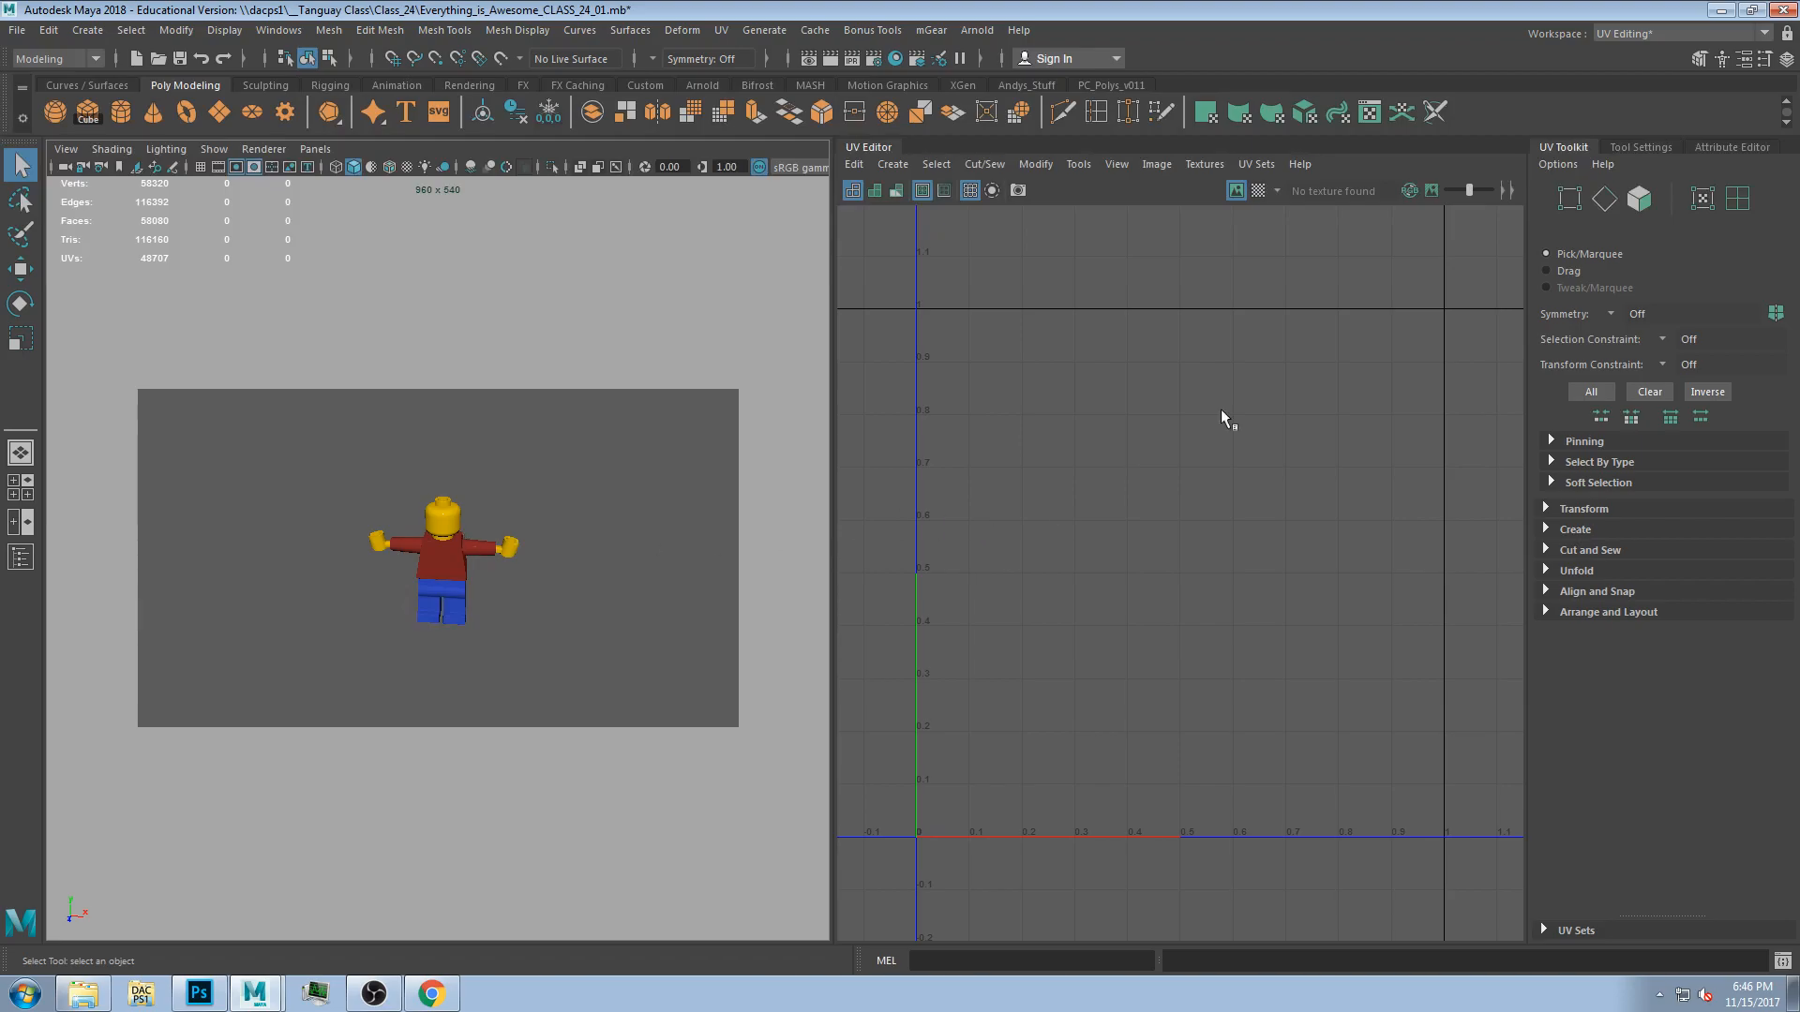
# Select all parts of the Lego figure to inspect their overlapping UVs in the UV Editor, and clear the selection.
pyautogui.scroll(-3, 1075, 611)
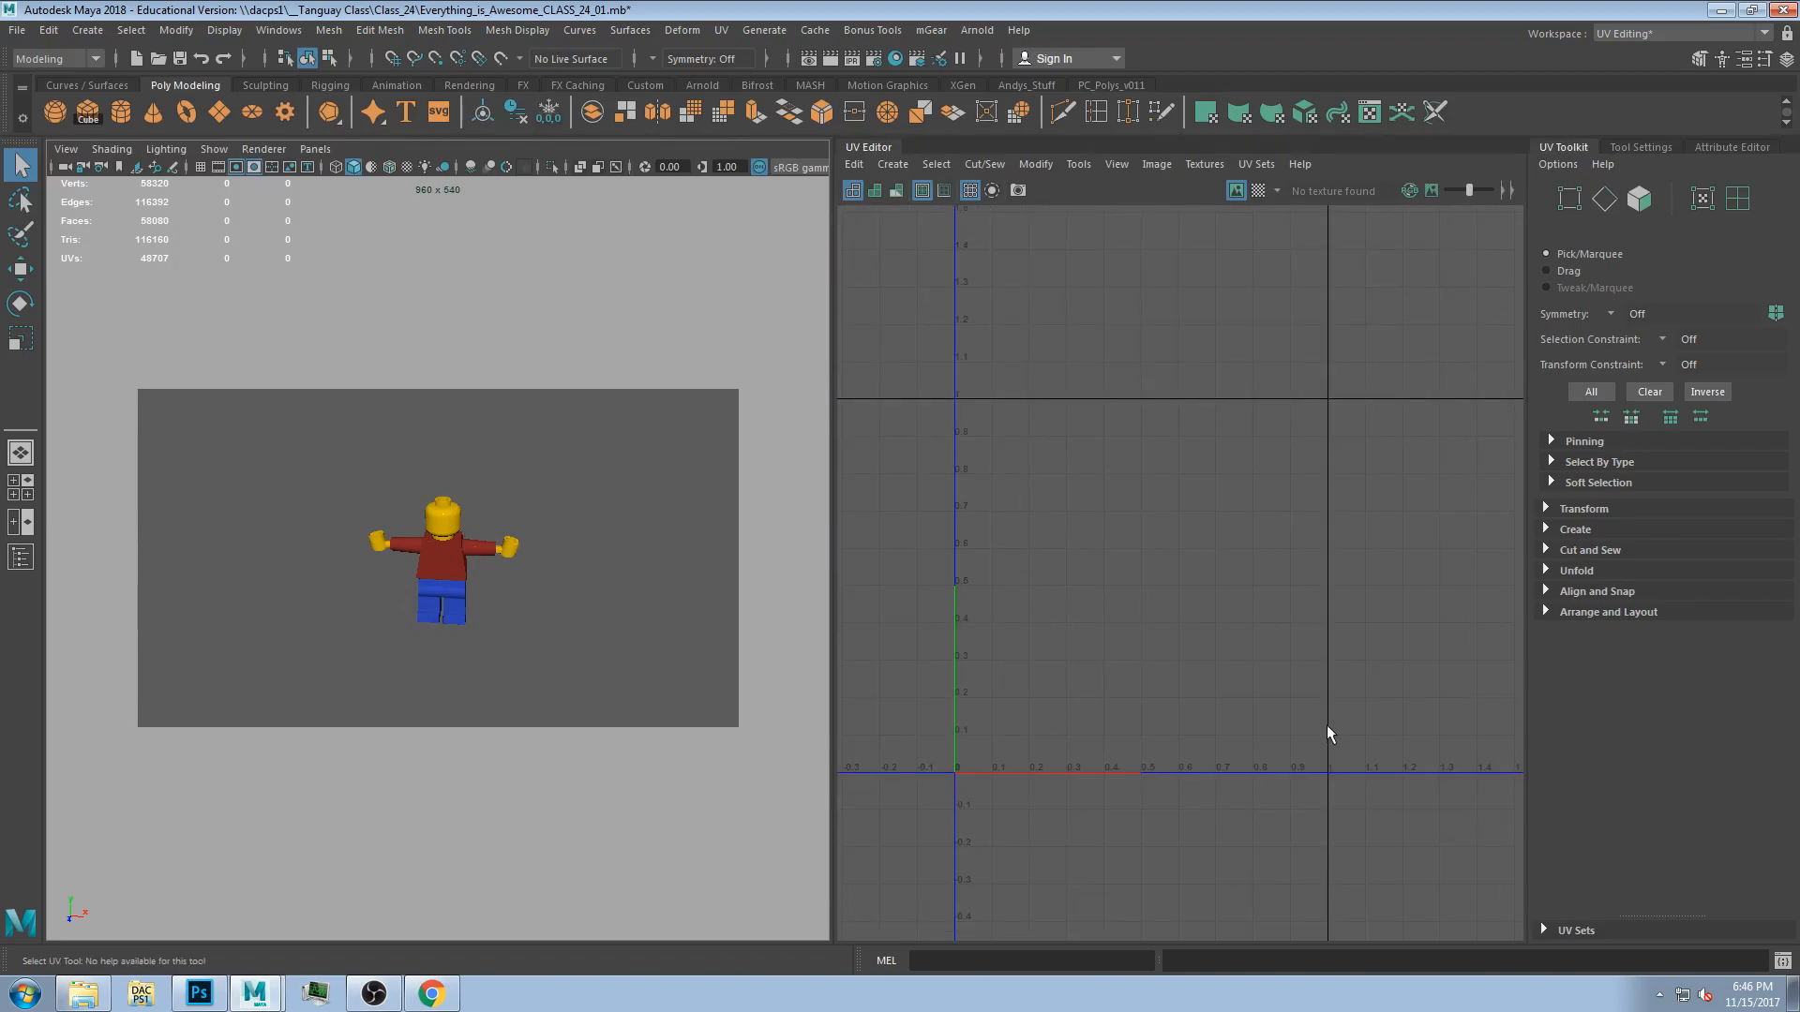
pyautogui.scroll(3, 1040, 375)
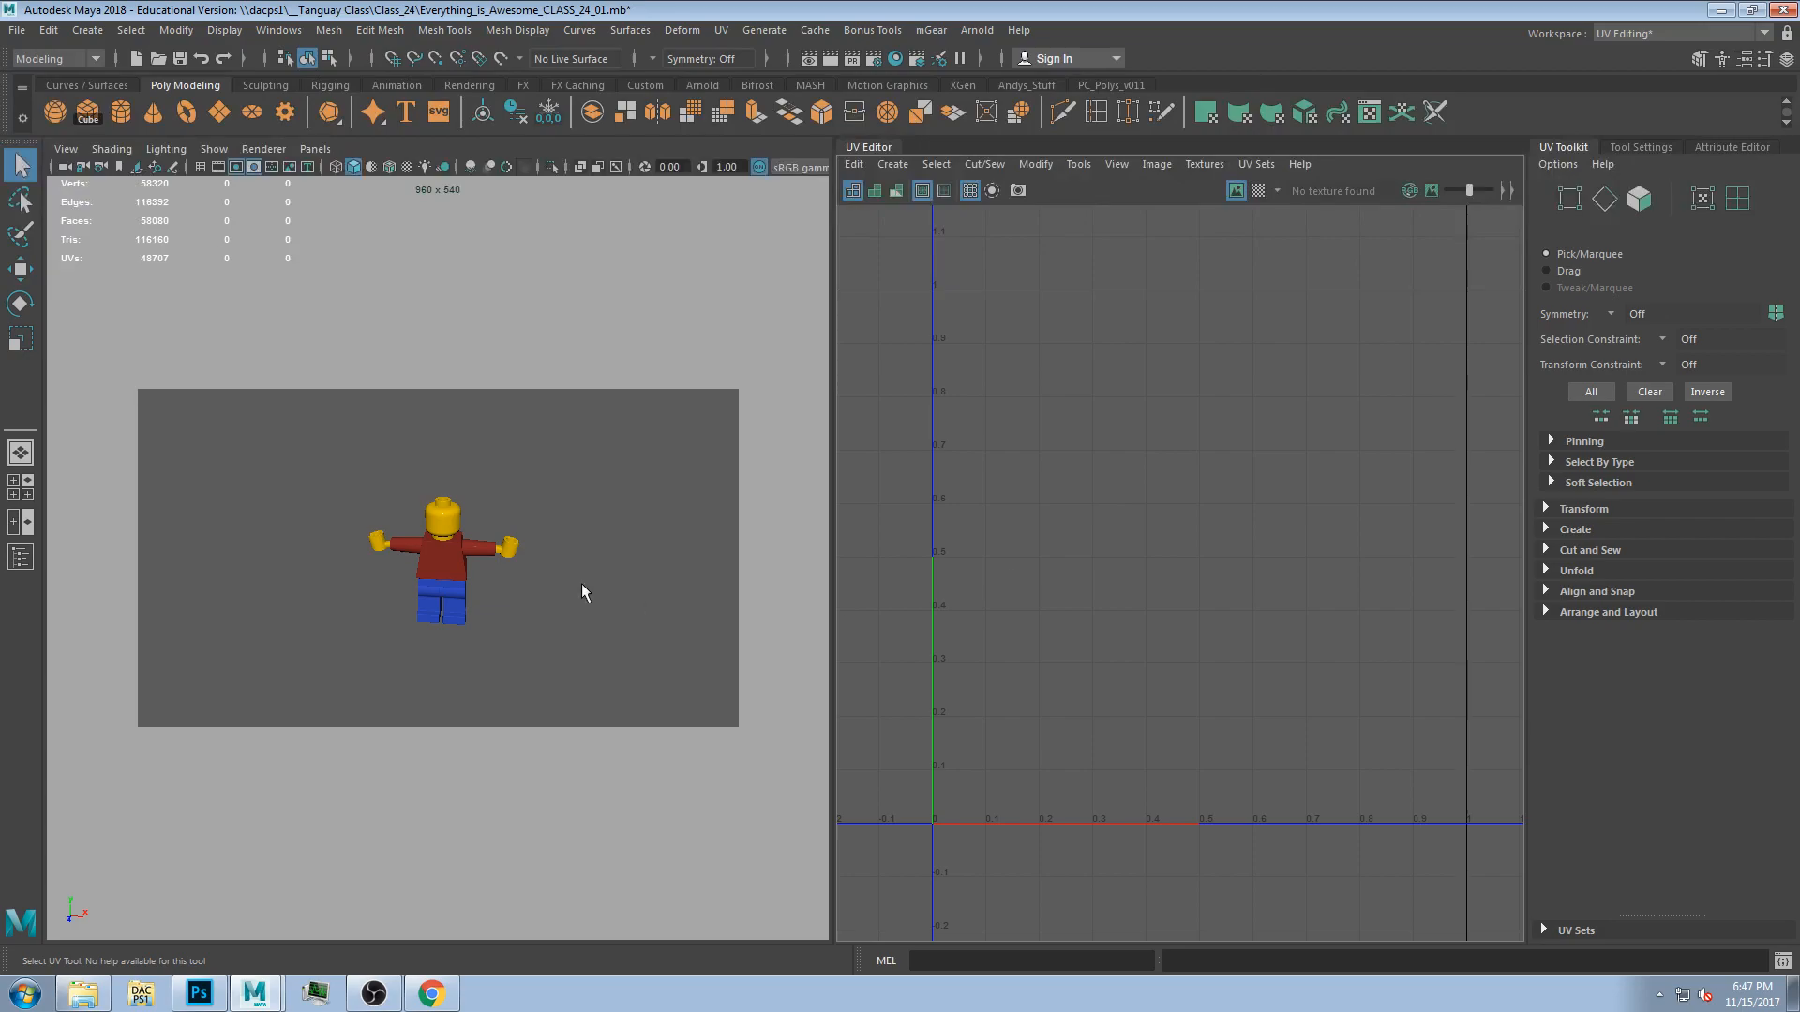
pyautogui.moveTo(427, 600)
pyautogui.keyDown('alt'); pyautogui.mouseDown()
pyautogui.moveTo(371, 574)
pyautogui.moveTo(403, 605)
pyautogui.moveTo(427, 574)
pyautogui.mouseUp(); pyautogui.keyUp('alt')
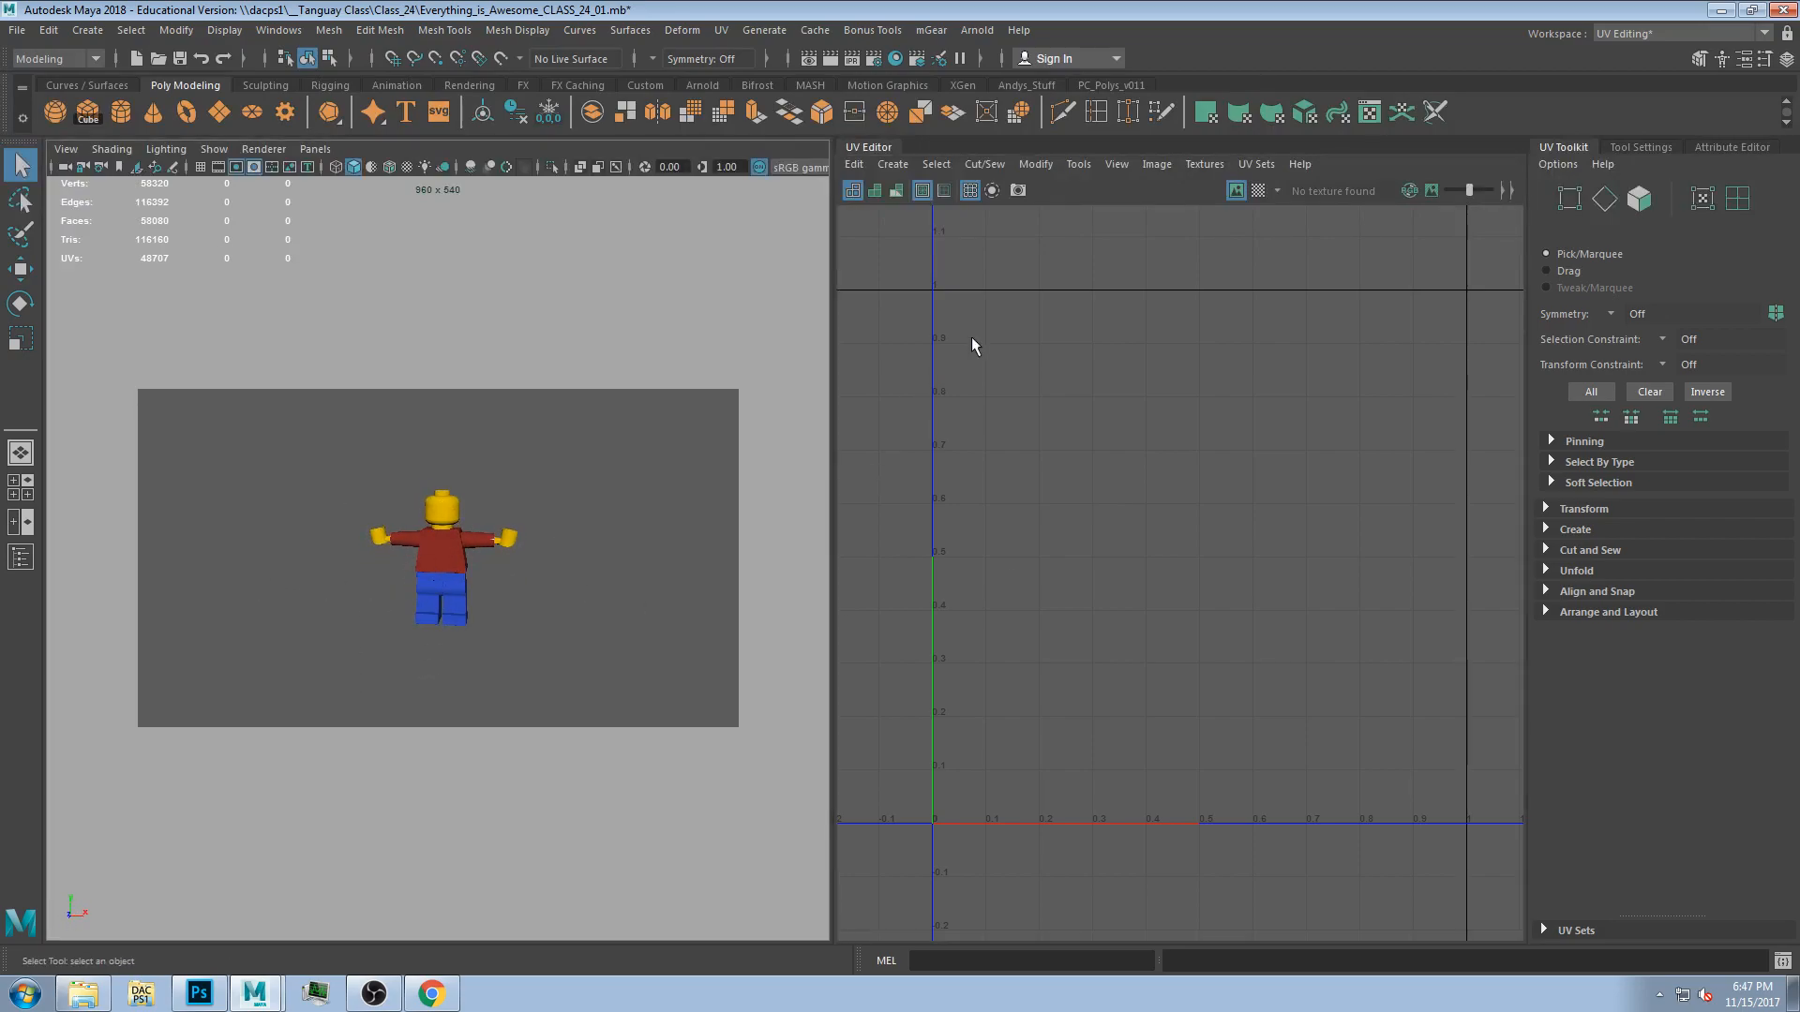
pyautogui.scroll(-5, 1365, 343)
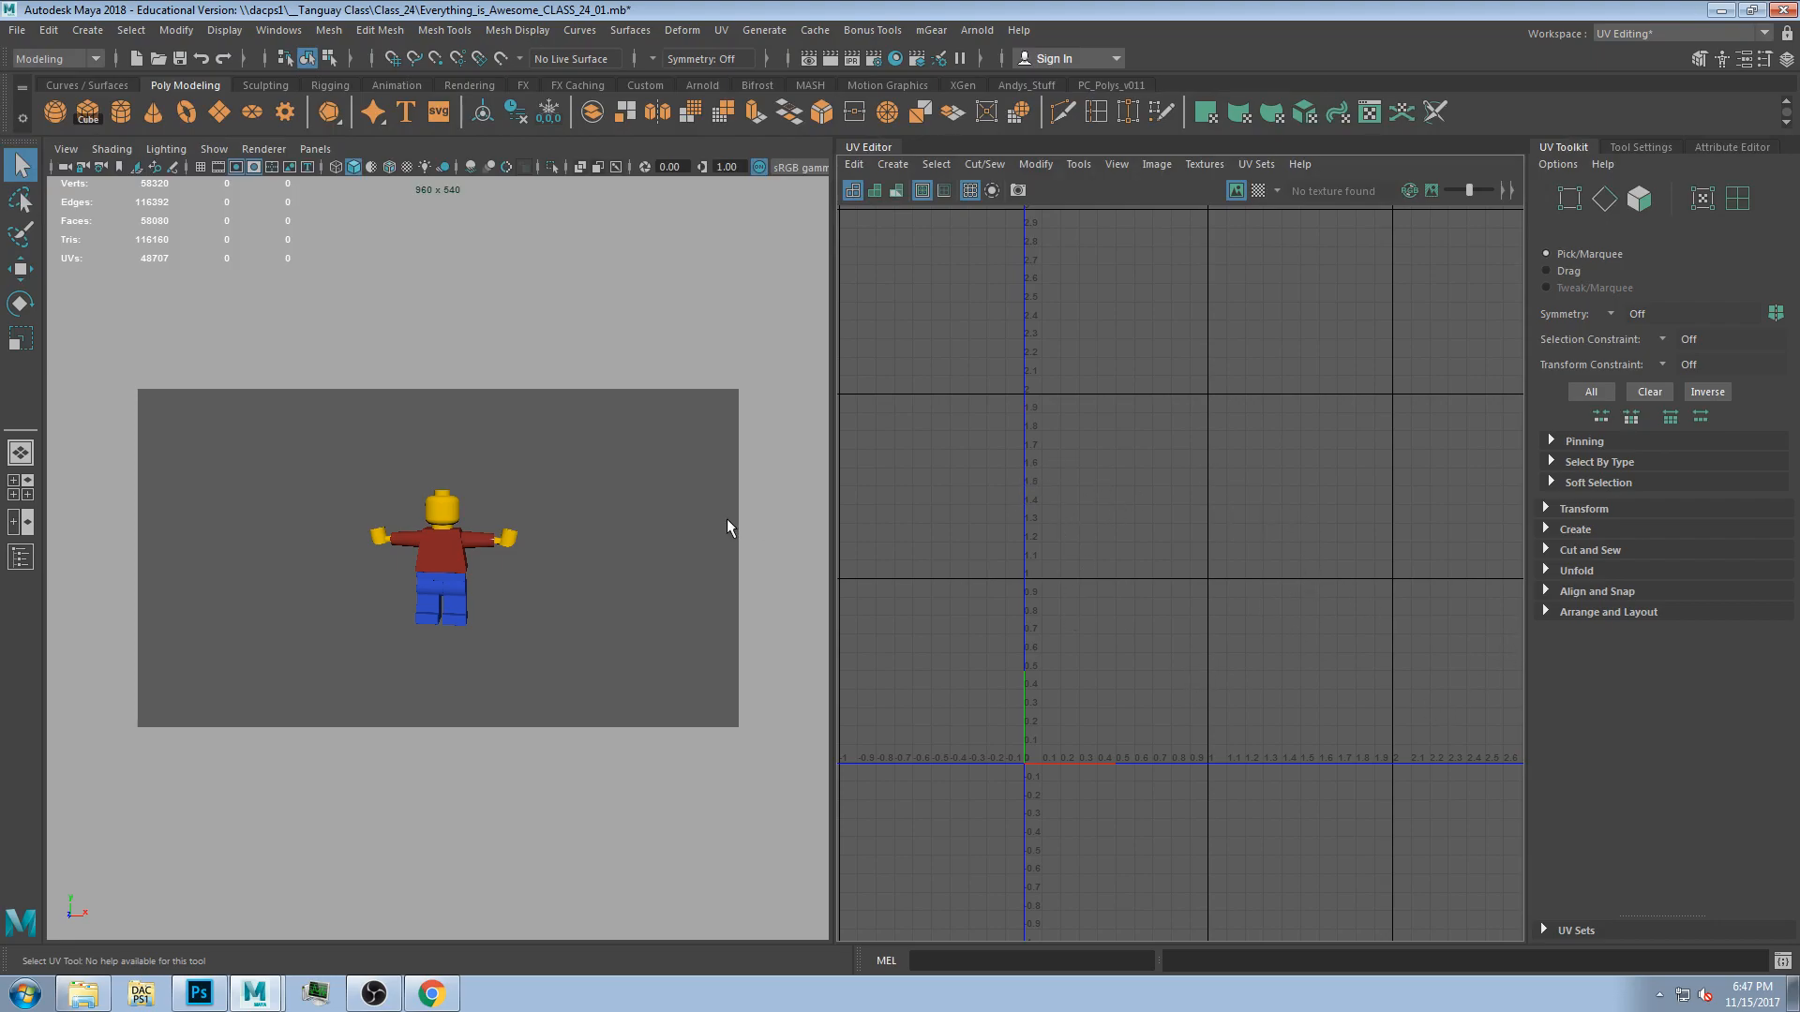
pyautogui.scroll(4, 499, 551)
pyautogui.scroll(-2, 499, 554)
pyautogui.scroll(1, 499, 554)
pyautogui.scroll(-1, 499, 553)
pyautogui.keyDown('alt'); pyautogui.moveTo(517, 588); pyautogui.dragTo(532, 649); pyautogui.keyUp('alt')
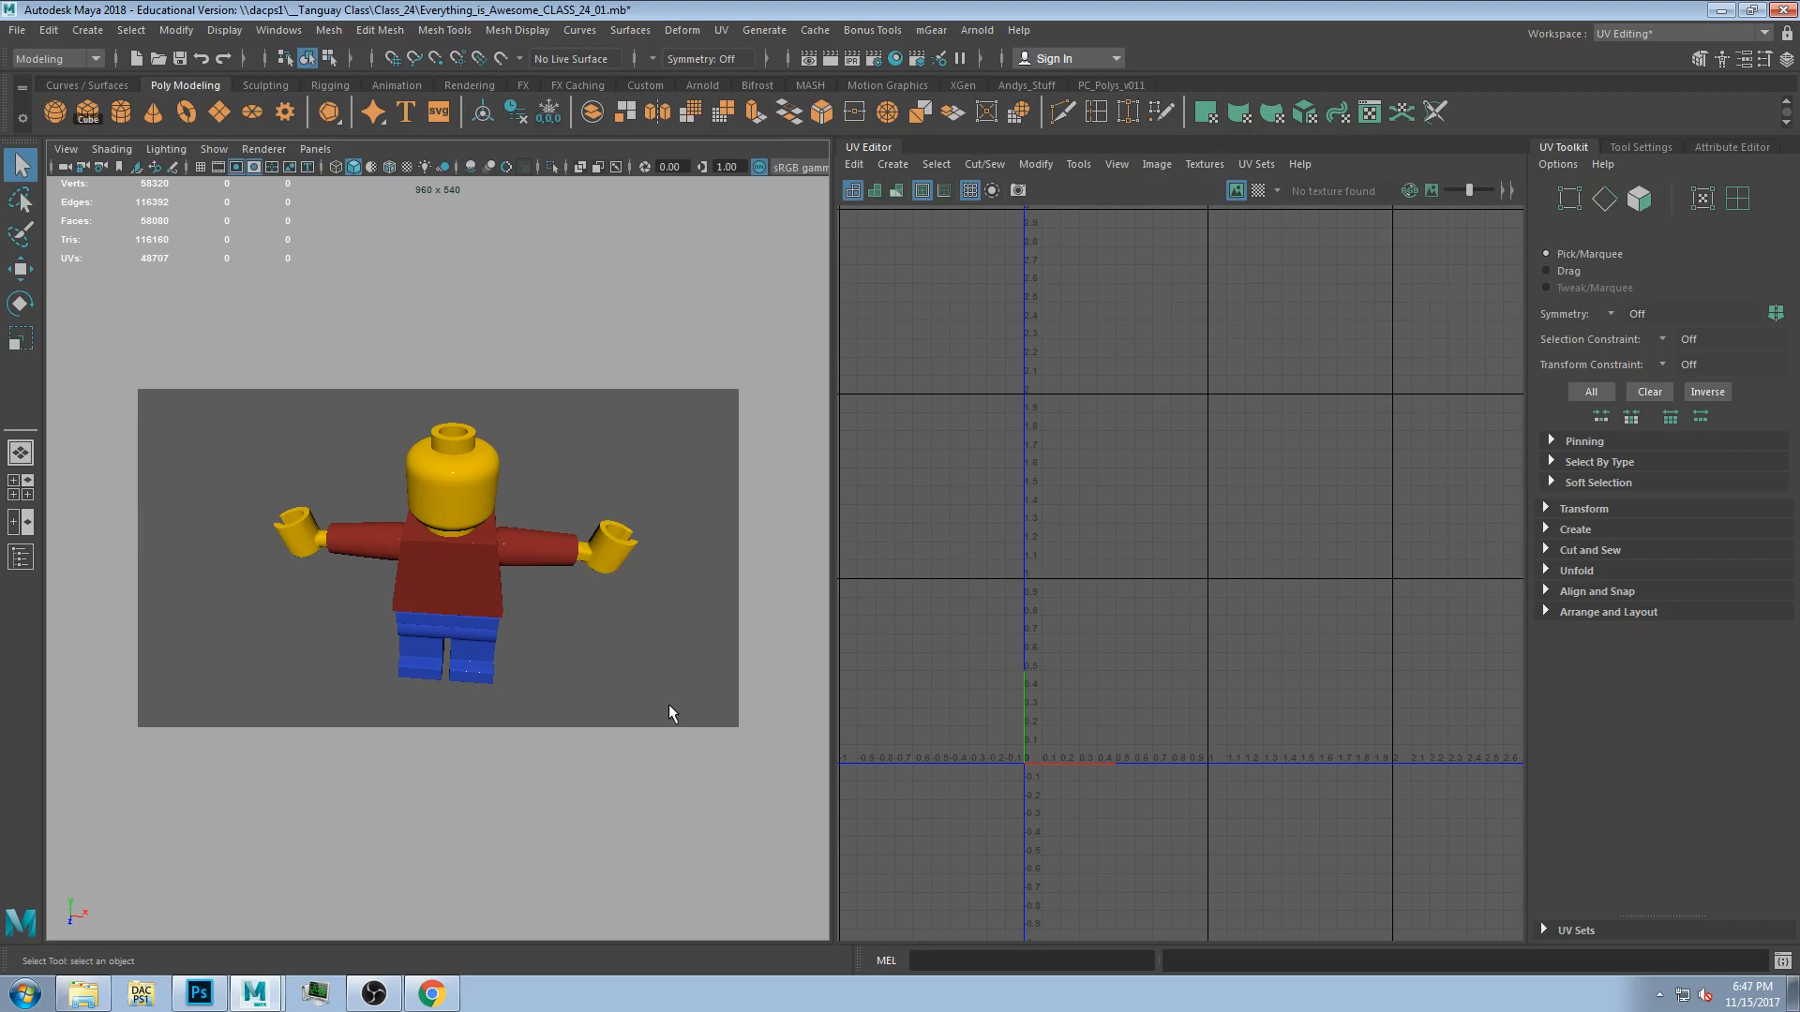
pyautogui.moveTo(245, 409); pyautogui.dragTo(613, 744)
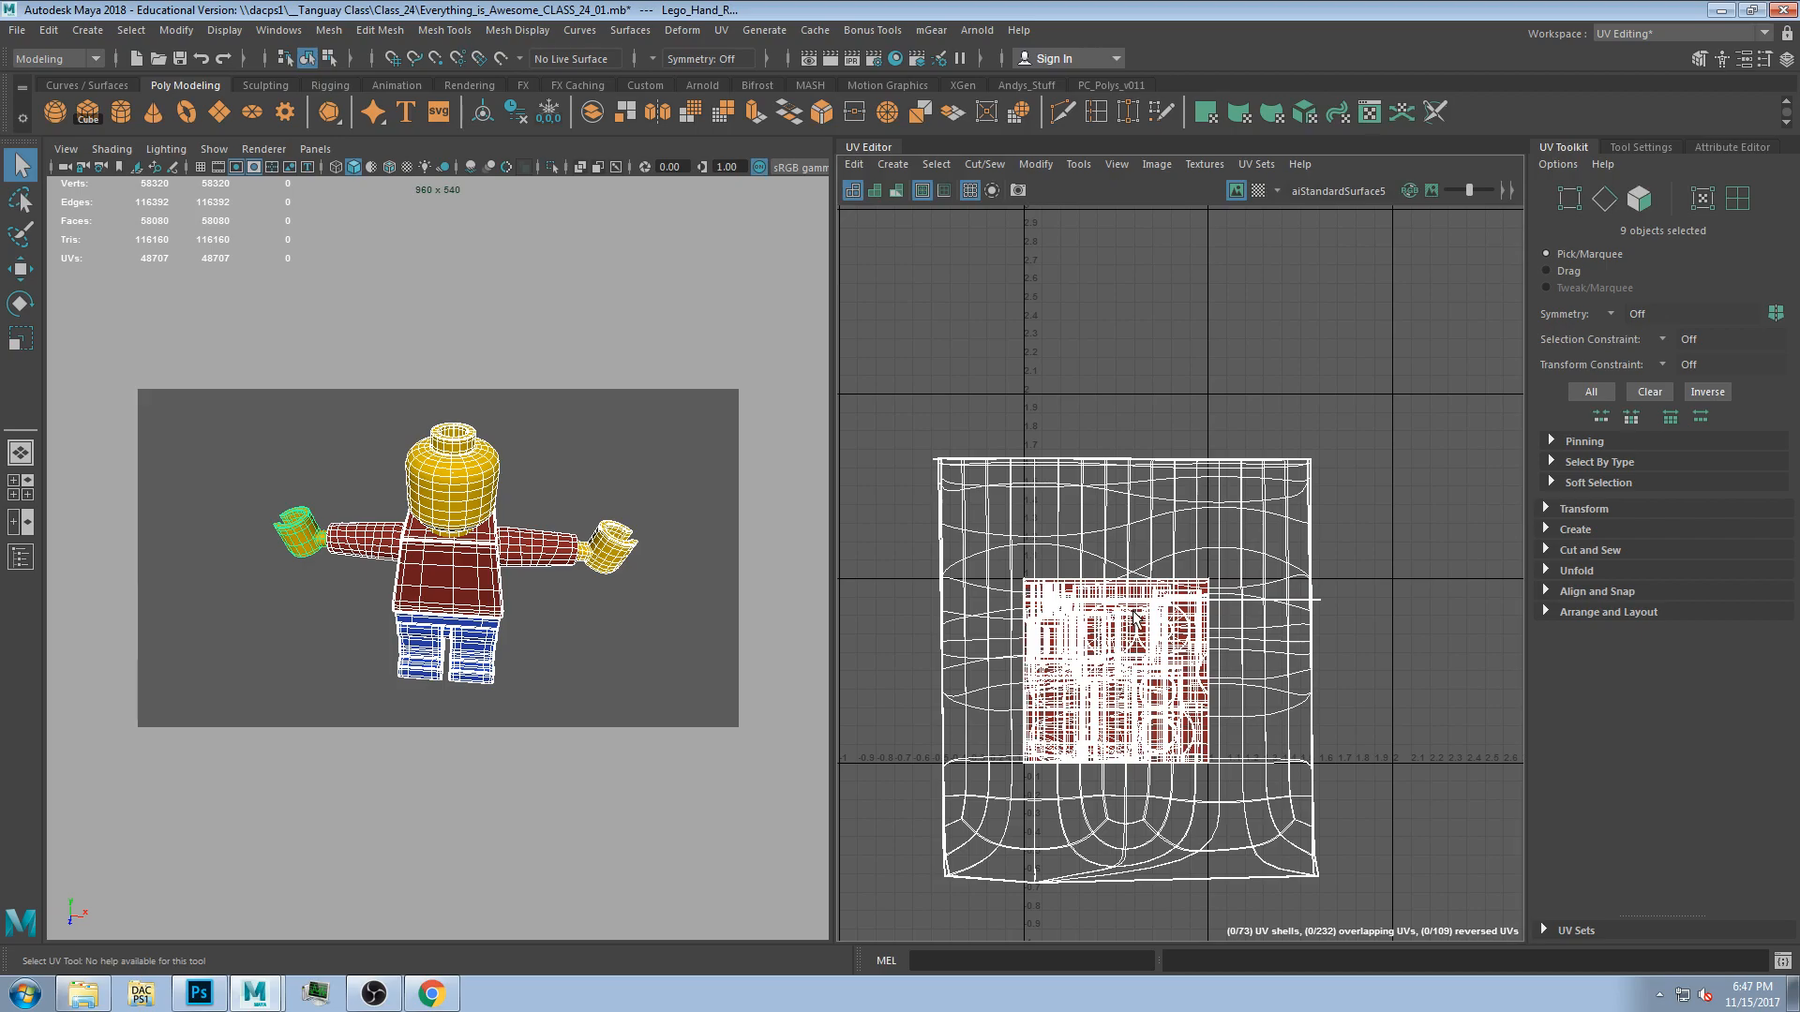
pyautogui.scroll(3, 1125, 619)
pyautogui.scroll(-2, 971, 846)
pyautogui.keyDown('alt'); pyautogui.moveTo(973, 846); pyautogui.dragTo(1013, 726, button='middle'); pyautogui.keyUp('alt')
pyautogui.press('super')
pyautogui.press('super')
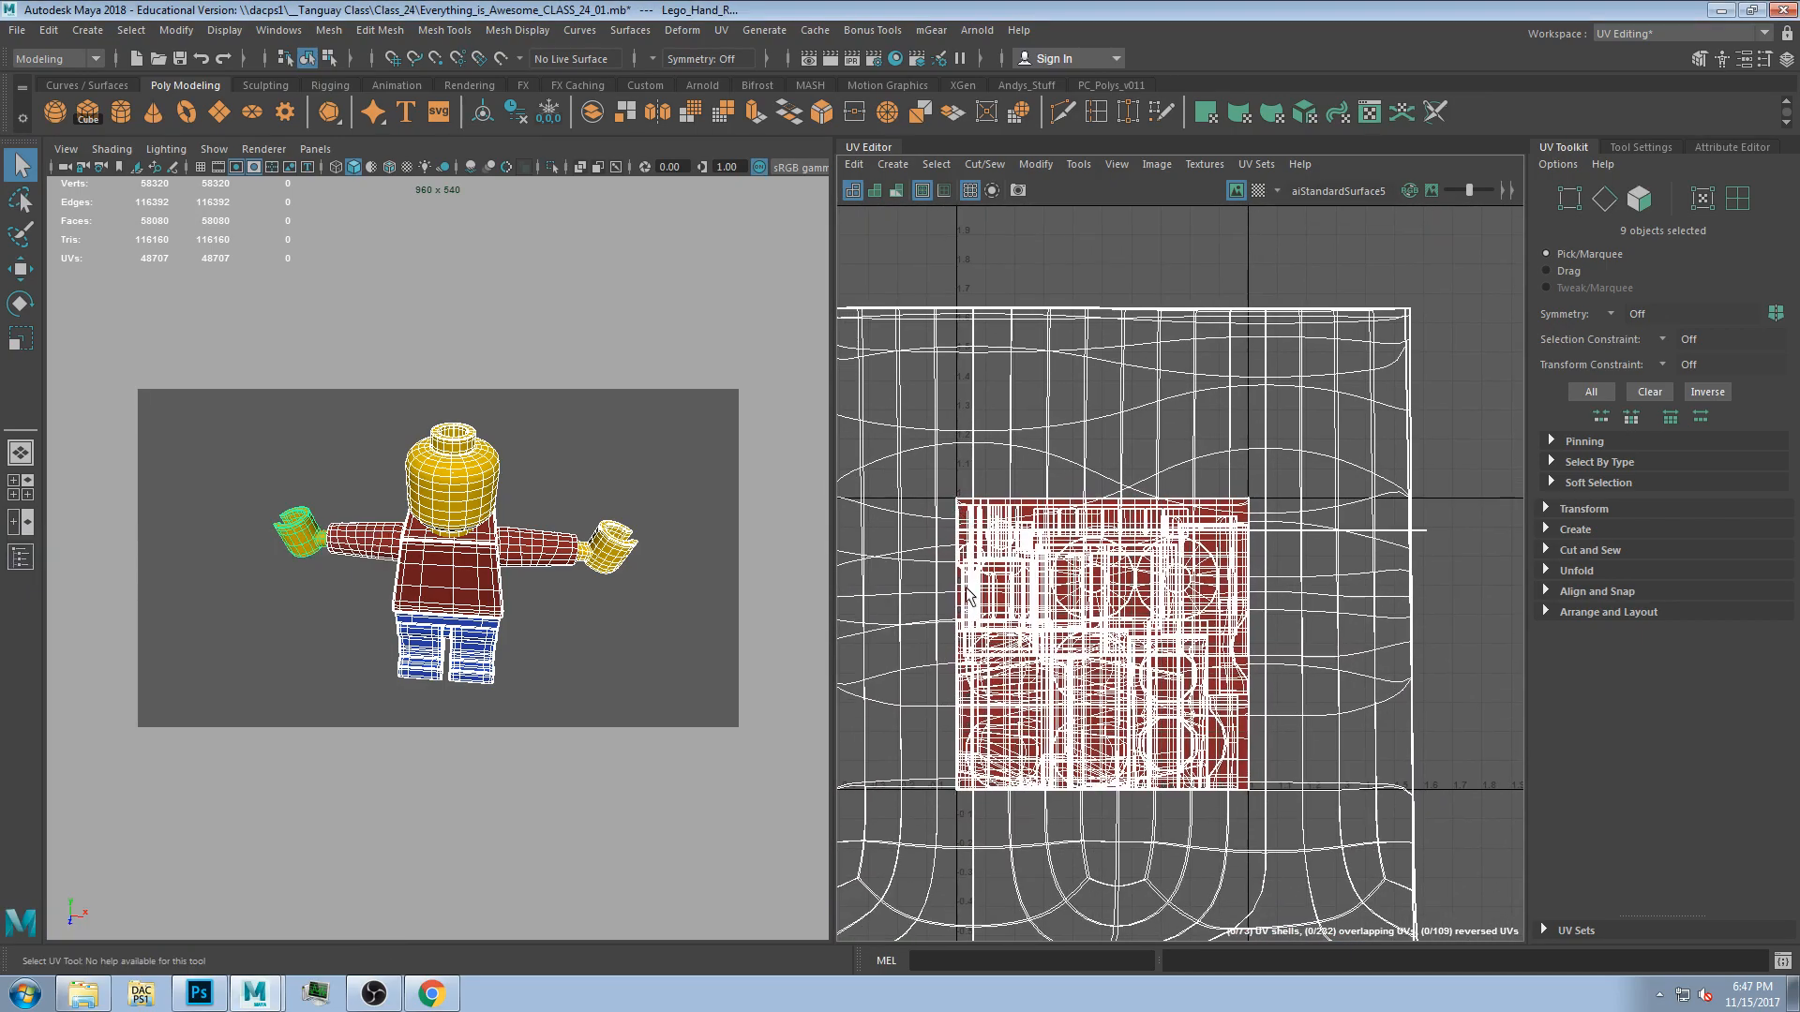
pyautogui.click(593, 435)
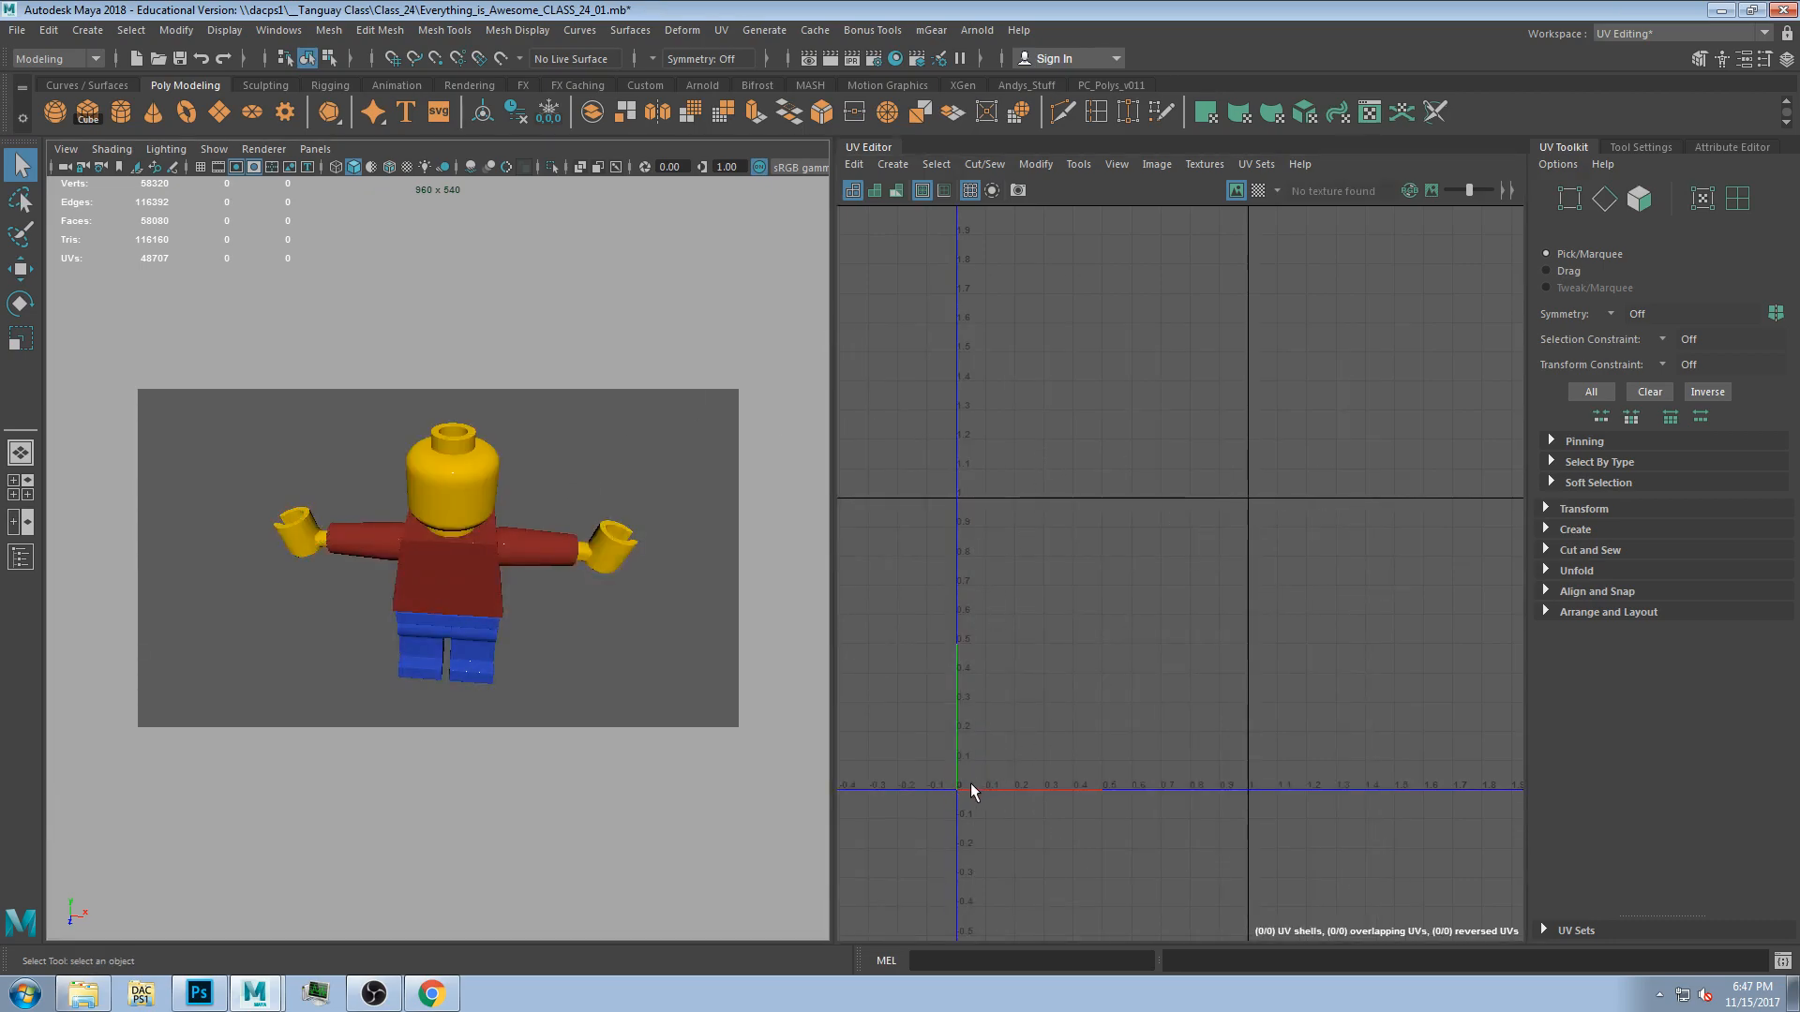
pyautogui.scroll(5, 956, 497)
pyautogui.scroll(1, 960, 497)
pyautogui.press('super')
pyautogui.press('super')
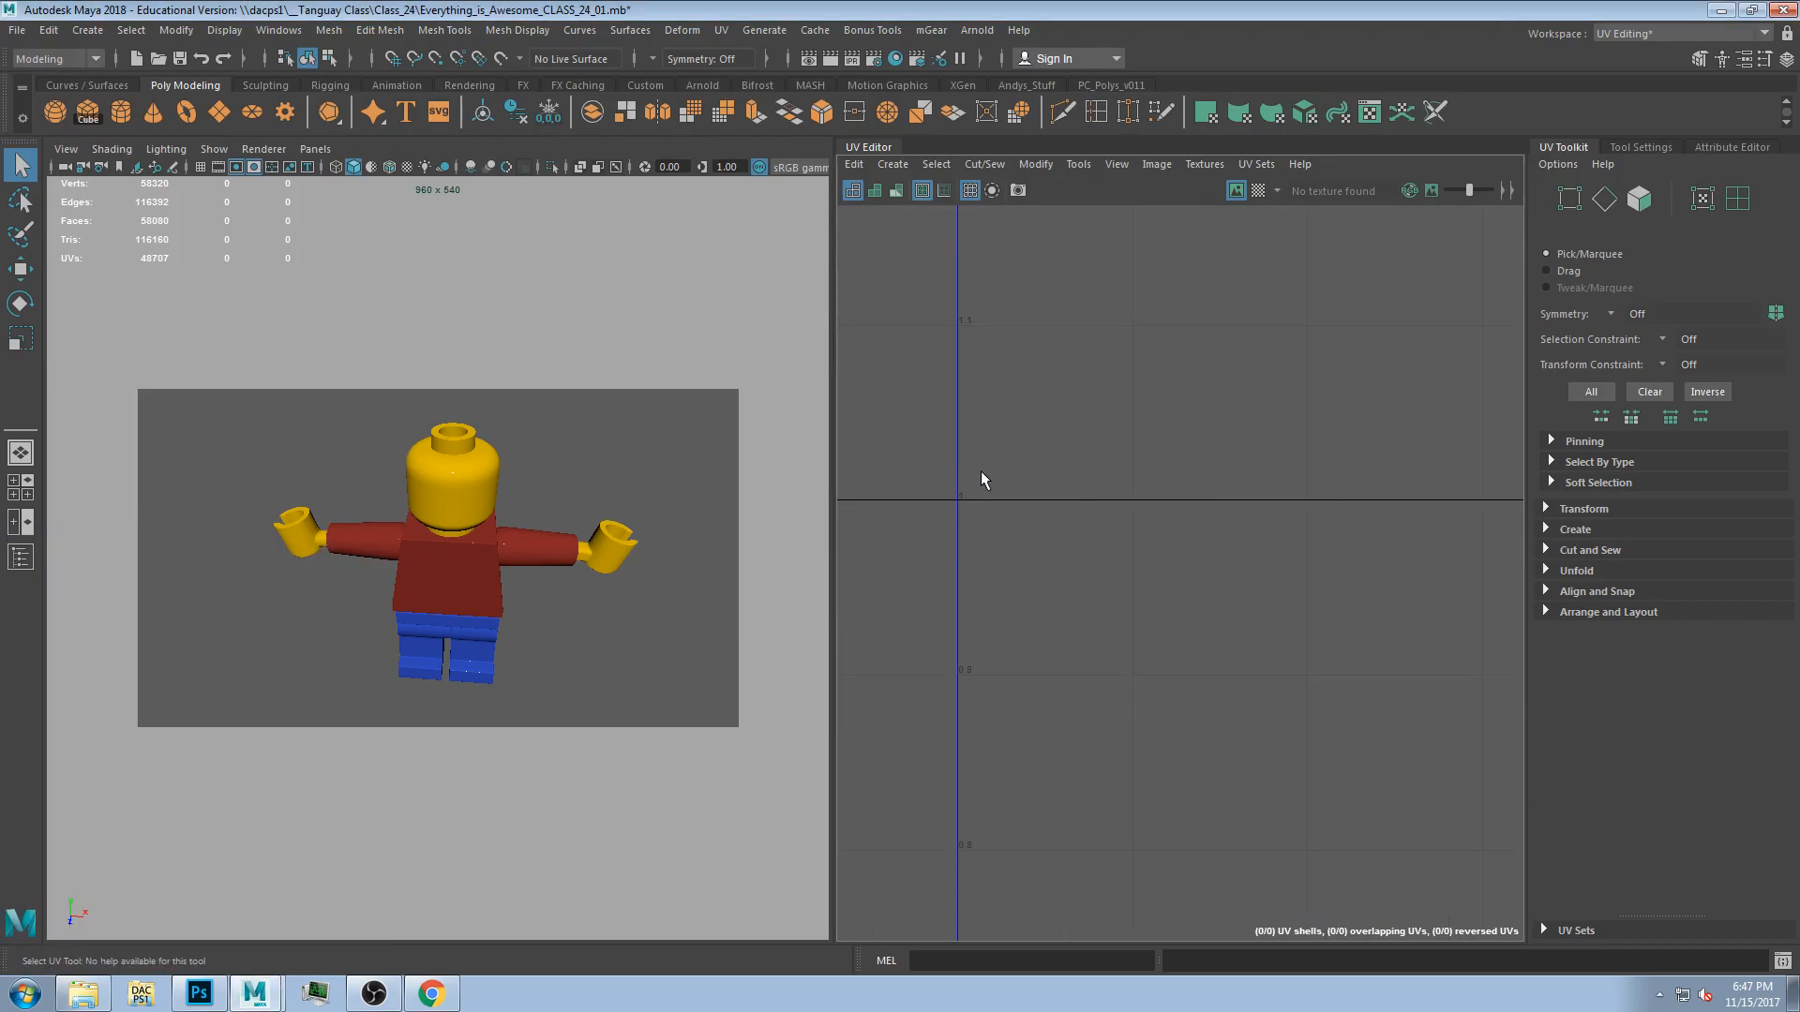
pyautogui.scroll(-4, 973, 525)
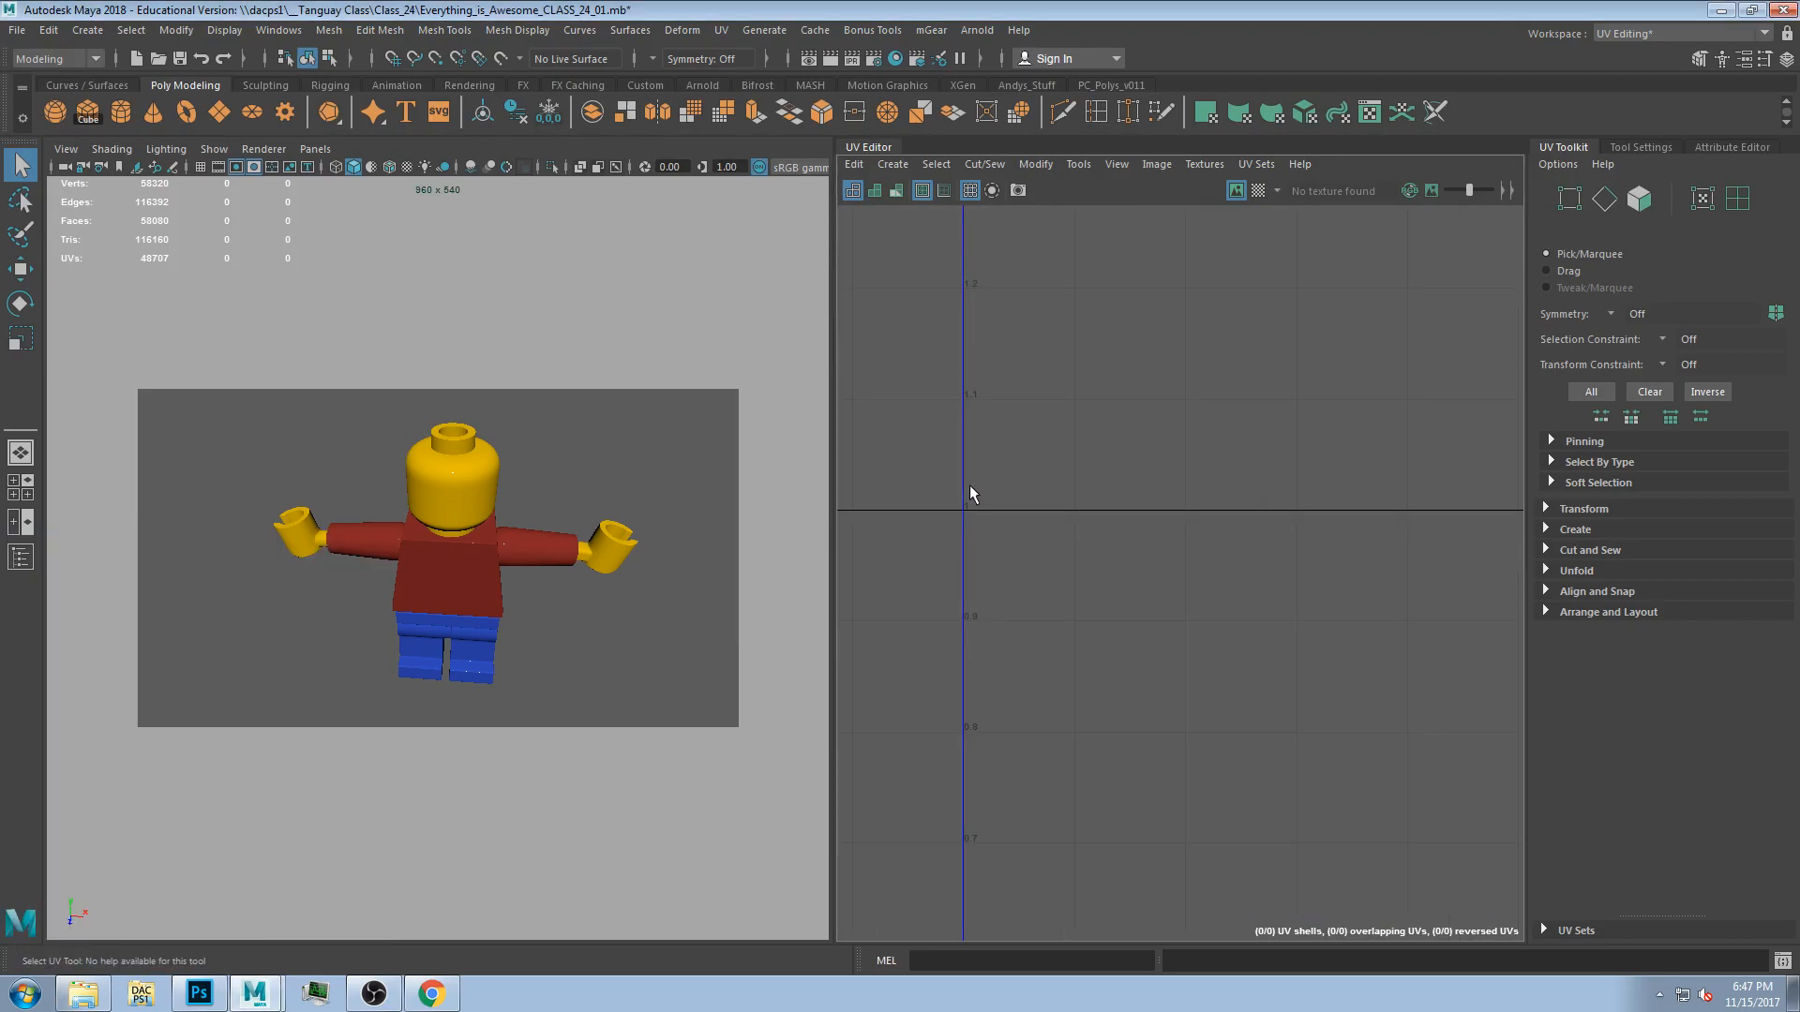
pyautogui.scroll(-3, 1109, 687)
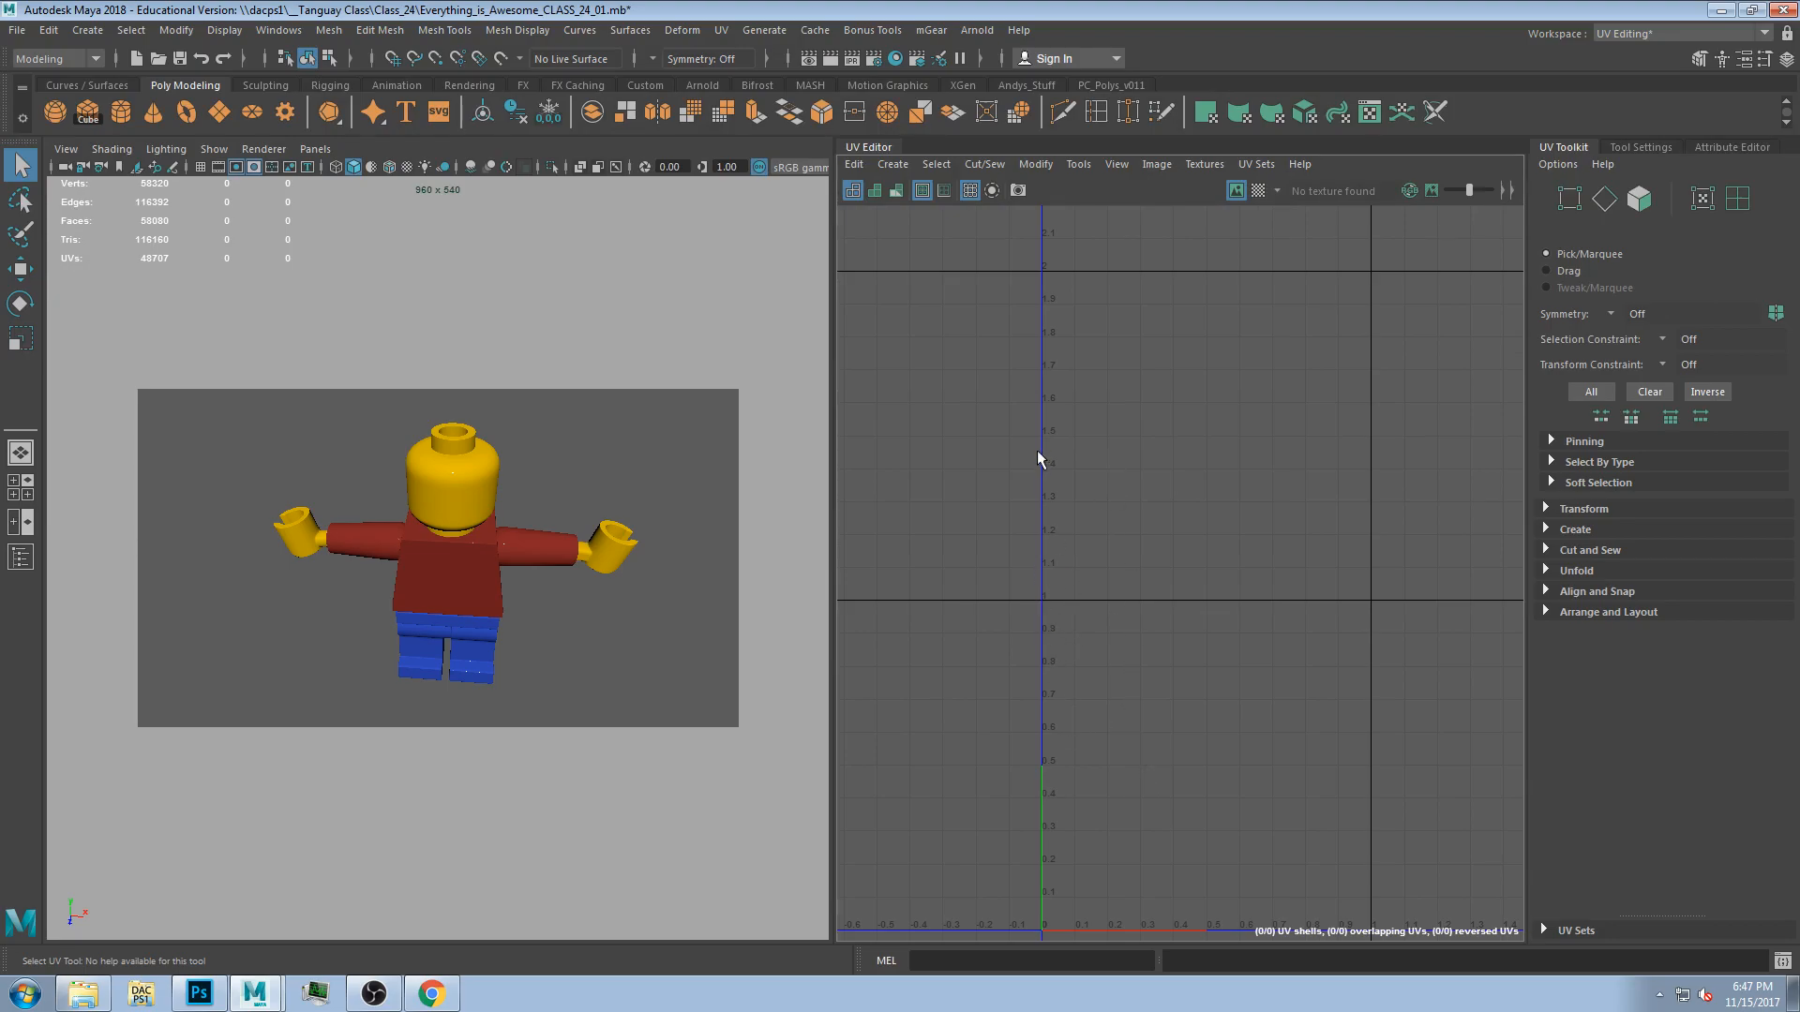
pyautogui.scroll(2, 1075, 646)
pyautogui.keyDown('alt'); pyautogui.moveTo(1209, 779); pyautogui.dragTo(1078, 479, button='middle'); pyautogui.keyUp('alt')
pyautogui.scroll(2, 1452, 699)
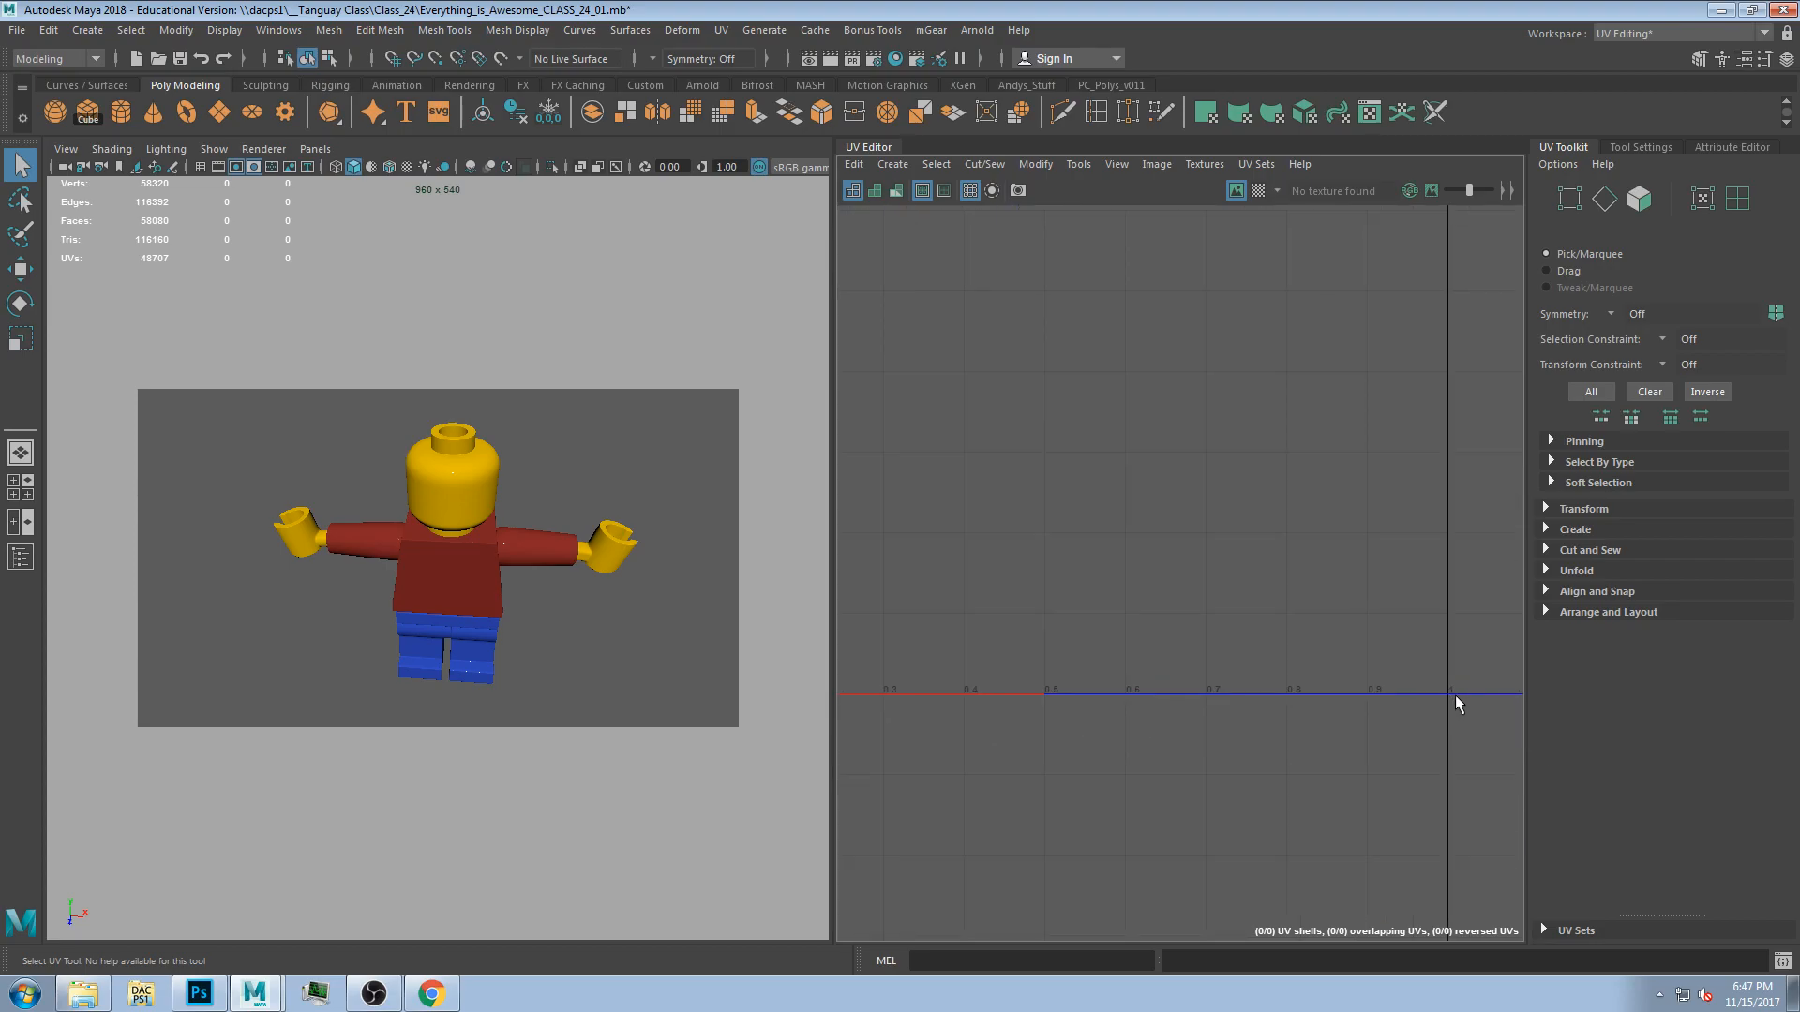
pyautogui.scroll(3, 1450, 693)
pyautogui.scroll(-5, 1442, 690)
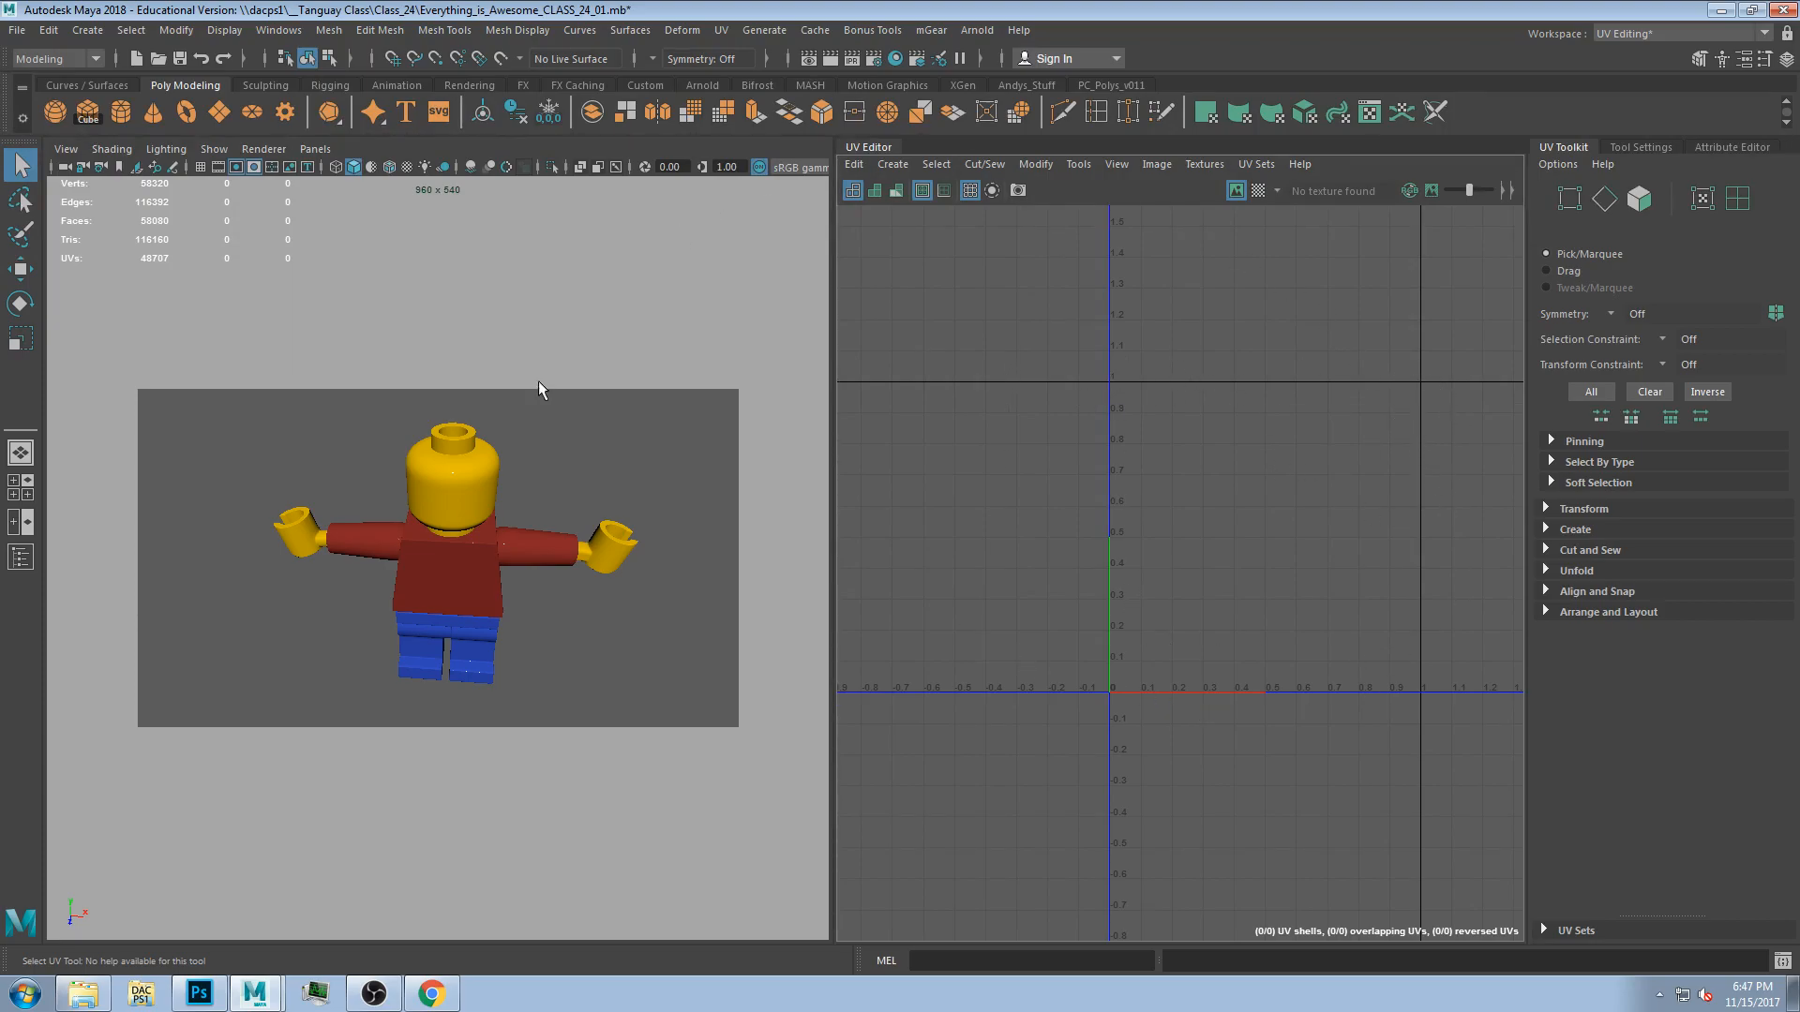
# Select all nine parts of the Lego figure in the viewport.
pyautogui.keyDown('alt'); pyautogui.moveTo(543, 434); pyautogui.dragTo(521, 473); pyautogui.keyUp('alt')
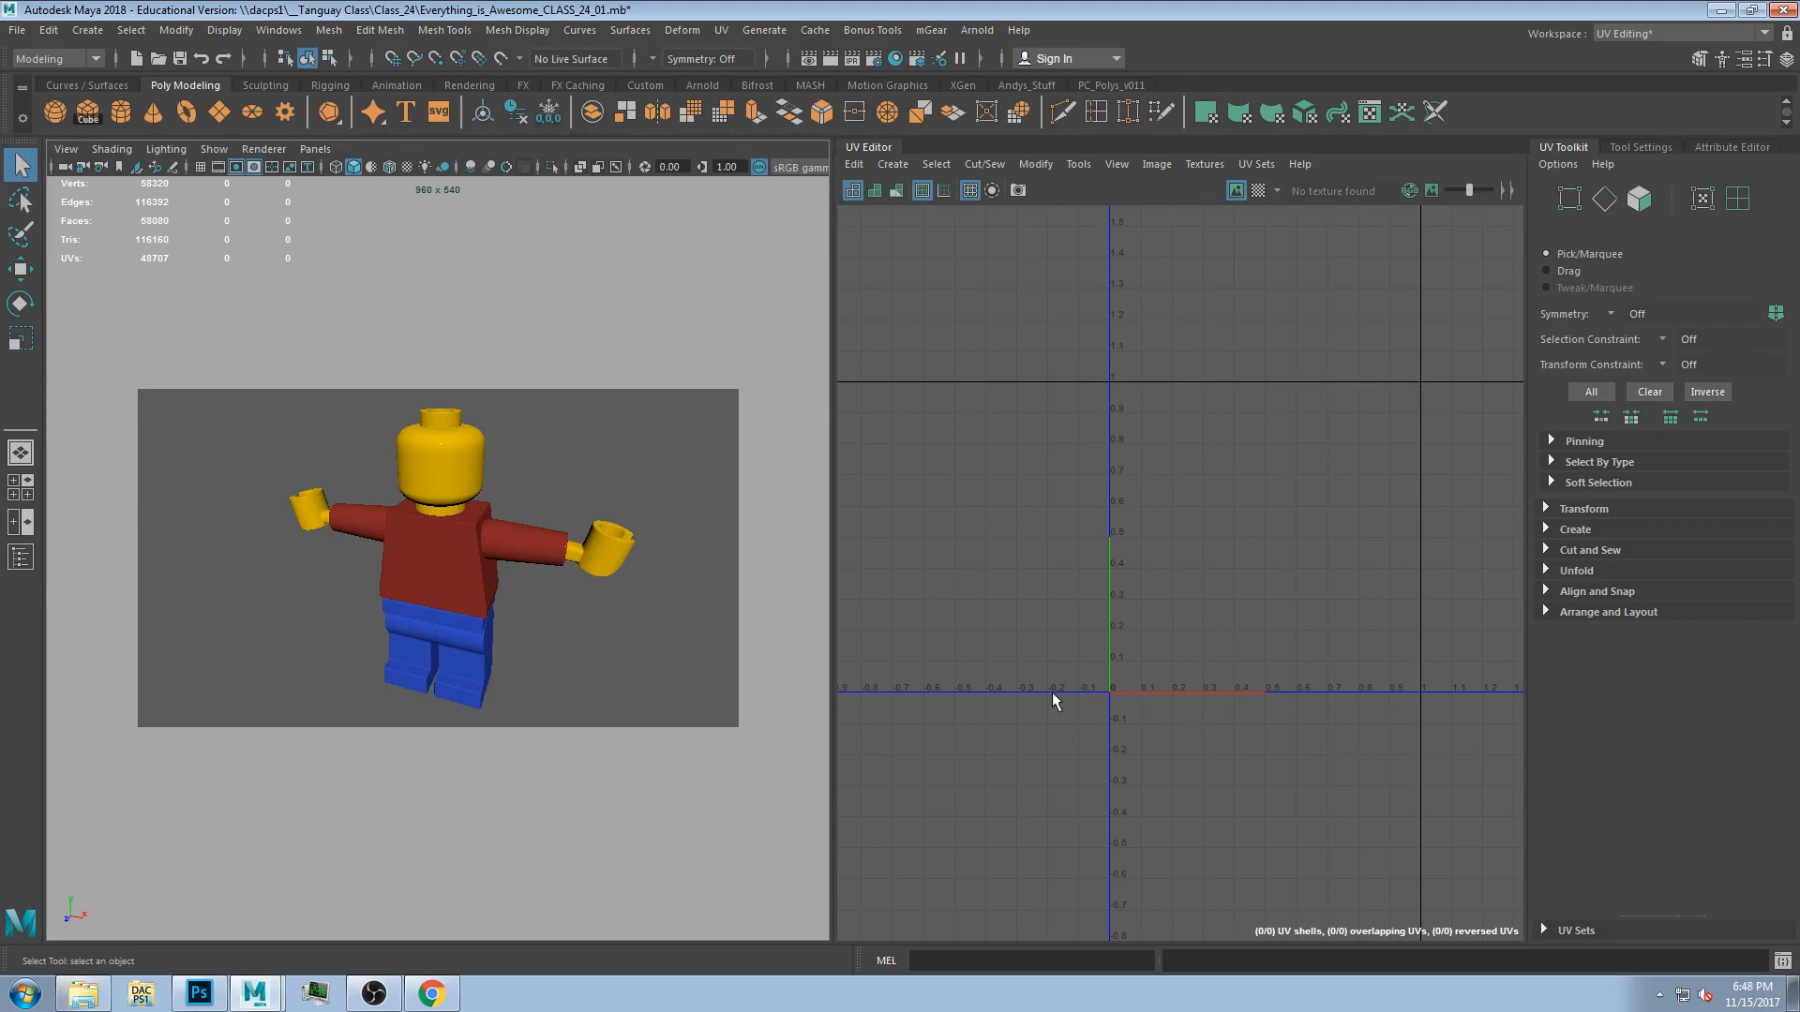
pyautogui.keyDown('alt'); pyautogui.moveTo(1117, 495); pyautogui.dragTo(971, 641, button='middle'); pyautogui.keyUp('alt')
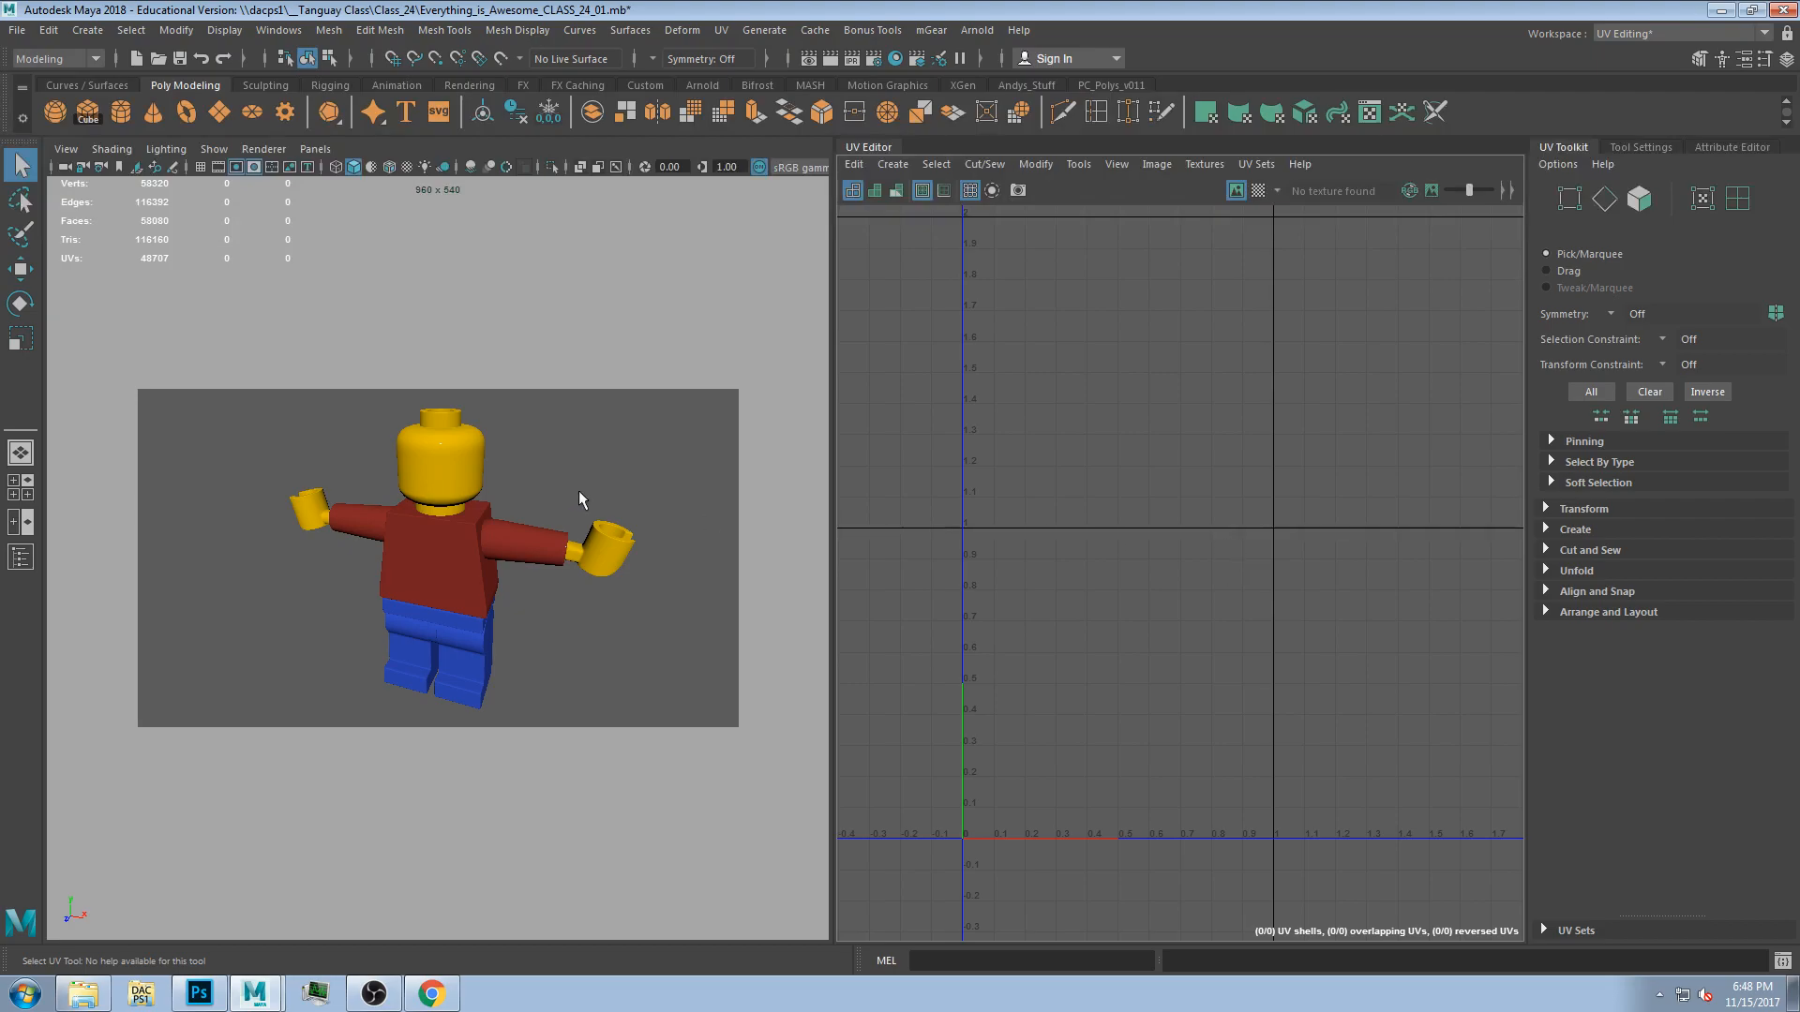
pyautogui.moveTo(241, 402); pyautogui.dragTo(645, 718)
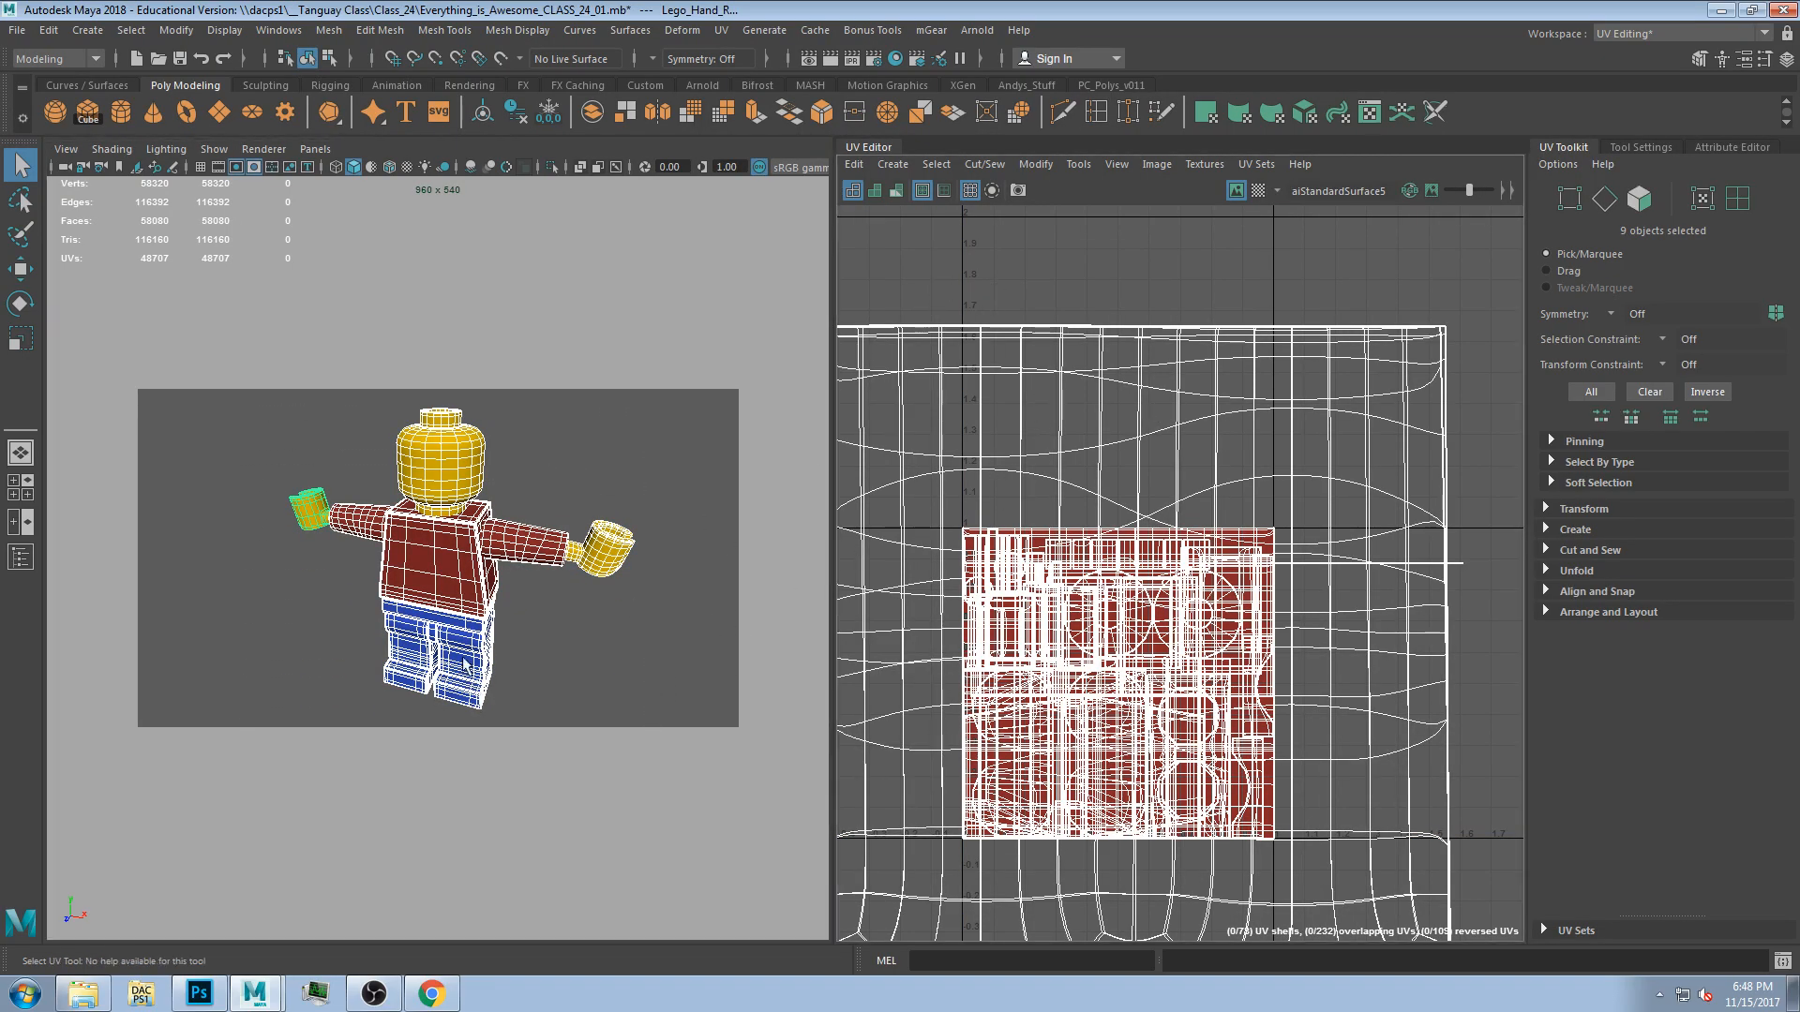
pyautogui.click(562, 669)
pyautogui.keyDown('alt'); pyautogui.moveTo(563, 670); pyautogui.dragTo(334, 482); pyautogui.keyUp('alt')
pyautogui.moveTo(228, 399); pyautogui.dragTo(728, 723)
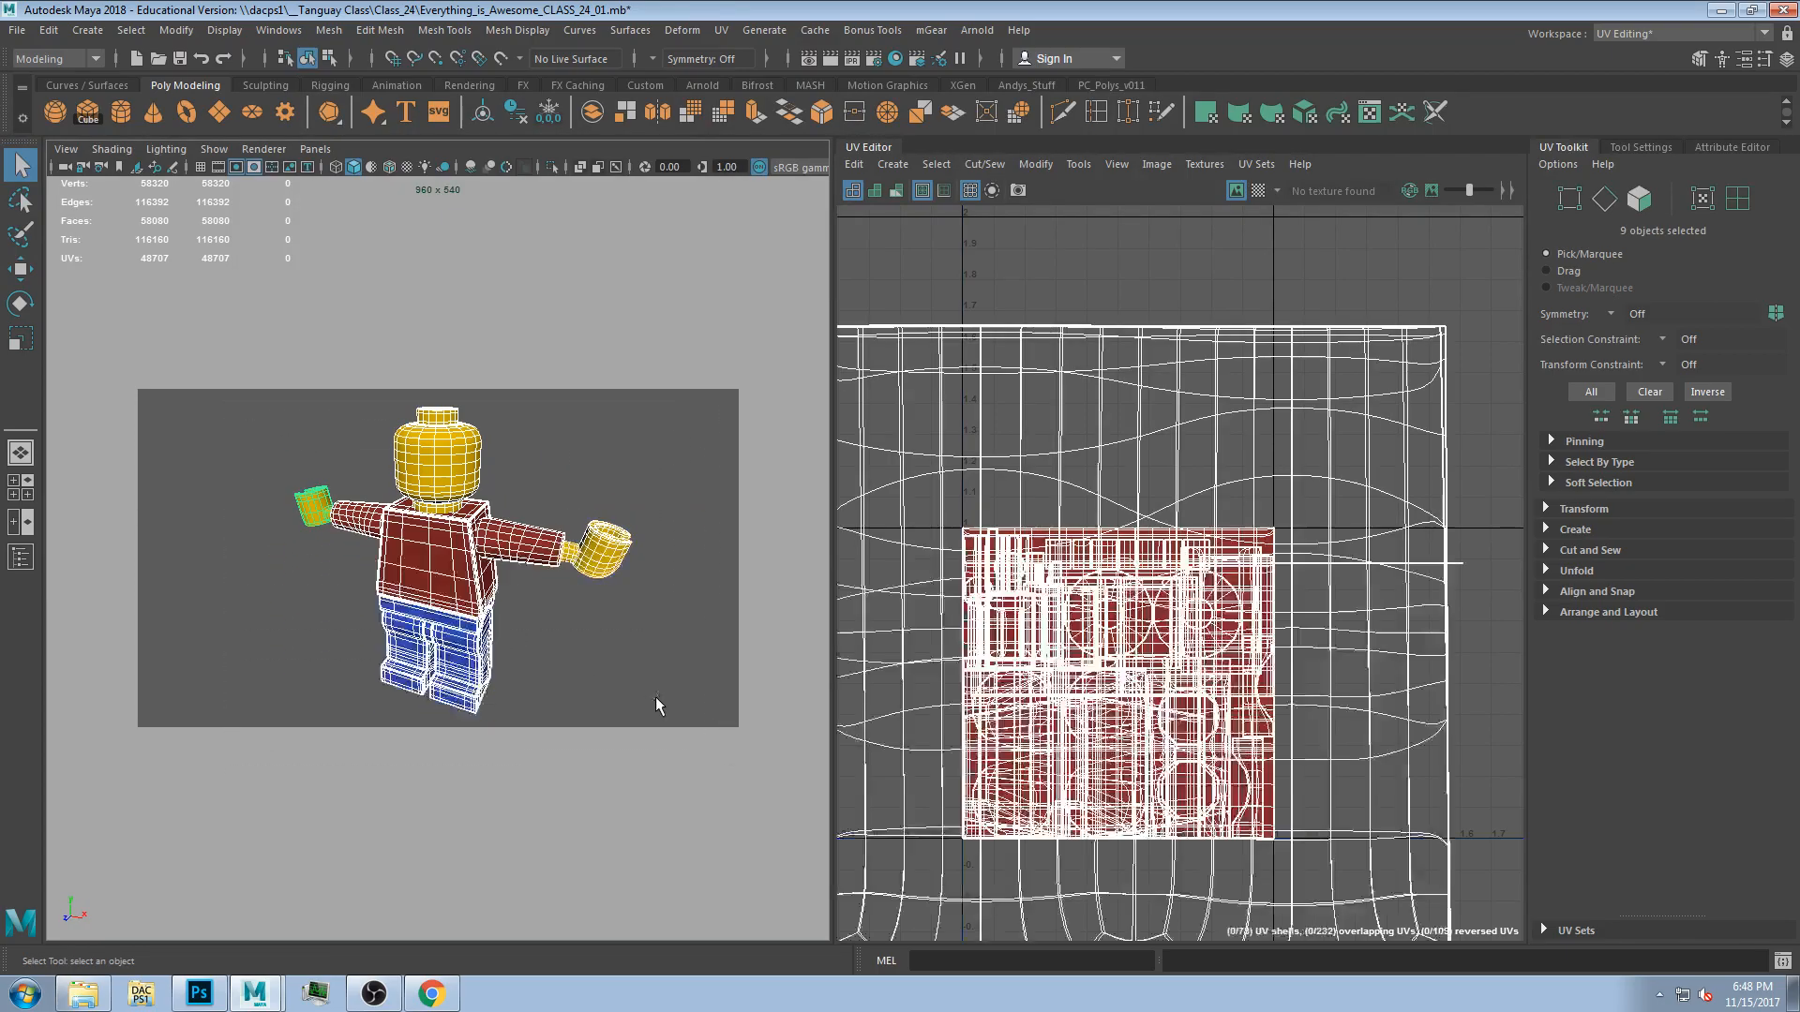
# Run Layout on the selected parts' UV shells, letting it fix the non-manifold geometry.
pyautogui.scroll(-3, 1121, 620)
pyautogui.scroll(2, 1153, 572)
pyautogui.scroll(-1, 1159, 559)
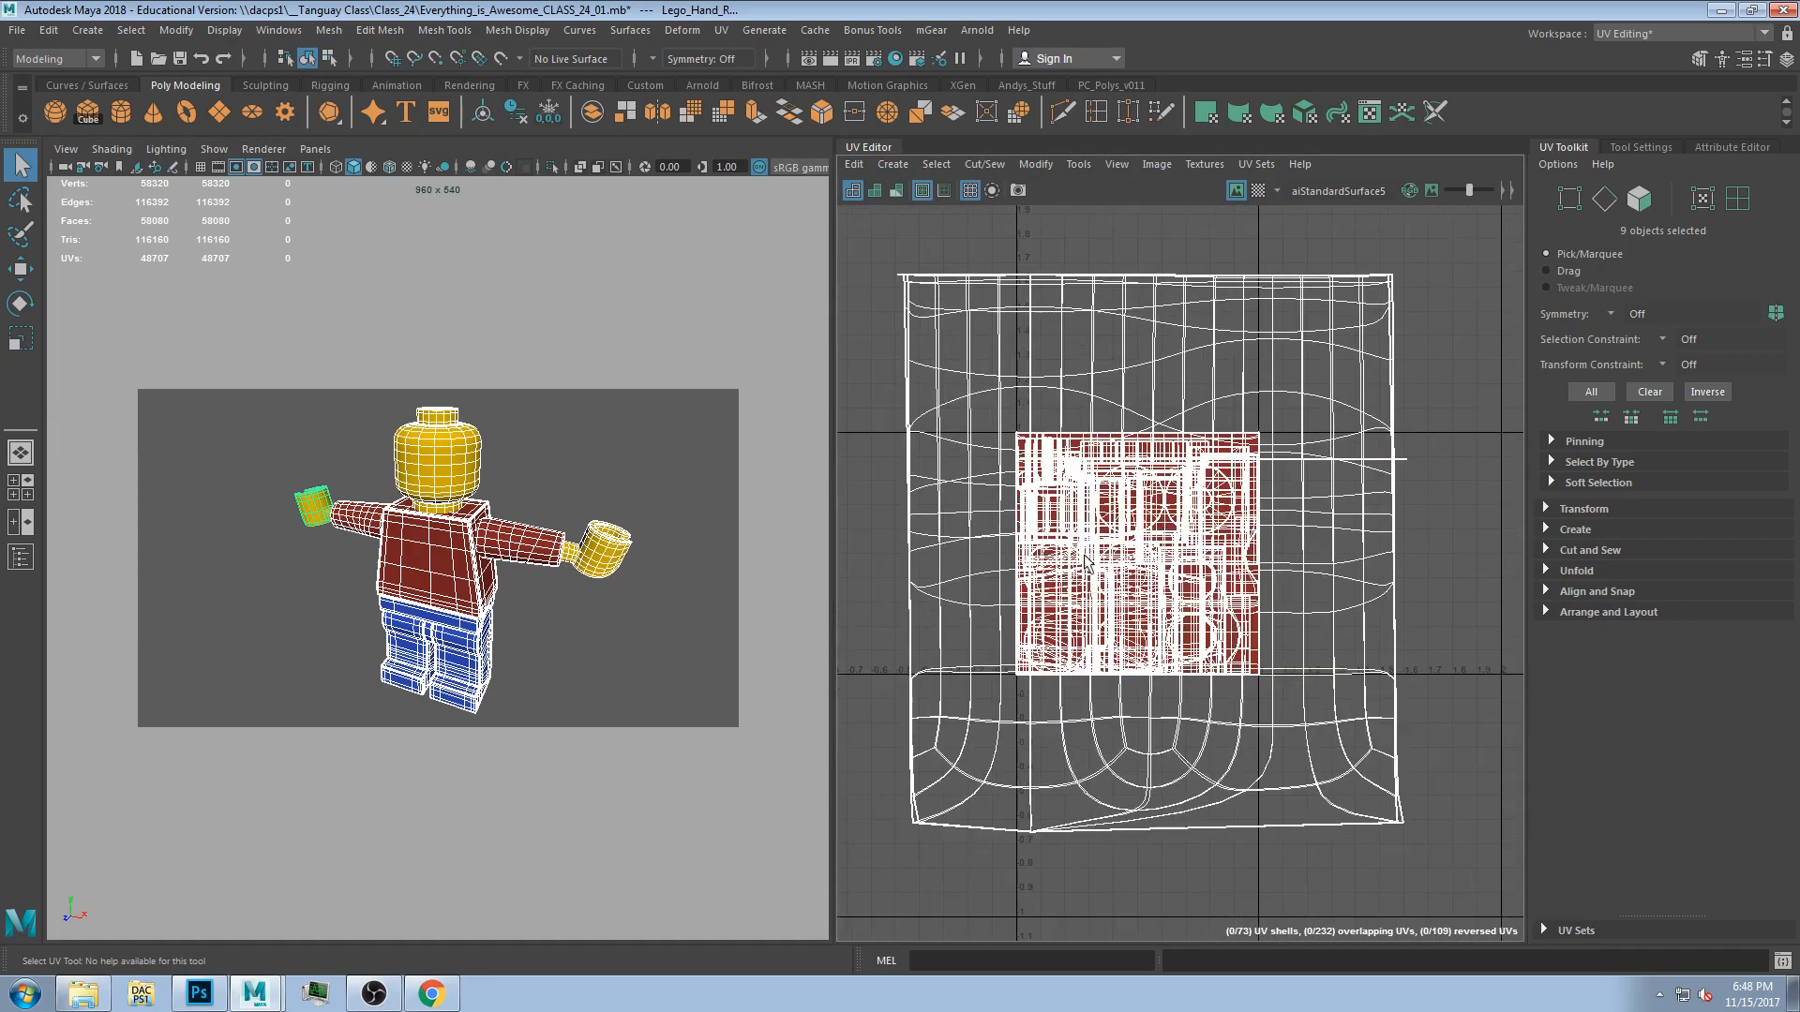
pyautogui.click(1594, 610)
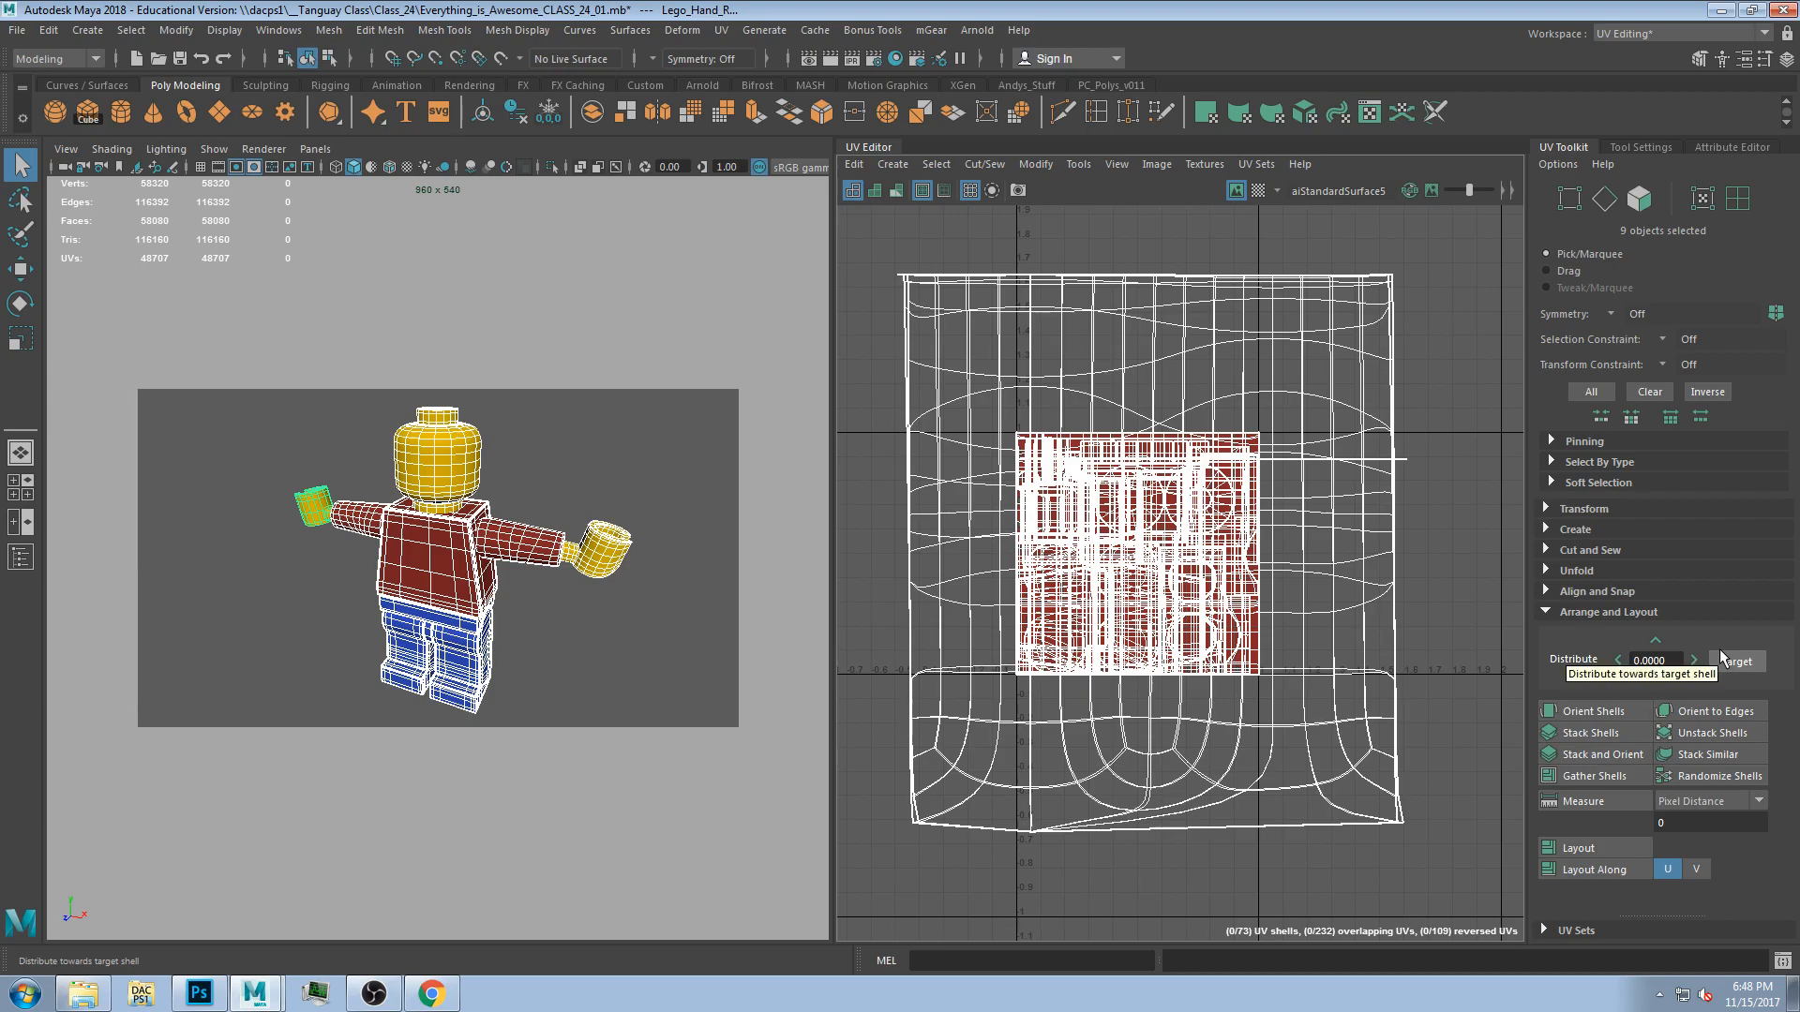
pyautogui.click(1593, 844)
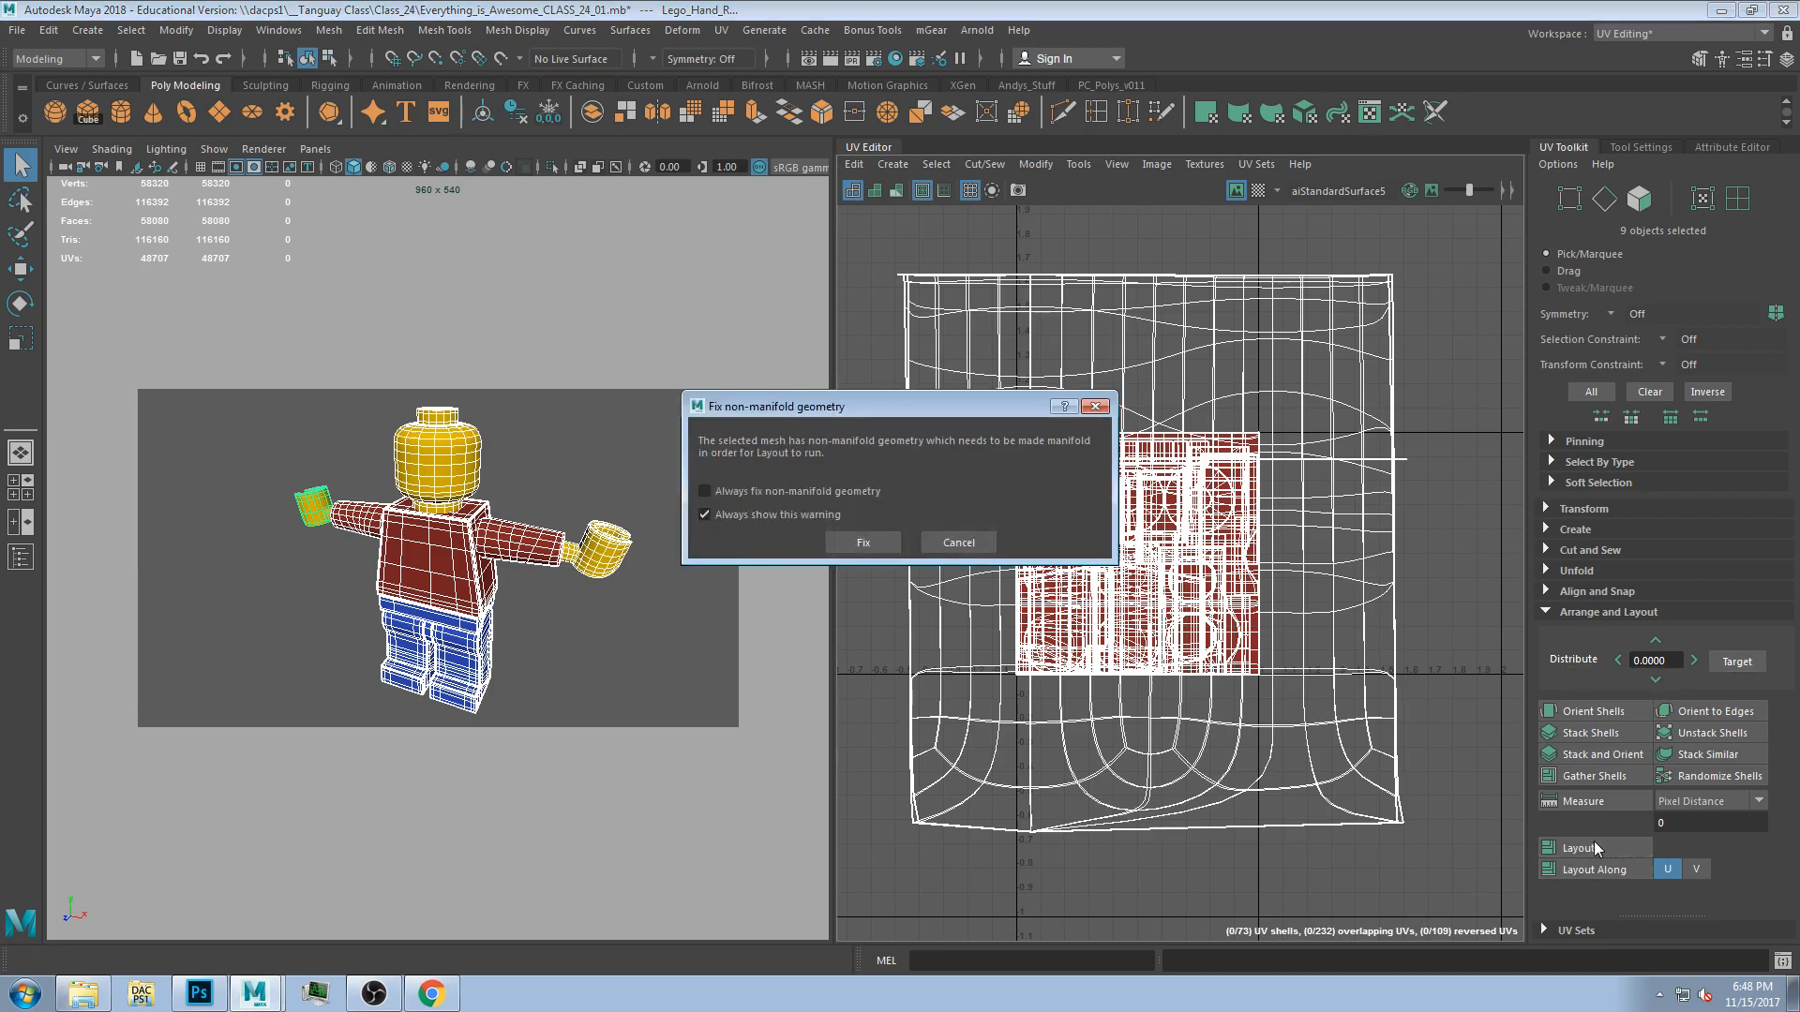
pyautogui.click(864, 542)
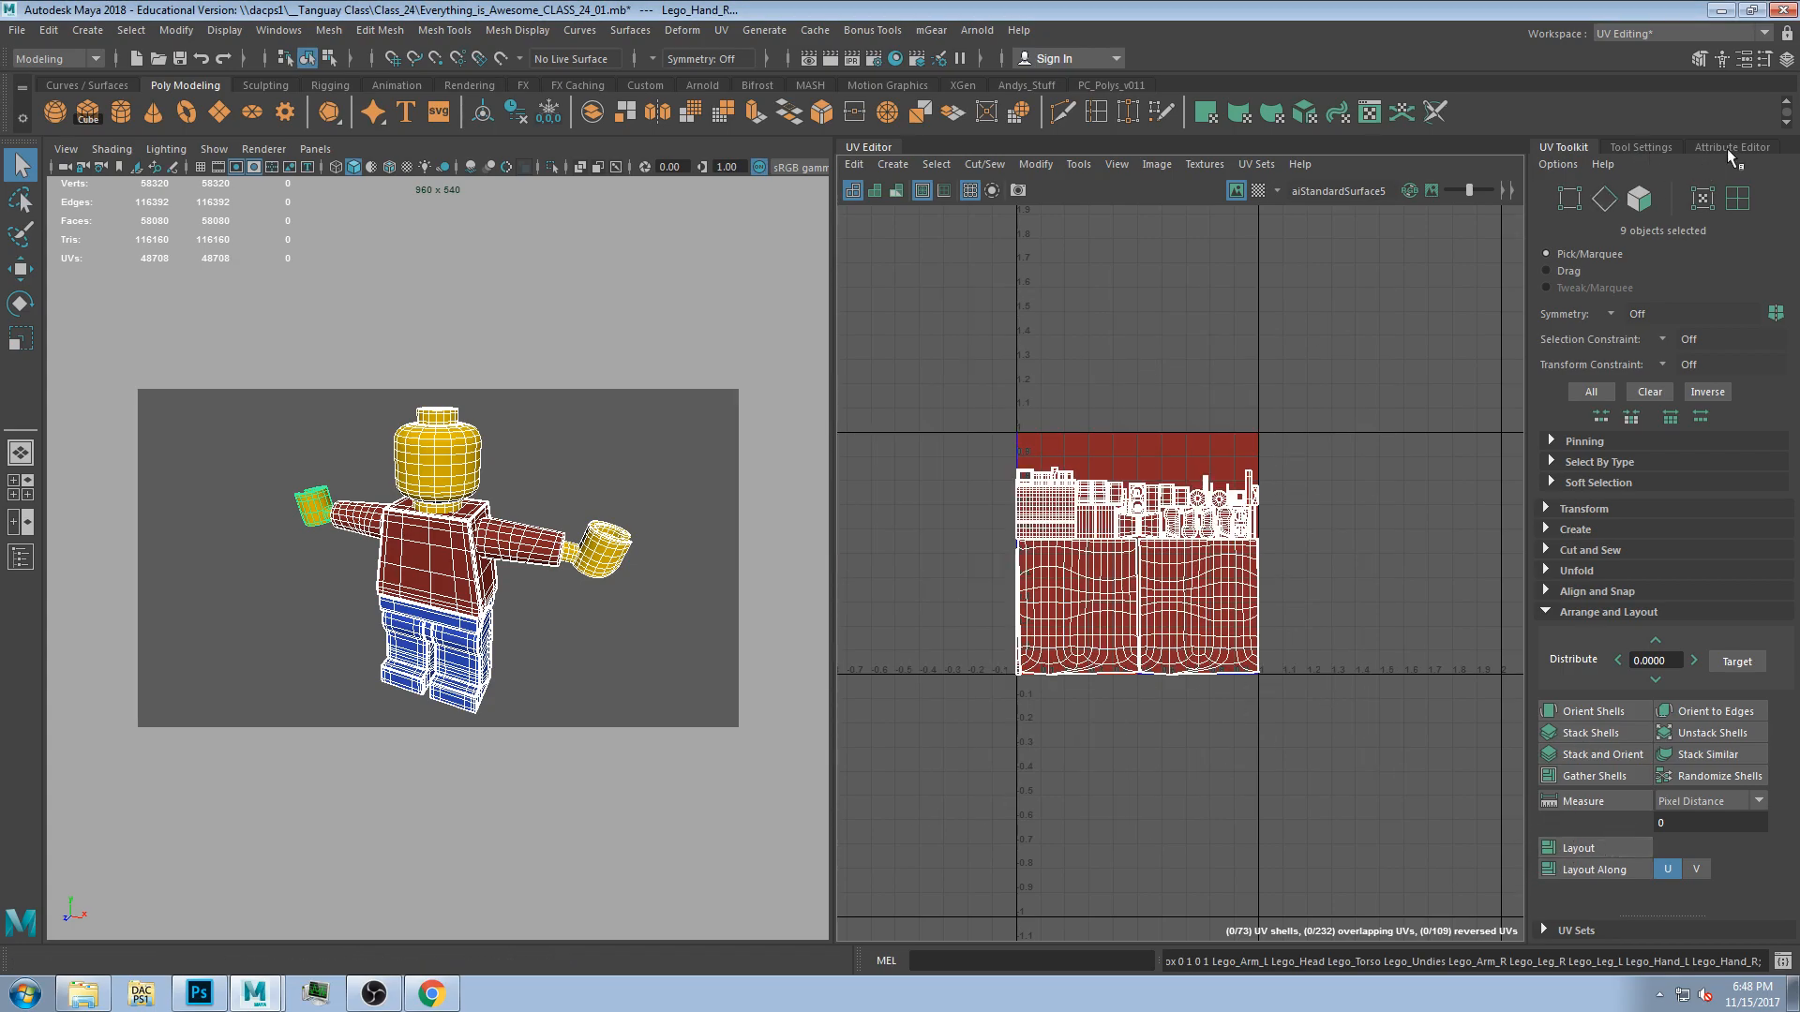
# Show the checker texture on the laid-out UVs and the model.
pyautogui.scroll(5, 1167, 562)
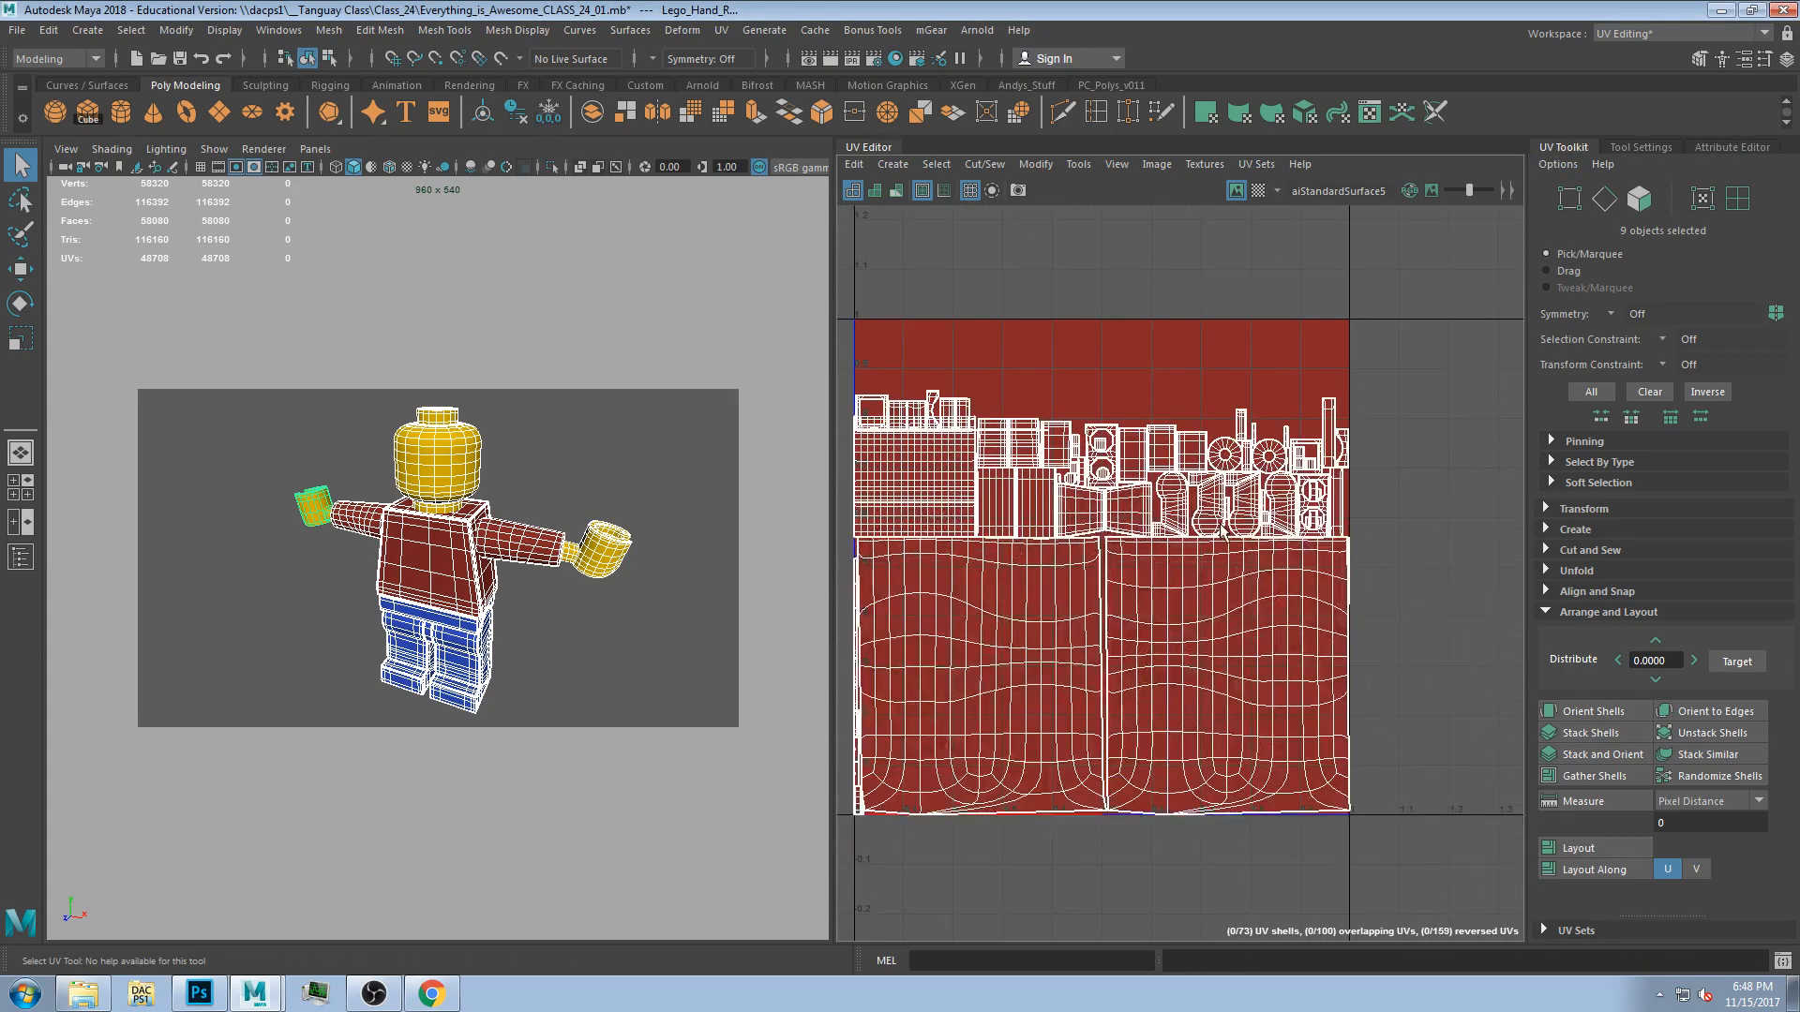
pyautogui.scroll(1, 1144, 343)
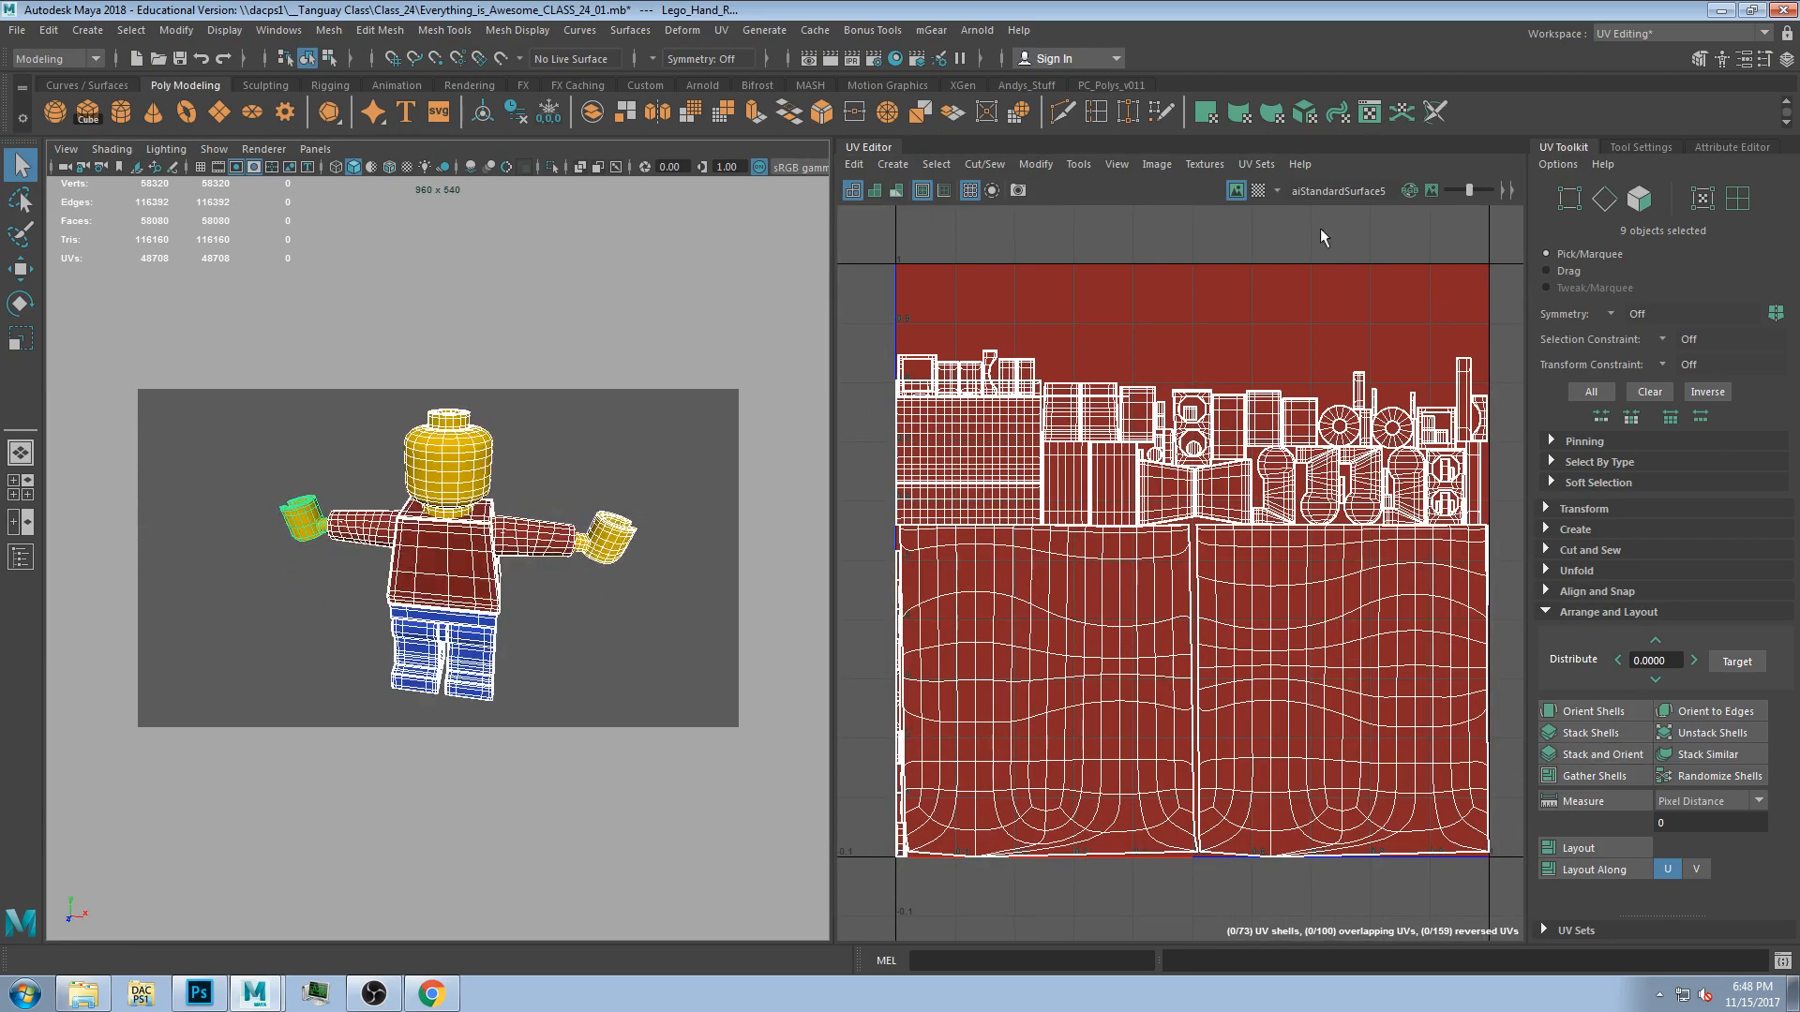
pyautogui.click(1258, 190)
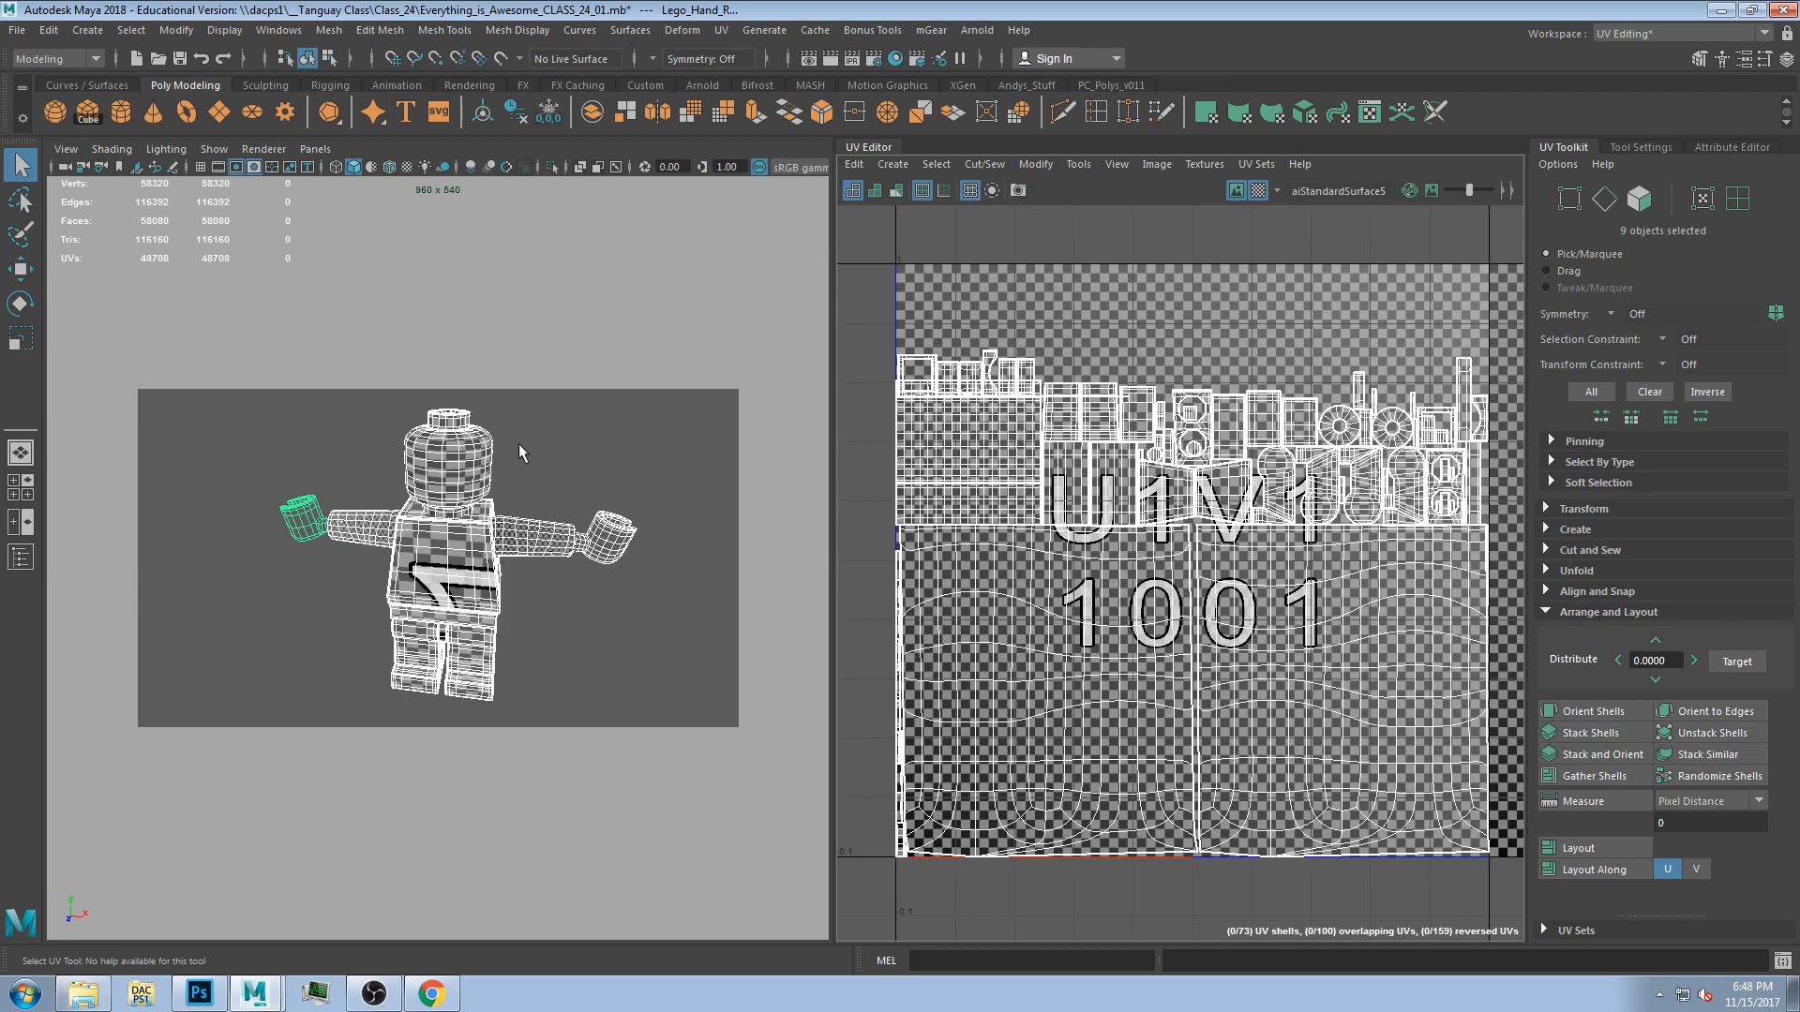
pyautogui.click(510, 463)
pyautogui.moveTo(169, 350); pyautogui.dragTo(620, 753)
pyautogui.scroll(5, 600, 630)
pyautogui.scroll(-2, 592, 628)
pyautogui.click(1237, 192)
pyautogui.click(1235, 194)
pyautogui.click(1255, 193)
# Select the torso and each arm one at a time to inspect where their UV shells sit.
pyautogui.click(469, 551)
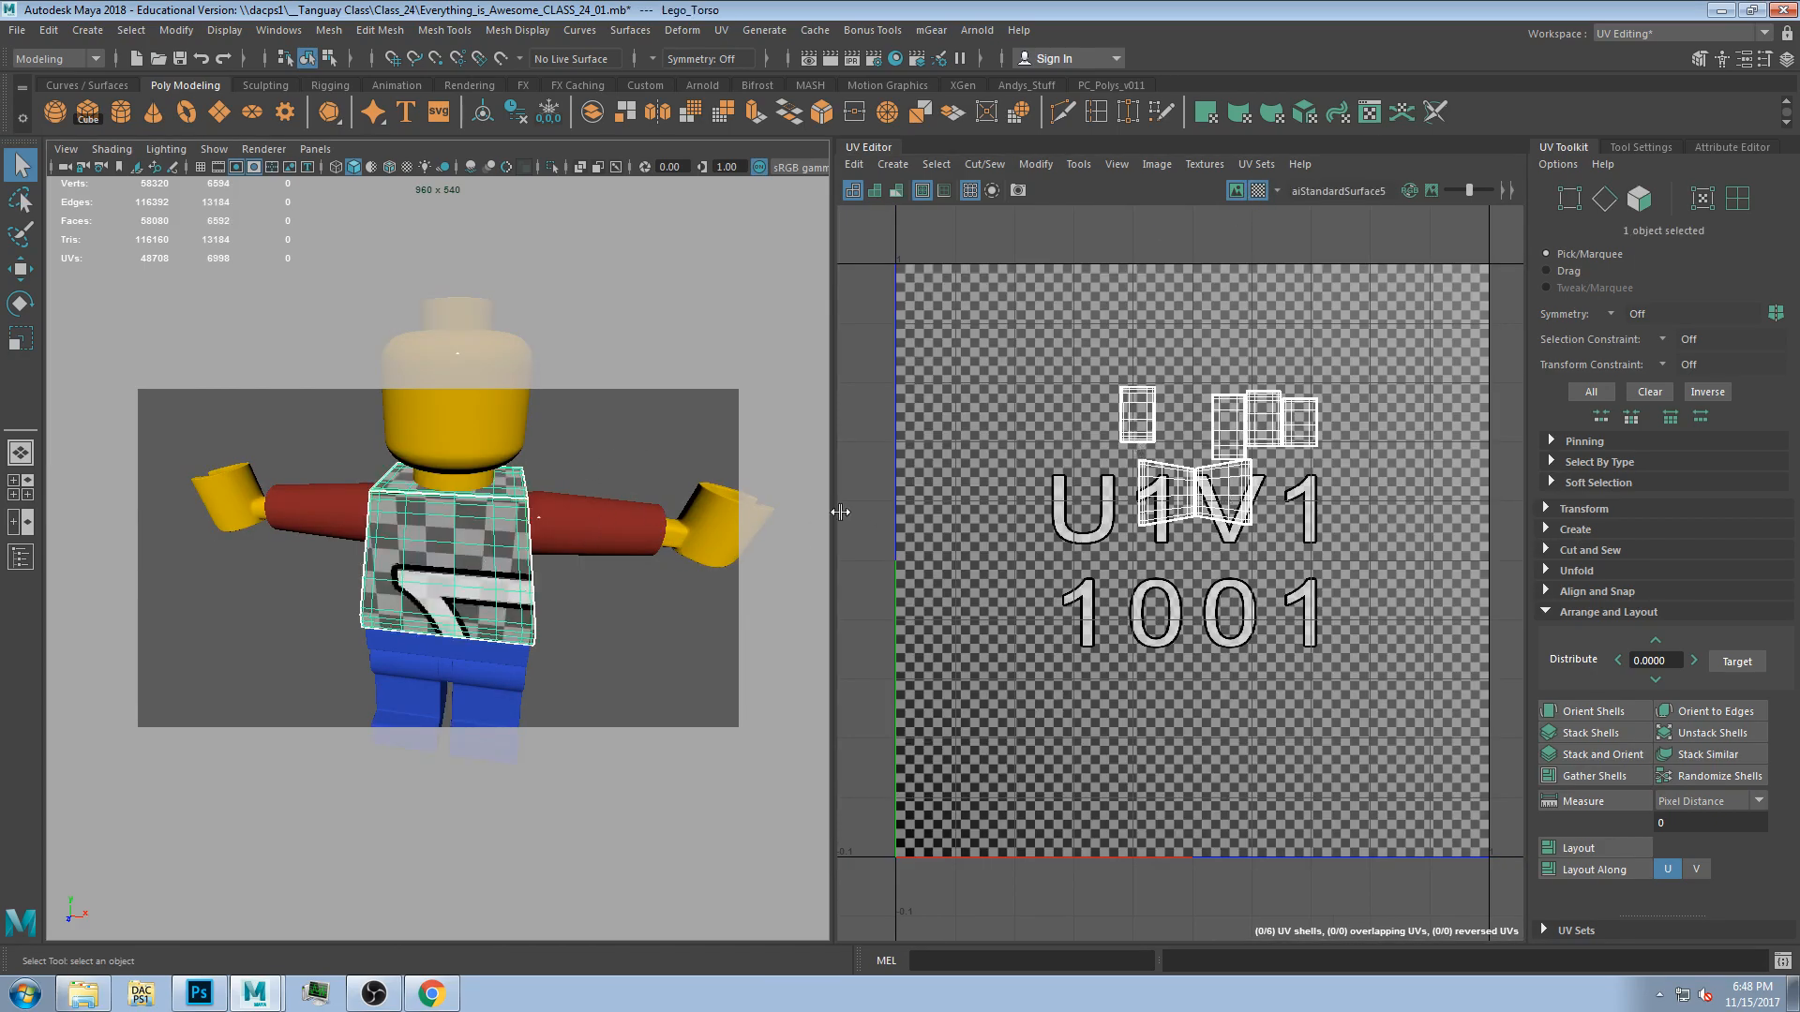
pyautogui.click(547, 518)
pyautogui.moveTo(549, 583)
pyautogui.keyDown('alt'); pyautogui.mouseDown()
pyautogui.moveTo(412, 570)
pyautogui.moveTo(569, 587)
pyautogui.mouseUp(); pyautogui.keyUp('alt')
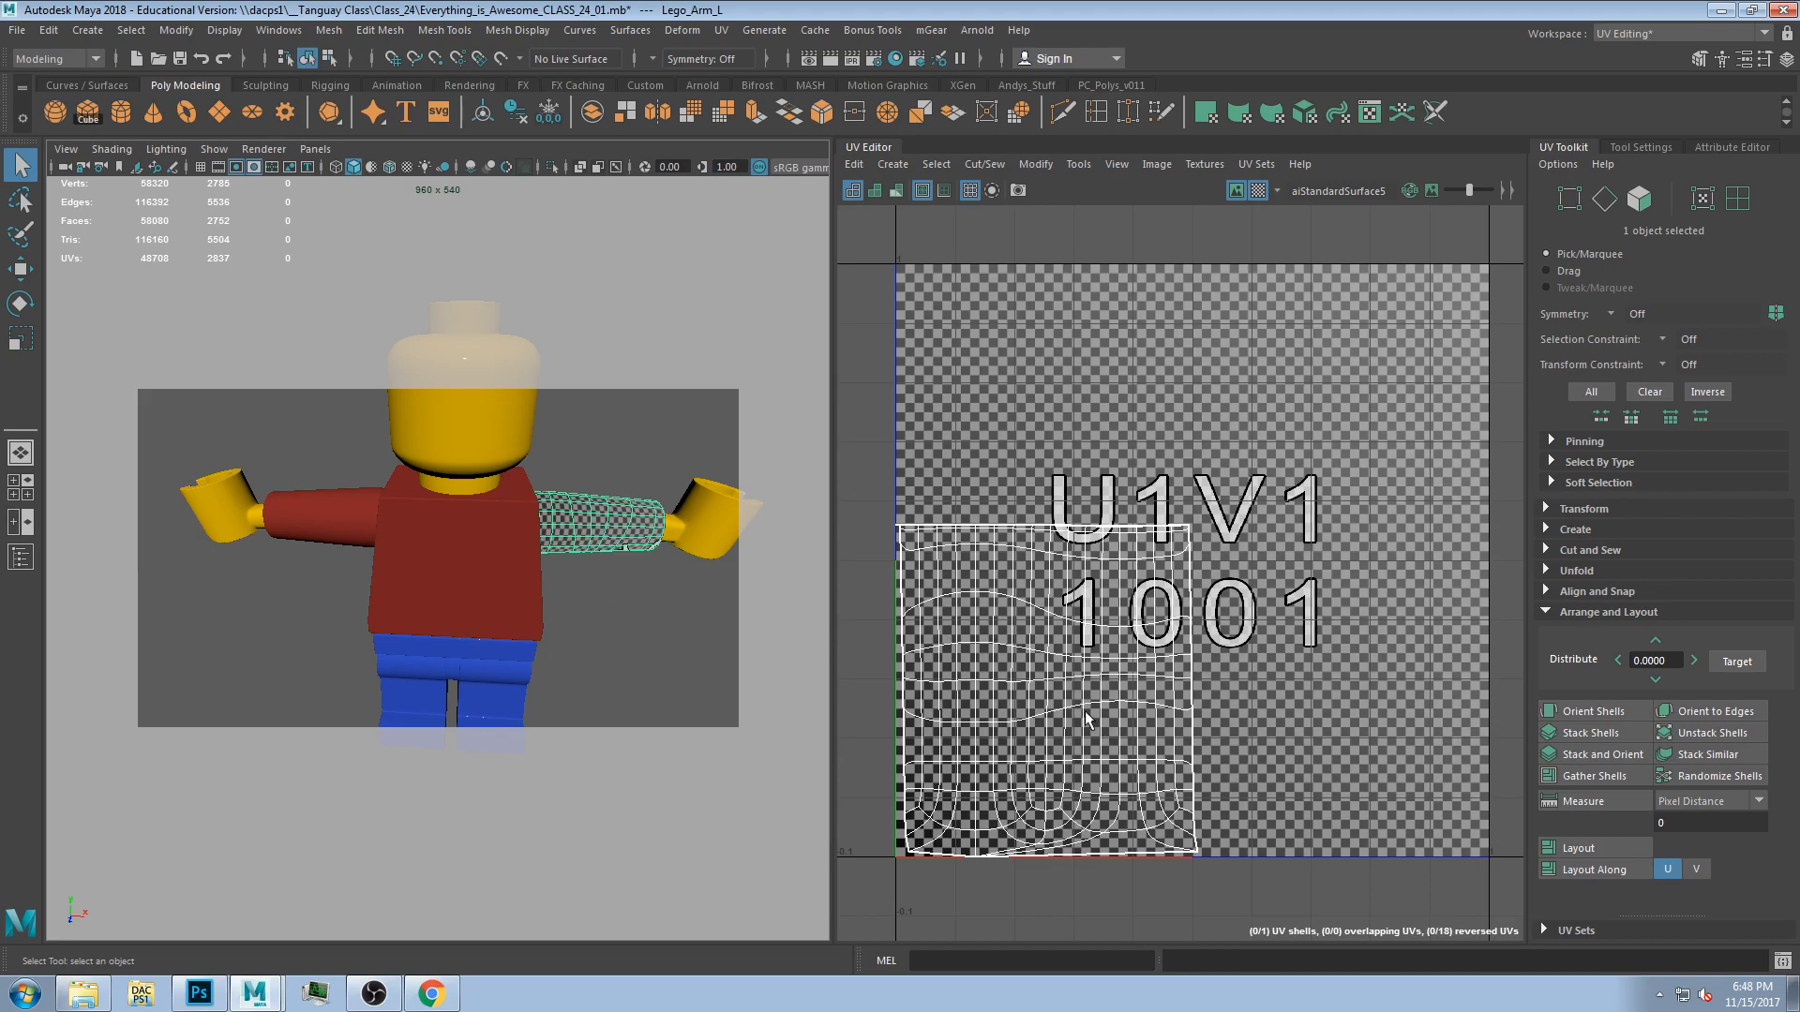
pyautogui.click(471, 553)
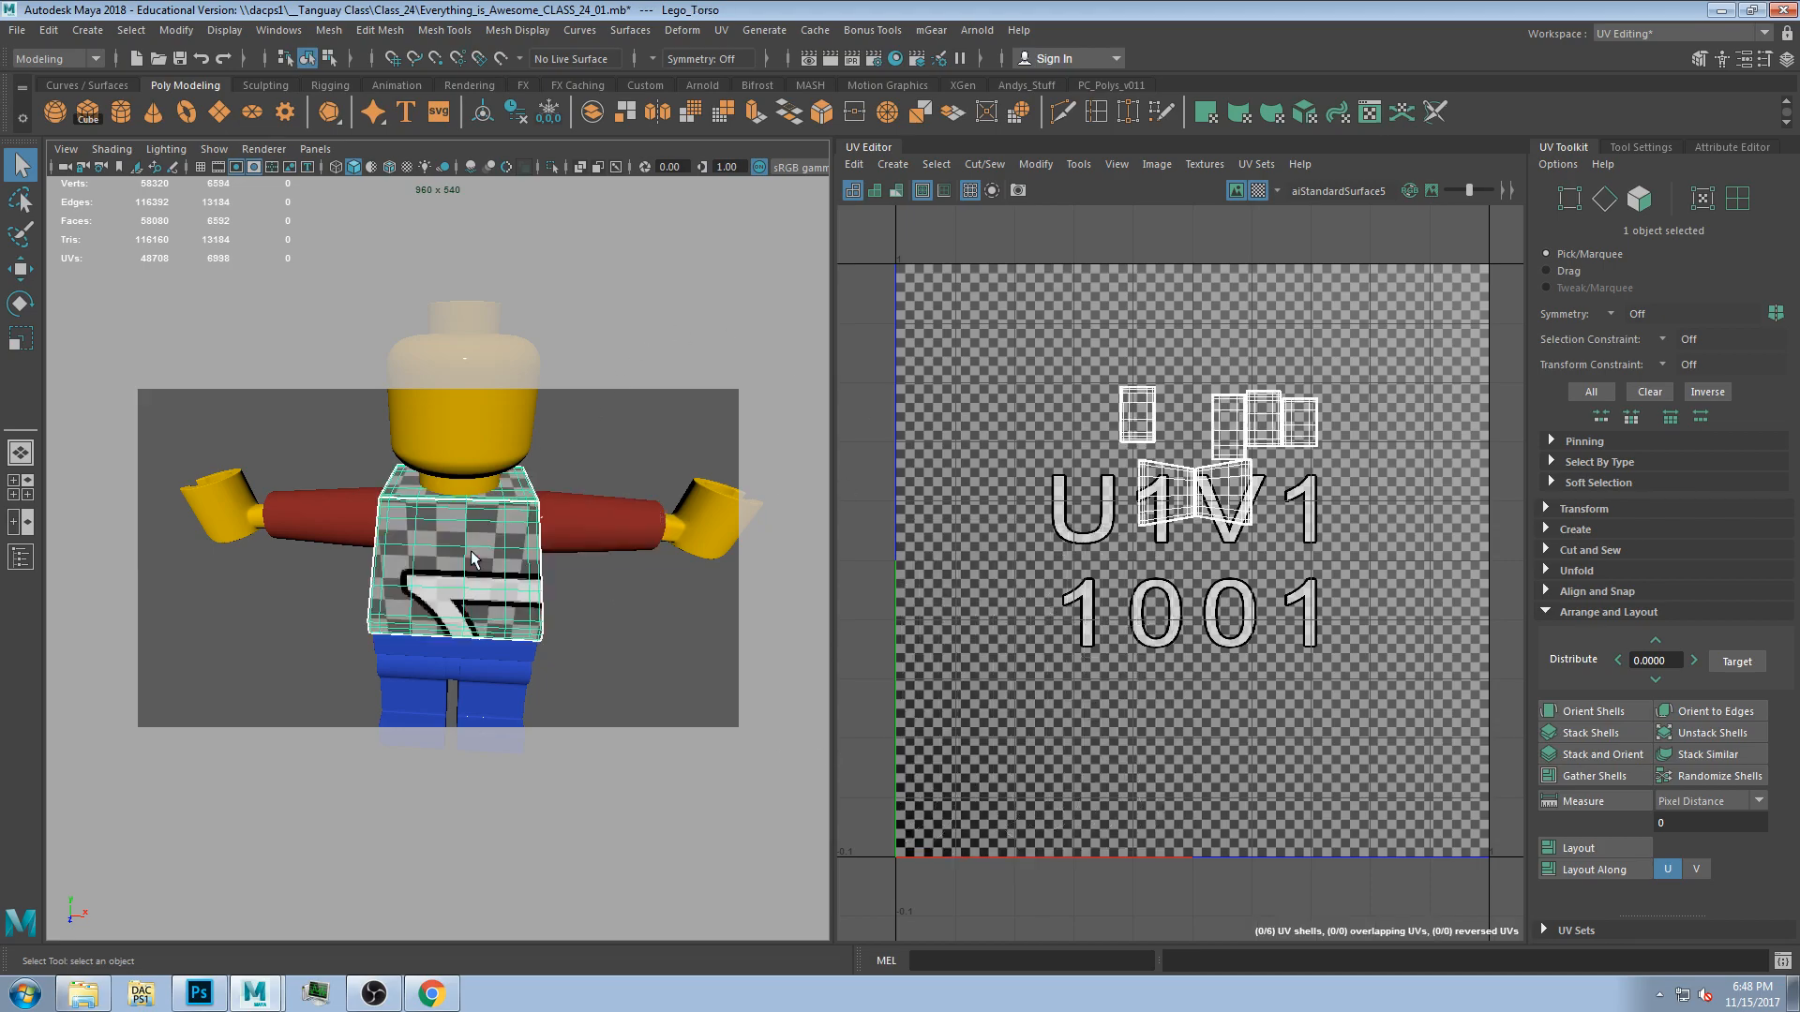
pyautogui.keyDown('alt'); pyautogui.moveTo(668, 544); pyautogui.dragTo(562, 572); pyautogui.keyUp('alt')
pyautogui.scroll(-6, 574, 566)
pyautogui.scroll(6, 561, 559)
pyautogui.click(574, 518)
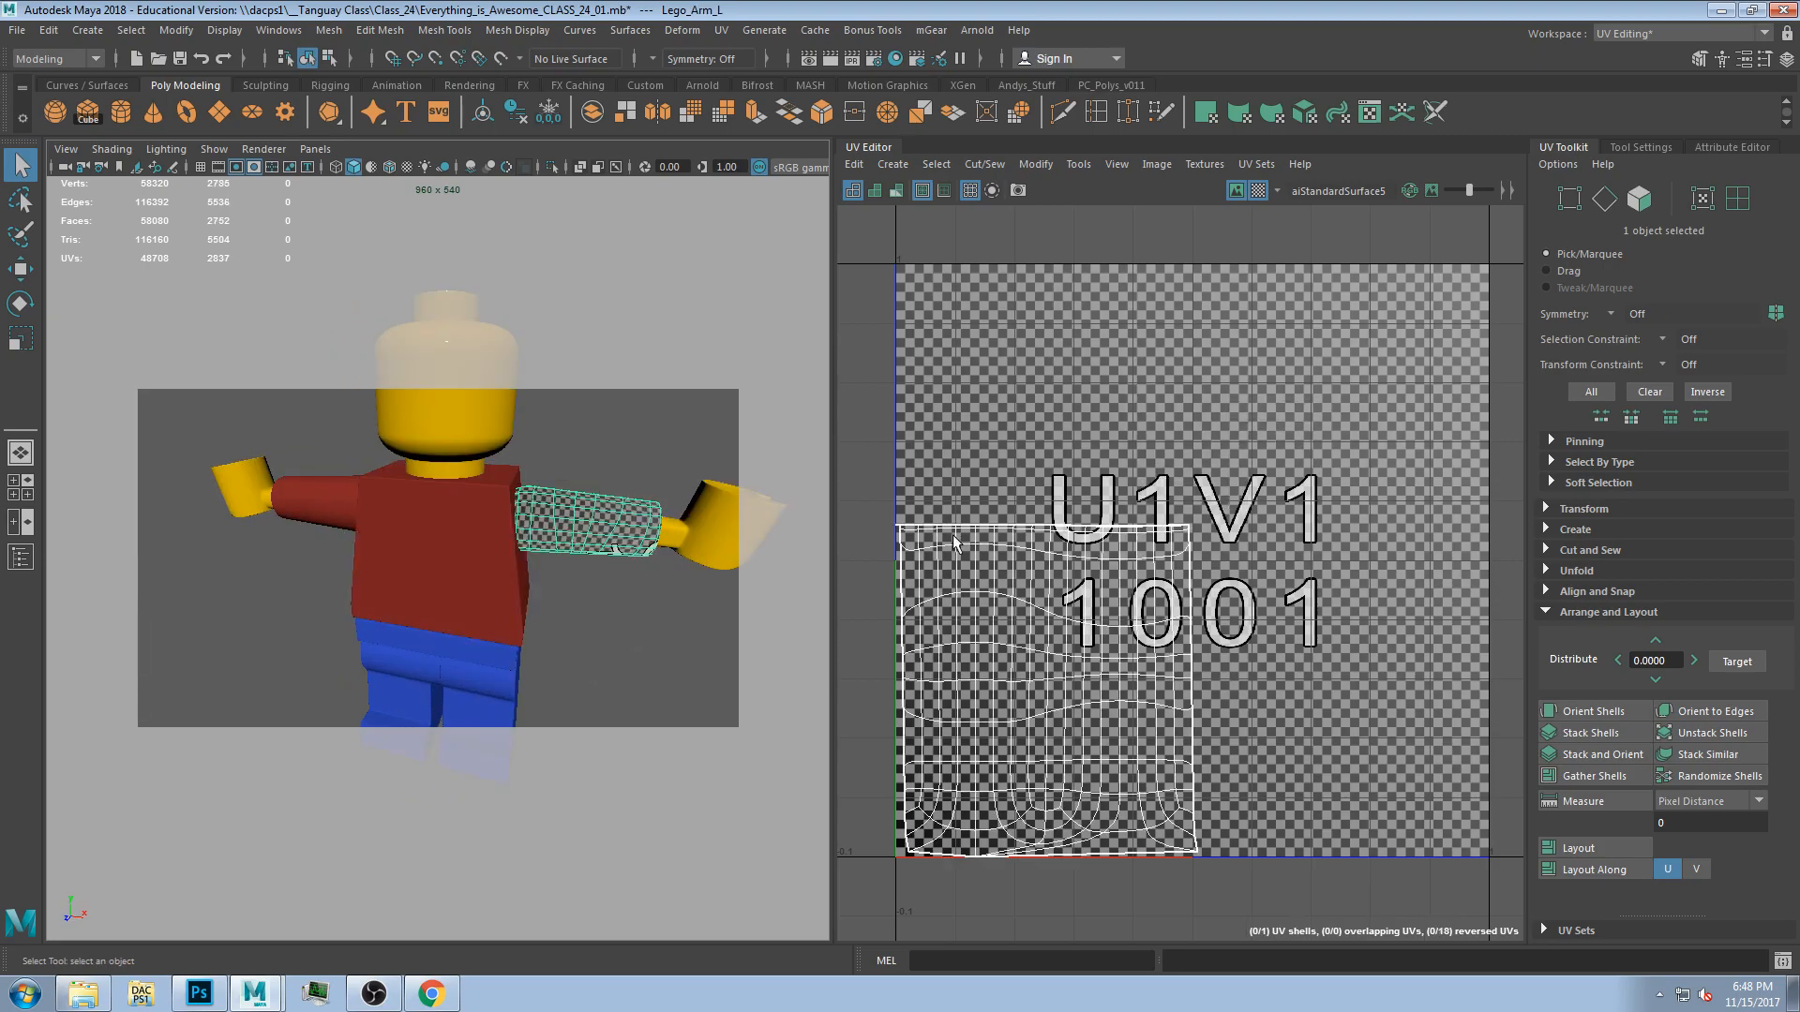
pyautogui.click(309, 498)
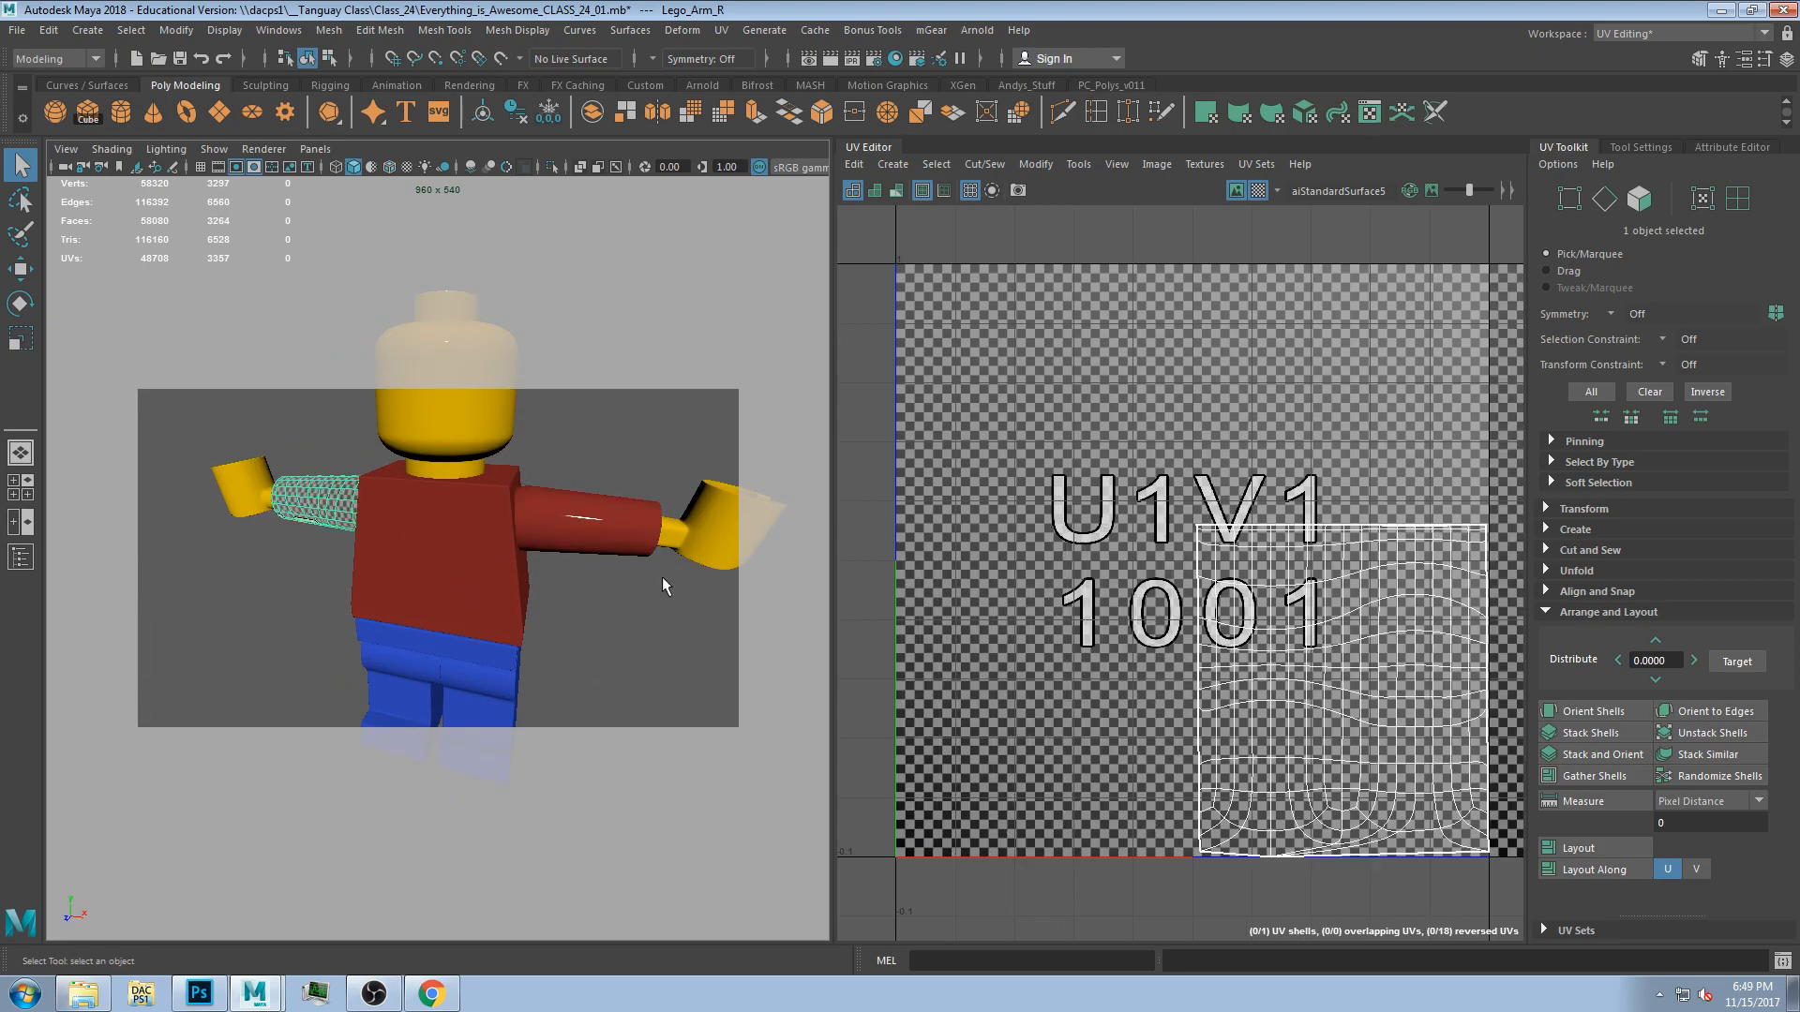
pyautogui.keyDown('alt'); pyautogui.moveTo(1430, 600); pyautogui.dragTo(1401, 618, button='middle'); pyautogui.keyUp('alt')
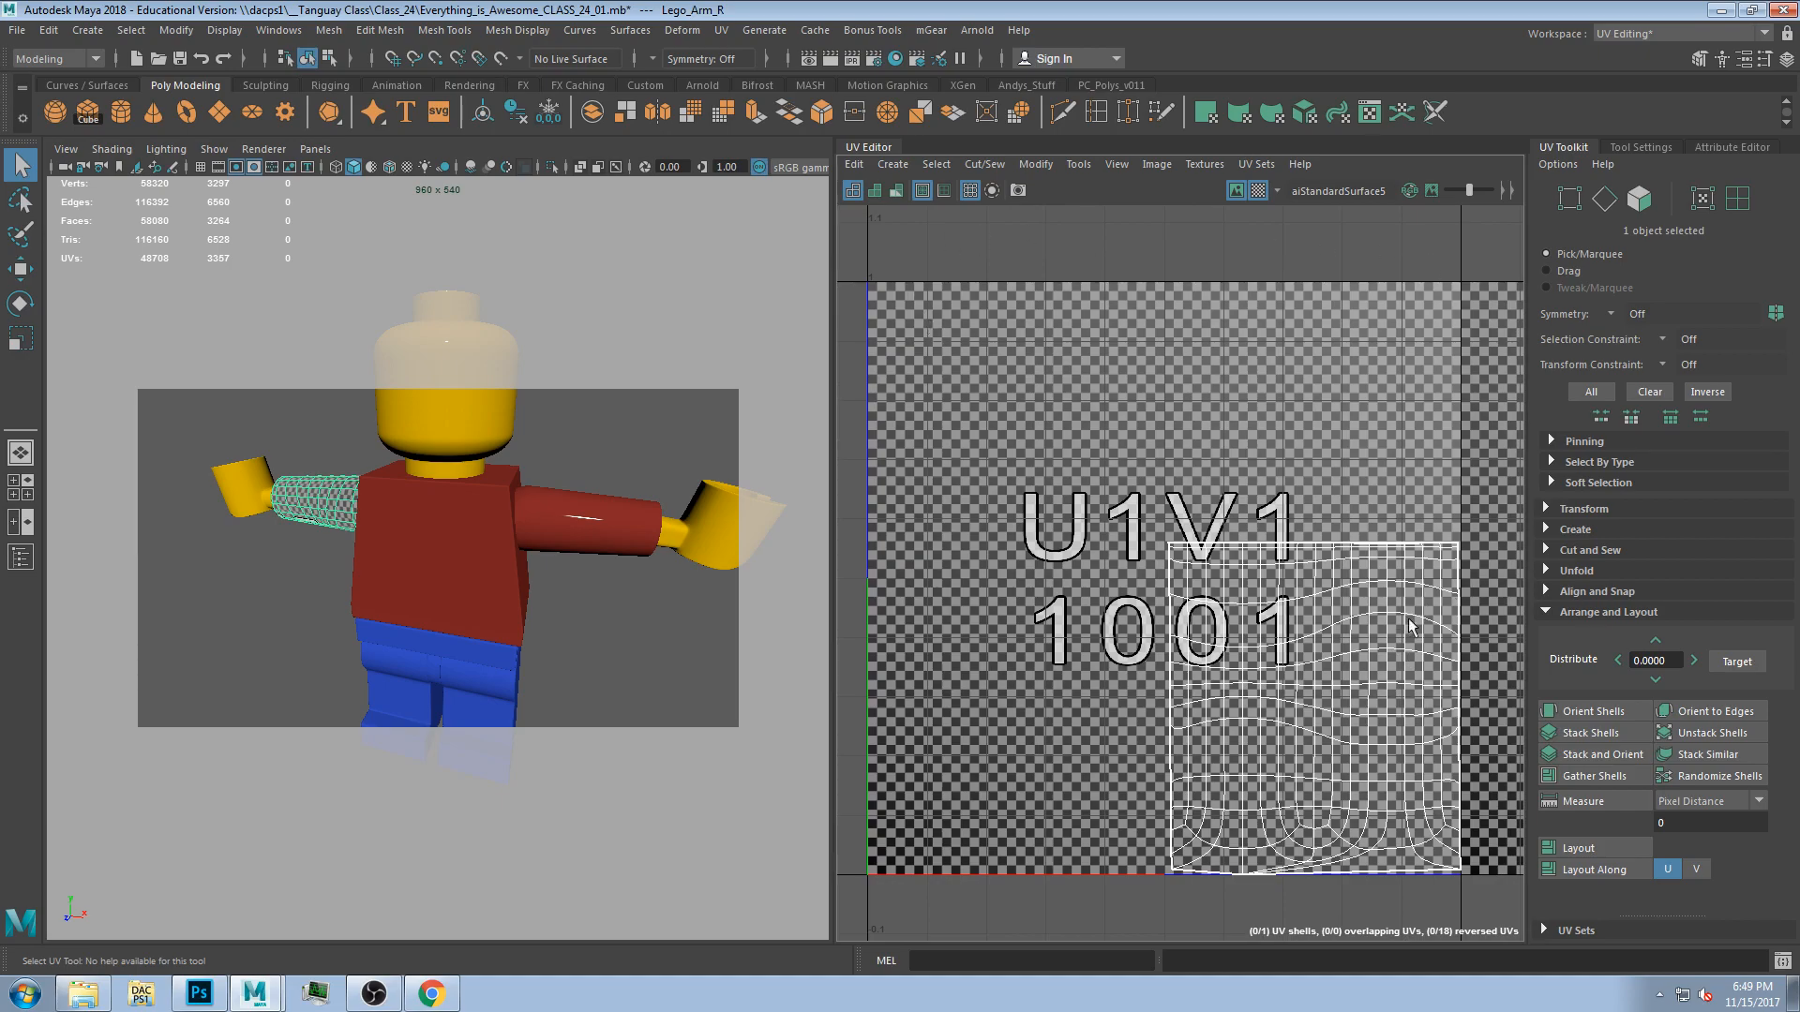
pyautogui.click(430, 570)
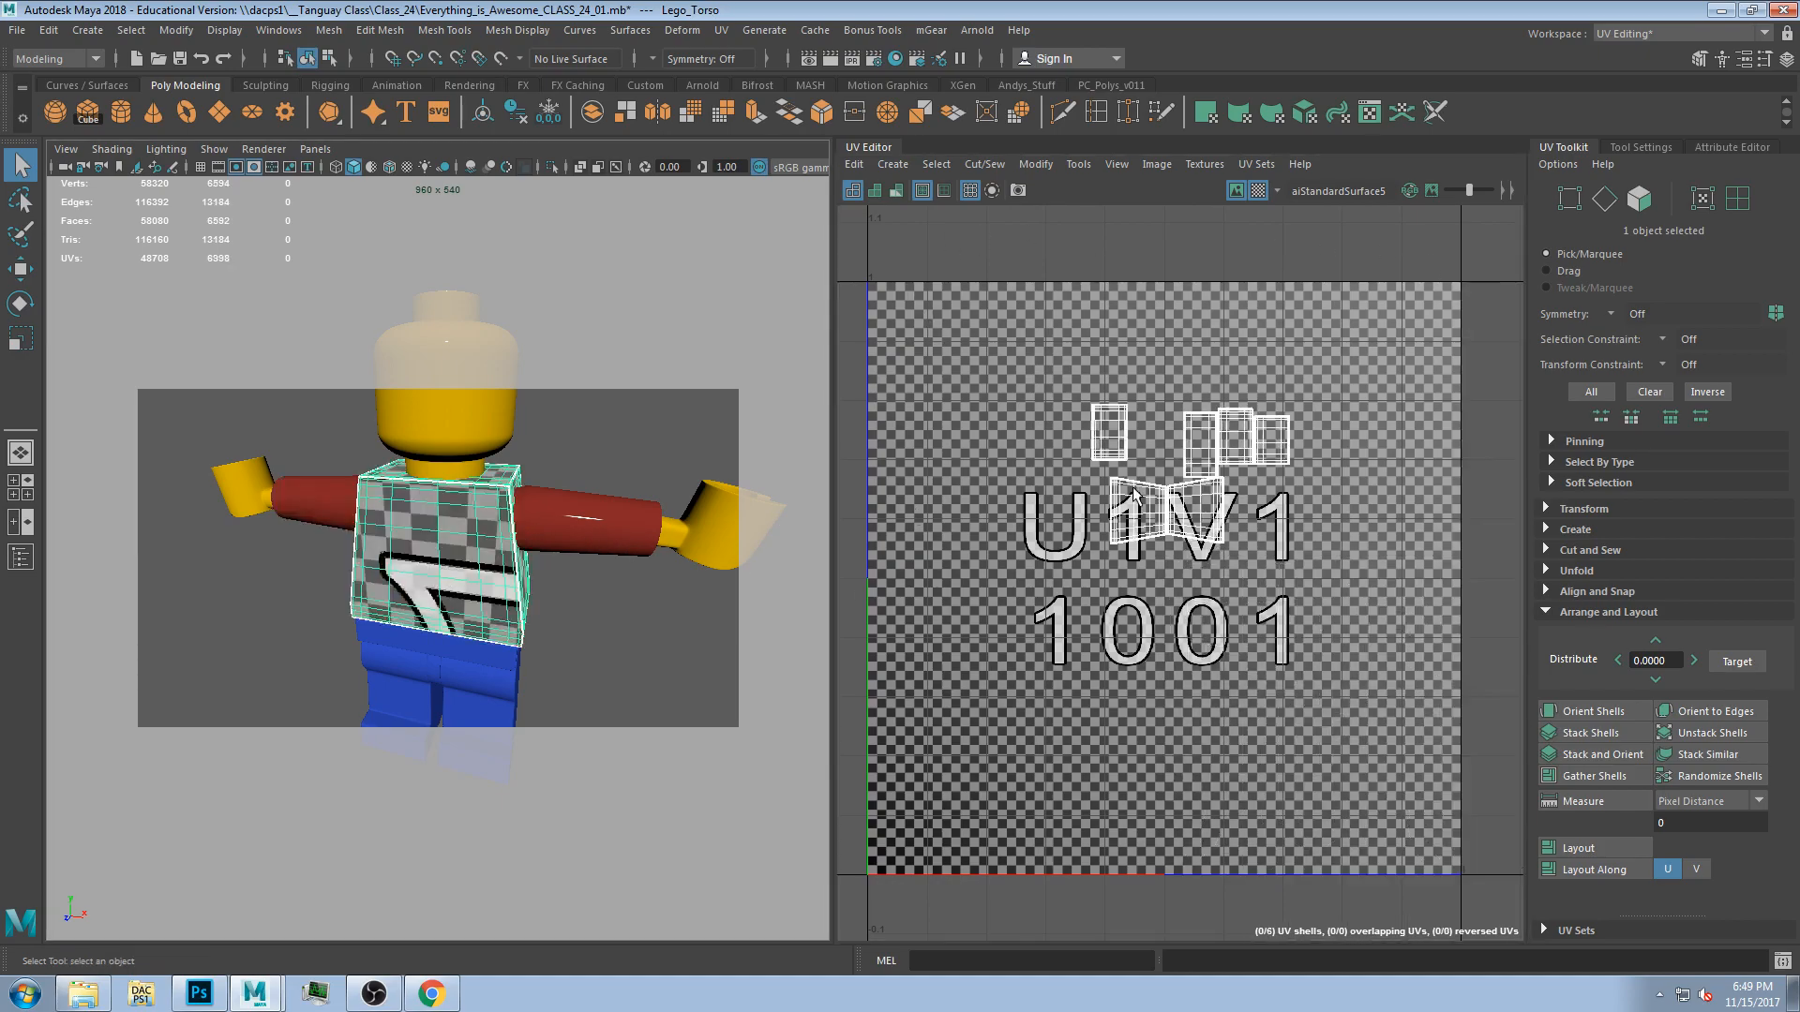
pyautogui.moveTo(472, 551)
pyautogui.keyDown('alt'); pyautogui.mouseDown()
pyautogui.moveTo(534, 574)
pyautogui.moveTo(443, 551)
pyautogui.mouseUp(); pyautogui.keyUp('alt')
pyautogui.scroll(-5, 485, 565)
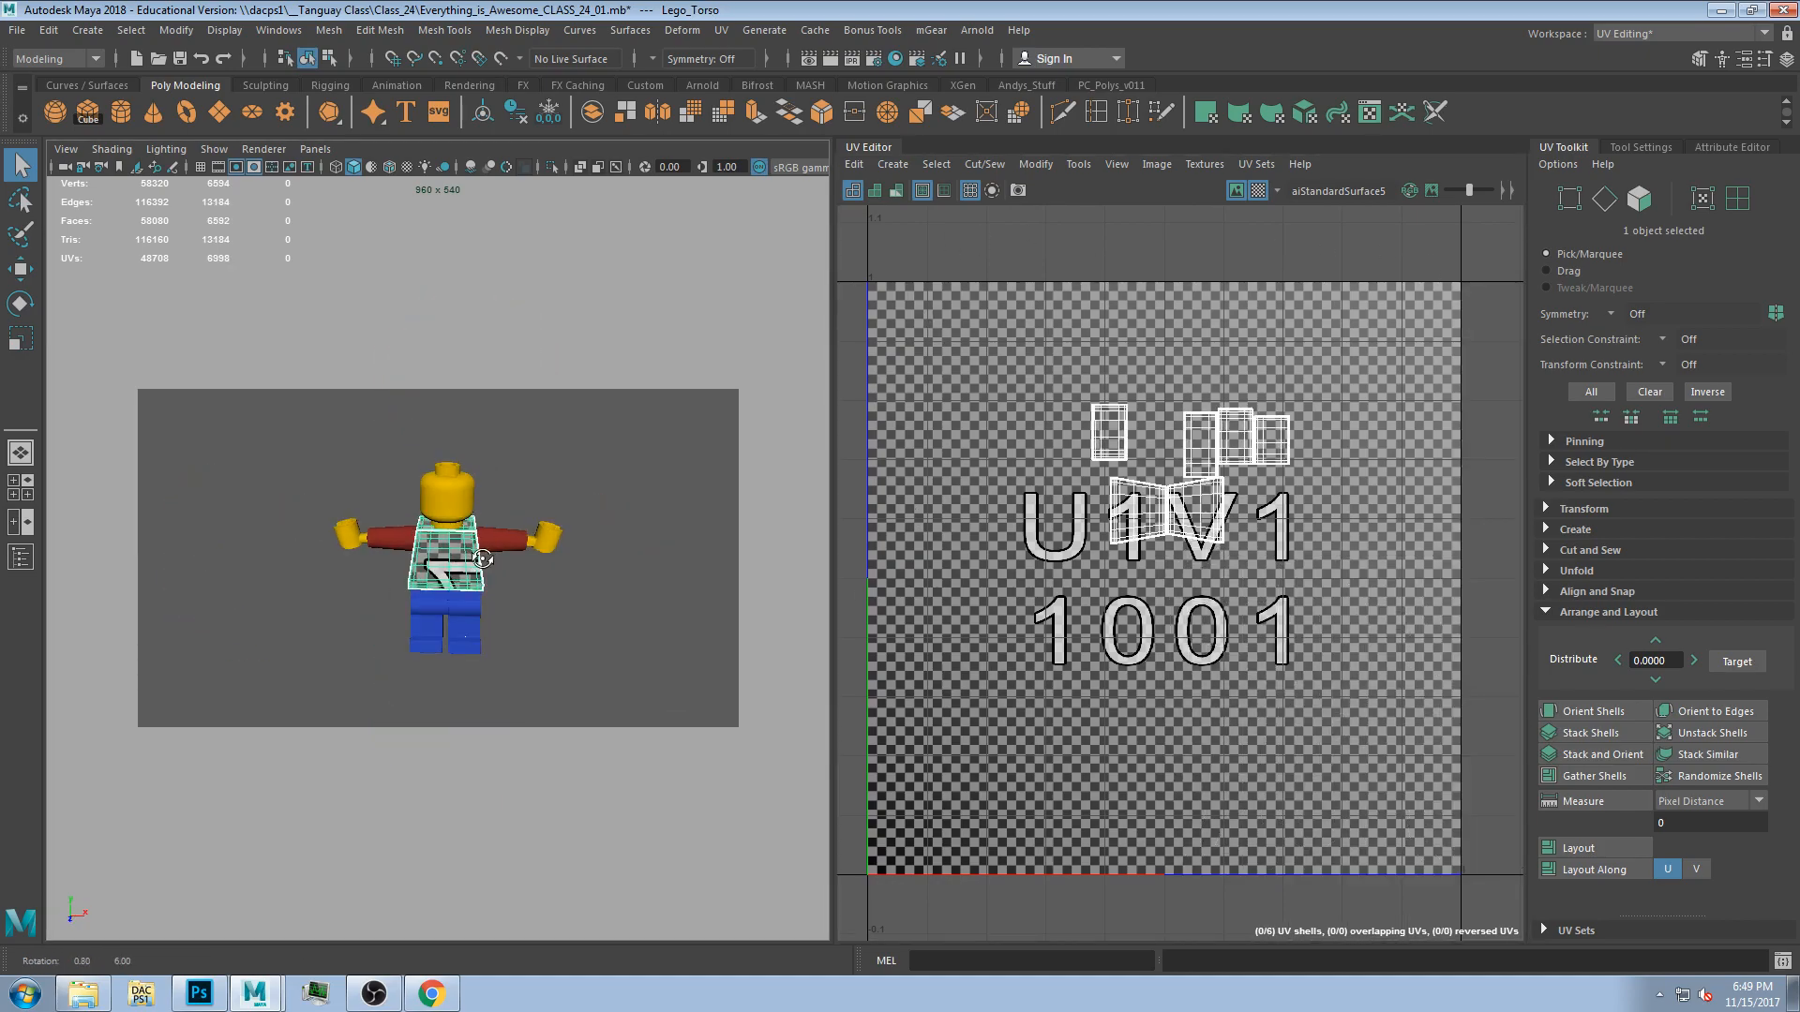
pyautogui.scroll(2, 468, 570)
# Select all parts, pick the left arm's UV shell and switch to the Scale tool on it.
pyautogui.moveTo(261, 417); pyautogui.dragTo(692, 714)
pyautogui.moveTo(1071, 607); pyautogui.dragTo(986, 571, button='right')
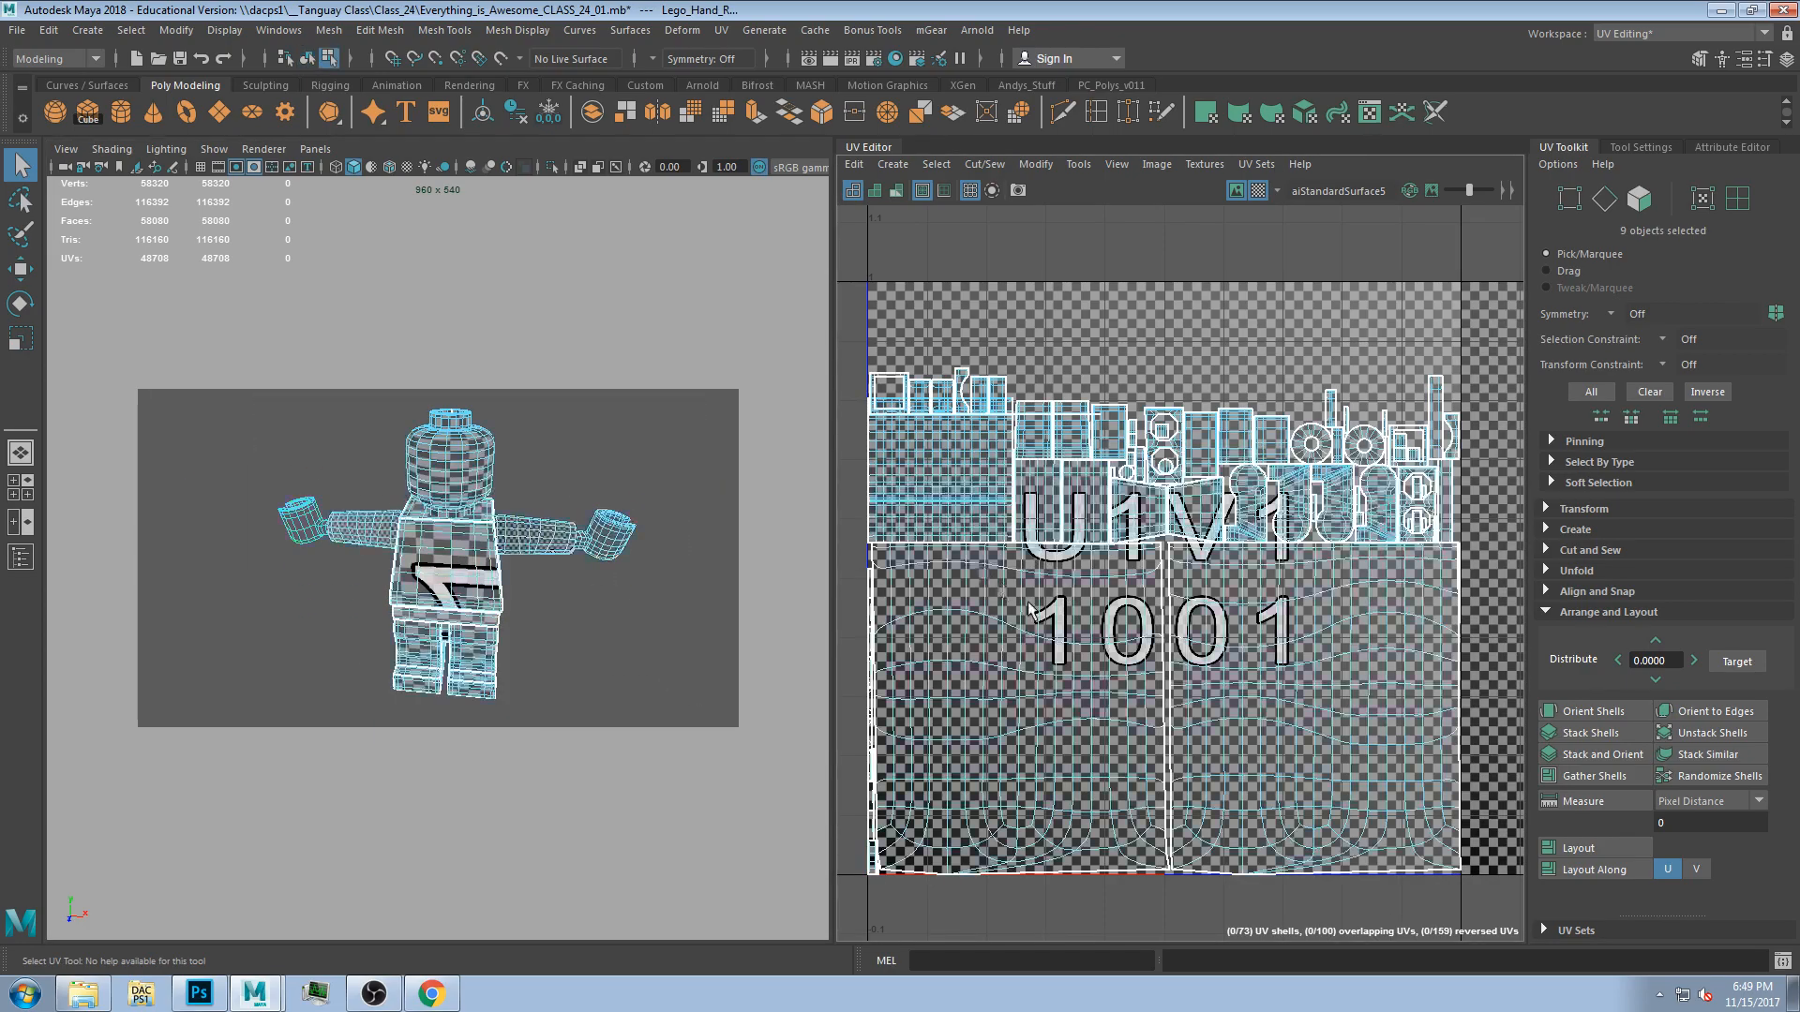
pyautogui.click(1054, 684)
pyautogui.press('e')
pyautogui.press('r')
pyautogui.moveTo(1021, 708); pyautogui.dragTo(989, 722)
pyautogui.scroll(4, 568, 633)
pyautogui.scroll(-4, 551, 630)
pyautogui.keyDown('alt'); pyautogui.moveTo(551, 630); pyautogui.dragTo(545, 595); pyautogui.keyUp('alt')
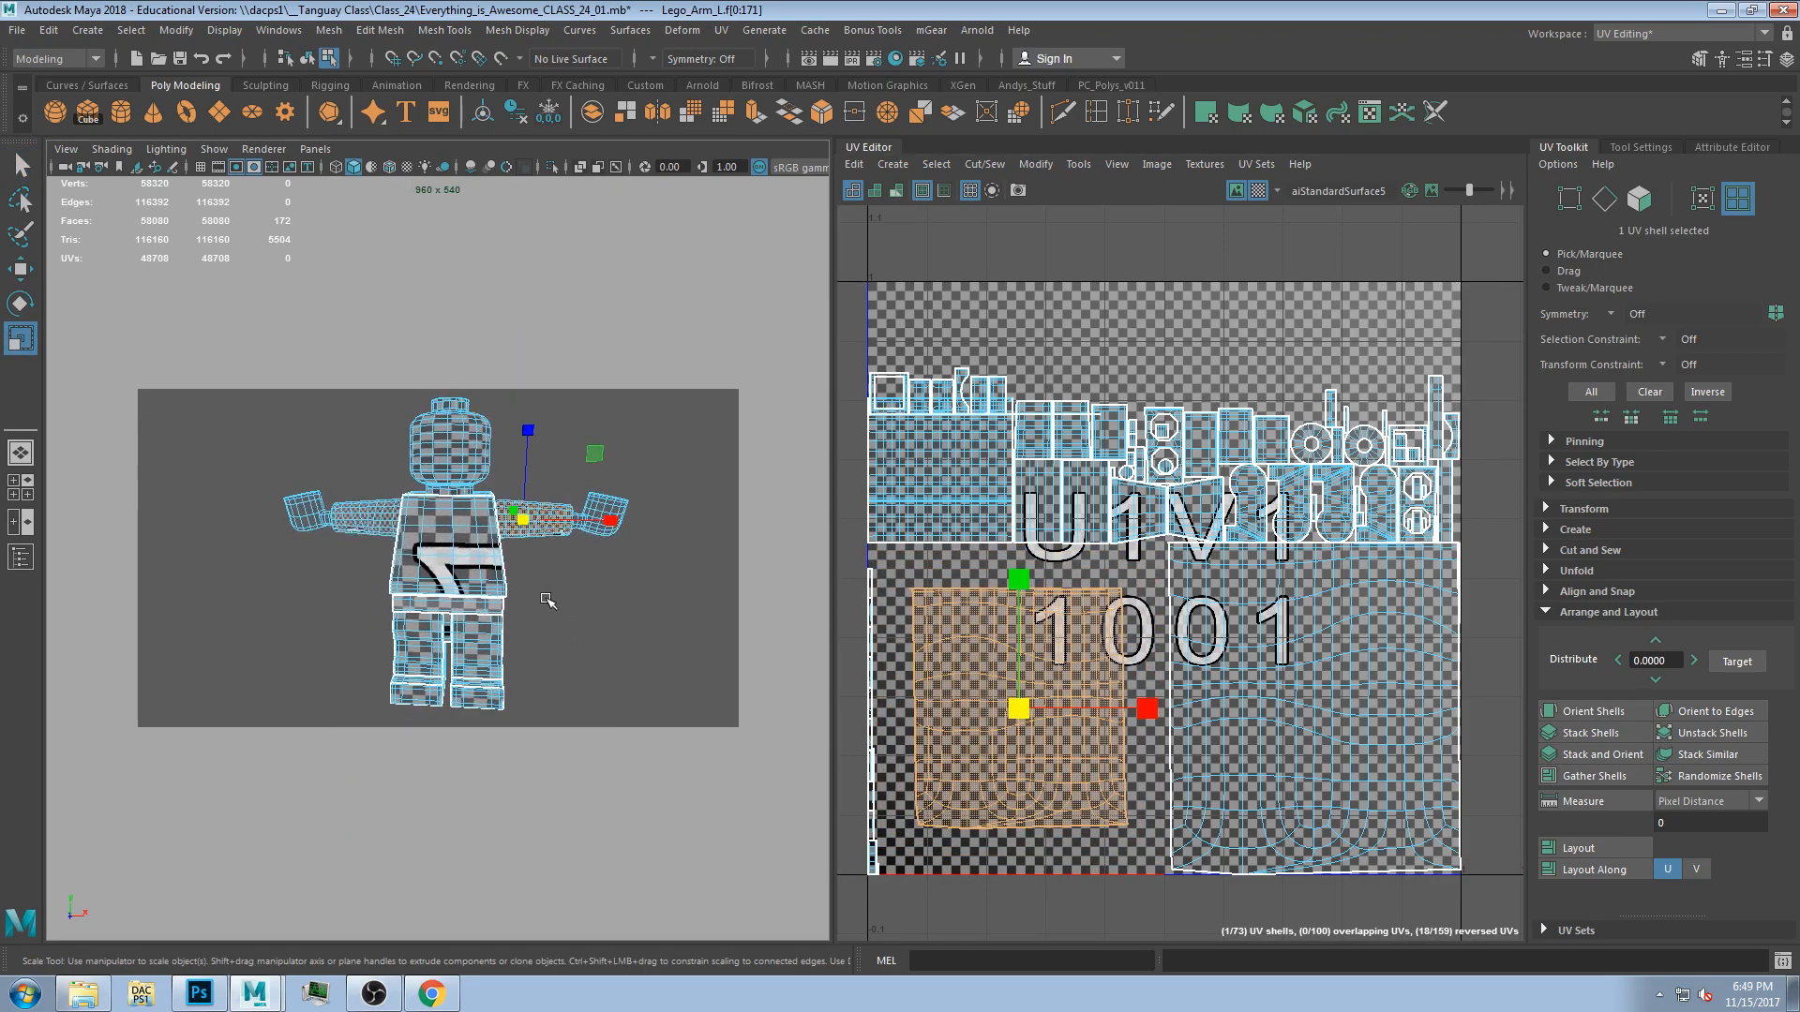
# Toggle the camera gate mask display in the viewport.
pyautogui.click(242, 167)
pyautogui.click(241, 167)
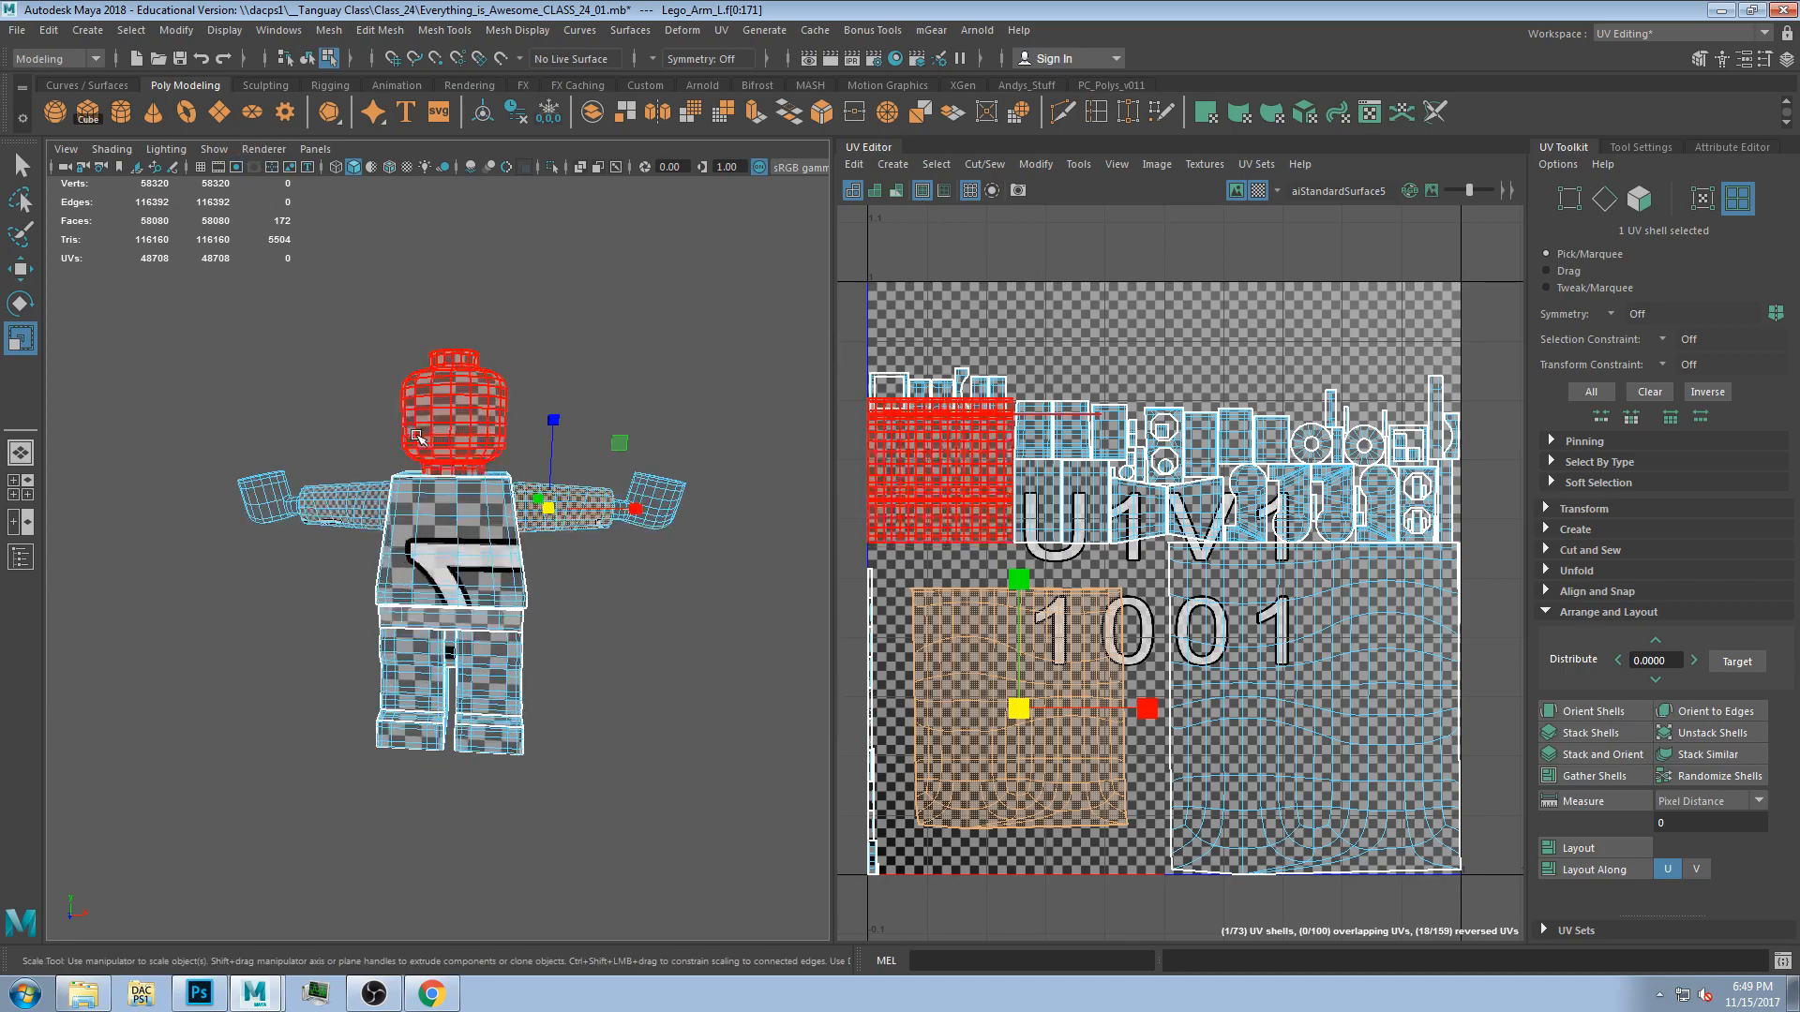
# Select both arms' UV shells together and inspect them on the model.
pyautogui.scroll(2, 474, 549)
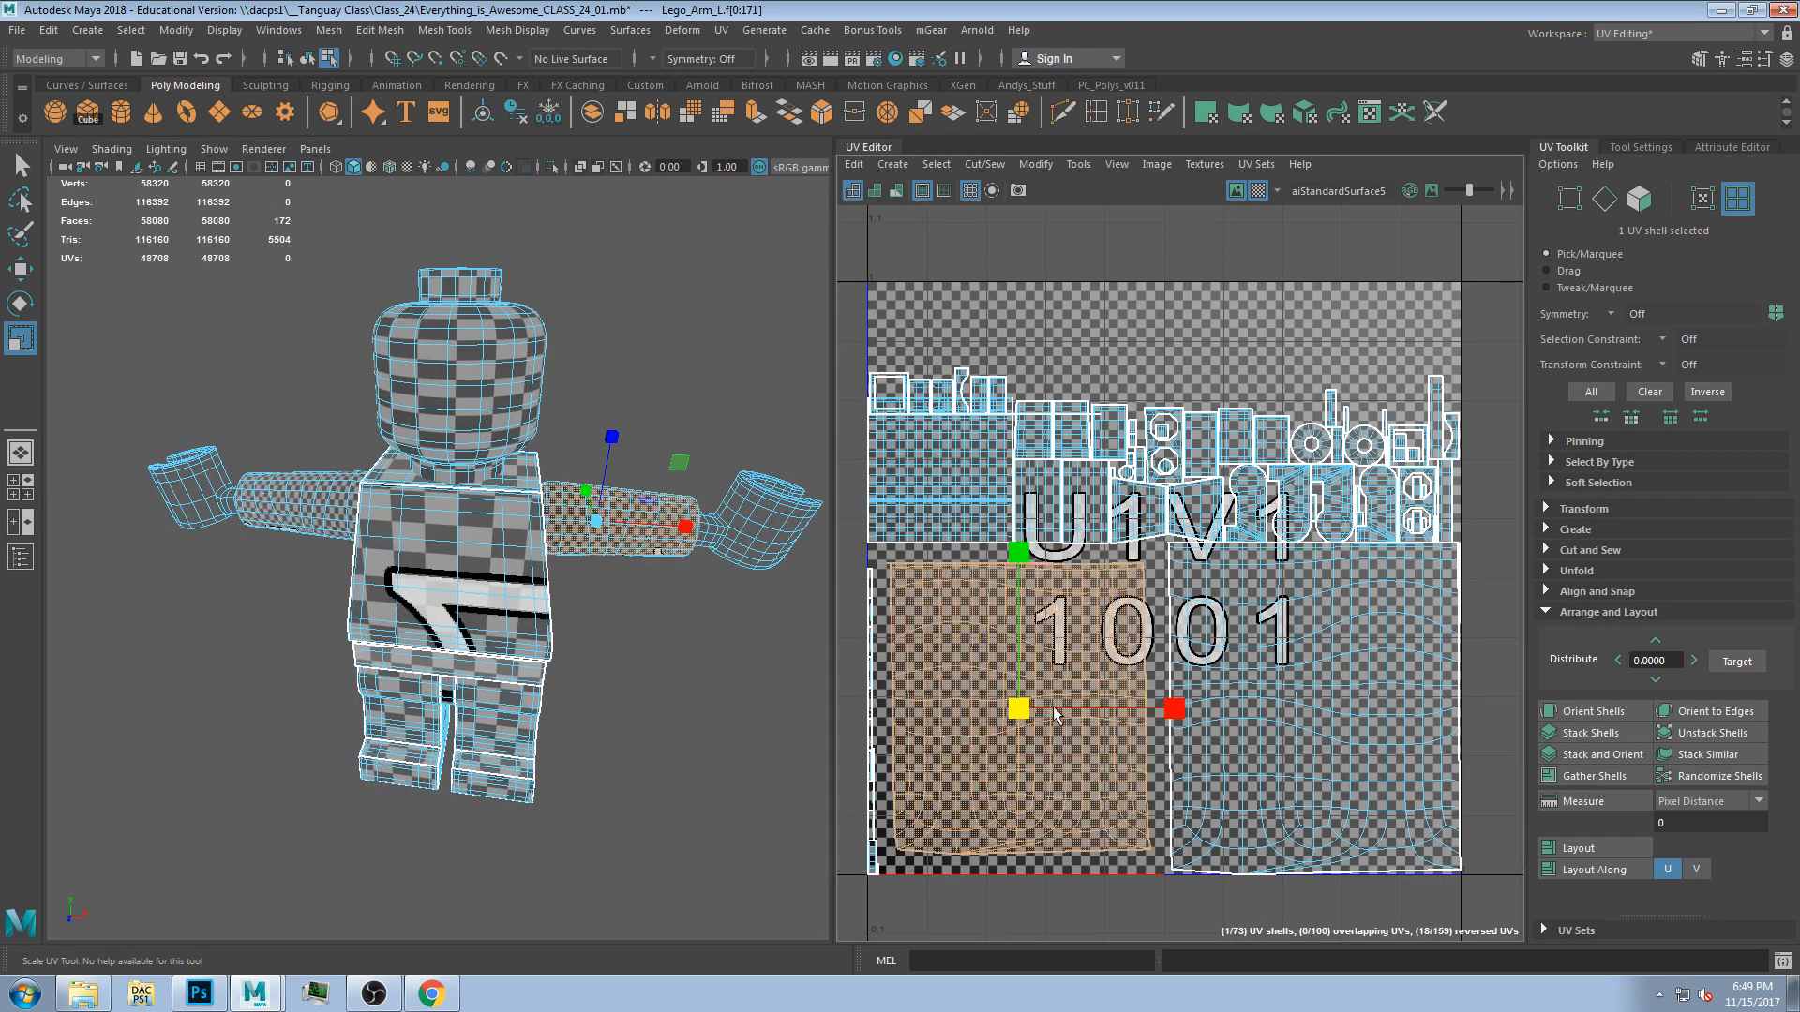
pyautogui.keyDown('shift'); pyautogui.click(1283, 714); pyautogui.keyUp('shift')
pyautogui.keyDown('ctrl'); pyautogui.click(1282, 714); pyautogui.keyUp('ctrl')
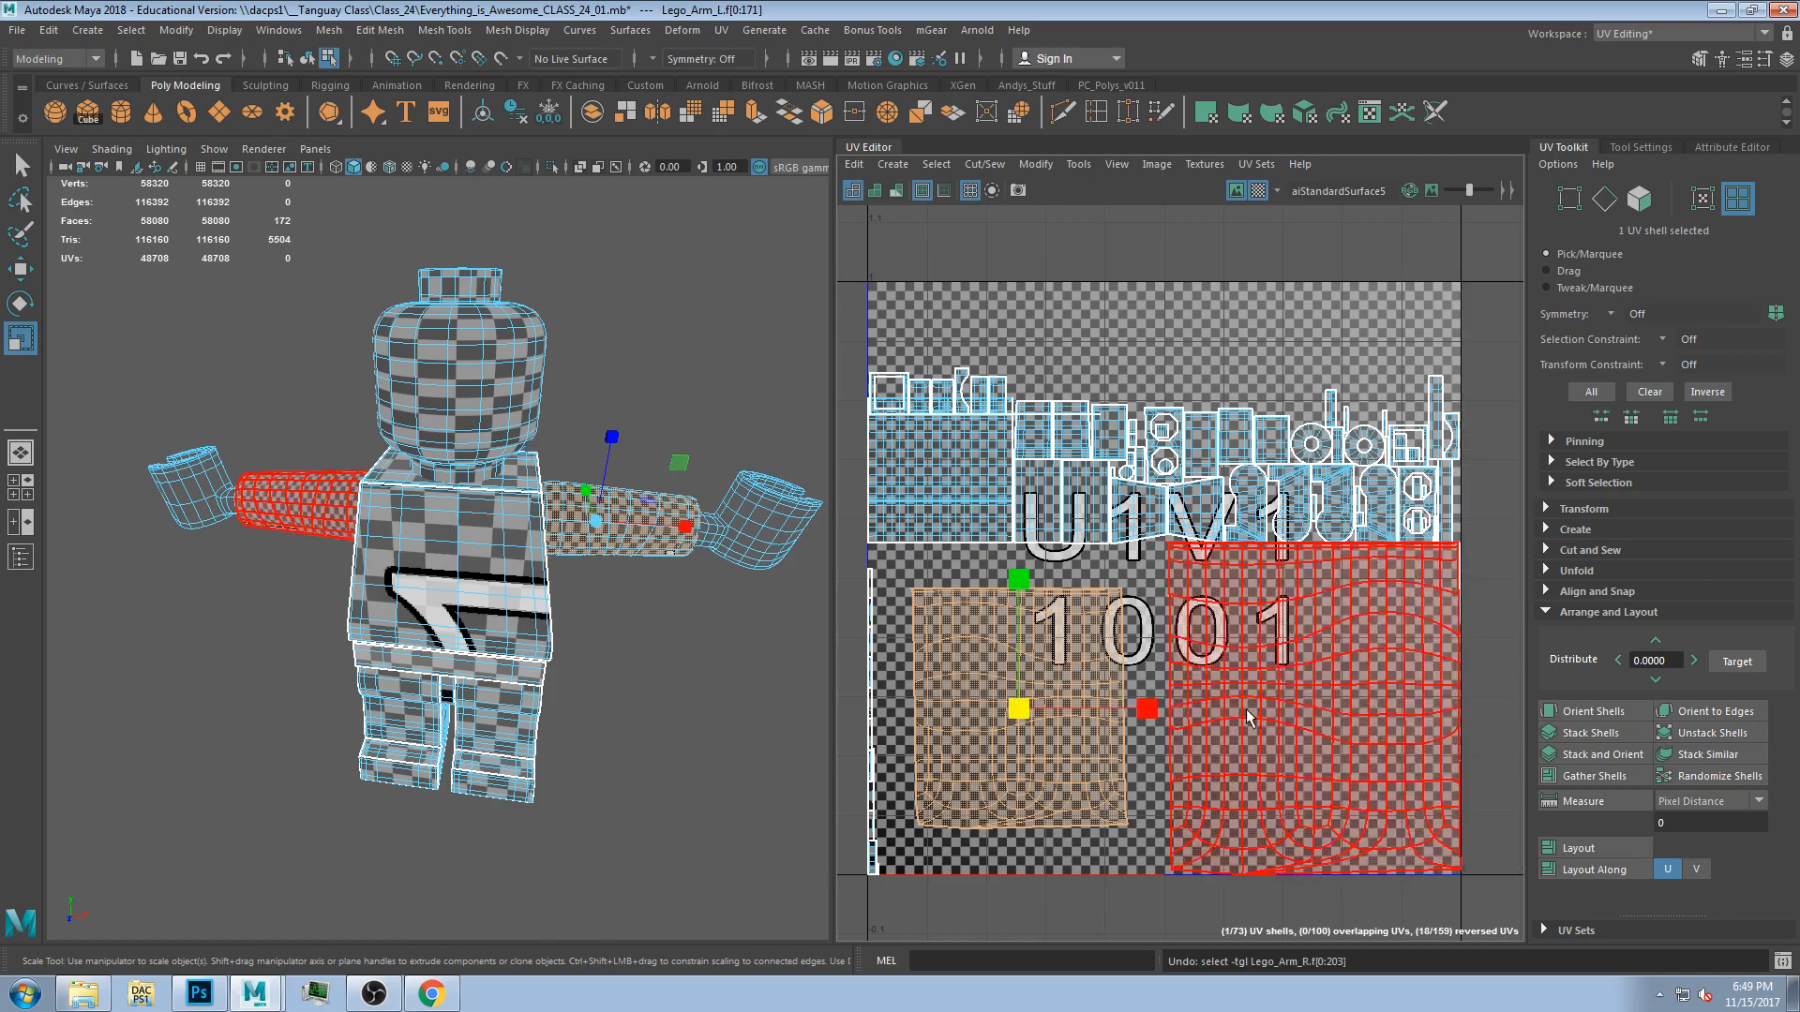
pyautogui.moveTo(1019, 709); pyautogui.dragTo(1053, 720)
pyautogui.keyDown('shift'); pyautogui.click(1296, 711); pyautogui.keyUp('shift')
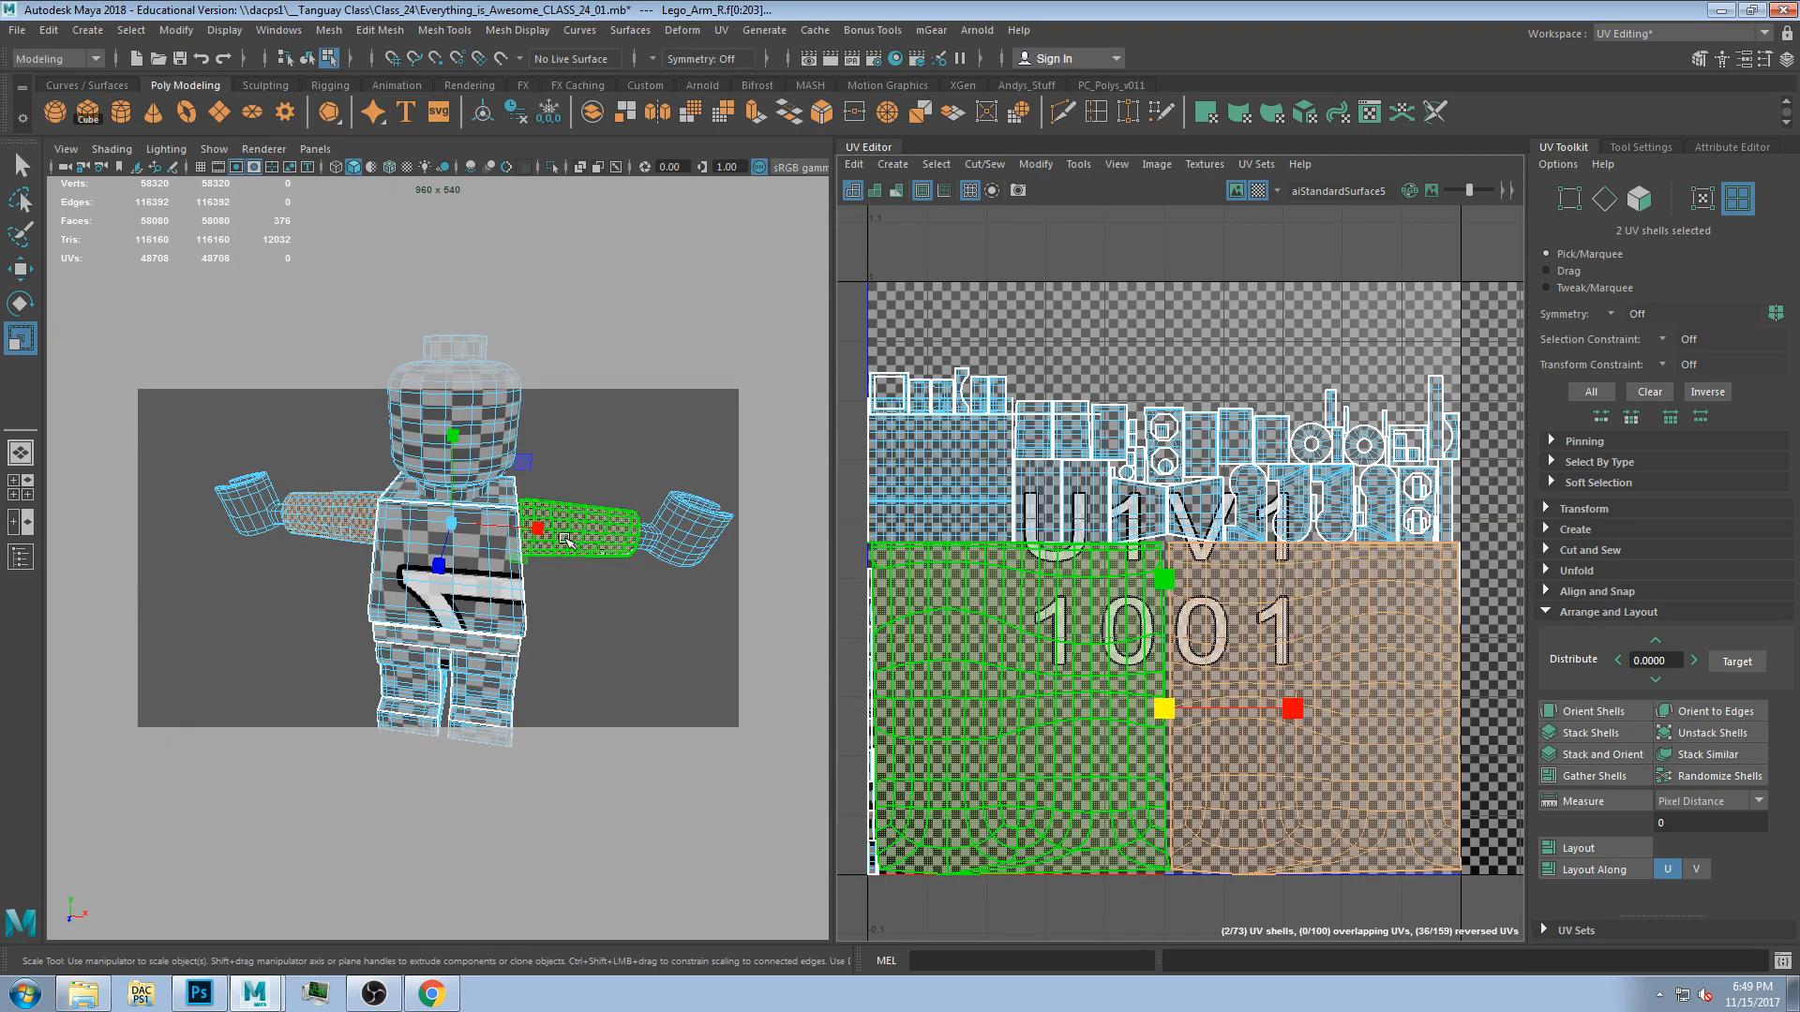
pyautogui.moveTo(541, 532)
pyautogui.keyDown('alt'); pyautogui.mouseDown()
pyautogui.moveTo(500, 562)
pyautogui.moveTo(539, 558)
pyautogui.mouseUp(); pyautogui.keyUp('alt')
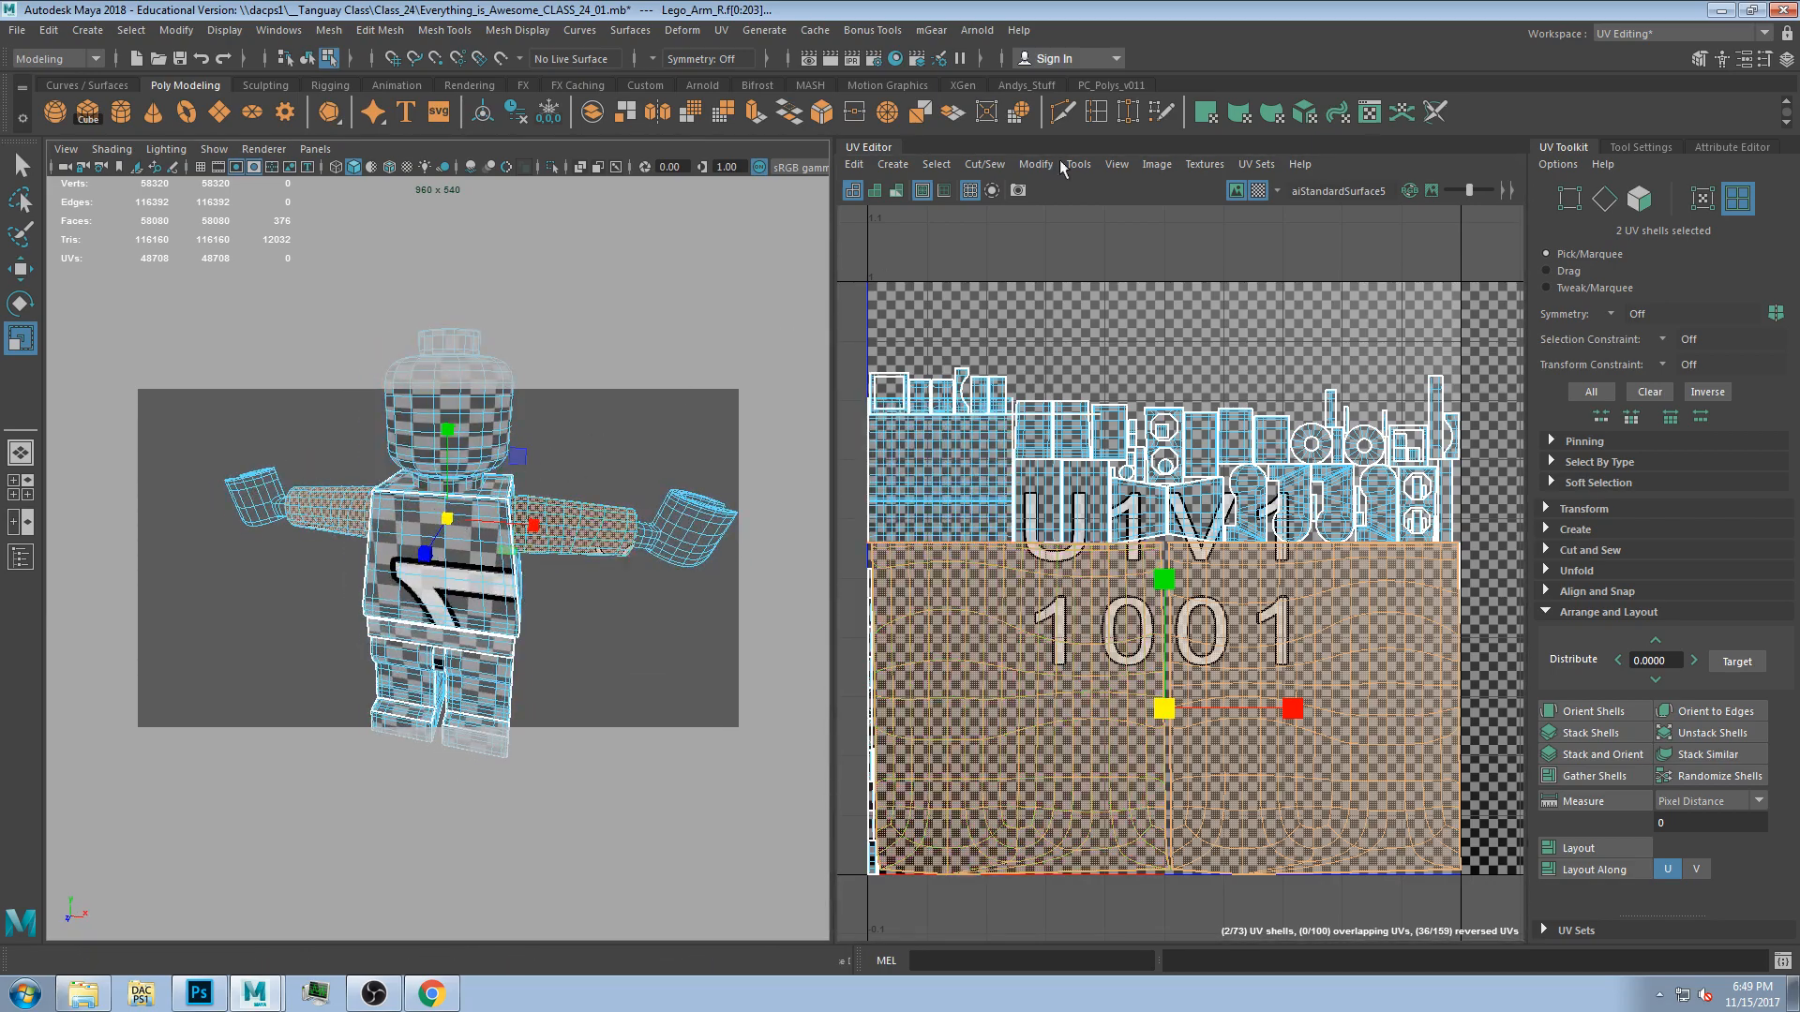
pyautogui.moveTo(528, 452)
pyautogui.keyDown('alt'); pyautogui.mouseDown()
pyautogui.moveTo(525, 468)
pyautogui.moveTo(533, 441)
pyautogui.mouseUp(); pyautogui.keyUp('alt')
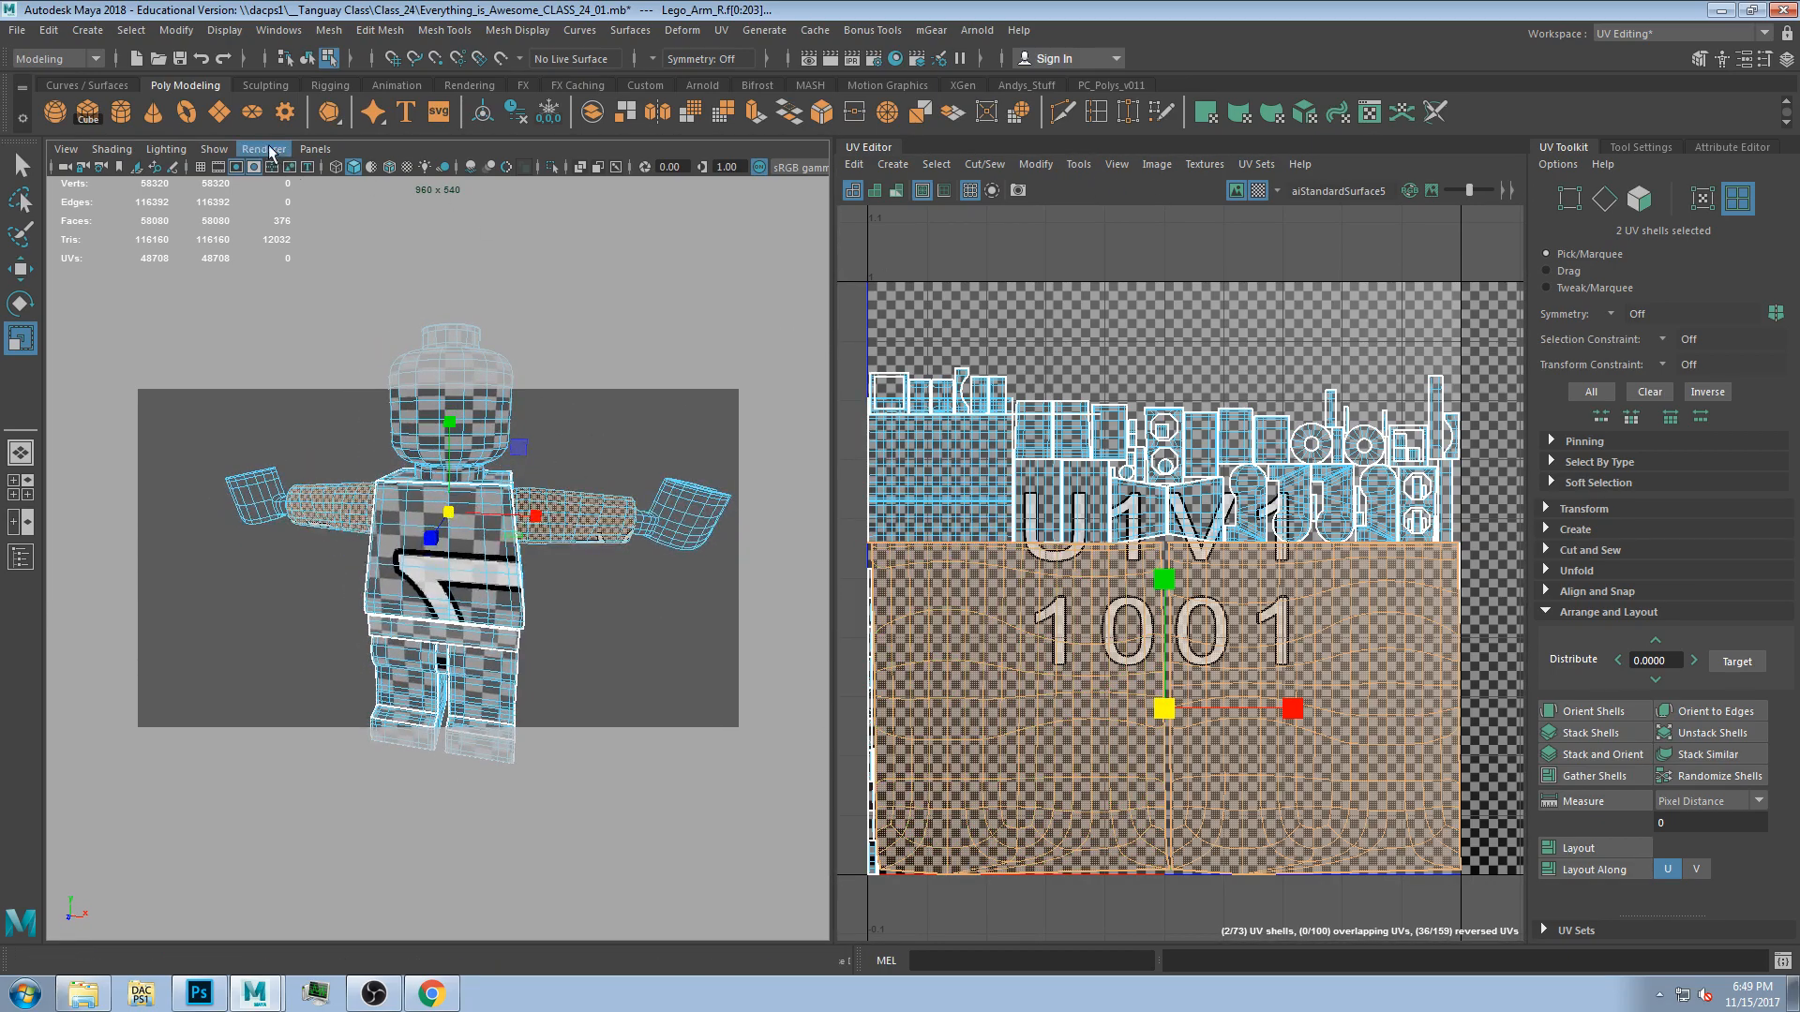
# Turn off the camera gate mask in the viewport and select the head.
pyautogui.click(255, 170)
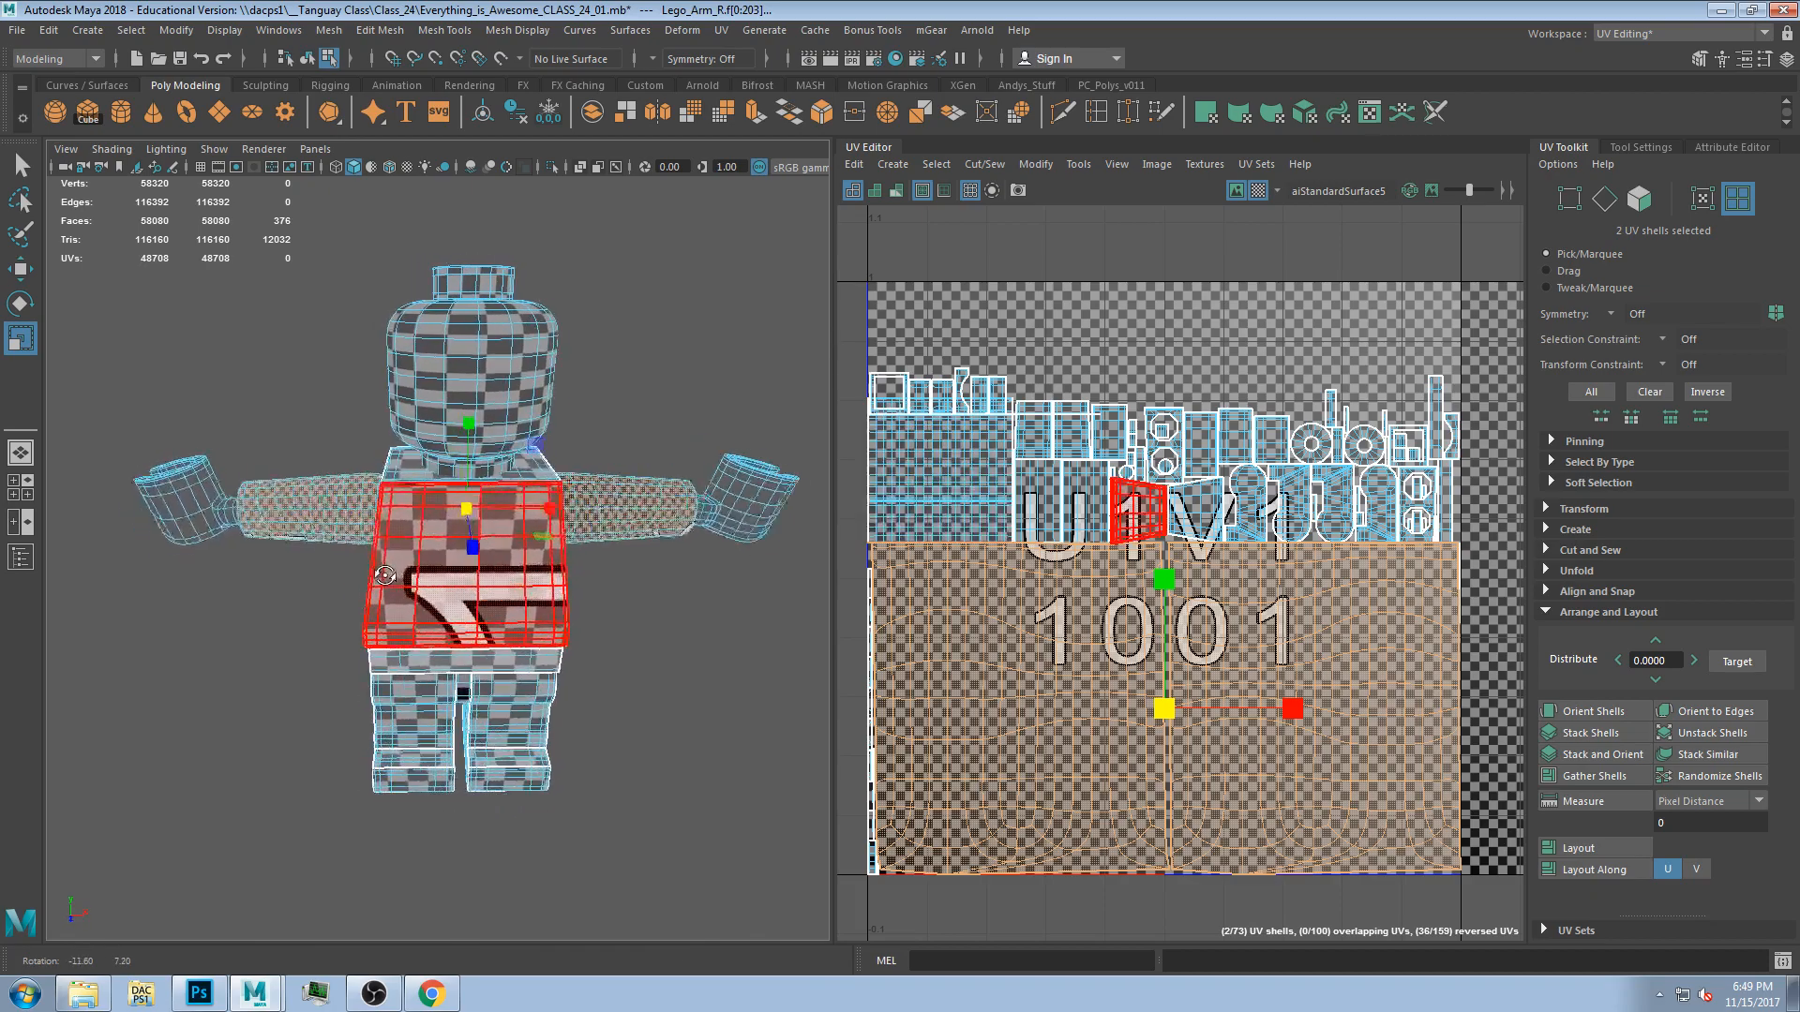
pyautogui.keyDown('alt'); pyautogui.moveTo(410, 687); pyautogui.dragTo(373, 692); pyautogui.keyUp('alt')
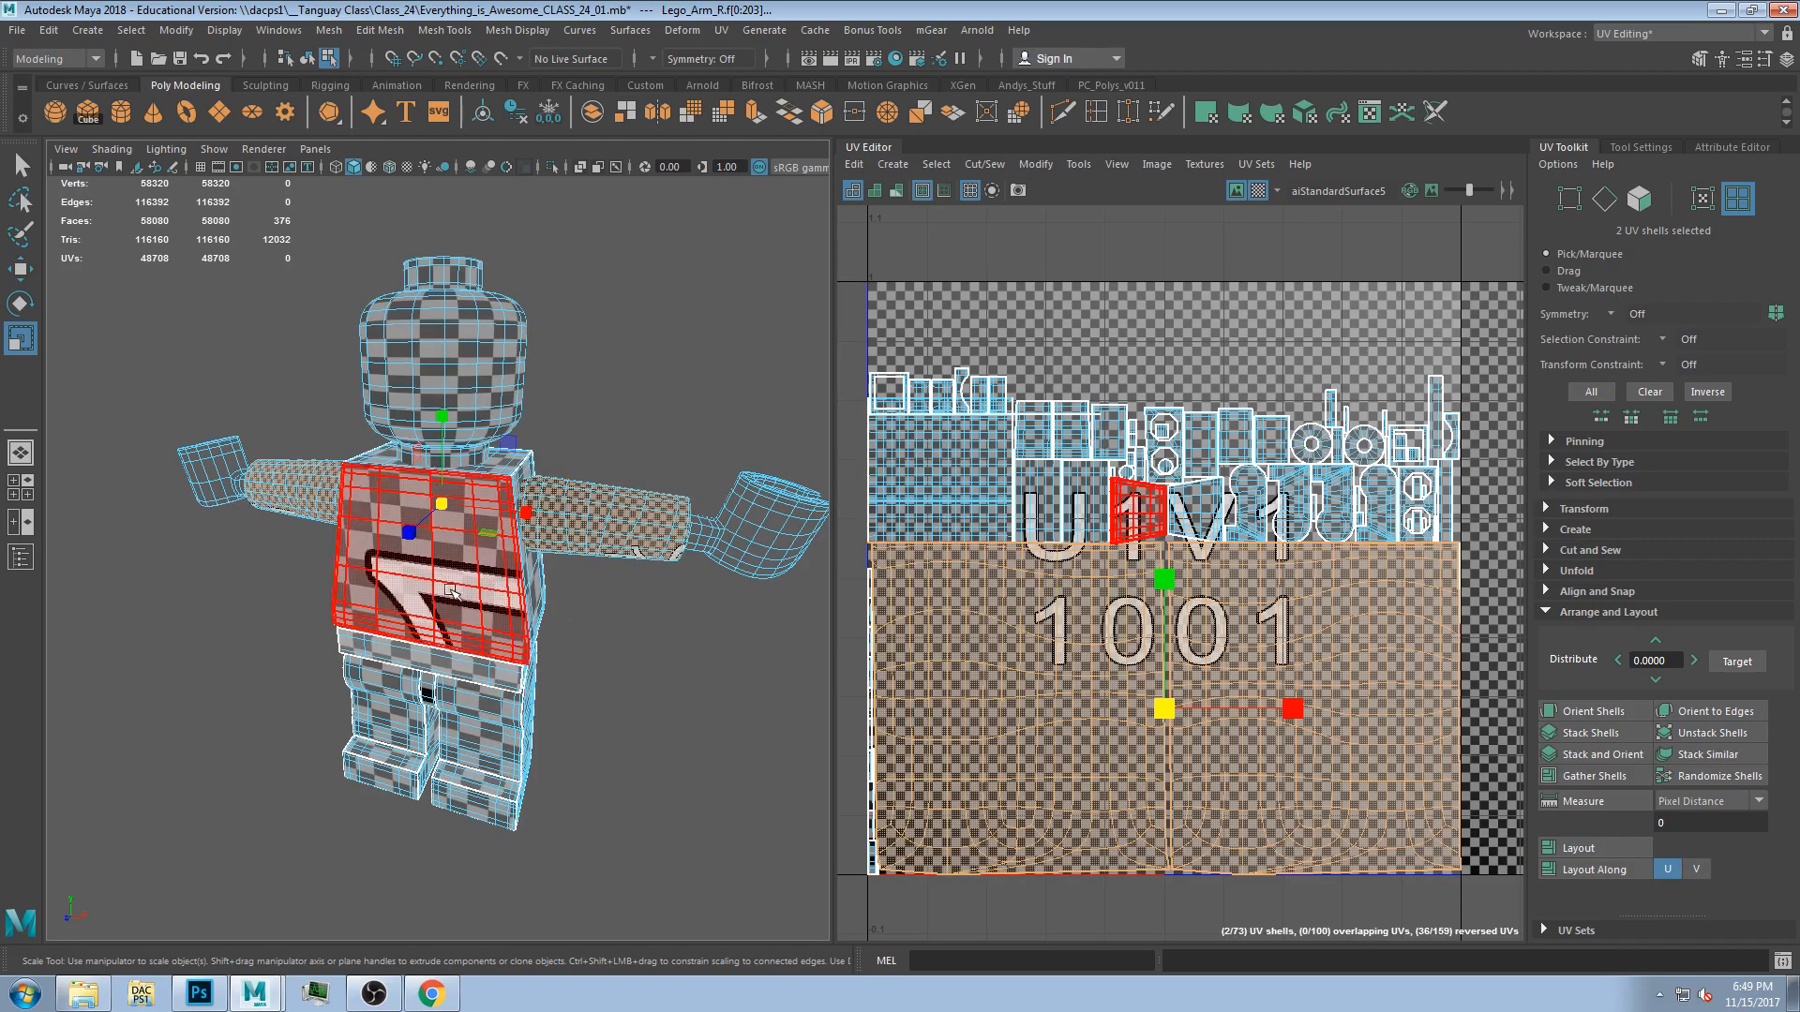
pyautogui.click(449, 386)
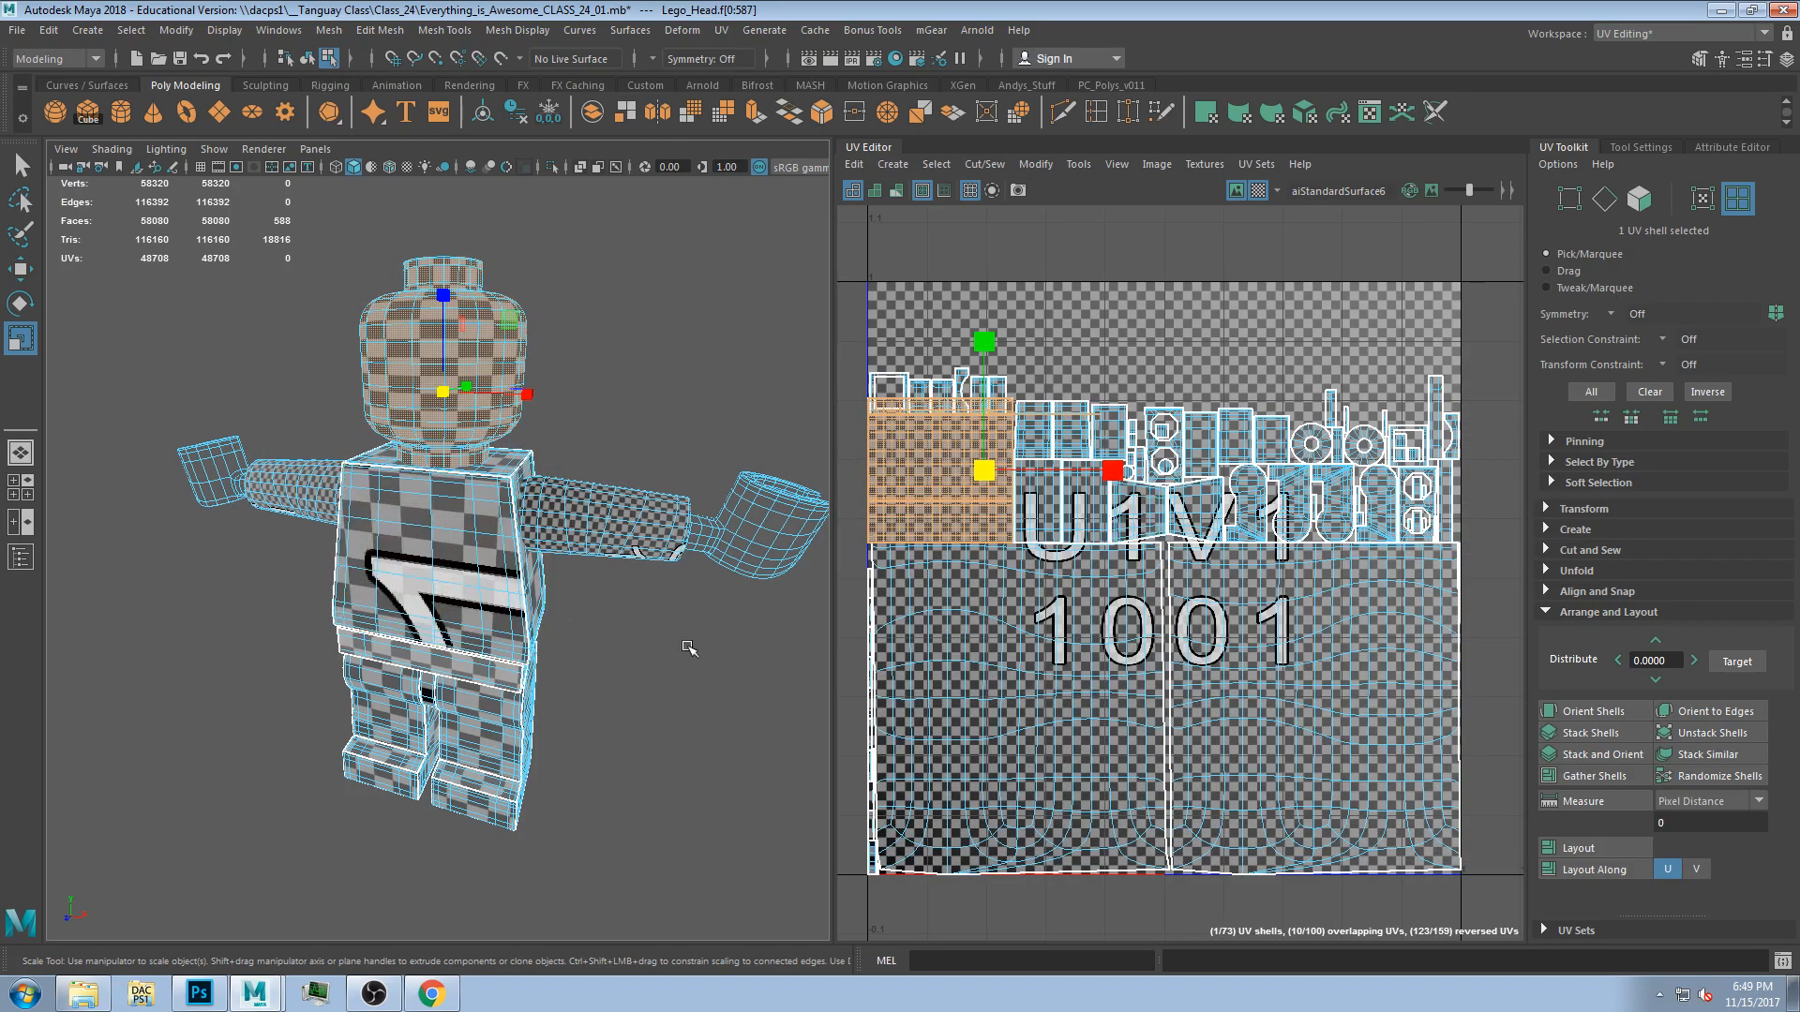
# Reselect both arm UV shells and scale them down to roughly a third of the tile.
pyautogui.click(1087, 699)
pyautogui.keyDown('shift'); pyautogui.click(1306, 707); pyautogui.keyUp('shift')
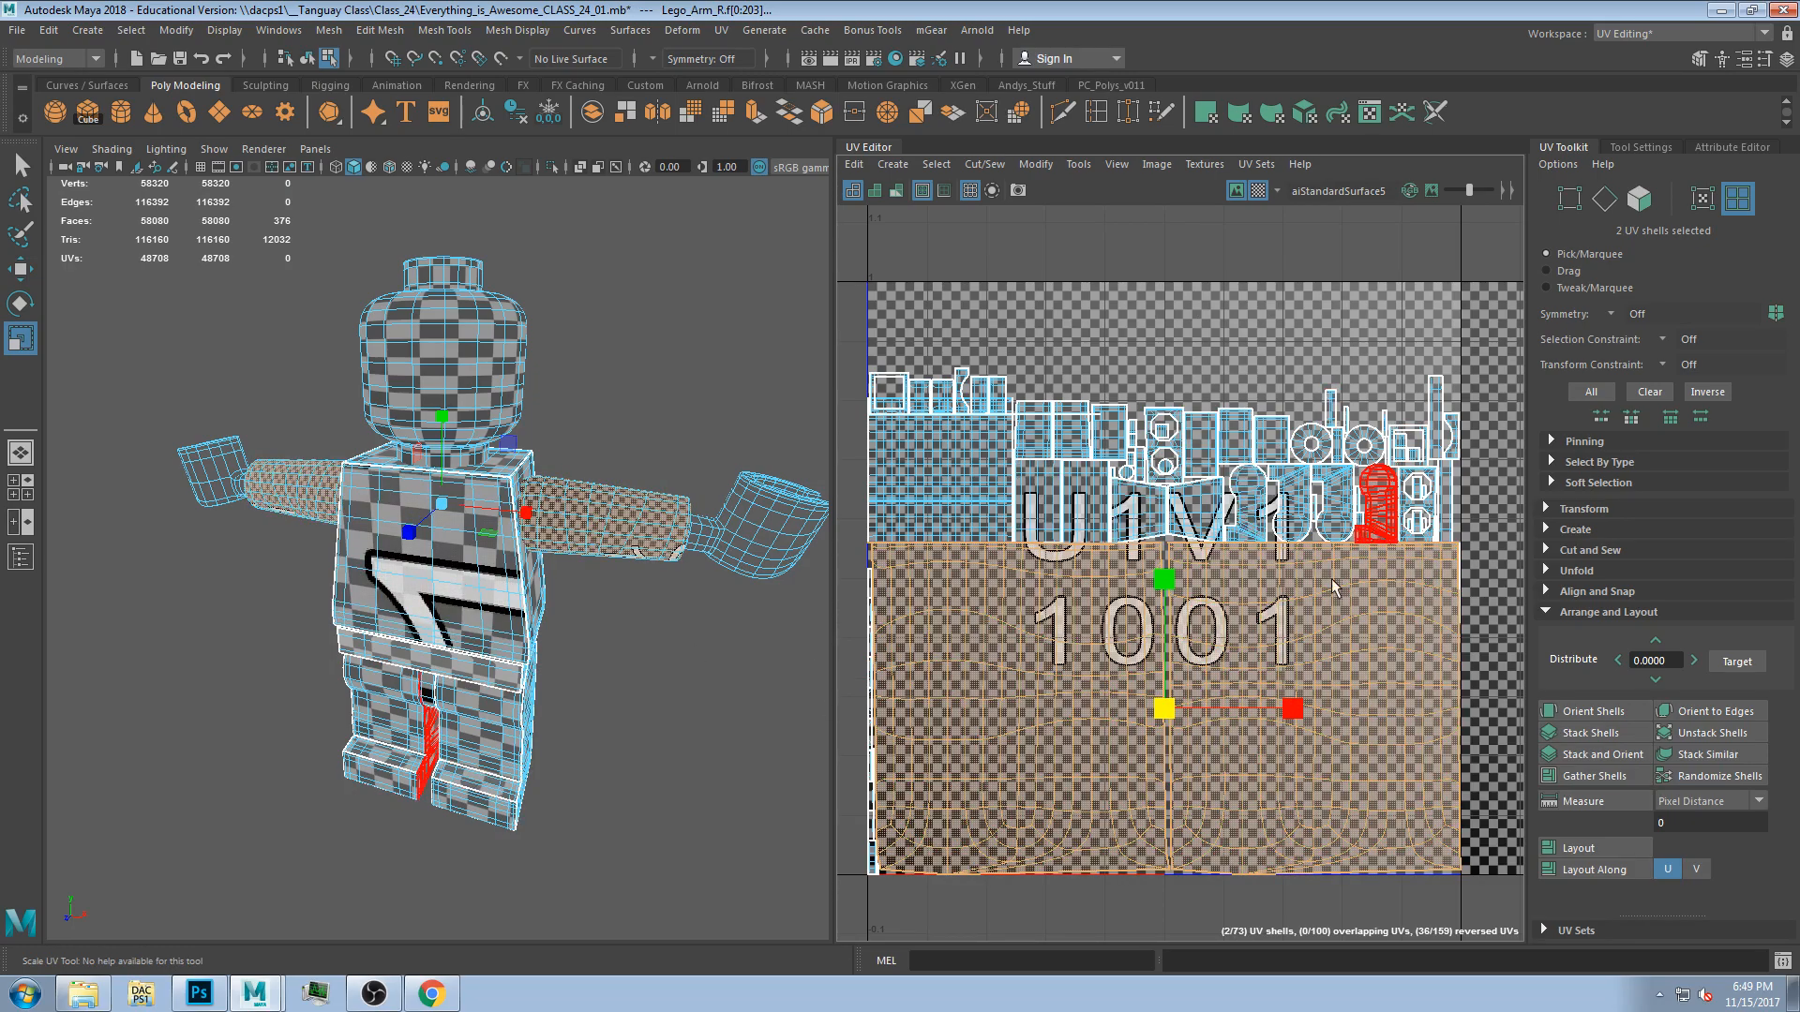
pyautogui.moveTo(1162, 708); pyautogui.dragTo(1069, 718)
# Orbit around the figure and select the torso to examine its UV shell.
pyautogui.keyDown('alt'); pyautogui.moveTo(455, 511); pyautogui.dragTo(486, 651); pyautogui.keyUp('alt')
pyautogui.keyDown('alt'); pyautogui.moveTo(427, 717); pyautogui.dragTo(502, 655); pyautogui.keyUp('alt')
pyautogui.click(729, 476)
pyautogui.keyDown('alt'); pyautogui.moveTo(739, 548); pyautogui.dragTo(668, 620); pyautogui.keyUp('alt')
pyautogui.keyDown('alt'); pyautogui.moveTo(666, 483); pyautogui.dragTo(731, 553); pyautogui.keyUp('alt')
pyautogui.click(639, 588)
pyautogui.moveTo(327, 272); pyautogui.dragTo(653, 776)
pyautogui.keyDown('alt'); pyautogui.moveTo(653, 780); pyautogui.dragTo(619, 742); pyautogui.keyUp('alt')
pyautogui.click(667, 703)
pyautogui.click(505, 561)
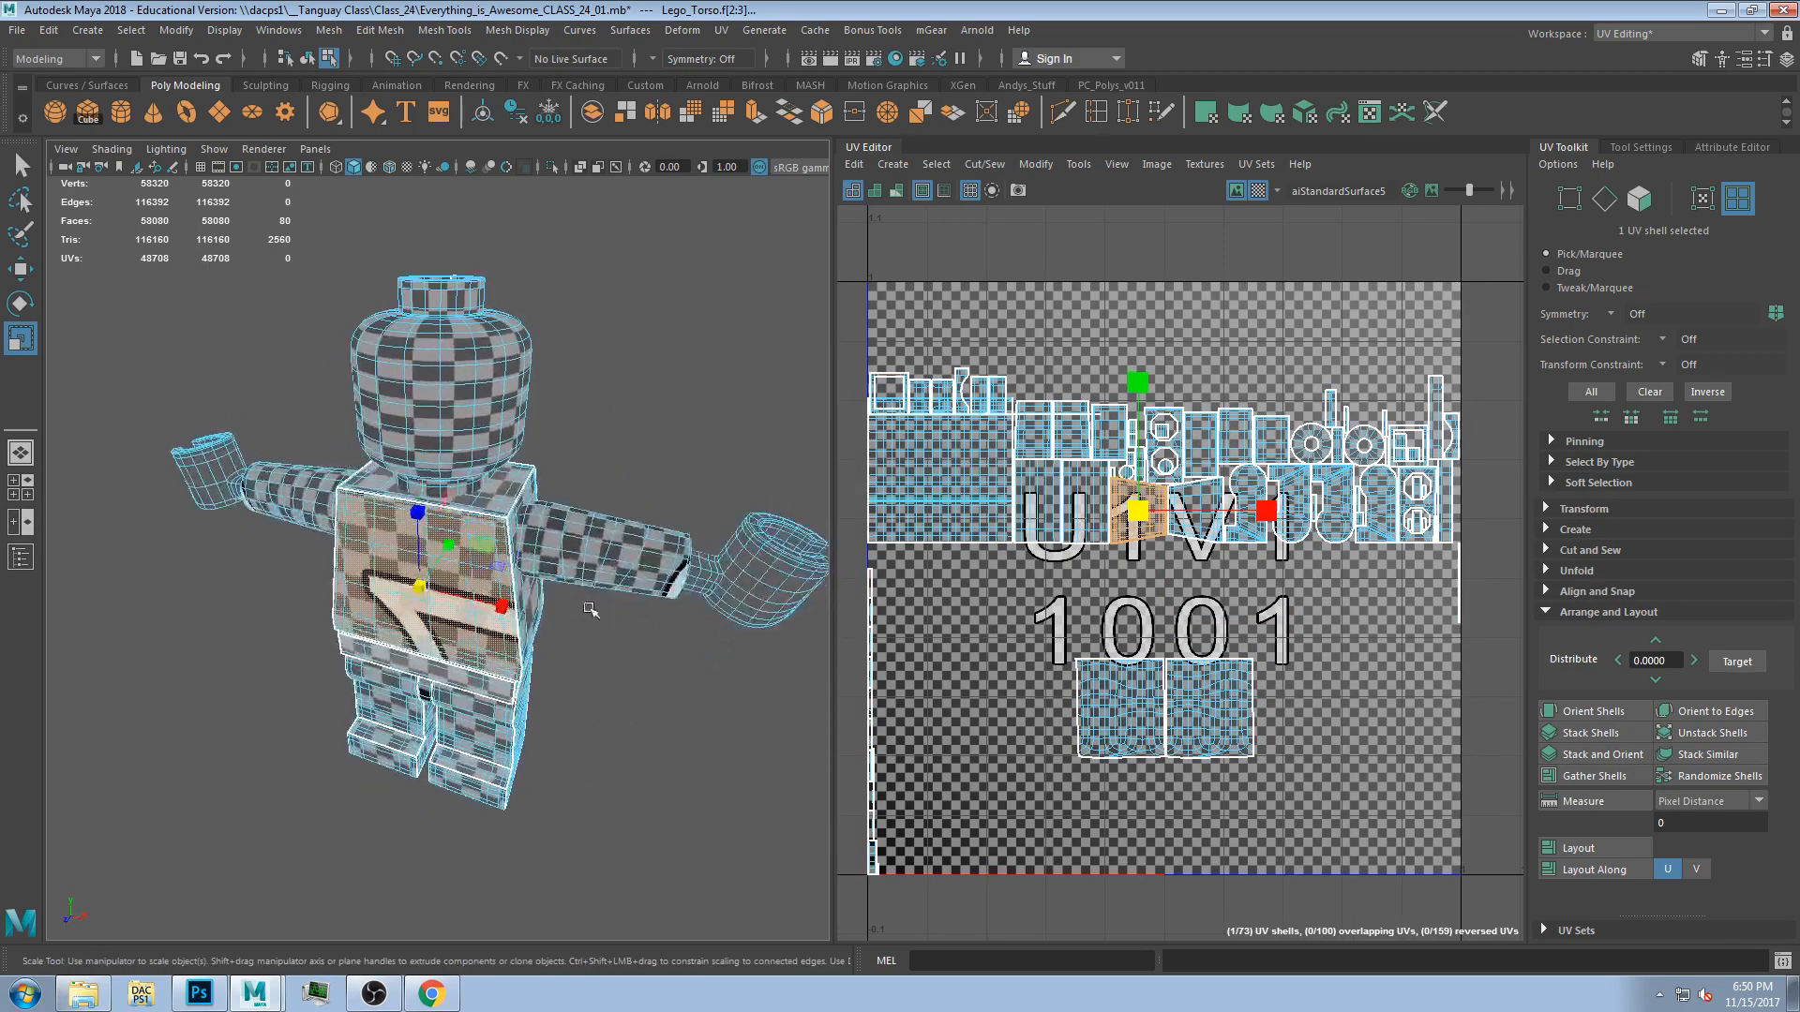
# Add the torso's side and back faces to the selection and scale the five torso UV shells up.
pyautogui.keyDown('alt'); pyautogui.moveTo(694, 613); pyautogui.dragTo(530, 592); pyautogui.keyUp('alt')
pyautogui.keyDown('shift'); pyautogui.click(551, 598); pyautogui.keyUp('shift')
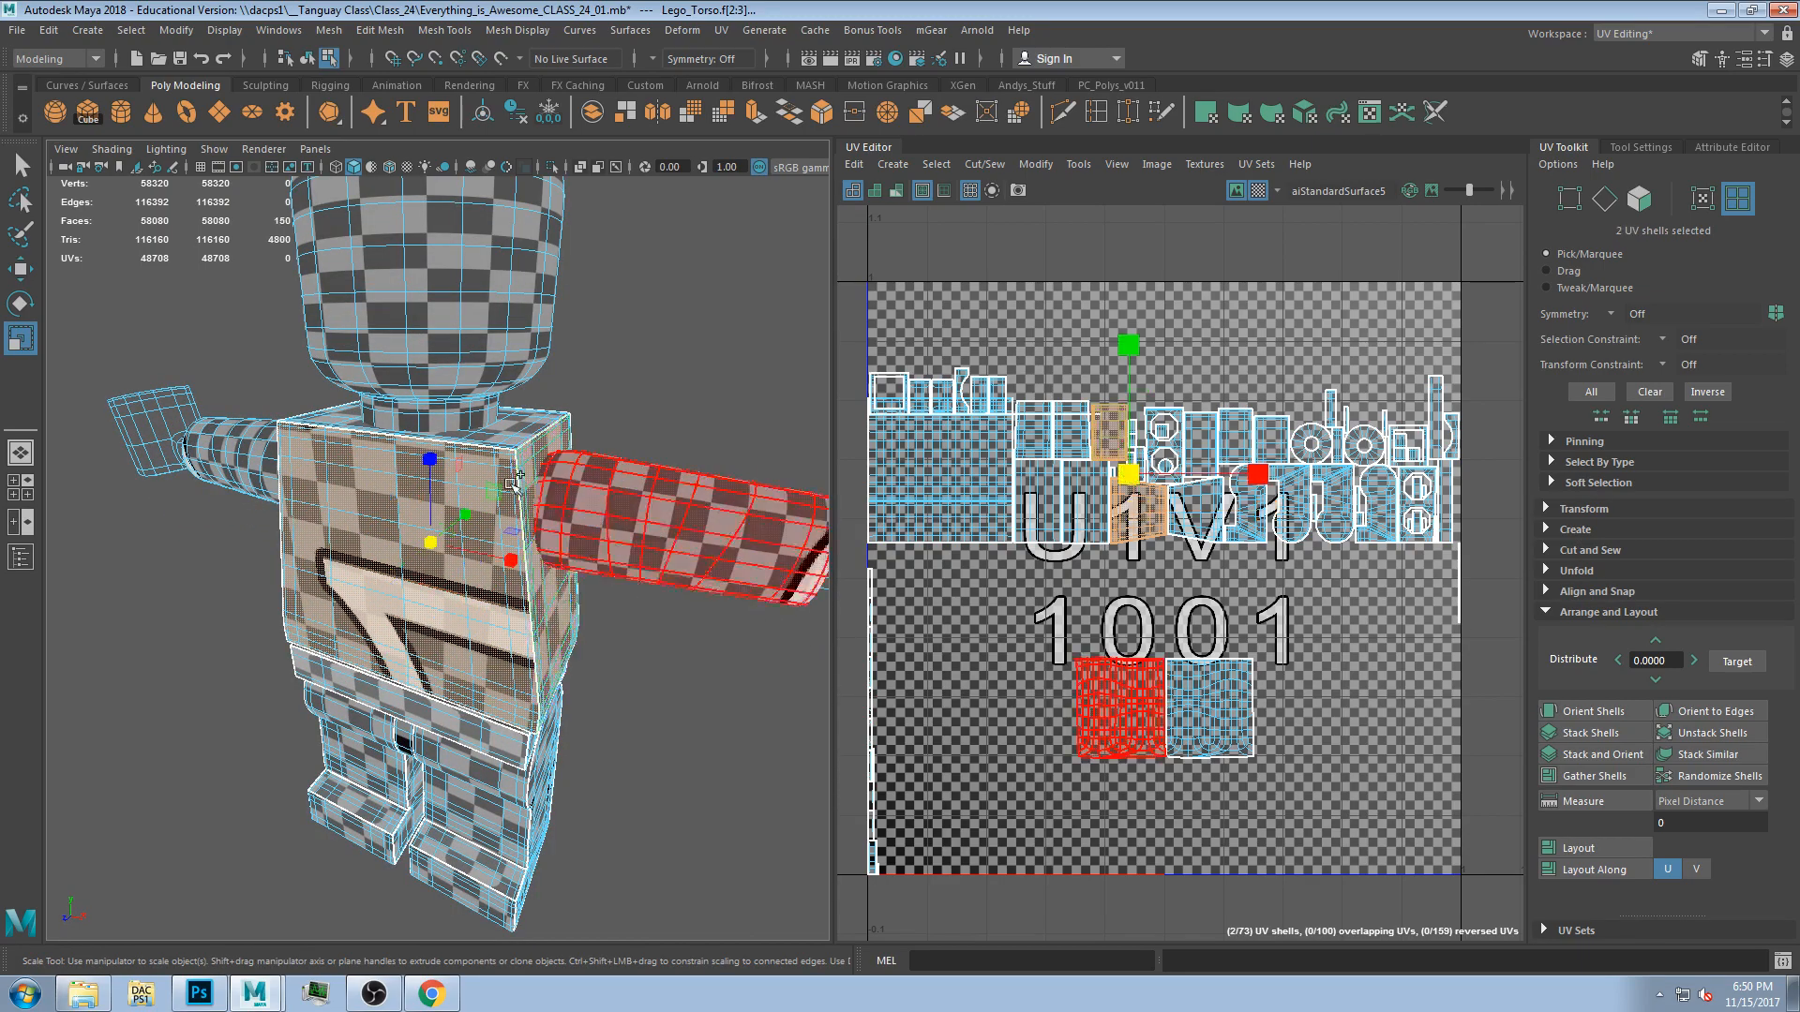
pyautogui.keyDown('shift'); pyautogui.click(504, 433); pyautogui.keyUp('shift')
pyautogui.keyDown('alt'); pyautogui.moveTo(507, 435); pyautogui.dragTo(690, 459); pyautogui.keyUp('alt')
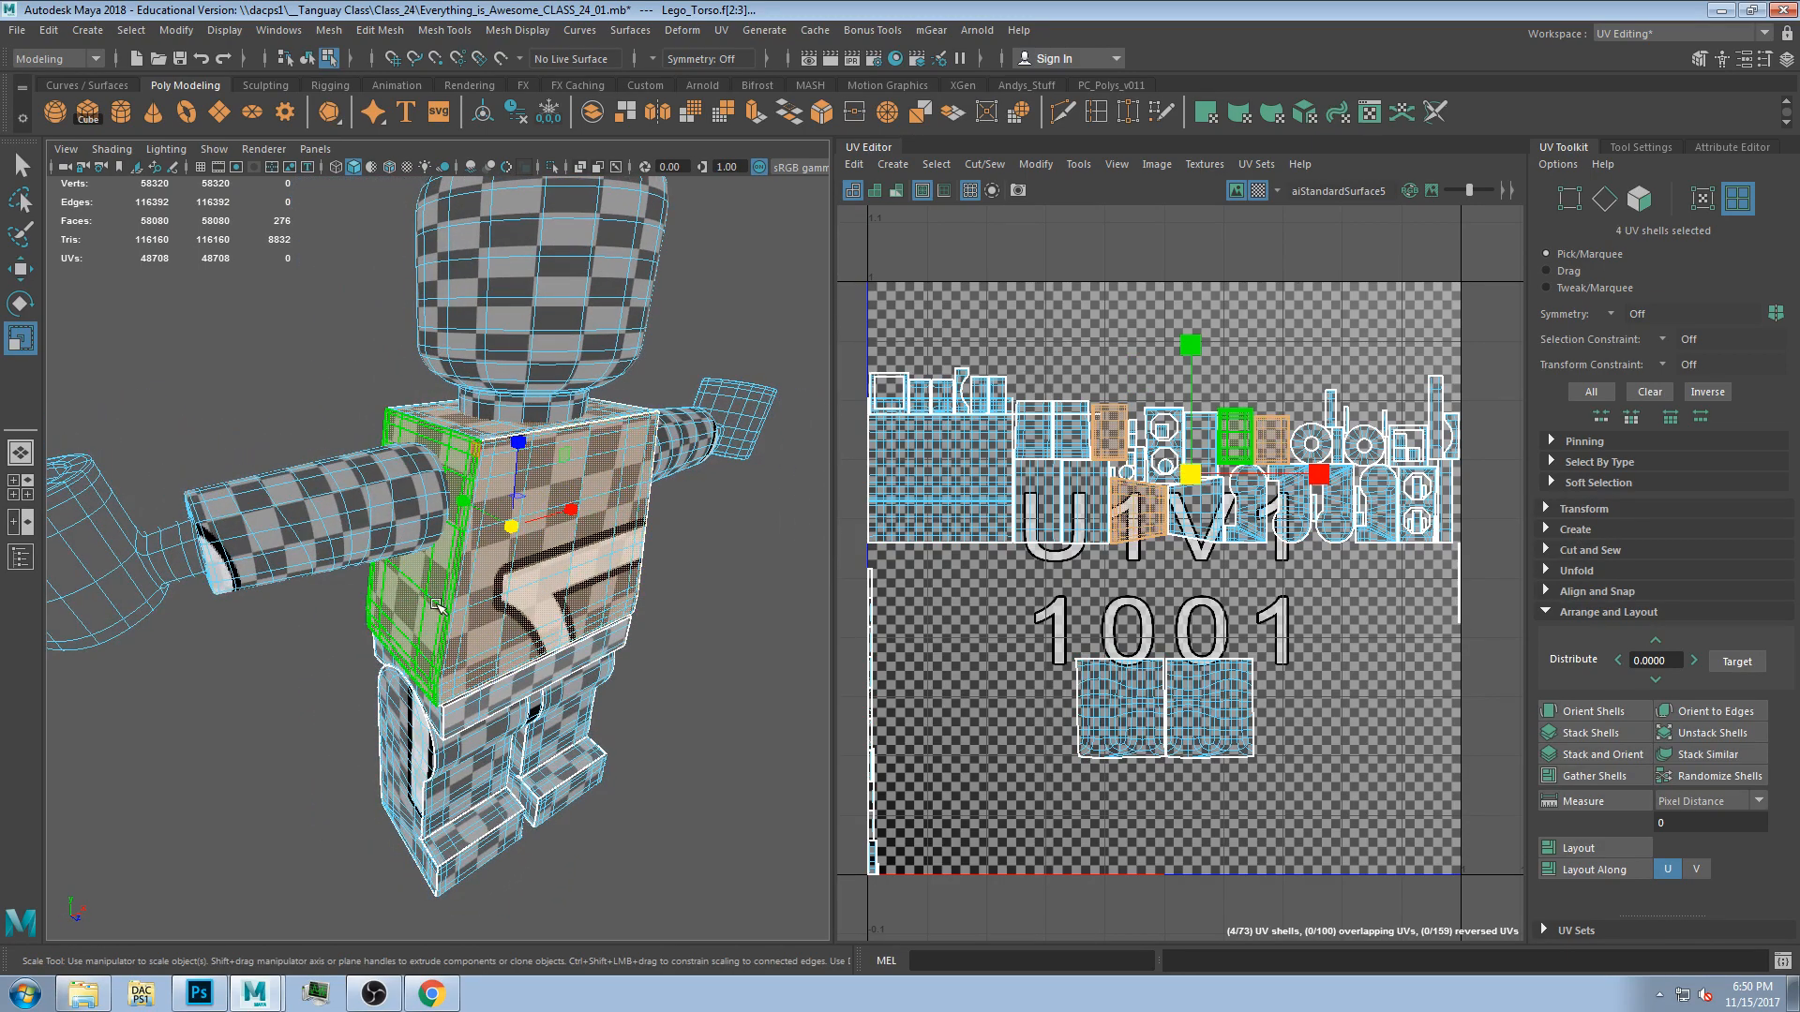
pyautogui.keyDown('alt'); pyautogui.moveTo(436, 605); pyautogui.dragTo(600, 591); pyautogui.keyUp('alt')
pyautogui.keyDown('shift'); pyautogui.click(443, 576); pyautogui.keyUp('shift')
pyautogui.keyDown('alt'); pyautogui.moveTo(443, 577); pyautogui.dragTo(272, 582); pyautogui.keyUp('alt')
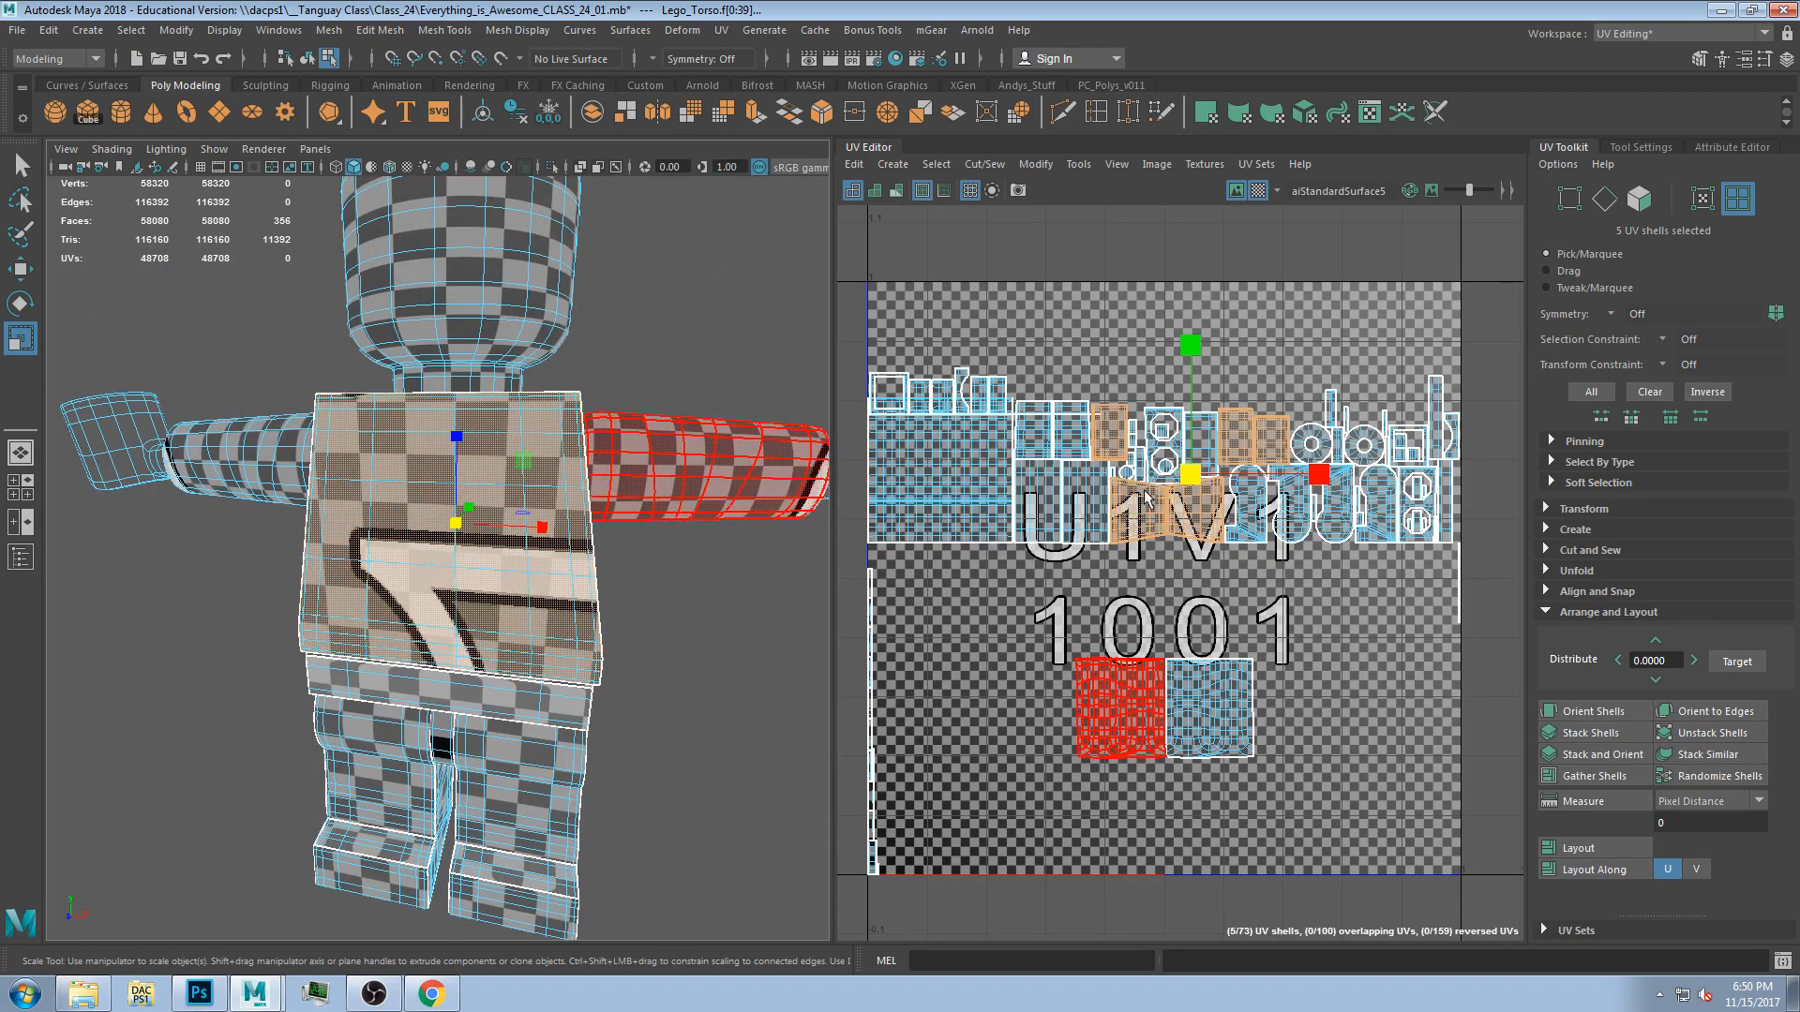
pyautogui.moveTo(1189, 476); pyautogui.dragTo(1256, 480)
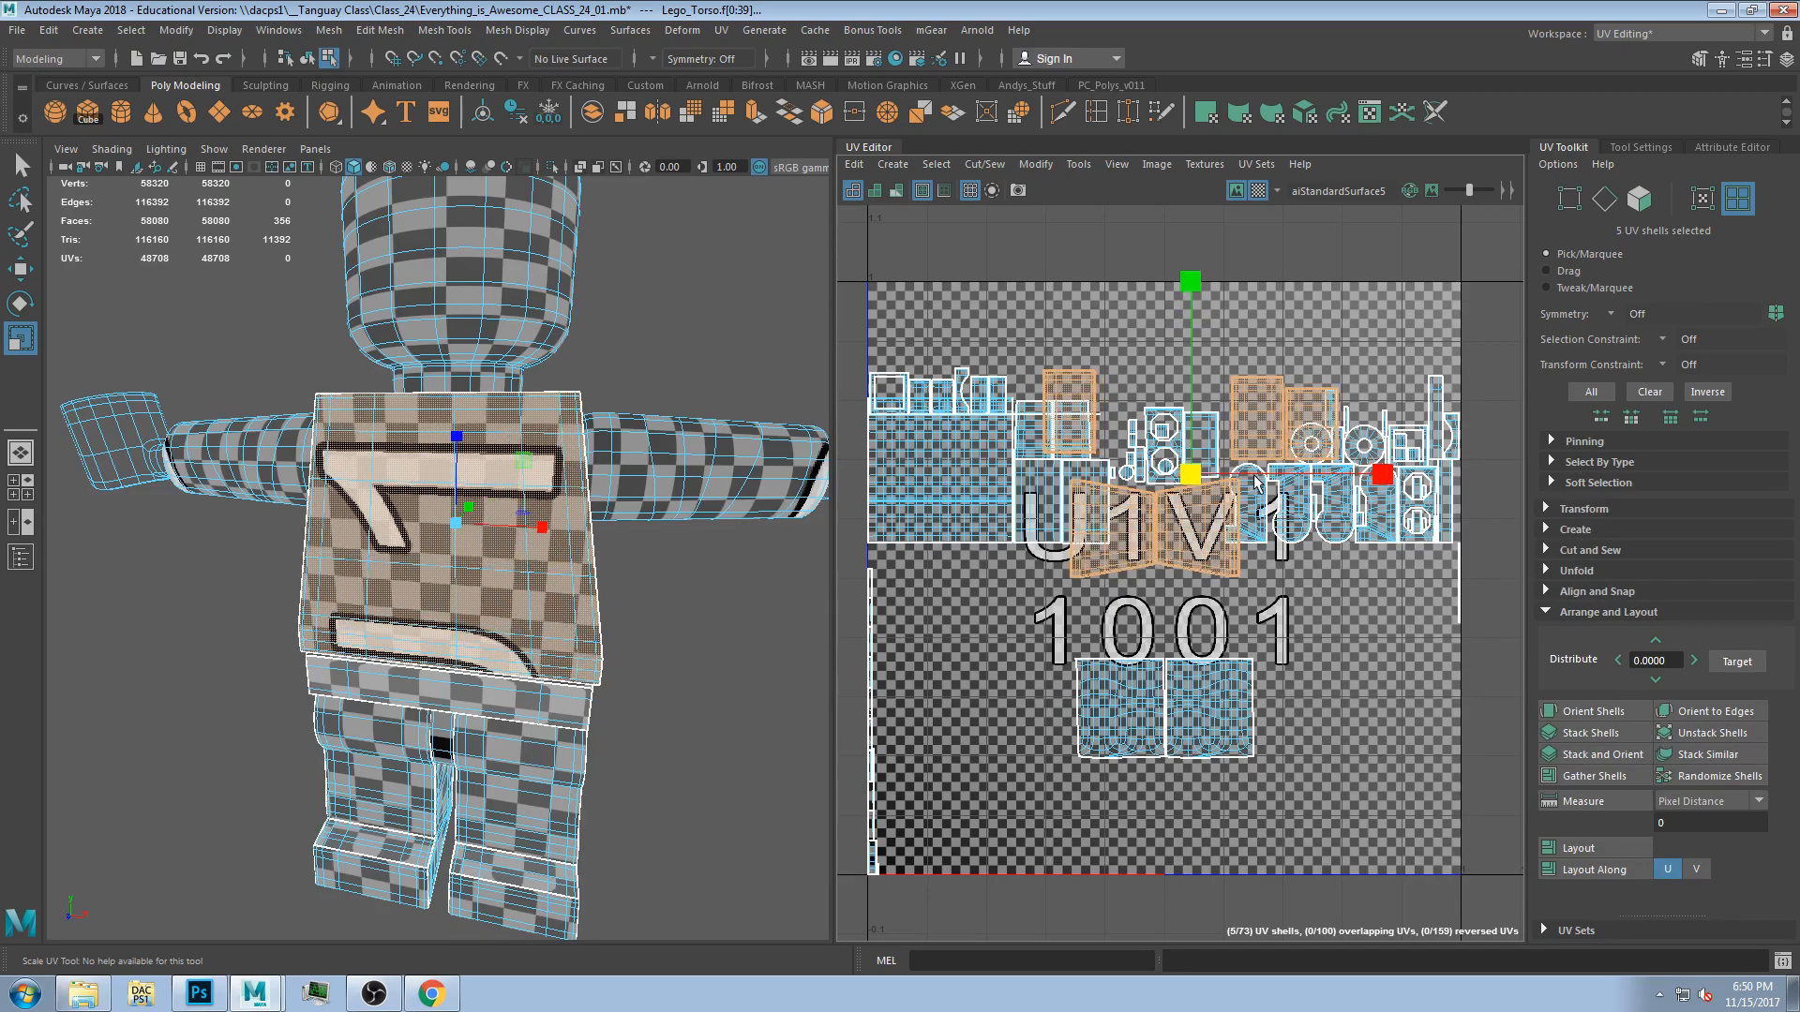
# Select all UV shells and run Layout to repack them into the 0-1 tile.
pyautogui.keyDown('alt'); pyautogui.moveTo(656, 469); pyautogui.dragTo(662, 563); pyautogui.keyUp('alt')
pyautogui.keyDown('alt'); pyautogui.moveTo(662, 562); pyautogui.dragTo(544, 511, button='right'); pyautogui.keyUp('alt')
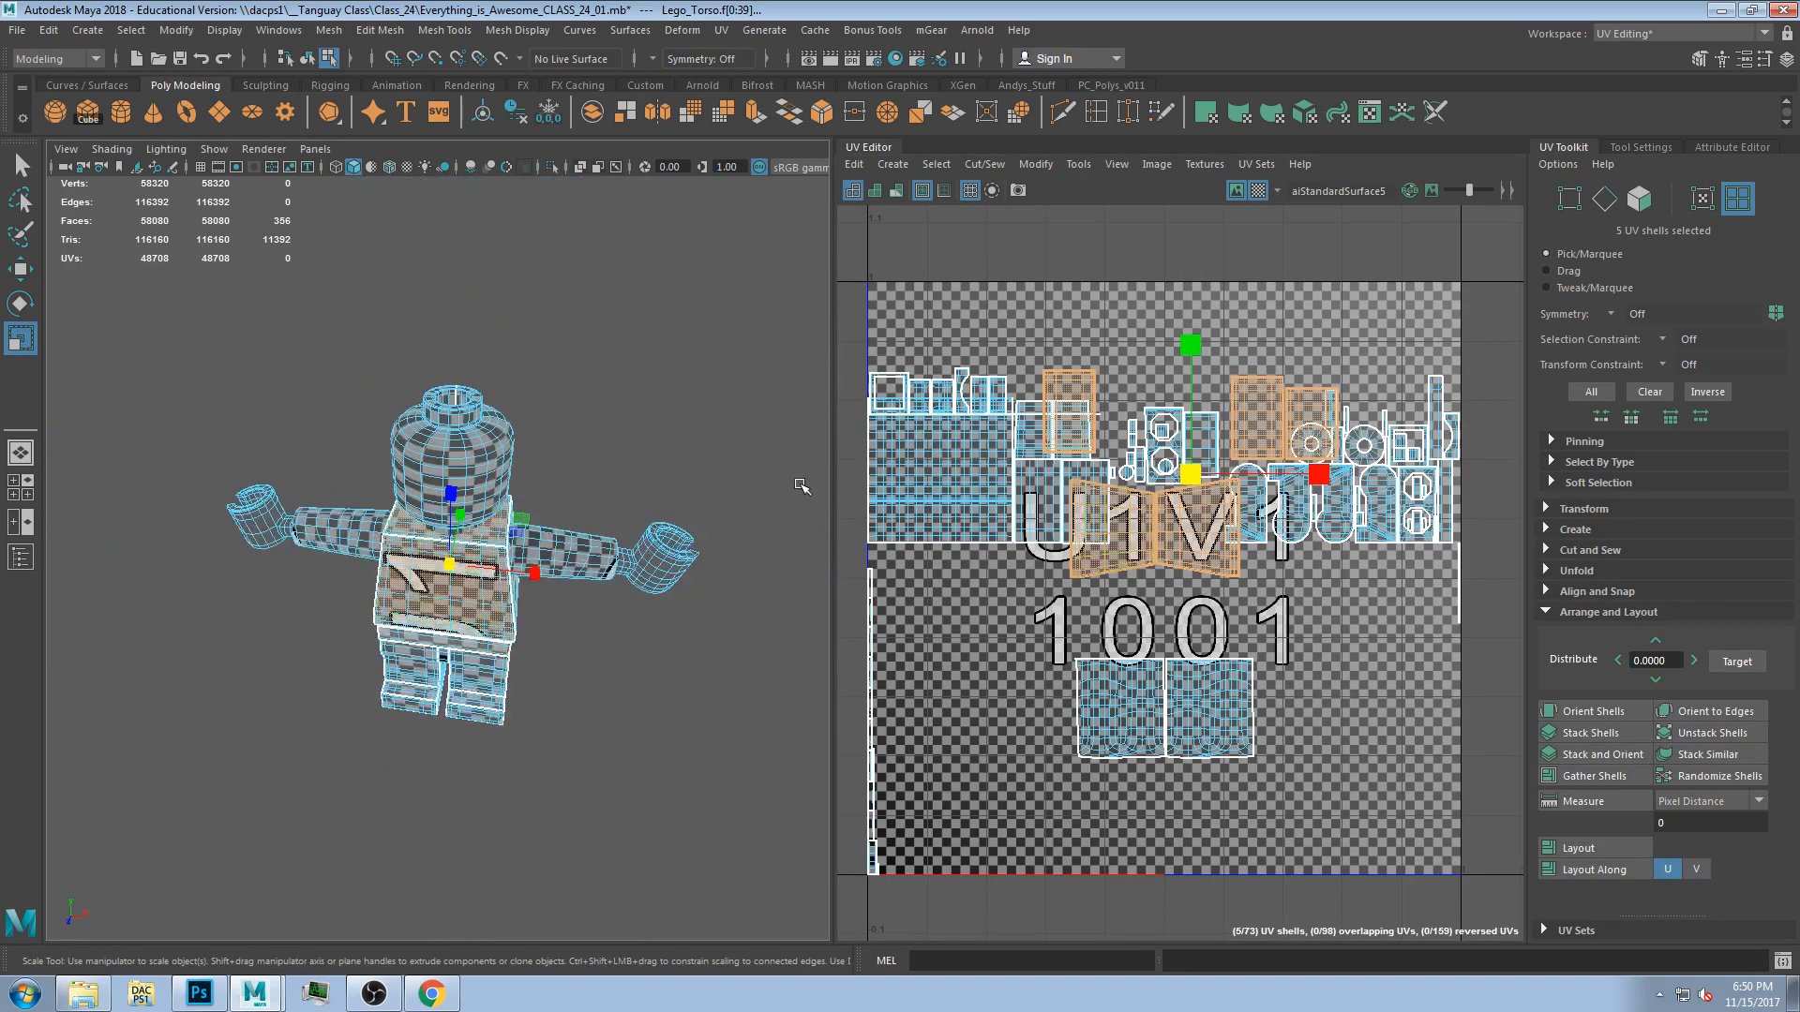
pyautogui.click(892, 327)
pyautogui.moveTo(849, 263); pyautogui.dragTo(1509, 898)
pyautogui.click(1583, 849)
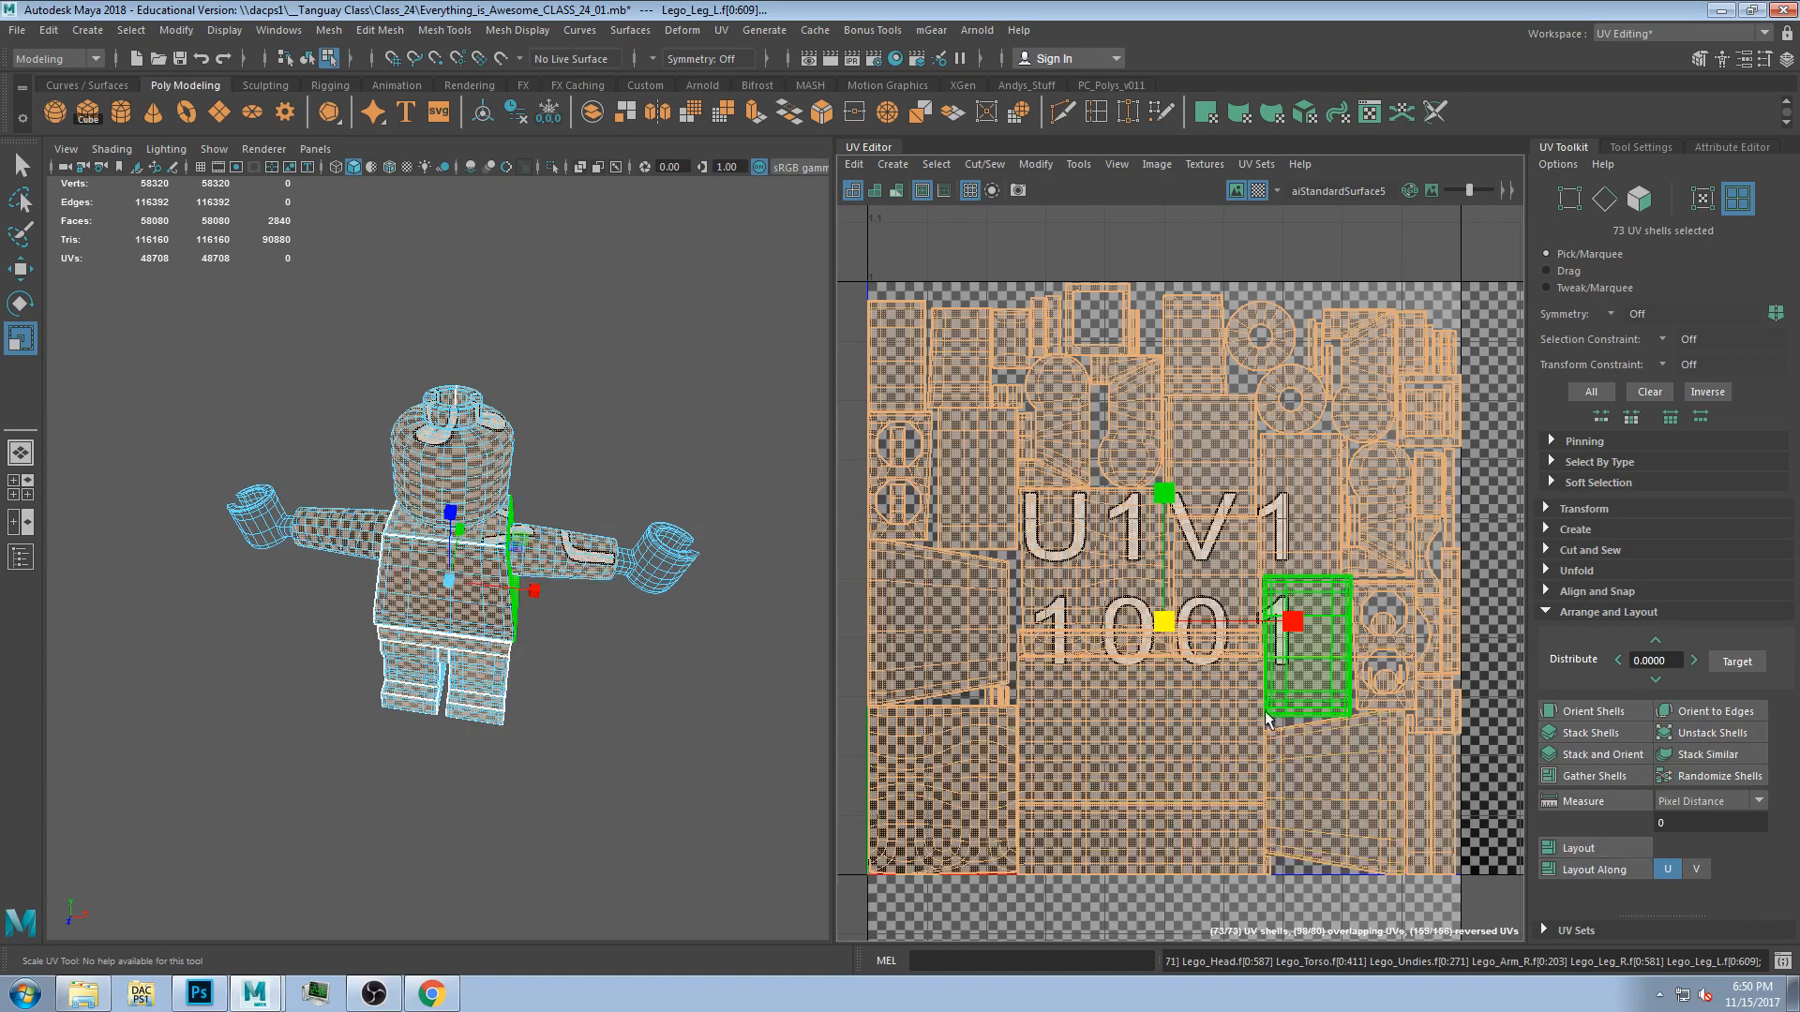
# Toggle the shaded UV display to check overlaps, then select all parts and switch it off.
pyautogui.click(1139, 243)
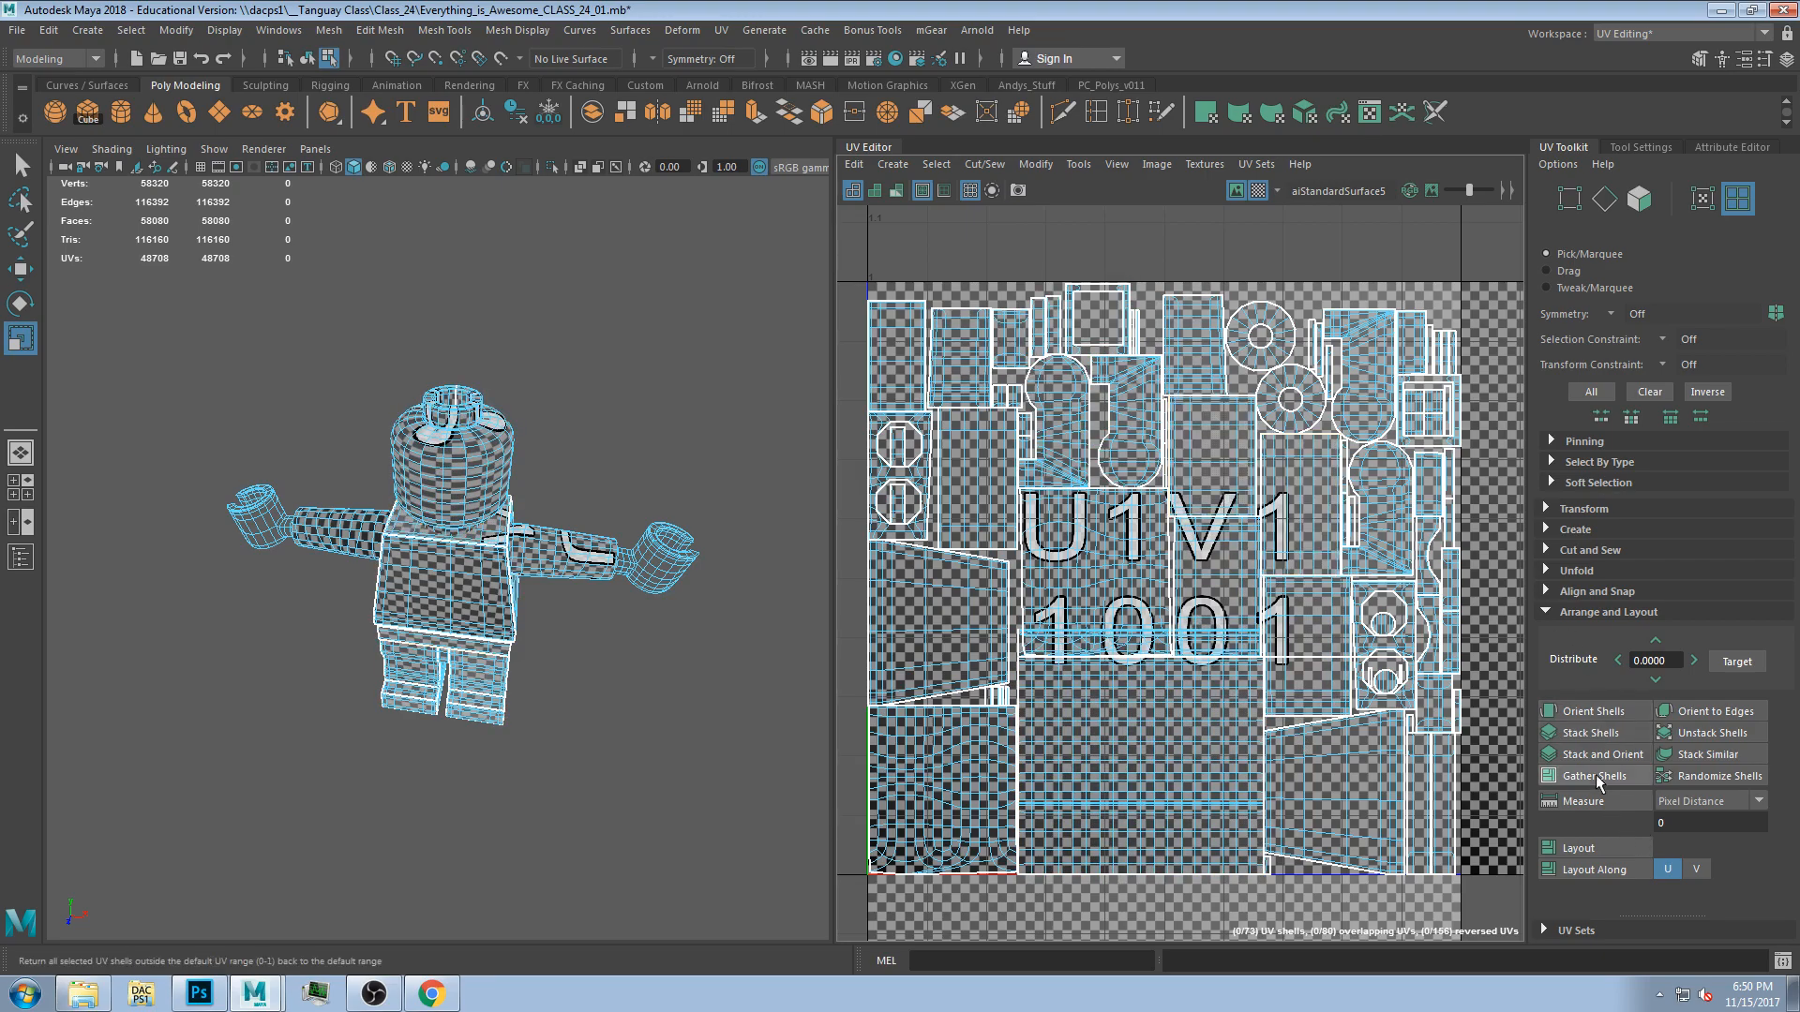
pyautogui.click(1257, 191)
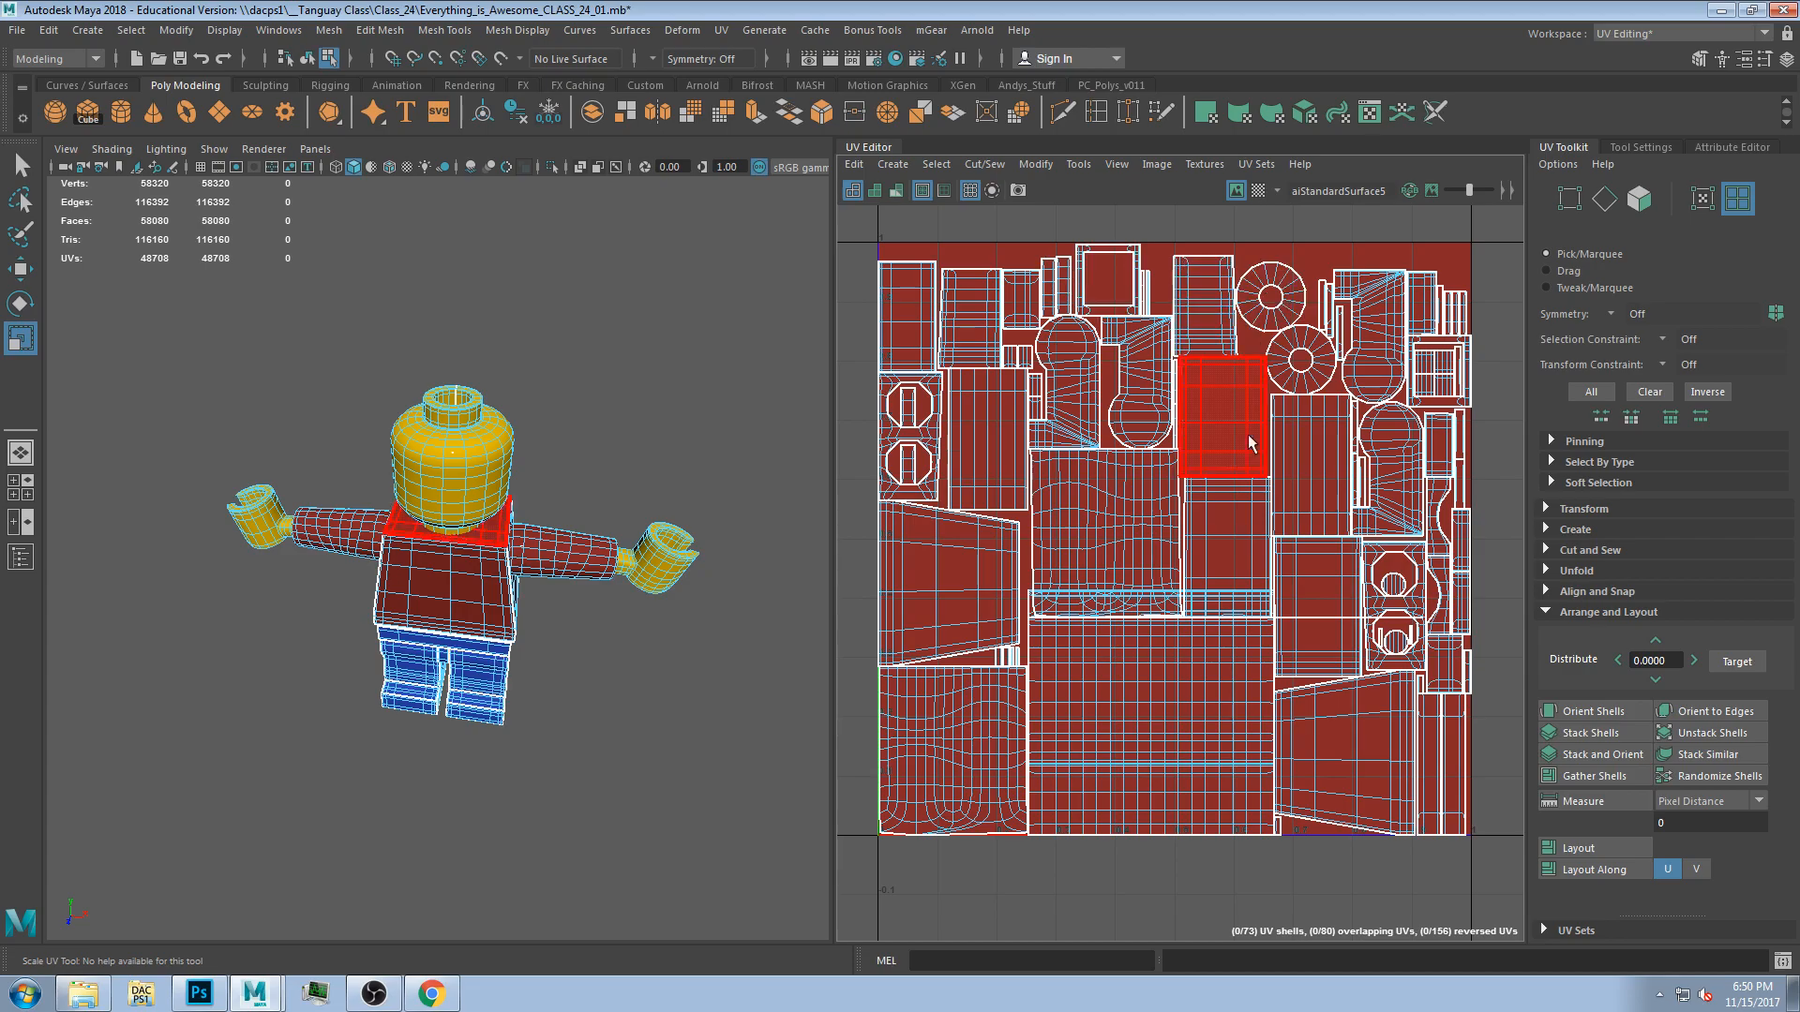
pyautogui.keyDown('alt'); pyautogui.moveTo(615, 688); pyautogui.dragTo(594, 664); pyautogui.keyUp('alt')
pyautogui.moveTo(175, 279); pyautogui.dragTo(774, 759)
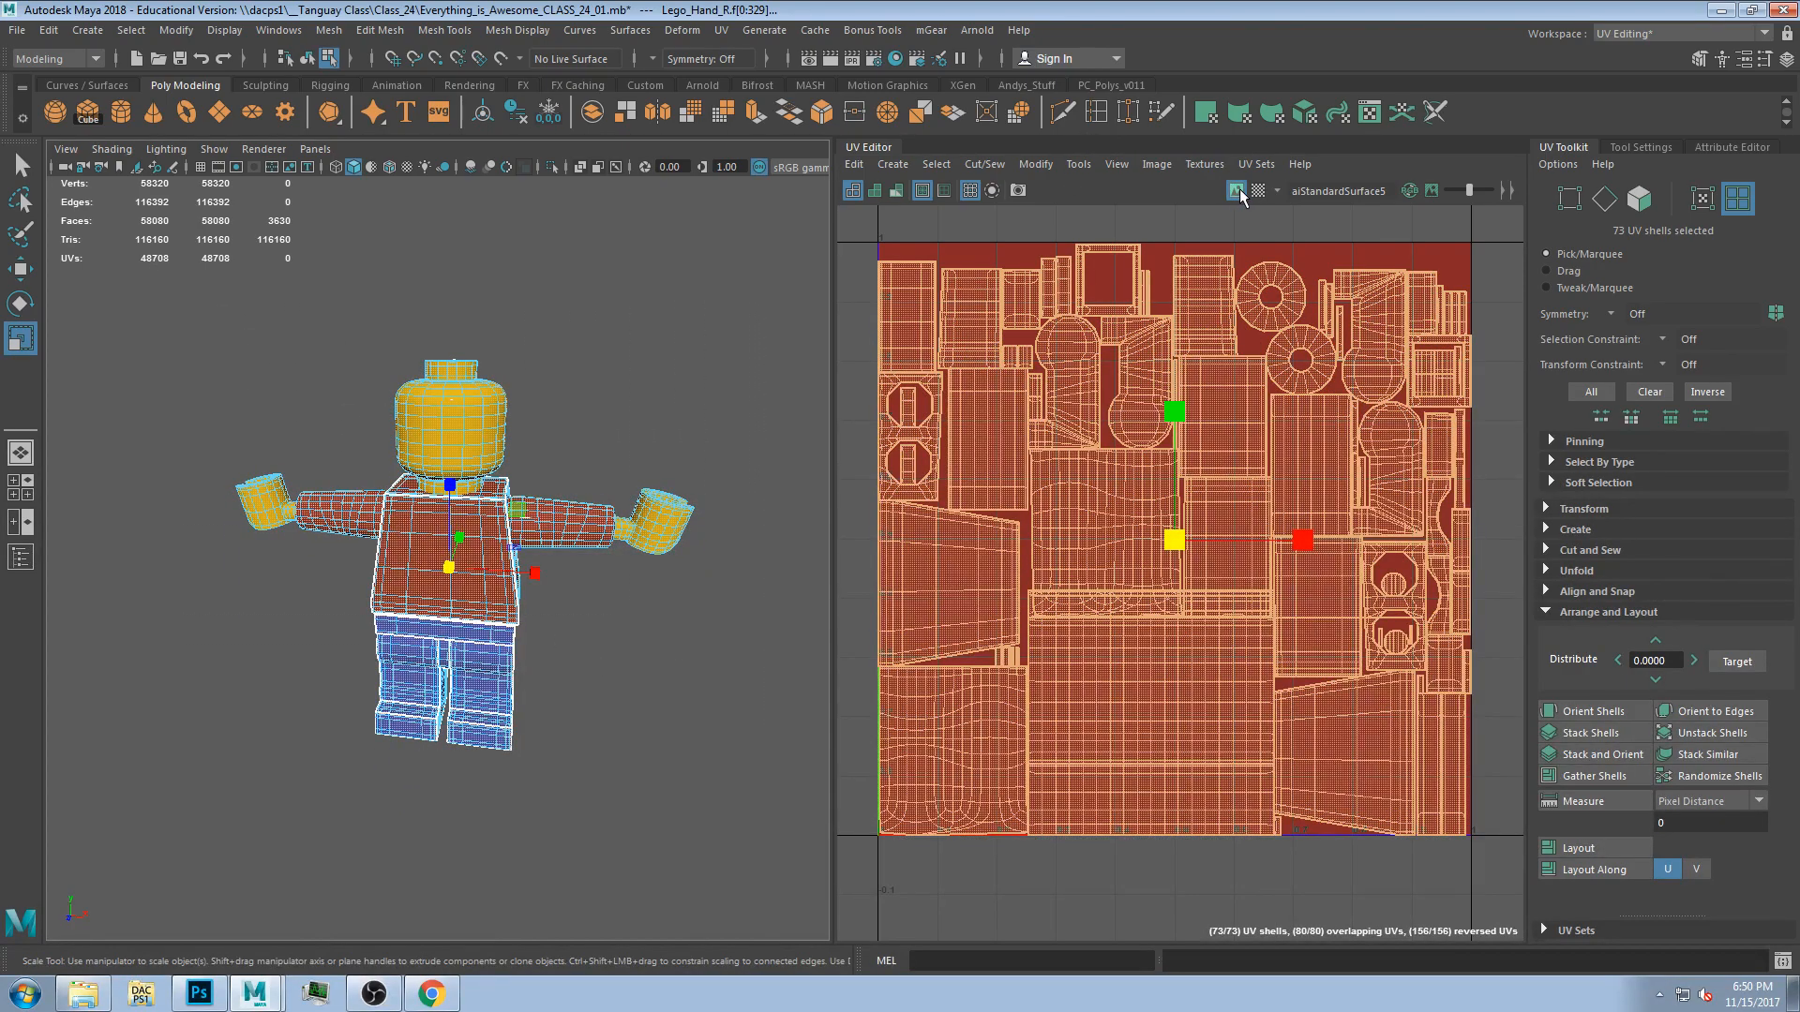
pyautogui.click(1258, 190)
pyautogui.click(1238, 192)
pyautogui.keyDown('alt'); pyautogui.moveTo(741, 478); pyautogui.dragTo(681, 464); pyautogui.keyUp('alt')
pyautogui.scroll(4, 495, 463)
pyautogui.keyDown('alt'); pyautogui.moveTo(496, 463); pyautogui.dragTo(430, 497); pyautogui.keyUp('alt')
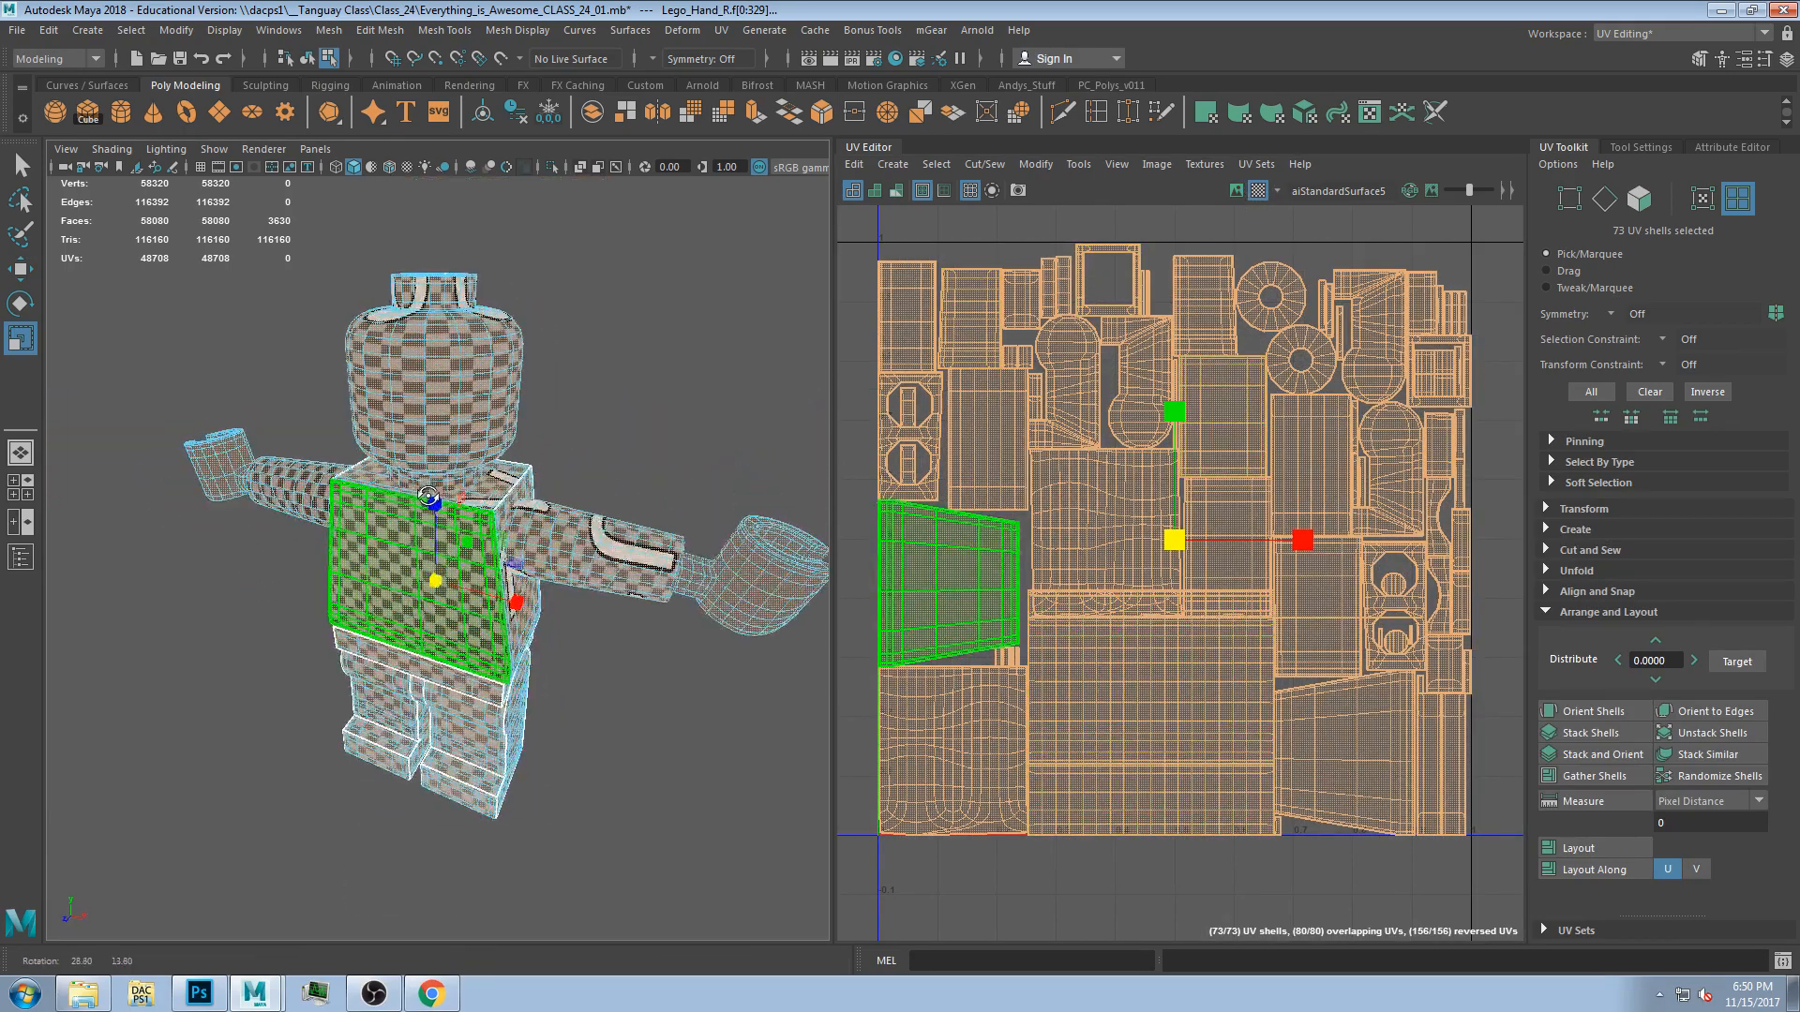
# Try moving the torso's front UV shell.
pyautogui.click(1172, 514)
pyautogui.moveTo(1116, 536); pyautogui.dragTo(1375, 506)
pyautogui.hotkey('ctrl', 'z')
# Try scaling the head's UV shell smaller, then undo back to the full selection.
pyautogui.click(1191, 720)
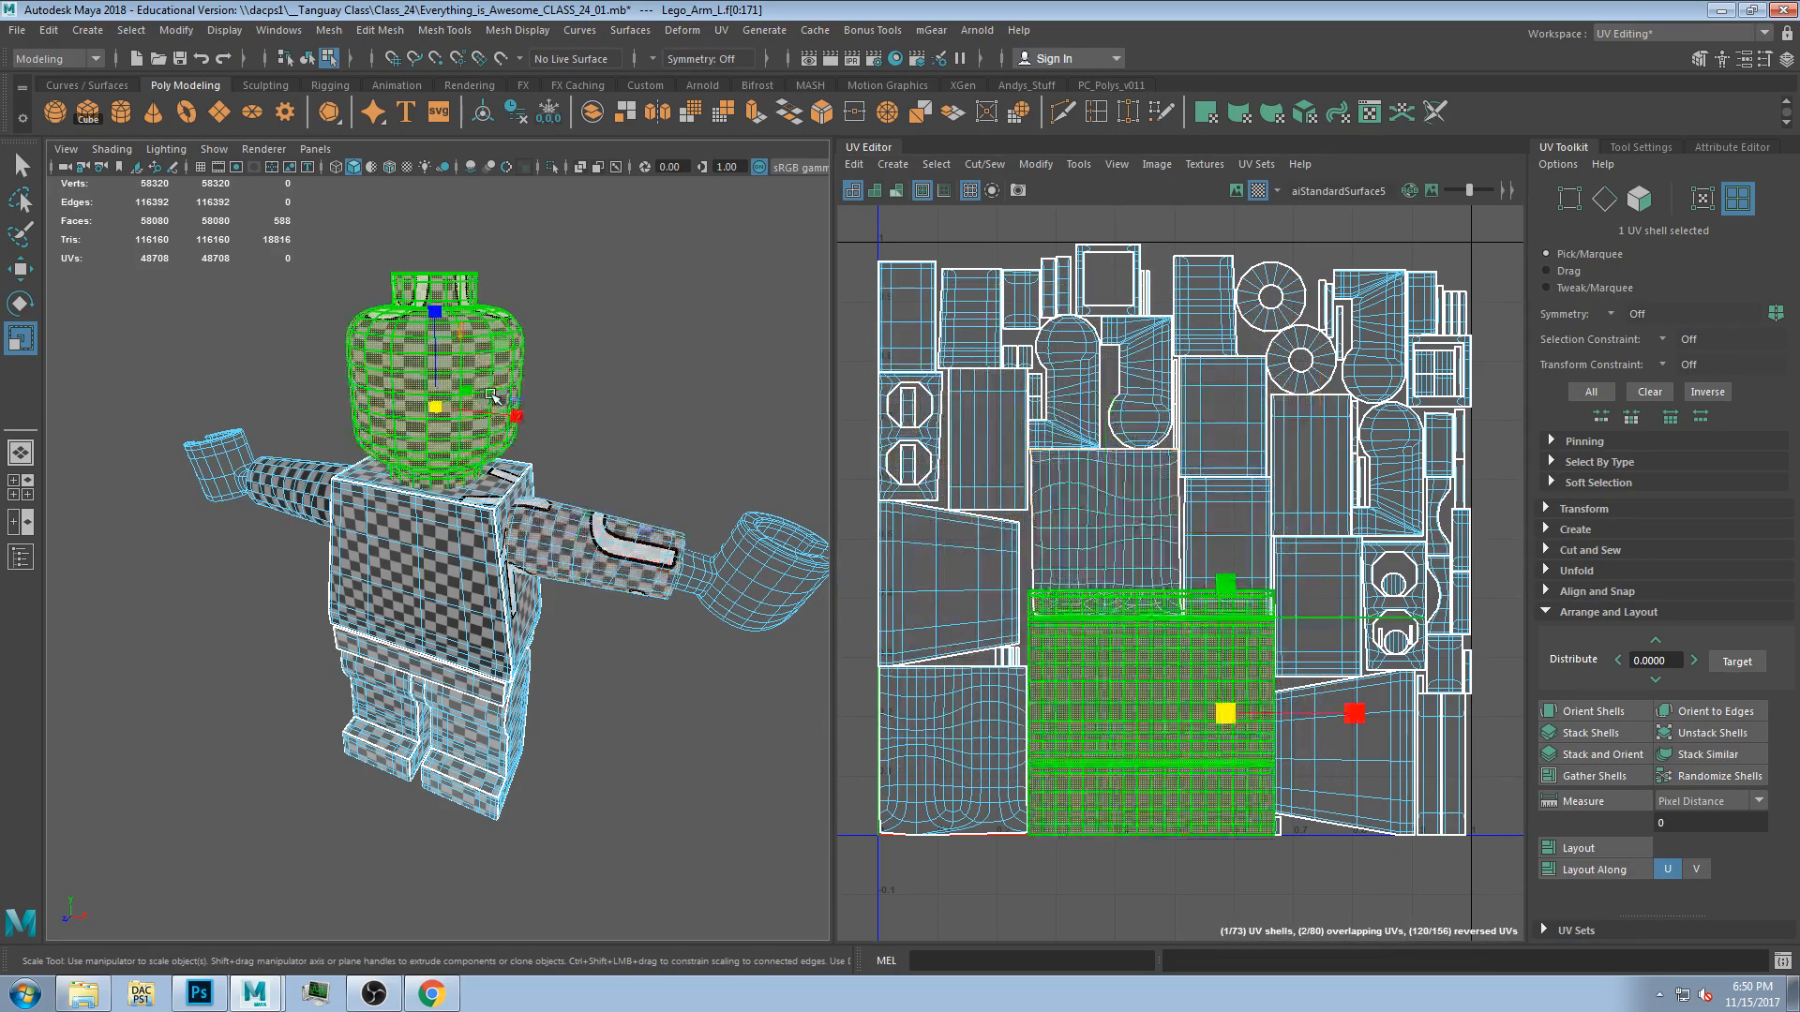
pyautogui.moveTo(1185, 717); pyautogui.dragTo(1144, 723)
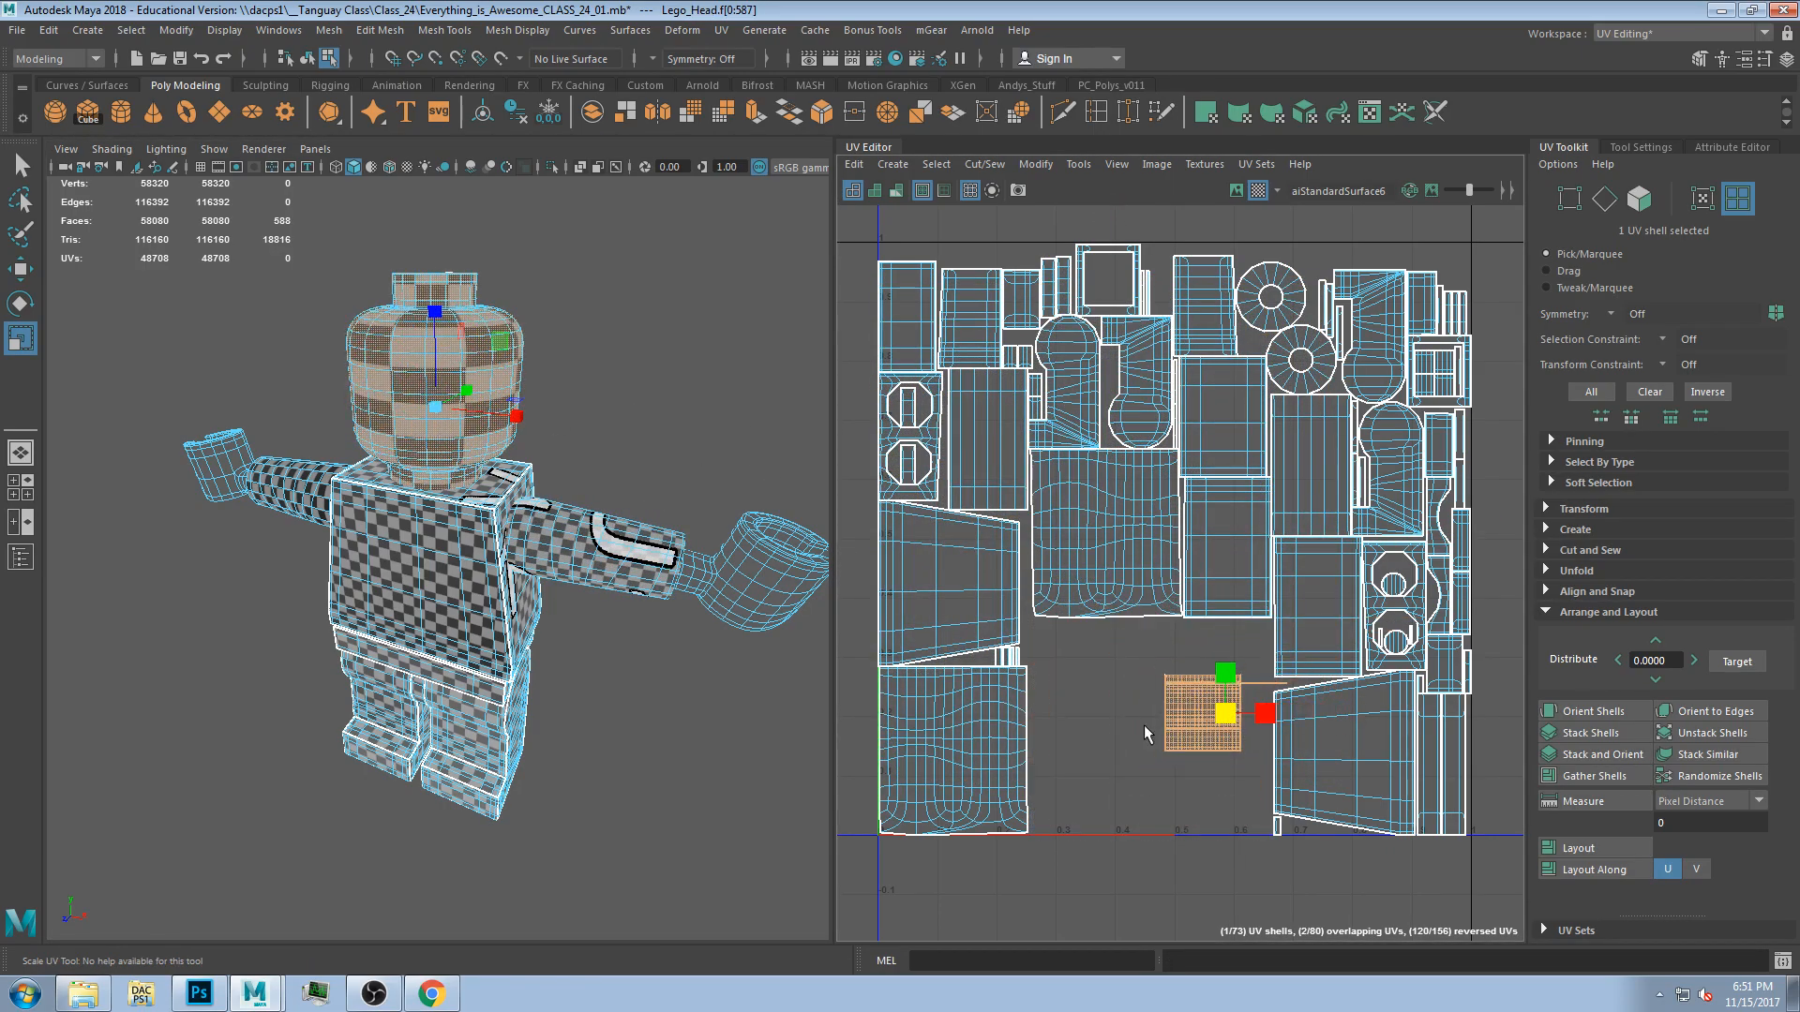
pyautogui.hotkey('ctrl', 'z')
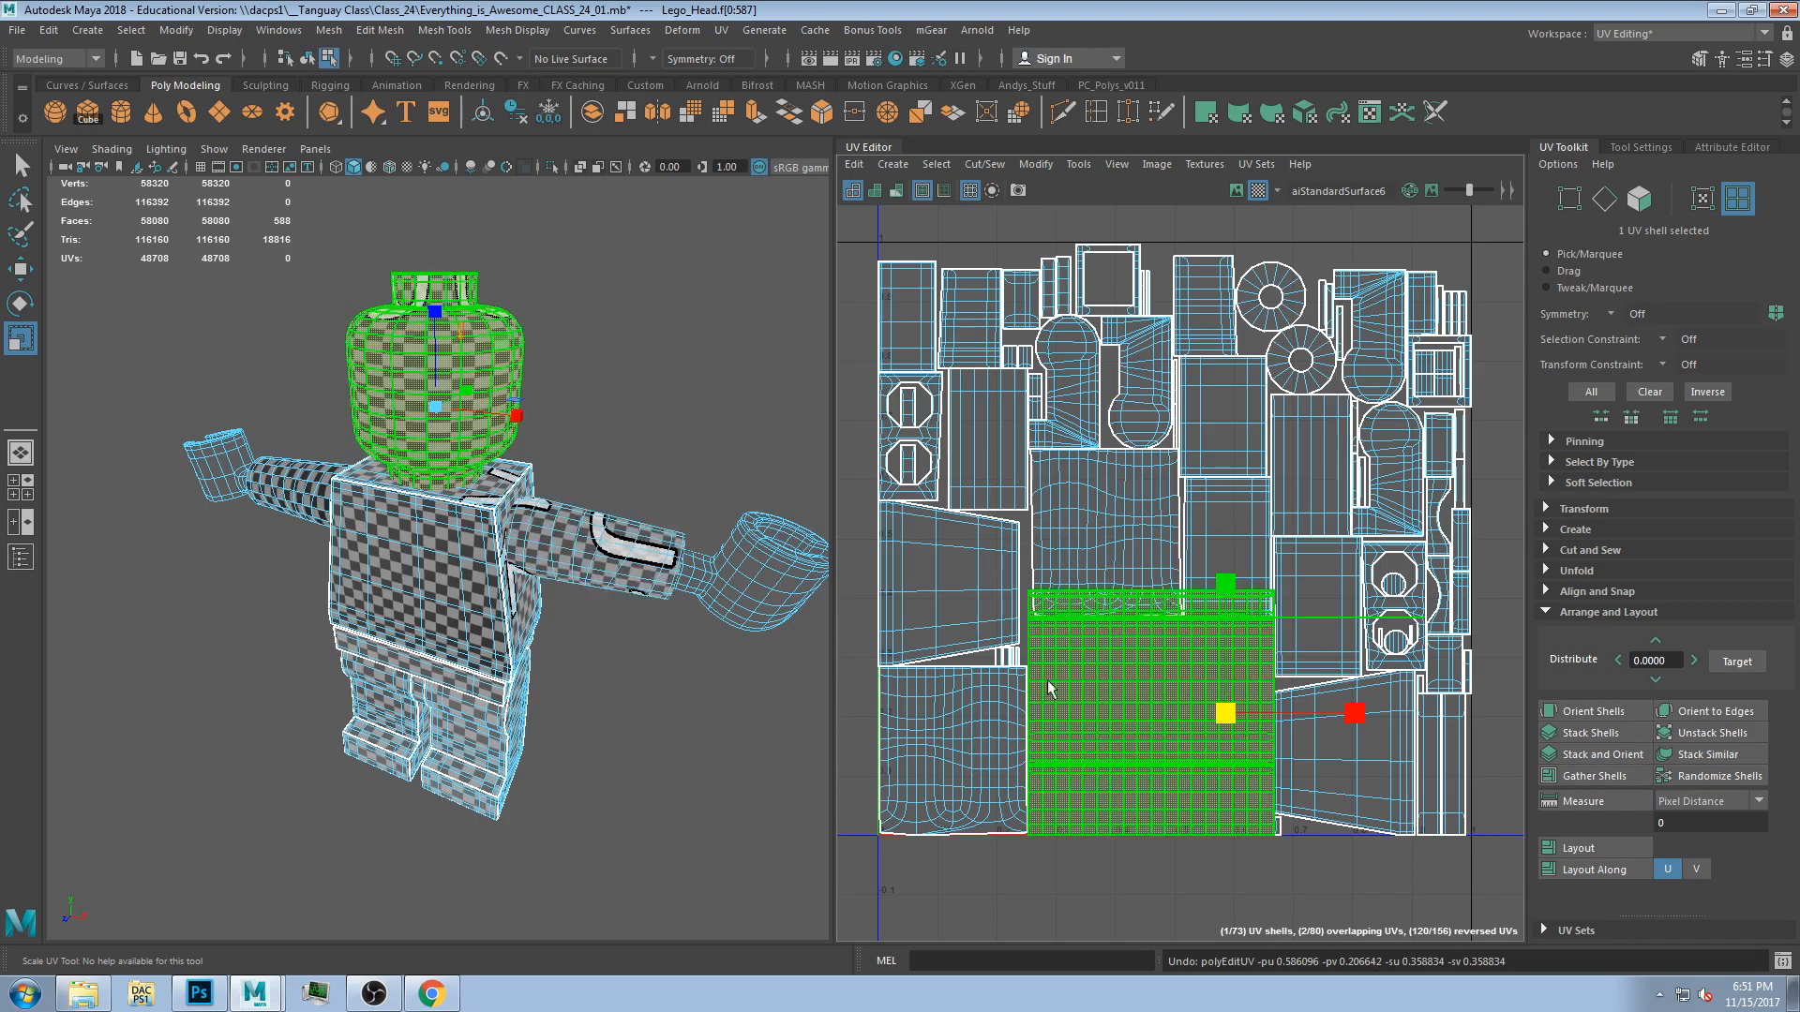
pyautogui.hotkey('ctrl', 'z')
pyautogui.hotkey('ctrl', 'z')
pyautogui.hotkey('ctrl', 'z')
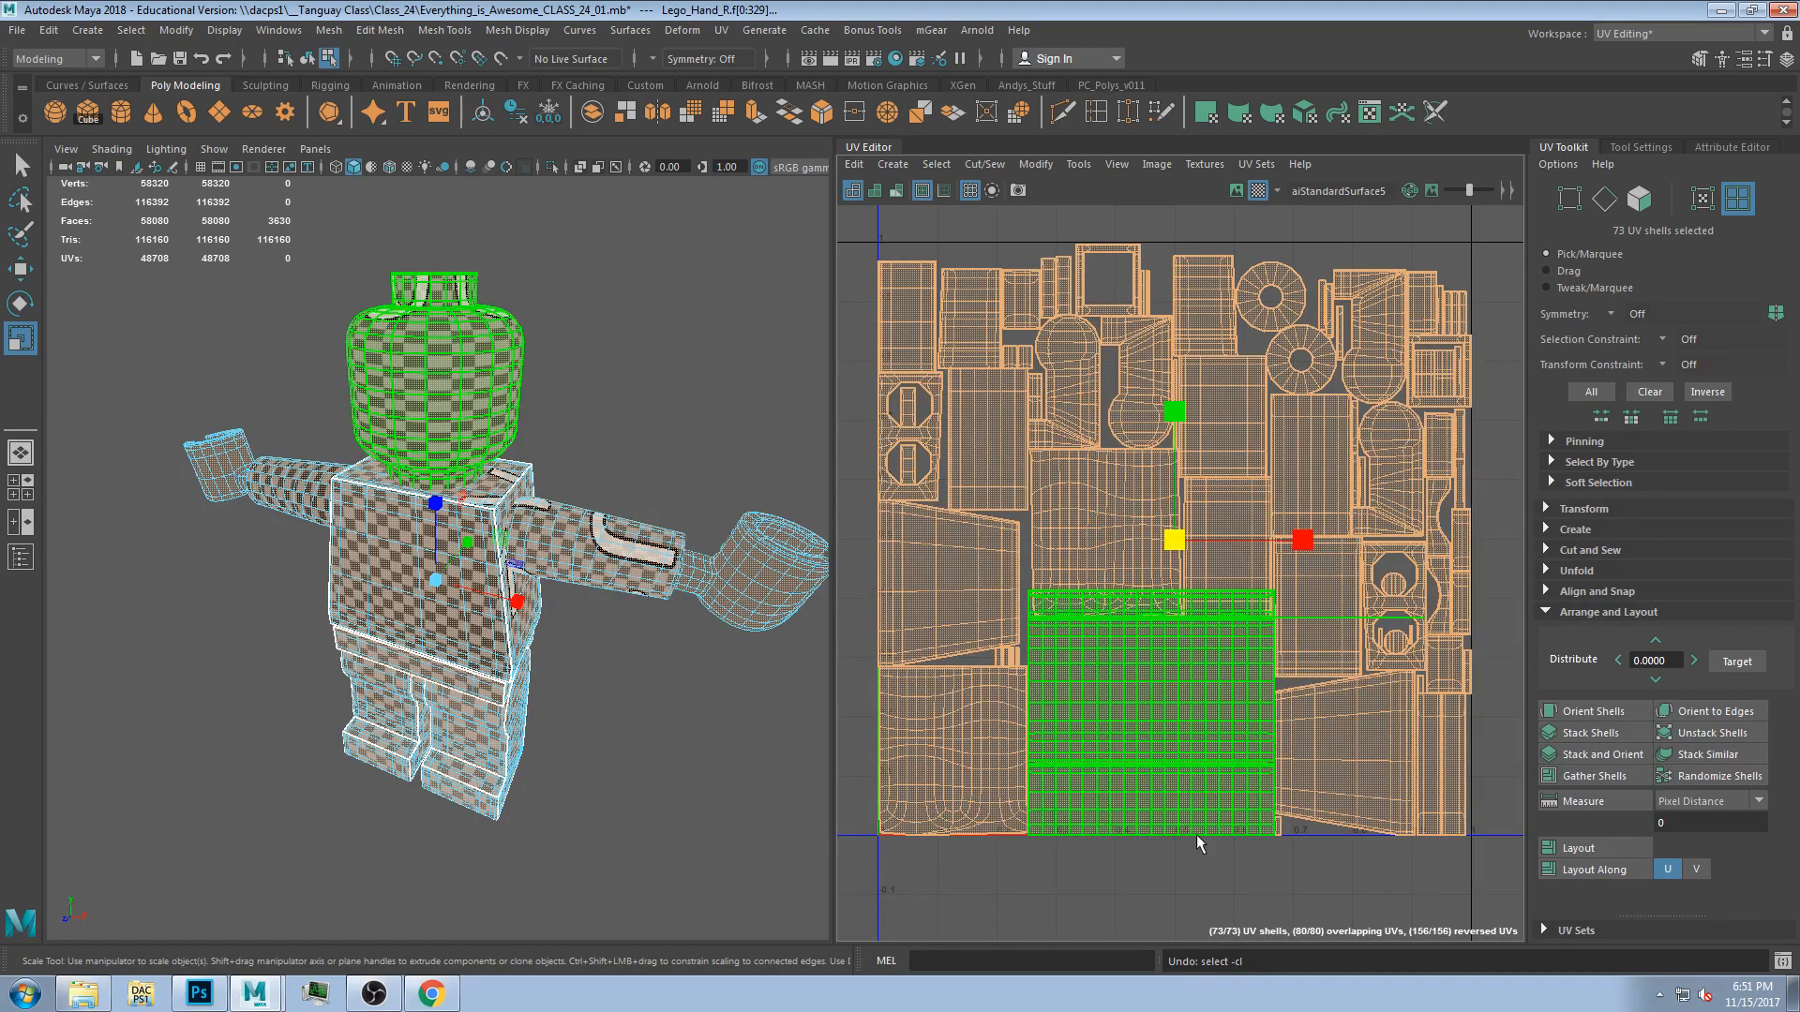
# Run Layout again on all UV shells.
pyautogui.click(1594, 849)
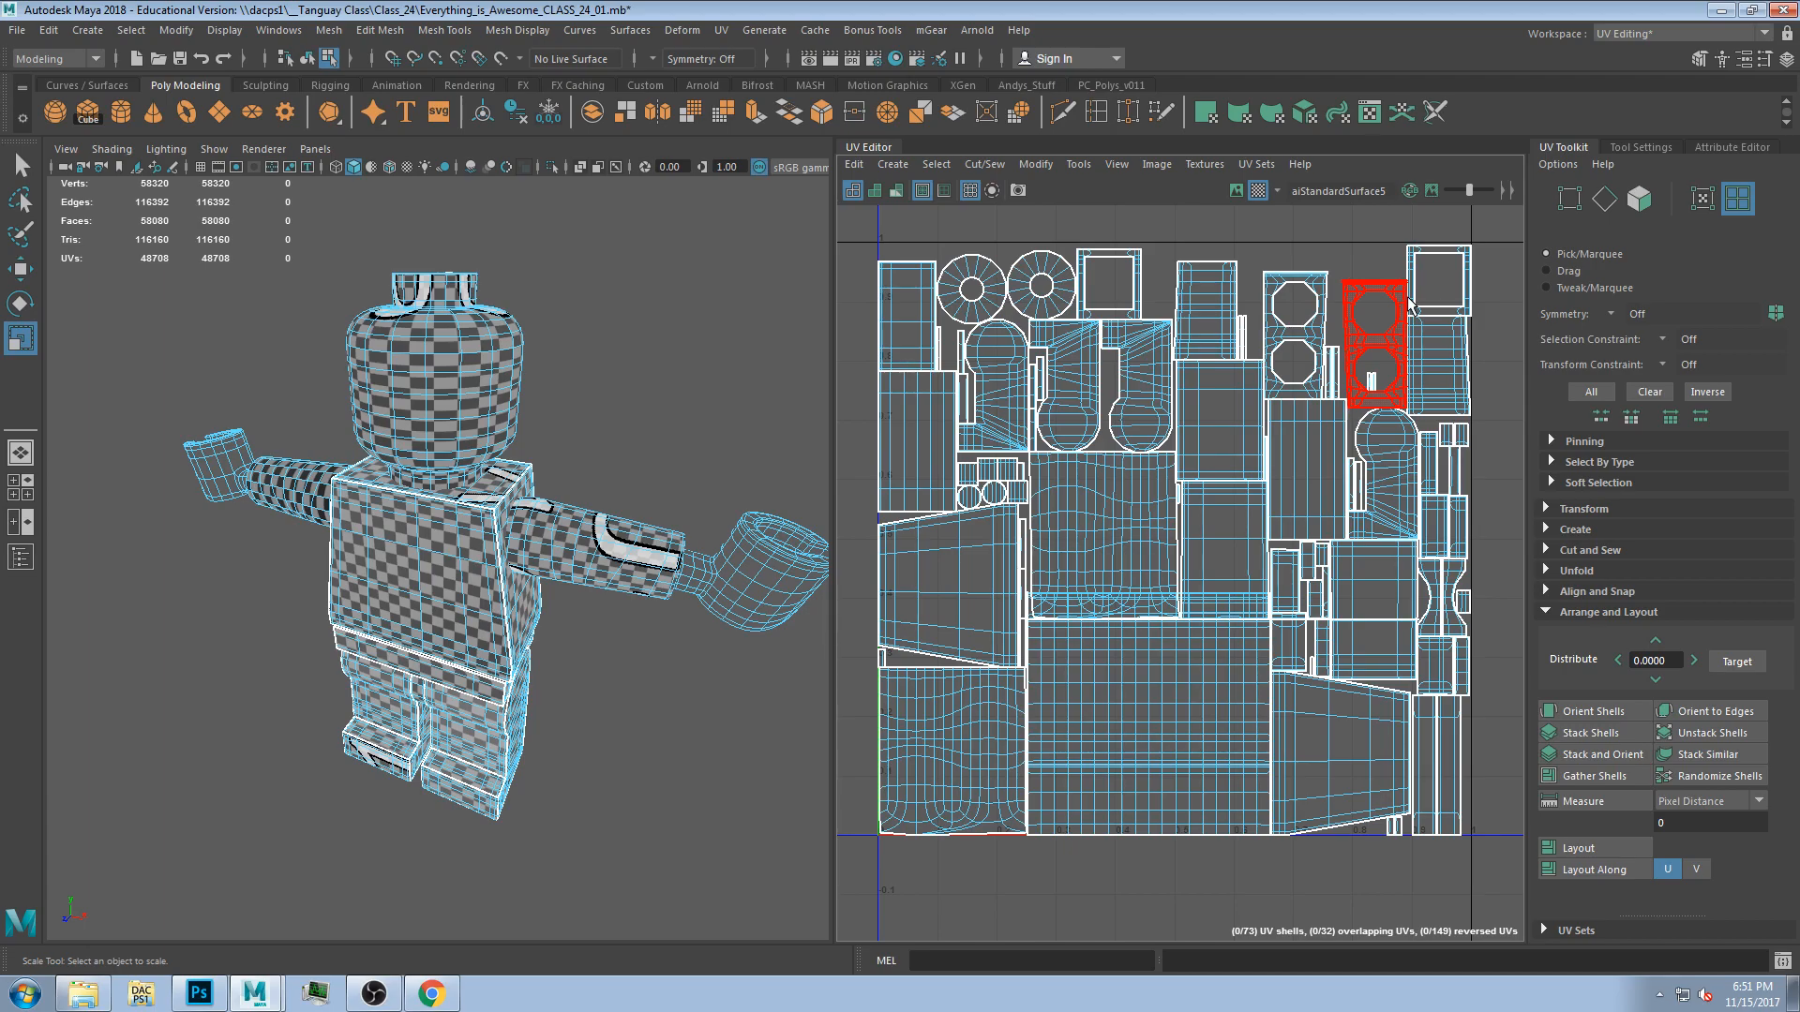
pyautogui.keyDown('alt'); pyautogui.moveTo(408, 387); pyautogui.dragTo(417, 512); pyautogui.keyUp('alt')
pyautogui.keyDown('alt'); pyautogui.moveTo(441, 586); pyautogui.dragTo(587, 601); pyautogui.keyUp('alt')
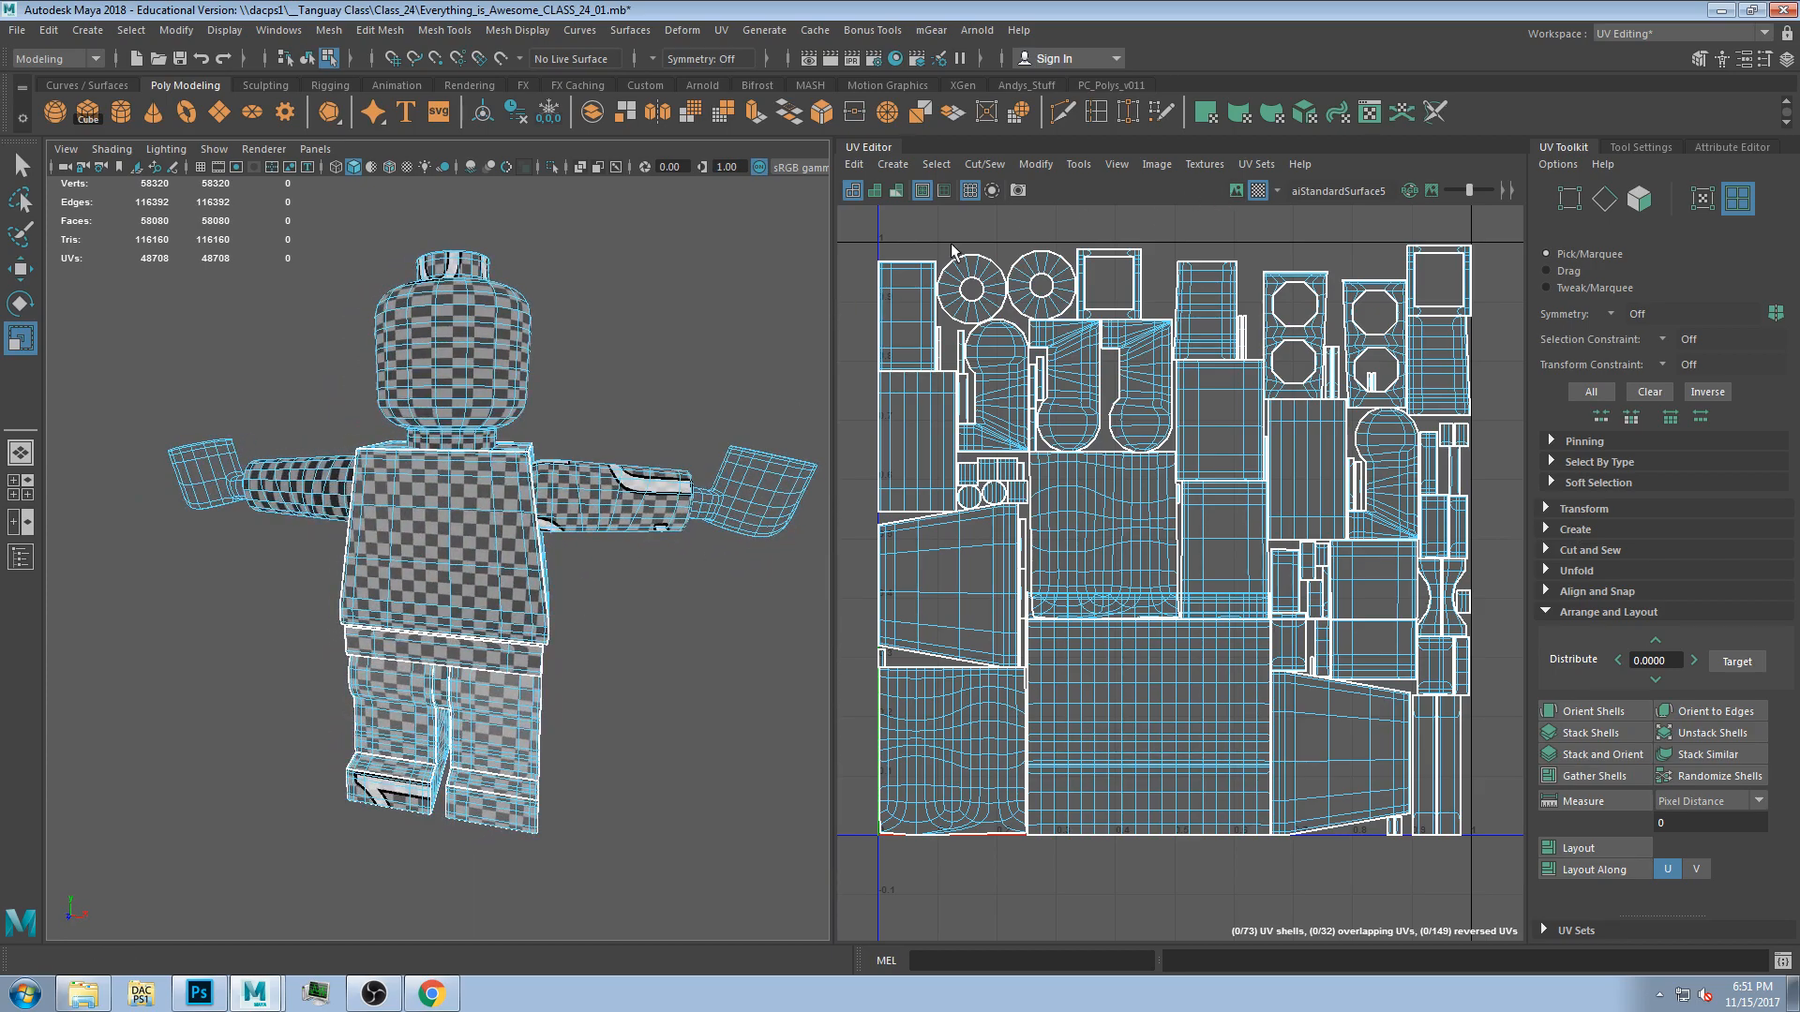
pyautogui.moveTo(1494, 881); pyautogui.dragTo(872, 211)
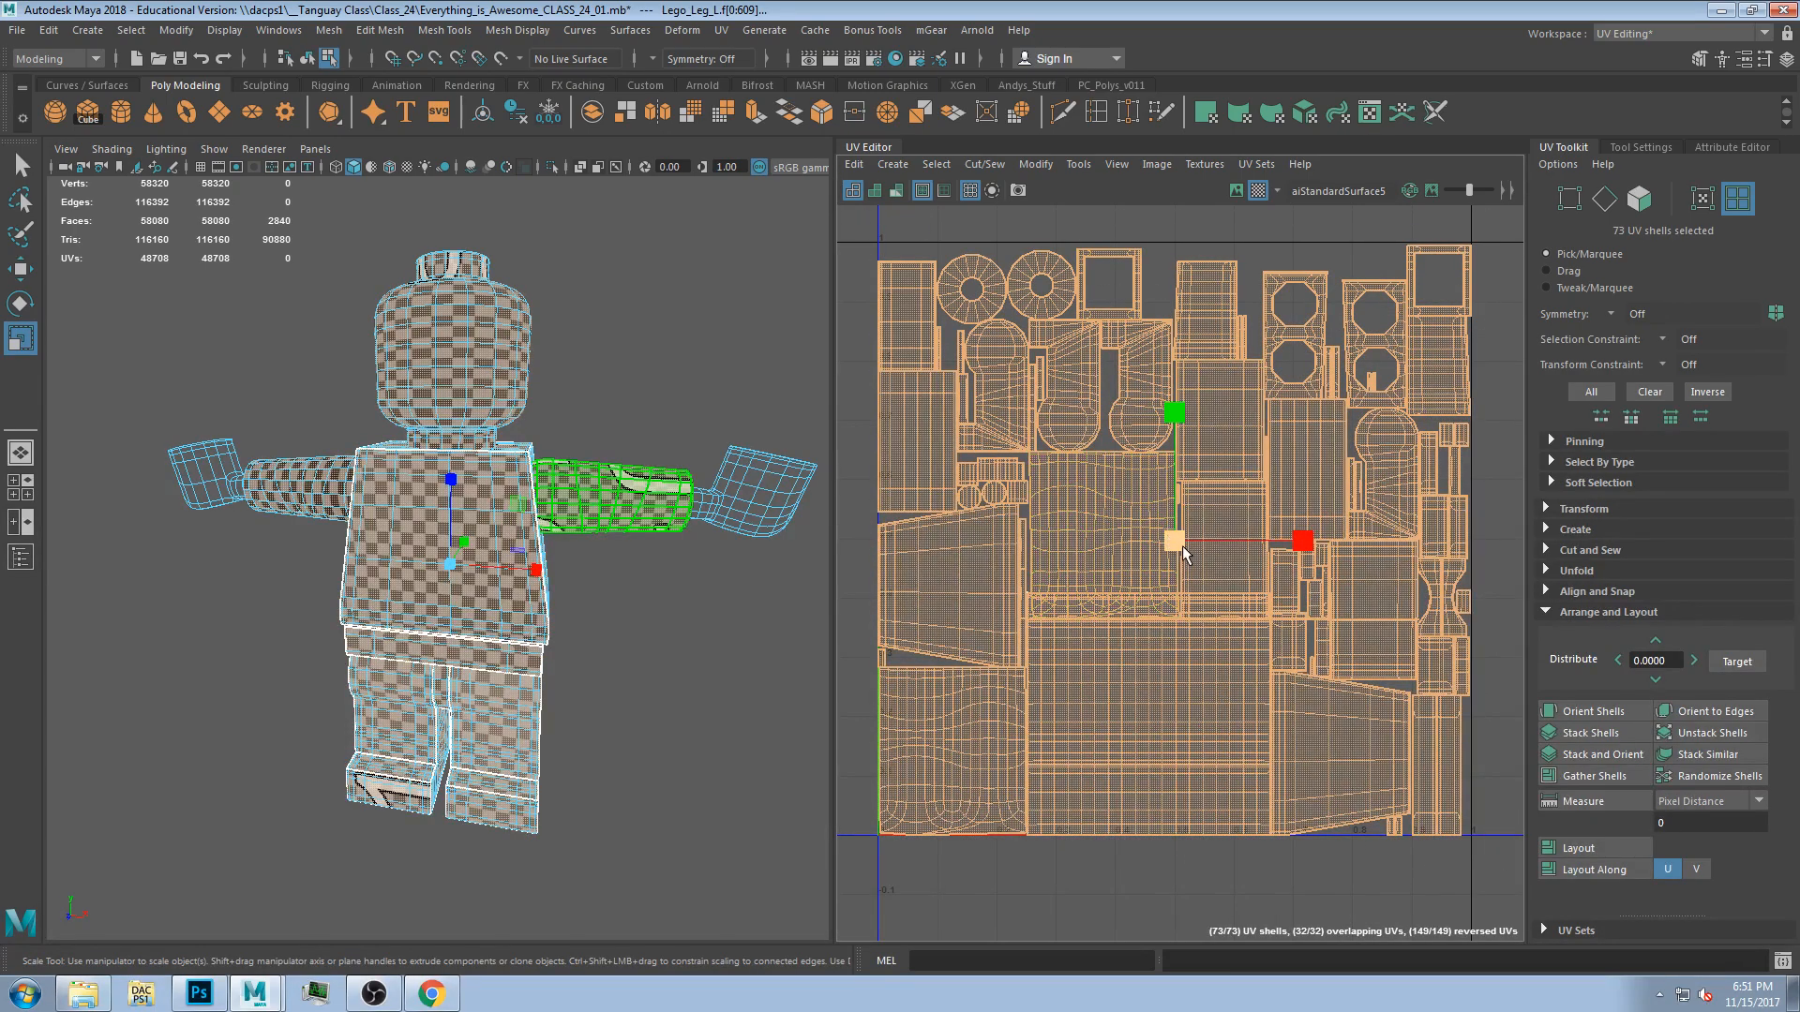
pyautogui.moveTo(1173, 541); pyautogui.dragTo(1159, 544)
pyautogui.hotkey('ctrl', 'z')
# Select the leg and torso UV shells and examine them up close.
pyautogui.click(1186, 319)
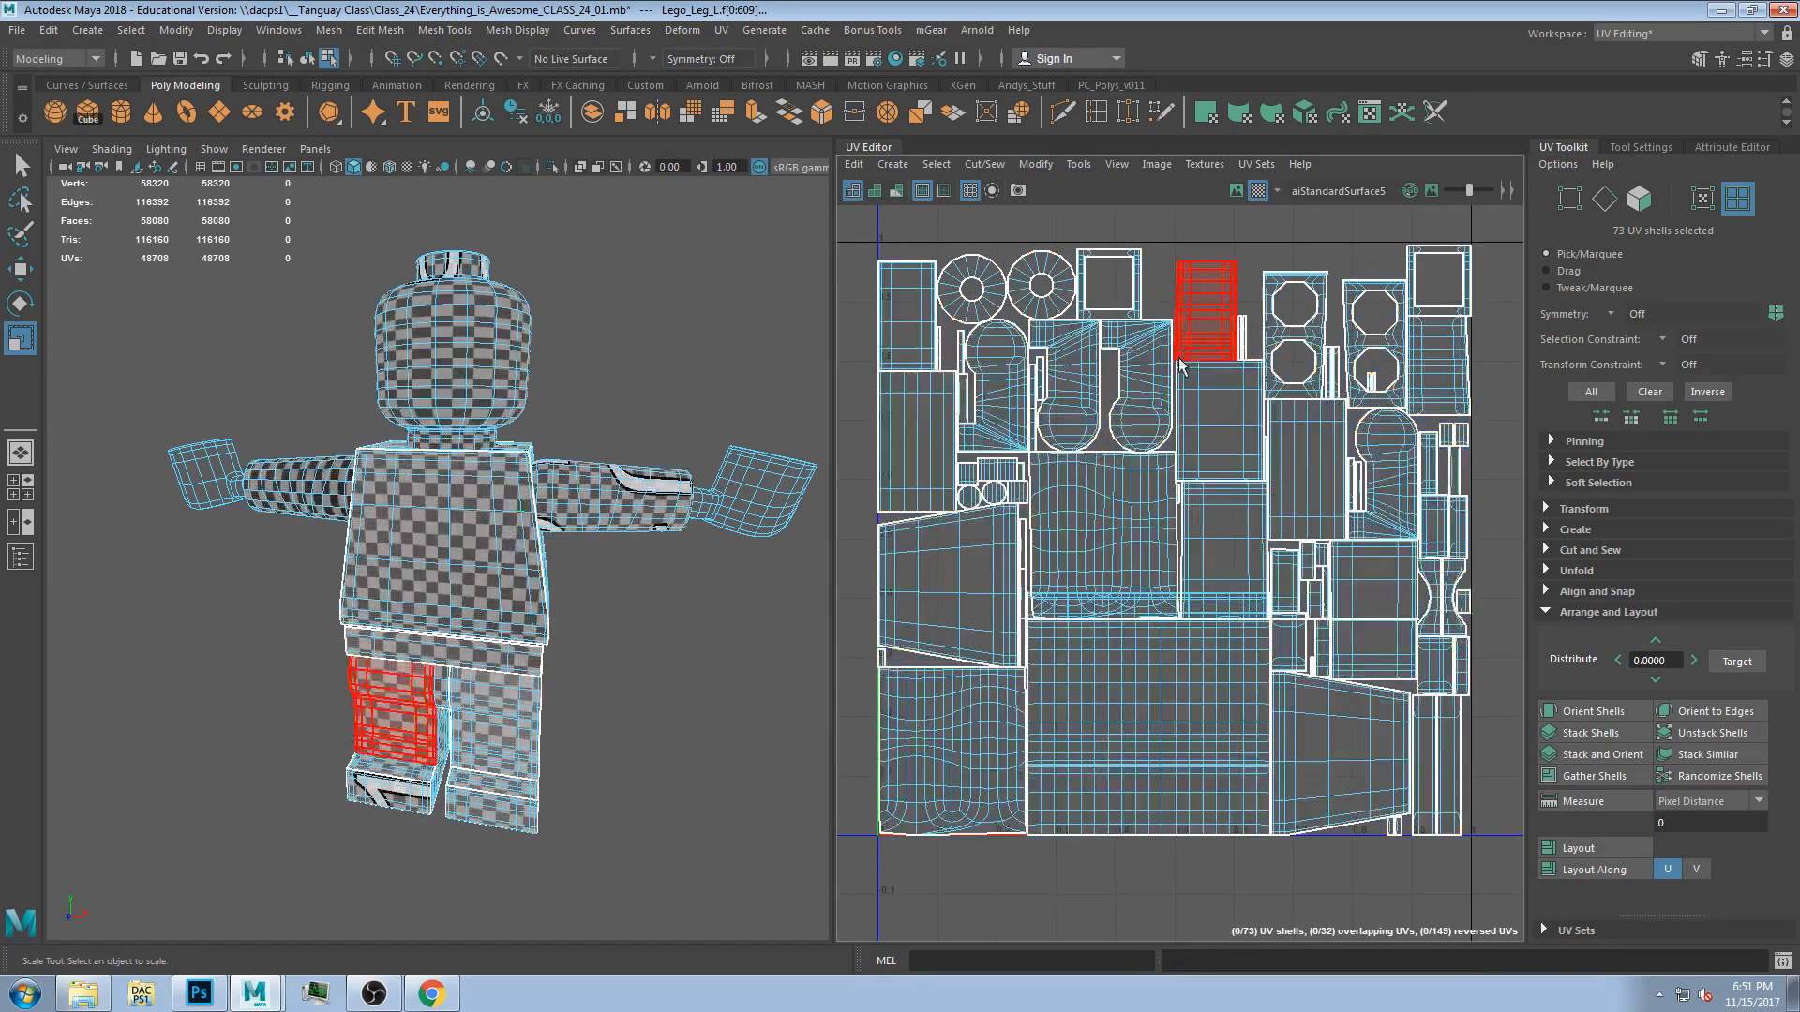
pyautogui.click(1211, 412)
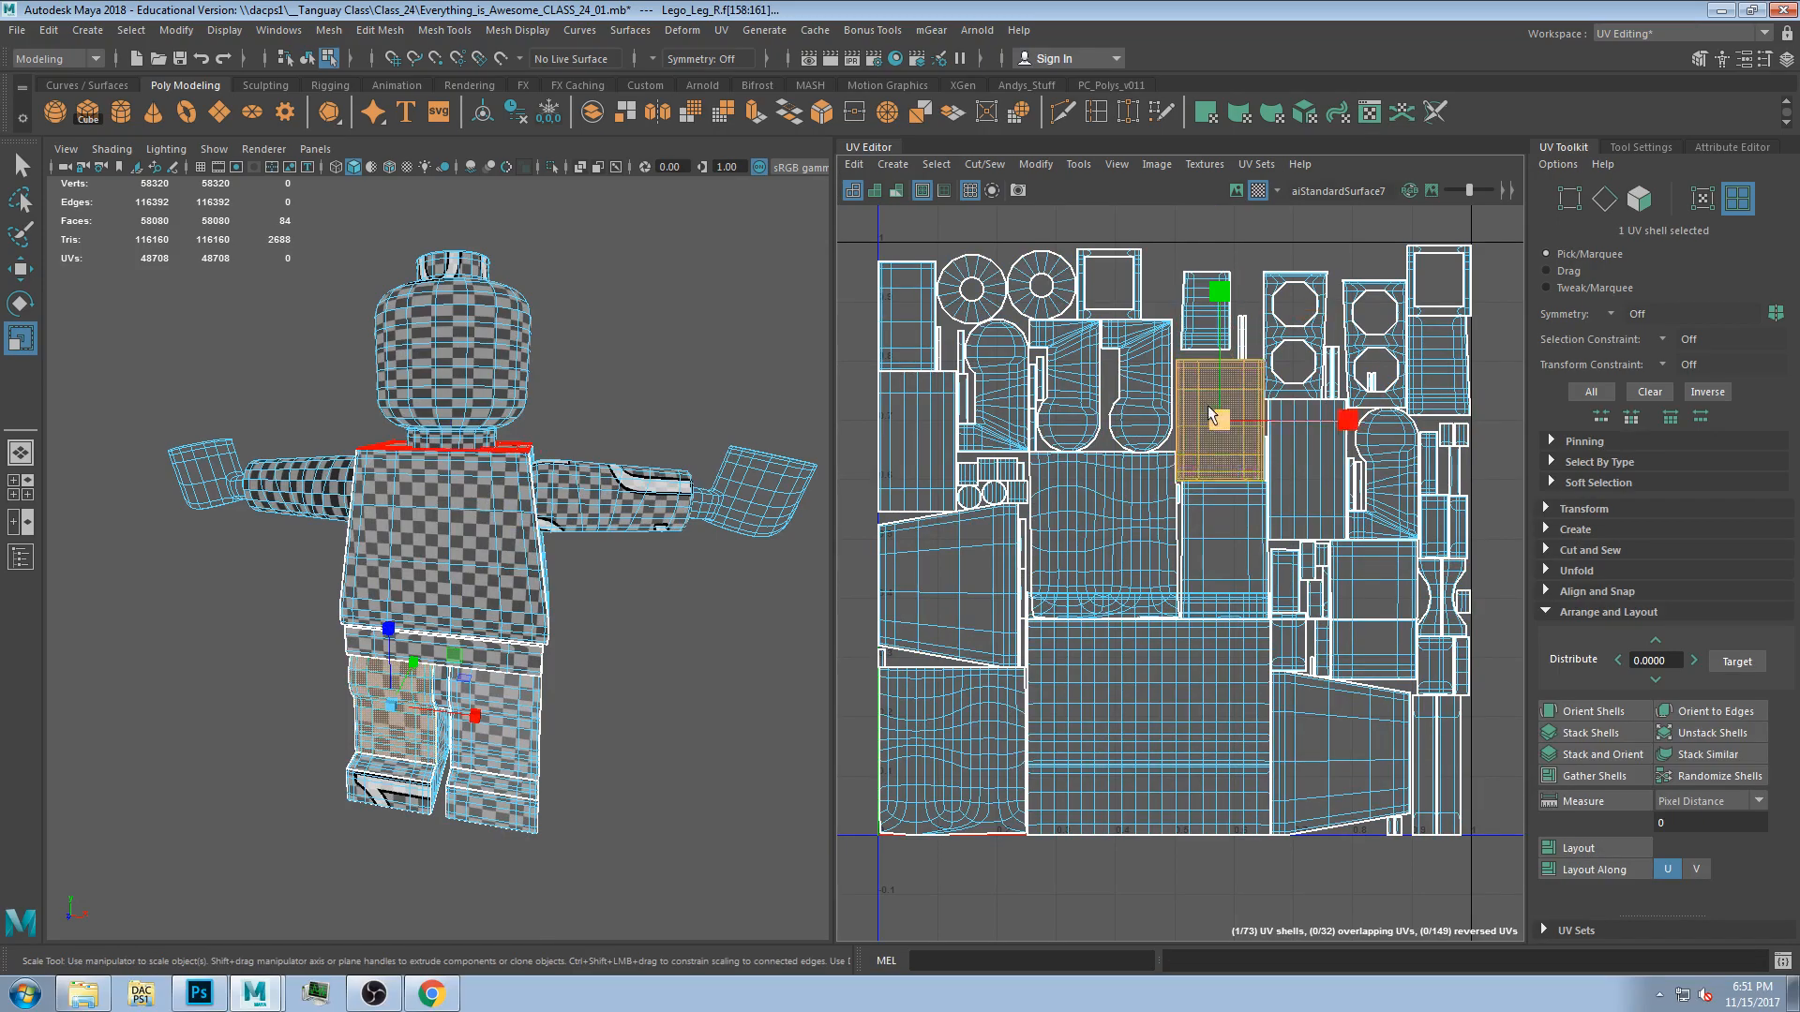
pyautogui.scroll(2, 1214, 355)
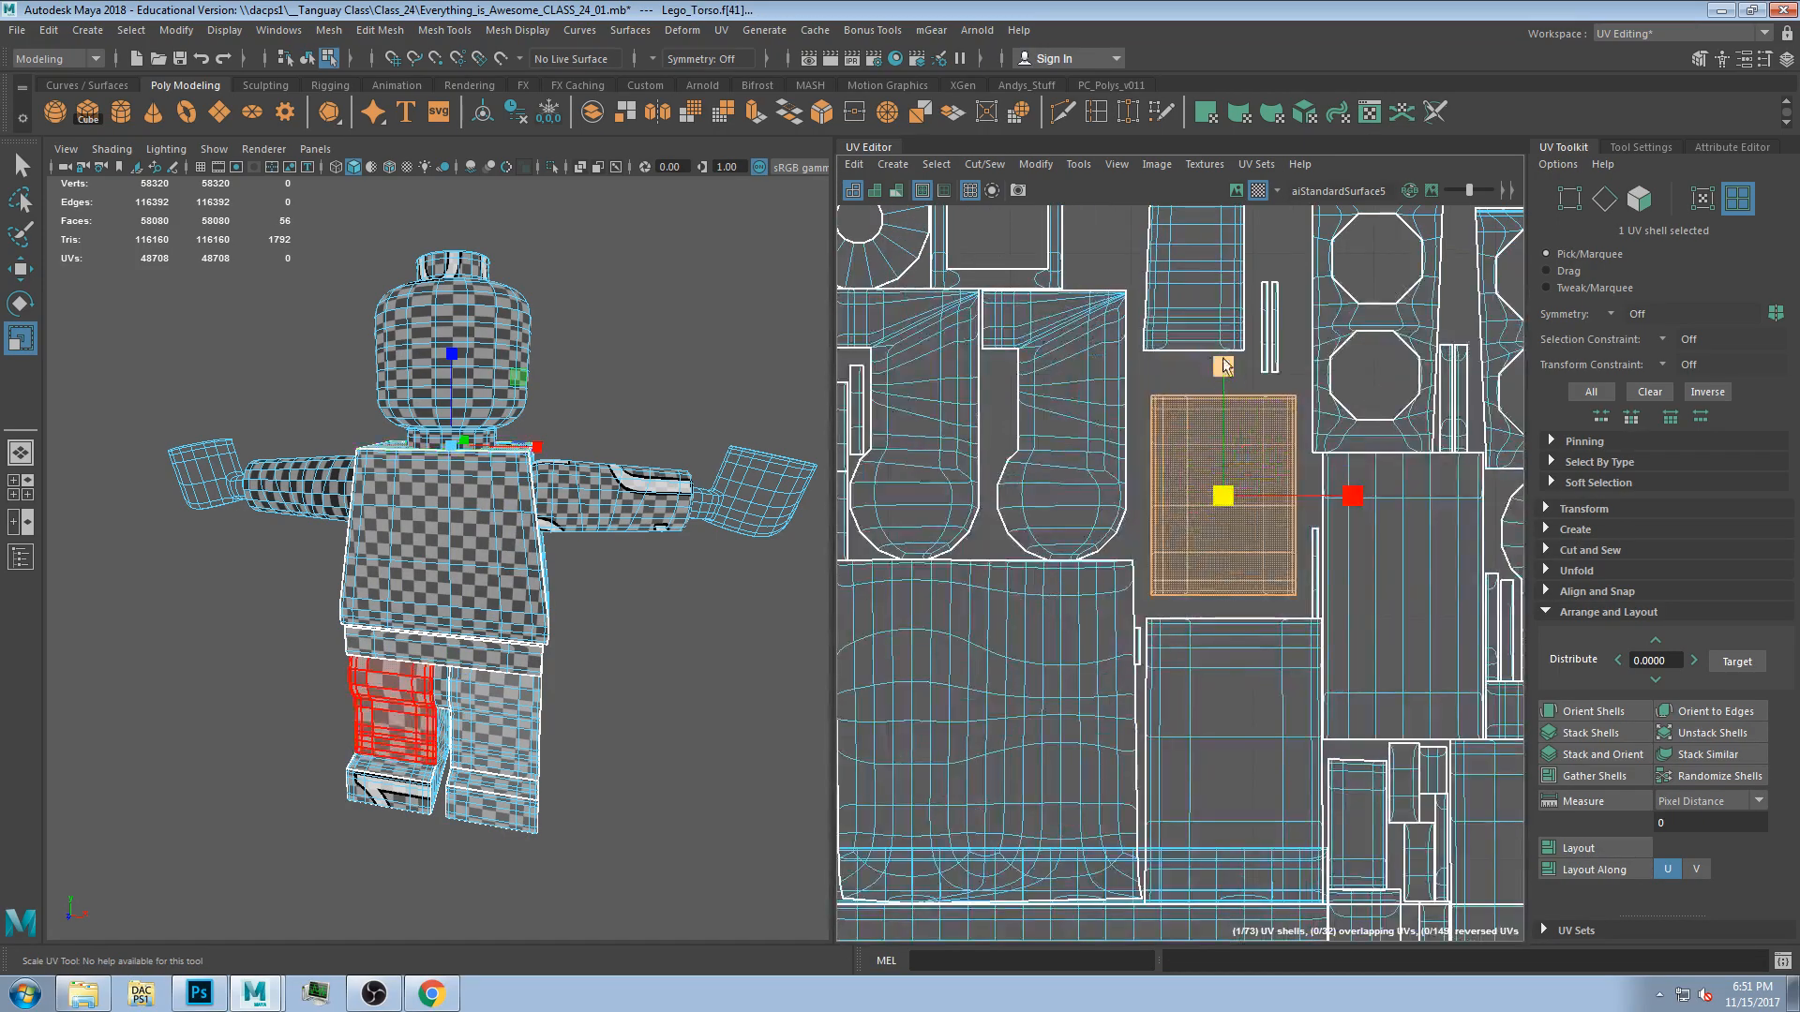
pyautogui.scroll(2, 1187, 370)
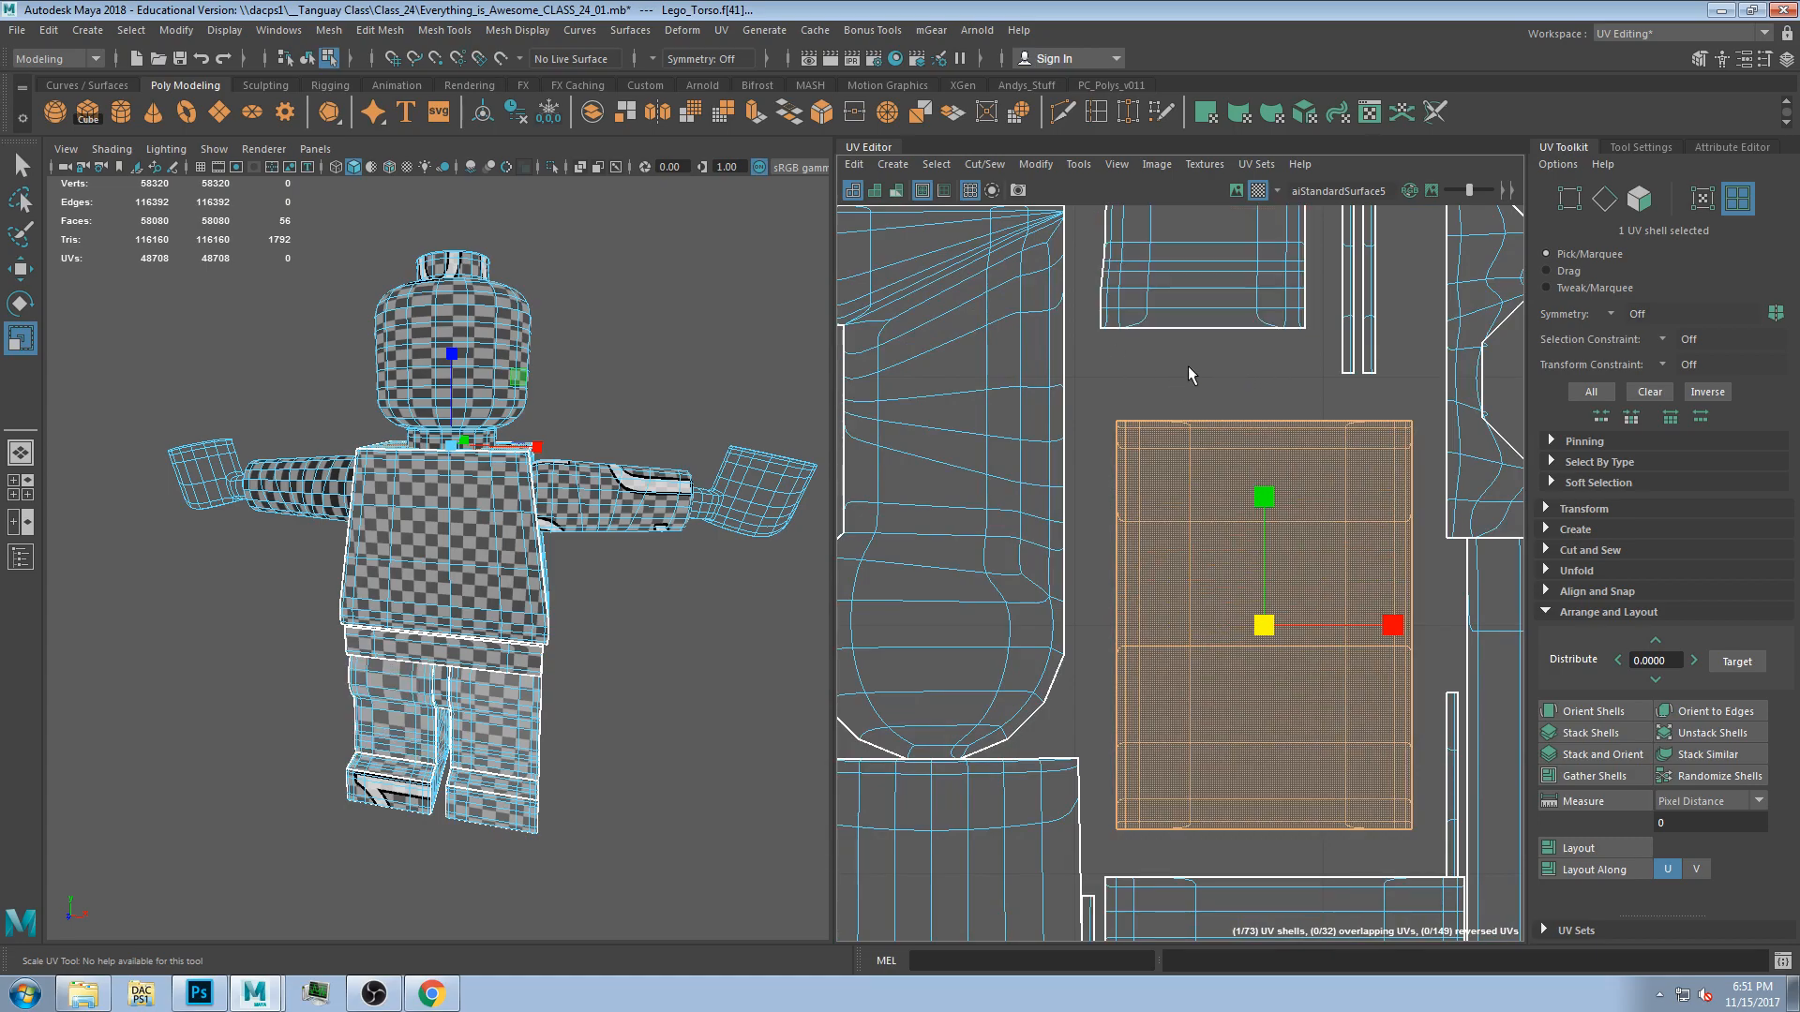
pyautogui.scroll(-5, 1290, 360)
pyautogui.hotkey('ctrl', 'z')
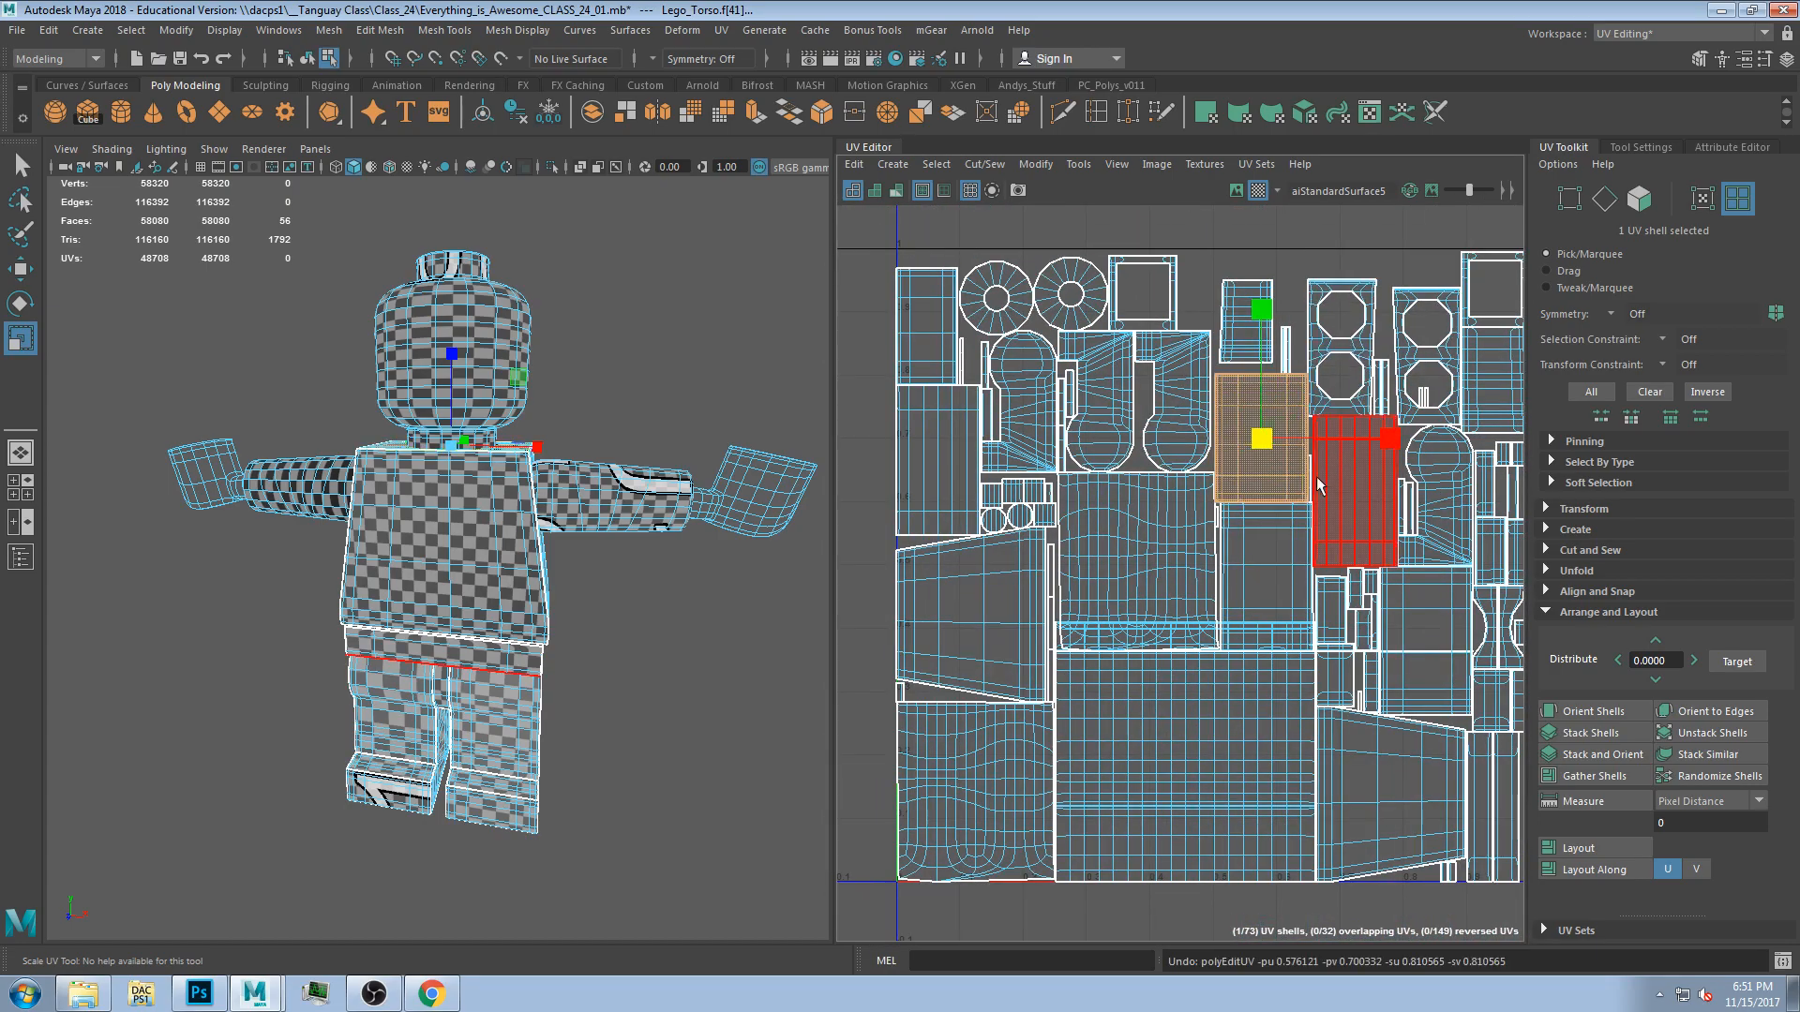
# Select the head's UV shell and nudge it down slightly with the Move tool.
pyautogui.keyDown('alt'); pyautogui.moveTo(1182, 713); pyautogui.dragTo(1210, 607, button='middle'); pyautogui.keyUp('alt')
pyautogui.click(1216, 562)
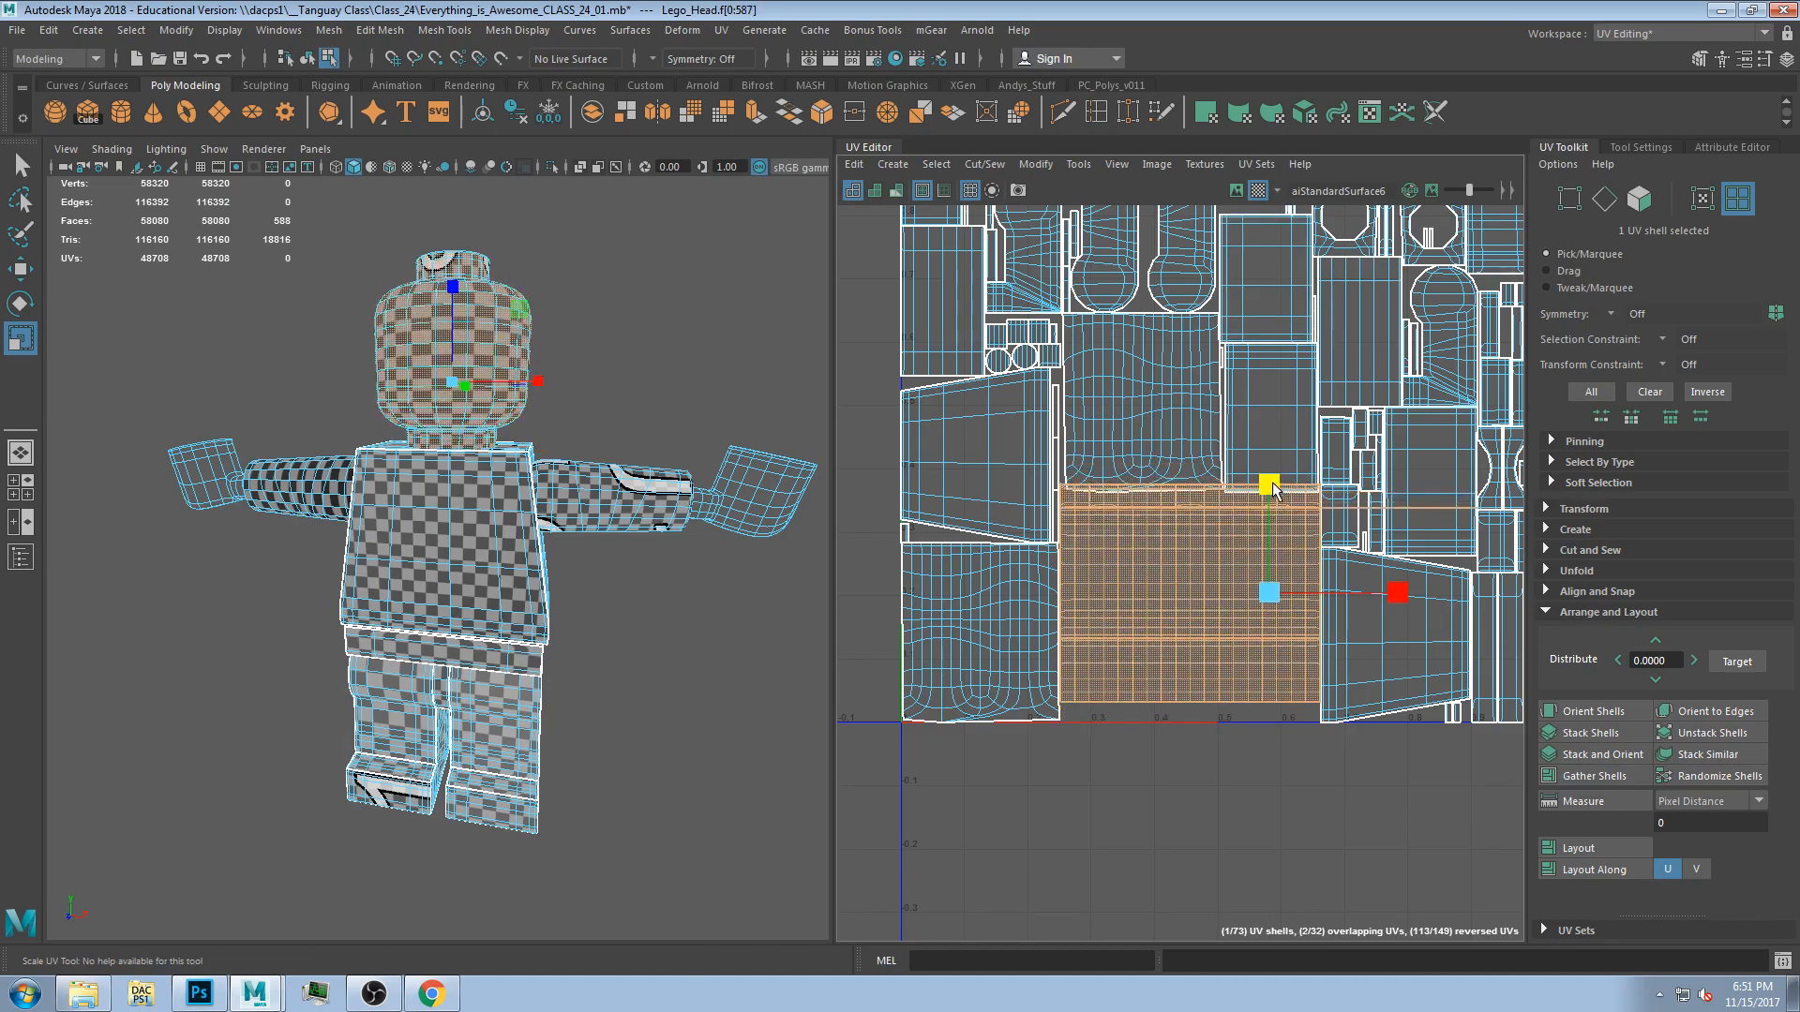
pyautogui.press('w')
pyautogui.moveTo(1268, 529); pyautogui.dragTo(1267, 546)
pyautogui.keyDown('alt'); pyautogui.moveTo(638, 656); pyautogui.dragTo(562, 618); pyautogui.keyUp('alt')
pyautogui.scroll(-2, 957, 607)
pyautogui.keyDown('alt'); pyautogui.moveTo(957, 604); pyautogui.dragTo(966, 644, button='middle'); pyautogui.keyUp('alt')
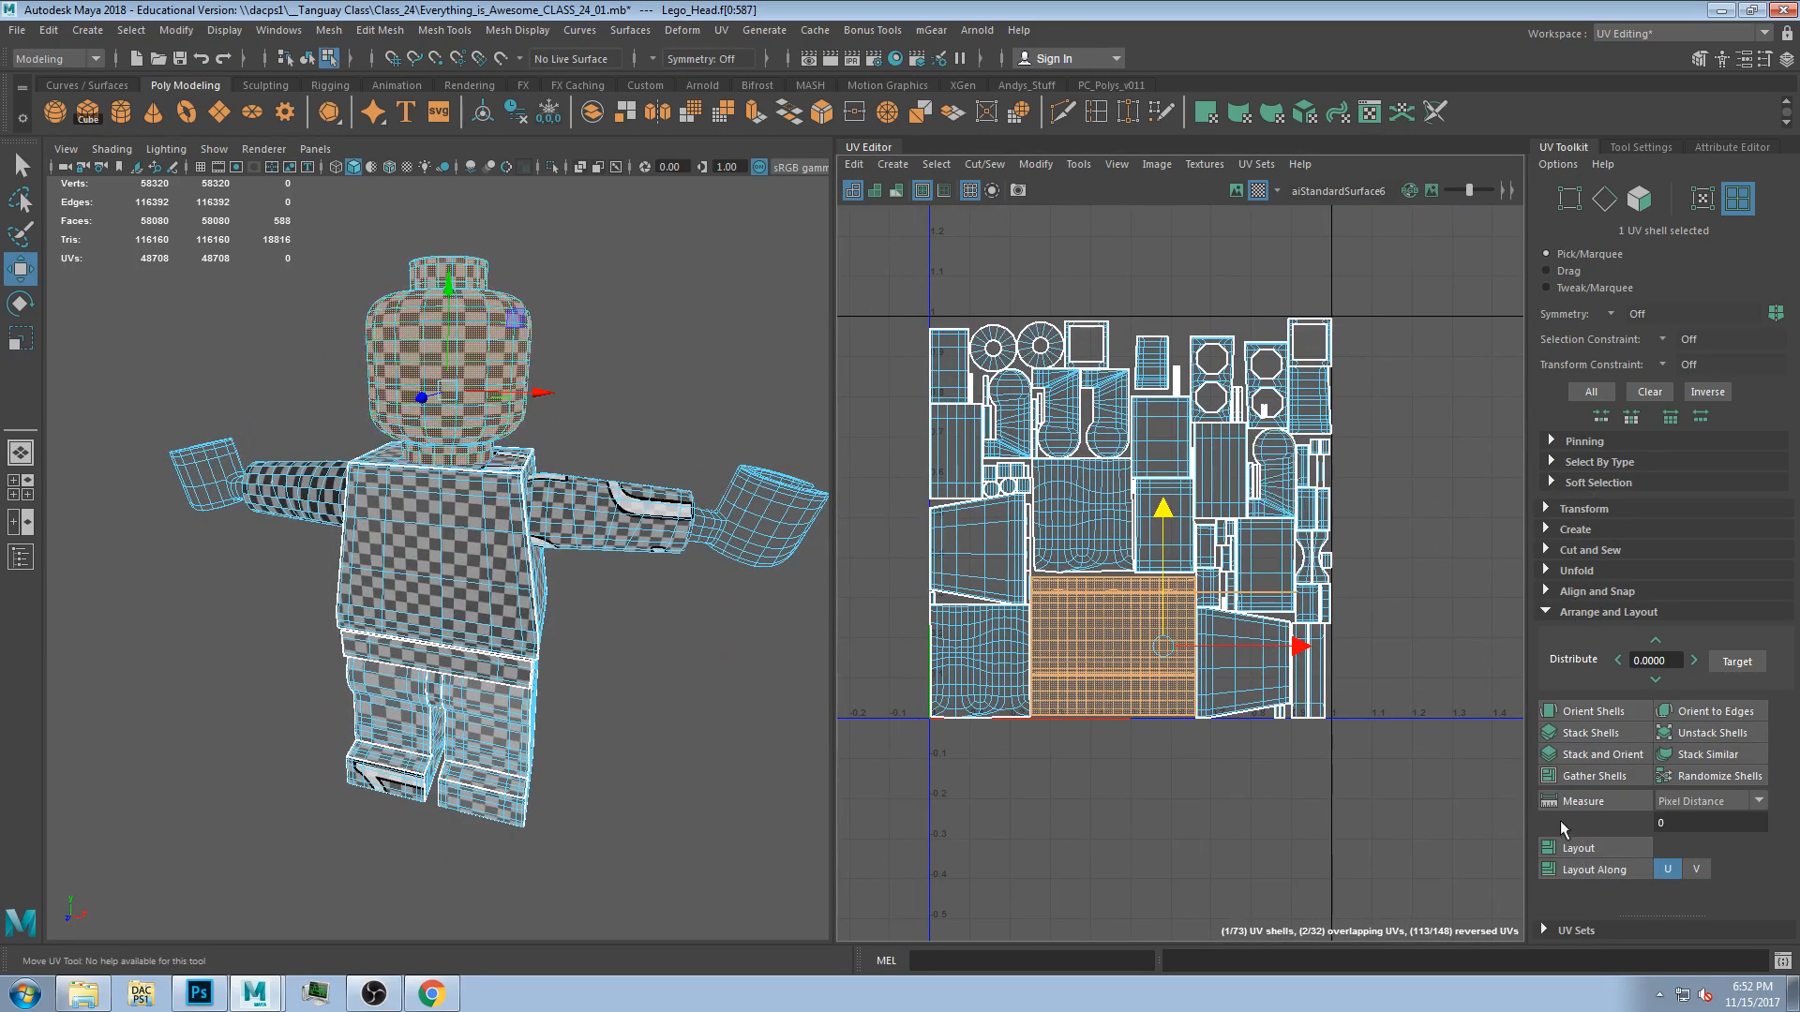
pyautogui.scroll(5, 1209, 375)
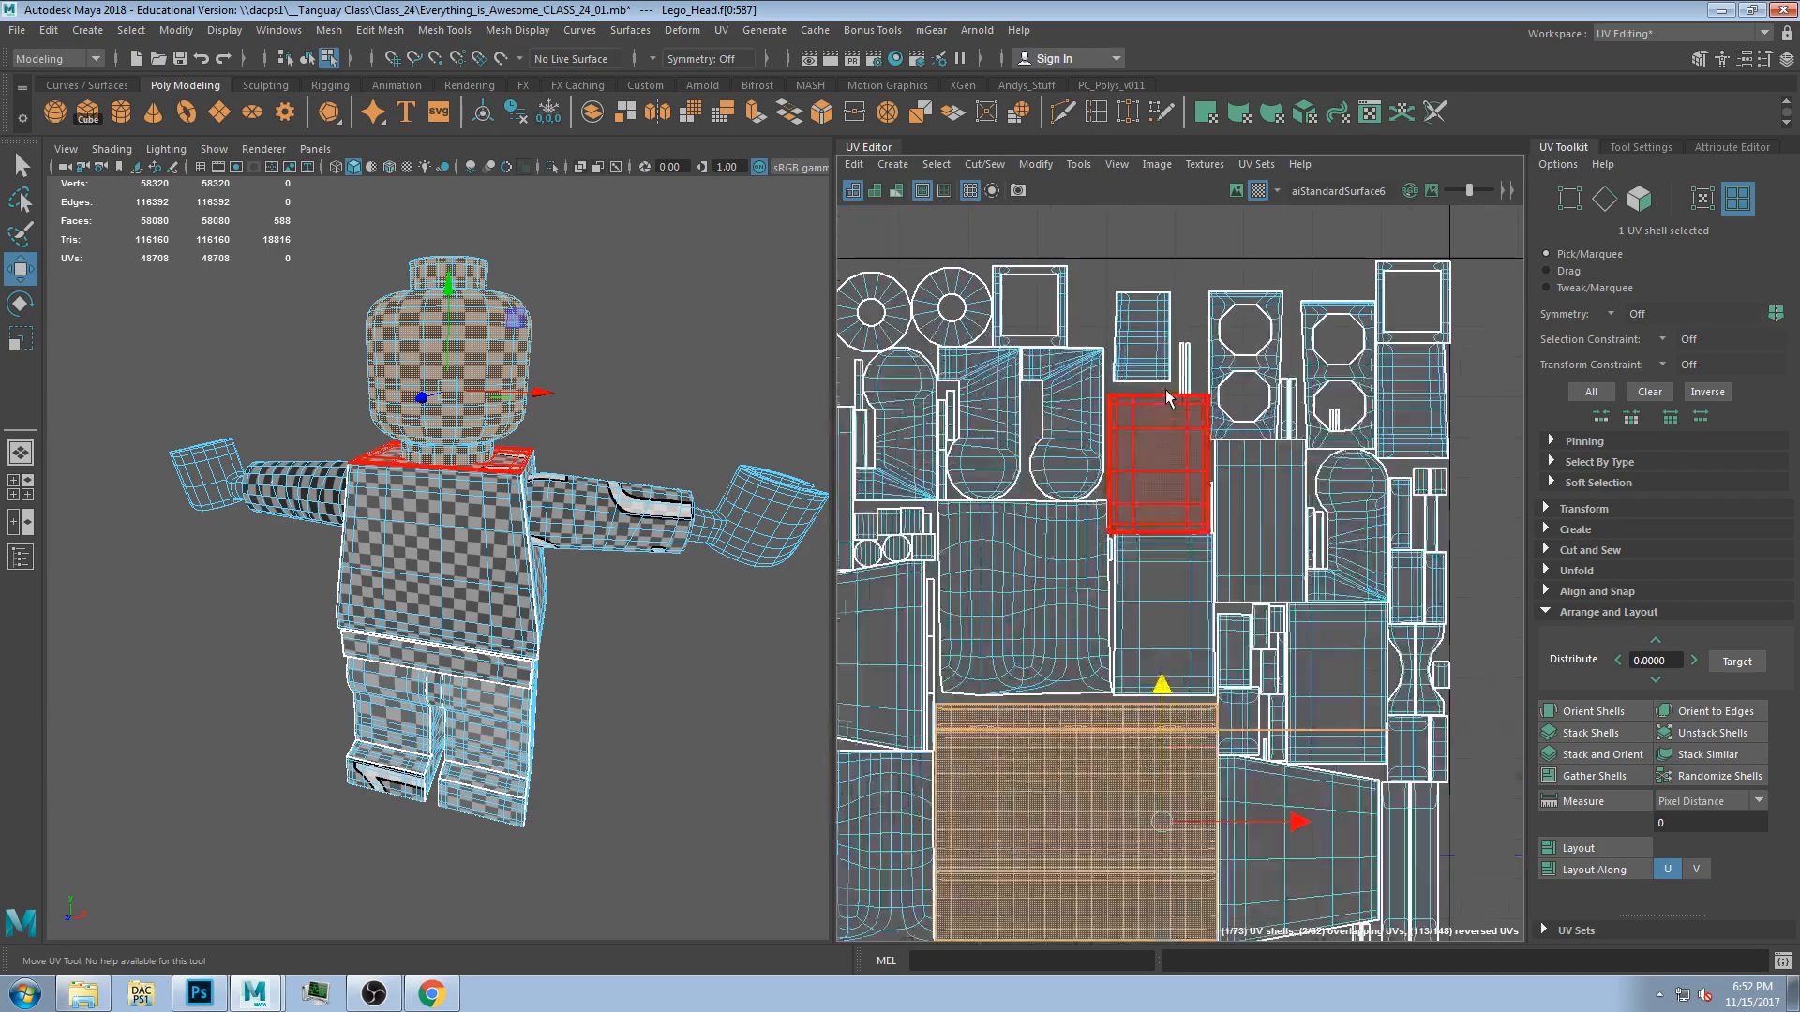
# Select the right leg's UV shells and examine them in the UV Editor.
pyautogui.scroll(-3, 1271, 413)
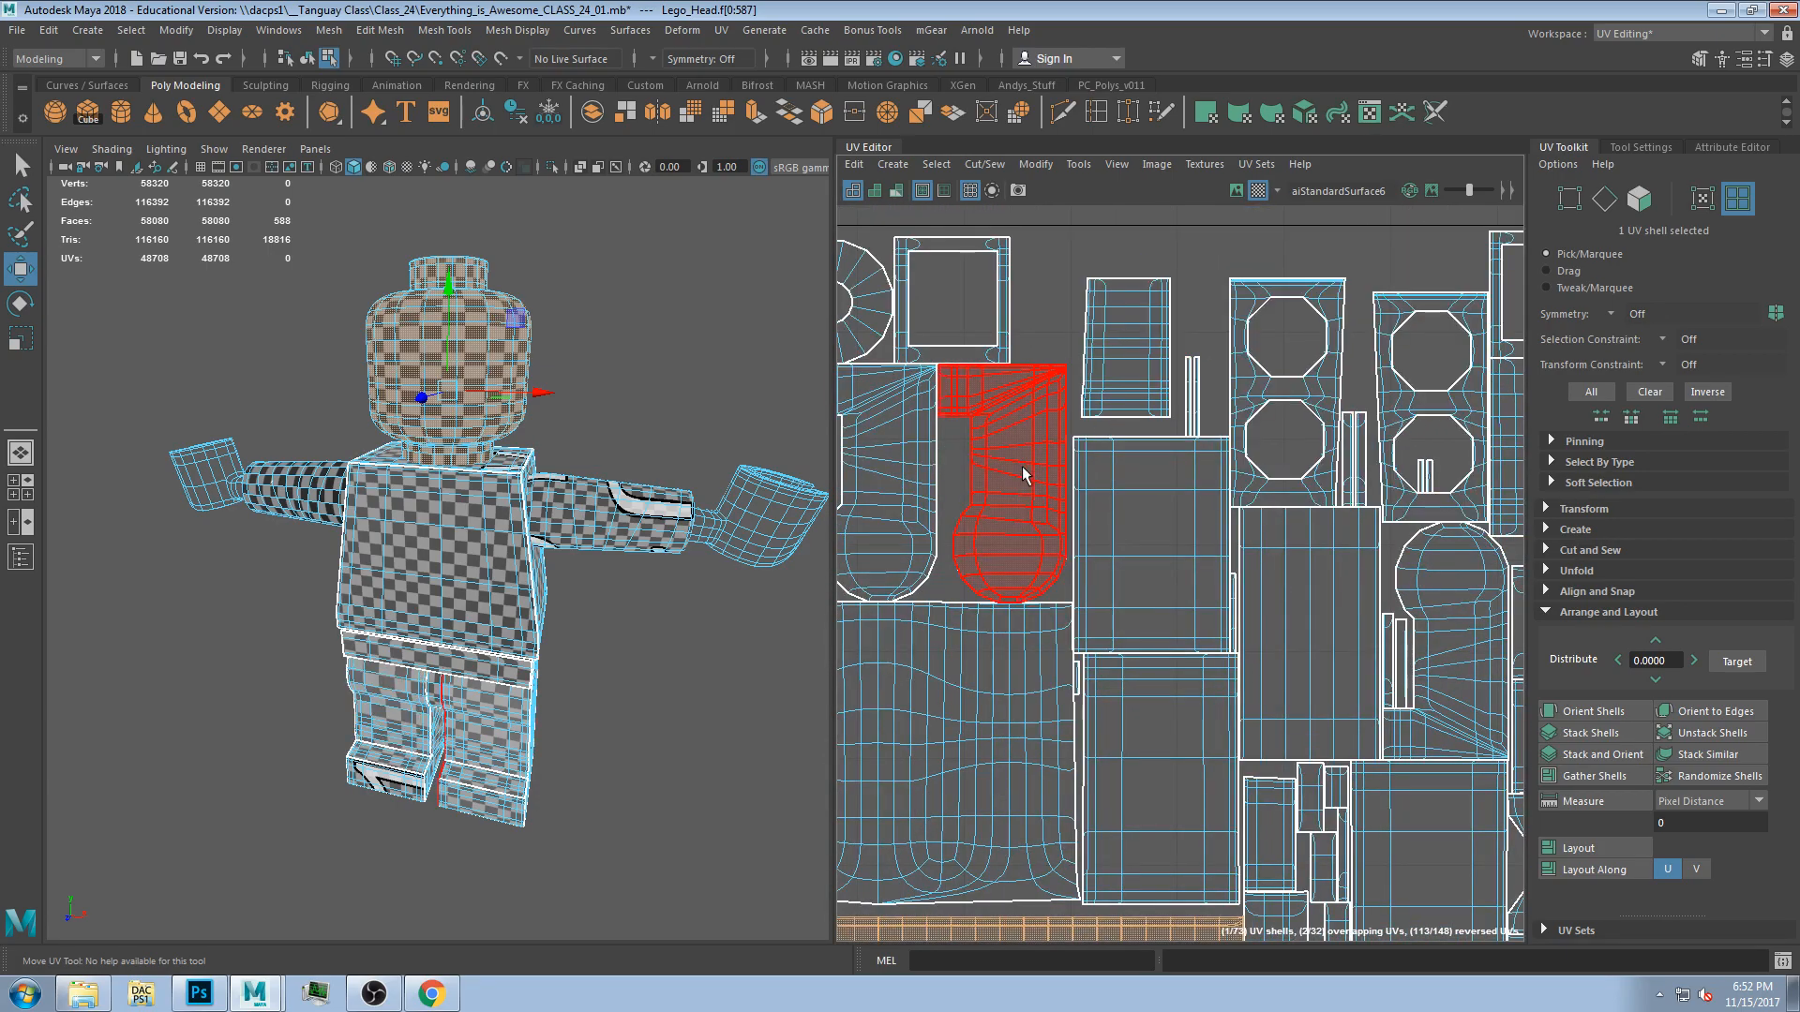
pyautogui.click(1024, 475)
pyautogui.keyDown('shift'); pyautogui.click(896, 474); pyautogui.keyUp('shift')
pyautogui.keyDown('shift'); pyautogui.click(1275, 396); pyautogui.keyUp('shift')
pyautogui.keyDown('shift'); pyautogui.click(1388, 387); pyautogui.keyUp('shift')
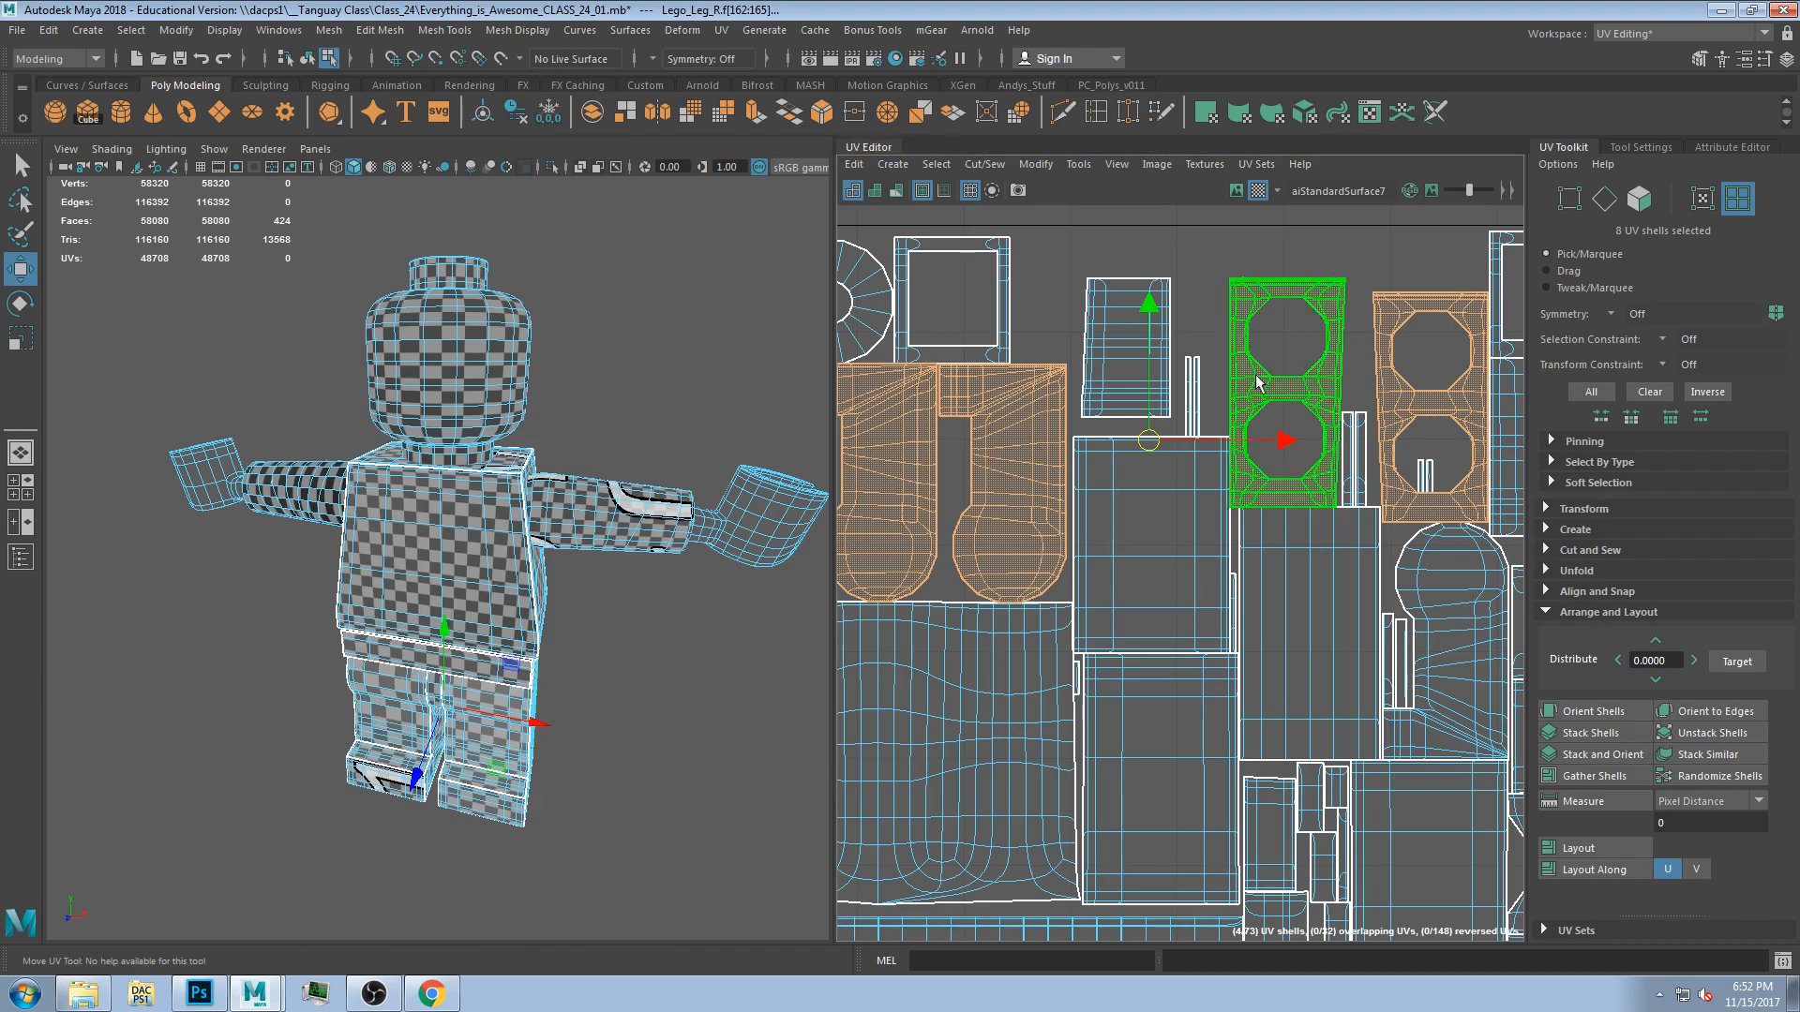
pyautogui.scroll(-4, 1331, 412)
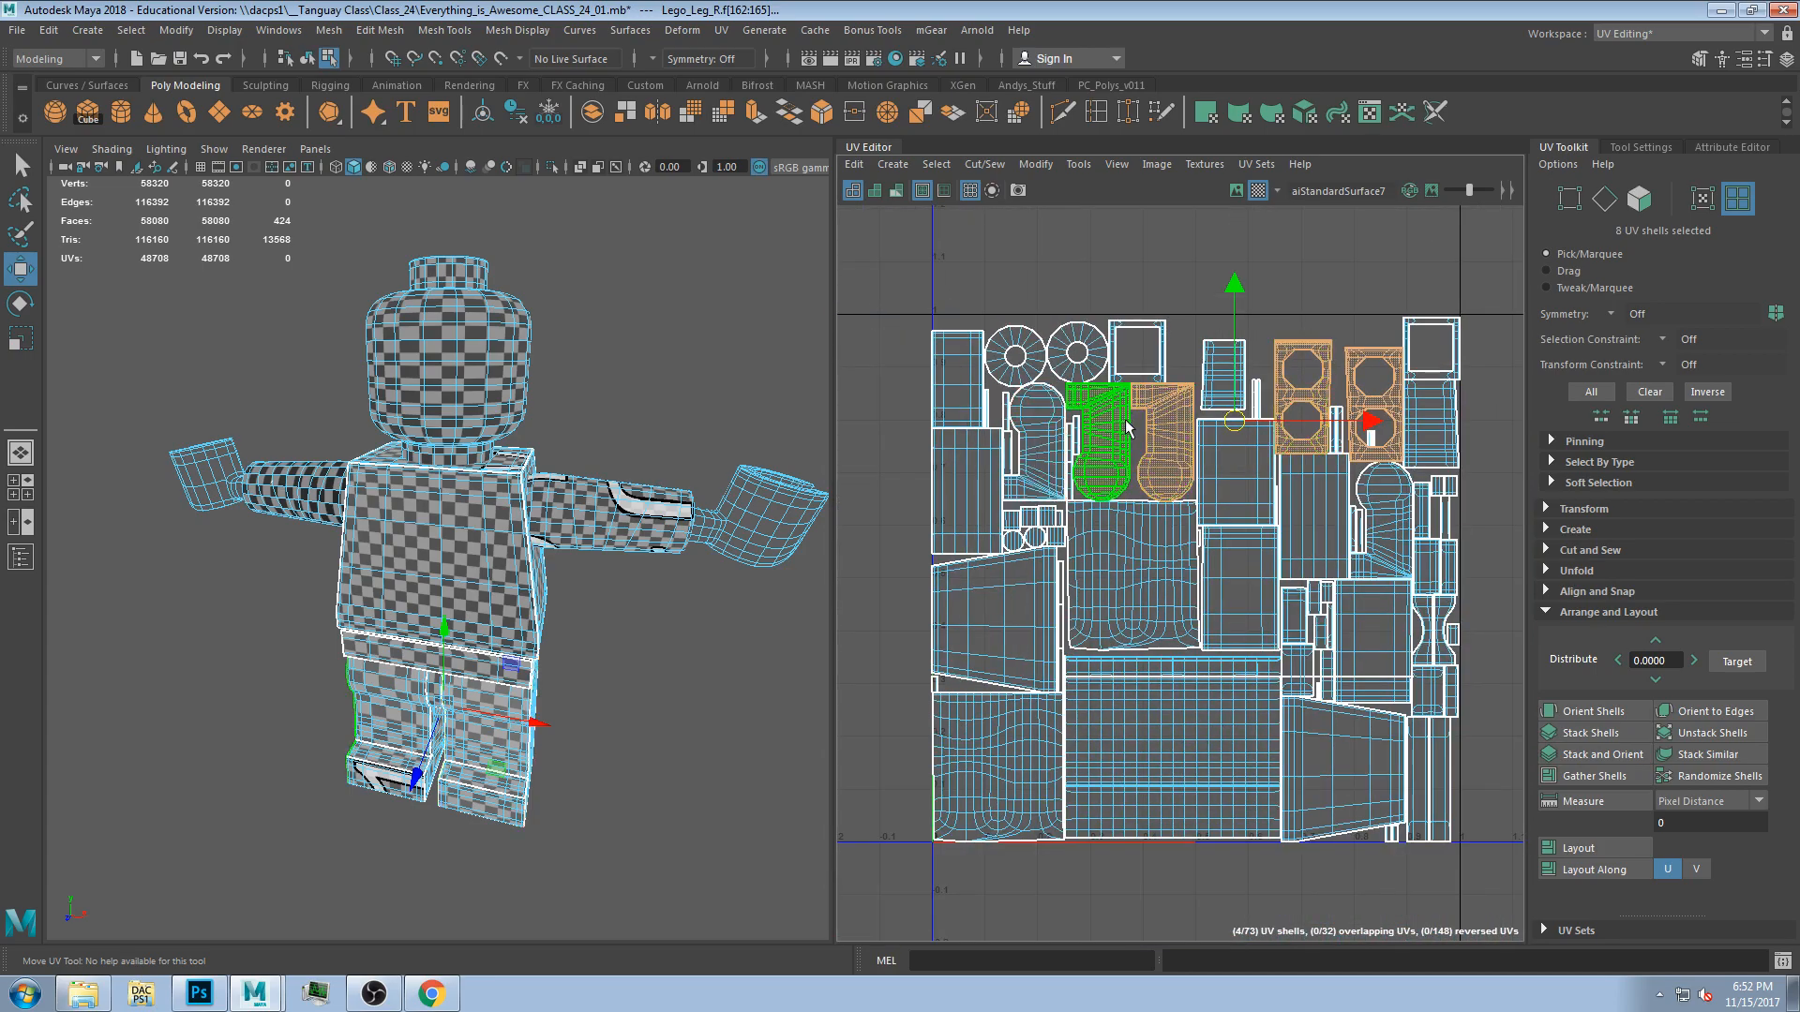
pyautogui.scroll(2, 1320, 408)
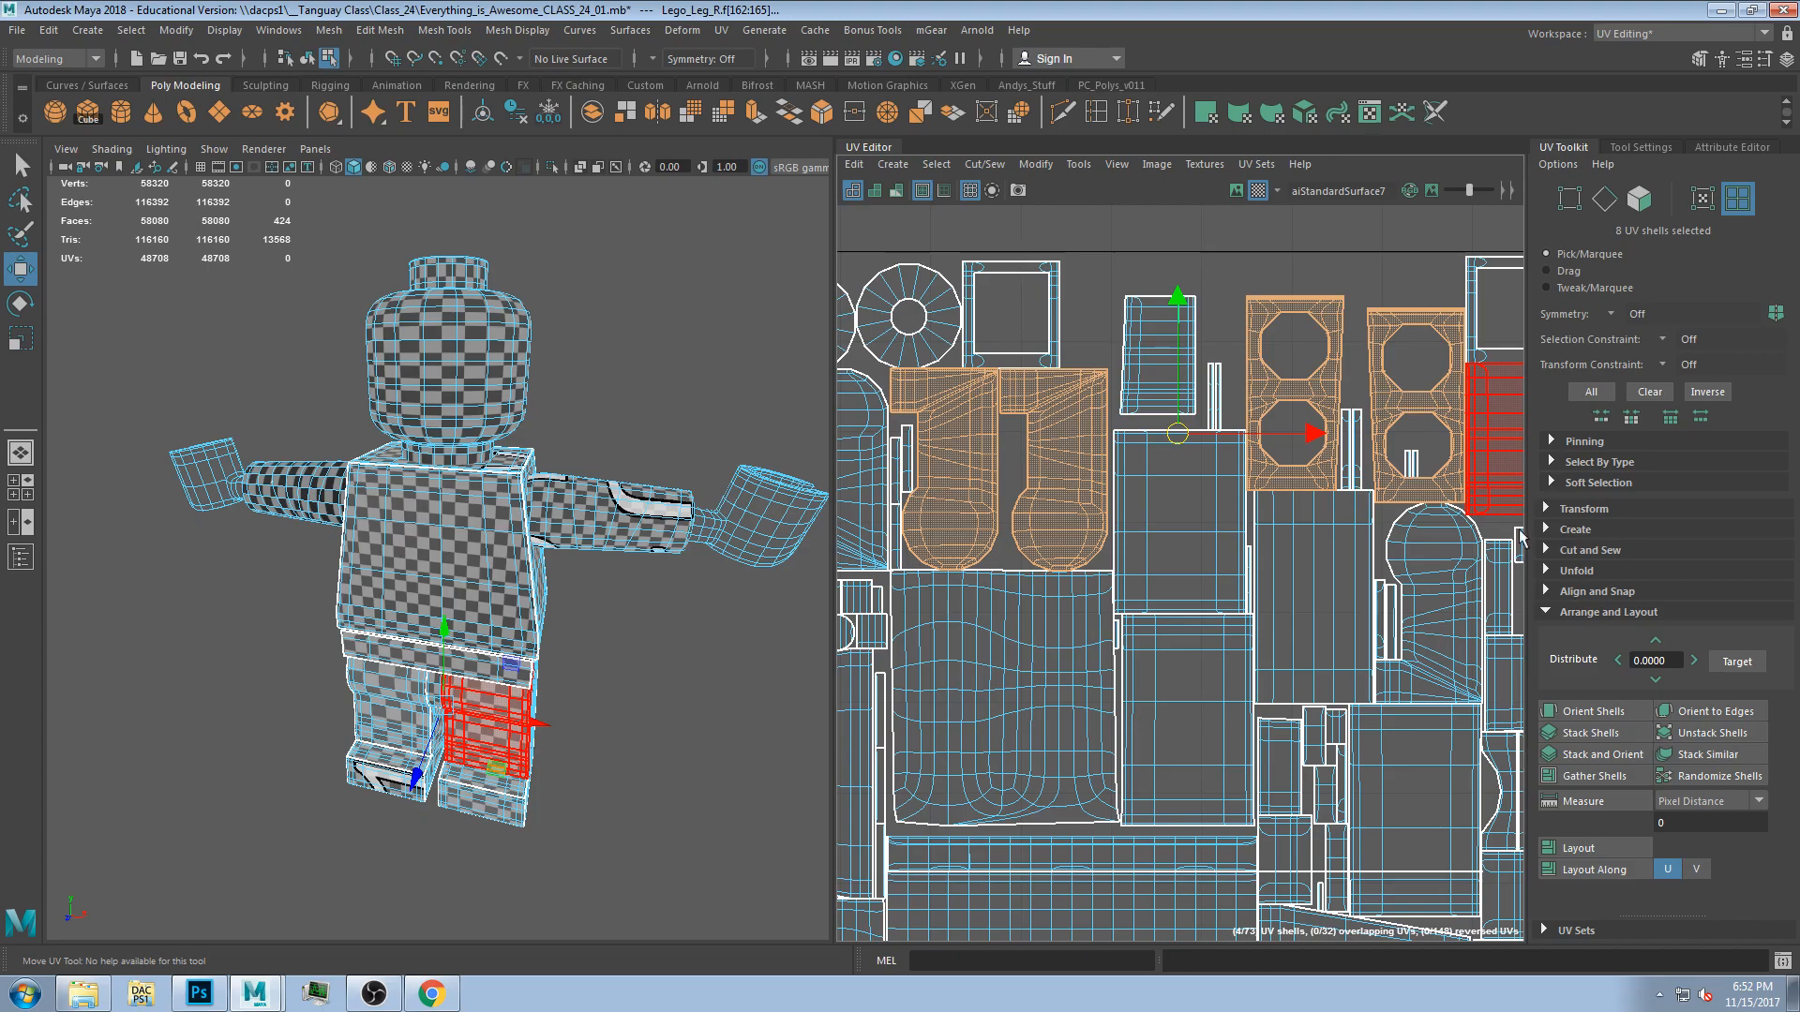
# Orbit and zoom around the figure to inspect the checker pattern on the head, then clear the selection.
pyautogui.keyDown('alt'); pyautogui.moveTo(564, 650); pyautogui.dragTo(441, 633); pyautogui.keyUp('alt')
pyautogui.keyDown('alt'); pyautogui.moveTo(429, 322); pyautogui.dragTo(380, 412); pyautogui.keyUp('alt')
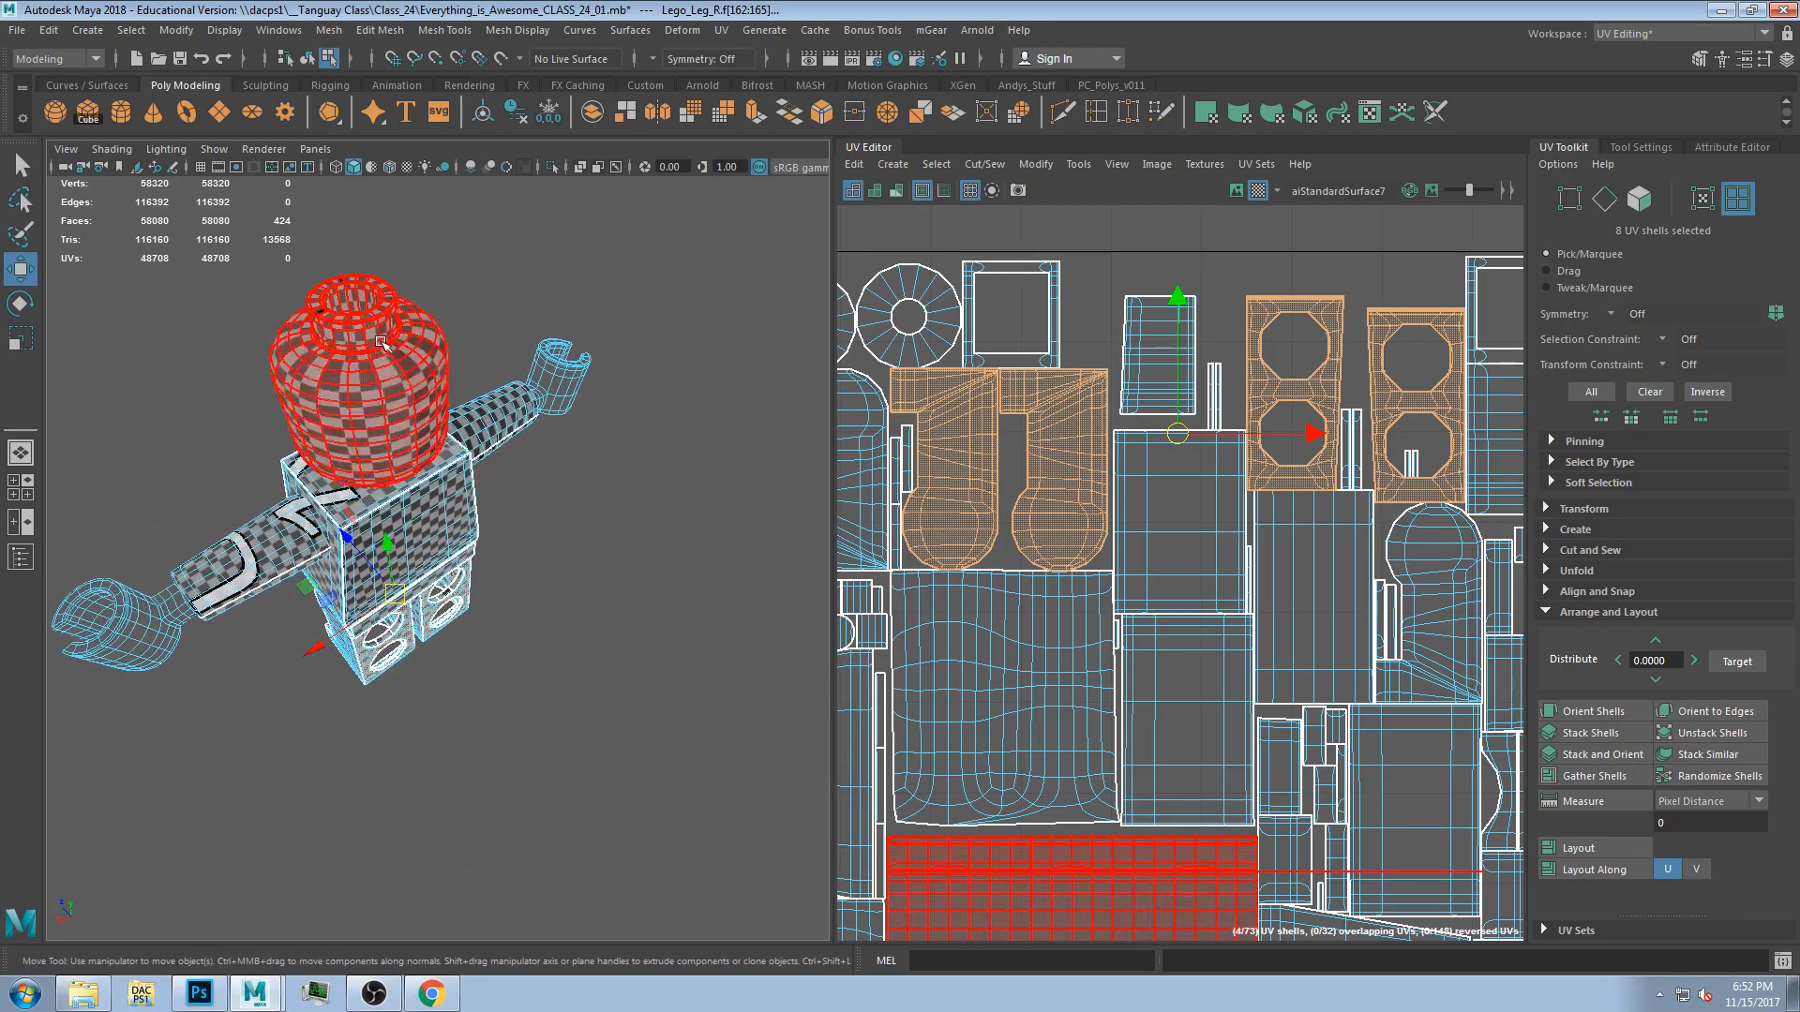
pyautogui.scroll(5, 394, 469)
pyautogui.keyDown('alt'); pyautogui.moveTo(413, 525); pyautogui.dragTo(506, 647); pyautogui.keyUp('alt')
pyautogui.scroll(-5, 506, 652)
pyautogui.scroll(4, 506, 650)
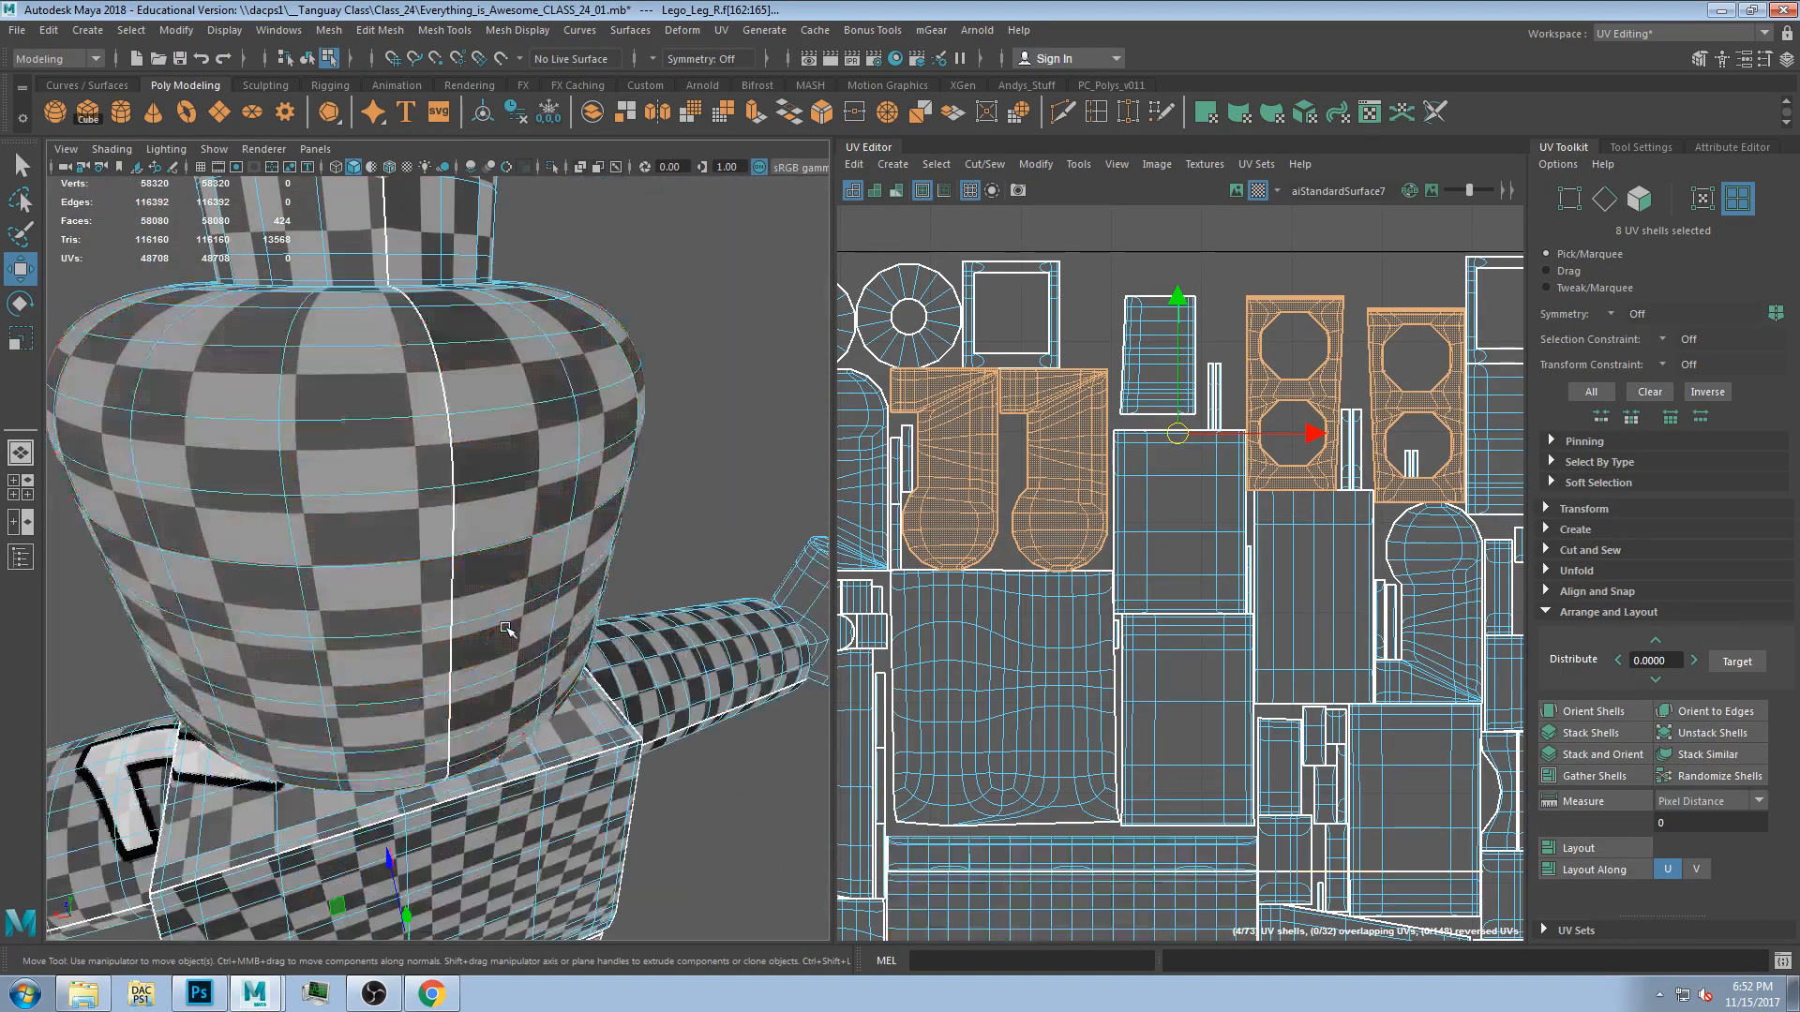
pyautogui.keyDown('alt'); pyautogui.moveTo(473, 541); pyautogui.dragTo(611, 599); pyautogui.keyUp('alt')
pyautogui.scroll(-5, 497, 660)
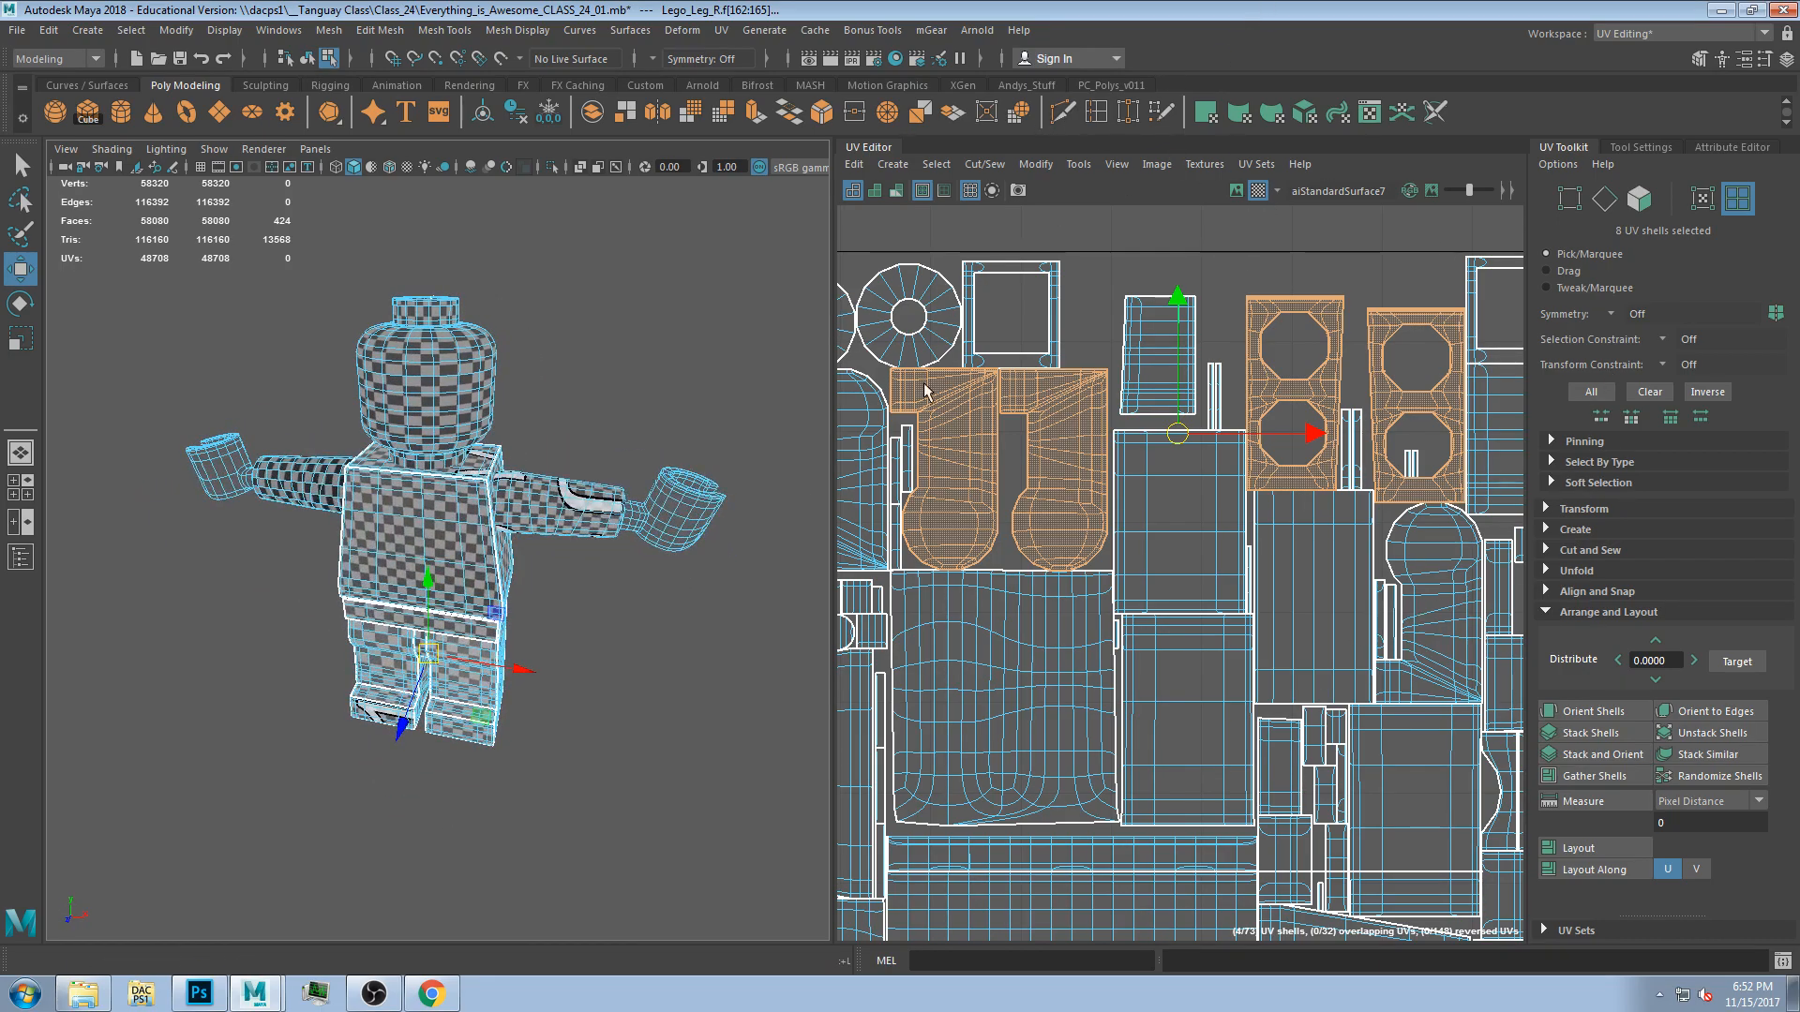
pyautogui.click(571, 403)
pyautogui.keyDown('alt'); pyautogui.moveTo(549, 679); pyautogui.dragTo(558, 693); pyautogui.keyUp('alt')
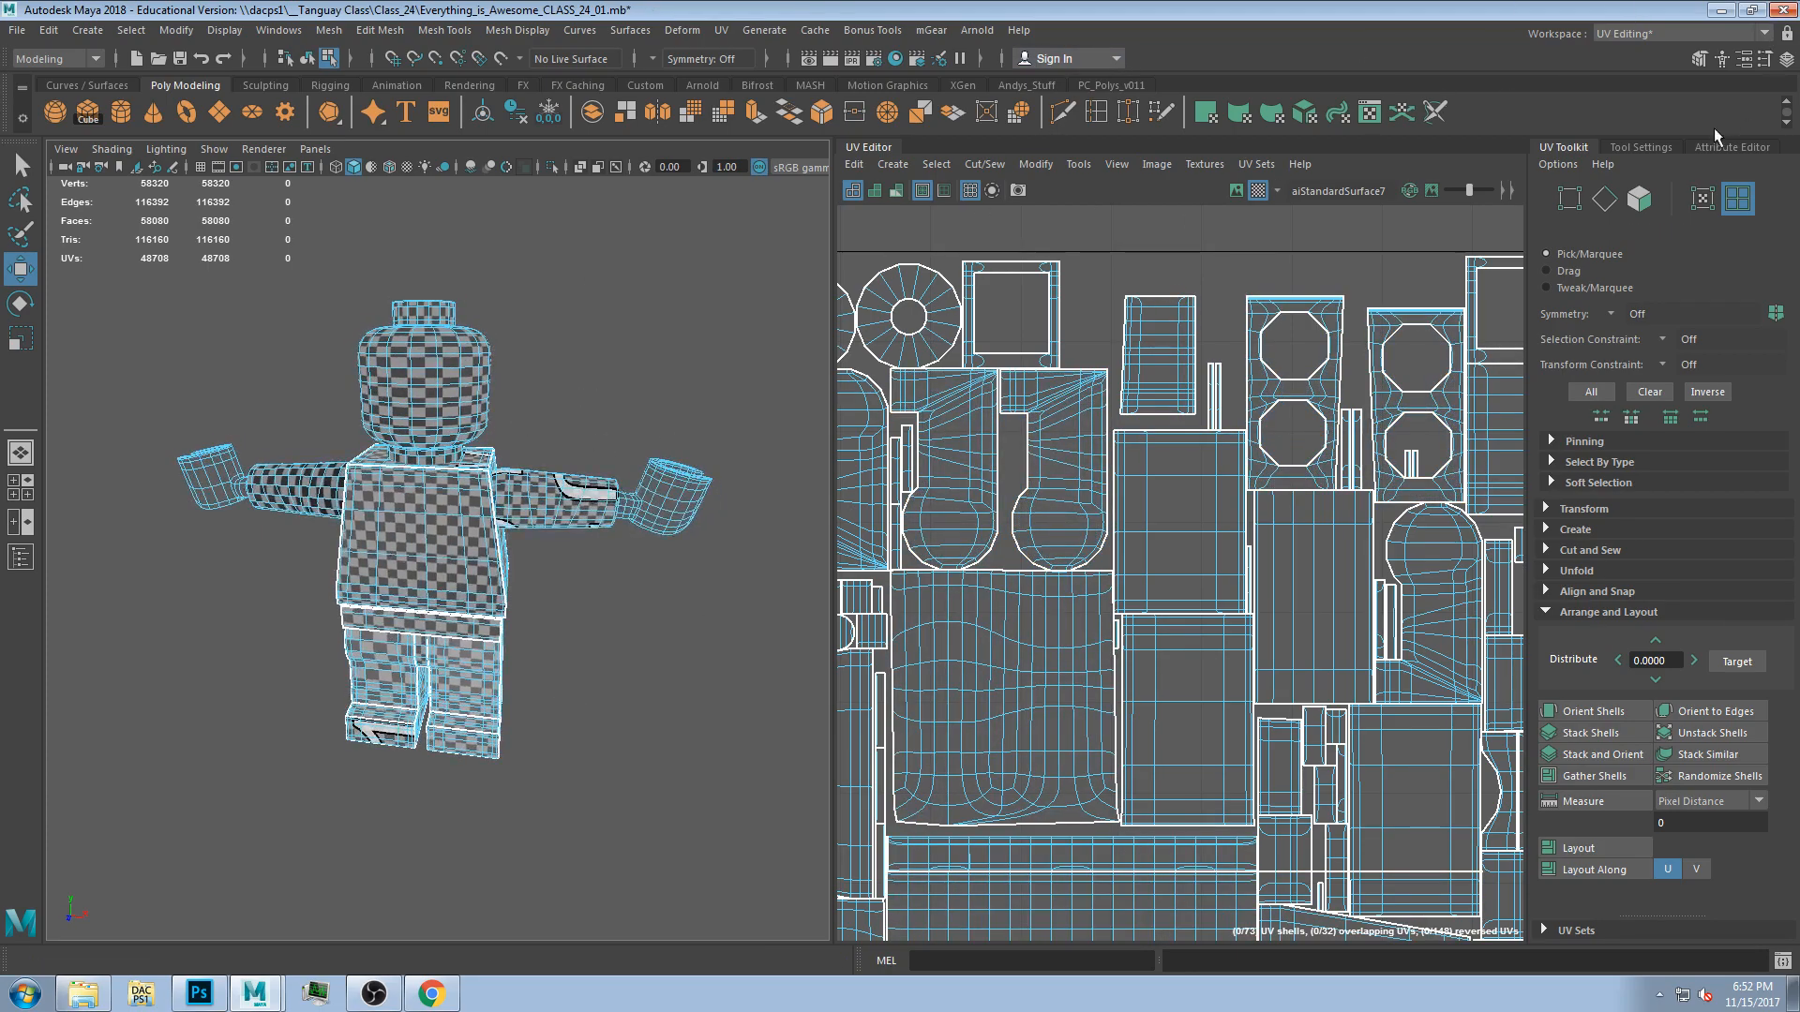
# Switch to the Maya Classic workspace, briefly selecting the left arm and narrowing the Outliner.
pyautogui.click(1631, 36)
pyautogui.click(1641, 54)
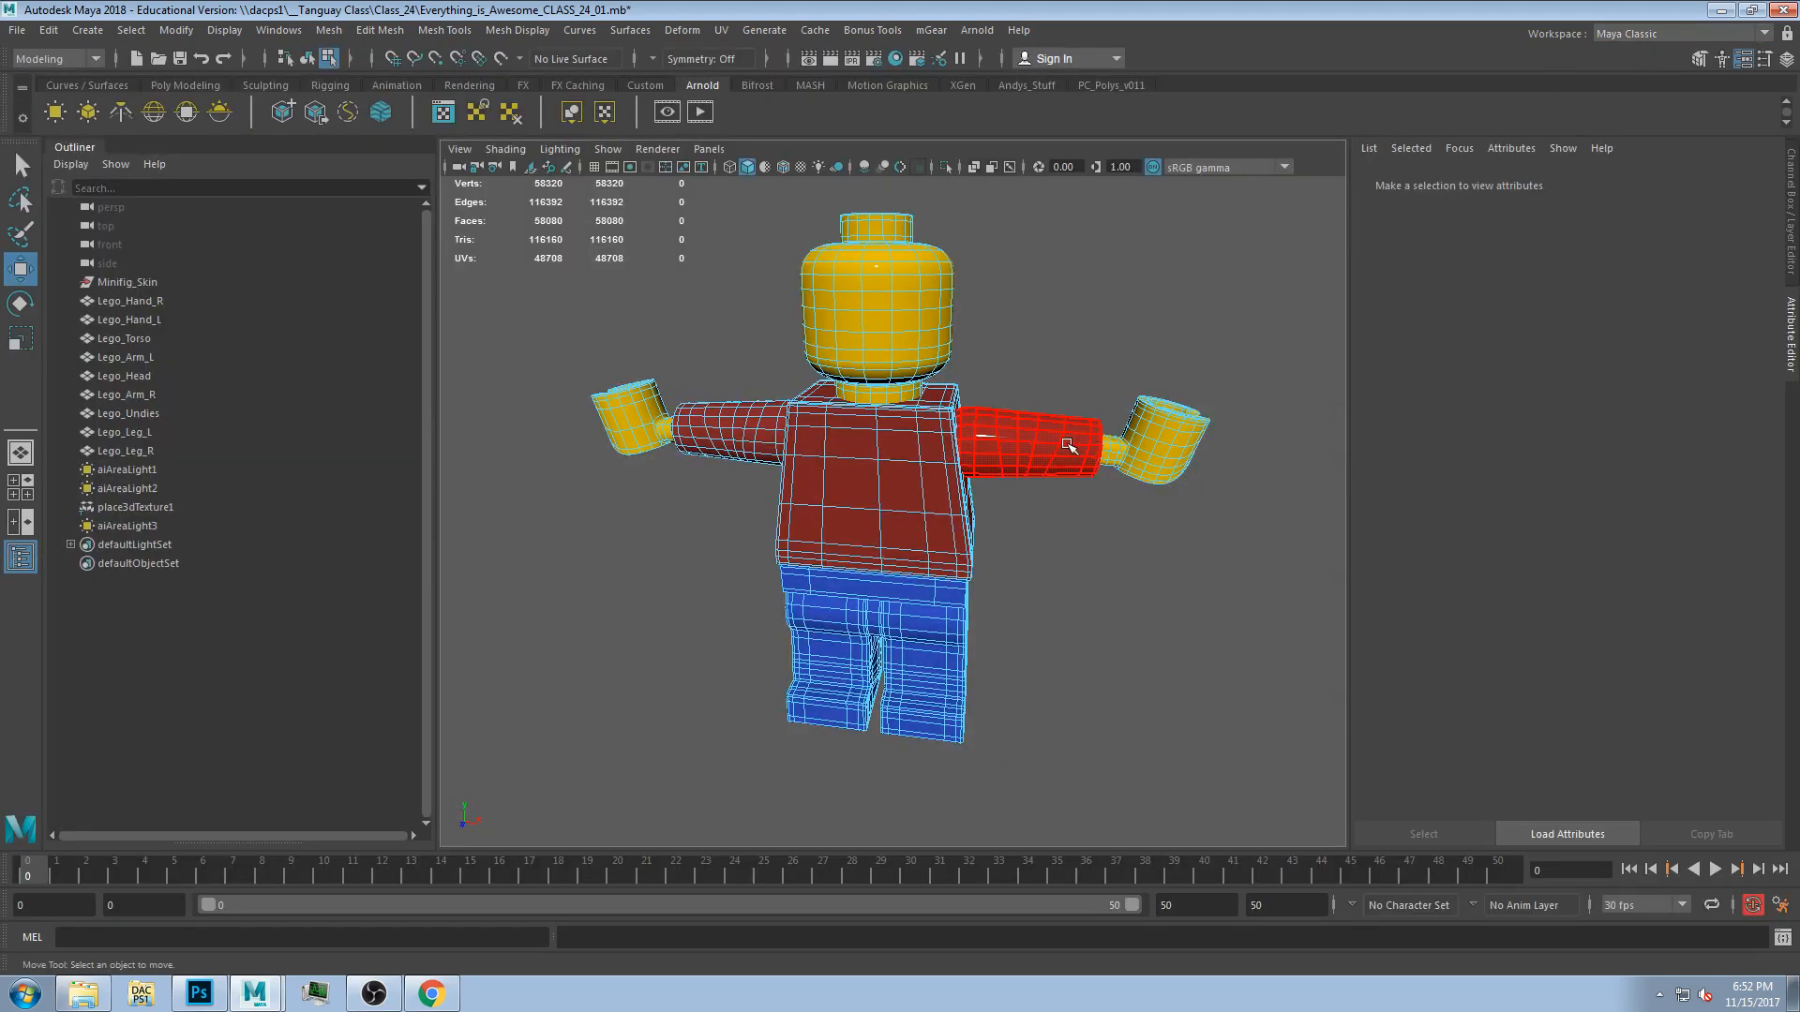
pyautogui.click(1095, 415)
pyautogui.press('F8')
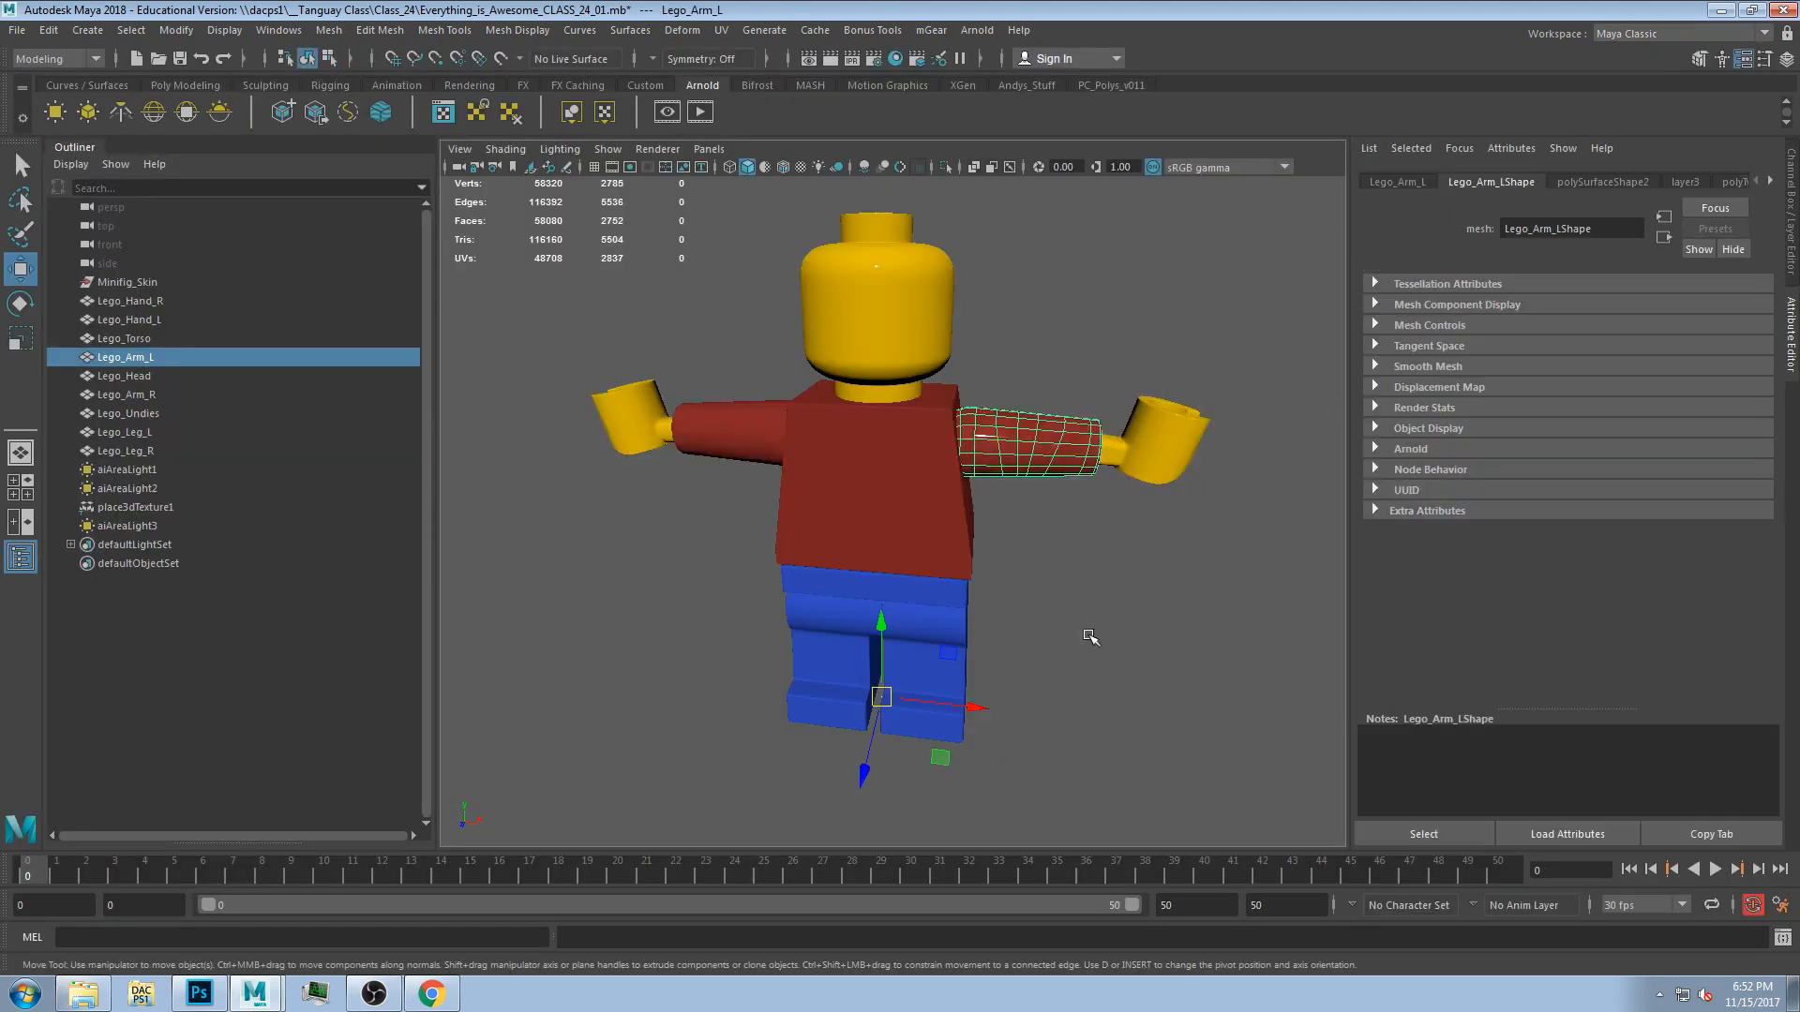
pyautogui.click(1088, 635)
pyautogui.keyDown('alt'); pyautogui.moveTo(1066, 674); pyautogui.dragTo(1078, 600); pyautogui.keyUp('alt')
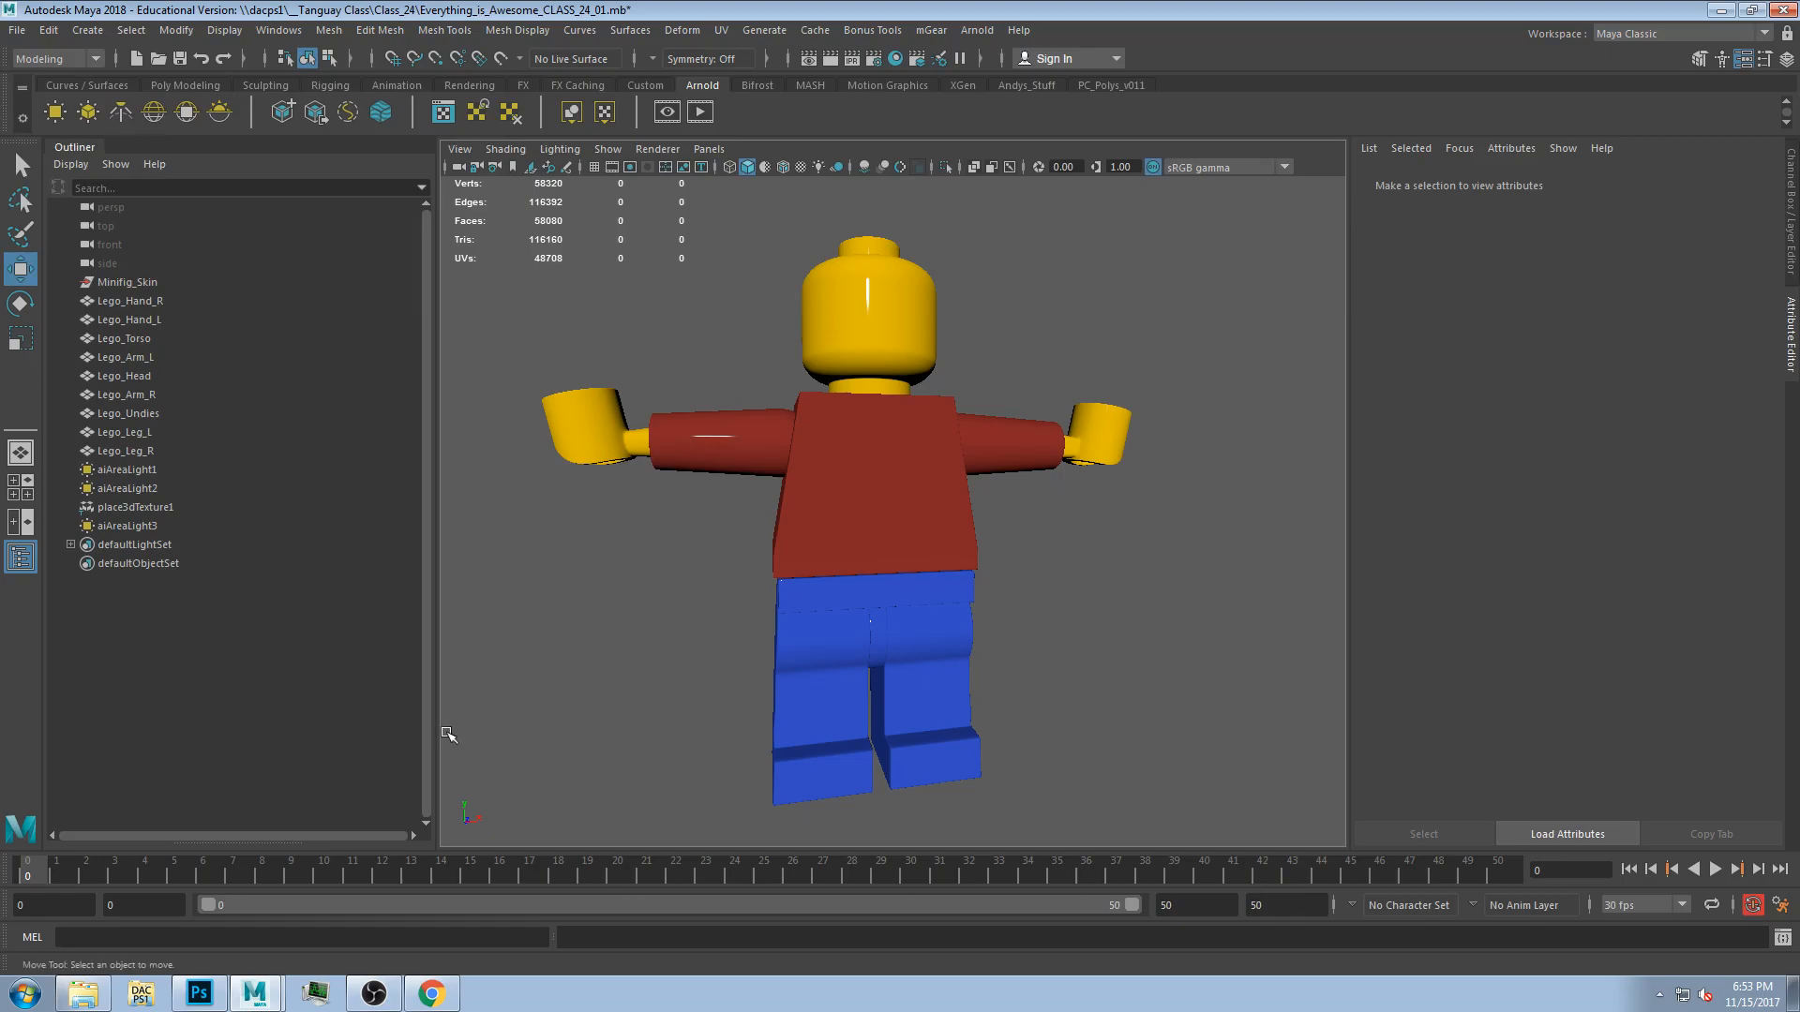
pyautogui.moveTo(433, 728); pyautogui.dragTo(300, 727)
pyautogui.keyDown('alt'); pyautogui.moveTo(1147, 503); pyautogui.dragTo(1036, 540); pyautogui.keyUp('alt')
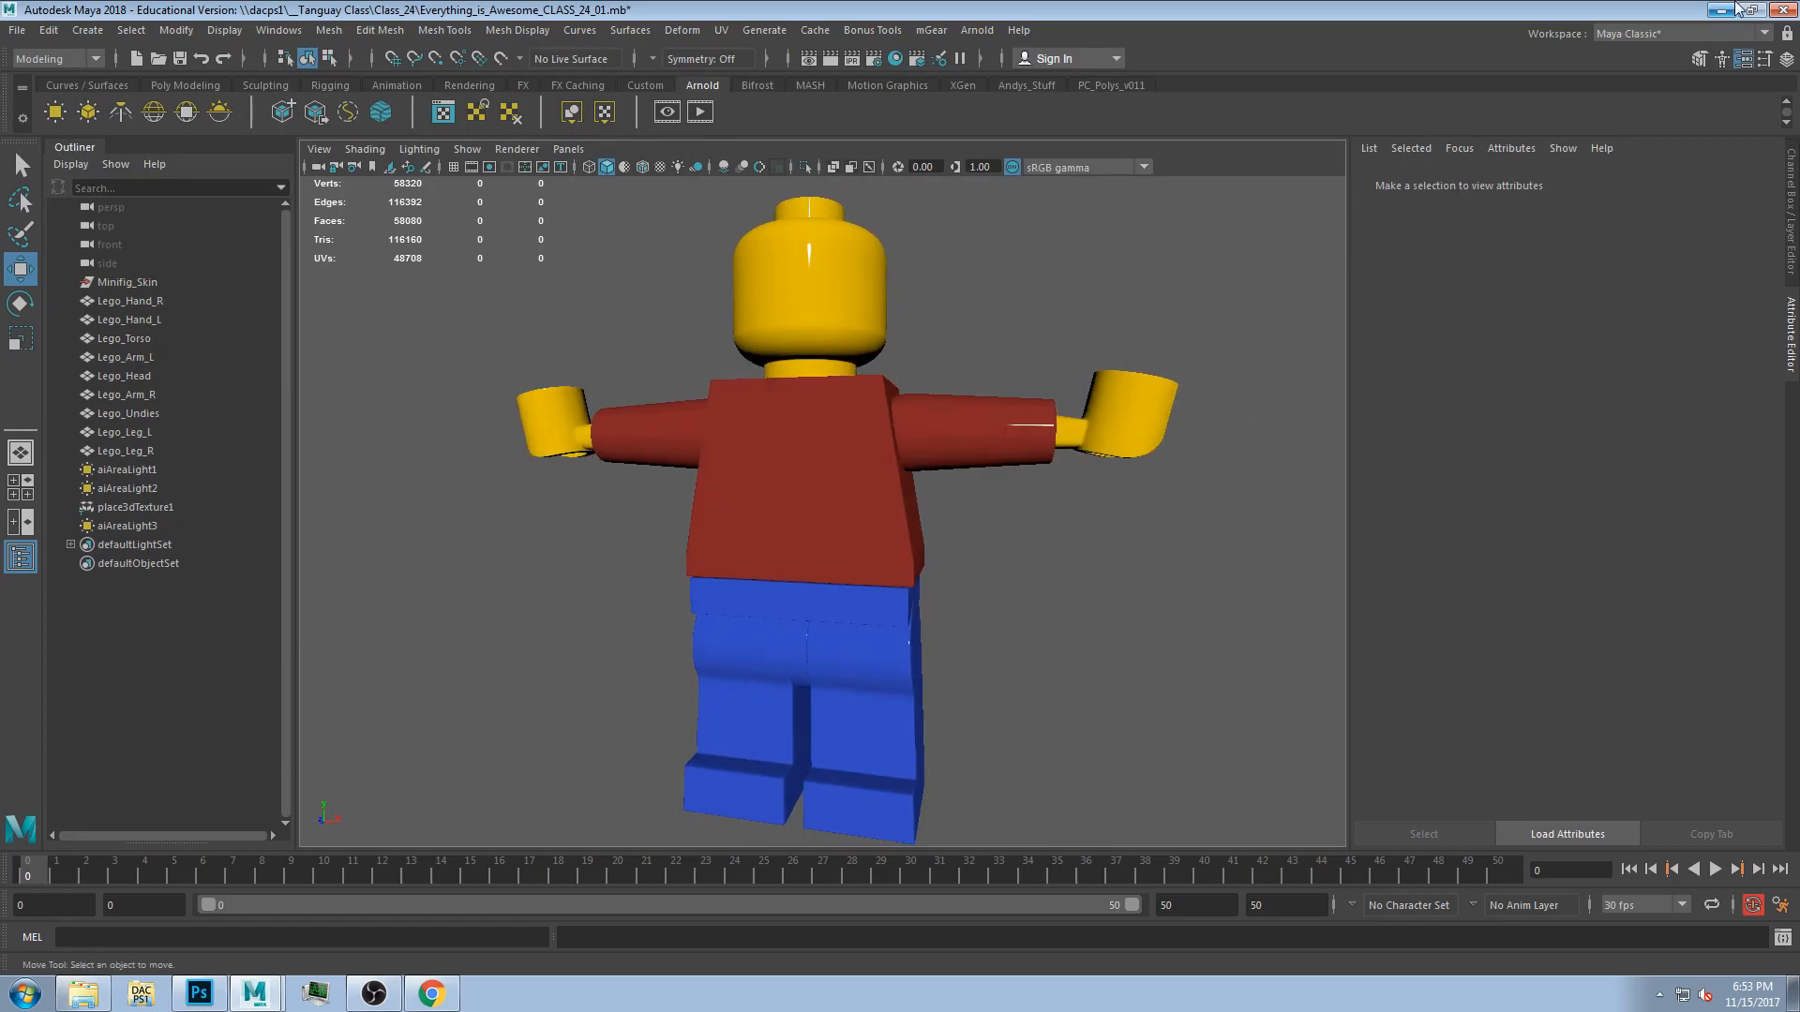
# Switch to the Animation workspace and scrub the time slider to frame 9.
pyautogui.click(1688, 33)
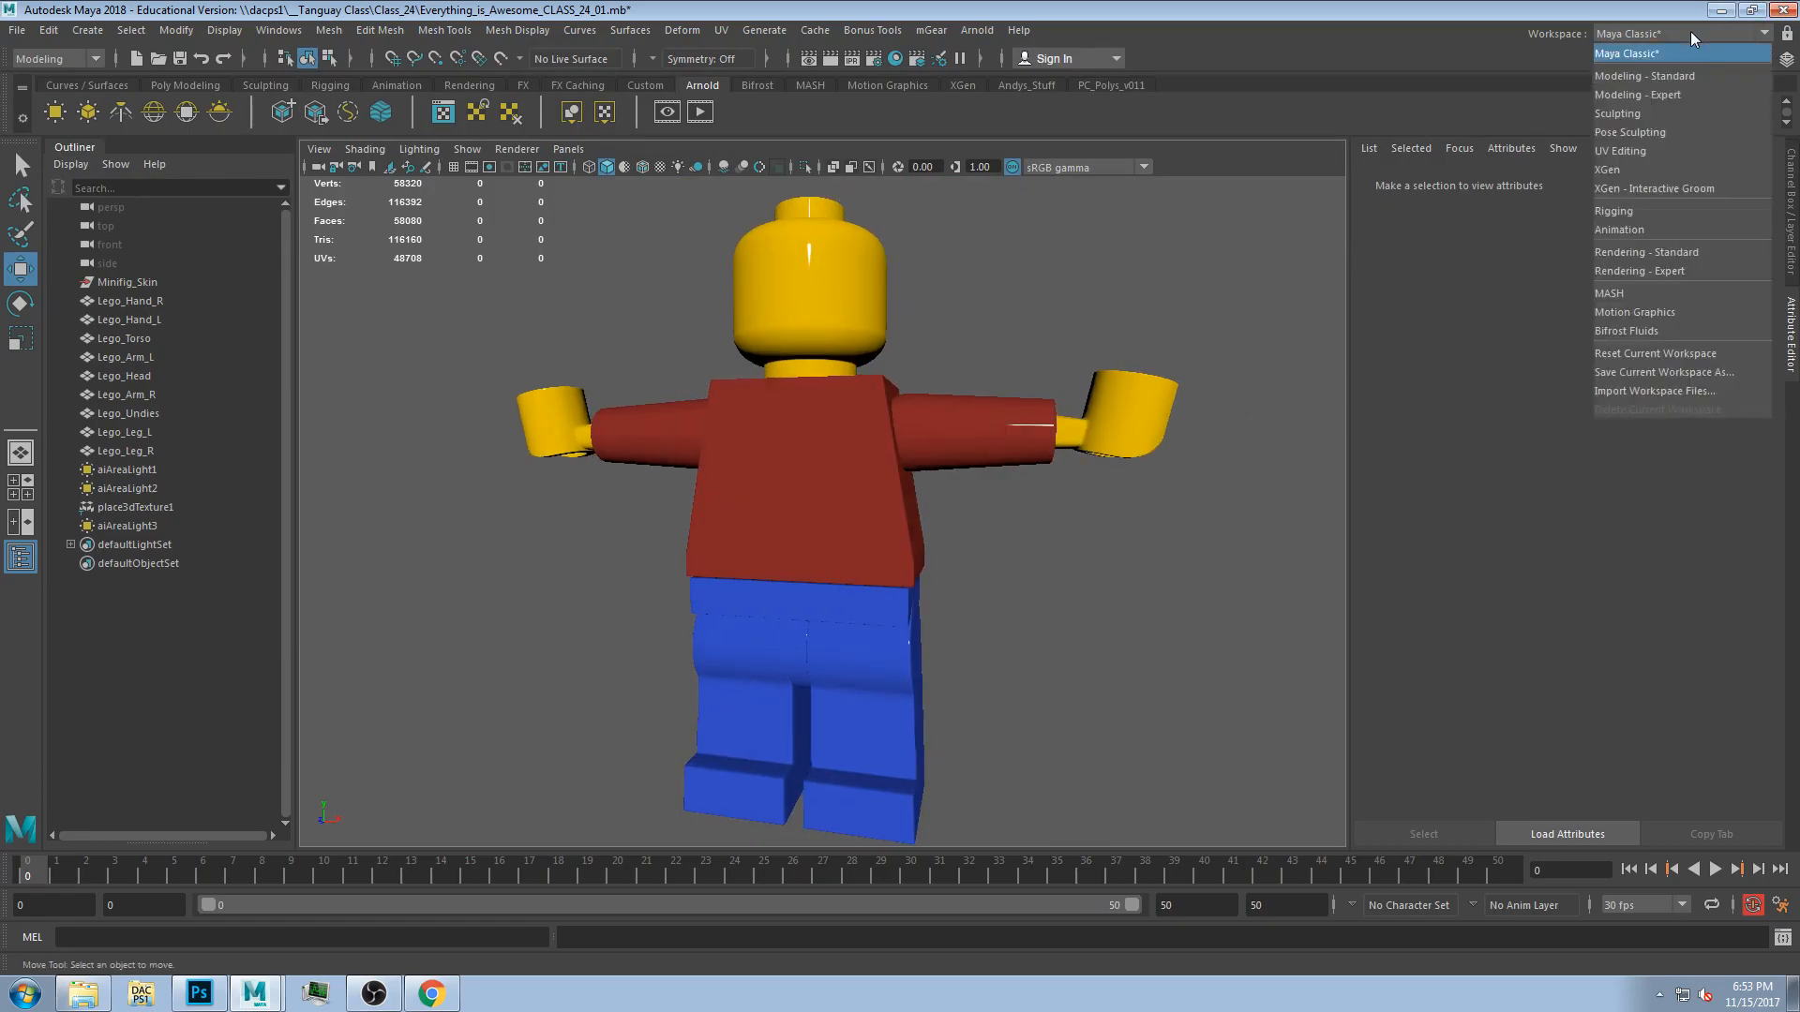
pyautogui.click(1615, 231)
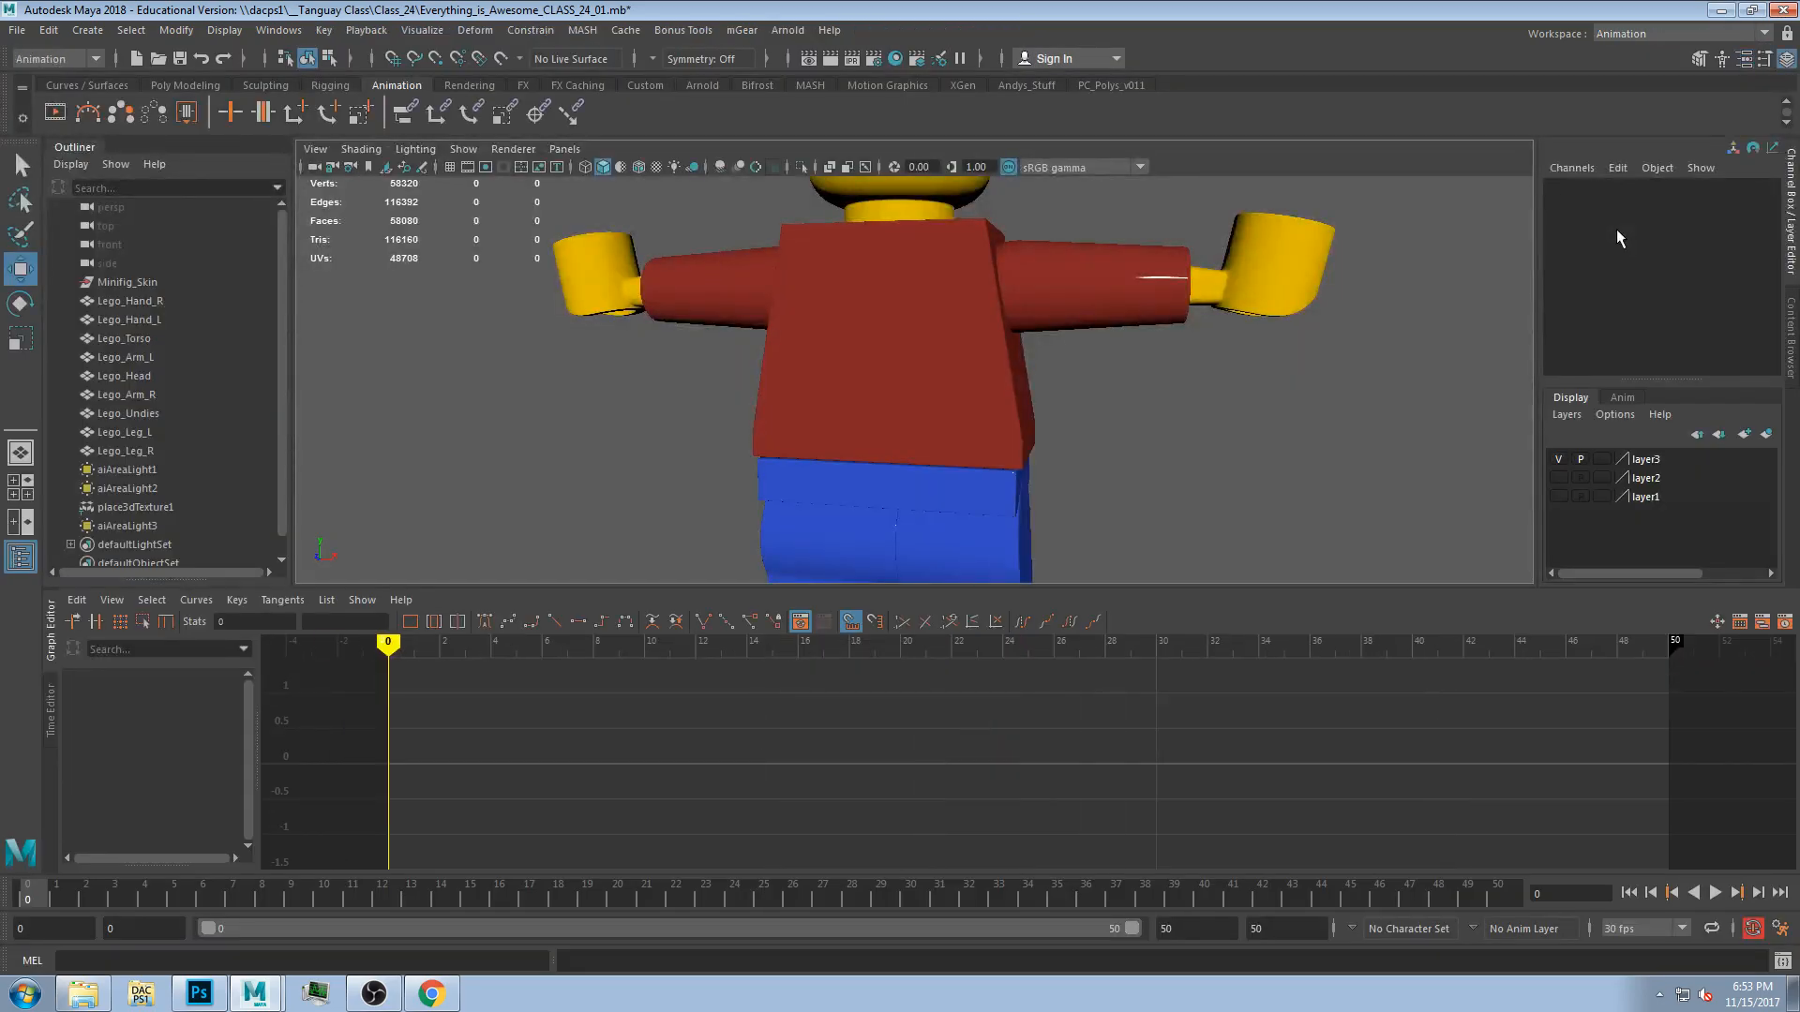
pyautogui.moveTo(394, 646)
pyautogui.mouseDown()
pyautogui.moveTo(824, 656)
pyautogui.moveTo(406, 703)
pyautogui.moveTo(699, 703)
pyautogui.moveTo(404, 740)
pyautogui.moveTo(619, 736)
pyautogui.mouseUp()
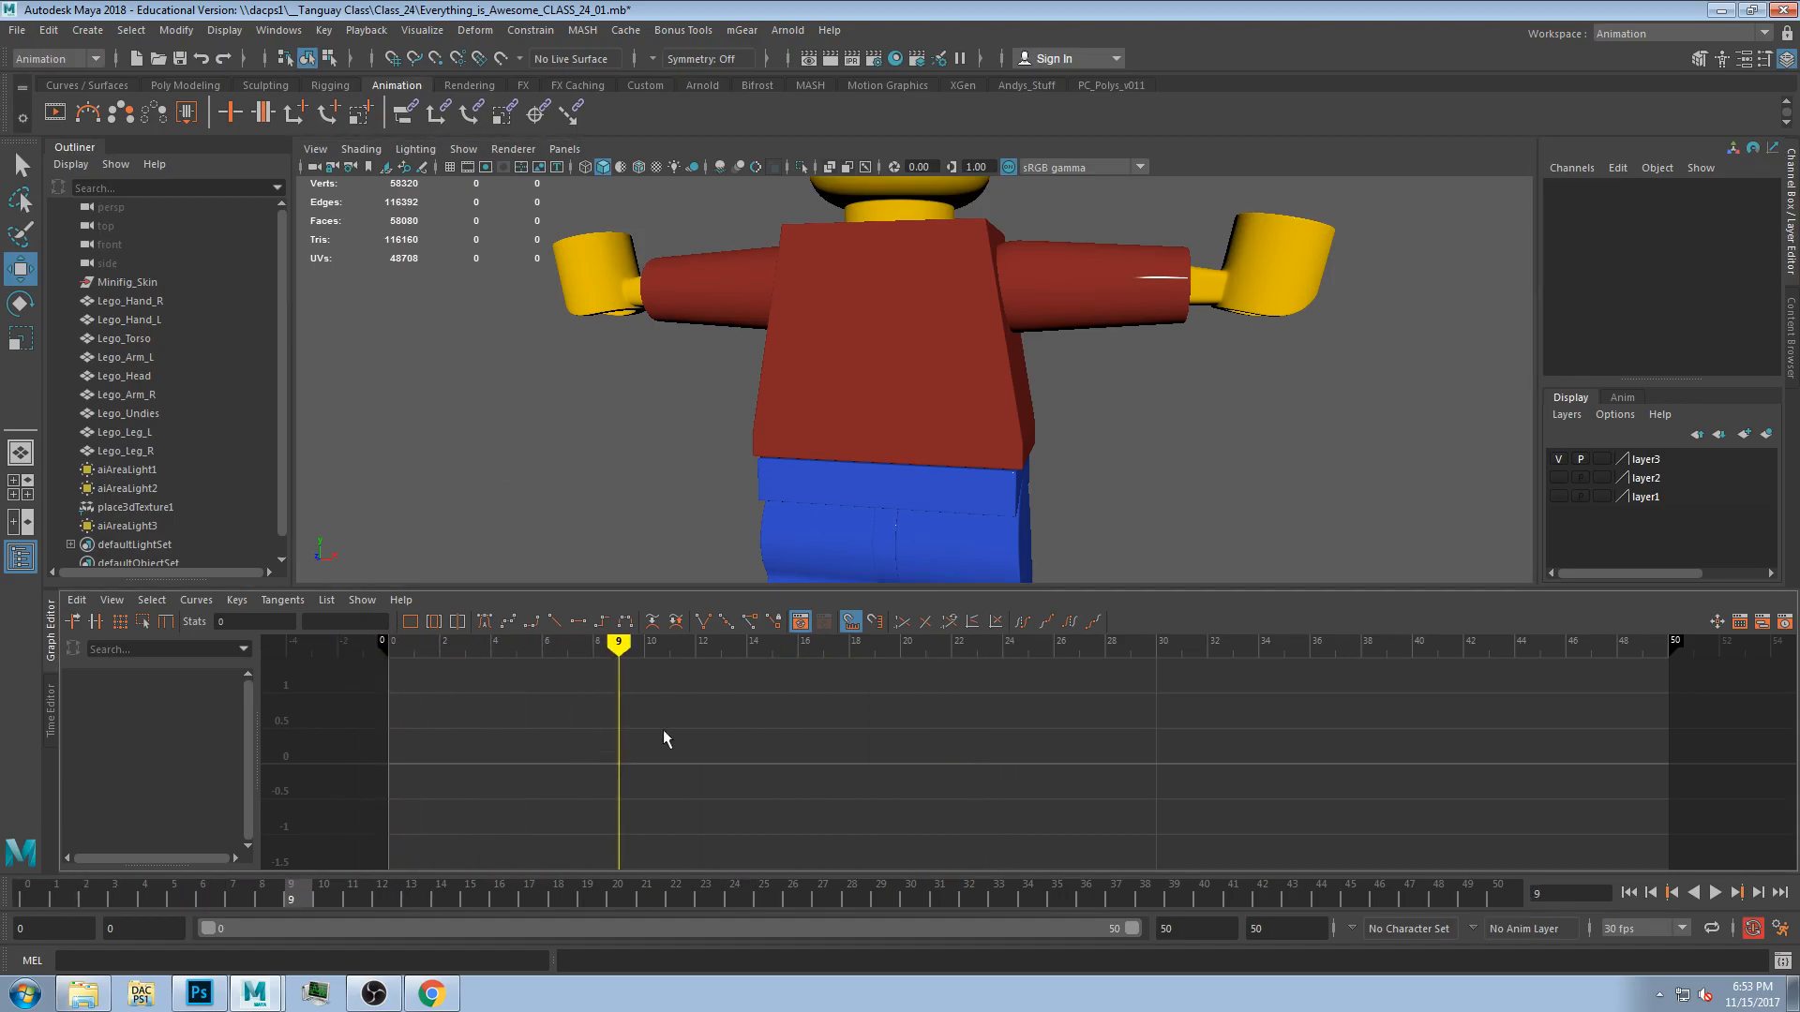
# Return to the Maya Classic workspace and reframe the view on the whole figure.
pyautogui.click(1657, 33)
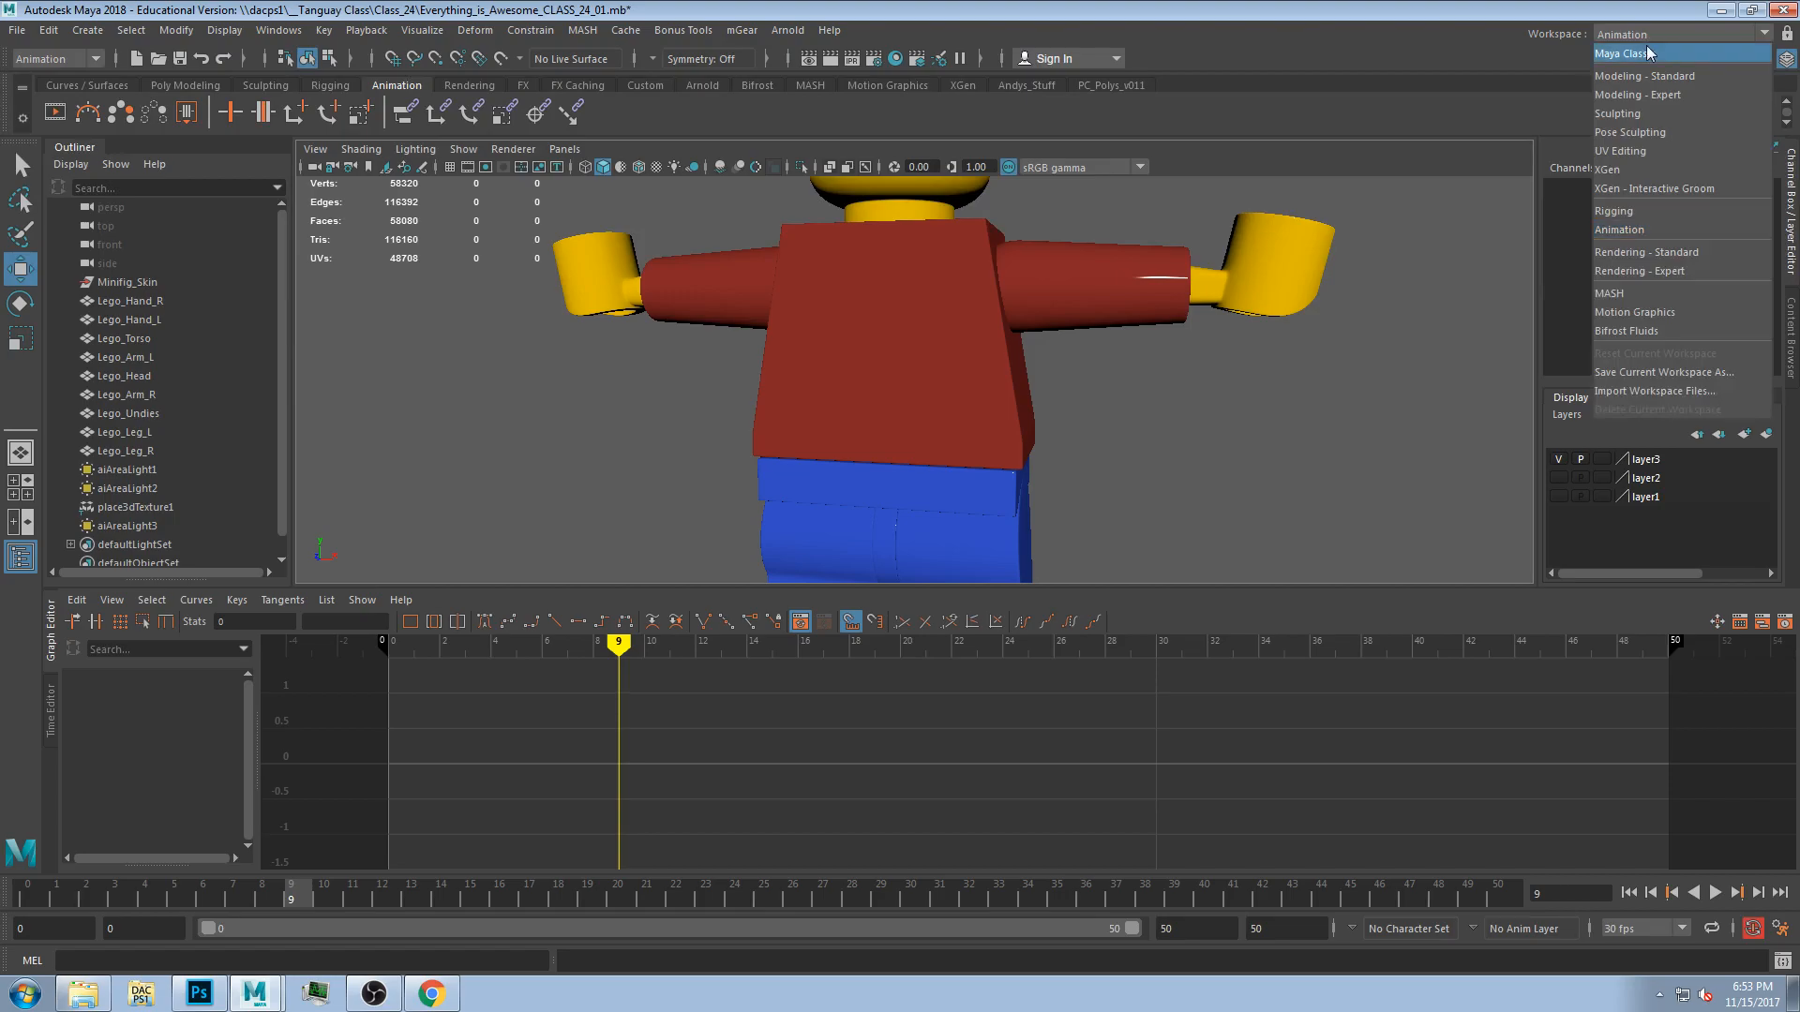
pyautogui.click(1646, 49)
pyautogui.keyDown('alt'); pyautogui.moveTo(492, 705); pyautogui.dragTo(496, 626); pyautogui.keyUp('alt')
pyautogui.scroll(-2, 496, 626)
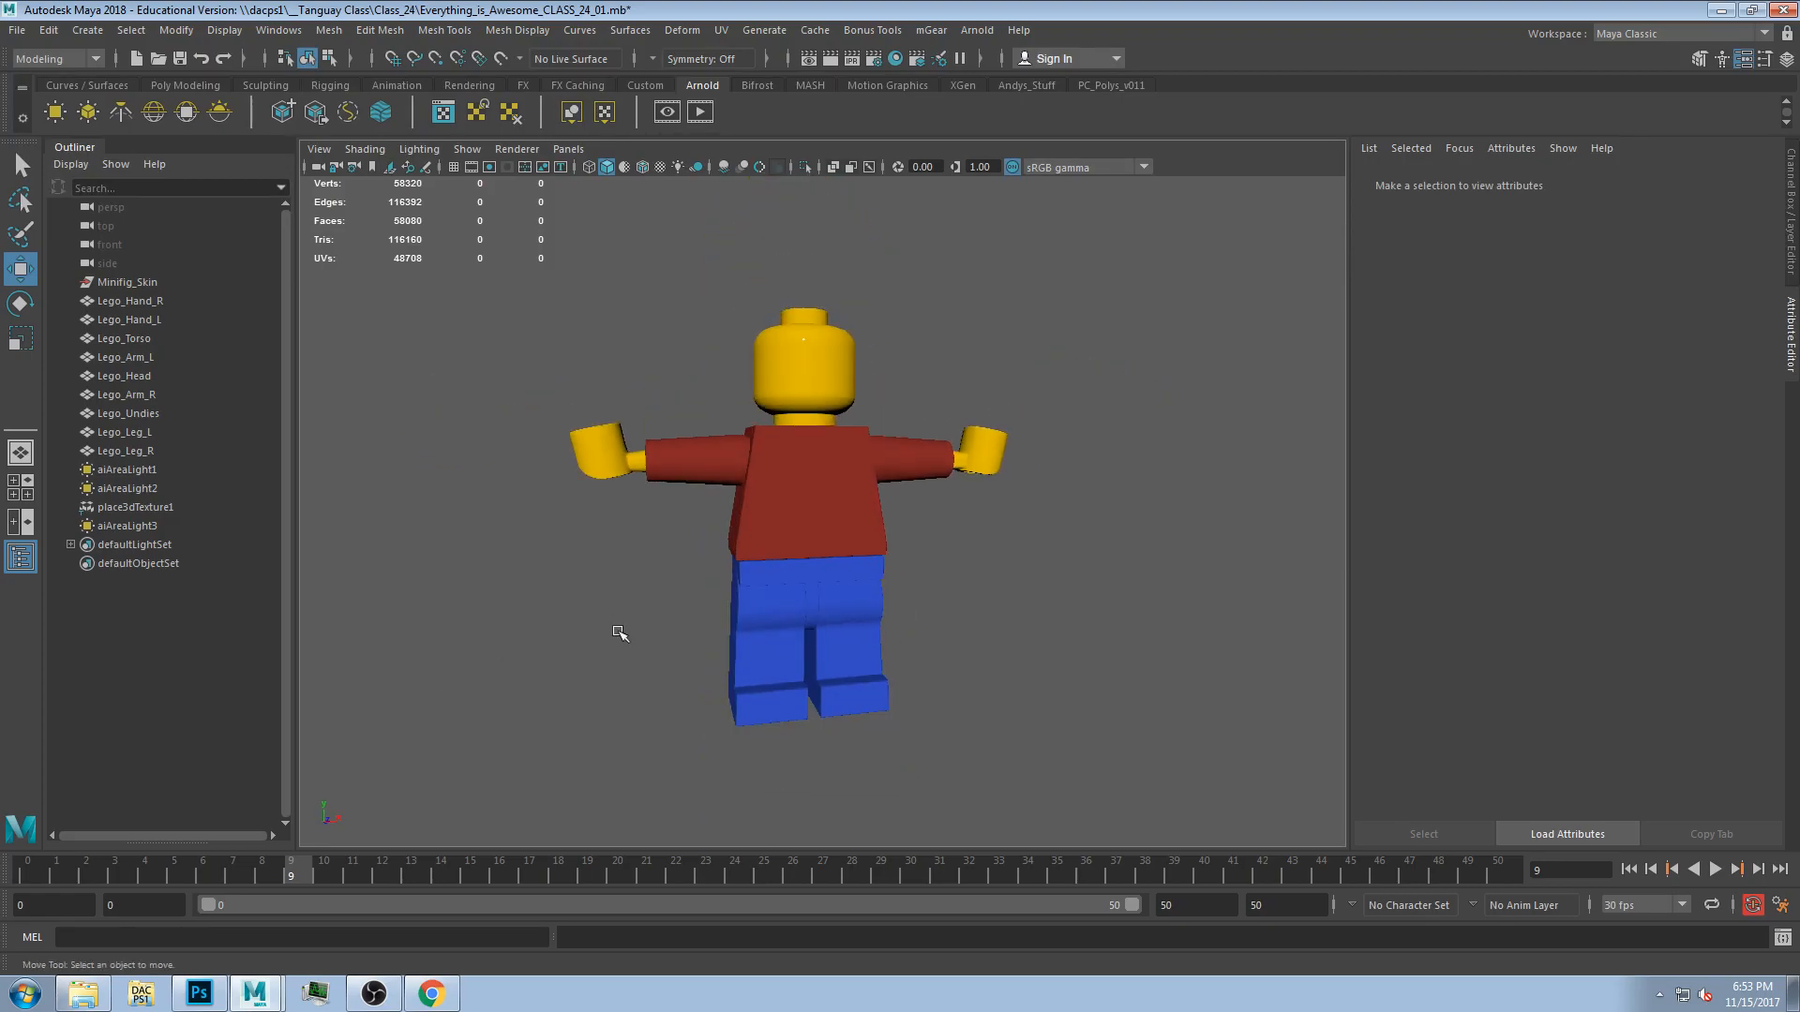
pyautogui.keyDown('alt'); pyautogui.moveTo(615, 622); pyautogui.dragTo(637, 668); pyautogui.keyUp('alt')
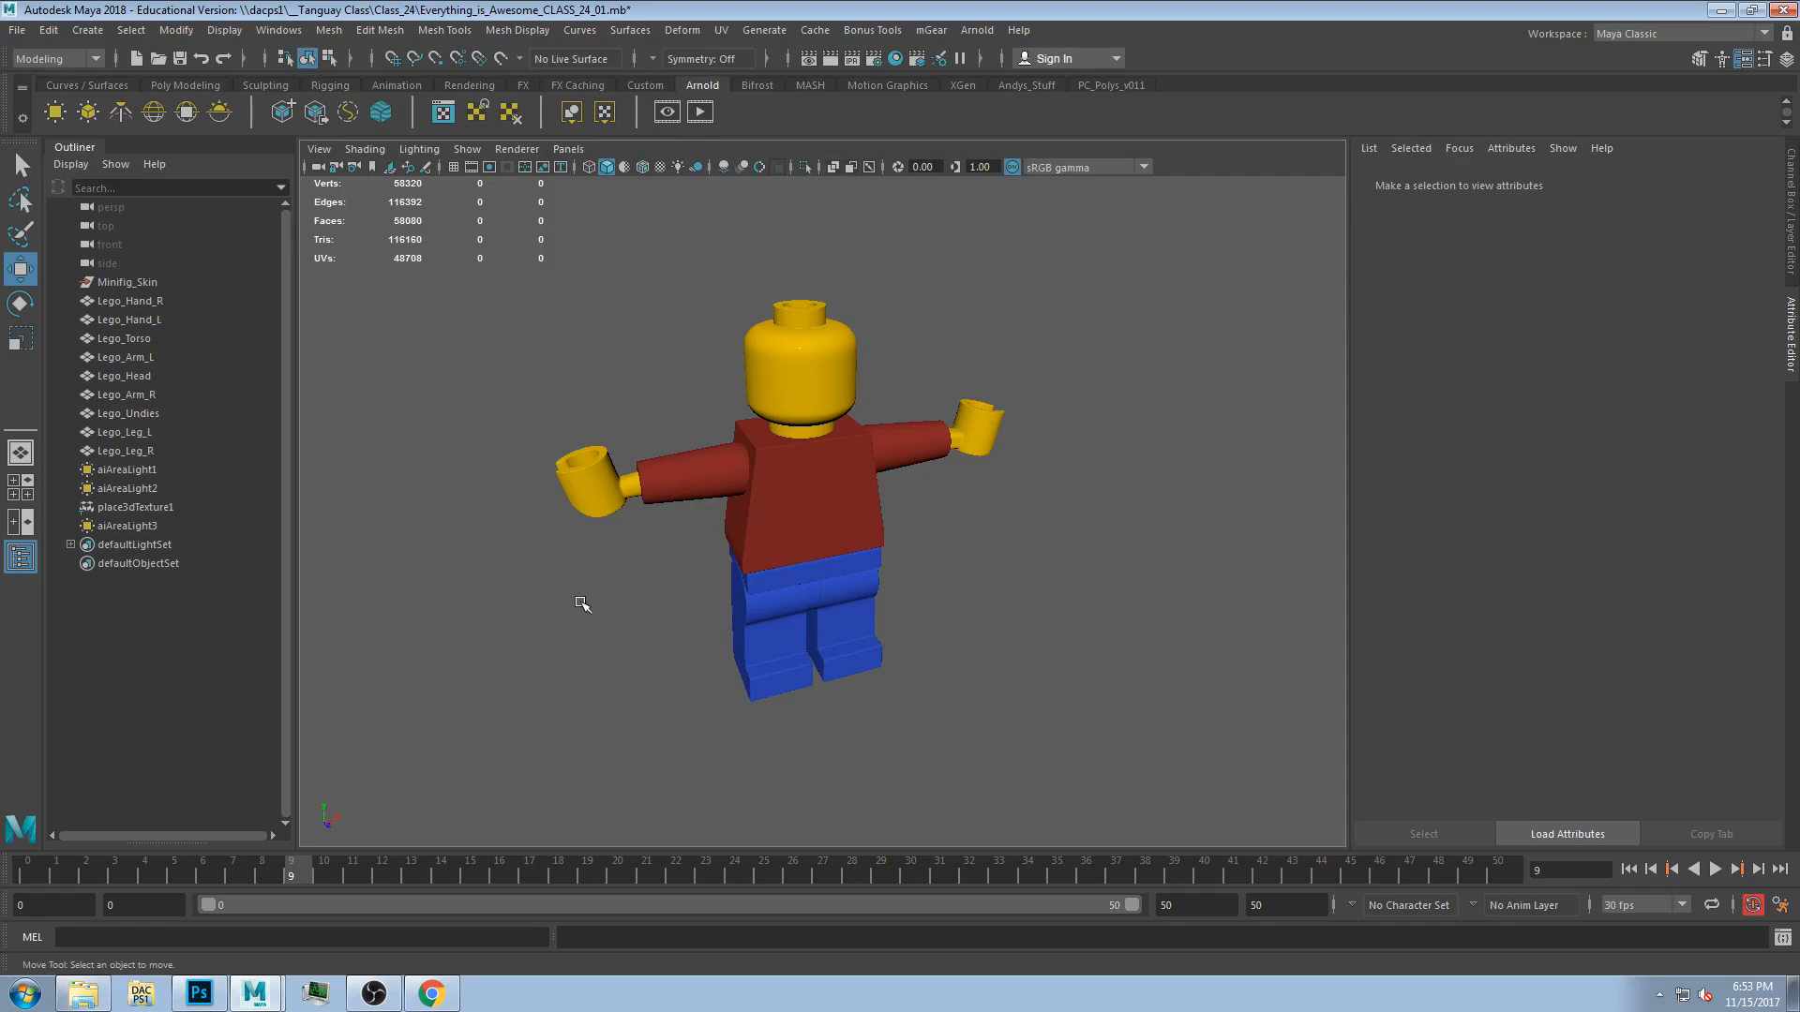
# Play and then stop the timeline playback.
pyautogui.hotkey('alt', 'v')
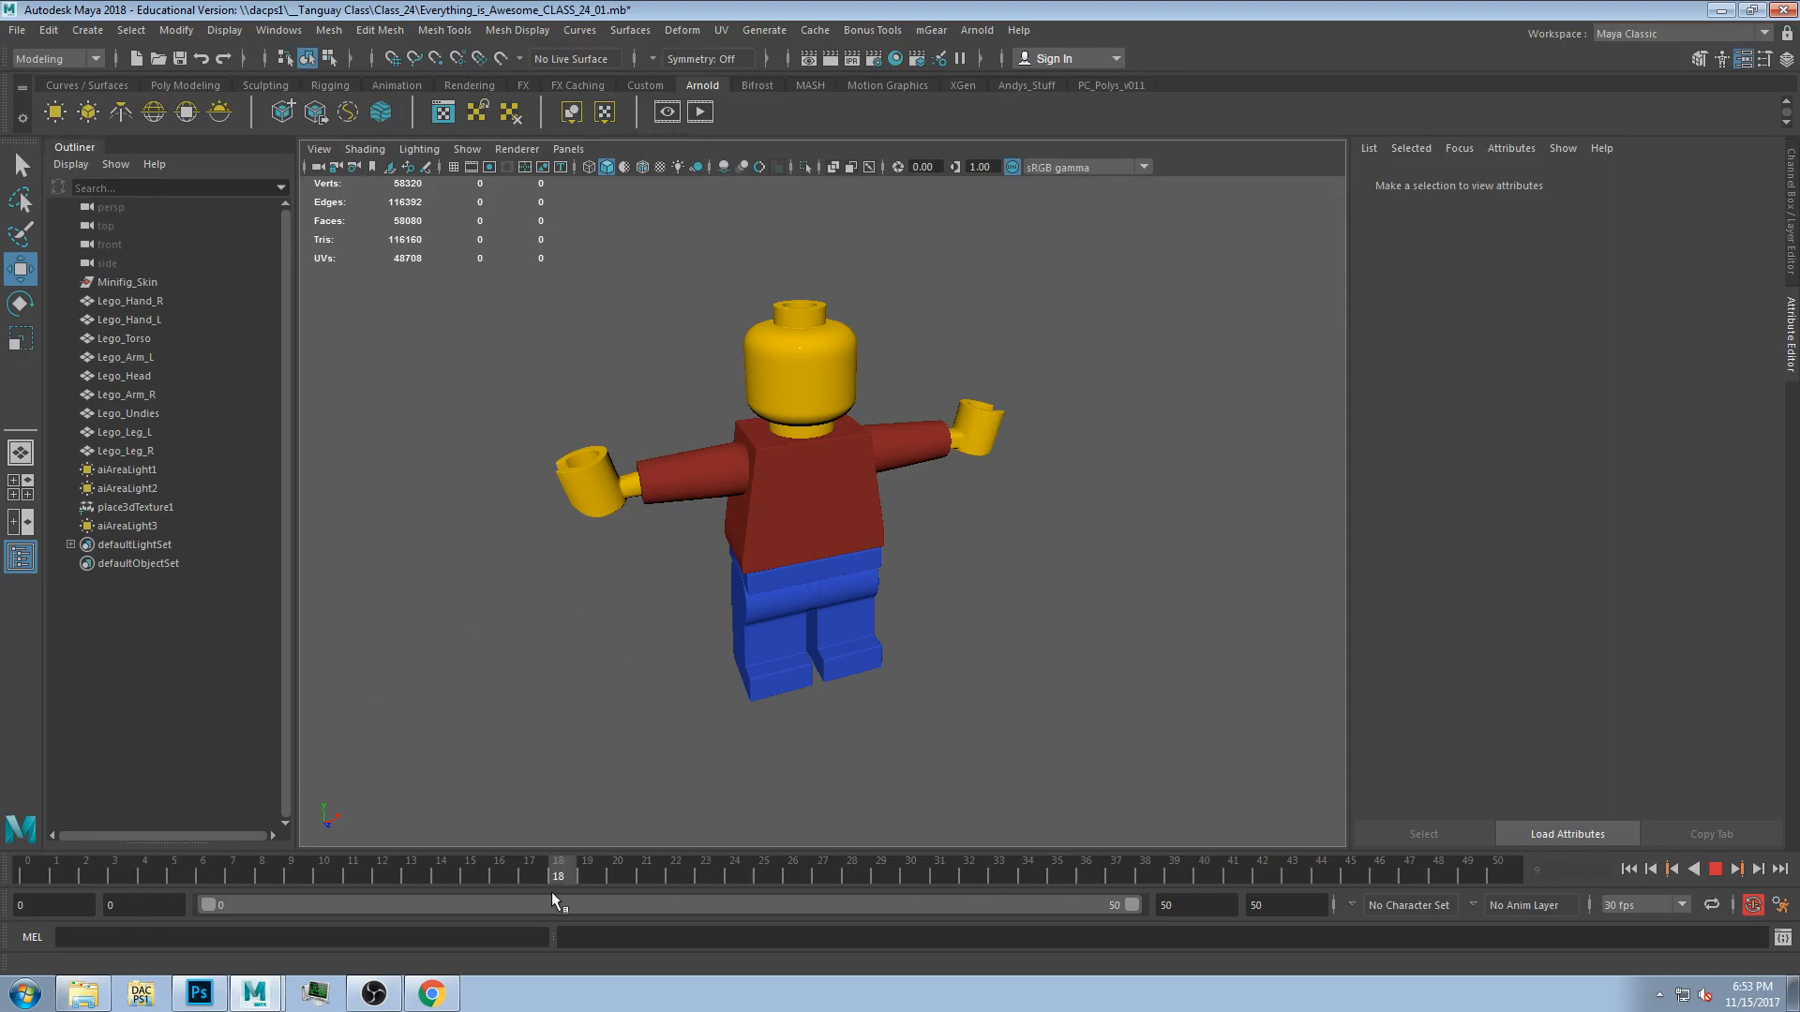
pyautogui.hotkey('alt', 'v')
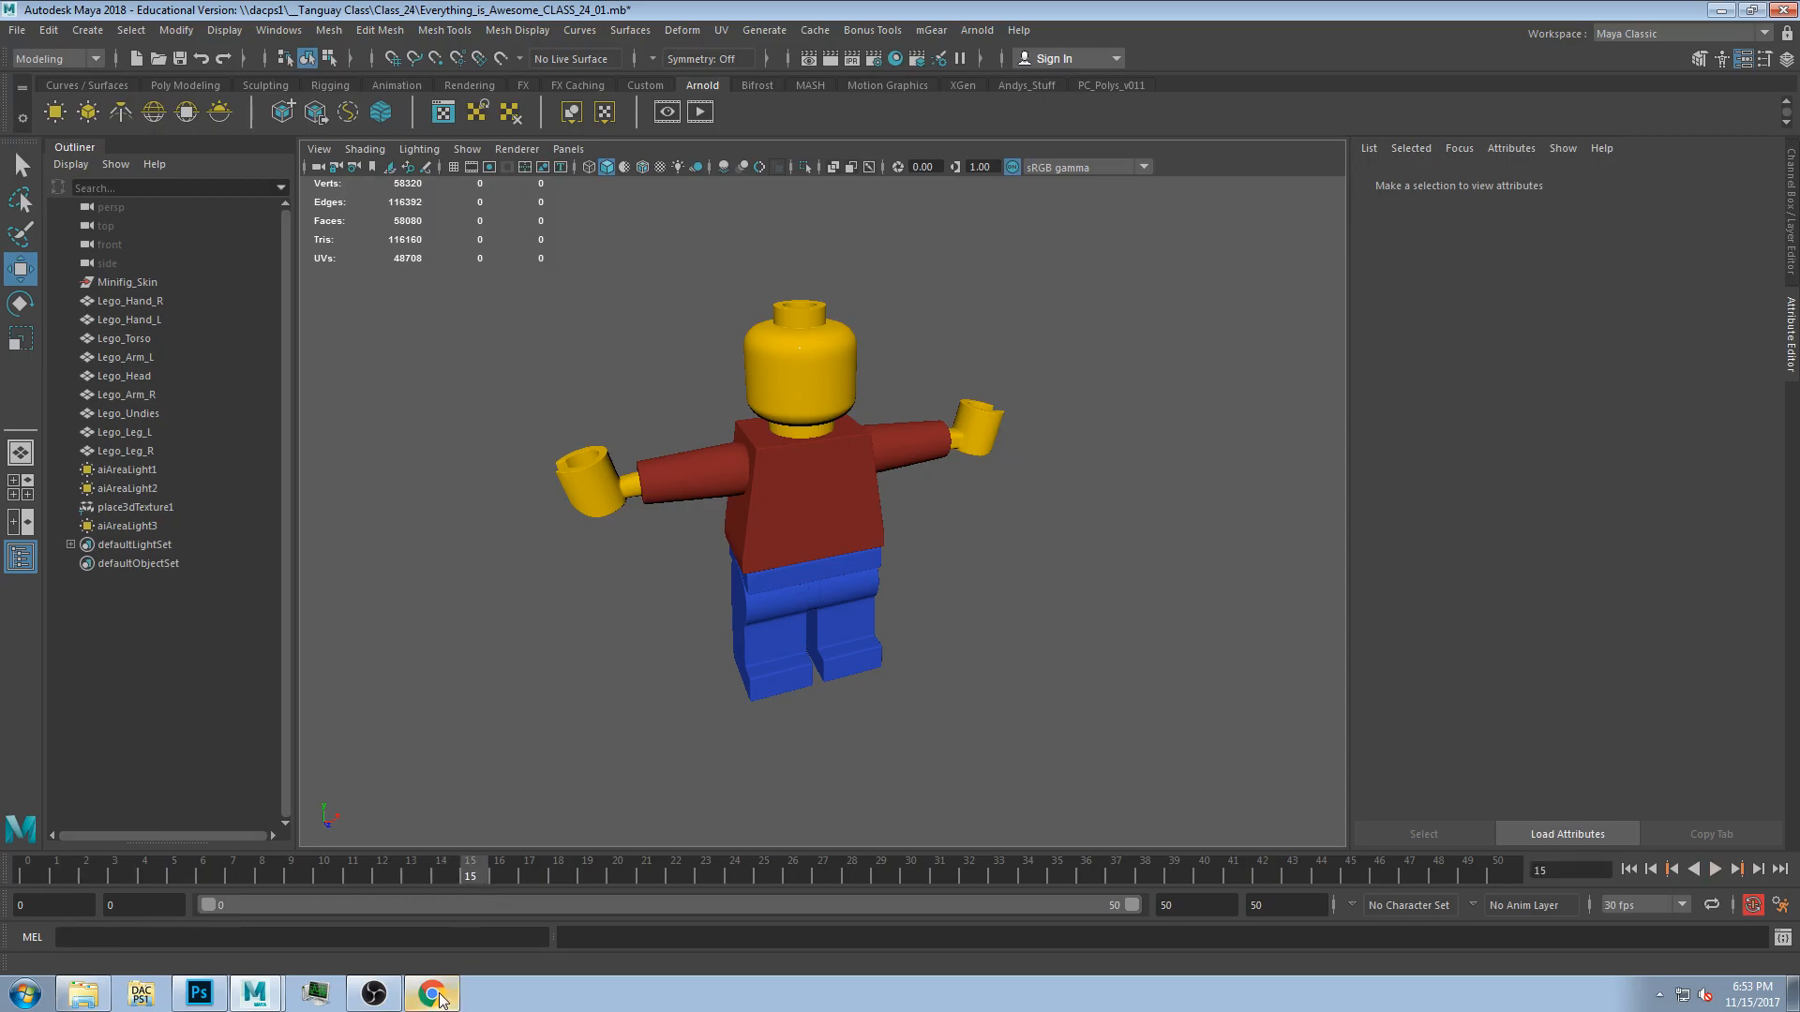
# Switch to the browser and search the web for muybridge horse.
pyautogui.click(433, 996)
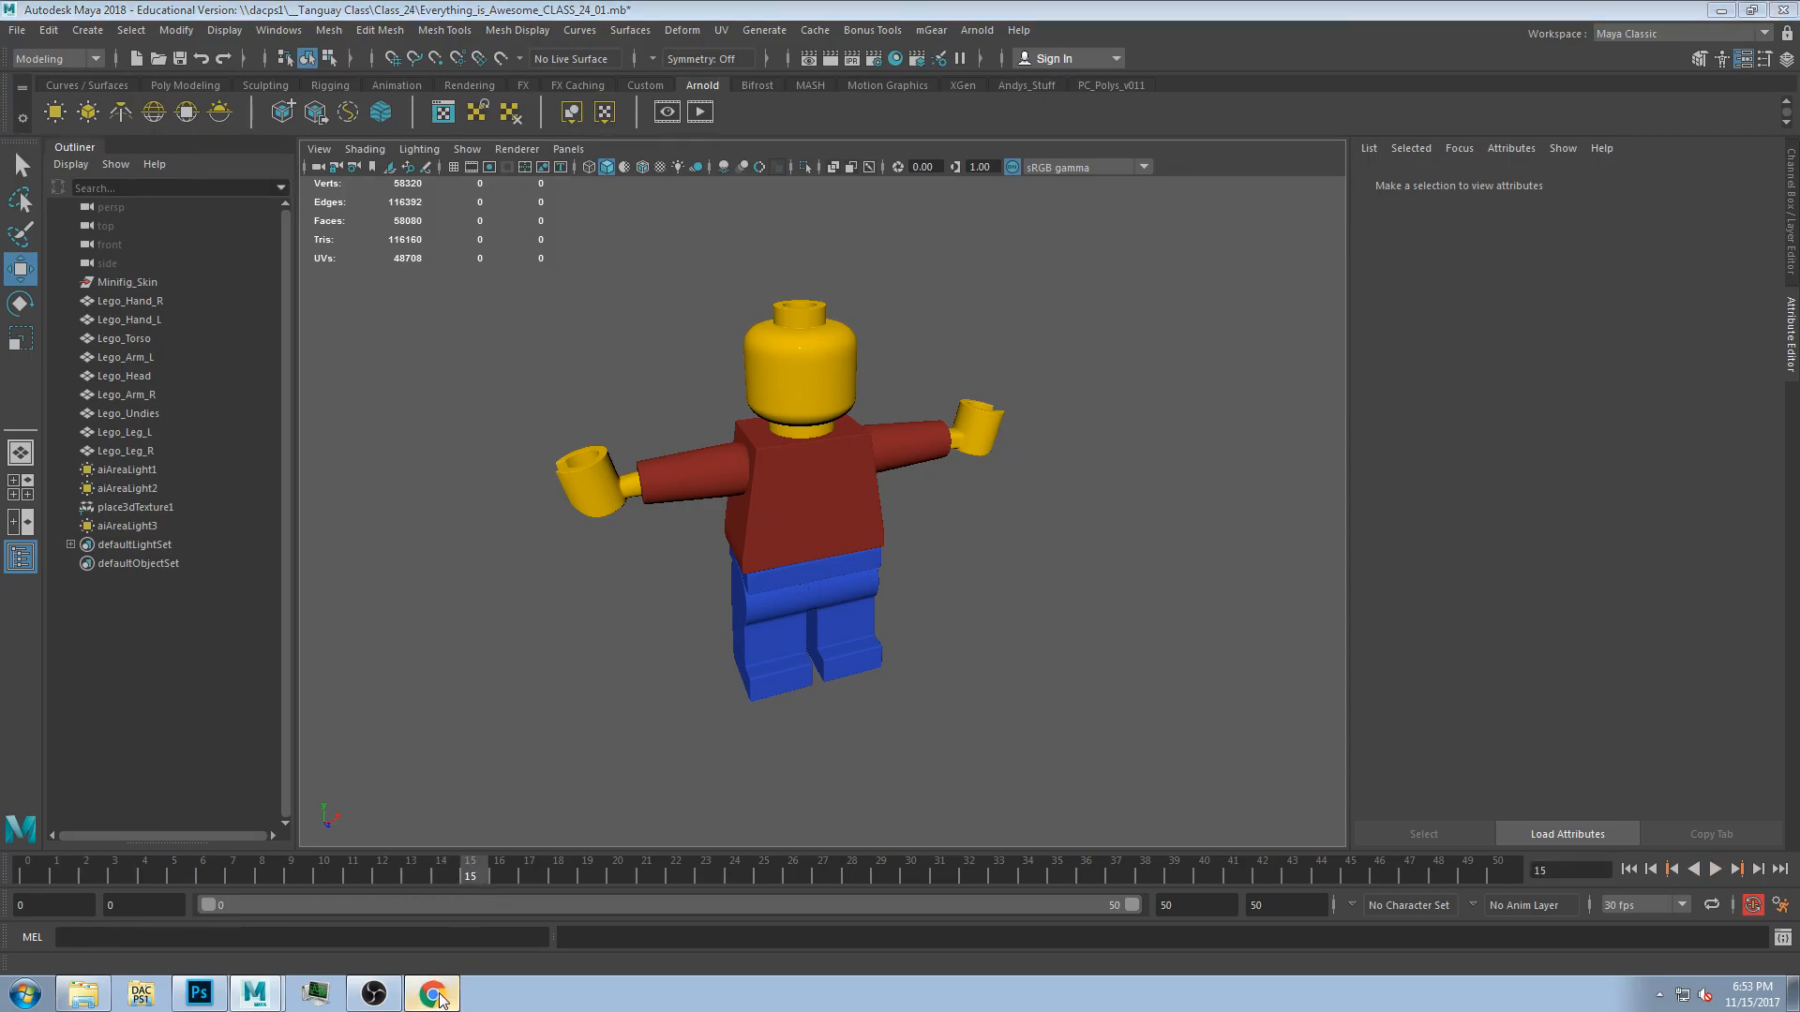
pyautogui.click(1235, 20)
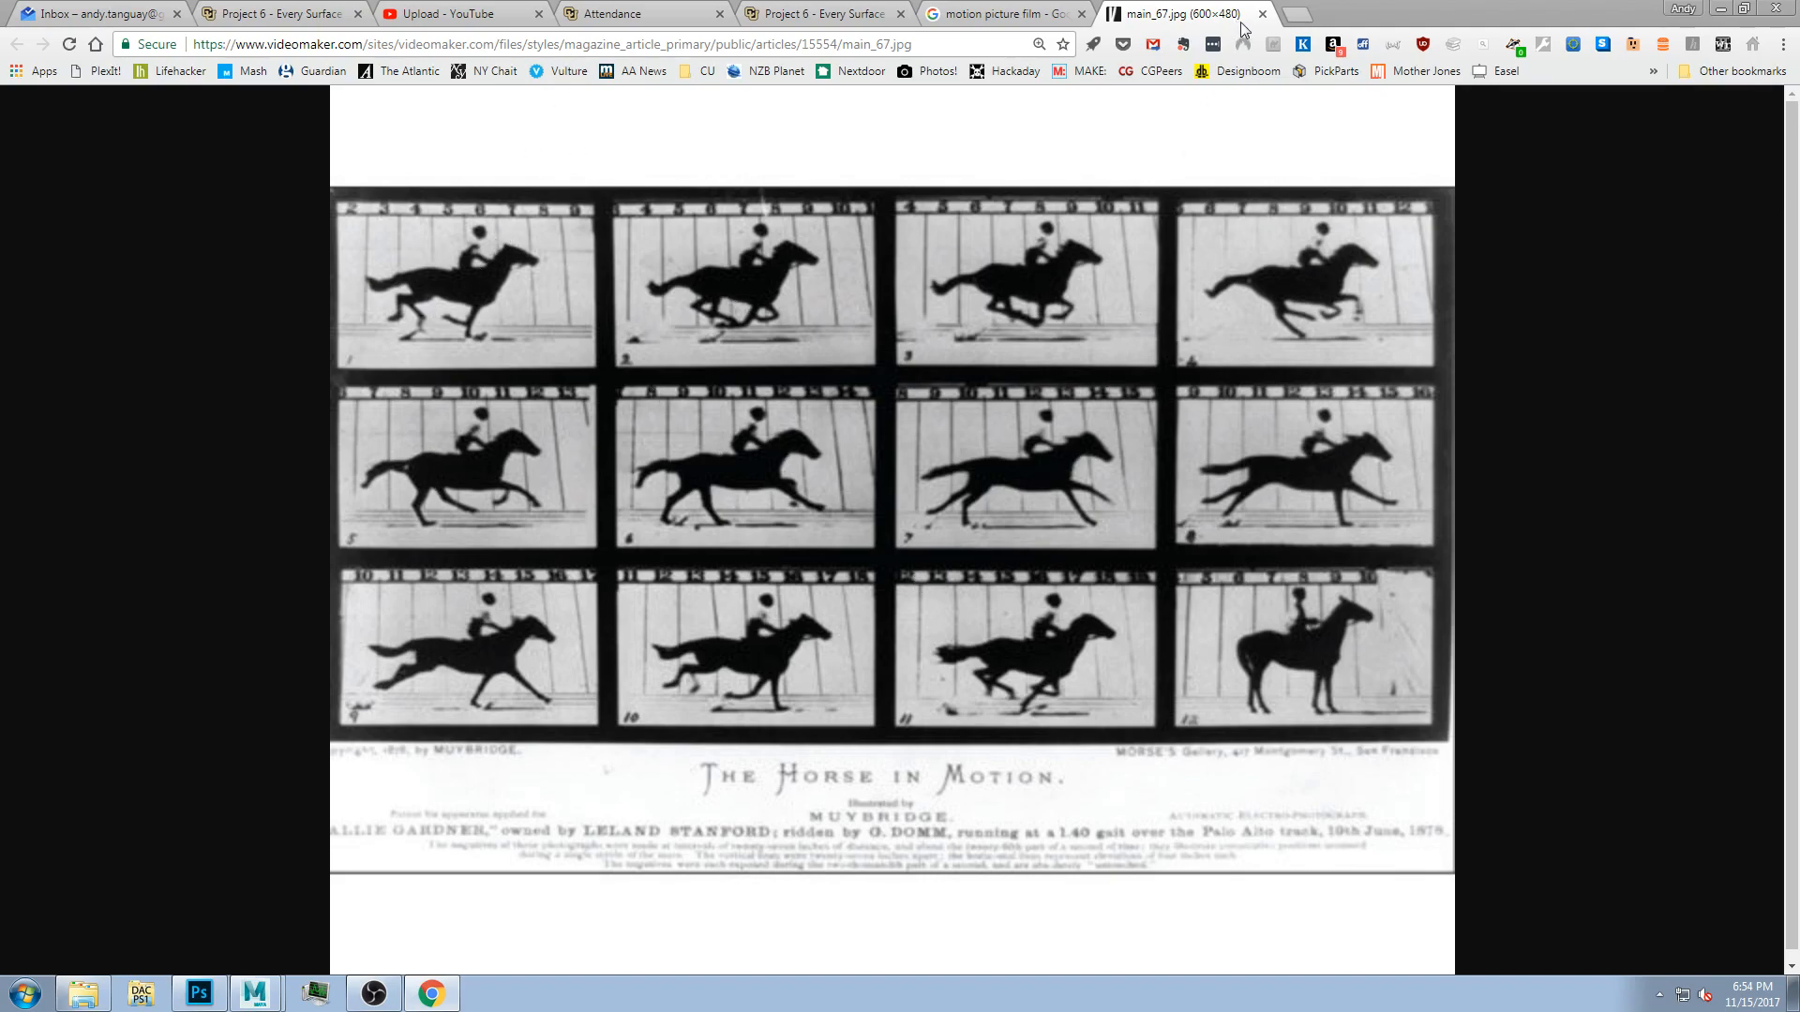
pyautogui.click(1295, 14)
pyautogui.write('muybridge ')
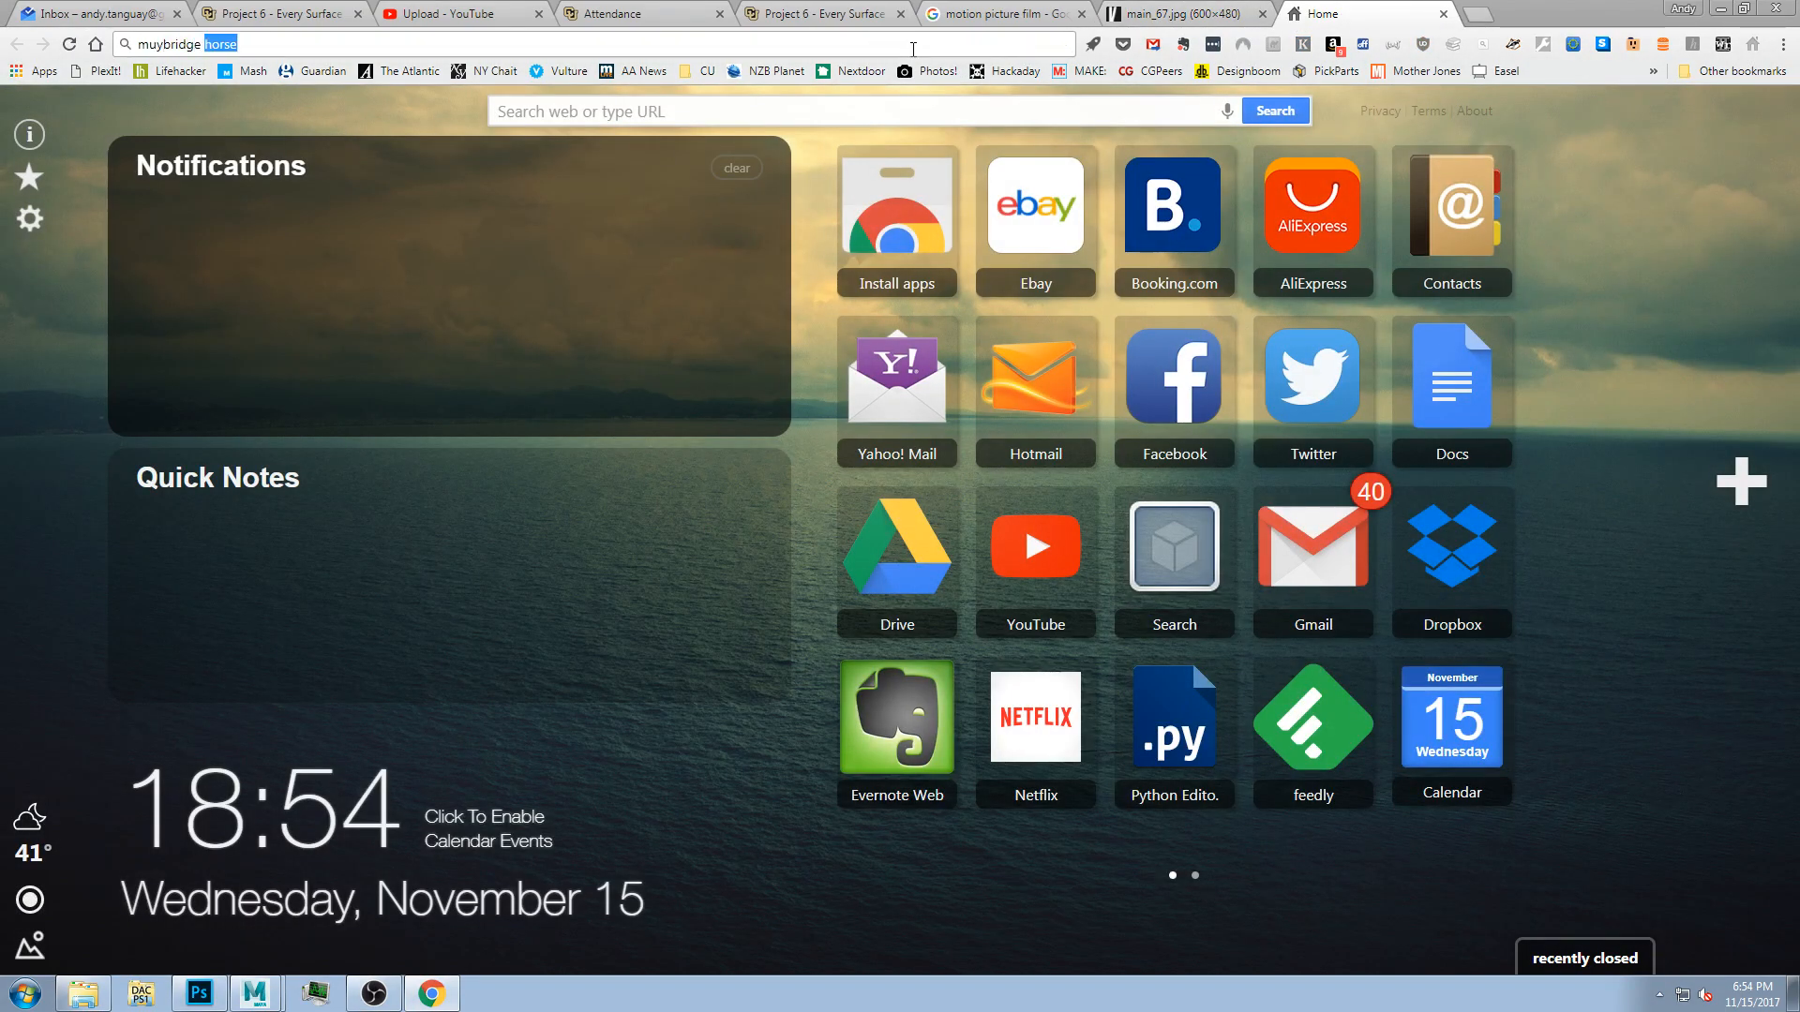
pyautogui.write('horse')
pyautogui.press('Return')
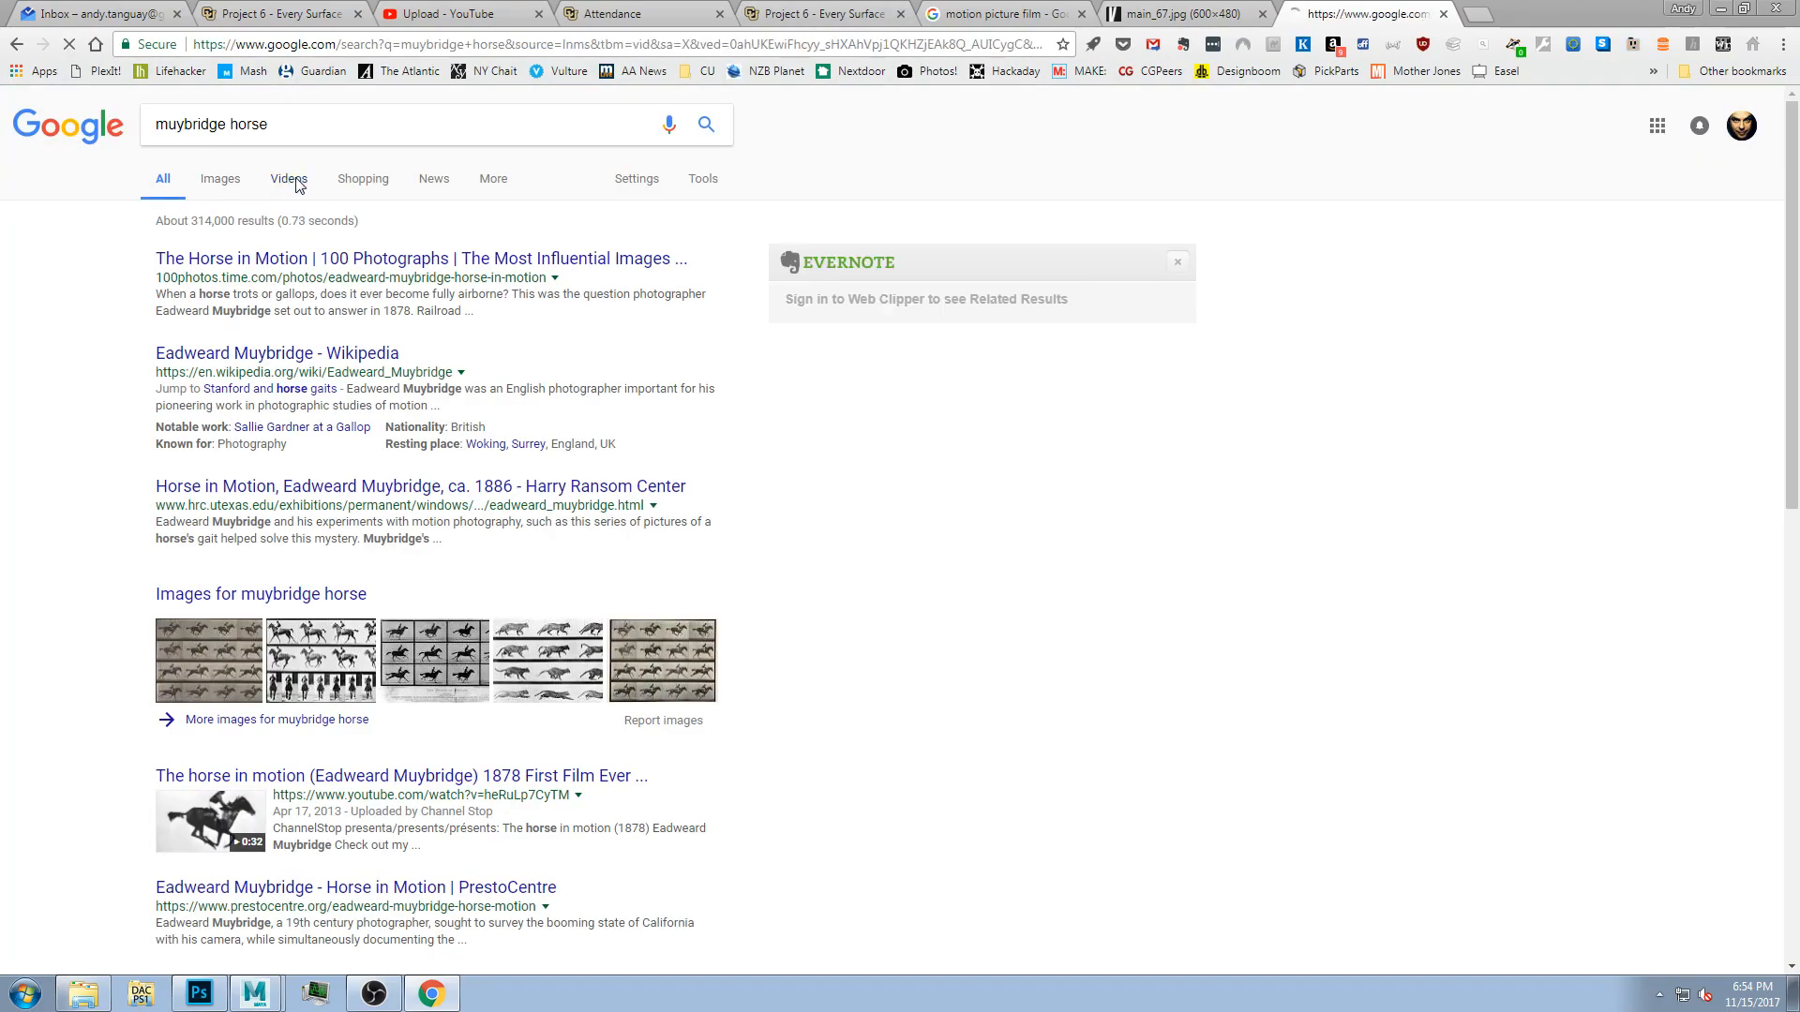
# Open the Muybridge horse in motion video from the video results and set its playback speed to 2.
pyautogui.click(288, 180)
pyautogui.click(359, 274)
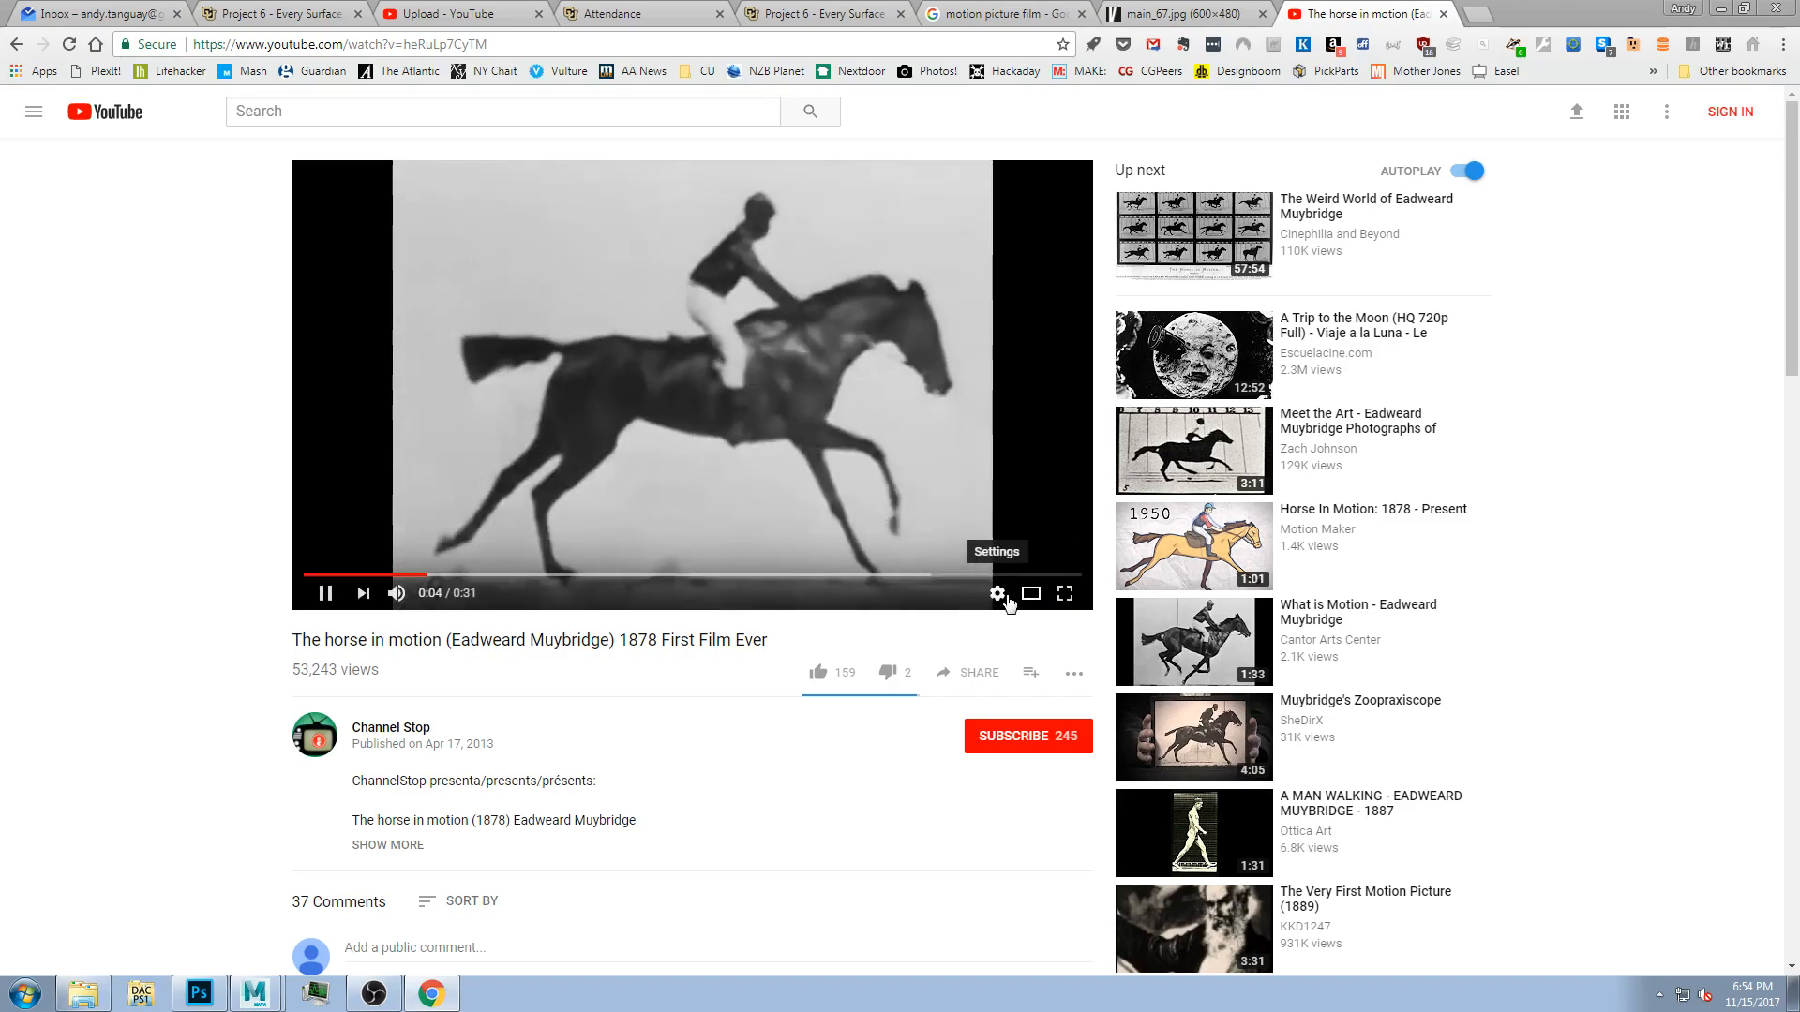
pyautogui.click(997, 592)
pyautogui.click(1023, 523)
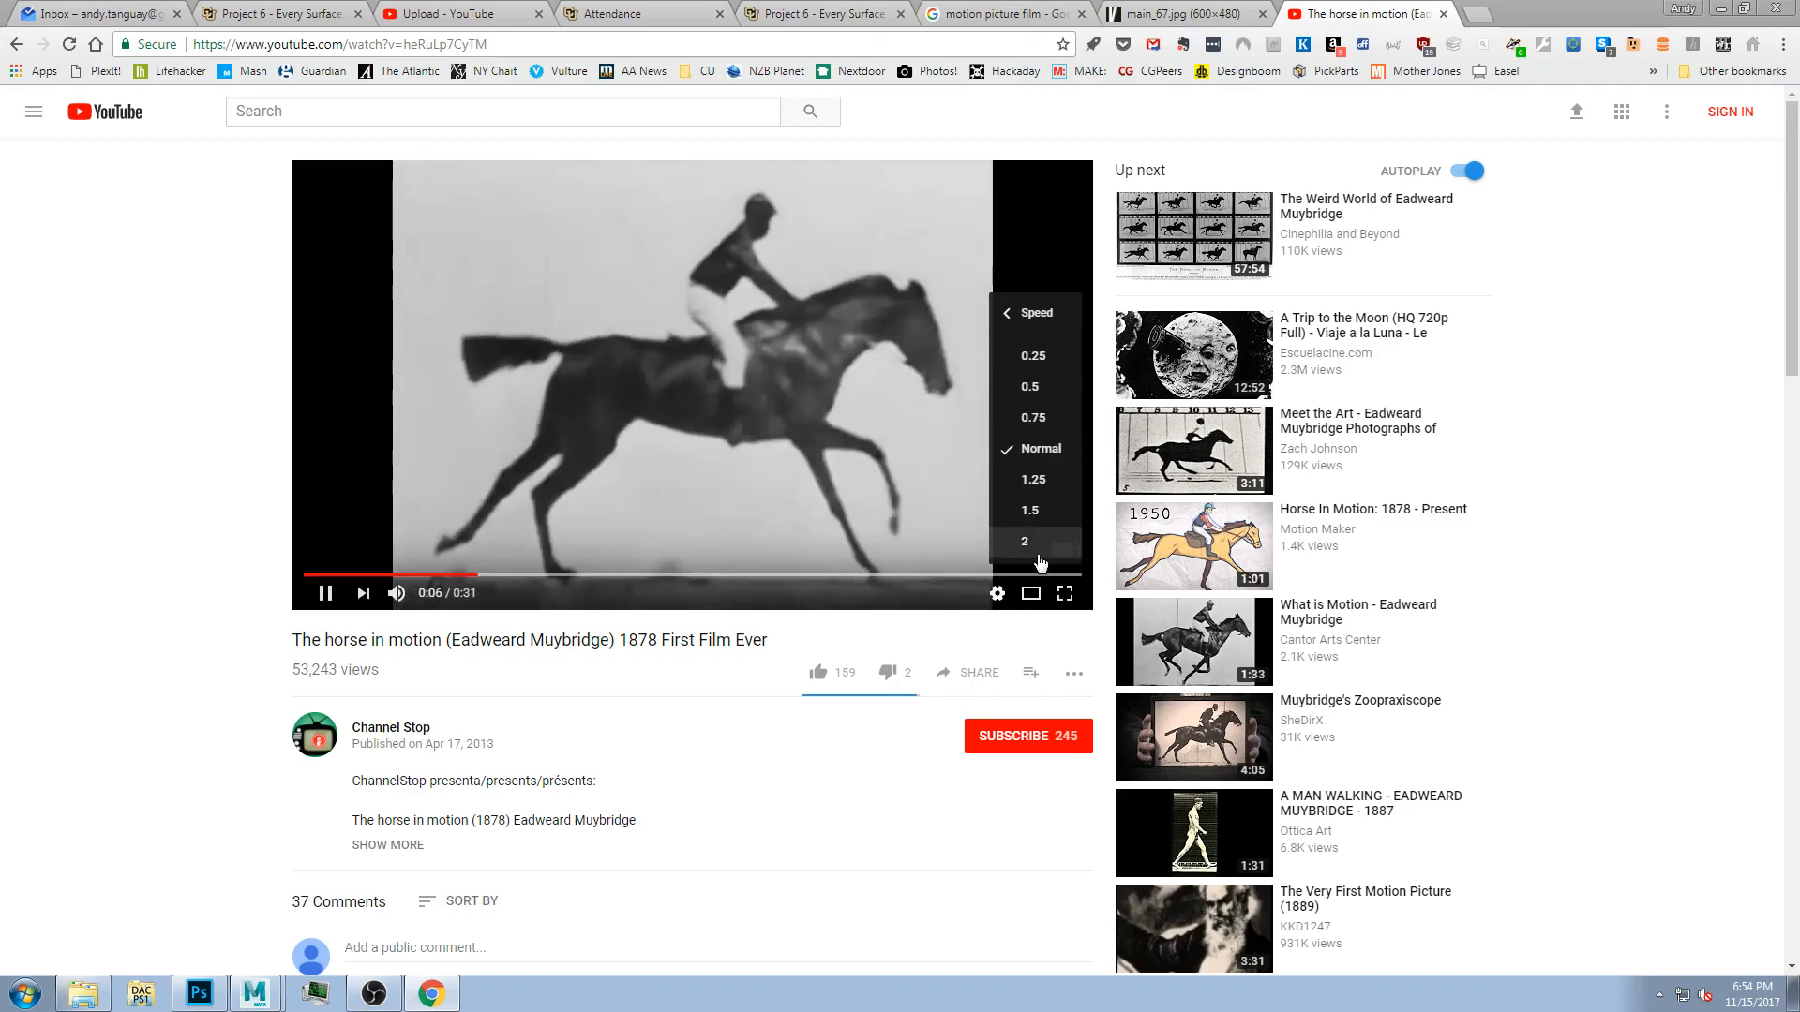
pyautogui.click(1032, 541)
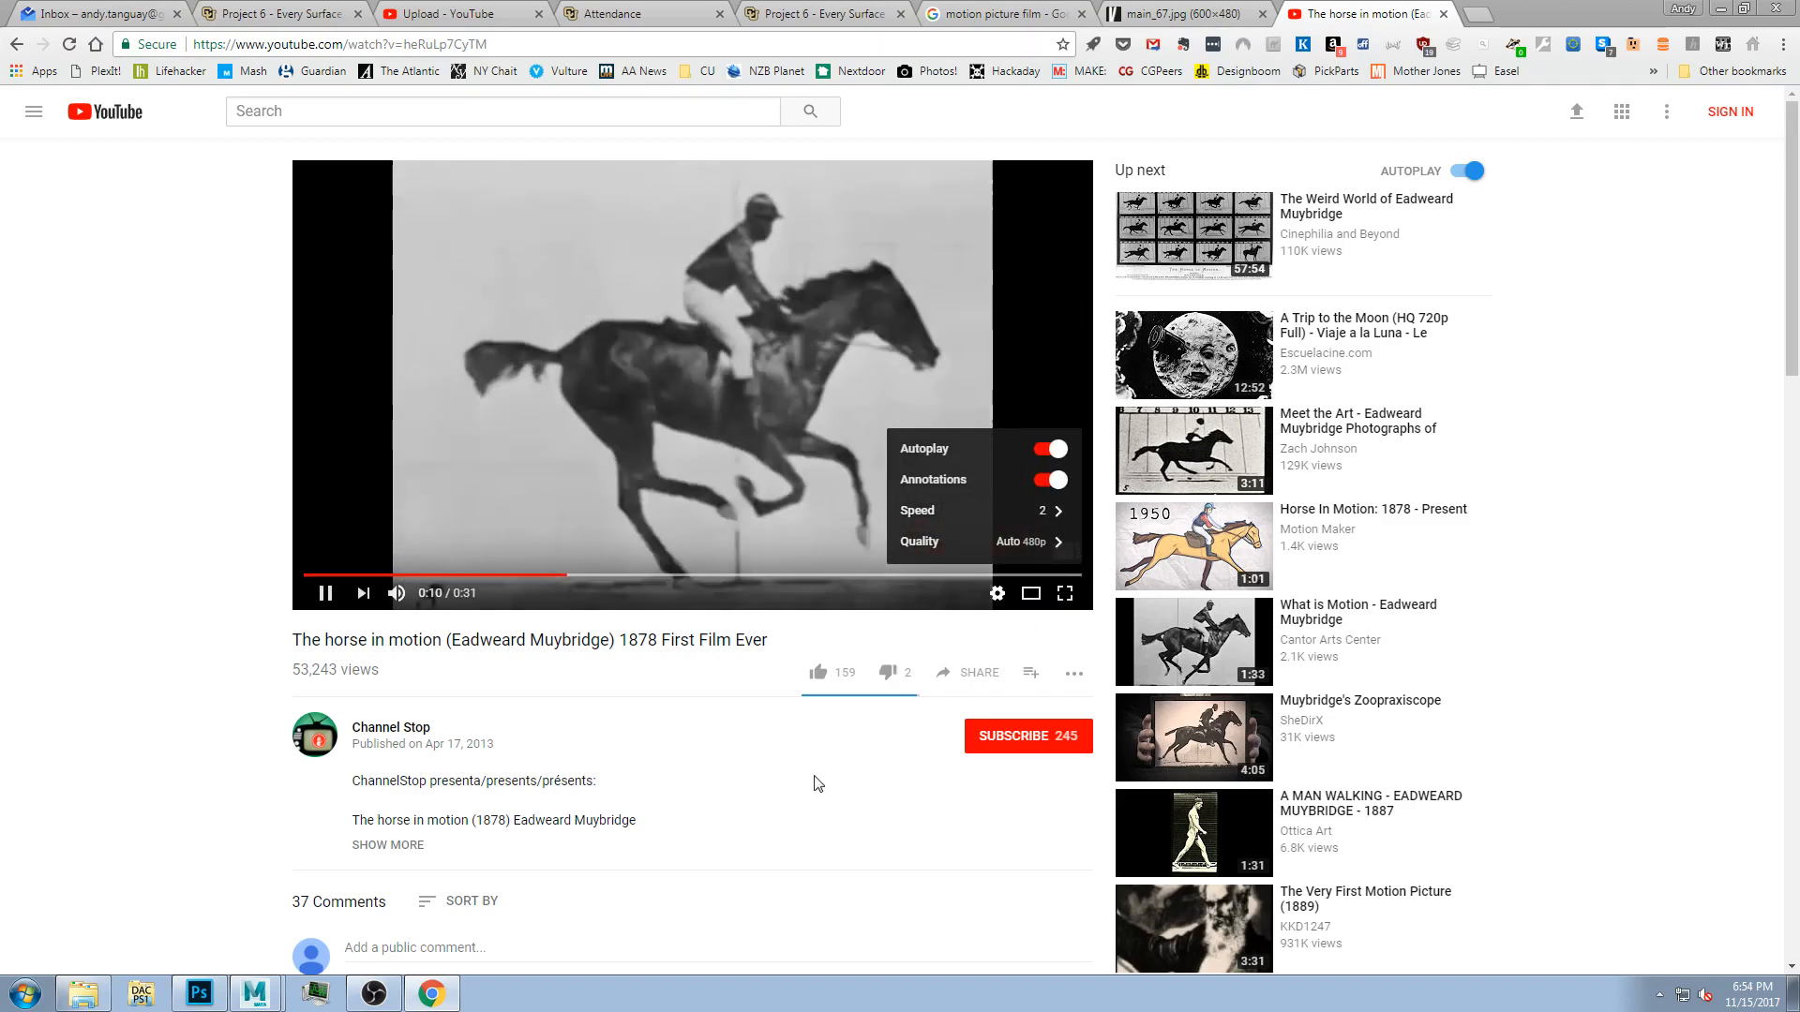
# Compare the horse photo sequence with the video by switching between their tabs and pausing the playback.
pyautogui.click(1150, 19)
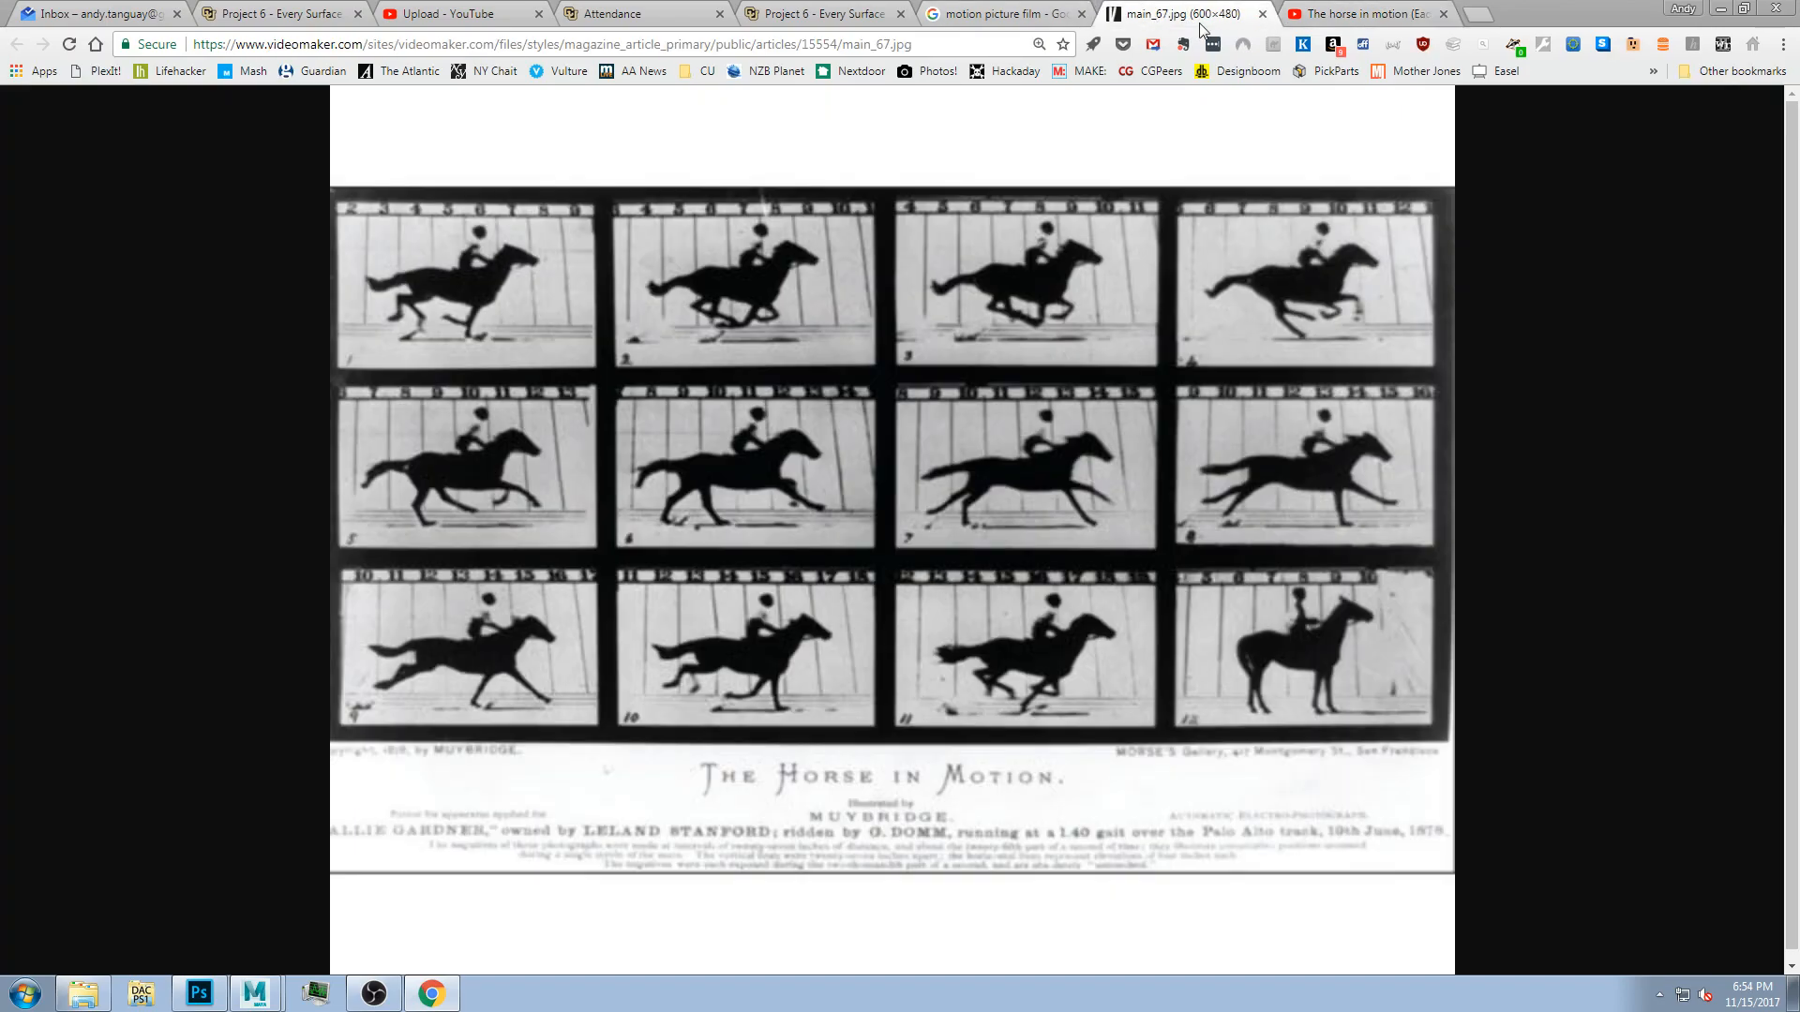
pyautogui.click(1334, 17)
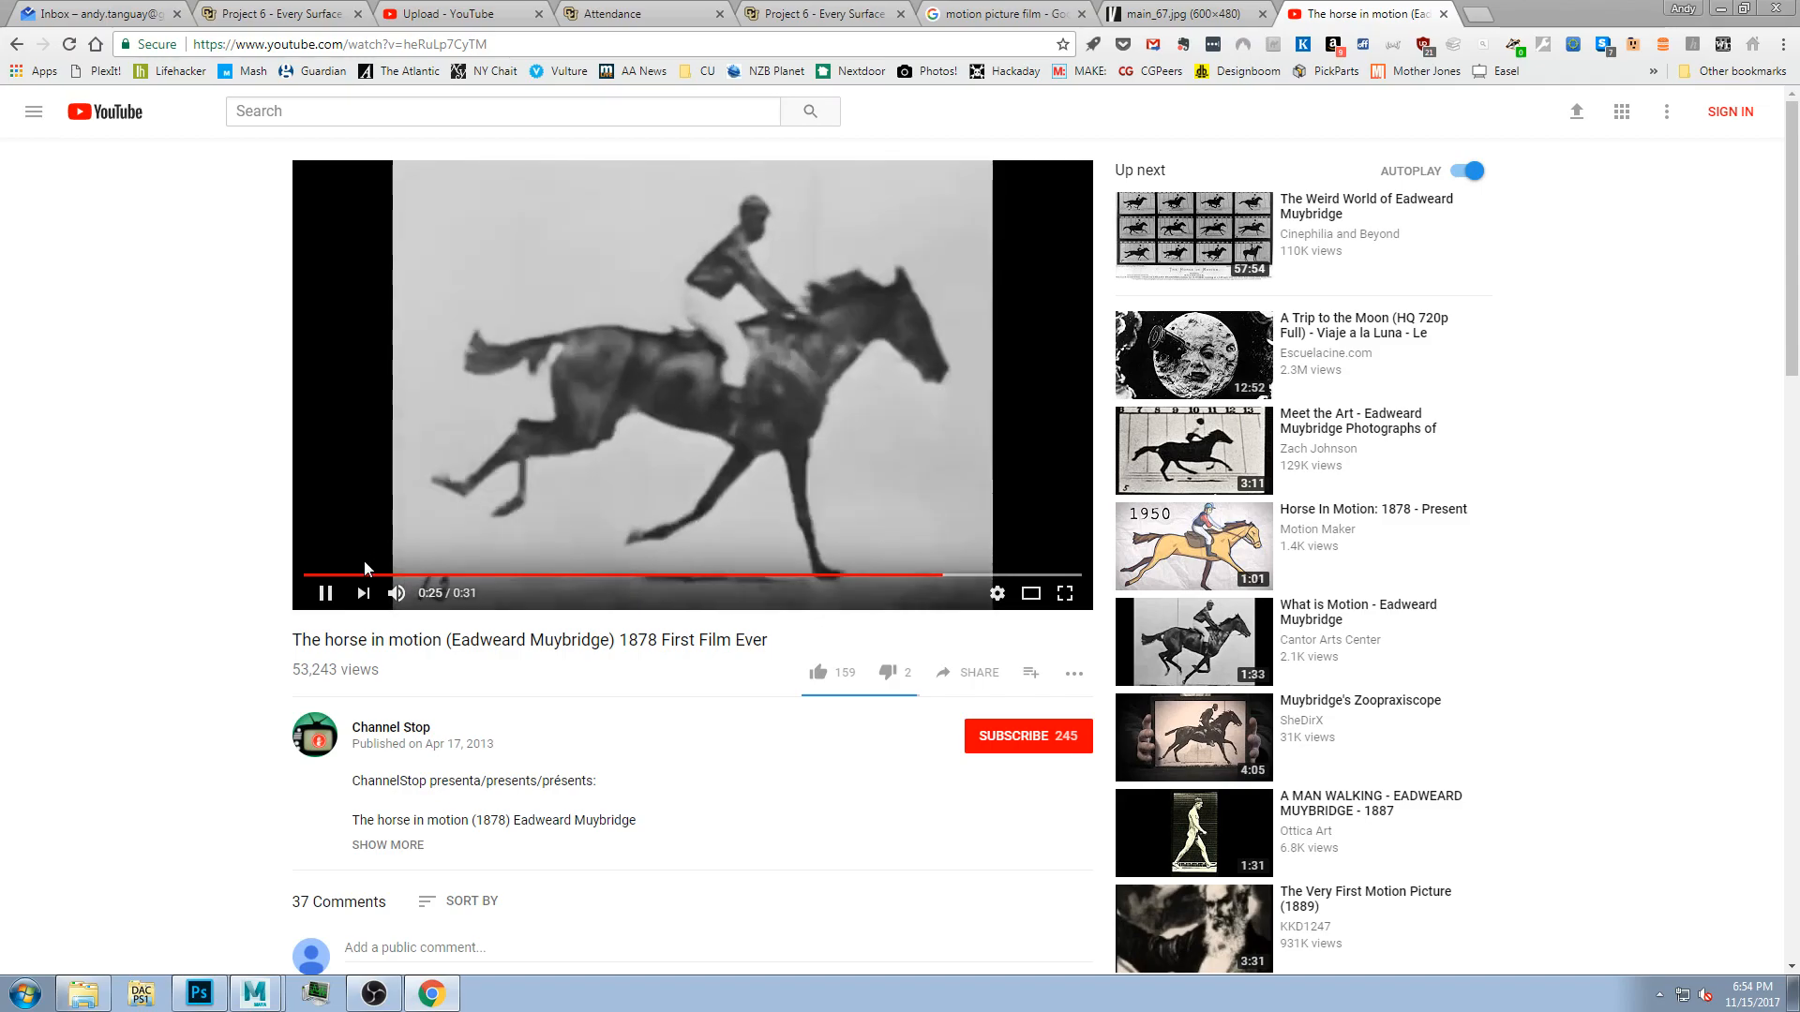
pyautogui.click(332, 574)
pyautogui.click(325, 594)
pyautogui.click(325, 594)
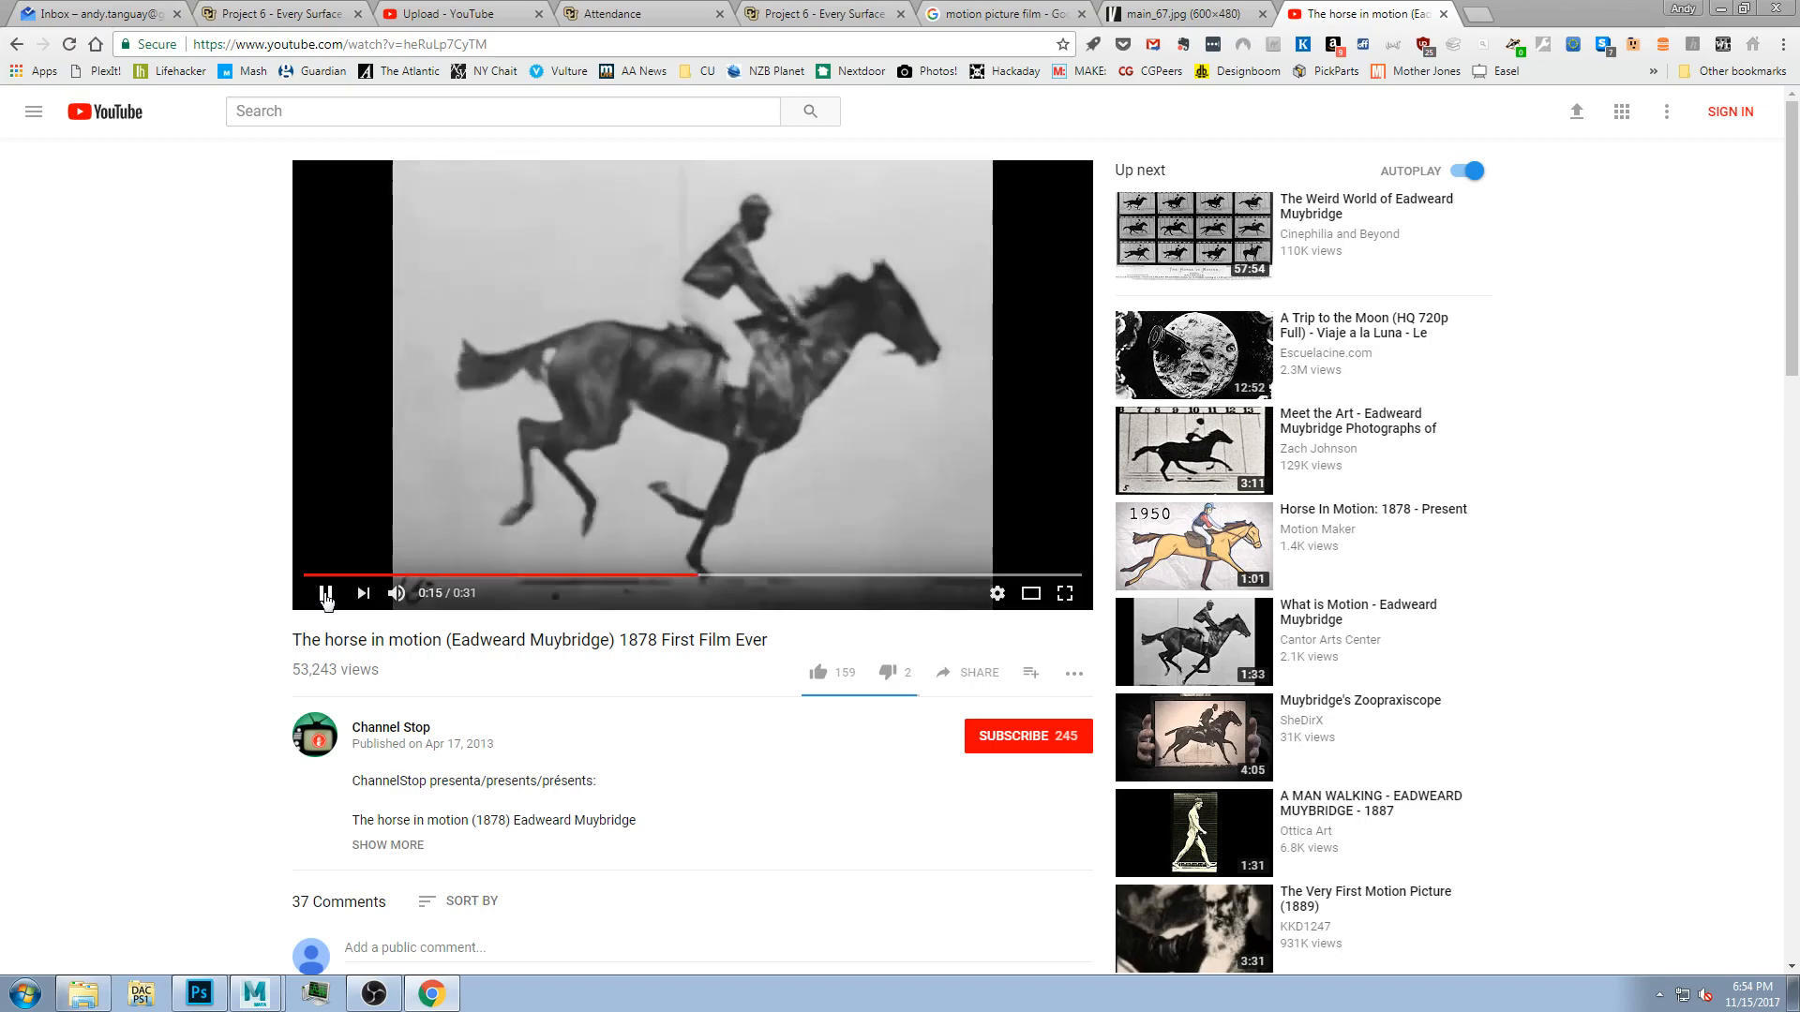
pyautogui.click(325, 594)
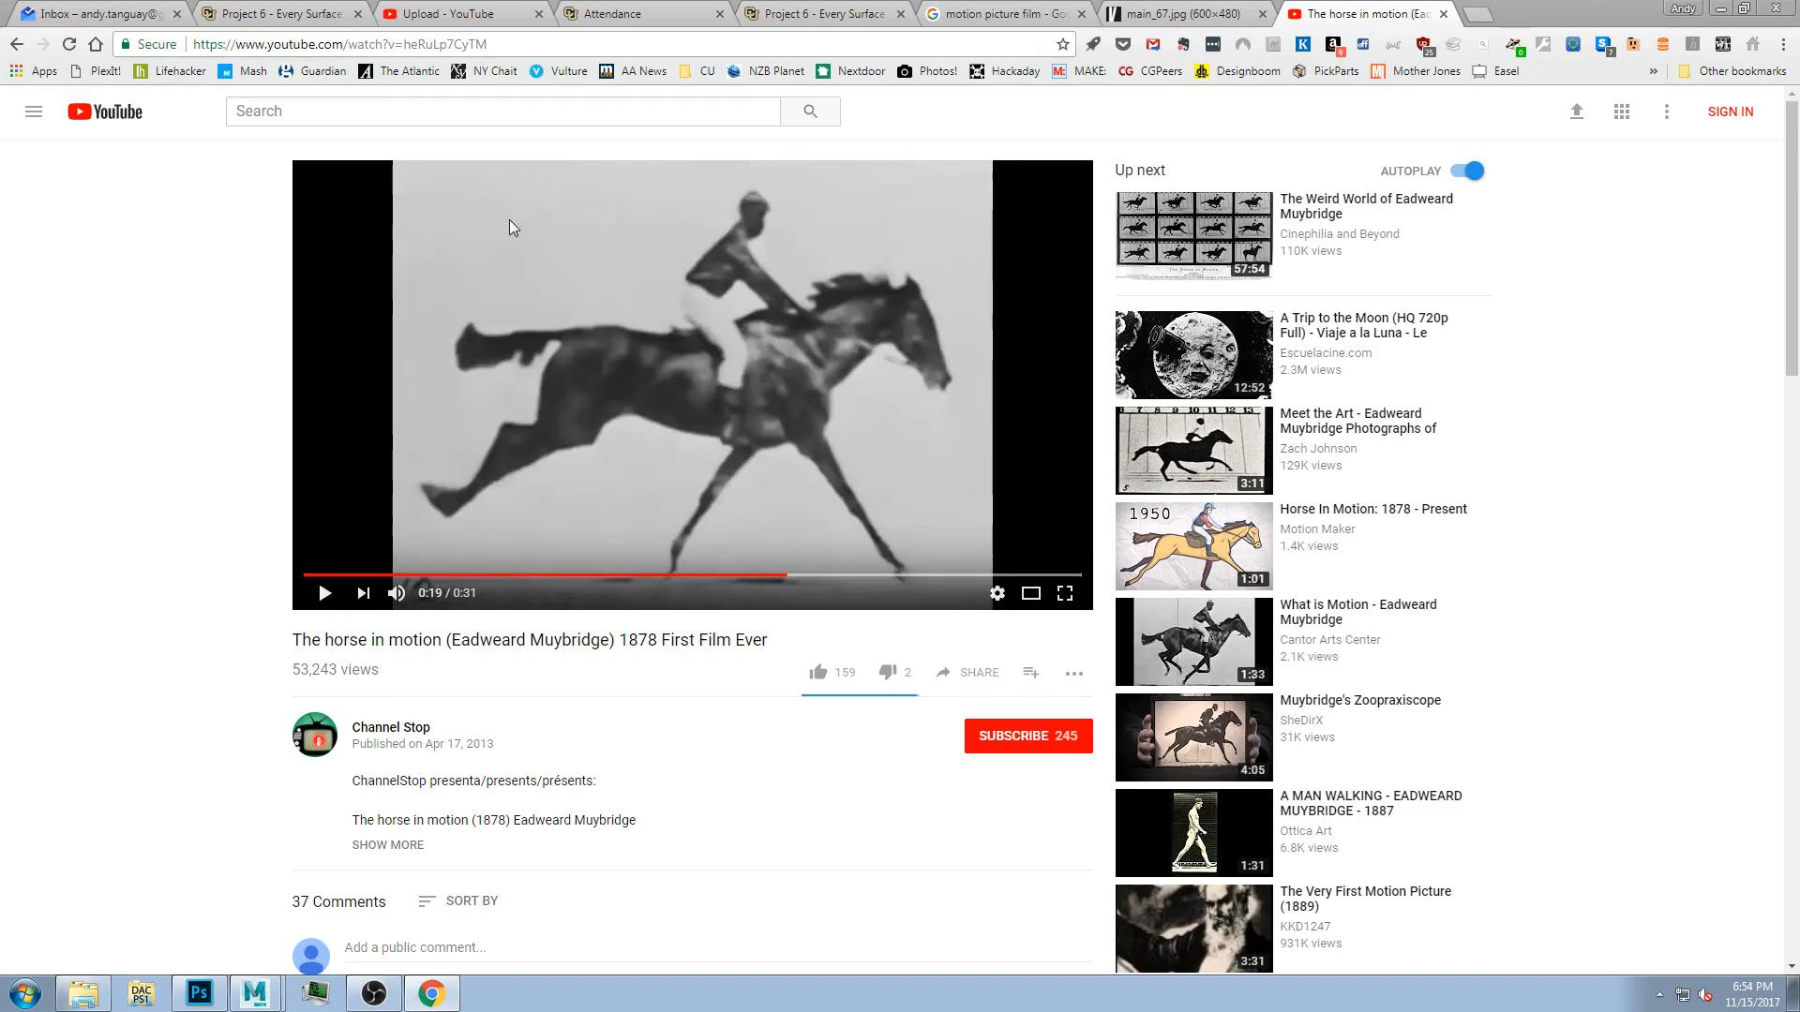
pyautogui.click(1174, 24)
pyautogui.click(1327, 17)
pyautogui.click(1172, 17)
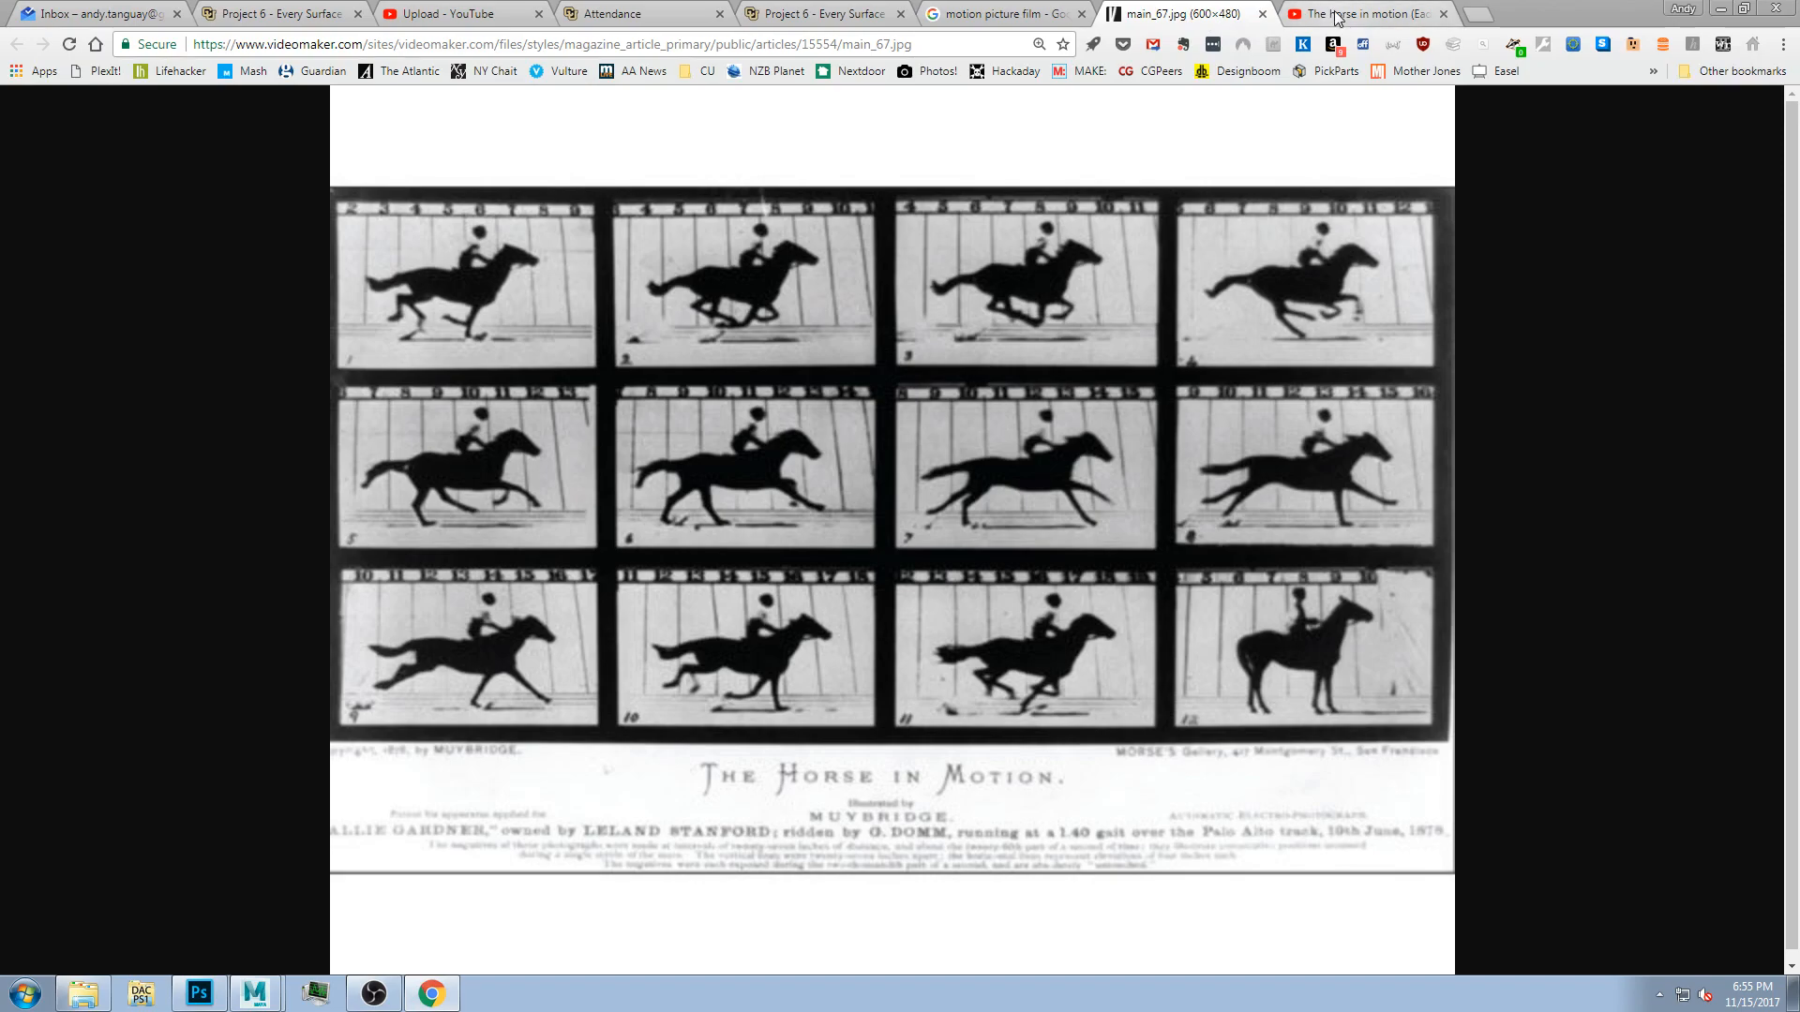
pyautogui.click(1337, 17)
pyautogui.click(1209, 16)
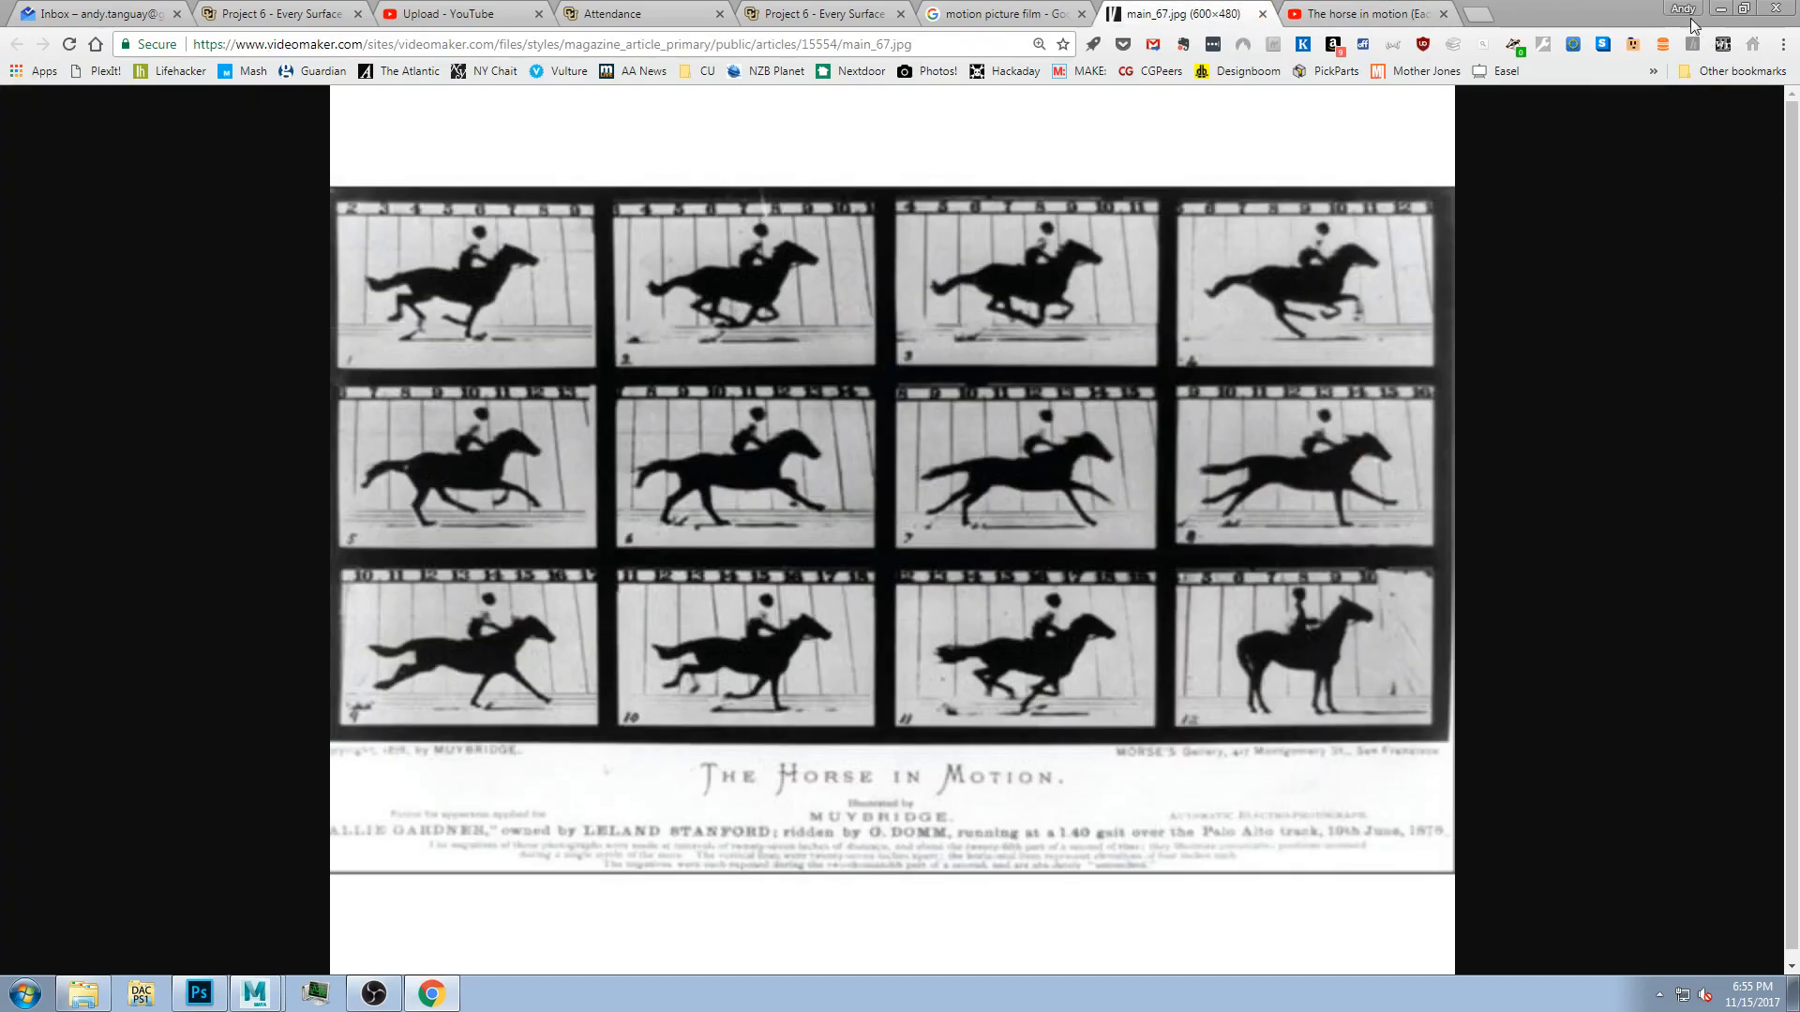
# Return to Maya and frame the whole figure in the viewport.
pyautogui.click(1721, 10)
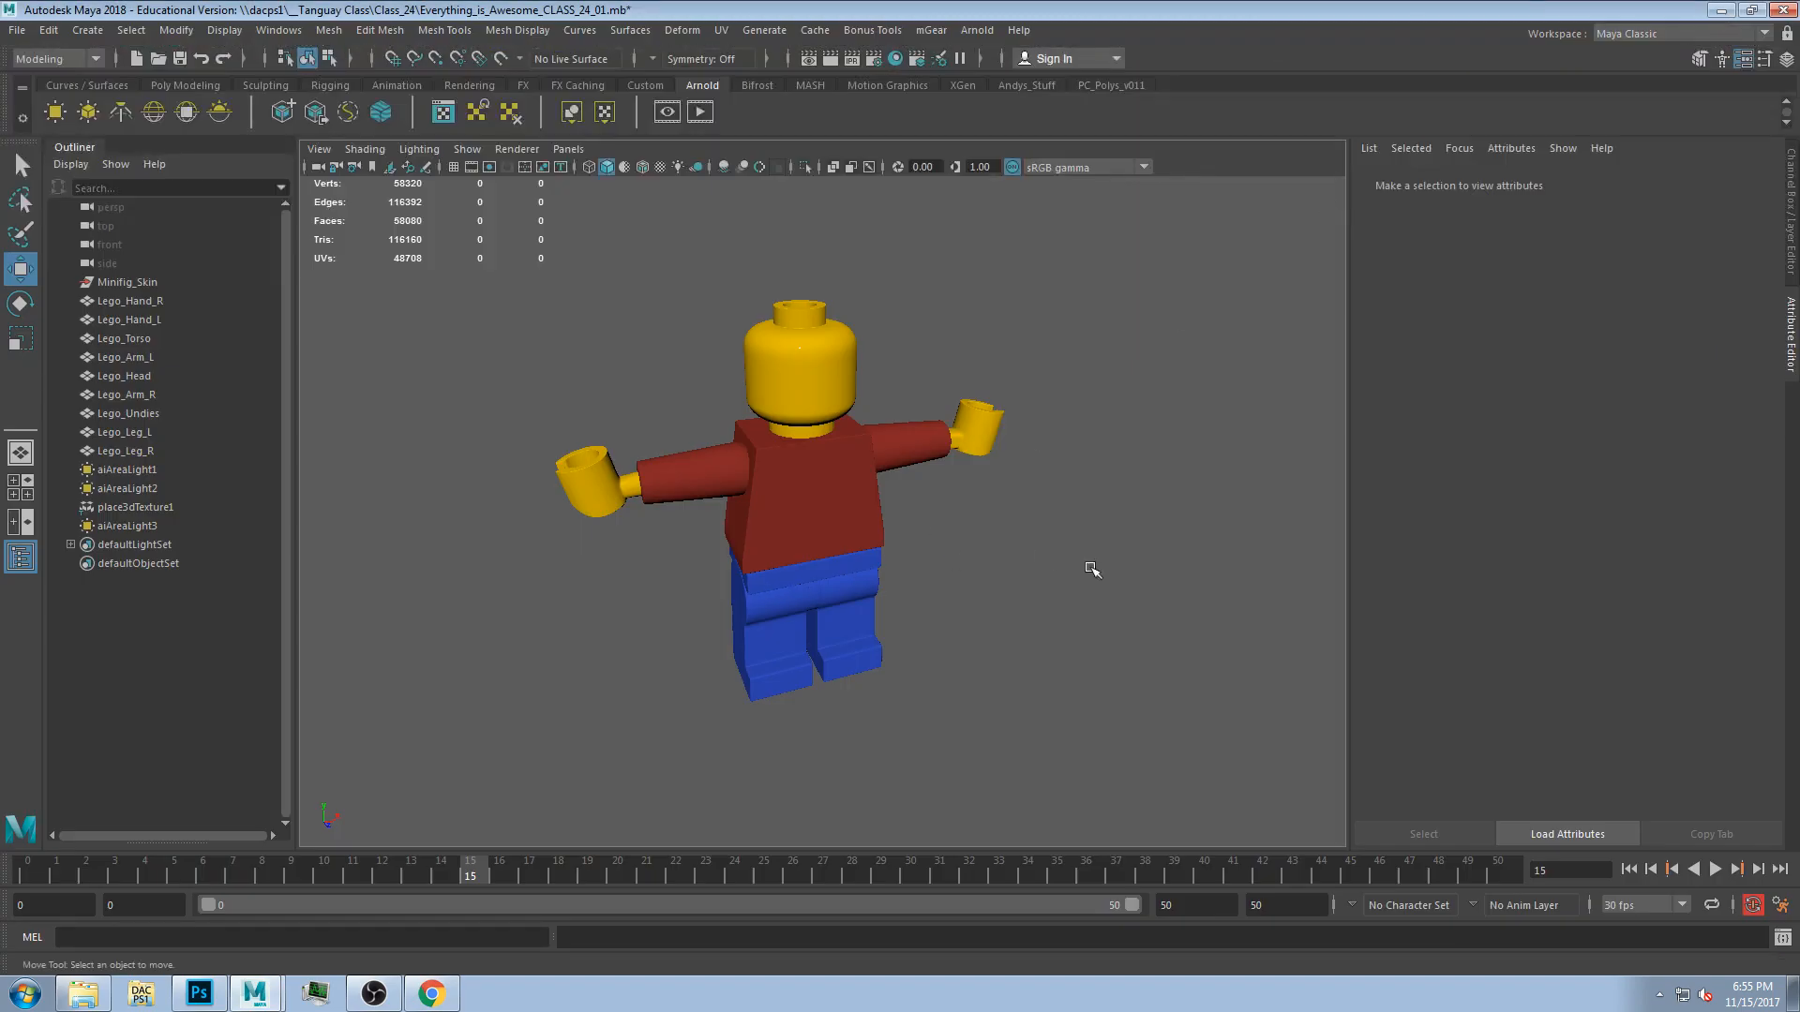
pyautogui.keyDown('alt'); pyautogui.moveTo(988, 665); pyautogui.dragTo(853, 560); pyautogui.keyUp('alt')
pyautogui.click(815, 503)
pyautogui.scroll(-3, 853, 559)
pyautogui.click(872, 708)
pyautogui.moveTo(872, 708)
pyautogui.keyDown('alt'); pyautogui.mouseDown()
pyautogui.moveTo(591, 666)
pyautogui.moveTo(868, 700)
pyautogui.moveTo(856, 719)
pyautogui.mouseUp(); pyautogui.keyUp('alt')
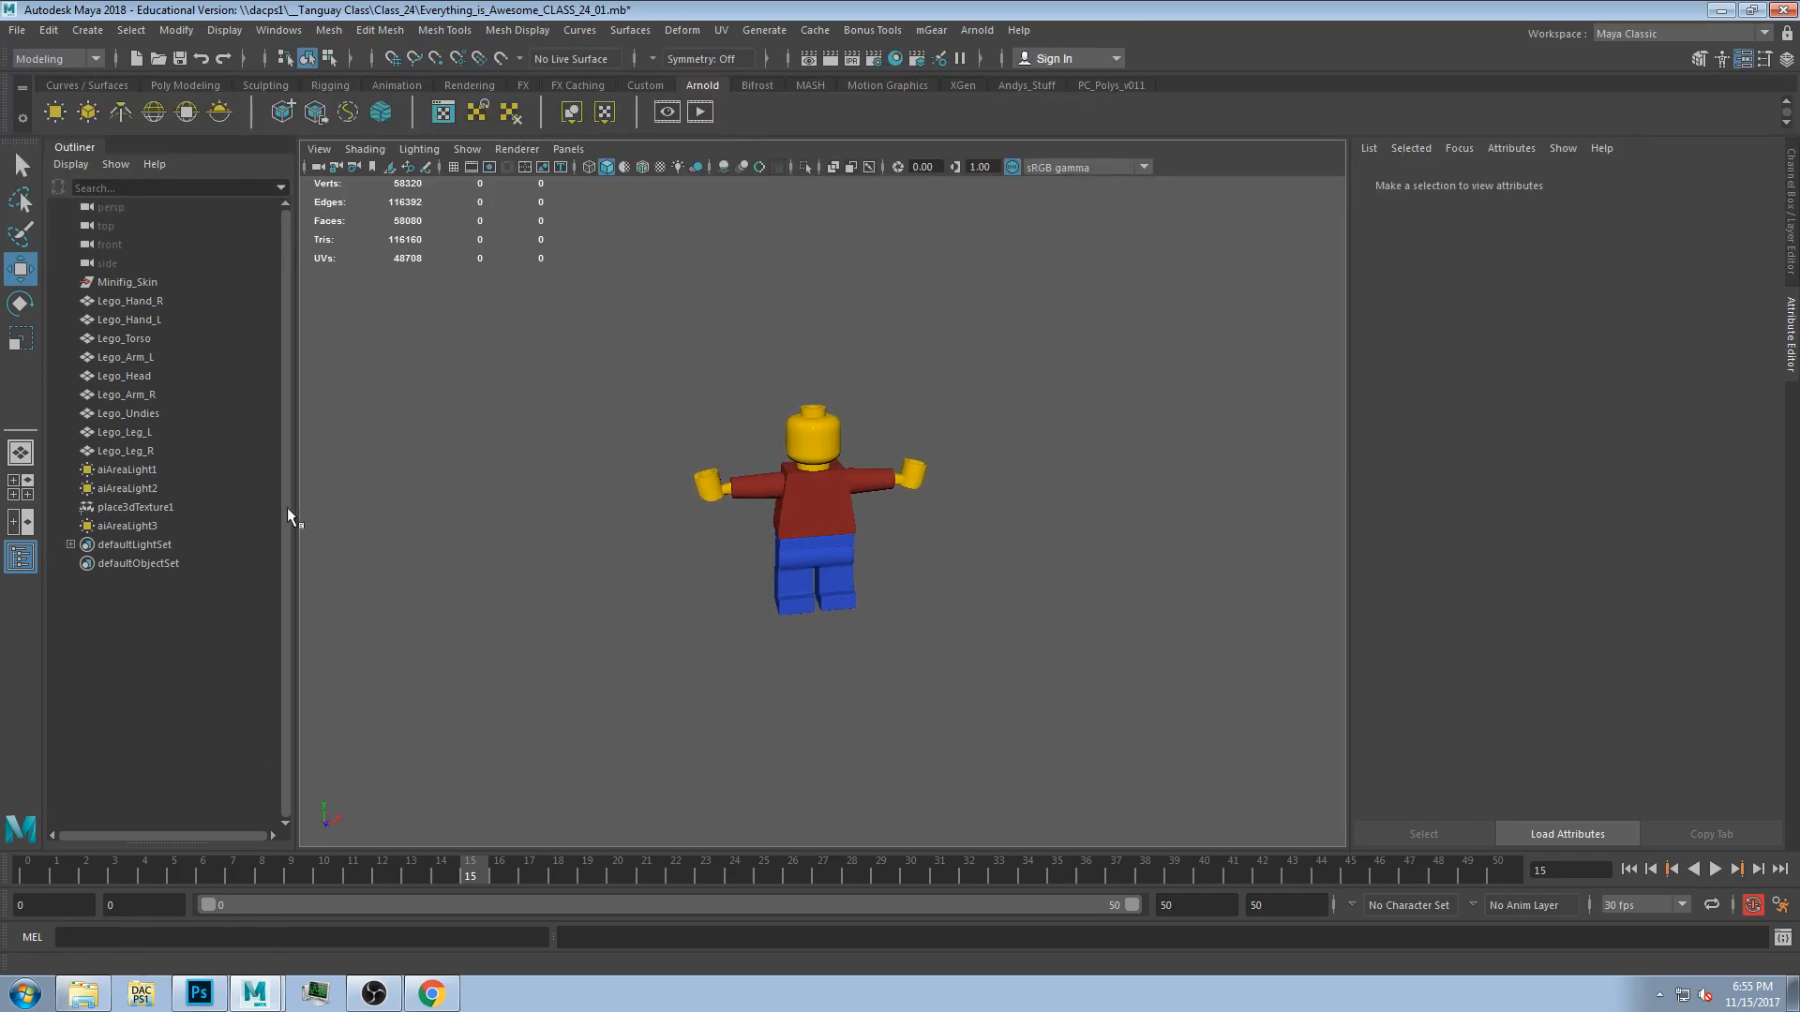
# Create a polygon cube and move it to the left of the Lego figure.
pyautogui.click(75, 85)
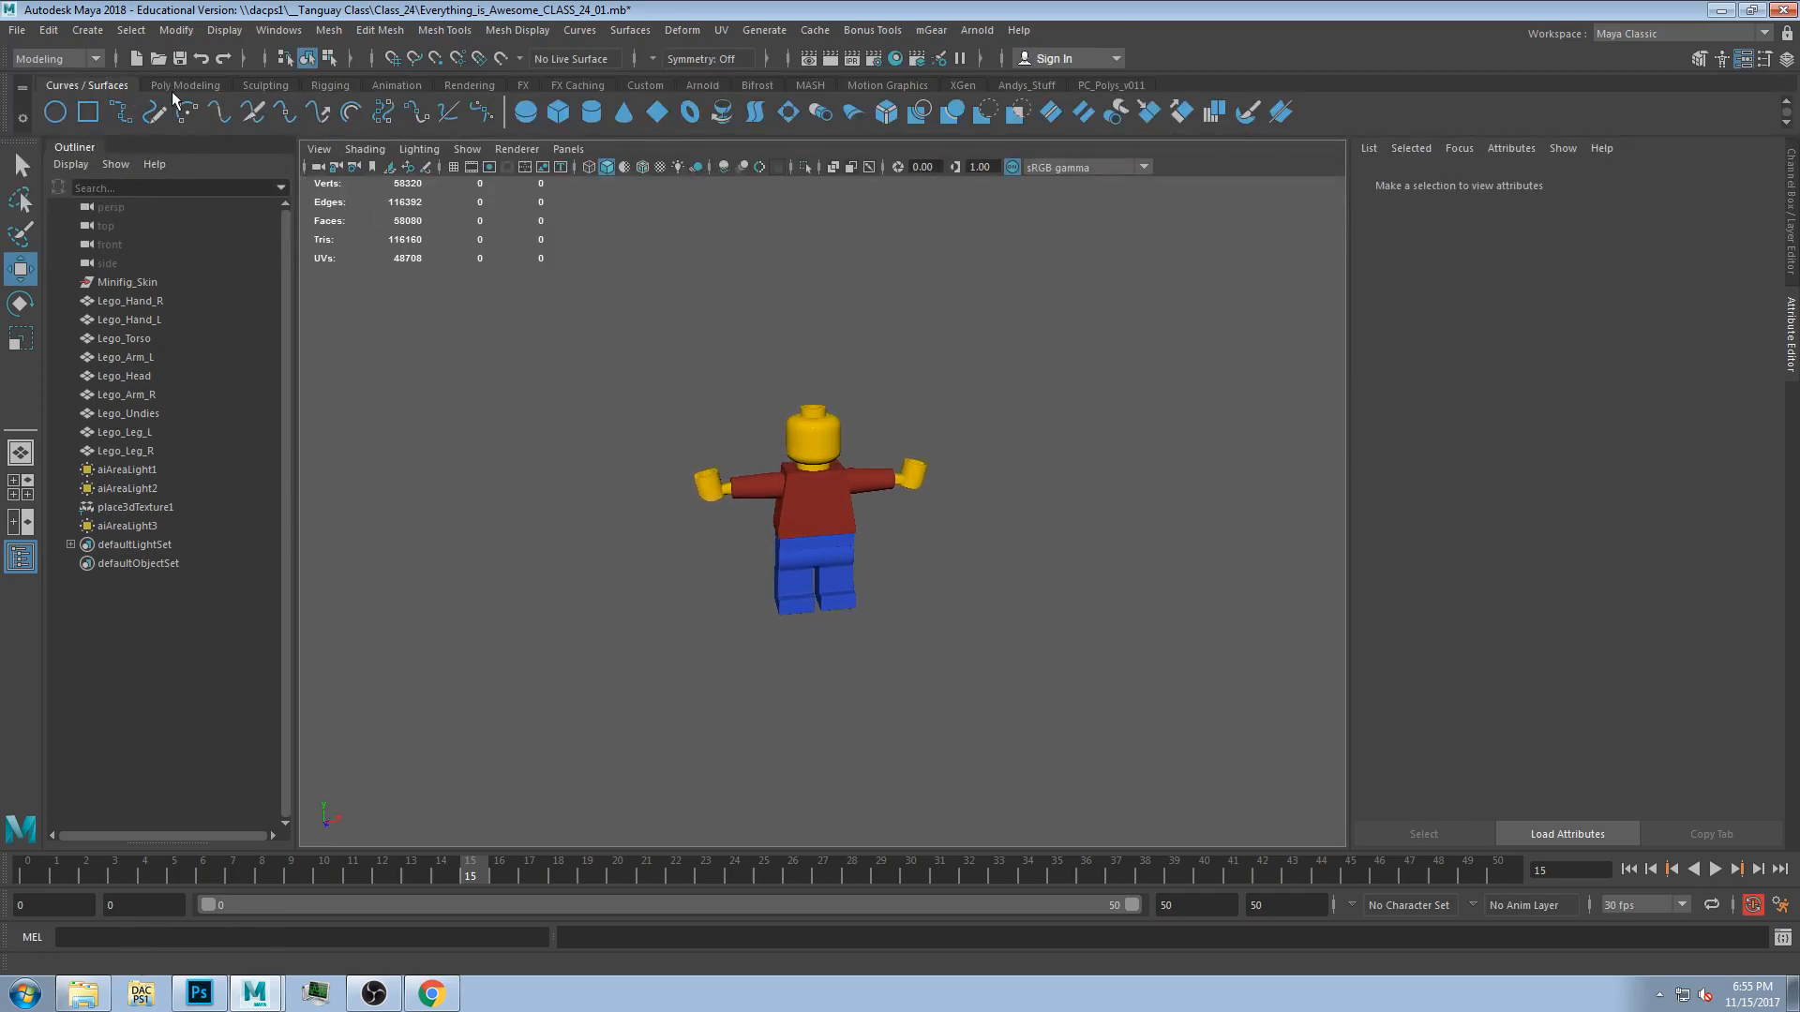
pyautogui.click(174, 86)
pyautogui.click(87, 112)
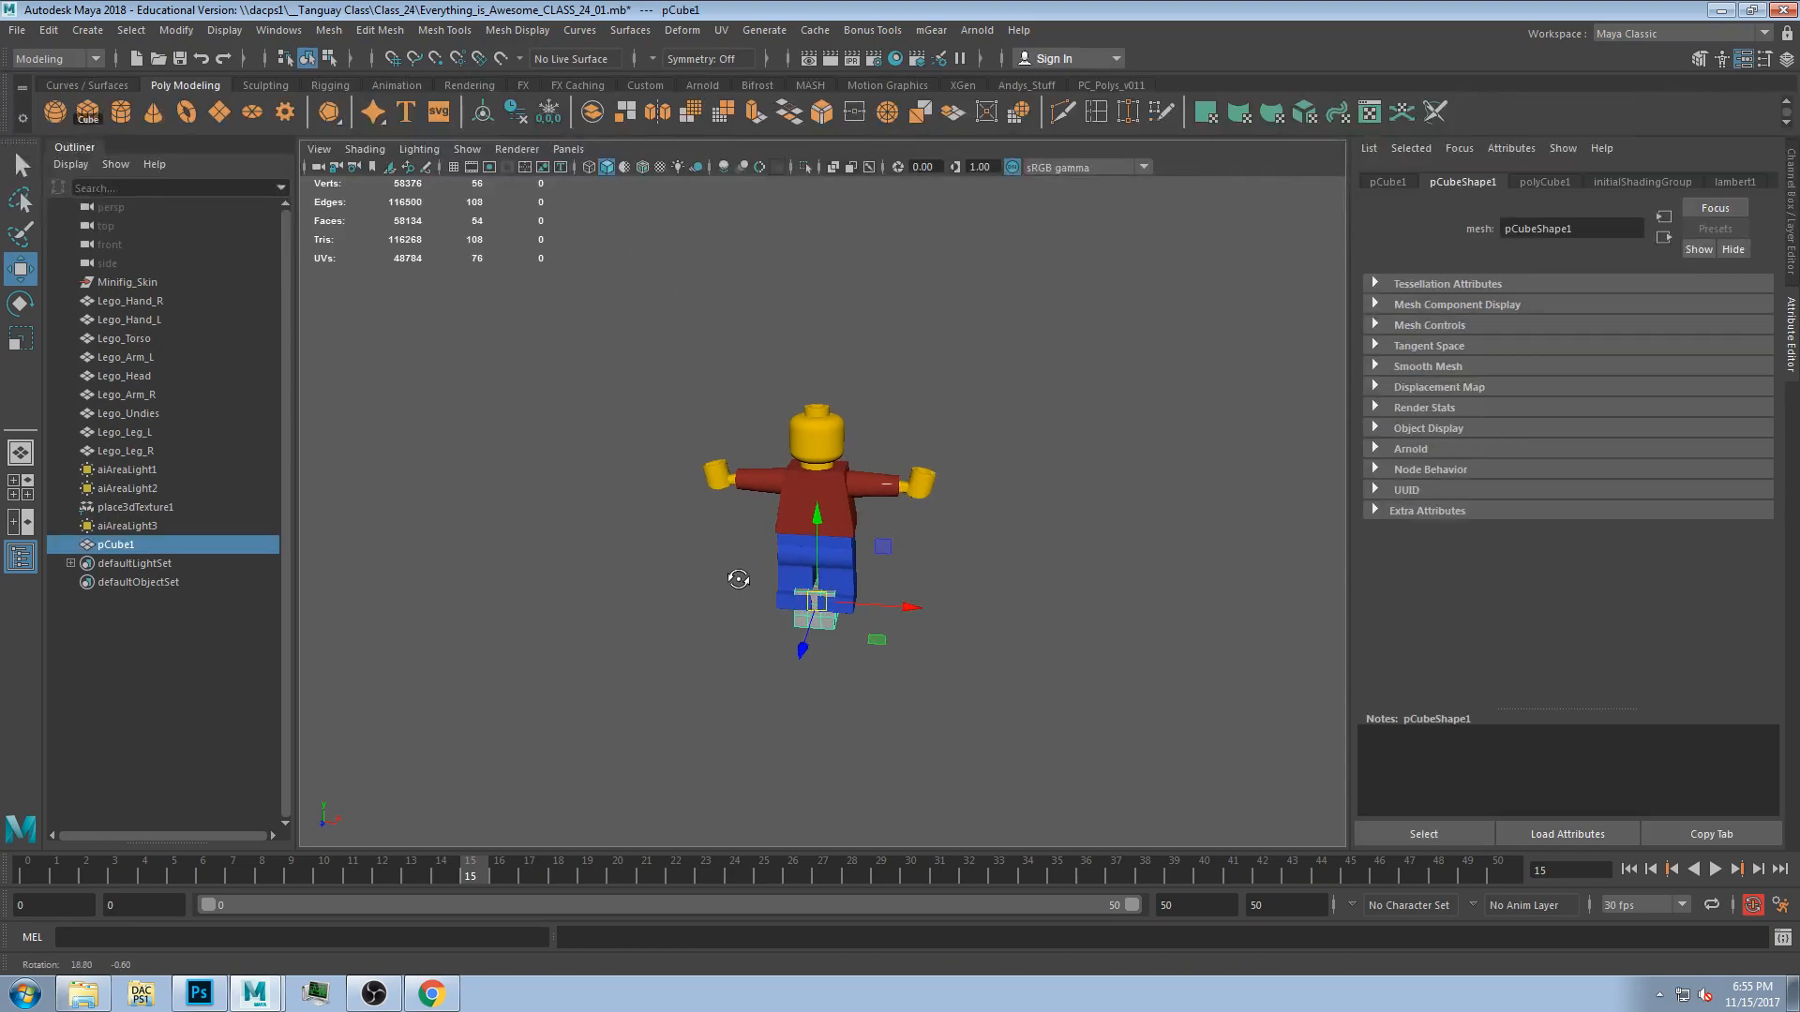
pyautogui.moveTo(883, 545); pyautogui.dragTo(574, 524)
pyautogui.keyDown('alt'); pyautogui.moveTo(677, 573); pyautogui.dragTo(761, 538); pyautogui.keyUp('alt')
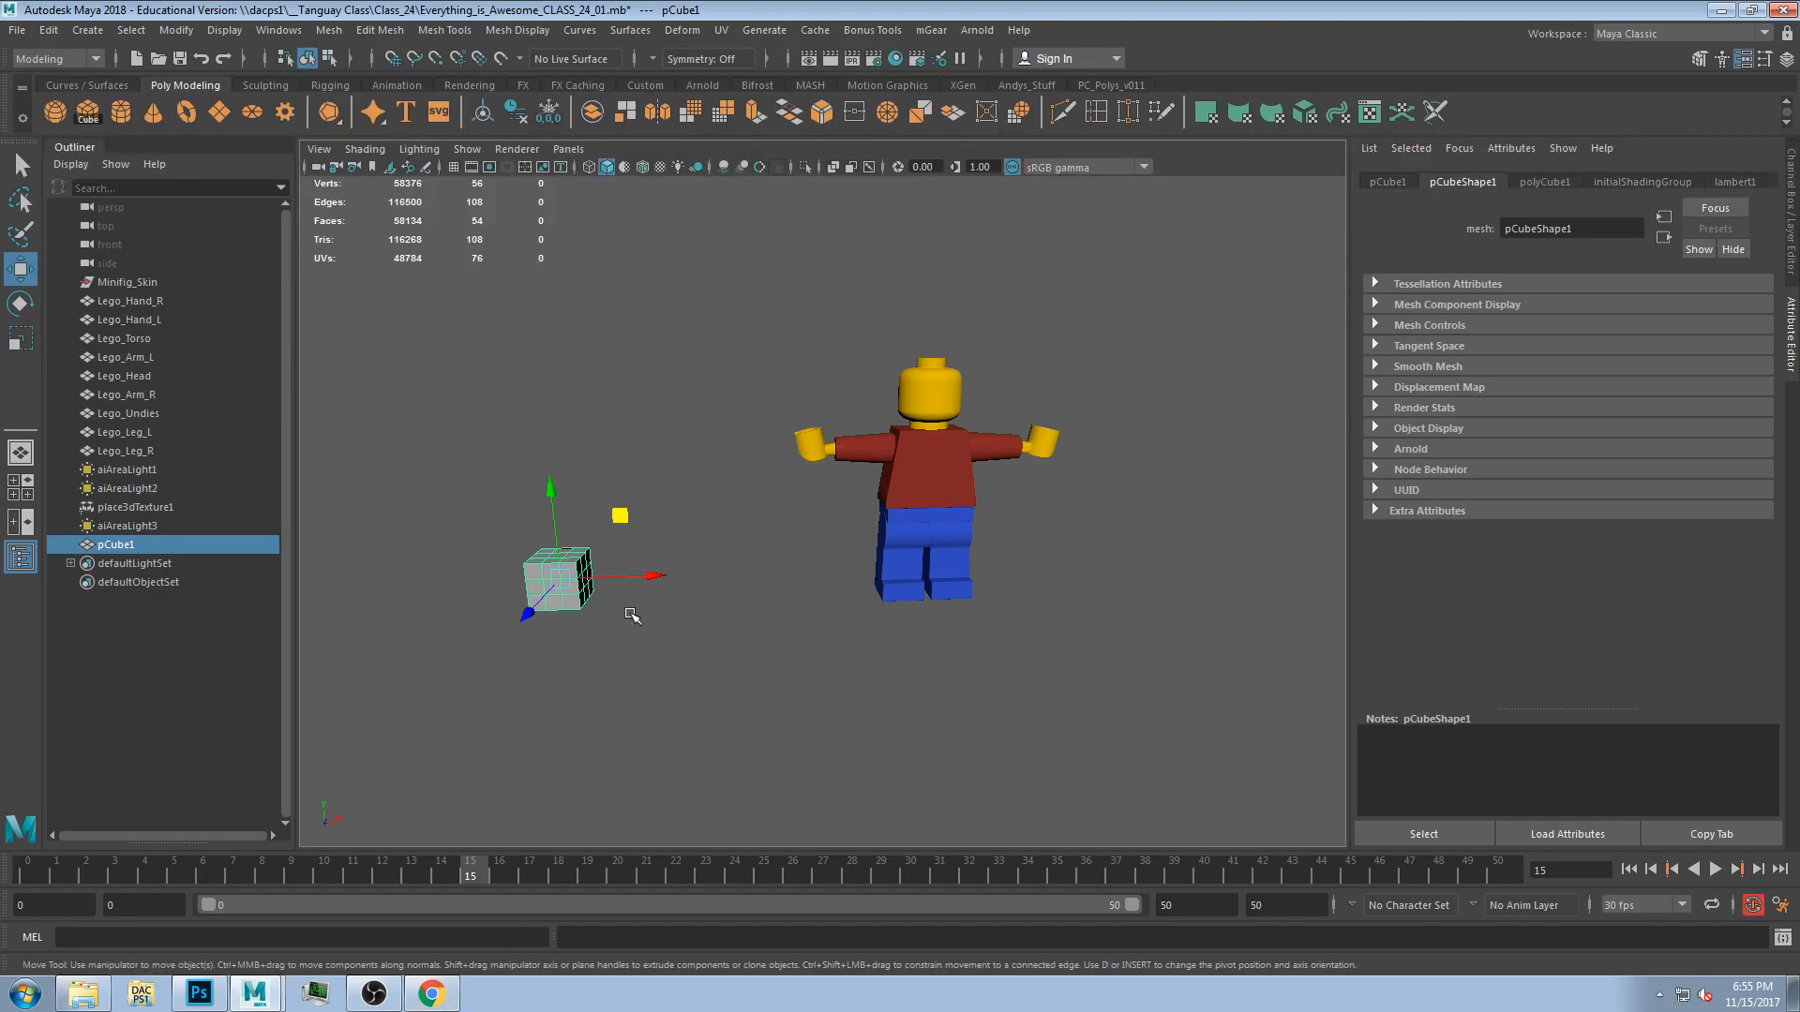
pyautogui.moveTo(642, 576); pyautogui.dragTo(573, 669)
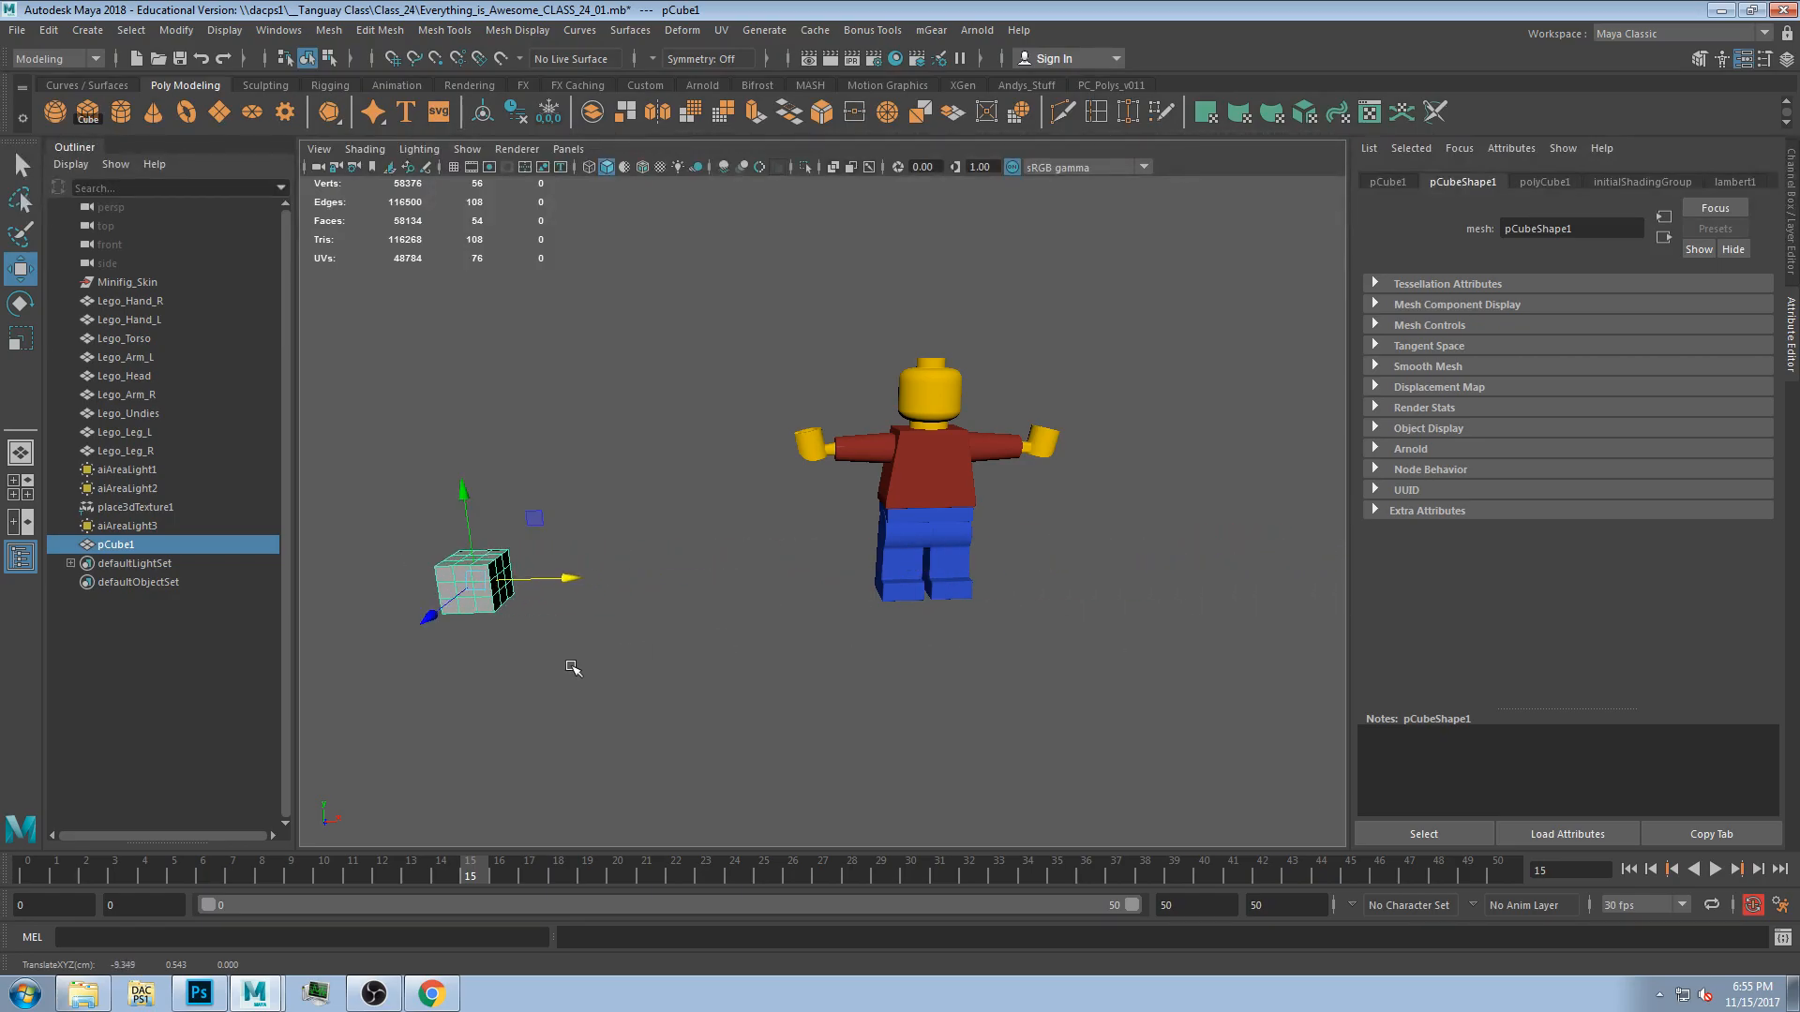
# Check the Muybridge horse photo in the browser, then return and reposition the cube slightly.
pyautogui.click(446, 997)
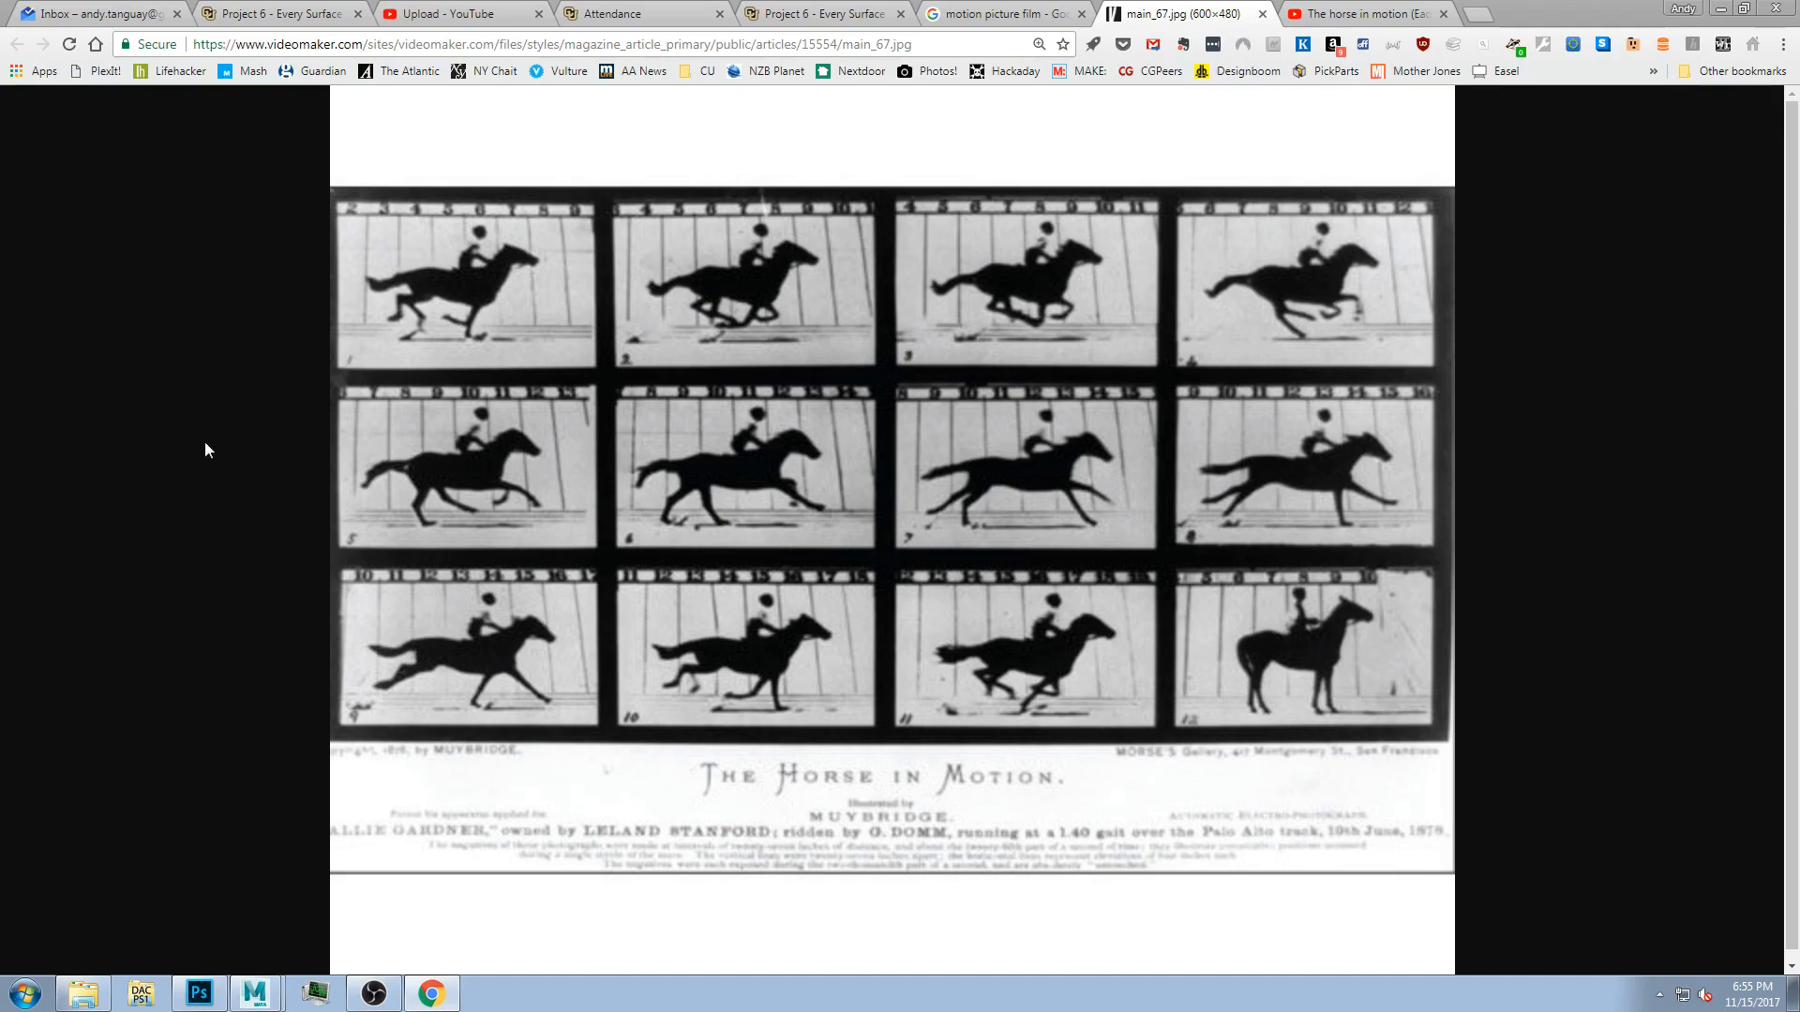
pyautogui.click(1722, 8)
pyautogui.moveTo(563, 585); pyautogui.dragTo(542, 653)
pyautogui.moveTo(533, 581); pyautogui.dragTo(553, 667)
pyautogui.moveTo(560, 586); pyautogui.dragTo(610, 651)
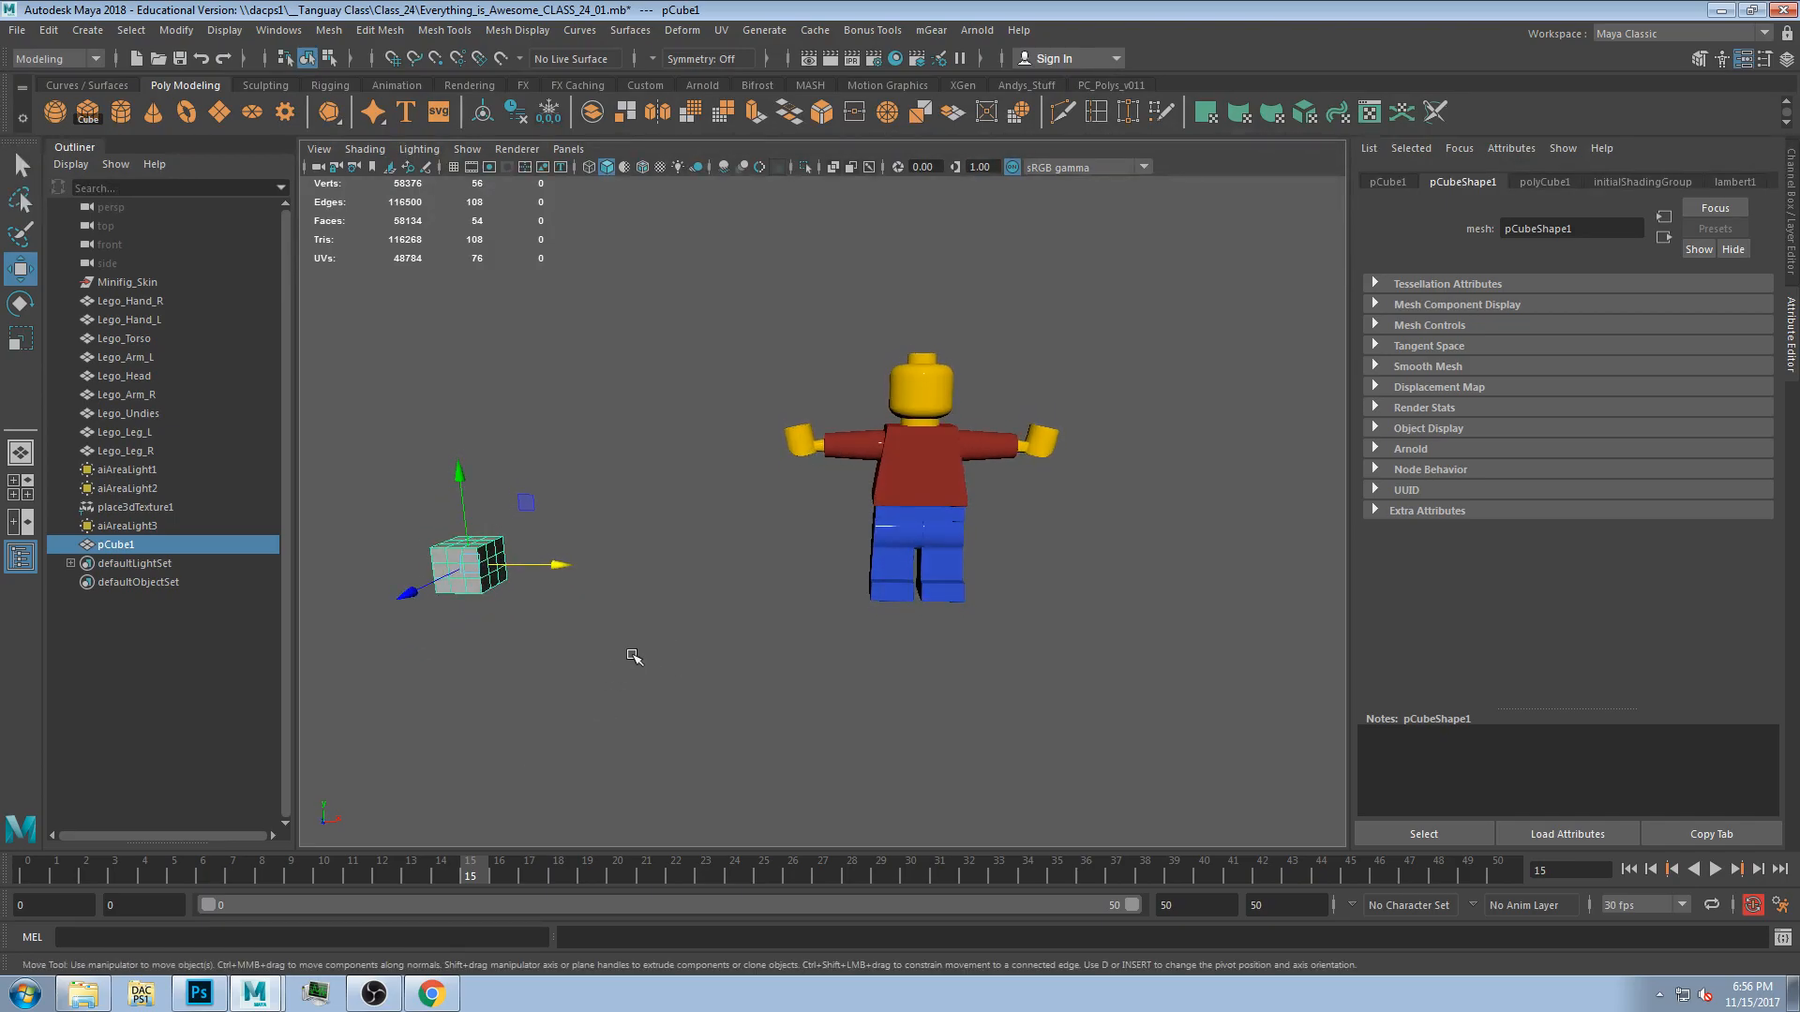
# Play back the timeline, rewind it to frame 0 and stop playback.
pyautogui.hotkey('alt', 'v')
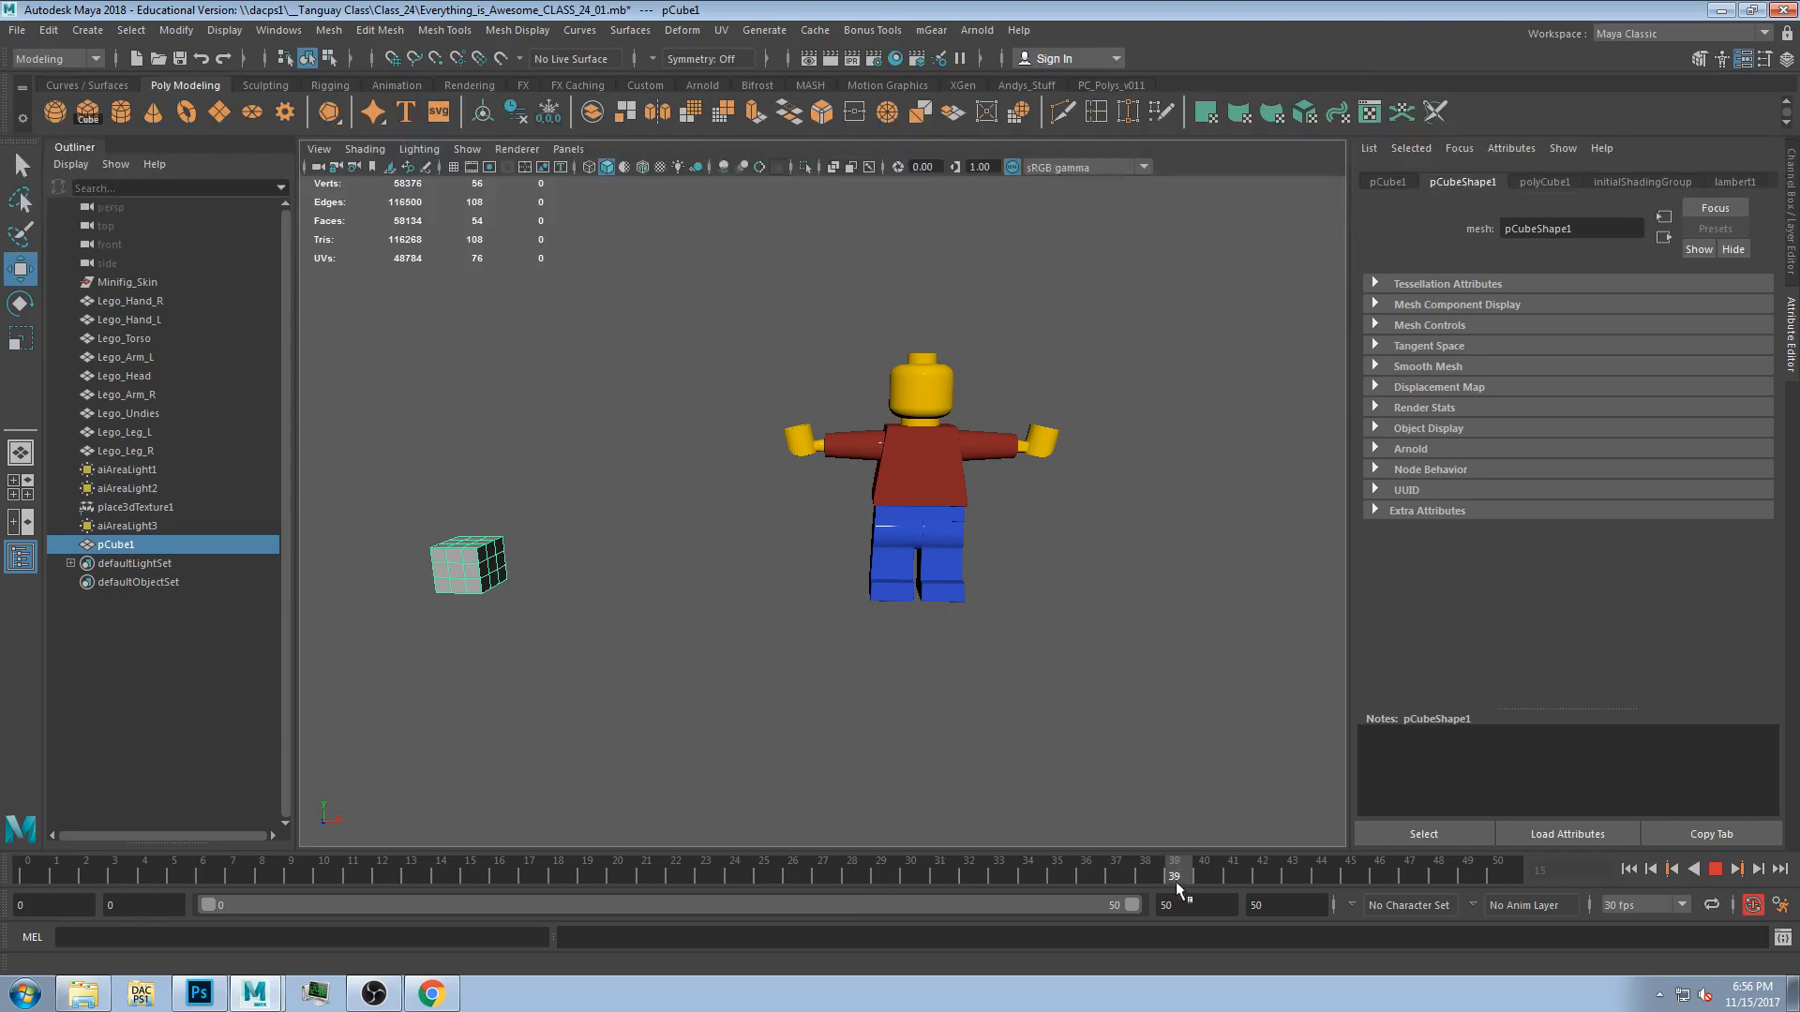
pyautogui.moveTo(917, 876); pyautogui.dragTo(8, 879)
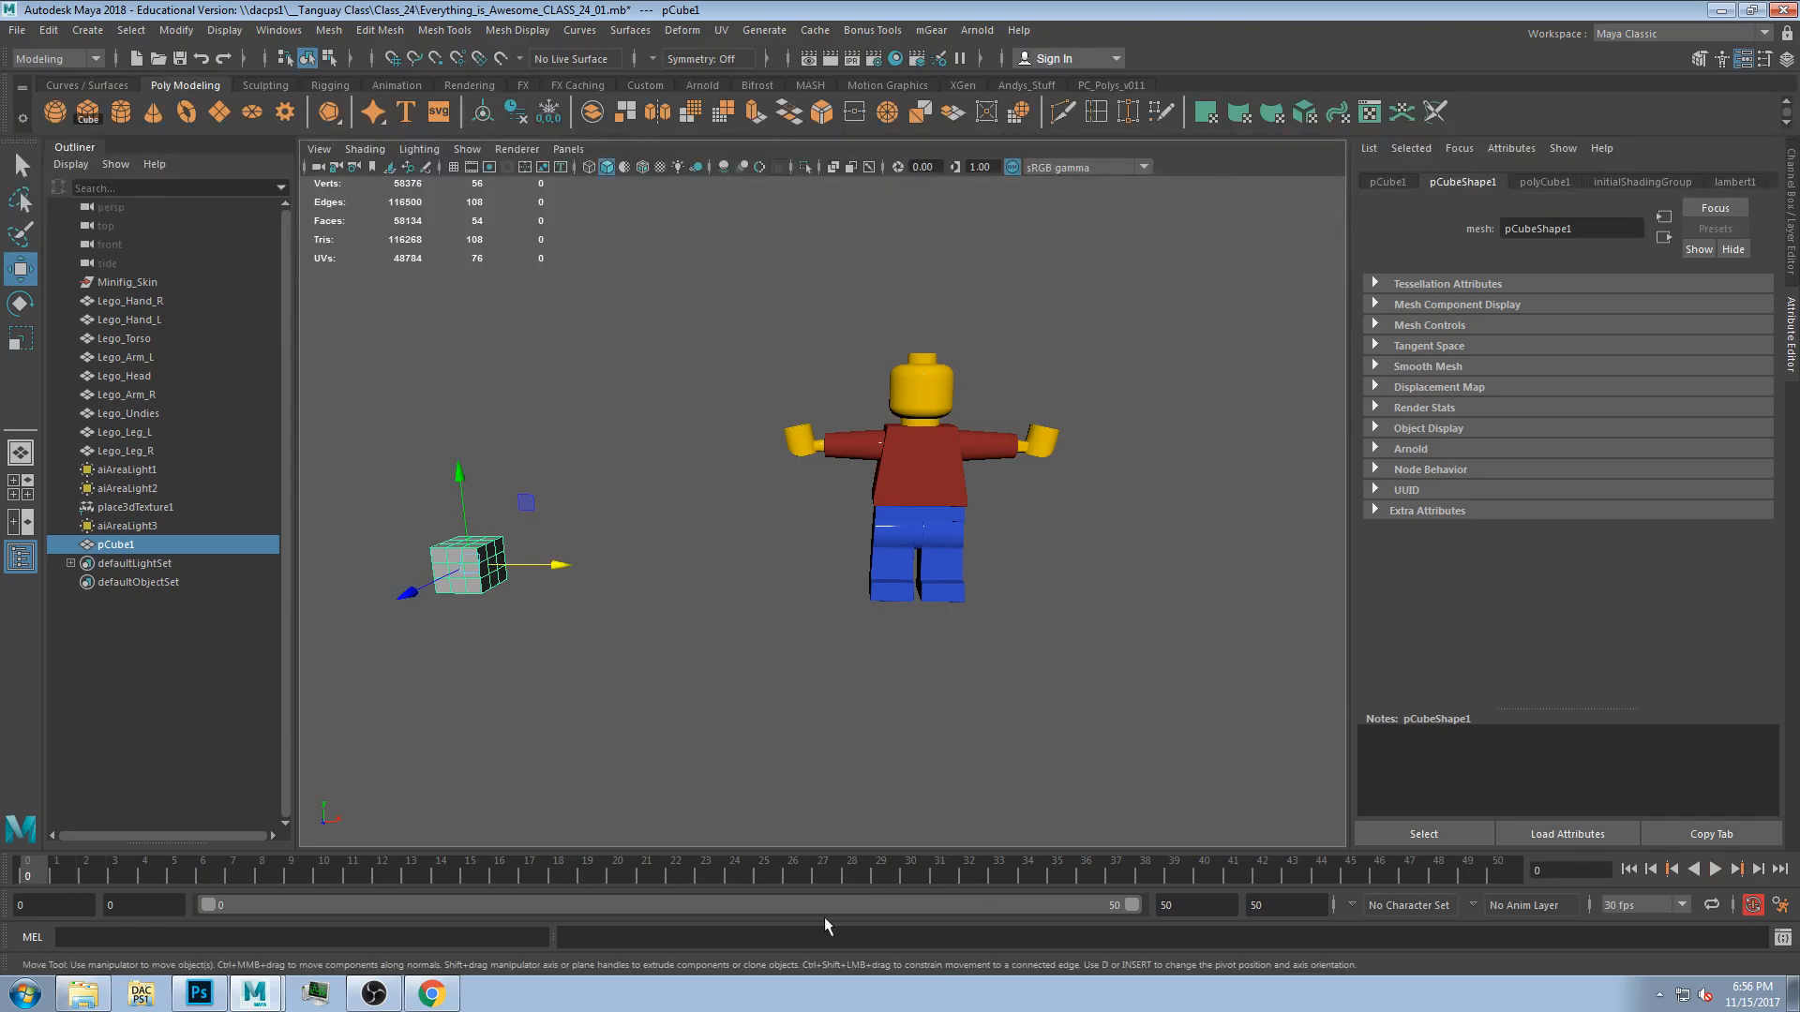
pyautogui.hotkey('alt', 'v')
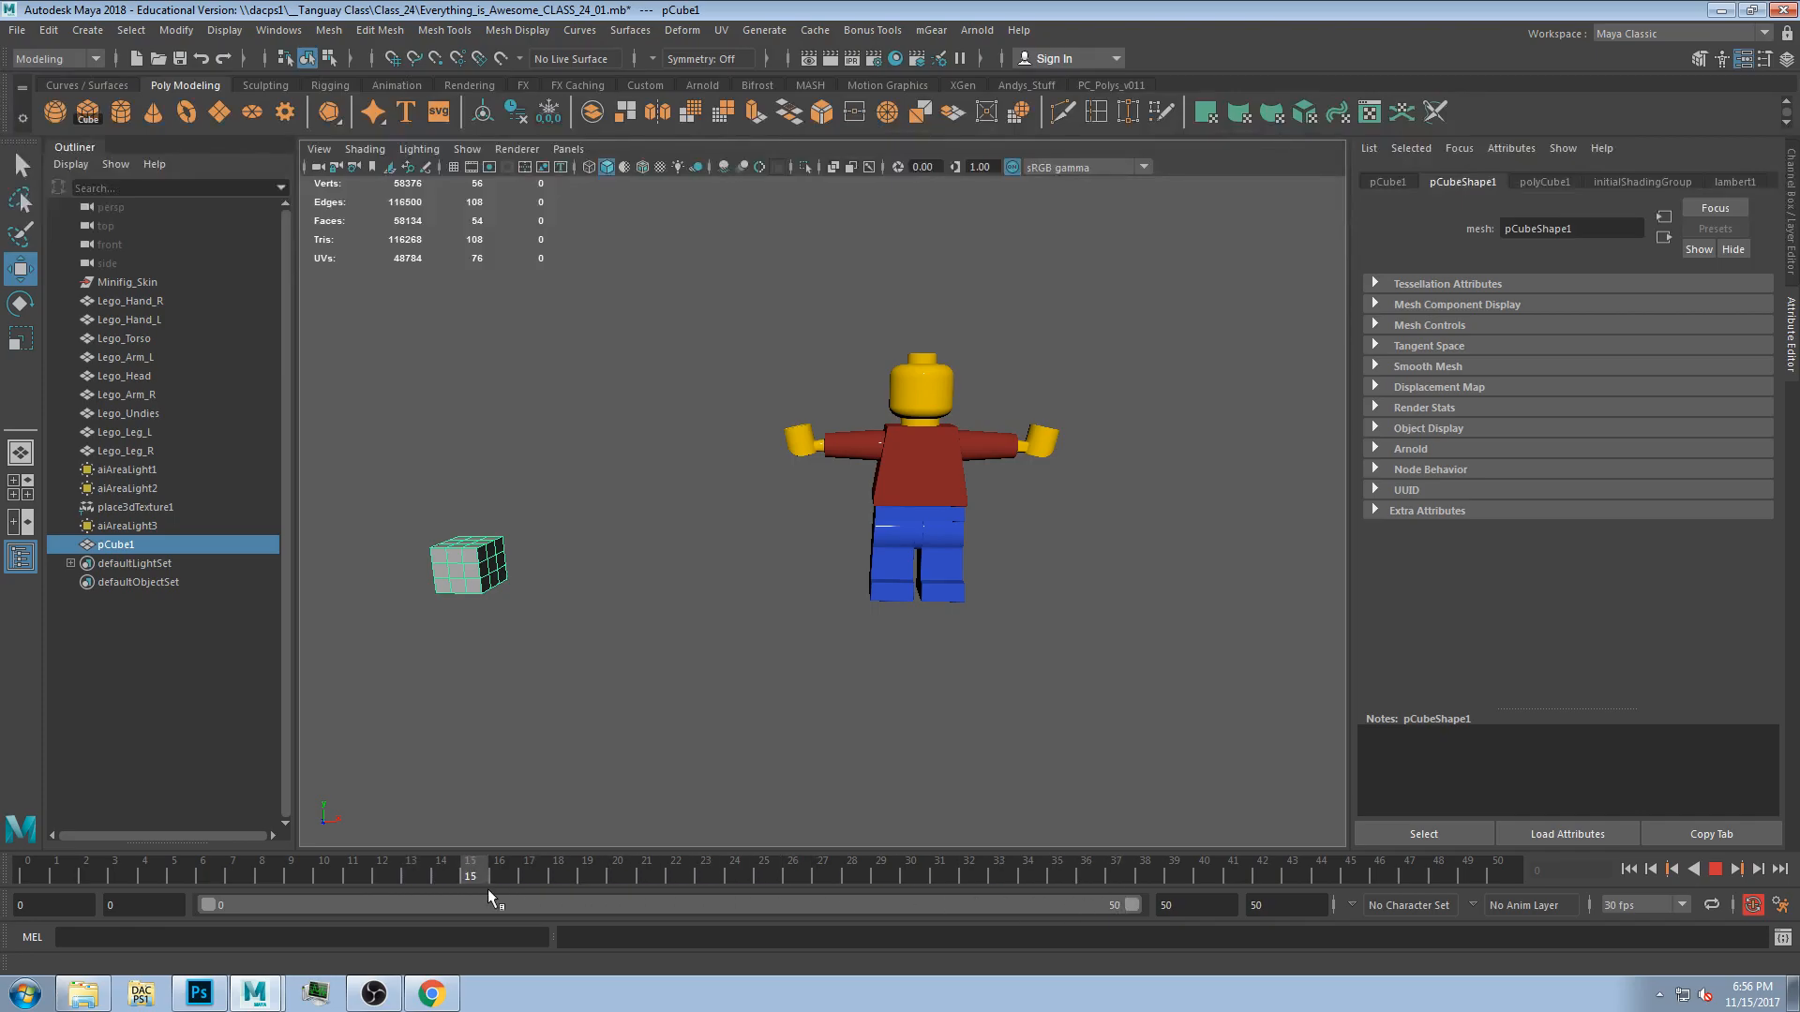
pyautogui.hotkey('alt', 'v')
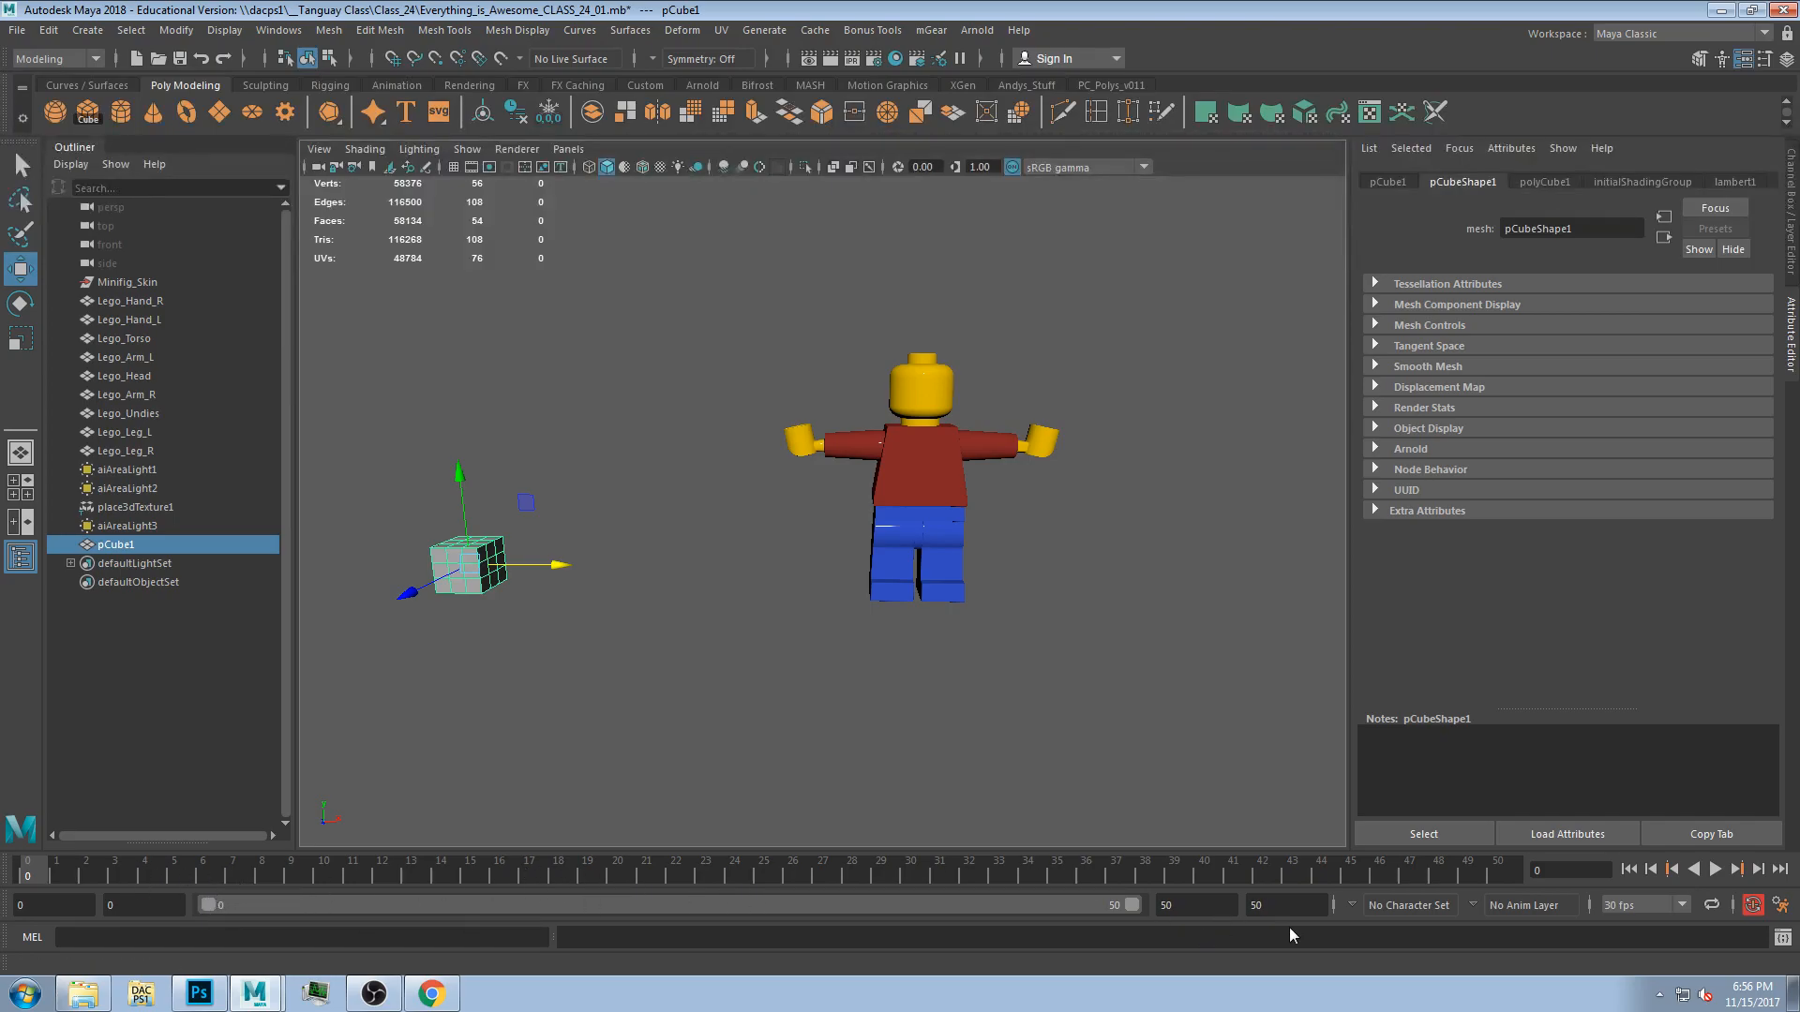
# Open the animation preferences and review the Undo and Time Slider settings.
pyautogui.click(1780, 905)
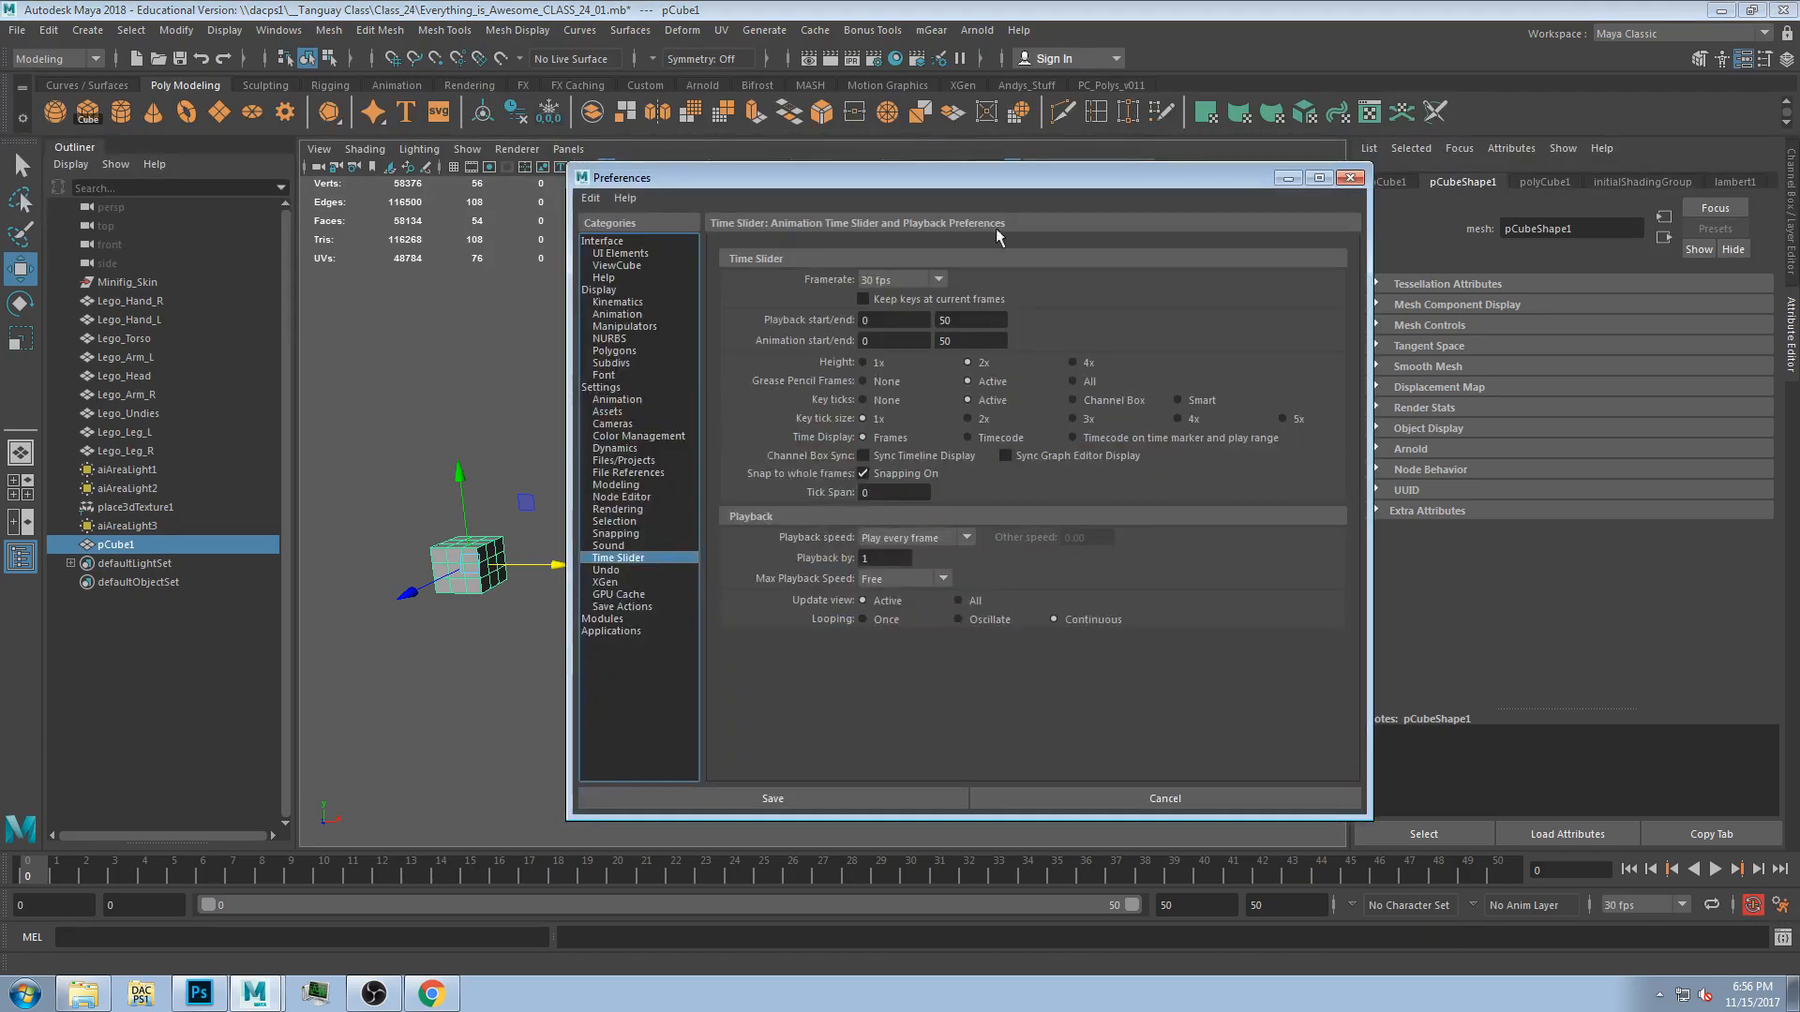
pyautogui.moveTo(865, 188); pyautogui.dragTo(739, 86)
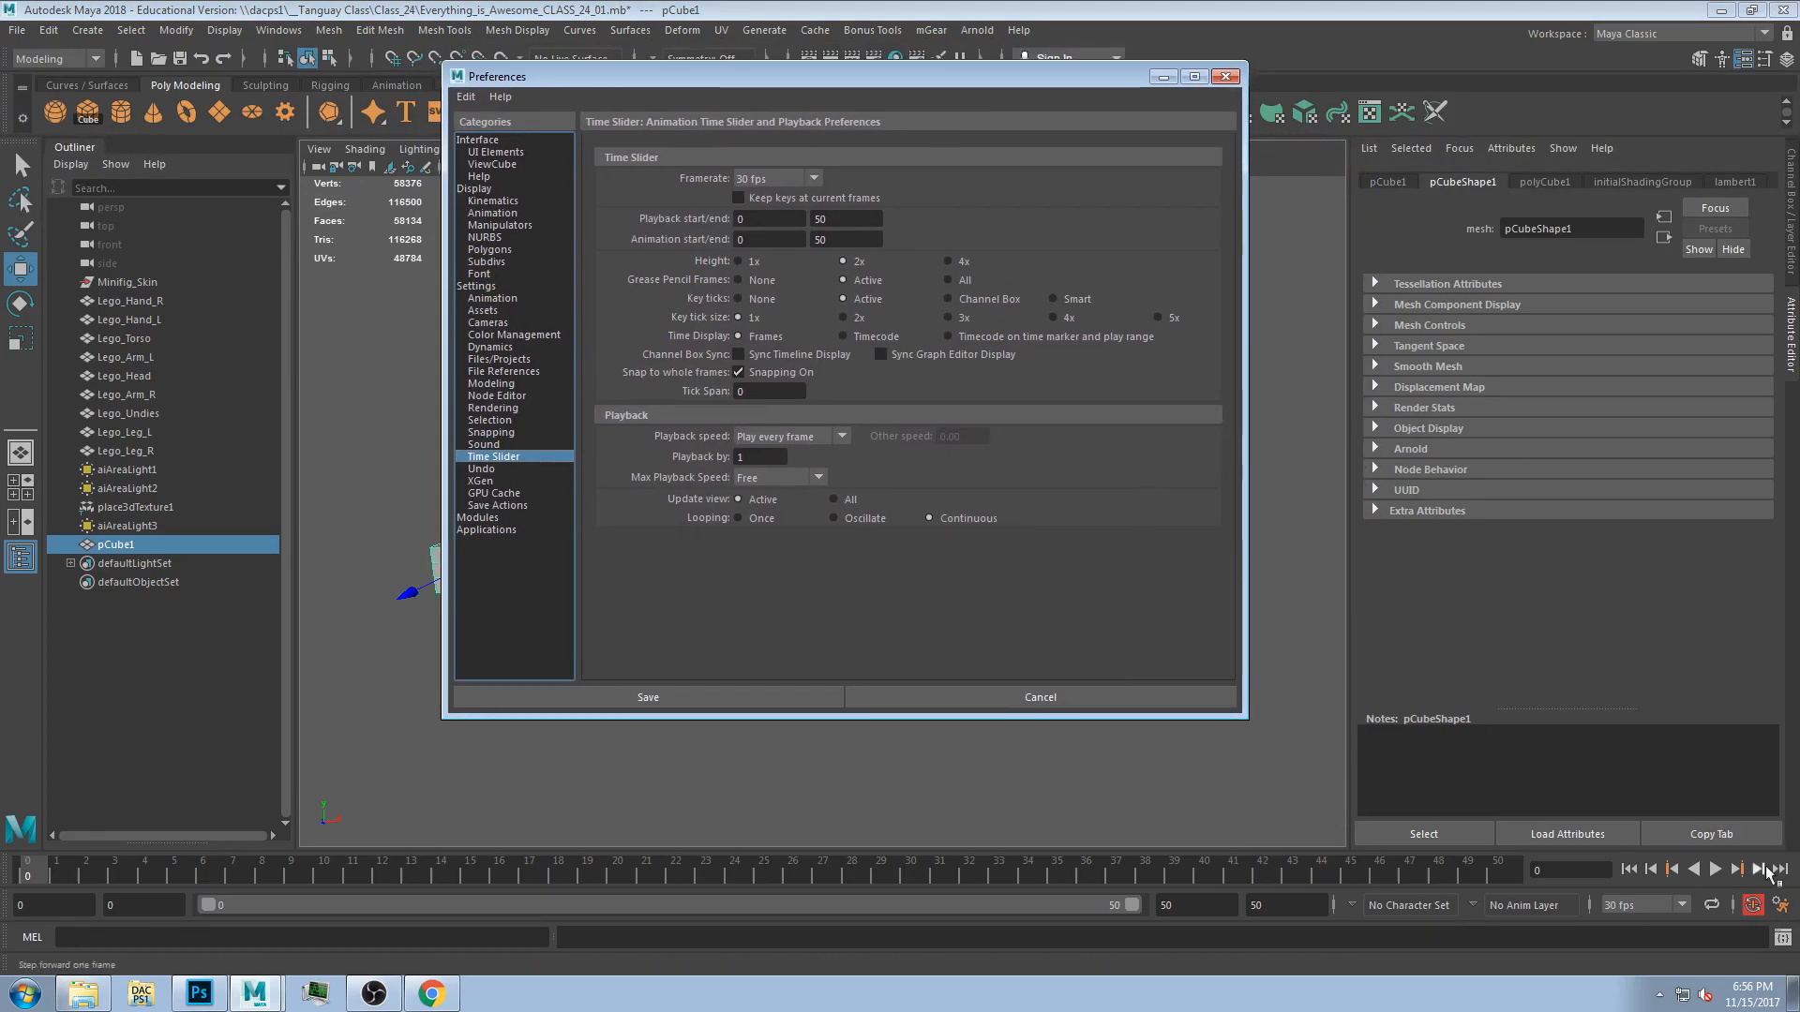
pyautogui.click(486, 470)
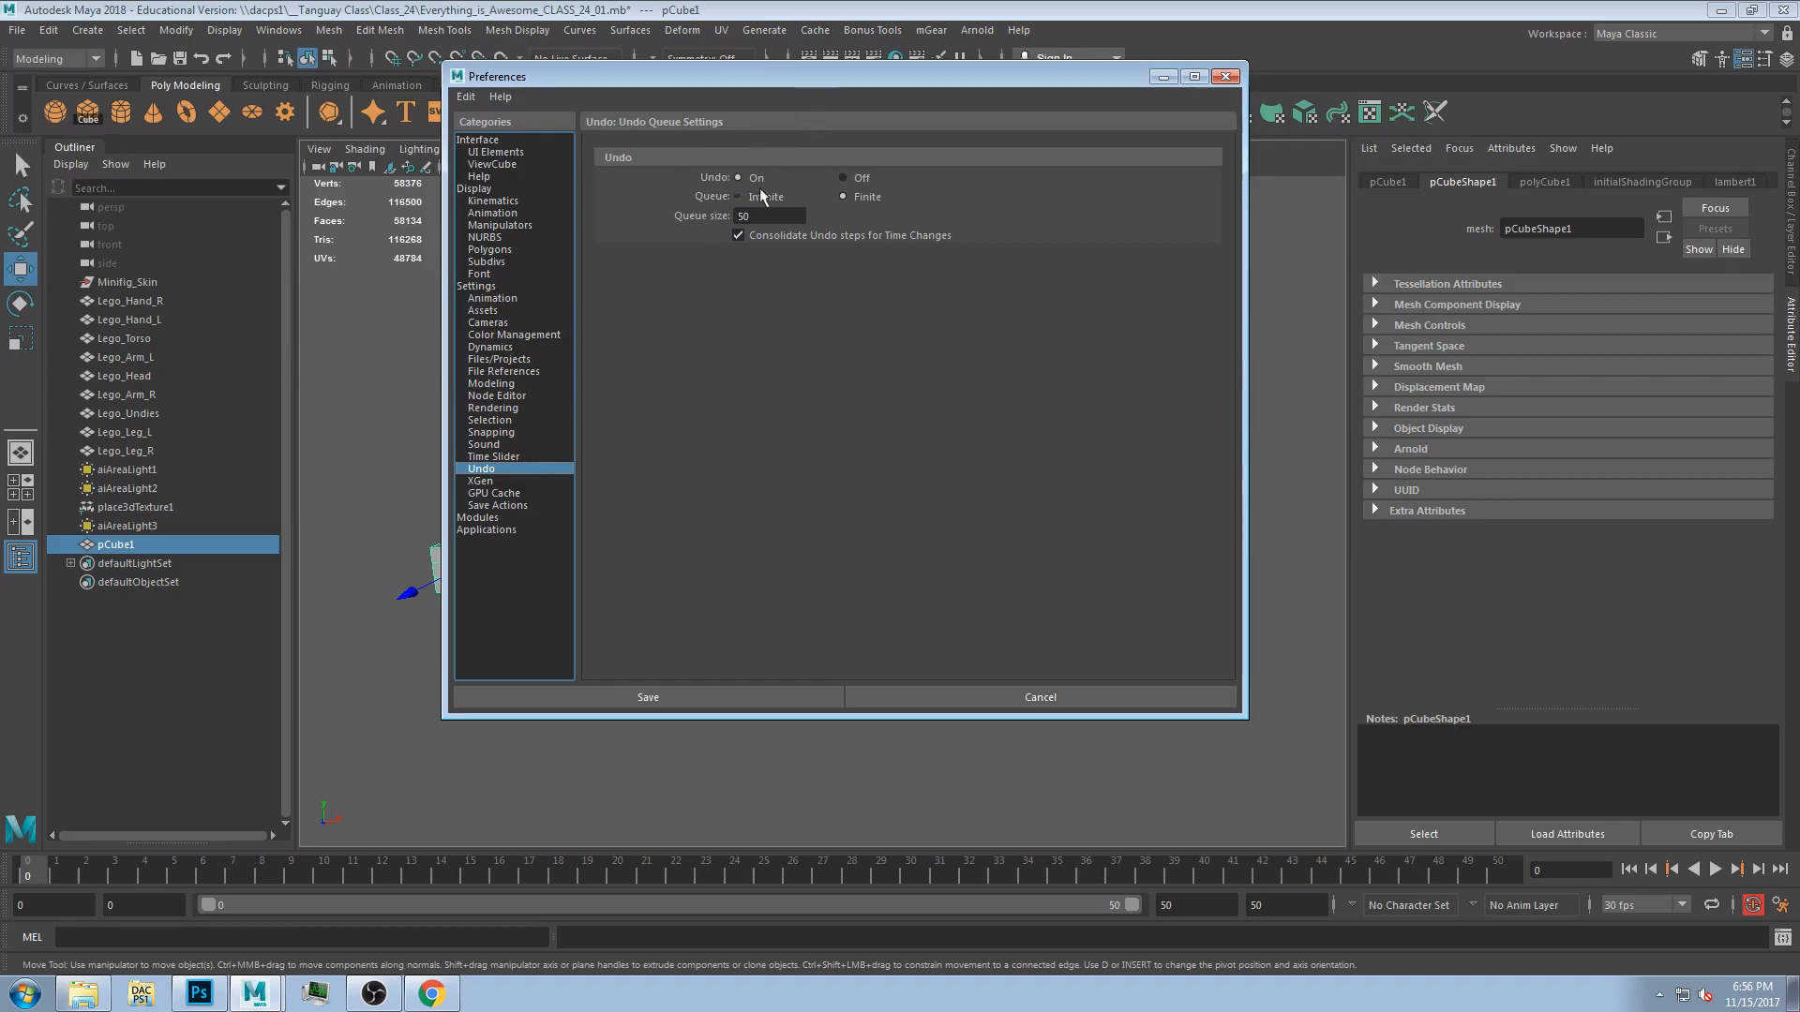
pyautogui.click(497, 457)
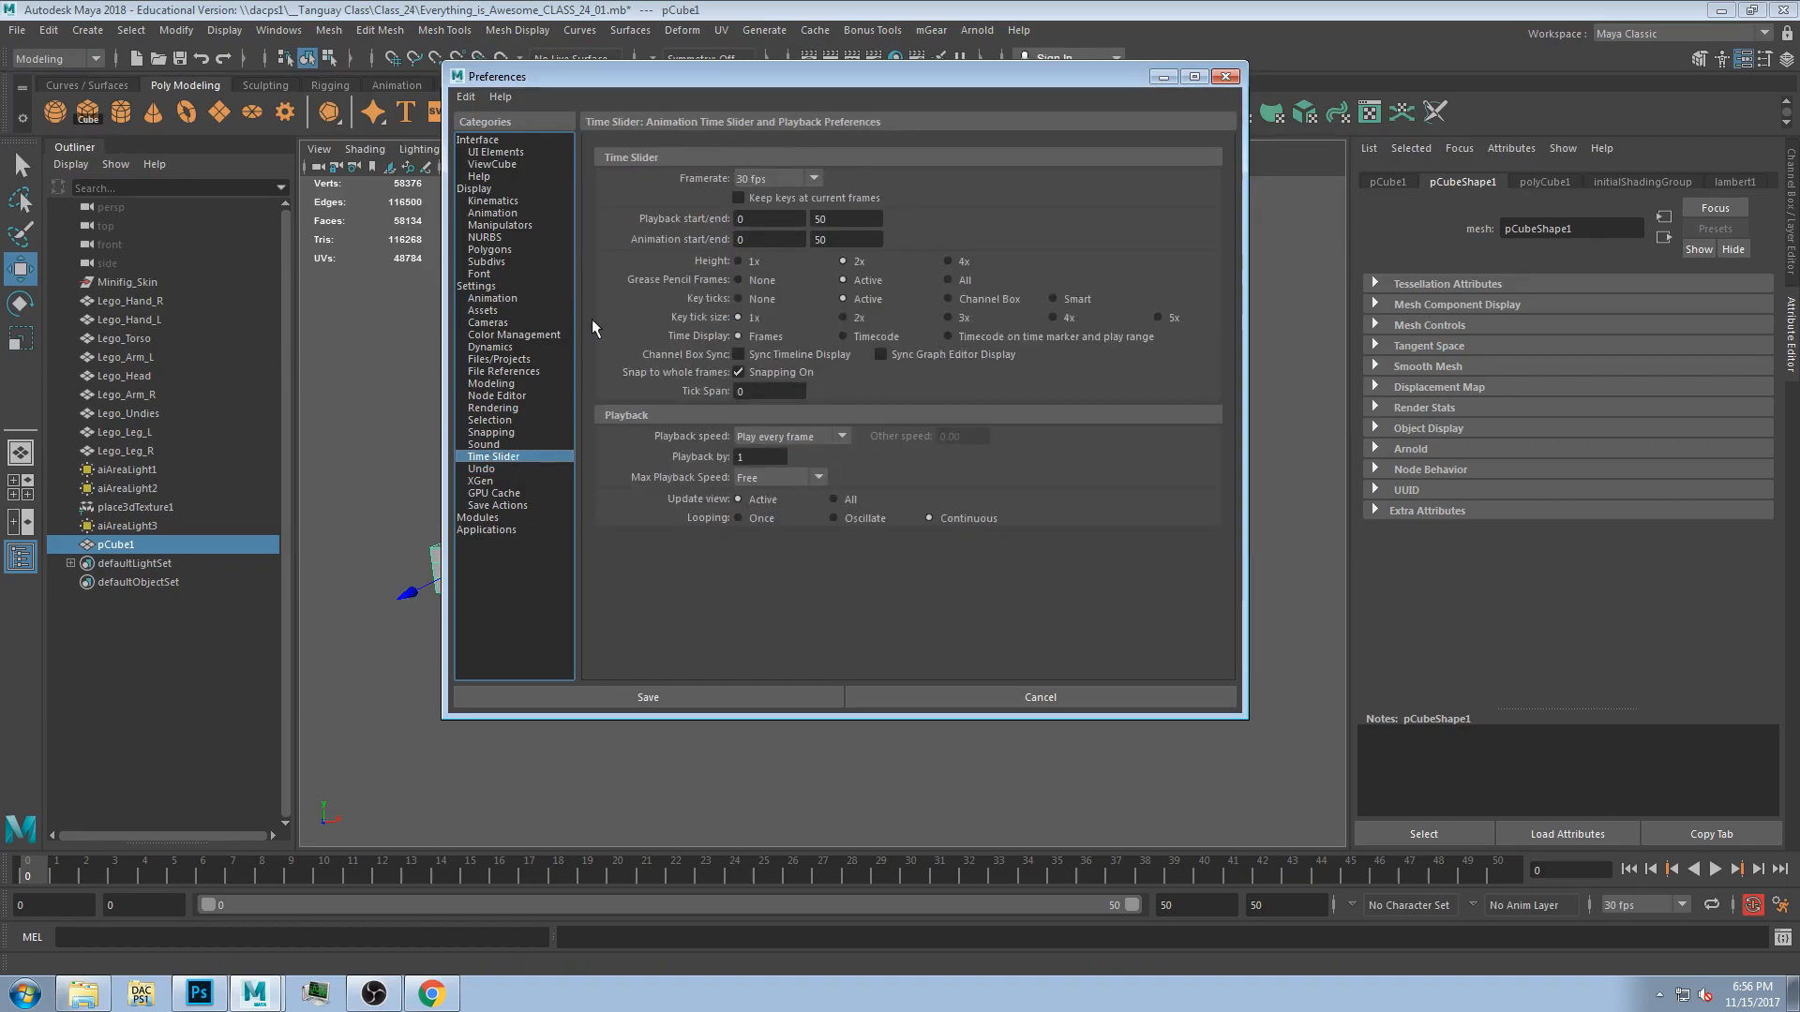
pyautogui.moveTo(819, 77)
pyautogui.mouseDown()
pyautogui.moveTo(845, 140)
pyautogui.moveTo(819, 82)
pyautogui.moveTo(822, 96)
pyautogui.mouseUp()
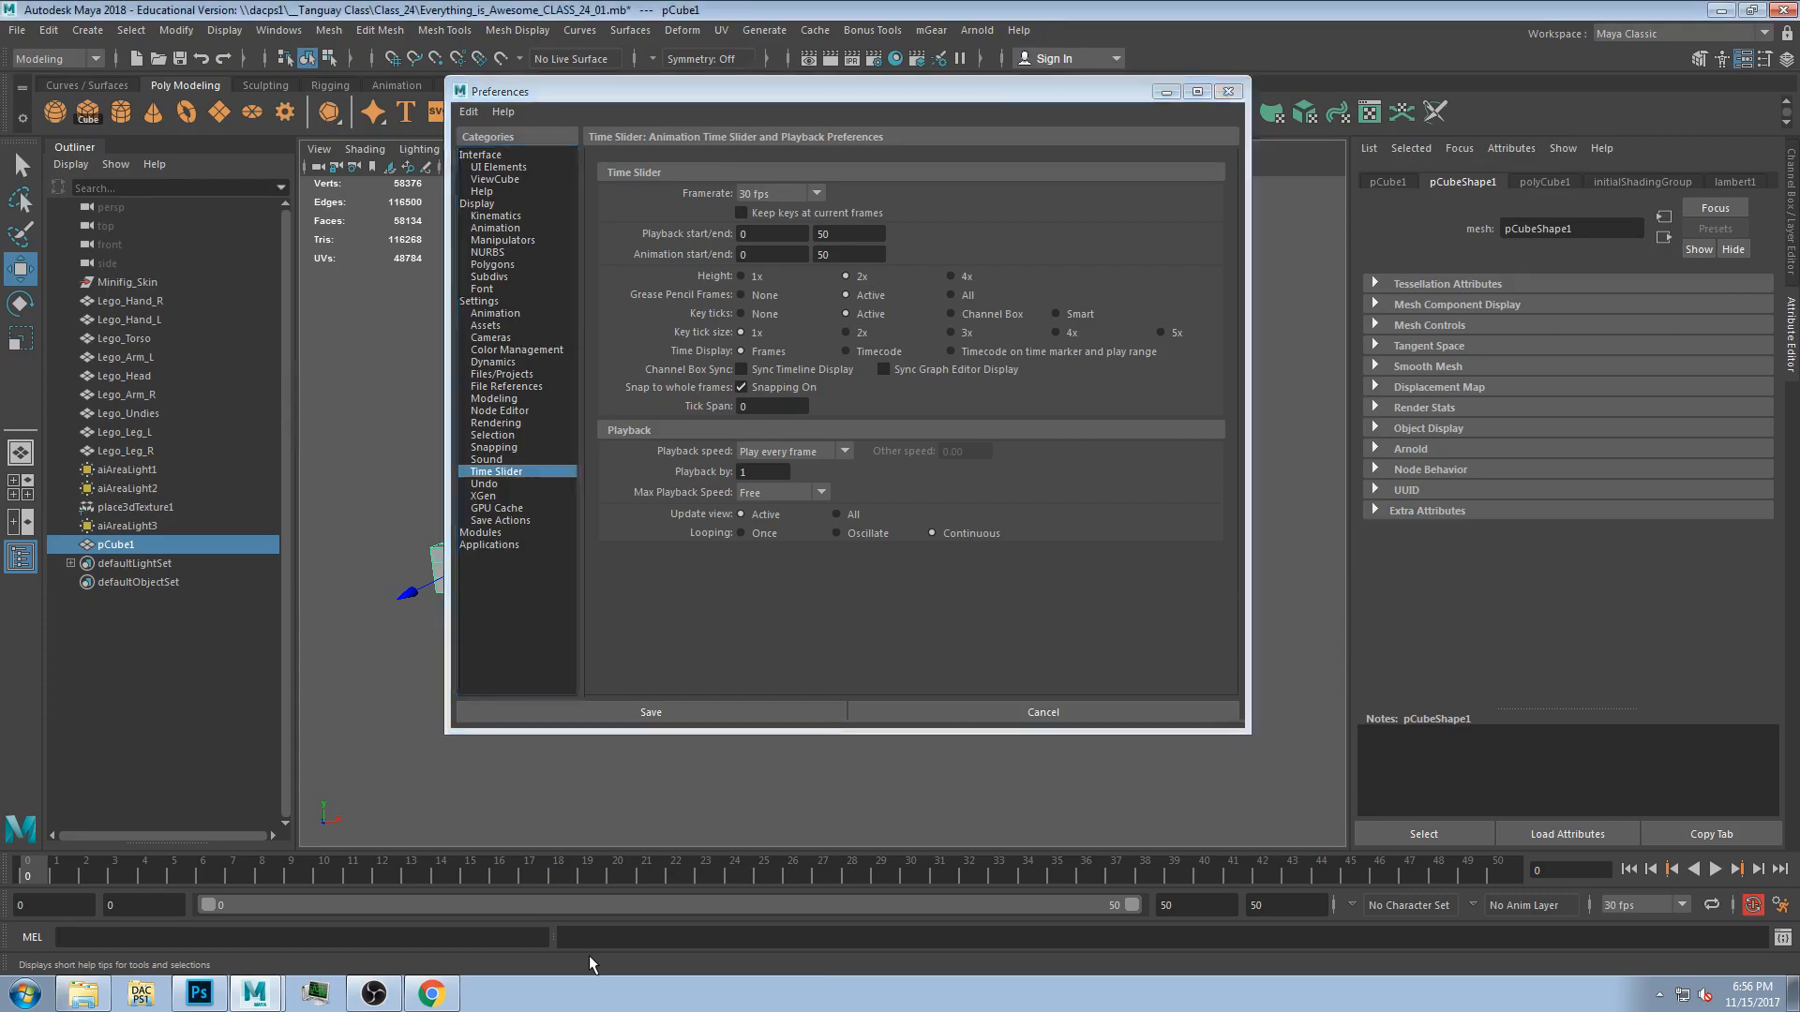
pyautogui.moveTo(765, 86)
pyautogui.mouseDown()
pyautogui.moveTo(774, 172)
pyautogui.moveTo(745, 83)
pyautogui.mouseUp()
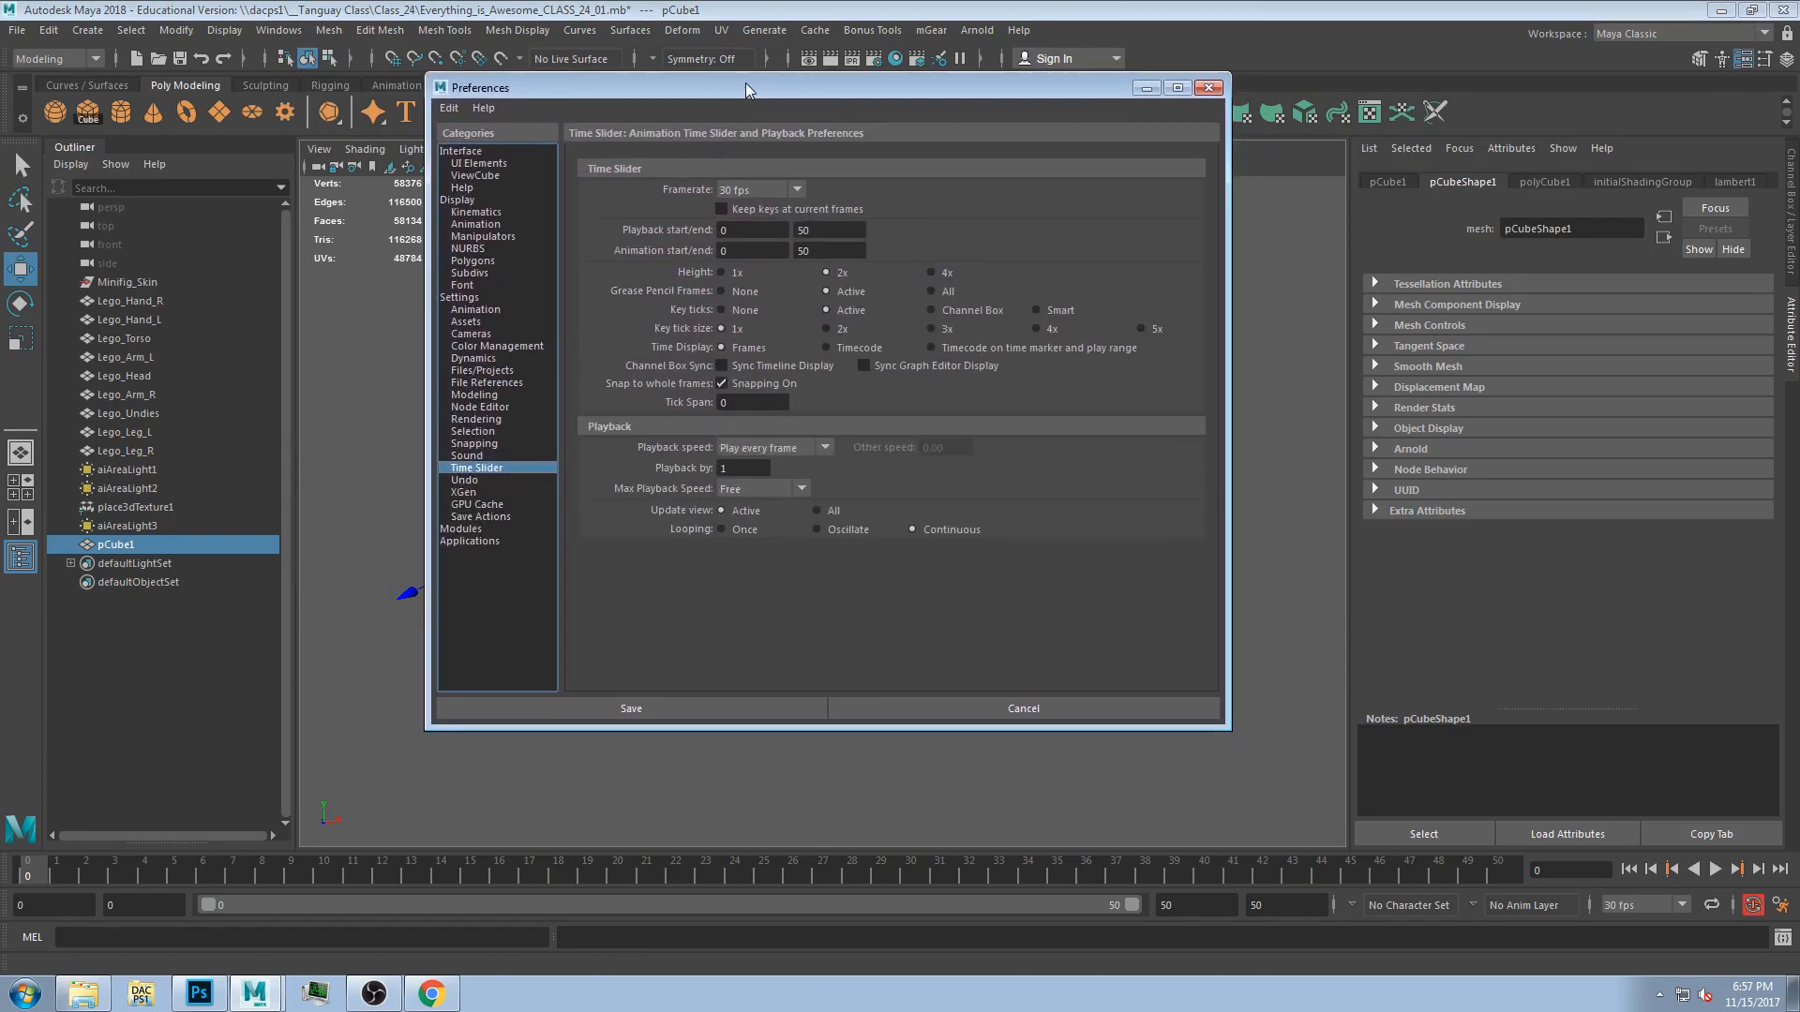
pyautogui.click(750, 190)
pyautogui.click(768, 188)
pyautogui.click(768, 189)
pyautogui.click(803, 114)
pyautogui.moveTo(766, 89)
pyautogui.mouseDown()
pyautogui.moveTo(773, 122)
pyautogui.moveTo(774, 94)
pyautogui.mouseUp()
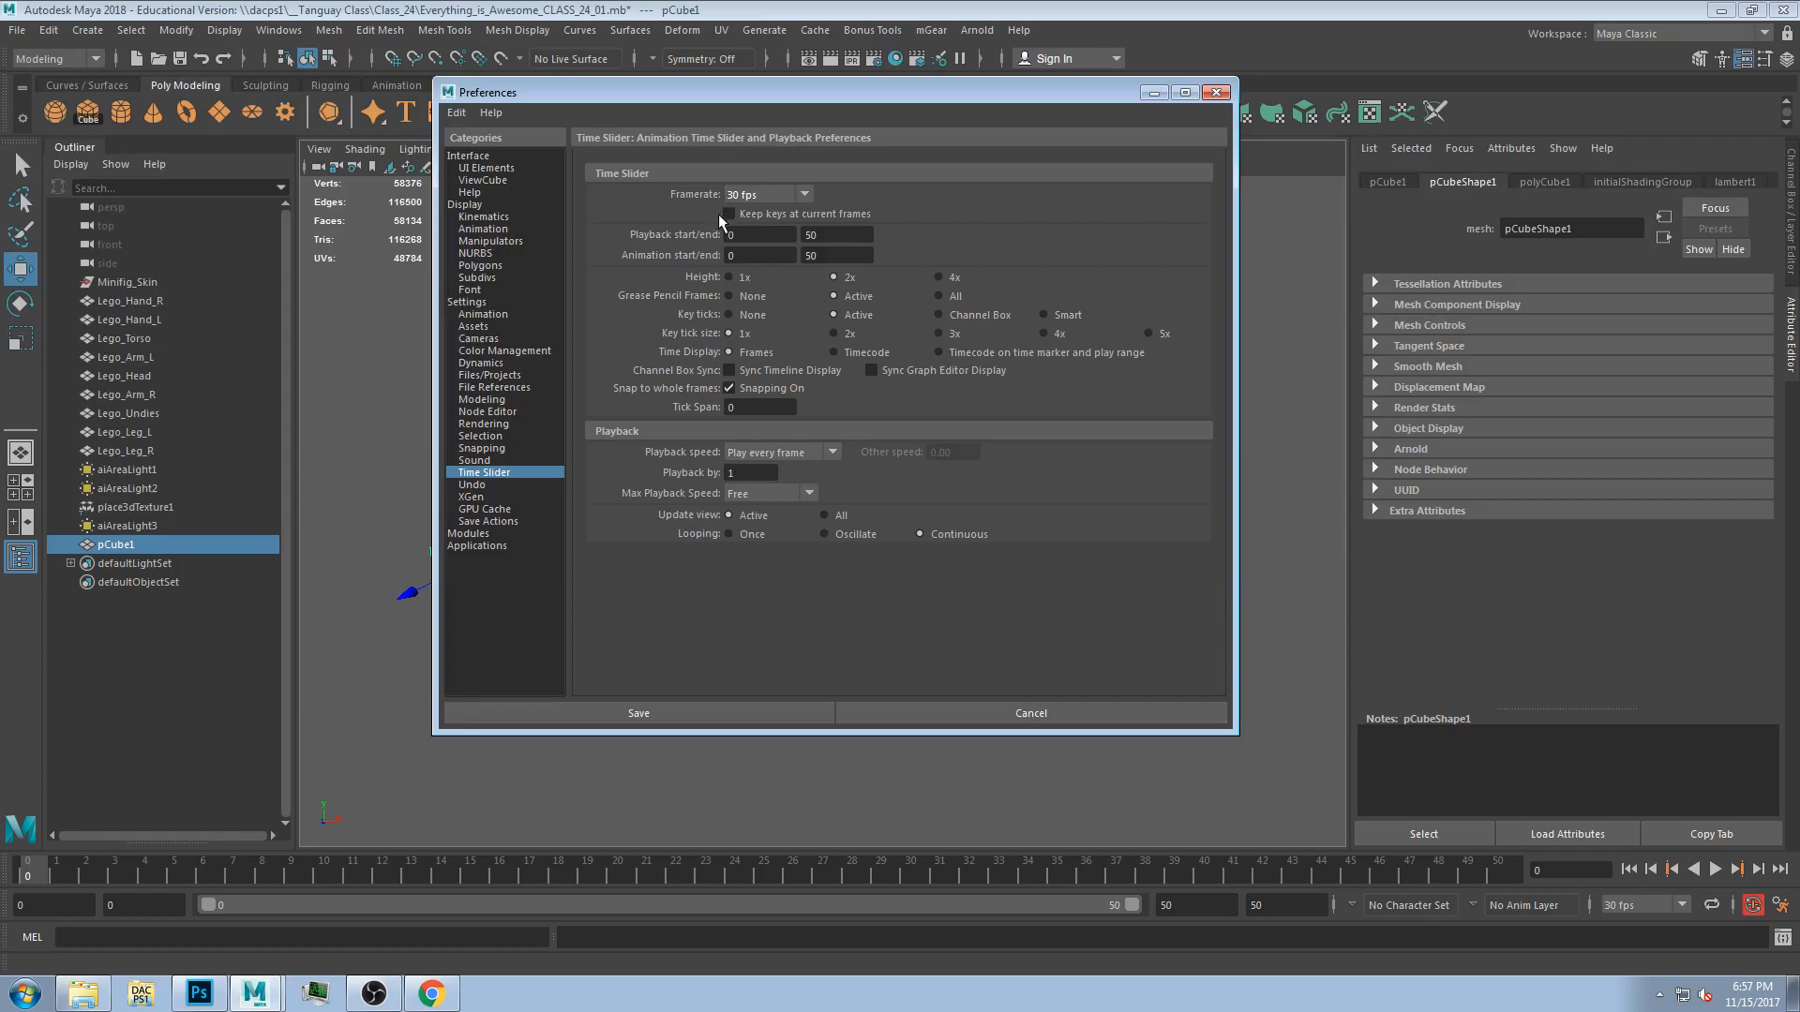
pyautogui.moveTo(743, 92); pyautogui.dragTo(769, 74)
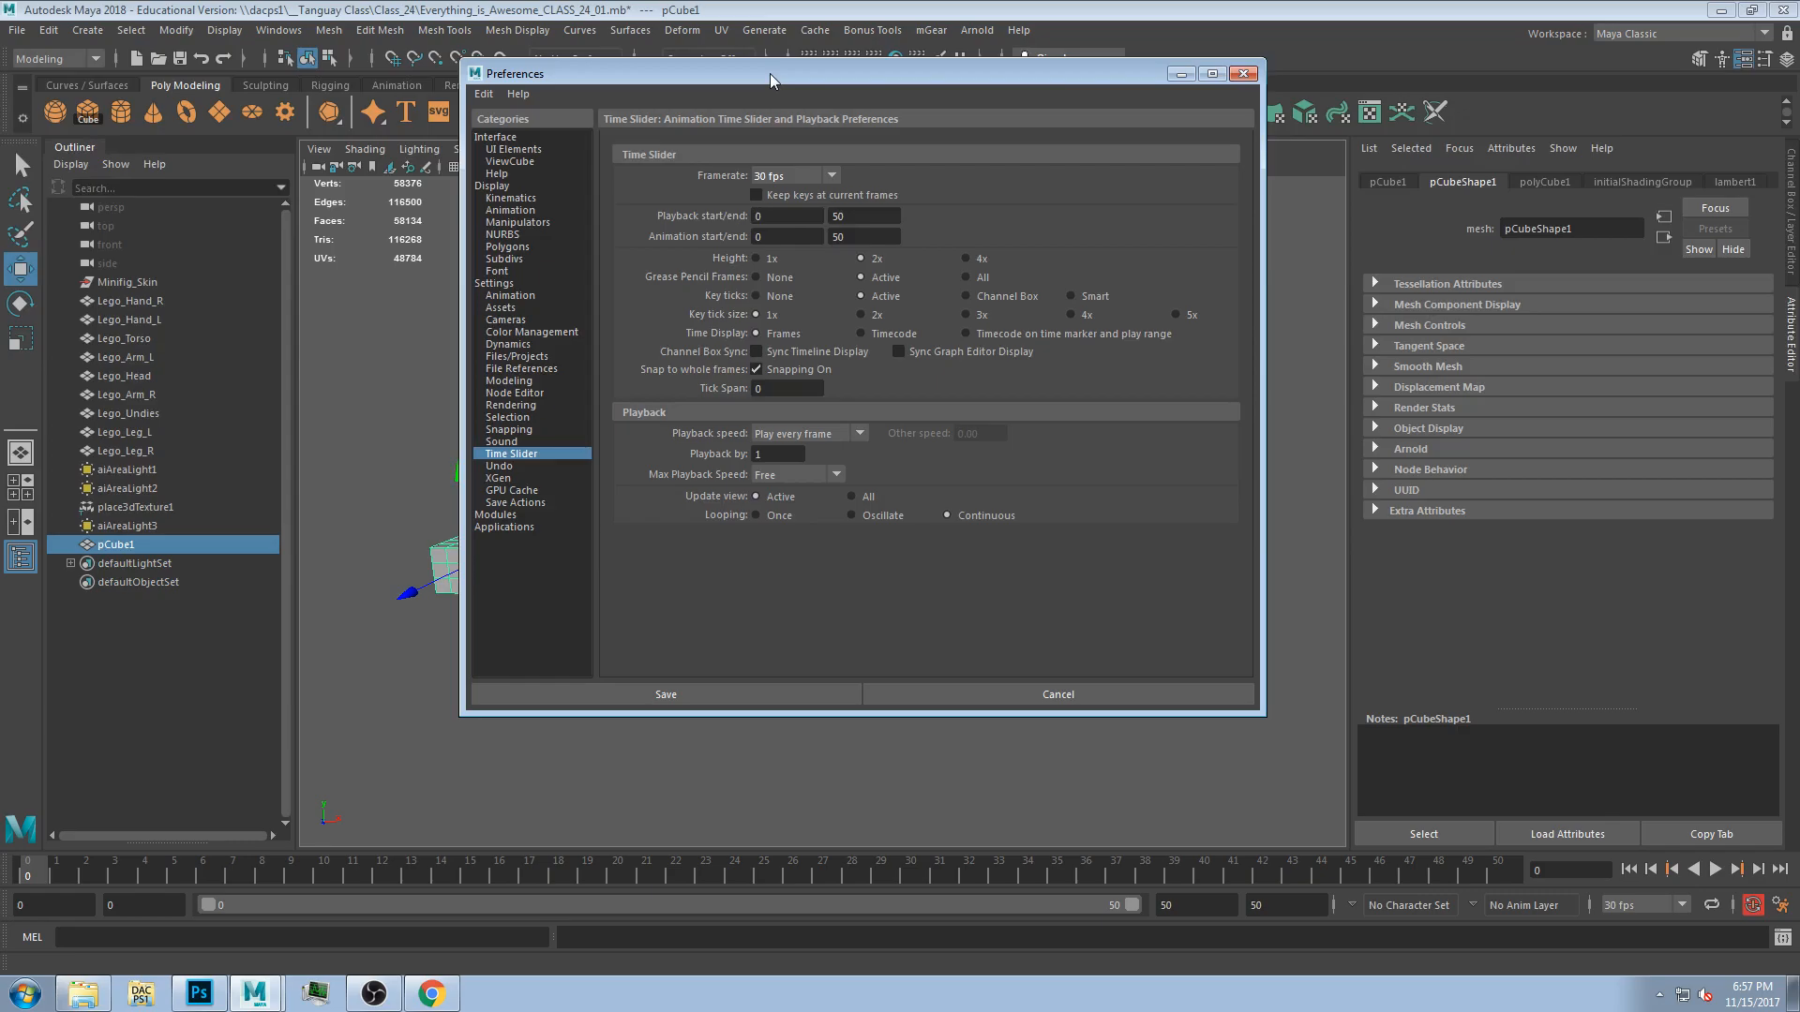
pyautogui.moveTo(769, 73); pyautogui.dragTo(826, 92)
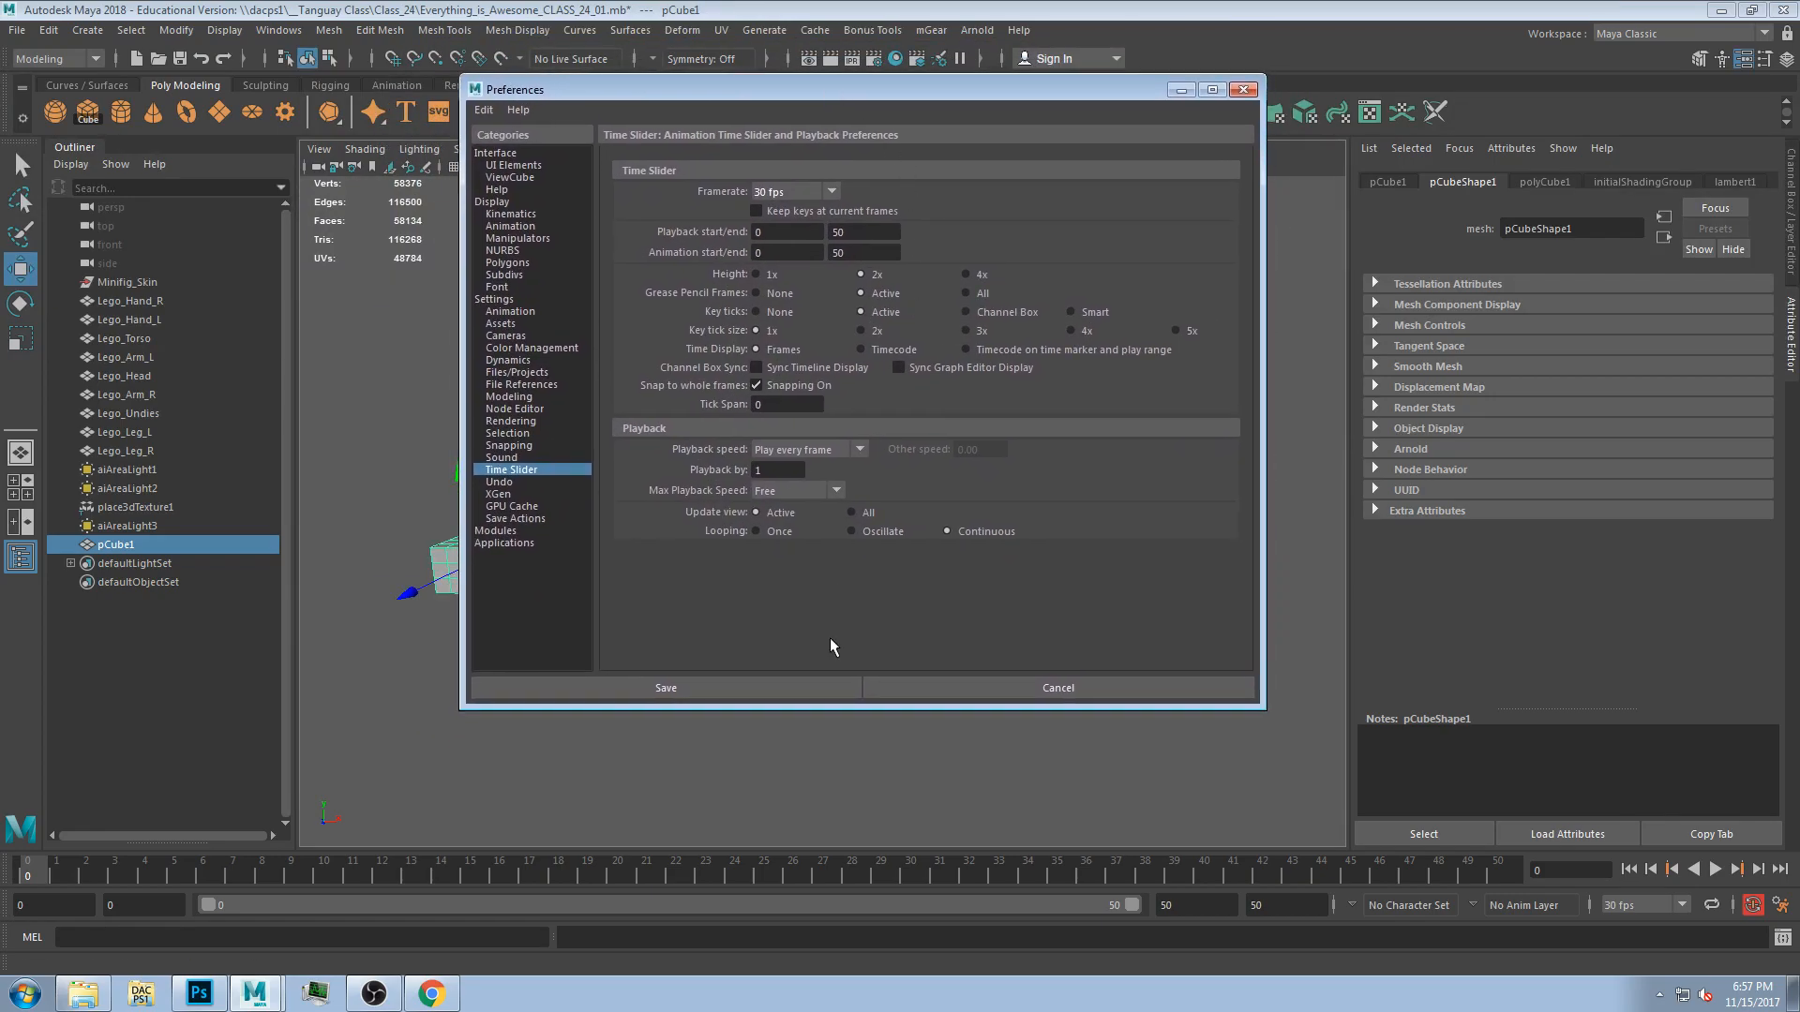
# Set the time slider framerate to 24 fps.
pyautogui.click(793, 192)
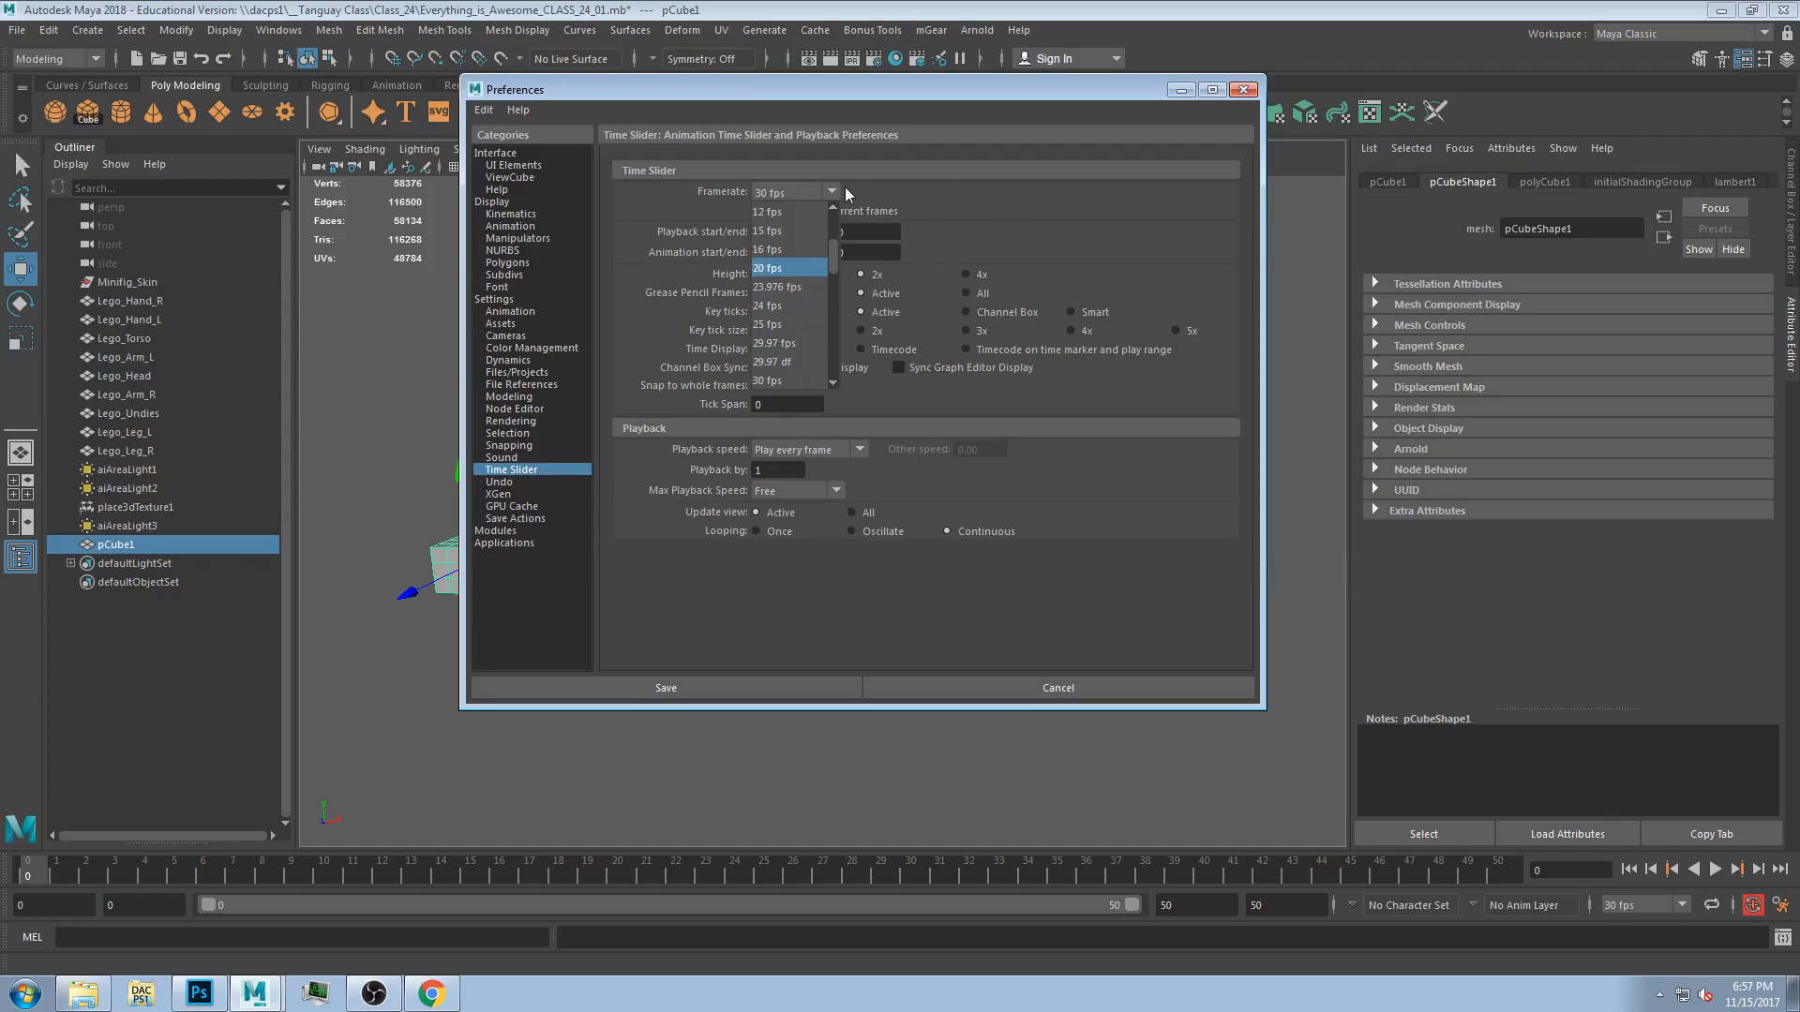
pyautogui.moveTo(837, 262); pyautogui.dragTo(841, 352)
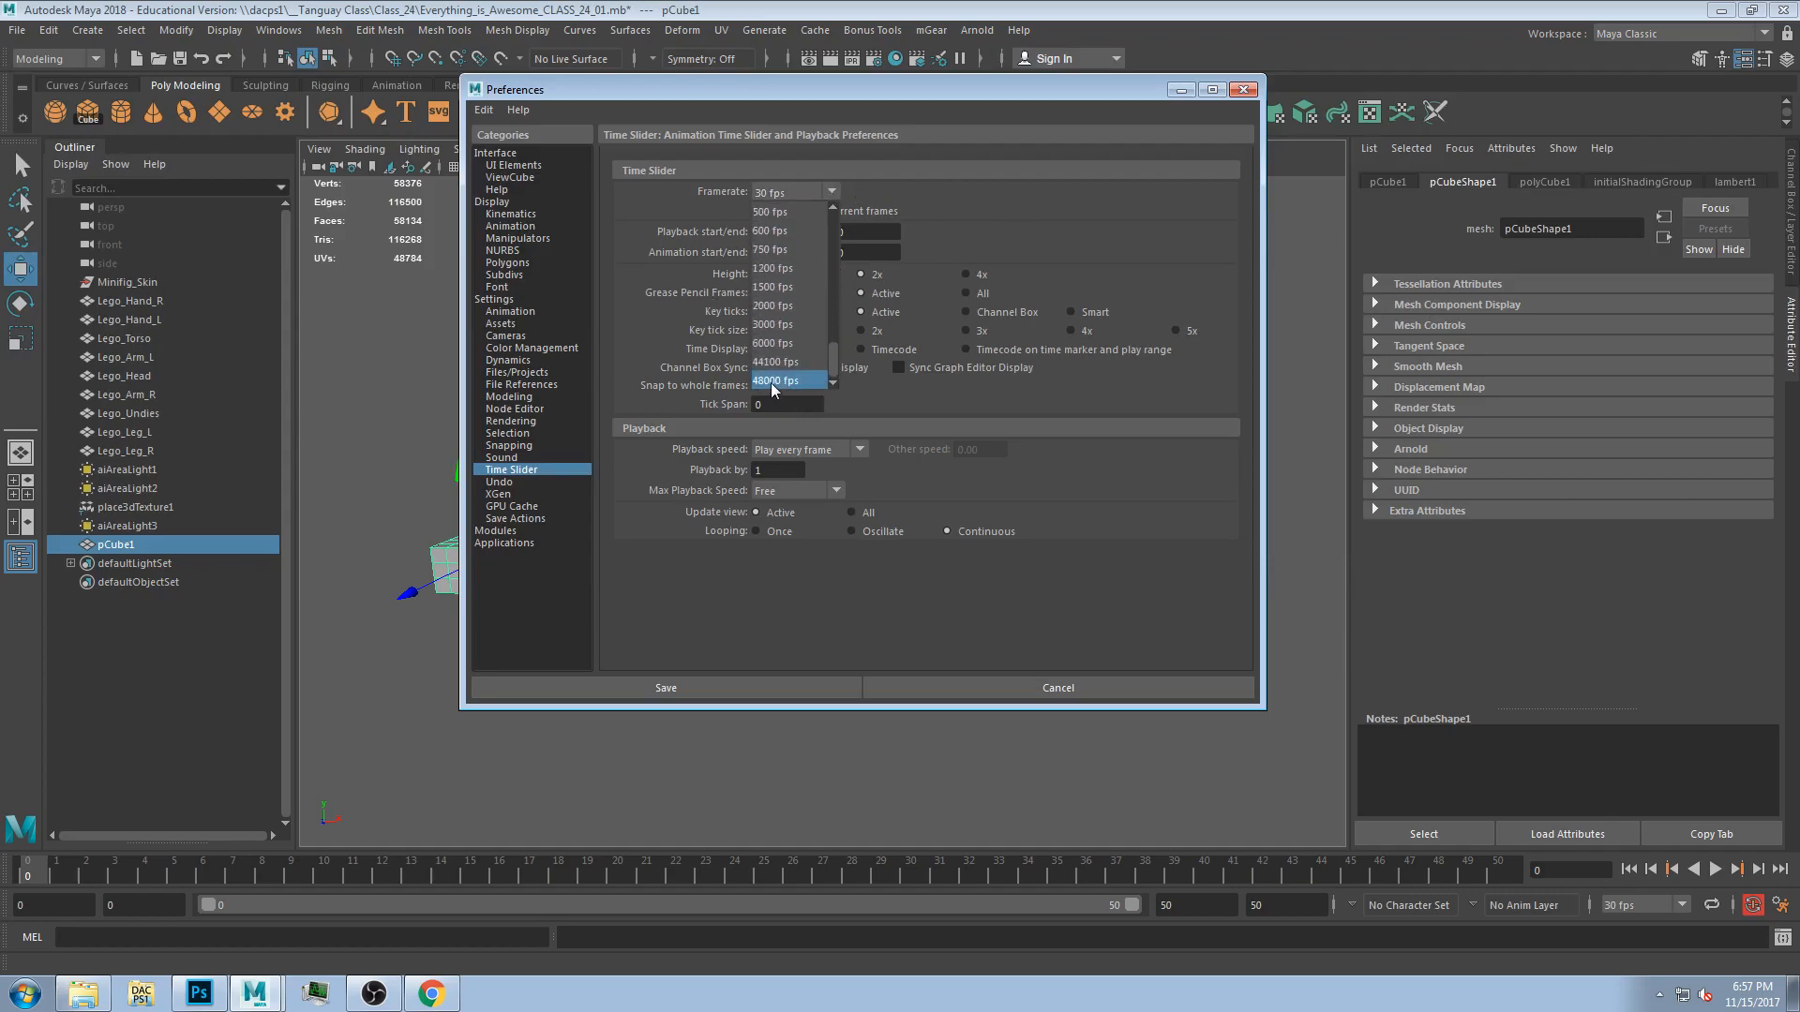
pyautogui.moveTo(825, 360); pyautogui.dragTo(839, 191)
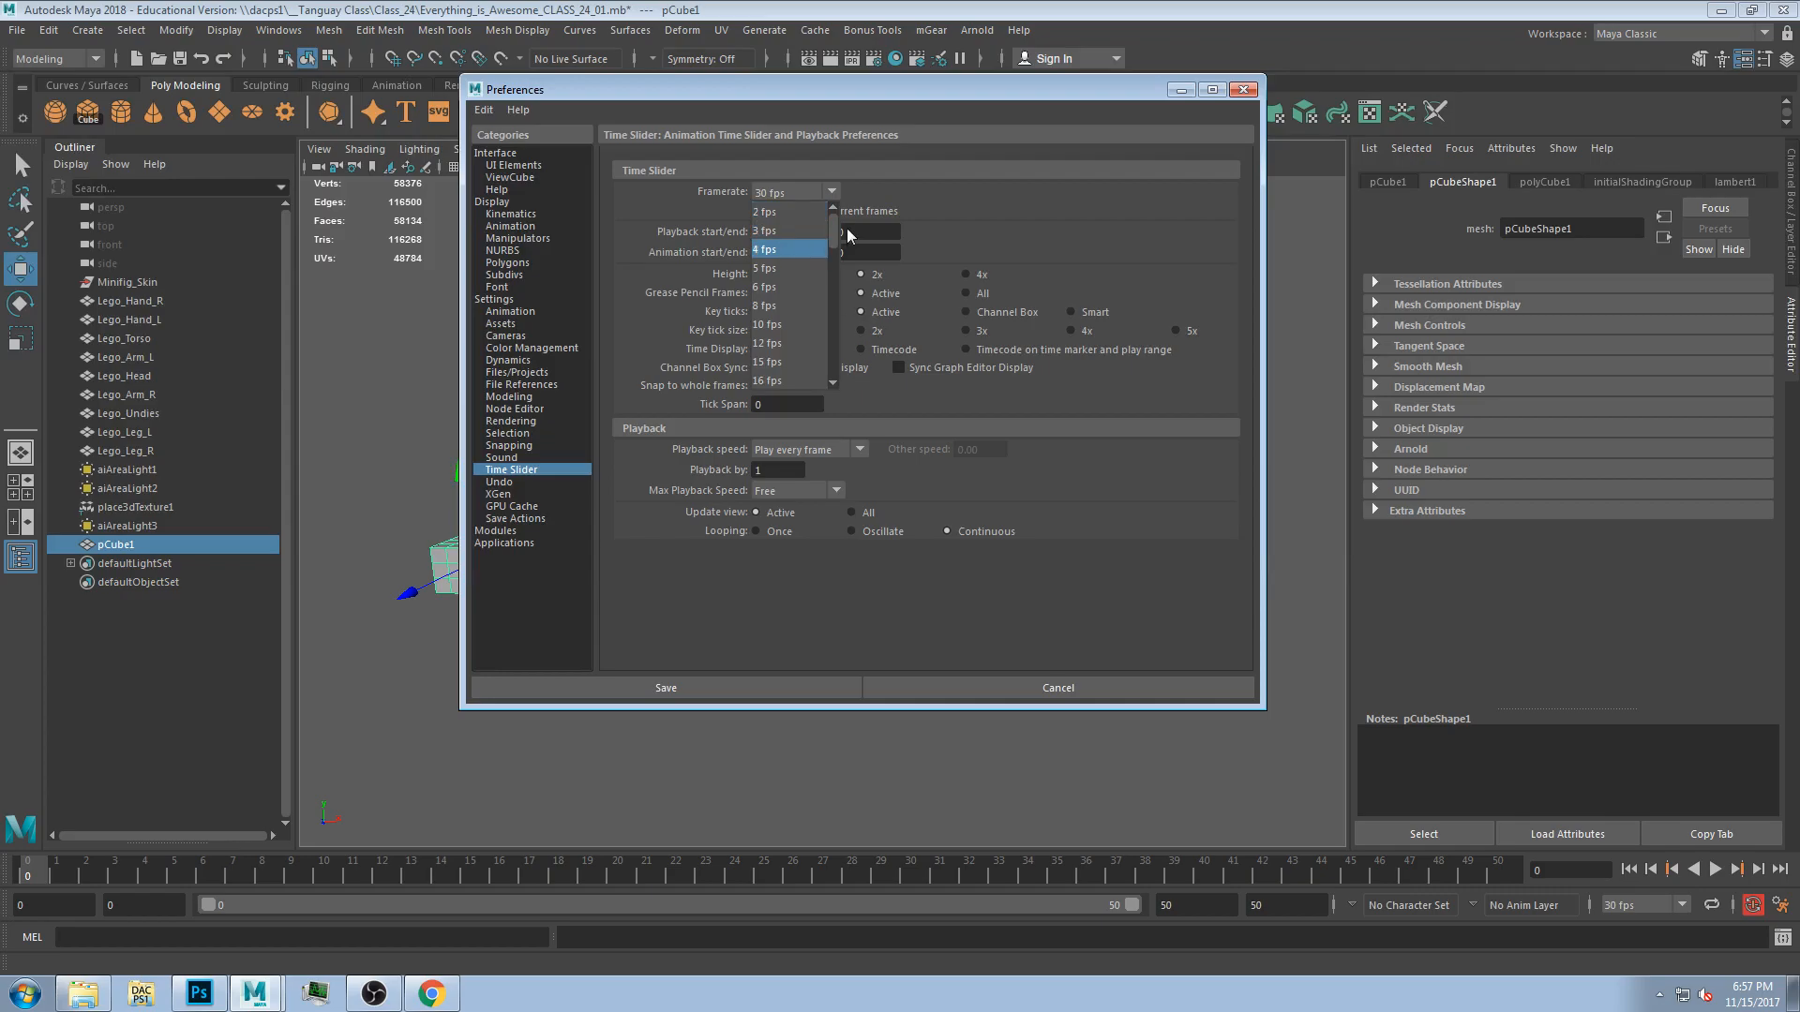
pyautogui.moveTo(836, 240); pyautogui.dragTo(833, 272)
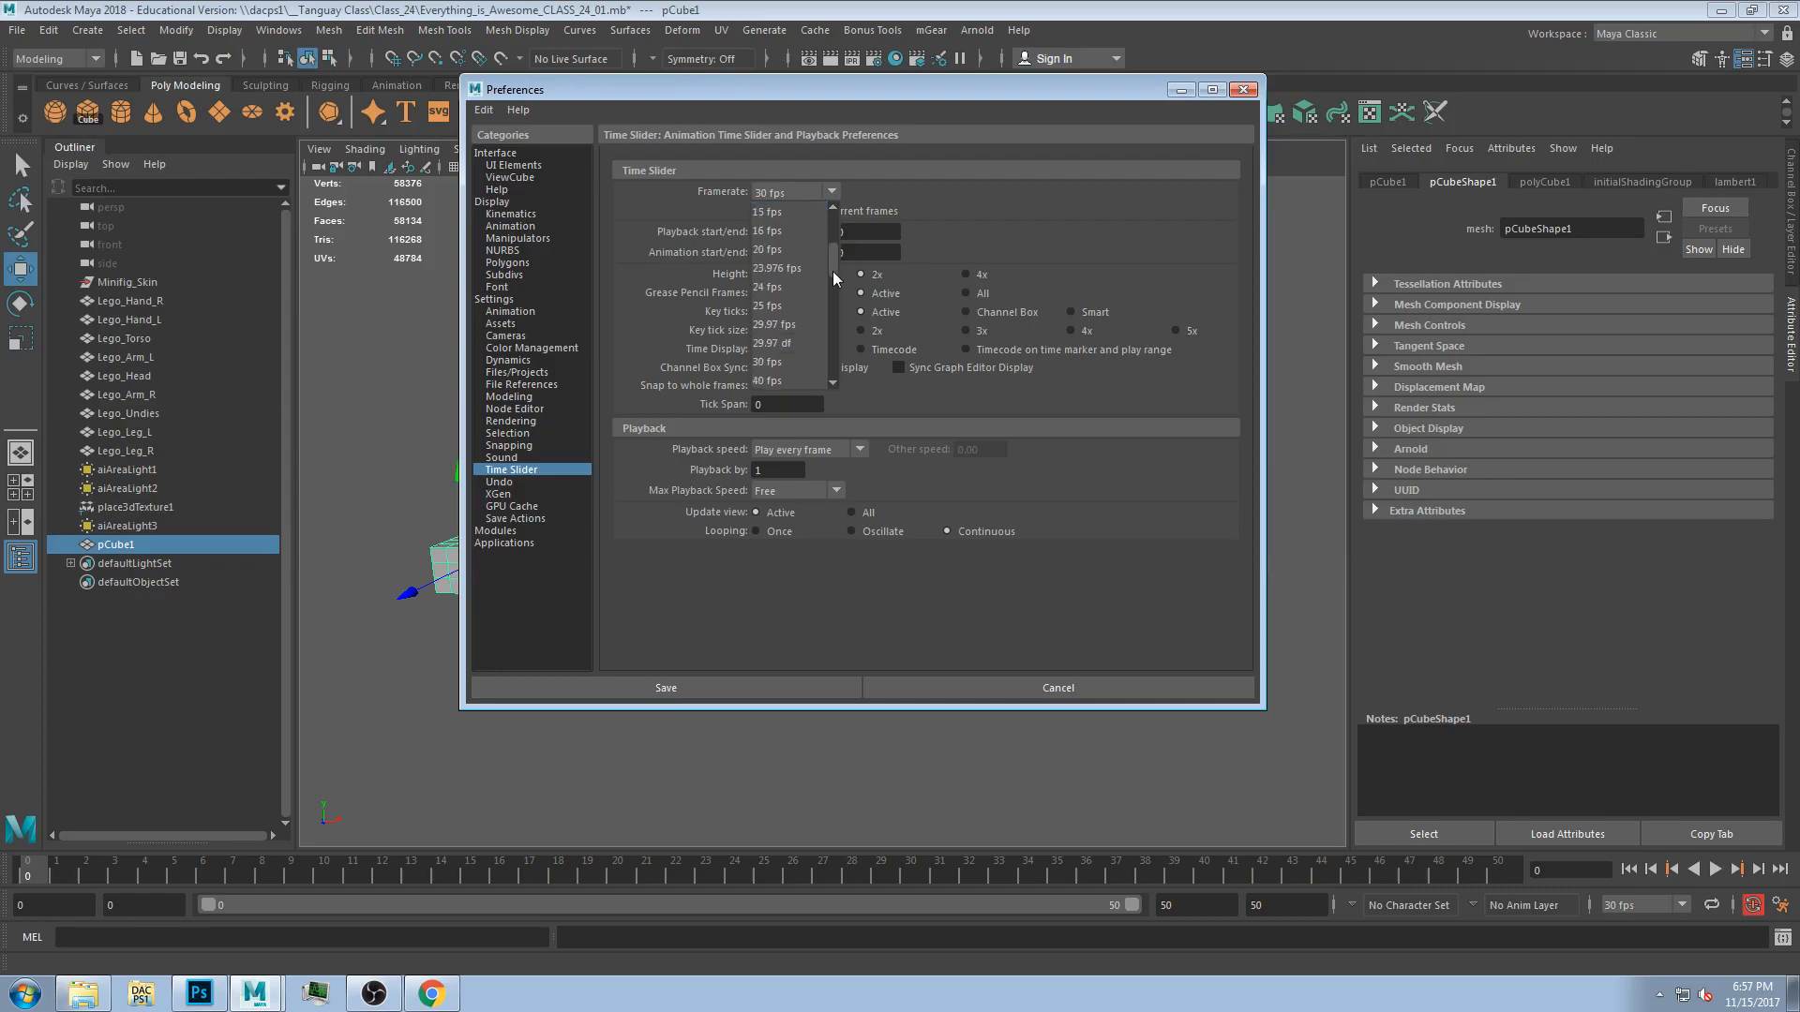
pyautogui.click(775, 288)
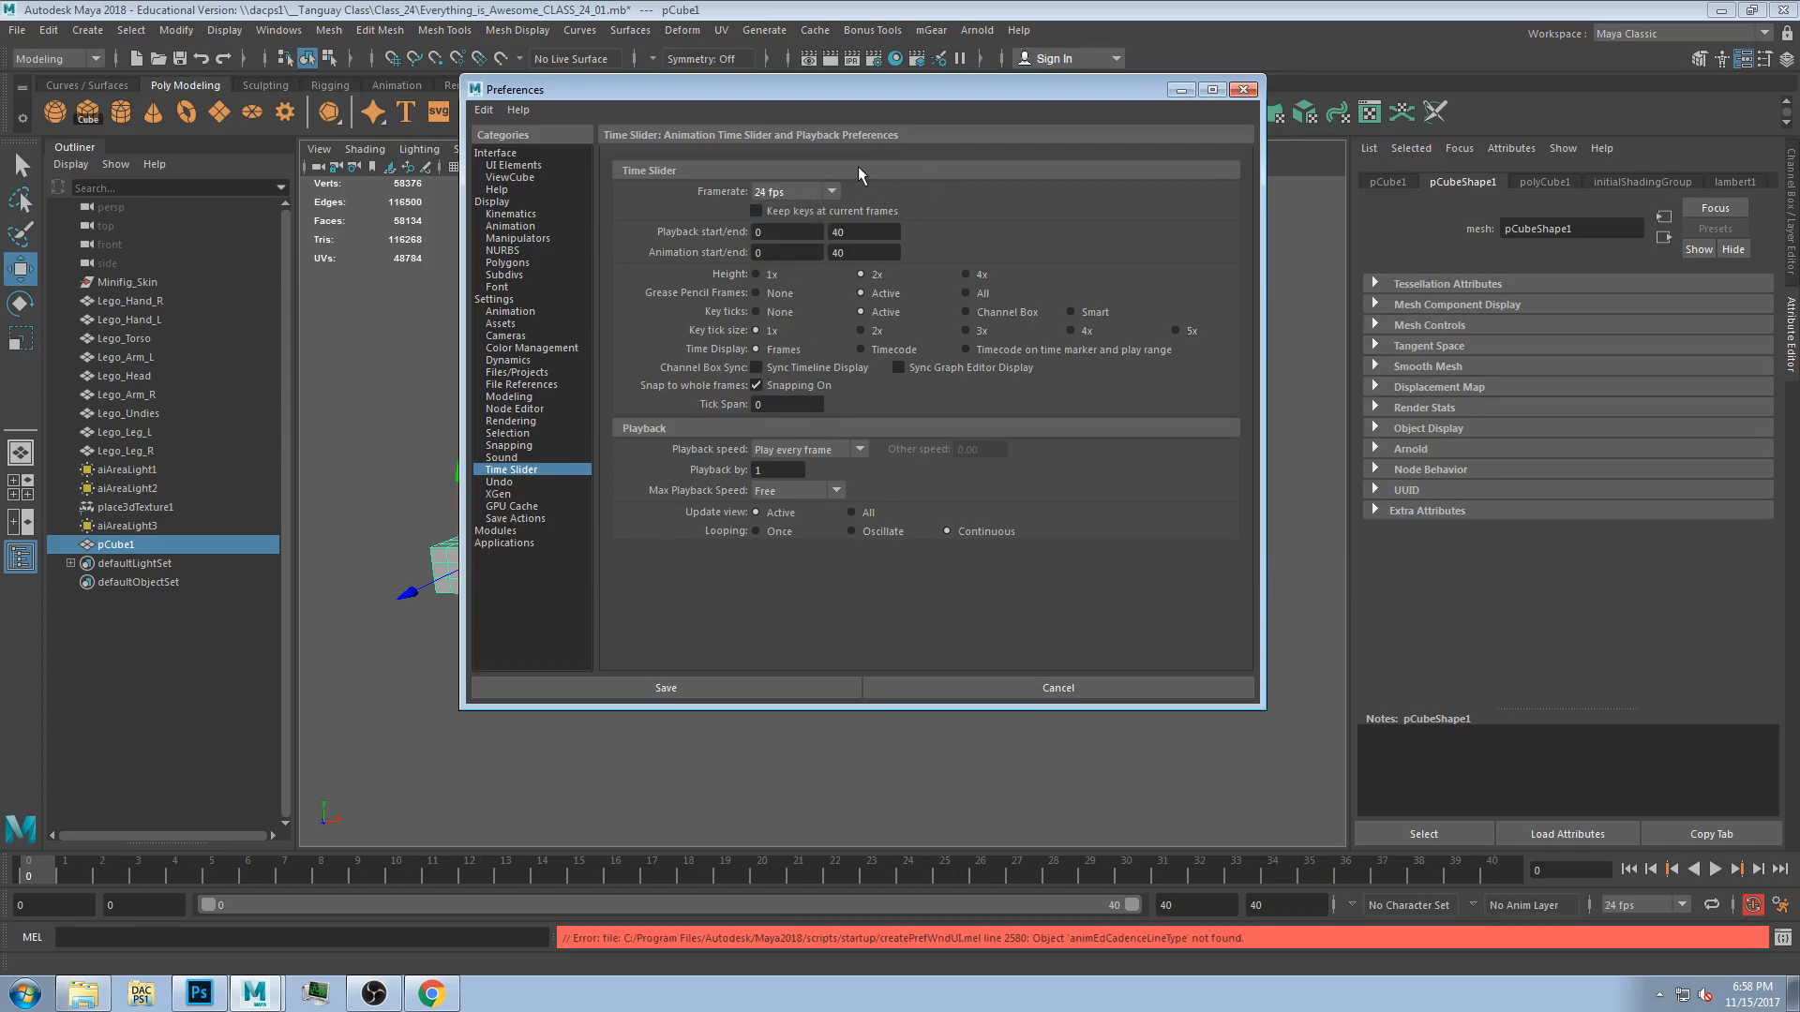
pyautogui.click(836, 190)
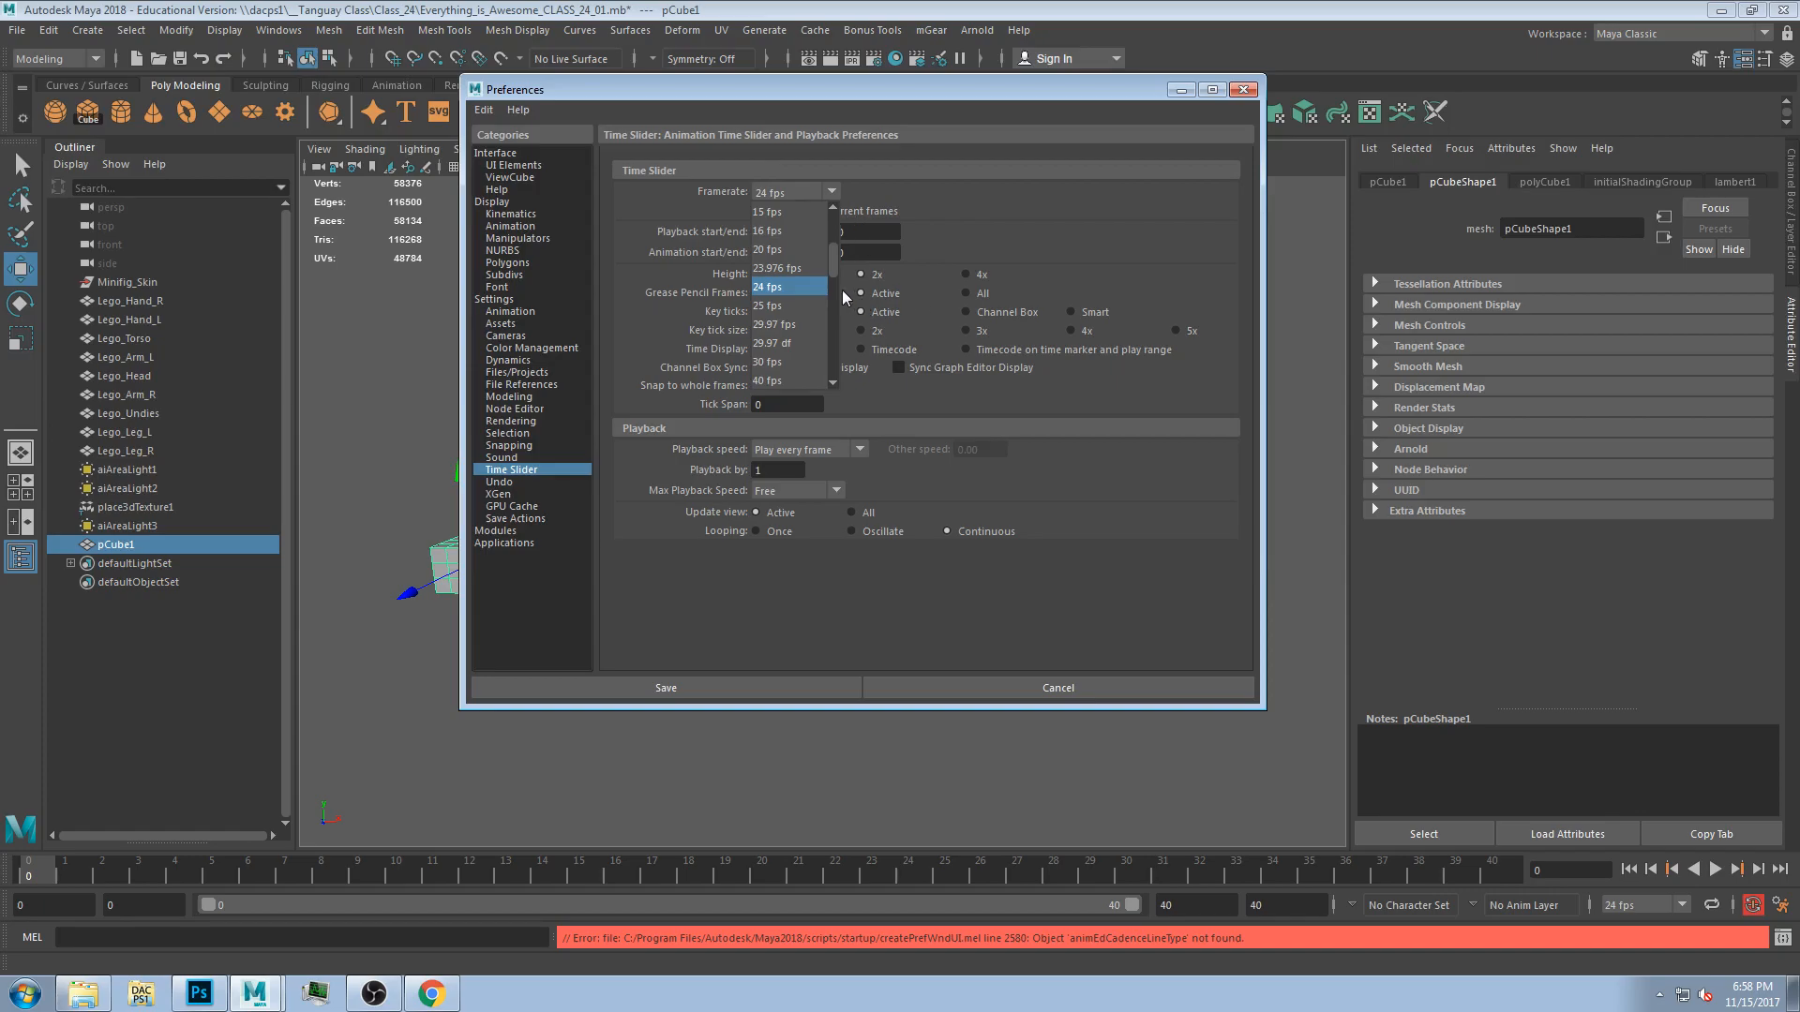
pyautogui.scroll(-1, 834, 274)
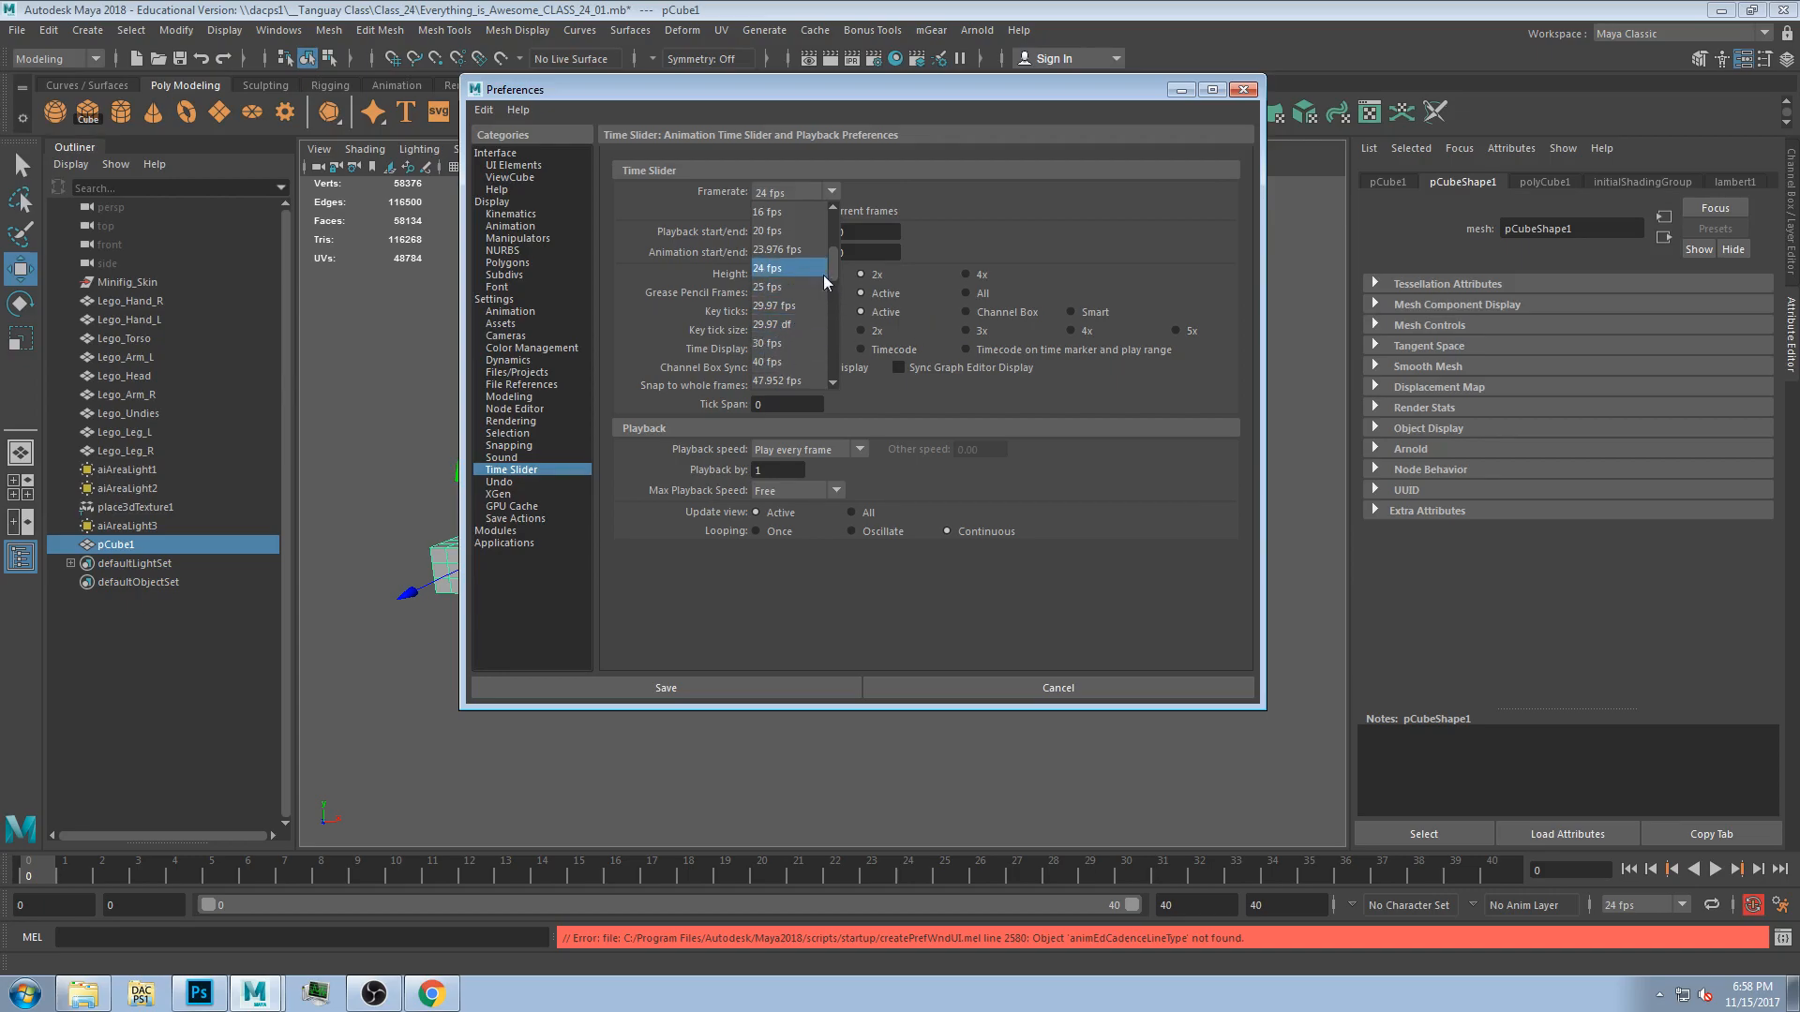
pyautogui.click(776, 272)
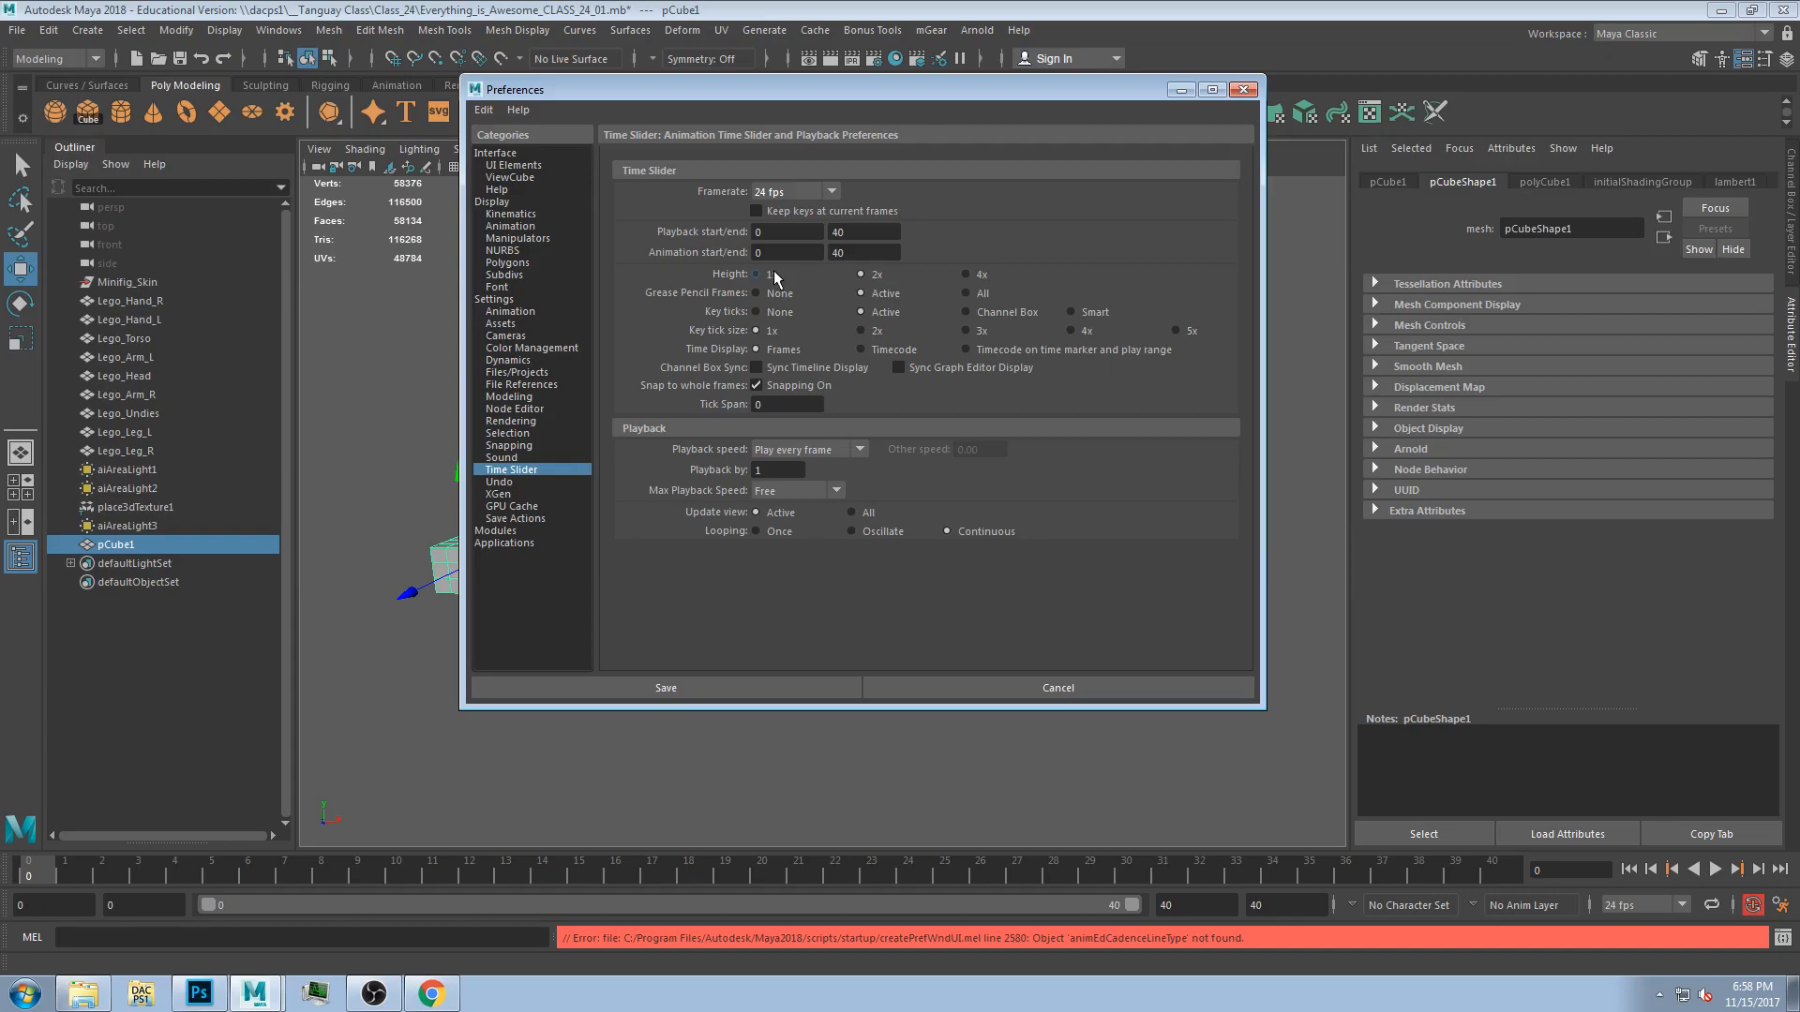
pyautogui.moveTo(759, 99)
pyautogui.mouseDown()
pyautogui.moveTo(735, 146)
pyautogui.moveTo(734, 94)
pyautogui.moveTo(784, 105)
pyautogui.moveTo(766, 98)
pyautogui.mouseUp()
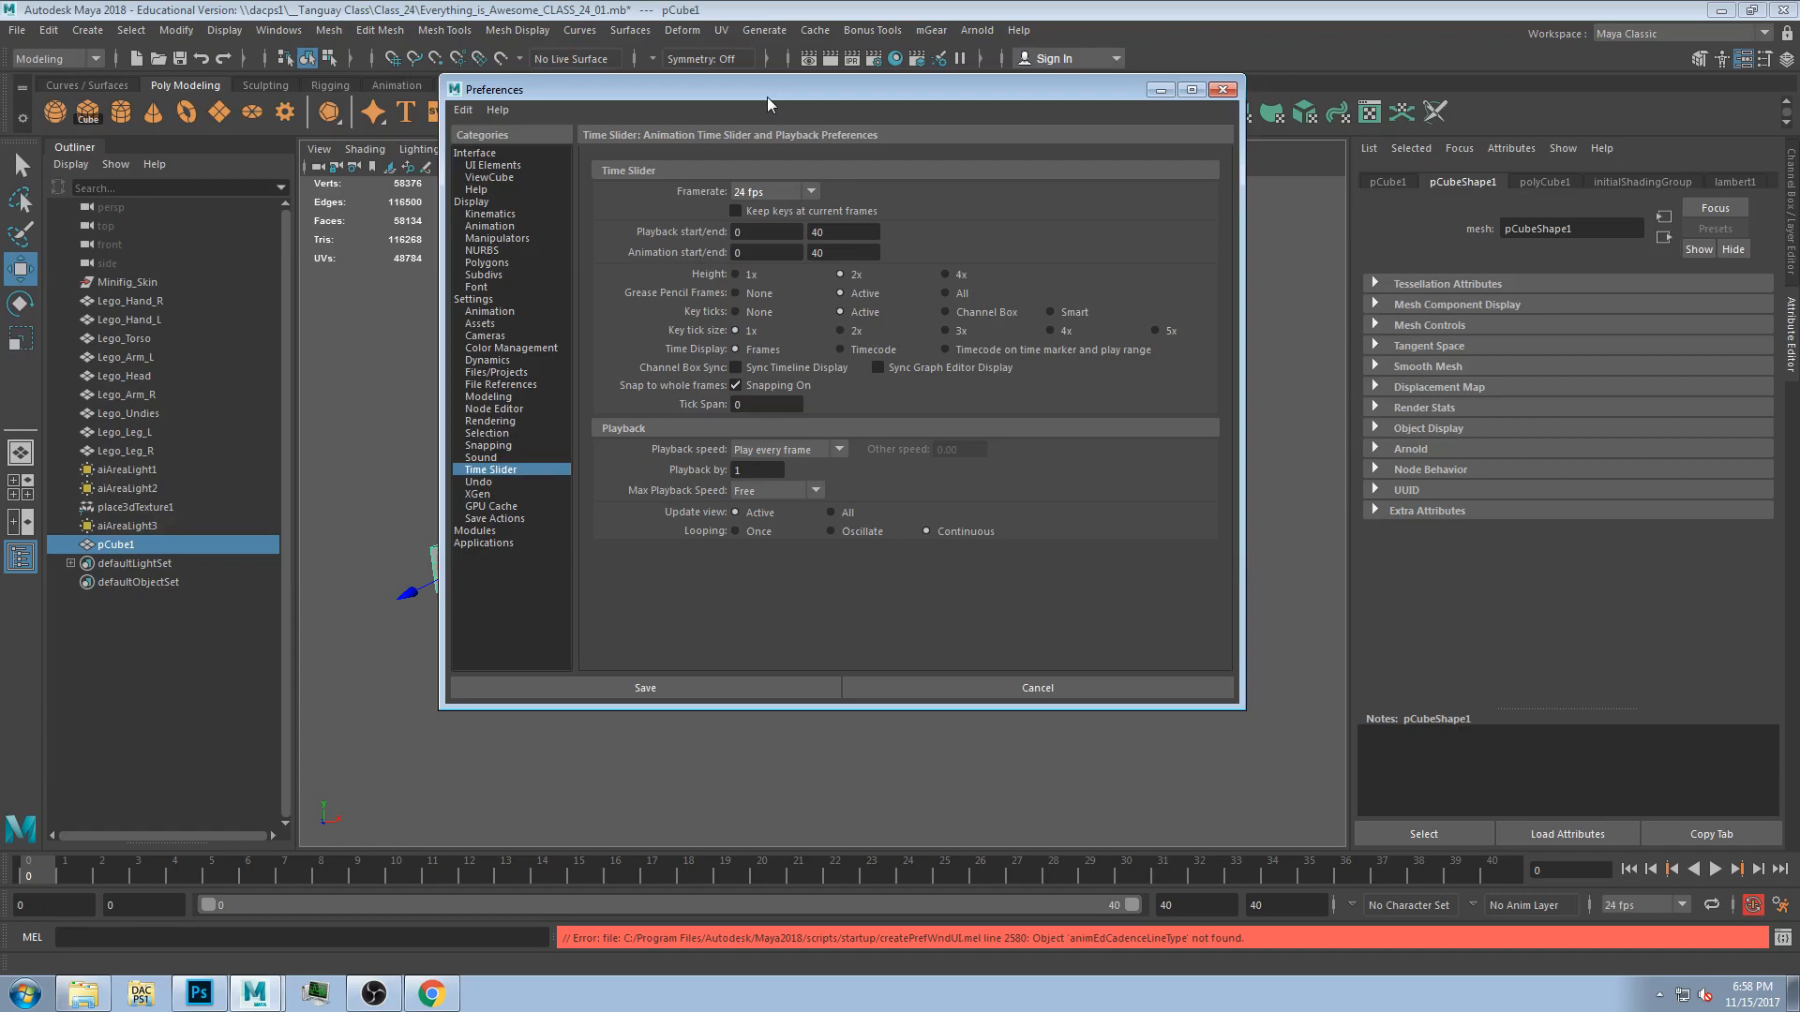
pyautogui.moveTo(819, 89)
pyautogui.mouseDown()
pyautogui.moveTo(797, 105)
pyautogui.moveTo(855, 178)
pyautogui.moveTo(789, 93)
pyautogui.mouseUp()
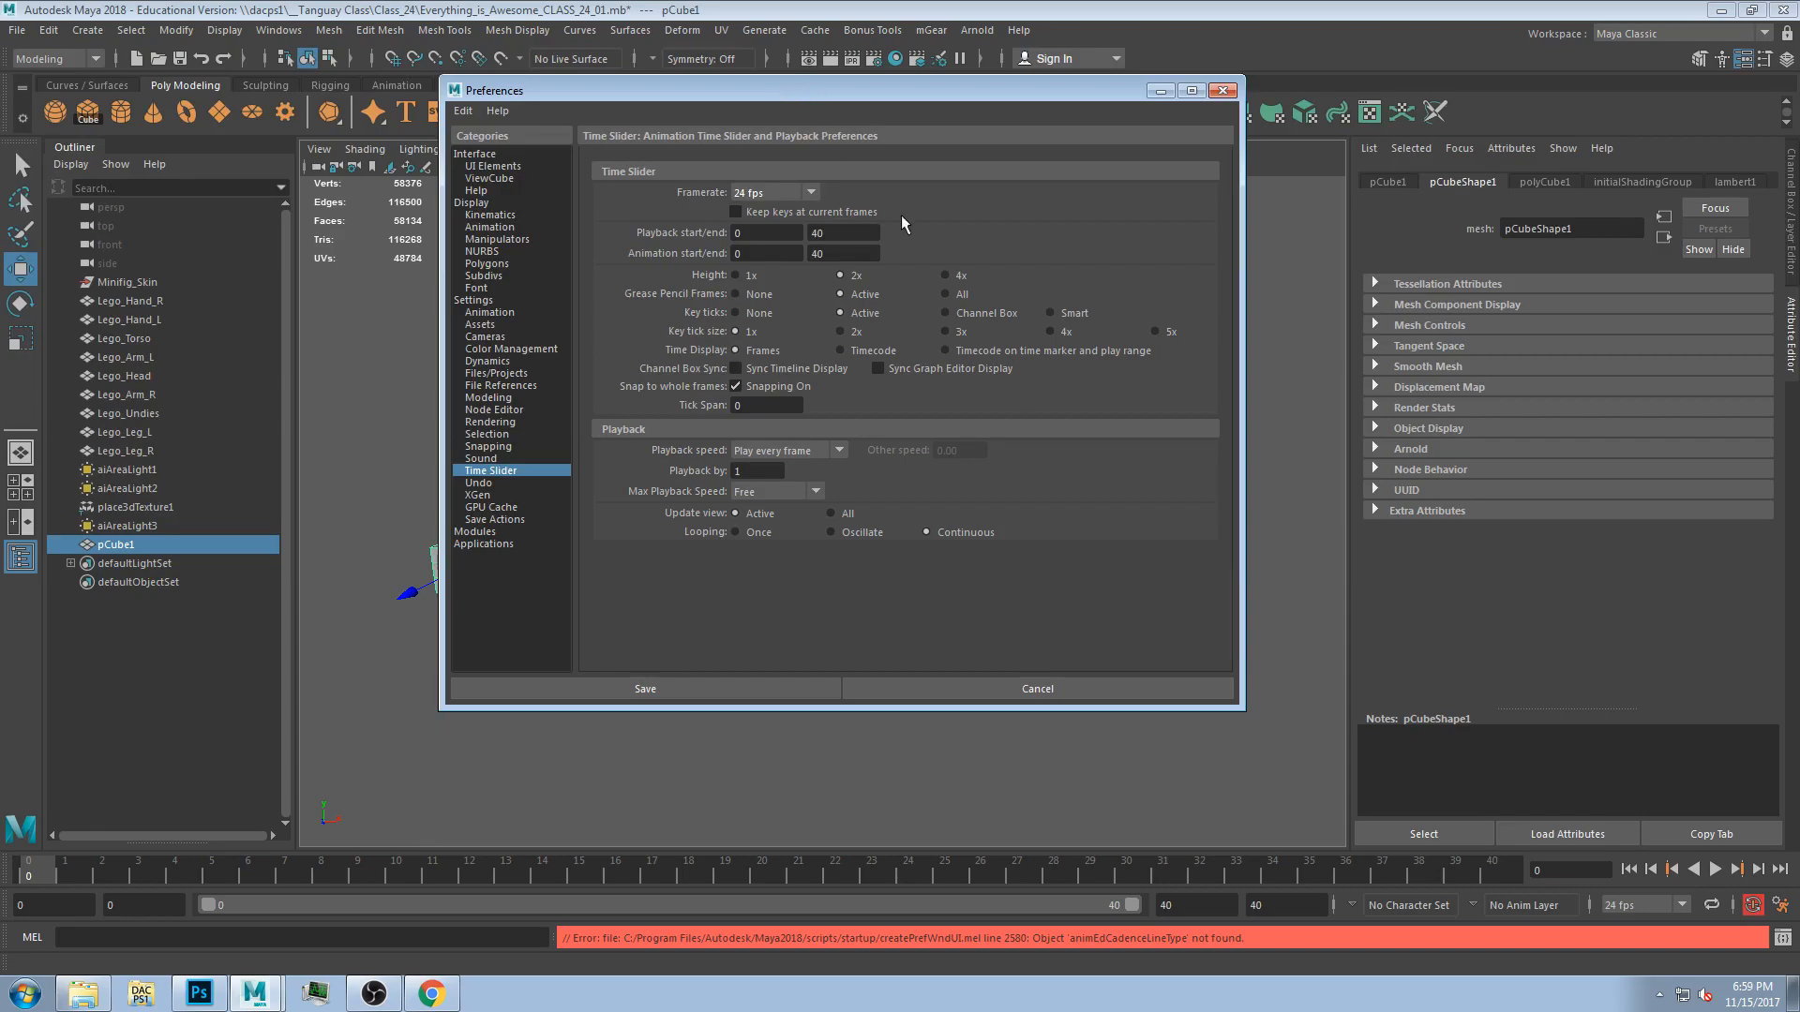
# Look at the horse motion reference image in the browser and return to the preferences.
pyautogui.click(434, 994)
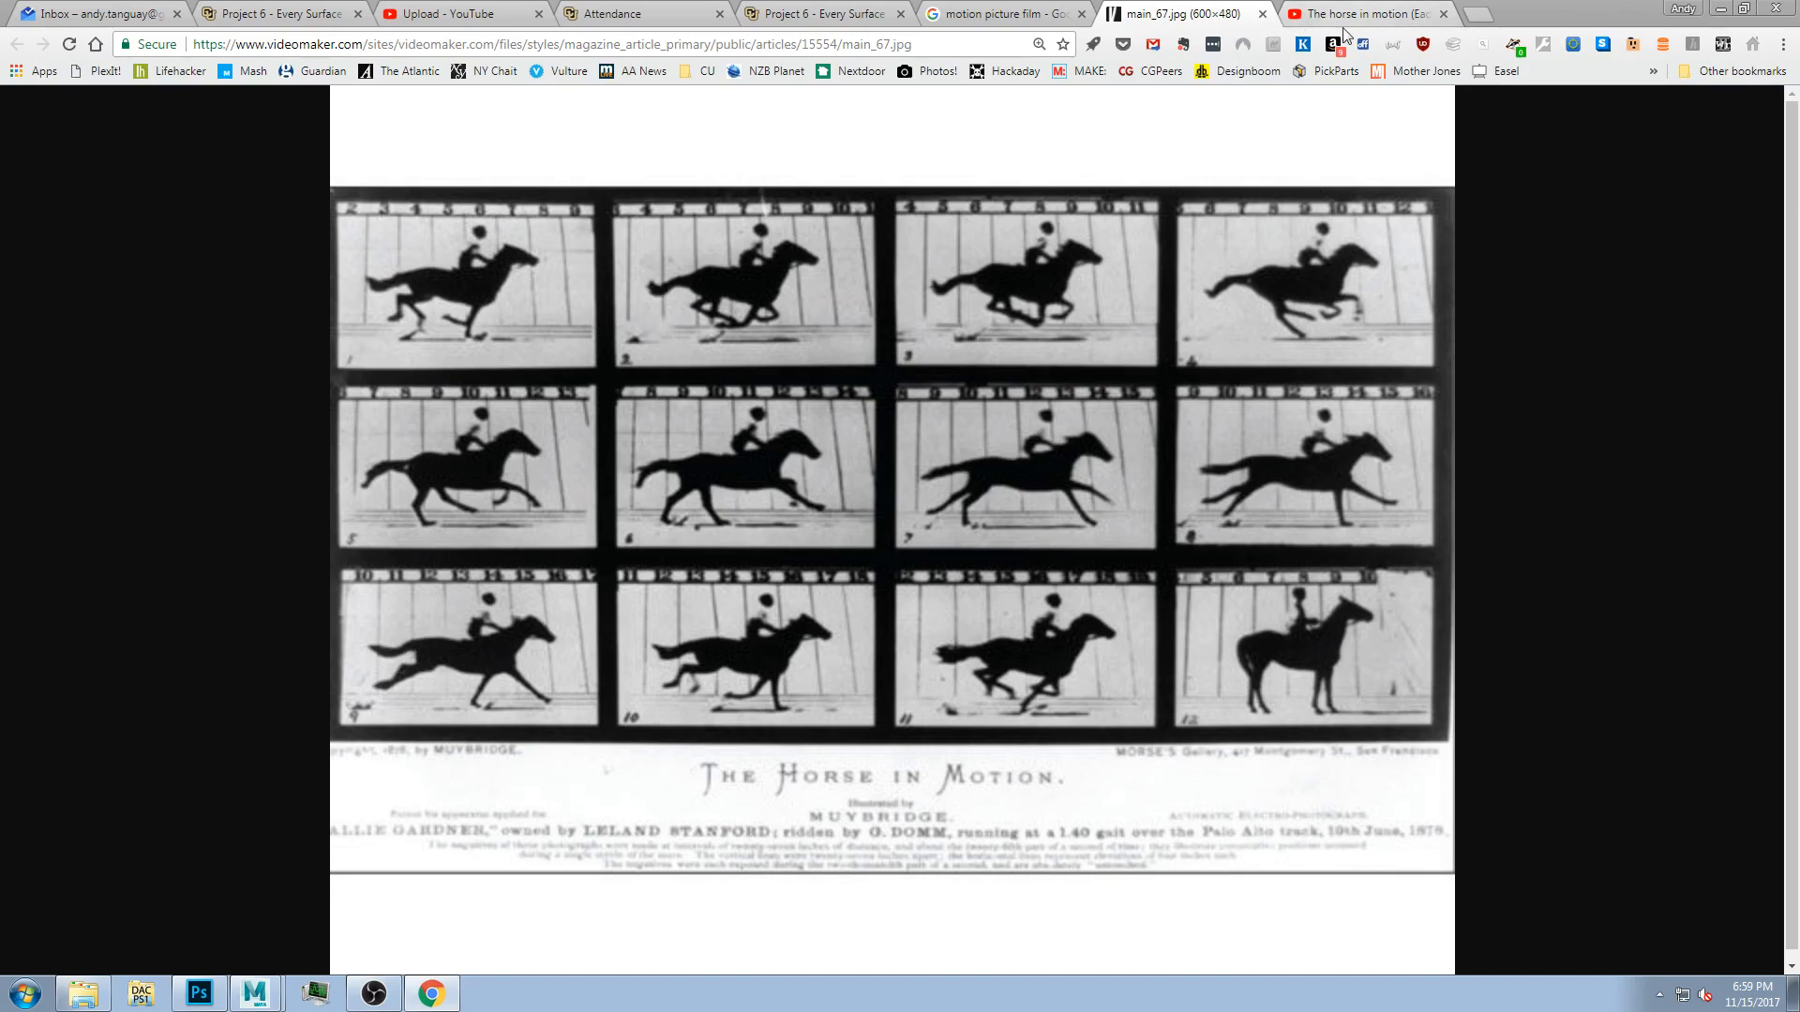
pyautogui.click(1720, 13)
pyautogui.click(786, 200)
pyautogui.click(773, 198)
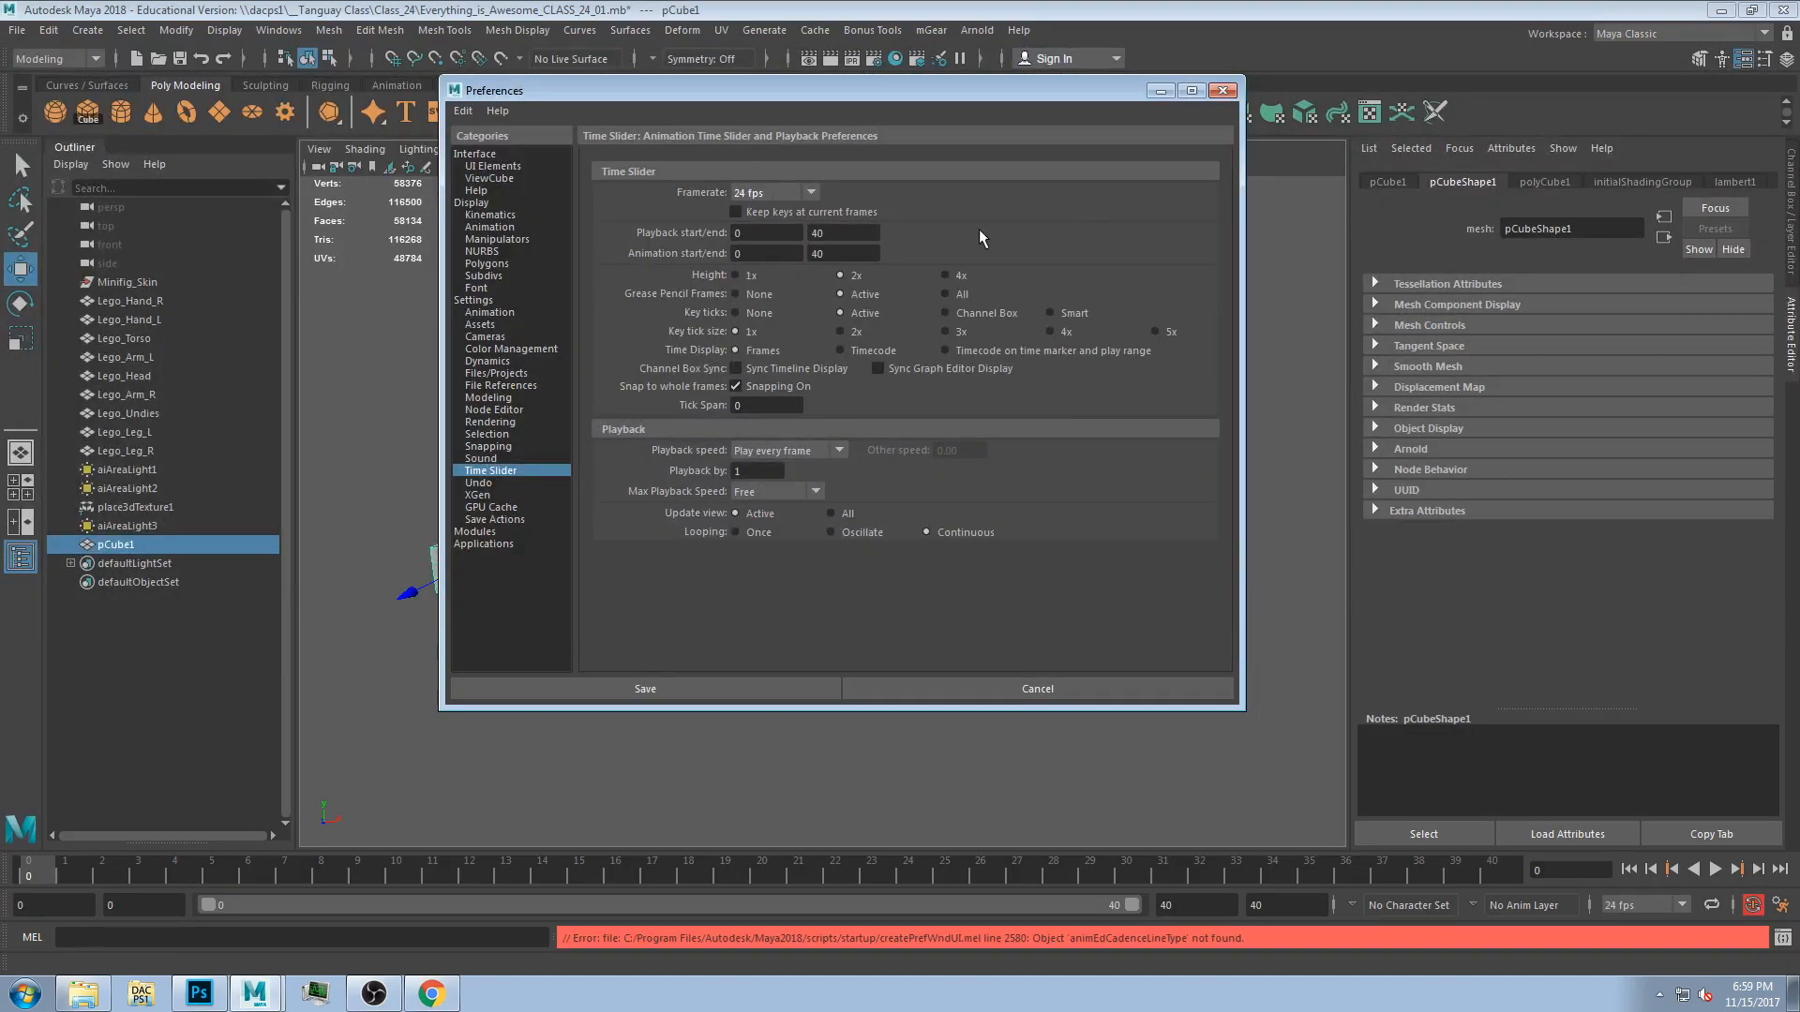
# Set the time slider height to 4x.
pyautogui.doubleClick(750, 232)
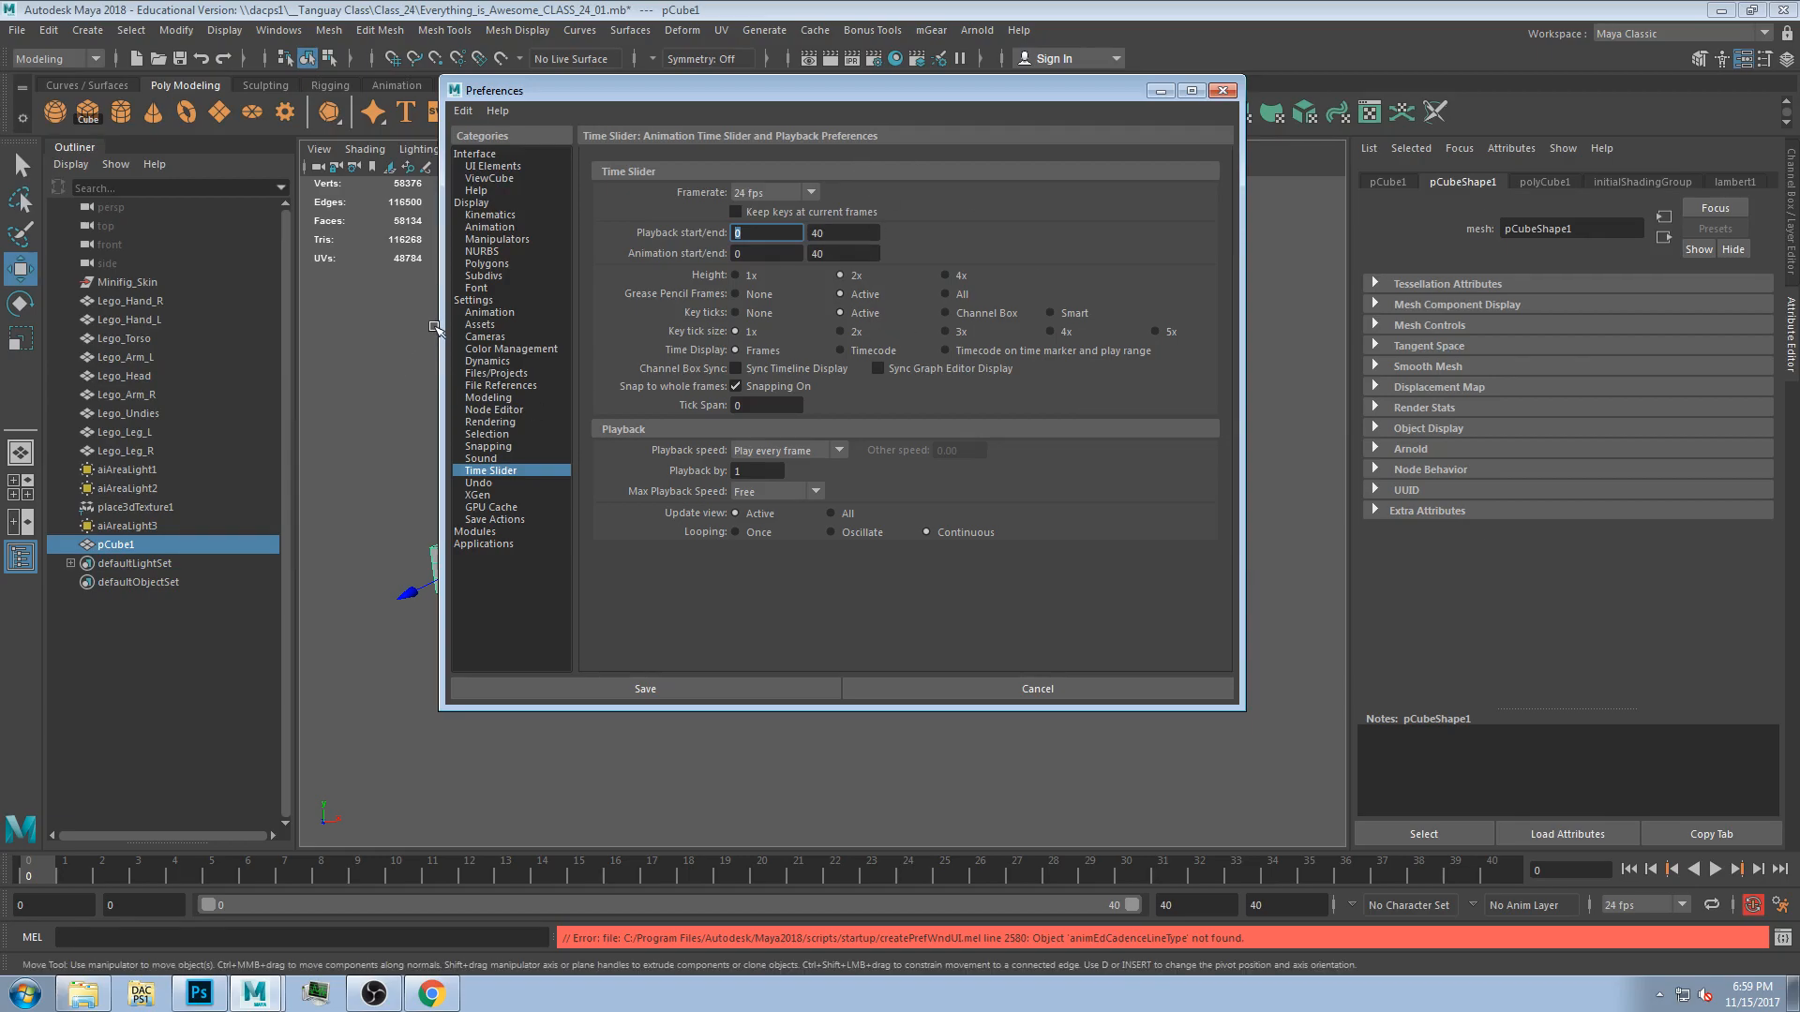
pyautogui.click(946, 275)
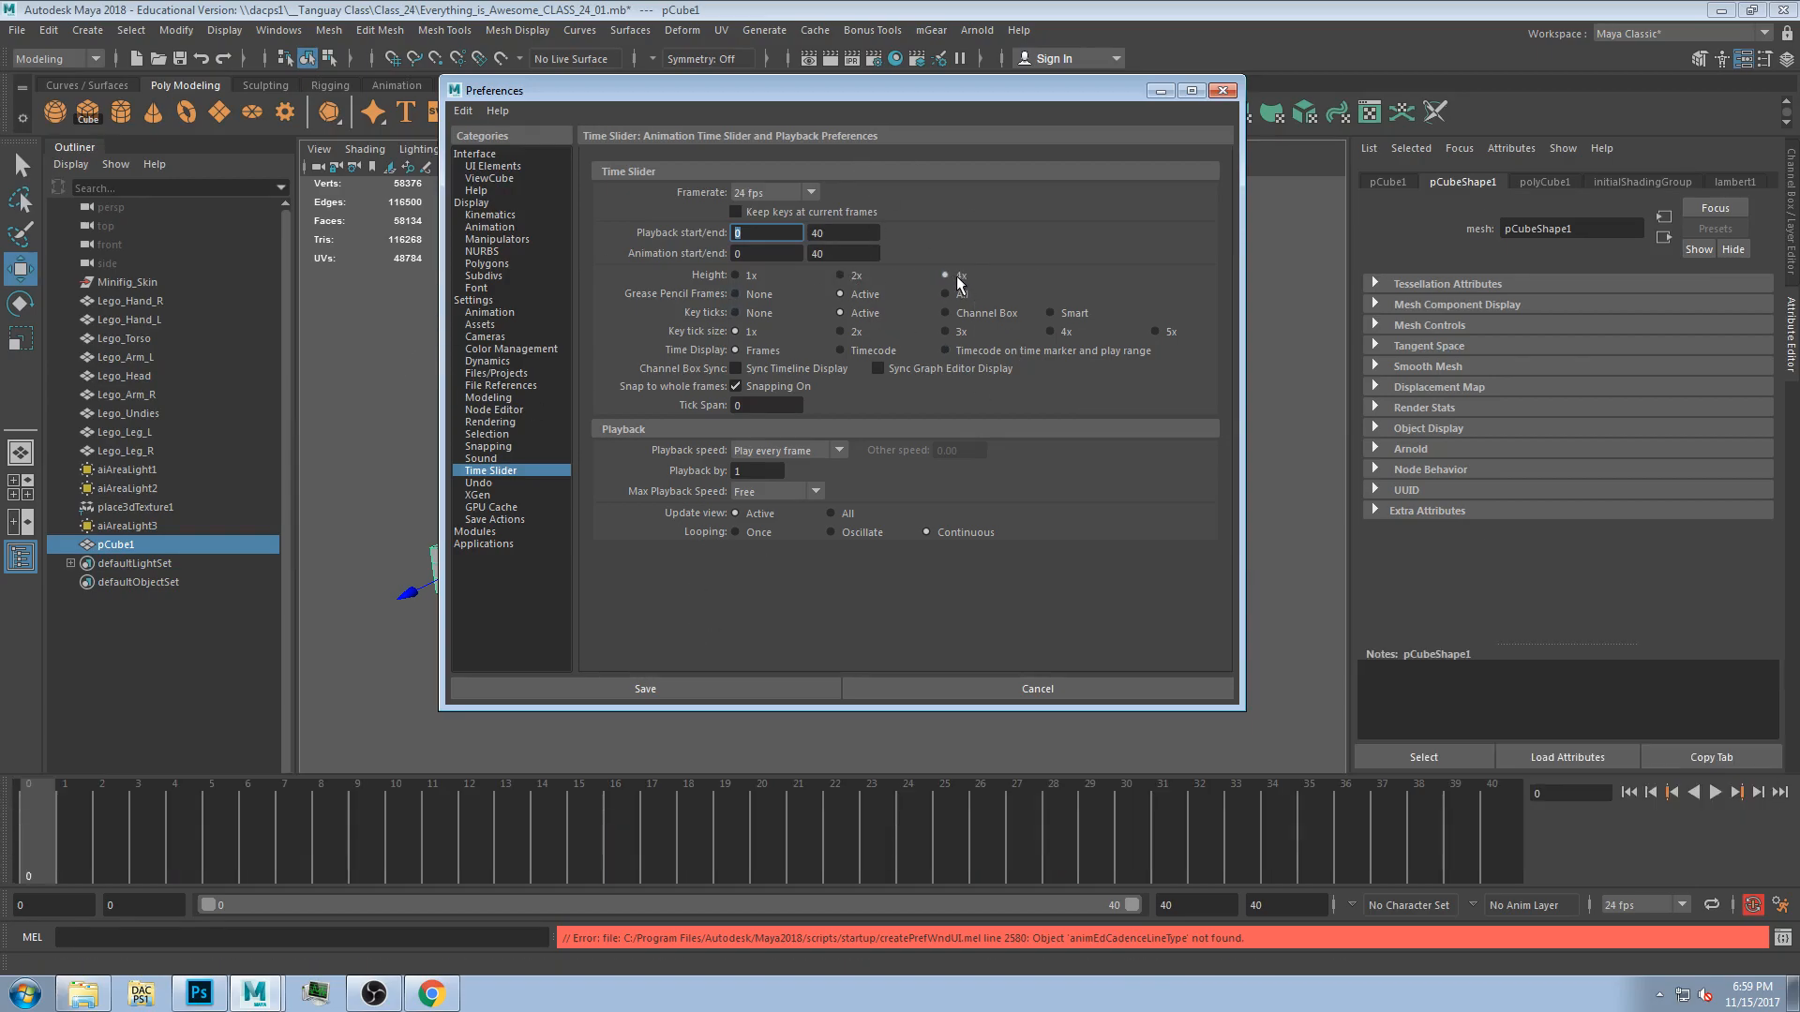
pyautogui.click(857, 279)
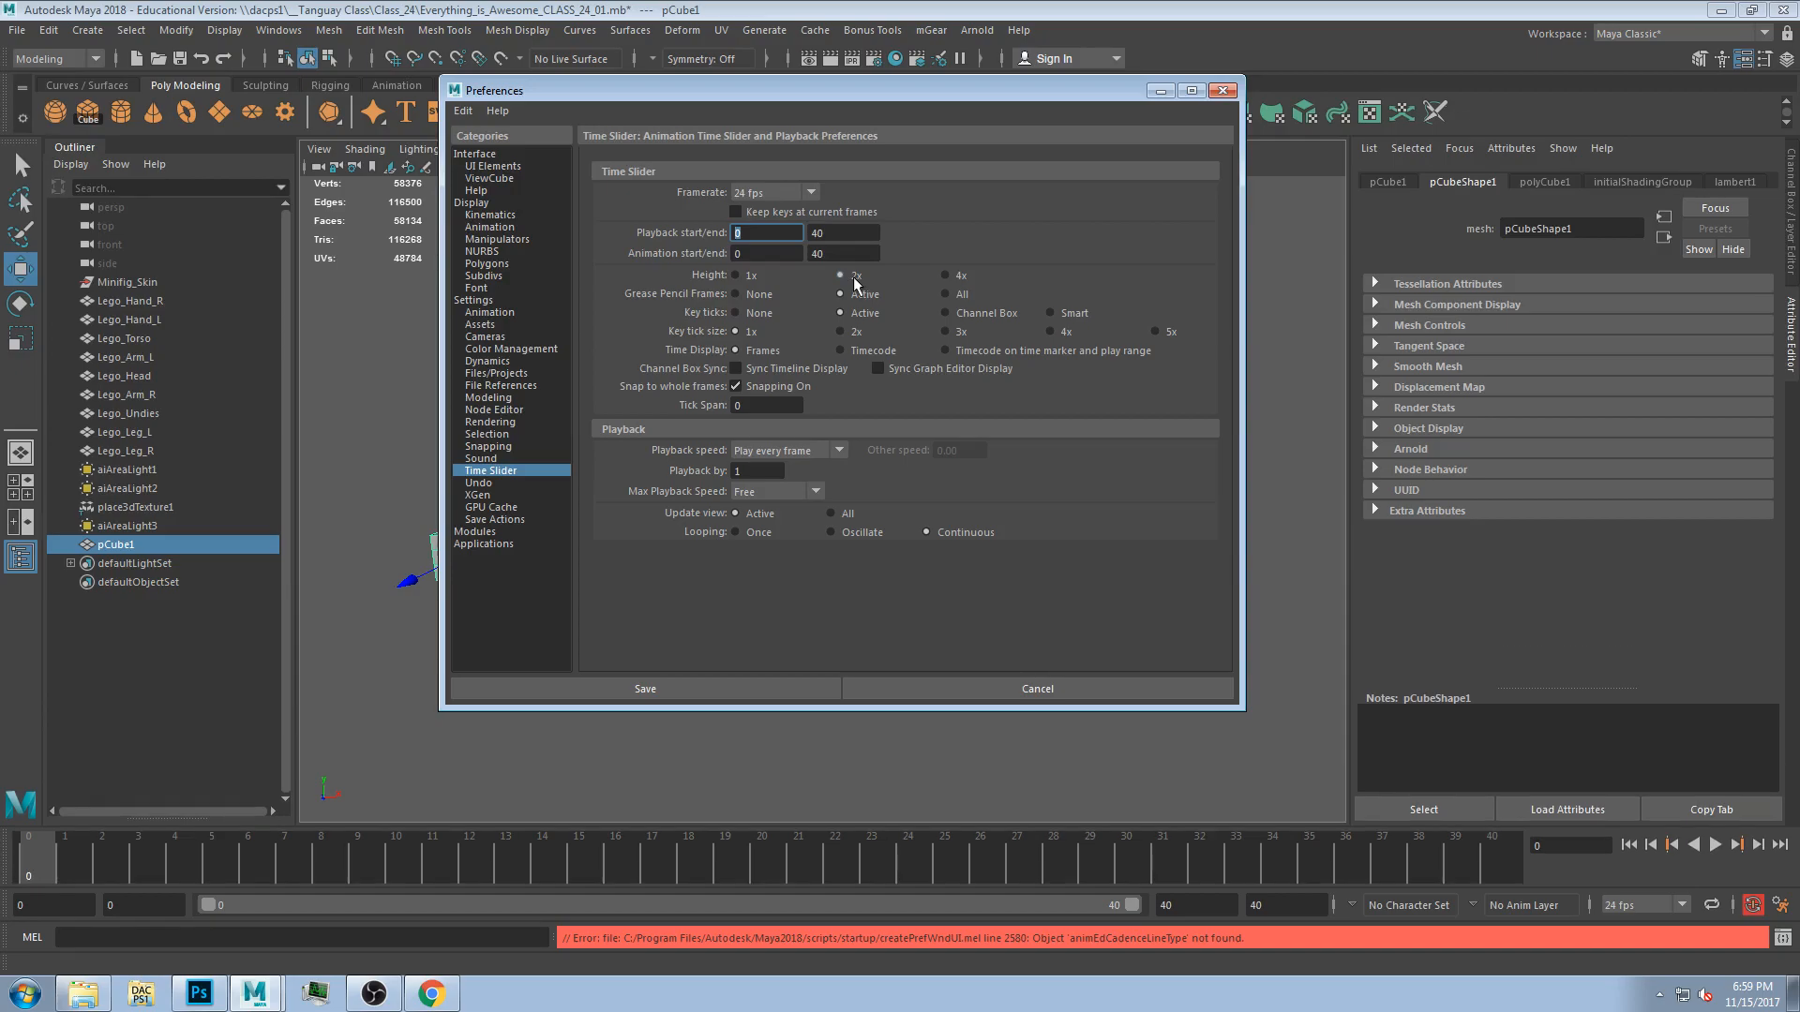
pyautogui.click(945, 277)
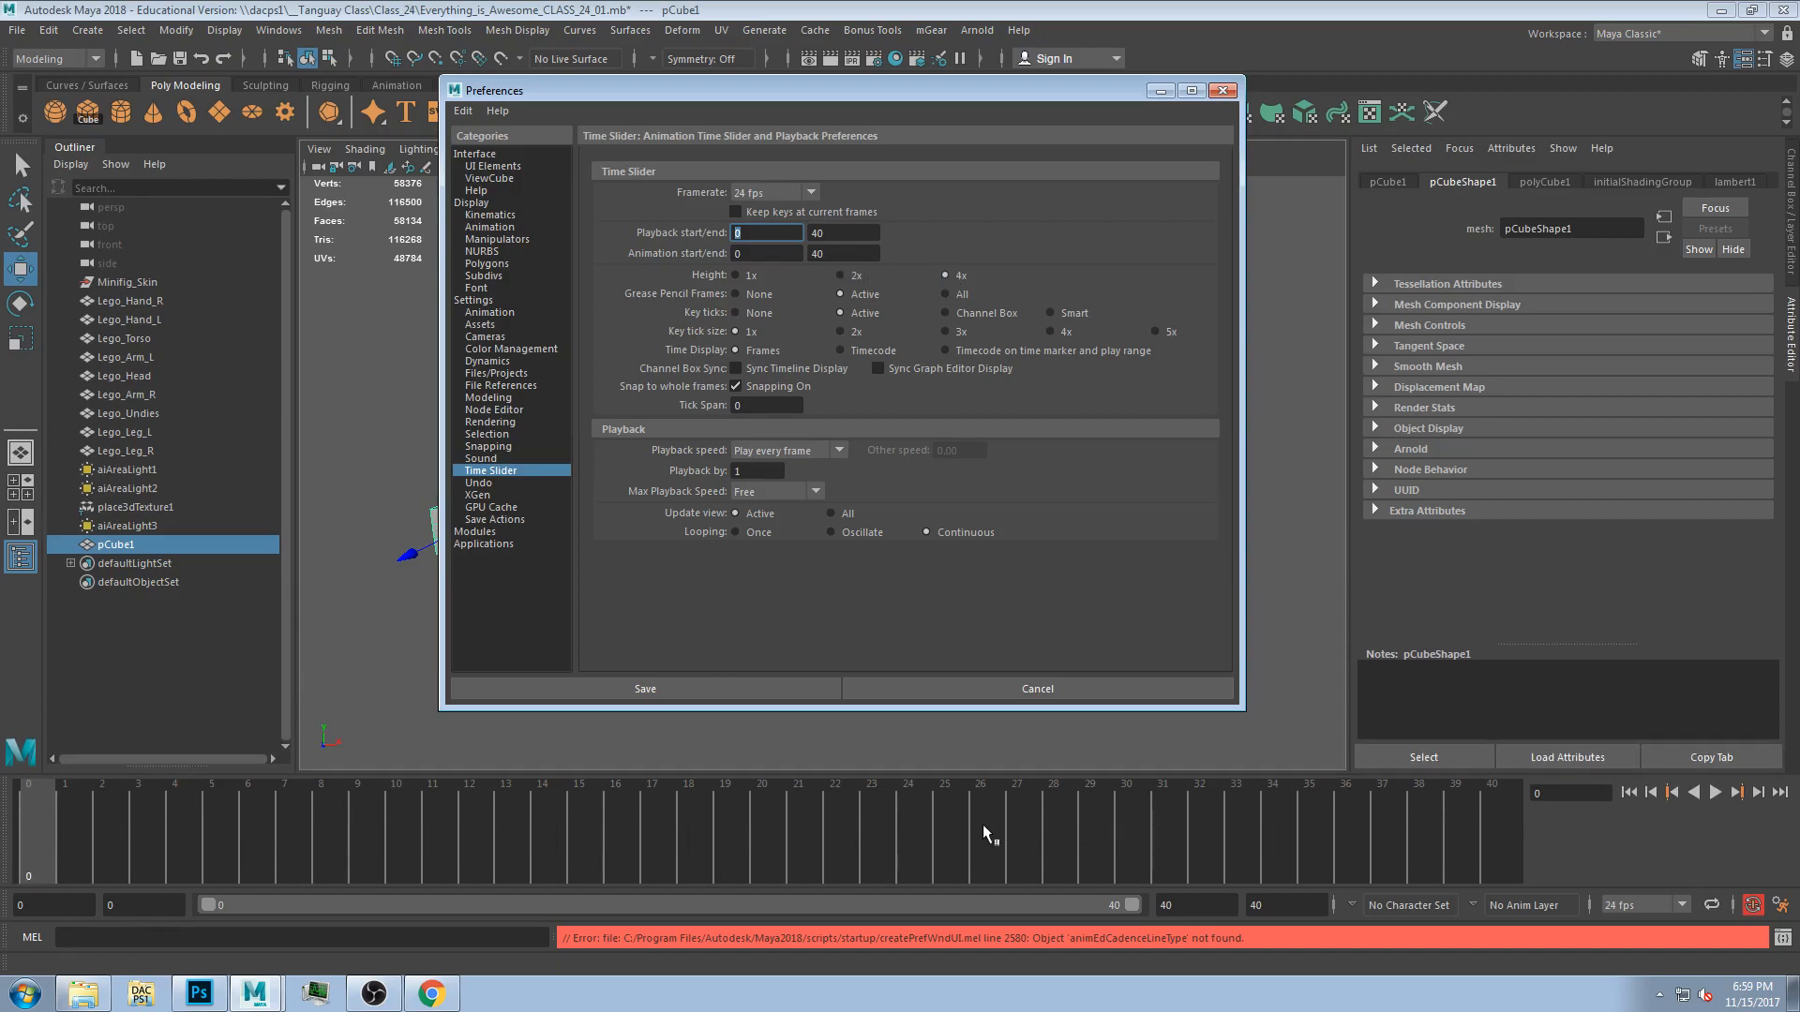
# Set the time slider height to 2x.
pyautogui.click(855, 277)
pyautogui.click(743, 274)
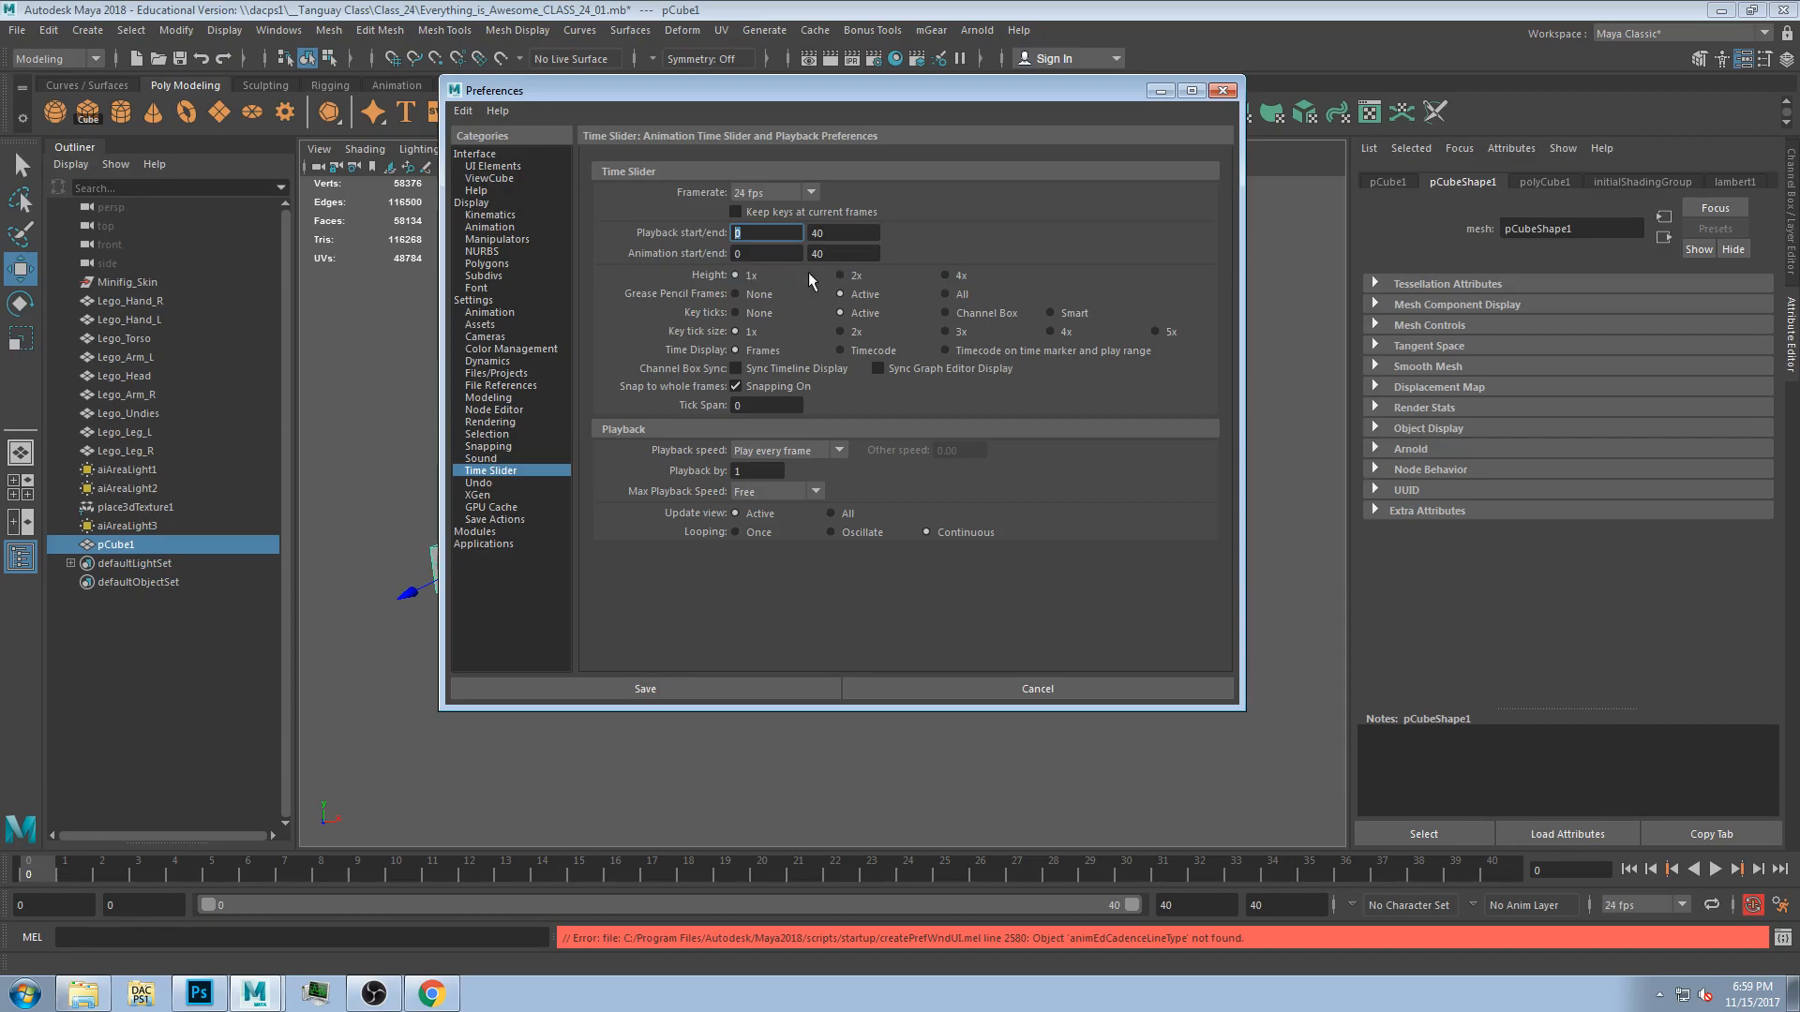
pyautogui.click(853, 278)
pyautogui.click(947, 276)
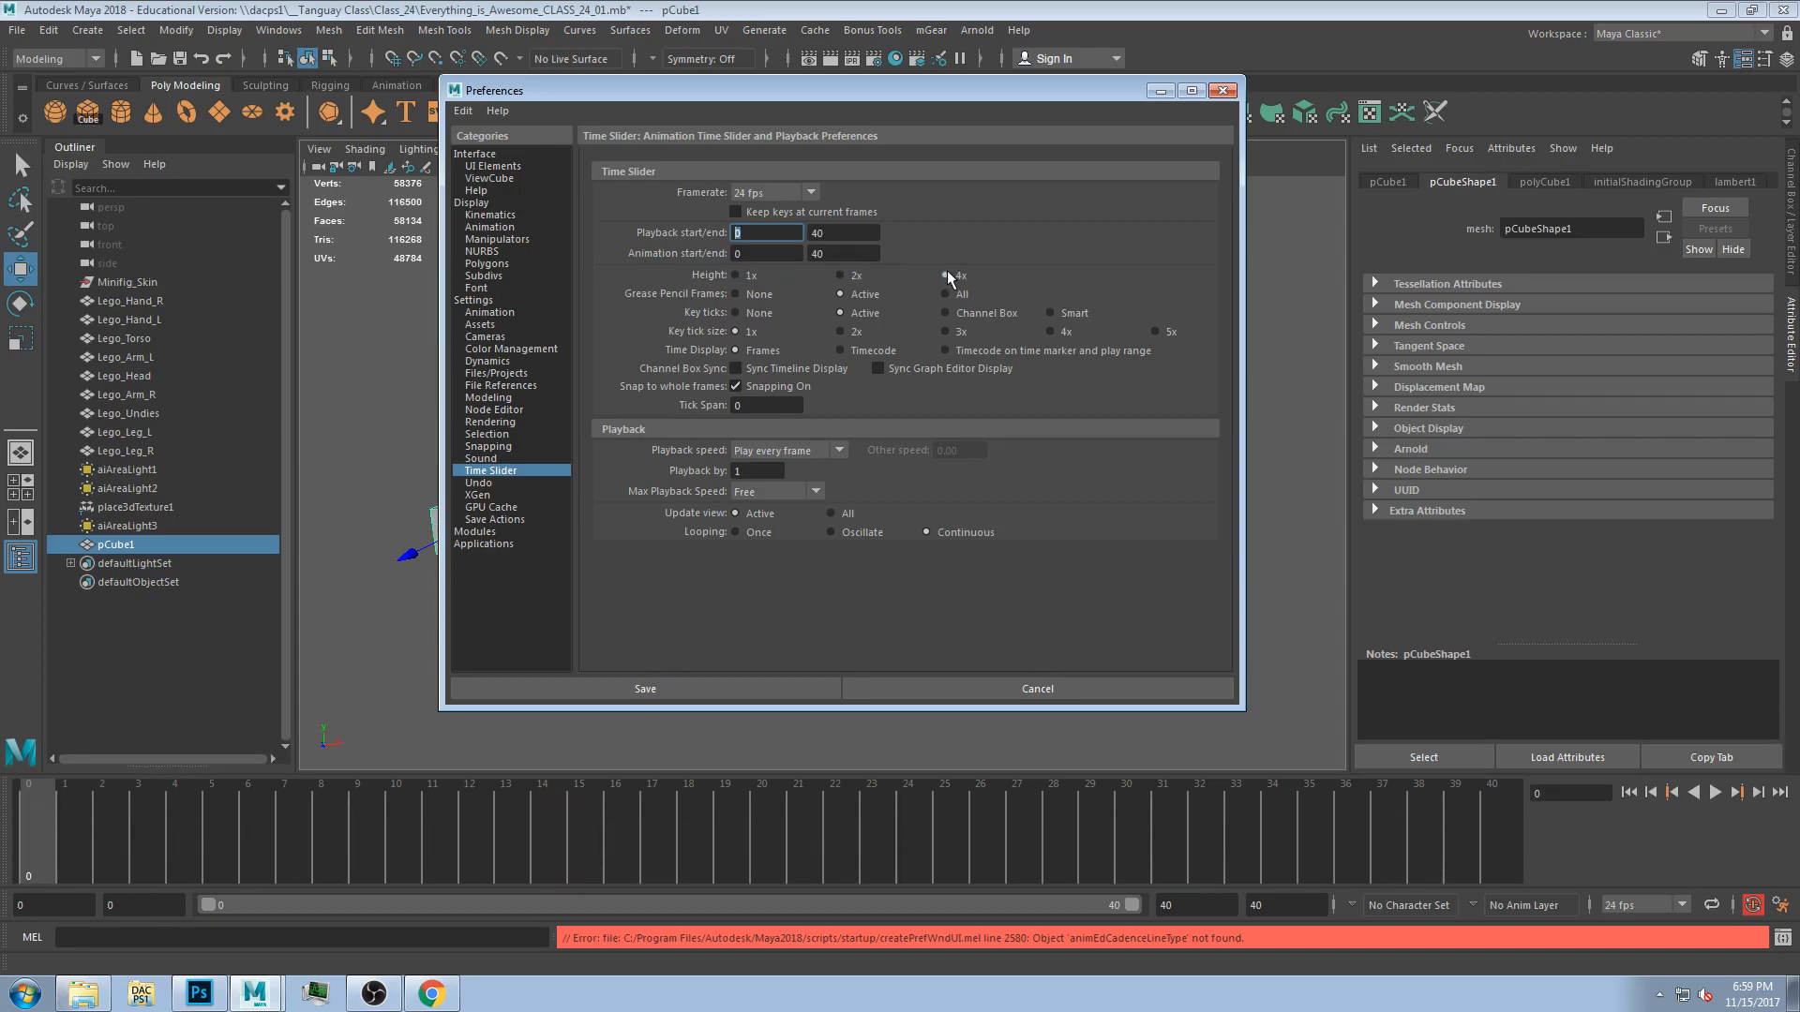
pyautogui.click(843, 276)
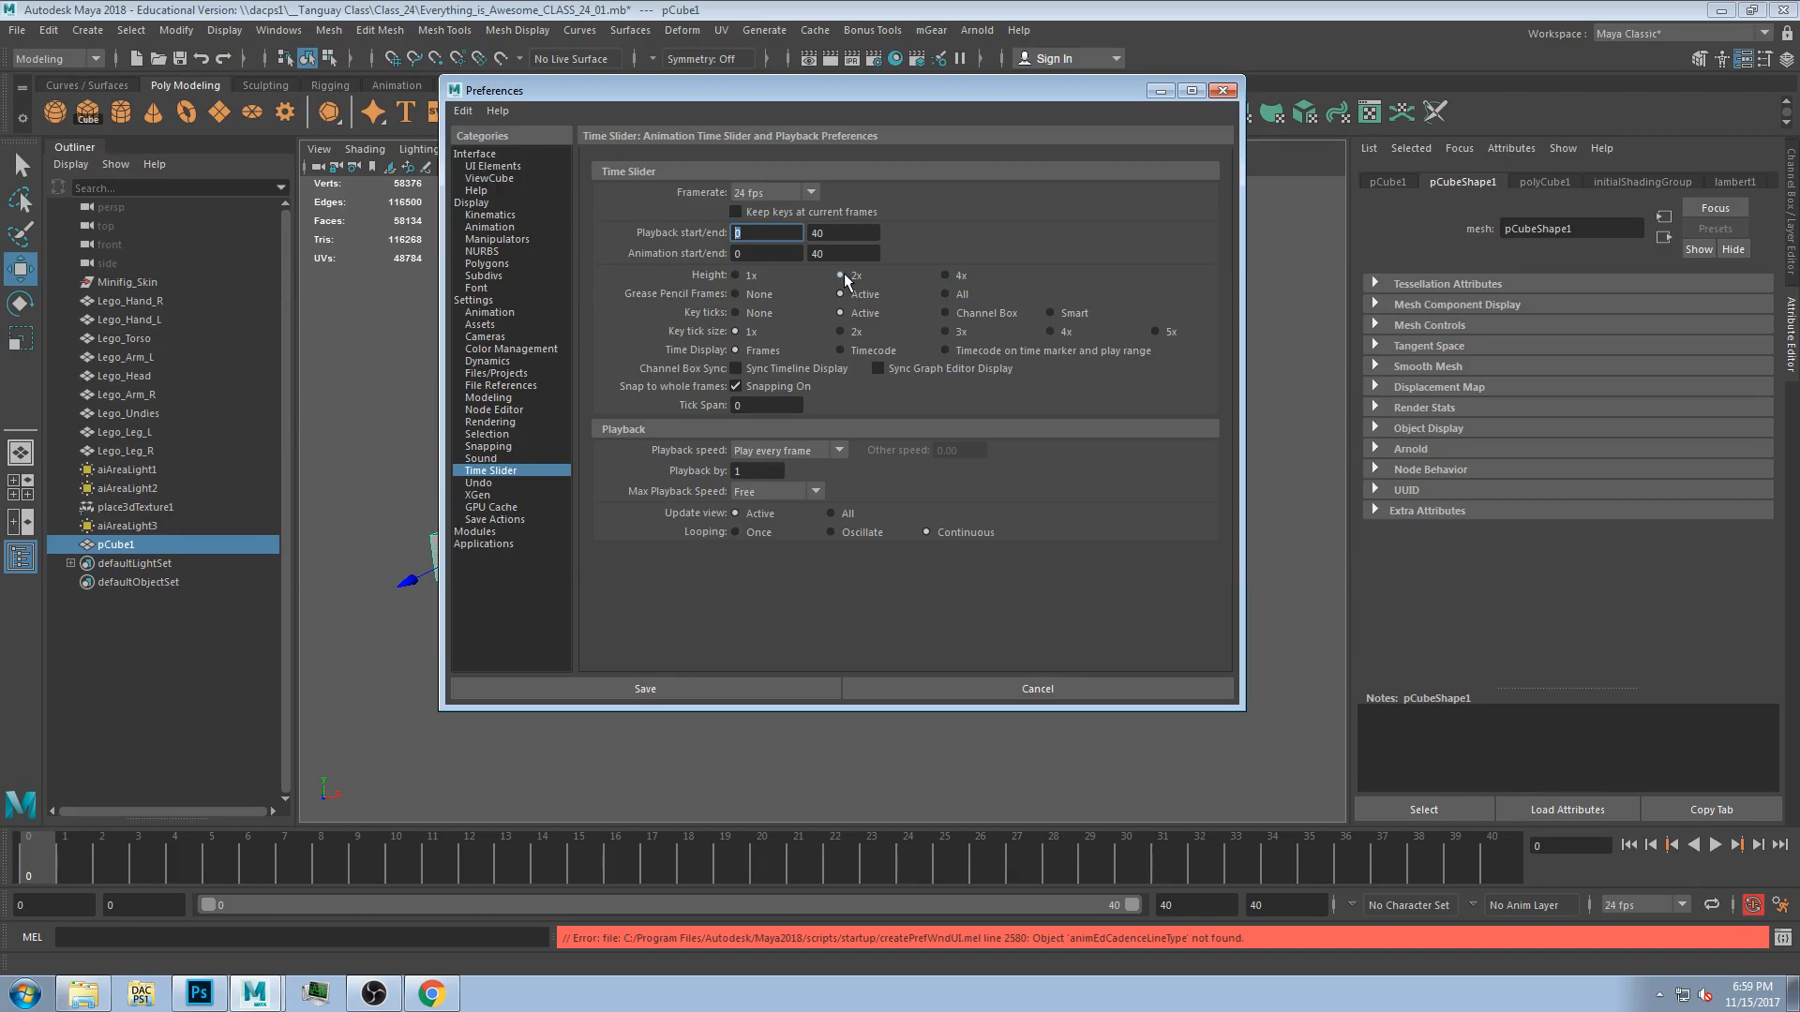
# Move the Preferences window aside and open the Grease Pencil toolbar over the viewport.
pyautogui.moveTo(750, 94); pyautogui.dragTo(1244, 161)
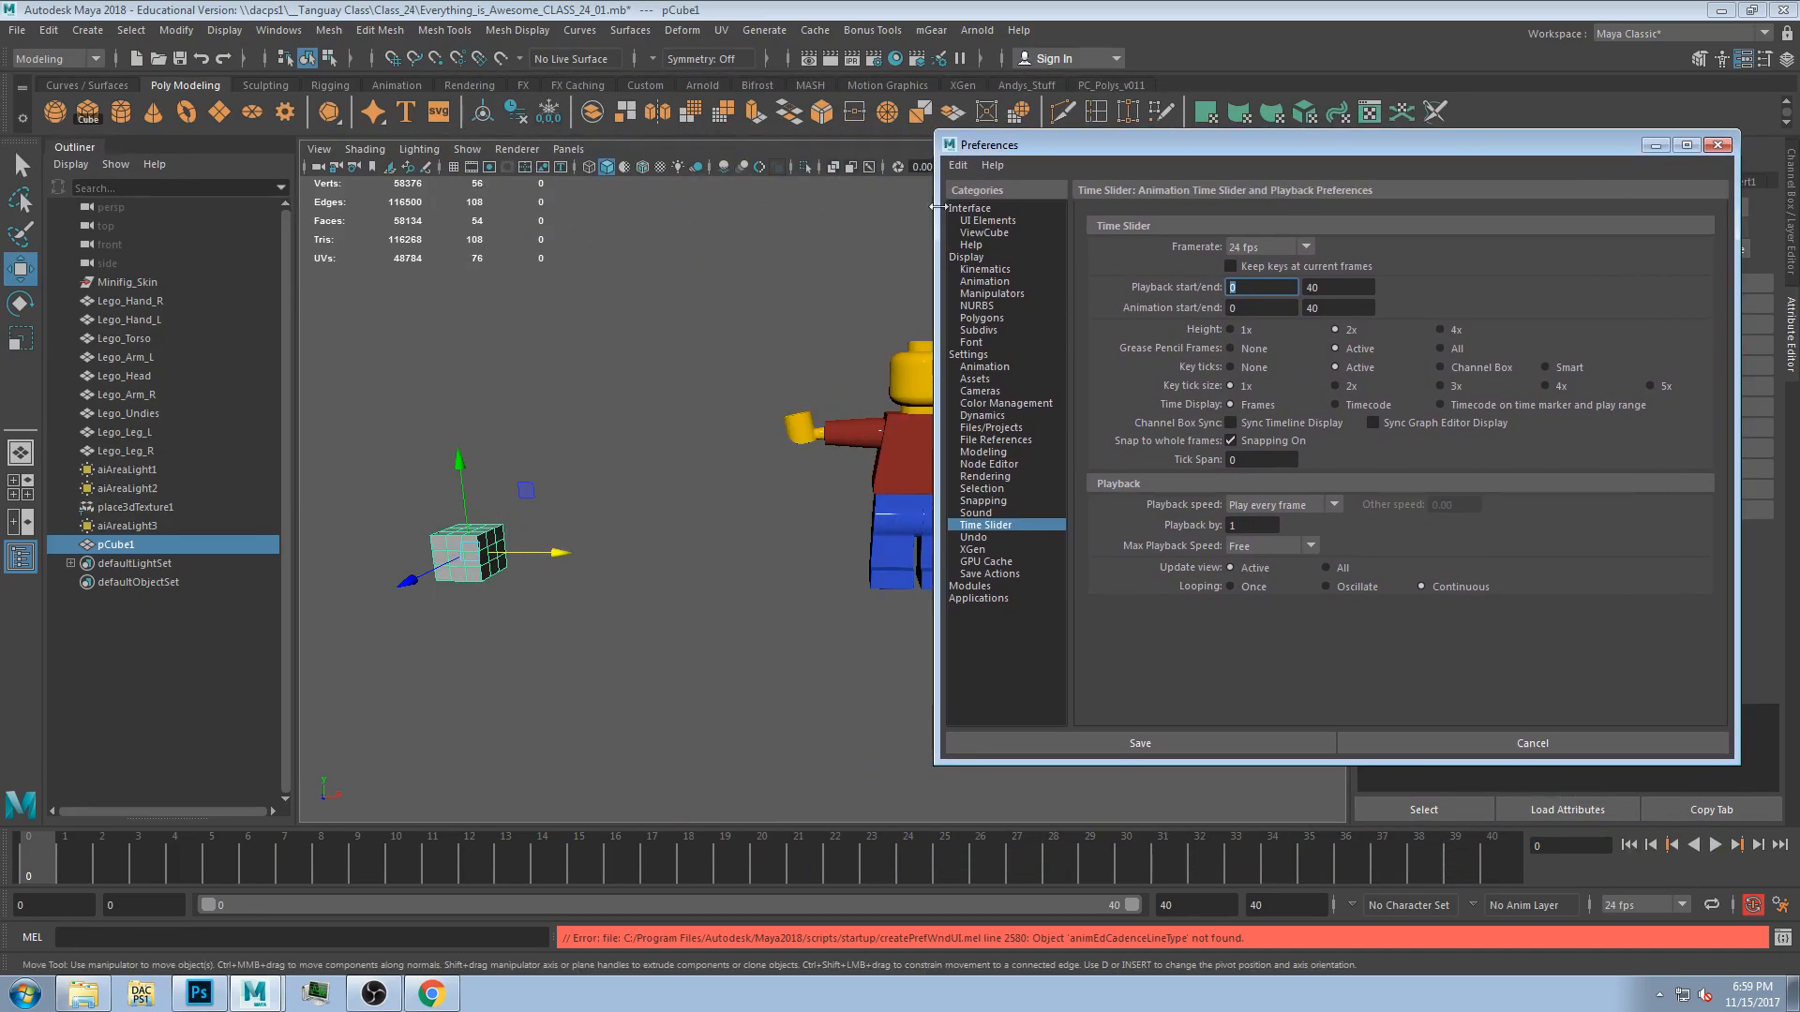
pyautogui.click(427, 167)
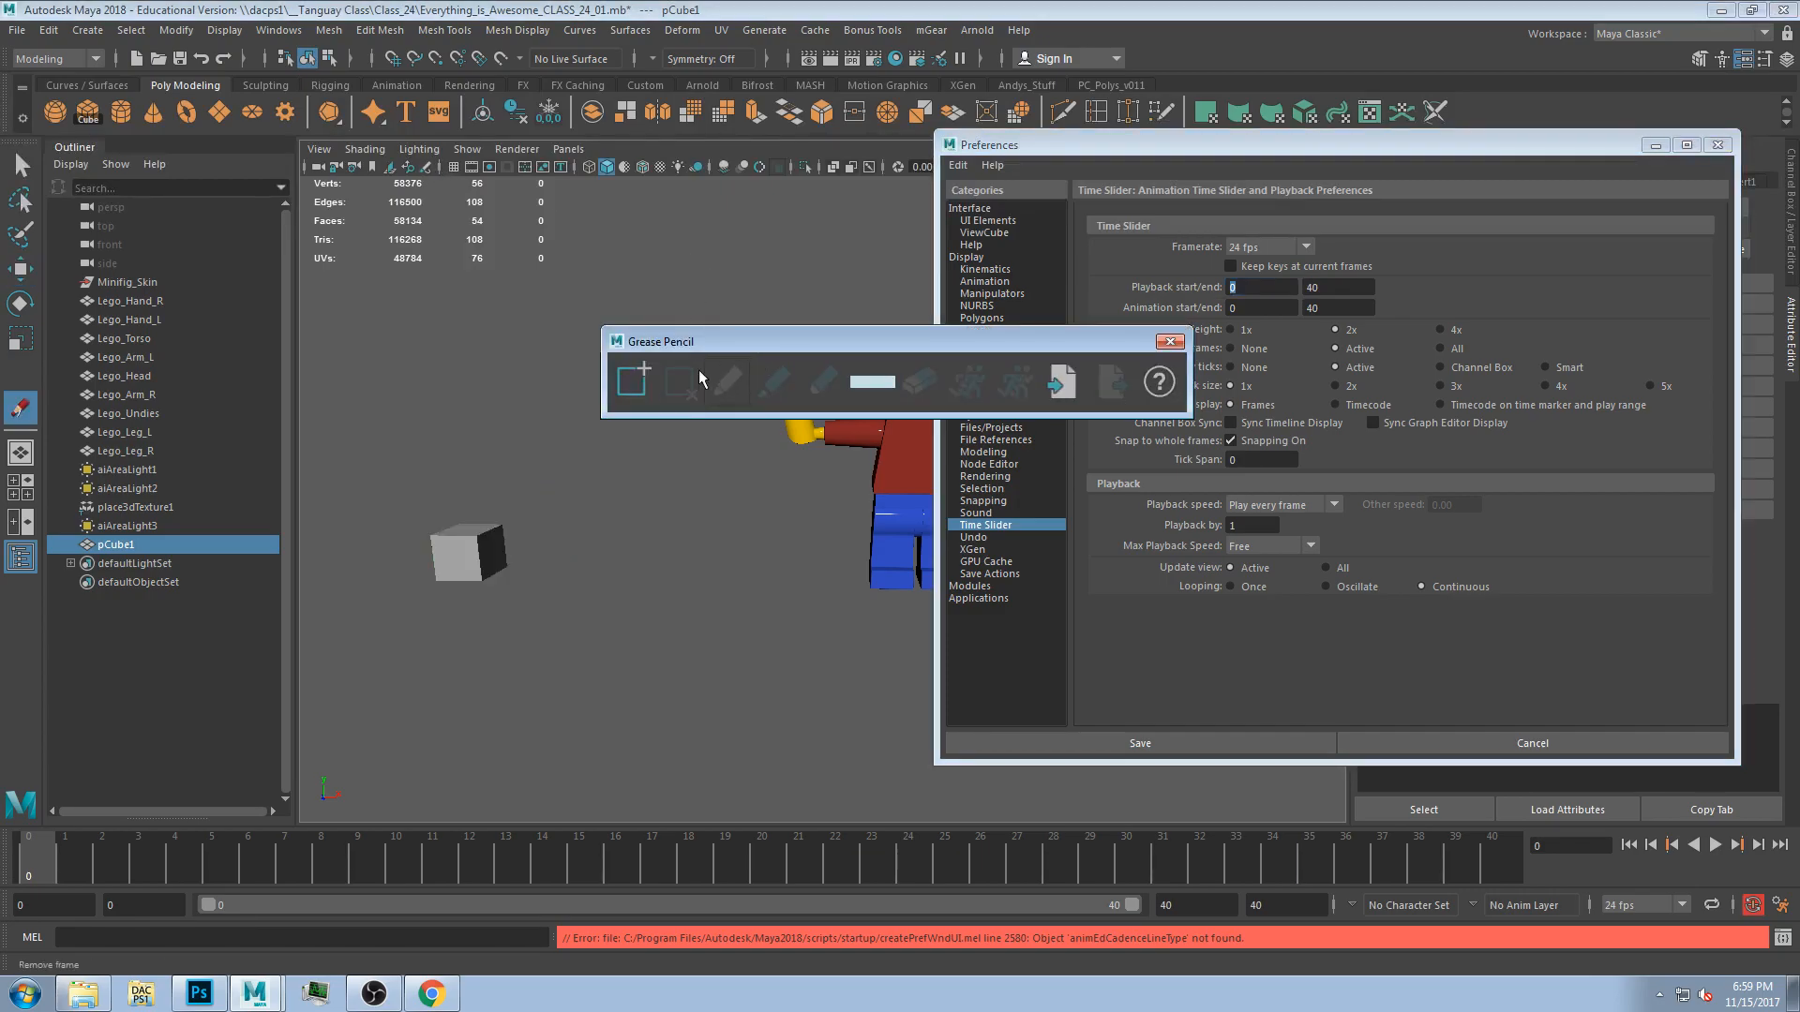
pyautogui.moveTo(722, 341); pyautogui.dragTo(422, 209)
# Sketch a rough horse and rider around the Lego figure with Grease Pencil, then remove the drawing frame.
pyautogui.moveTo(806, 413)
pyautogui.keyDown('alt'); pyautogui.mouseDown()
pyautogui.moveTo(759, 455)
pyautogui.moveTo(747, 500)
pyautogui.mouseUp(); pyautogui.keyUp('alt')
pyautogui.moveTo(837, 427); pyautogui.dragTo(882, 412)
pyautogui.moveTo(876, 460)
pyautogui.keyDown('alt'); pyautogui.mouseDown(button='middle')
pyautogui.moveTo(719, 479)
pyautogui.moveTo(860, 472)
pyautogui.moveTo(871, 437)
pyautogui.moveTo(869, 459)
pyautogui.mouseUp(button='middle'); pyautogui.keyUp('alt')
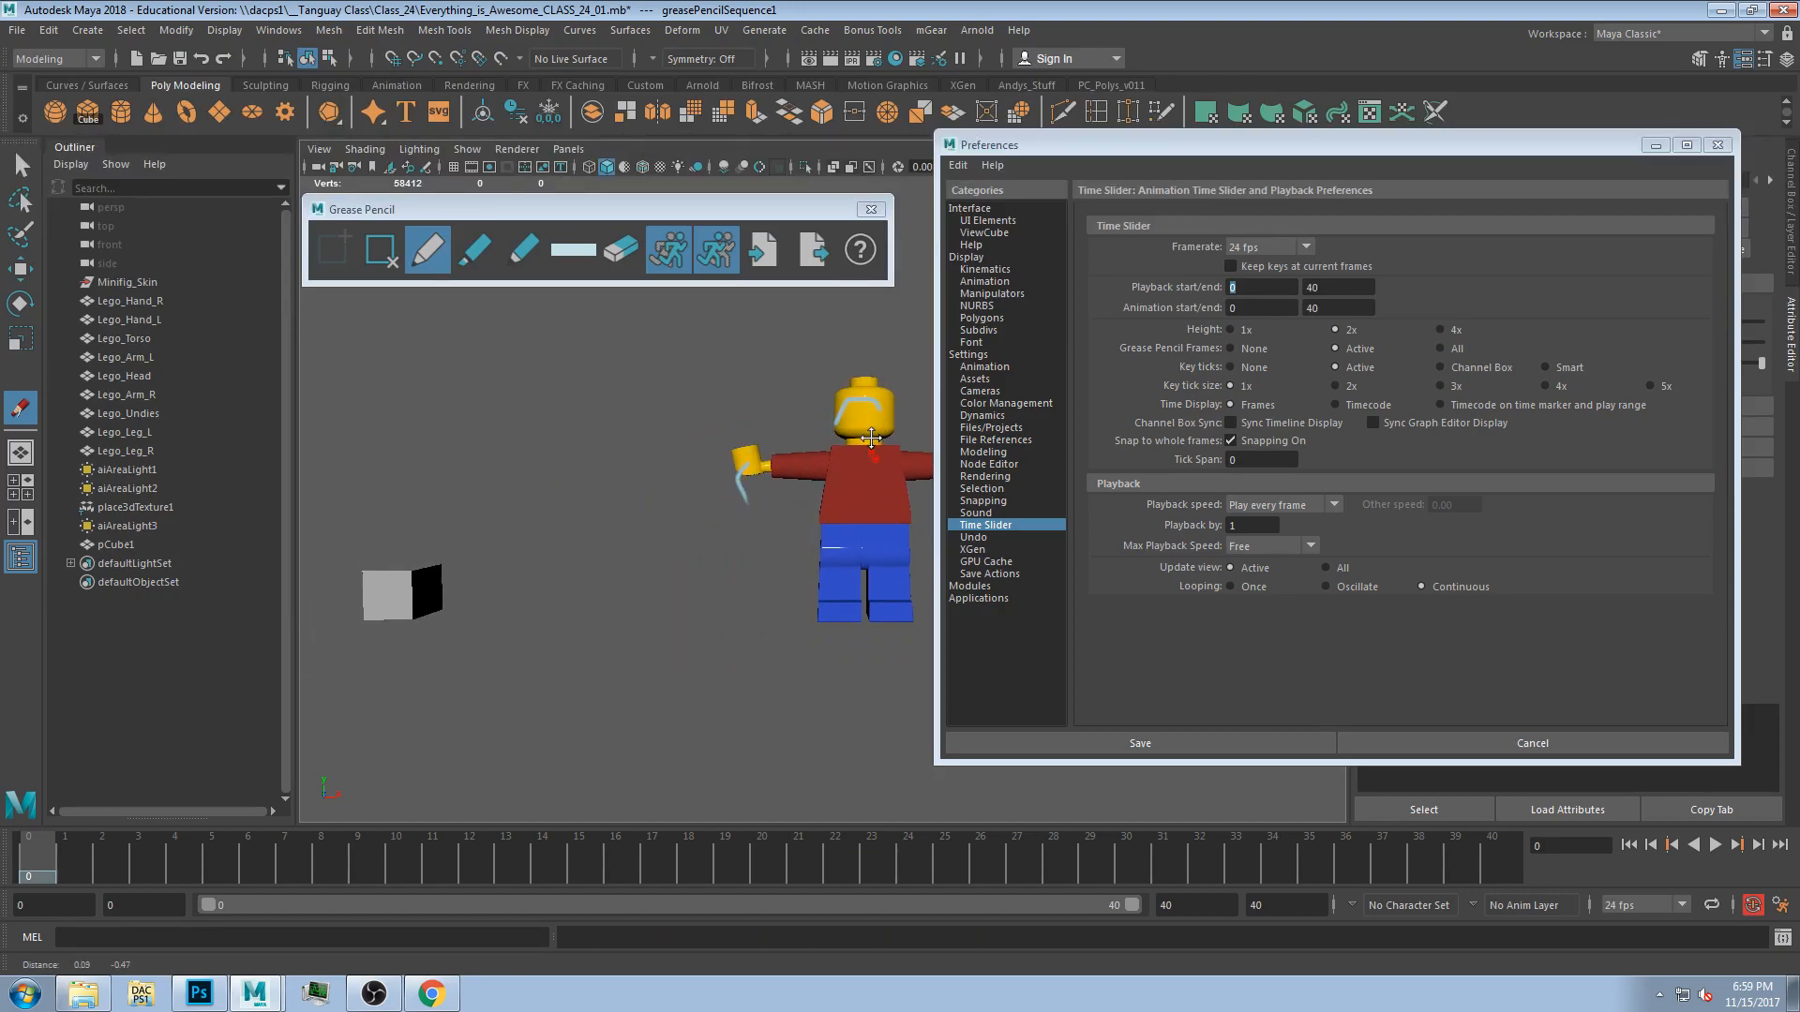
pyautogui.moveTo(775, 509)
pyautogui.mouseDown()
pyautogui.moveTo(849, 507)
pyautogui.moveTo(824, 566)
pyautogui.mouseUp()
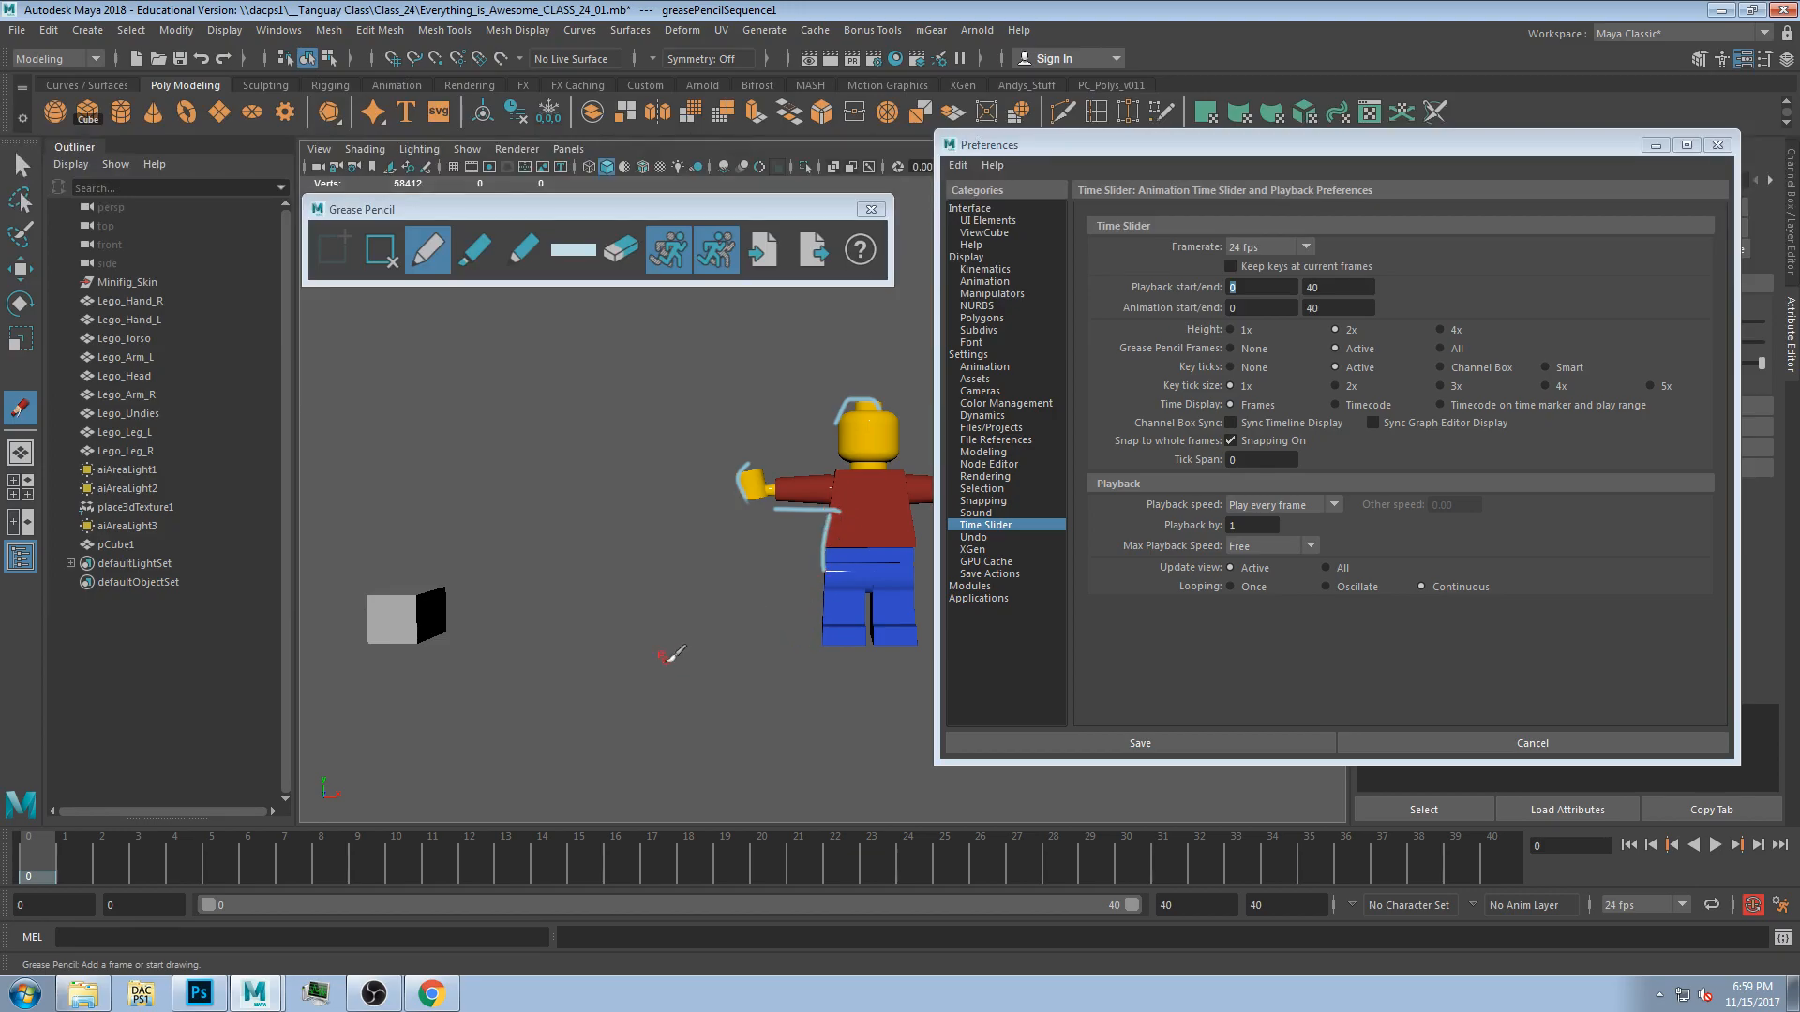
pyautogui.moveTo(501, 626)
pyautogui.mouseDown()
pyautogui.moveTo(538, 636)
pyautogui.moveTo(491, 620)
pyautogui.mouseUp()
pyautogui.moveTo(520, 450); pyautogui.dragTo(534, 626)
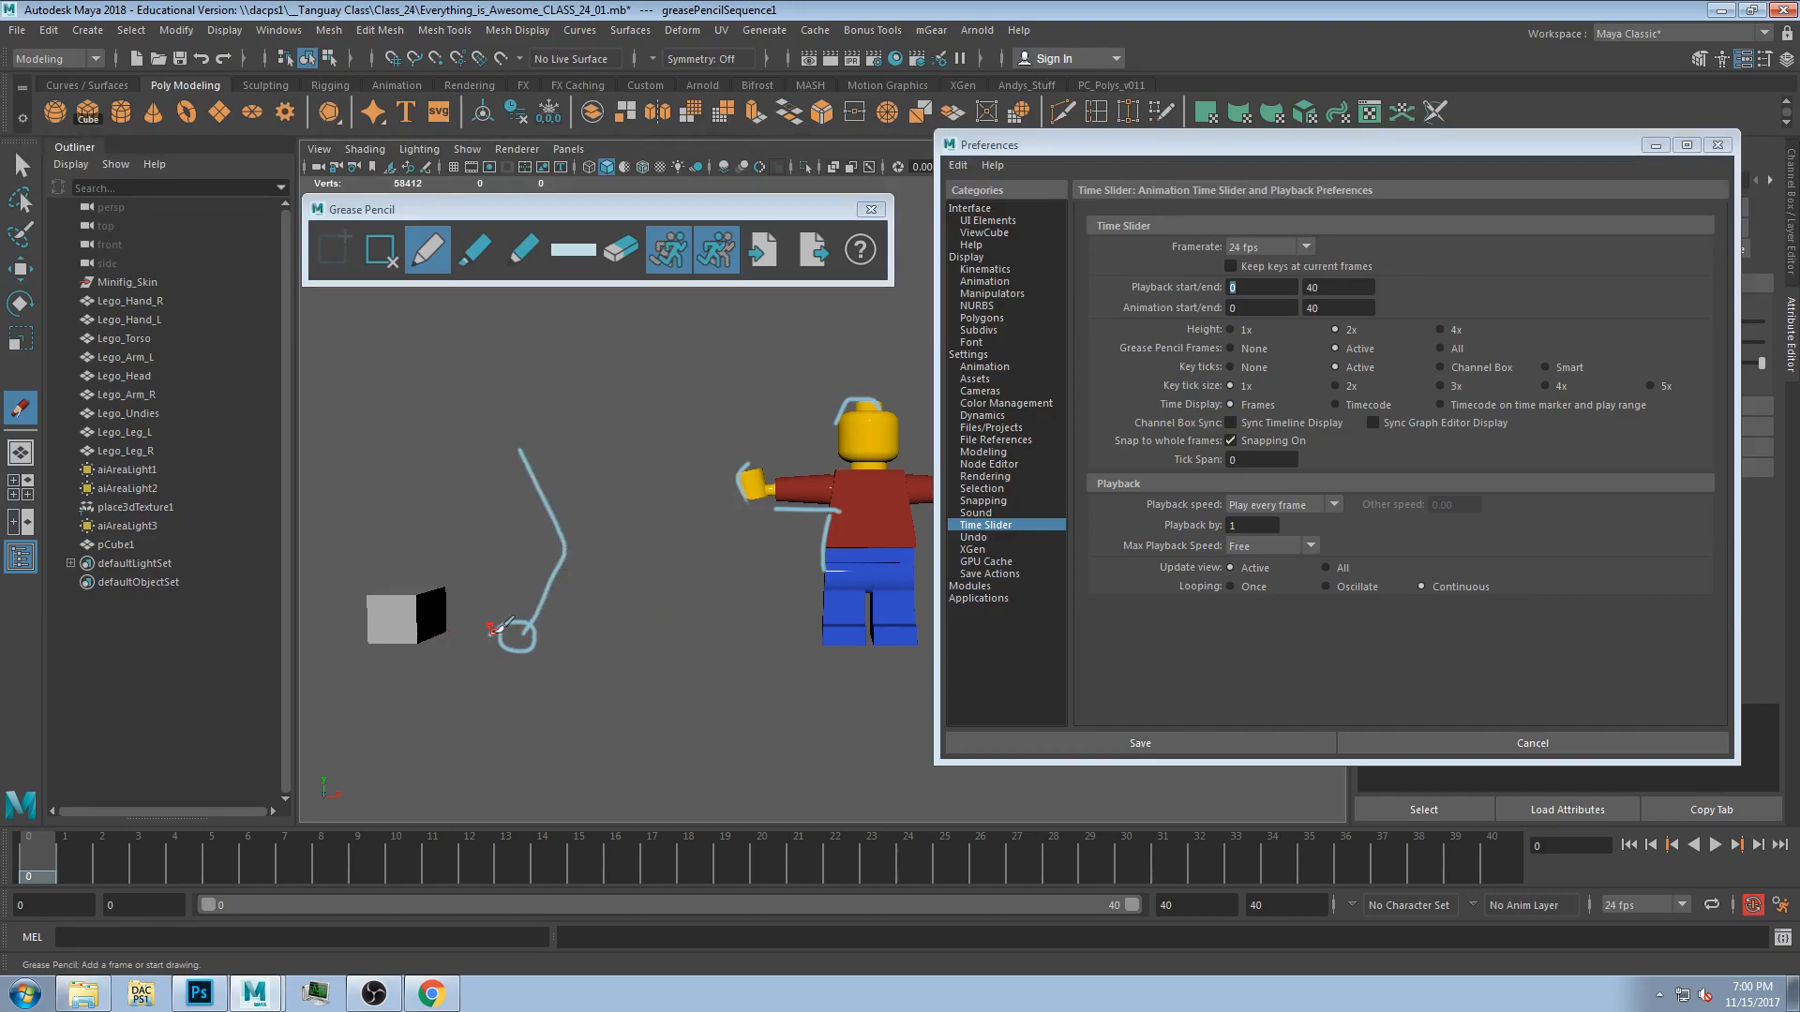
pyautogui.moveTo(699, 632); pyautogui.dragTo(653, 634)
pyautogui.moveTo(534, 452); pyautogui.dragTo(710, 623)
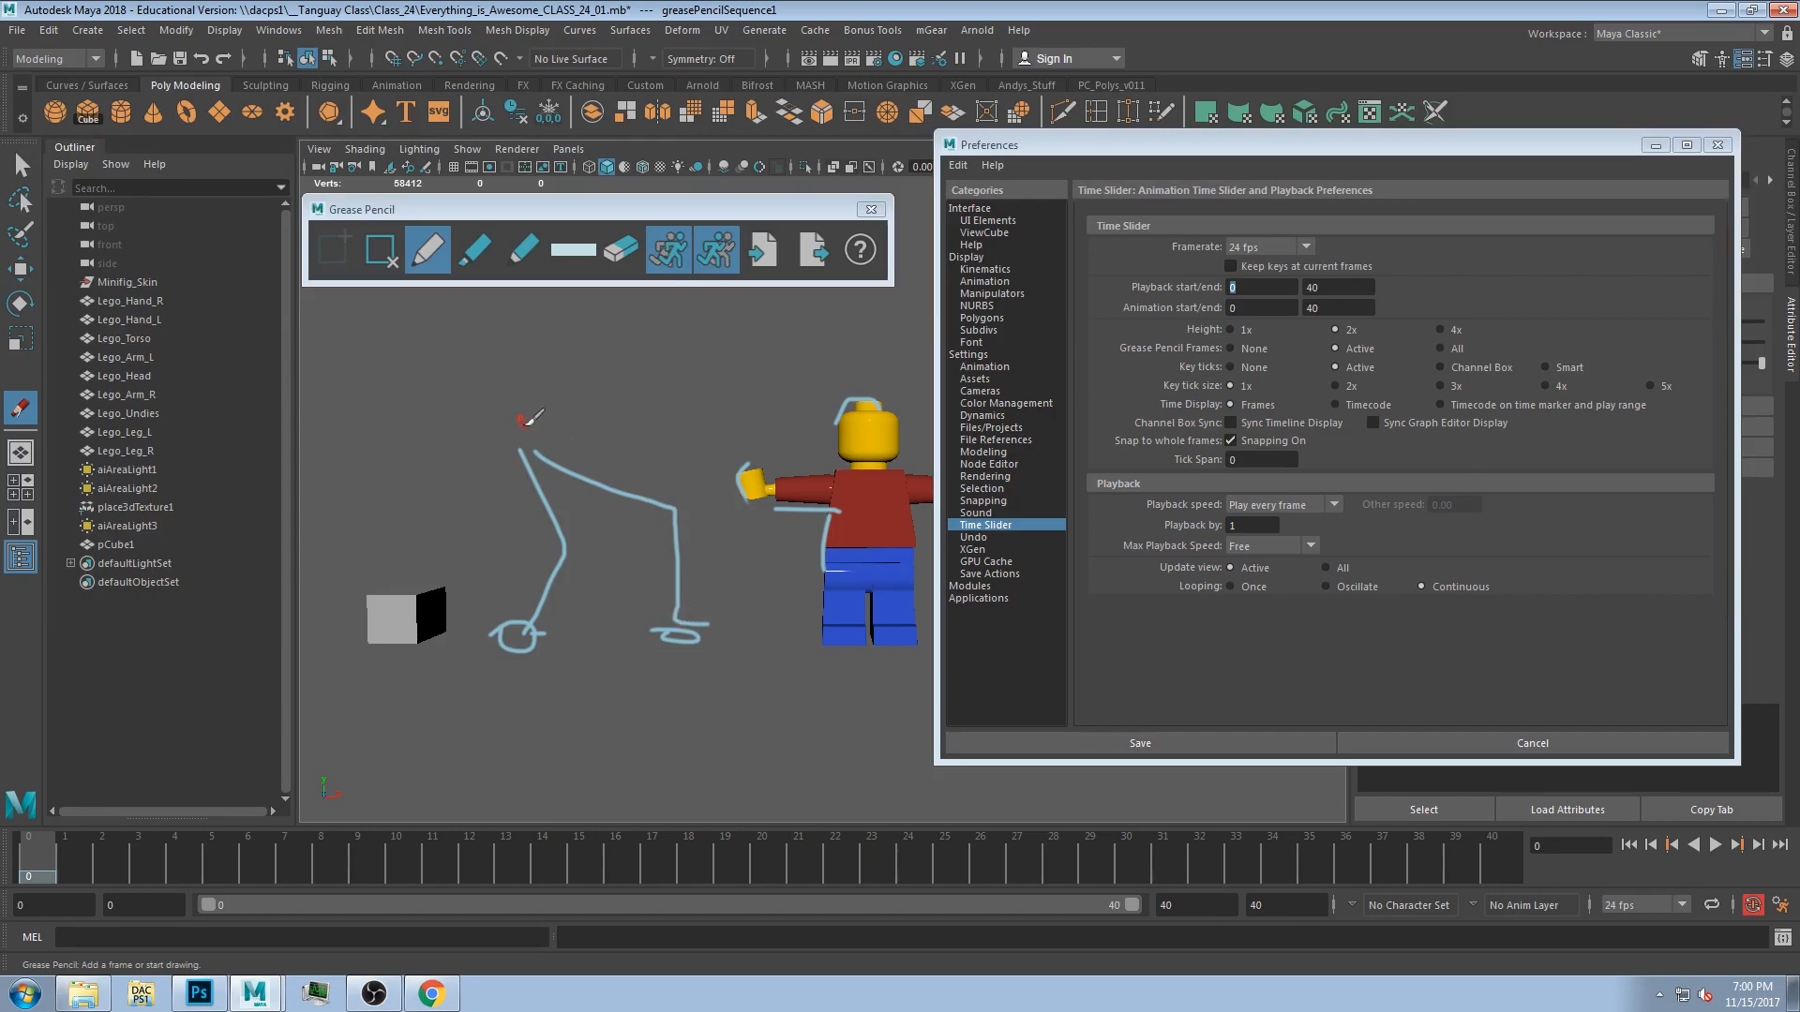
pyautogui.moveTo(569, 387); pyautogui.dragTo(533, 452)
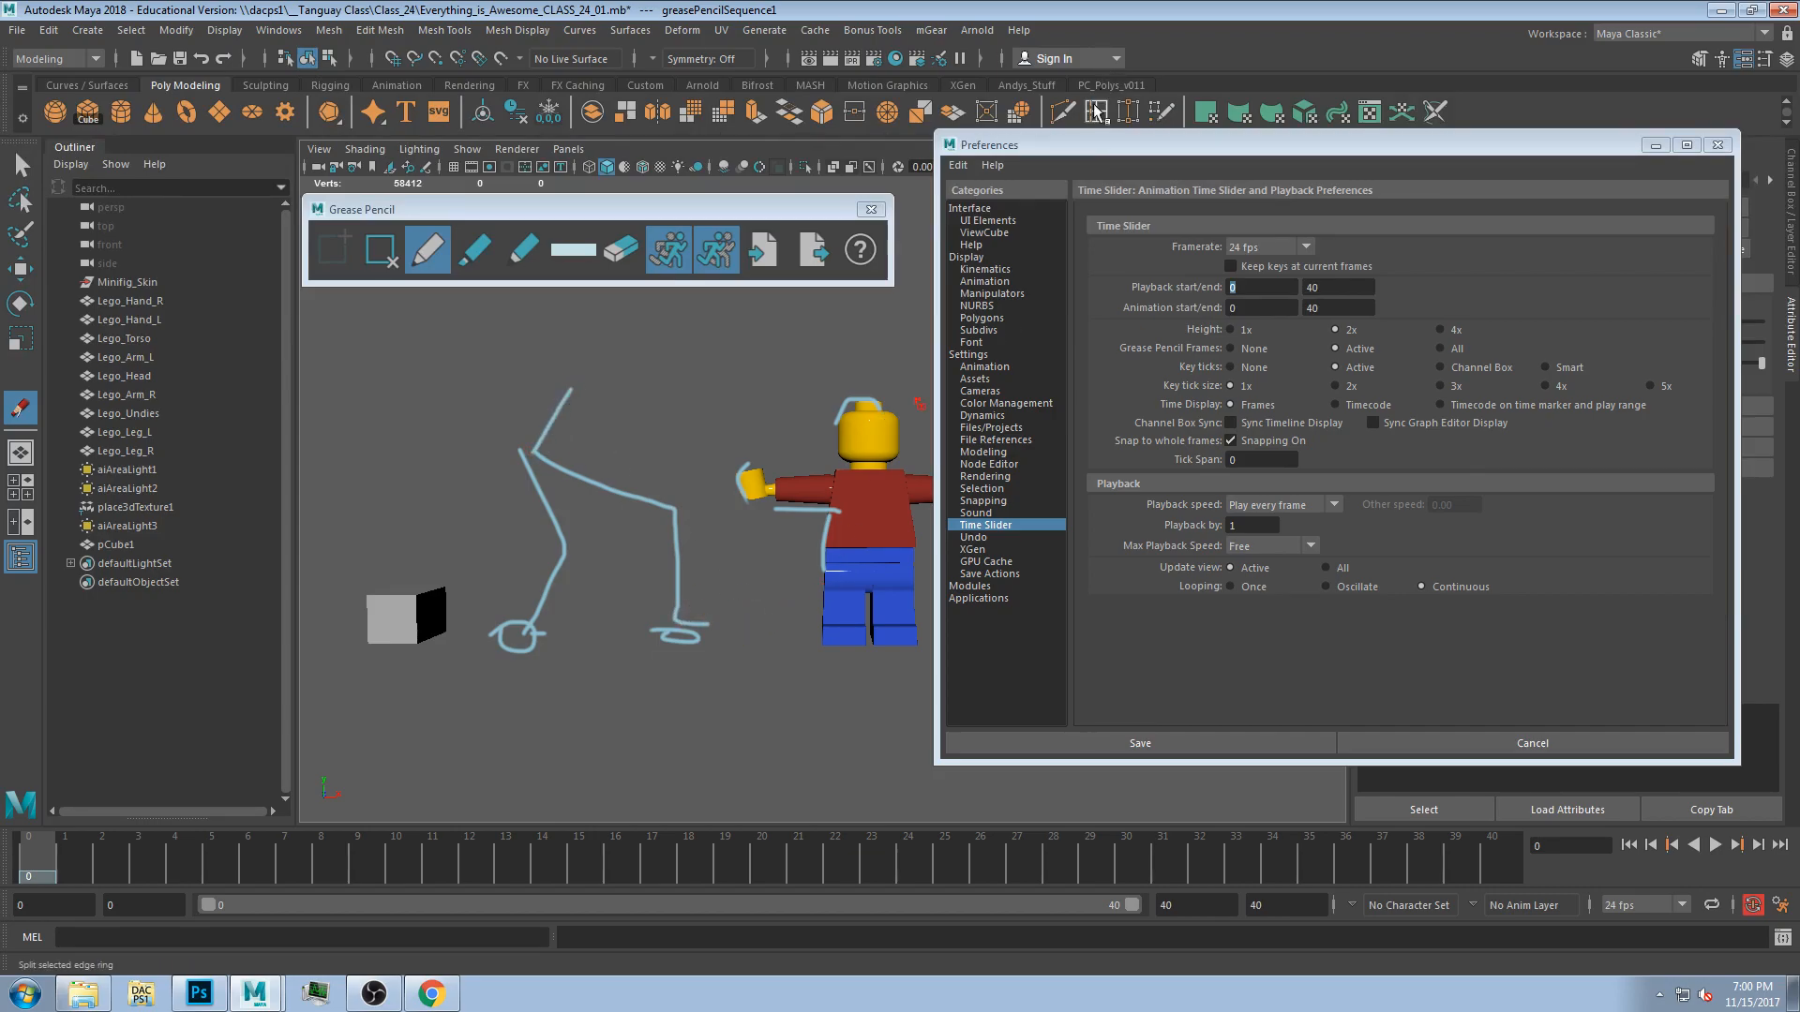
pyautogui.moveTo(1072, 150); pyautogui.dragTo(1293, 136)
pyautogui.moveTo(868, 619); pyautogui.dragTo(881, 630)
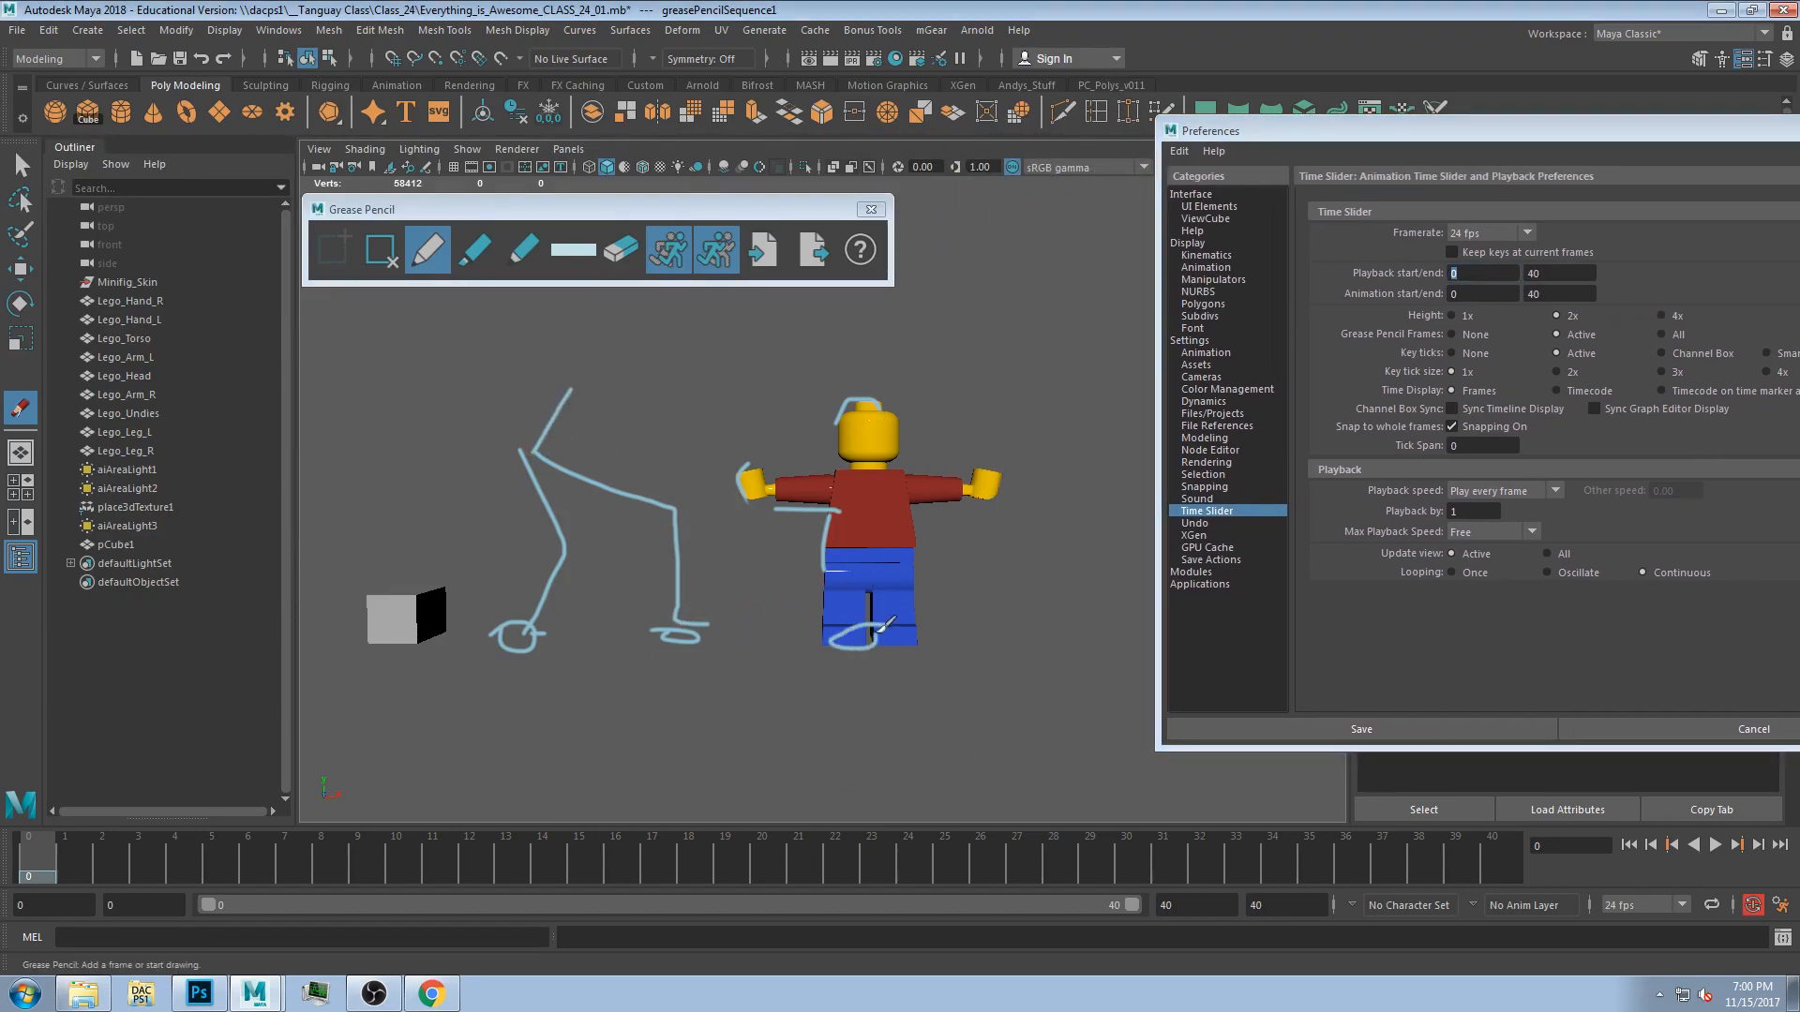
pyautogui.moveTo(401, 625); pyautogui.dragTo(368, 647)
pyautogui.moveTo(497, 347); pyautogui.dragTo(450, 433)
pyautogui.moveTo(572, 383); pyautogui.dragTo(645, 409)
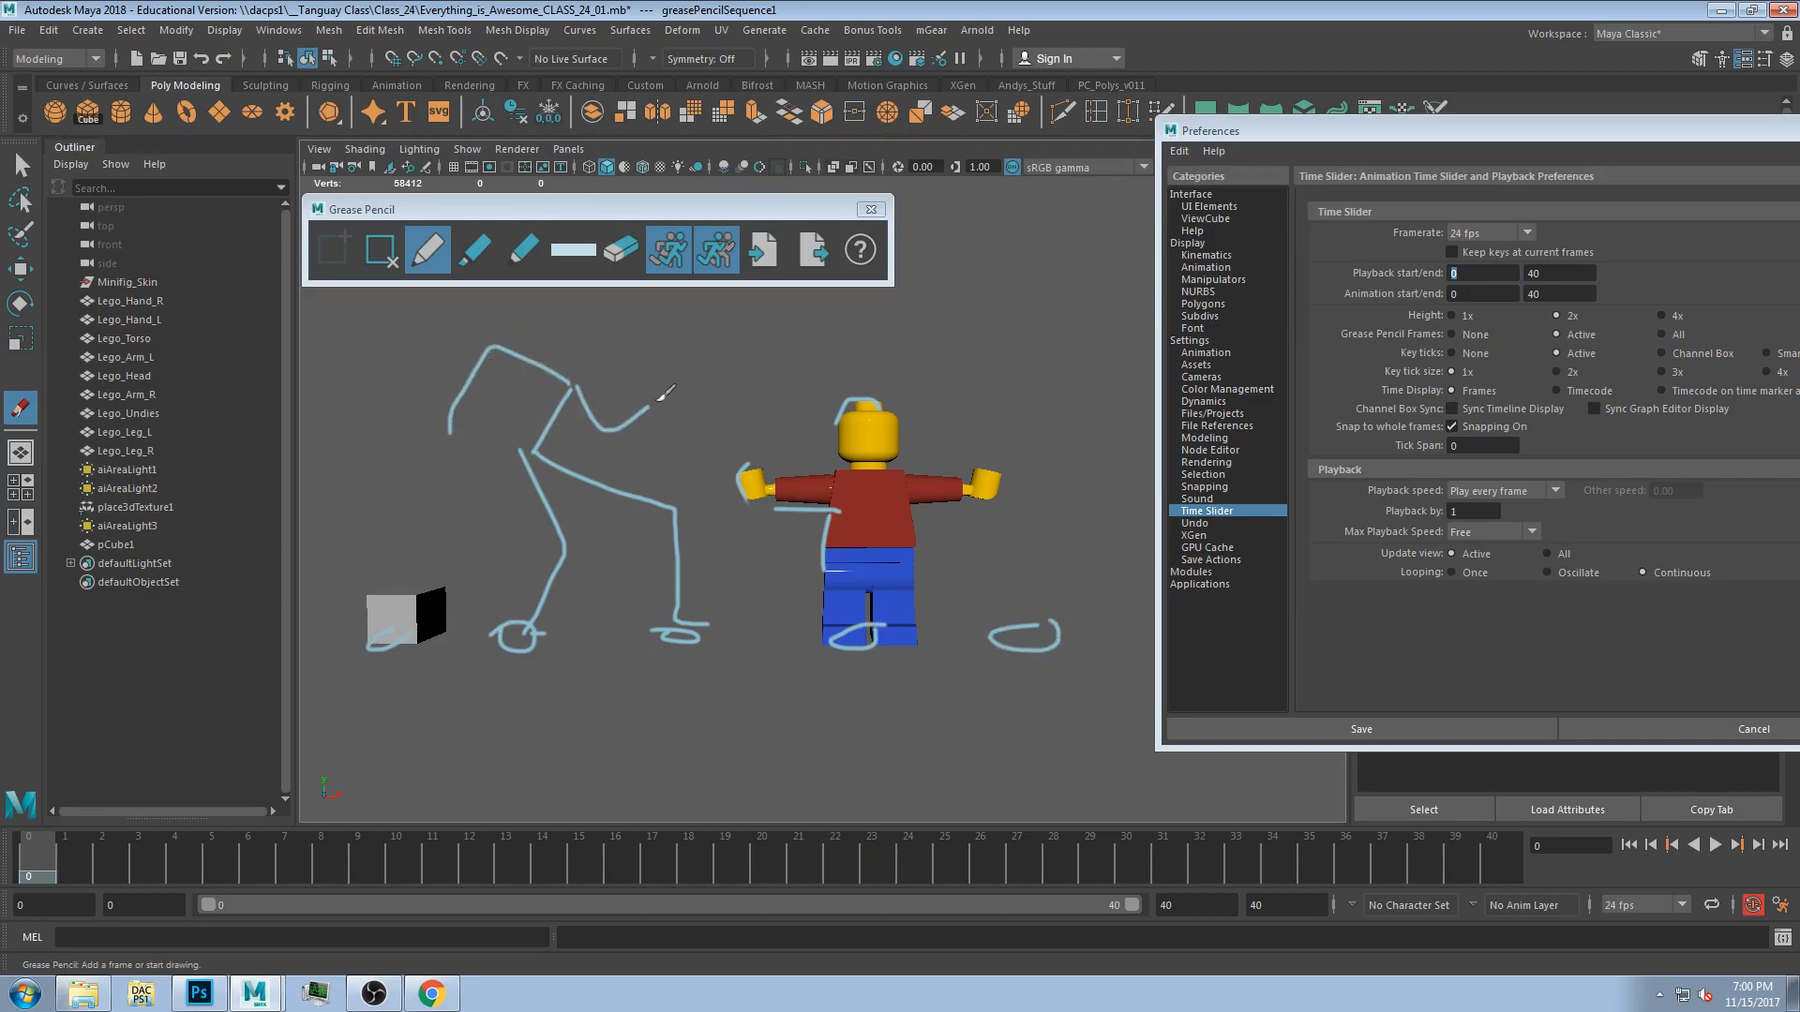
pyautogui.moveTo(565, 354); pyautogui.dragTo(600, 381)
pyautogui.moveTo(1195, 128); pyautogui.dragTo(1346, 125)
pyautogui.moveTo(1231, 618)
pyautogui.mouseDown()
pyautogui.moveTo(1191, 616)
pyautogui.moveTo(1231, 631)
pyautogui.mouseUp()
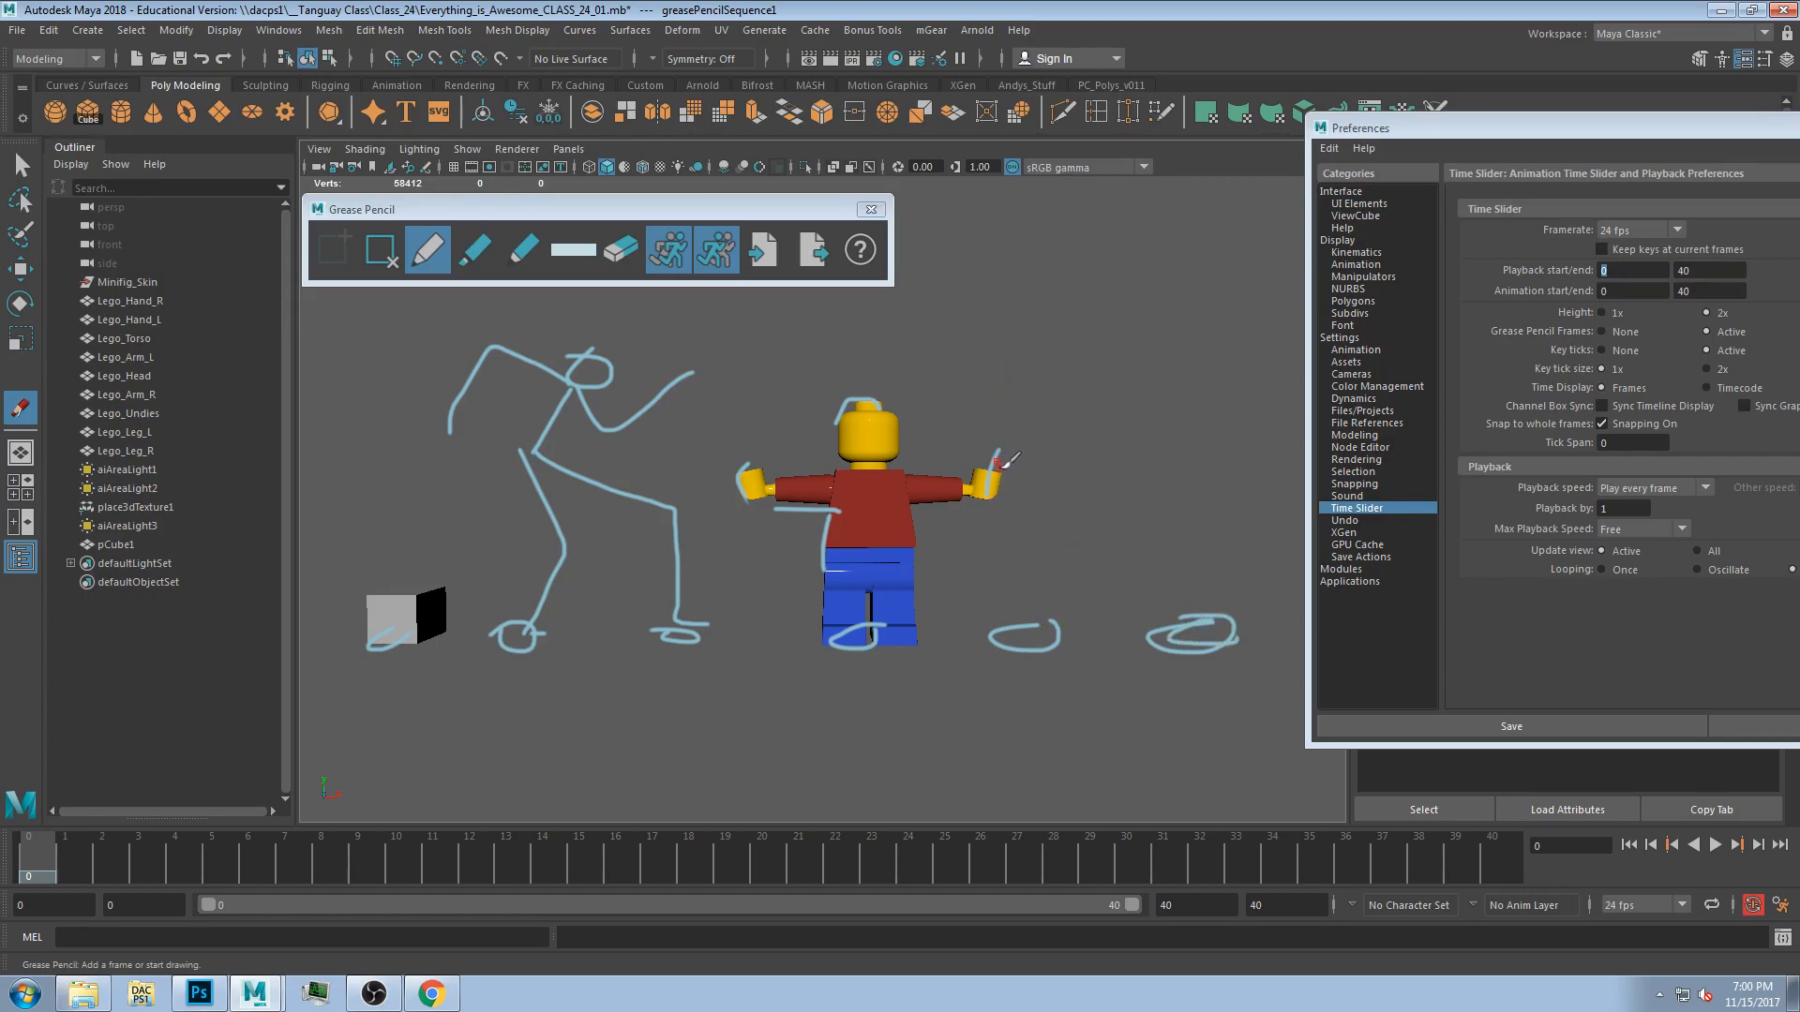
pyautogui.moveTo(991, 506); pyautogui.dragTo(1005, 623)
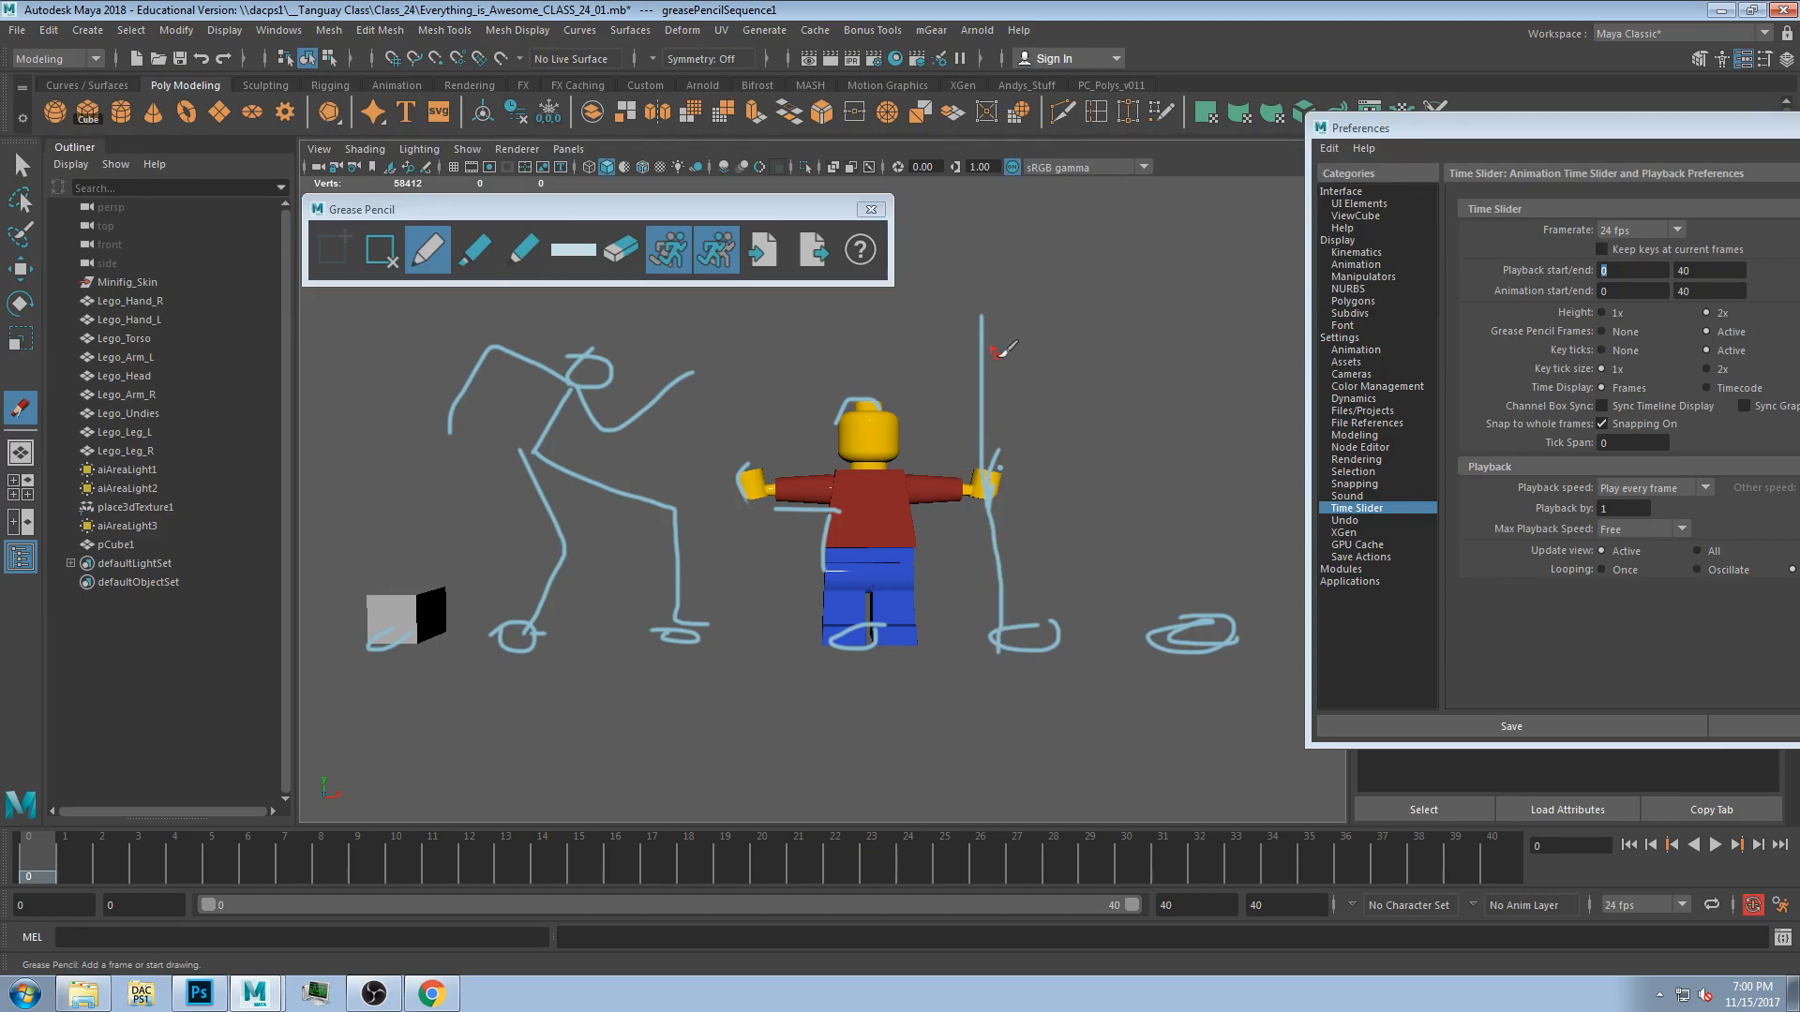
pyautogui.moveTo(643, 317)
pyautogui.mouseDown()
pyautogui.moveTo(1027, 302)
pyautogui.moveTo(1165, 543)
pyautogui.mouseUp()
pyautogui.moveTo(661, 313)
pyautogui.mouseDown()
pyautogui.moveTo(551, 474)
pyautogui.moveTo(542, 593)
pyautogui.mouseUp()
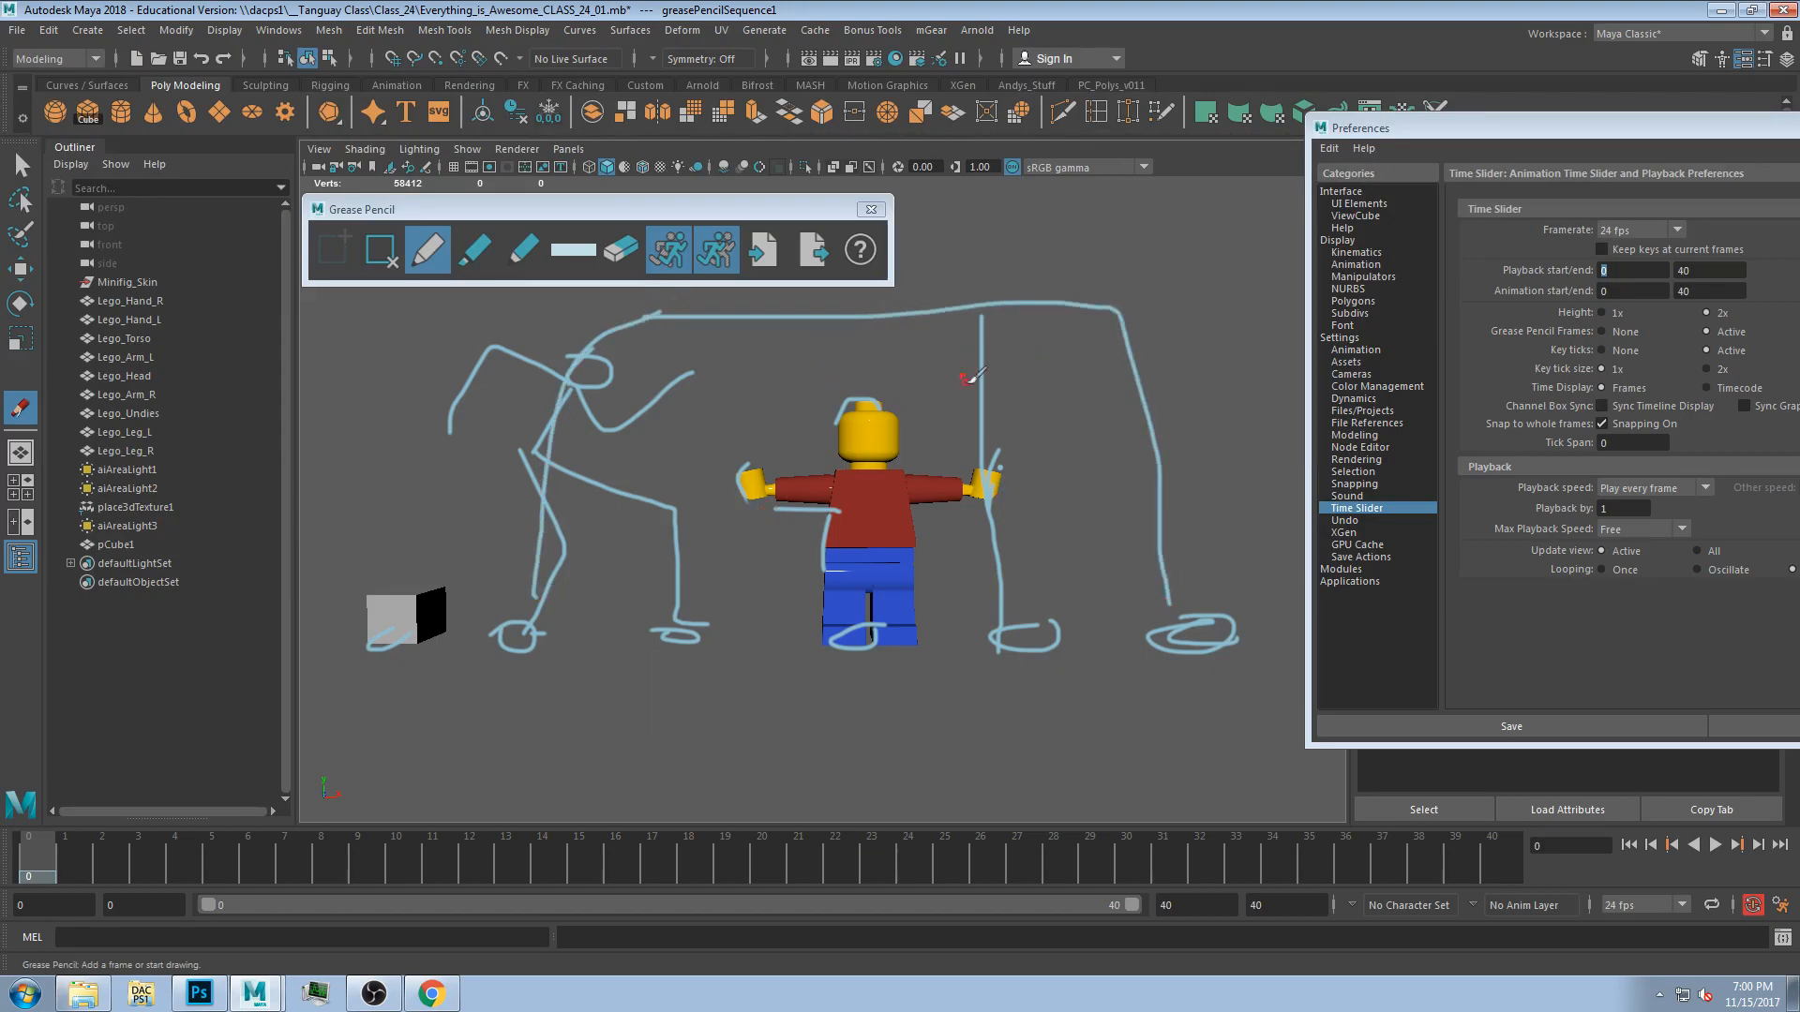
pyautogui.moveTo(556, 616)
pyautogui.mouseDown()
pyautogui.moveTo(1172, 651)
pyautogui.moveTo(507, 670)
pyautogui.mouseUp()
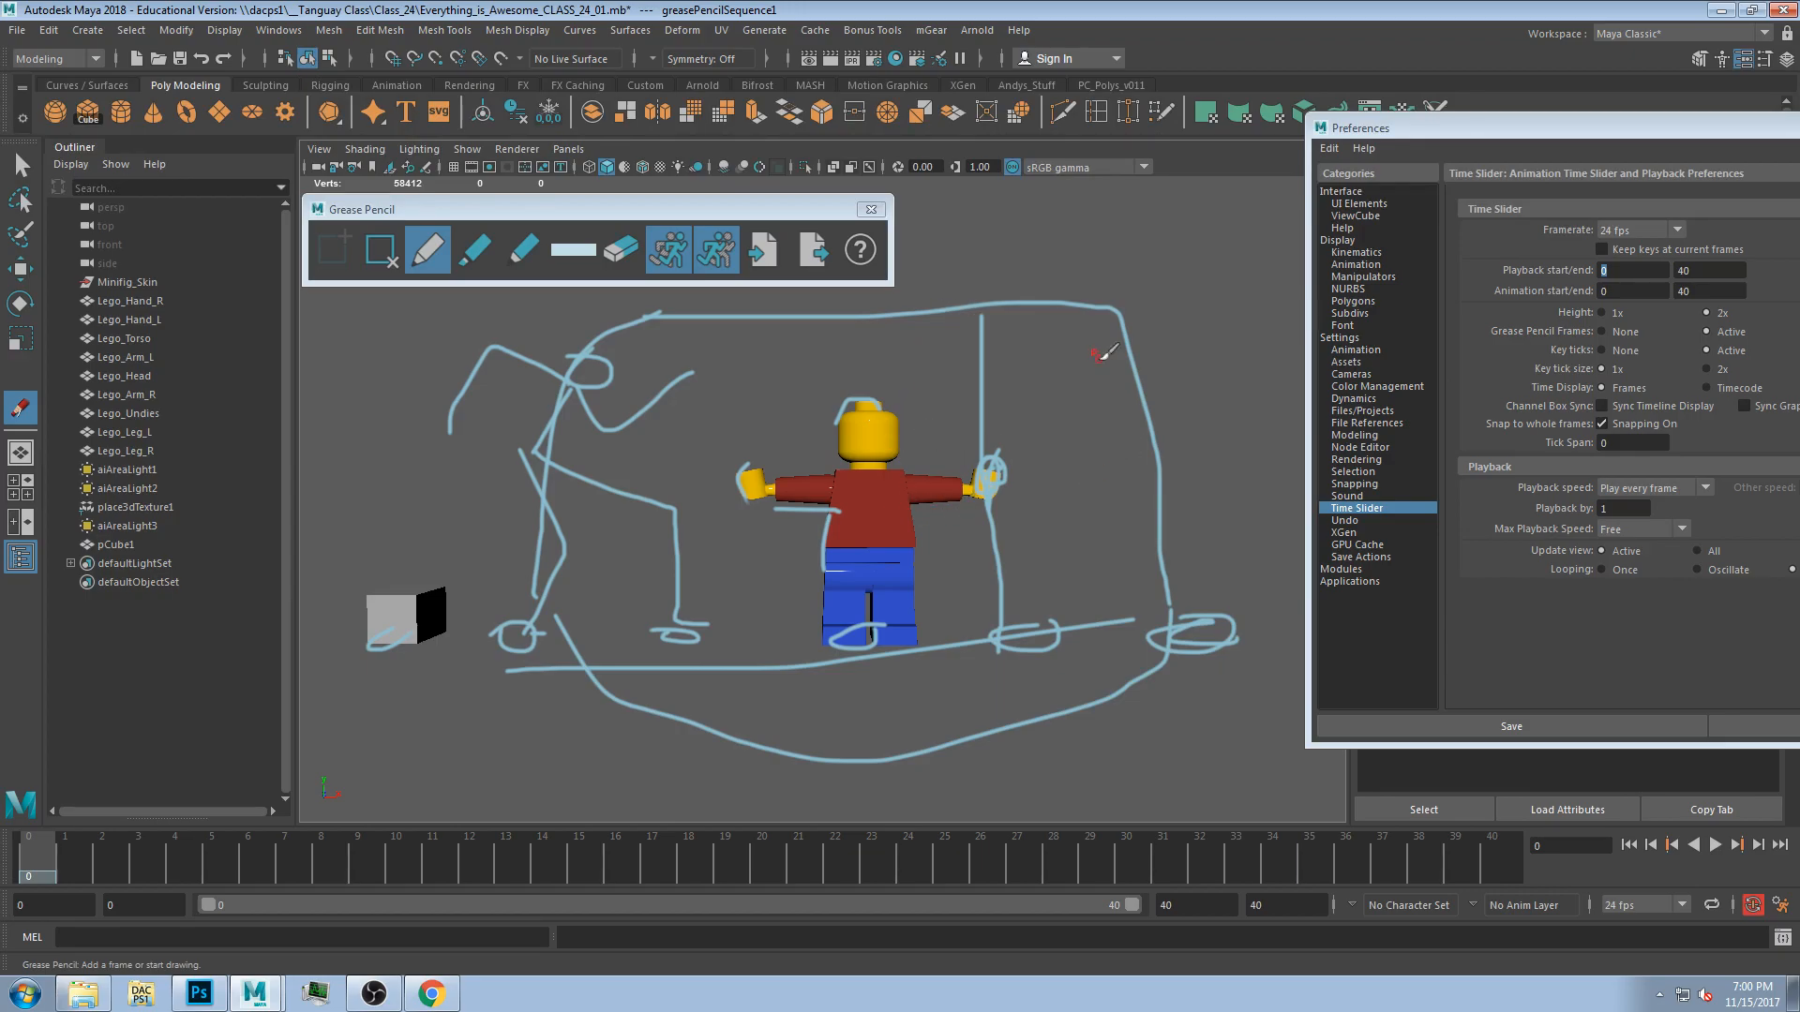
pyautogui.moveTo(766, 209)
pyautogui.mouseDown()
pyautogui.moveTo(743, 123)
pyautogui.moveTo(670, 118)
pyautogui.mouseUp()
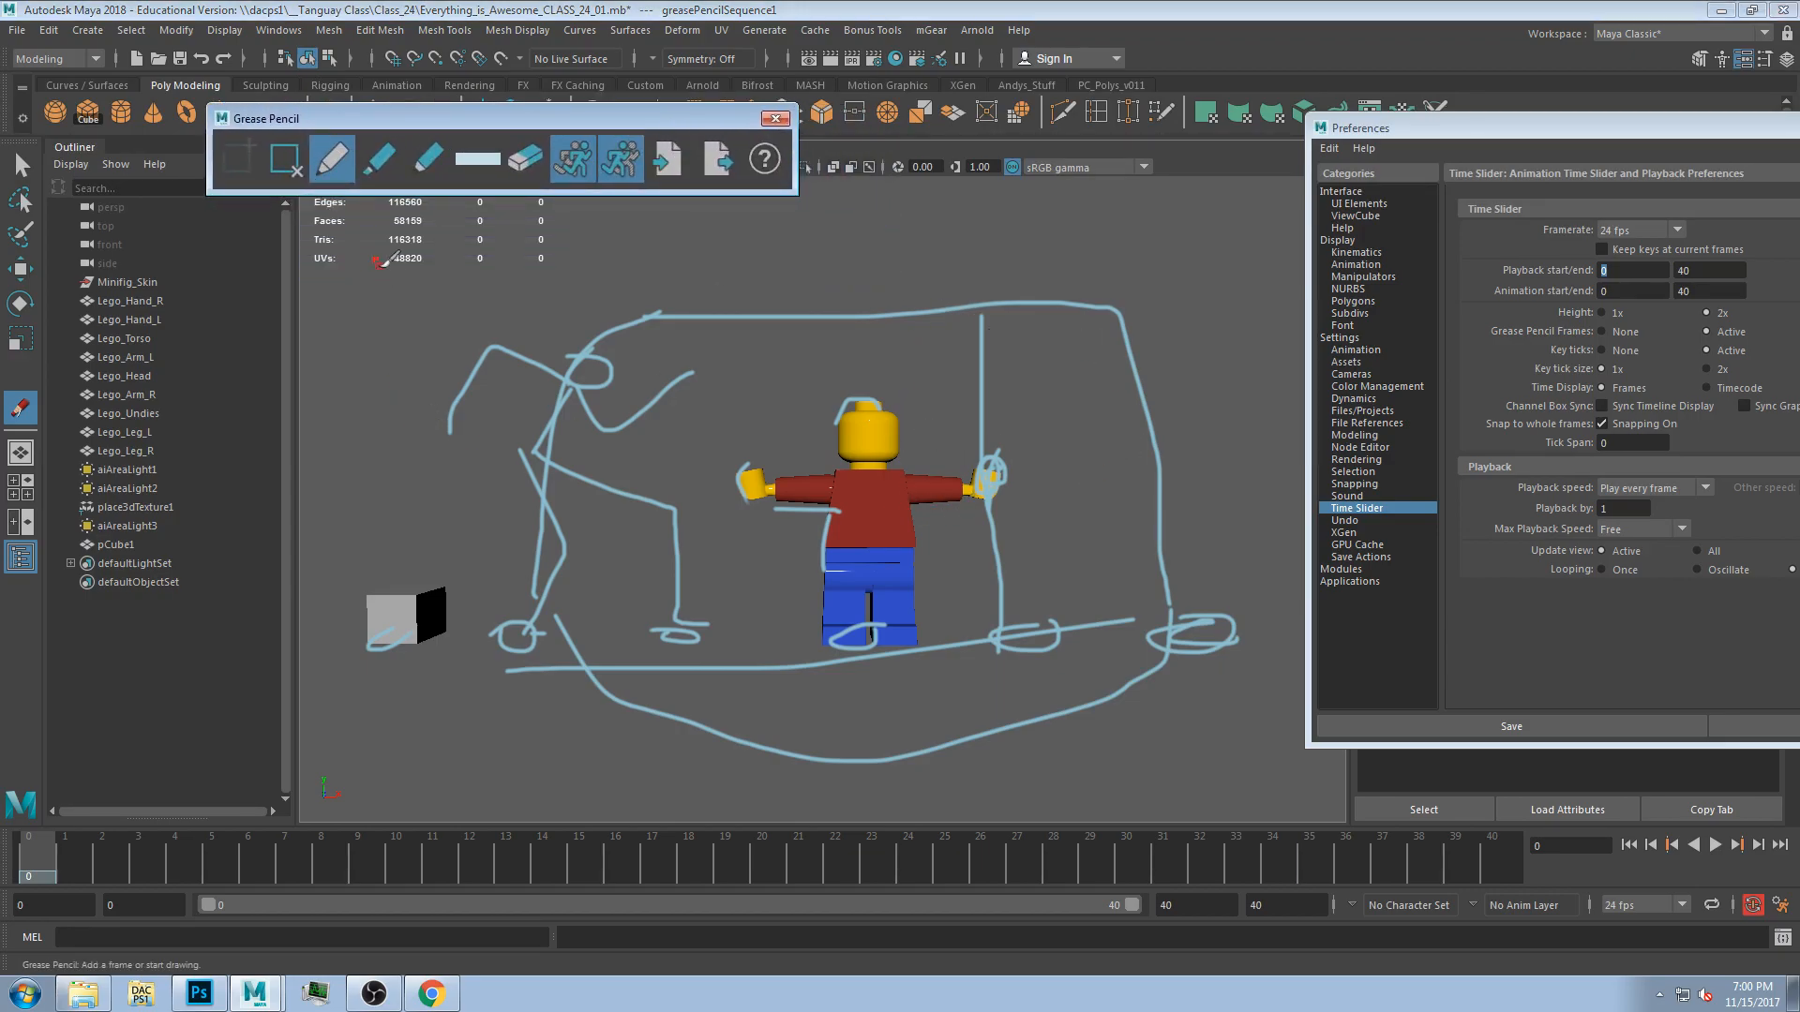
pyautogui.click(285, 159)
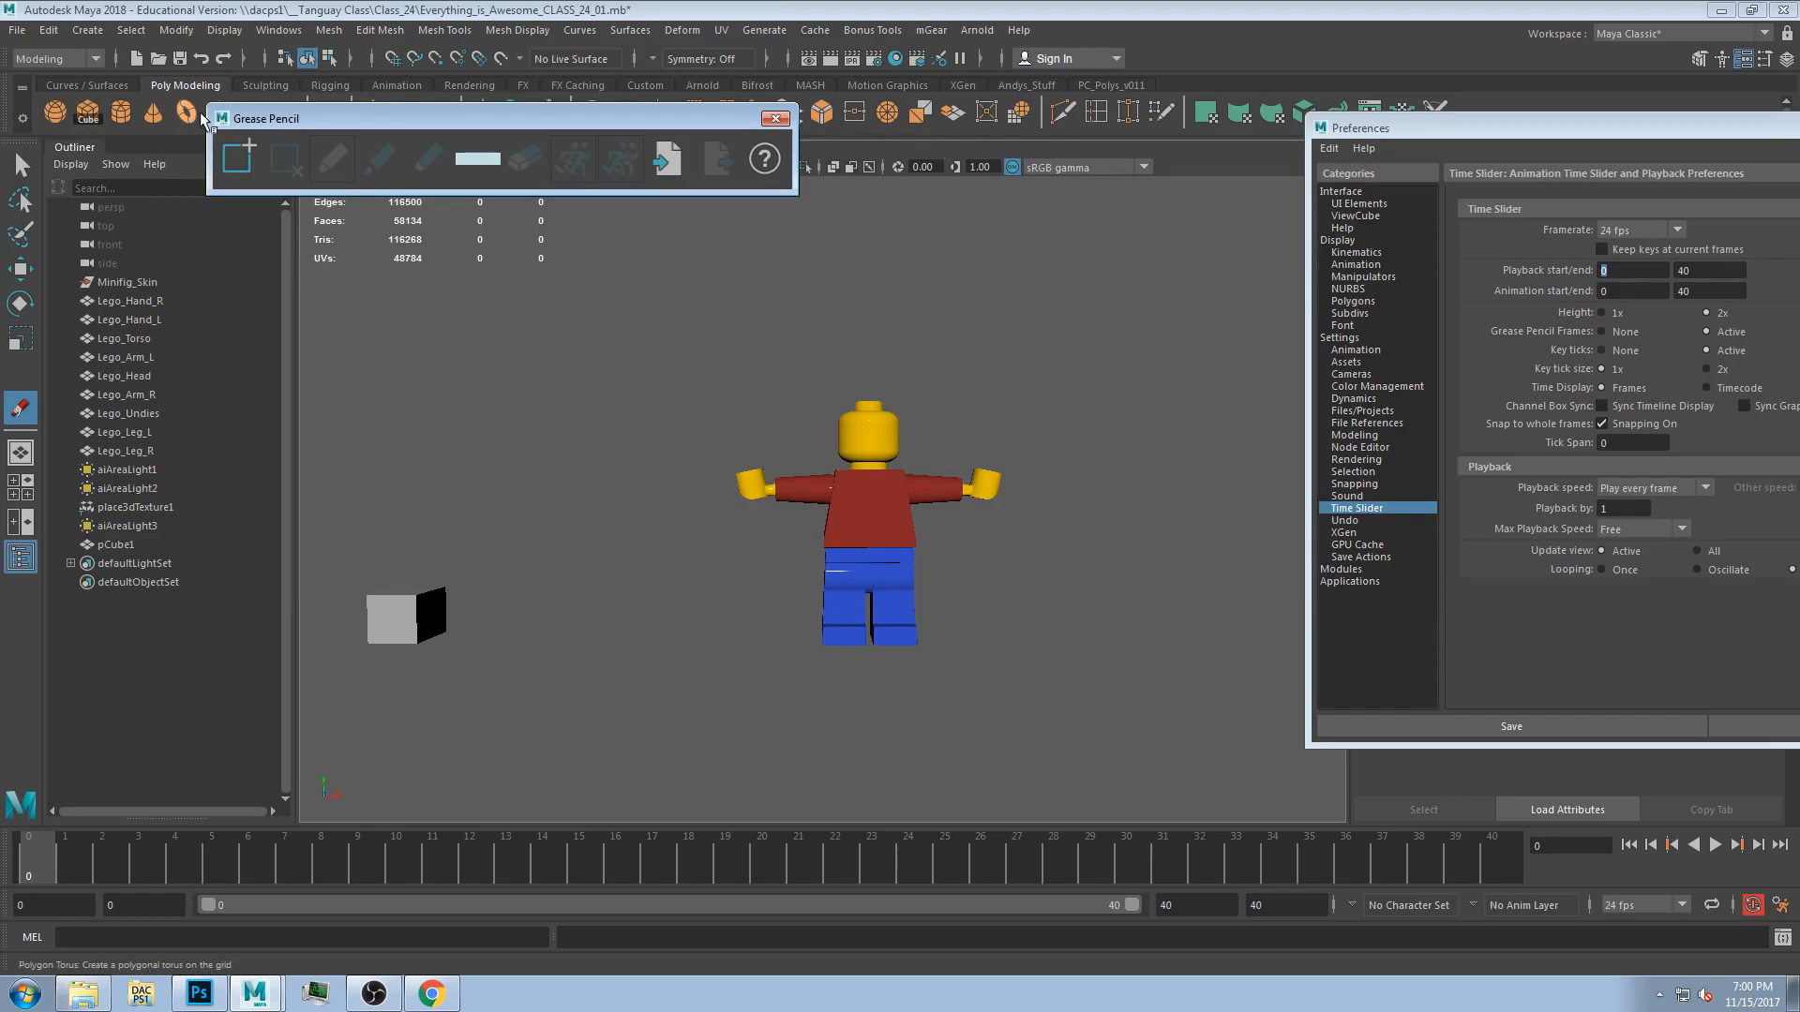
# Add a grease pencil frame, sketch a curl above the Lego head, and undo the strokes.
pyautogui.click(237, 158)
pyautogui.moveTo(536, 405)
pyautogui.mouseDown()
pyautogui.moveTo(600, 332)
pyautogui.moveTo(568, 344)
pyautogui.mouseUp()
pyautogui.moveTo(749, 386); pyautogui.dragTo(847, 356)
pyautogui.moveTo(670, 389); pyautogui.dragTo(603, 381)
pyautogui.hotkey('ctrl', 'z')
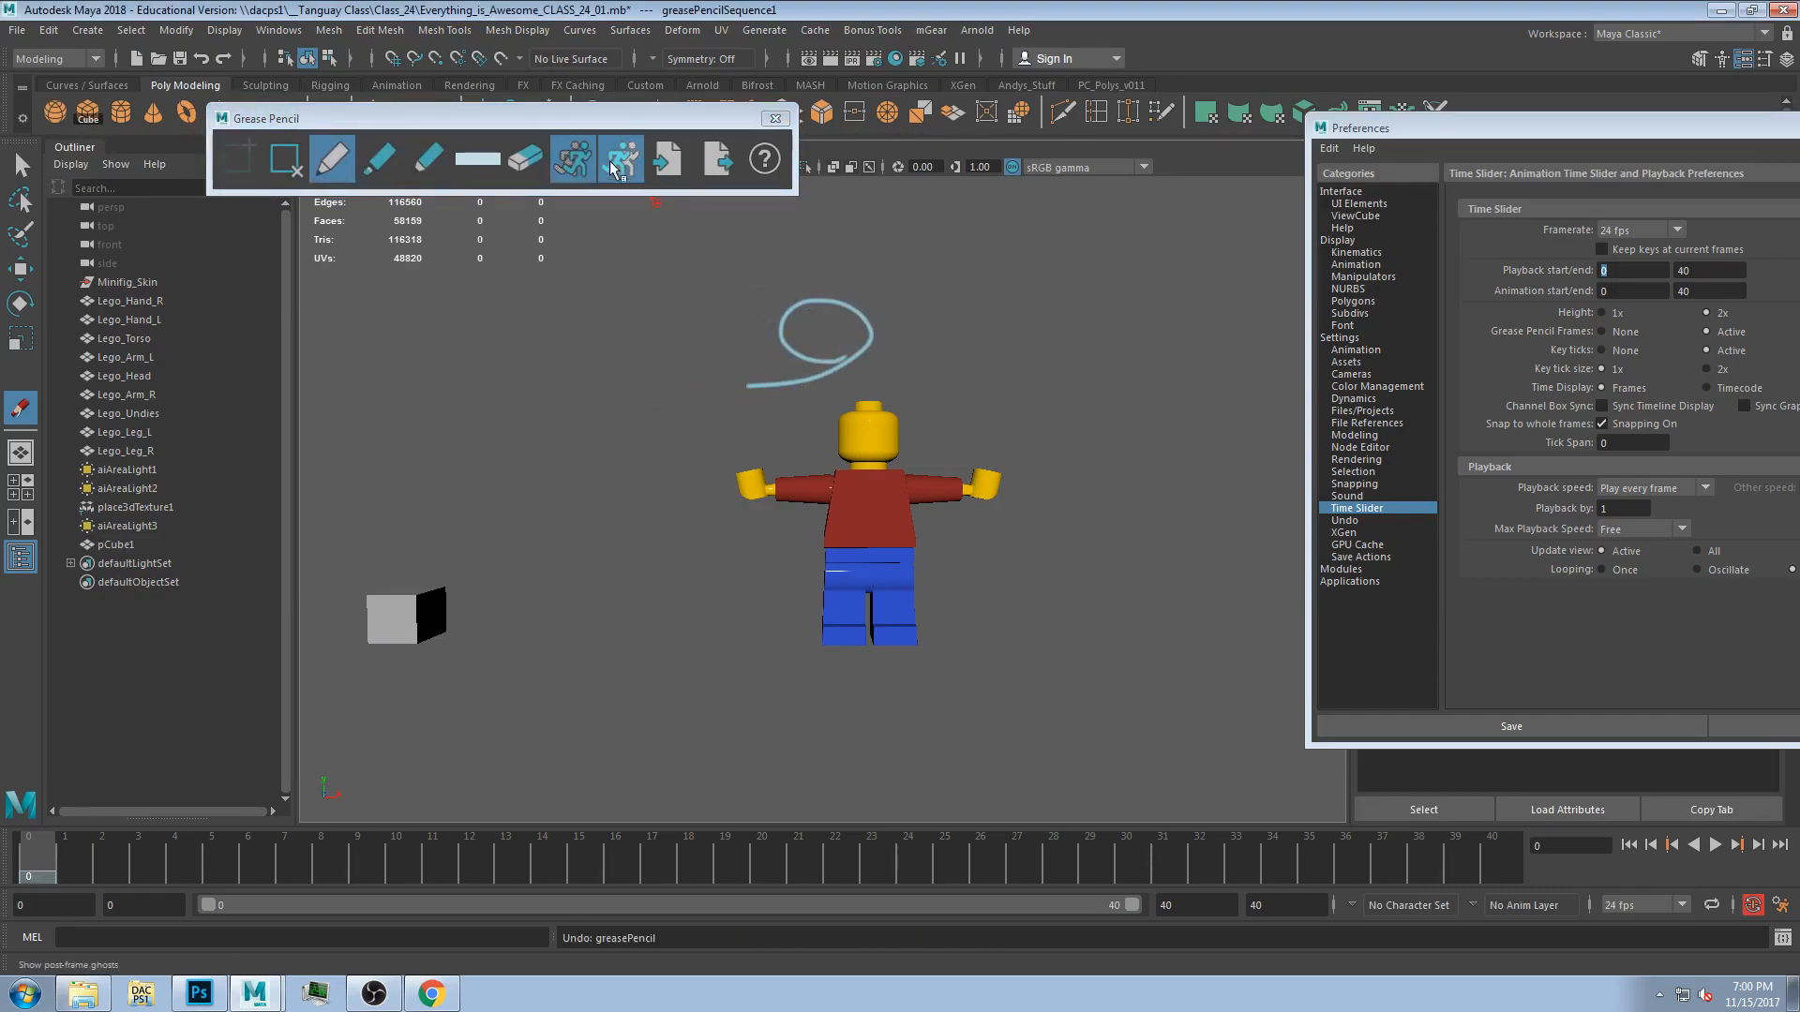
pyautogui.moveTo(554, 121); pyautogui.dragTo(926, 92)
pyautogui.hotkey('ctrl', 'z')
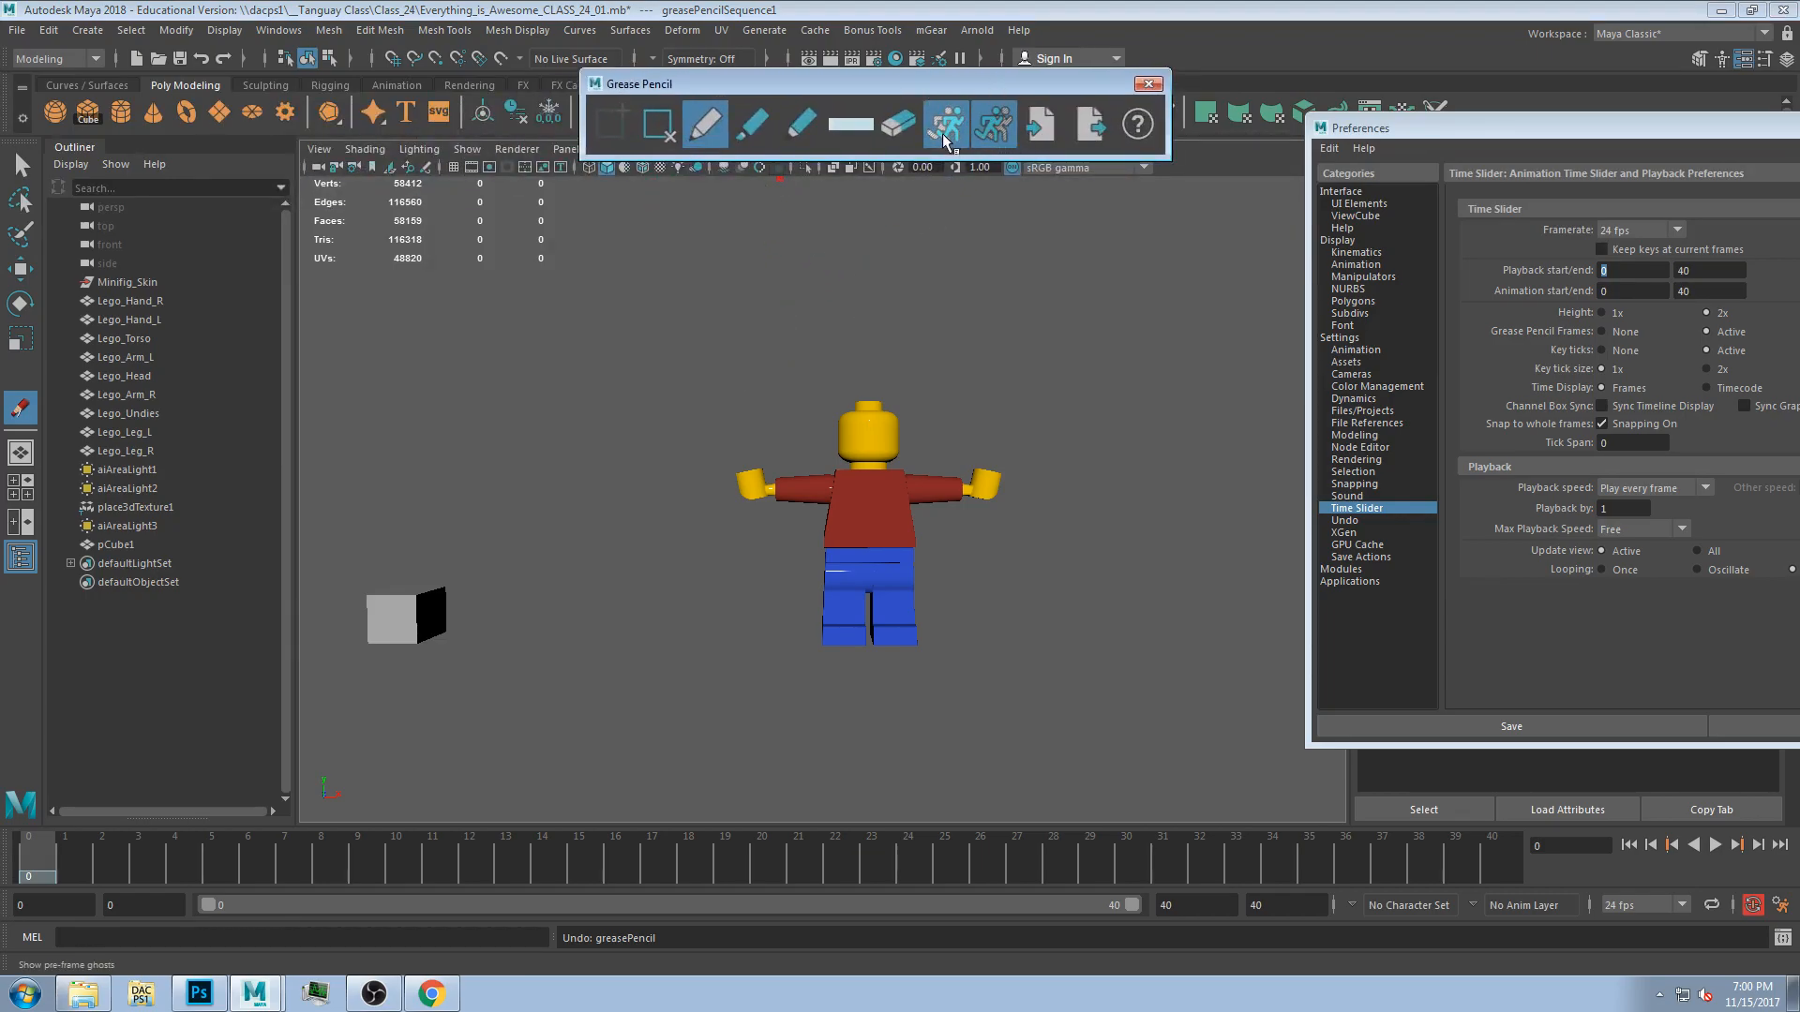
# Try the eraser by drawing a stroke above the head and erasing it again.
pyautogui.click(899, 141)
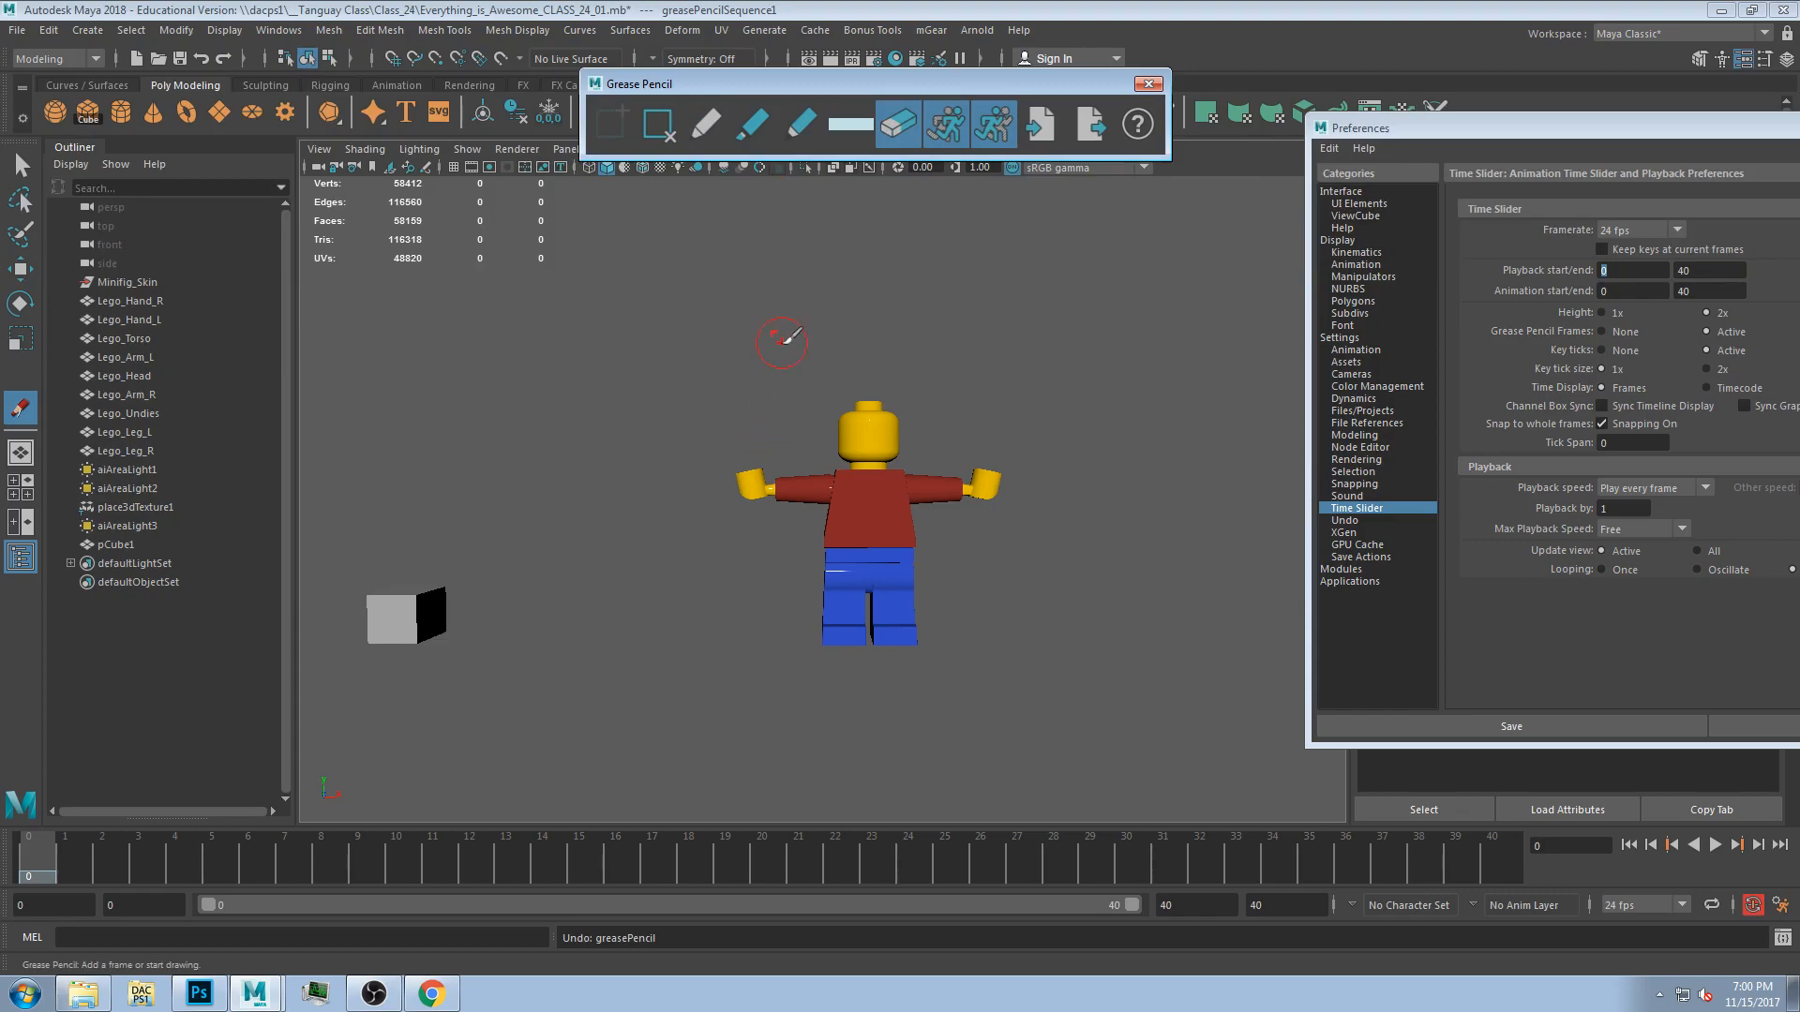
pyautogui.click(711, 135)
pyautogui.click(769, 142)
pyautogui.moveTo(786, 310); pyautogui.dragTo(729, 341)
pyautogui.click(895, 134)
pyautogui.moveTo(814, 294)
pyautogui.mouseDown()
pyautogui.moveTo(825, 332)
pyautogui.moveTo(796, 346)
pyautogui.moveTo(695, 334)
pyautogui.moveTo(735, 367)
pyautogui.moveTo(720, 368)
pyautogui.mouseUp()
pyautogui.click(705, 124)
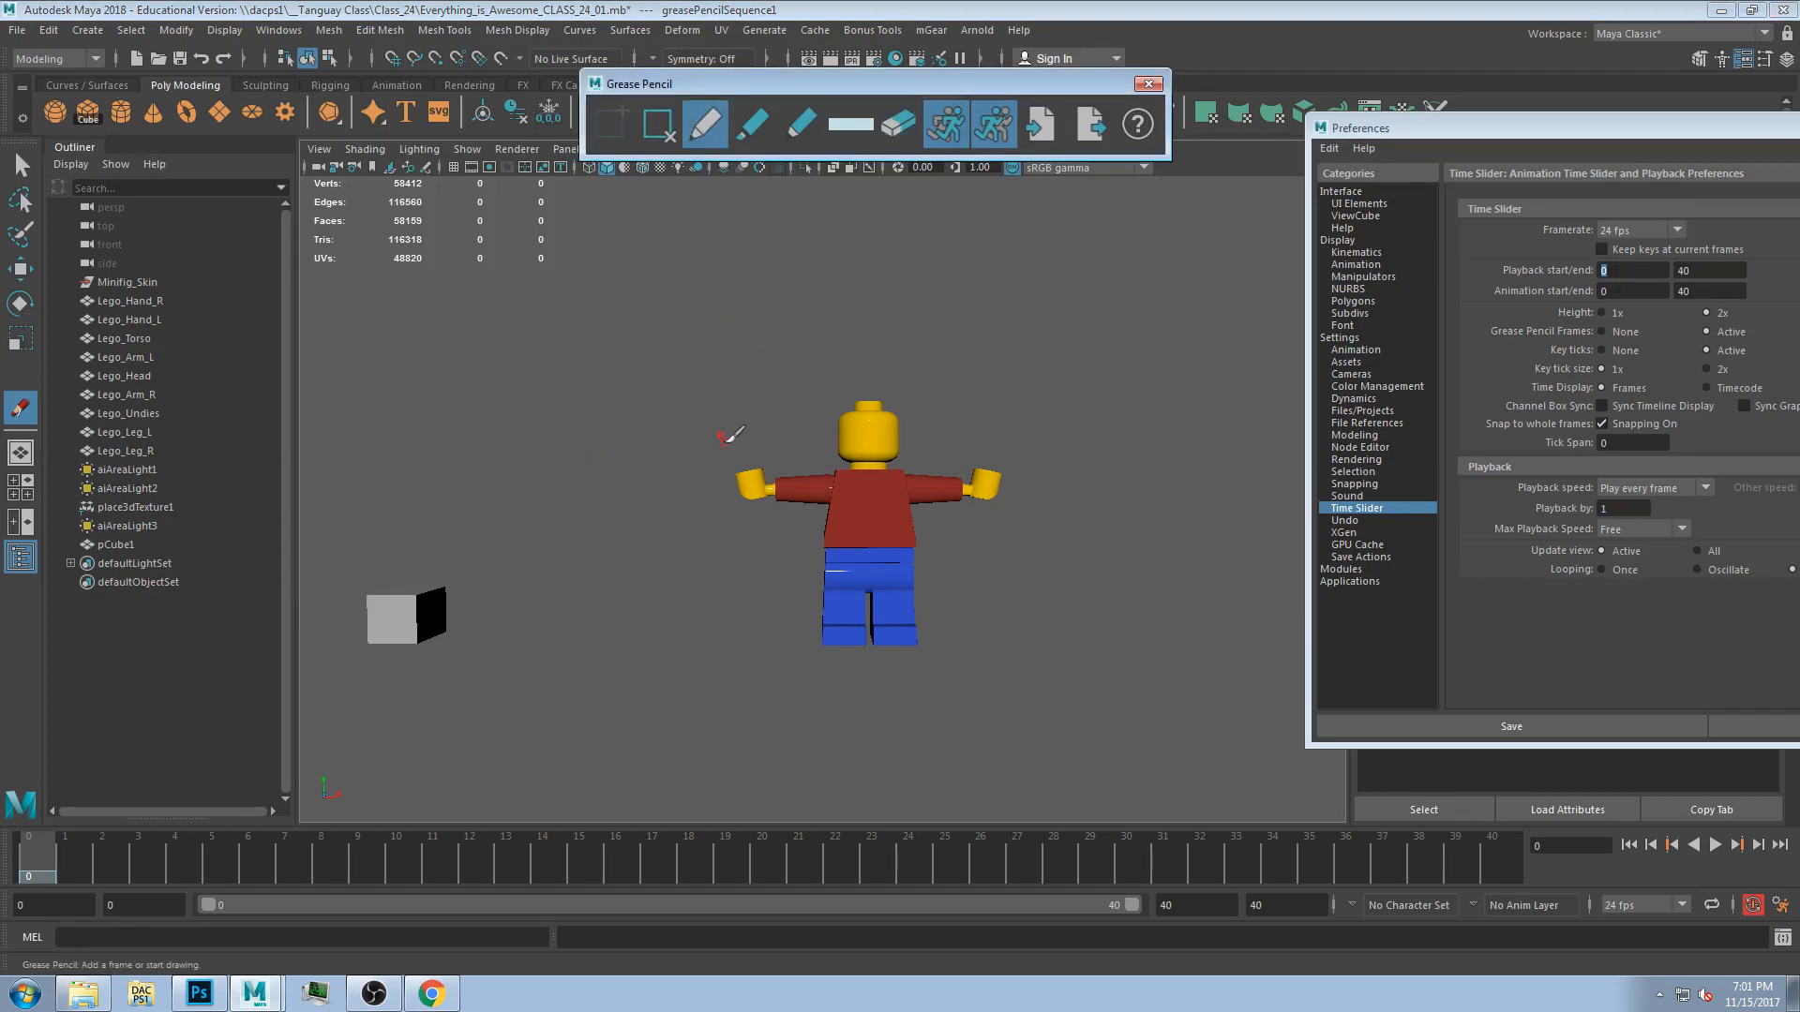
# Switch to a front view of the Lego figure and sketch a circle and a smiley face on its head.
pyautogui.moveTo(701, 472)
pyautogui.keyDown('alt'); pyautogui.mouseDown()
pyautogui.moveTo(900, 454)
pyautogui.moveTo(852, 538)
pyautogui.moveTo(556, 448)
pyautogui.moveTo(796, 503)
pyautogui.moveTo(884, 394)
pyautogui.moveTo(692, 496)
pyautogui.moveTo(717, 480)
pyautogui.mouseUp(); pyautogui.keyUp('alt')
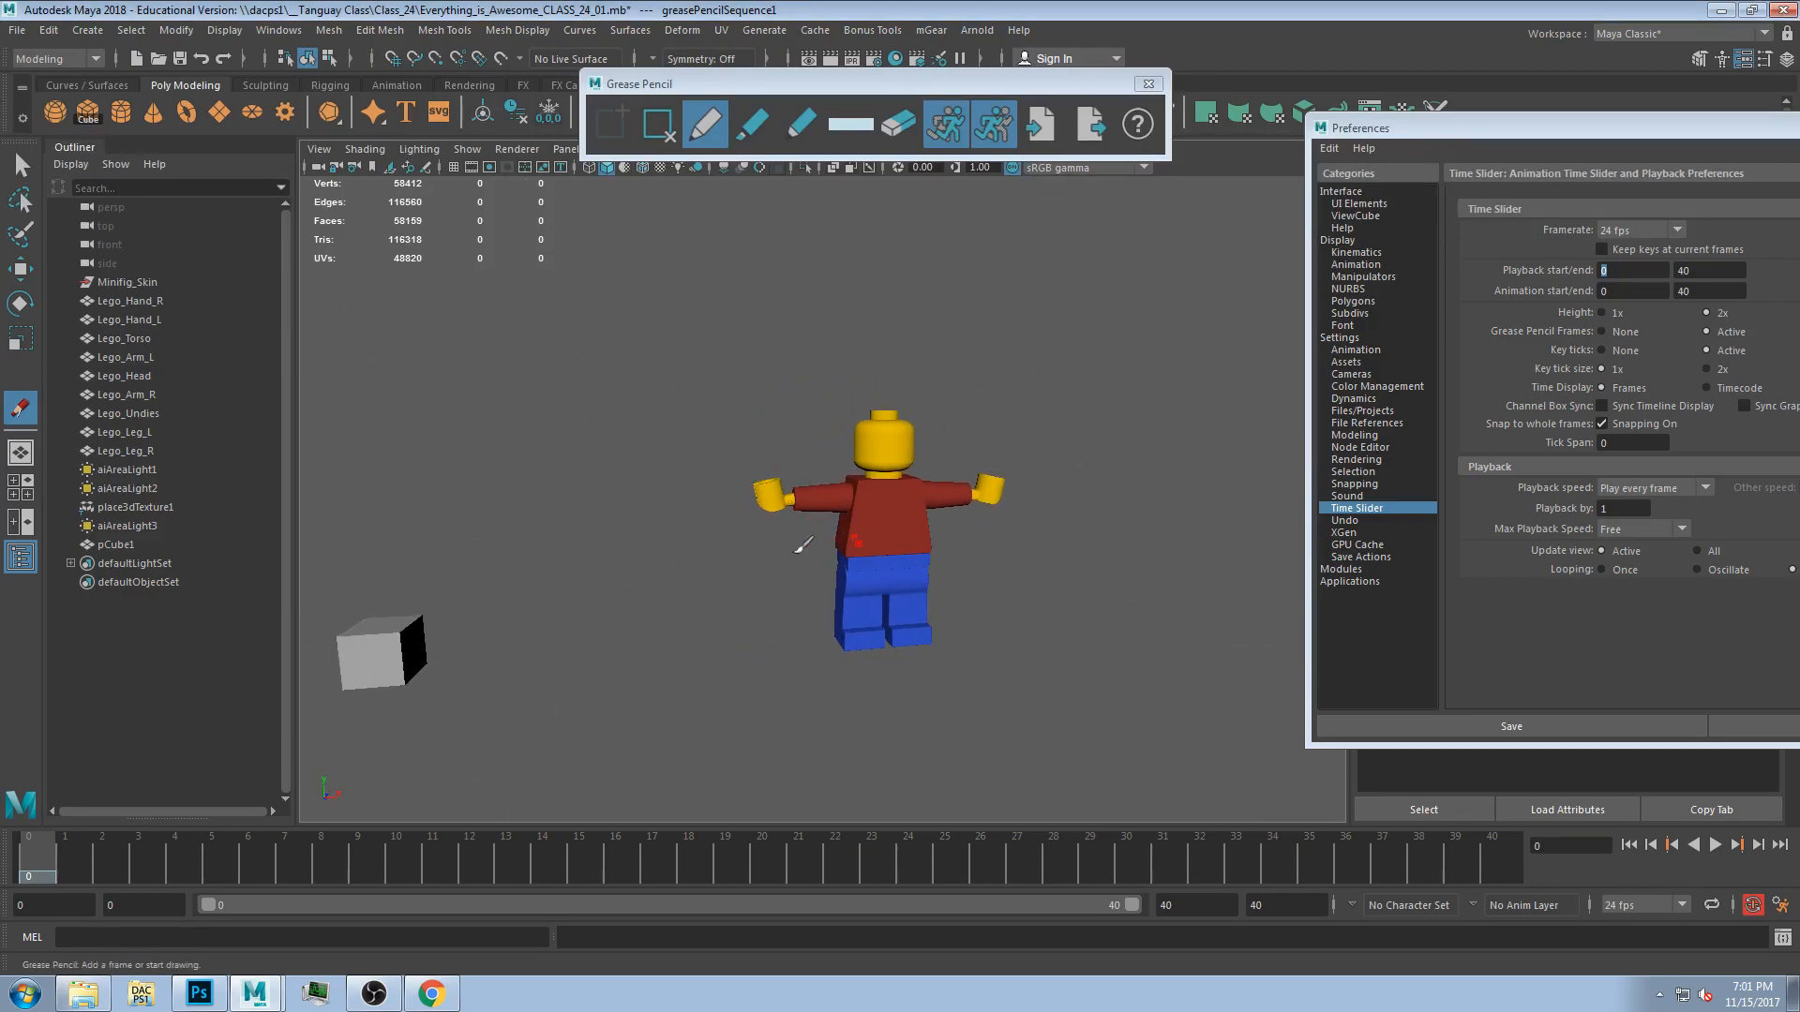
pyautogui.press('space')
pyautogui.press('space')
pyautogui.press('space')
pyautogui.press('space')
pyautogui.keyDown('alt'); pyautogui.moveTo(743, 638); pyautogui.dragTo(1011, 427, button='middle'); pyautogui.keyUp('alt')
pyautogui.scroll(-10, 1009, 427)
pyautogui.keyDown('alt'); pyautogui.moveTo(842, 511); pyautogui.dragTo(885, 463, button='middle'); pyautogui.keyUp('alt')
pyautogui.scroll(1, 772, 512)
pyautogui.scroll(4, 775, 512)
pyautogui.keyDown('alt'); pyautogui.moveTo(835, 543); pyautogui.dragTo(857, 561, button='middle'); pyautogui.keyUp('alt')
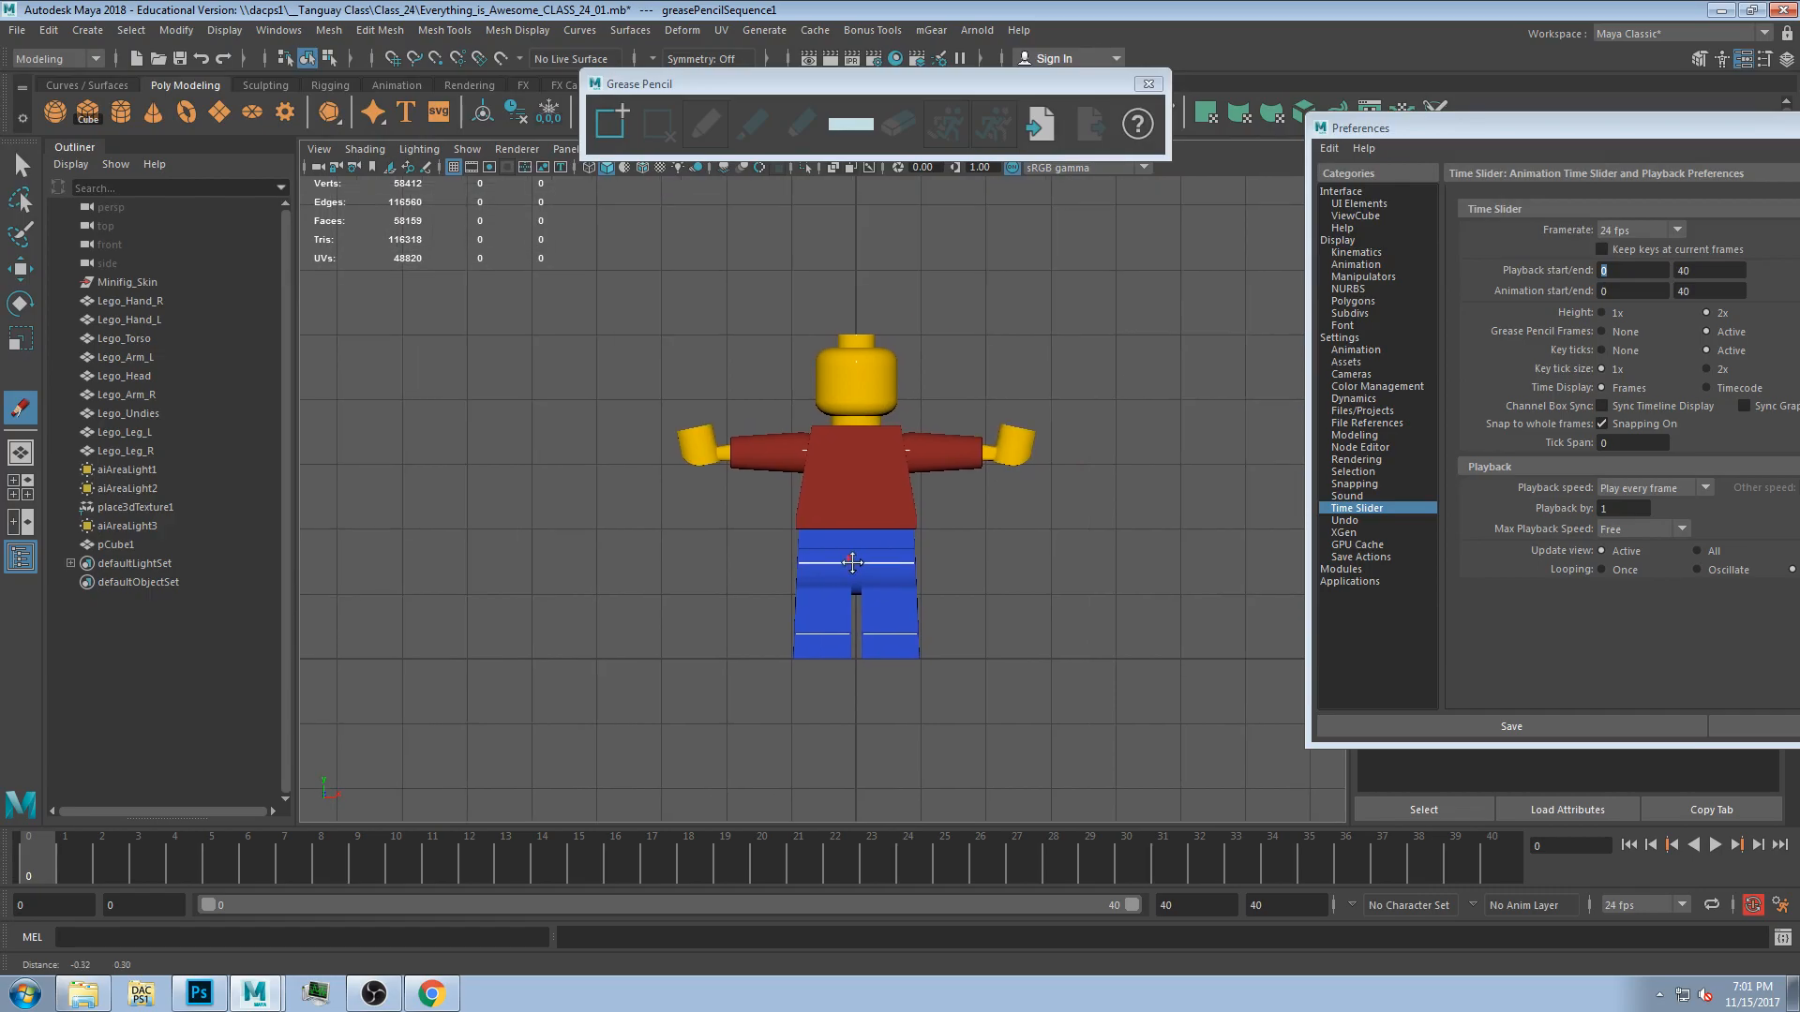
pyautogui.moveTo(507, 384)
pyautogui.mouseDown()
pyautogui.moveTo(605, 413)
pyautogui.moveTo(525, 368)
pyautogui.mouseUp()
pyautogui.moveTo(751, 502)
pyautogui.keyDown('alt'); pyautogui.mouseDown(button='middle')
pyautogui.moveTo(619, 469)
pyautogui.moveTo(1211, 495)
pyautogui.moveTo(602, 494)
pyautogui.moveTo(598, 473)
pyautogui.mouseUp(button='middle'); pyautogui.keyUp('alt')
pyautogui.moveTo(777, 84)
pyautogui.mouseDown()
pyautogui.moveTo(1097, 69)
pyautogui.moveTo(783, 191)
pyautogui.moveTo(673, 169)
pyautogui.mouseUp()
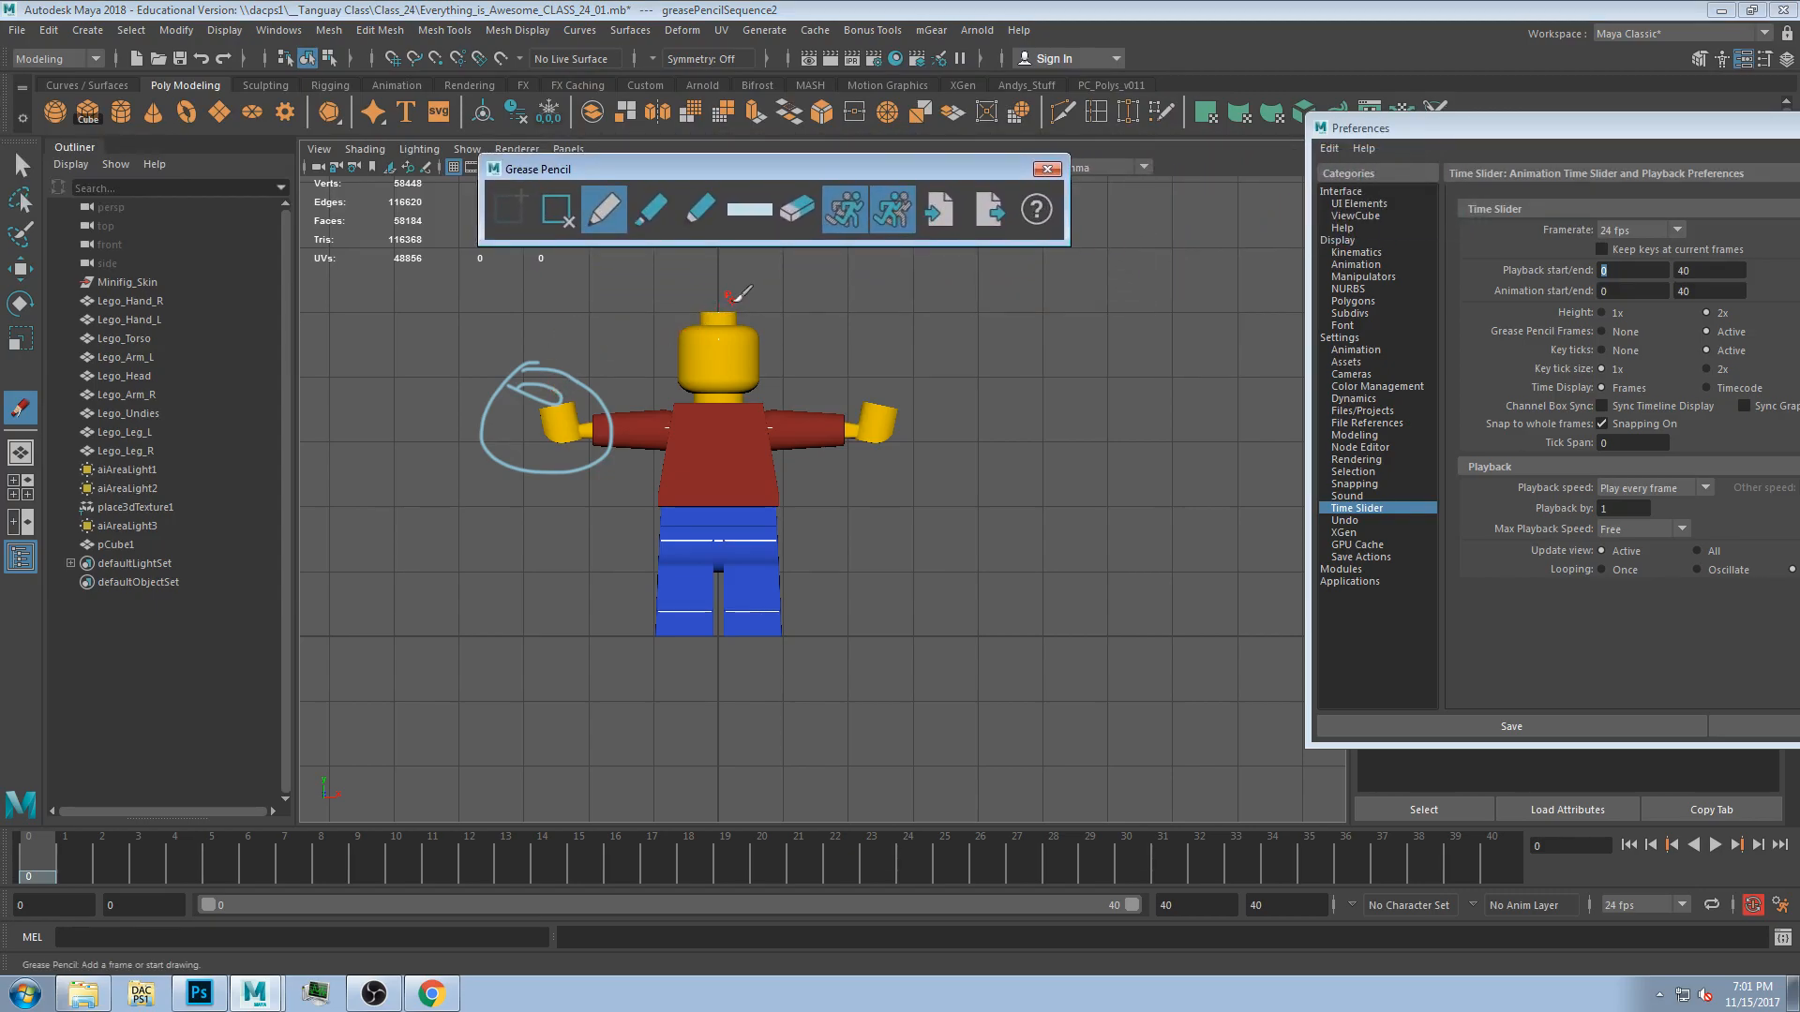
pyautogui.moveTo(727, 313); pyautogui.dragTo(702, 312)
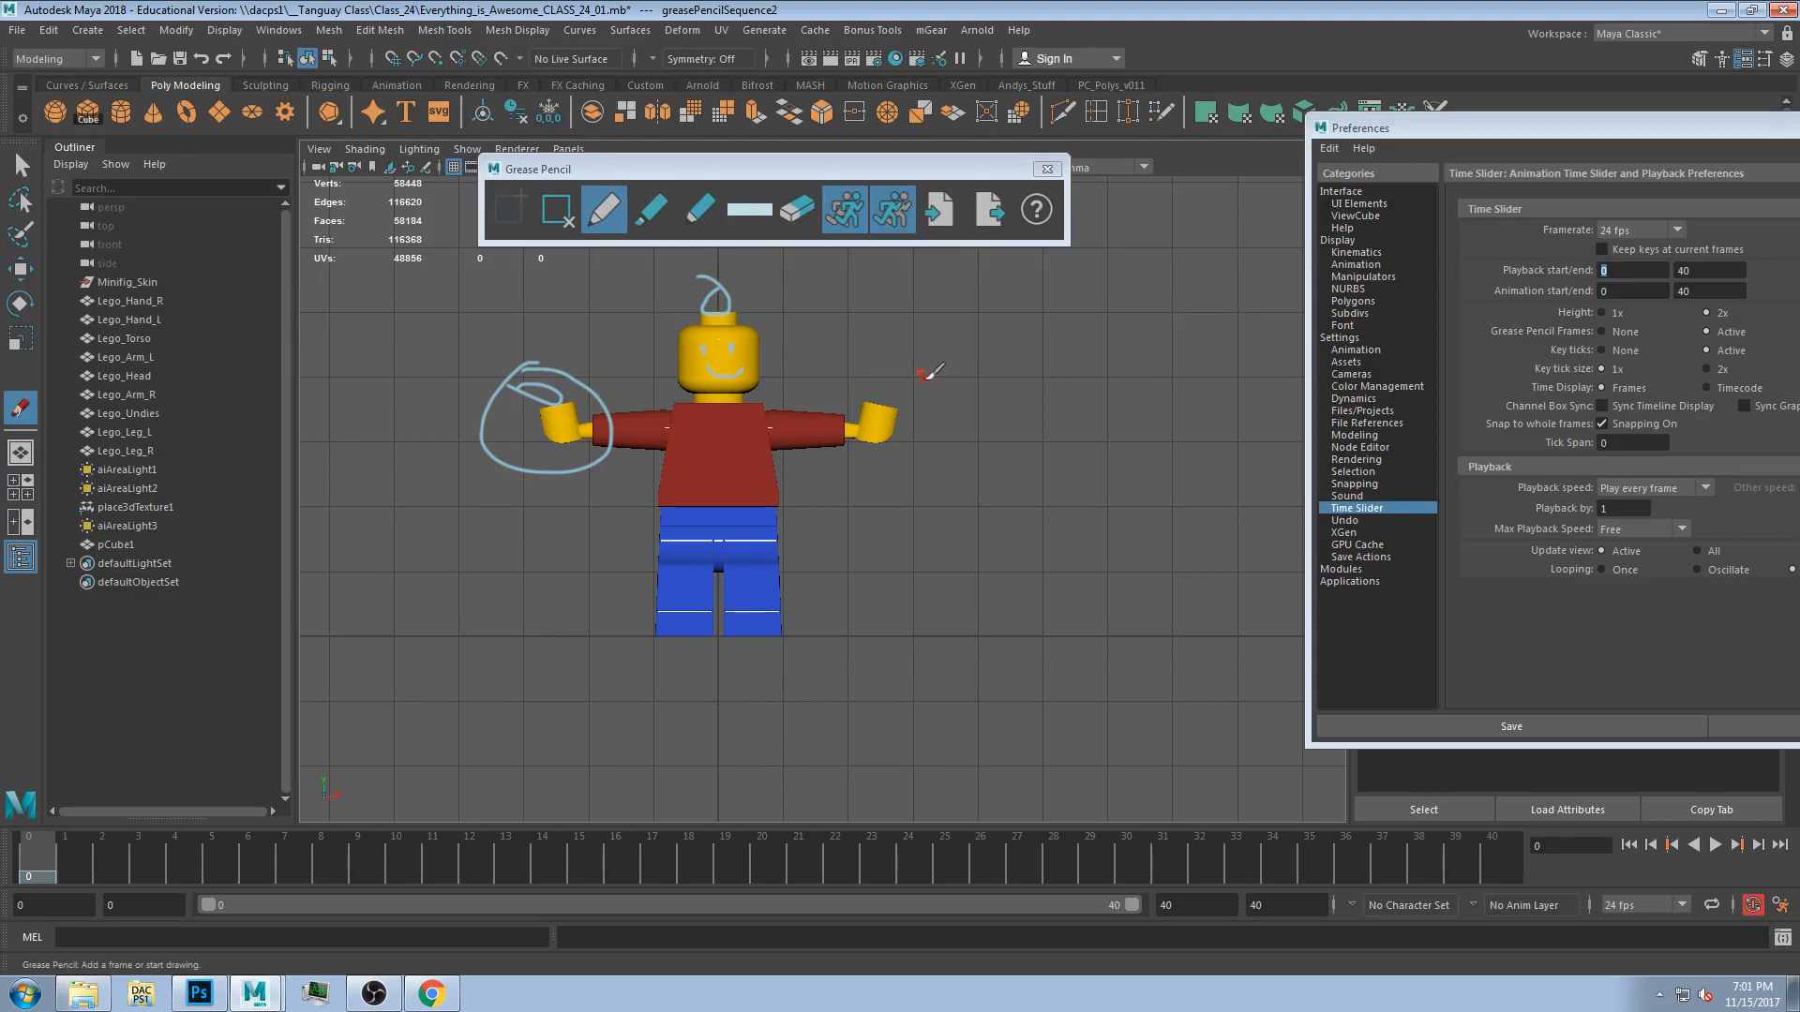
# Remove the grease pencil frame and close the Grease Pencil toolbar.
pyautogui.keyDown('alt'); pyautogui.moveTo(923, 380); pyautogui.dragTo(1007, 363, button='middle'); pyautogui.keyUp('alt')
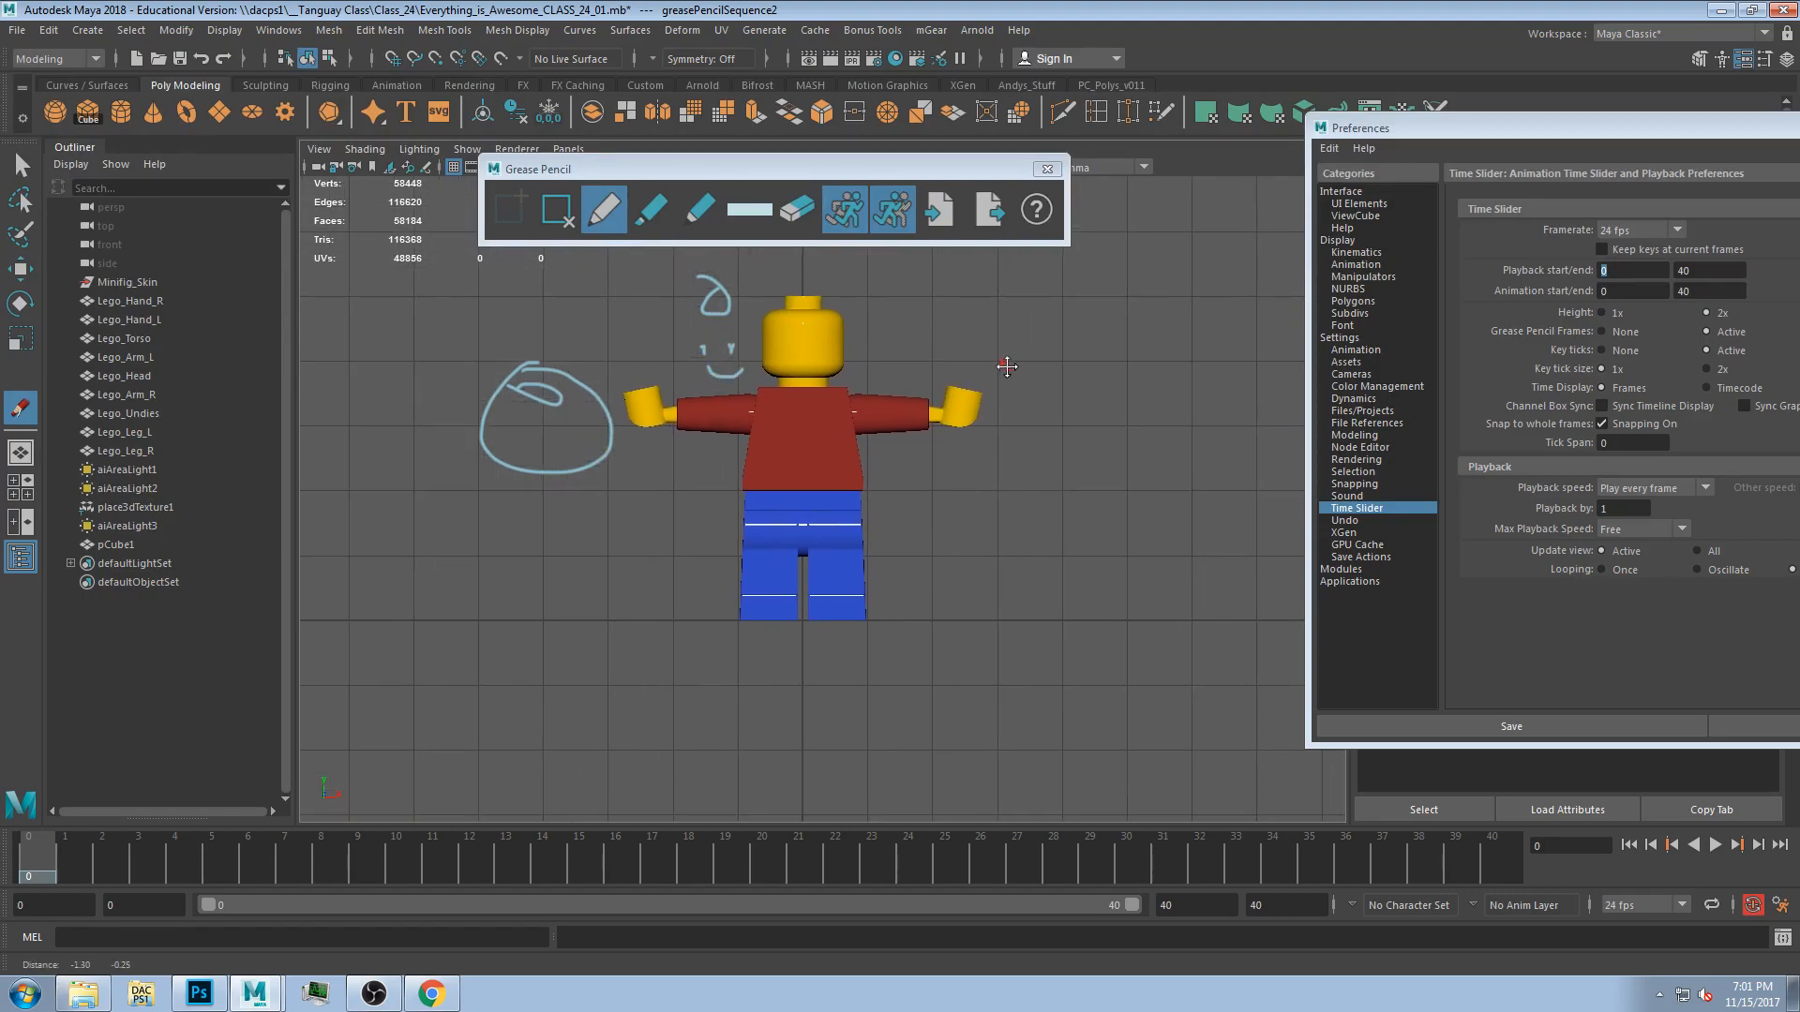
pyautogui.click(562, 216)
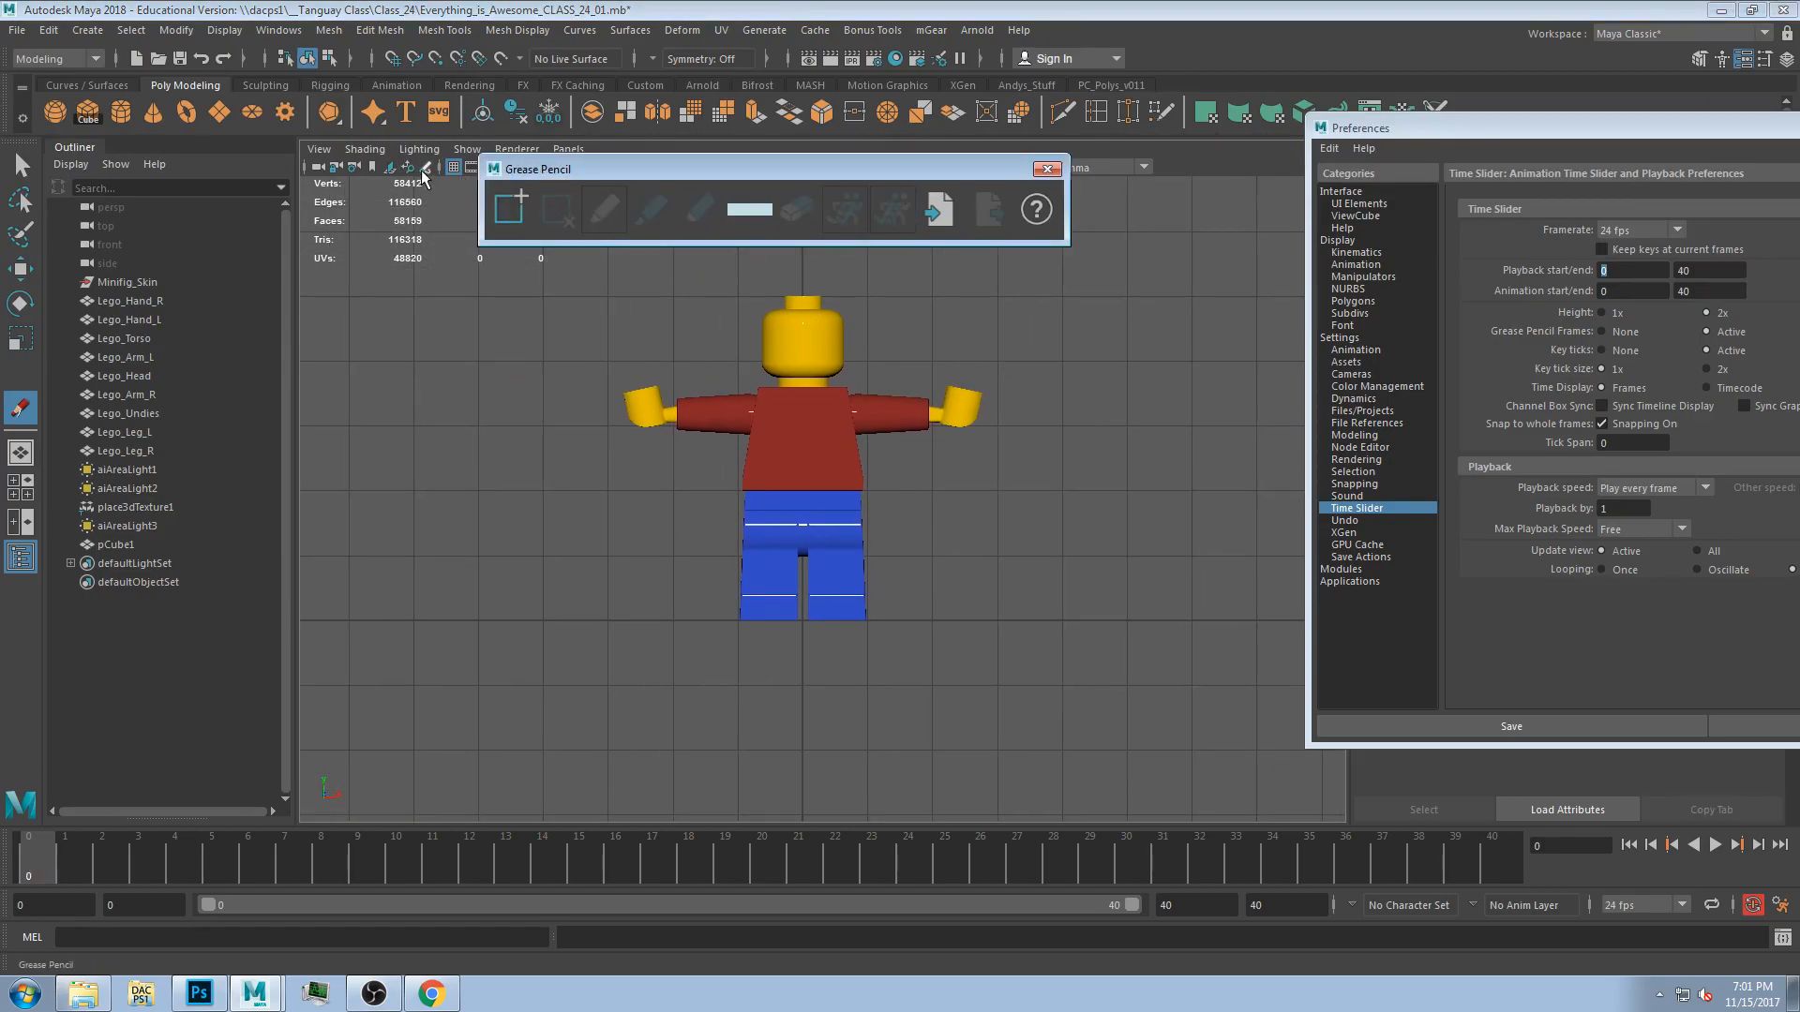
pyautogui.click(1048, 170)
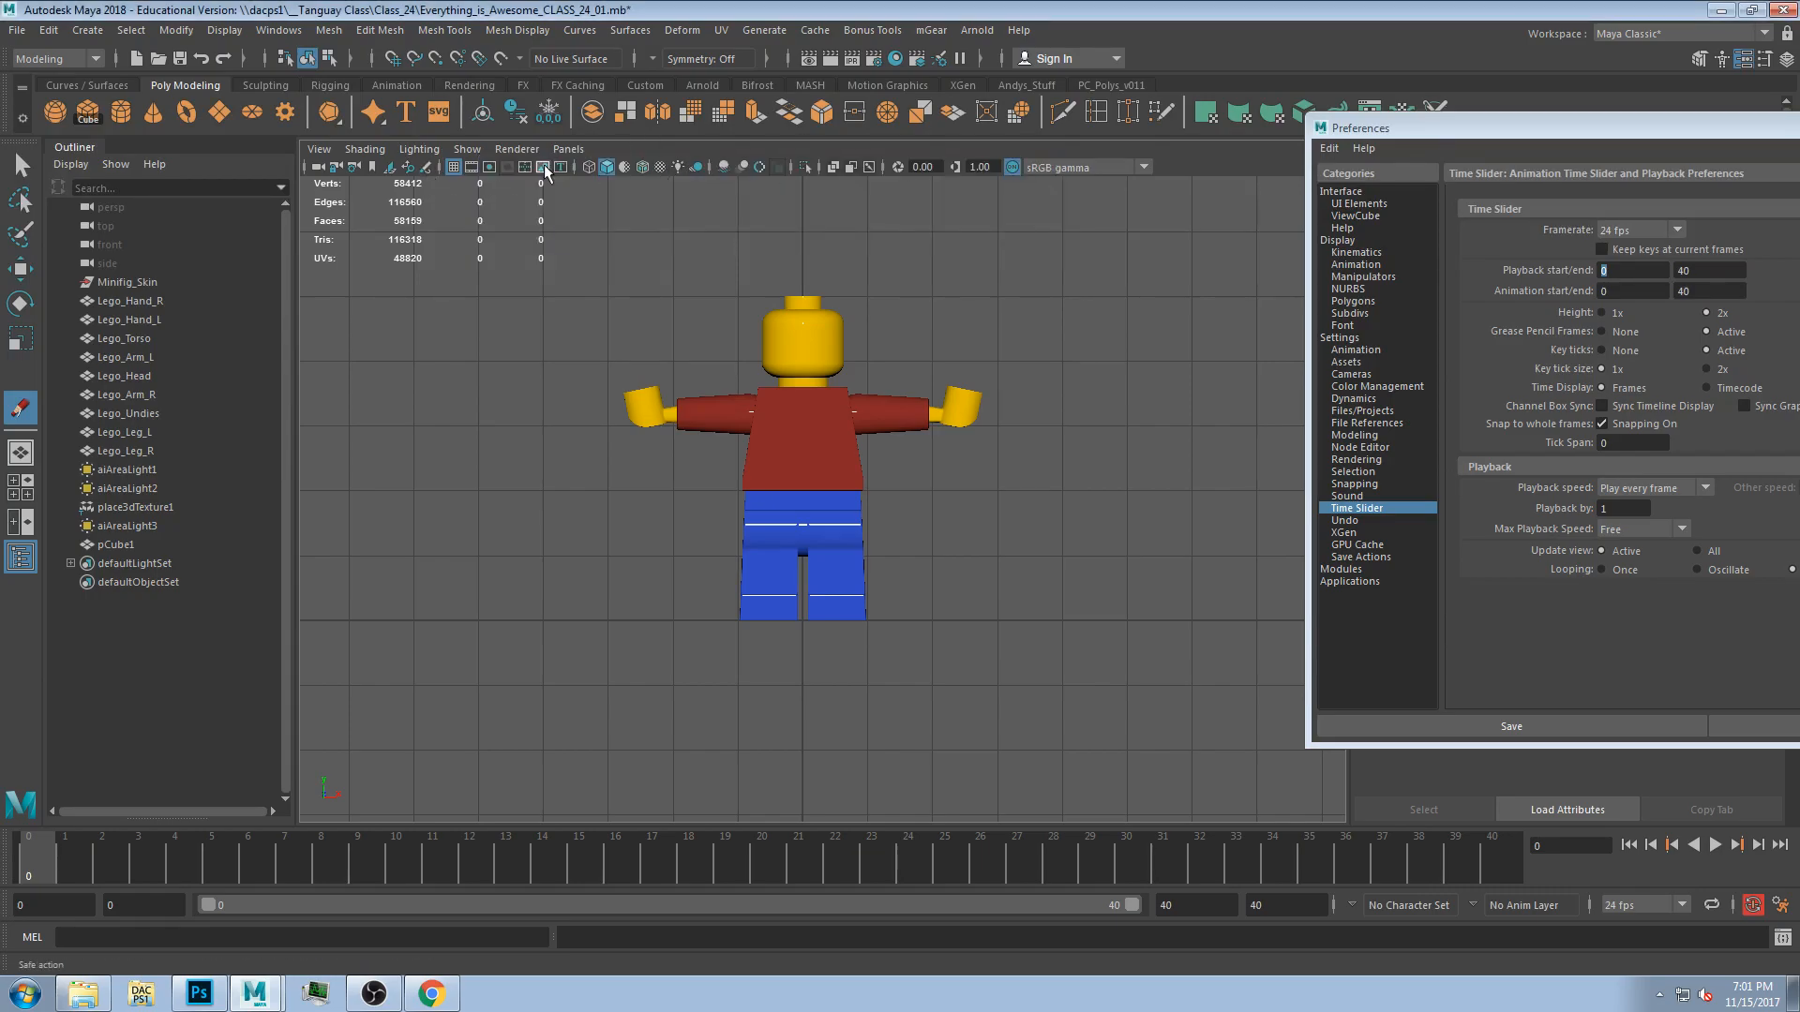
# Reopen Grease Pencil, sketch light strokes beside the Lego head, and try an orange pencil color without applying it.
pyautogui.click(426, 170)
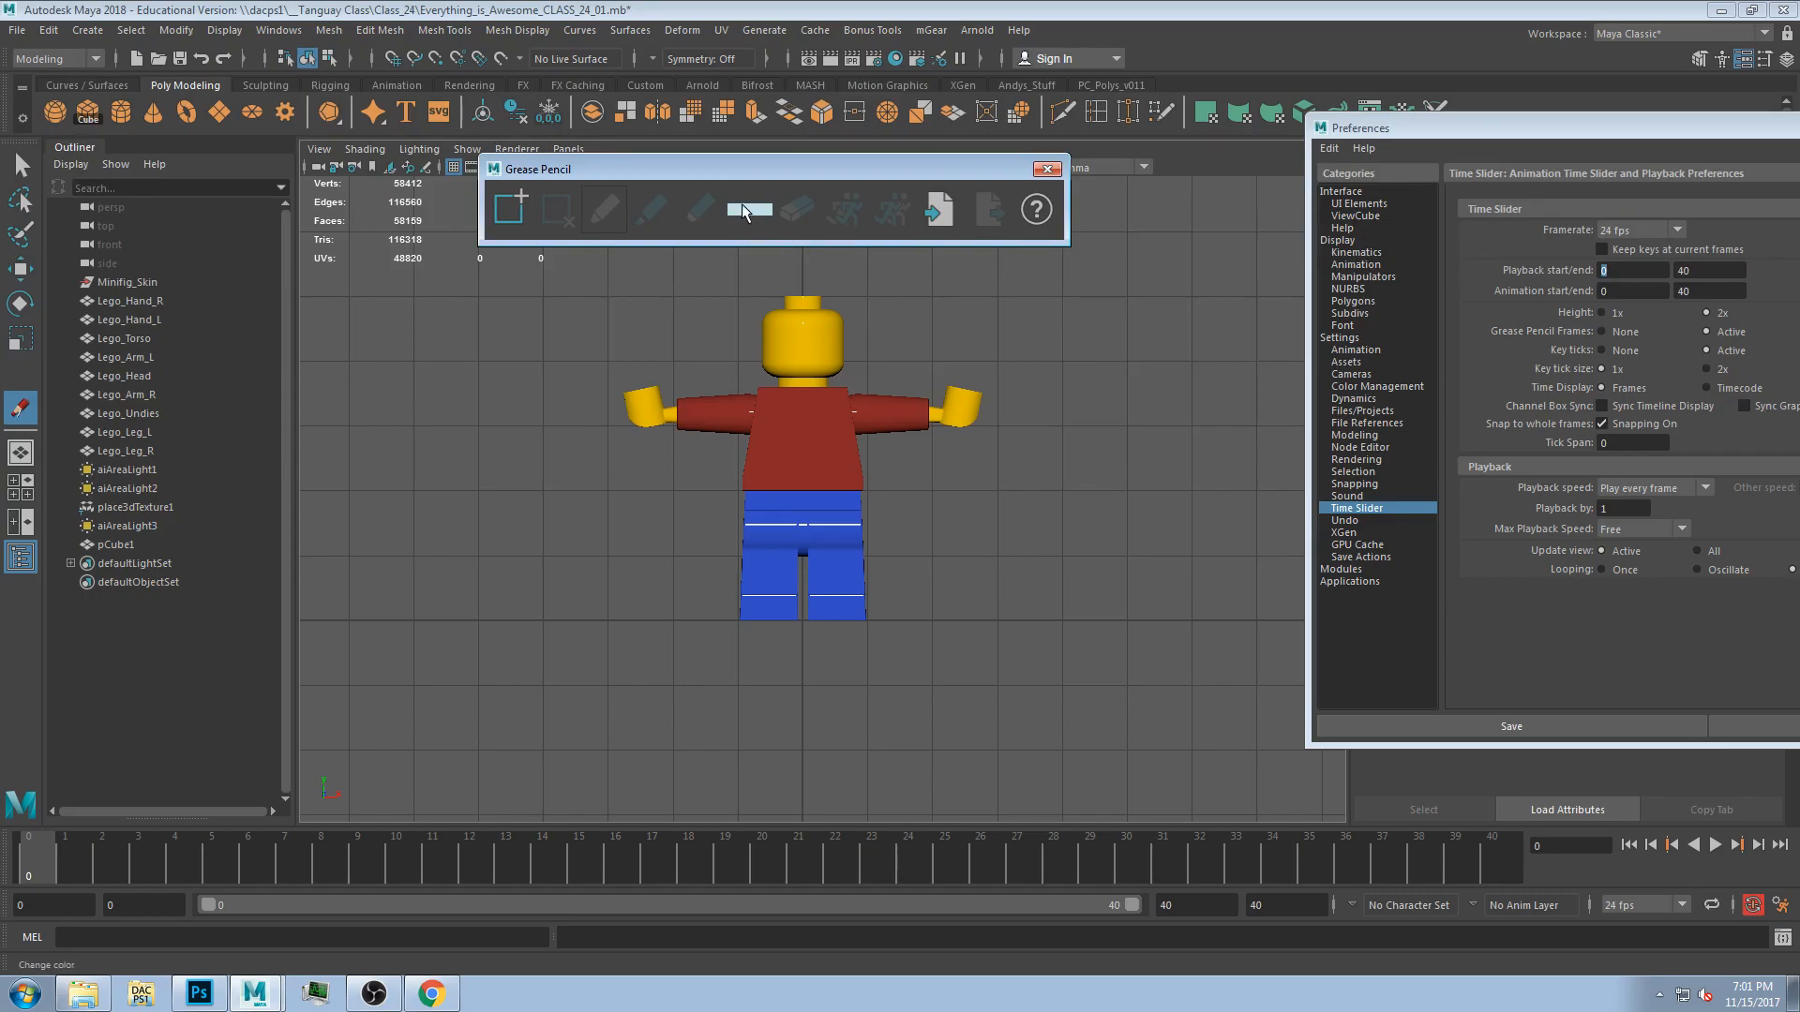
pyautogui.moveTo(615, 311); pyautogui.dragTo(684, 319)
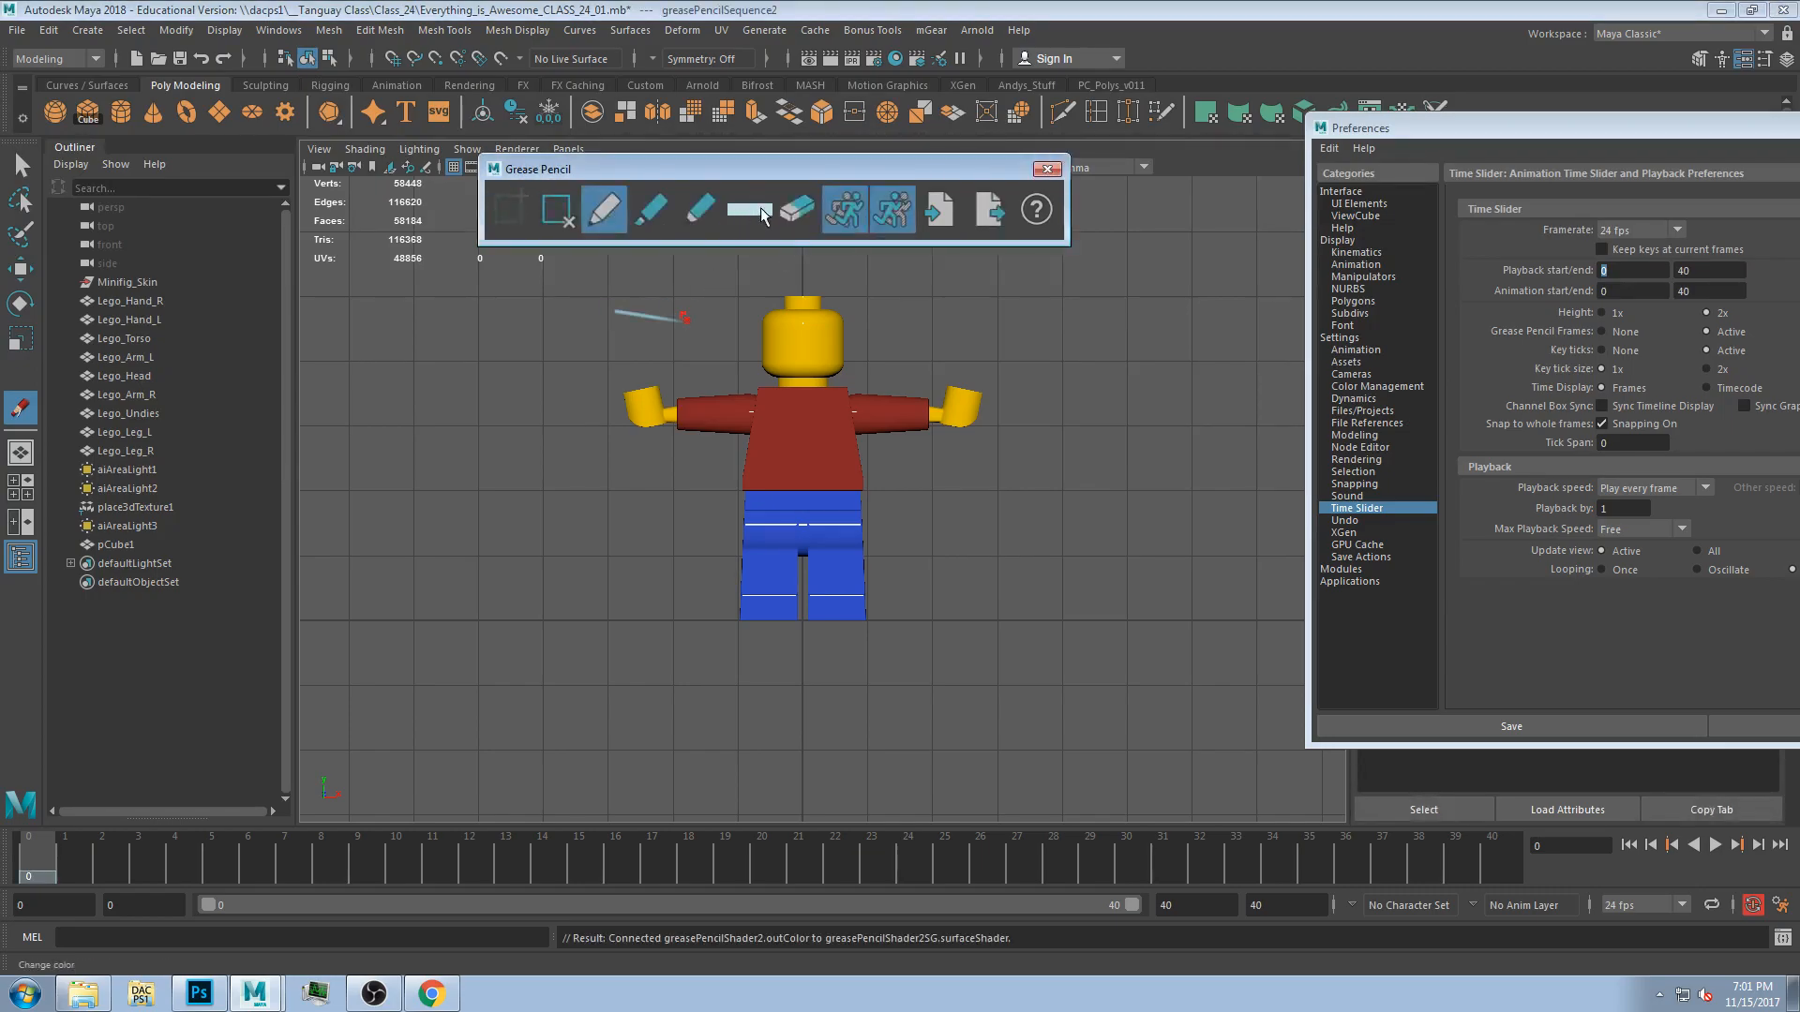
pyautogui.click(761, 212)
pyautogui.moveTo(803, 484); pyautogui.dragTo(758, 510)
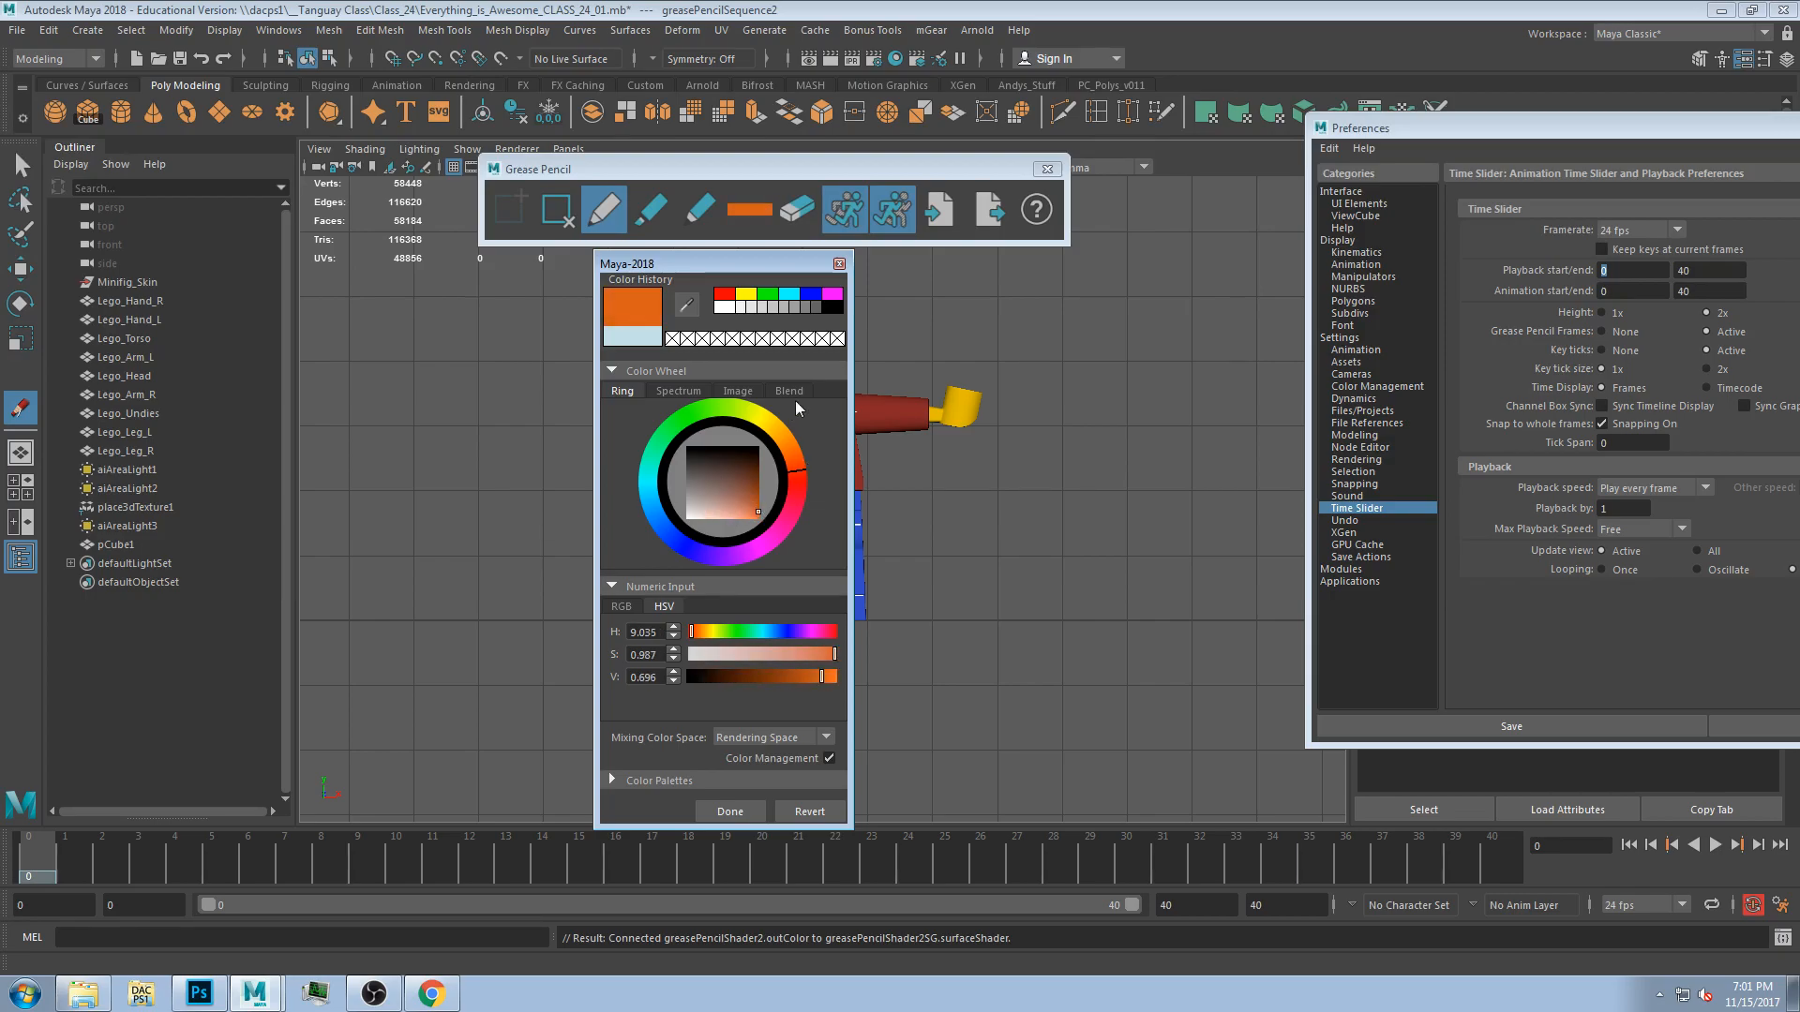
pyautogui.click(839, 265)
pyautogui.moveTo(923, 349)
pyautogui.mouseDown()
pyautogui.moveTo(992, 356)
pyautogui.moveTo(938, 318)
pyautogui.mouseUp()
# Set the pencil color to dark brown, sketch around the Lego head, and remove the drawing frame.
pyautogui.click(749, 208)
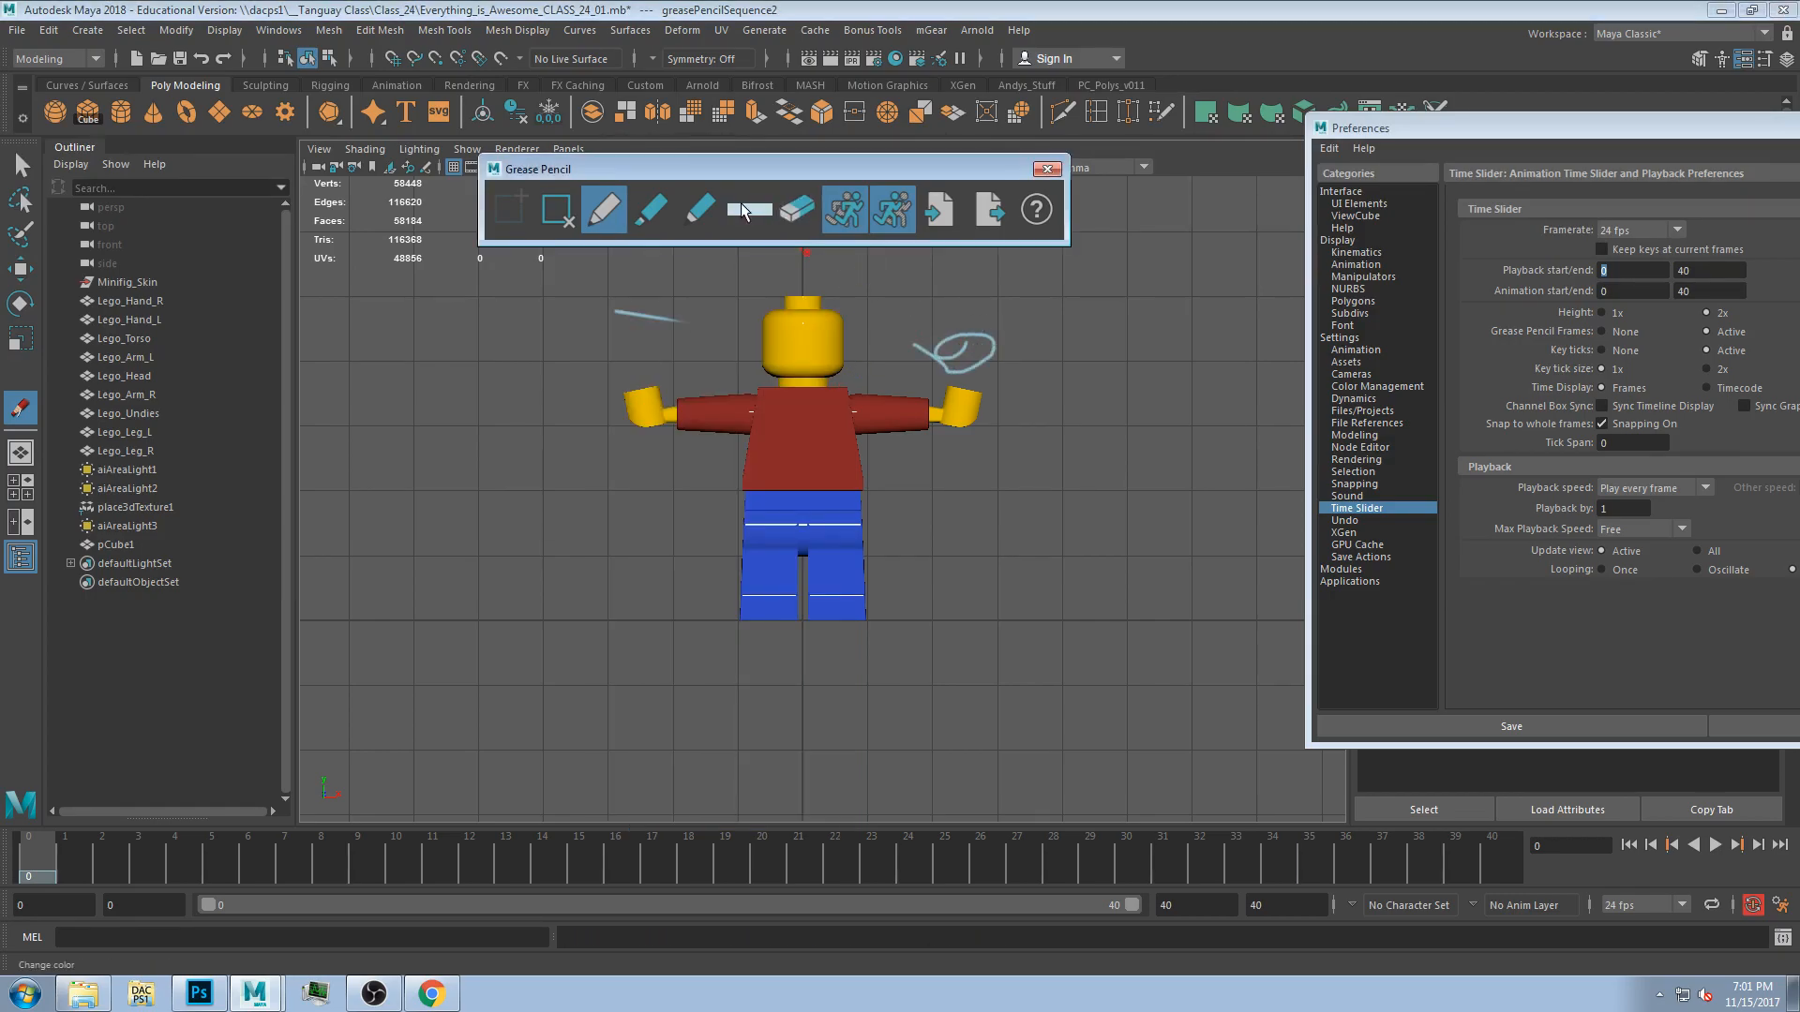
pyautogui.click(753, 494)
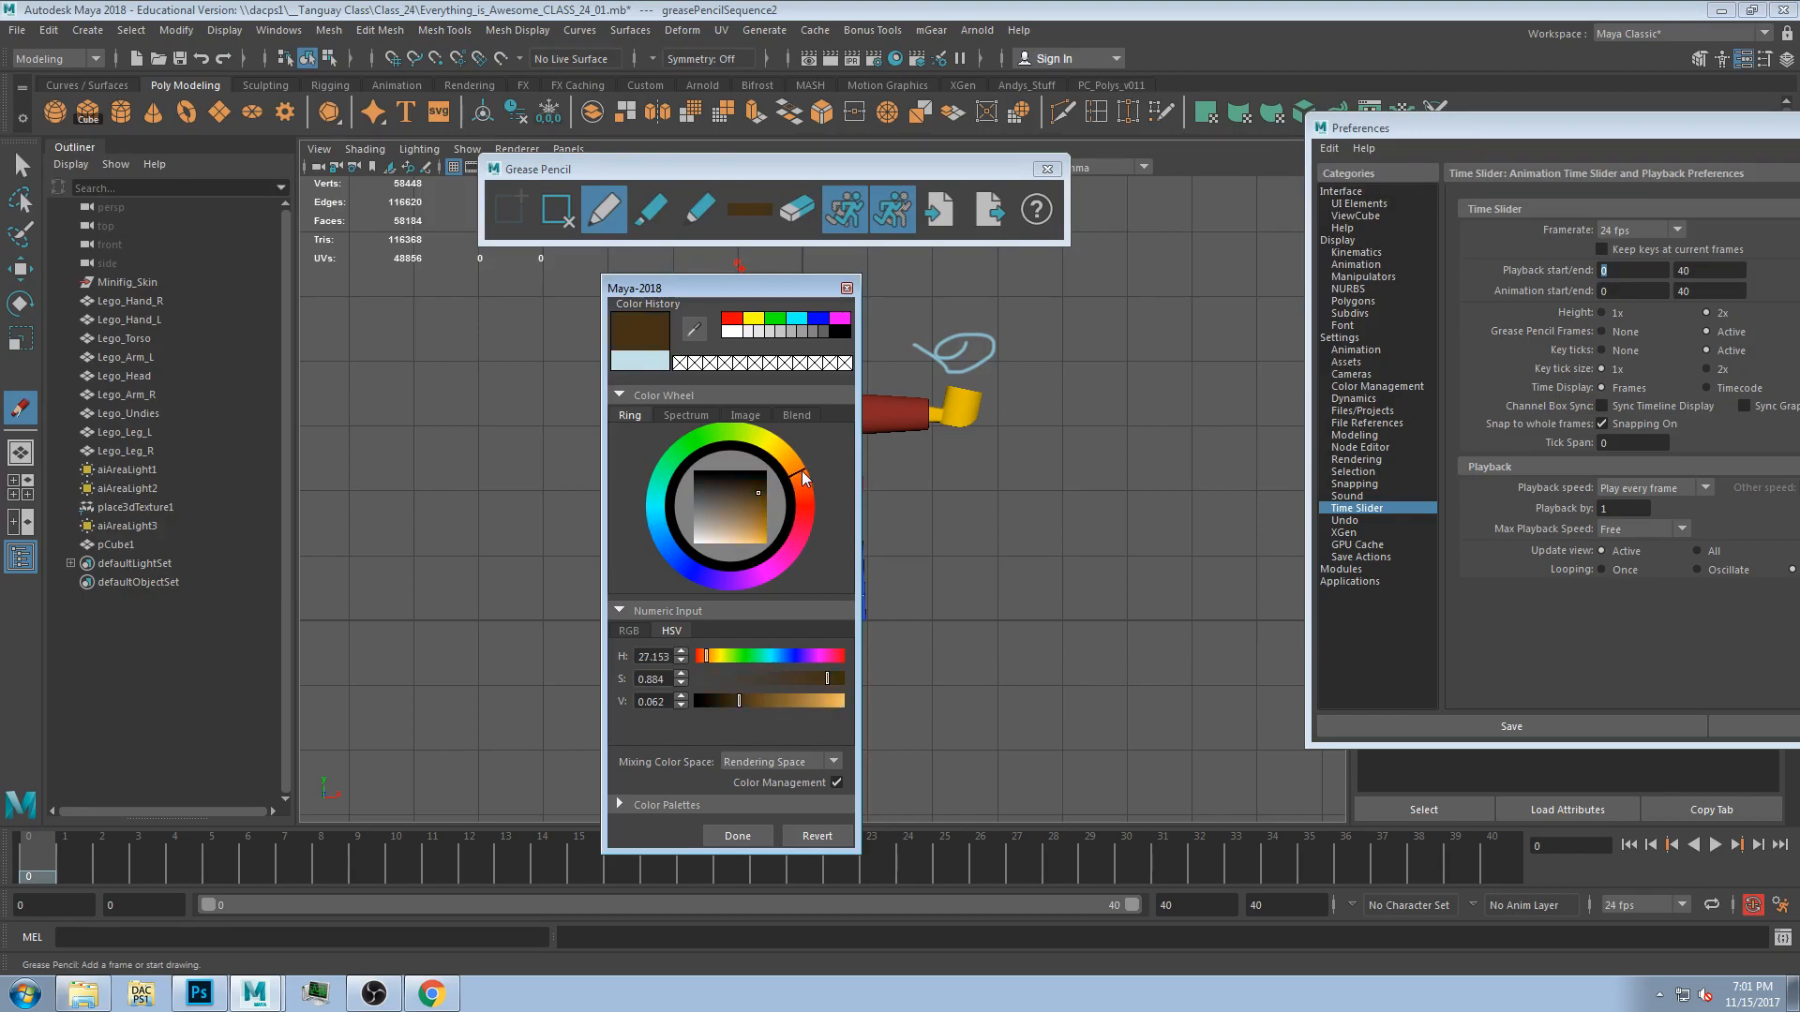
pyautogui.click(737, 835)
pyautogui.moveTo(992, 324)
pyautogui.mouseDown()
pyautogui.moveTo(984, 281)
pyautogui.moveTo(923, 371)
pyautogui.moveTo(883, 339)
pyautogui.mouseUp()
pyautogui.moveTo(776, 311)
pyautogui.mouseDown()
pyautogui.moveTo(741, 349)
pyautogui.moveTo(825, 361)
pyautogui.mouseUp()
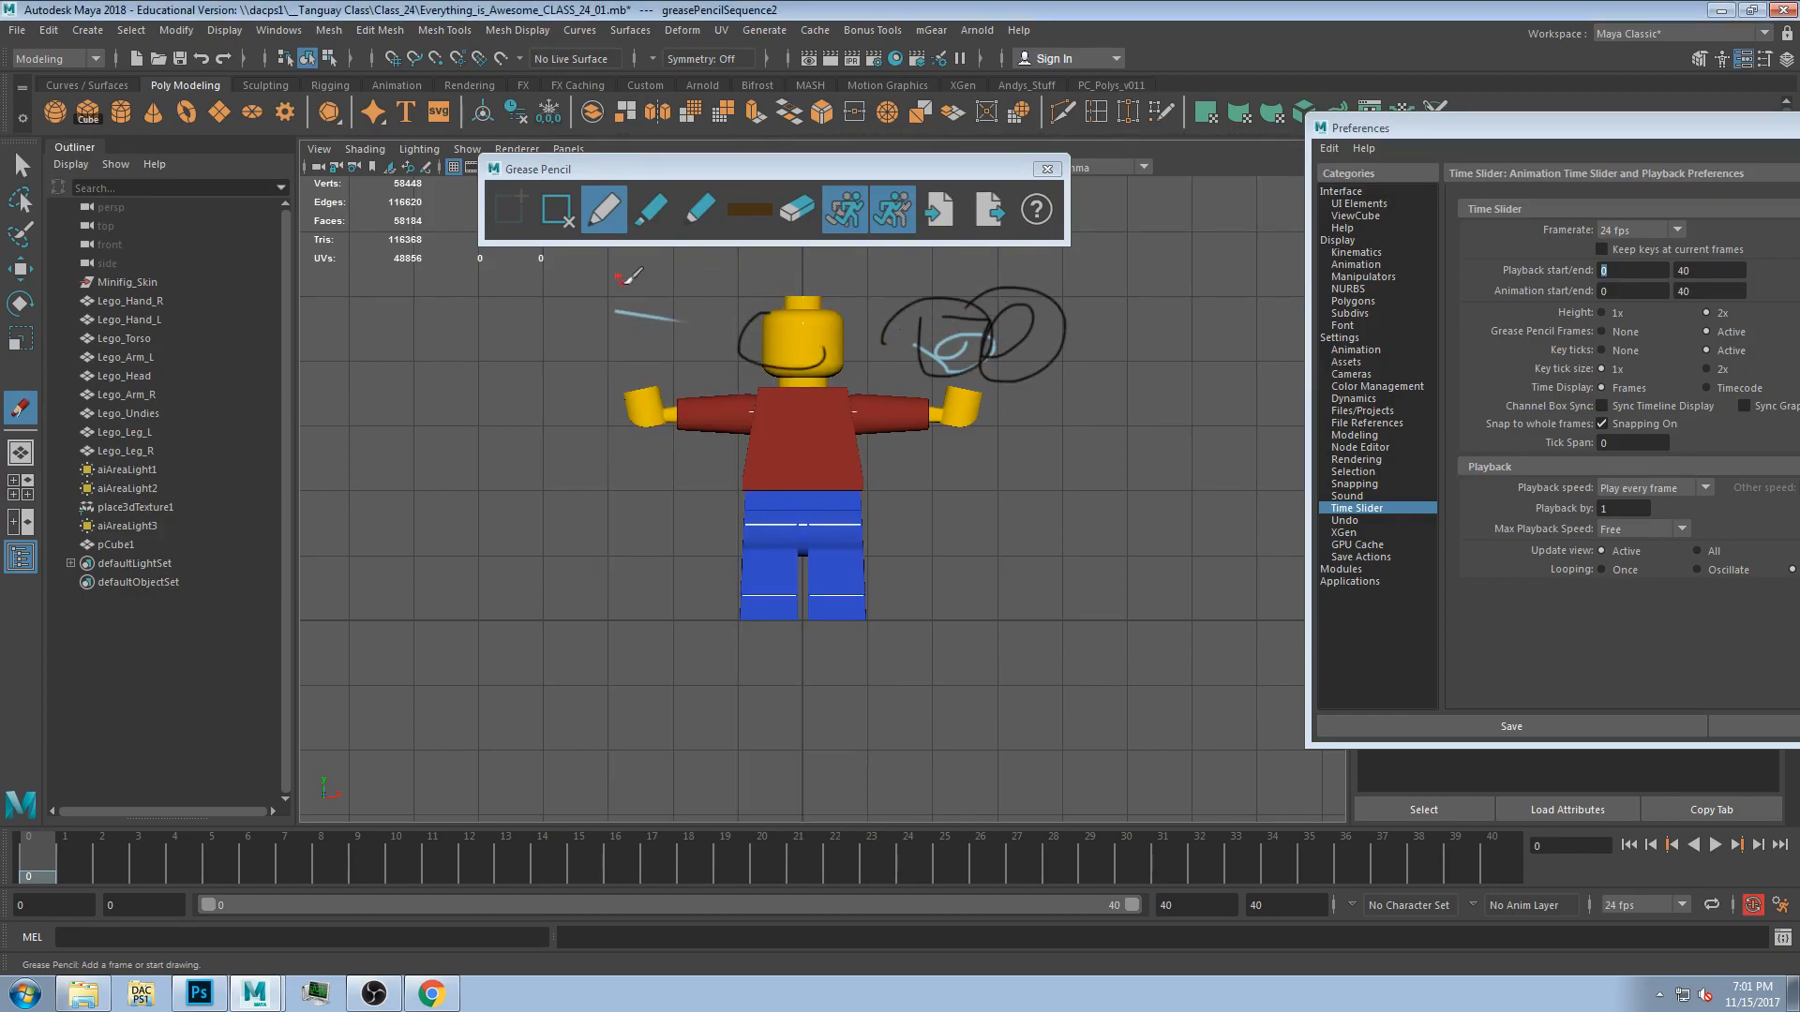
pyautogui.click(555, 208)
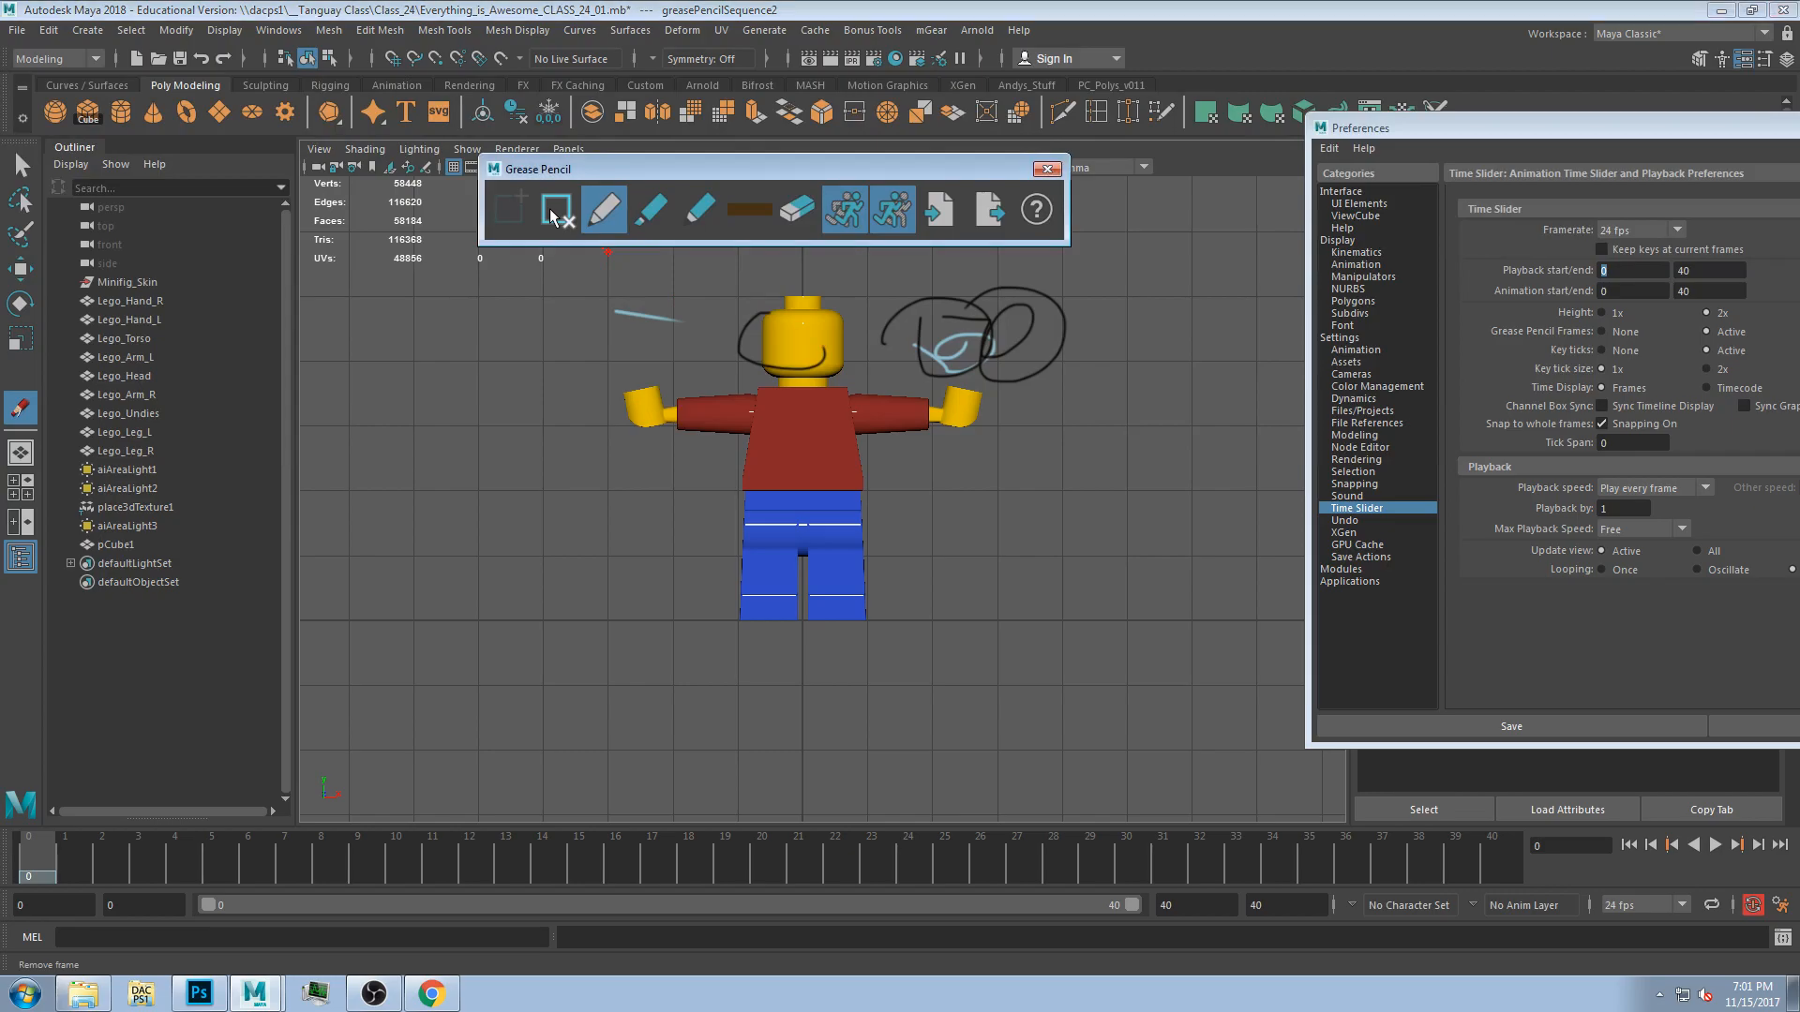
# Close the Grease Pencil toolbar and sketch a circle to the left of the Lego figure.
pyautogui.click(1047, 169)
pyautogui.moveTo(1406, 127)
pyautogui.mouseDown()
pyautogui.moveTo(460, 208)
pyautogui.moveTo(500, 127)
pyautogui.mouseUp()
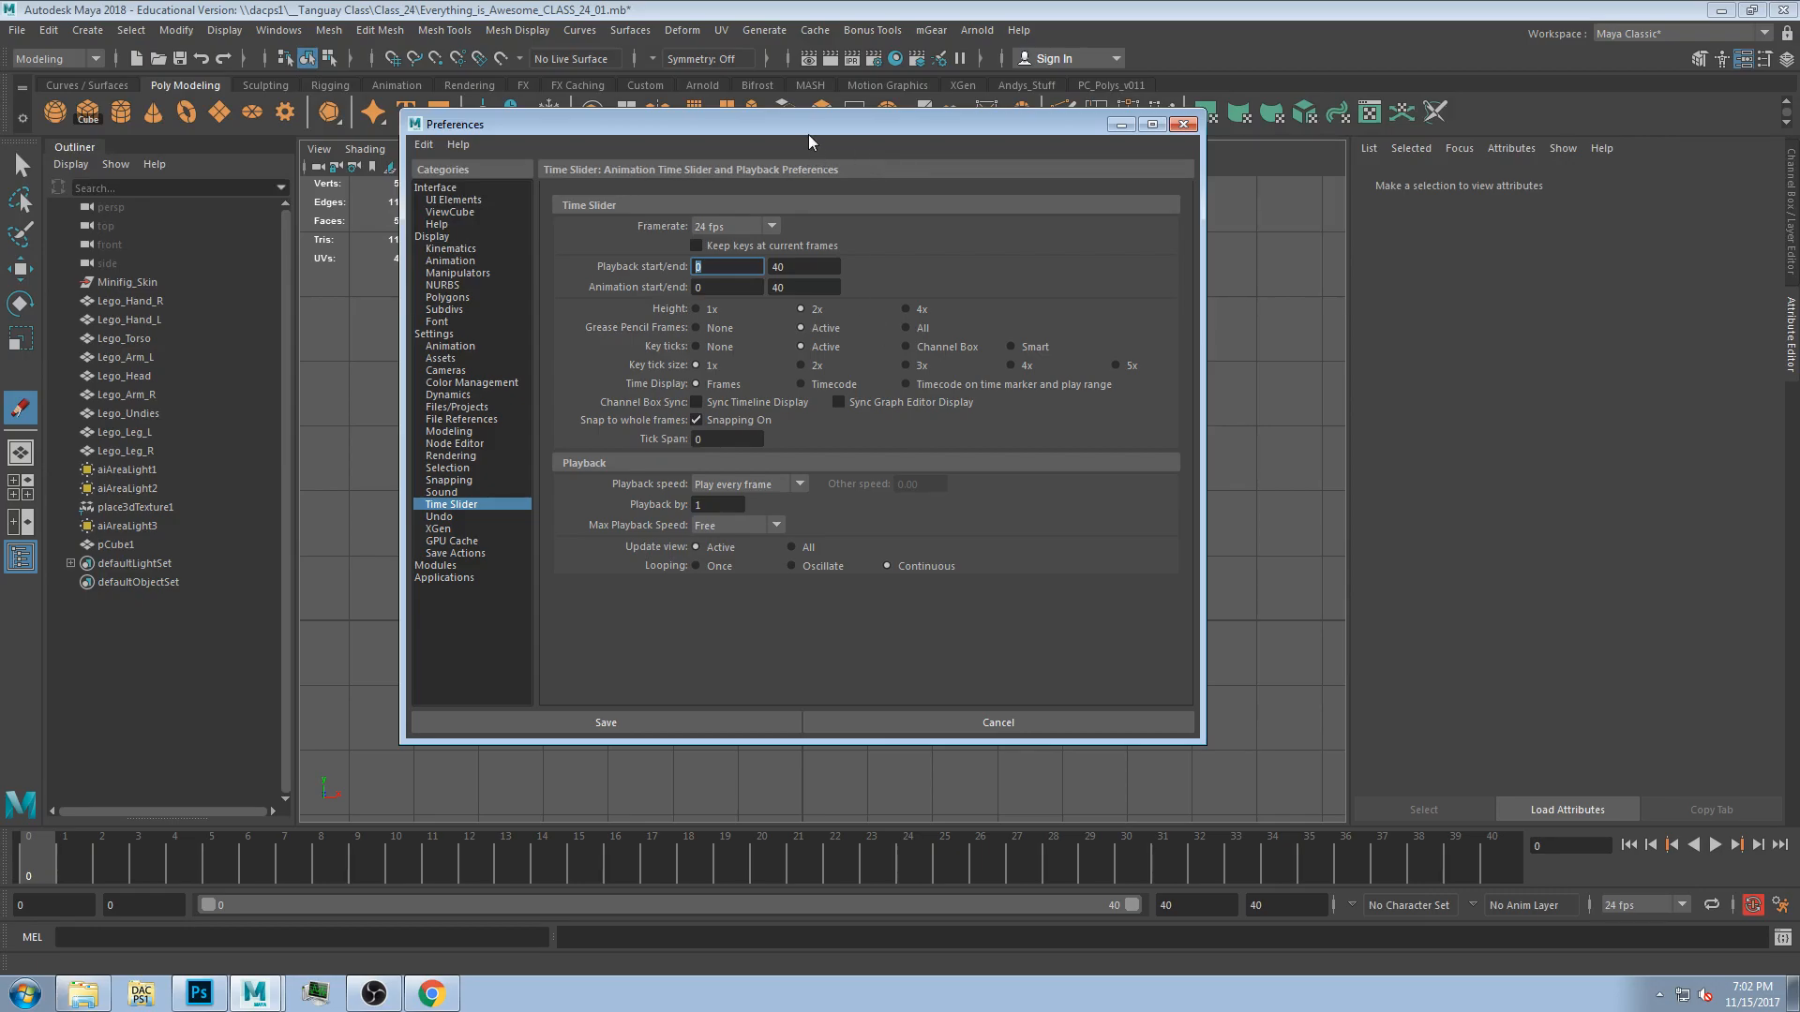
pyautogui.moveTo(808, 129); pyautogui.dragTo(1262, 35)
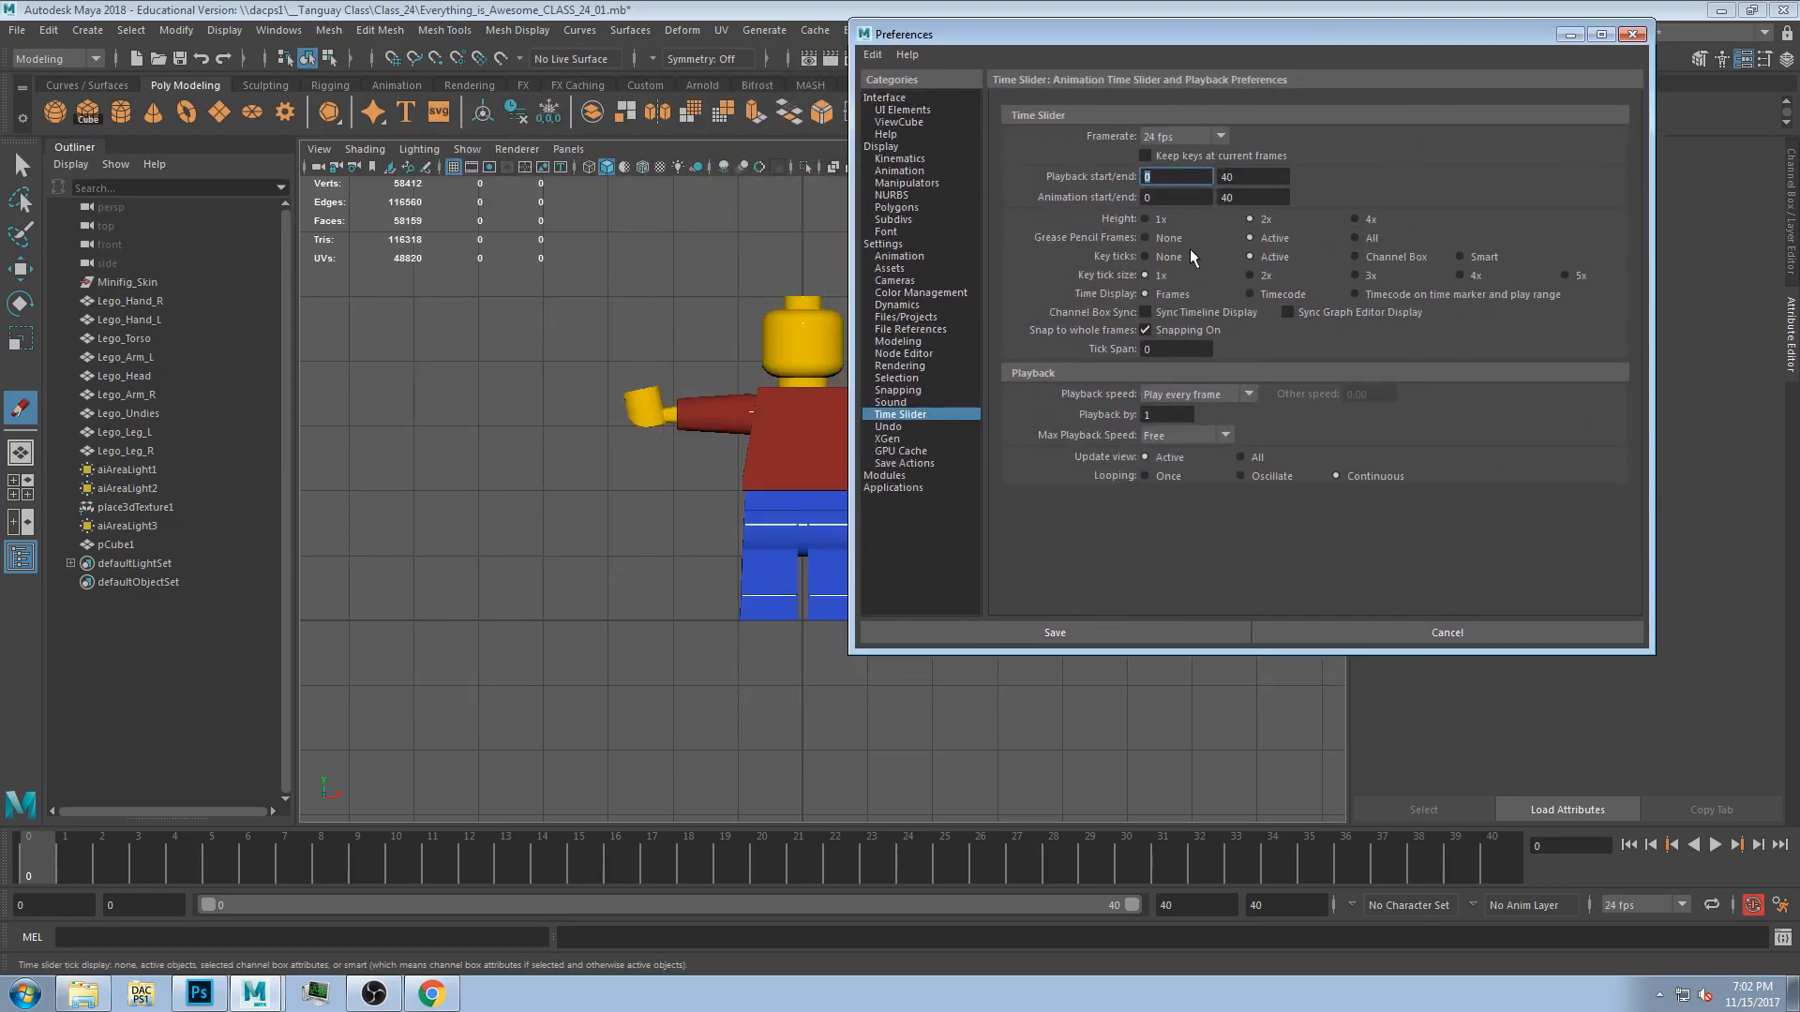
pyautogui.moveTo(497, 350)
pyautogui.mouseDown()
pyautogui.moveTo(541, 410)
pyautogui.moveTo(494, 366)
pyautogui.moveTo(521, 362)
pyautogui.moveTo(491, 426)
pyautogui.mouseUp()
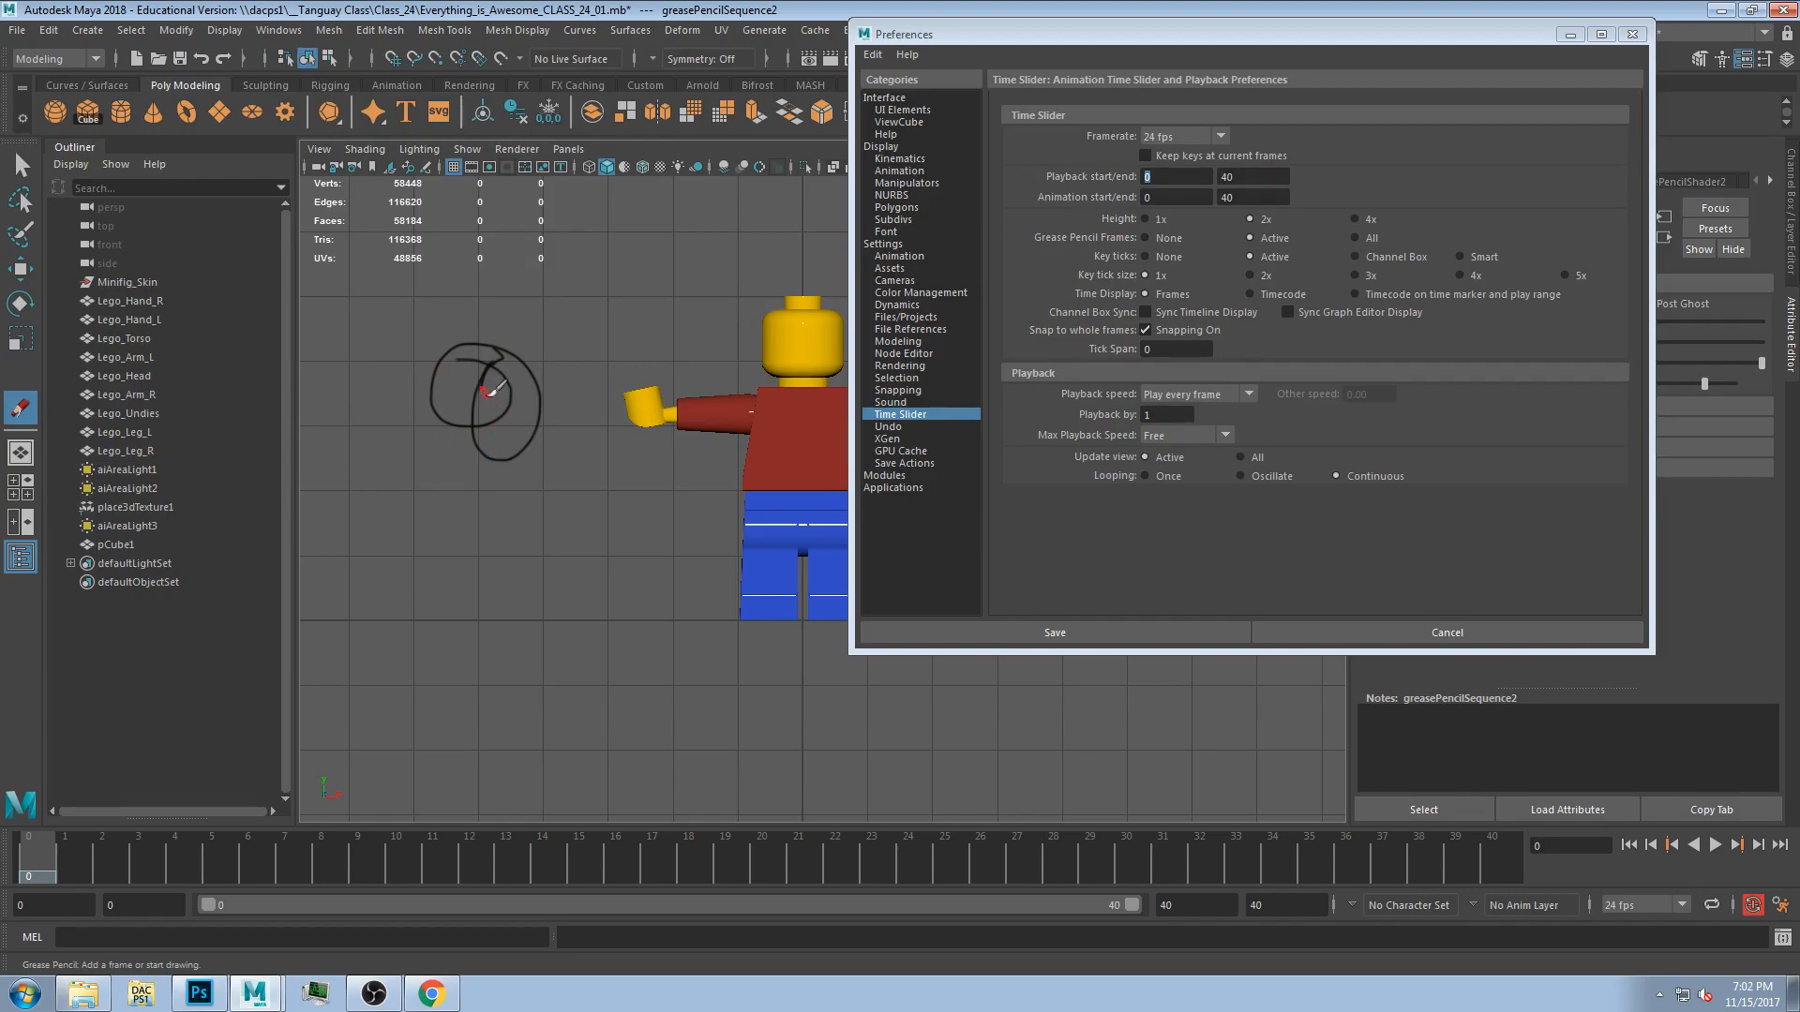
# Save the time slider preferences at frame 12.
pyautogui.moveTo(49, 871); pyautogui.dragTo(469, 858)
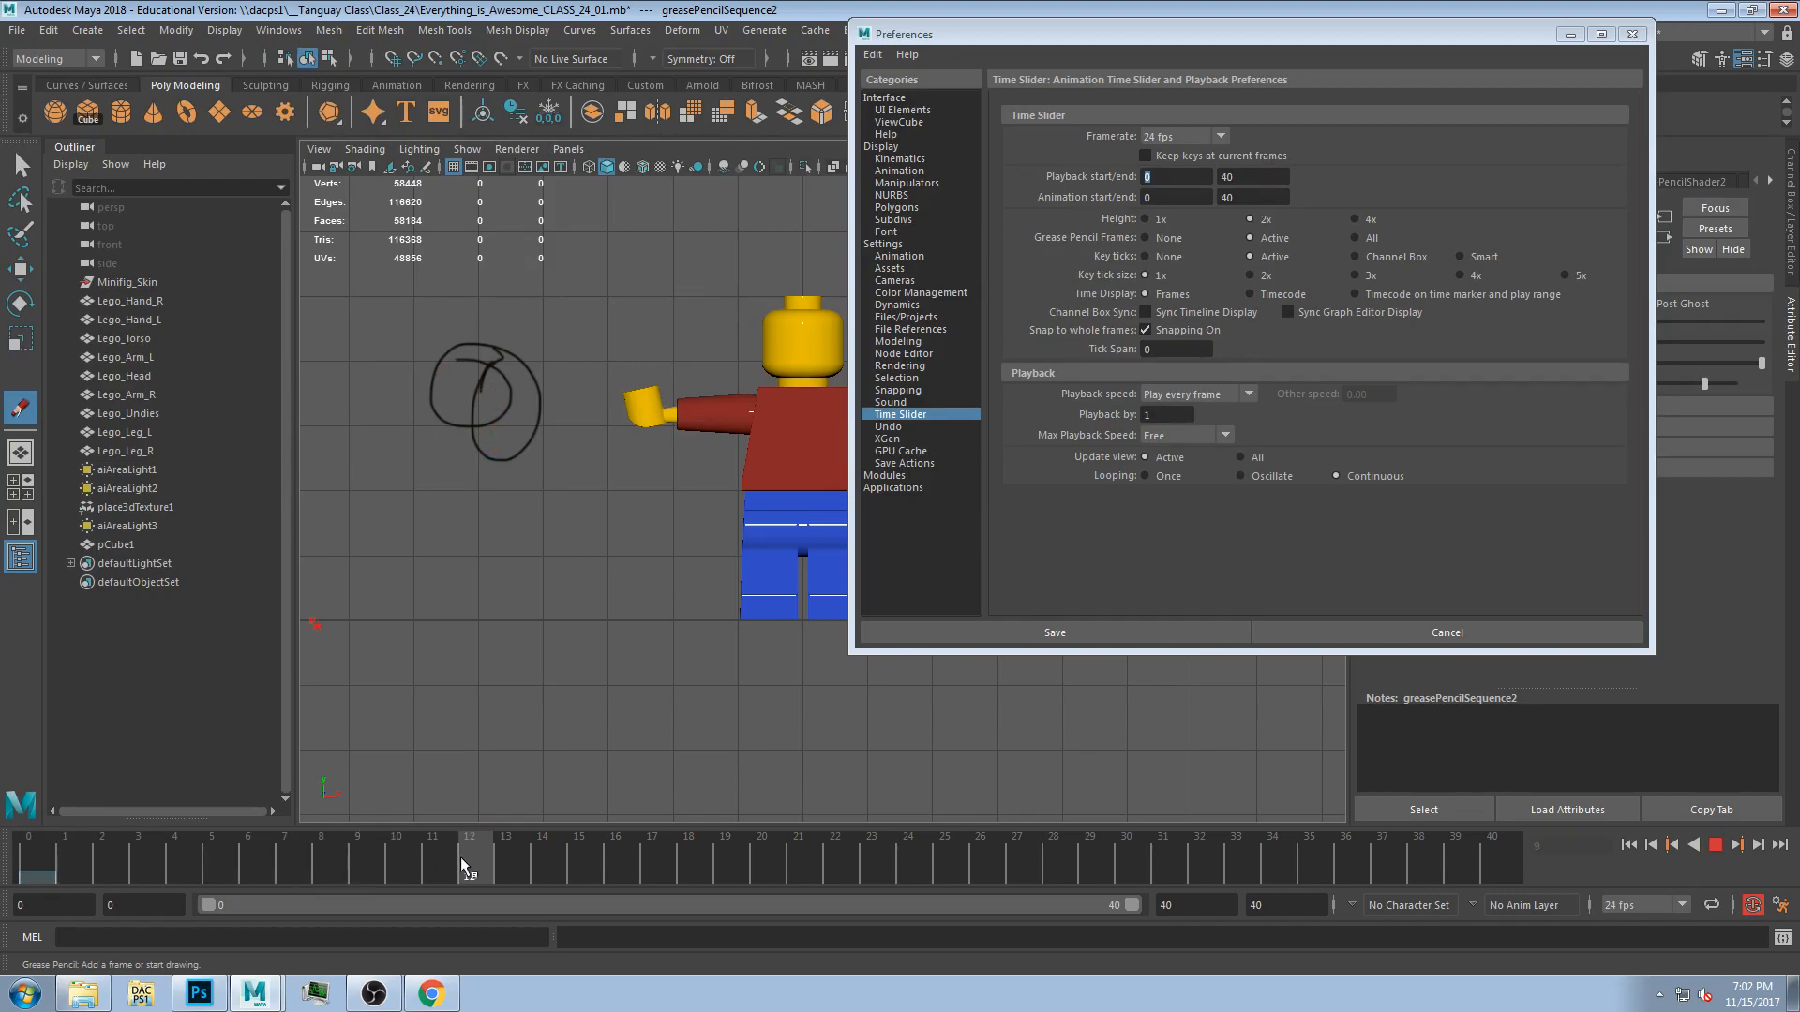
pyautogui.click(1091, 632)
# Reopen the animation preferences at frame 7 and try setting Grease Pencil Frames to All.
pyautogui.moveTo(345, 858); pyautogui.dragTo(276, 847)
pyautogui.click(1780, 905)
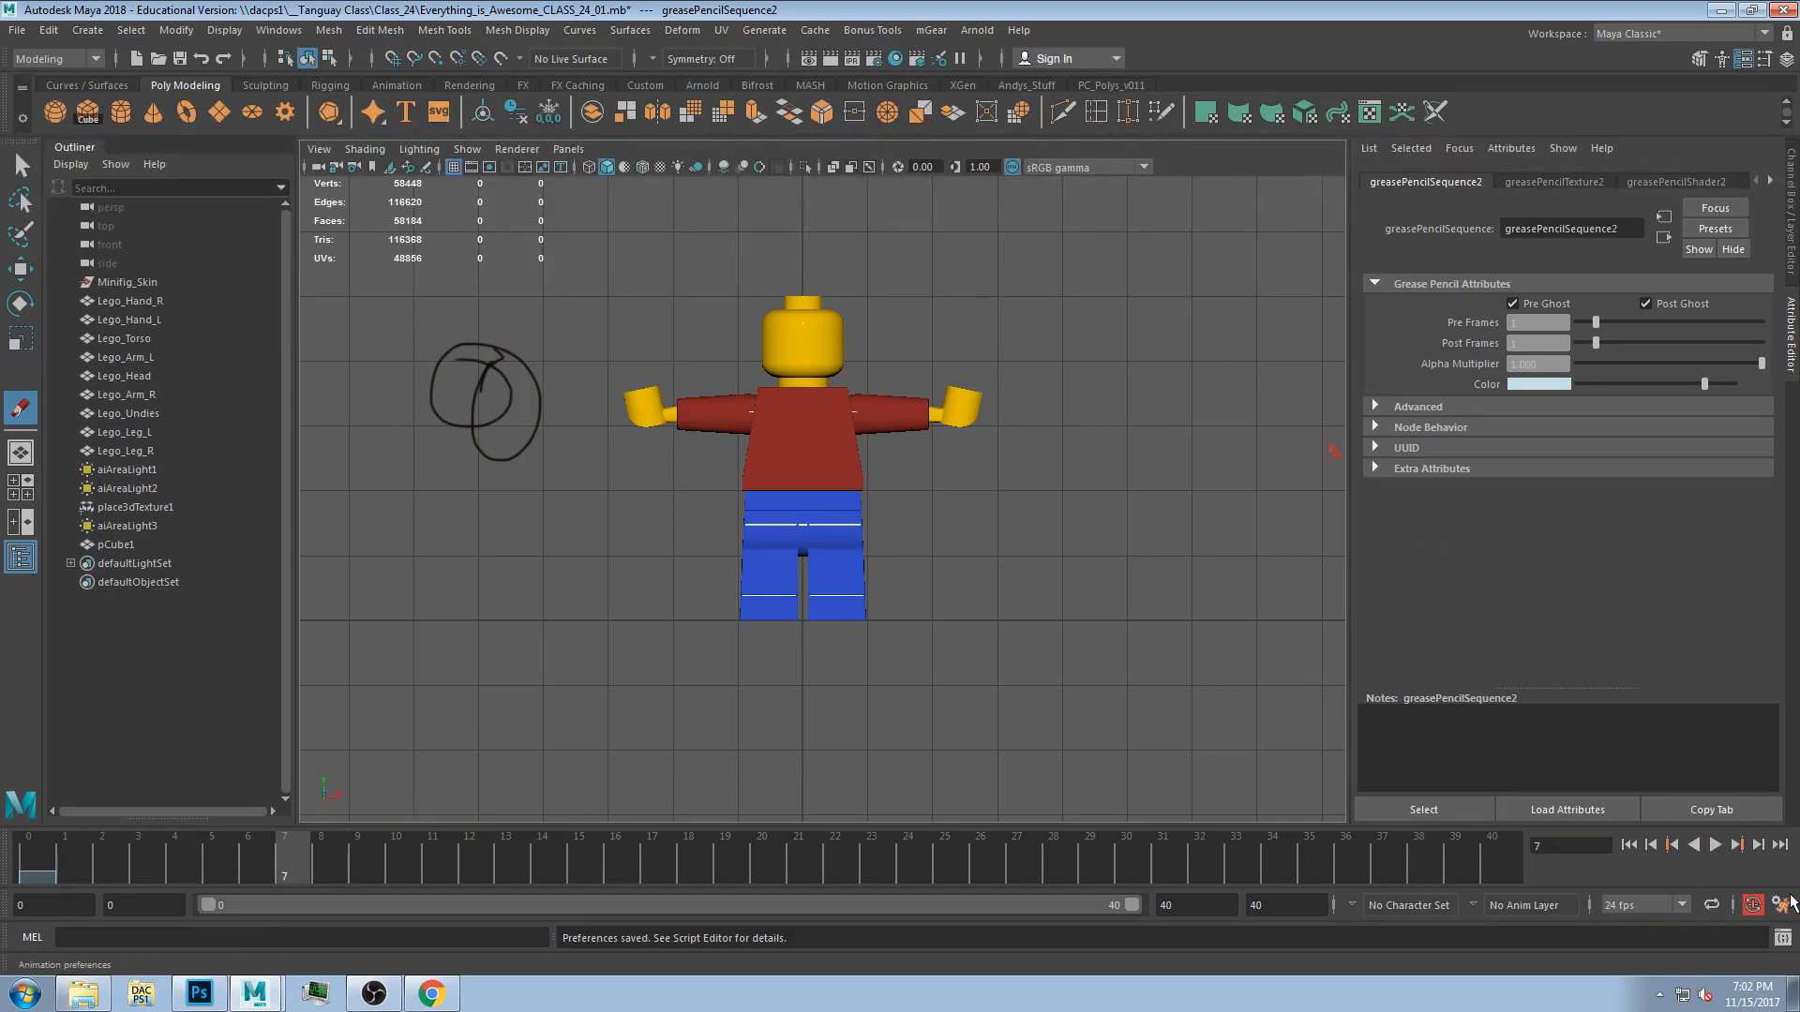
pyautogui.click(1350, 240)
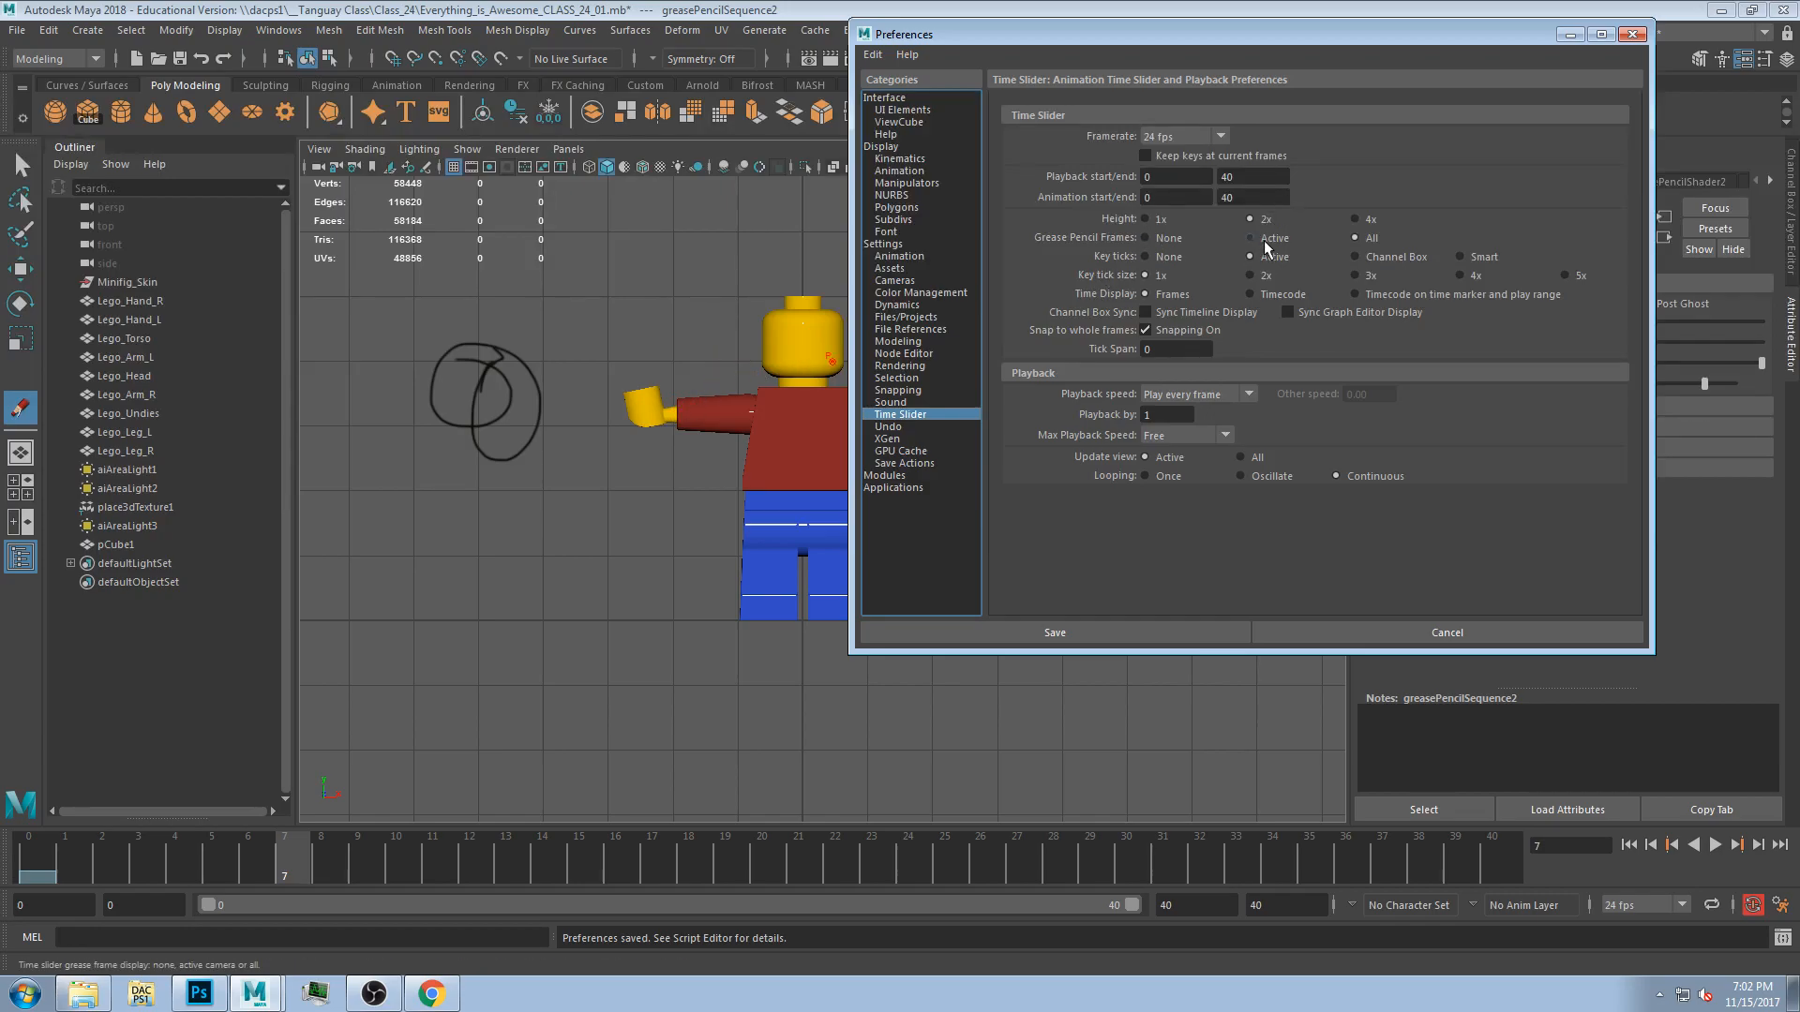
# Sketch a small circle beside the Lego head at frame 7 and play back the animation.
pyautogui.click(707, 371)
pyautogui.moveTo(730, 338); pyautogui.dragTo(749, 337)
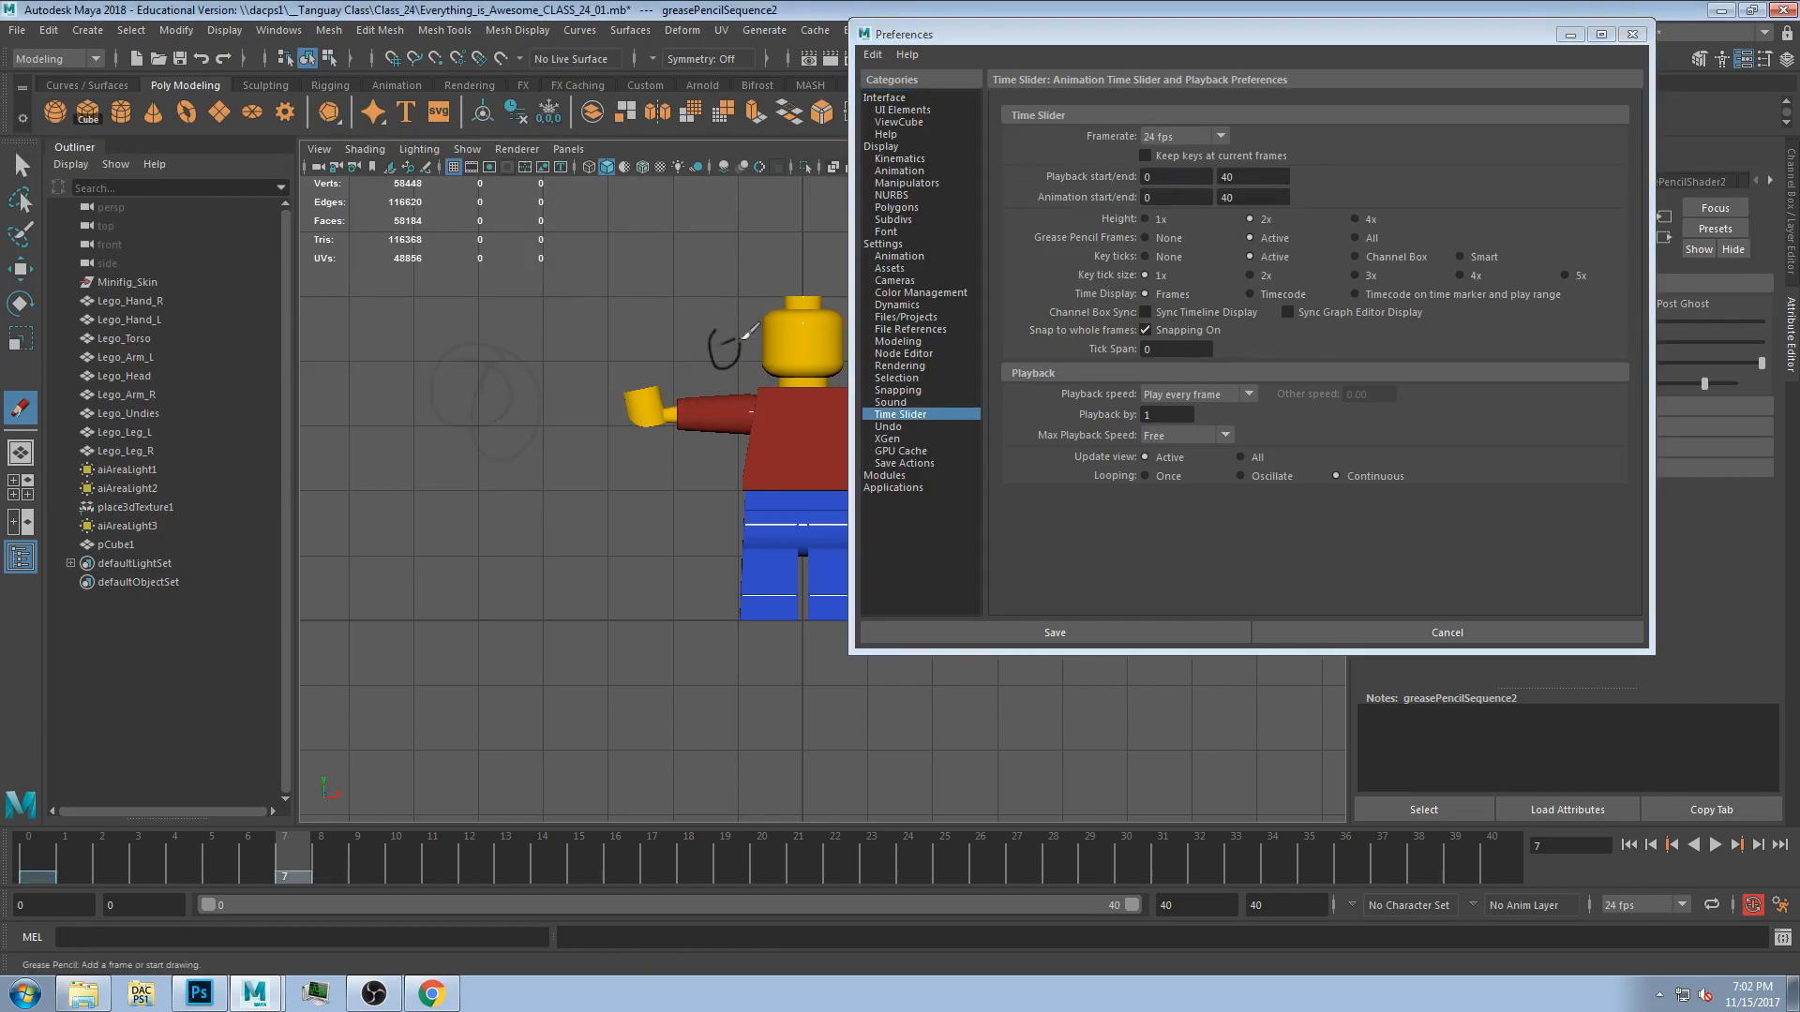
pyautogui.hotkey('alt', 'v')
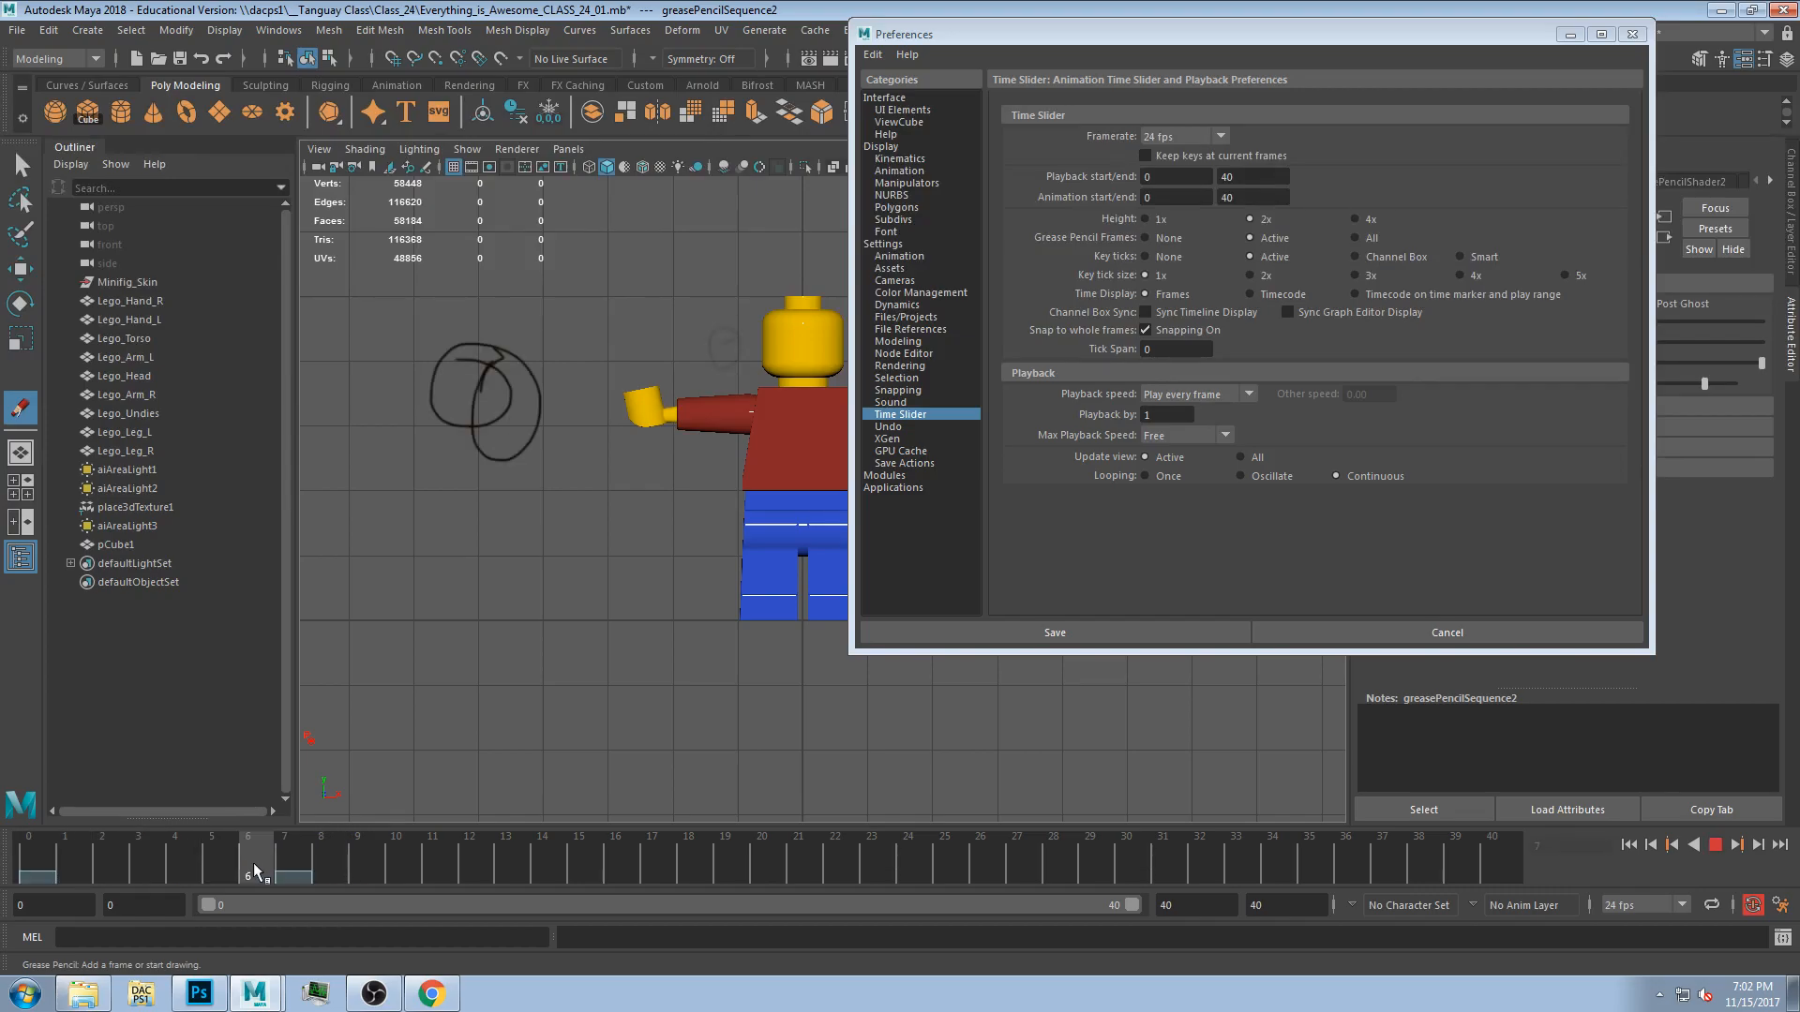
pyautogui.hotkey('alt', 'v')
pyautogui.hotkey('alt', 'v')
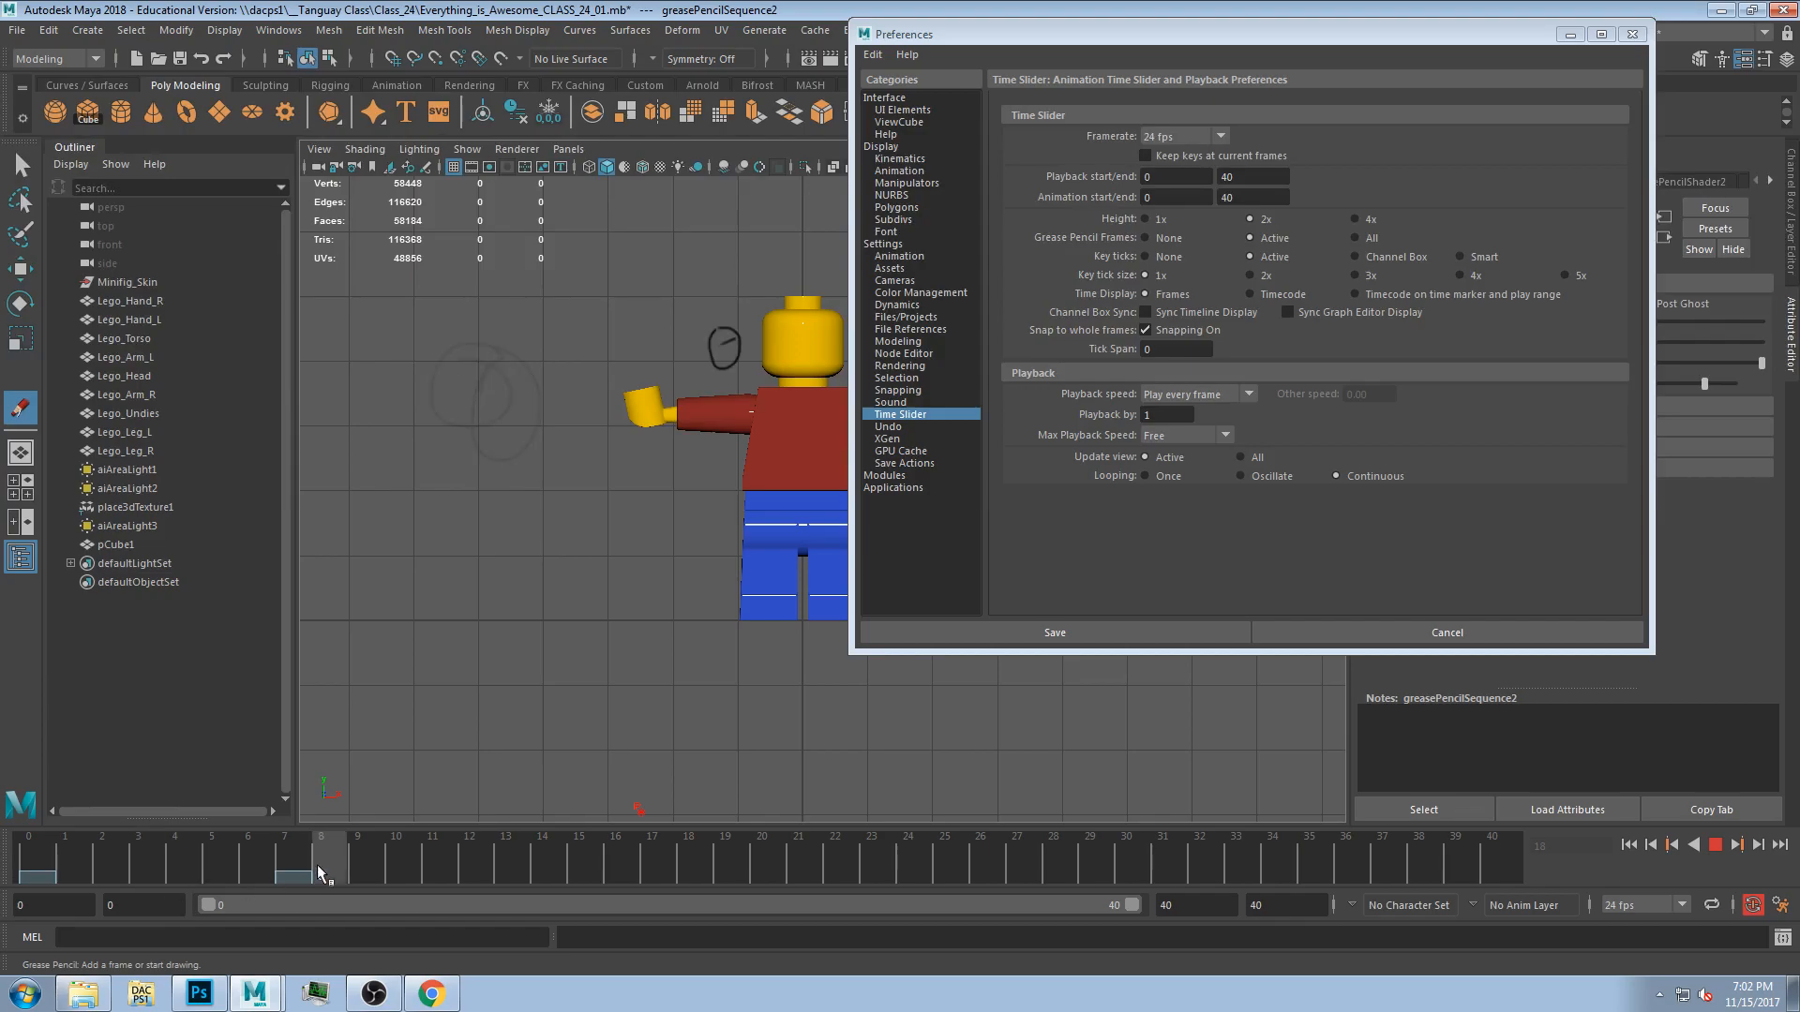
pyautogui.hotkey('alt', 'v')
# Sketch a circle above the figure's right hand at frame 16 and play back the animation.
pyautogui.moveTo(1011, 37); pyautogui.dragTo(1407, 125)
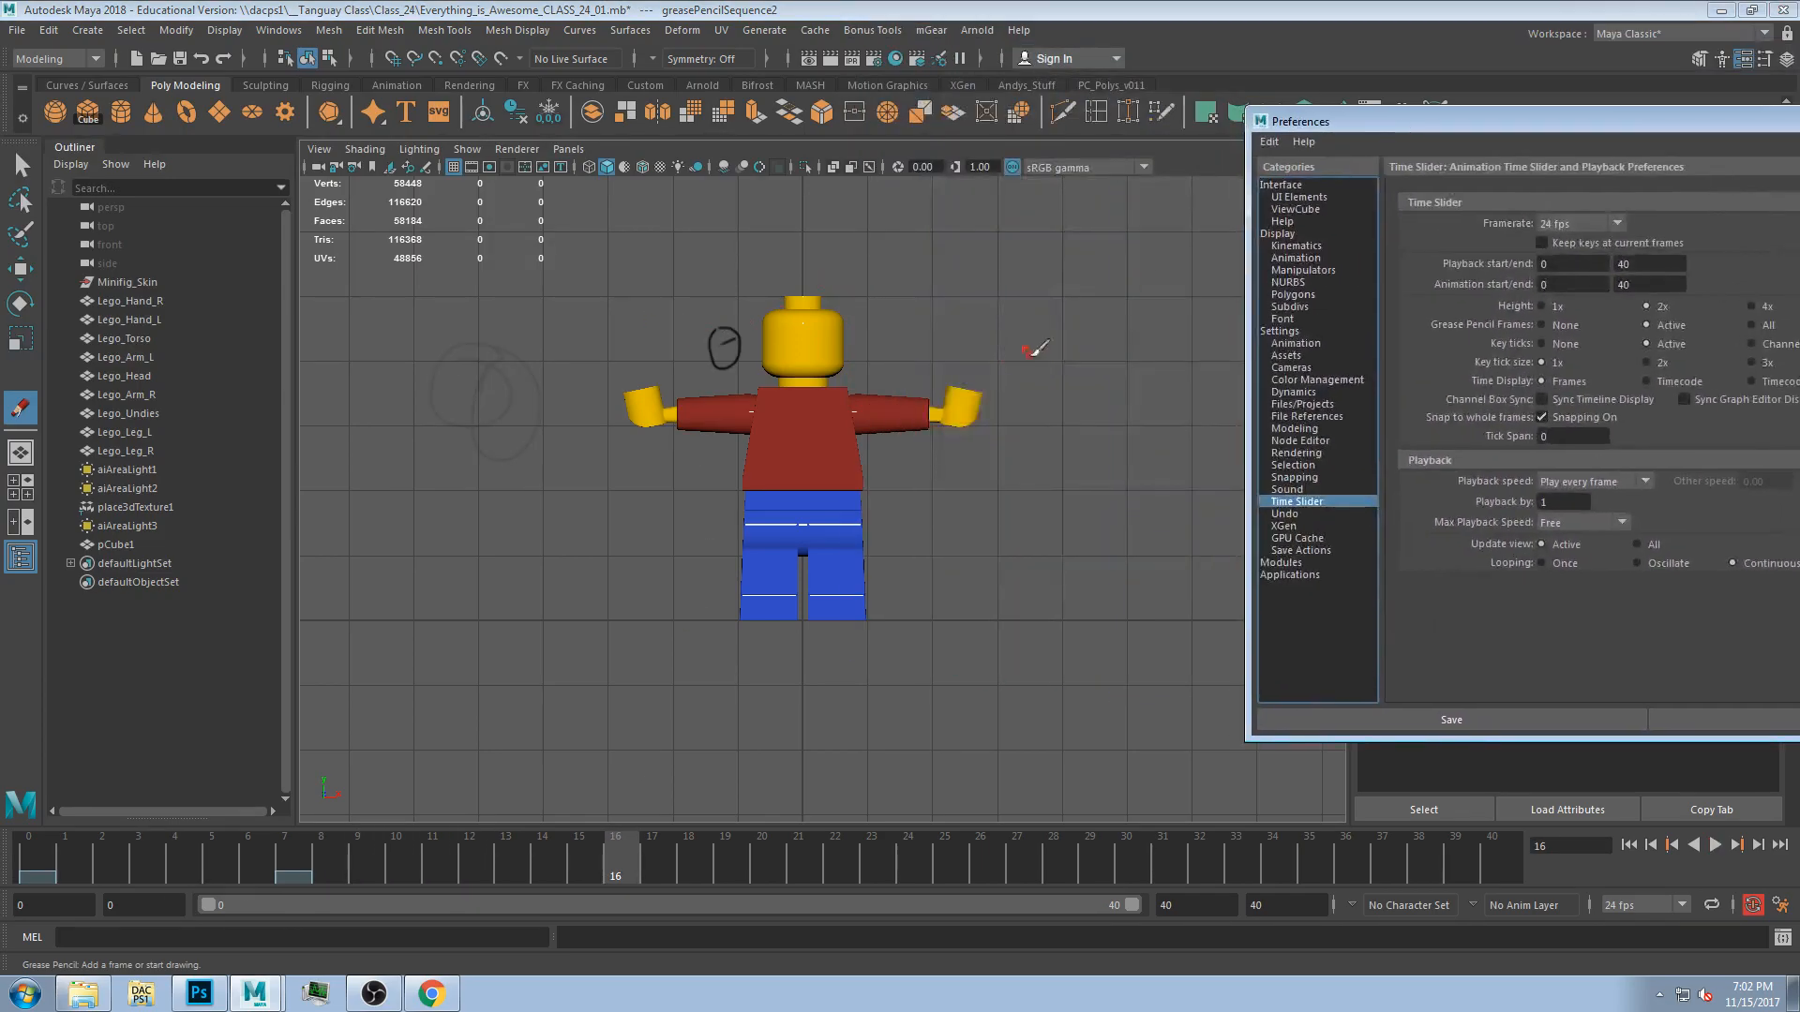
pyautogui.moveTo(1004, 330); pyautogui.dragTo(994, 379)
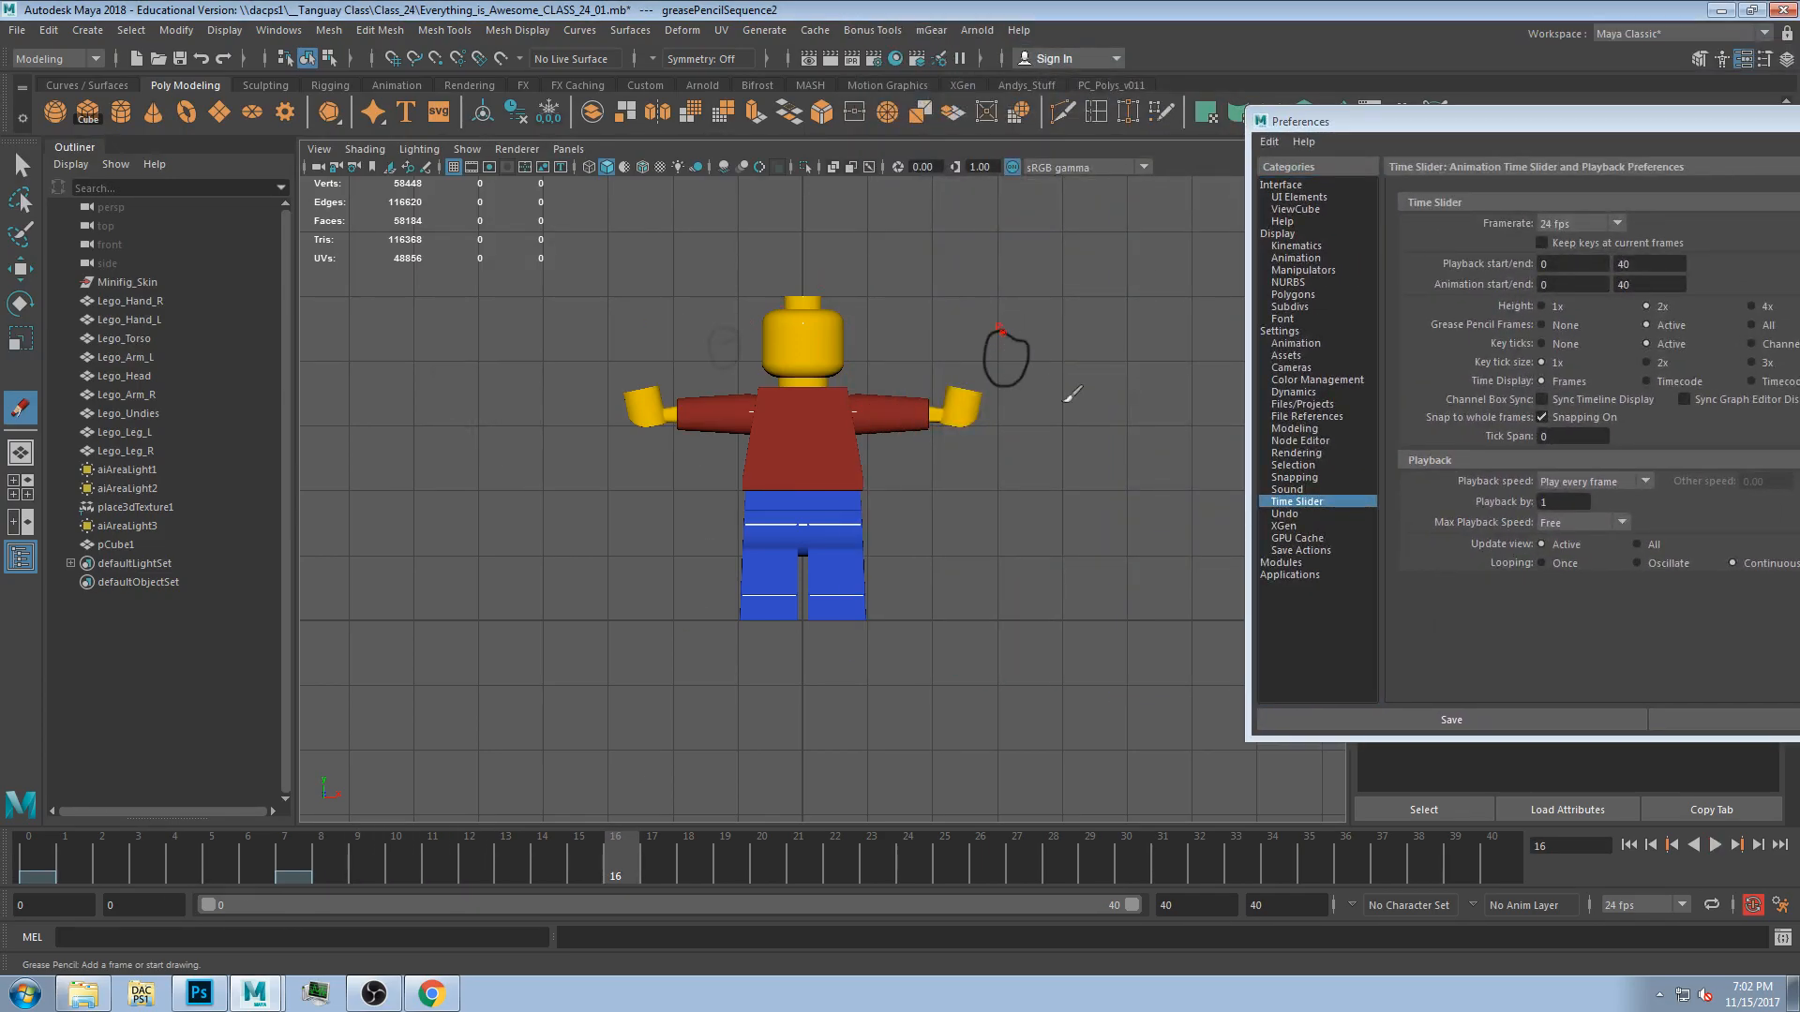
pyautogui.moveTo(1313, 122); pyautogui.dragTo(1422, 136)
pyautogui.hotkey('alt', 'v')
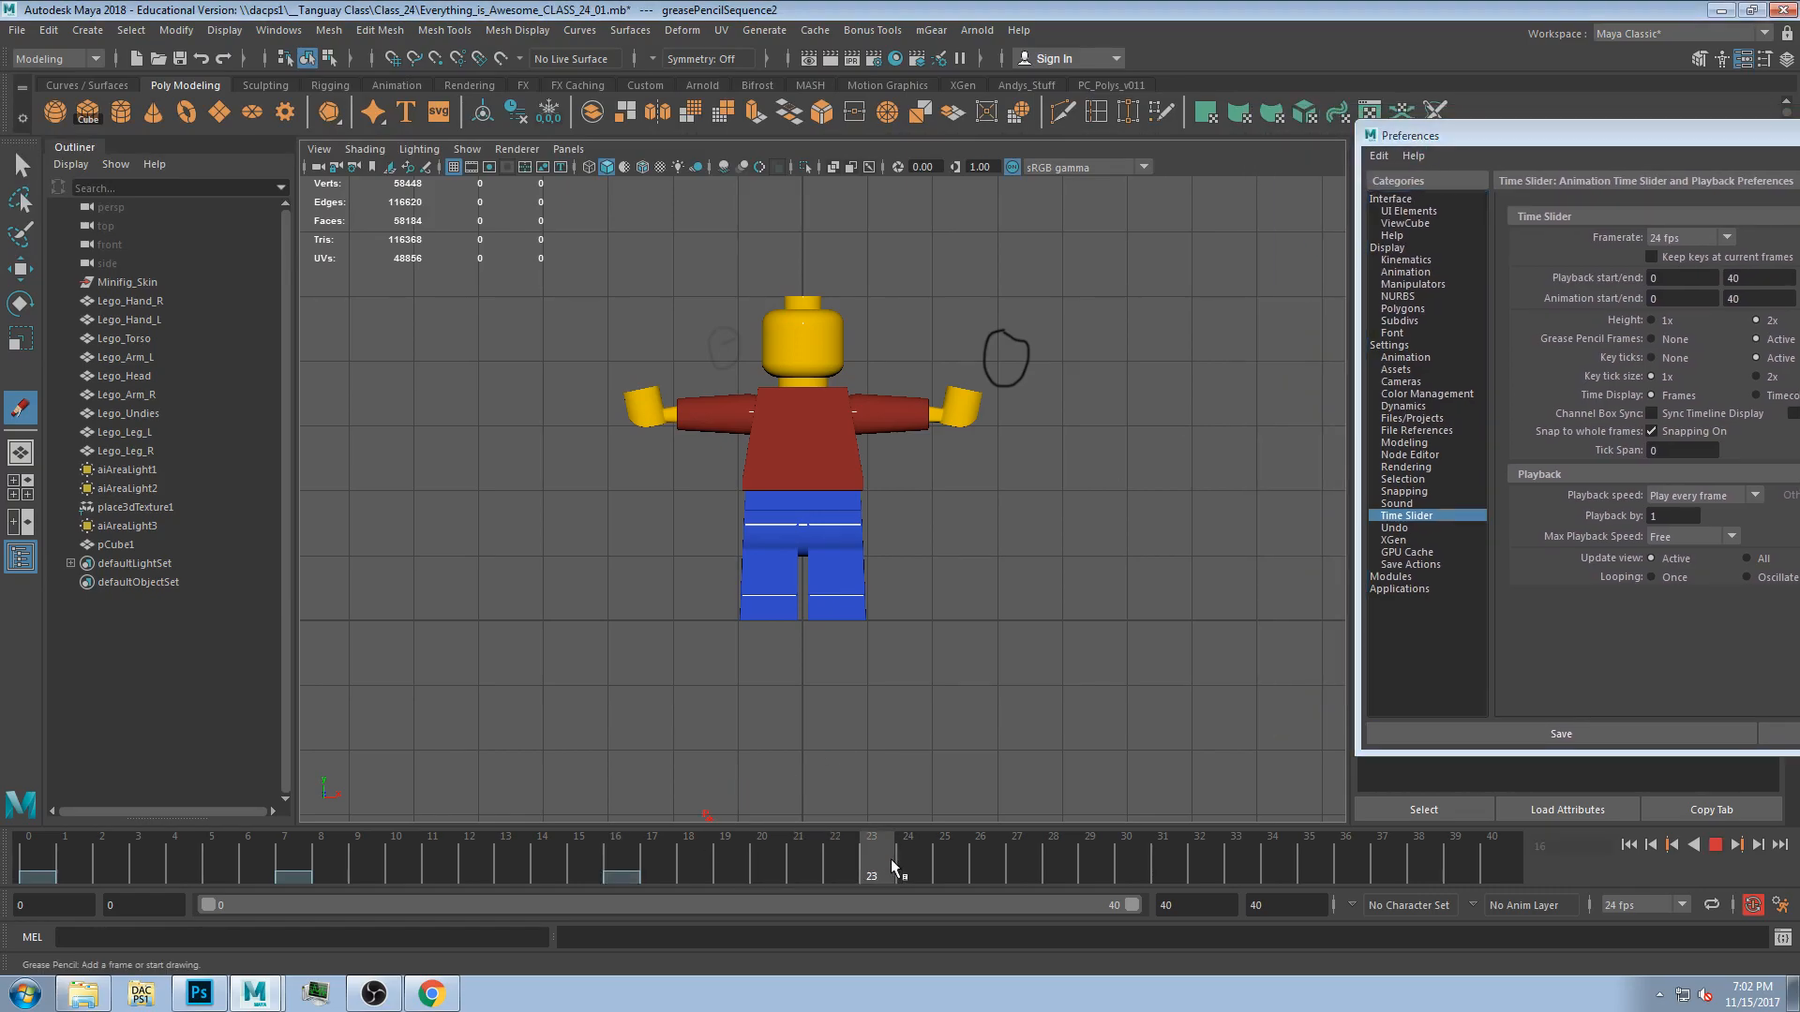
pyautogui.hotkey('alt', 'v')
# Sketch a small mark at the right of the view near frame 36 and play back the animation.
pyautogui.moveTo(1240, 429)
pyautogui.mouseDown()
pyautogui.moveTo(1225, 413)
pyautogui.moveTo(1236, 436)
pyautogui.mouseUp()
pyautogui.hotkey('alt', 'v')
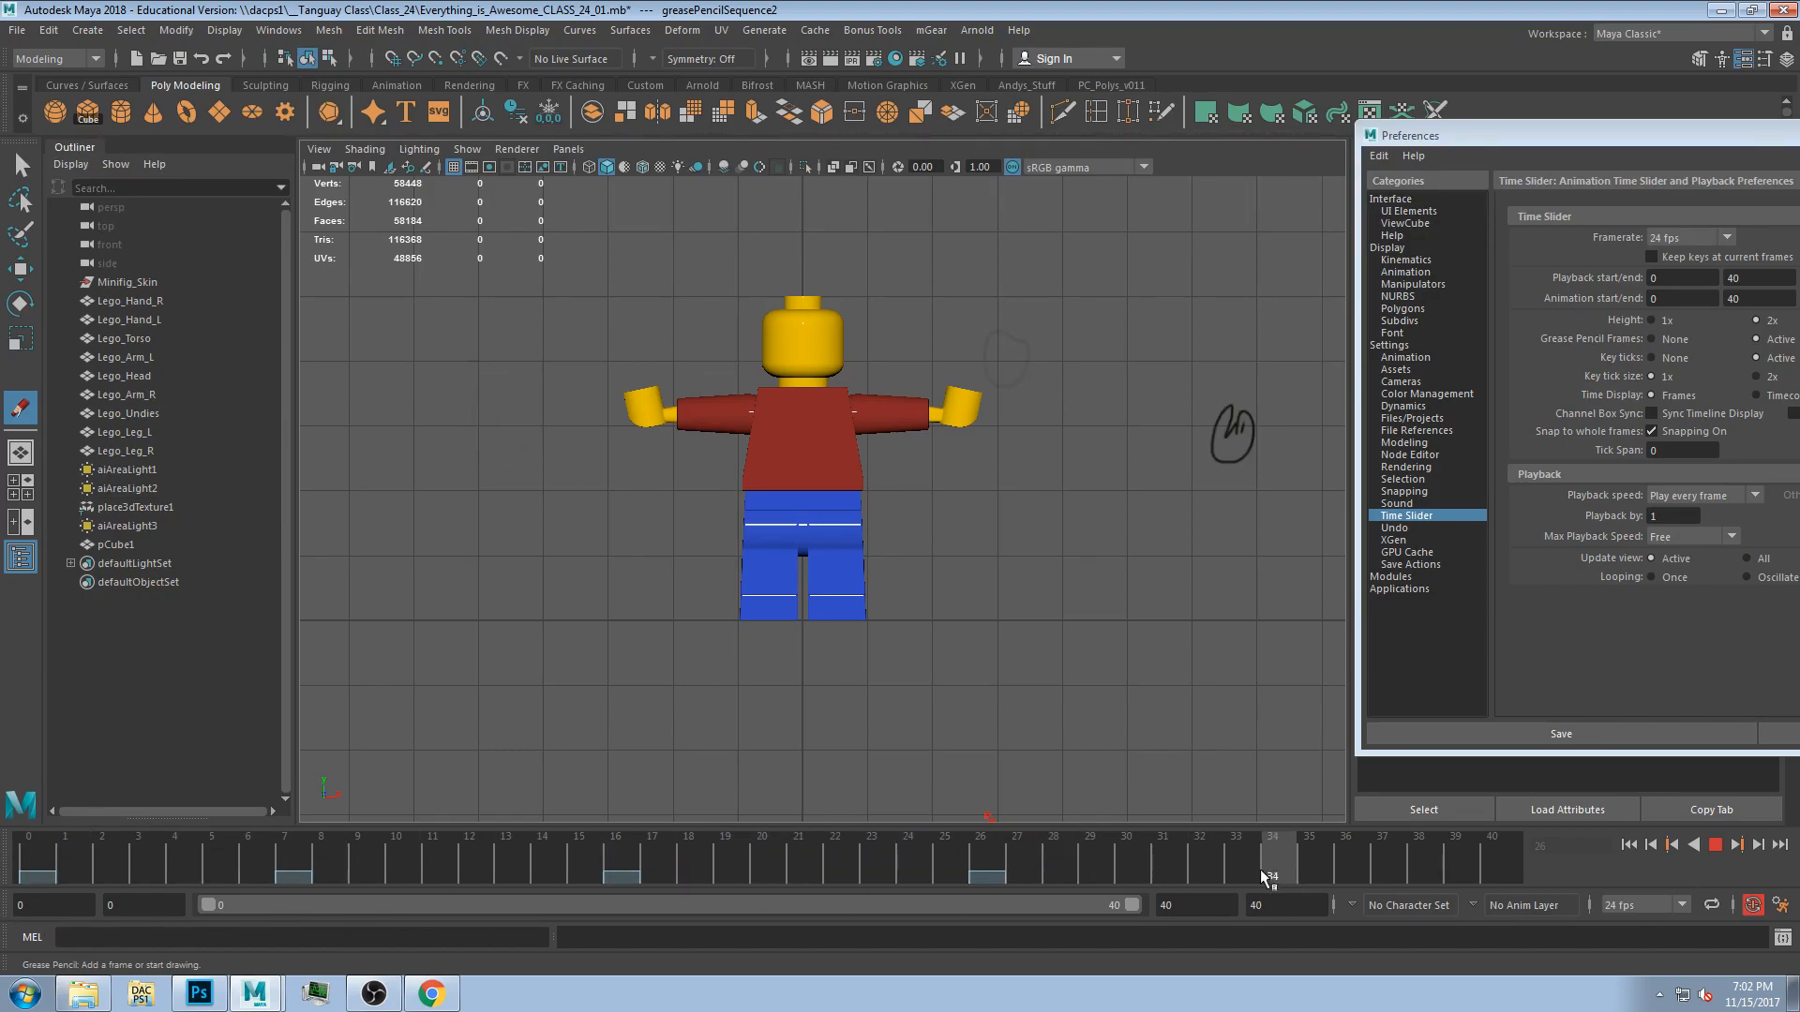
pyautogui.moveTo(1, 916); pyautogui.dragTo(73, 865)
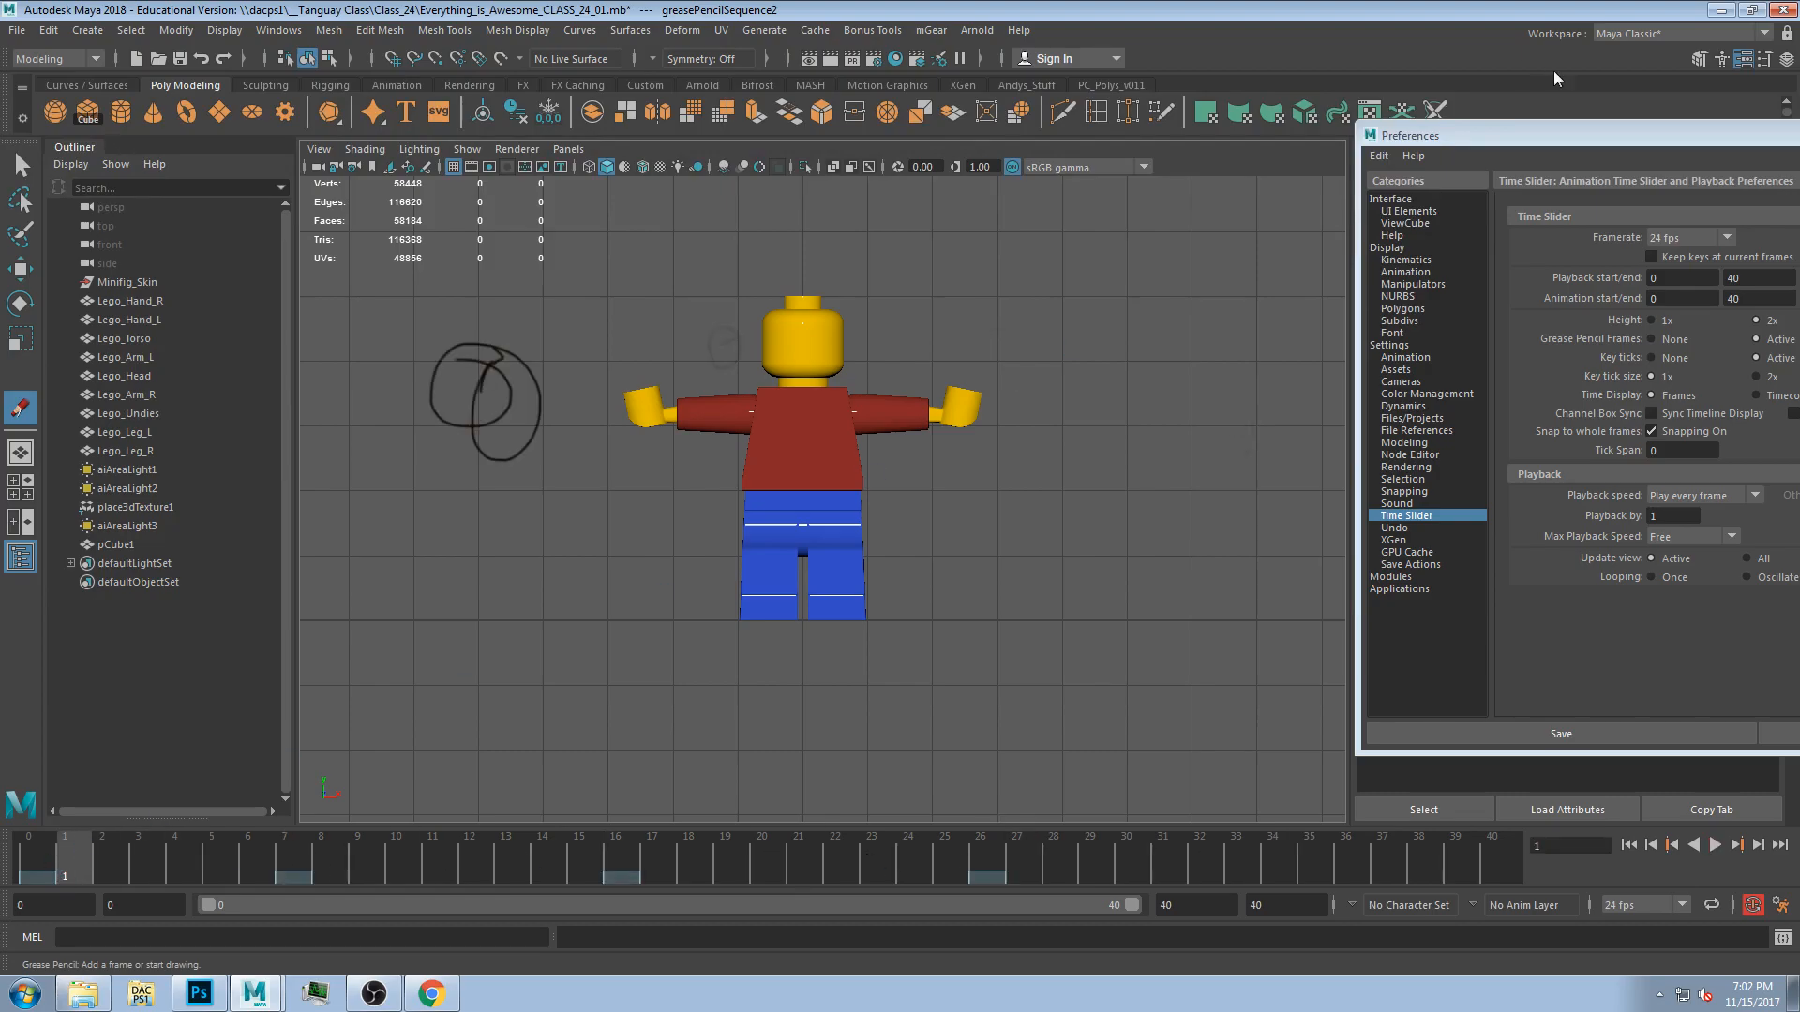
# Set the Grease Pencil Frames display to All in the time slider preferences.
pyautogui.click(1520, 134)
pyautogui.moveTo(1519, 133); pyautogui.dragTo(638, 135)
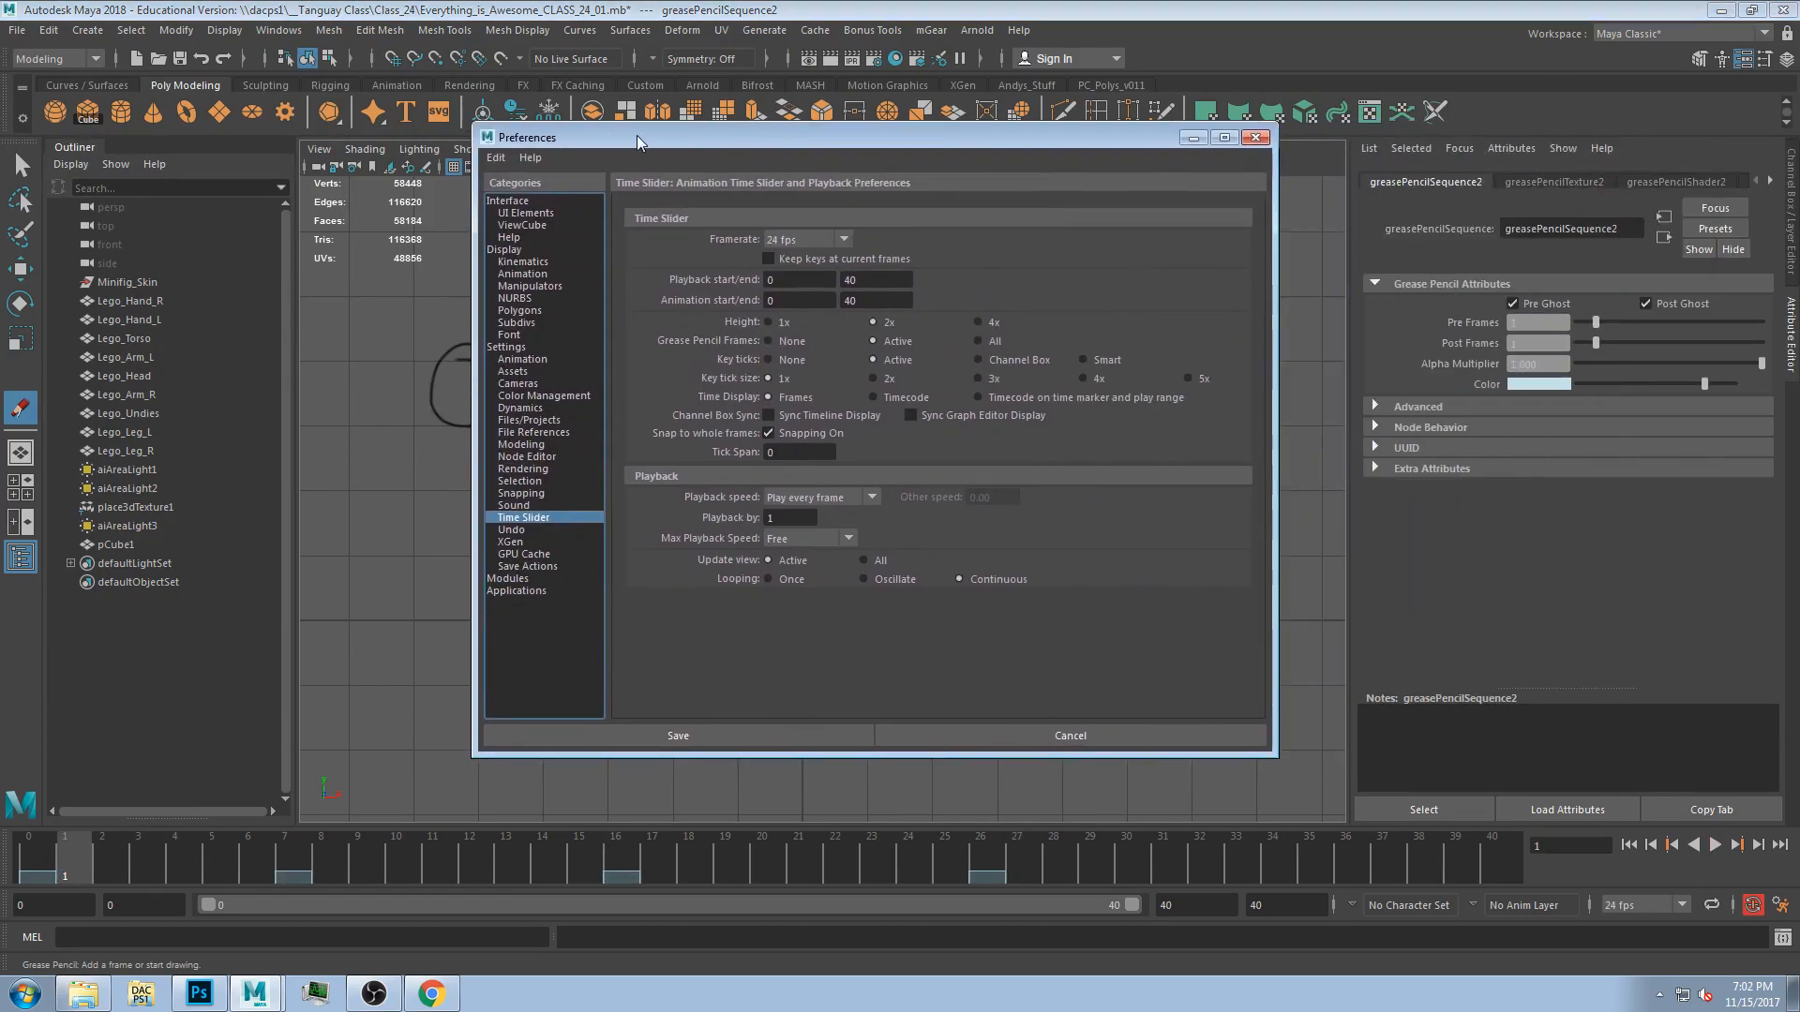
pyautogui.click(998, 341)
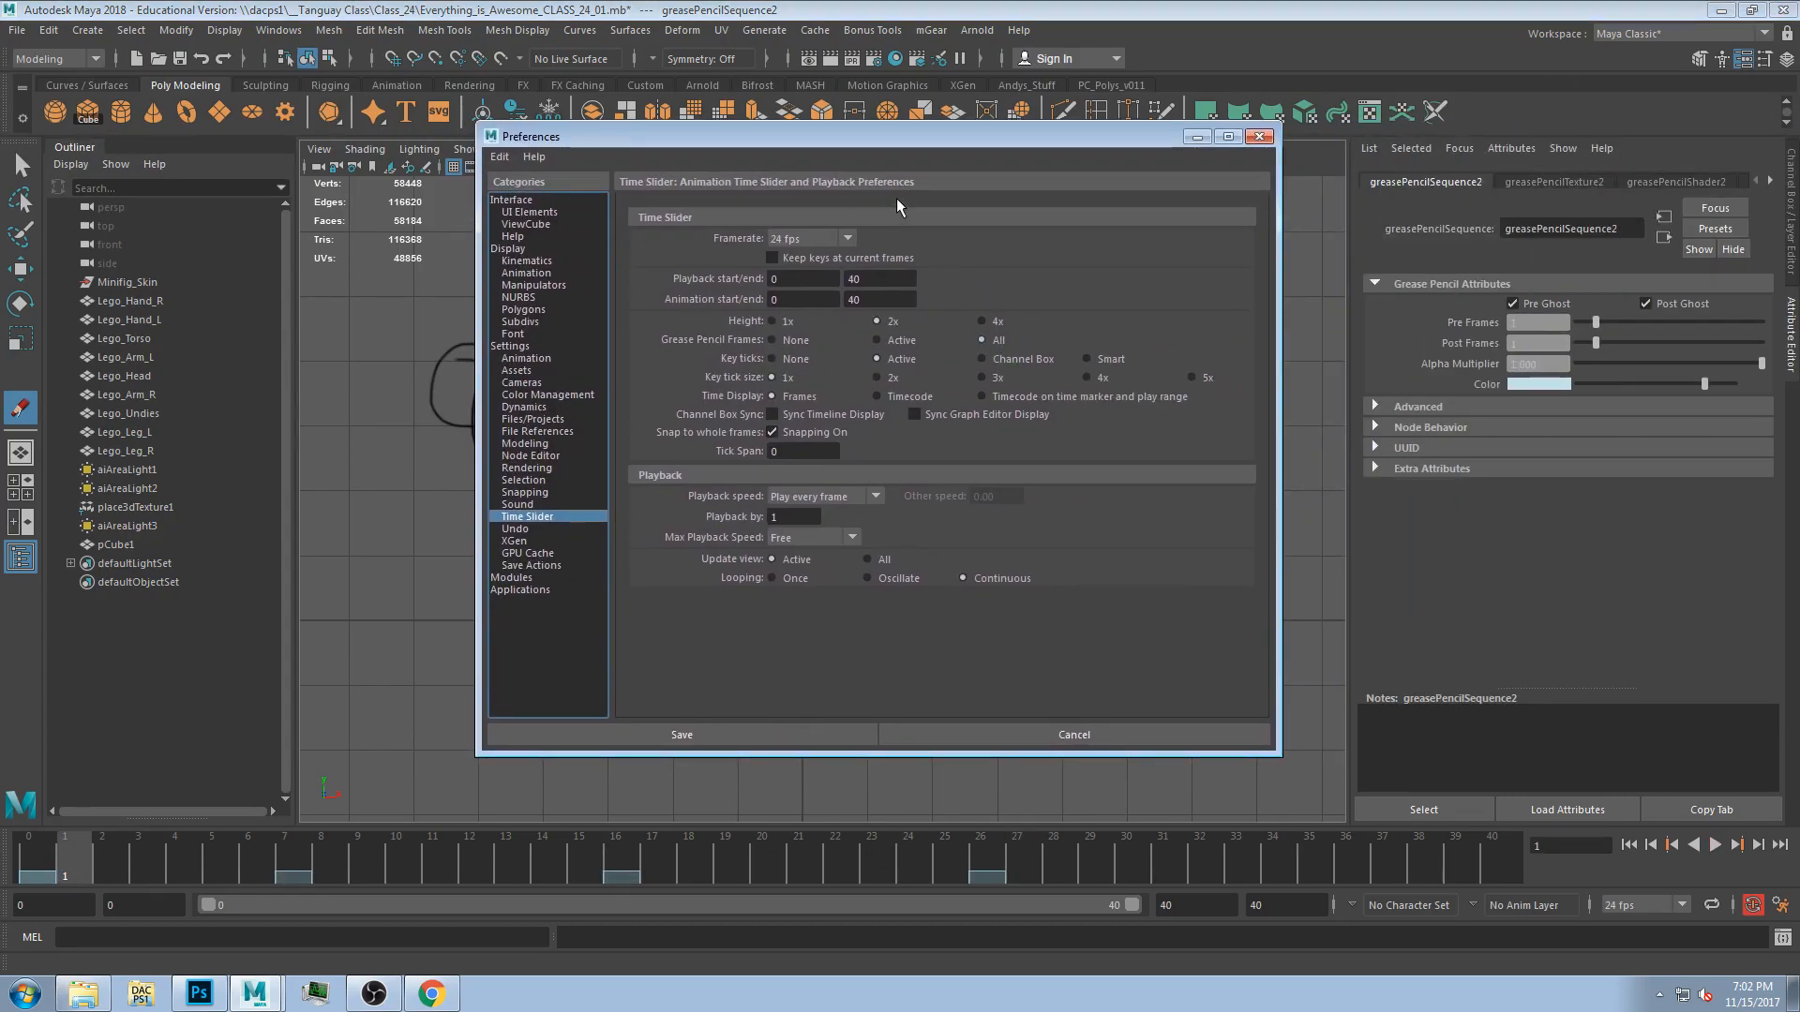
# Sketch a long wavy line across the figure's legs and play back the animation.
pyautogui.moveTo(888, 136); pyautogui.dragTo(1395, 64)
pyautogui.click(337, 610)
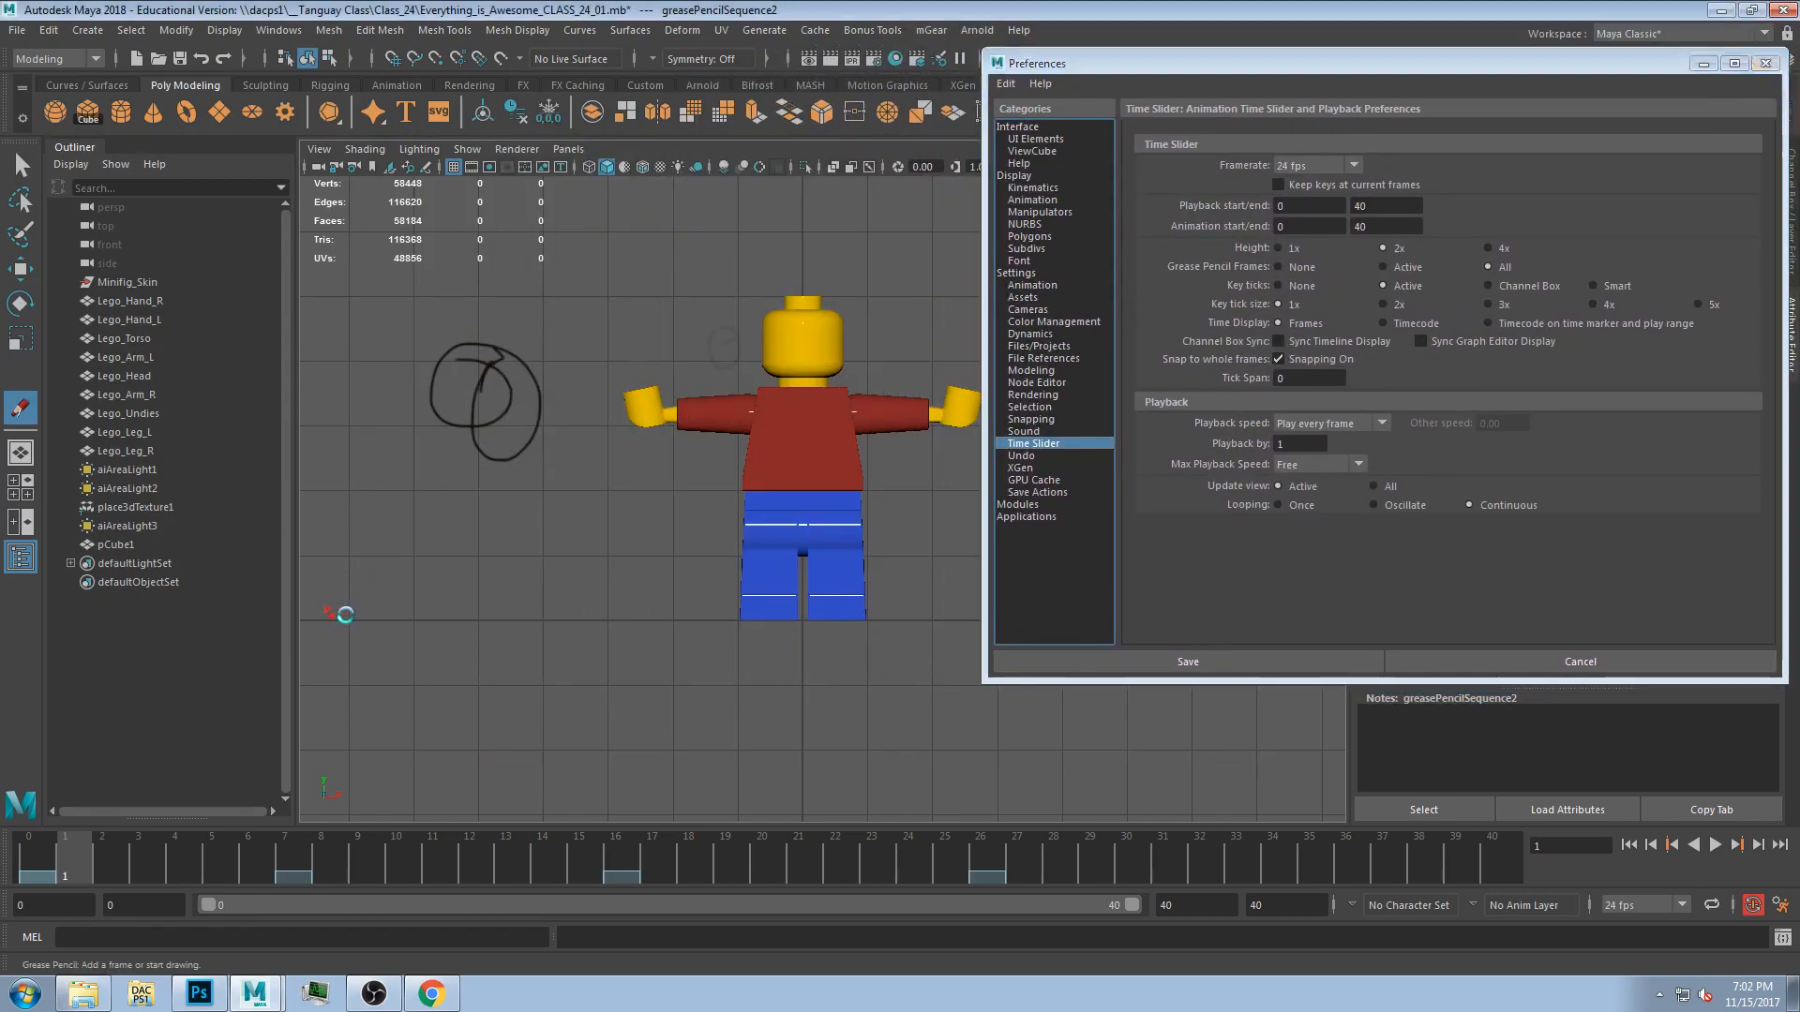
pyautogui.moveTo(333, 616)
pyautogui.mouseDown()
pyautogui.moveTo(655, 574)
pyautogui.moveTo(980, 636)
pyautogui.mouseUp()
pyautogui.moveTo(1125, 64); pyautogui.dragTo(1487, 66)
pyautogui.moveTo(981, 598)
pyautogui.mouseDown()
pyautogui.moveTo(1034, 500)
pyautogui.moveTo(1253, 537)
pyautogui.mouseUp()
pyautogui.hotkey('alt', 'v')
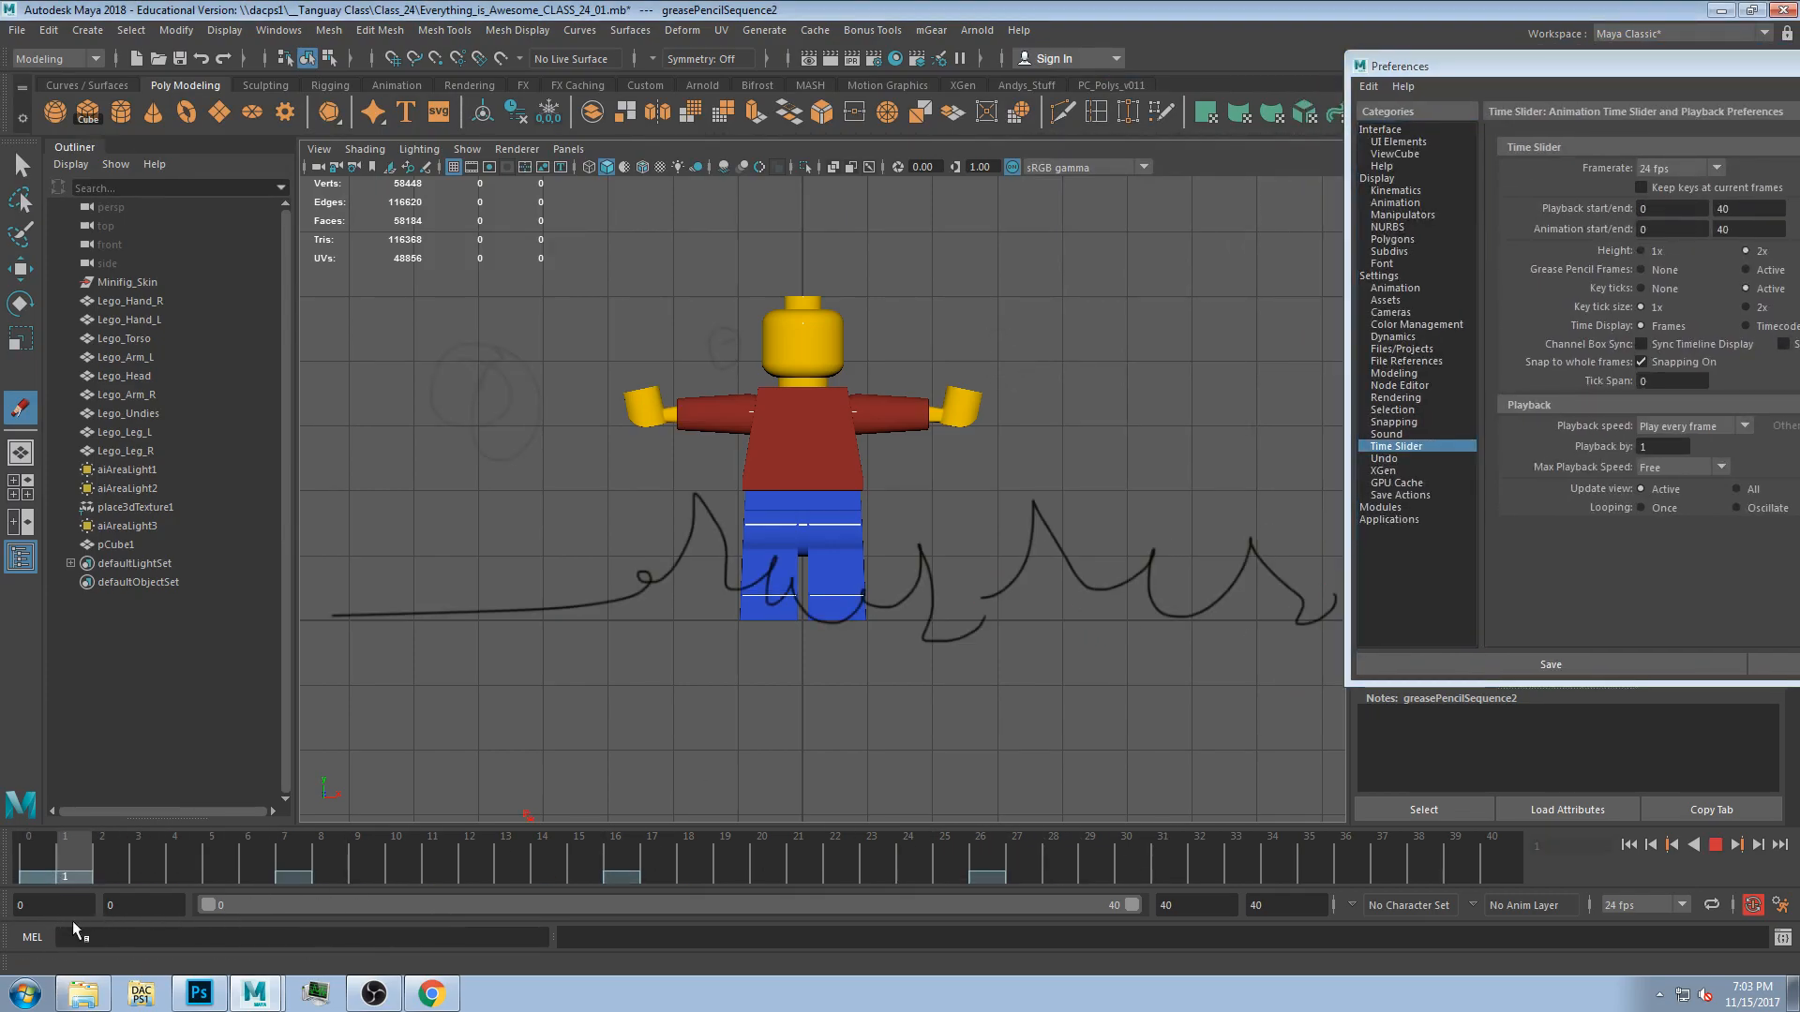
# Return to frame 0 and save the time slider preferences.
pyautogui.moveTo(626, 870); pyautogui.dragTo(3, 937)
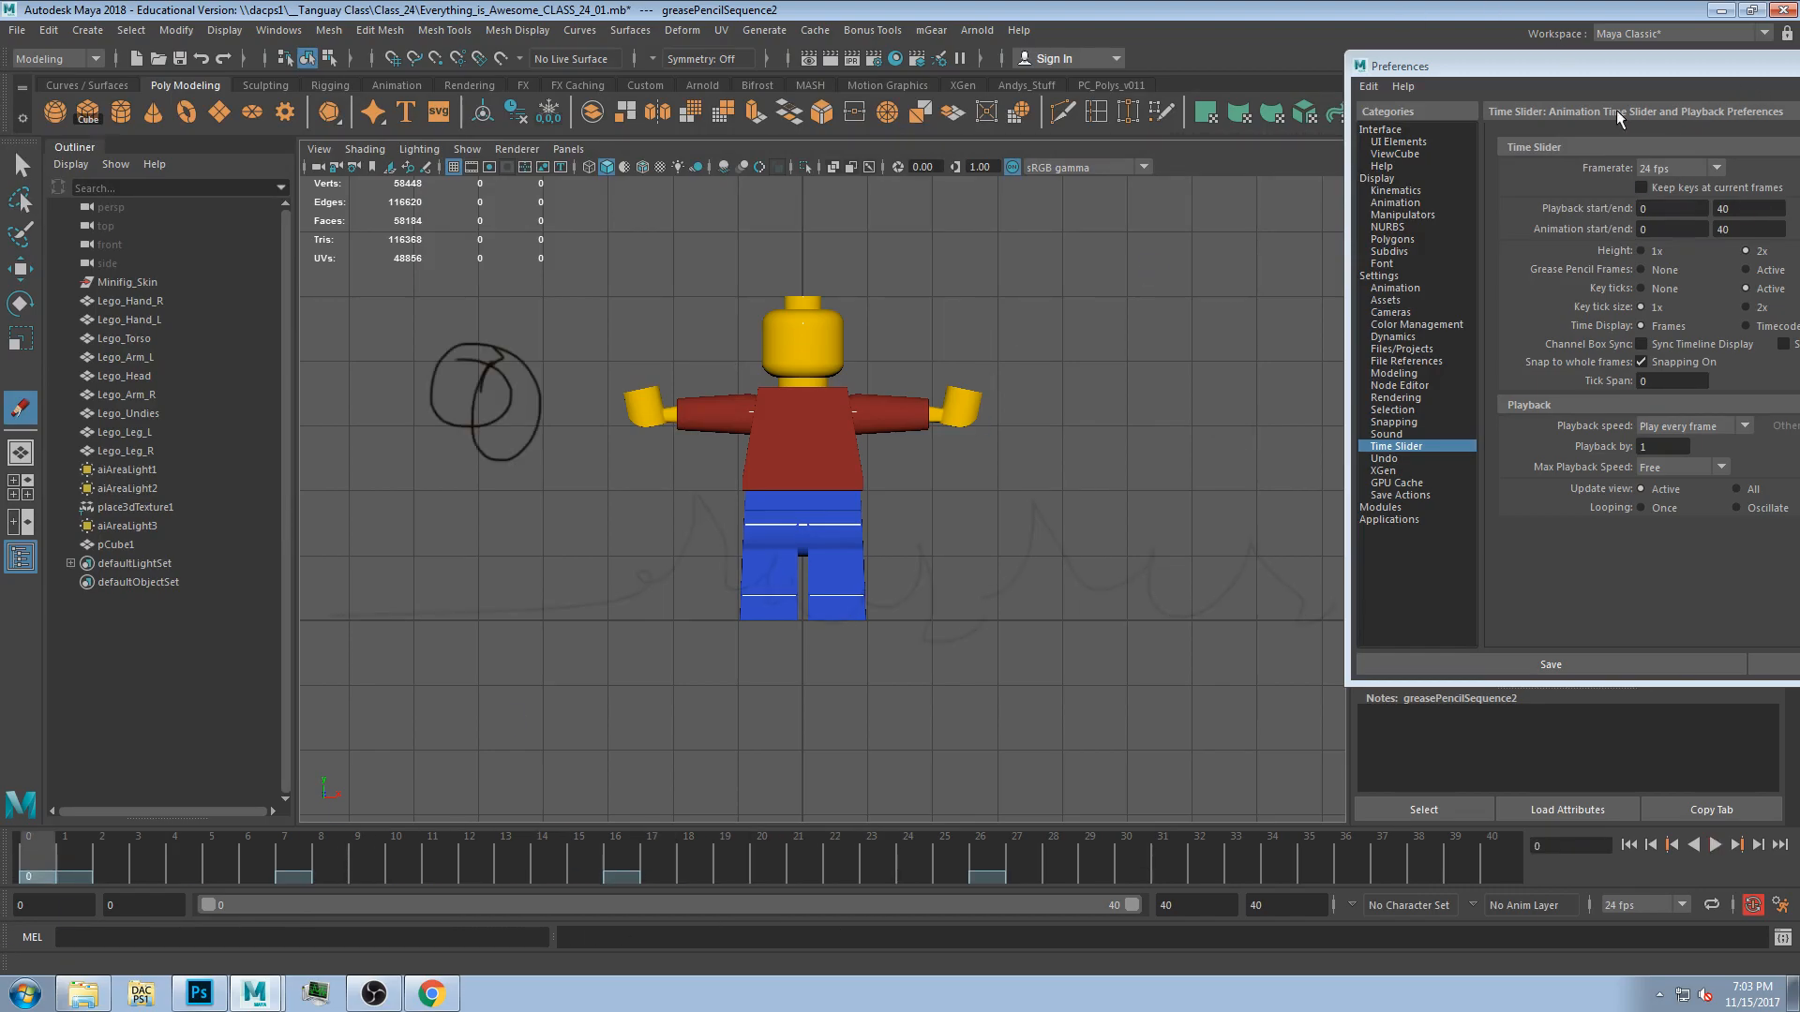
pyautogui.moveTo(1619, 79); pyautogui.dragTo(961, 156)
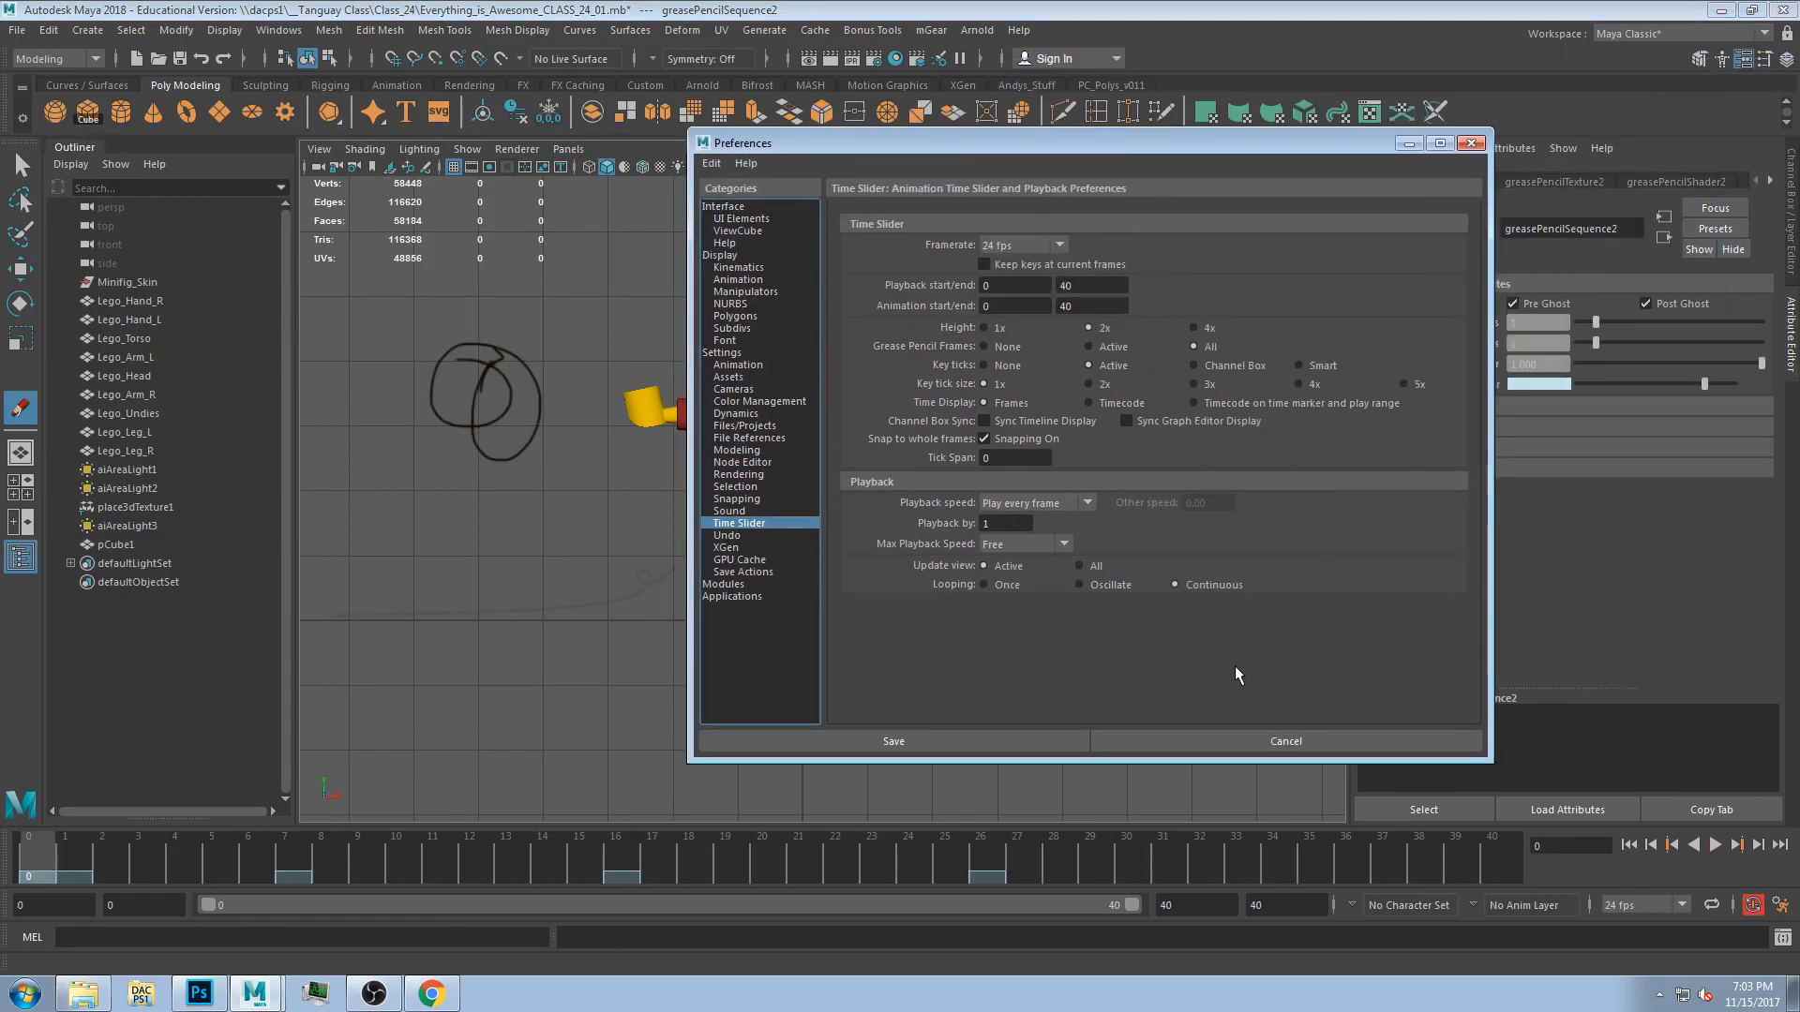
pyautogui.click(893, 741)
# Sketch a wavy line across the figure's waist at frame 0 and play back the animation.
pyautogui.moveTo(424, 464); pyautogui.dragTo(1210, 450)
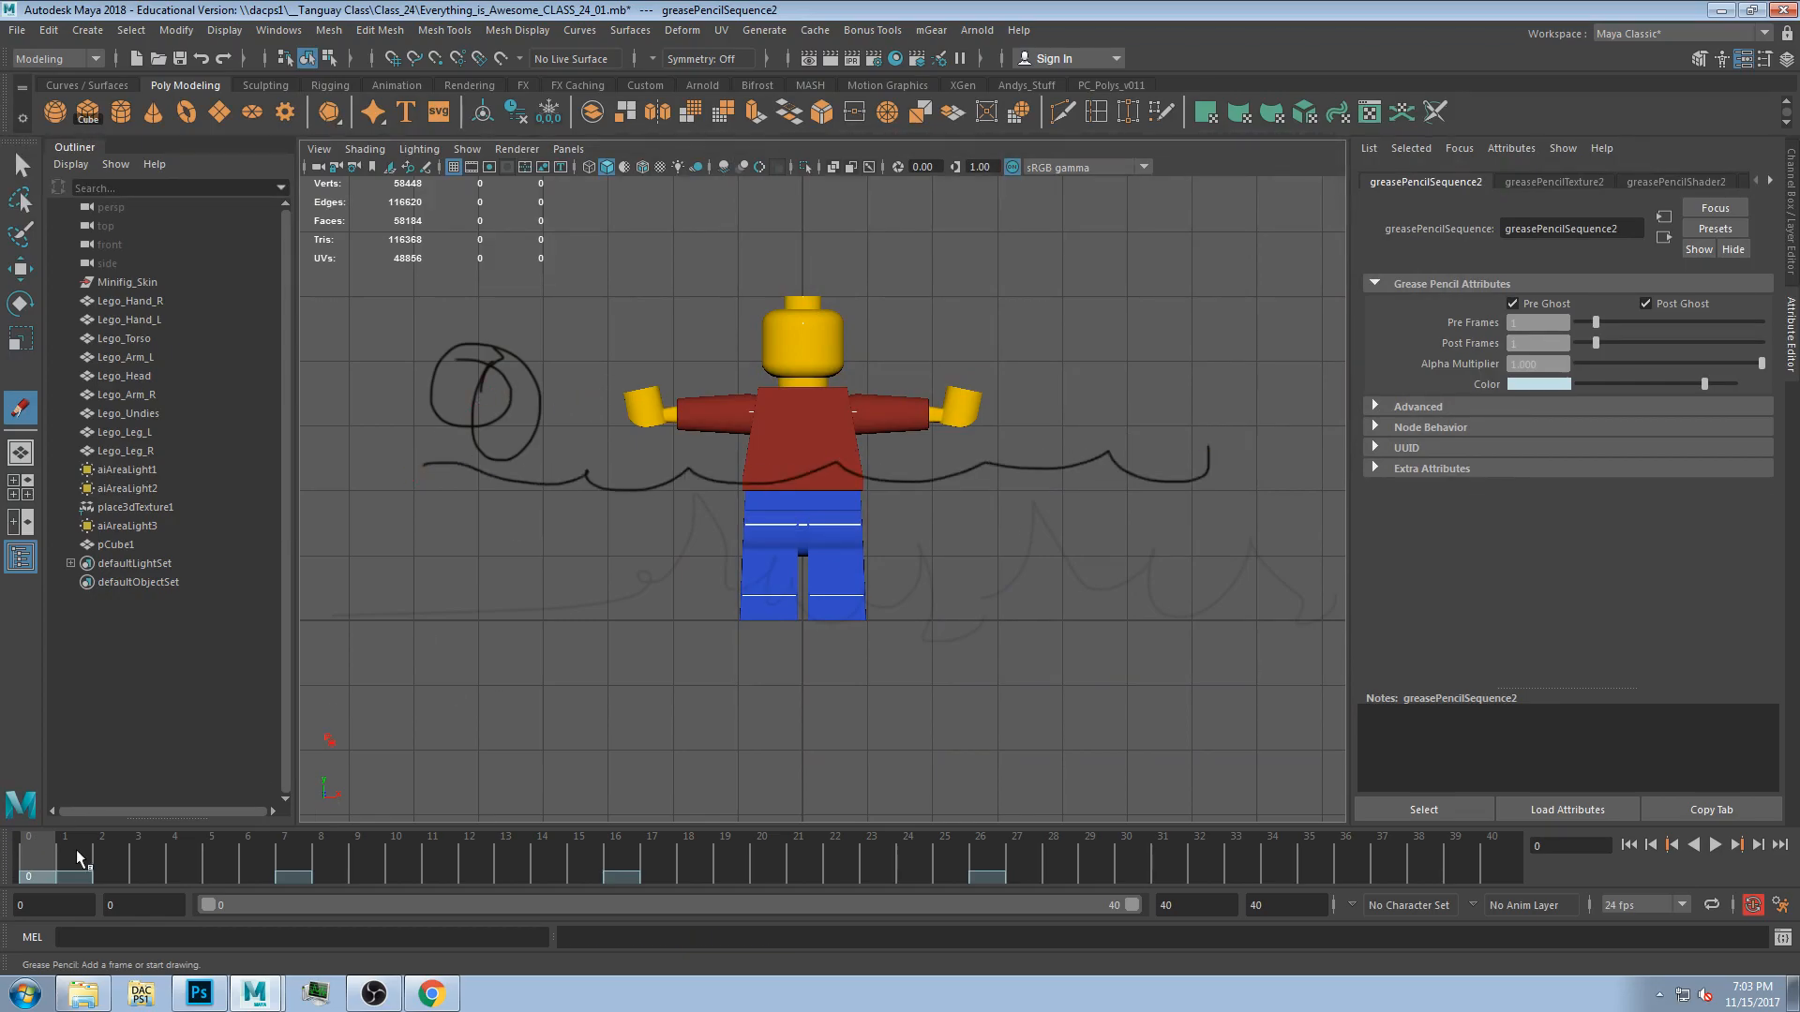
pyautogui.hotkey('alt', 'v')
pyautogui.moveTo(148, 886); pyautogui.dragTo(2, 898)
# Open Grease Pencil, remove the drawing frame at frame 0, and reopen the animation preferences.
pyautogui.click(426, 166)
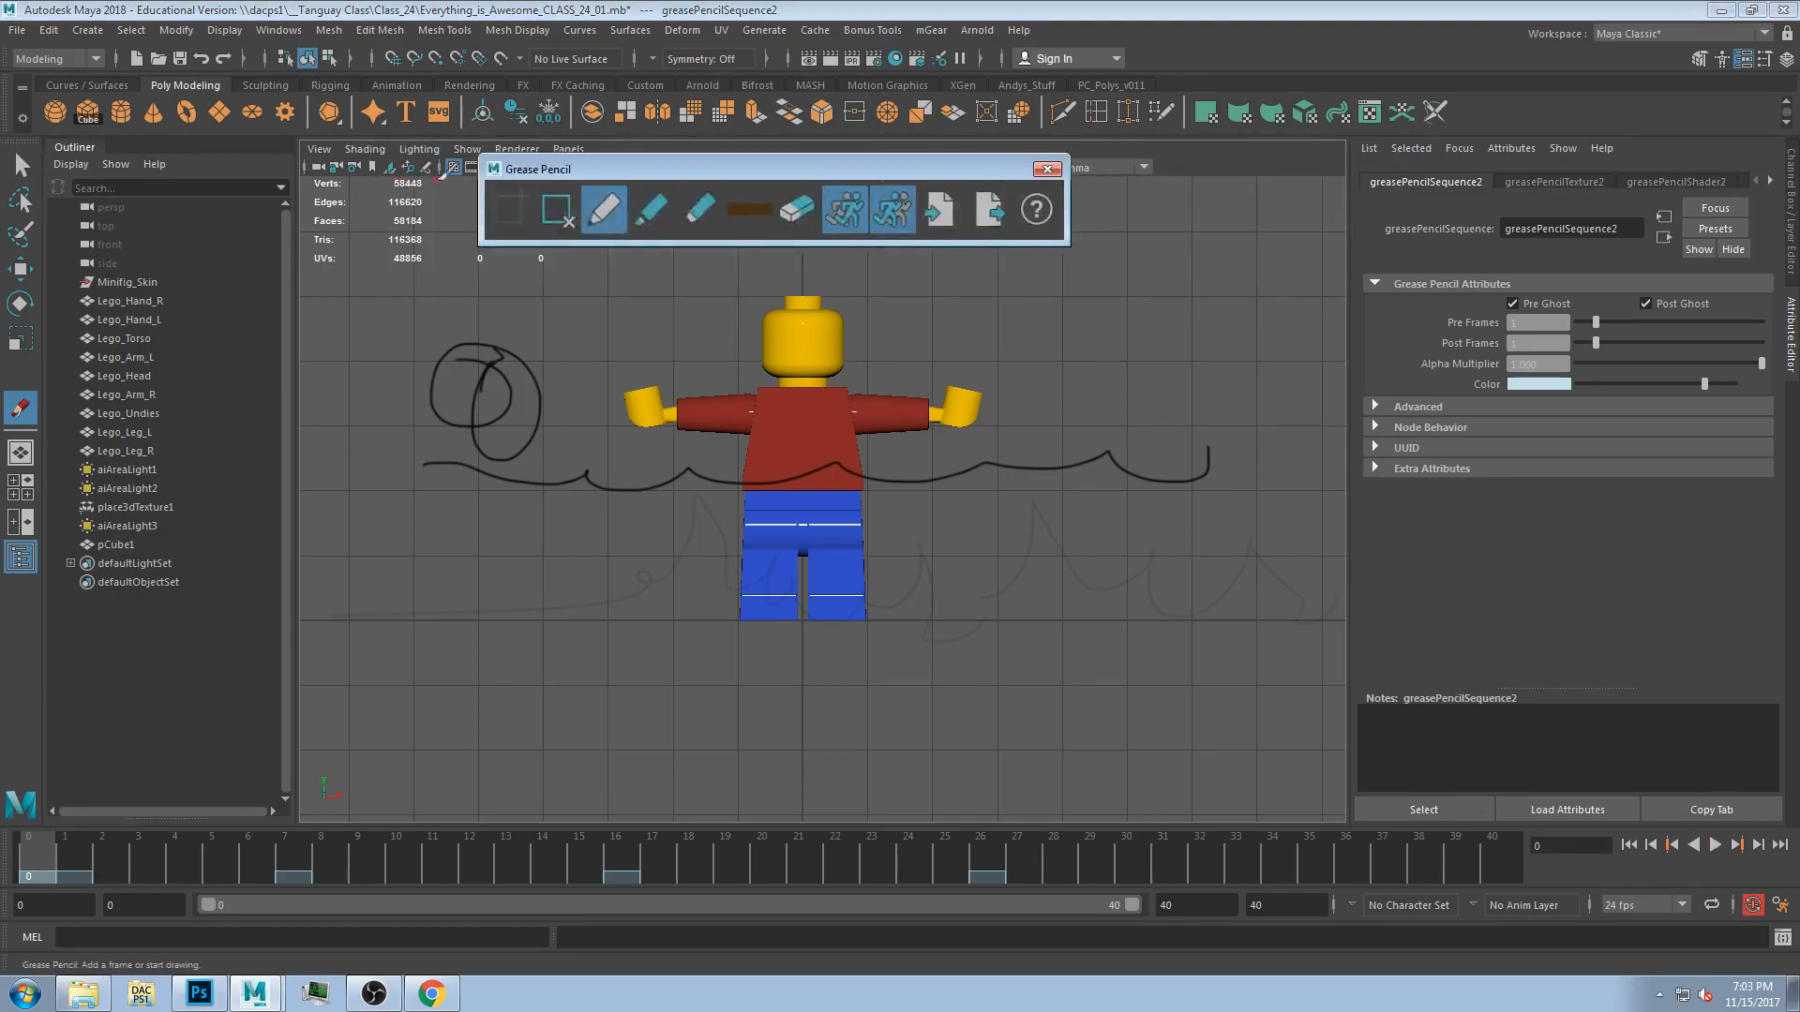
pyautogui.click(554, 210)
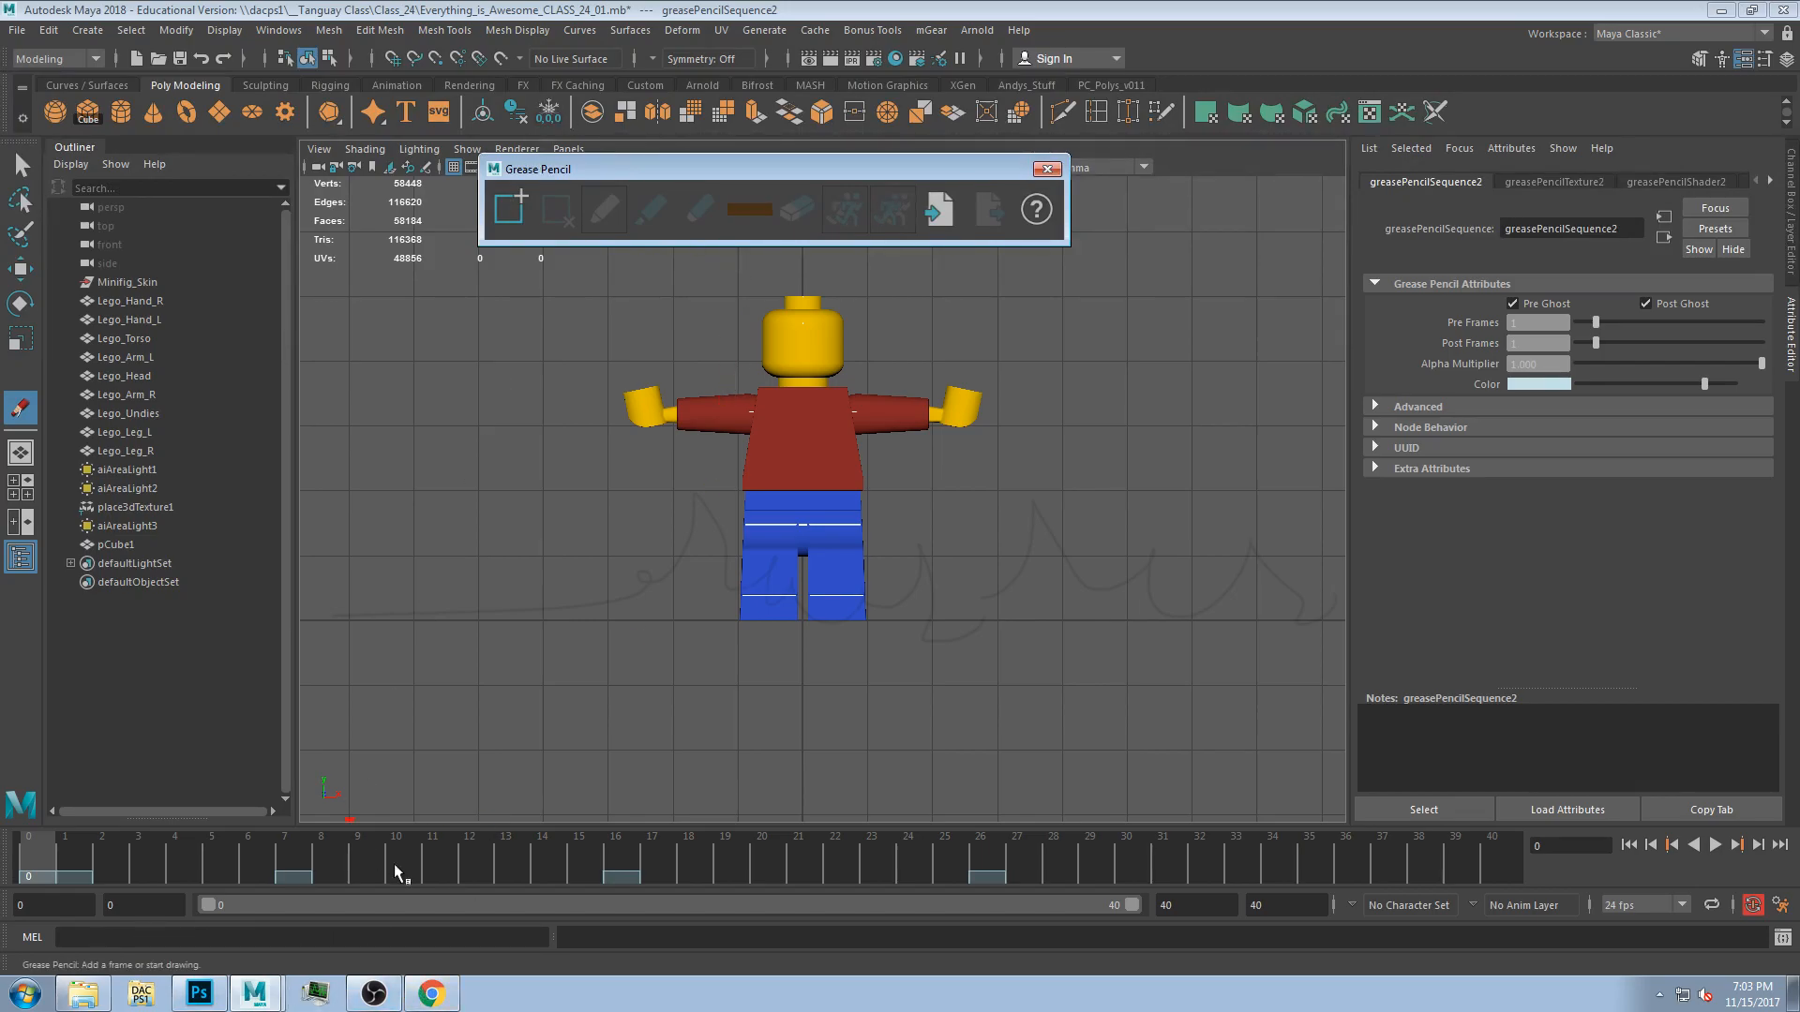
pyautogui.click(1780, 903)
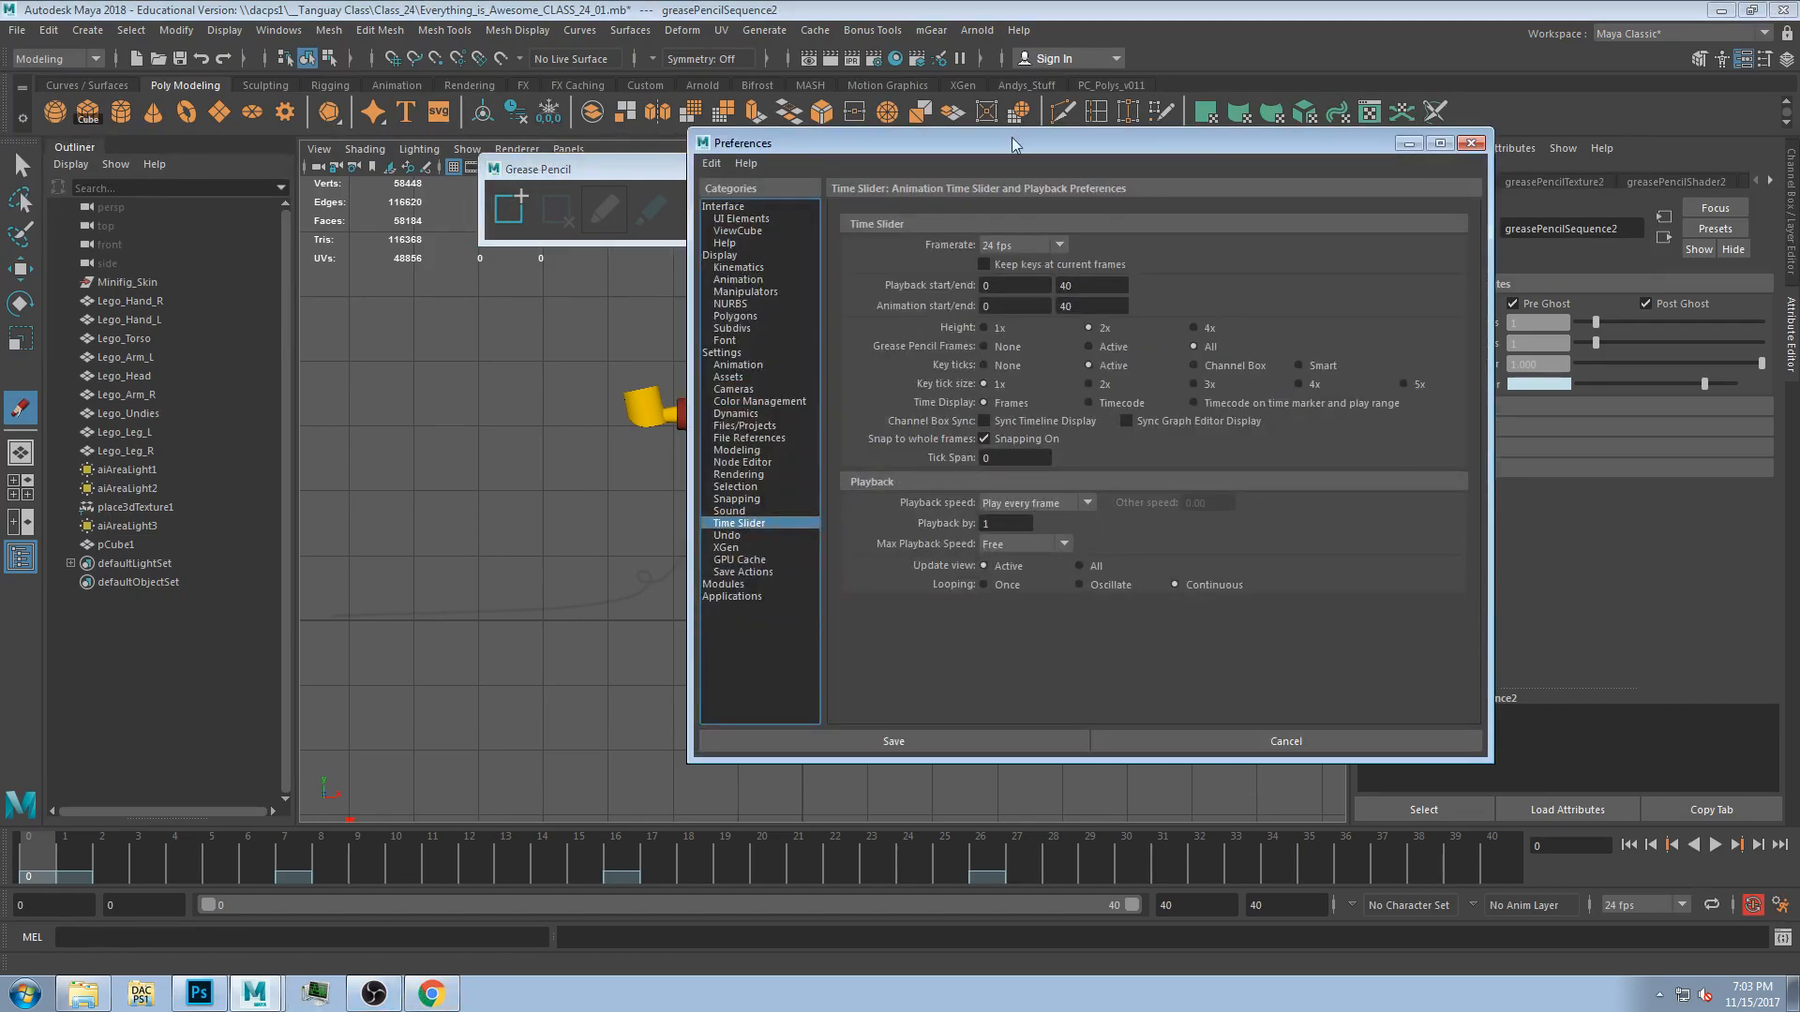
pyautogui.moveTo(950, 142); pyautogui.dragTo(990, 65)
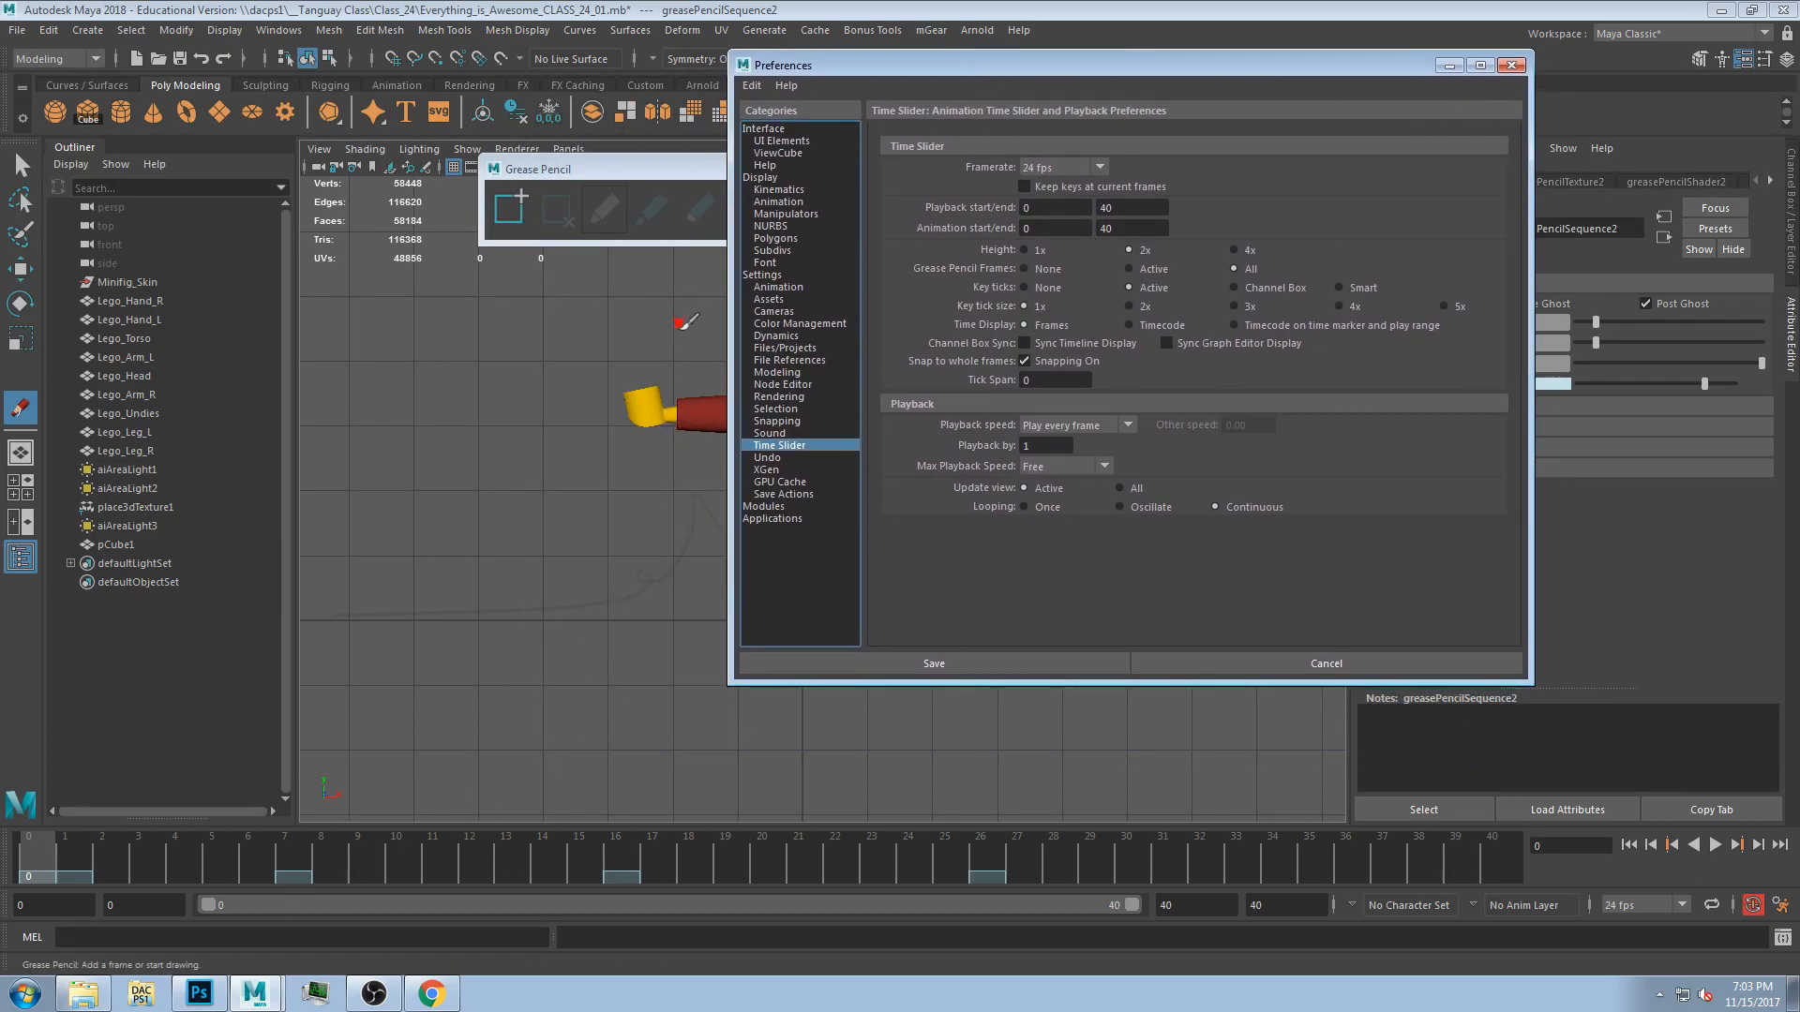
# Undo a stray viewport click and close the Grease Pencil toolbar.
pyautogui.click(648, 412)
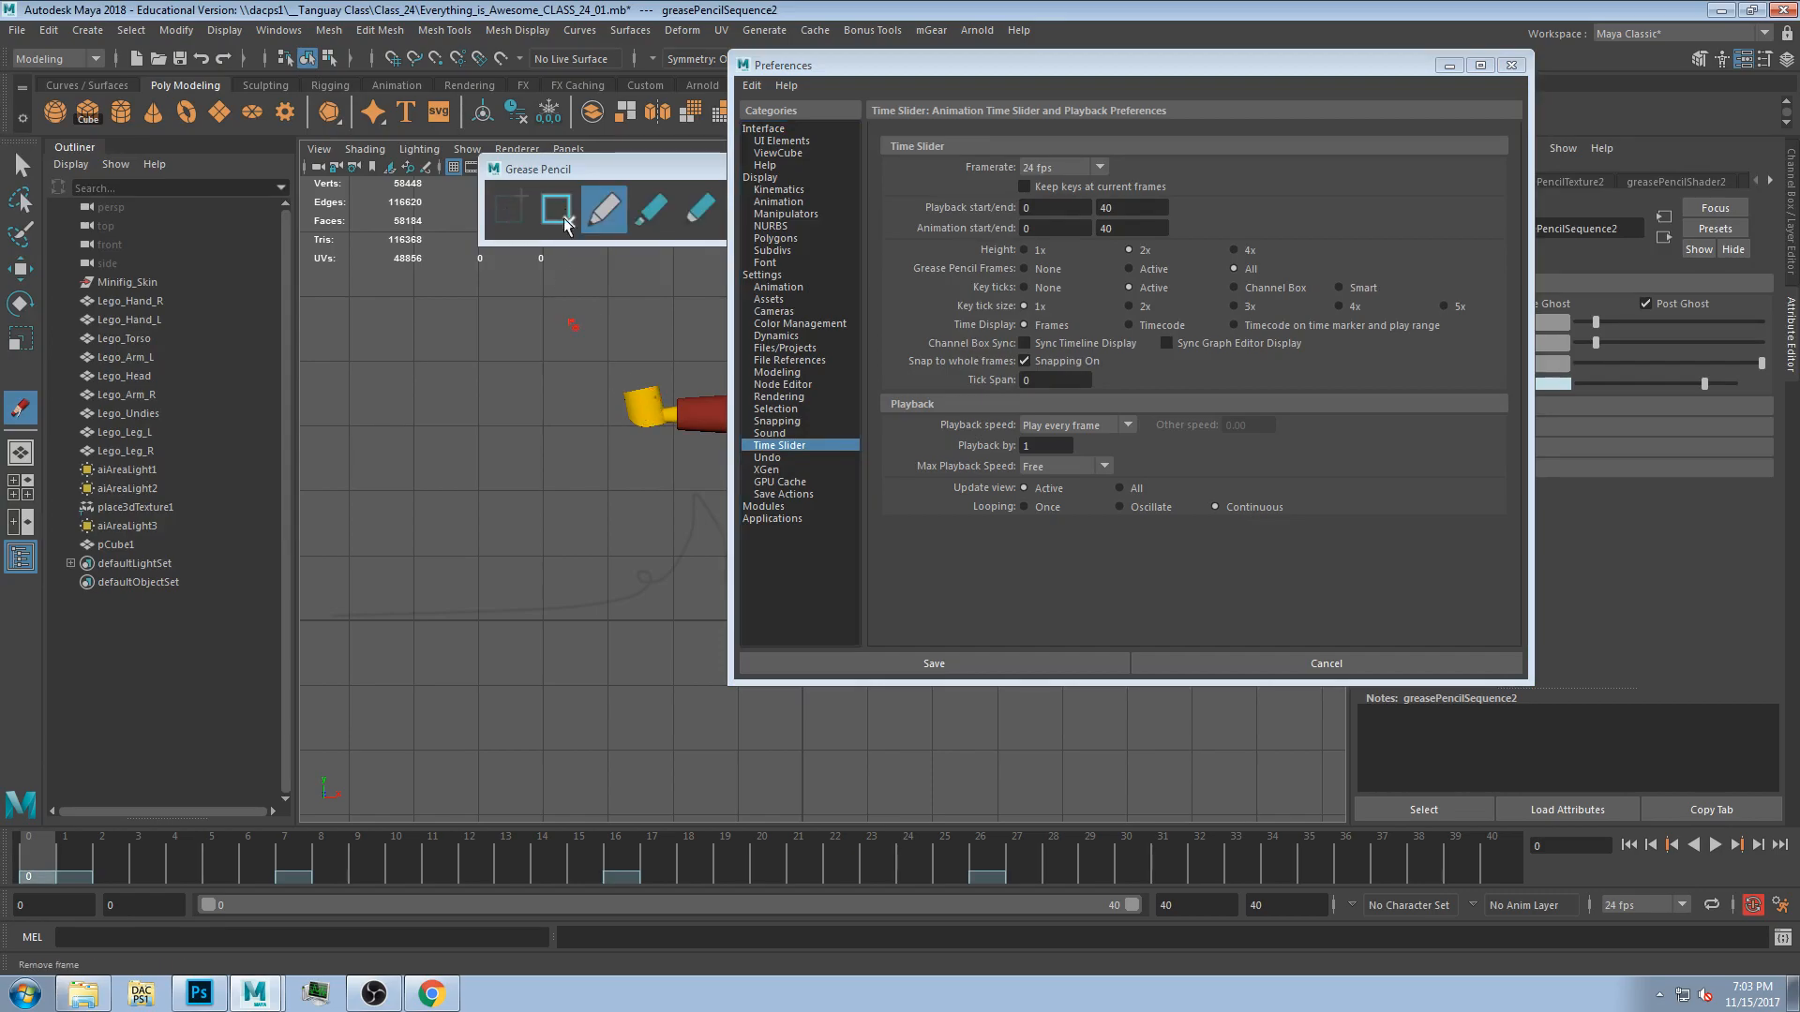
pyautogui.hotkey('ctrl', 'z')
pyautogui.click(598, 166)
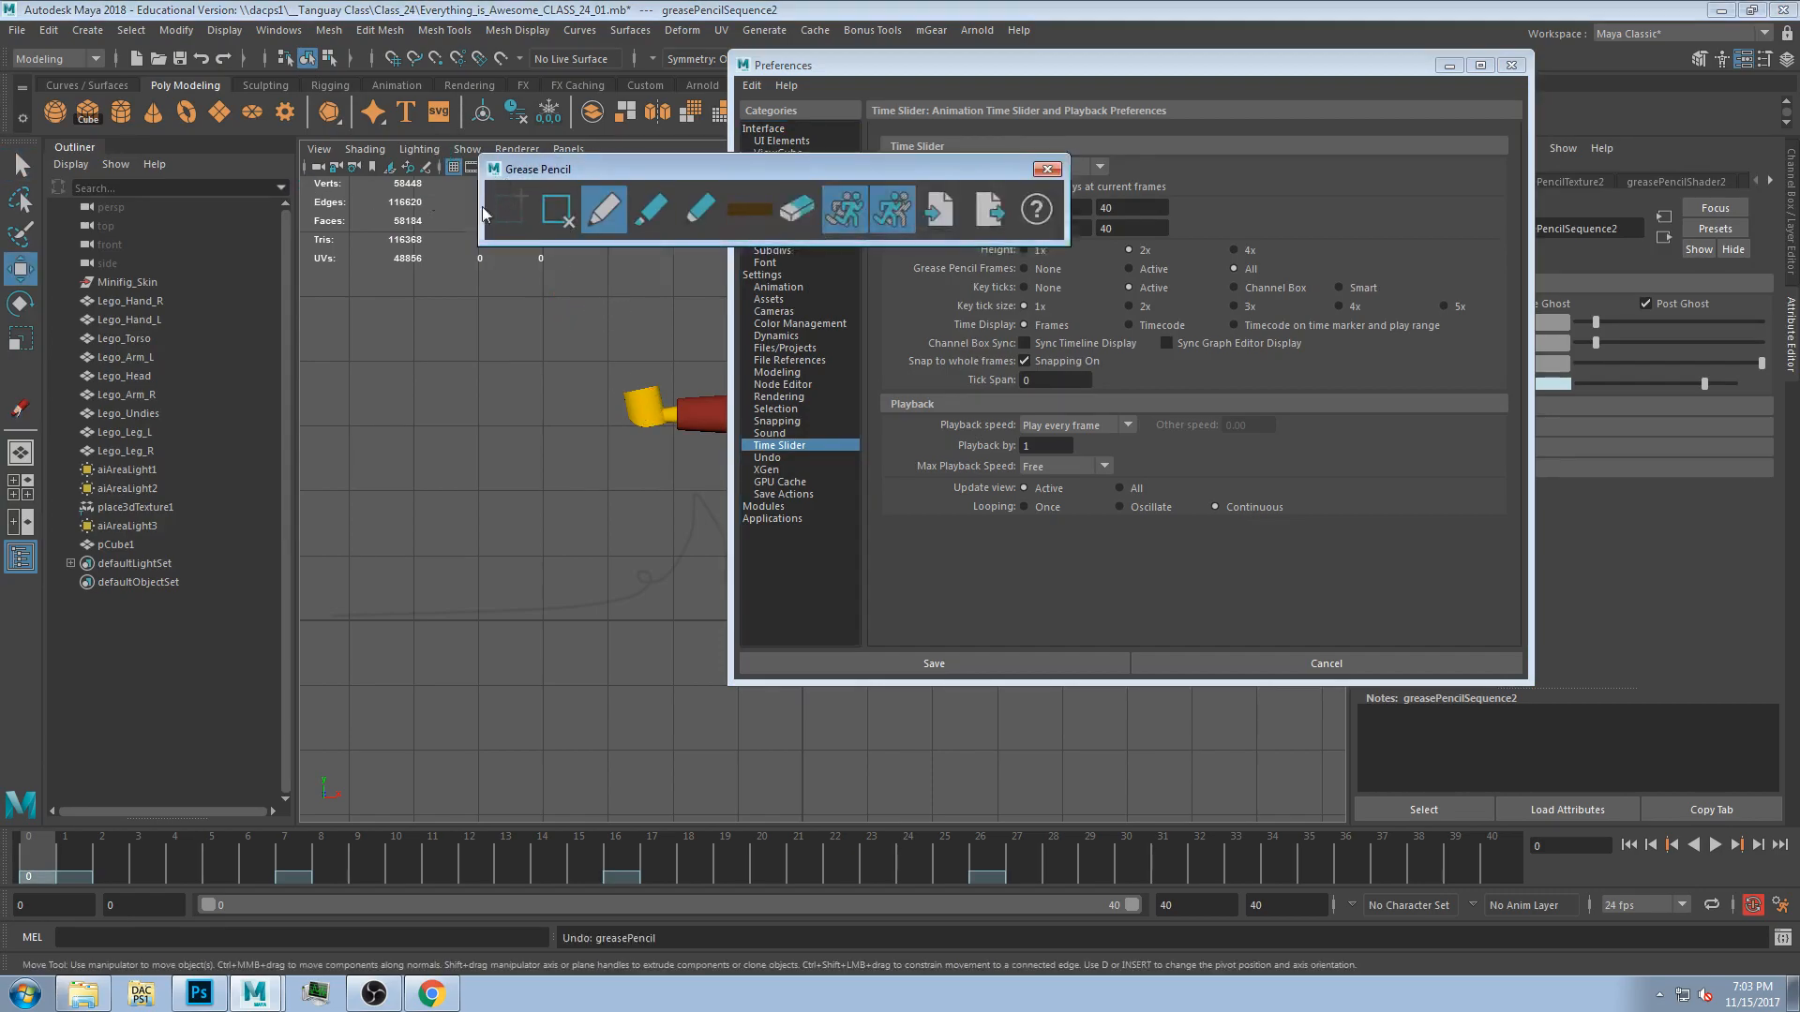
pyautogui.click(1044, 171)
# Select the figure's right hand and set a key on its Translate attribute.
pyautogui.click(644, 409)
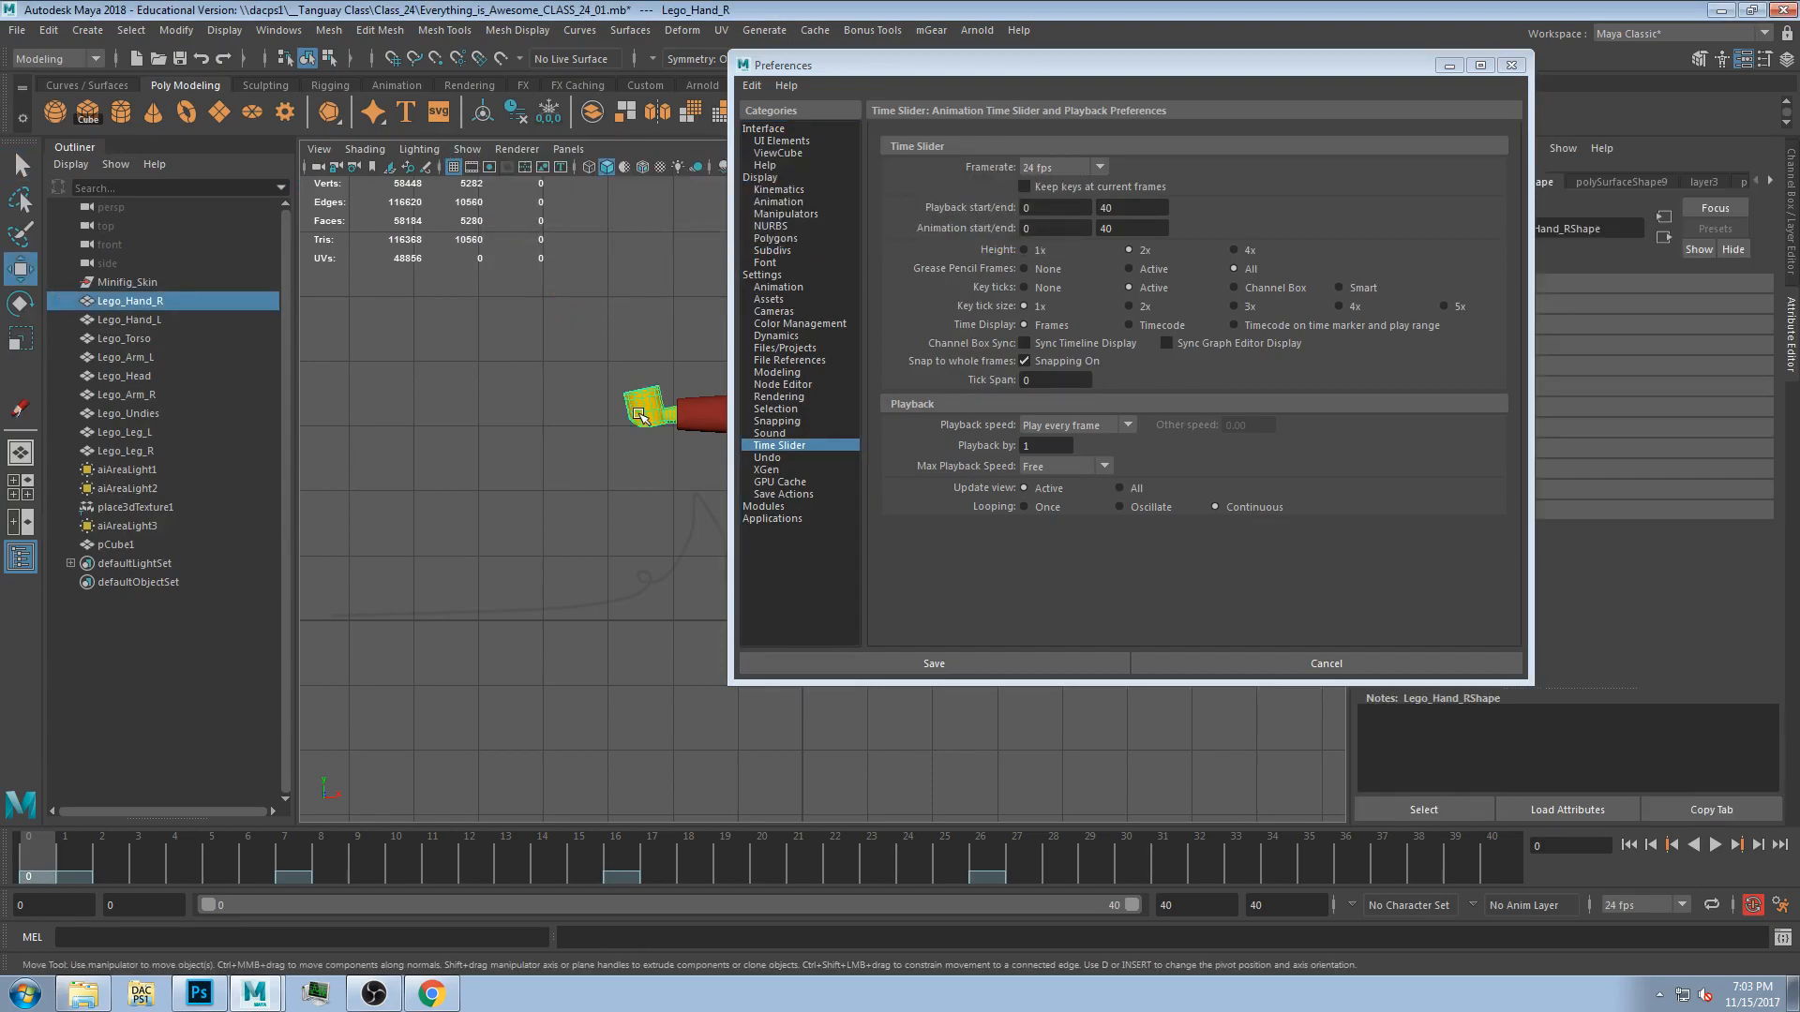
pyautogui.moveTo(1313, 73); pyautogui.dragTo(1208, 105)
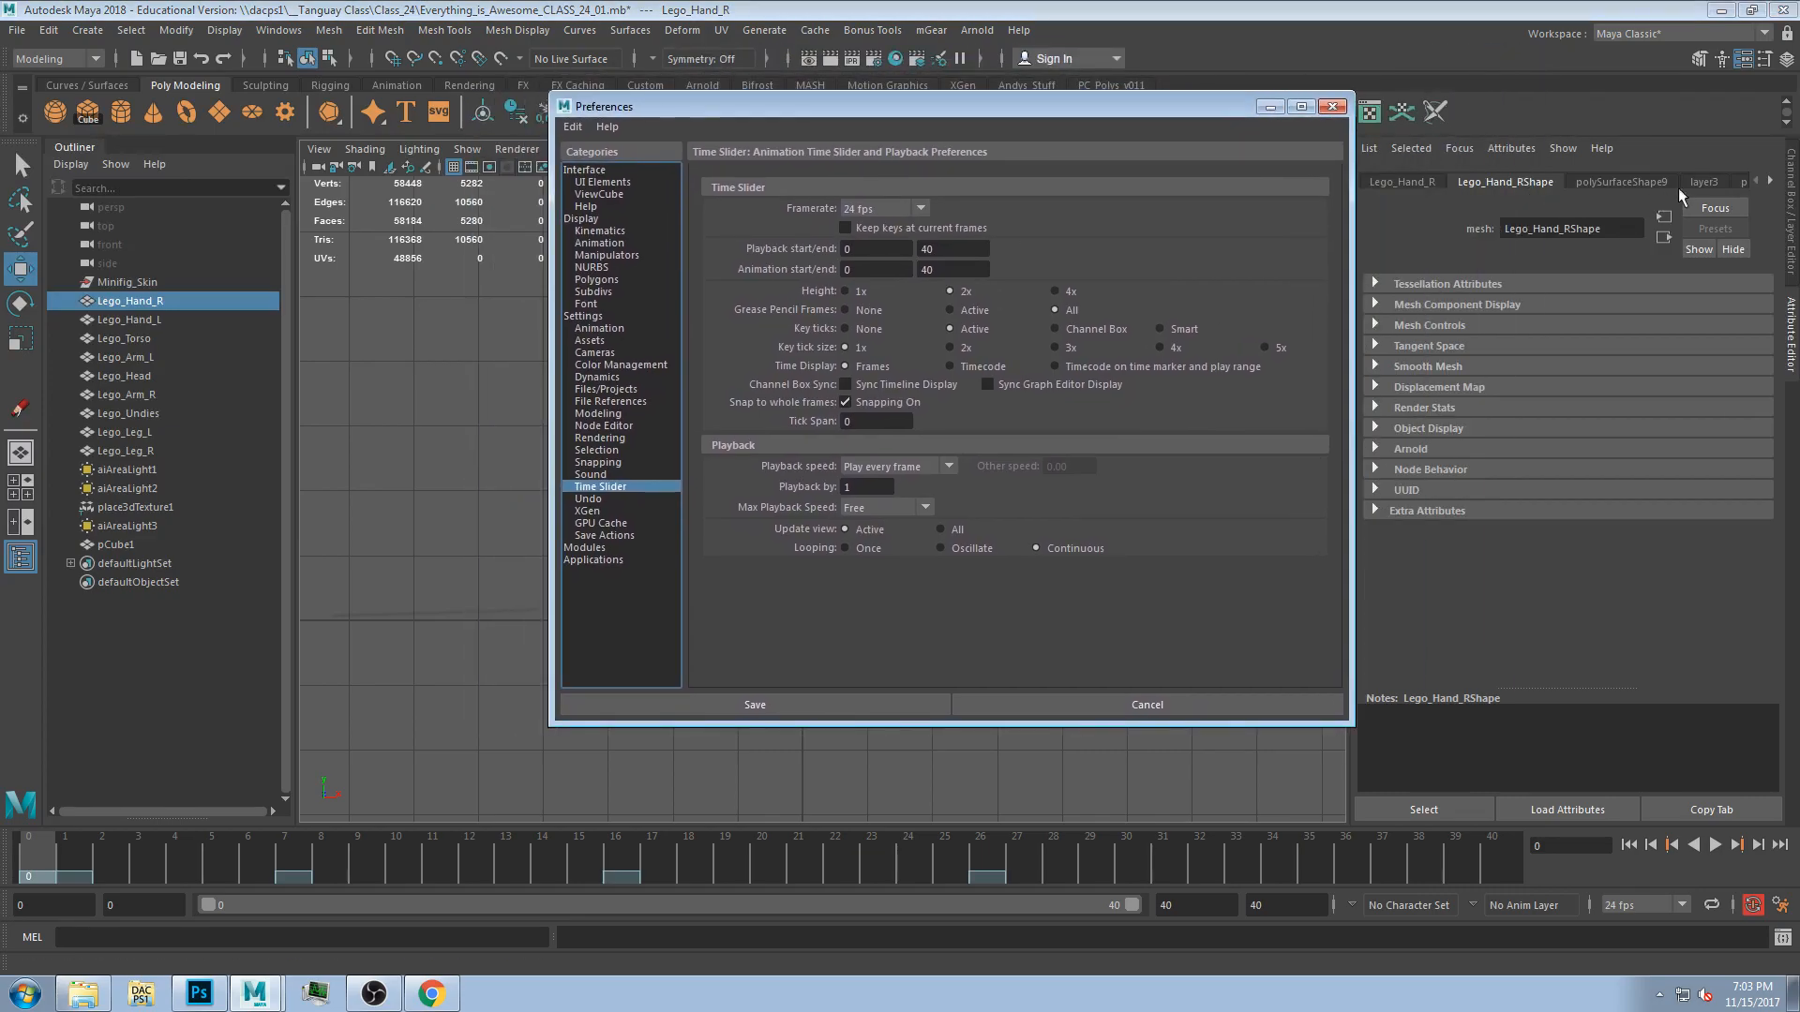
pyautogui.click(1406, 184)
pyautogui.rightClick(1494, 309)
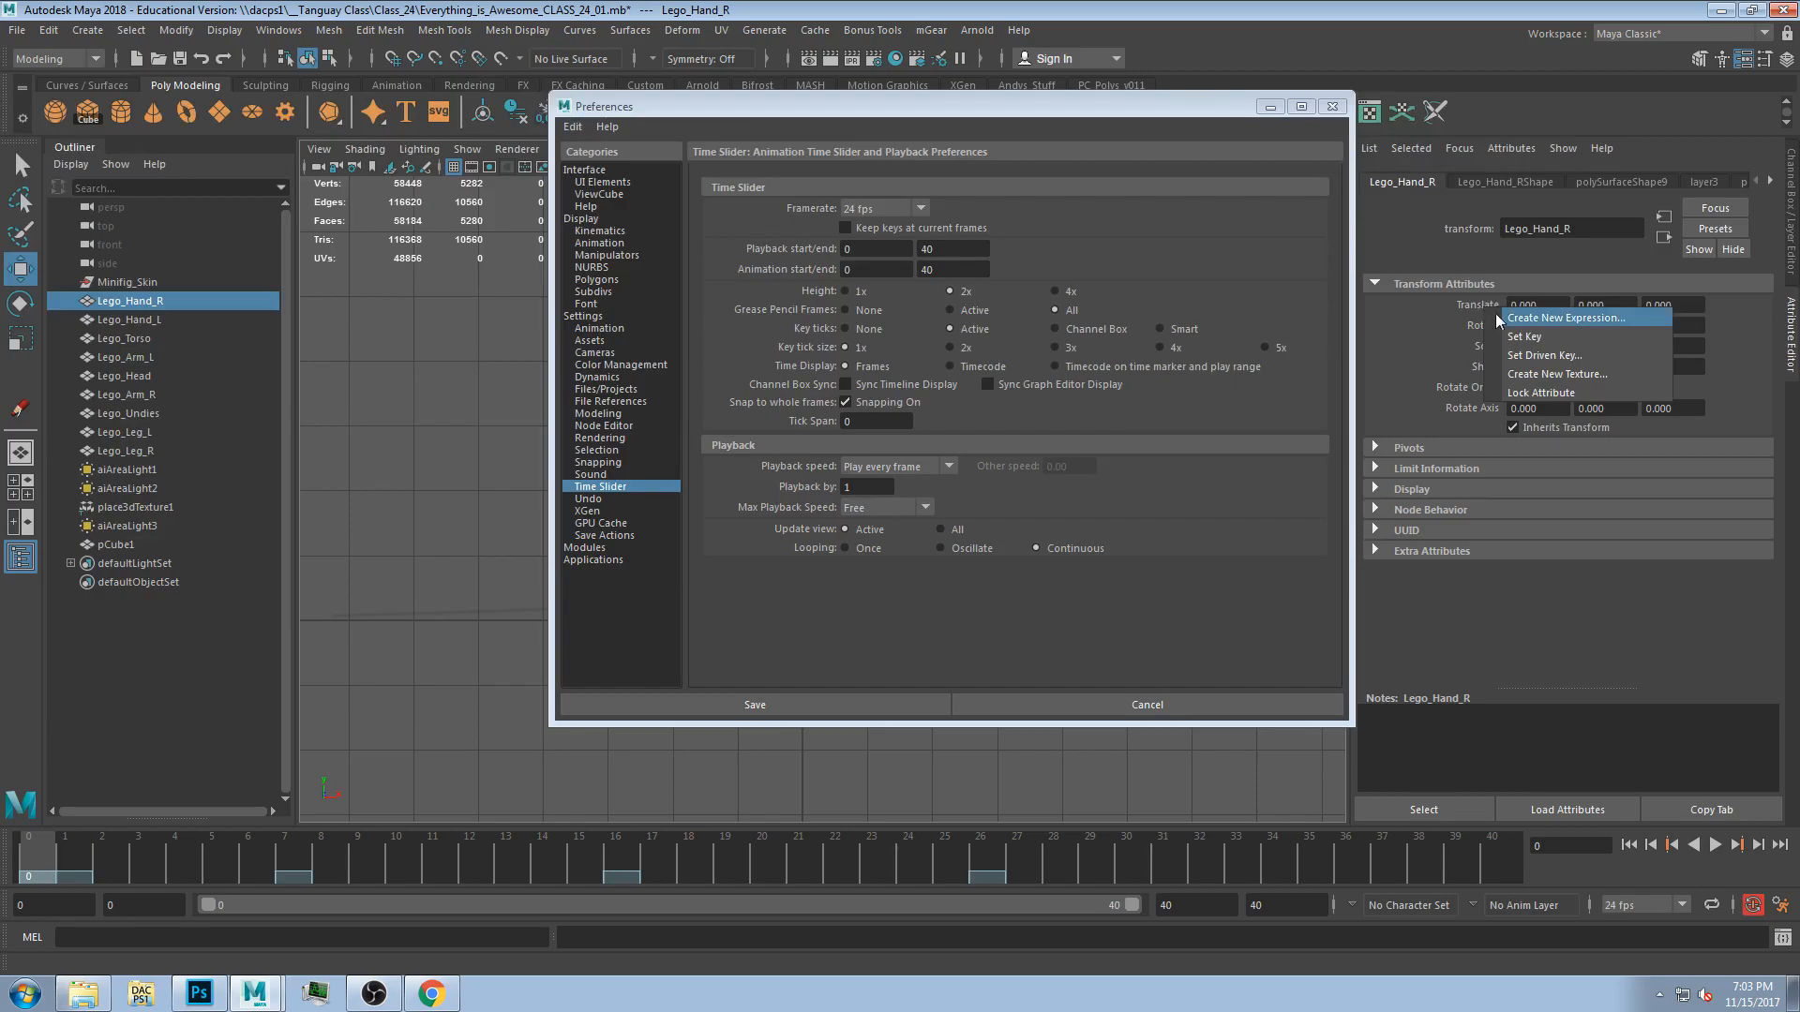
pyautogui.click(1509, 319)
pyautogui.click(1172, 341)
pyautogui.rightClick(1478, 307)
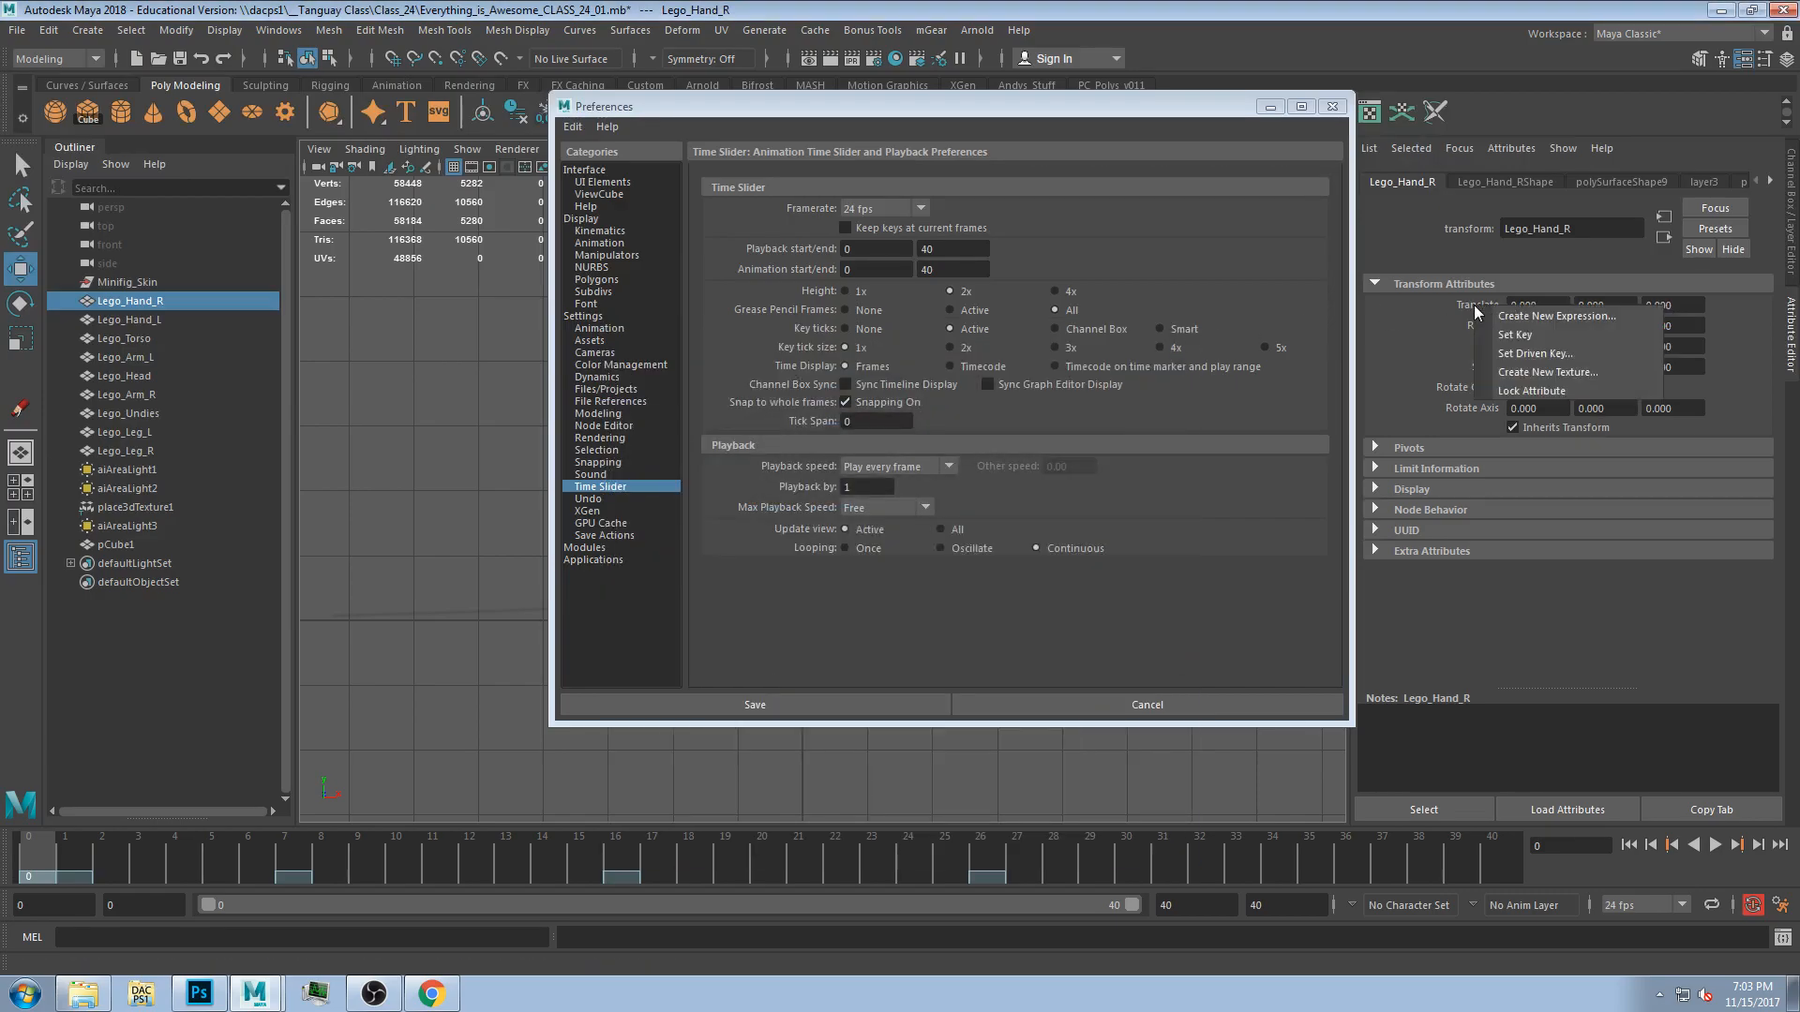
pyautogui.click(1483, 326)
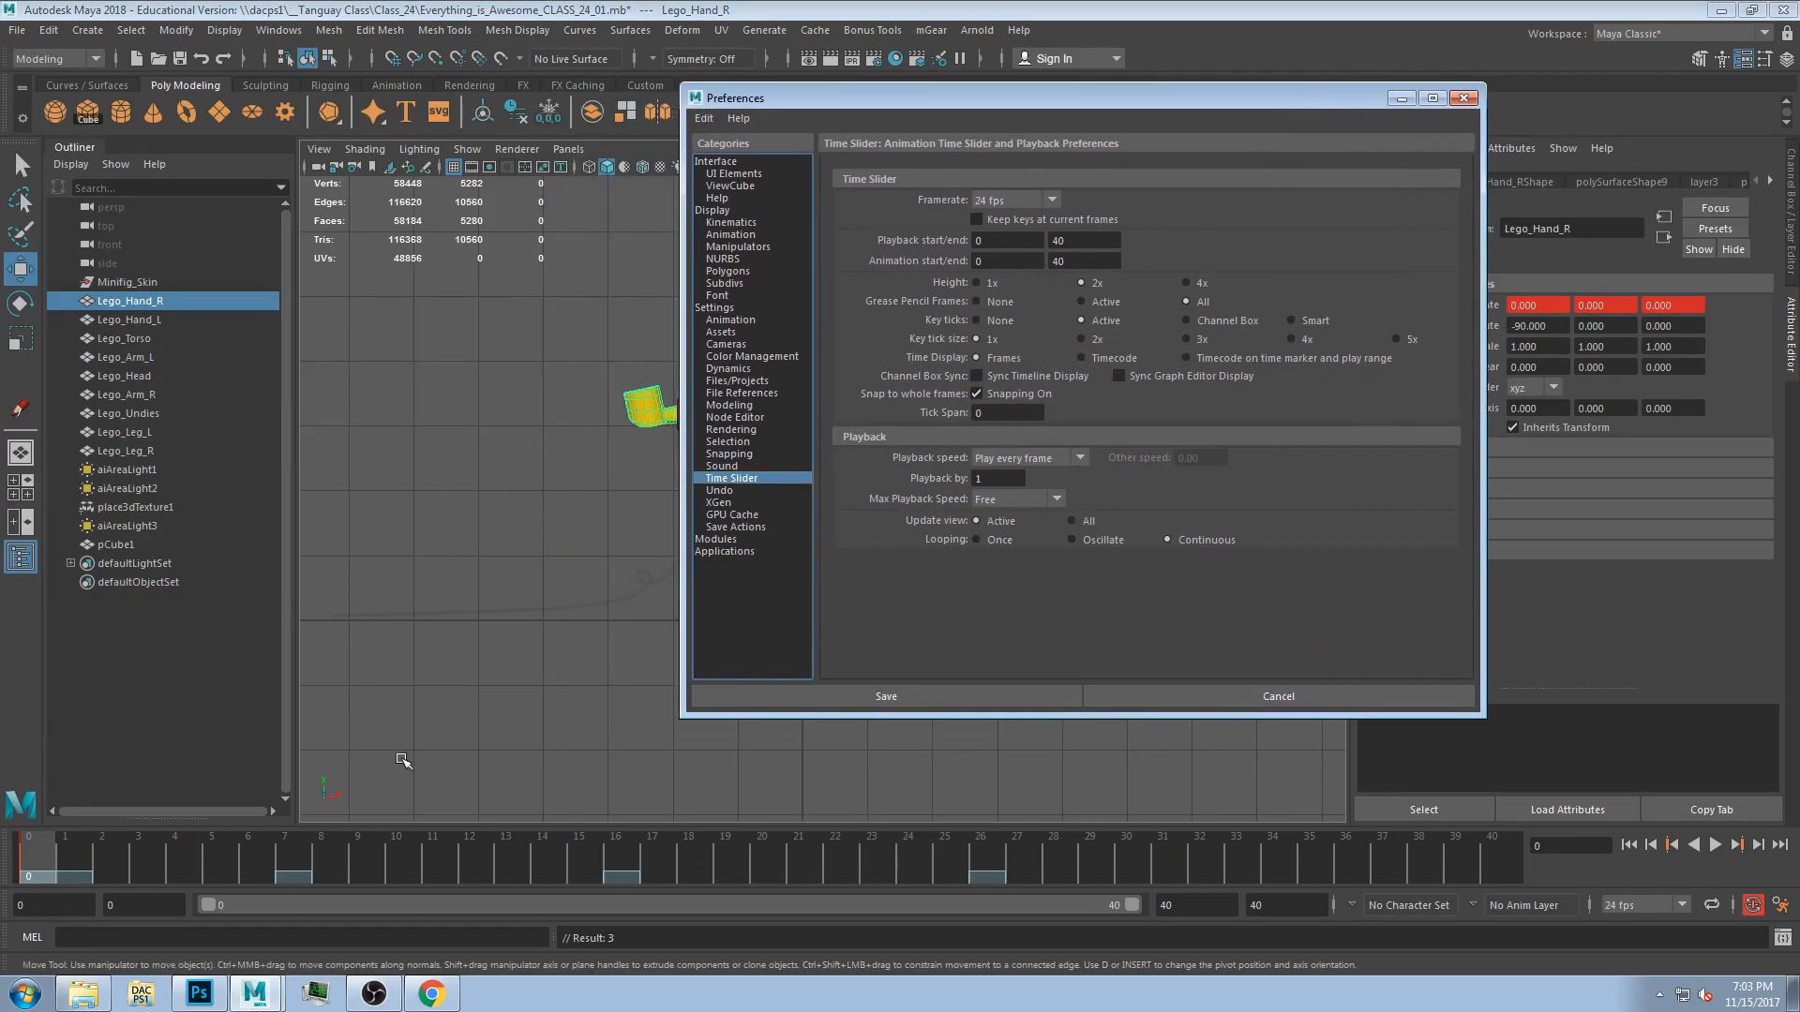
# Move to frame 11 and play back the animation.
pyautogui.click(432, 867)
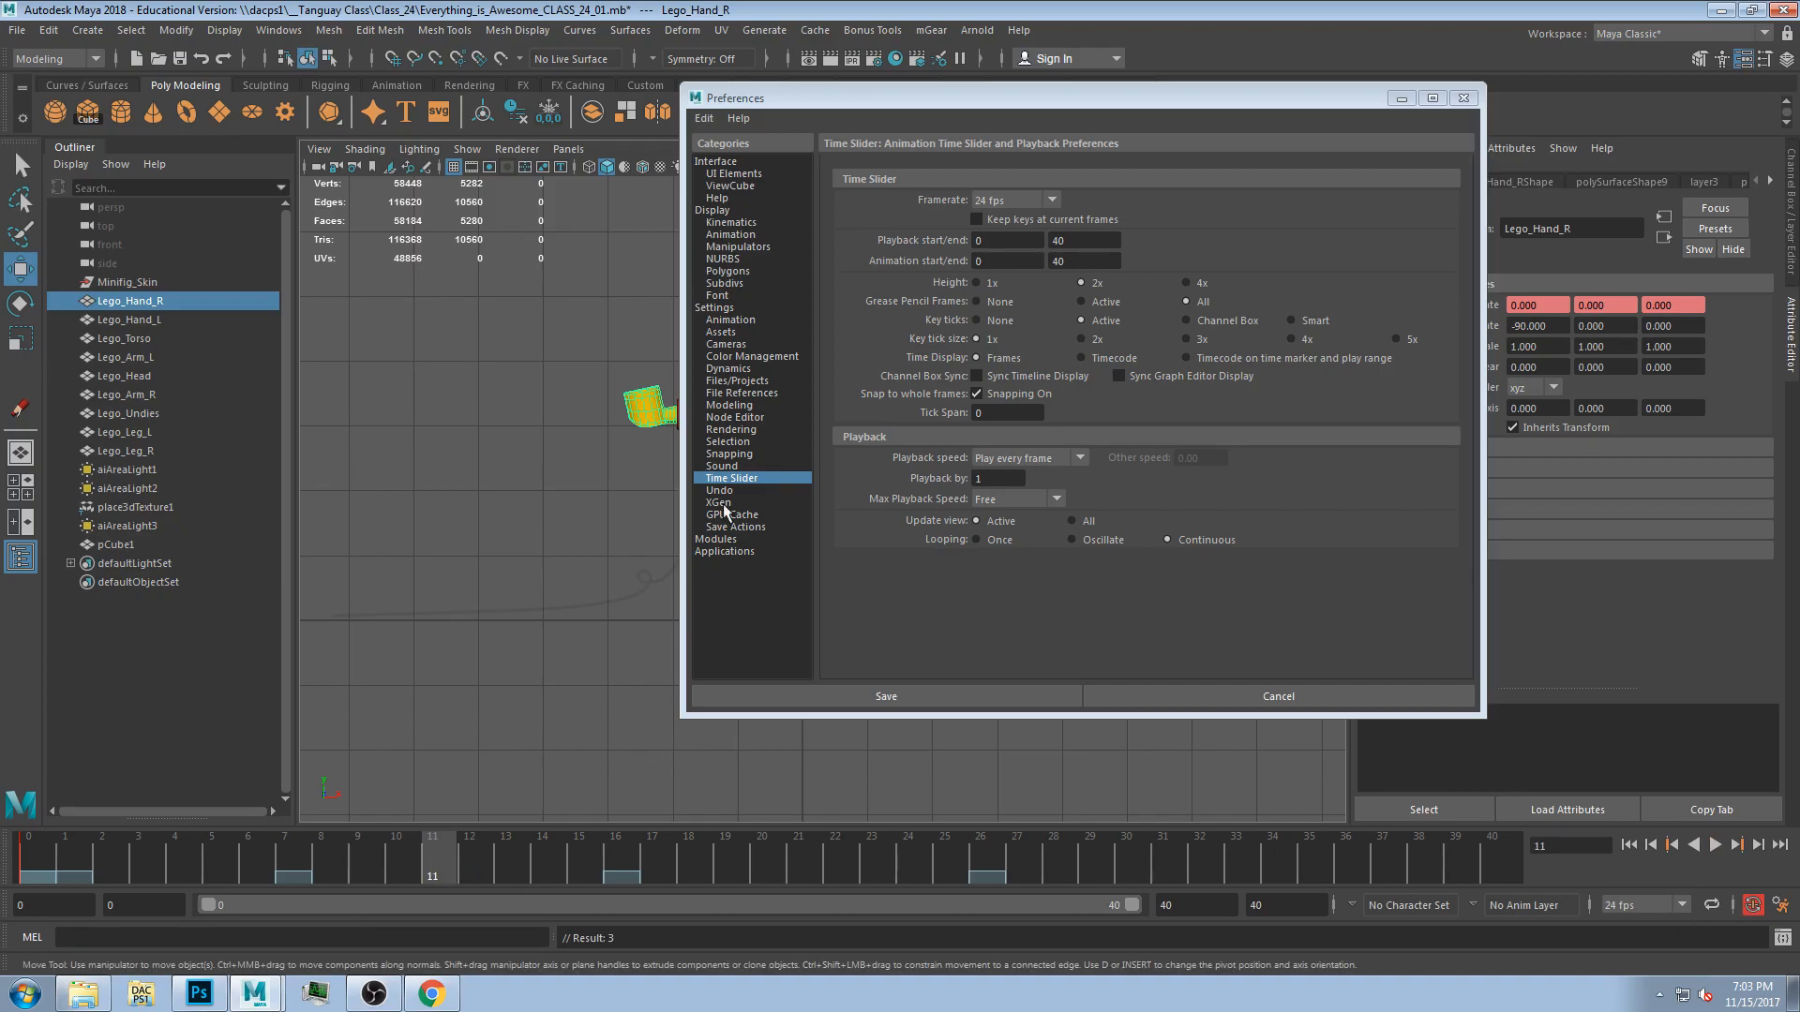
pyautogui.moveTo(782, 96); pyautogui.dragTo(1165, 77)
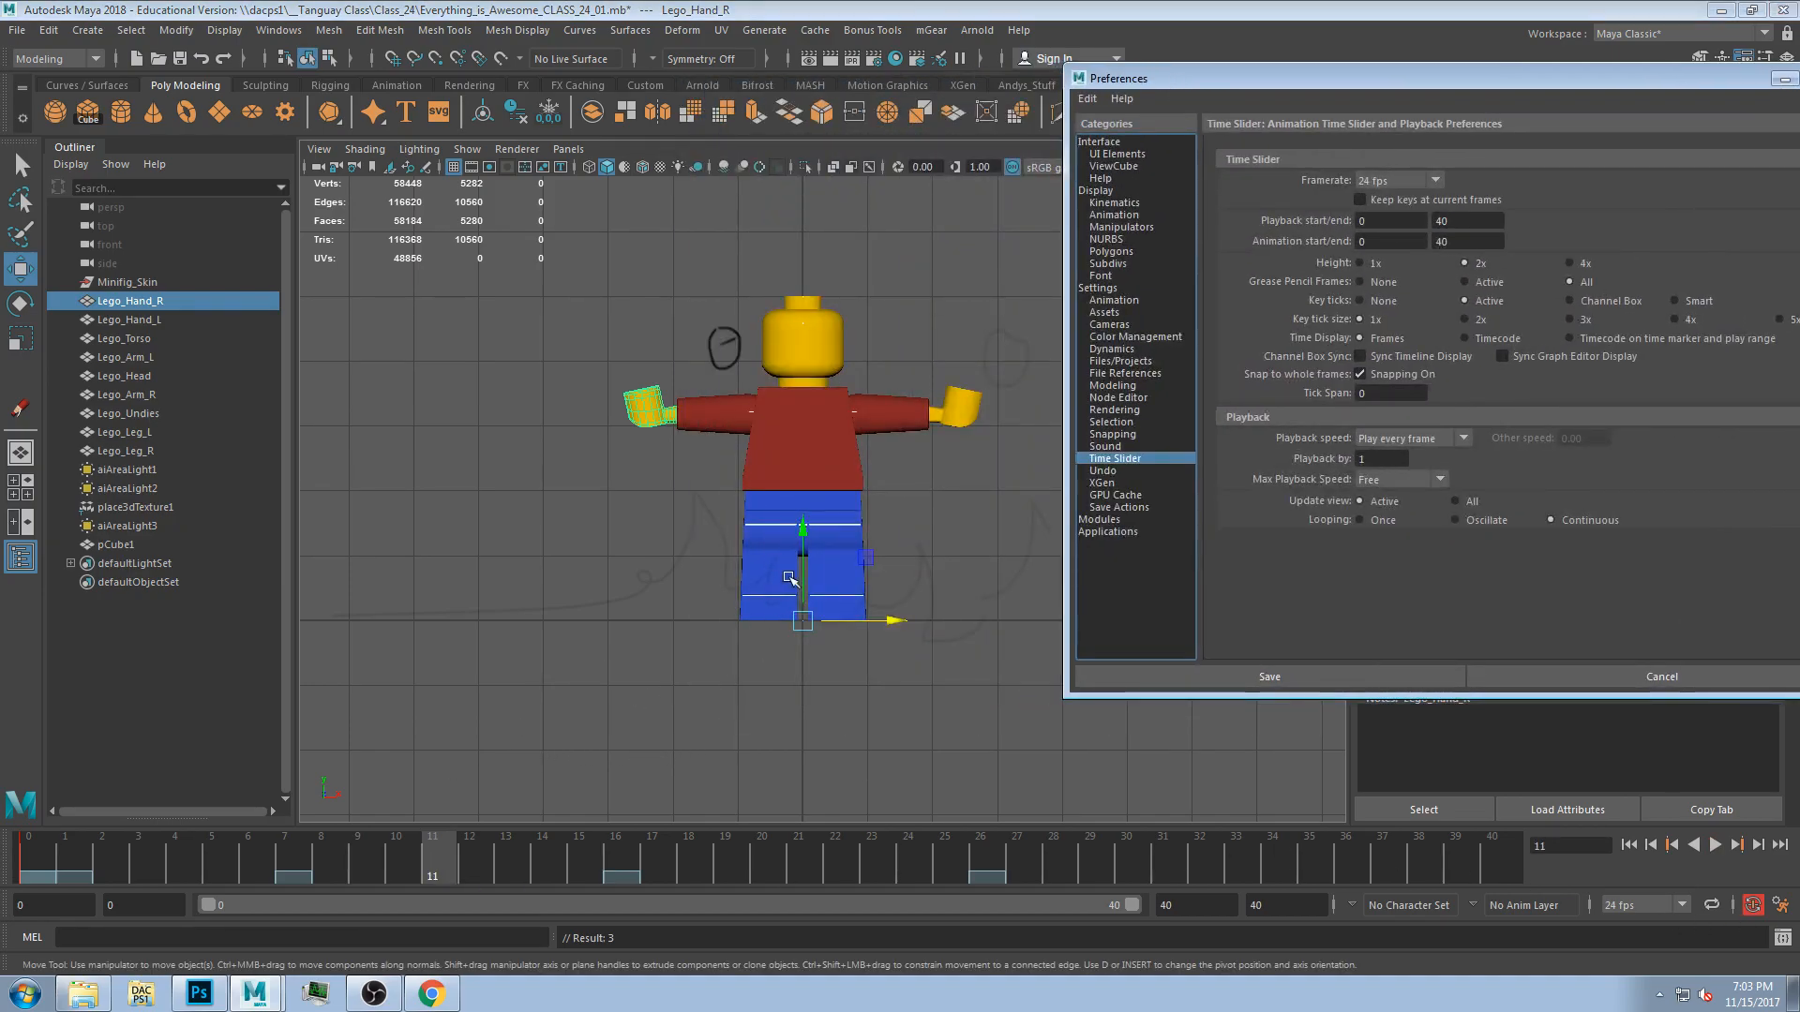
pyautogui.hotkey('alt', 'v')
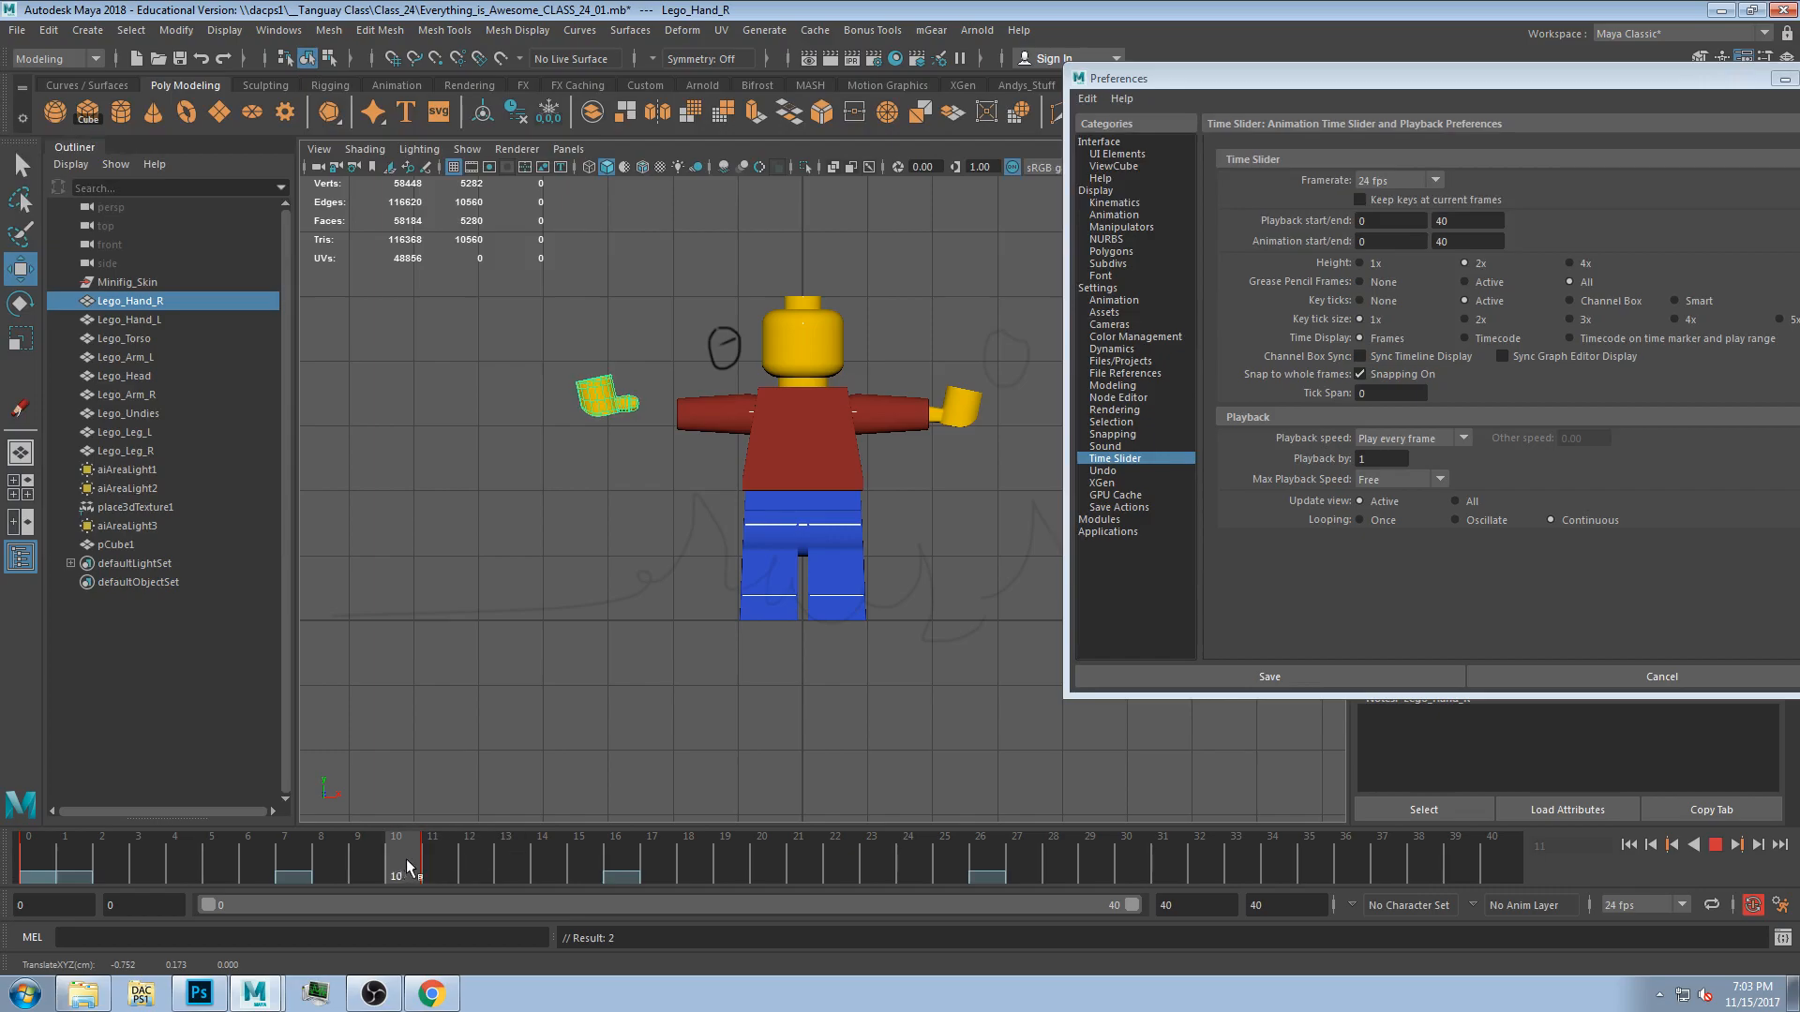
# Set the key tick size to 4x in the time slider preferences and save the preferences.
pyautogui.moveTo(435, 867)
pyautogui.mouseDown()
pyautogui.moveTo(282, 867)
pyautogui.moveTo(587, 865)
pyautogui.moveTo(453, 873)
pyautogui.moveTo(462, 891)
pyautogui.mouseUp()
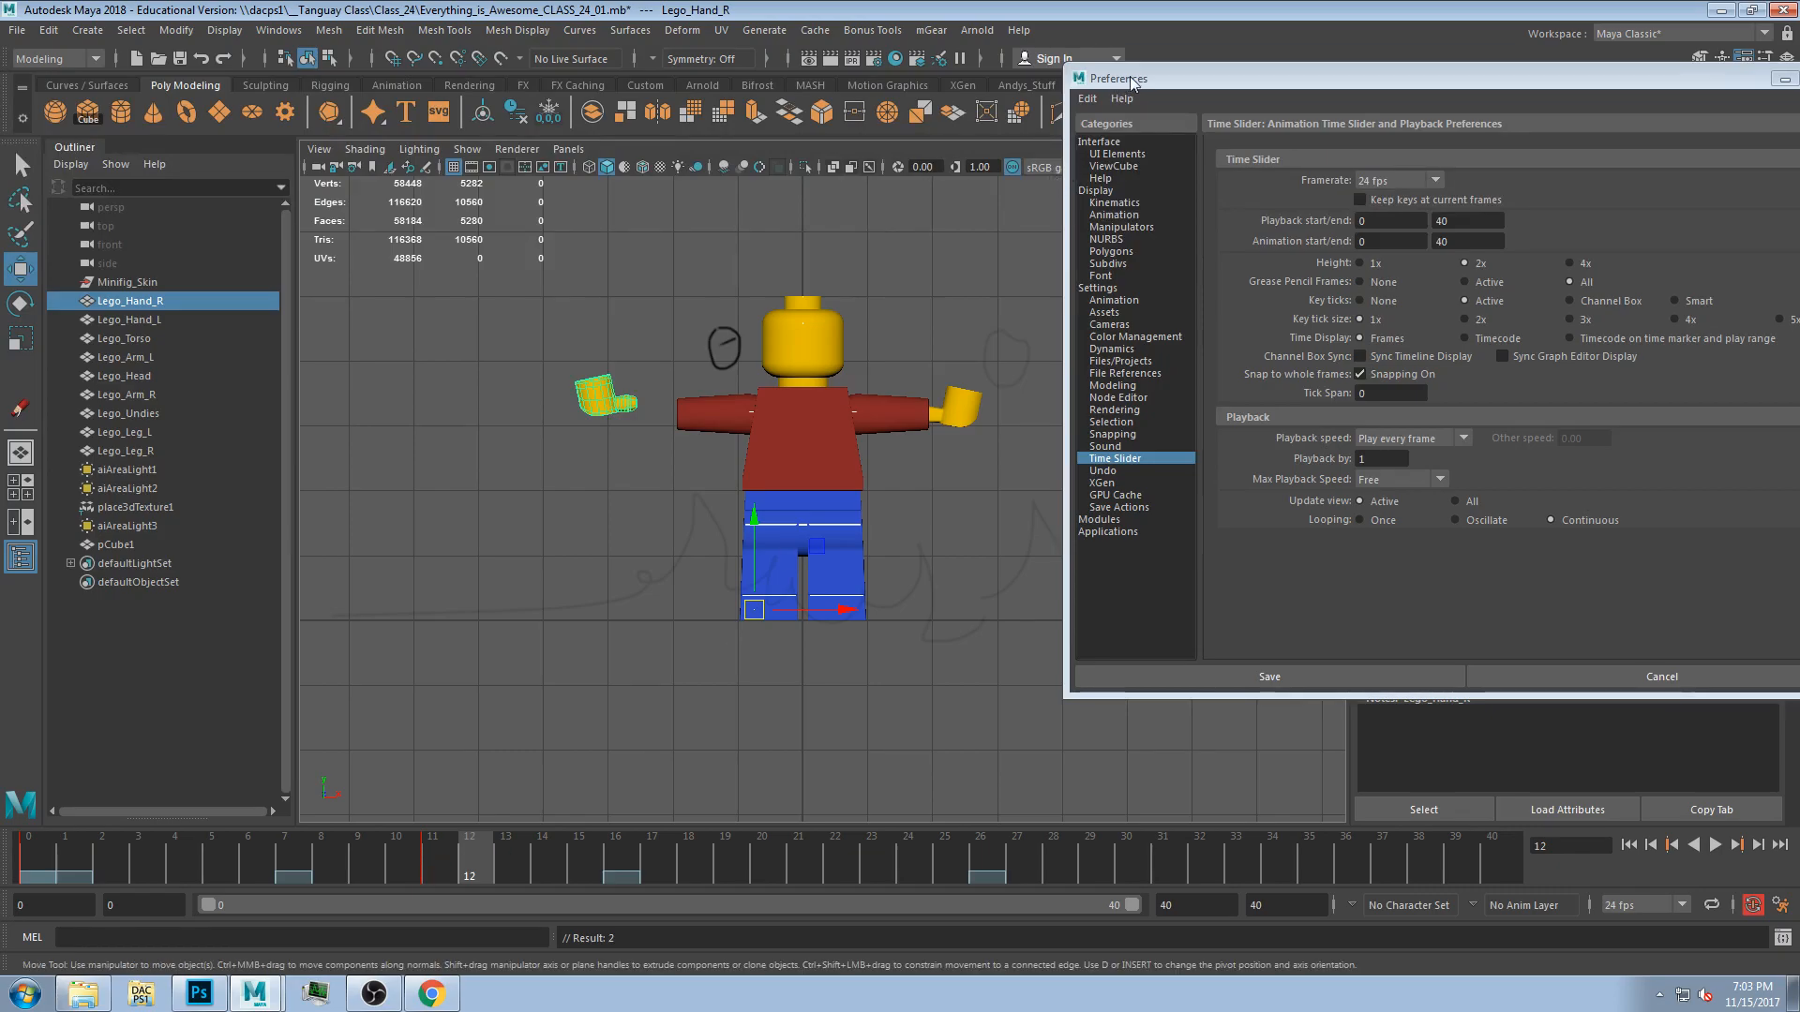
pyautogui.moveTo(1130, 81); pyautogui.dragTo(724, 49)
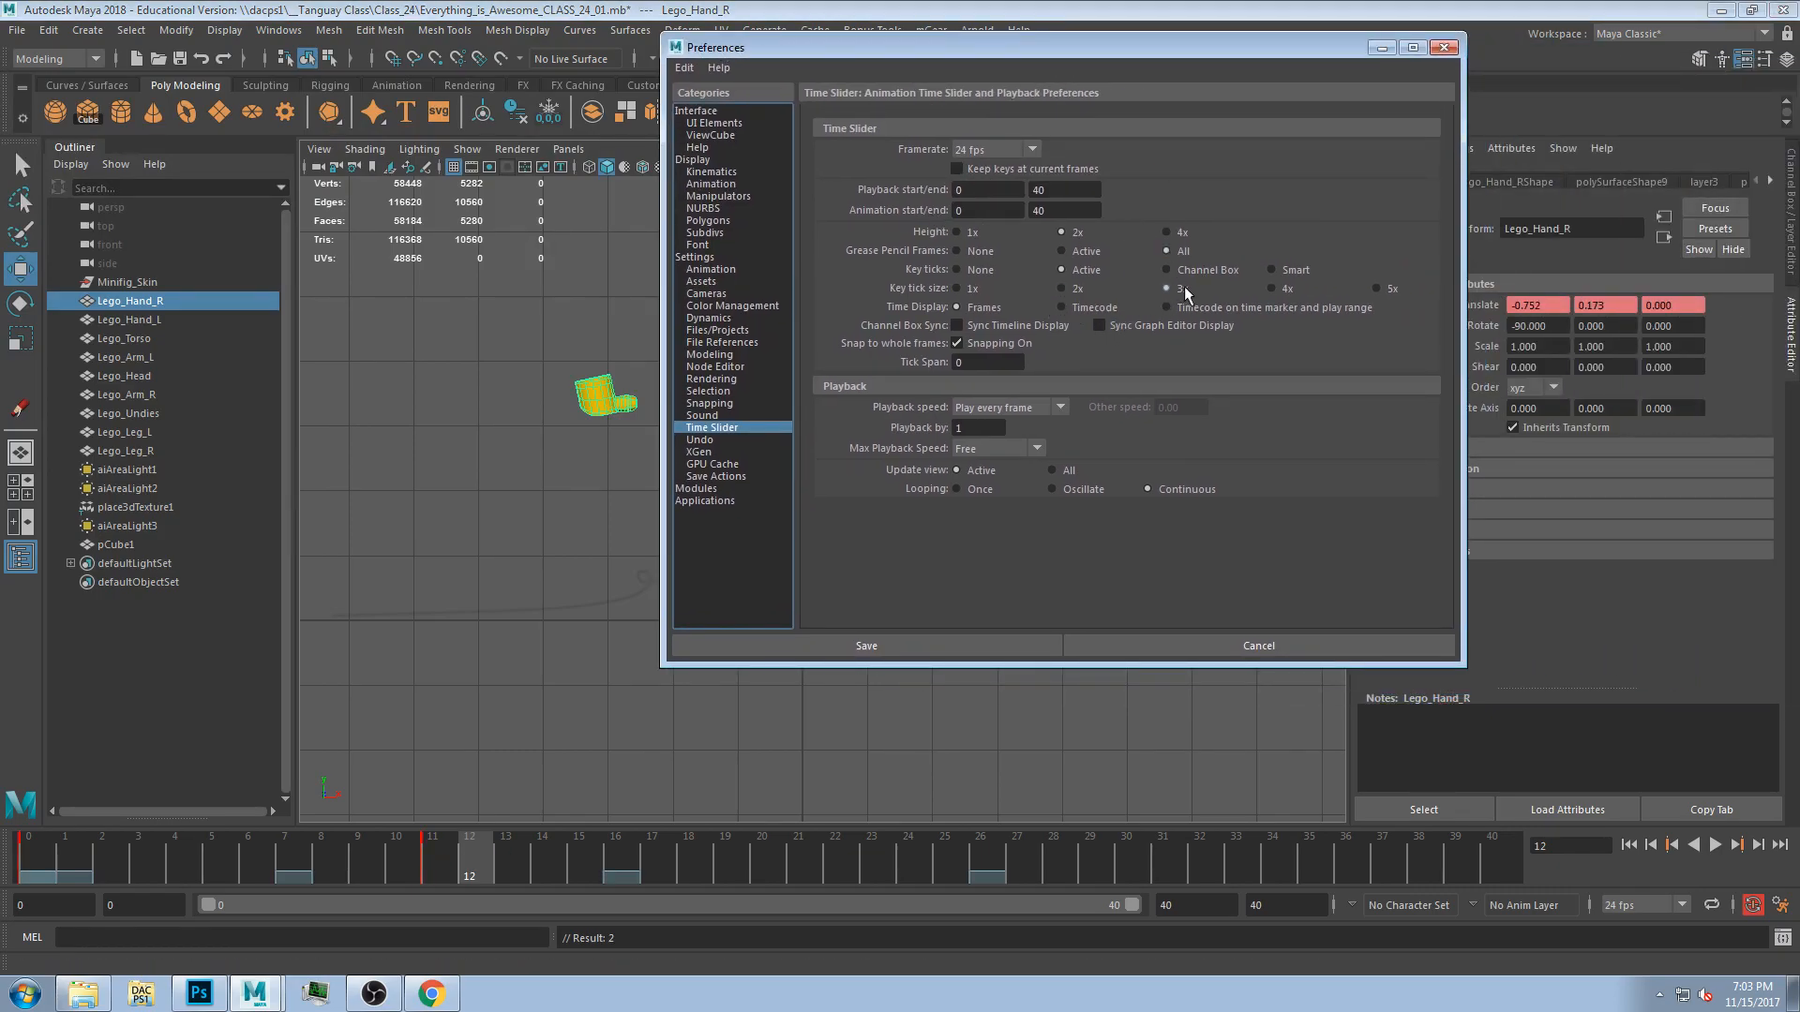
pyautogui.click(1377, 289)
pyautogui.moveTo(359, 876)
pyautogui.mouseDown()
pyautogui.moveTo(432, 844)
pyautogui.moveTo(247, 884)
pyautogui.moveTo(459, 884)
pyautogui.mouseUp()
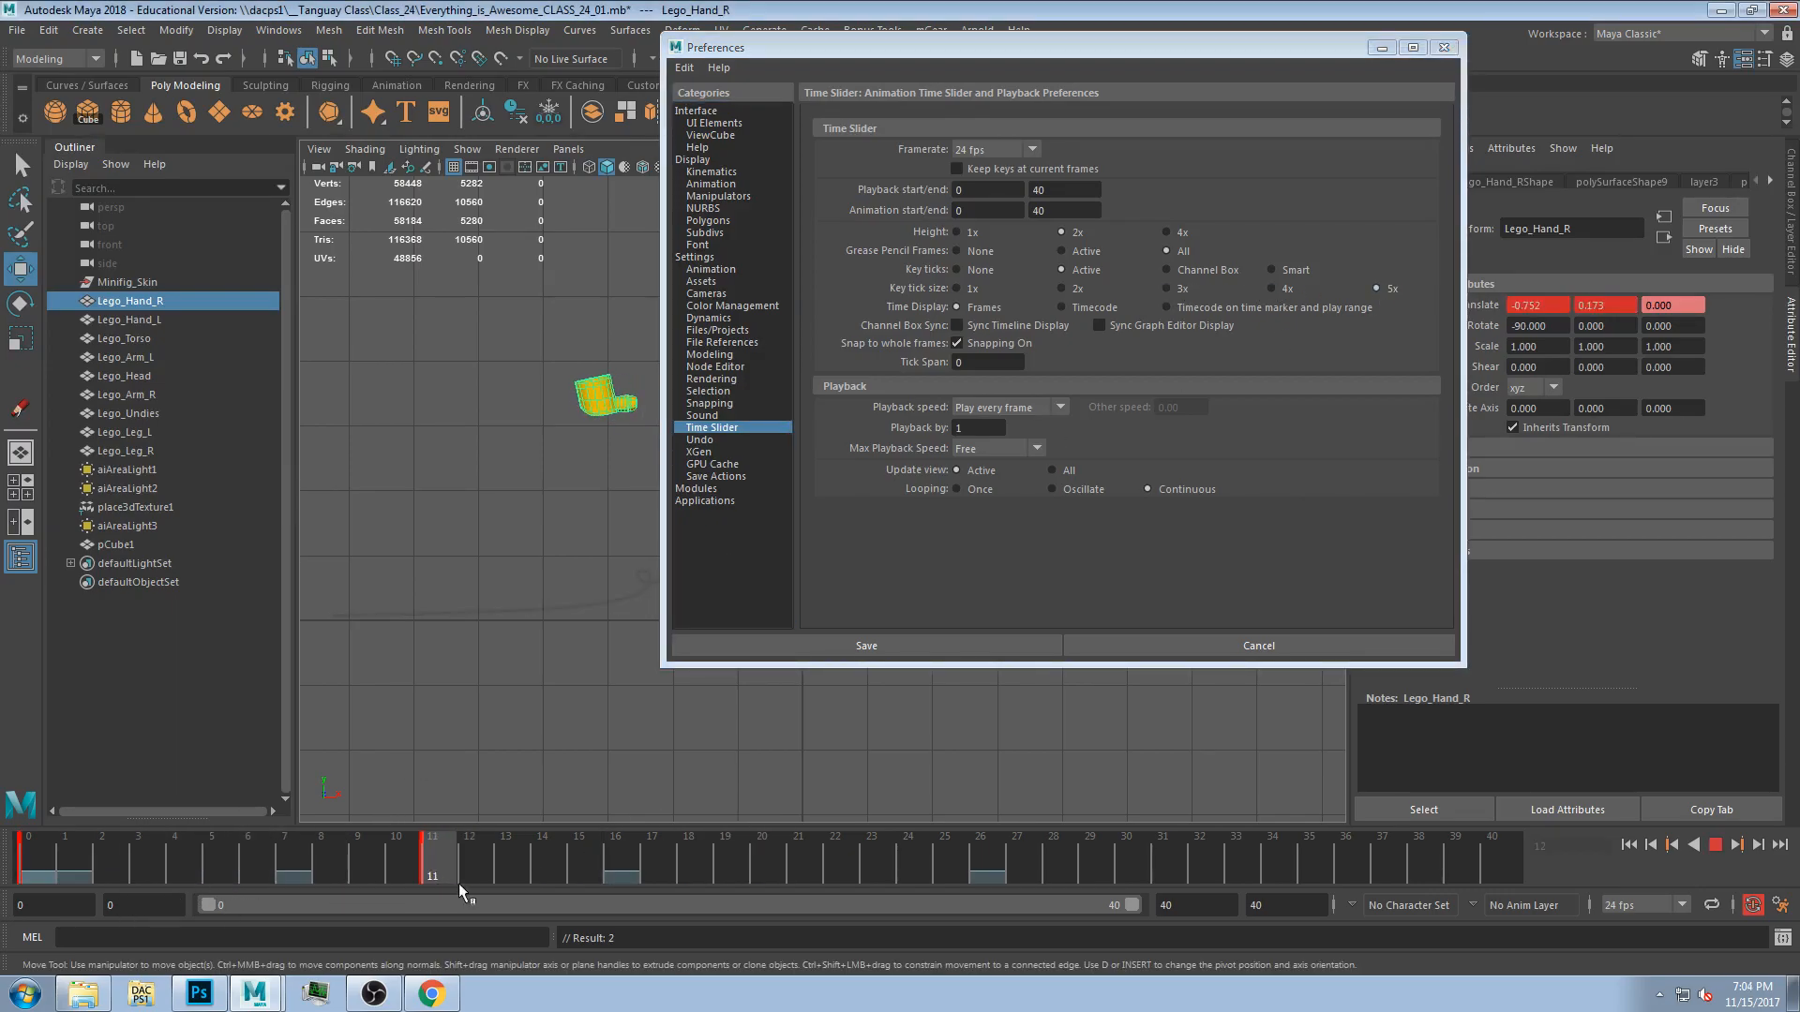
pyautogui.click(1271, 289)
pyautogui.click(62, 864)
pyautogui.moveTo(62, 864); pyautogui.dragTo(660, 831)
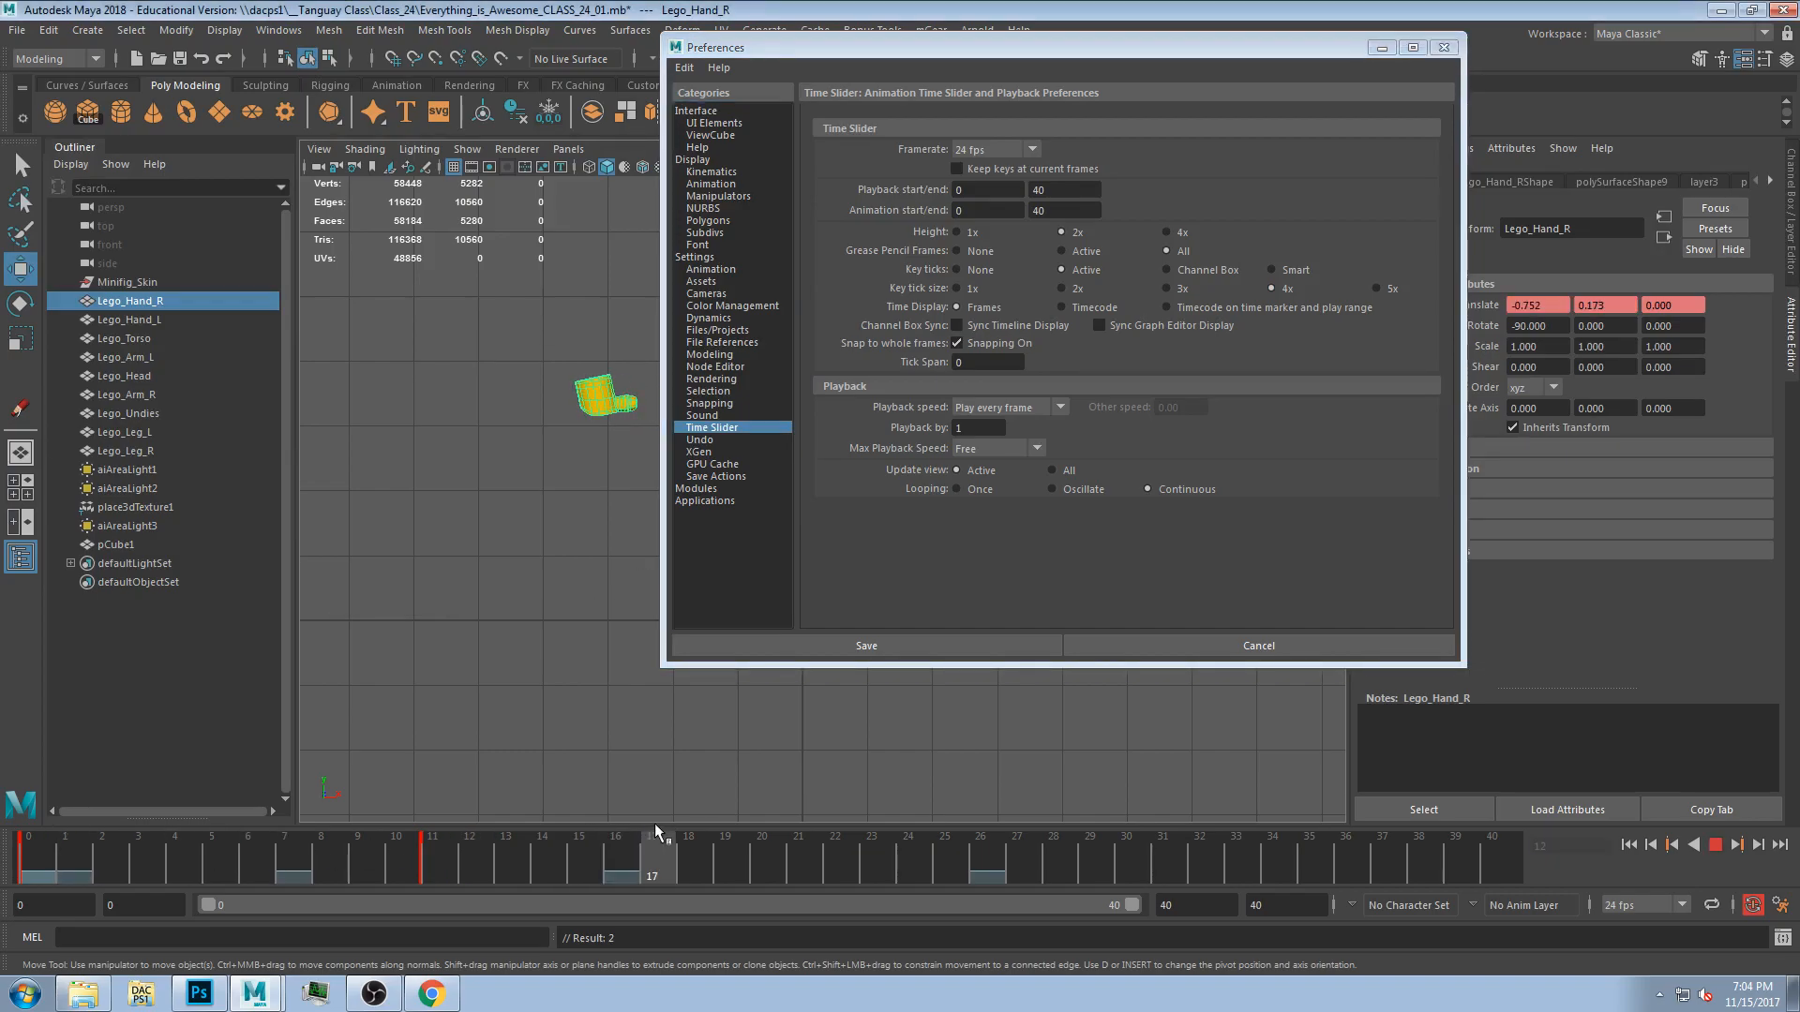
pyautogui.moveTo(67, 870); pyautogui.dragTo(506, 871)
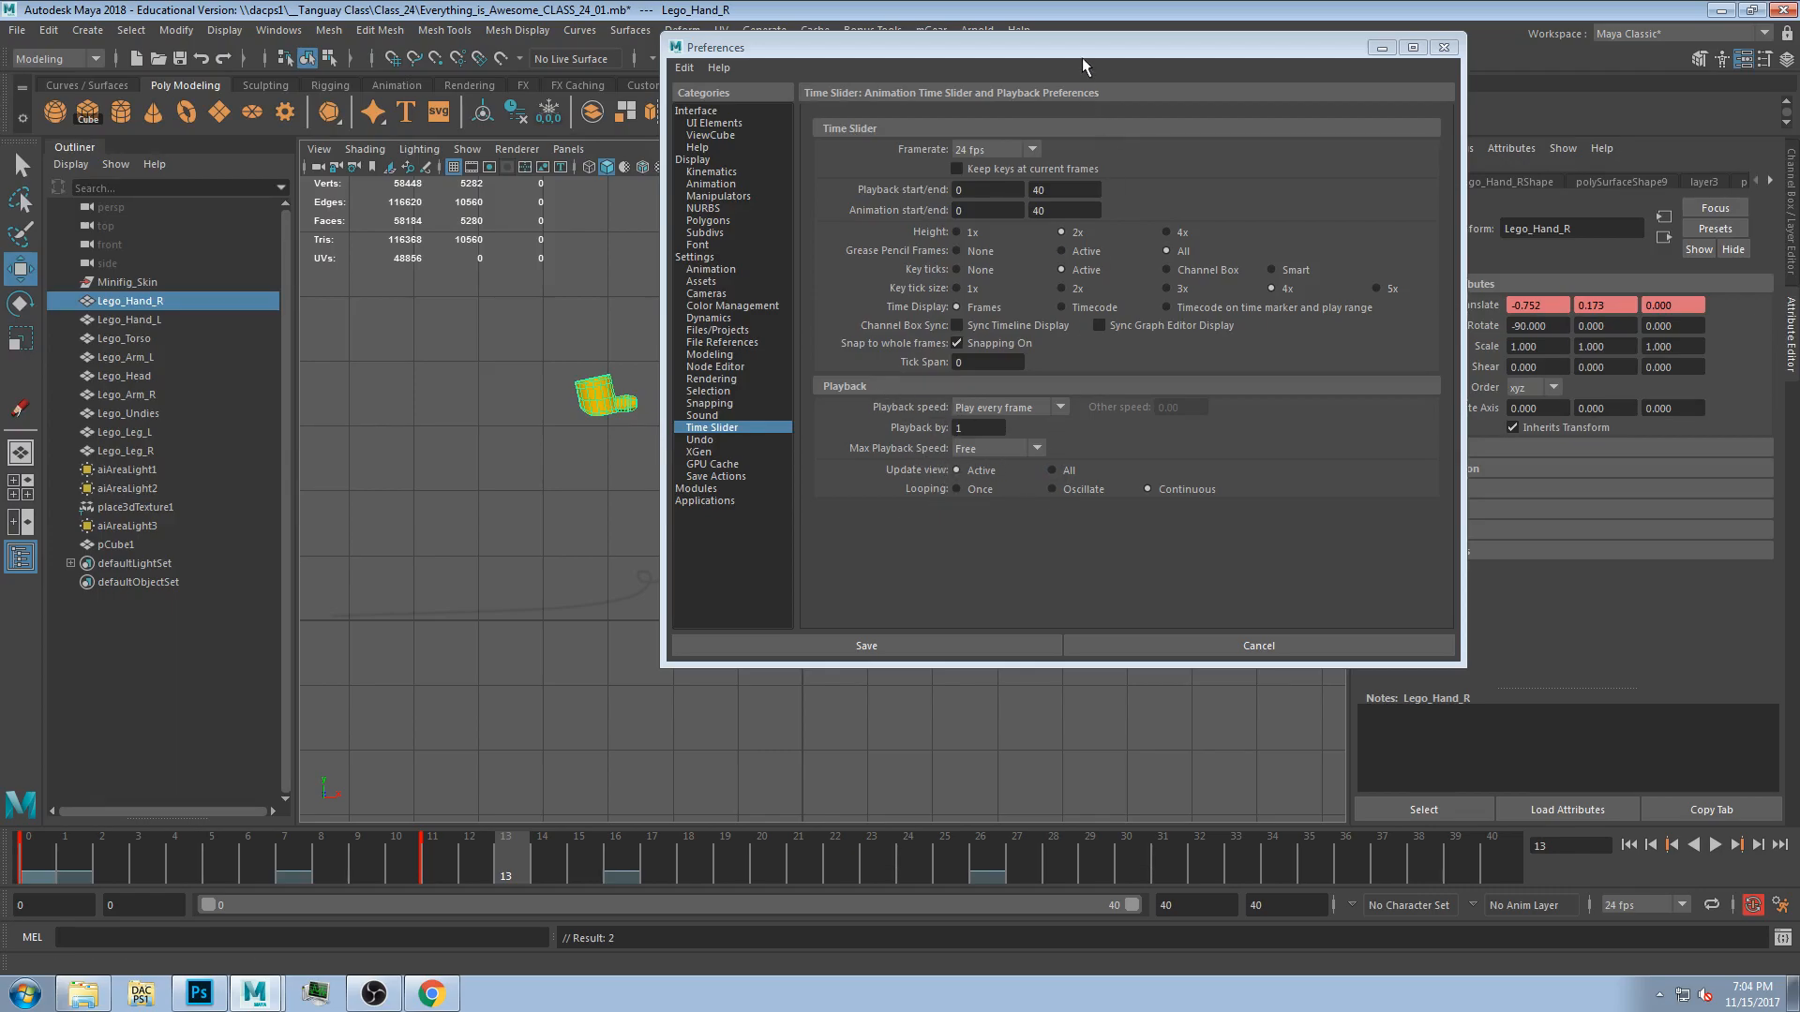
pyautogui.moveTo(1077, 54); pyautogui.dragTo(850, 176)
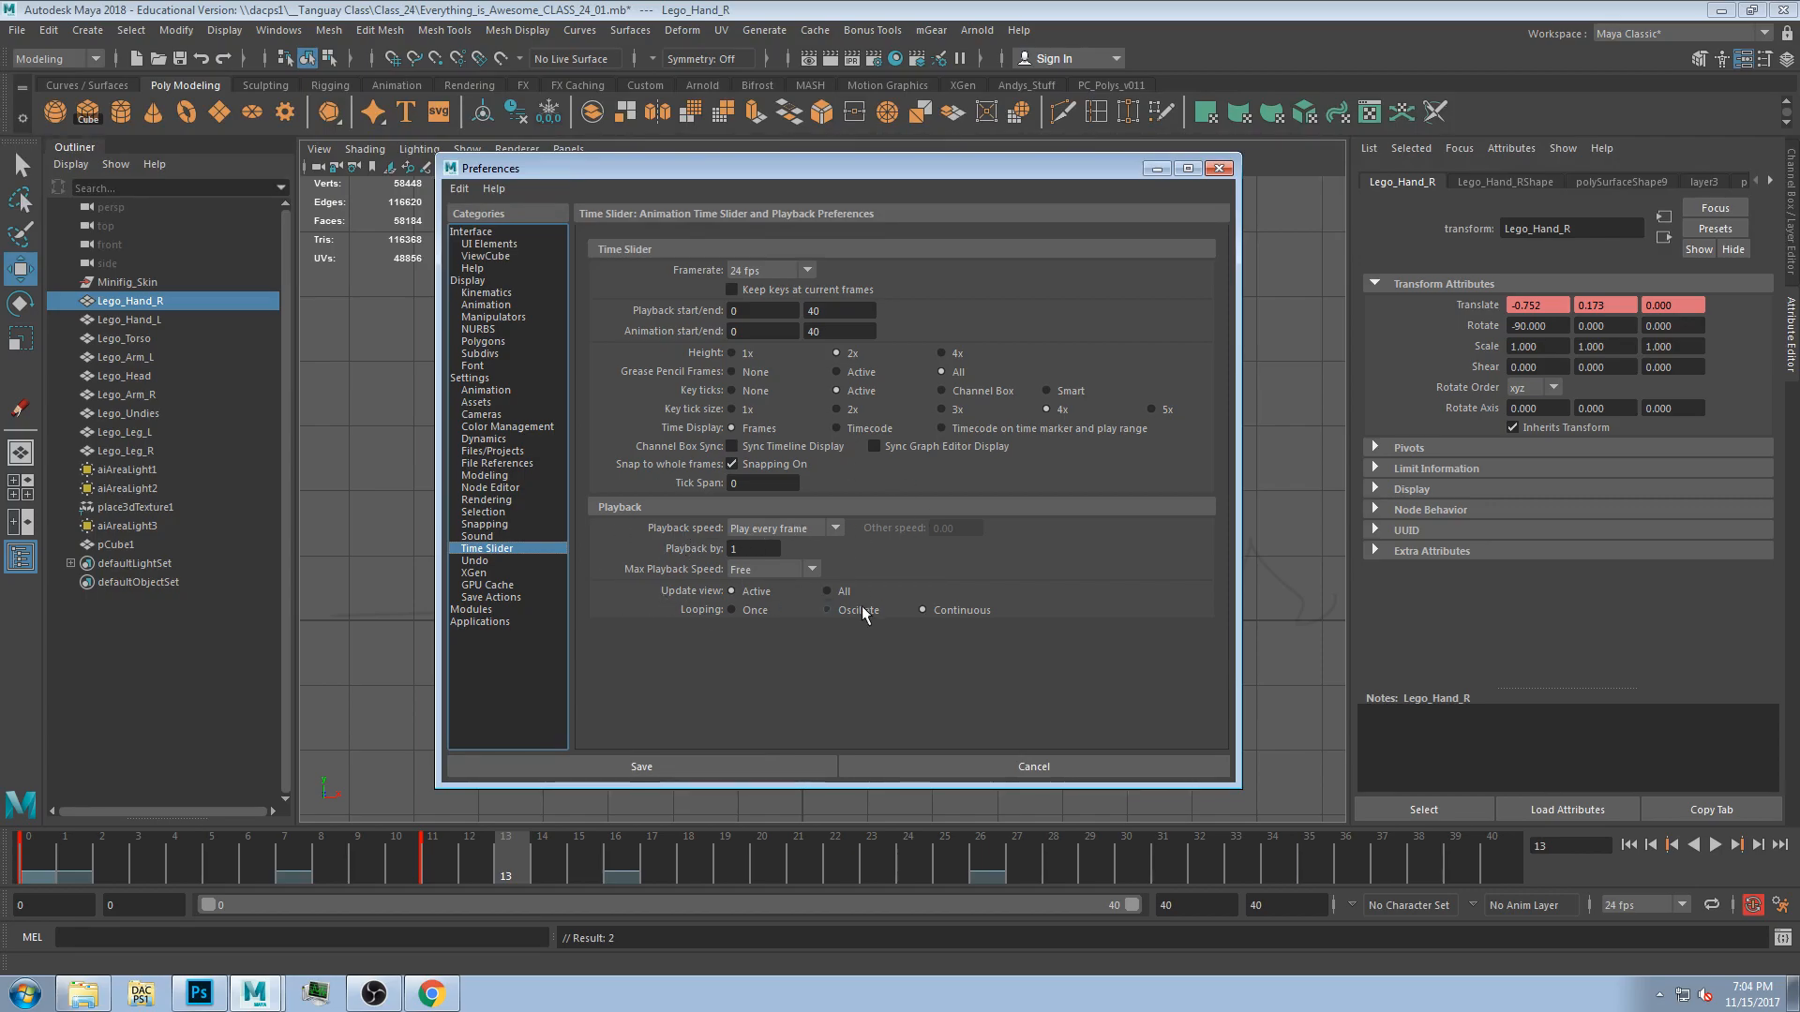
pyautogui.click(783, 528)
pyautogui.click(849, 560)
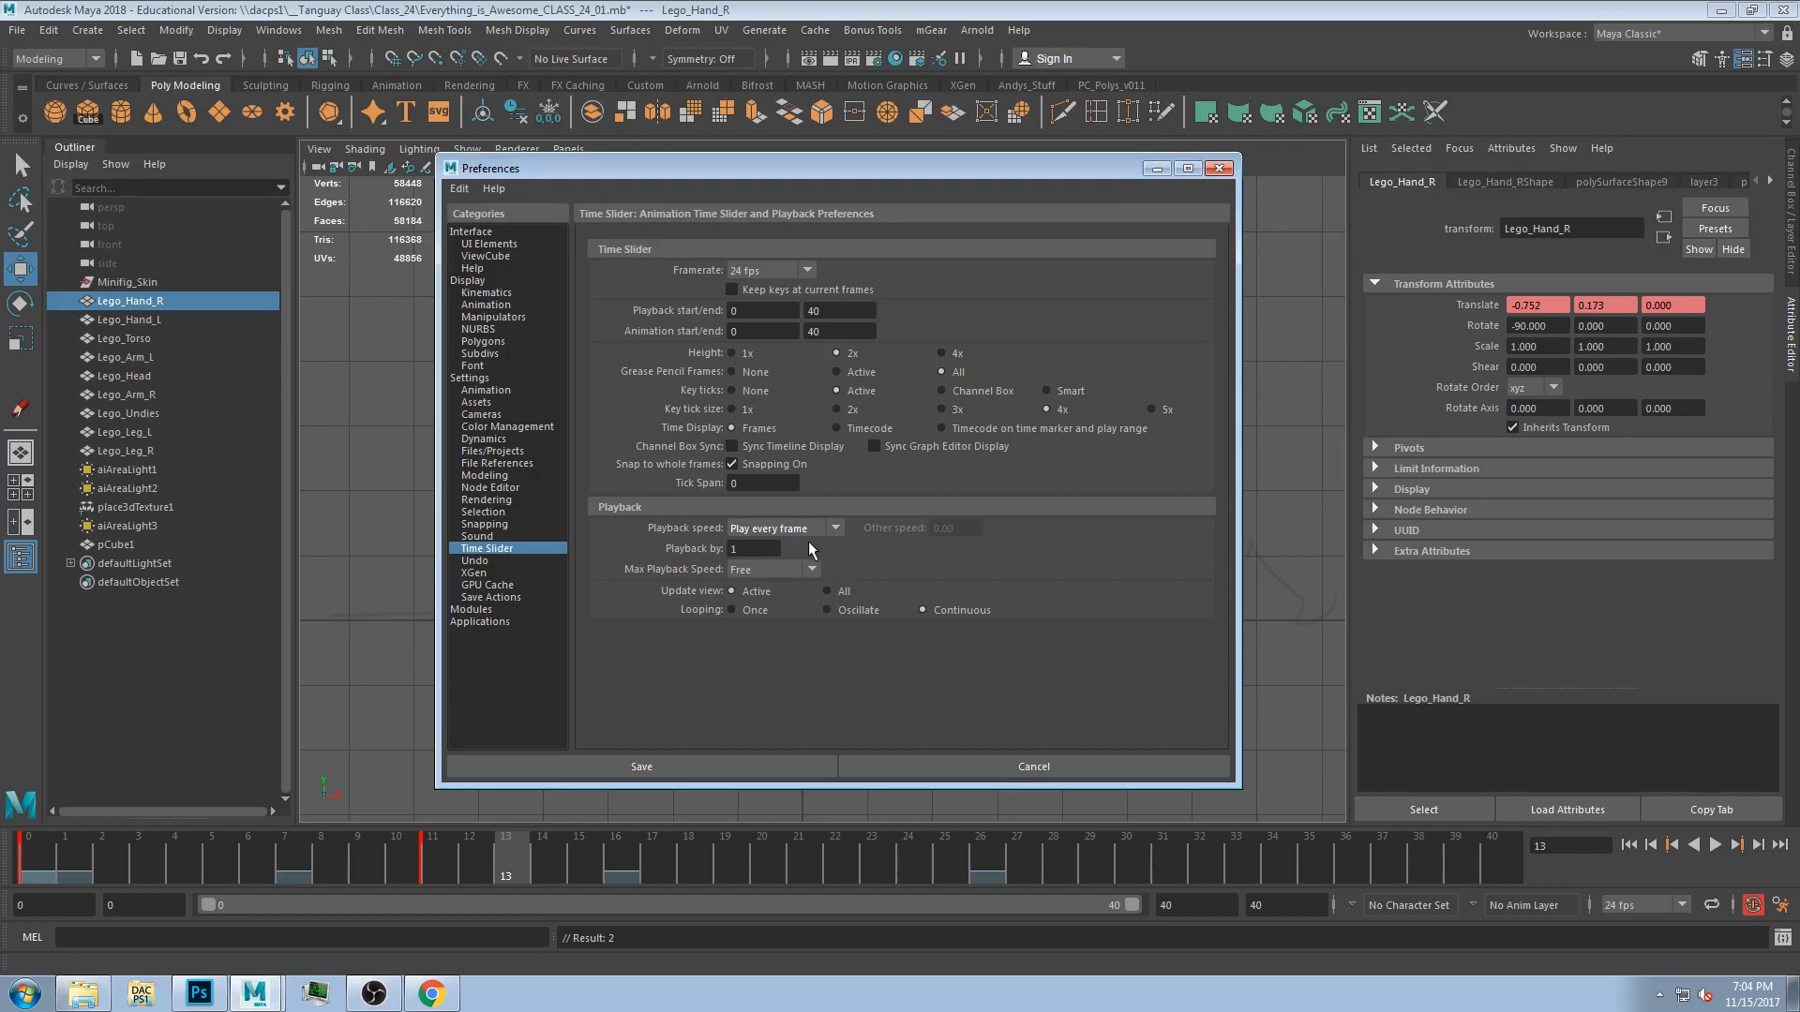
pyautogui.click(729, 765)
# Undo the key set on the right hand and the frame change, and deselect everything.
pyautogui.hotkey('ctrl', 'z')
pyautogui.hotkey('ctrl', 'z')
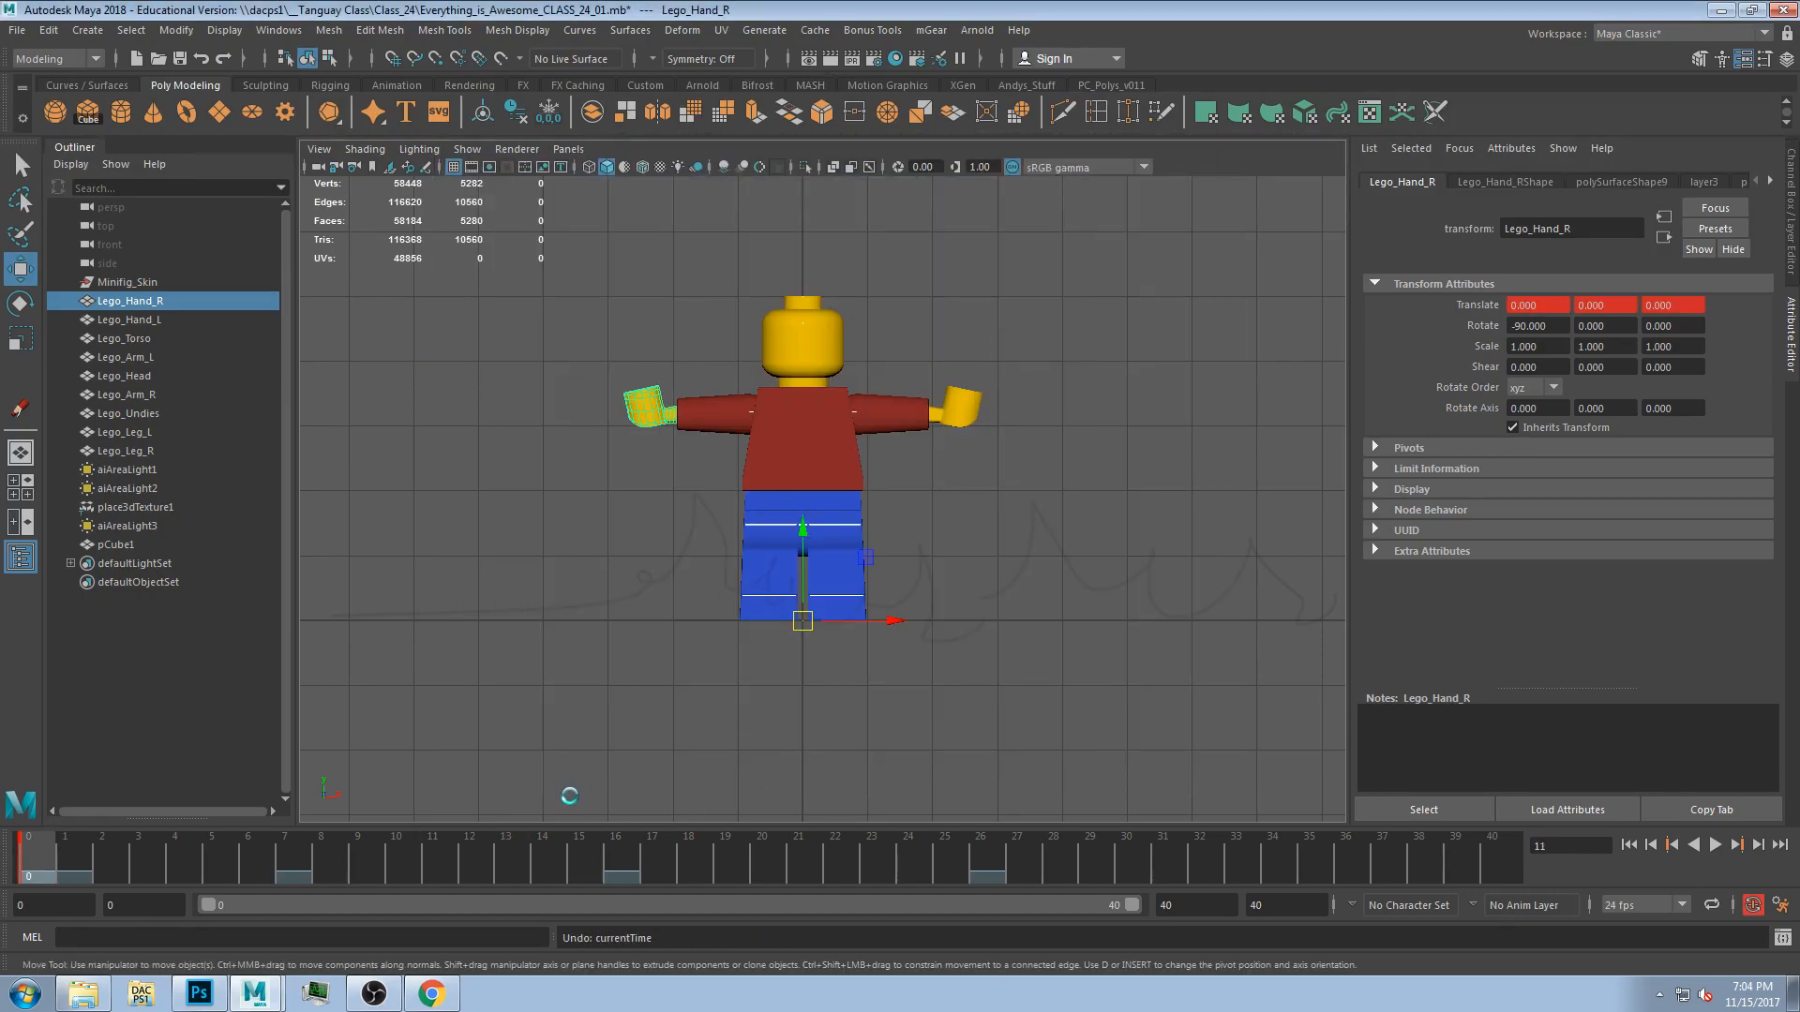
pyautogui.hotkey('ctrl', 'z')
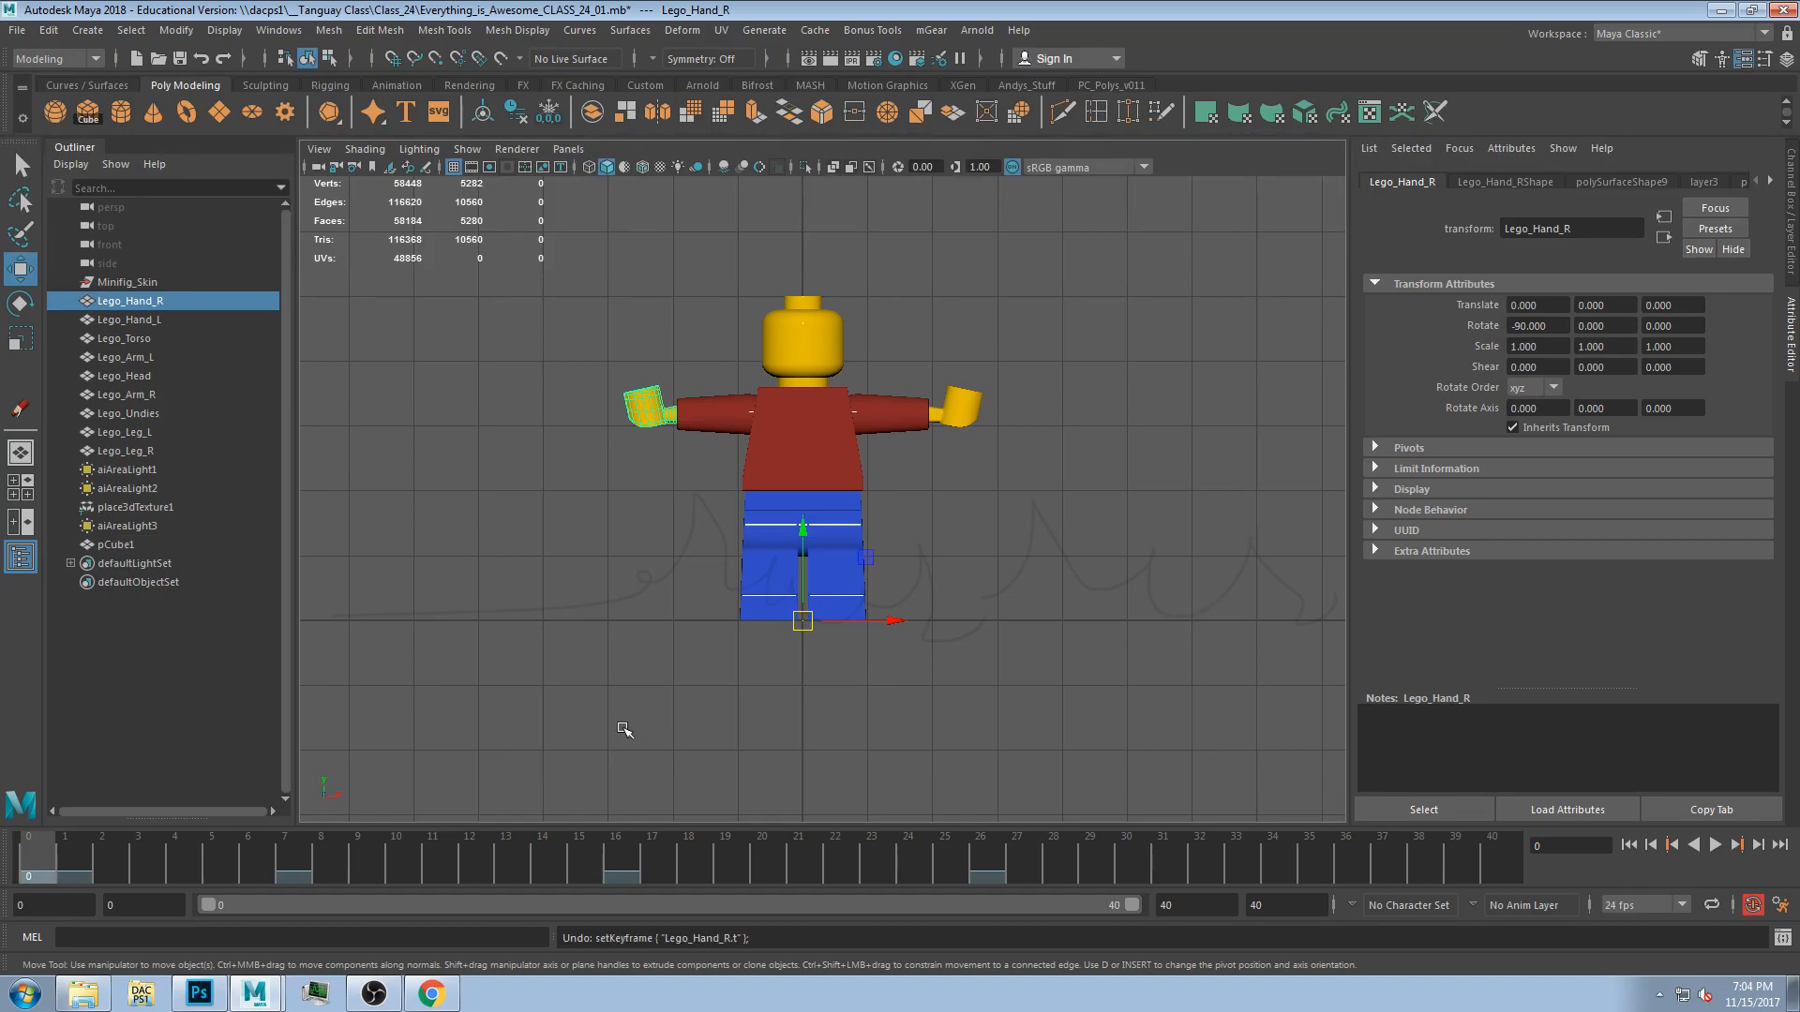
pyautogui.click(552, 754)
pyautogui.click(22, 167)
# Remove the remaining Grease Pencil drawing frames from the timeline and close the Grease Pencil toolbar.
pyautogui.moveTo(66, 867)
pyautogui.mouseDown()
pyautogui.moveTo(1339, 851)
pyautogui.moveTo(723, 852)
pyautogui.moveTo(980, 853)
pyautogui.mouseUp()
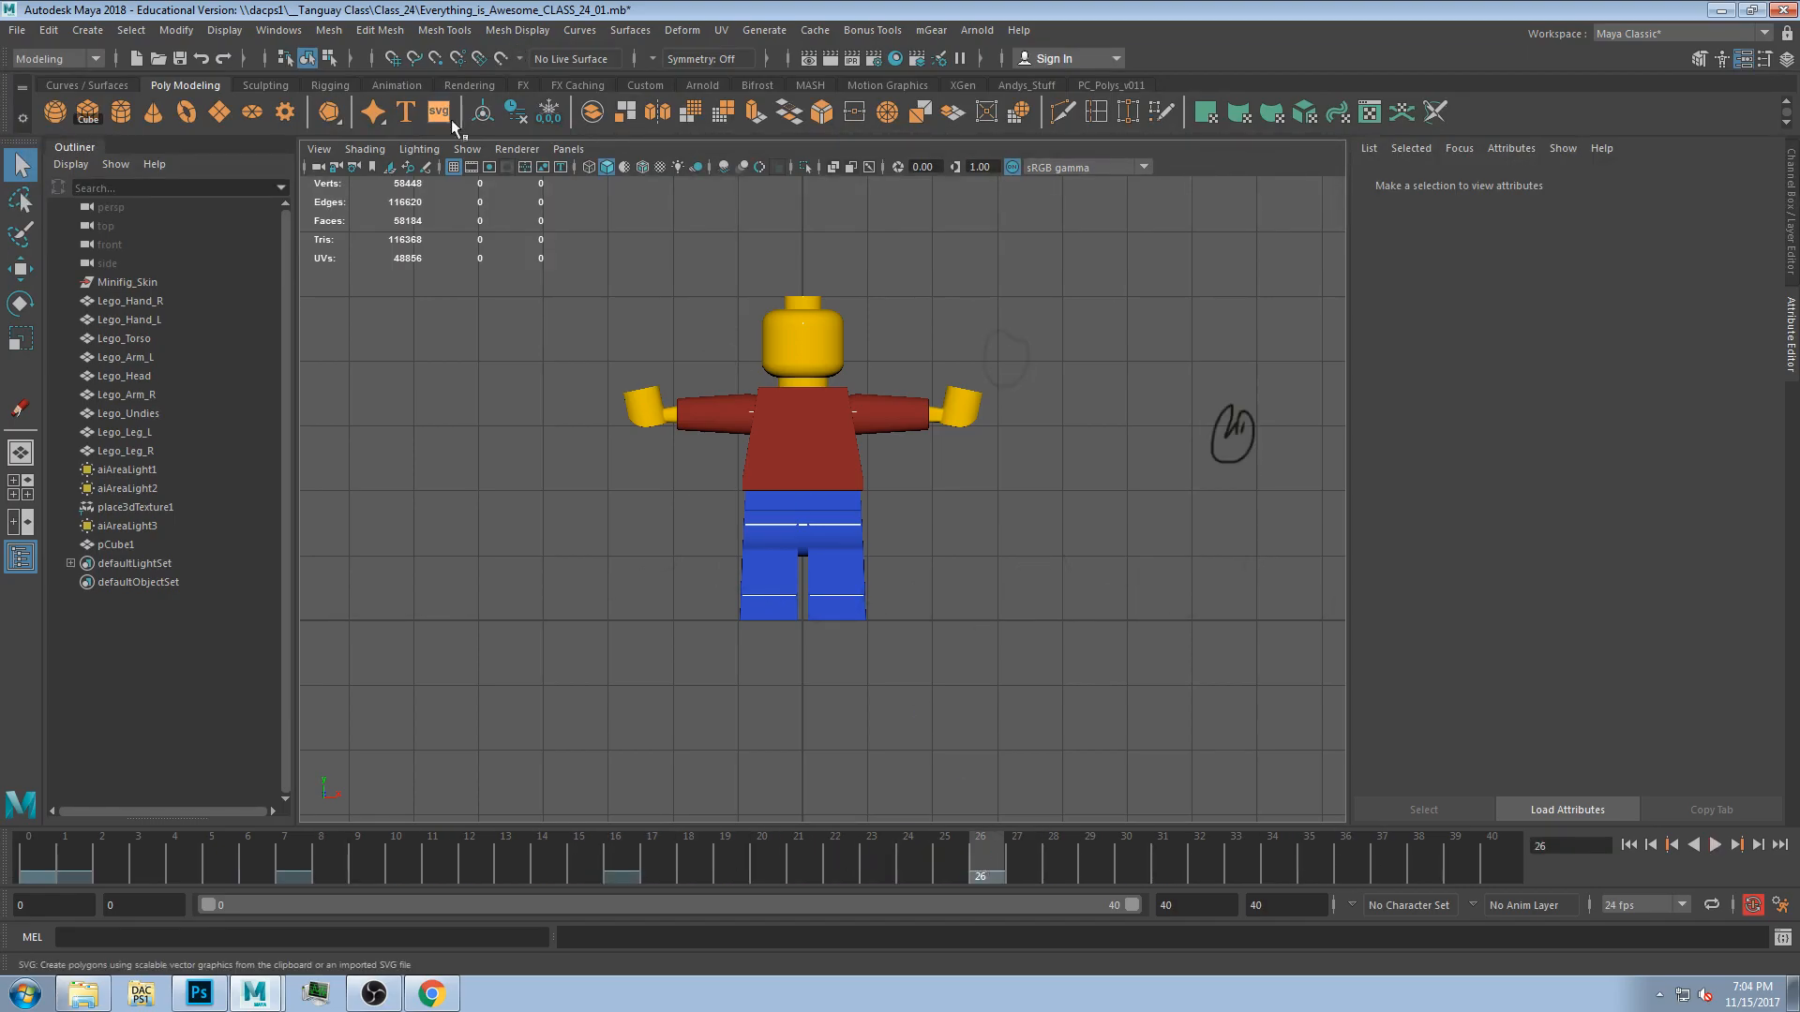
pyautogui.click(426, 167)
pyautogui.click(562, 216)
pyautogui.click(631, 867)
pyautogui.click(561, 216)
pyautogui.click(300, 867)
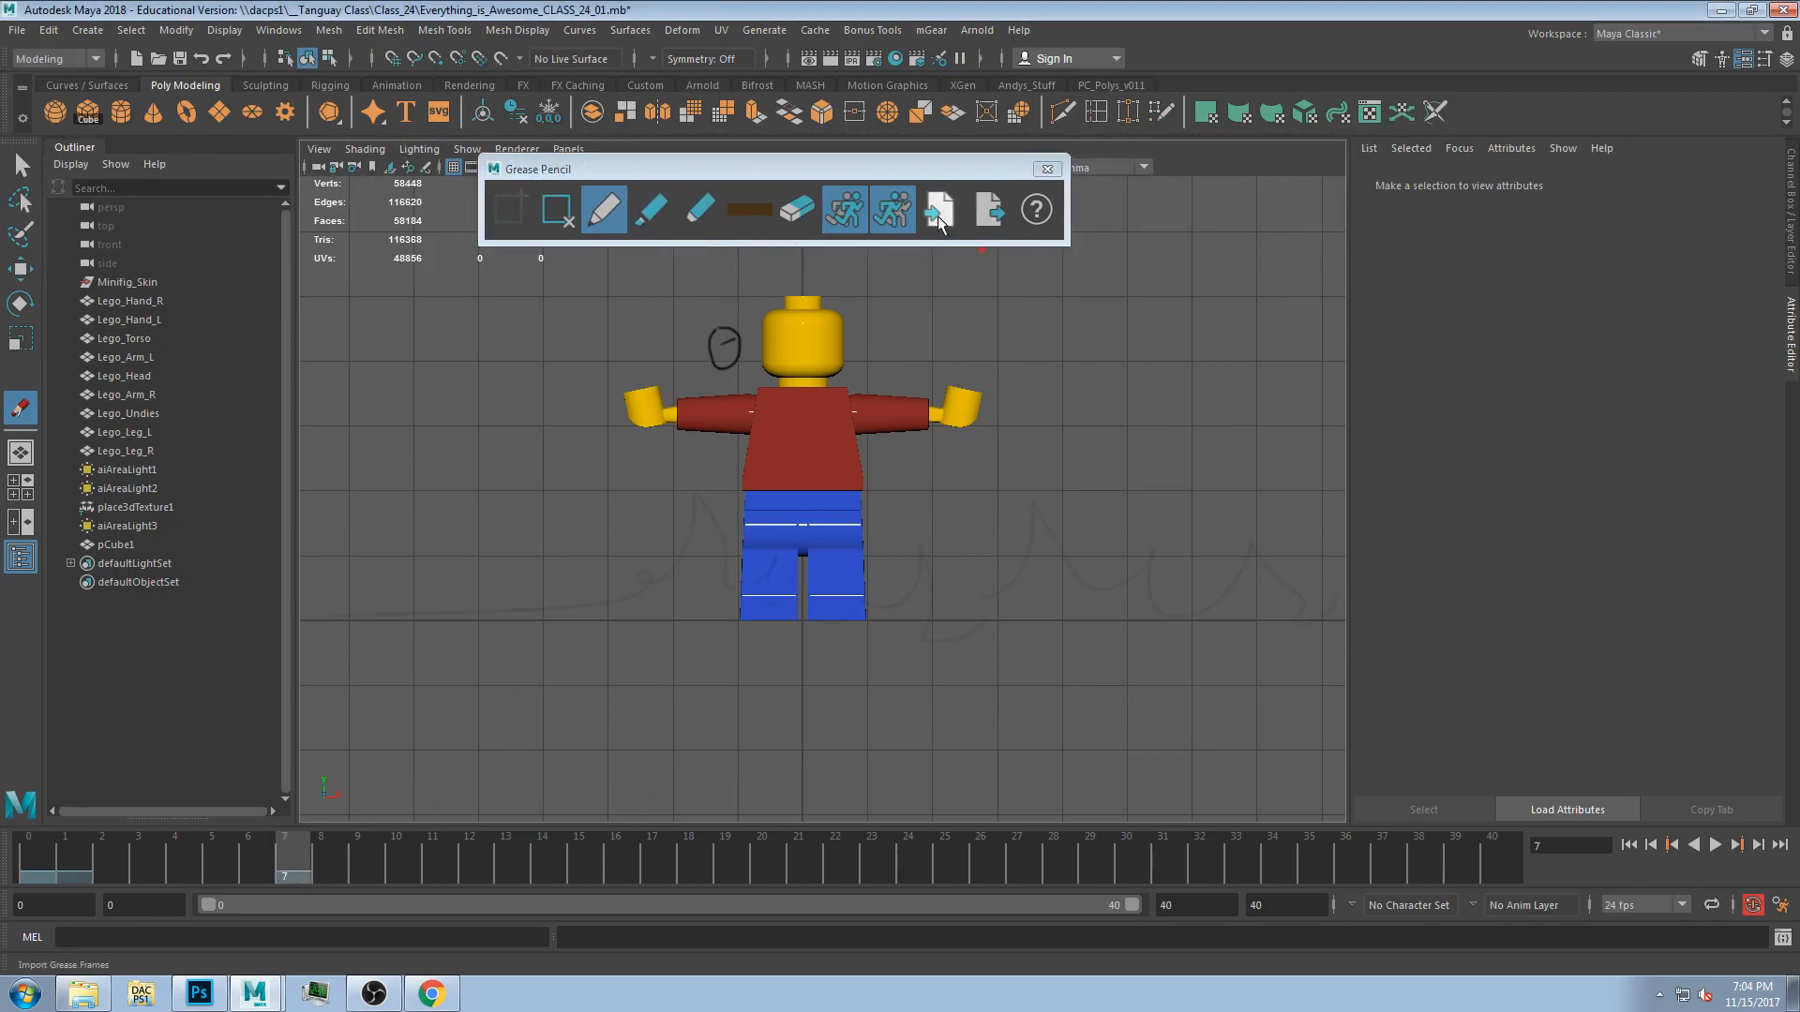
pyautogui.click(64, 864)
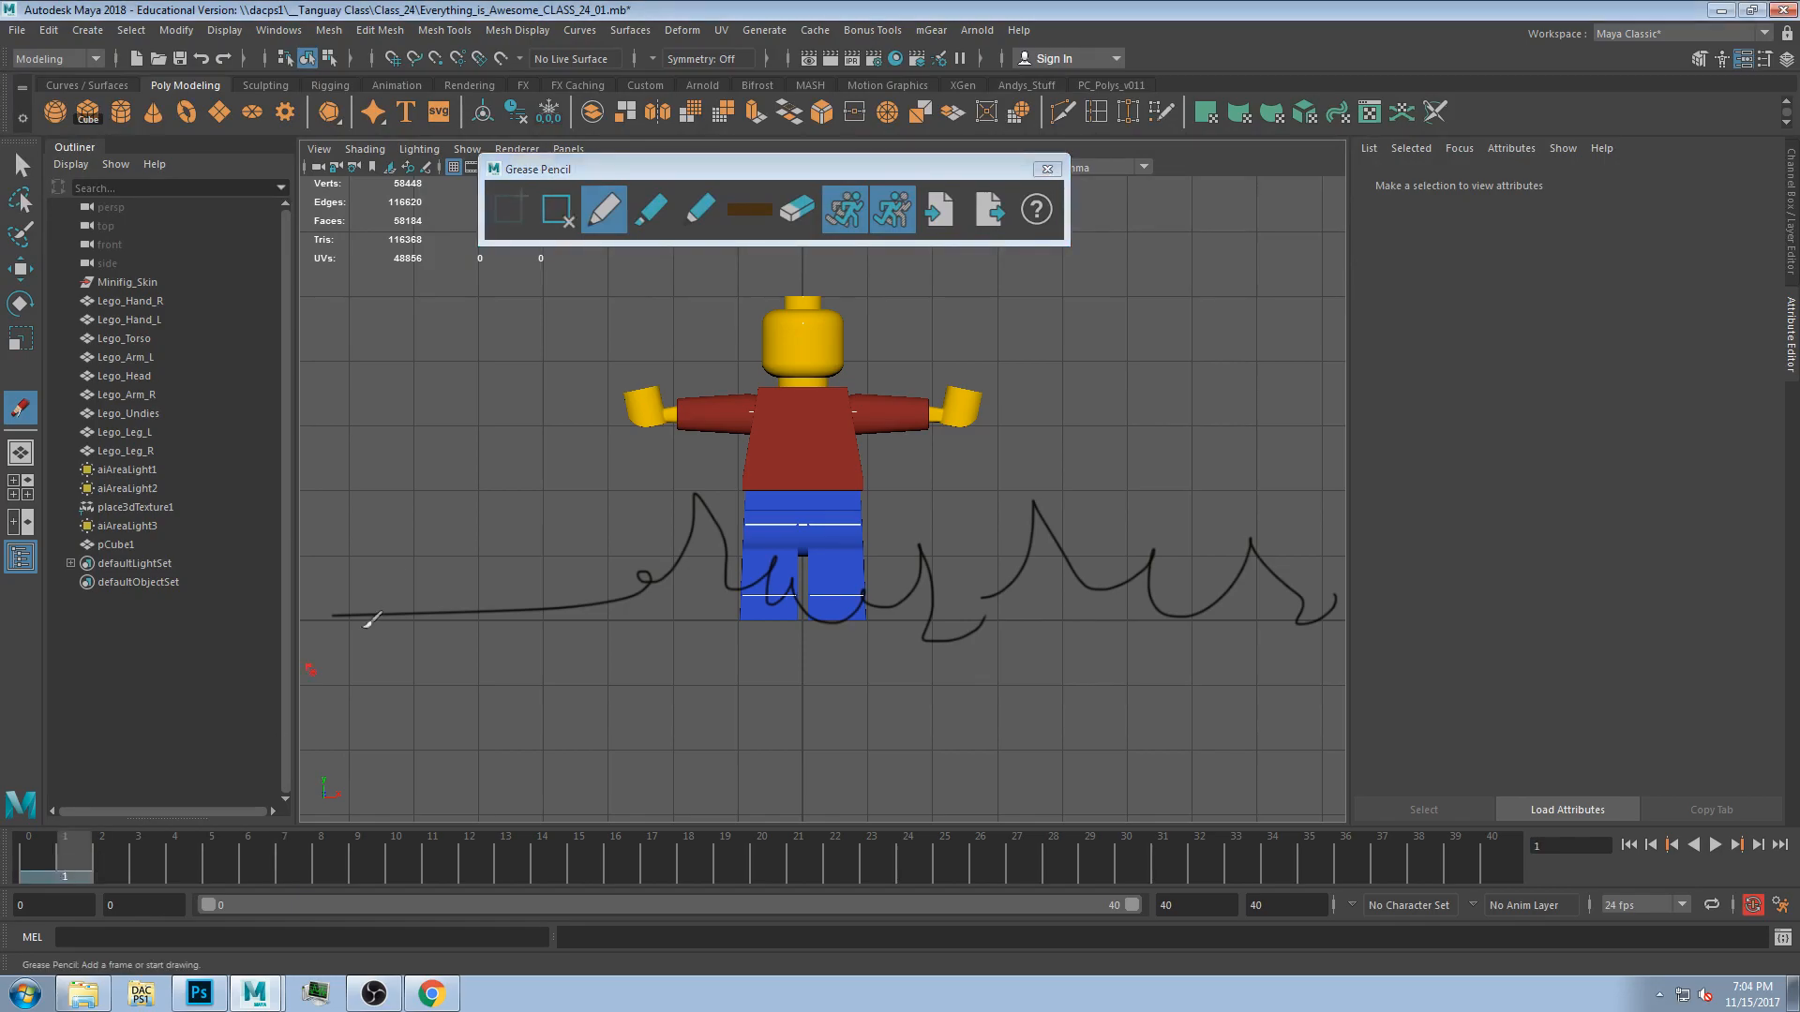
pyautogui.click(565, 225)
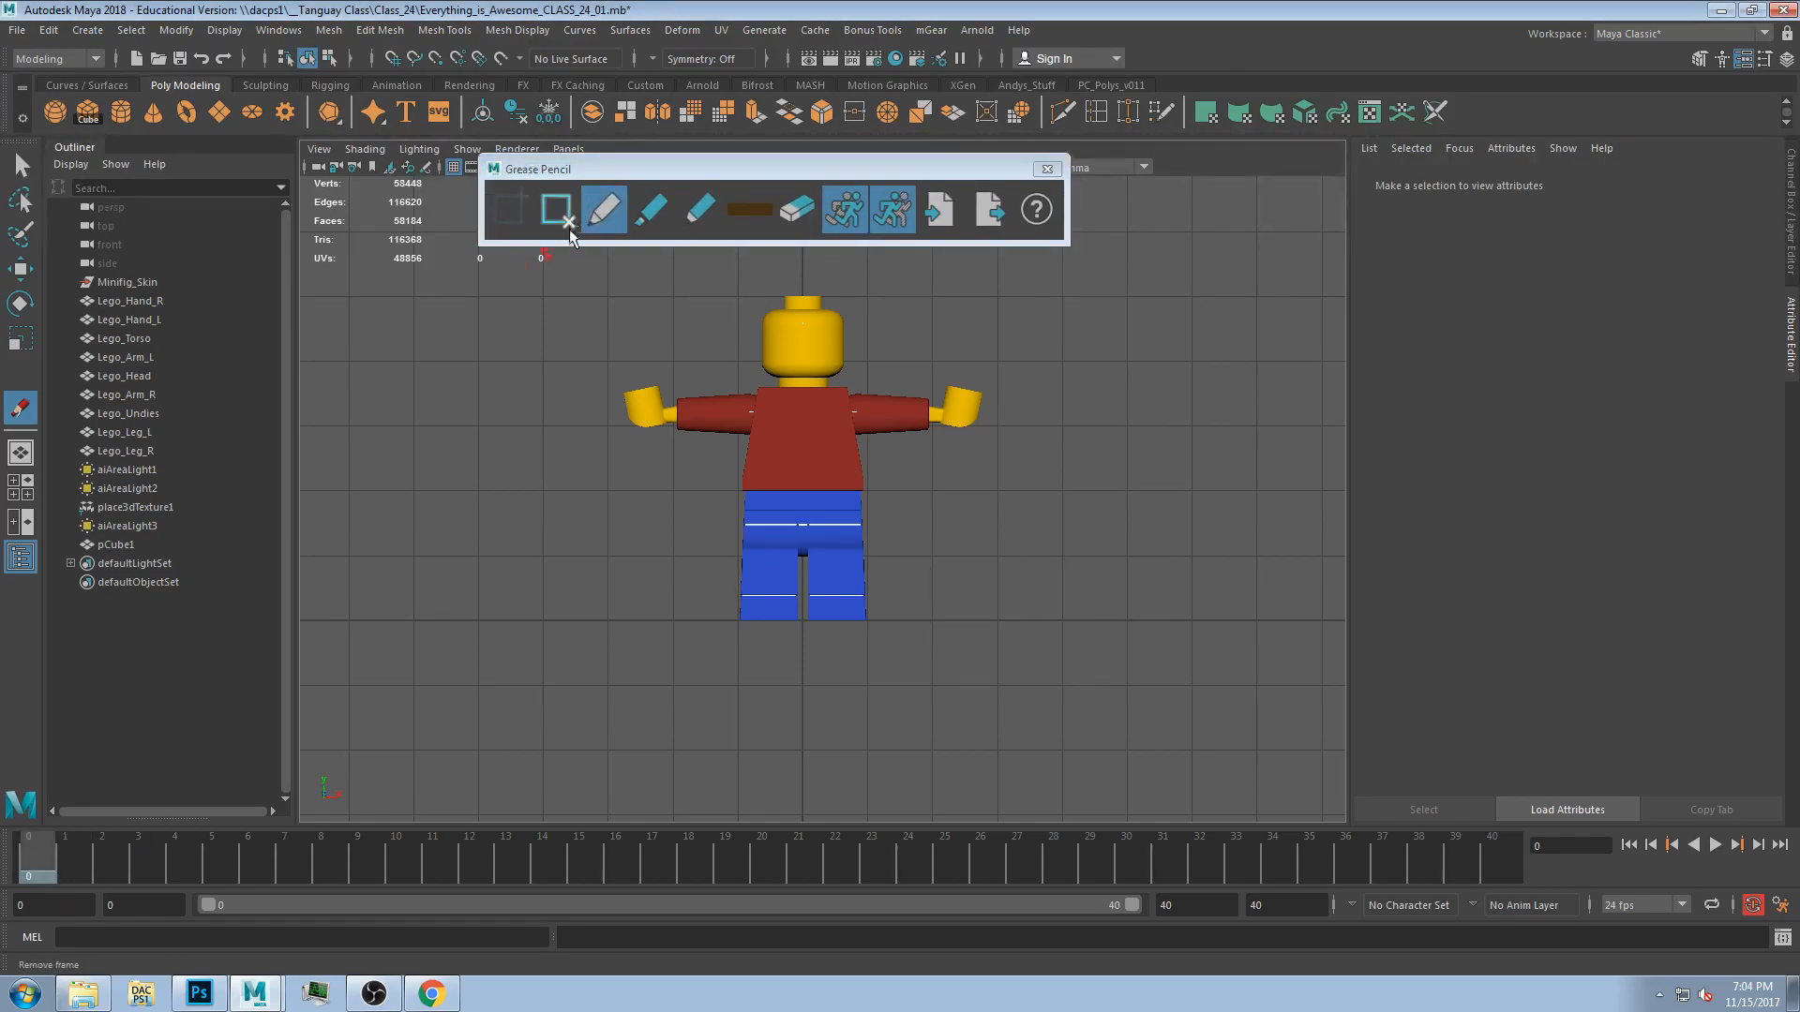
pyautogui.click(1047, 169)
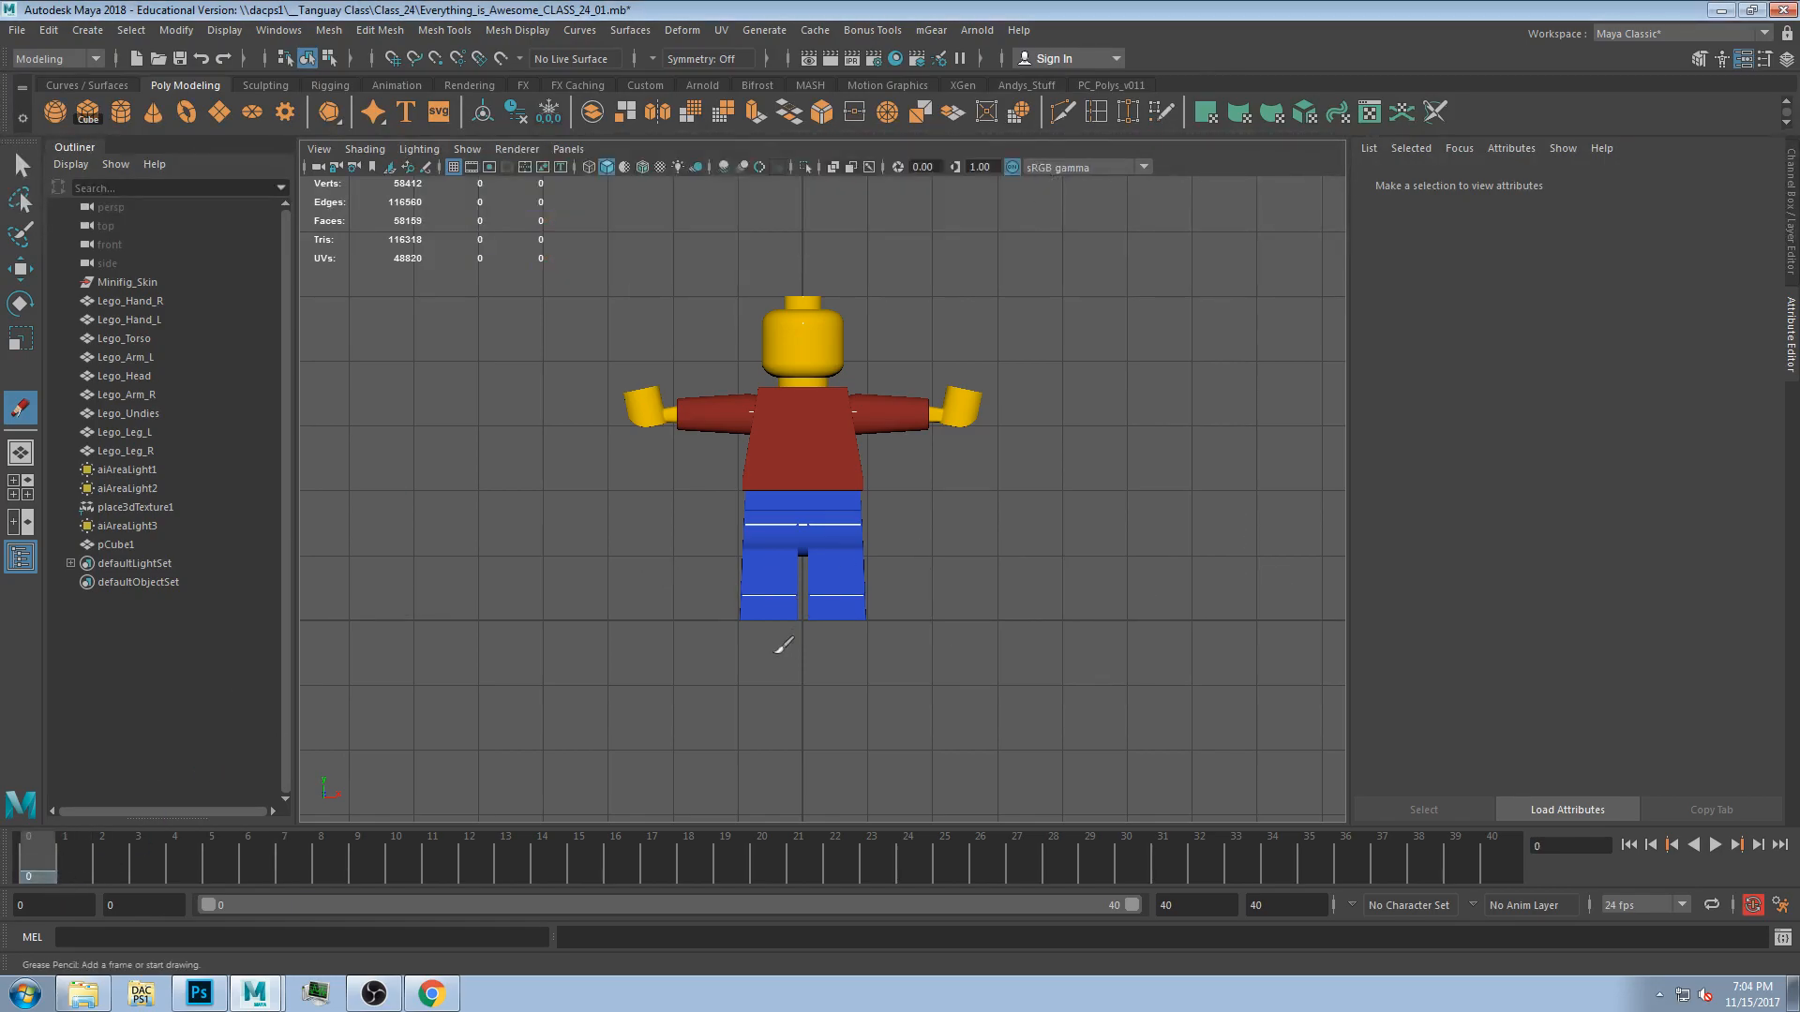
# Select the torso and the left arm and inspect the left arm's Translate fields.
pyautogui.scroll(4, 736, 555)
pyautogui.moveTo(776, 548)
pyautogui.keyDown('alt'); pyautogui.mouseDown(button='middle')
pyautogui.moveTo(828, 569)
pyautogui.moveTo(825, 553)
pyautogui.mouseUp(button='middle'); pyautogui.keyUp('alt')
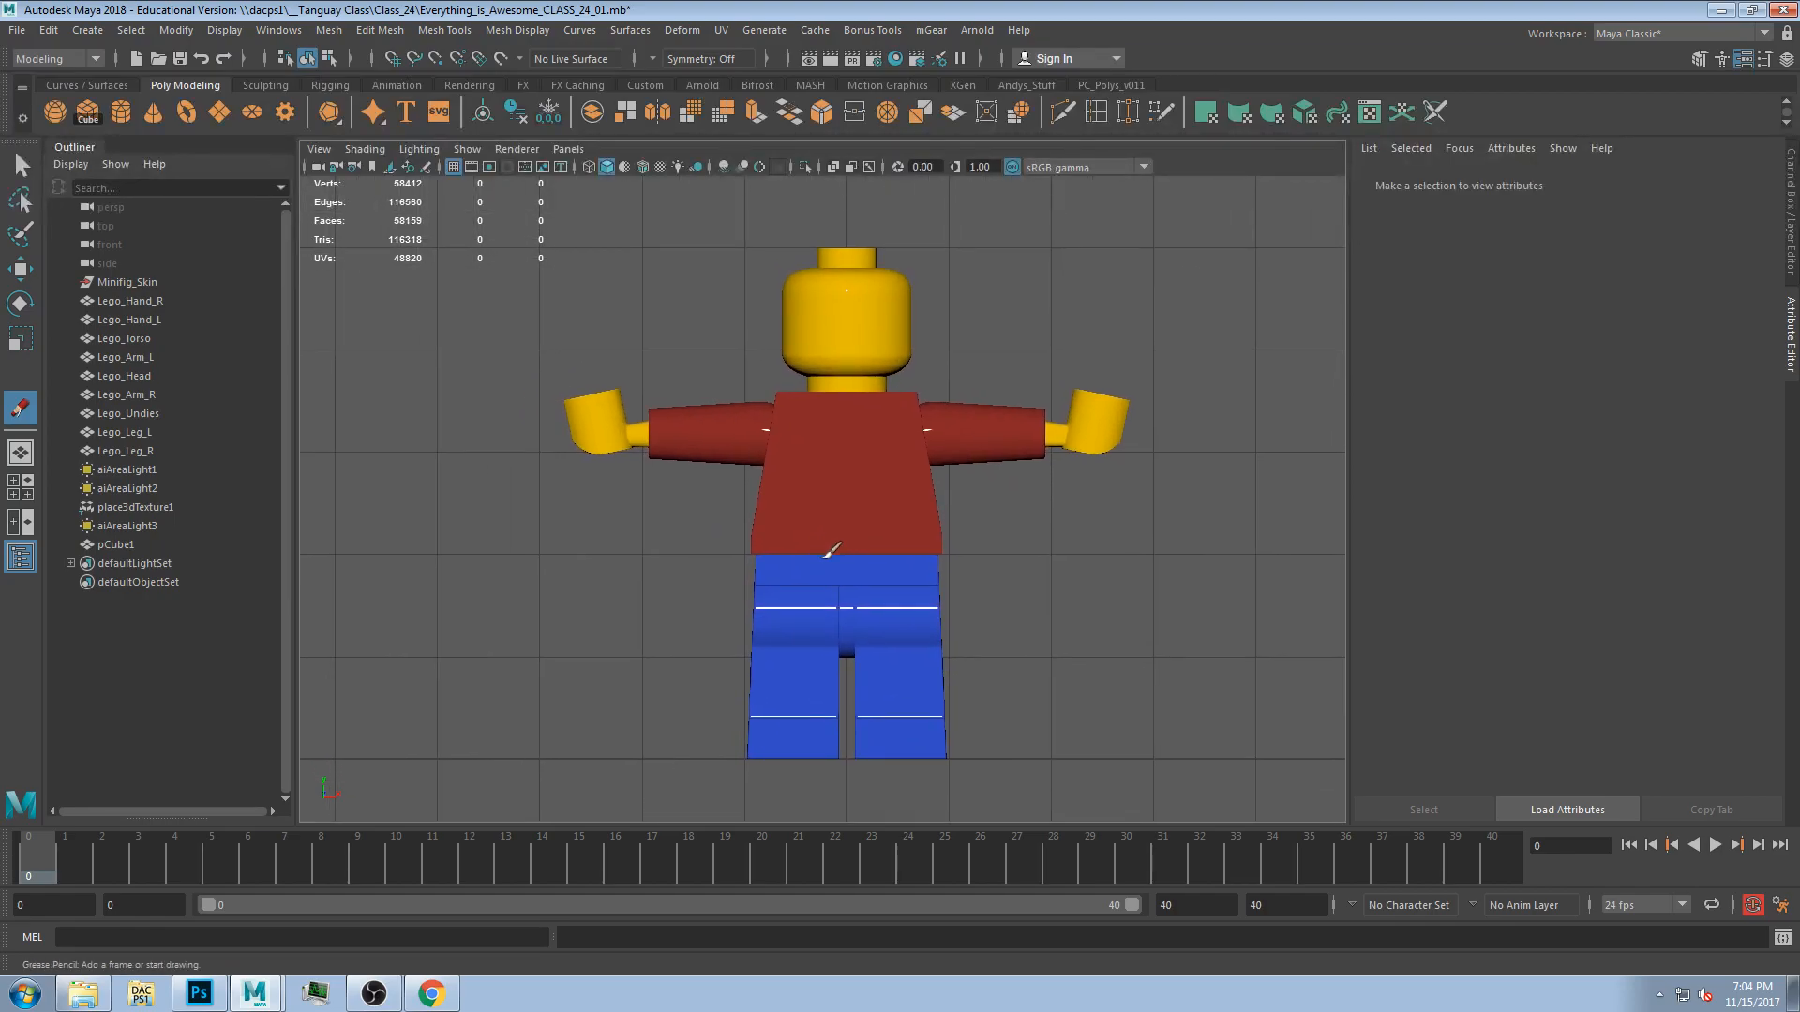
pyautogui.press('w')
pyautogui.click(830, 488)
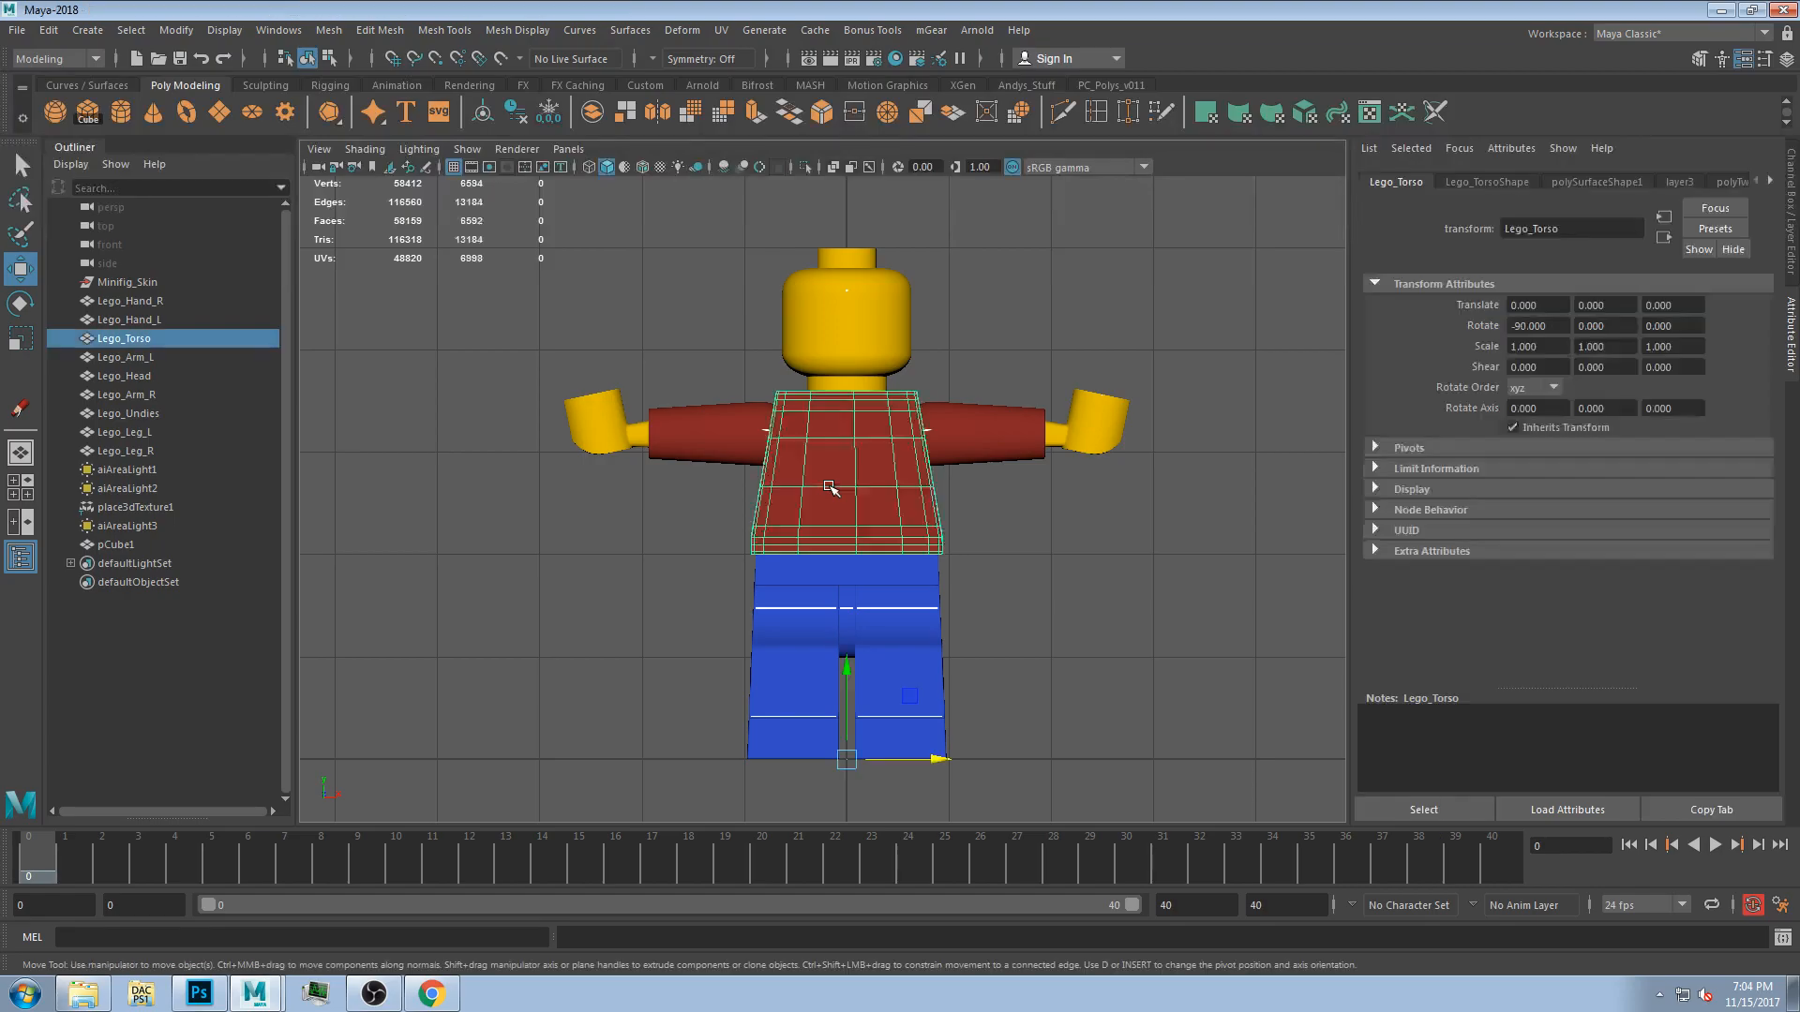
pyautogui.click(1007, 451)
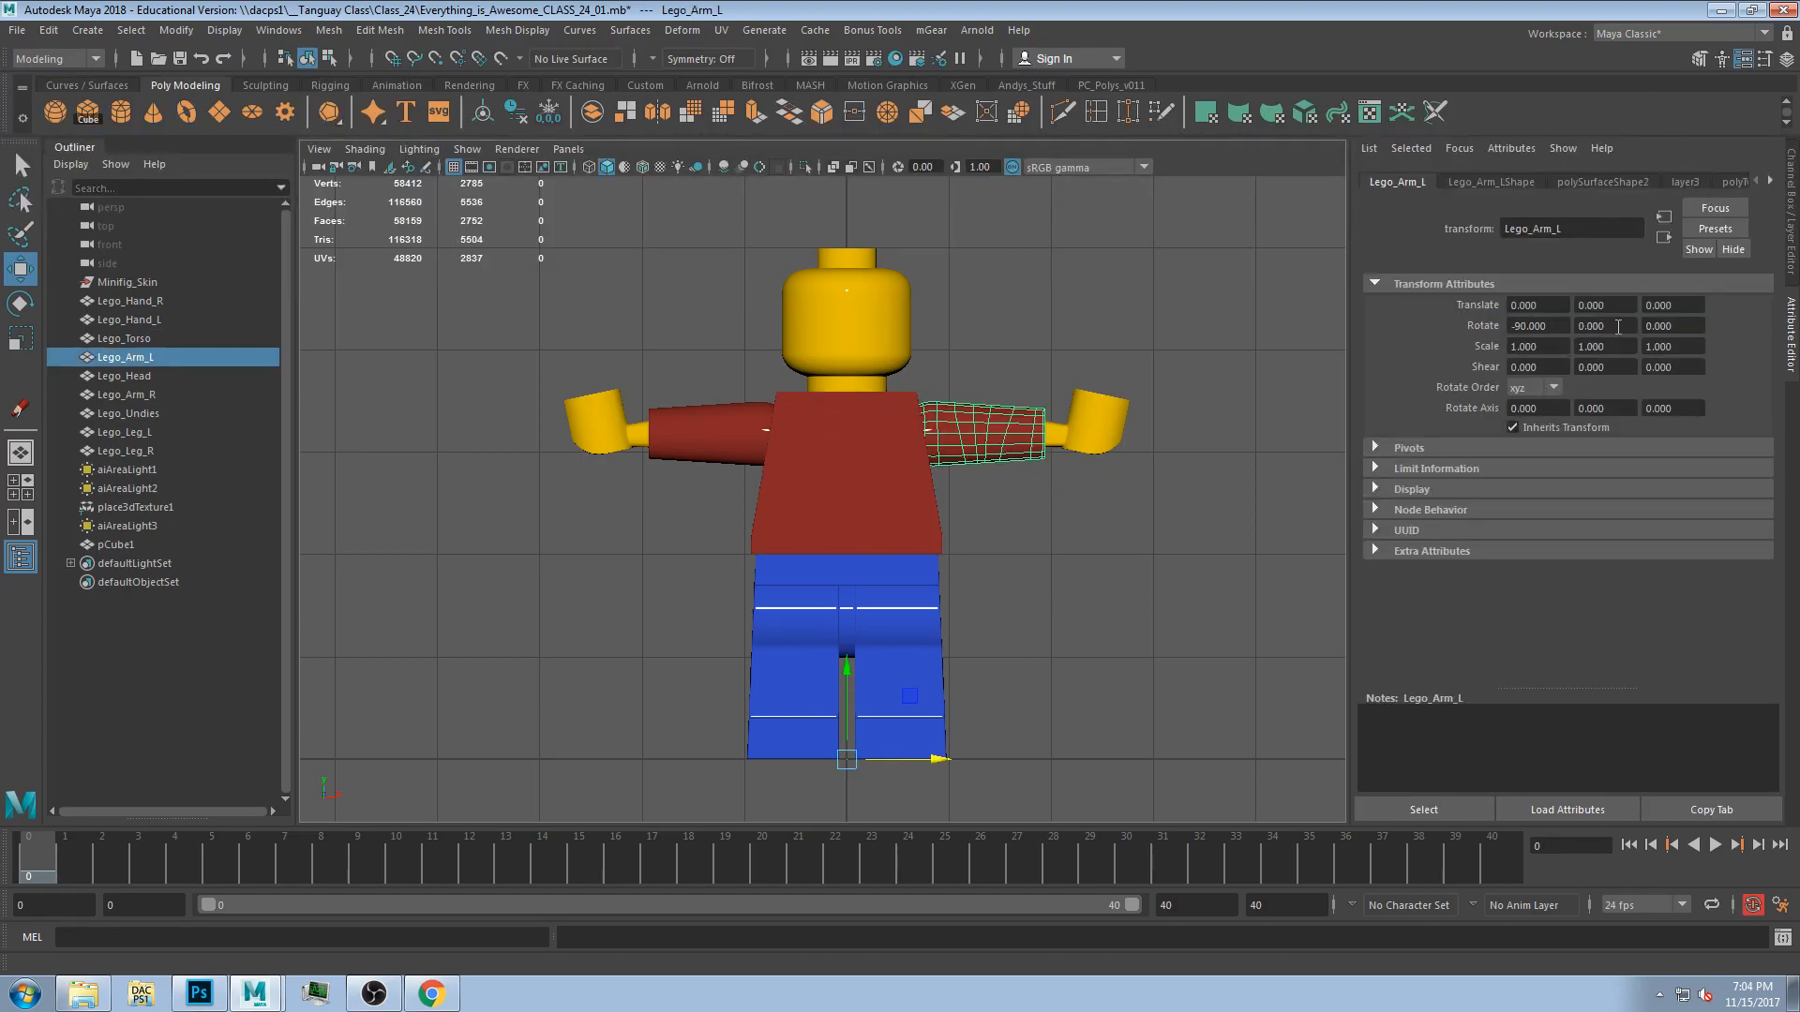
pyautogui.click(1547, 306)
pyautogui.press('Tab')
pyautogui.press('Tab')
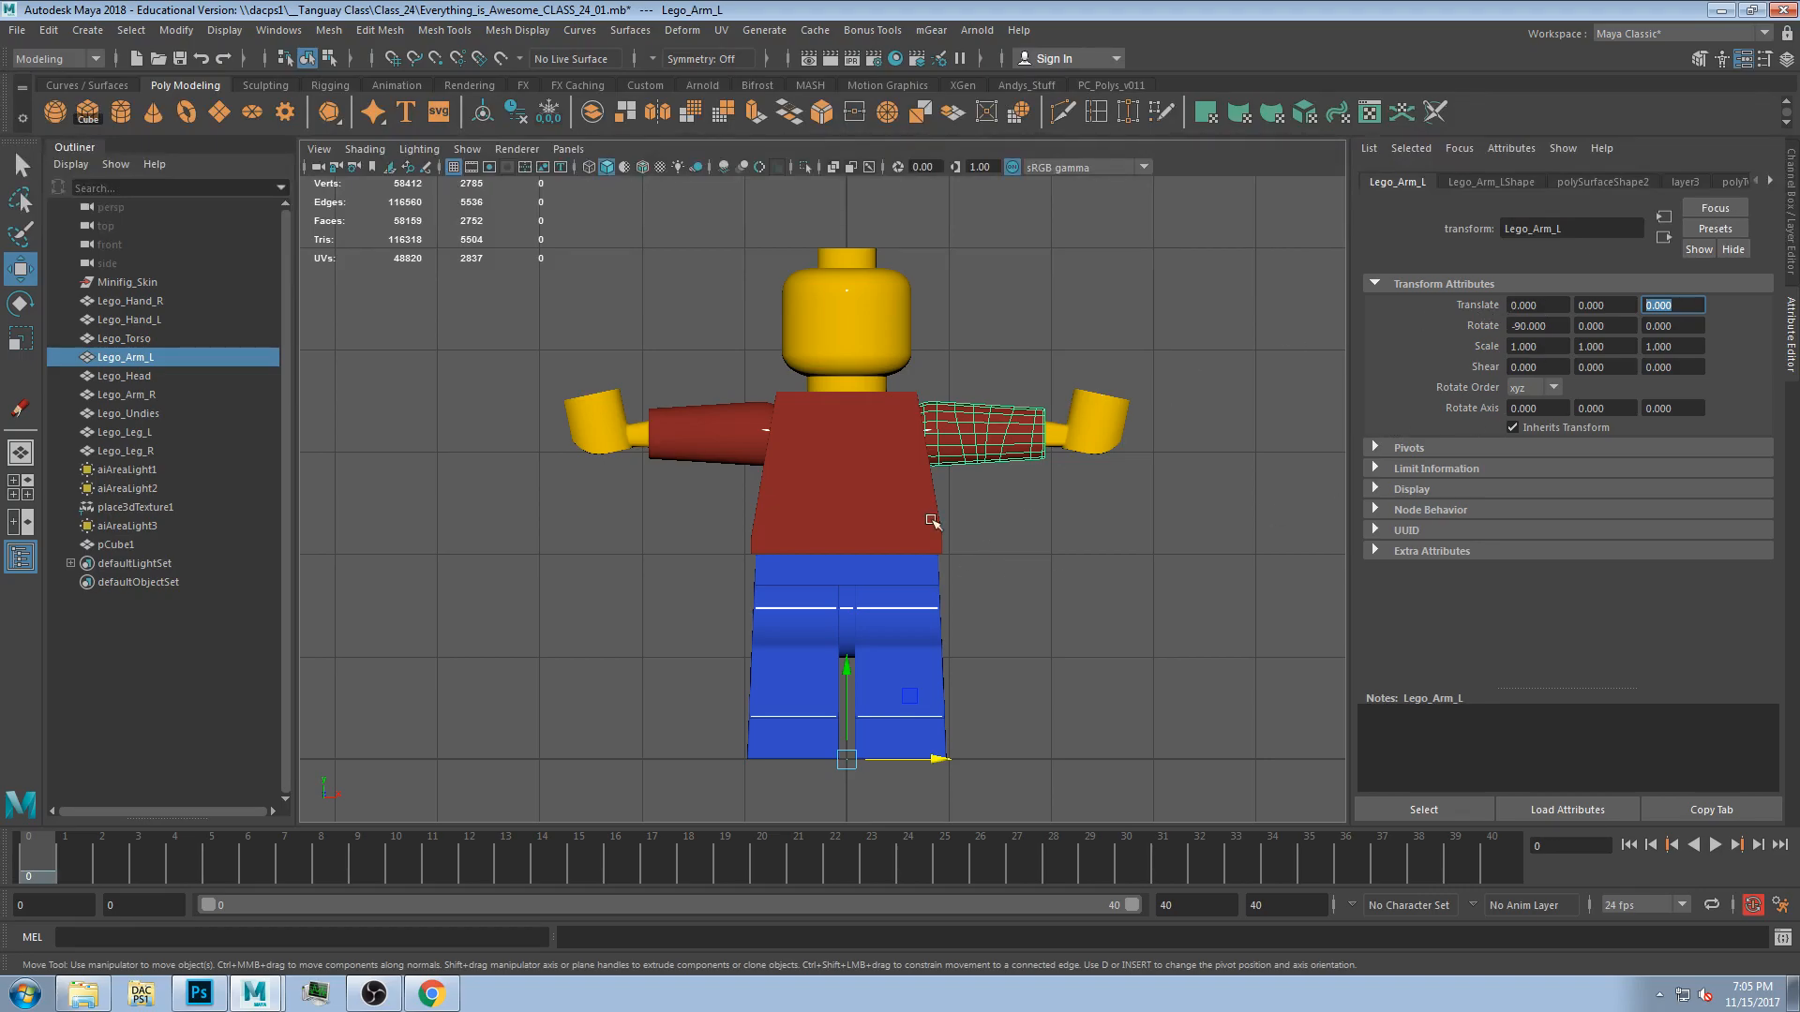
# Select the cube and move it closer to the figure, to about X -6.5 and Y 0.5.
pyautogui.scroll(-6, 796, 574)
pyautogui.click(403, 589)
pyautogui.click(403, 590)
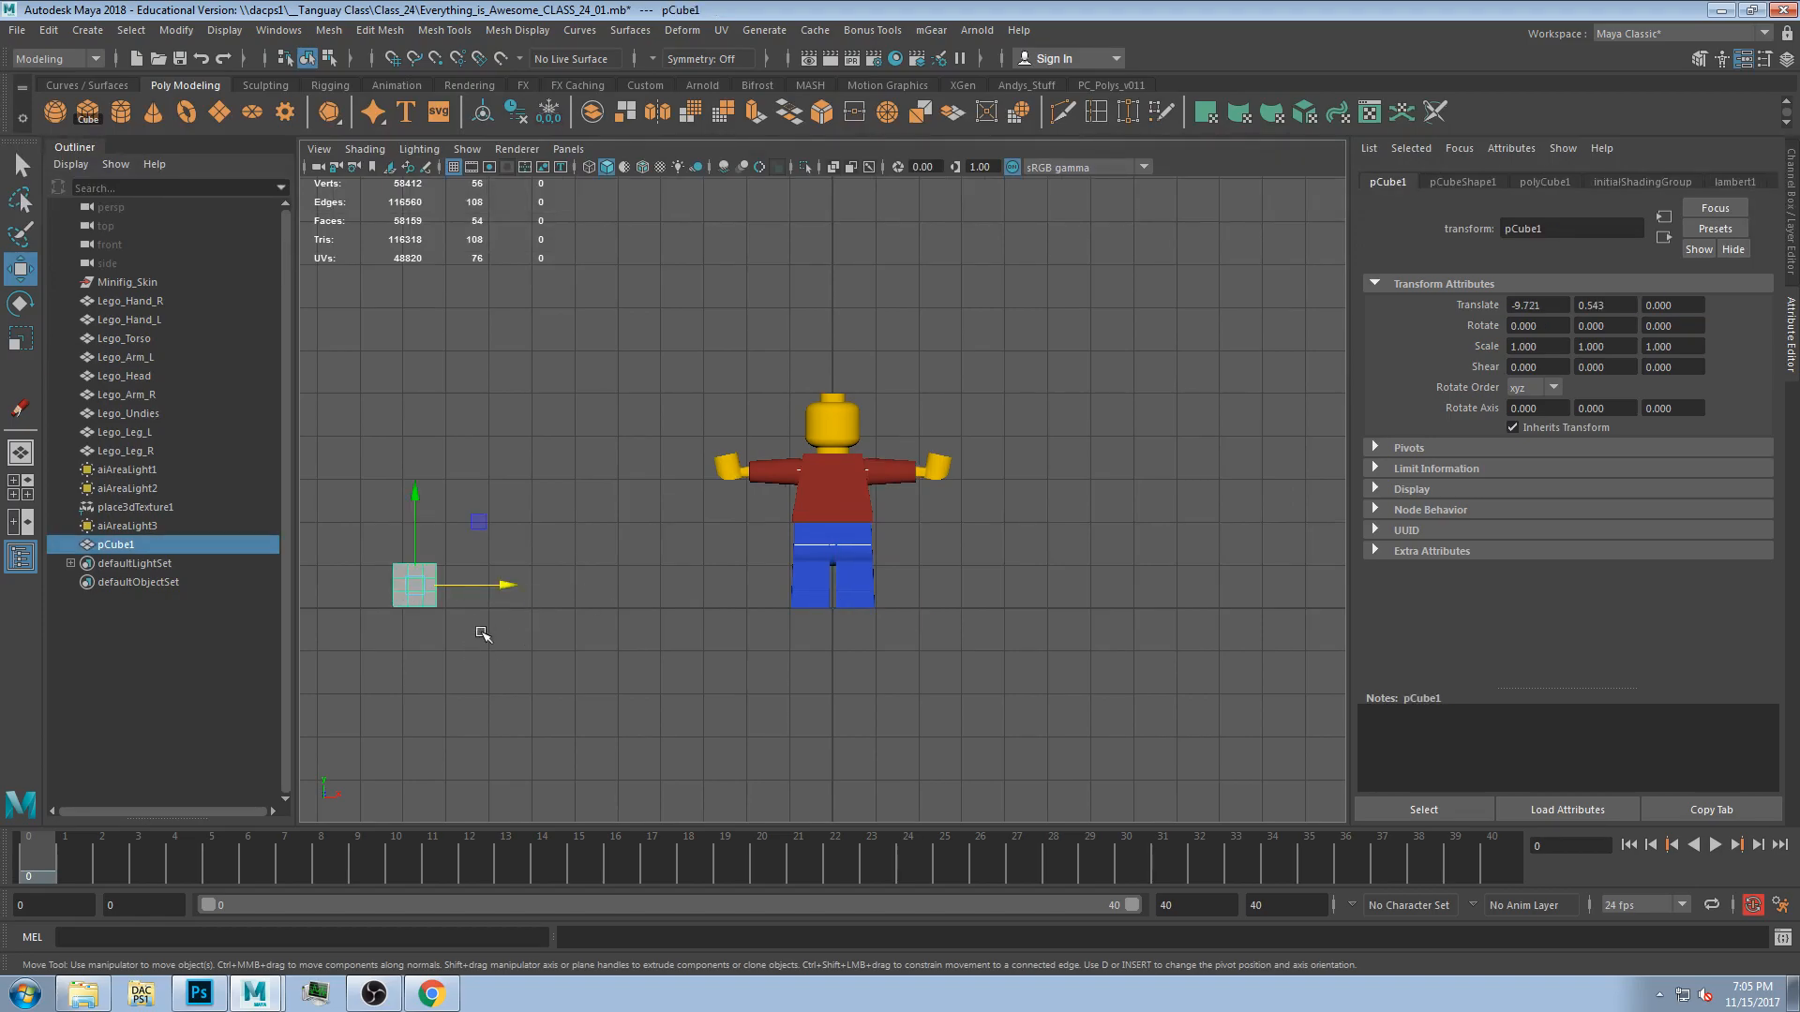
pyautogui.moveTo(482, 586); pyautogui.dragTo(622, 630)
pyautogui.scroll(3, 595, 622)
pyautogui.keyDown('alt'); pyautogui.moveTo(532, 616); pyautogui.dragTo(657, 597, button='middle'); pyautogui.keyUp('alt')
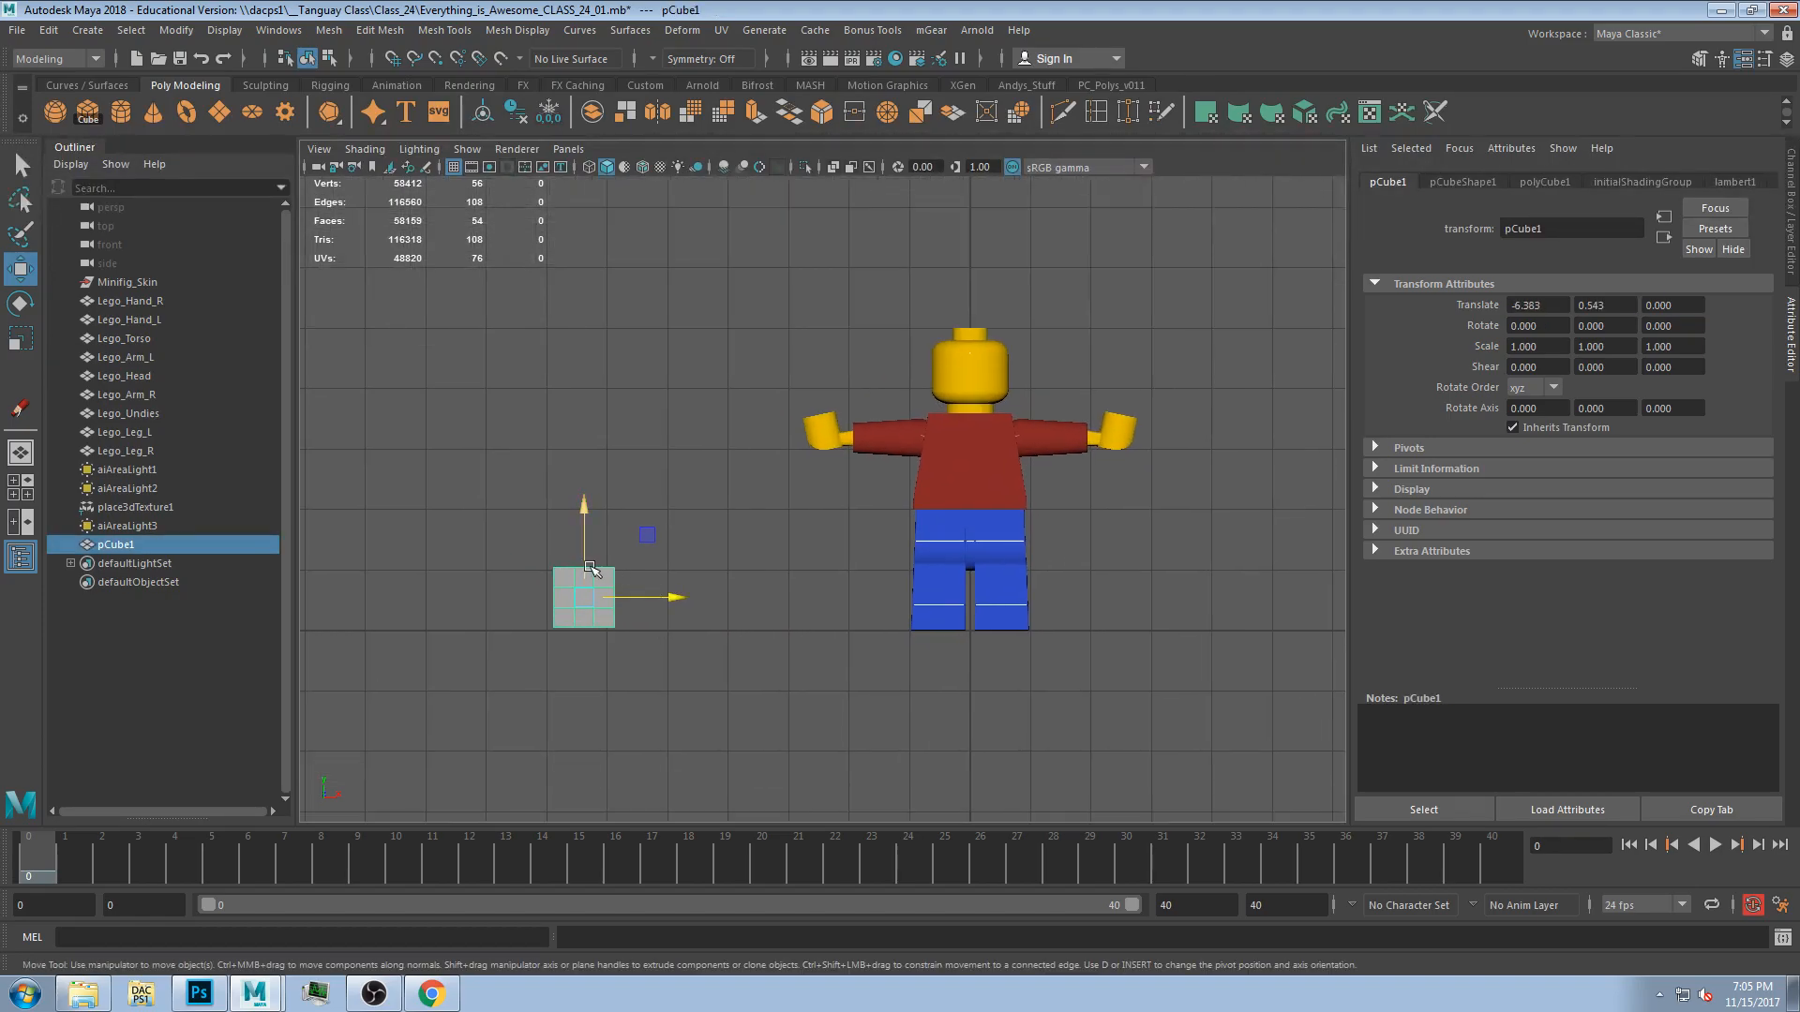
pyautogui.moveTo(644, 531); pyautogui.dragTo(635, 541)
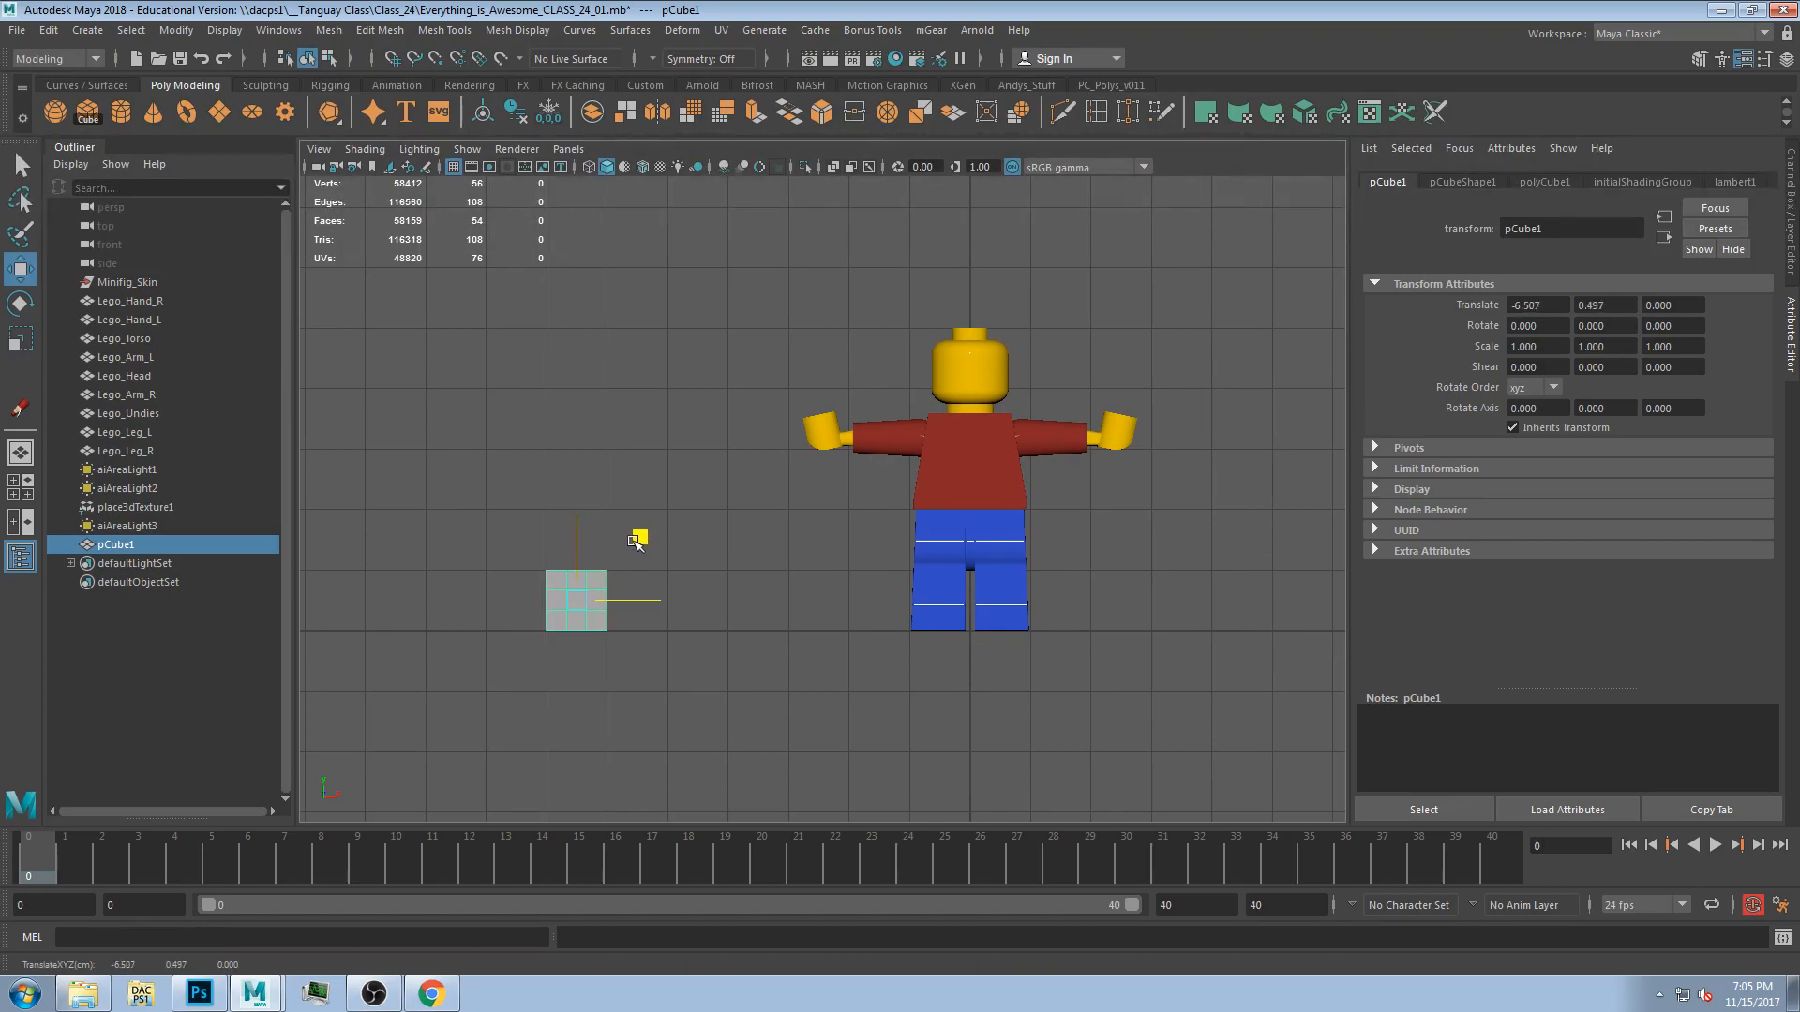
pyautogui.click(647, 675)
pyautogui.scroll(-4, 663, 656)
pyautogui.click(499, 626)
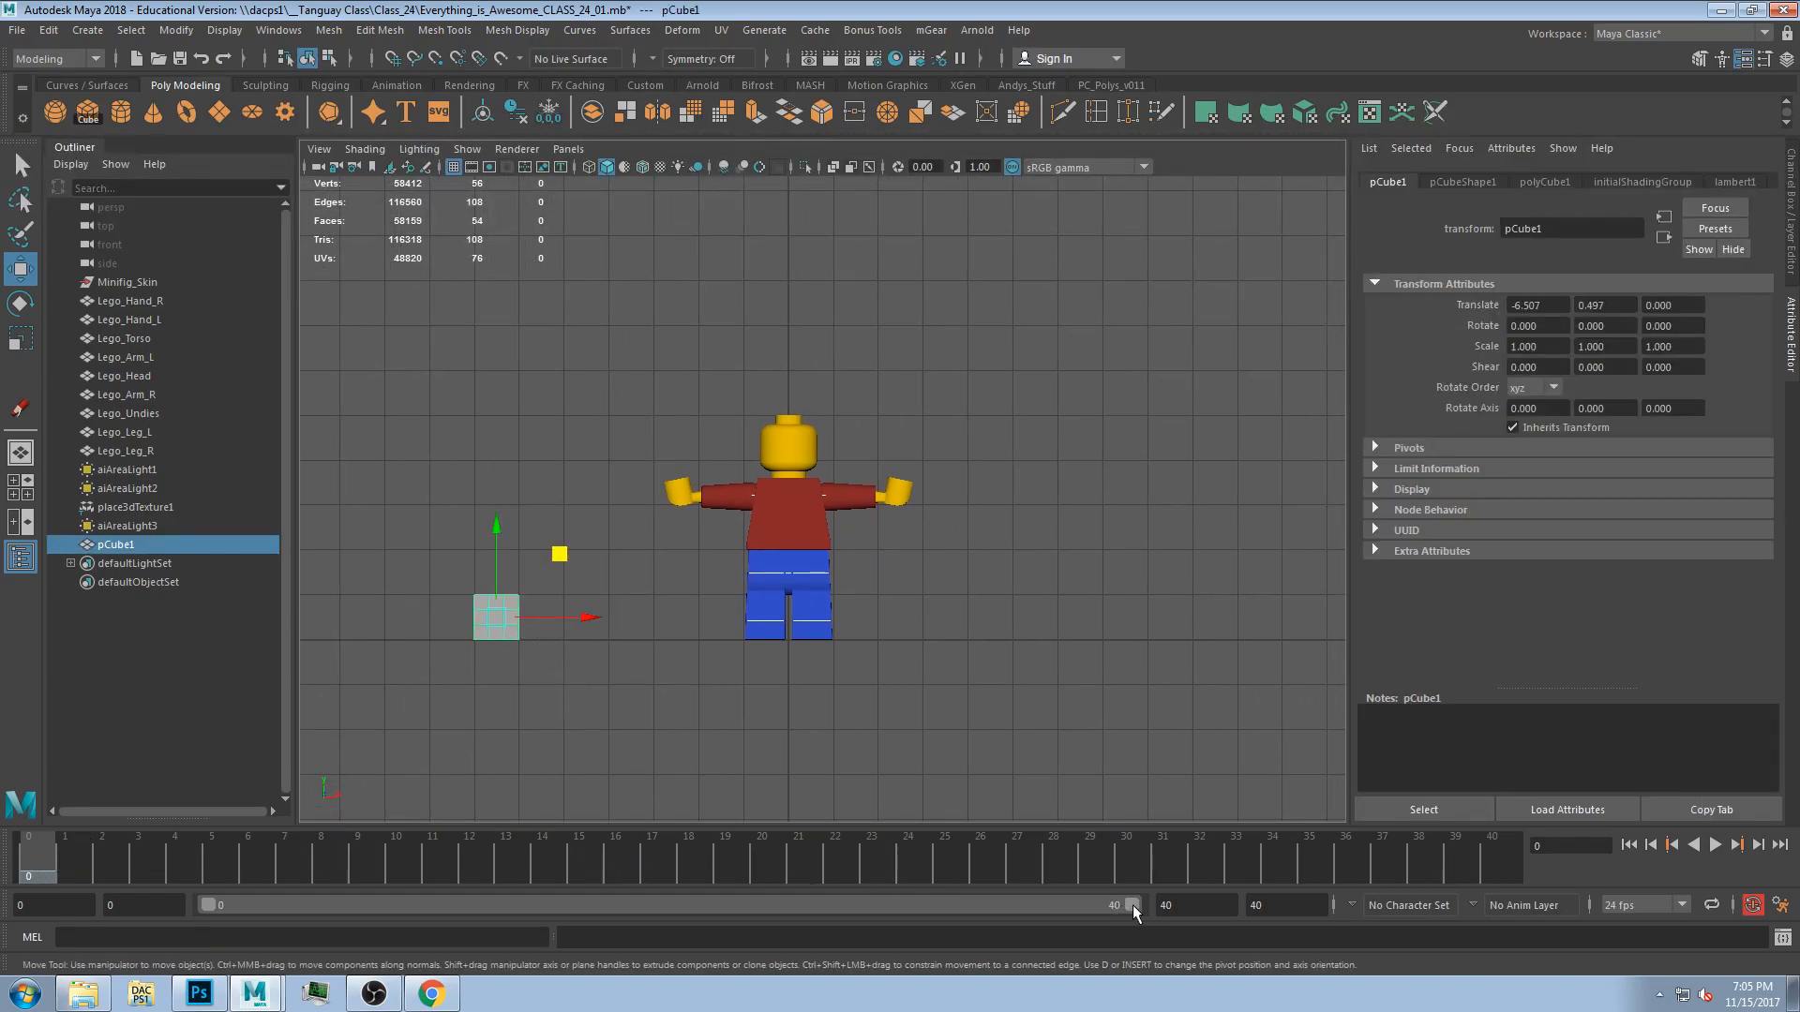
# Set the playback end frame to 48 and show the full 0 to 48 range.
pyautogui.moveTo(1278, 905); pyautogui.dragTo(1217, 905)
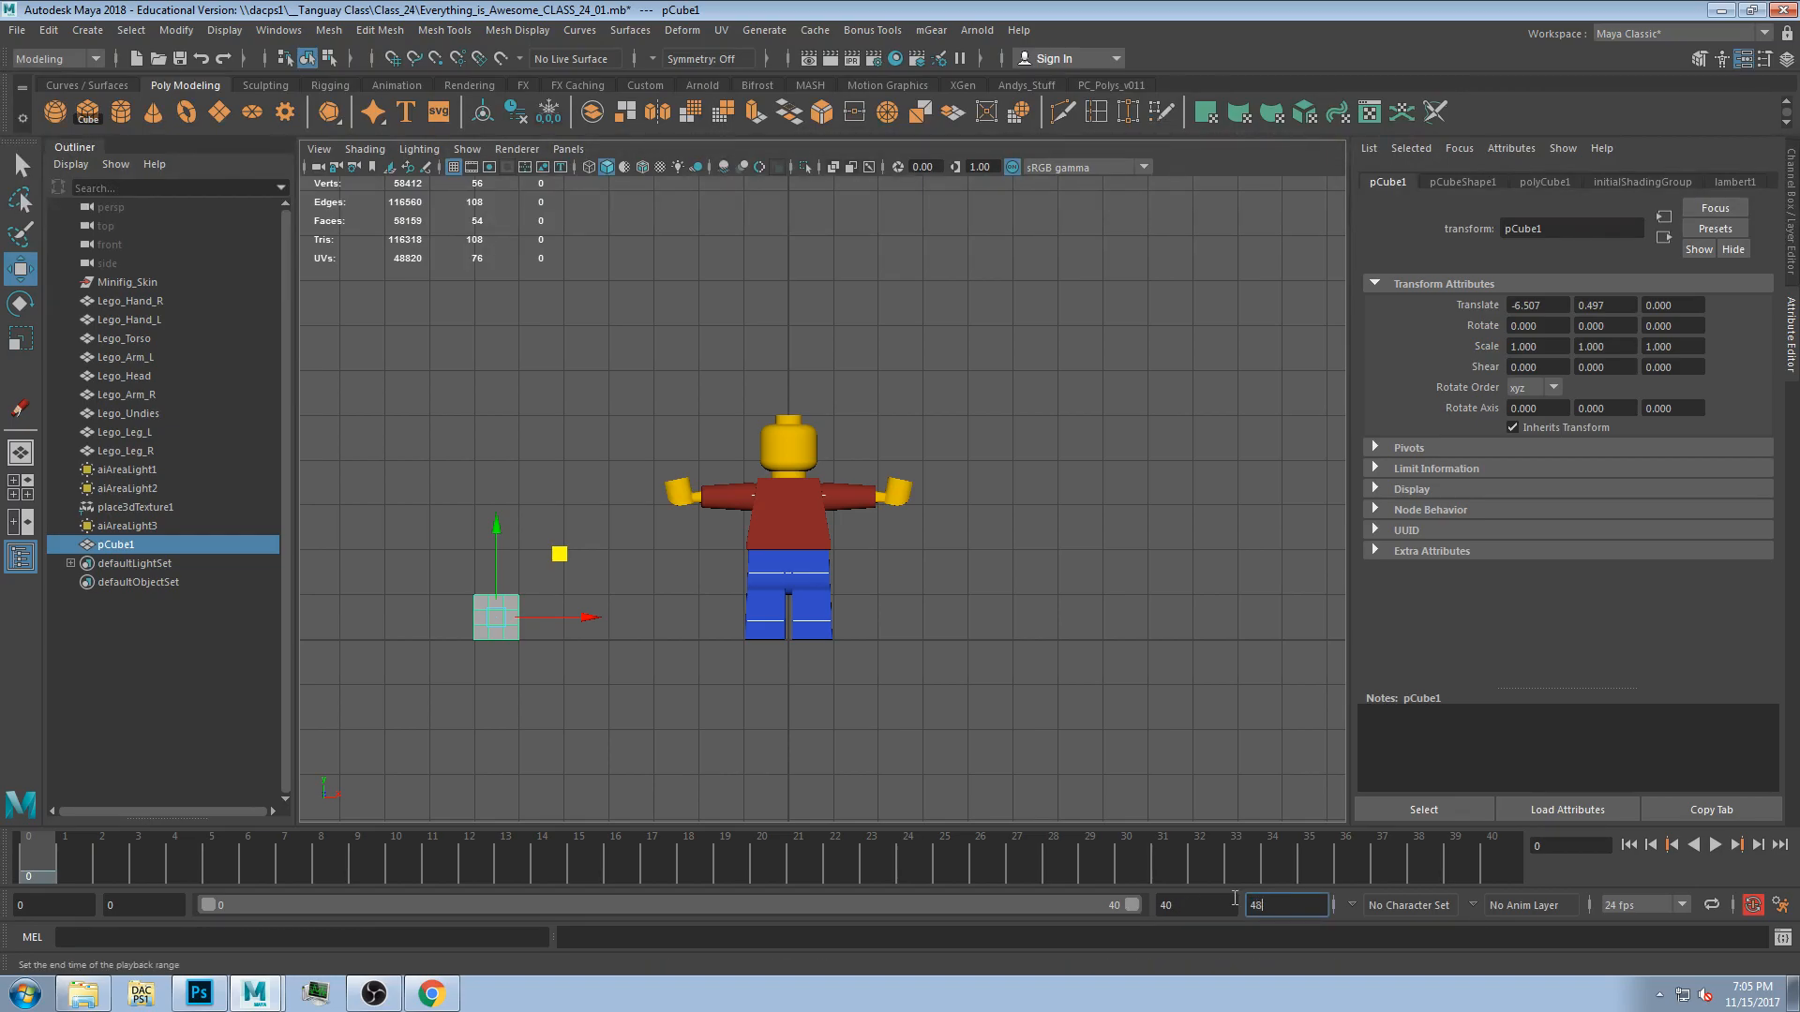
pyautogui.write('48')
pyautogui.press('Return')
pyautogui.moveTo(986, 906); pyautogui.dragTo(1183, 887)
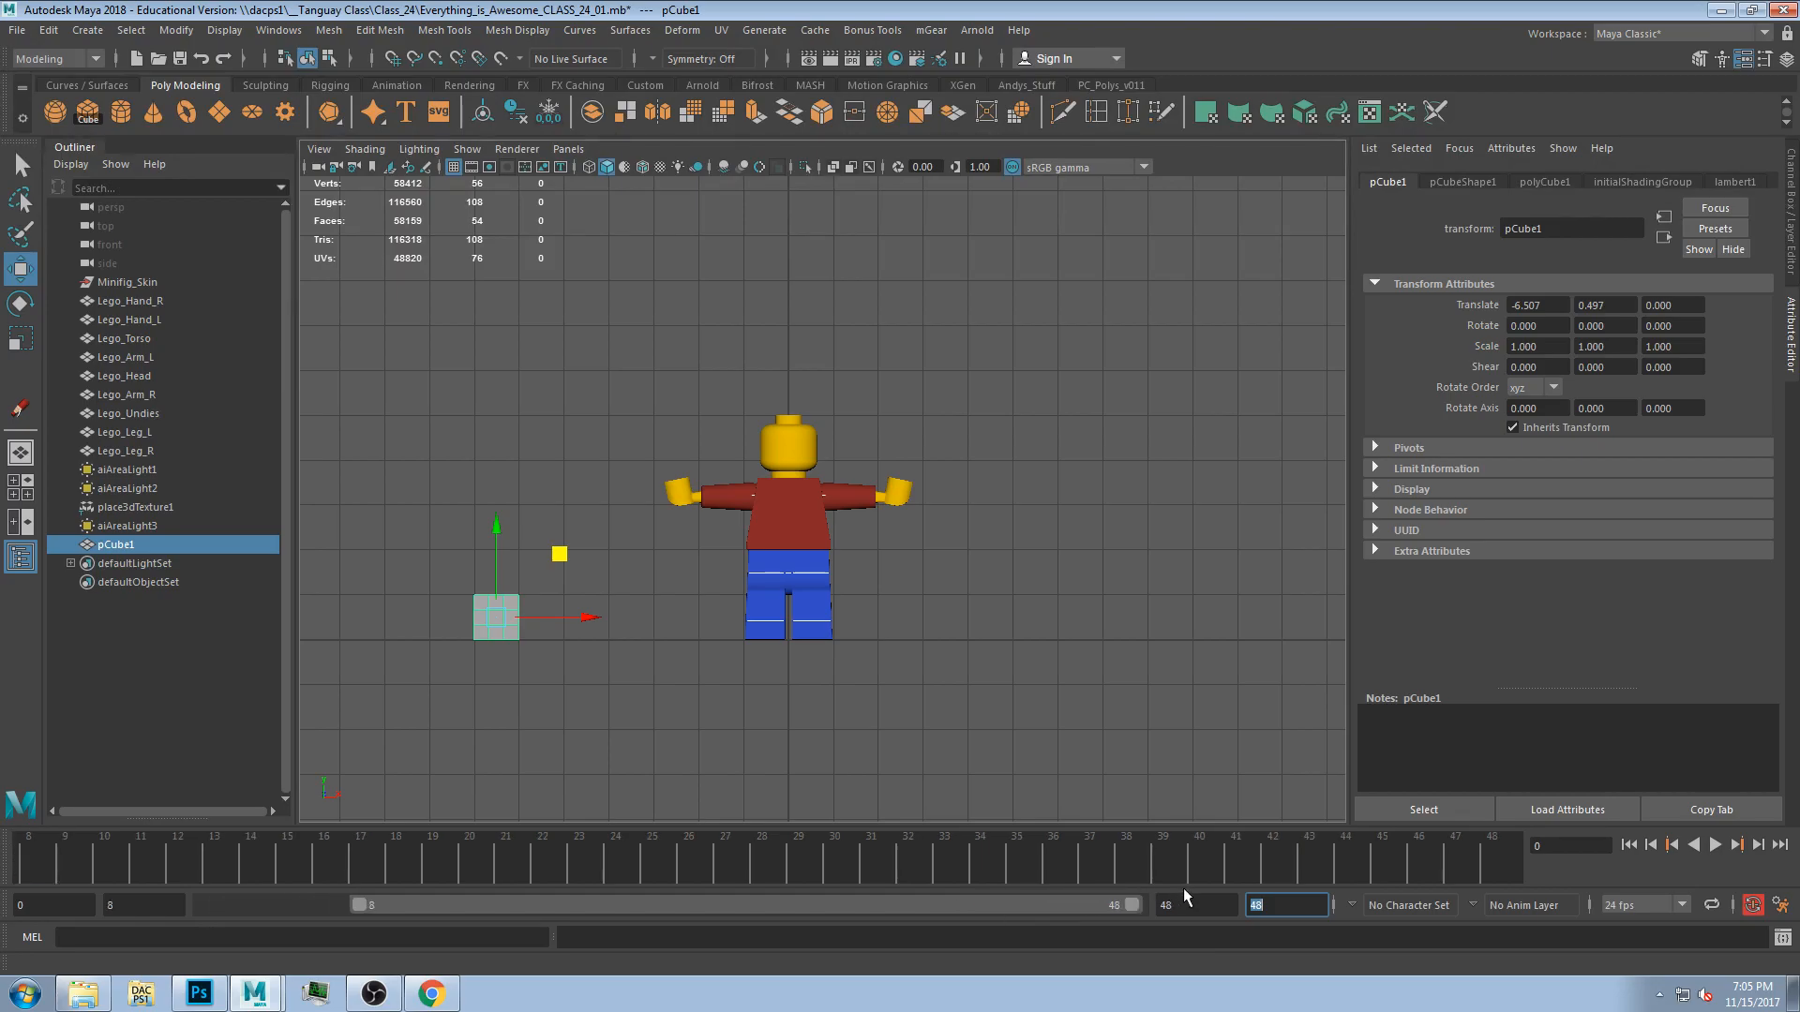
pyautogui.moveTo(357, 905); pyautogui.dragTo(193, 908)
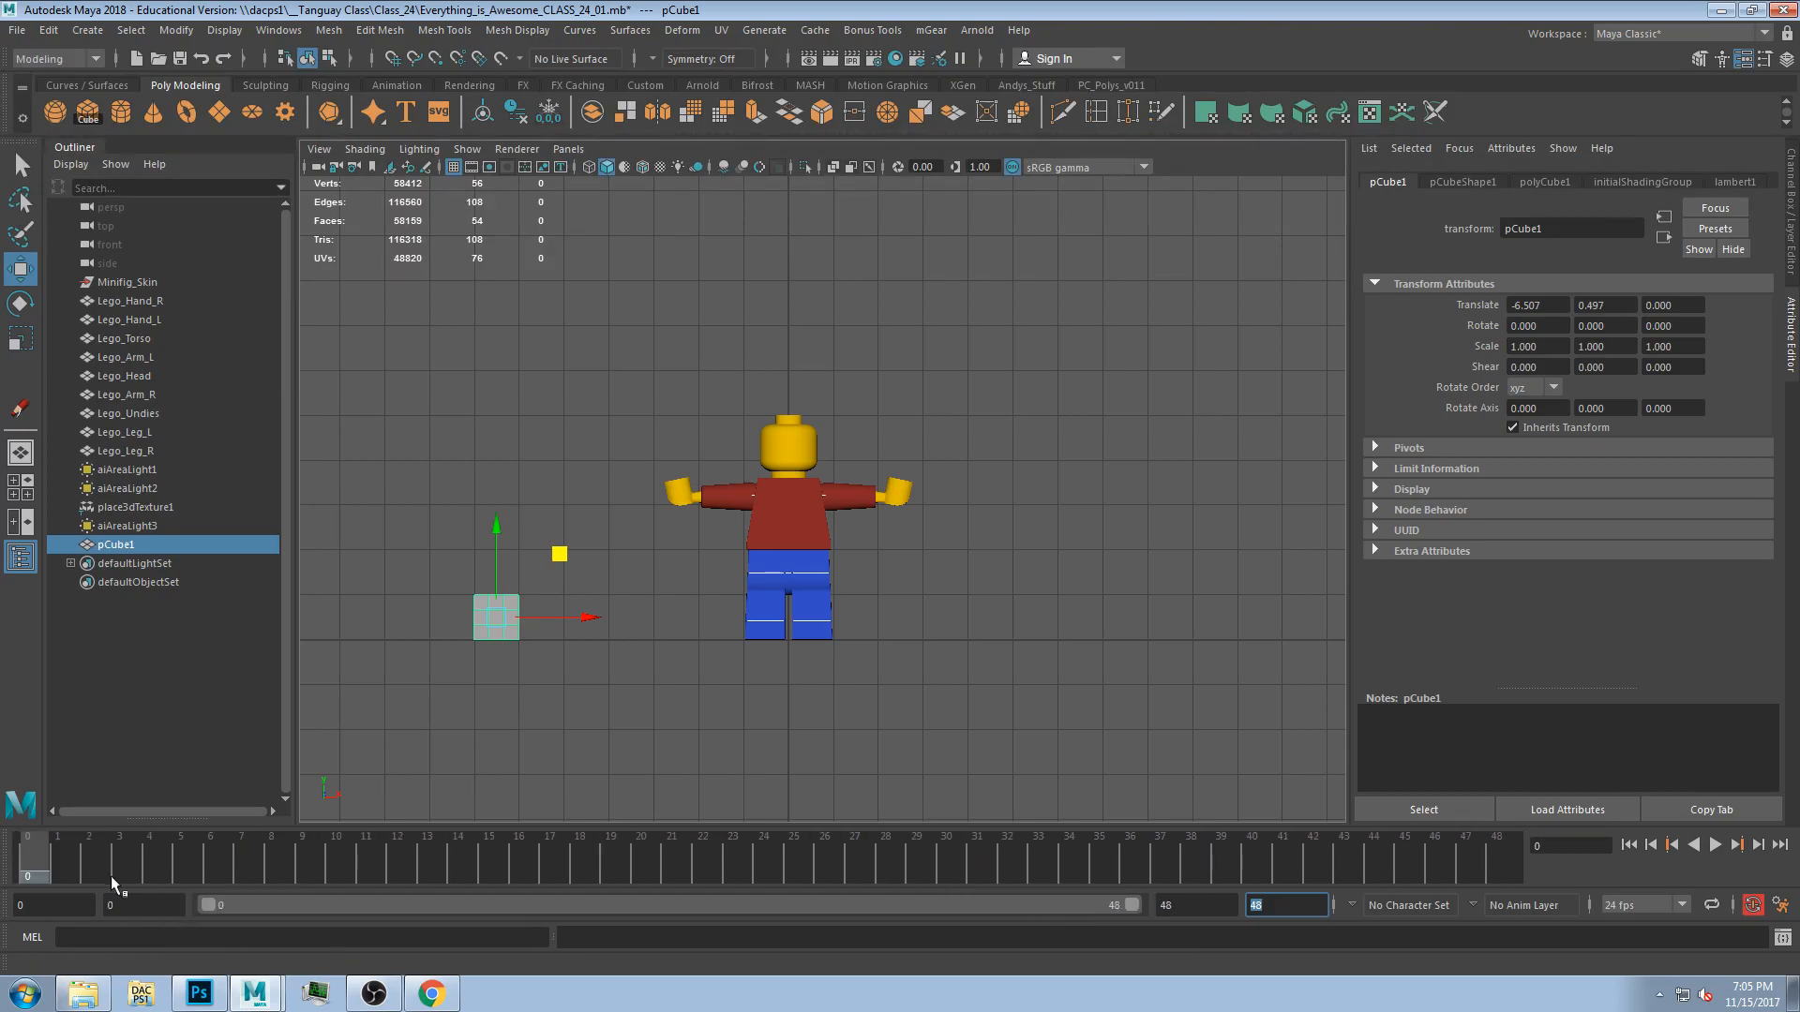
# Play back the animation, stop it, and return to frame 0.
pyautogui.hotkey('alt', 'v')
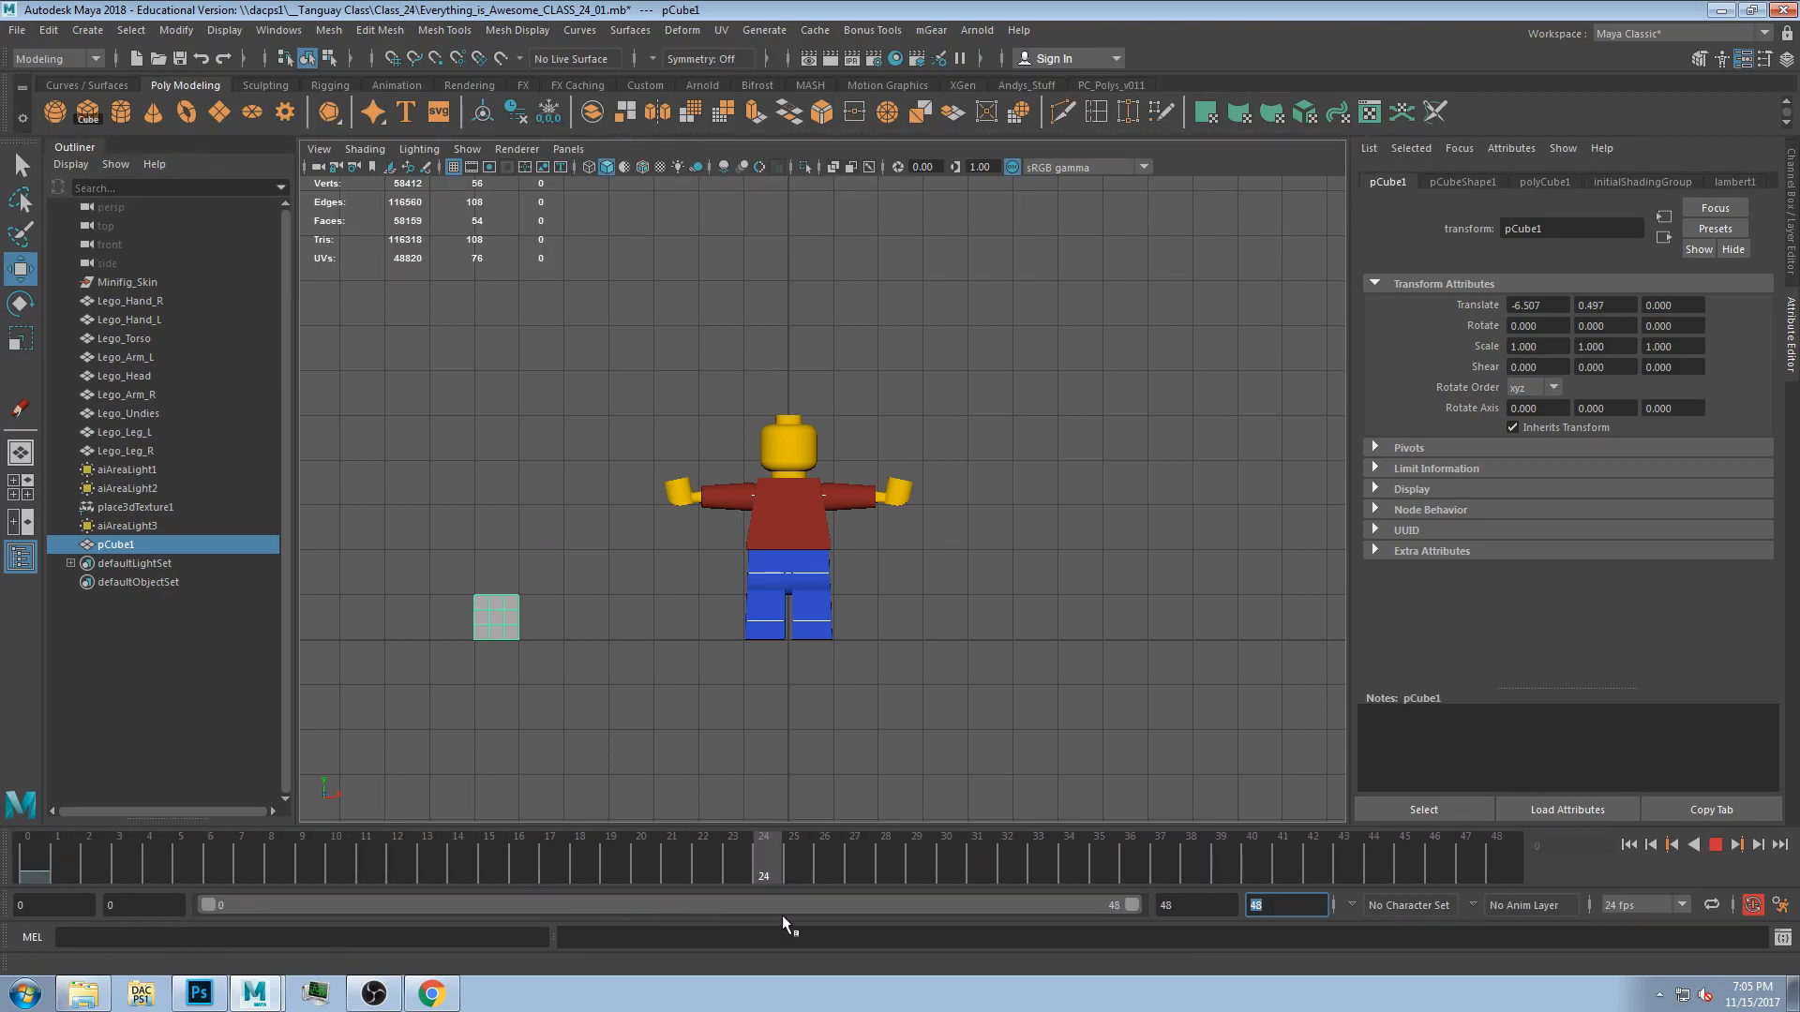
pyautogui.hotkey('alt', 'v')
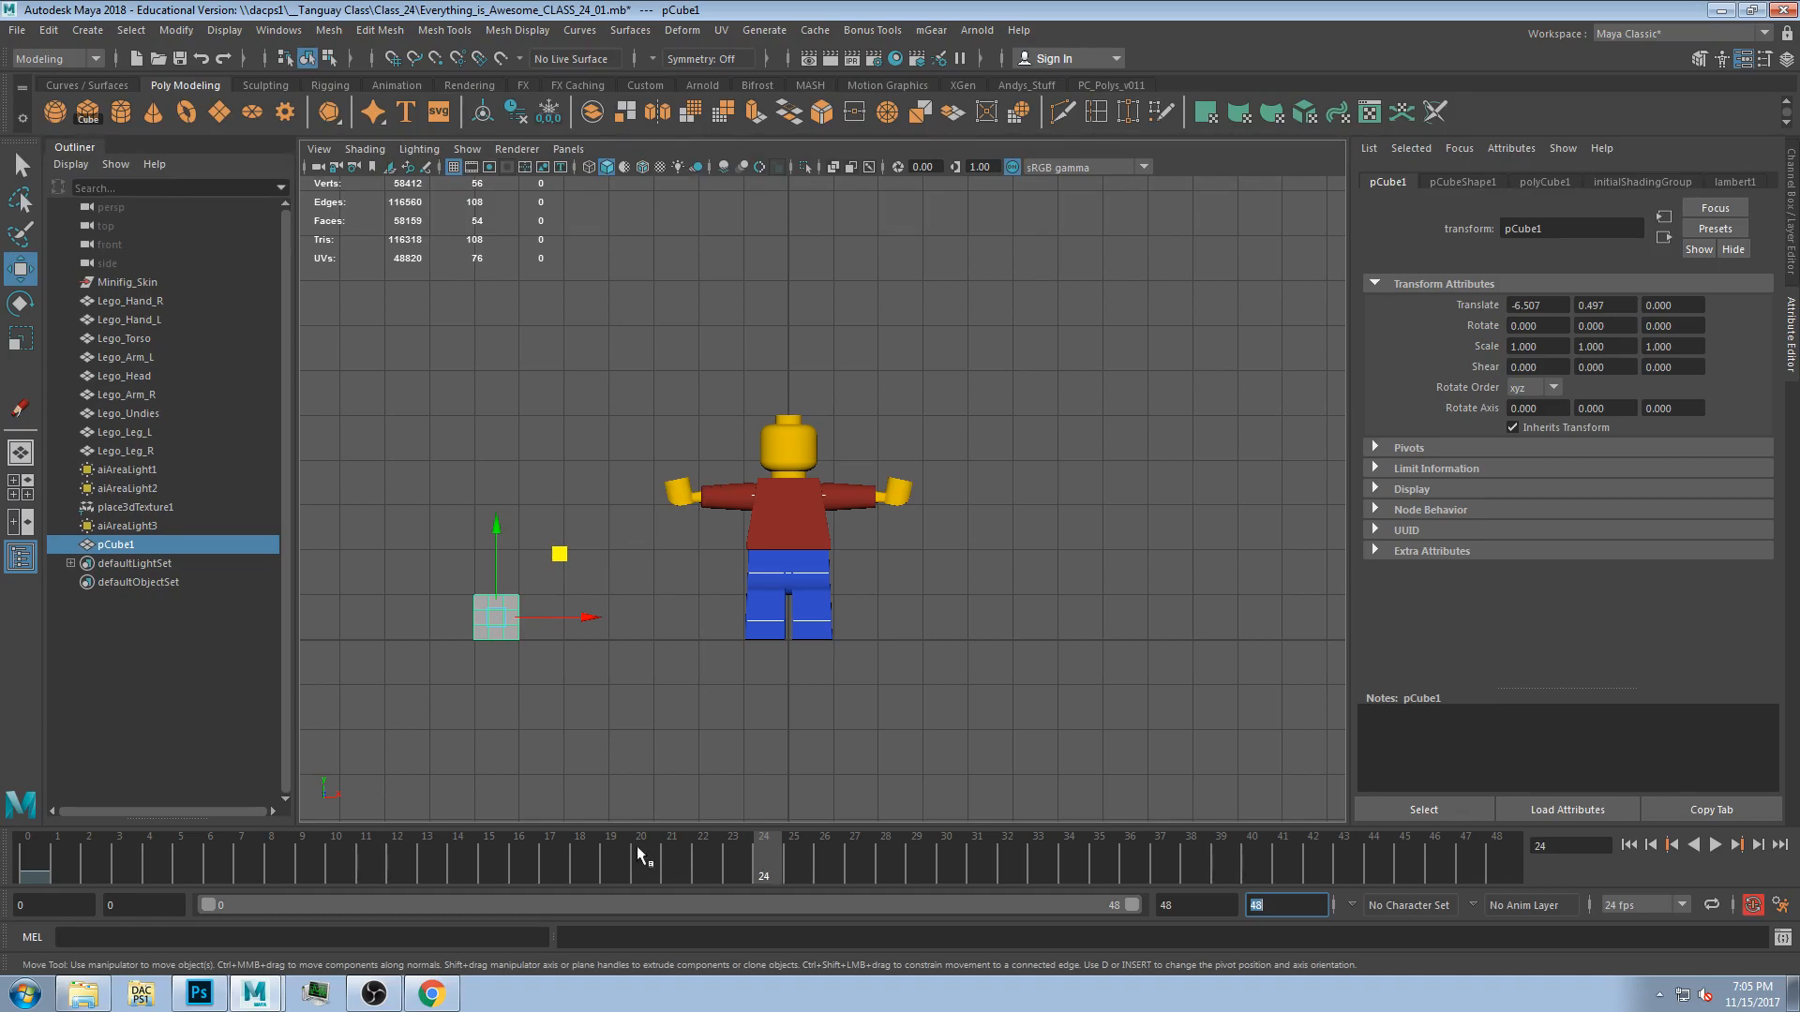
pyautogui.moveTo(52, 857); pyautogui.dragTo(31, 857)
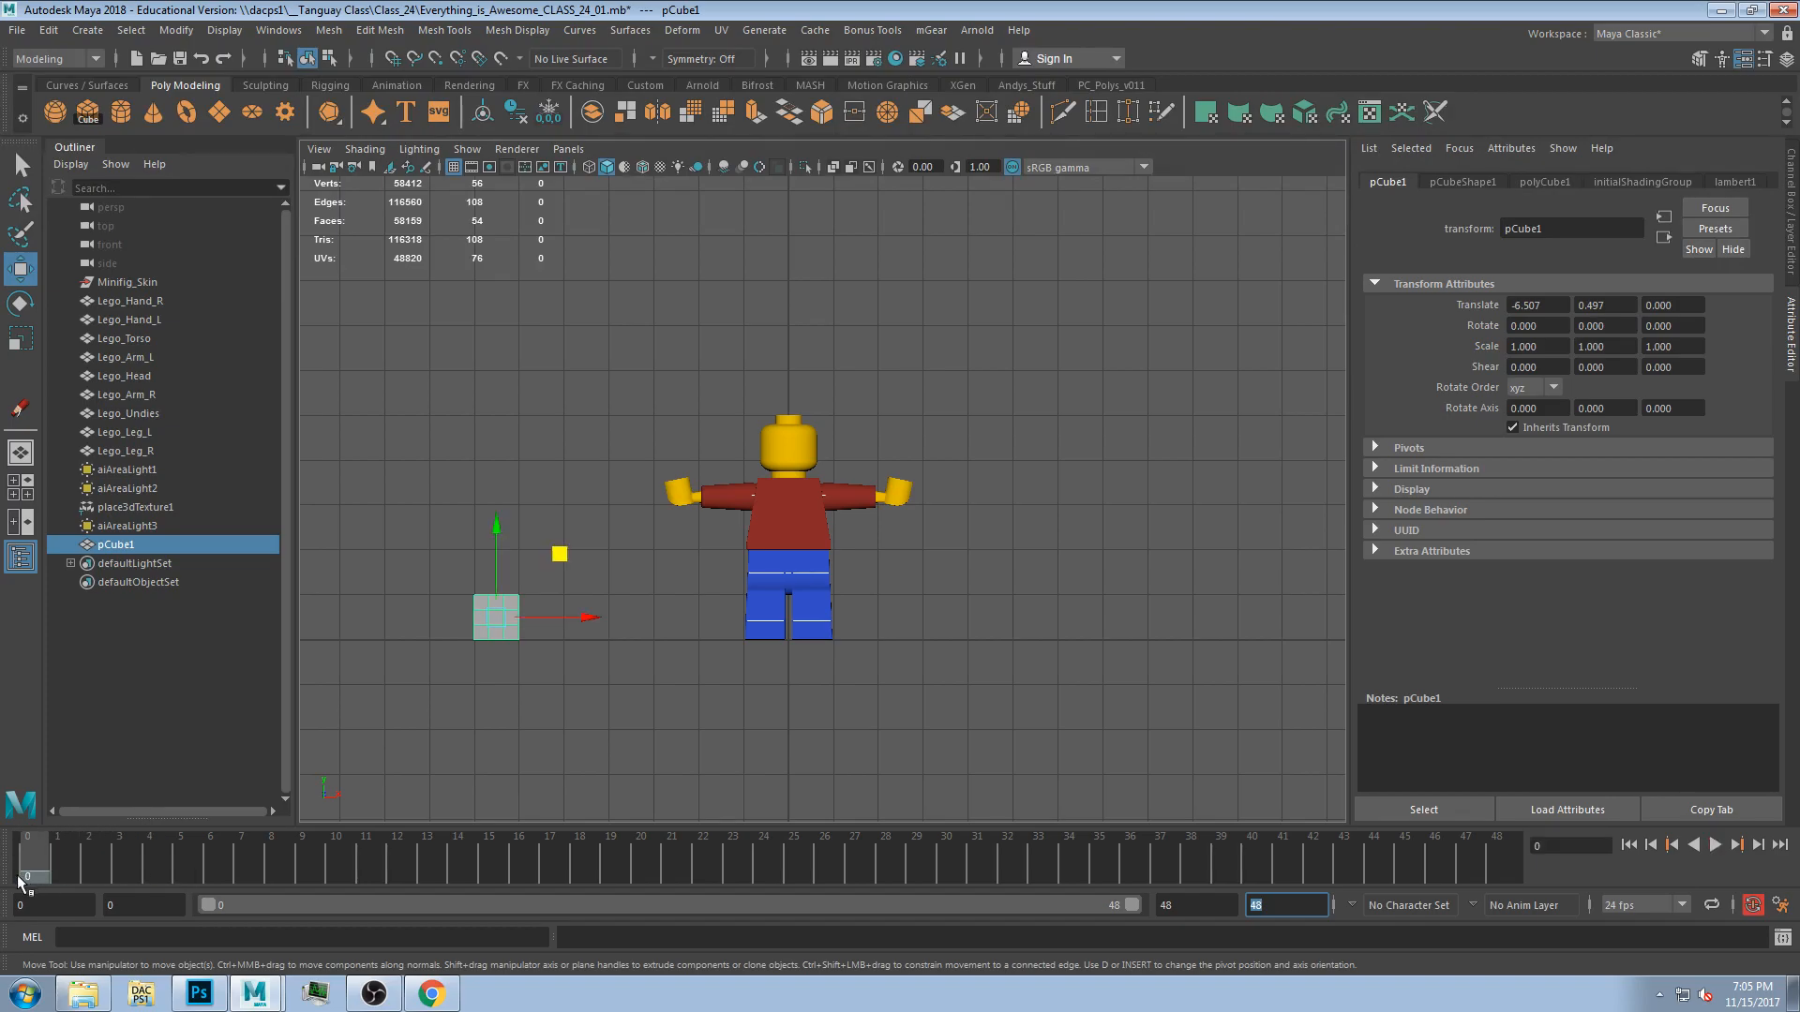
# Undo a trial move of the cube and replay the animation from frame 0.
pyautogui.moveTo(559, 554); pyautogui.dragTo(624, 443)
pyautogui.hotkey('ctrl', 'z')
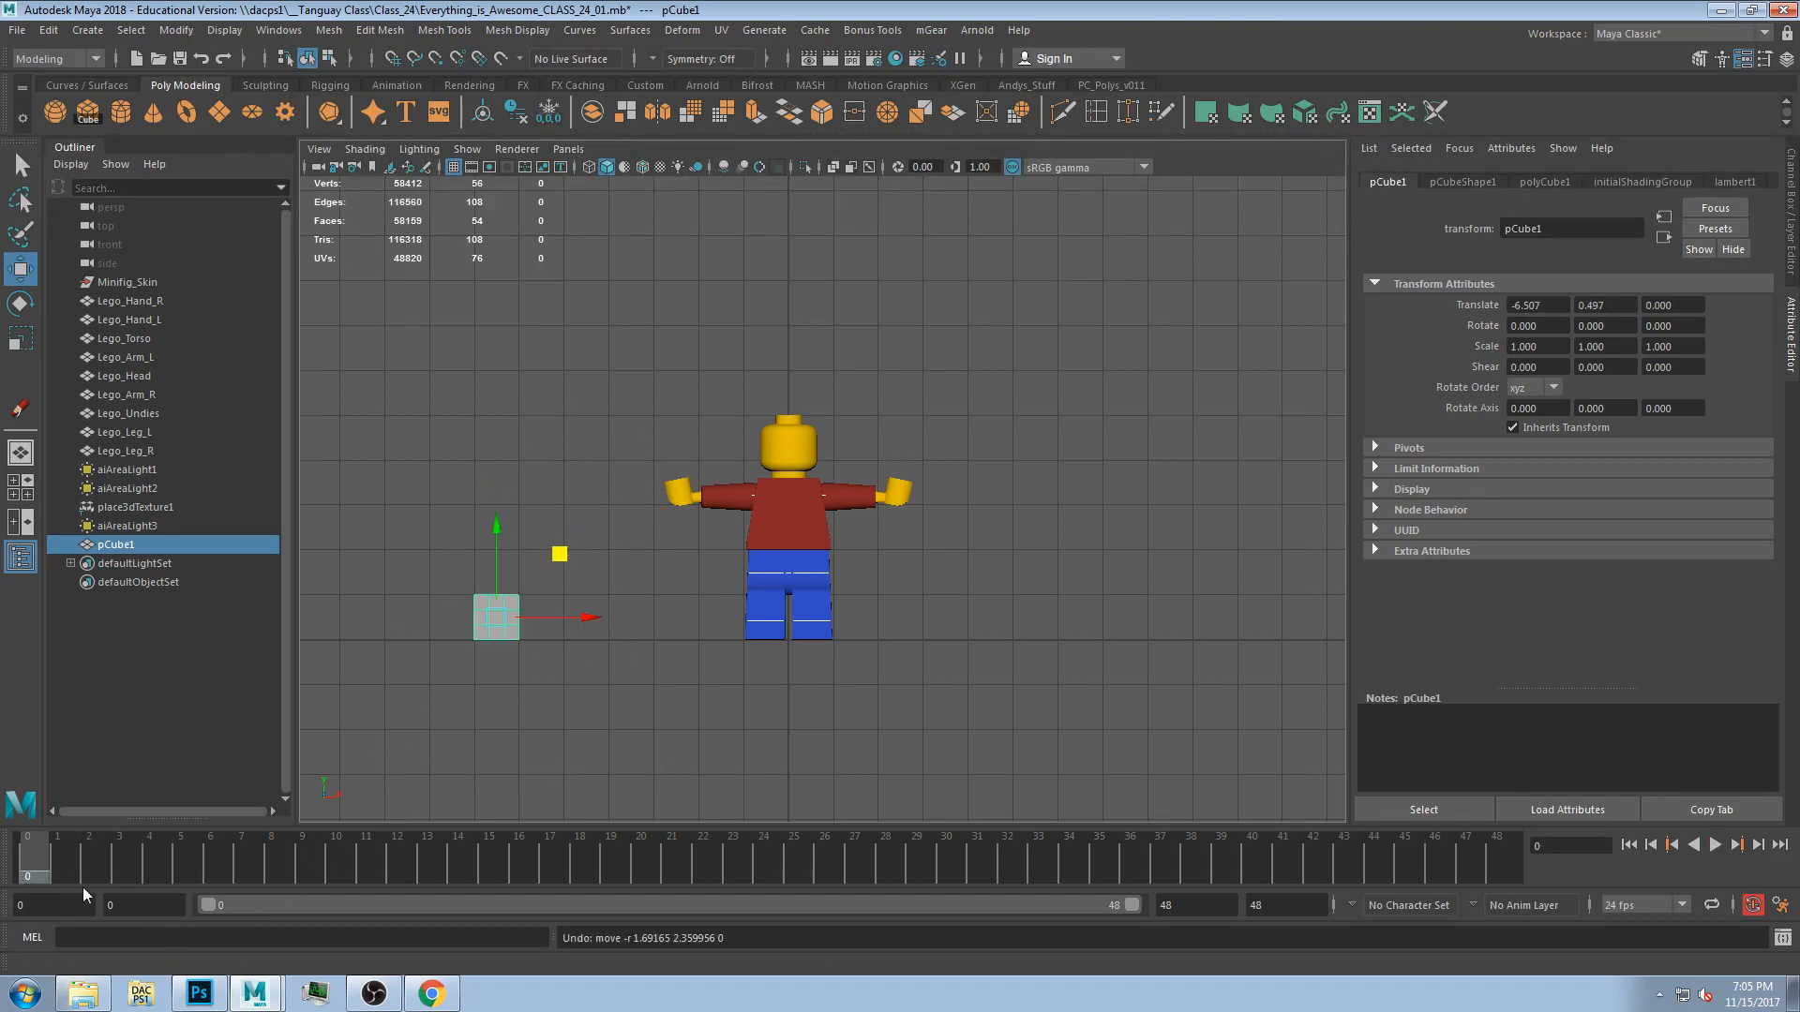
pyautogui.hotkey('alt', 'v')
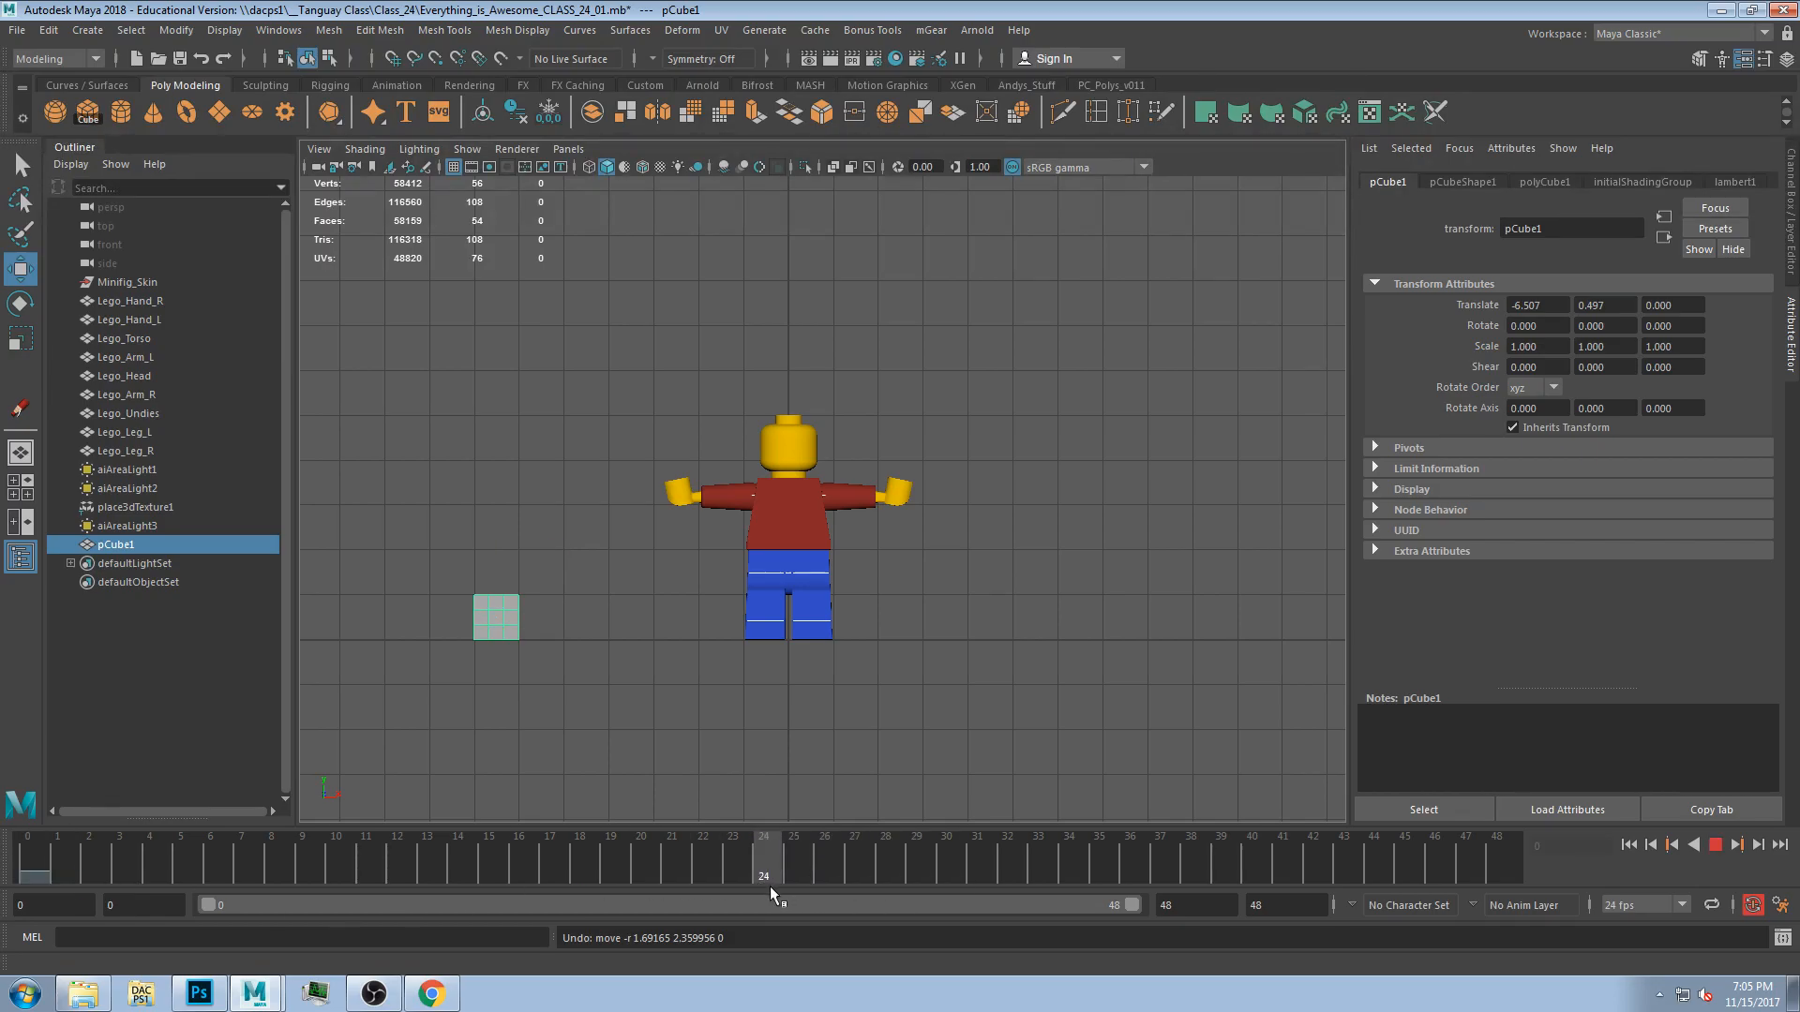
pyautogui.hotkey('alt', 'v')
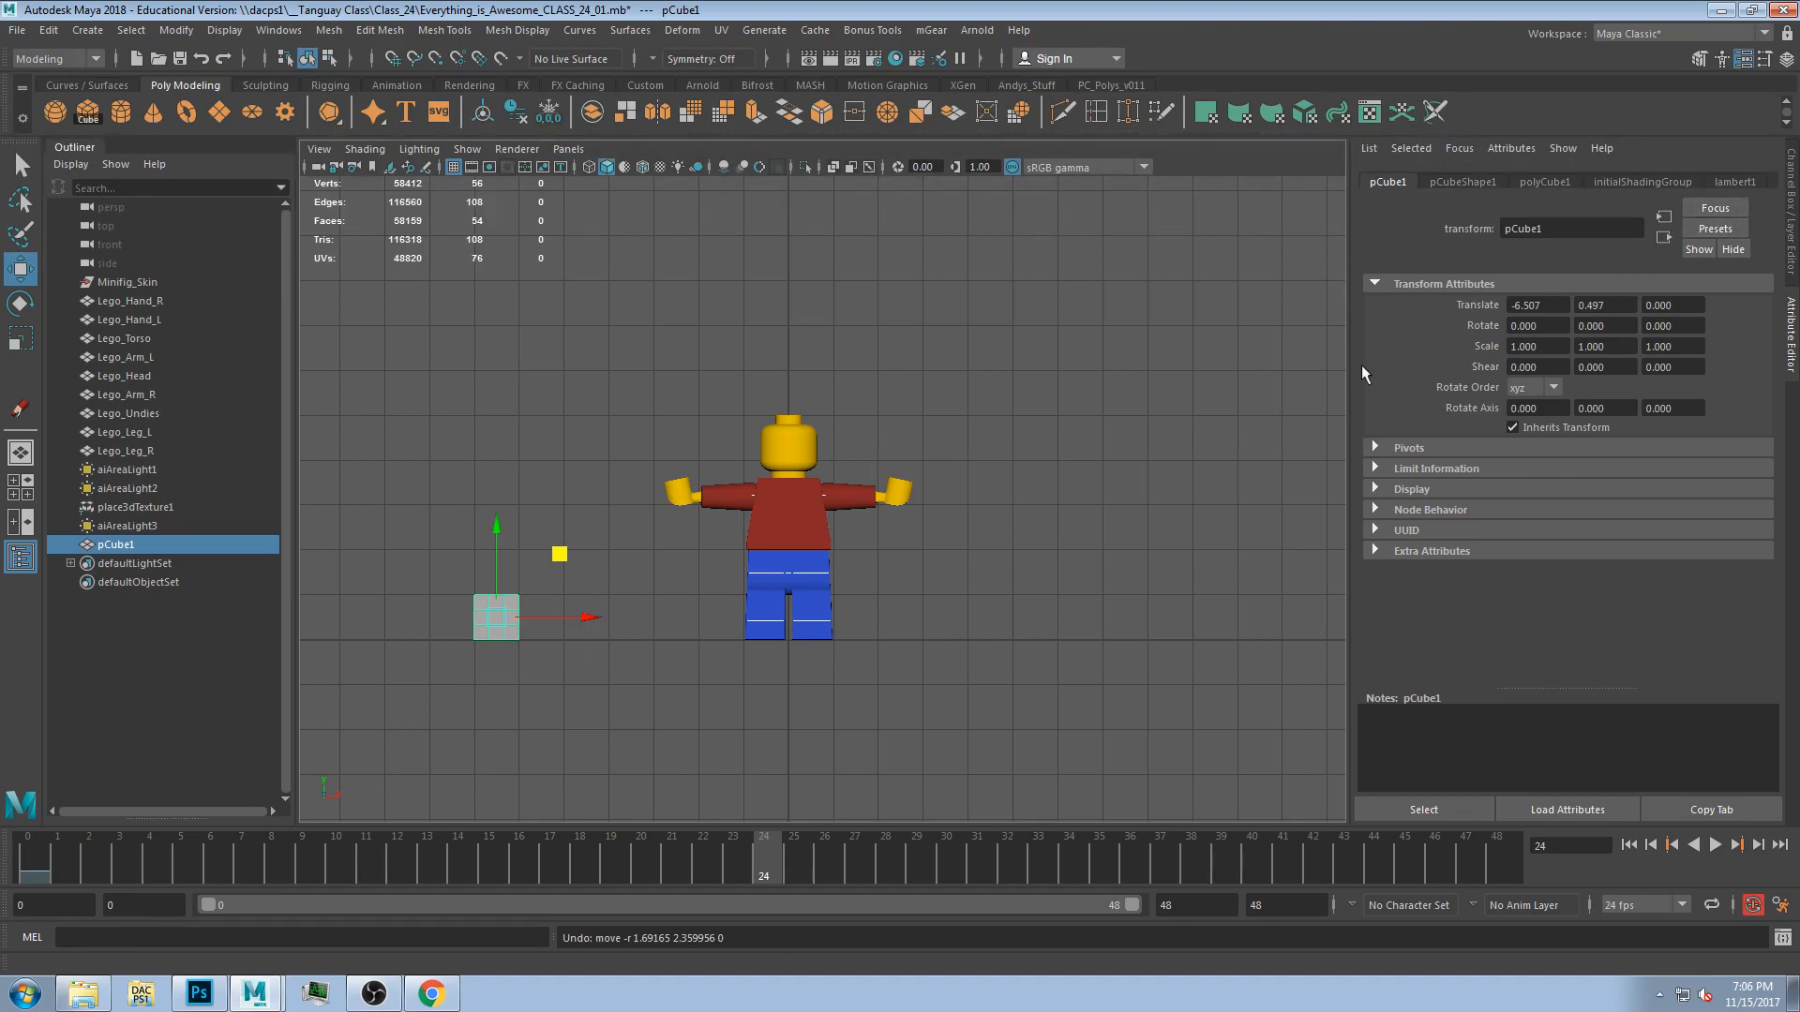
pyautogui.moveTo(774, 859); pyautogui.dragTo(28, 860)
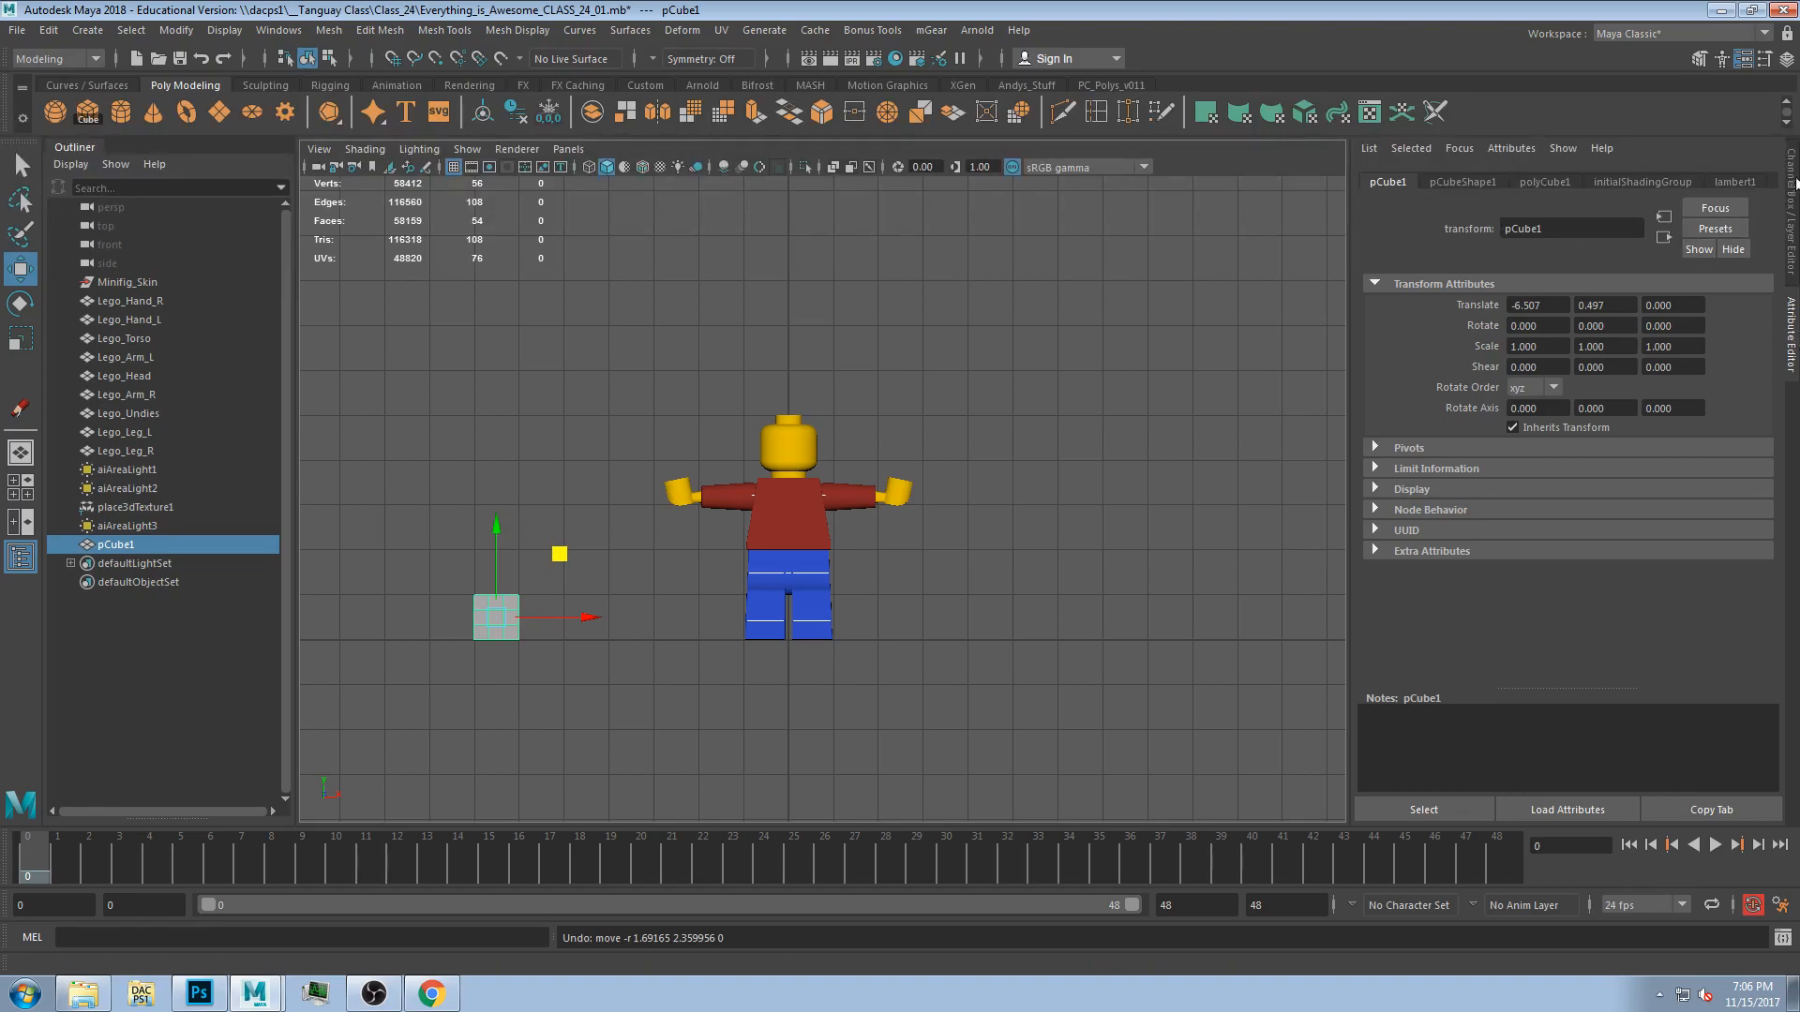
# Show the Channel Box with the cube's Translate X channel selected, narrowing the side panel.
pyautogui.click(1786, 59)
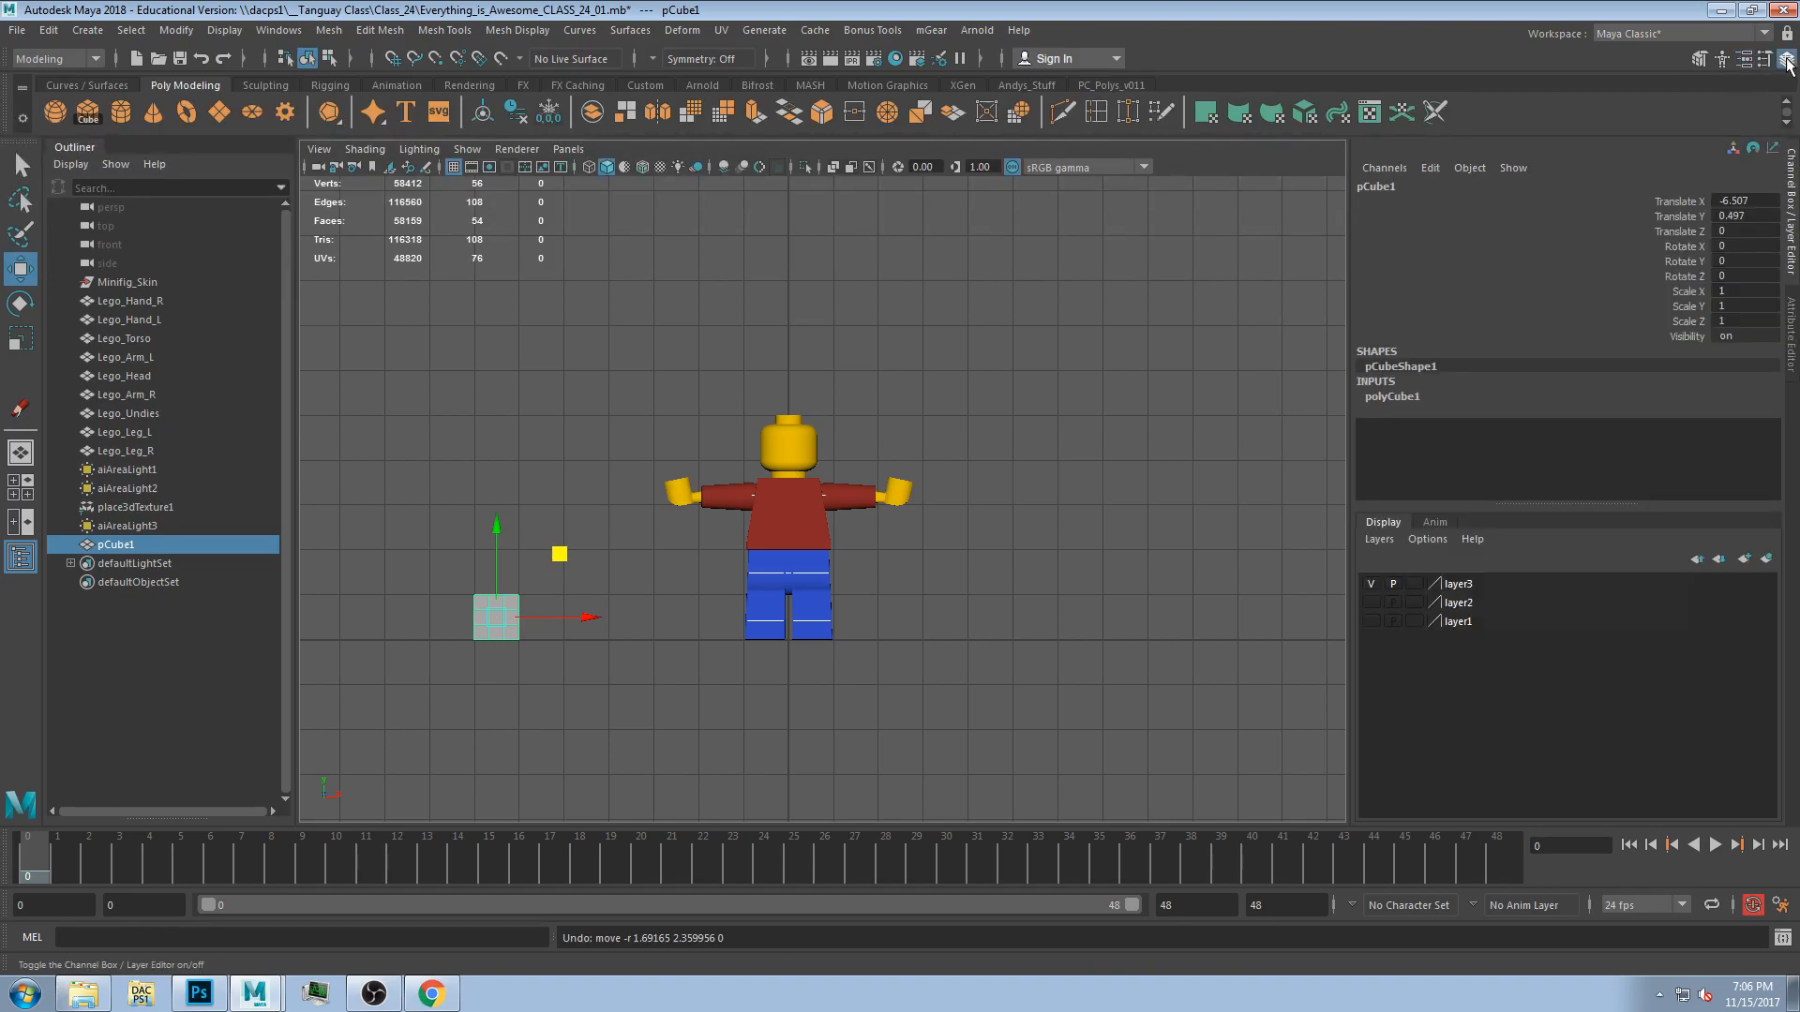
pyautogui.moveTo(1673, 197)
pyautogui.mouseDown()
pyautogui.moveTo(1679, 252)
pyautogui.moveTo(1677, 203)
pyautogui.mouseUp()
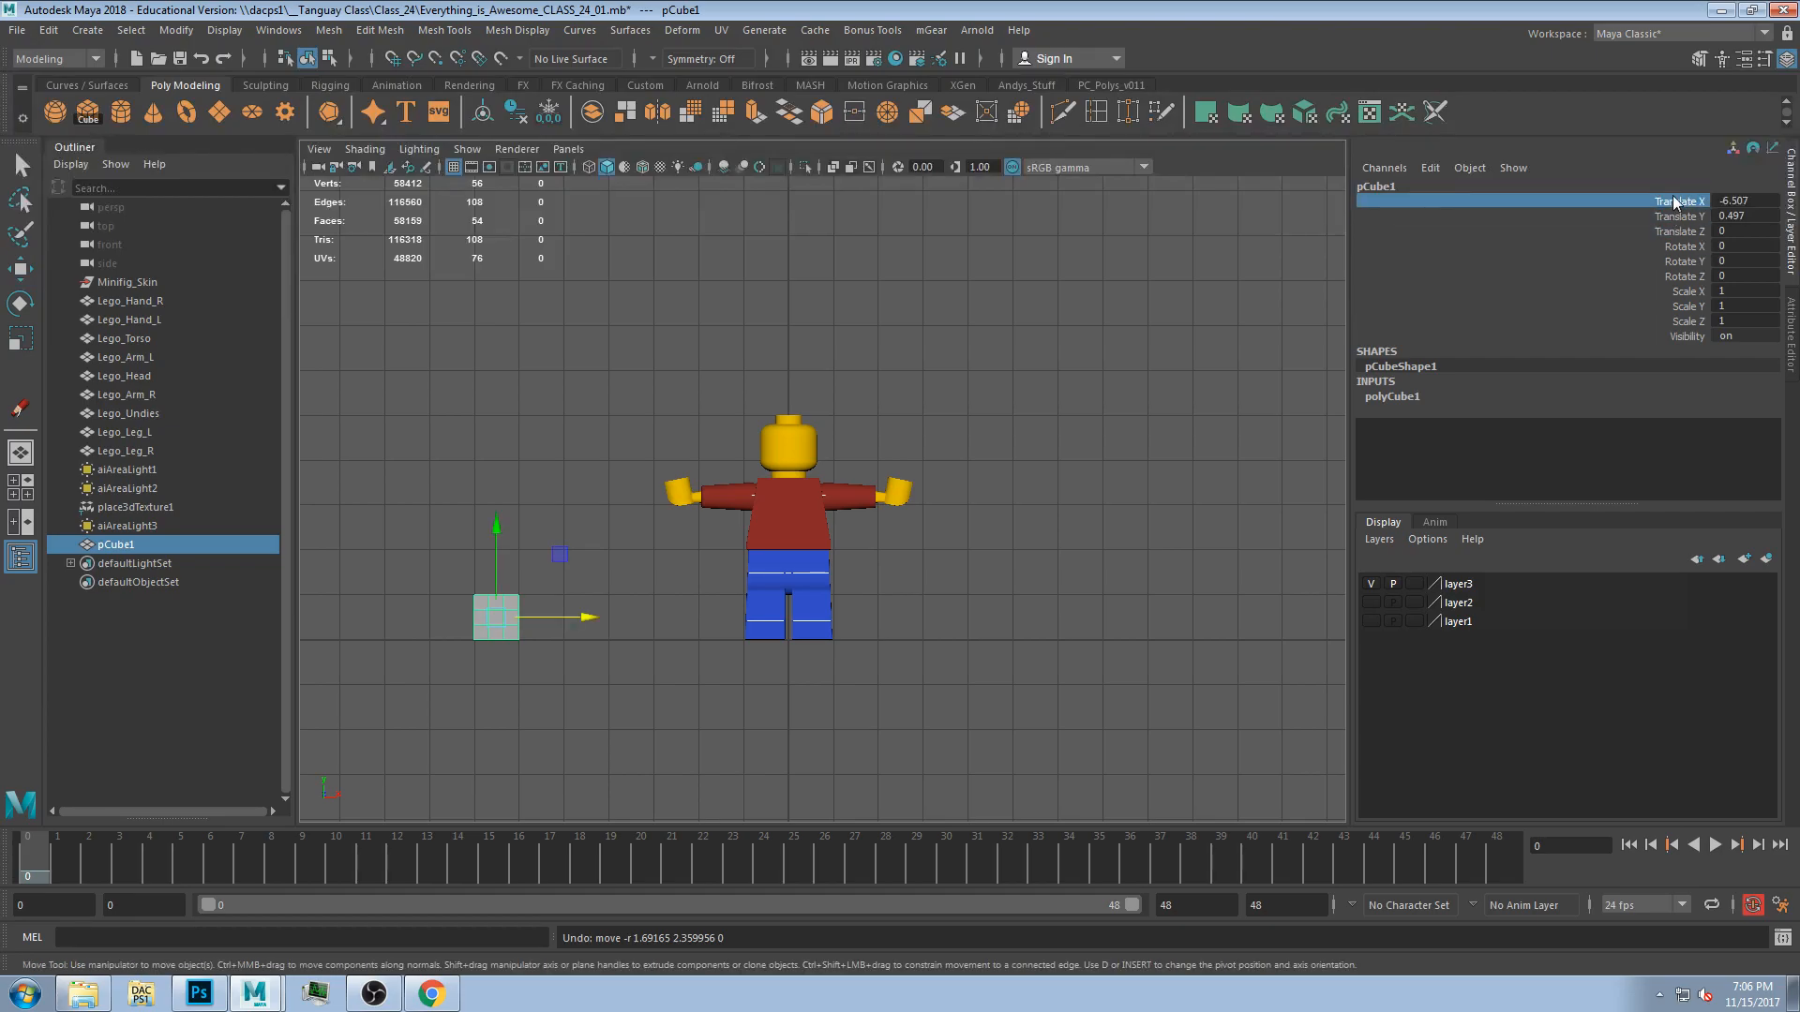
pyautogui.click(1791, 338)
pyautogui.click(1786, 58)
pyautogui.moveTo(1351, 274); pyautogui.dragTo(1508, 268)
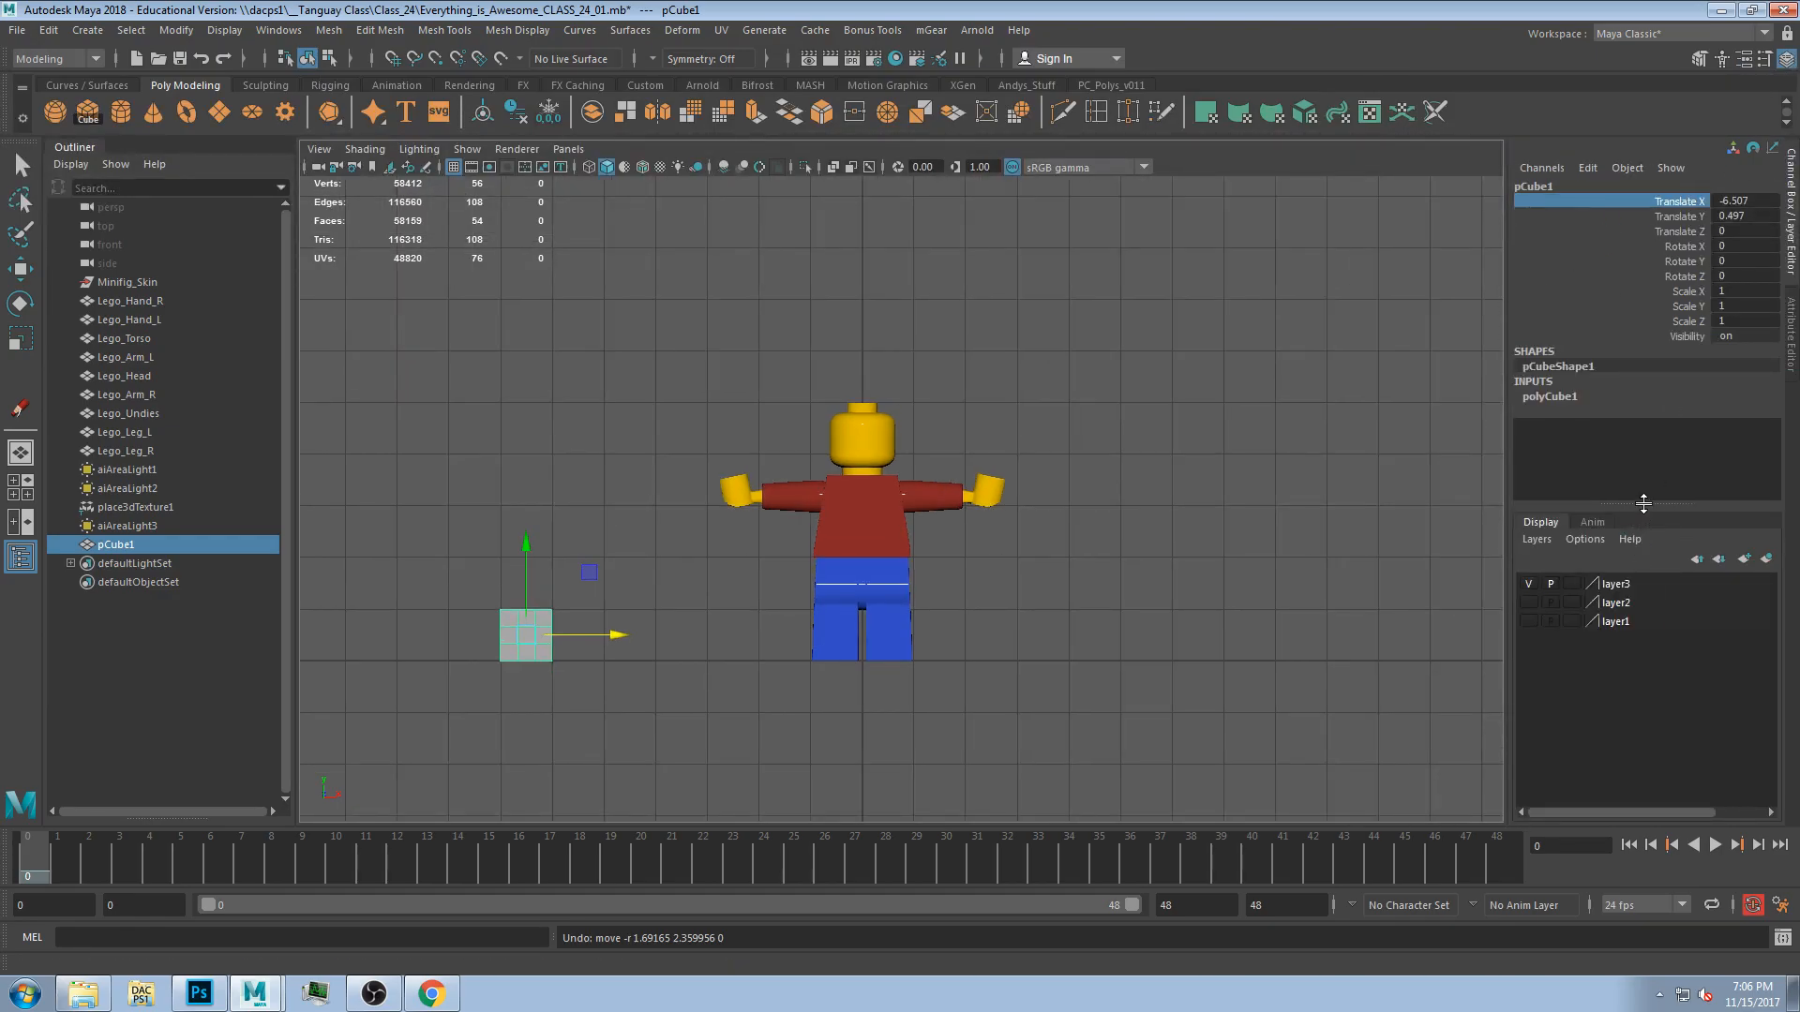
# Hide layer3 and then show it again.
pyautogui.moveTo(1644, 503); pyautogui.dragTo(1644, 542)
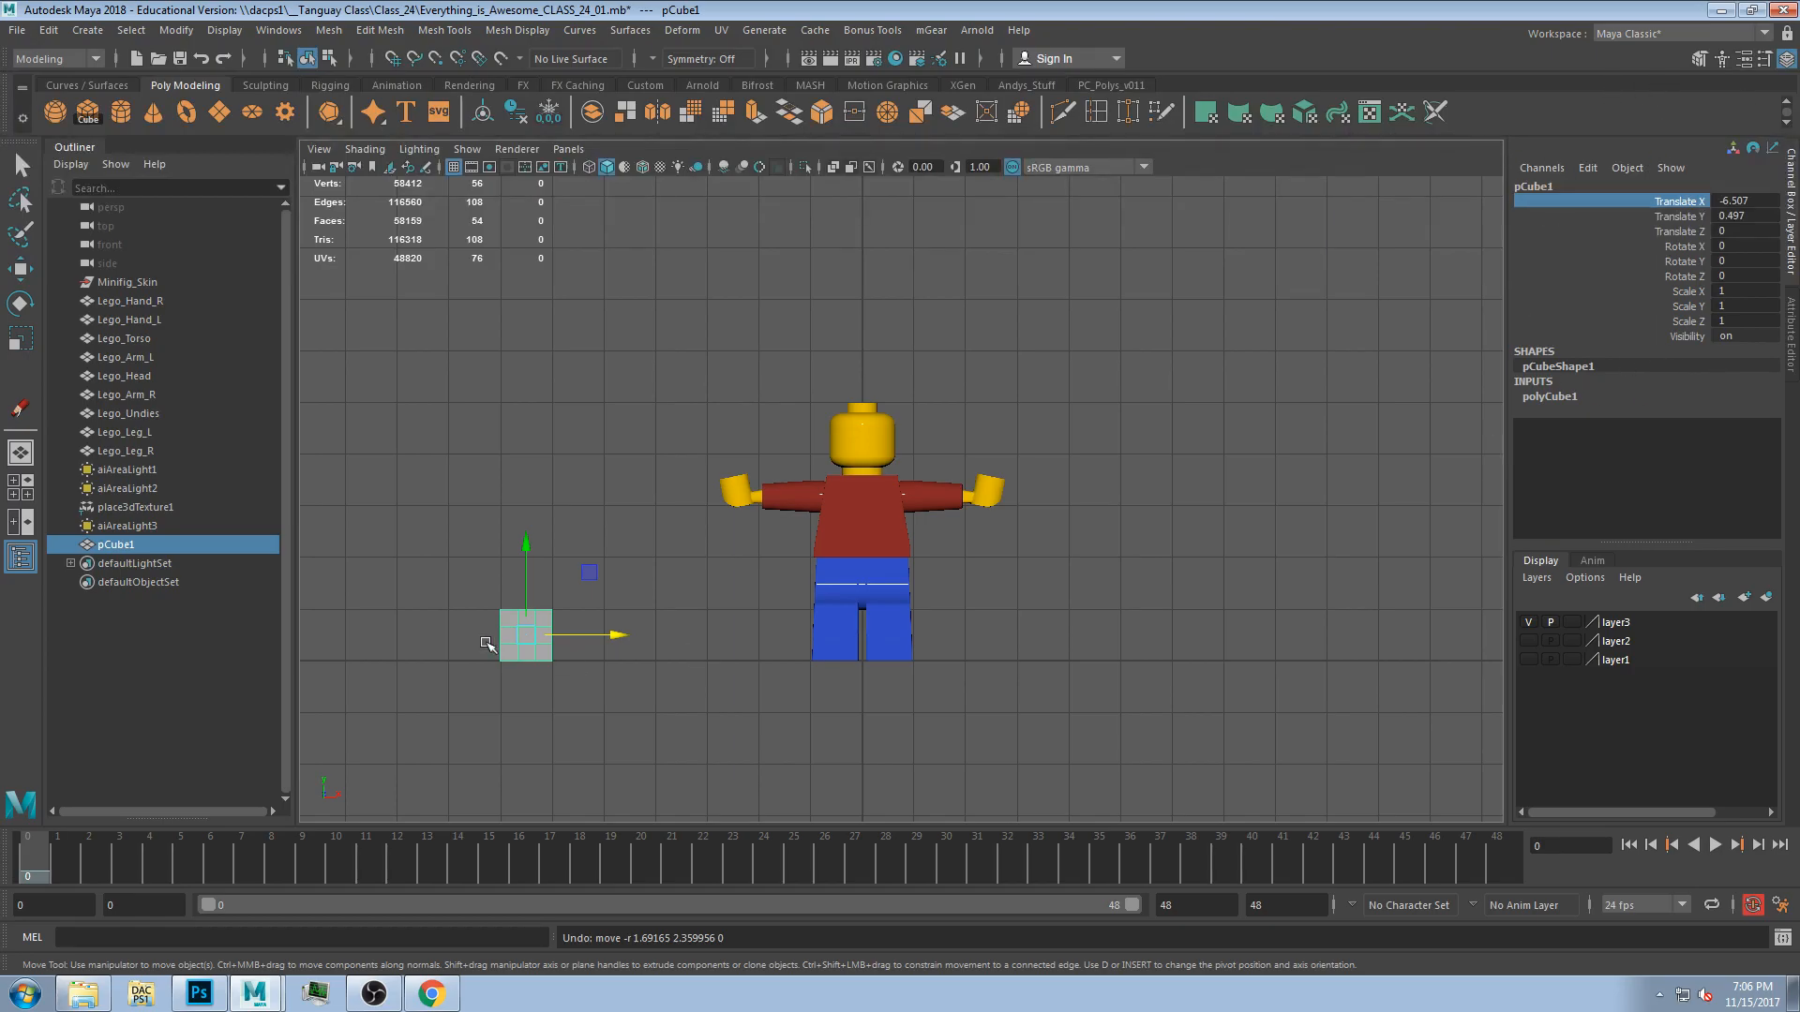
pyautogui.click(1529, 623)
pyautogui.click(1529, 641)
pyautogui.click(1529, 641)
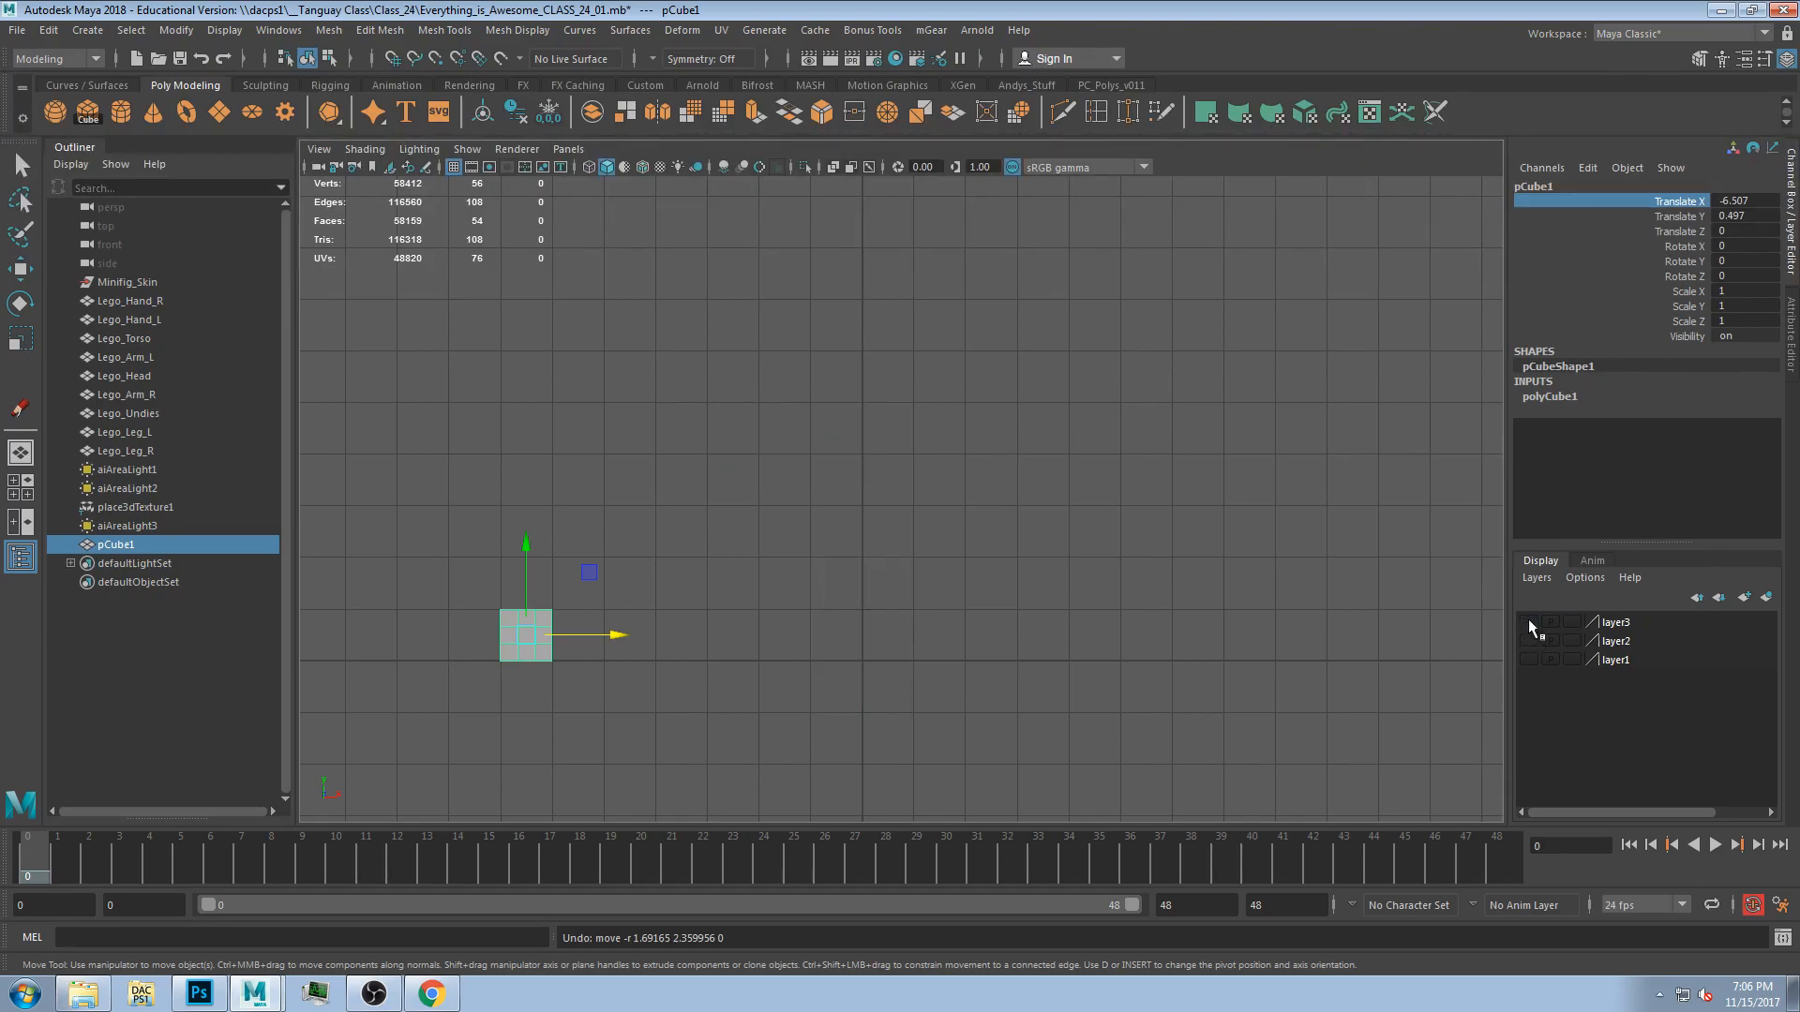
pyautogui.click(1529, 623)
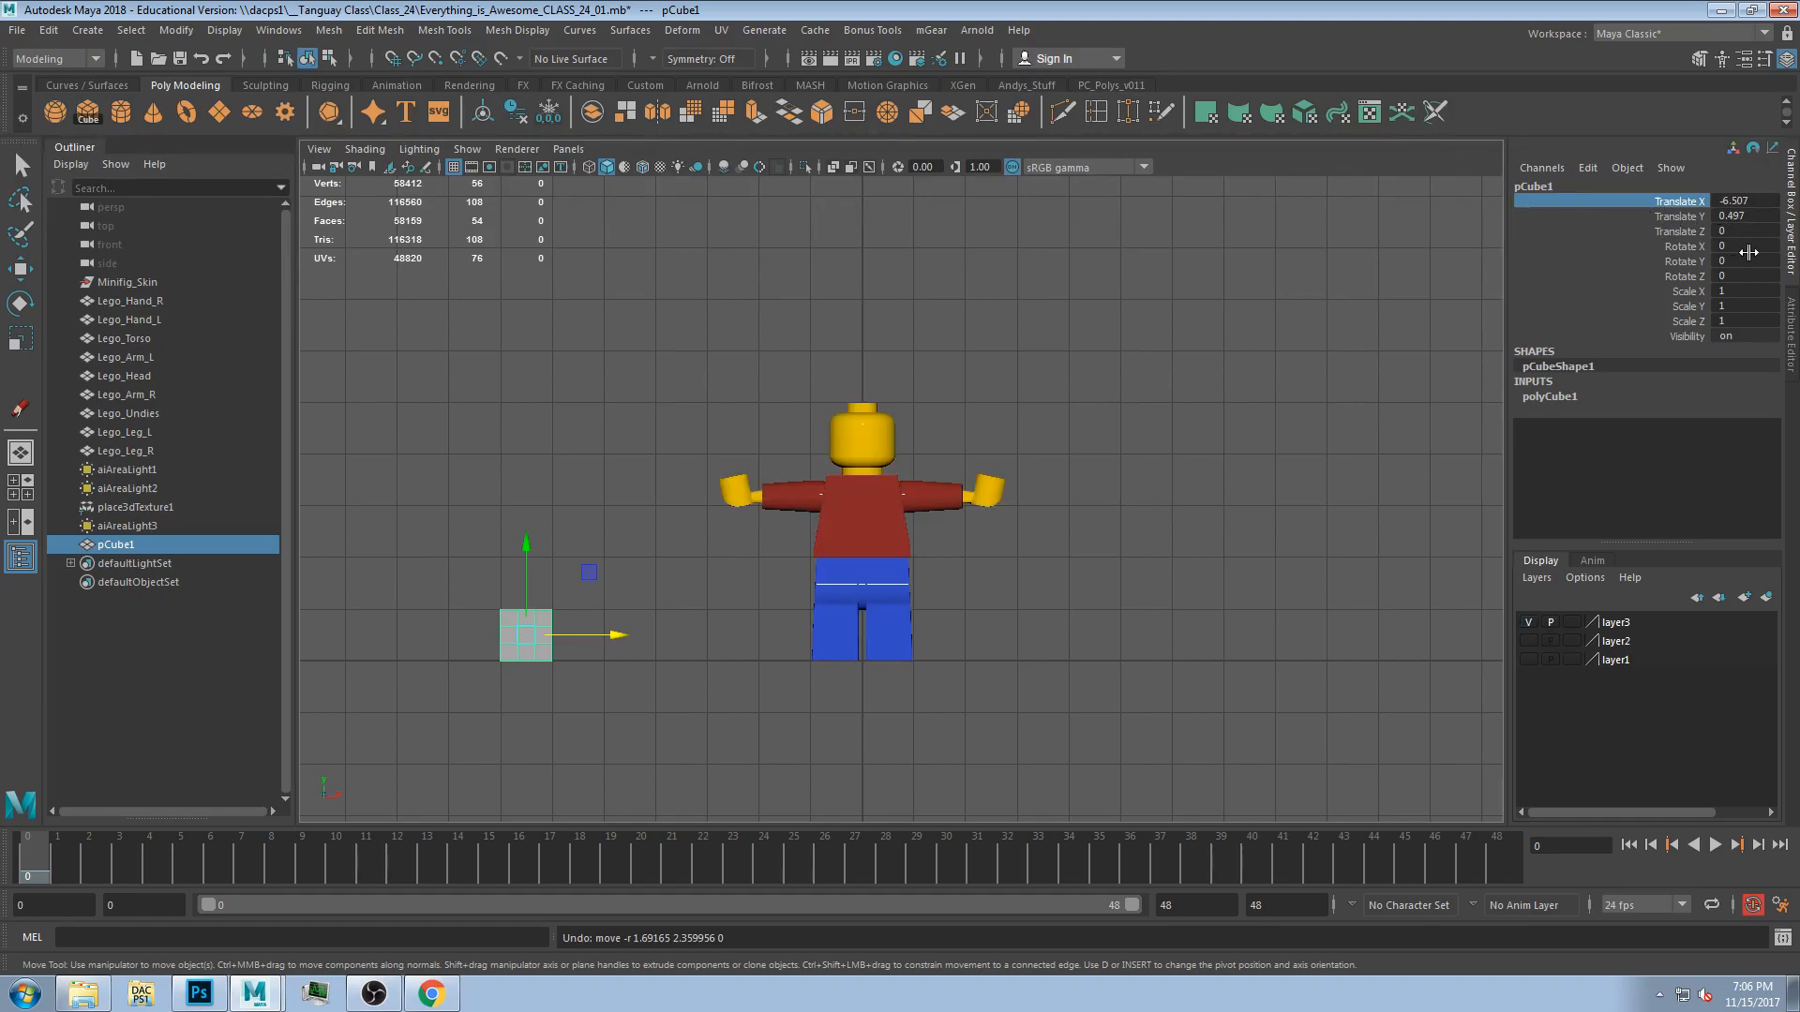
# Select the cube and set a key on its Translate X, Y and Z channels at frame 0.
pyautogui.click(594, 697)
pyautogui.click(545, 644)
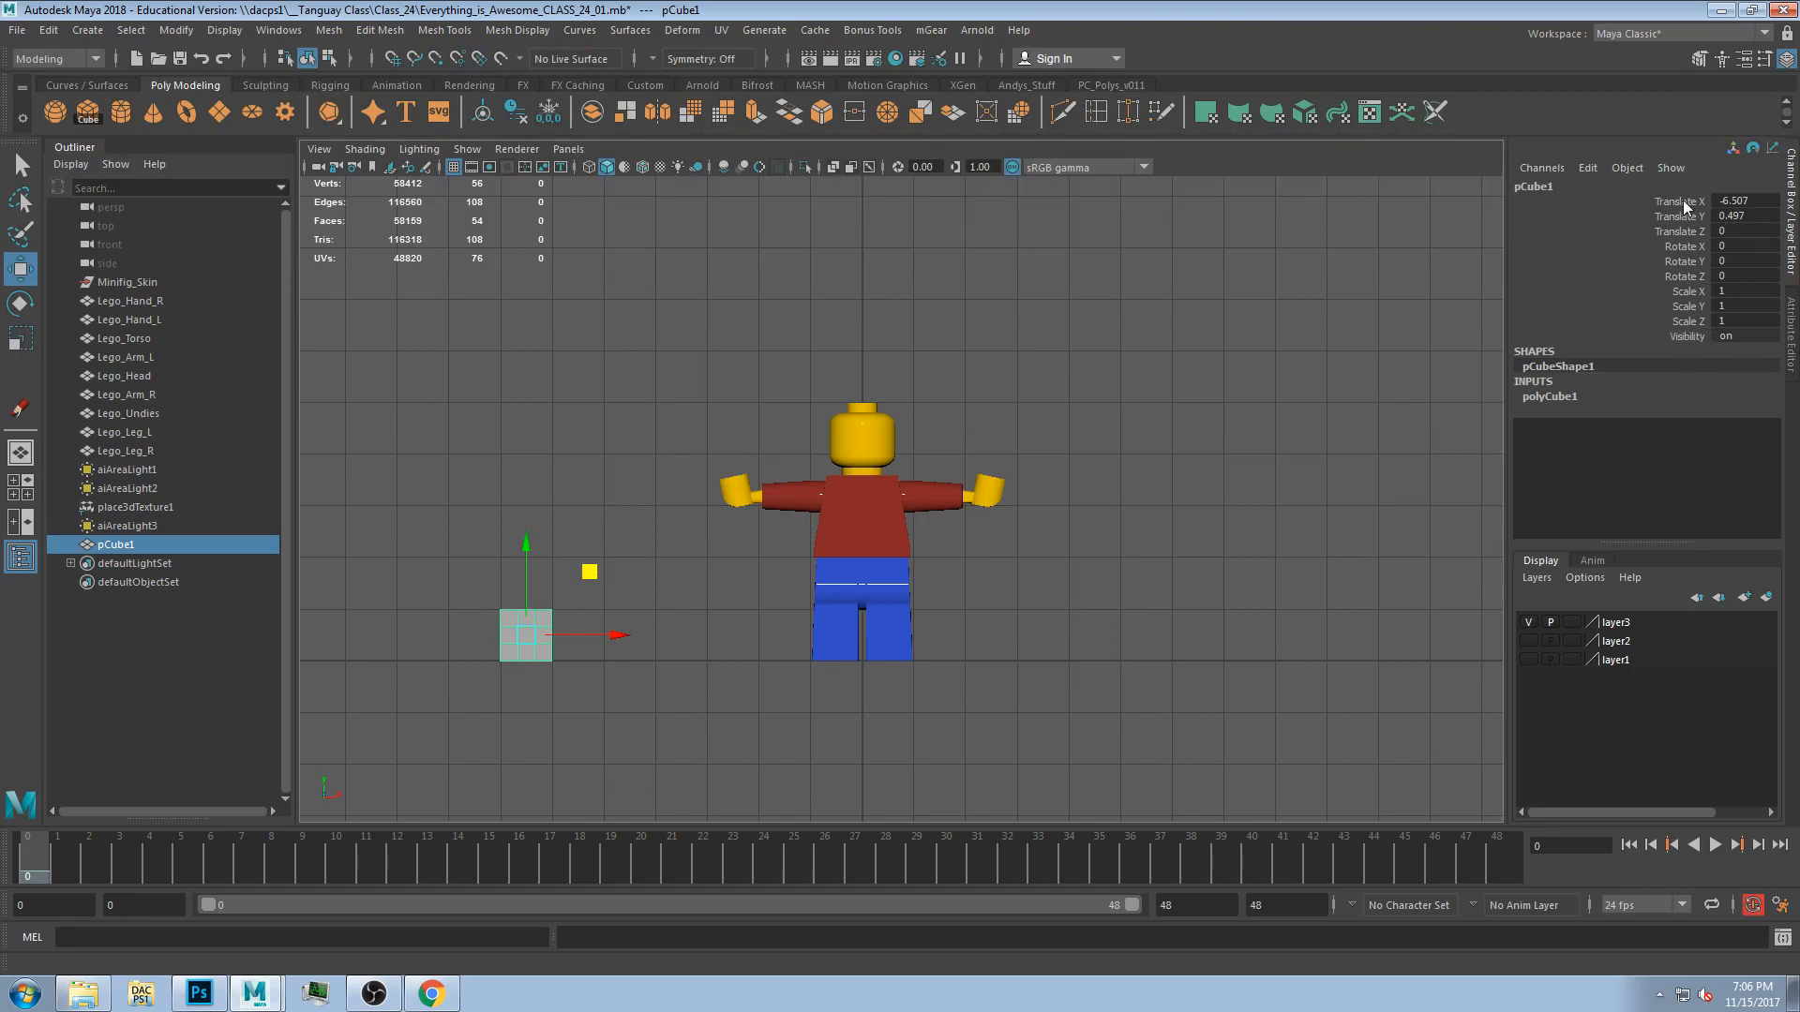
pyautogui.moveTo(1685, 203); pyautogui.dragTo(1684, 234)
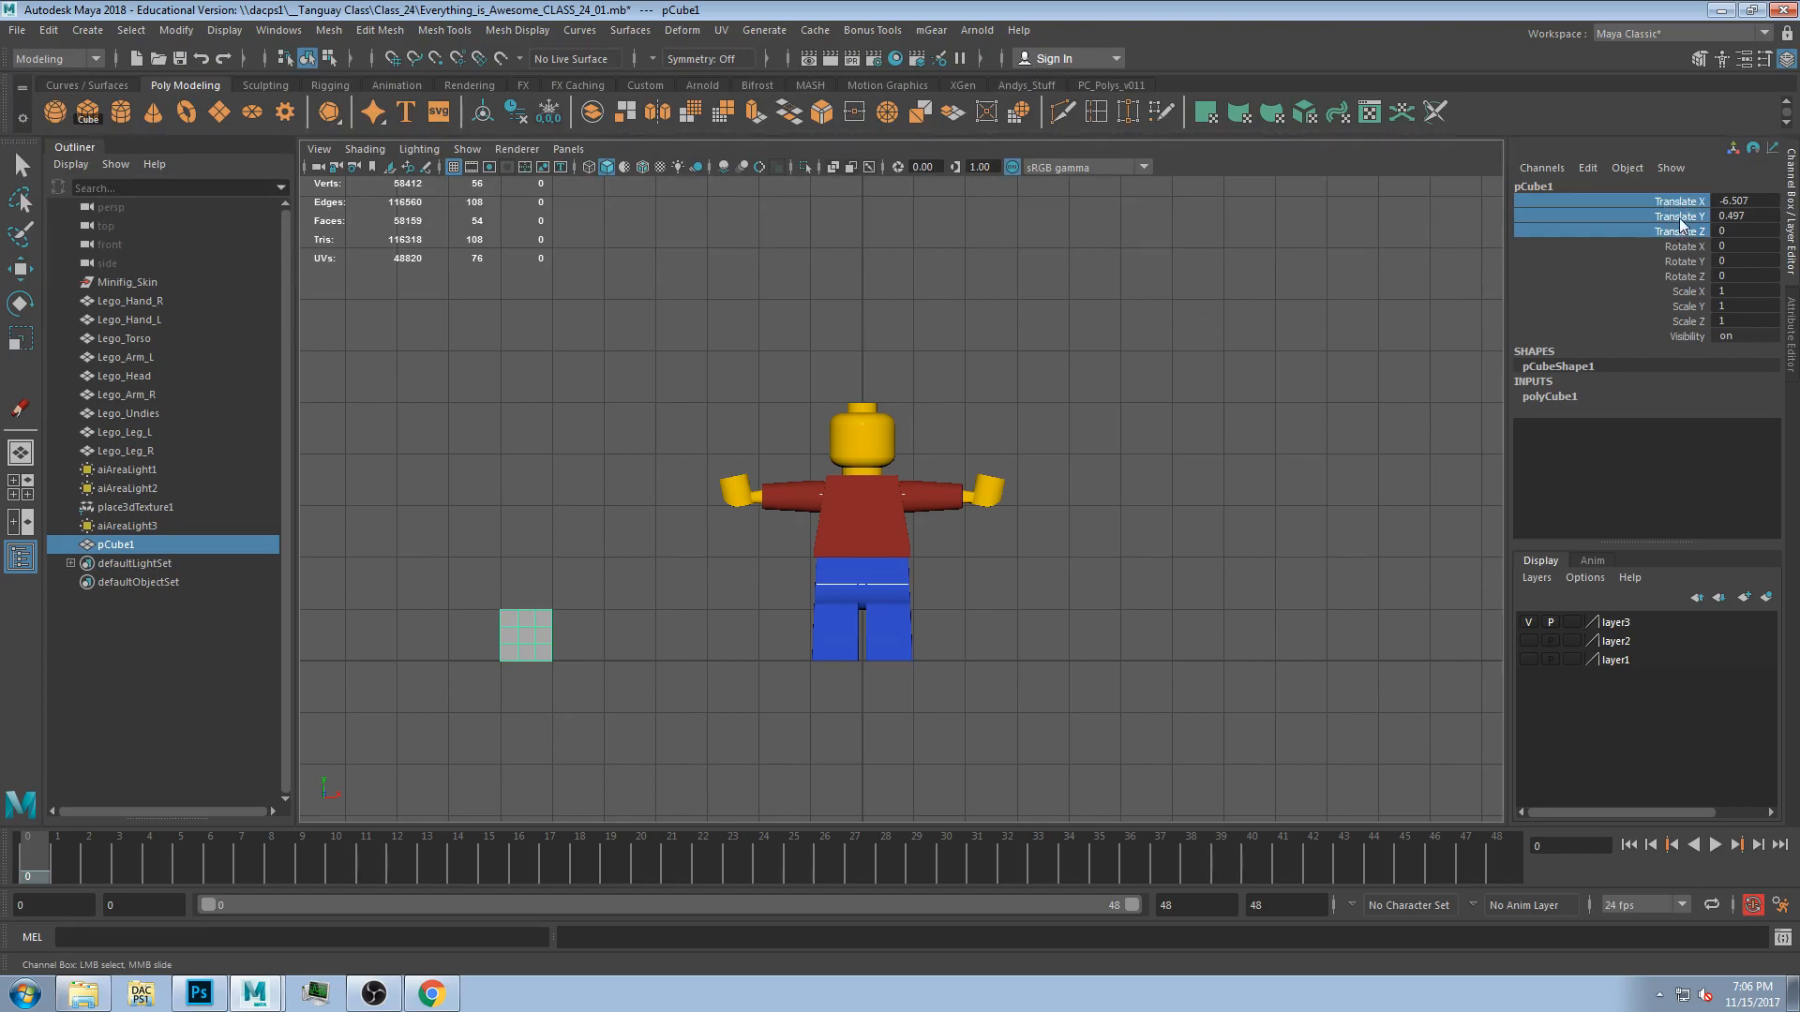
pyautogui.rightClick(1680, 222)
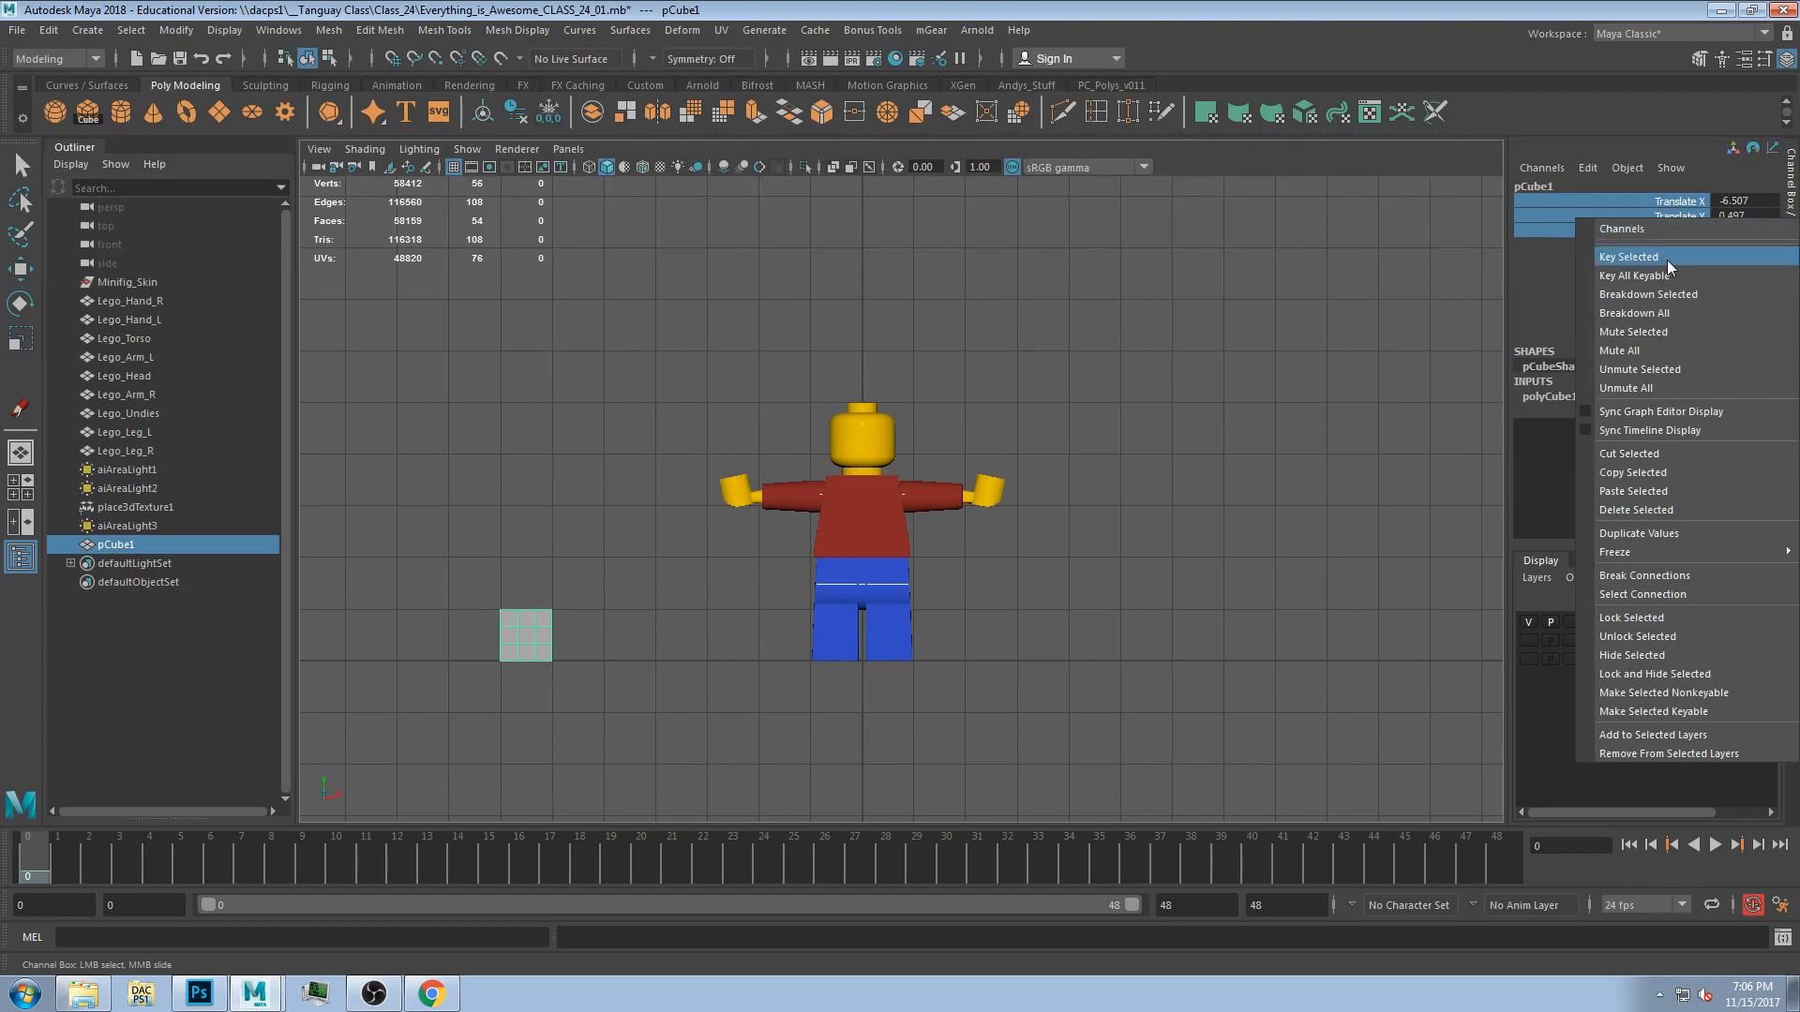
pyautogui.click(1667, 259)
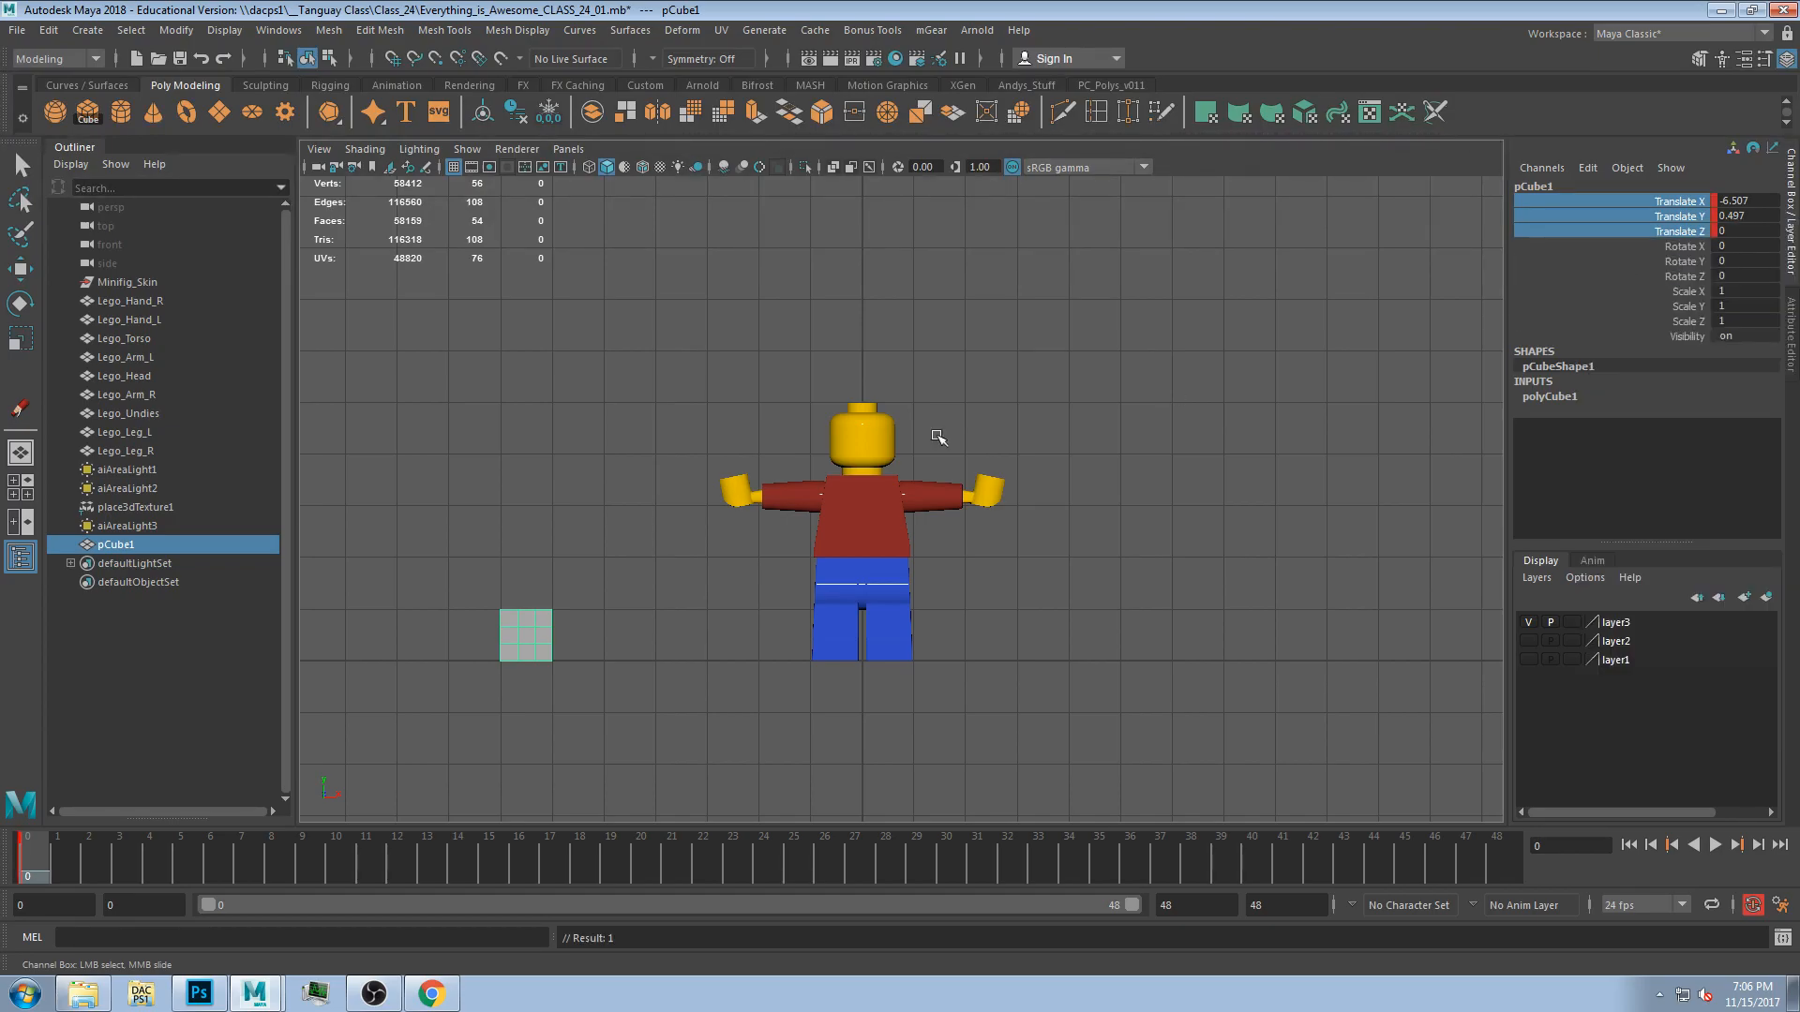
# Select the cube with the Move tool and move the current time to frame 24.
pyautogui.moveTo(56, 856); pyautogui.dragTo(32, 855)
pyautogui.click(536, 641)
pyautogui.press('w')
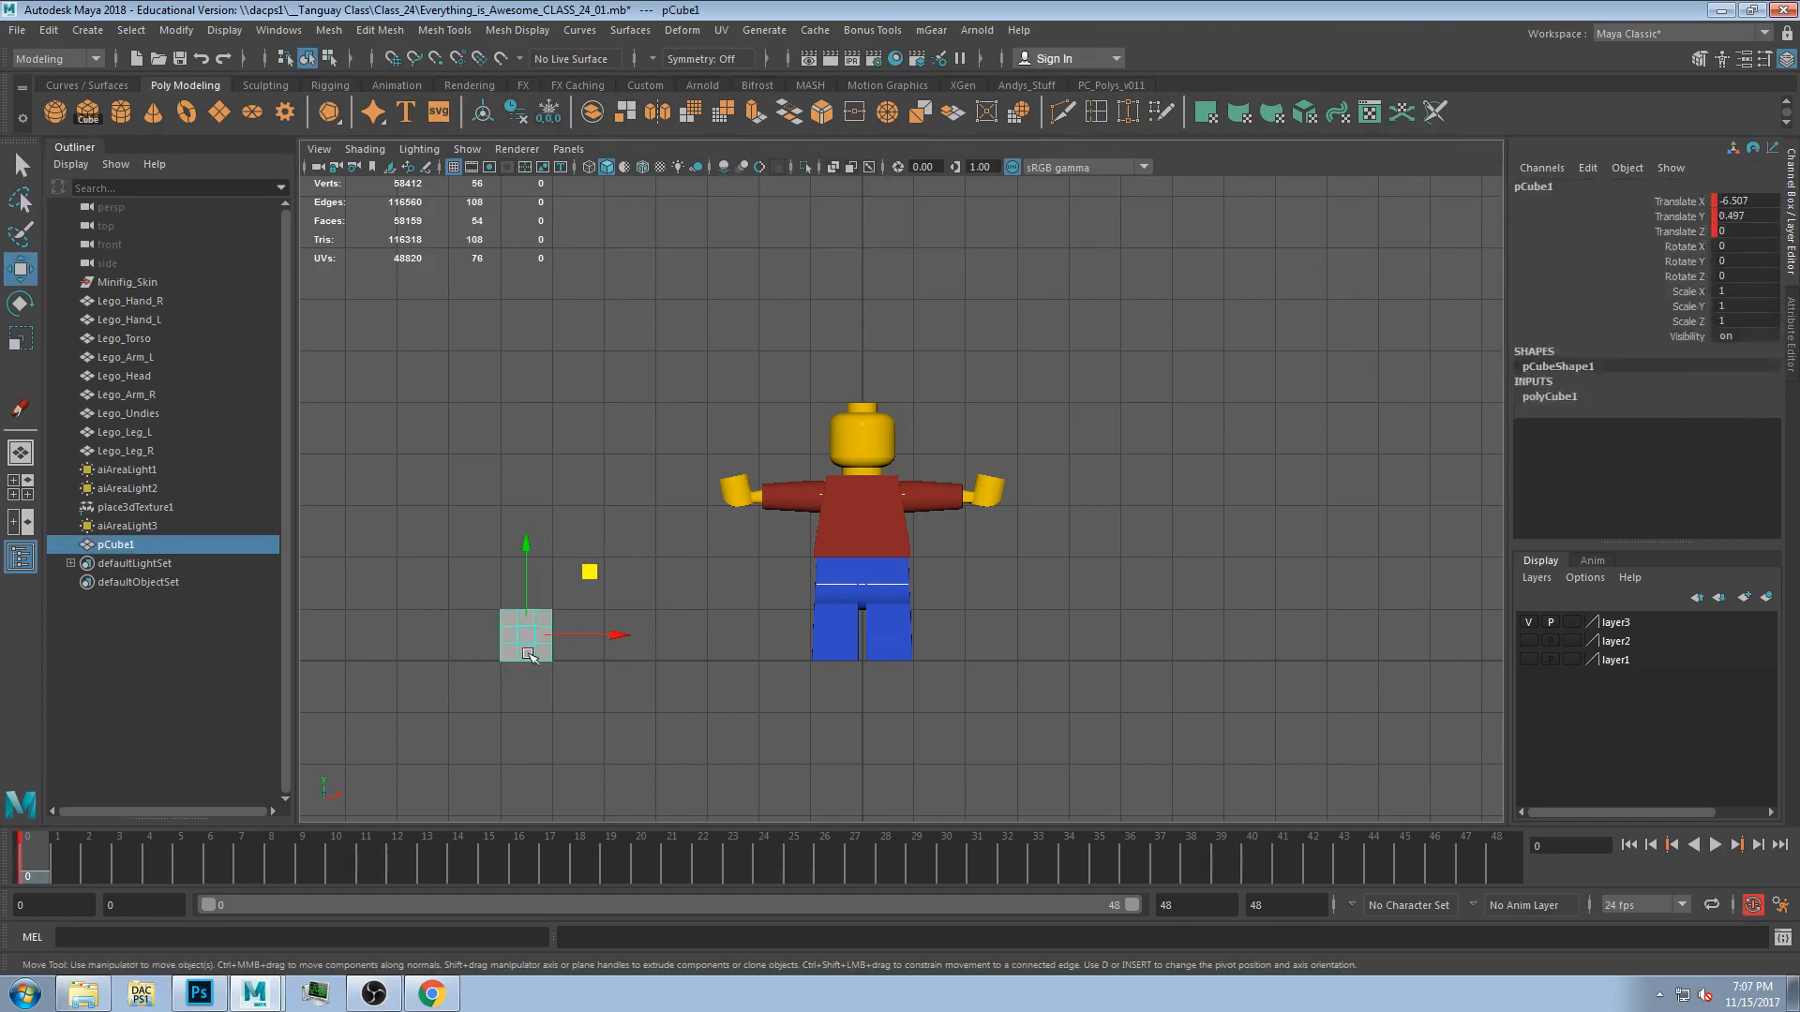
pyautogui.moveTo(37, 855)
pyautogui.mouseDown()
pyautogui.moveTo(70, 853)
pyautogui.moveTo(35, 864)
pyautogui.mouseUp()
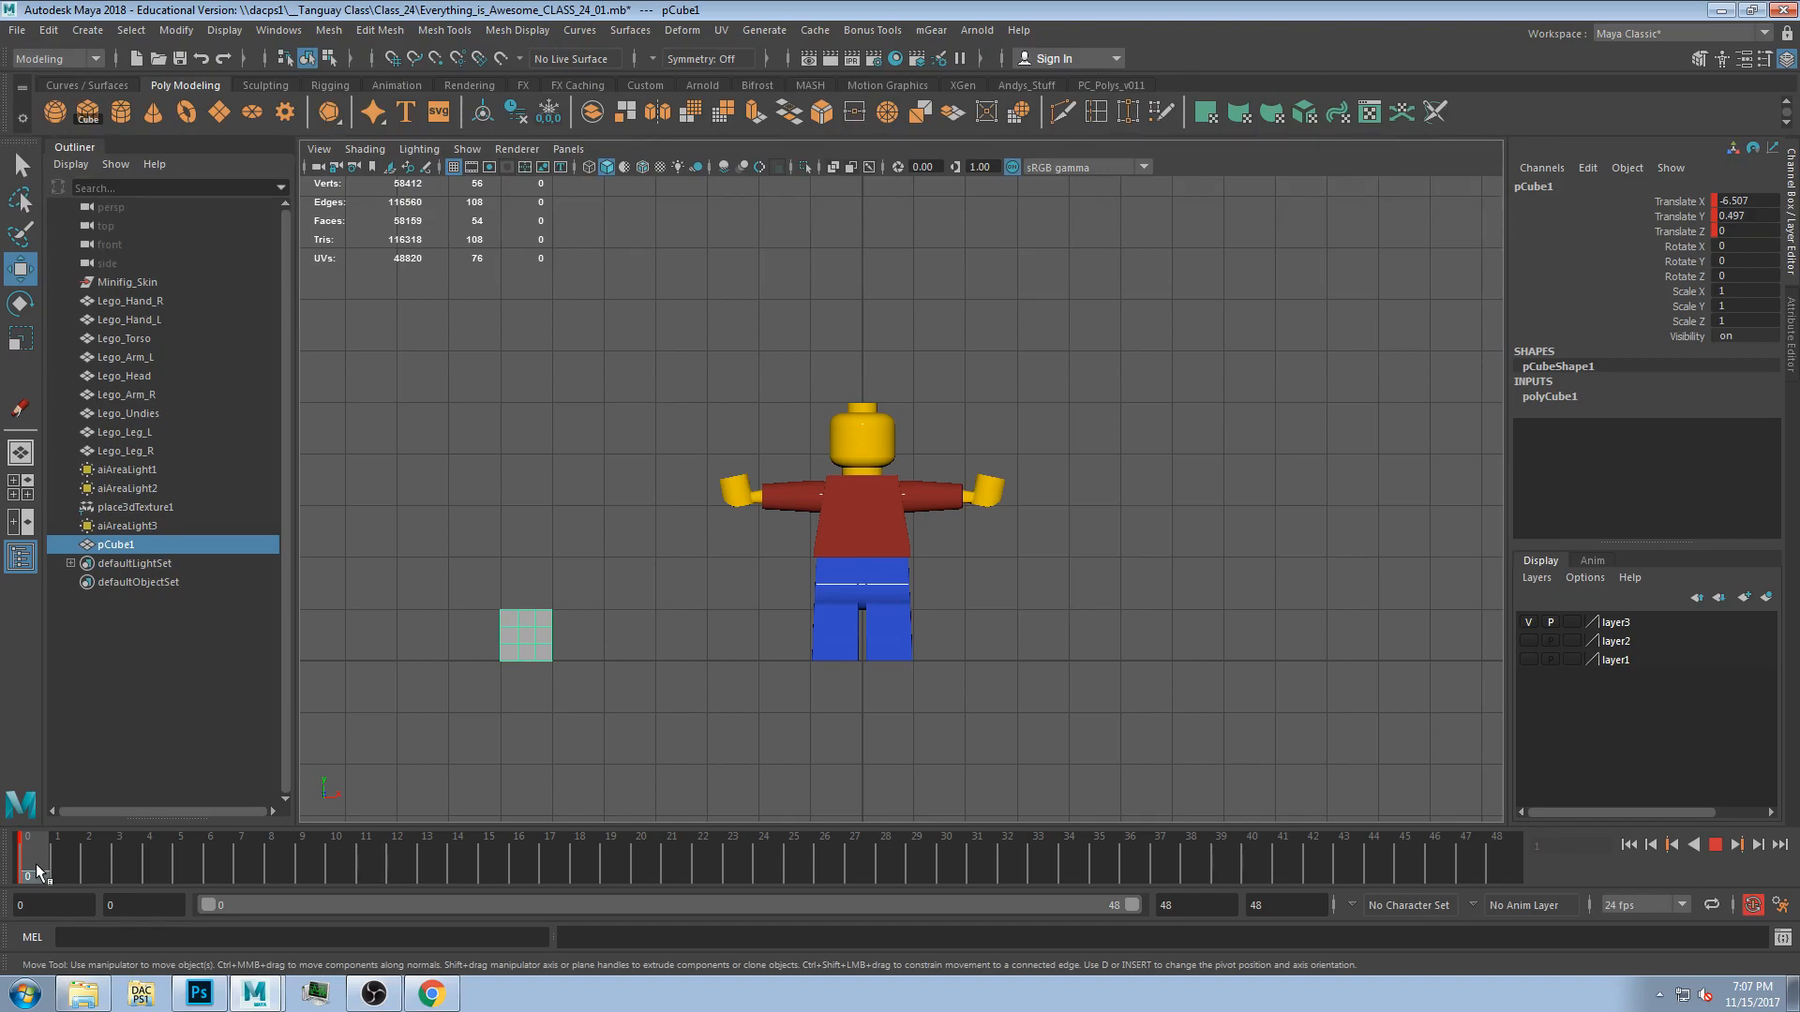
pyautogui.moveTo(784, 883); pyautogui.dragTo(768, 887)
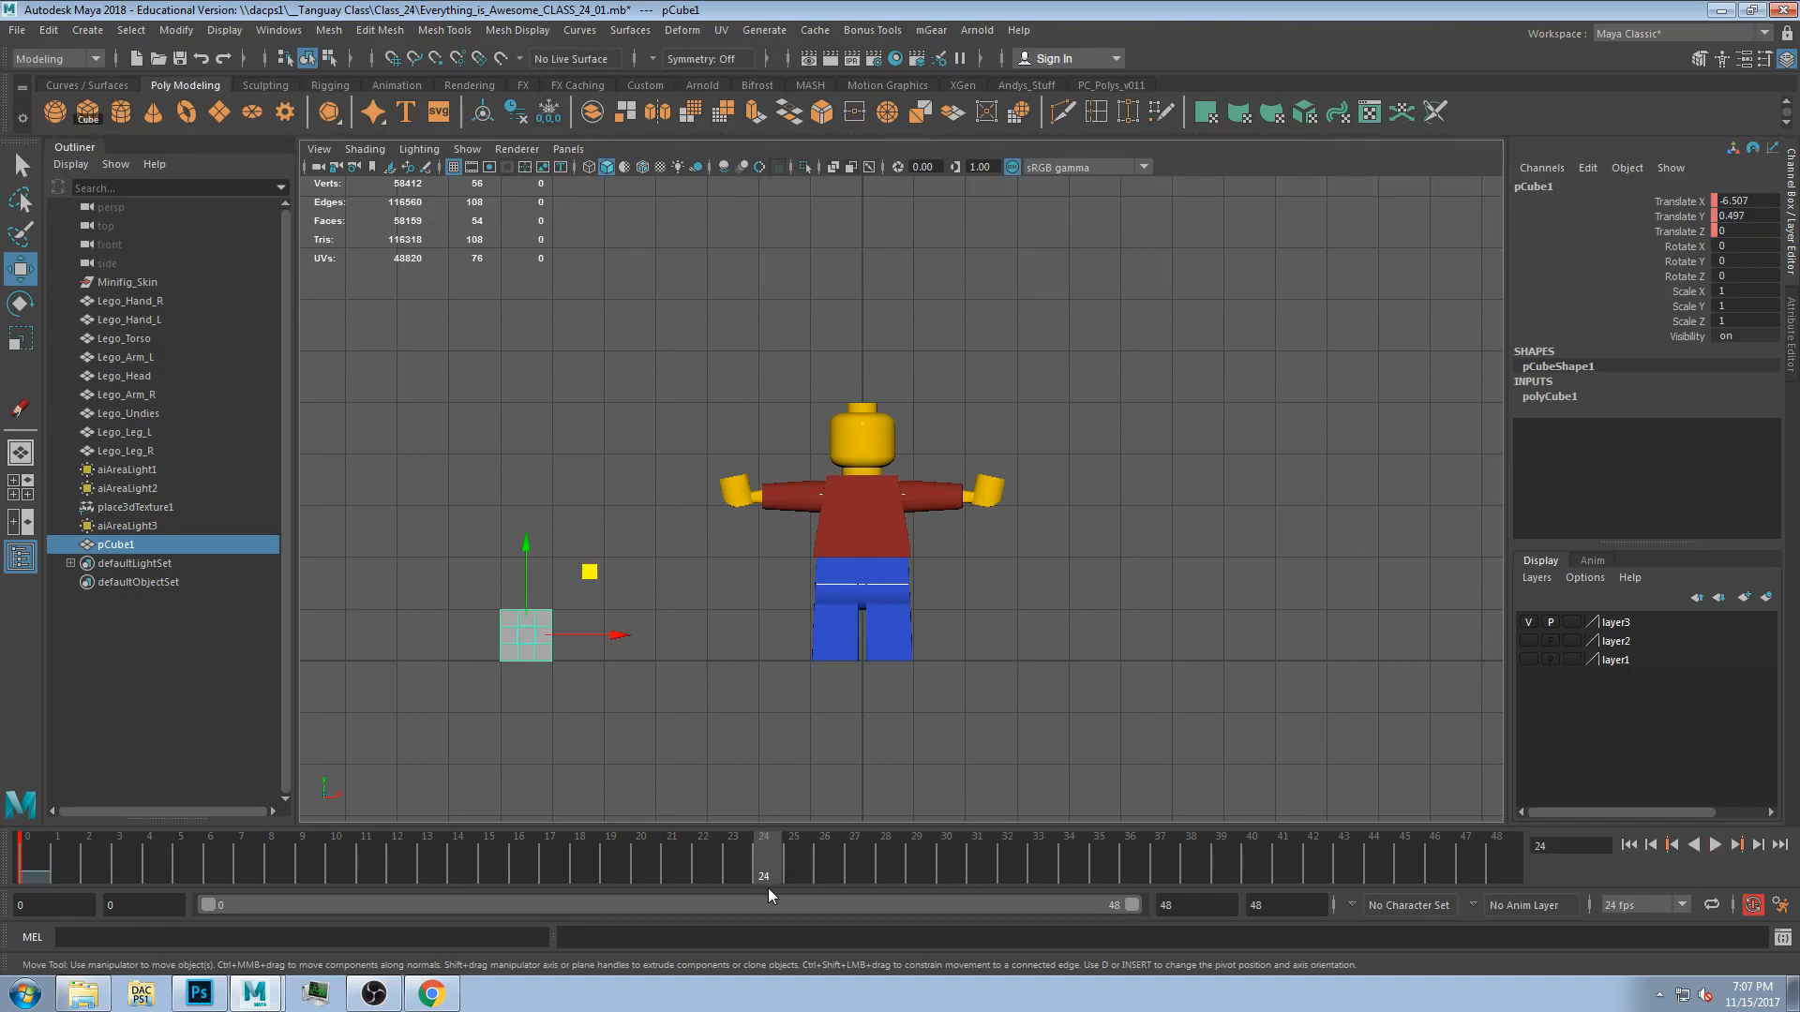
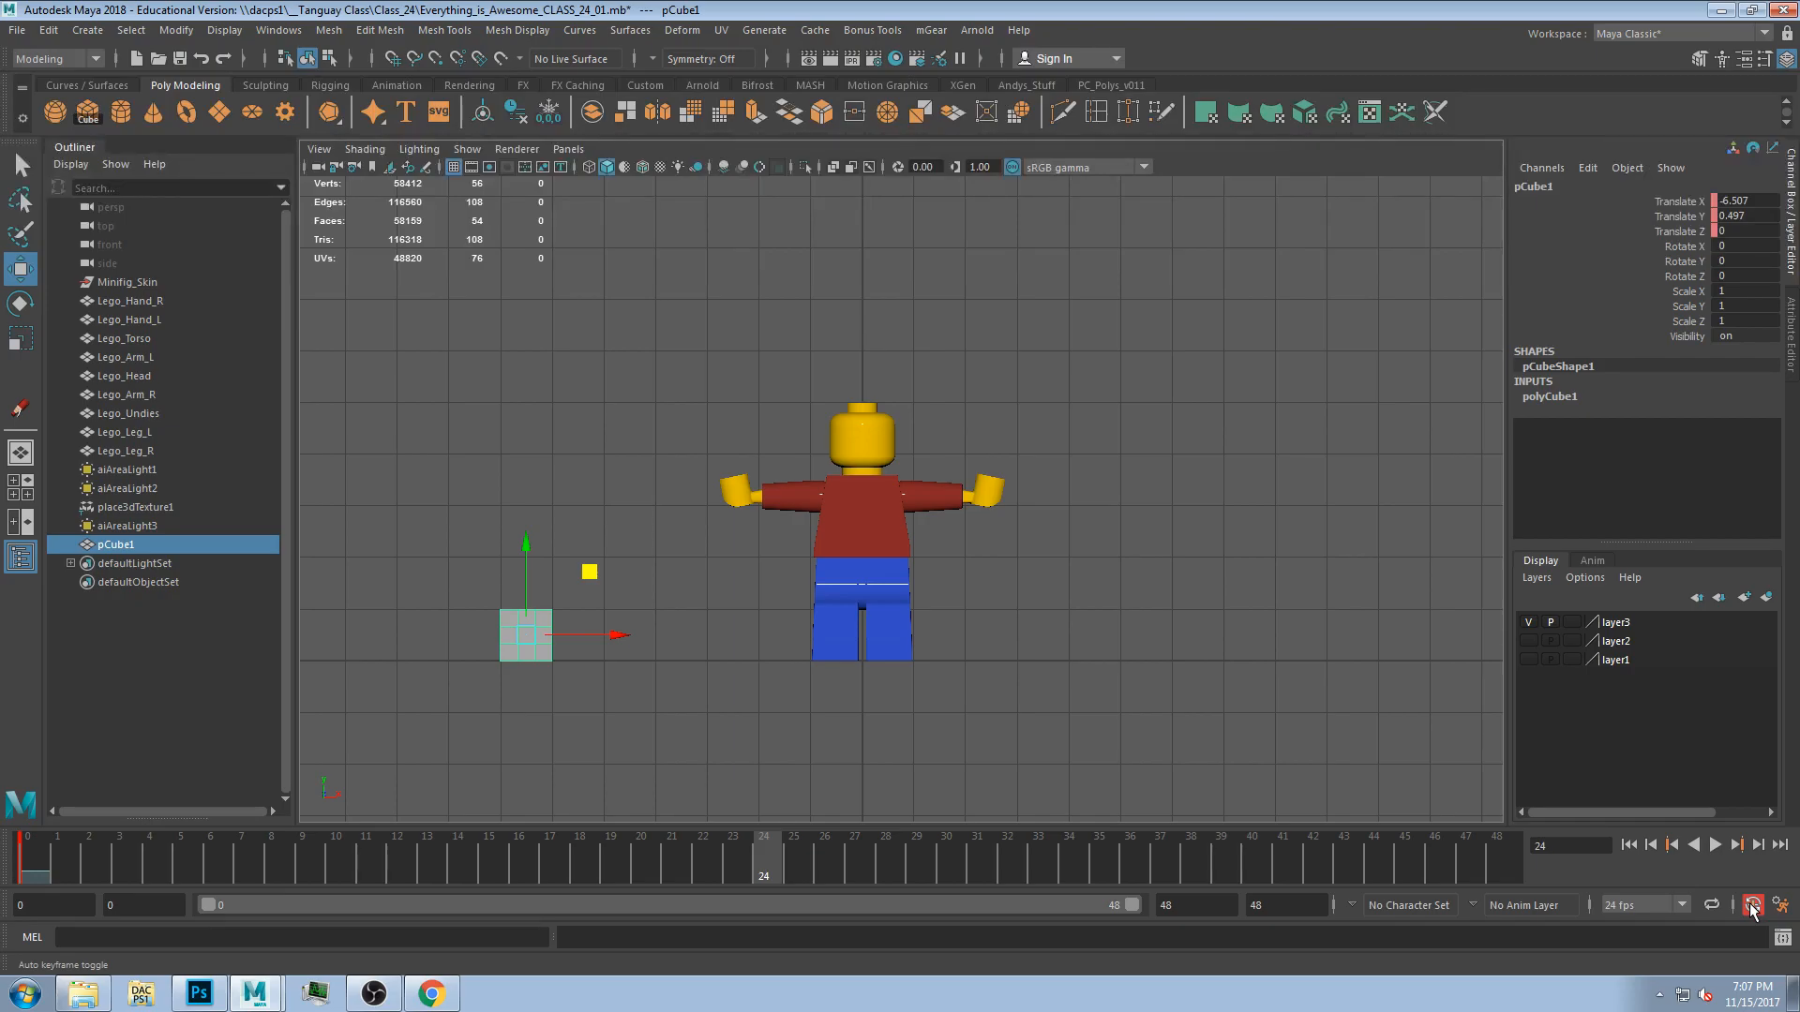
# Turn on Auto Key and move the cube along X to the right of the Lego figure at frame 24.
pyautogui.click(1751, 904)
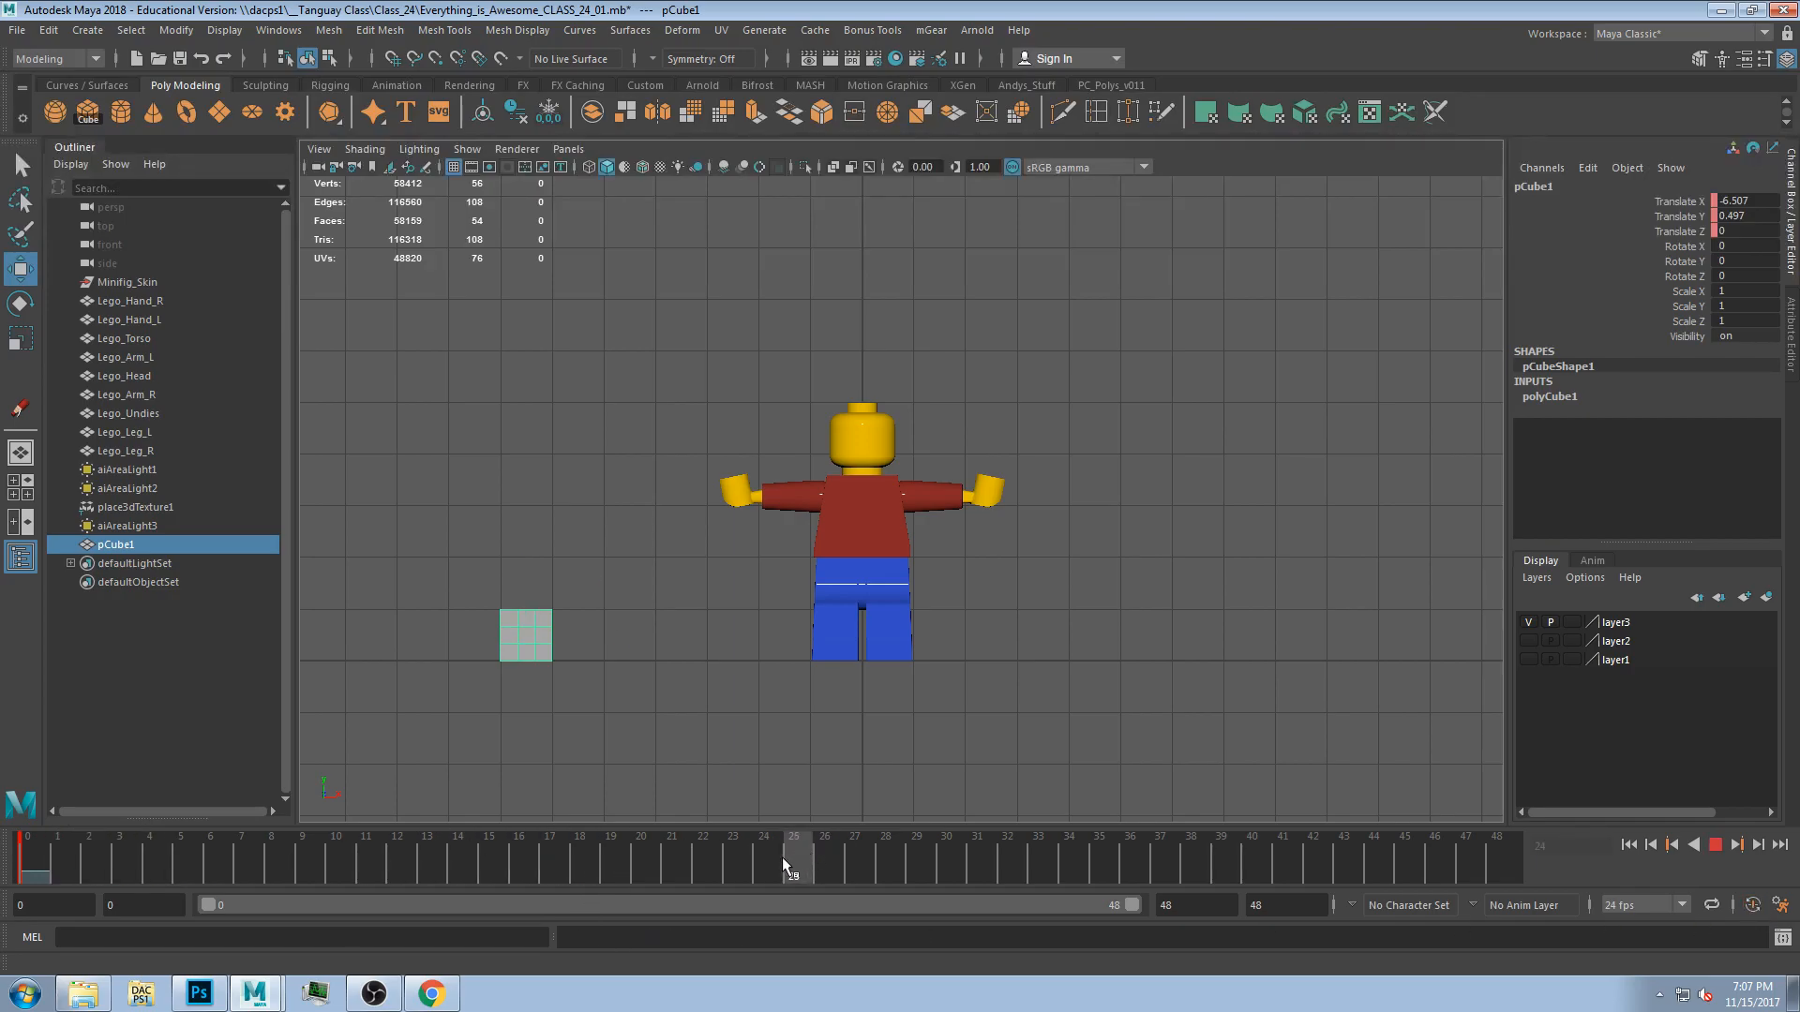
pyautogui.moveTo(599, 626); pyautogui.dragTo(1224, 626)
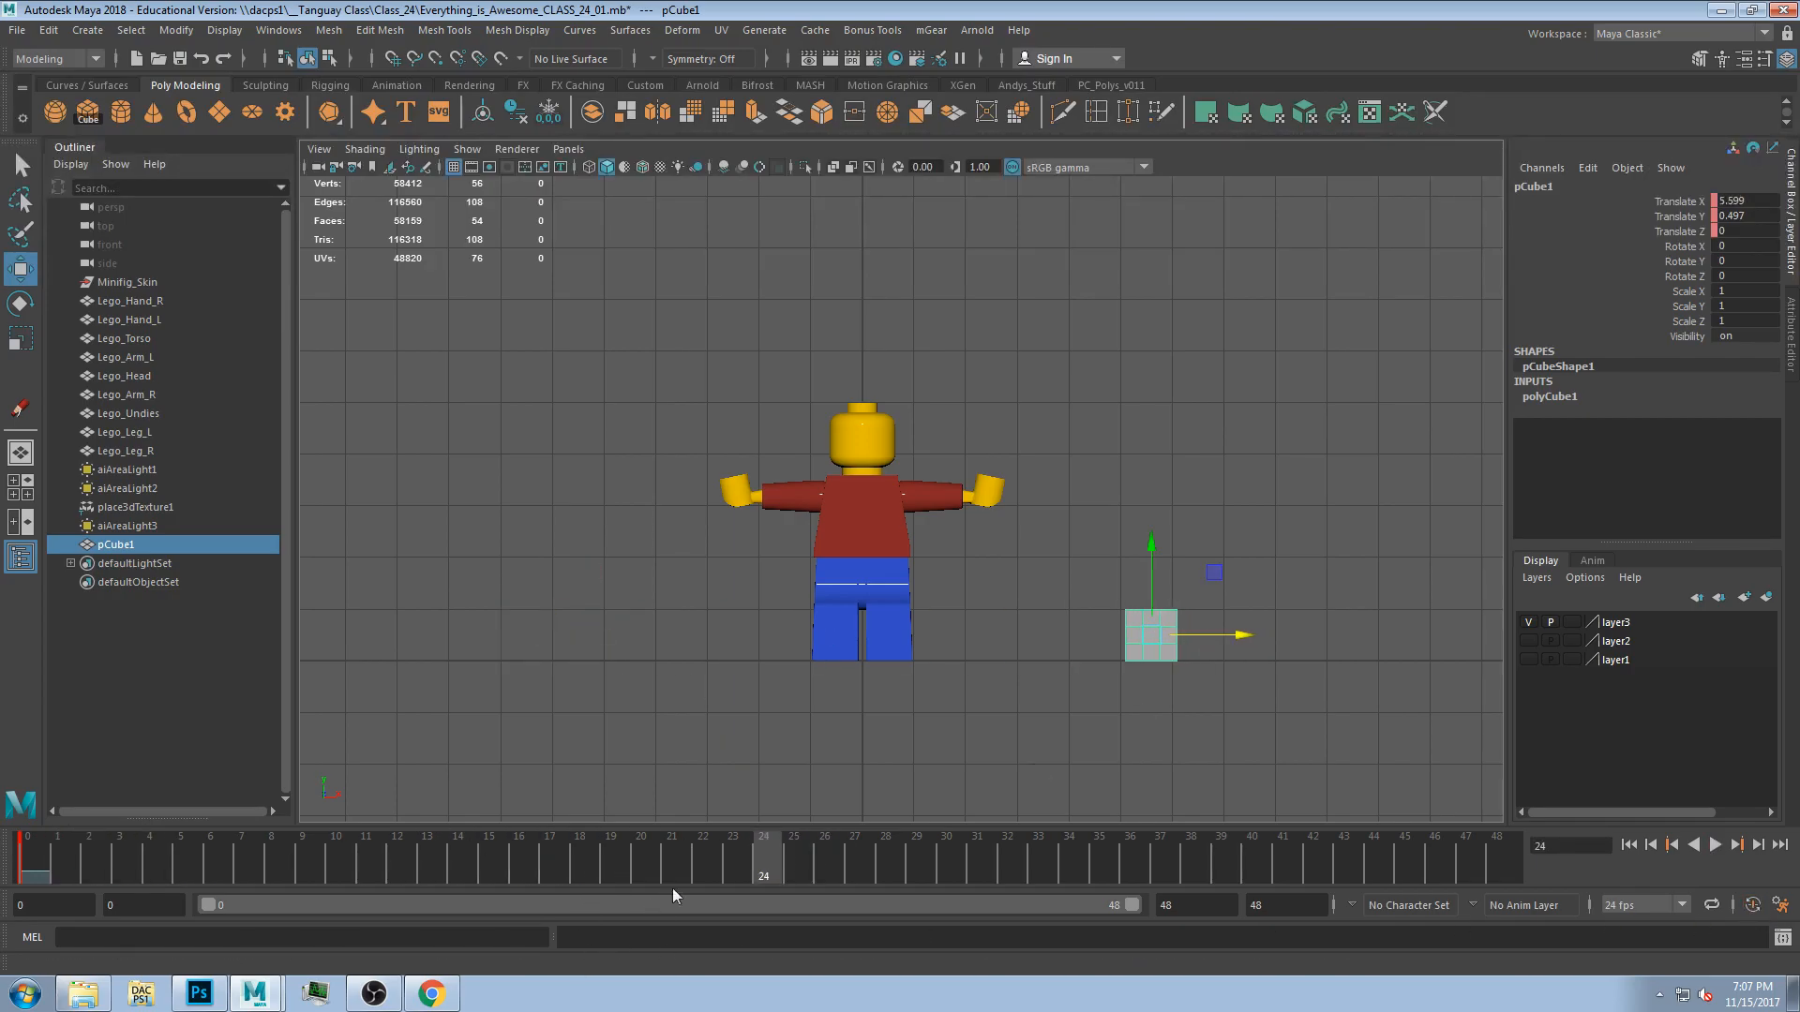
# Scrub through the timeline and play back the cube's animation.
pyautogui.moveTo(767, 859)
pyautogui.mouseDown()
pyautogui.moveTo(848, 870)
pyautogui.moveTo(4, 892)
pyautogui.moveTo(422, 829)
pyautogui.moveTo(735, 811)
pyautogui.mouseUp()
pyautogui.moveTo(755, 895)
pyautogui.mouseDown()
pyautogui.moveTo(796, 843)
pyautogui.moveTo(632, 863)
pyautogui.moveTo(35, 862)
pyautogui.moveTo(301, 862)
pyautogui.mouseUp()
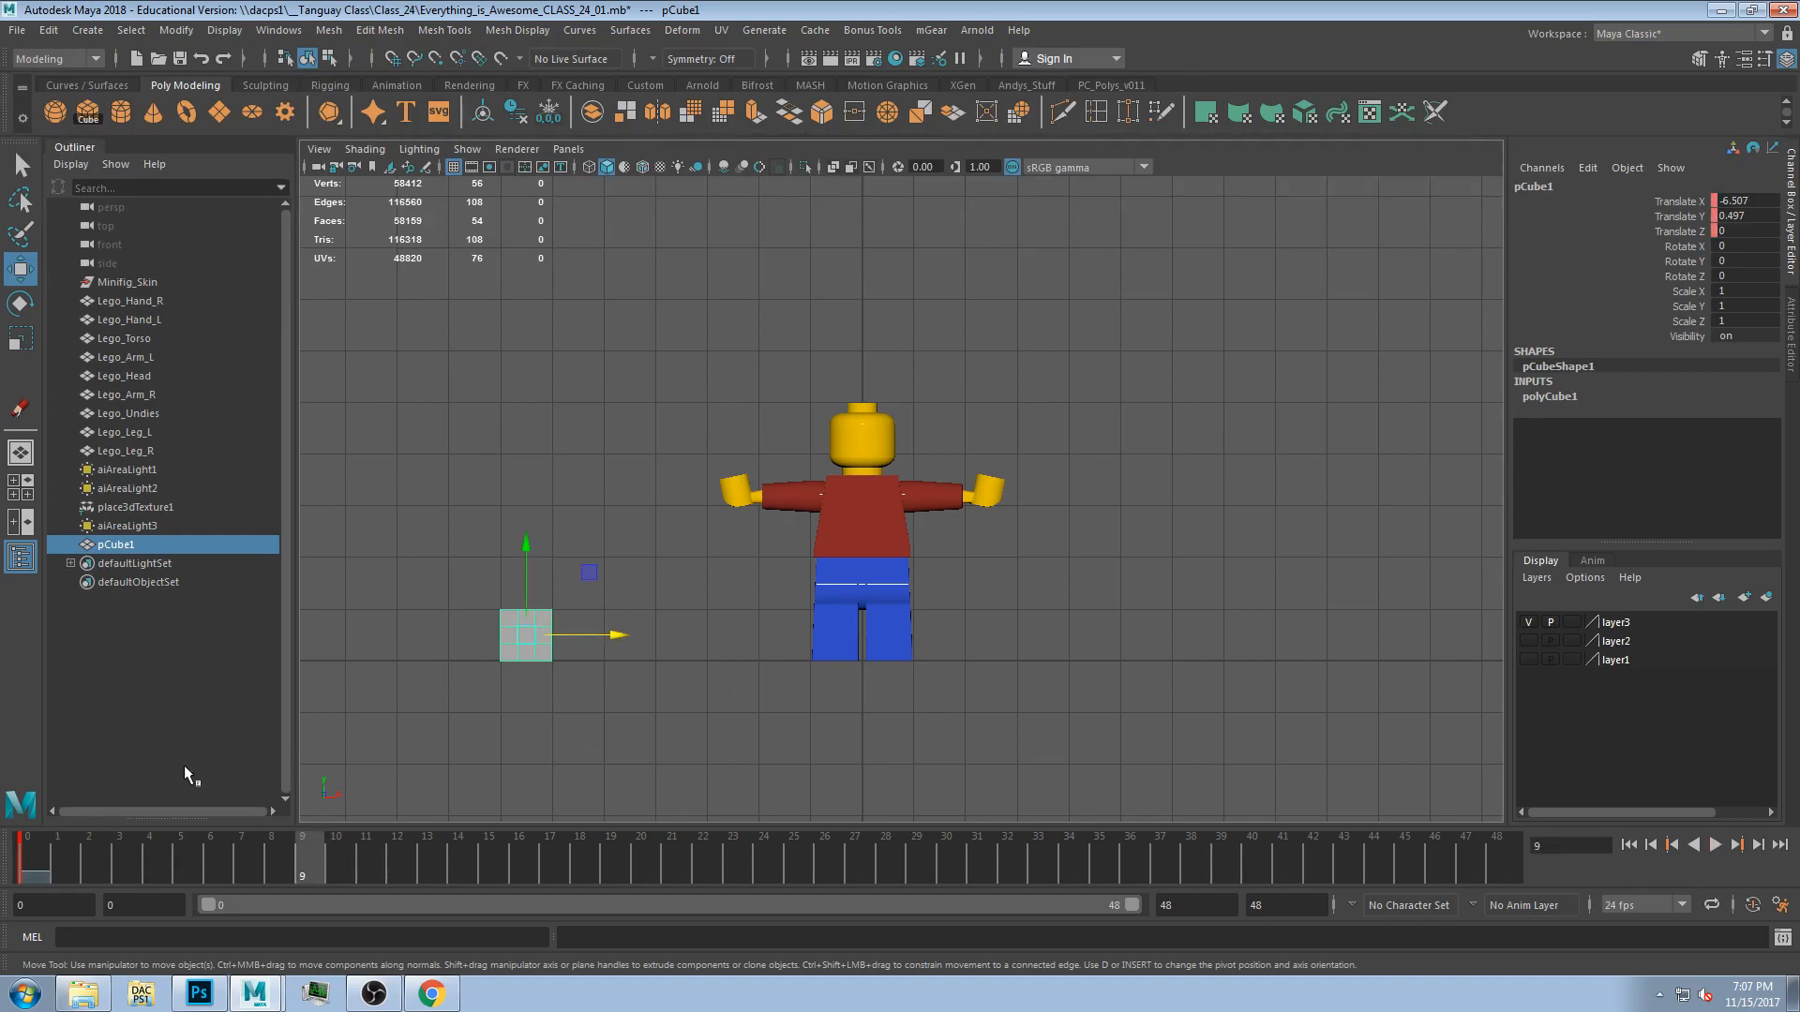
pyautogui.moveTo(58, 857); pyautogui.dragTo(30, 857)
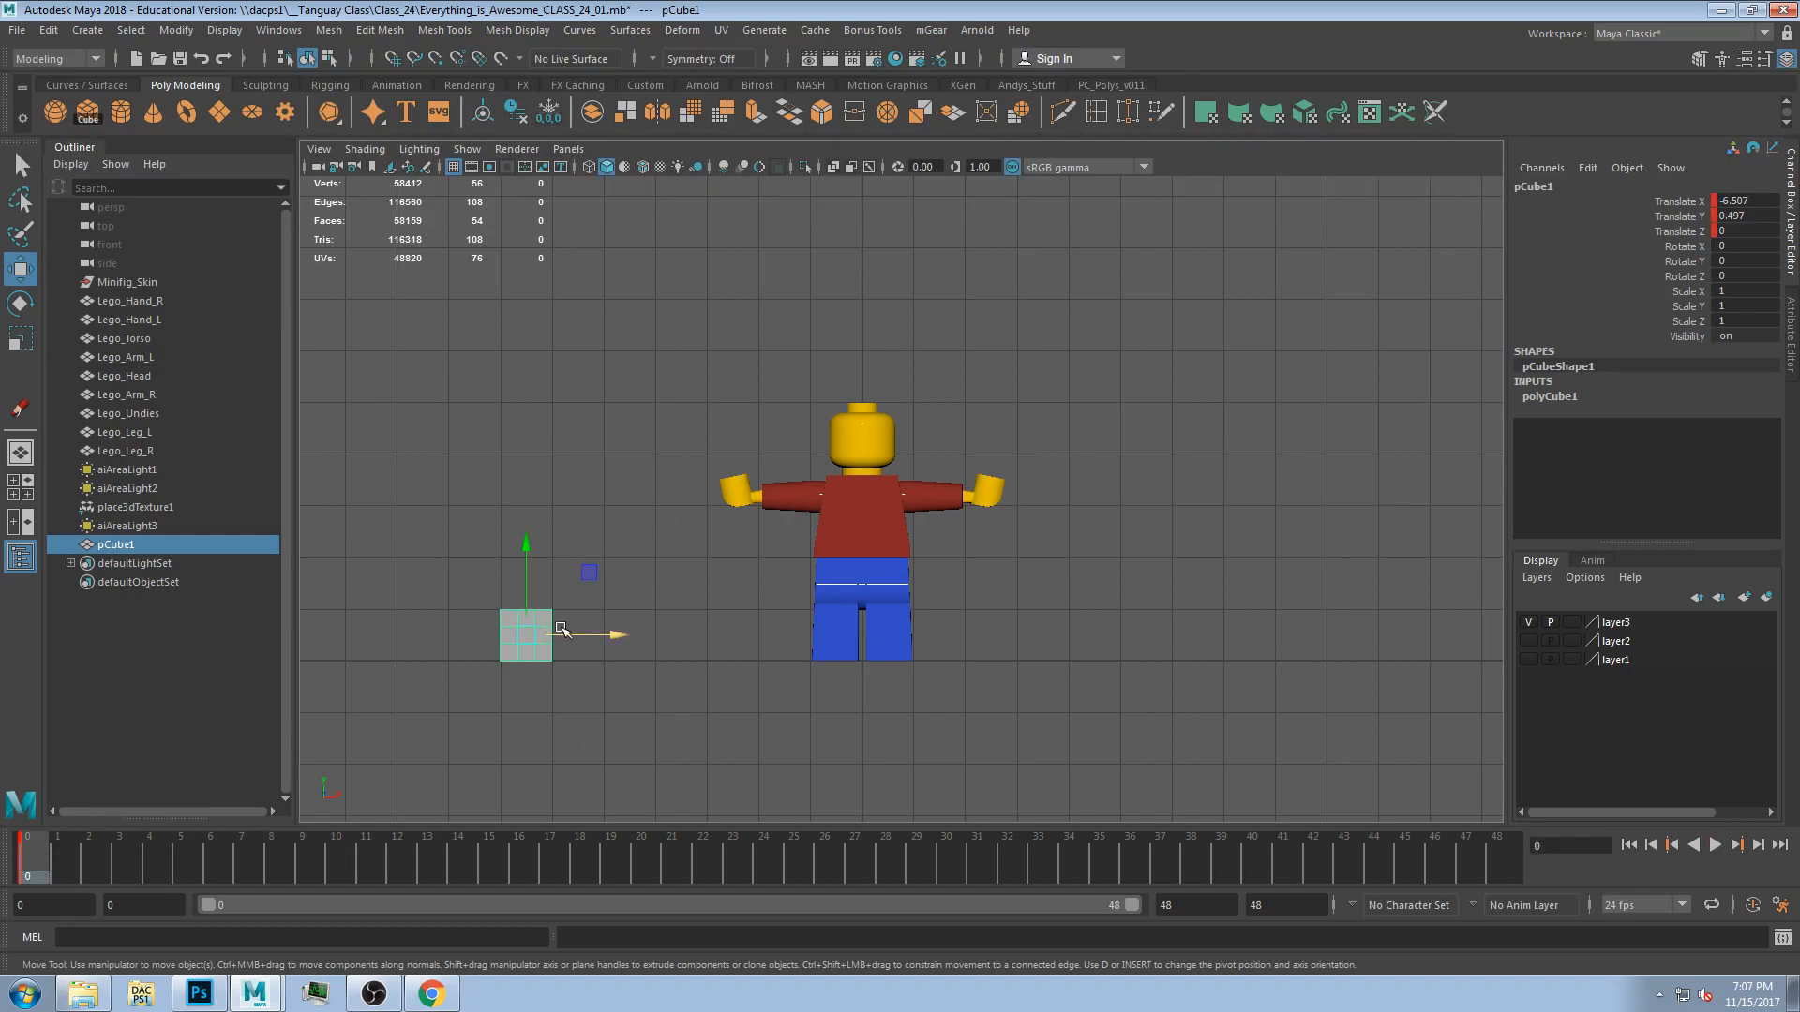
pyautogui.hotkey('alt', 'v')
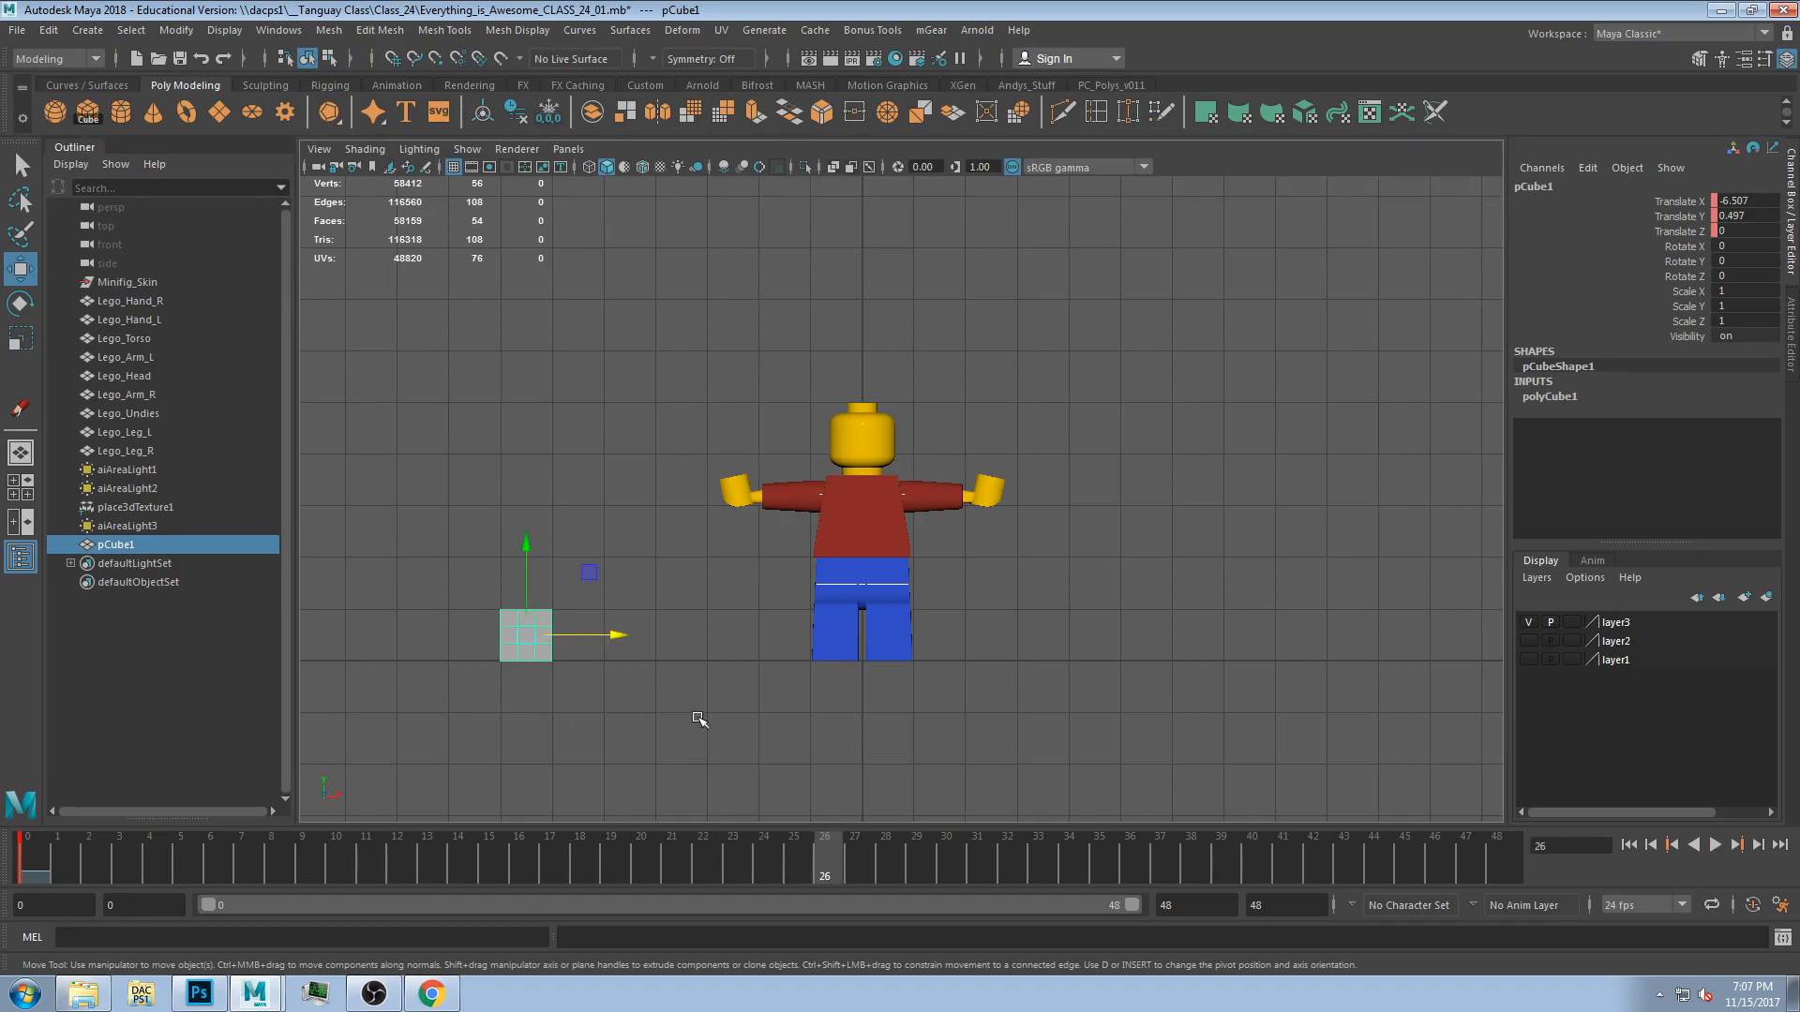
# Return to frame 24 and move the cube along X to the right again.
pyautogui.click(773, 874)
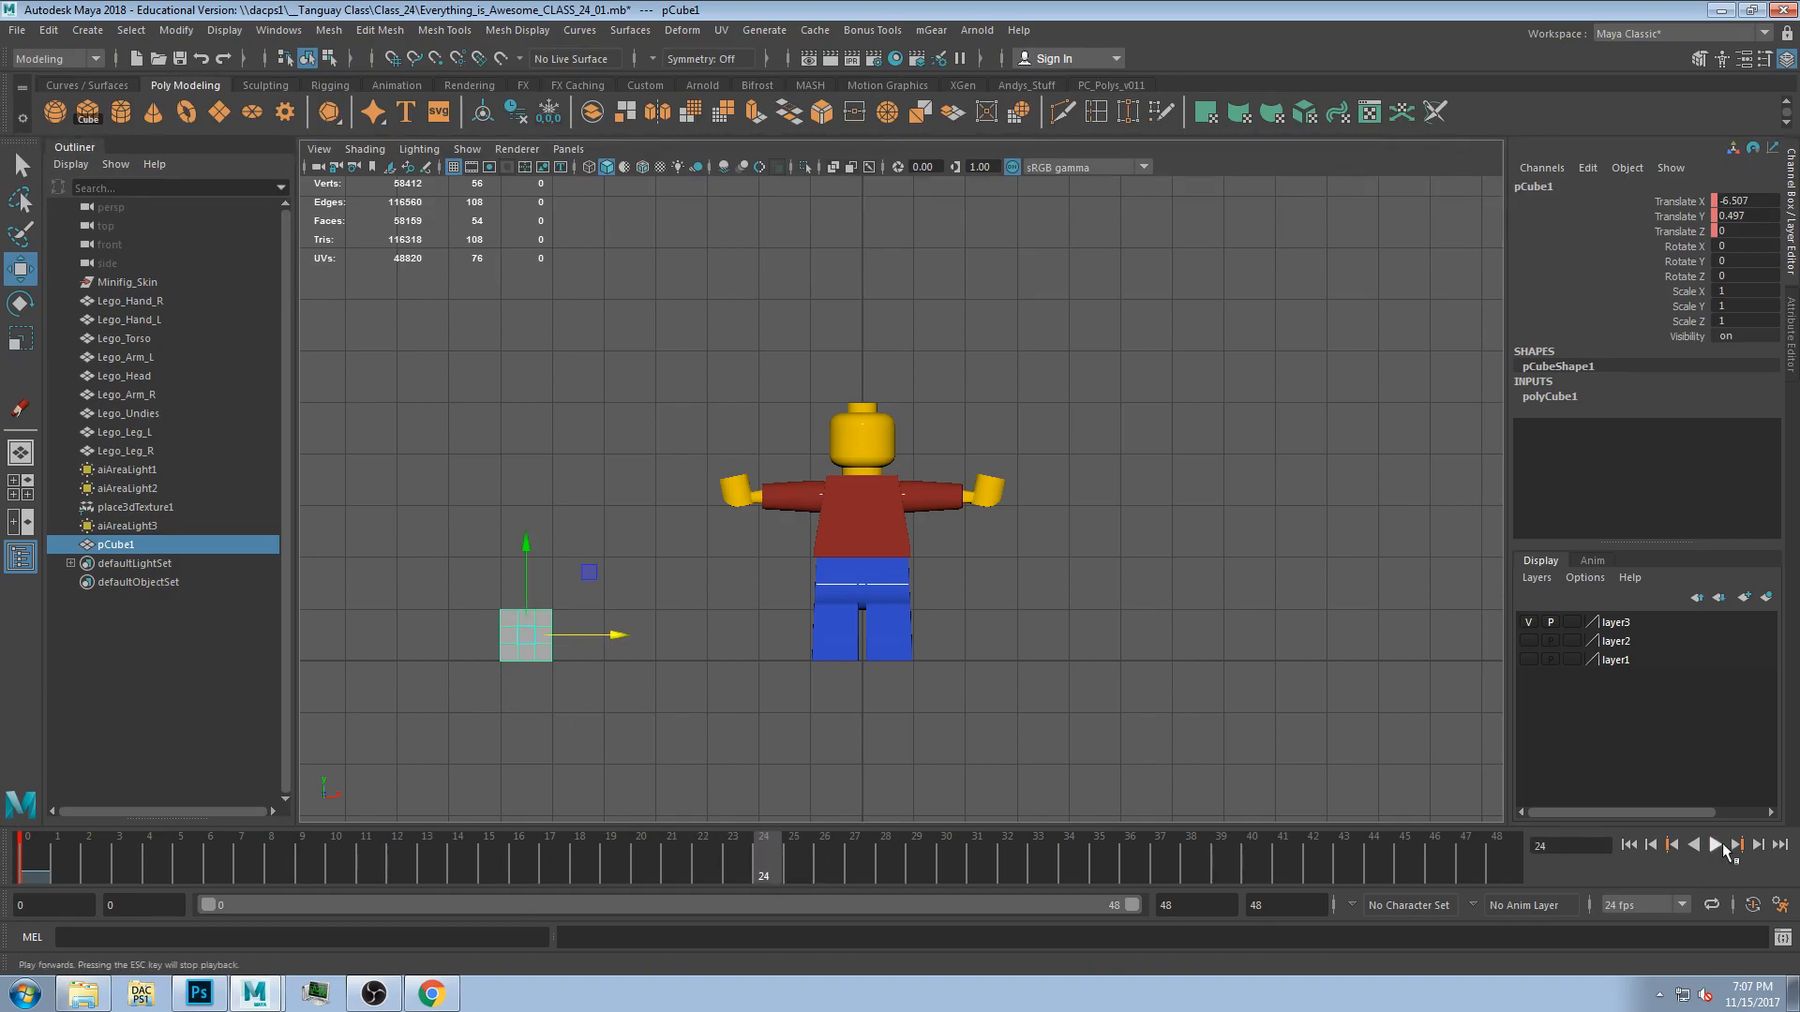
pyautogui.click(1753, 907)
pyautogui.click(769, 856)
pyautogui.moveTo(640, 642); pyautogui.dragTo(1210, 638)
# Scrub the timeline and orbit the perspective view around the figure and cube.
pyautogui.moveTo(760, 856); pyautogui.dragTo(9, 917)
pyautogui.press('space')
pyautogui.press('space')
pyautogui.keyDown('alt'); pyautogui.moveTo(1000, 429); pyautogui.dragTo(917, 431); pyautogui.keyUp('alt')
pyautogui.moveTo(64, 865); pyautogui.dragTo(824, 870)
pyautogui.moveTo(819, 793); pyautogui.dragTo(66, 896)
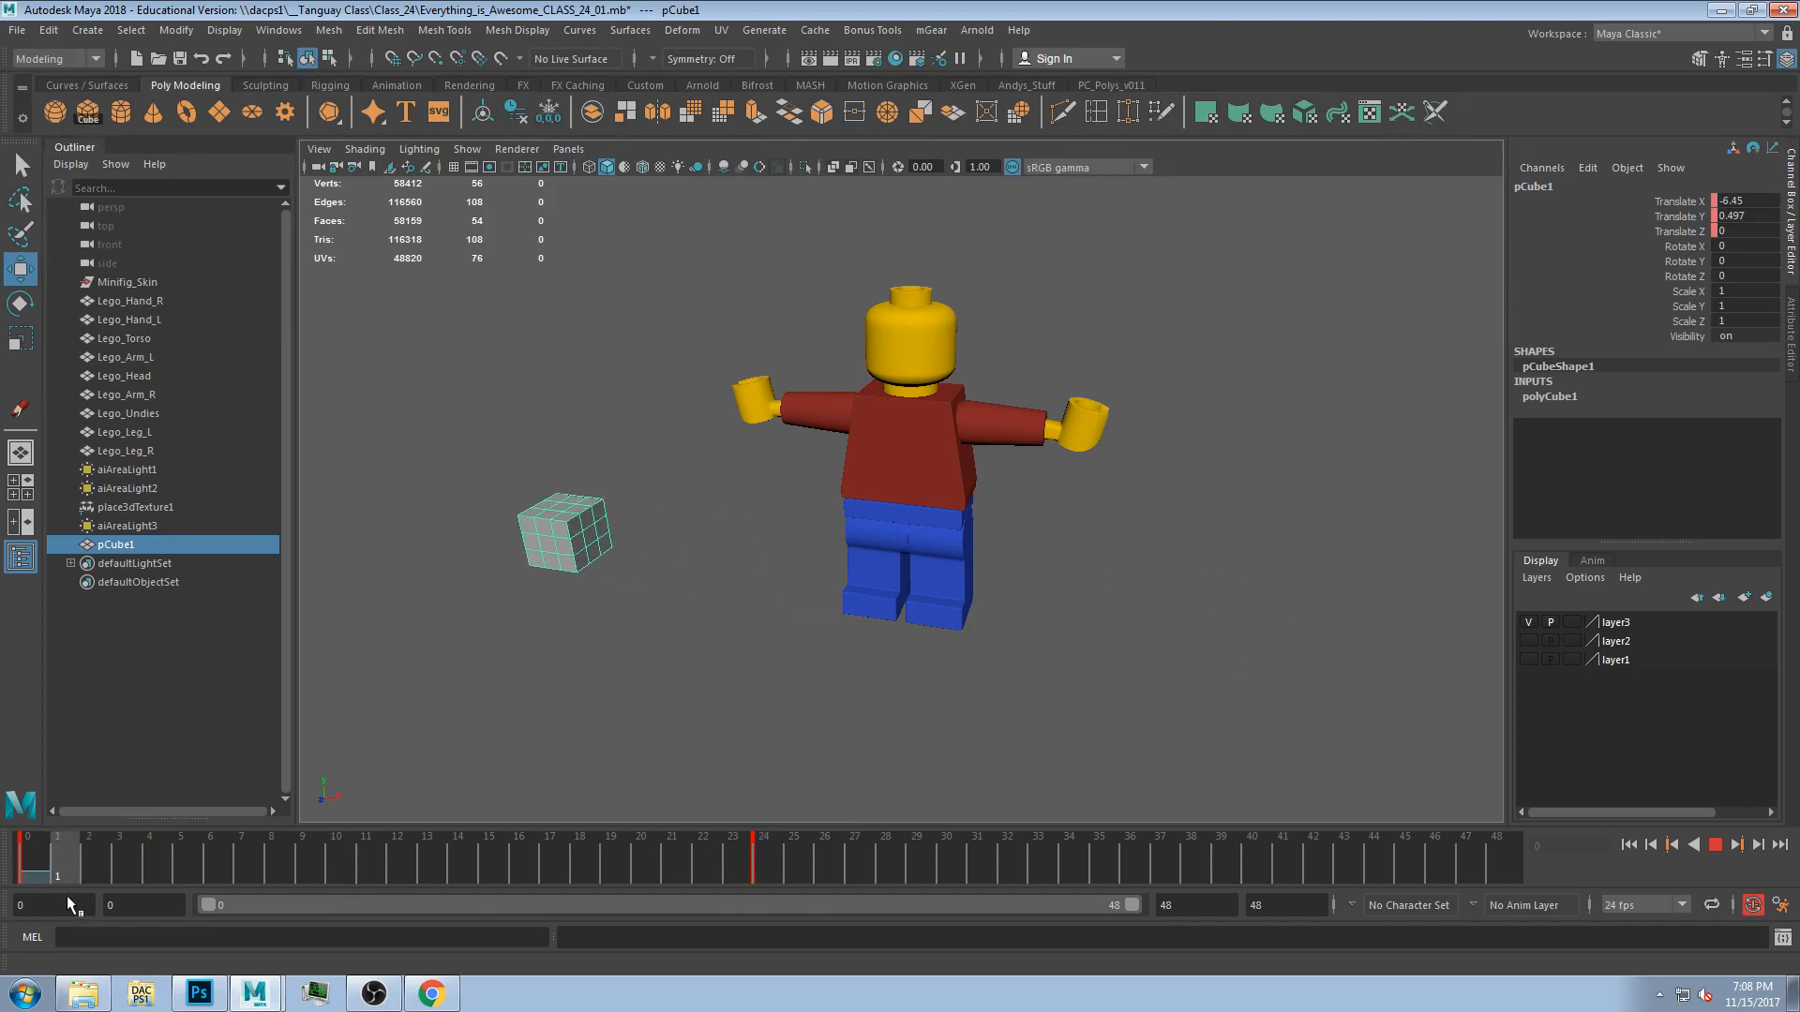
# Move the cube in small steps toward the figure across frames 1 to 5, keying each position.
pyautogui.moveTo(615, 539); pyautogui.dragTo(699, 561)
pyautogui.click(96, 858)
pyautogui.click(119, 858)
pyautogui.hotkey('alt', 'v')
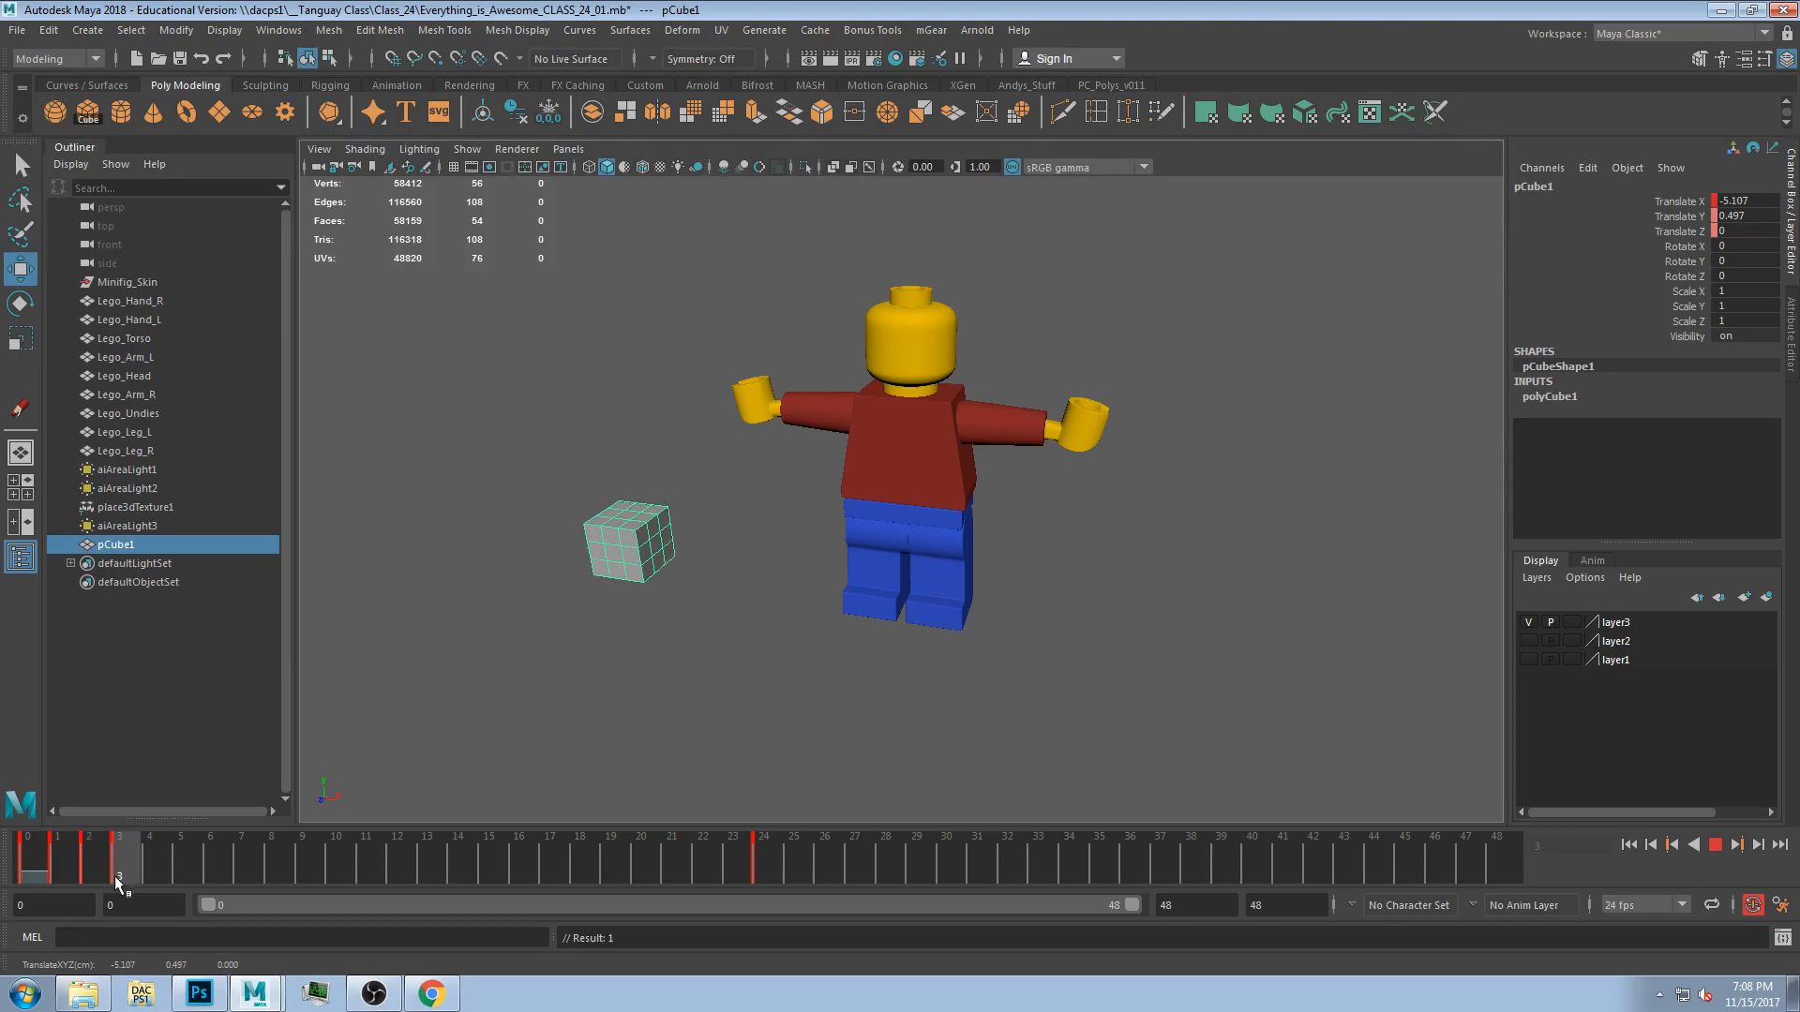
pyautogui.click(148, 875)
pyautogui.press('s')
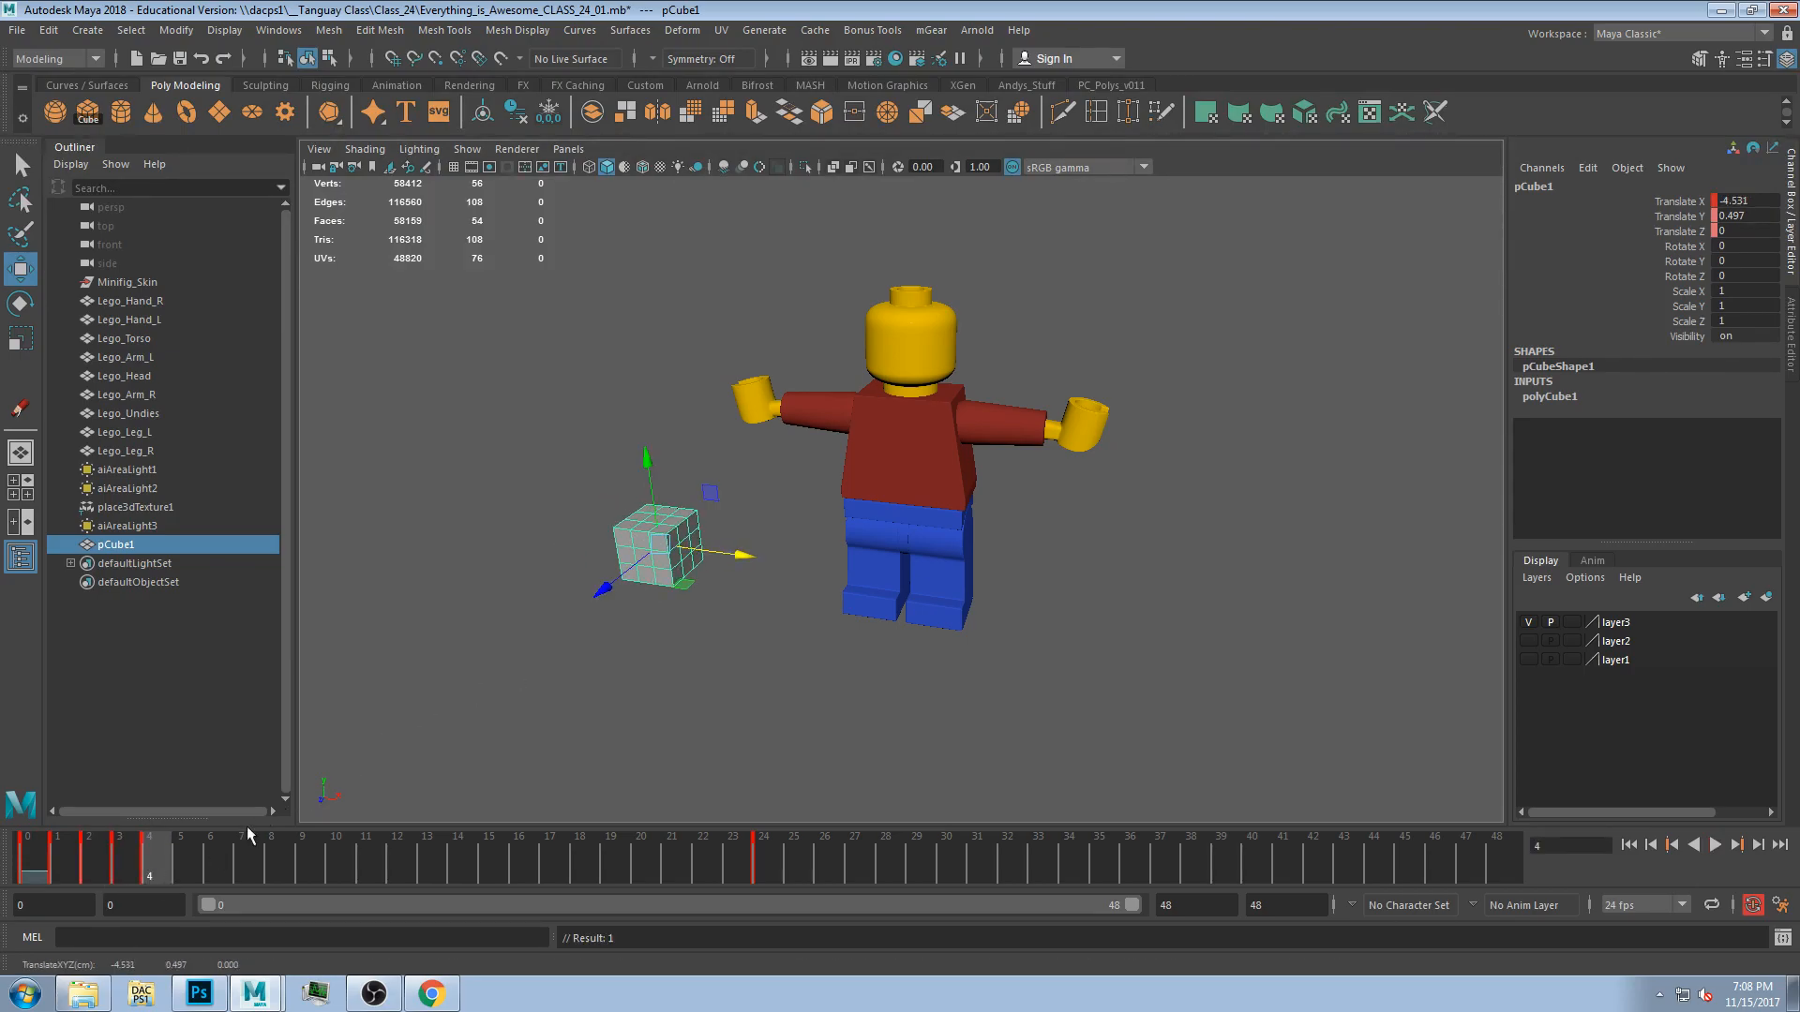
pyautogui.click(182, 862)
pyautogui.moveTo(753, 557); pyautogui.dragTo(755, 557)
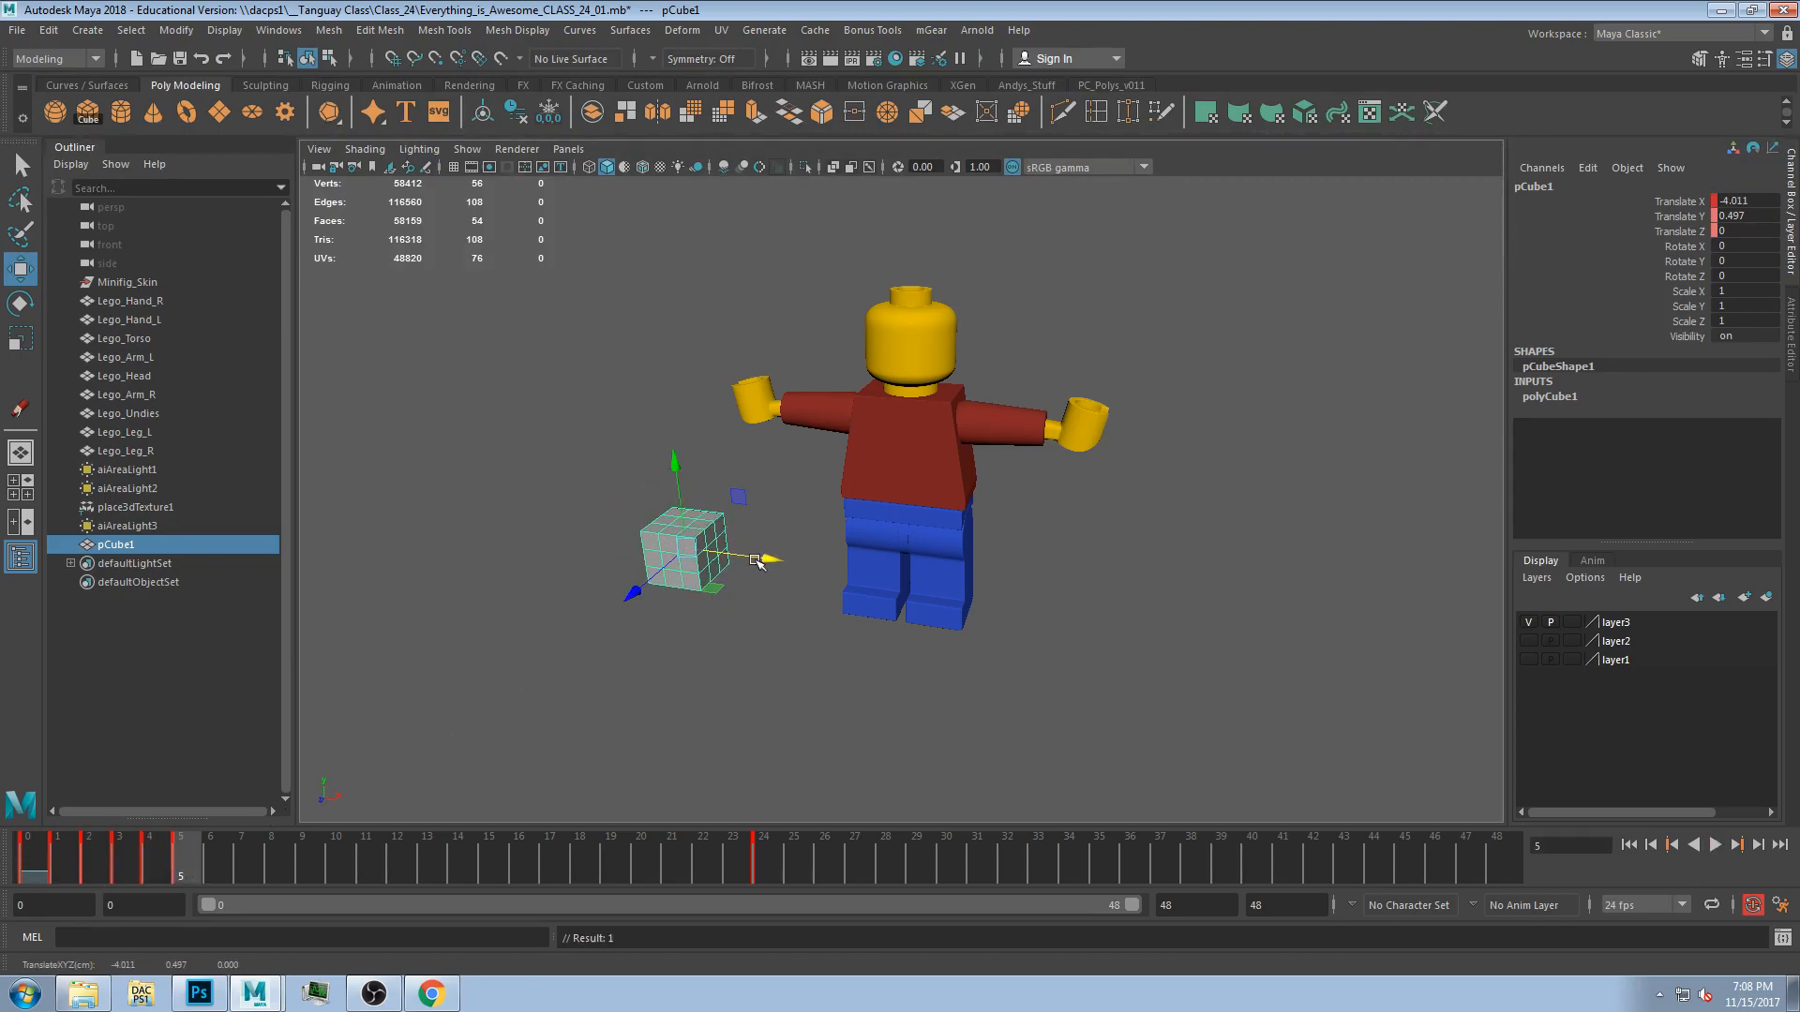
pyautogui.hotkey('alt', 'v')
pyautogui.moveTo(142, 863); pyautogui.dragTo(237, 863)
# Undo the six recent cube moves and keys, and return to frame 0.
pyautogui.hotkey('ctrl', 'z')
pyautogui.hotkey('ctrl', 'z')
pyautogui.hotkey('ctrl', 'z')
pyautogui.hotkey('ctrl', 'z')
pyautogui.hotkey('ctrl', 'z')
pyautogui.hotkey('ctrl', 'z')
pyautogui.hotkey('ctrl', 'z')
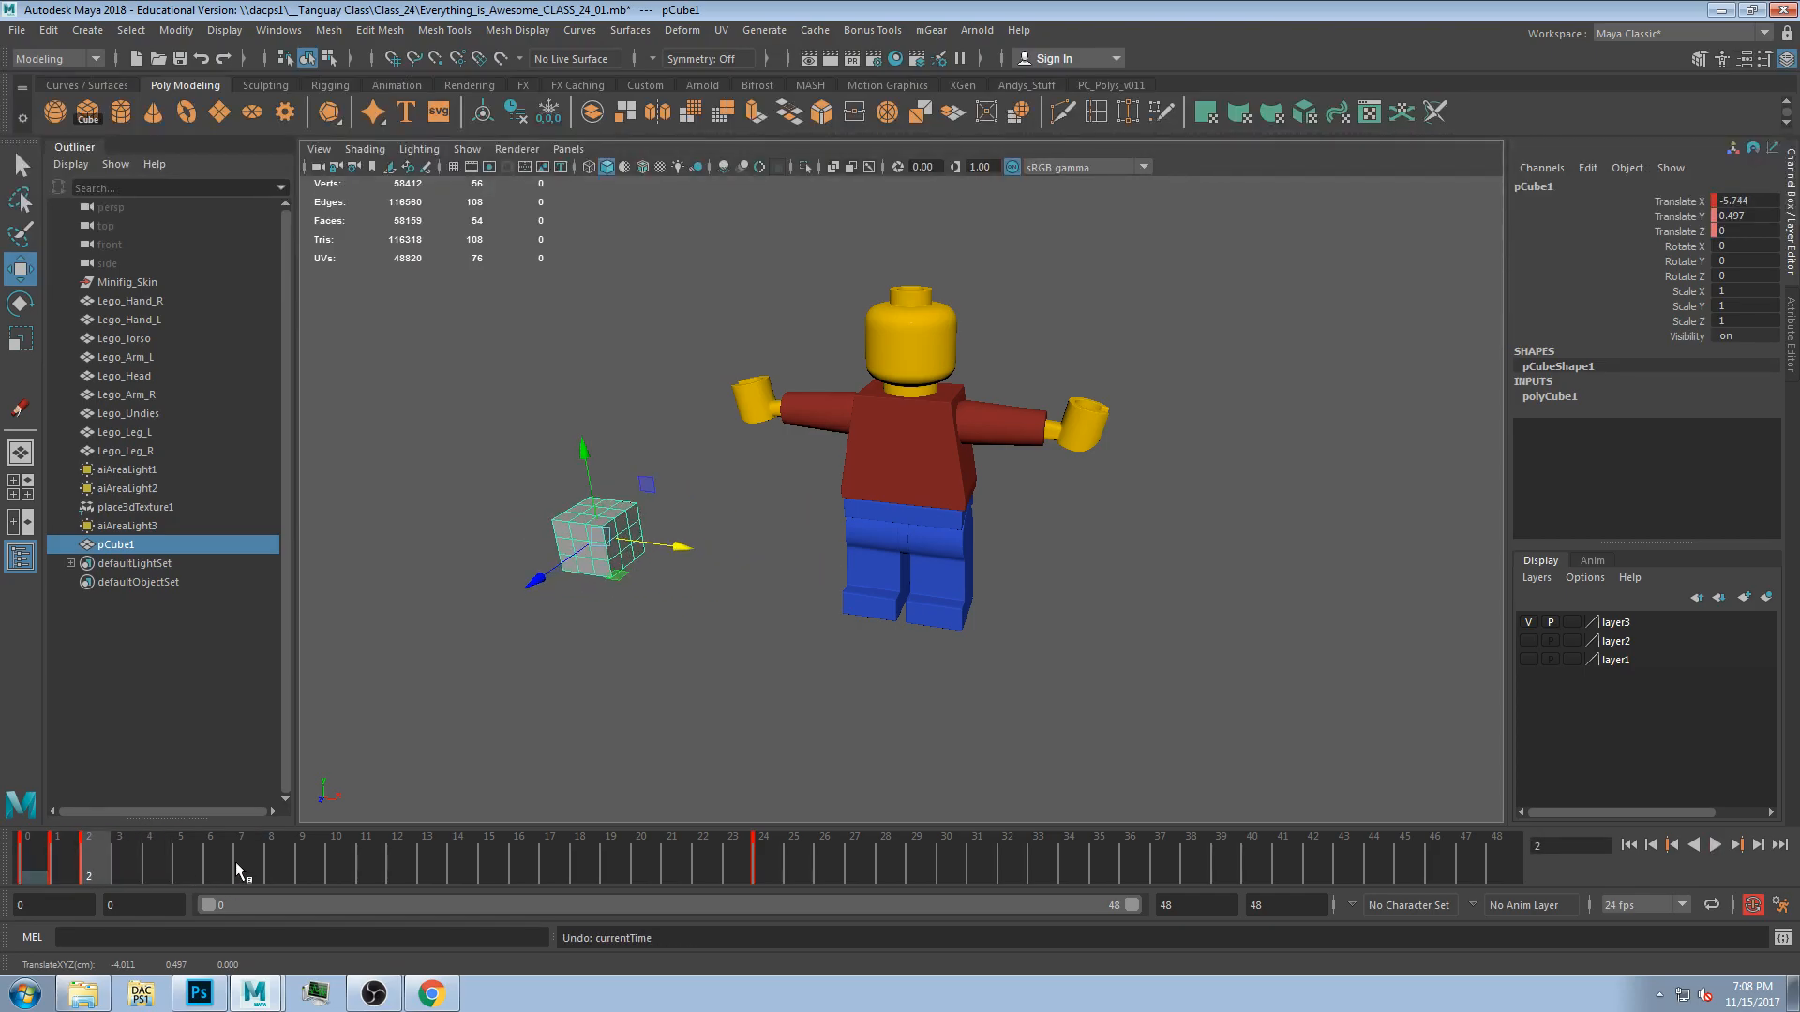
pyautogui.click(38, 851)
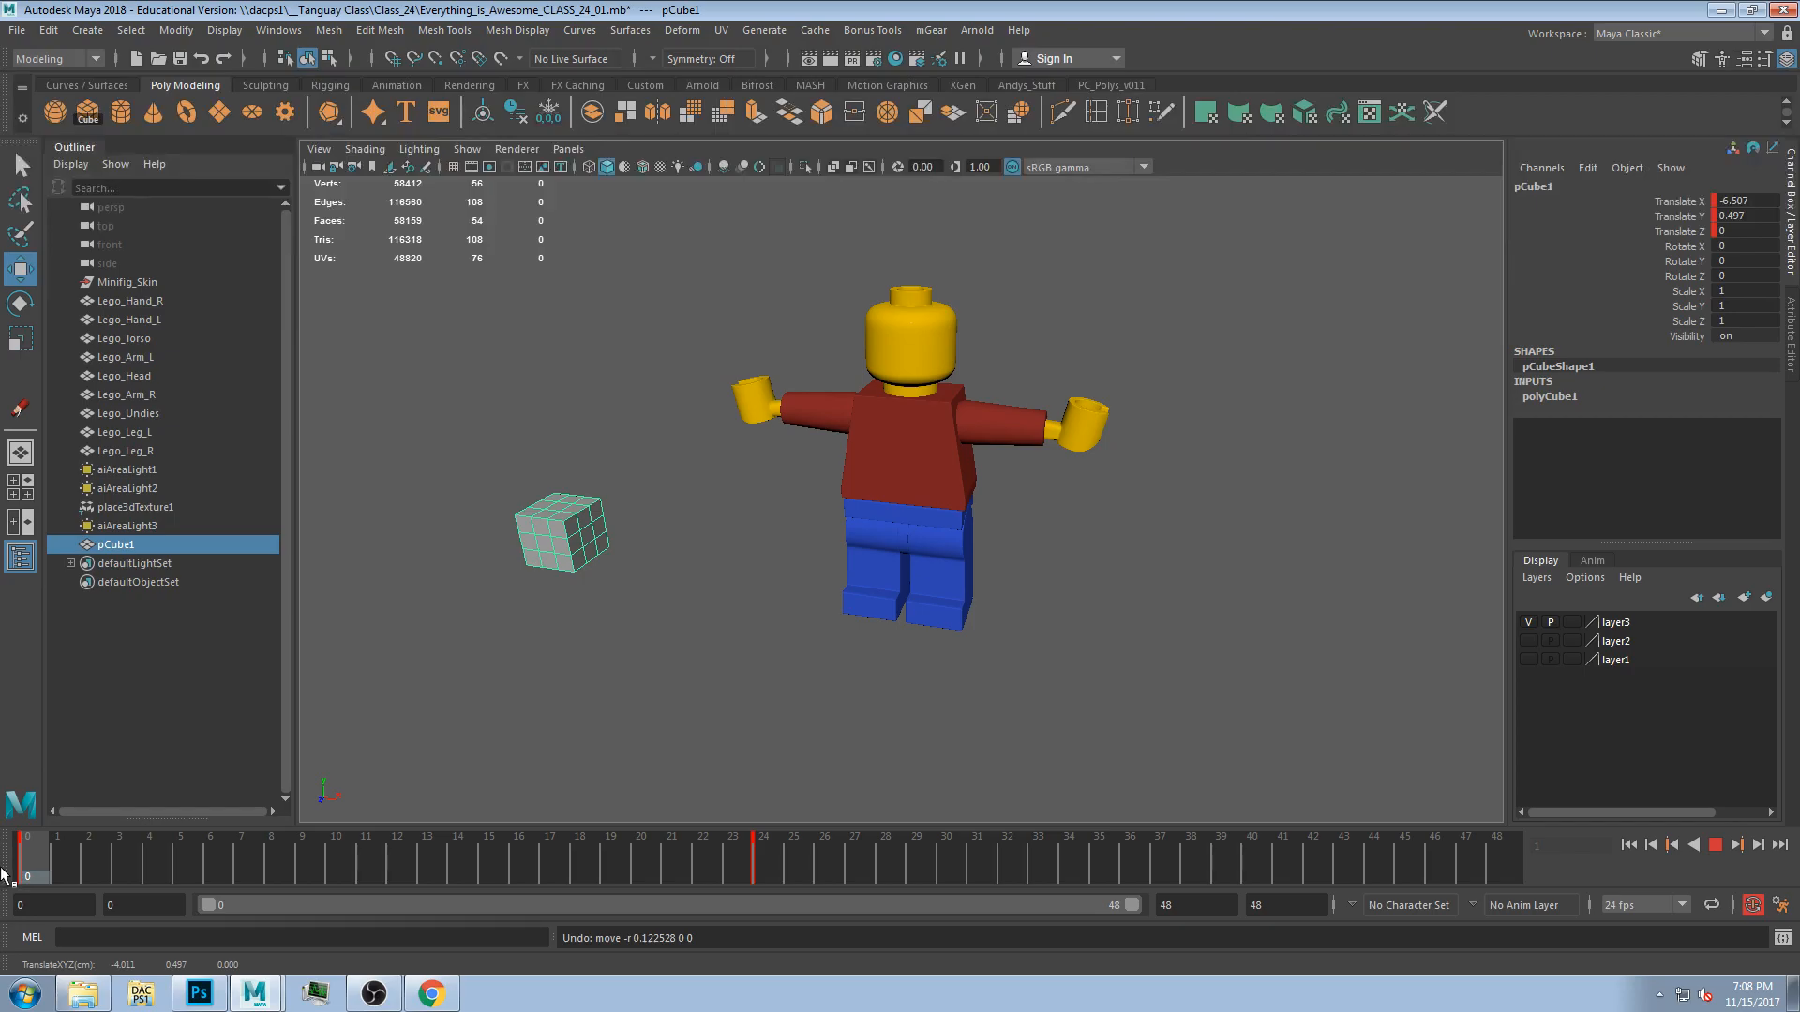
# At frame 48, move the cube back to its starting position on the left to key the return.
pyautogui.hotkey('alt', 'v')
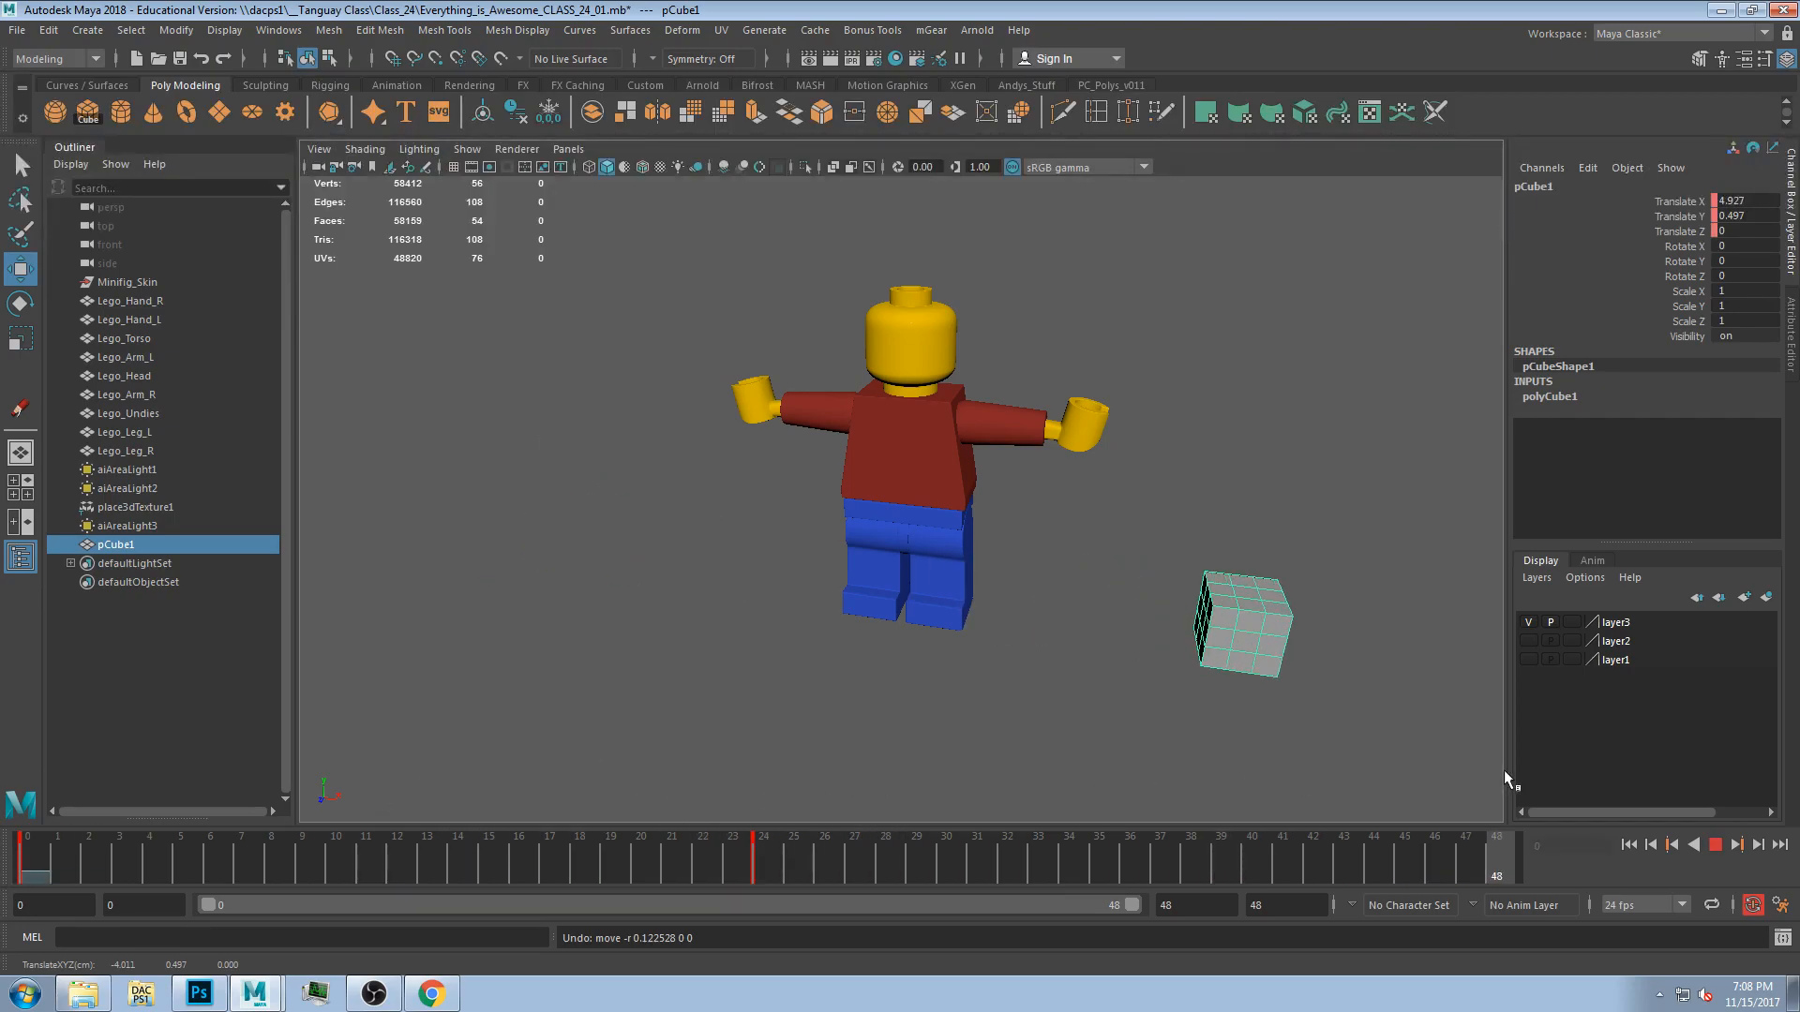
pyautogui.moveTo(1317, 619); pyautogui.dragTo(598, 637)
pyautogui.moveTo(1448, 860); pyautogui.dragTo(23, 858)
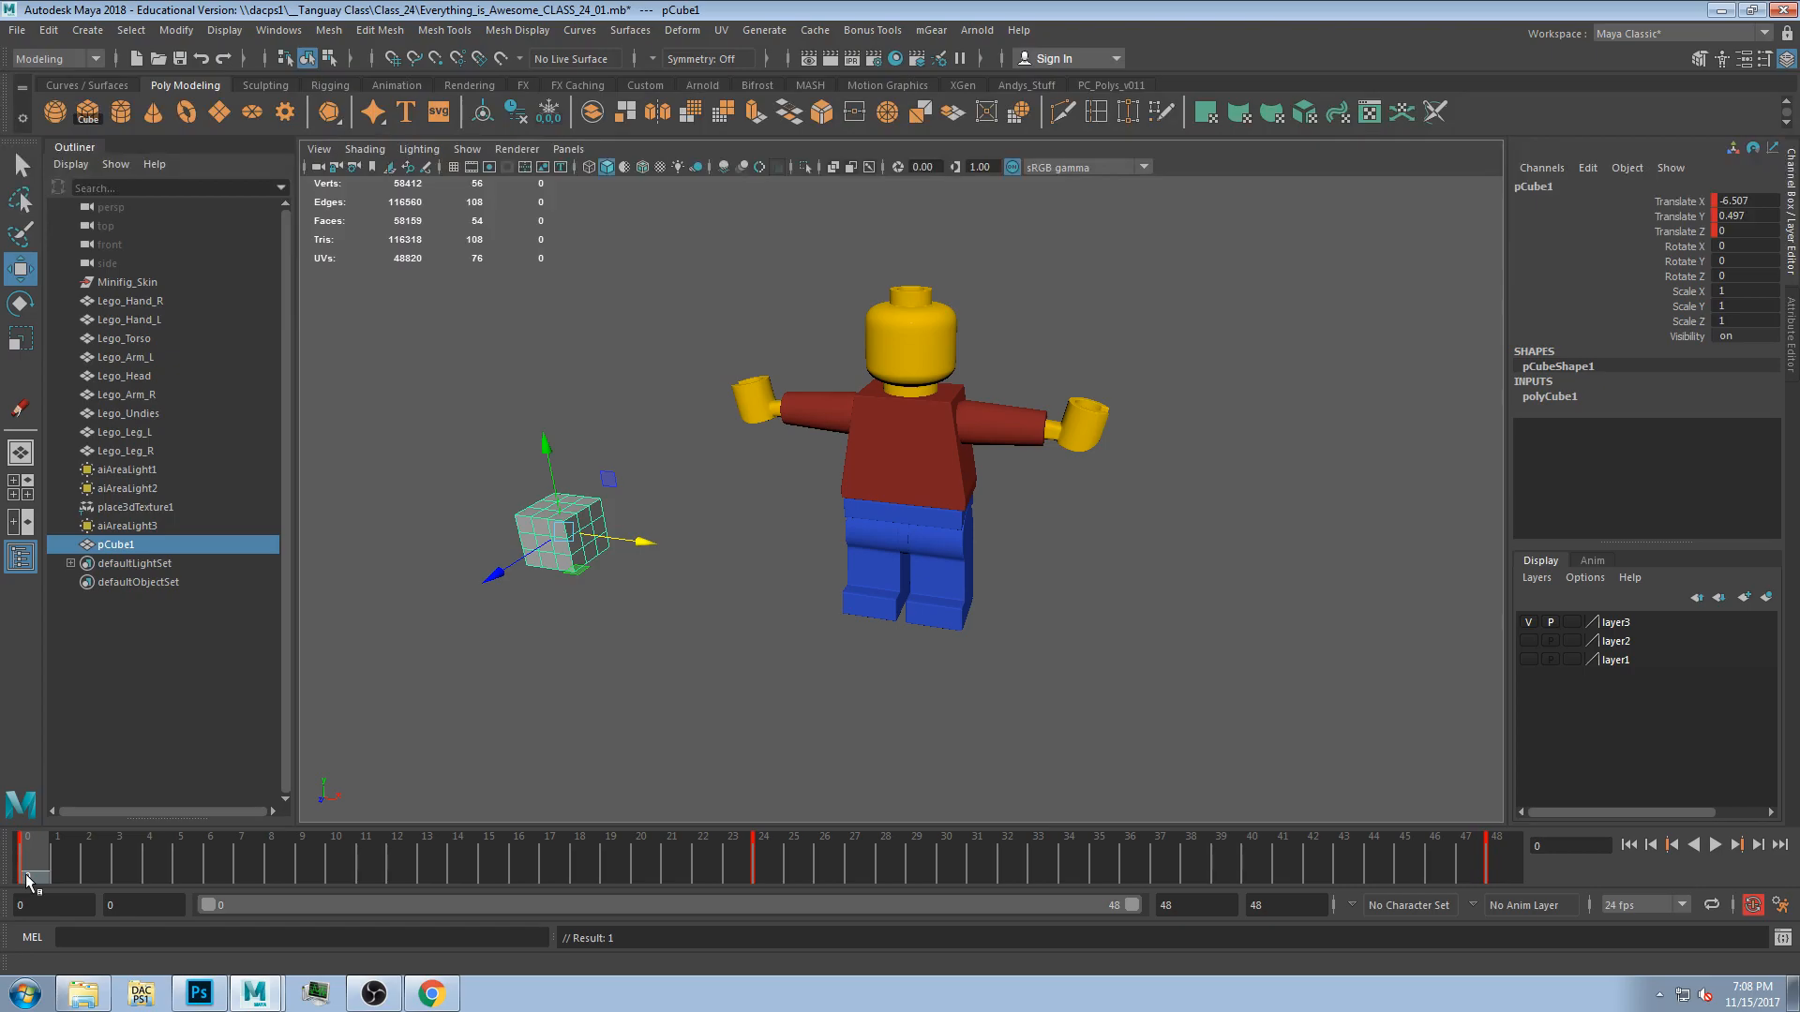
# Play back and scrub the cube's animation.
pyautogui.hotkey('alt', 'v')
pyautogui.moveTo(712, 855); pyautogui.dragTo(1, 917)
pyautogui.moveTo(35, 859); pyautogui.dragTo(10, 896)
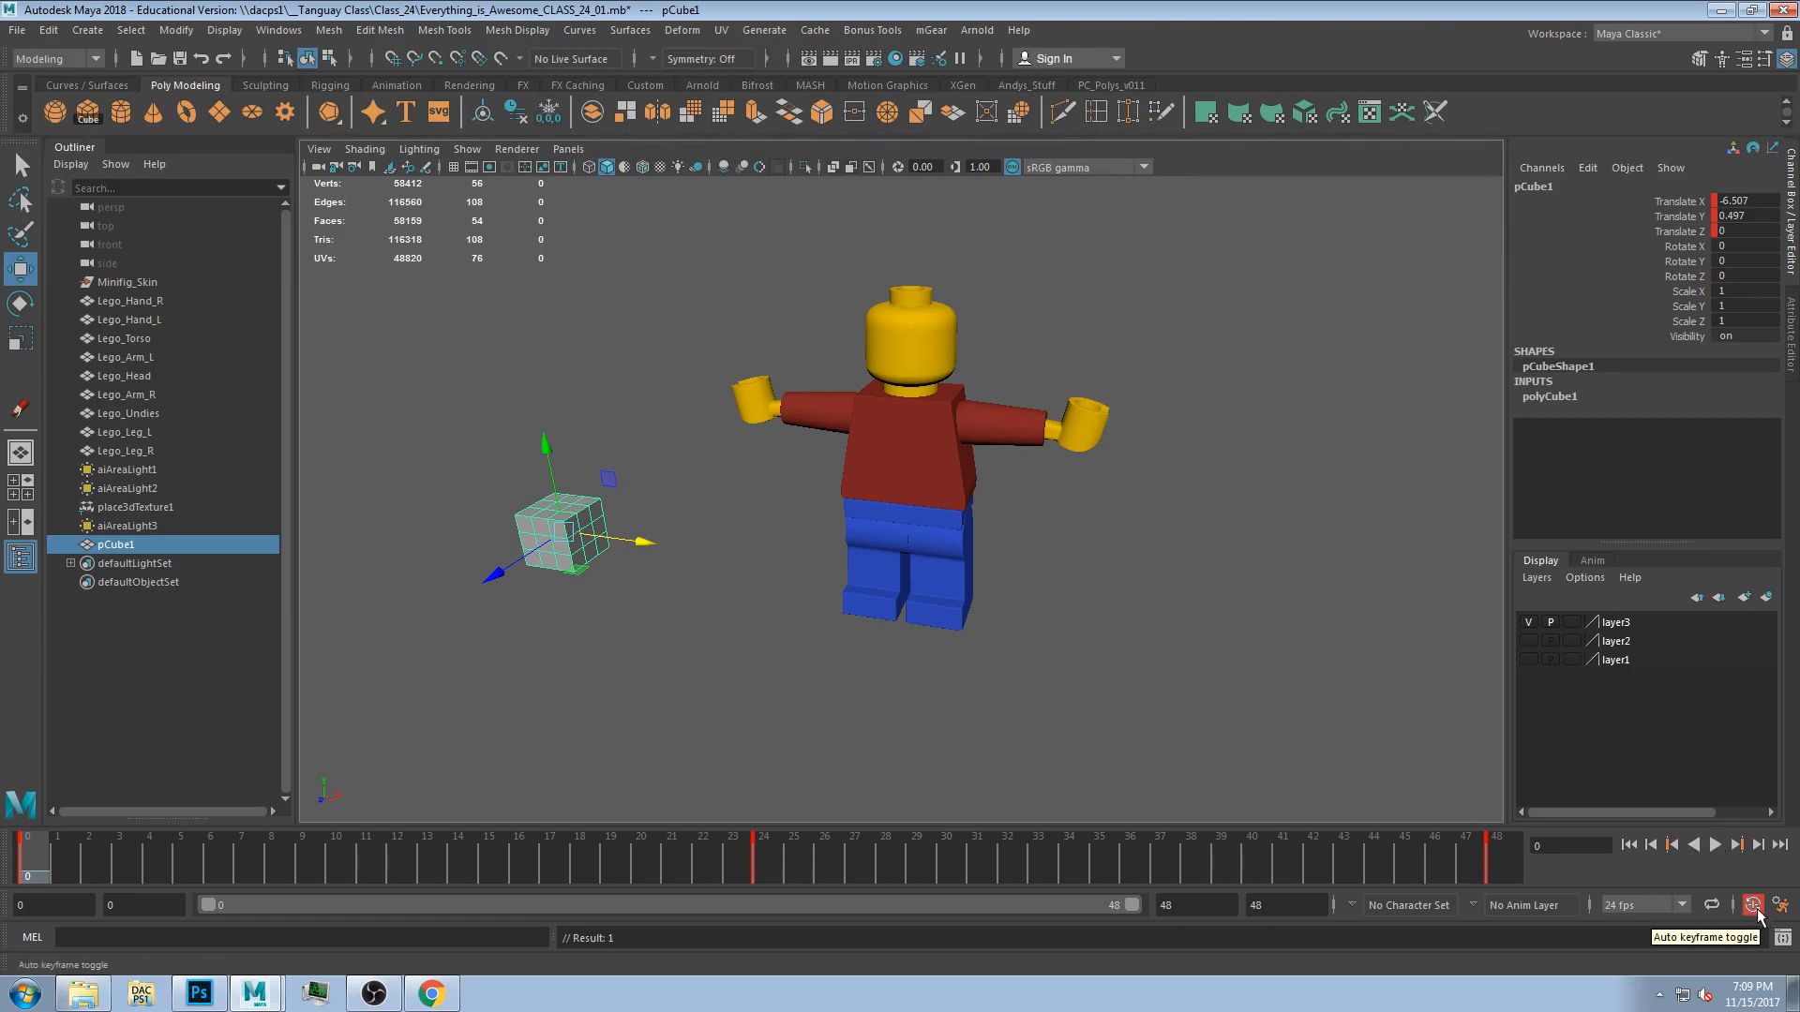
pyautogui.click(1782, 938)
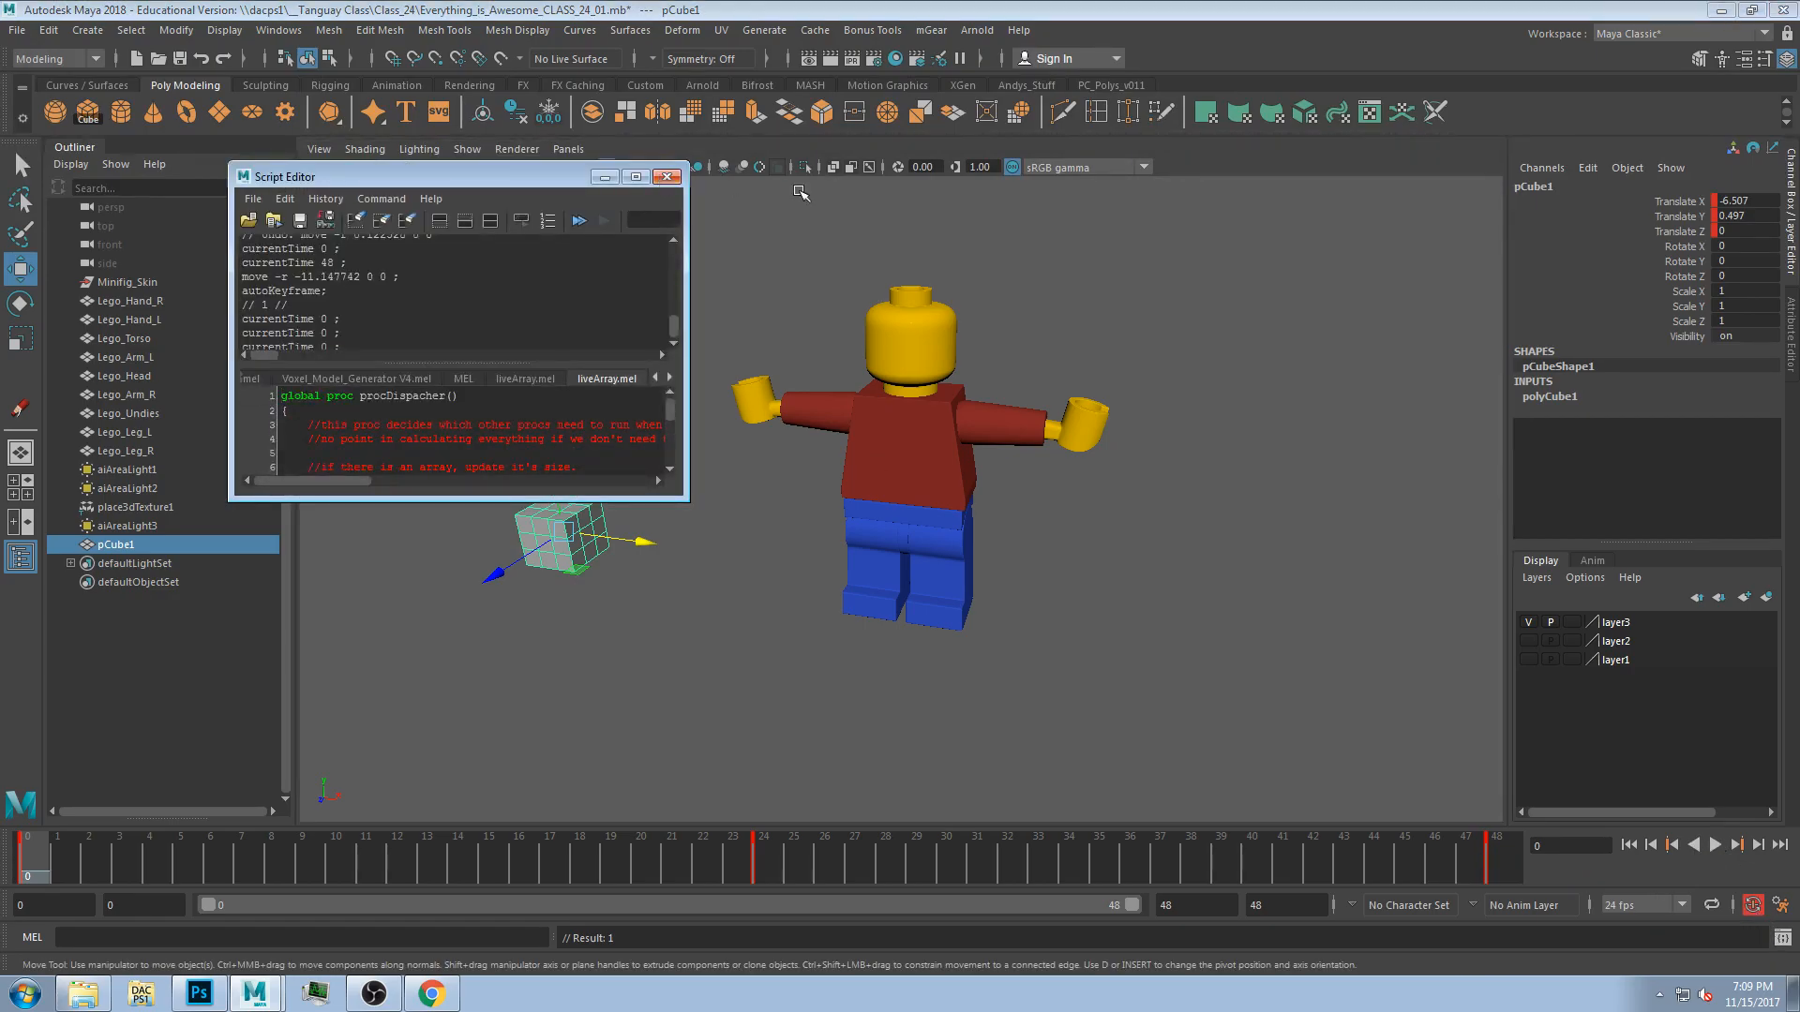
pyautogui.click(667, 177)
pyautogui.click(1781, 904)
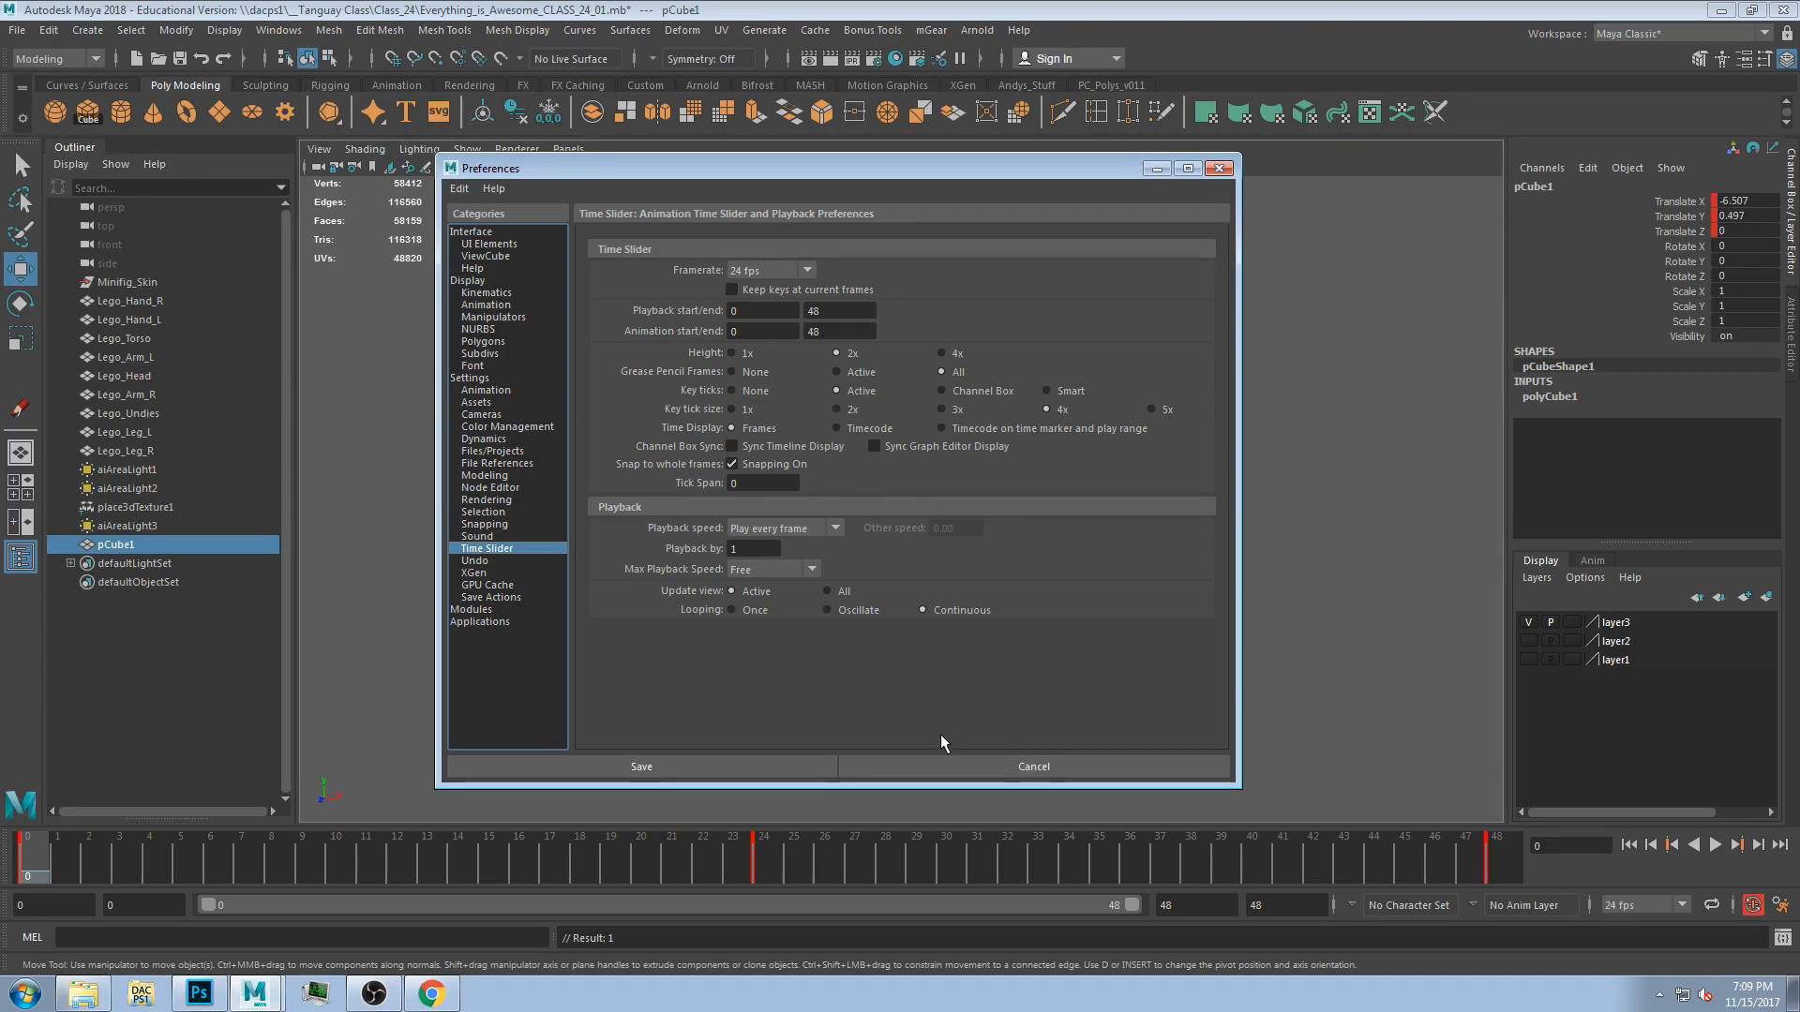
pyautogui.click(937, 762)
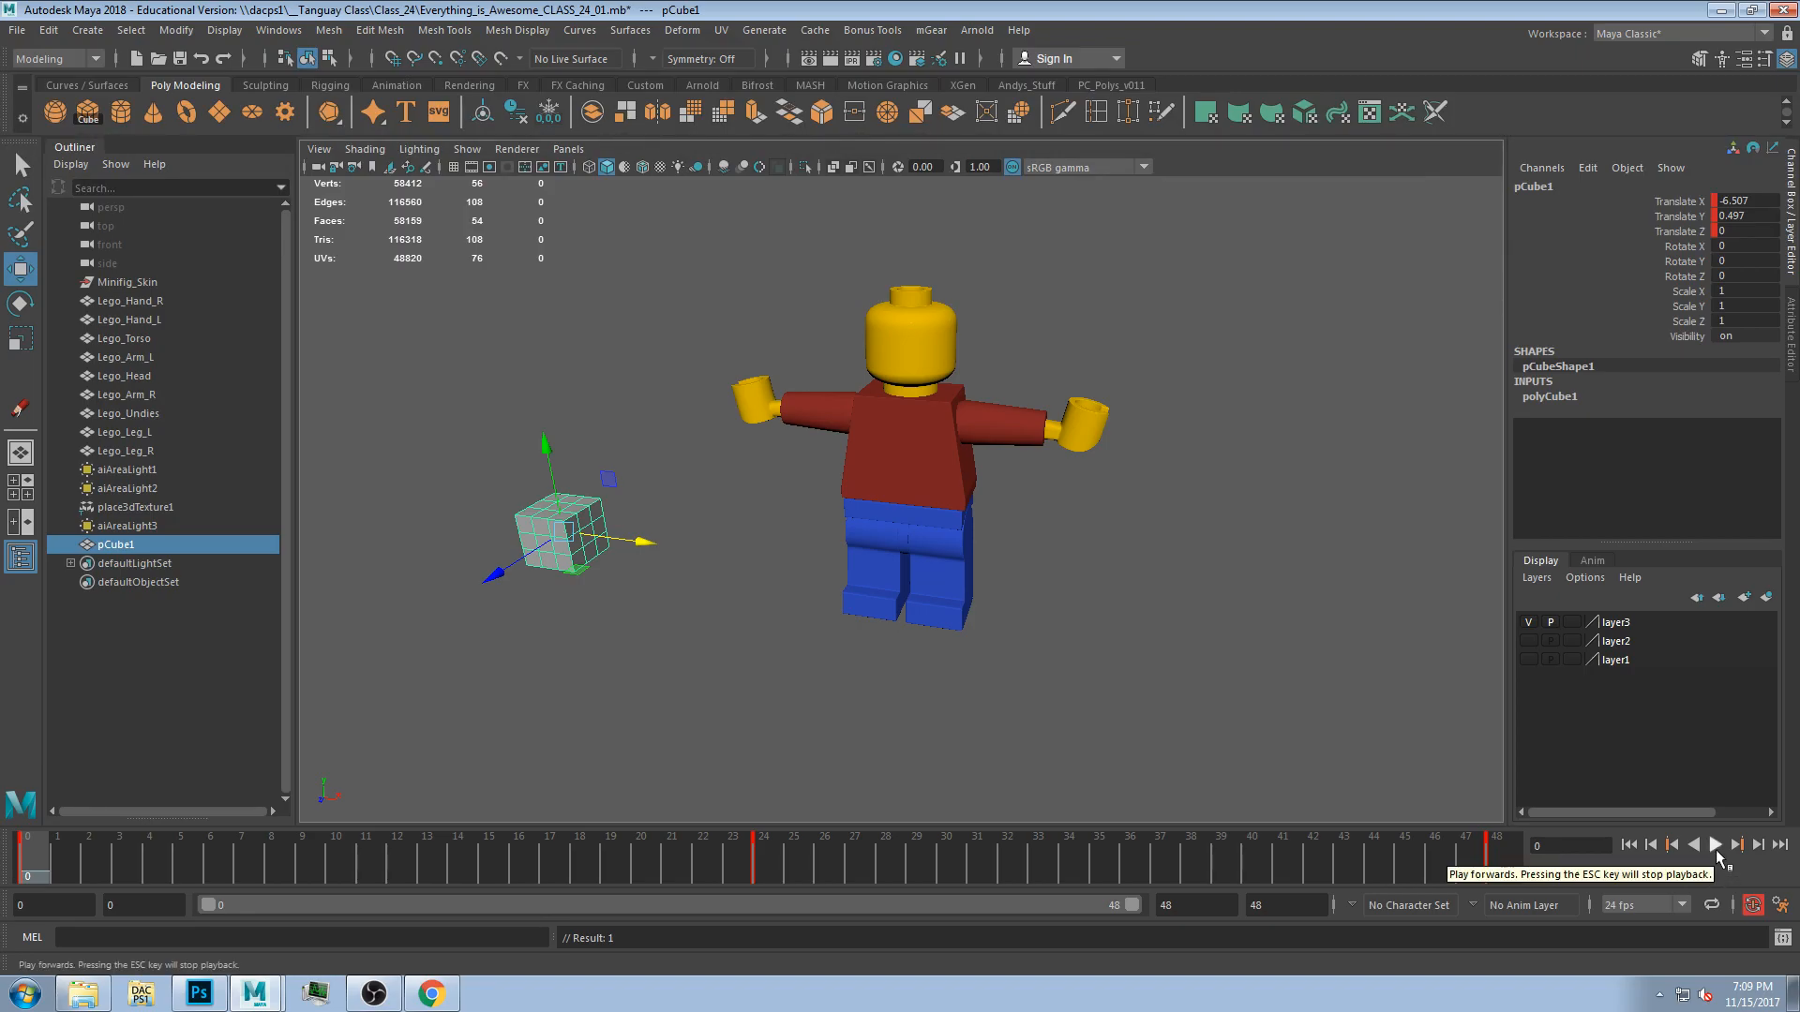
# Play and stop the animation playback a couple of times.
pyautogui.click(1717, 848)
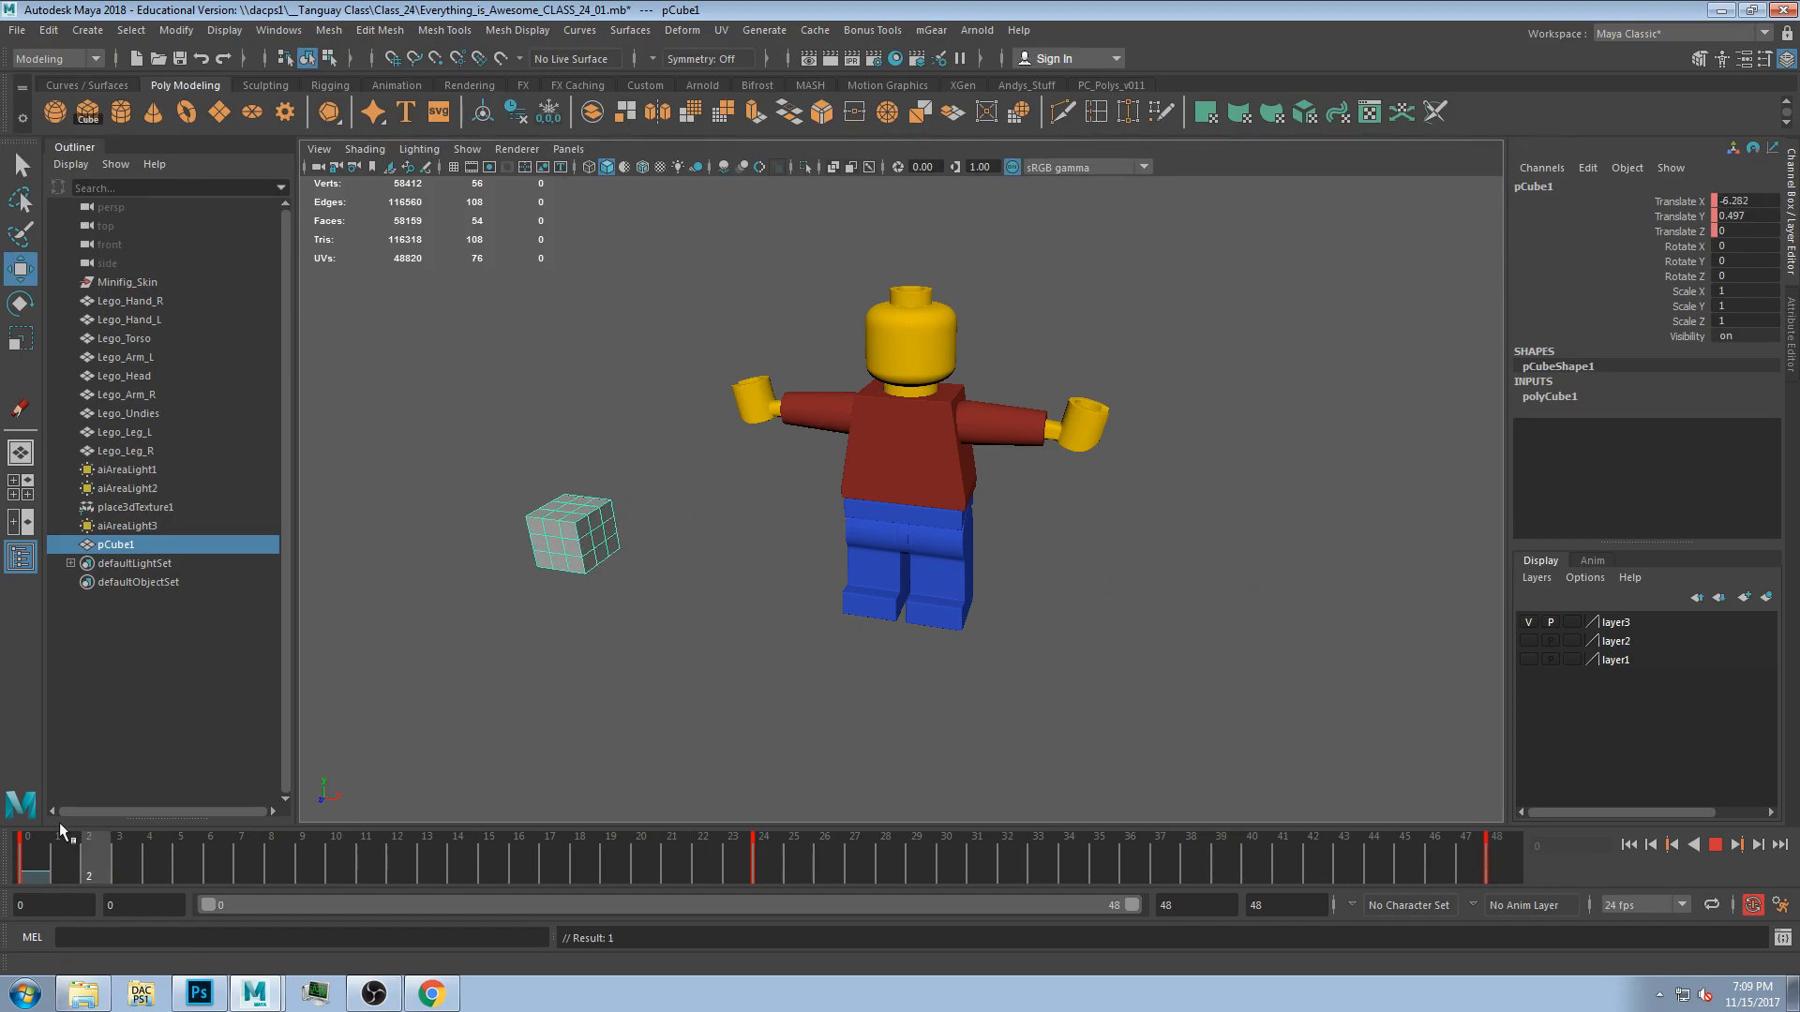
pyautogui.press('Escape')
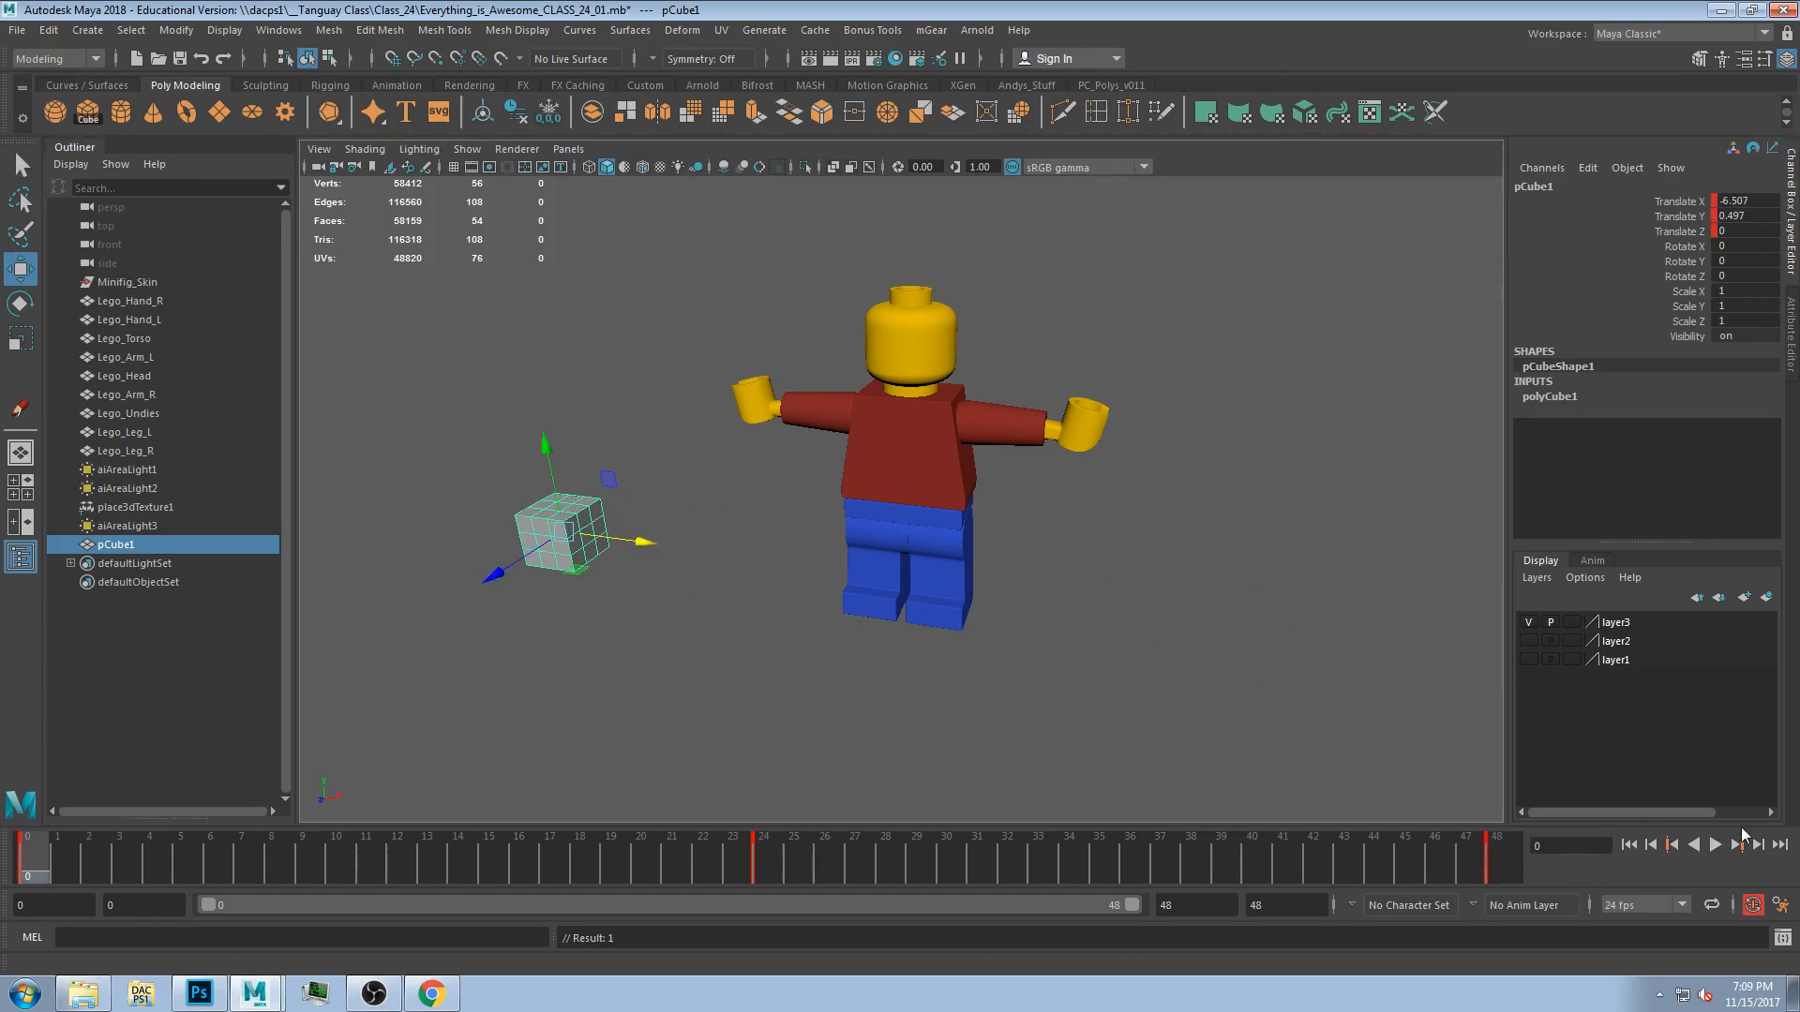
pyautogui.click(1715, 846)
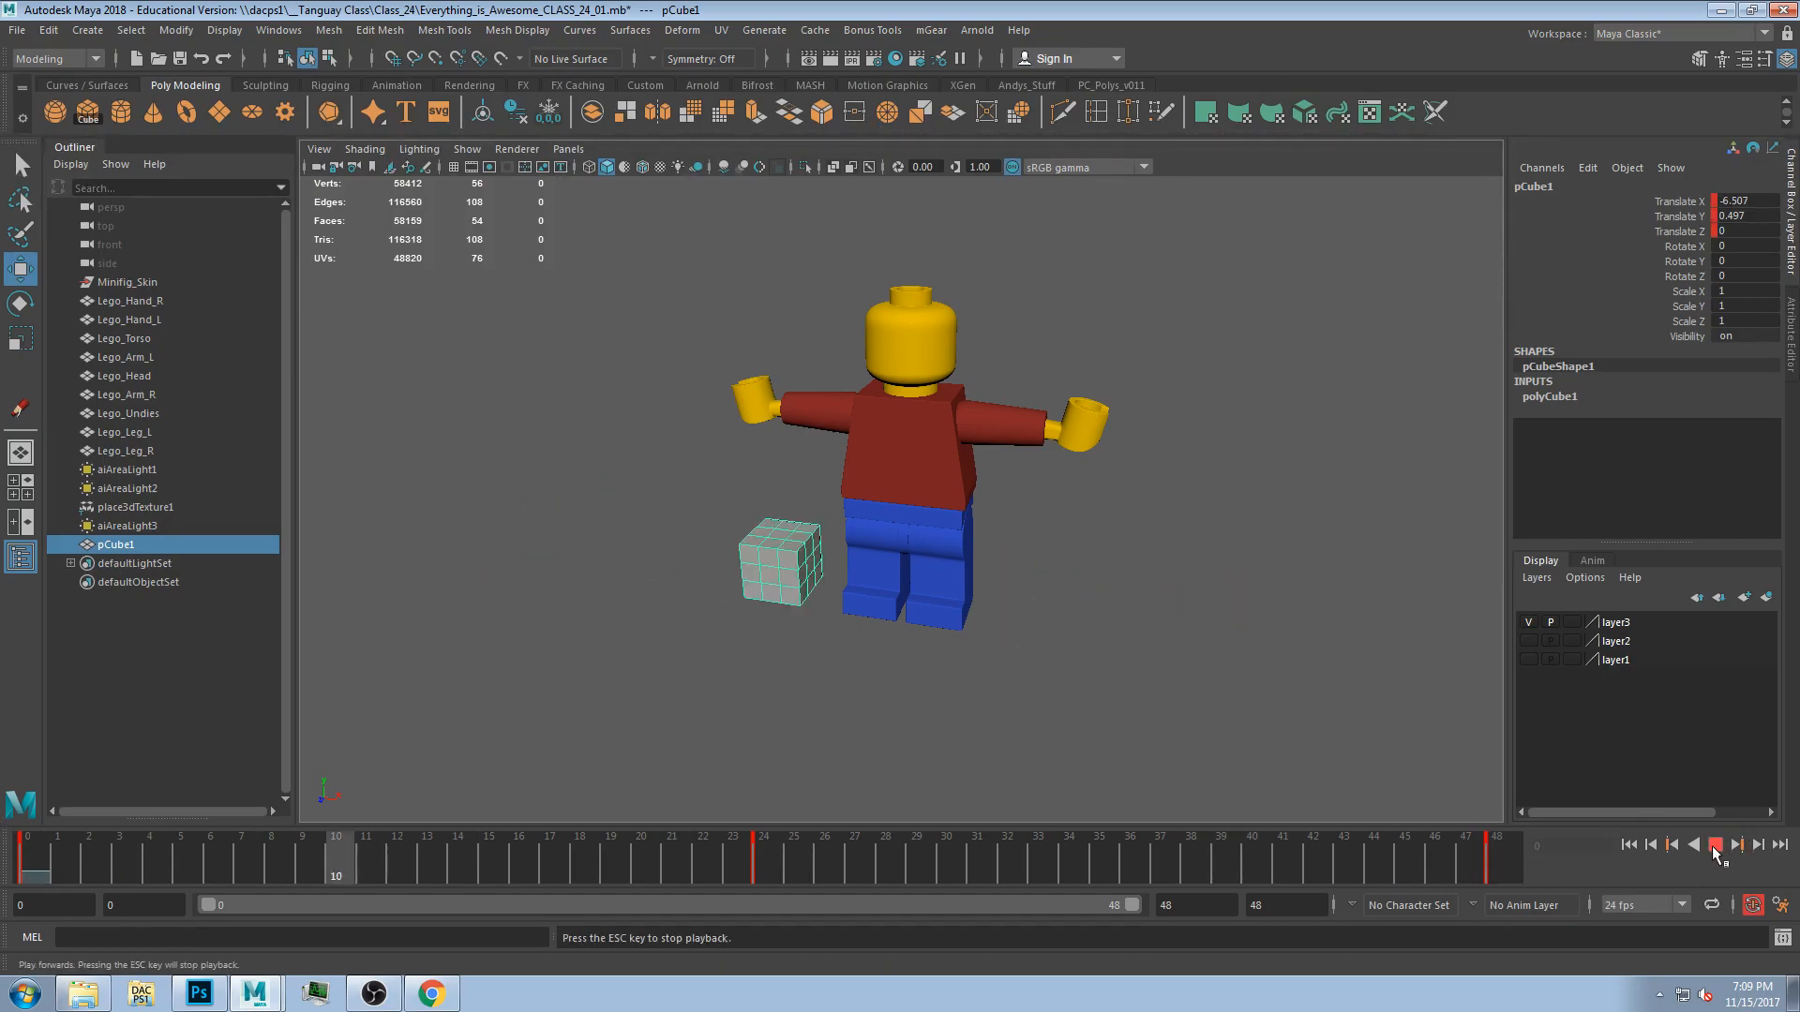
pyautogui.click(1714, 847)
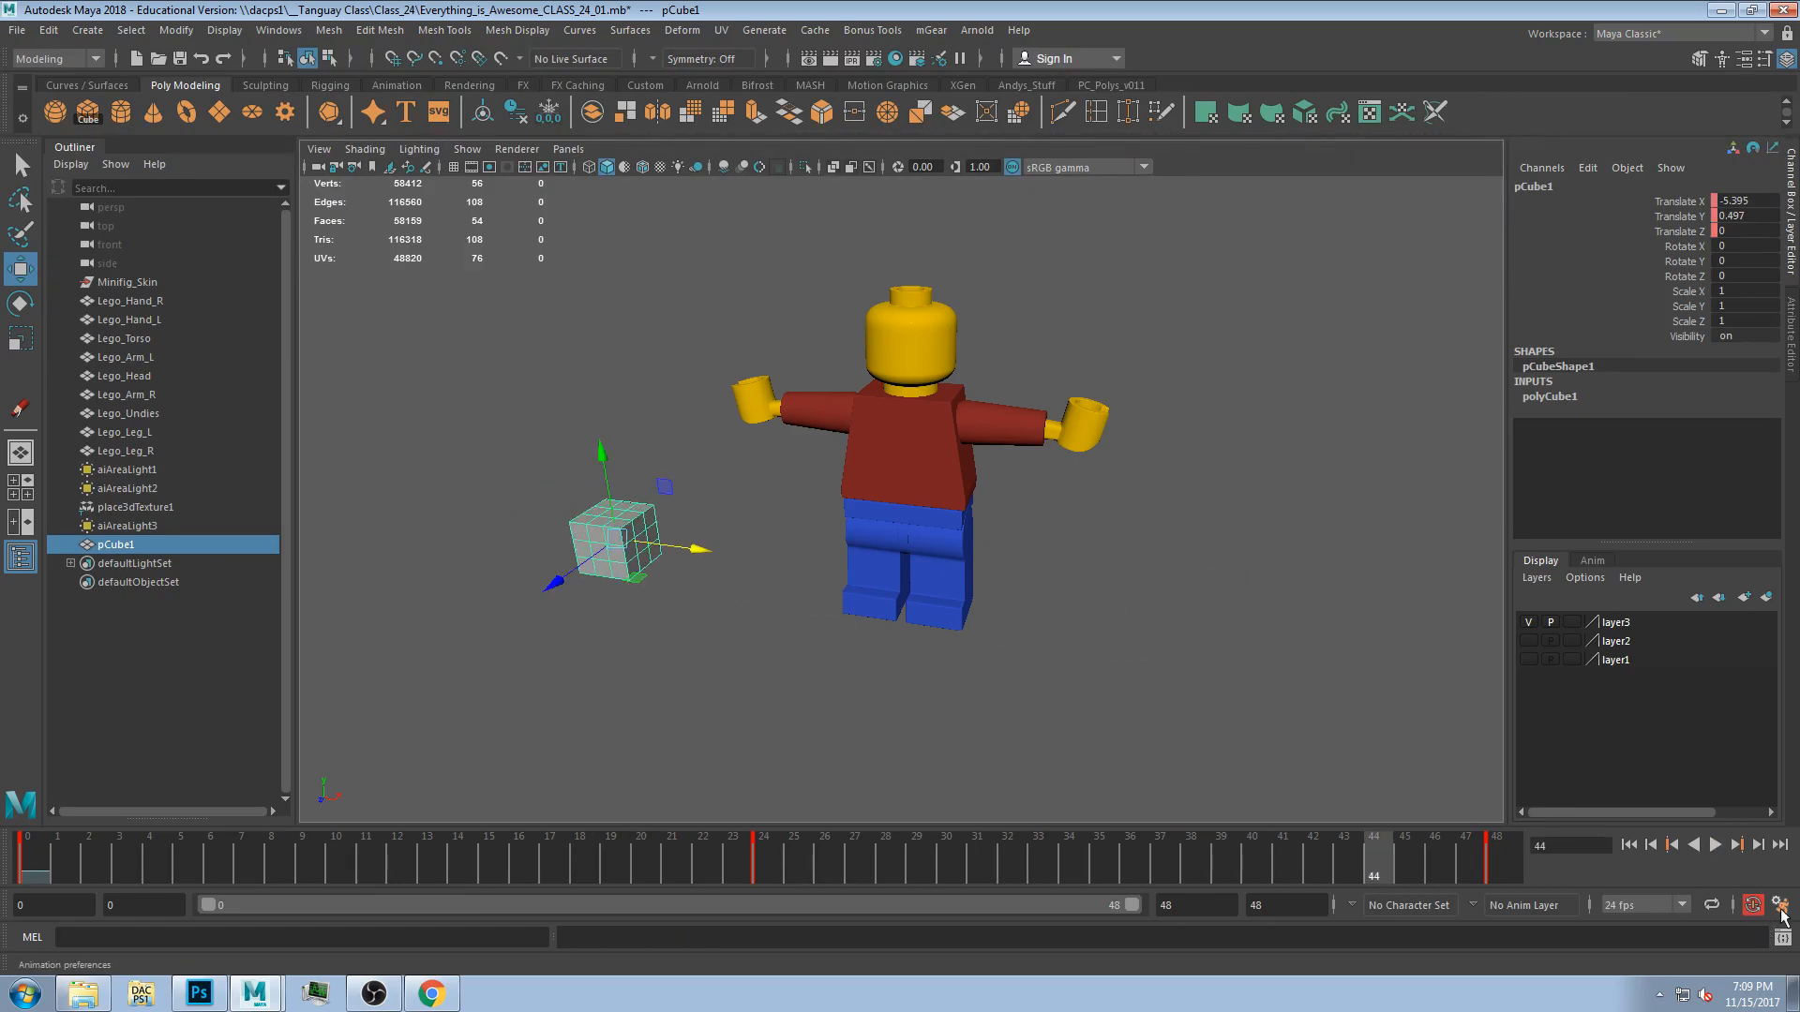
# Set the playback speed to 24 fps x 1 in the animation preferences and save them.
pyautogui.click(1784, 907)
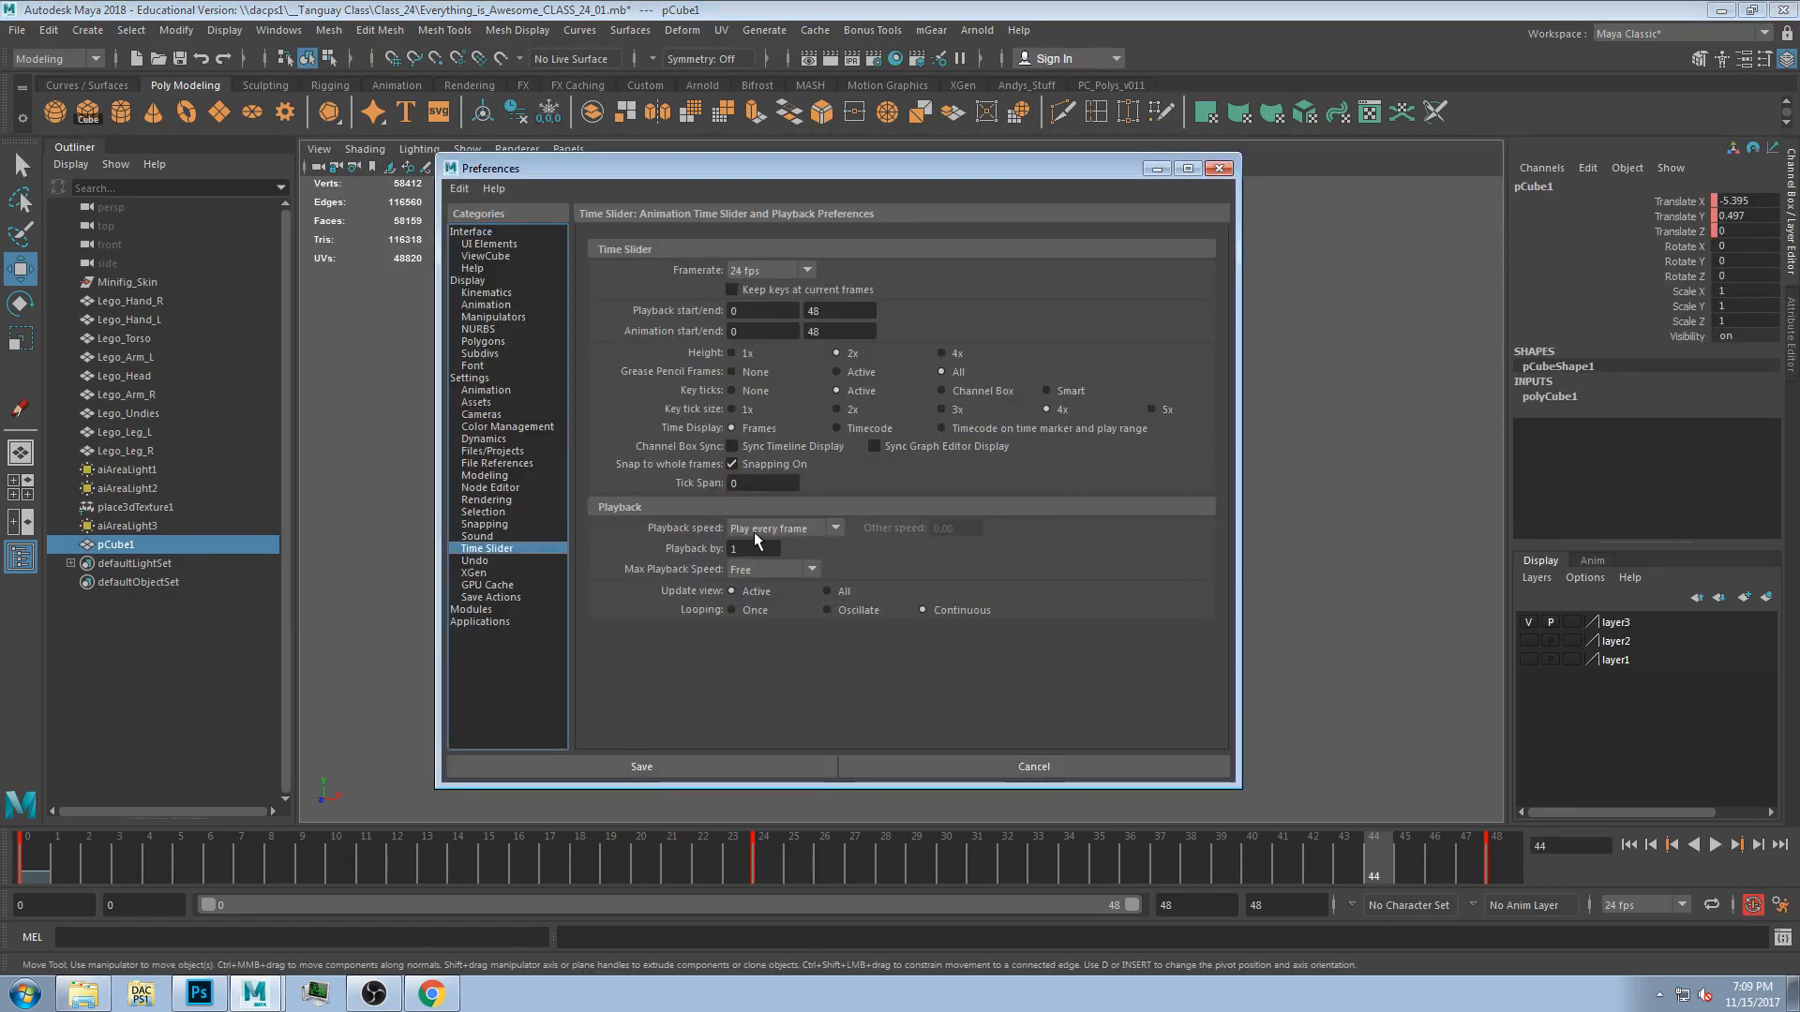
pyautogui.click(805, 531)
pyautogui.click(764, 567)
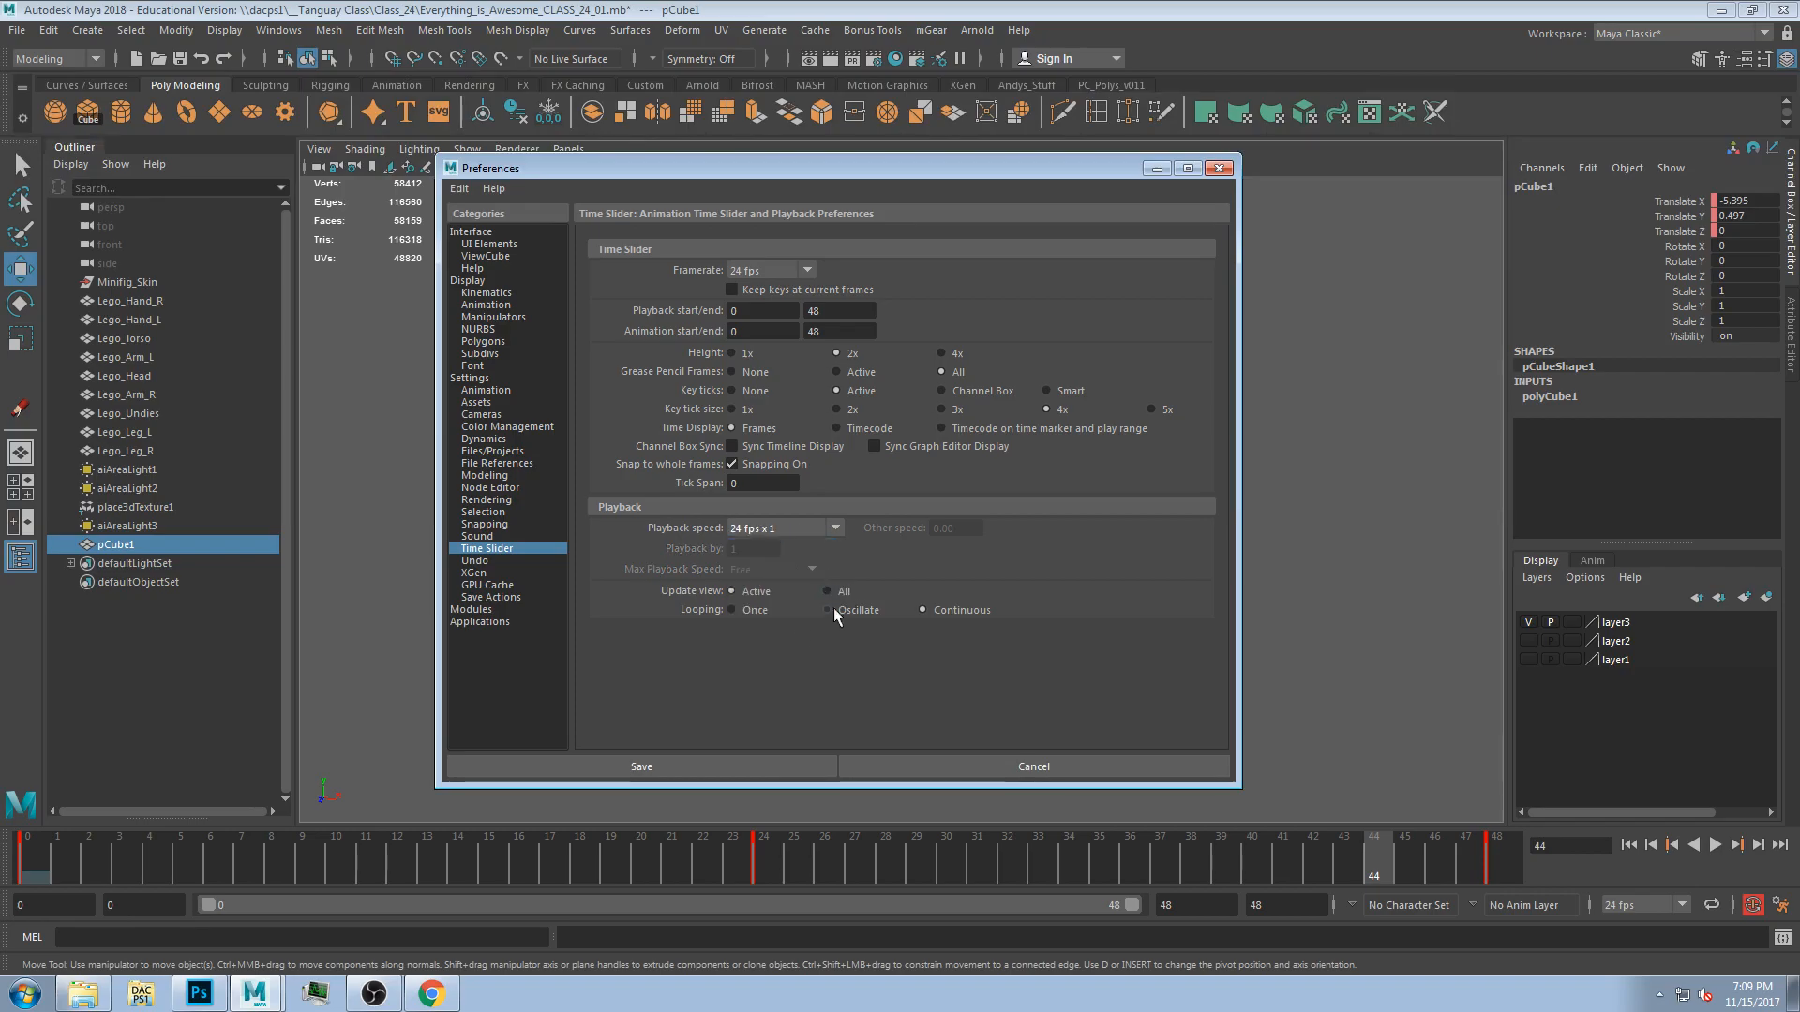
pyautogui.click(767, 532)
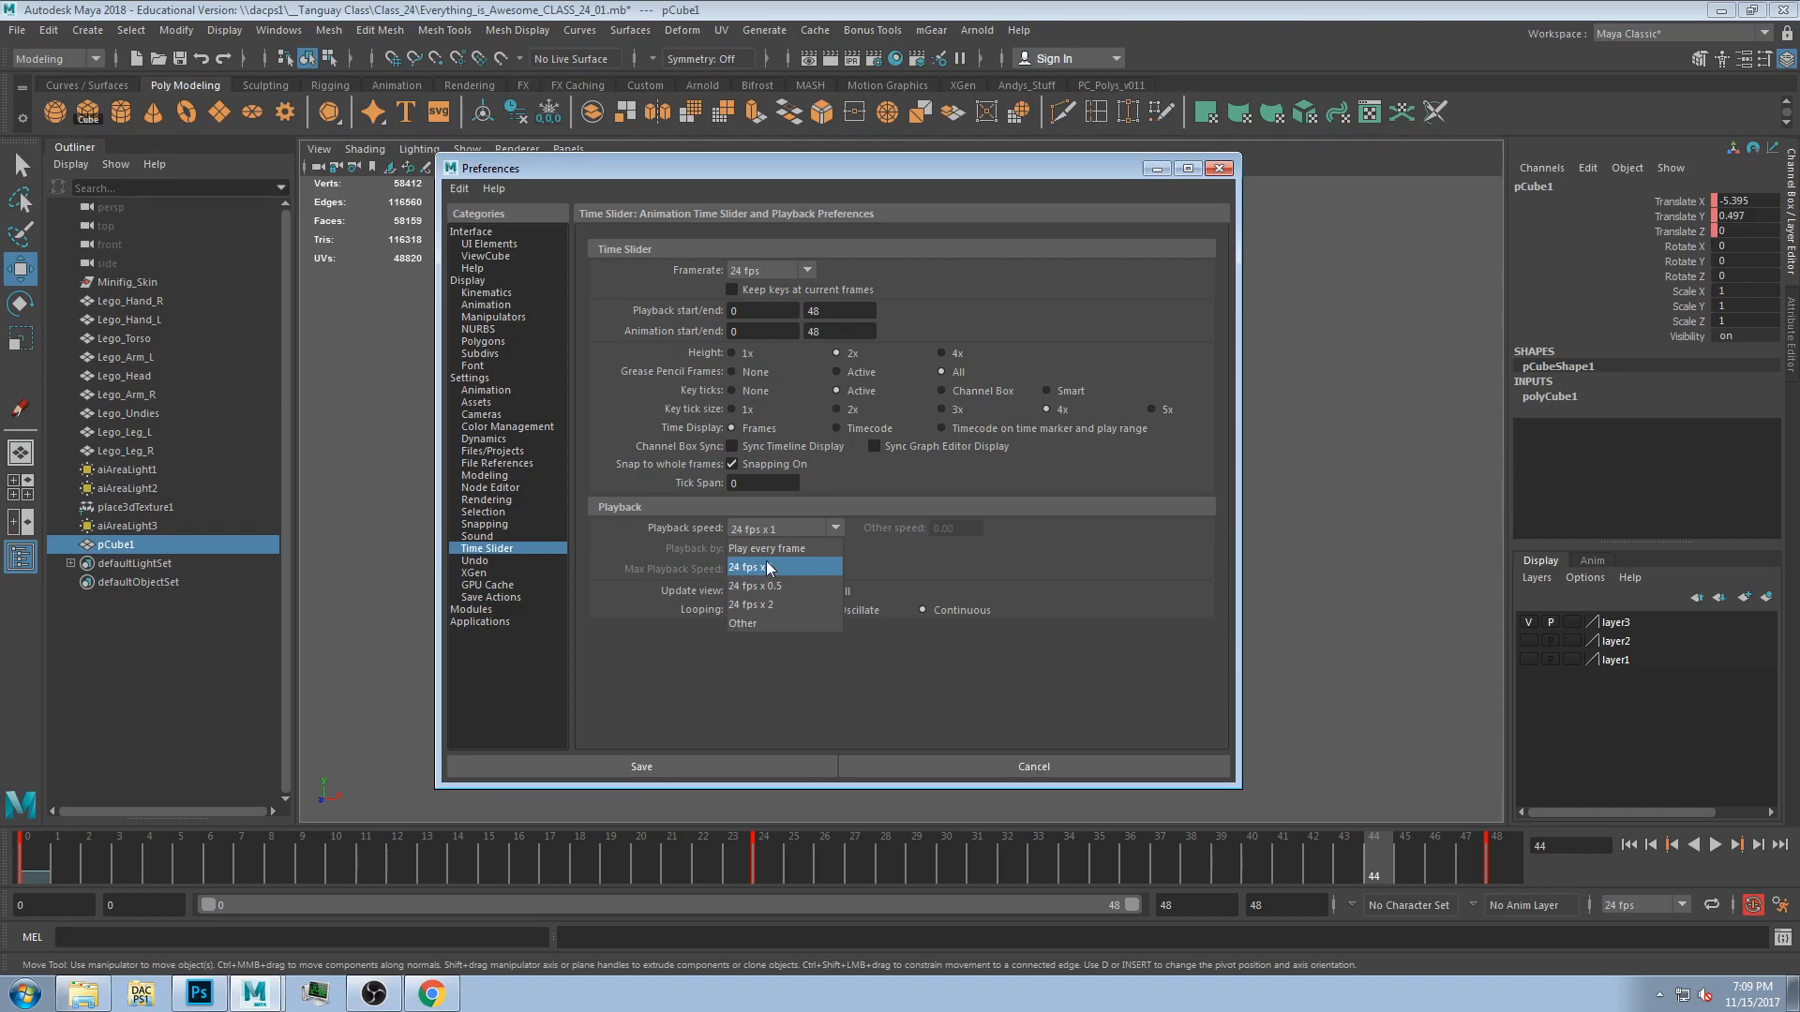
pyautogui.click(781, 569)
pyautogui.click(831, 769)
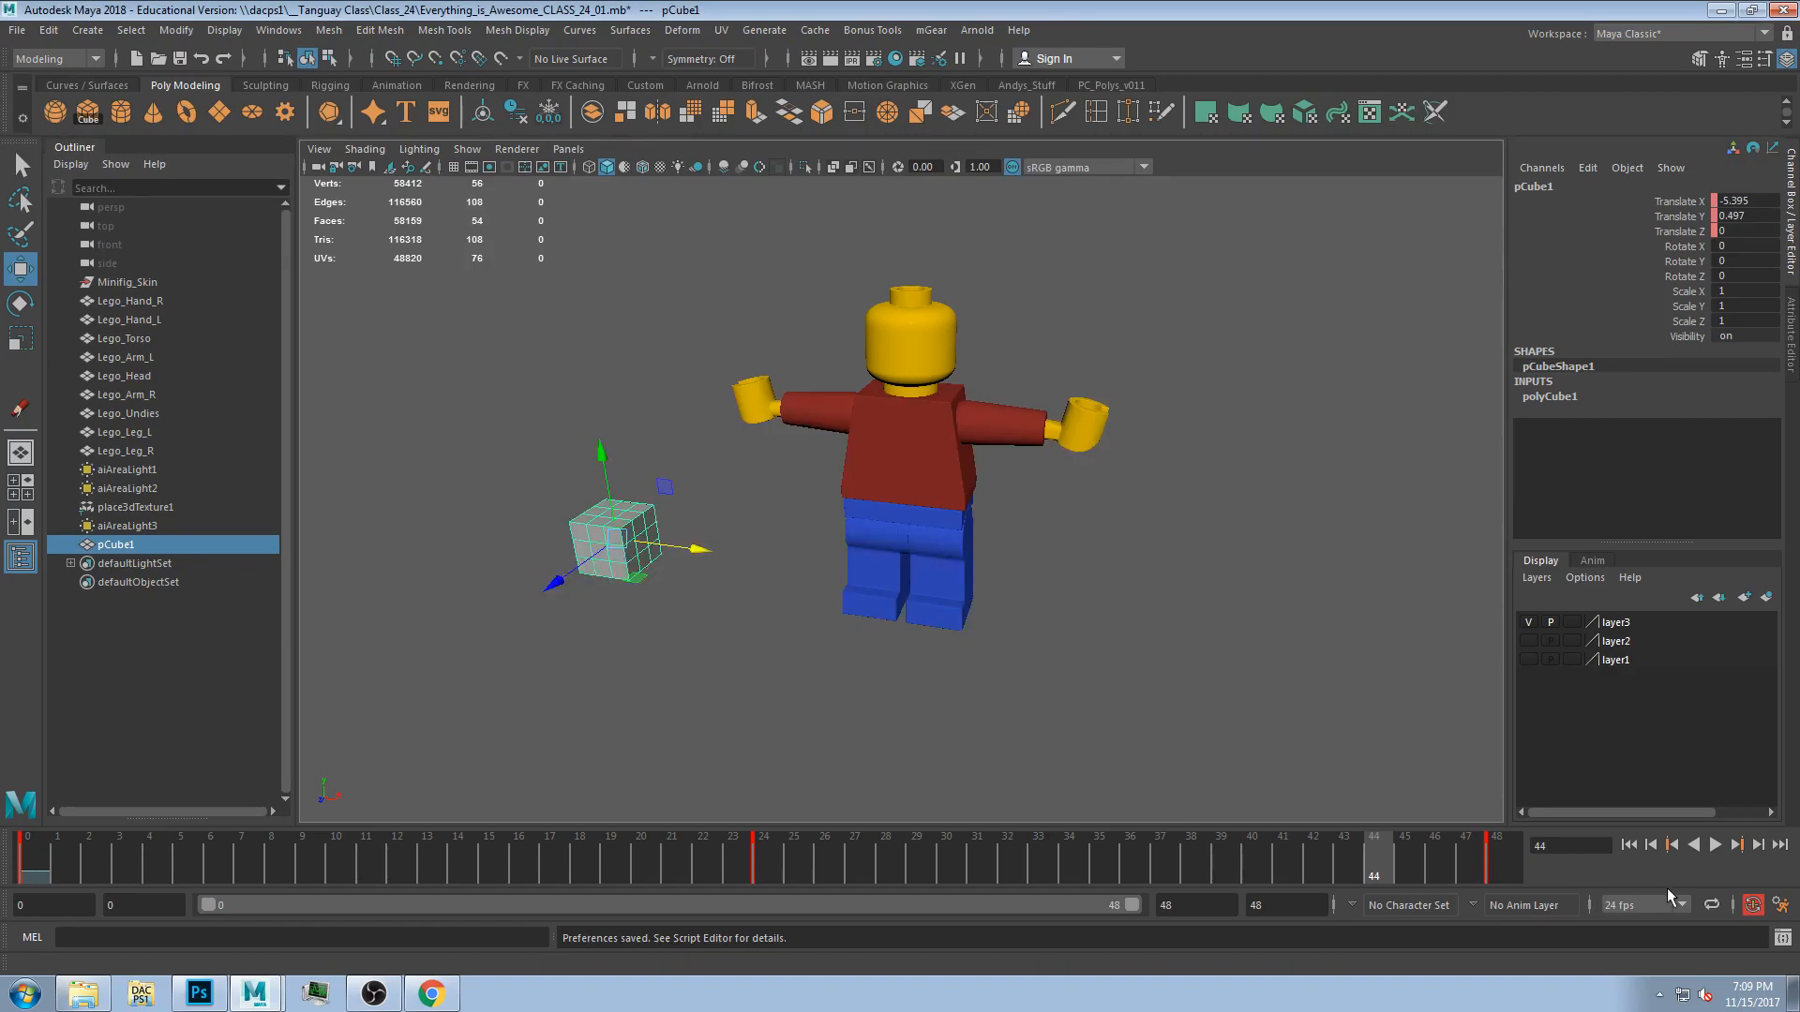
# Play the animation at real-time speed, stop it, and scrub to frame 13.
pyautogui.click(1672, 846)
pyautogui.click(1715, 846)
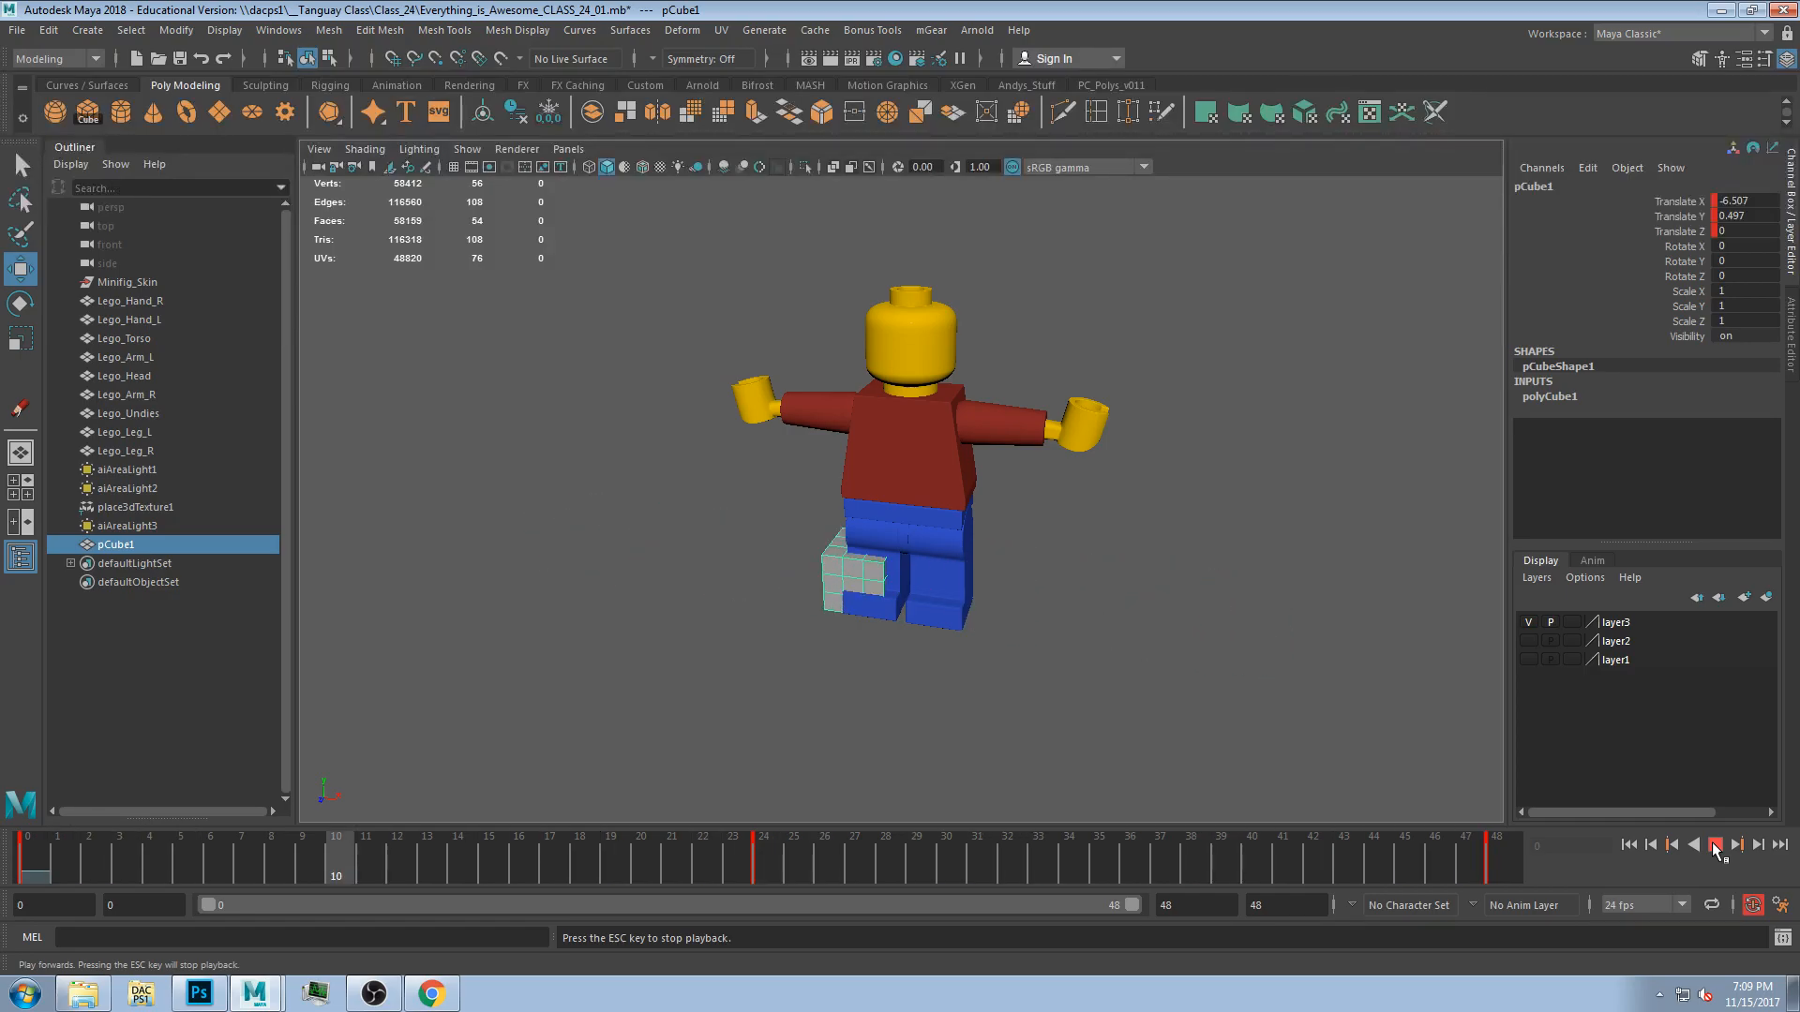
pyautogui.click(31, 858)
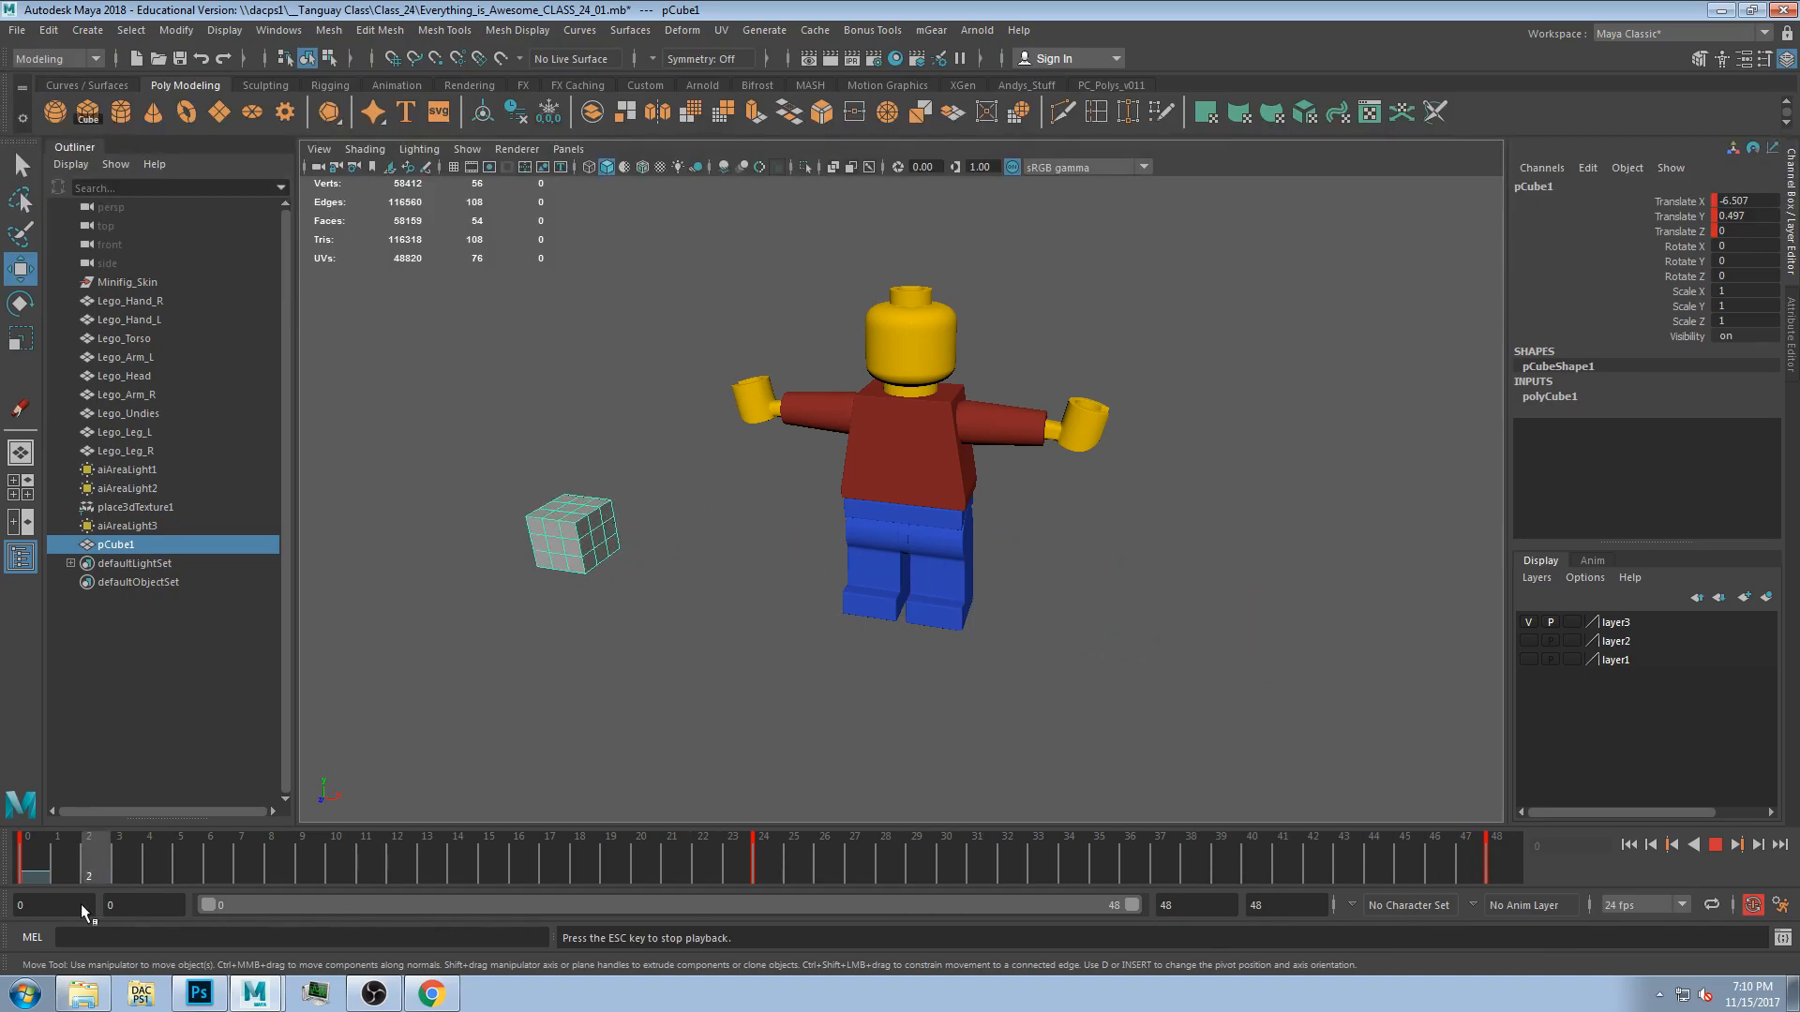
pyautogui.moveTo(20, 889)
pyautogui.mouseDown()
pyautogui.moveTo(274, 854)
pyautogui.moveTo(589, 883)
pyautogui.moveTo(5, 899)
pyautogui.moveTo(473, 862)
pyautogui.moveTo(135, 908)
pyautogui.moveTo(510, 881)
pyautogui.moveTo(268, 920)
pyautogui.moveTo(378, 908)
pyautogui.mouseUp()
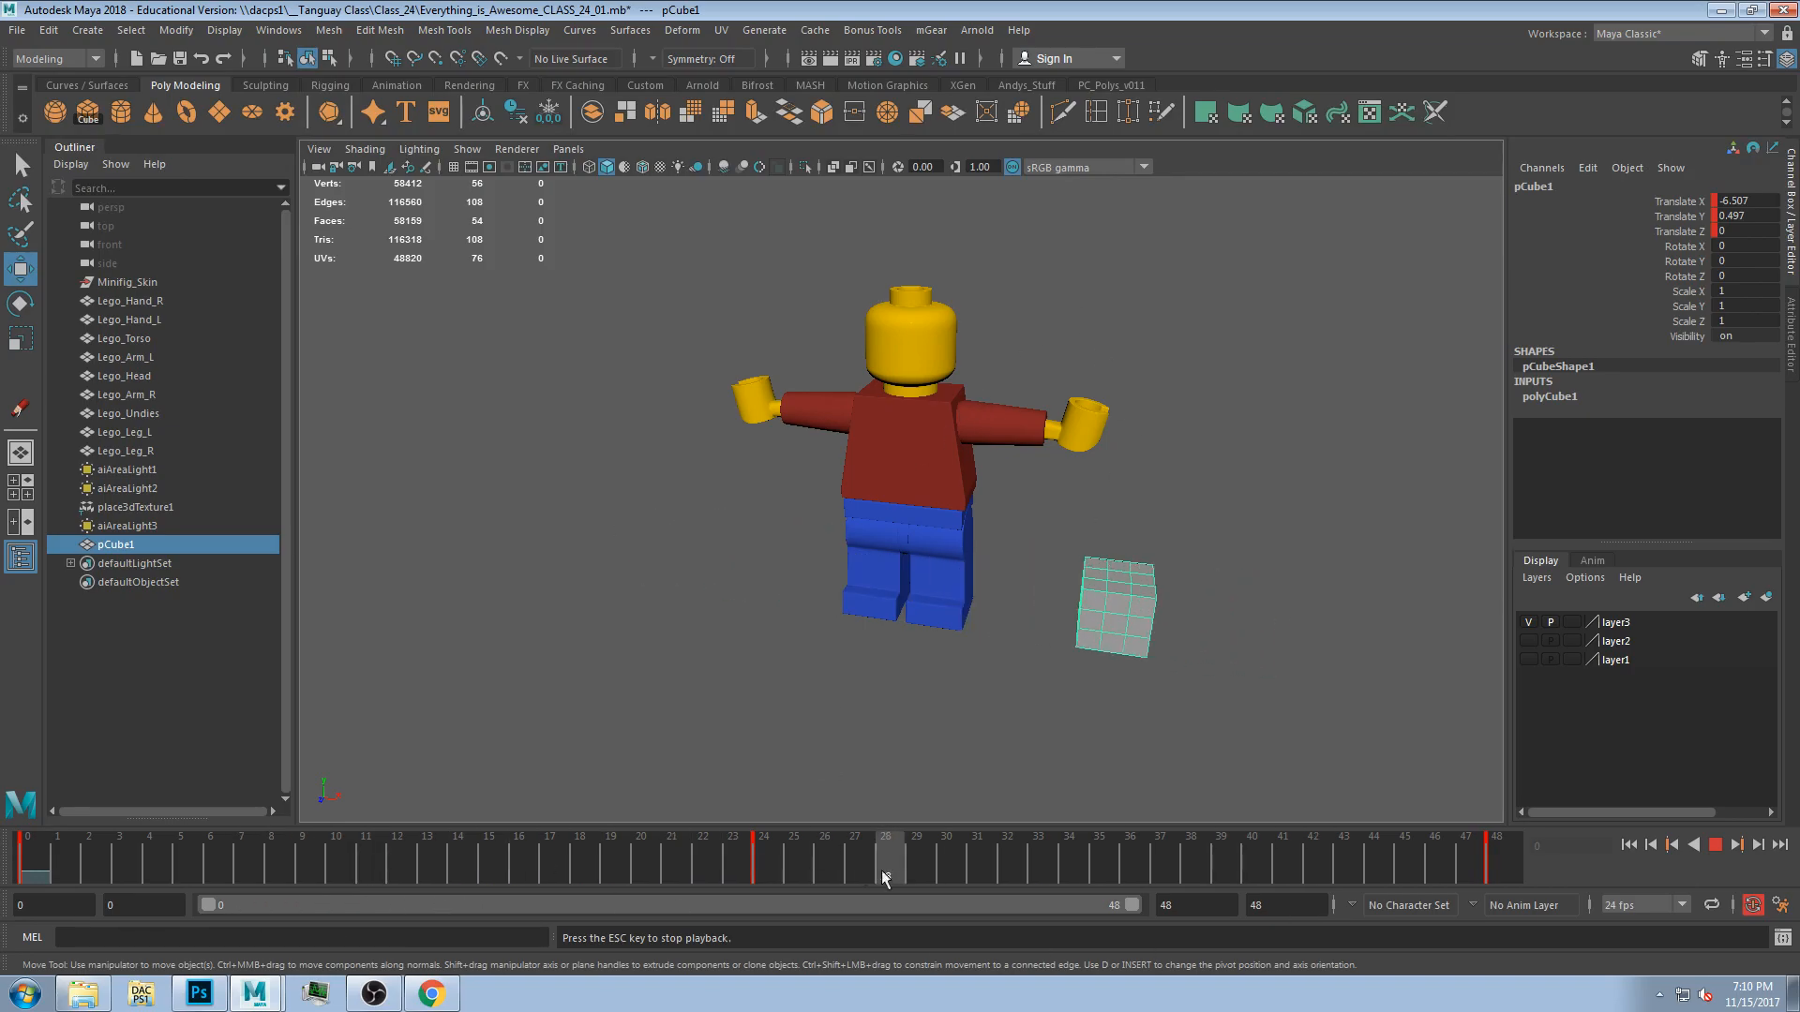
pyautogui.press('Escape')
pyautogui.moveTo(56, 848); pyautogui.dragTo(441, 844)
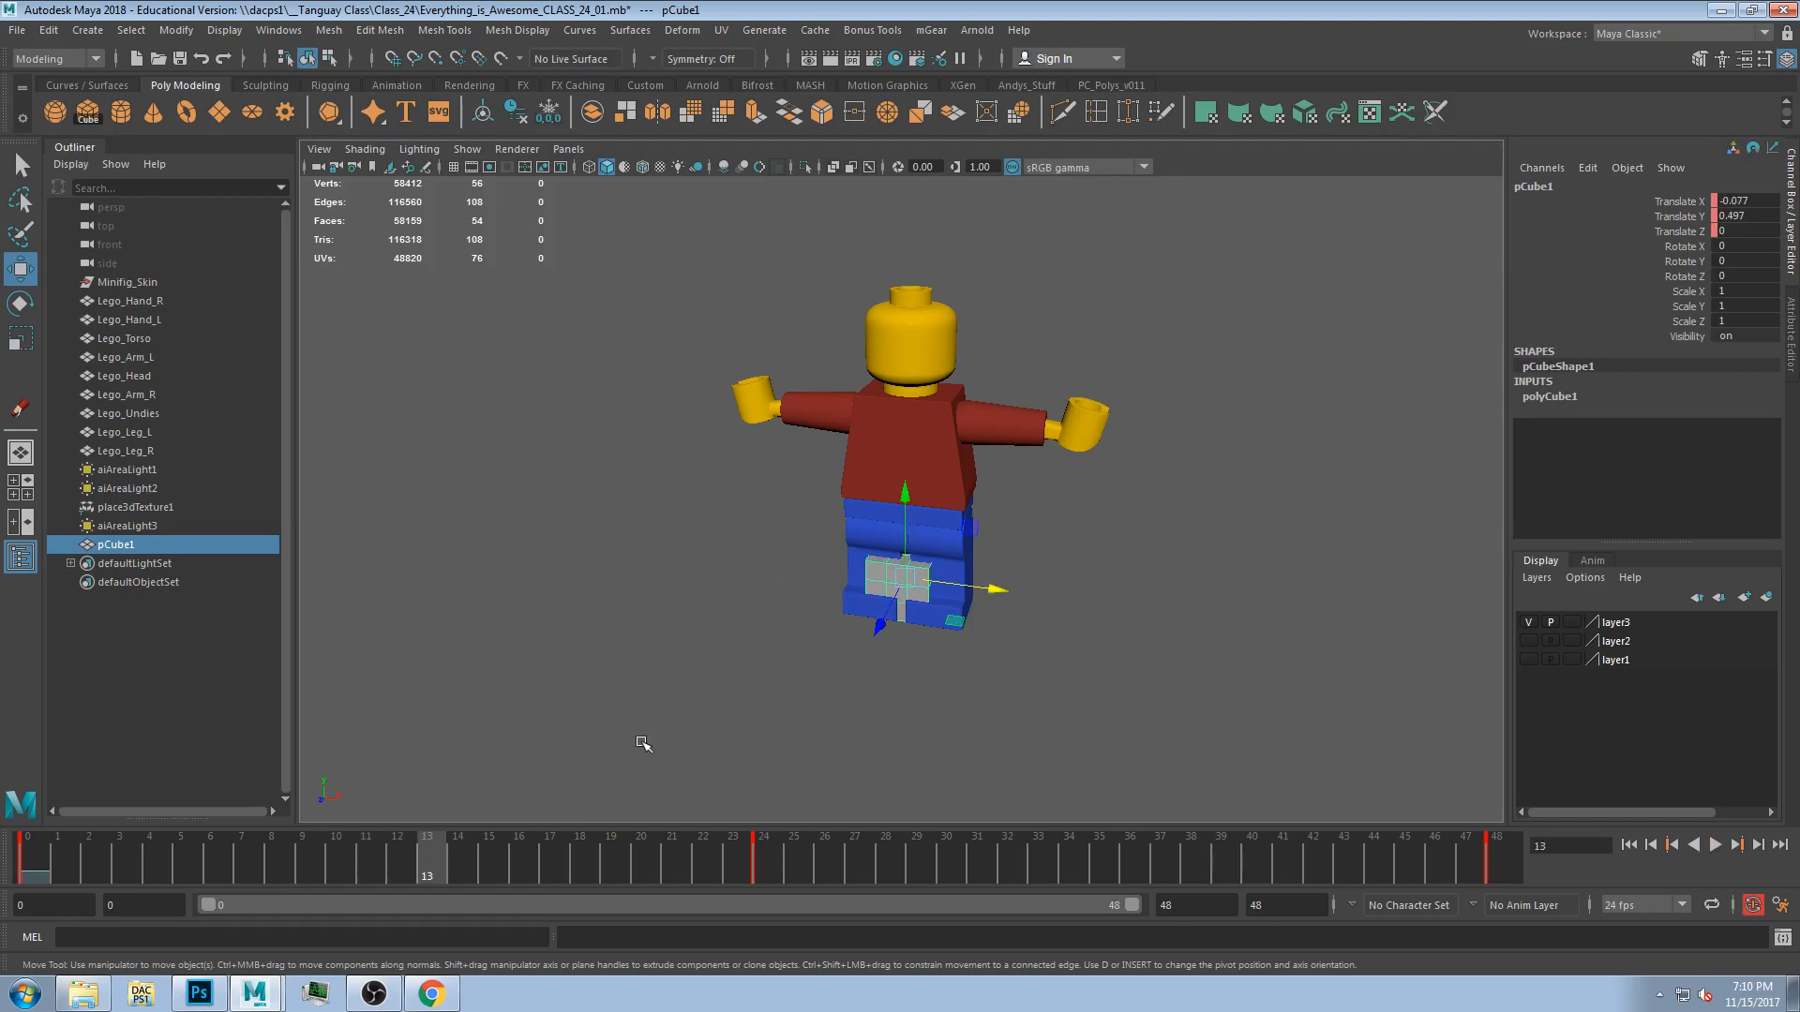
# At frame 13, move the cube along Z toward the figure to key a new position.
pyautogui.keyDown('alt'); pyautogui.moveTo(563, 784); pyautogui.dragTo(737, 590); pyautogui.keyUp('alt')
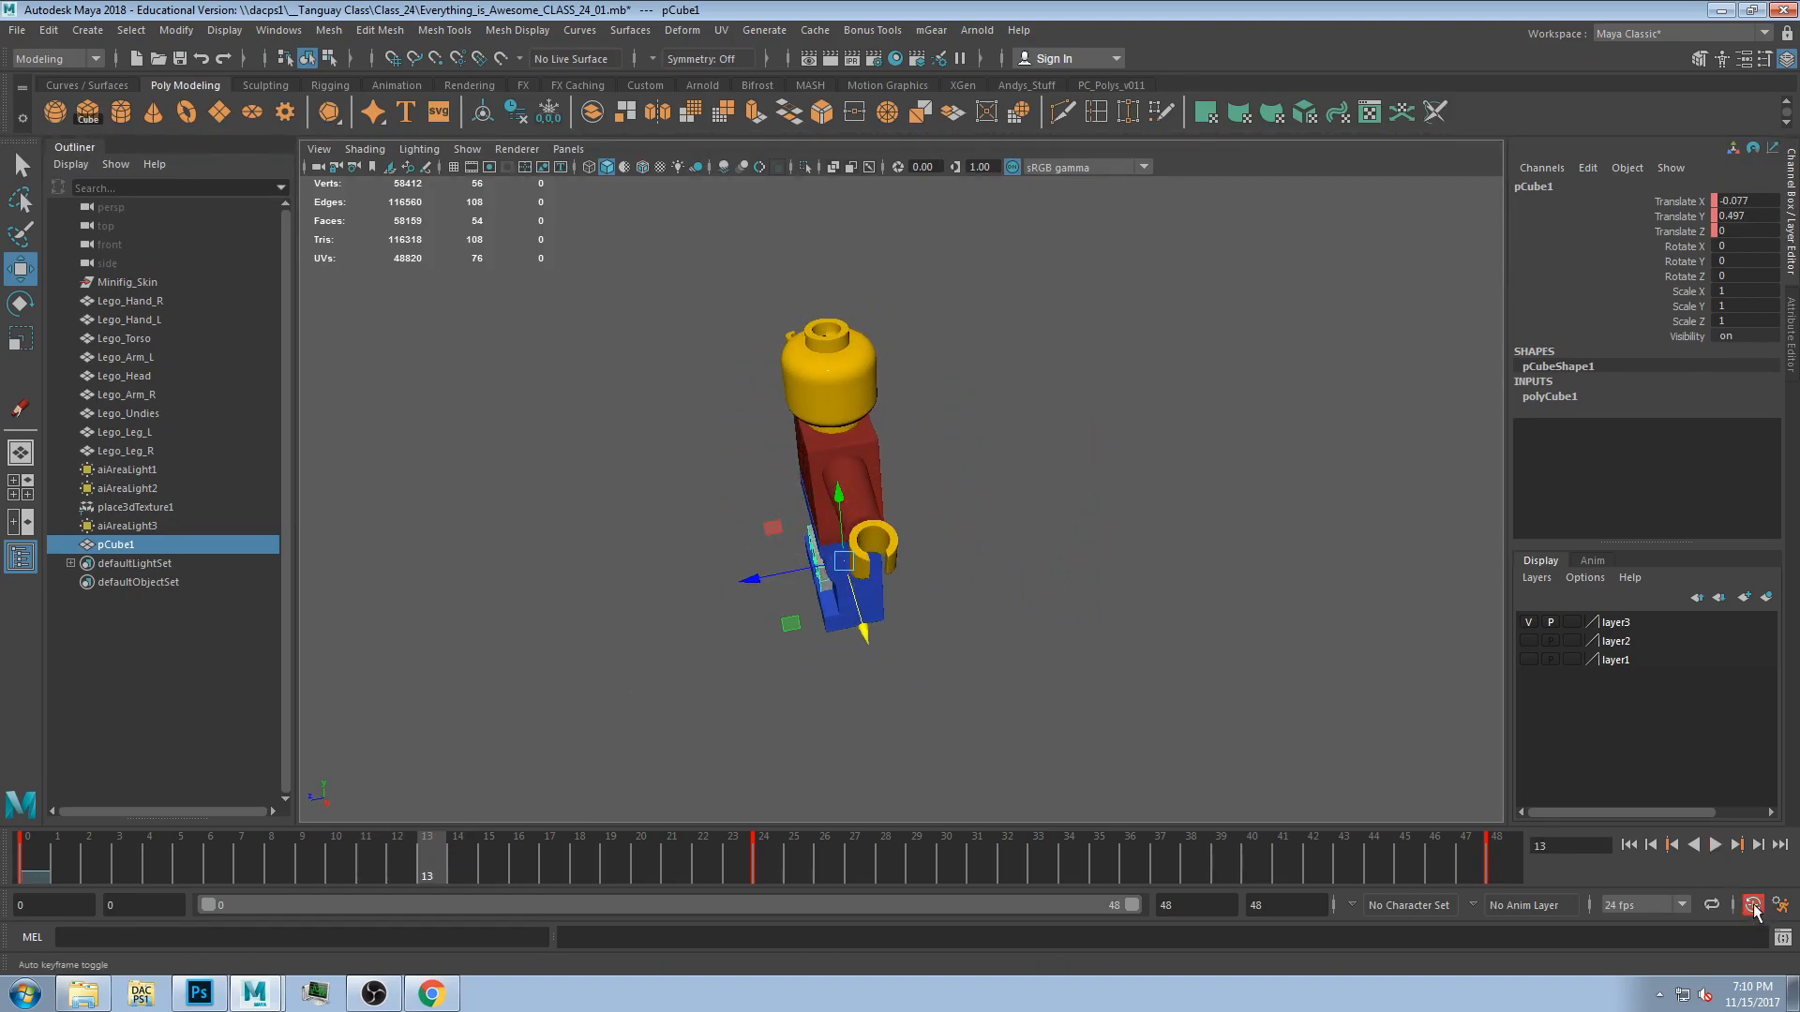
pyautogui.moveTo(767, 576); pyautogui.dragTo(855, 565)
pyautogui.keyDown('alt'); pyautogui.moveTo(605, 553); pyautogui.dragTo(779, 638); pyautogui.keyUp('alt')
pyautogui.click(36, 874)
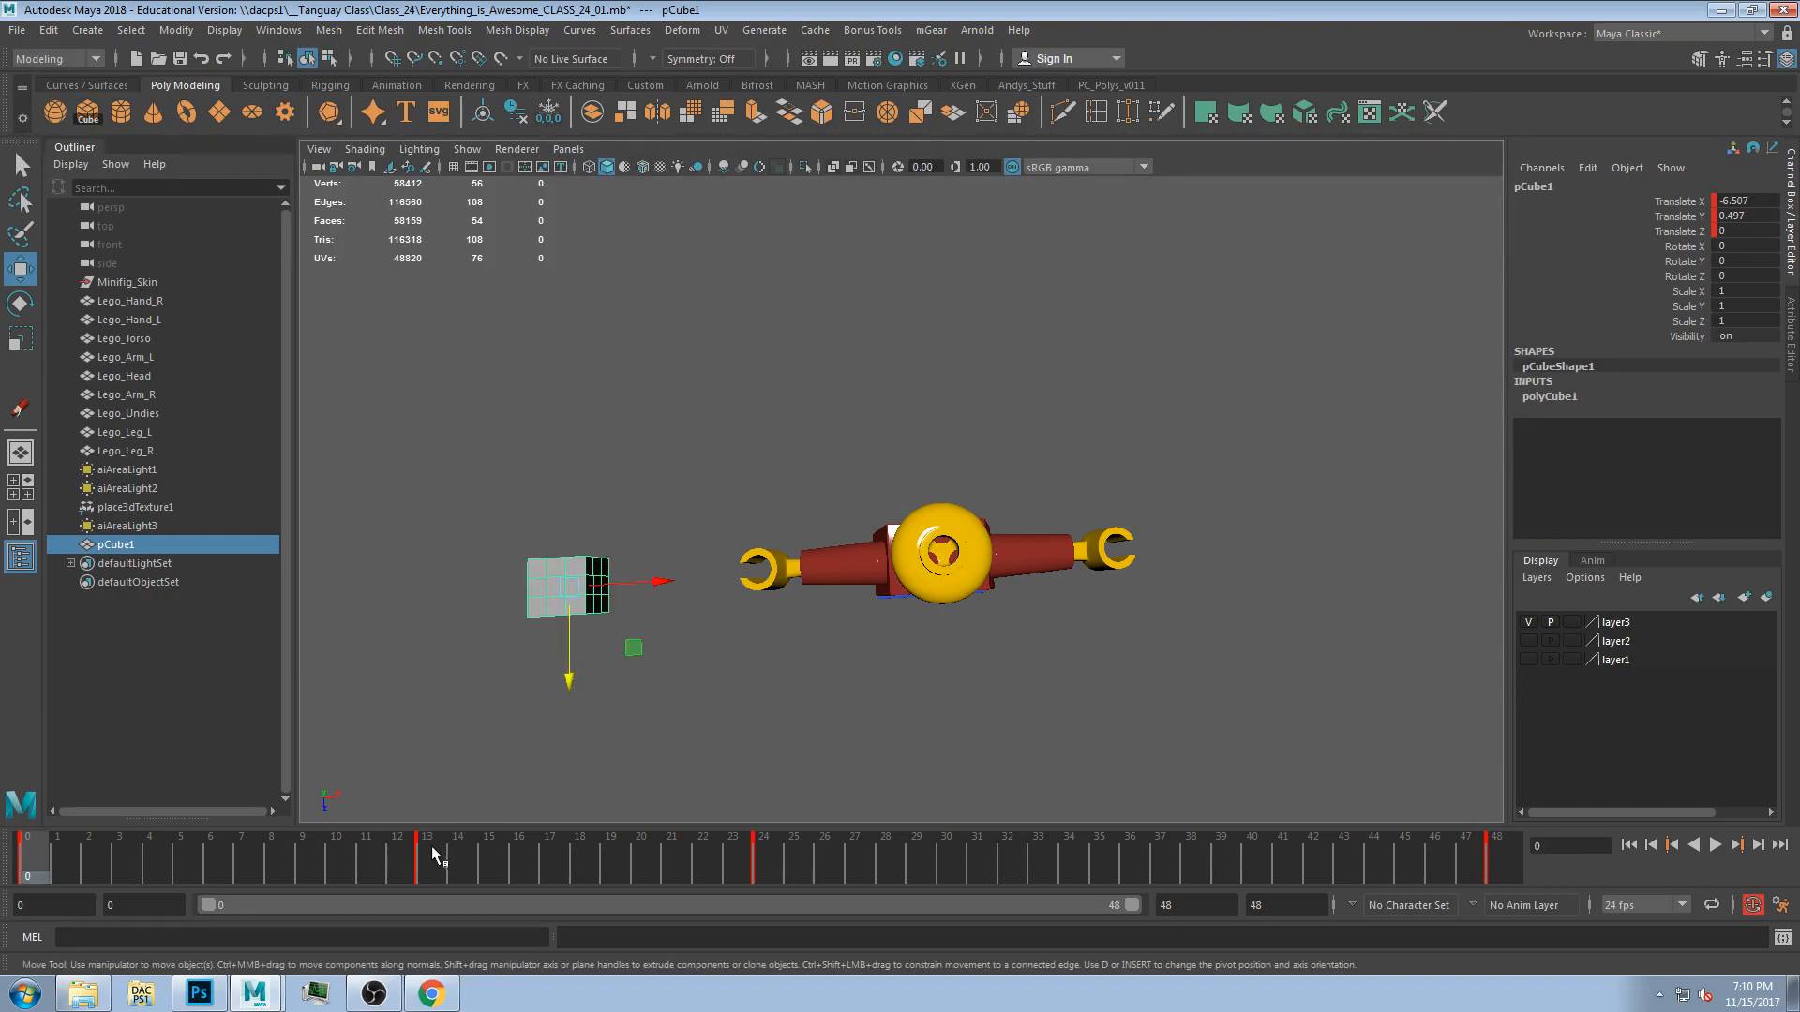
pyautogui.click(432, 855)
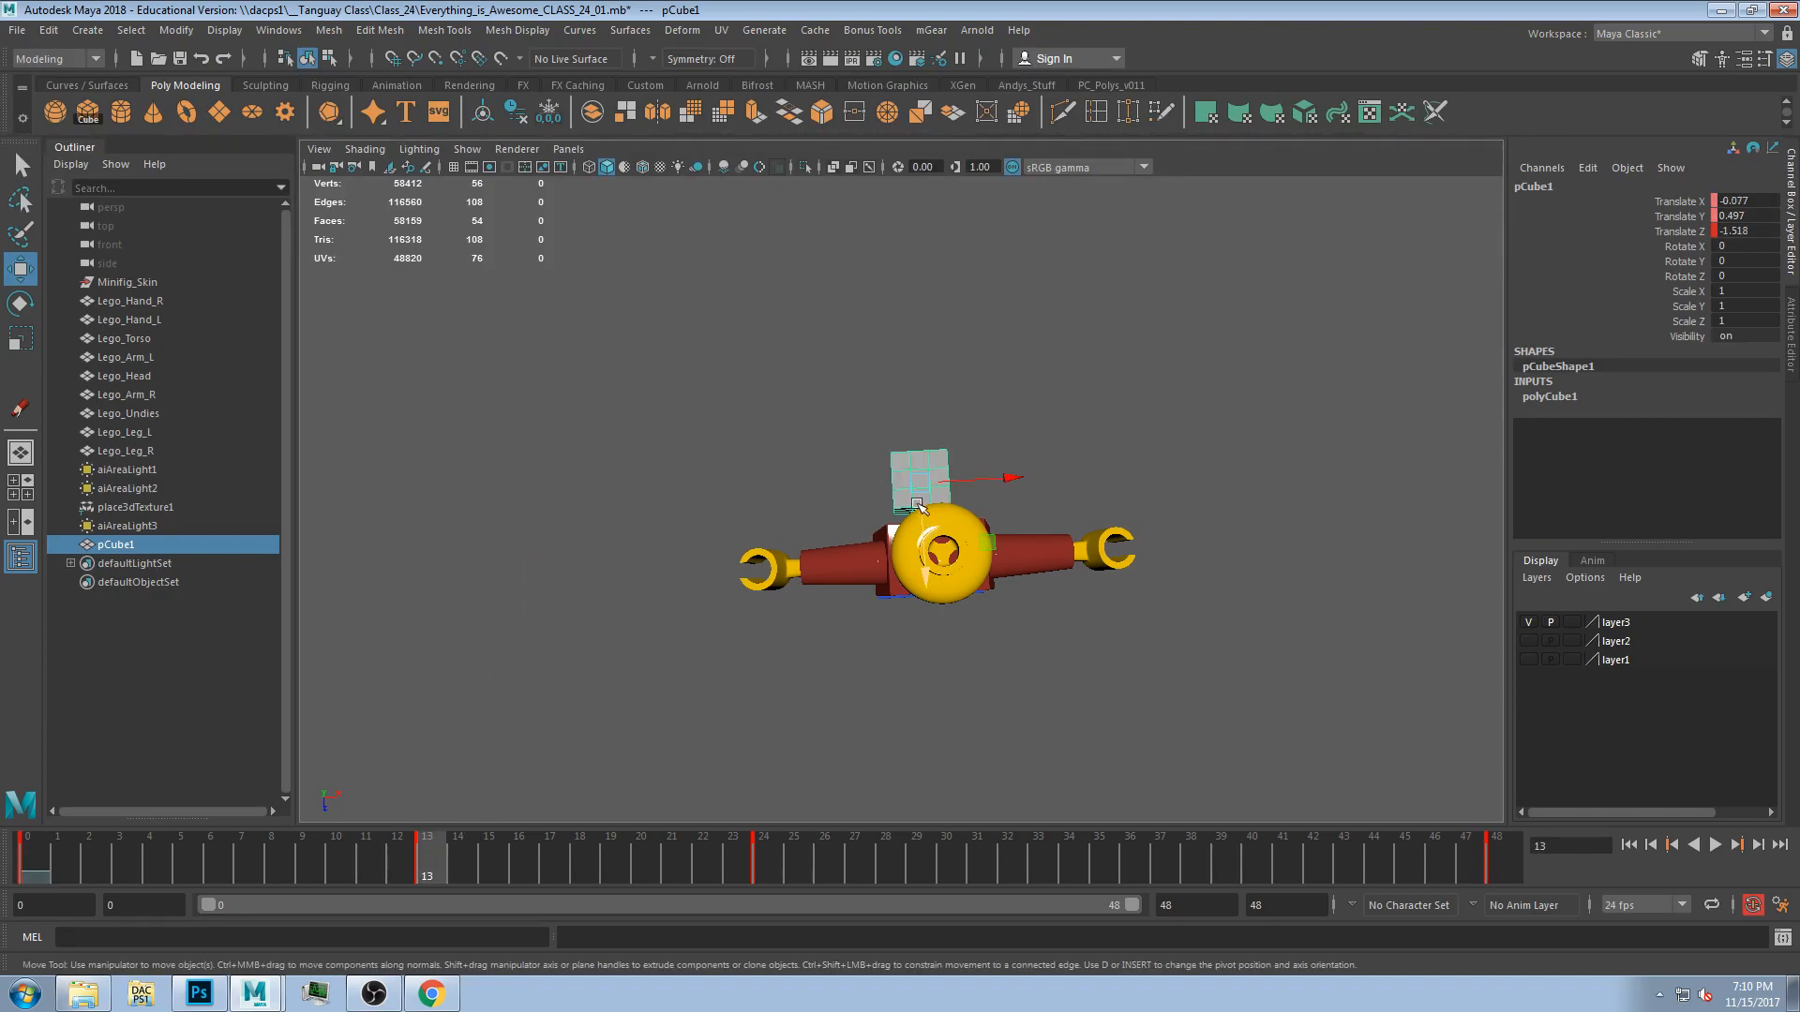
# At frame 24, move the cube along Z forward to adjust its keyed position.
pyautogui.keyDown('alt'); pyautogui.moveTo(937, 553); pyautogui.dragTo(778, 609); pyautogui.keyUp('alt')
pyautogui.moveTo(434, 861); pyautogui.dragTo(764, 868)
pyautogui.keyDown('alt'); pyautogui.moveTo(1025, 712); pyautogui.dragTo(1234, 525); pyautogui.keyUp('alt')
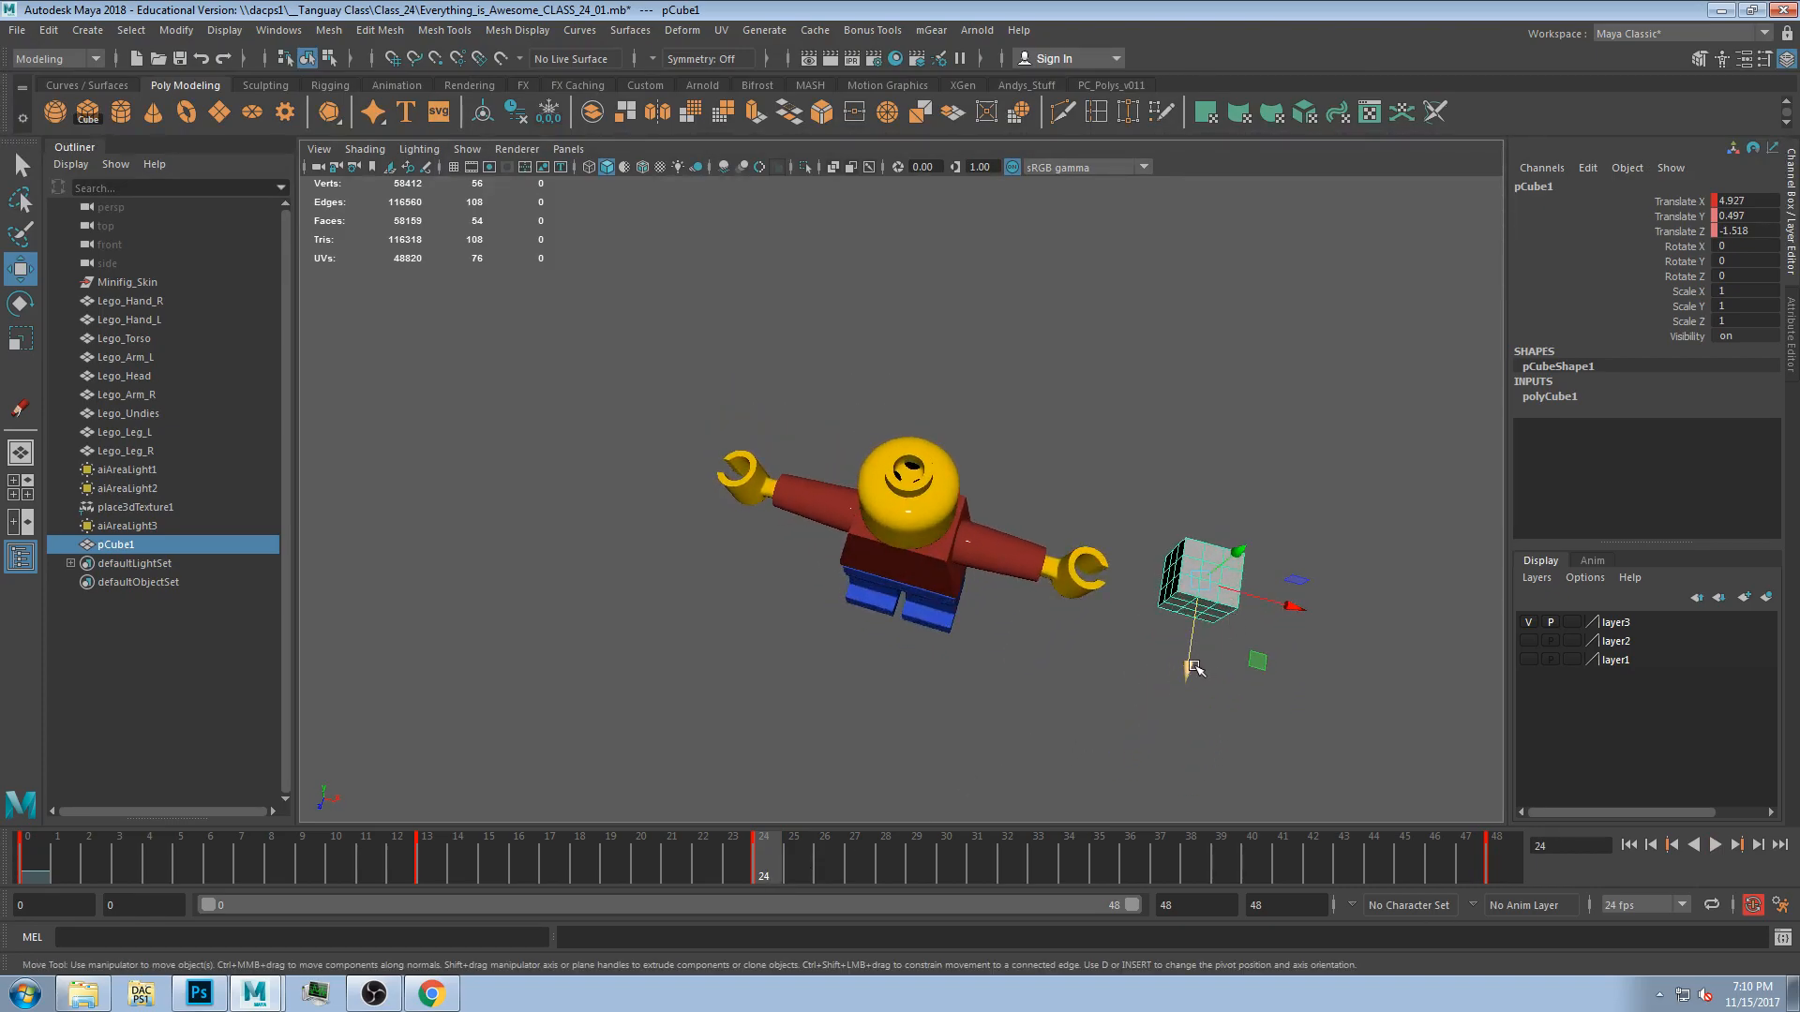
pyautogui.moveTo(1193, 656); pyautogui.dragTo(909, 720)
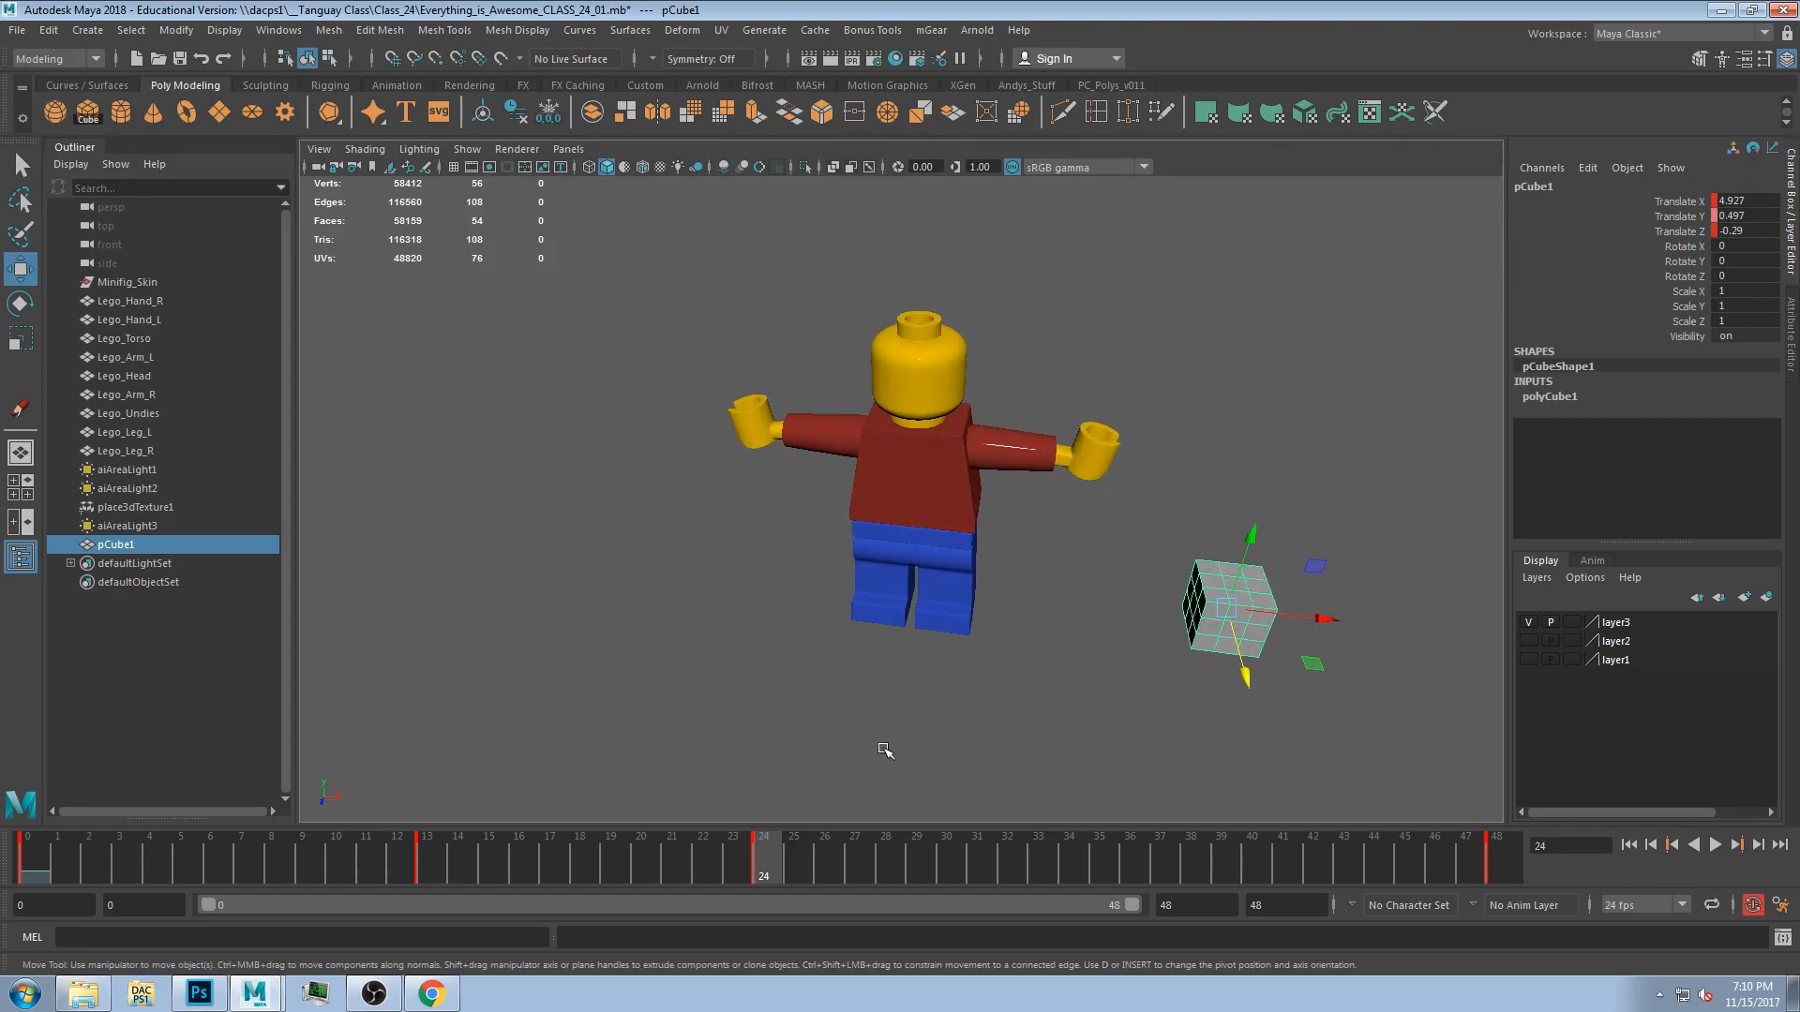
# Undo the cube's latest position adjustments on the timeline.
pyautogui.moveTo(764, 870); pyautogui.dragTo(165, 868)
pyautogui.hotkey('ctrl', 'z')
pyautogui.hotkey('ctrl', 'z')
pyautogui.moveTo(768, 857)
pyautogui.mouseDown()
pyautogui.moveTo(270, 806)
pyautogui.moveTo(709, 823)
pyautogui.moveTo(785, 847)
pyautogui.moveTo(767, 844)
pyautogui.mouseUp()
pyautogui.keyDown('alt'); pyautogui.moveTo(1163, 525); pyautogui.dragTo(1191, 652); pyautogui.keyUp('alt')
pyautogui.moveTo(778, 856)
pyautogui.mouseDown()
pyautogui.moveTo(0, 877)
pyautogui.moveTo(465, 857)
pyautogui.moveTo(784, 872)
pyautogui.moveTo(401, 863)
pyautogui.moveTo(763, 882)
pyautogui.mouseUp()
pyautogui.hotkey('ctrl', 'z')
pyautogui.hotkey('ctrl', 'z')
pyautogui.hotkey('ctrl', 'z')
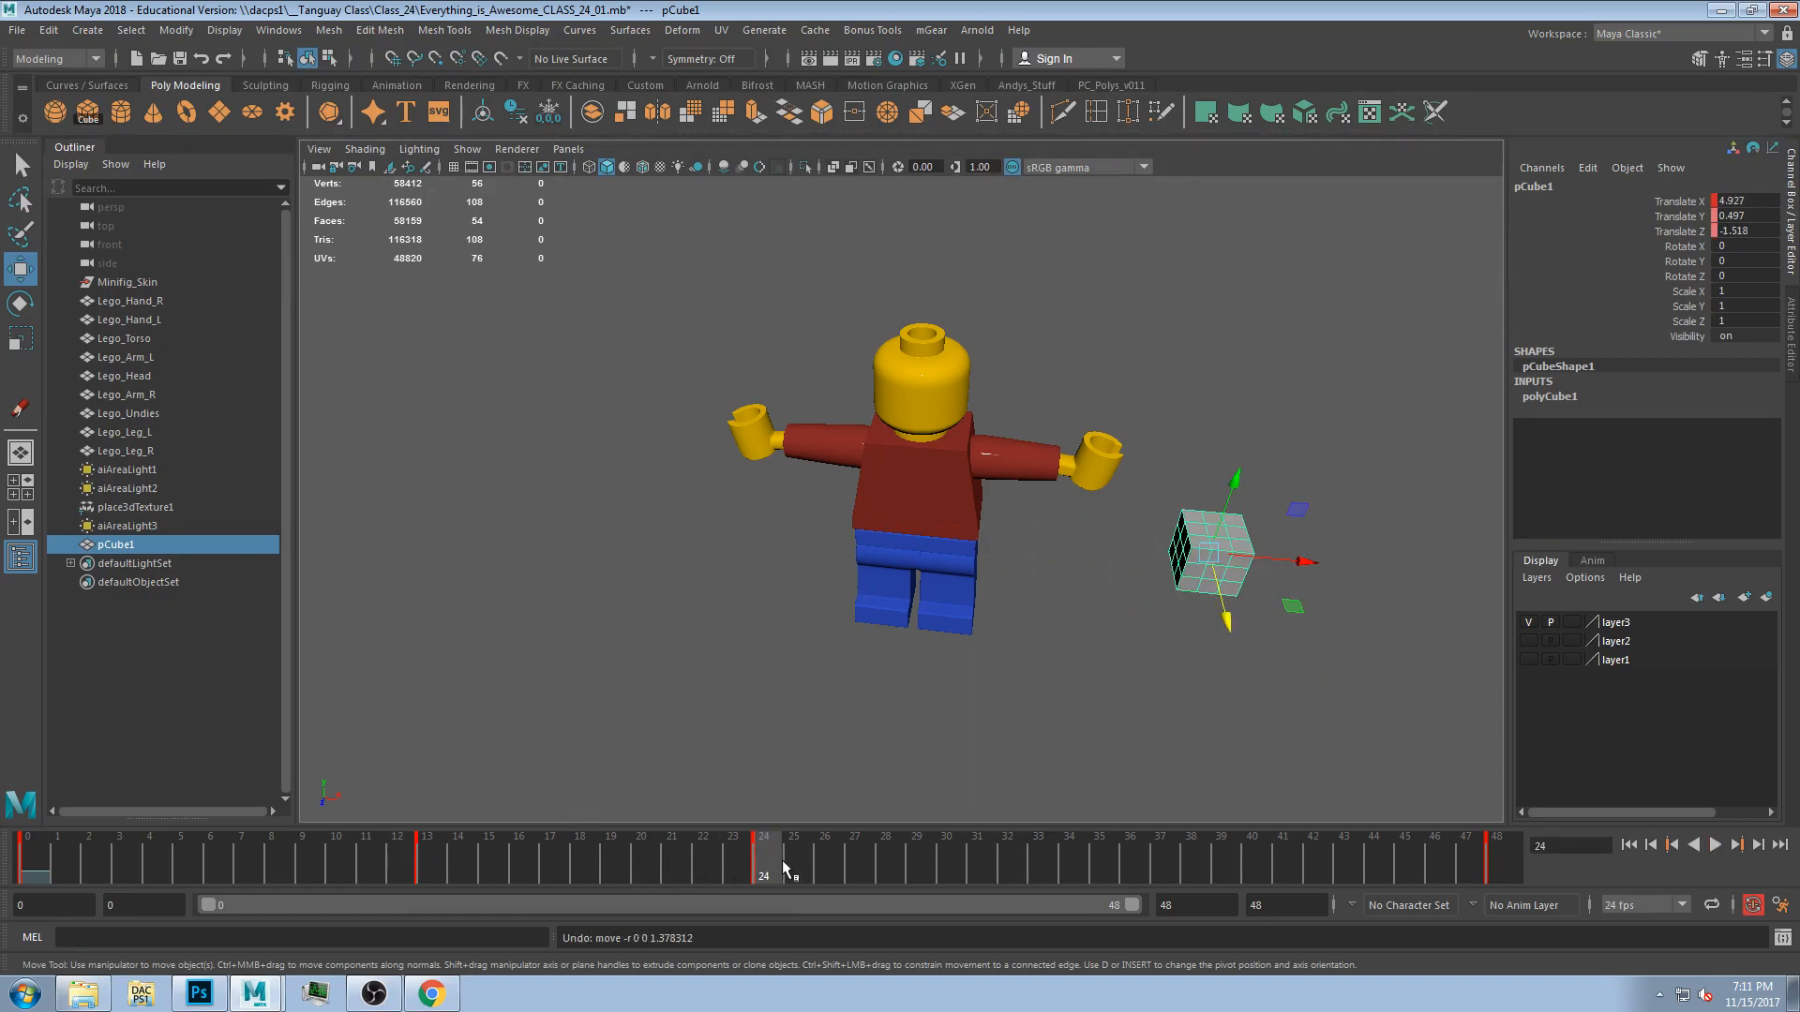
pyautogui.hotkey('ctrl', 'z')
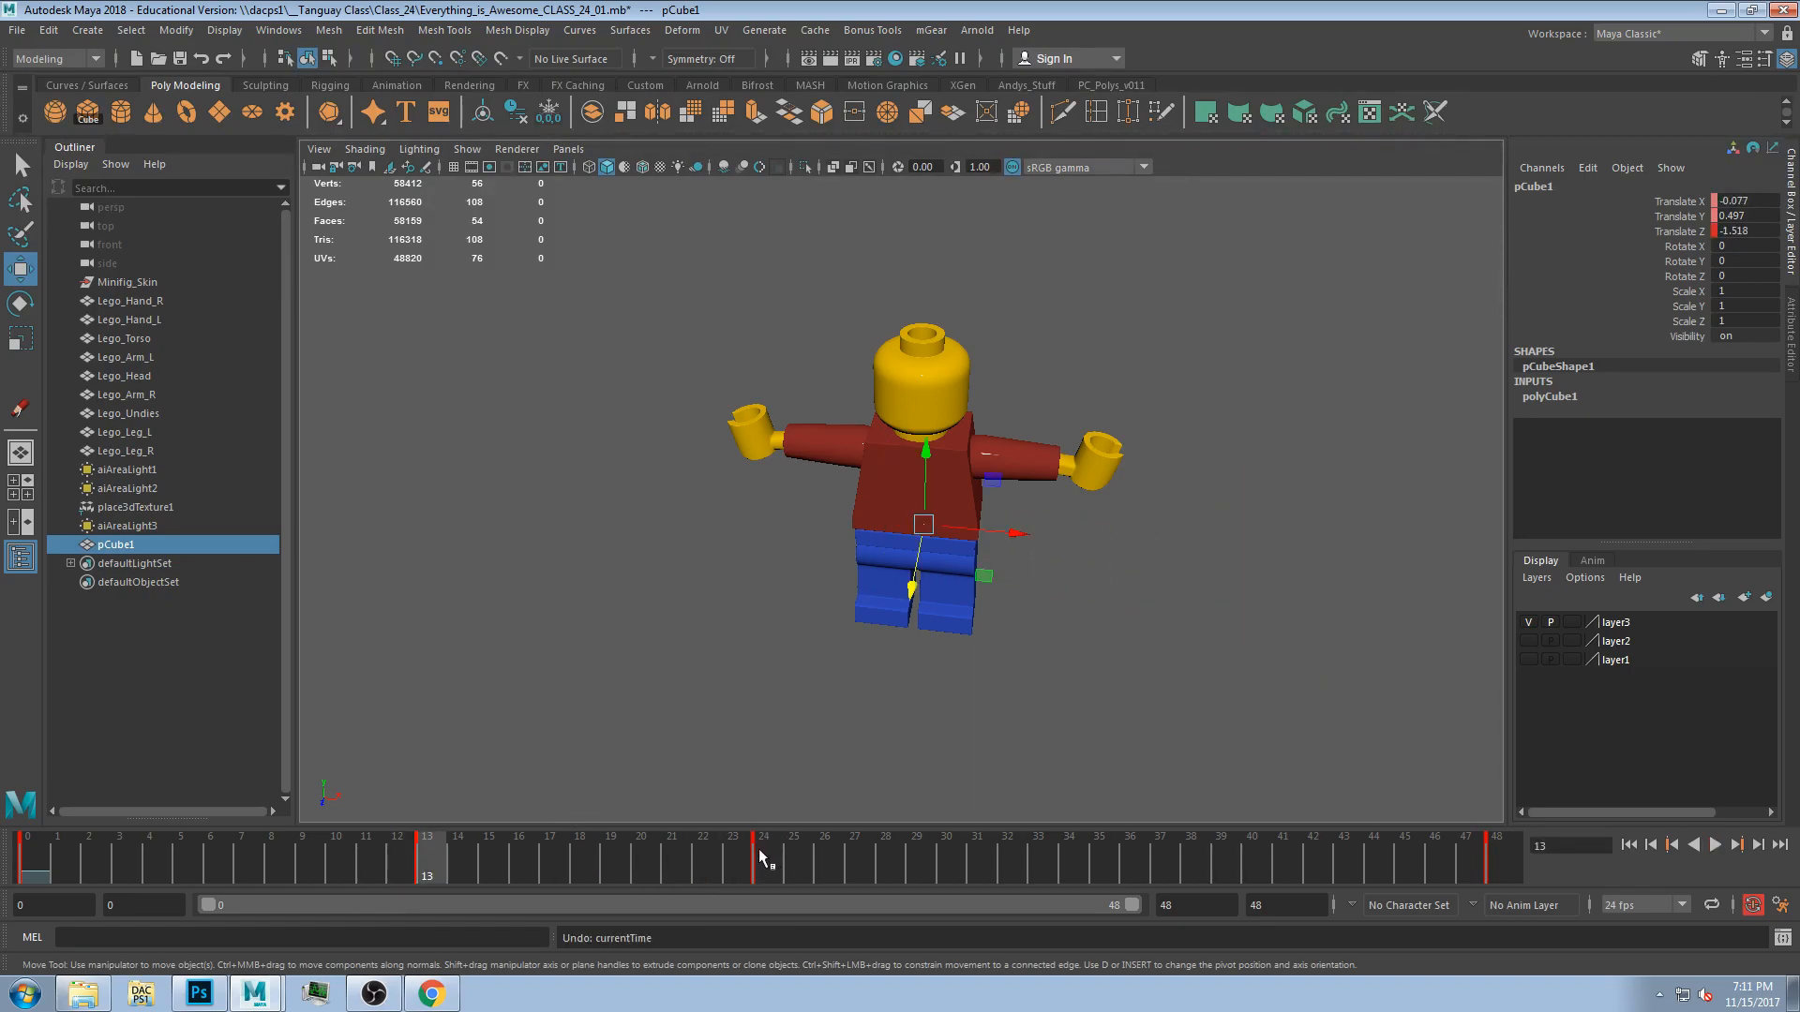
# Select the cube's Translate X, Y and Z channels and key them at frame 0.
pyautogui.moveTo(543, 858); pyautogui.dragTo(784, 846)
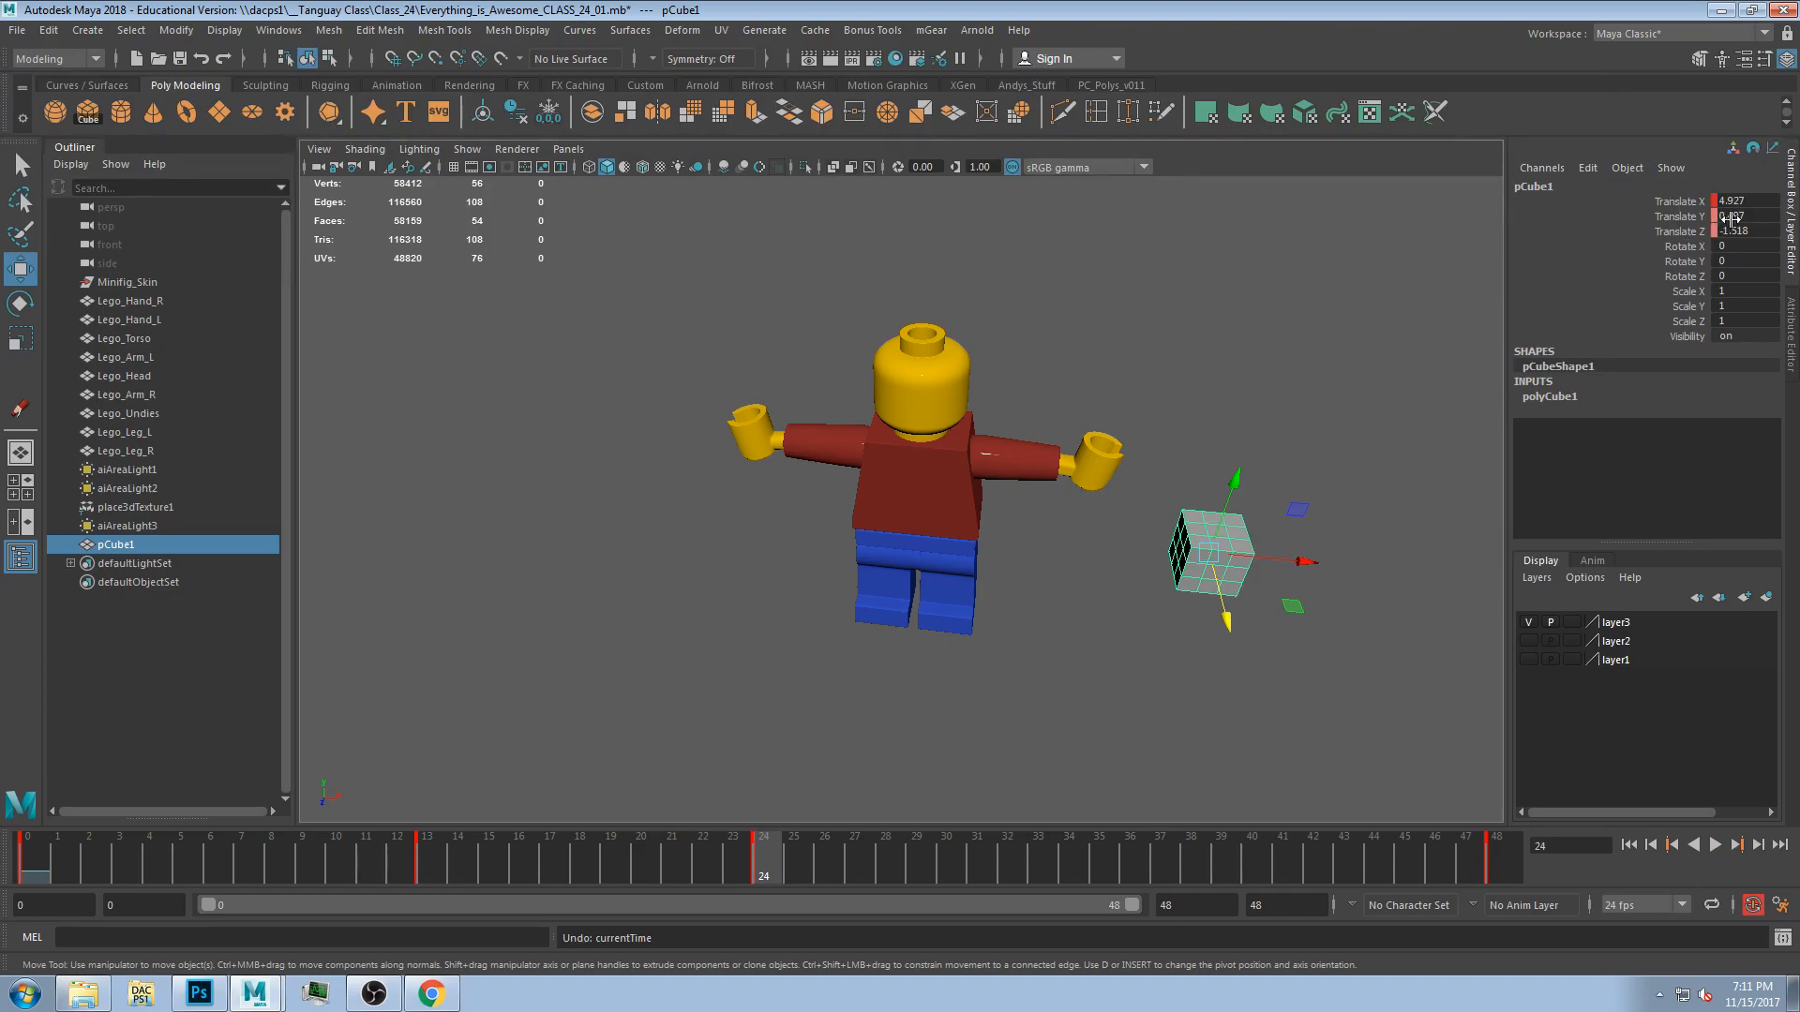
pyautogui.click(1685, 217)
pyautogui.keyDown('shift'); pyautogui.click(1677, 232); pyautogui.keyUp('shift')
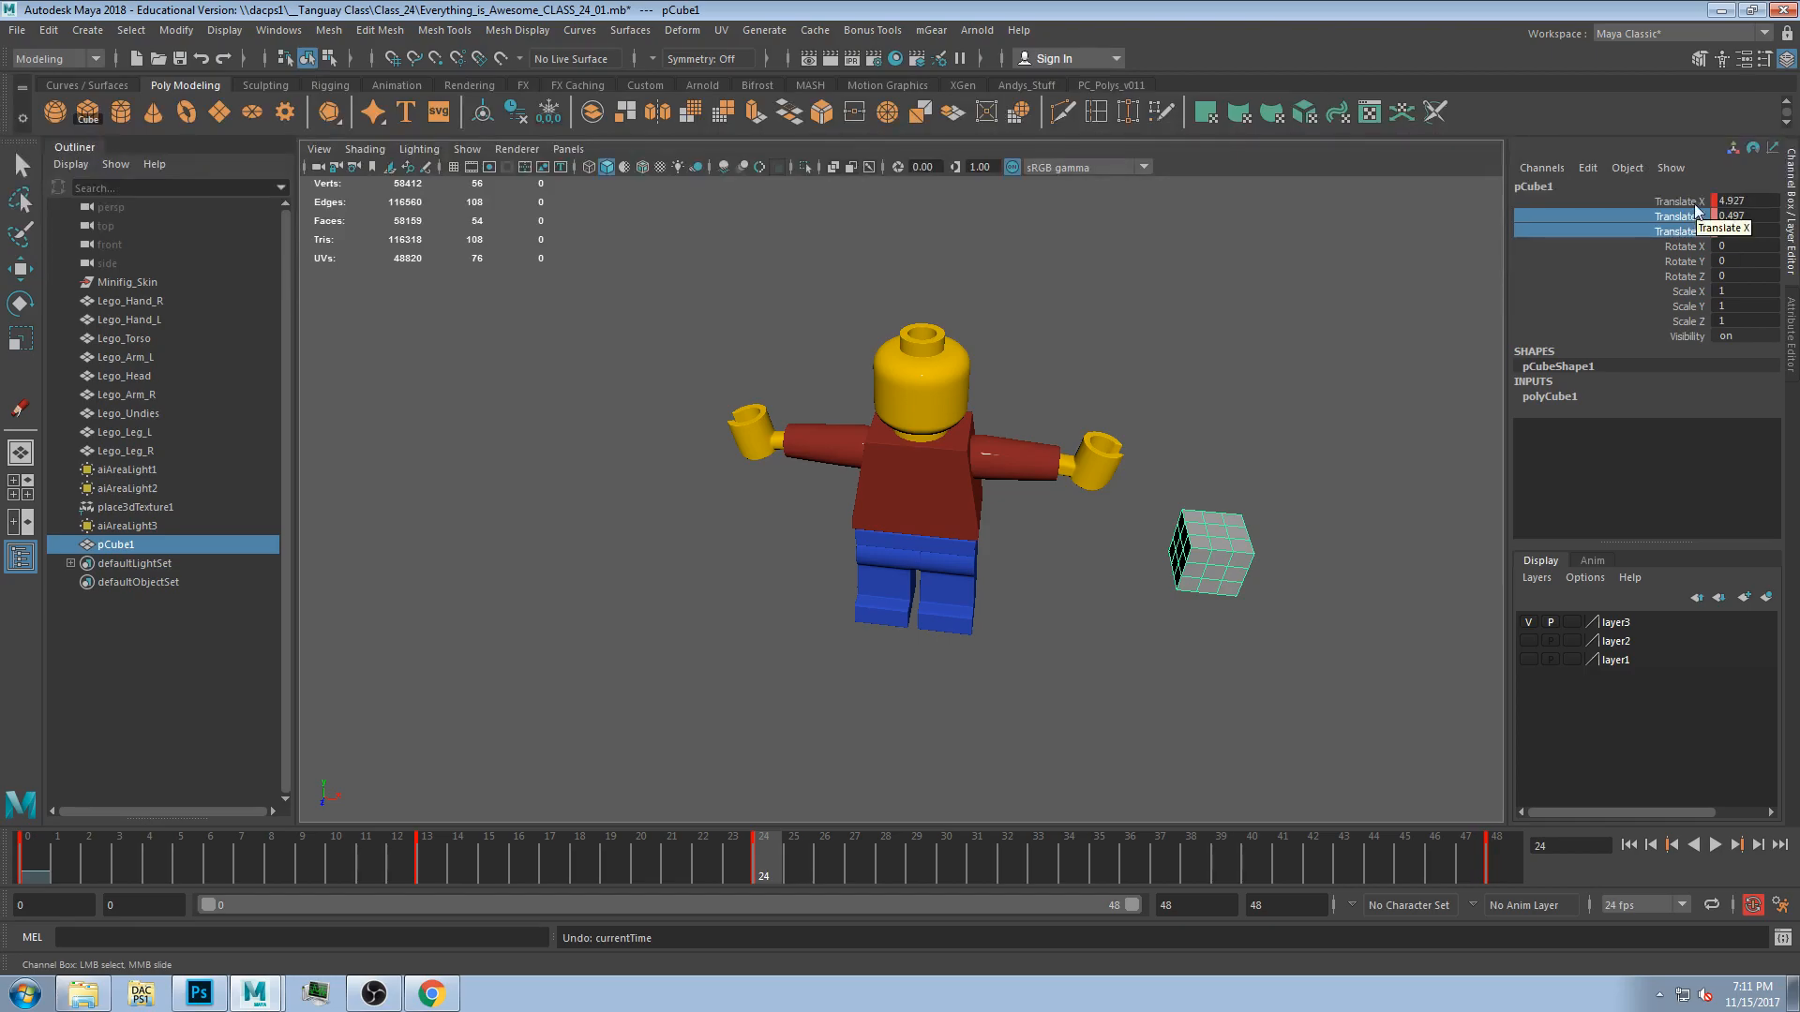
pyautogui.click(1696, 203)
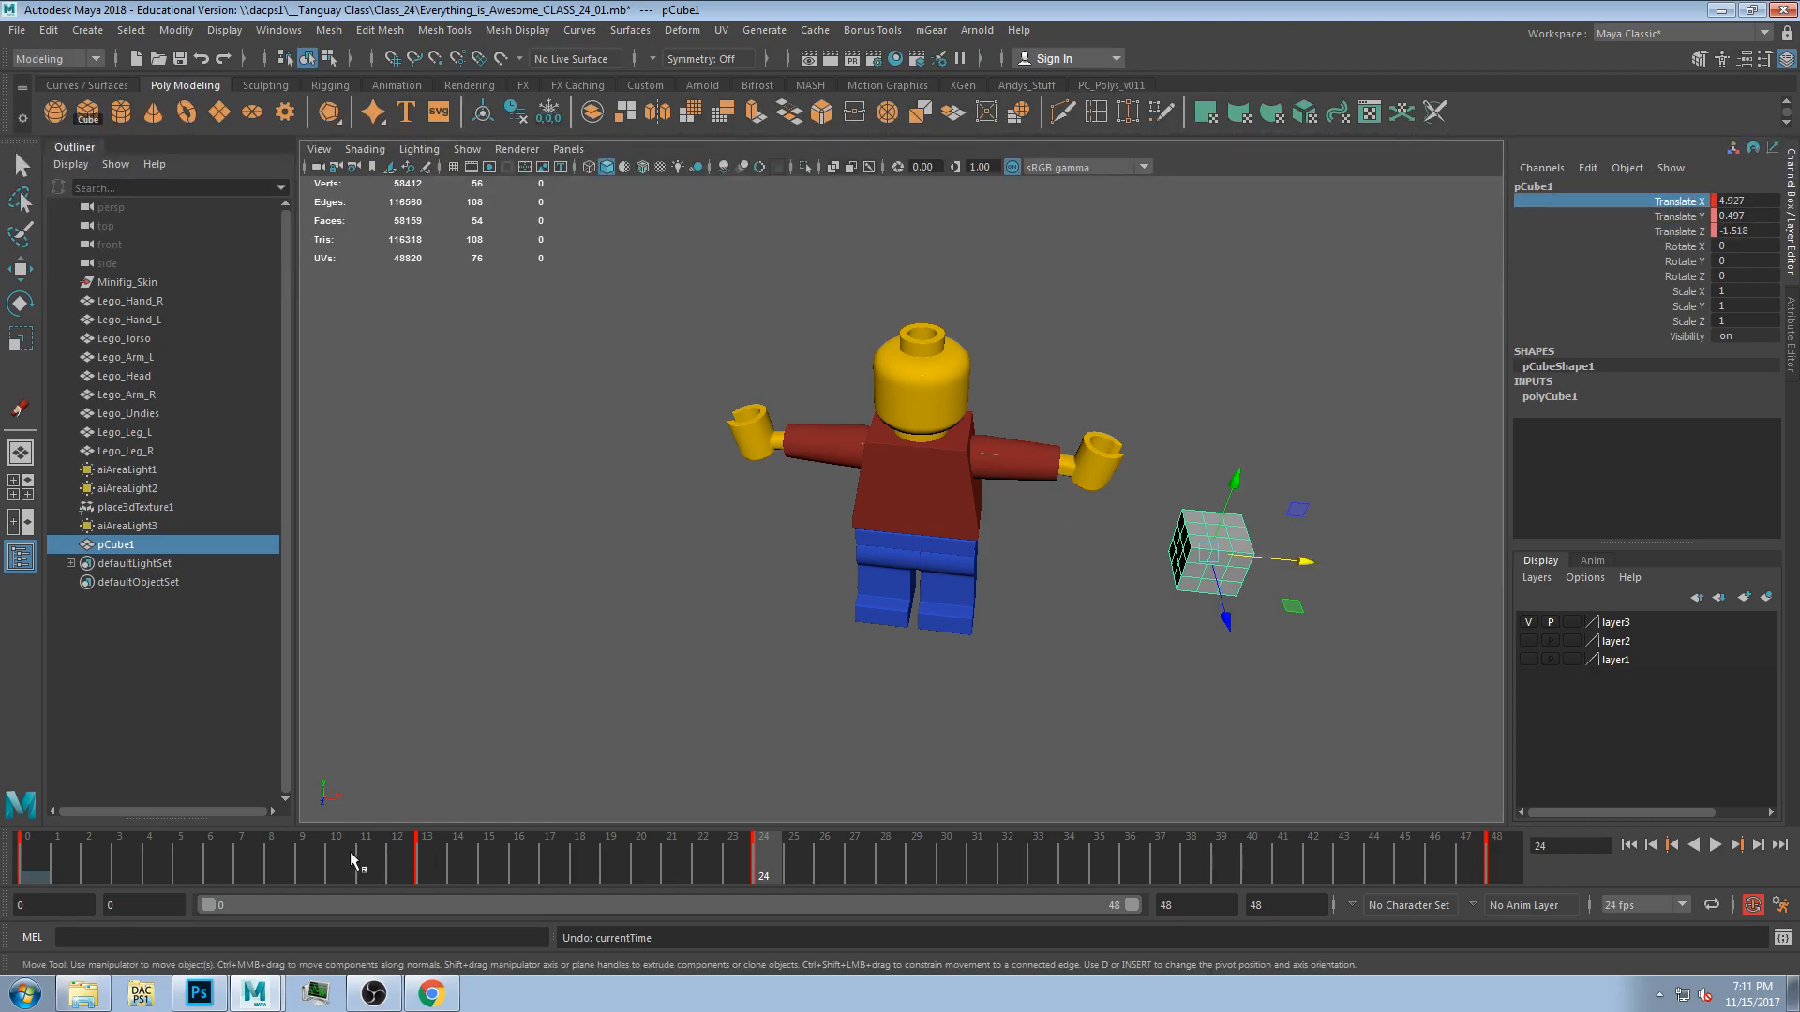
pyautogui.click(28, 858)
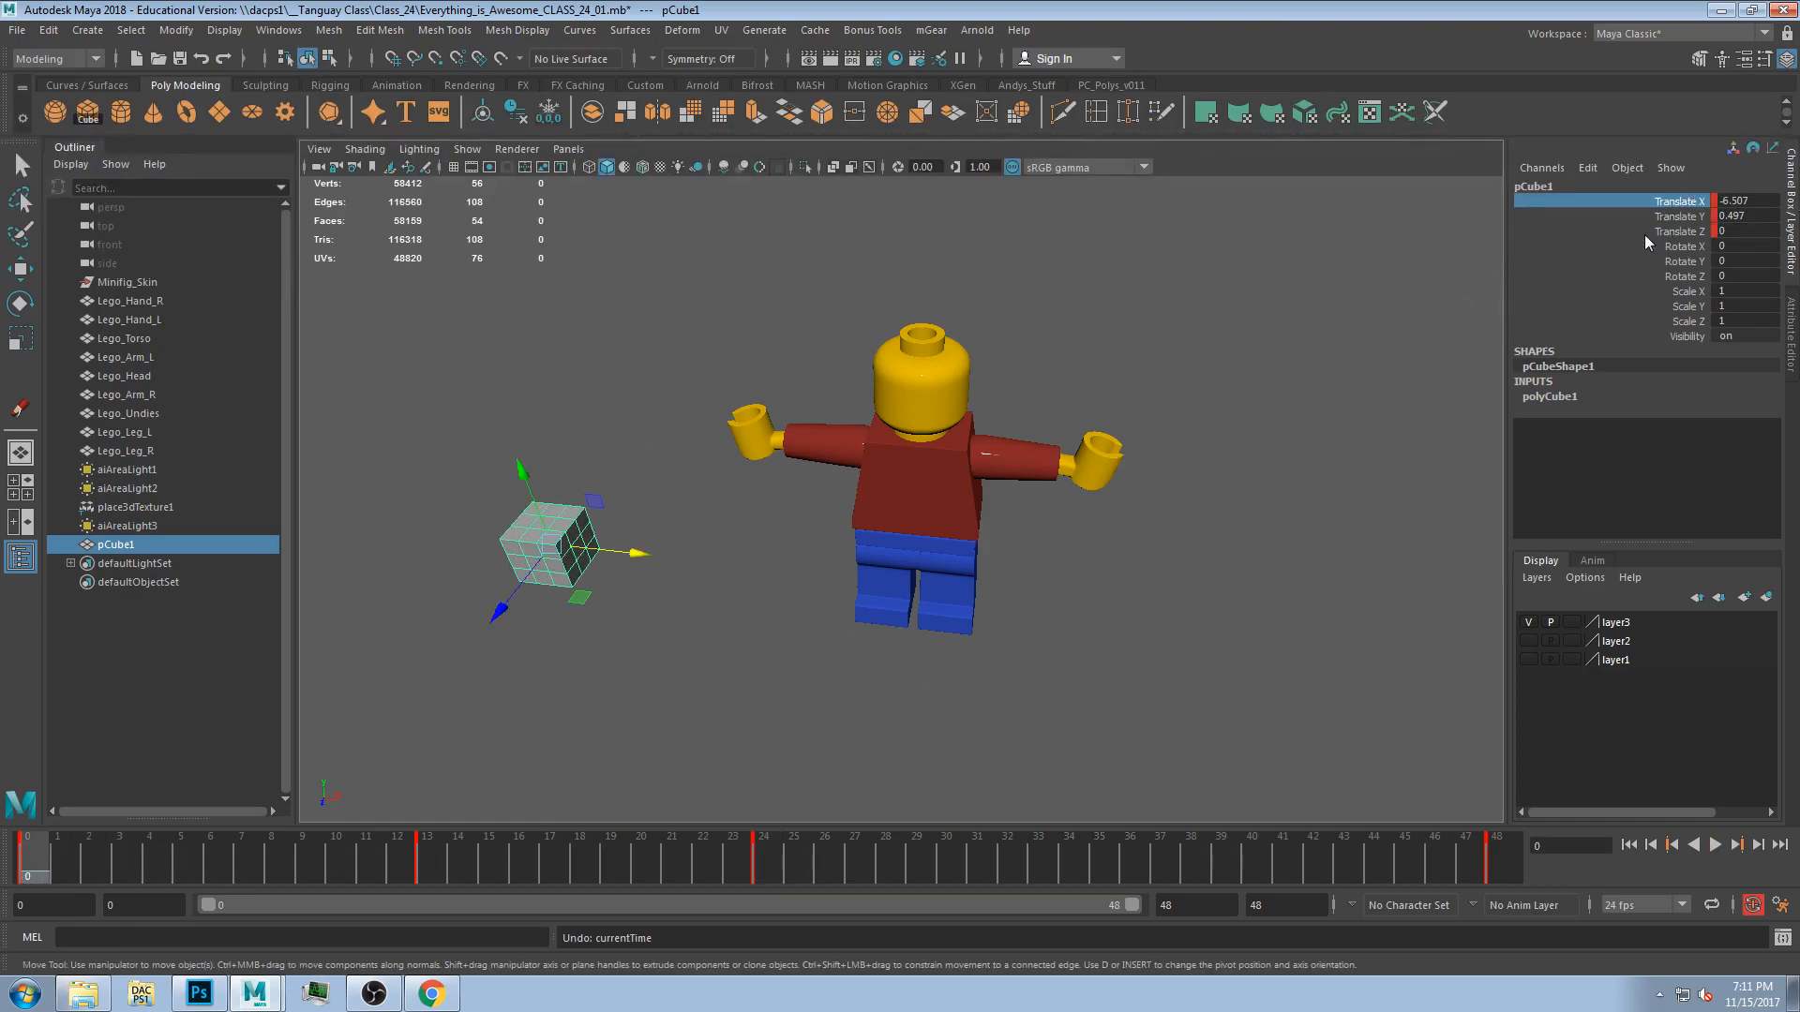
pyautogui.keyDown('shift'); pyautogui.click(1678, 231); pyautogui.keyUp('shift')
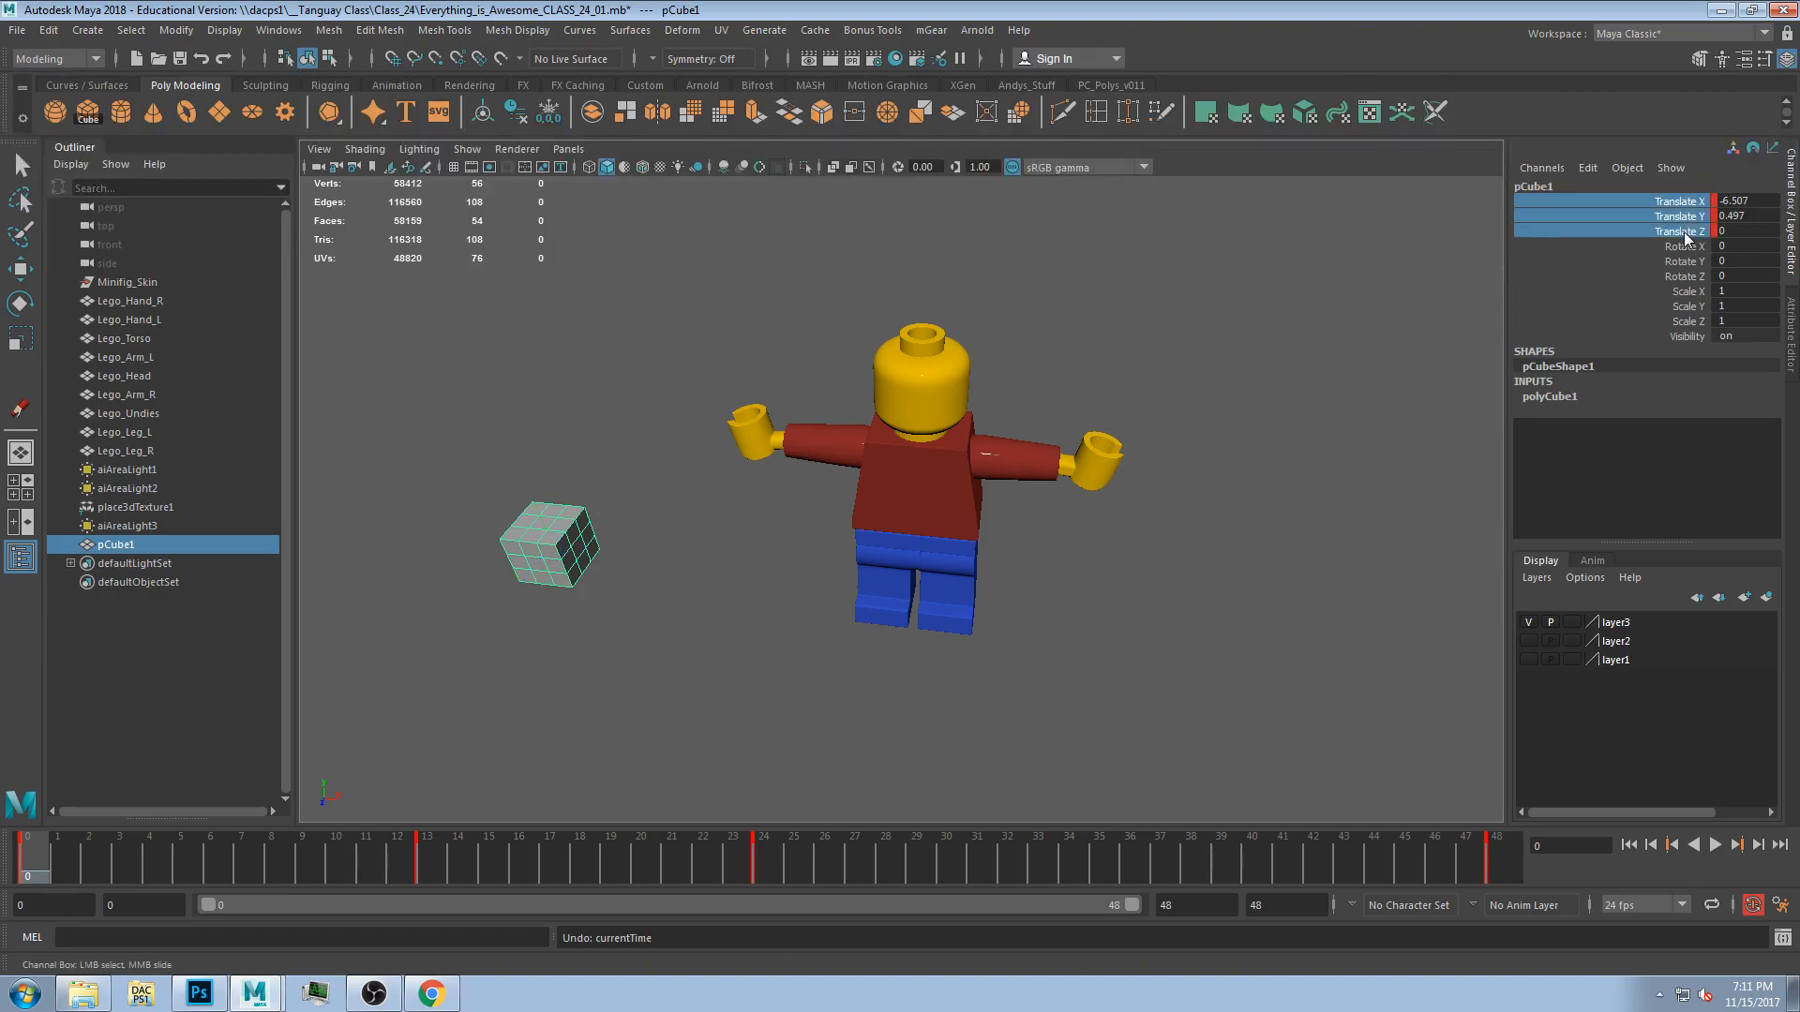
pyautogui.rightClick(1685, 231)
pyautogui.click(1662, 272)
# Play and scrub the animation, orbiting the view to inspect the cube's motion around the figure.
pyautogui.hotkey('alt', 'v')
pyautogui.moveTo(149, 863); pyautogui.dragTo(430, 874)
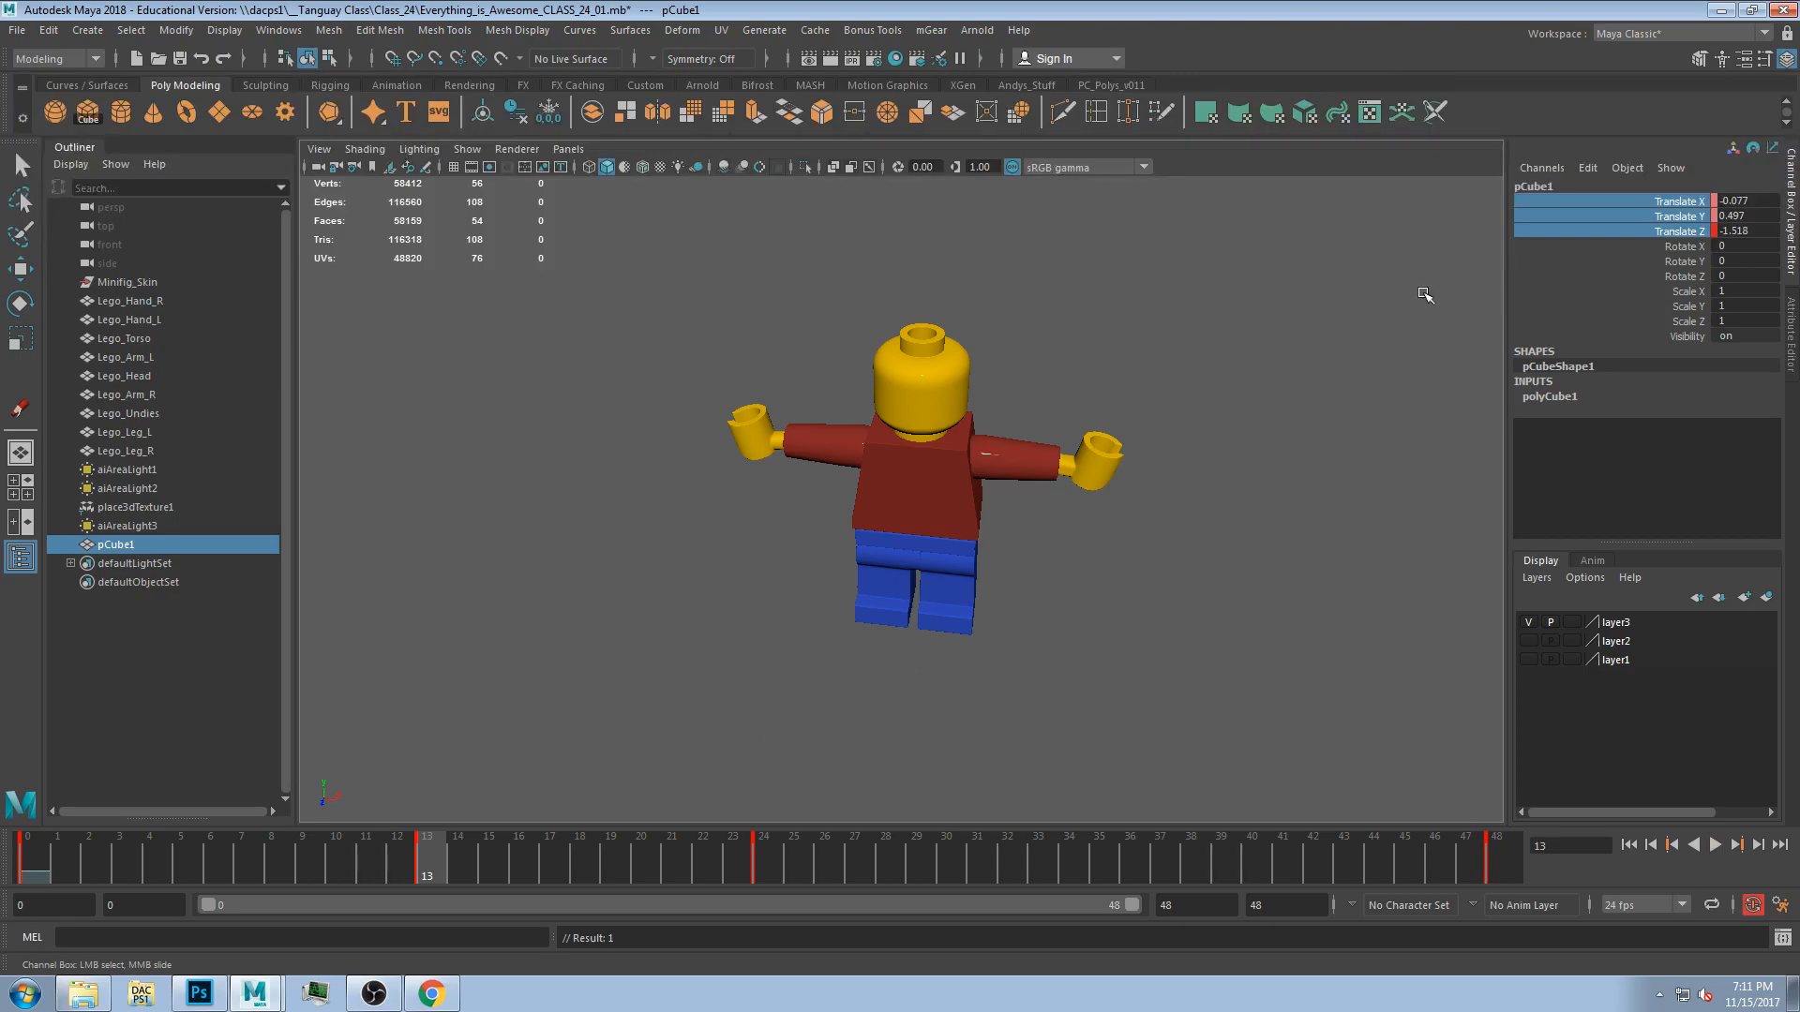
pyautogui.click(1651, 289)
pyautogui.keyDown('alt'); pyautogui.moveTo(947, 516); pyautogui.dragTo(949, 574); pyautogui.keyUp('alt')
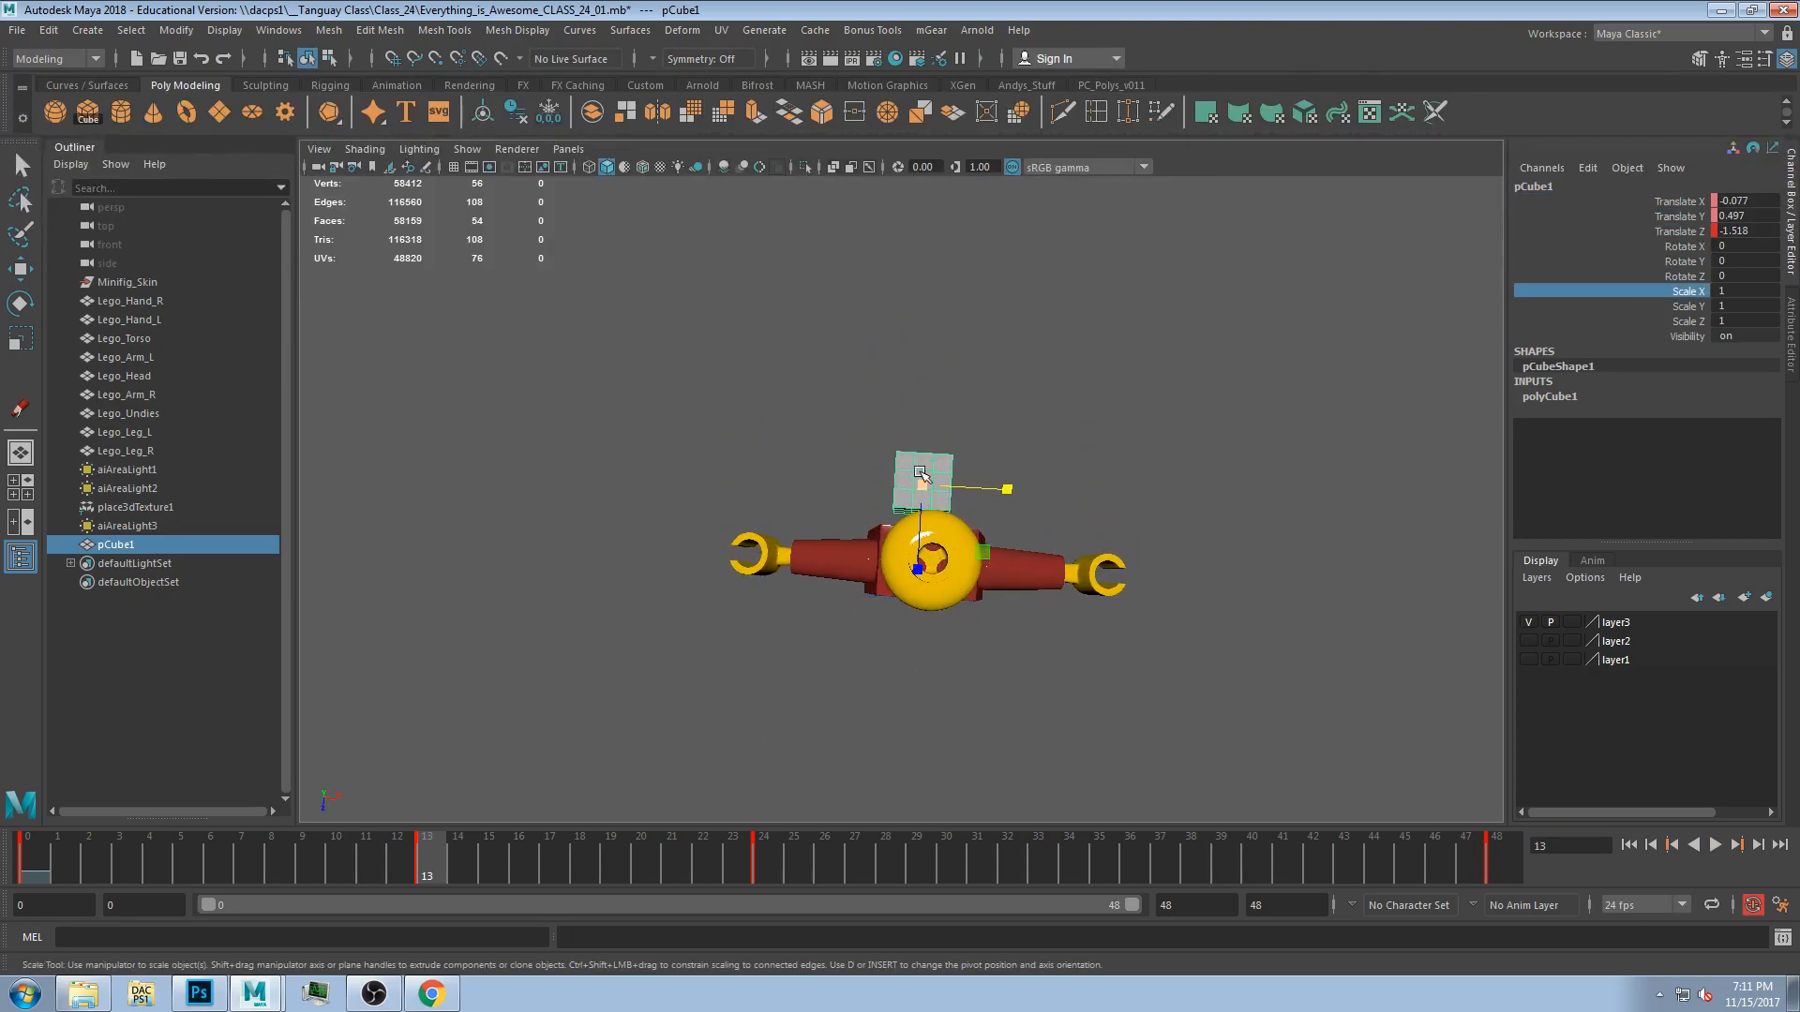
pyautogui.keyDown('alt'); pyautogui.moveTo(923, 481); pyautogui.dragTo(803, 683); pyautogui.keyUp('alt')
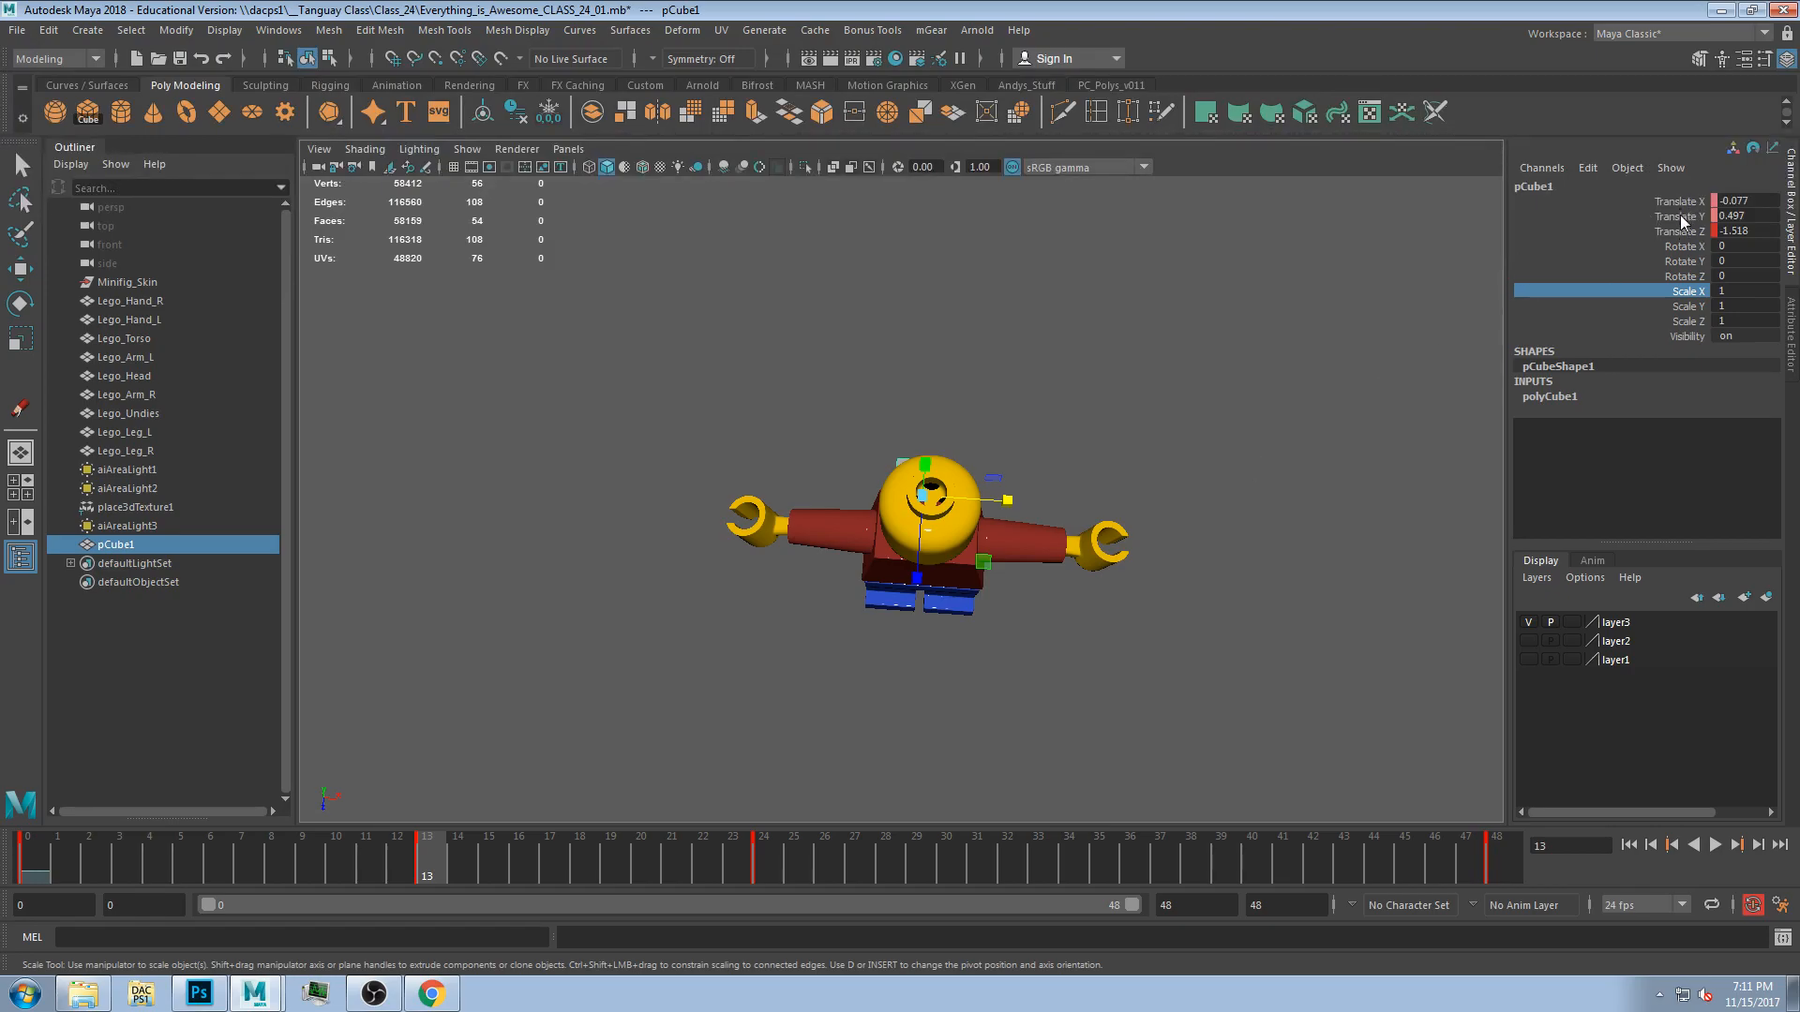
pyautogui.moveTo(430, 869); pyautogui.dragTo(9, 844)
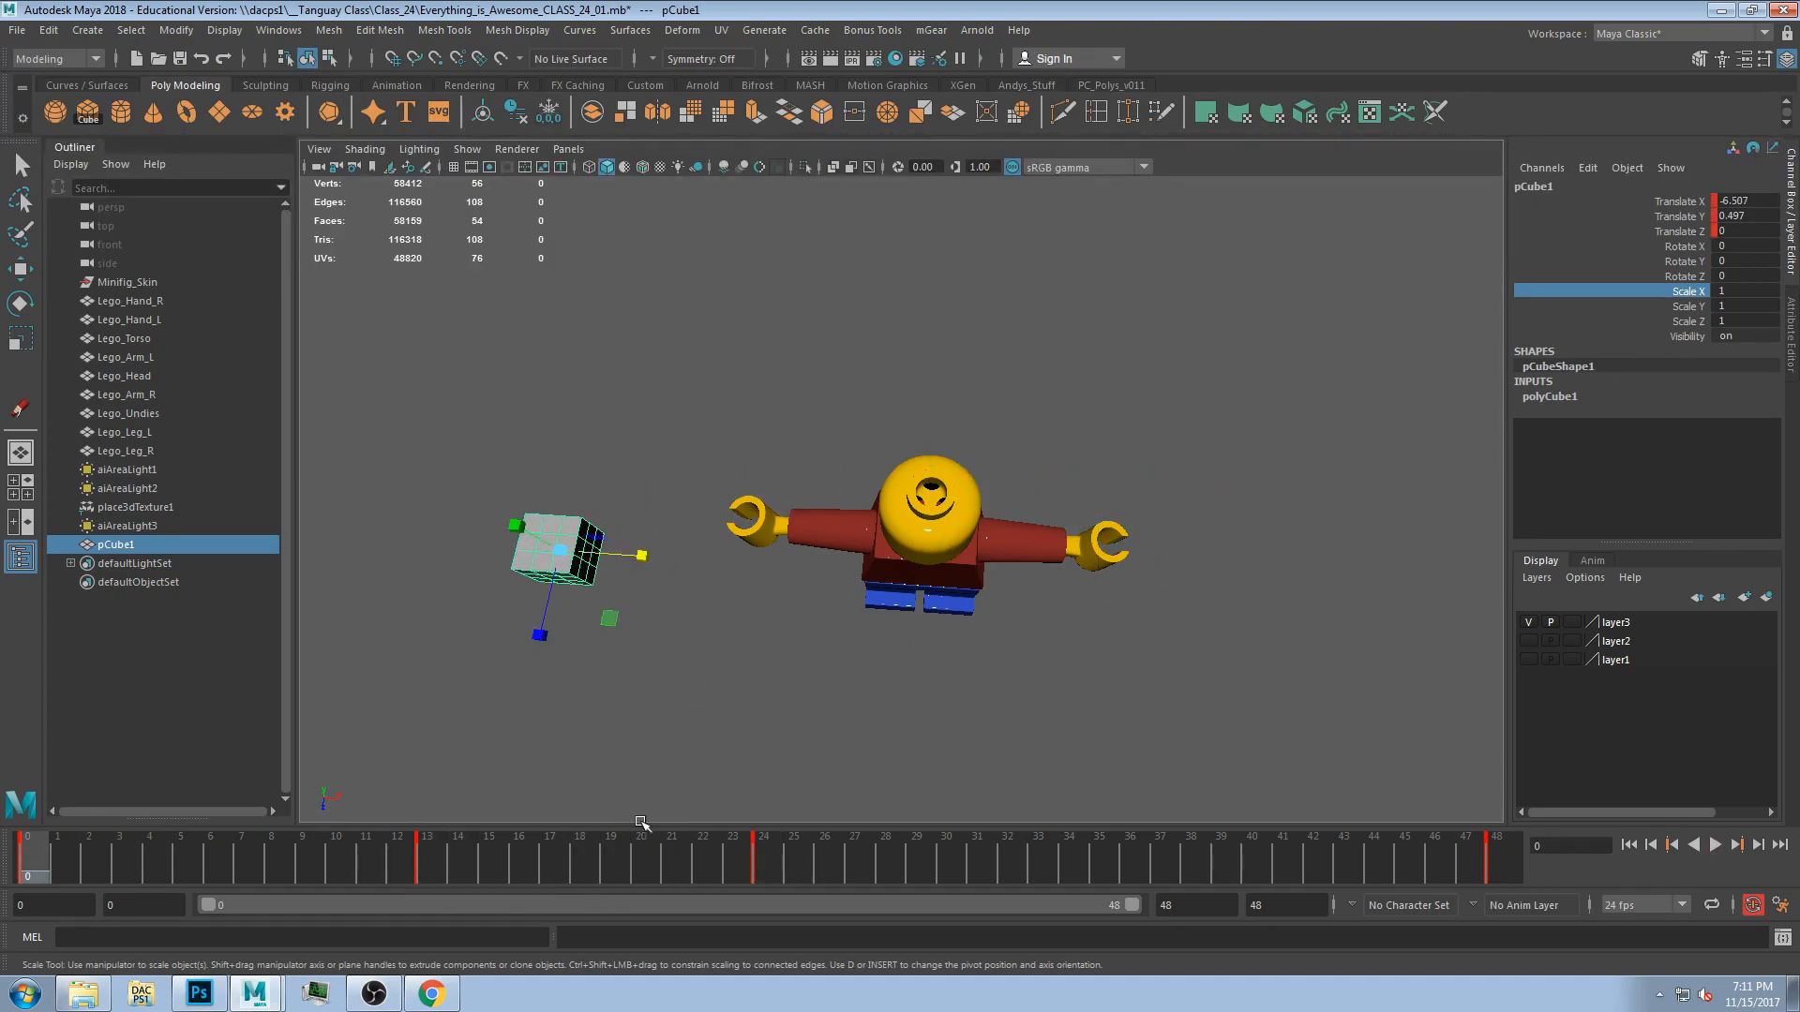
pyautogui.click(785, 861)
pyautogui.keyDown('alt'); pyautogui.moveTo(1053, 554); pyautogui.dragTo(1072, 591); pyautogui.keyUp('alt')
pyautogui.press('w')
pyautogui.keyDown('alt'); pyautogui.moveTo(1226, 615); pyautogui.dragTo(1218, 698); pyautogui.keyUp('alt')
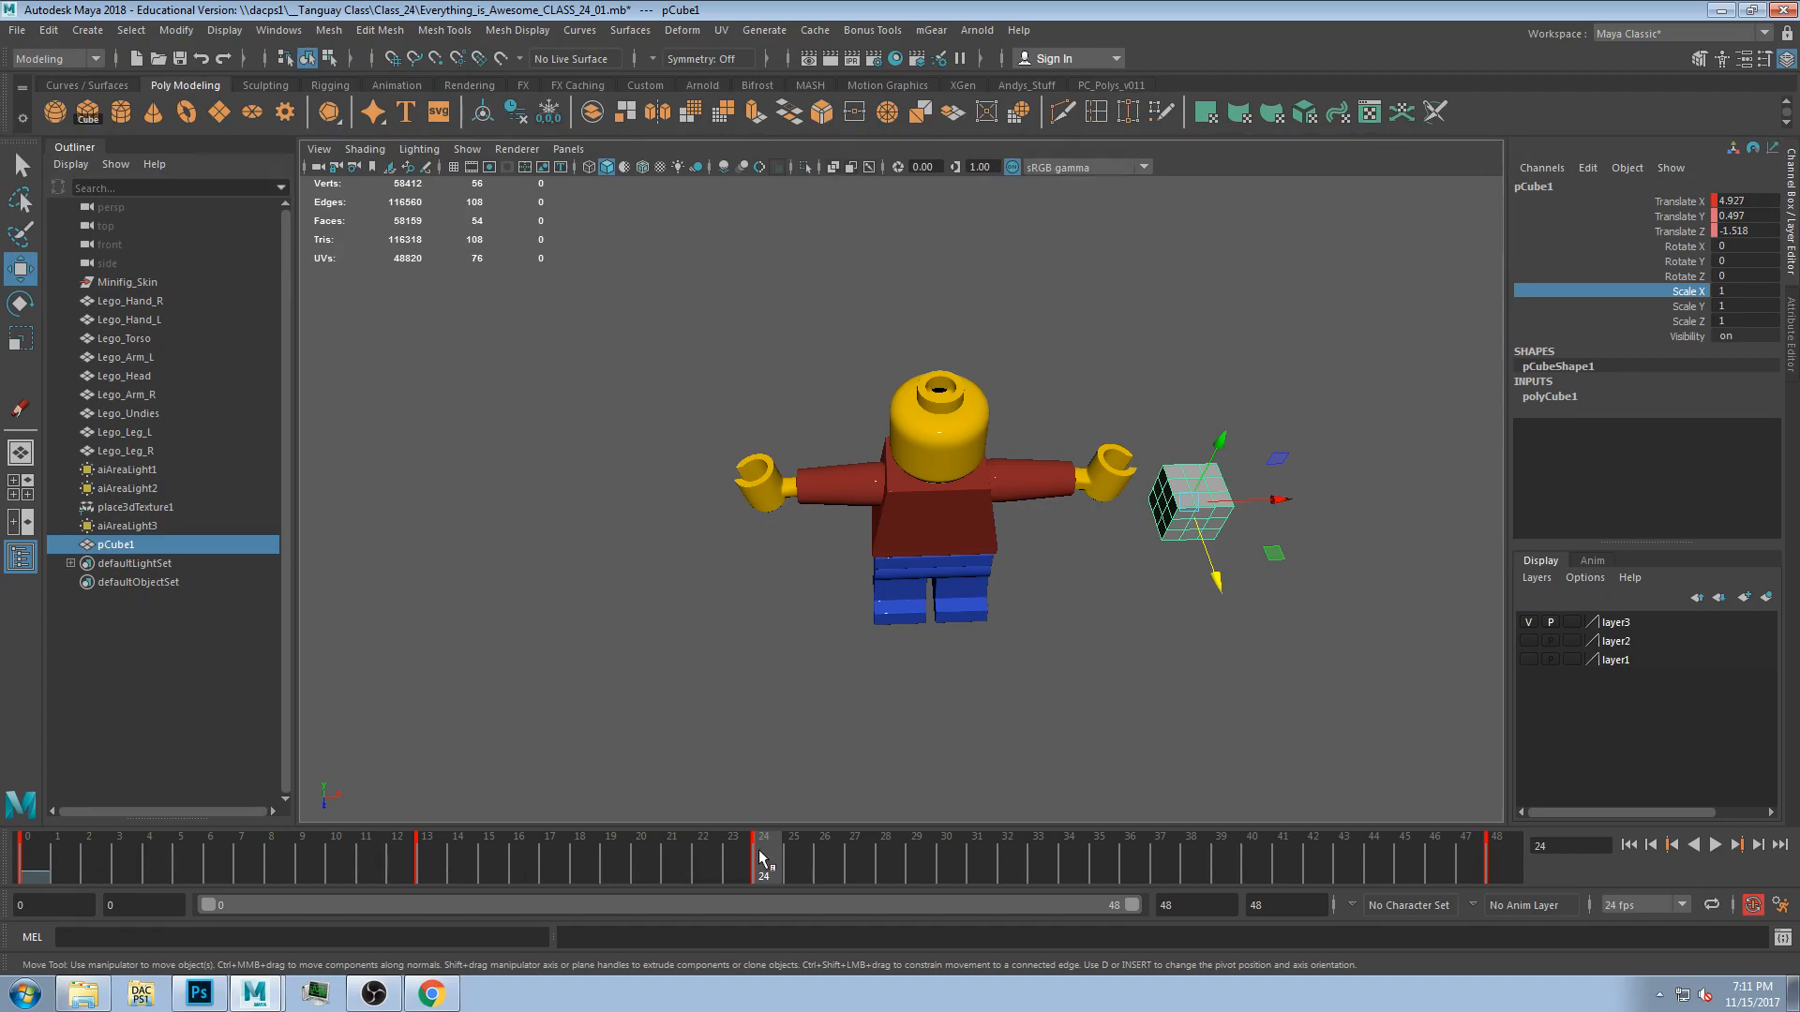
pyautogui.keyDown('alt'); pyautogui.moveTo(985, 665); pyautogui.dragTo(1230, 628); pyautogui.keyUp('alt')
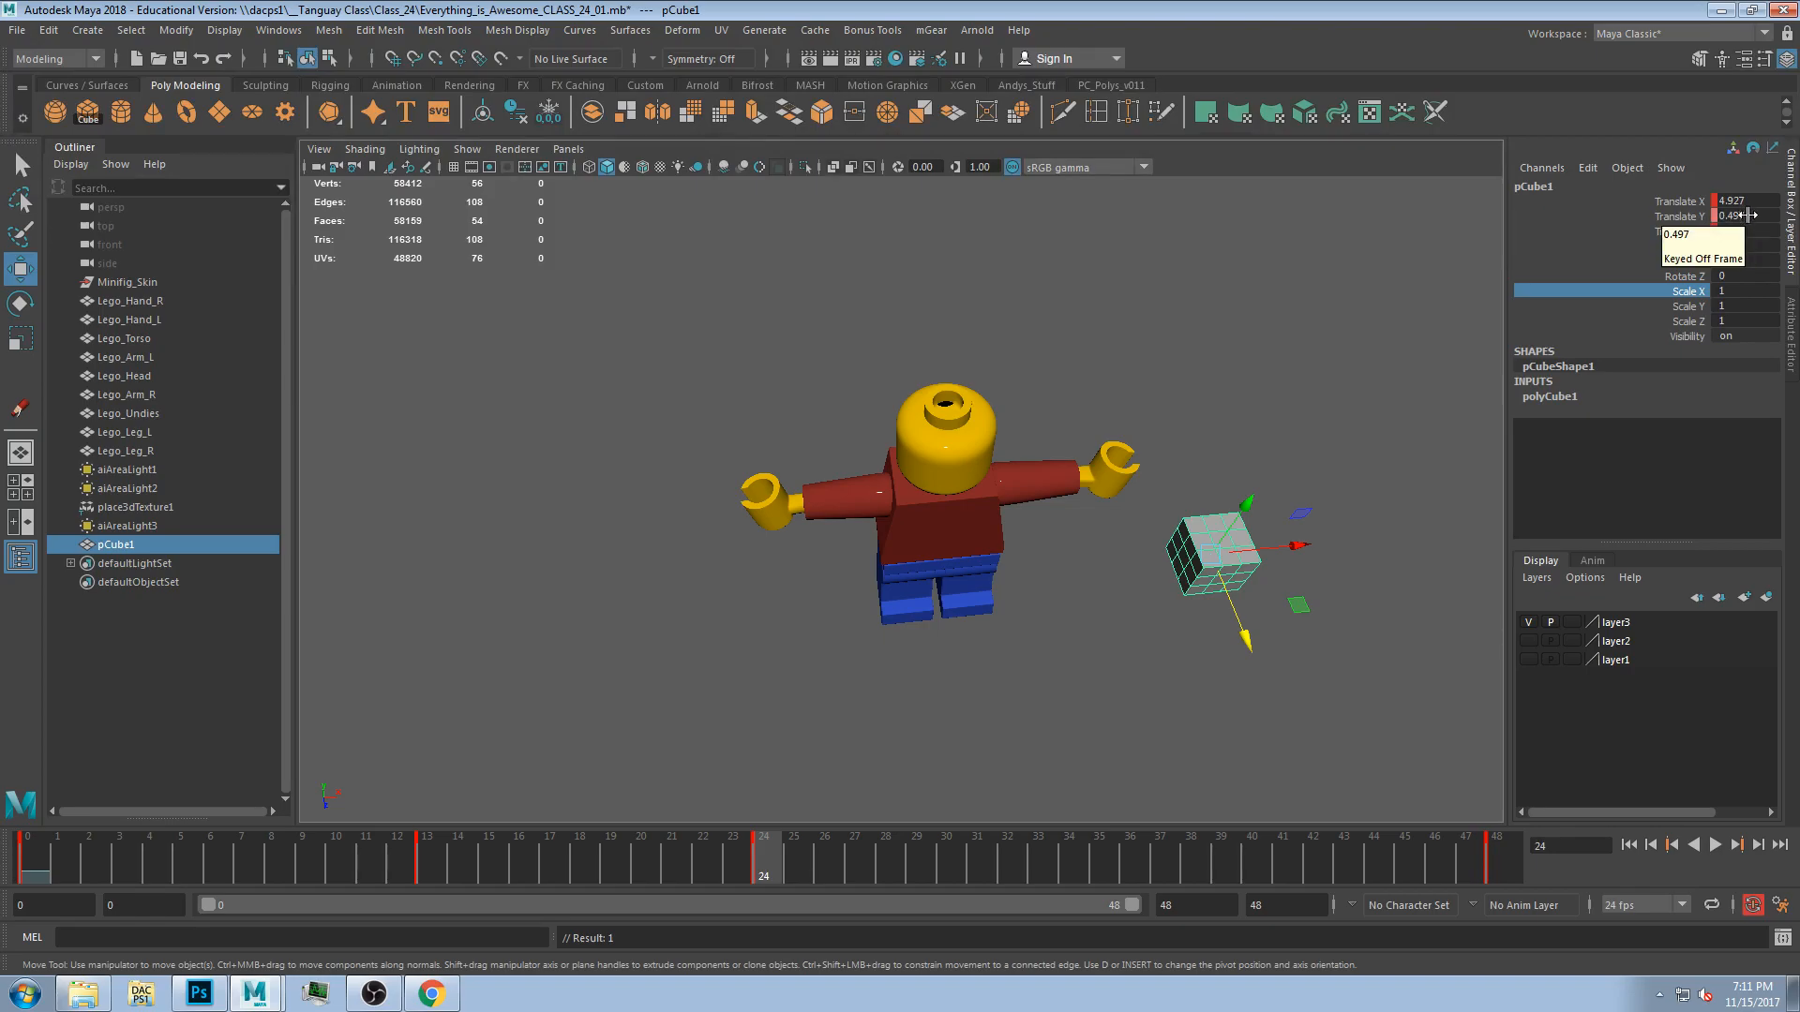
# At frame 48, key the cube's selected translate channels at its current position.
pyautogui.hotkey('alt', 'v')
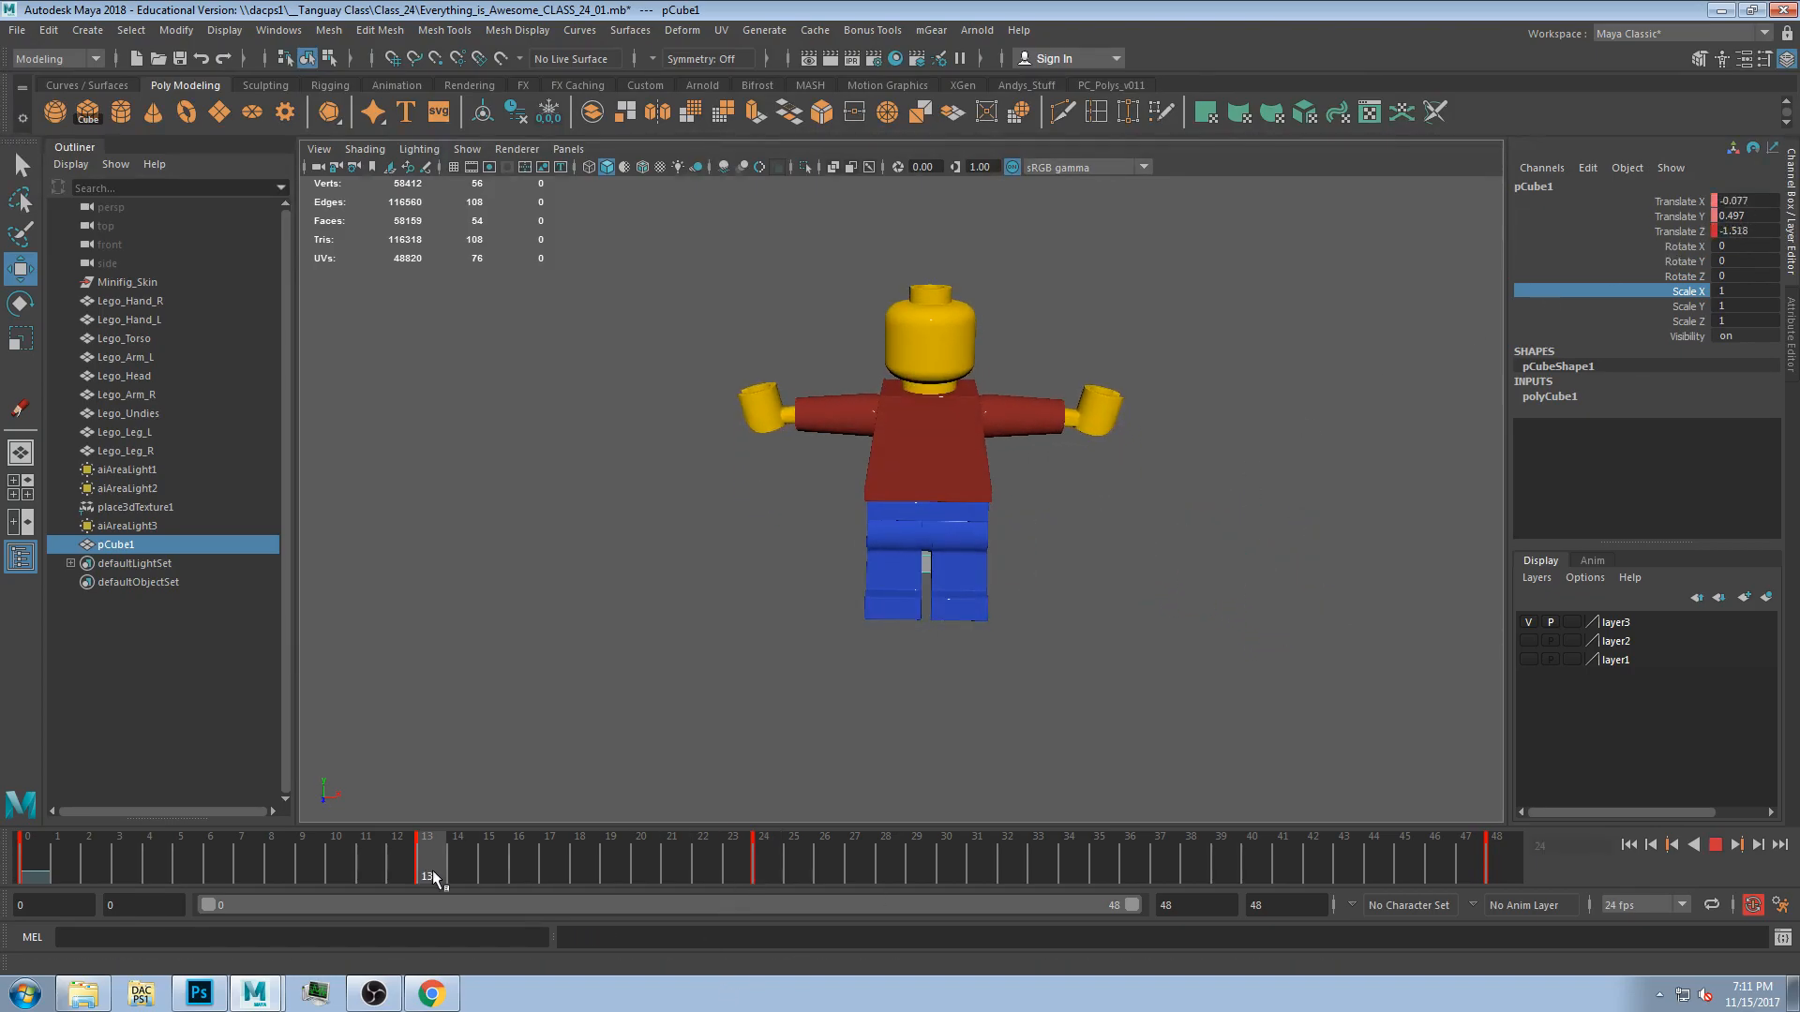
pyautogui.moveTo(37, 877); pyautogui.dragTo(1498, 877)
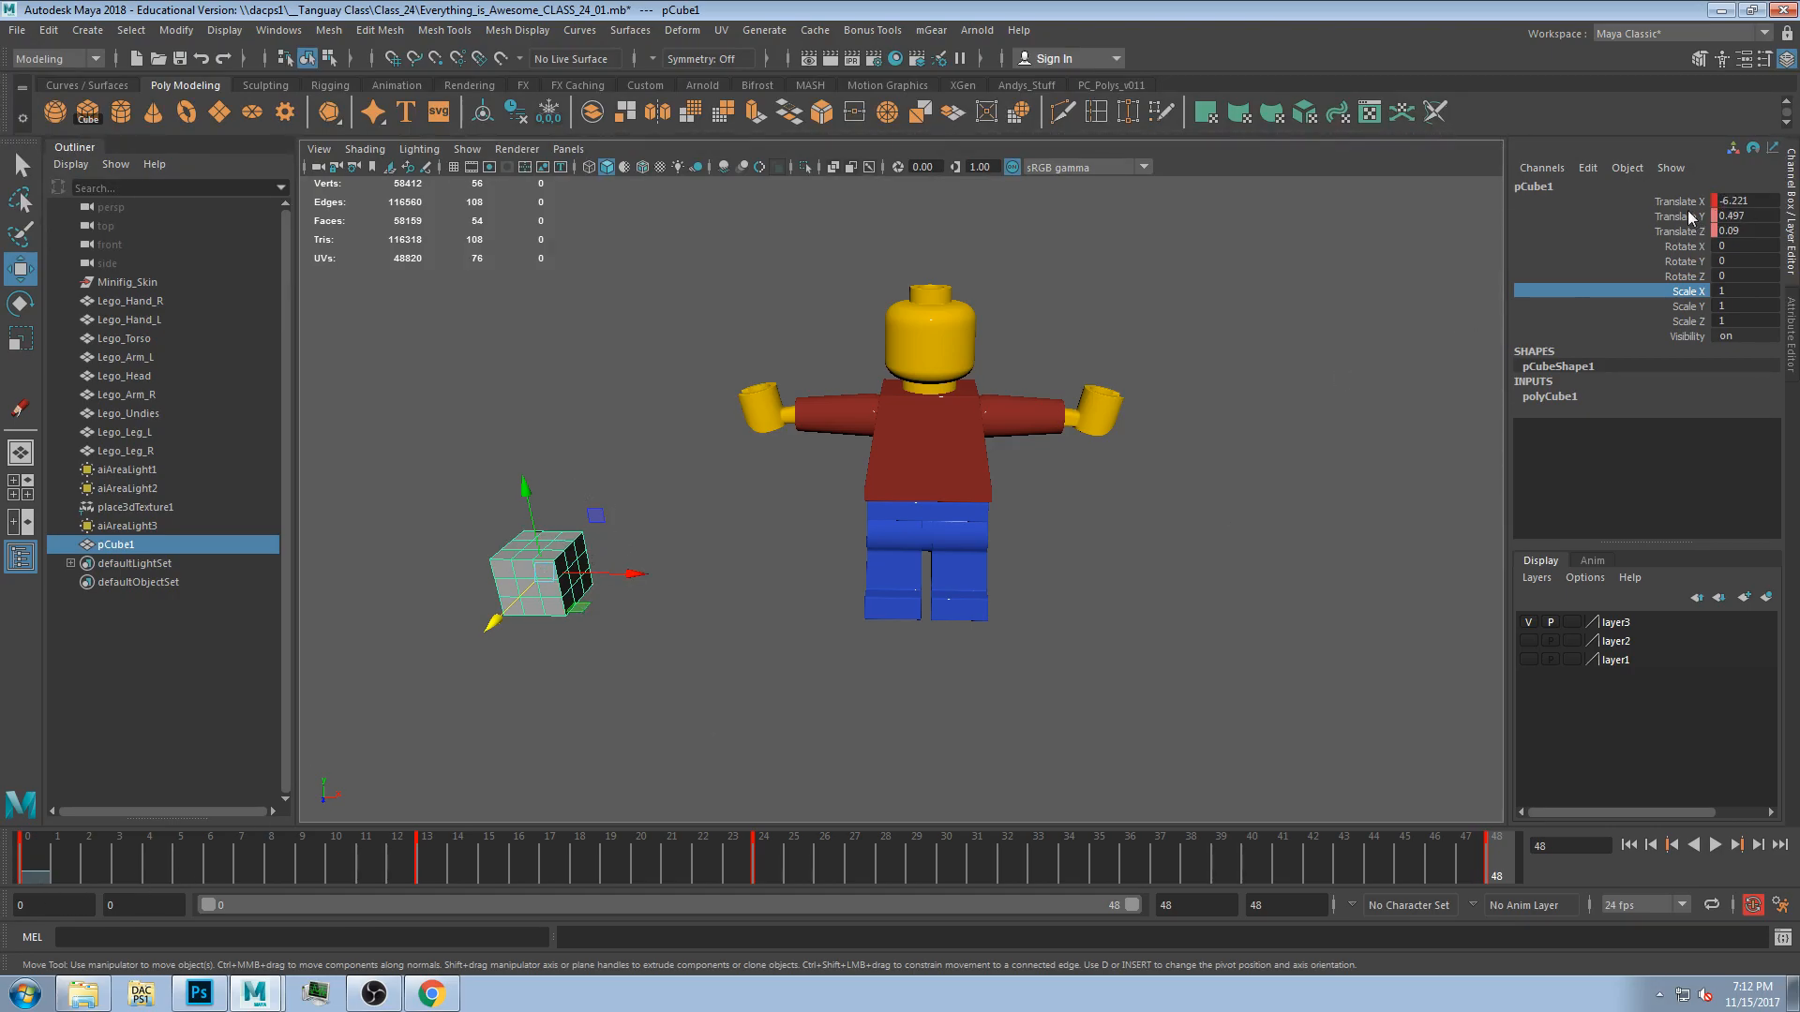
pyautogui.moveTo(1635, 200)
pyautogui.mouseDown()
pyautogui.moveTo(1639, 229)
pyautogui.moveTo(1639, 199)
pyautogui.mouseUp()
pyautogui.rightClick(1623, 193)
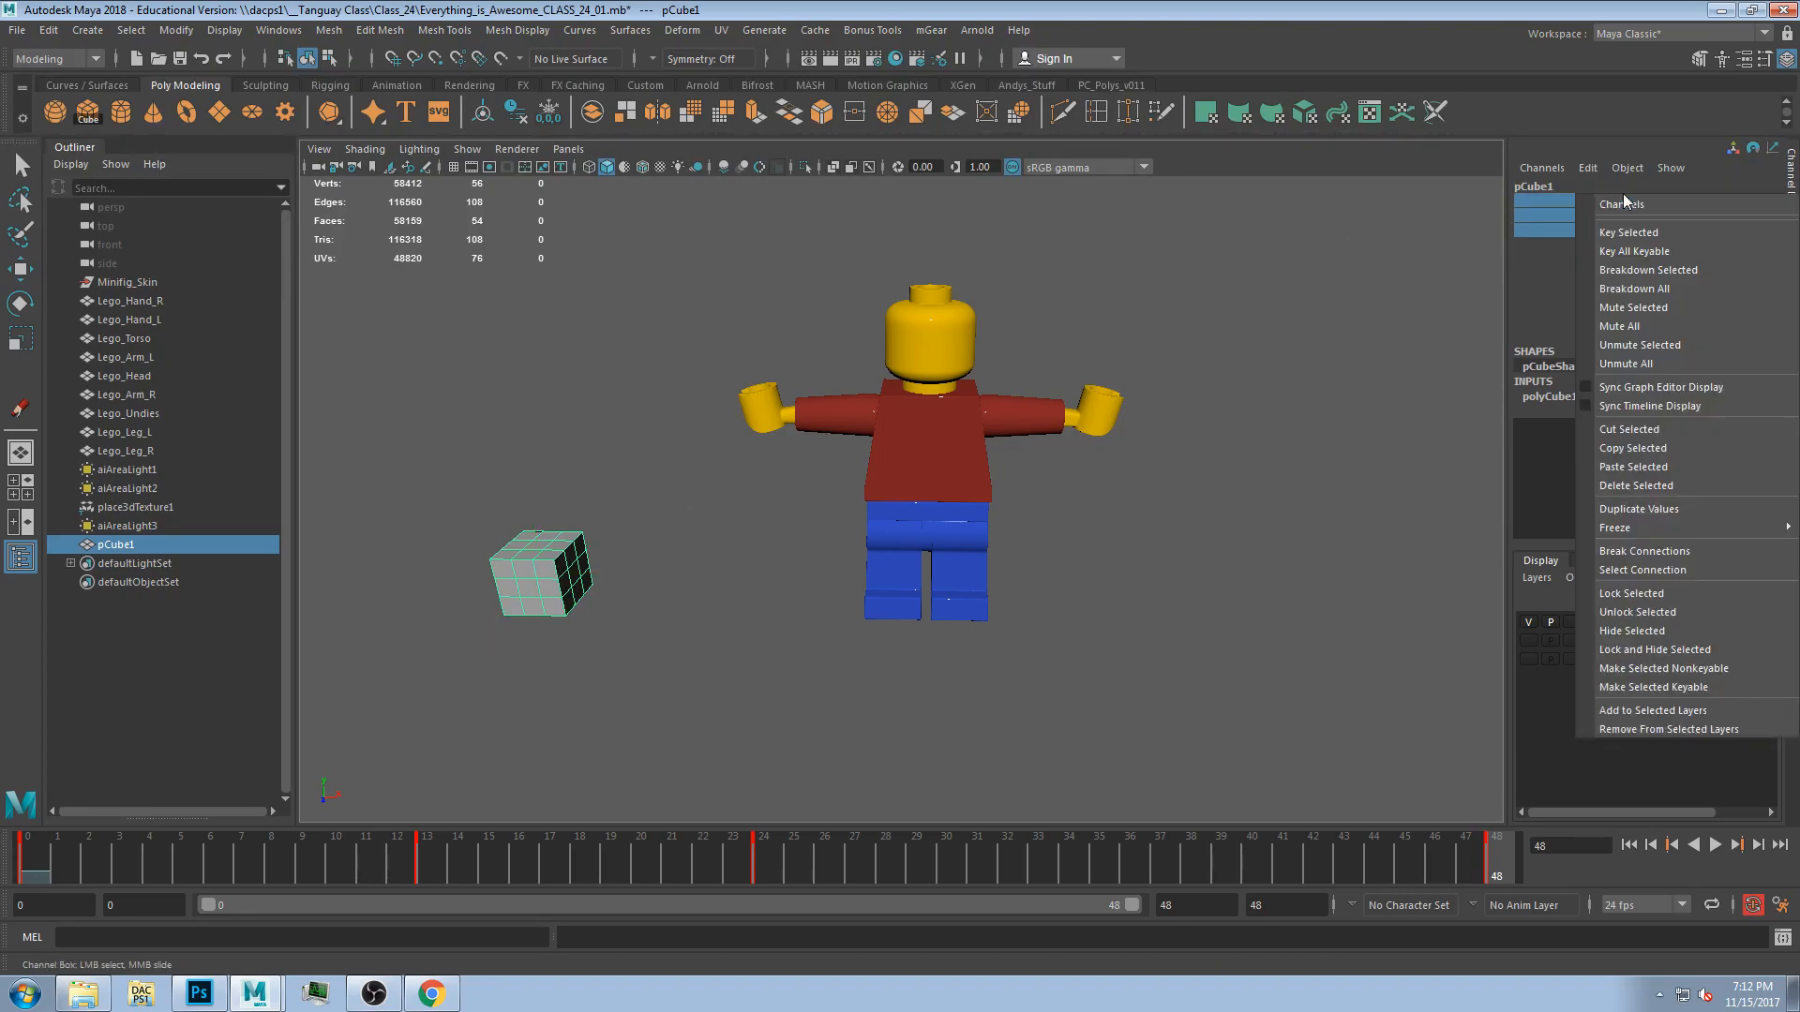
pyautogui.click(1629, 222)
# At frame 35, move the cube forward along Z in front of the figure's feet.
pyautogui.moveTo(1497, 882); pyautogui.dragTo(1118, 880)
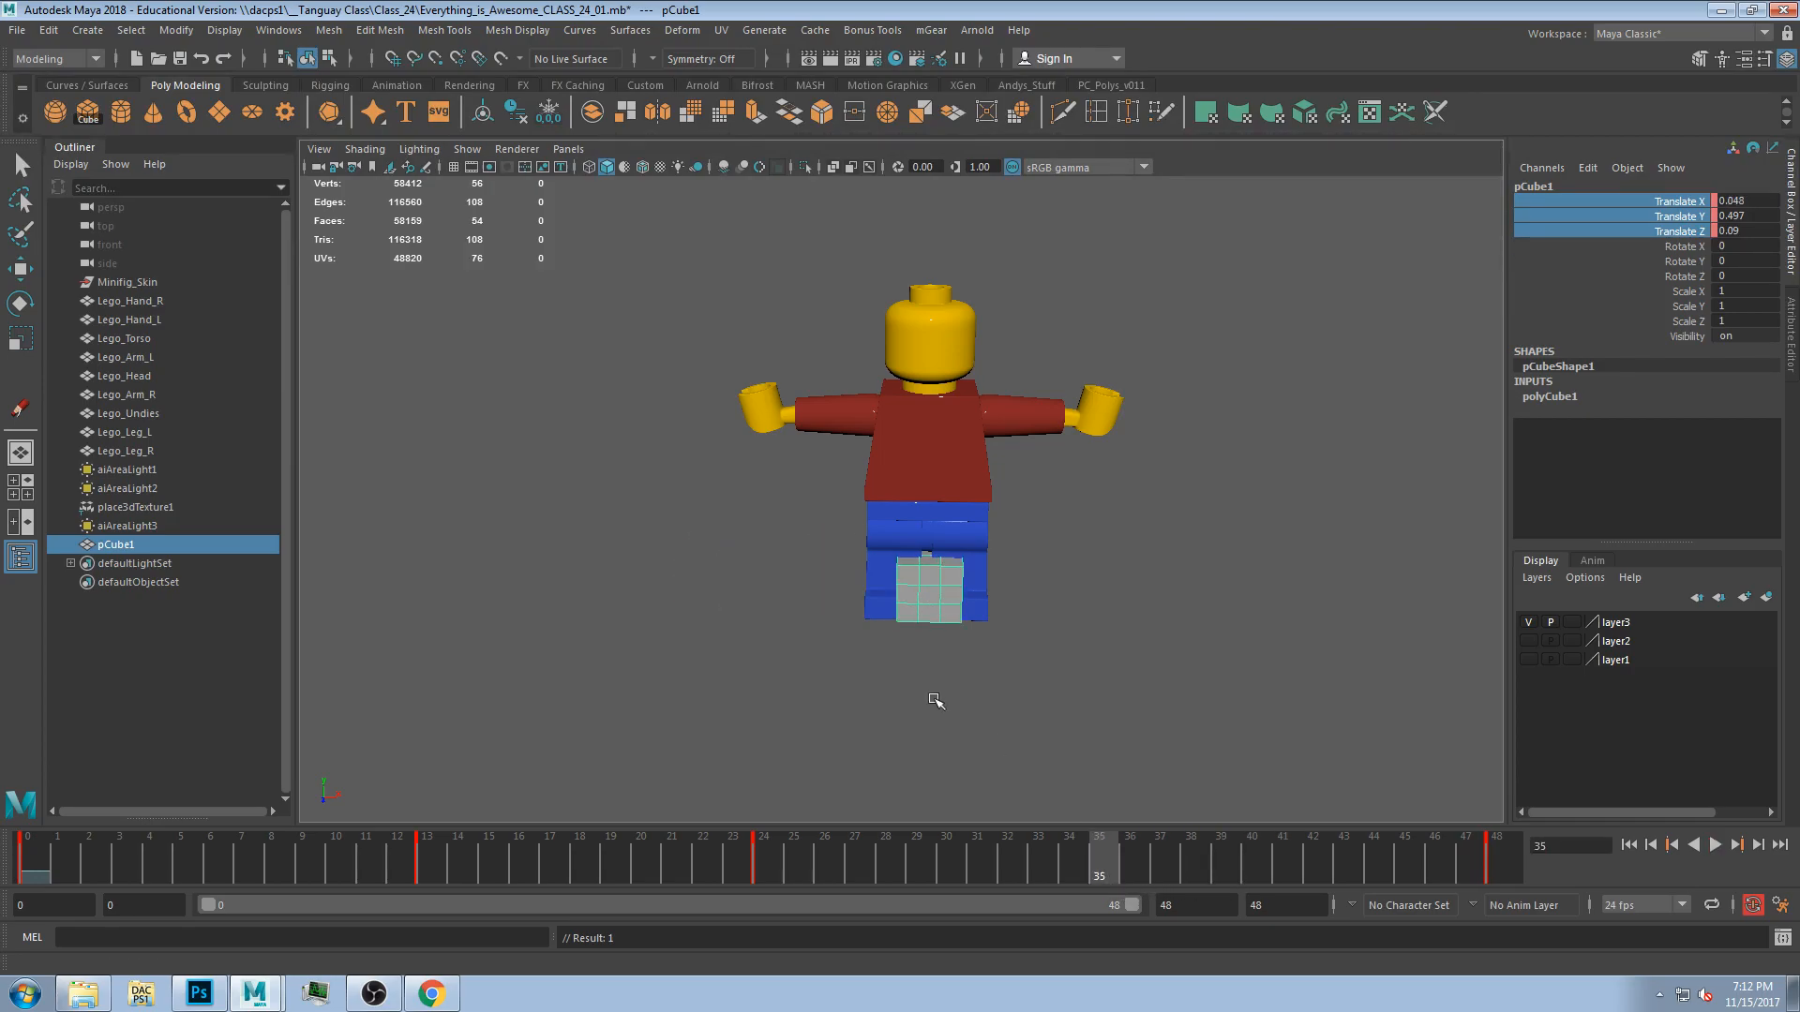
pyautogui.keyDown('alt'); pyautogui.moveTo(935, 701); pyautogui.dragTo(927, 744); pyautogui.keyUp('alt')
pyautogui.press('w')
pyautogui.click(946, 662)
pyautogui.click(929, 623)
pyautogui.moveTo(920, 667); pyautogui.dragTo(1099, 892)
pyautogui.moveTo(1022, 943); pyautogui.dragTo(4, 962)
pyautogui.press('space')
pyautogui.press('space')
pyautogui.keyDown('alt'); pyautogui.moveTo(990, 539); pyautogui.dragTo(863, 647); pyautogui.keyUp('alt')
# Play the animation to review the cube's path, then stop playback.
pyautogui.click(1715, 843)
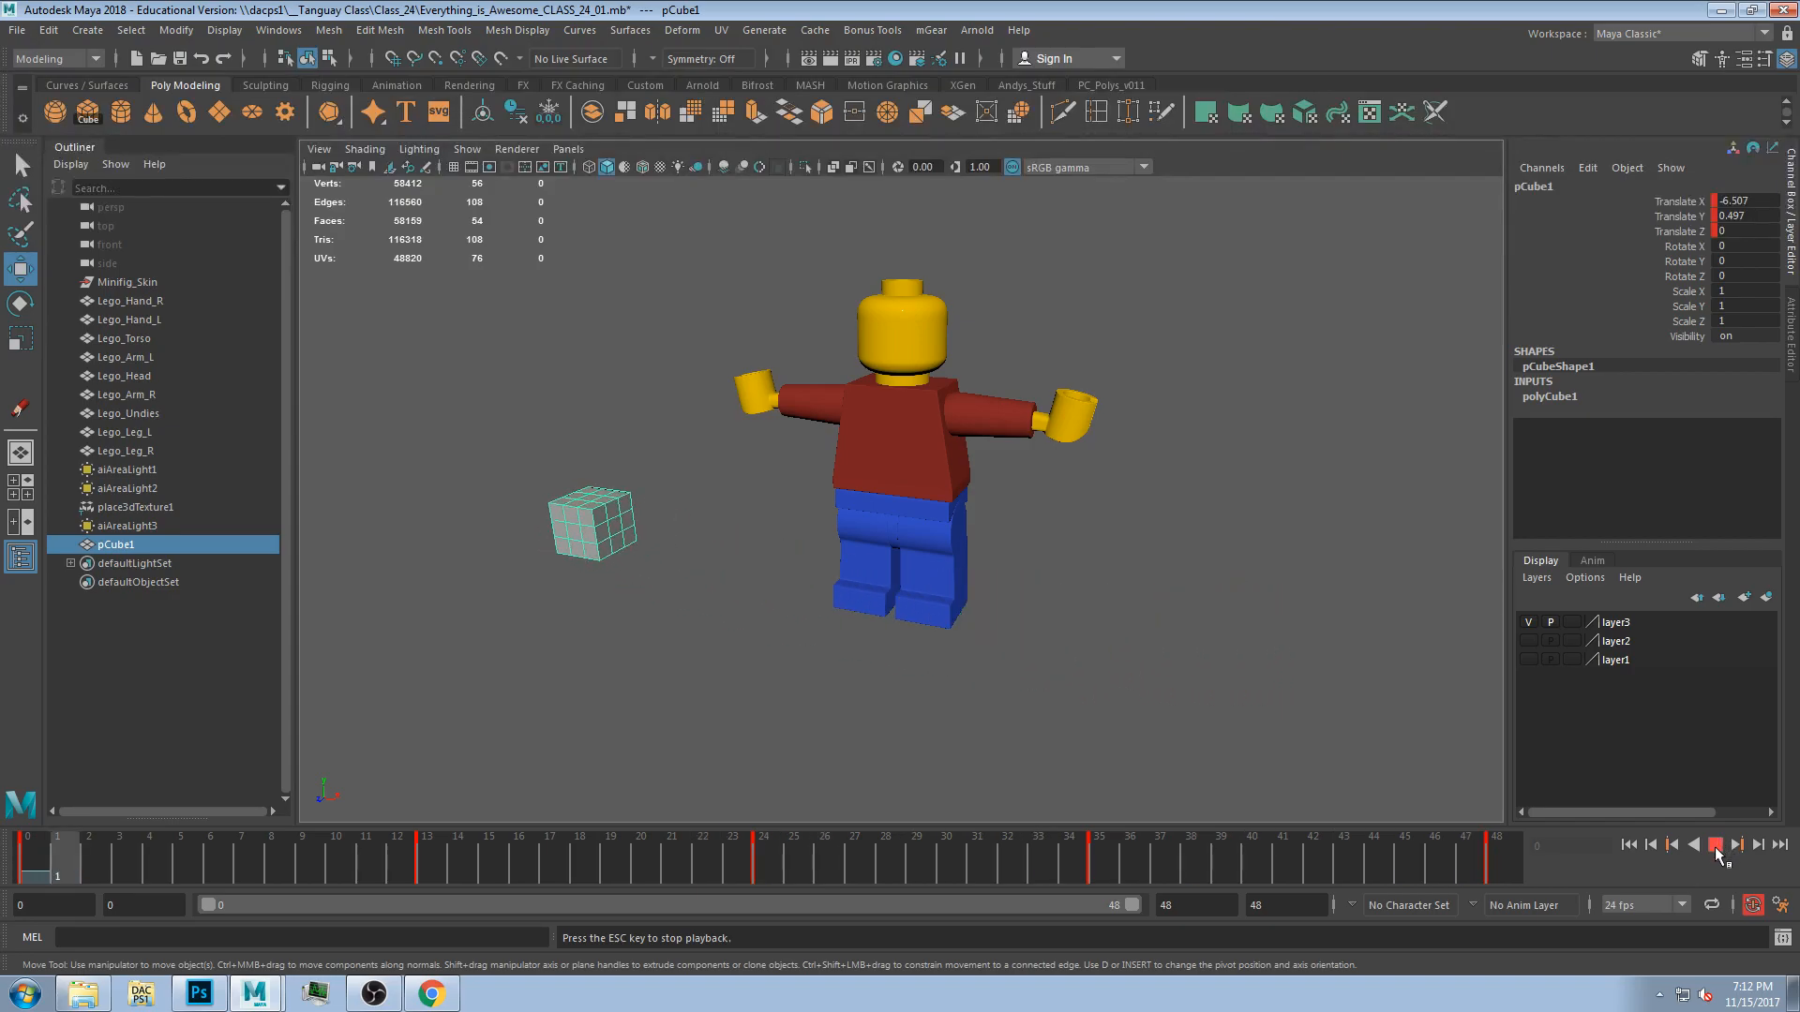
pyautogui.click(1716, 846)
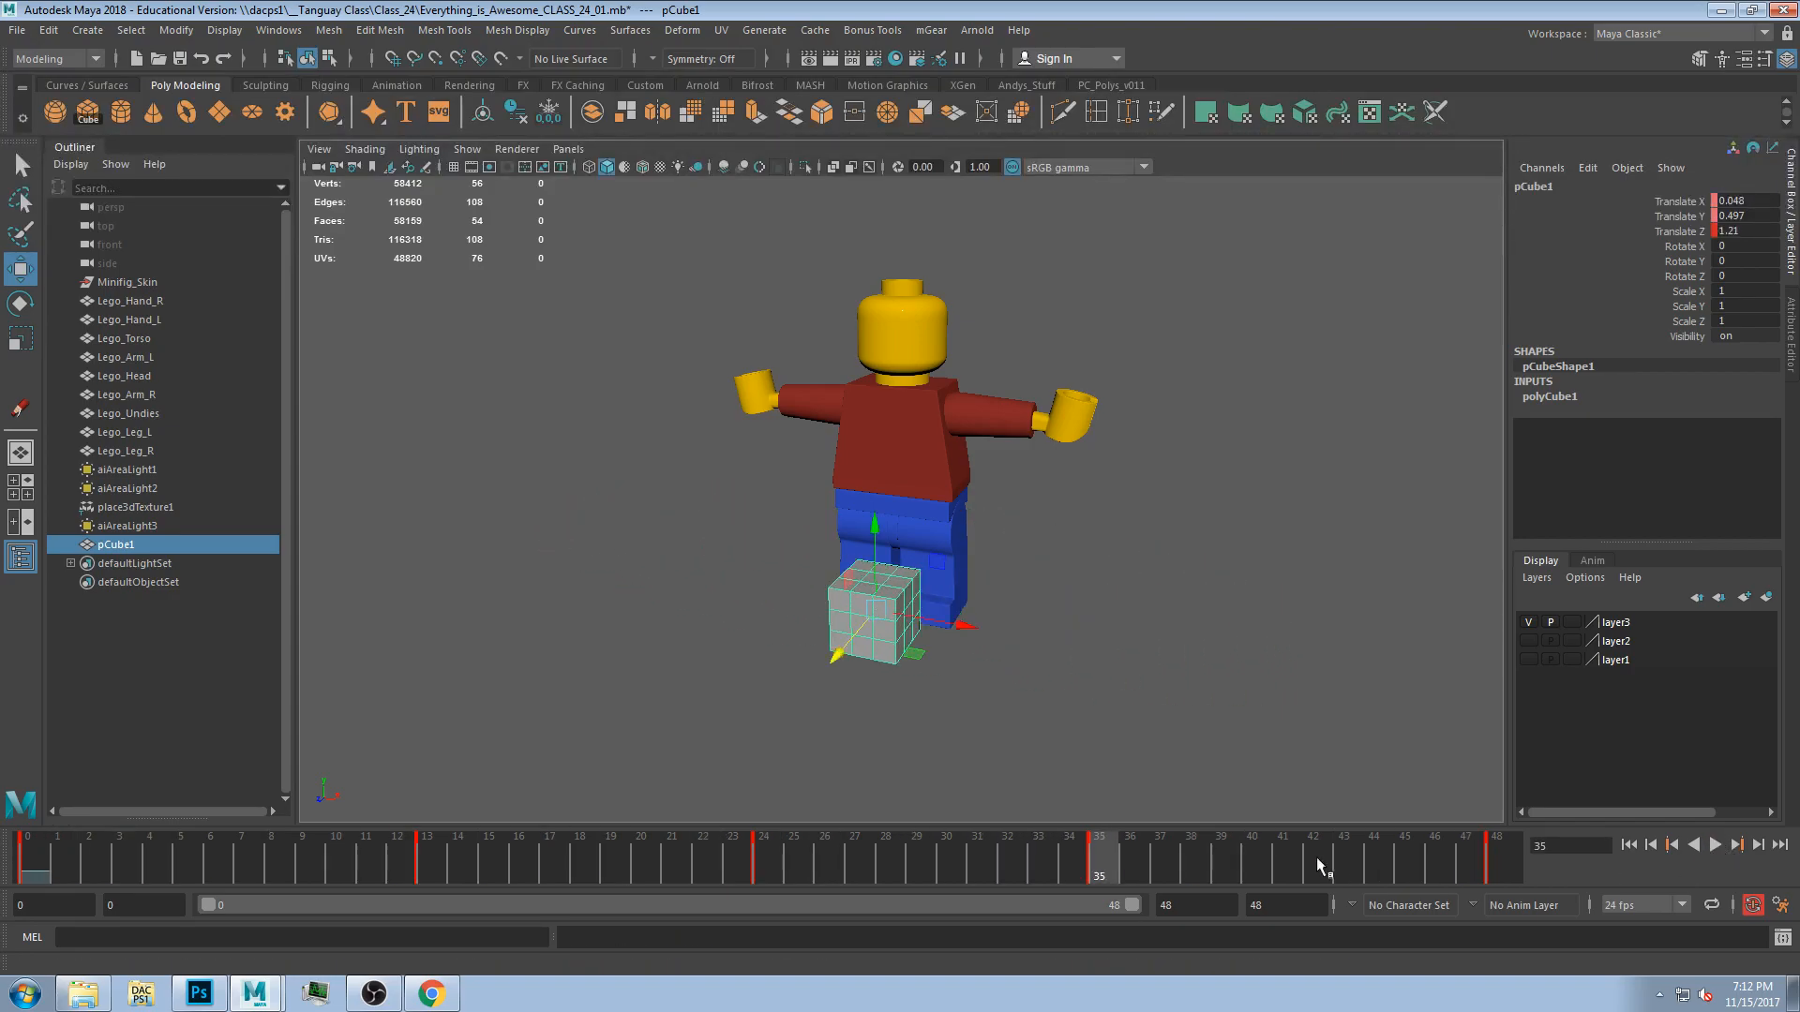
pyautogui.click(1717, 846)
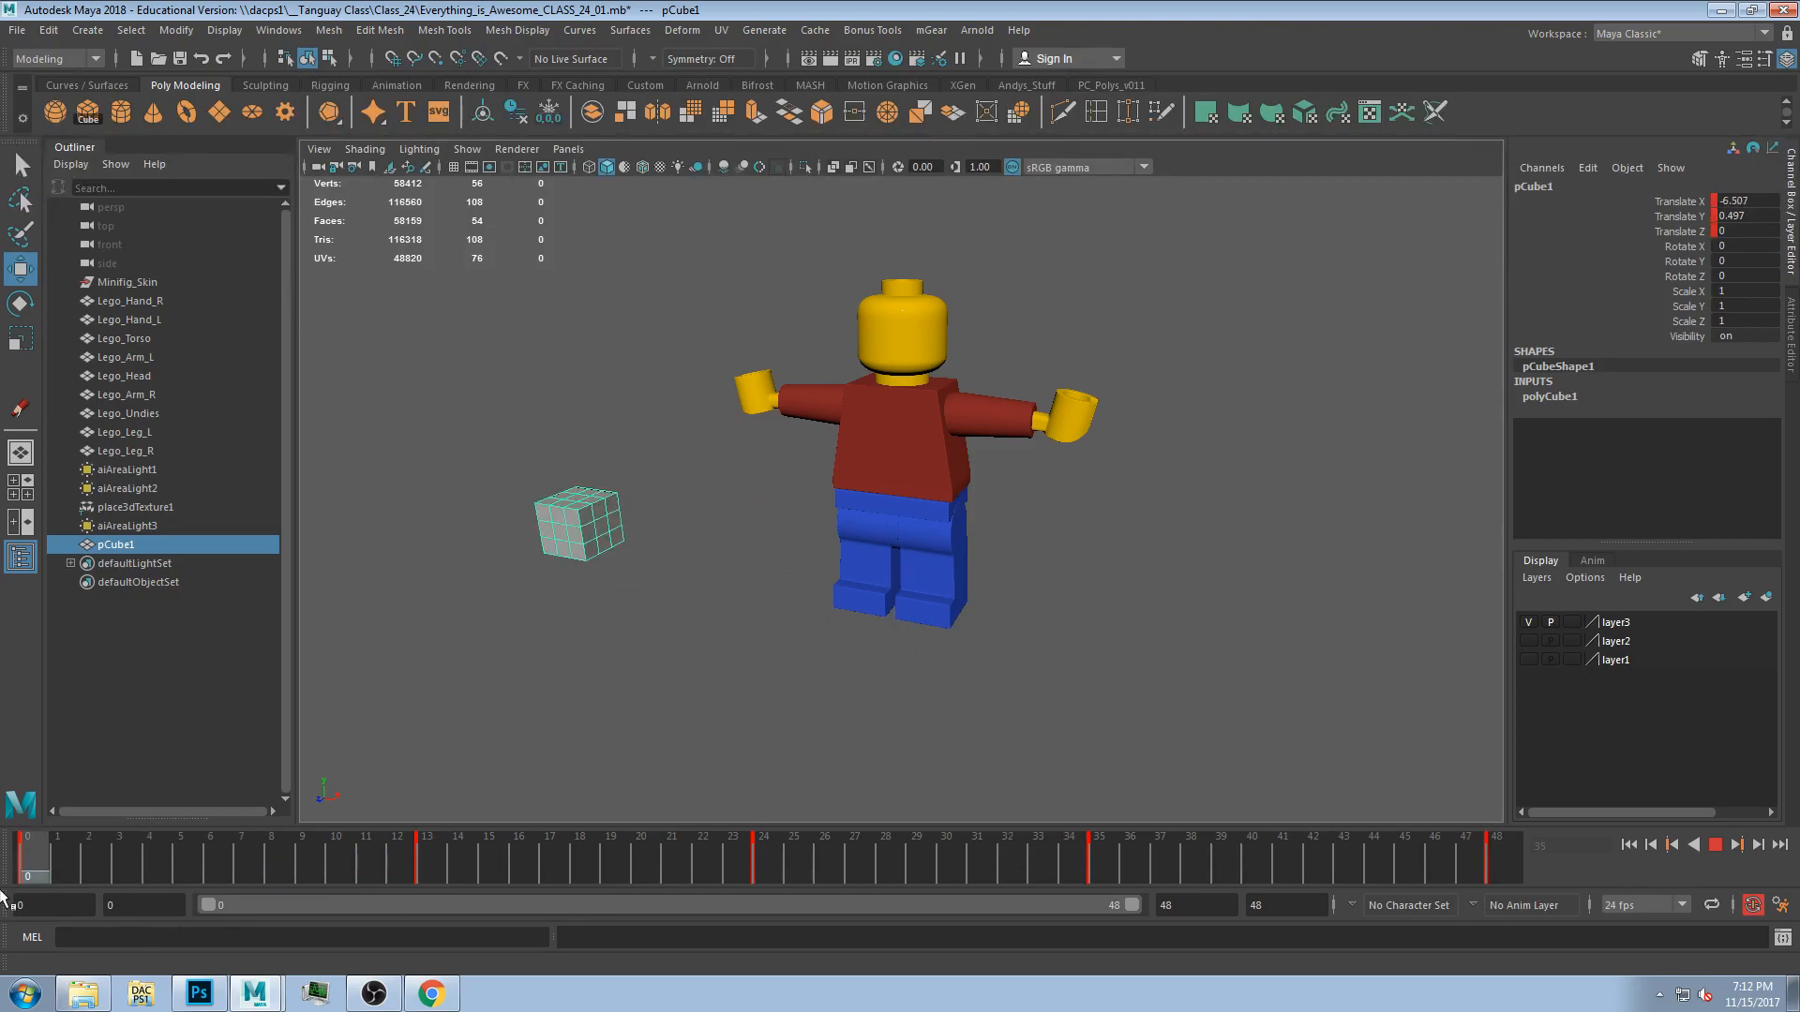
pyautogui.moveTo(486, 827); pyautogui.dragTo(3, 884)
pyautogui.click(1715, 845)
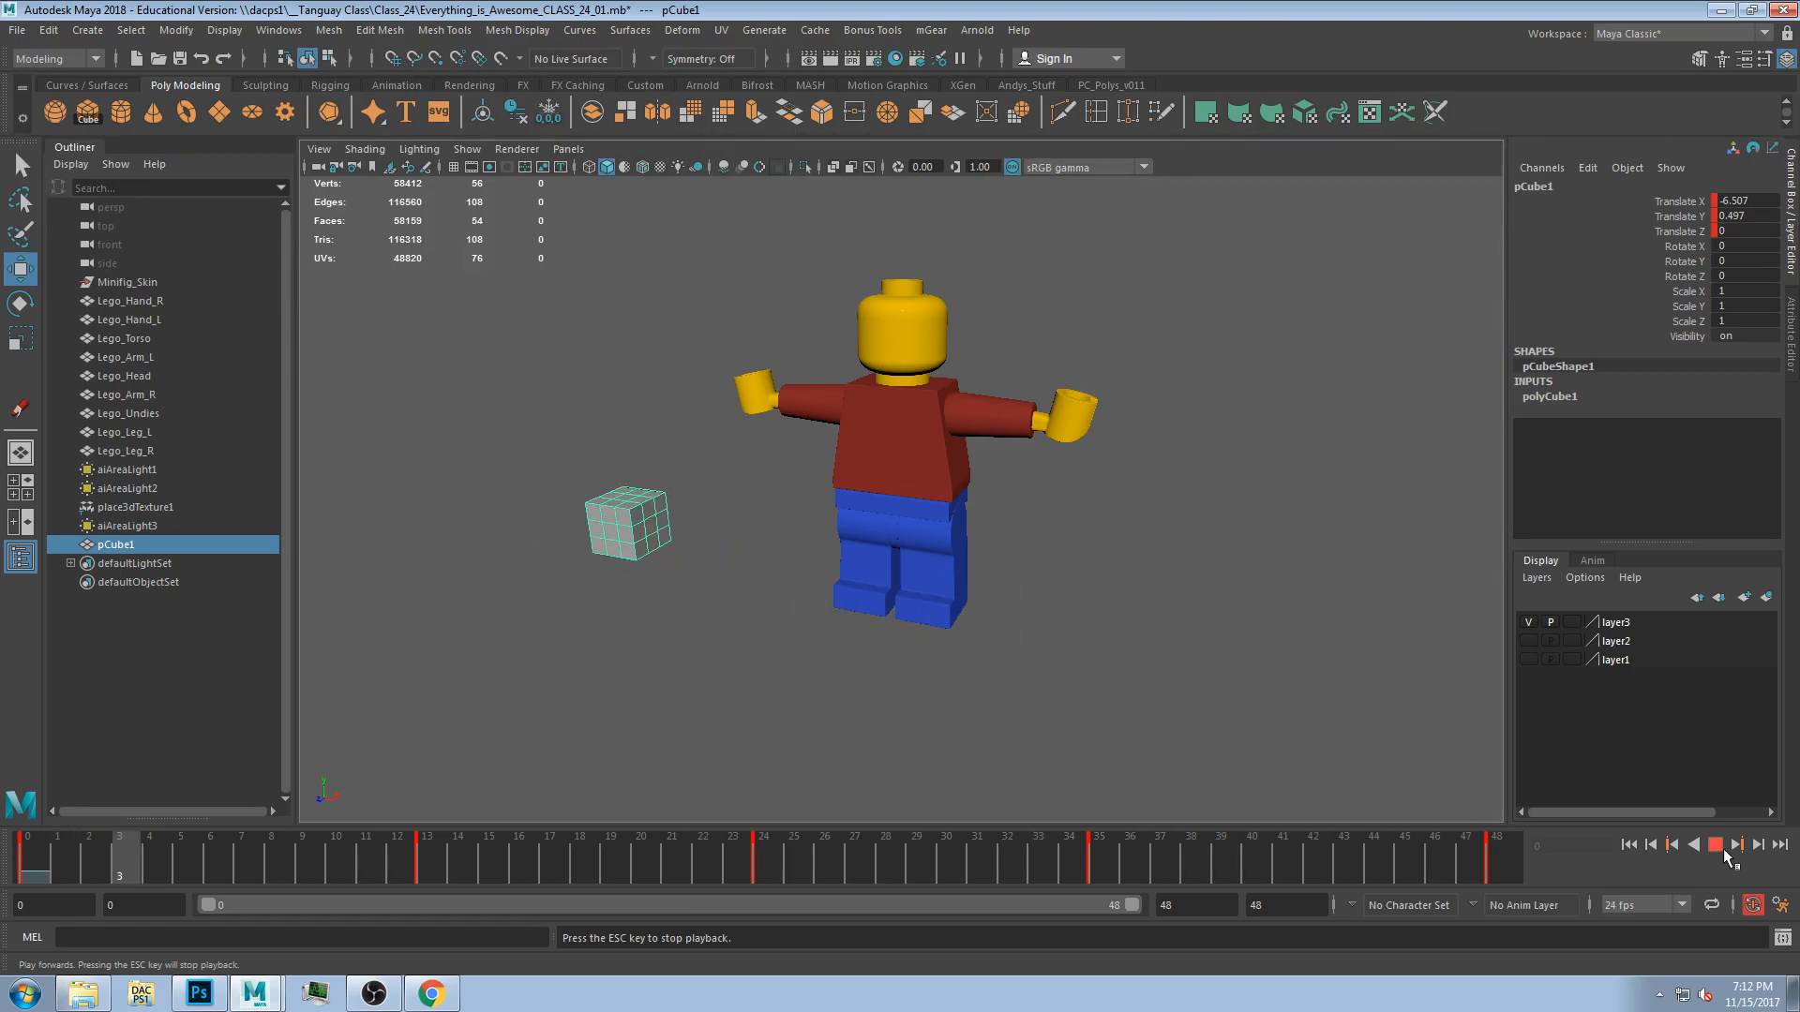
pyautogui.click(1713, 847)
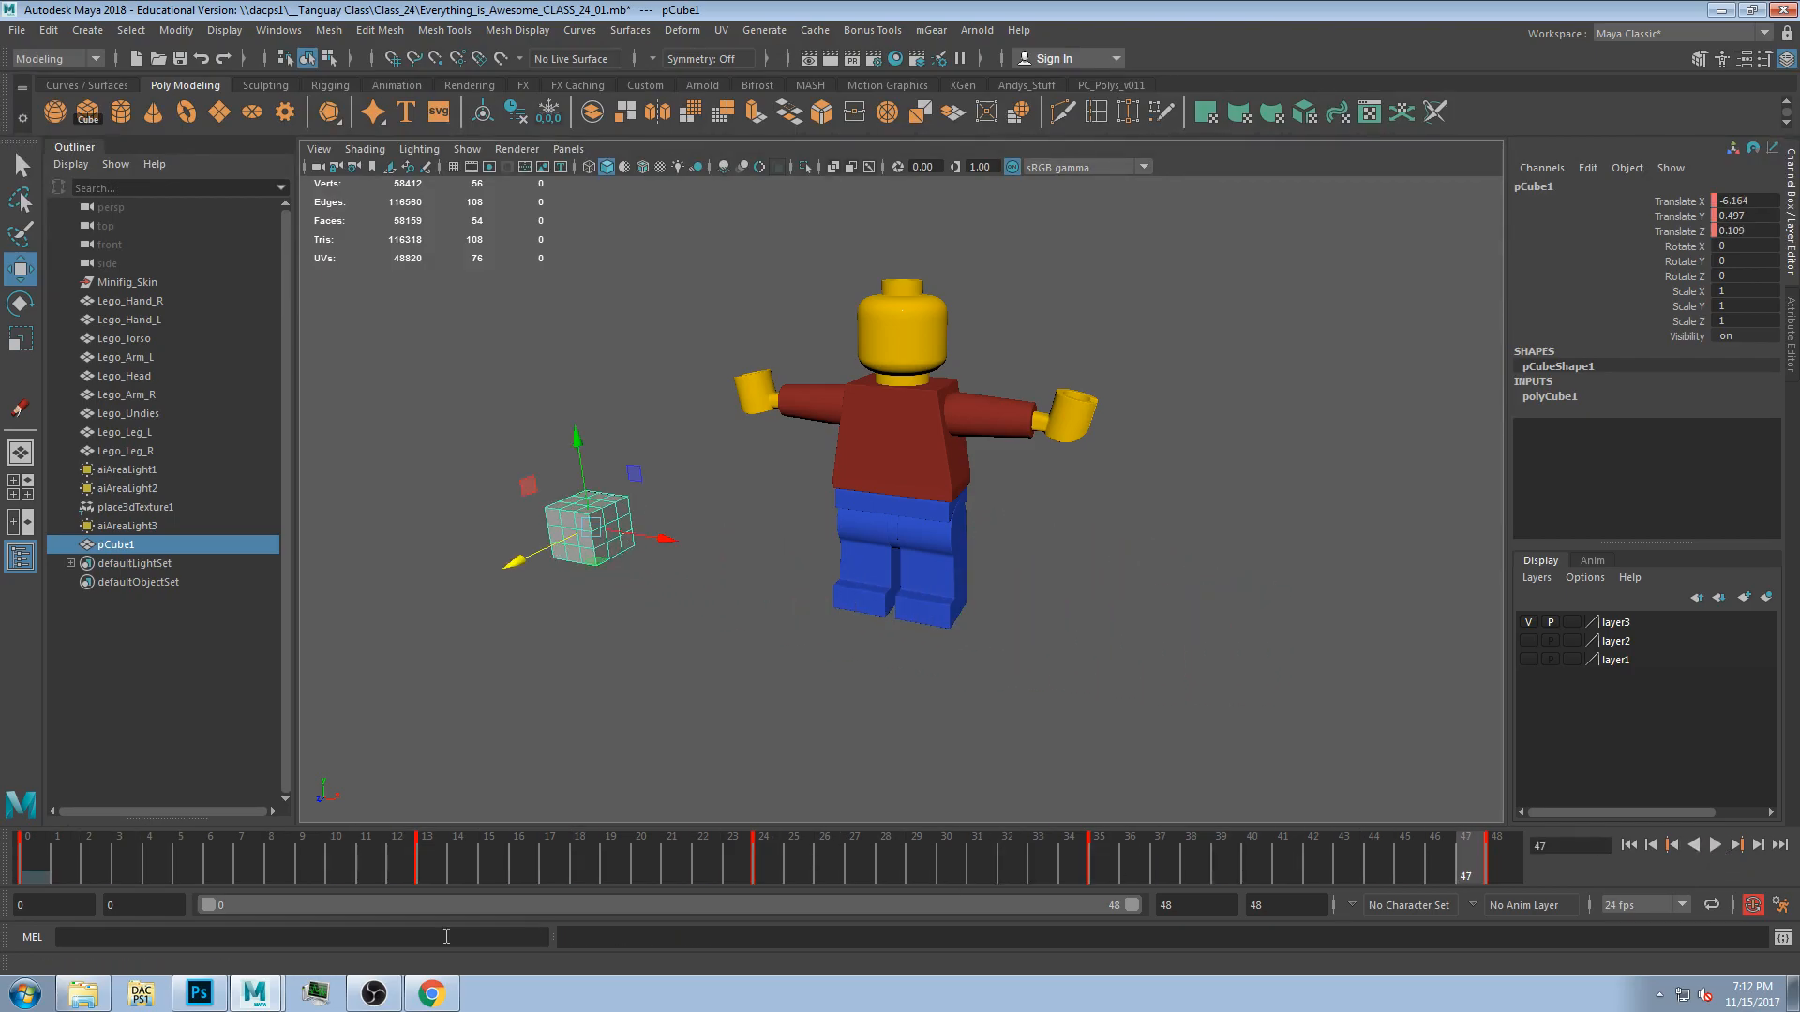
pyautogui.moveTo(61, 869)
pyautogui.mouseDown()
pyautogui.moveTo(1190, 894)
pyautogui.moveTo(1022, 906)
pyautogui.moveTo(49, 894)
pyautogui.moveTo(1521, 892)
pyautogui.moveTo(42, 889)
pyautogui.moveTo(1541, 892)
pyautogui.moveTo(19, 881)
pyautogui.moveTo(1569, 855)
pyautogui.moveTo(1471, 883)
pyautogui.moveTo(23, 881)
pyautogui.moveTo(762, 903)
pyautogui.moveTo(1252, 962)
pyautogui.moveTo(2, 971)
pyautogui.mouseUp()
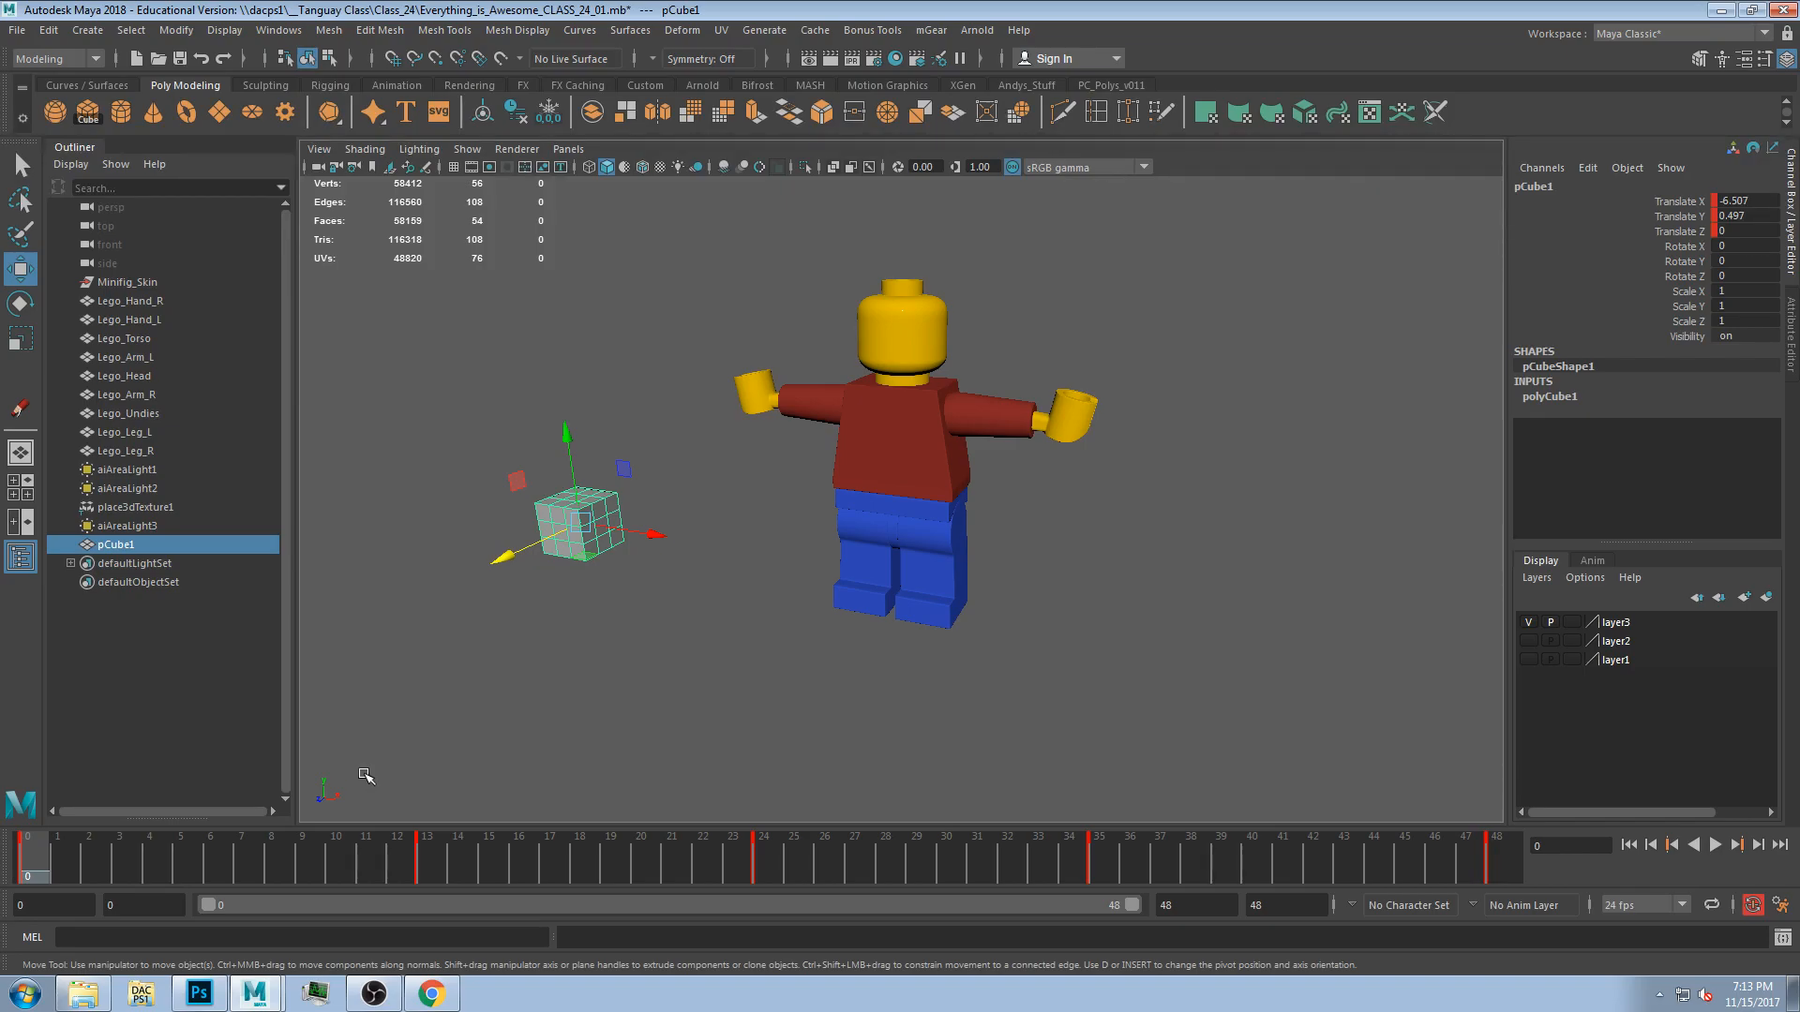
# Select a range of keys on the time slider between about frames 8 and 26 and scale it shorter.
pyautogui.keyDown('shift'); pyautogui.moveTo(461, 870); pyautogui.dragTo(371, 870); pyautogui.keyUp('shift')
pyautogui.click(583, 873)
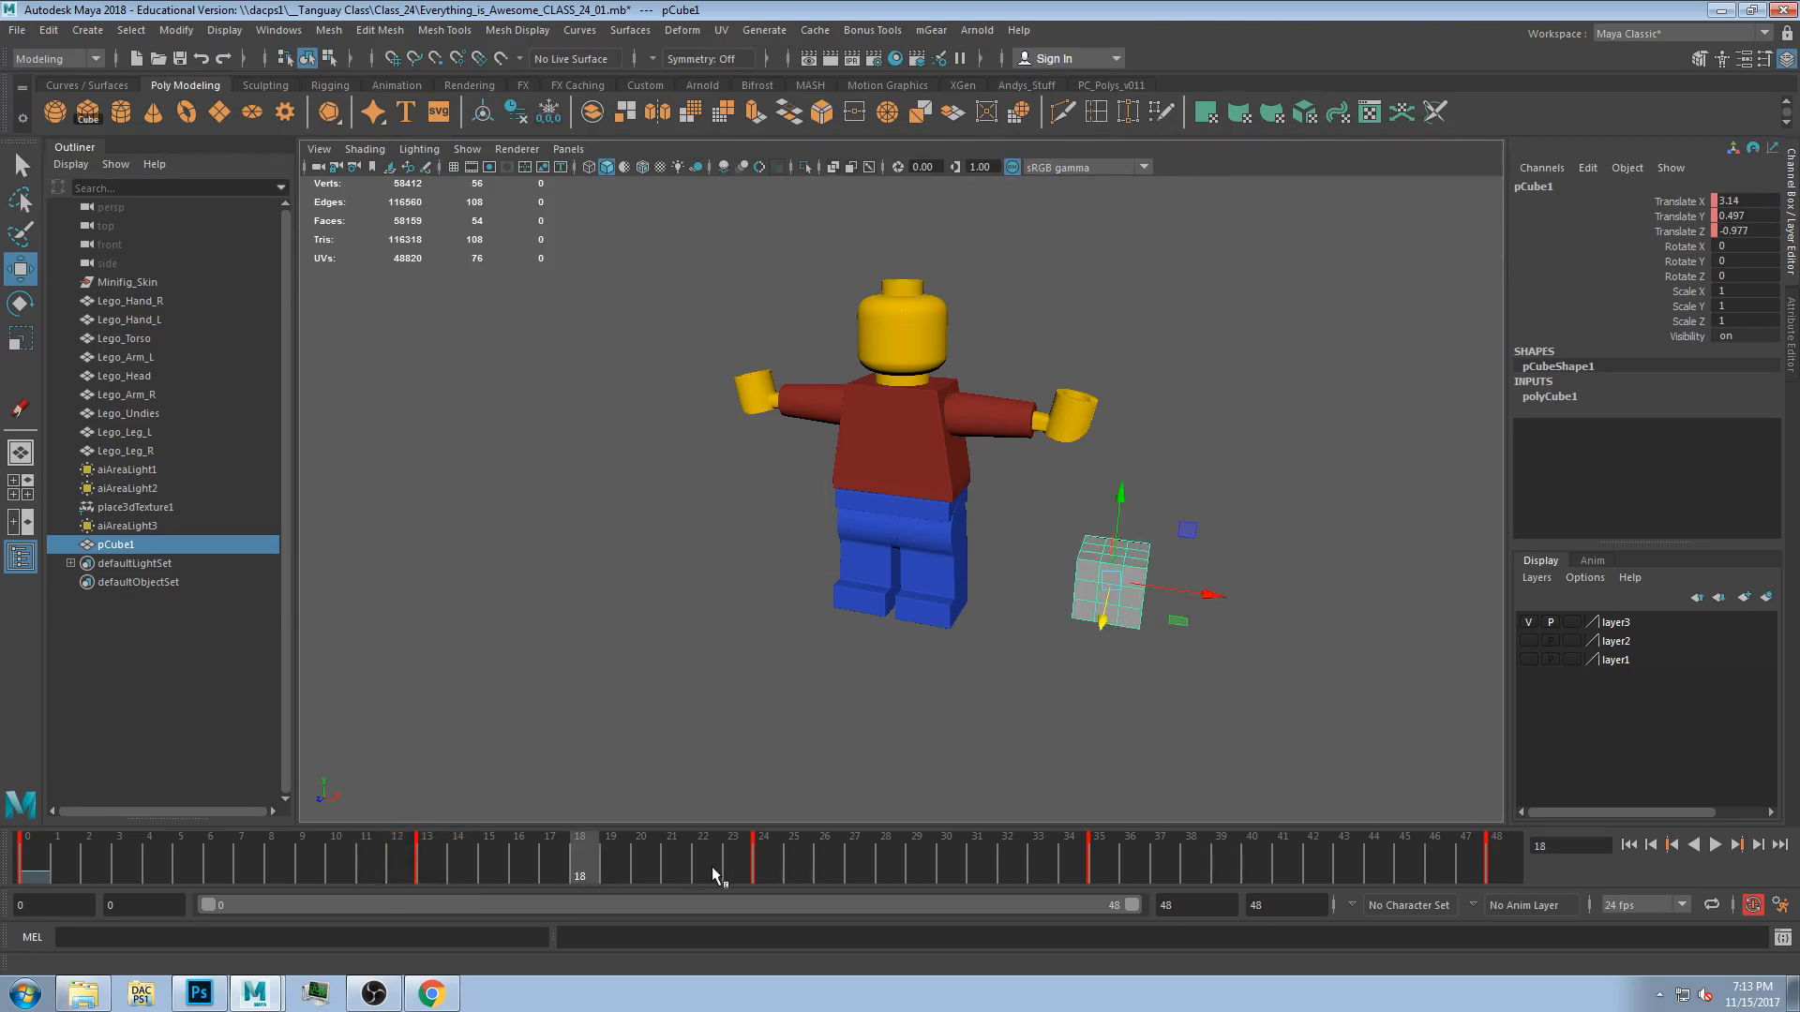
pyautogui.click(781, 867)
pyautogui.keyDown('shift'); pyautogui.click(764, 867); pyautogui.keyUp('shift')
pyautogui.moveTo(768, 861); pyautogui.dragTo(699, 869)
pyautogui.click(764, 869)
pyautogui.keyDown('shift'); pyautogui.moveTo(836, 855); pyautogui.dragTo(756, 851); pyautogui.keyUp('shift')
pyautogui.moveTo(150, 857); pyautogui.dragTo(45, 860)
pyautogui.keyDown('shift'); pyautogui.moveTo(802, 865); pyautogui.dragTo(428, 867); pyautogui.keyUp('shift')
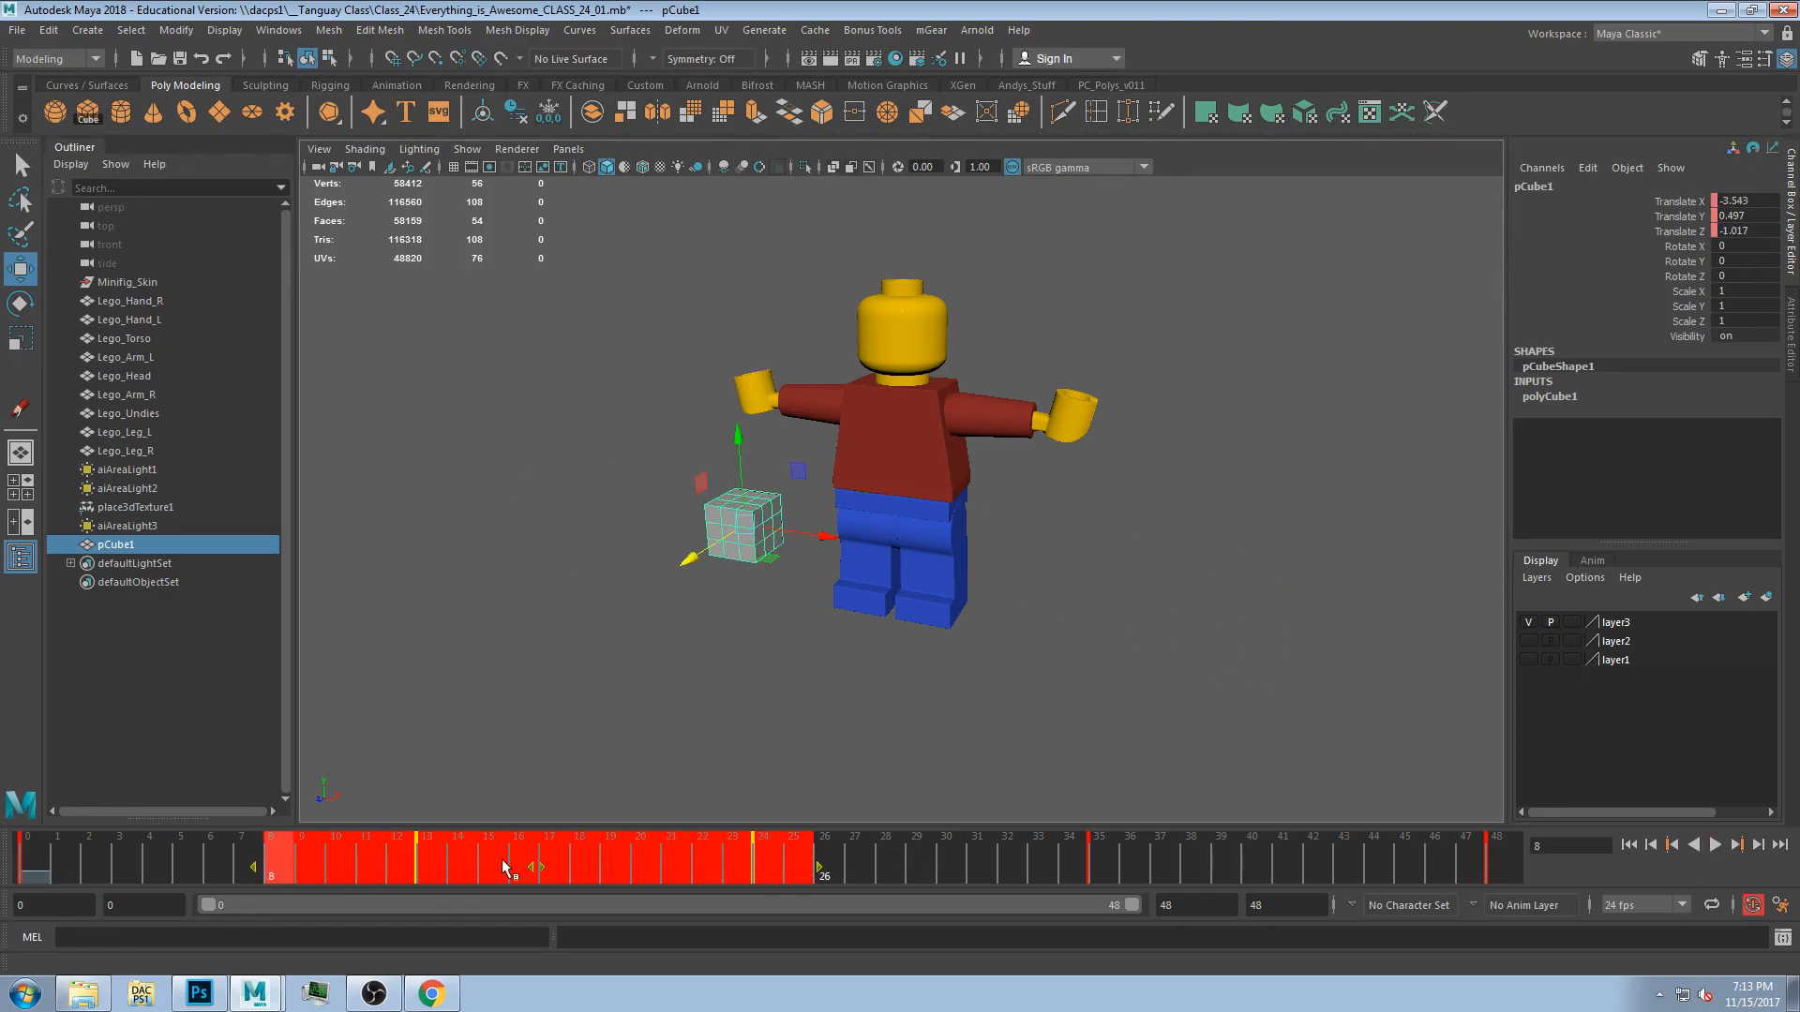
pyautogui.moveTo(820, 874); pyautogui.dragTo(509, 875)
pyautogui.click(536, 879)
pyautogui.keyDown('shift'); pyautogui.moveTo(823, 873); pyautogui.dragTo(295, 867); pyautogui.keyUp('shift')
pyautogui.hotkey('alt', 'v')
# Select the keys from frame 0 to about 24 and scale the range to end near frame 13.
pyautogui.moveTo(555, 864); pyautogui.dragTo(454, 872)
pyautogui.click(453, 872)
pyautogui.keyDown('shift'); pyautogui.moveTo(784, 856); pyautogui.dragTo(2, 867); pyautogui.keyUp('shift')
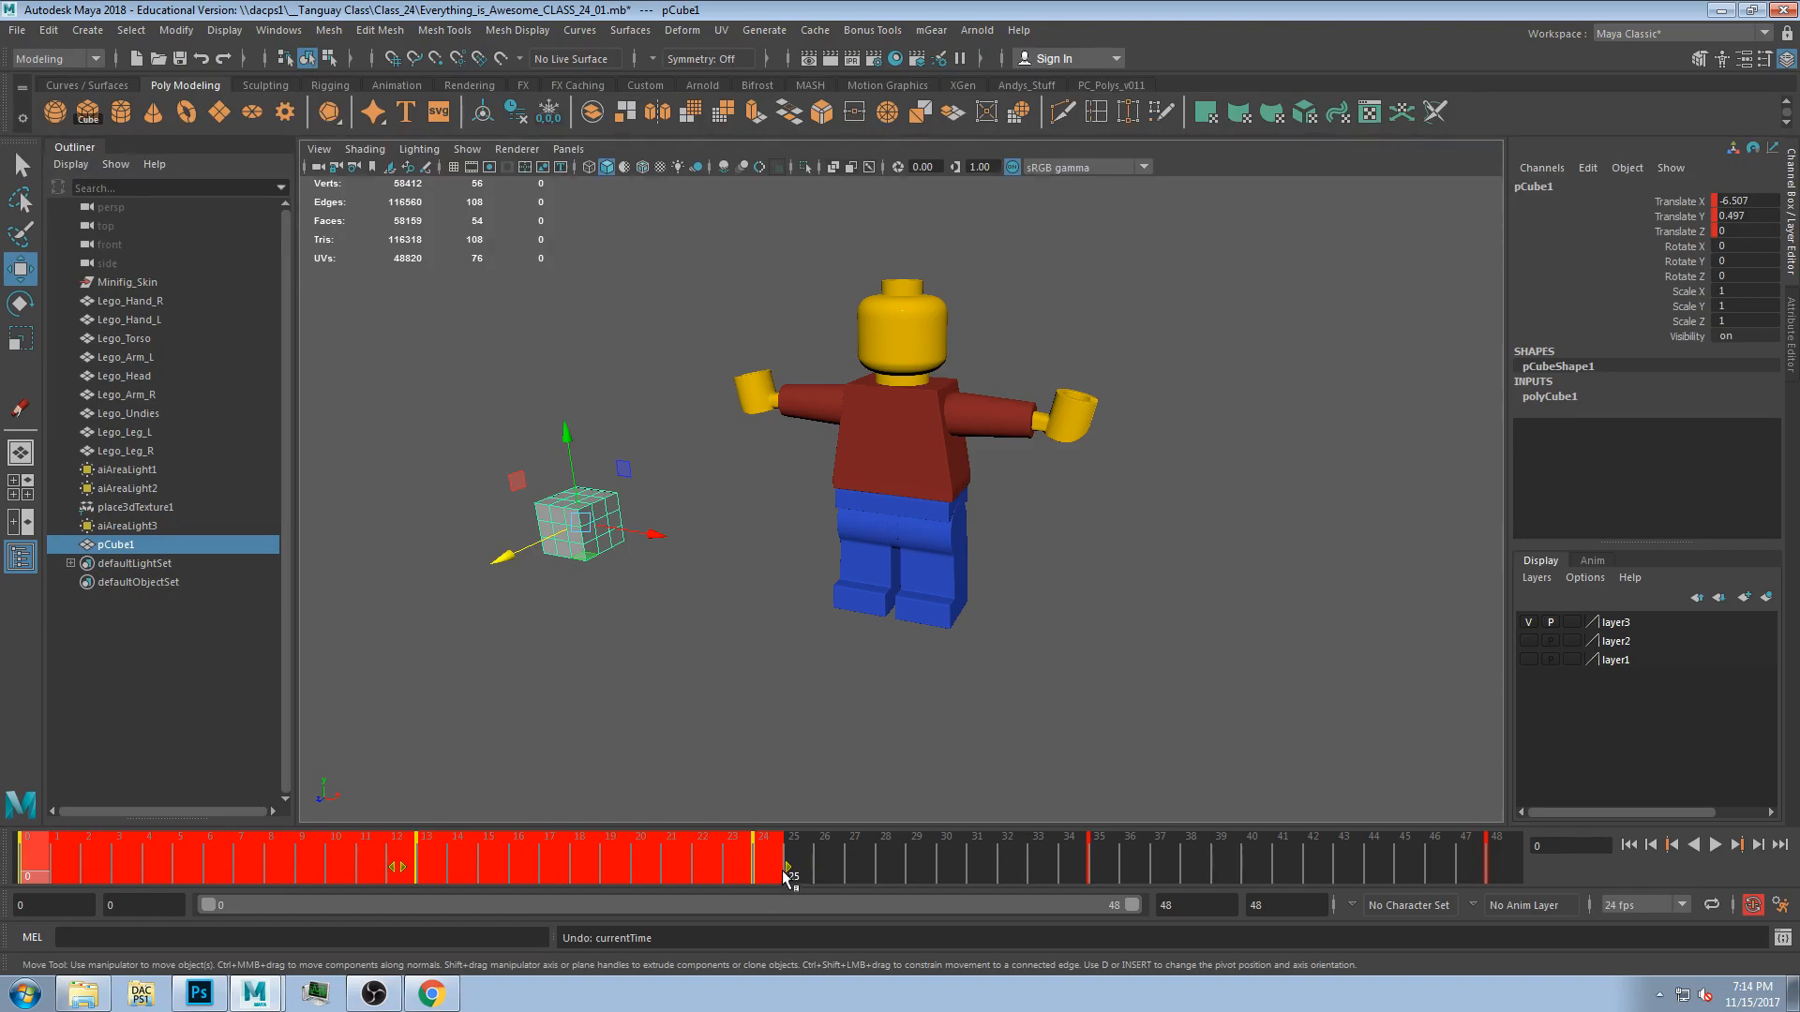
pyautogui.keyDown('shift'); pyautogui.moveTo(788, 872); pyautogui.dragTo(420, 874); pyautogui.keyUp('shift')
pyautogui.click(415, 874)
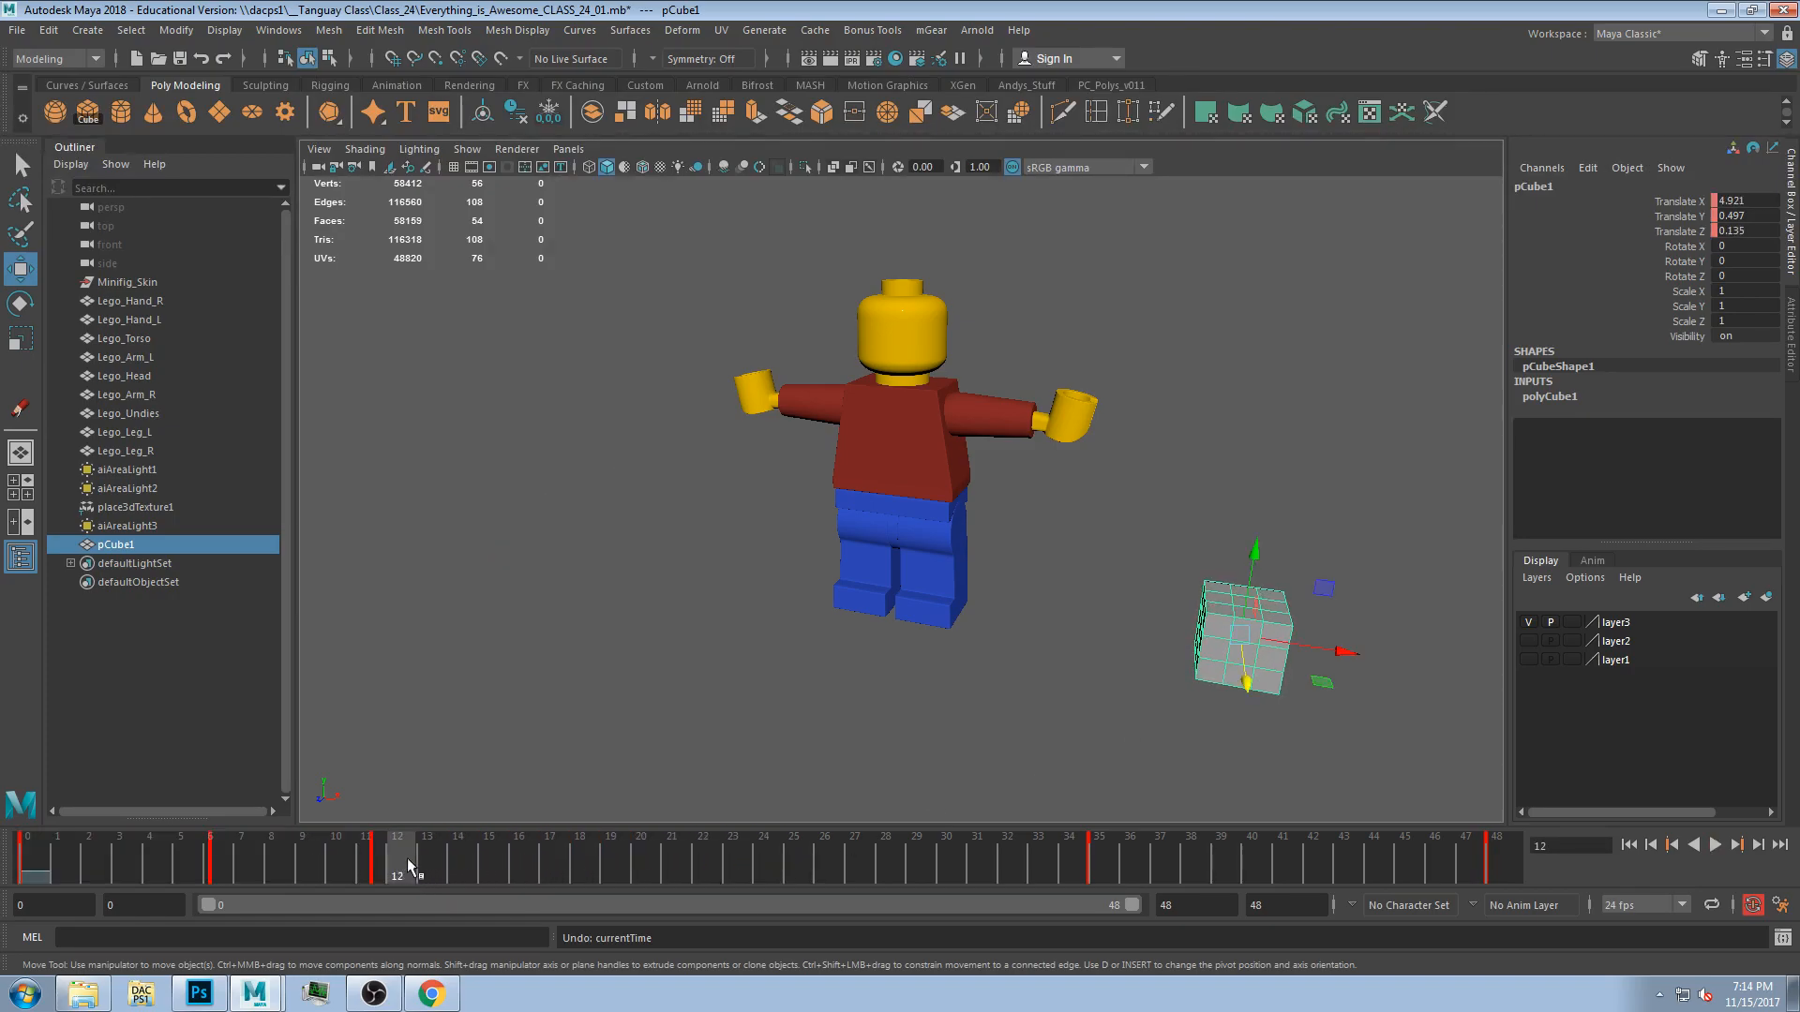
pyautogui.hotkey('ctrl', 'z')
pyautogui.keyDown('shift'); pyautogui.moveTo(761, 859); pyautogui.dragTo(24, 872); pyautogui.keyUp('shift')
pyautogui.moveTo(789, 865); pyautogui.dragTo(426, 878)
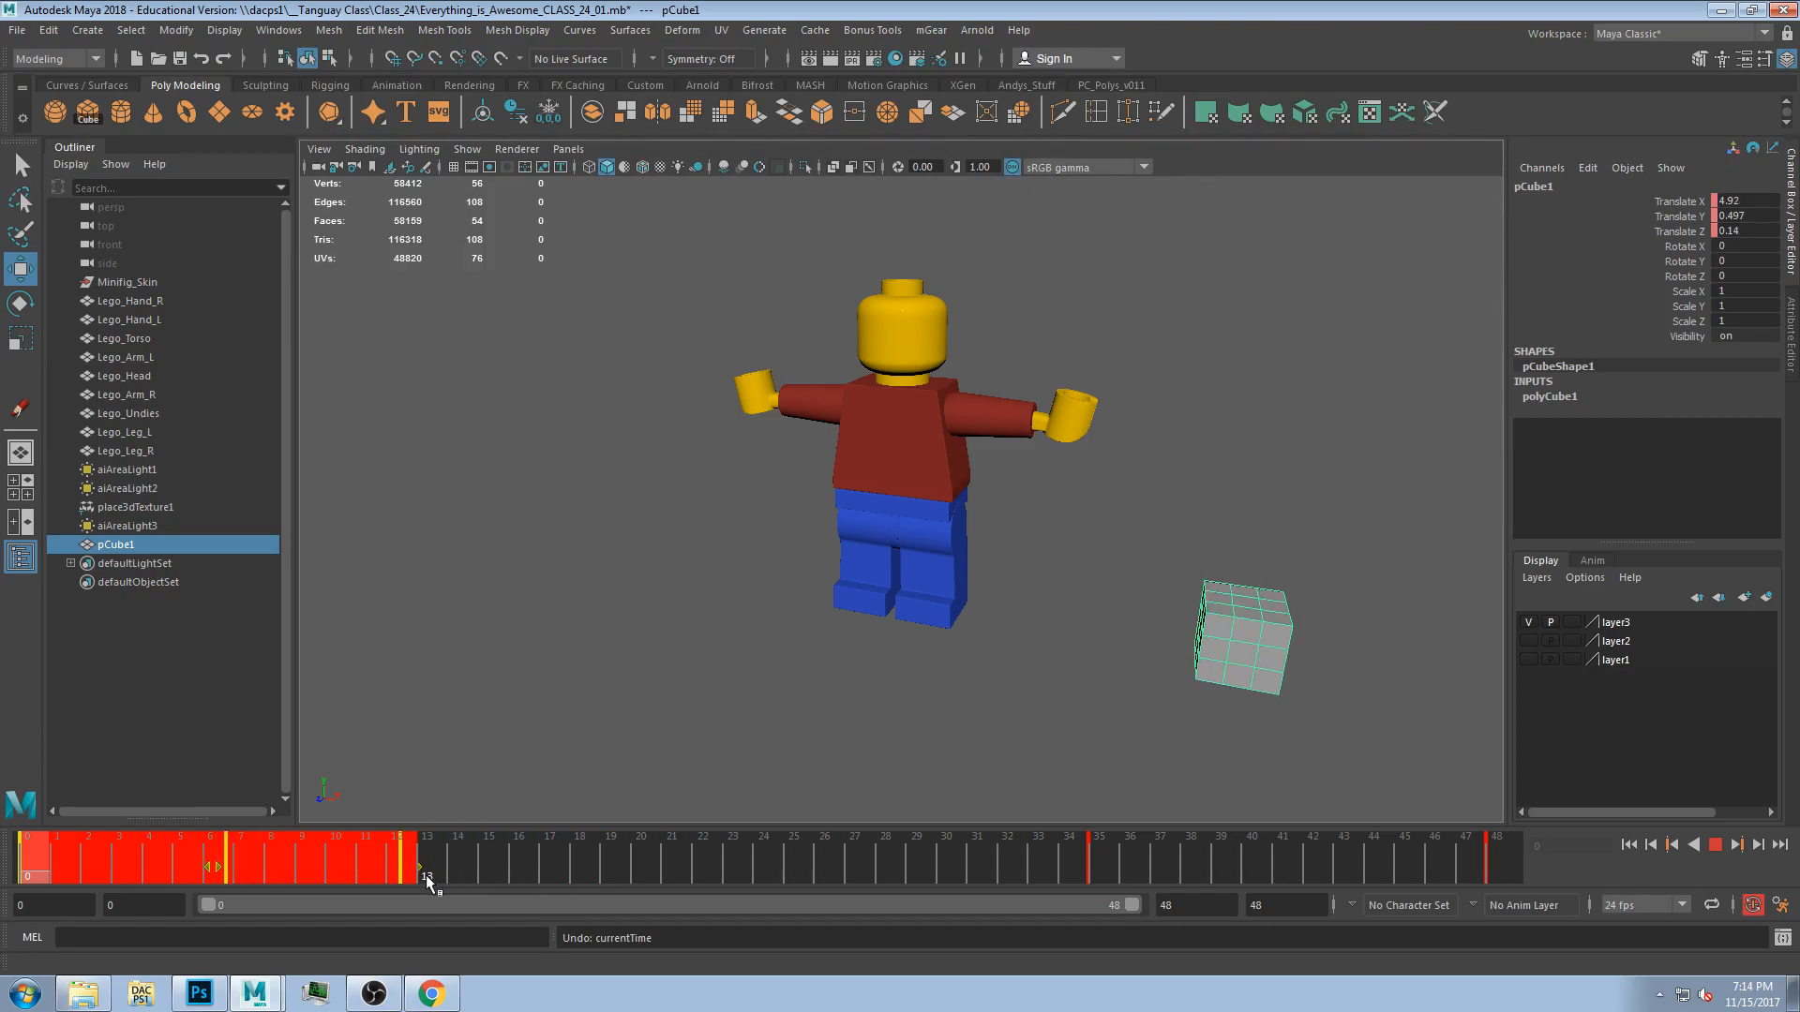
pyautogui.click(448, 887)
pyautogui.hotkey('alt', 'v')
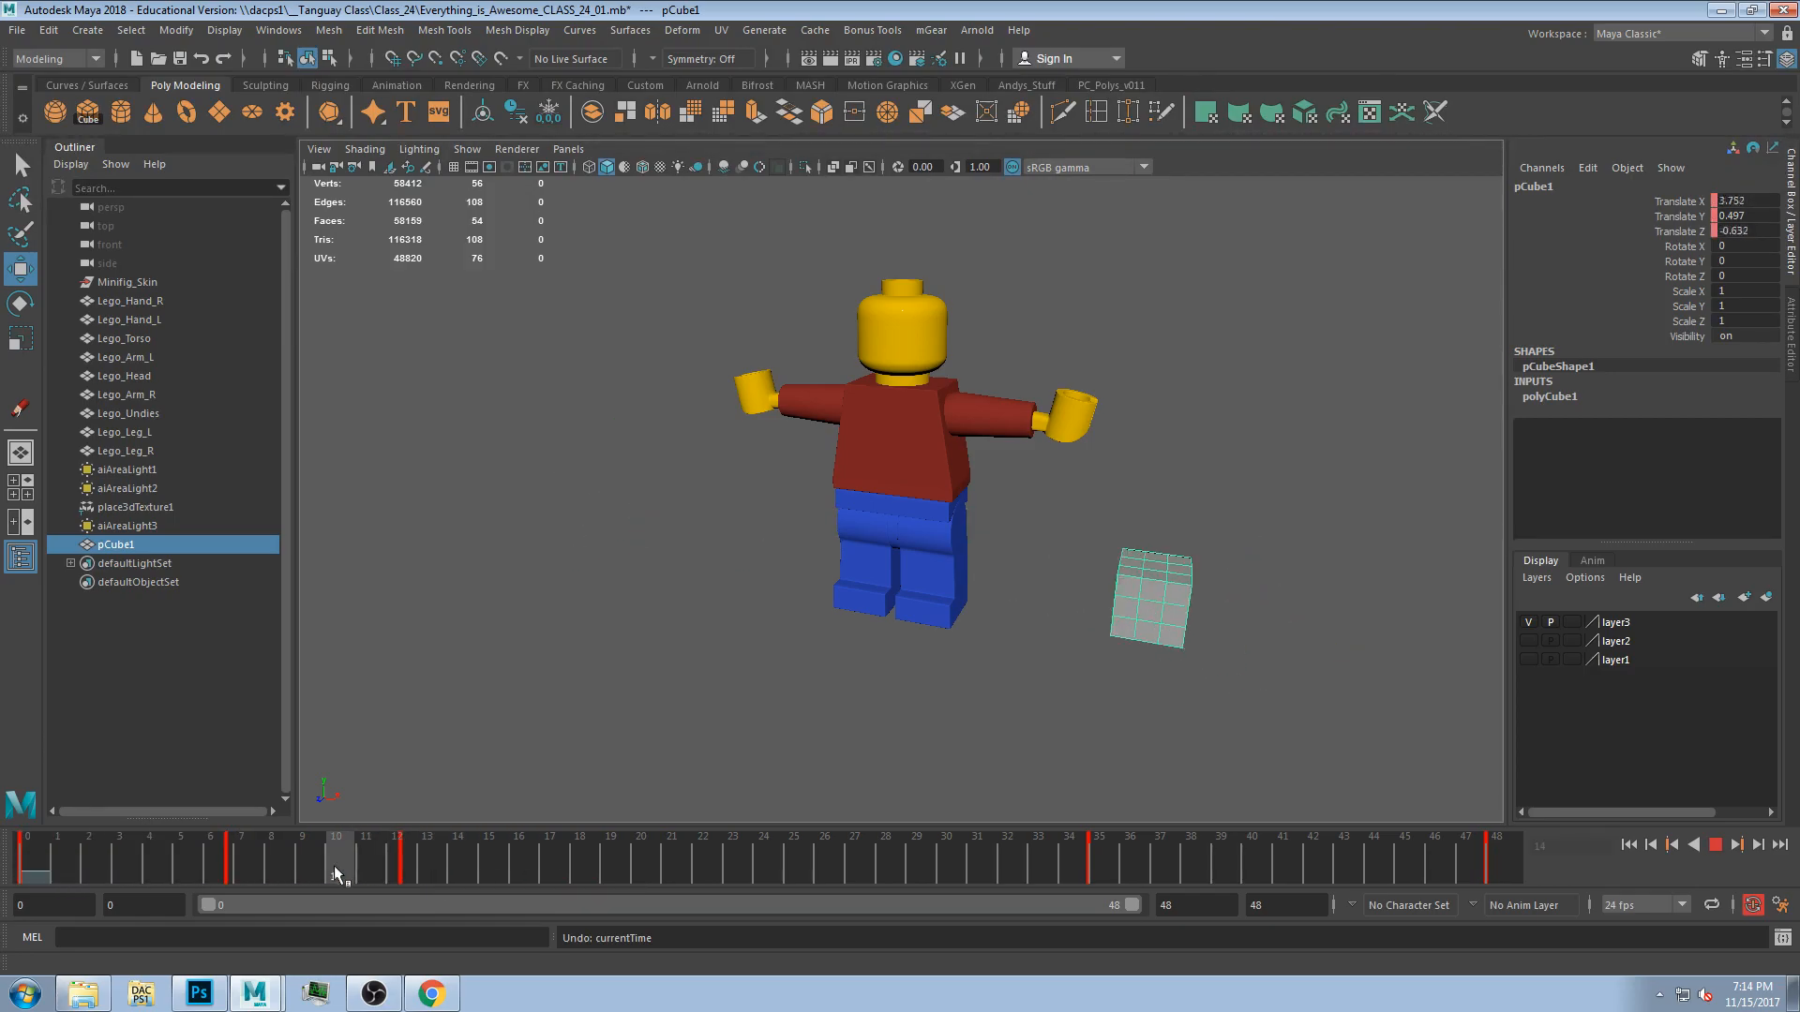
pyautogui.hotkey('alt', 'v')
# Play the animation to review the retimed motion, then stop it.
pyautogui.press('space')
pyautogui.press('space')
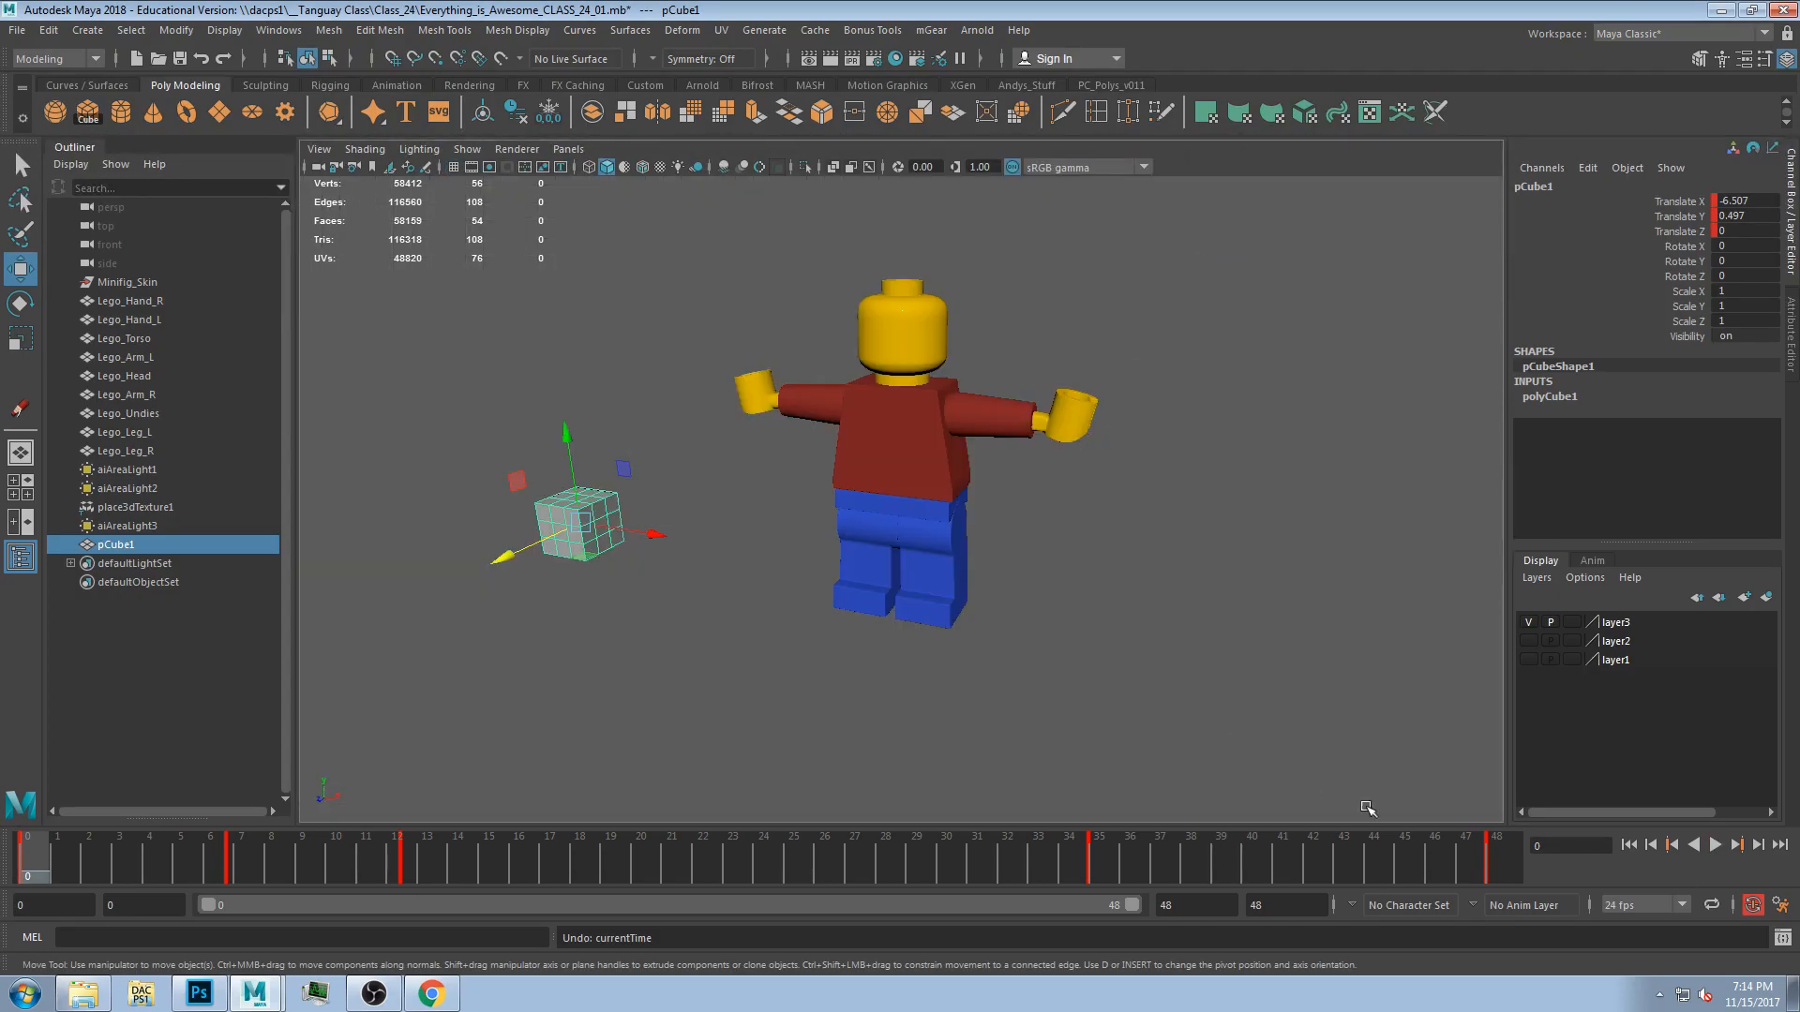
pyautogui.click(1715, 847)
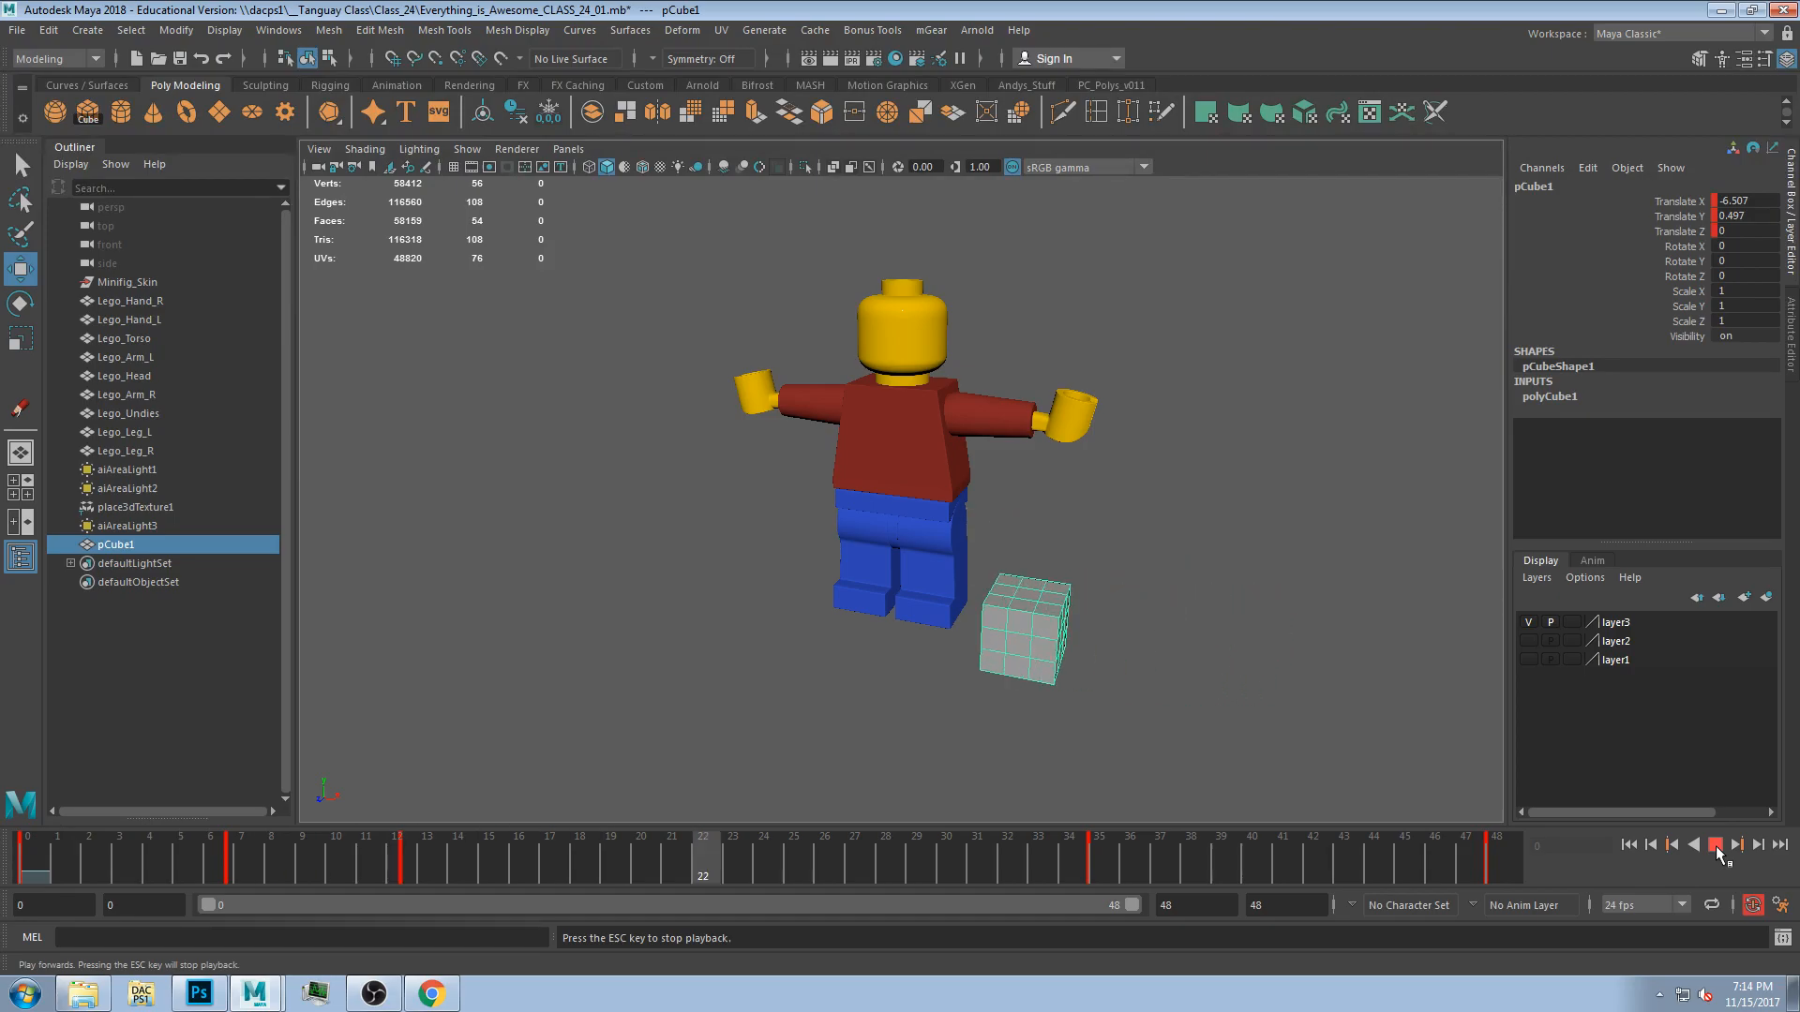
pyautogui.click(1716, 847)
pyautogui.moveTo(92, 881); pyautogui.dragTo(952, 827)
pyautogui.hotkey('ctrl', 'z')
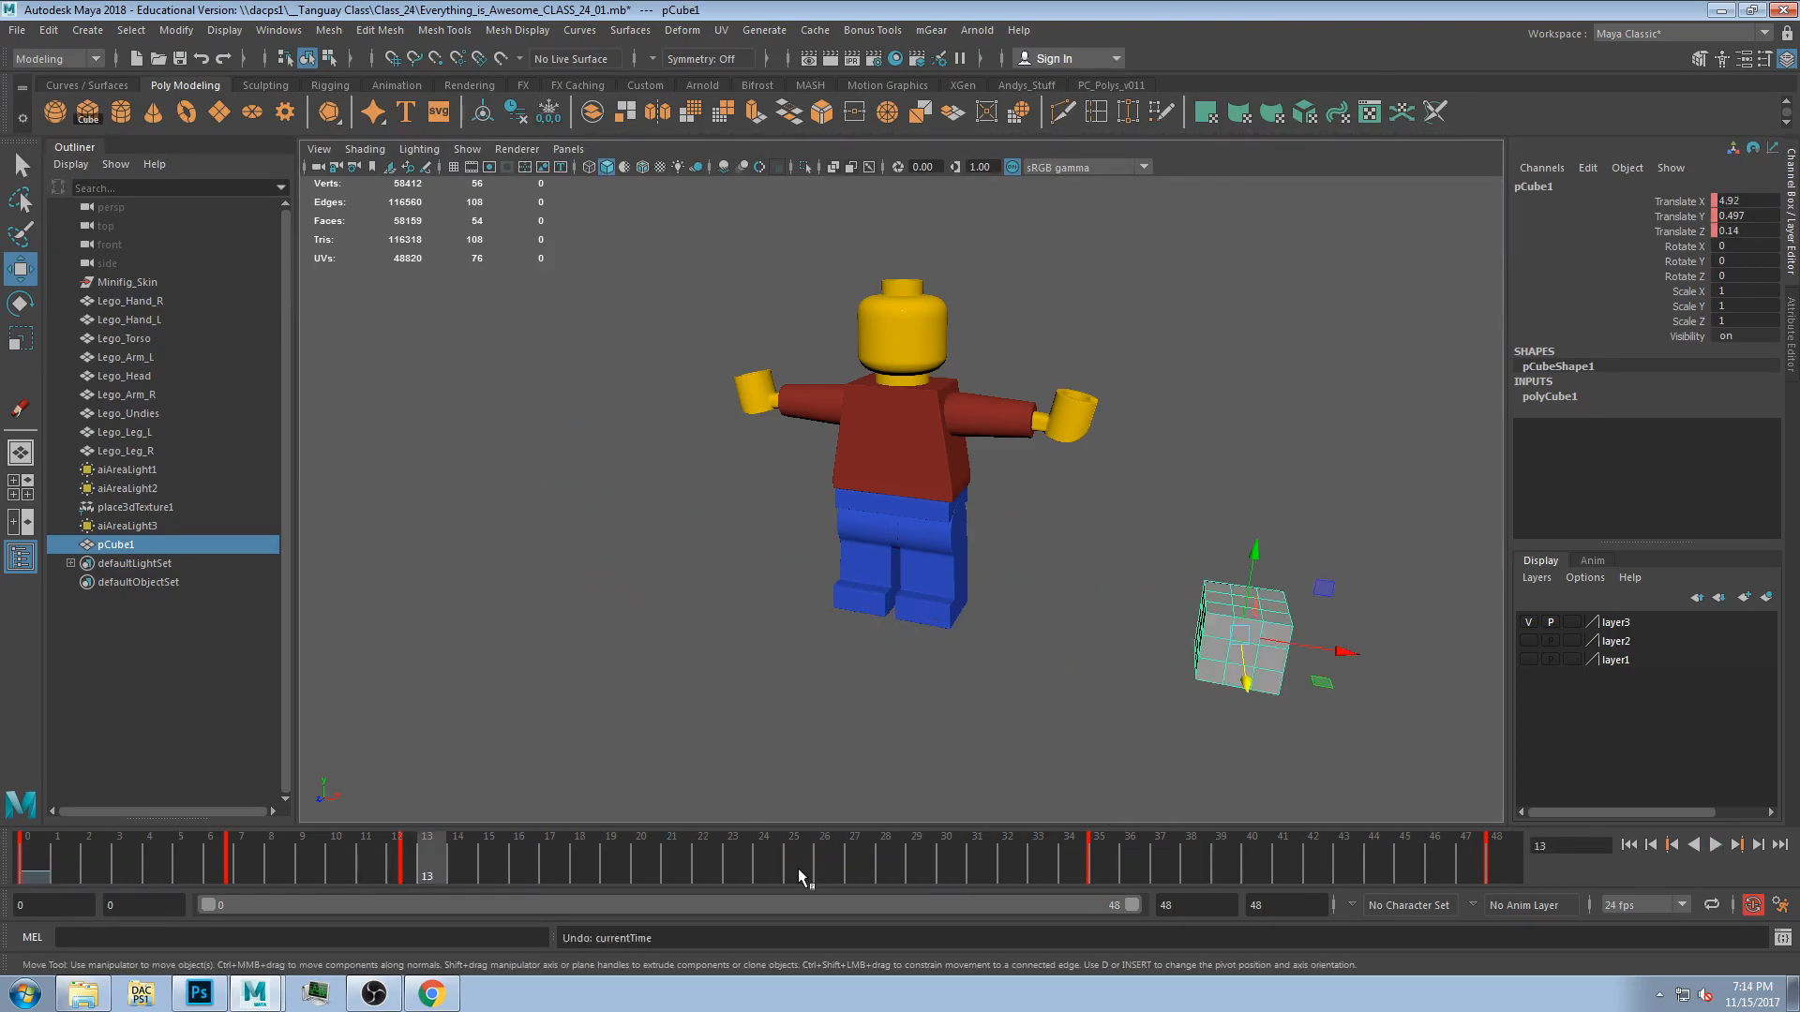
# Select all keys on the time slider and scale the whole range to end at about frame 24.
pyautogui.keyDown('shift'); pyautogui.moveTo(1497, 865); pyautogui.dragTo(5, 902); pyautogui.keyUp('shift')
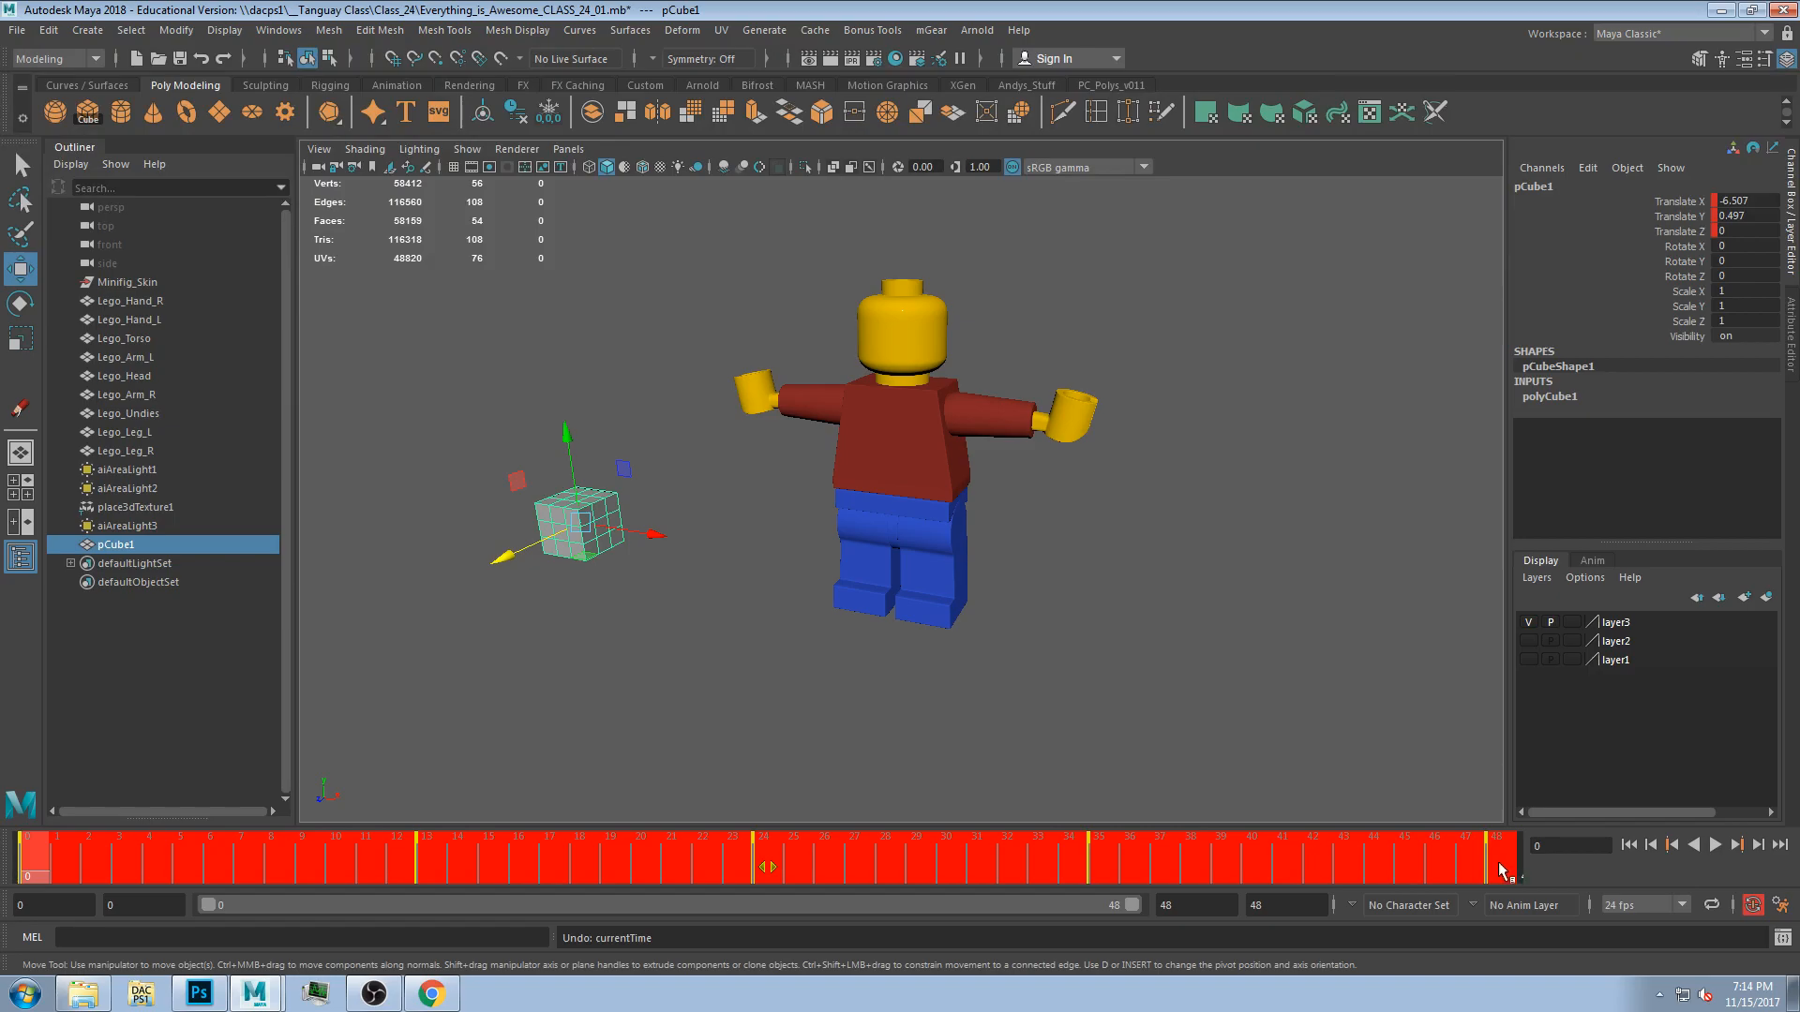
pyautogui.click(1497, 876)
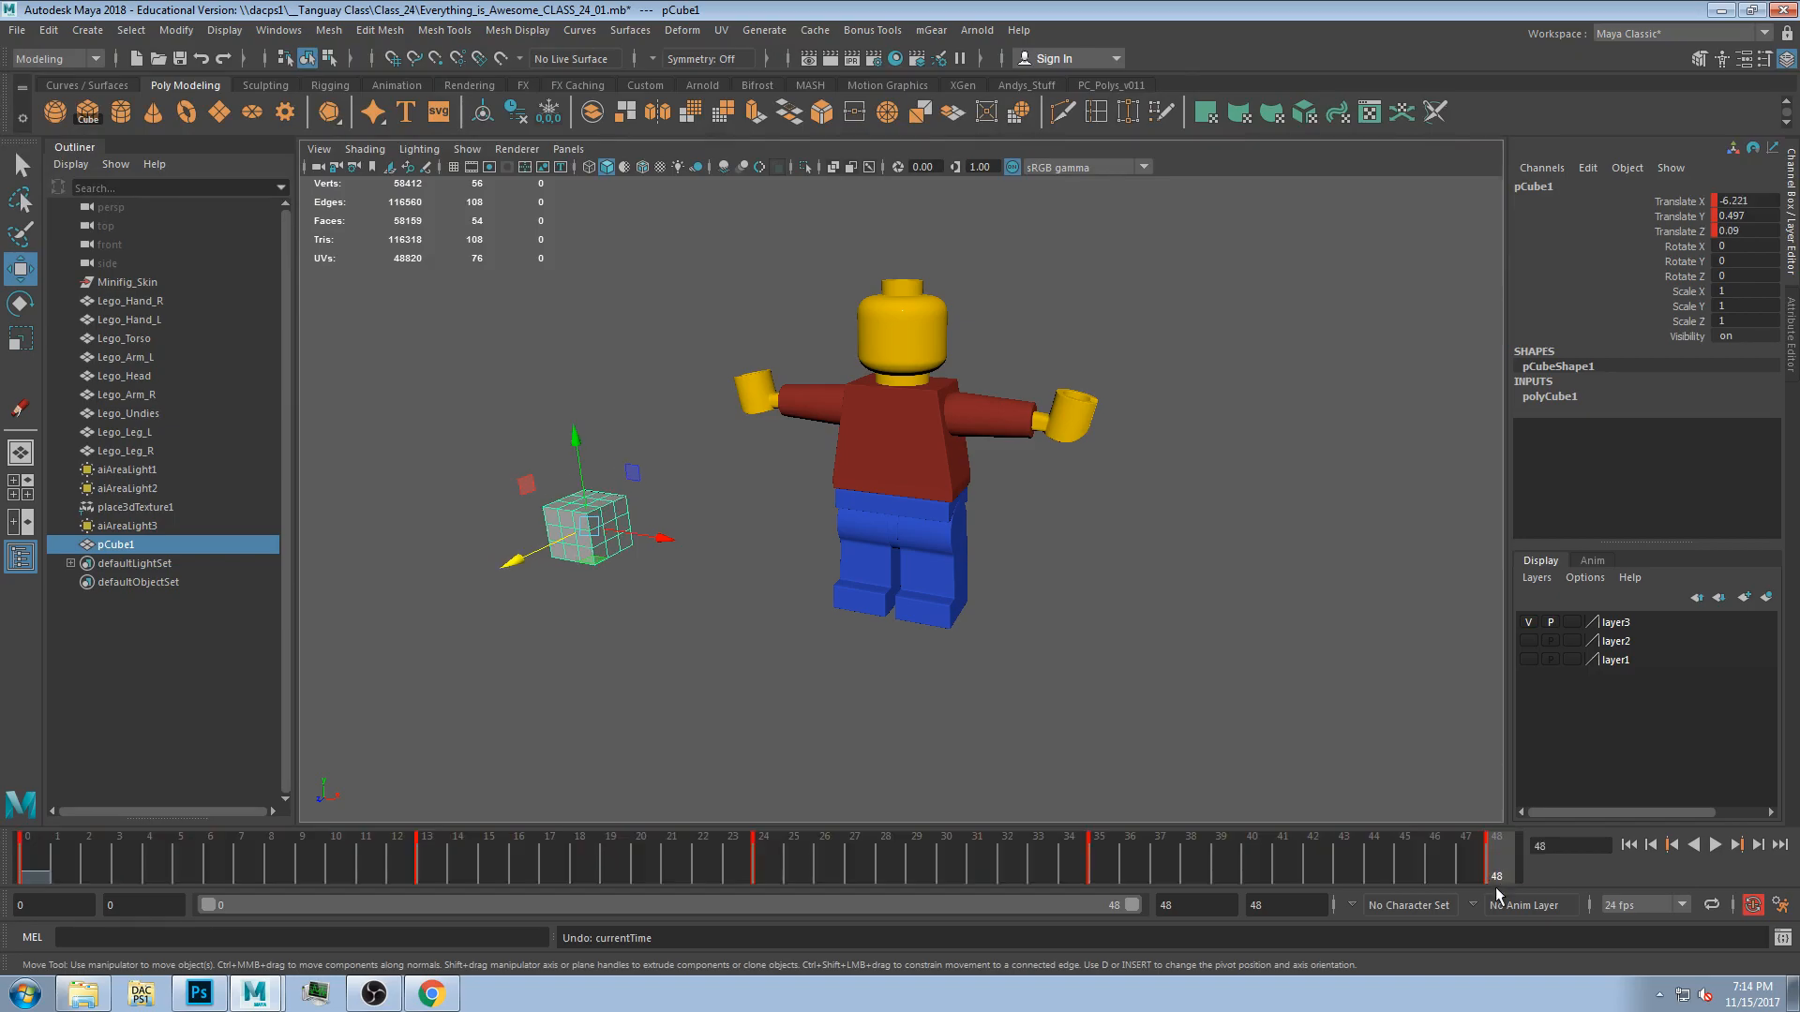
pyautogui.keyDown('shift'); pyautogui.moveTo(1498, 866); pyautogui.dragTo(4, 914); pyautogui.keyUp('shift')
pyautogui.keyDown('shift'); pyautogui.moveTo(1516, 877); pyautogui.dragTo(767, 876); pyautogui.keyUp('shift')
pyautogui.click(767, 876)
pyautogui.moveTo(2, 857); pyautogui.dragTo(2, 858)
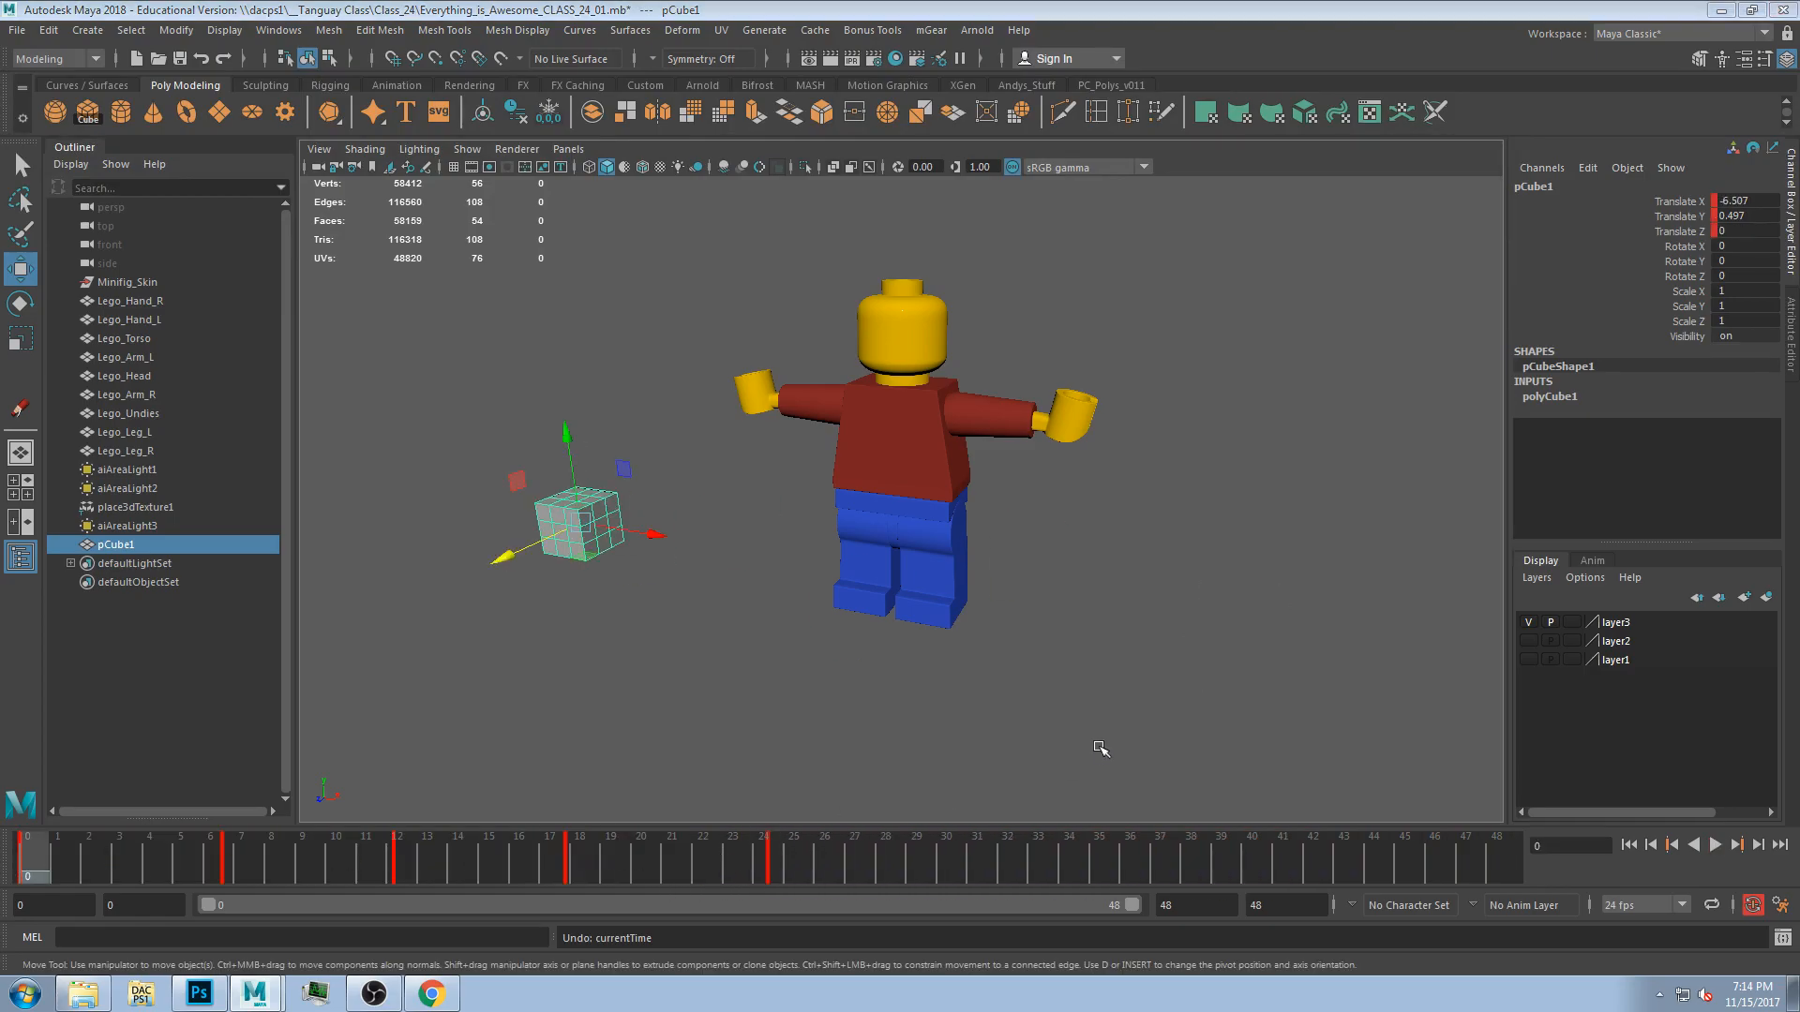
# Switch the viewport to the four-panel layout.
pyautogui.press('space')
pyautogui.press('space')
# Maximize the perspective view and play the animation to review it, then stop playback.
pyautogui.press('space')
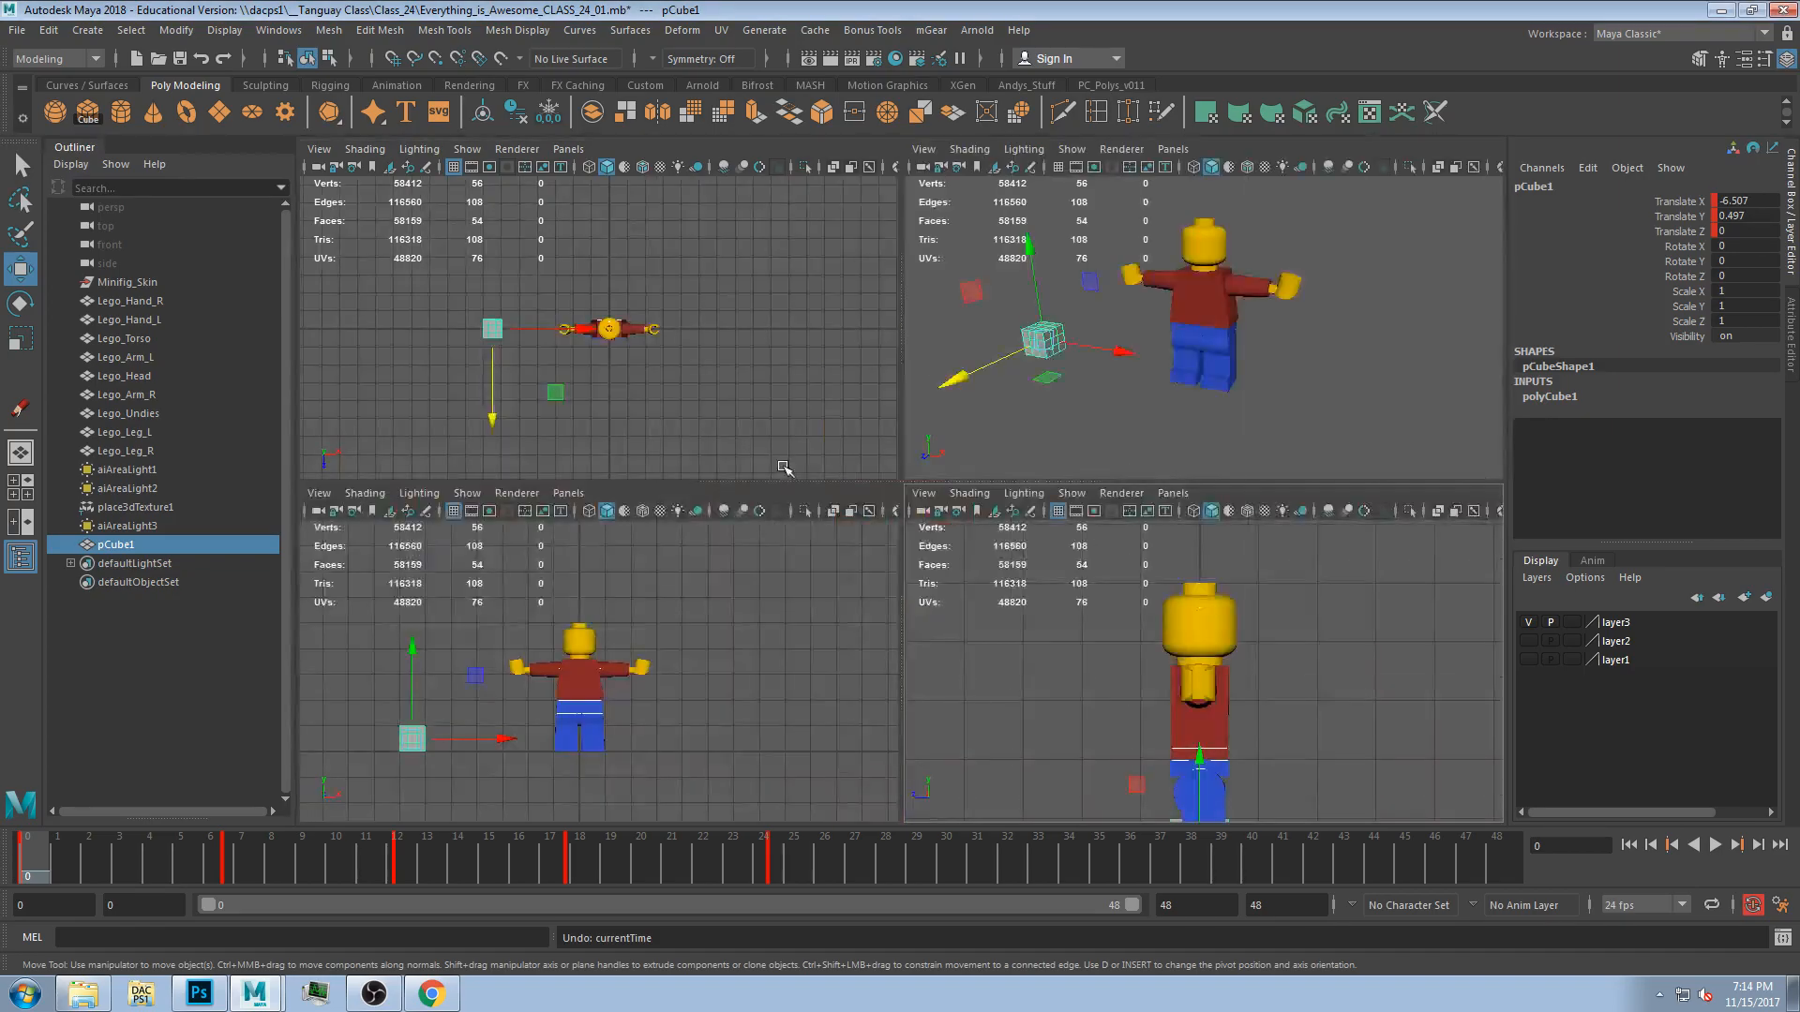
pyautogui.press('space')
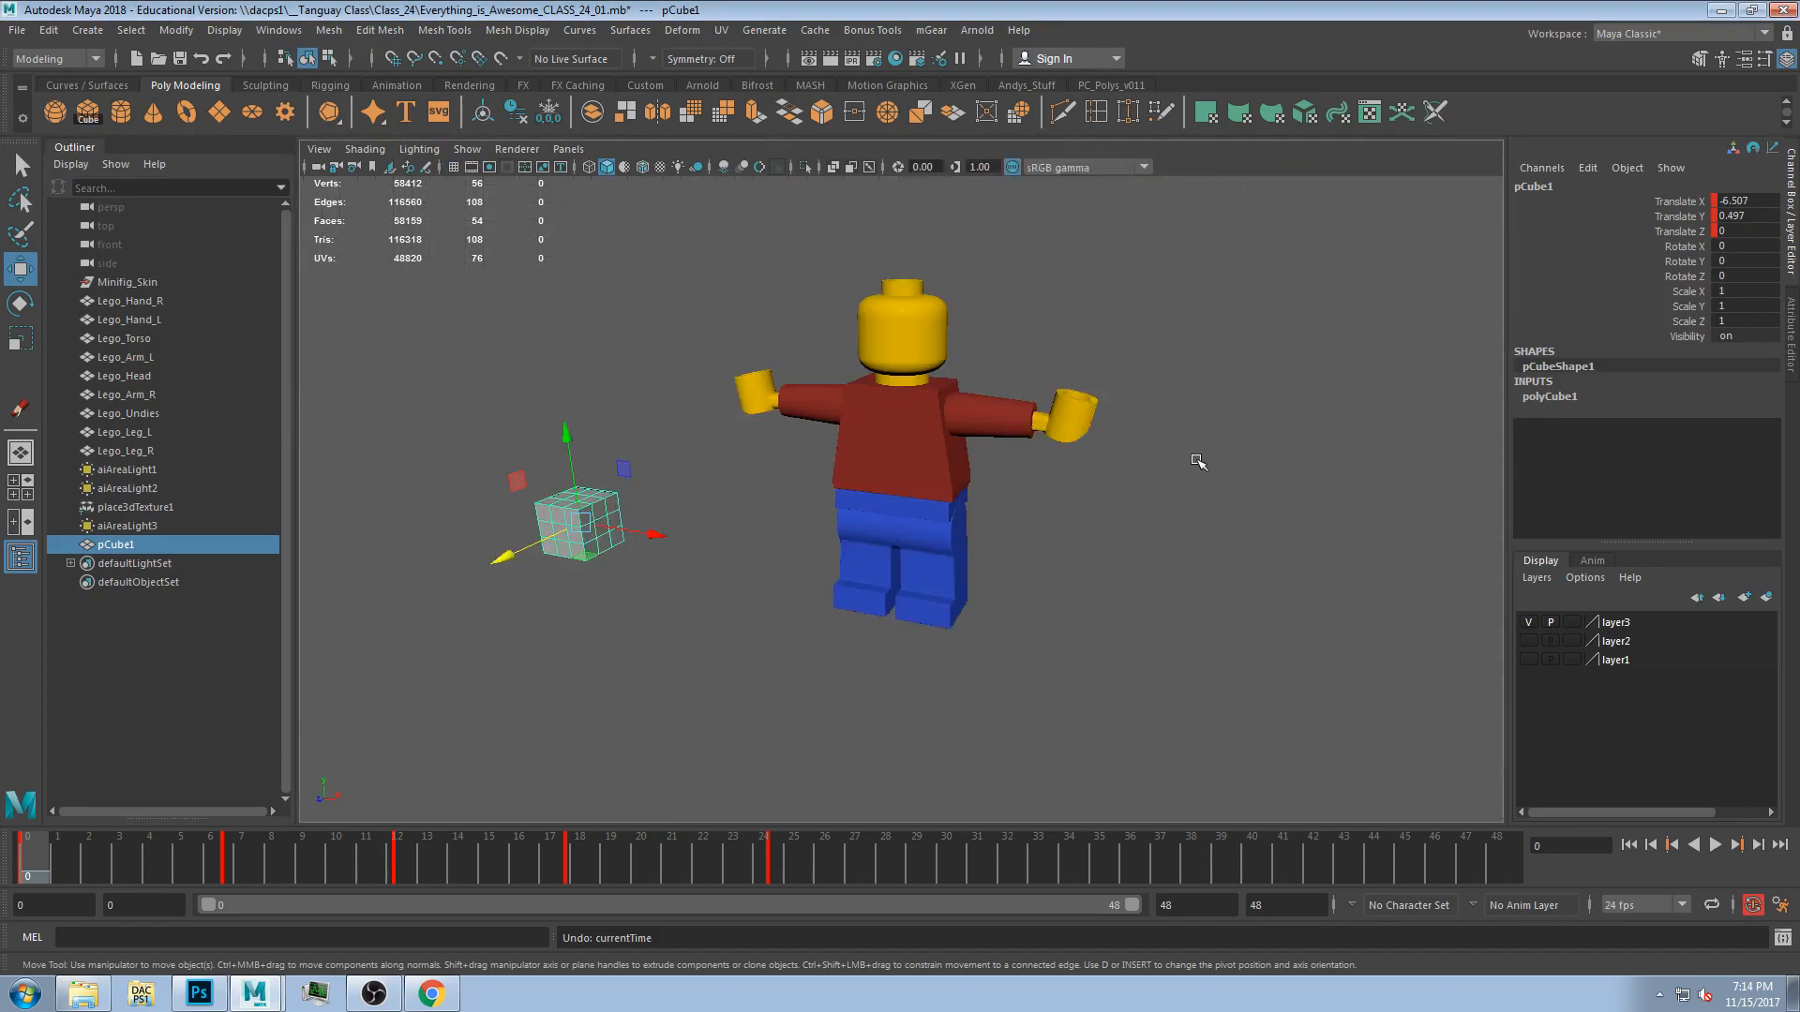
pyautogui.click(1715, 845)
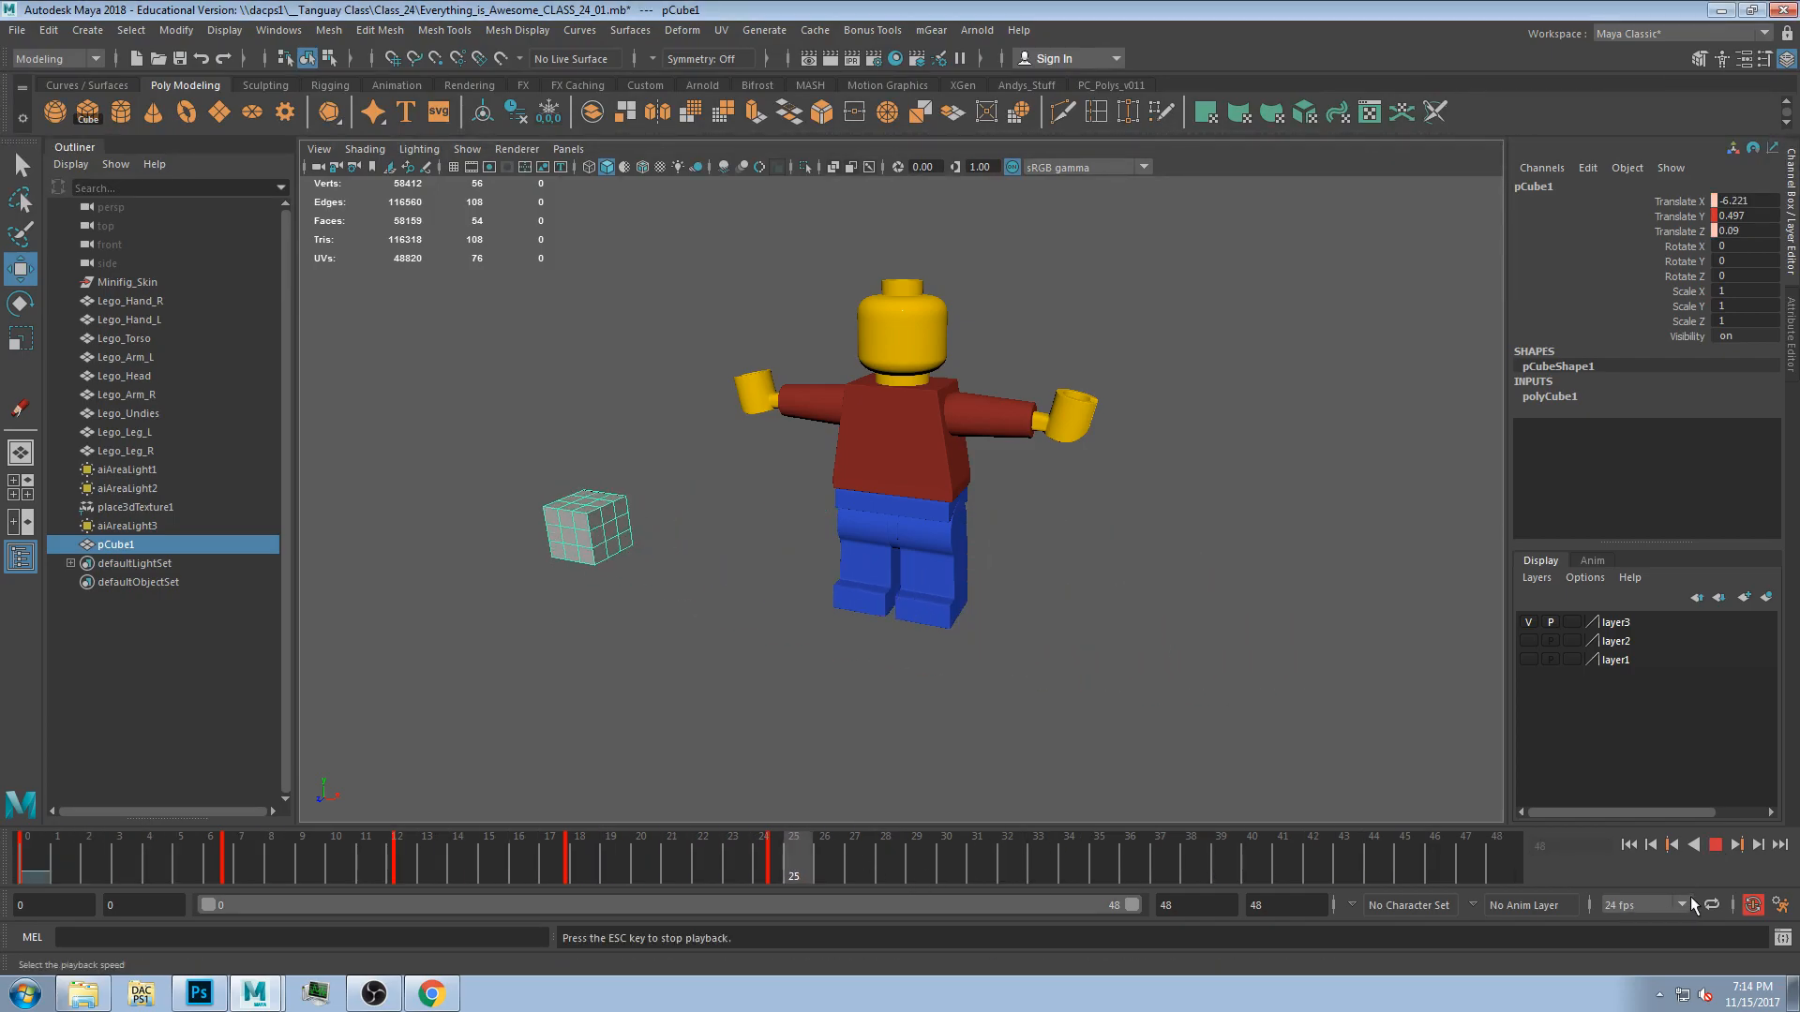
pyautogui.click(1715, 846)
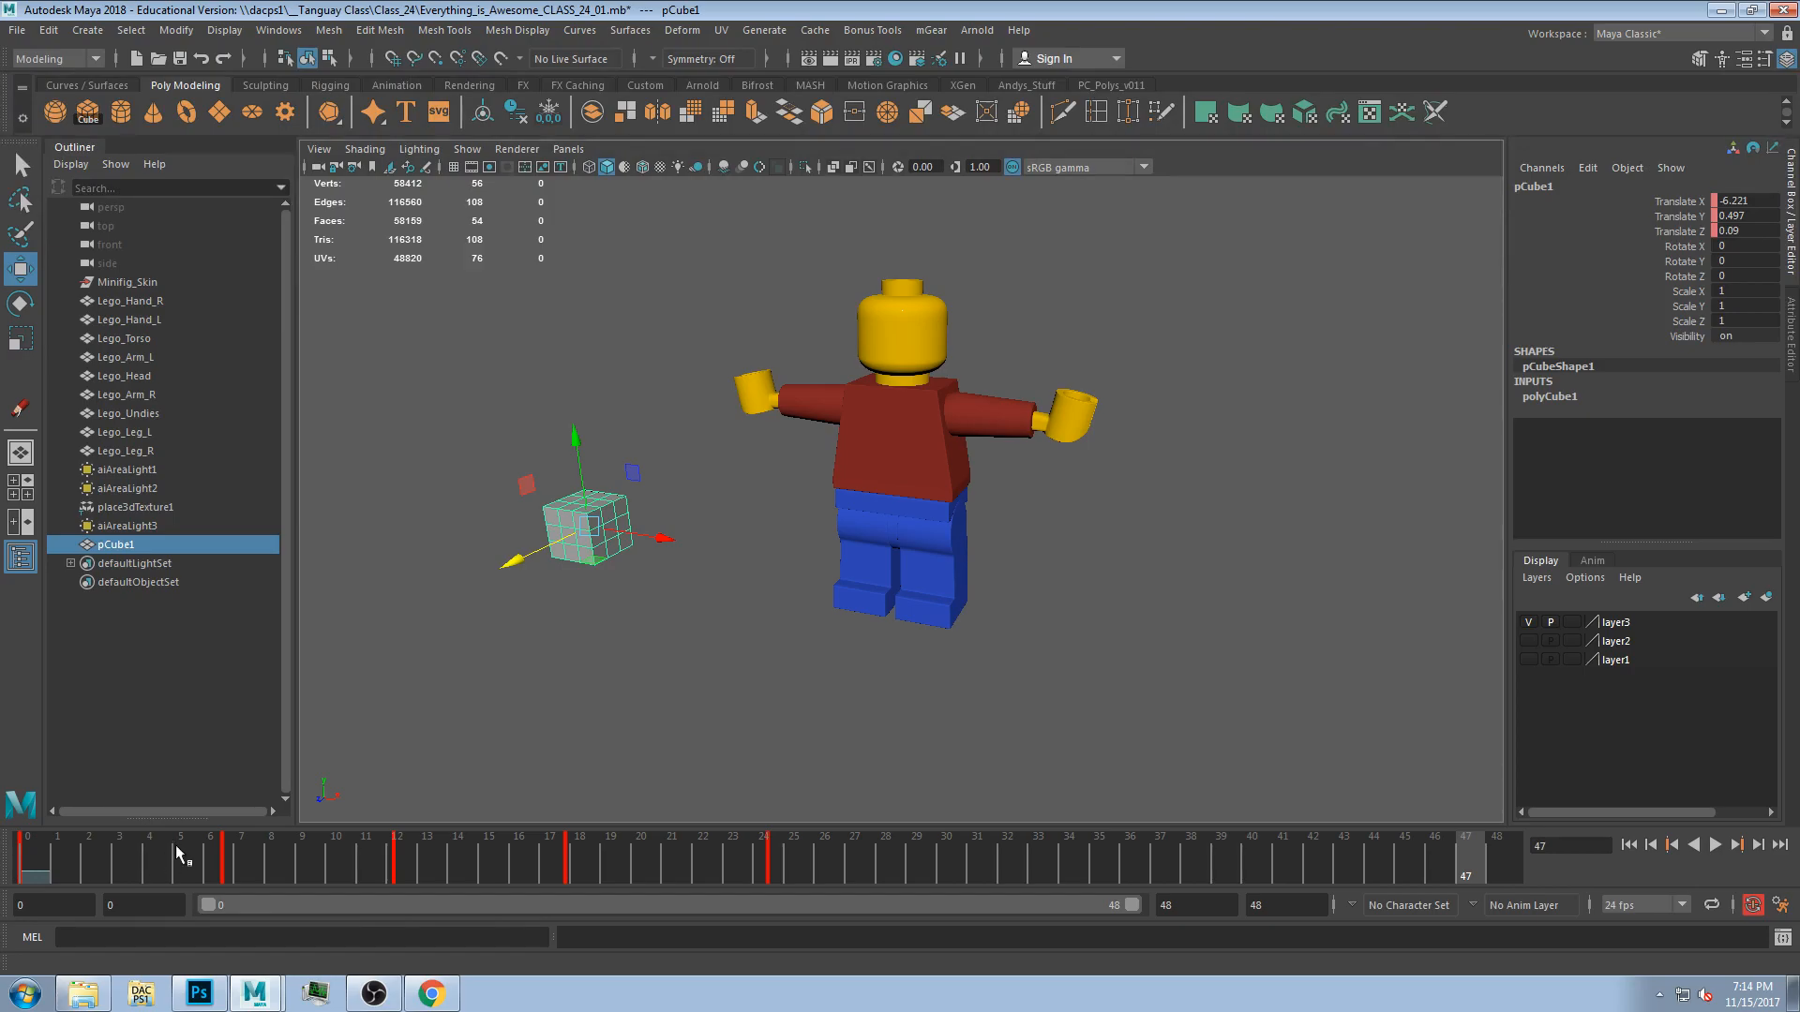
pyautogui.hotkey('alt', 'v')
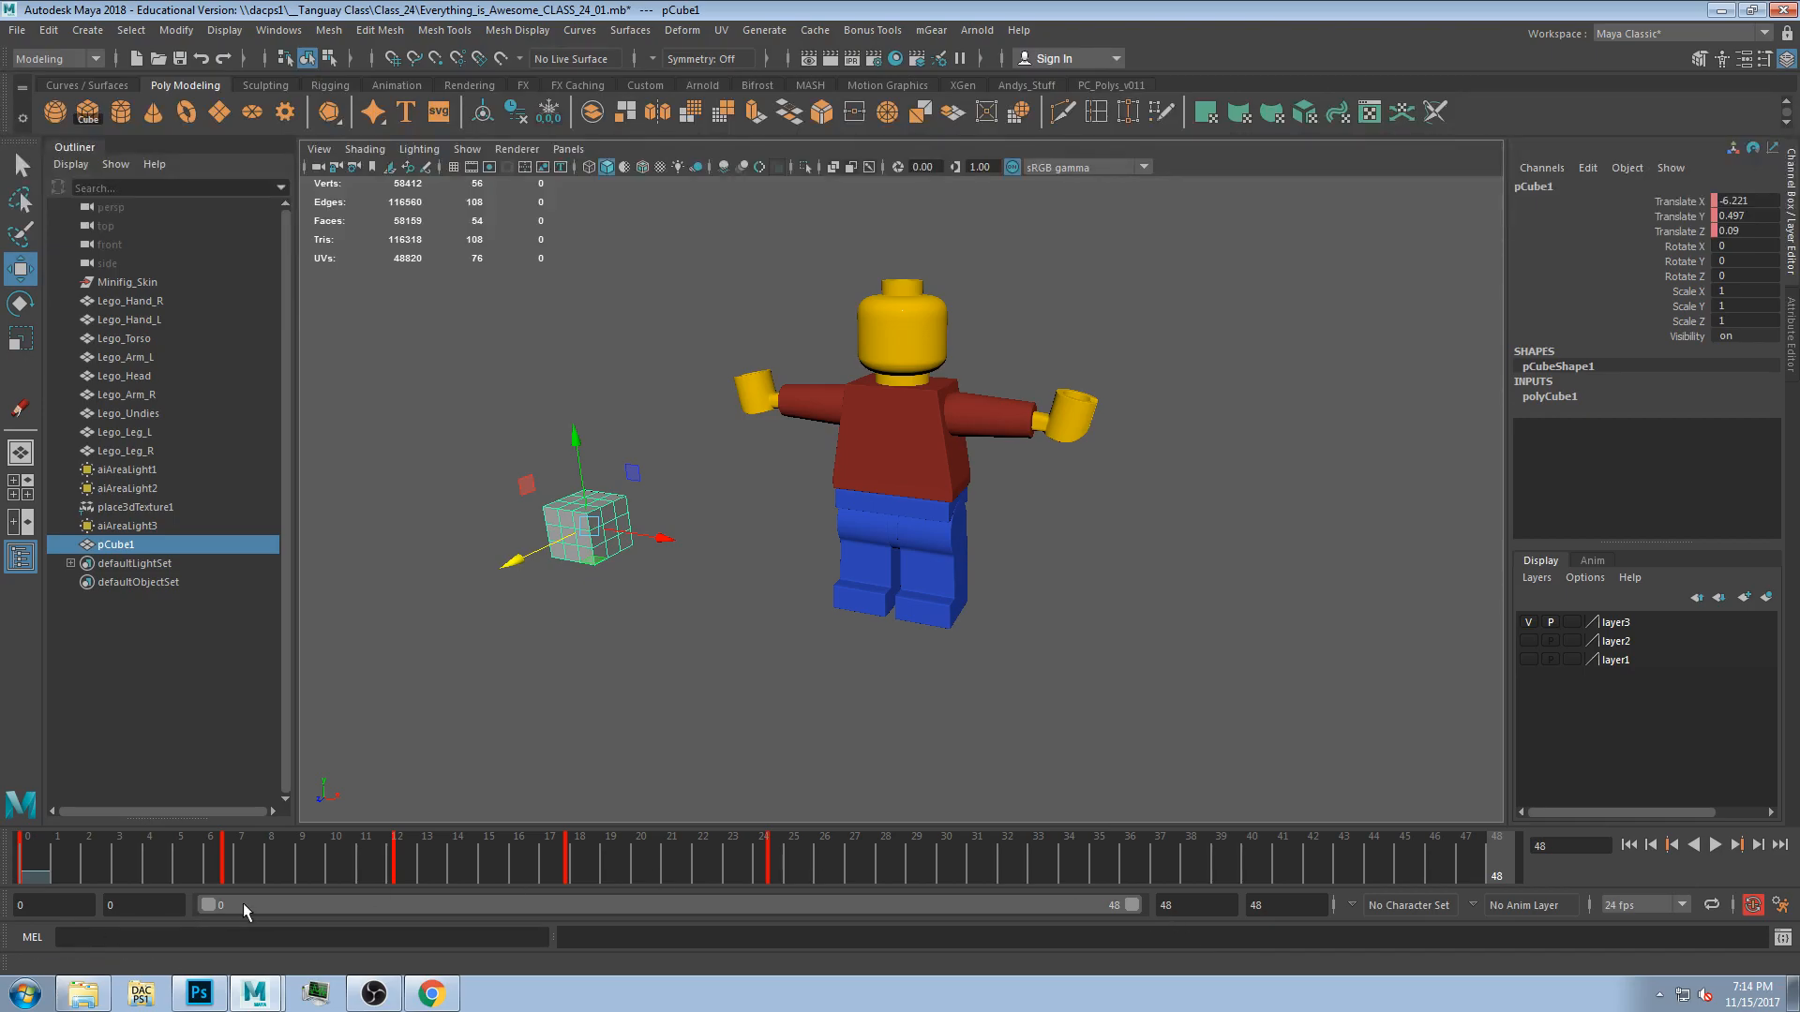
# Set the animation end time to 240.
pyautogui.doubleClick(54, 907)
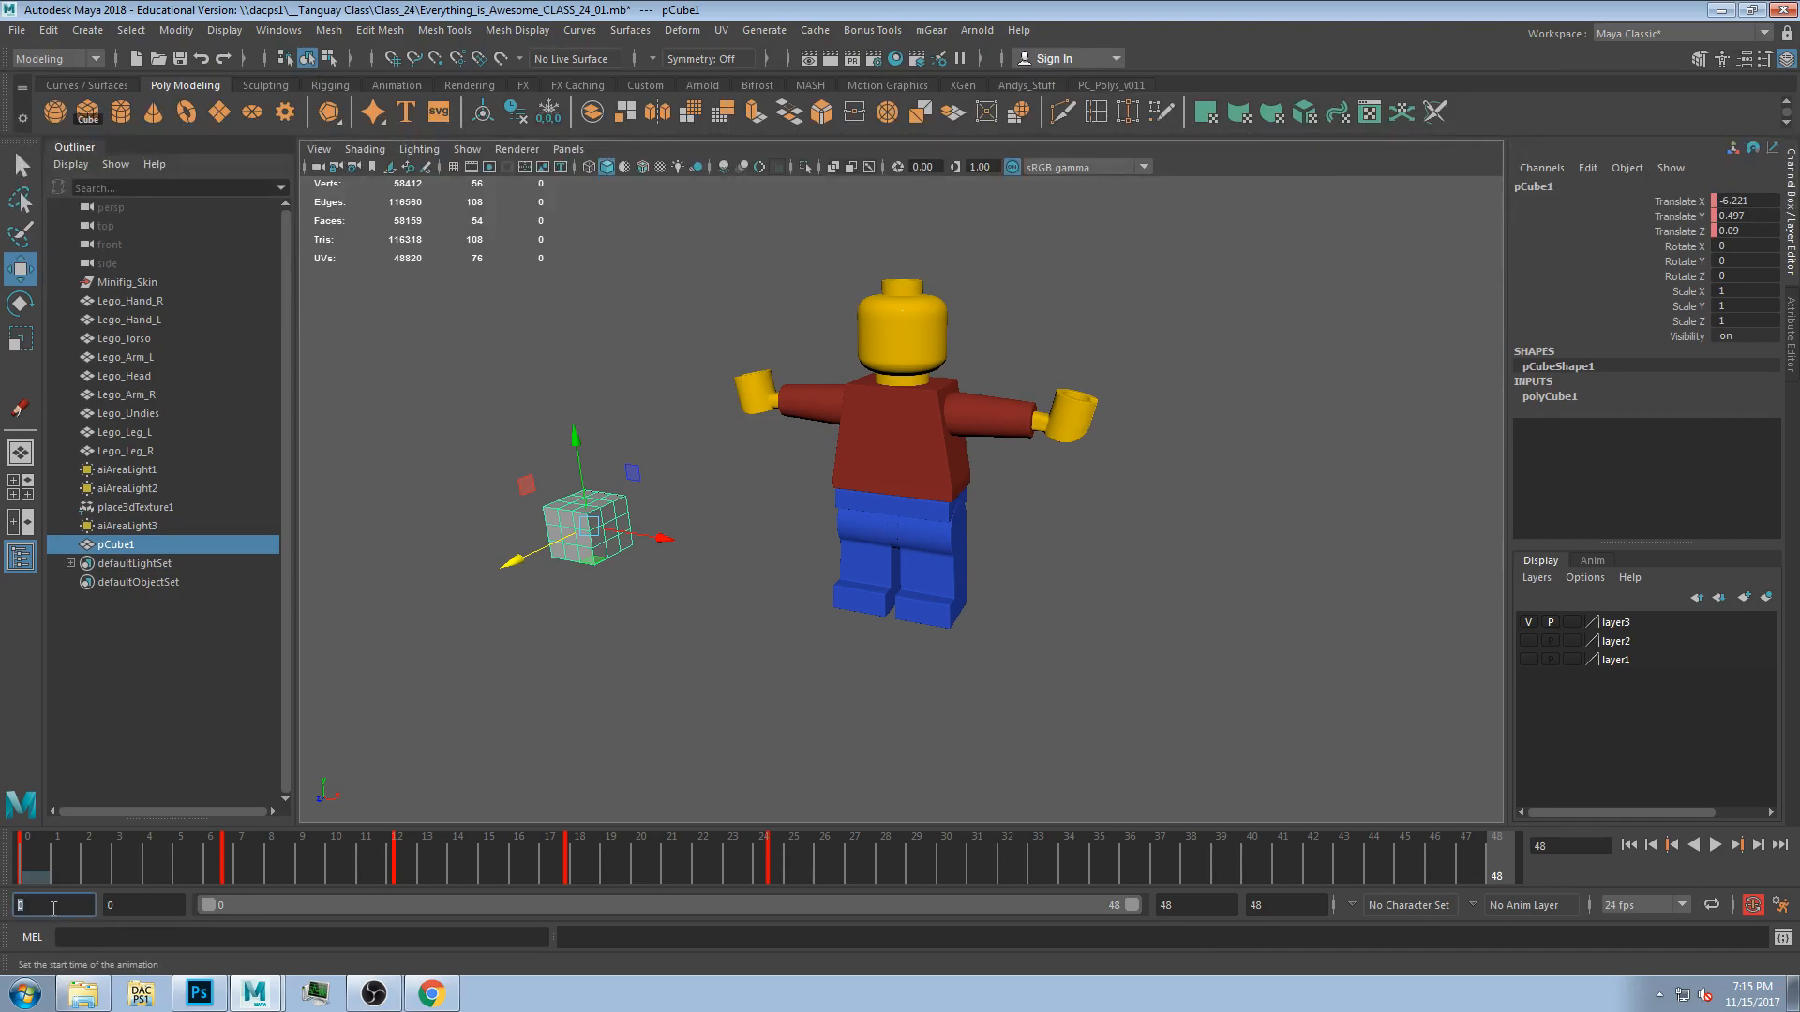
pyautogui.doubleClick(1302, 902)
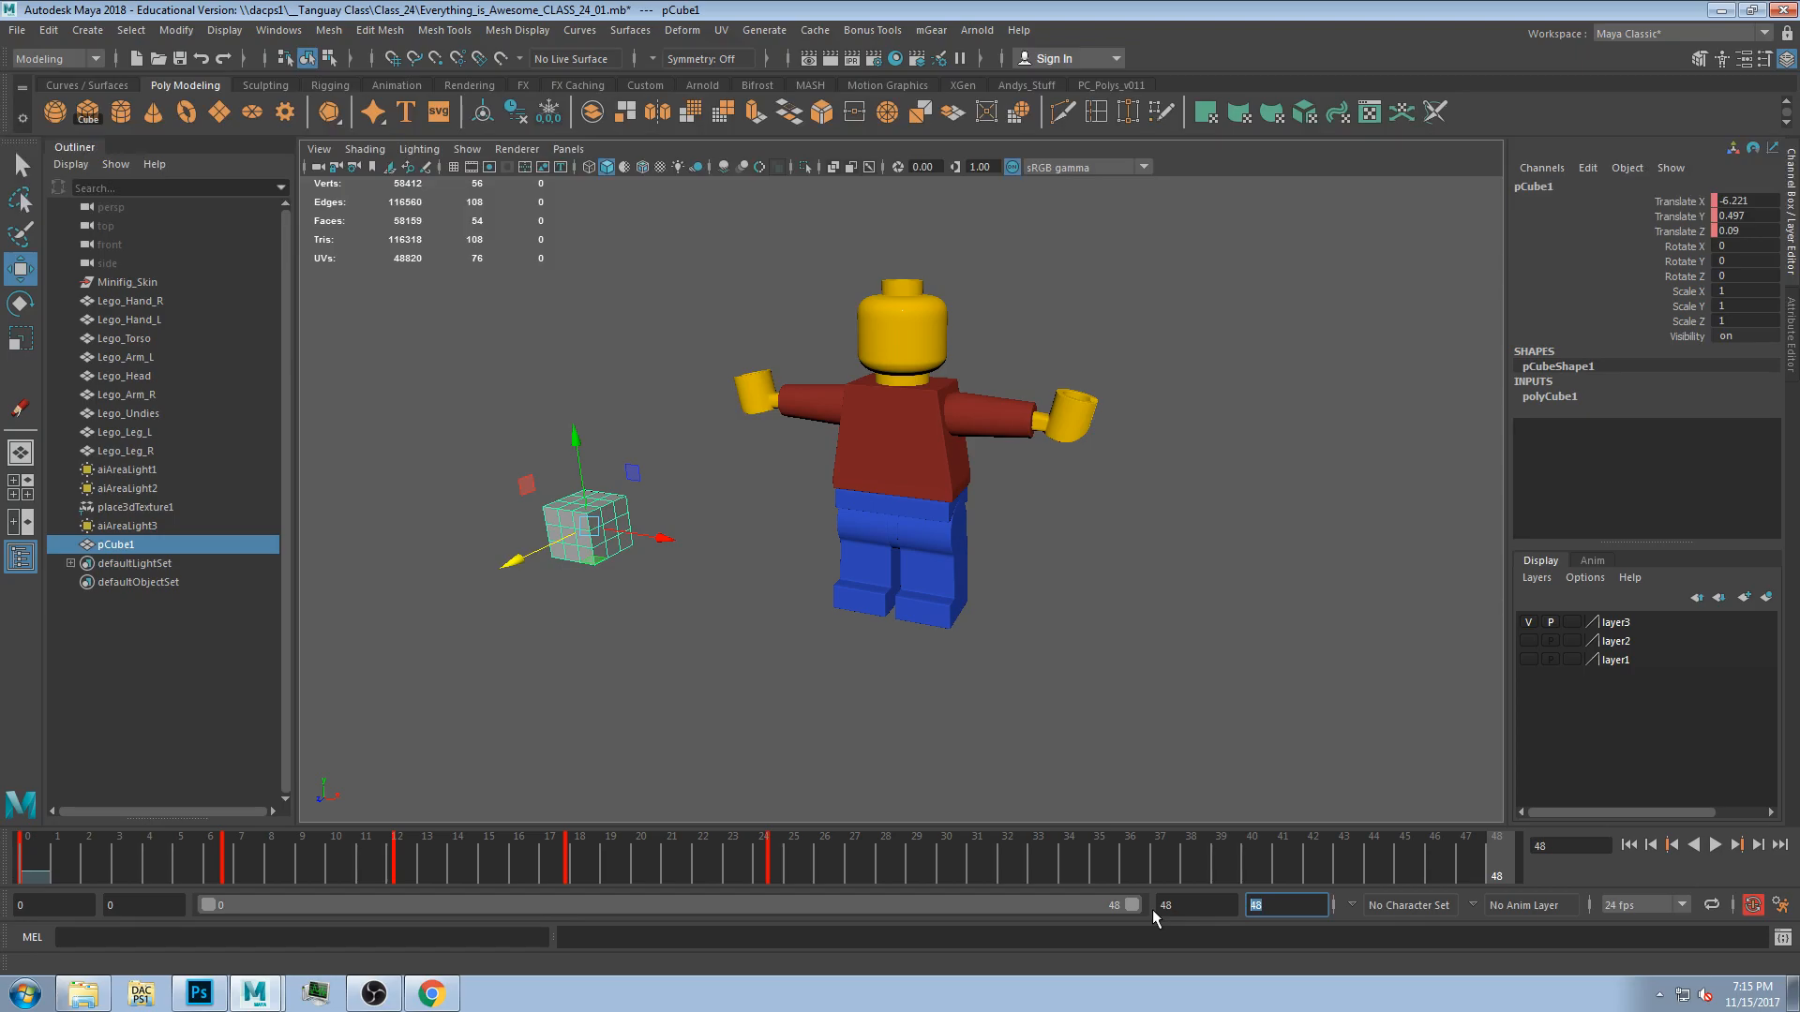
pyautogui.press('Tab')
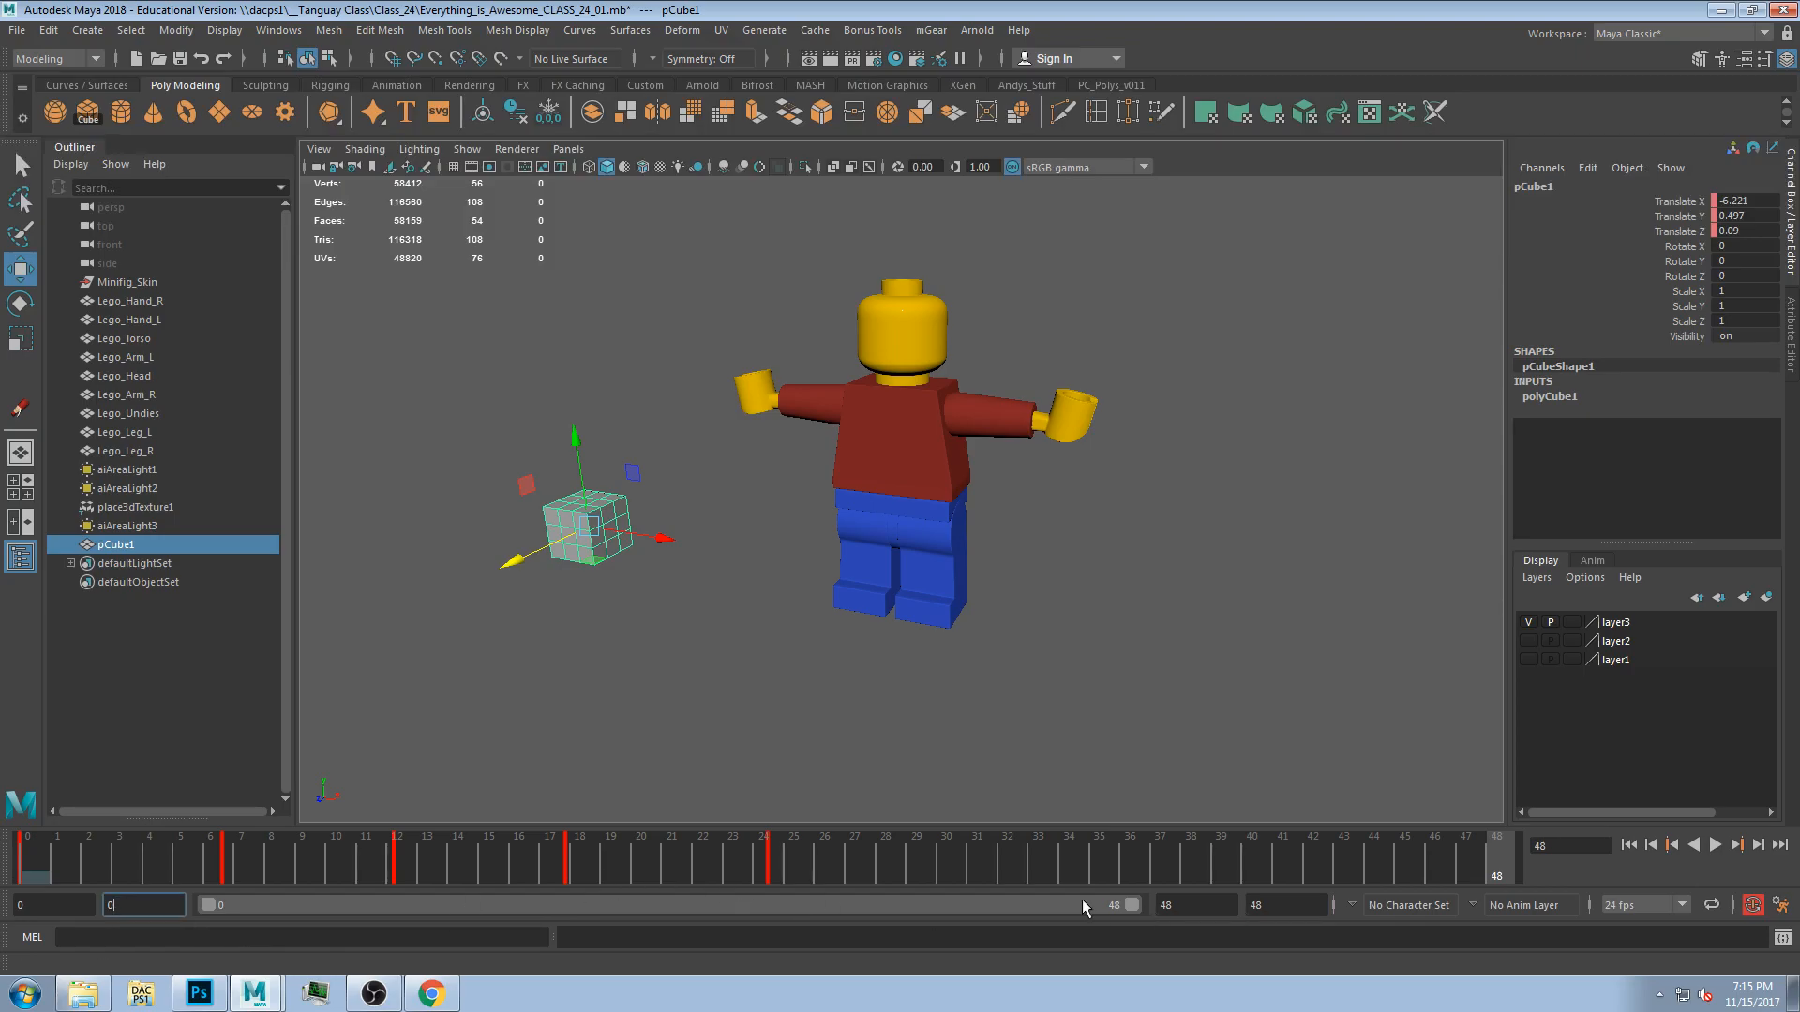
pyautogui.press('Tab')
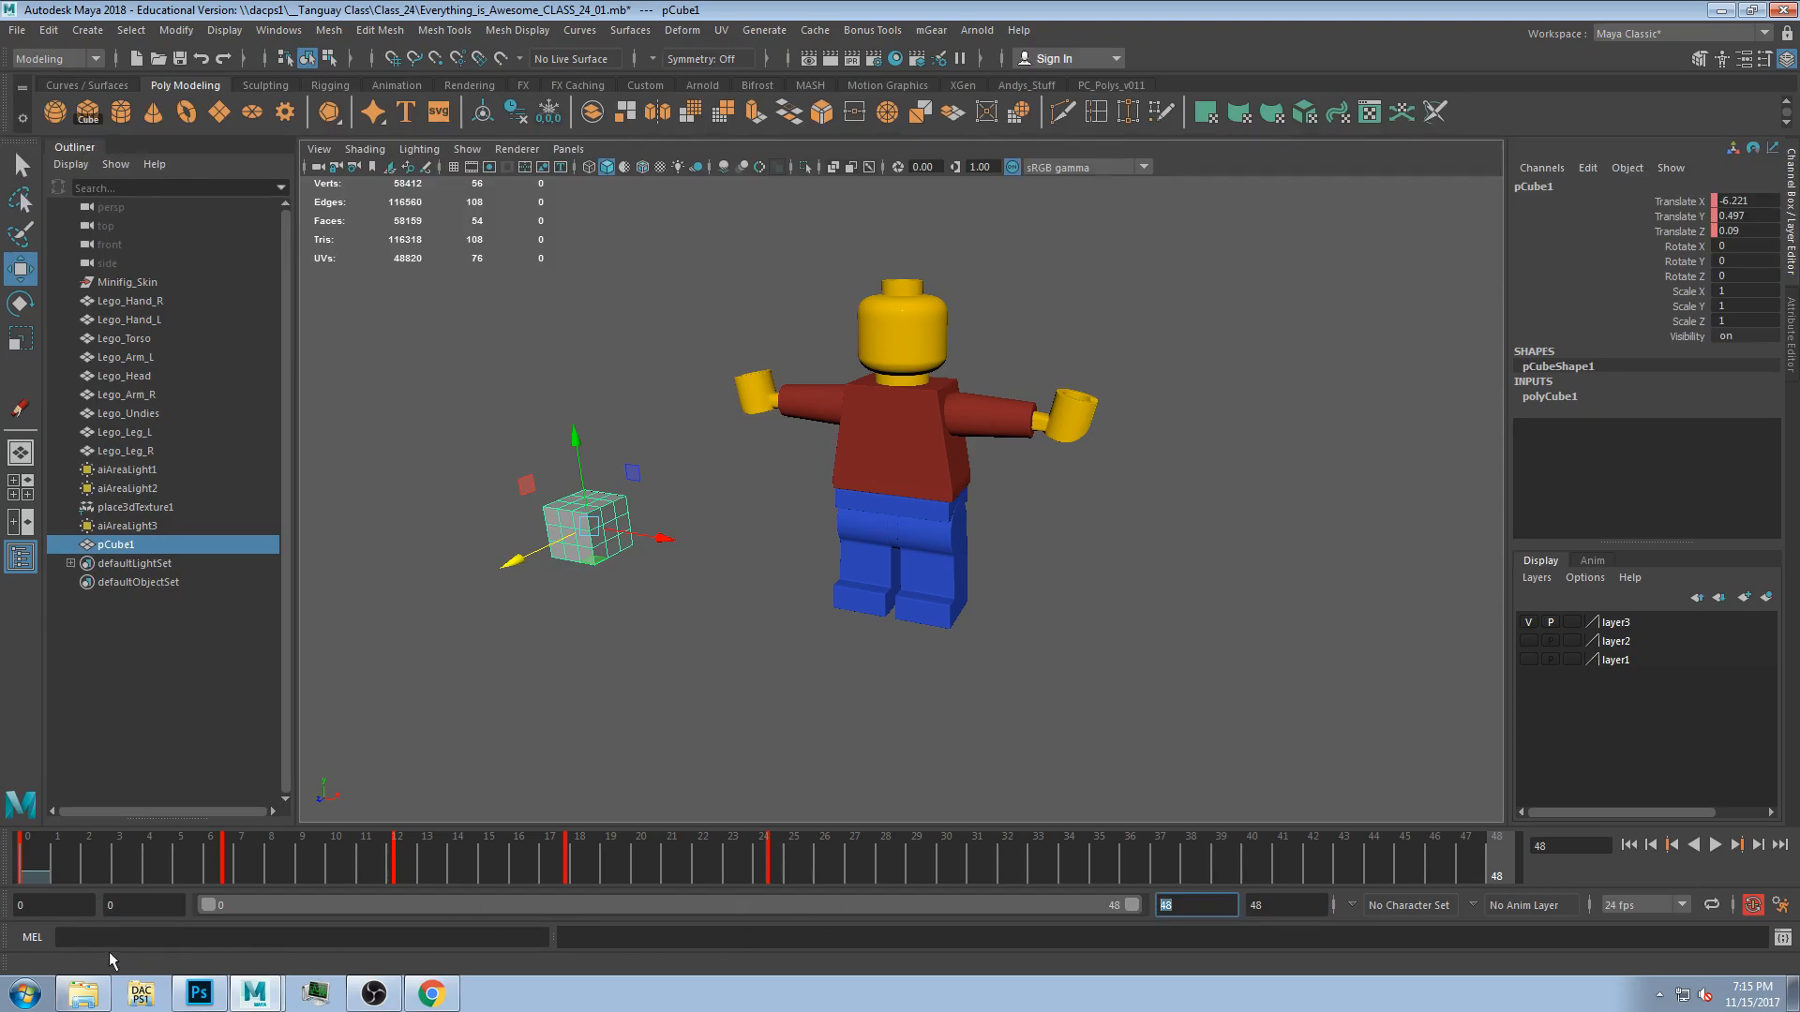
pyautogui.press('Tab')
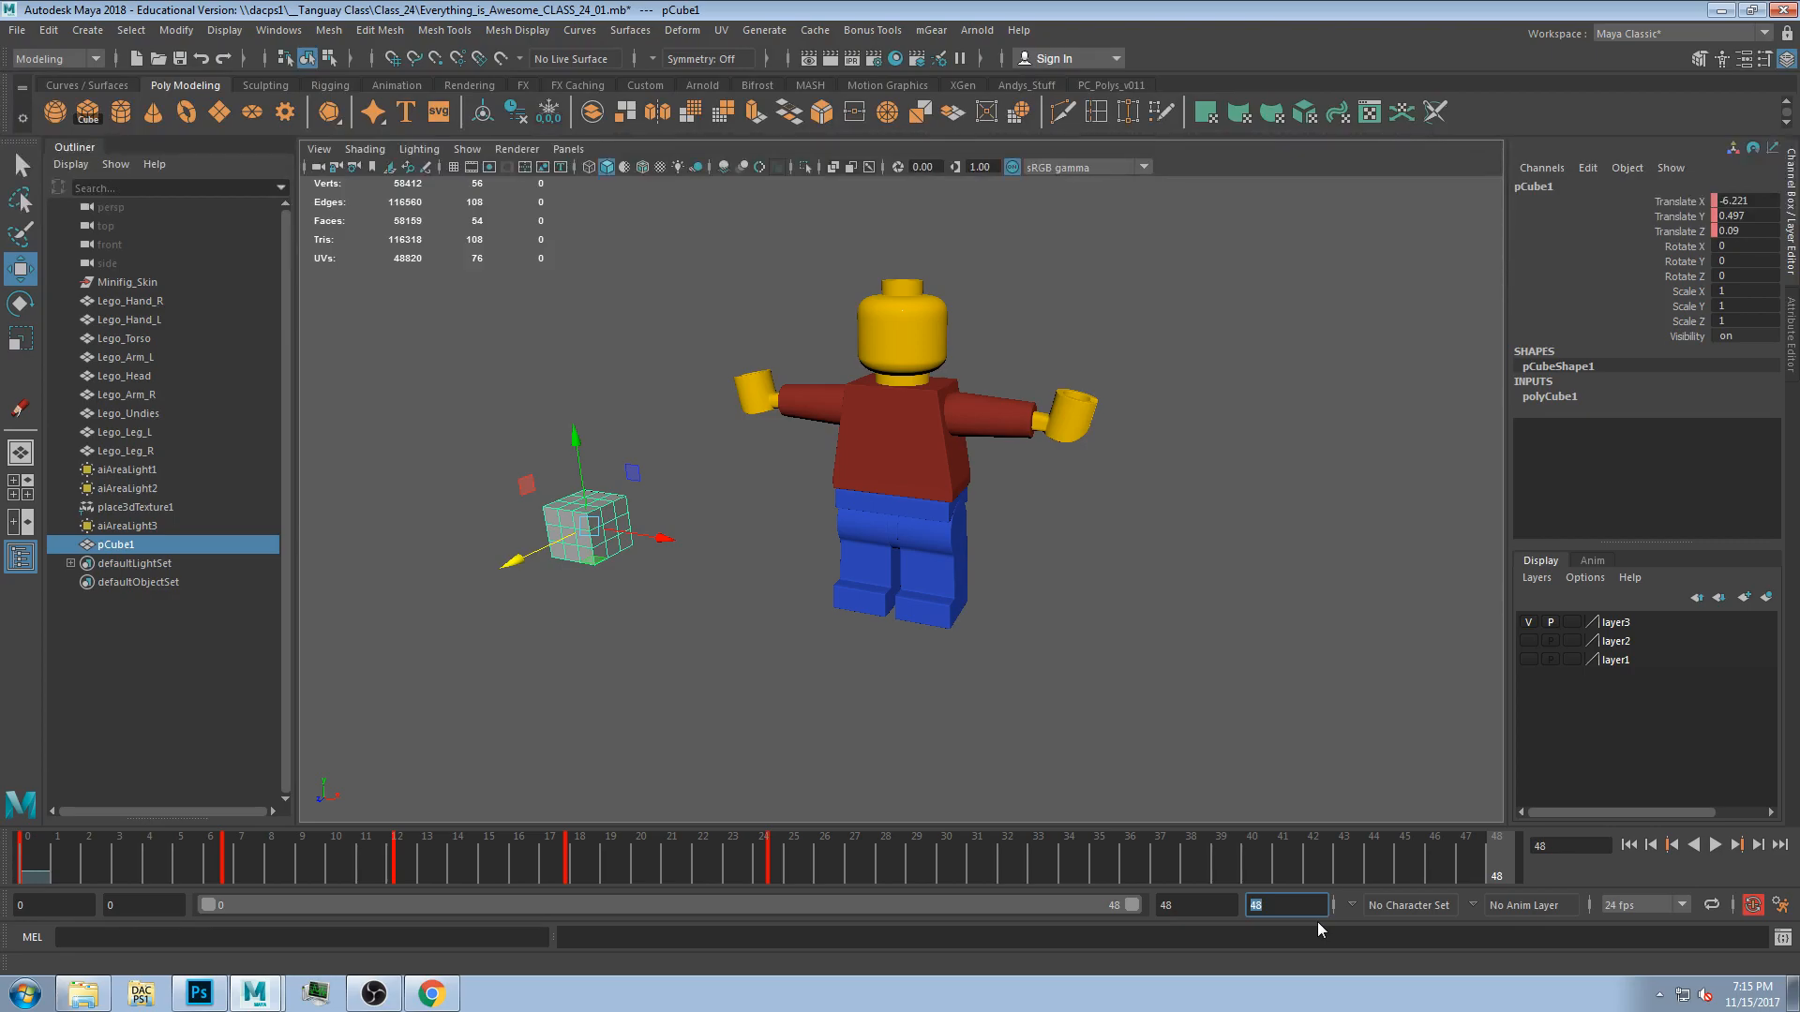
pyautogui.write('240')
pyautogui.press('Return')
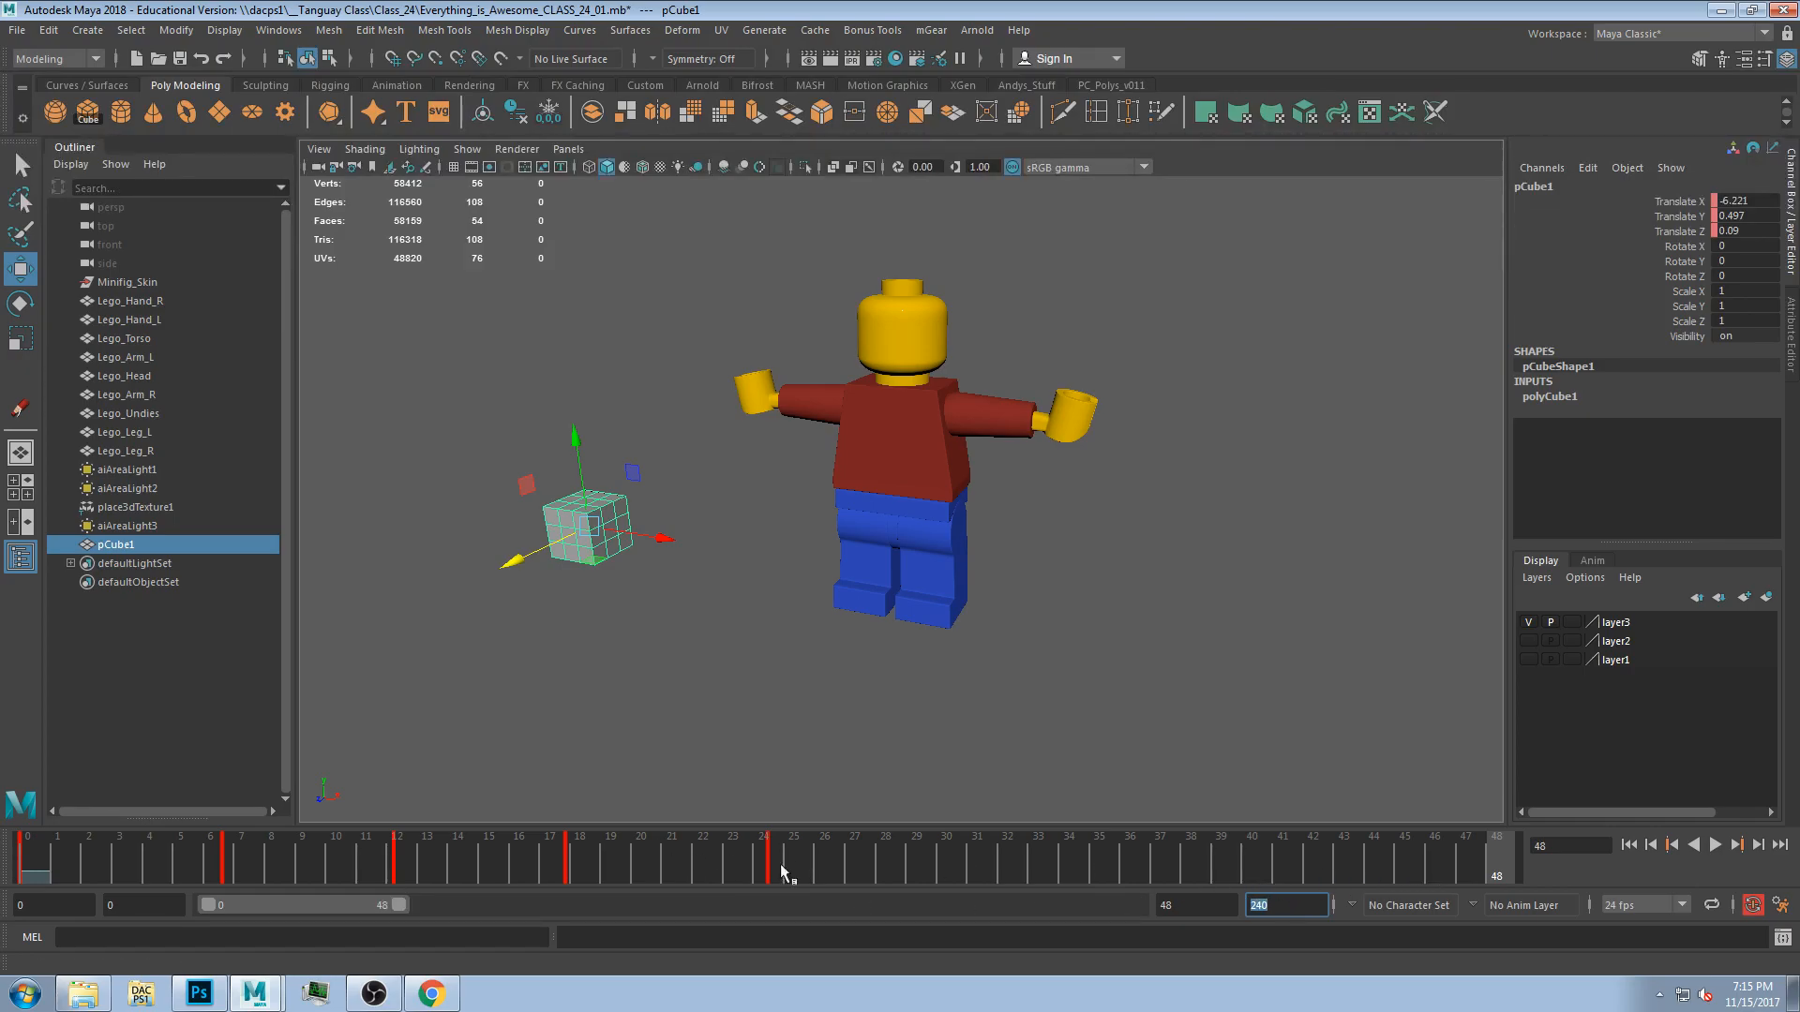
# Extend the playback range slider to cover frames 0 to 240.
pyautogui.moveTo(180, 859); pyautogui.dragTo(7, 928)
pyautogui.doubleClick(28, 905)
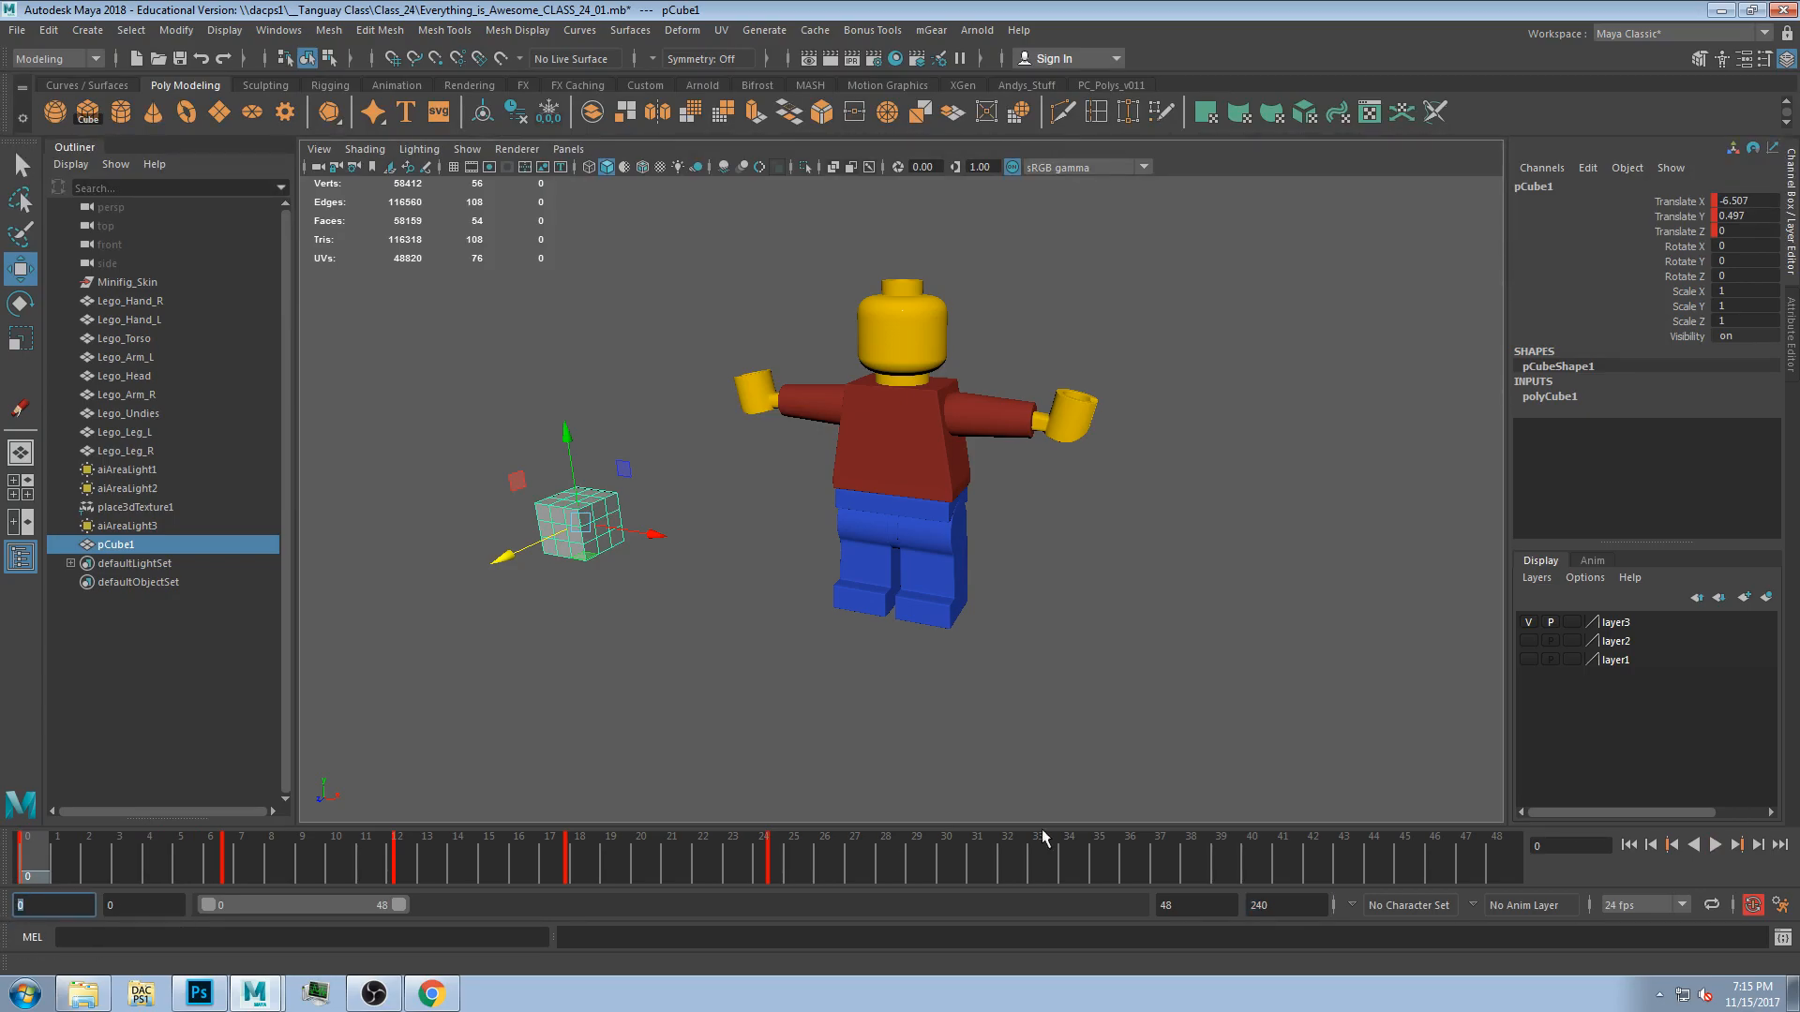
pyautogui.doubleClick(1280, 902)
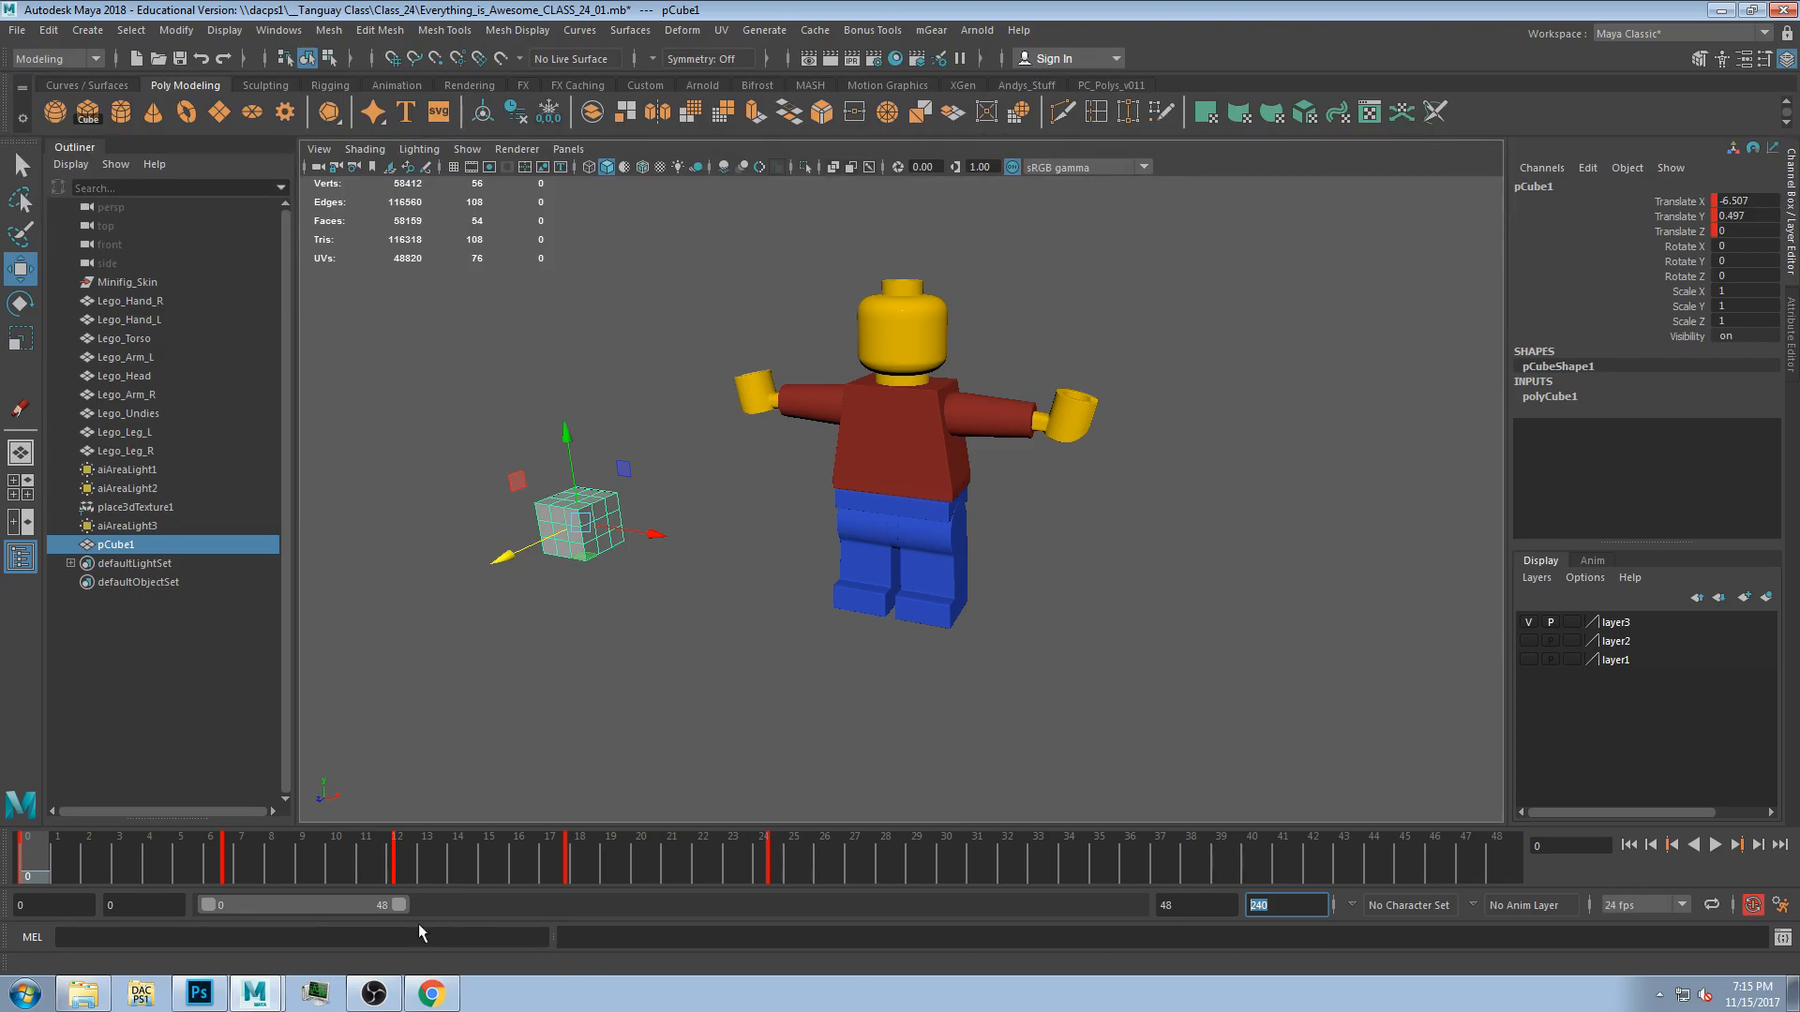
pyautogui.doubleClick(1218, 904)
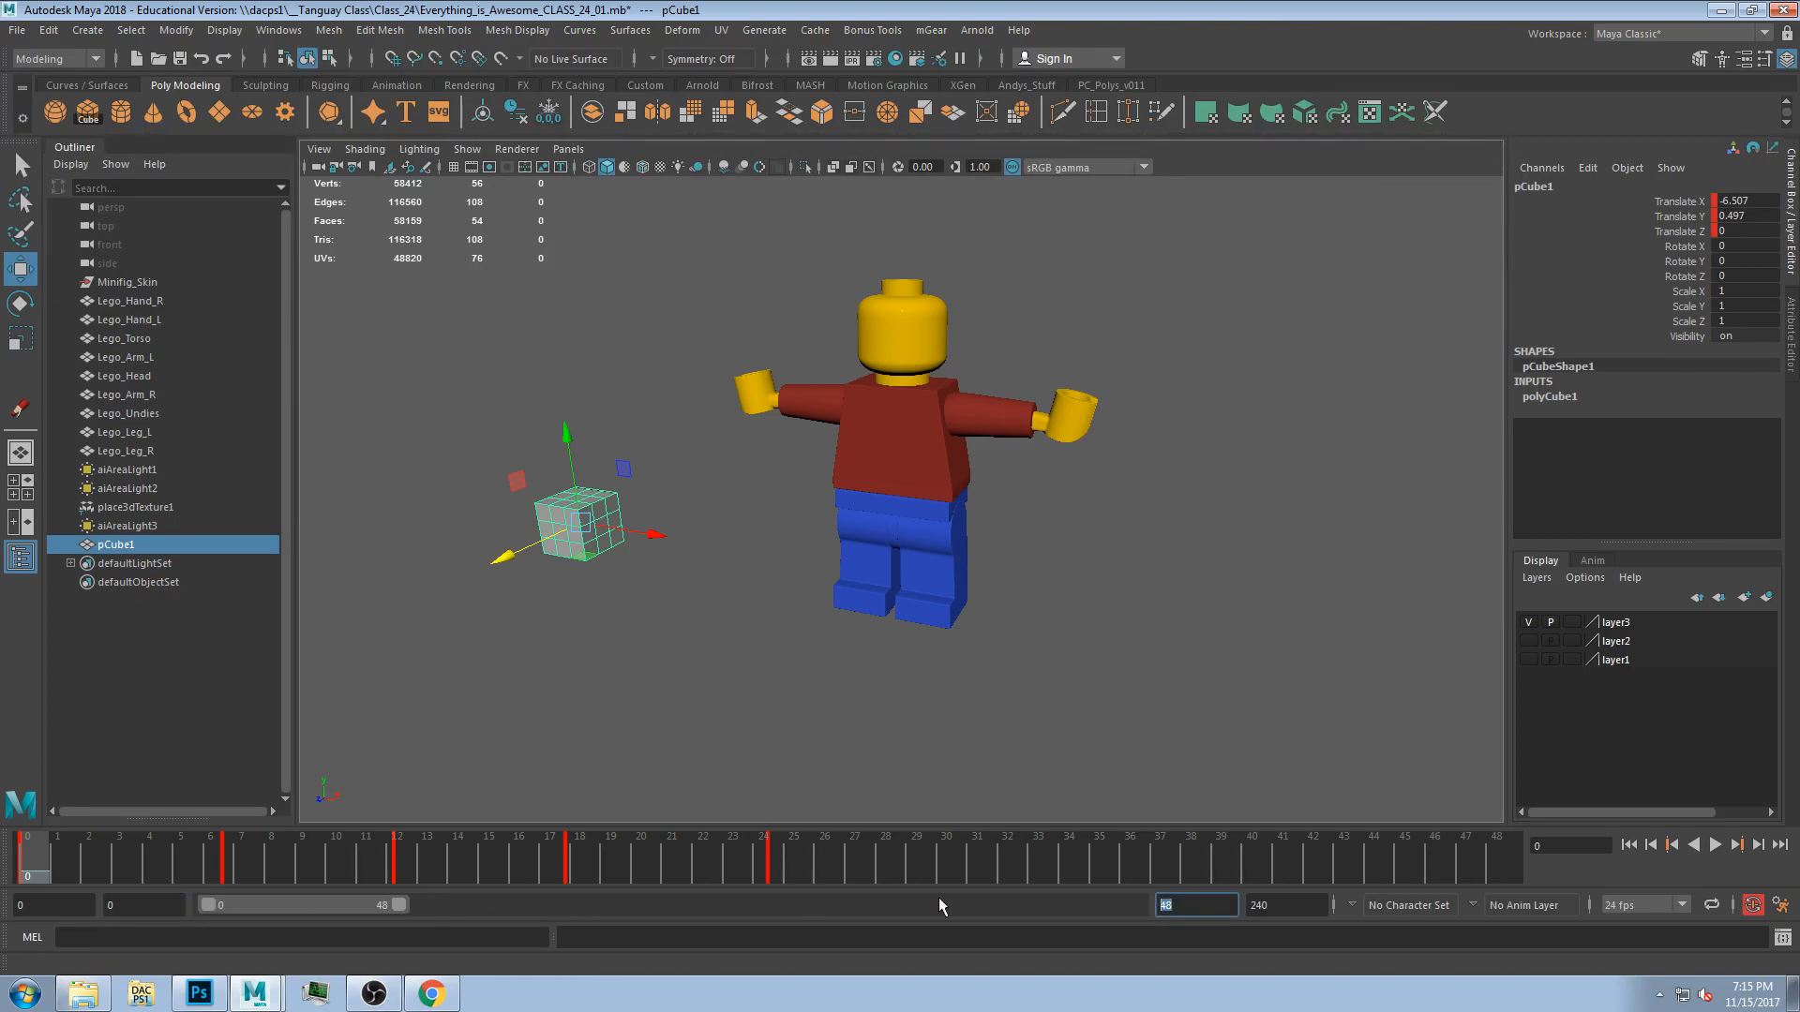
pyautogui.moveTo(252, 906); pyautogui.dragTo(638, 924)
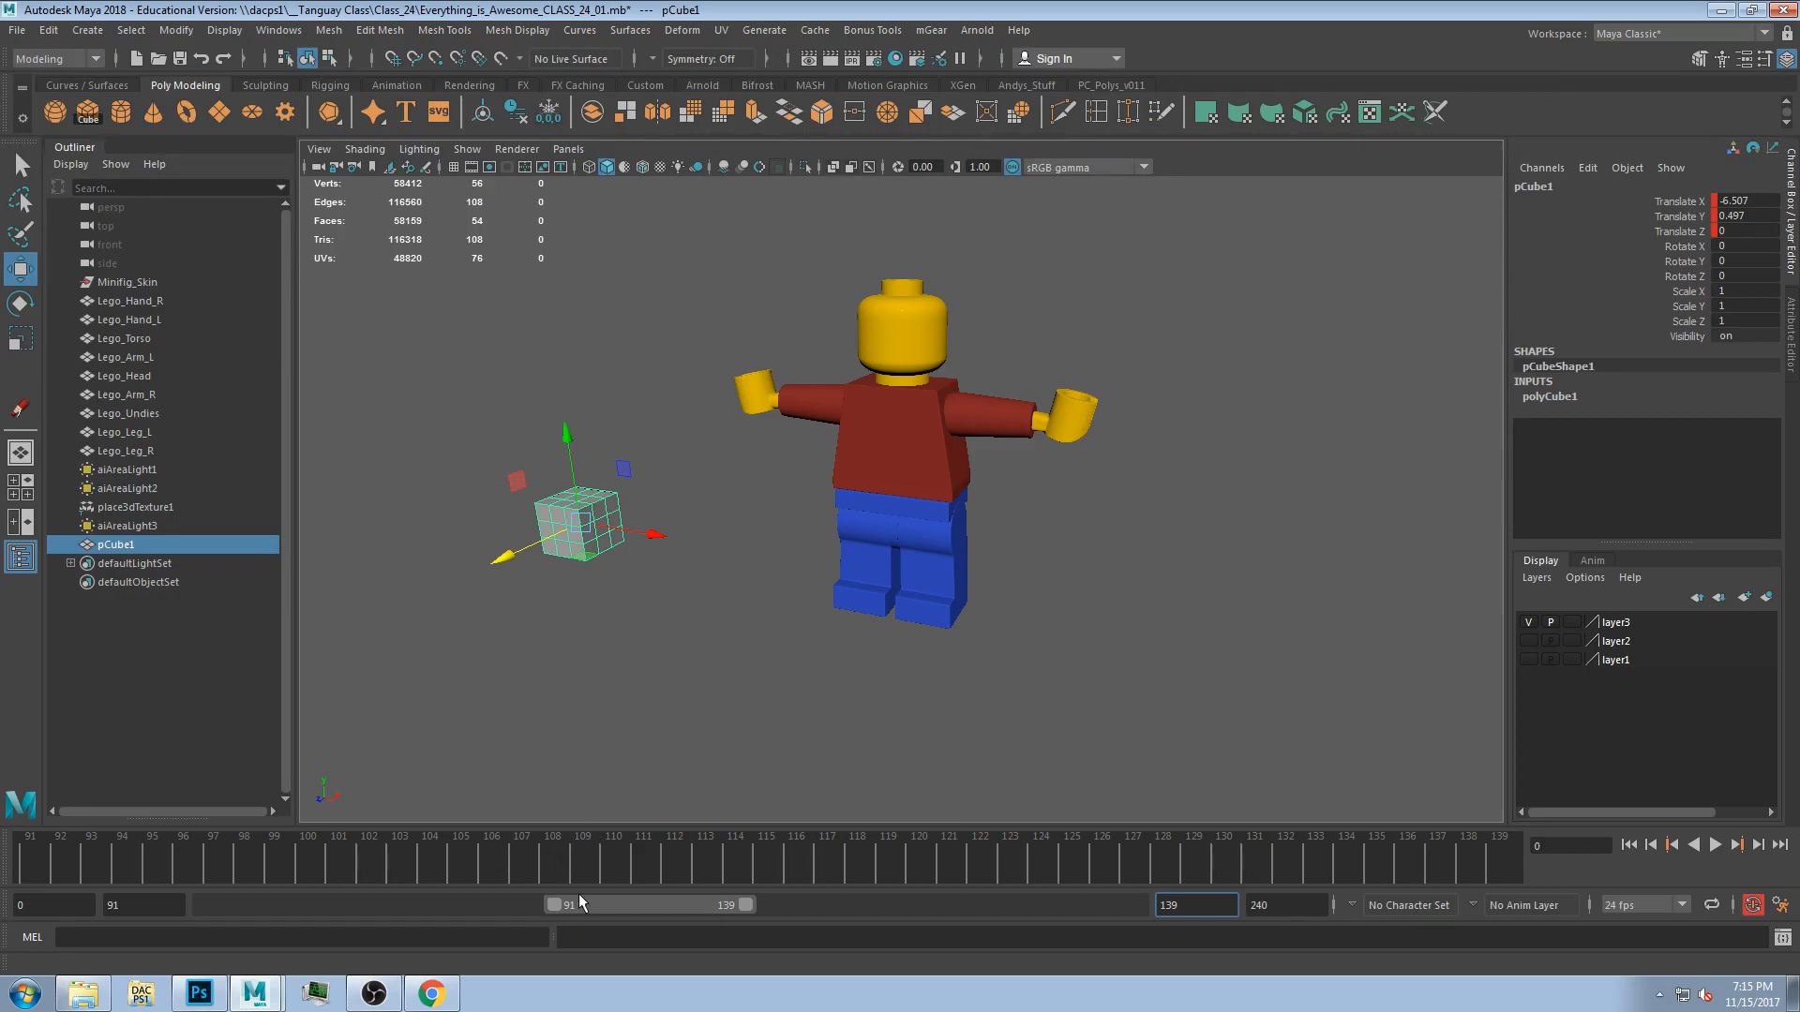
pyautogui.doubleClick(119, 908)
pyautogui.doubleClick(1170, 906)
pyautogui.moveTo(639, 904); pyautogui.dragTo(129, 958)
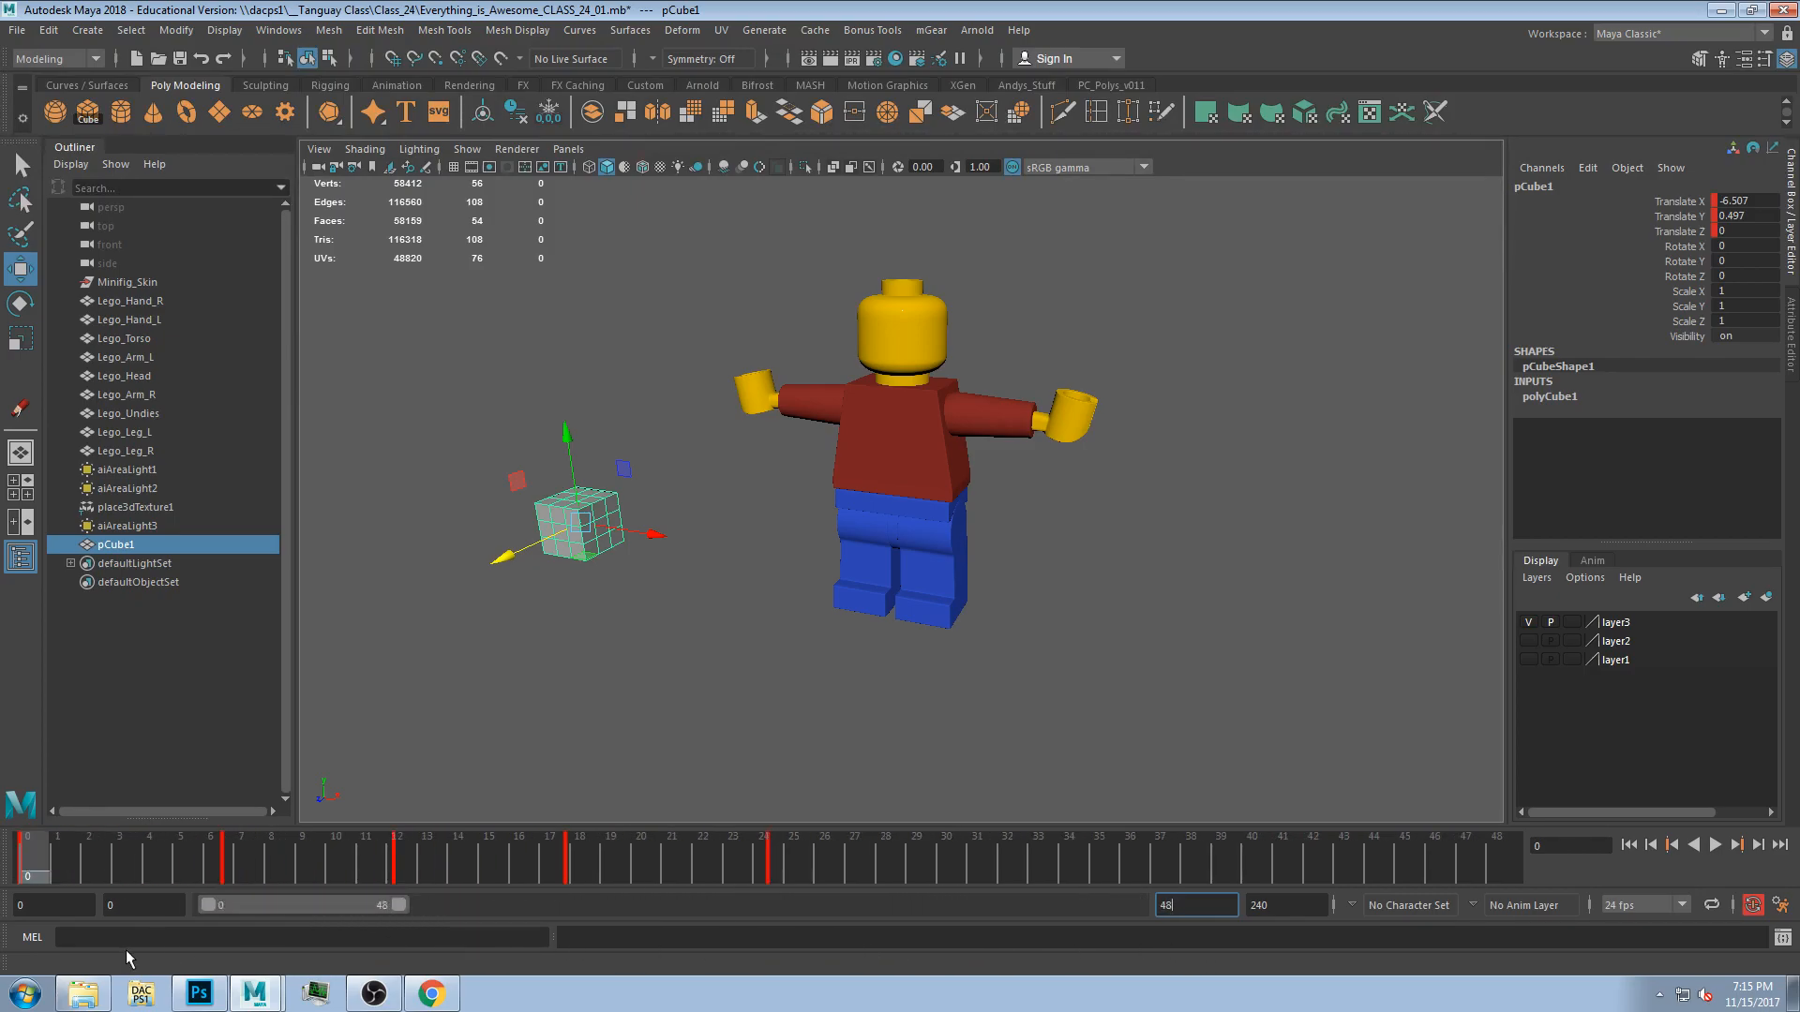
pyautogui.moveTo(323, 915); pyautogui.dragTo(234, 927)
pyautogui.press('Tab')
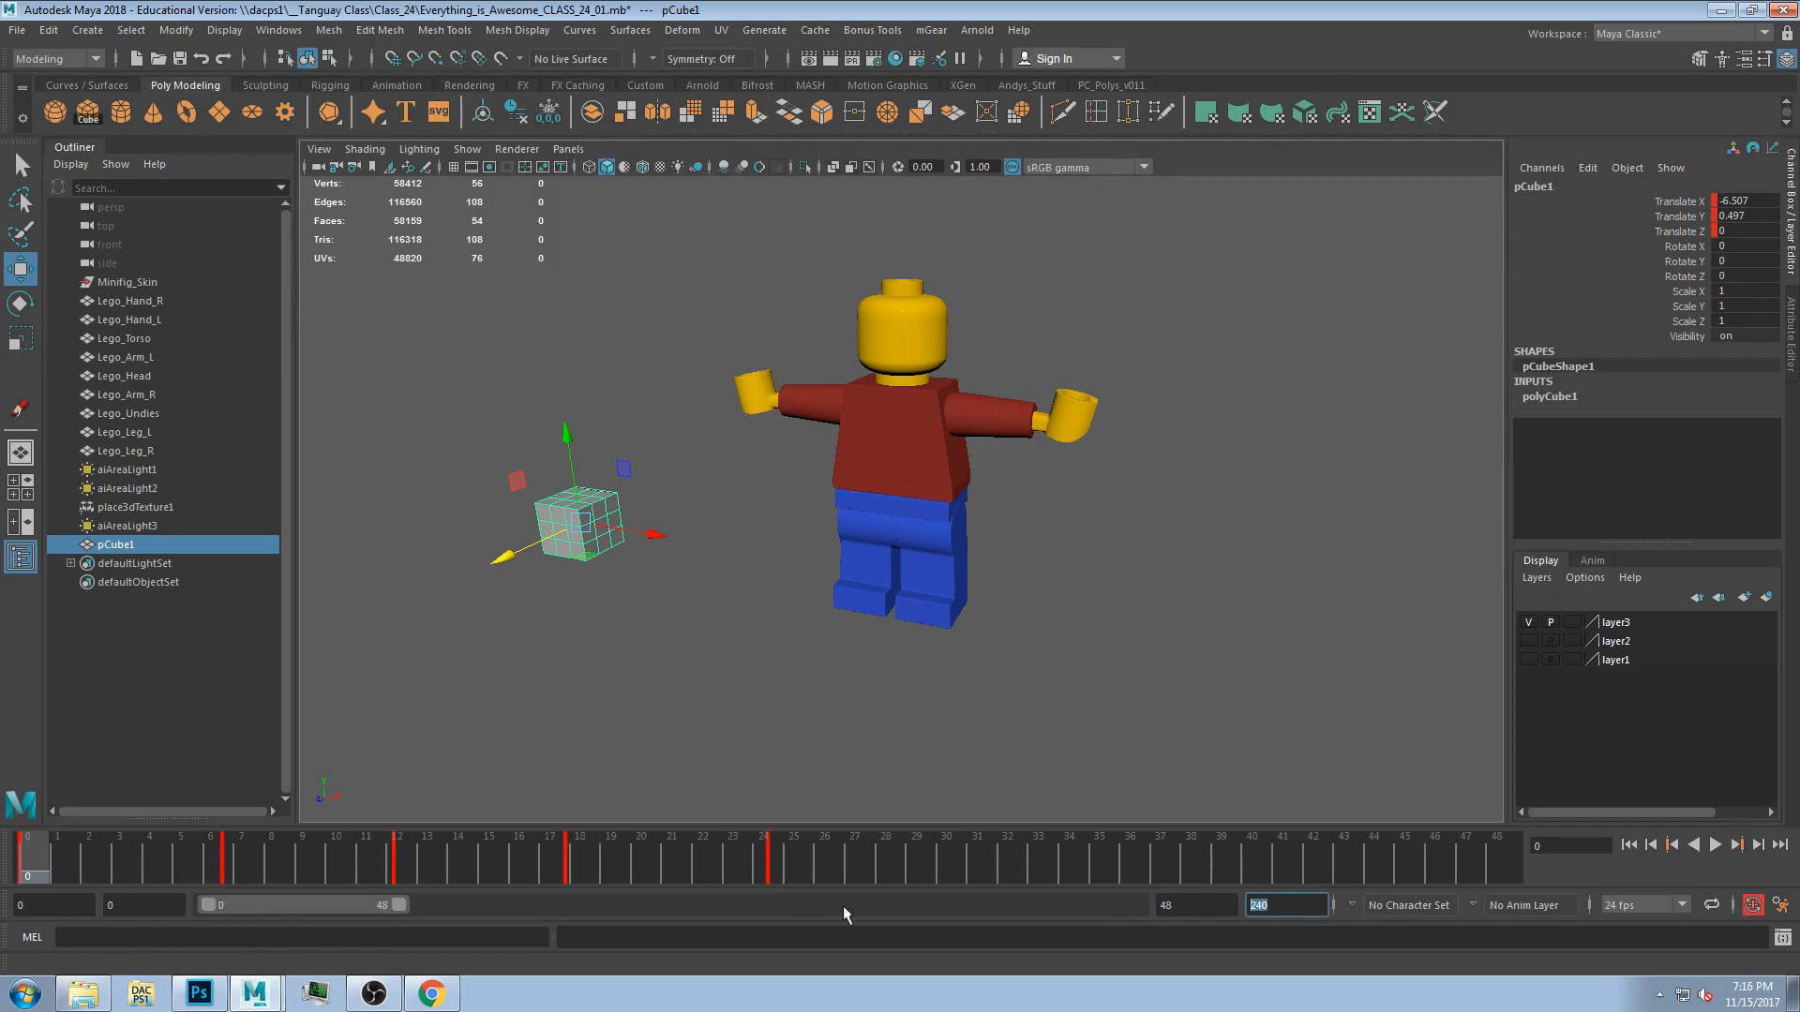
pyautogui.moveTo(400, 908); pyautogui.dragTo(1132, 904)
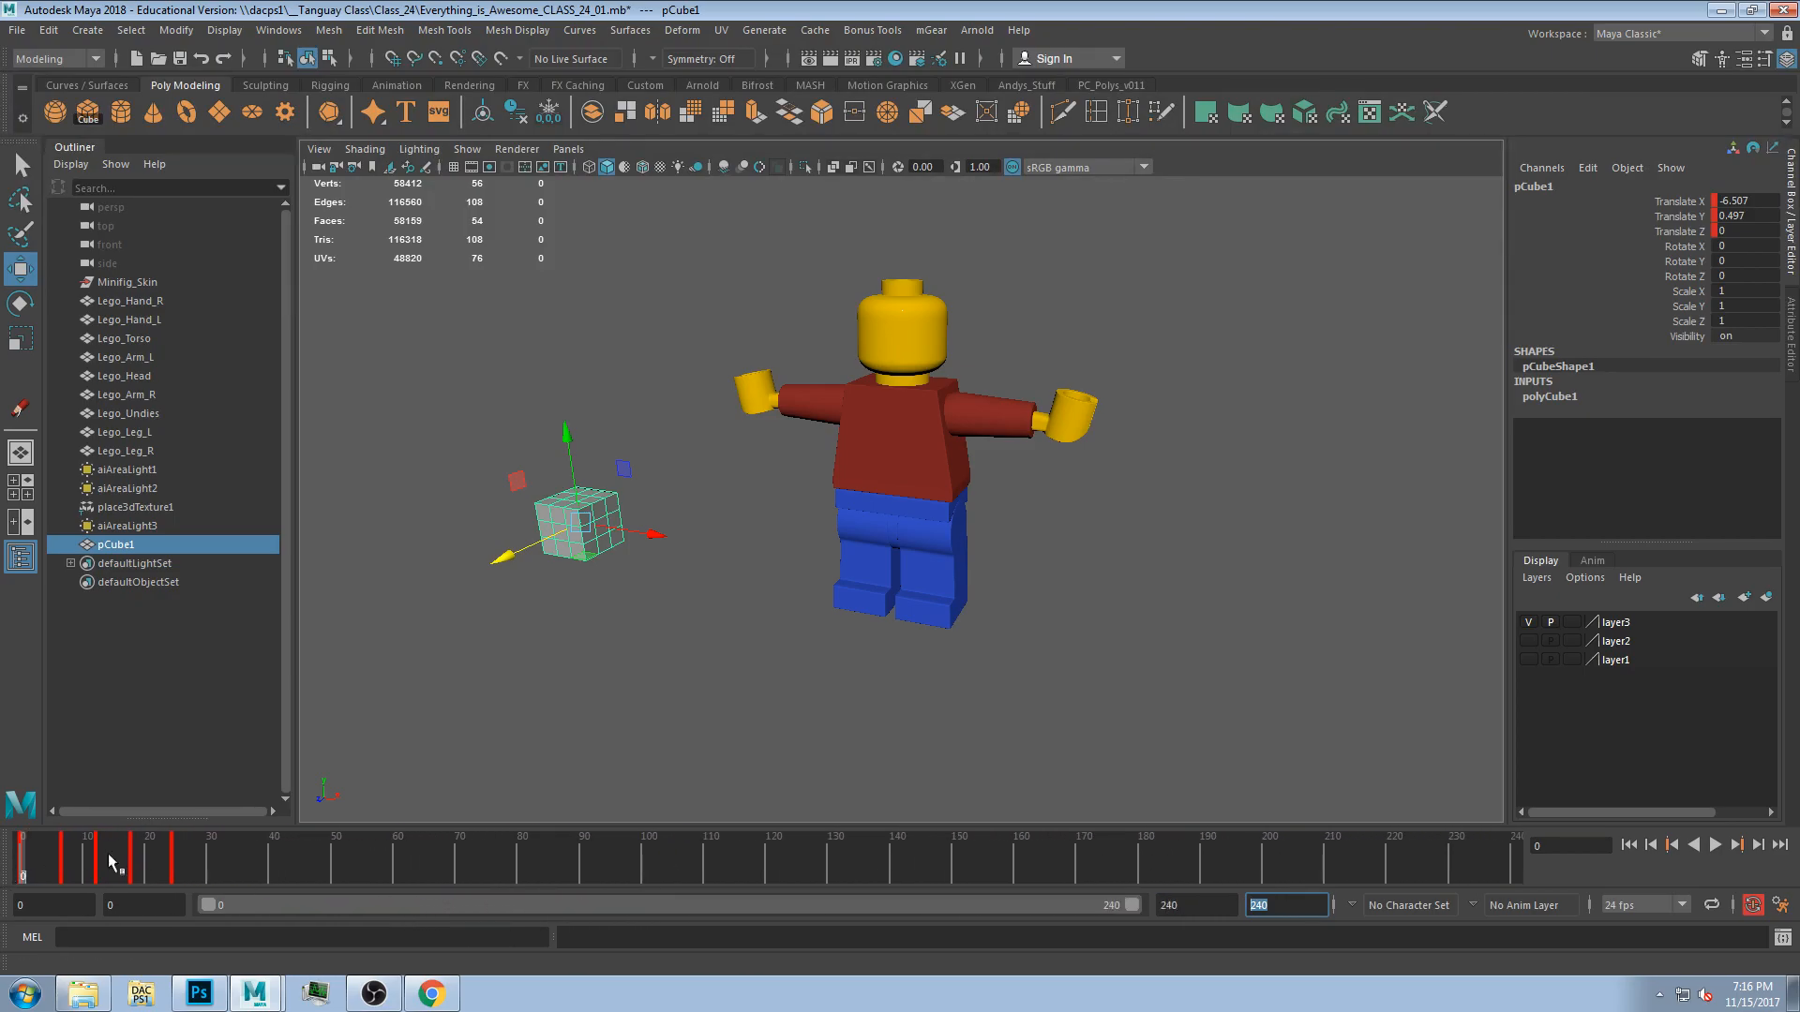
# Set the playback end time to 96.
pyautogui.moveTo(98, 857); pyautogui.dragTo(335, 855)
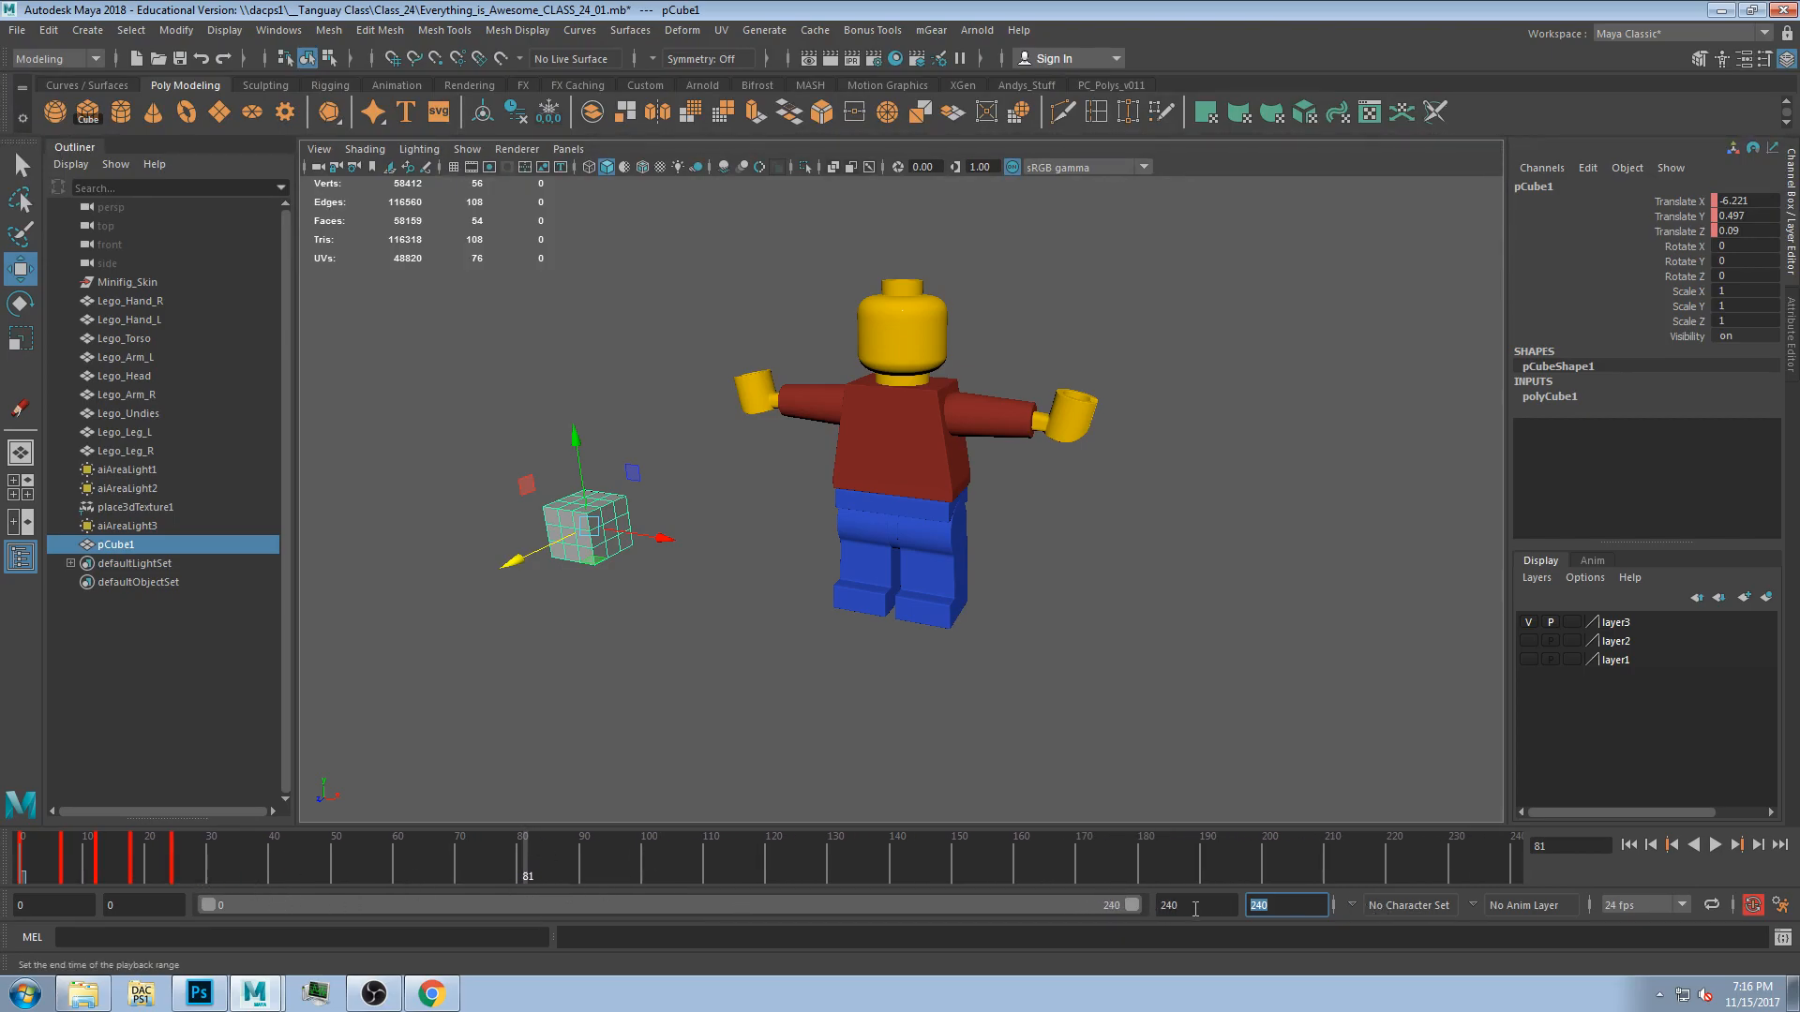
pyautogui.moveTo(1110, 906); pyautogui.dragTo(475, 914)
pyautogui.moveTo(1206, 904); pyautogui.dragTo(1048, 897)
pyautogui.write('96')
pyautogui.press('Return')
pyautogui.moveTo(359, 909); pyautogui.dragTo(294, 880)
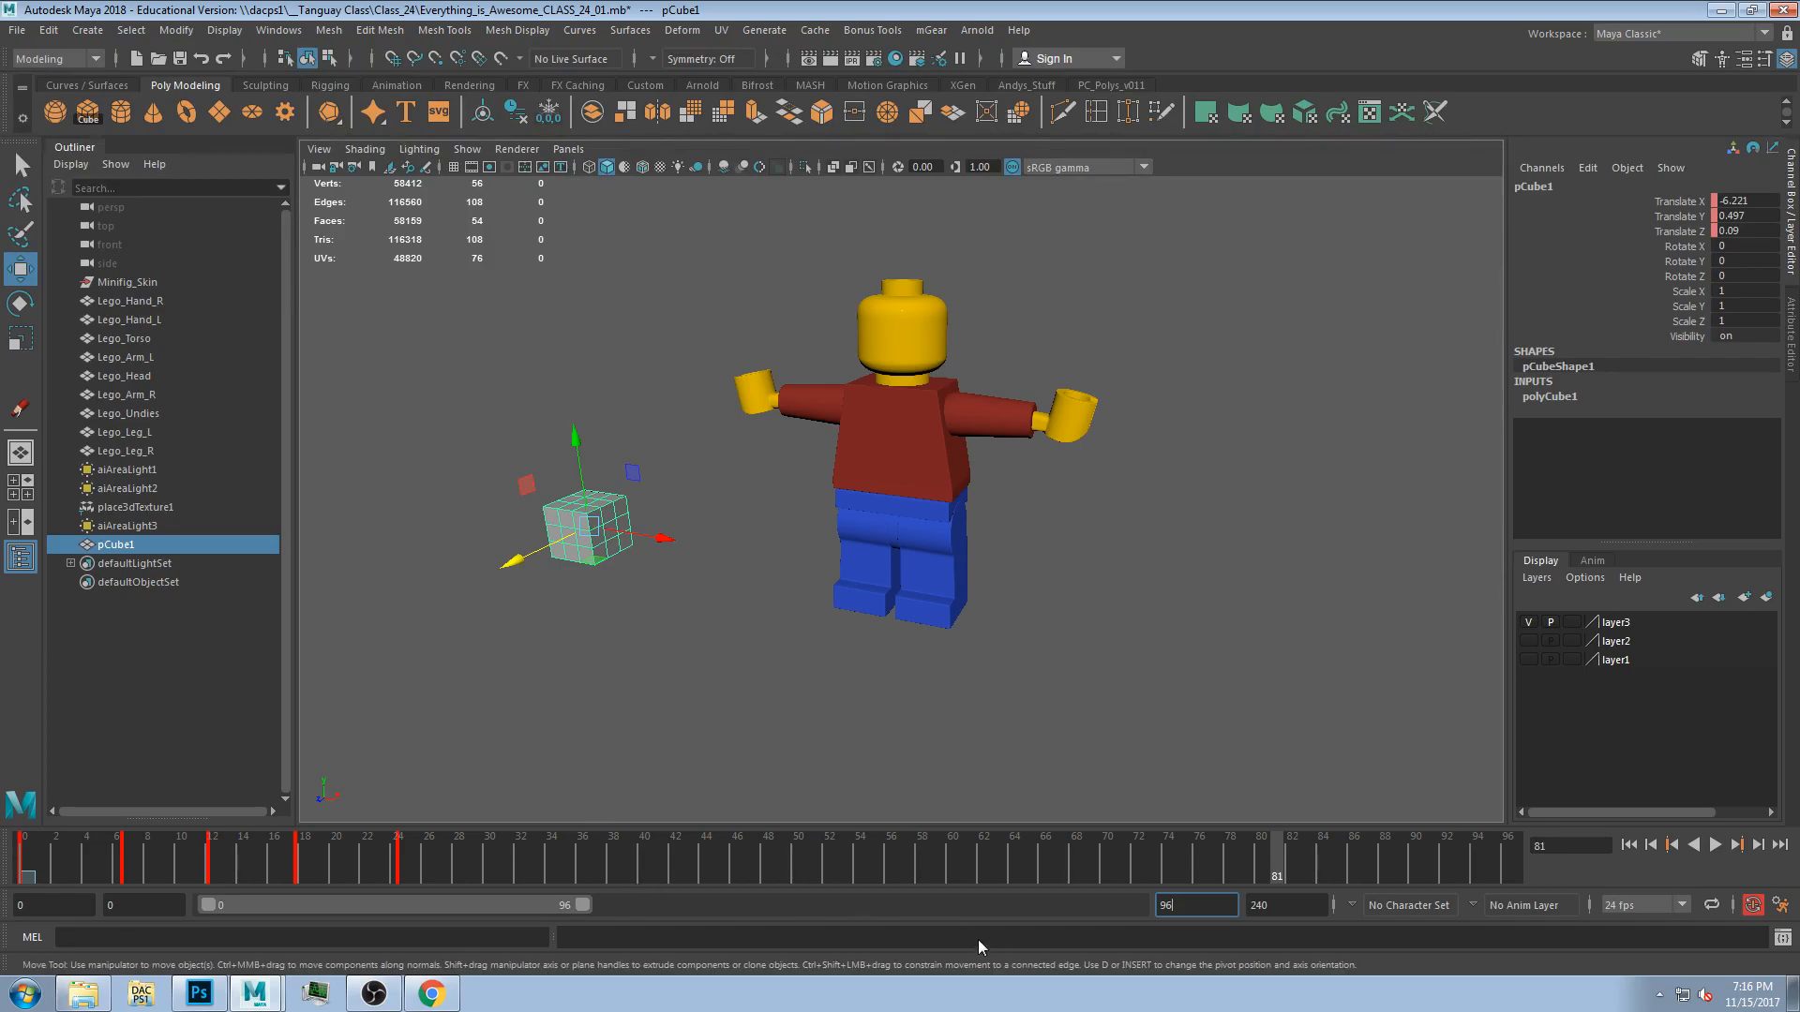
# Set the playback end time to 72.
pyautogui.doubleClick(1165, 905)
pyautogui.write('72')
pyautogui.press('Return')
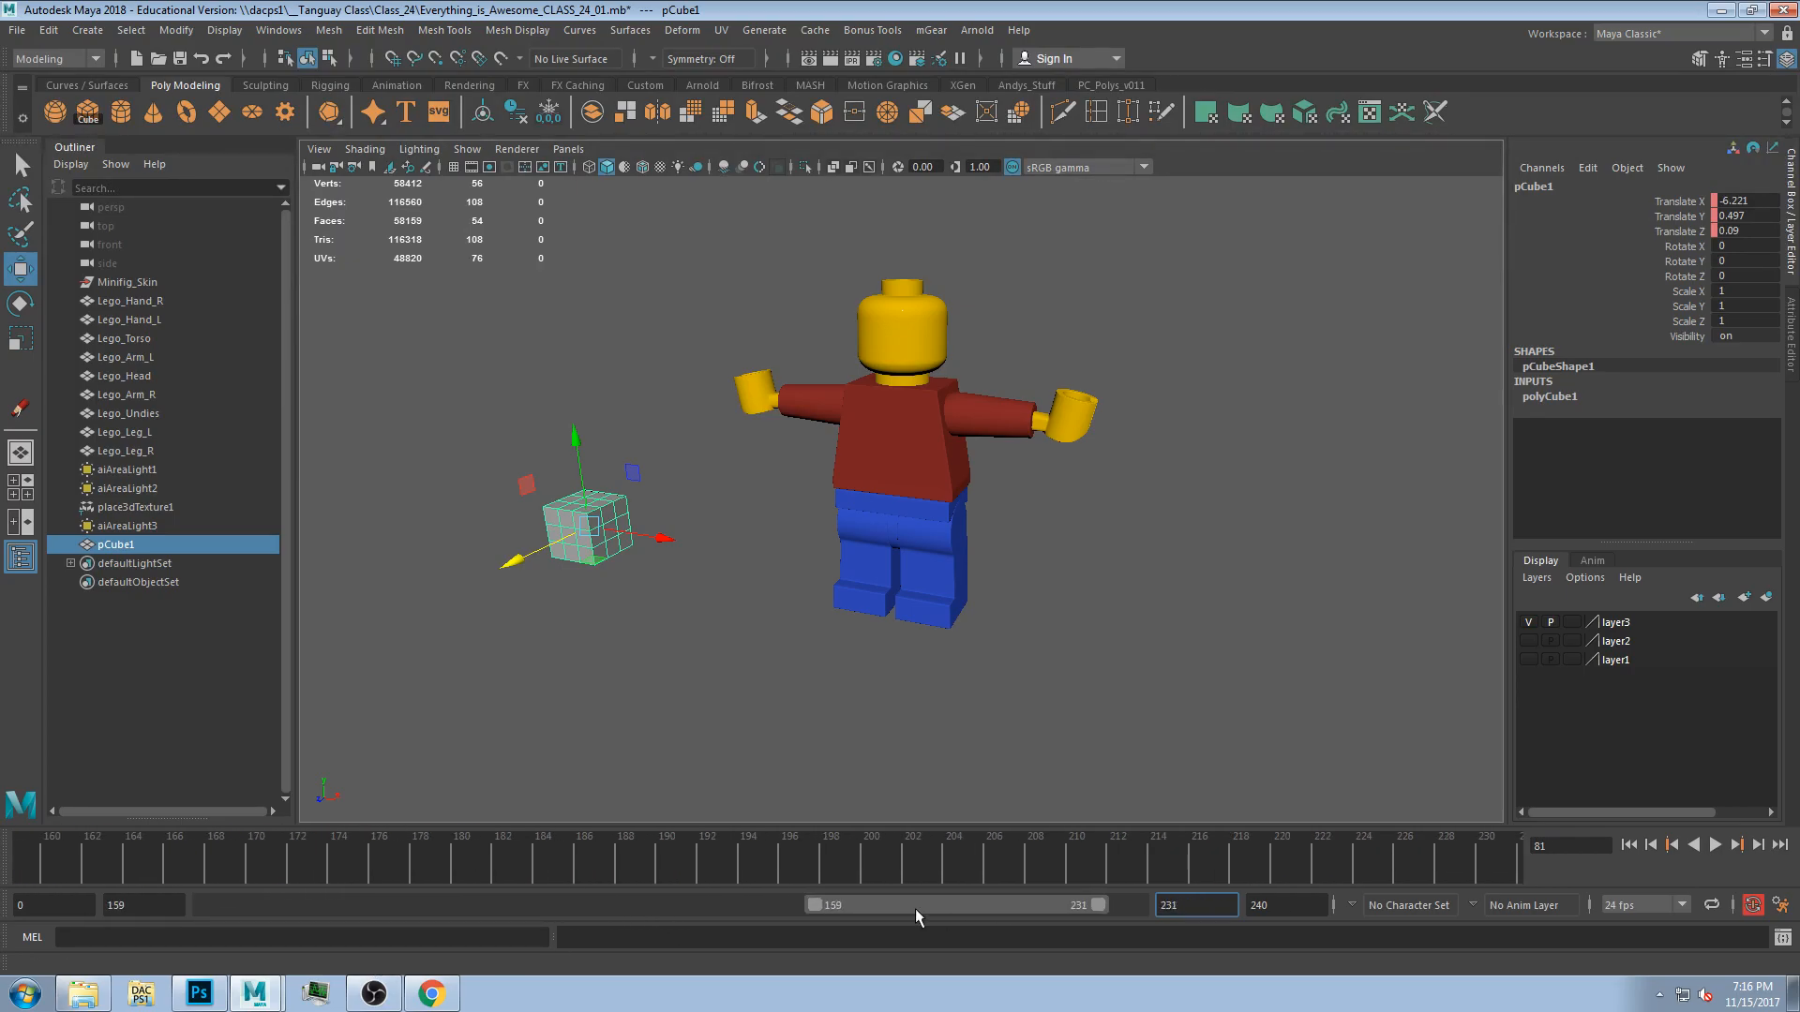
# Play the animation over the new range to review it, then stop playback.
pyautogui.hotkey('alt', 'v')
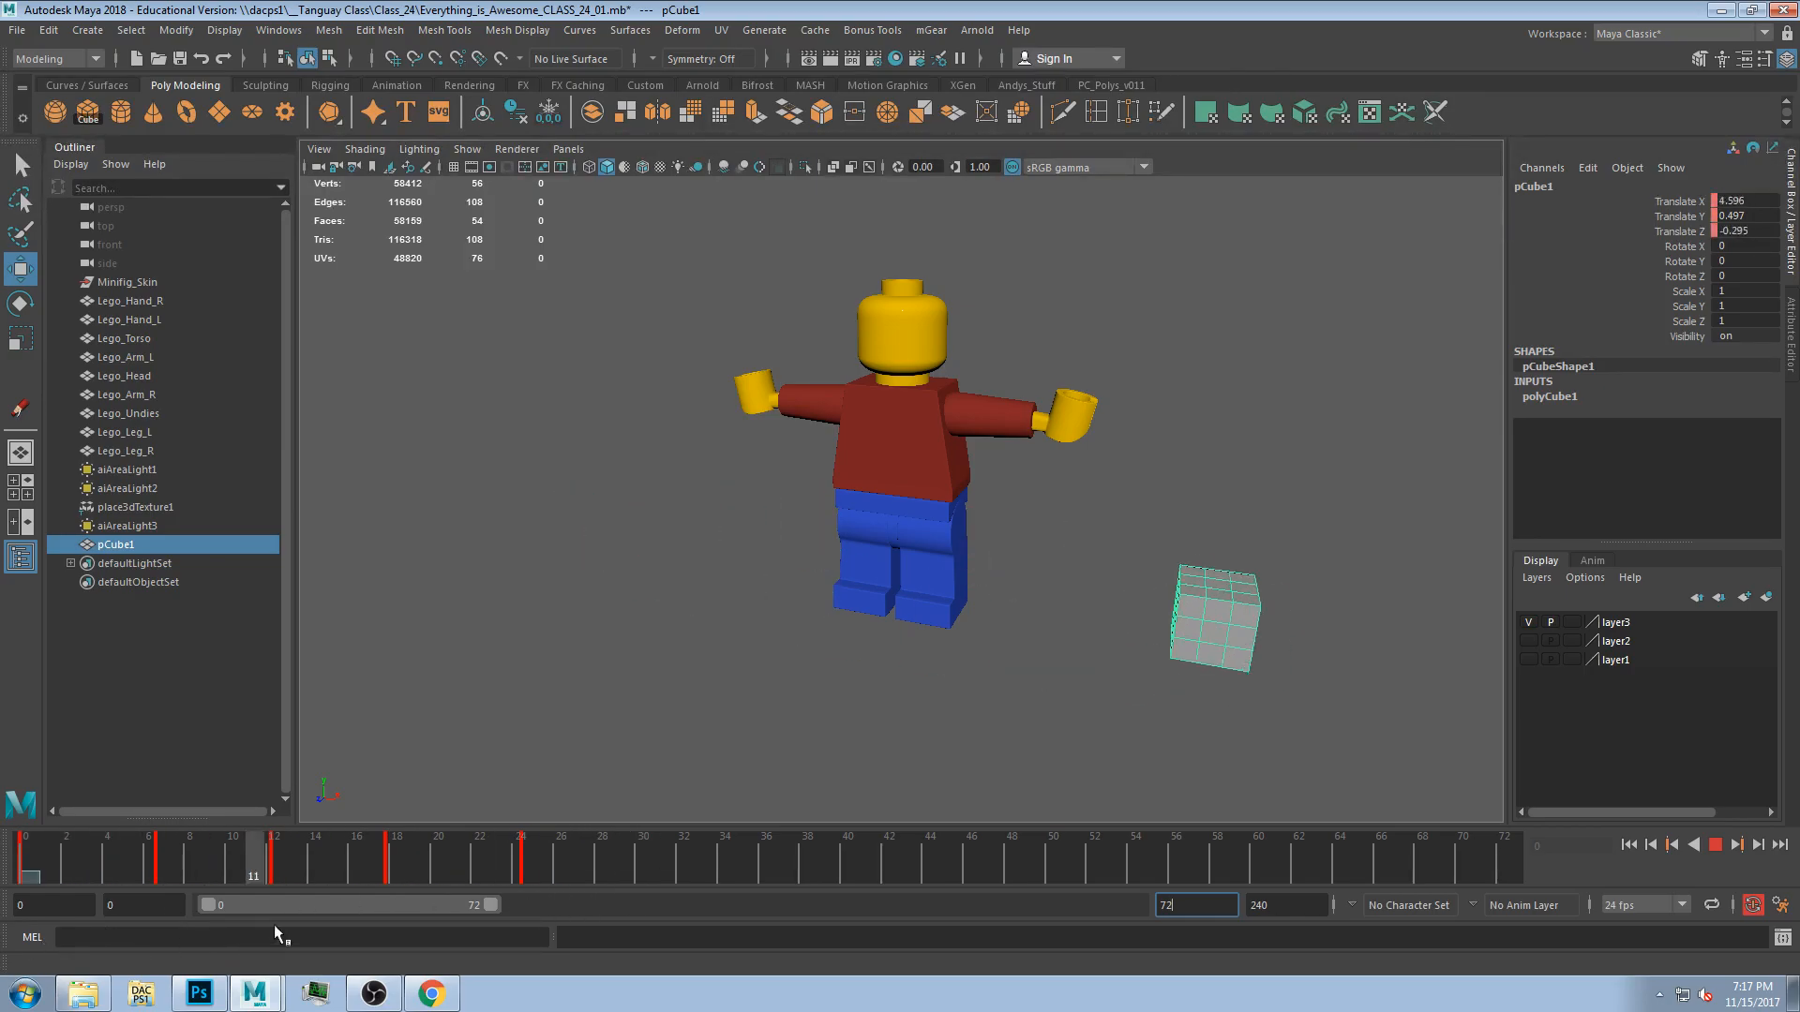
pyautogui.press('Escape')
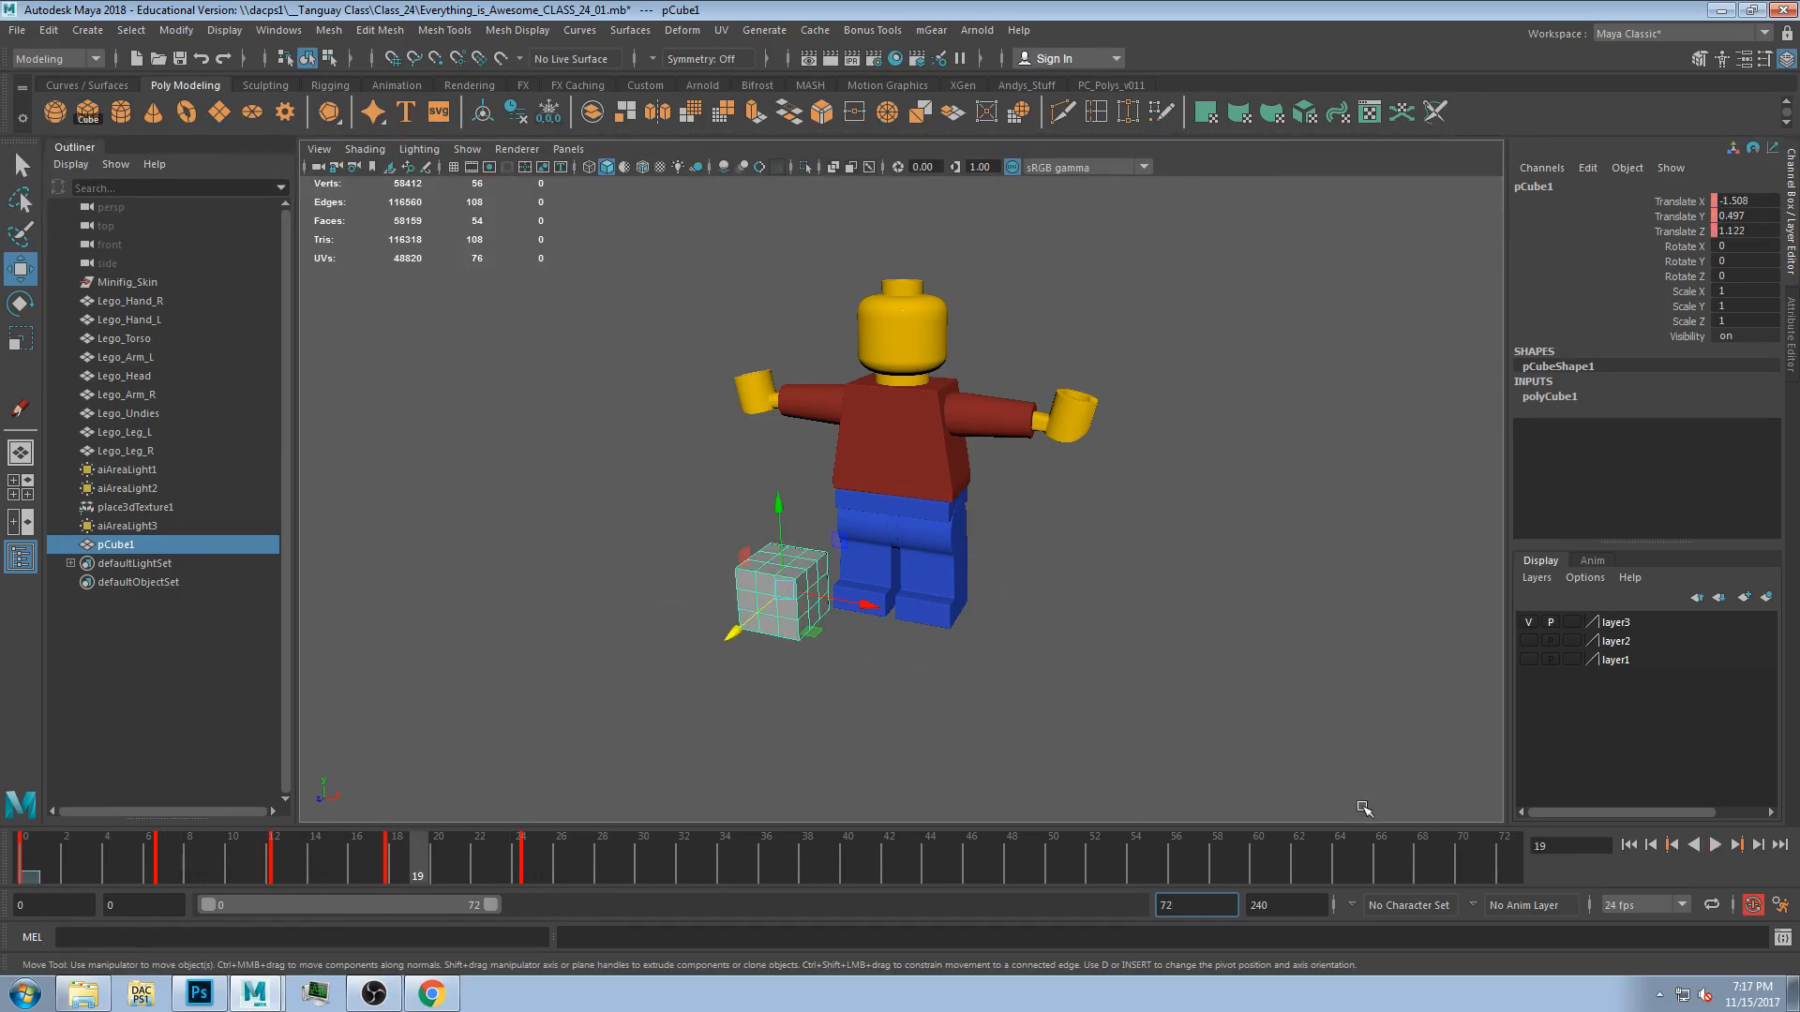
pyautogui.click(1715, 845)
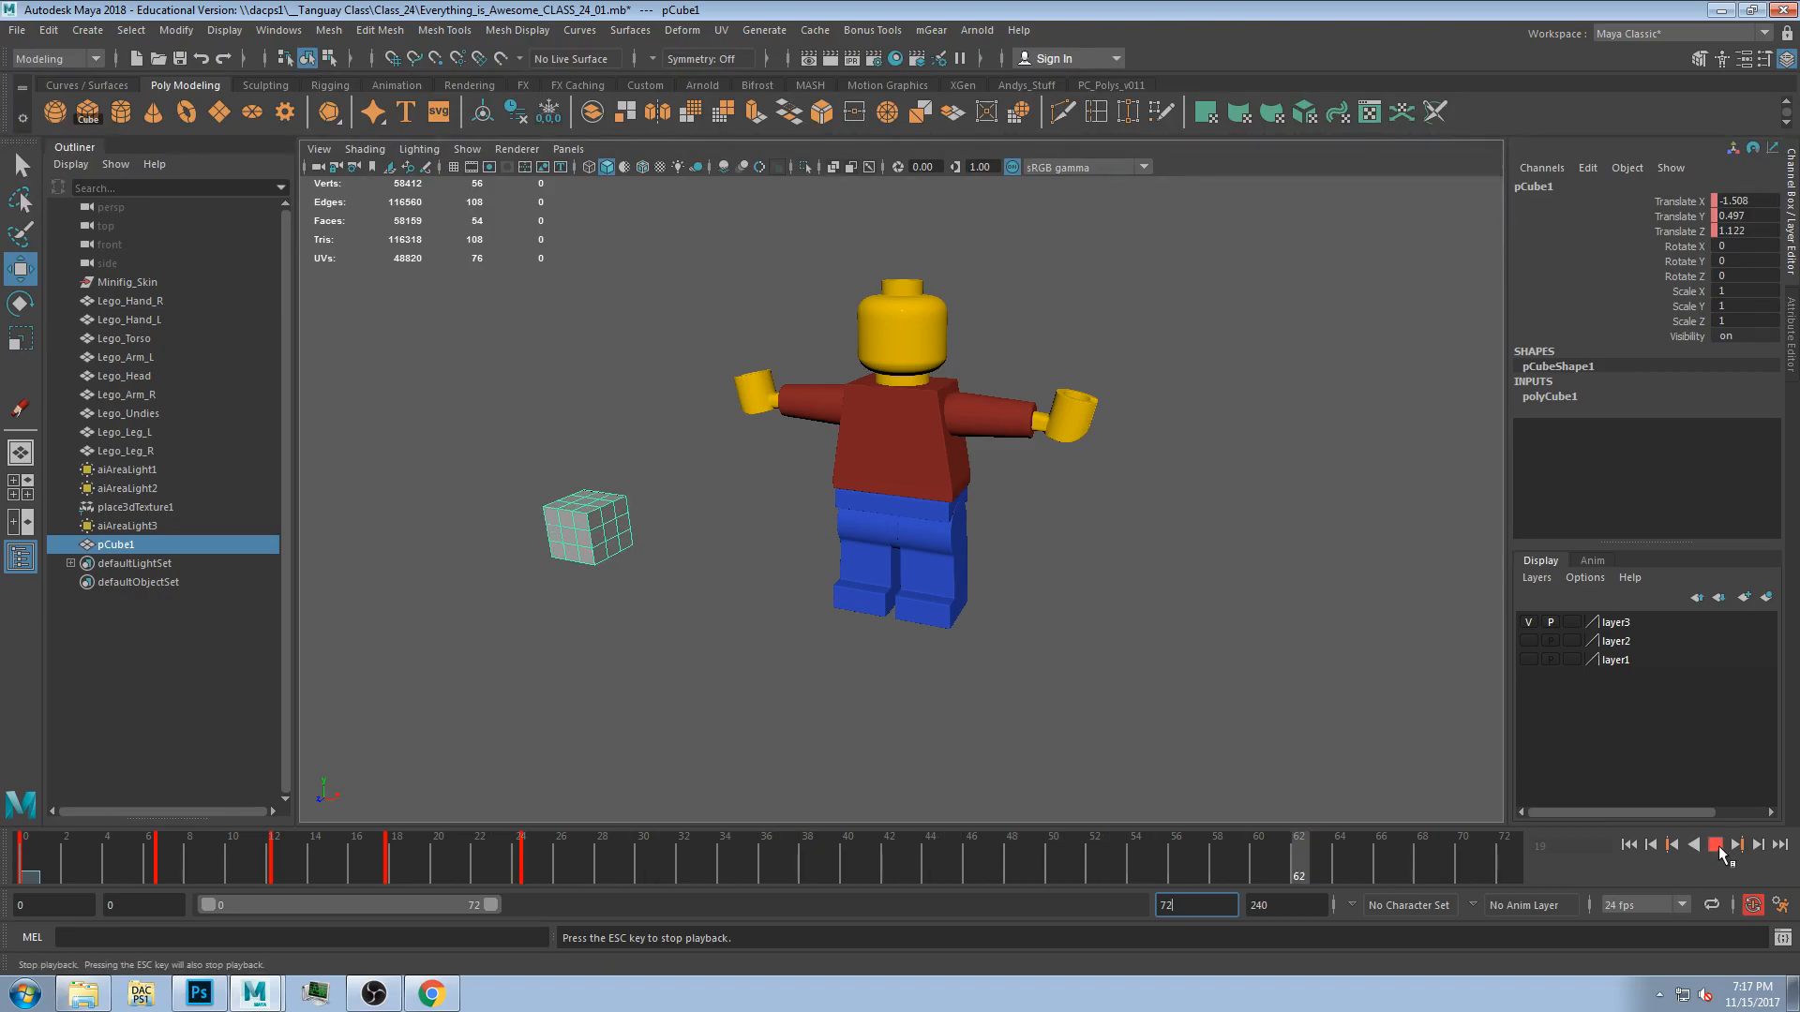
pyautogui.click(1716, 845)
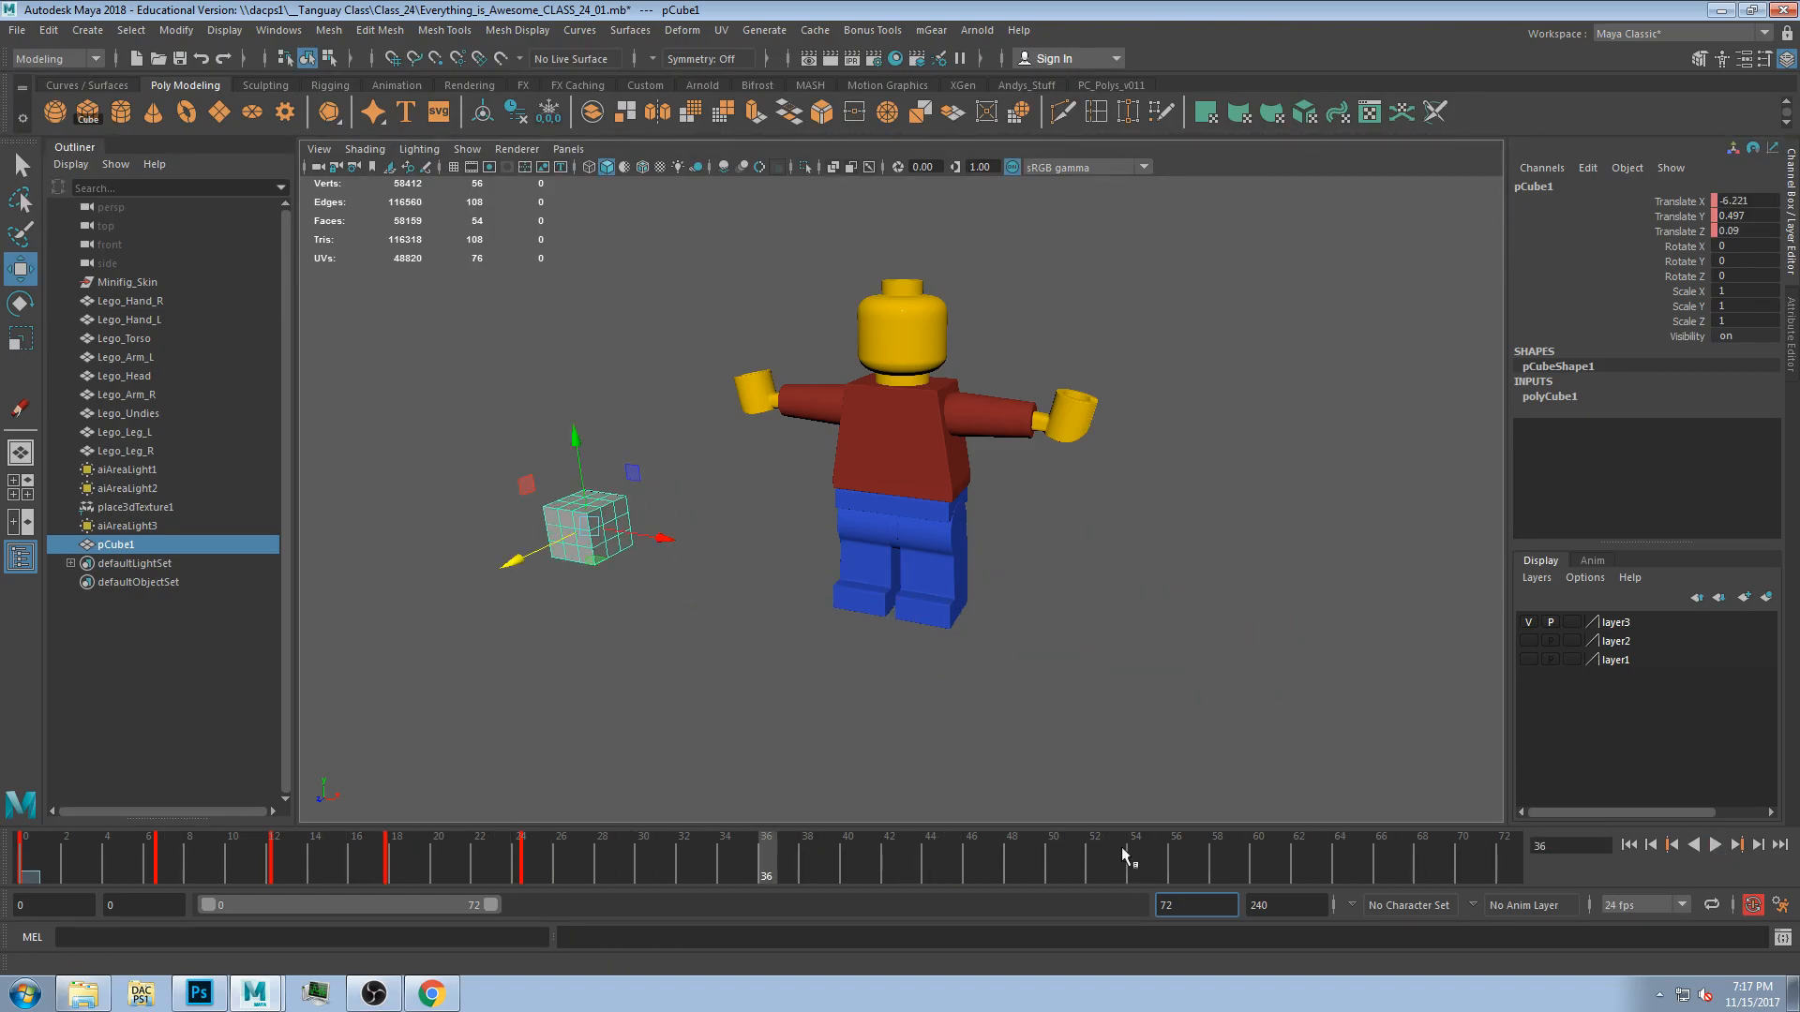
# Move the later keyframes on the time slider to new frames around 20 to 24.
pyautogui.moveTo(533, 853)
pyautogui.mouseDown()
pyautogui.moveTo(183, 887)
pyautogui.moveTo(525, 881)
pyautogui.moveTo(505, 872)
pyautogui.mouseUp()
pyautogui.keyDown('shift'); pyautogui.moveTo(356, 870); pyautogui.dragTo(420, 872); pyautogui.keyUp('shift')
pyautogui.click(564, 850)
pyautogui.click(565, 851)
pyautogui.moveTo(574, 852); pyautogui.dragTo(525, 914)
pyautogui.moveTo(59, 973); pyautogui.dragTo(3, 941)
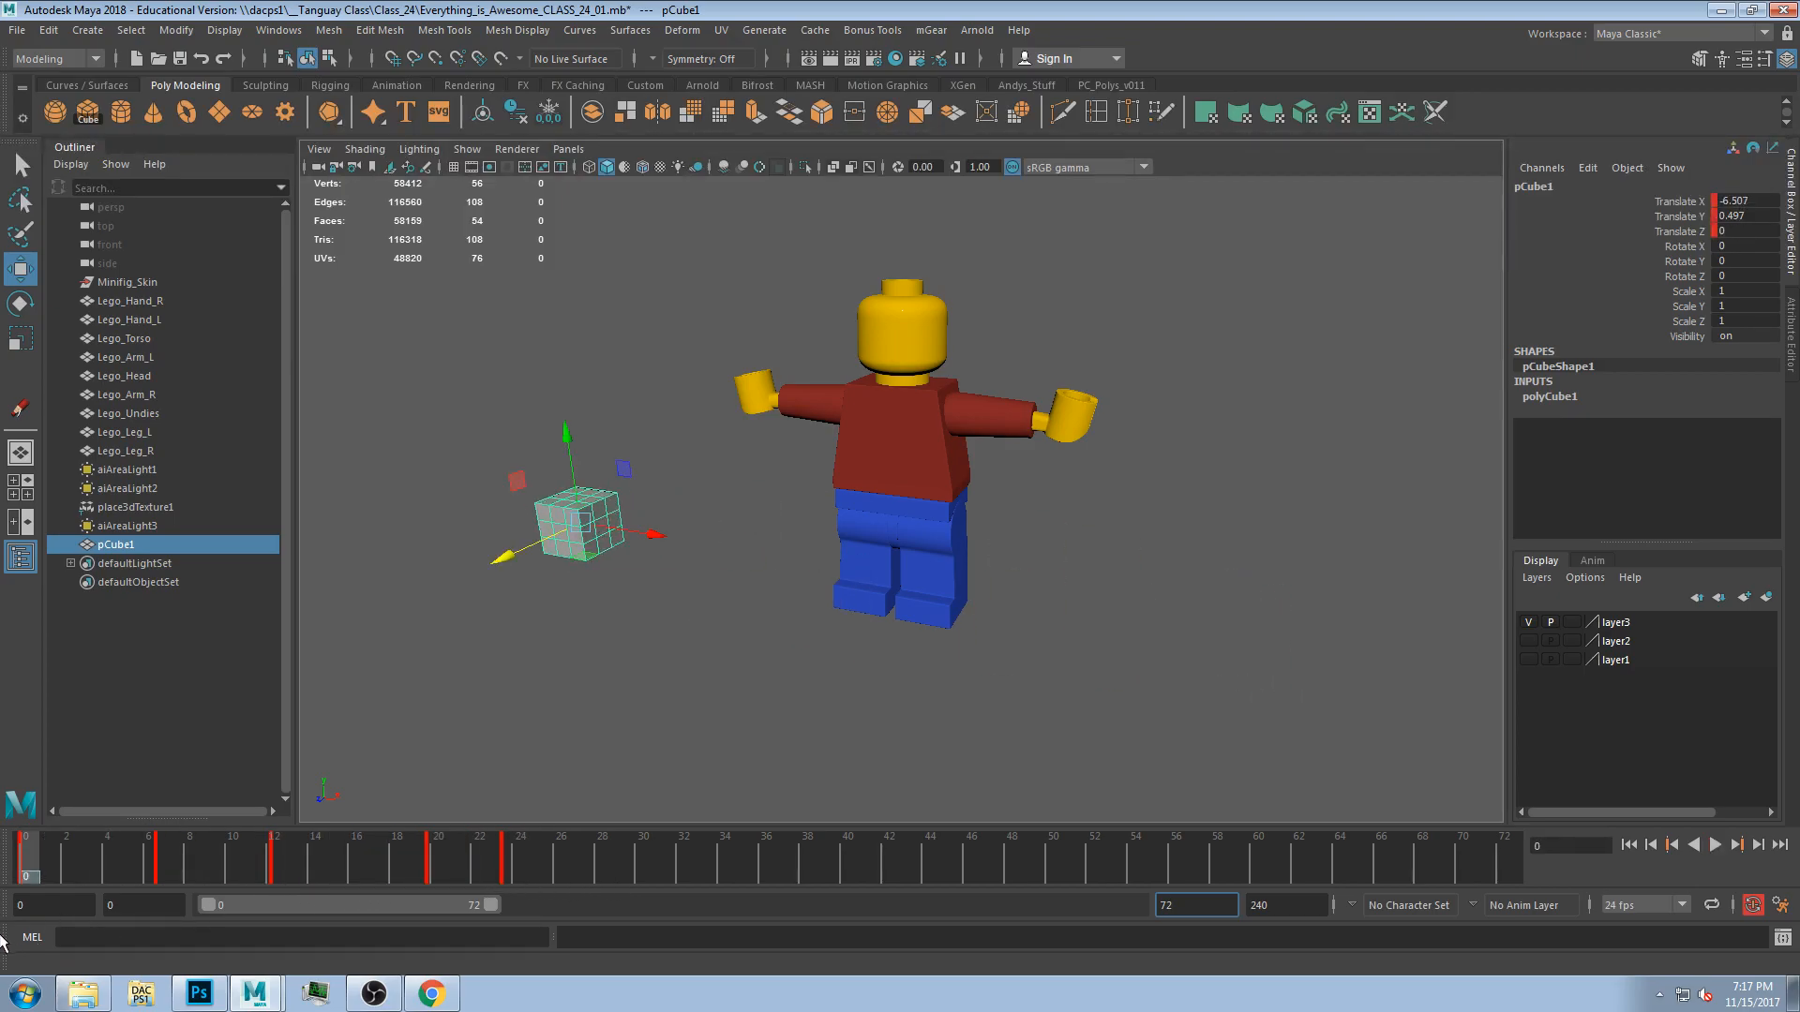
# Slide the playback range along the timeline and play the animation within the shifted ranges.
pyautogui.moveTo(52, 853); pyautogui.dragTo(28, 938)
pyautogui.moveTo(298, 905); pyautogui.dragTo(770, 925)
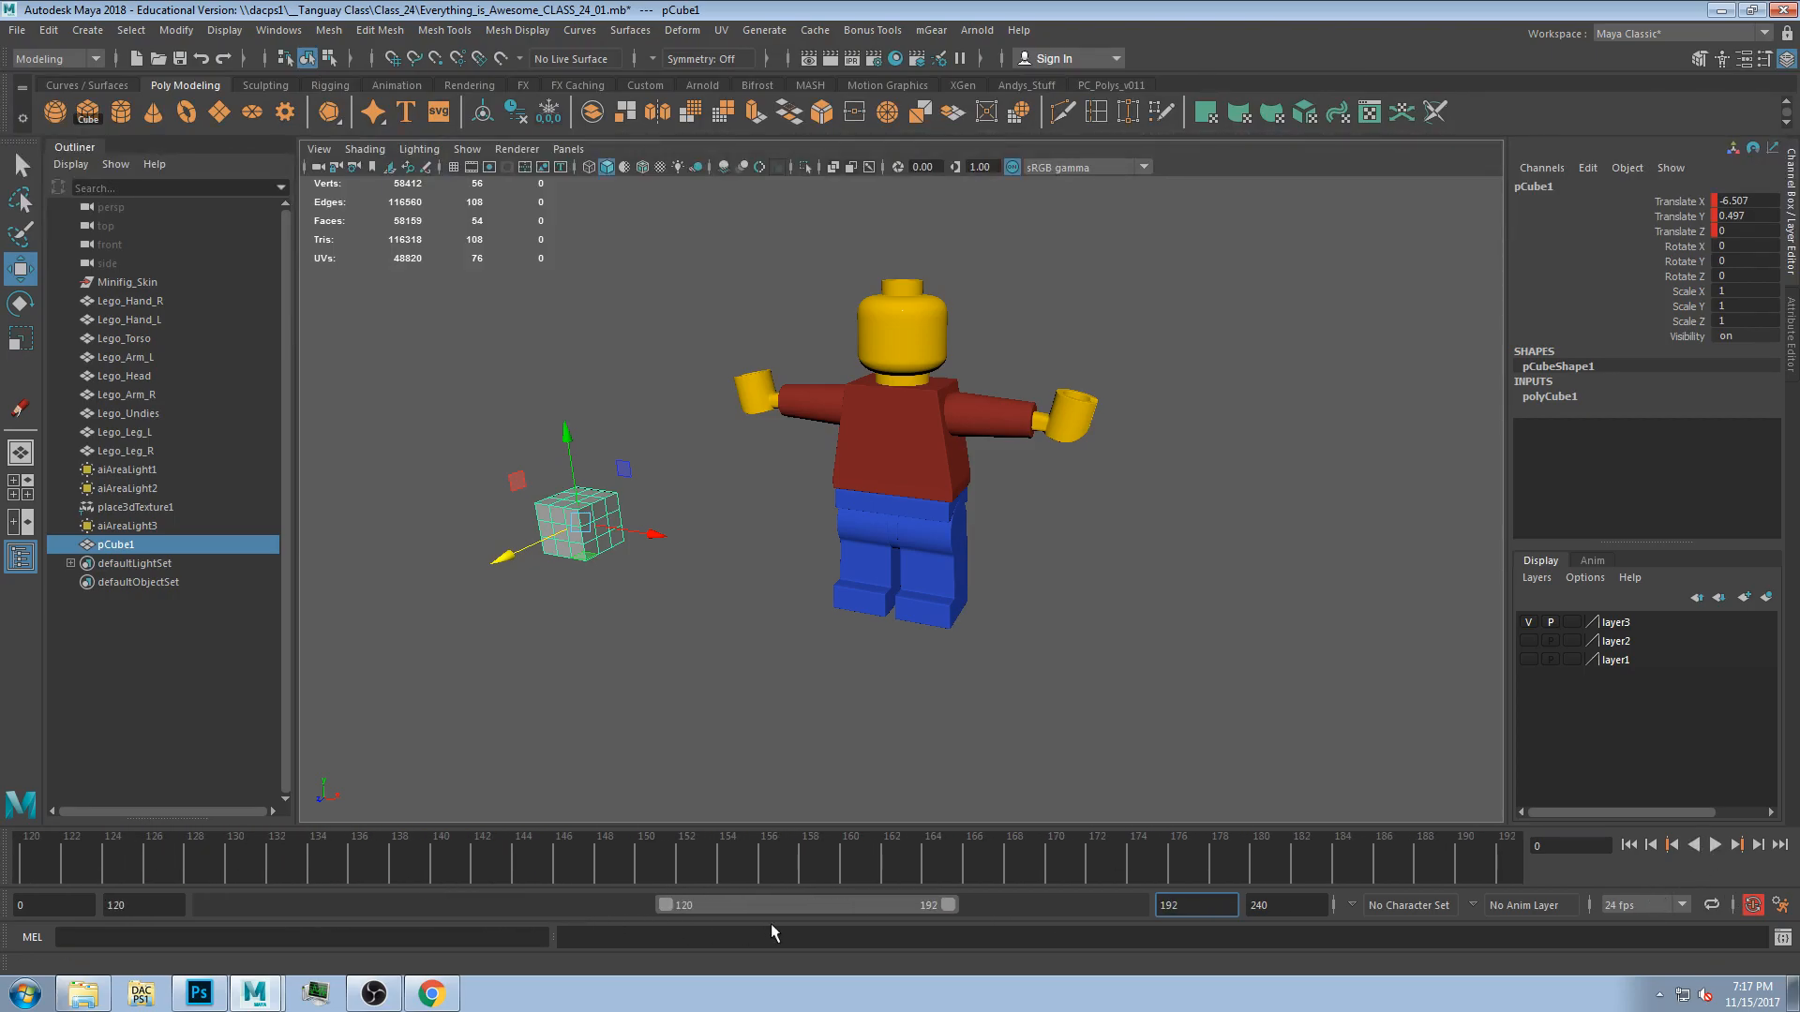
pyautogui.moveTo(905, 901); pyautogui.dragTo(266, 919)
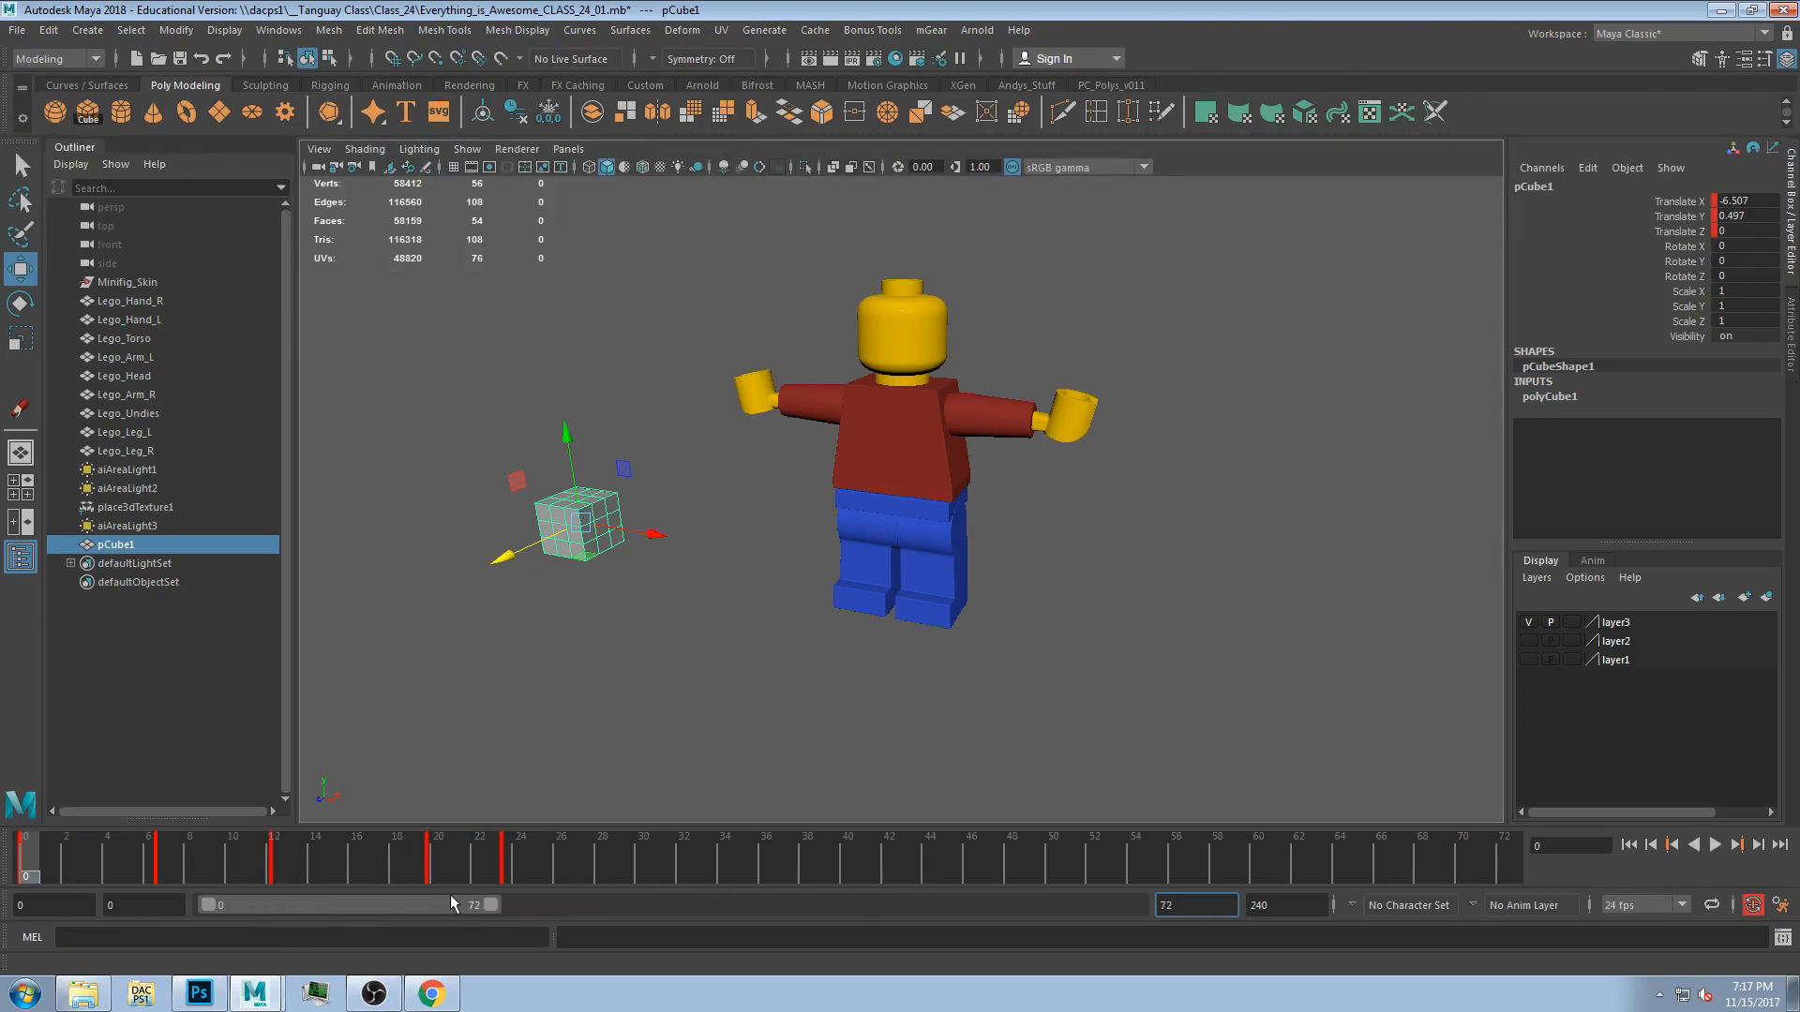
pyautogui.moveTo(491, 905); pyautogui.dragTo(516, 907)
pyautogui.moveTo(293, 923); pyautogui.dragTo(419, 907)
pyautogui.moveTo(690, 841); pyautogui.dragTo(148, 881)
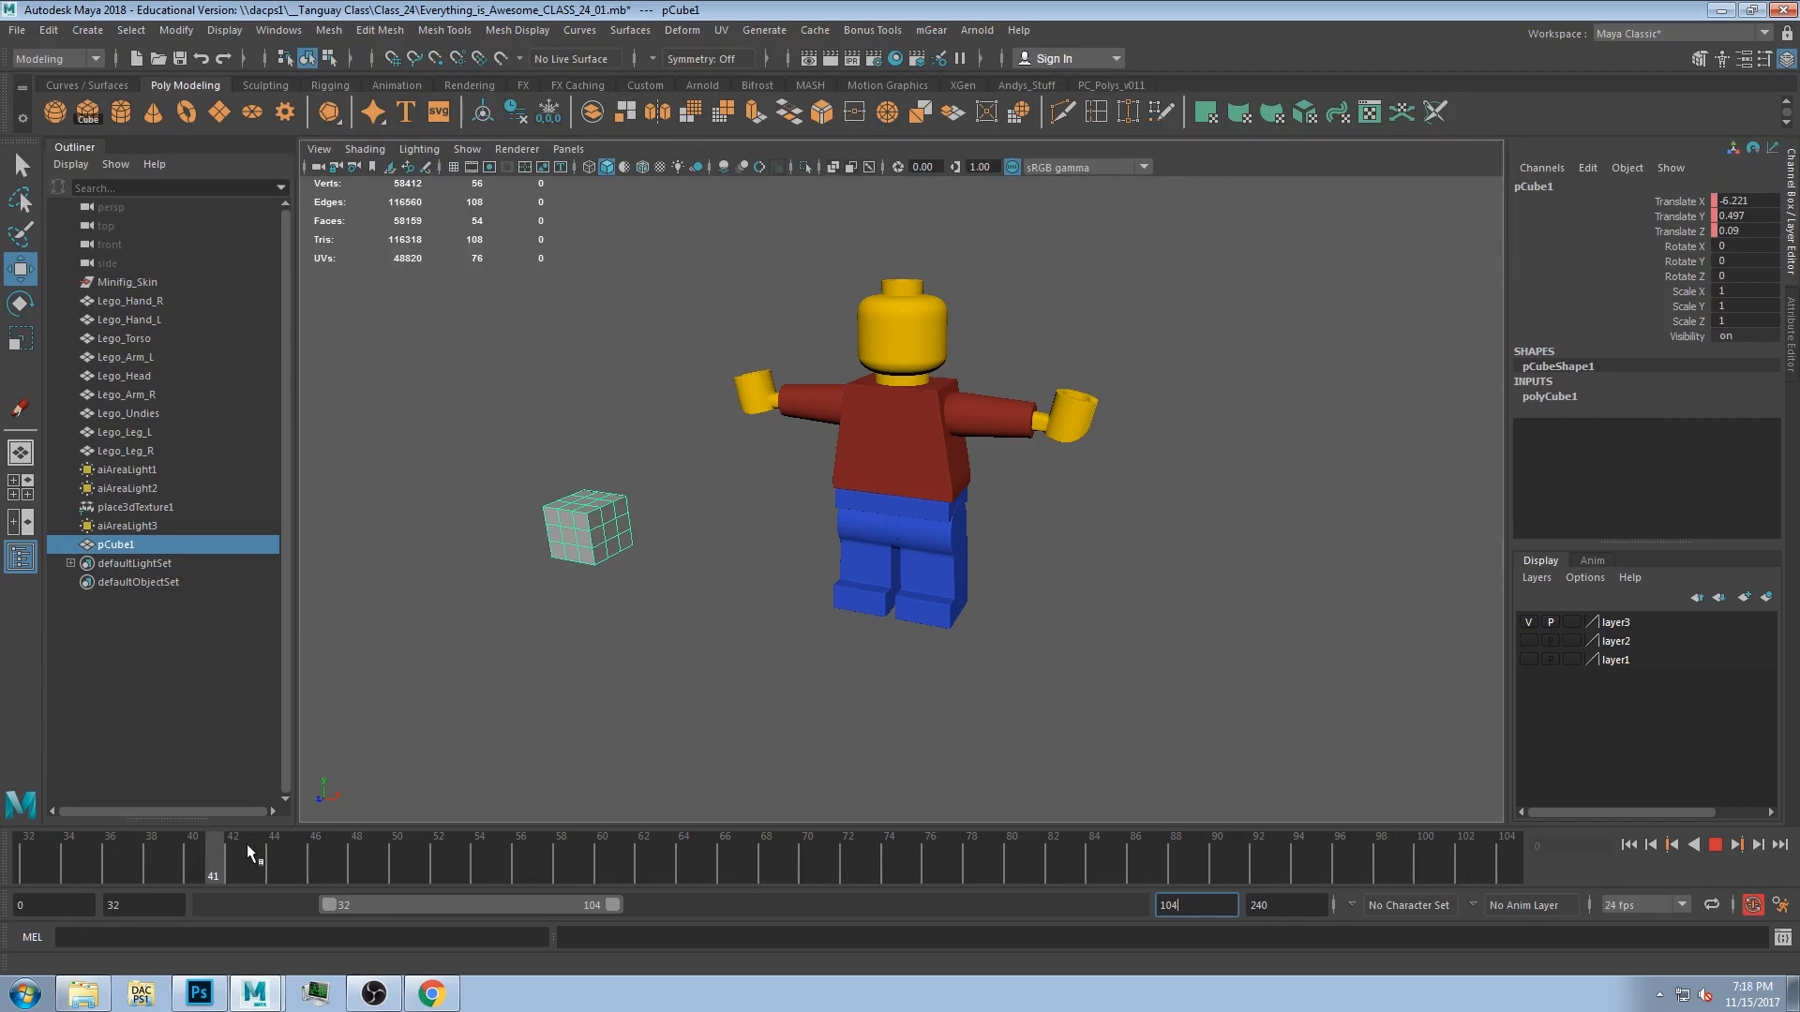
pyautogui.moveTo(602, 870); pyautogui.dragTo(10, 936)
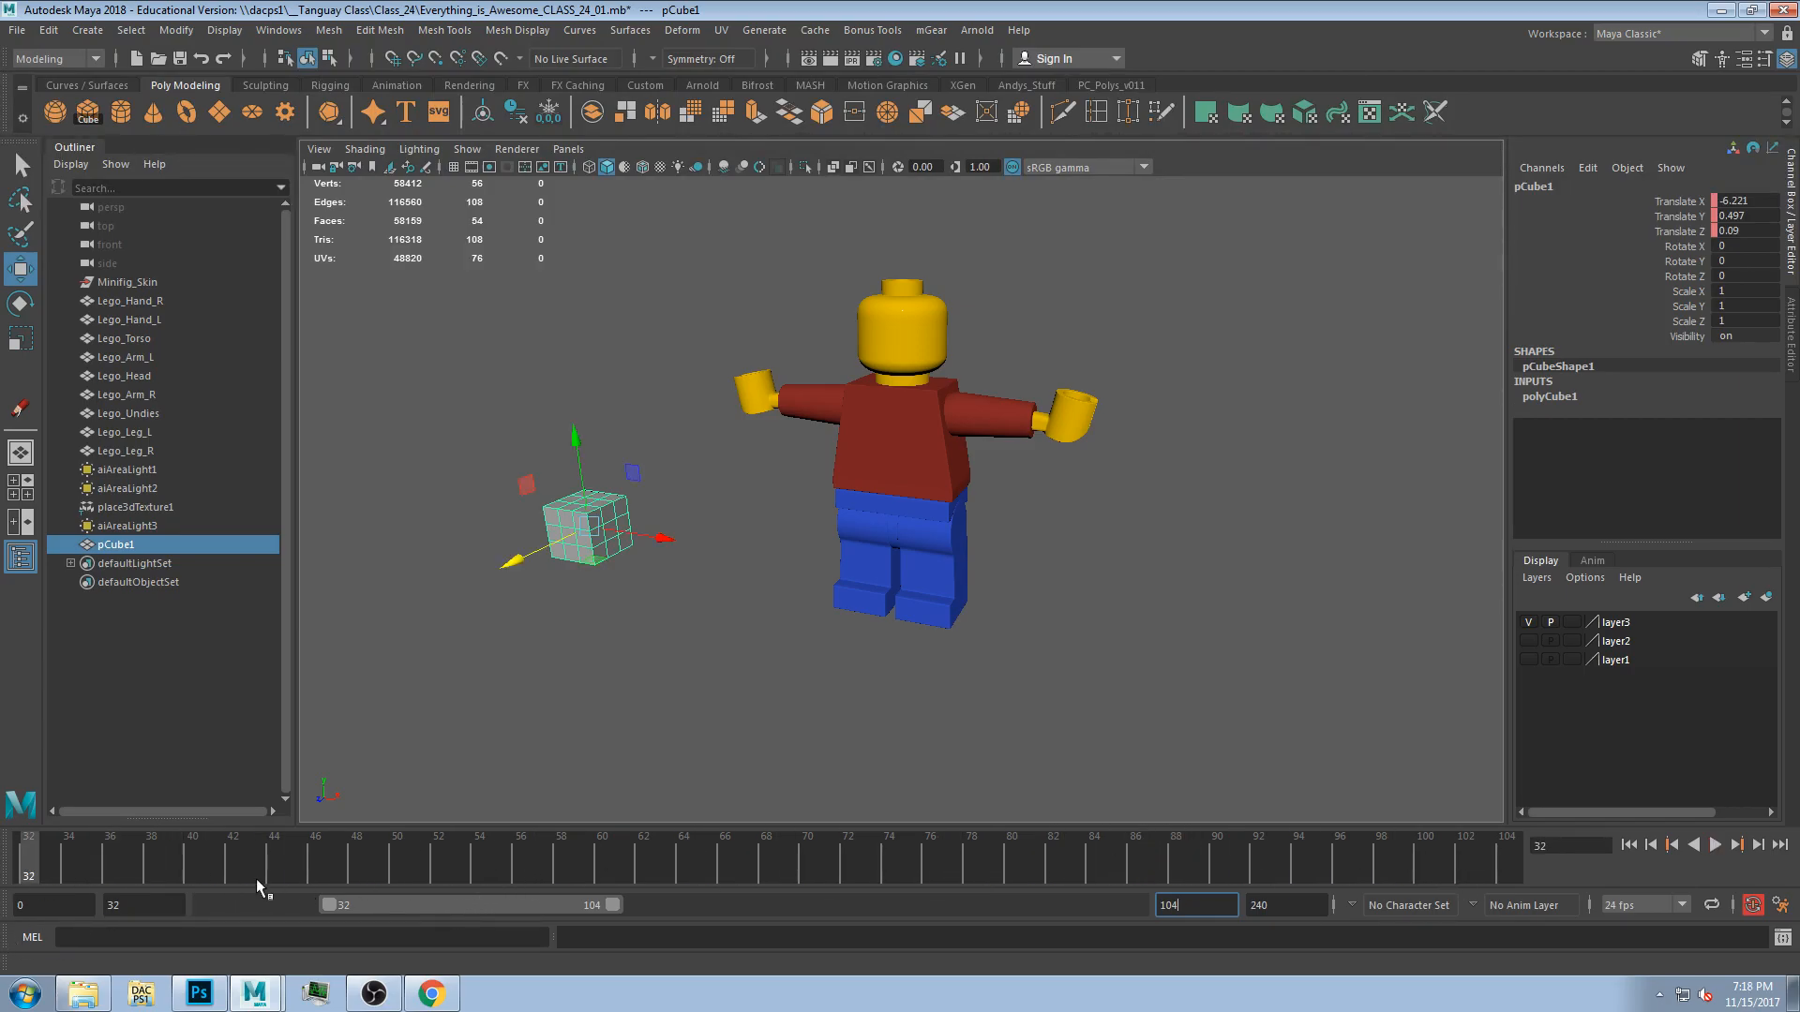
pyautogui.hotkey('alt', 'v')
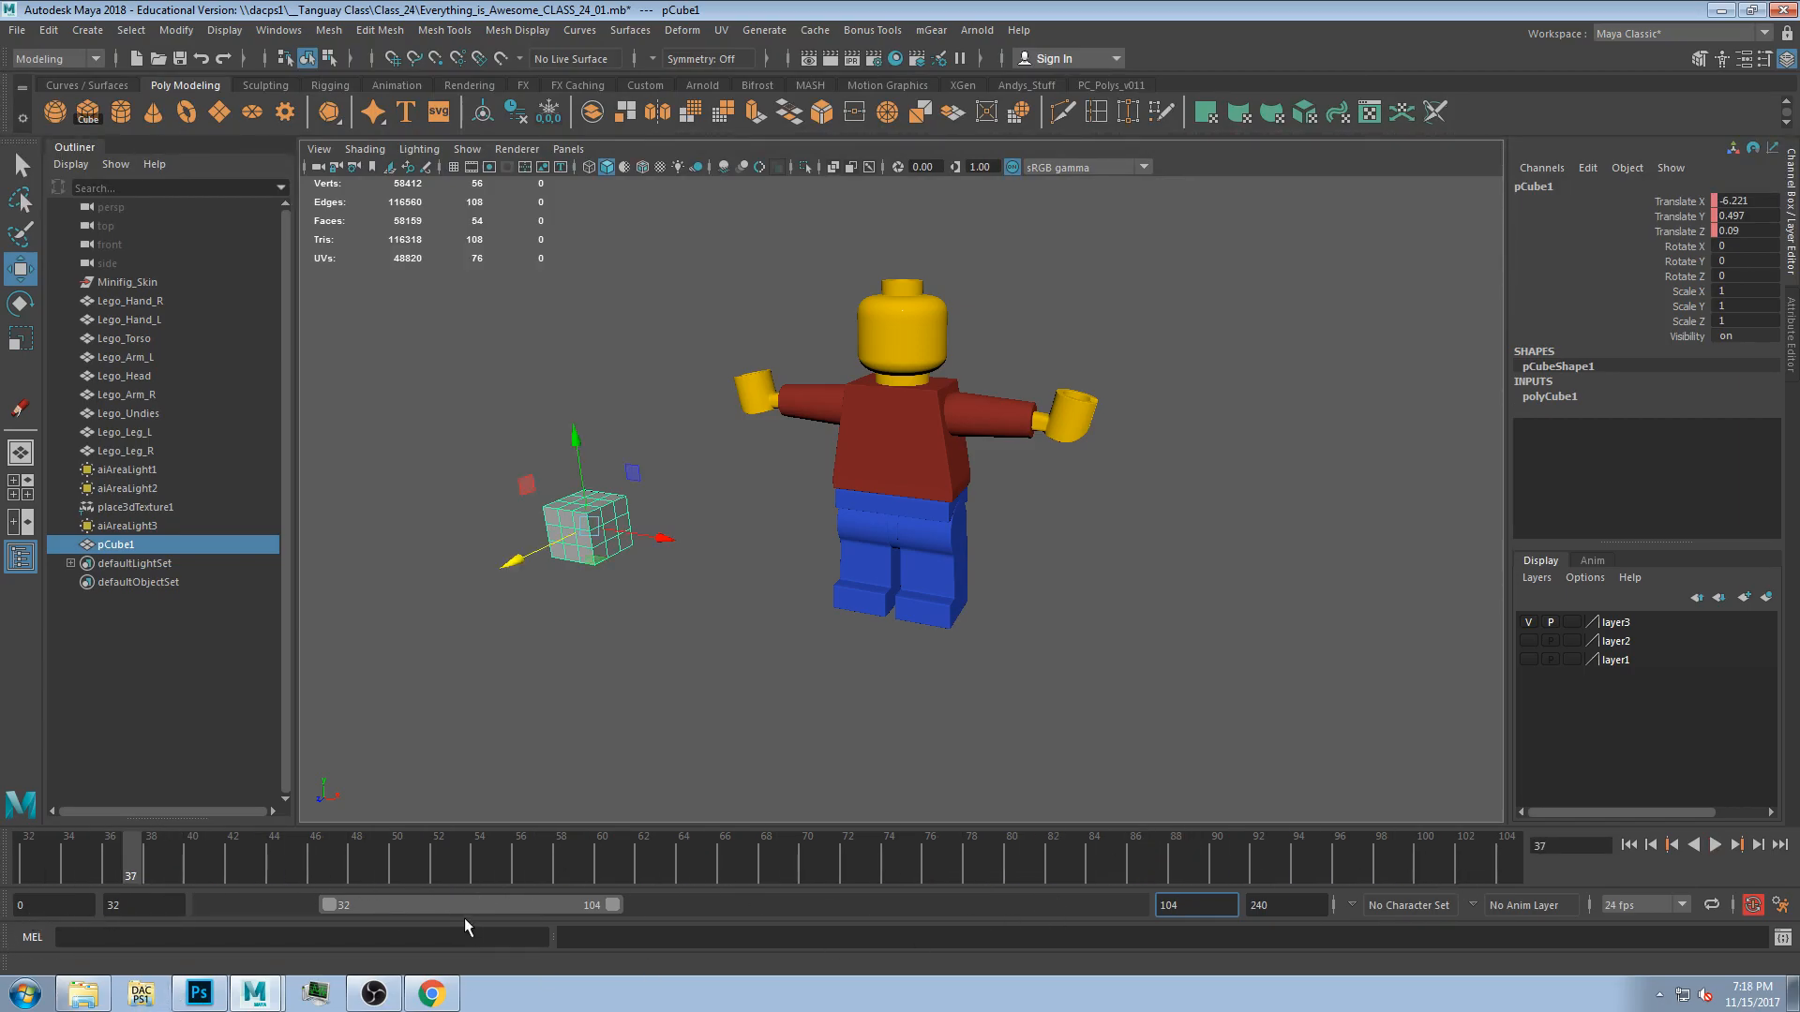
pyautogui.moveTo(465, 905); pyautogui.dragTo(340, 906)
pyautogui.moveTo(140, 874); pyautogui.dragTo(24, 954)
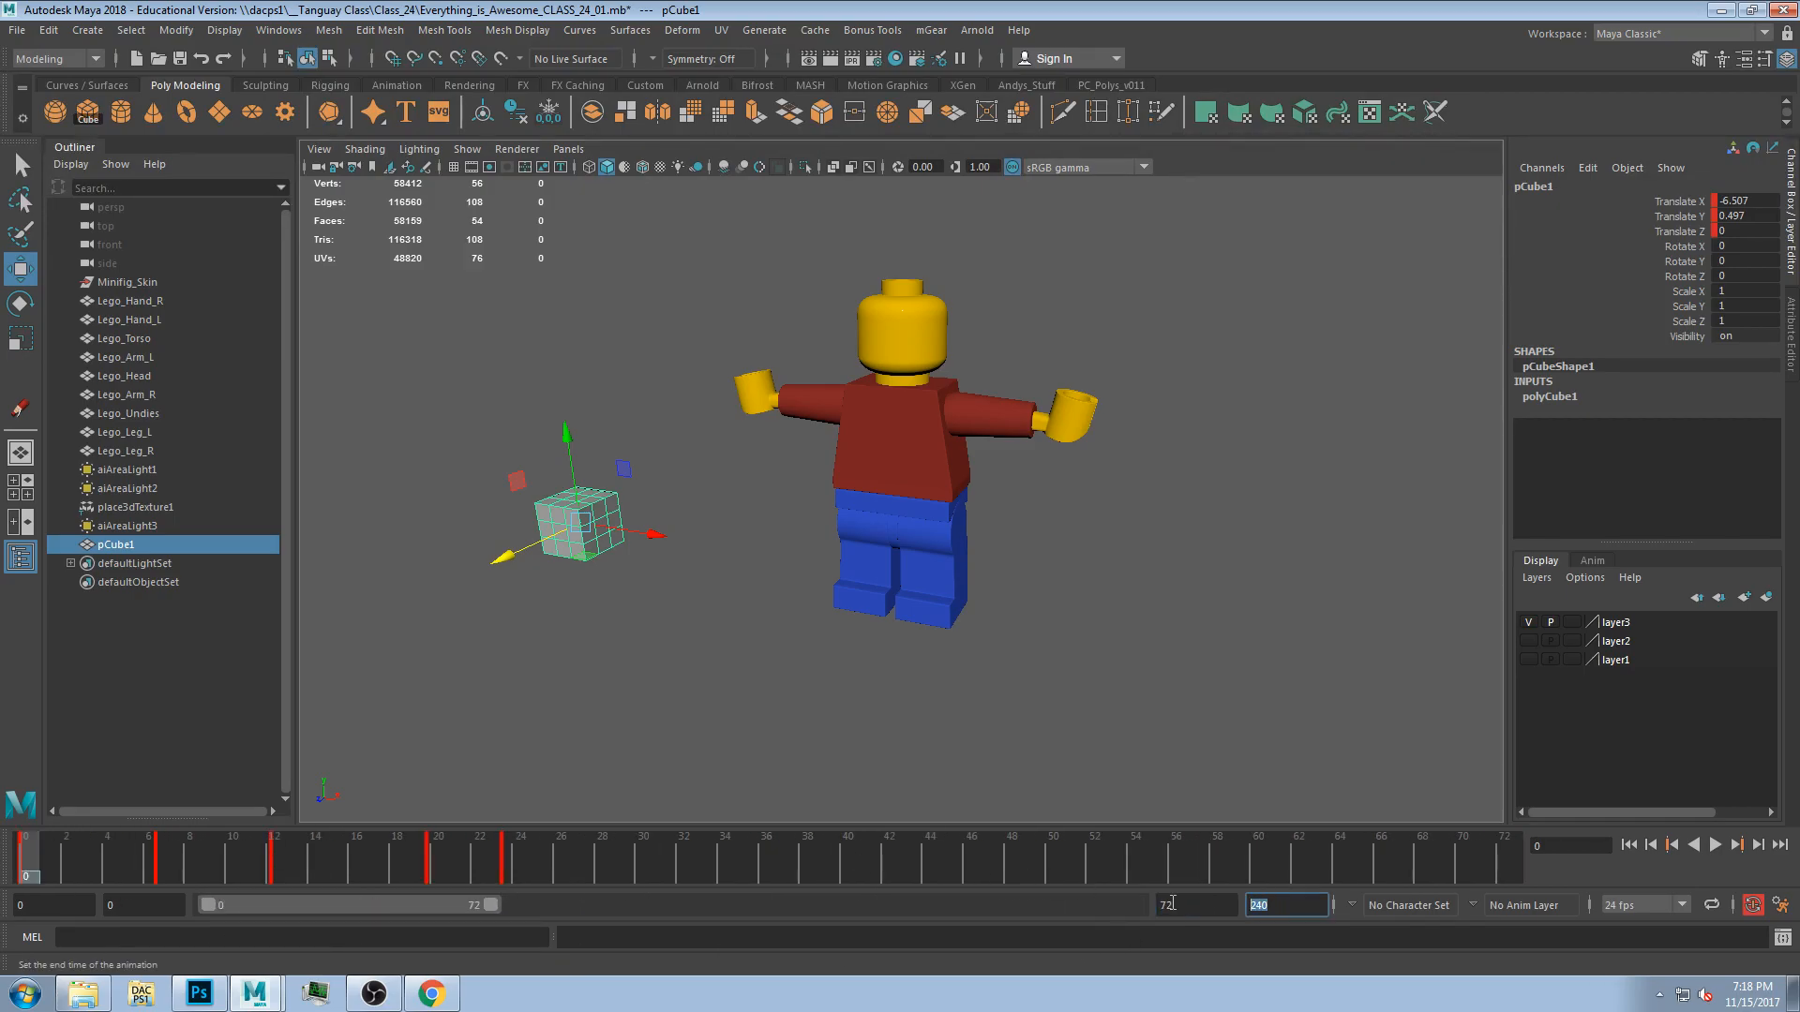
pyautogui.moveTo(397, 905); pyautogui.dragTo(567, 876)
pyautogui.hotkey('alt', 'v')
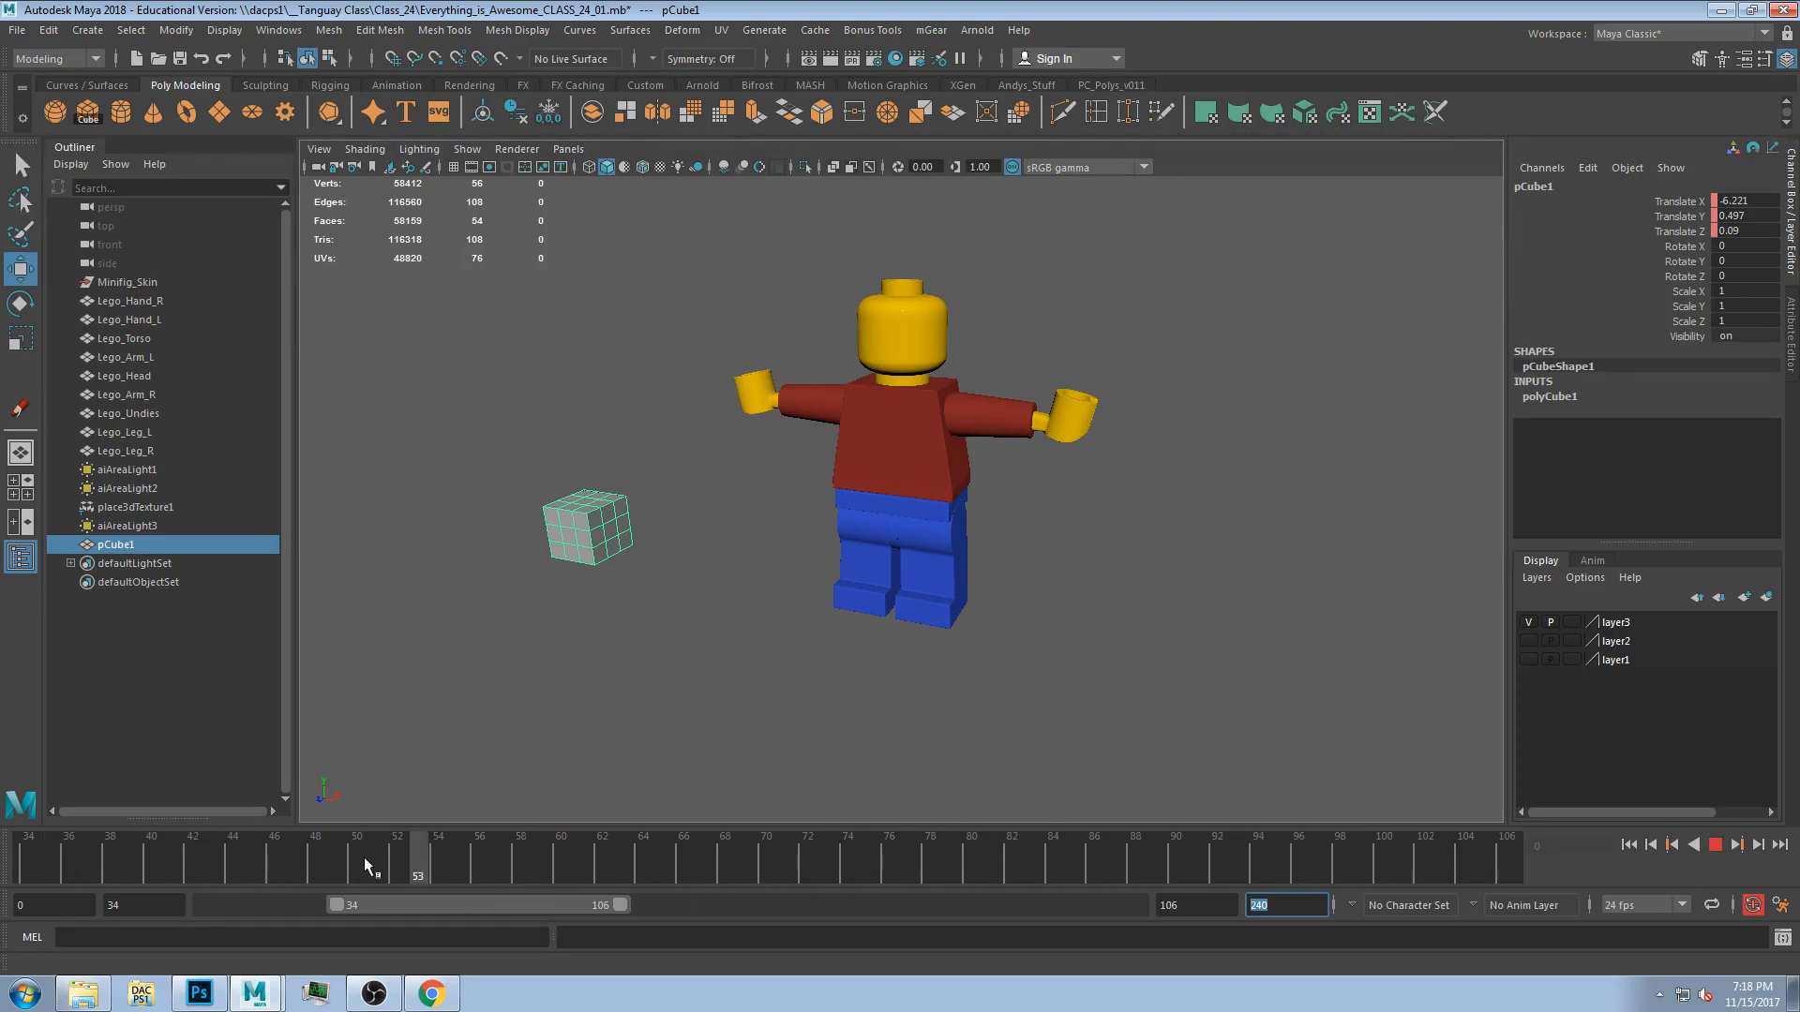
pyautogui.moveTo(392, 904); pyautogui.dragTo(257, 906)
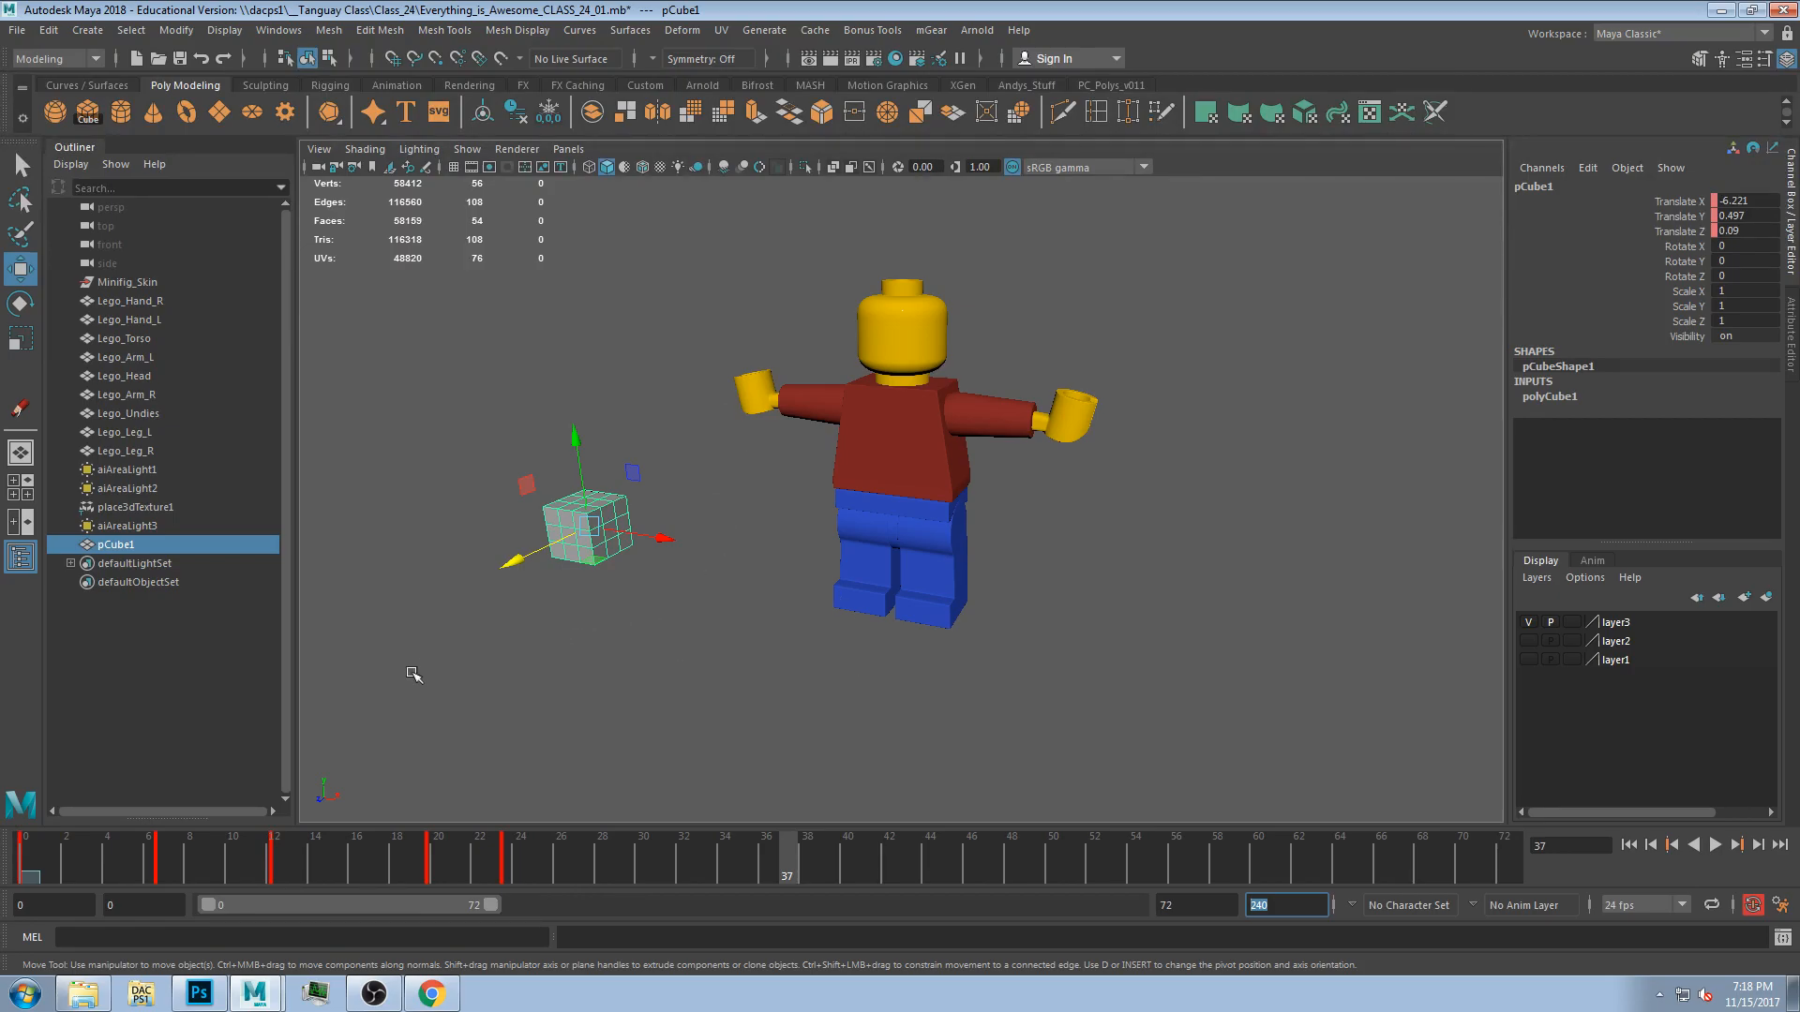
pyautogui.hotkey('alt', 'v')
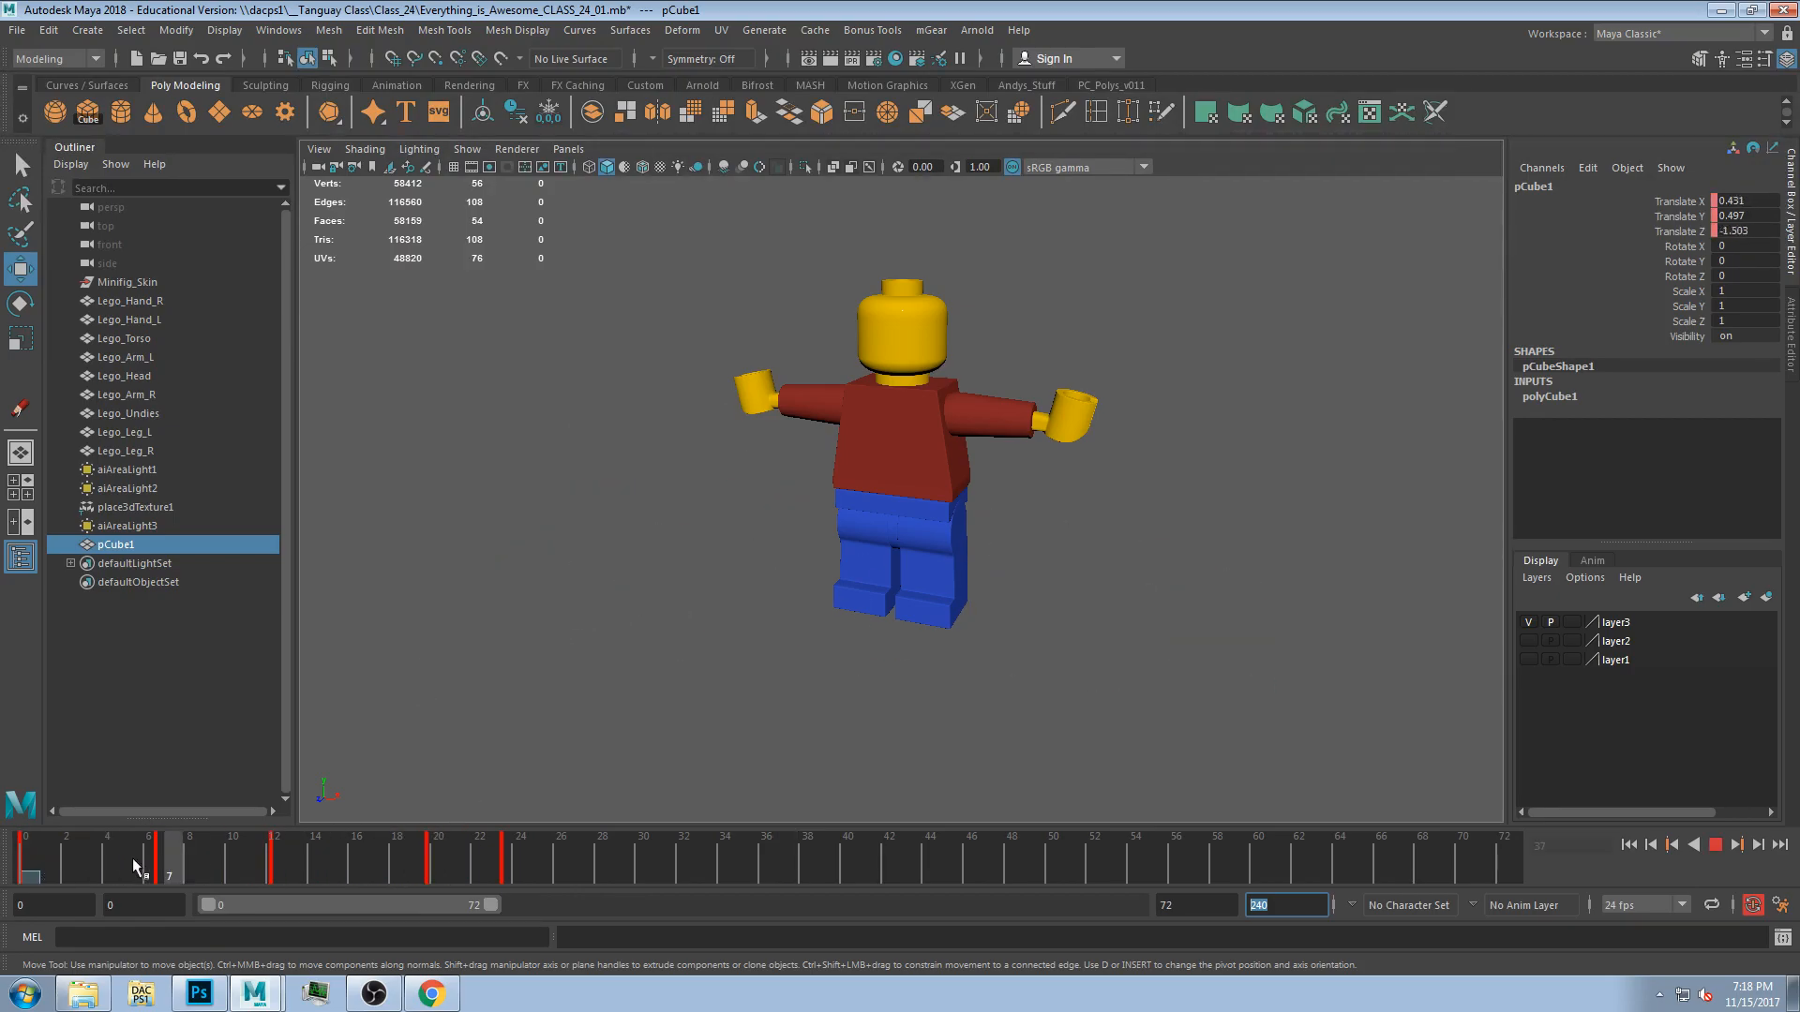
pyautogui.moveTo(148, 866)
pyautogui.mouseDown()
pyautogui.moveTo(233, 872)
pyautogui.moveTo(11, 898)
pyautogui.moveTo(120, 870)
pyautogui.moveTo(422, 867)
pyautogui.moveTo(531, 843)
pyautogui.moveTo(46, 872)
pyautogui.moveTo(42, 920)
pyautogui.moveTo(28, 914)
pyautogui.mouseUp()
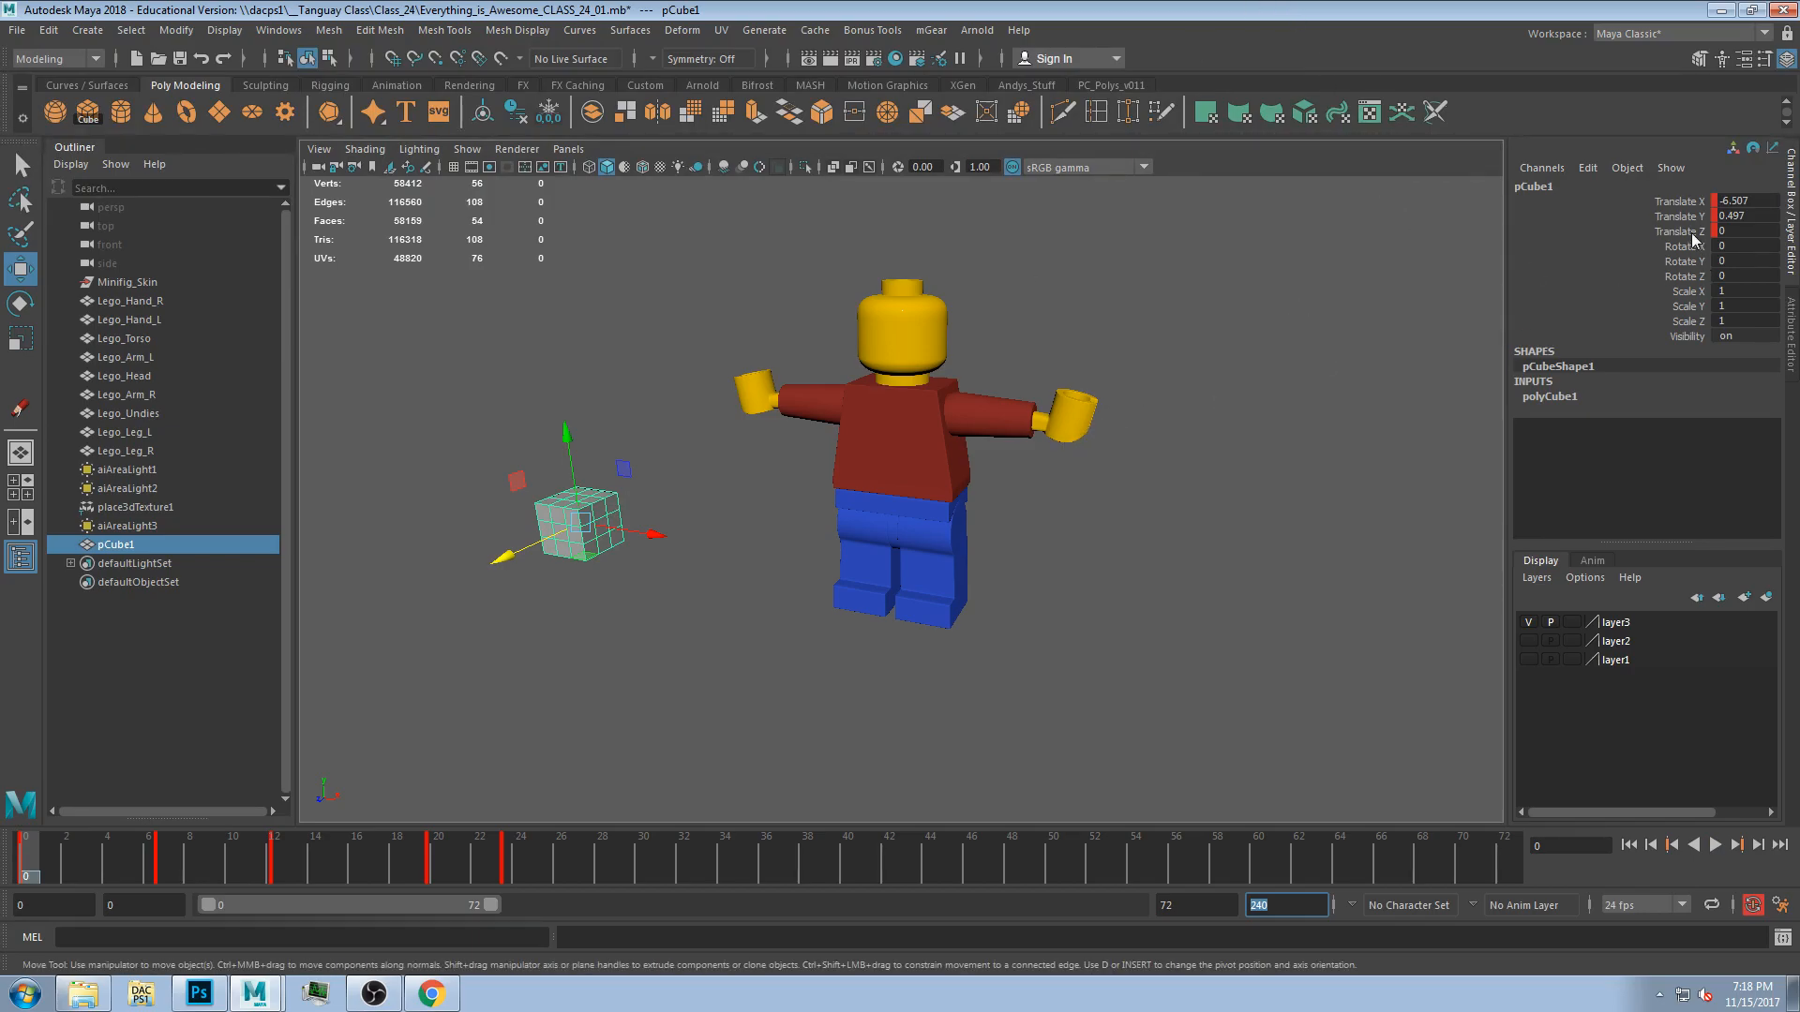
# Set a key on the cube's Rotate X, Y and Z channels at frame 0 and return to the Move tool.
pyautogui.moveTo(1695, 203); pyautogui.dragTo(1699, 233)
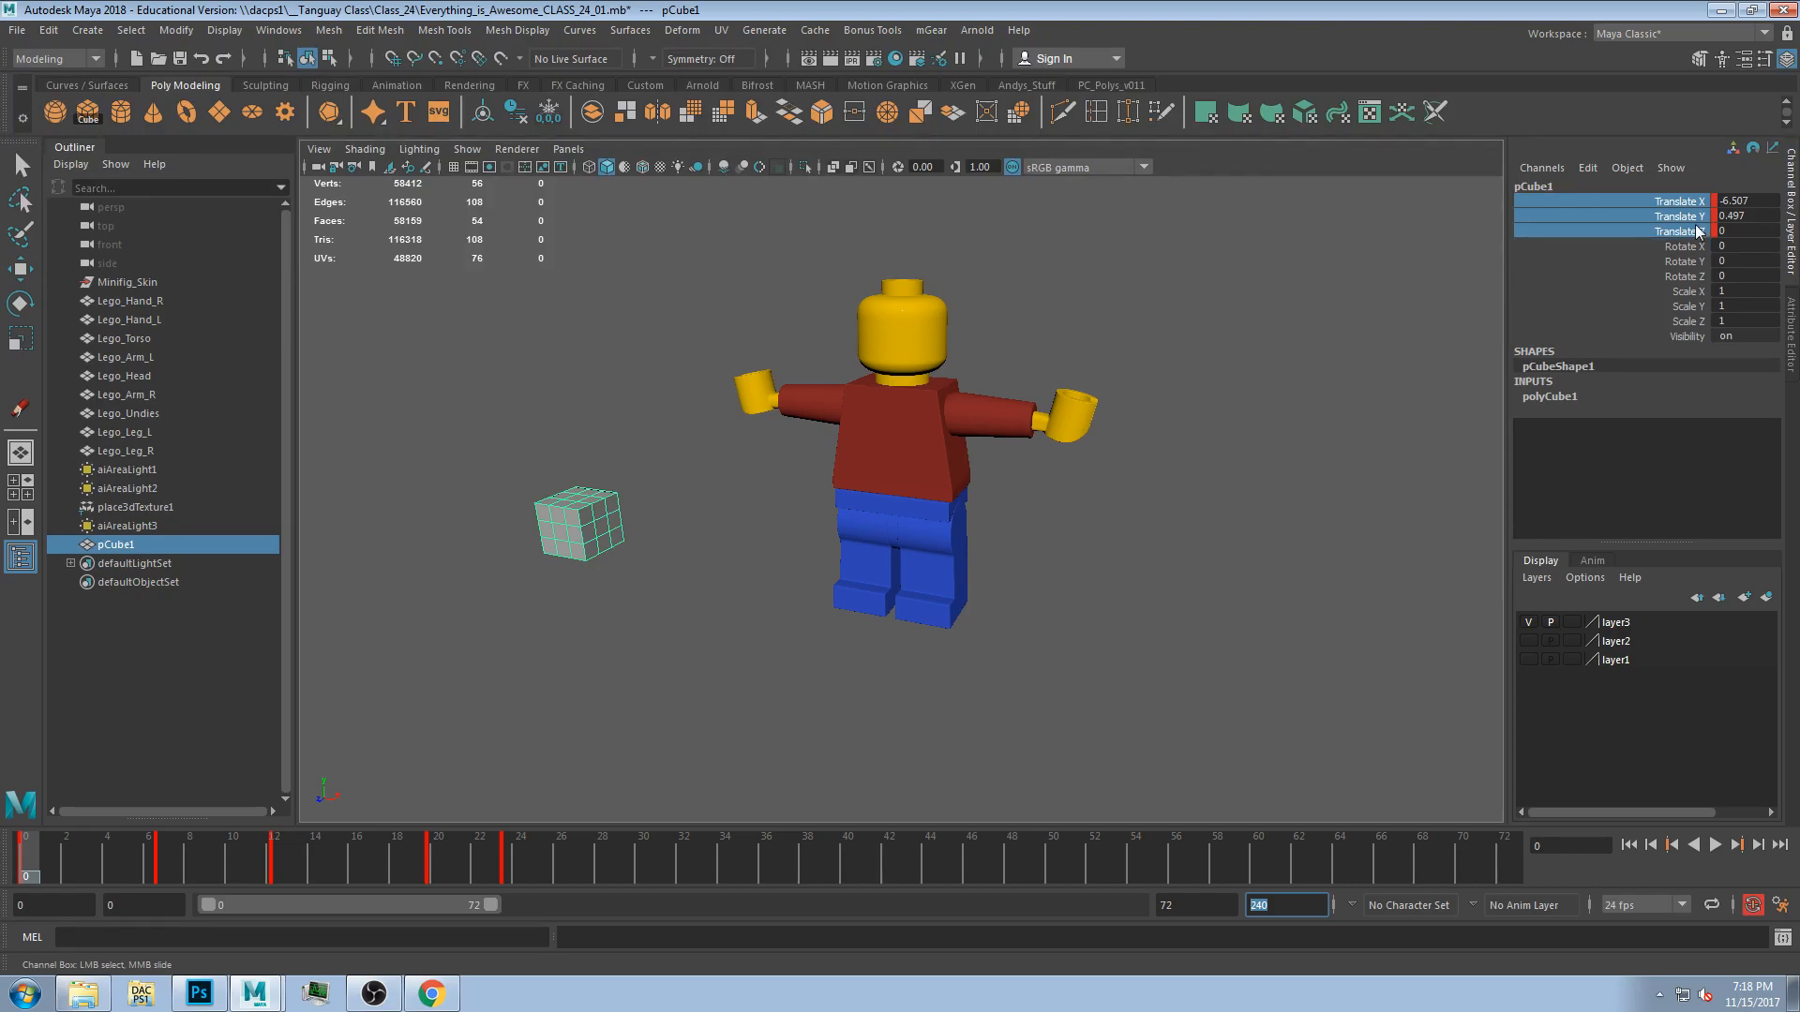
pyautogui.scroll(3, 374, 675)
pyautogui.click(525, 568)
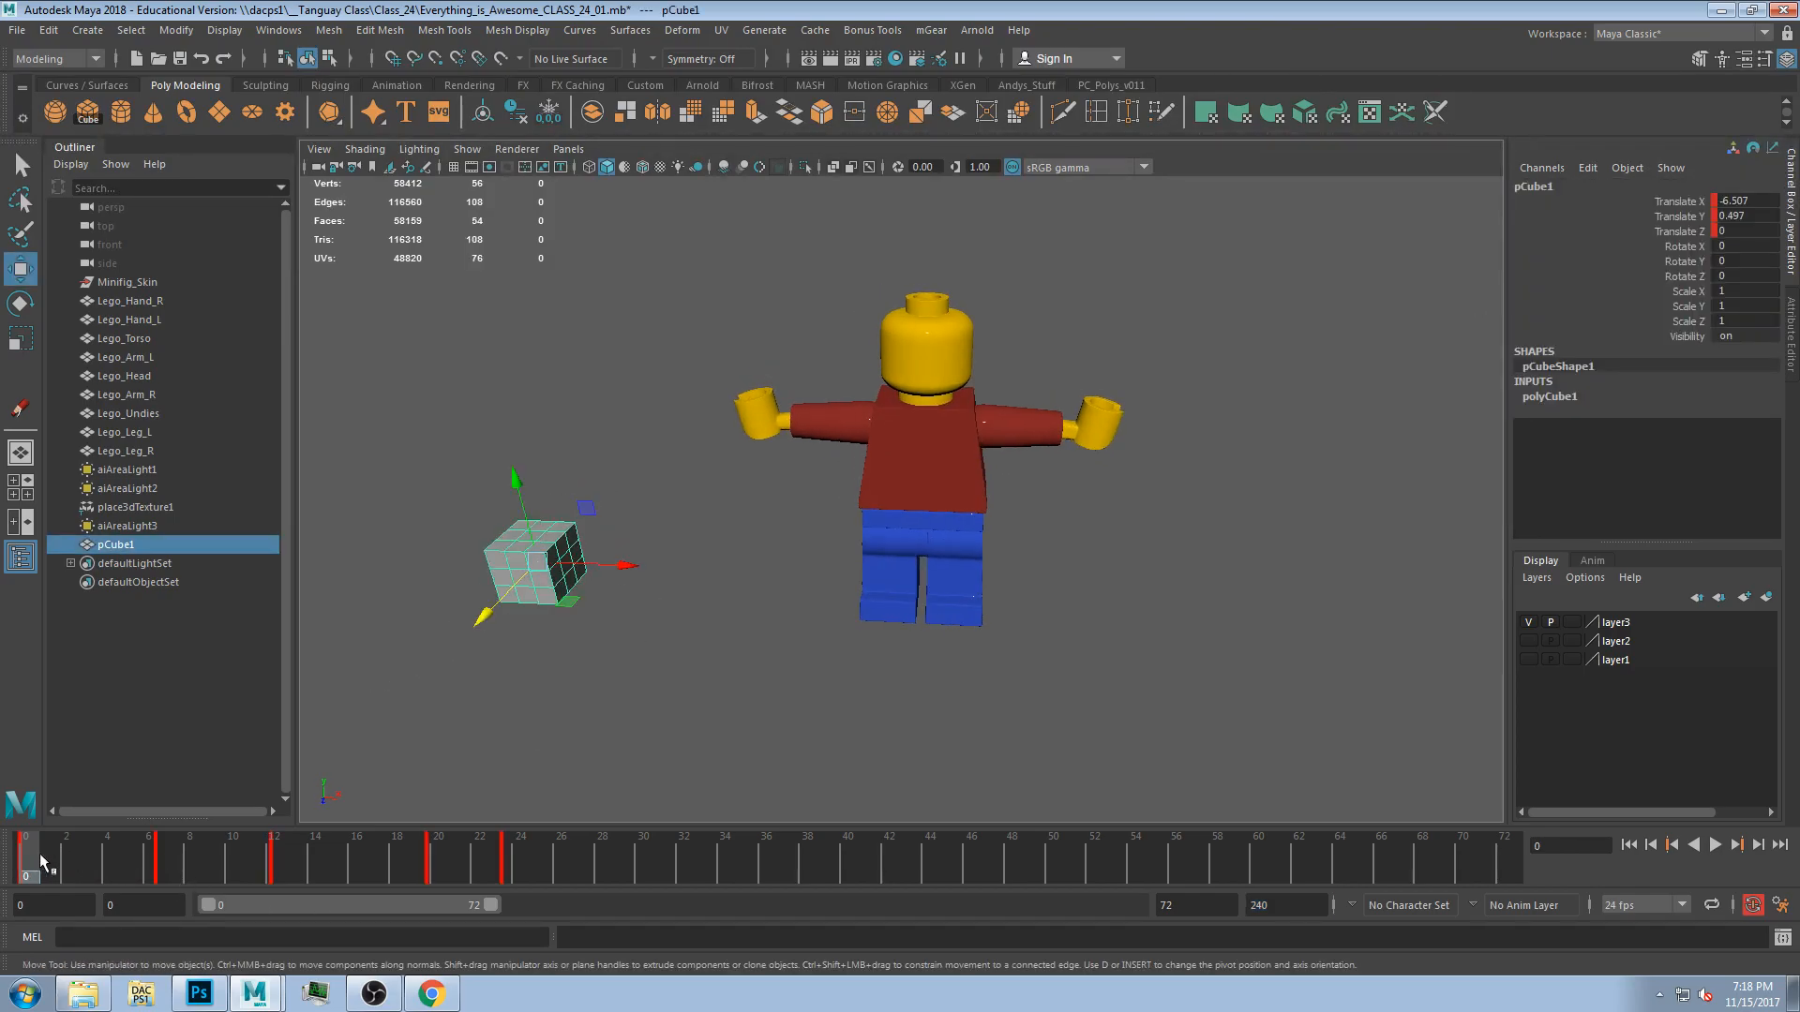
pyautogui.moveTo(1691, 246); pyautogui.dragTo(1703, 276)
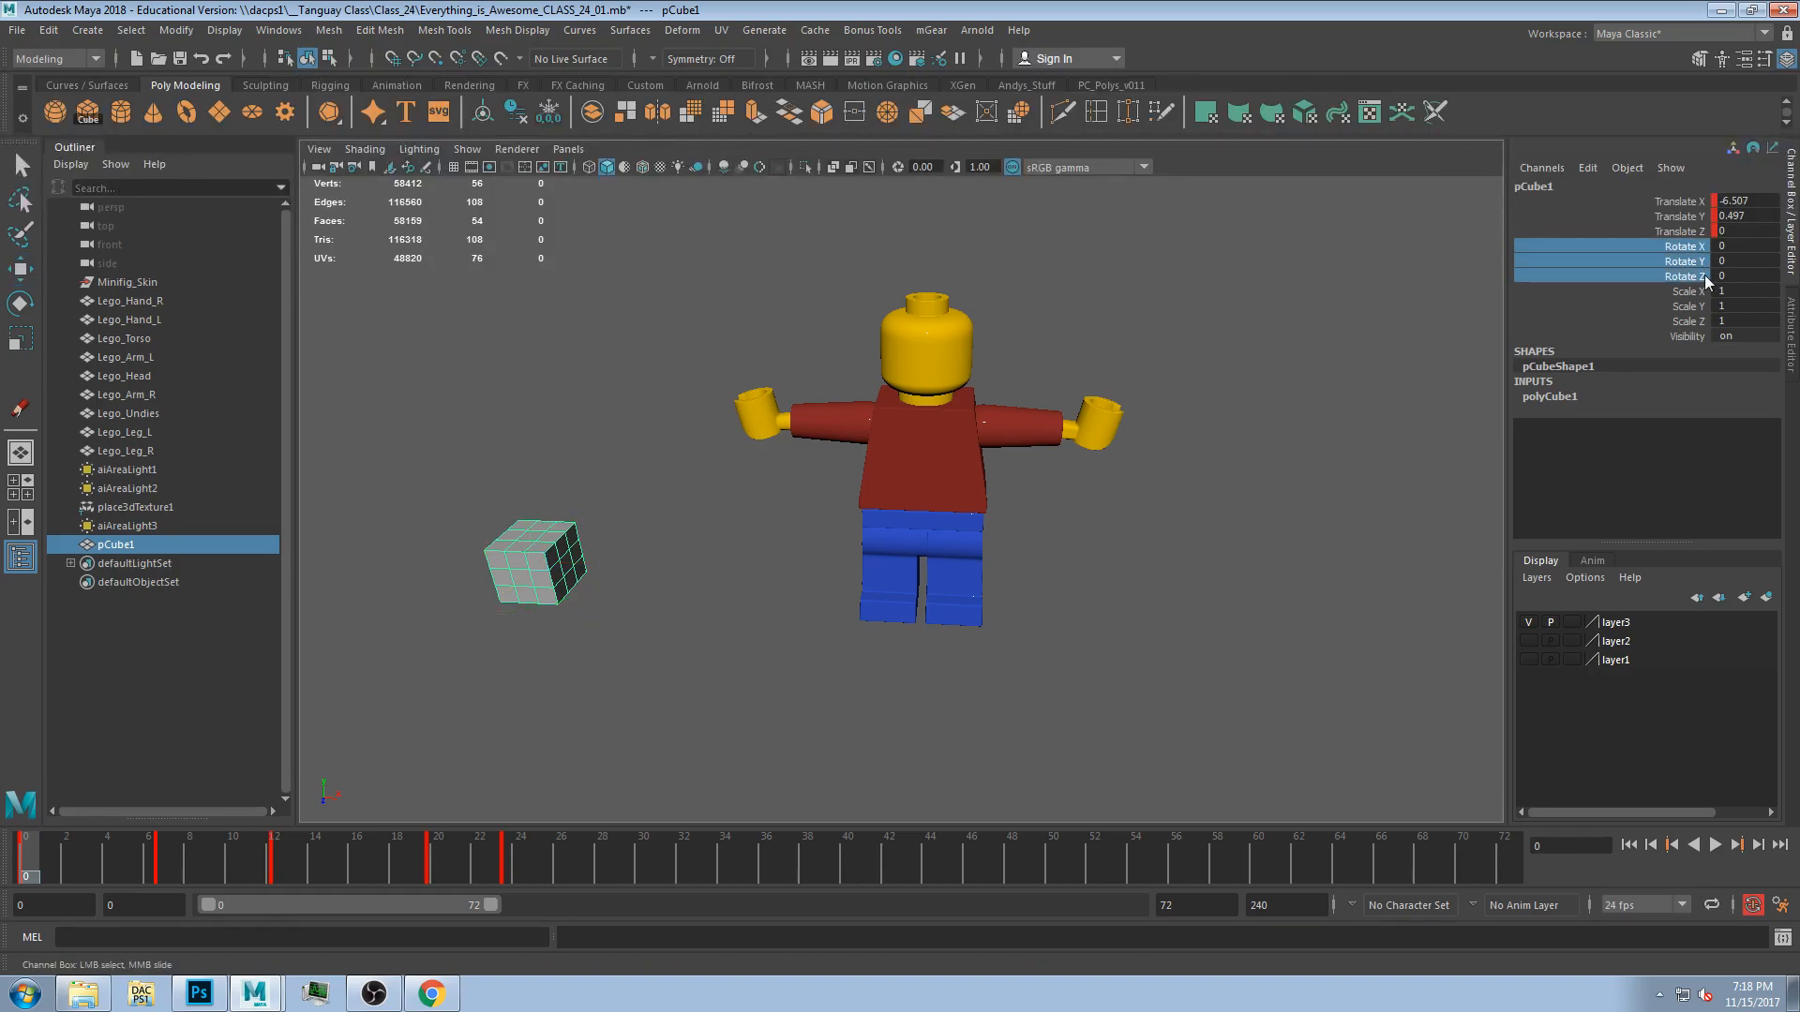
pyautogui.rightClick(1697, 262)
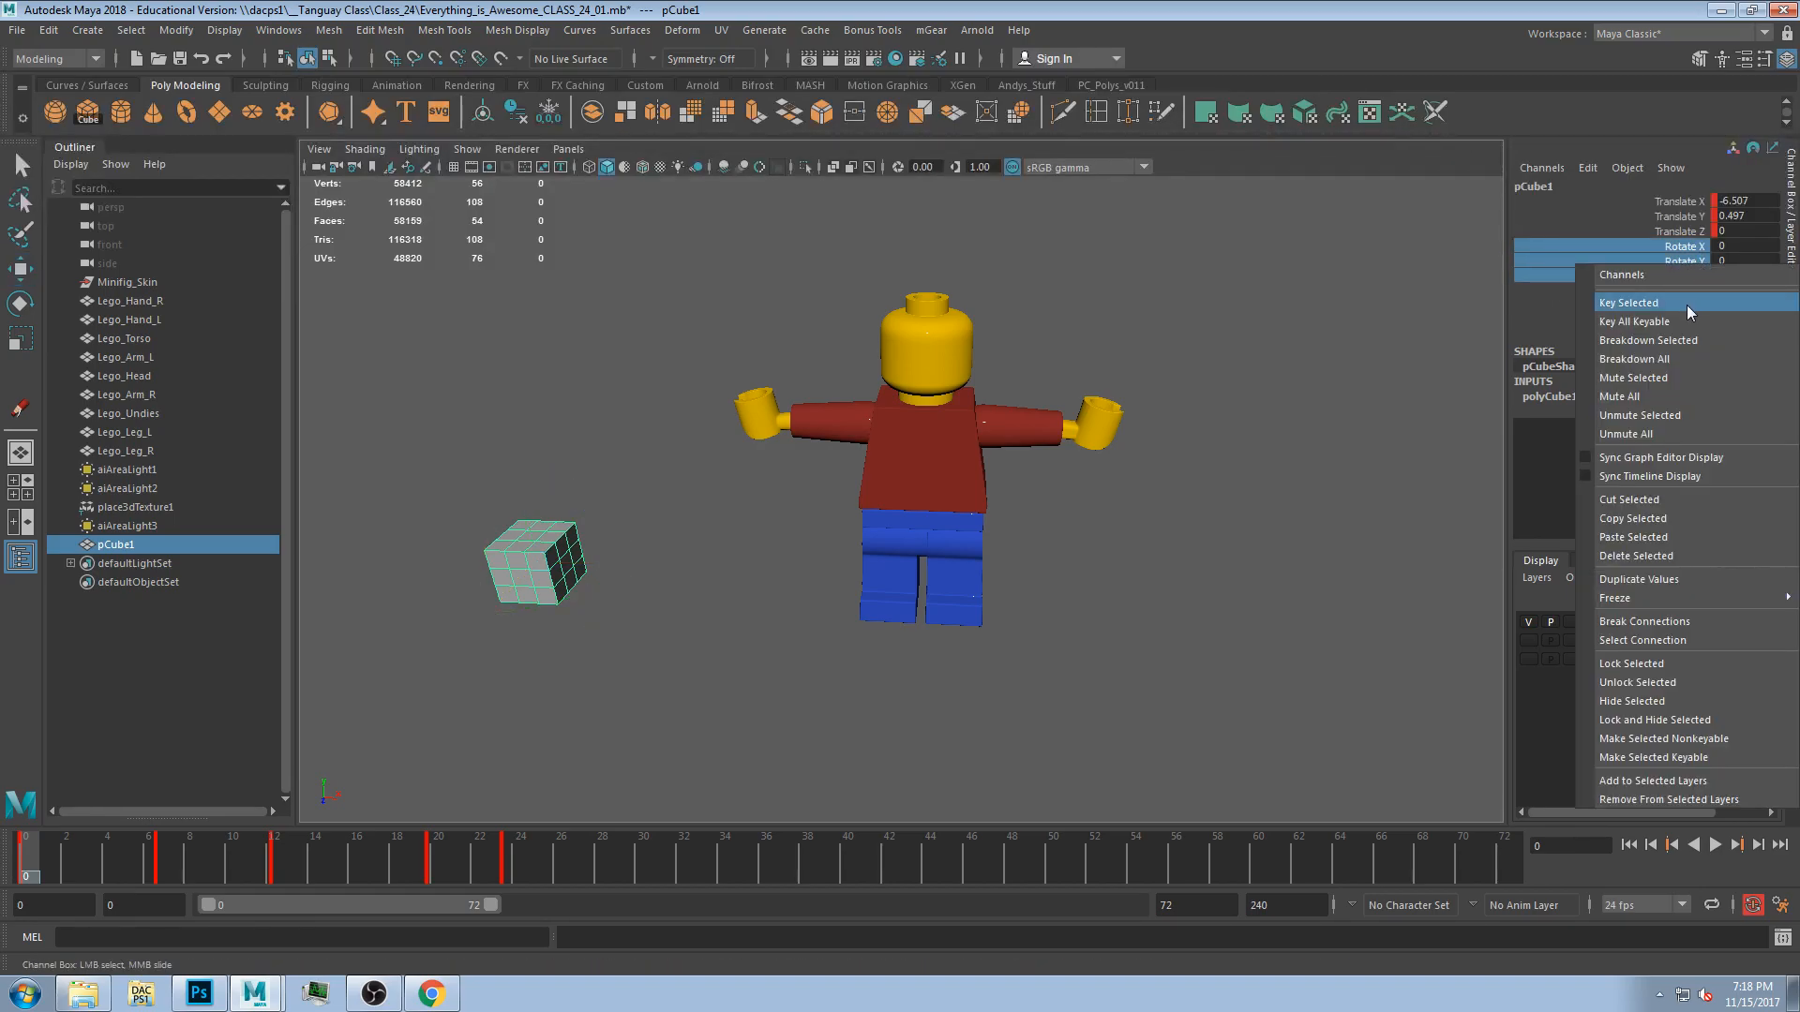
pyautogui.click(1686, 306)
pyautogui.moveTo(689, 529)
pyautogui.keyDown('alt'); pyautogui.mouseDown()
pyautogui.moveTo(687, 495)
pyautogui.moveTo(677, 537)
pyautogui.mouseUp(); pyautogui.keyUp('alt')
pyautogui.press('w')
pyautogui.click(641, 590)
pyautogui.click(535, 586)
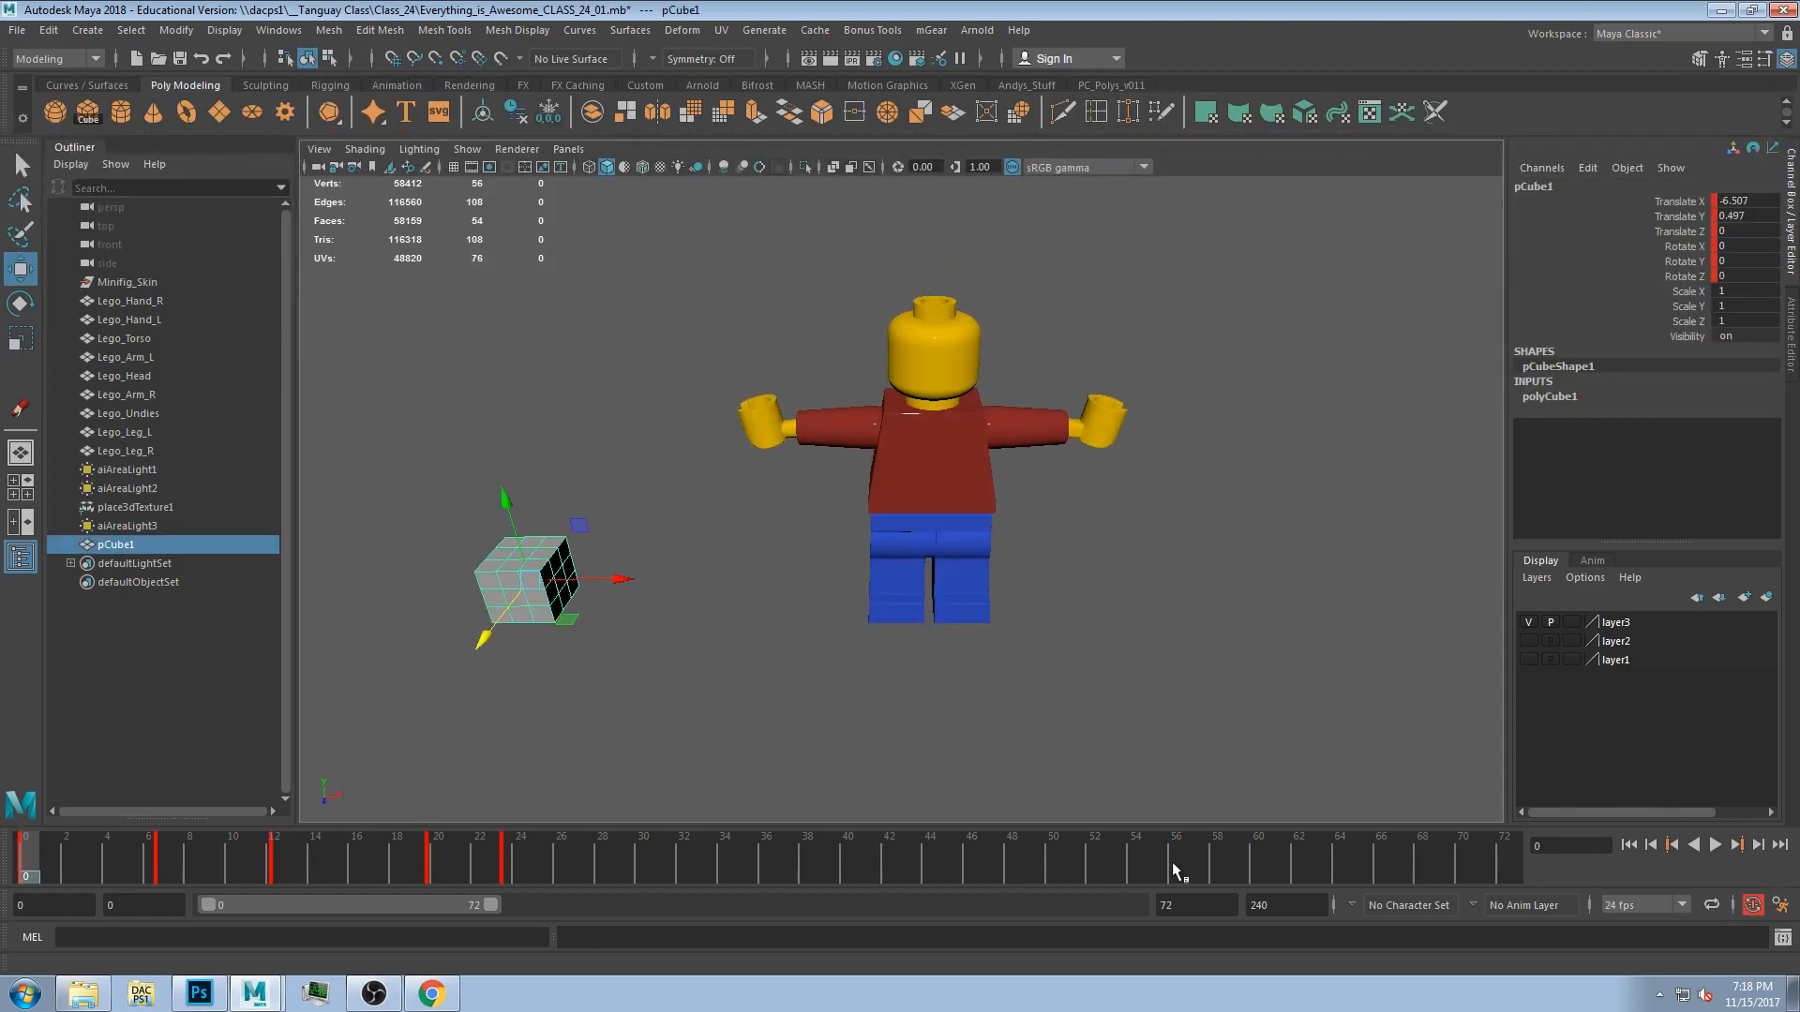
# Scrub to frame 12 and briefly start and stop playback to check the cube's motion.
pyautogui.moveTo(42, 872); pyautogui.dragTo(286, 876)
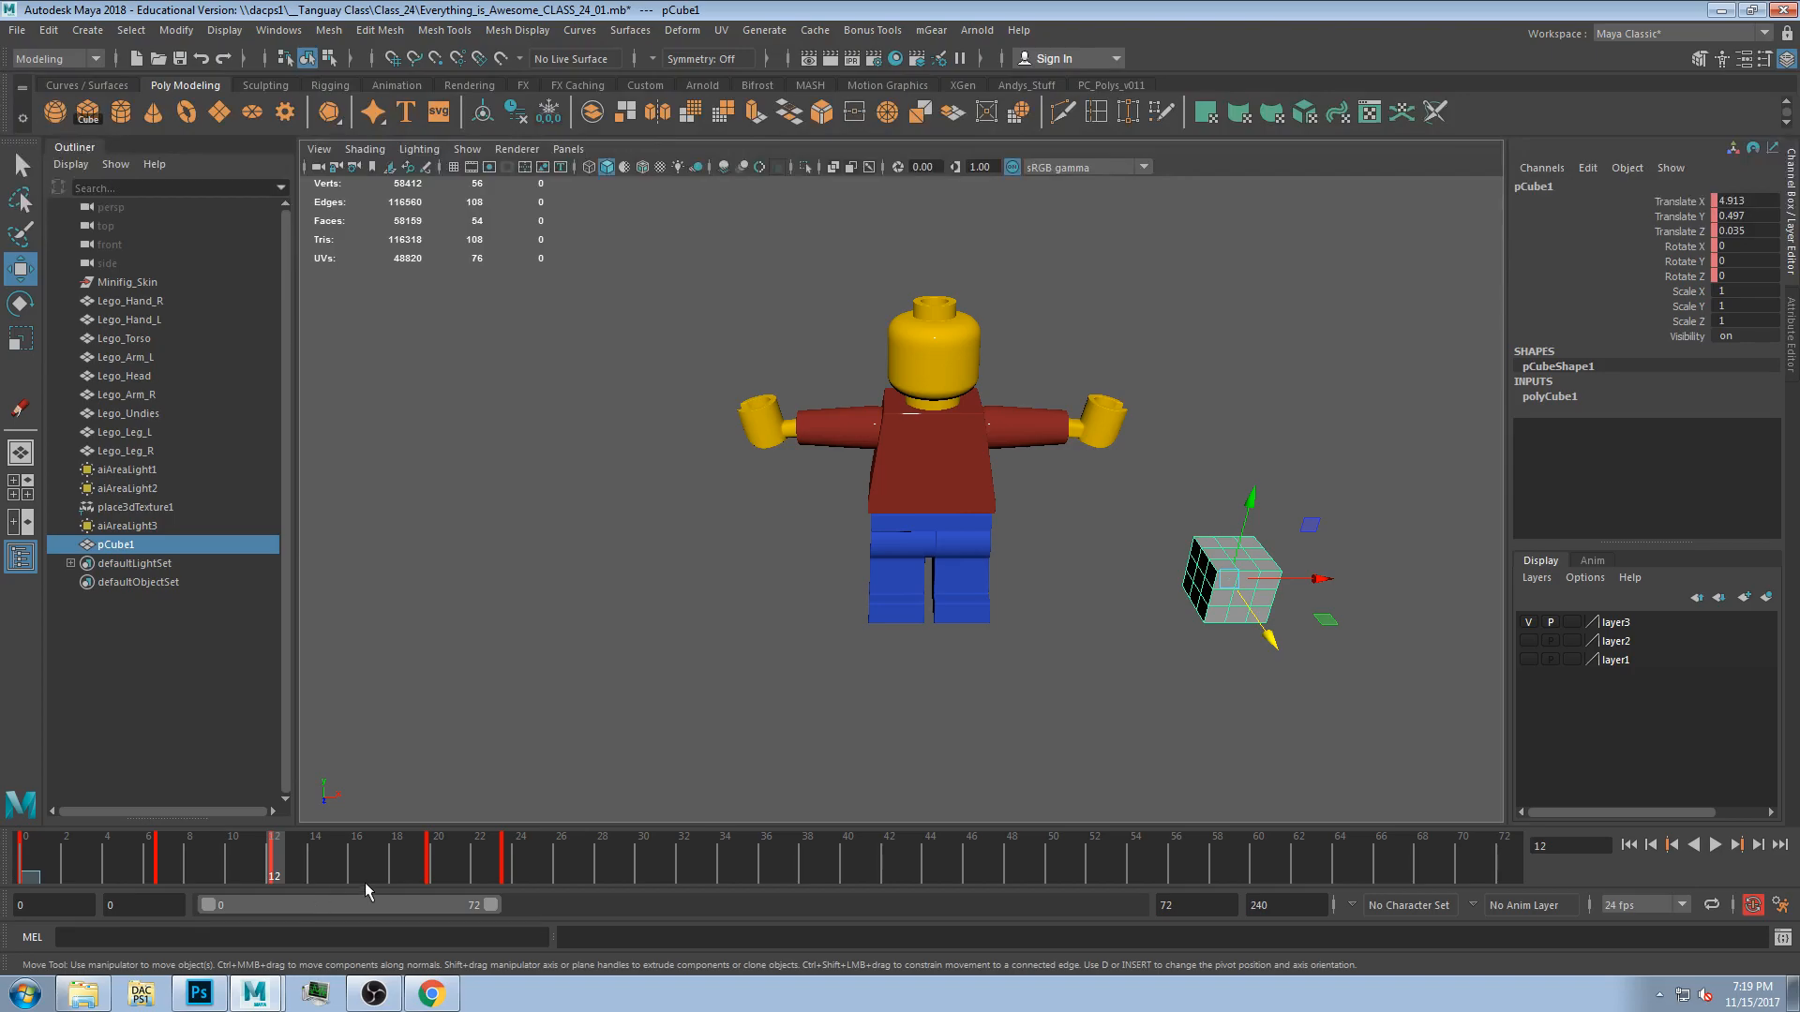
pyautogui.hotkey('alt', 'v')
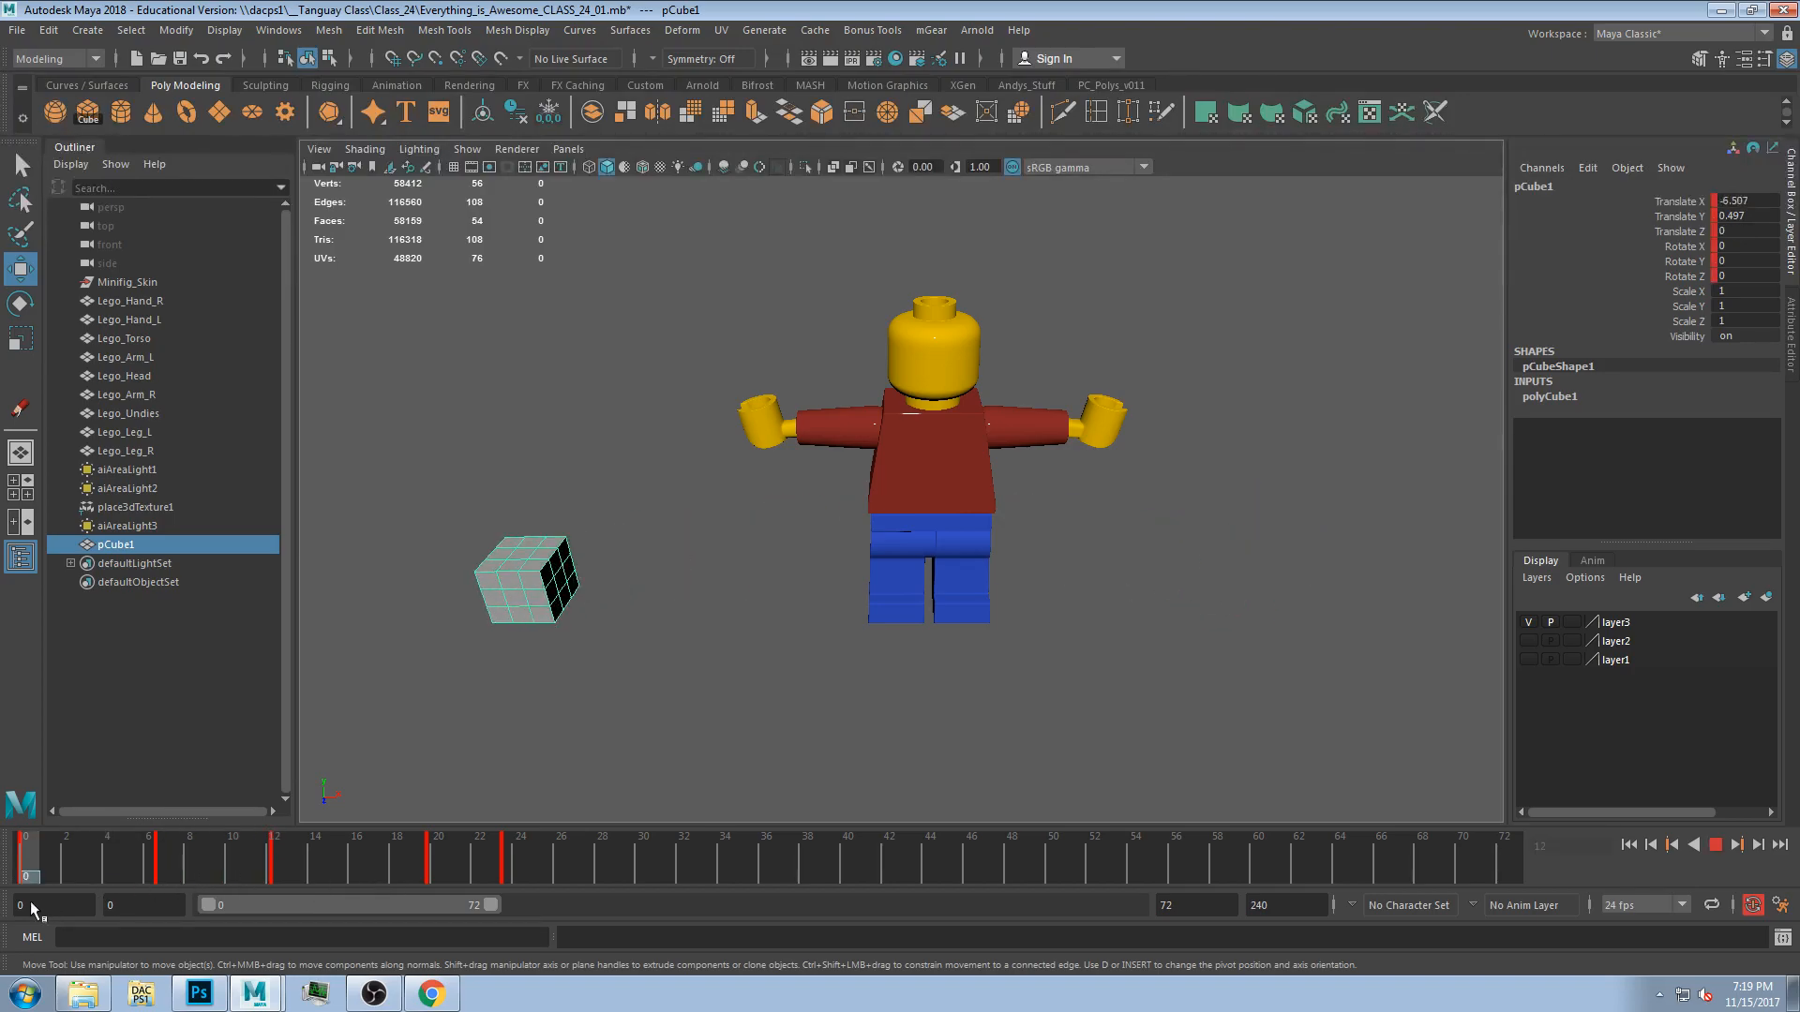
pyautogui.hotkey('alt', 'v')
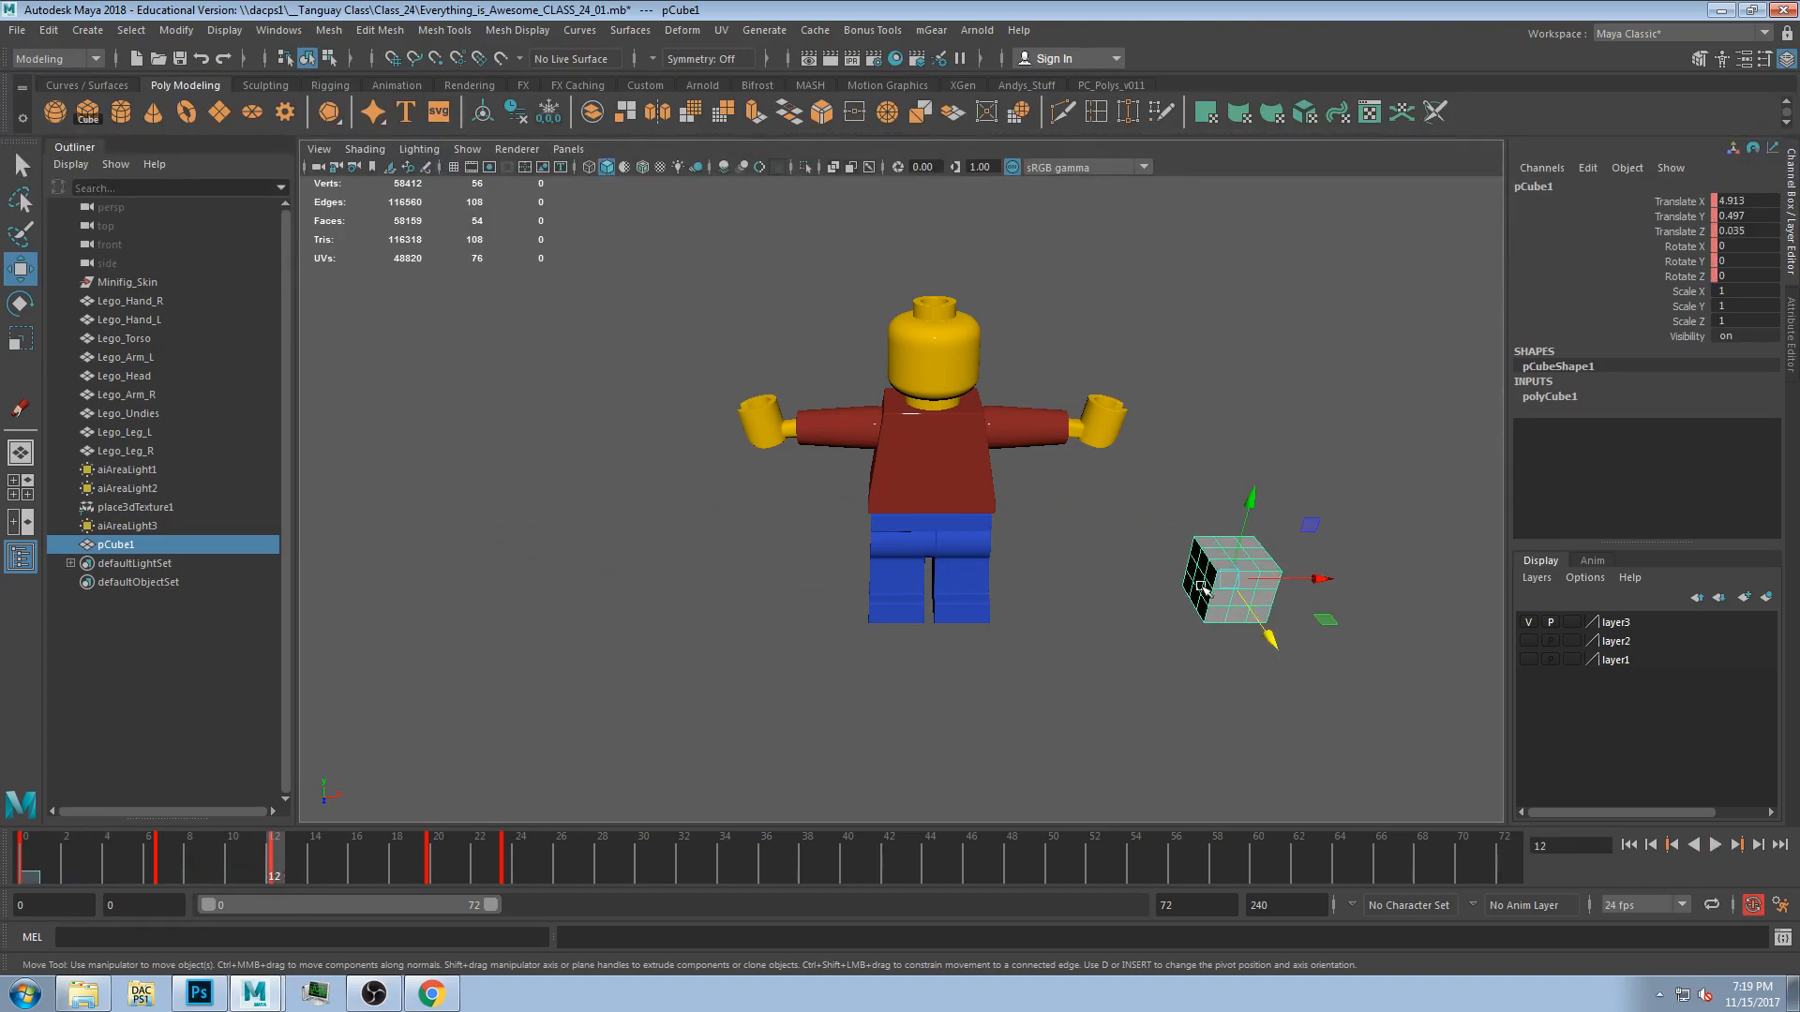
# At frame 12, rotate the cube around Y and key its Rotate Y at -90.
pyautogui.press('e')
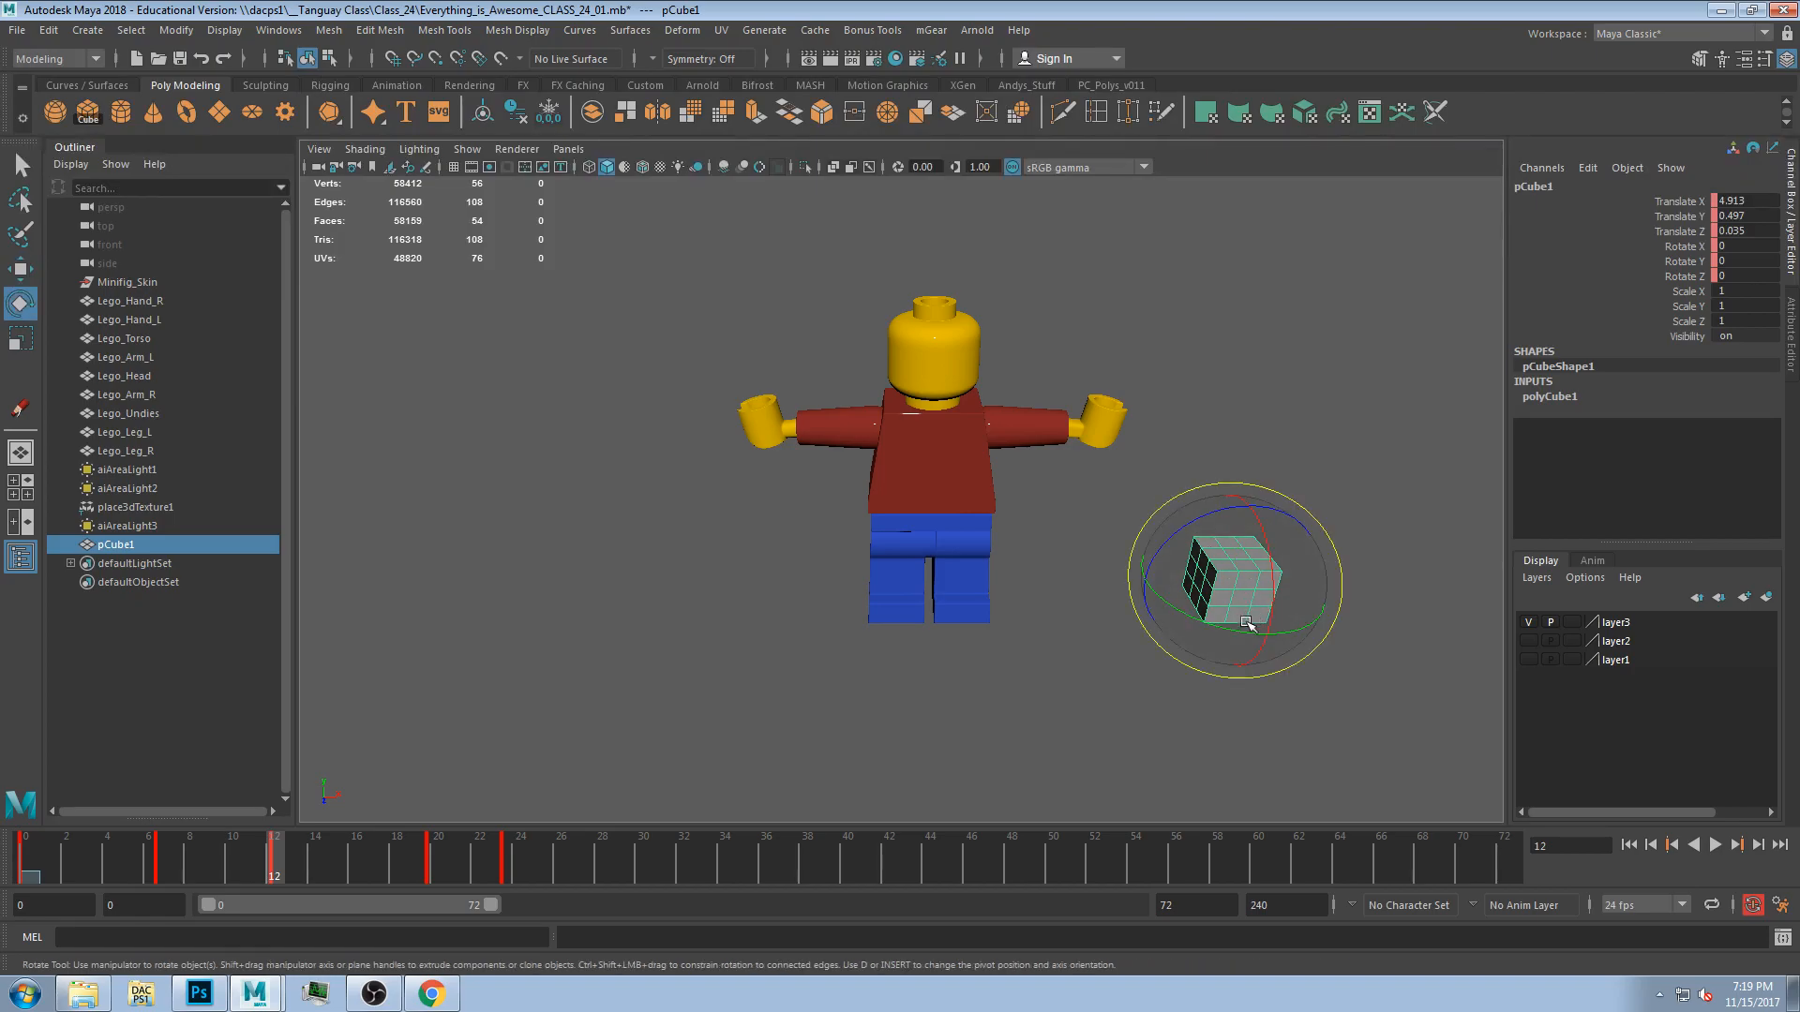
pyautogui.moveTo(1228, 647); pyautogui.dragTo(1028, 489)
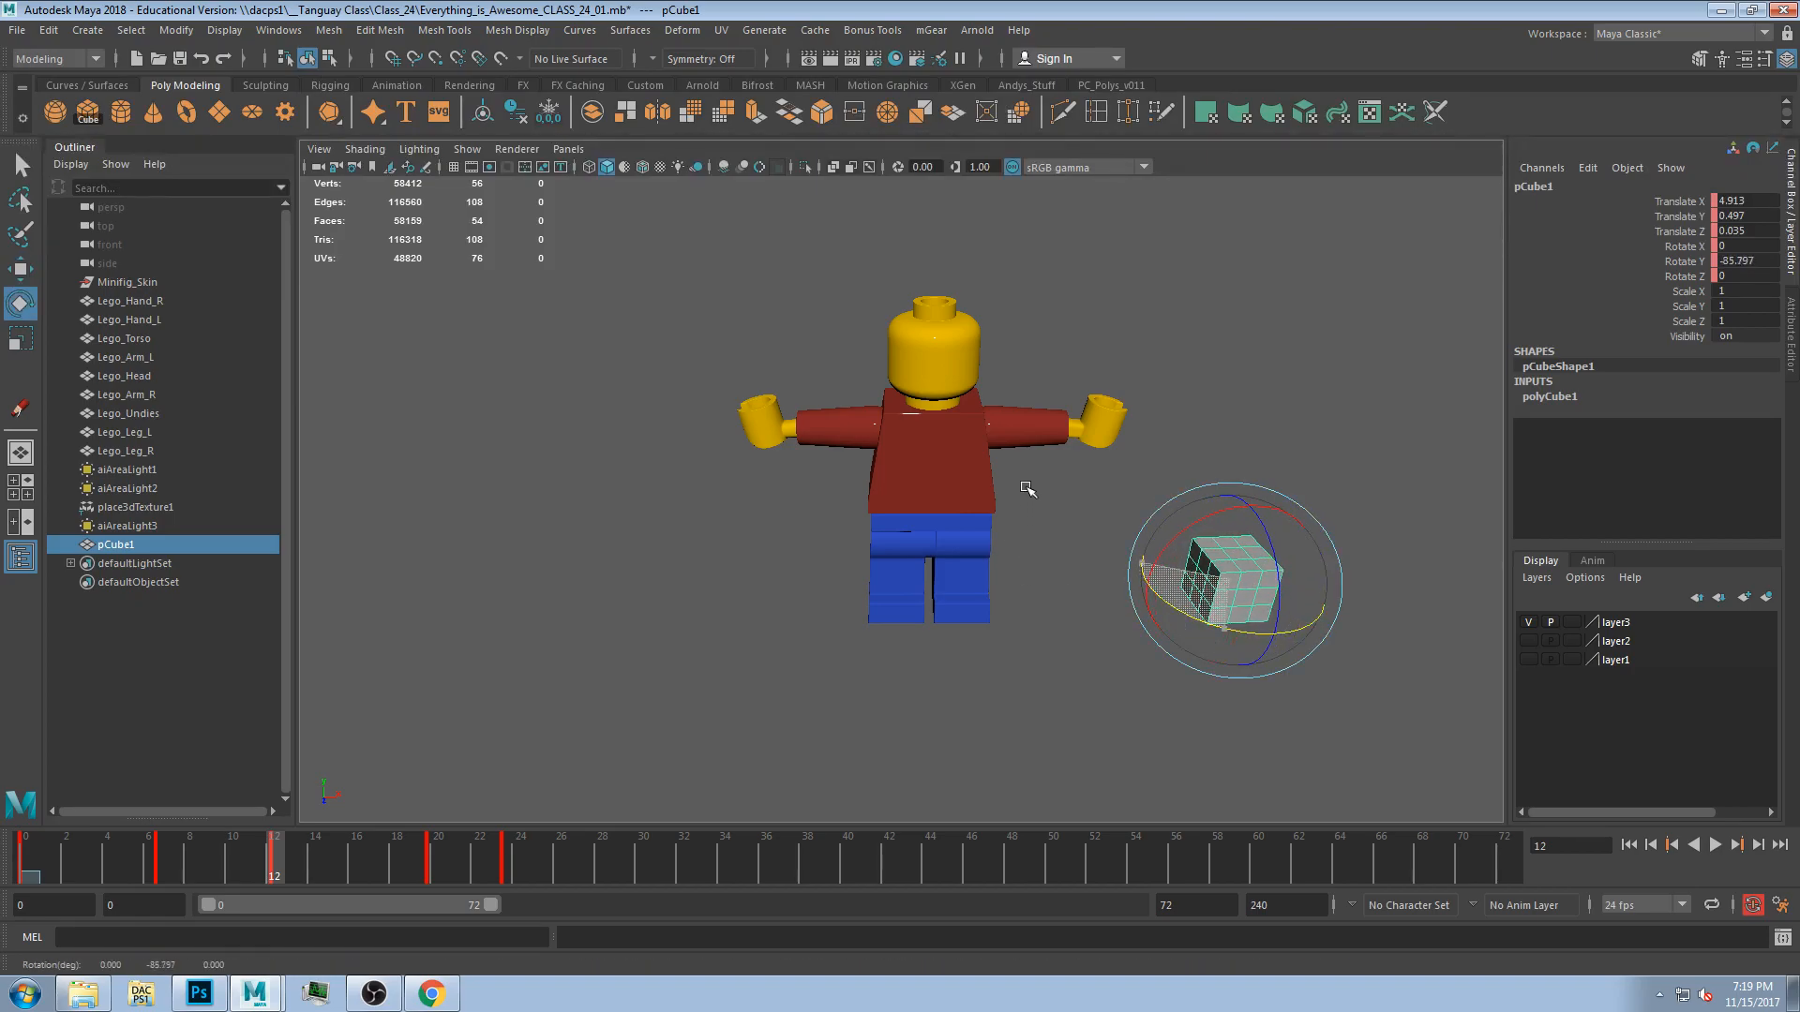
pyautogui.press('s')
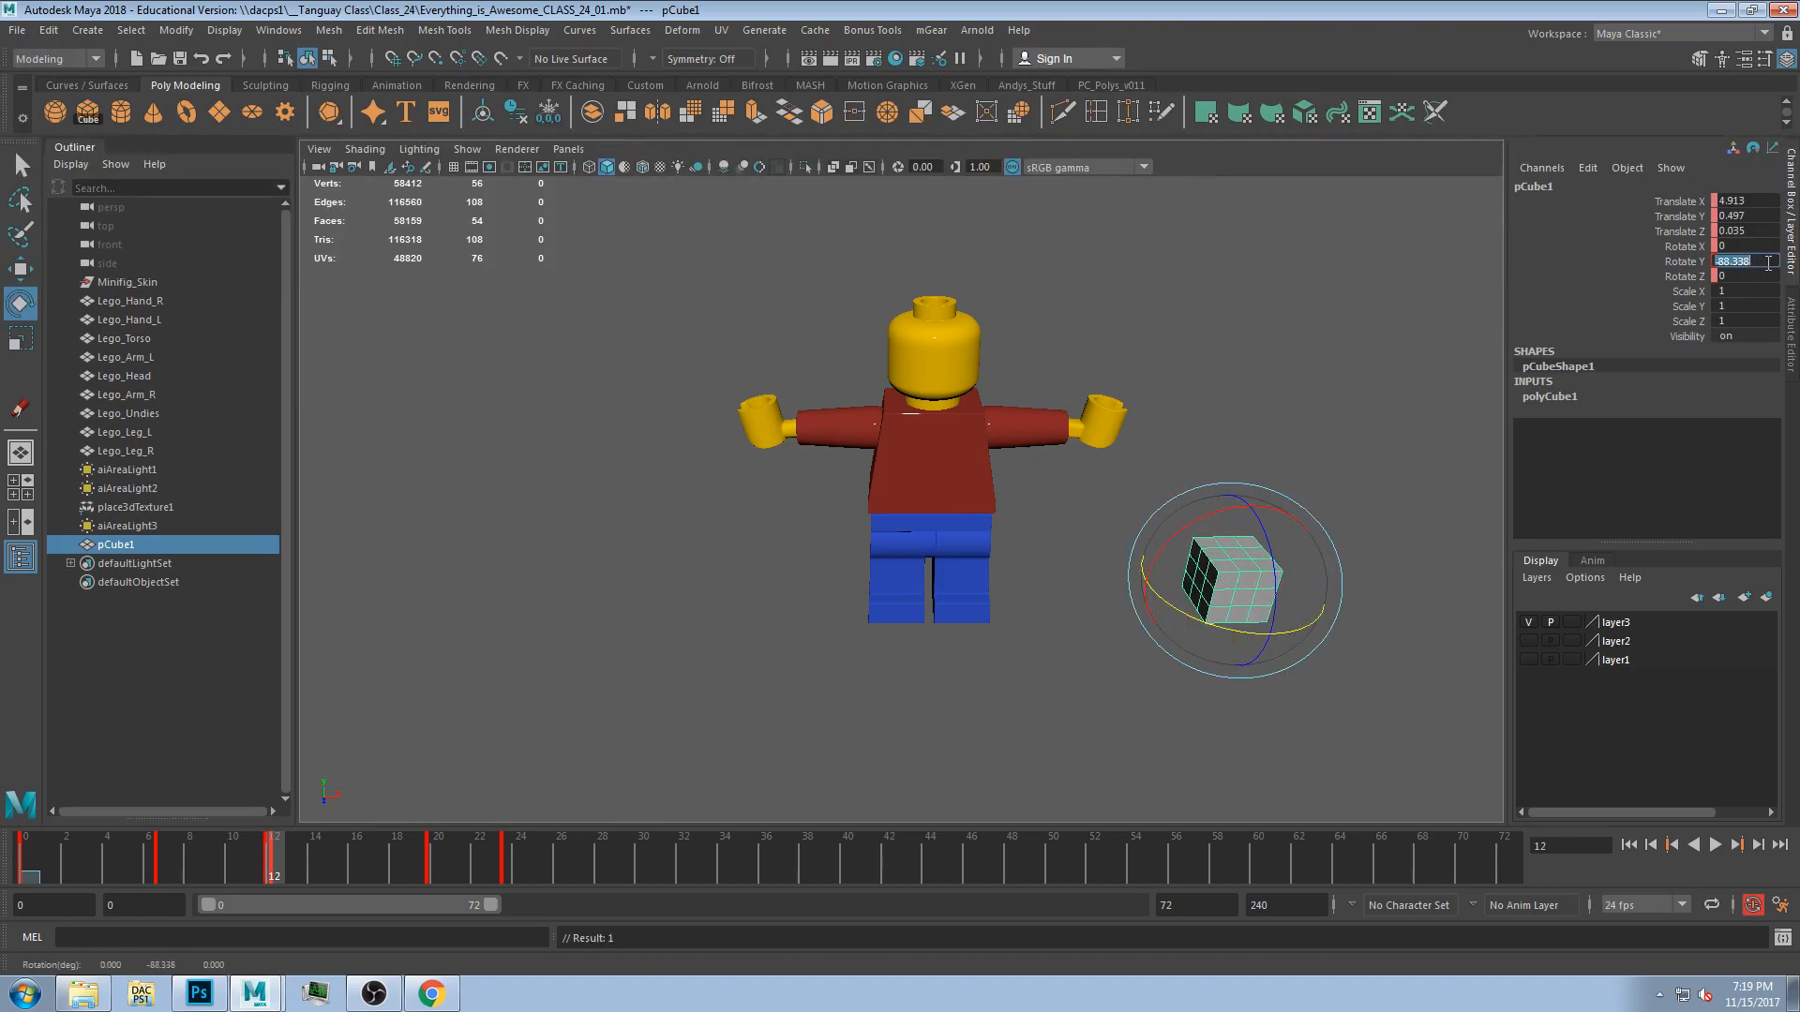
pyautogui.click(1768, 263)
pyautogui.write('-90')
pyautogui.press('Return')
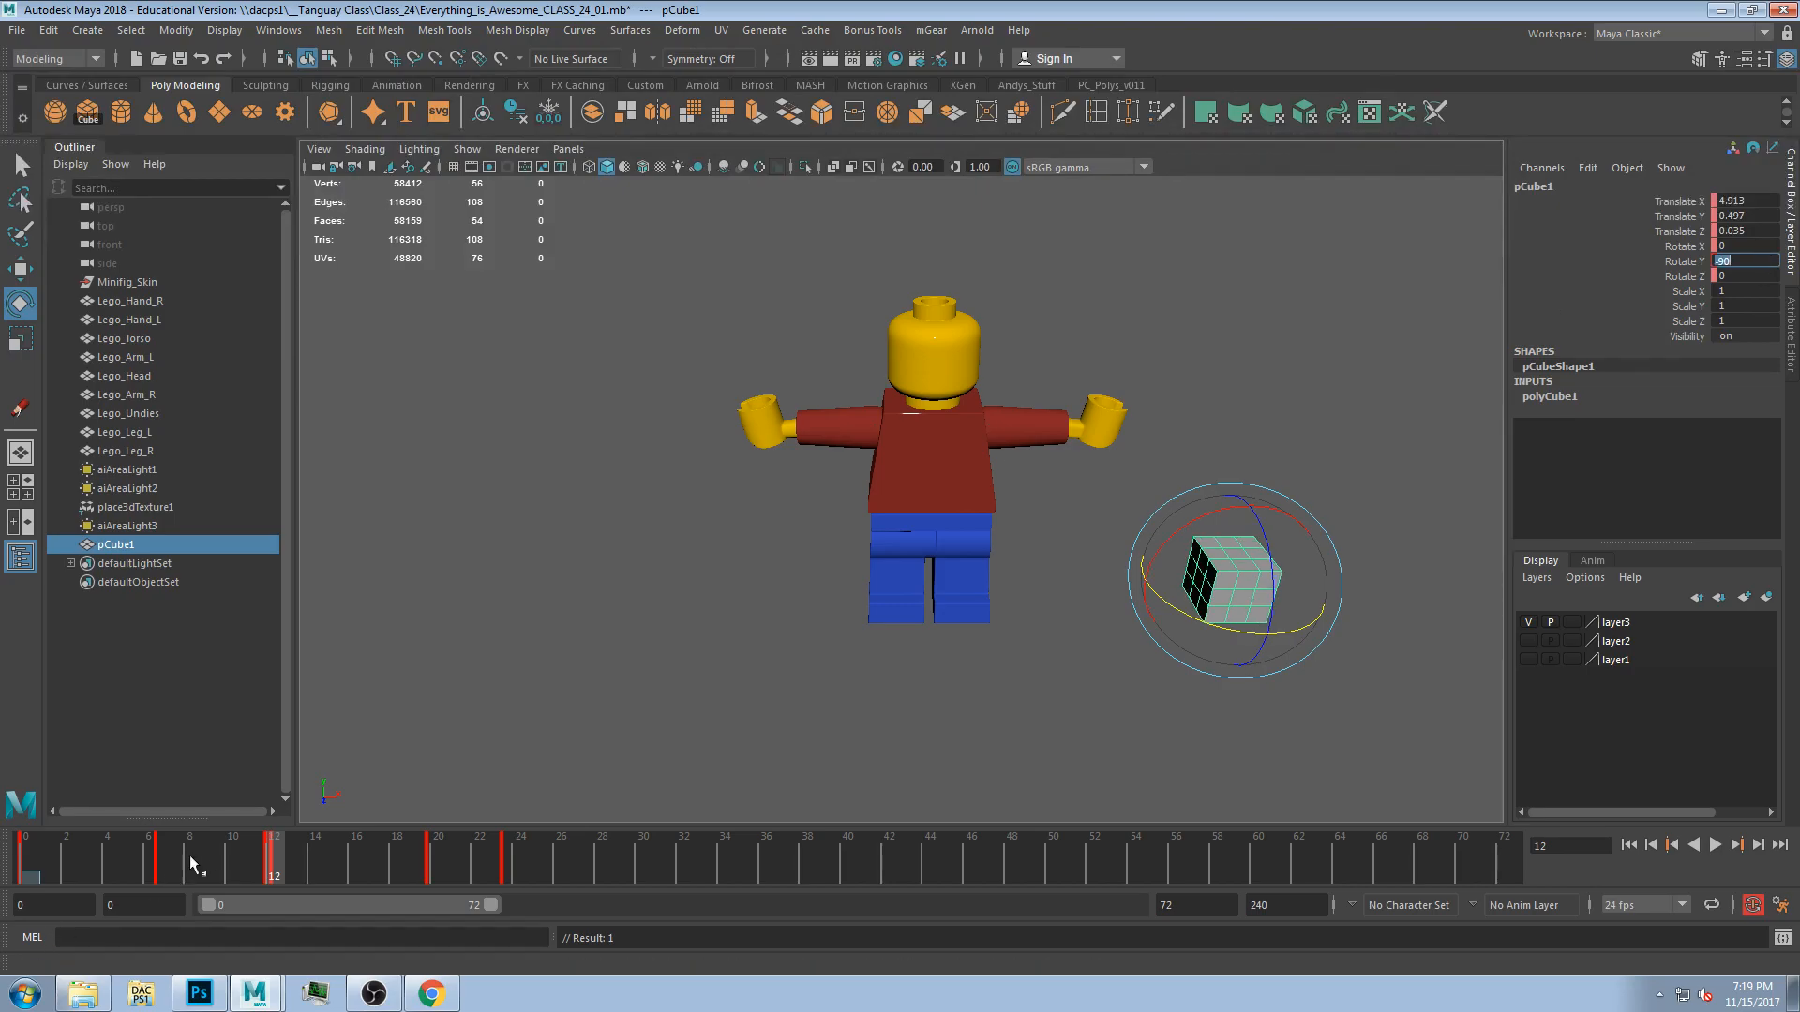
# At frame 17, viewed from above, nudge the cube slightly along Z with the Move tool.
pyautogui.moveTo(274, 855); pyautogui.dragTo(128, 900)
pyautogui.keyDown('alt'); pyautogui.moveTo(637, 623); pyautogui.dragTo(658, 795); pyautogui.keyUp('alt')
pyautogui.moveTo(156, 870); pyautogui.dragTo(380, 853)
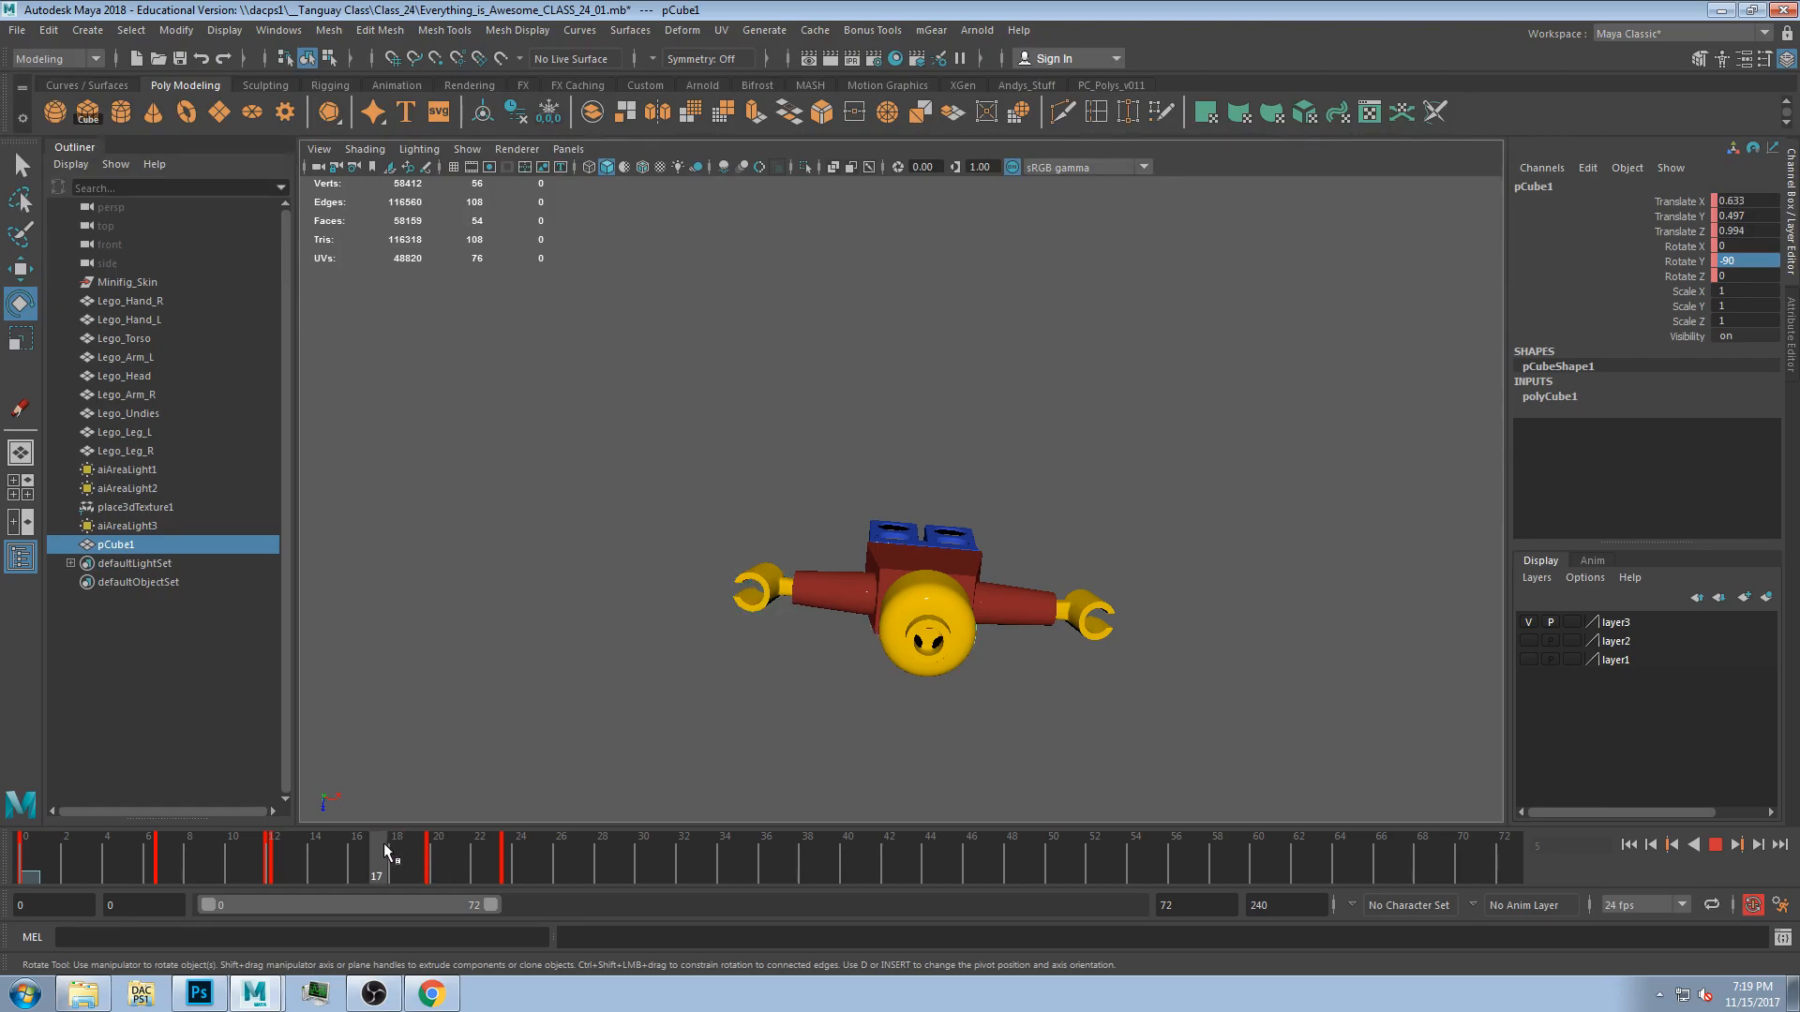
pyautogui.keyDown('alt'); pyautogui.moveTo(884, 532); pyautogui.dragTo(922, 598); pyautogui.keyUp('alt')
pyautogui.press('w')
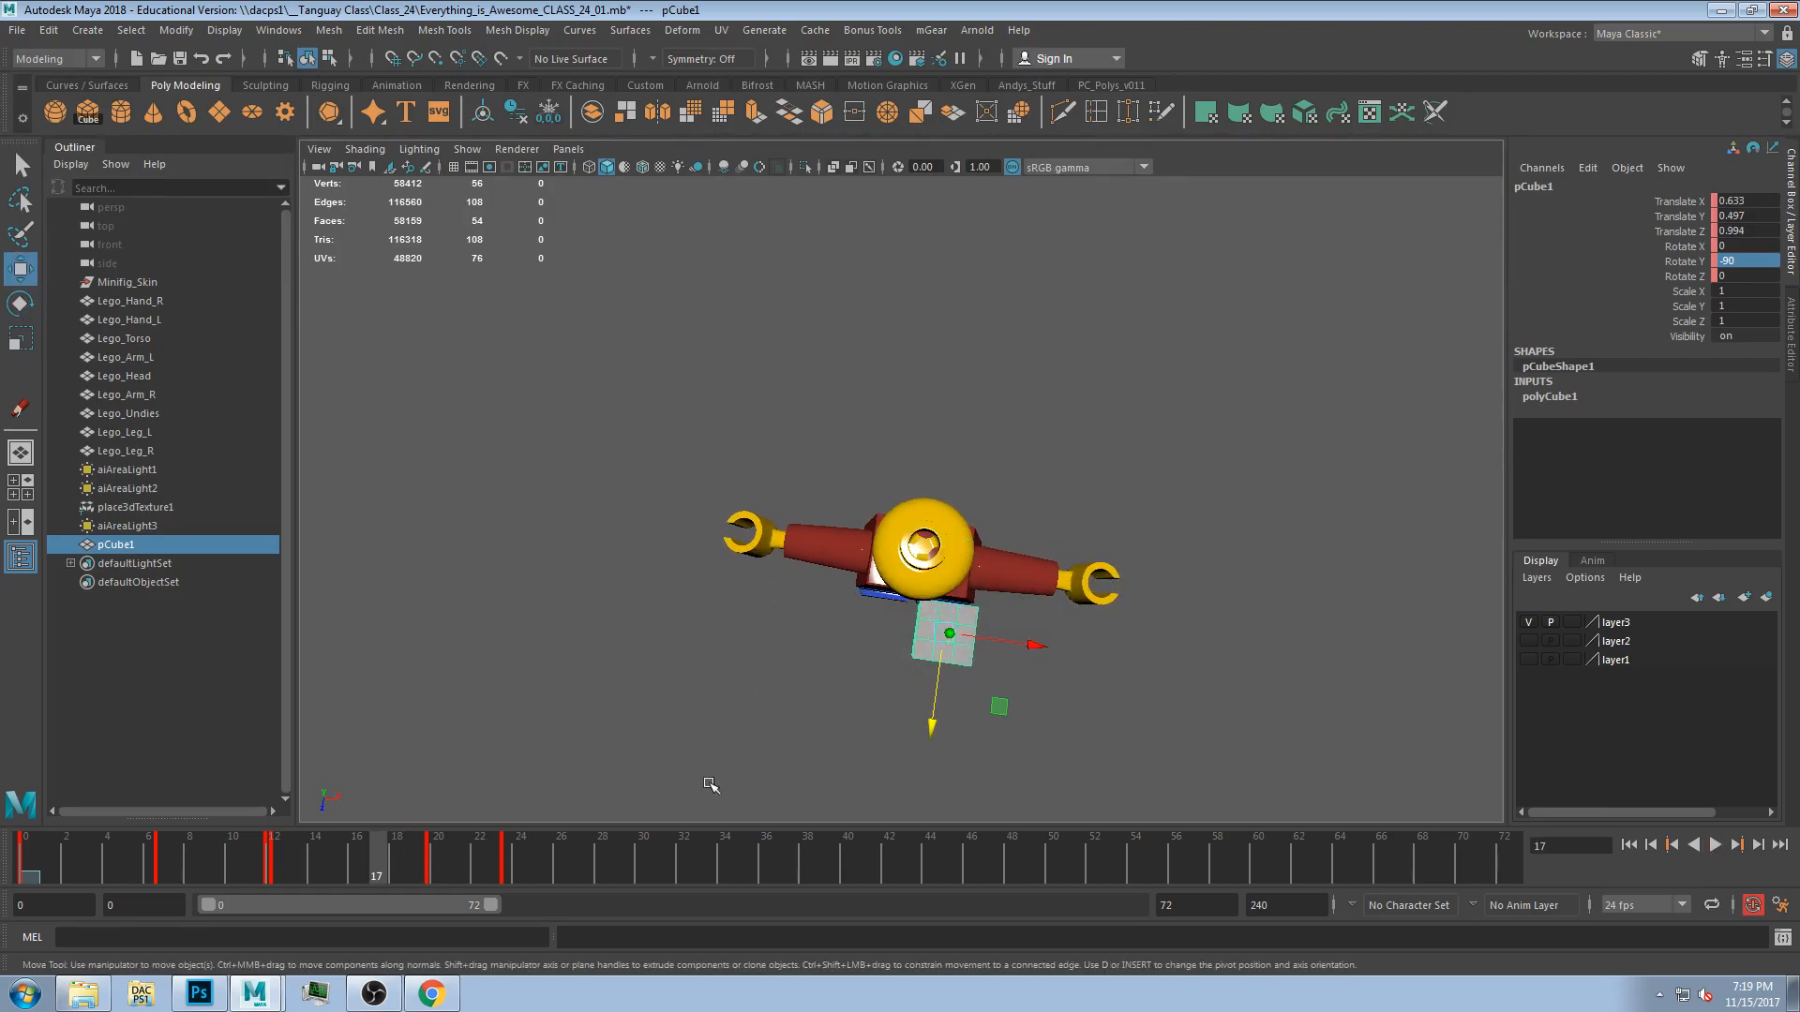
pyautogui.moveTo(392, 867)
pyautogui.mouseDown()
pyautogui.moveTo(432, 867)
pyautogui.moveTo(407, 863)
pyautogui.mouseUp()
pyautogui.click(374, 874)
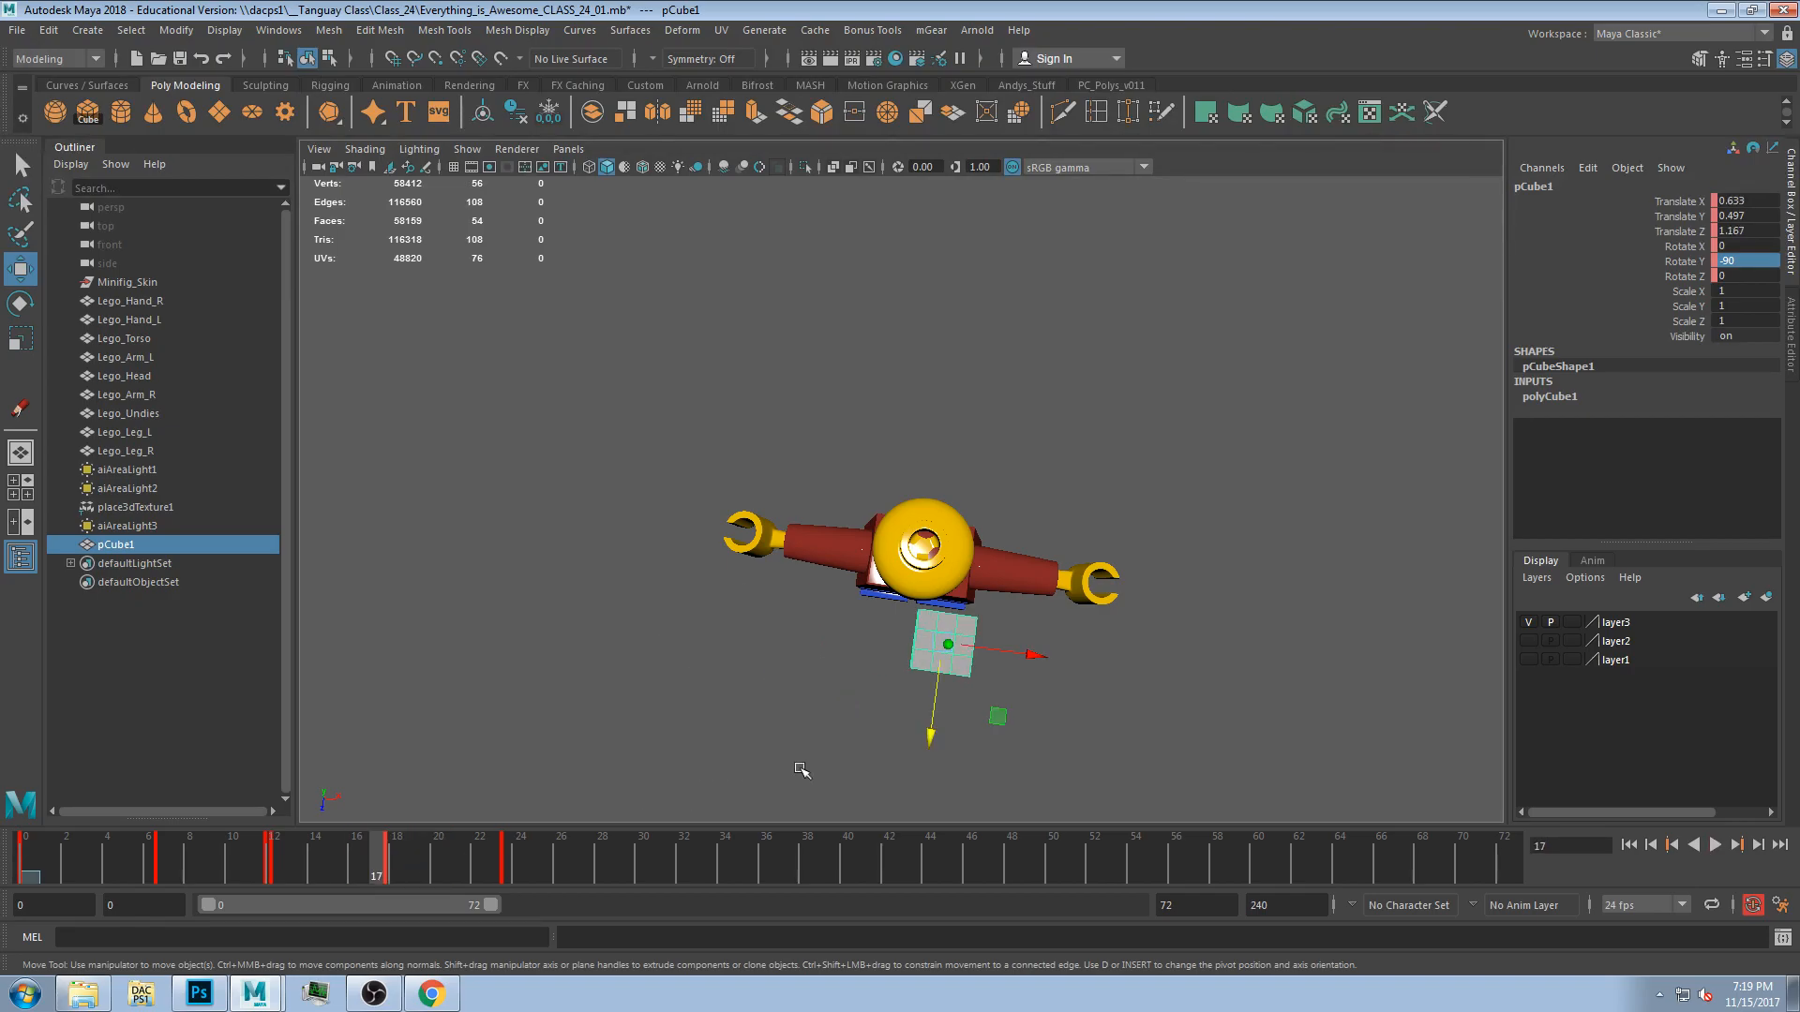
pyautogui.click(933, 762)
pyautogui.click(938, 675)
# At frame 24, rotate the cube around Y to about -179 degrees.
pyautogui.moveTo(368, 874); pyautogui.dragTo(515, 855)
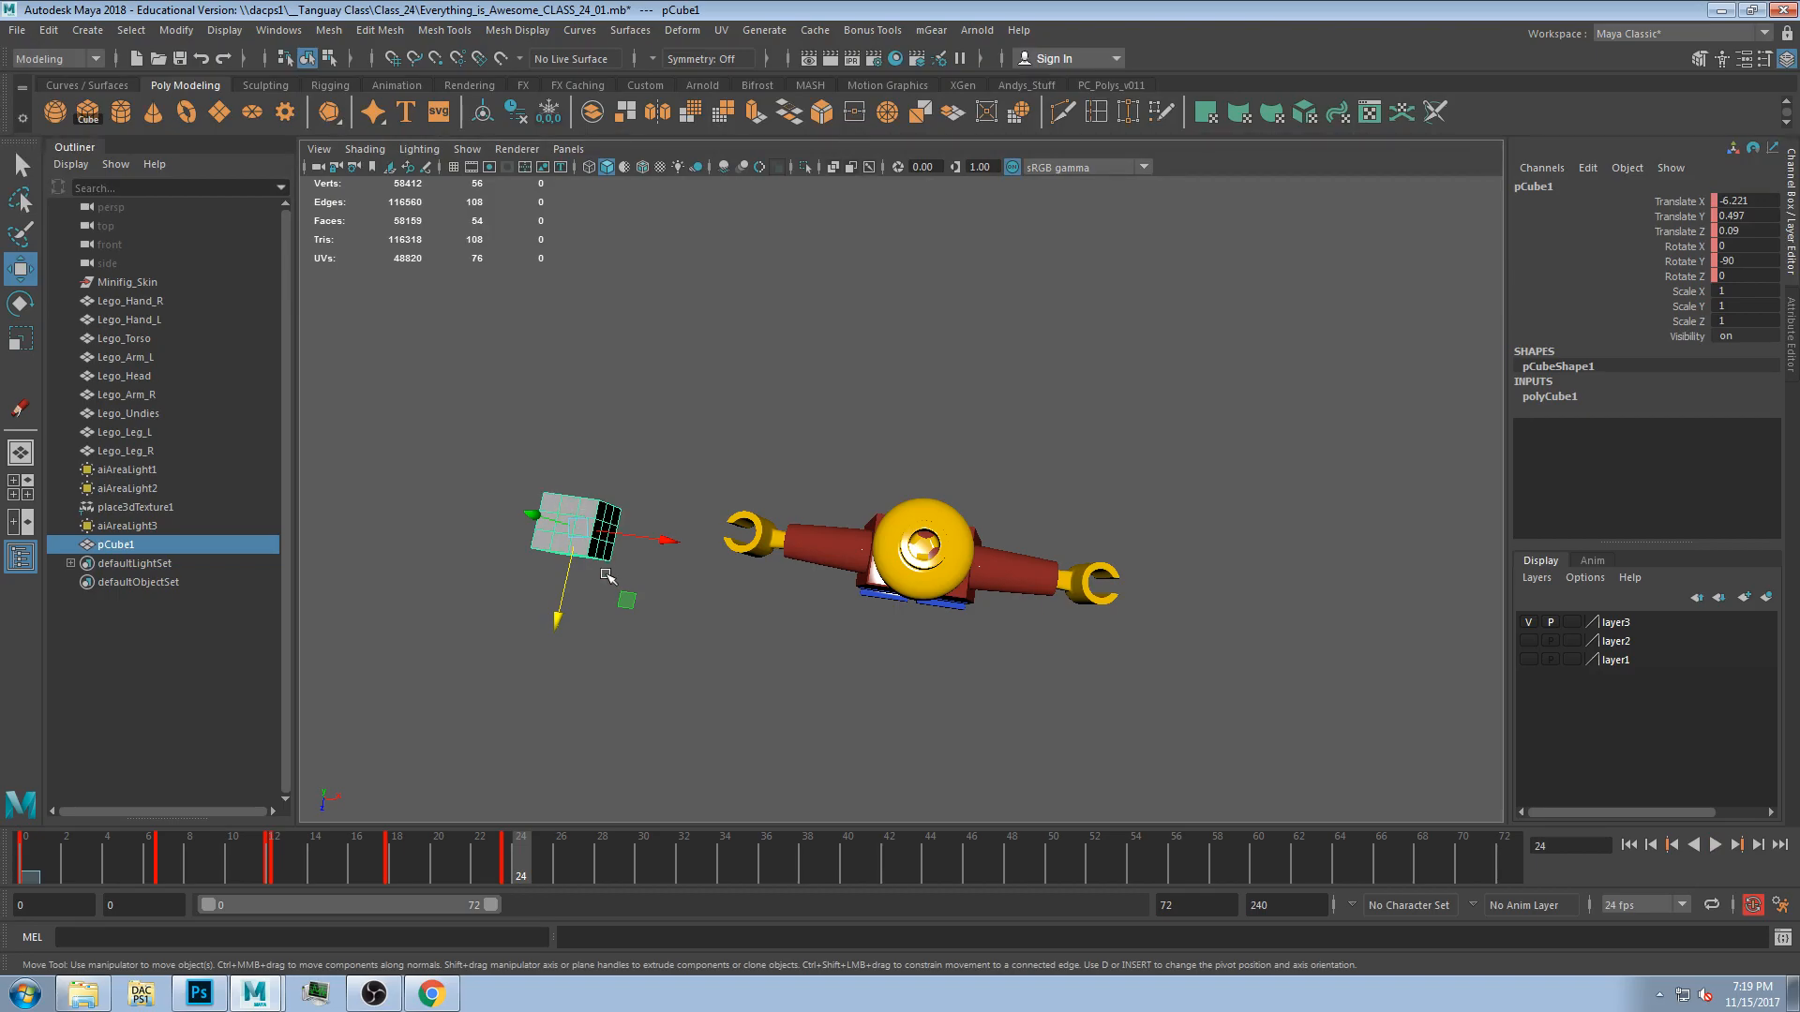
pyautogui.press('e')
pyautogui.moveTo(623, 600); pyautogui.dragTo(219, 786)
# Select all keys on the time slider and scale them to spread across the whole timeline.
pyautogui.moveTo(25, 870)
pyautogui.mouseDown()
pyautogui.moveTo(611, 825)
pyautogui.moveTo(66, 853)
pyautogui.moveTo(22, 886)
pyautogui.mouseUp()
pyautogui.keyDown('shift'); pyautogui.moveTo(567, 872); pyautogui.dragTo(24, 872); pyautogui.keyUp('shift')
pyautogui.keyDown('shift'); pyautogui.moveTo(575, 870); pyautogui.dragTo(1529, 852); pyautogui.keyUp('shift')
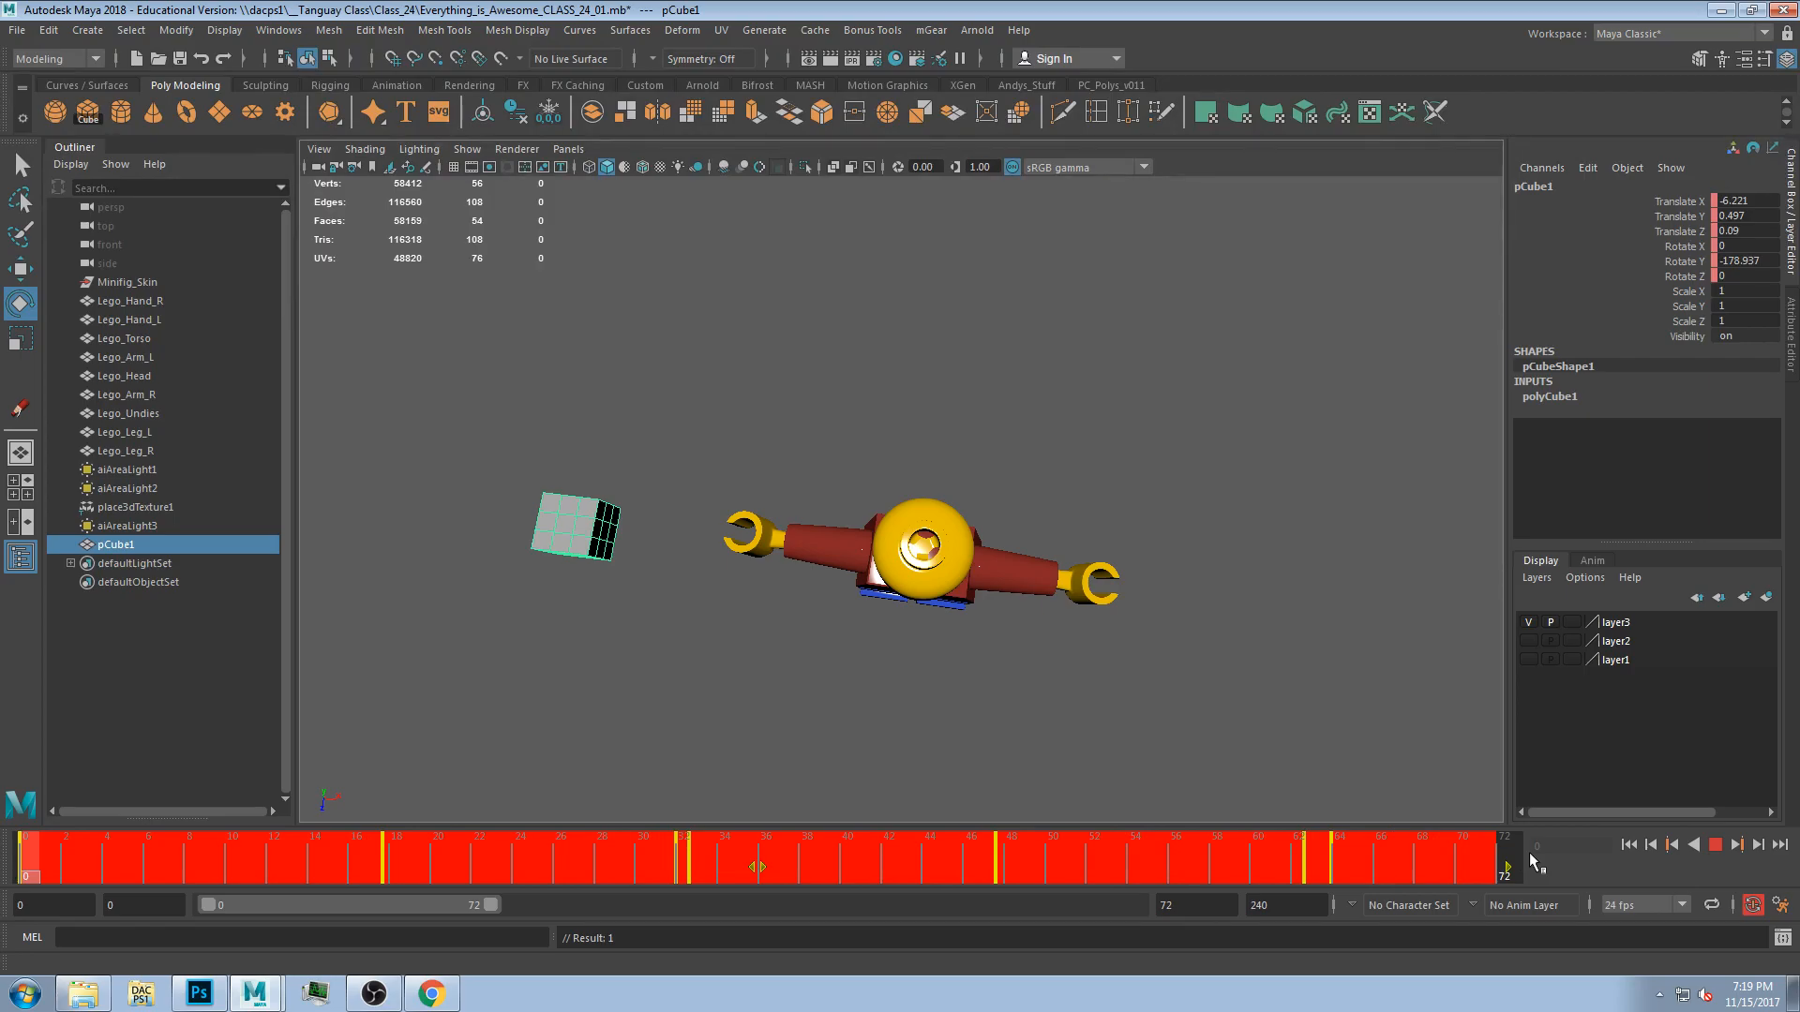
pyautogui.click(1265, 860)
pyautogui.moveTo(1266, 860); pyautogui.dragTo(3, 923)
# Return to the front view and play and scrub the animation to review the stretched timing.
pyautogui.press('space')
pyautogui.press('space')
pyautogui.keyDown('alt'); pyautogui.moveTo(1165, 575); pyautogui.dragTo(1431, 715); pyautogui.keyUp('alt')
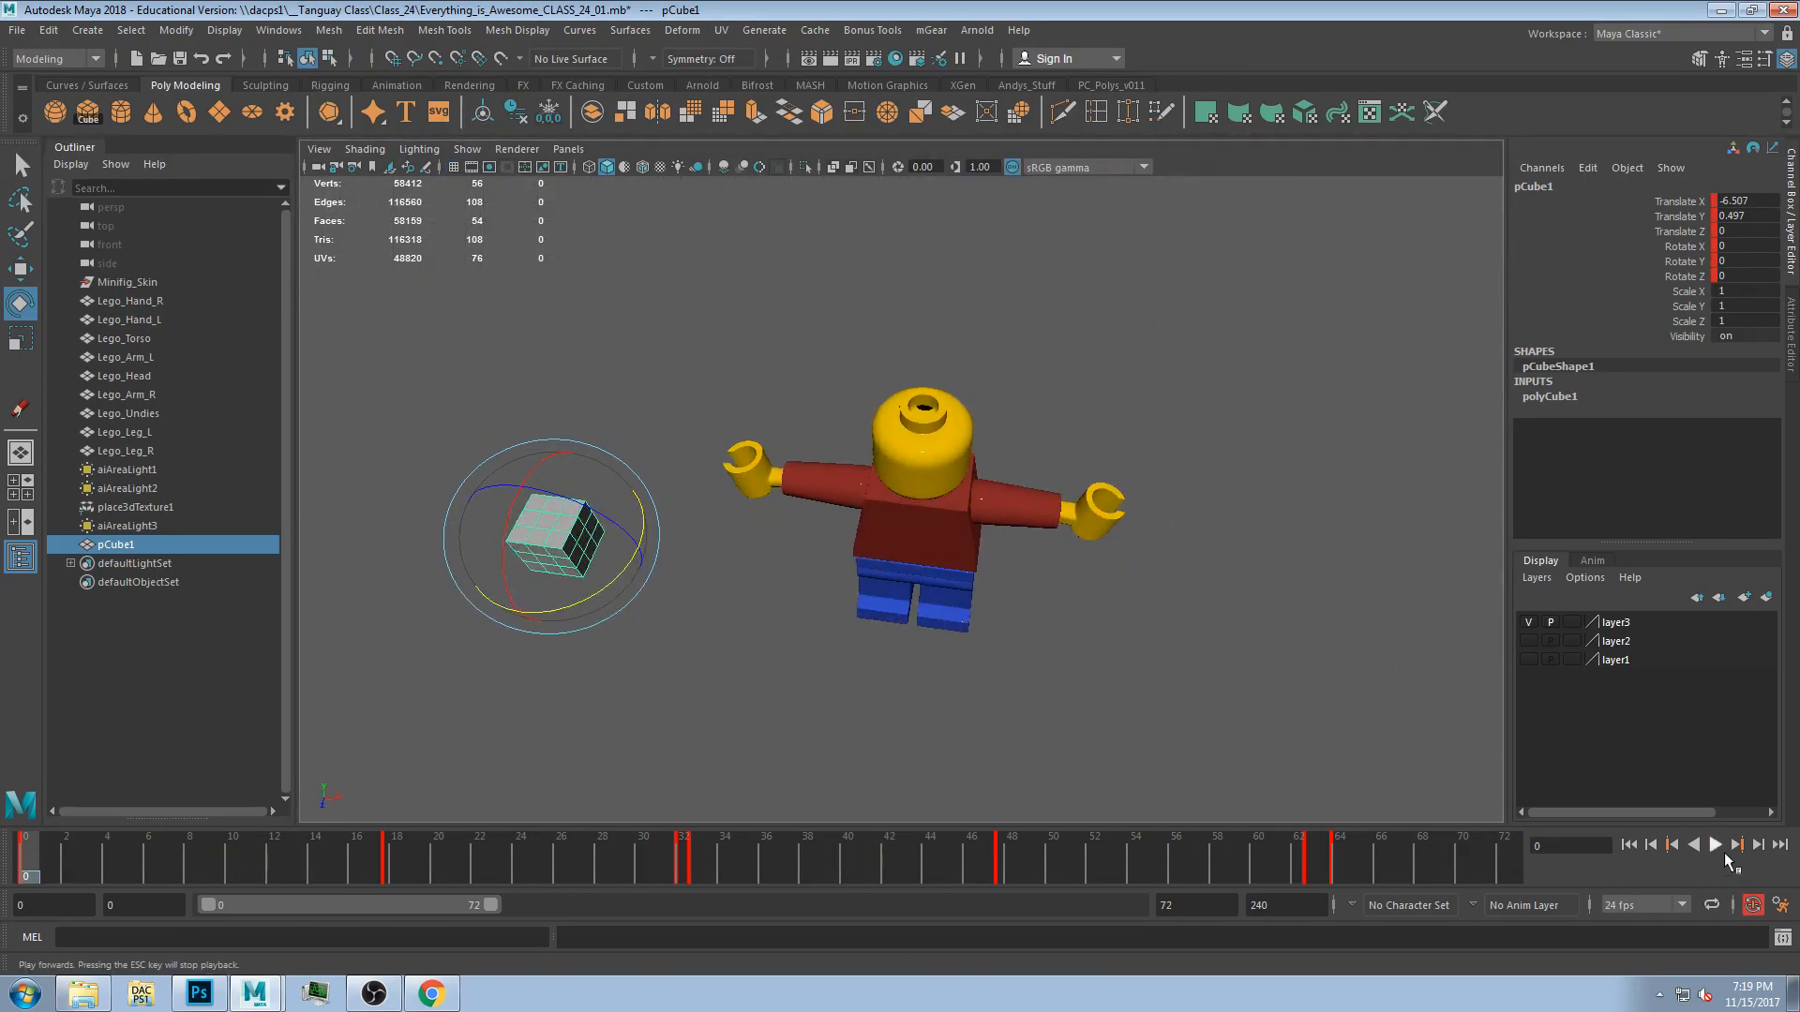
pyautogui.click(1716, 847)
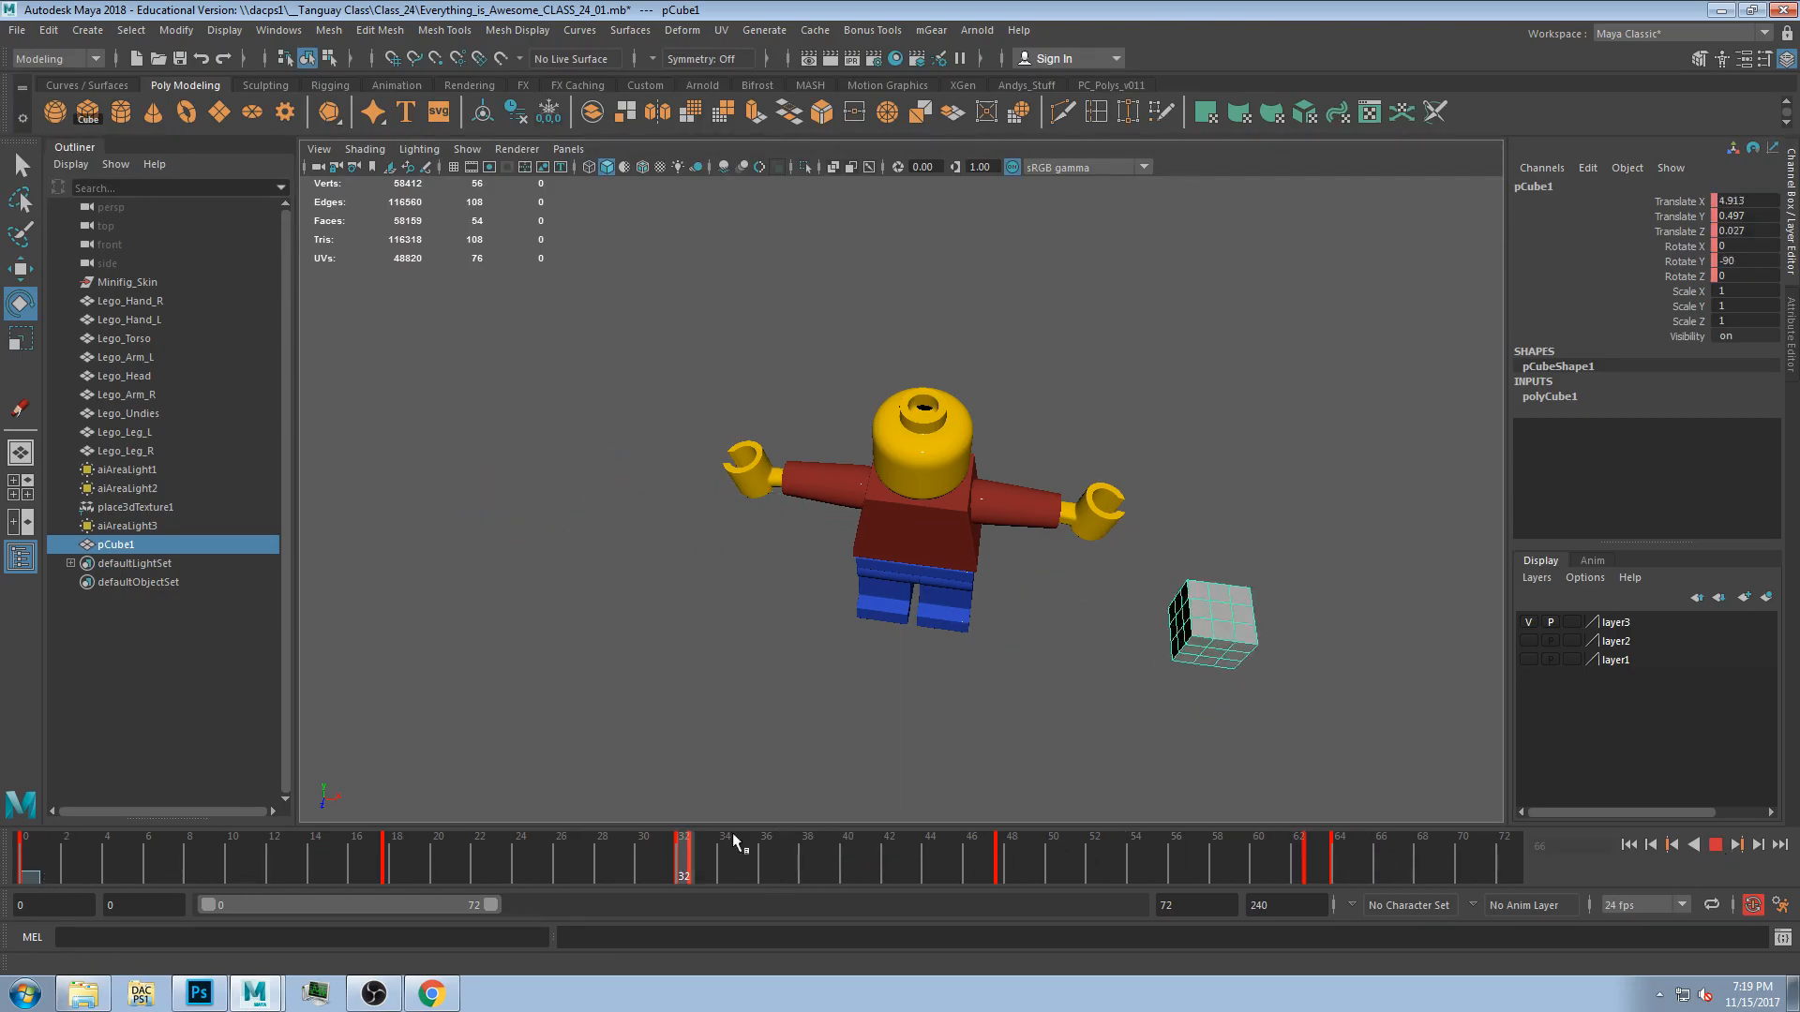
pyautogui.moveTo(647, 841); pyautogui.dragTo(1350, 837)
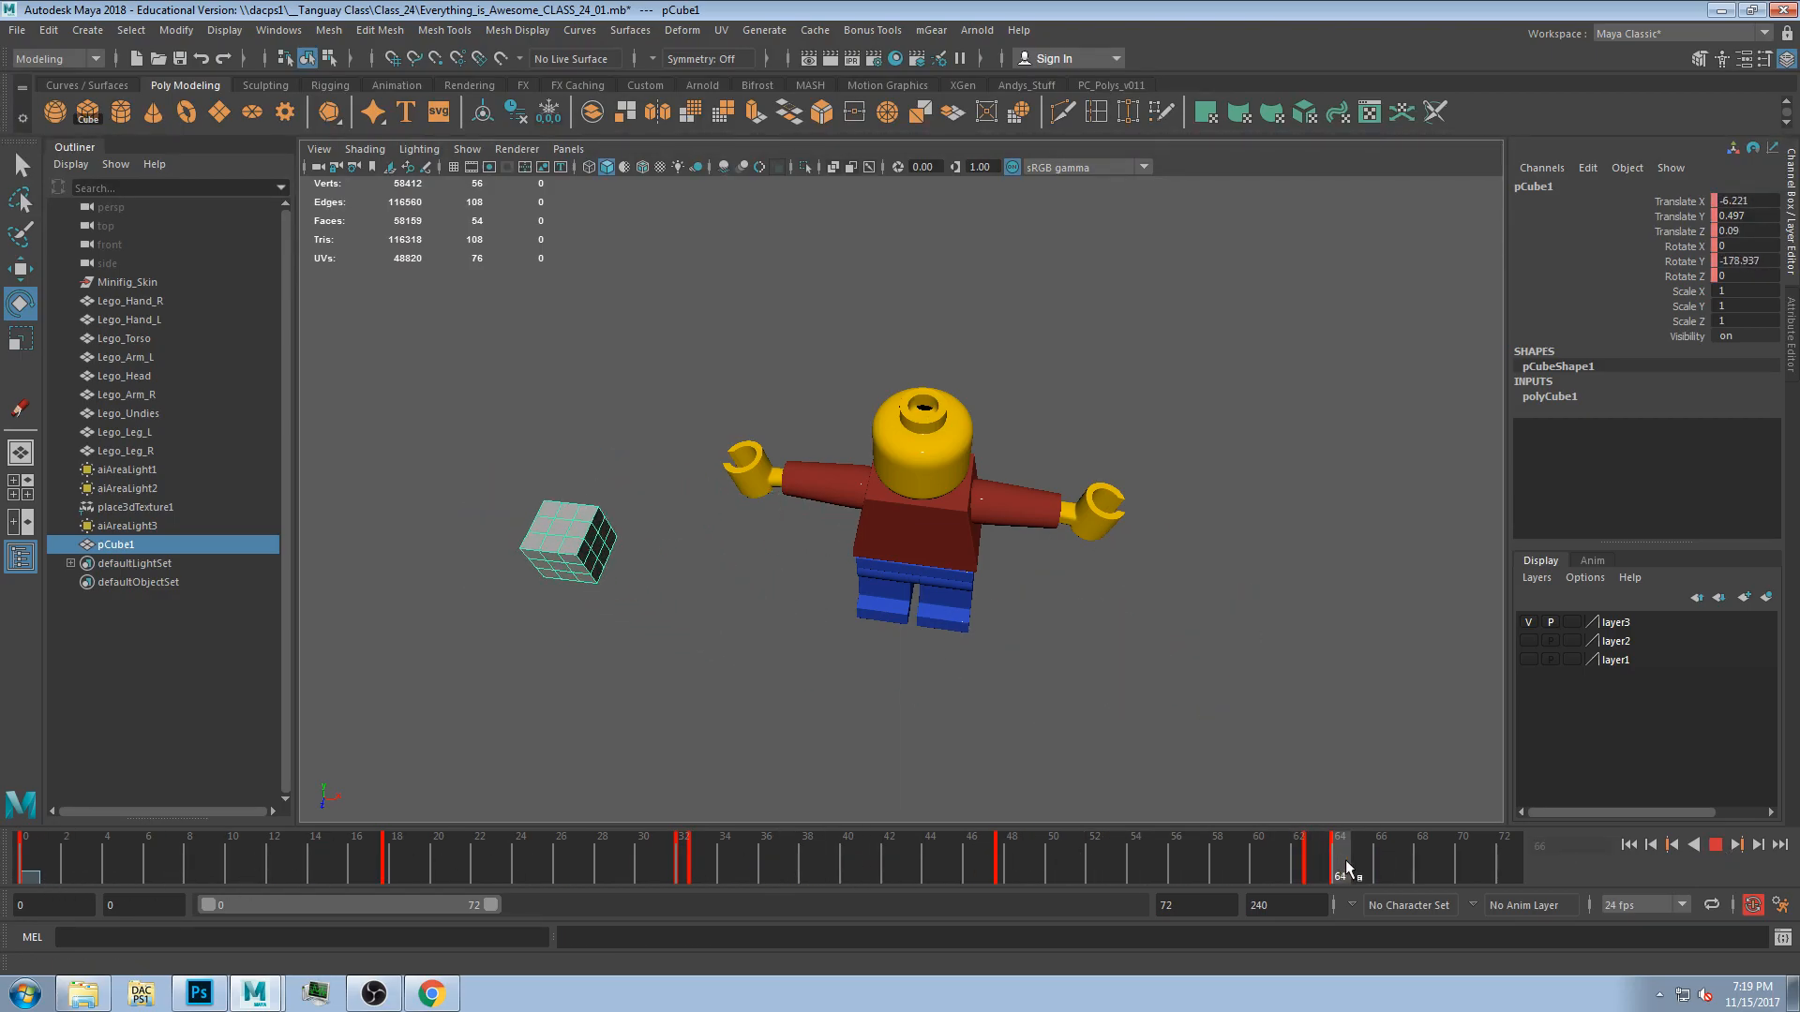
pyautogui.moveTo(485, 728); pyautogui.dragTo(2, 913)
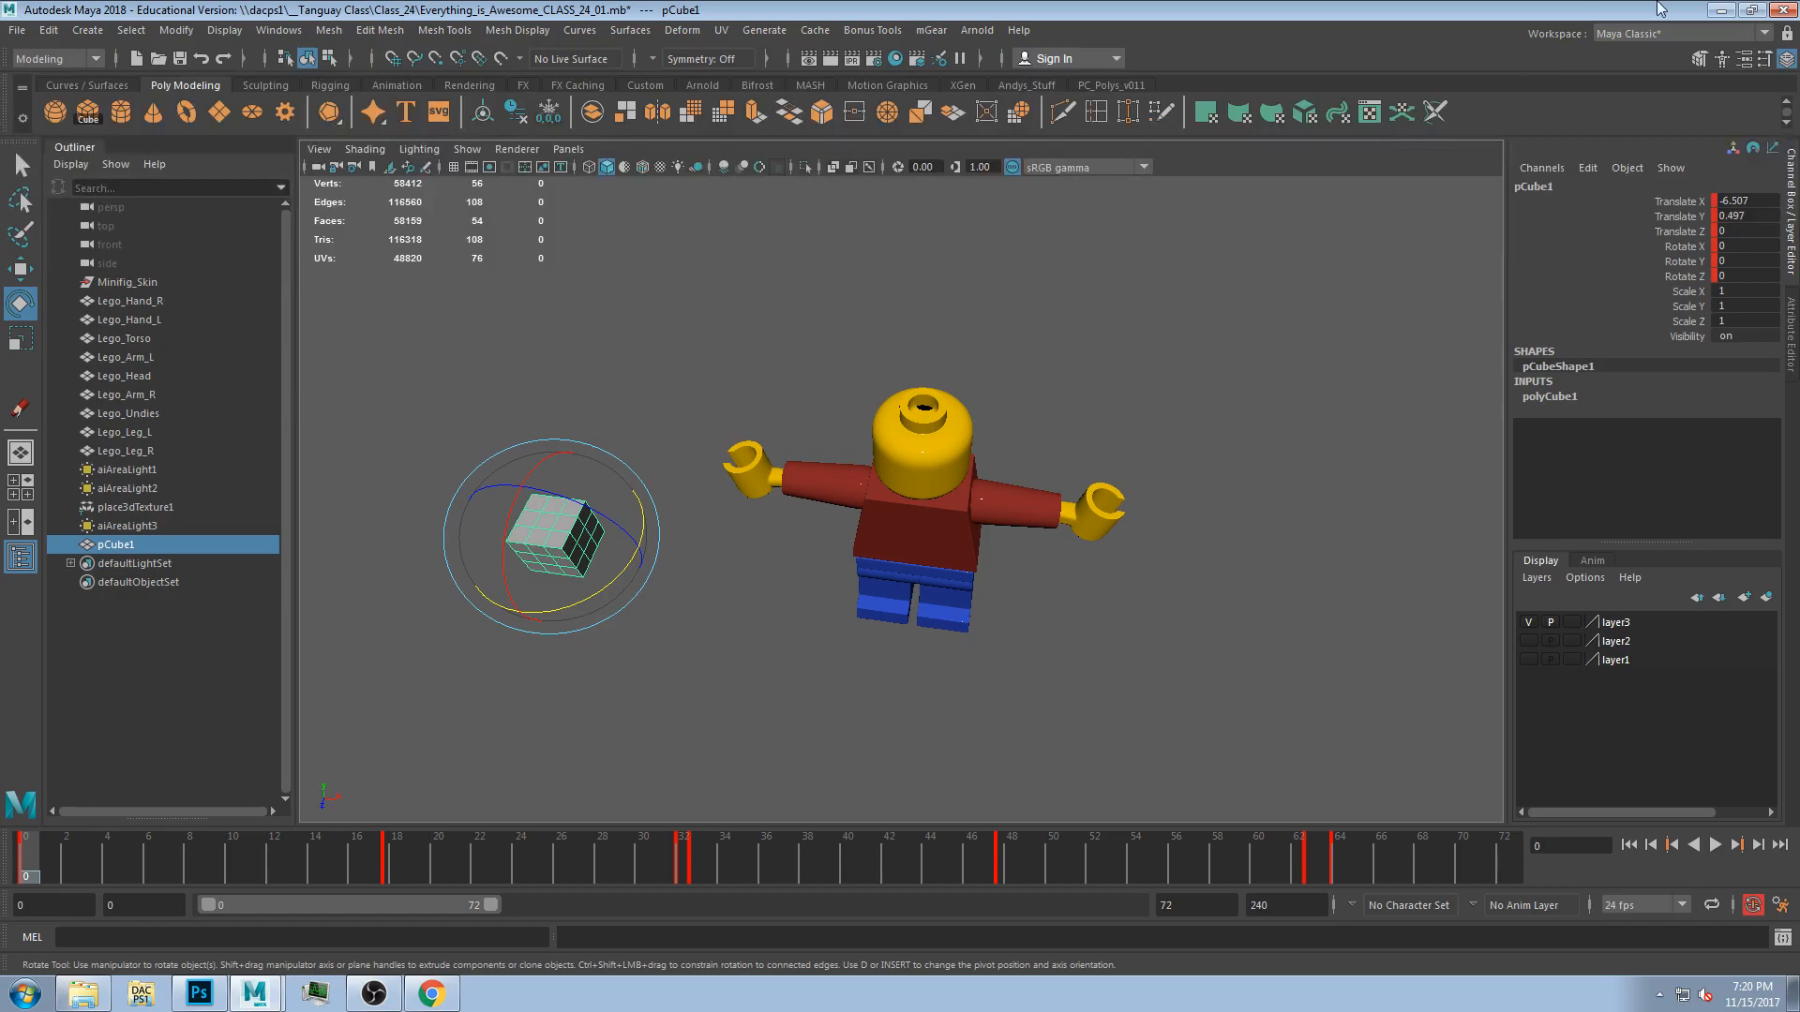
# Key the cube's Scale X, Y and Z channels at frame 0.
pyautogui.moveTo(1687, 291); pyautogui.dragTo(1687, 323)
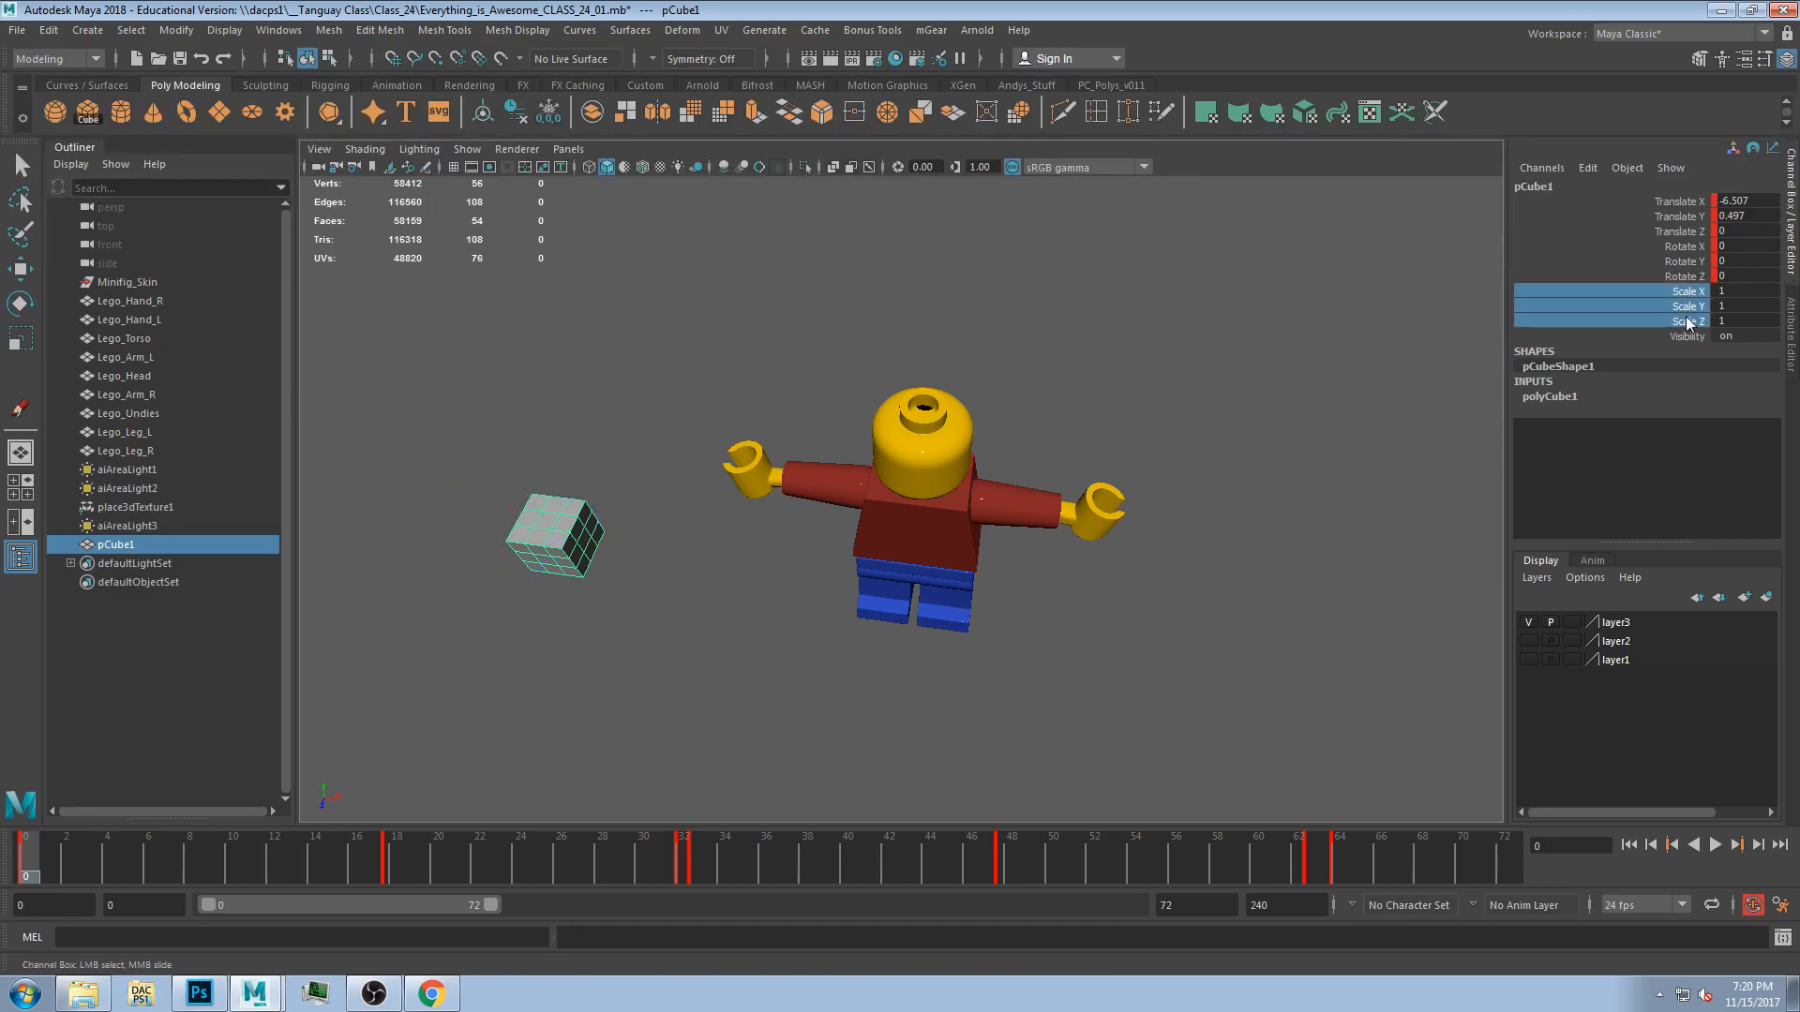
pyautogui.rightClick(1681, 305)
pyautogui.click(1674, 343)
pyautogui.keyDown('alt'); pyautogui.moveTo(1191, 451); pyautogui.dragTo(871, 551); pyautogui.keyUp('alt')
# At frame 33, scale the cube up with the Scale tool, making it taller.
pyautogui.moveTo(132, 858); pyautogui.dragTo(704, 848)
pyautogui.press('e')
pyautogui.press('r')
pyautogui.keyDown('alt'); pyautogui.moveTo(1229, 639); pyautogui.dragTo(1241, 605); pyautogui.keyUp('alt')
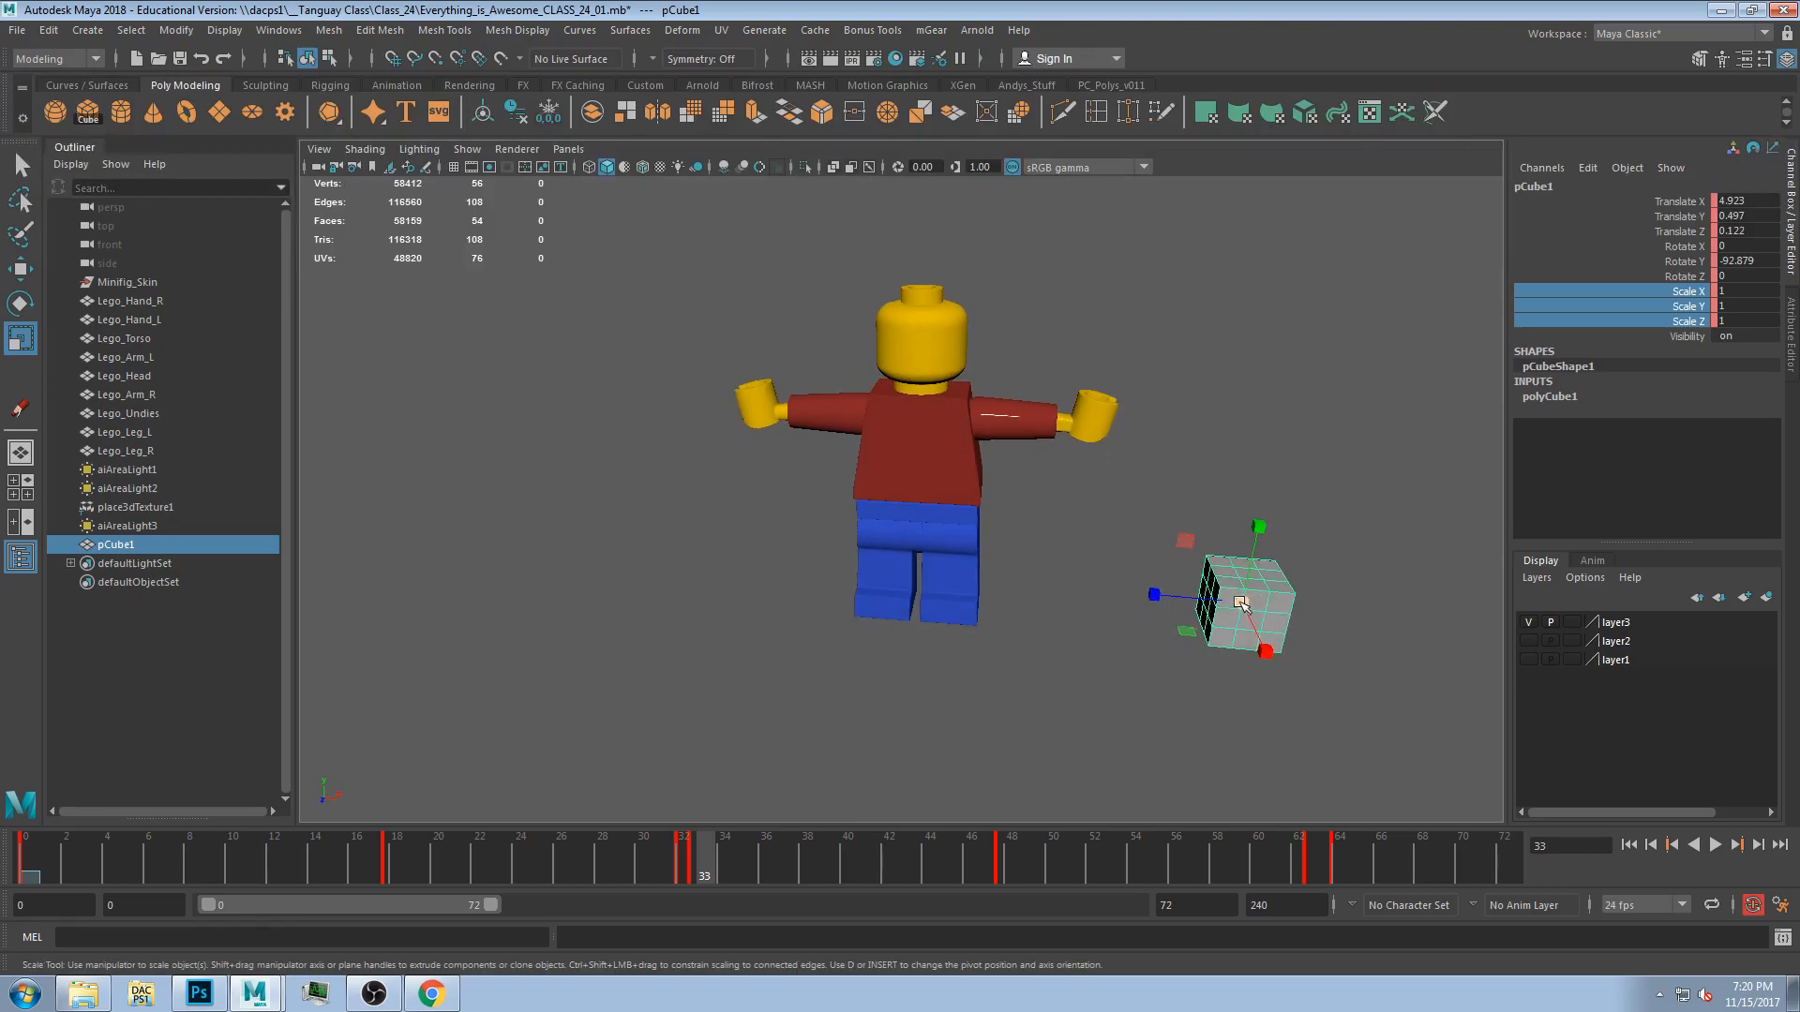
pyautogui.moveTo(1259, 527); pyautogui.dragTo(1276, 452)
pyautogui.moveTo(1241, 604); pyautogui.dragTo(1293, 615)
# At frame 63, set the cube's Scale X, Y and Z to 1.
pyautogui.moveTo(701, 867); pyautogui.dragTo(1322, 822)
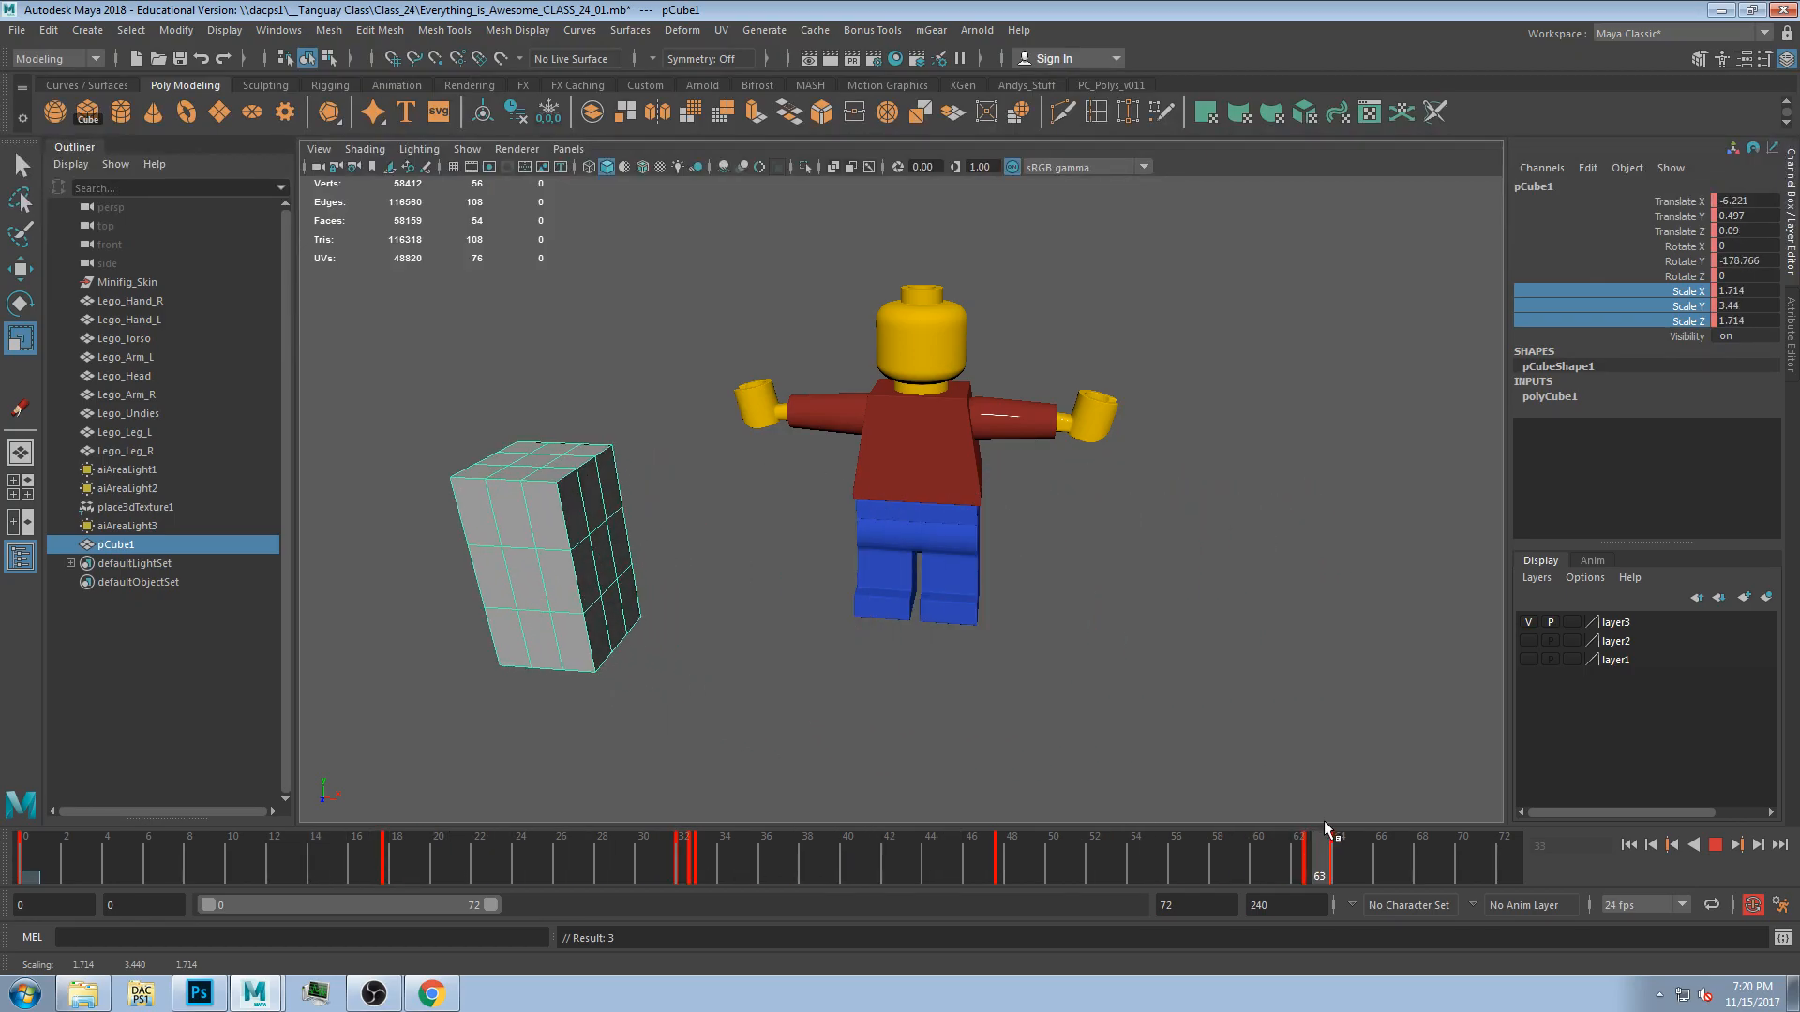
pyautogui.doubleClick(1758, 295)
pyautogui.write('1')
pyautogui.press('Tab')
pyautogui.write('1')
pyautogui.press('Tab')
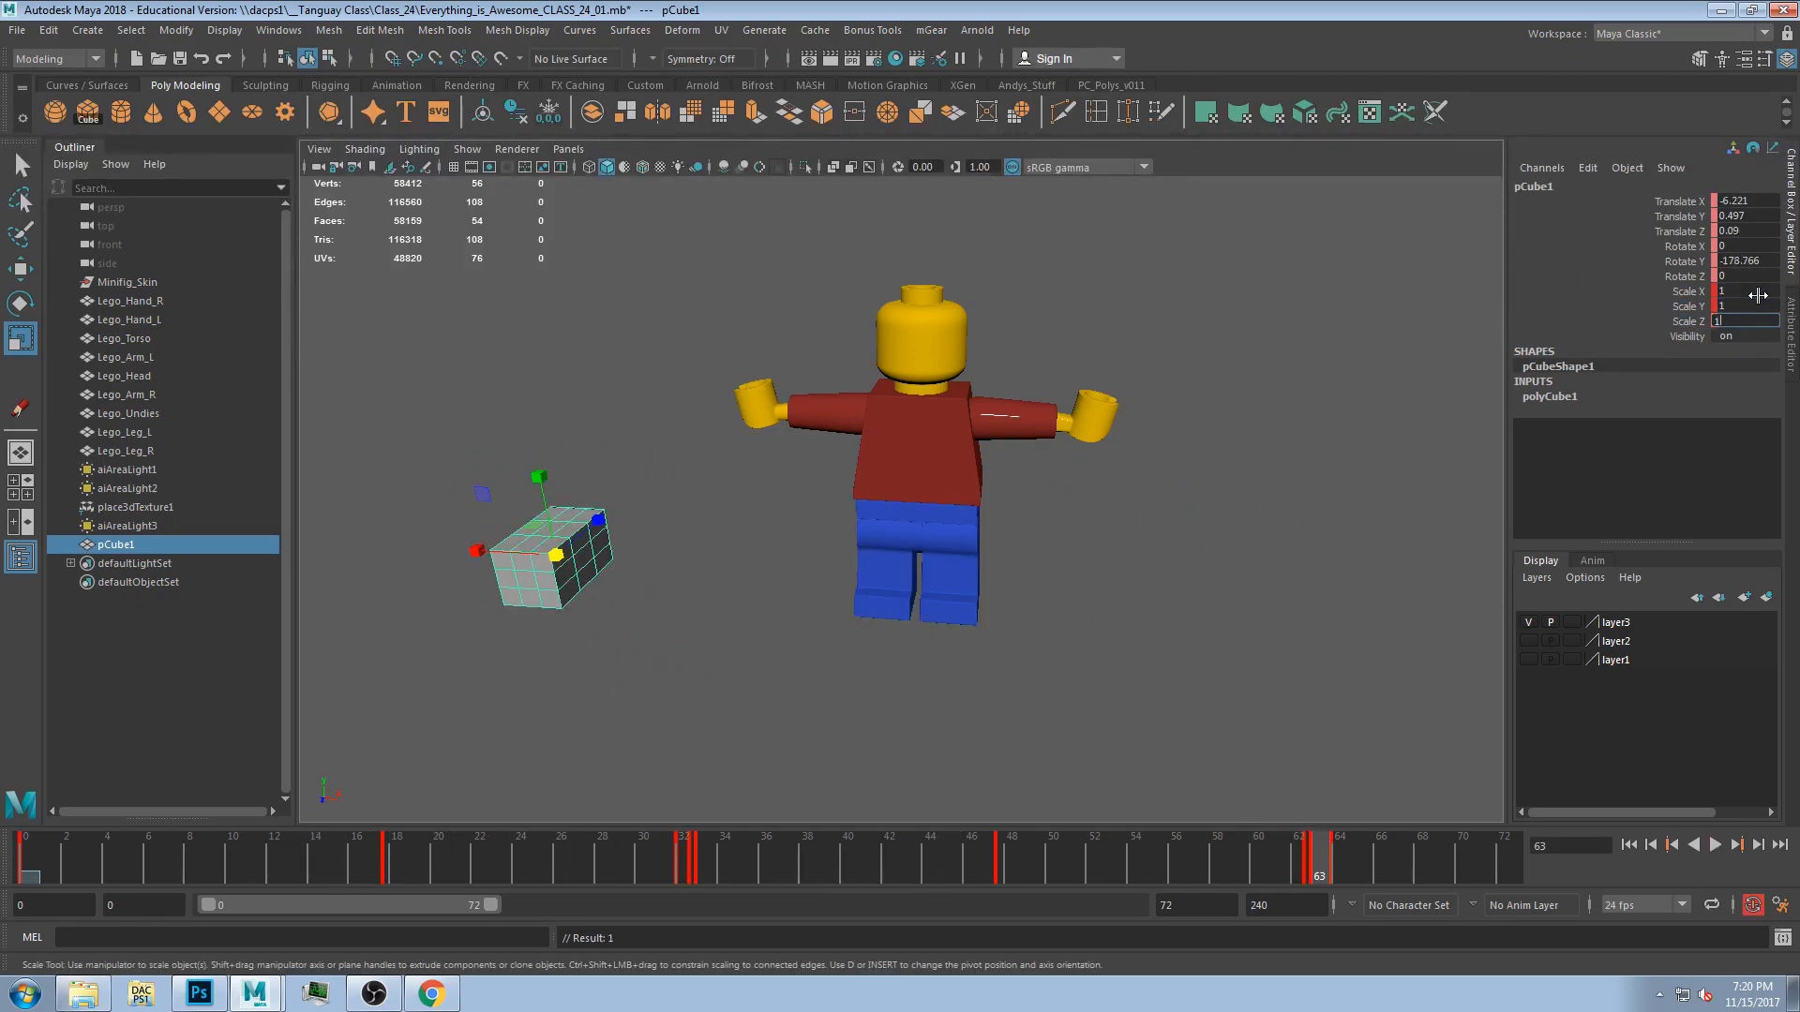
pyautogui.write('1')
pyautogui.press('Return')
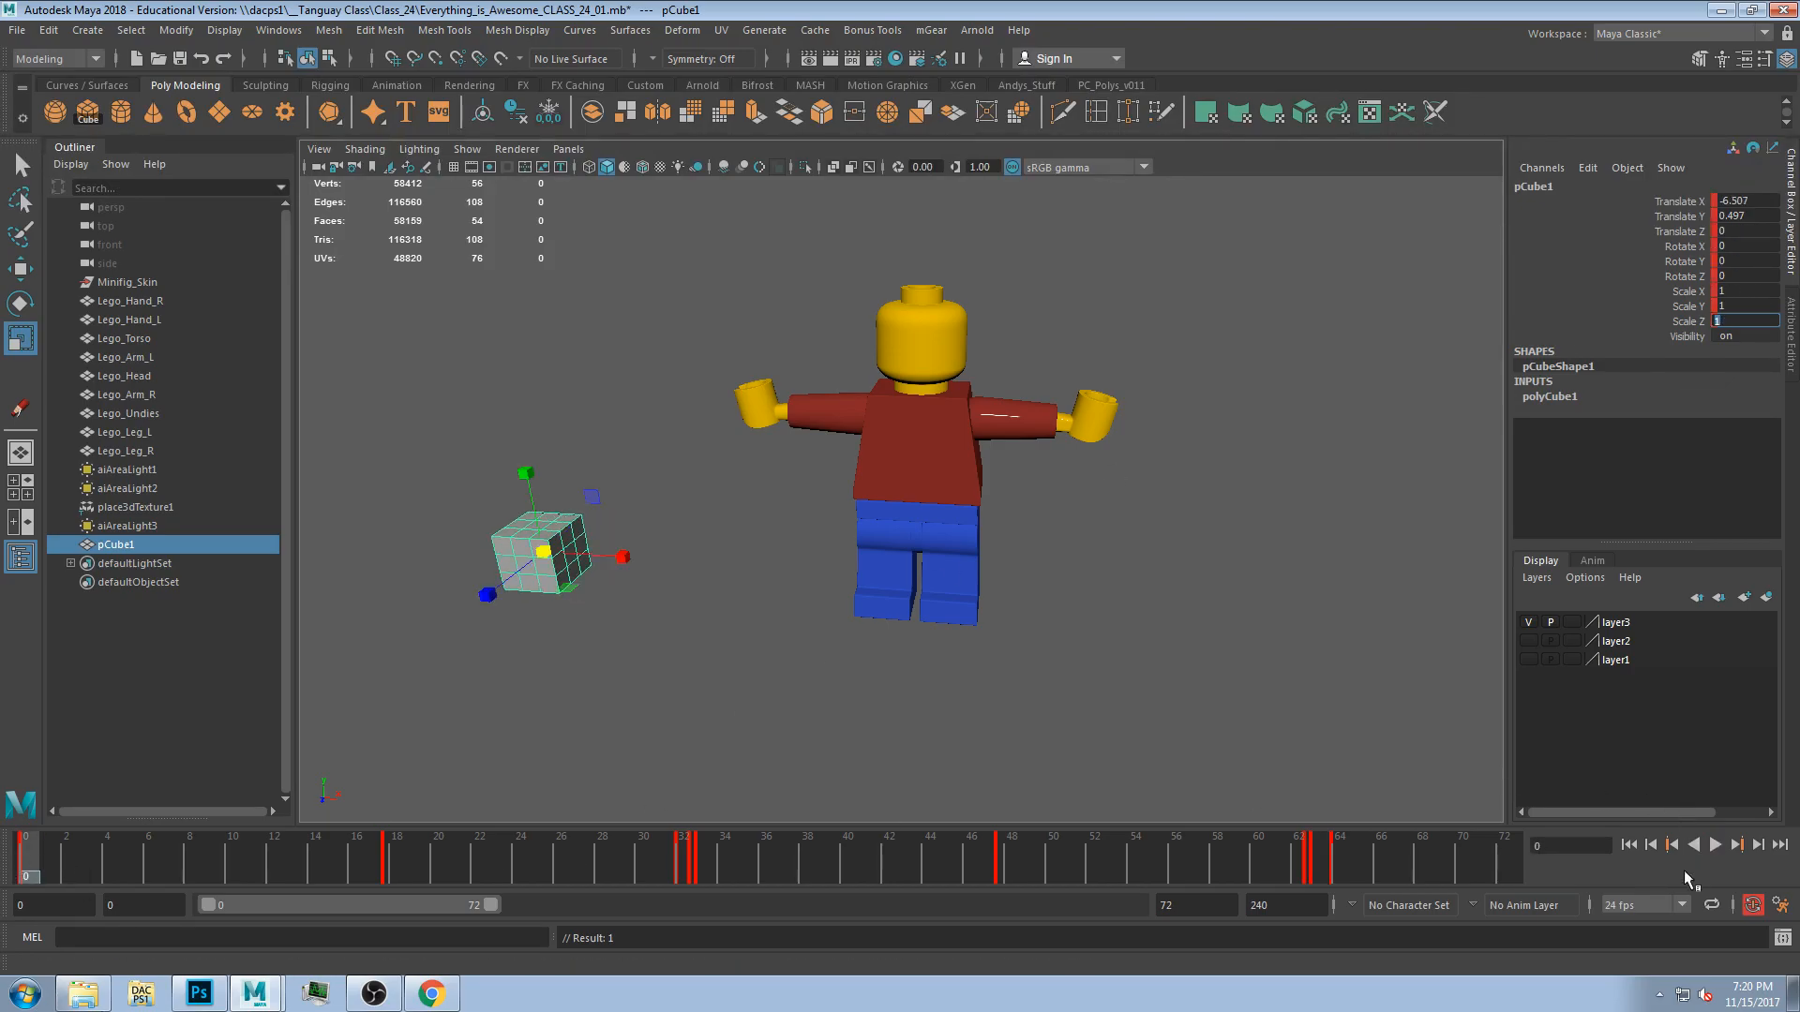
# Play the animation to review the cube's scaling, then stop playback.
pyautogui.click(1723, 846)
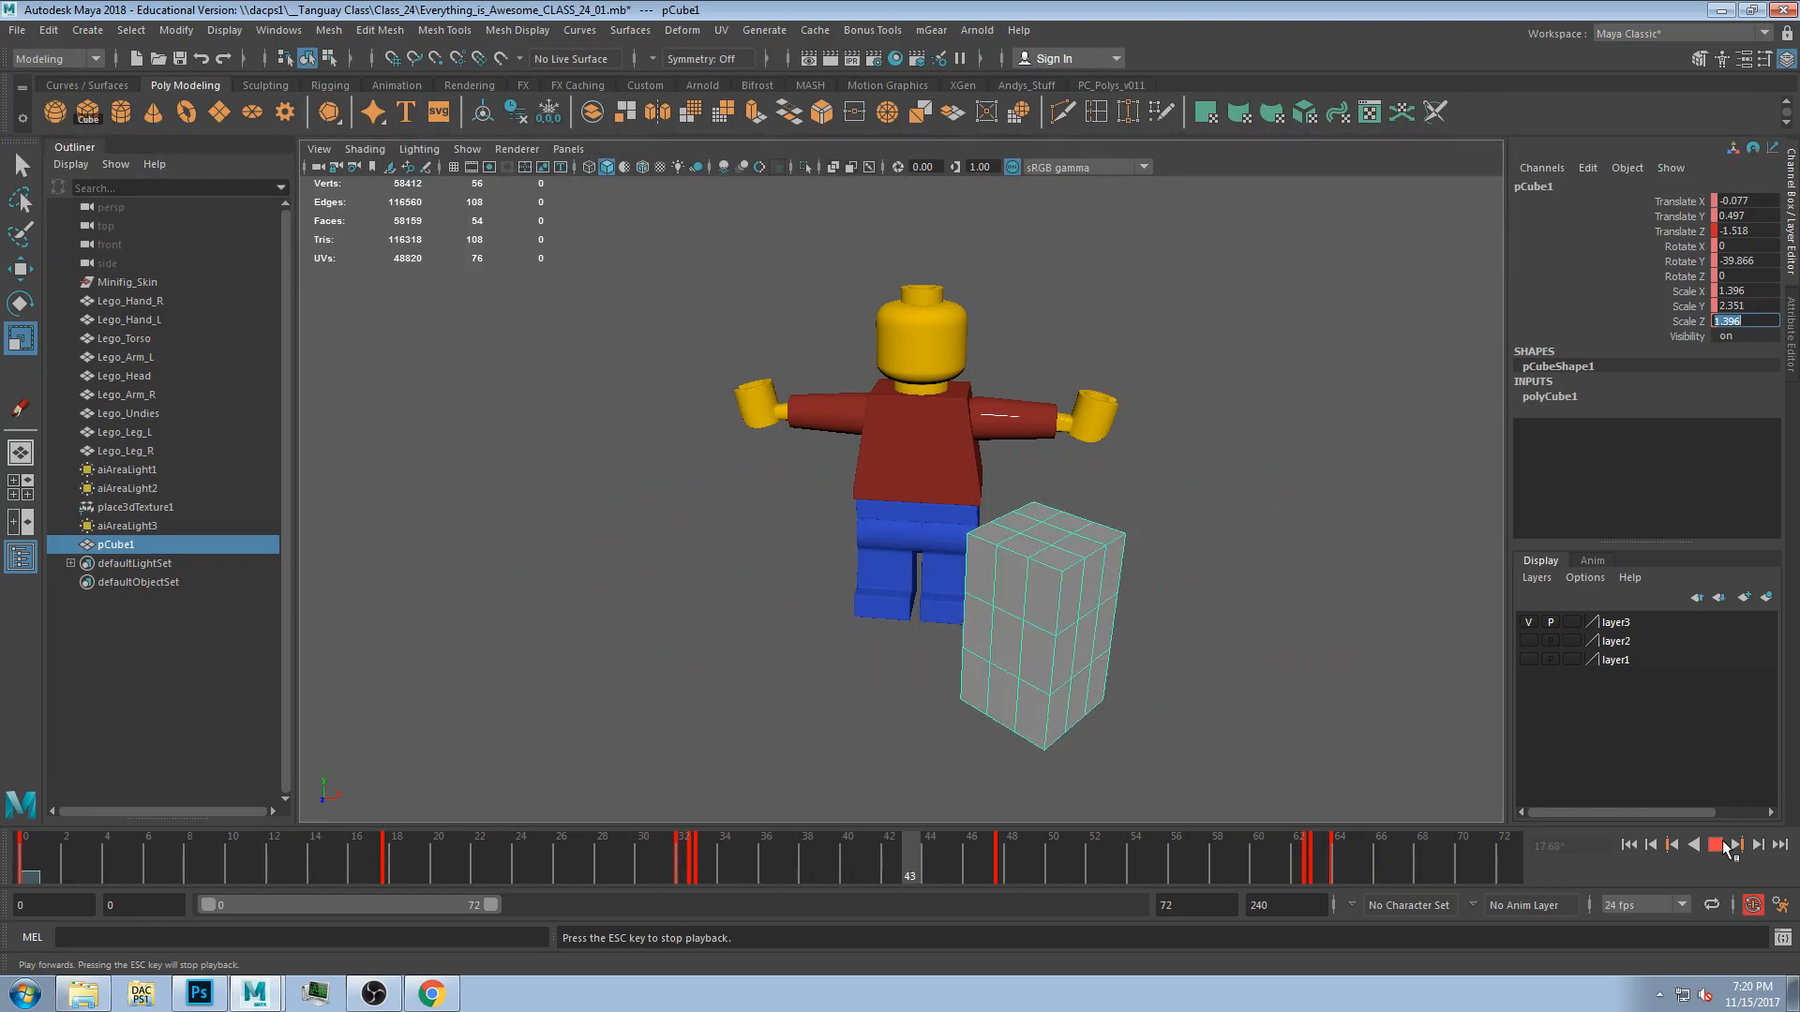
pyautogui.click(1716, 844)
pyautogui.hotkey('alt', 'v')
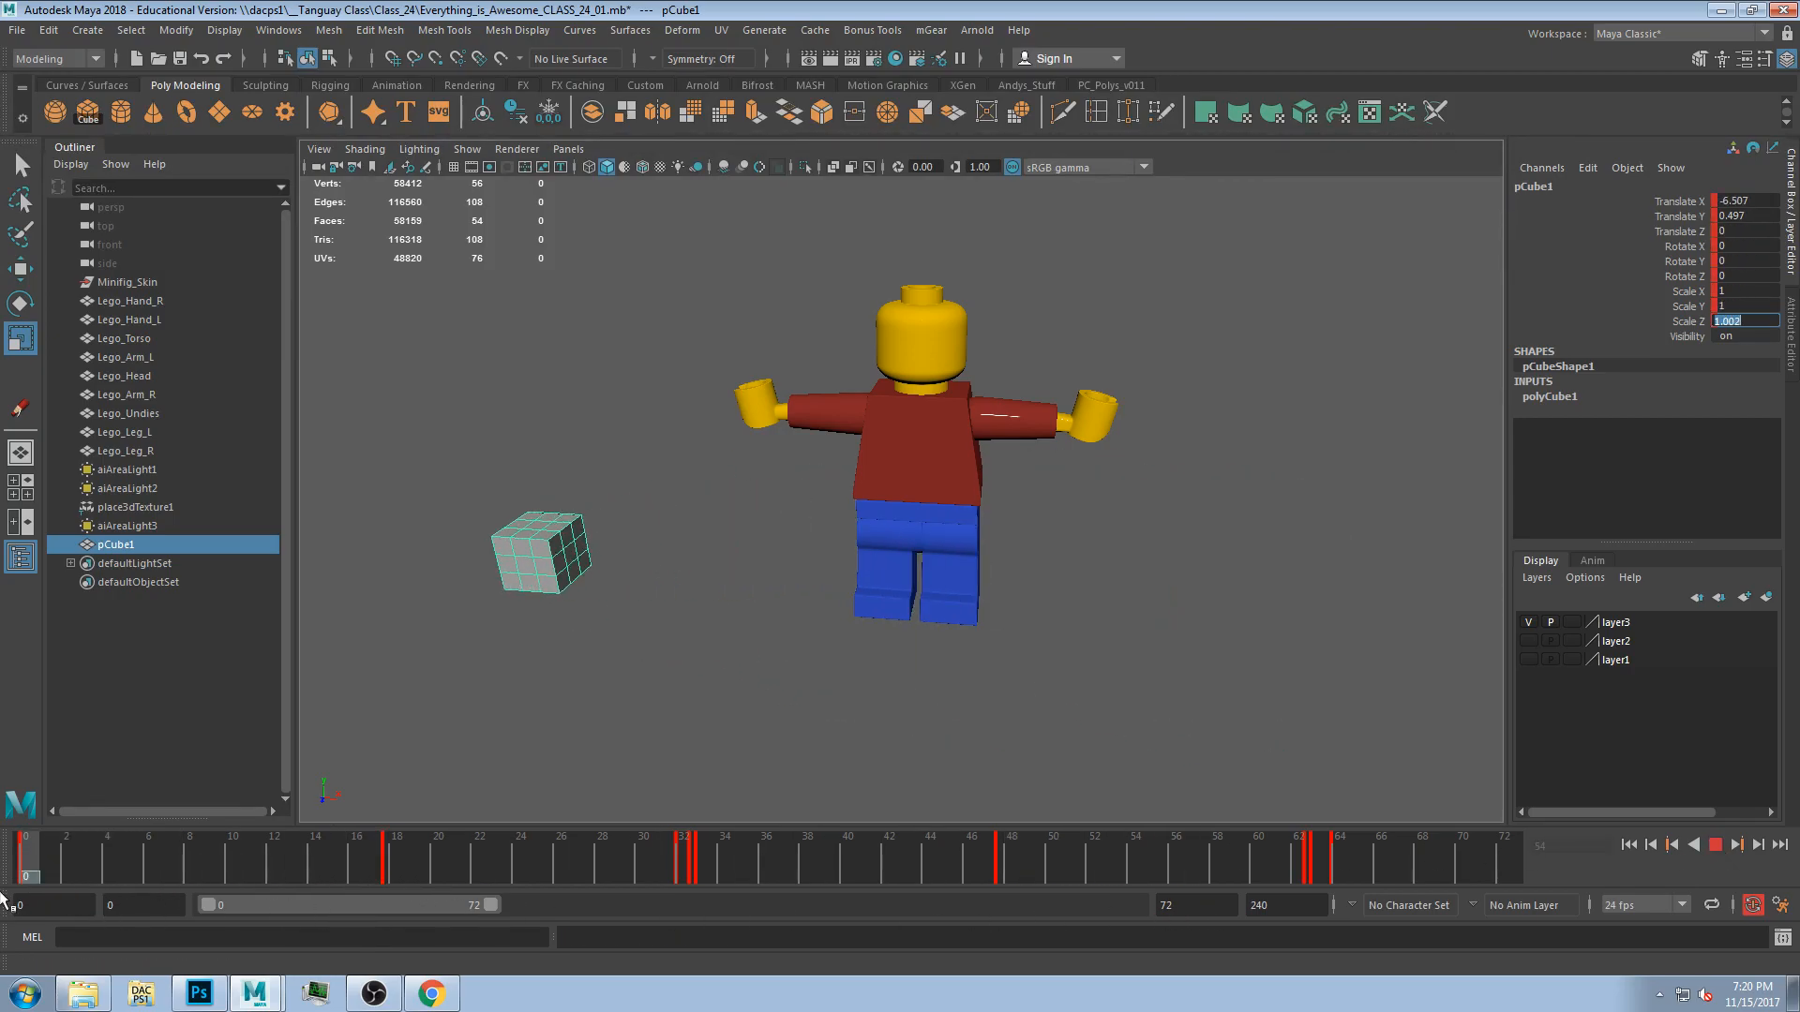
pyautogui.moveTo(1504, 837); pyautogui.dragTo(143, 937)
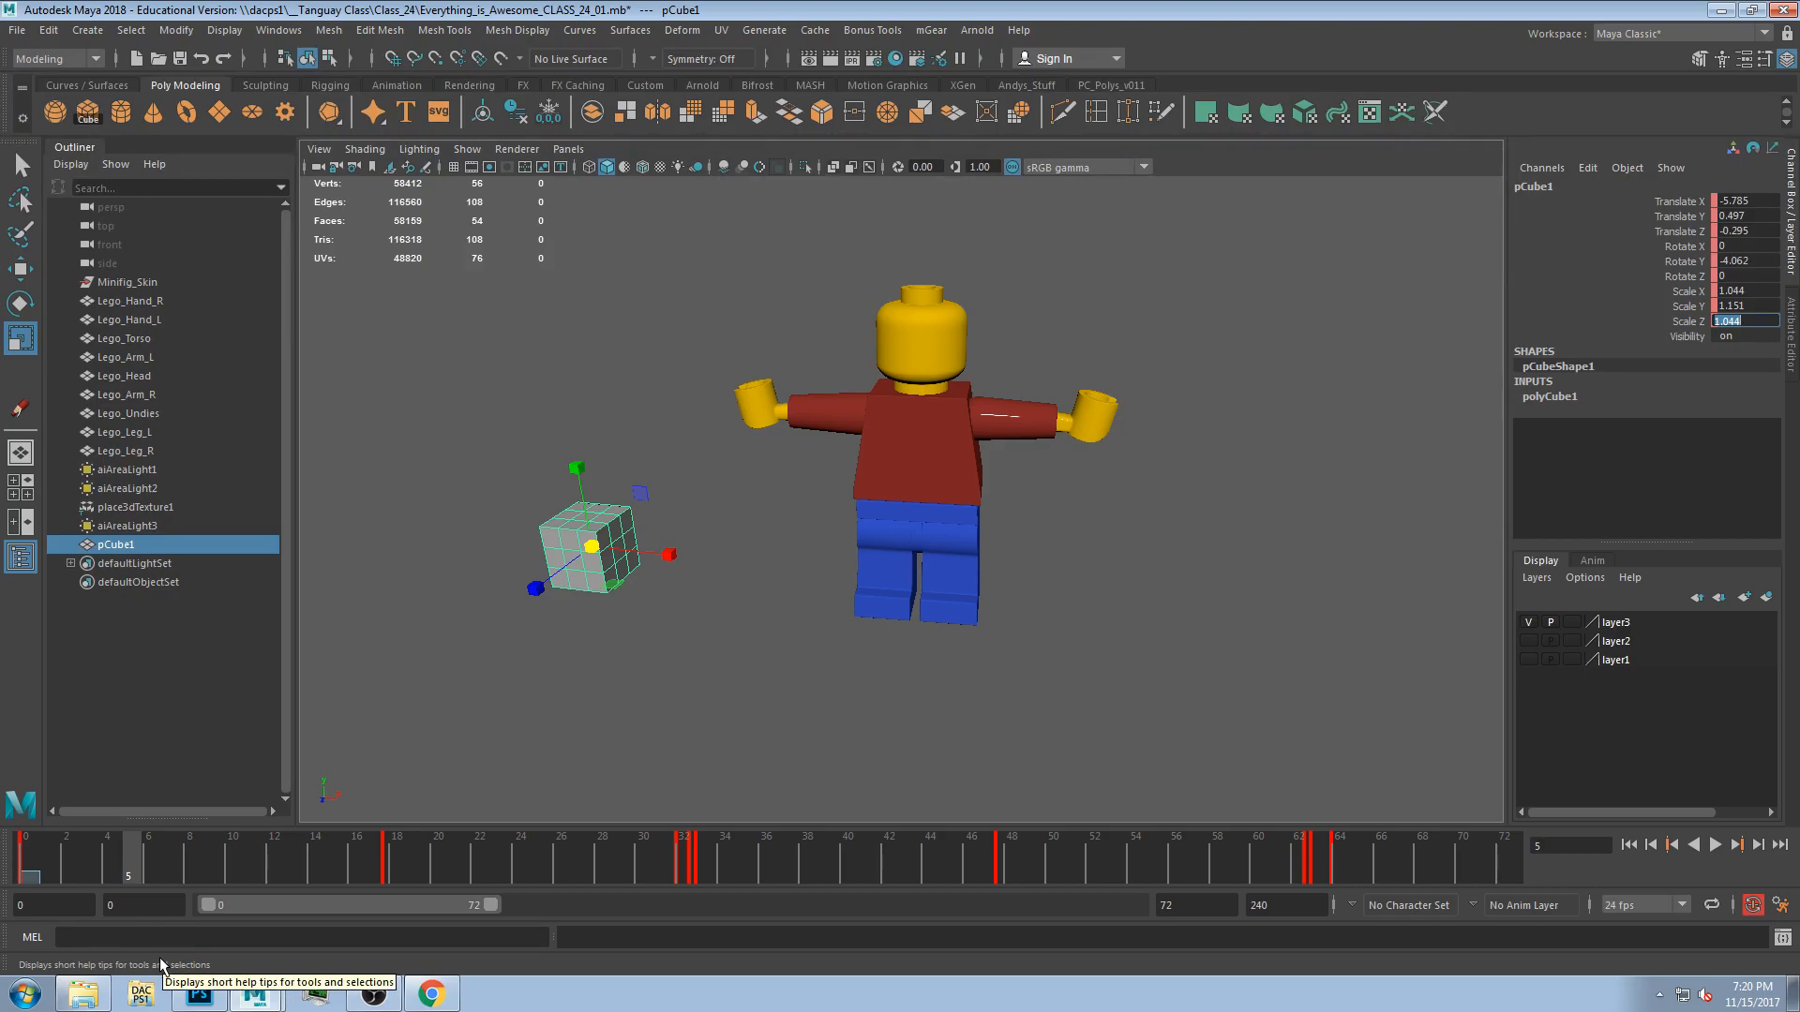
pyautogui.click(1715, 846)
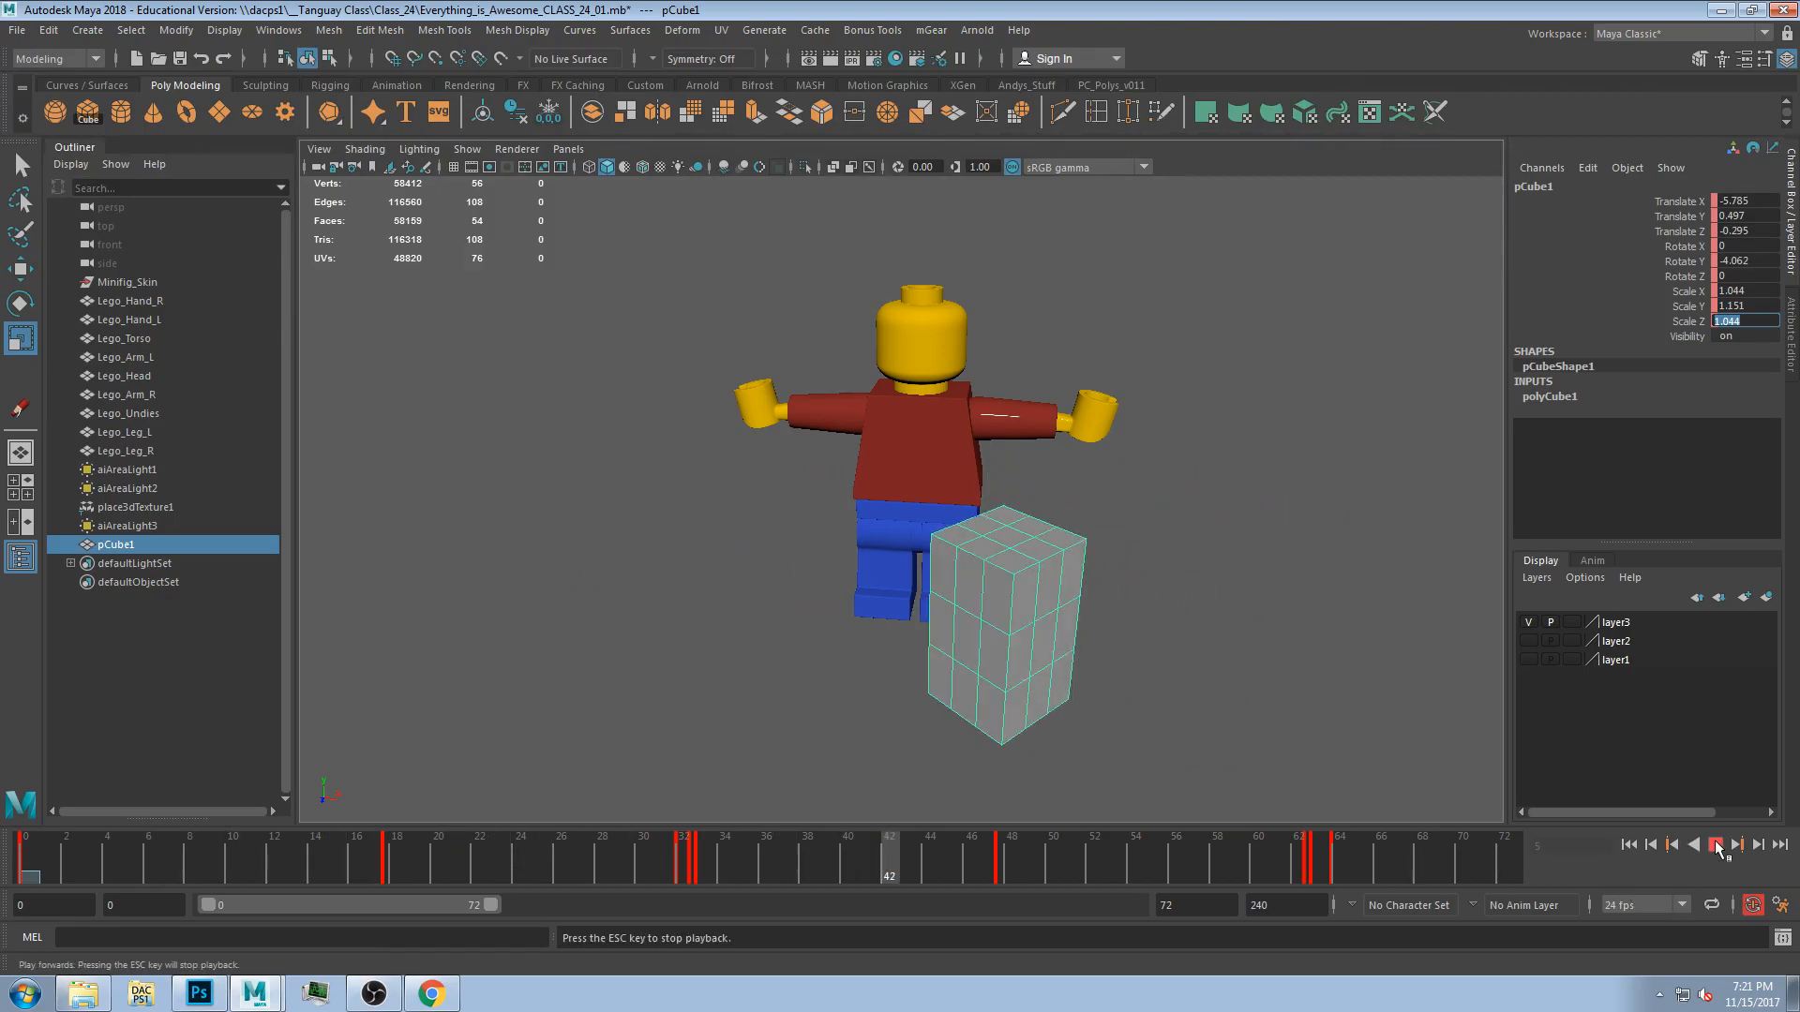
pyautogui.click(1715, 846)
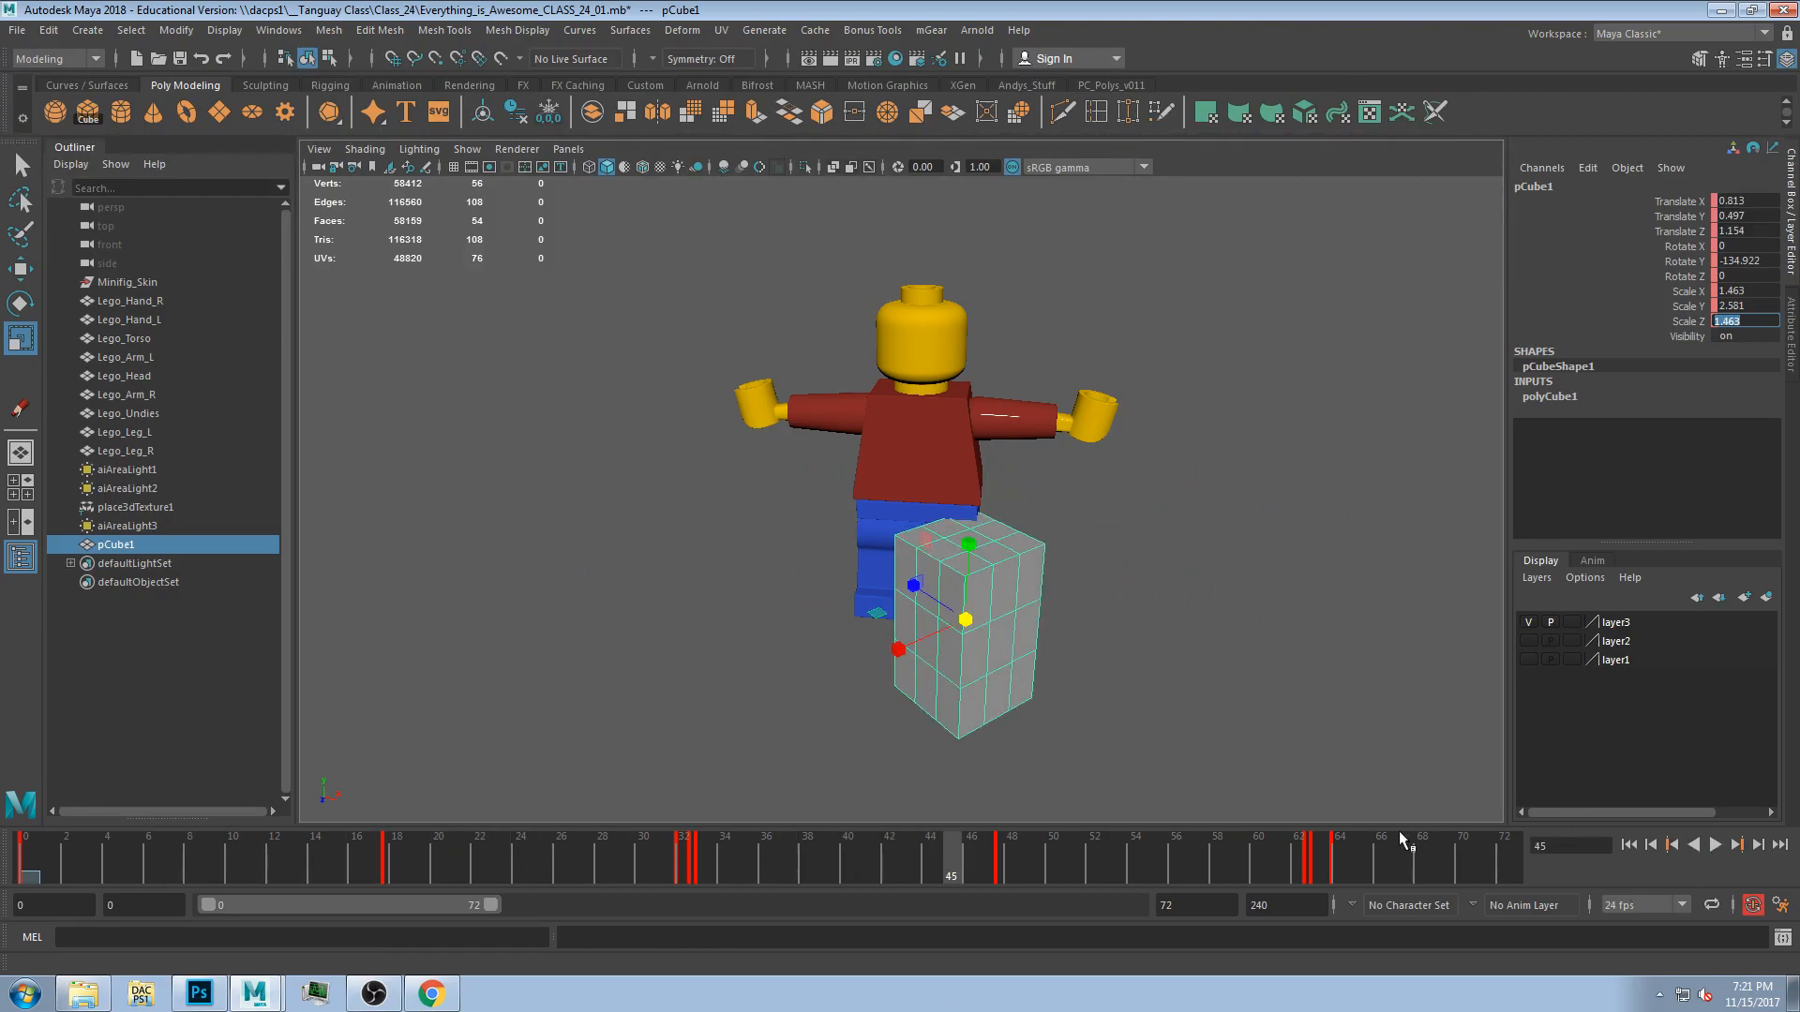
# At frame 33, move the cube upward along Y and return to frame 0.
pyautogui.moveTo(1072, 694)
pyautogui.keyDown('alt'); pyautogui.mouseDown()
pyautogui.moveTo(1077, 671)
pyautogui.moveTo(1060, 671)
pyautogui.mouseUp(); pyautogui.keyUp('alt')
pyautogui.press('w')
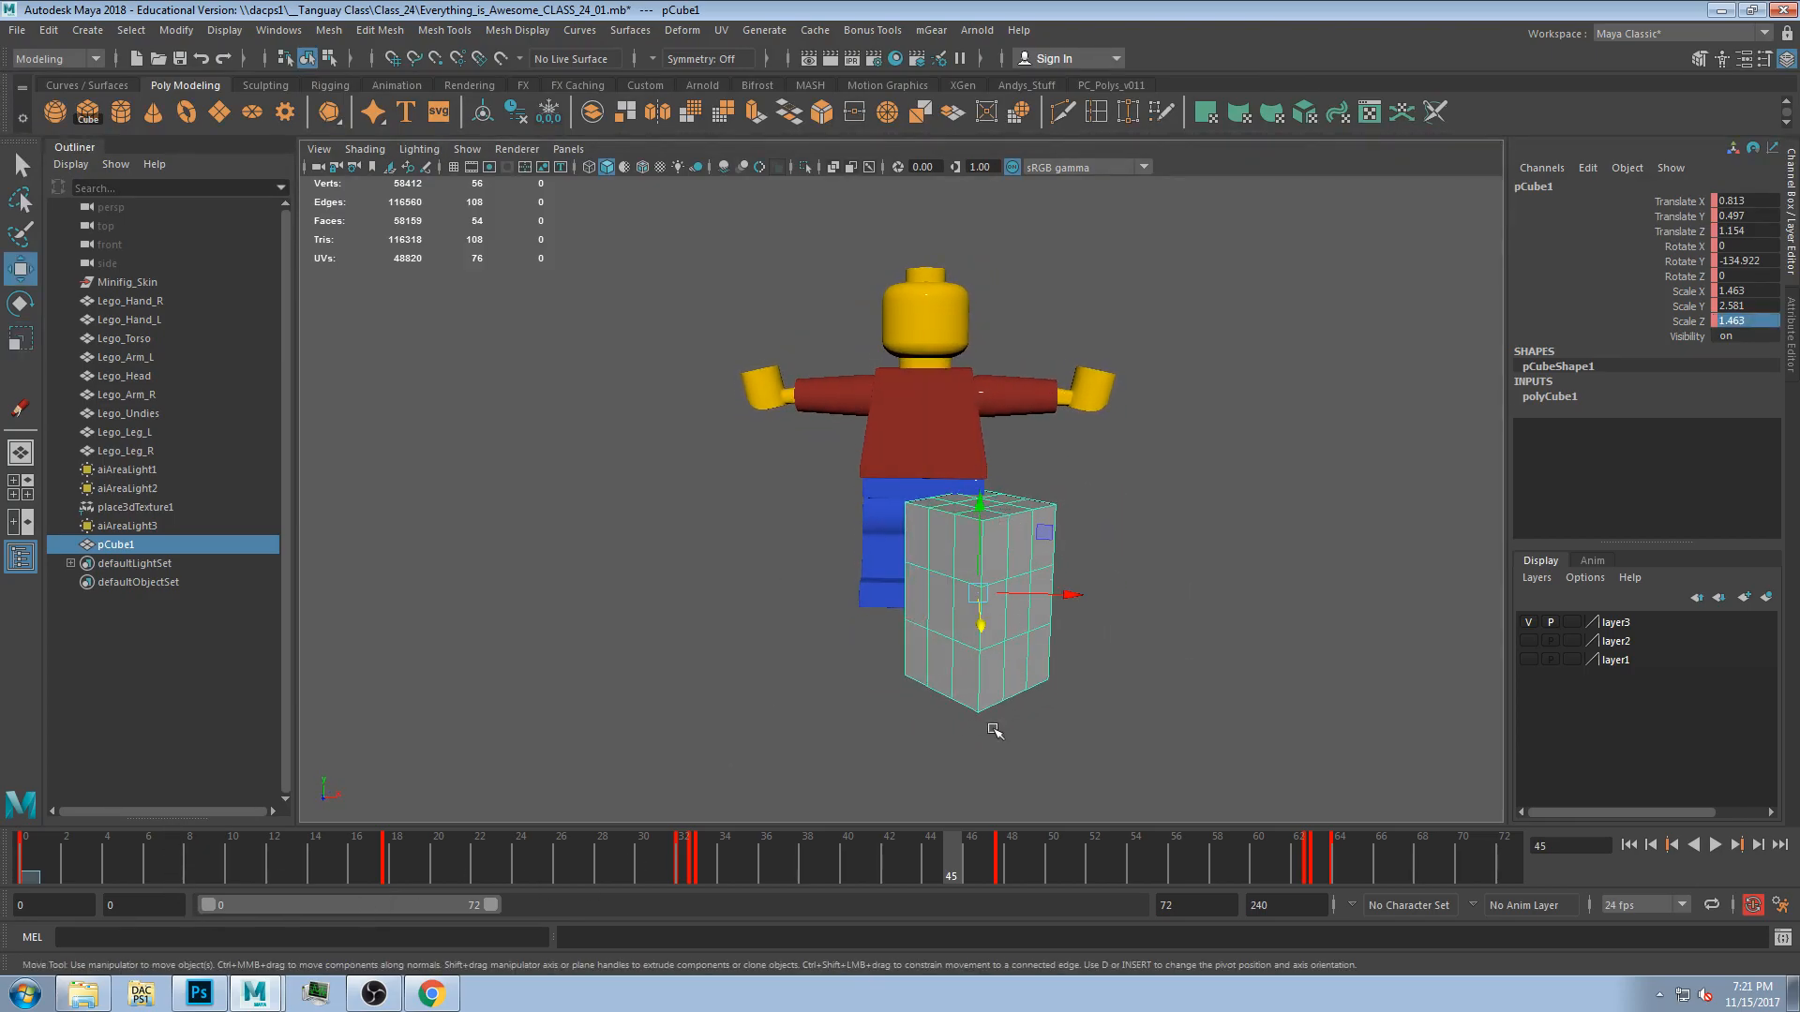
pyautogui.click(684, 863)
pyautogui.moveTo(1266, 536); pyautogui.dragTo(1268, 451)
pyautogui.moveTo(712, 855); pyautogui.dragTo(25, 855)
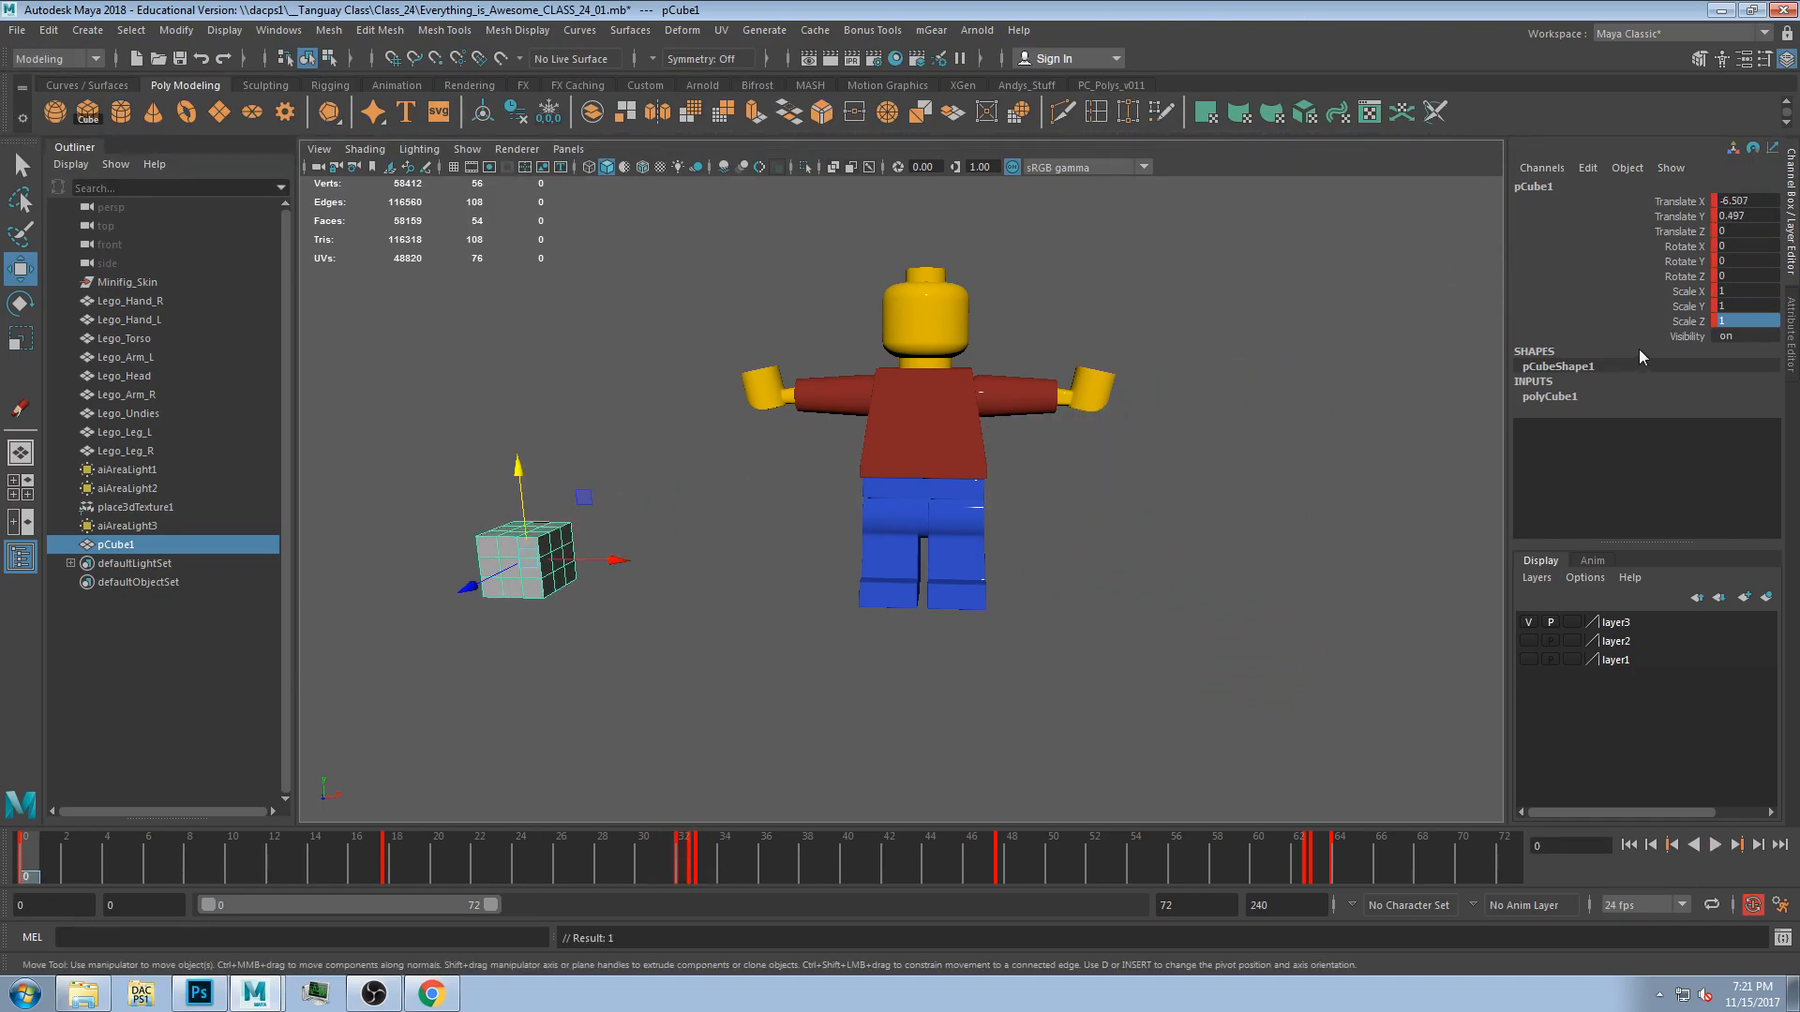
# Select and frame the Lego head and left arm, orbiting around the figure to inspect them.
pyautogui.moveTo(1685, 204)
pyautogui.mouseDown()
pyautogui.moveTo(1680, 368)
pyautogui.moveTo(1708, 190)
pyautogui.moveTo(1697, 234)
pyautogui.mouseUp()
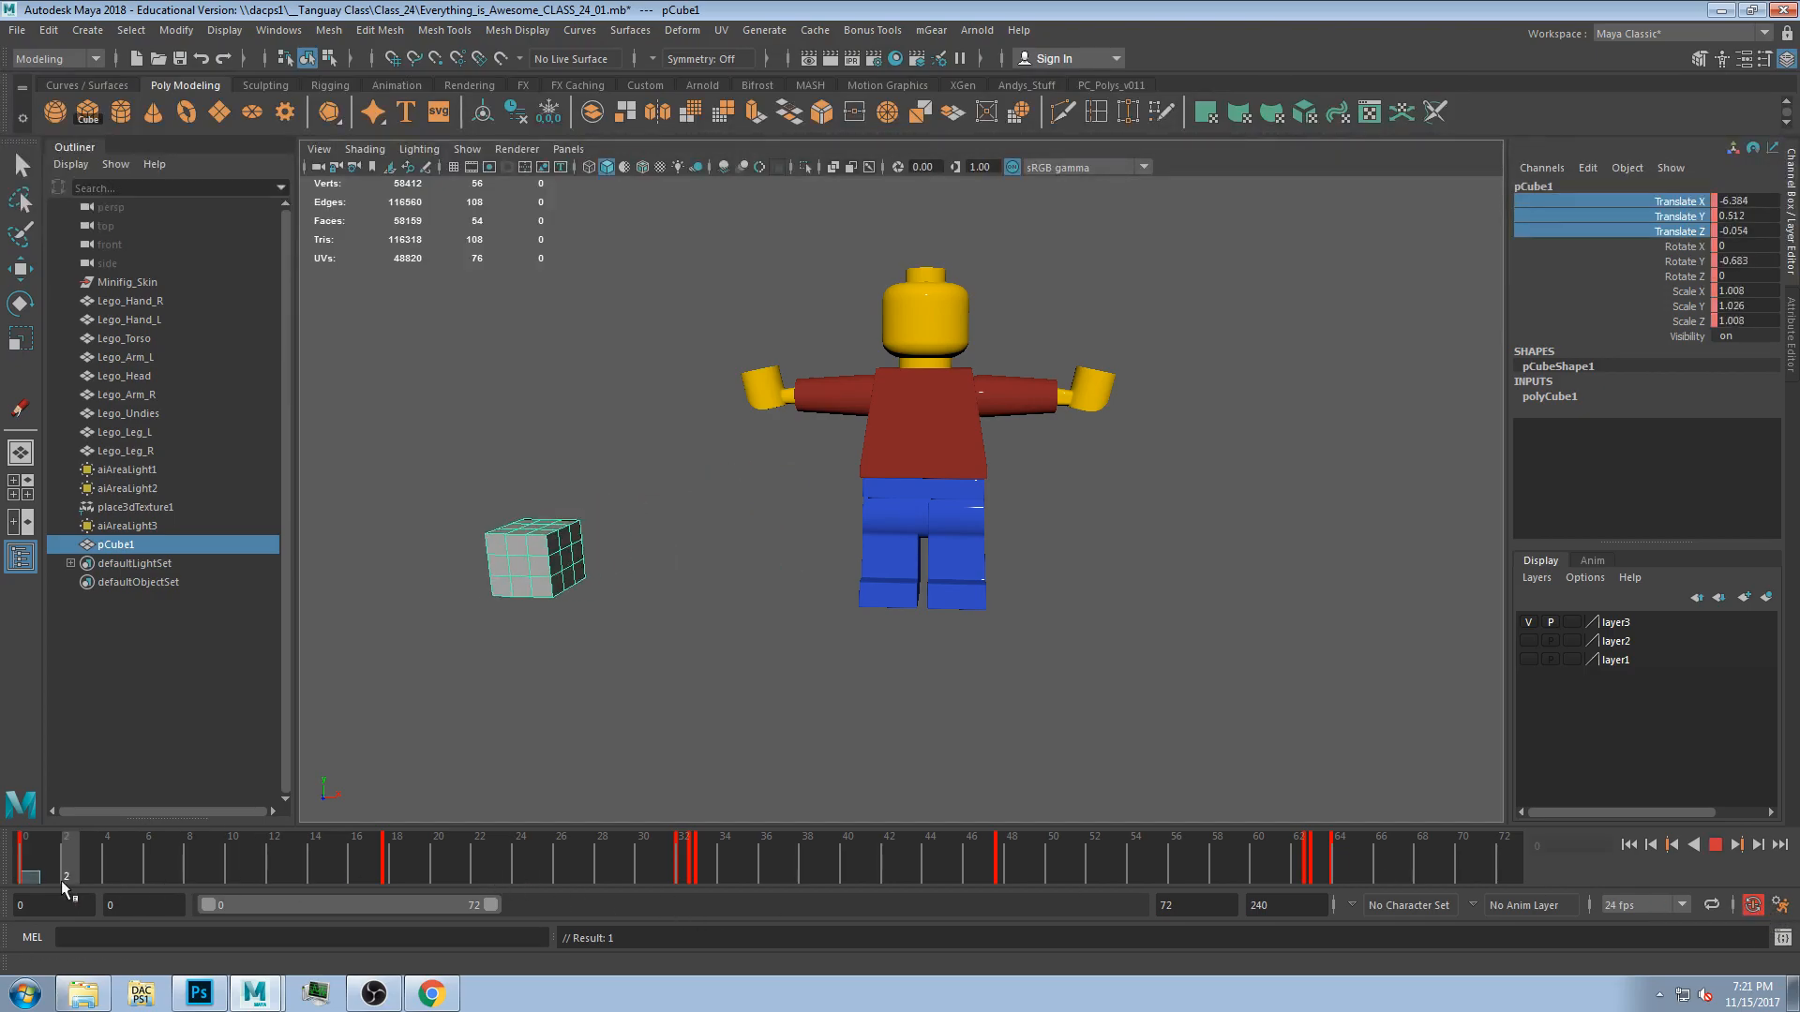
pyautogui.click(891, 324)
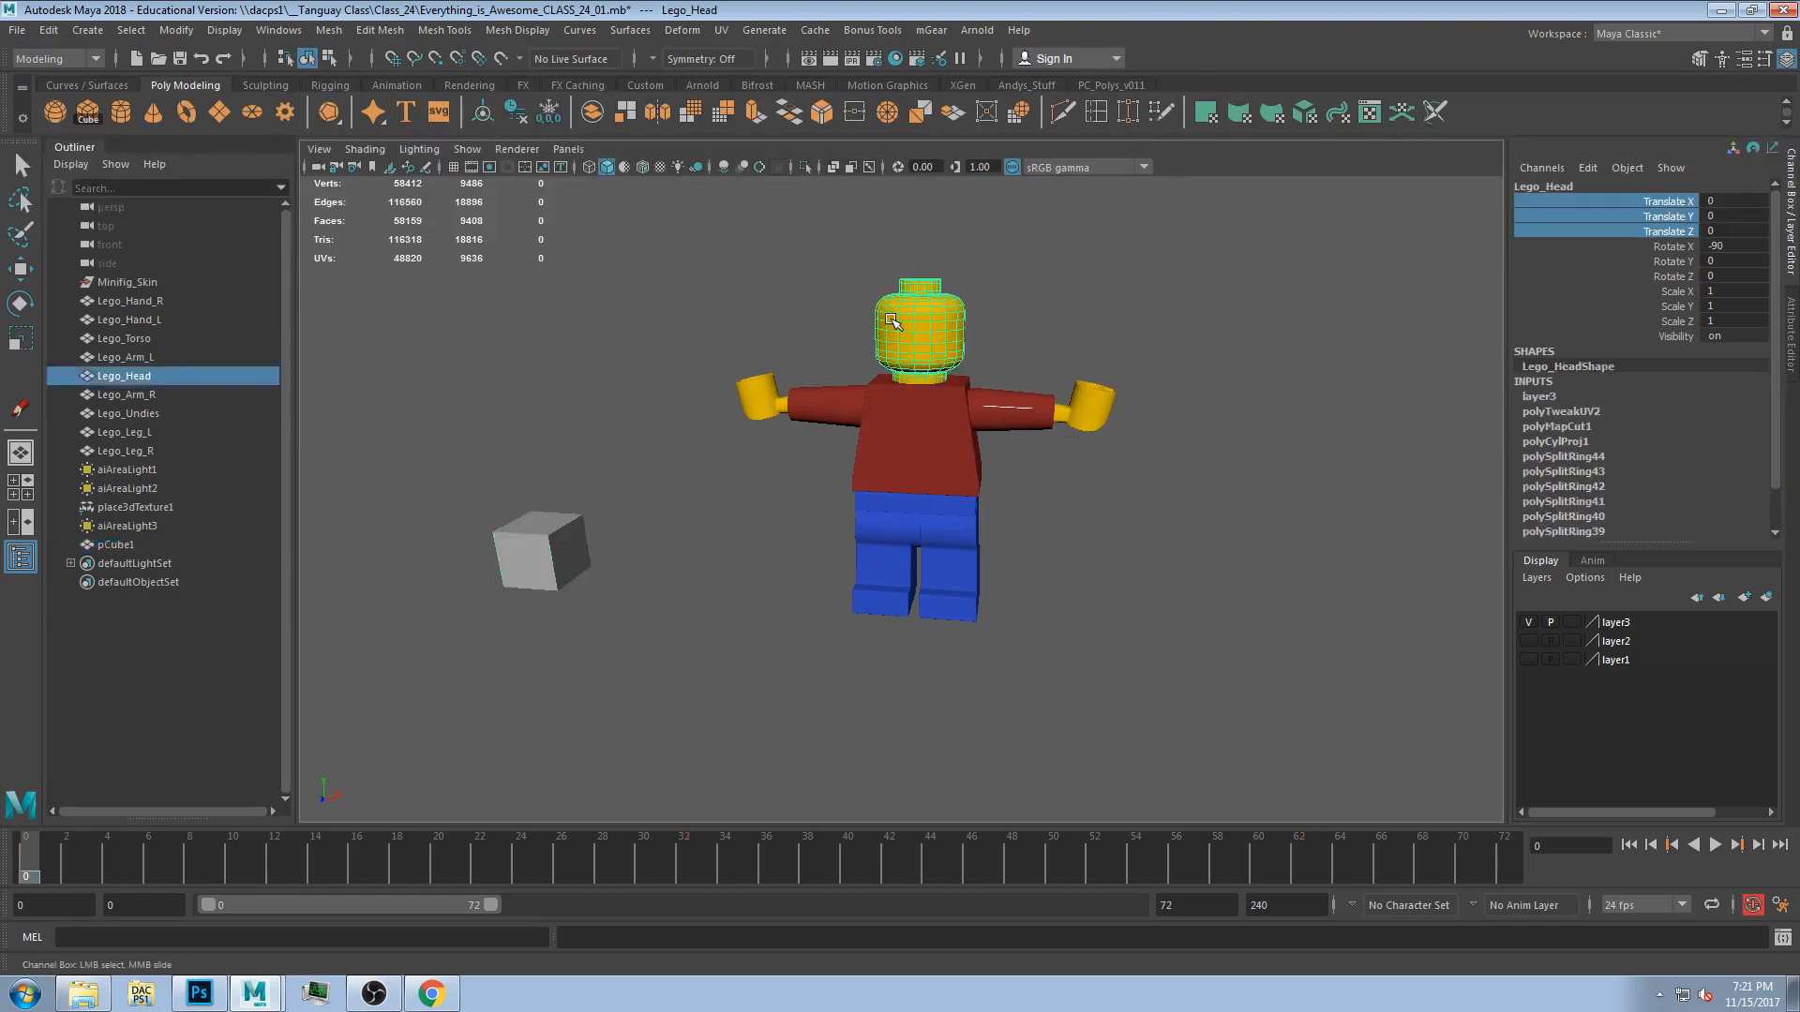
pyautogui.press('f')
pyautogui.moveTo(1080, 465)
pyautogui.keyDown('alt'); pyautogui.mouseDown()
pyautogui.moveTo(1097, 502)
pyautogui.moveTo(1125, 393)
pyautogui.moveTo(1100, 446)
pyautogui.mouseUp(); pyautogui.keyUp('alt')
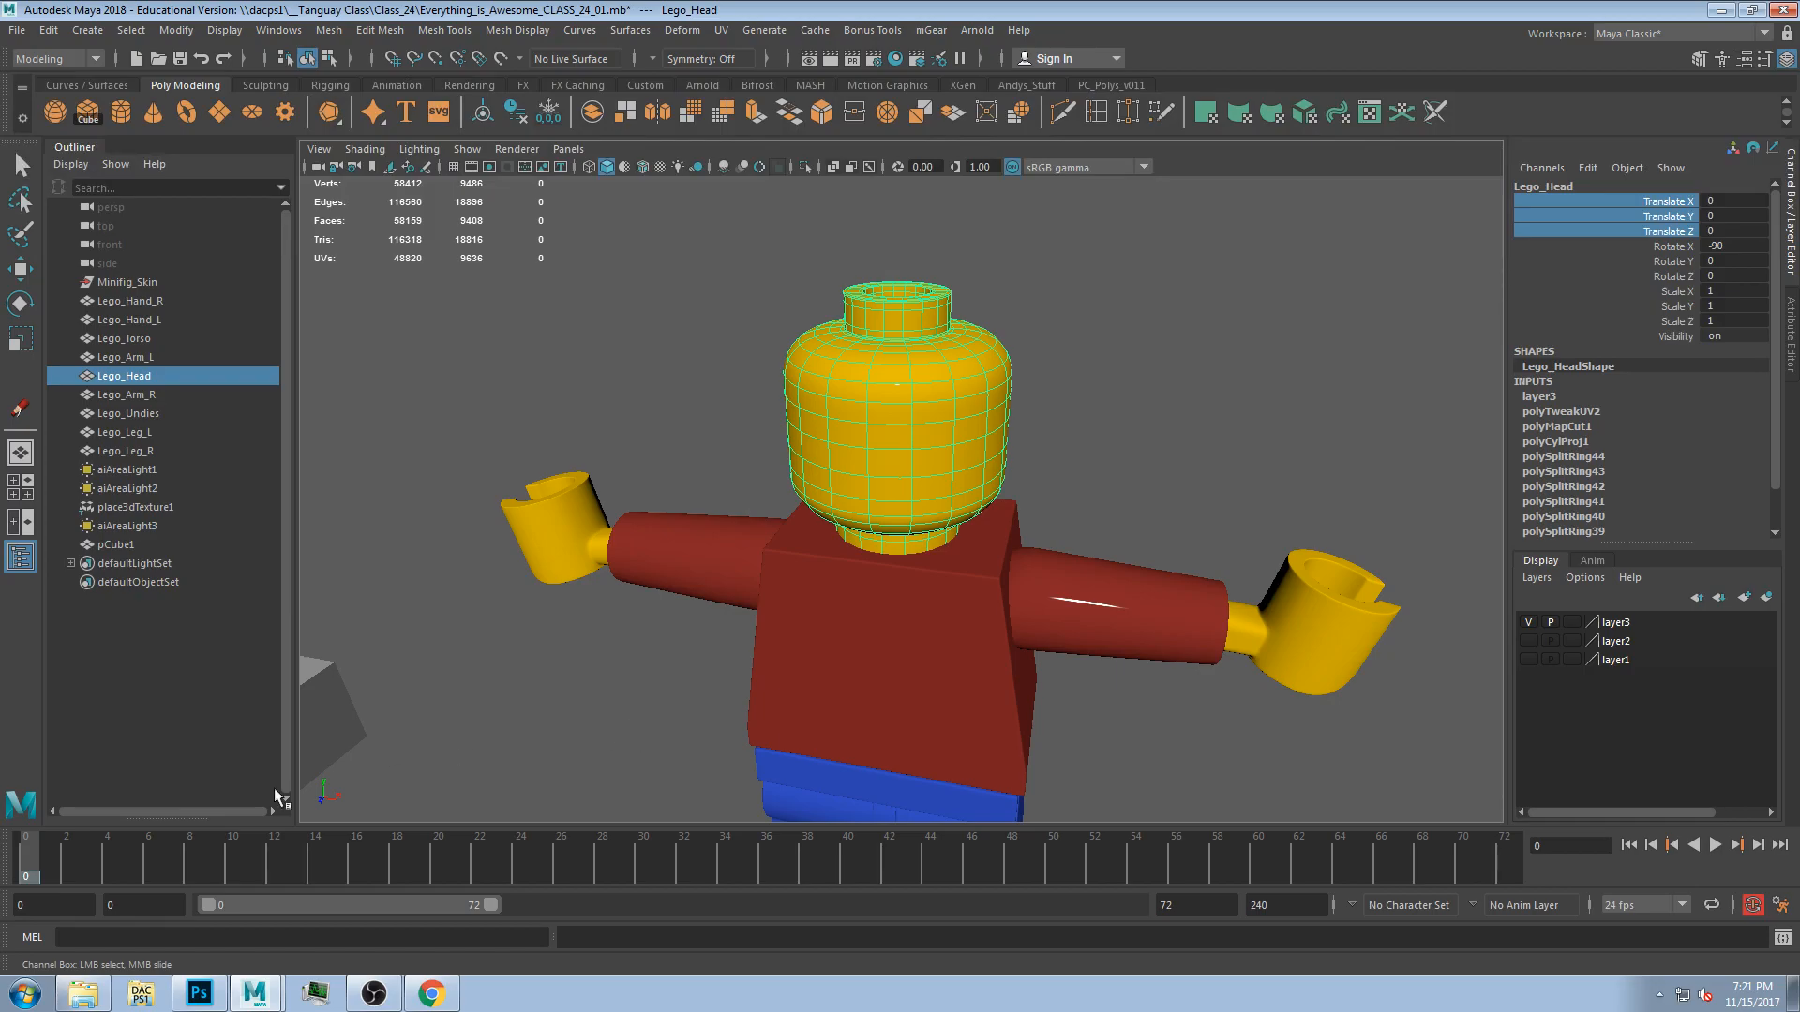
pyautogui.click(1125, 609)
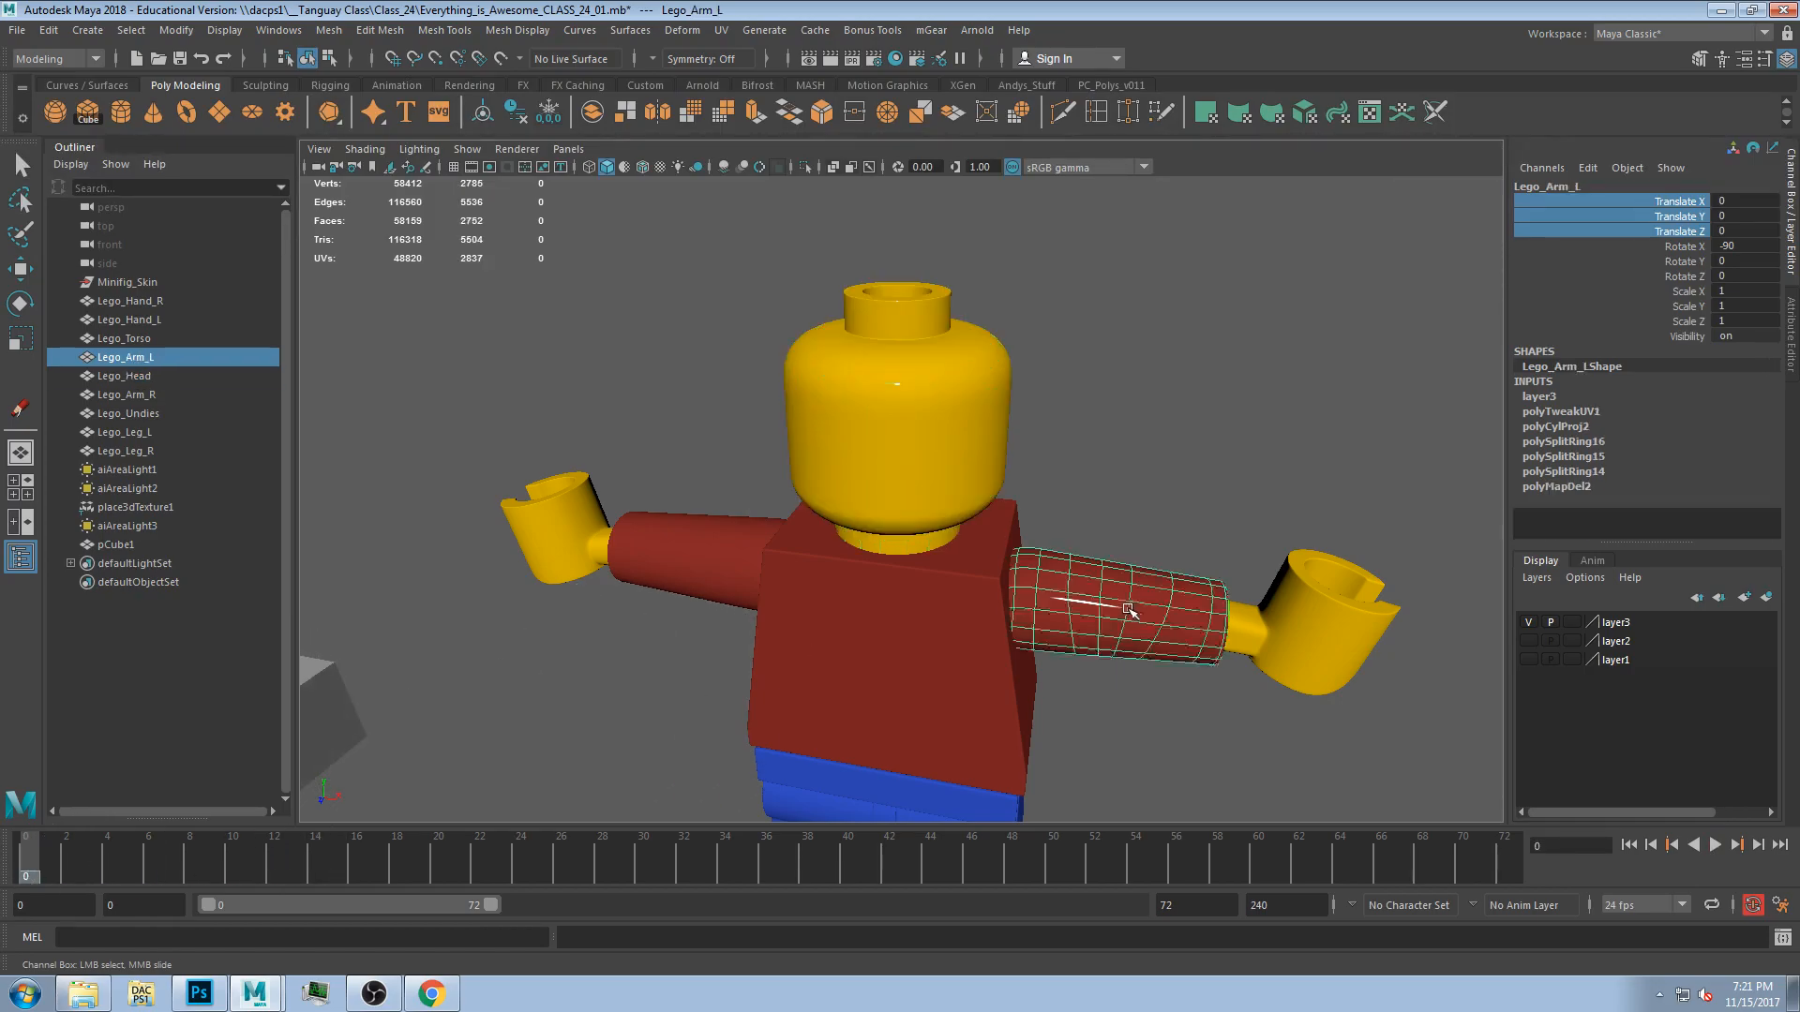
pyautogui.keyDown('alt'); pyautogui.moveTo(1133, 719); pyautogui.dragTo(1116, 663); pyautogui.keyUp('alt')
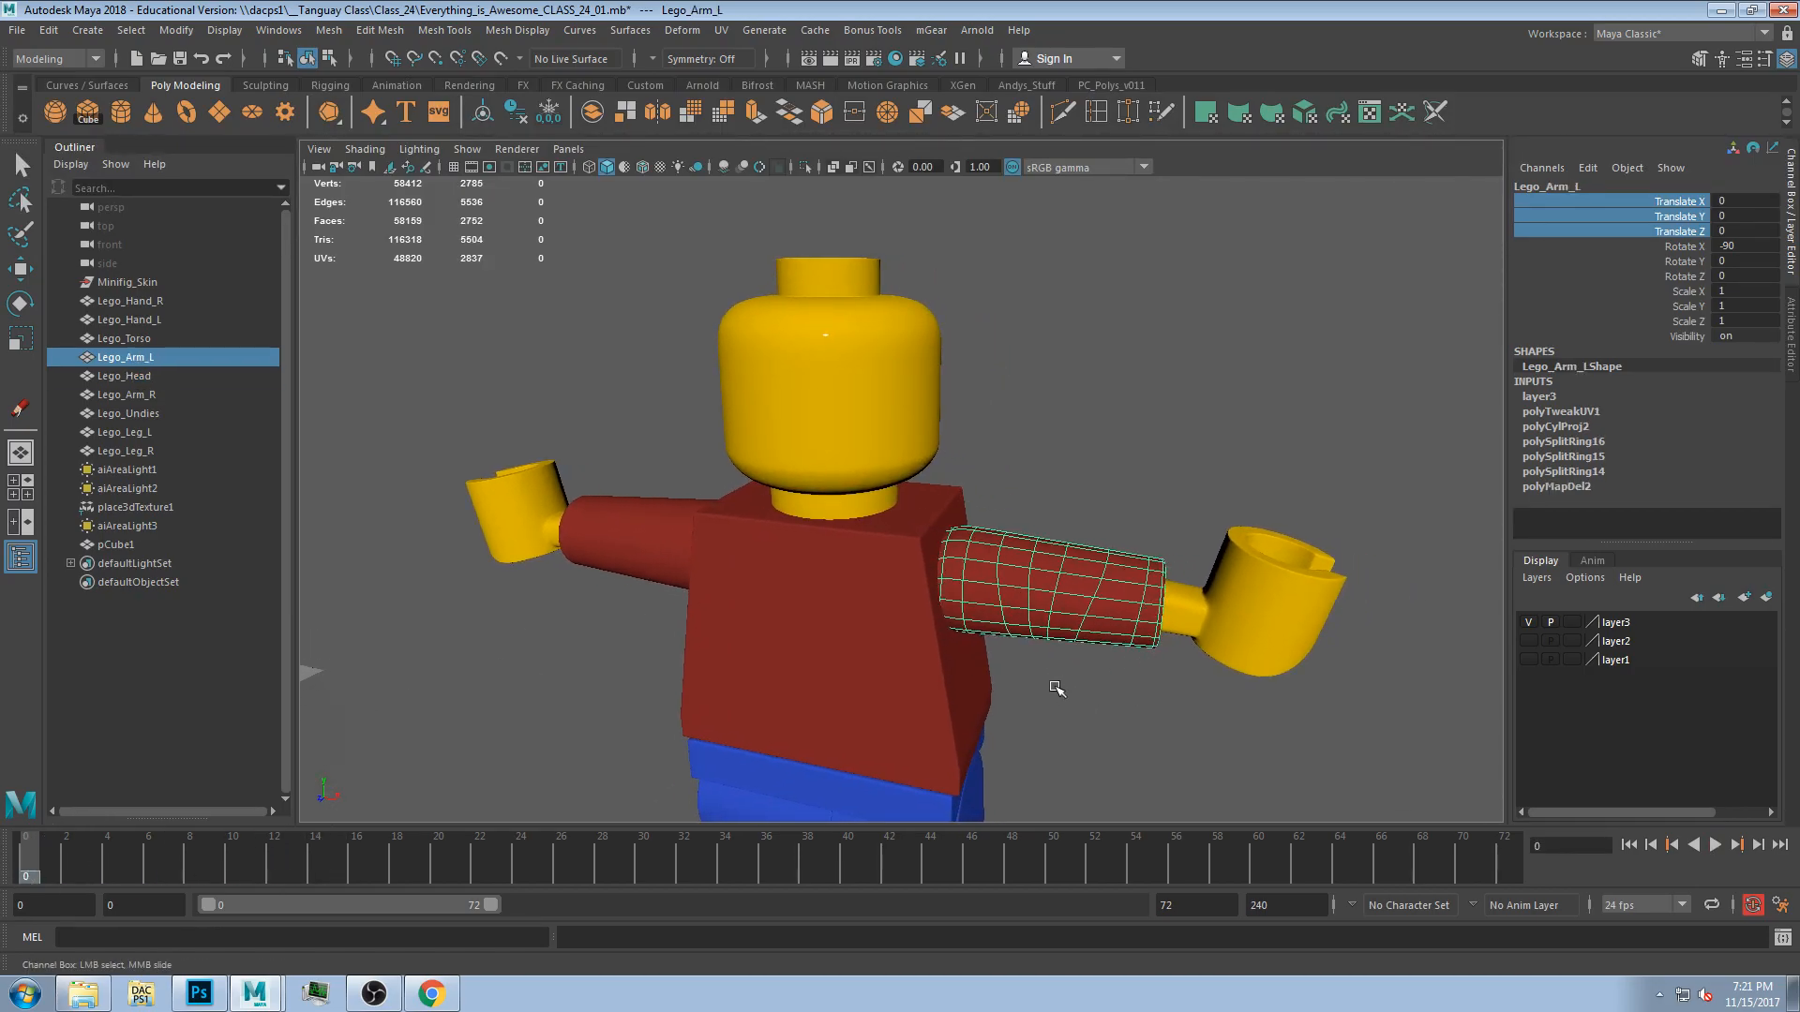
pyautogui.keyDown('alt'); pyautogui.moveTo(1022, 600); pyautogui.dragTo(933, 568, button='right'); pyautogui.keyUp('alt')
pyautogui.keyDown('alt'); pyautogui.moveTo(901, 656); pyautogui.dragTo(912, 651); pyautogui.keyUp('alt')
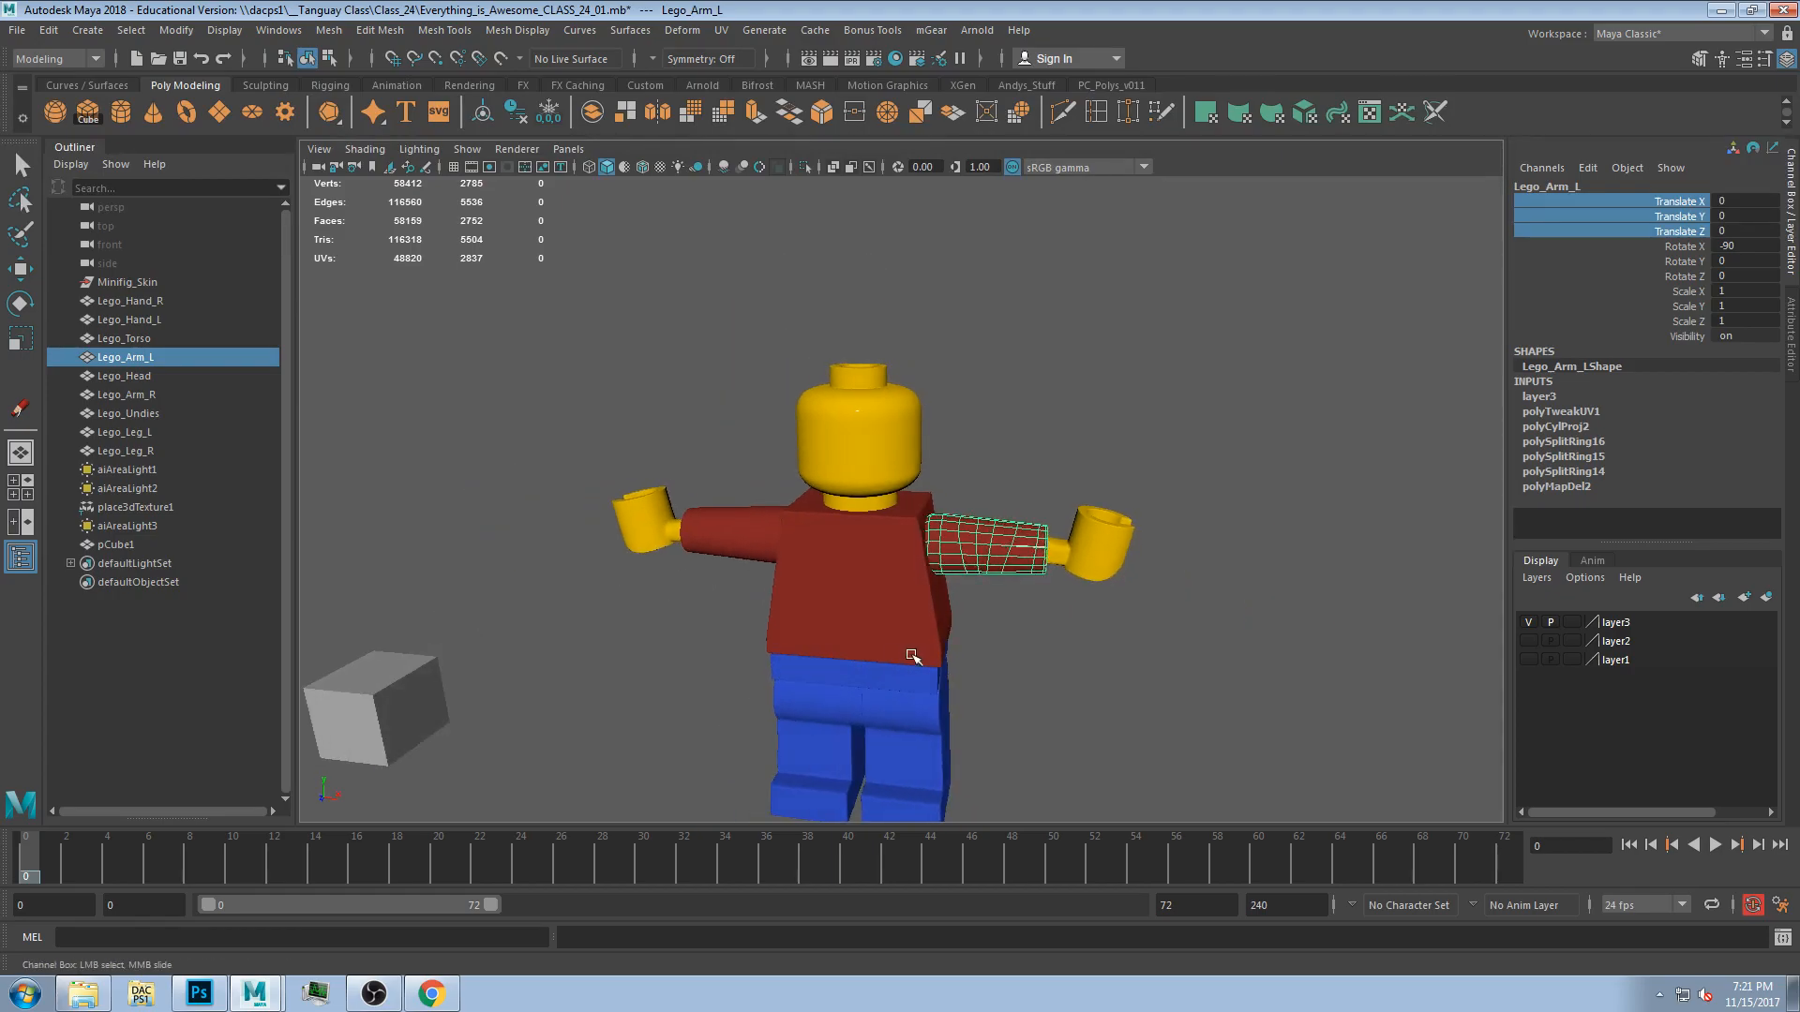
pyautogui.keyDown('alt'); pyautogui.moveTo(656, 651); pyautogui.dragTo(869, 603, button='middle'); pyautogui.keyUp('alt')
pyautogui.click(612, 656)
pyautogui.click(722, 622)
pyautogui.press('w')
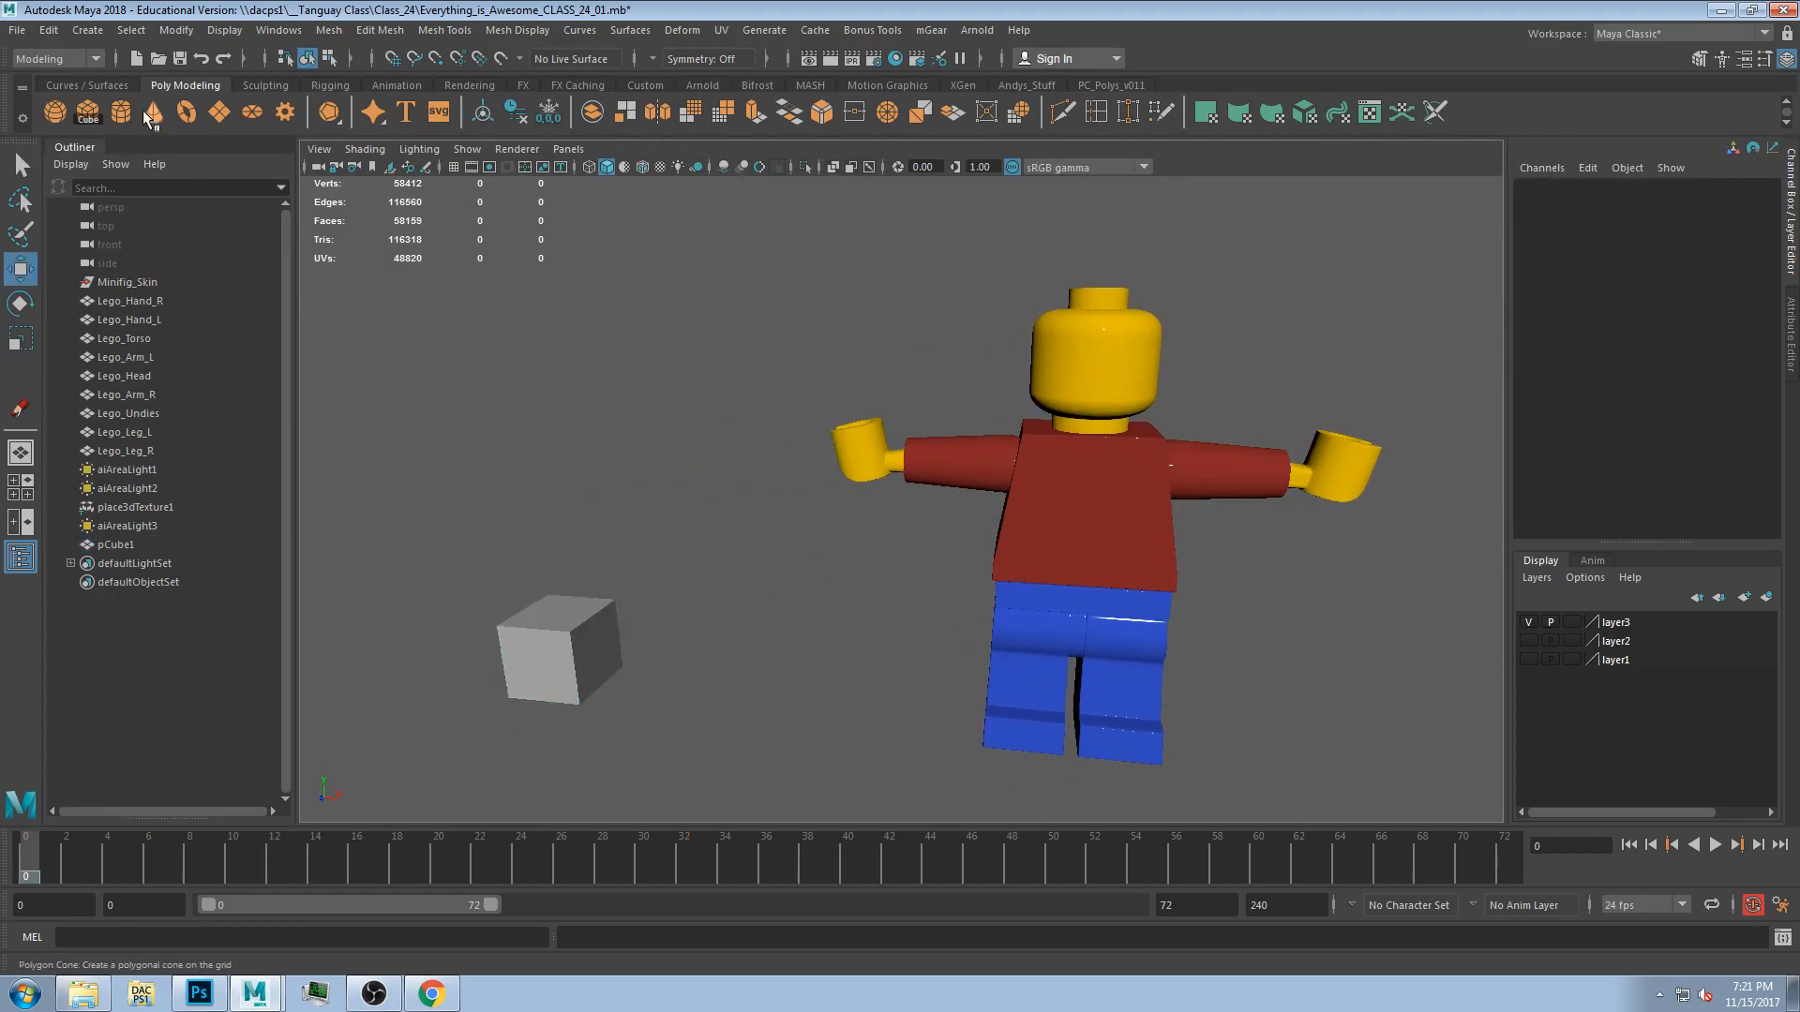
# Create a new polygon cube and move it up and to the left of the figure, framing it in the view.
pyautogui.click(83, 114)
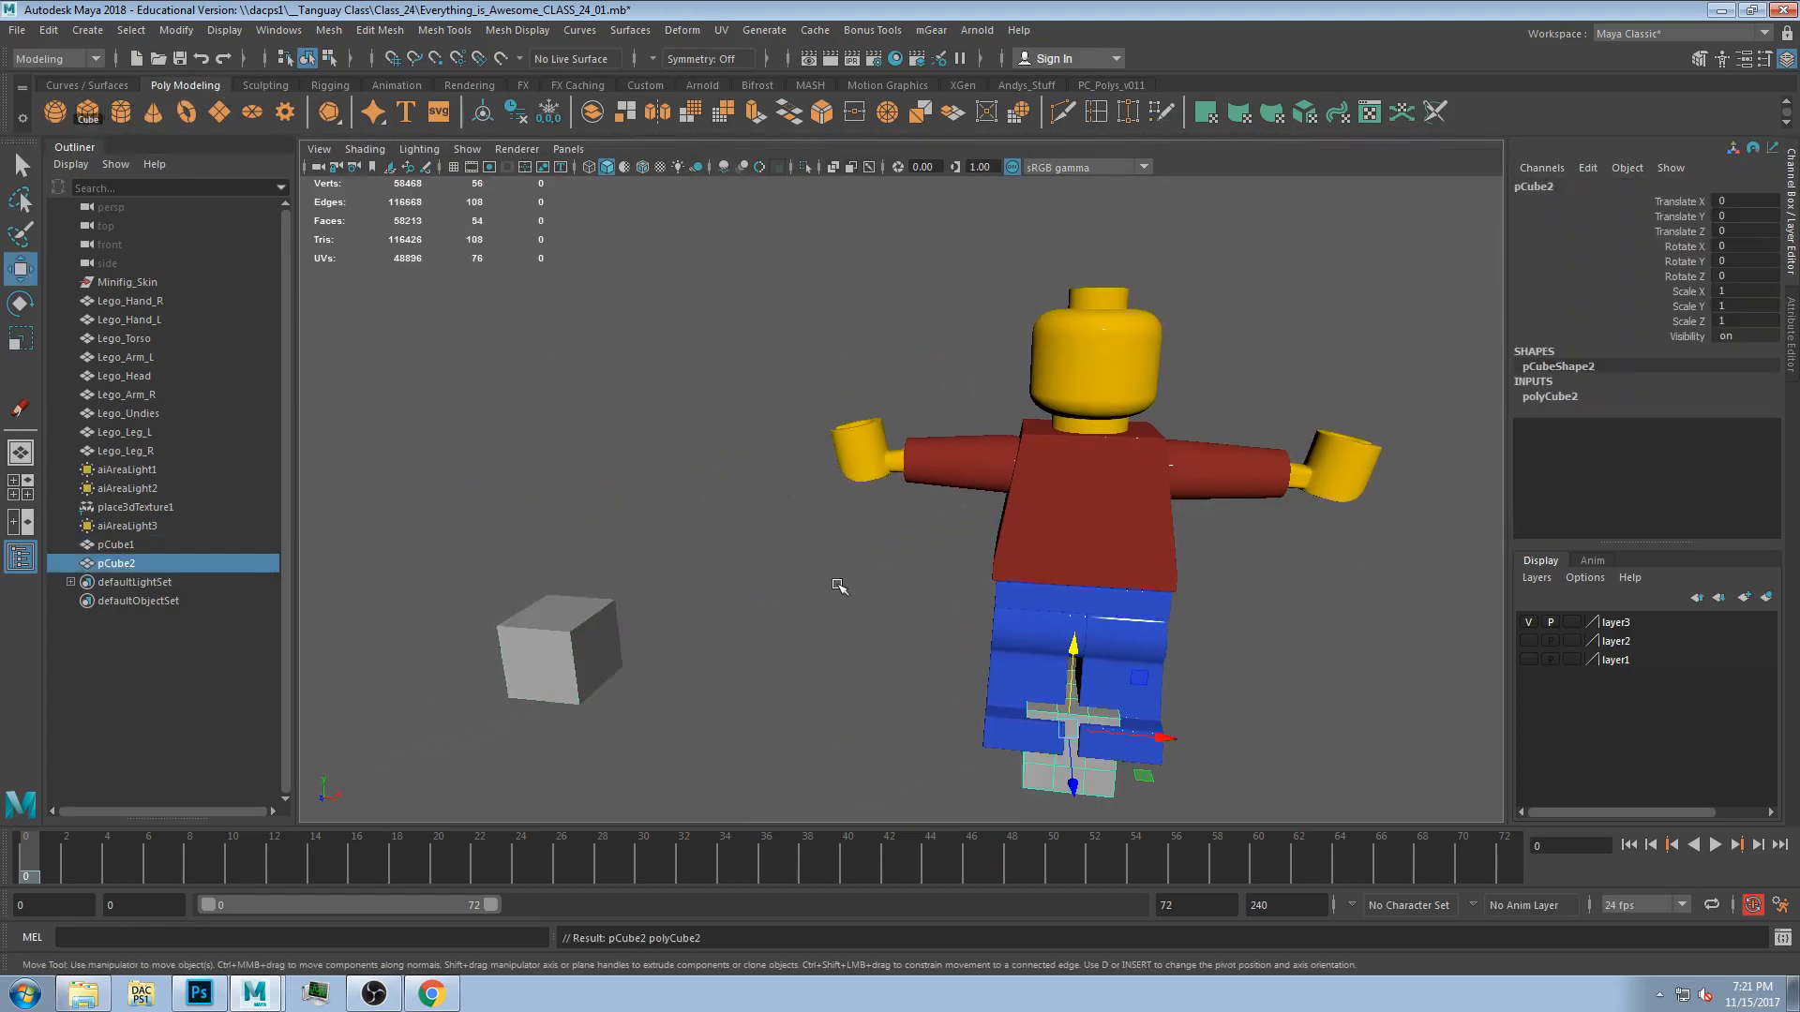
pyautogui.scroll(-3, 841, 589)
pyautogui.moveTo(1070, 583); pyautogui.dragTo(814, 354)
pyautogui.press('f')
pyautogui.scroll(-1, 806, 509)
pyautogui.keyDown('alt'); pyautogui.moveTo(844, 512); pyautogui.dragTo(900, 539); pyautogui.keyUp('alt')
pyautogui.scroll(-2, 900, 539)
pyautogui.keyDown('alt'); pyautogui.moveTo(1097, 531); pyautogui.dragTo(1046, 507); pyautogui.keyUp('alt')
pyautogui.scroll(-1, 1059, 542)
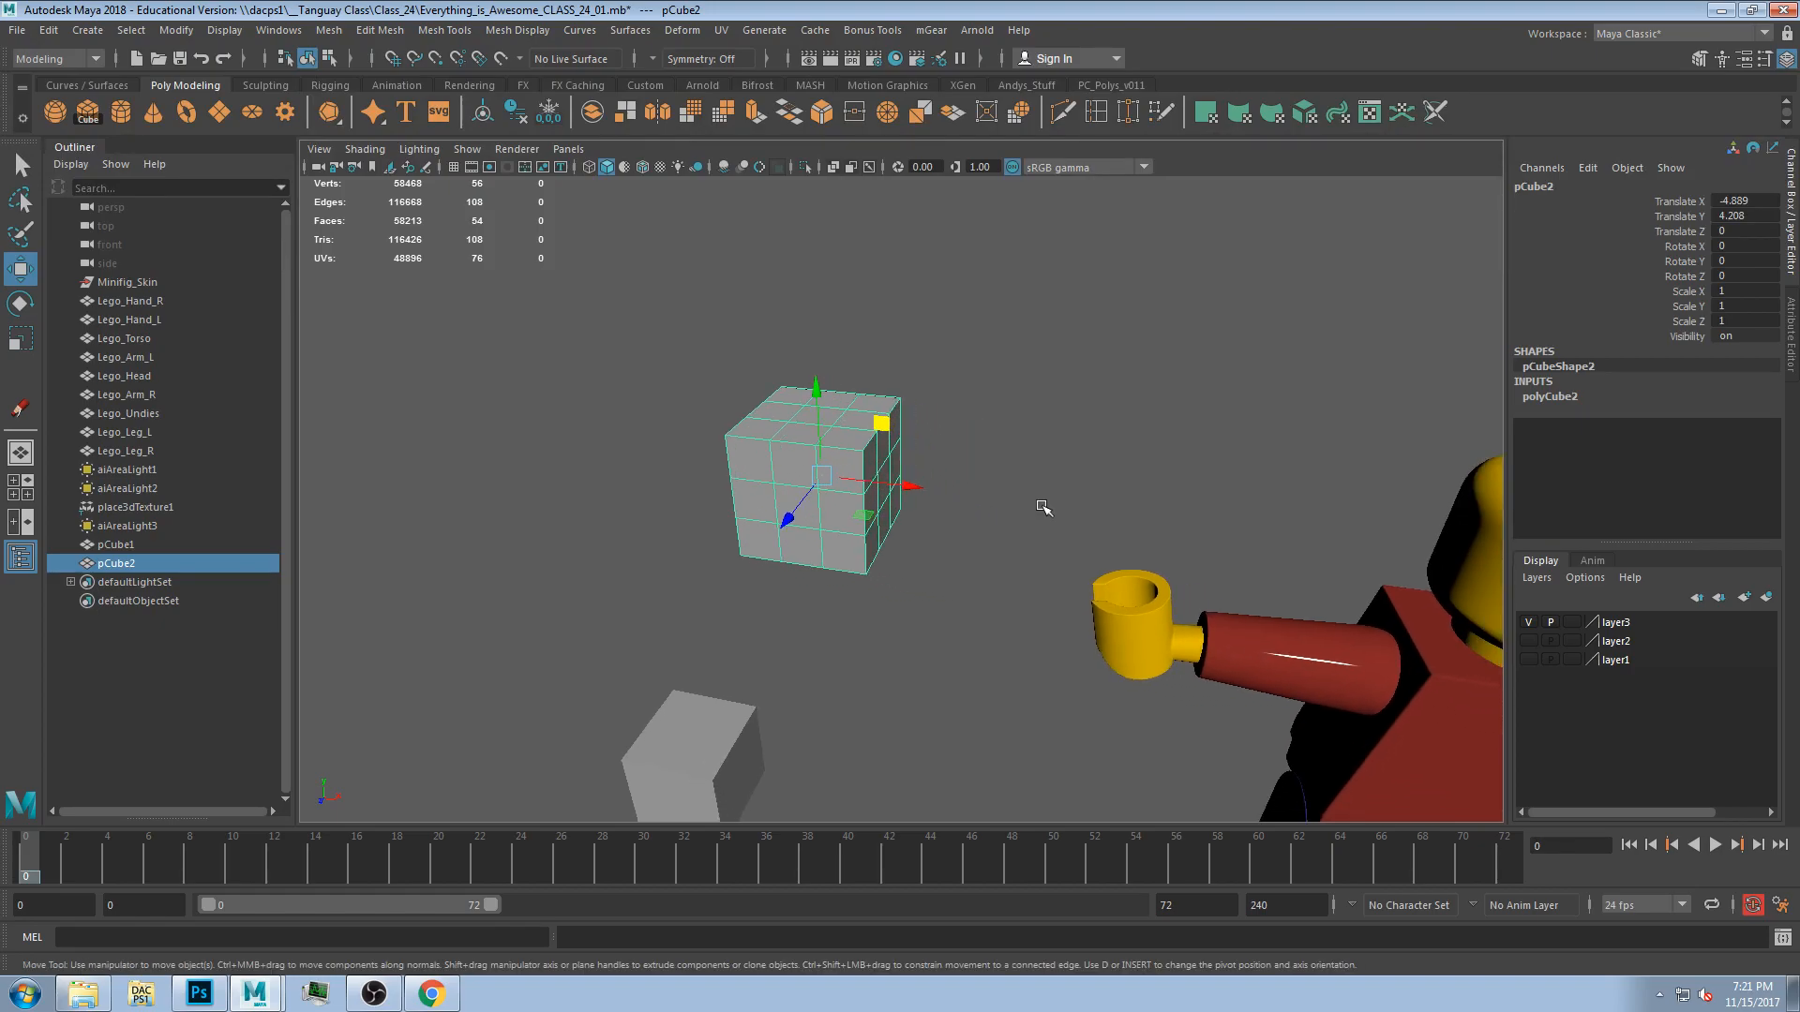
# At frame 0, key all of the new cube's translate, rotate and scale channels.
pyautogui.moveTo(1692, 203); pyautogui.dragTo(1682, 324)
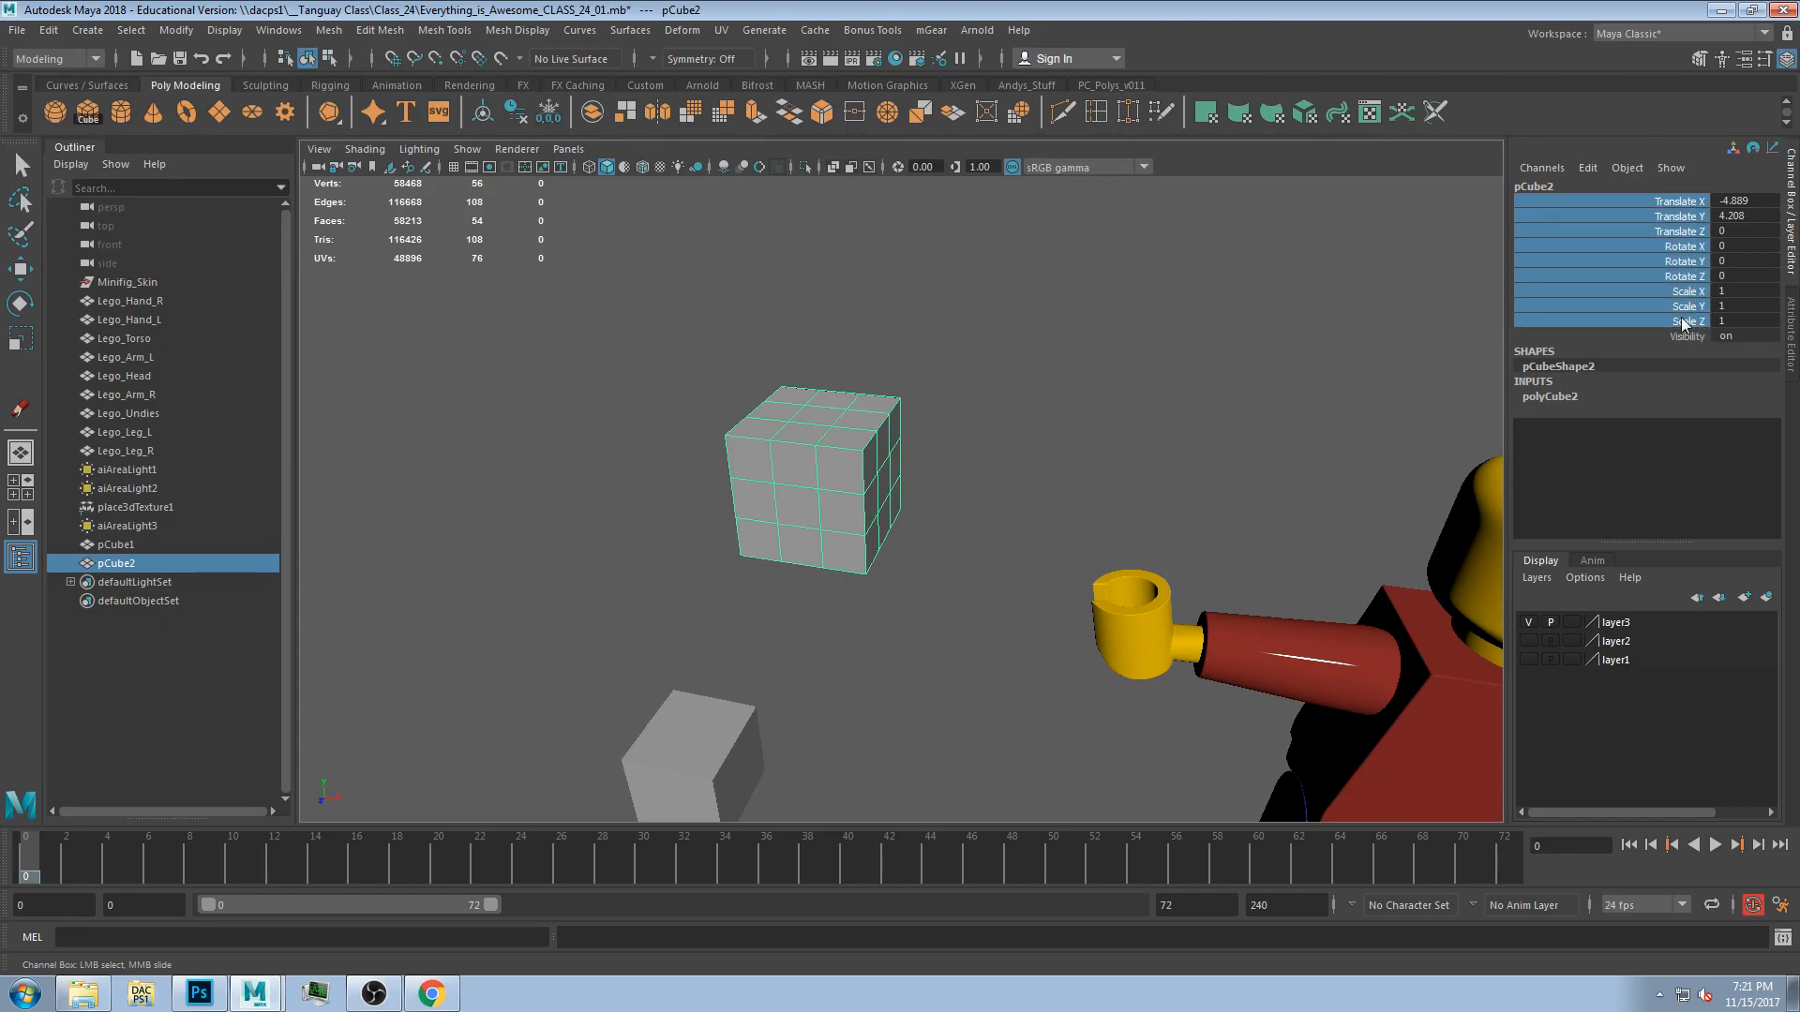
pyautogui.rightClick(1668, 253)
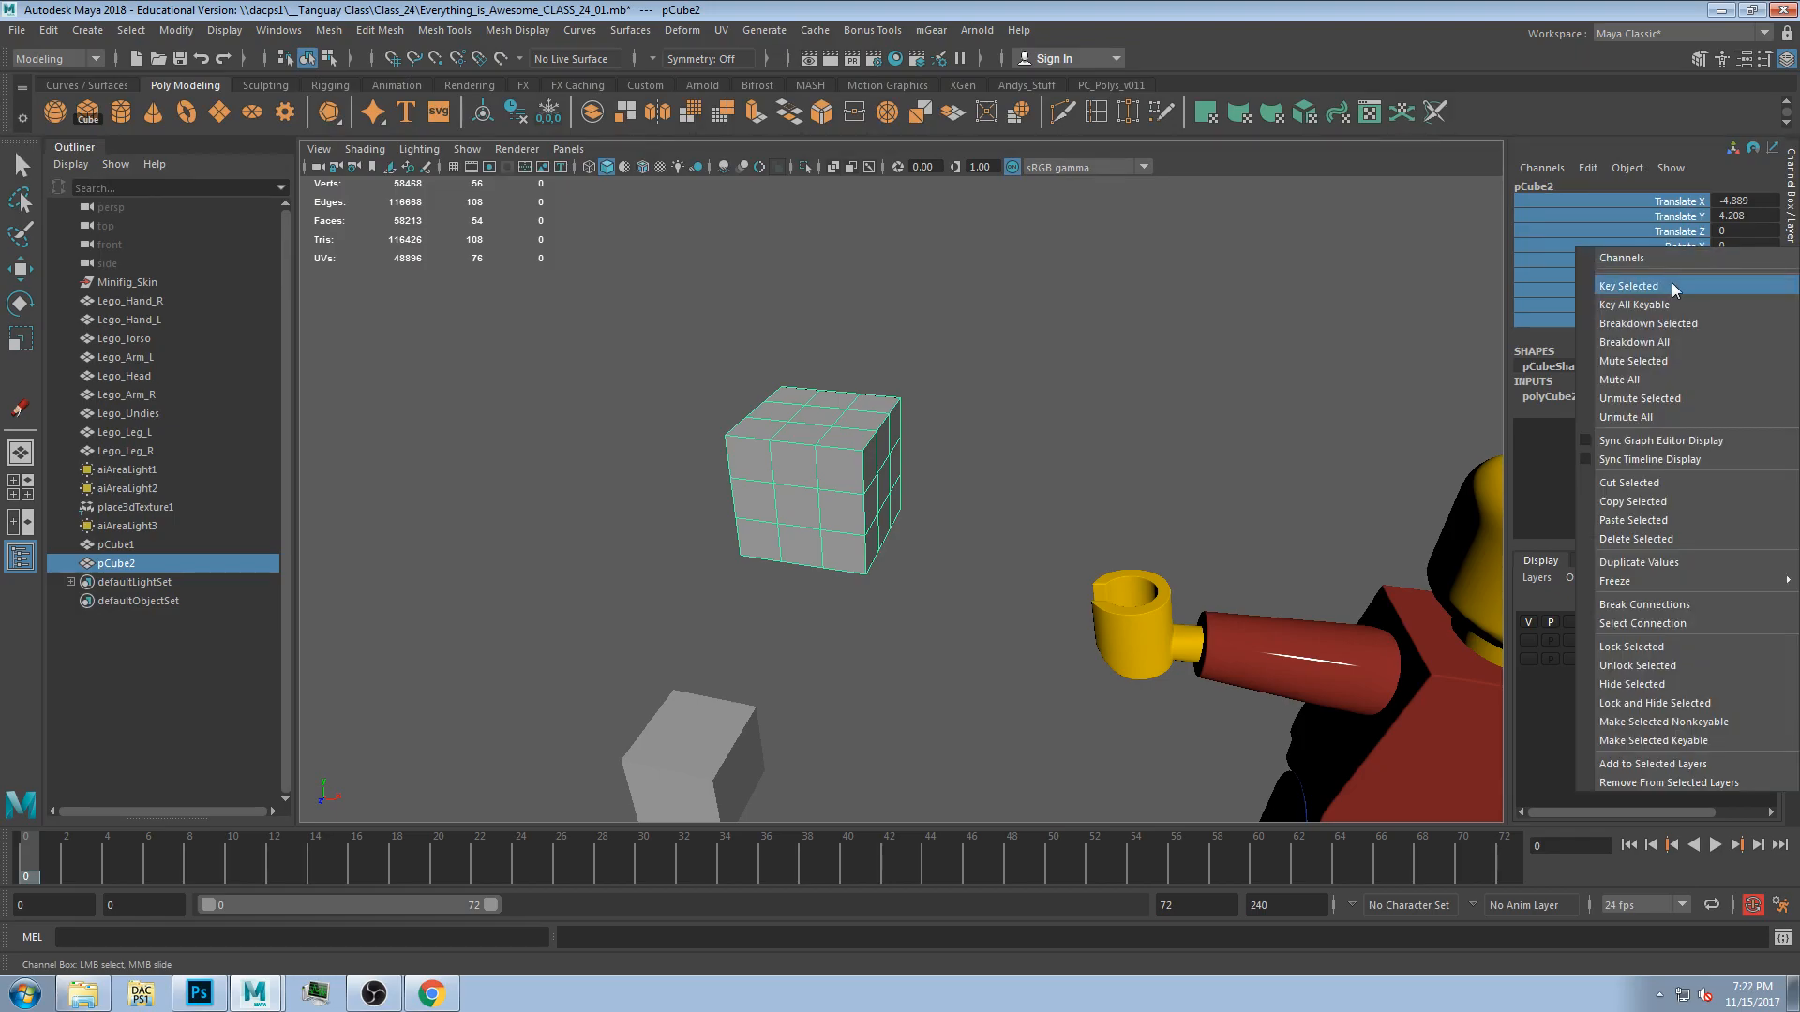
pyautogui.click(1672, 285)
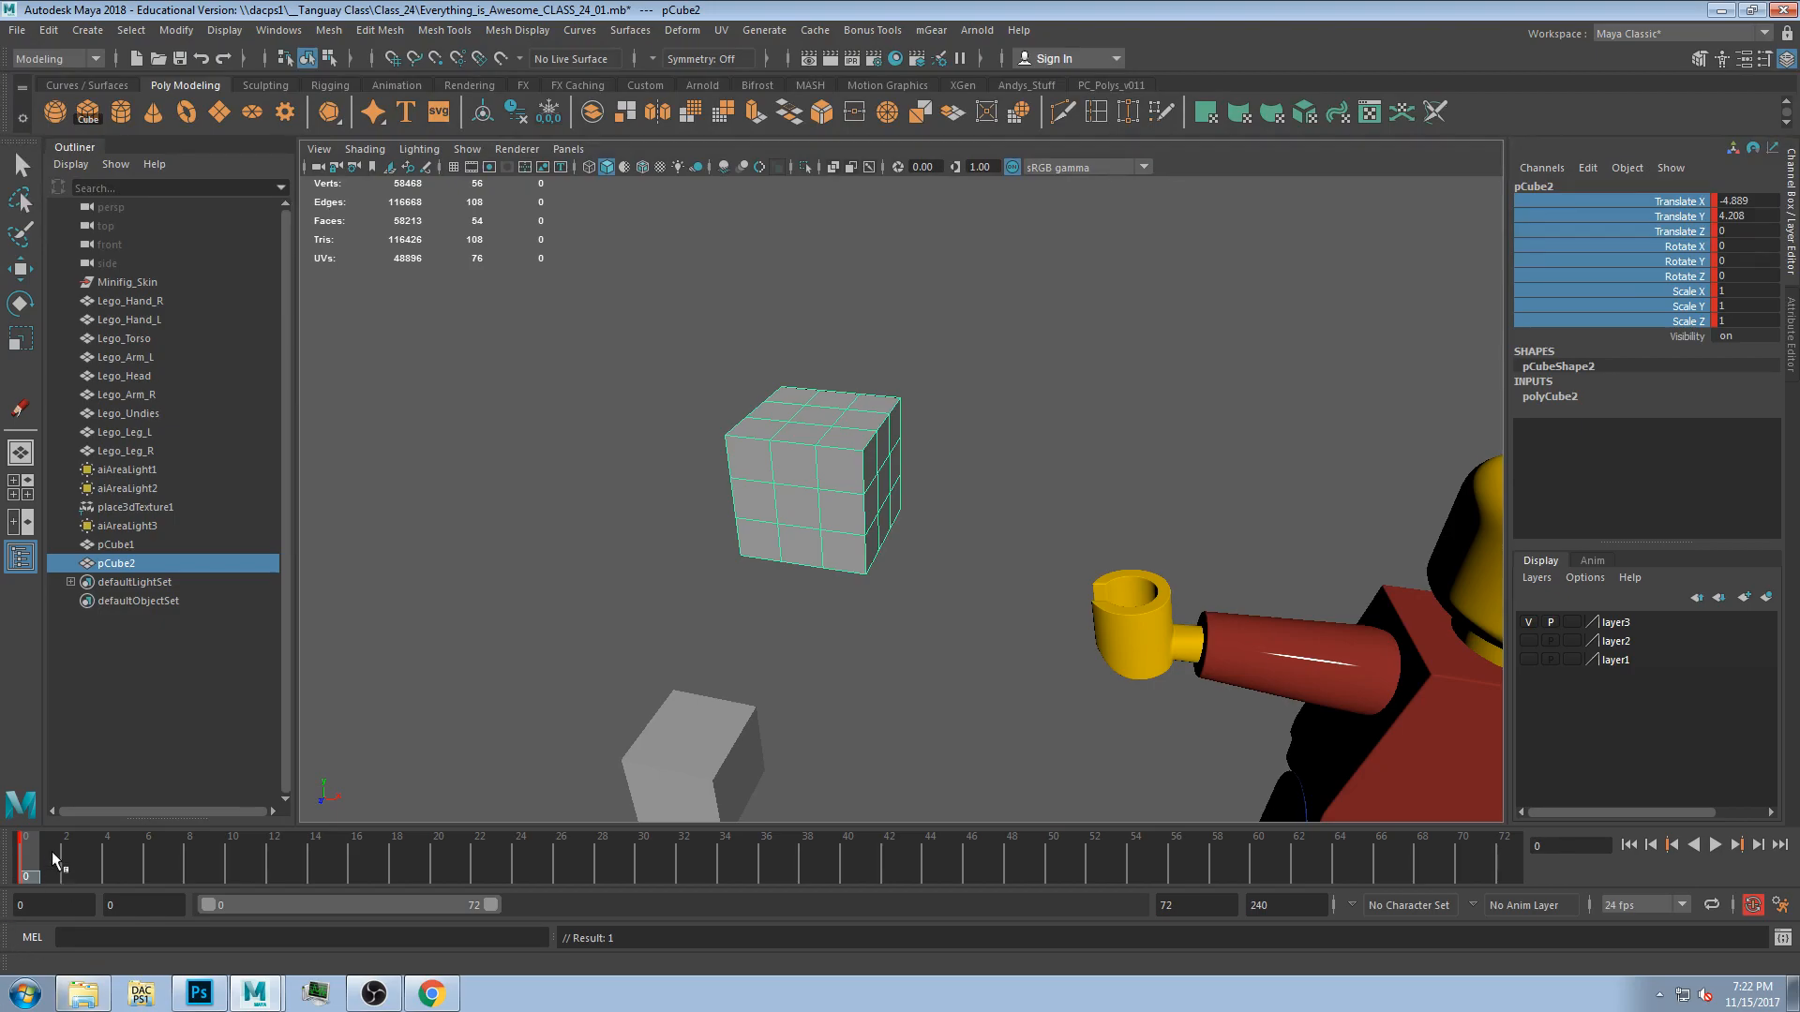
# At frame 24, rotate the cube, scale it to about 1.24 and nudge its position slightly.
pyautogui.moveTo(42, 860); pyautogui.dragTo(34, 854)
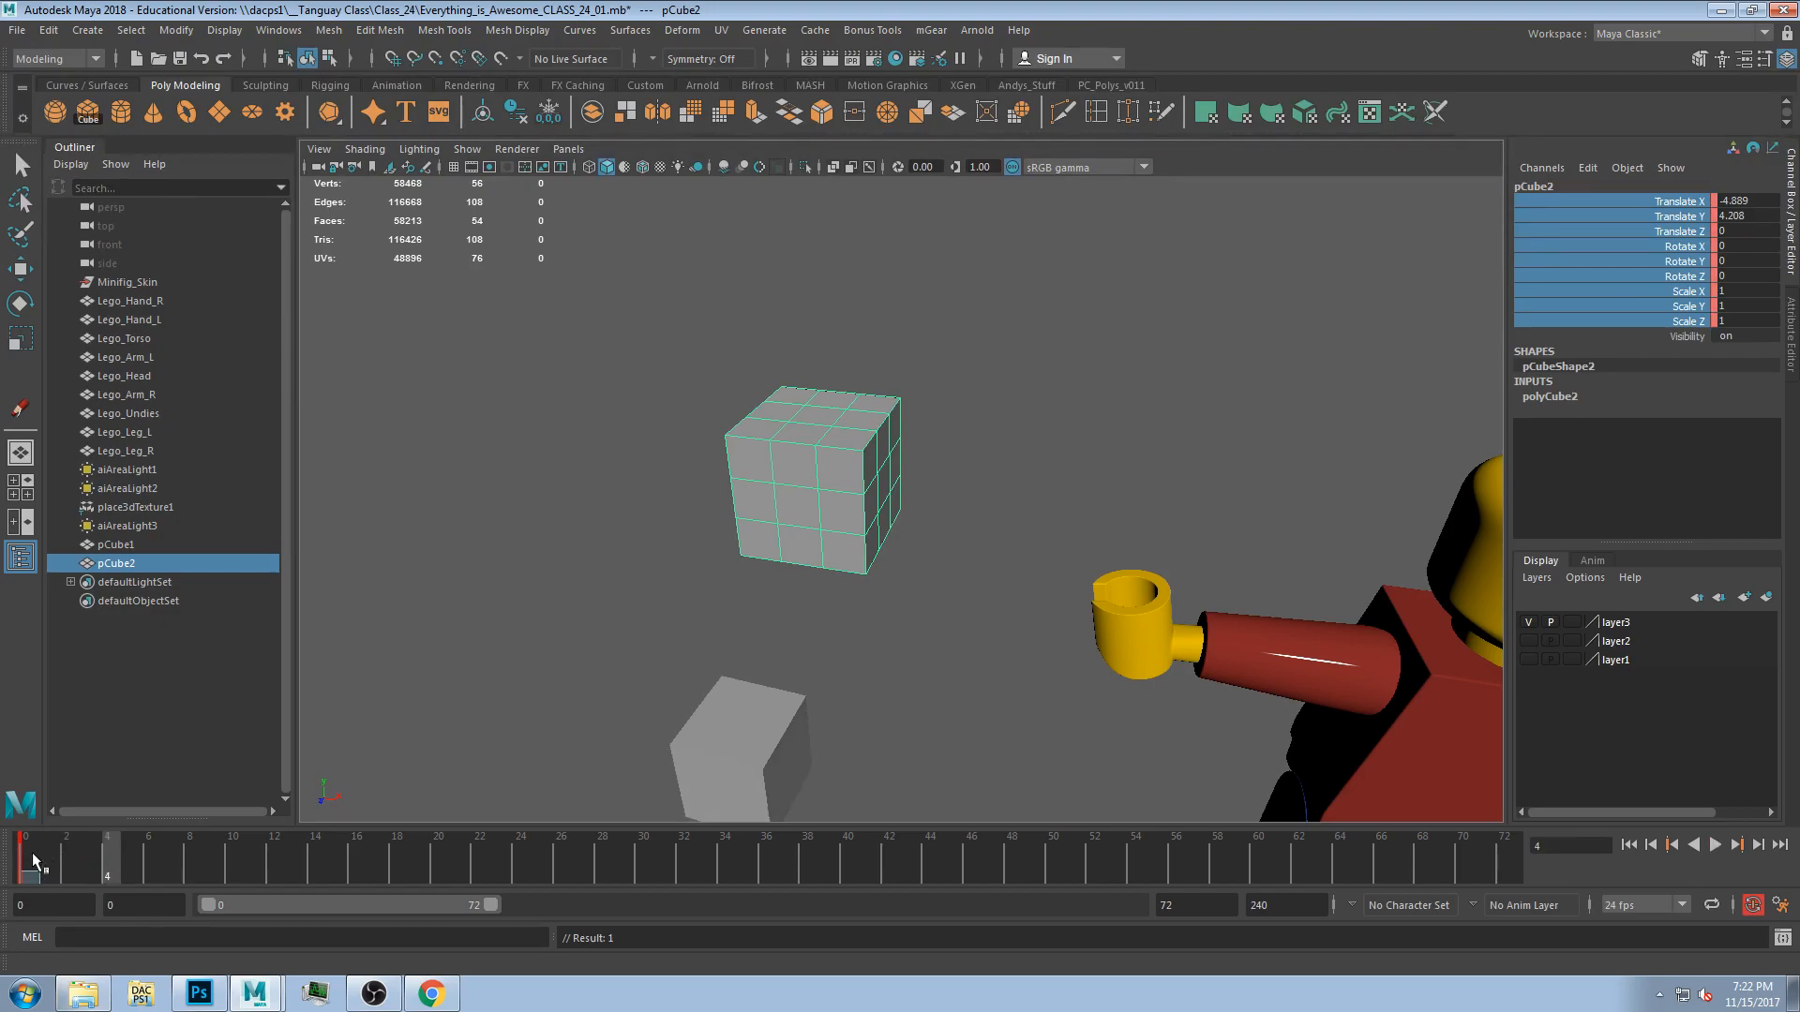
pyautogui.hotkey('alt', 'v')
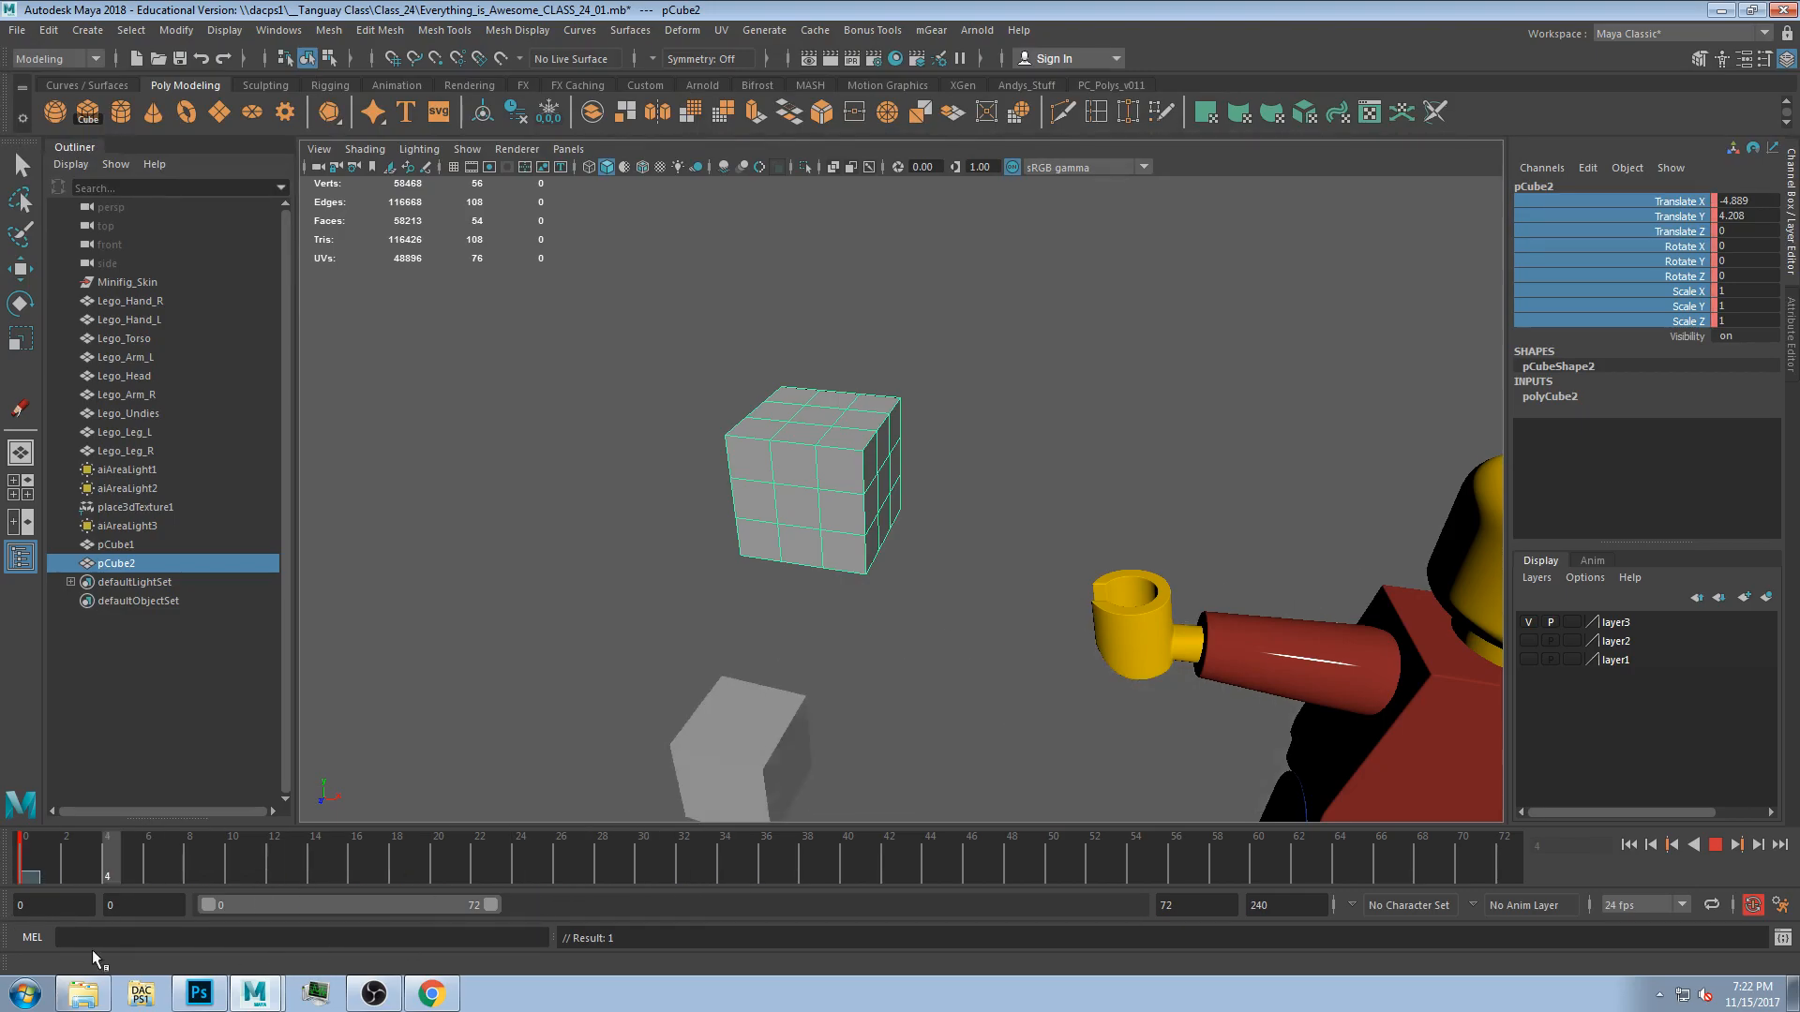
pyautogui.moveTo(534, 894)
pyautogui.mouseDown()
pyautogui.moveTo(199, 911)
pyautogui.moveTo(523, 887)
pyautogui.mouseUp()
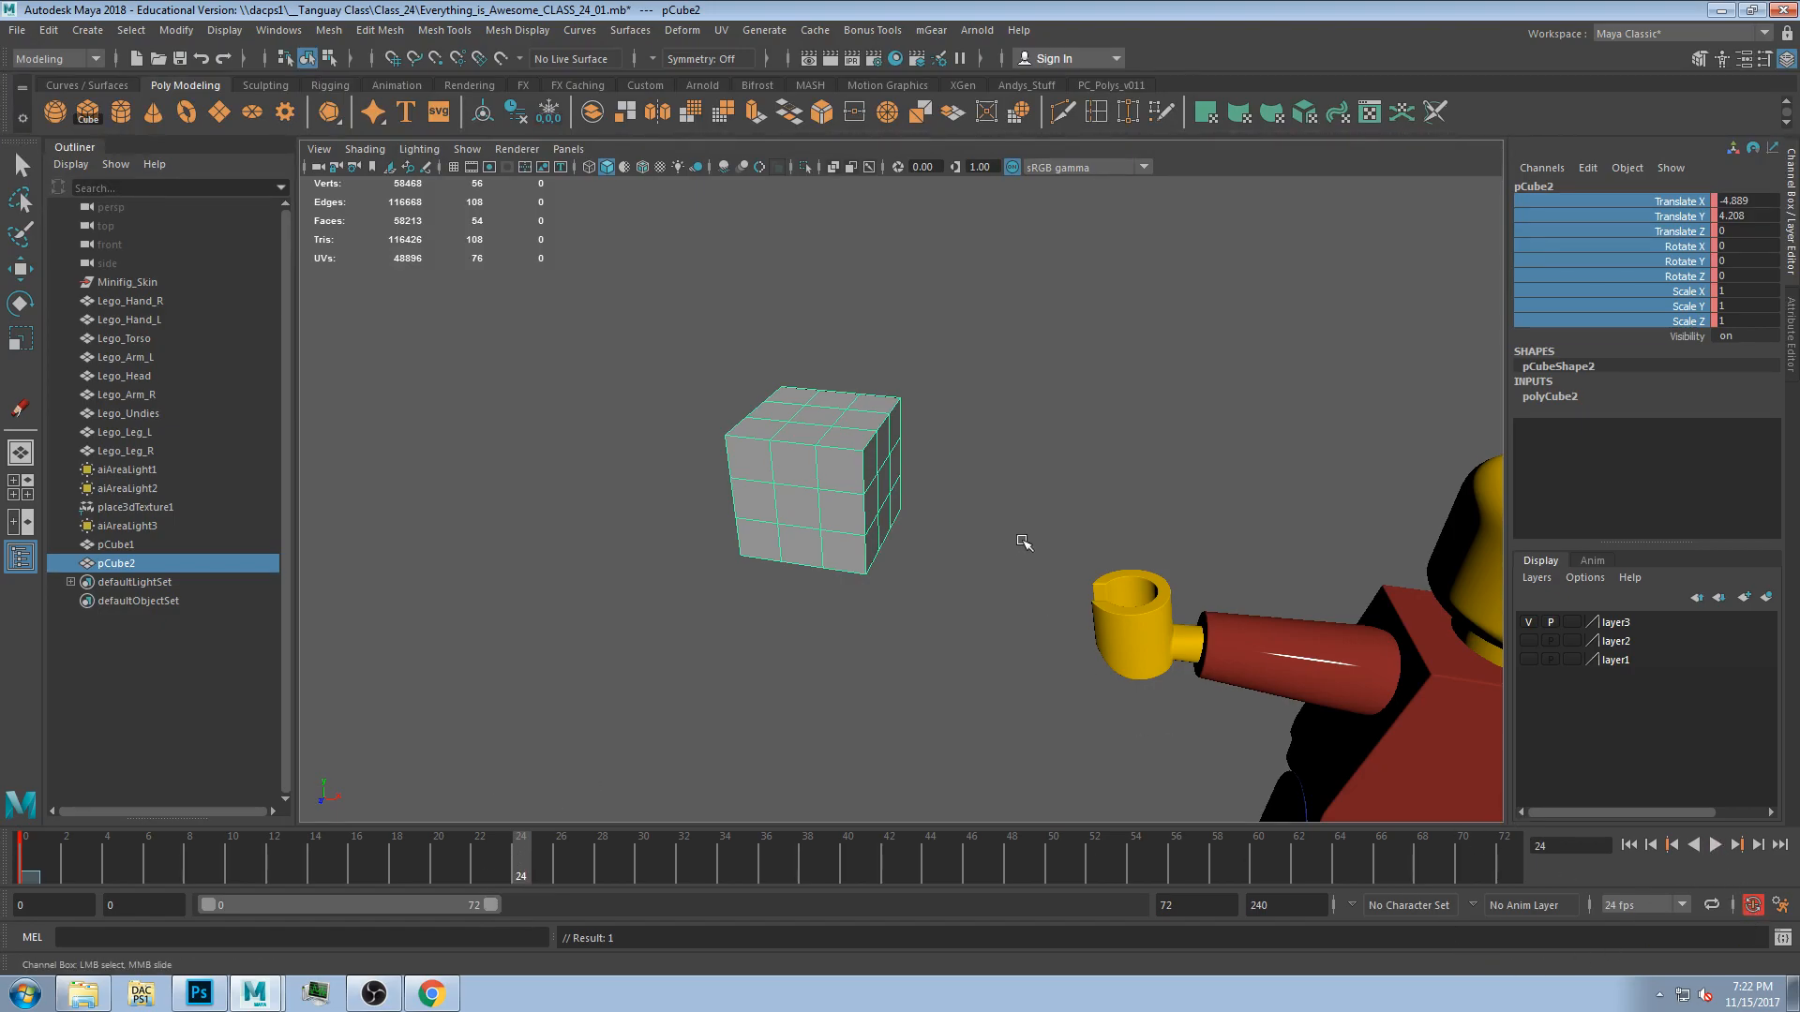
pyautogui.press('e')
pyautogui.moveTo(833, 479); pyautogui.dragTo(1402, 348)
pyautogui.press('r')
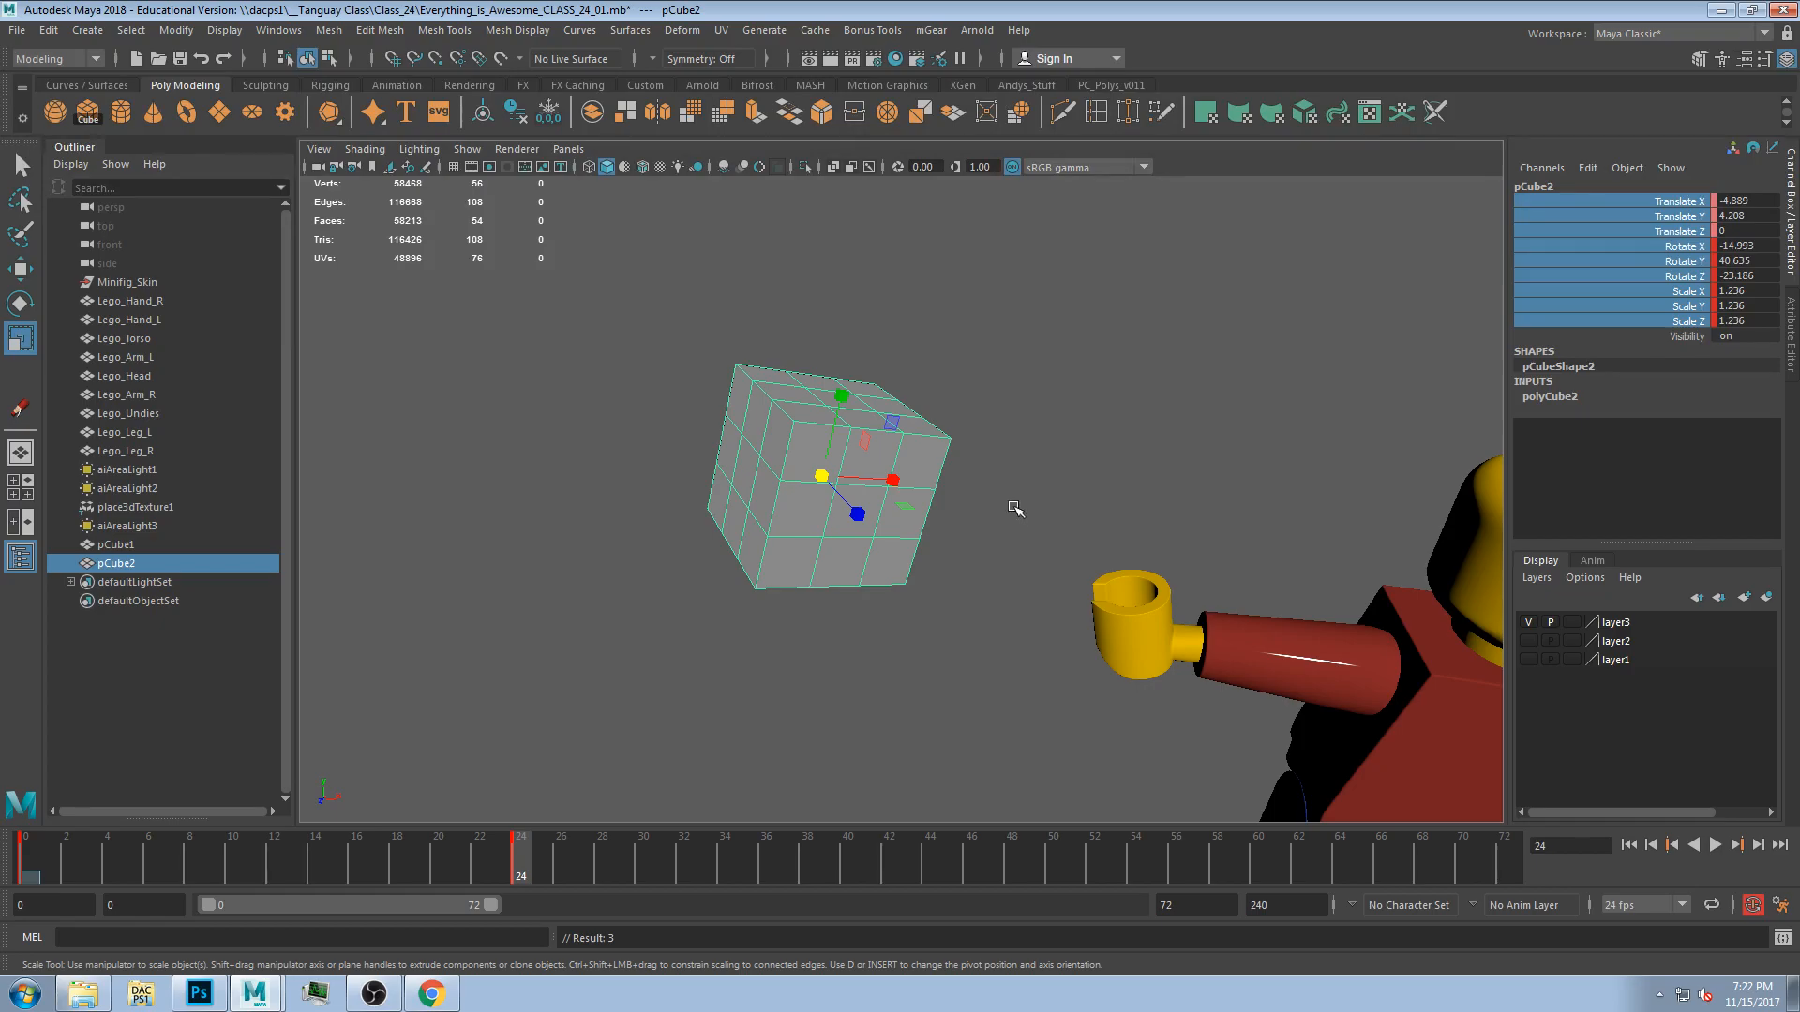
pyautogui.press('w')
pyautogui.moveTo(884, 424); pyautogui.dragTo(808, 404)
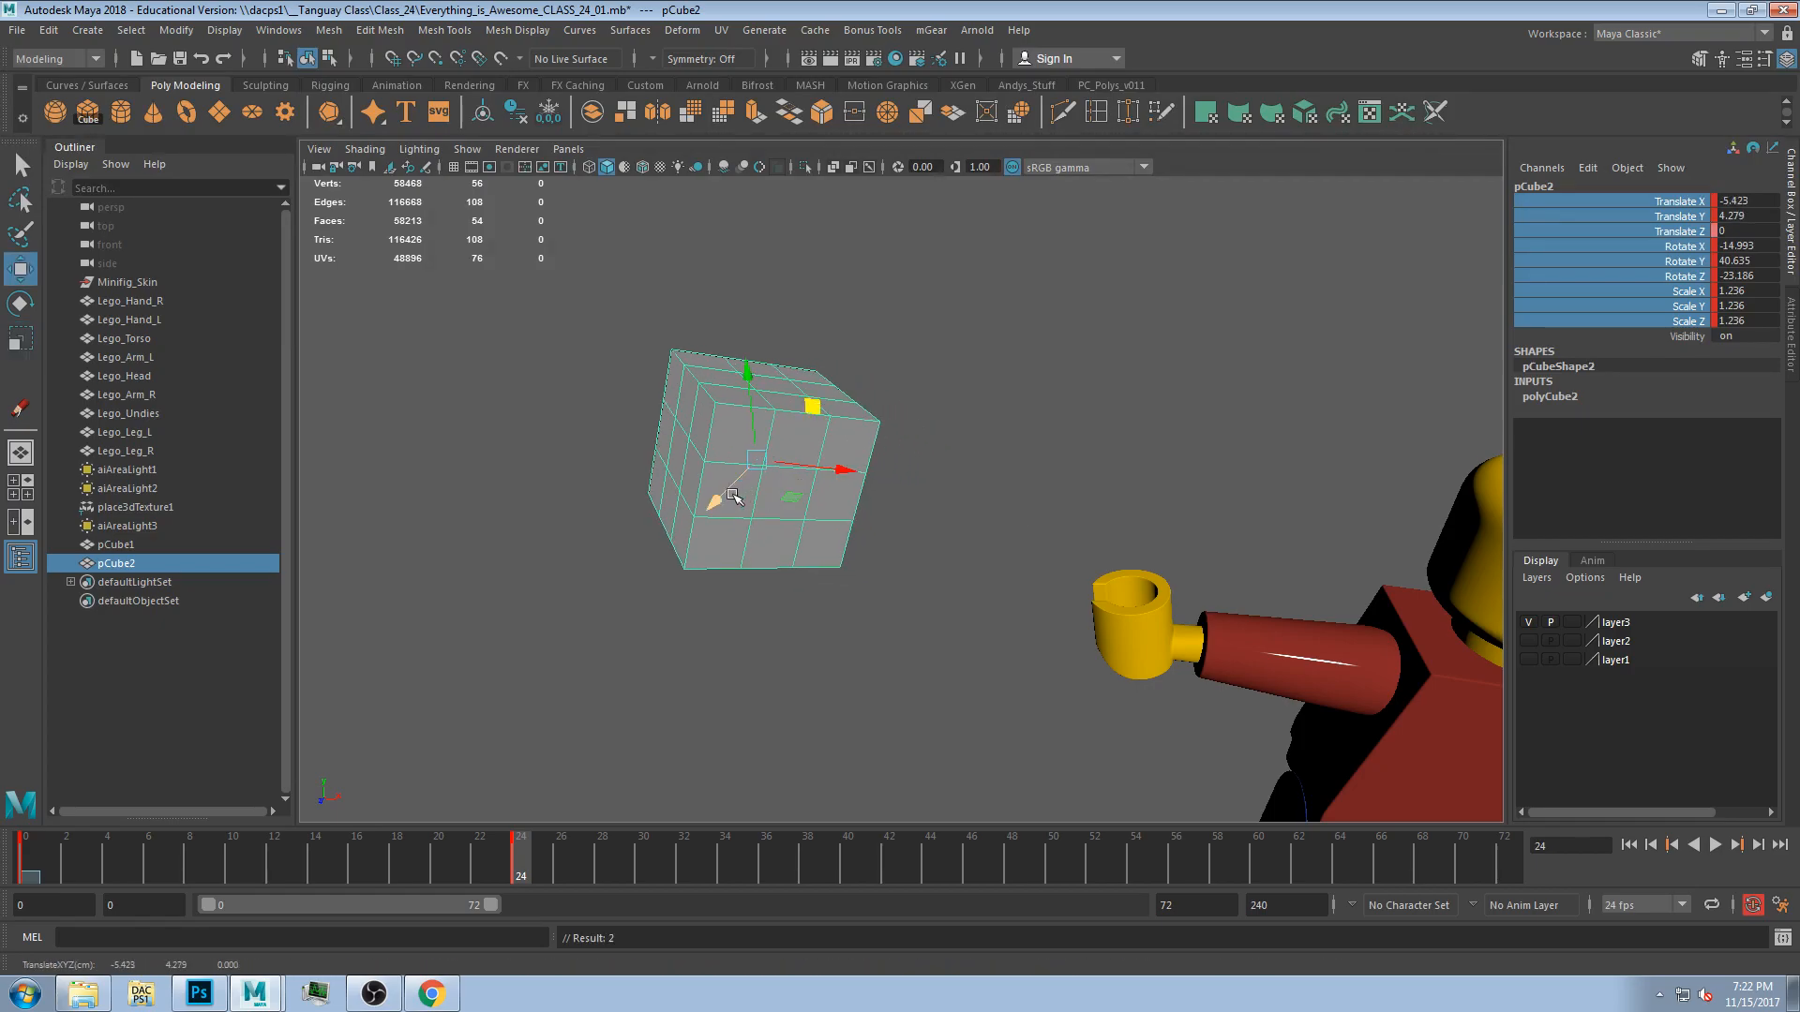
pyautogui.moveTo(724, 504); pyautogui.dragTo(735, 482)
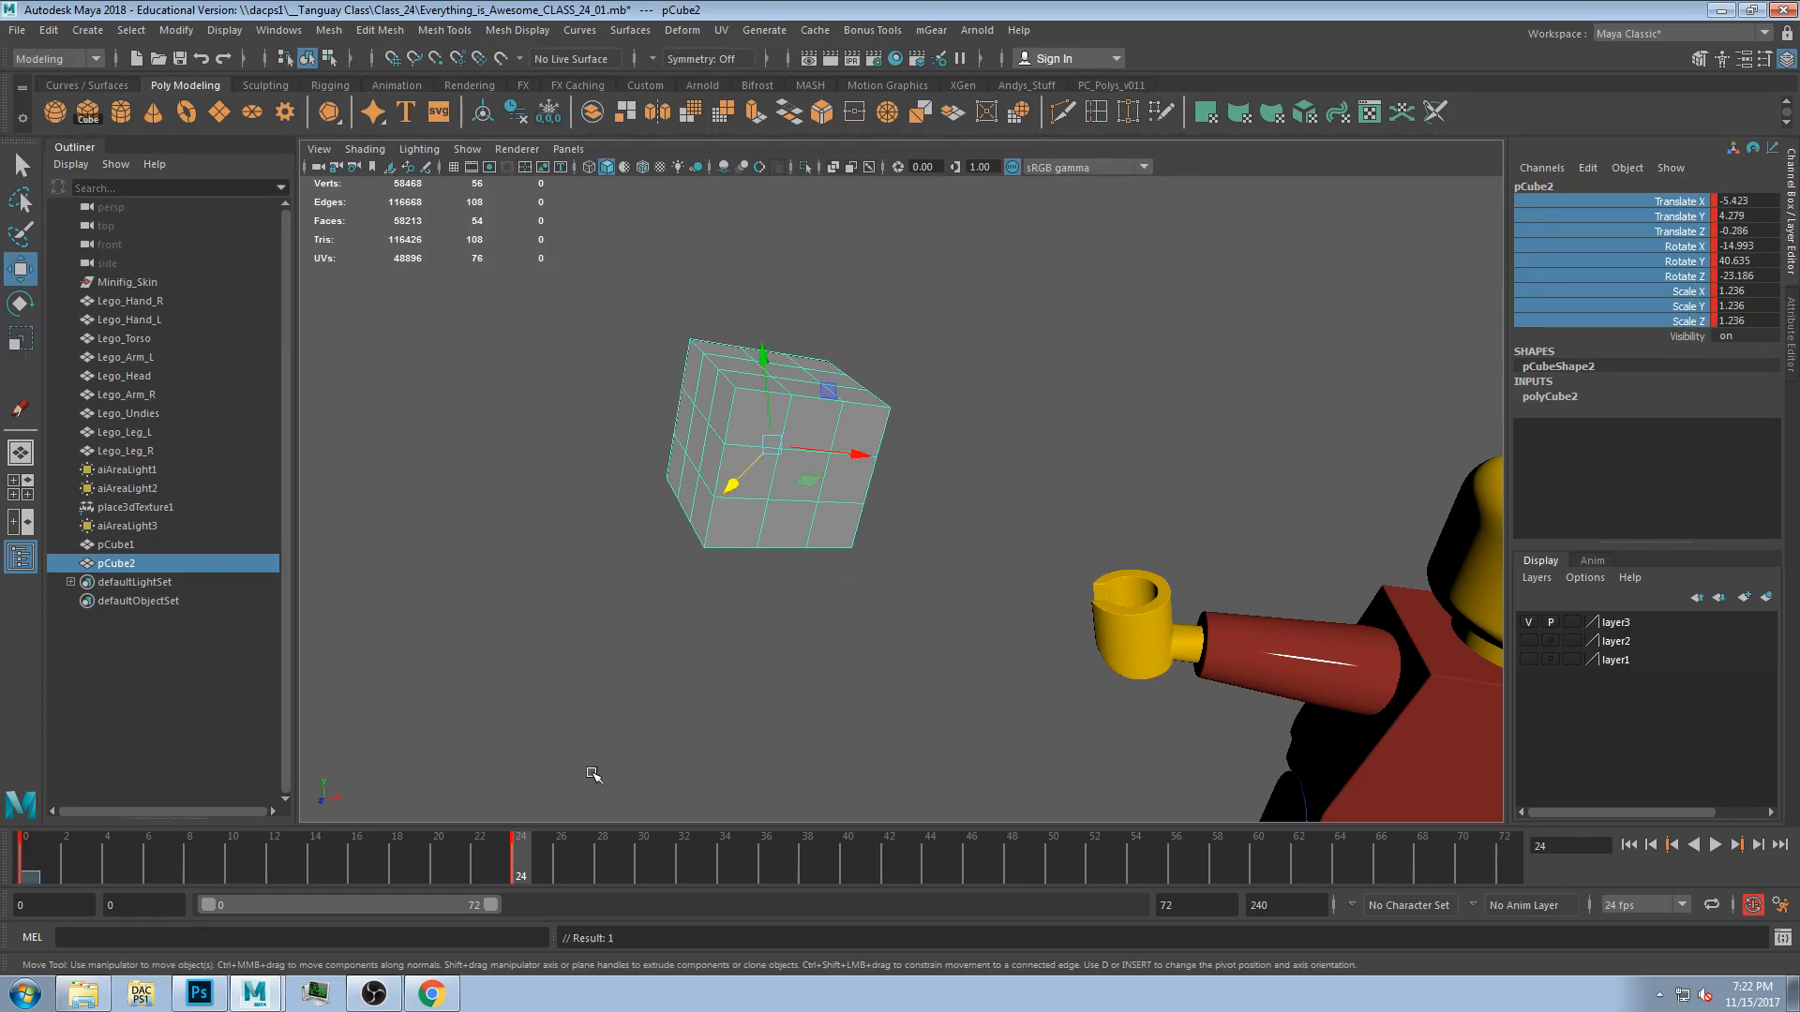
# At frame 40, stretch the cube along X to a Scale X of about 2.48.
pyautogui.hotkey('alt', 'v')
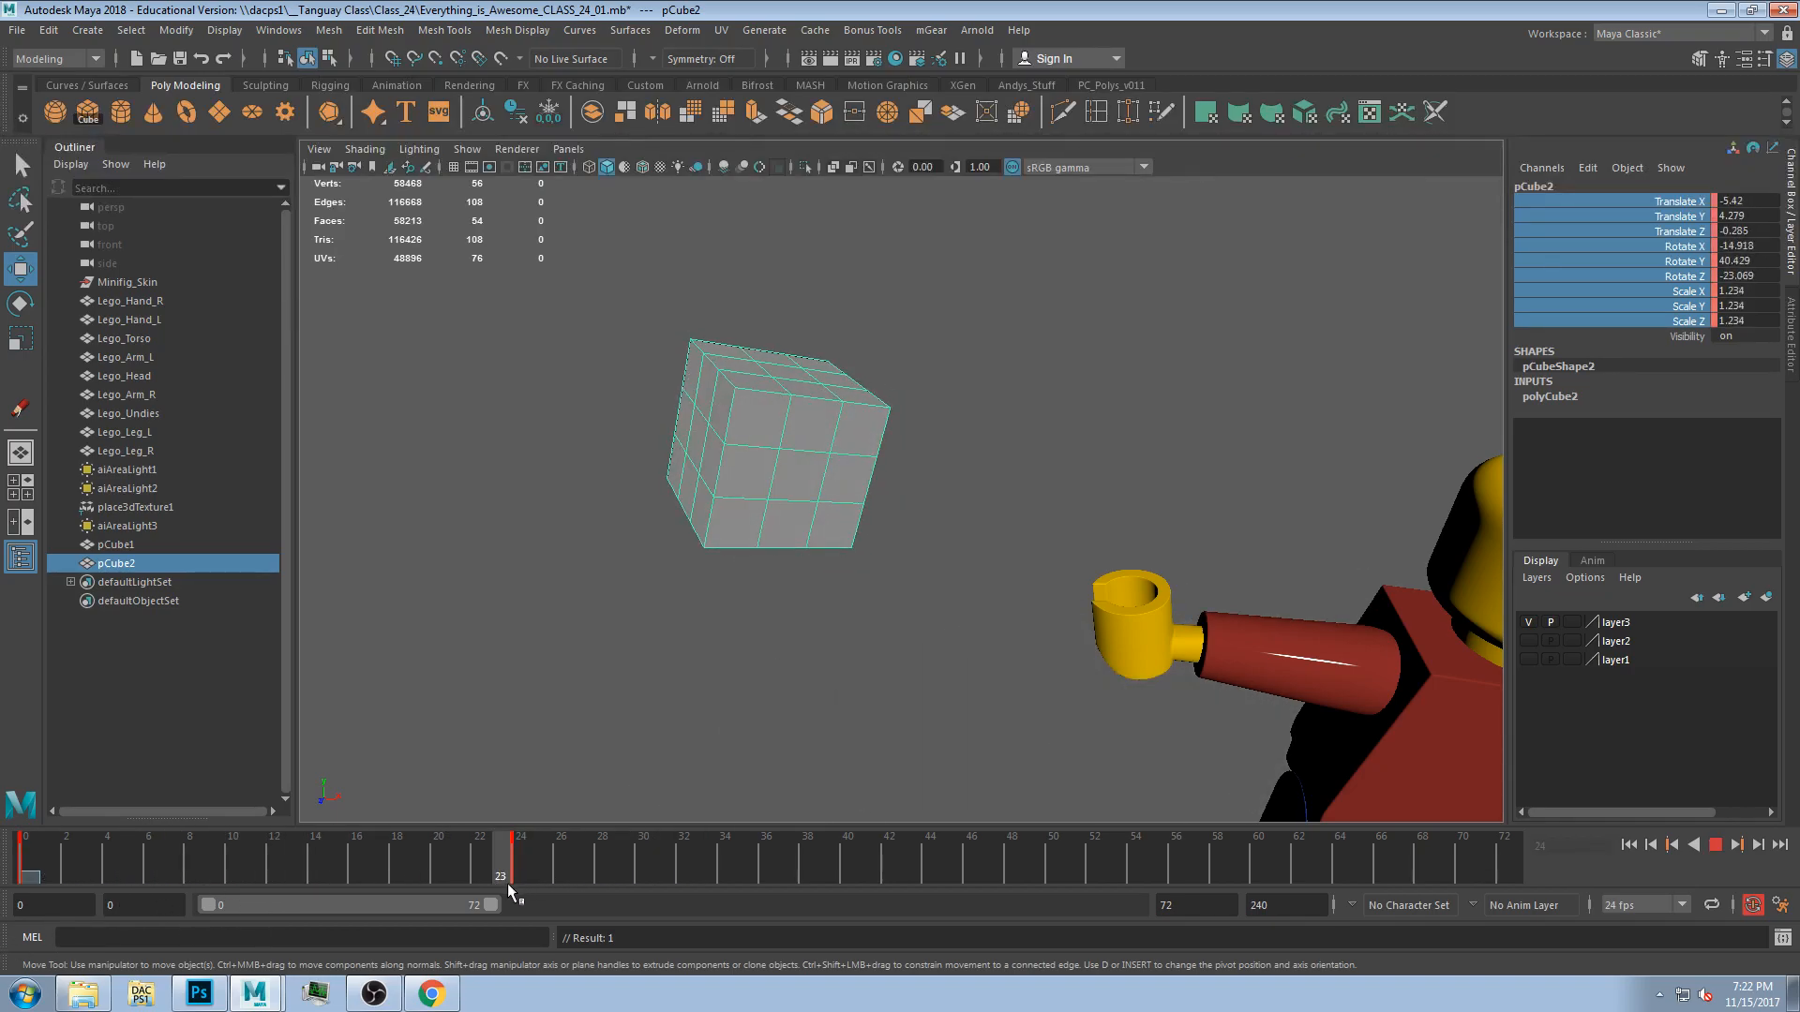
pyautogui.click(840, 851)
pyautogui.press('r')
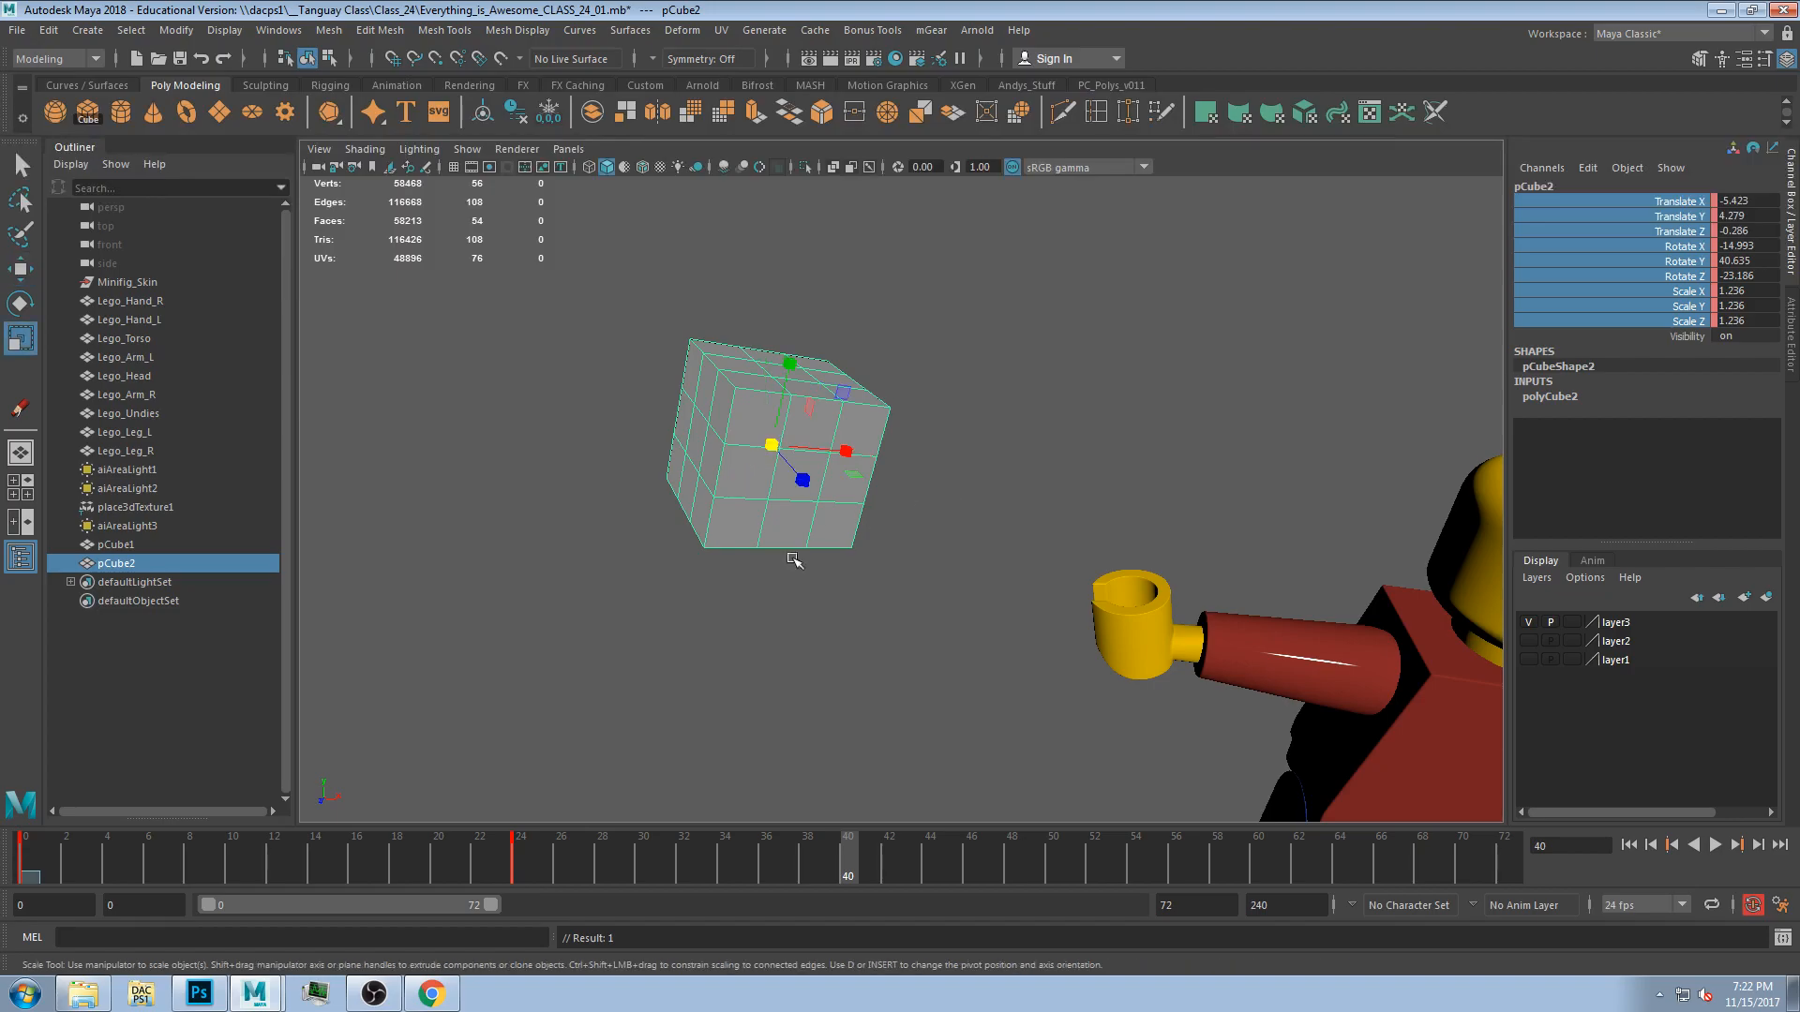
pyautogui.keyDown('alt'); pyautogui.moveTo(929, 559); pyautogui.dragTo(855, 478); pyautogui.keyUp('alt')
pyautogui.moveTo(836, 869); pyautogui.dragTo(852, 855)
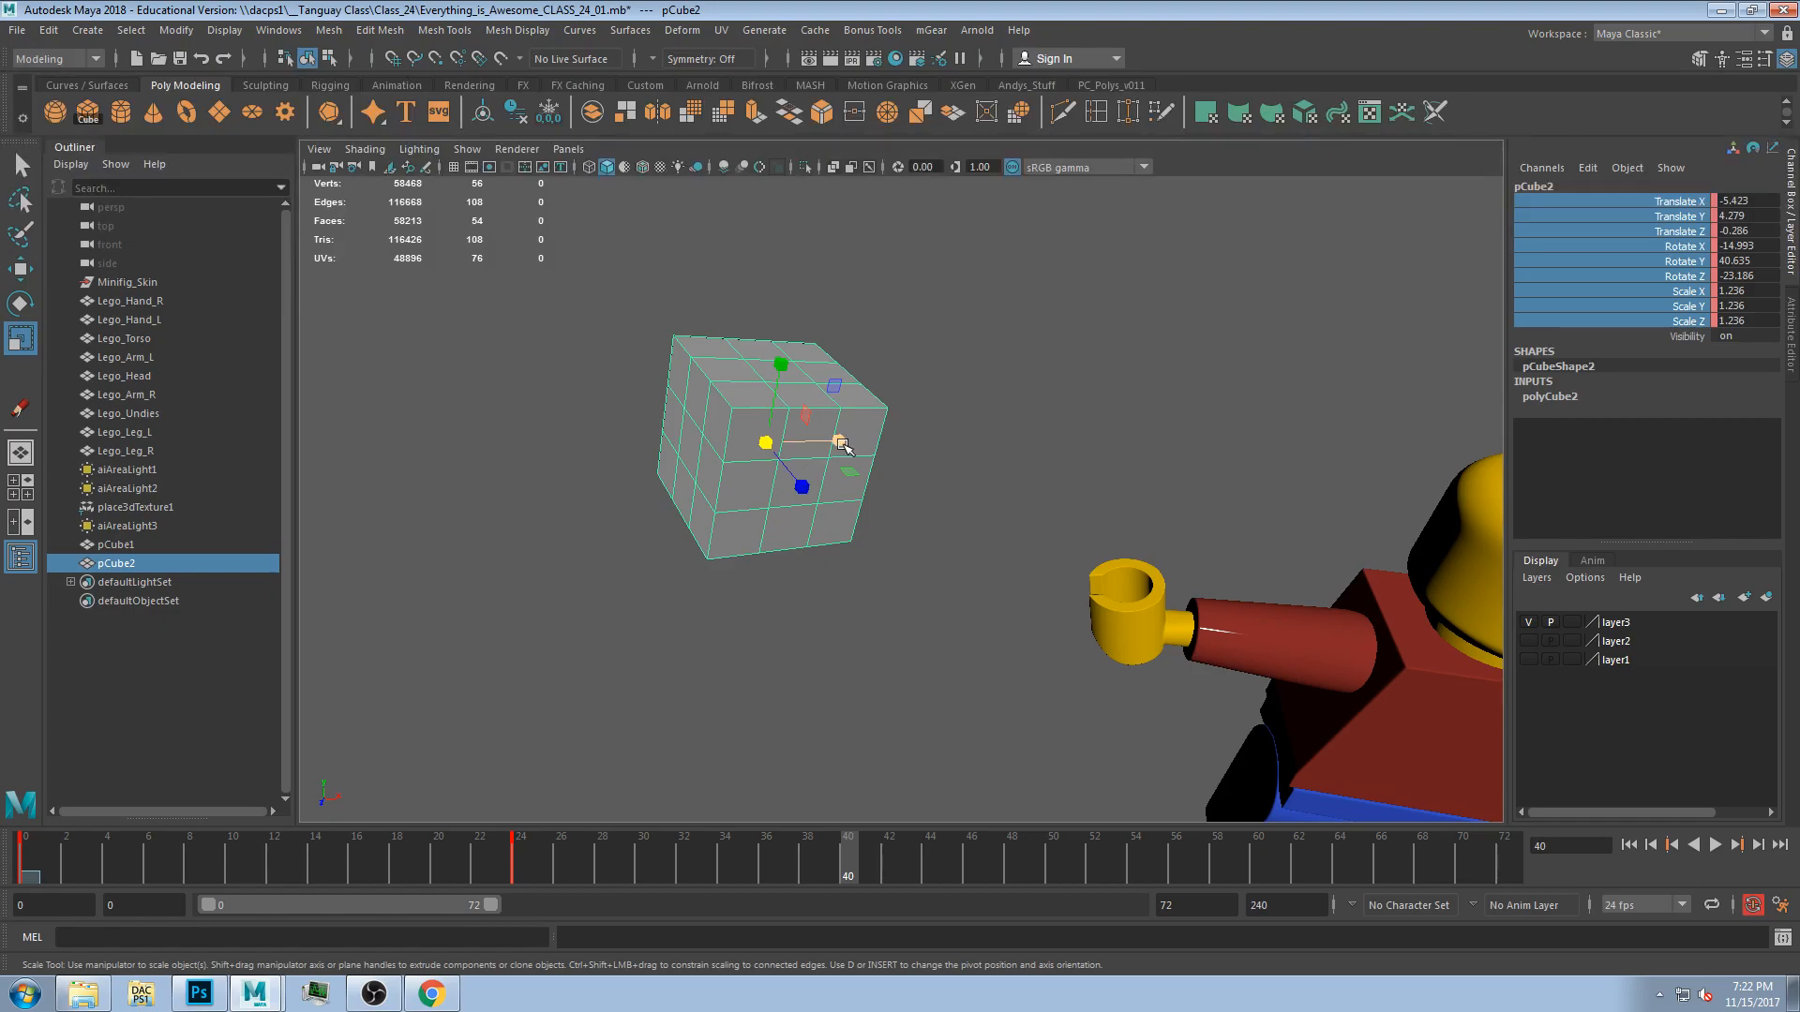
pyautogui.moveTo(840, 448); pyautogui.dragTo(845, 441)
pyautogui.hotkey('ctrl', 'z')
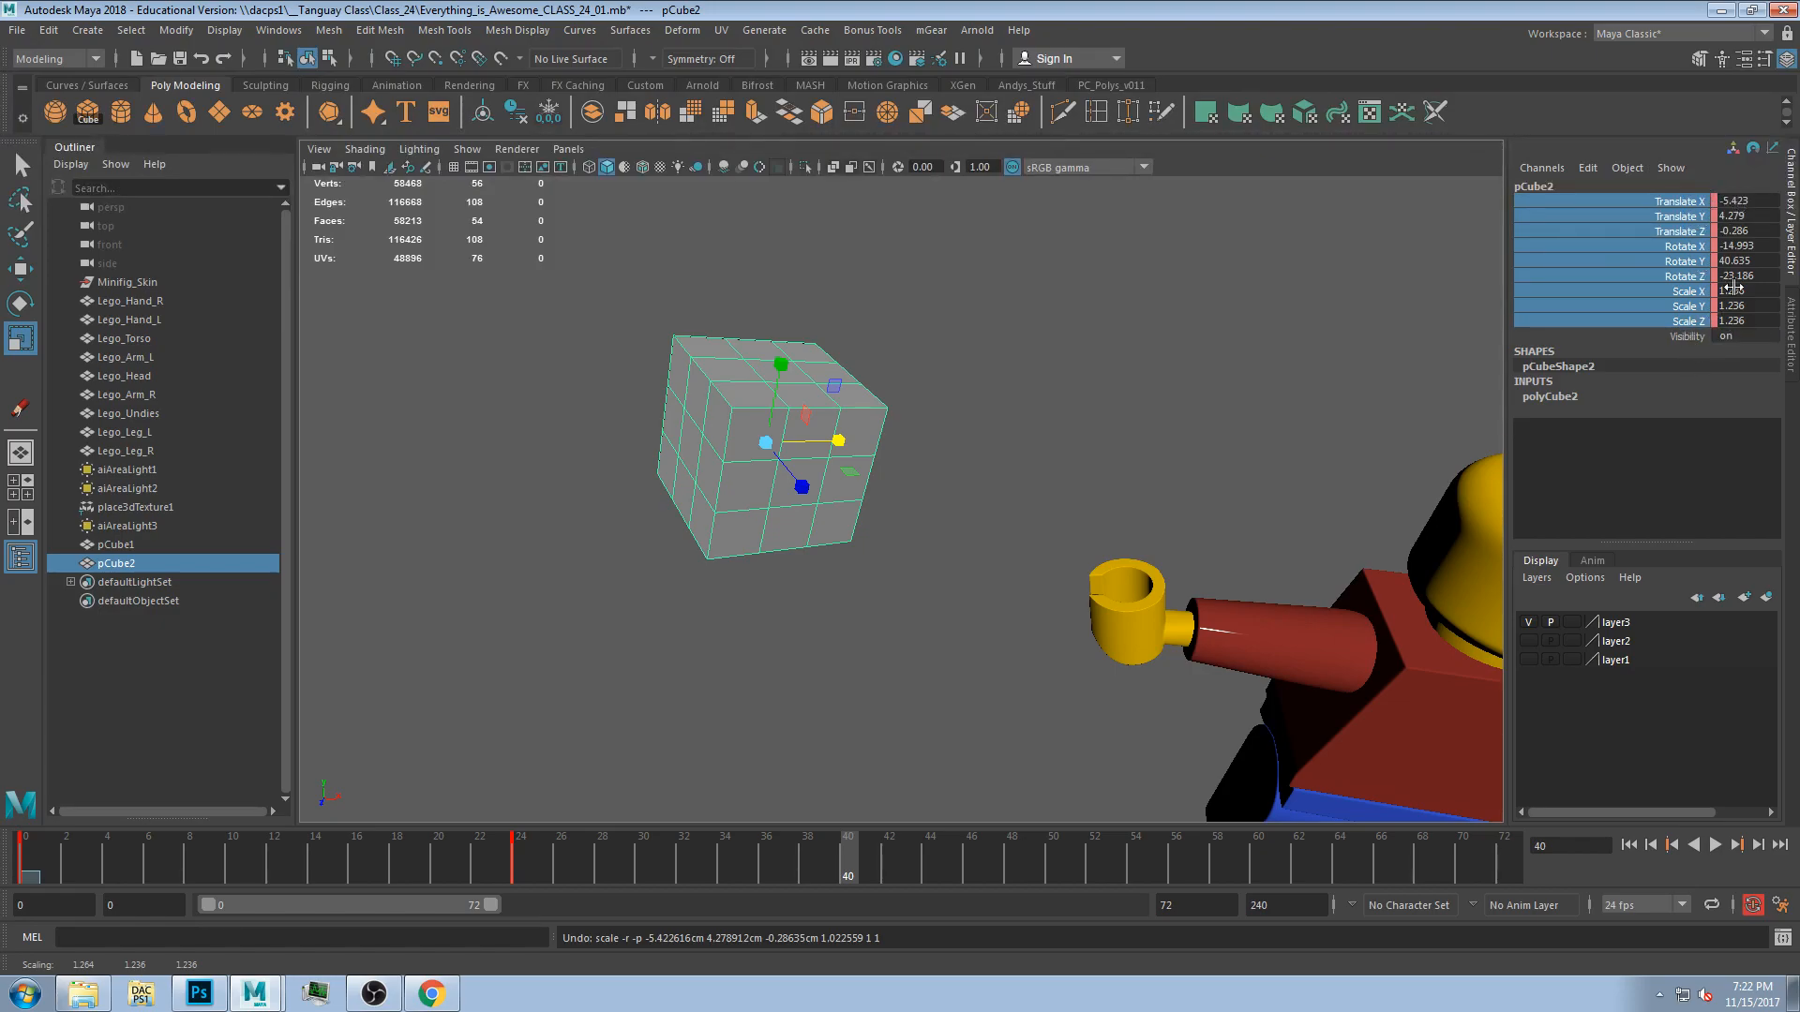
pyautogui.click(1693, 338)
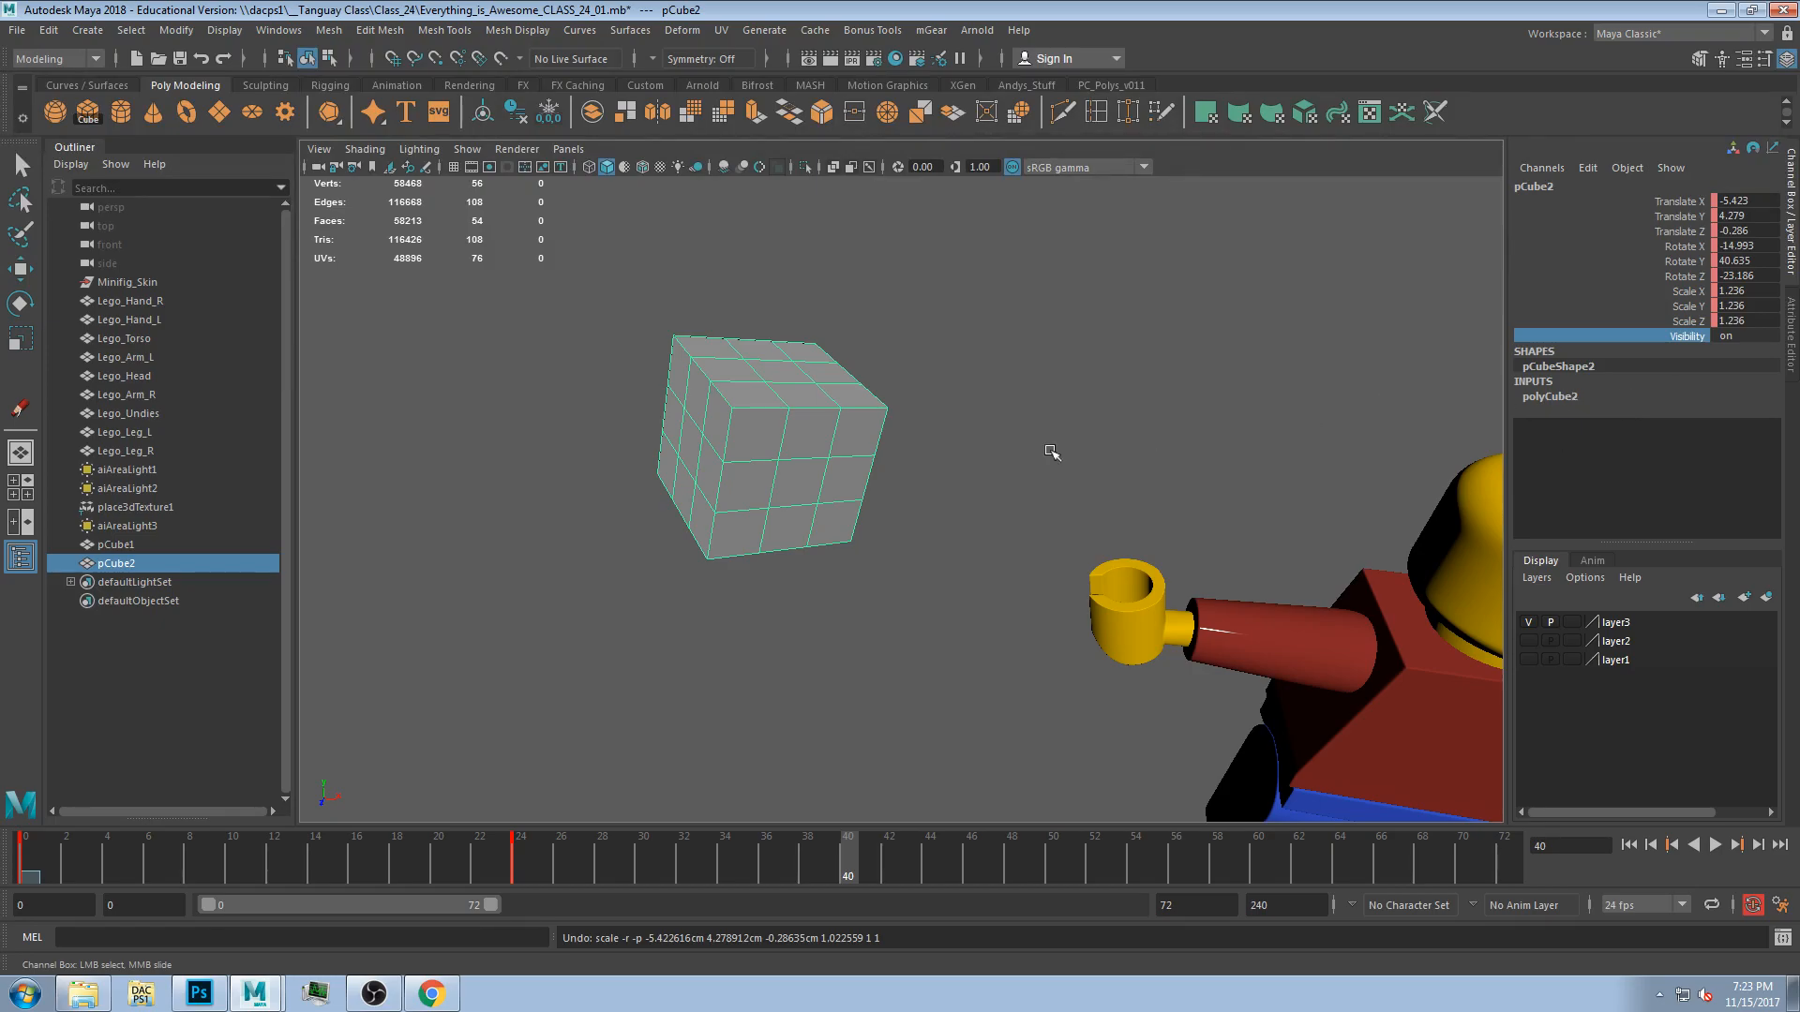
pyautogui.click(829, 432)
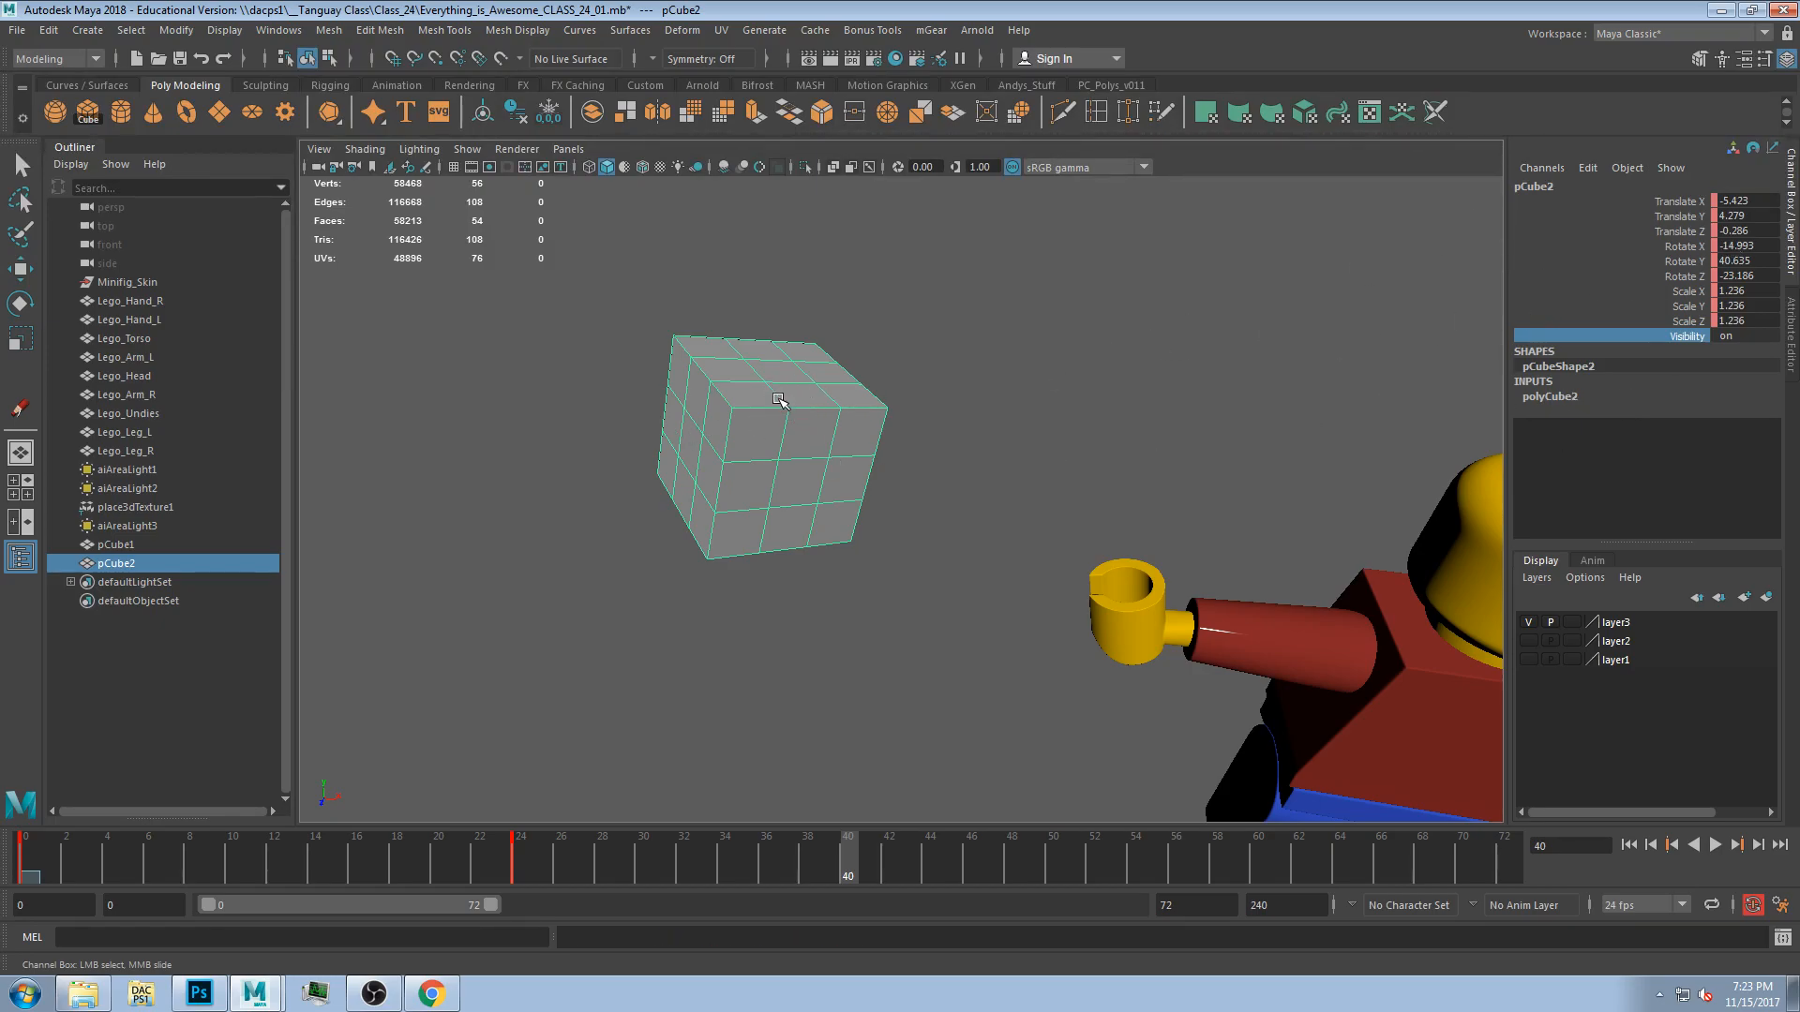
pyautogui.press('e')
pyautogui.press('r')
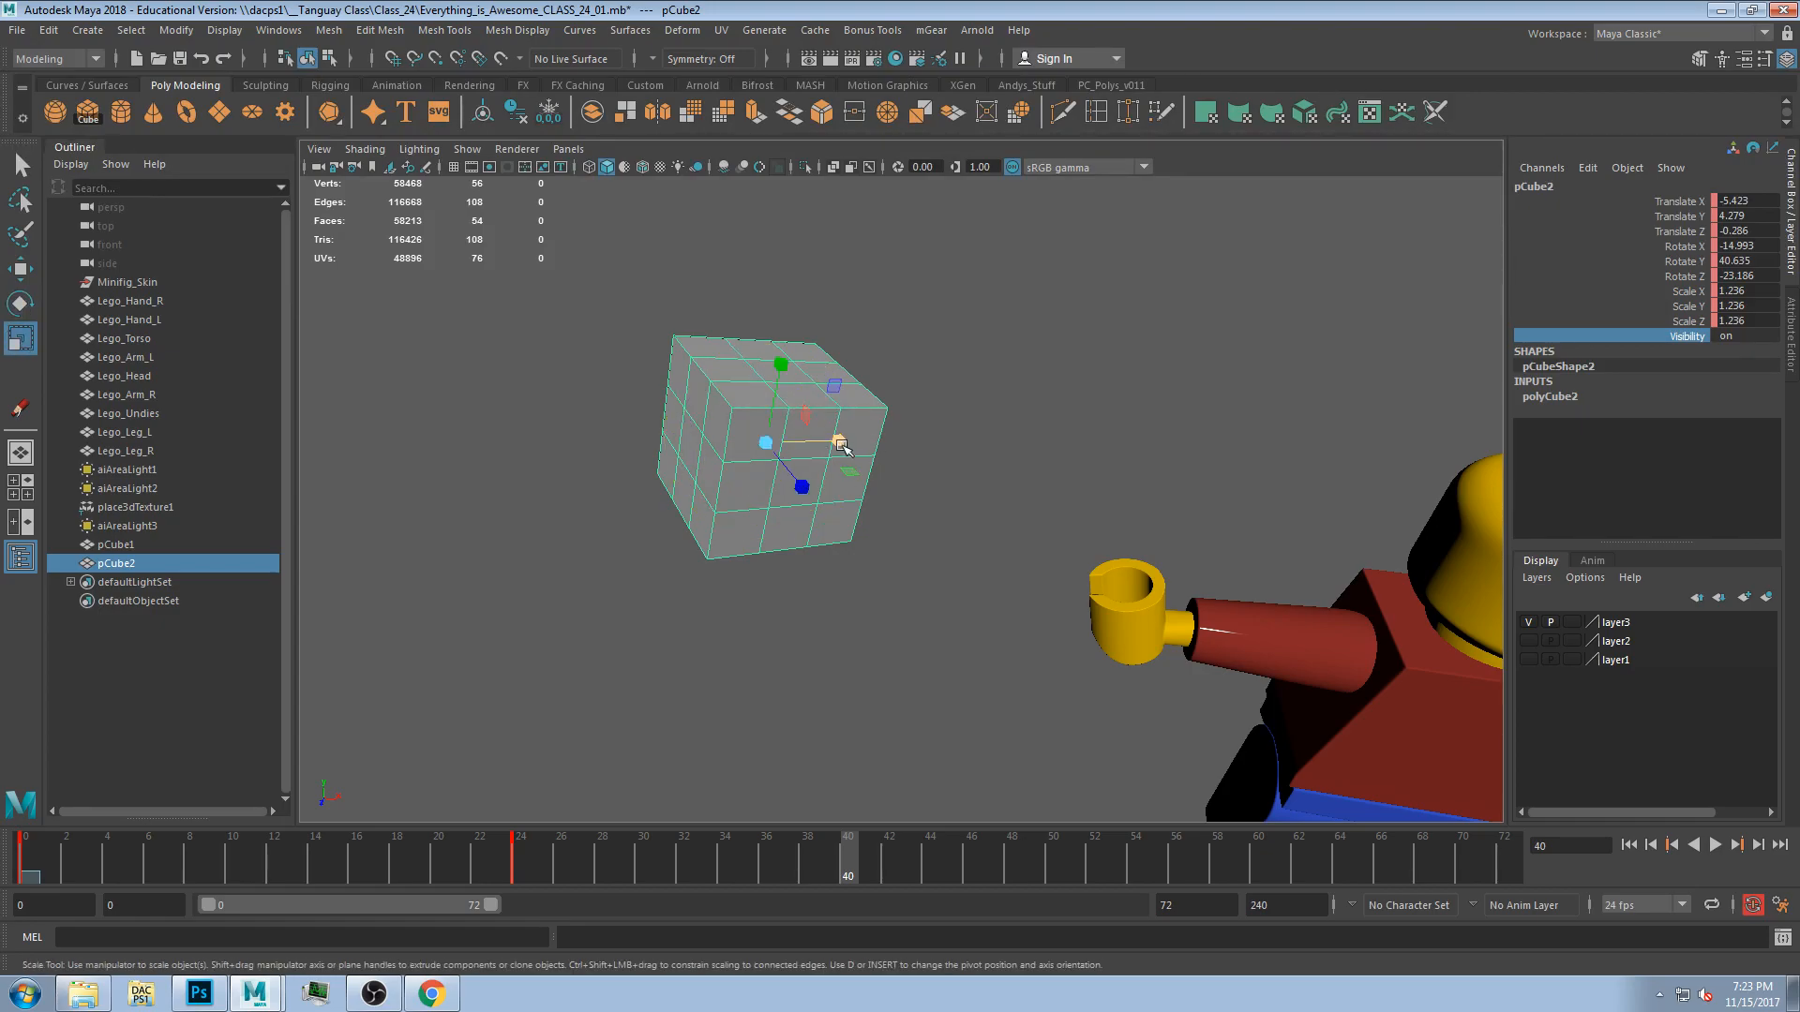
pyautogui.moveTo(840, 443); pyautogui.dragTo(914, 441)
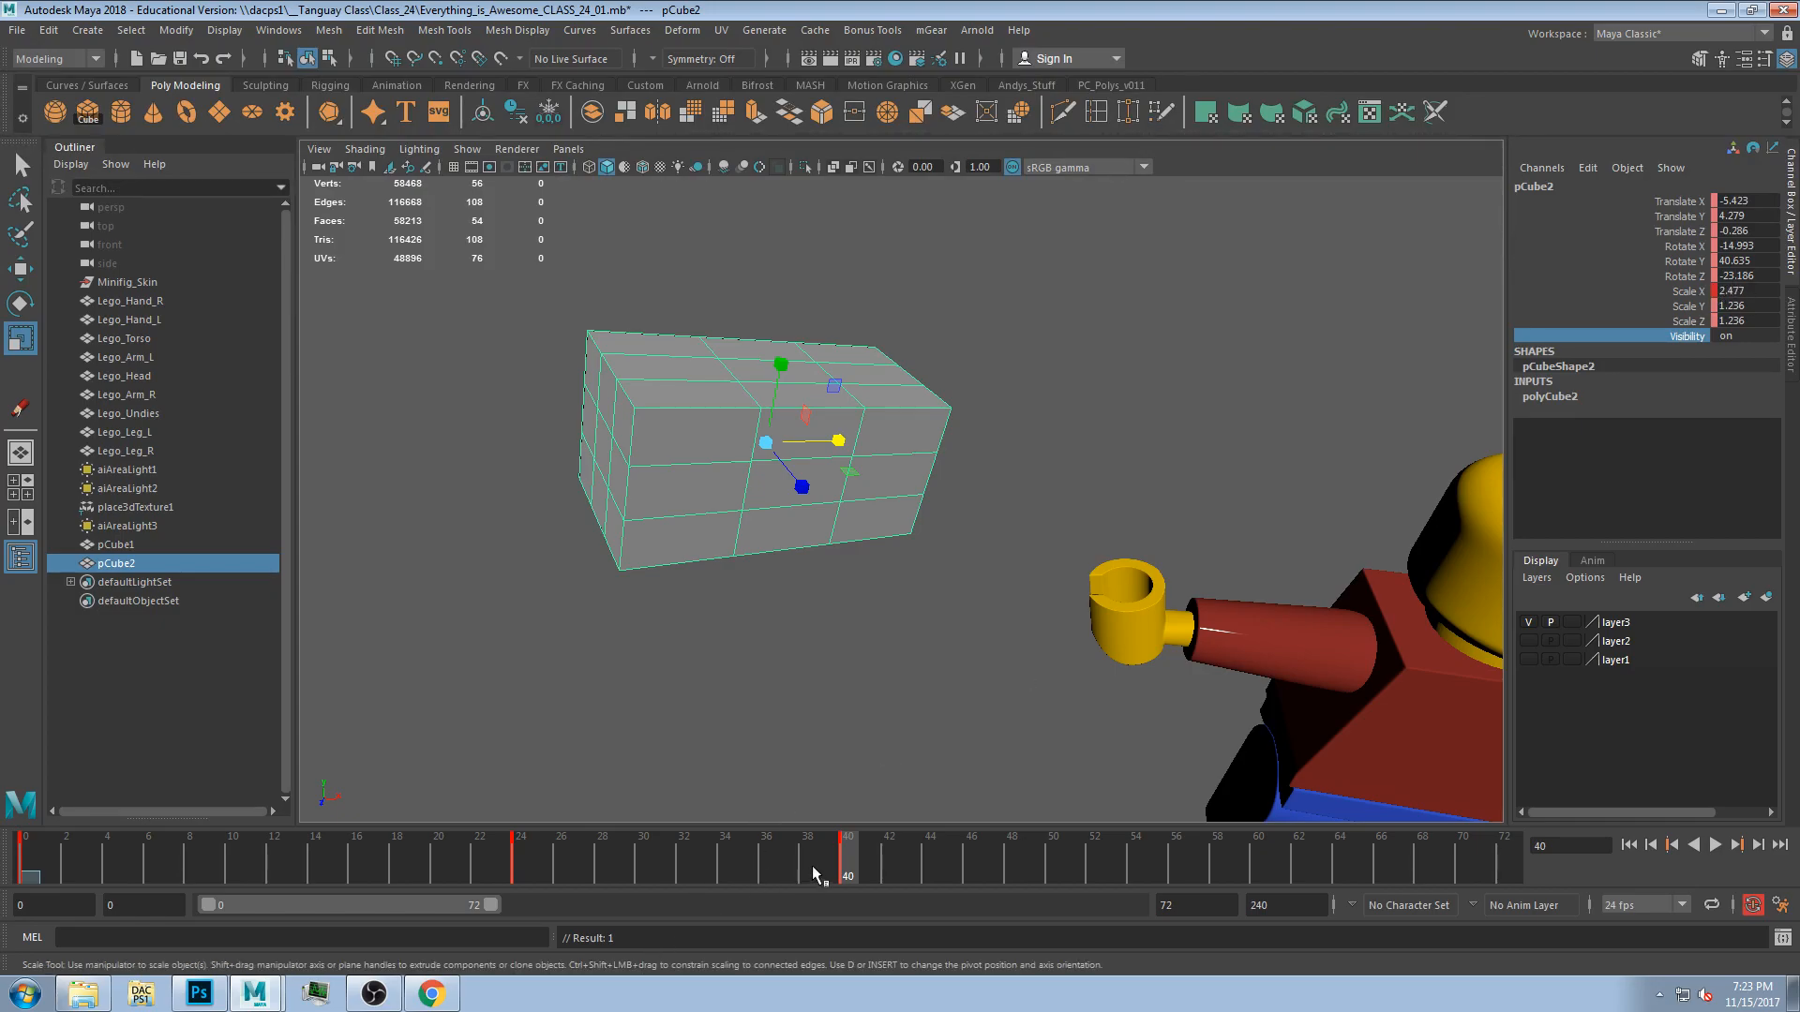
# Play the animation, then key small Scale X adjustments on the cube at frames 44 and 48.
pyautogui.hotkey('alt', 'v')
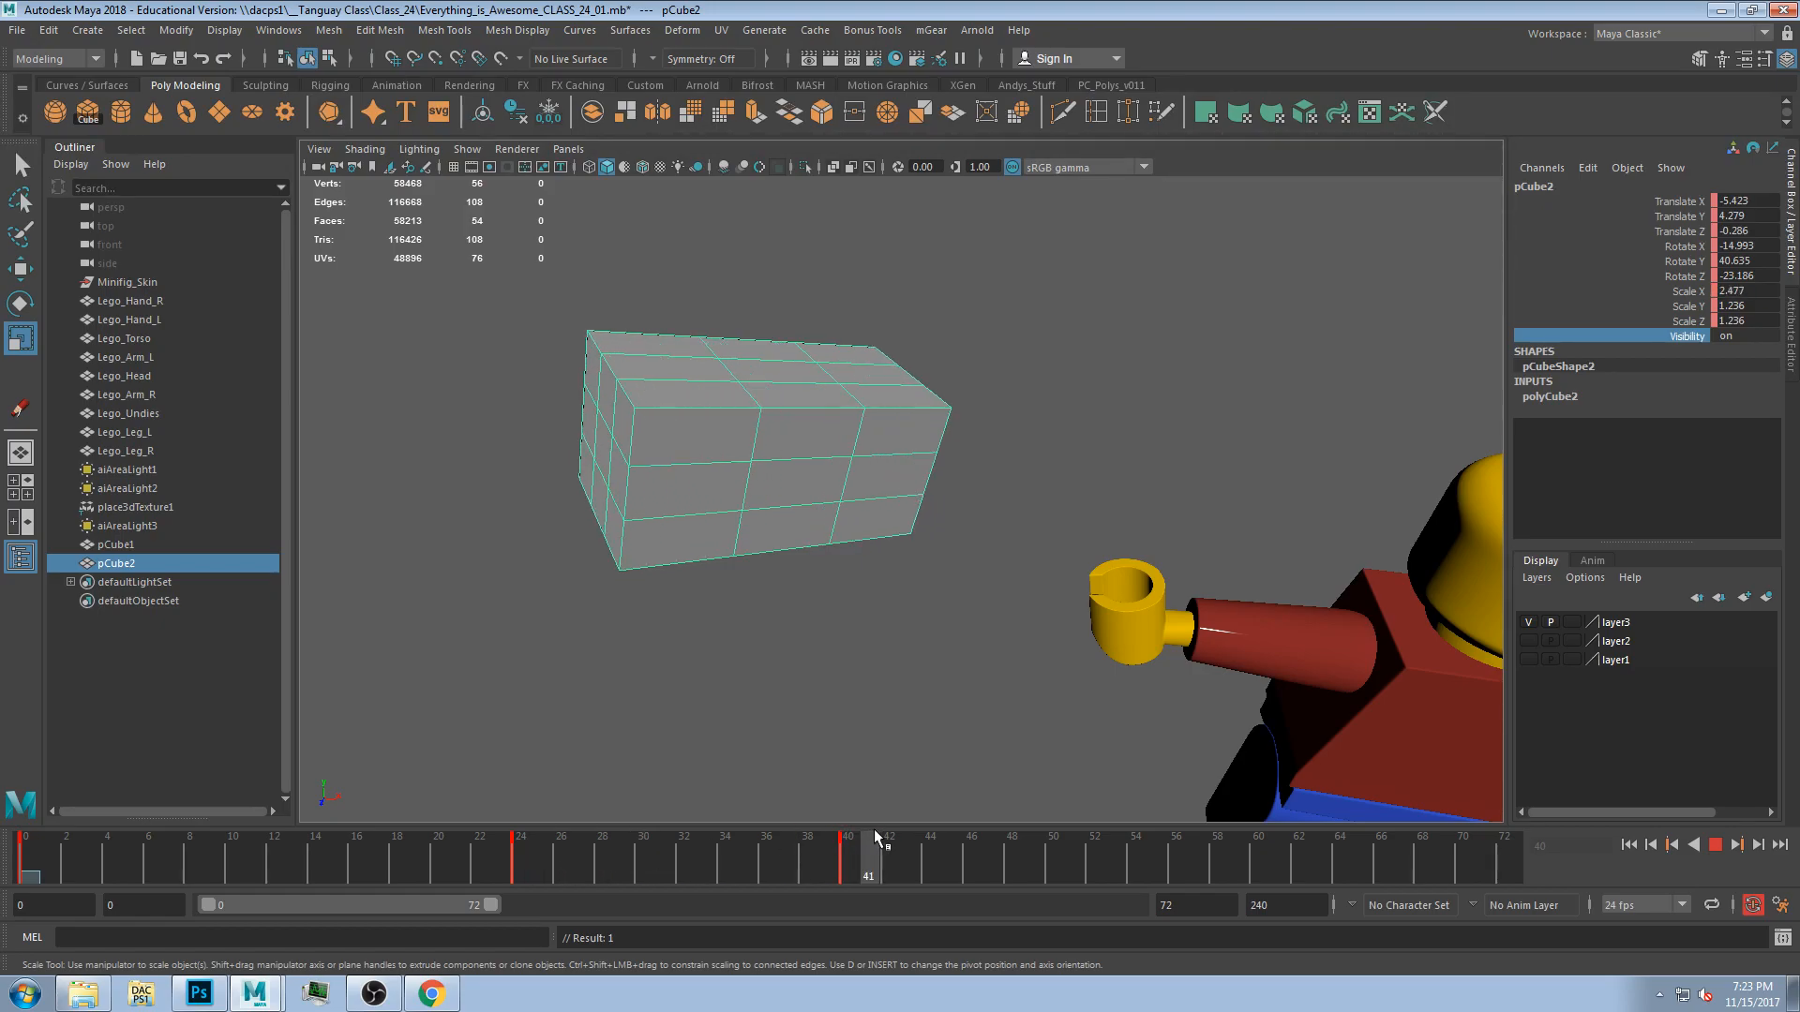
pyautogui.hotkey('alt', 'v')
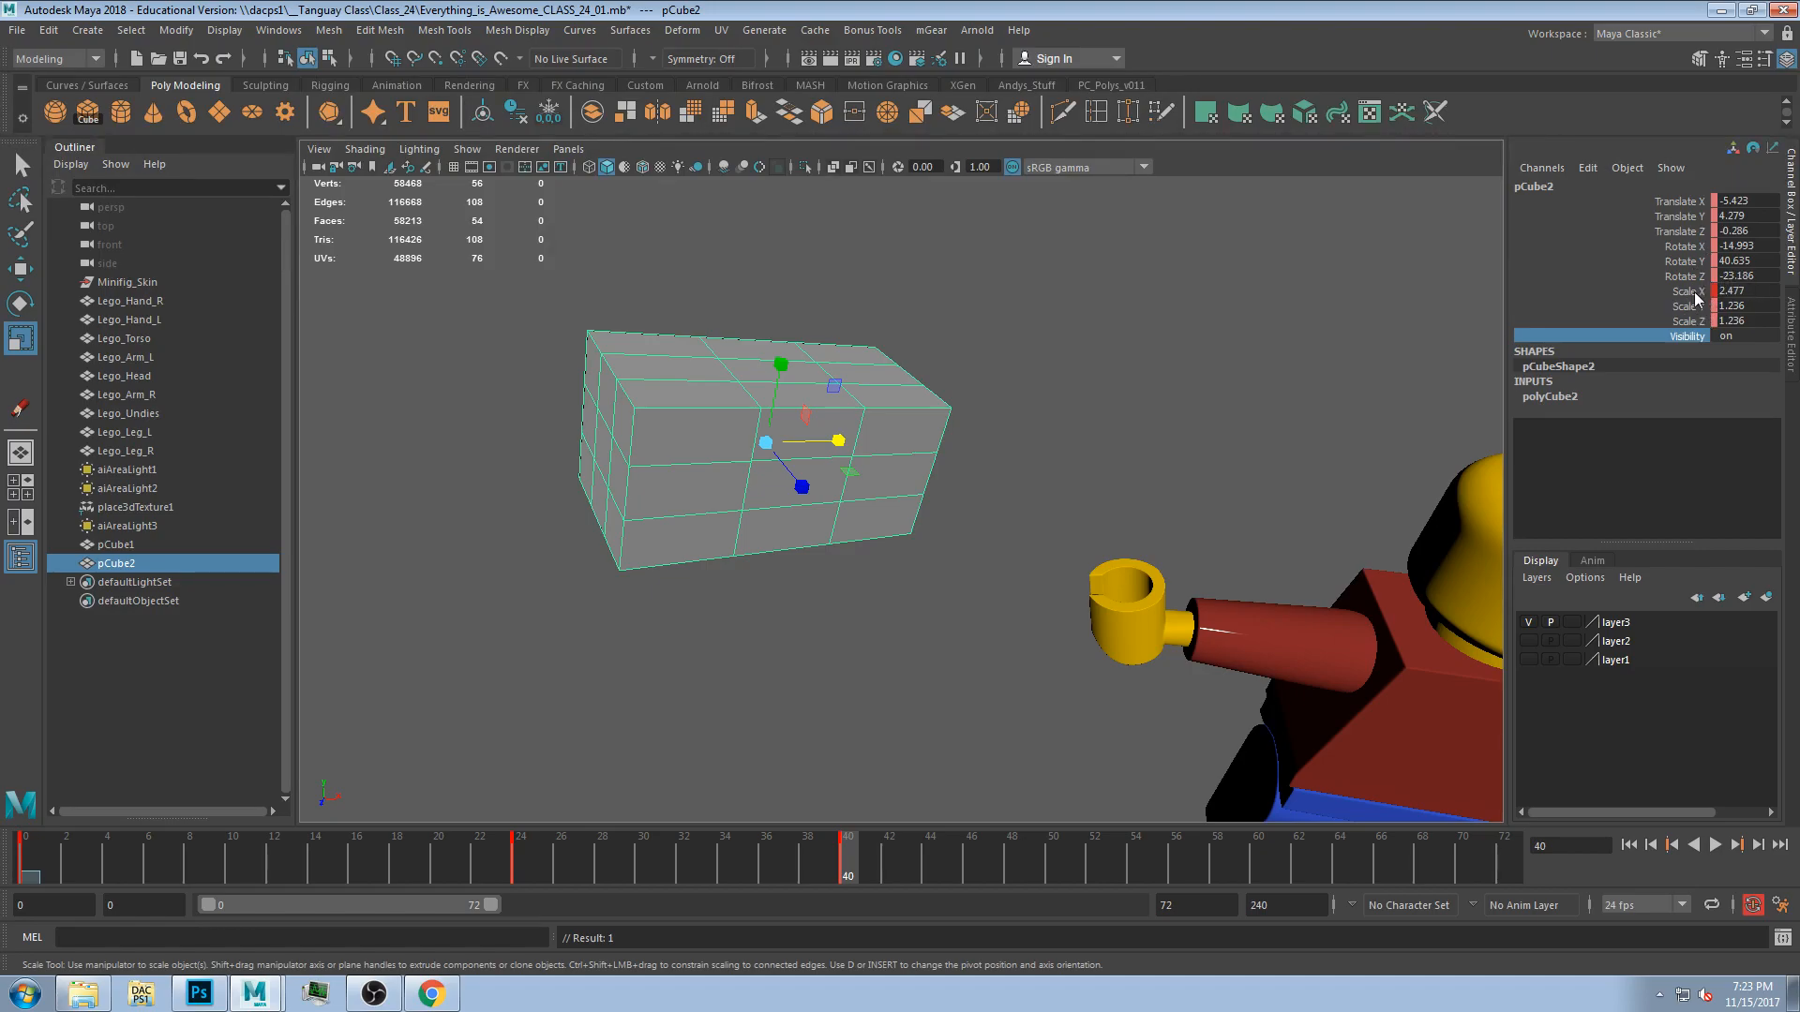
pyautogui.moveTo(900, 858); pyautogui.dragTo(930, 857)
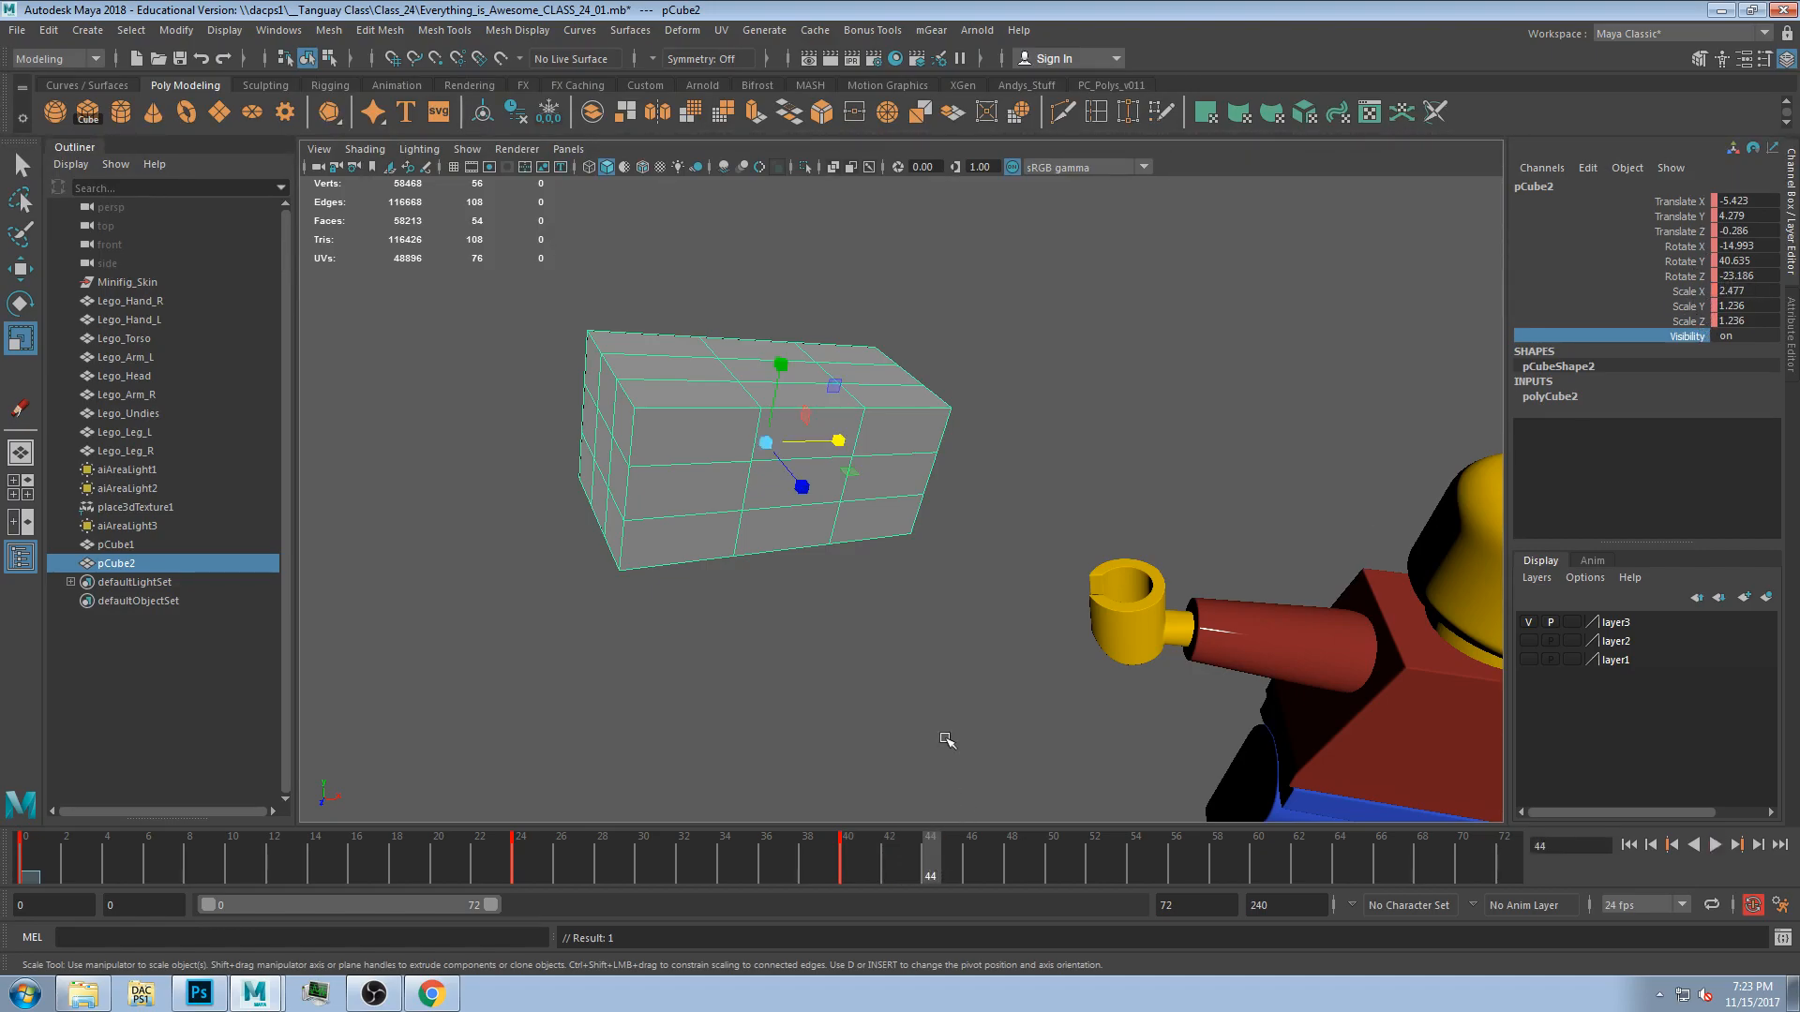
pyautogui.moveTo(839, 441); pyautogui.dragTo(838, 445)
pyautogui.moveTo(791, 451); pyautogui.dragTo(787, 451)
pyautogui.moveTo(968, 860); pyautogui.dragTo(1013, 851)
pyautogui.moveTo(840, 442); pyautogui.dragTo(947, 454)
pyautogui.press('s')
pyautogui.moveTo(1013, 851); pyautogui.dragTo(1054, 853)
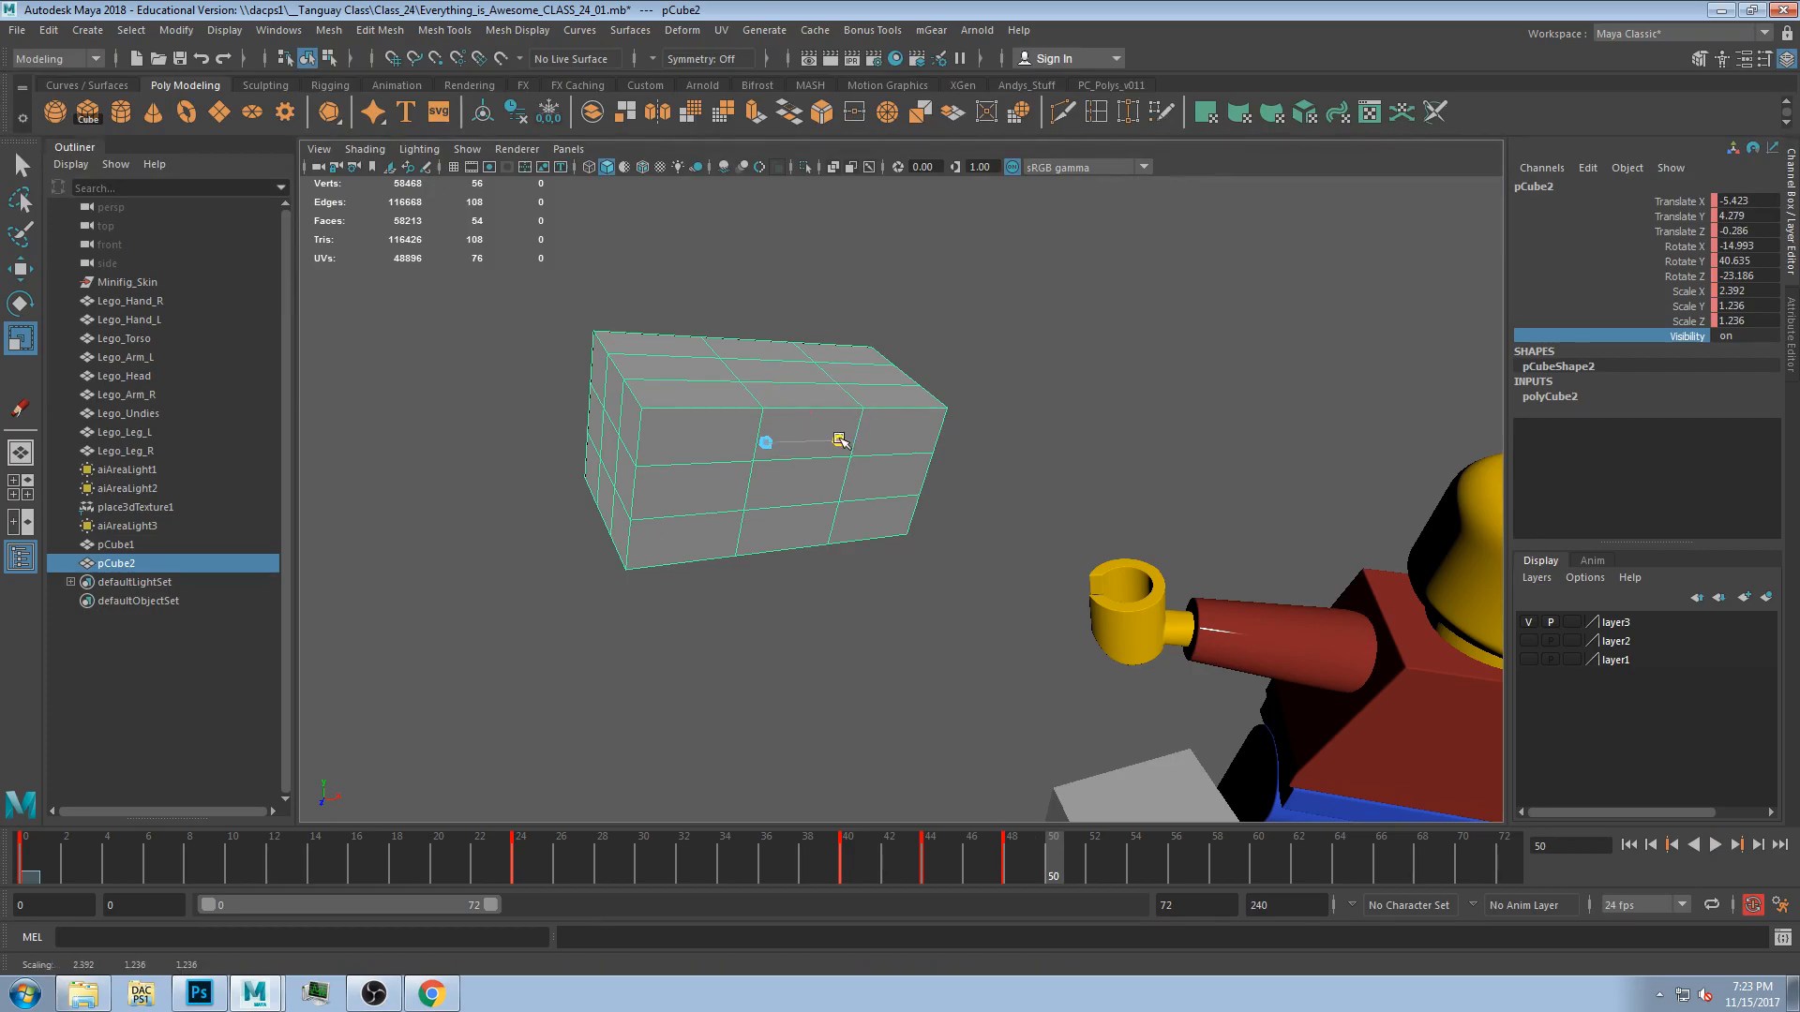
# Key the cube's Scale X at frame 50, then squeeze it to about 0.66 at frame 54.
pyautogui.moveTo(839, 442); pyautogui.dragTo(1000, 441)
pyautogui.press('s')
pyautogui.moveTo(1053, 853); pyautogui.dragTo(1135, 854)
pyautogui.moveTo(861, 439)
pyautogui.mouseDown()
pyautogui.moveTo(763, 441)
pyautogui.moveTo(887, 445)
pyautogui.mouseUp()
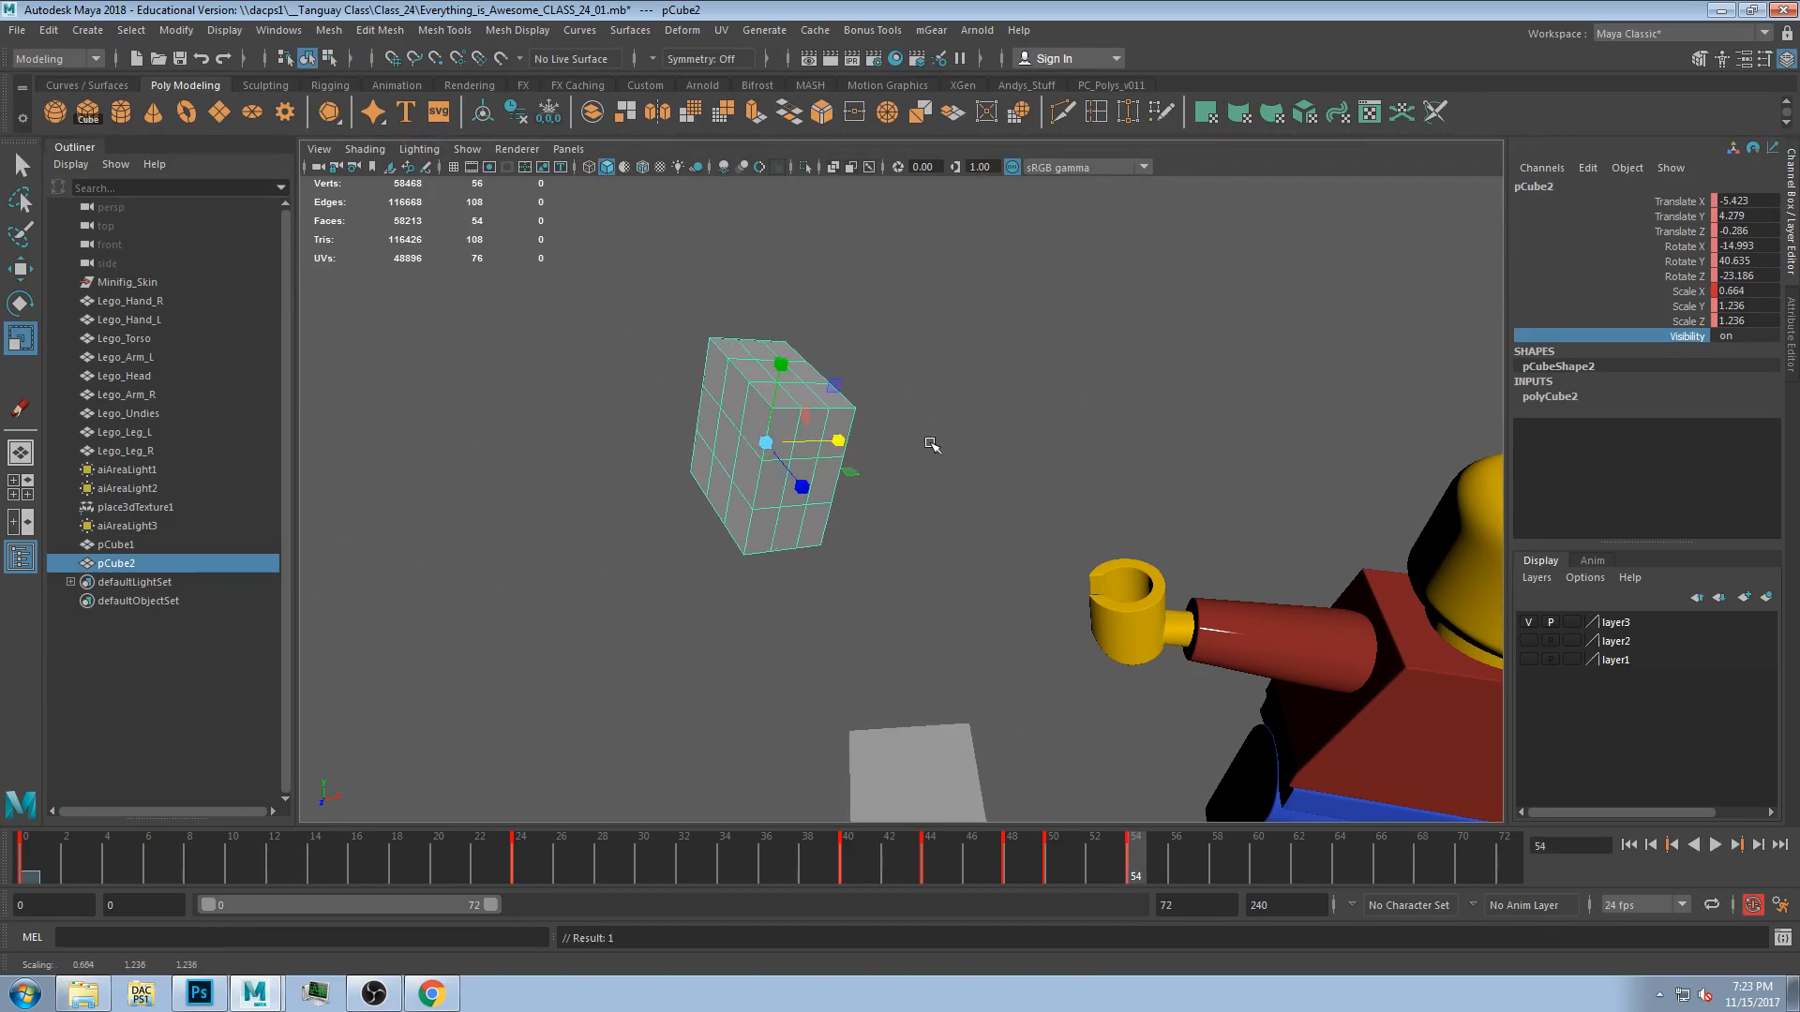
# At frame 54, key all of the cube's translate, rotate and scale channels.
pyautogui.moveTo(1678, 202); pyautogui.dragTo(1710, 328)
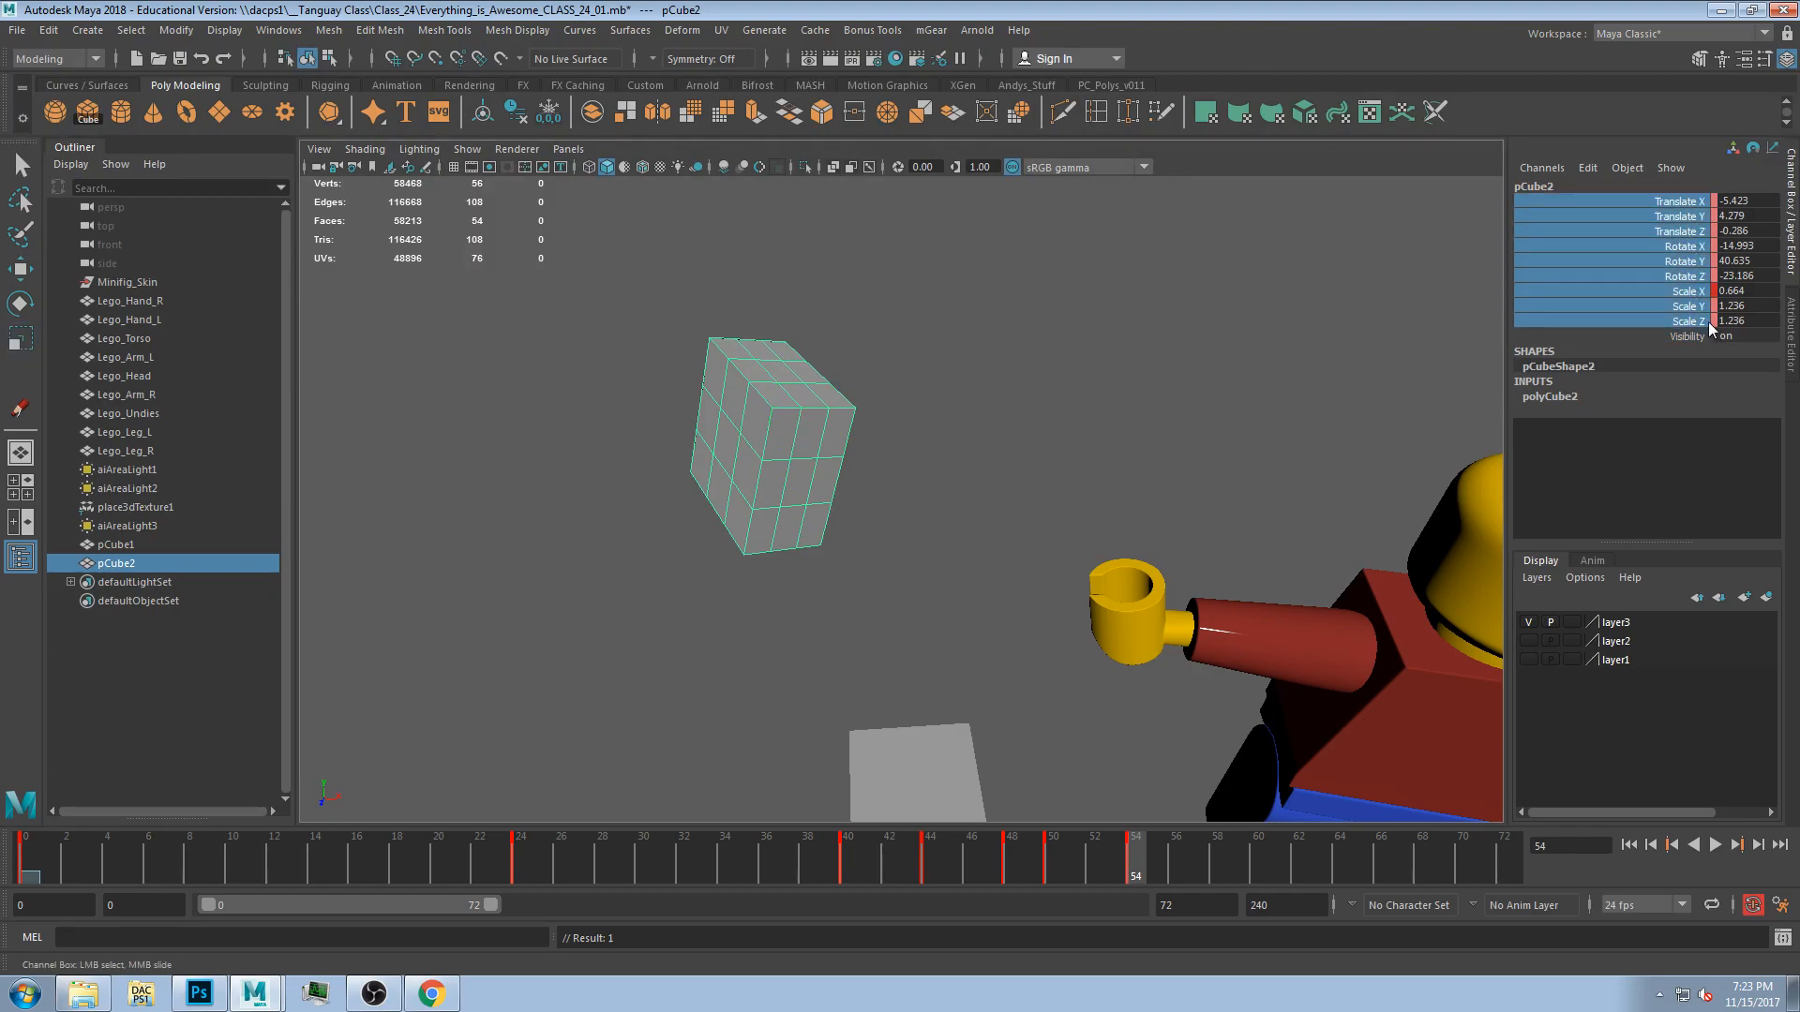
pyautogui.rightClick(1678, 201)
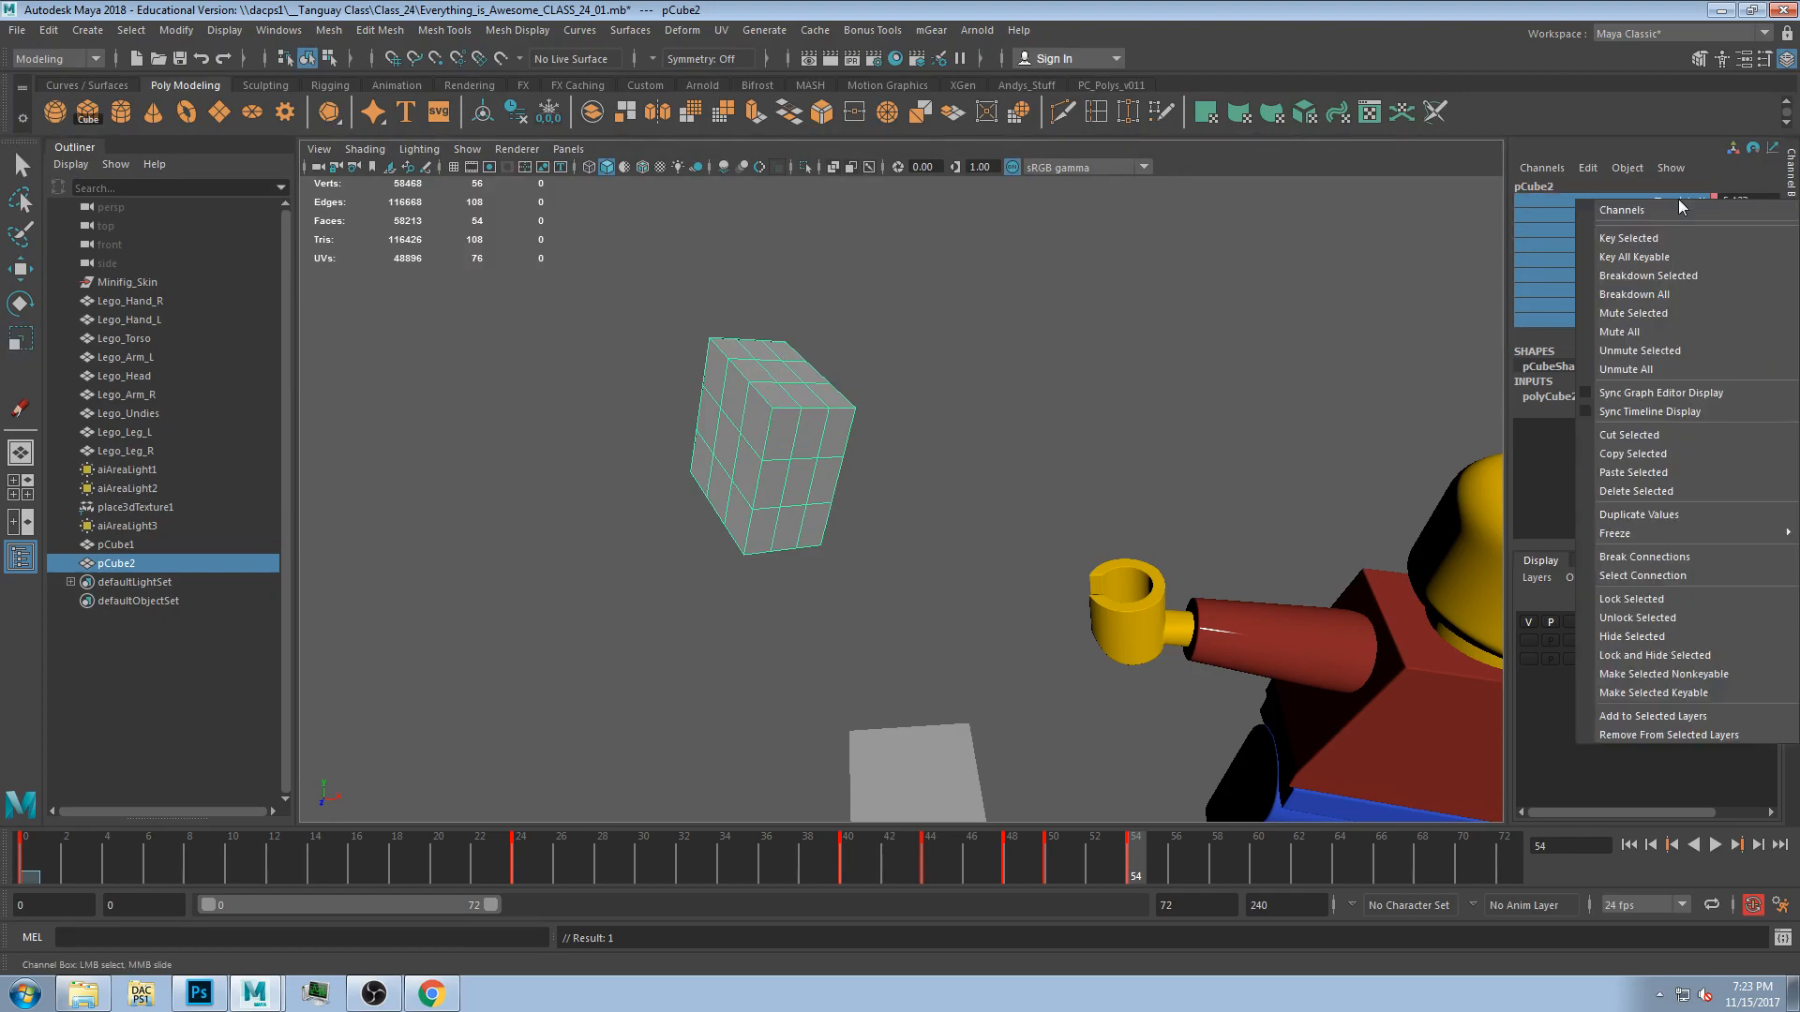
pyautogui.click(1648, 239)
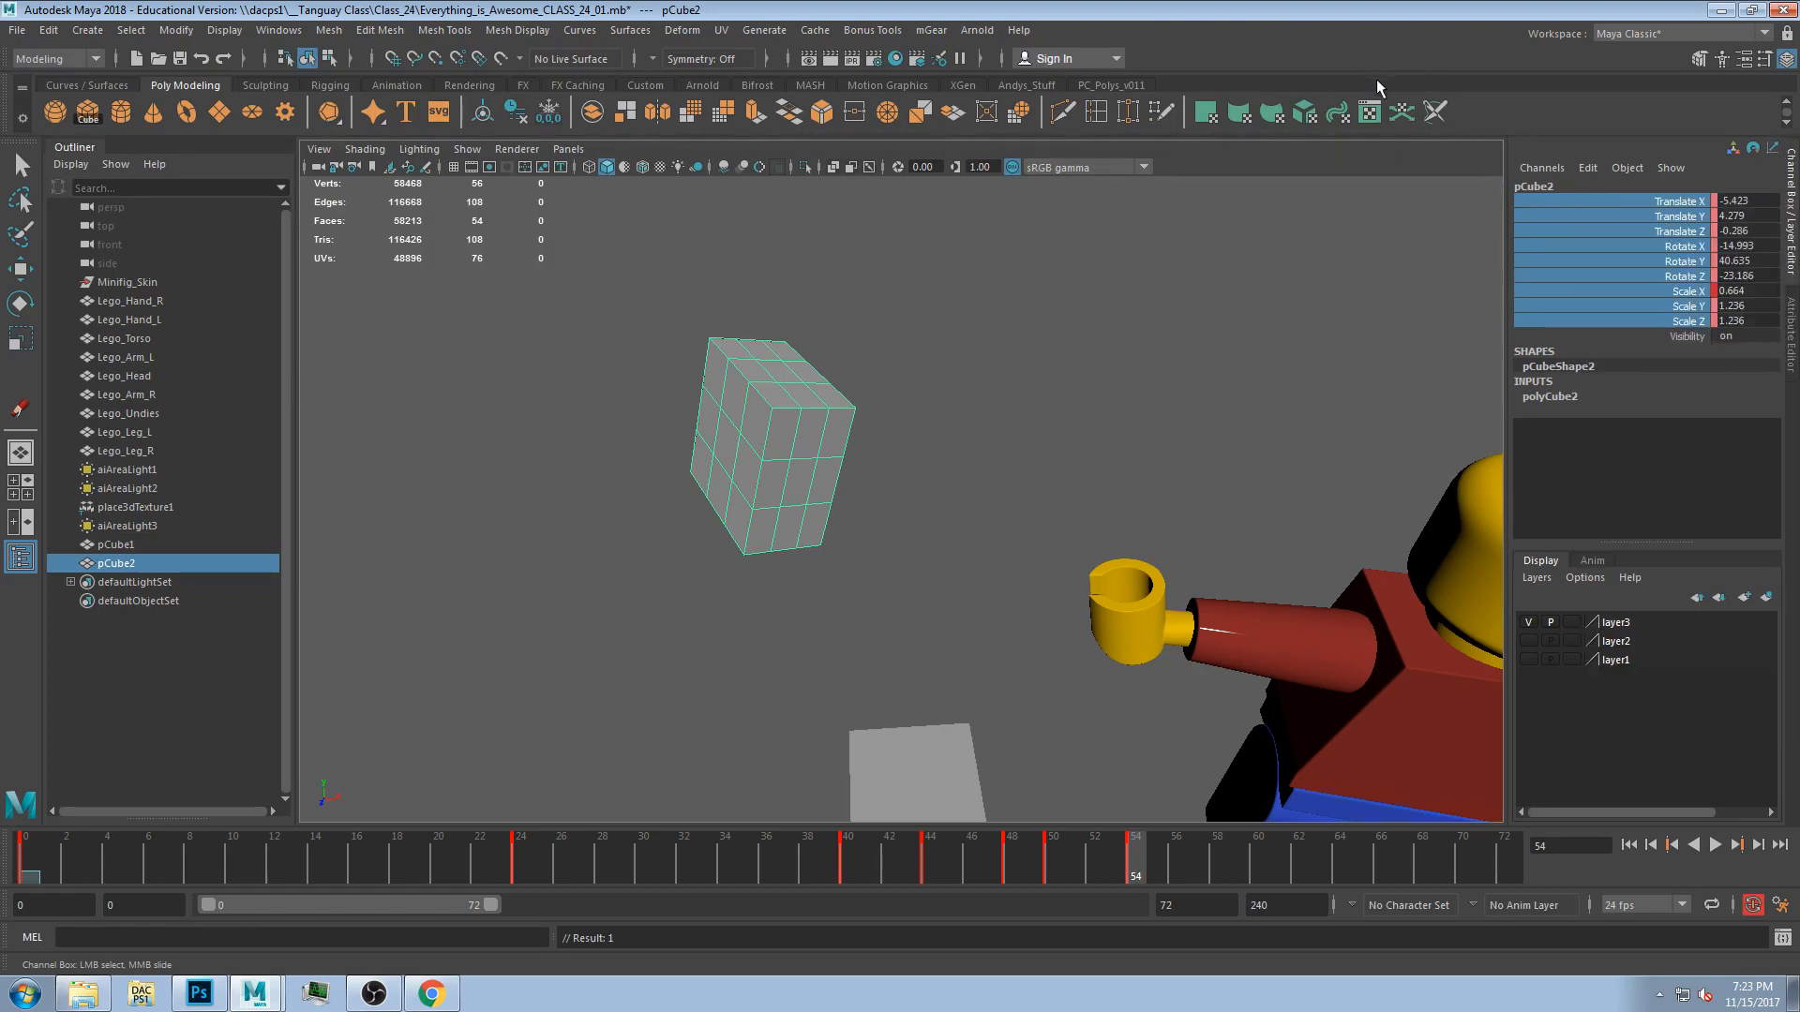
# At frame 57, rotate the cube to about 10.7, -3.9 and 9.1 degrees and select its rotate channels.
pyautogui.hotkey('alt', 'v')
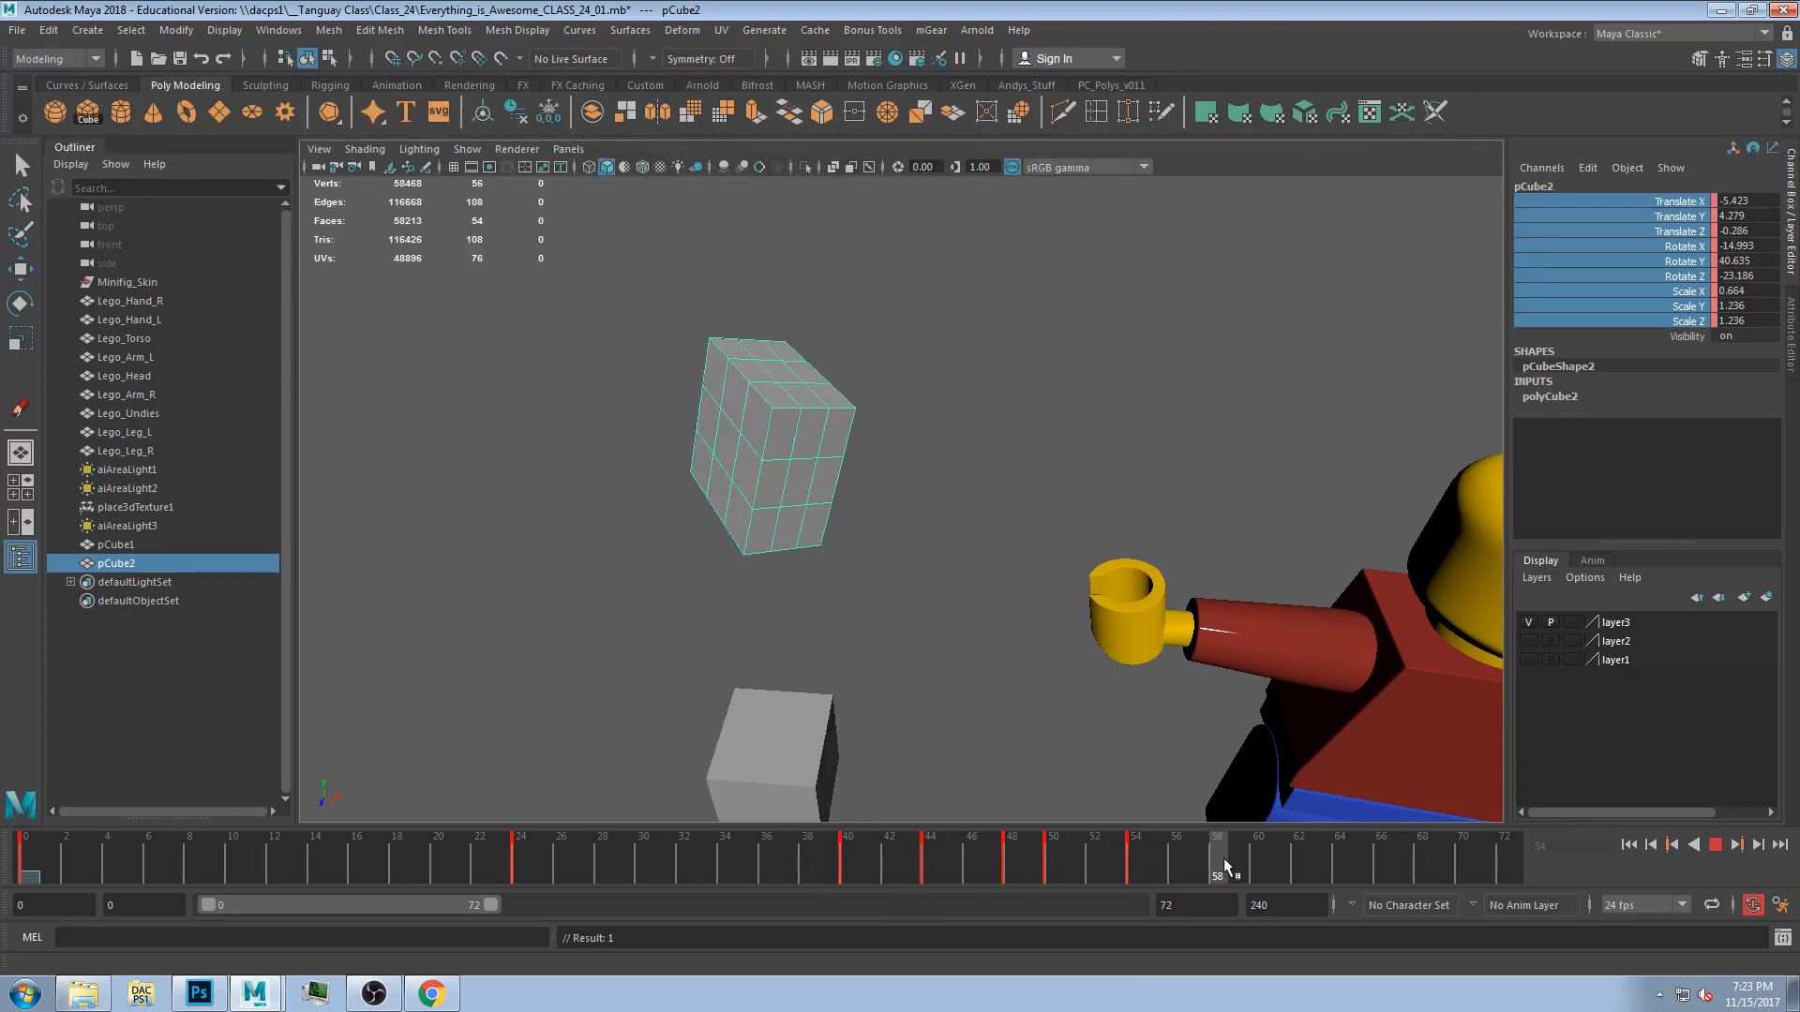
pyautogui.hotkey('alt', 'v')
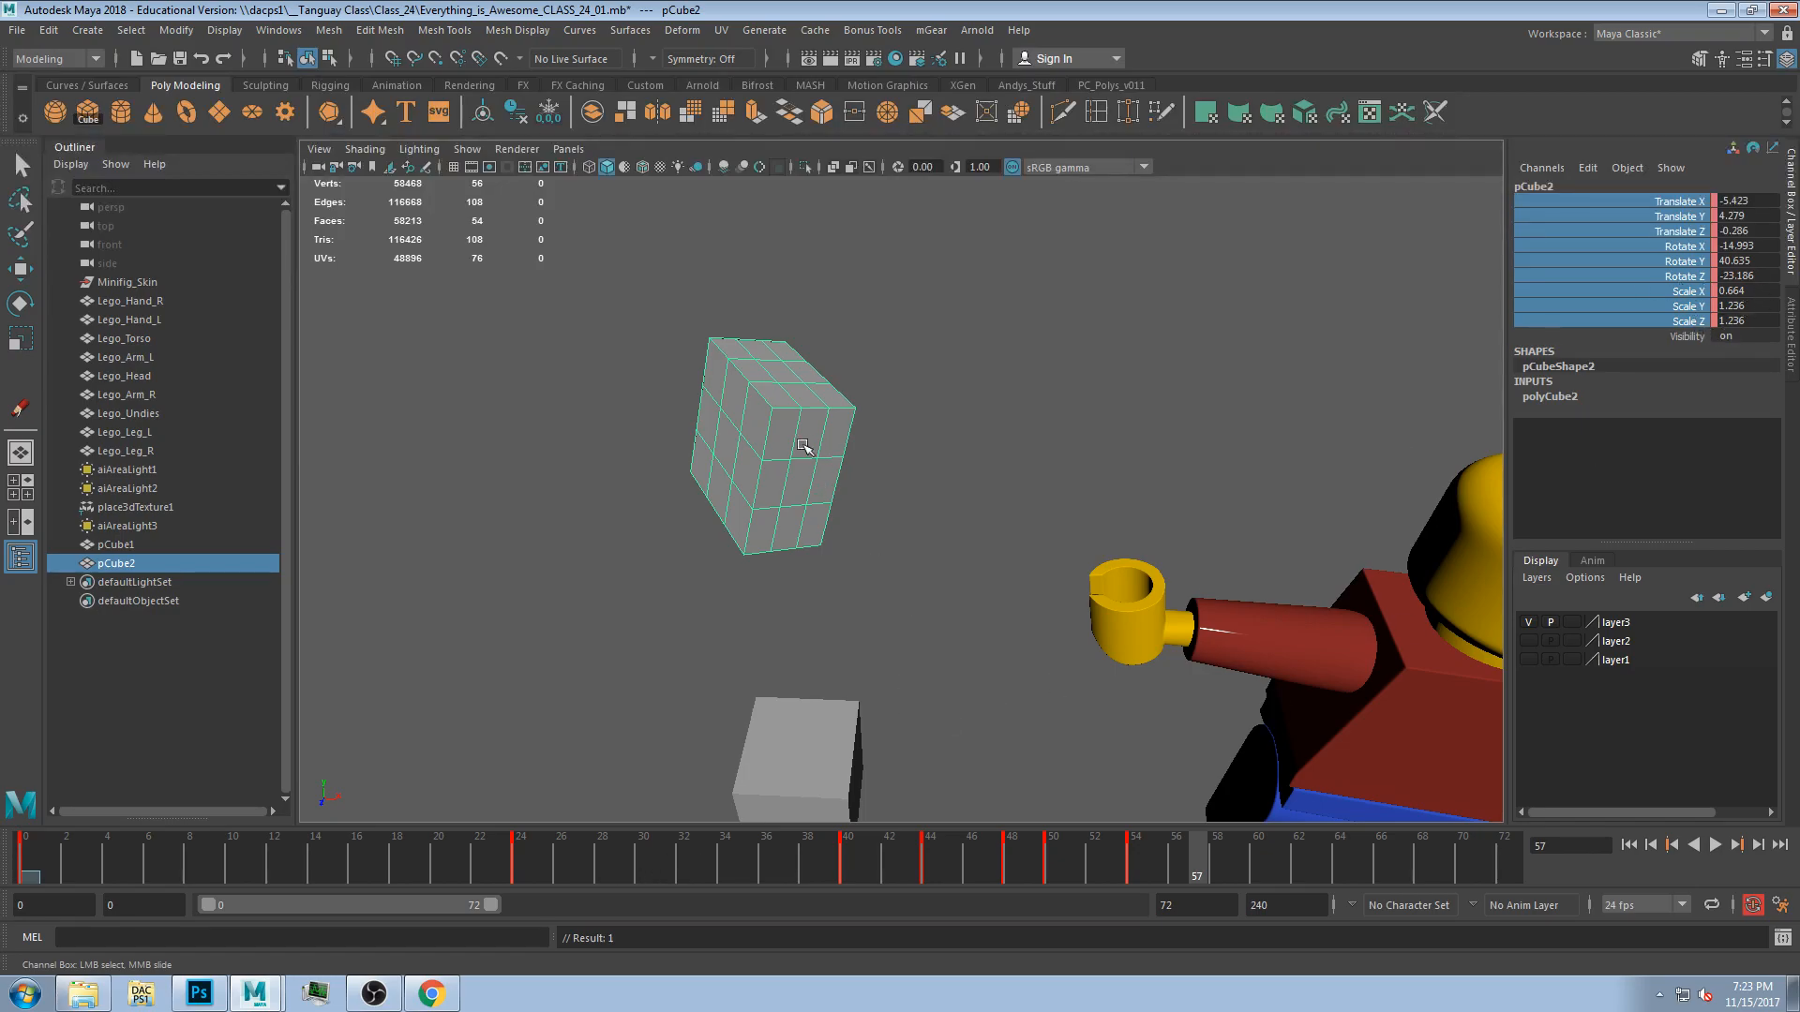
pyautogui.press('w')
pyautogui.press('e')
pyautogui.moveTo(783, 441); pyautogui.dragTo(683, 461)
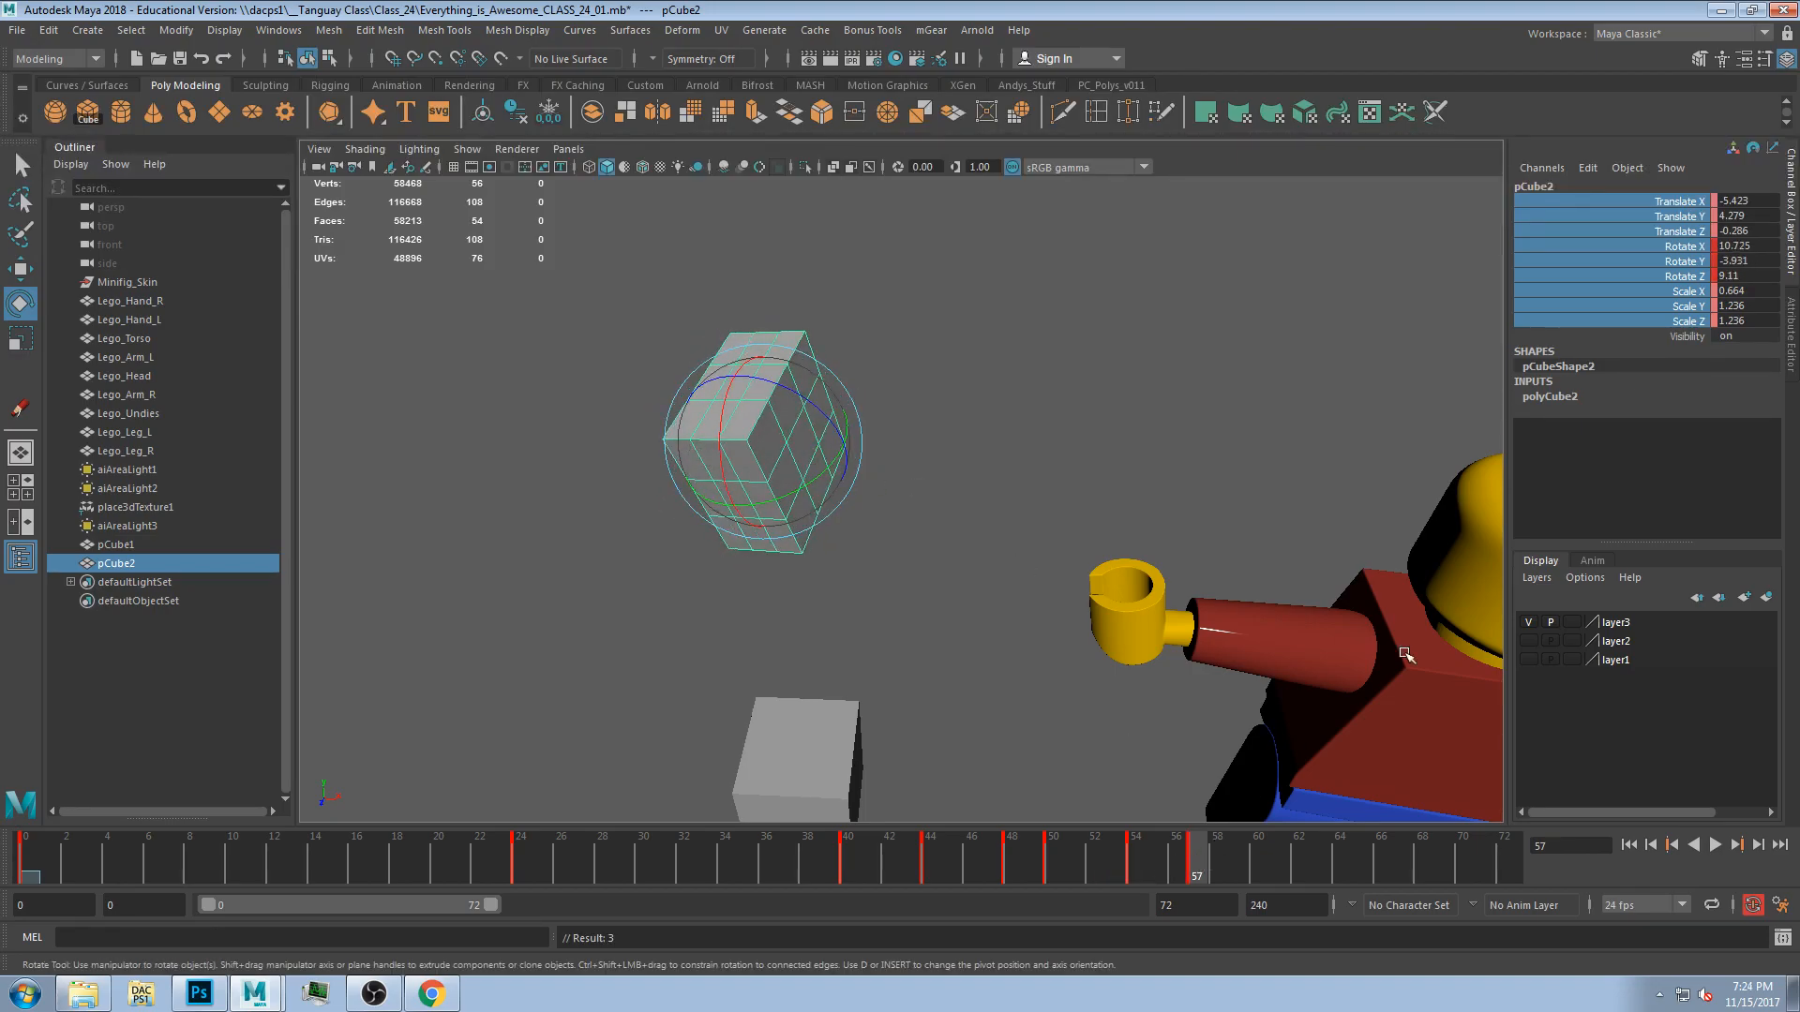
pyautogui.click(1691, 277)
pyautogui.keyDown('shift'); pyautogui.click(1690, 246); pyautogui.keyUp('shift')
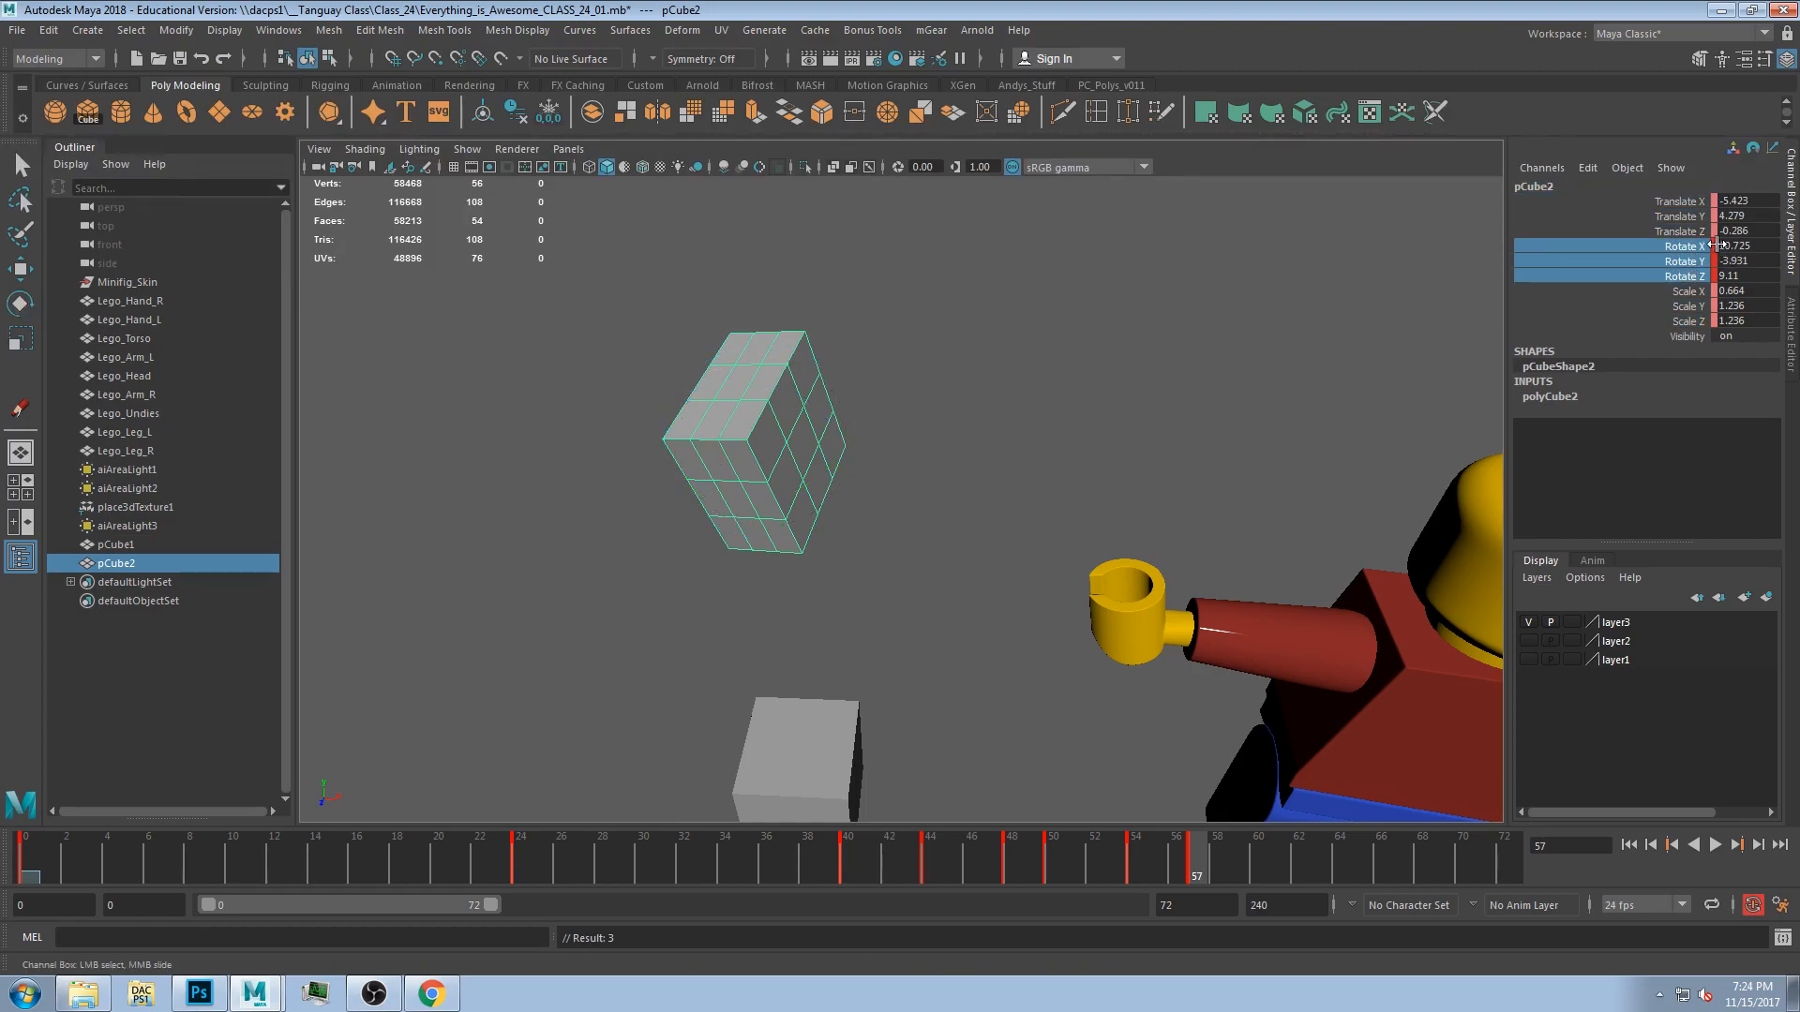
# Scrub and play the timeline to review the cube's animation.
pyautogui.moveTo(1190, 873); pyautogui.dragTo(527, 874)
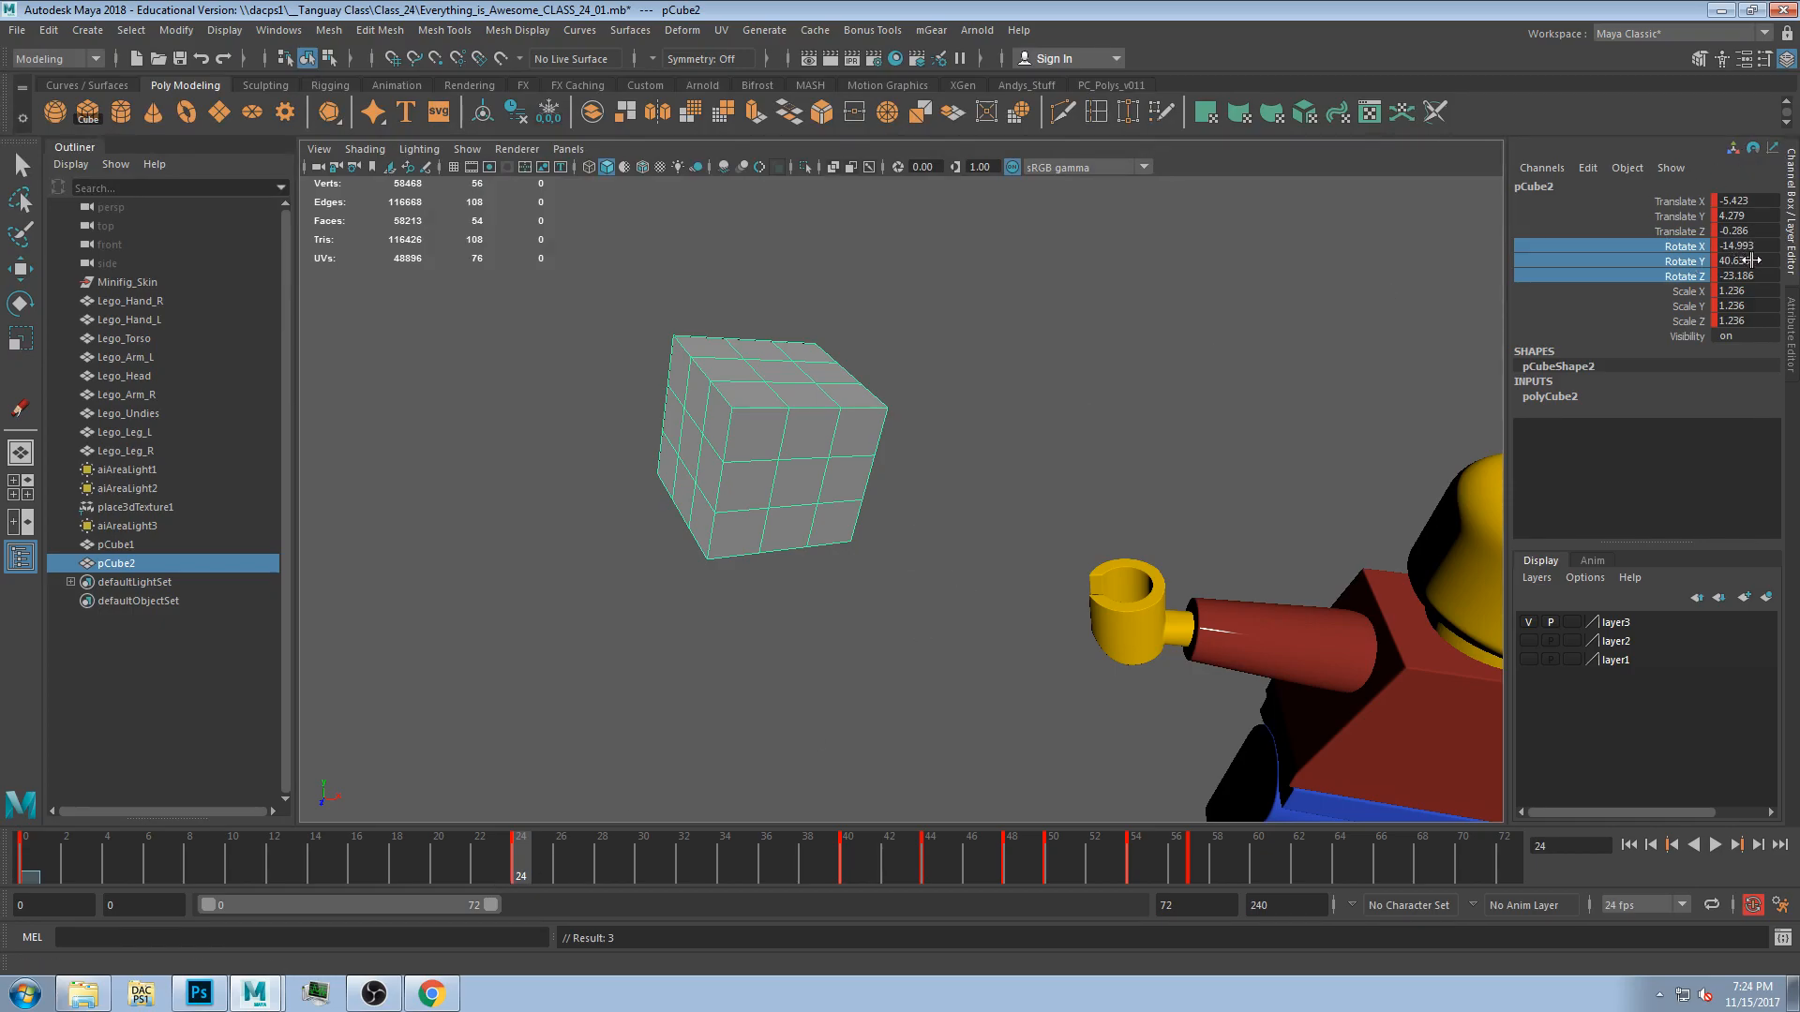
pyautogui.moveTo(538, 878)
pyautogui.mouseDown()
pyautogui.moveTo(1202, 846)
pyautogui.moveTo(519, 885)
pyautogui.moveTo(536, 853)
pyautogui.moveTo(606, 874)
pyautogui.moveTo(515, 885)
pyautogui.mouseUp()
pyautogui.hotkey('alt', 'v')
pyautogui.hotkey('alt', 'v')
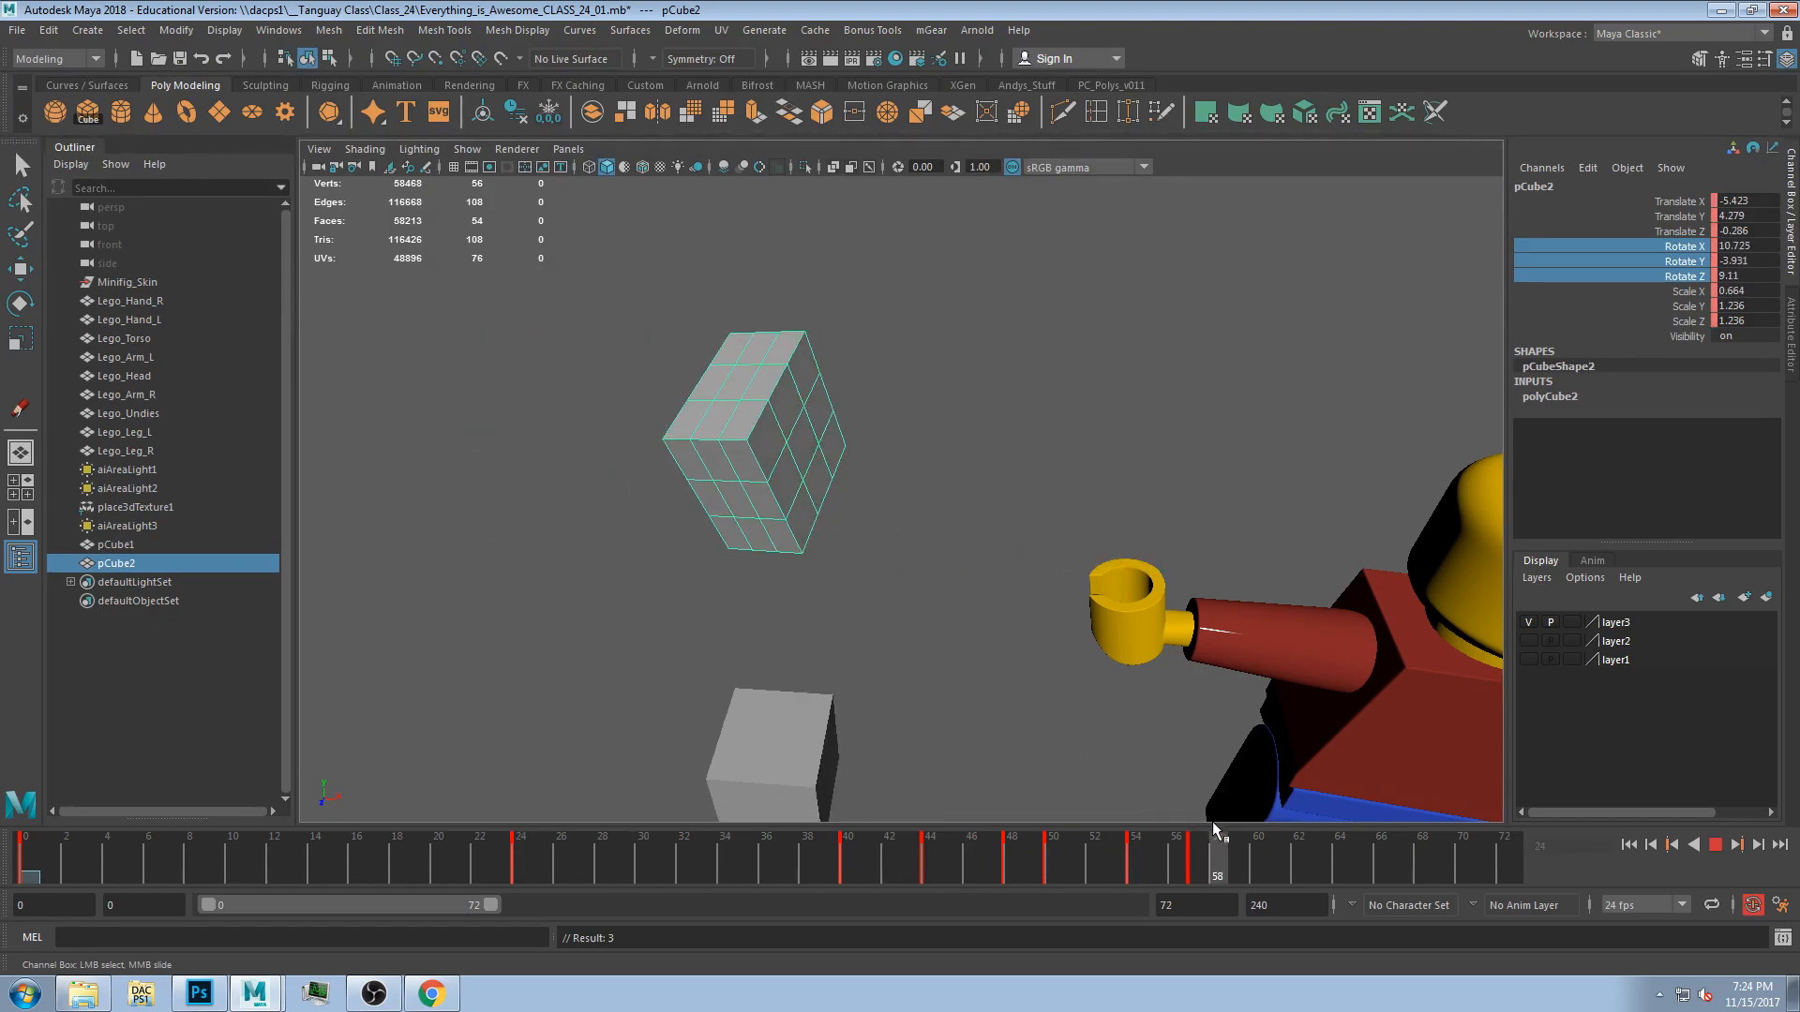
pyautogui.moveTo(1200, 861); pyautogui.dragTo(1294, 854)
# At frame 0, move the cube down beside the first cube to about Y 0.55 and turn on the grid.
pyautogui.moveTo(1433, 850); pyautogui.dragTo(25, 881)
pyautogui.keyDown('alt'); pyautogui.moveTo(848, 342); pyautogui.dragTo(881, 424); pyautogui.keyUp('alt')
pyautogui.press('w')
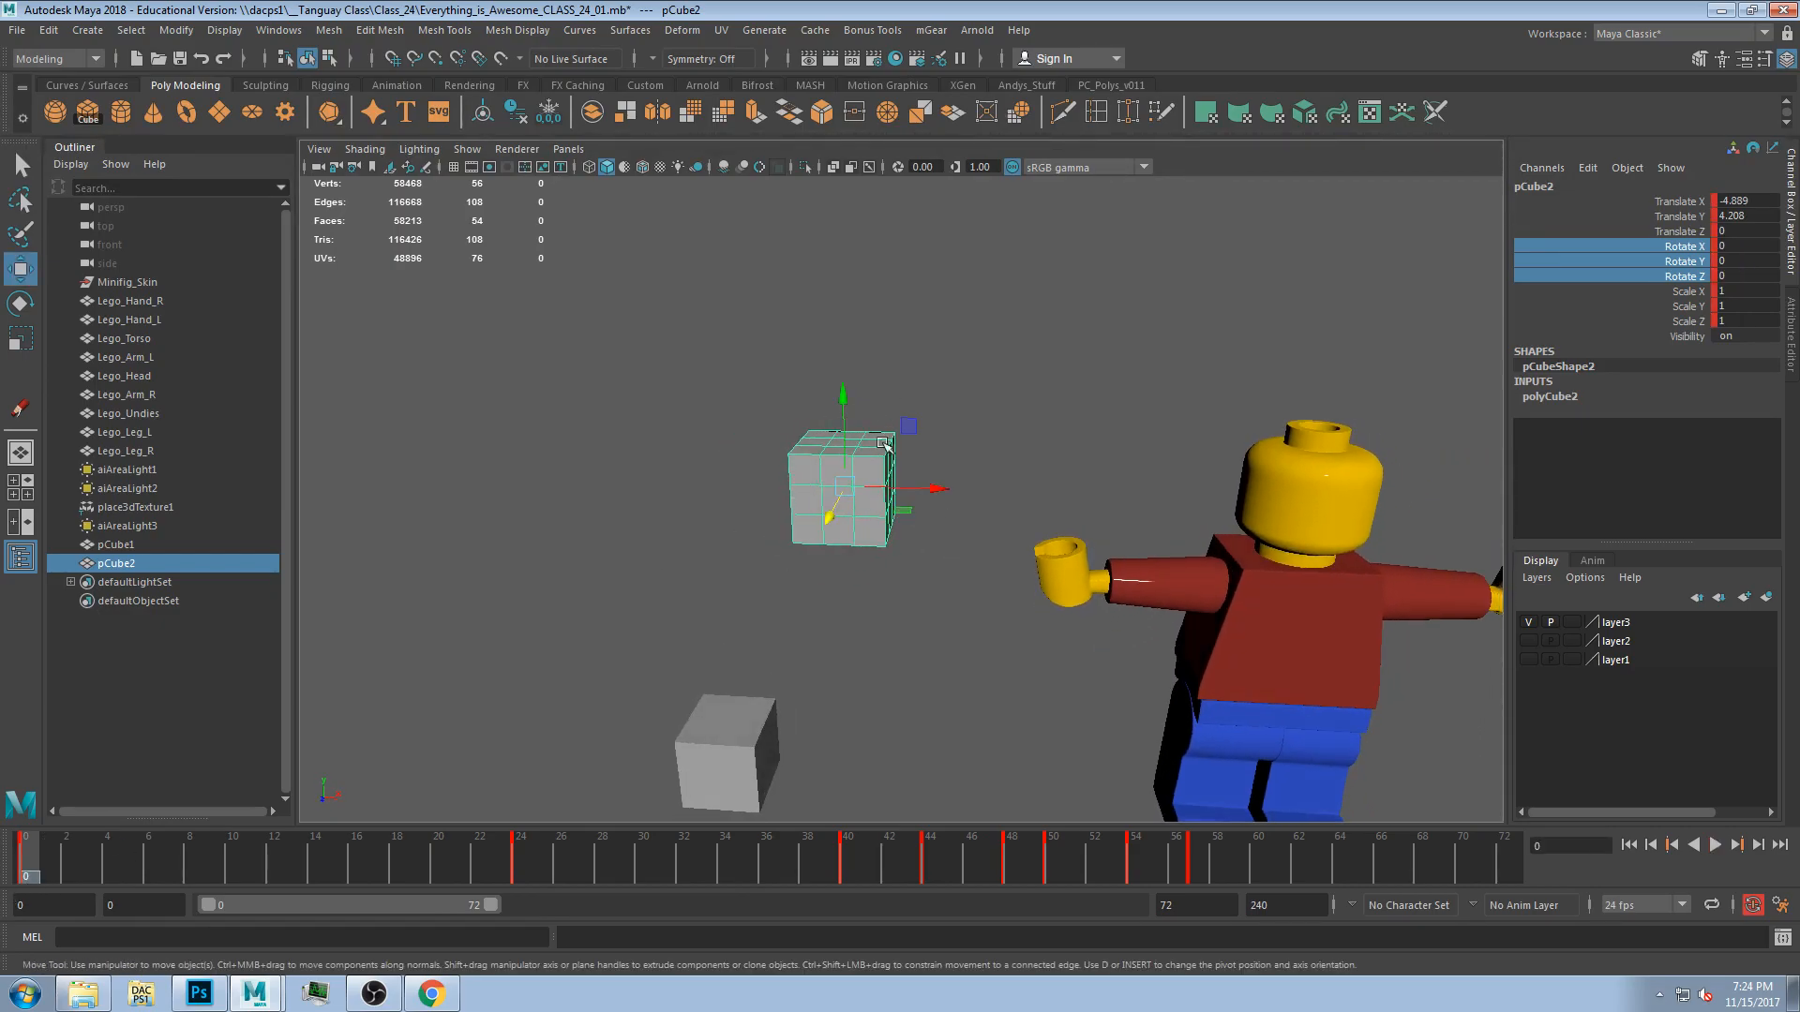
pyautogui.scroll(-2, 879, 466)
pyautogui.keyDown('alt'); pyautogui.moveTo(946, 464); pyautogui.dragTo(946, 371, button='middle'); pyautogui.keyUp('alt')
pyautogui.moveTo(855, 352); pyautogui.dragTo(775, 718)
pyautogui.click(454, 168)
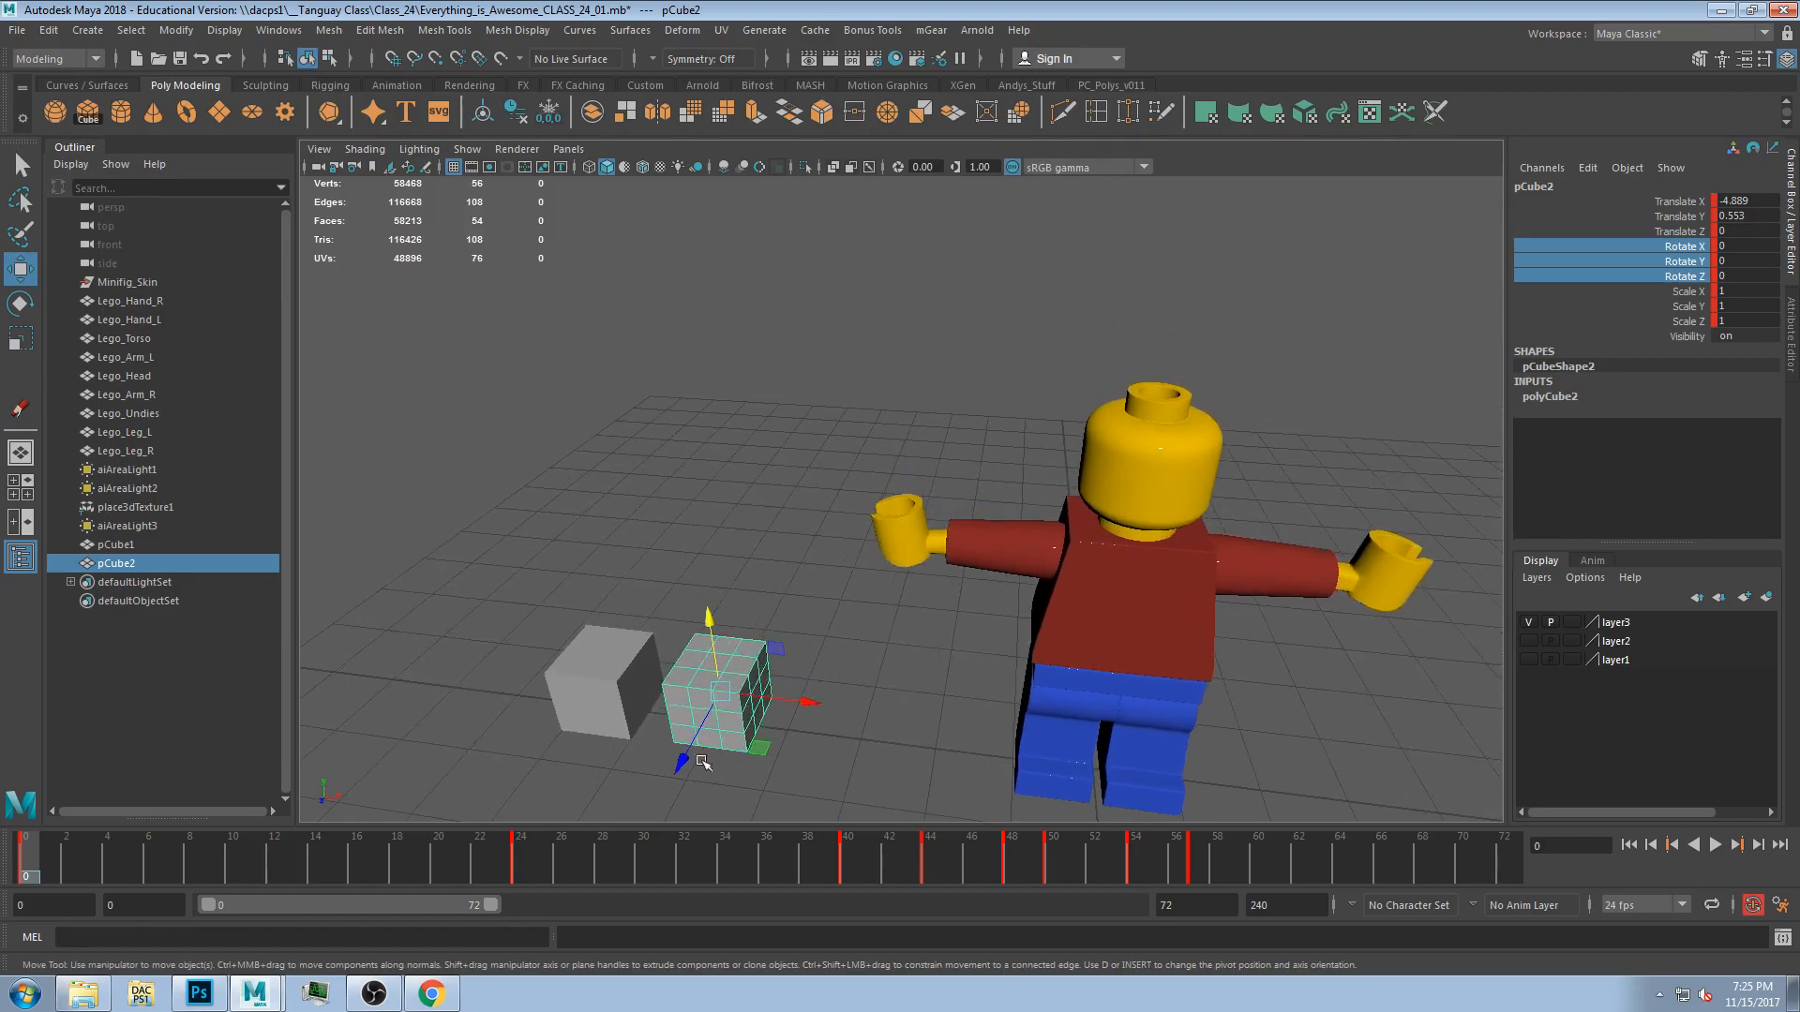
# Scrub the timeline and orbit the view to review the cube's animation.
pyautogui.moveTo(33, 862); pyautogui.dragTo(1482, 855)
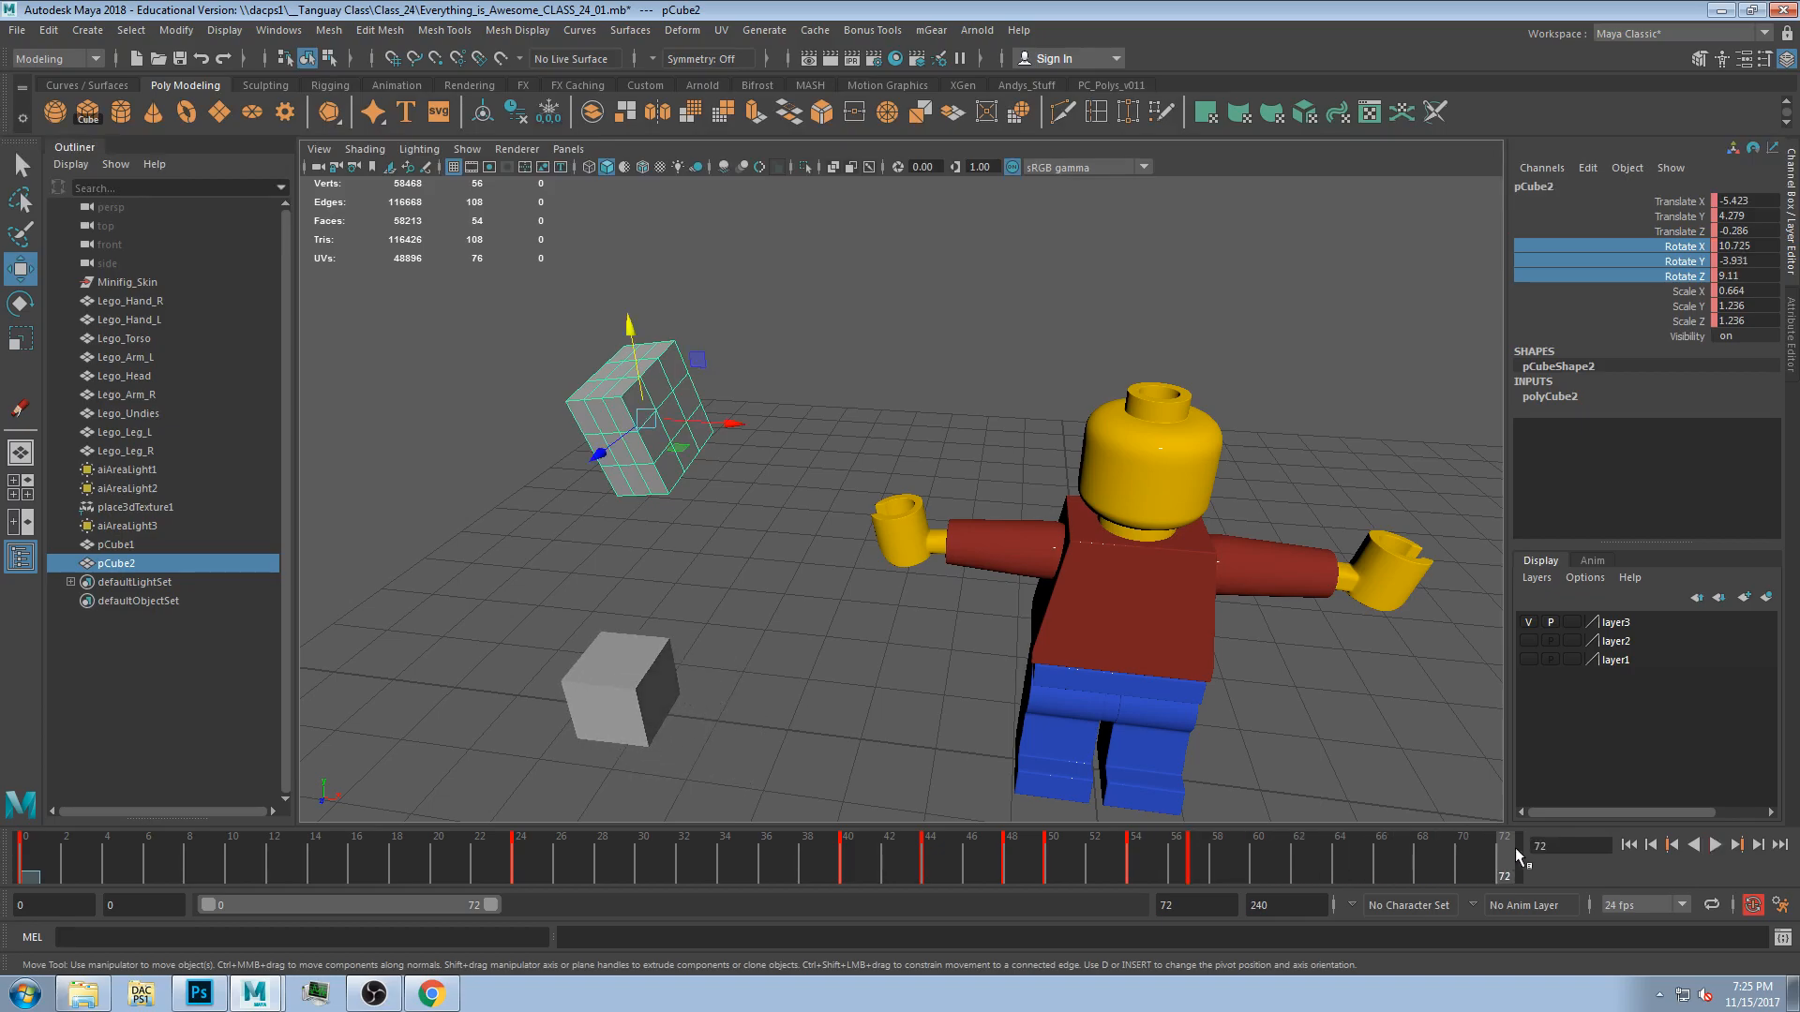
pyautogui.keyDown('alt'); pyautogui.moveTo(709, 505); pyautogui.dragTo(718, 538, button='middle'); pyautogui.keyUp('alt')
pyautogui.moveTo(506, 872); pyautogui.dragTo(521, 875)
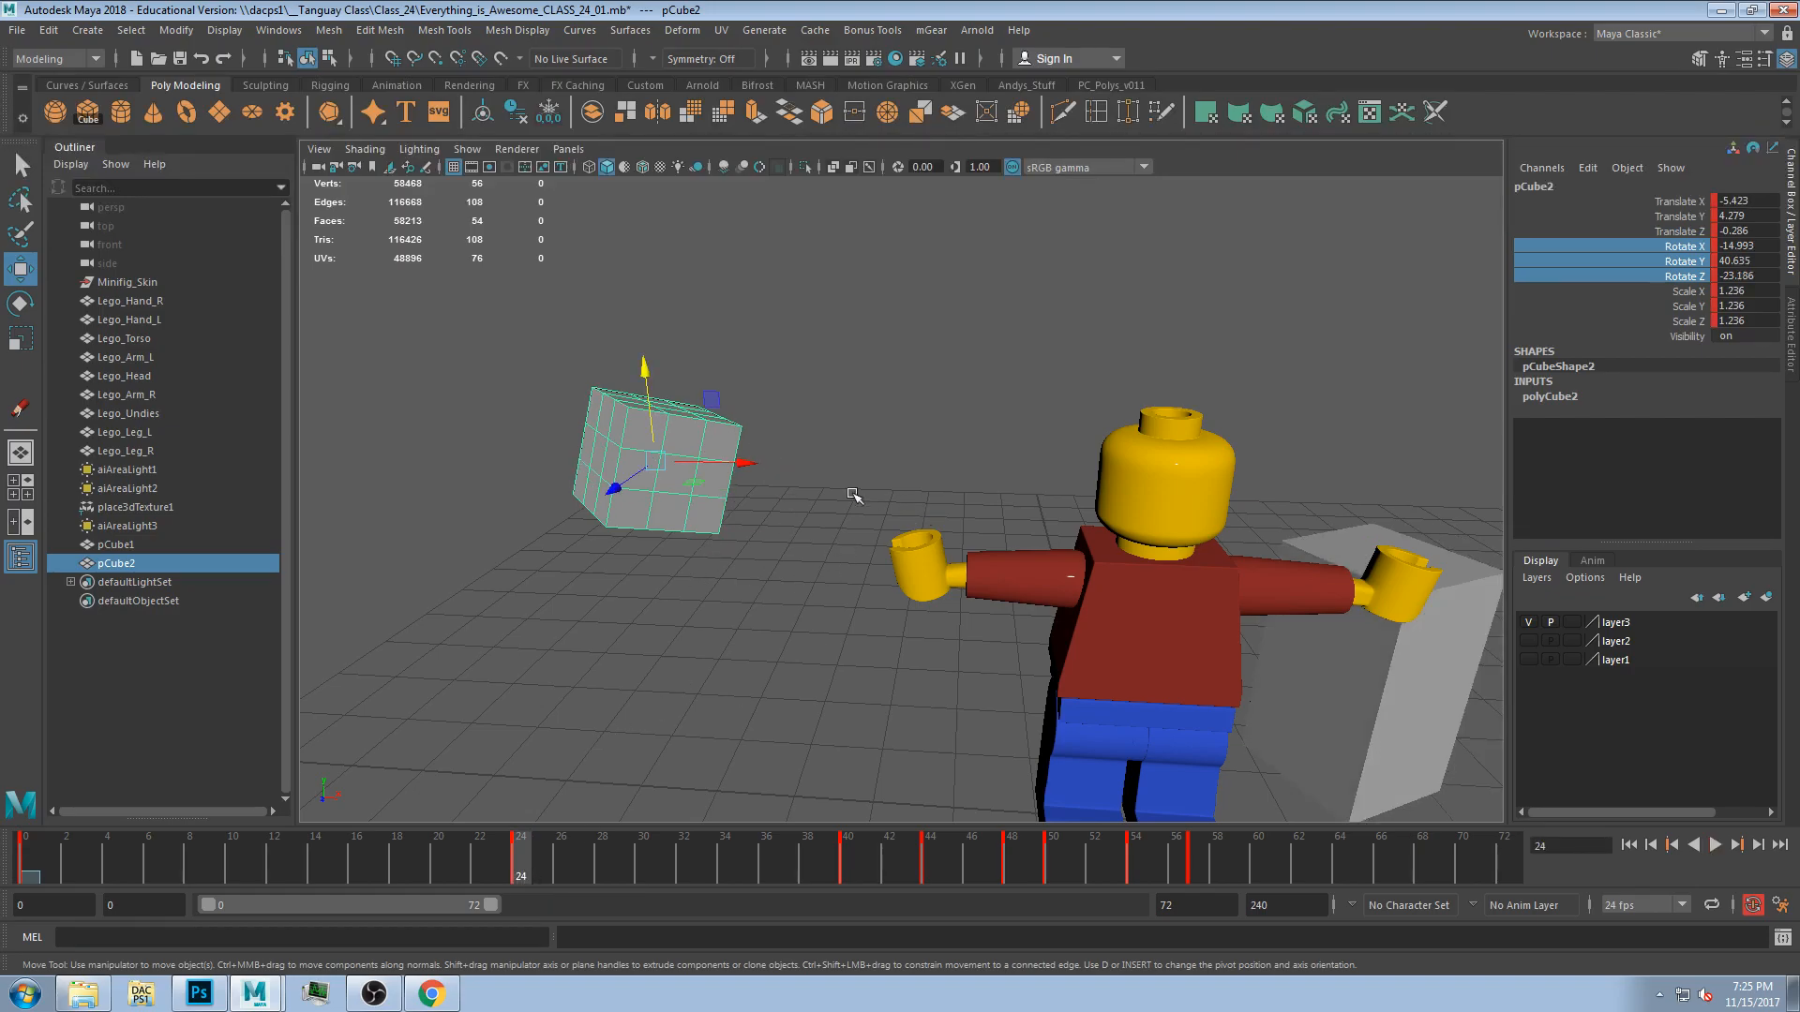
# At frame 71, move the cube up to about Y 6.3 and key it.
pyautogui.moveTo(29, 869); pyautogui.dragTo(522, 886)
pyautogui.moveTo(531, 859); pyautogui.dragTo(1481, 859)
pyautogui.moveTo(625, 397); pyautogui.dragTo(626, 201, button='middle')
pyautogui.press('s')
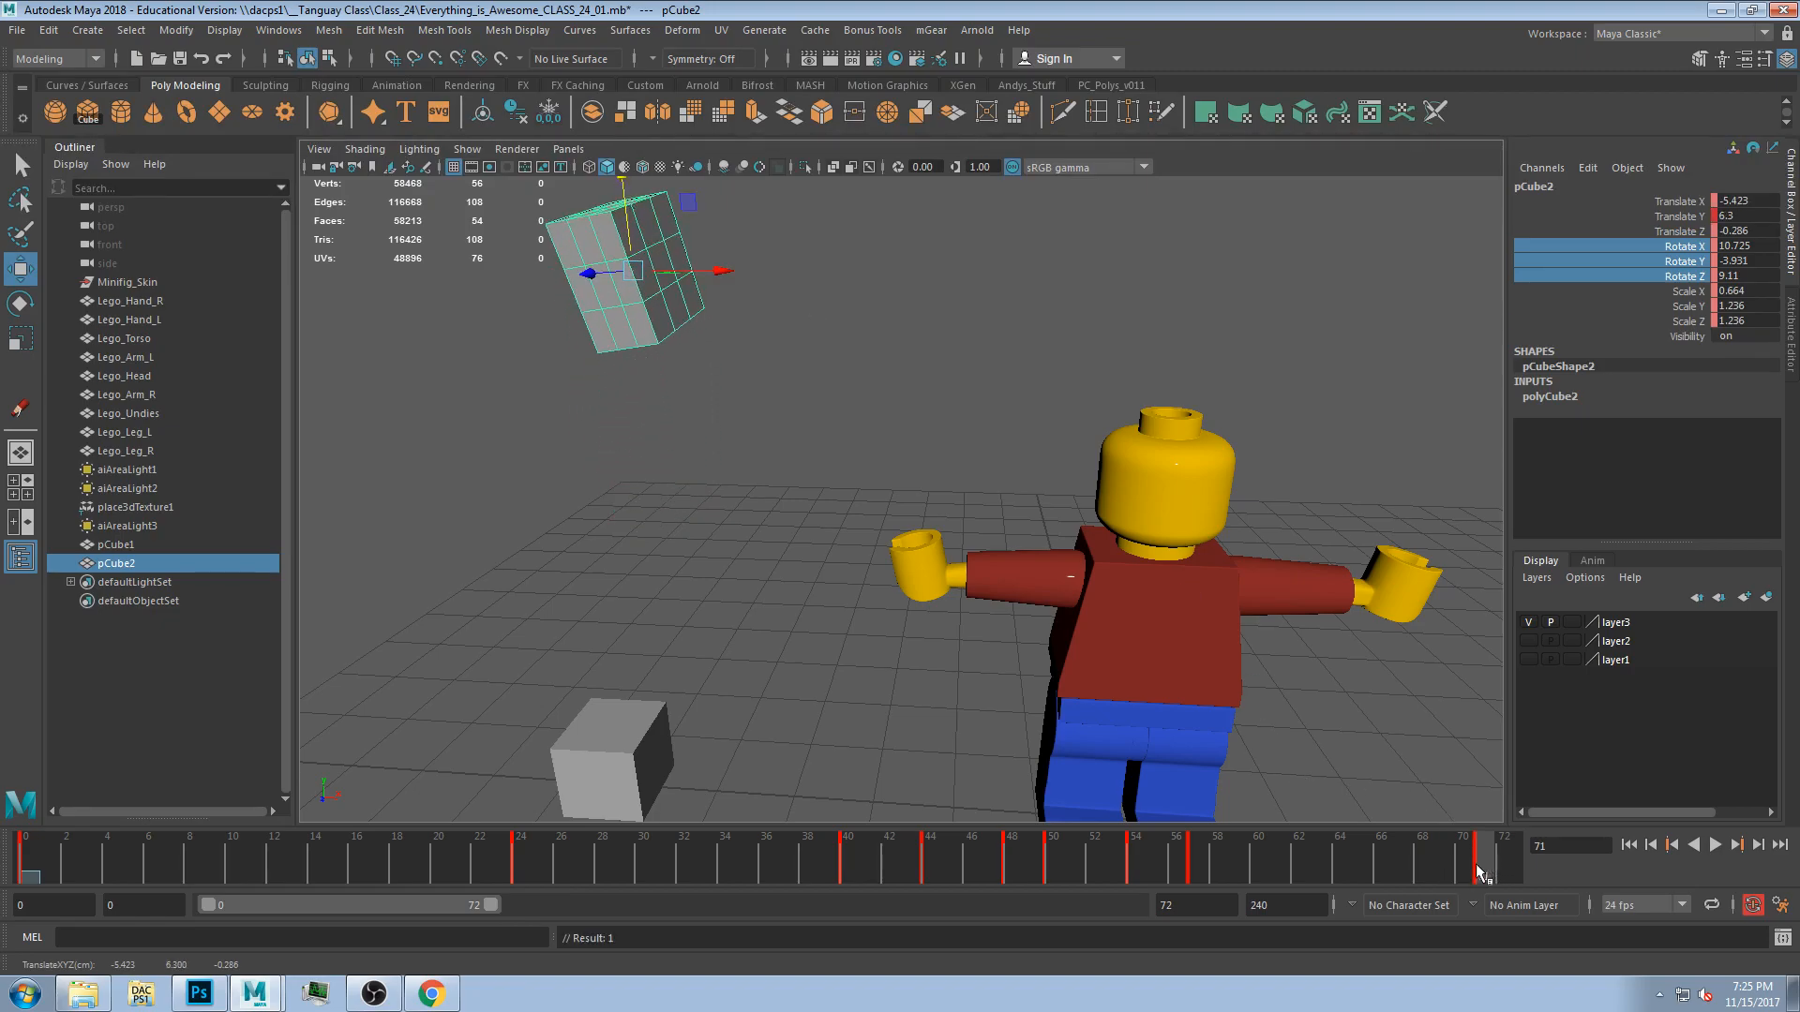
# Try cutting and deleting the cube's translate keys at frame 24 from the channel box, undoing the cut.
pyautogui.hotkey('alt', 'v')
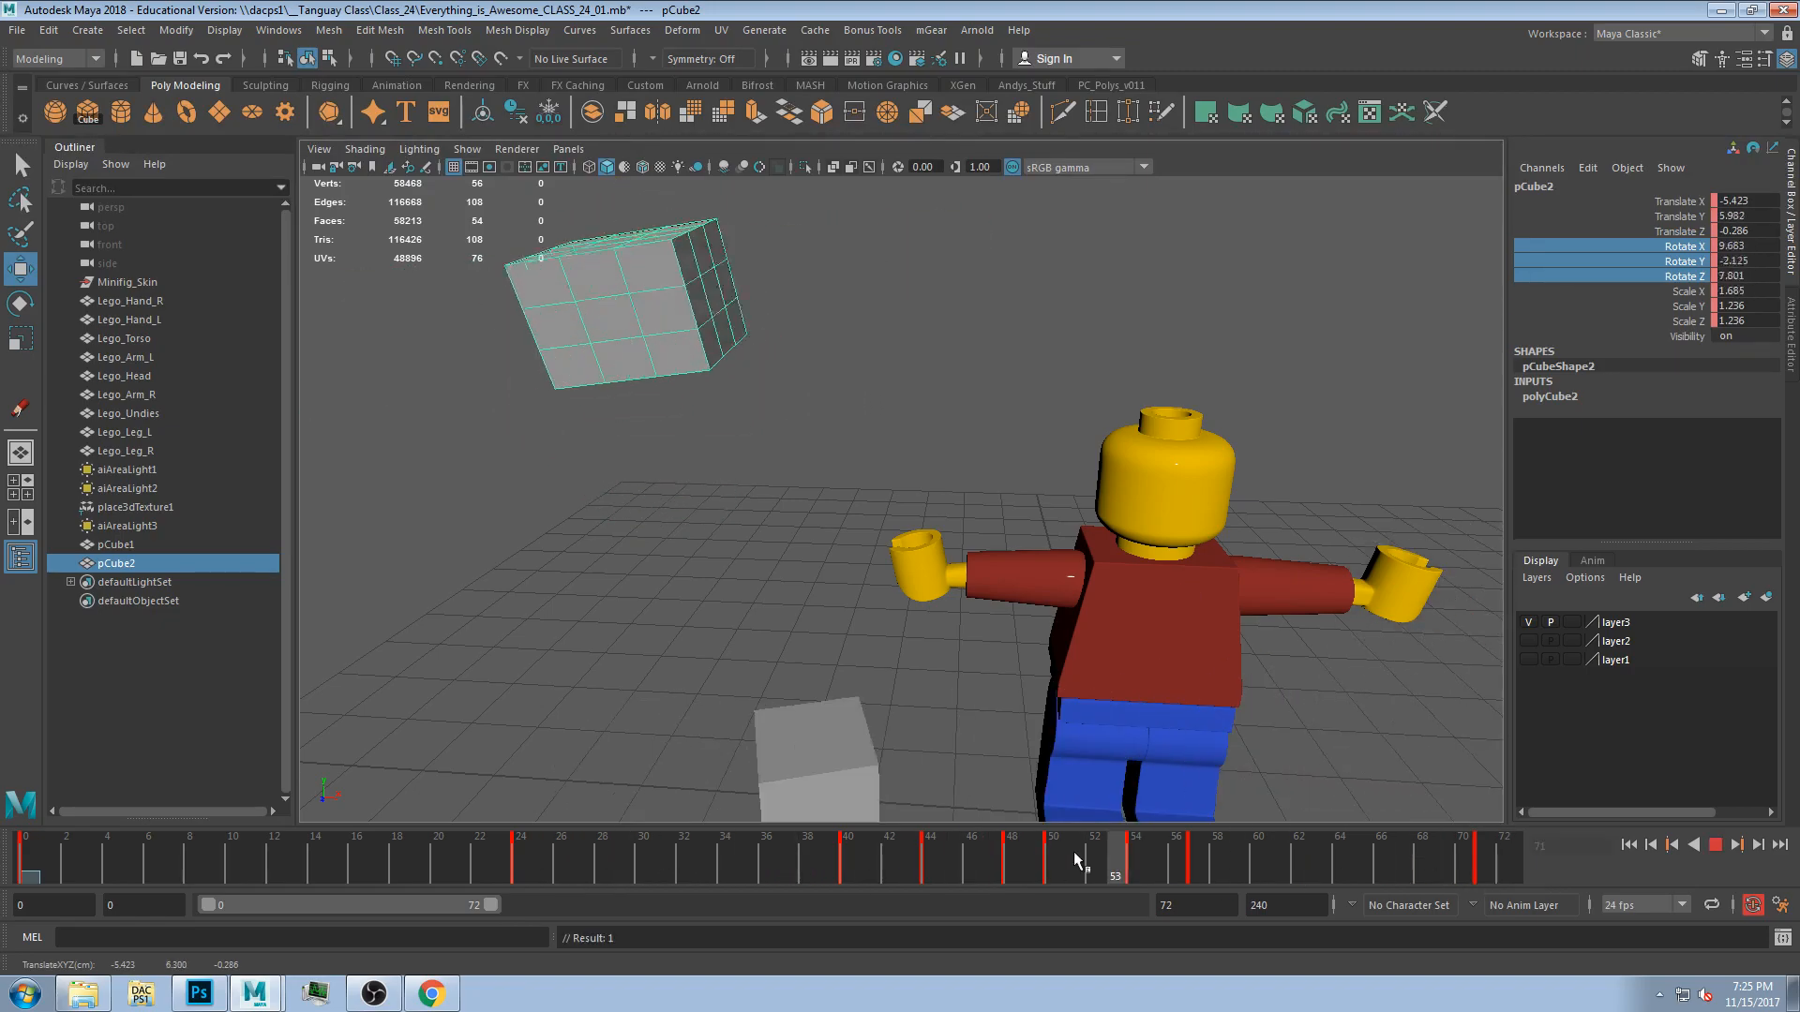
pyautogui.click(521, 854)
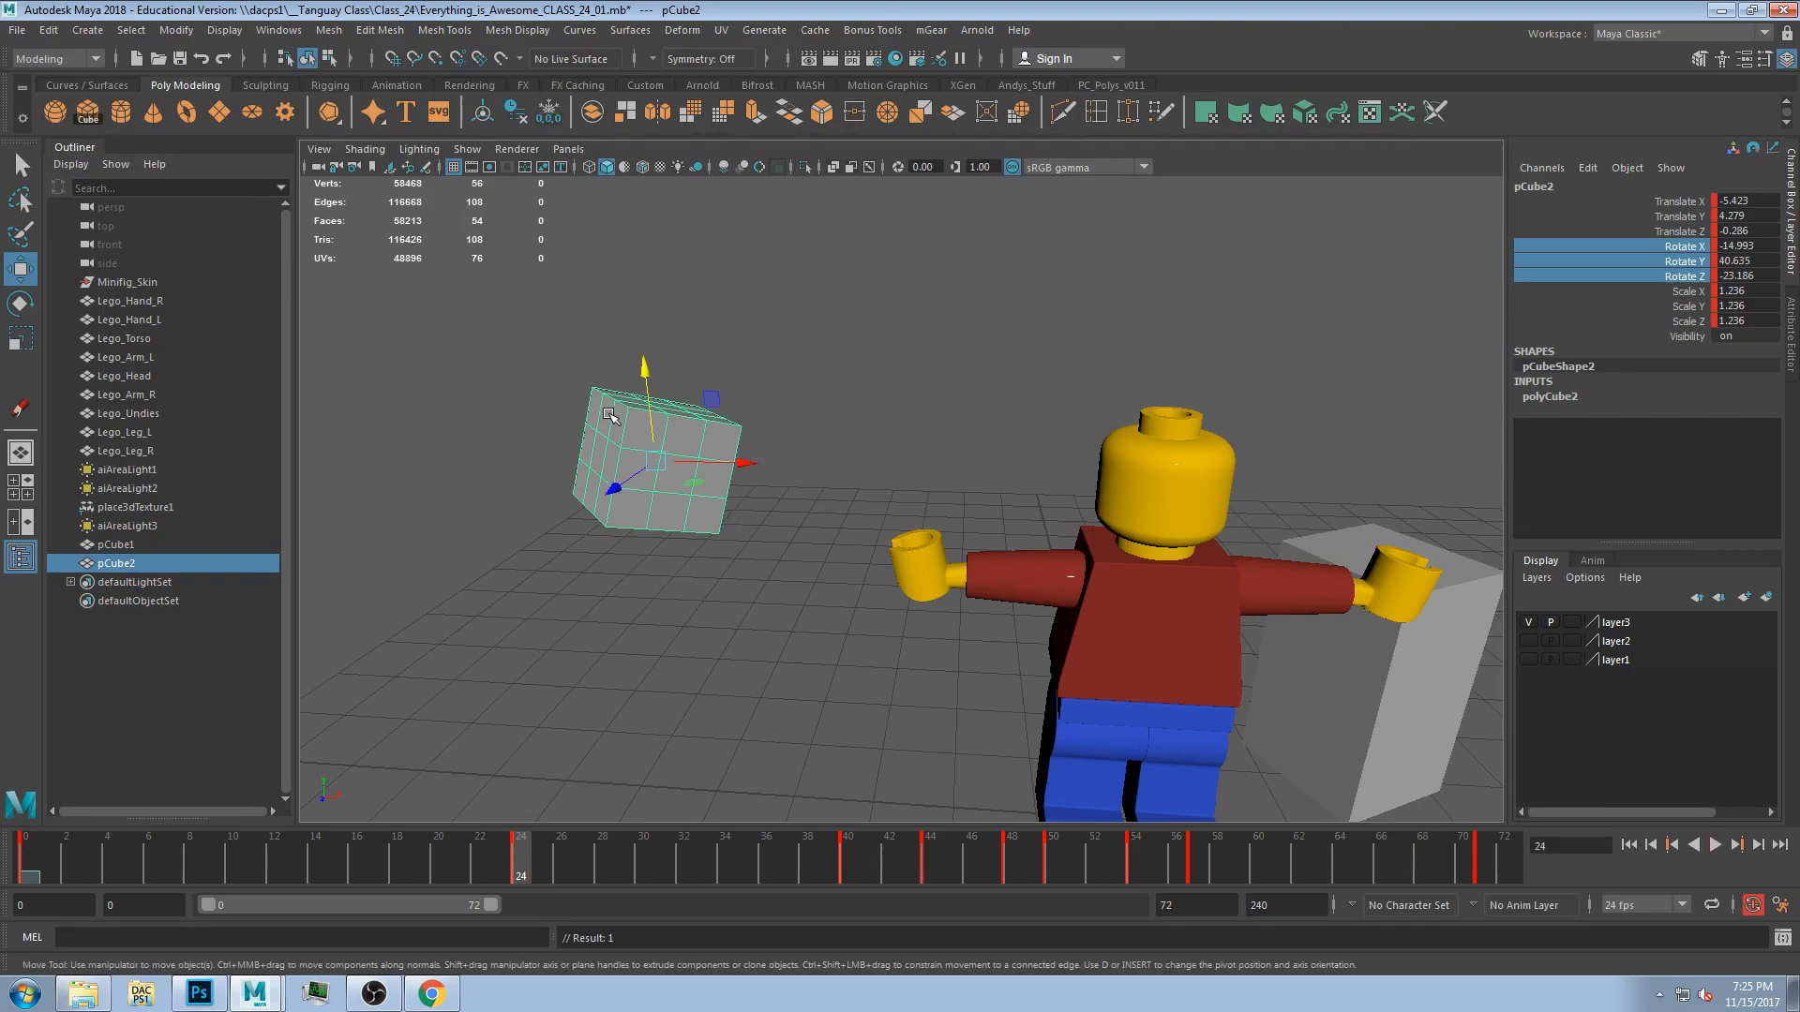
pyautogui.moveTo(1693, 230); pyautogui.dragTo(1692, 202)
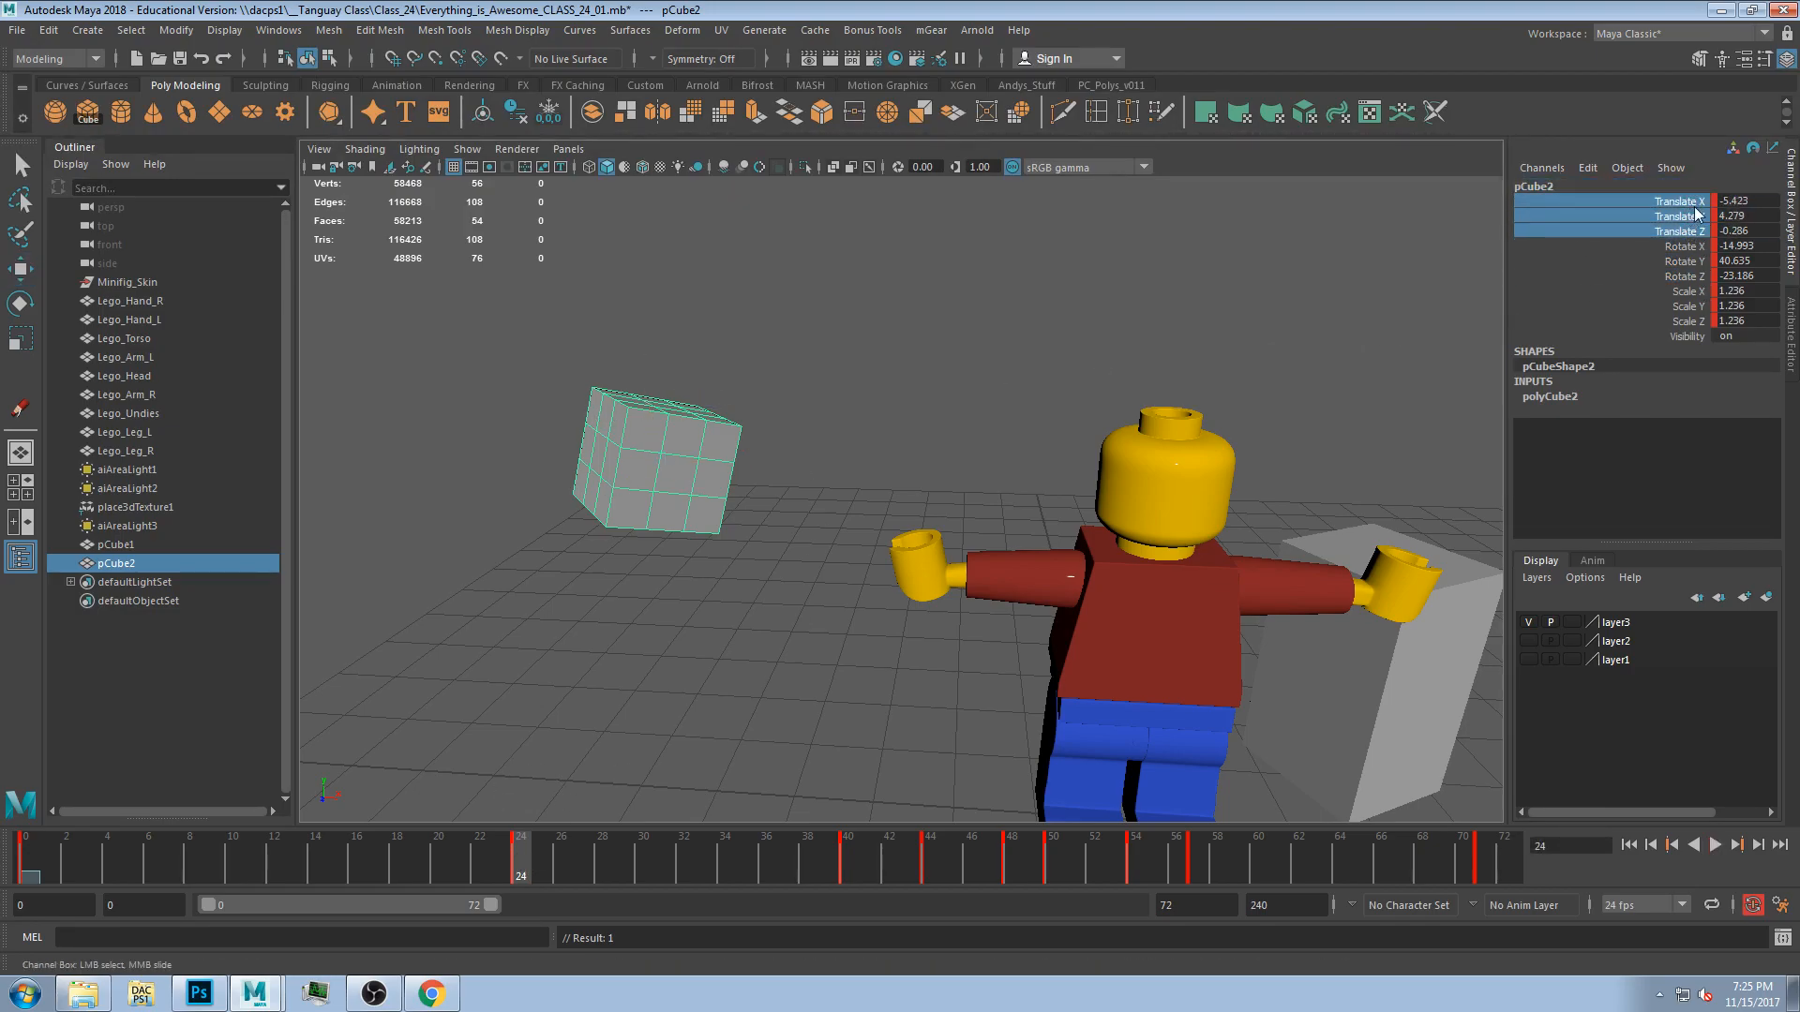
pyautogui.rightClick(1701, 207)
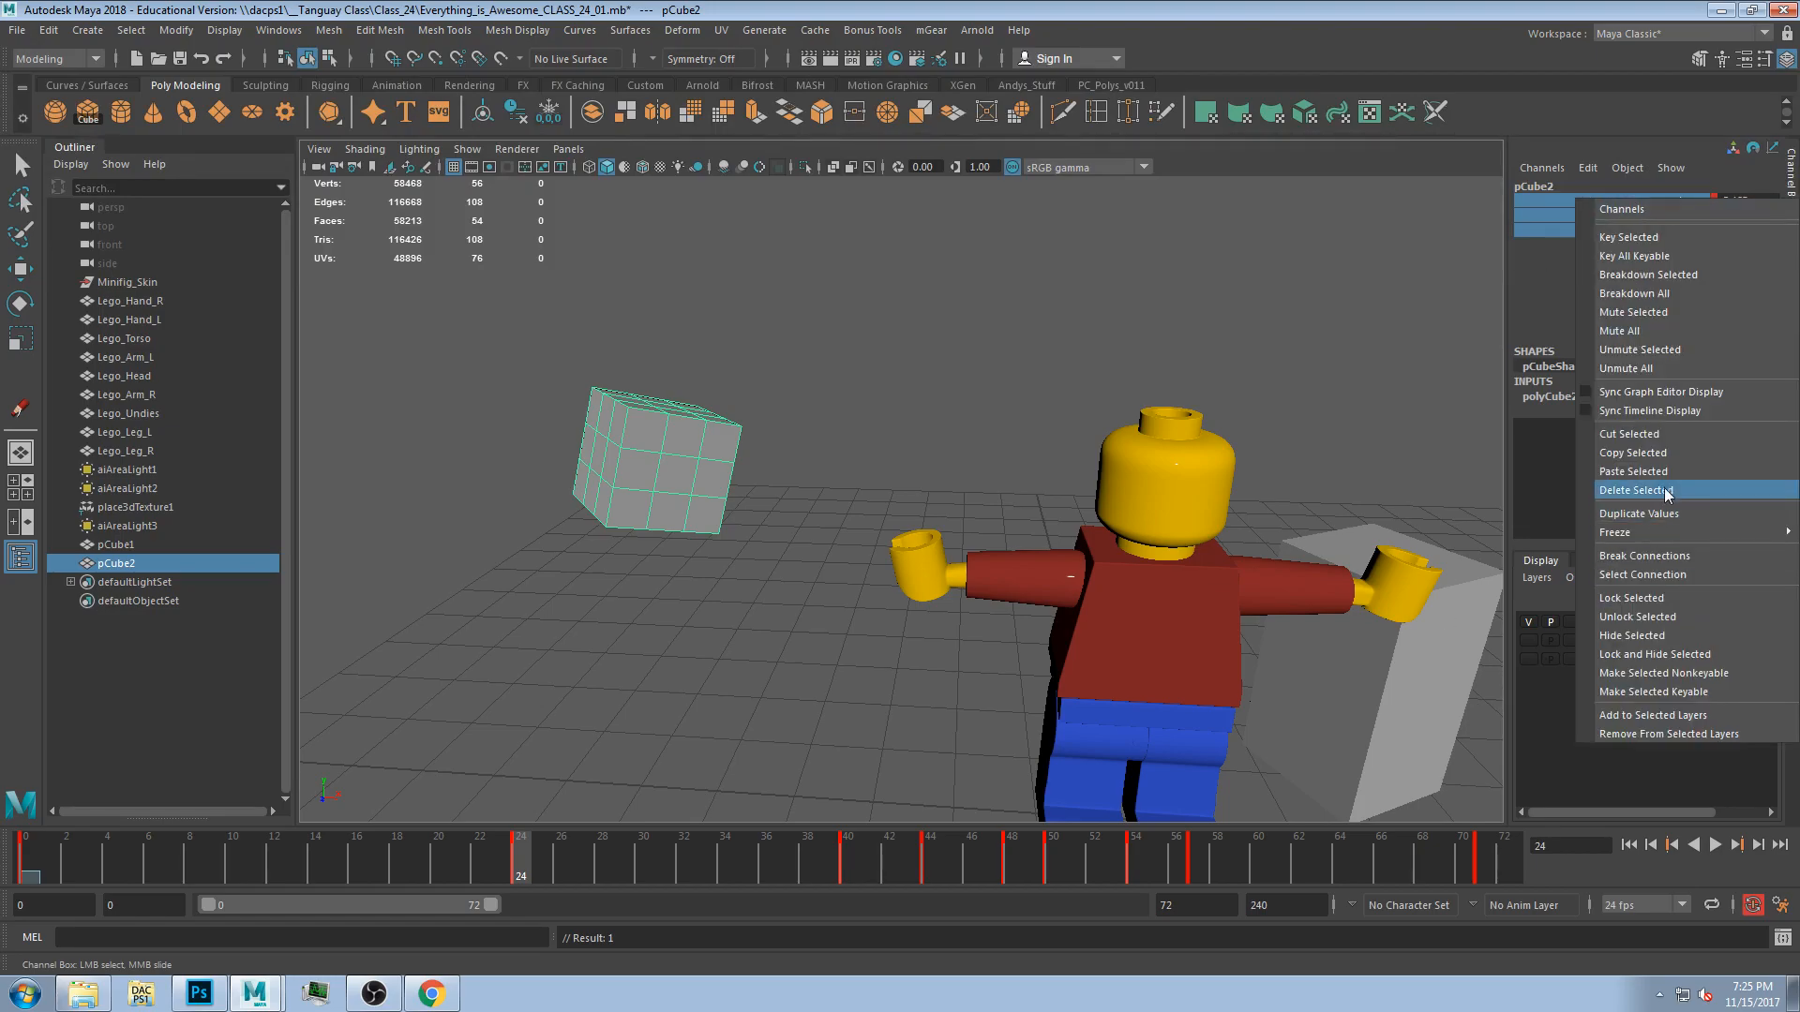
pyautogui.click(1645, 435)
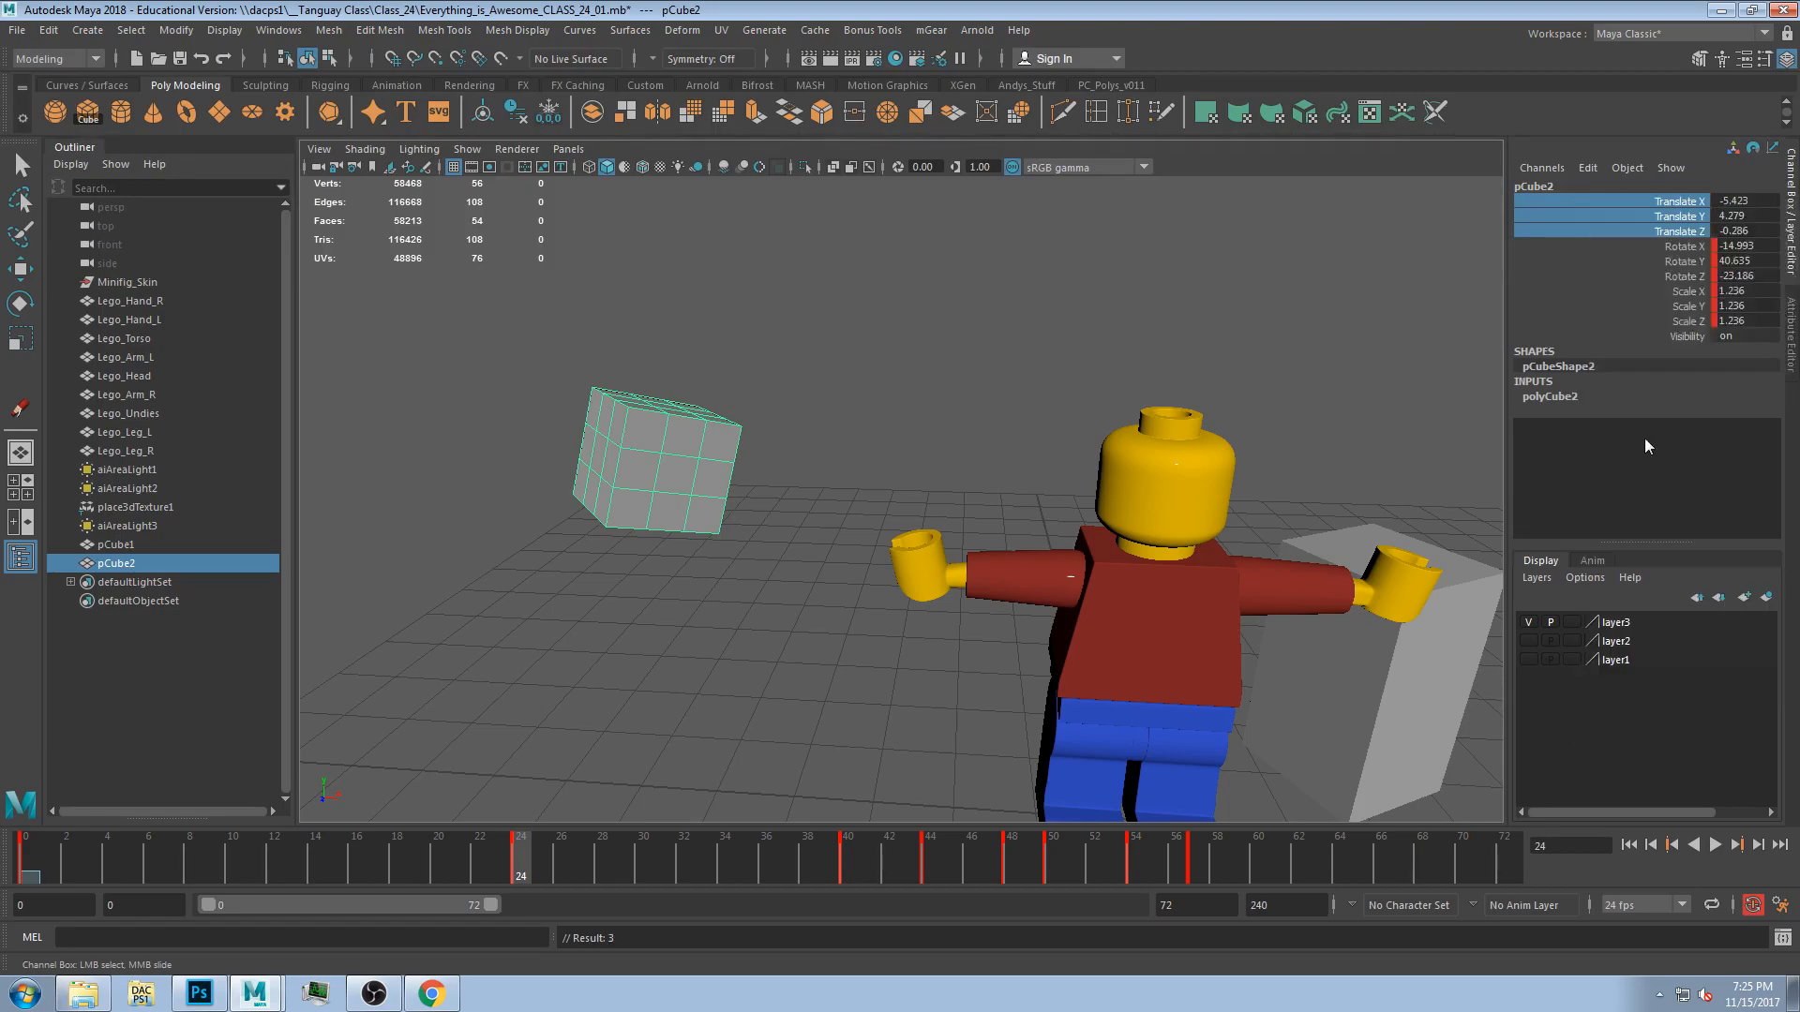
pyautogui.hotkey('ctrl', 'z')
pyautogui.rightClick(1692, 218)
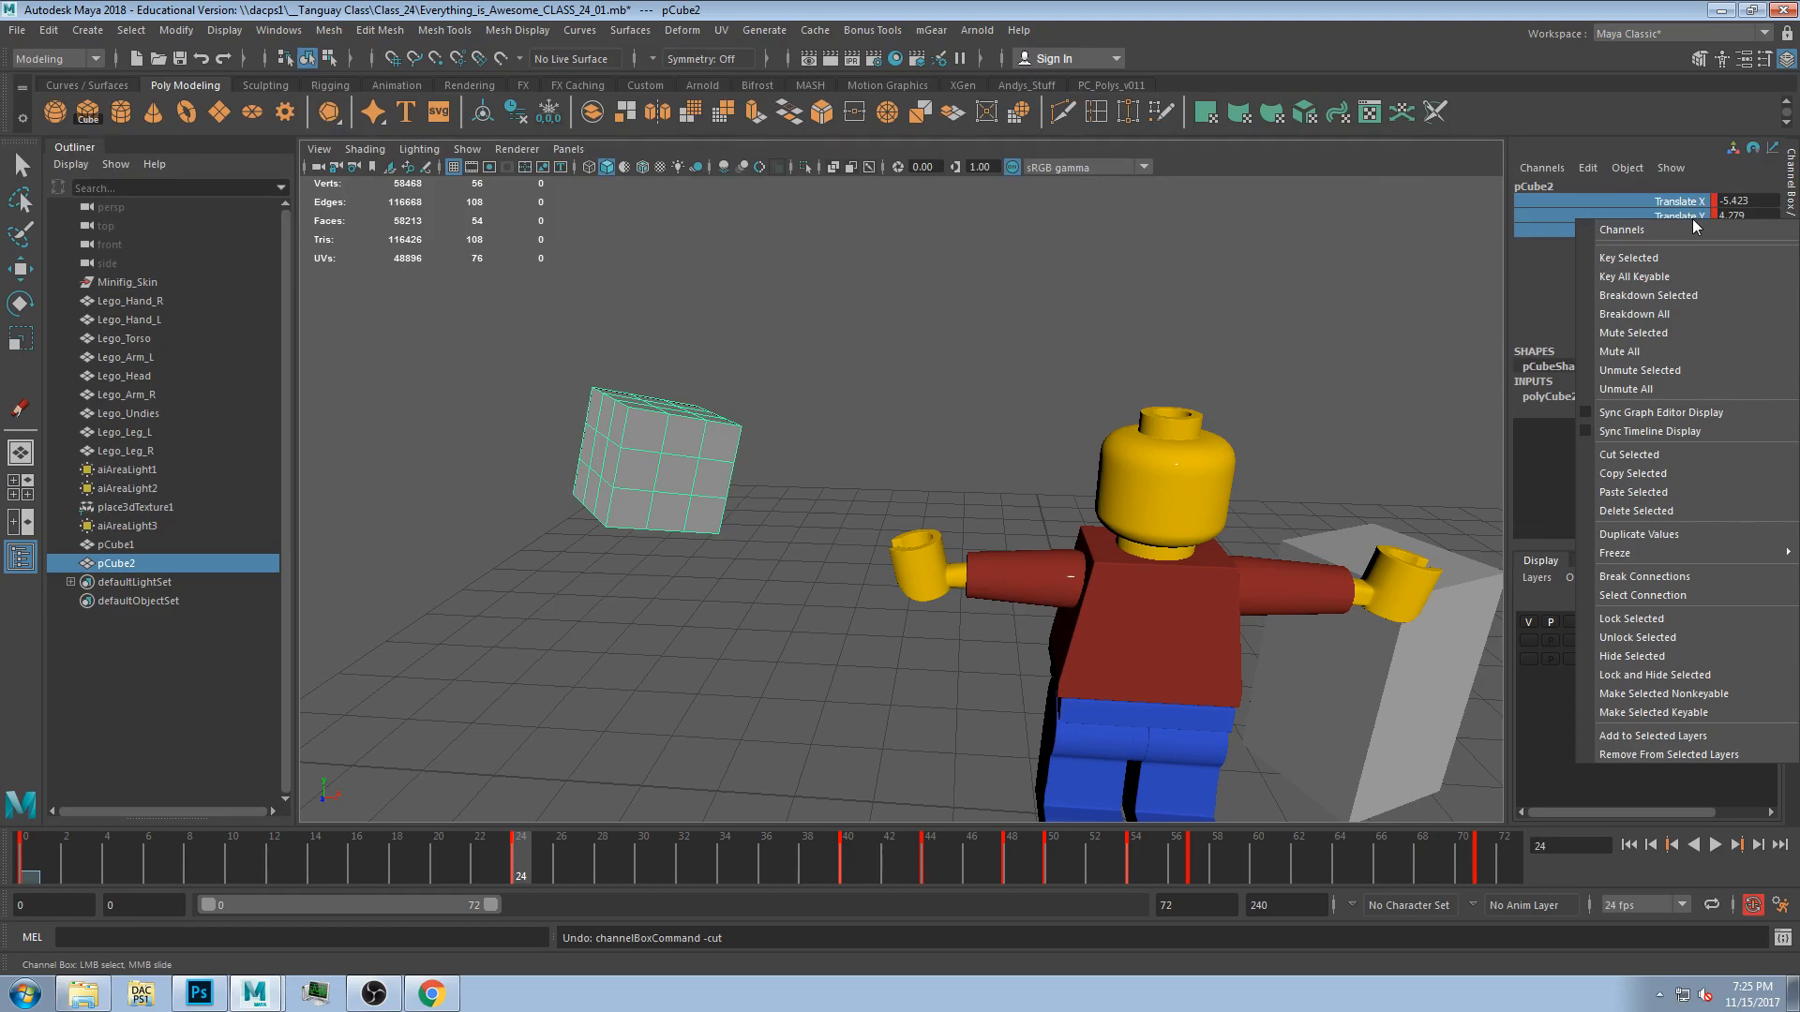
pyautogui.click(1696, 512)
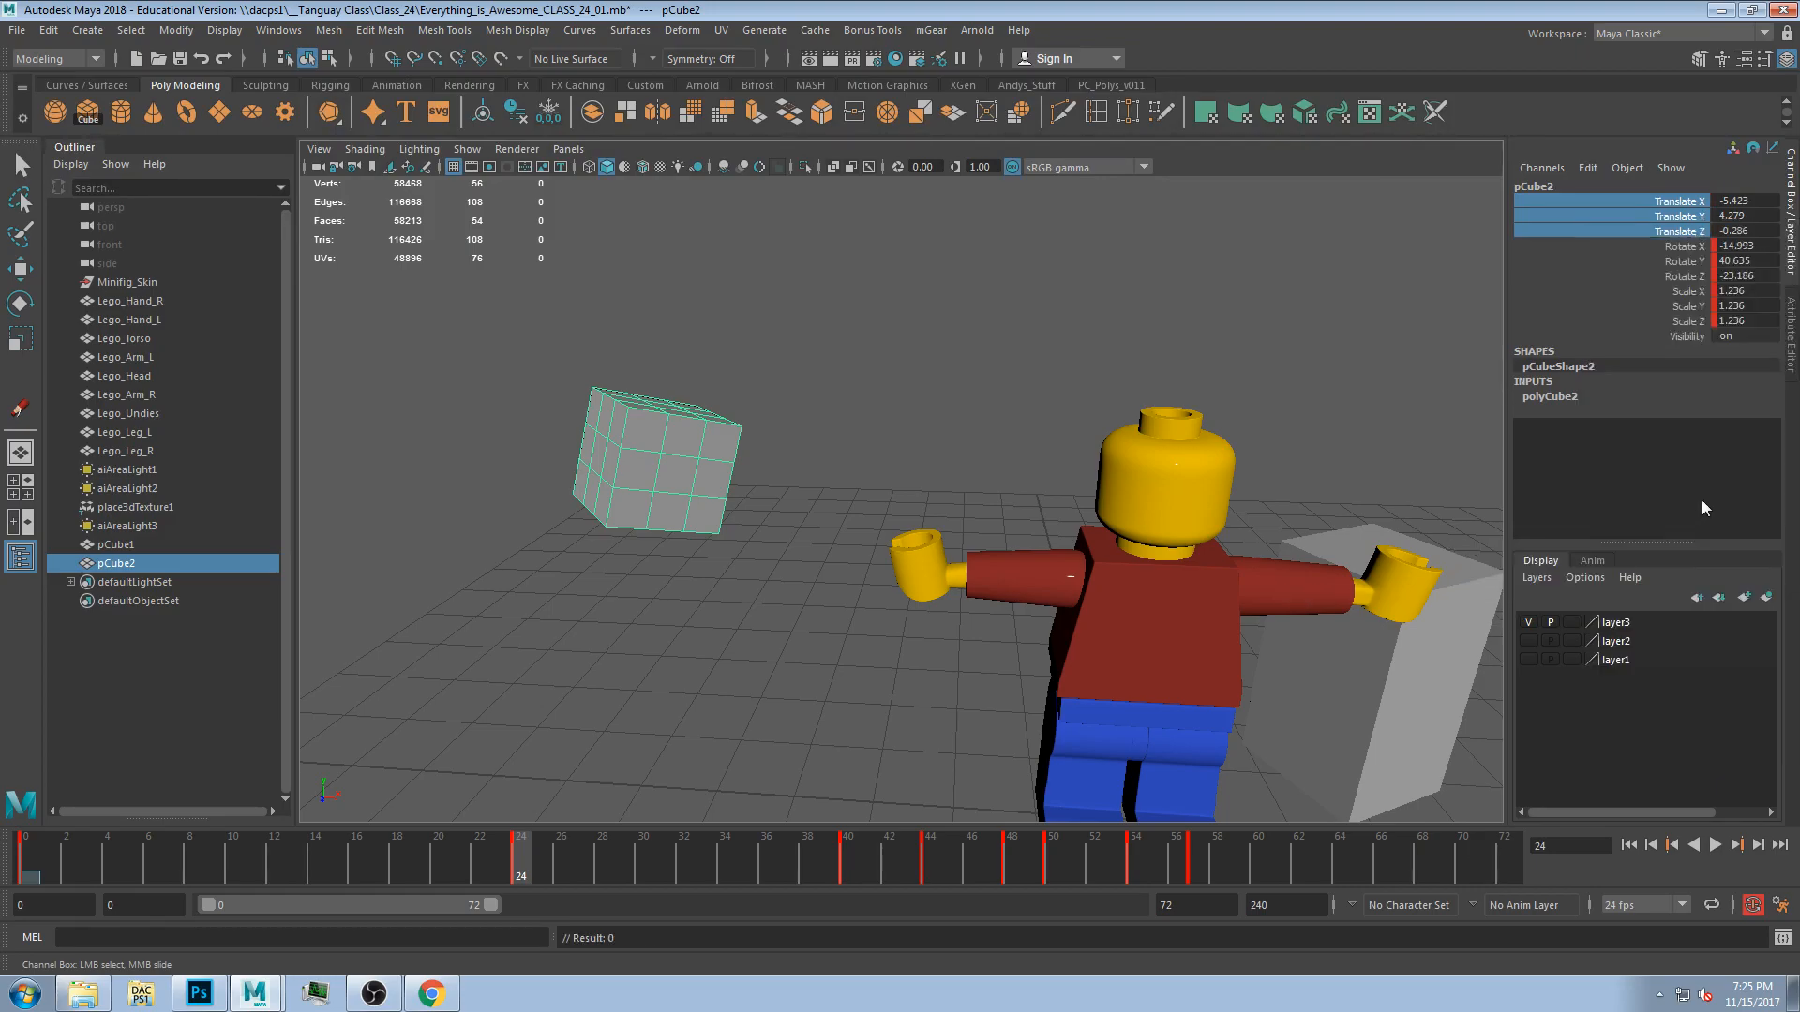
pyautogui.rightClick(1668, 223)
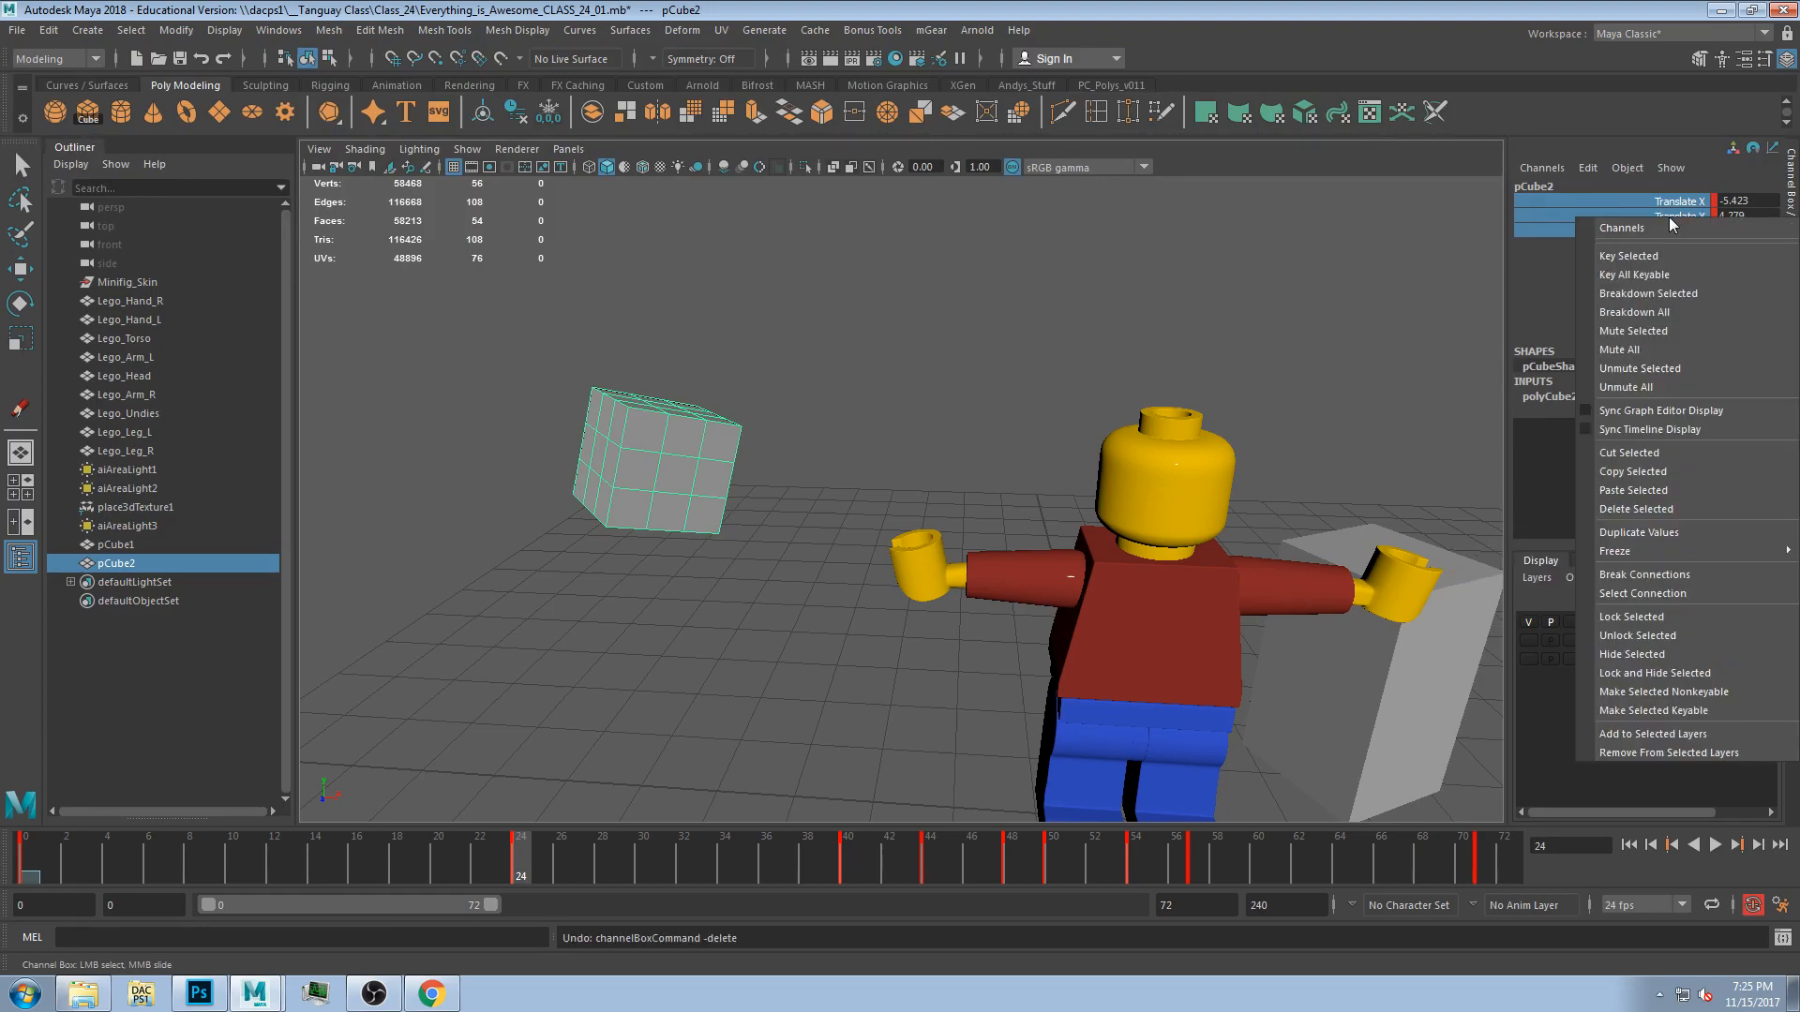
pyautogui.click(1503, 251)
# Select the cube's keyframe around frame 24 on the time slider and cut it.
pyautogui.moveTo(509, 878)
pyautogui.keyDown('shift'); pyautogui.mouseDown()
pyautogui.moveTo(486, 864)
pyautogui.moveTo(504, 874)
pyautogui.mouseUp(); pyautogui.keyUp('shift')
pyautogui.click(564, 856)
pyautogui.click(563, 860)
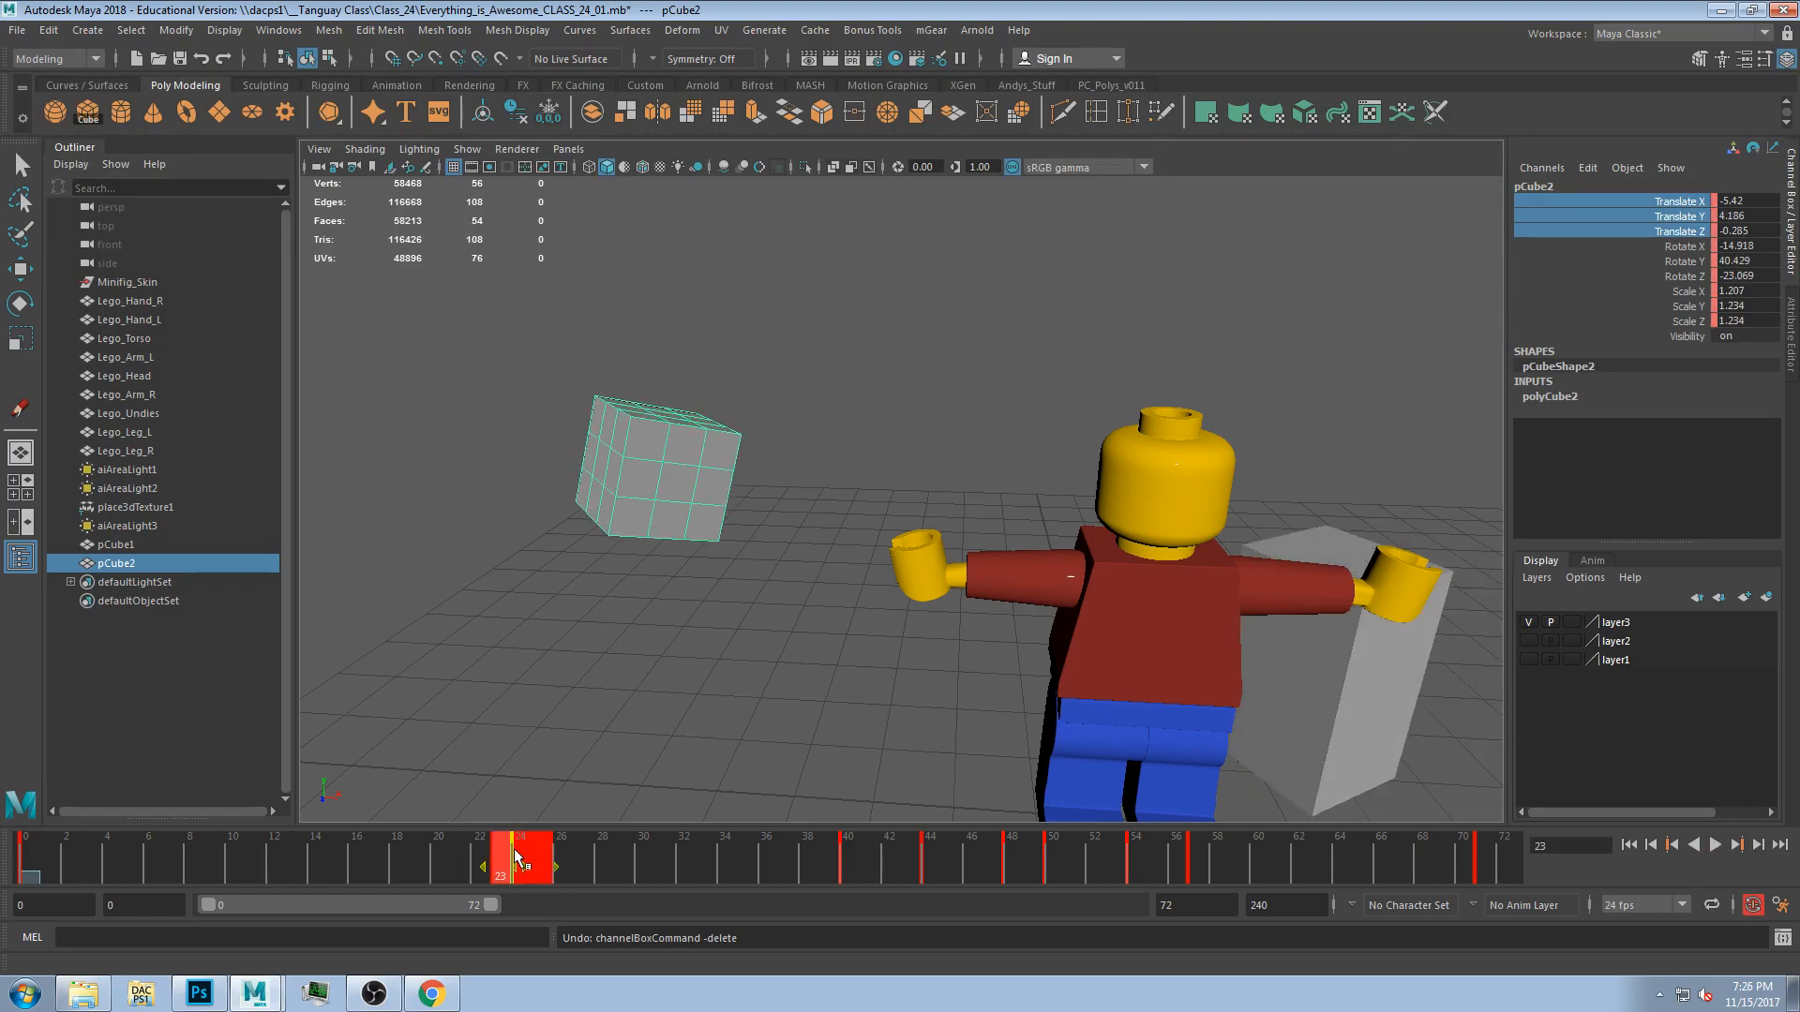
pyautogui.rightClick(515, 855)
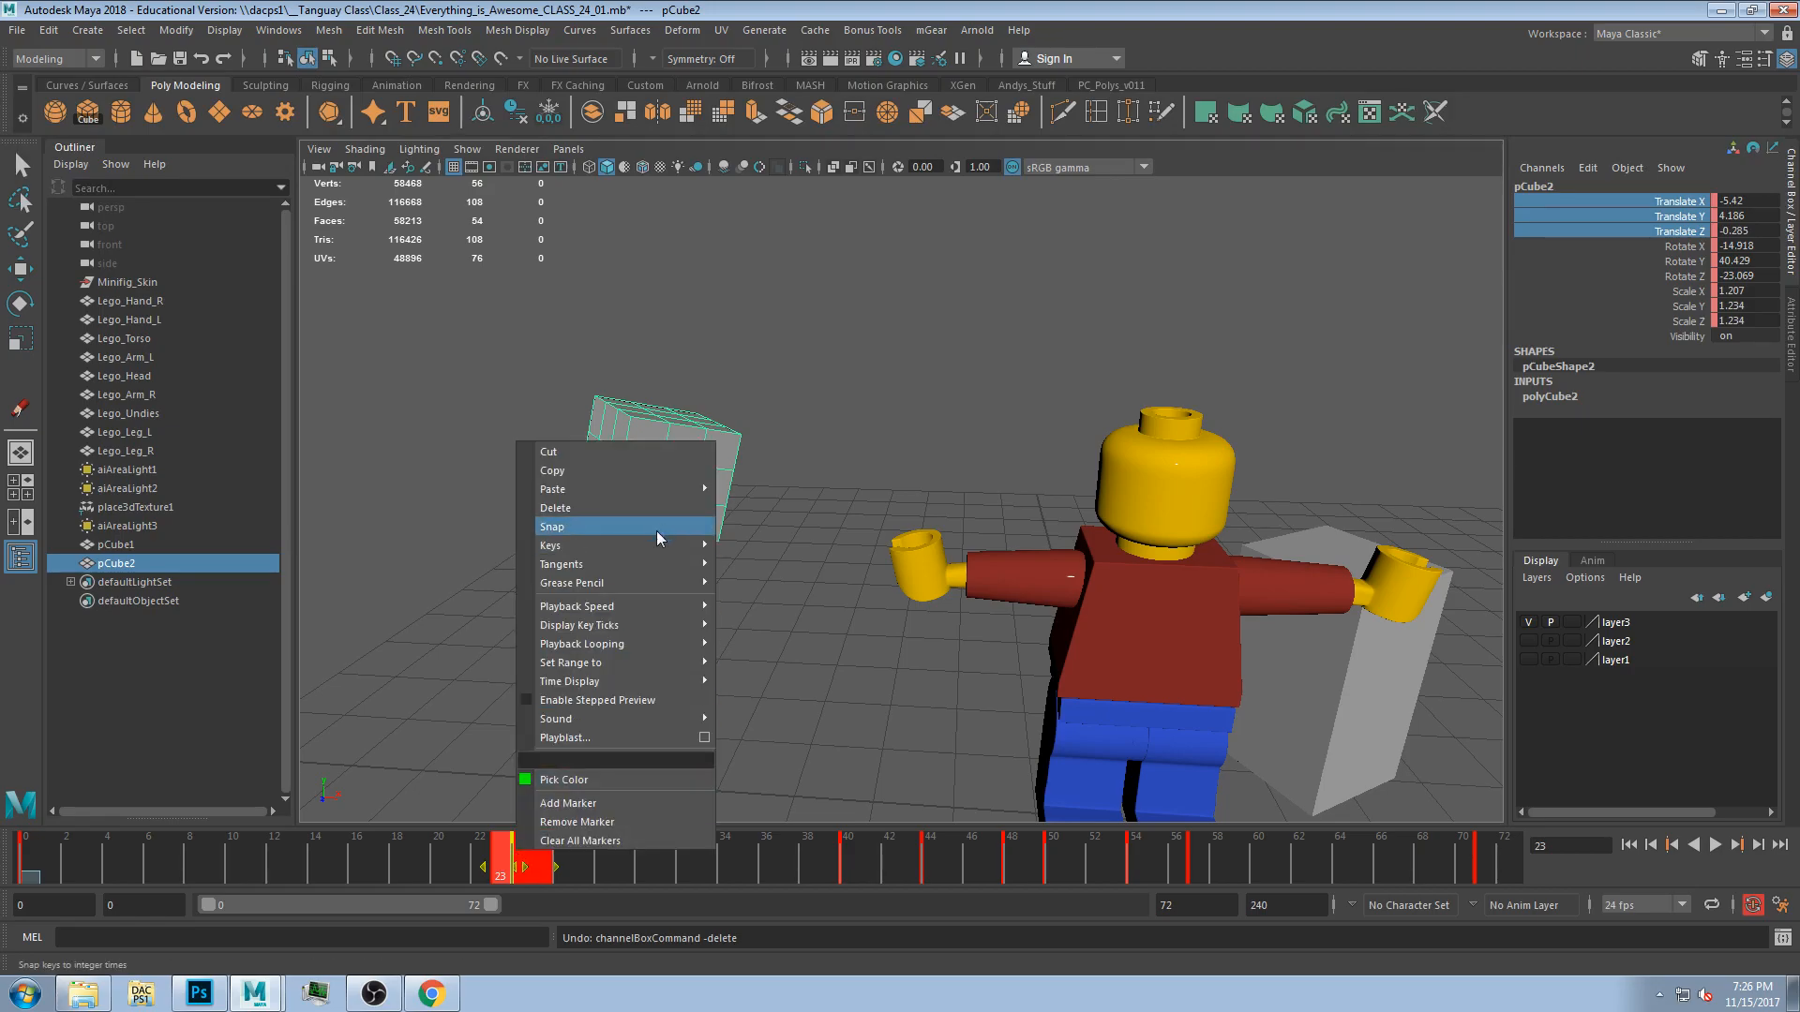
pyautogui.click(600, 450)
# At frame 24, rotate the cube to about 51, 39 and 15 degrees.
pyautogui.hotkey('alt', 'v')
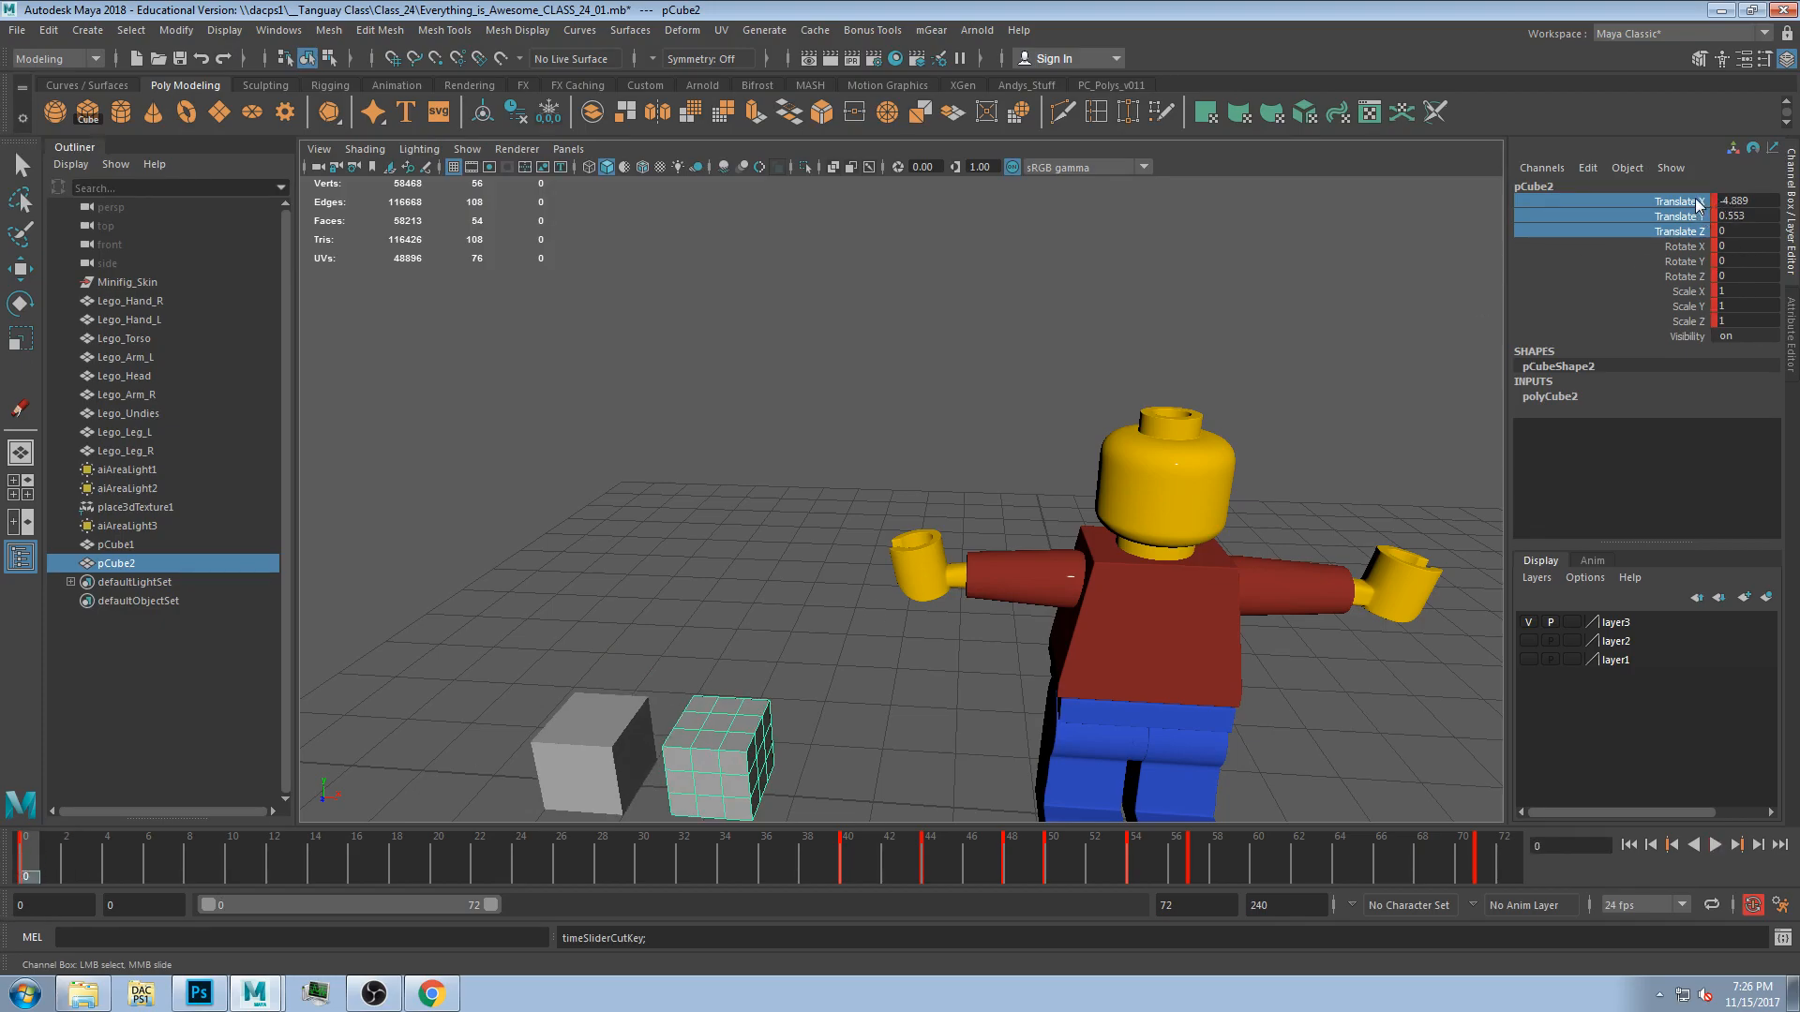
pyautogui.moveTo(38, 863); pyautogui.dragTo(1480, 863)
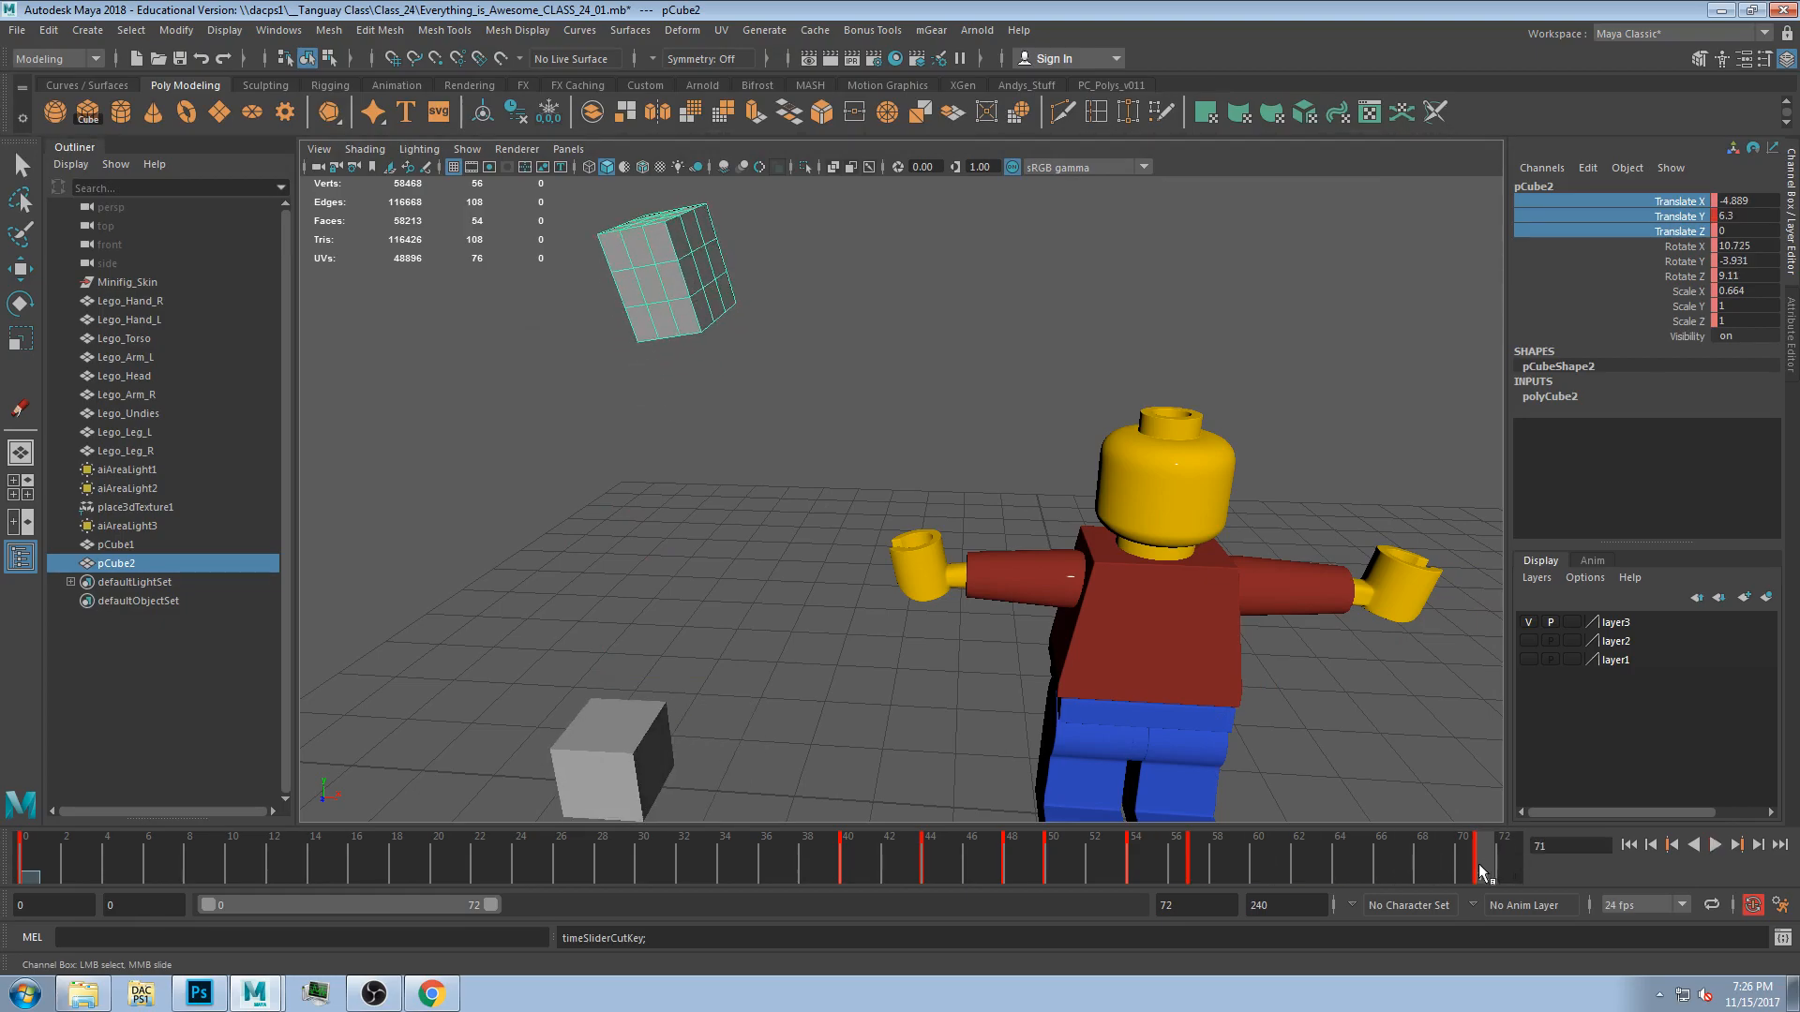
pyautogui.moveTo(835, 879); pyautogui.dragTo(521, 897)
pyautogui.press('r')
pyautogui.press('e')
pyautogui.moveTo(741, 664); pyautogui.dragTo(785, 722)
# At frame 60, rotate the cube to a new orientation.
pyautogui.moveTo(507, 835); pyautogui.dragTo(1279, 879)
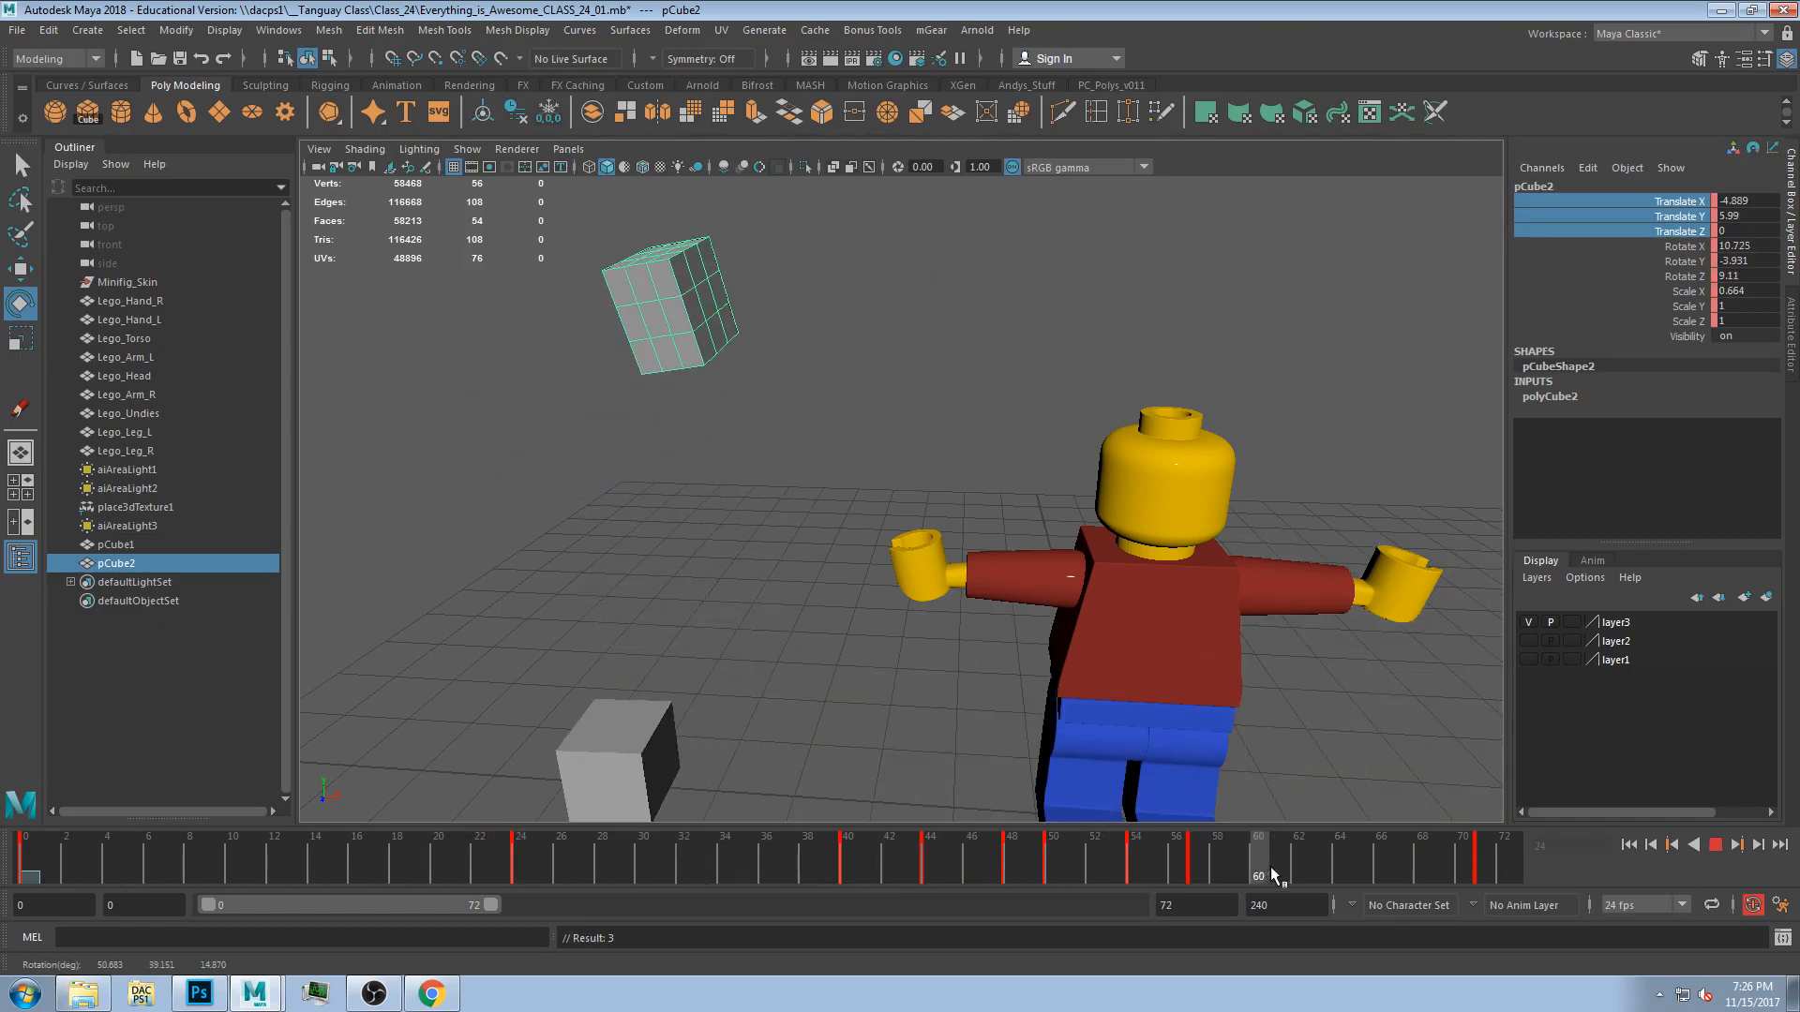
pyautogui.moveTo(694, 286); pyautogui.dragTo(769, 300)
pyautogui.moveTo(649, 324); pyautogui.dragTo(666, 258)
# Rewind and play the animation, stopping around frame 43.
pyautogui.moveTo(1269, 879); pyautogui.dragTo(129, 886)
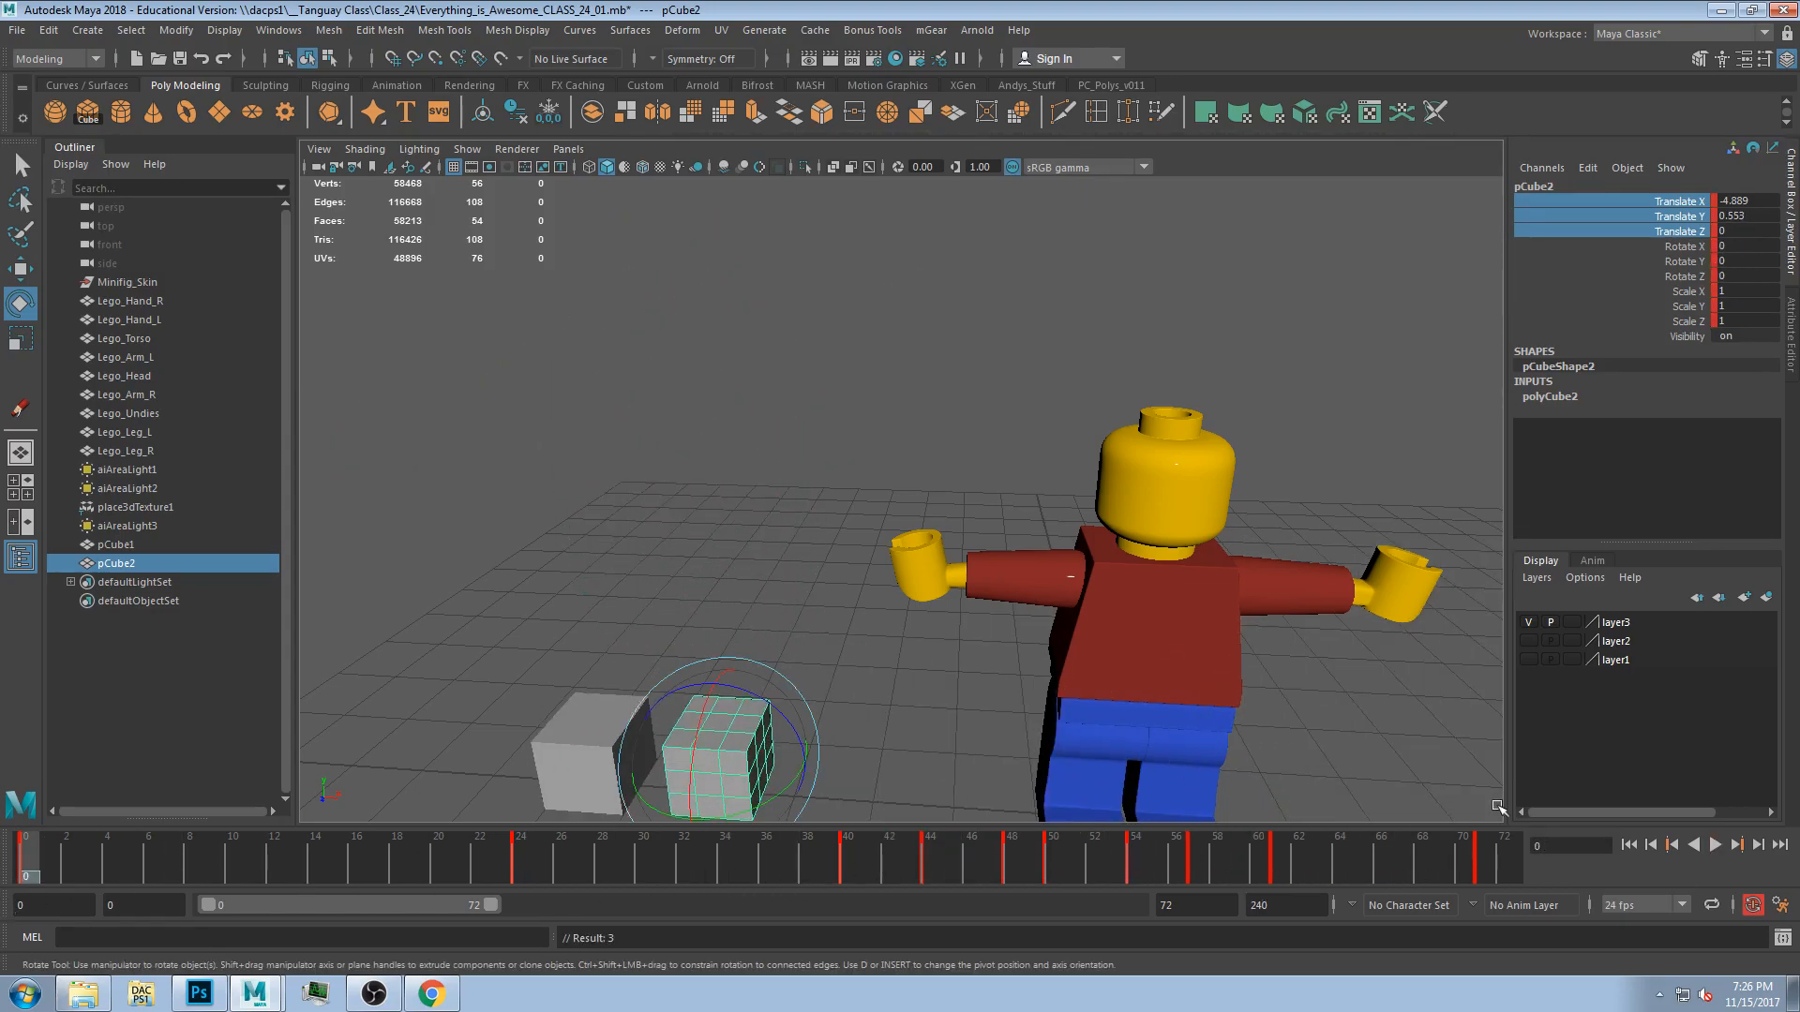
pyautogui.click(1715, 844)
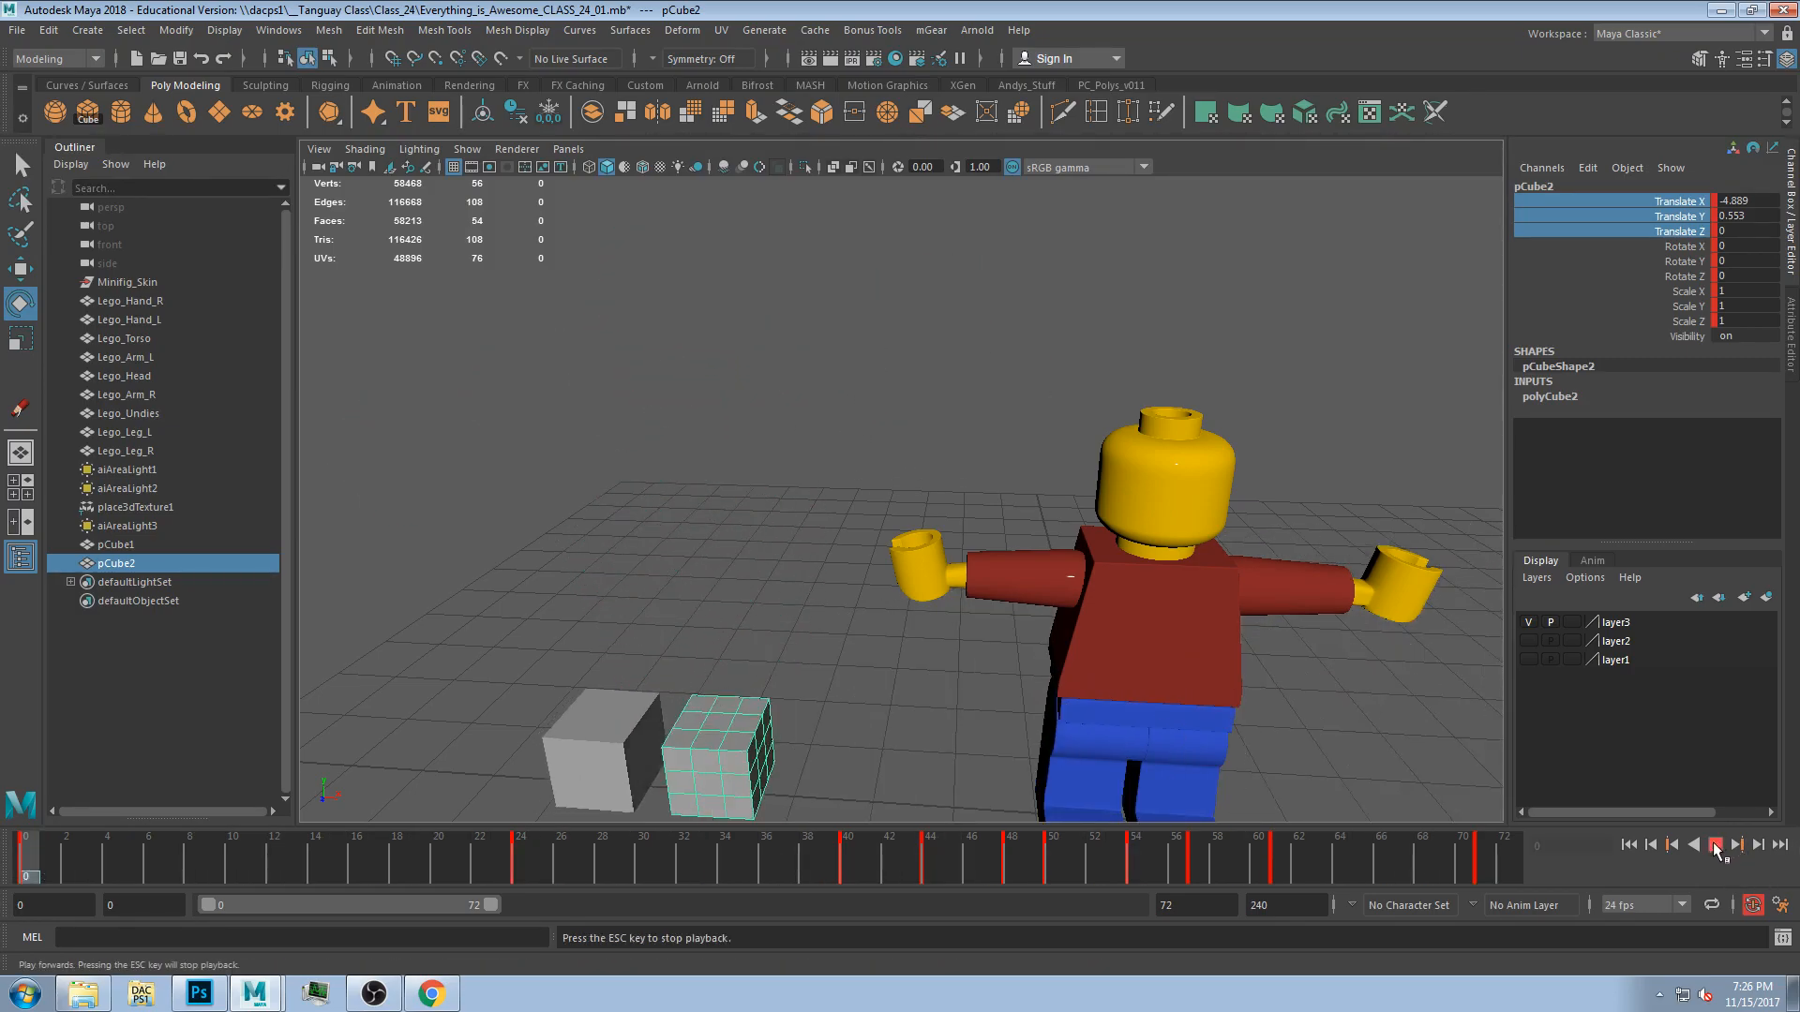
pyautogui.click(1716, 847)
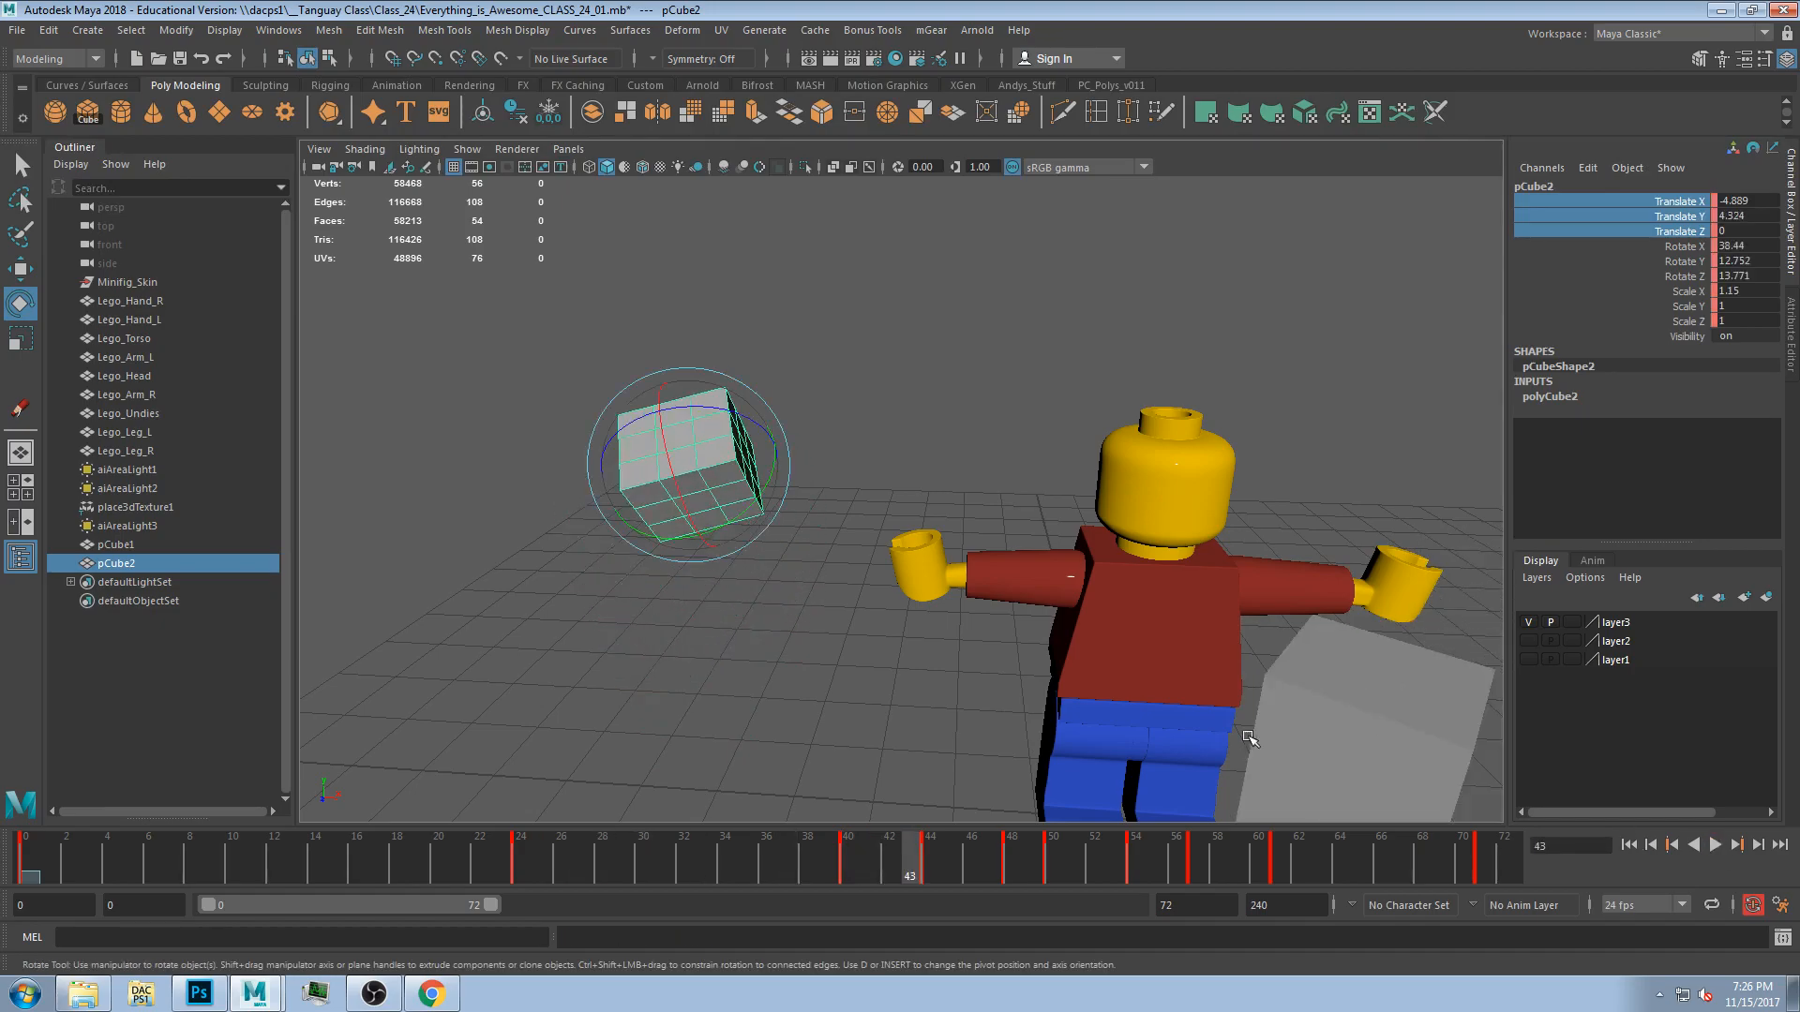
# Scrub to frame 49, select the cube's channels and play back the animation to review it.
pyautogui.moveTo(751, 846)
pyautogui.mouseDown()
pyautogui.moveTo(43, 873)
pyautogui.moveTo(1510, 875)
pyautogui.moveTo(166, 941)
pyautogui.moveTo(156, 958)
pyautogui.moveTo(1110, 954)
pyautogui.moveTo(1336, 921)
pyautogui.moveTo(902, 927)
pyautogui.moveTo(1032, 914)
pyautogui.mouseUp()
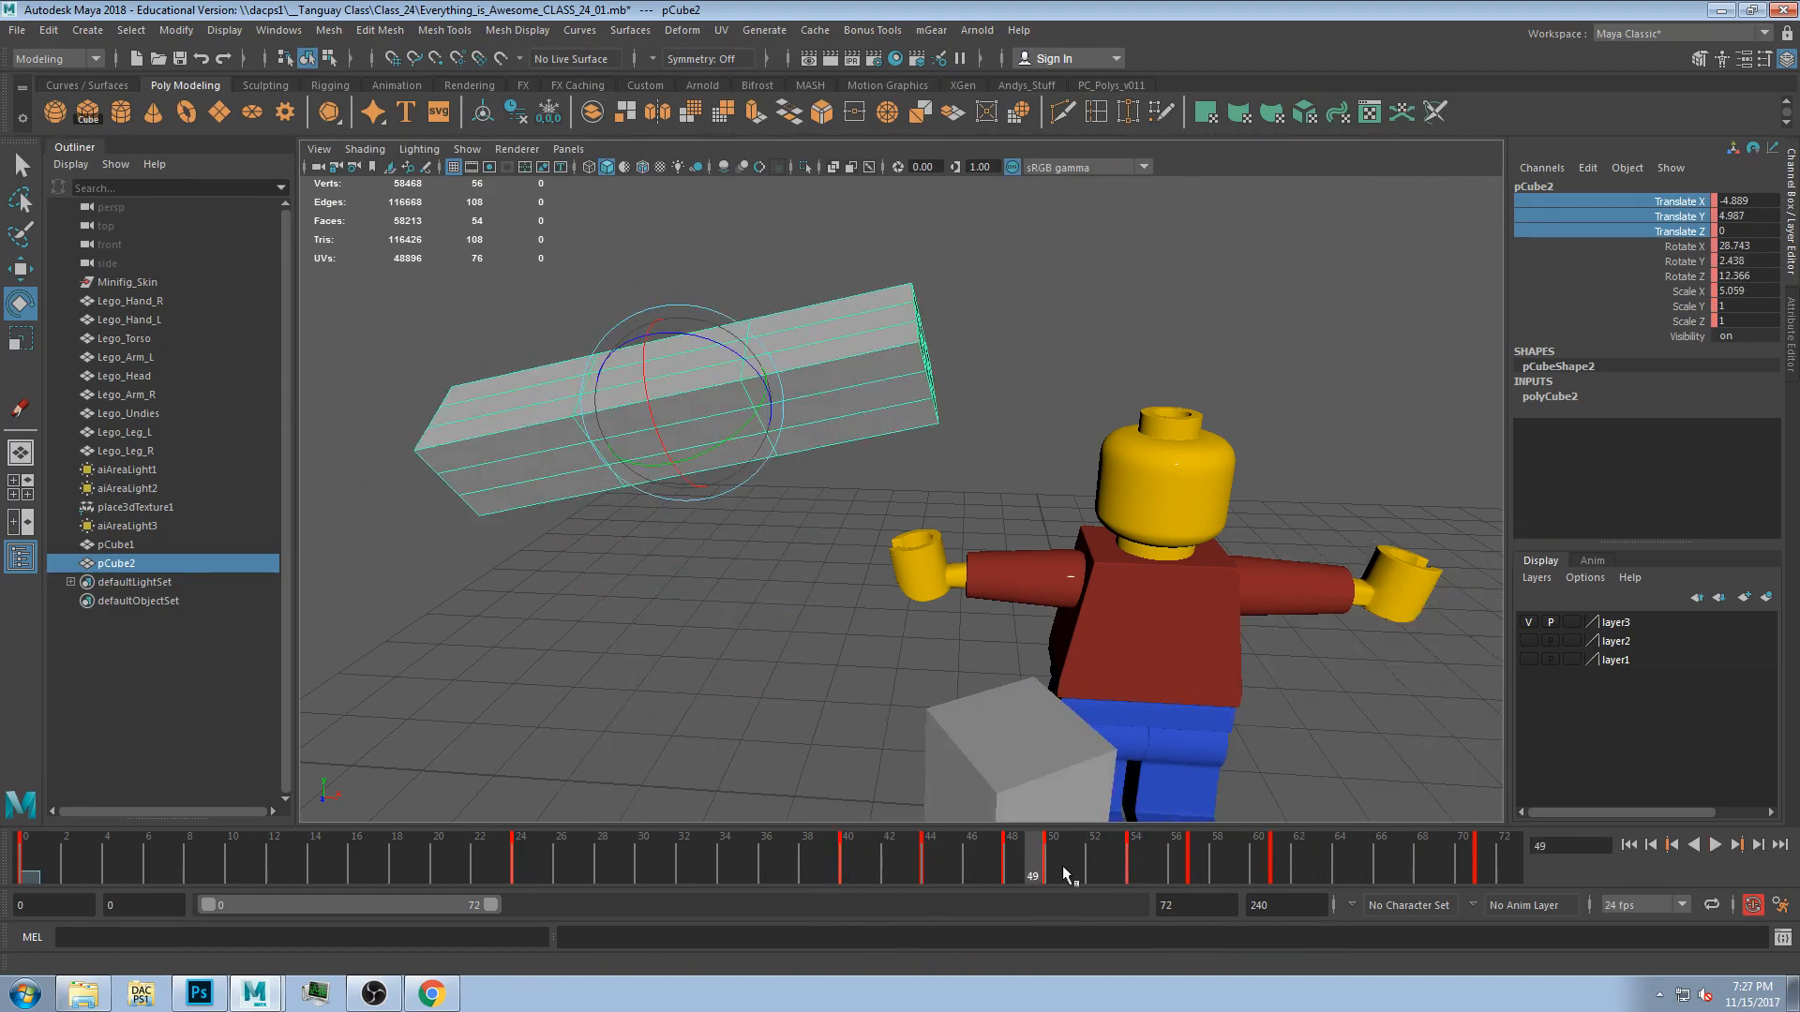
pyautogui.click(1691, 247)
pyautogui.moveTo(1691, 290); pyautogui.dragTo(1690, 324)
pyautogui.moveTo(1692, 201); pyautogui.dragTo(1691, 231)
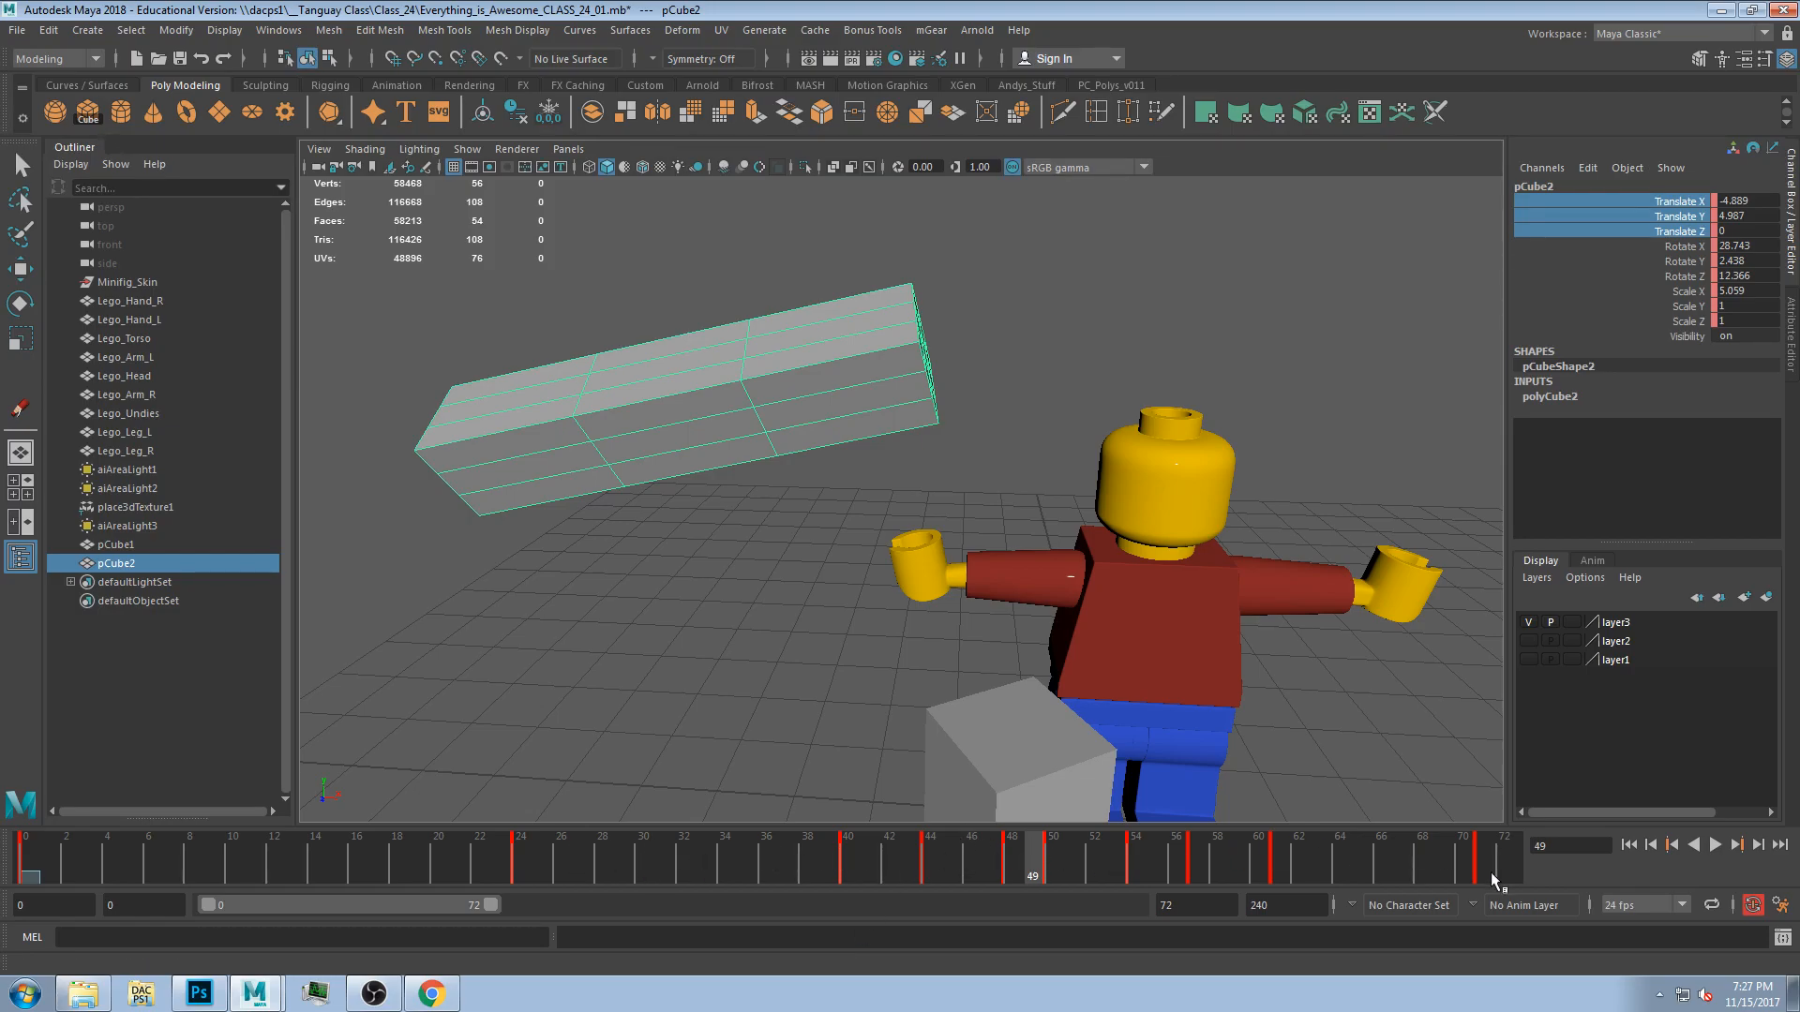
pyautogui.hotkey('alt', 'v')
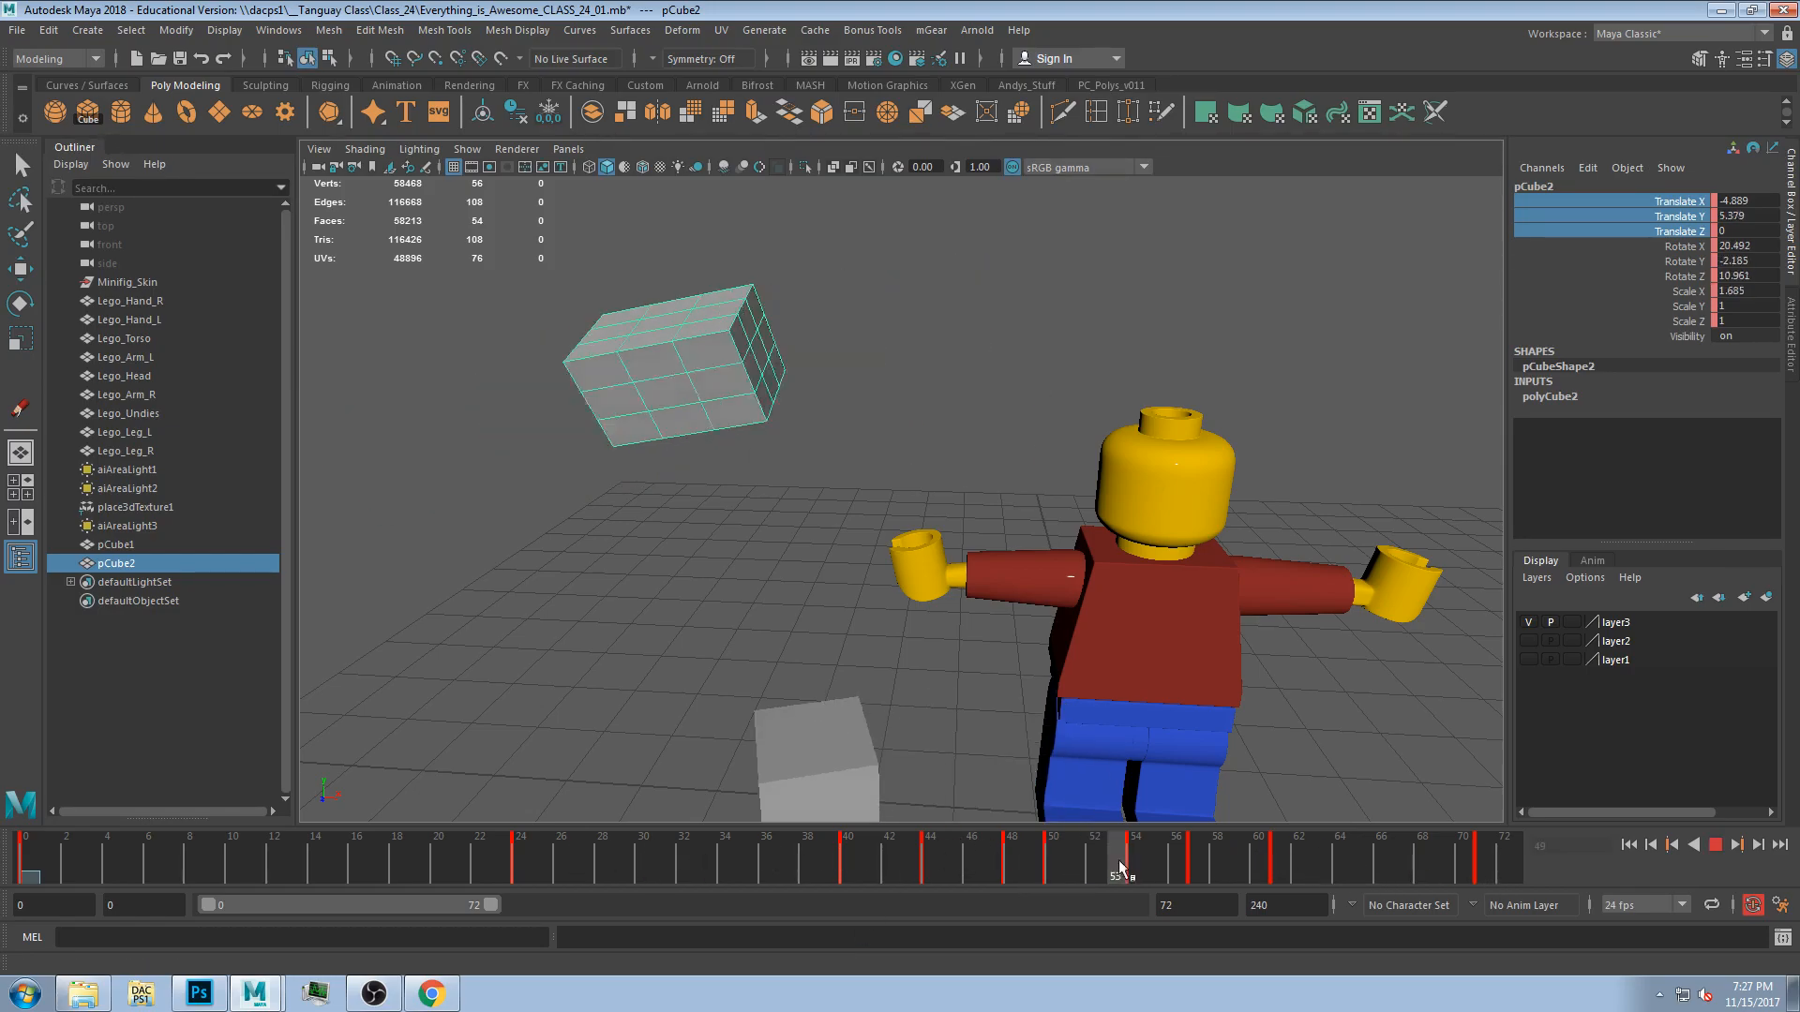
pyautogui.moveTo(431, 857); pyautogui.dragTo(1487, 731)
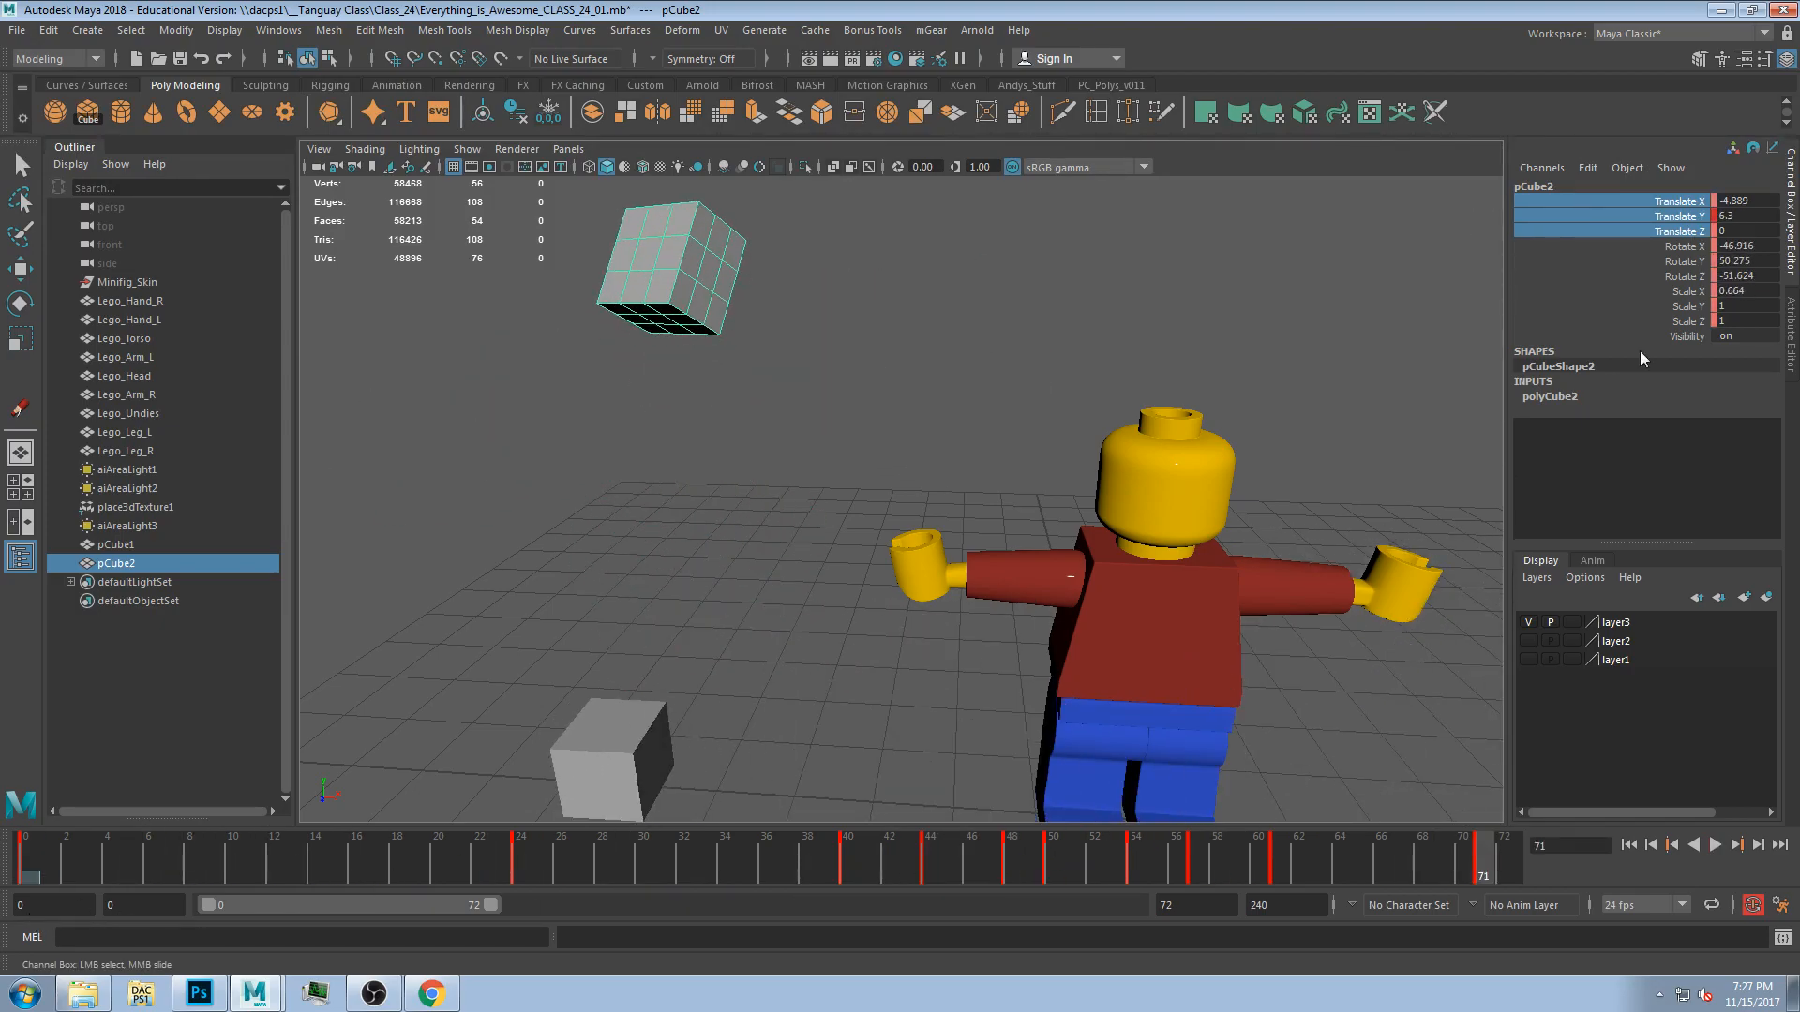
# Open the cube's Attribute Editor, try a shear value of 5 and undo it.
pyautogui.click(1791, 330)
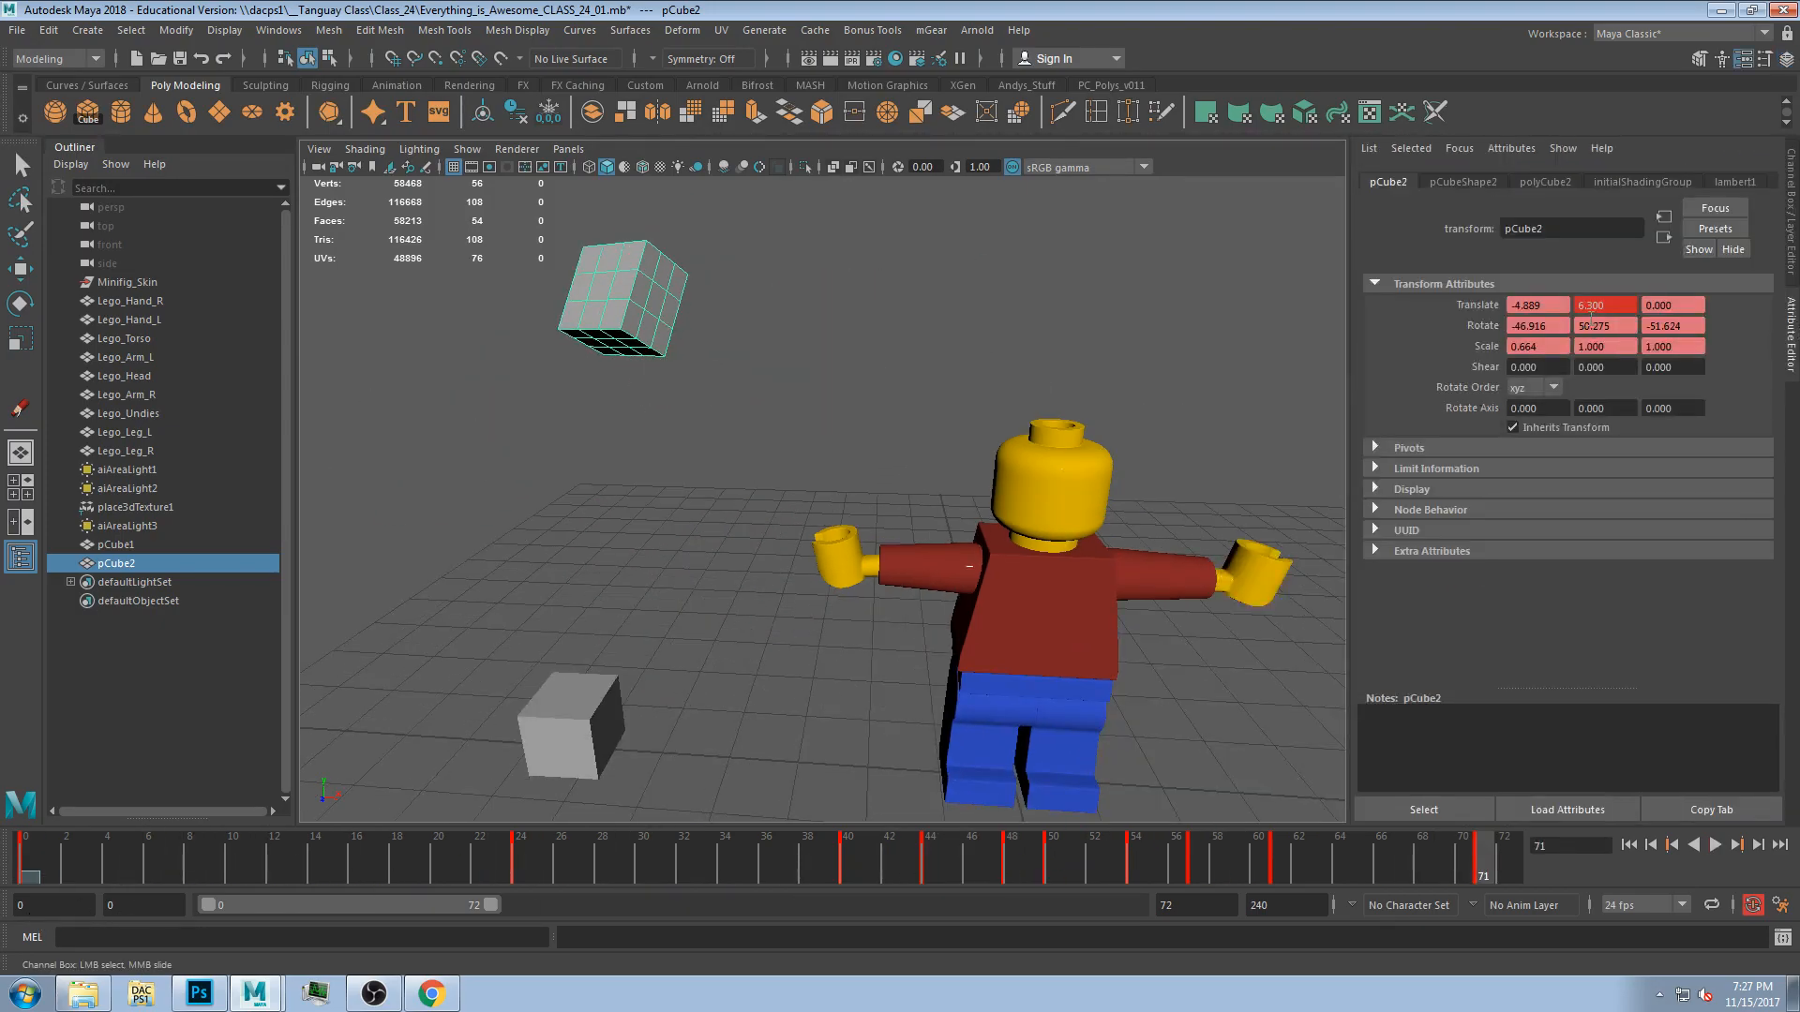
pyautogui.click(1526, 368)
pyautogui.click(1406, 449)
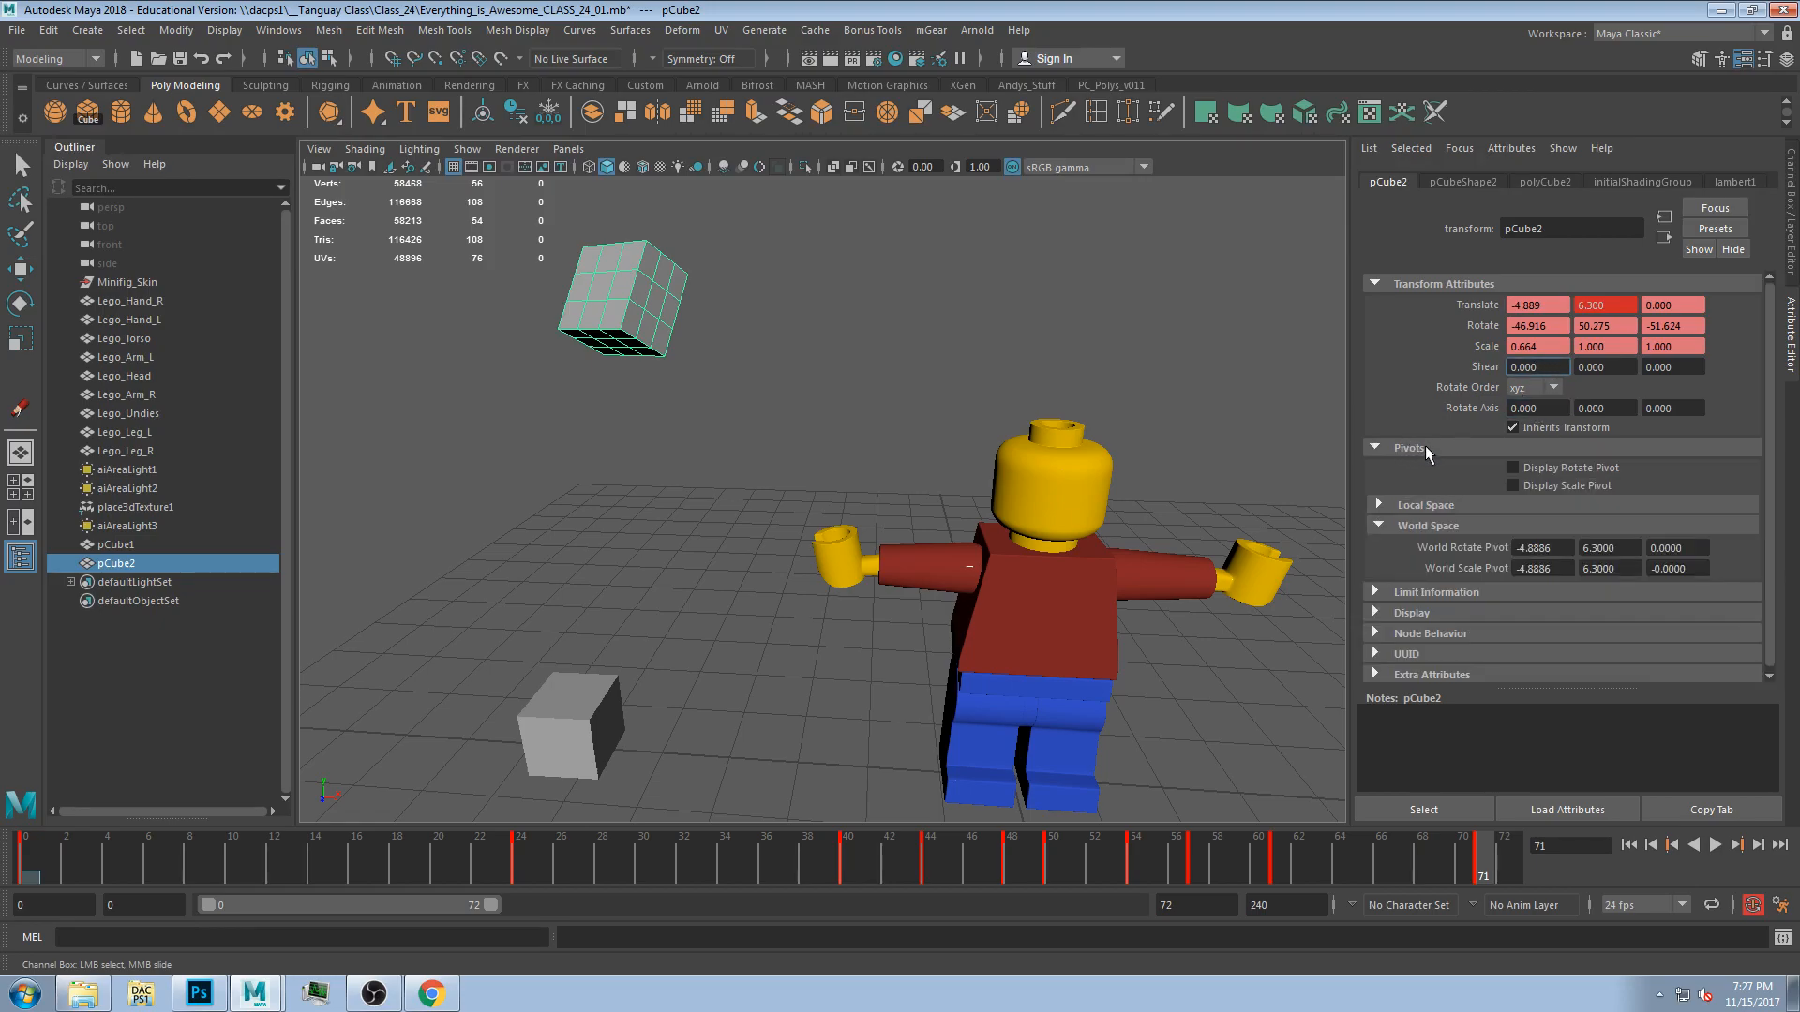
pyautogui.click(1425, 448)
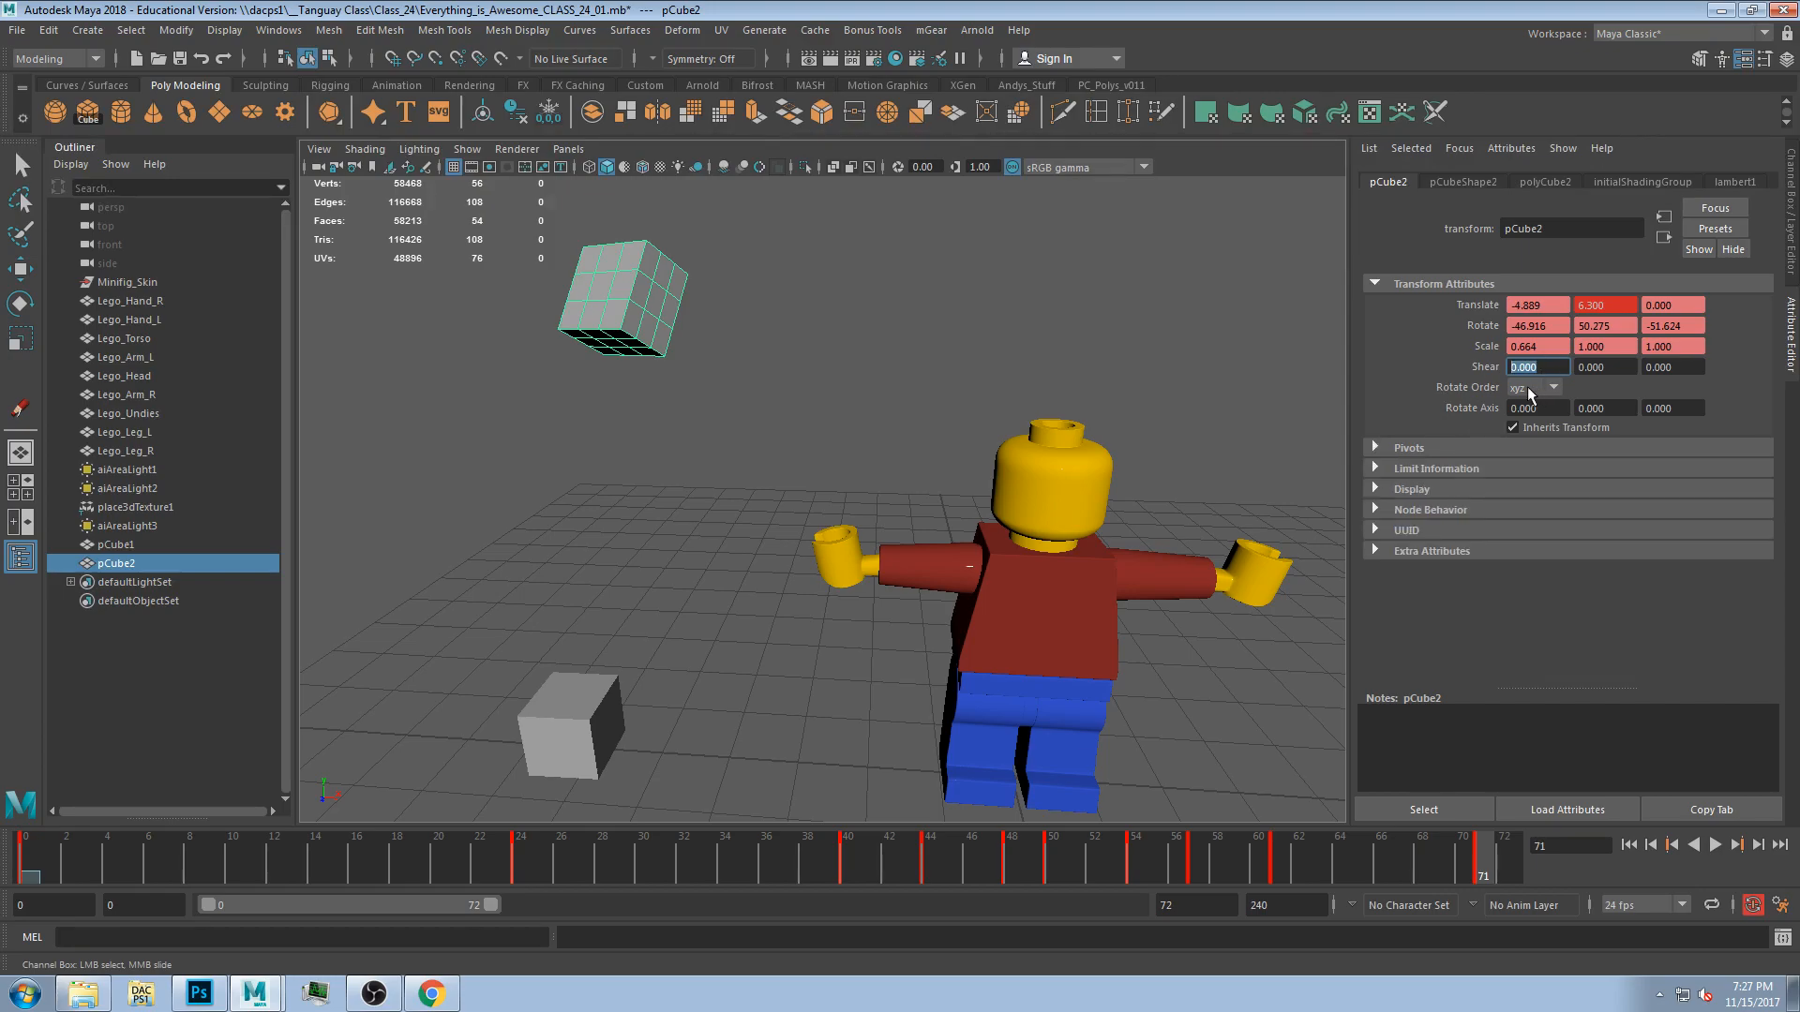
pyautogui.write('5')
pyautogui.press('Return')
pyautogui.keyDown('alt'); pyautogui.moveTo(758, 458); pyautogui.dragTo(791, 491); pyautogui.keyUp('alt')
pyautogui.hotkey('ctrl', 'z')
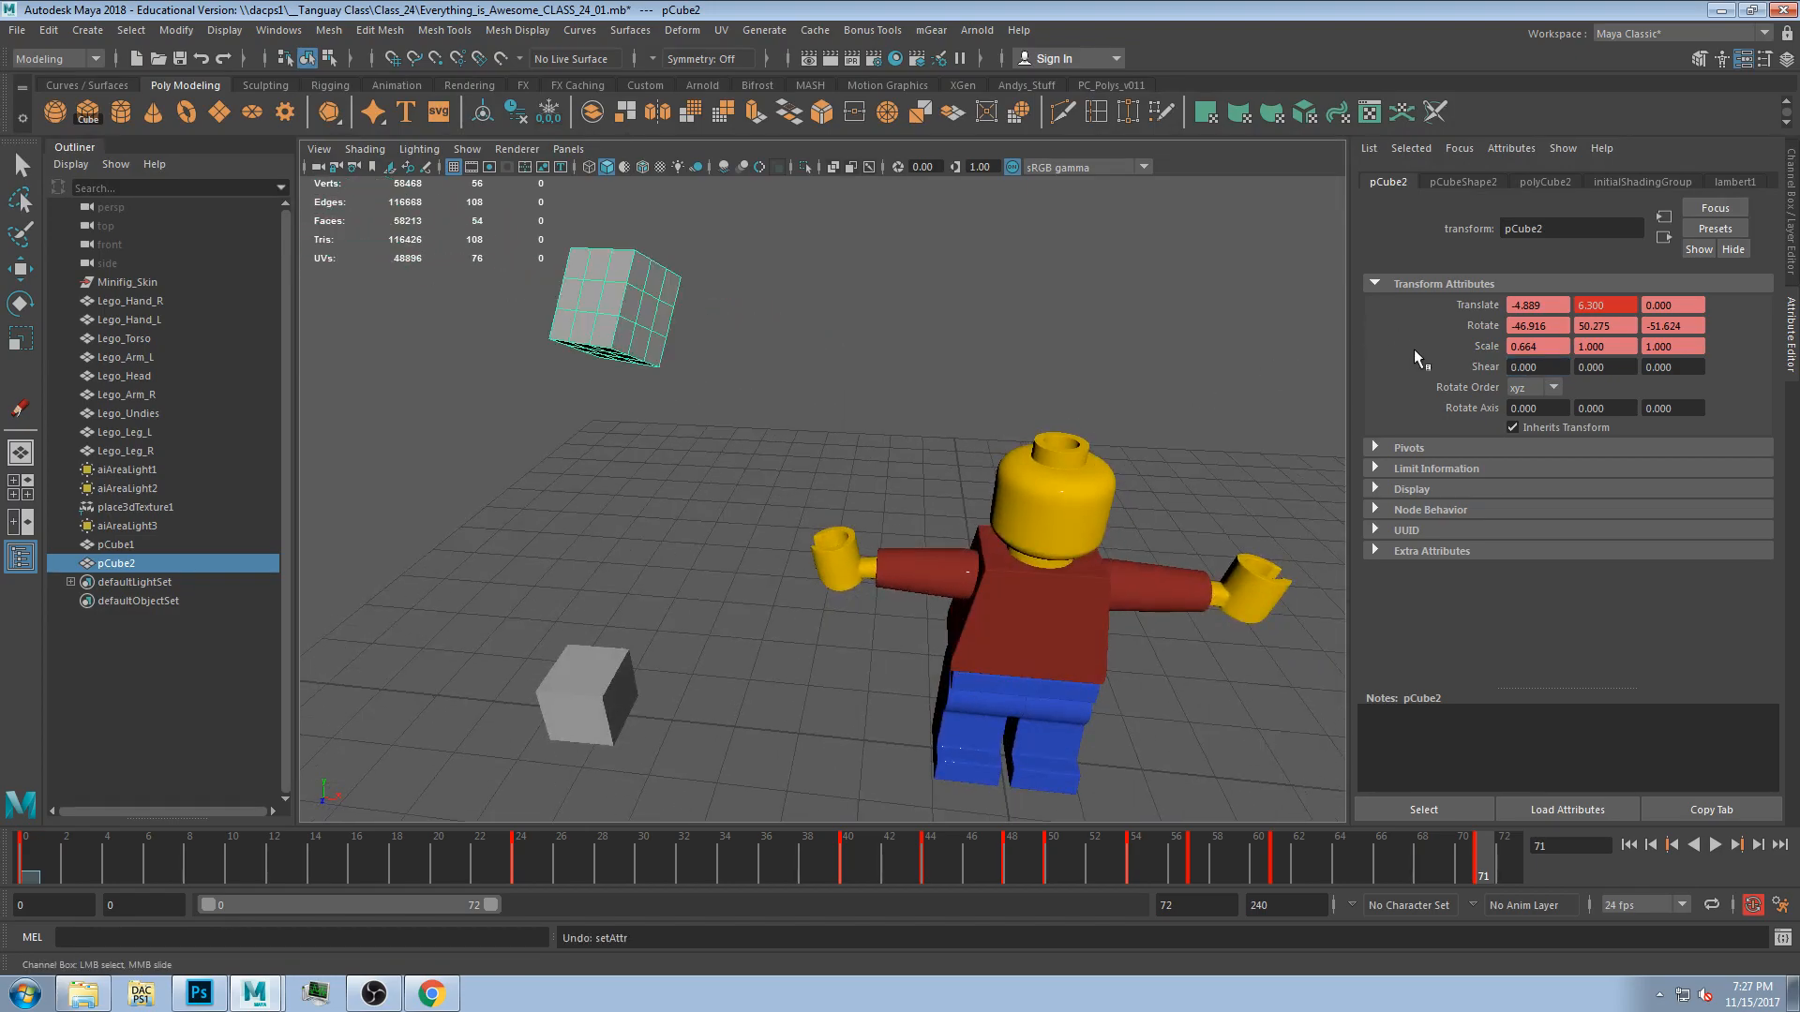
# Key the cube's shear at frame 71 and try shear values of 0.2 and 0.5 at frame 36.
pyautogui.rightClick(1540, 363)
pyautogui.click(1594, 392)
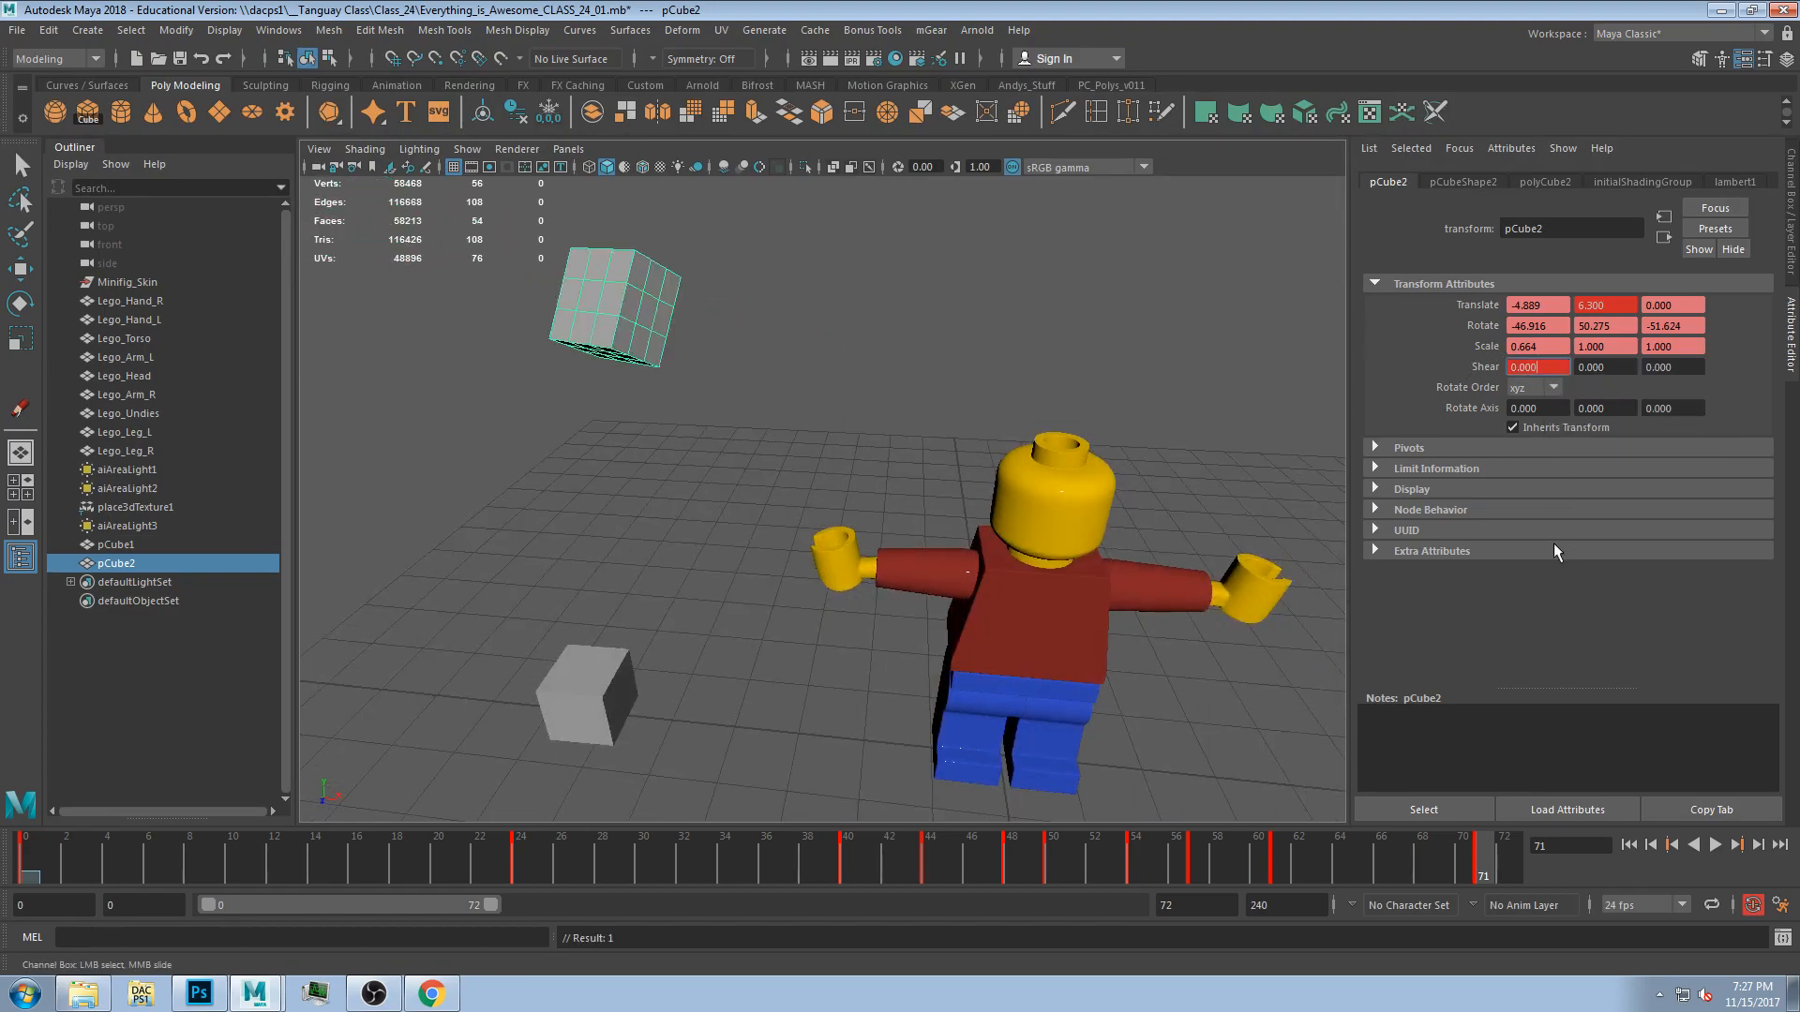
pyautogui.moveTo(1475, 860); pyautogui.dragTo(774, 872)
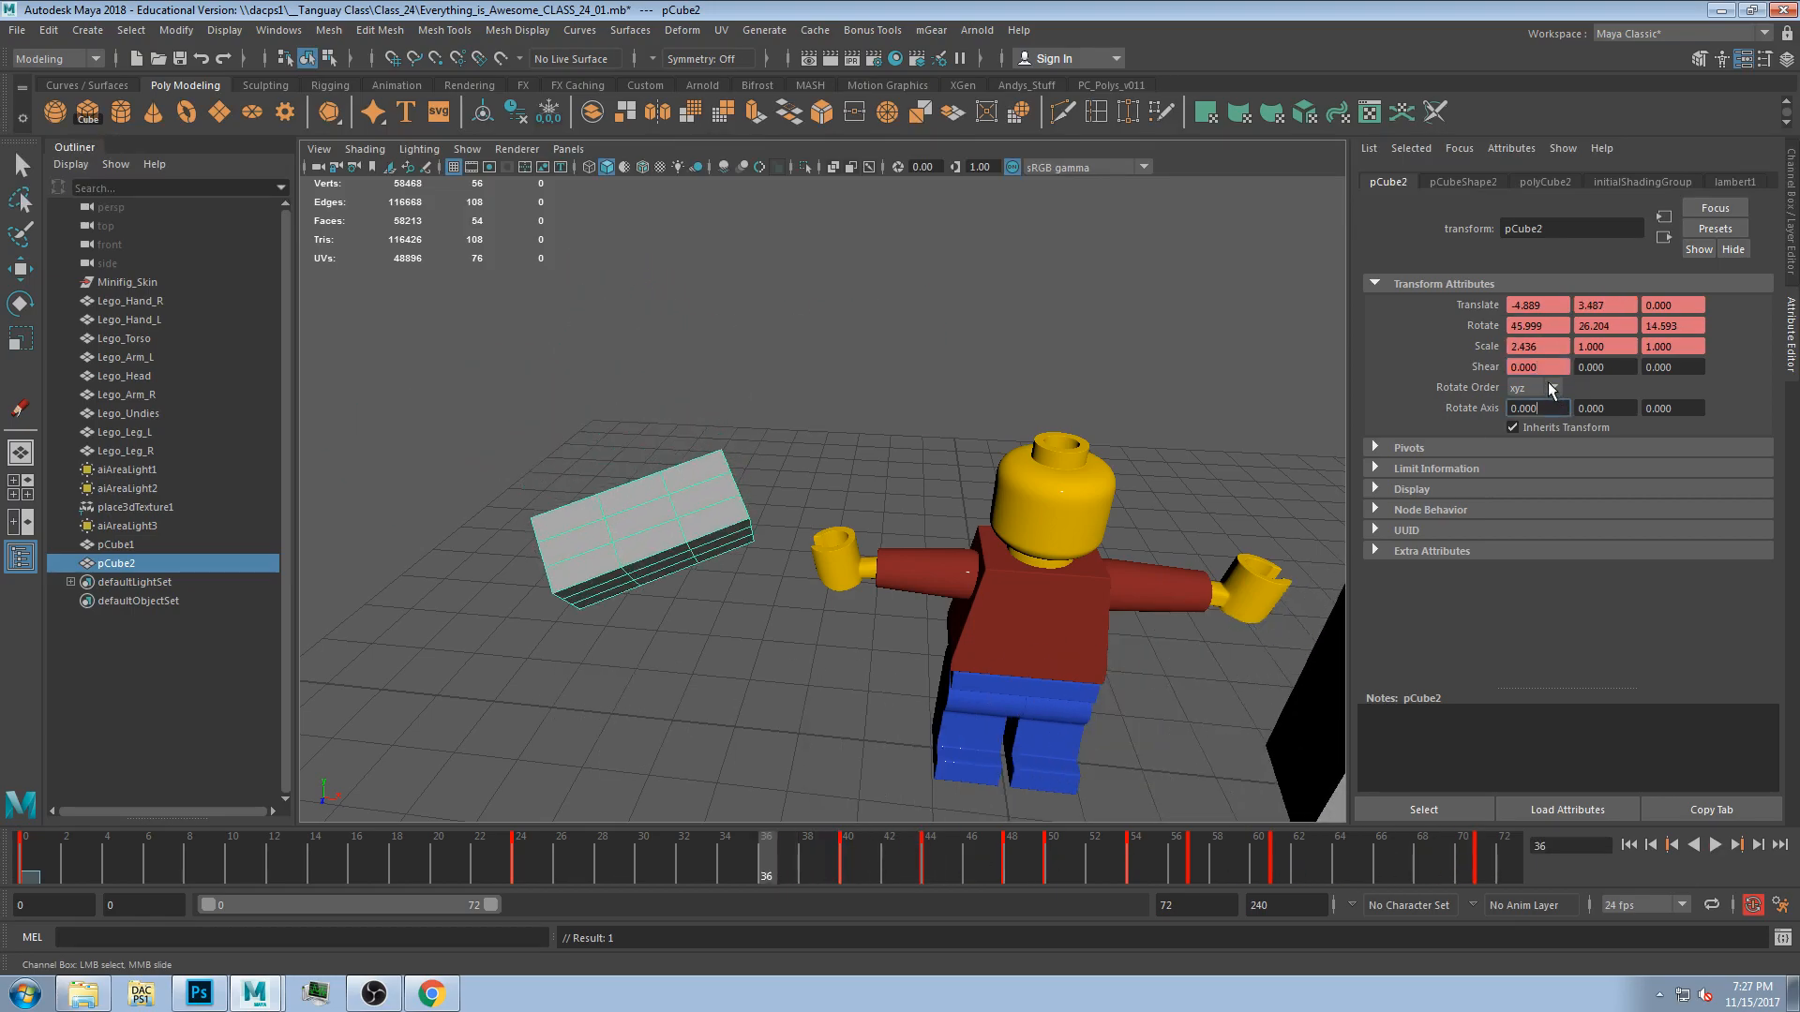
pyautogui.write('0.2')
pyautogui.press('Return')
pyautogui.write('.5')
pyautogui.press('Return')
# At frame 36, key the cube's shear and set it to 5.
pyautogui.moveTo(568, 844); pyautogui.dragTo(761, 847)
pyautogui.rightClick(1538, 367)
pyautogui.click(1590, 403)
pyautogui.write('.5')
pyautogui.press('Return')
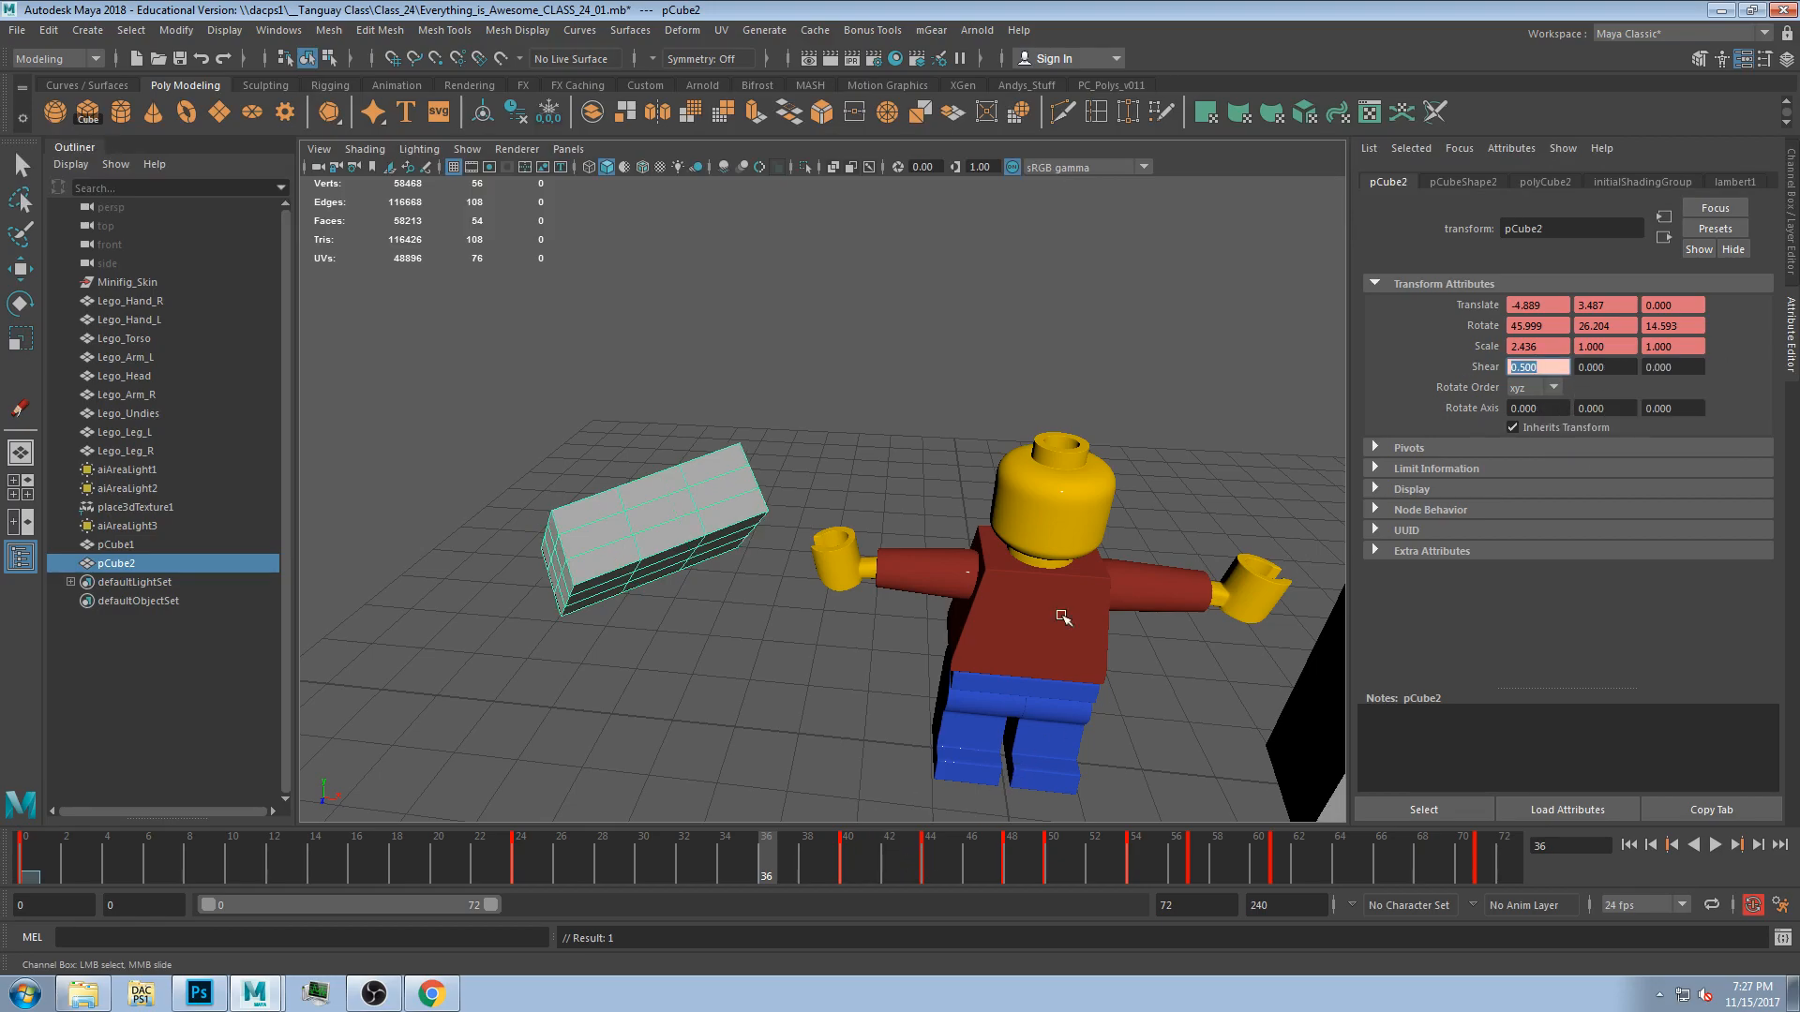
pyautogui.write('1')
pyautogui.press('Return')
pyautogui.write('2')
pyautogui.press('Return')
pyautogui.write('5')
pyautogui.press('Return')
pyautogui.keyDown('alt'); pyautogui.moveTo(994, 392); pyautogui.dragTo(933, 357); pyautogui.keyUp('alt')
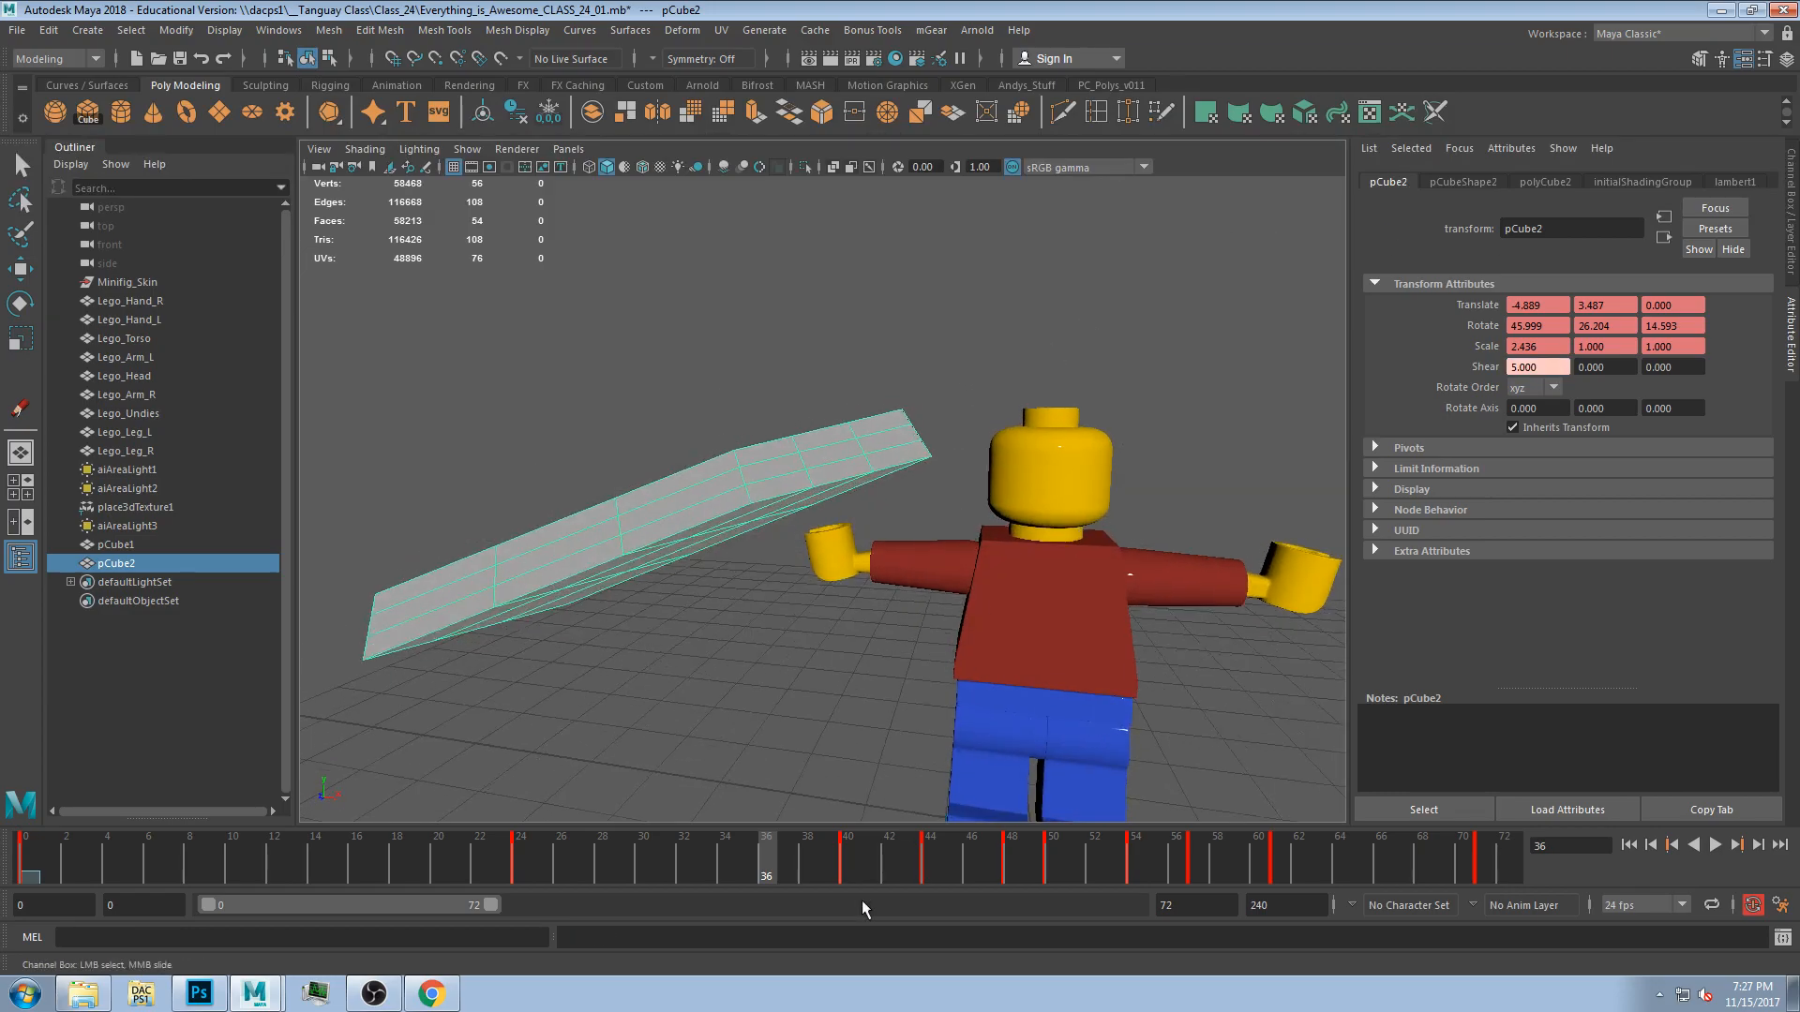
# At frame 0, set the cube's shear to 2 and choose the xyz rotate order.
pyautogui.moveTo(769, 865); pyautogui.dragTo(23, 870)
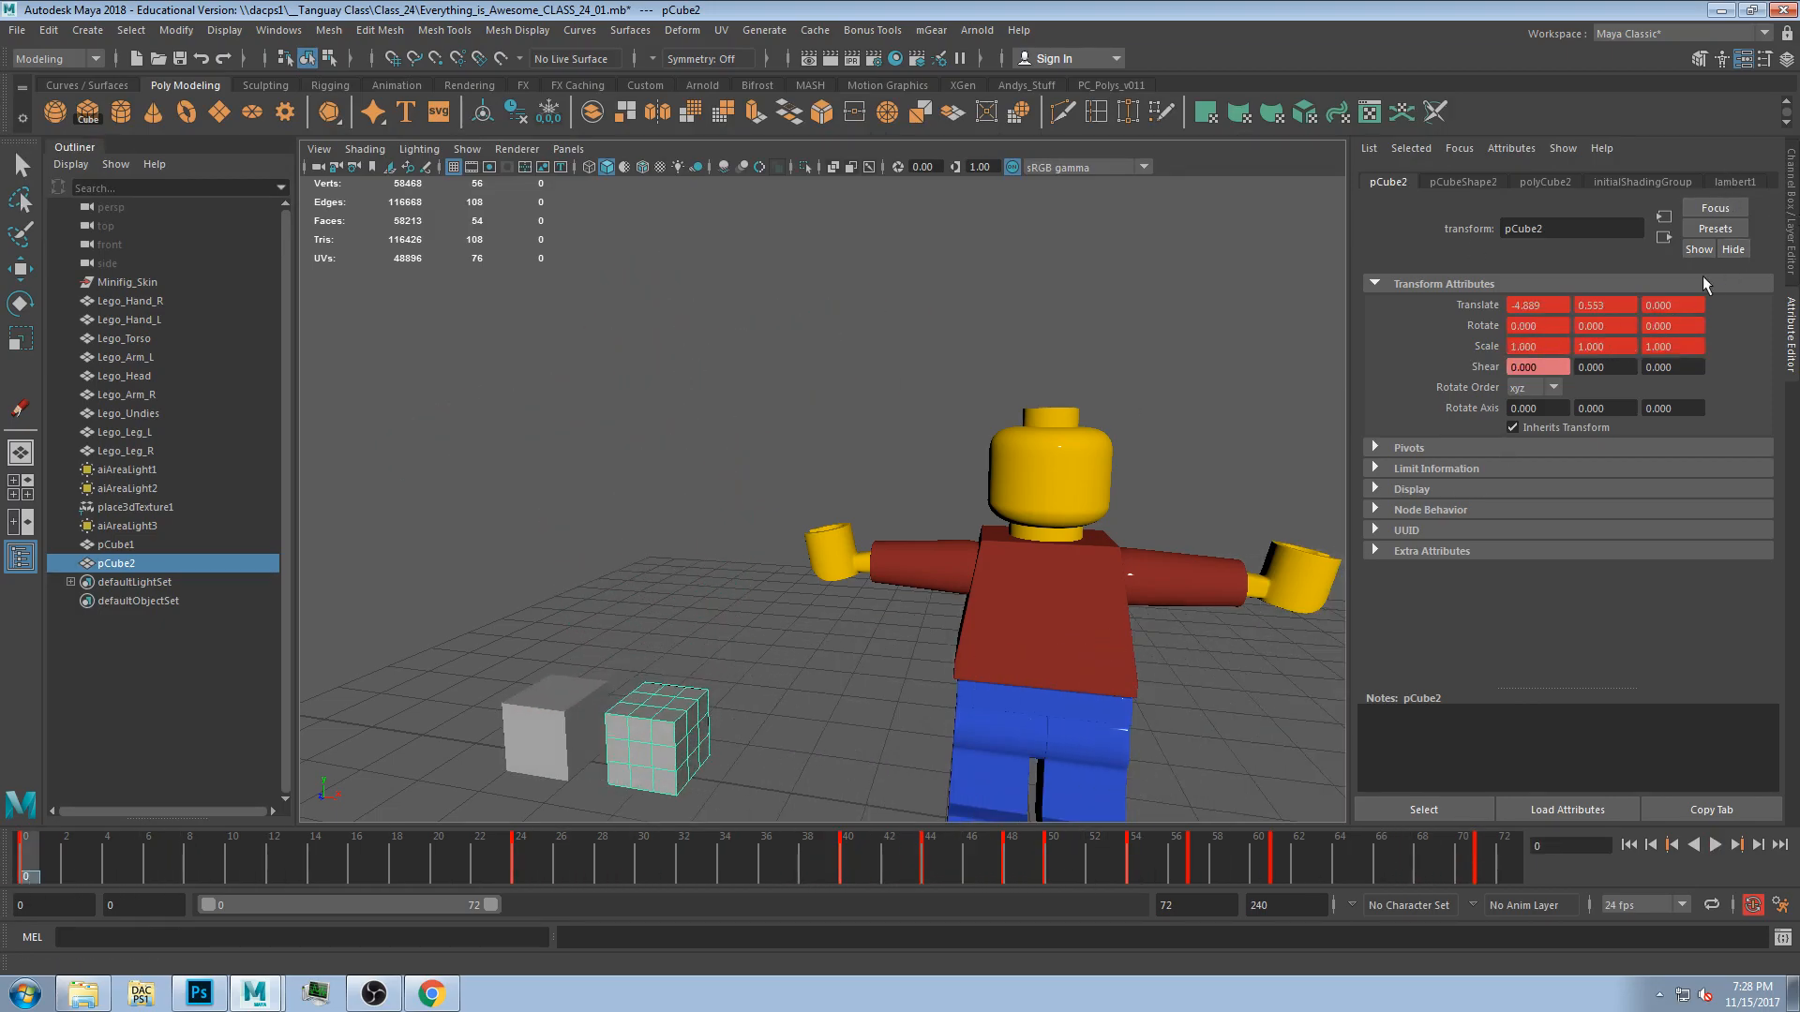
pyautogui.click(1537, 368)
pyautogui.write('2')
pyautogui.press('Return')
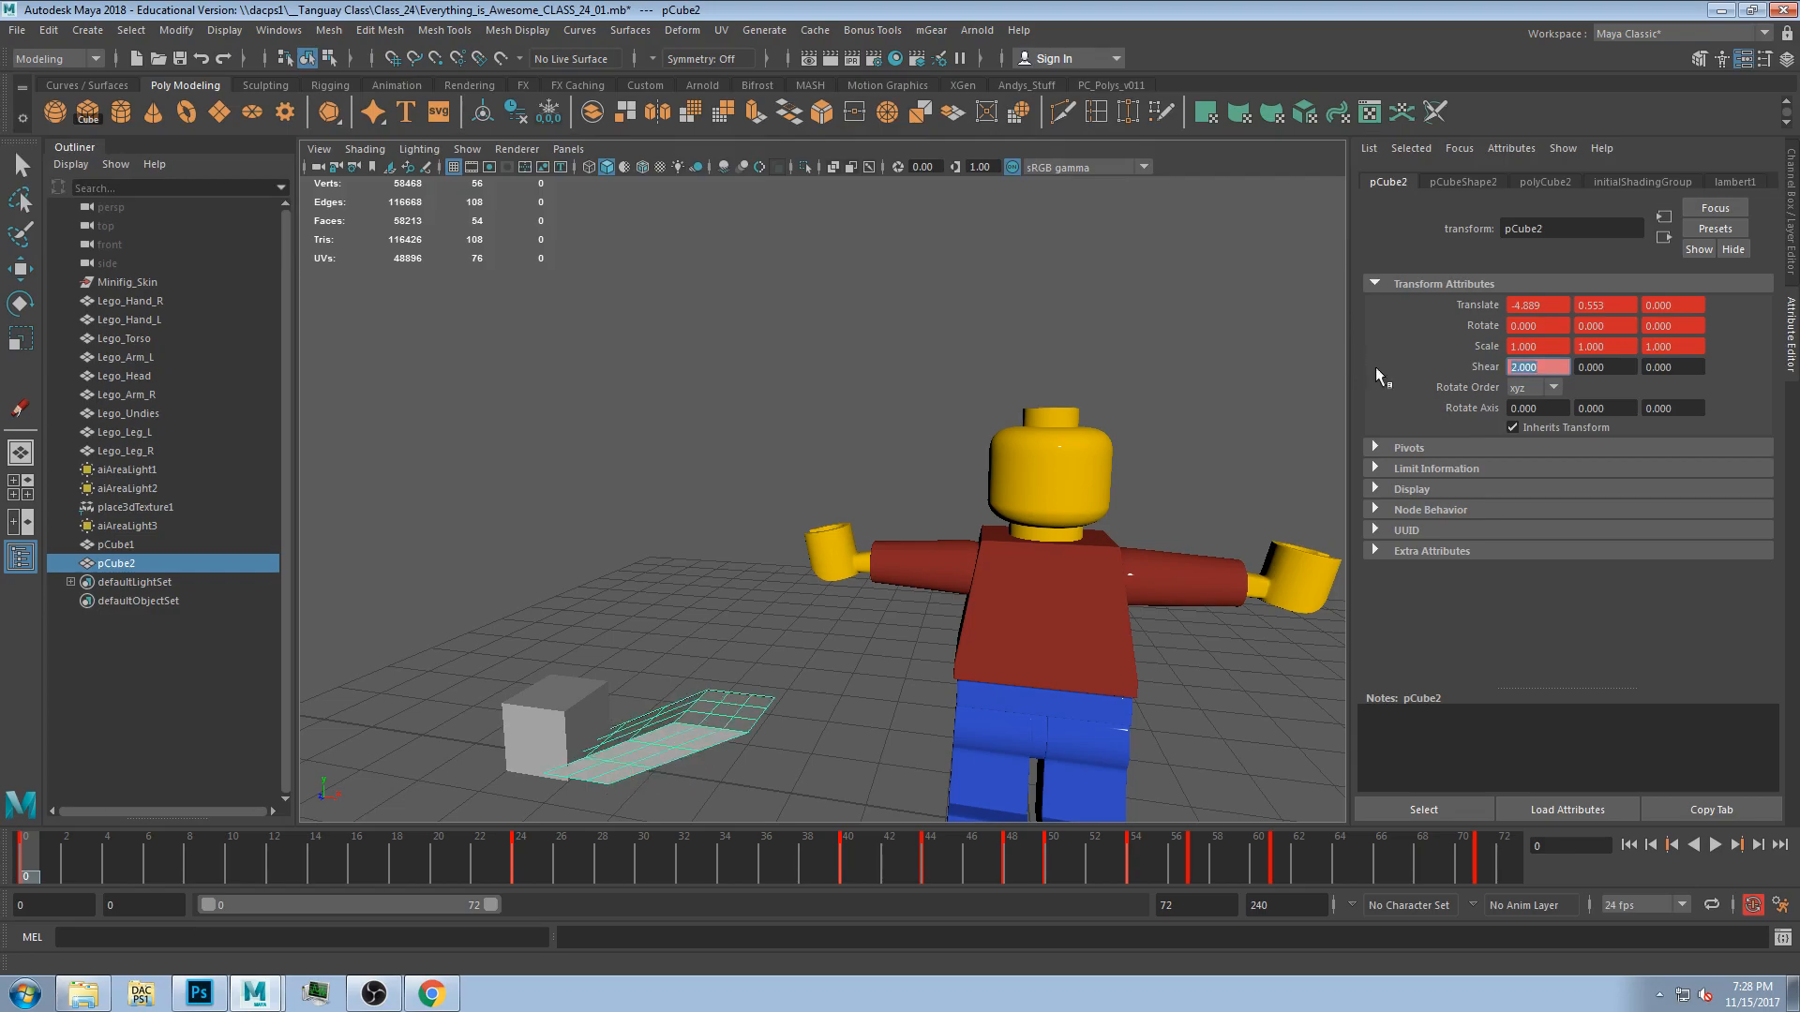
pyautogui.click(1547, 386)
pyautogui.click(1578, 401)
# At frame 32, set the cube's shear to 5.
pyautogui.moveTo(88, 857); pyautogui.dragTo(684, 863)
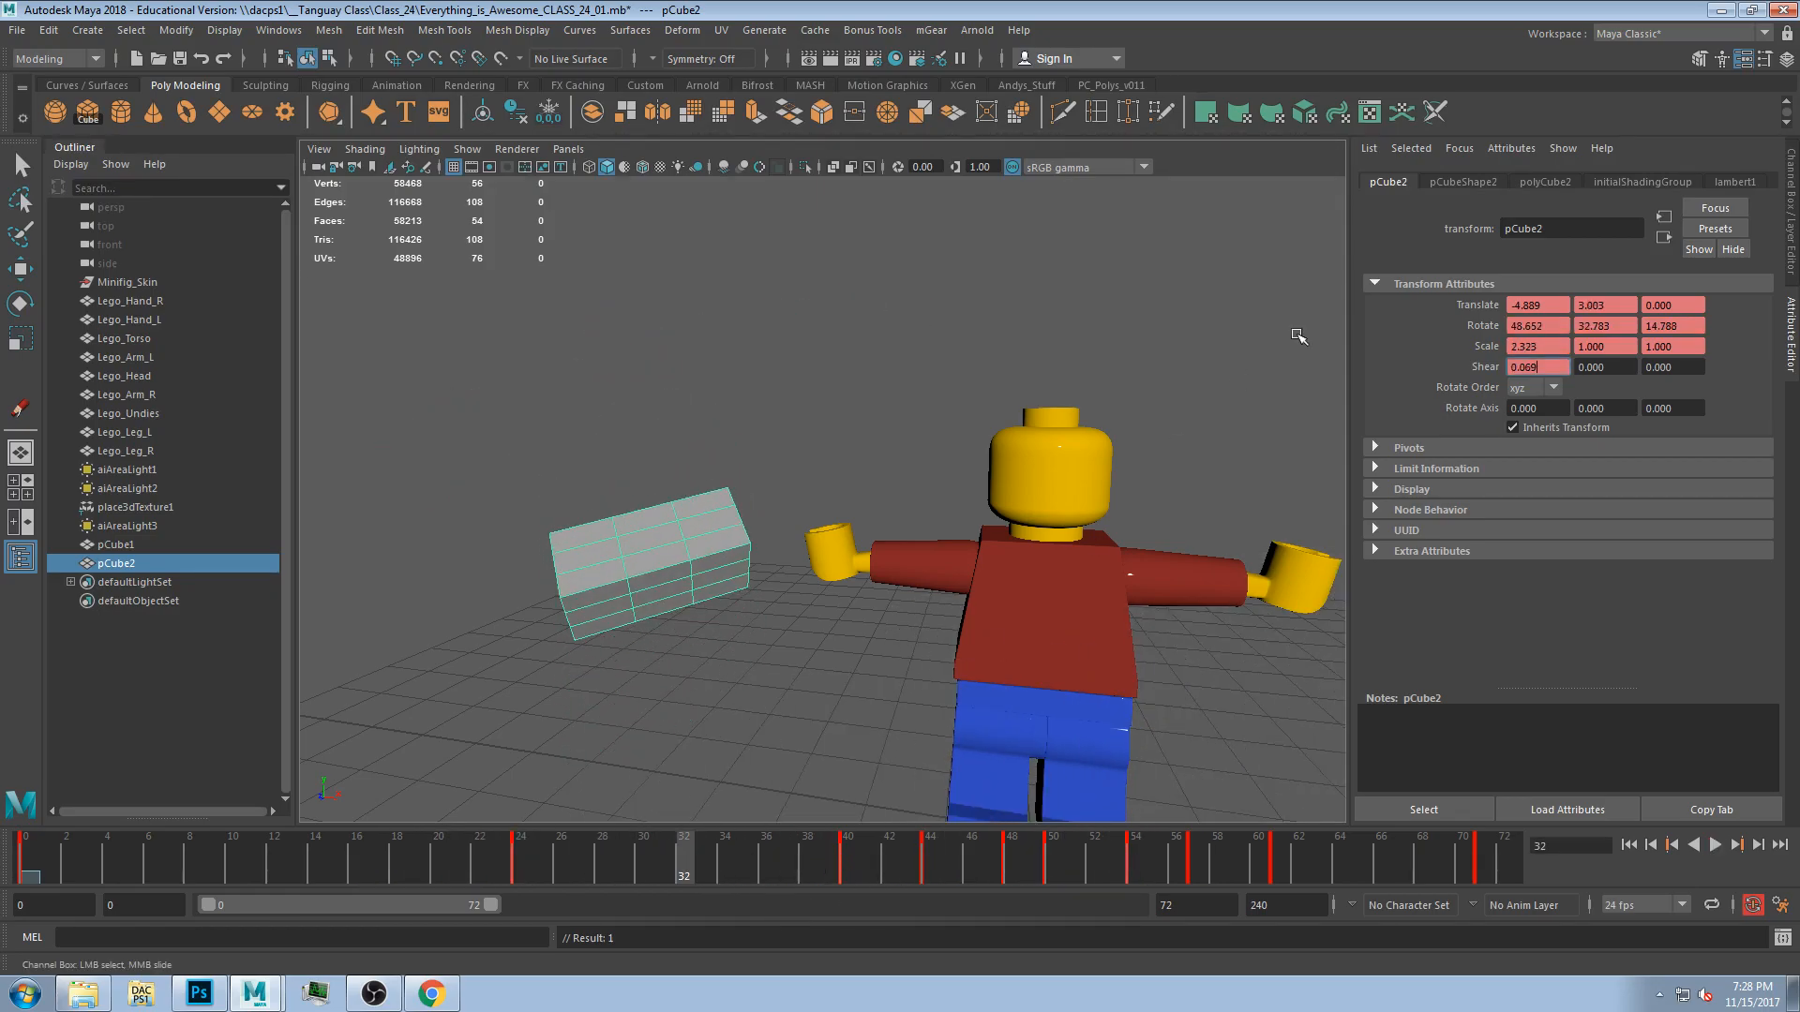
pyautogui.write('5')
pyautogui.press('Return')
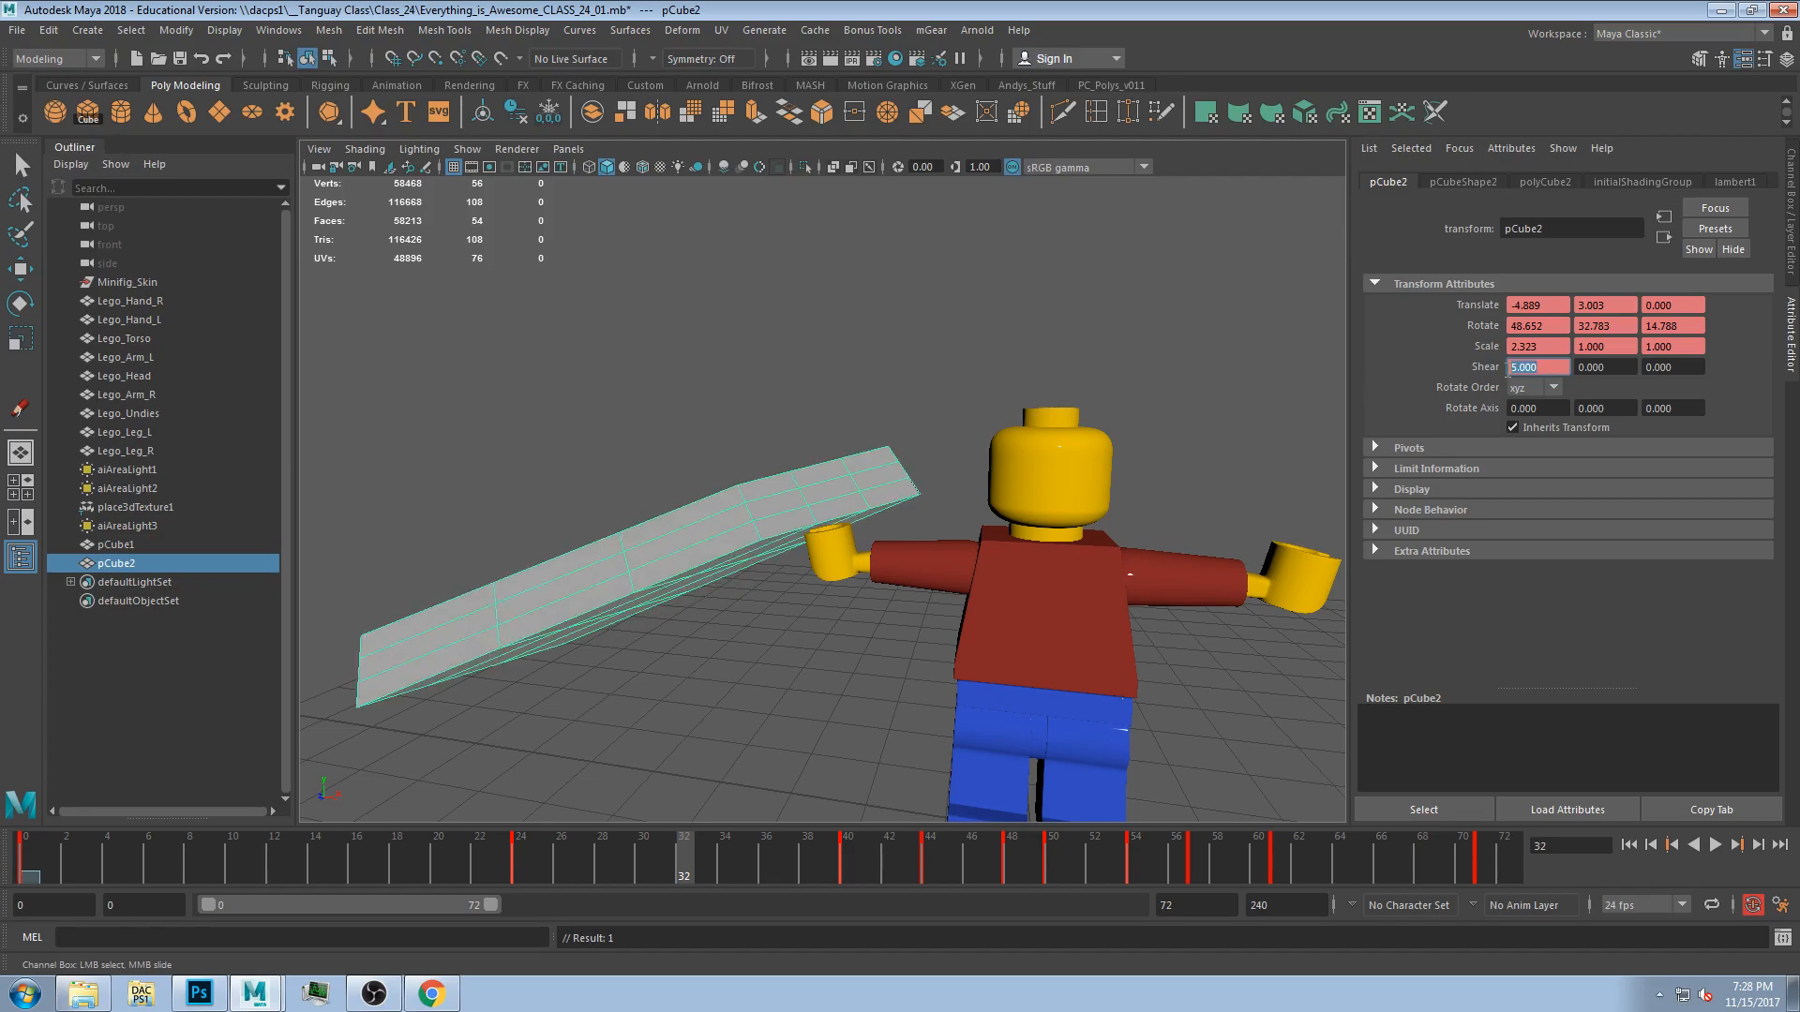
# At frame 32, key the cube's shear attribute.
pyautogui.rightClick(1561, 366)
pyautogui.click(1602, 395)
pyautogui.keyDown('alt'); pyautogui.moveTo(581, 641); pyautogui.dragTo(864, 512); pyautogui.keyUp('alt')
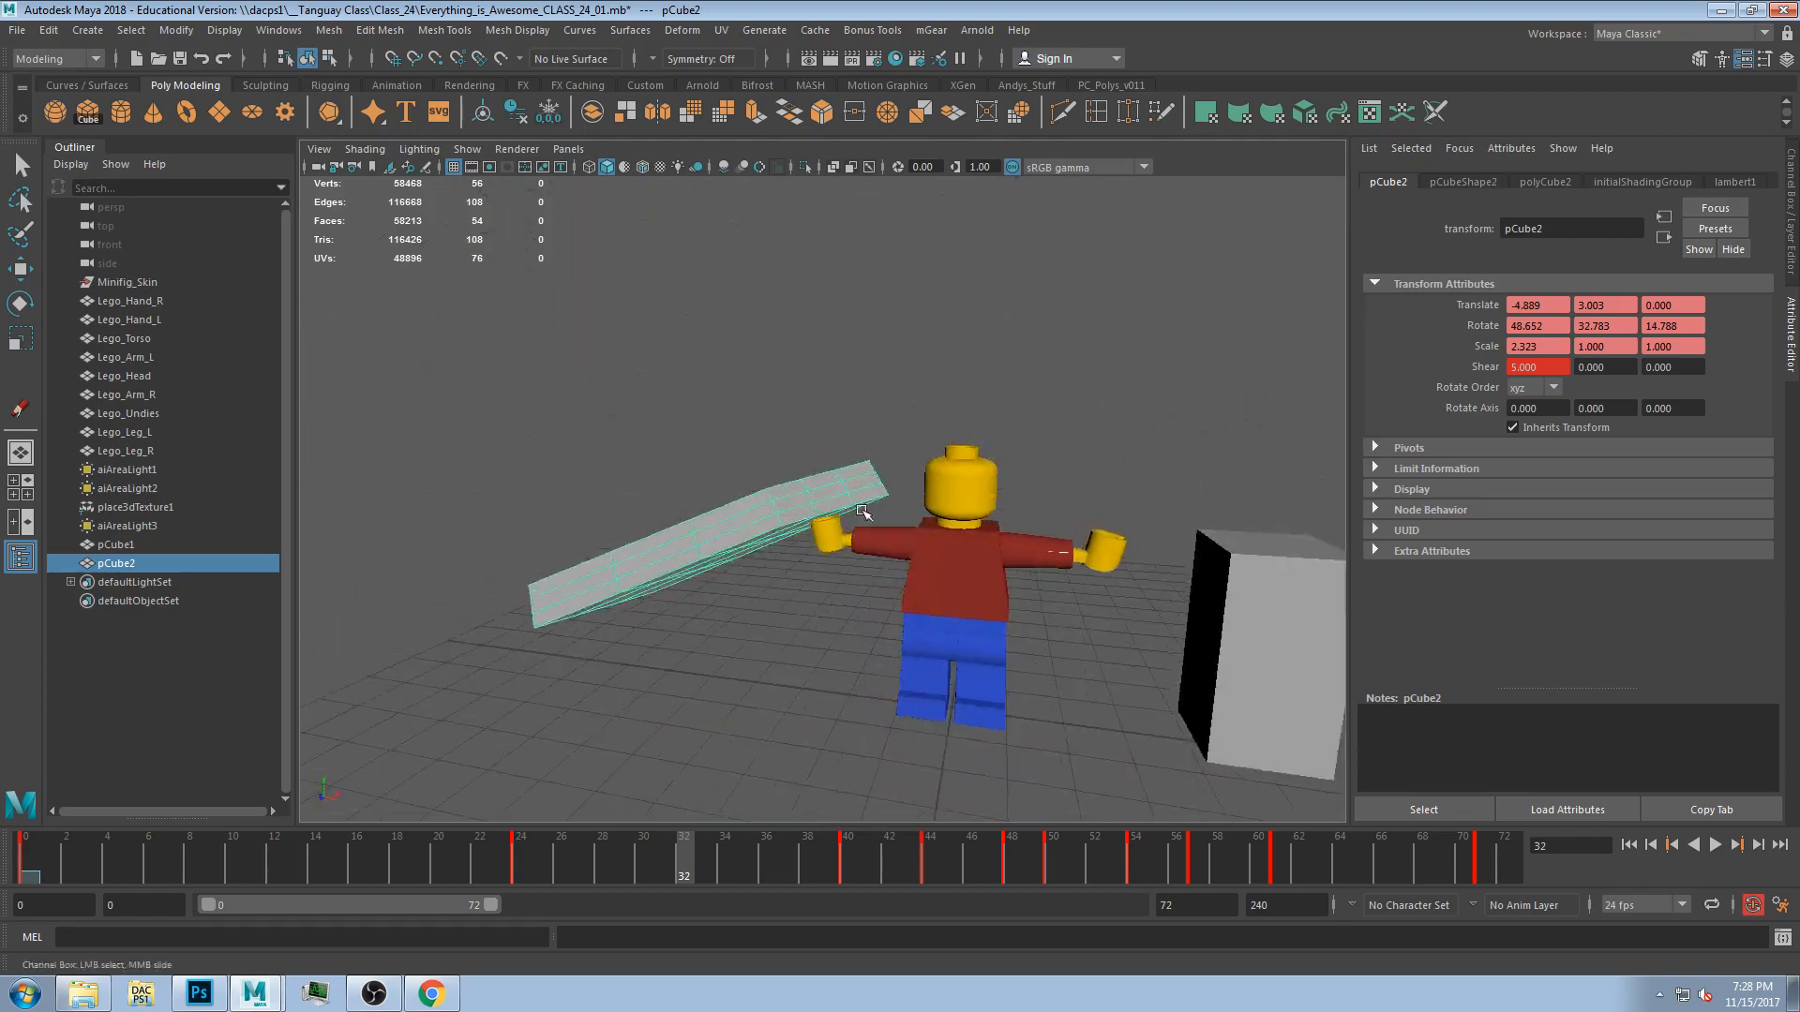
pyautogui.click(1749, 907)
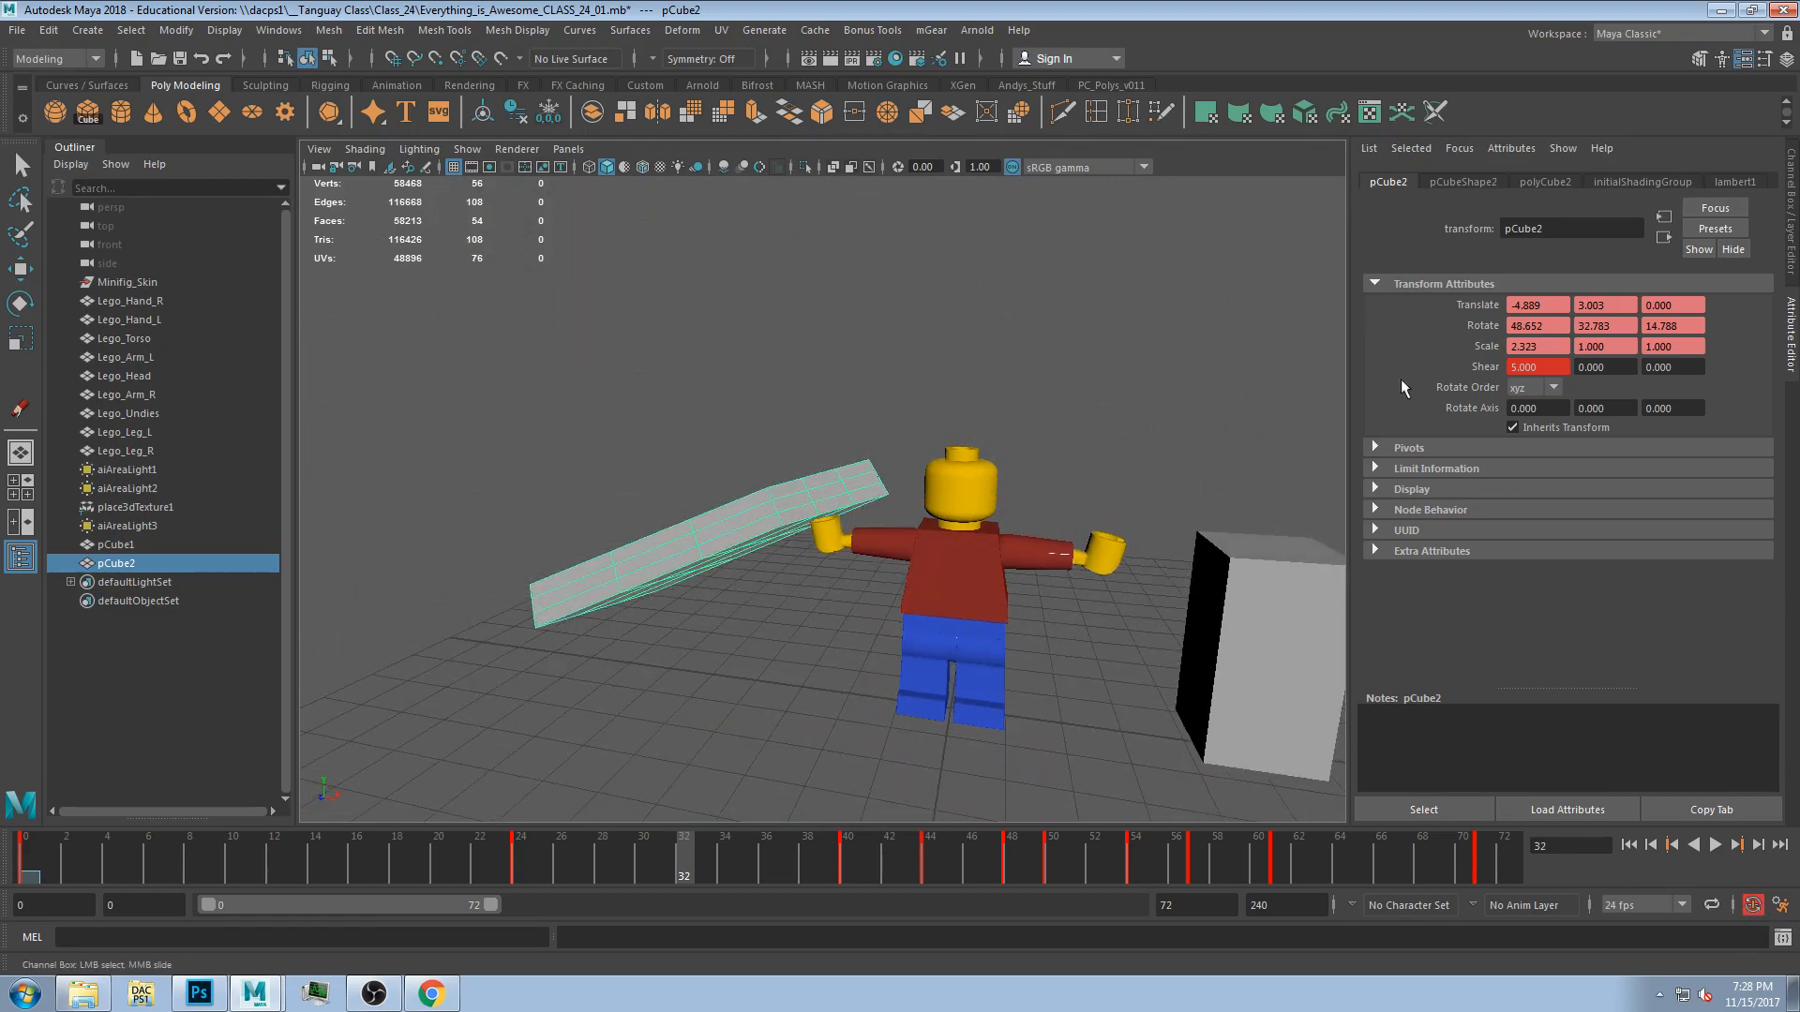
pyautogui.rightClick(1538, 369)
pyautogui.click(1578, 398)
# At frame 58, key the cube's Visibility channel.
pyautogui.moveTo(718, 846); pyautogui.dragTo(1217, 862)
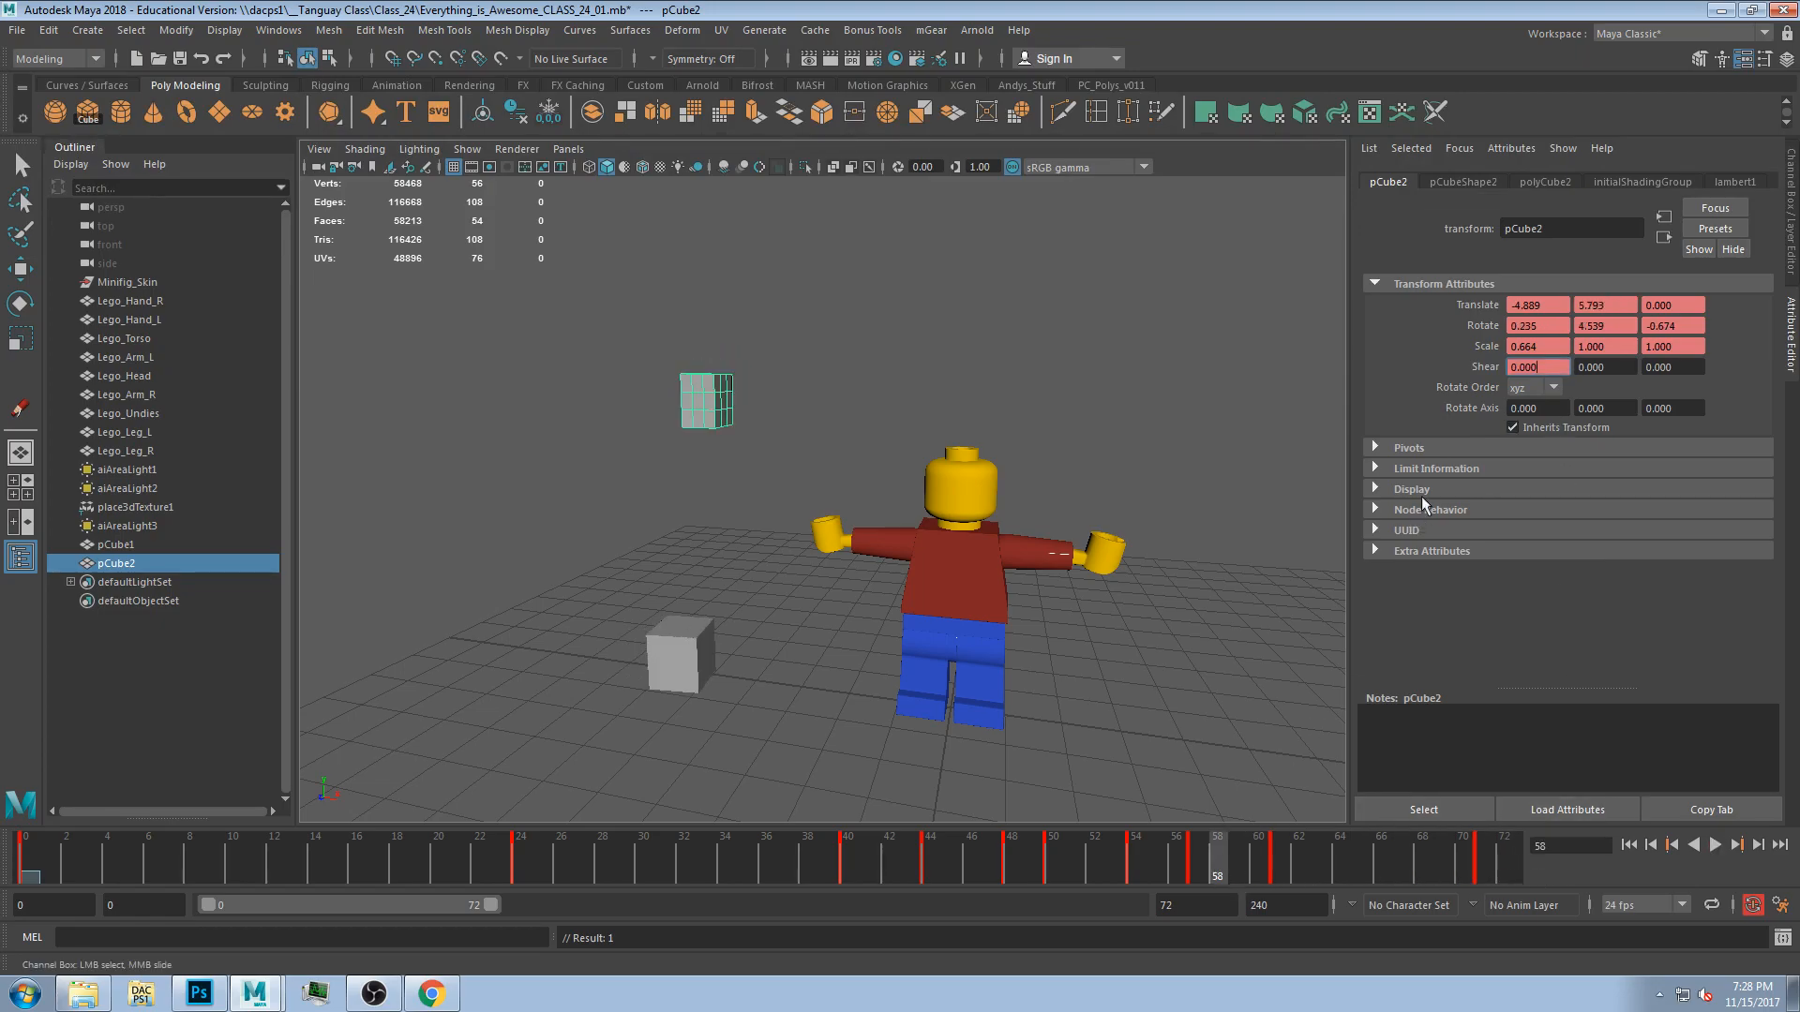
pyautogui.click(1421, 449)
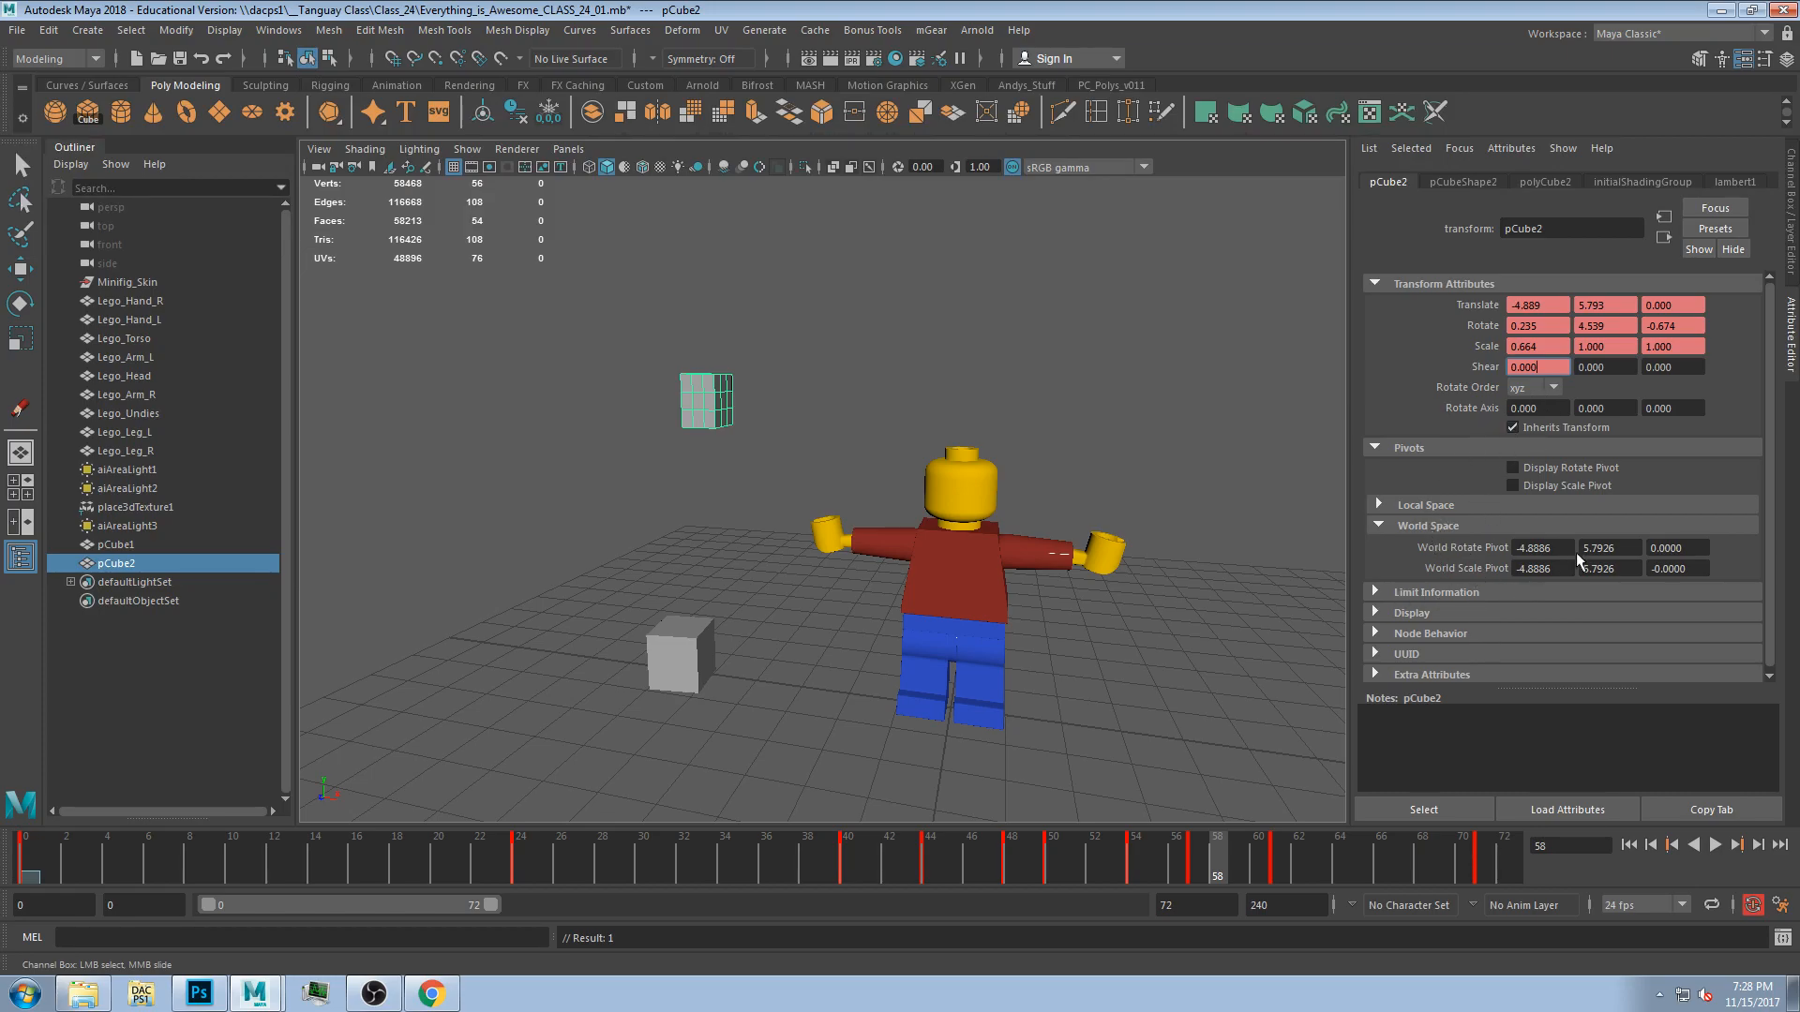
pyautogui.click(1794, 234)
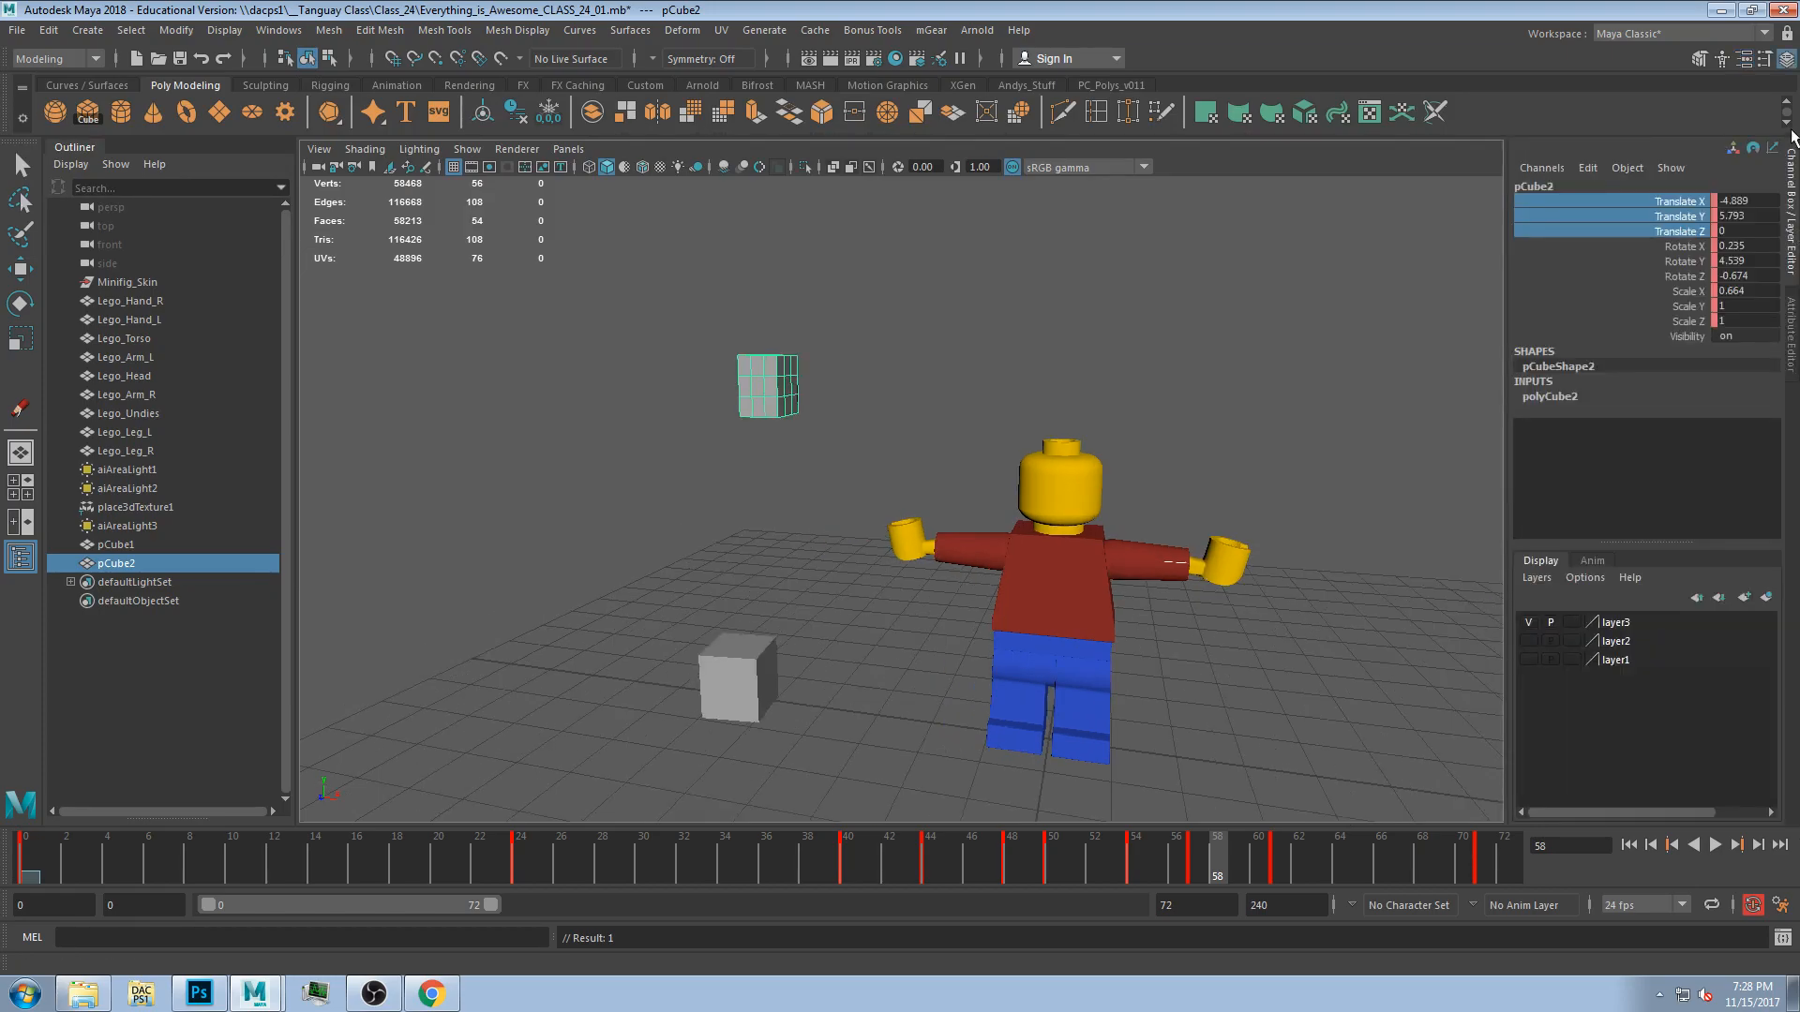
pyautogui.rightClick(1730, 334)
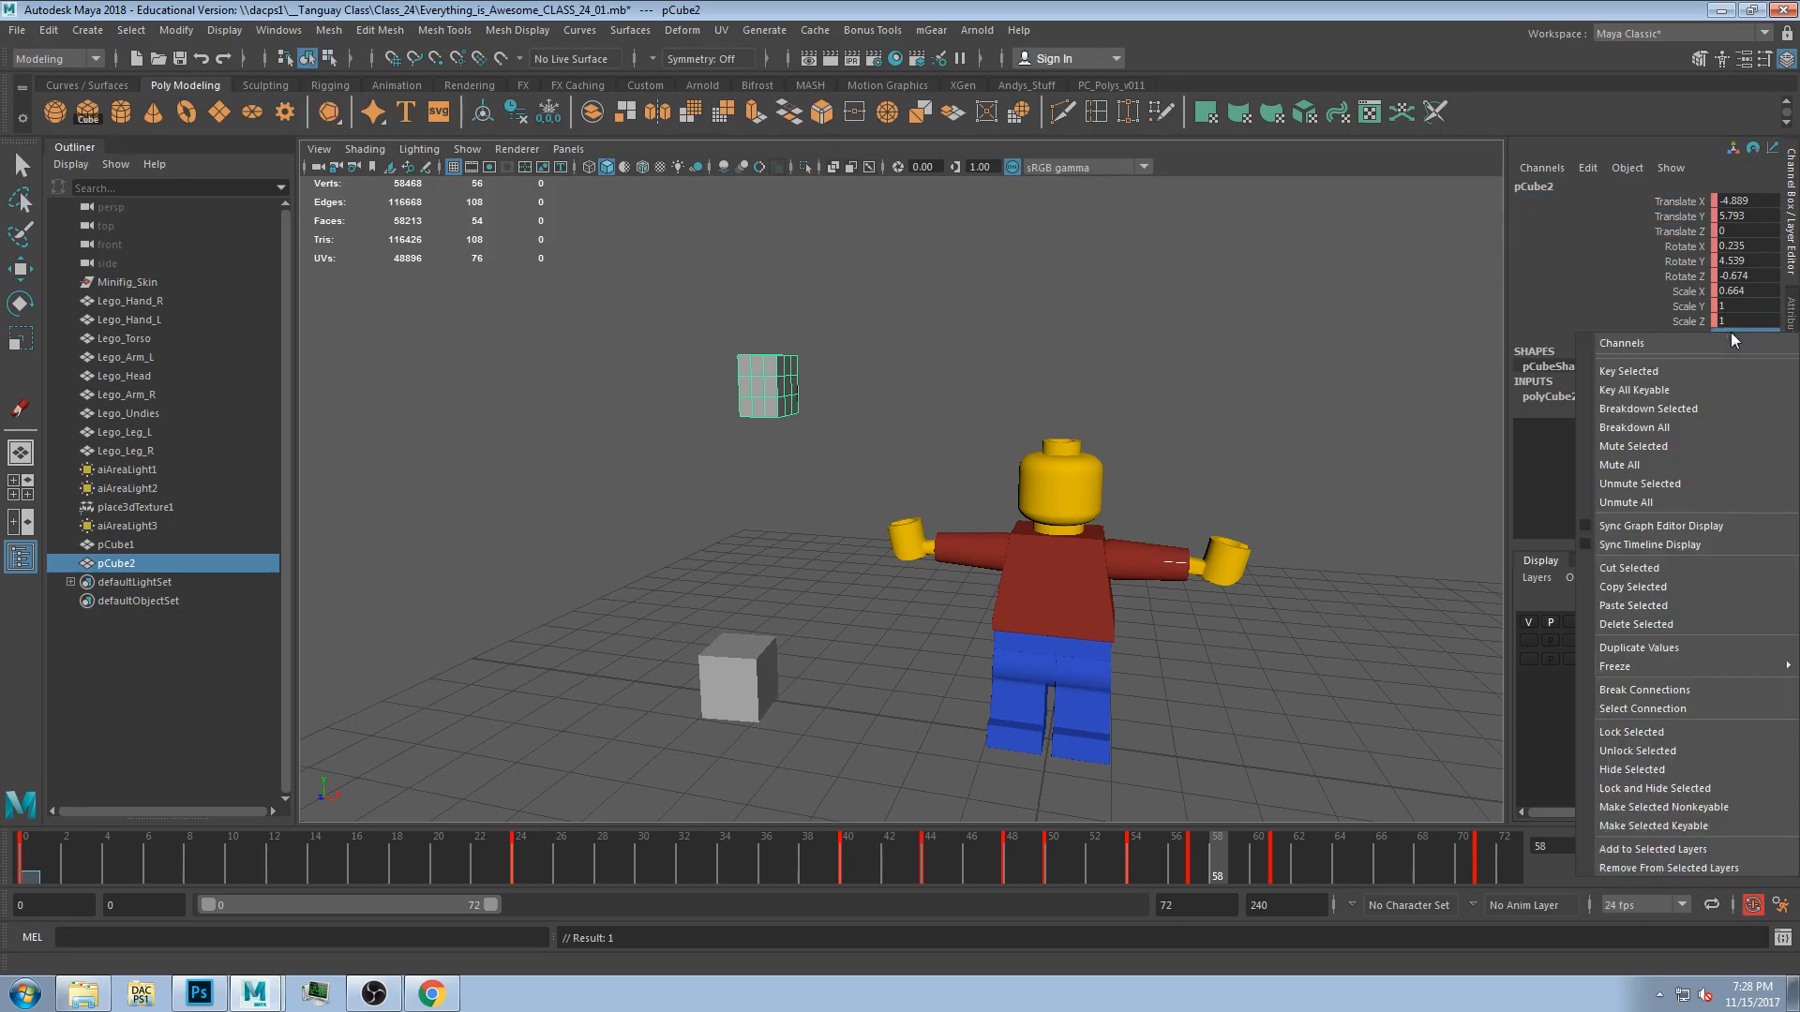
pyautogui.click(1696, 369)
# At frame 0, set the cube's Visibility to 0 and then to 1, and scrub to frame 53.
pyautogui.moveTo(120, 844); pyautogui.dragTo(5, 893)
pyautogui.click(1735, 338)
pyautogui.write('0')
pyautogui.press('Return')
pyautogui.click(1746, 336)
pyautogui.write('1')
pyautogui.press('Return')
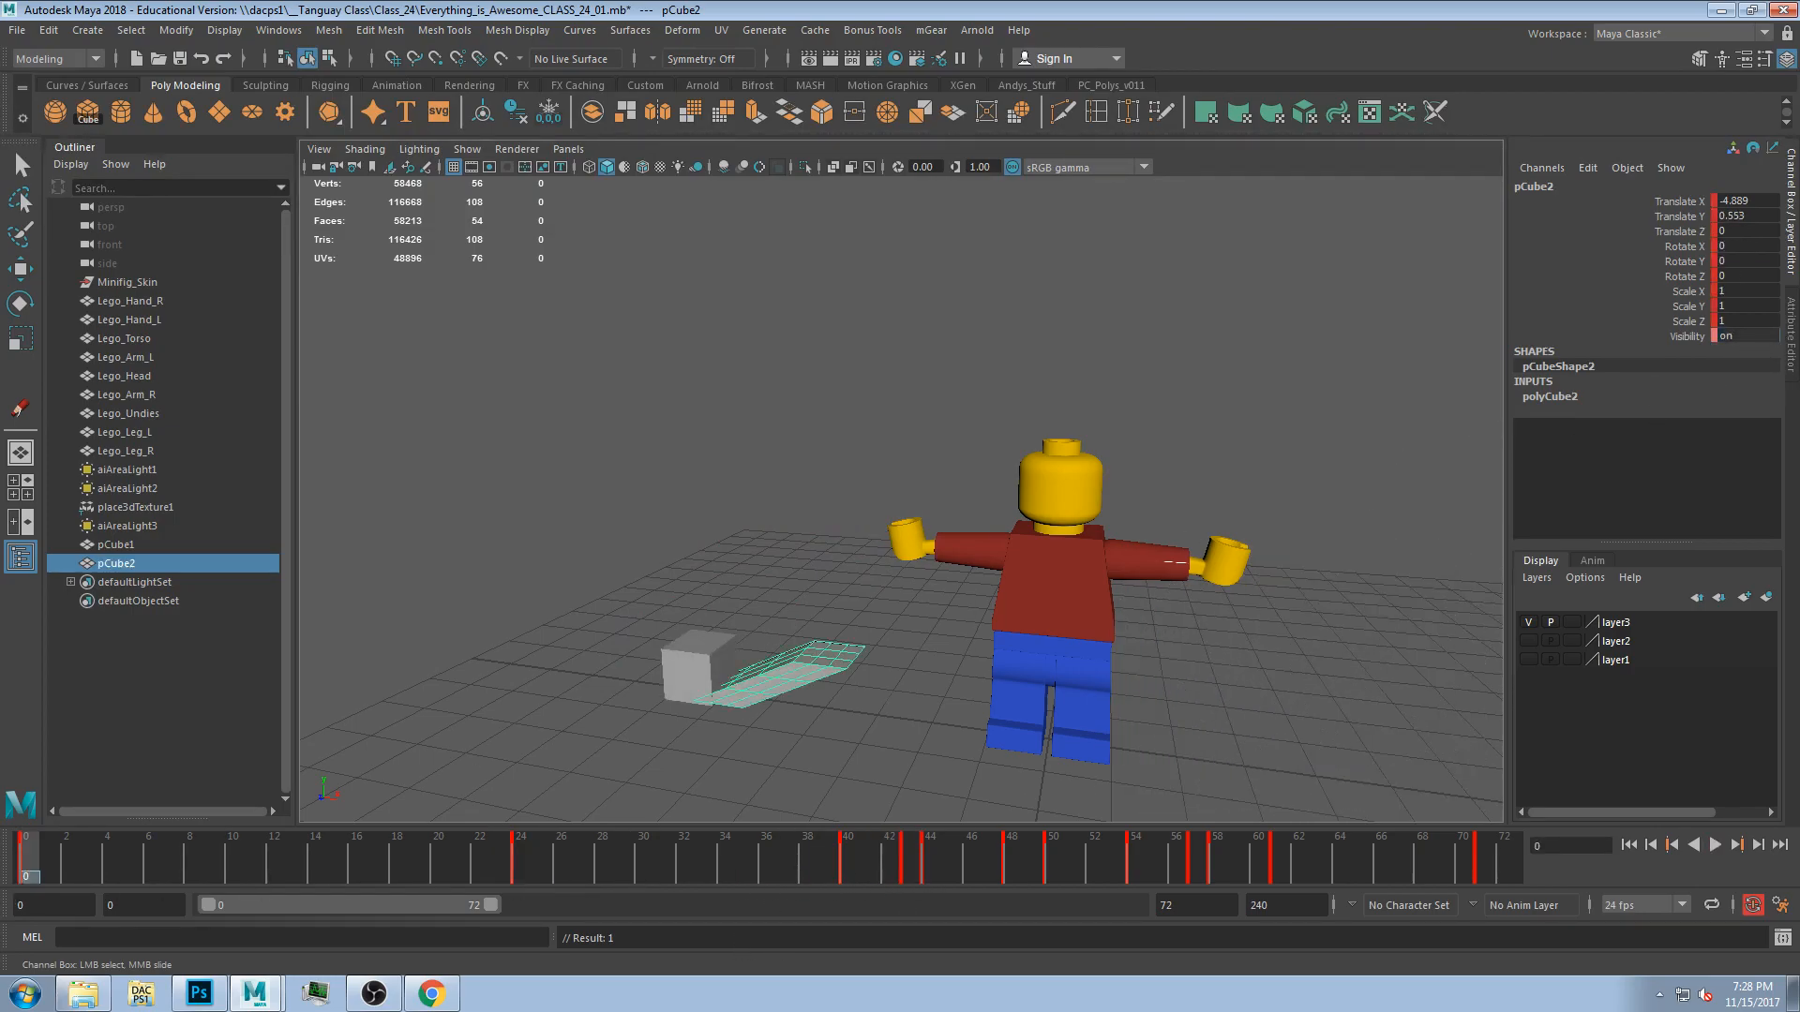
pyautogui.moveTo(144, 859); pyautogui.dragTo(1110, 758)
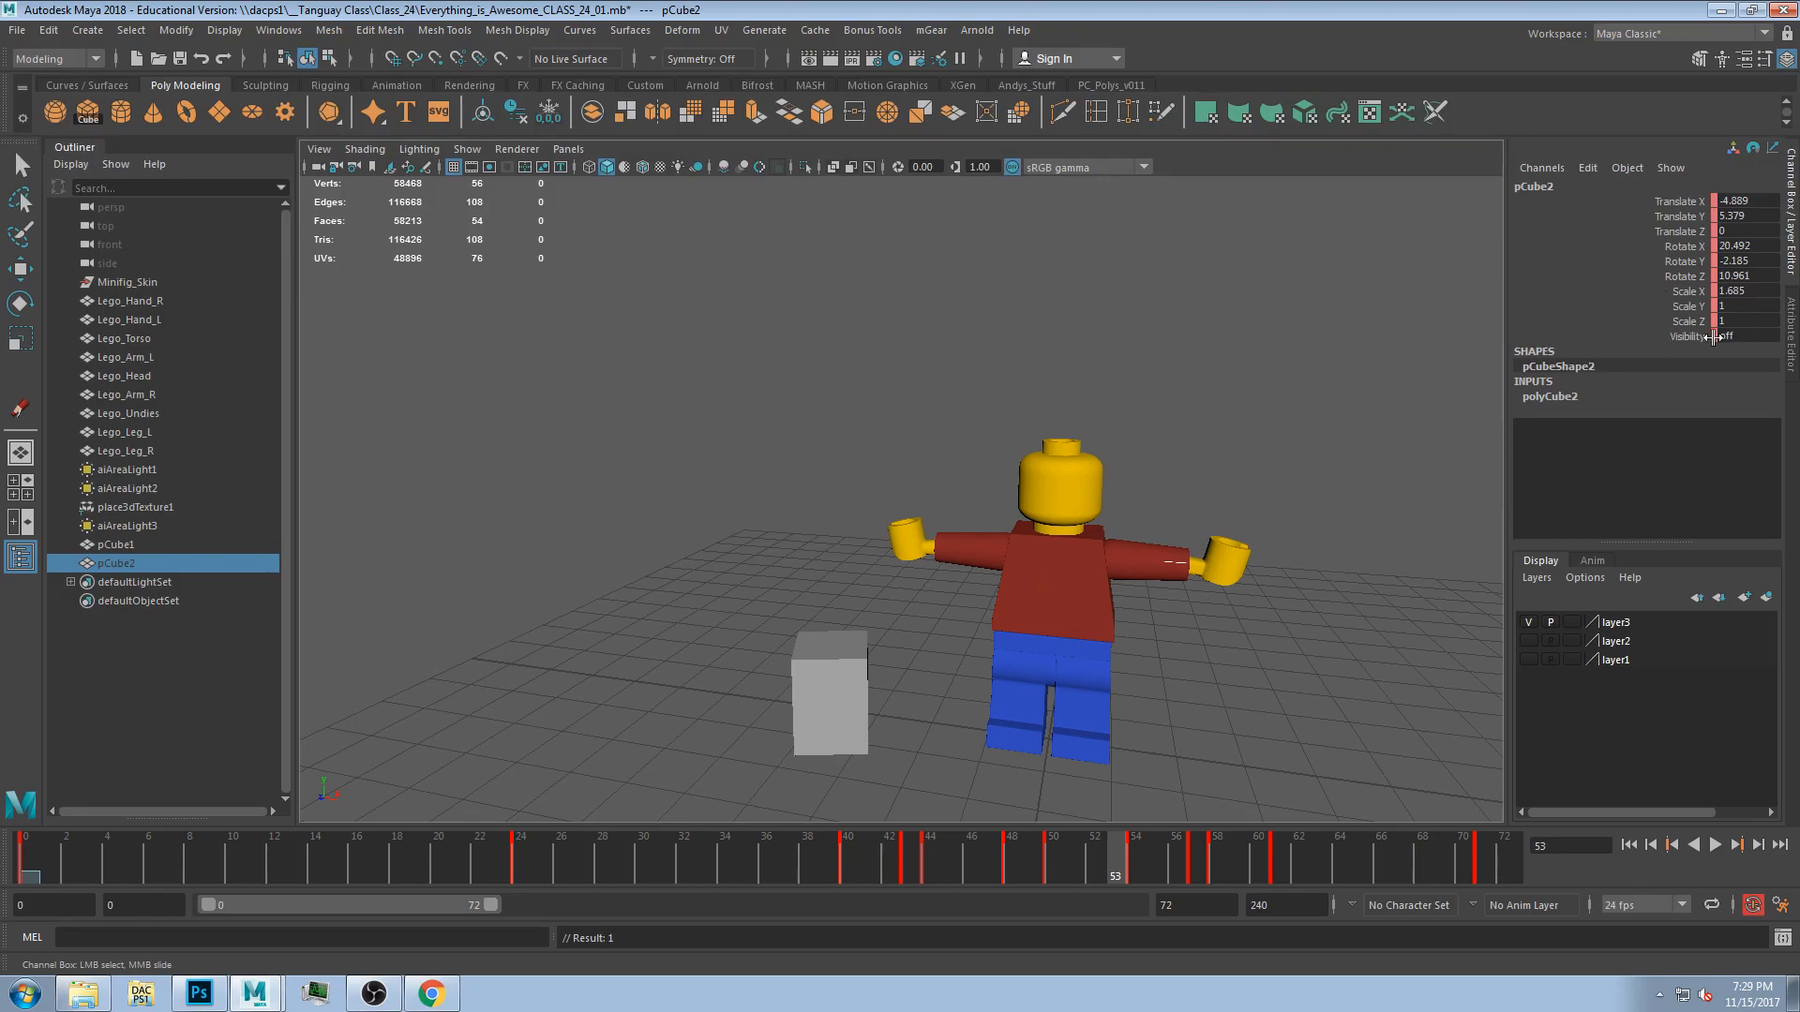
# Play back the animation and review the floating cube's keyed channels.
pyautogui.hotkey('alt', 'v')
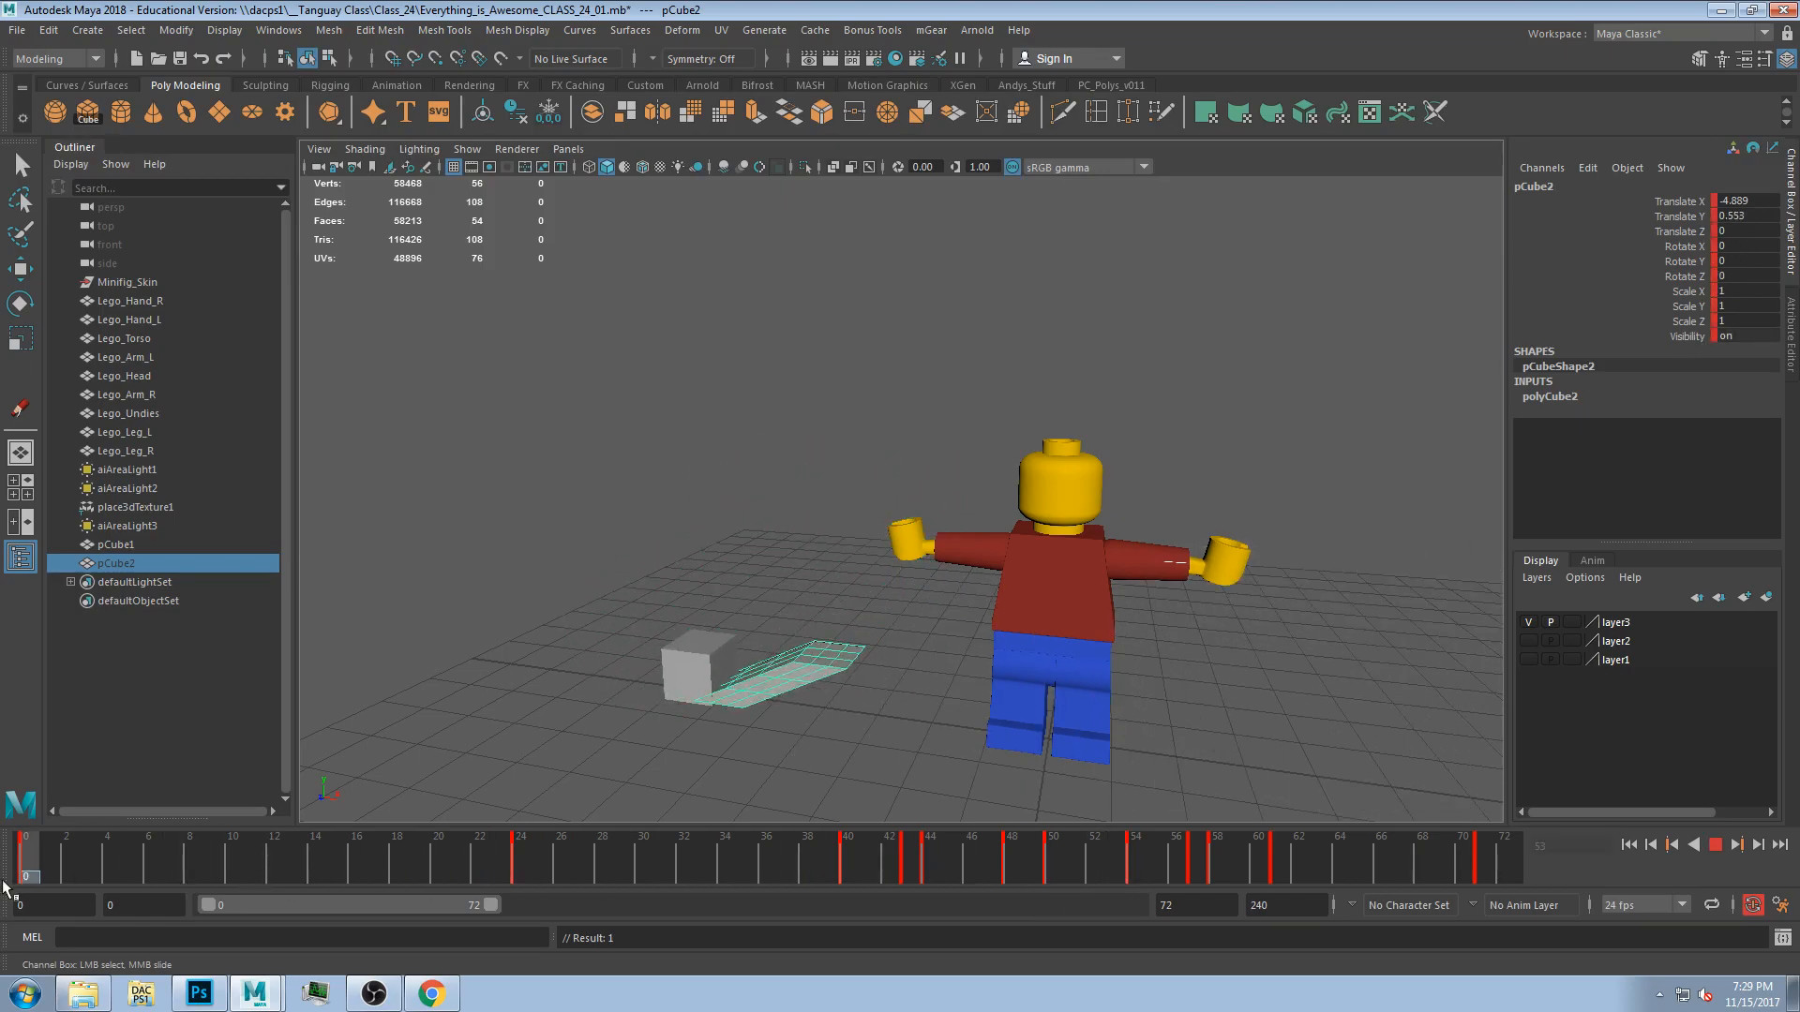
pyautogui.moveTo(1164, 801); pyautogui.dragTo(1617, 789)
pyautogui.keyDown('alt'); pyautogui.moveTo(890, 663); pyautogui.dragTo(825, 647); pyautogui.keyUp('alt')
pyautogui.moveTo(1697, 200); pyautogui.dragTo(1687, 323)
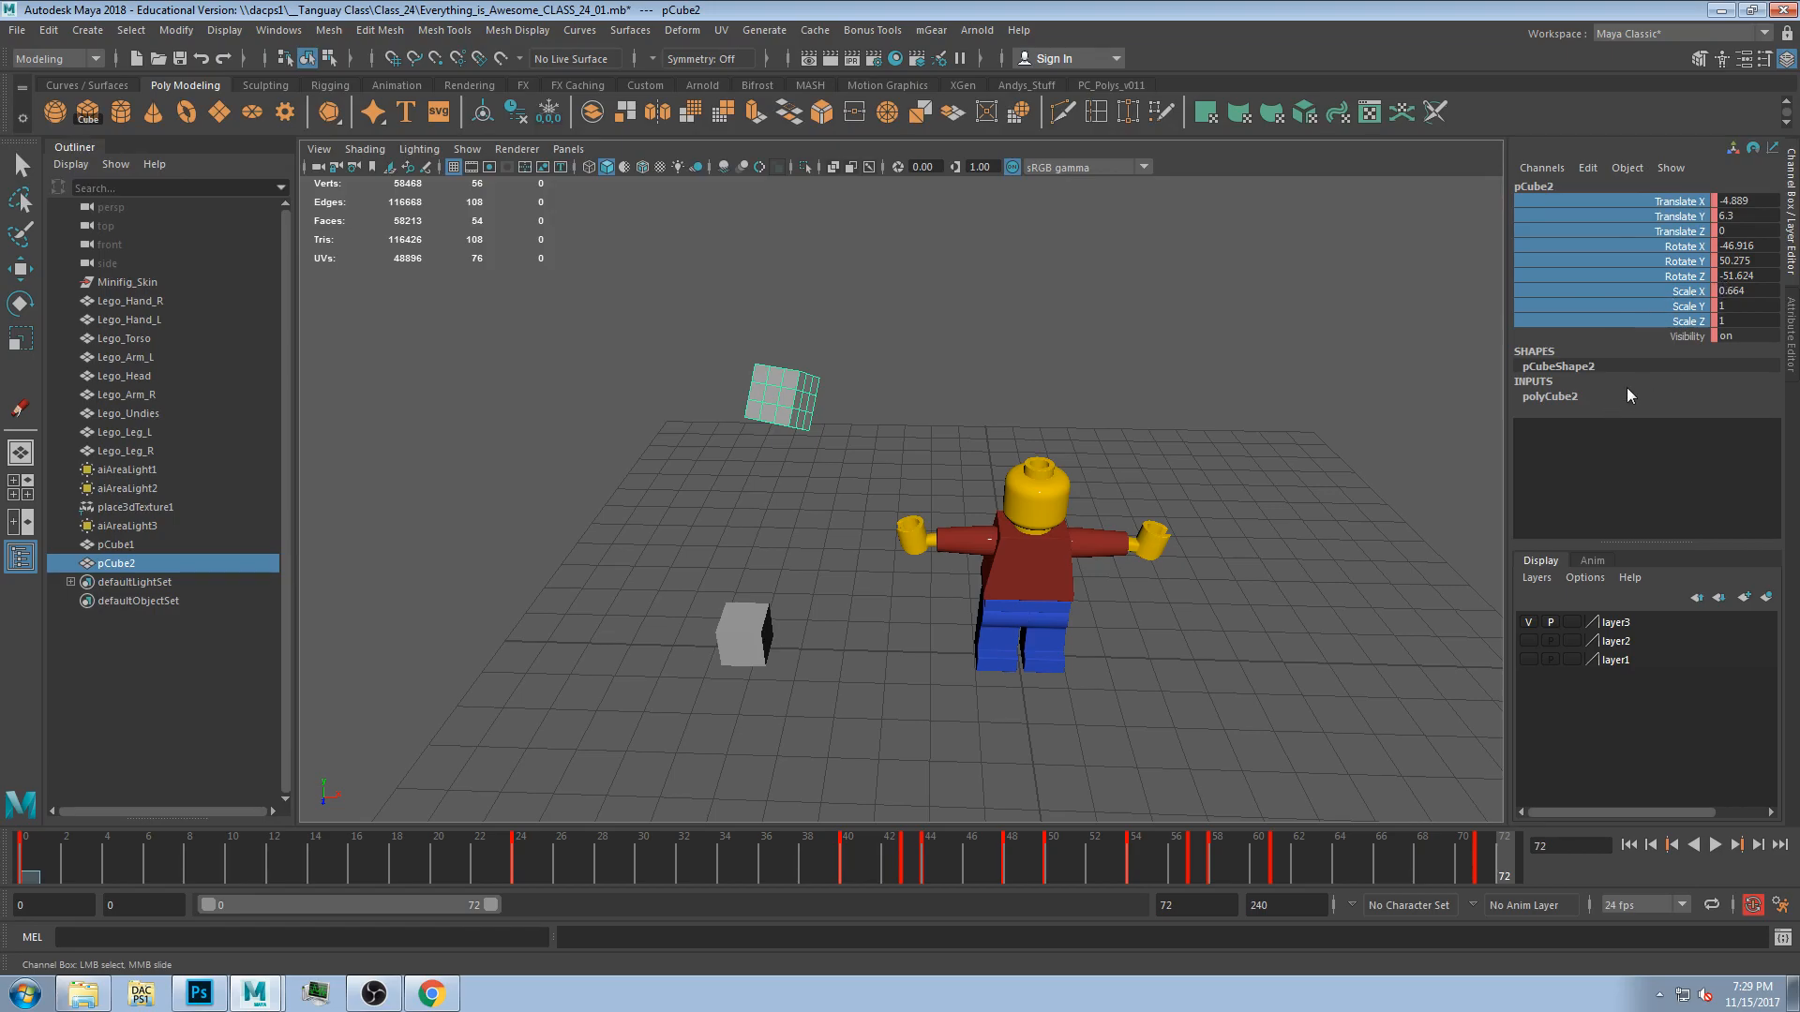
pyautogui.click(1218, 661)
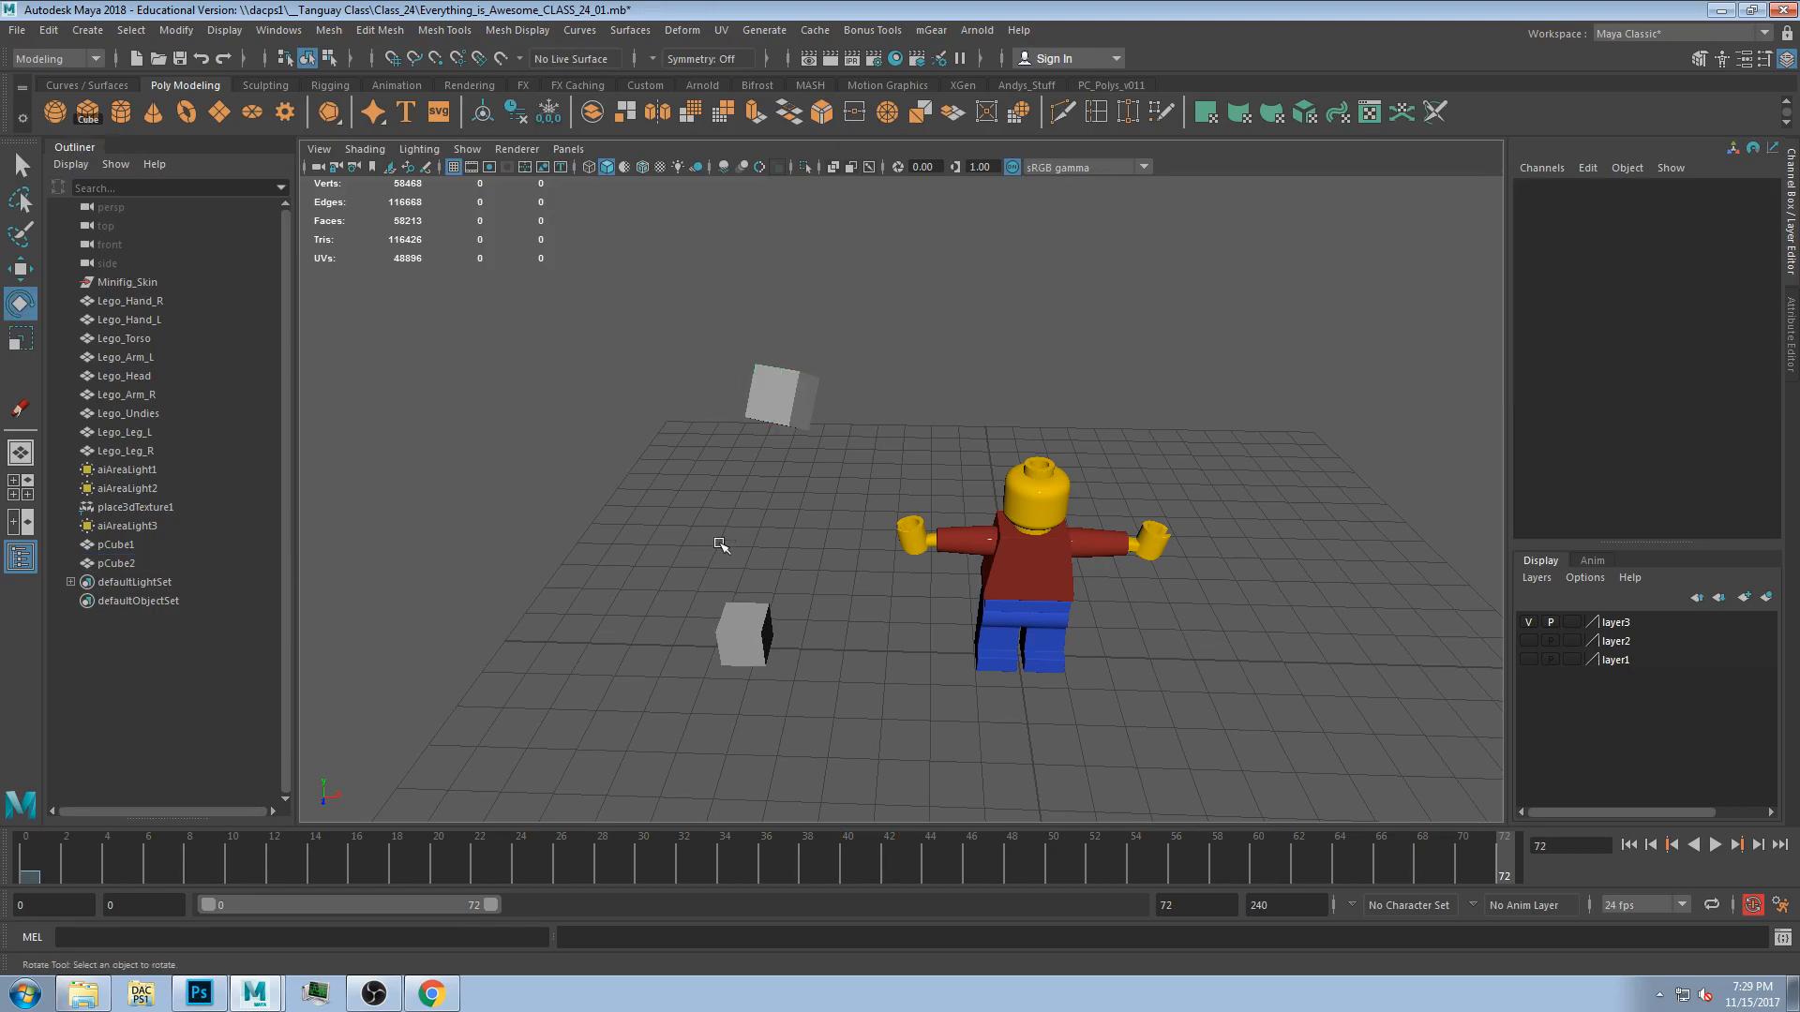
# Delete both cubes and undo the deletion.
pyautogui.keyDown('alt'); pyautogui.moveTo(725, 531); pyautogui.dragTo(716, 523); pyautogui.keyUp('alt')
pyautogui.moveTo(650, 300); pyautogui.dragTo(831, 797)
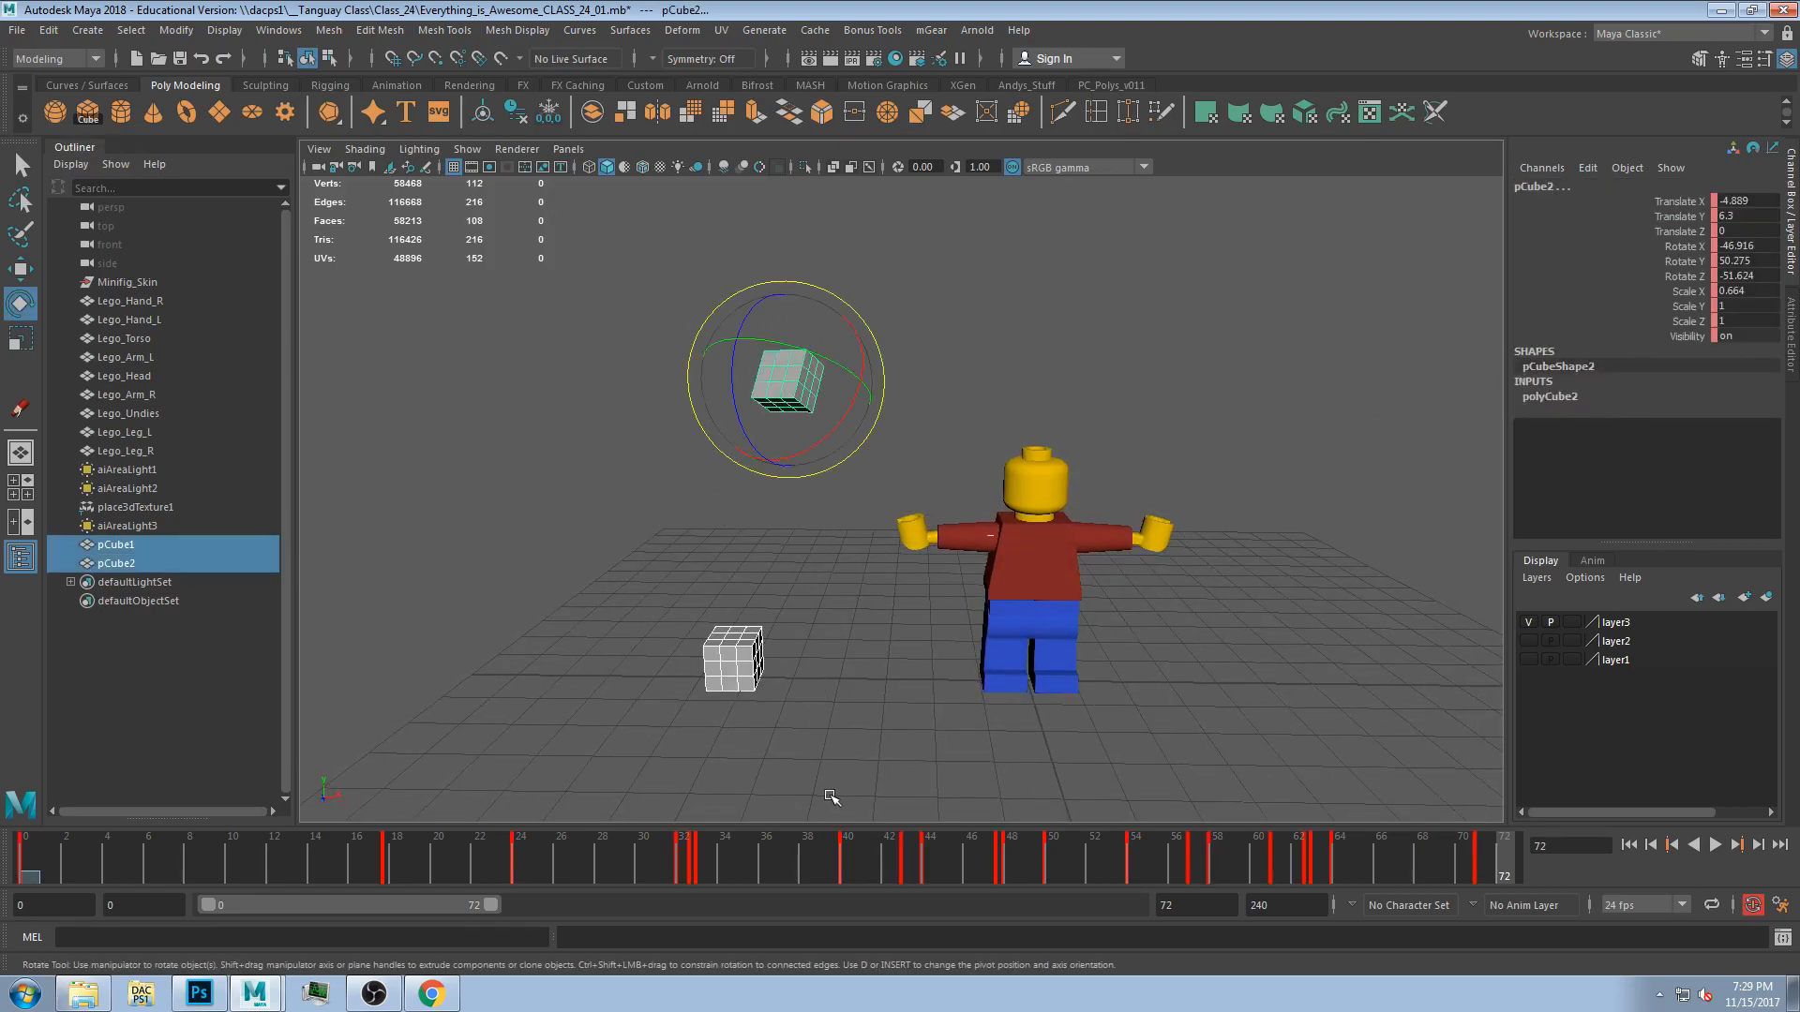
pyautogui.press('Delete')
pyautogui.hotkey('ctrl', 'z')
pyautogui.click(835, 654)
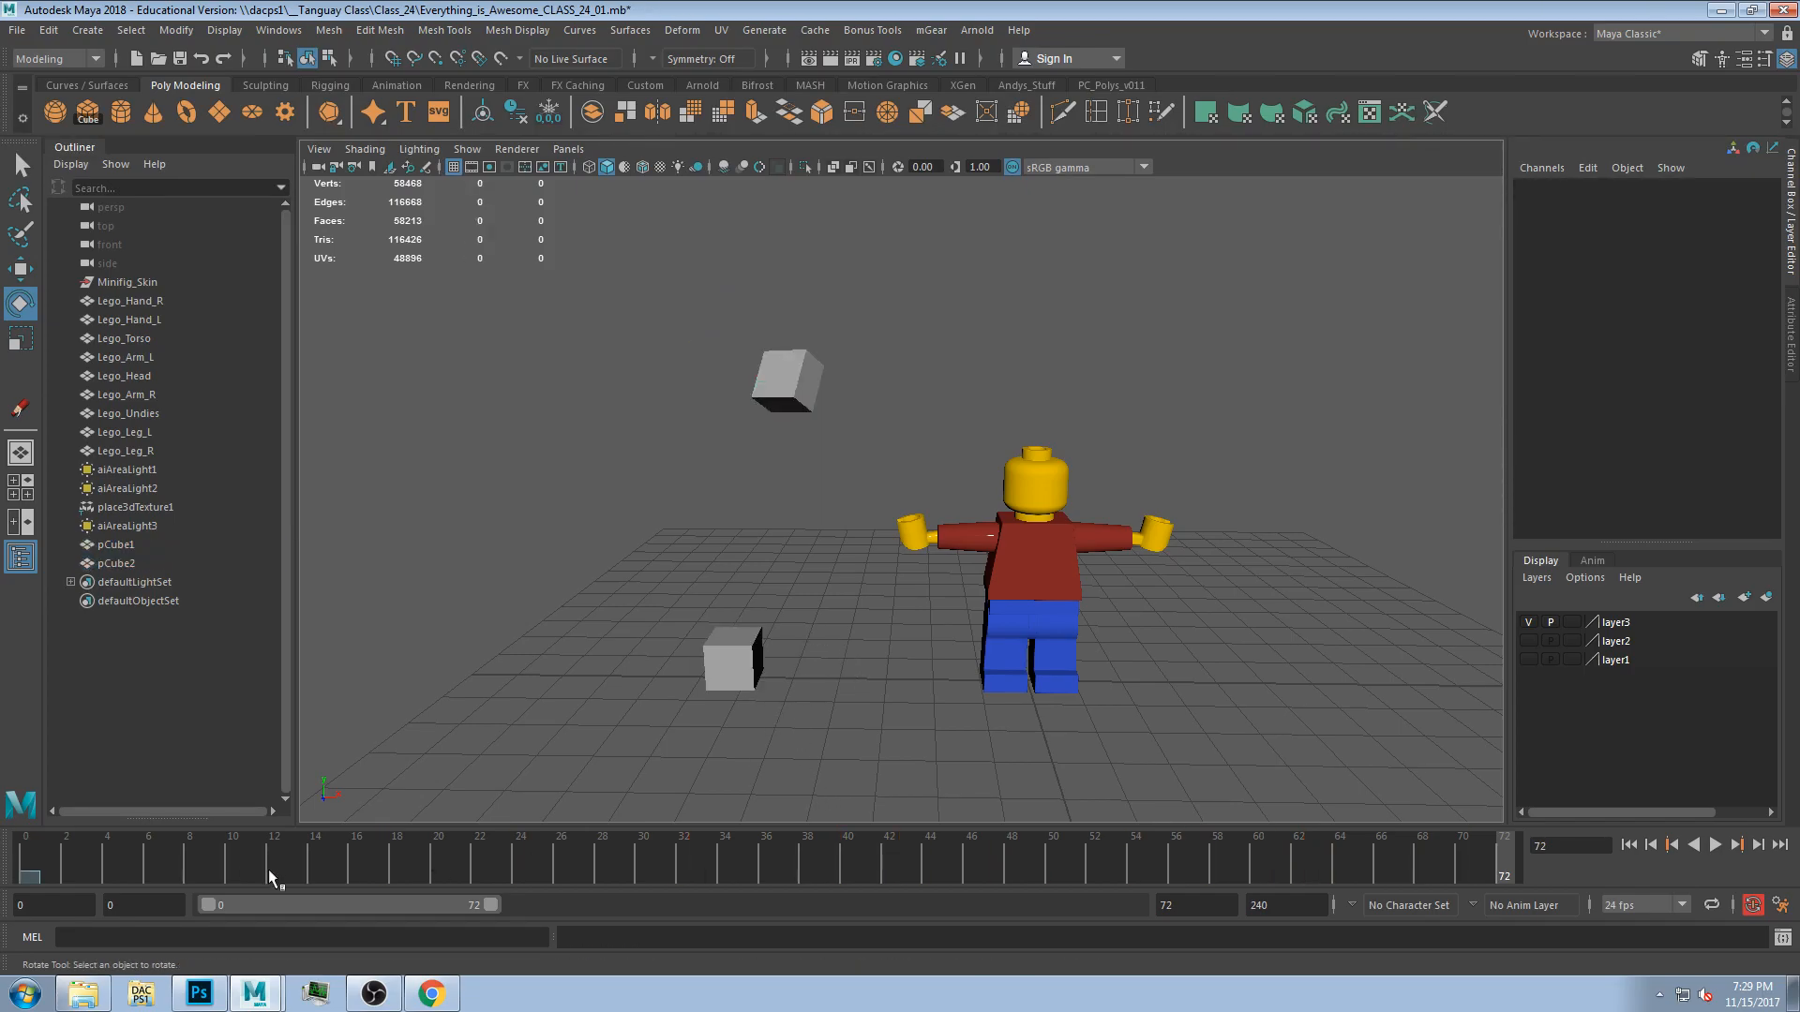
# Play back the animation, select the floating cube and scrub to frame 68.
pyautogui.hotkey('alt', 'v')
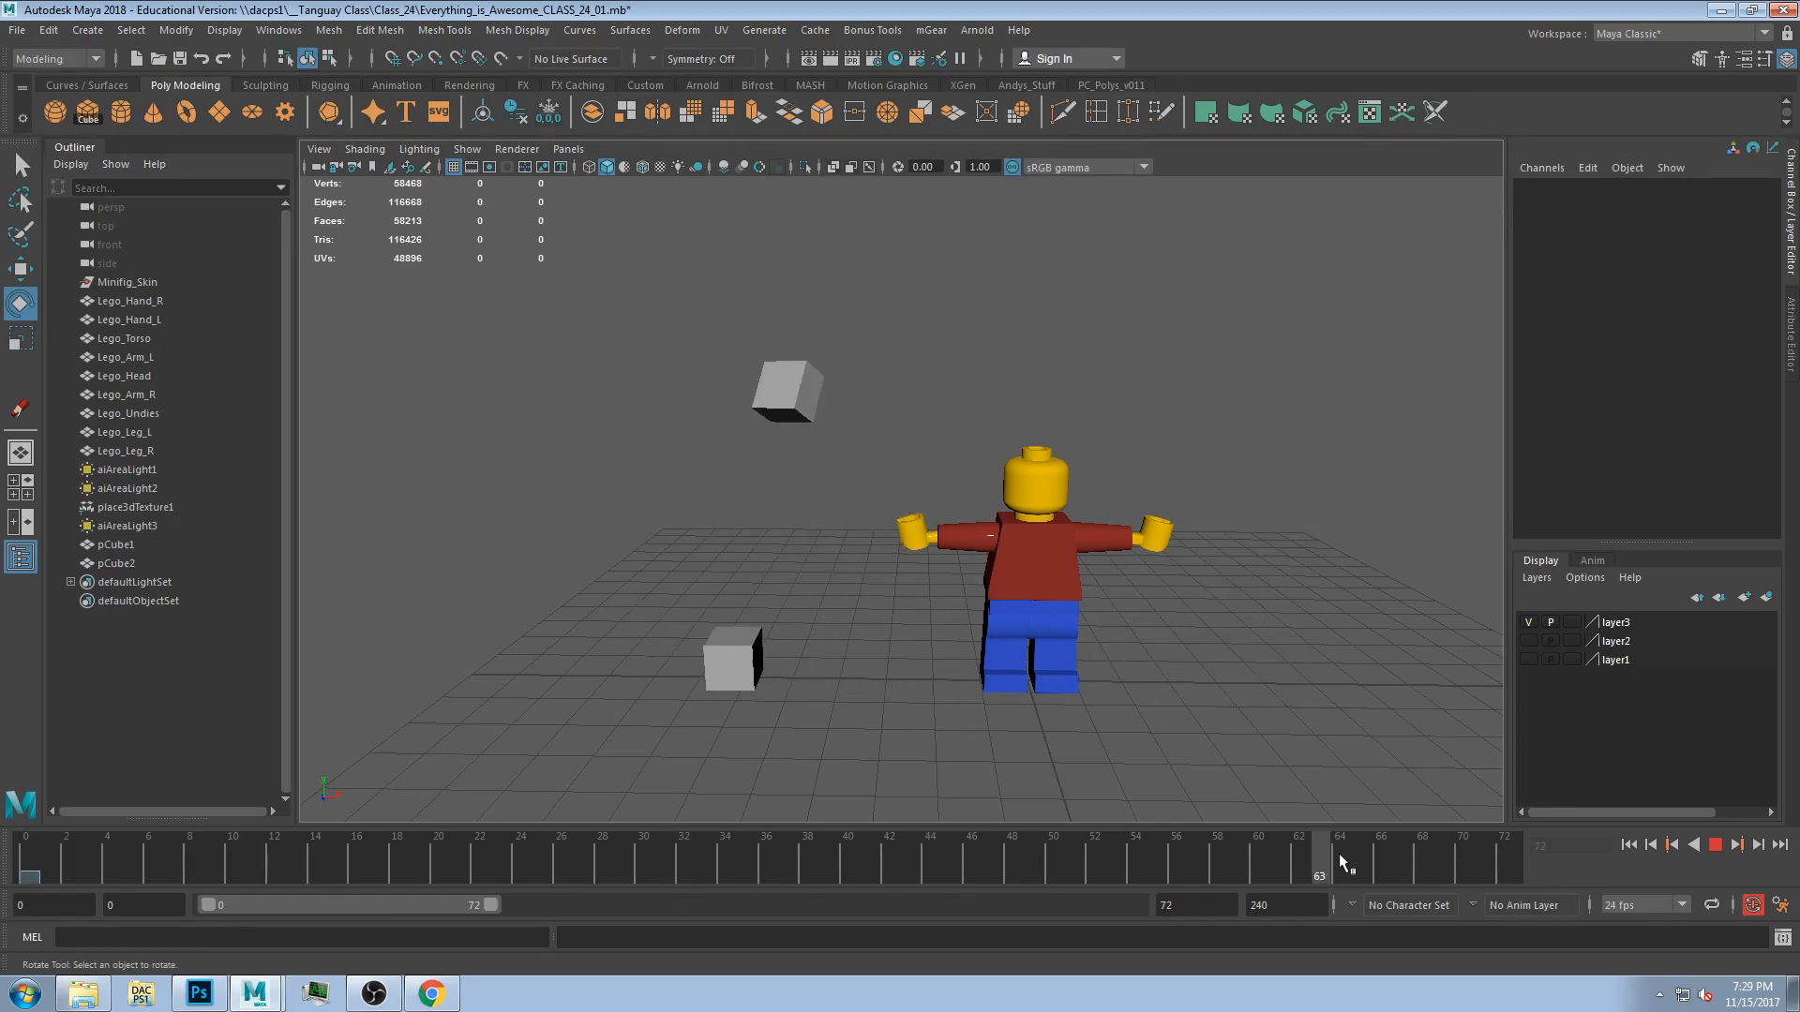
pyautogui.keyDown('alt'); pyautogui.moveTo(784, 559); pyautogui.dragTo(853, 568); pyautogui.keyUp('alt')
pyautogui.keyDown('alt'); pyautogui.moveTo(1201, 643); pyautogui.dragTo(1045, 556, button='middle'); pyautogui.keyUp('alt')
pyautogui.click(992, 523)
pyautogui.click(1145, 559)
pyautogui.keyDown('alt'); pyautogui.moveTo(1145, 558); pyautogui.dragTo(1149, 653); pyautogui.keyUp('alt')
pyautogui.click(727, 343)
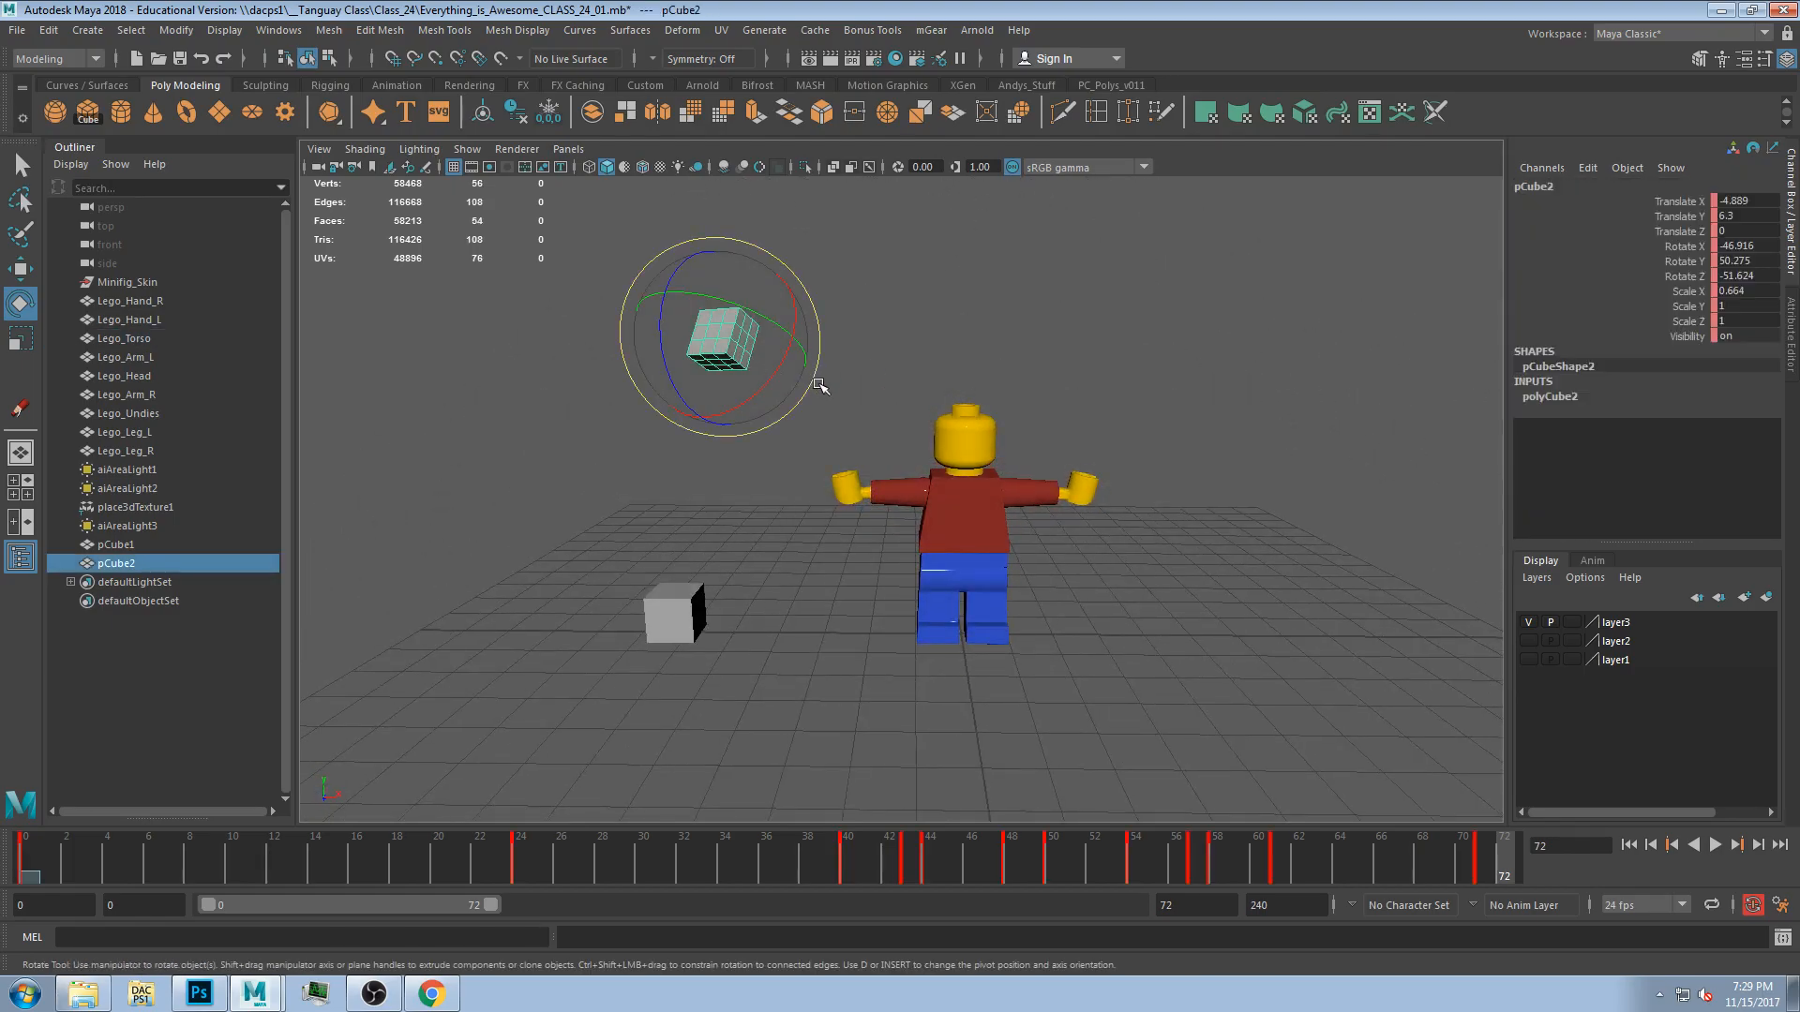
pyautogui.moveTo(329, 866); pyautogui.dragTo(1423, 848)
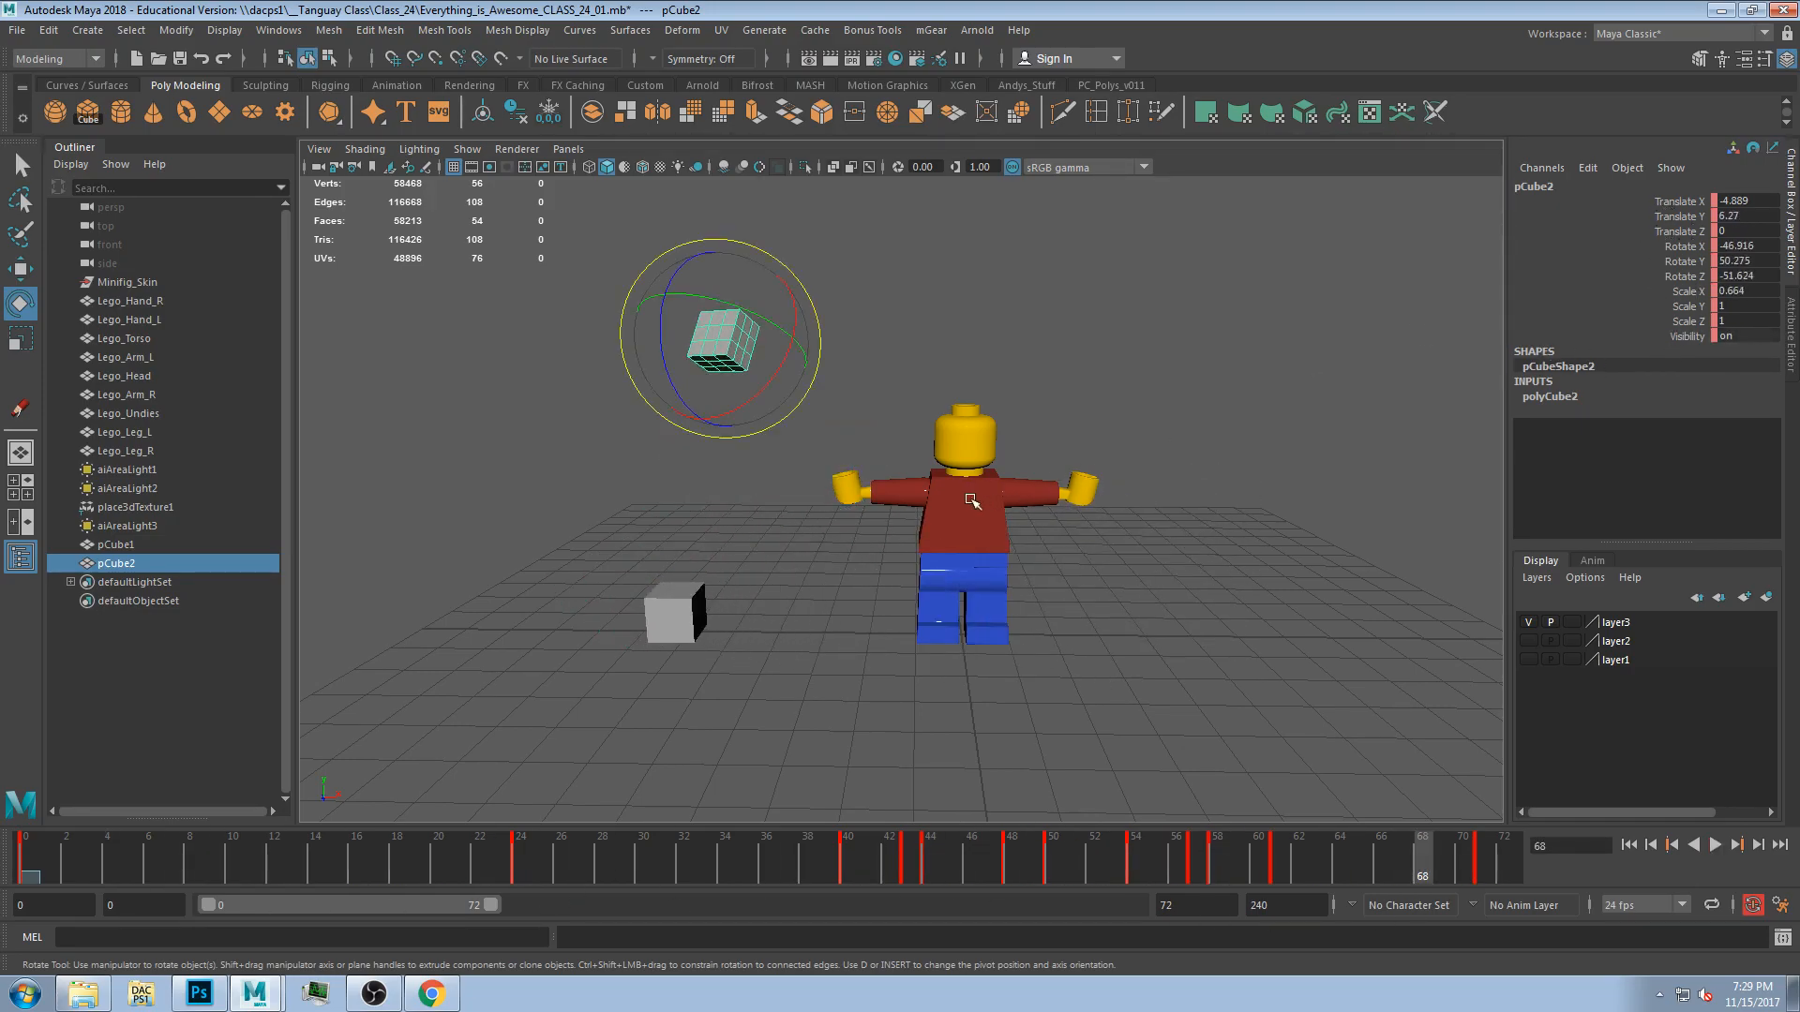
# At frame 68, key the Lego head's Translate X, Y and Z channels.
pyautogui.click(1080, 491)
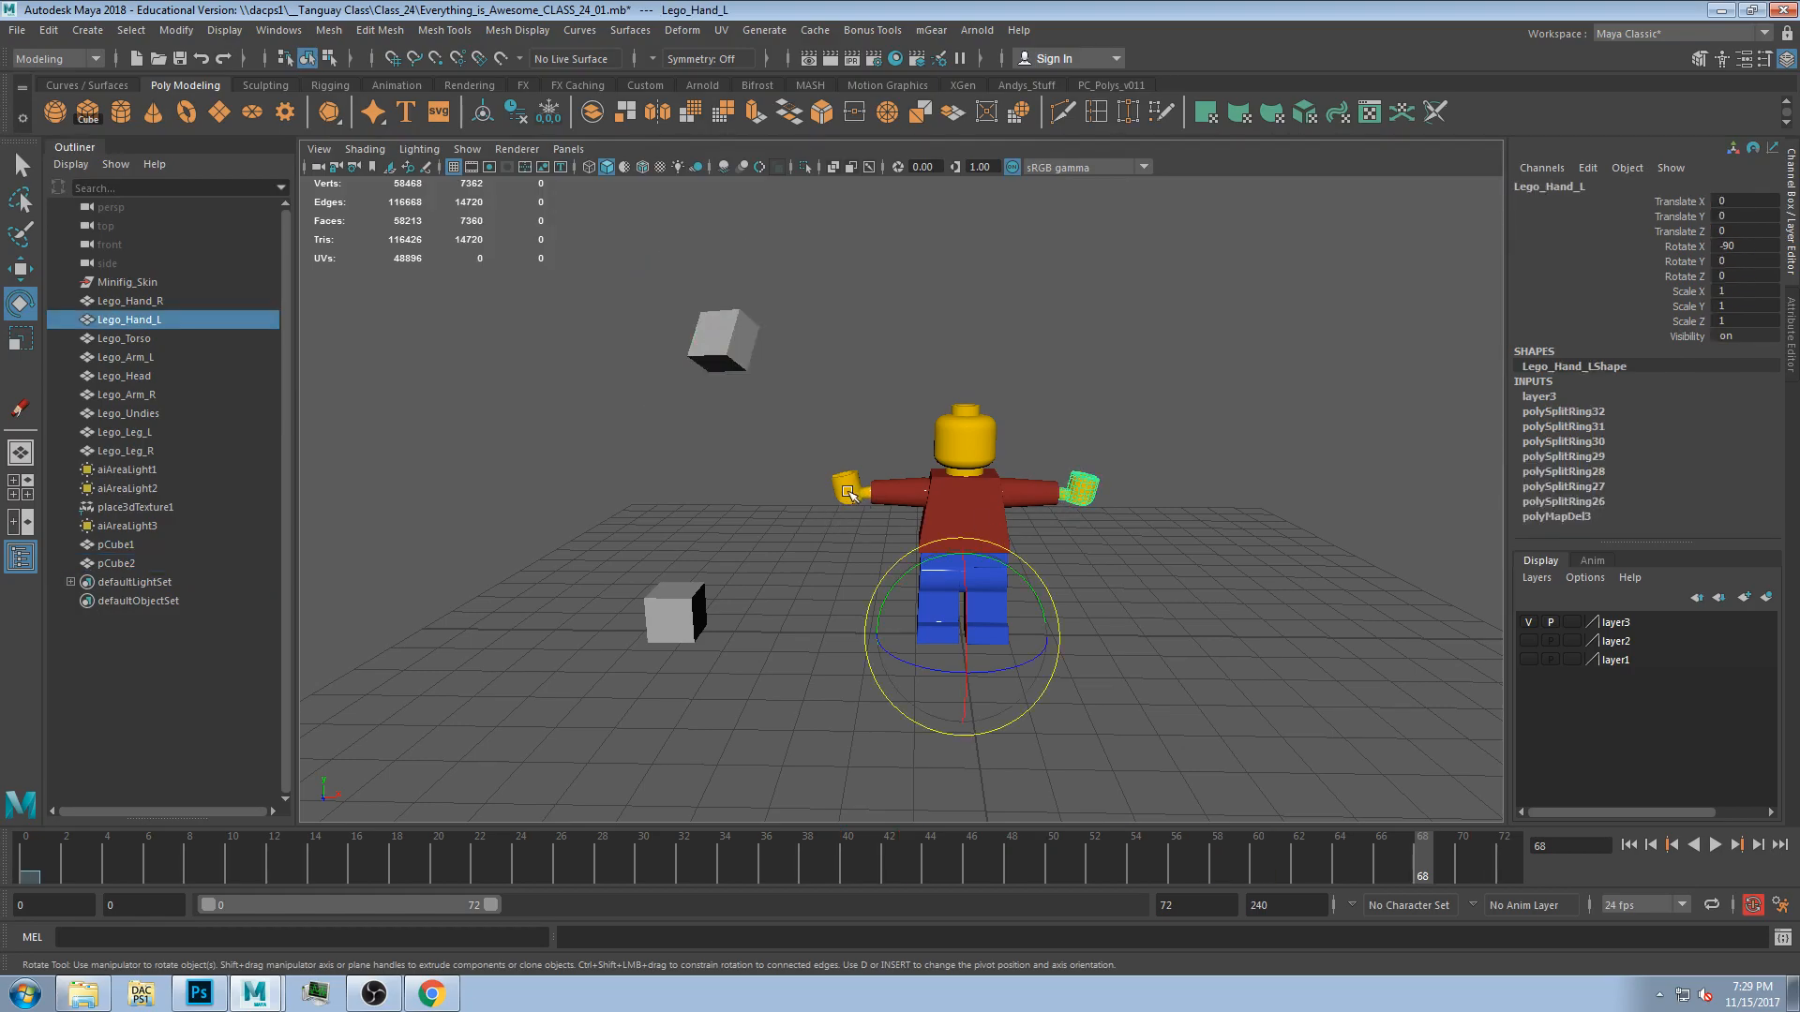
pyautogui.click(850, 491)
pyautogui.click(992, 428)
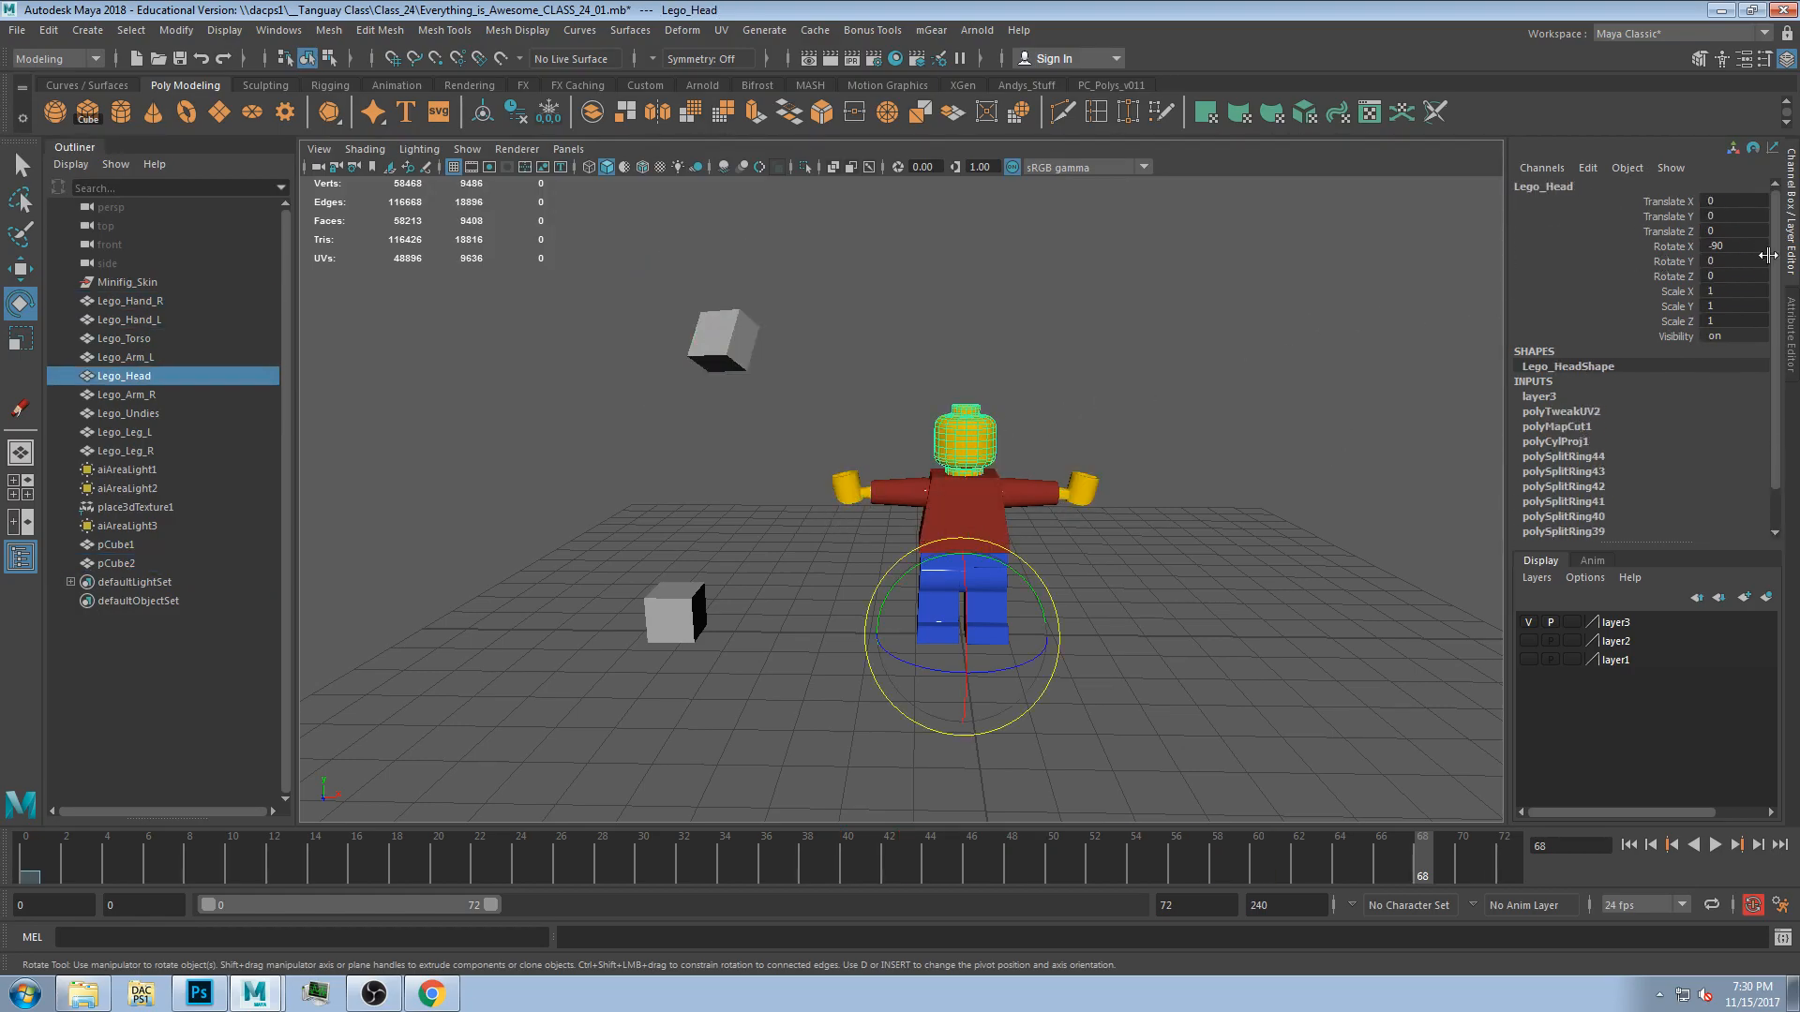
pyautogui.click(1031, 497)
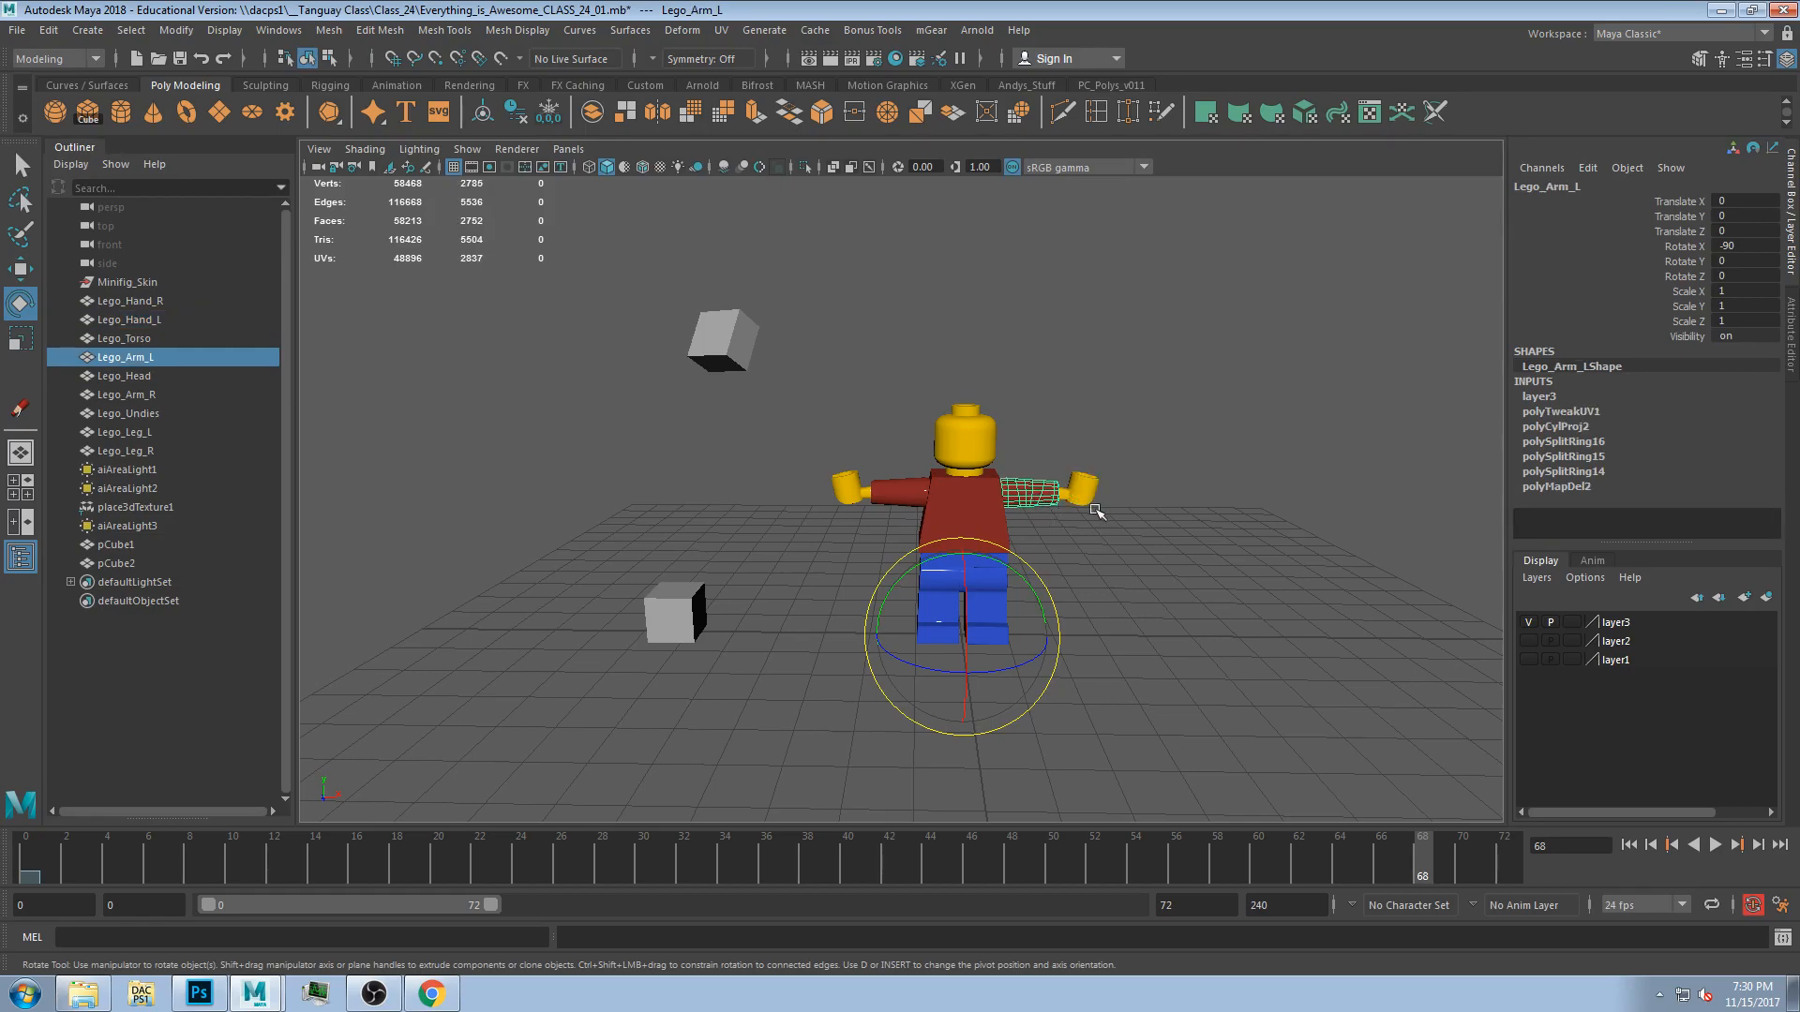
pyautogui.click(963, 436)
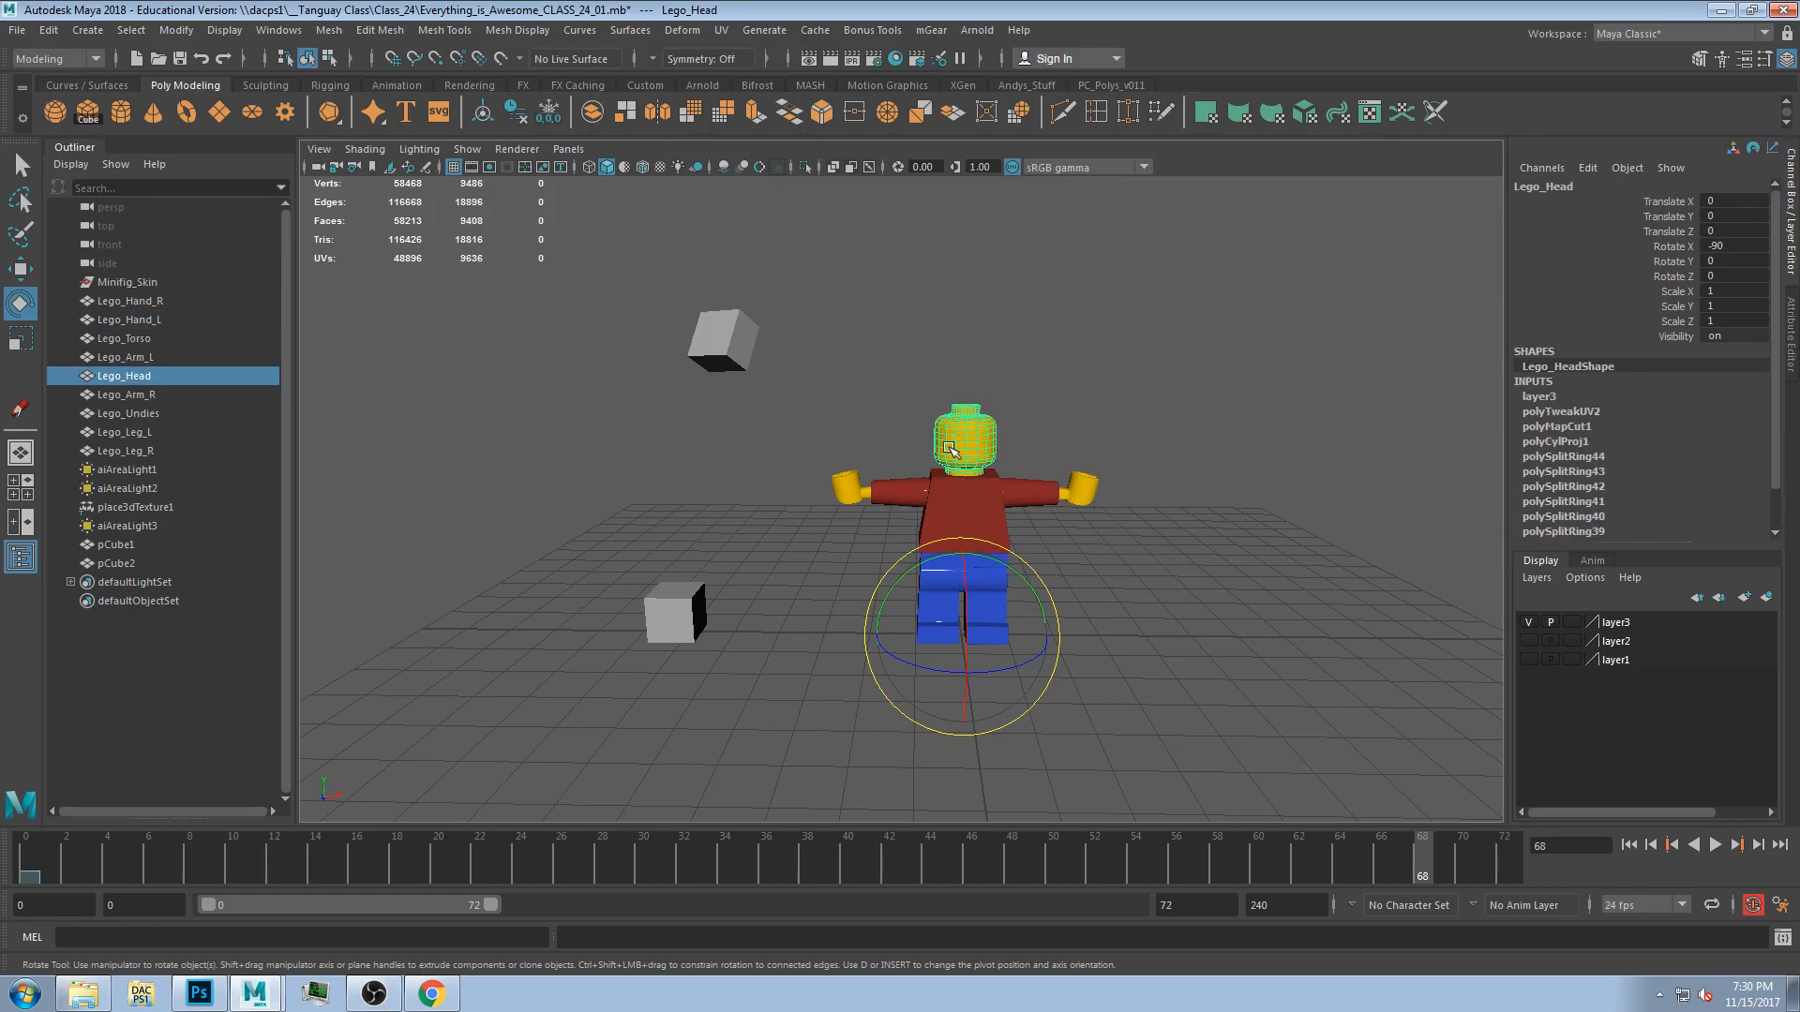
pyautogui.moveTo(1681, 204); pyautogui.dragTo(1687, 237)
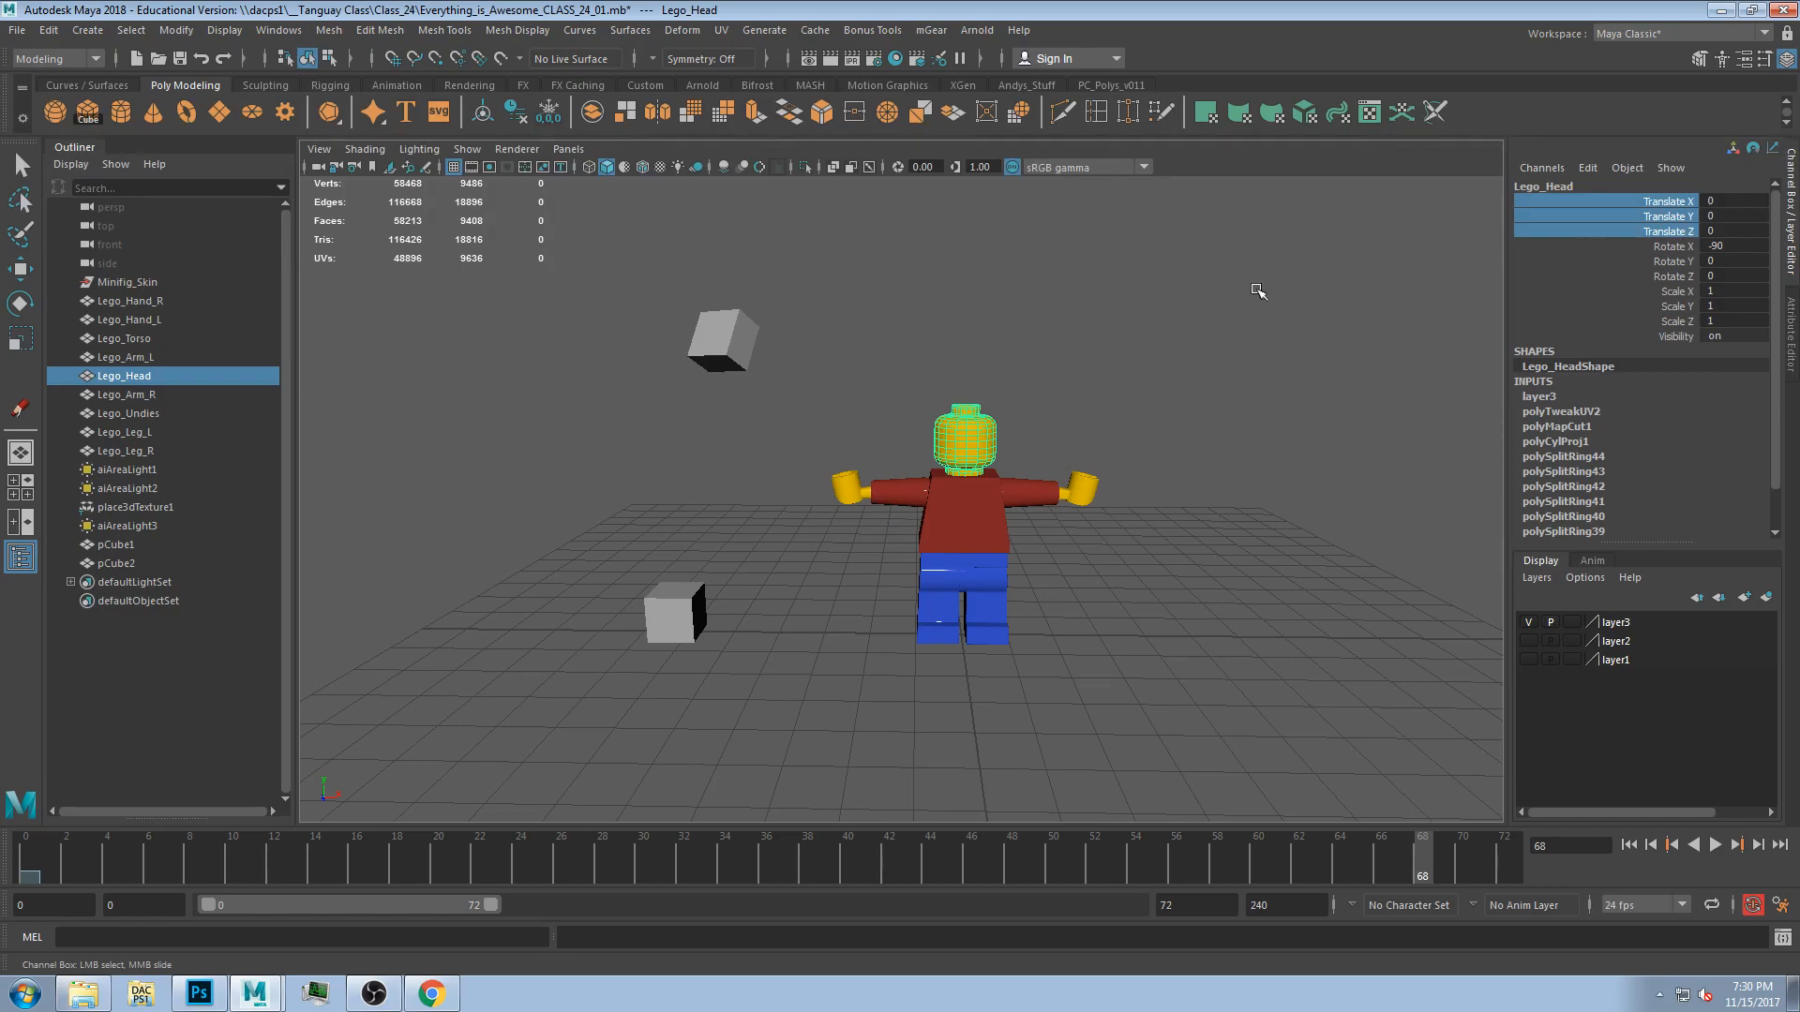
pyautogui.rightClick(1601, 231)
pyautogui.click(1611, 259)
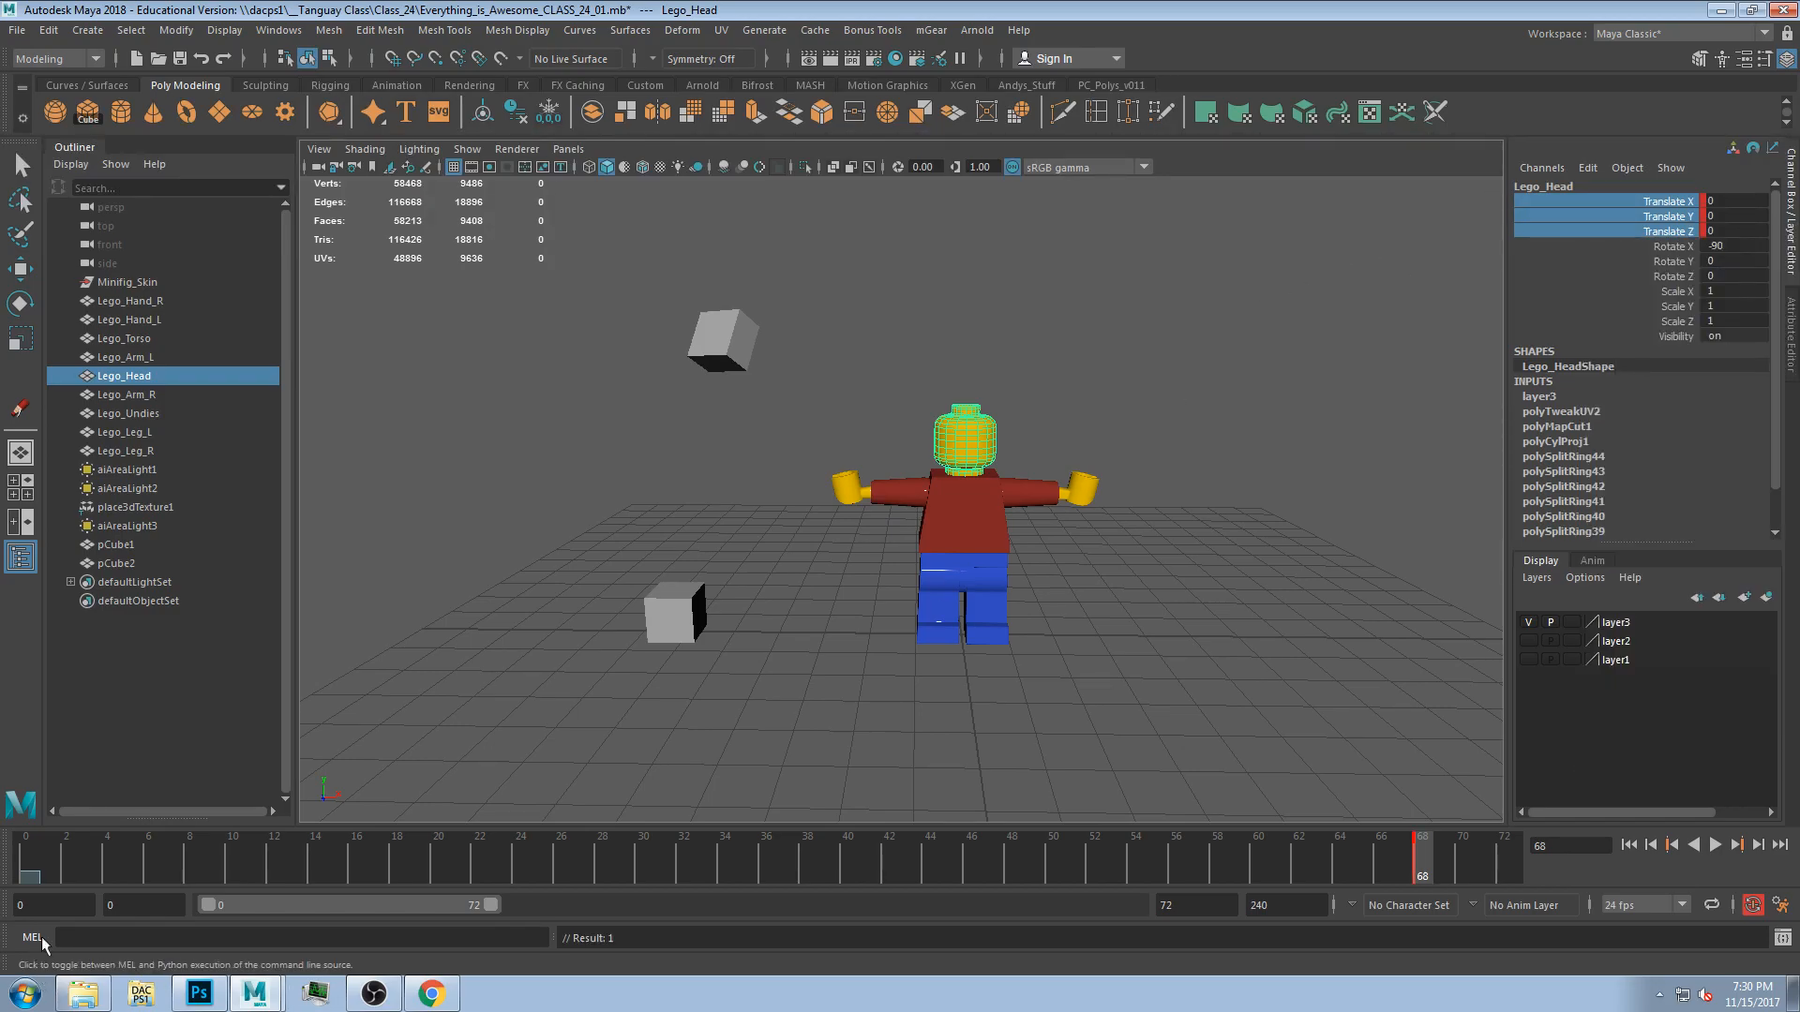
# At frame 31, try rotating the figure with the Rotate tool and undo it.
pyautogui.moveTo(1299, 864); pyautogui.dragTo(663, 833)
pyautogui.press('e')
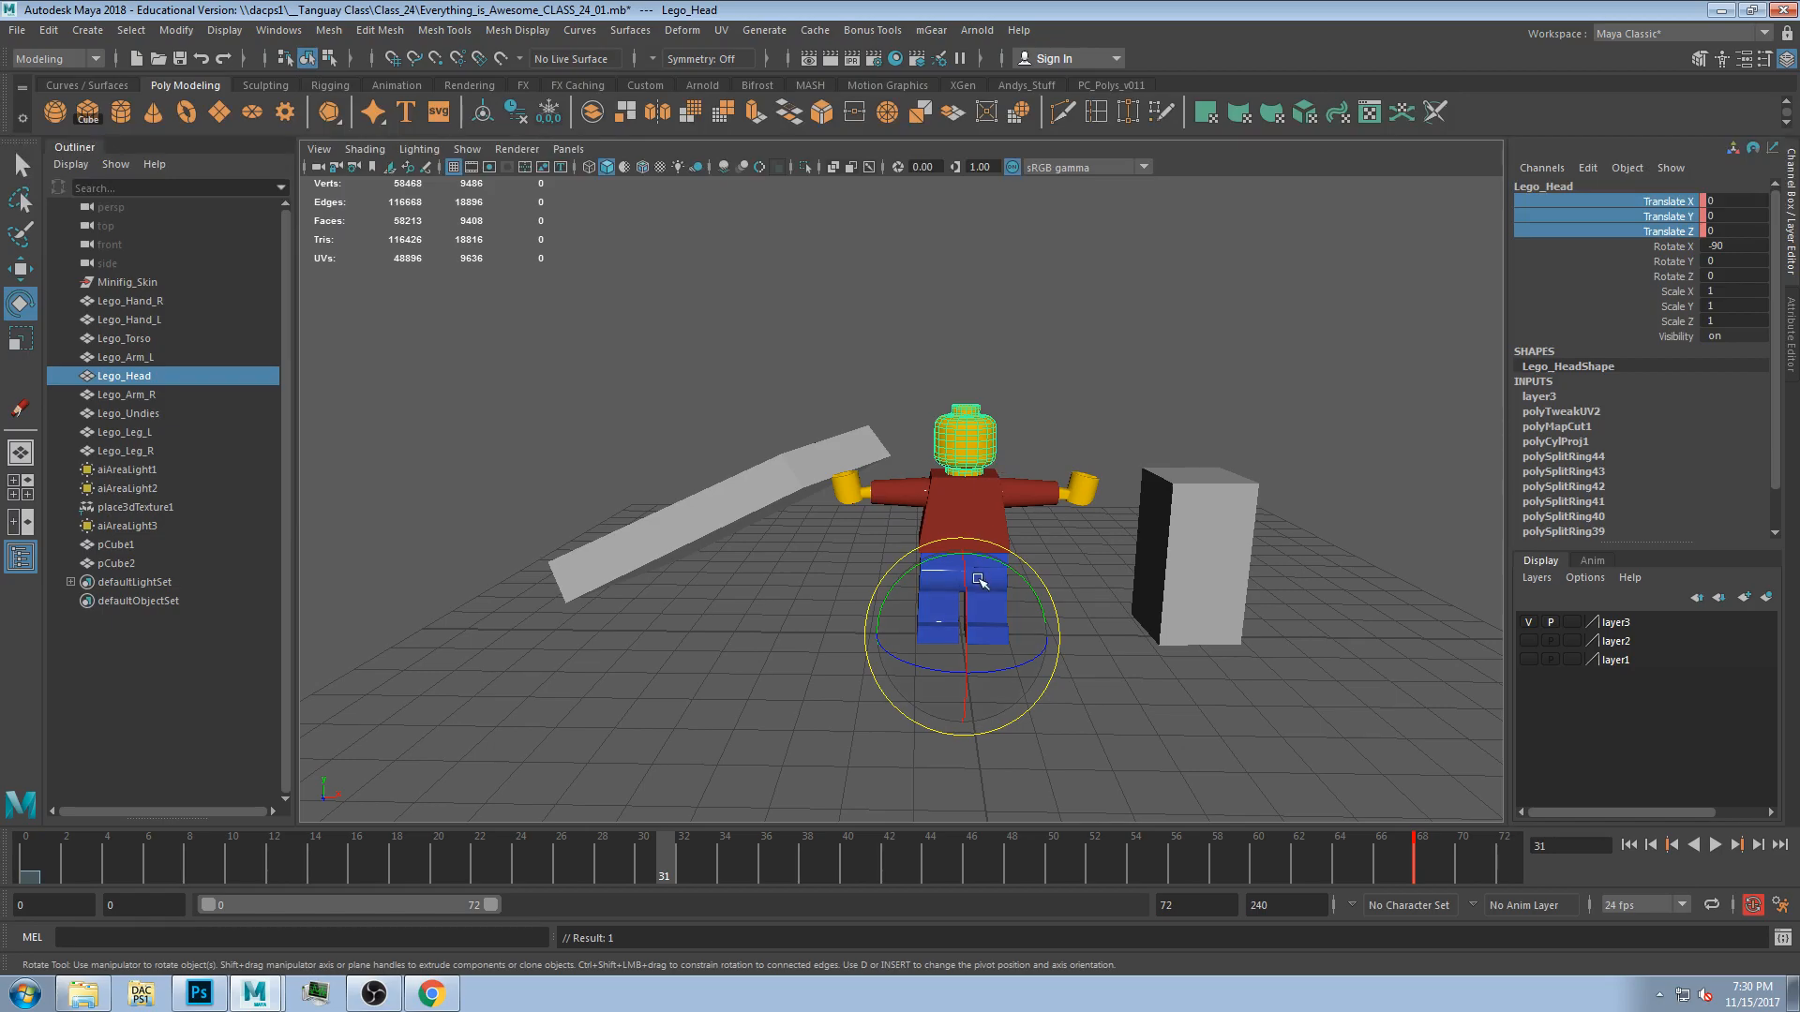
pyautogui.moveTo(1002, 563); pyautogui.dragTo(1097, 655)
pyautogui.hotkey('ctrl', 'z')
# Select the torso and try moving it several times with the Move tool, undoing each move.
pyautogui.moveTo(998, 525)
pyautogui.keyDown('alt'); pyautogui.mouseDown()
pyautogui.moveTo(1018, 534)
pyautogui.moveTo(1011, 567)
pyautogui.moveTo(1000, 544)
pyautogui.moveTo(975, 554)
pyautogui.moveTo(984, 600)
pyautogui.moveTo(953, 528)
pyautogui.moveTo(973, 521)
pyautogui.mouseUp(); pyautogui.keyUp('alt')
pyautogui.click(972, 502)
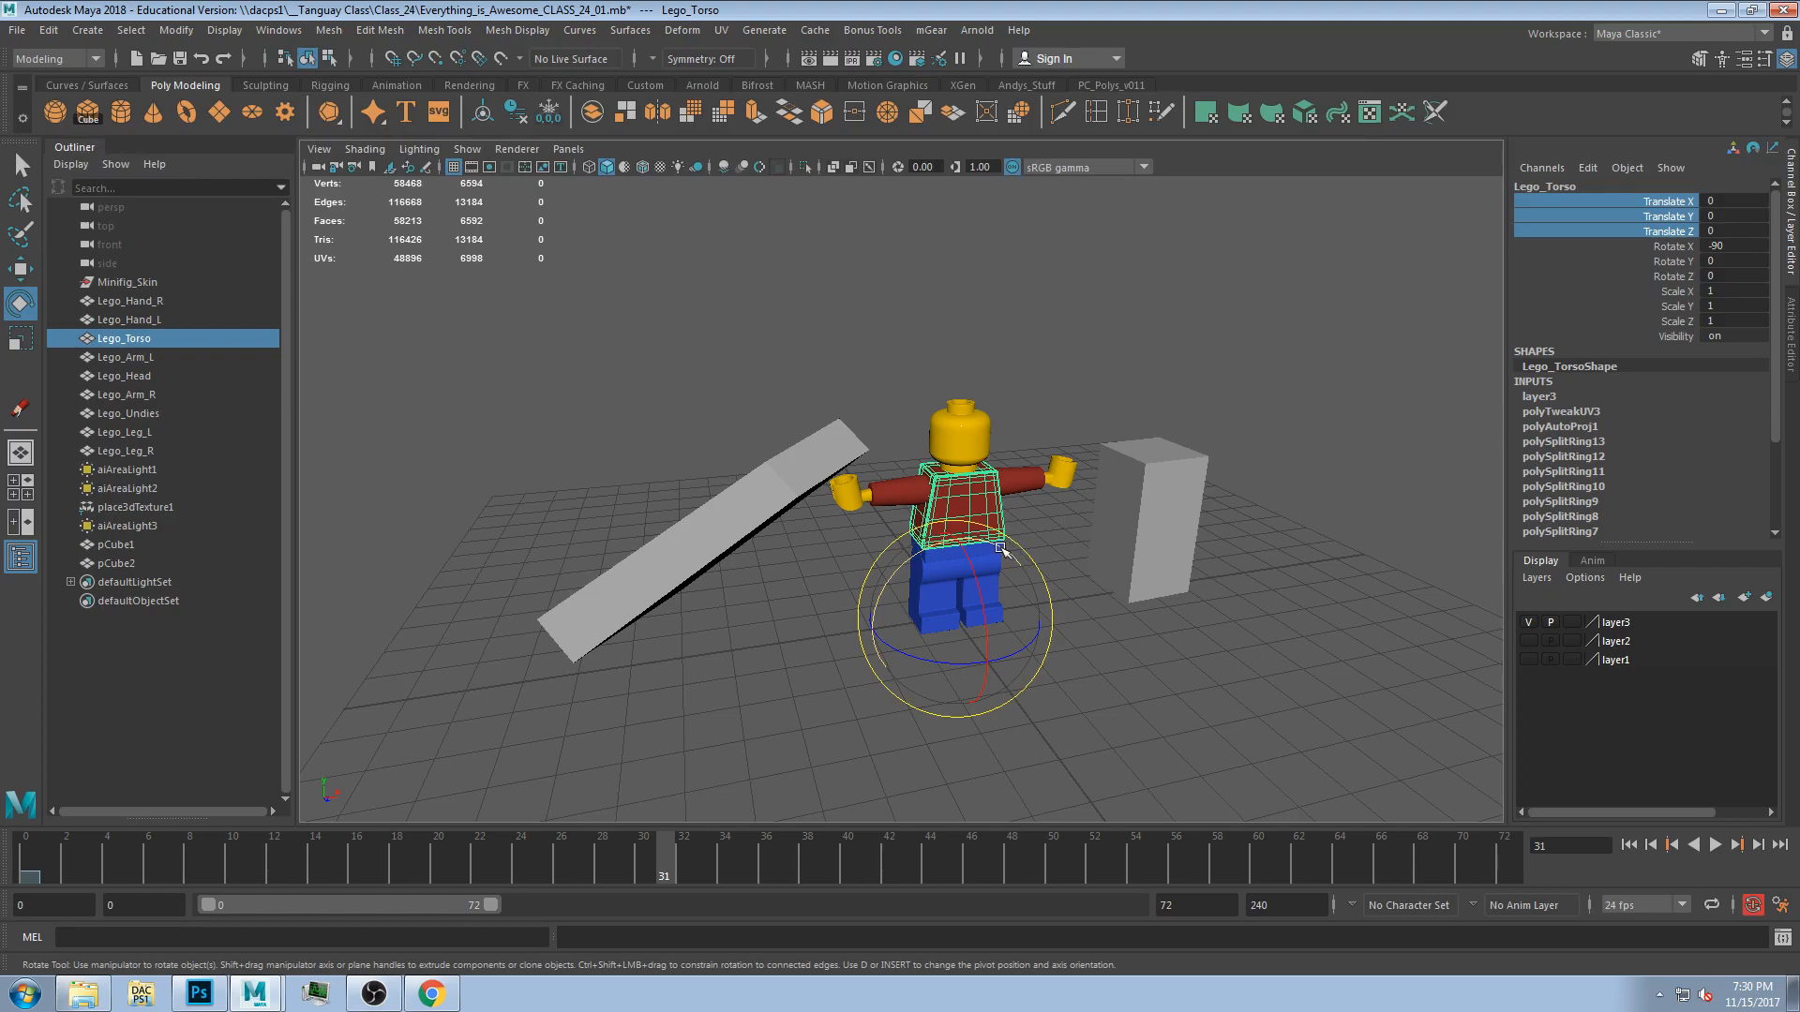
pyautogui.press('w')
pyautogui.keyDown('alt'); pyautogui.moveTo(997, 666); pyautogui.dragTo(995, 461); pyautogui.keyUp('alt')
pyautogui.hotkey('ctrl', 'z')
pyautogui.keyDown('alt'); pyautogui.moveTo(1022, 549); pyautogui.dragTo(971, 433); pyautogui.keyUp('alt')
pyautogui.hotkey('ctrl', 'z')
pyautogui.keyDown('alt'); pyautogui.moveTo(683, 441); pyautogui.dragTo(791, 484); pyautogui.keyUp('alt')
pyautogui.hotkey('ctrl', 'z')
pyautogui.keyDown('alt'); pyautogui.moveTo(1070, 554); pyautogui.dragTo(1048, 633); pyautogui.keyUp('alt')
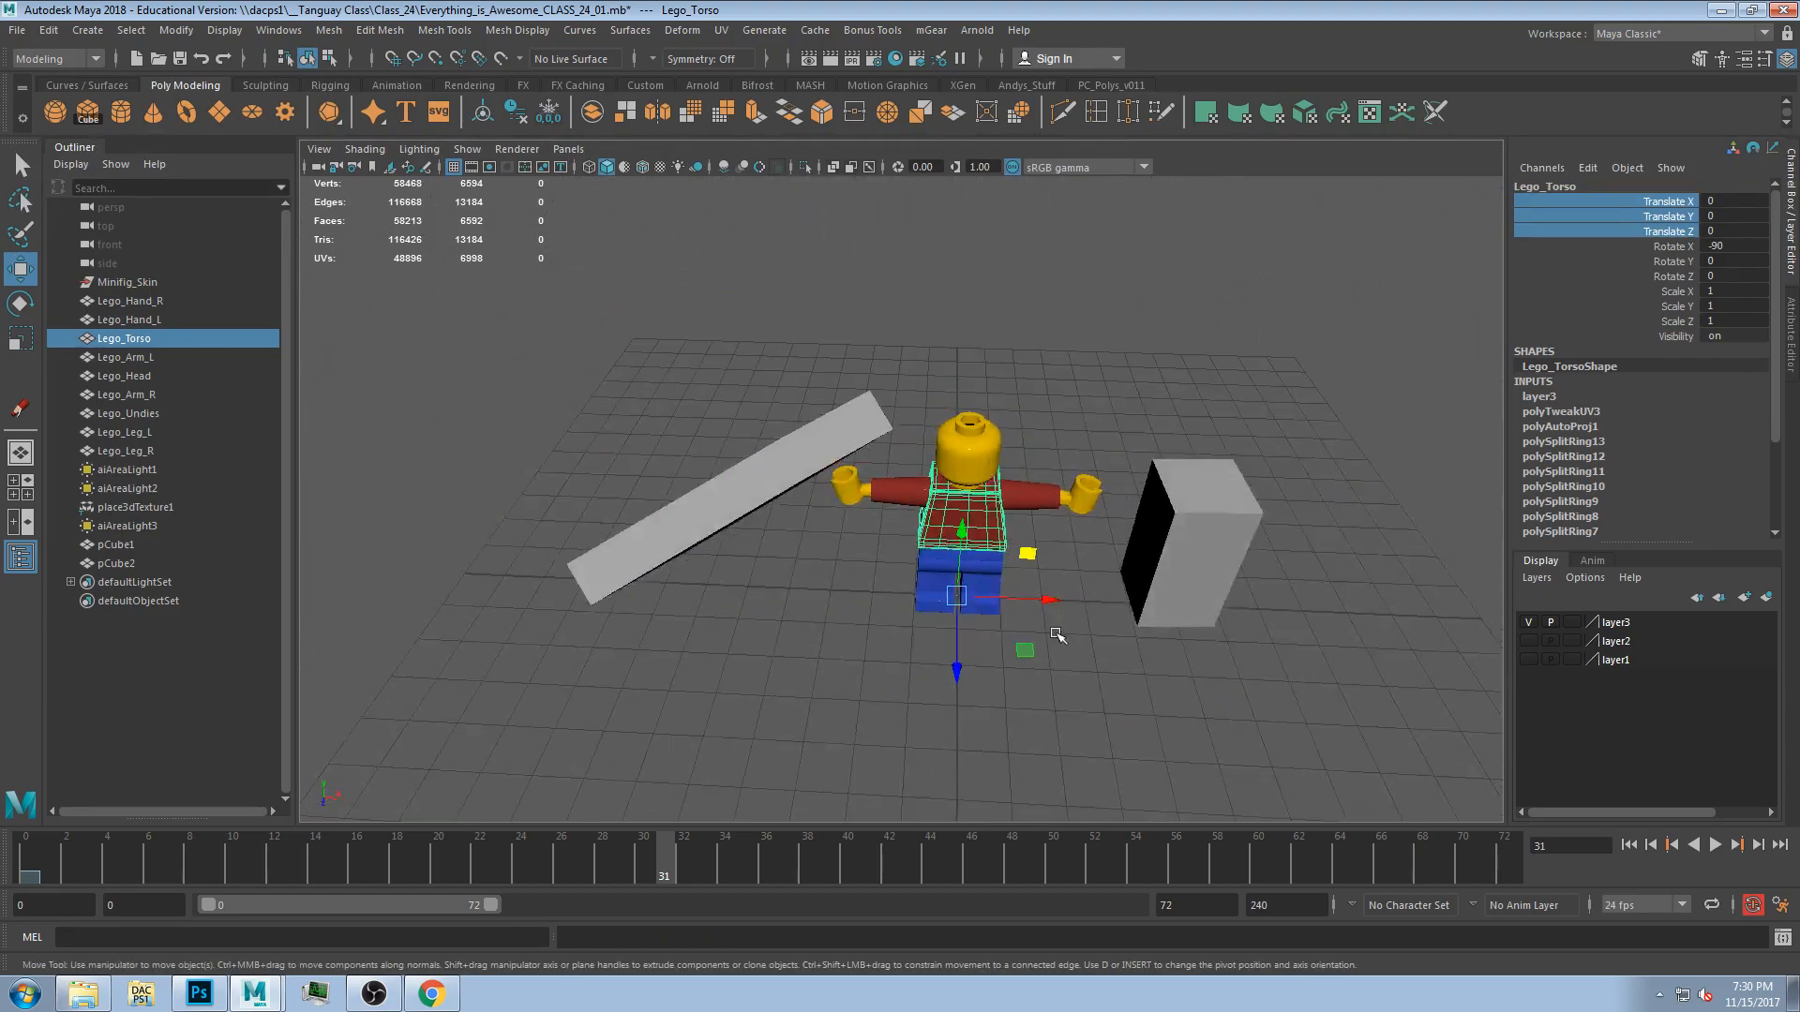
# Undo the torso move and the head's translate key.
pyautogui.hotkey('ctrl', 'z')
pyautogui.hotkey('ctrl', 'z')
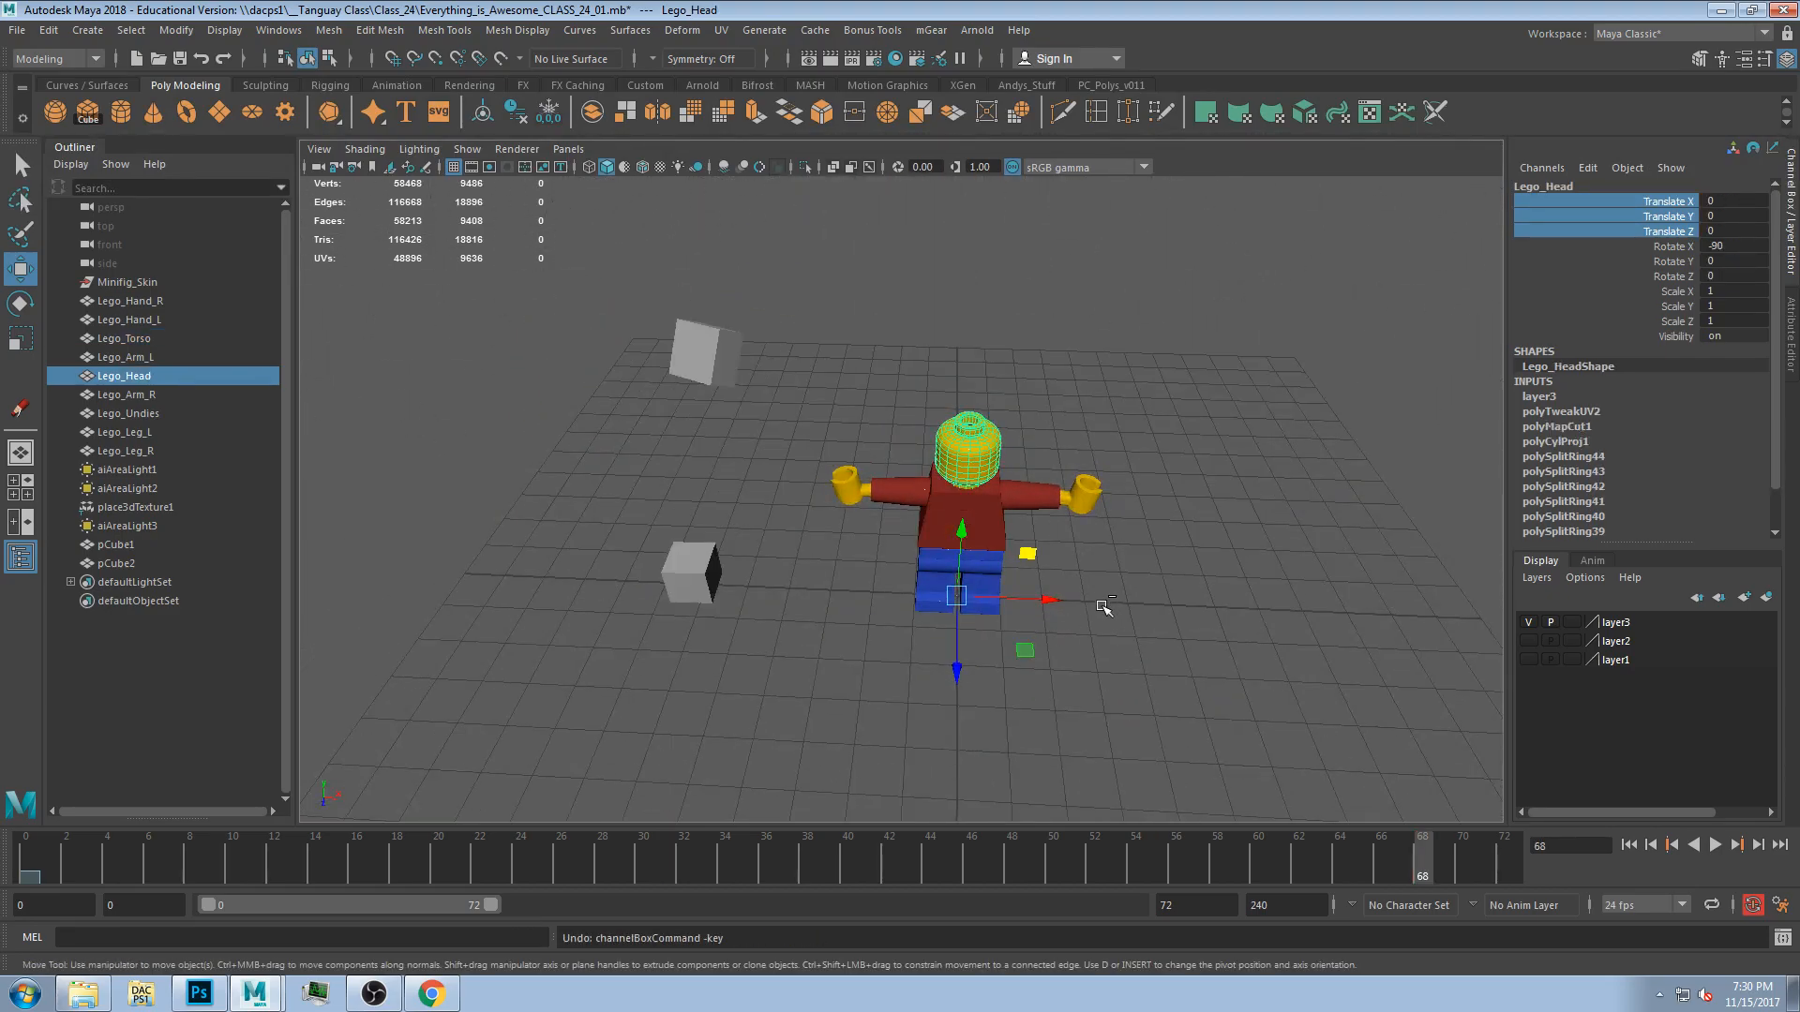
pyautogui.hotkey('ctrl', 'z')
# Zoom in on the figure and select the left hand with the Rotate tool to inspect its pivot.
pyautogui.keyDown('alt'); pyautogui.moveTo(900, 621); pyautogui.dragTo(864, 659); pyautogui.keyUp('alt')
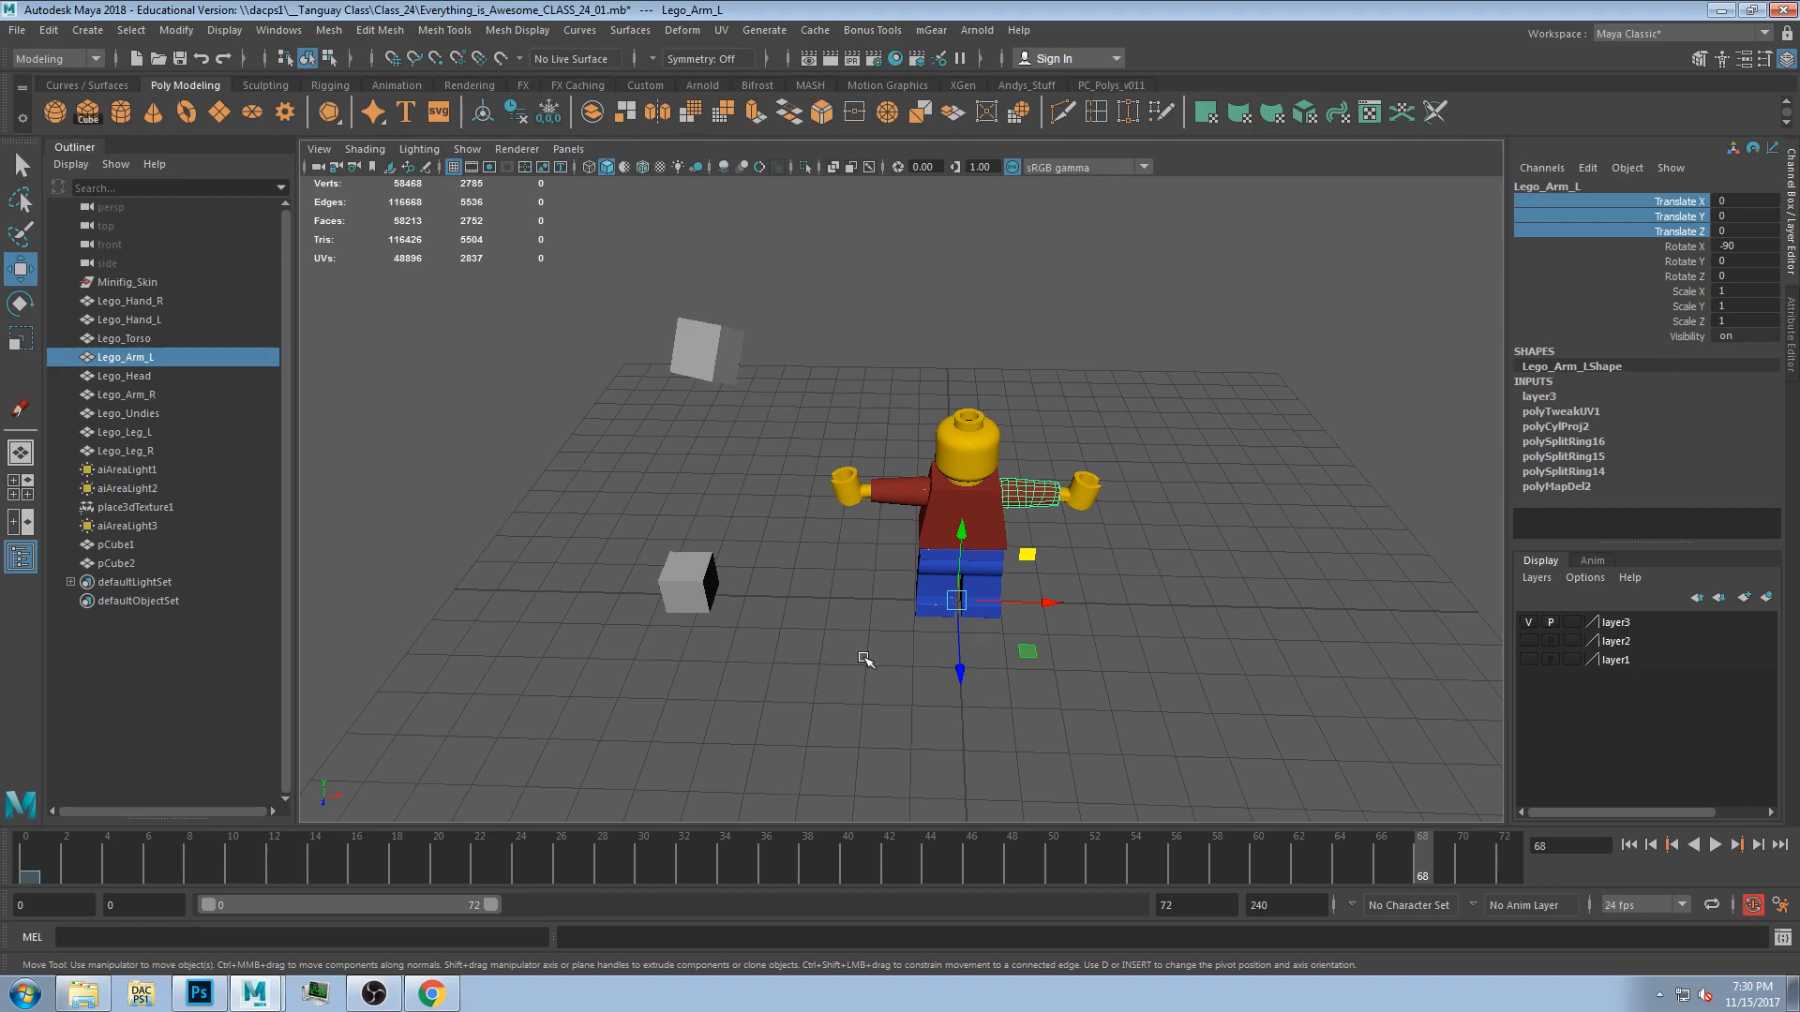
pyautogui.click(1211, 587)
pyautogui.keyDown('alt'); pyautogui.moveTo(1210, 587); pyautogui.dragTo(956, 603); pyautogui.keyUp('alt')
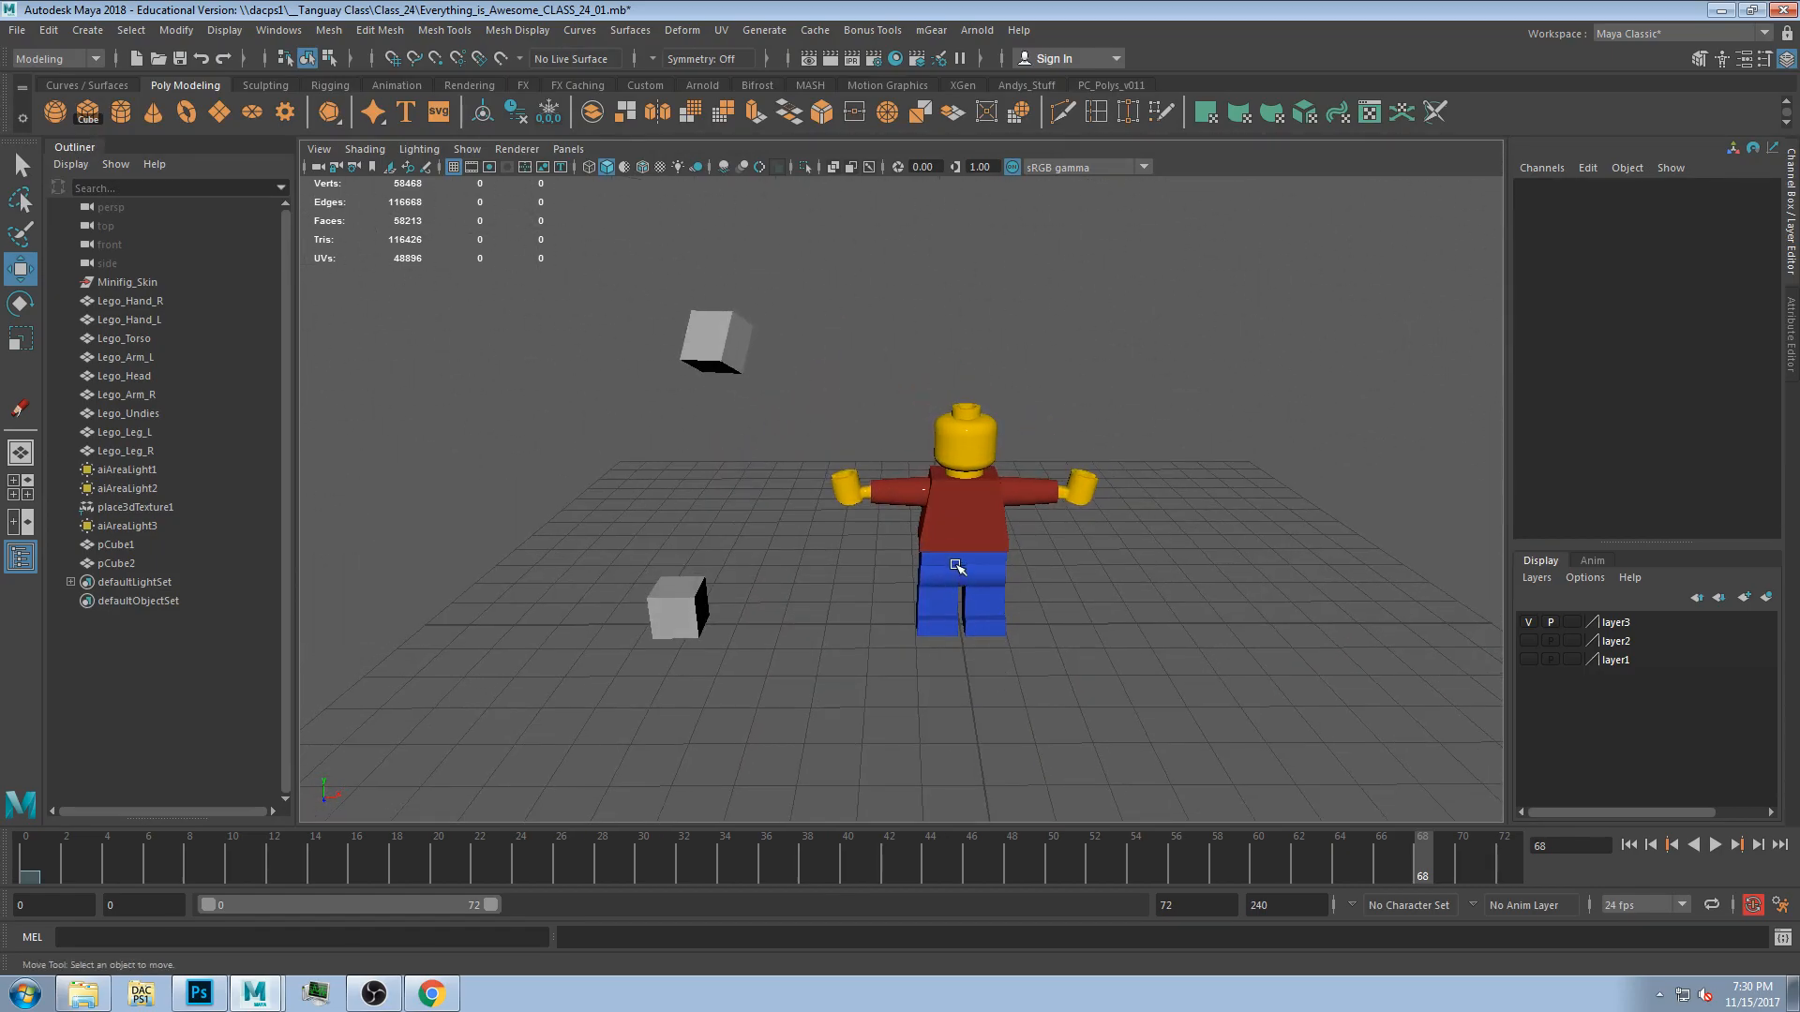
pyautogui.click(956, 566)
pyautogui.keyDown('alt'); pyautogui.moveTo(1141, 635); pyautogui.dragTo(1078, 609); pyautogui.keyUp('alt')
pyautogui.scroll(3, 1011, 551)
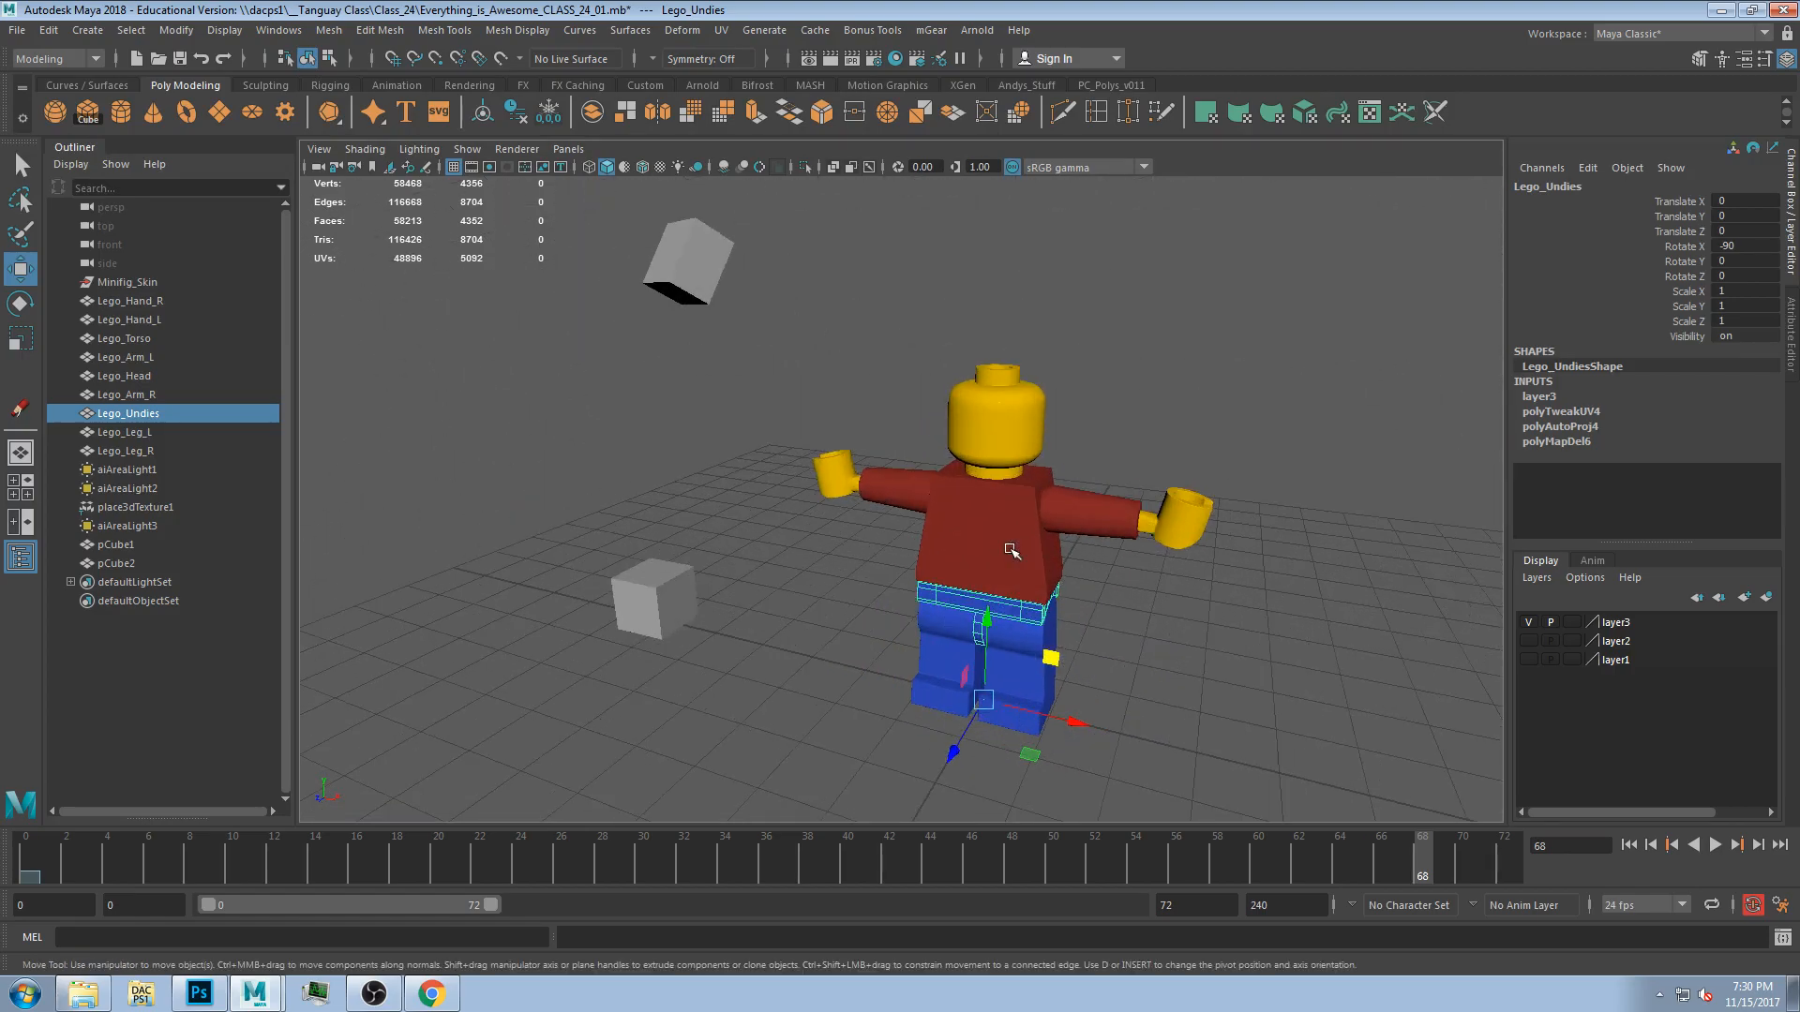
pyautogui.scroll(5, 1148, 549)
pyautogui.click(1146, 542)
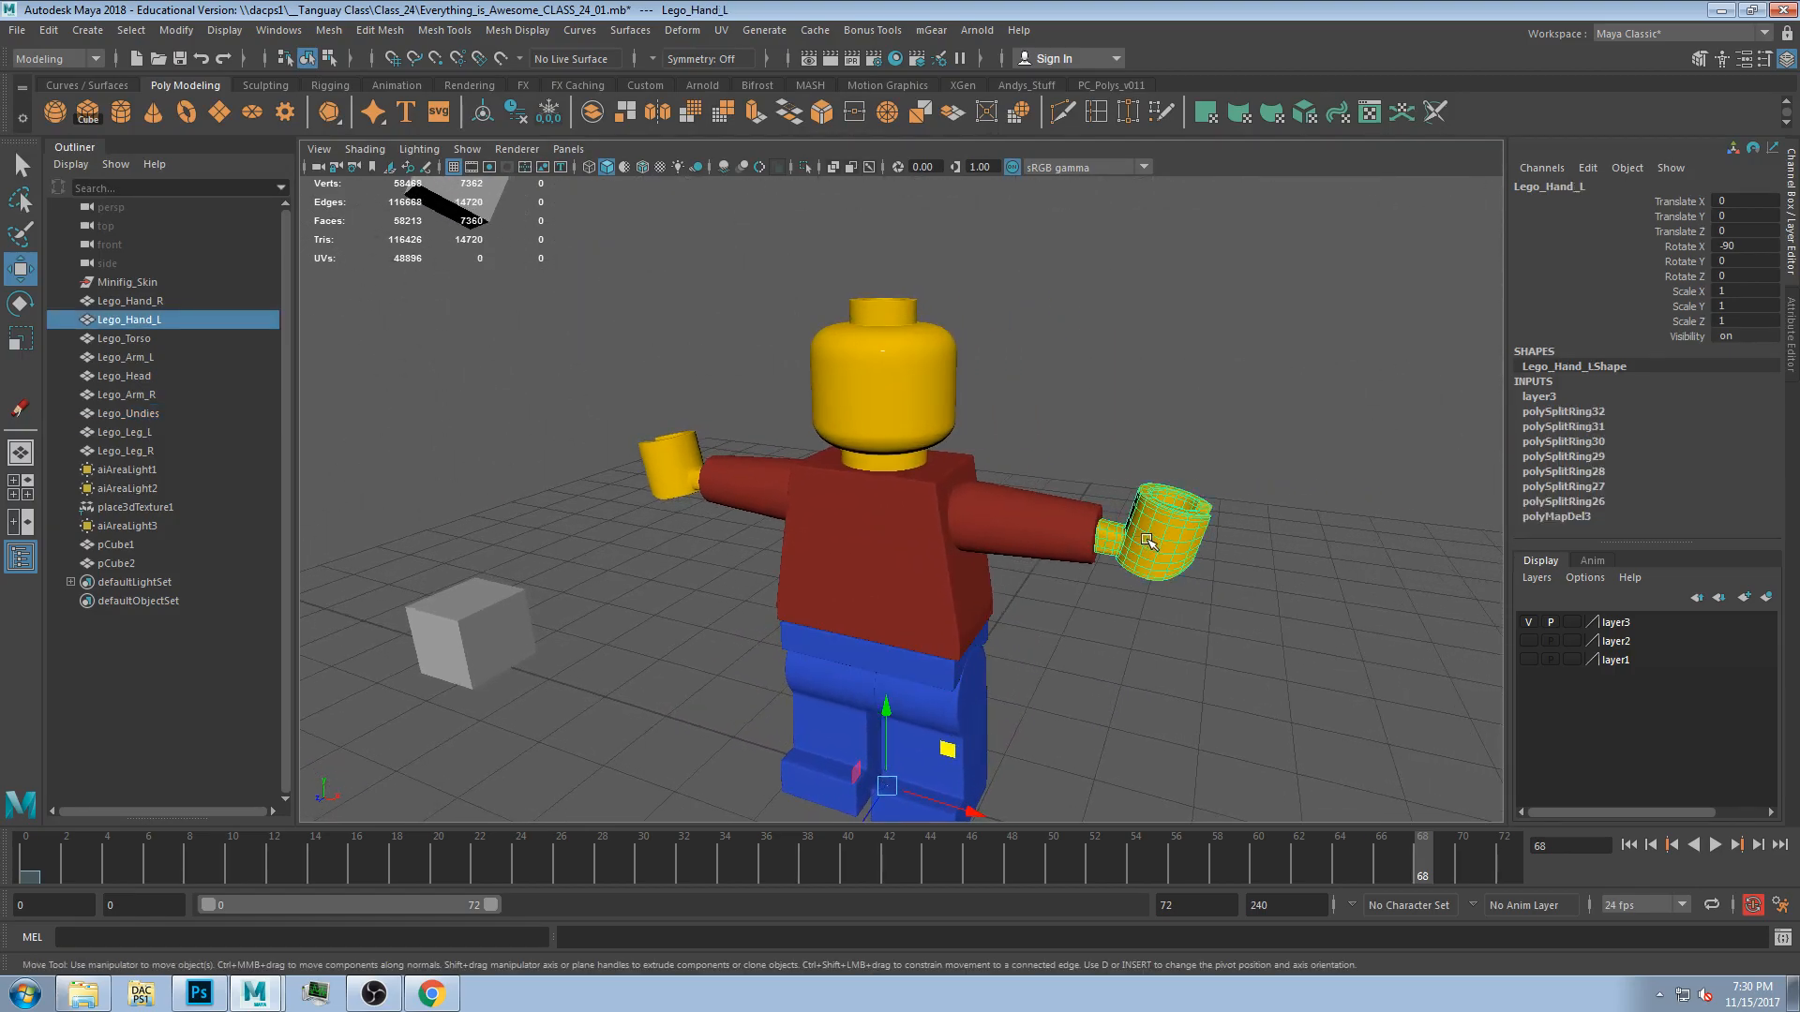
pyautogui.press('e')
pyautogui.moveTo(1145, 528)
pyautogui.keyDown('alt'); pyautogui.mouseDown()
pyautogui.moveTo(1053, 615)
pyautogui.moveTo(1077, 630)
pyautogui.moveTo(1118, 506)
pyautogui.mouseUp(); pyautogui.keyUp('alt')
pyautogui.keyDown('alt'); pyautogui.moveTo(1111, 573); pyautogui.dragTo(963, 435); pyautogui.keyUp('alt')
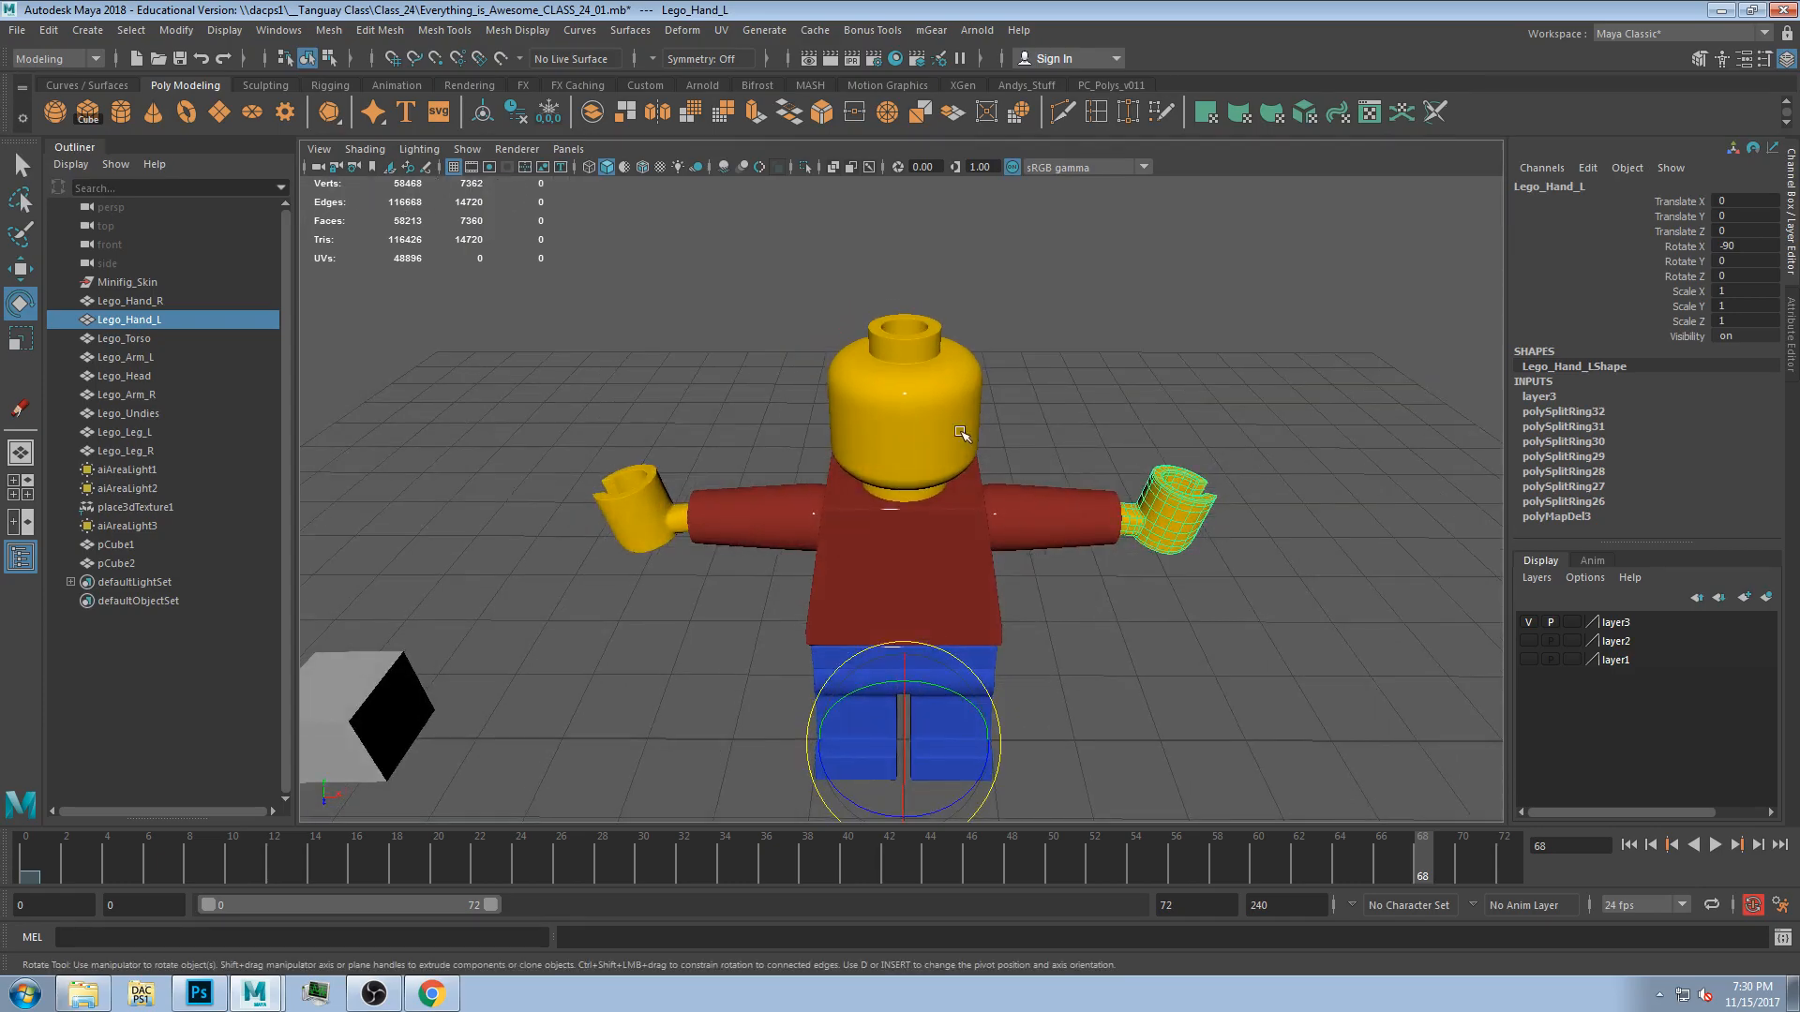
# Select the left leg and test rotating it, undoing the attempts.
pyautogui.click(963, 435)
pyautogui.keyDown('alt'); pyautogui.moveTo(1004, 510); pyautogui.dragTo(939, 469); pyautogui.keyUp('alt')
pyautogui.keyDown('alt'); pyautogui.moveTo(905, 718); pyautogui.dragTo(1136, 654); pyautogui.keyUp('alt')
pyautogui.click(987, 624)
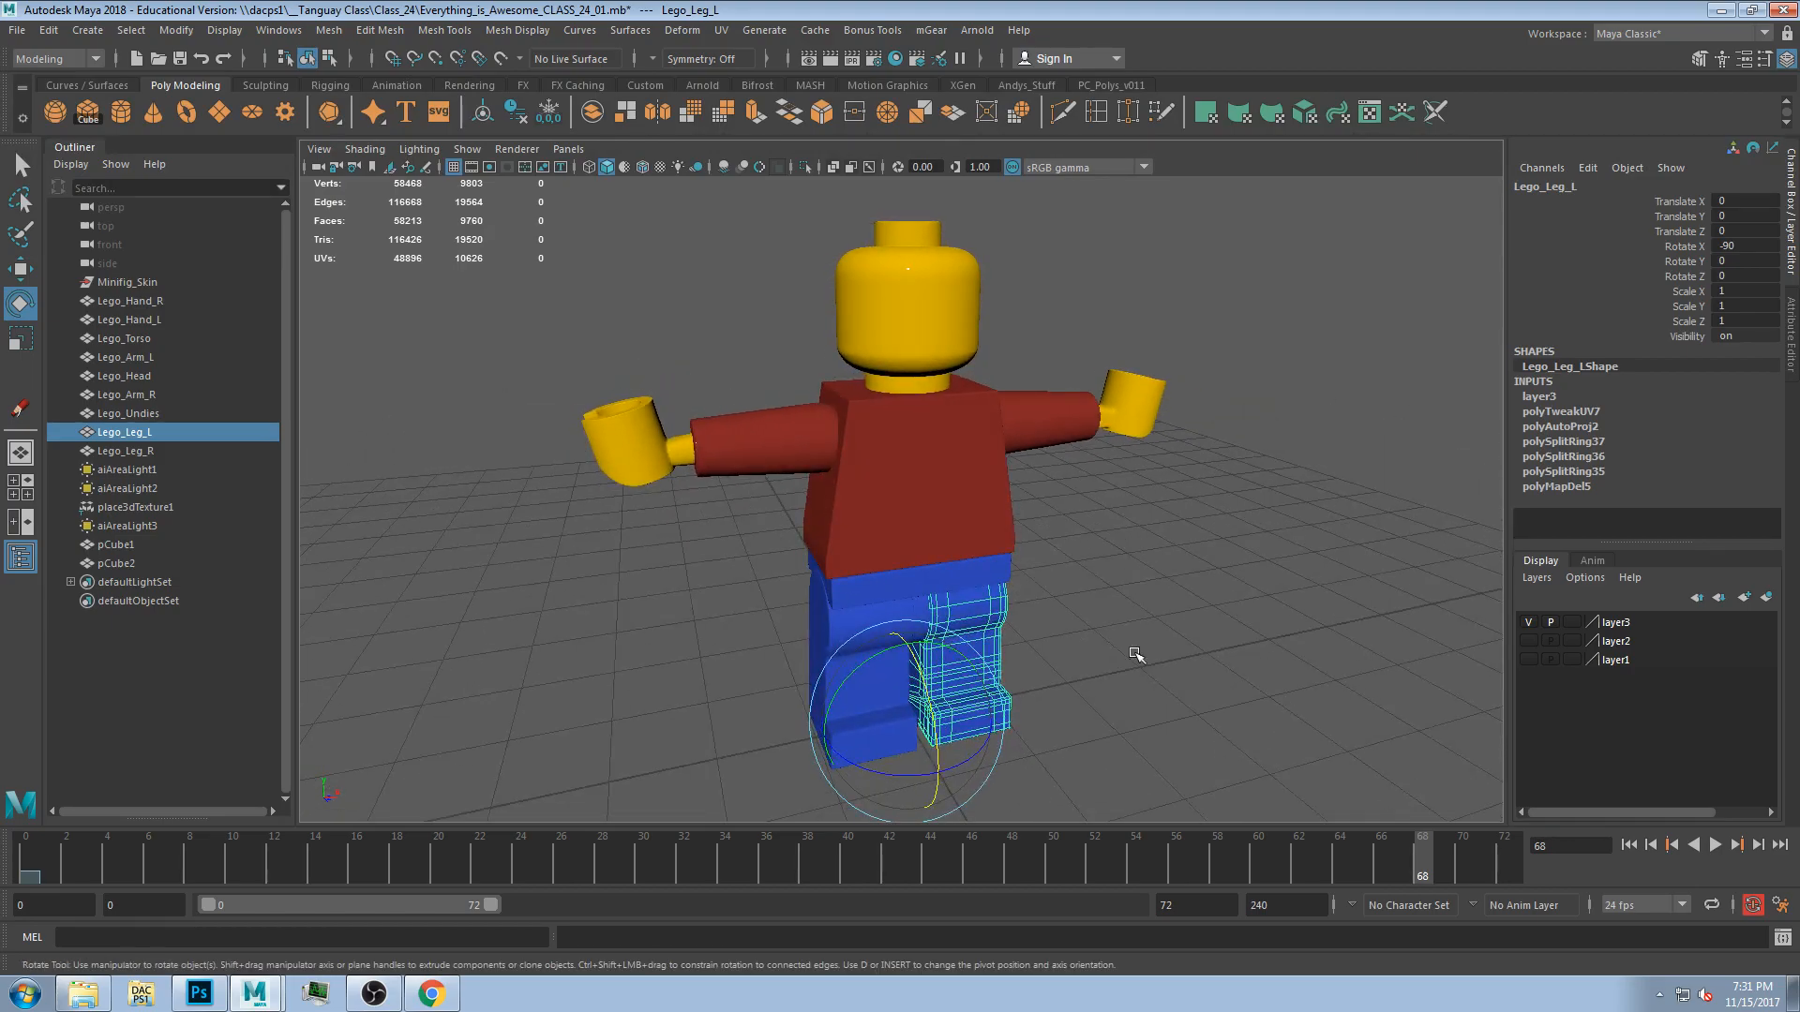
pyautogui.keyDown('alt'); pyautogui.moveTo(1107, 596); pyautogui.dragTo(1052, 591); pyautogui.keyUp('alt')
pyautogui.click(957, 522)
pyautogui.keyDown('alt'); pyautogui.moveTo(956, 522); pyautogui.dragTo(966, 708); pyautogui.keyUp('alt')
pyautogui.click(924, 350)
pyautogui.hotkey('ctrl', 'z')
pyautogui.hotkey('ctrl', 'z')
pyautogui.keyDown('alt'); pyautogui.moveTo(1114, 651); pyautogui.dragTo(973, 750); pyautogui.keyUp('alt')
pyautogui.hotkey('ctrl', 'z')
pyautogui.click(1118, 609)
pyautogui.keyDown('alt'); pyautogui.moveTo(1117, 609); pyautogui.dragTo(1077, 638); pyautogui.keyUp('alt')
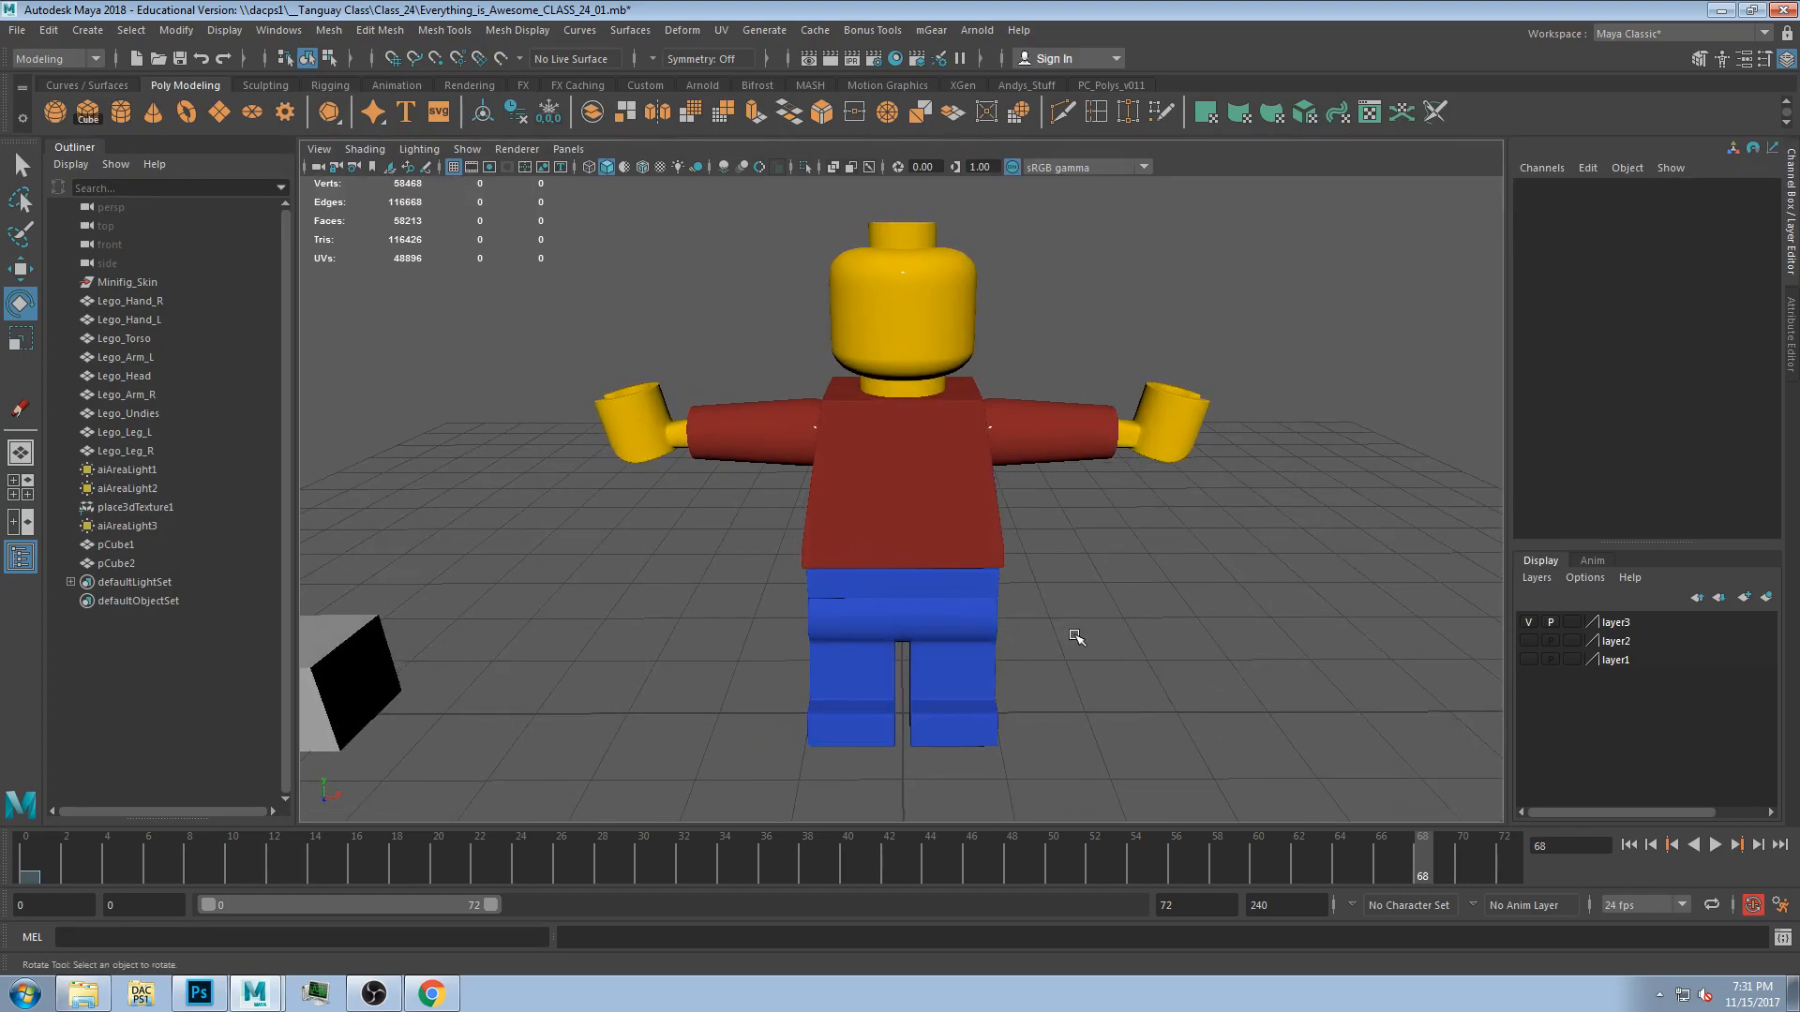
# Select all the Lego figure parts and delete their construction history.
pyautogui.moveTo(580, 261); pyautogui.dragTo(1205, 735)
pyautogui.click(516, 112)
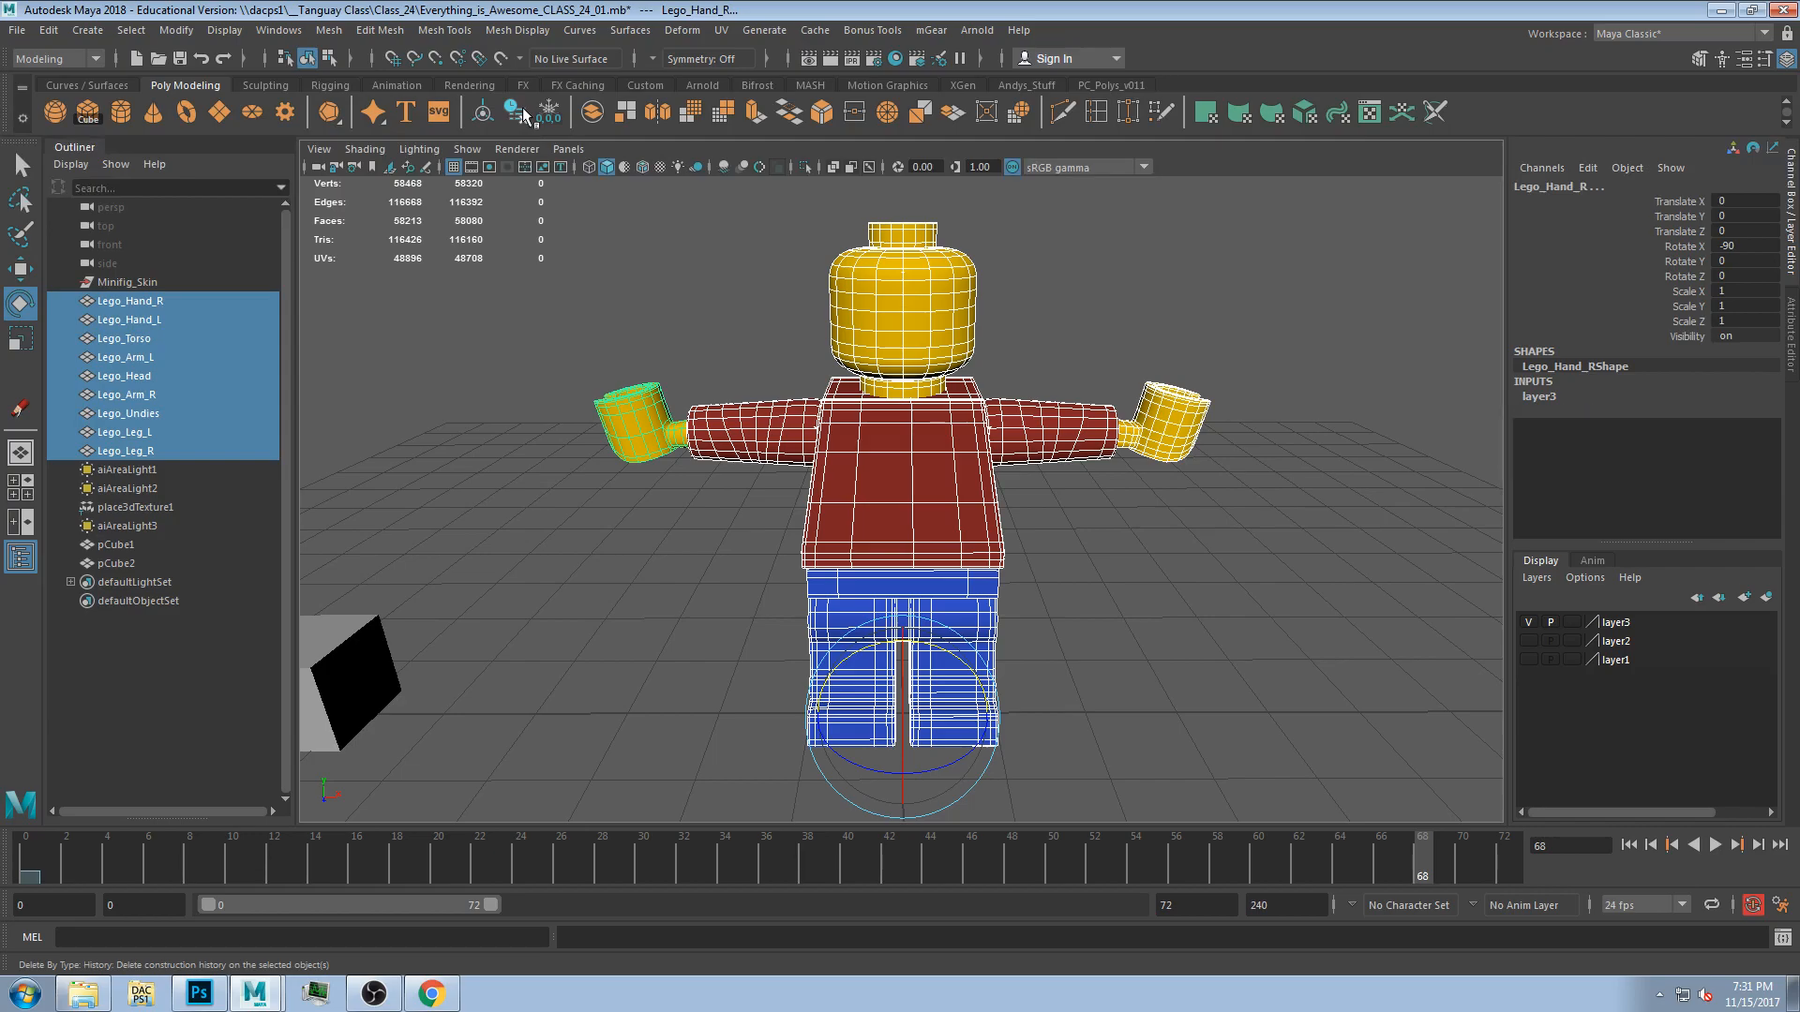
# Freeze the parts' transformations, deselect, and undo the freeze.
pyautogui.click(549, 112)
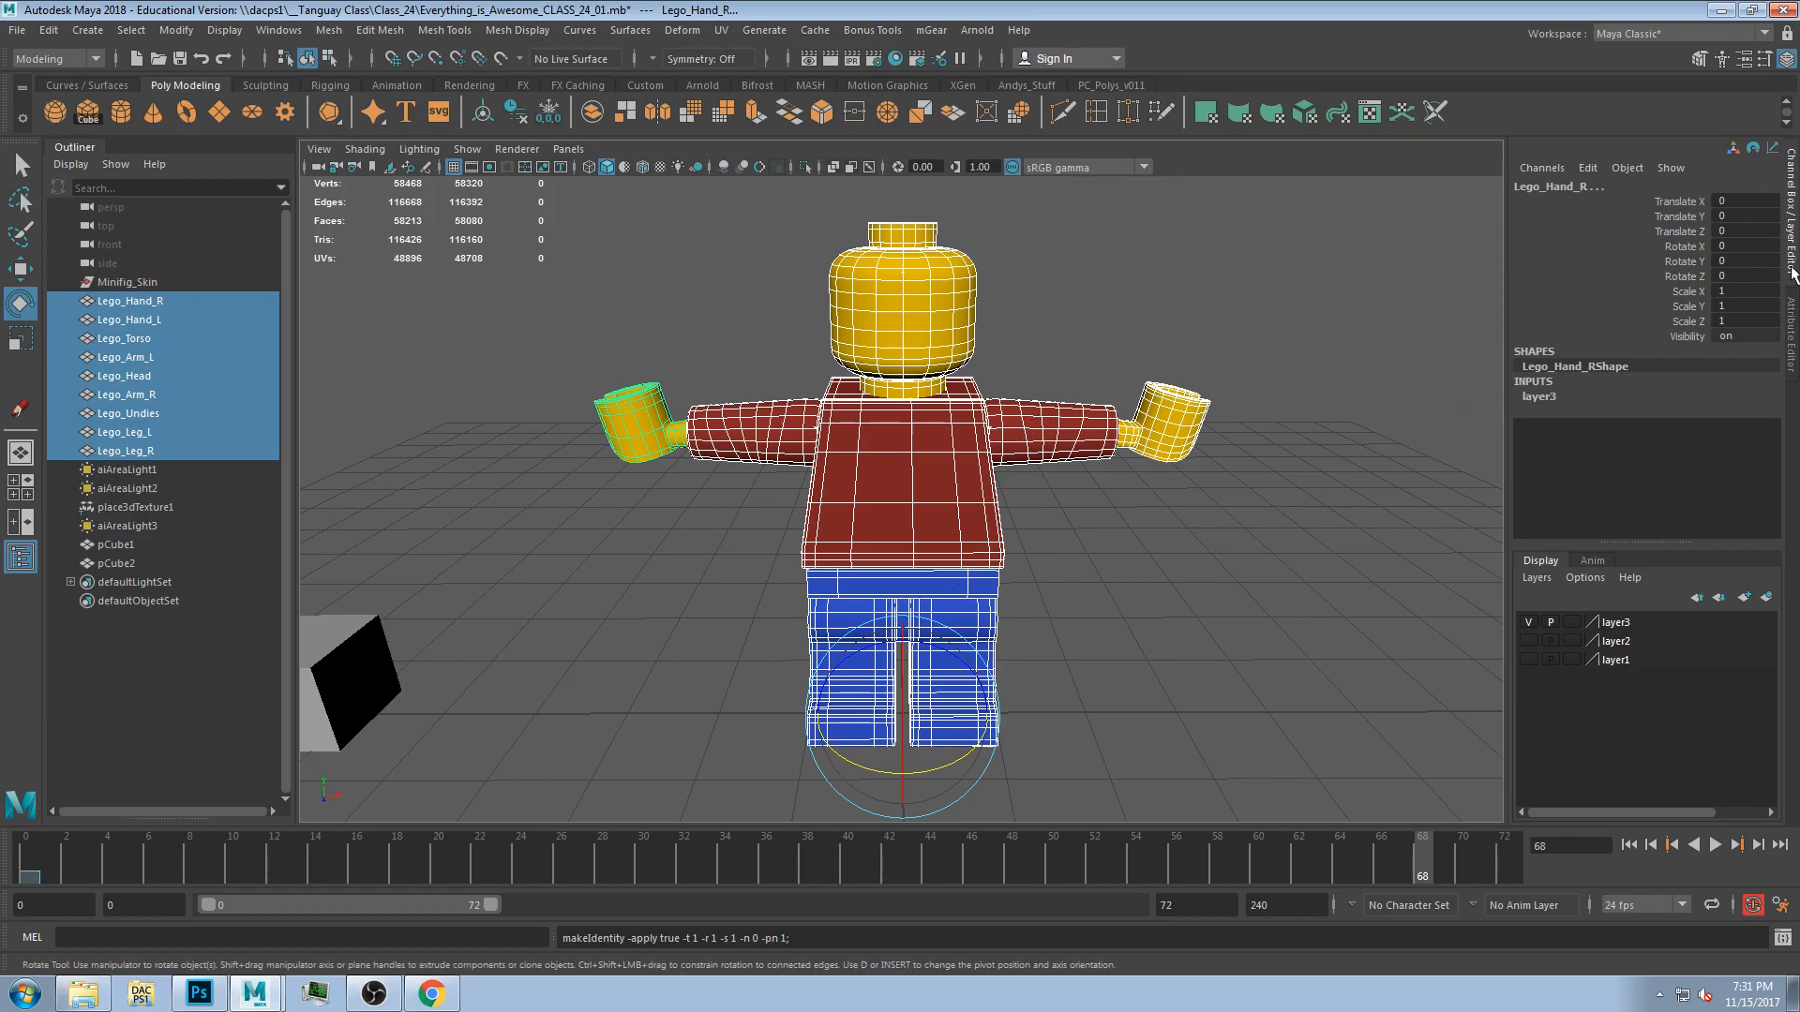
pyautogui.click(765, 426)
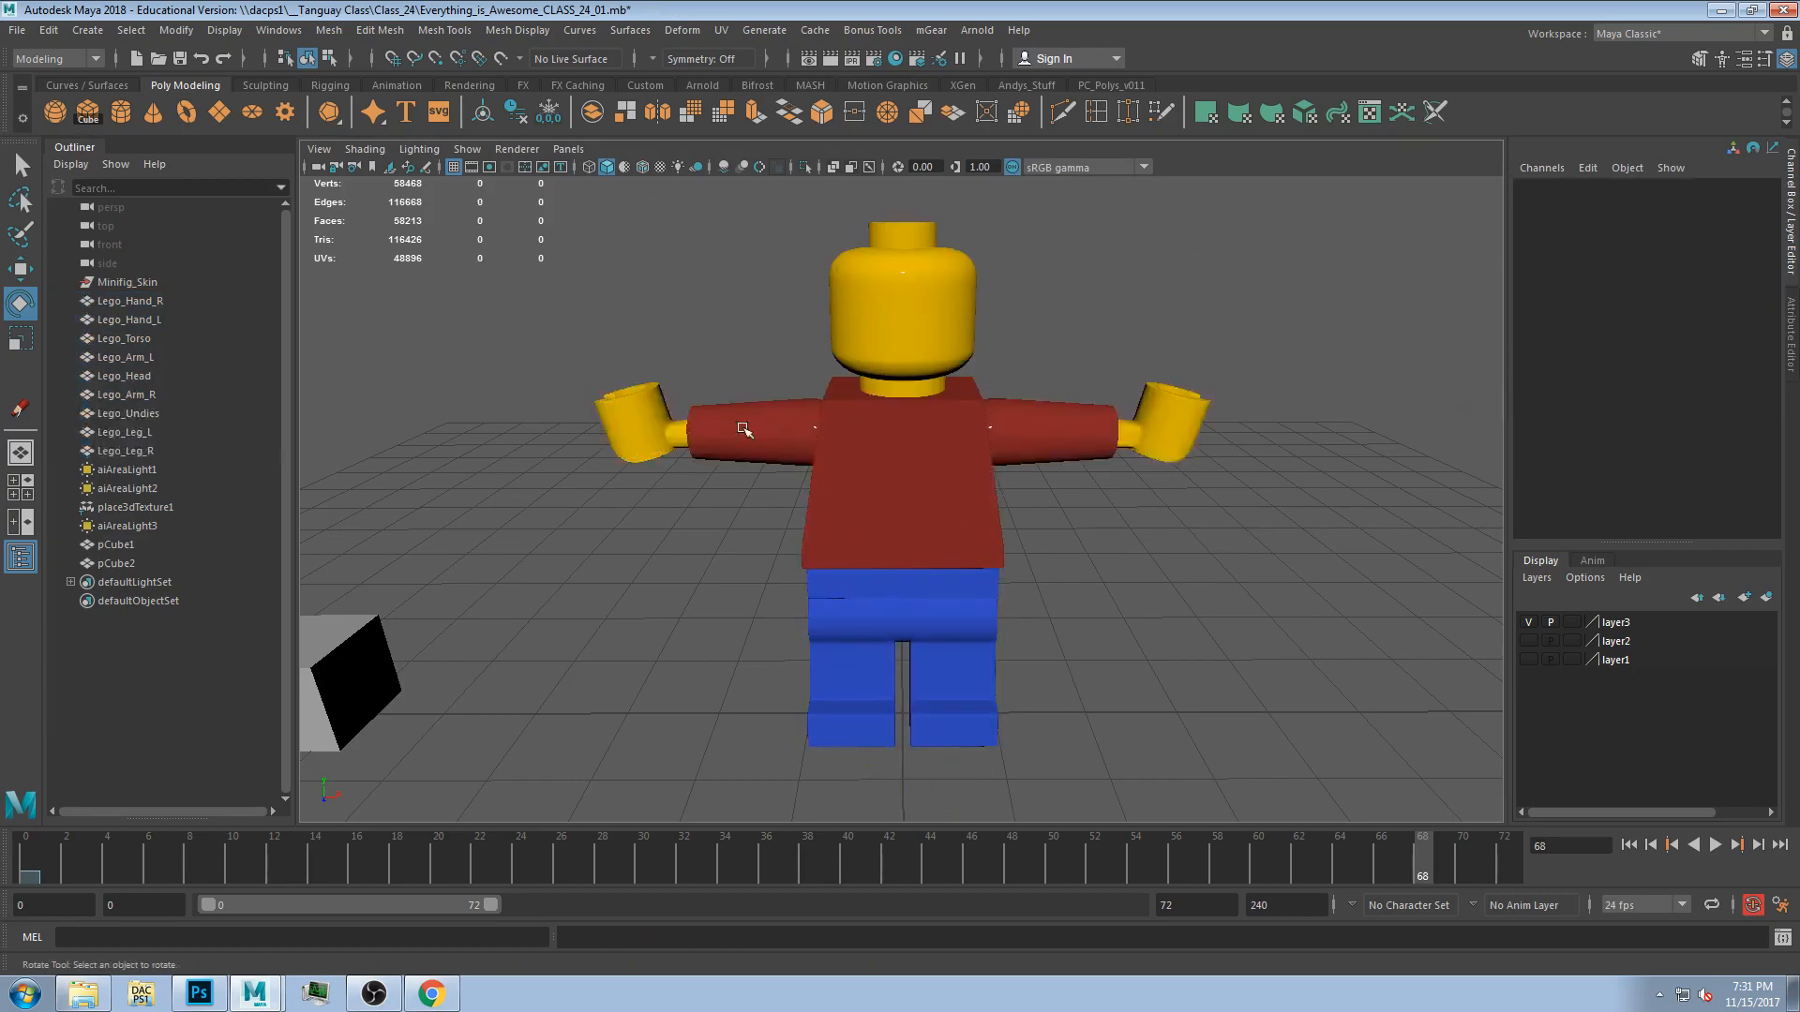
pyautogui.hotkey('ctrl', 'z')
pyautogui.hotkey('ctrl', 'z')
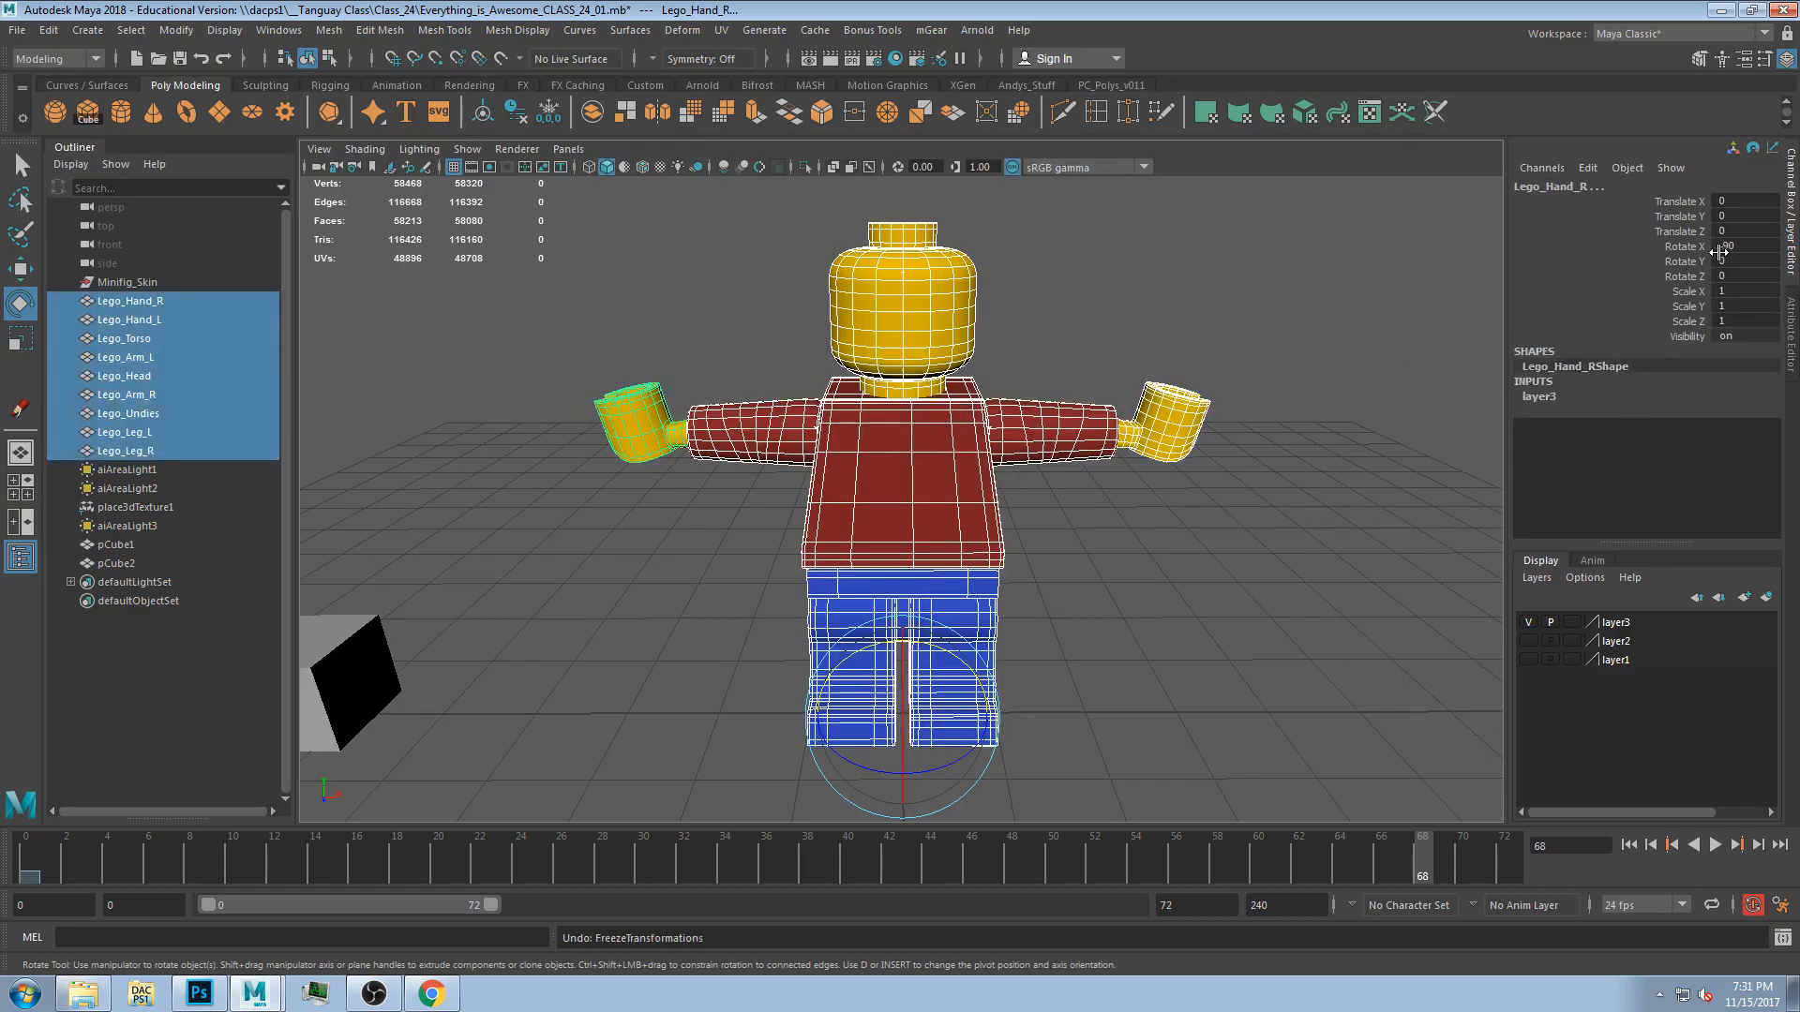
# Reselect all the Lego figure parts and freeze their transformations.
pyautogui.click(904, 478)
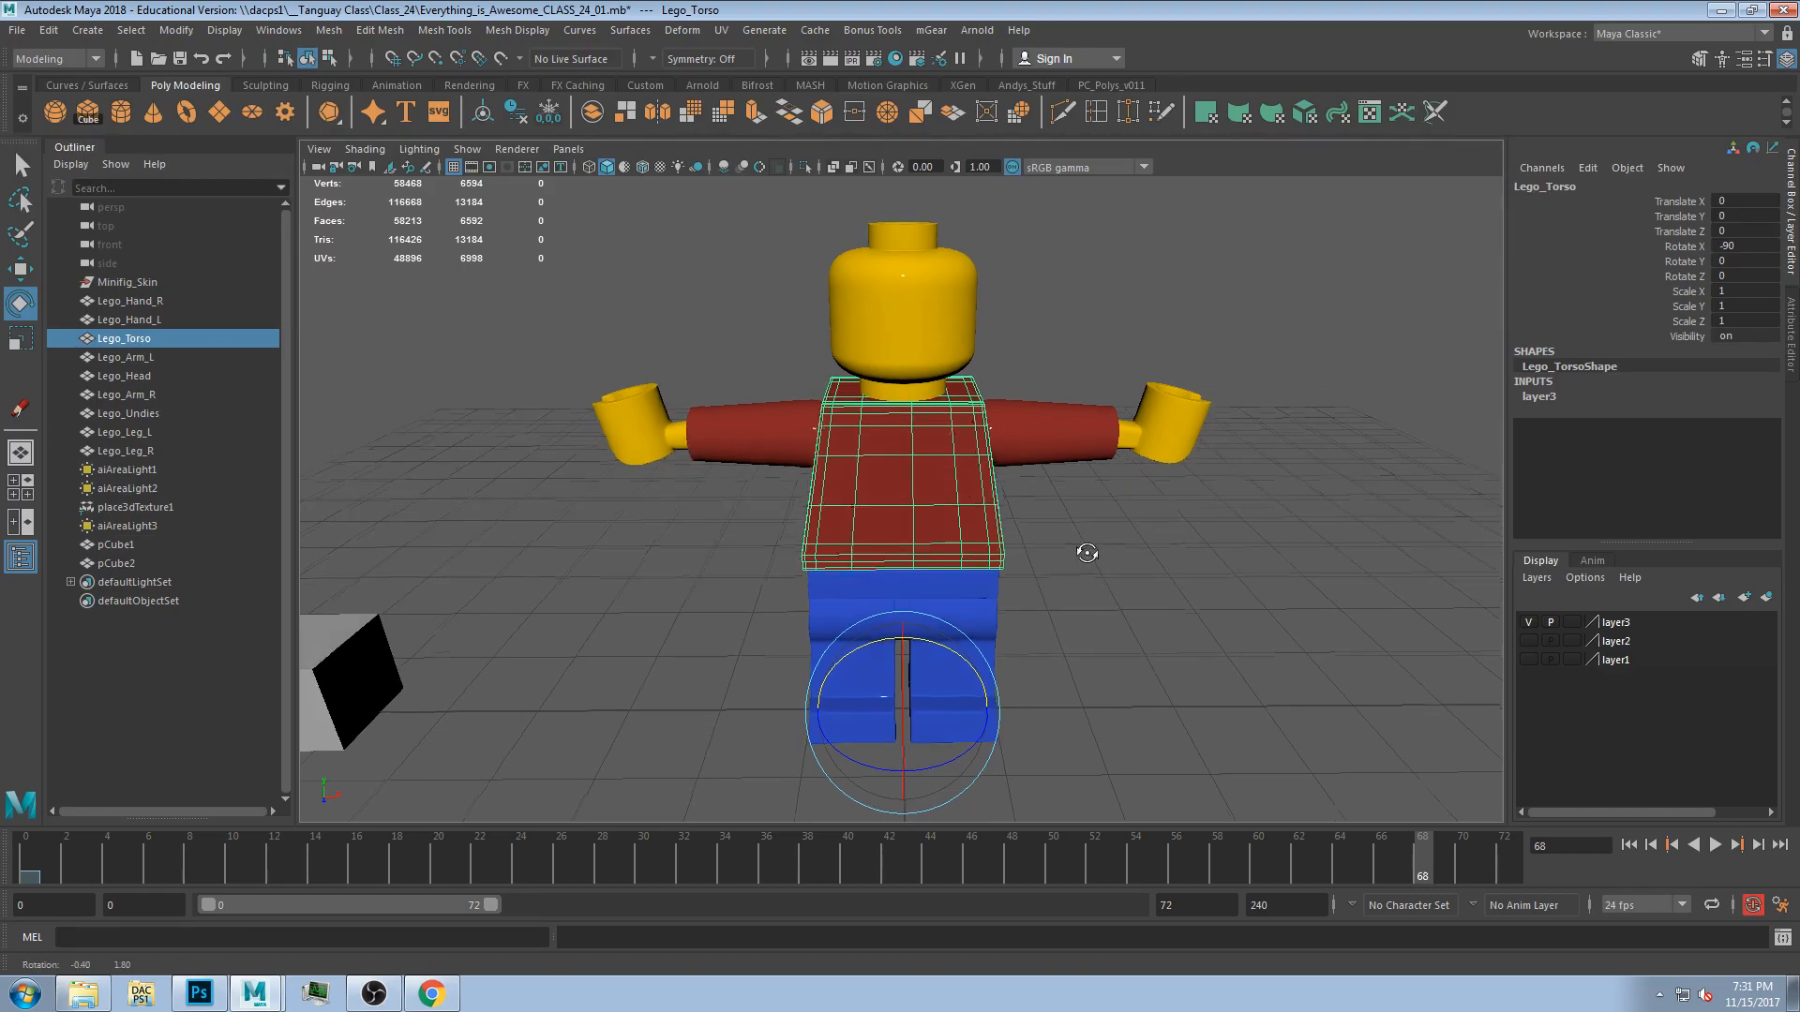
pyautogui.moveTo(595, 247); pyautogui.dragTo(1122, 715)
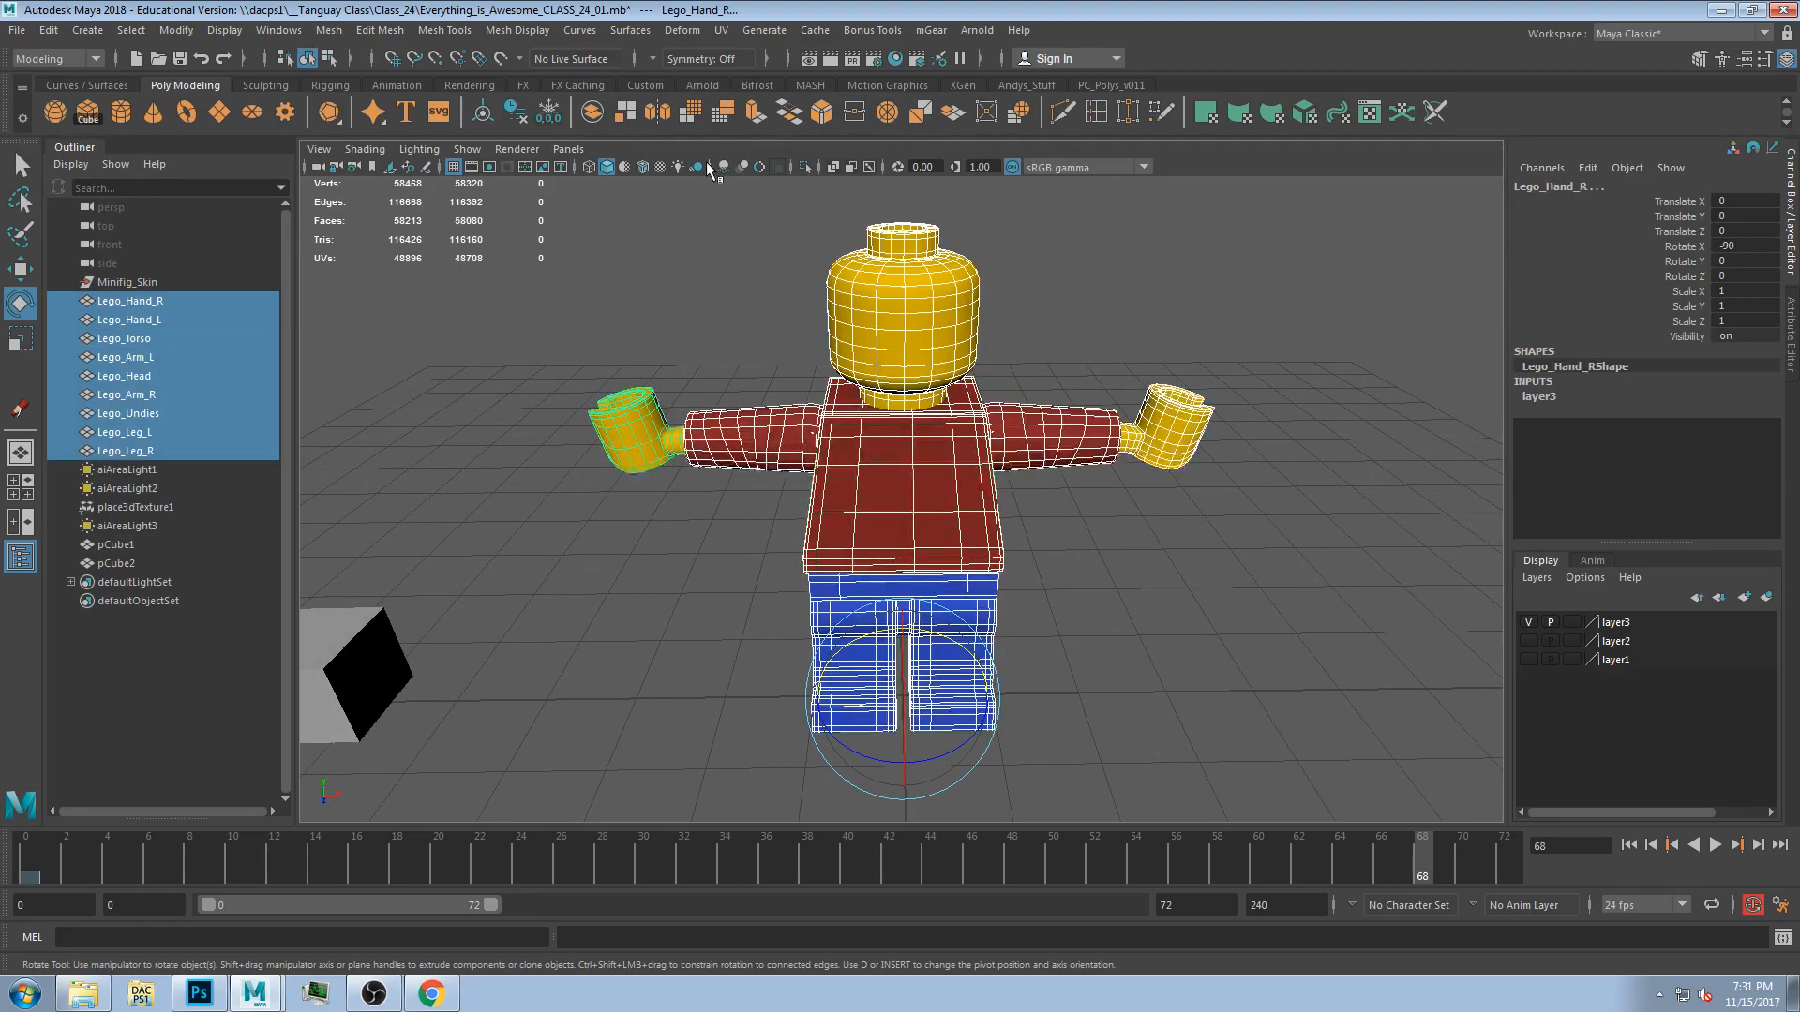
pyautogui.click(546, 116)
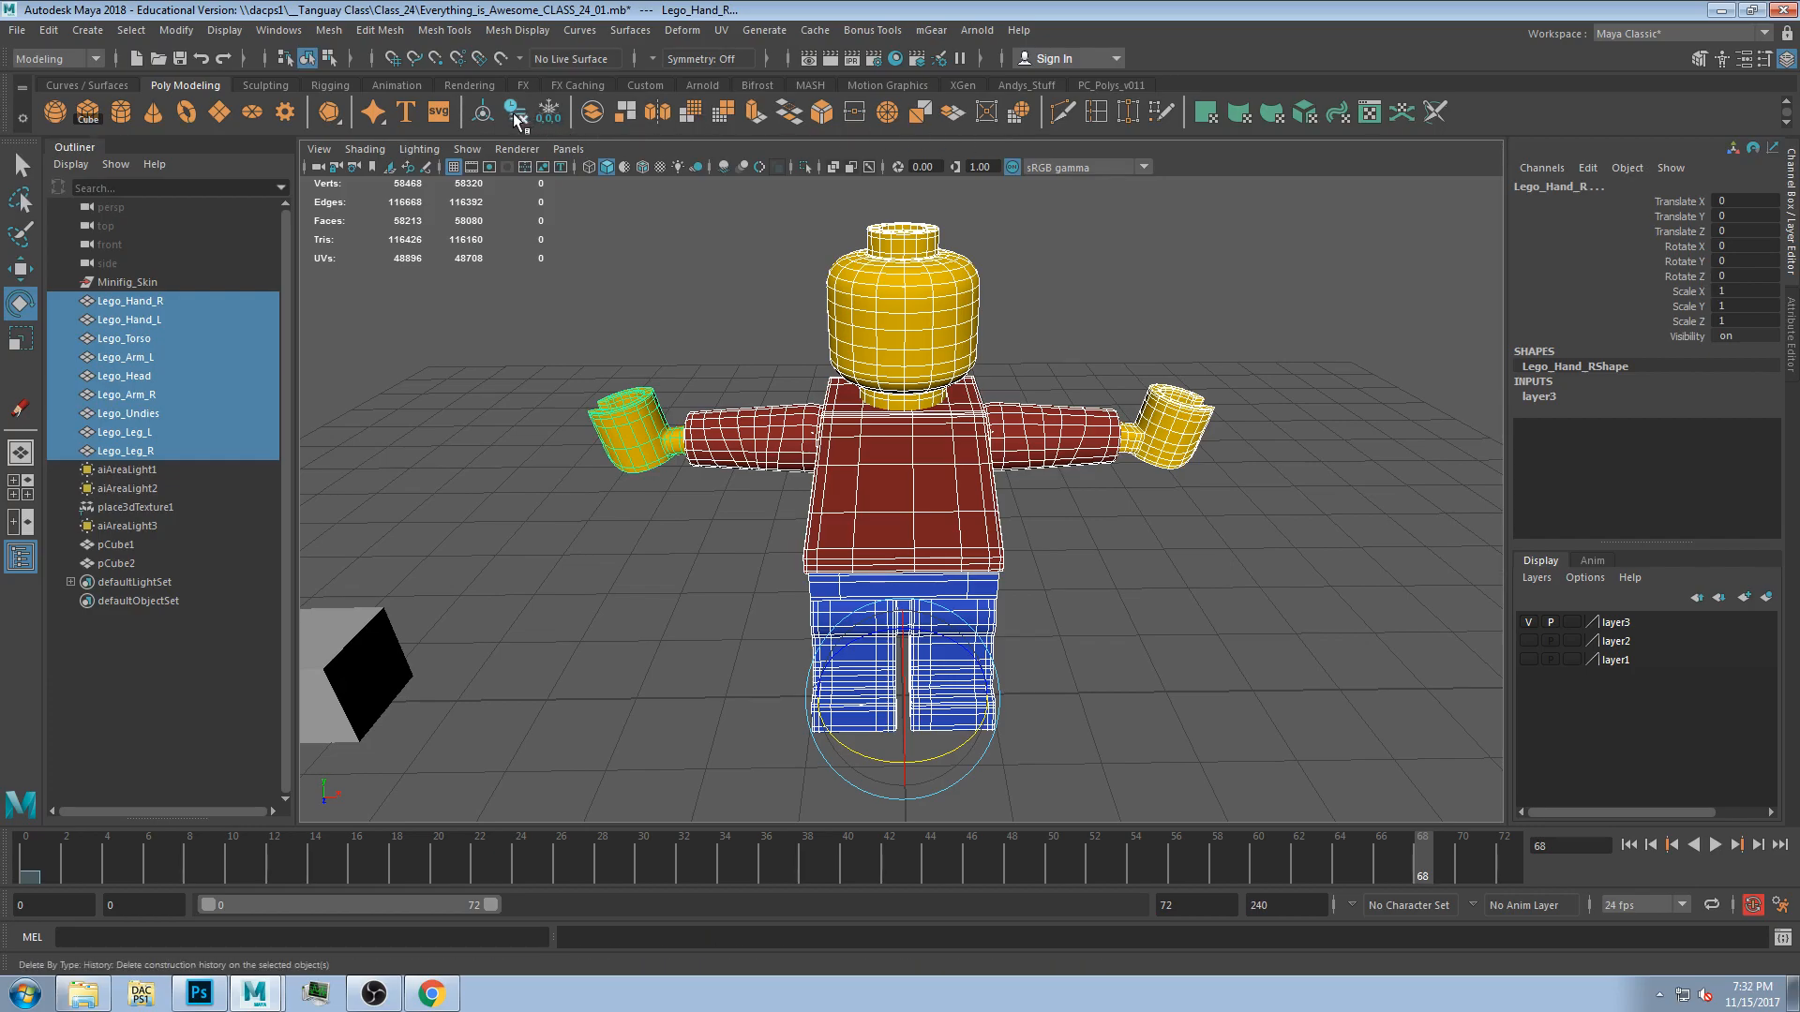
# Select individual figure parts to check their pivots after freezing.
pyautogui.click(1226, 332)
pyautogui.keyDown('alt'); pyautogui.moveTo(1269, 413); pyautogui.dragTo(1233, 495); pyautogui.keyUp('alt')
pyautogui.click(614, 435)
pyautogui.click(975, 321)
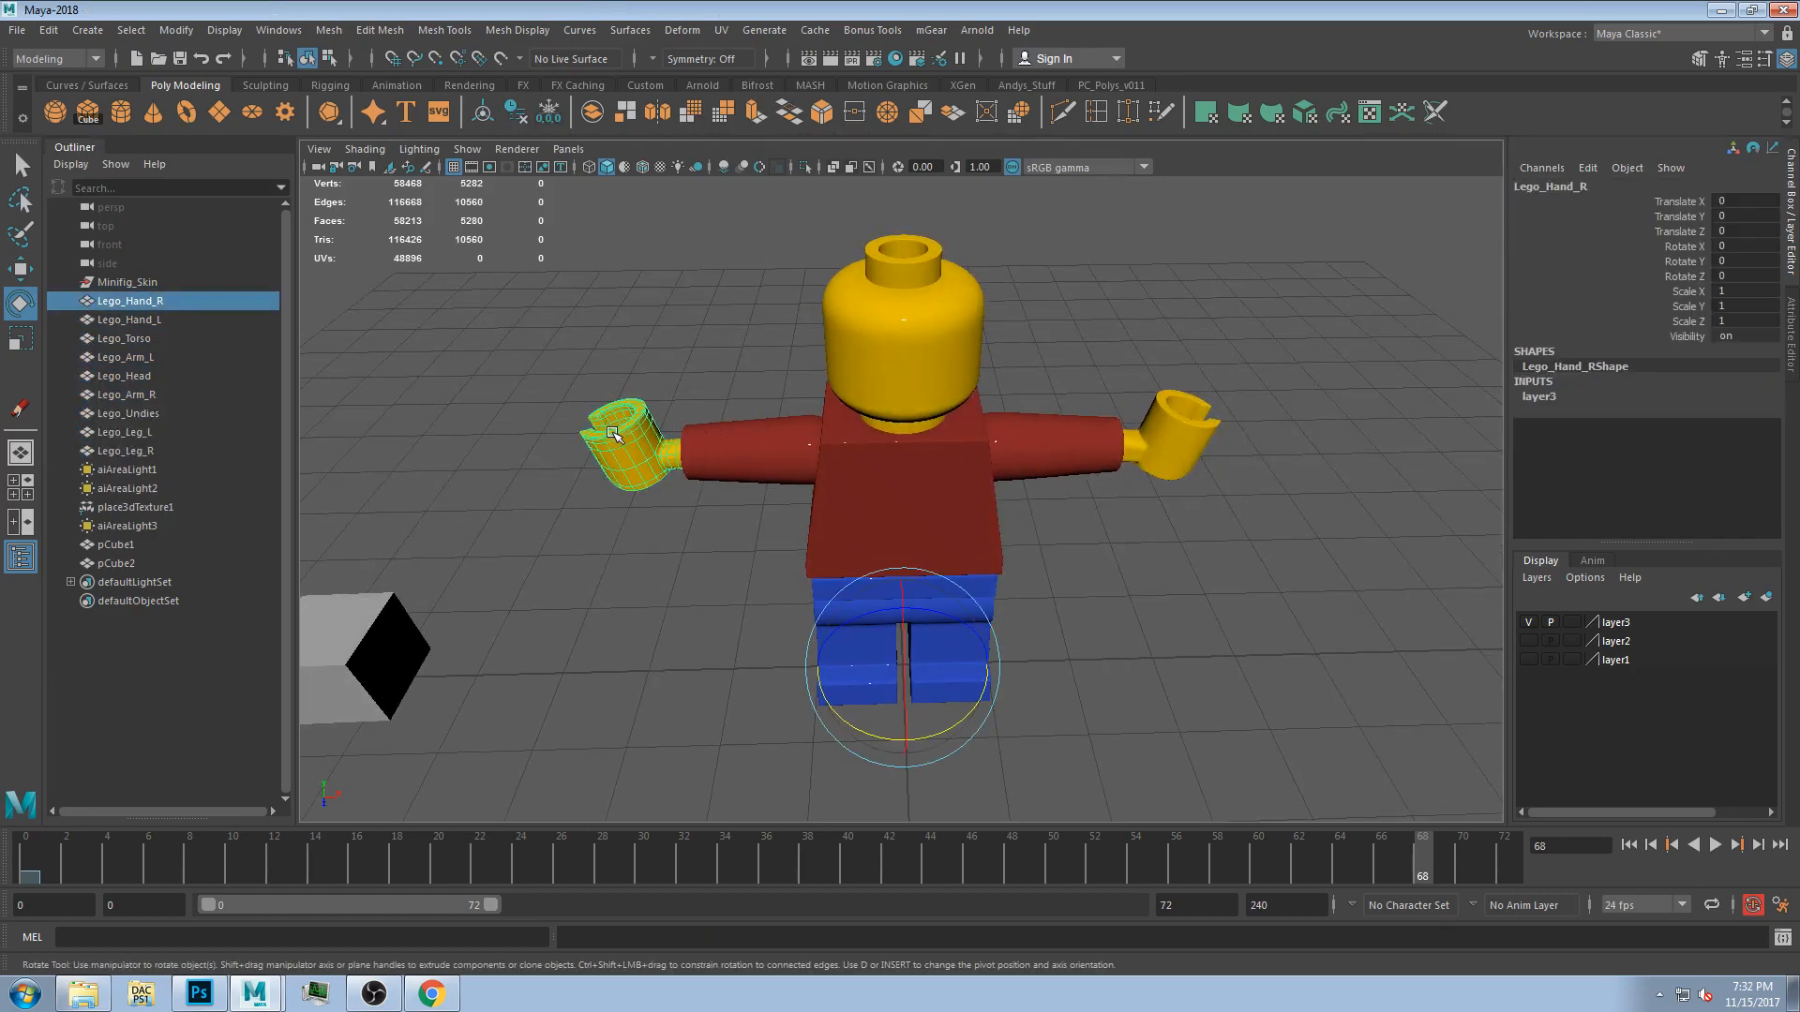
pyautogui.click(1181, 423)
pyautogui.click(1199, 573)
pyautogui.keyDown('alt'); pyautogui.moveTo(1102, 686); pyautogui.dragTo(1102, 632); pyautogui.keyUp('alt')
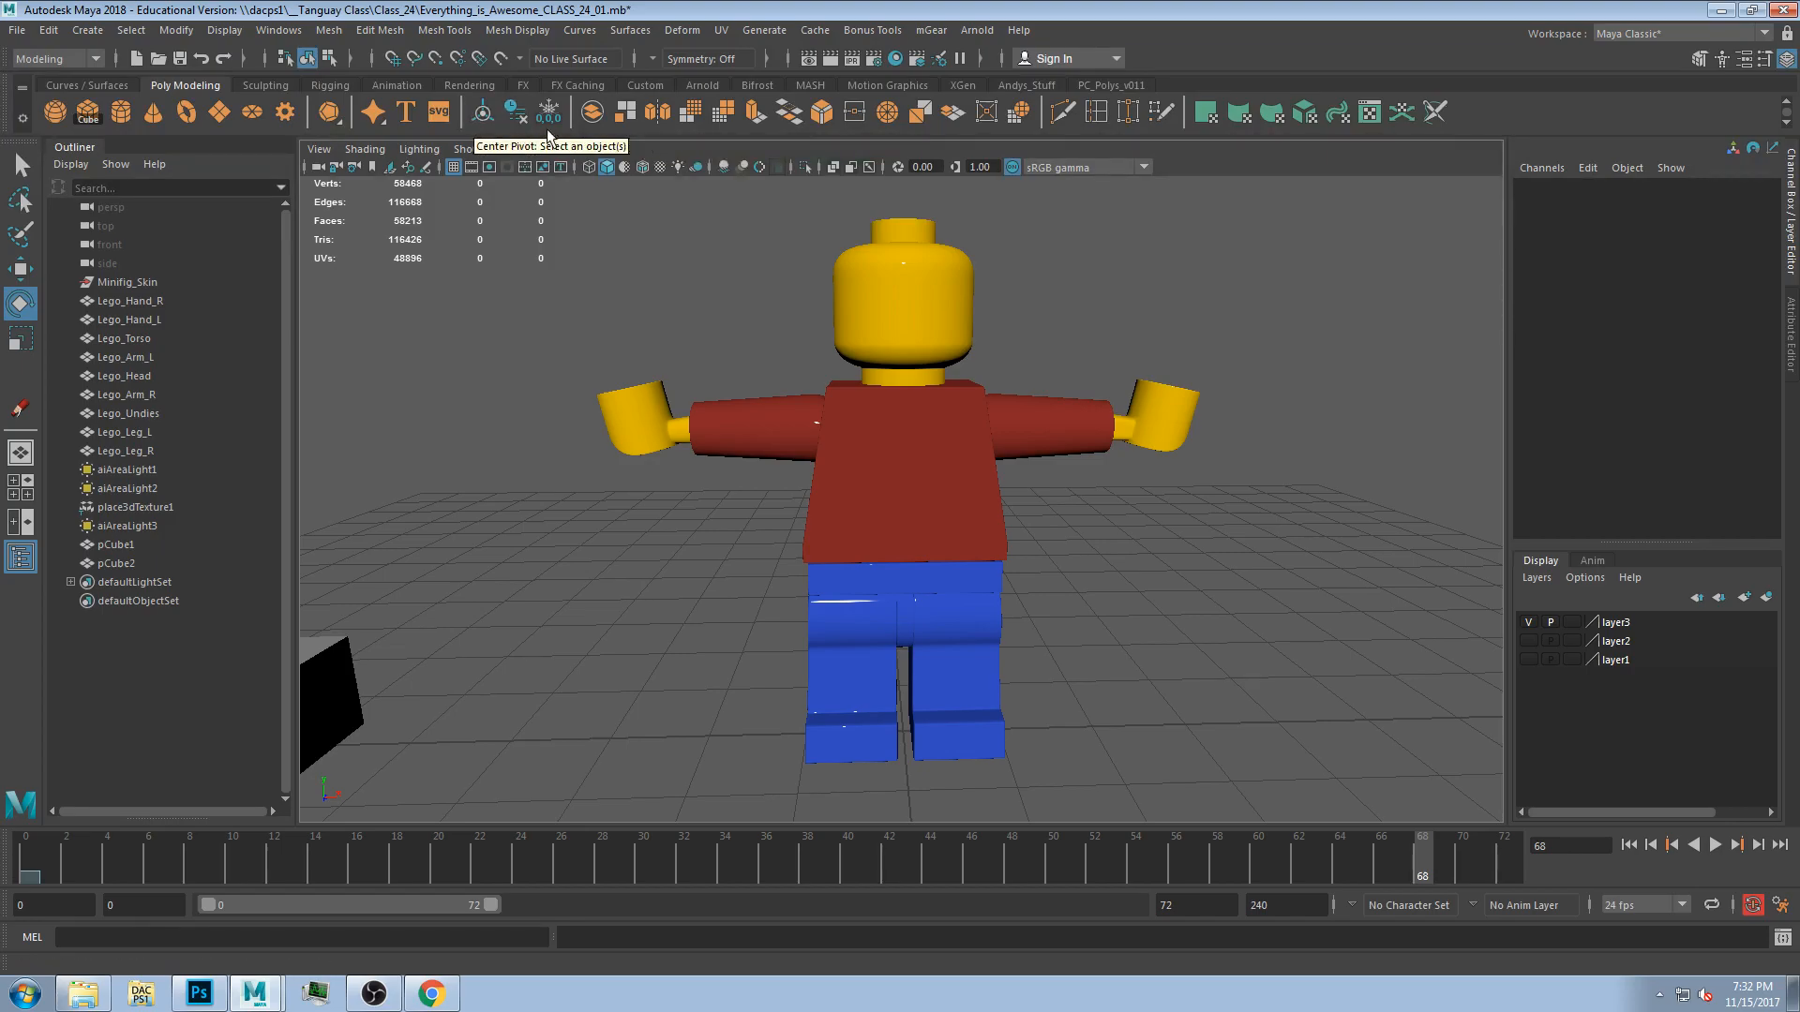
# Examine the figure parts' pivots by selecting them and test-rotating the head, undoing each rotation.
pyautogui.moveTo(598, 242); pyautogui.dragTo(1242, 788)
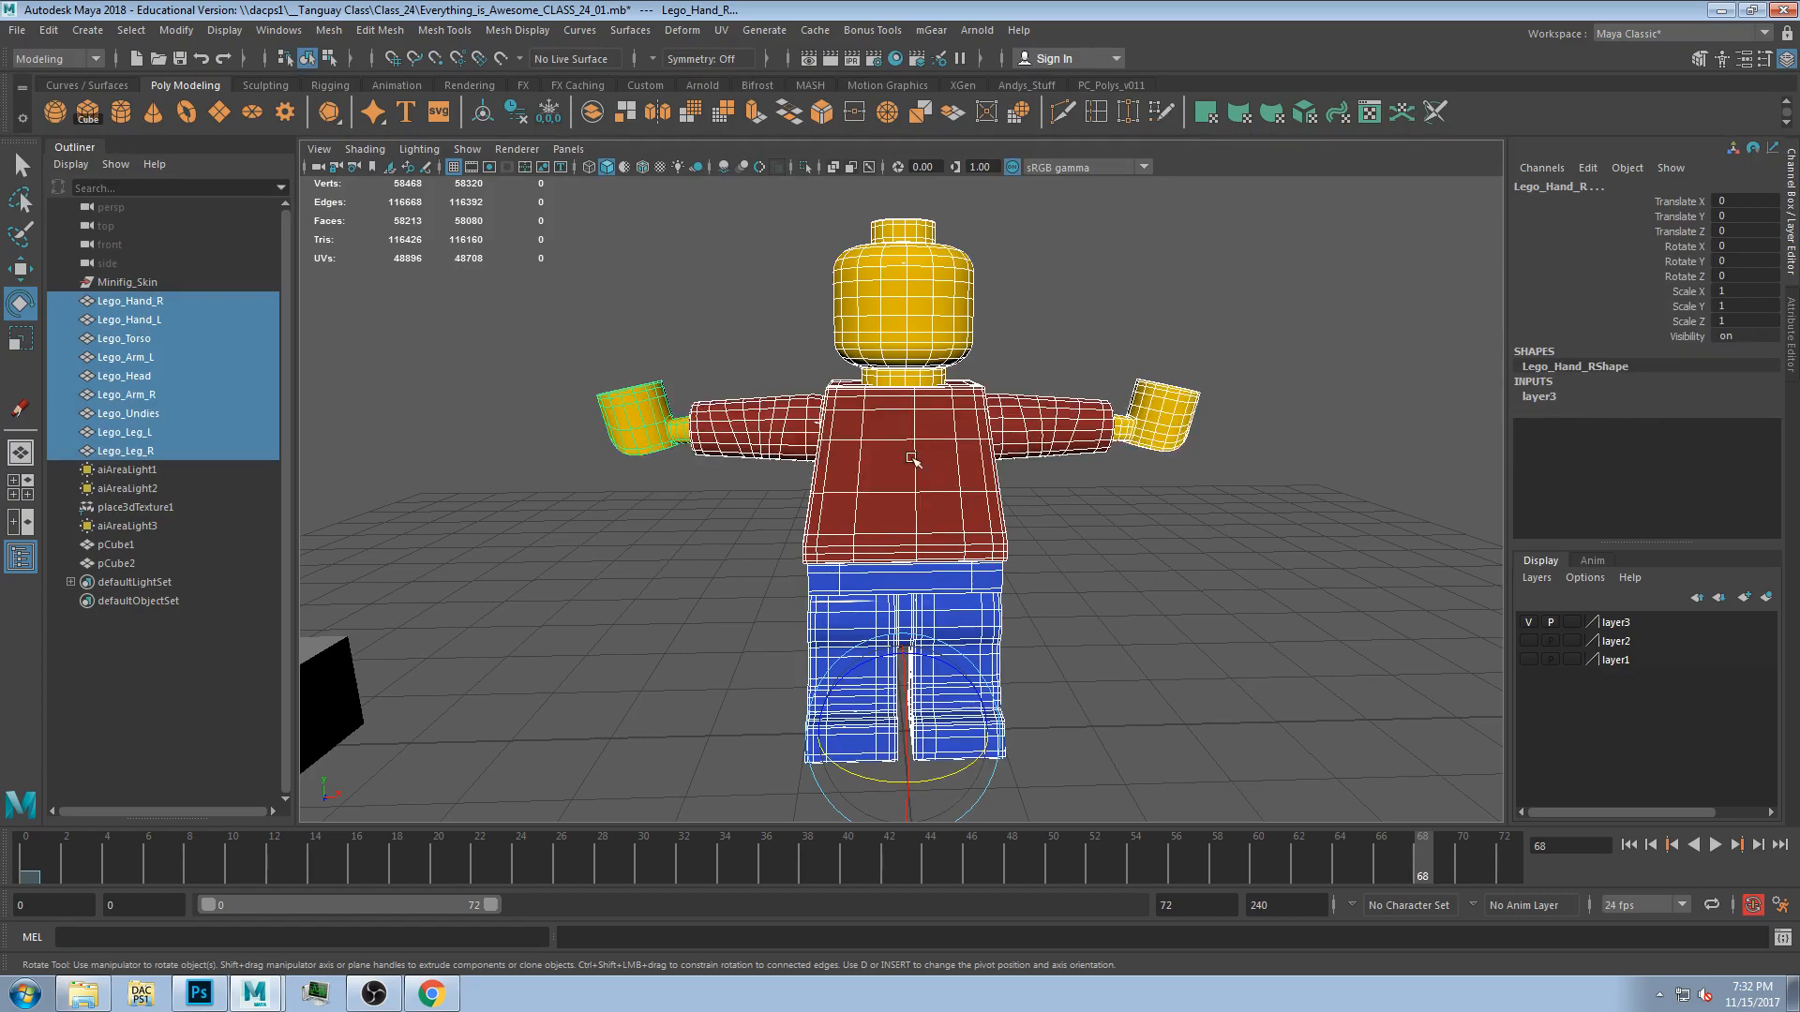
pyautogui.click(693, 377)
pyautogui.moveTo(586, 263); pyautogui.dragTo(1202, 790)
pyautogui.click(1163, 679)
pyautogui.keyDown('alt'); pyautogui.moveTo(1116, 623); pyautogui.dragTo(1114, 655); pyautogui.keyUp('alt')
pyautogui.click(916, 301)
pyautogui.keyDown('alt'); pyautogui.moveTo(1033, 514); pyautogui.dragTo(957, 674); pyautogui.keyUp('alt')
pyautogui.hotkey('ctrl', 'z')
pyautogui.keyDown('alt'); pyautogui.moveTo(1055, 587); pyautogui.dragTo(942, 734); pyautogui.keyUp('alt')
pyautogui.keyDown('alt'); pyautogui.moveTo(972, 667); pyautogui.dragTo(919, 722); pyautogui.keyUp('alt')
pyautogui.scroll(10, 919, 722)
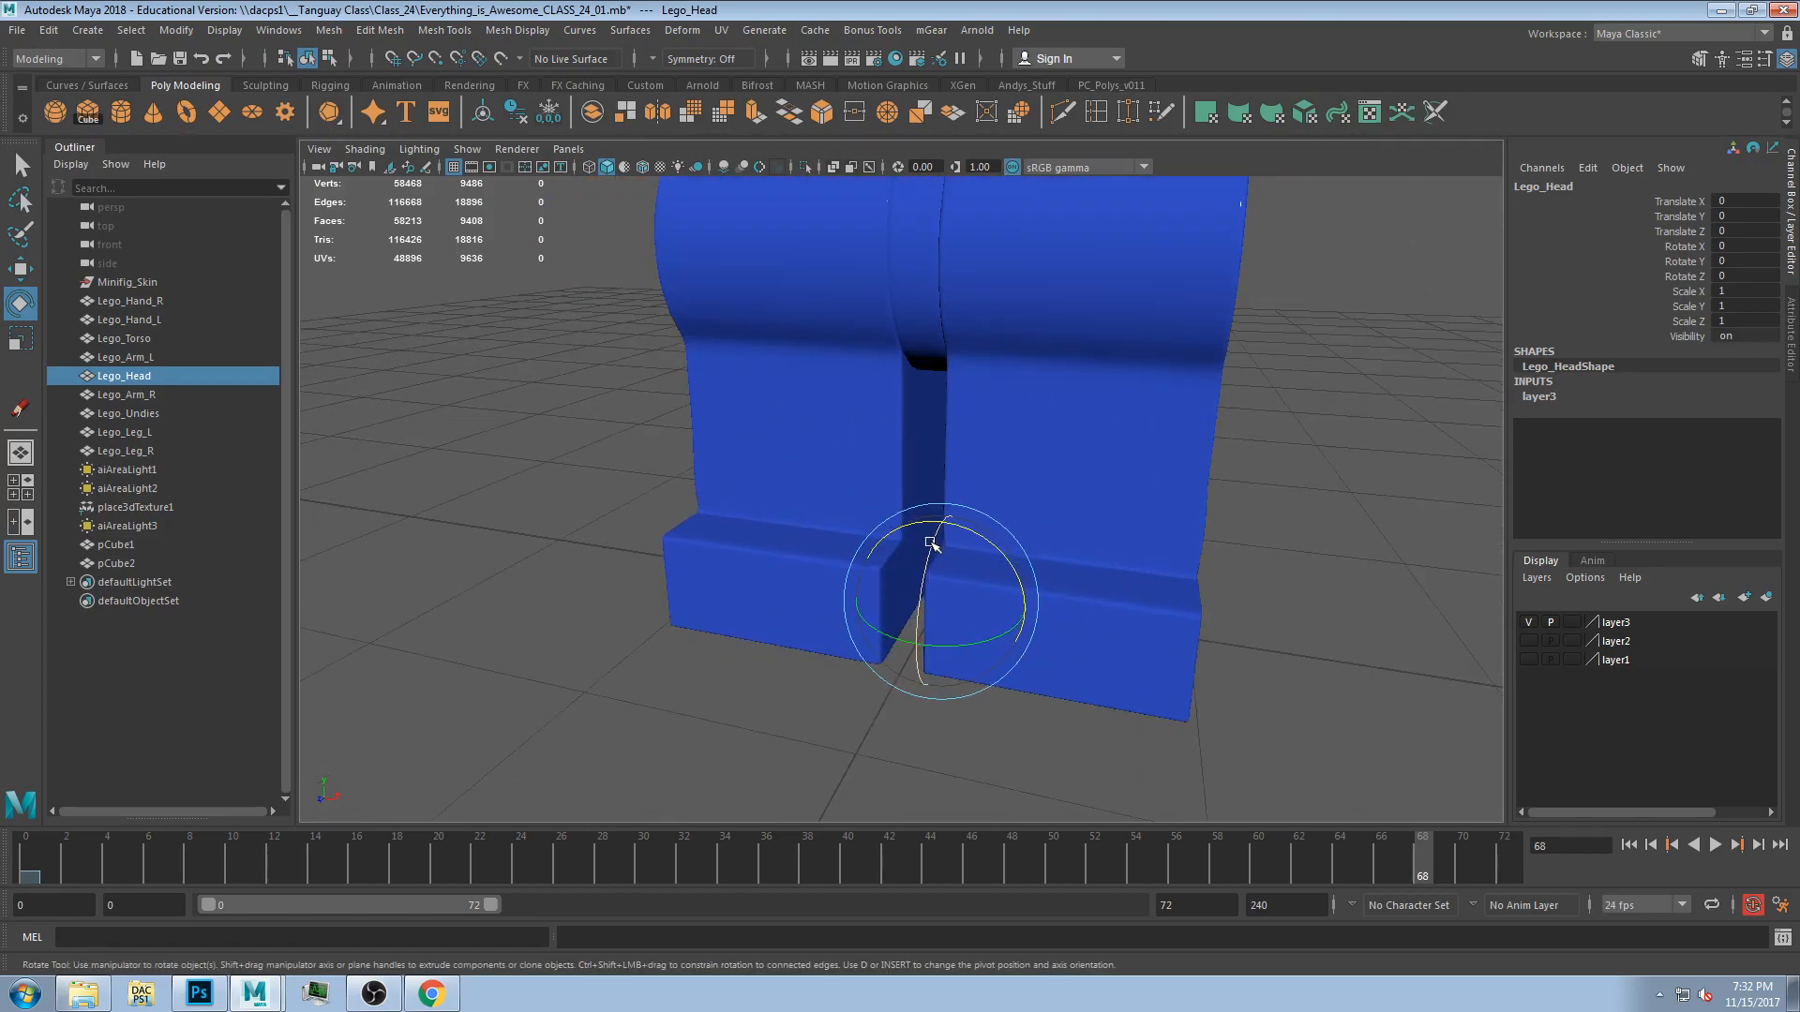
pyautogui.scroll(-10, 964, 515)
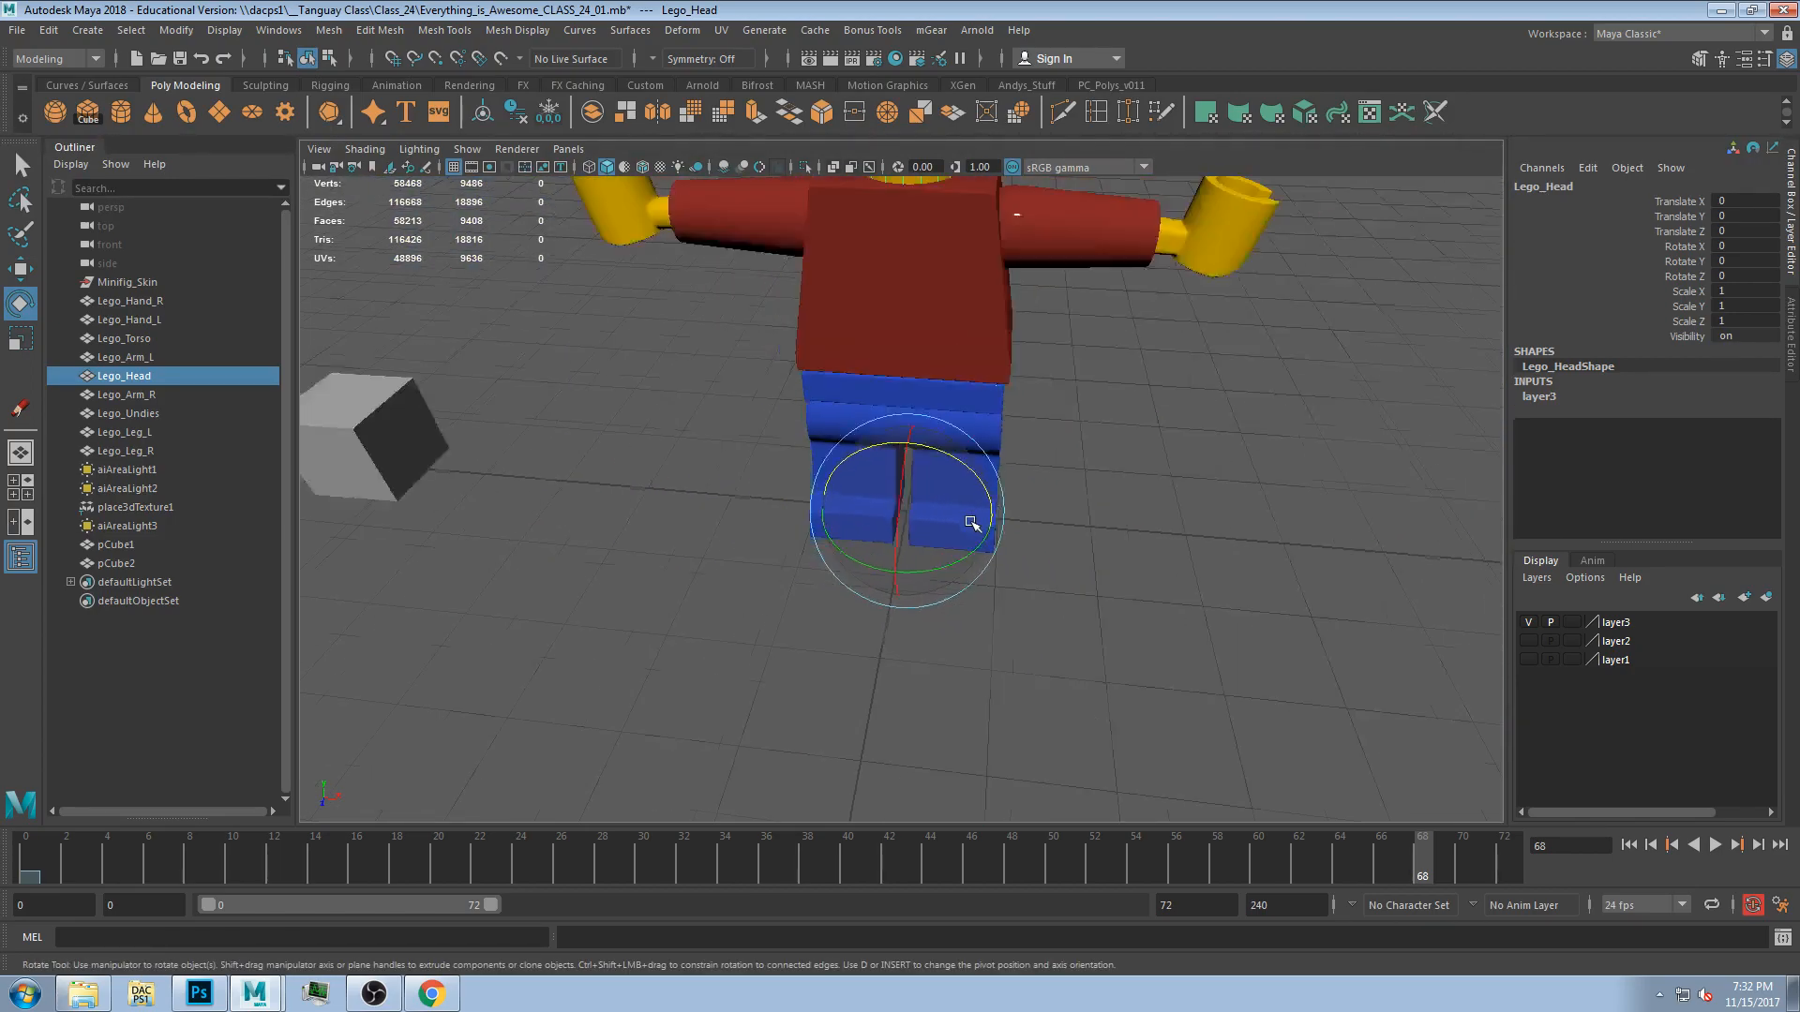
pyautogui.scroll(3, 954, 476)
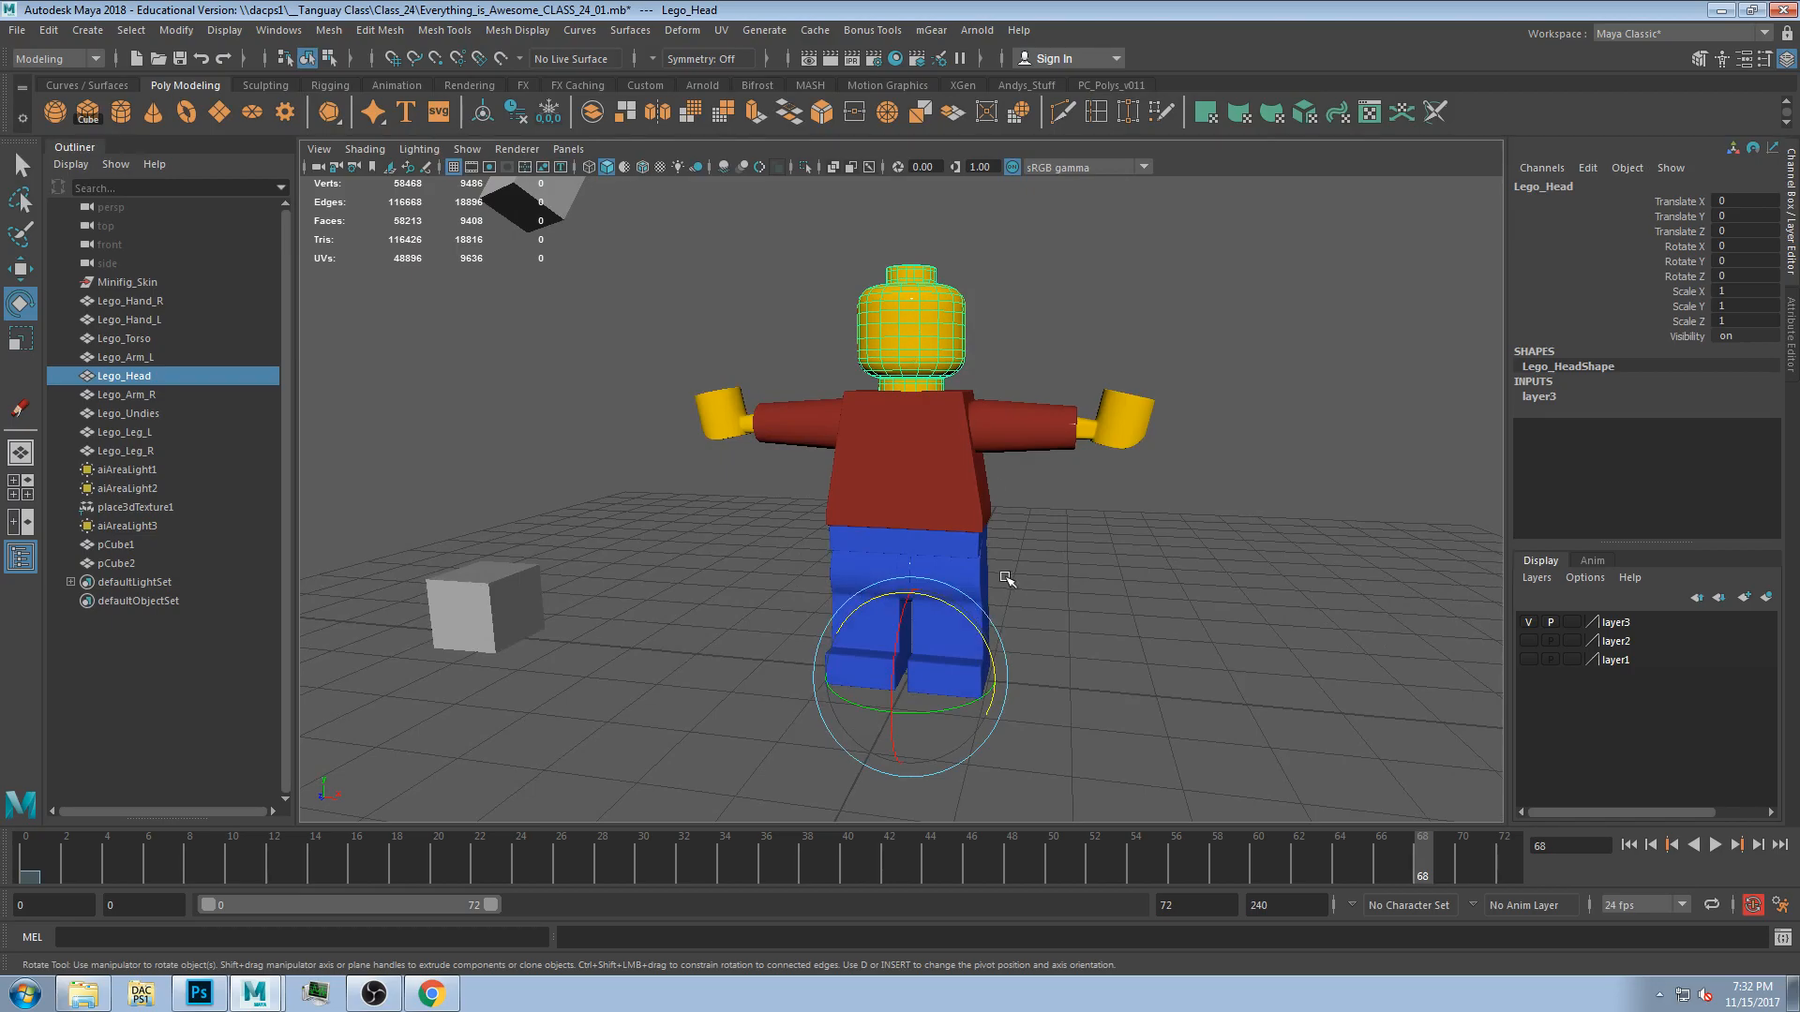
pyautogui.moveTo(958, 611); pyautogui.dragTo(962, 617)
pyautogui.hotkey('ctrl', 'z')
pyautogui.click(1055, 525)
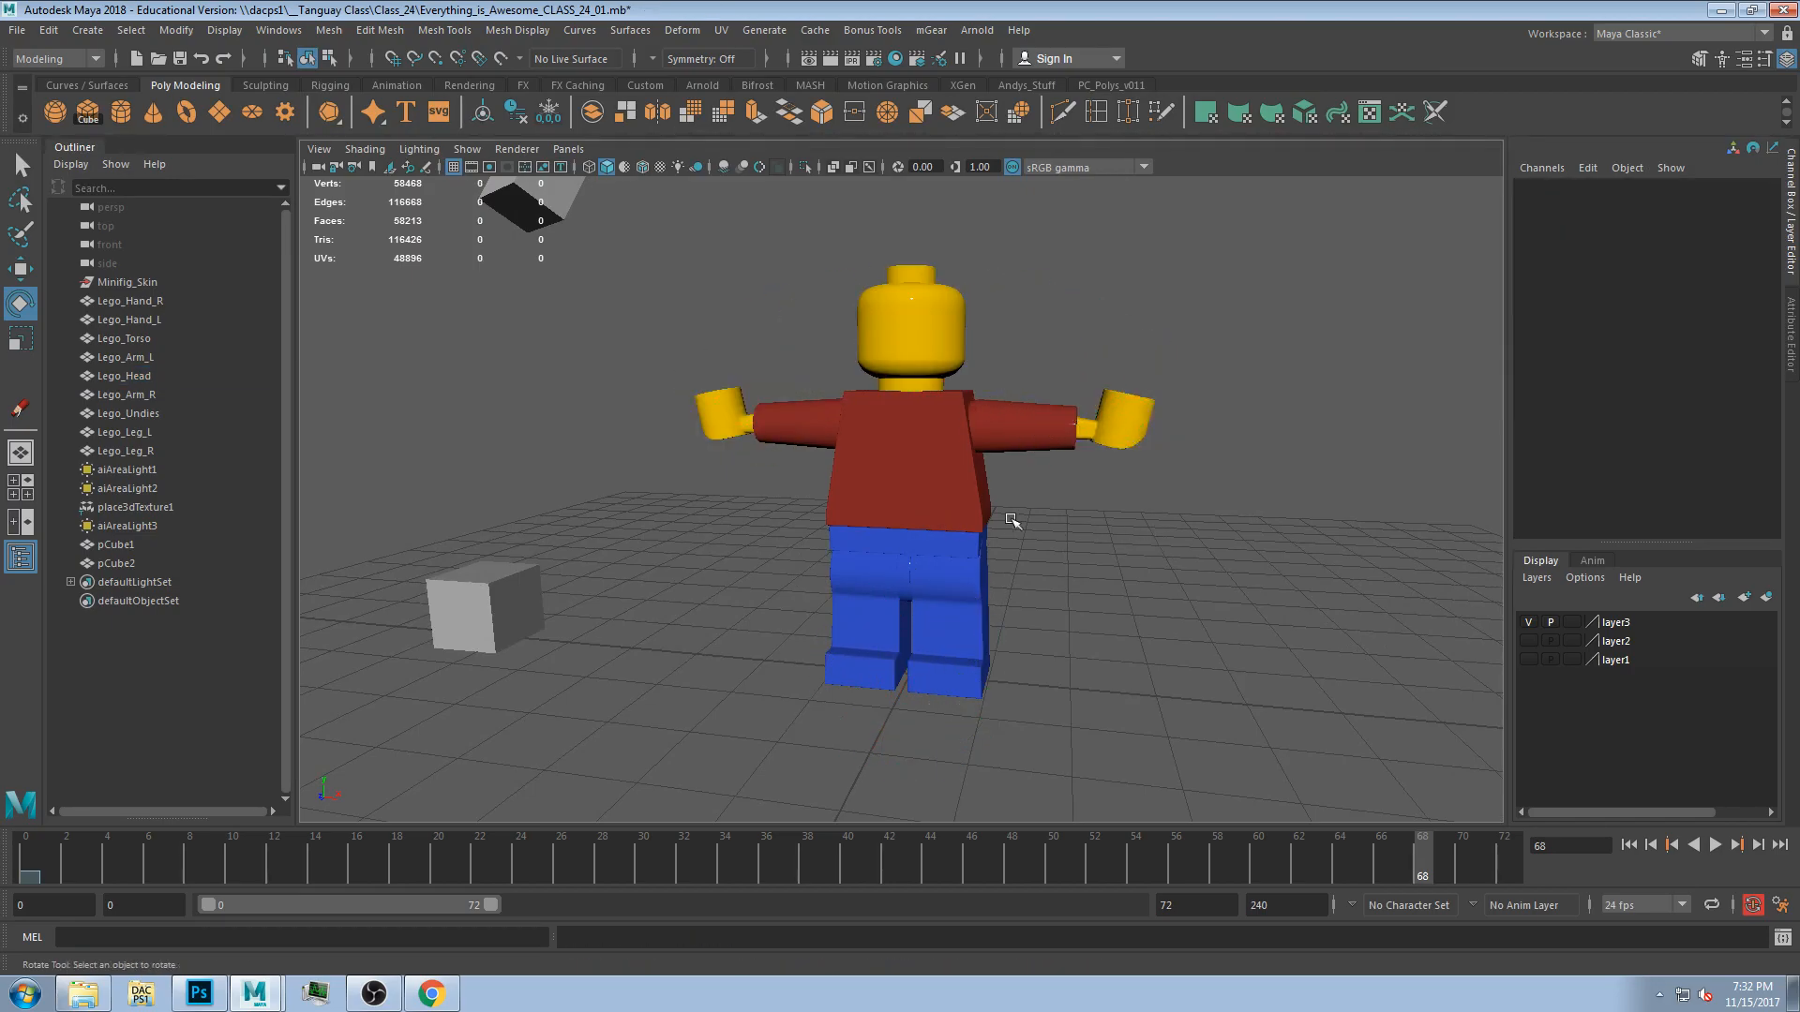
pyautogui.keyDown('alt'); pyautogui.moveTo(1057, 526); pyautogui.dragTo(1092, 542); pyautogui.keyUp('alt')
# Select all the Lego figure parts and center their pivots, then select the head to check it.
pyautogui.moveTo(637, 202); pyautogui.dragTo(1153, 699)
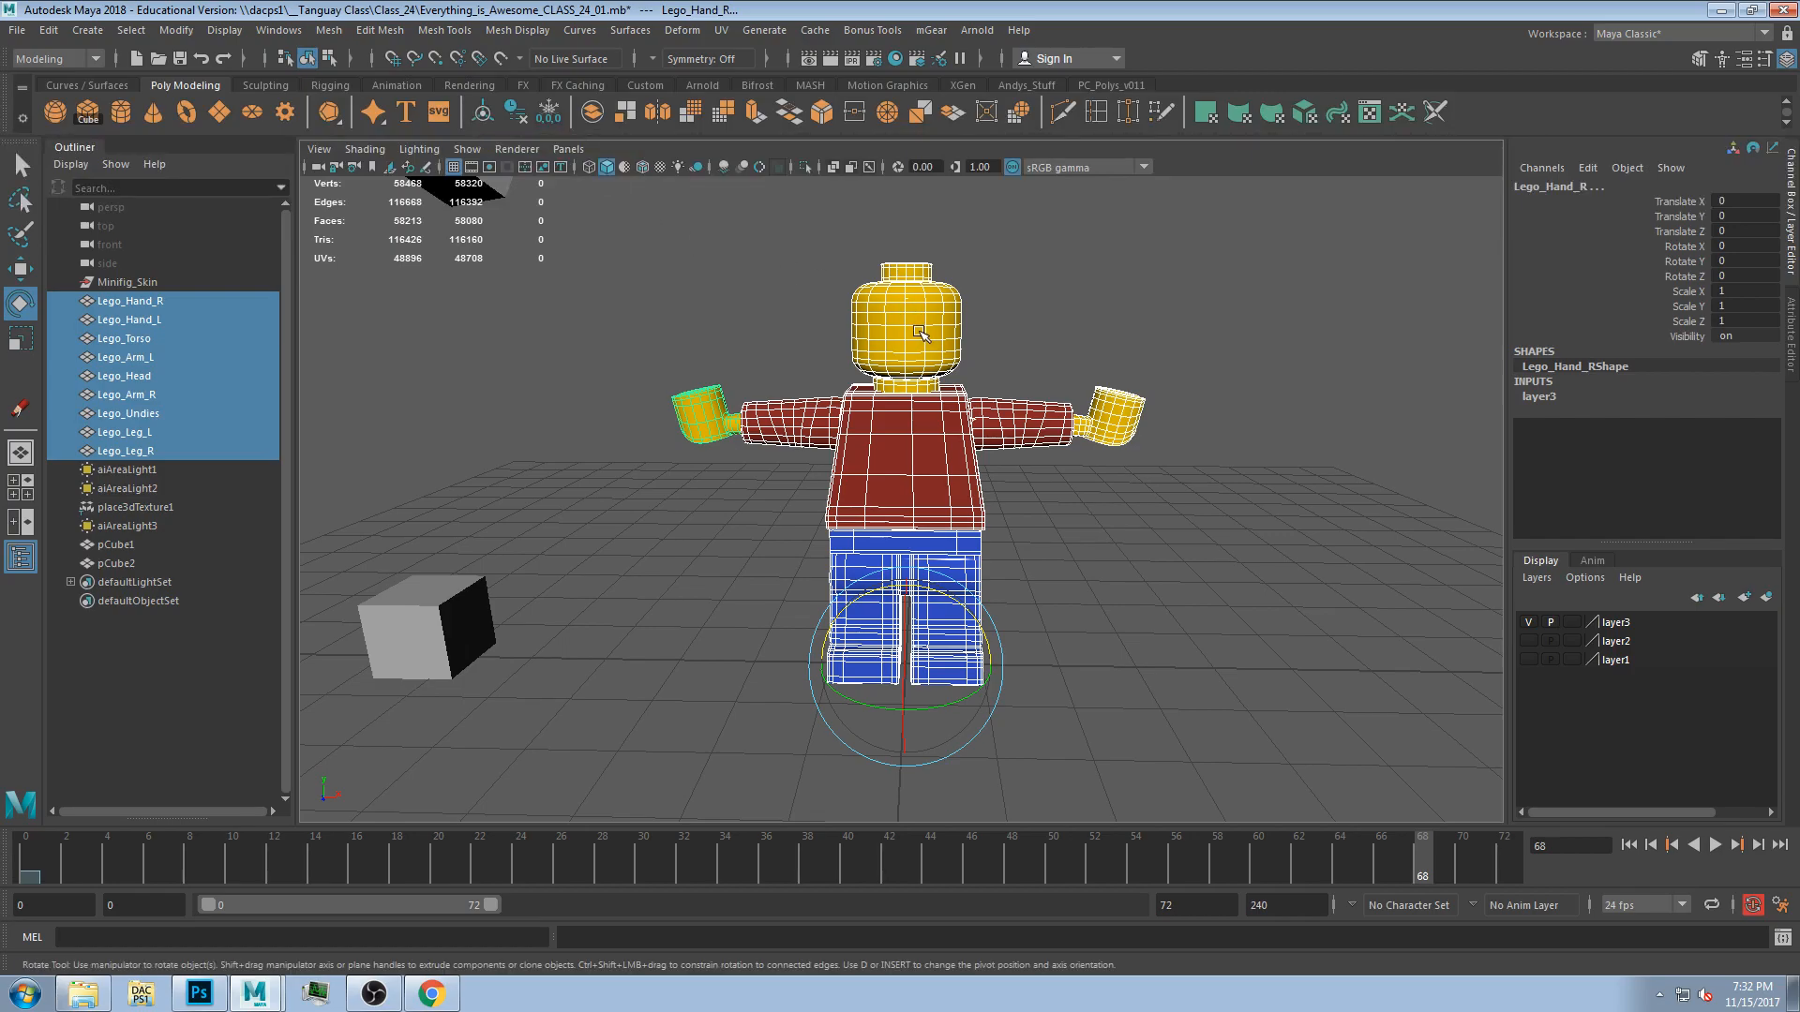
pyautogui.click(483, 116)
pyautogui.click(1049, 242)
pyautogui.click(922, 295)
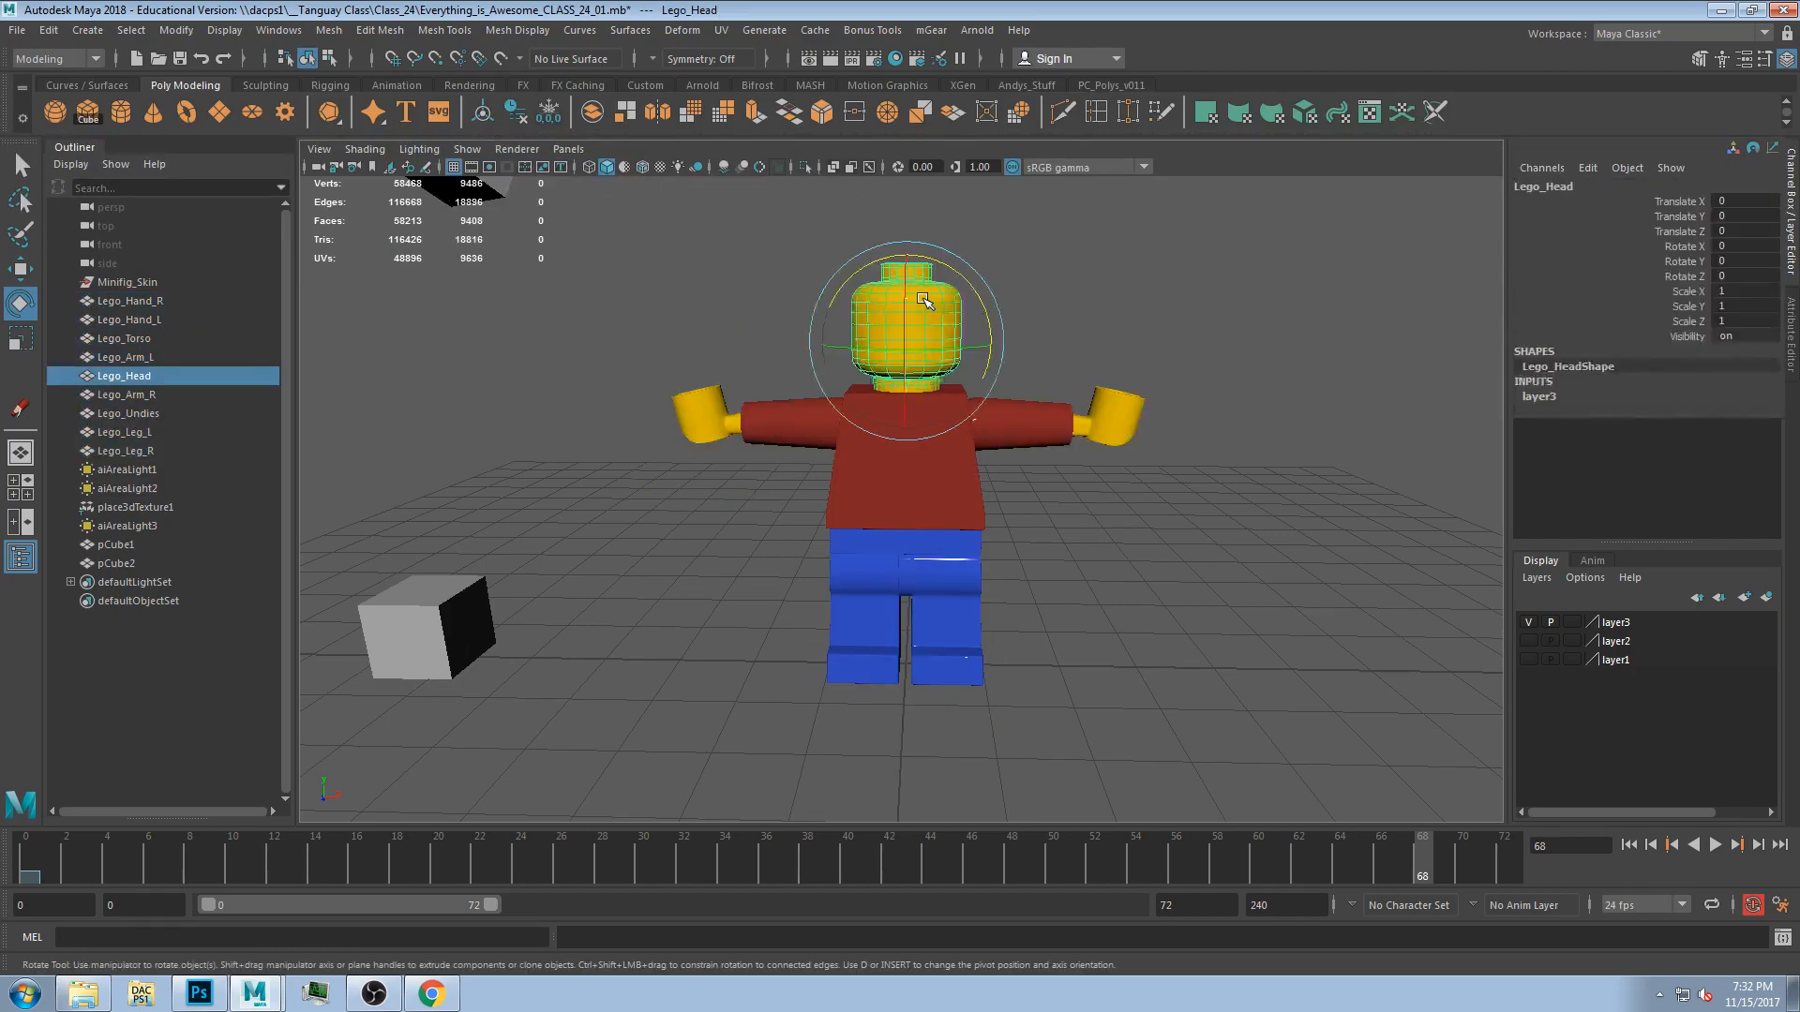
# Test-rotate the head and other parts about their centered pivots and undo the rotations.
pyautogui.click(1006, 408)
pyautogui.click(917, 328)
pyautogui.moveTo(982, 320); pyautogui.dragTo(907, 383)
pyautogui.hotkey('ctrl', 'z')
pyautogui.hotkey('ctrl', 'z')
pyautogui.click(1017, 417)
pyautogui.moveTo(1014, 441); pyautogui.dragTo(1097, 468)
pyautogui.hotkey('ctrl', 'z')
pyautogui.hotkey('ctrl', 'z')
pyautogui.click(1086, 533)
pyautogui.moveTo(993, 541)
pyautogui.keyDown('alt'); pyautogui.mouseDown()
pyautogui.moveTo(904, 555)
pyautogui.moveTo(1113, 683)
pyautogui.moveTo(1018, 555)
pyautogui.mouseUp(); pyautogui.keyUp('alt')
# Switch to the front view, select the head and adjust its pivot position in pivot editing mode.
pyautogui.press('space')
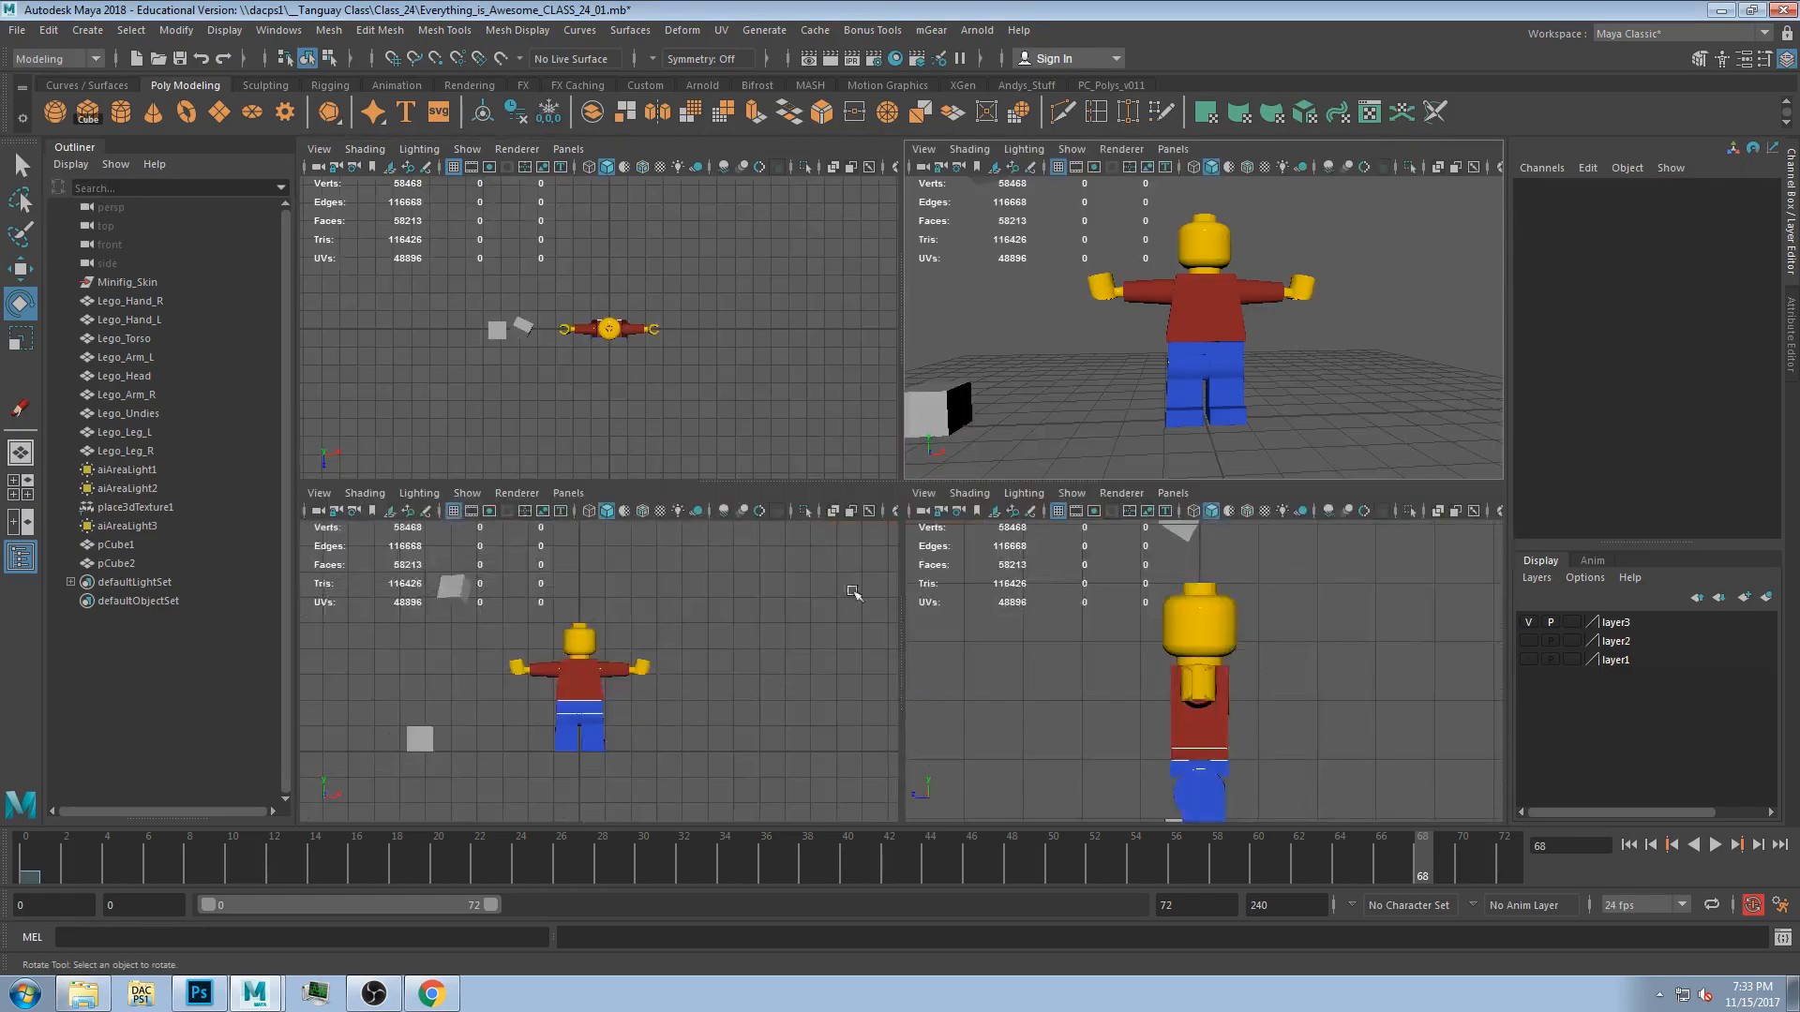
pyautogui.press('space')
pyautogui.scroll(6, 722, 603)
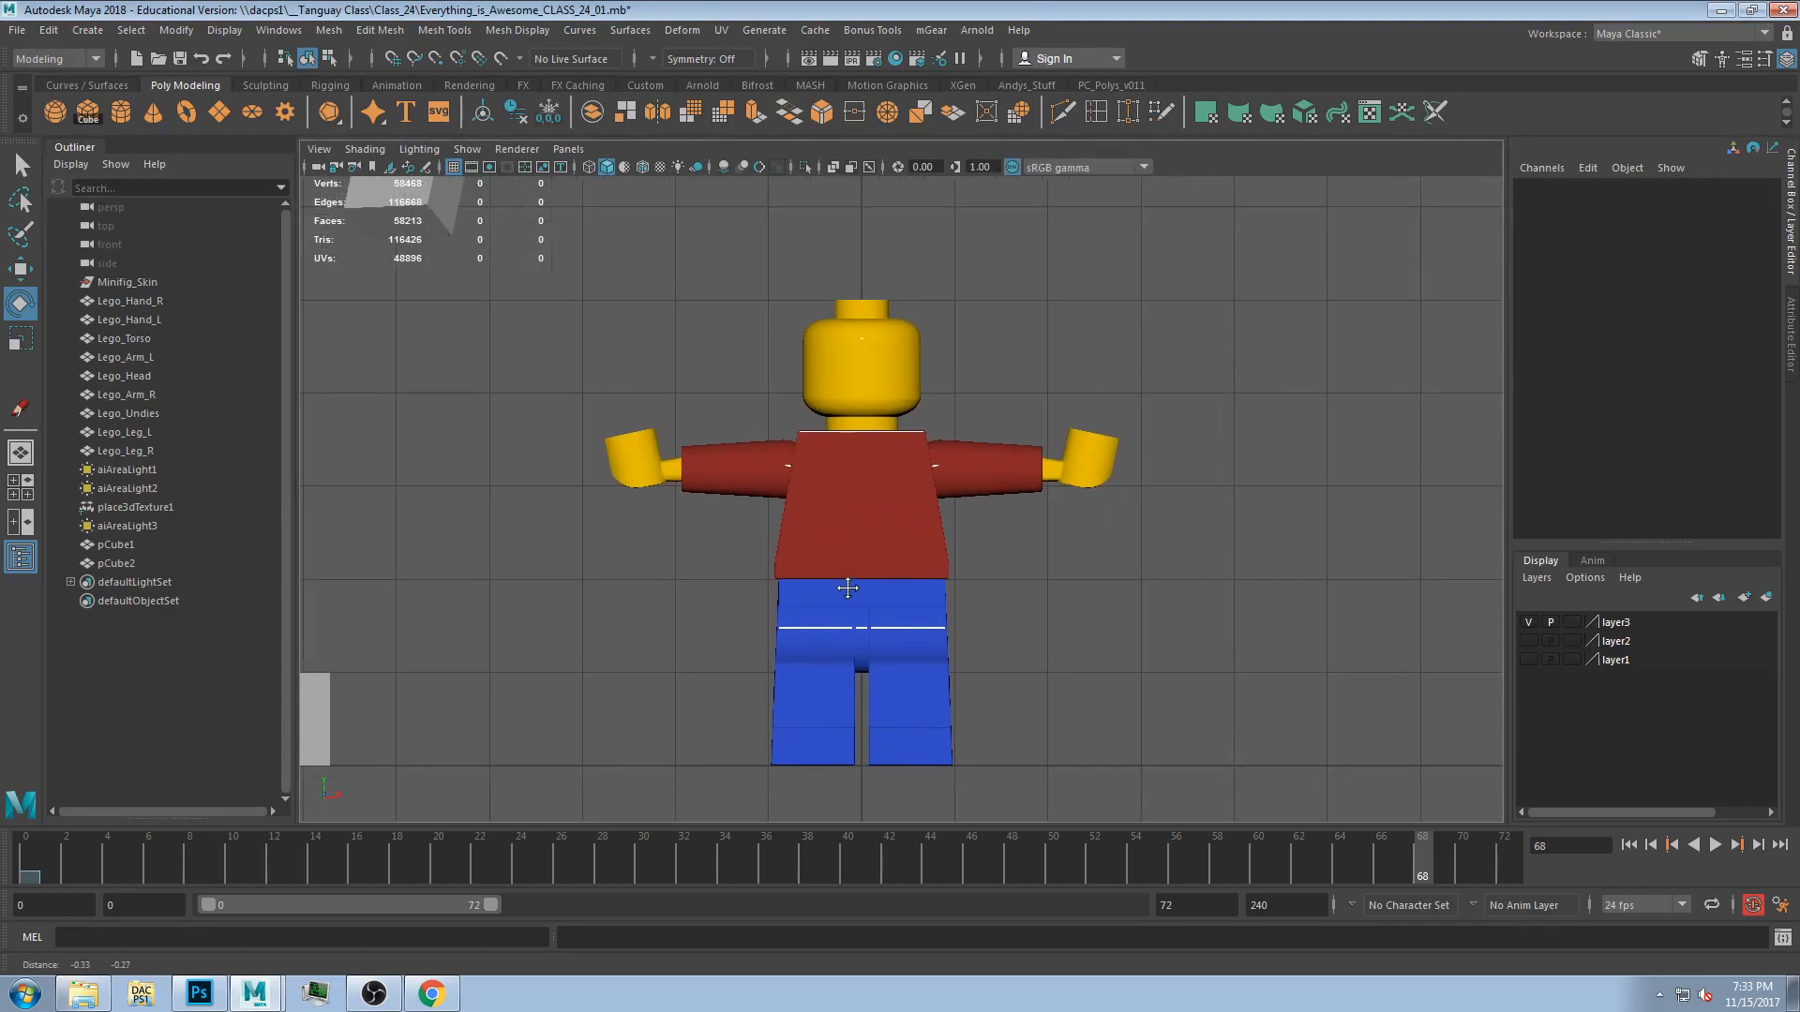
pyautogui.scroll(-4, 845, 575)
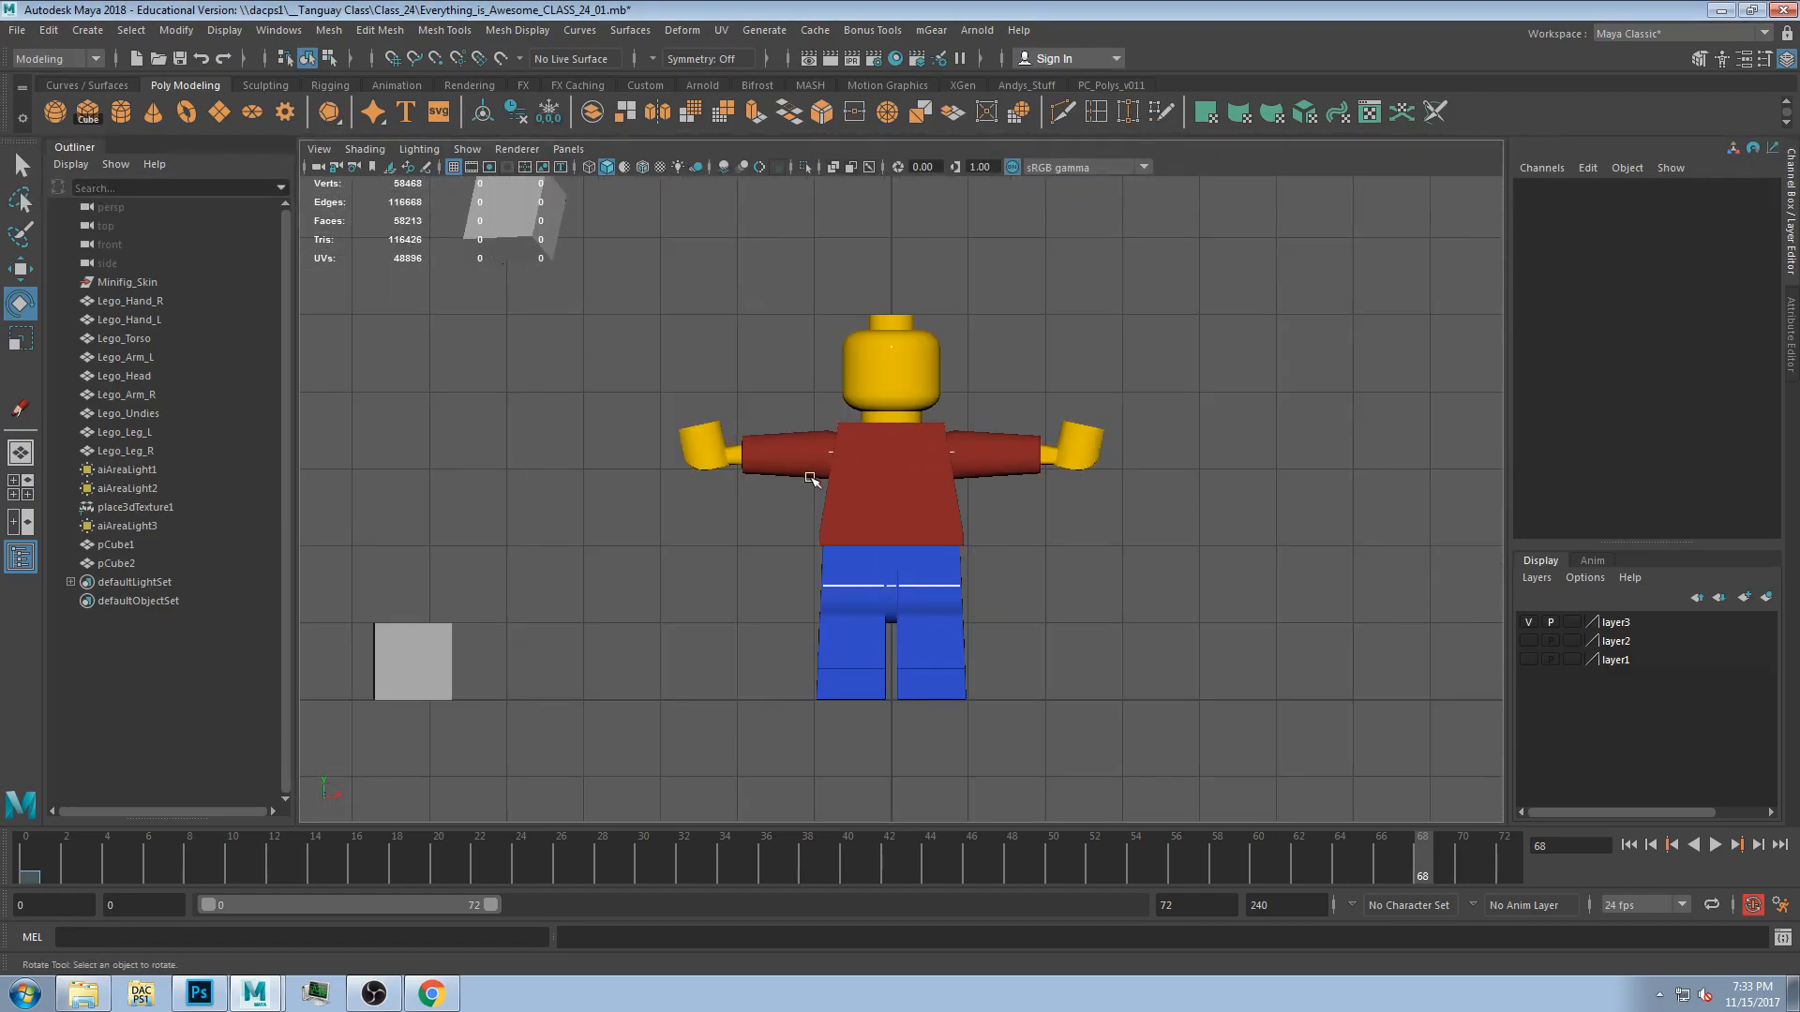
pyautogui.scroll(2, 820, 479)
pyautogui.click(886, 377)
pyautogui.press('w')
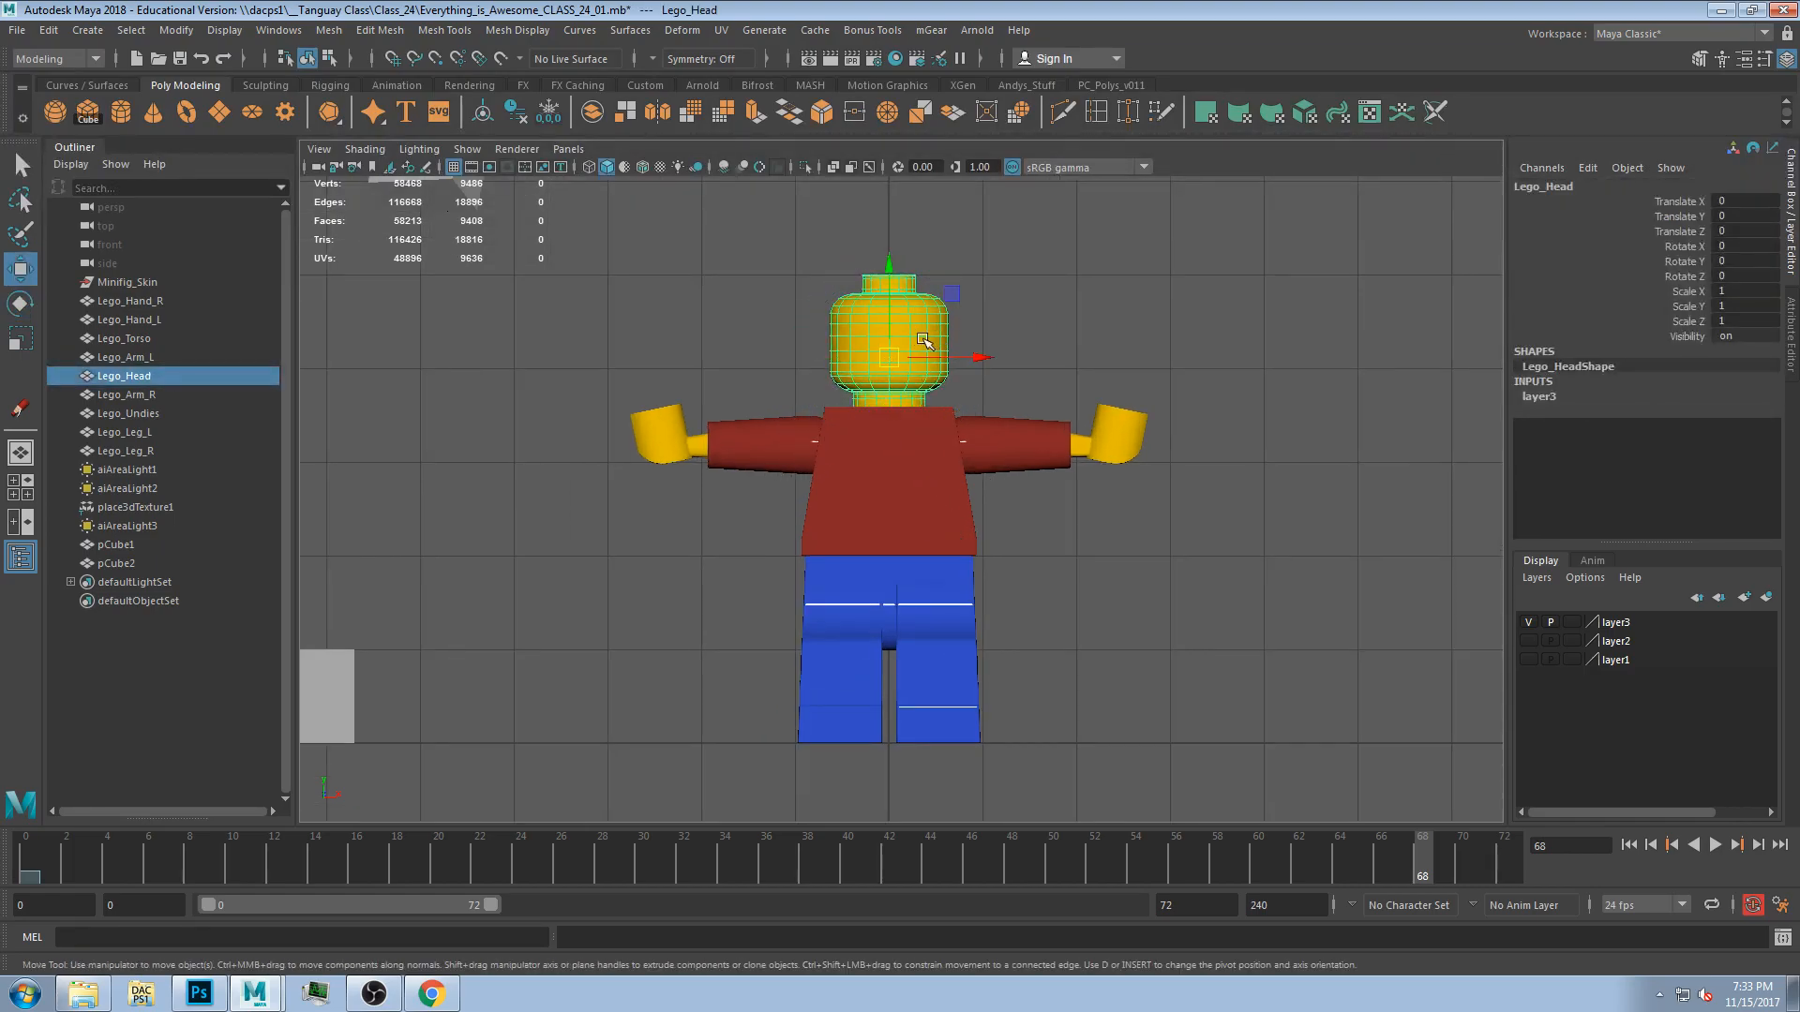
pyautogui.click(973, 335)
pyautogui.click(888, 340)
pyautogui.moveTo(905, 338)
pyautogui.mouseDown()
pyautogui.moveTo(905, 366)
pyautogui.moveTo(883, 326)
pyautogui.mouseUp()
pyautogui.hotkey('ctrl', 'z')
pyautogui.scroll(2, 896, 315)
pyautogui.press('d')
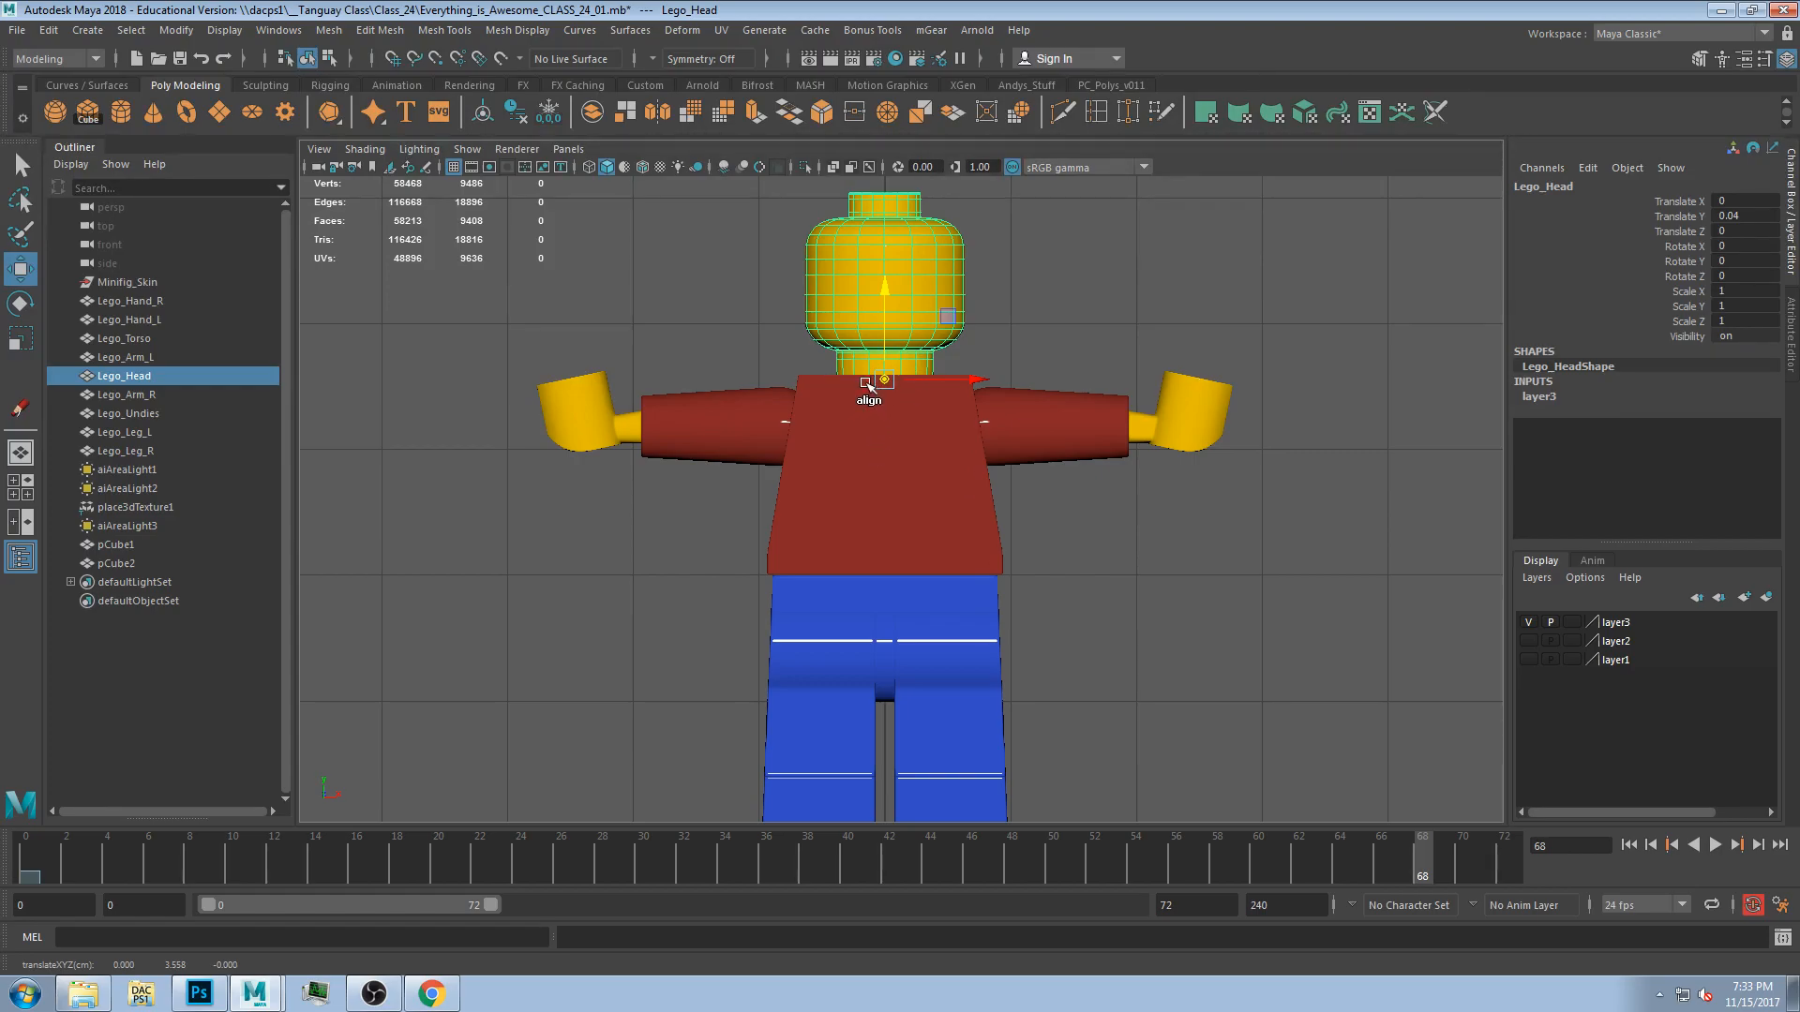
# Test-rotate the head about its new pivot and undo the changes.
pyautogui.press('e')
pyautogui.moveTo(956, 418)
pyautogui.mouseDown()
pyautogui.moveTo(940, 378)
pyautogui.moveTo(950, 417)
pyautogui.moveTo(930, 399)
pyautogui.mouseUp()
pyautogui.hotkey('ctrl', 'z')
pyautogui.press('w')
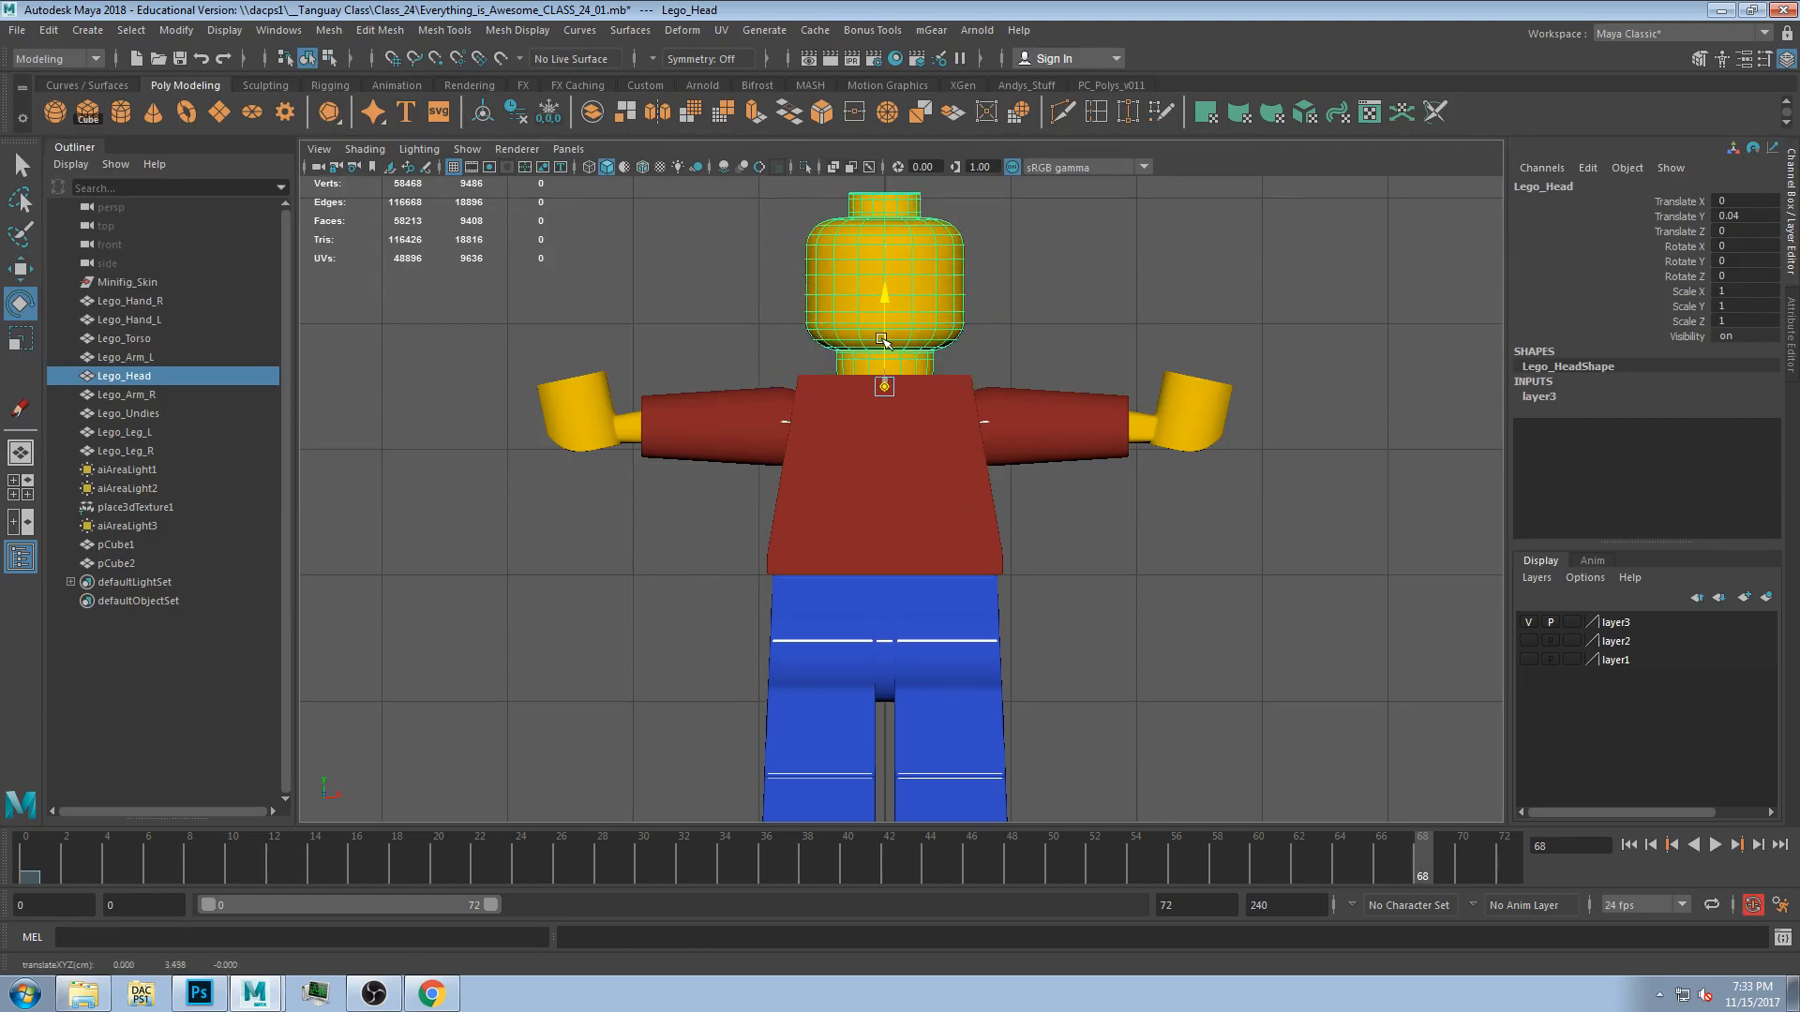
pyautogui.press('e')
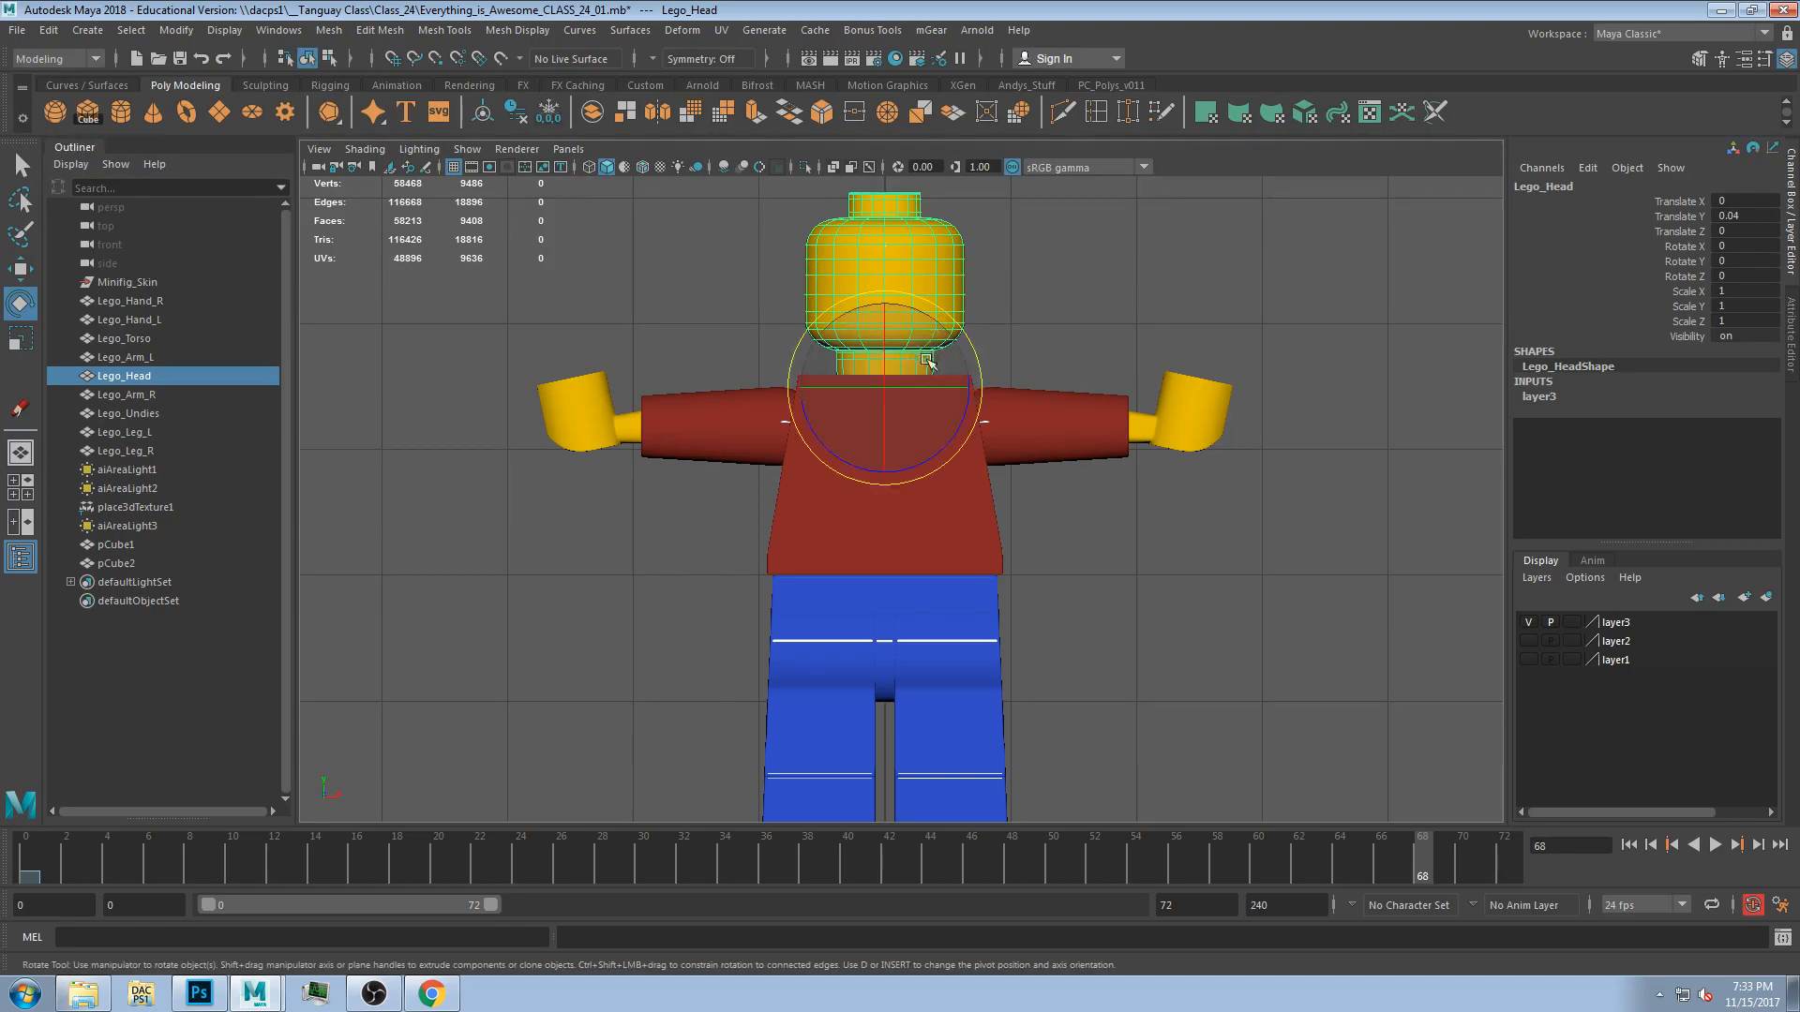
pyautogui.moveTo(950, 350); pyautogui.dragTo(884, 350)
pyautogui.hotkey('ctrl', 'z')
pyautogui.hotkey('ctrl', 'z')
pyautogui.hotkey('ctrl', 'z')
# Move both arms' pivots inward to the shoulders.
pyautogui.click(1022, 440)
pyautogui.press('d')
pyautogui.moveTo(1070, 428); pyautogui.dragTo(1011, 430)
pyautogui.click(778, 419)
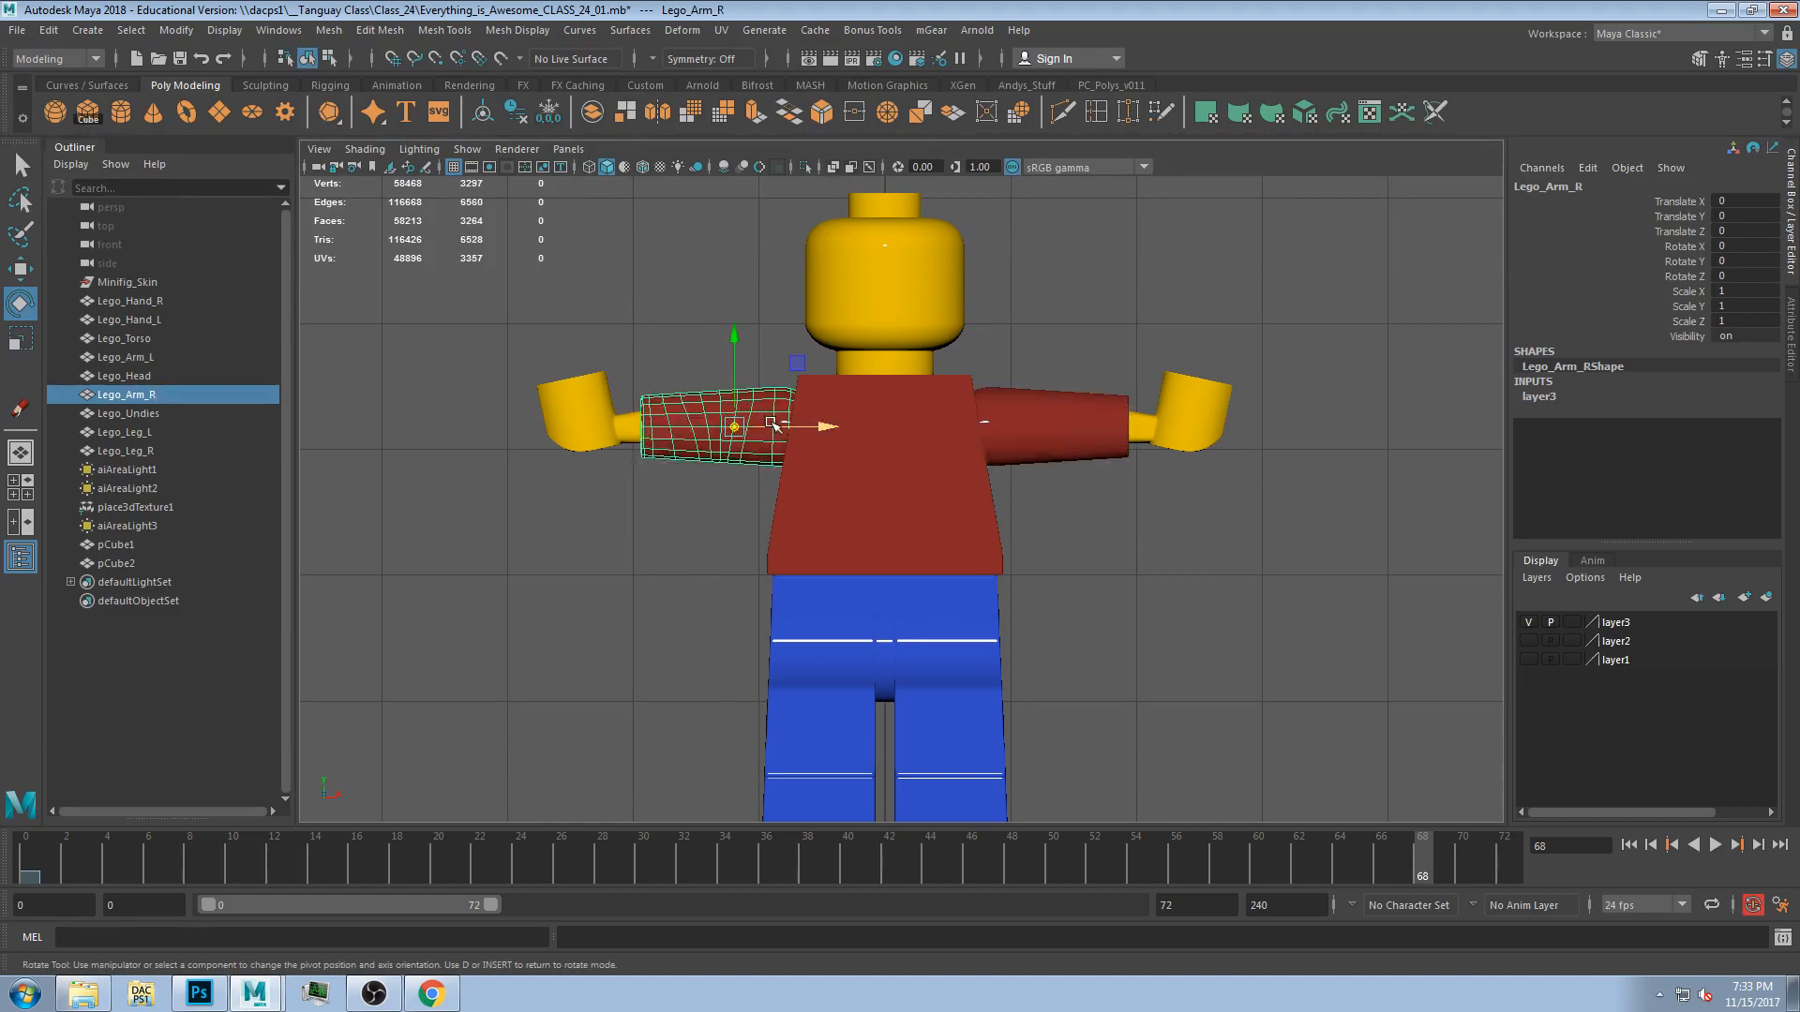
pyautogui.moveTo(781, 429); pyautogui.dragTo(842, 433)
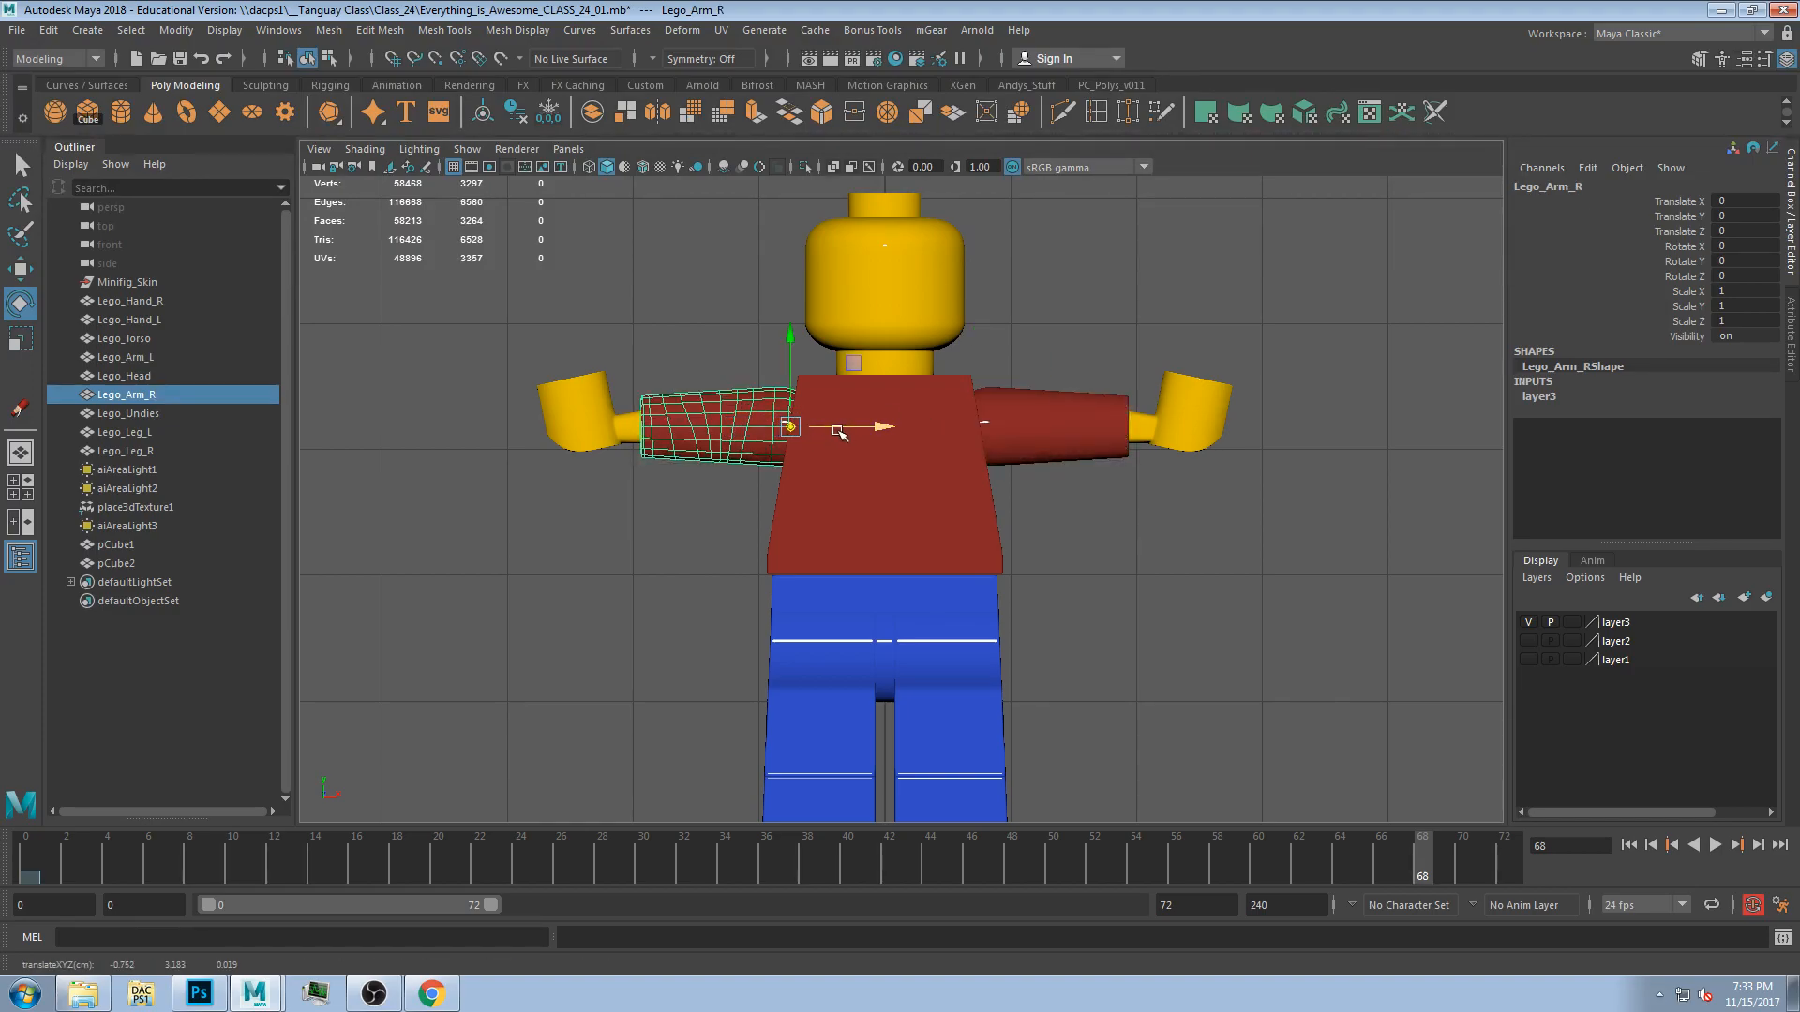
# Move both hands' pivots to the wrists.
pyautogui.click(596, 409)
pyautogui.moveTo(660, 348); pyautogui.dragTo(707, 367)
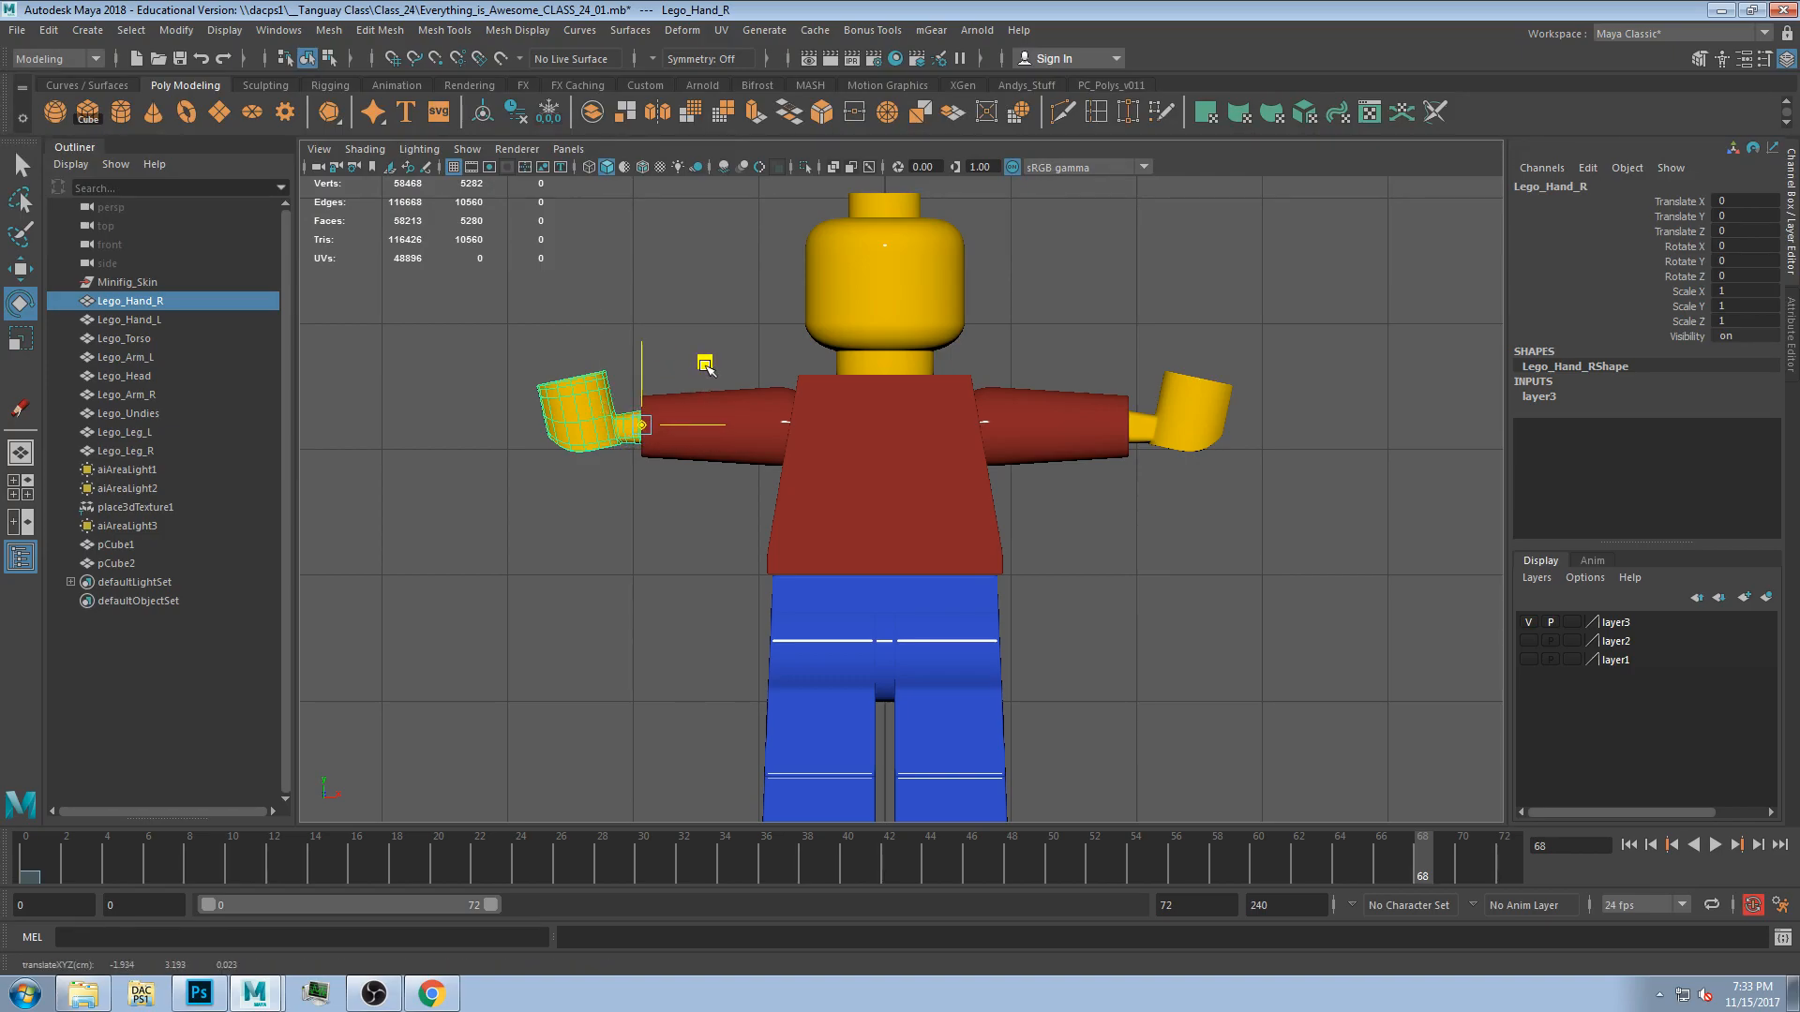
pyautogui.click(1186, 422)
pyautogui.moveTo(1238, 353); pyautogui.dragTo(1200, 365)
pyautogui.moveTo(1032, 615); pyautogui.dragTo(1032, 517, button='middle')
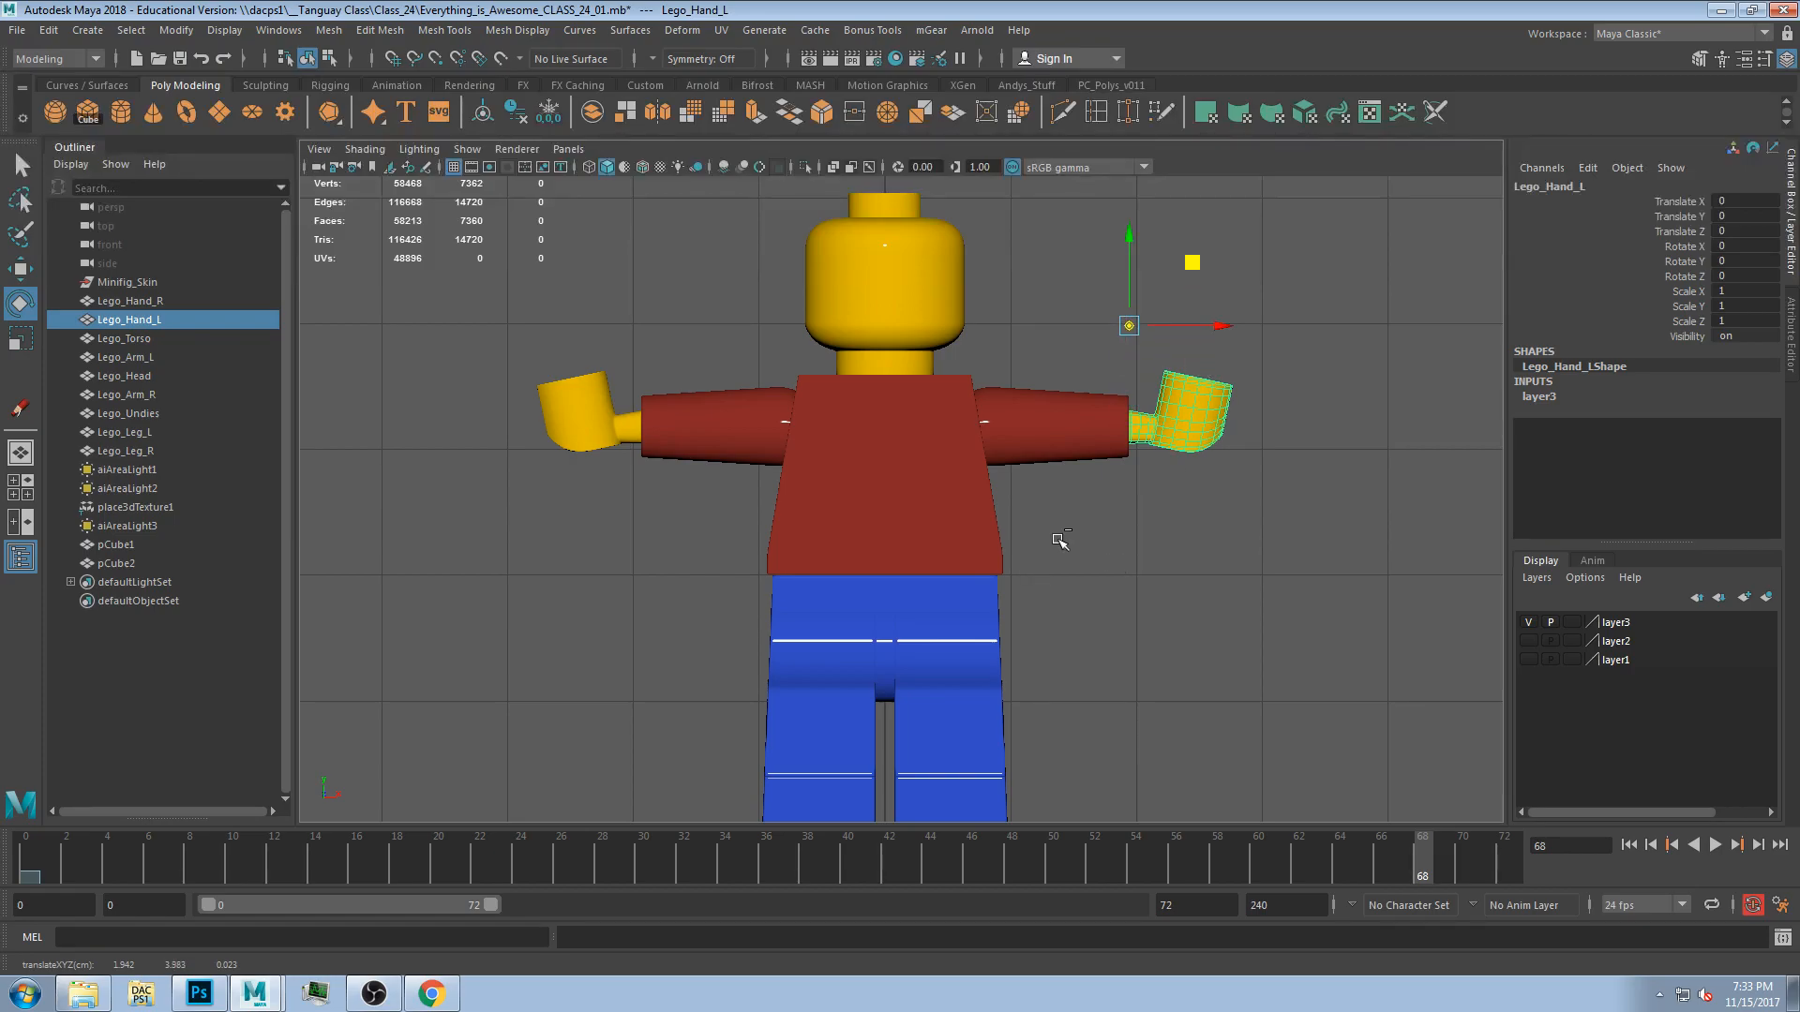
# Move the undies' pivot down to hip level, switching the view to wireframe.
pyautogui.click(897, 600)
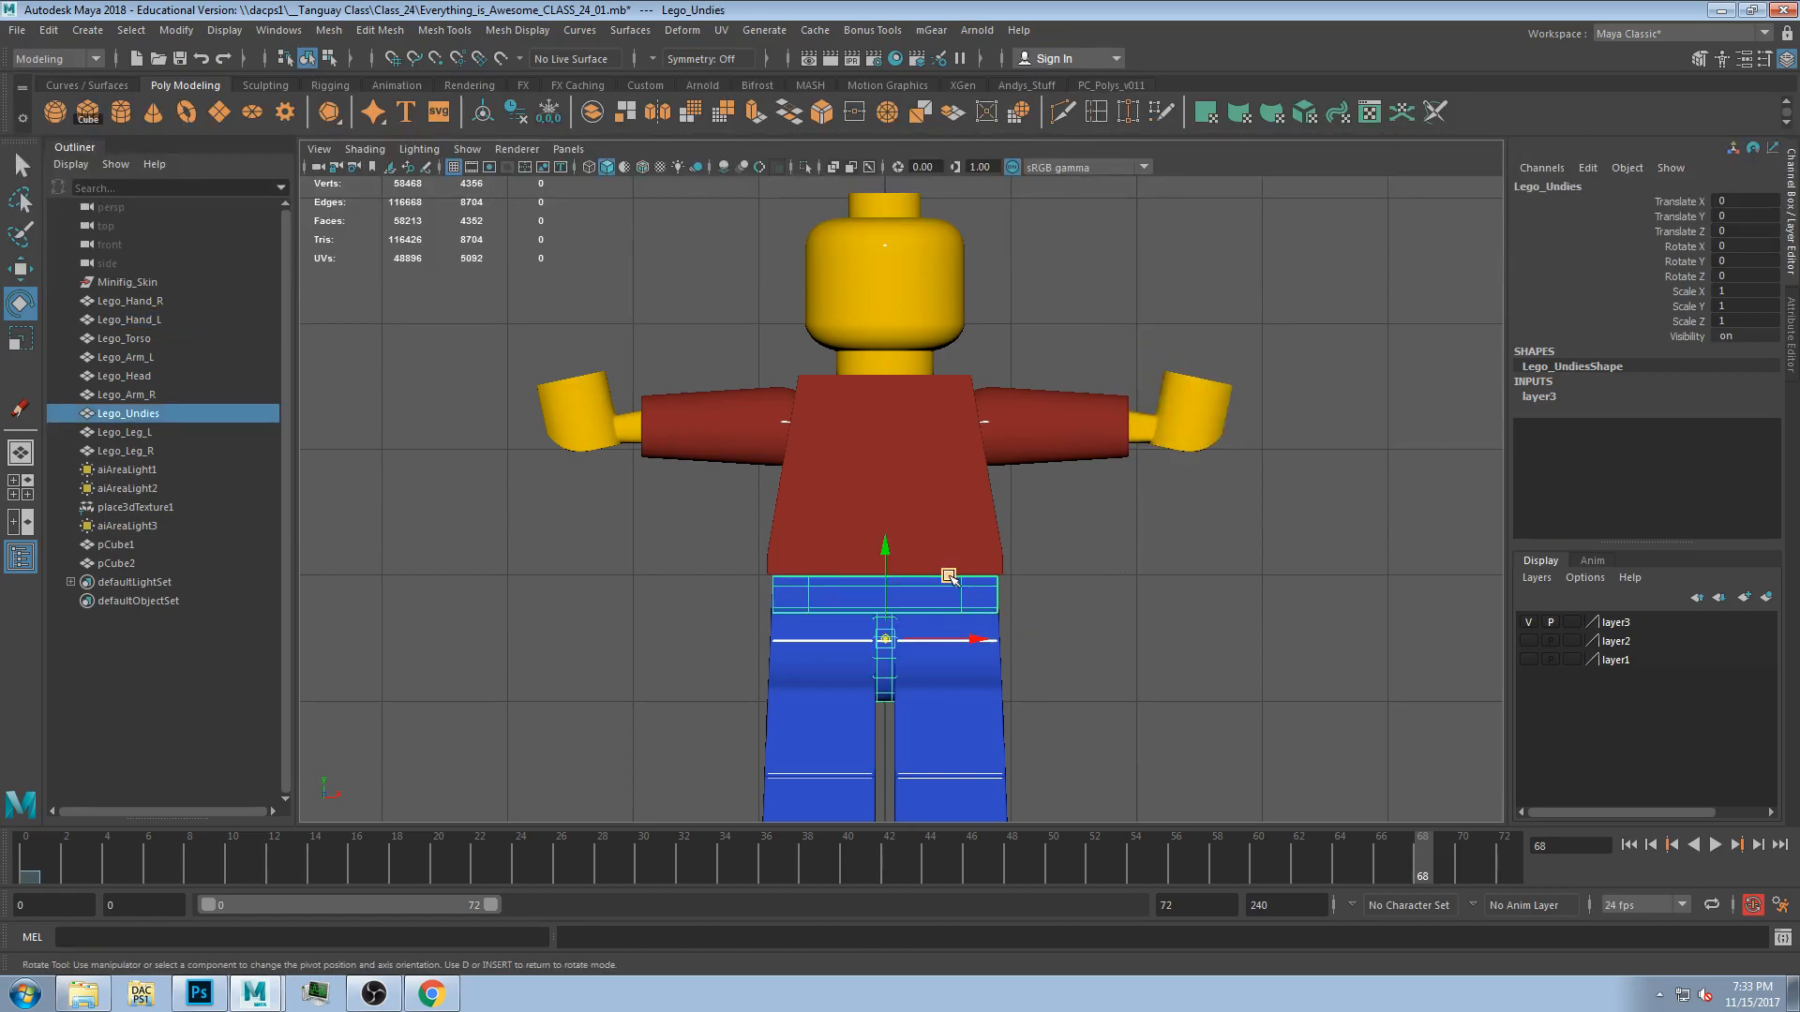
pyautogui.moveTo(886, 607); pyautogui.dragTo(891, 556)
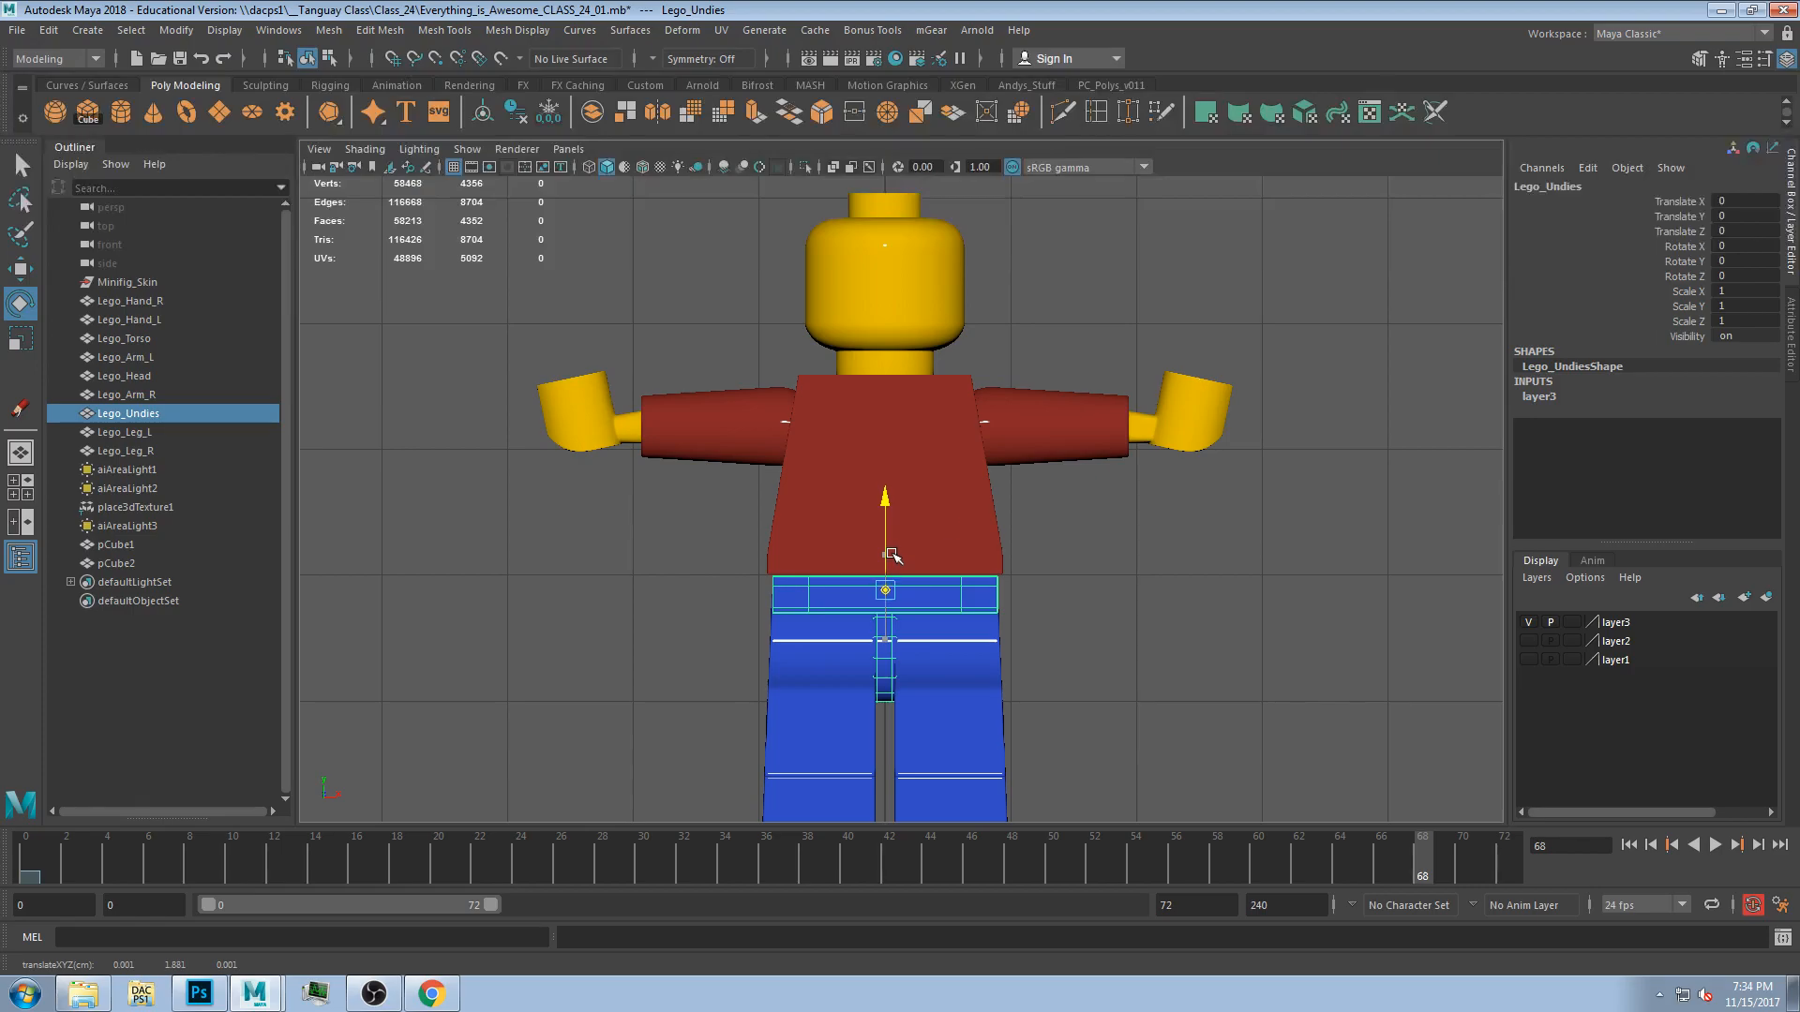
pyautogui.hotkey('ctrl', 'z')
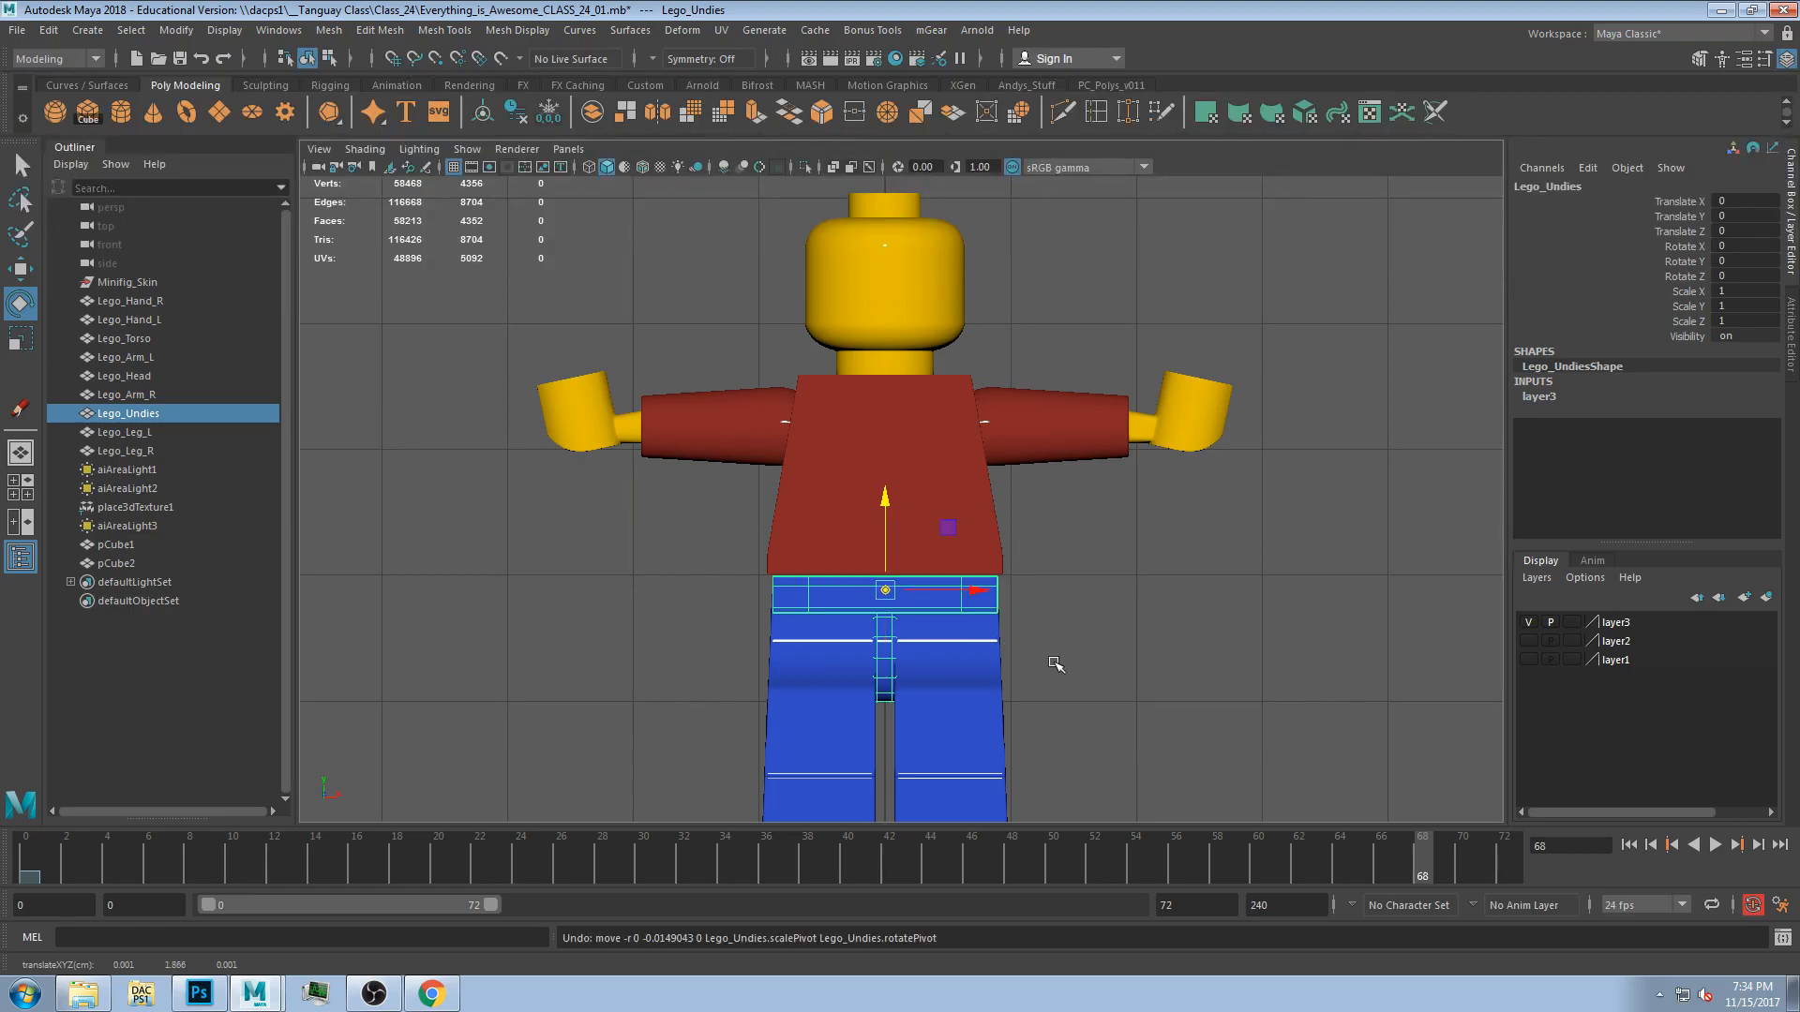
pyautogui.click(933, 658)
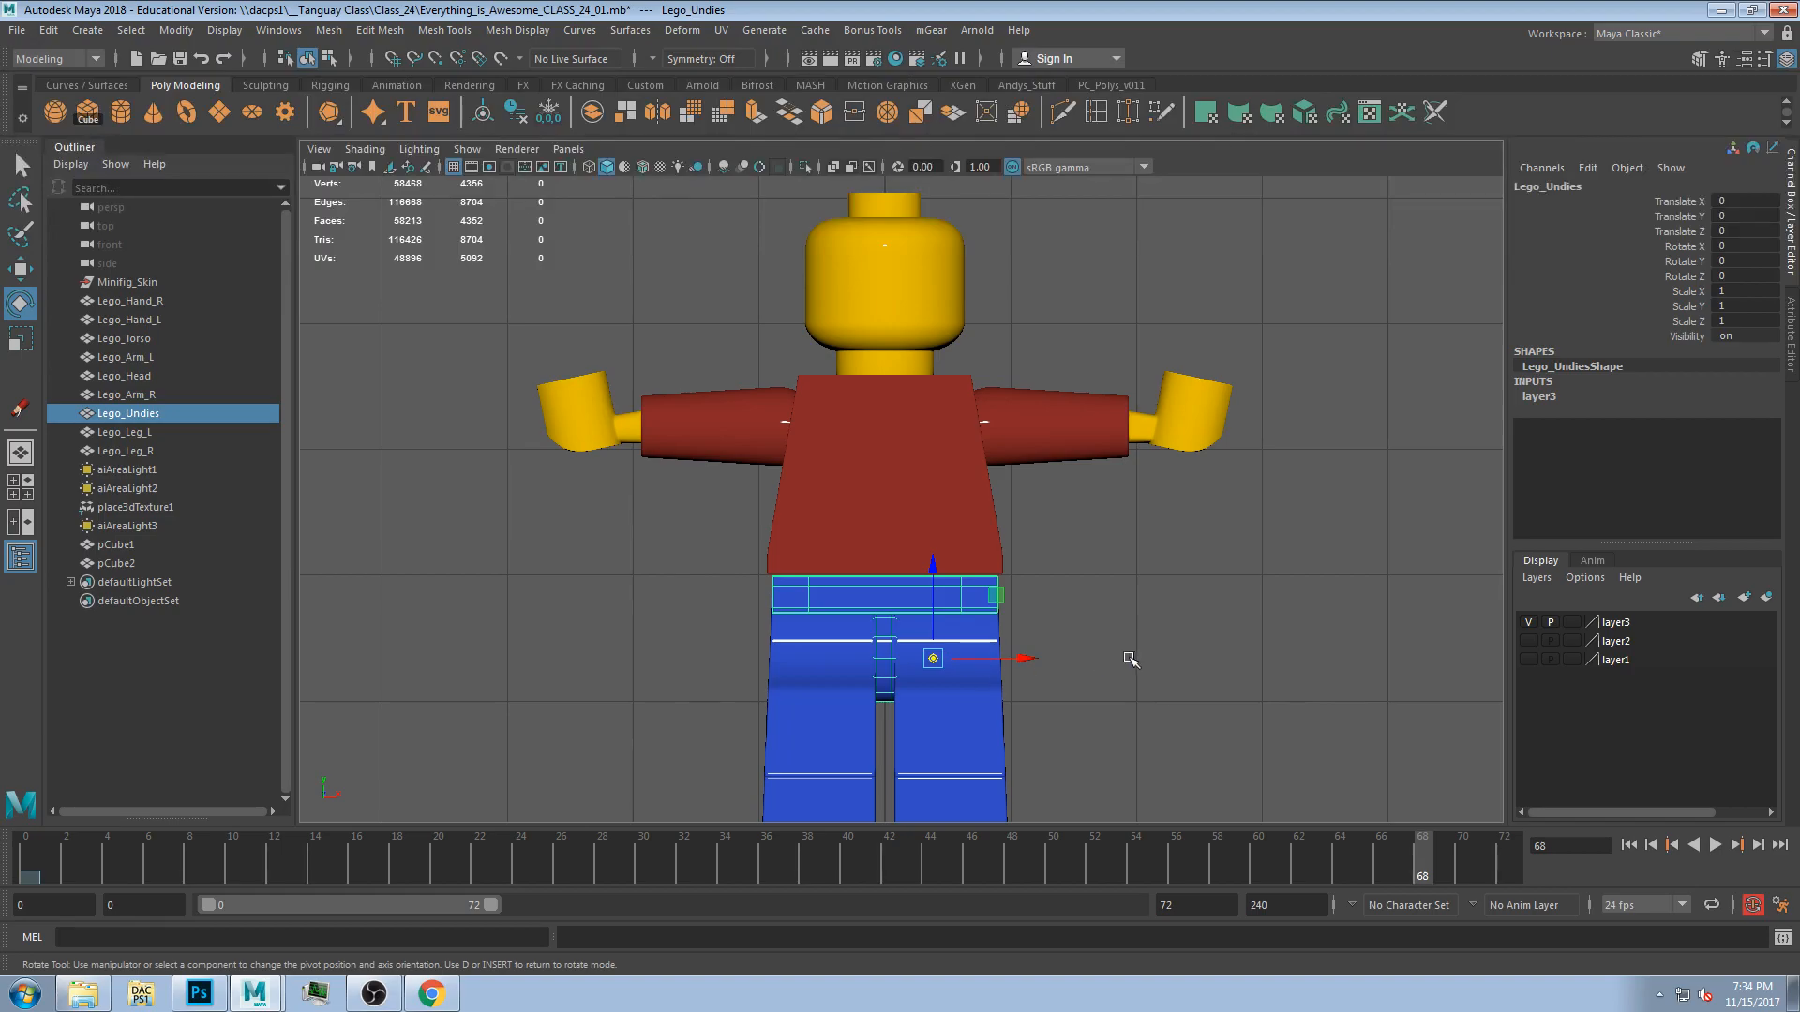
pyautogui.press('3')
pyautogui.press('4')
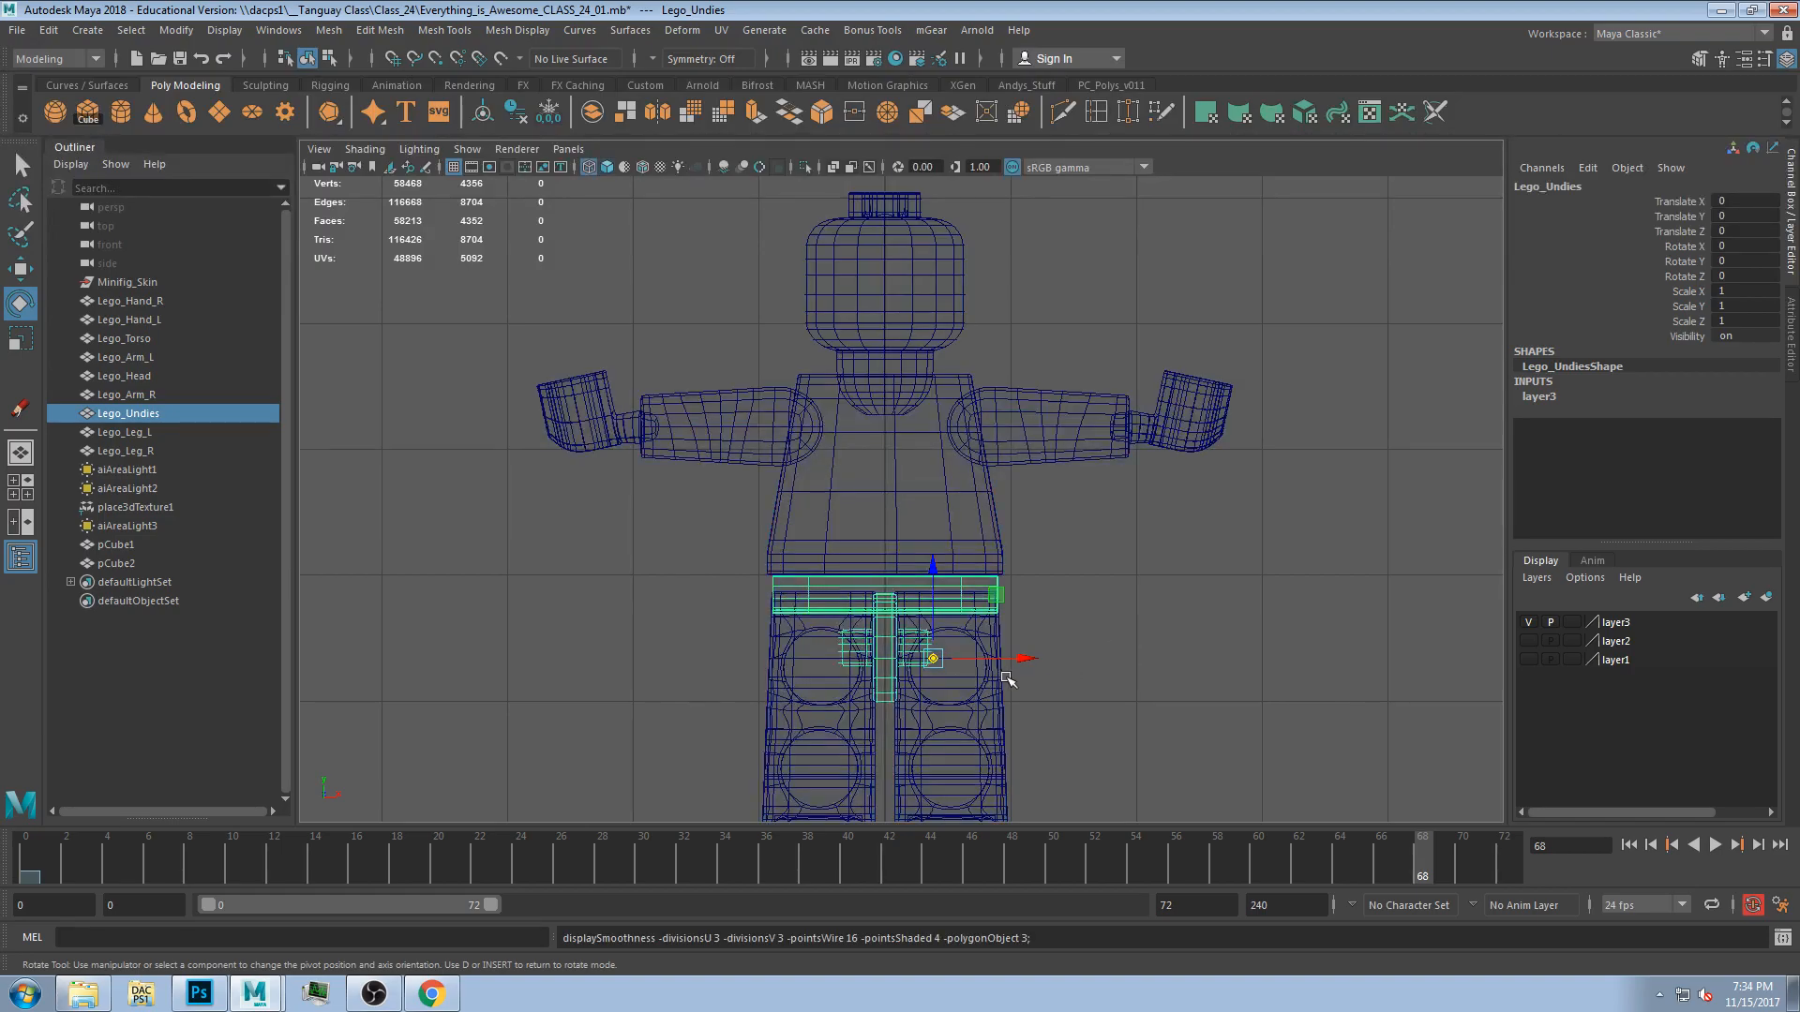
pyautogui.moveTo(984, 666); pyautogui.dragTo(1005, 666)
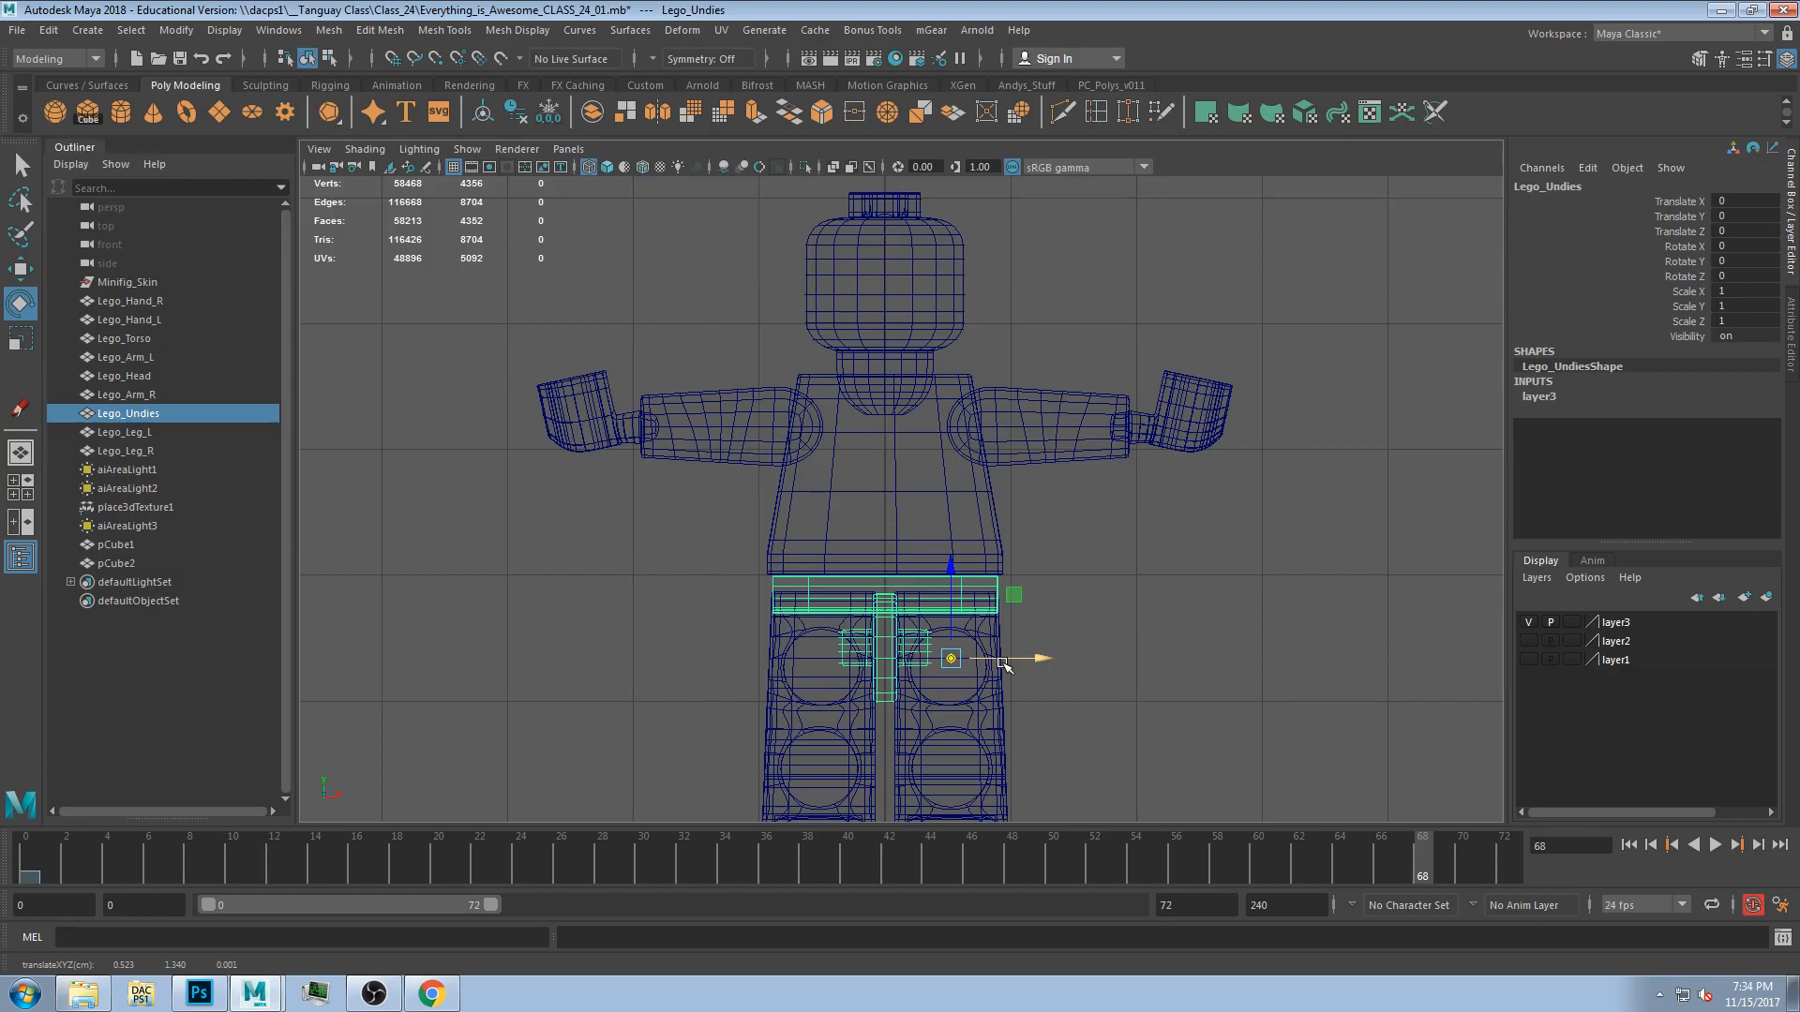
# Move both legs' pivots up to the hip joints.
pyautogui.click(801, 683)
pyautogui.click(792, 679)
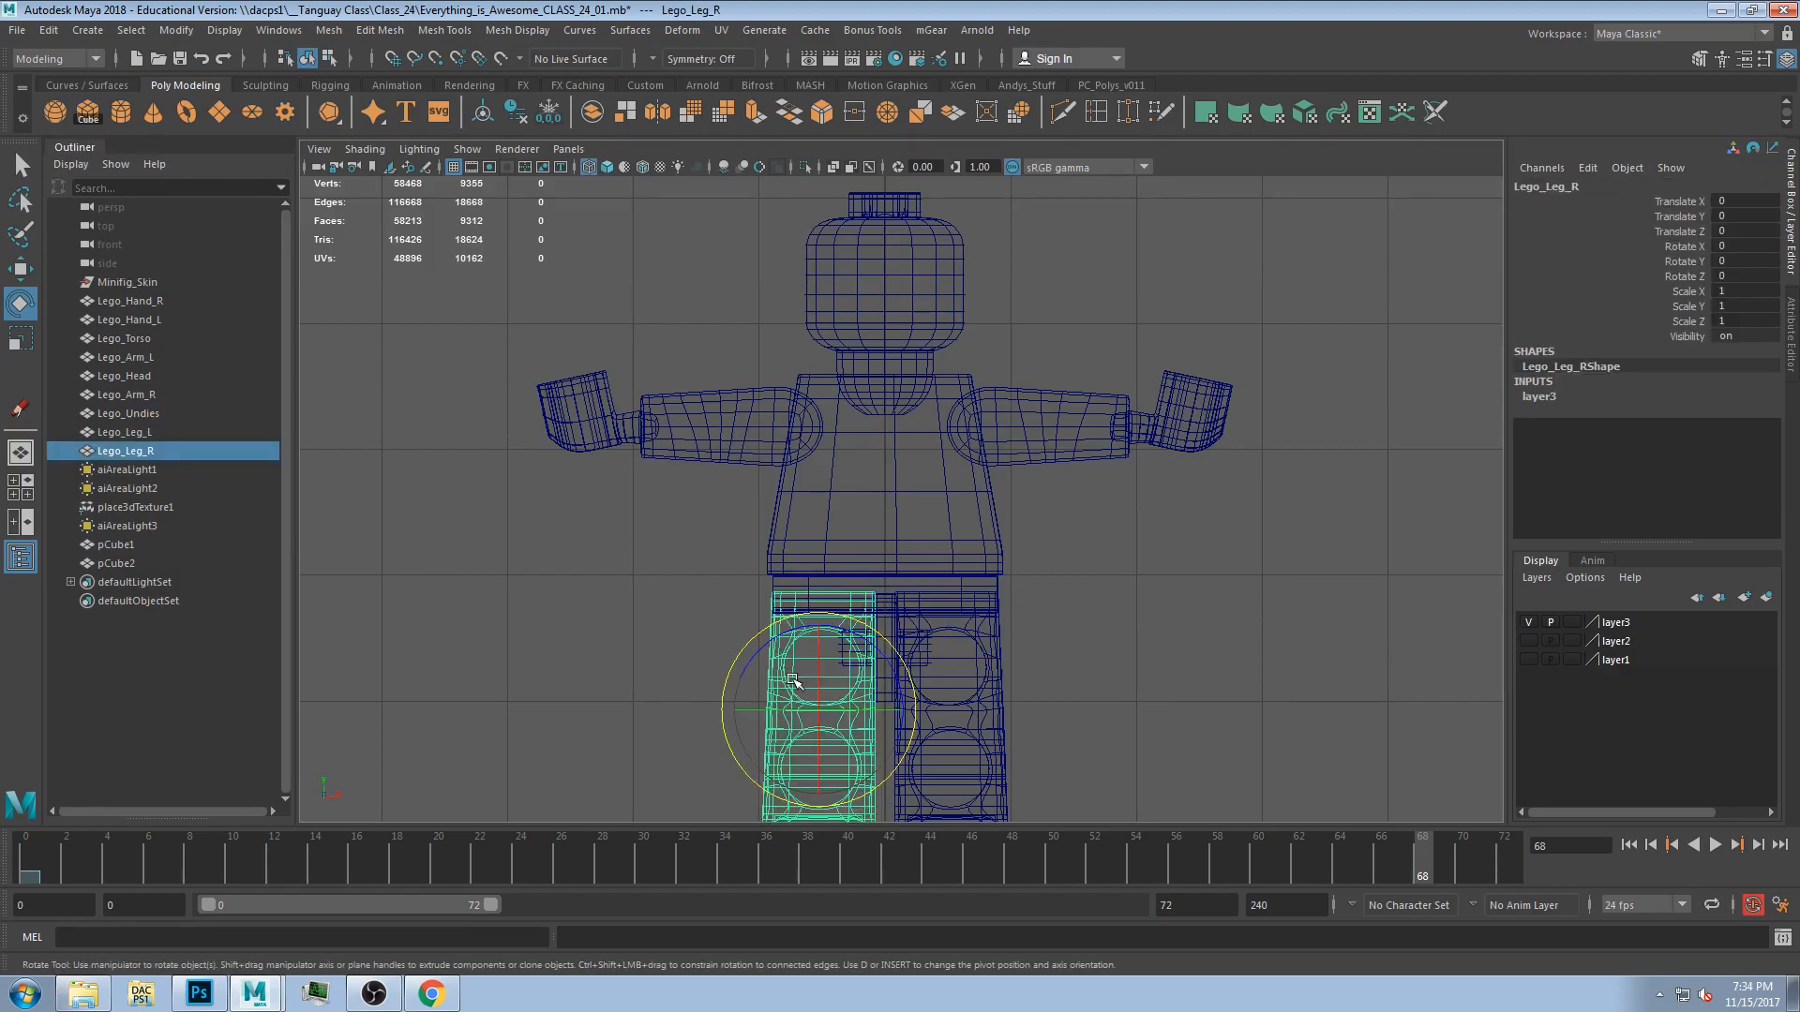
pyautogui.press('d')
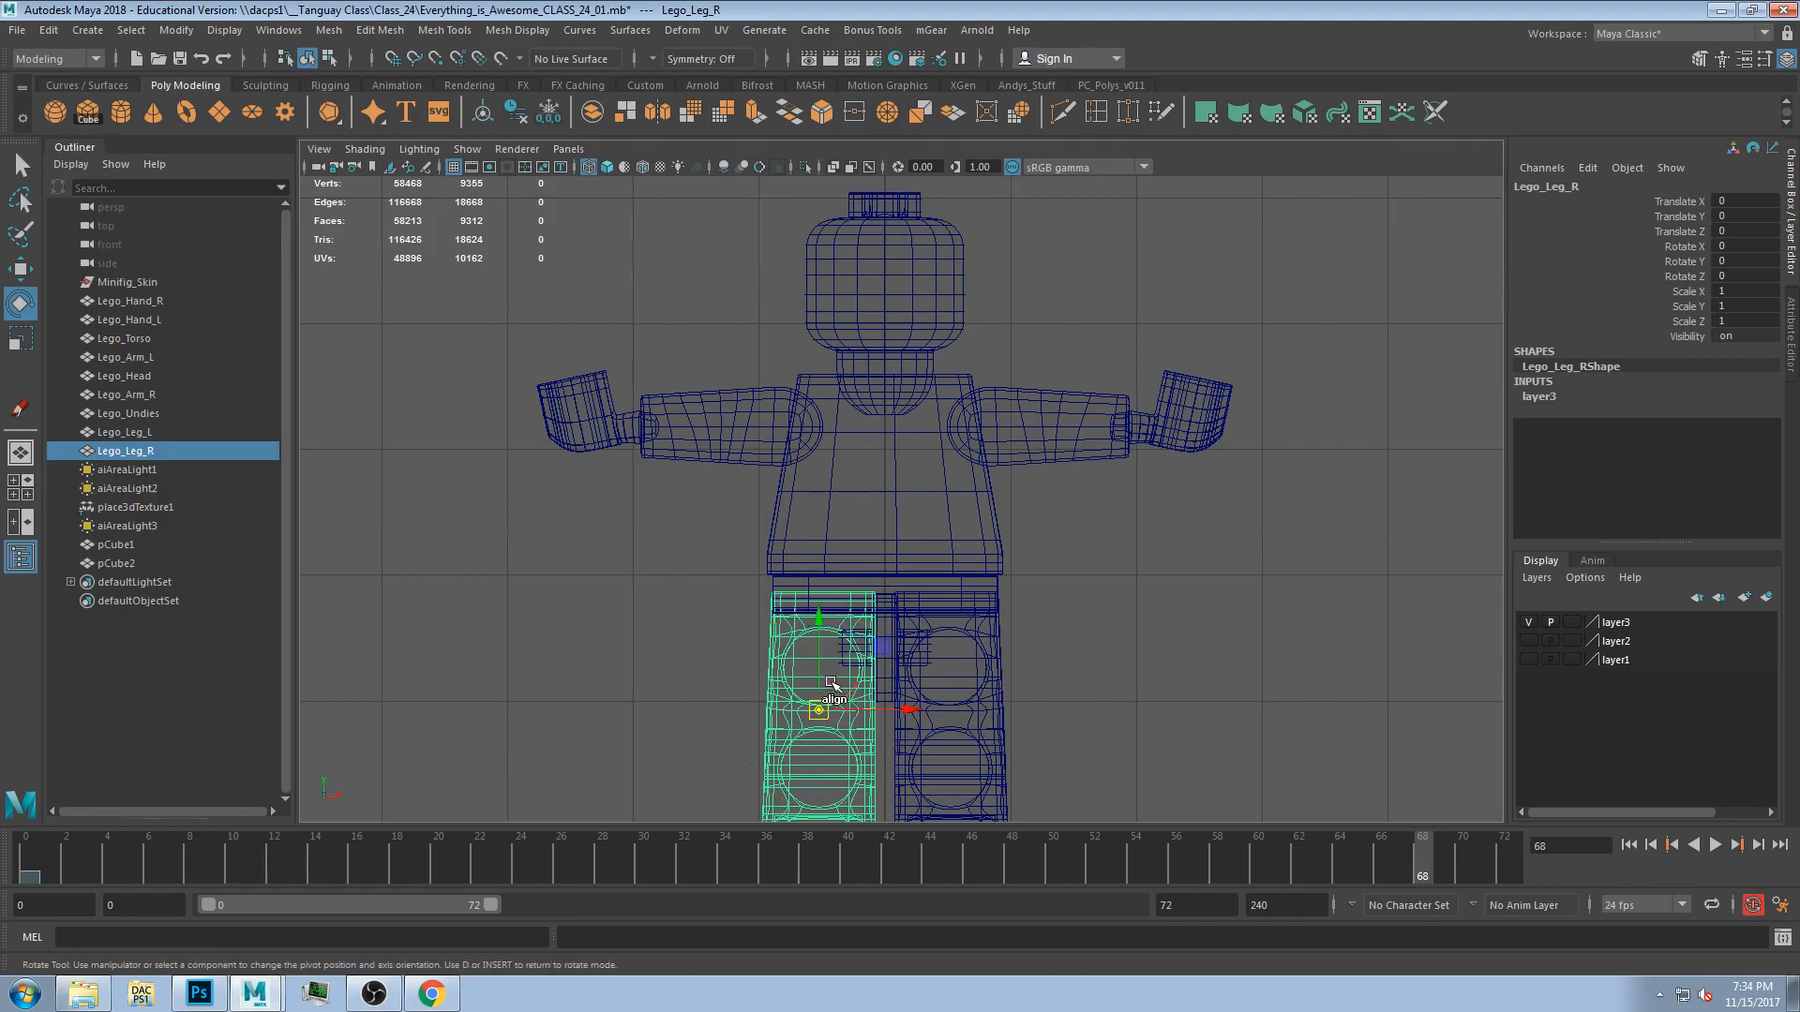
pyautogui.moveTo(817, 675); pyautogui.dragTo(821, 625)
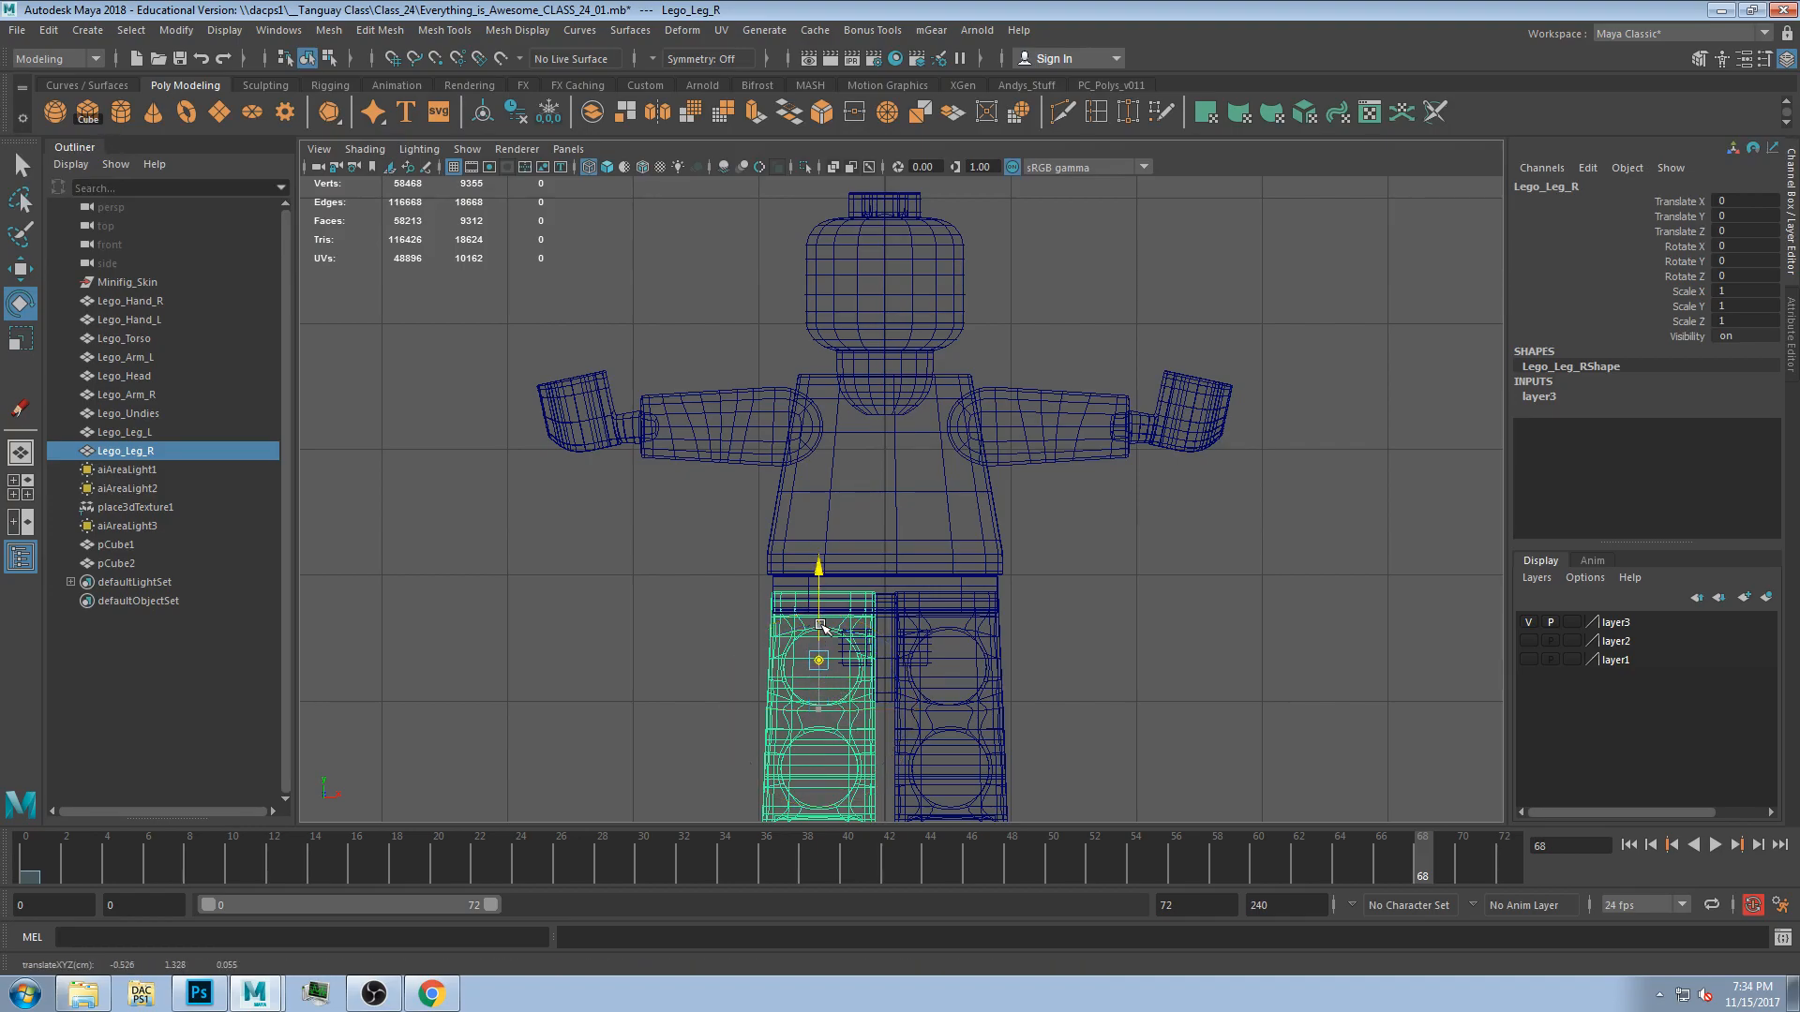
pyautogui.click(995, 659)
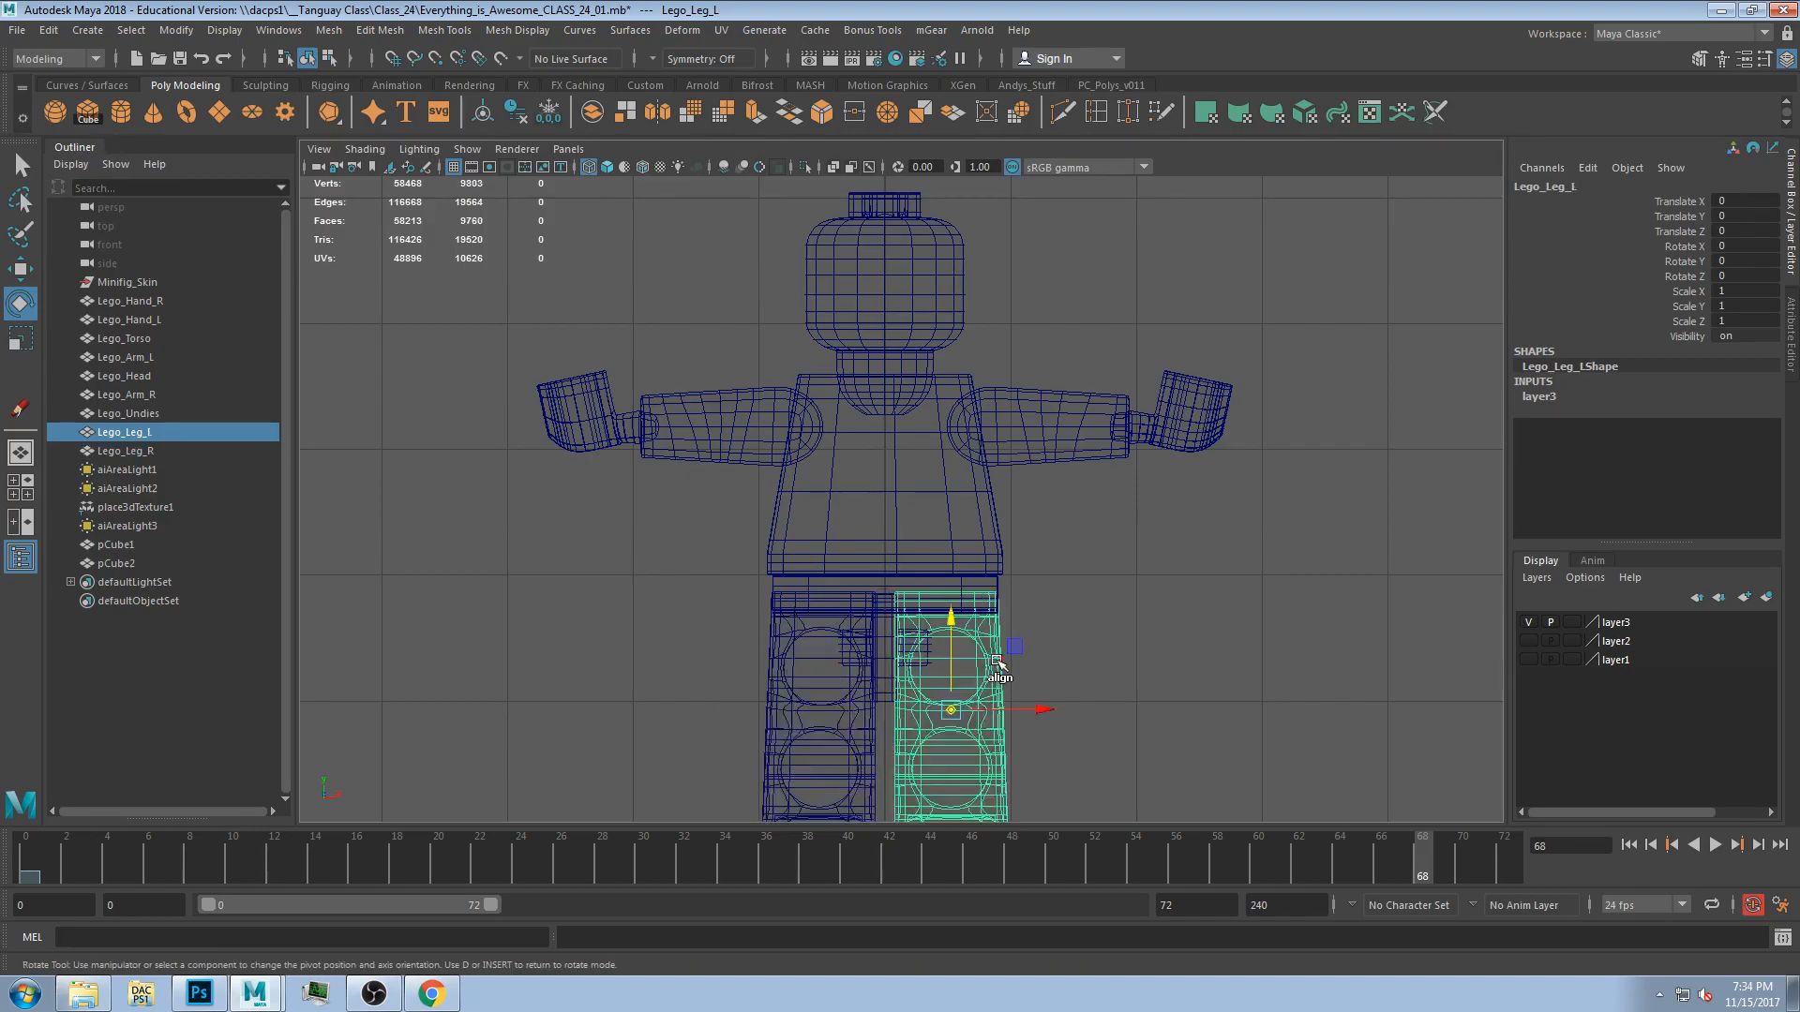
pyautogui.moveTo(953, 667); pyautogui.dragTo(961, 616)
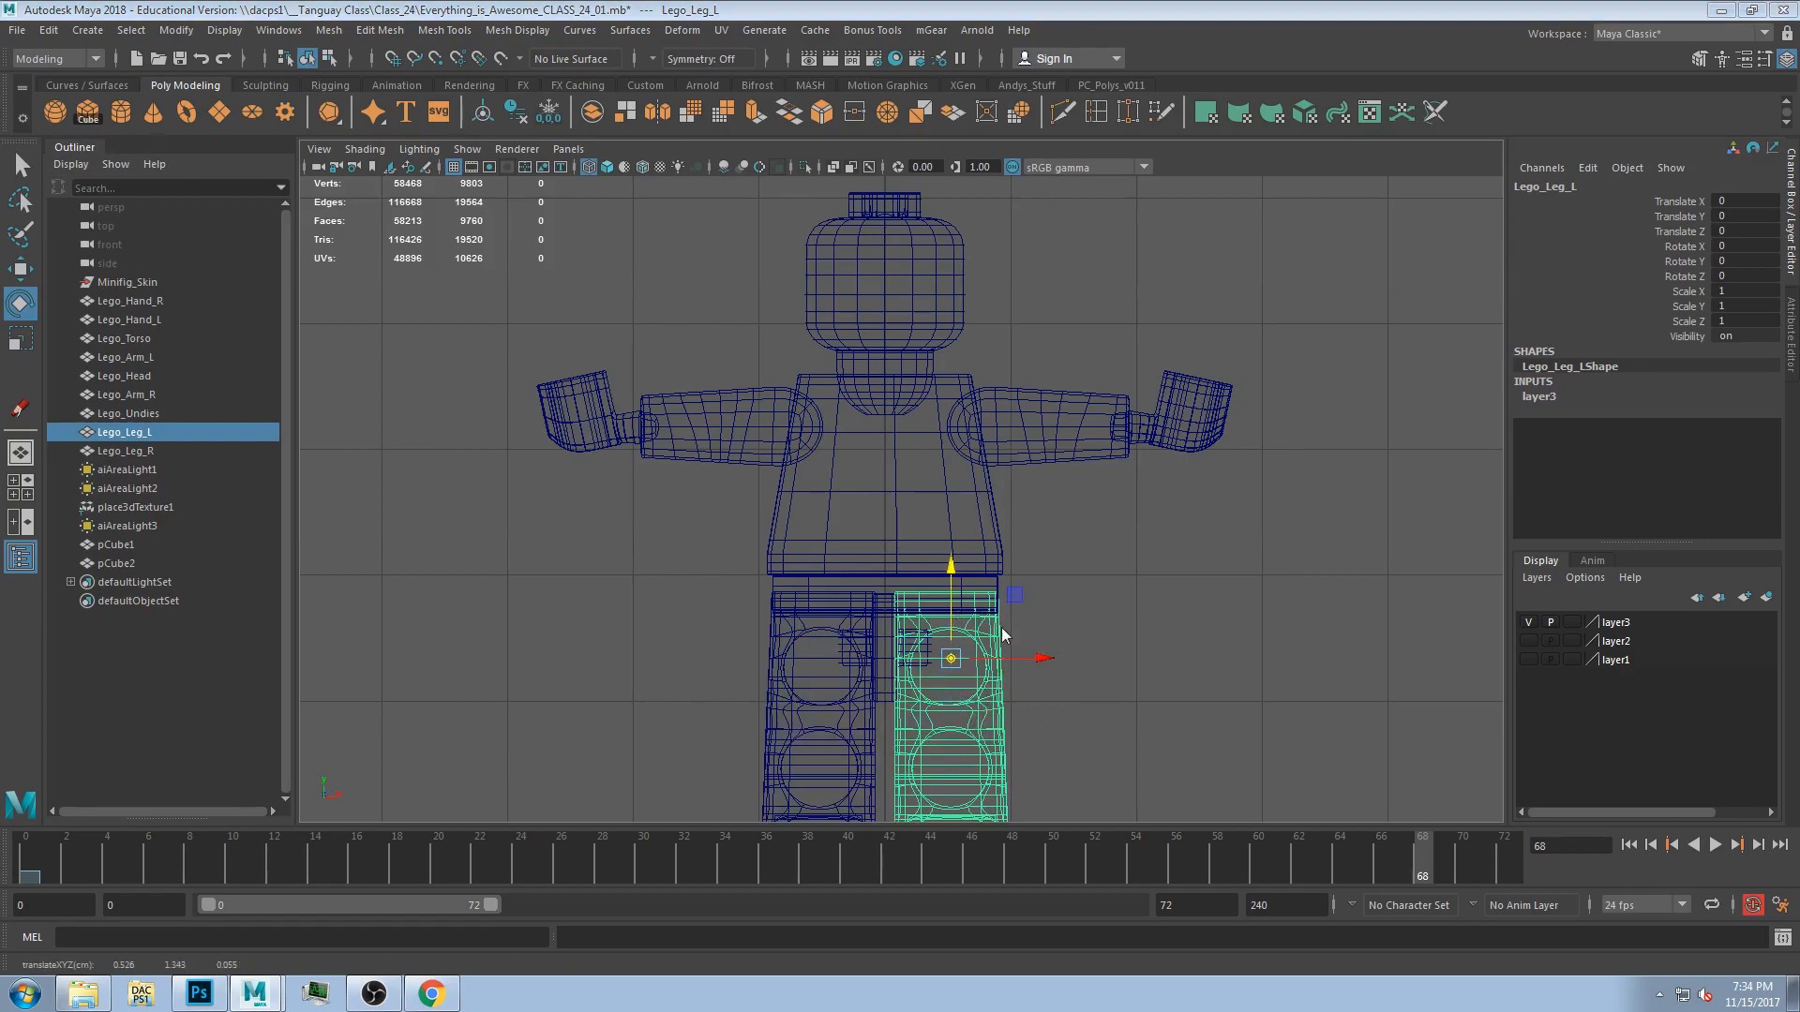
# In the side view, center both legs' pivots on the round hip joint.
pyautogui.press('space')
pyautogui.press('space')
pyautogui.moveTo(1008, 733)
pyautogui.mouseDown(button='middle')
pyautogui.moveTo(1028, 675)
pyautogui.moveTo(1019, 724)
pyautogui.mouseUp(button='middle')
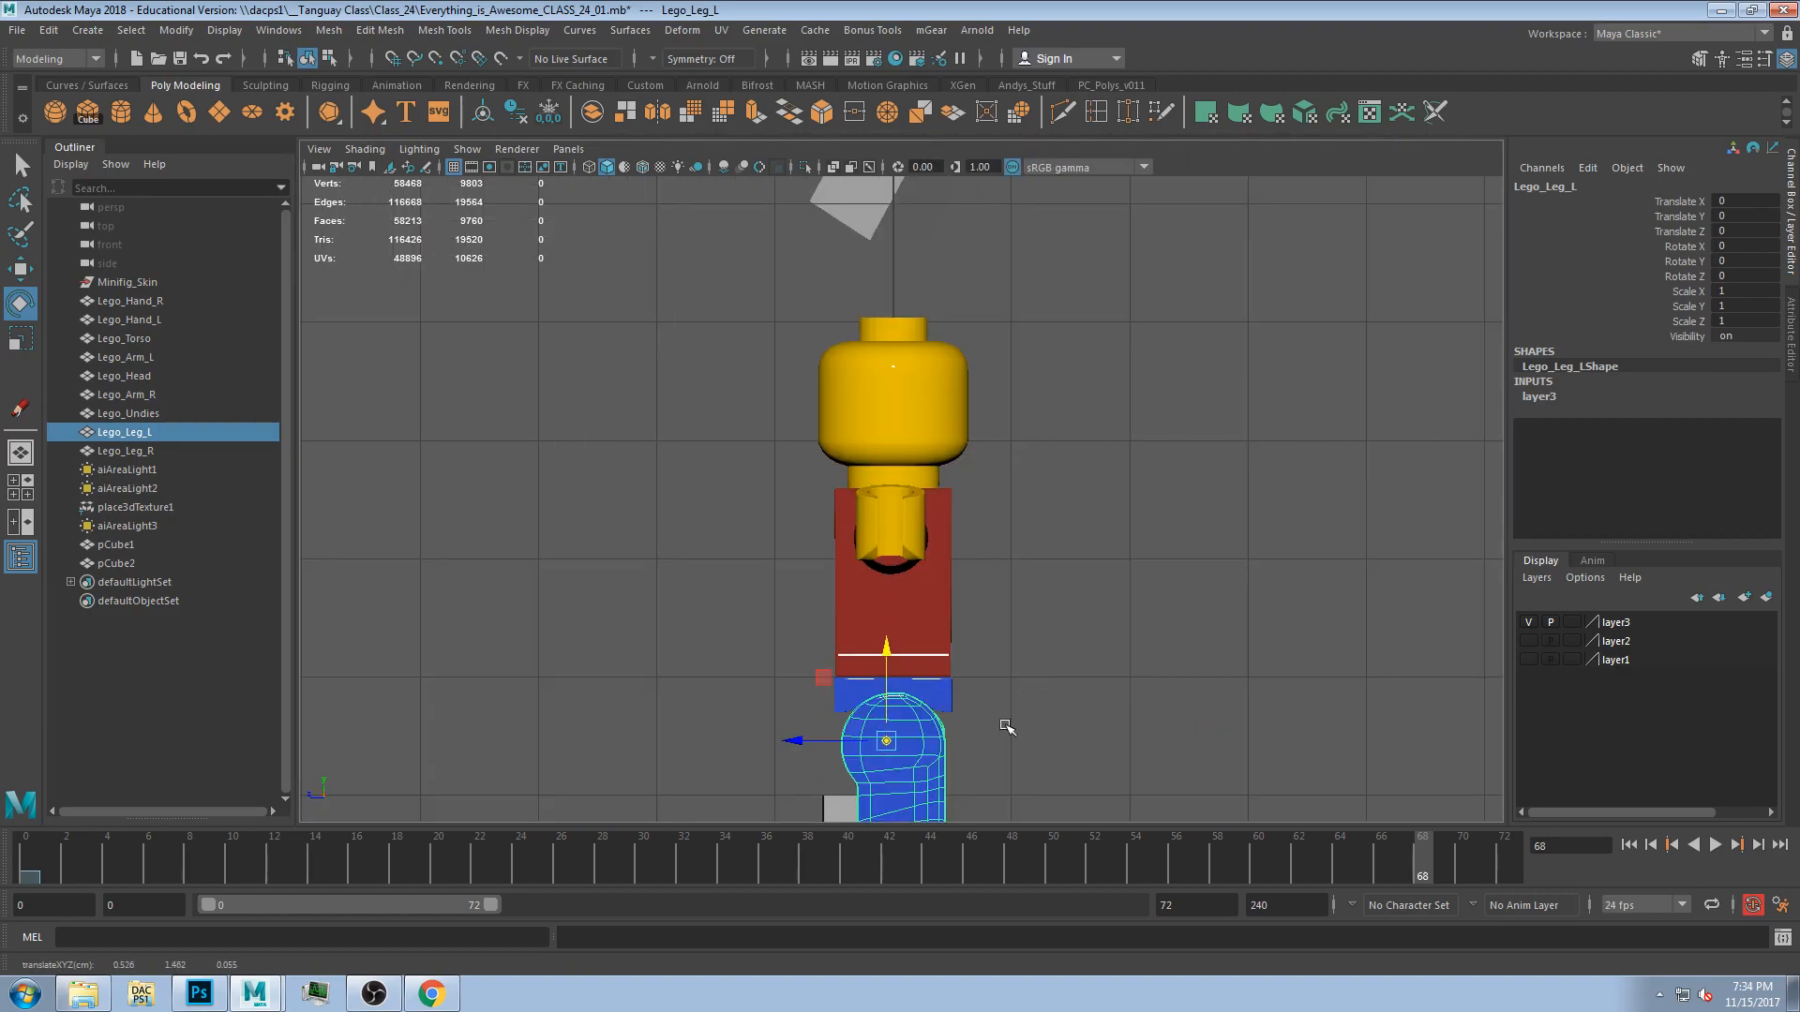
pyautogui.moveTo(836, 738); pyautogui.dragTo(844, 733)
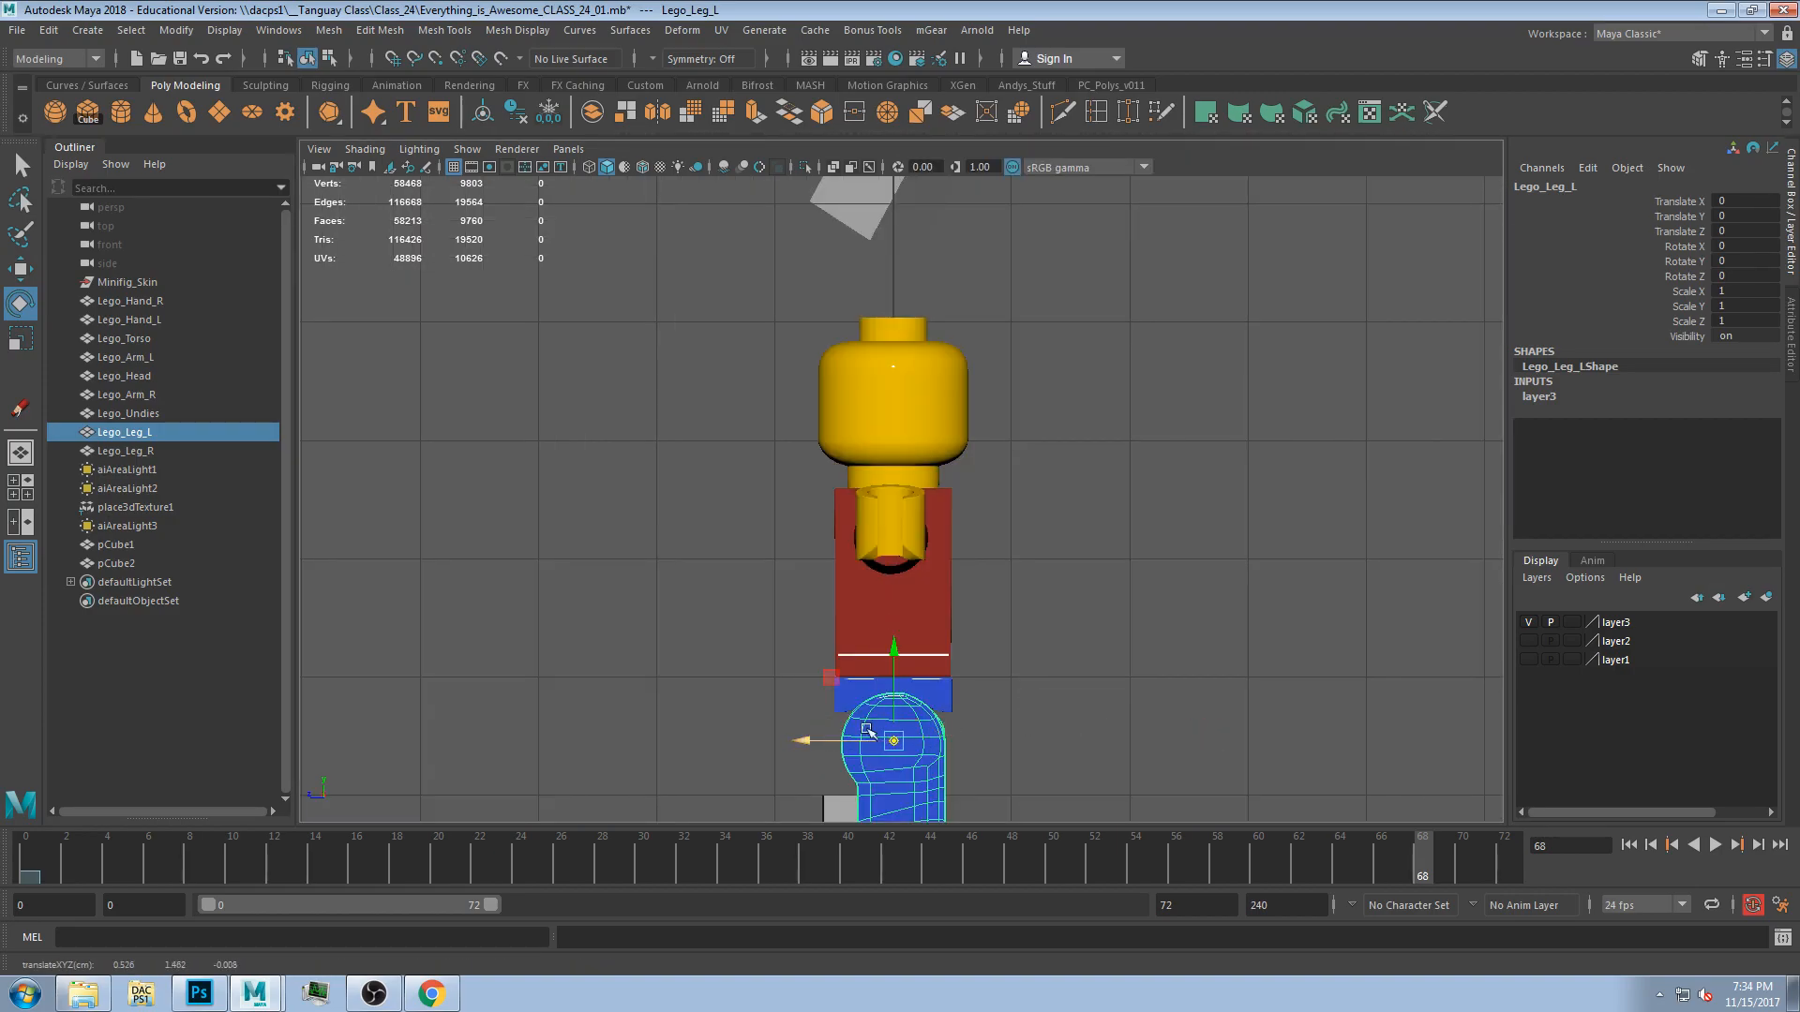
pyautogui.press('4')
pyautogui.scroll(2, 951, 747)
pyautogui.moveTo(986, 691)
pyautogui.keyDown('alt'); pyautogui.mouseDown(button='middle')
pyautogui.moveTo(1023, 501)
pyautogui.moveTo(1026, 277)
pyautogui.mouseUp(button='middle'); pyautogui.keyUp('alt')
pyautogui.scroll(8, 969, 378)
pyautogui.keyDown('alt'); pyautogui.moveTo(966, 345); pyautogui.dragTo(888, 615, button='middle'); pyautogui.keyUp('alt')
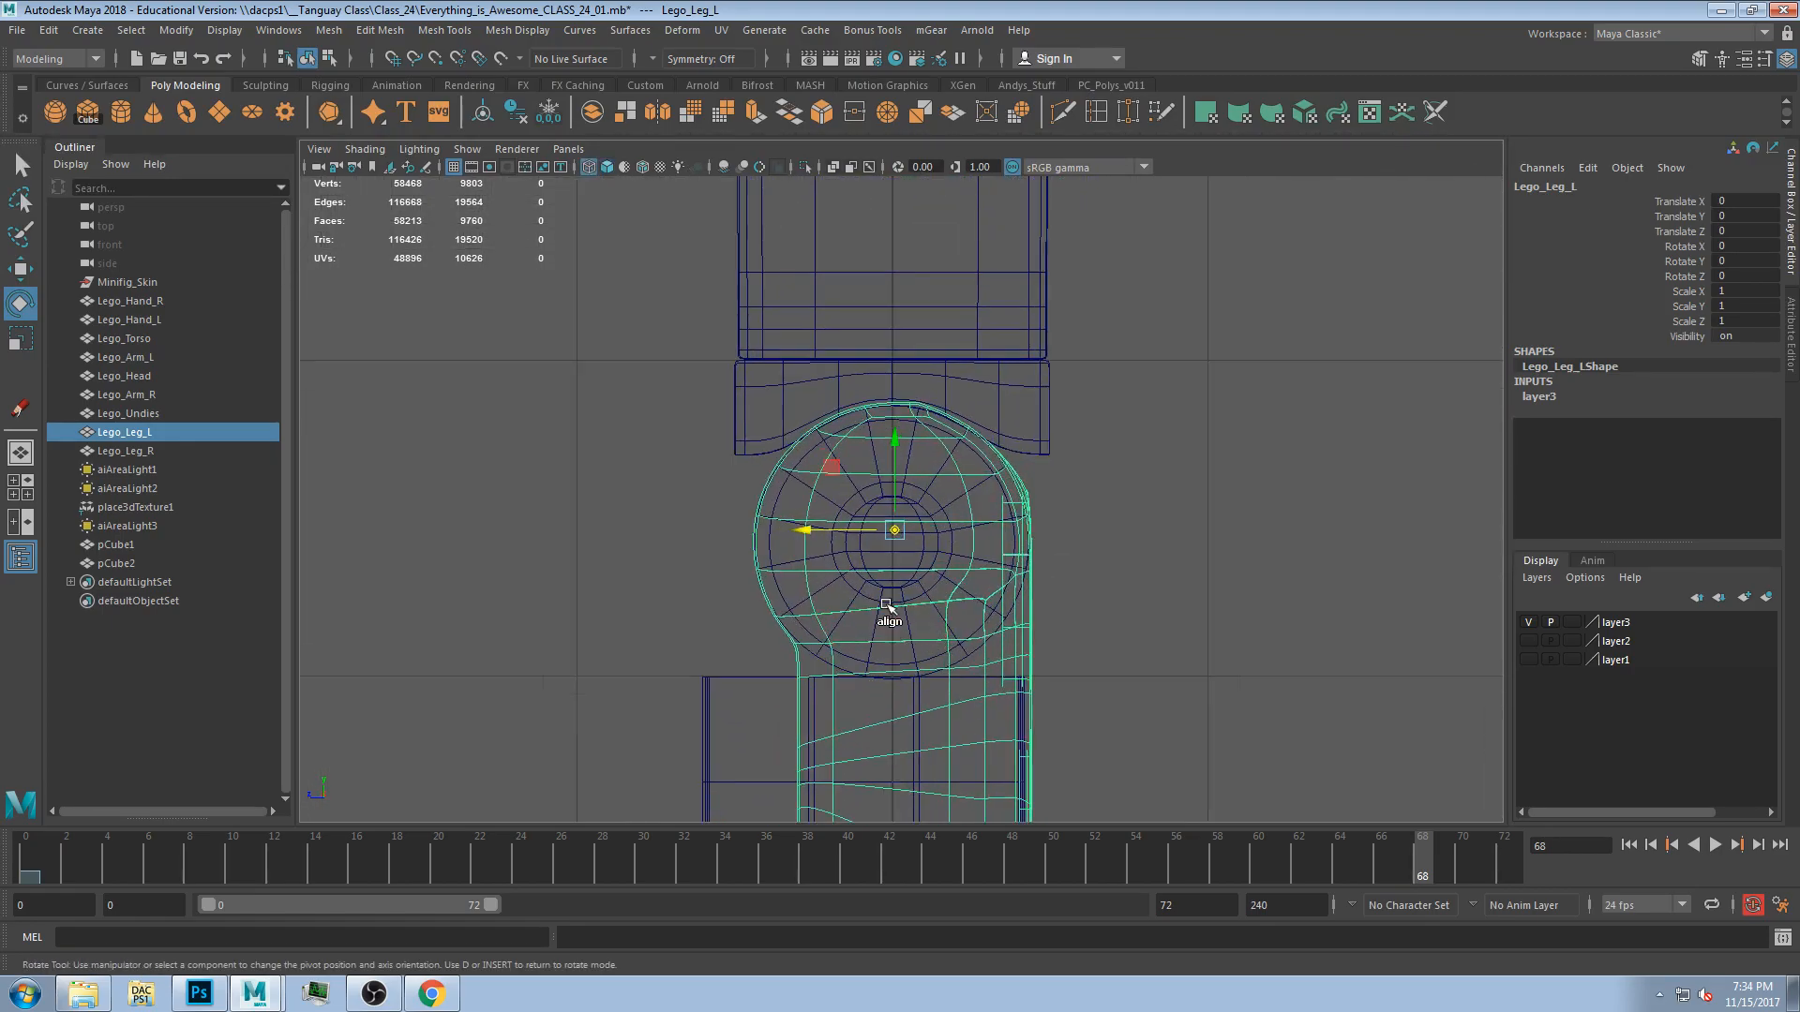
pyautogui.scroll(2, 887, 615)
pyautogui.moveTo(891, 507); pyautogui.dragTo(841, 553)
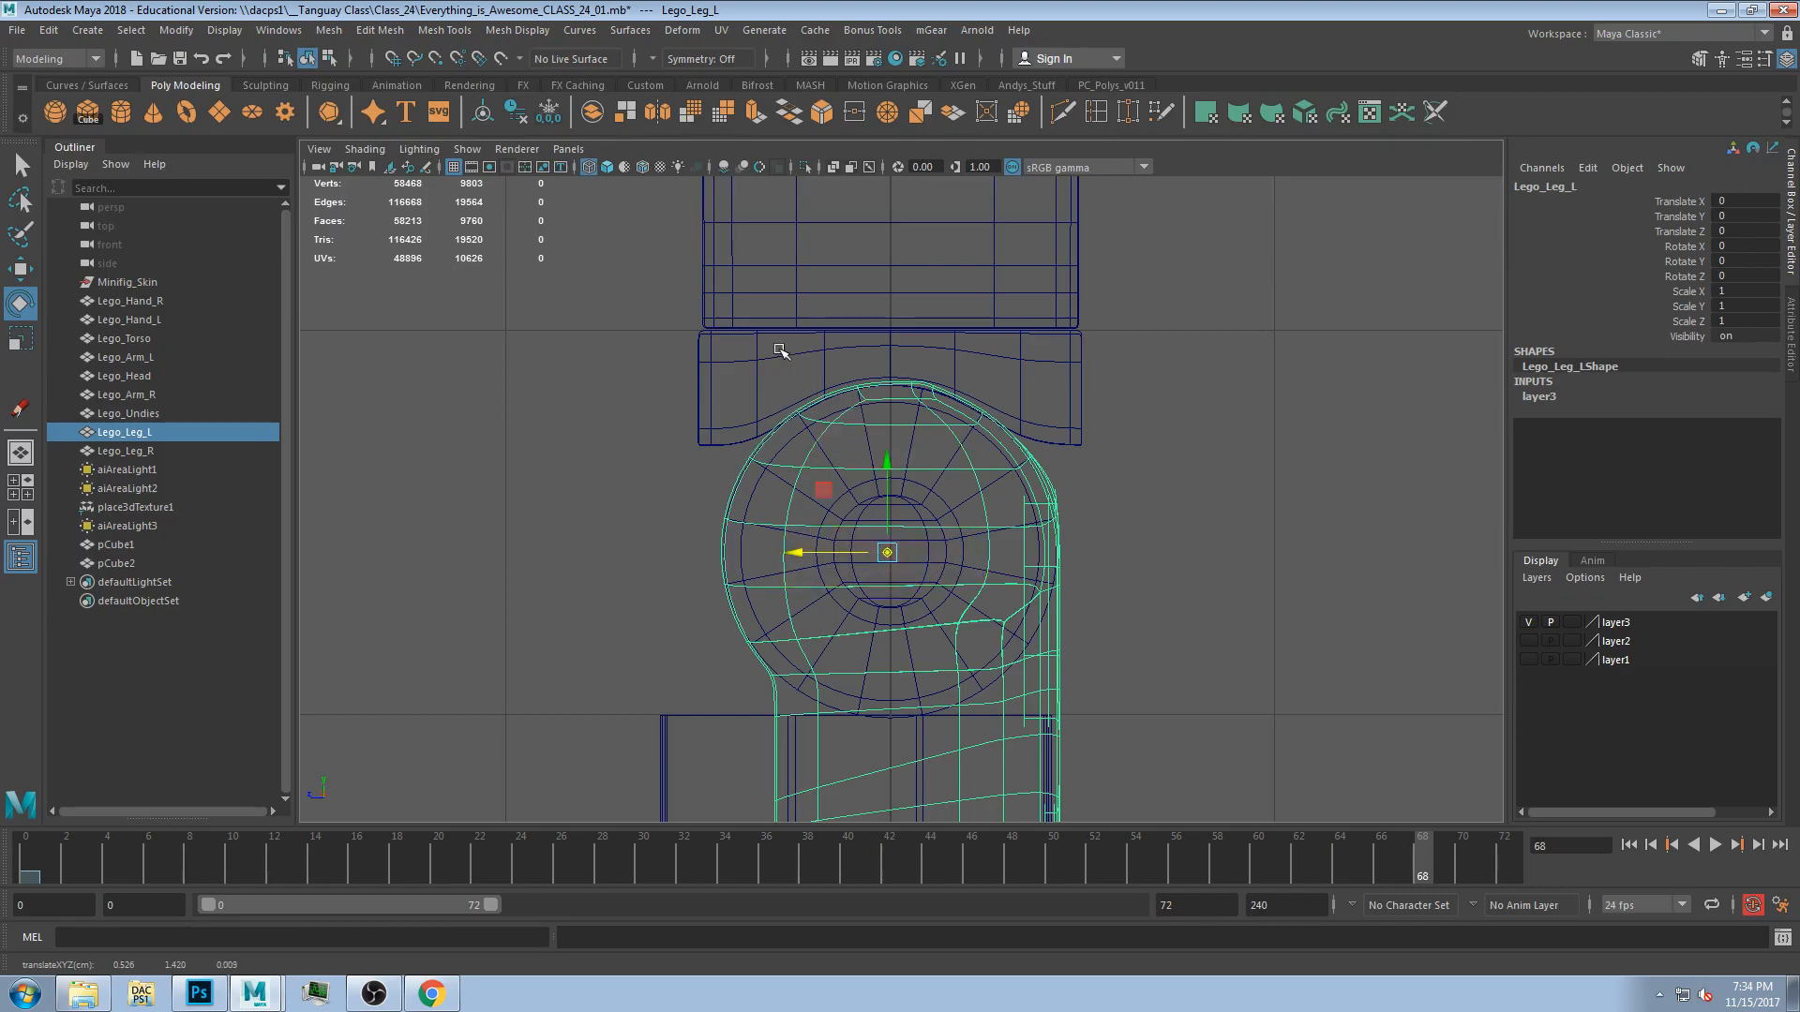
pyautogui.click(1050, 660)
pyautogui.hotkey('ctrl', 'z')
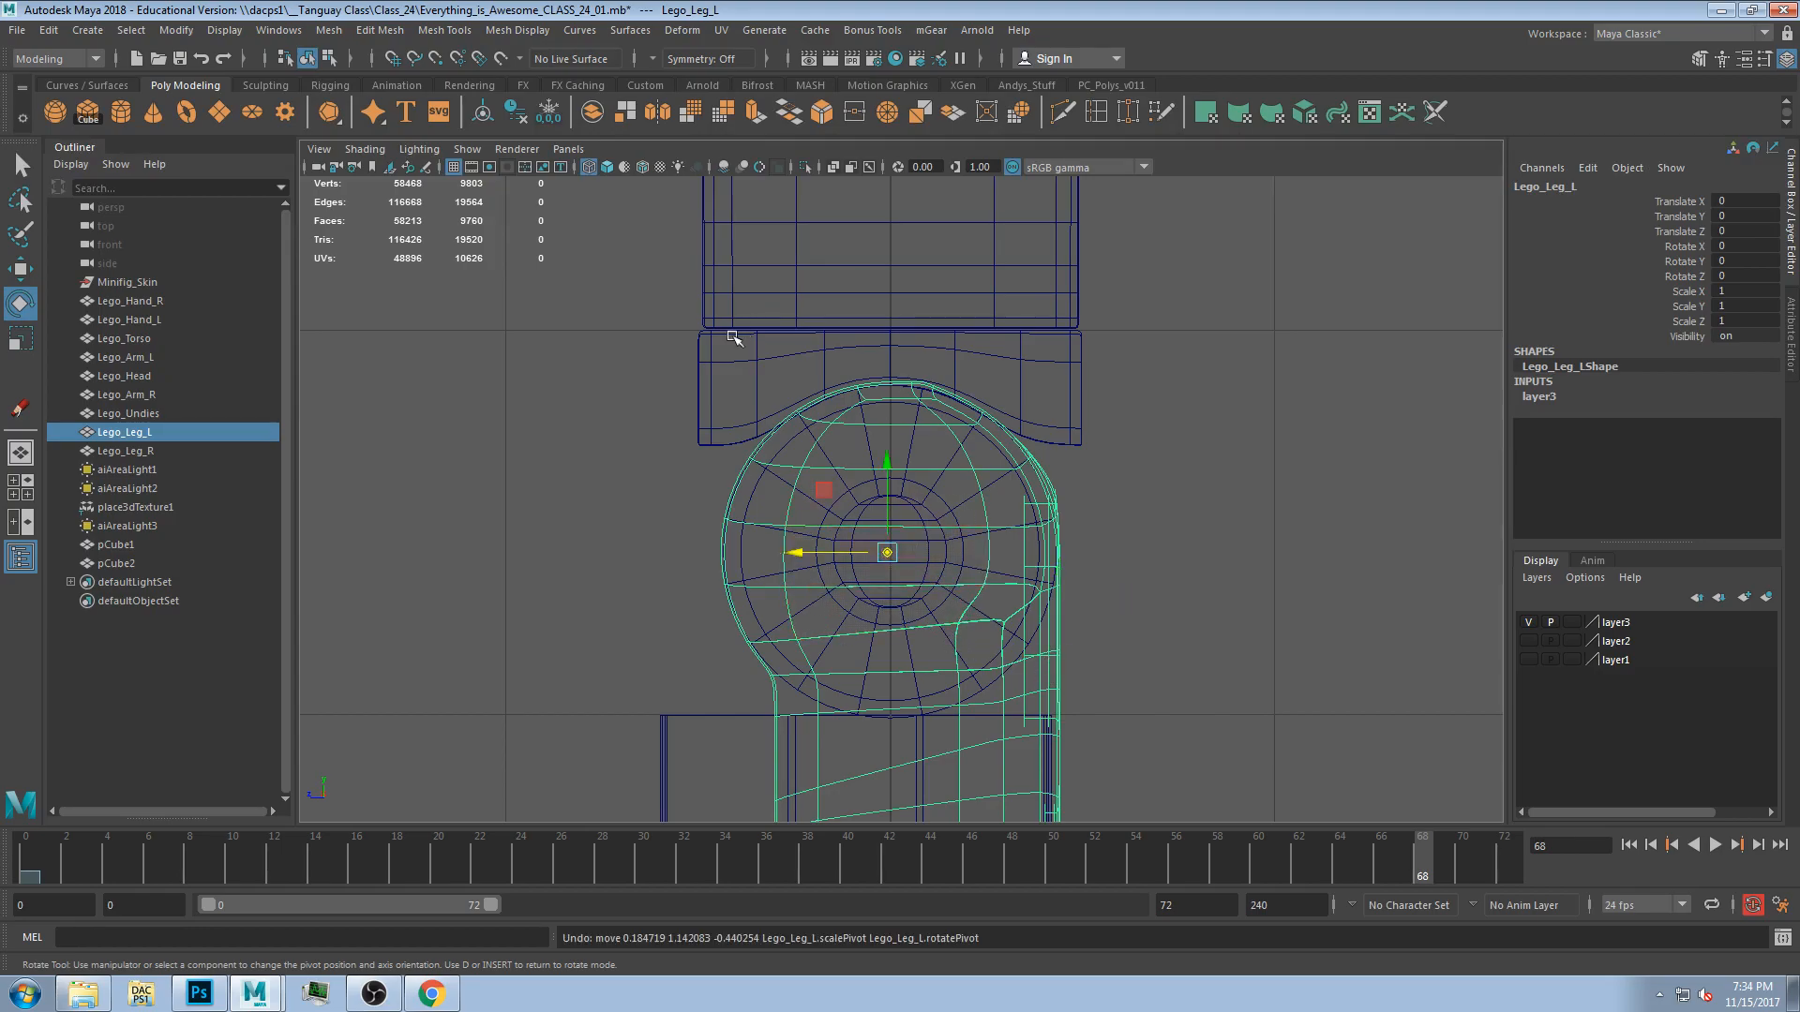
pyautogui.click(178, 450)
pyautogui.moveTo(870, 591); pyautogui.dragTo(890, 553)
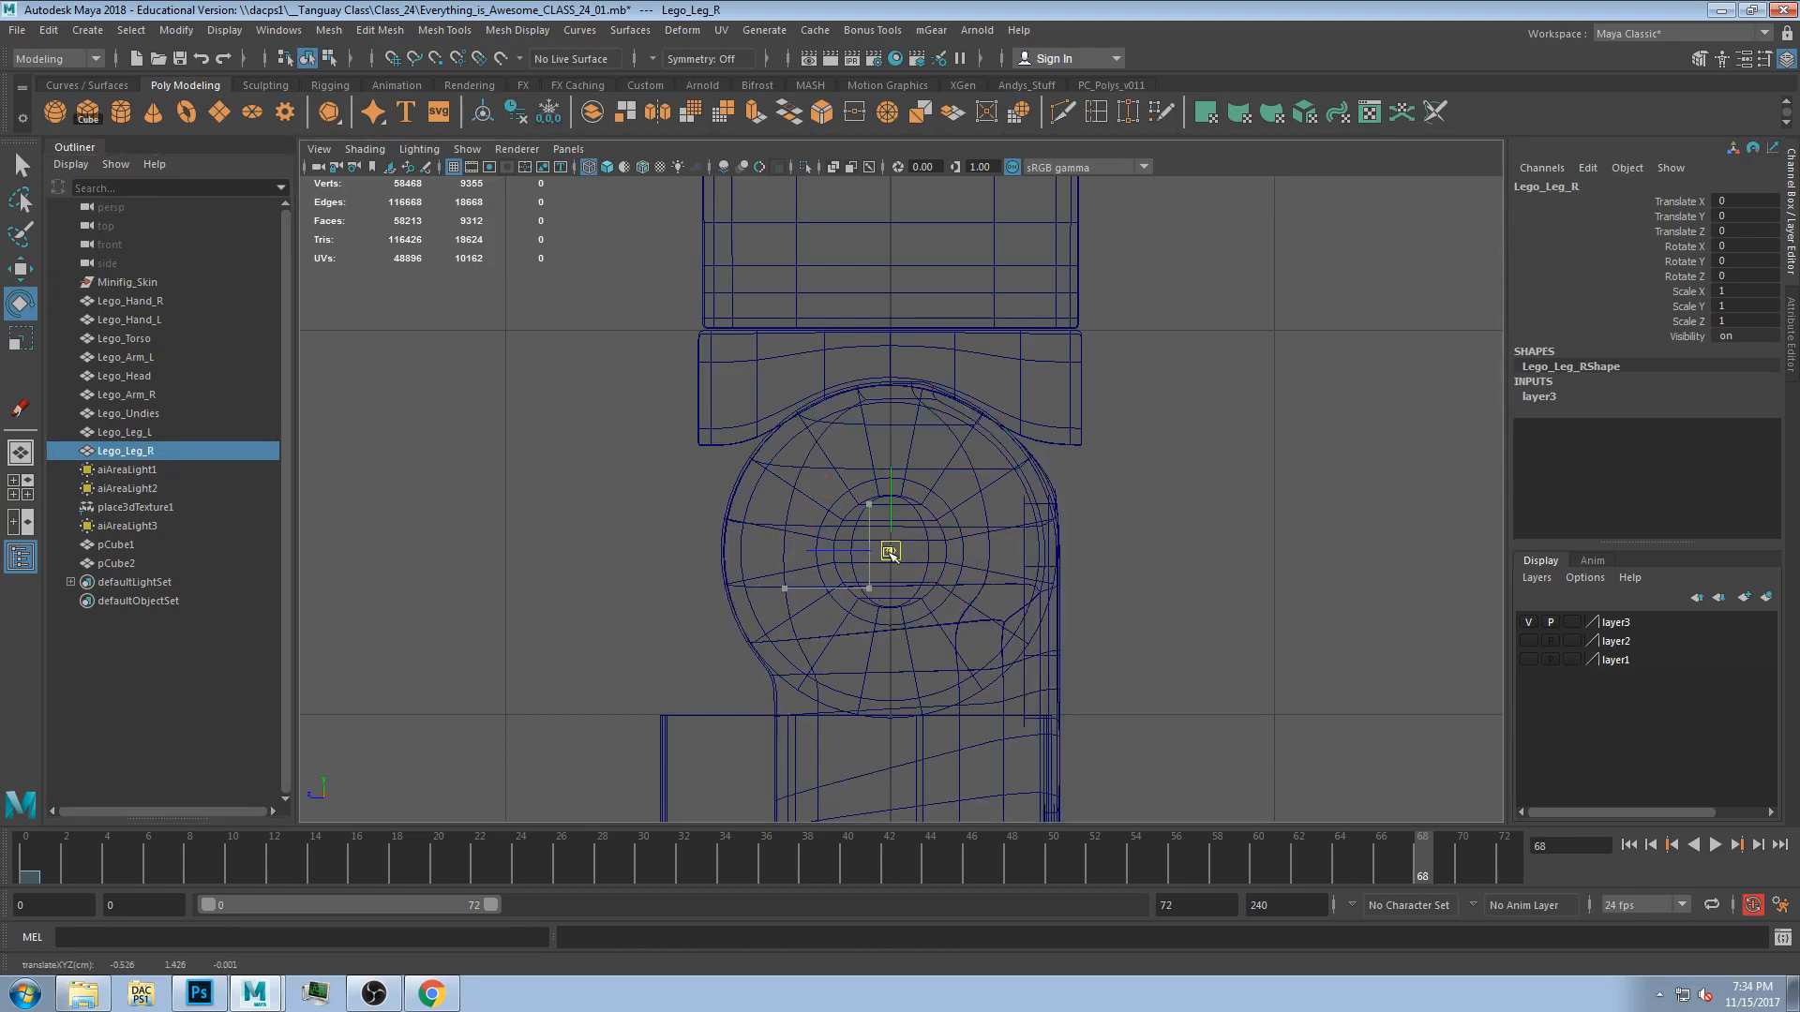
# Return to the perspective view and test-rotate the right leg around its new hip pivot.
pyautogui.scroll(-5, 937, 549)
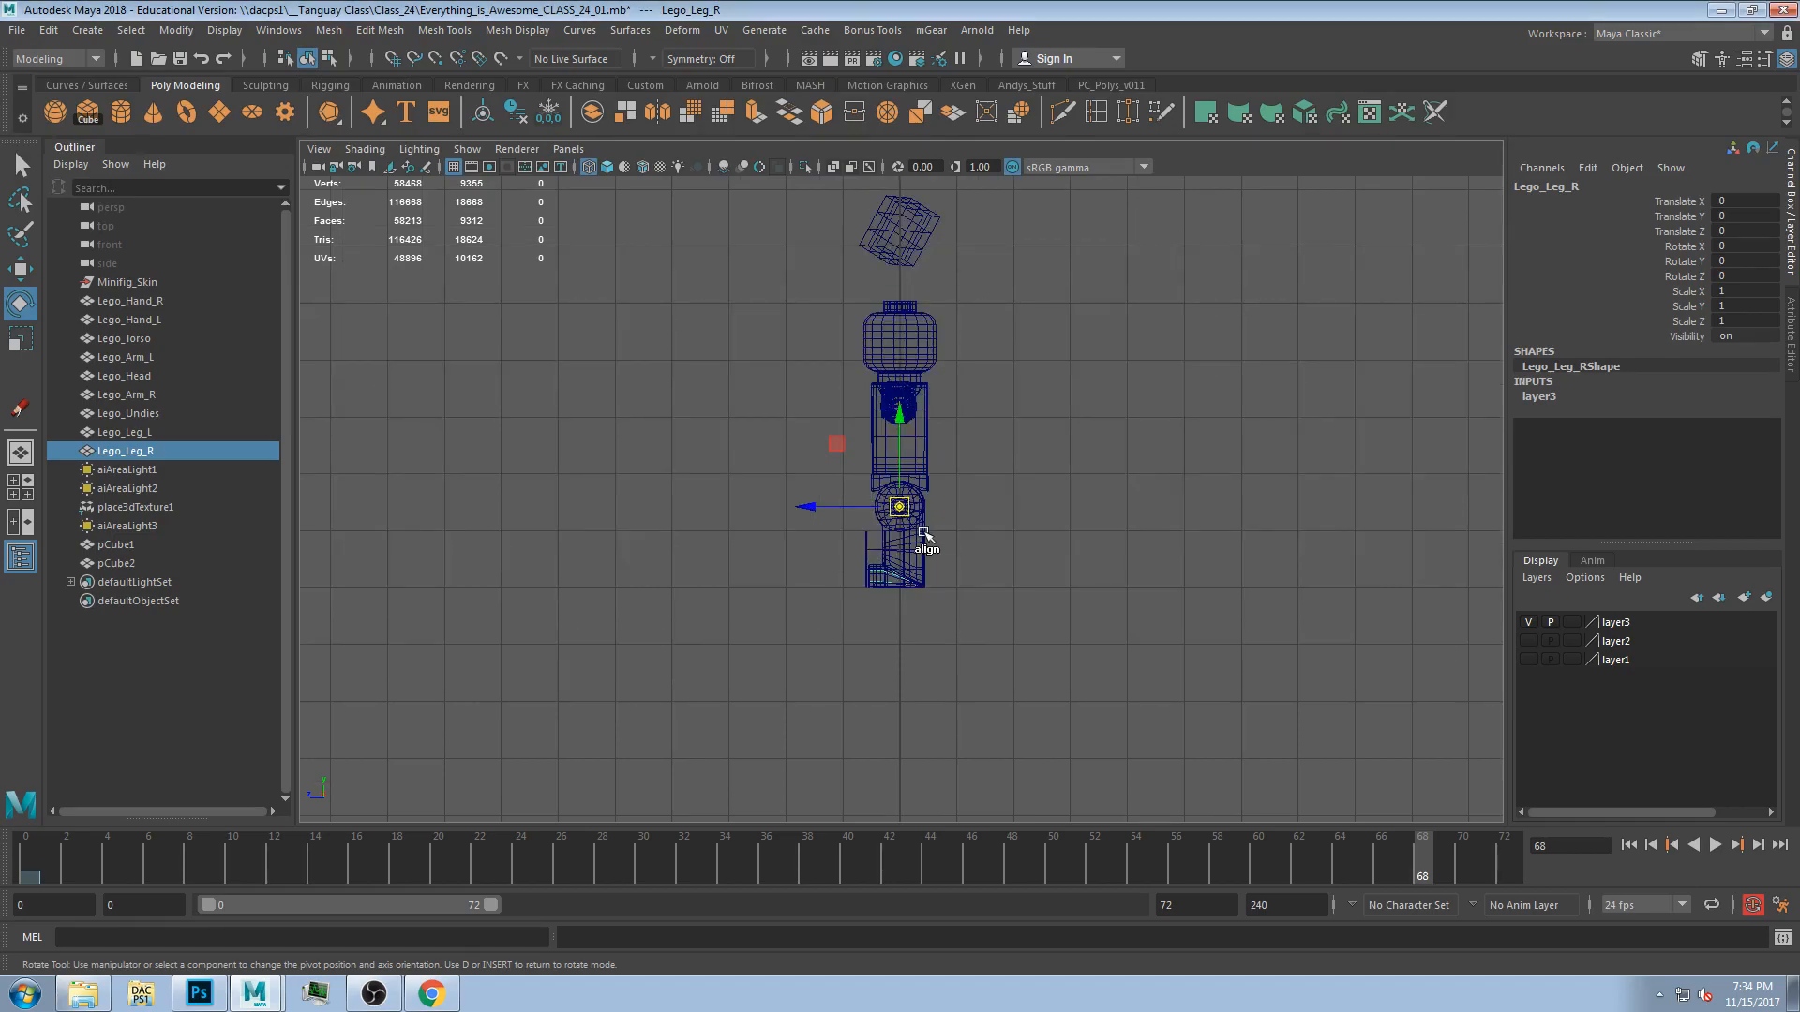
pyautogui.press('space')
pyautogui.press('space')
pyautogui.keyDown('alt'); pyautogui.moveTo(1011, 534); pyautogui.dragTo(947, 561); pyautogui.keyUp('alt')
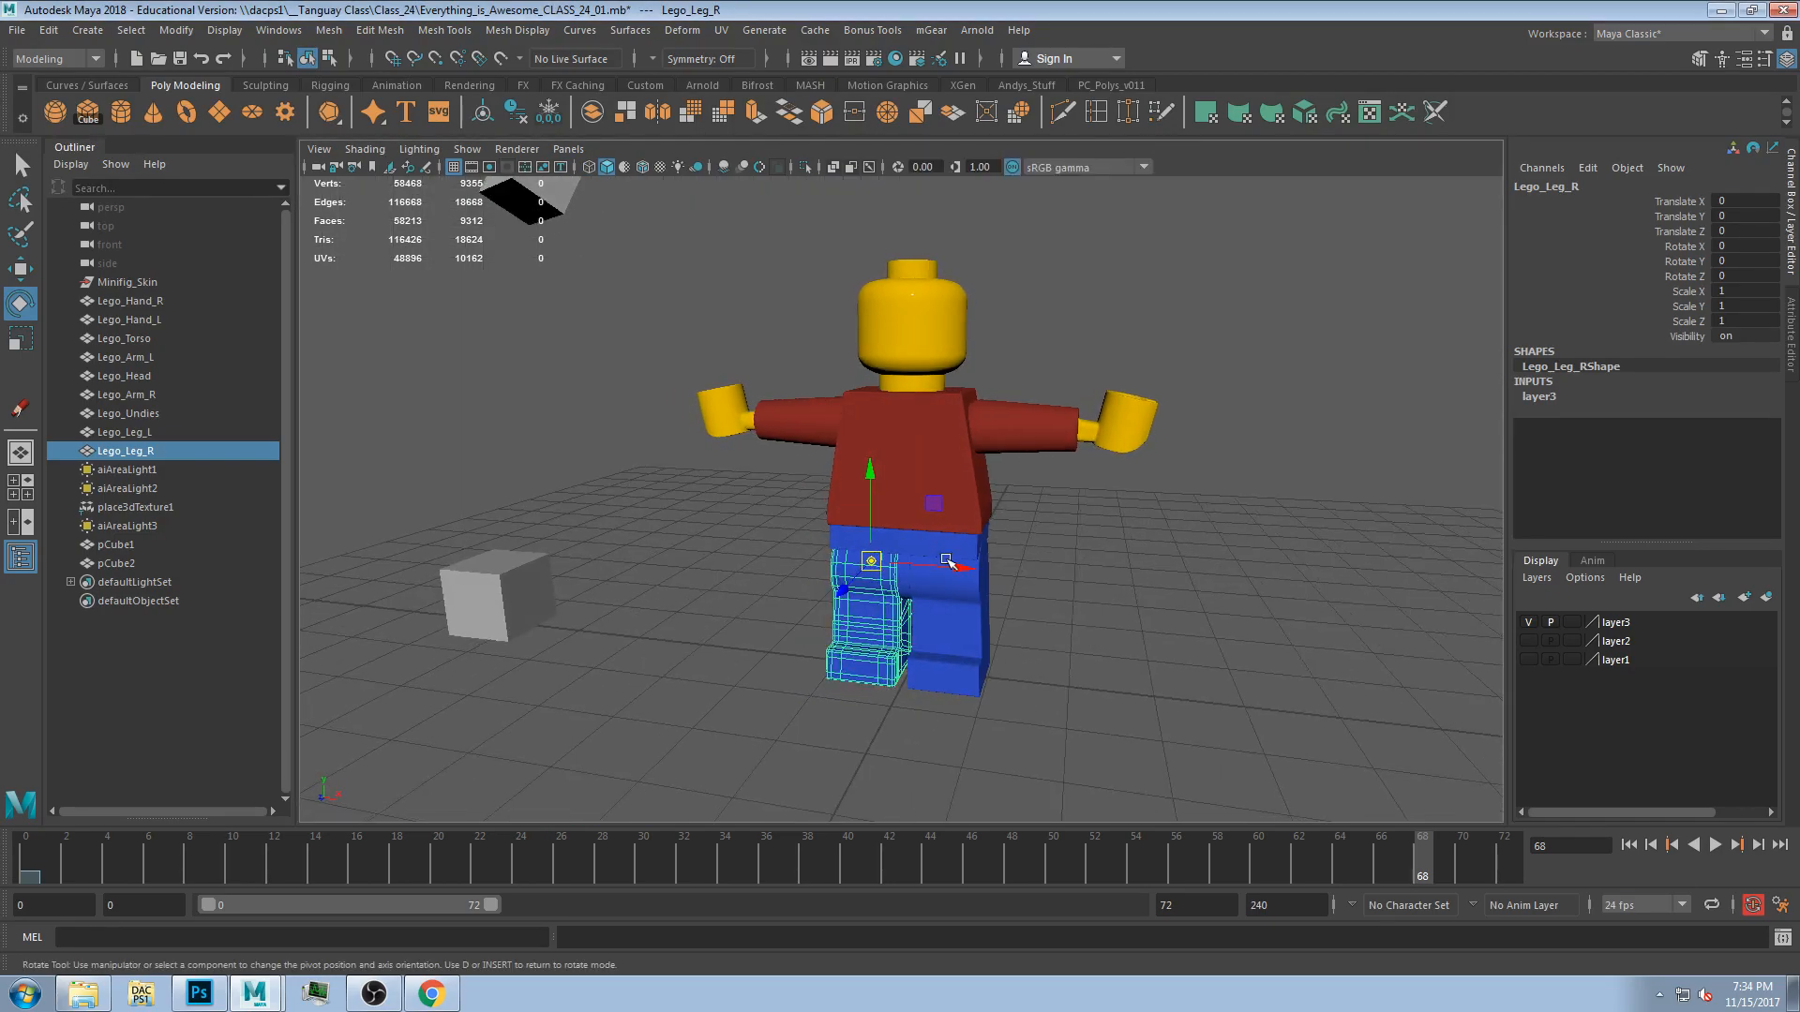
pyautogui.press('d')
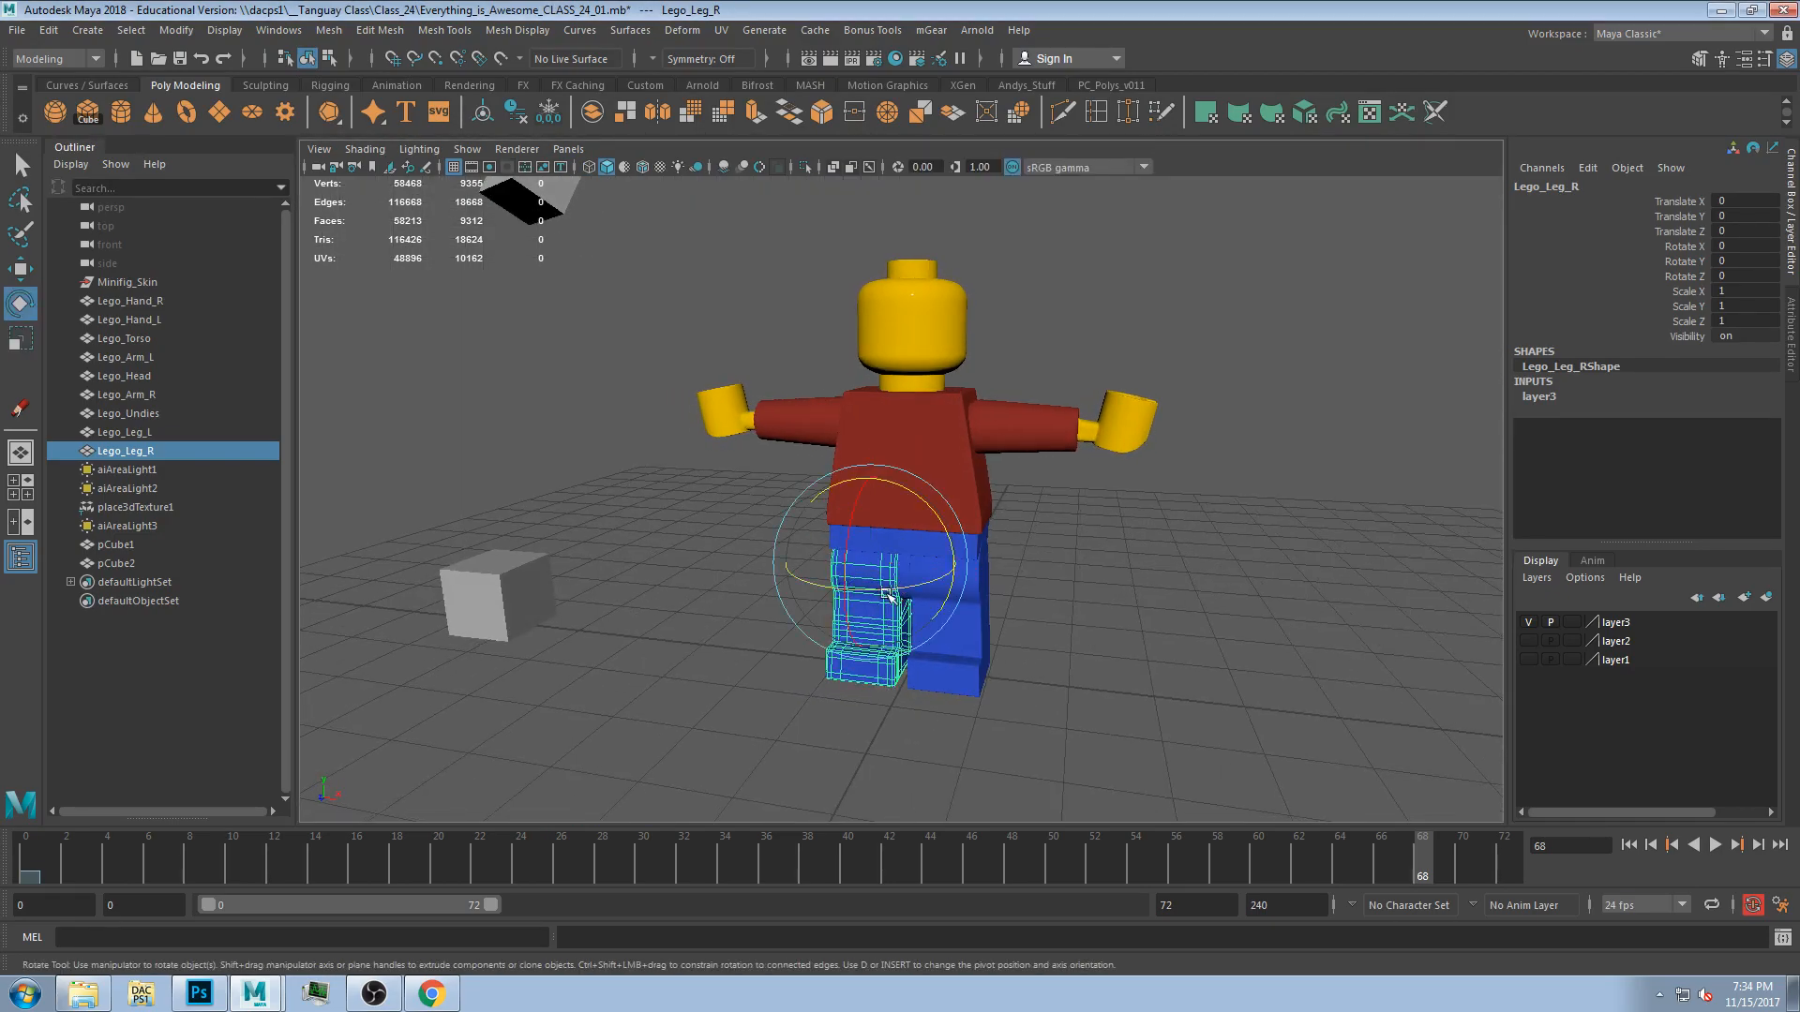
pyautogui.scroll(3, 889, 590)
pyautogui.moveTo(835, 574)
pyautogui.mouseDown()
pyautogui.moveTo(822, 517)
pyautogui.moveTo(857, 587)
pyautogui.mouseUp()
pyautogui.click(964, 589)
pyautogui.moveTo(973, 596); pyautogui.dragTo(965, 644)
pyautogui.click(952, 588)
pyautogui.click(921, 446)
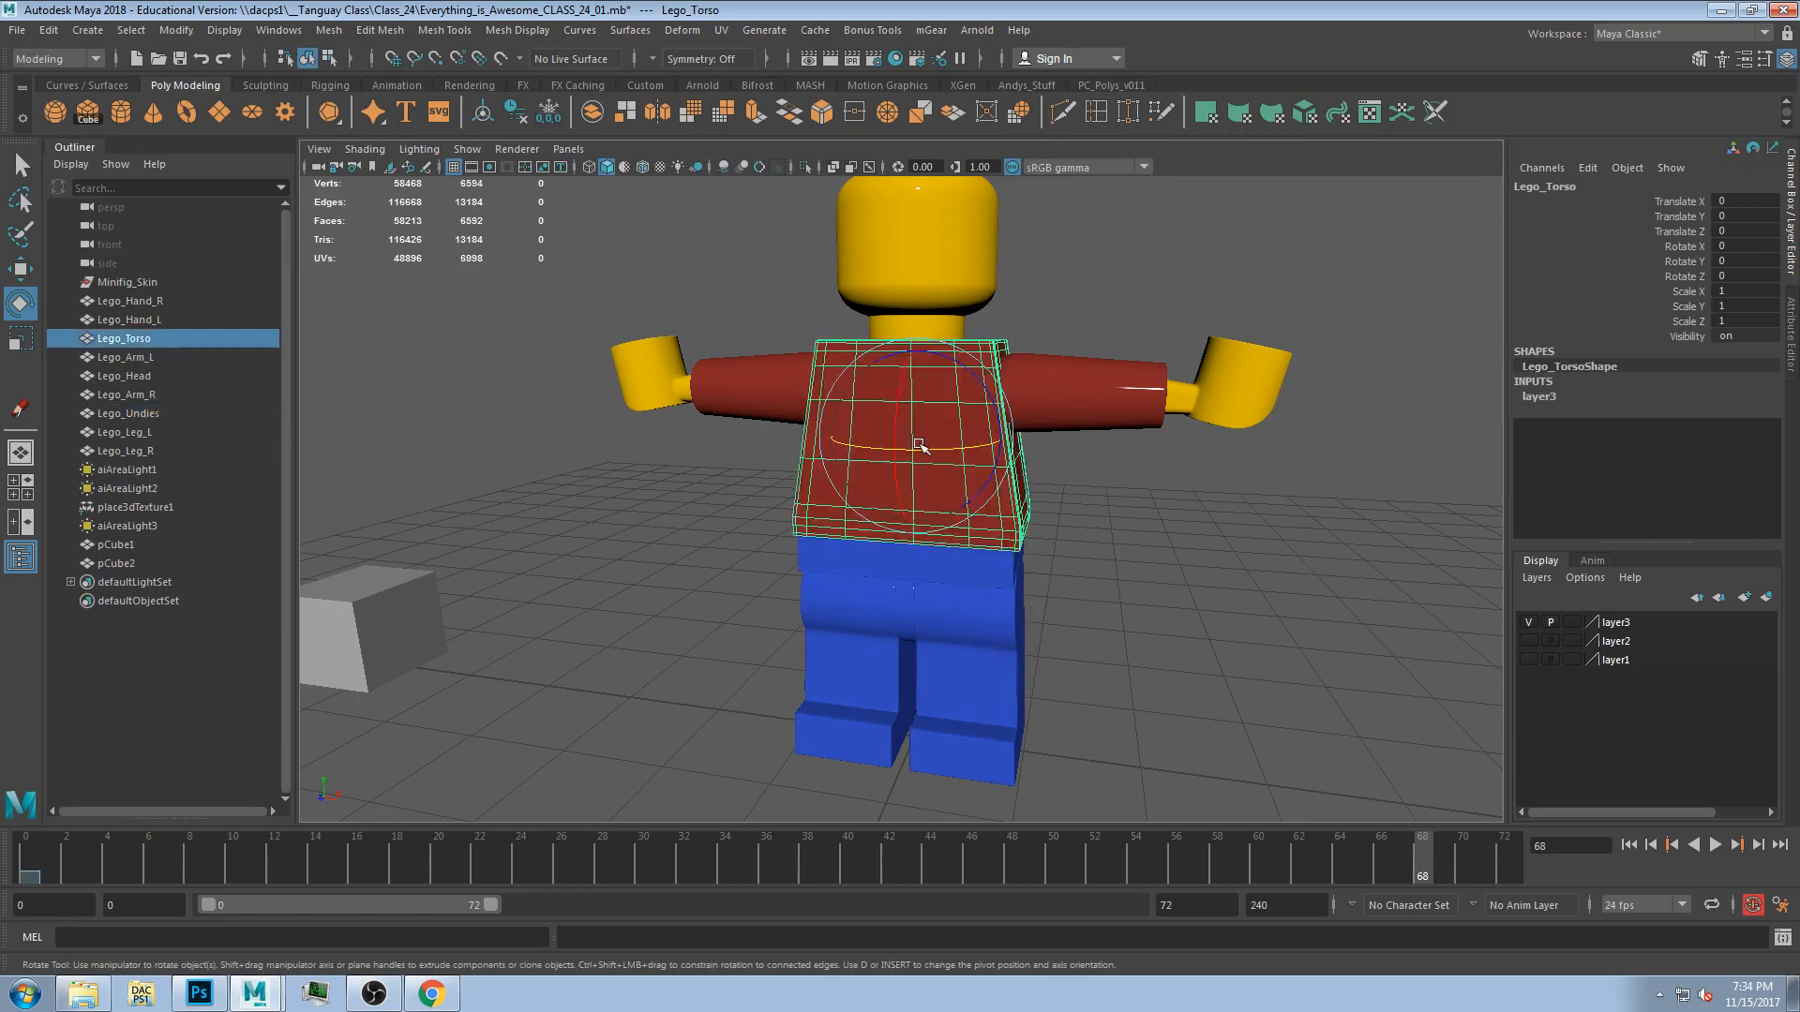
# Test-rotate the torso, briefly moving its pivot and undoing that pivot move.
pyautogui.keyDown('alt'); pyautogui.moveTo(933, 452); pyautogui.dragTo(943, 537, button='middle'); pyautogui.keyUp('alt')
pyautogui.keyDown('alt'); pyautogui.moveTo(943, 537); pyautogui.dragTo(968, 526); pyautogui.keyUp('alt')
pyautogui.press('d')
pyautogui.moveTo(925, 467); pyautogui.dragTo(948, 387)
pyautogui.hotkey('ctrl', 'z')
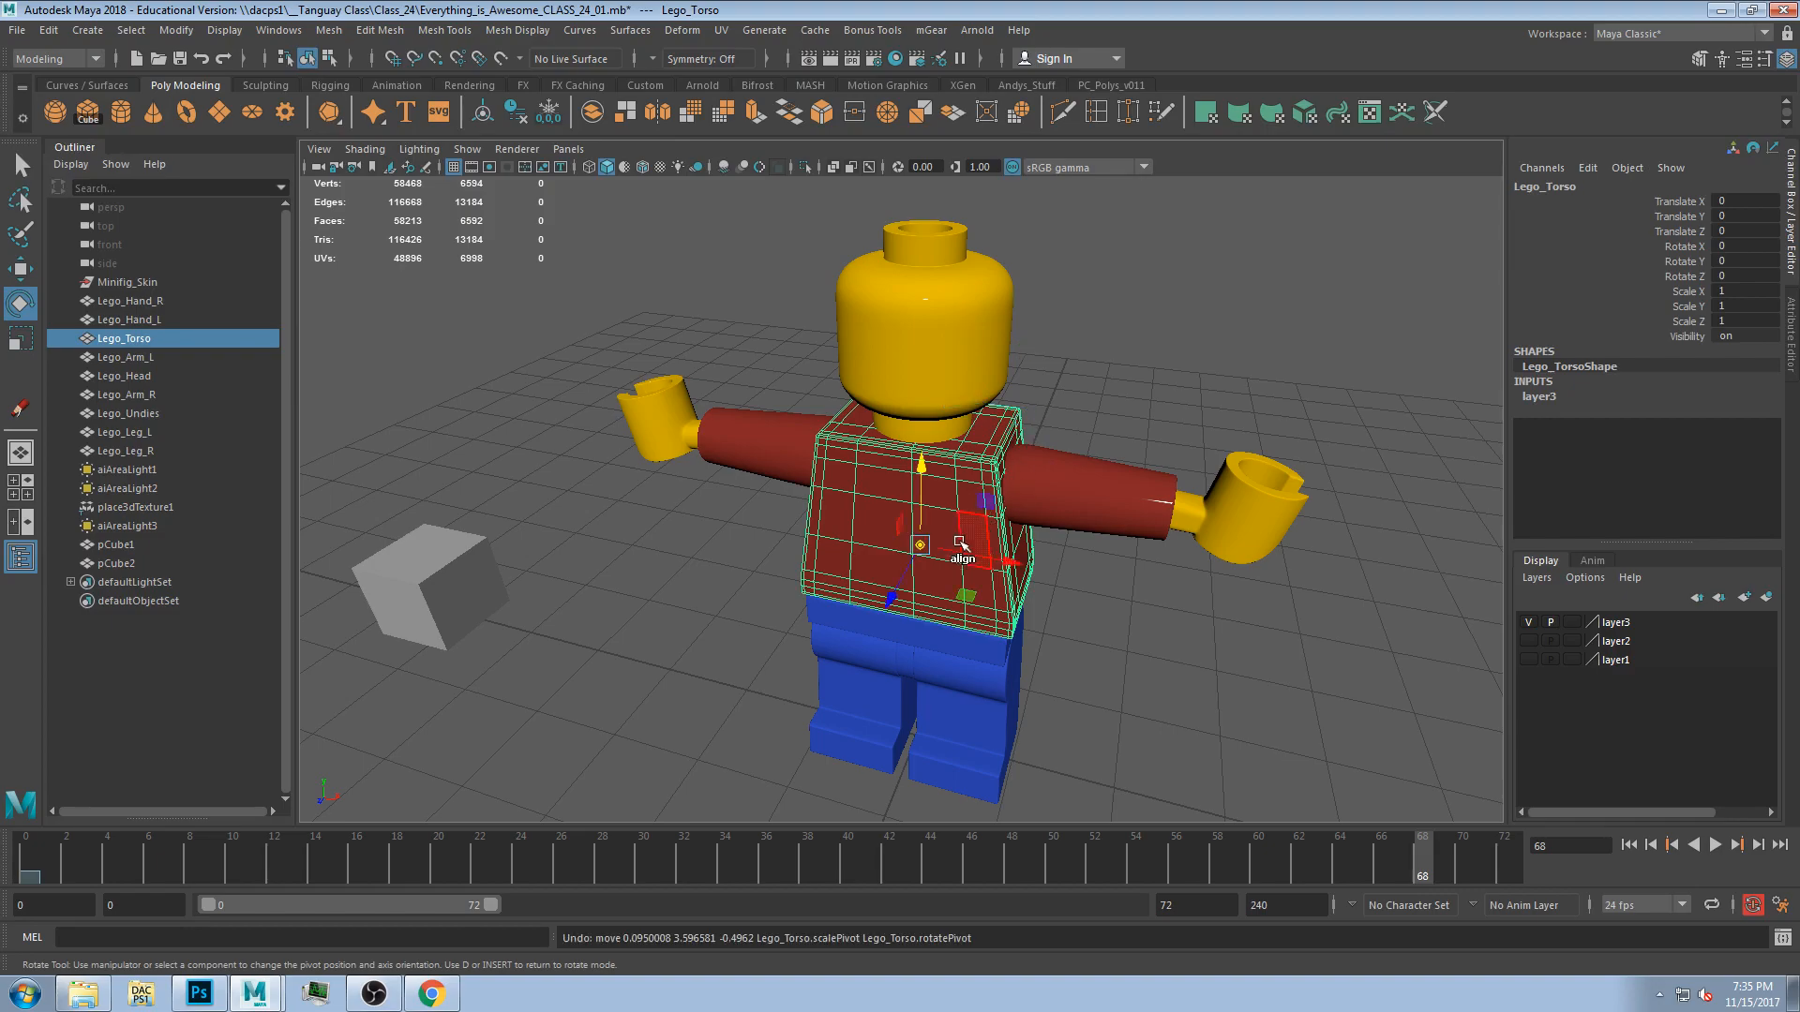
pyautogui.press('d')
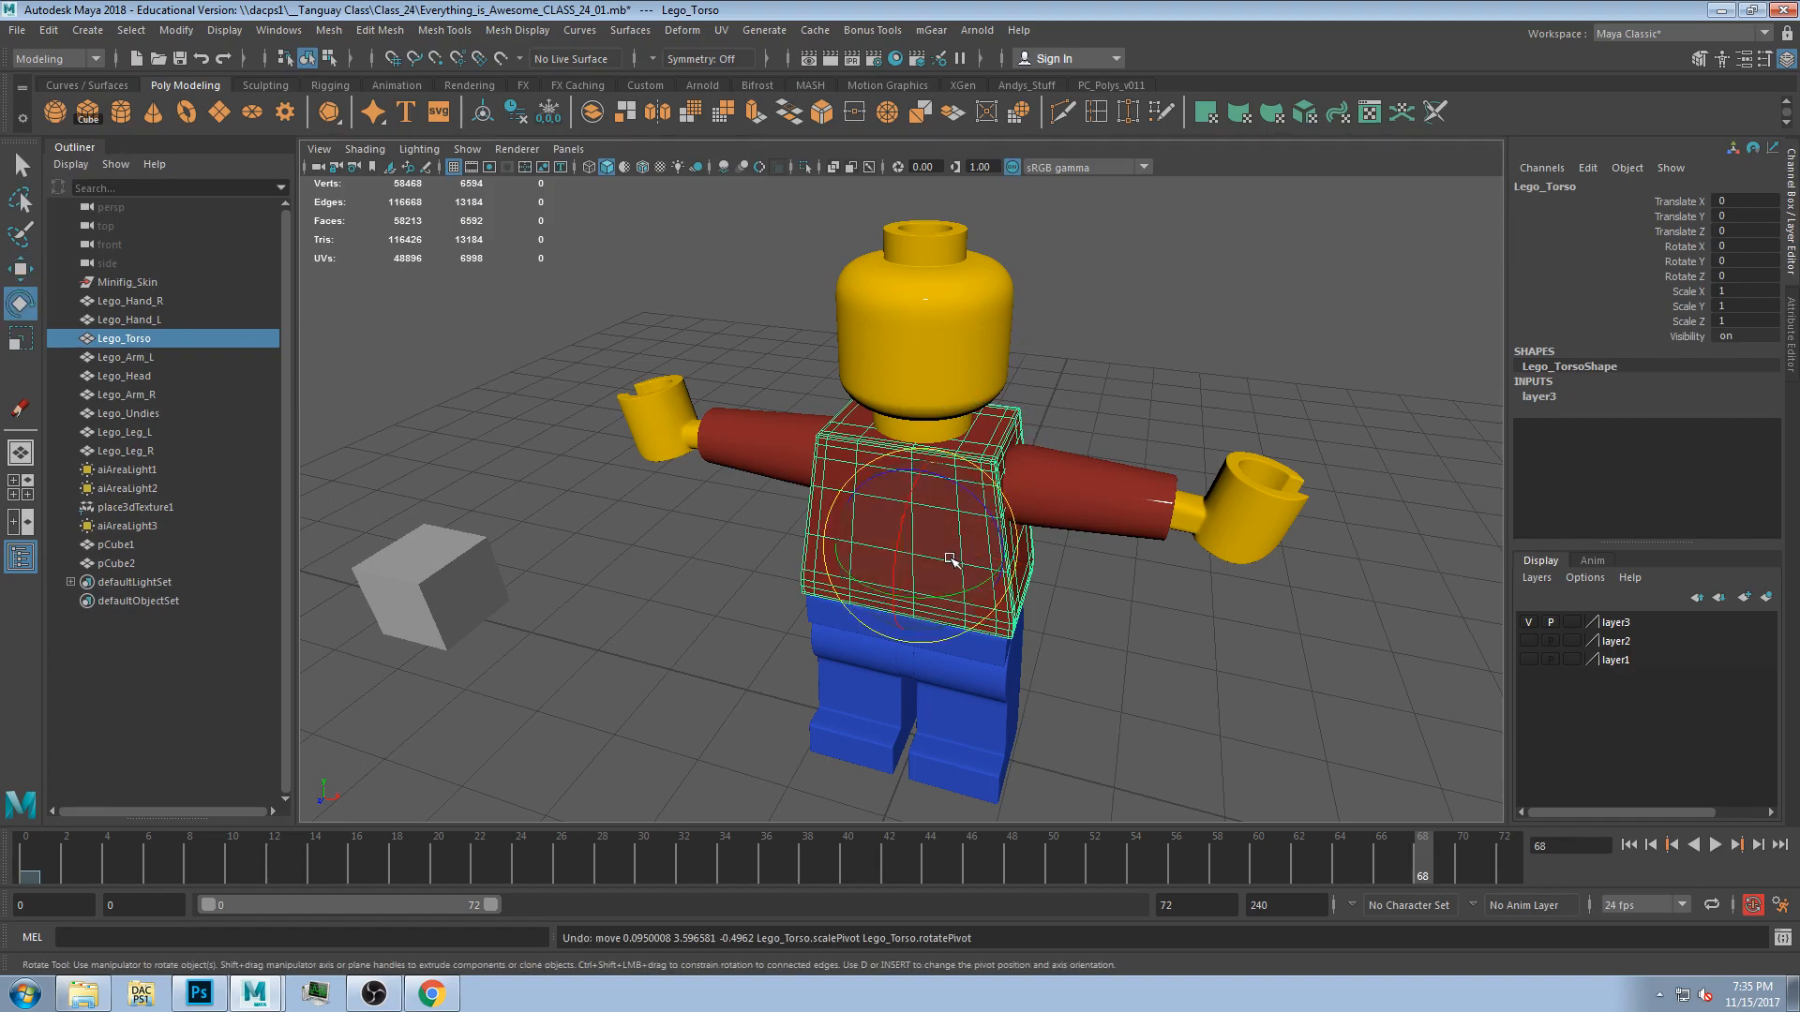
# Select the left arm, head and right arm in turn, undoing a test rotation of the right arm.
pyautogui.click(1078, 509)
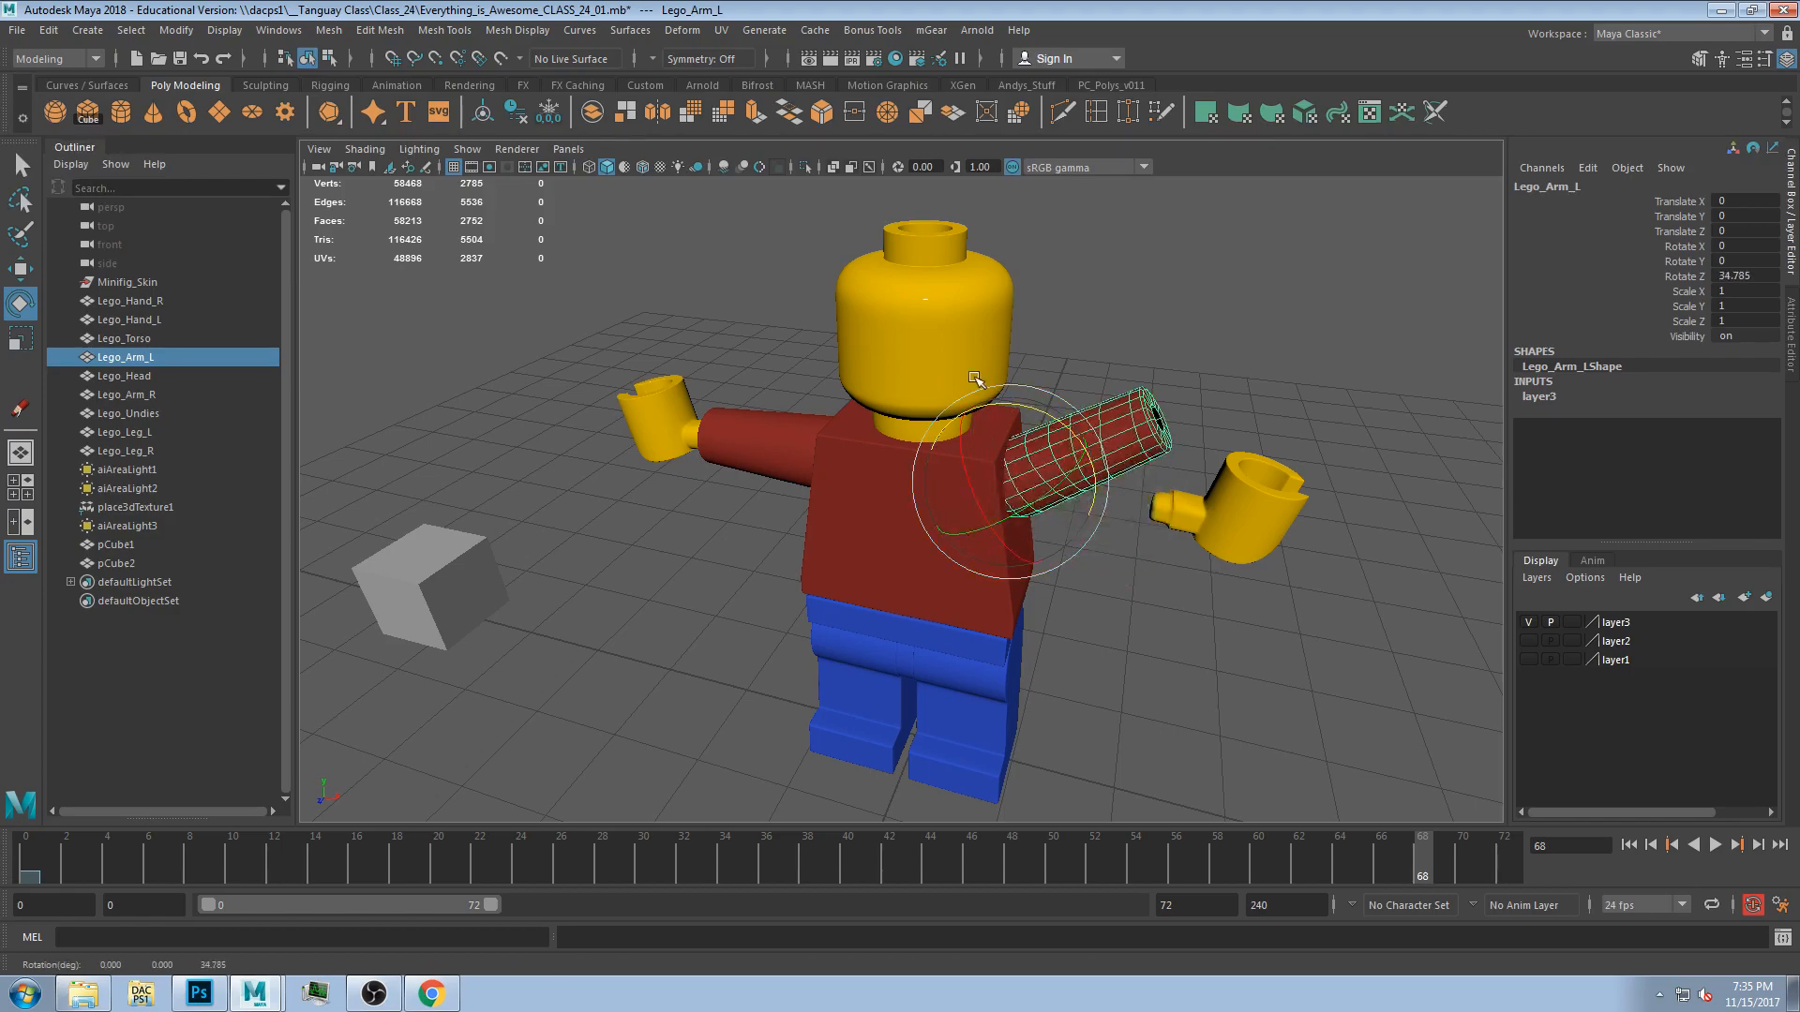
pyautogui.click(988, 422)
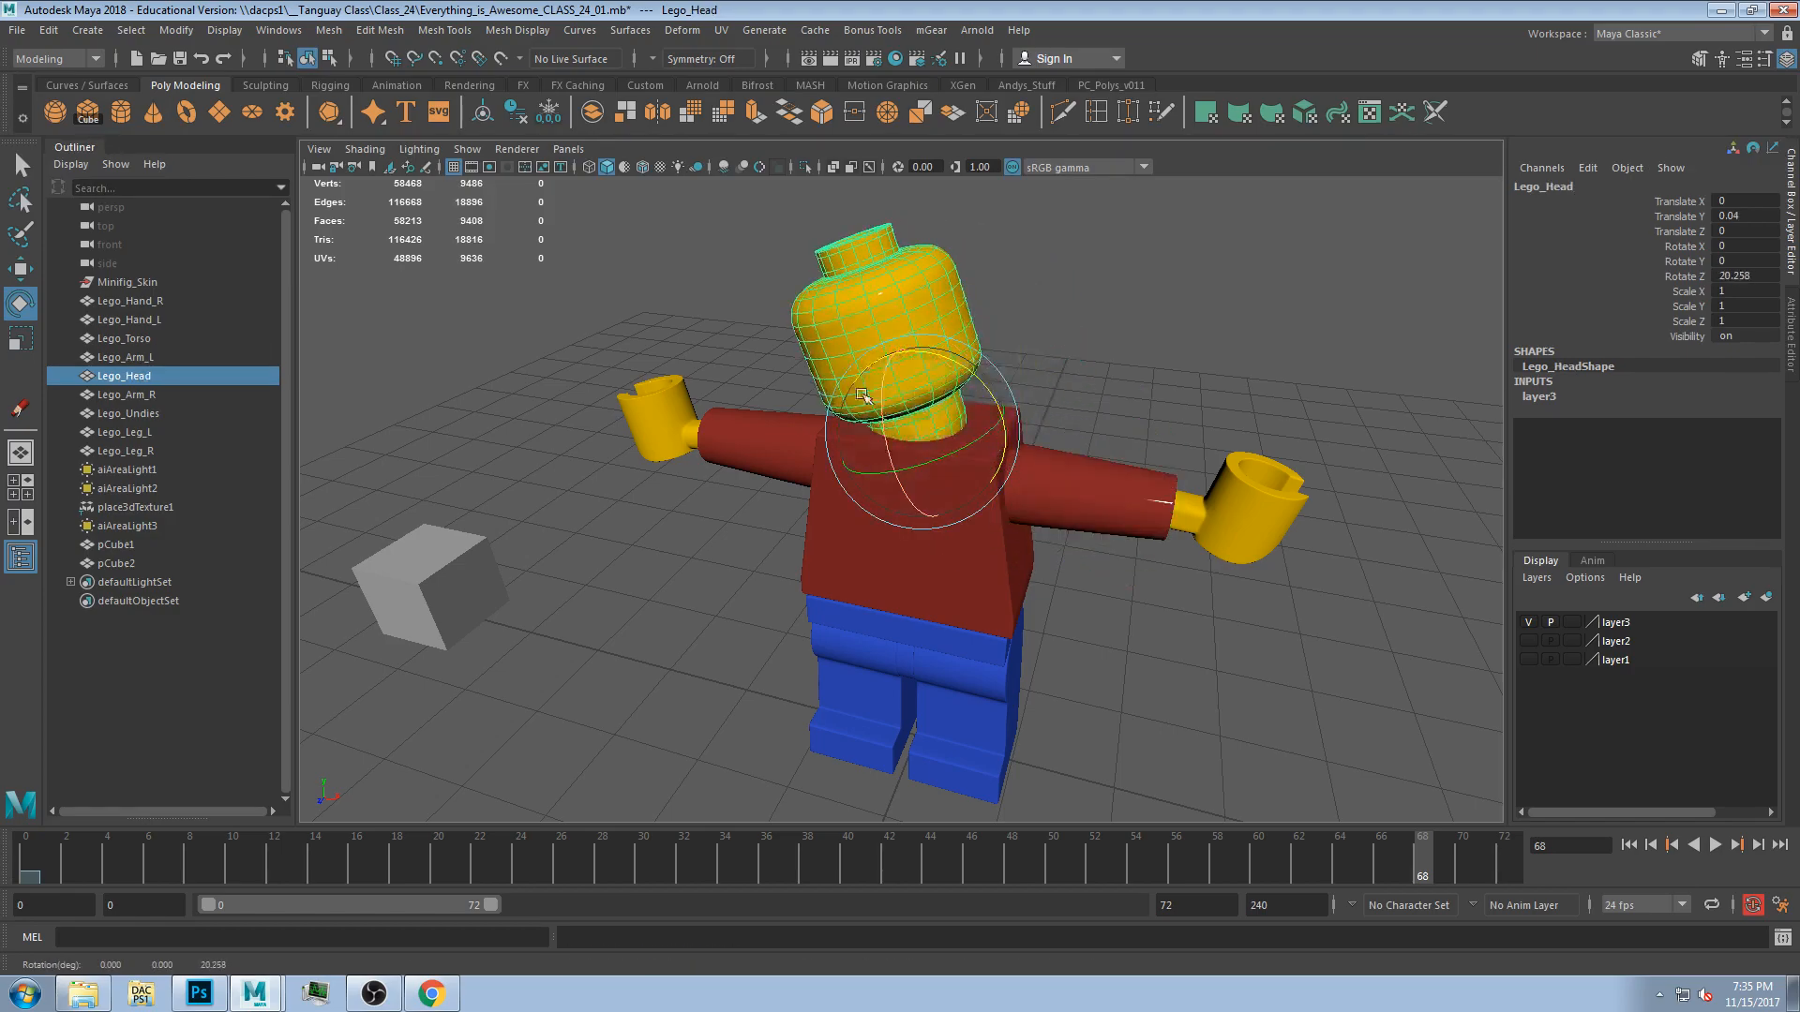
pyautogui.click(768, 436)
pyautogui.moveTo(900, 415); pyautogui.dragTo(717, 462)
pyautogui.hotkey('ctrl', 'z')
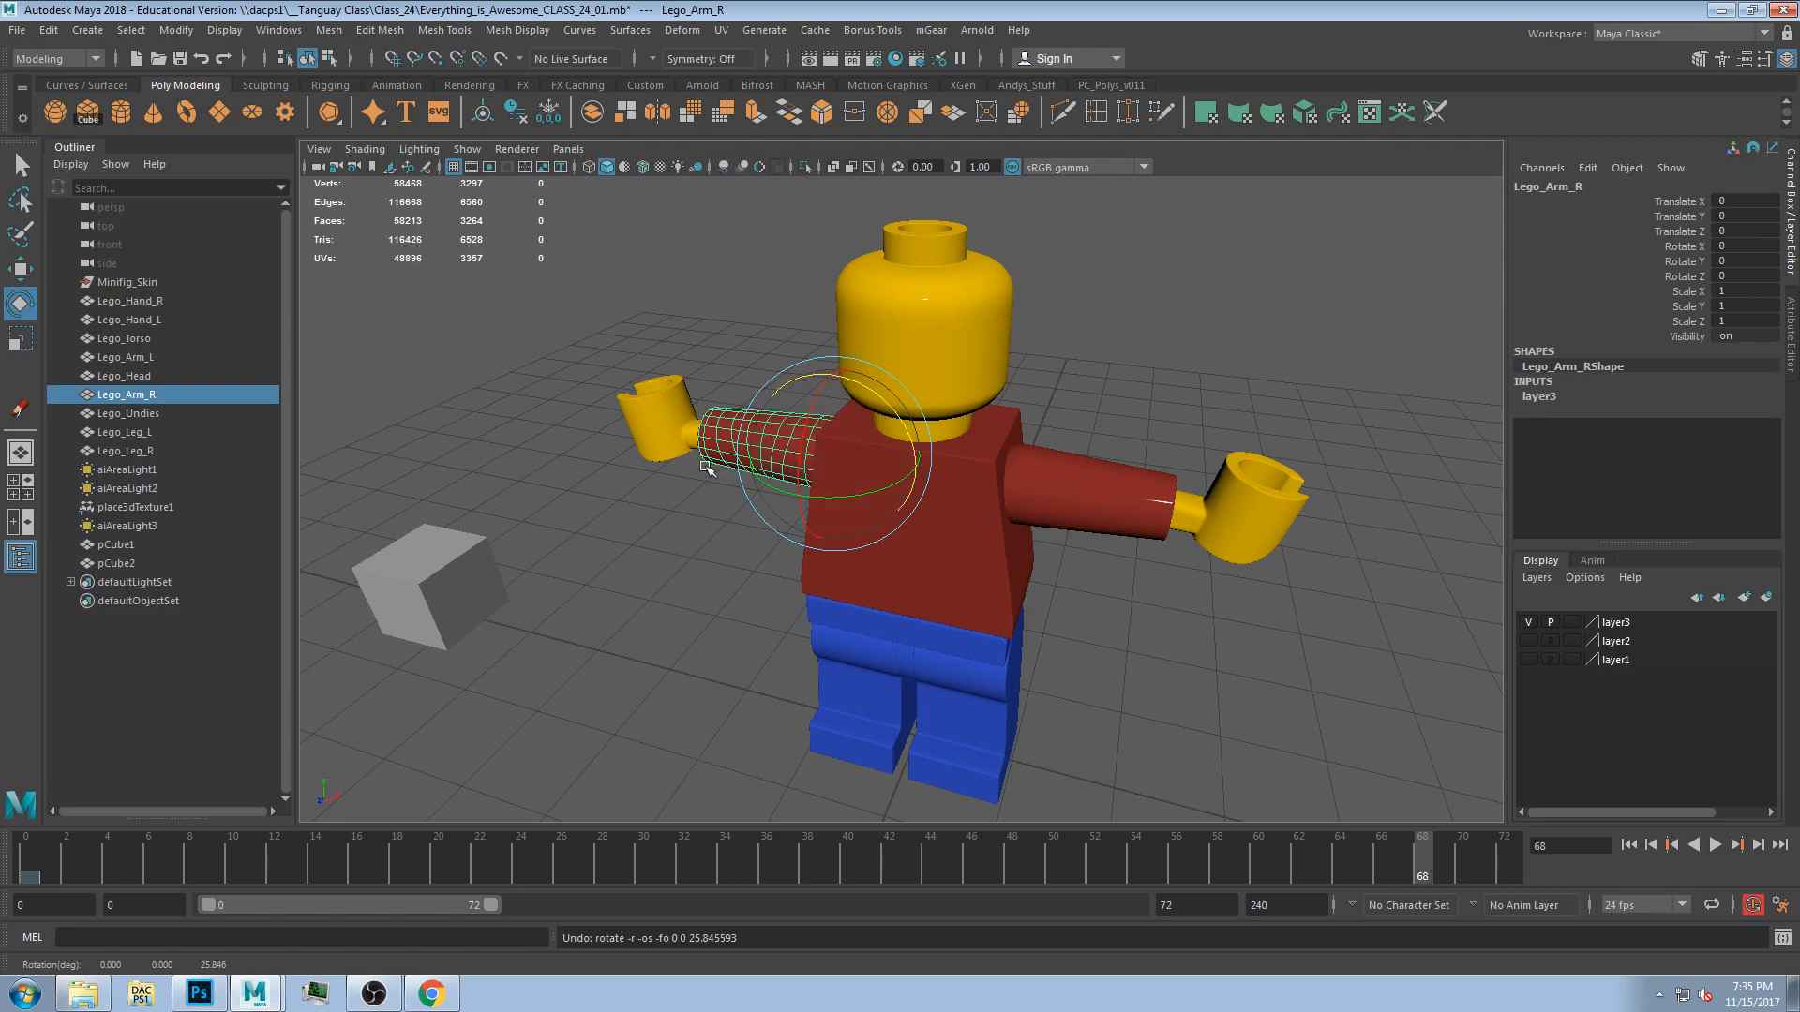
# In the front view, move the undies' pivot up to the top centre of the waistband.
pyautogui.keyDown('alt'); pyautogui.moveTo(628, 591); pyautogui.dragTo(969, 526); pyautogui.keyUp('alt')
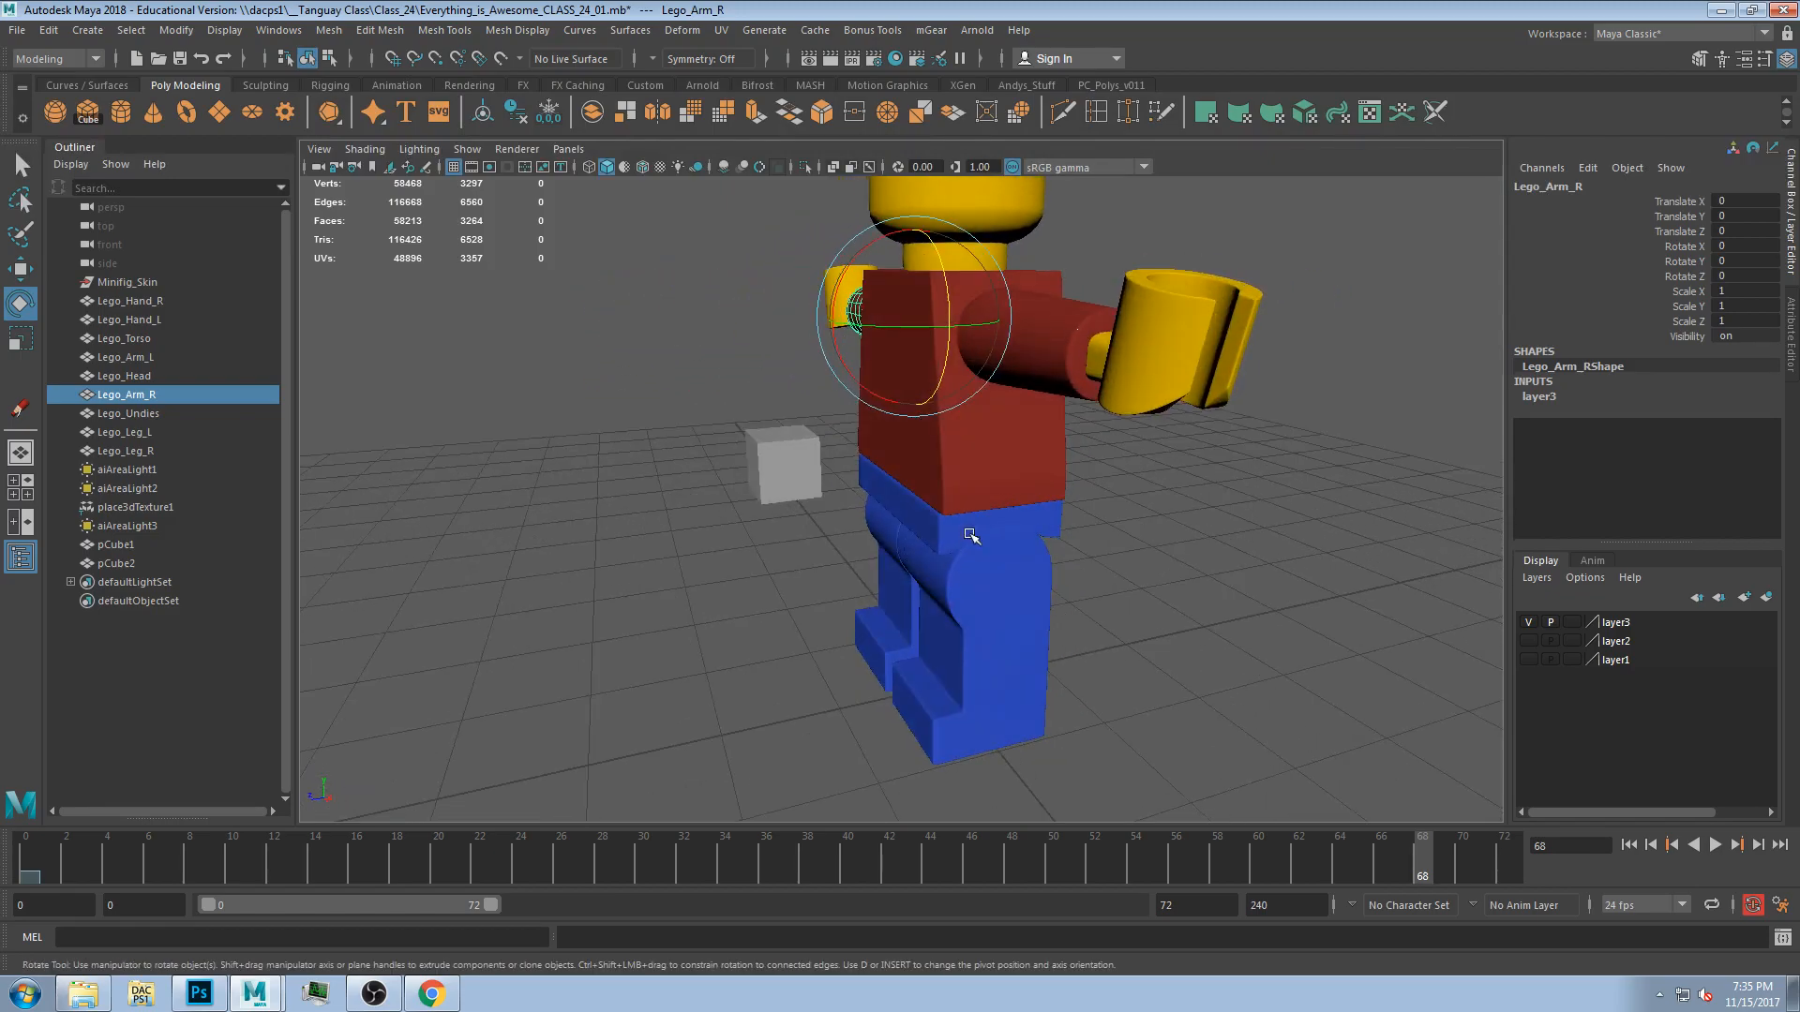
pyautogui.click(968, 526)
pyautogui.keyDown('alt'); pyautogui.moveTo(1169, 600); pyautogui.dragTo(1100, 585); pyautogui.keyUp('alt')
pyautogui.press('space')
pyautogui.press('space')
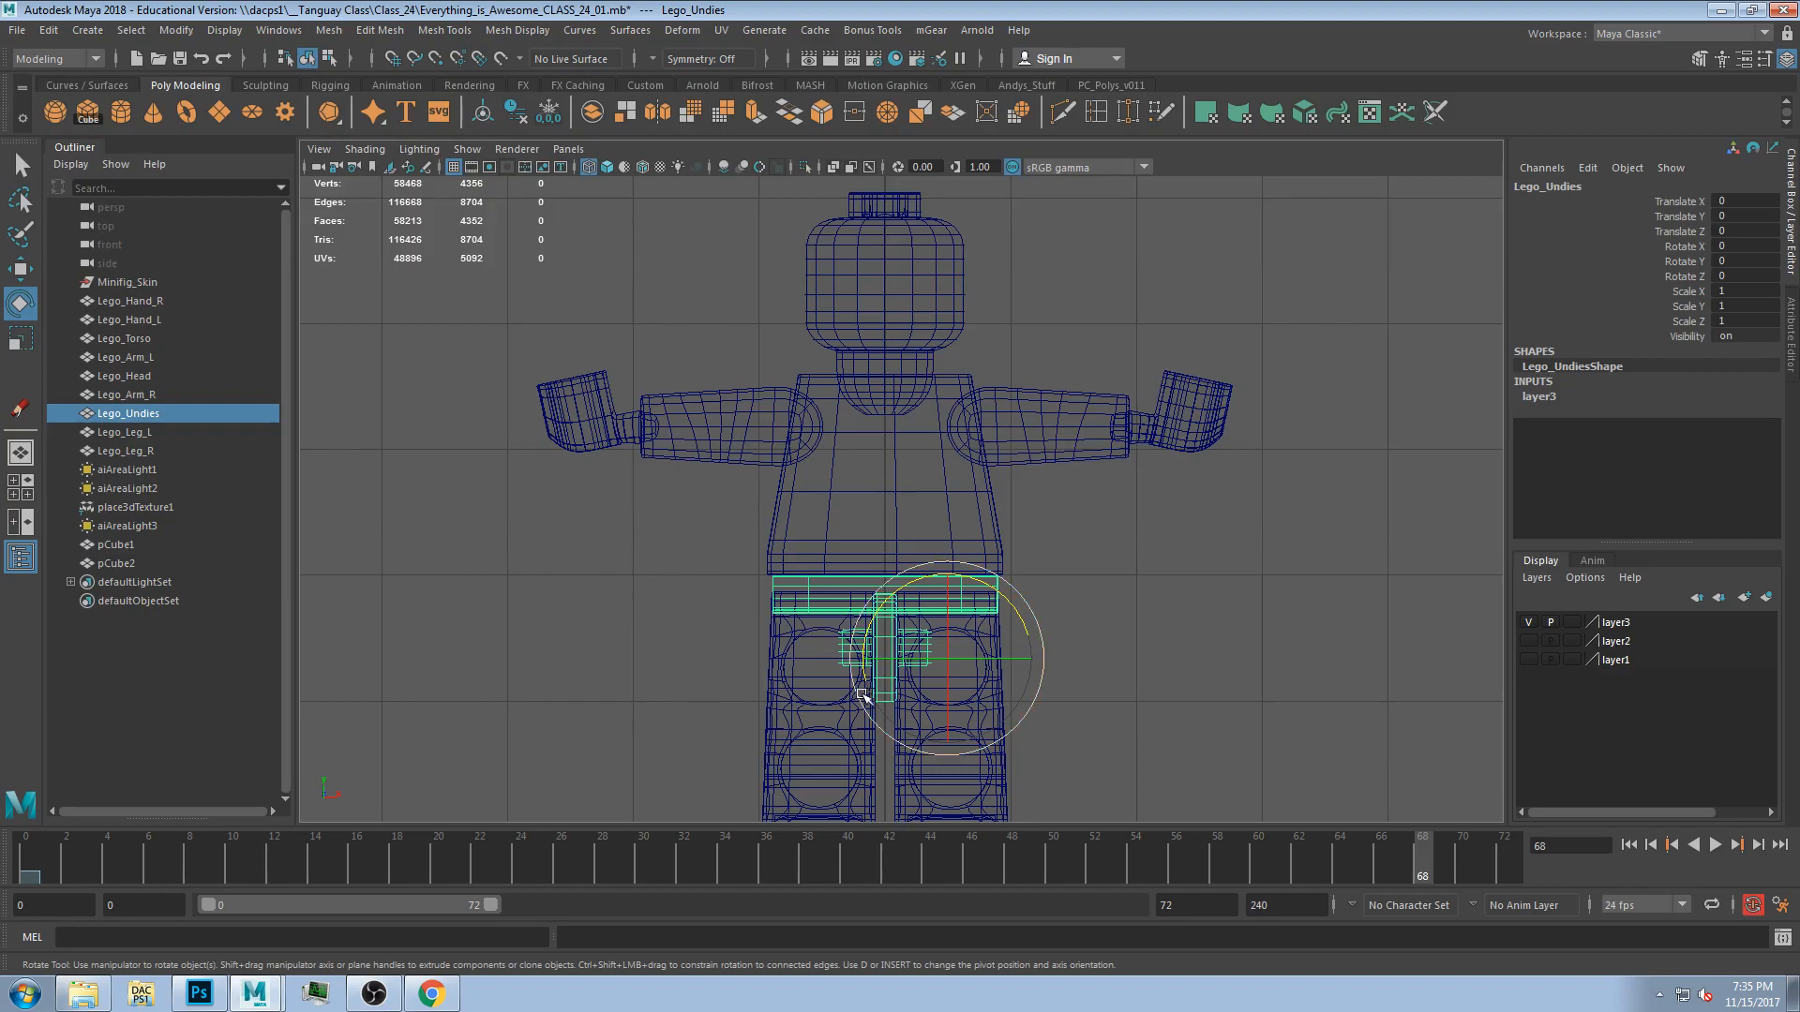
pyautogui.keyDown('alt'); pyautogui.moveTo(980, 667); pyautogui.dragTo(1022, 541, button='middle'); pyautogui.keyUp('alt')
pyautogui.press('d')
pyautogui.moveTo(1002, 562); pyautogui.dragTo(927, 489)
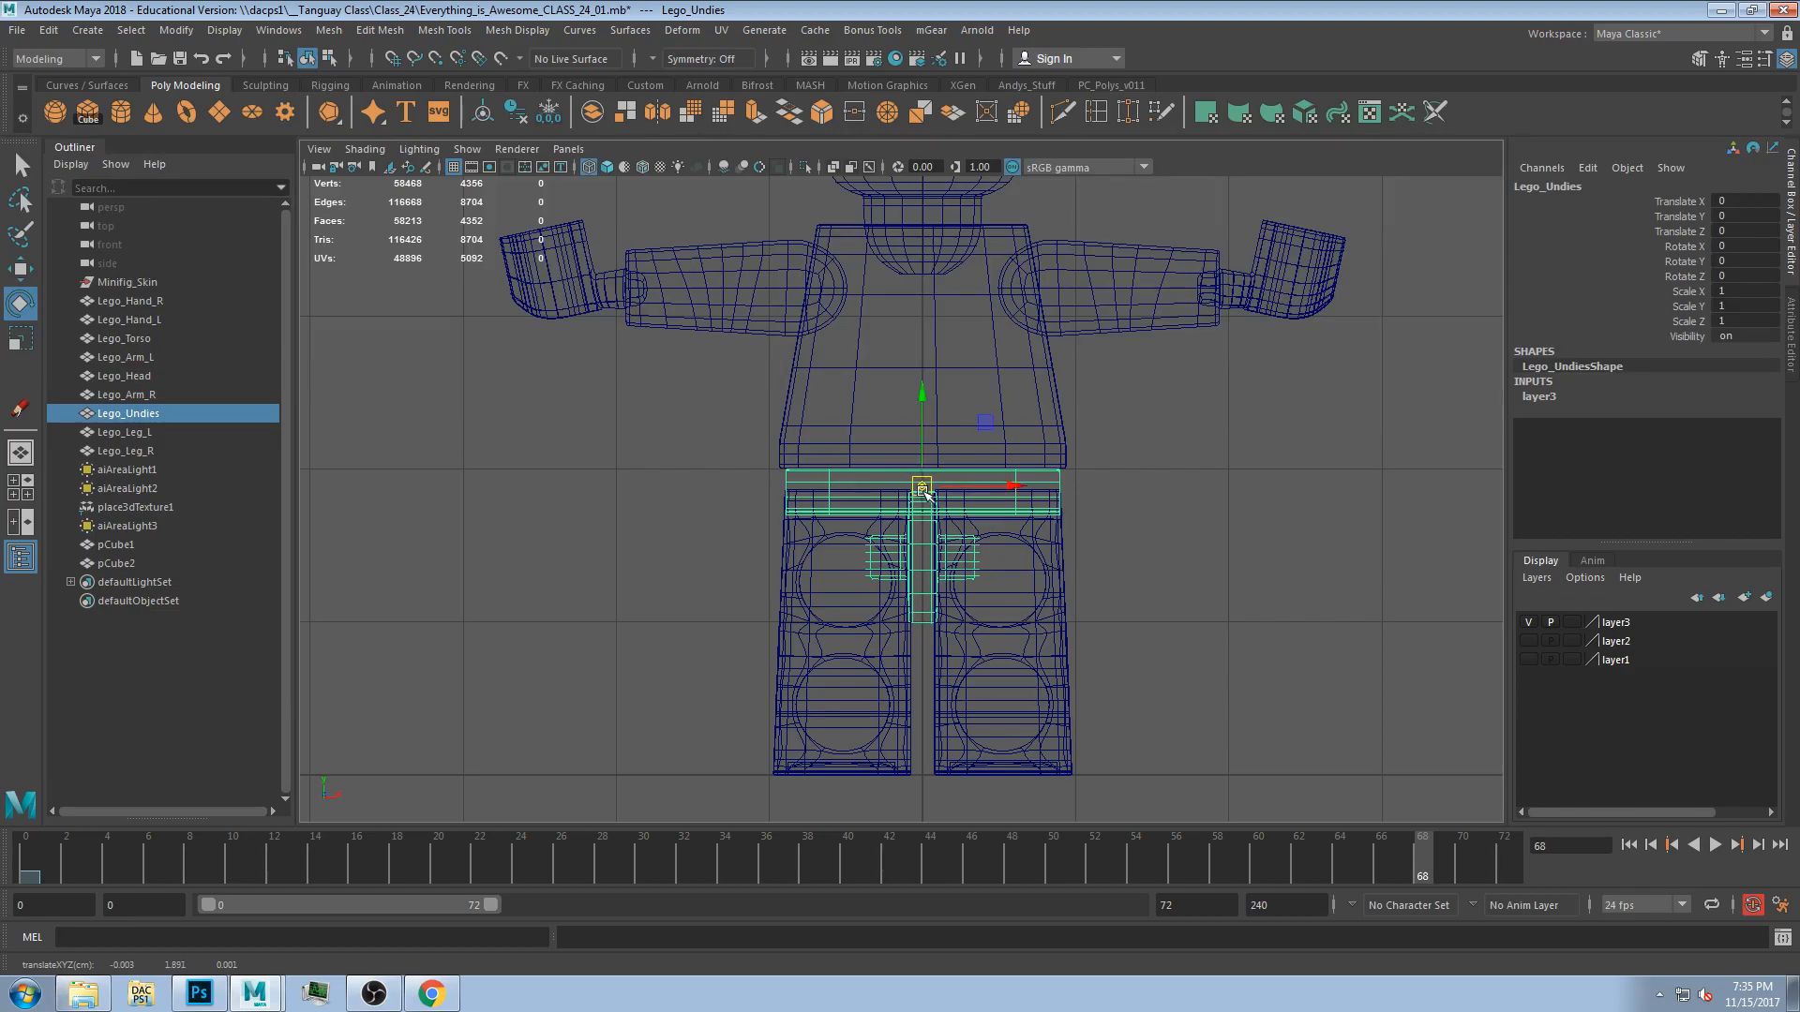
pyautogui.scroll(4, 926, 491)
pyautogui.scroll(-8, 975, 474)
pyautogui.press('space')
pyautogui.press('space')
pyautogui.scroll(5, 876, 456)
pyautogui.scroll(-5, 877, 456)
pyautogui.press('space')
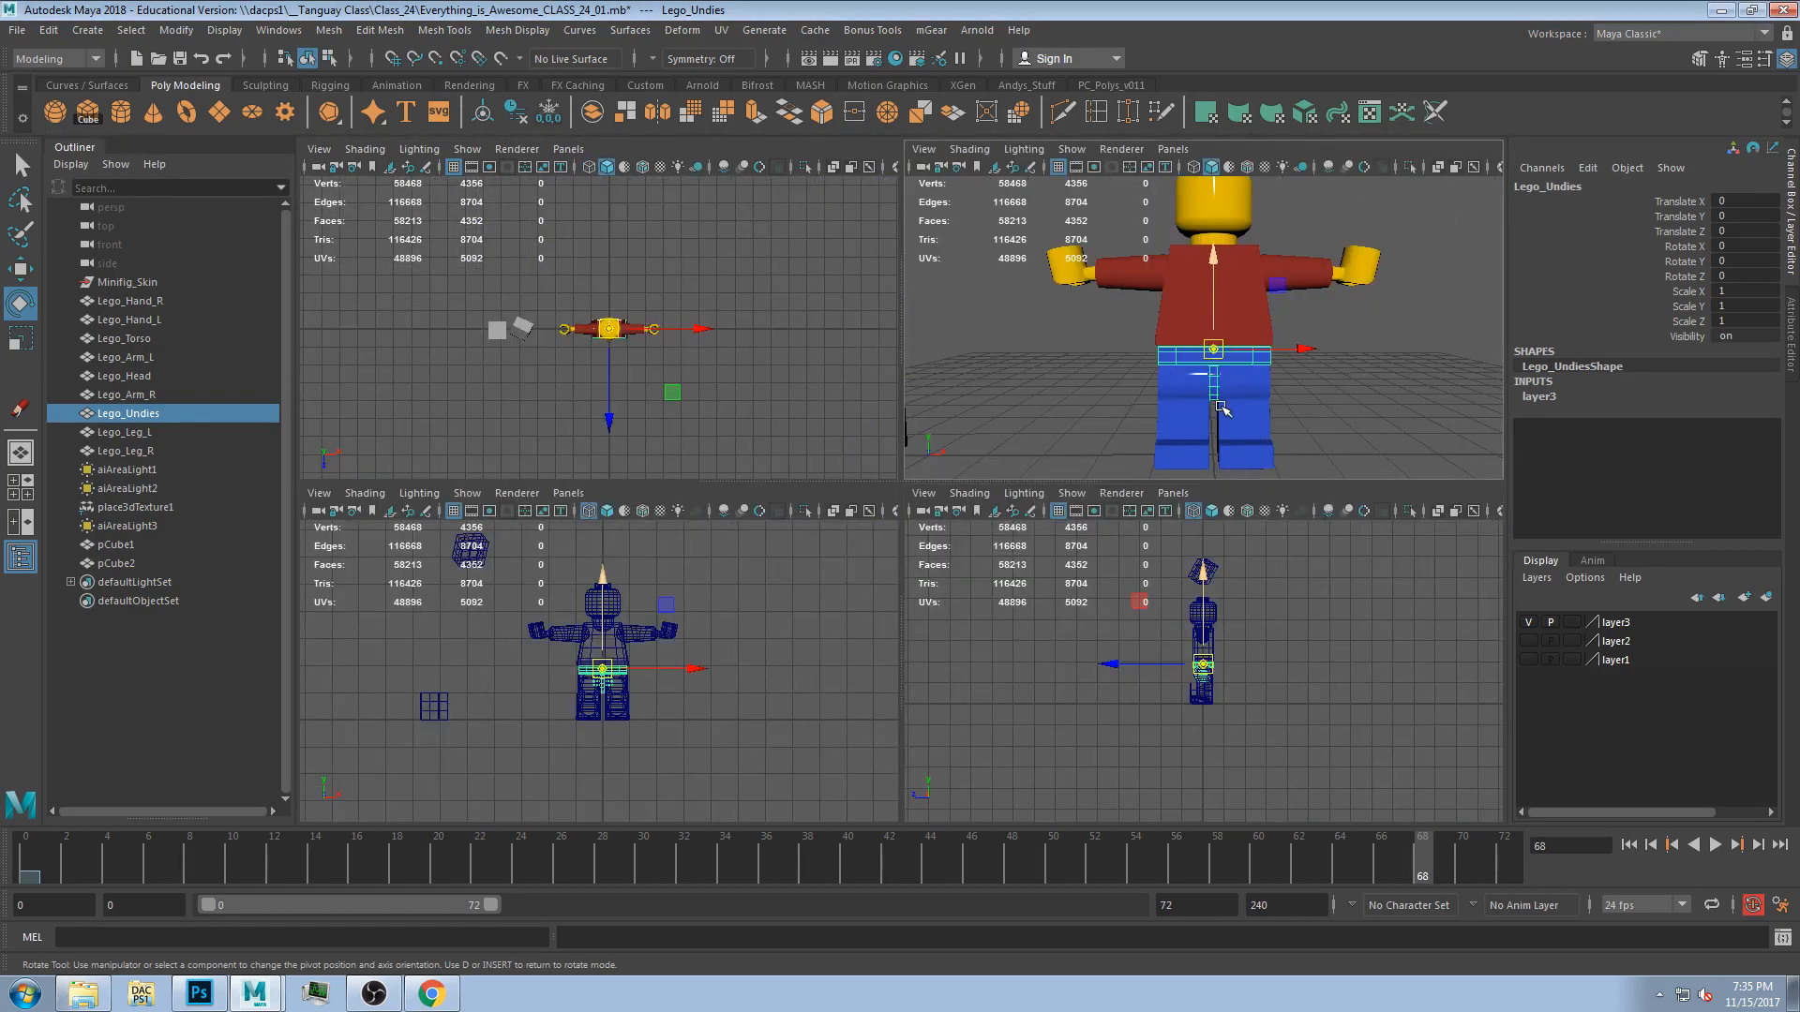
pyautogui.press('space')
pyautogui.keyDown('alt'); pyautogui.moveTo(1125, 533); pyautogui.dragTo(1041, 600); pyautogui.keyUp('alt')
pyautogui.click(21, 166)
pyautogui.click(787, 386)
pyautogui.keyDown('alt'); pyautogui.moveTo(891, 454); pyautogui.dragTo(1208, 667); pyautogui.keyUp('alt')
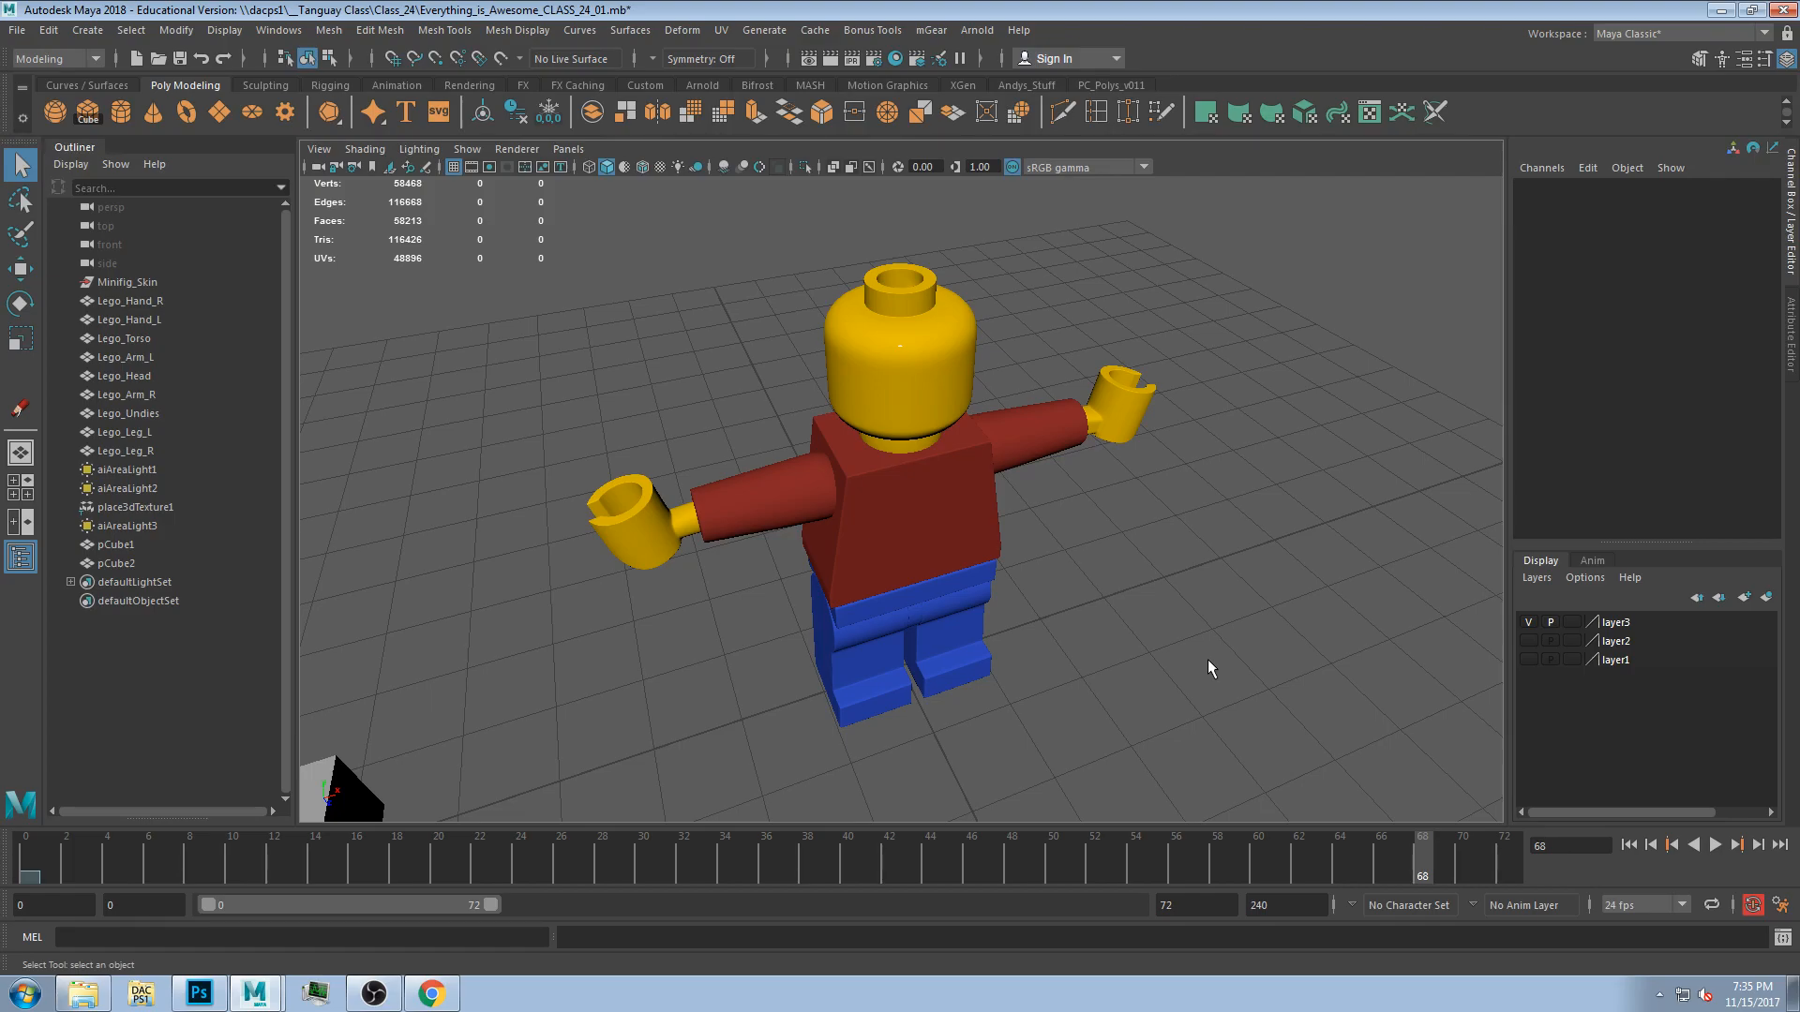
# Select the undies and inspect its rotate manipulator around the figure.
pyautogui.click(982, 544)
pyautogui.keyDown('alt'); pyautogui.moveTo(1066, 630); pyautogui.dragTo(984, 622); pyautogui.keyUp('alt')
pyautogui.click(904, 613)
pyautogui.click(1048, 607)
pyautogui.click(942, 599)
pyautogui.click(933, 610)
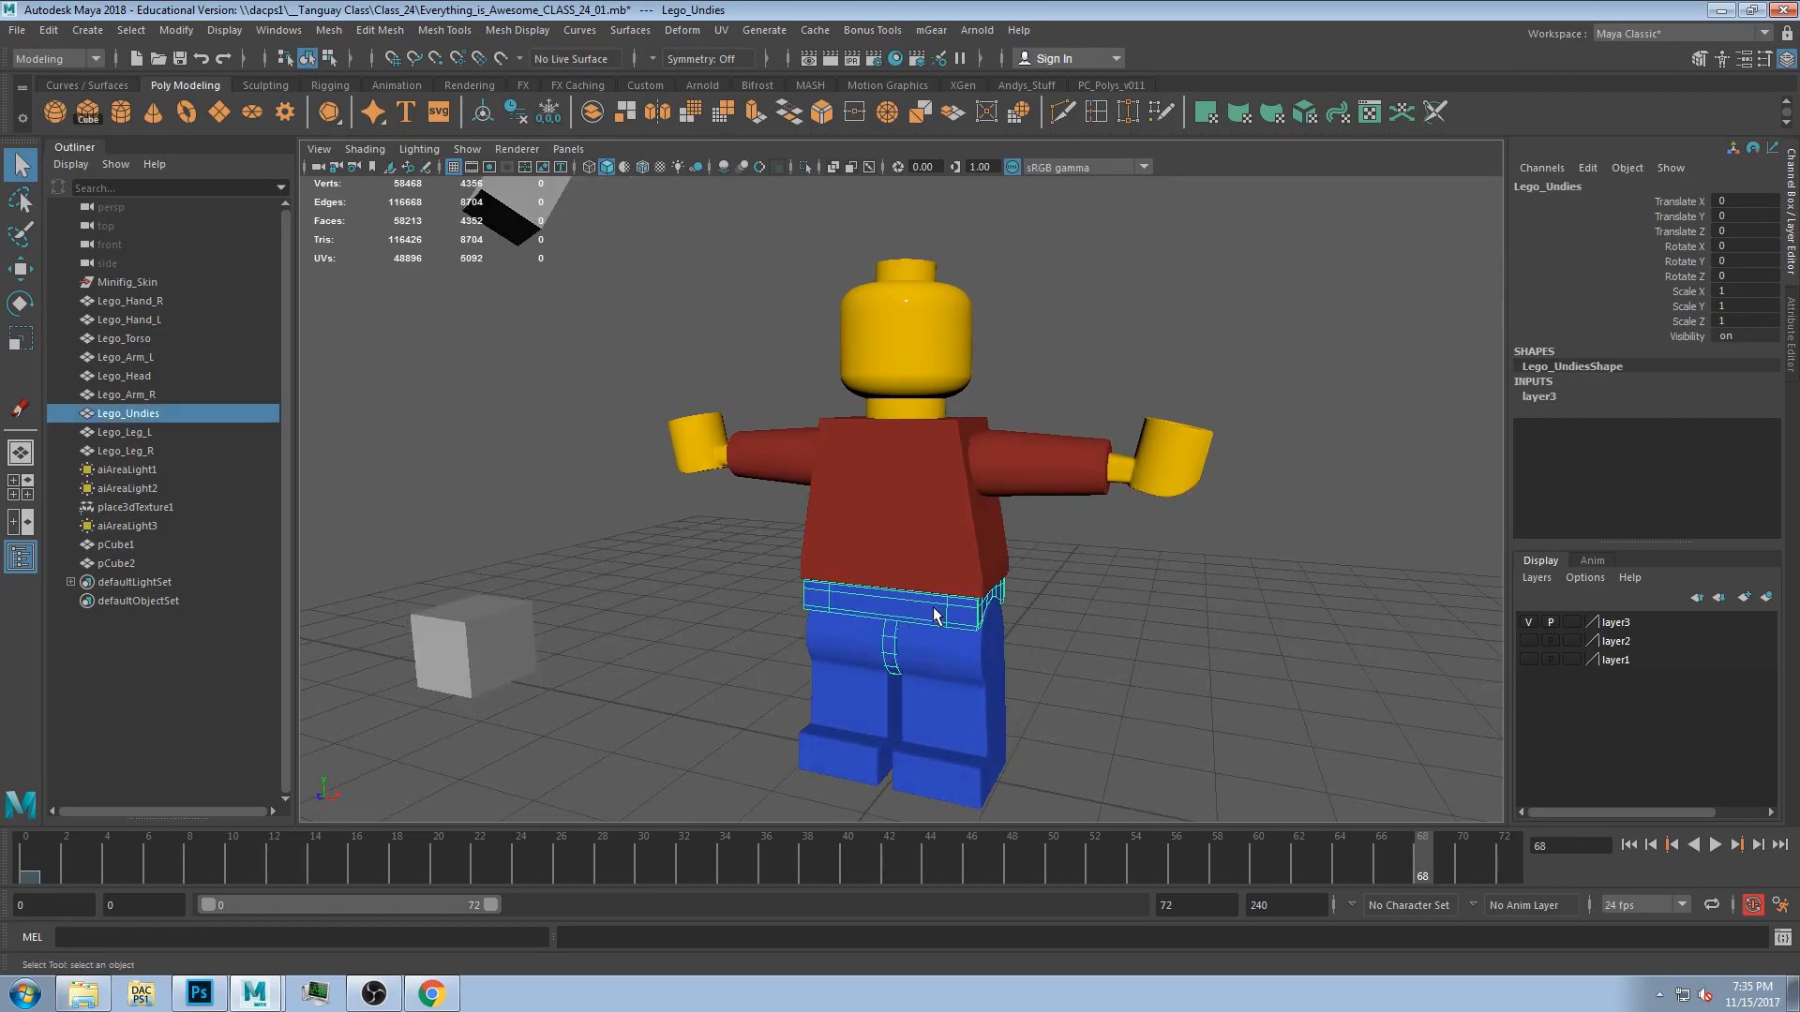
pyautogui.press('e')
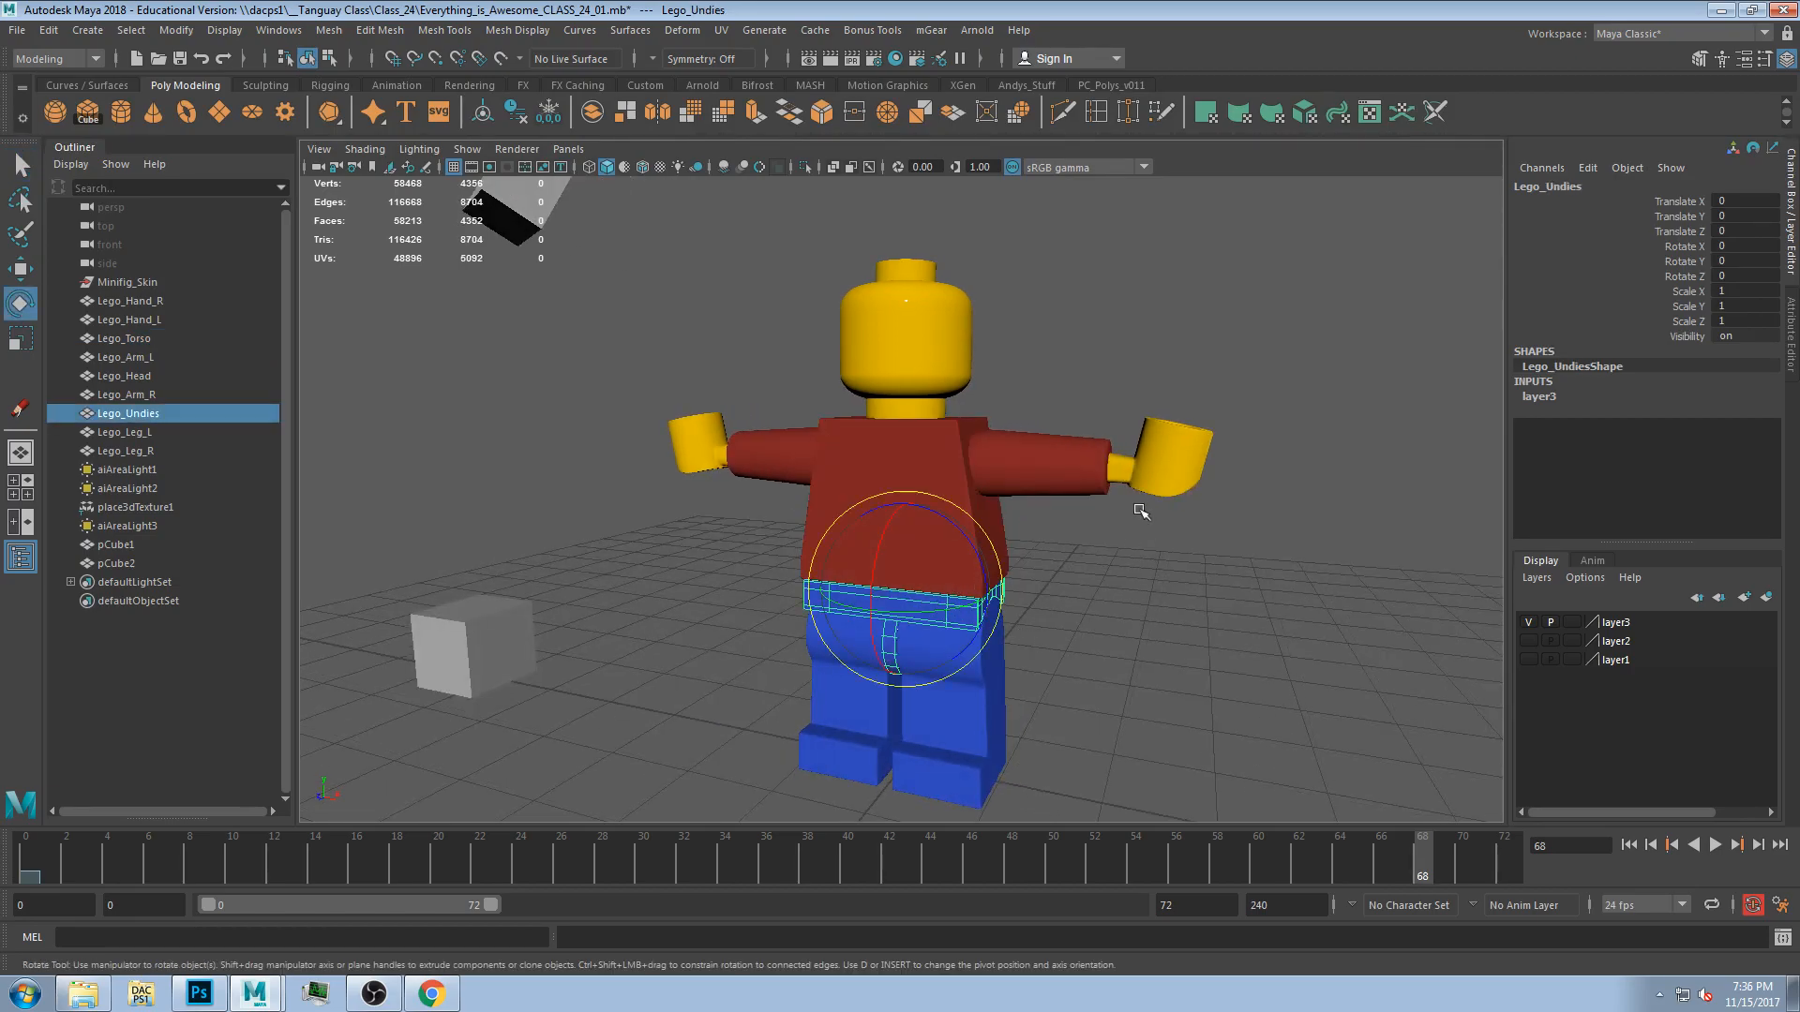
pyautogui.click(1132, 676)
pyautogui.click(950, 617)
pyautogui.click(721, 532)
pyautogui.keyDown('alt'); pyautogui.moveTo(654, 686); pyautogui.dragTo(825, 605); pyautogui.keyUp('alt')
# Create a locator, move it up to 2.091 units inside the torso and scale it to 1.97.
pyautogui.click(88, 30)
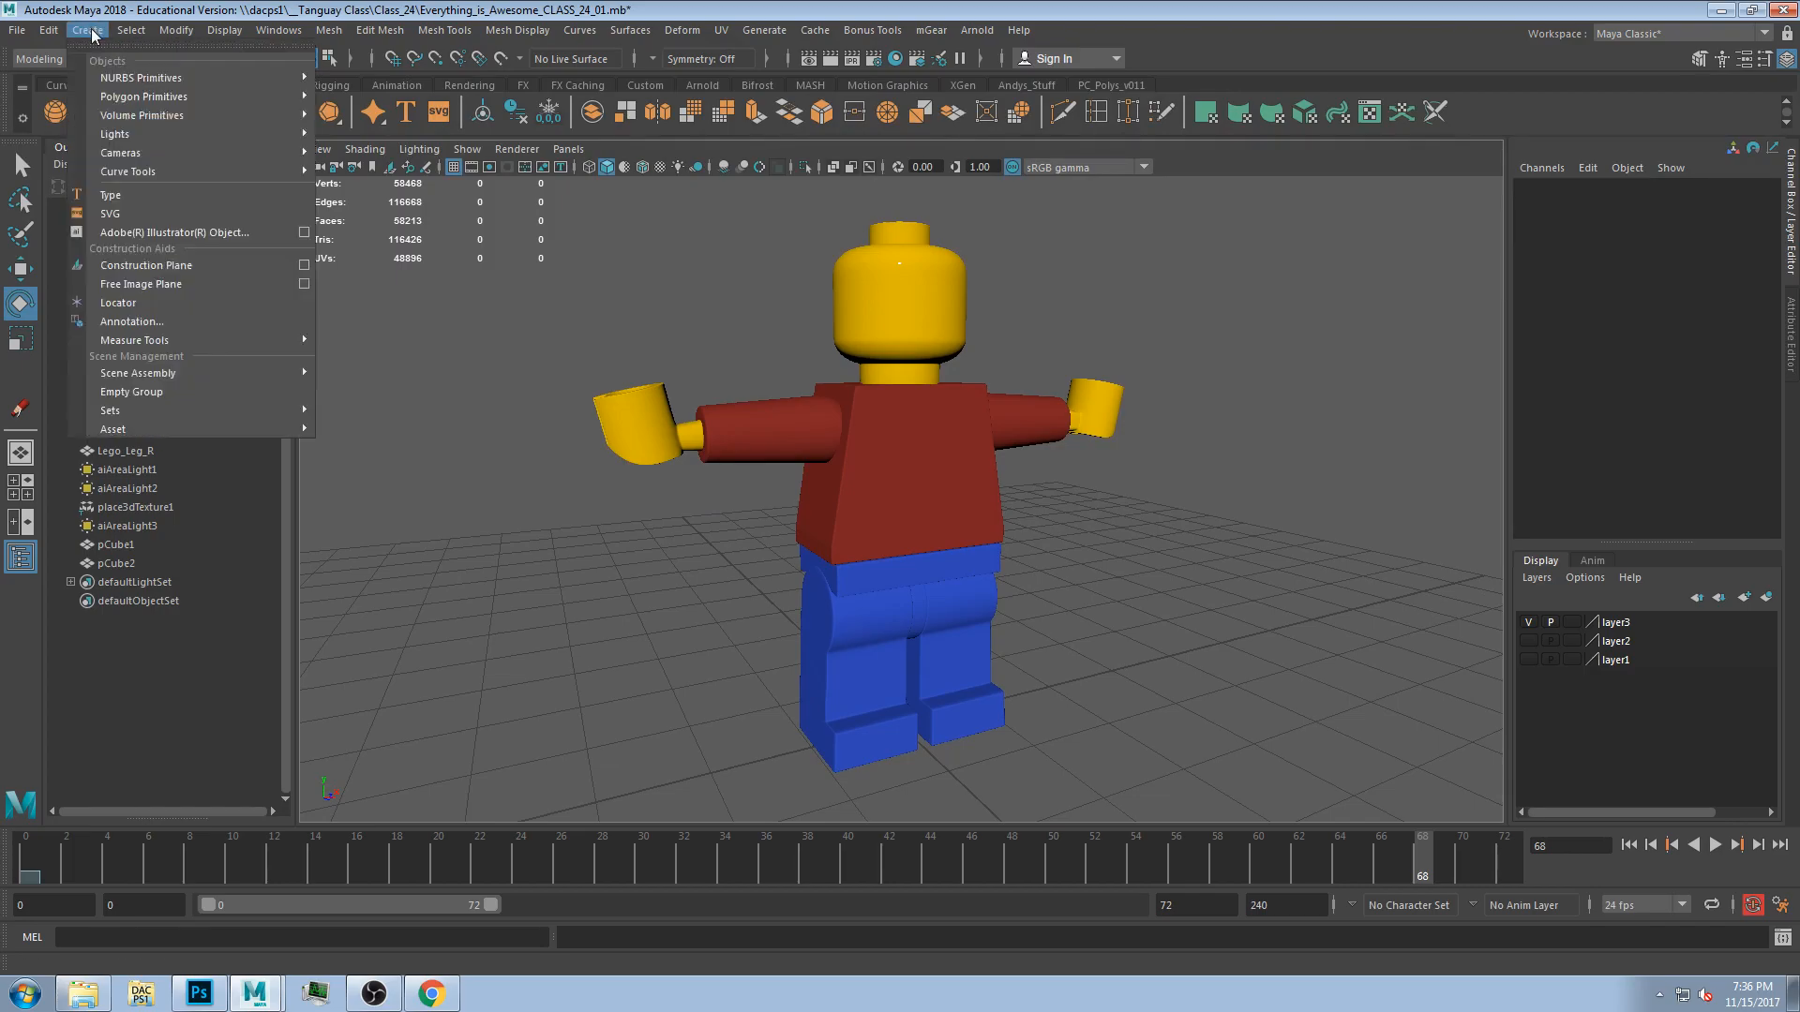
pyautogui.click(193, 302)
pyautogui.press('w')
pyautogui.moveTo(923, 675); pyautogui.dragTo(1072, 537)
pyautogui.press('r')
pyautogui.keyDown('alt'); pyautogui.moveTo(1183, 574); pyautogui.dragTo(917, 490); pyautogui.keyUp('alt')
pyautogui.press('e')
pyautogui.press('w')
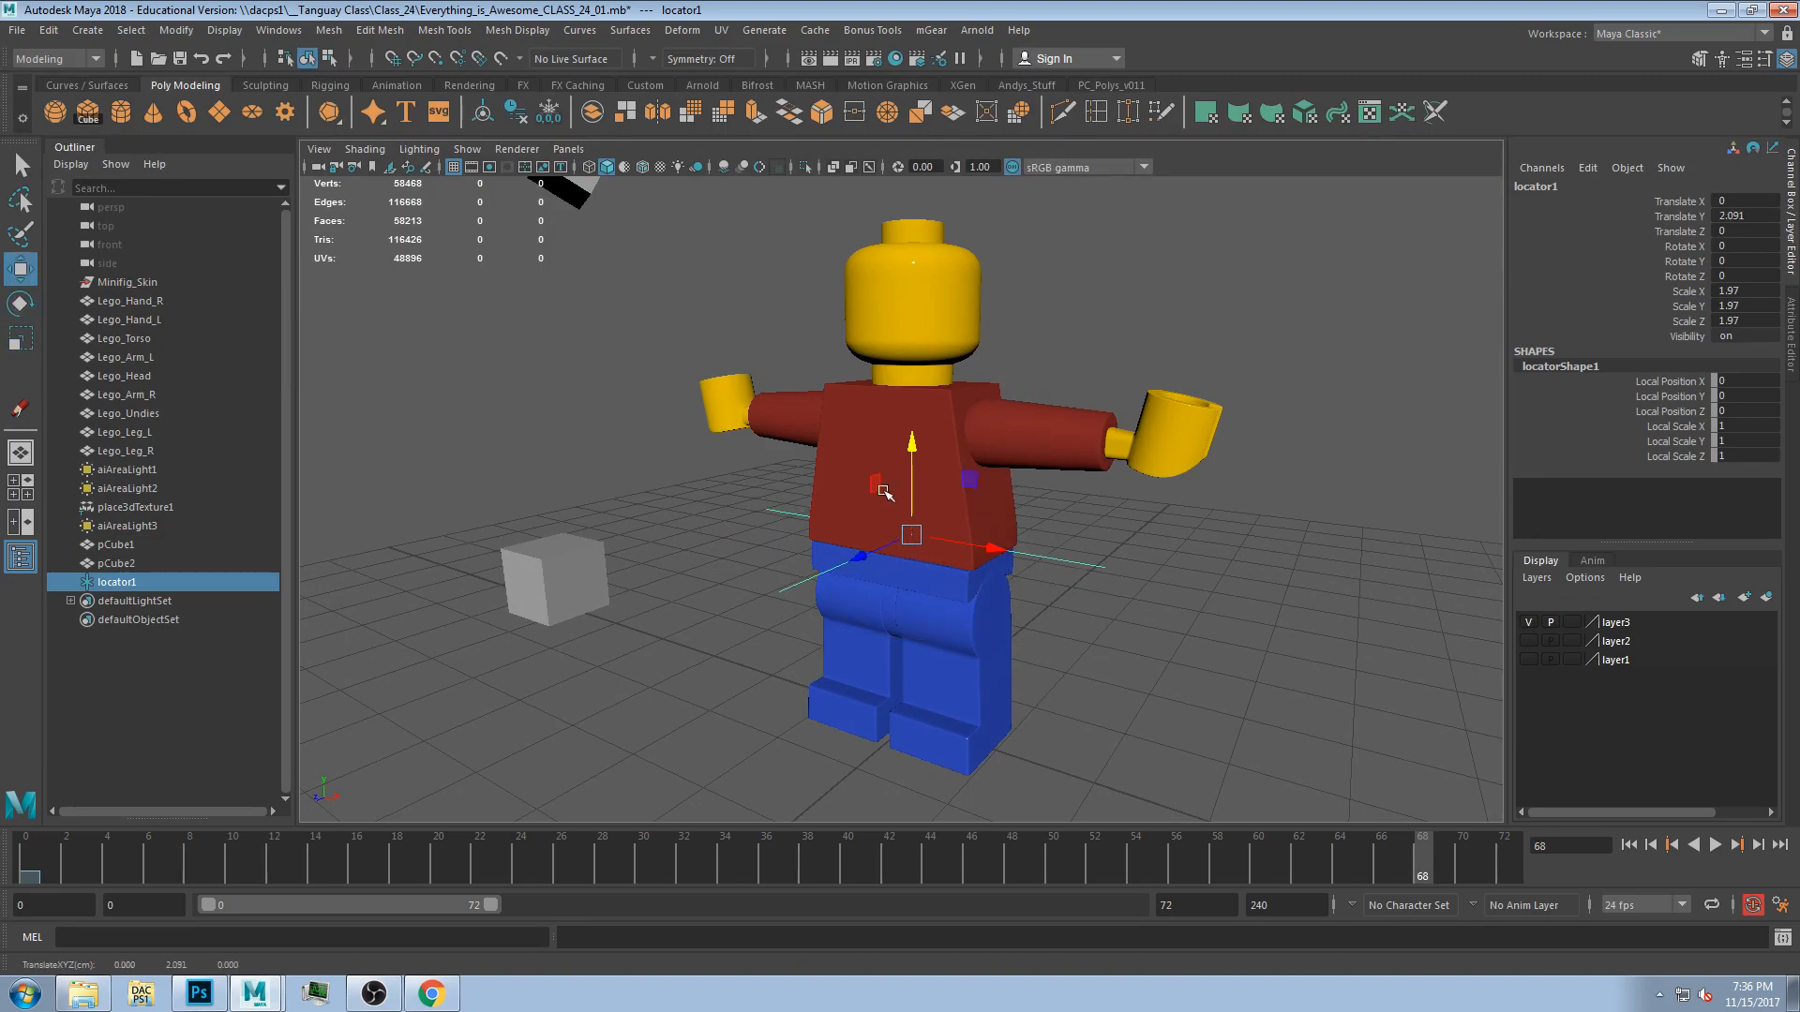
# Rename the locator ROOT_LegoMan.
pyautogui.doubleClick(142, 584)
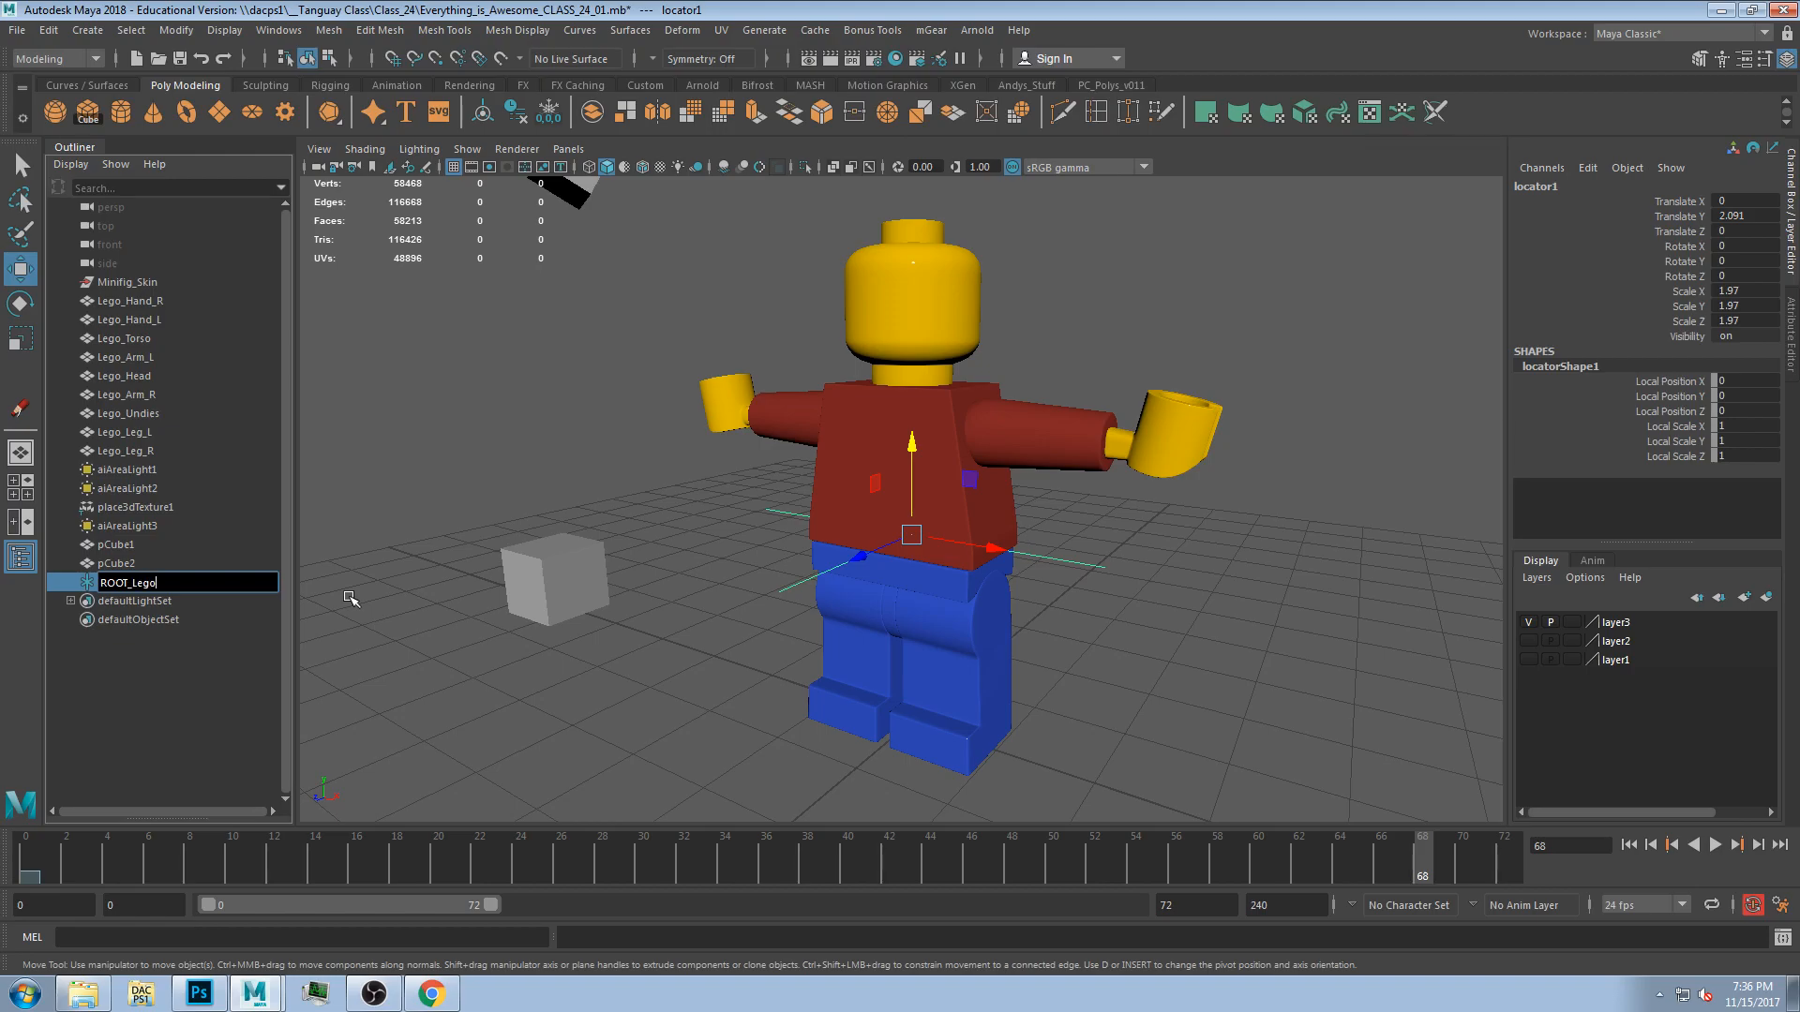
pyautogui.write('ROOT_LegoMan')
pyautogui.press('Return')
# Select the torso and then the undies to inspect their manipulators.
pyautogui.keyDown('alt'); pyautogui.moveTo(985, 506); pyautogui.dragTo(430, 602); pyautogui.keyUp('alt')
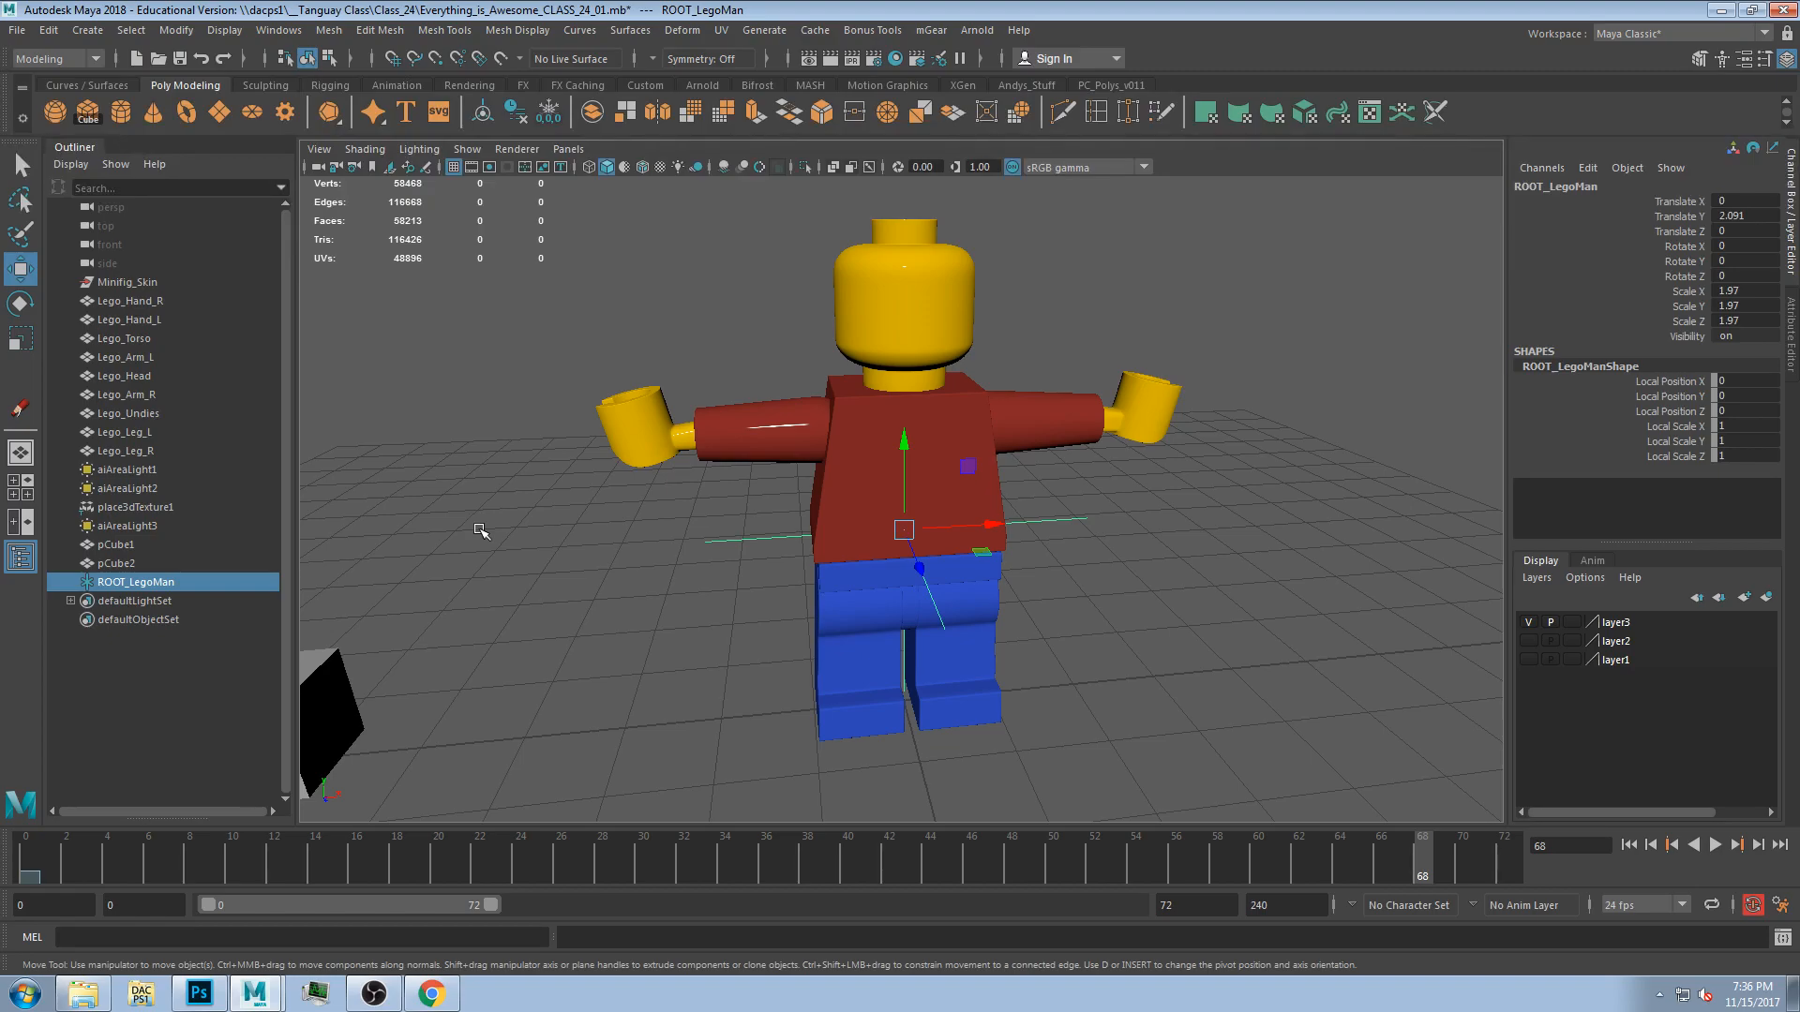
pyautogui.click(891, 553)
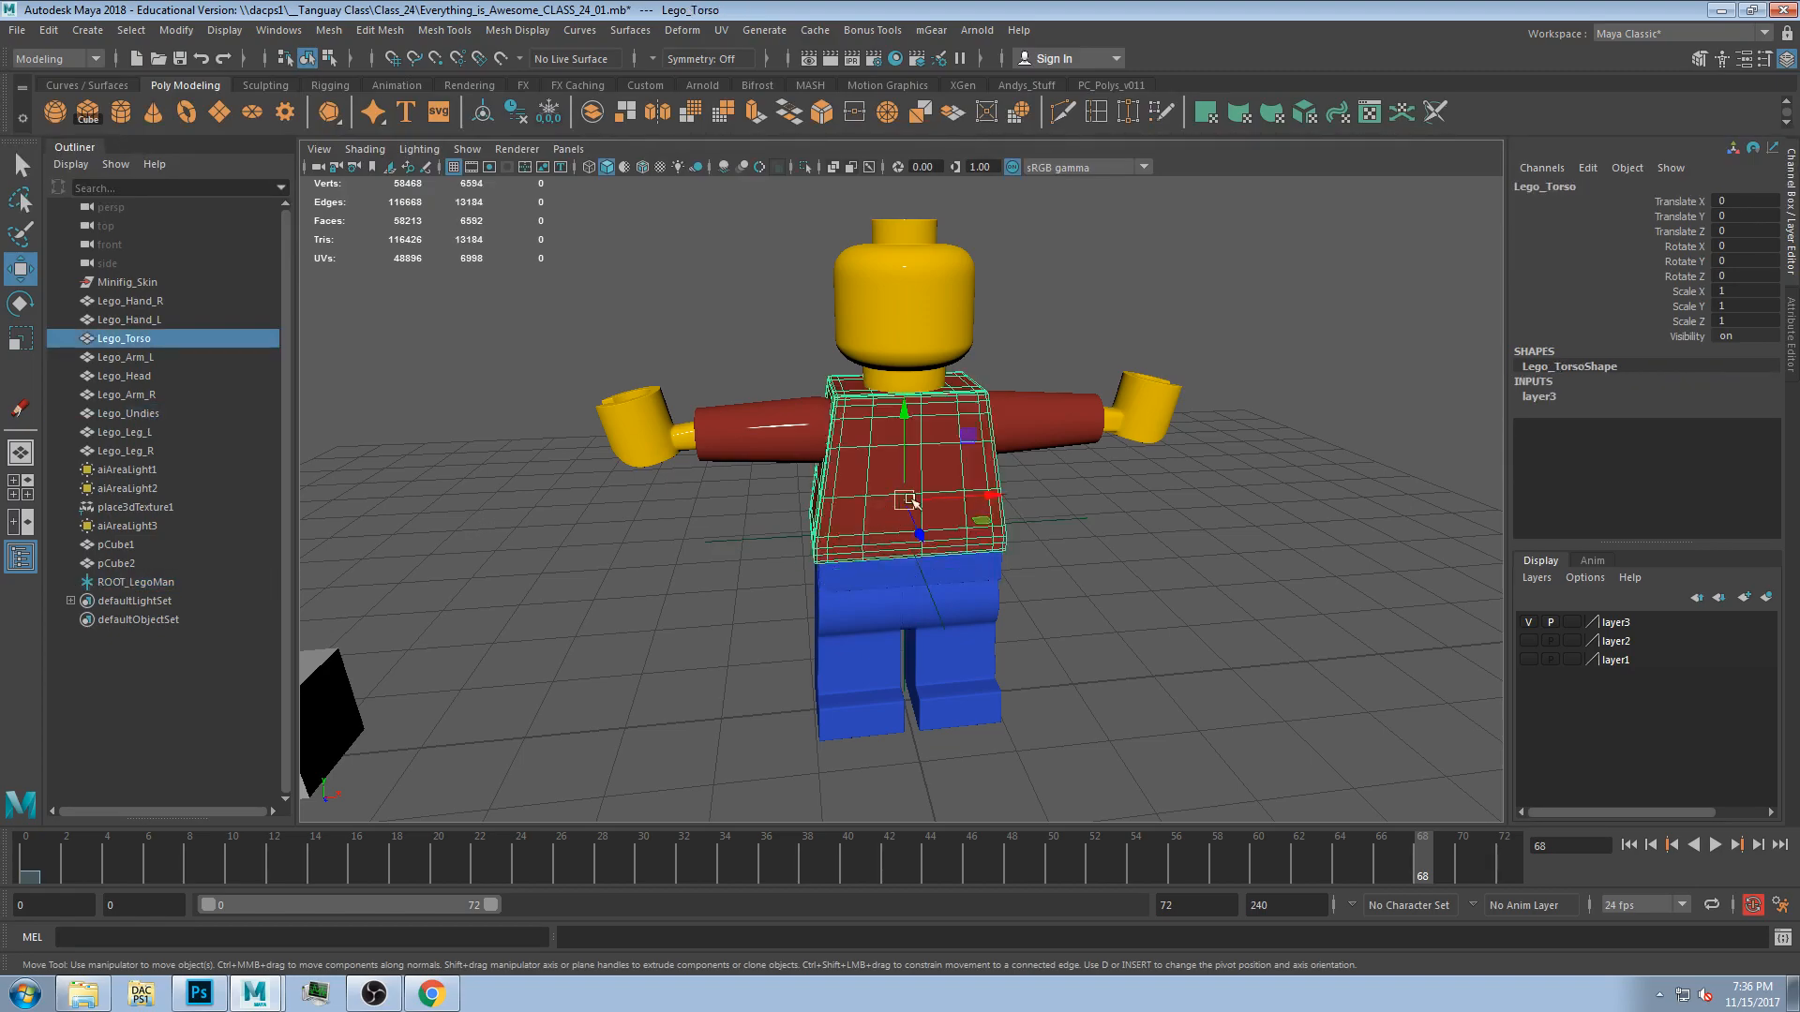
pyautogui.click(948, 583)
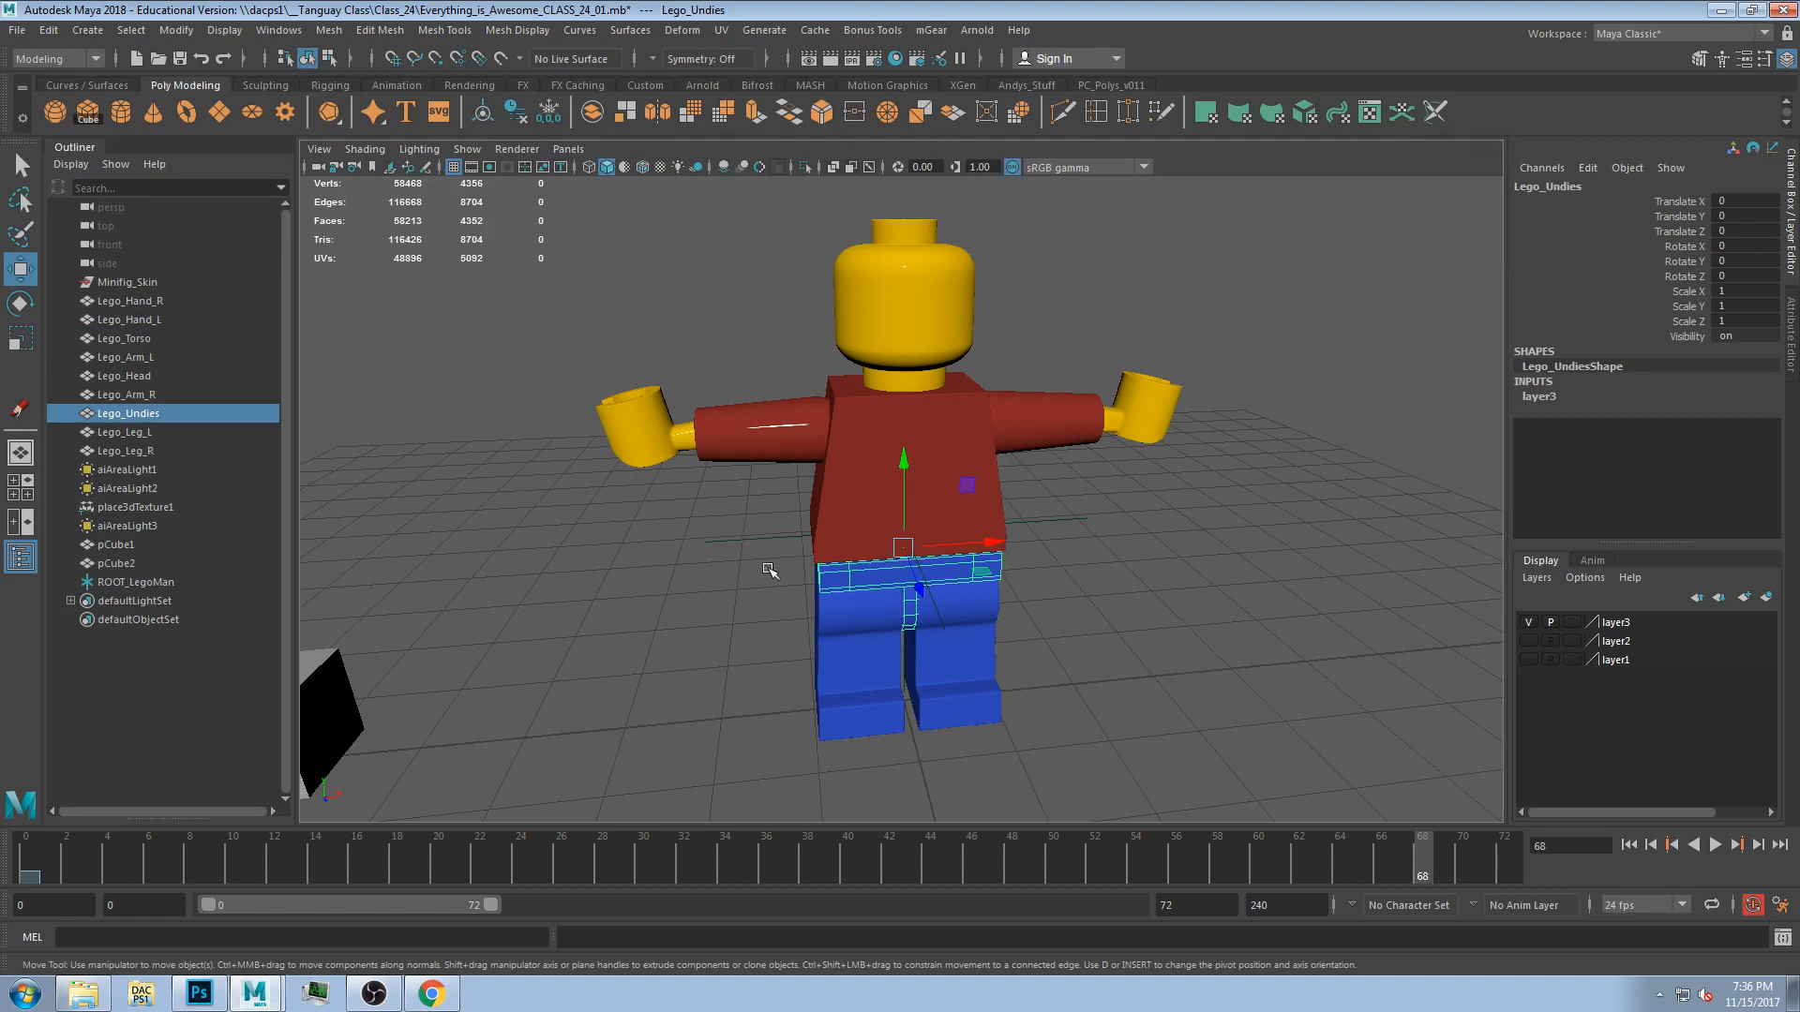
pyautogui.moveTo(768, 568); pyautogui.dragTo(771, 572)
pyautogui.keyDown('alt'); pyautogui.moveTo(1047, 607); pyautogui.dragTo(1050, 522); pyautogui.keyUp('alt')
pyautogui.keyDown('alt'); pyautogui.moveTo(1087, 626); pyautogui.dragTo(916, 567); pyautogui.keyUp('alt')
pyautogui.click(928, 574)
pyautogui.keyDown('alt'); pyautogui.moveTo(1056, 613); pyautogui.dragTo(1113, 610); pyautogui.keyUp('alt')
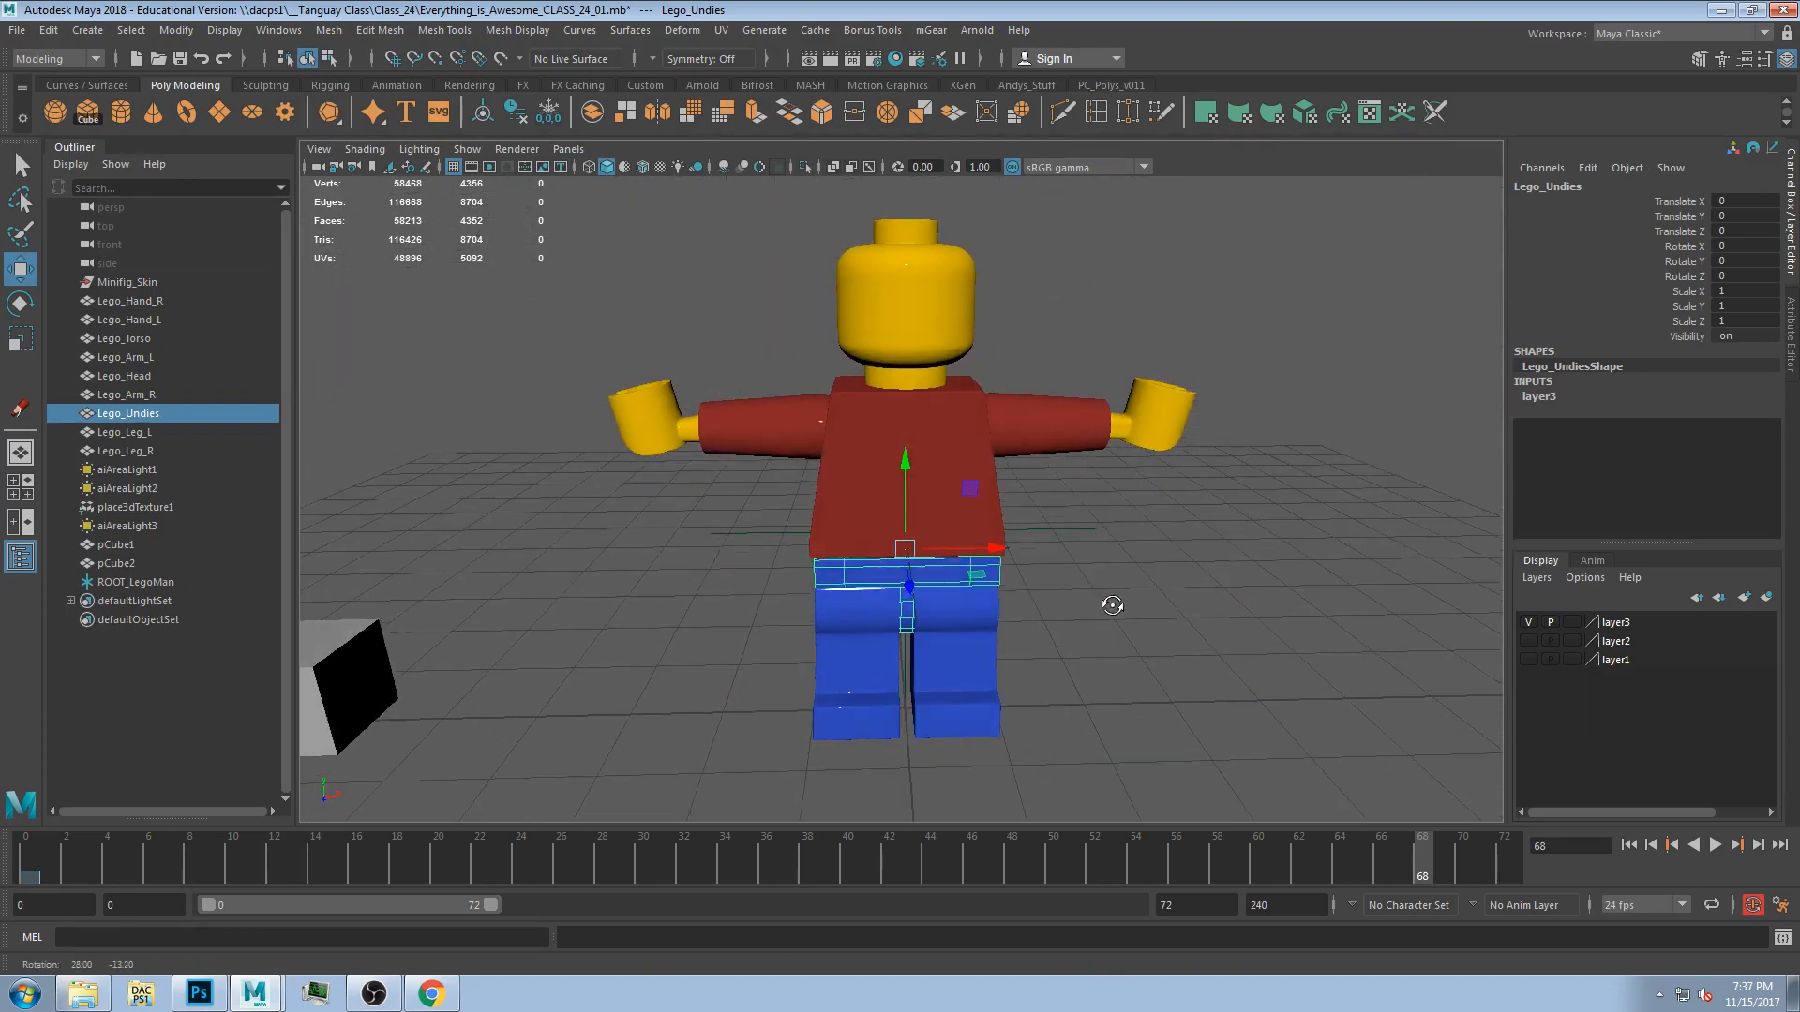
# Try rotating several figure parts, undoing each test rotation.
pyautogui.click(1212, 608)
pyautogui.click(909, 315)
pyautogui.keyDown('alt'); pyautogui.moveTo(909, 314); pyautogui.dragTo(1155, 492); pyautogui.keyUp('alt')
pyautogui.press('r')
pyautogui.press('e')
pyautogui.hotkey('ctrl', 'z')
pyautogui.click(1023, 459)
pyautogui.hotkey('ctrl', 'z')
pyautogui.click(1123, 508)
pyautogui.hotkey('ctrl', 'z')
pyautogui.moveTo(1040, 614)
pyautogui.keyDown('alt'); pyautogui.mouseDown()
pyautogui.moveTo(944, 624)
pyautogui.moveTo(1033, 633)
pyautogui.mouseUp(); pyautogui.keyUp('alt')
pyautogui.click(618, 452)
pyautogui.moveTo(662, 454)
pyautogui.mouseDown()
pyautogui.moveTo(687, 462)
pyautogui.moveTo(671, 470)
pyautogui.mouseUp()
pyautogui.hotkey('ctrl', 'z')
pyautogui.click(867, 615)
pyautogui.moveTo(874, 622); pyautogui.dragTo(912, 514)
pyautogui.hotkey('ctrl', 'z')
pyautogui.click(966, 566)
pyautogui.click(972, 562)
pyautogui.hotkey('ctrl', 'z')
pyautogui.click(1087, 525)
pyautogui.click(849, 497)
pyautogui.hotkey('ctrl', 'z')
pyautogui.click(1073, 600)
pyautogui.moveTo(1086, 604)
pyautogui.keyDown('alt'); pyautogui.mouseDown()
pyautogui.moveTo(980, 608)
pyautogui.moveTo(1054, 615)
pyautogui.mouseUp(); pyautogui.keyUp('alt')
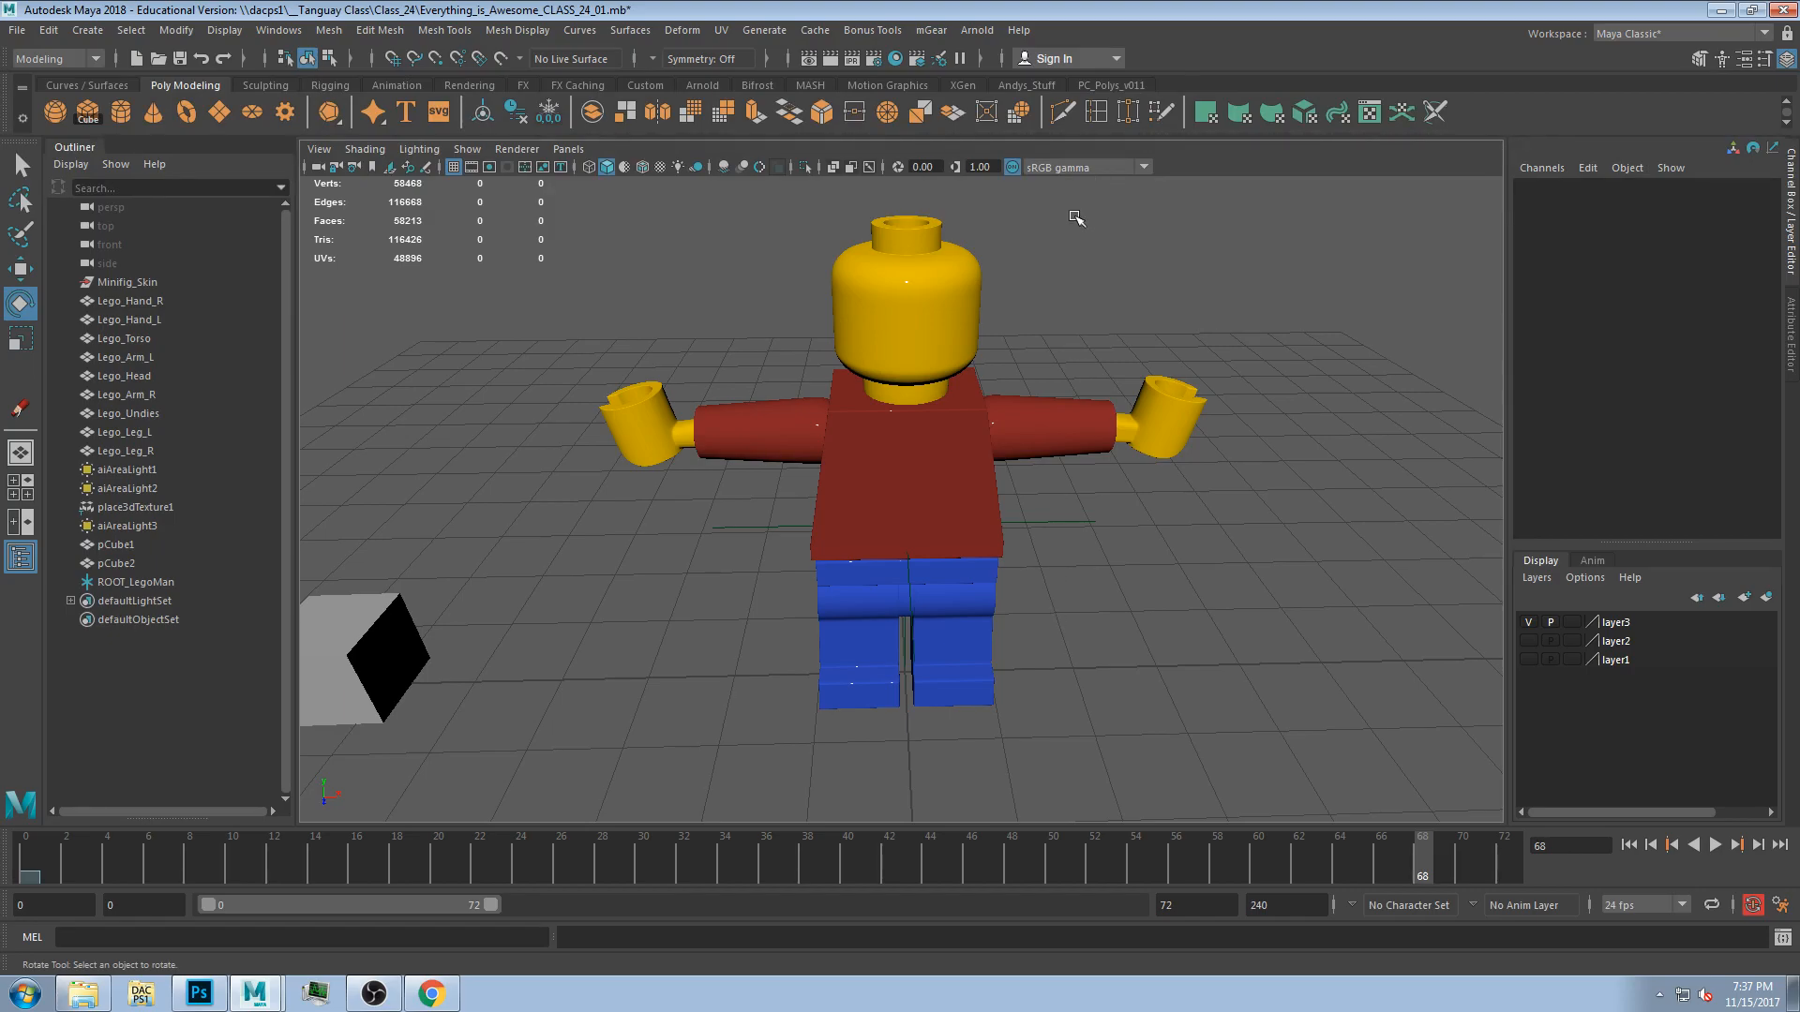
# Orbit around the figure and select the left hand to inspect it.
pyautogui.keyDown('alt'); pyautogui.moveTo(1071, 341); pyautogui.dragTo(720, 409); pyautogui.keyUp('alt')
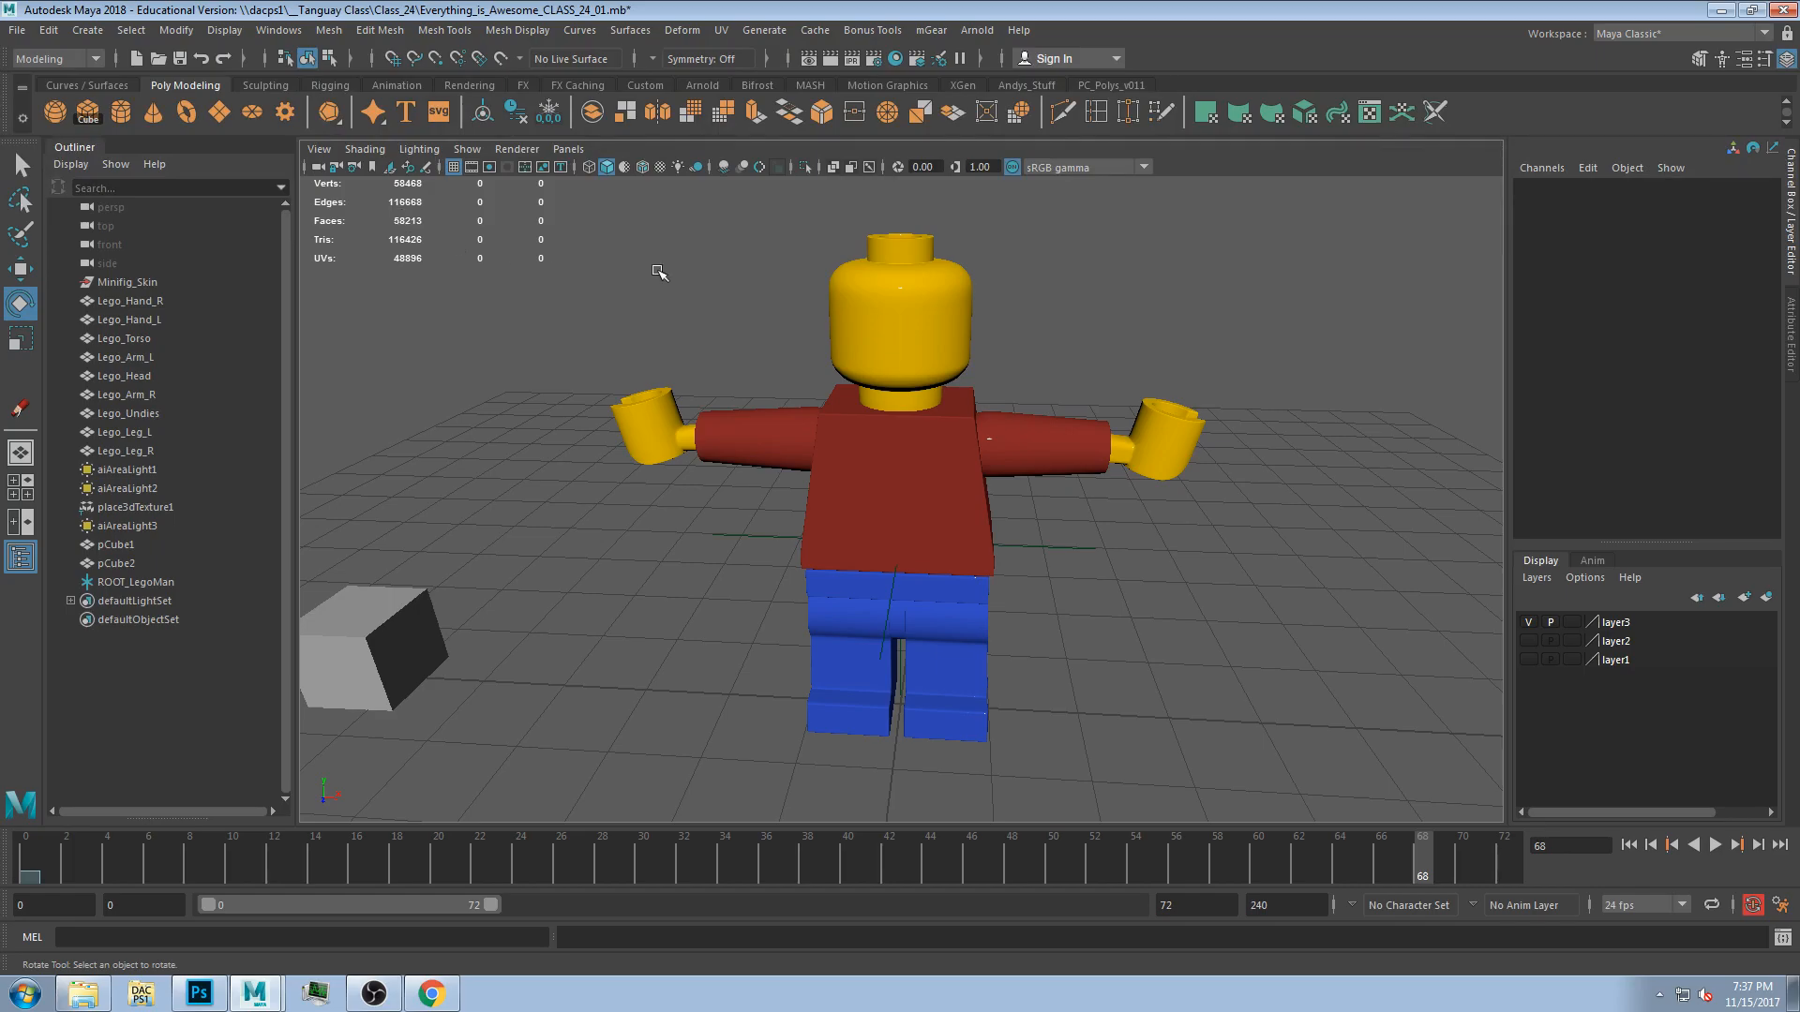
pyautogui.press('w')
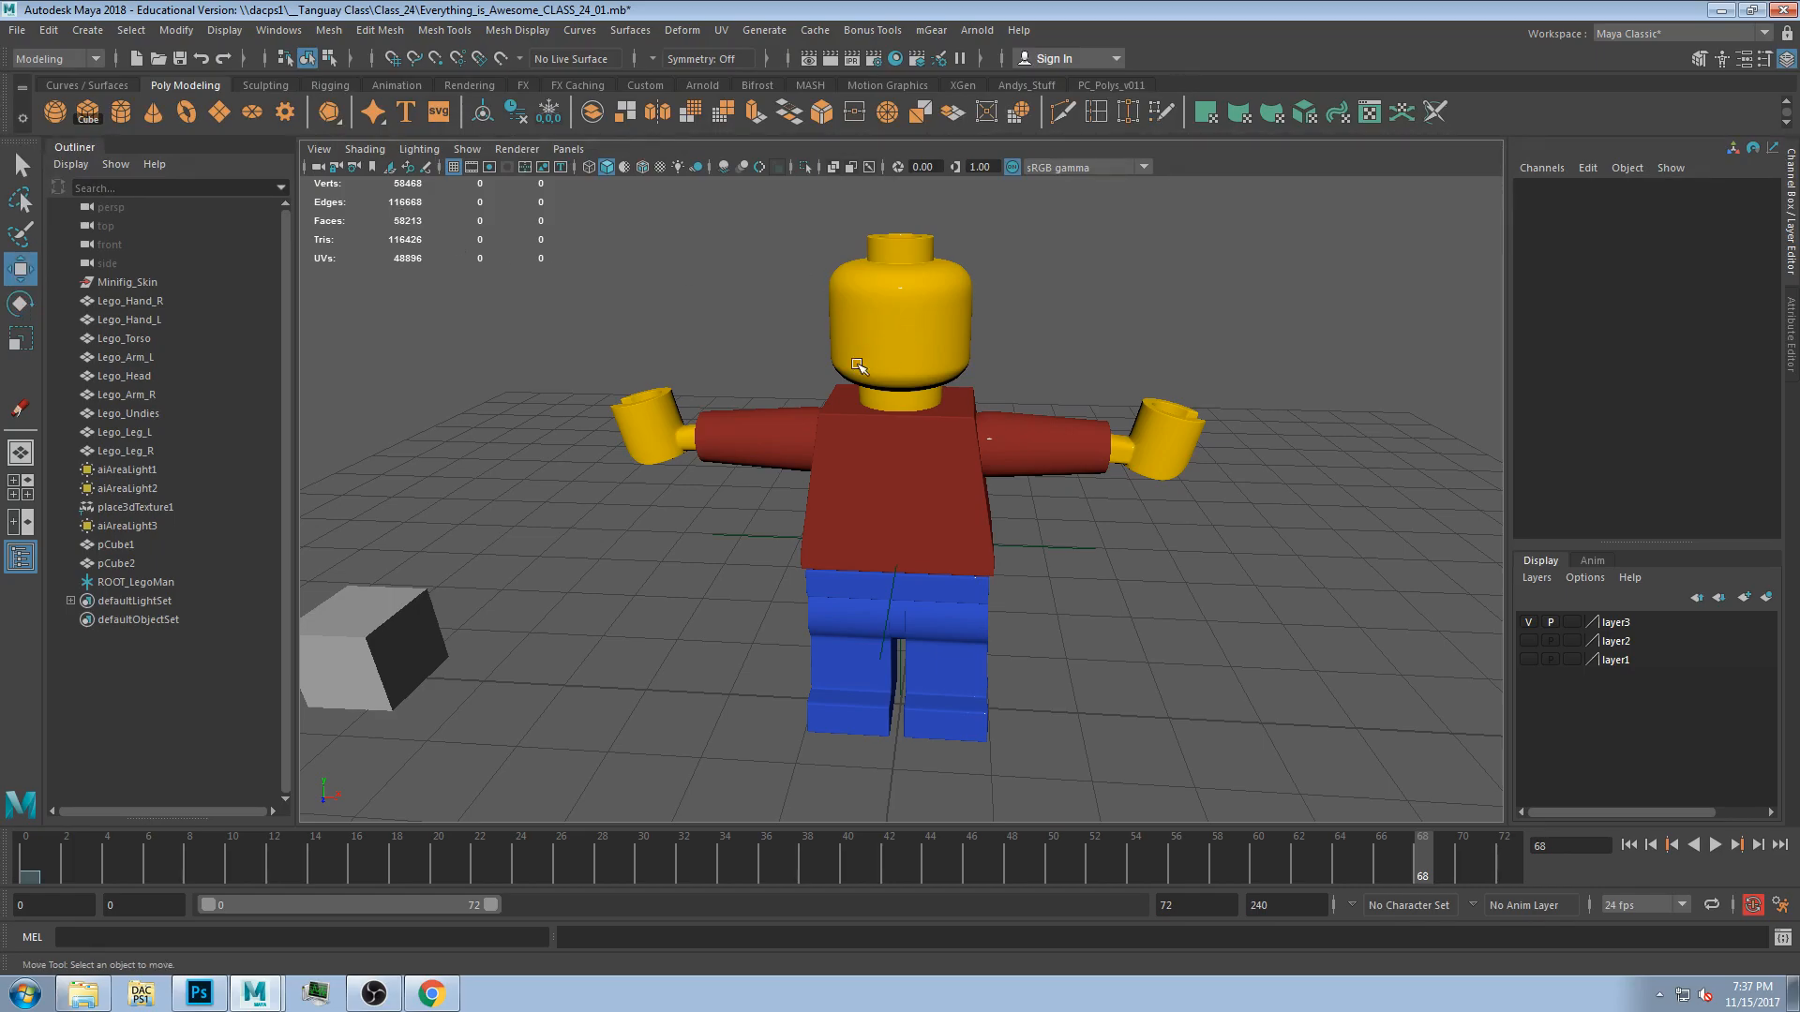
pyautogui.keyDown('alt'); pyautogui.moveTo(1120, 364); pyautogui.dragTo(1069, 482); pyautogui.keyUp('alt')
pyautogui.click(1070, 481)
pyautogui.click(1179, 493)
pyautogui.keyDown('alt'); pyautogui.moveTo(1179, 492); pyautogui.dragTo(1138, 603); pyautogui.keyUp('alt')
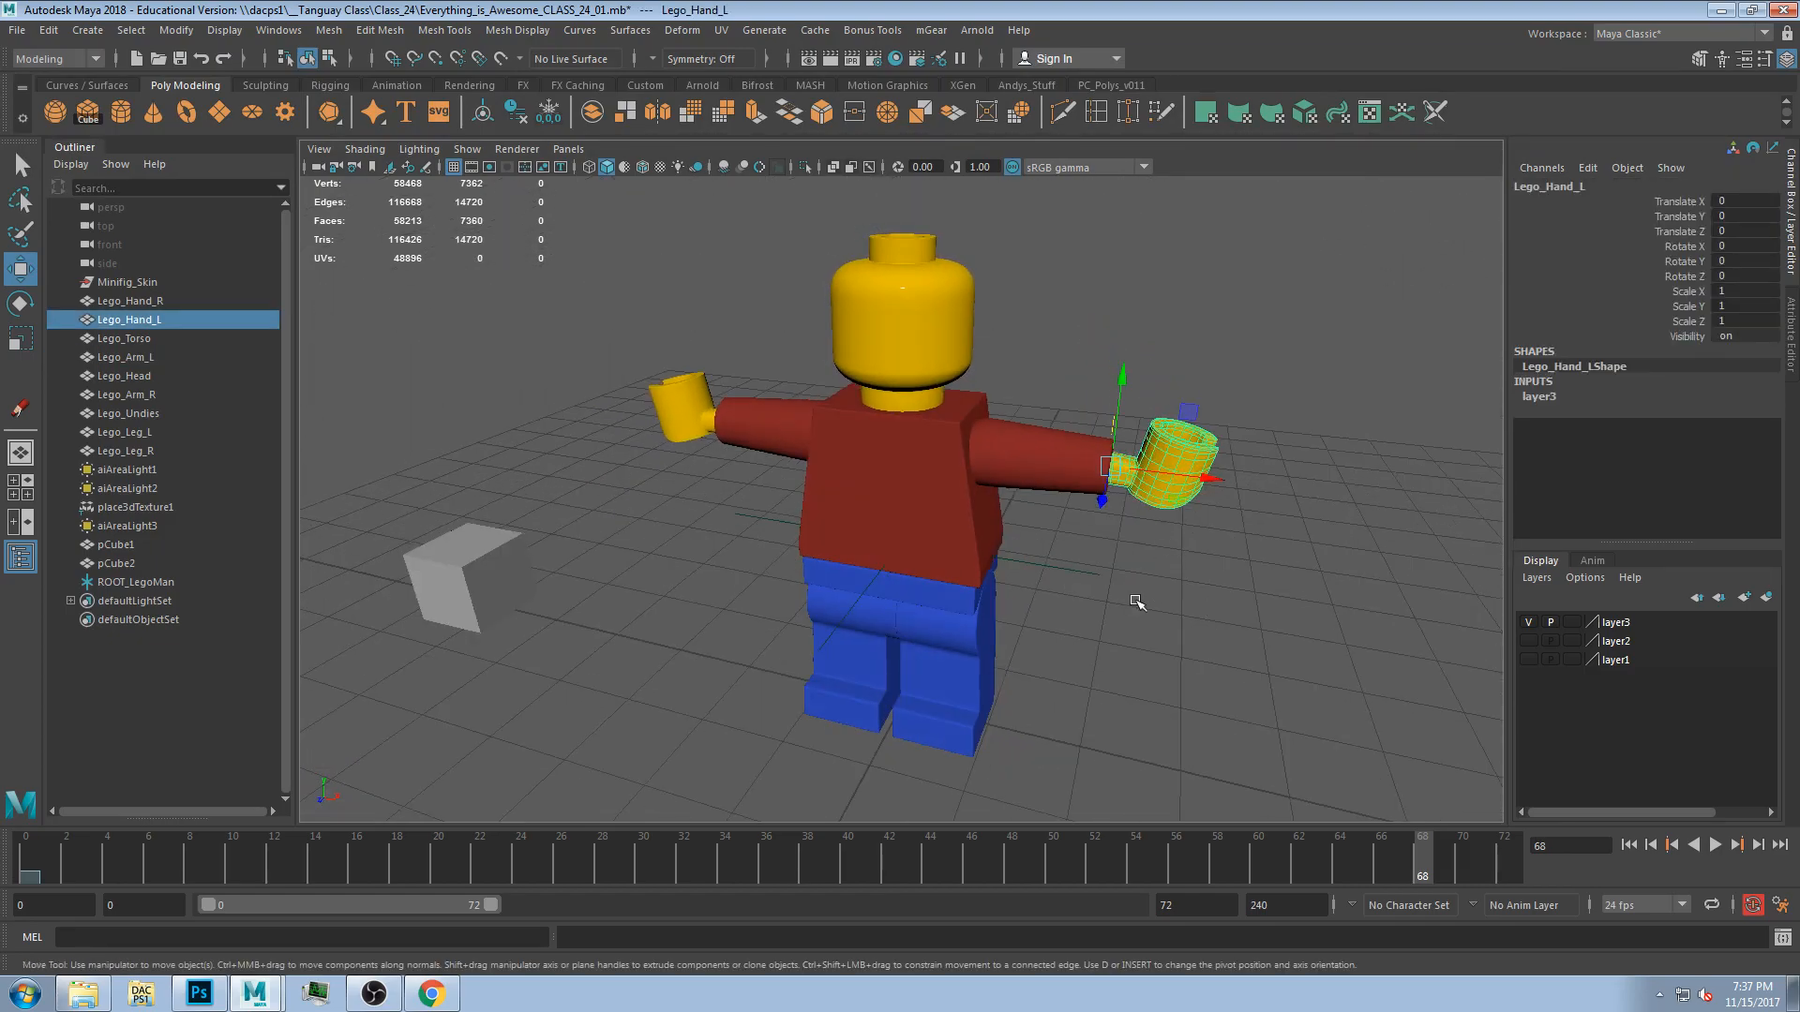
pyautogui.click(1132, 591)
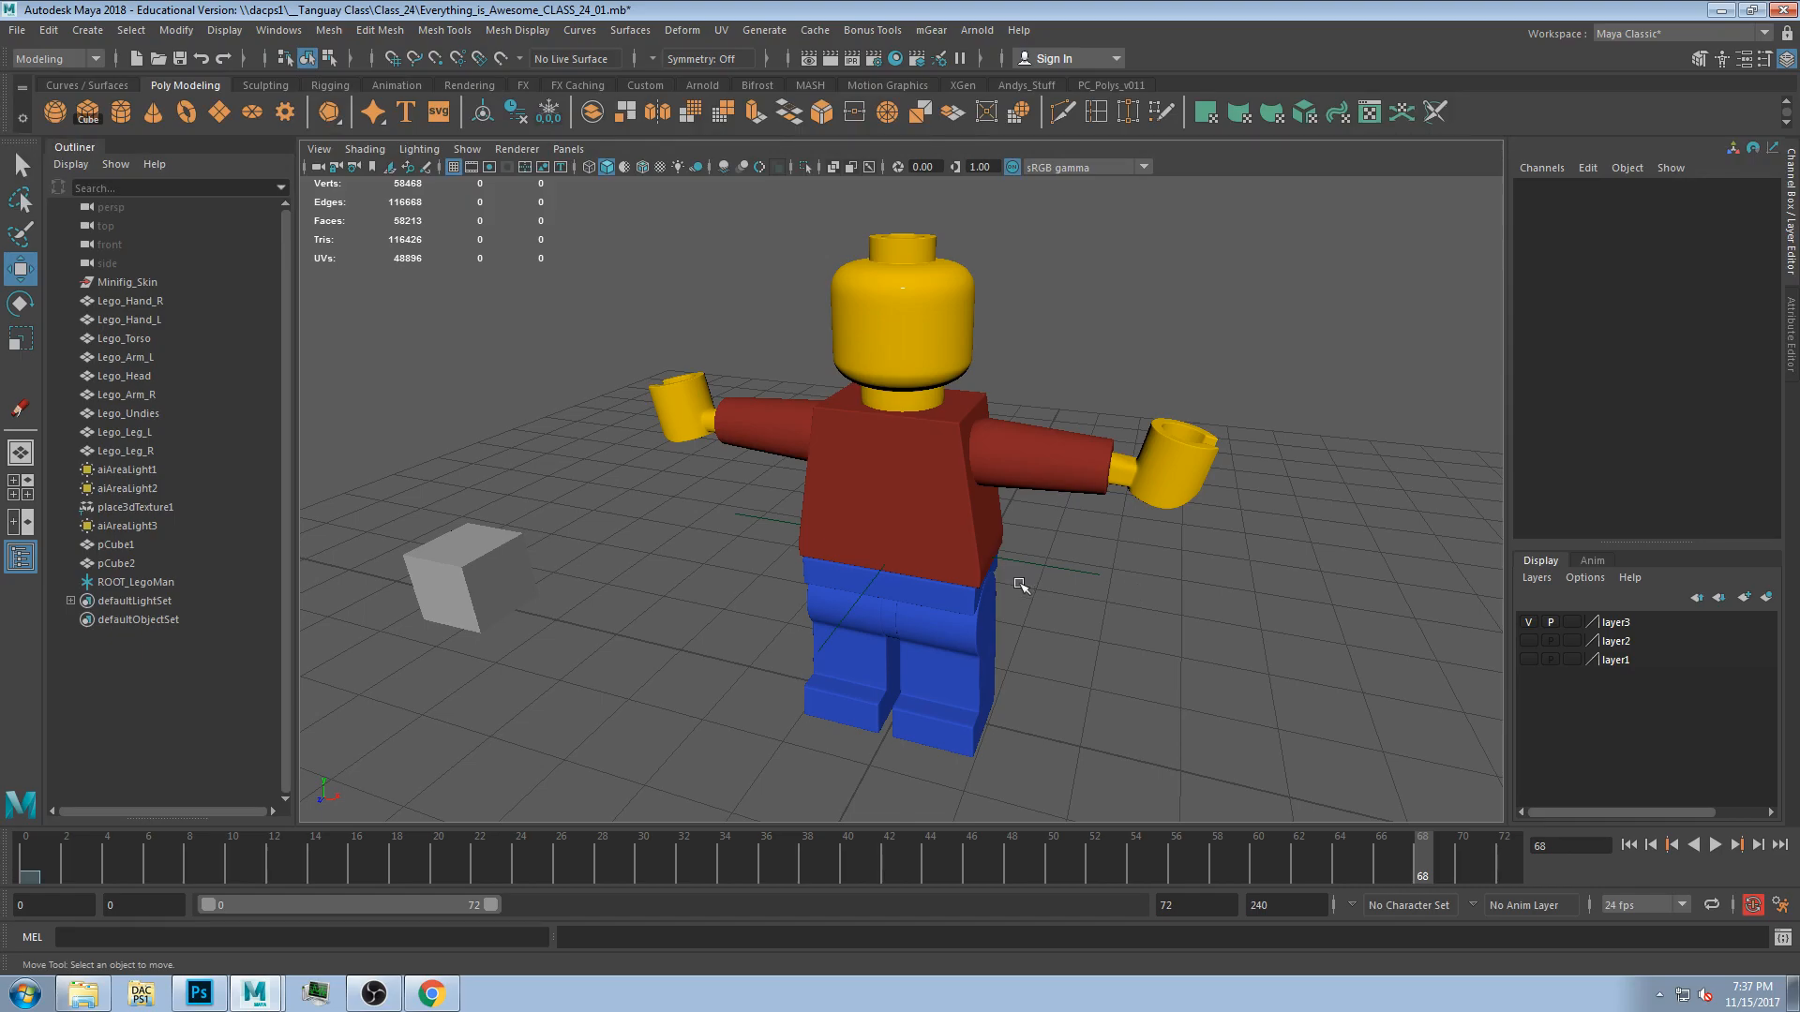
# Parent the right hand under the right arm.
pyautogui.keyDown('alt'); pyautogui.moveTo(762, 476); pyautogui.dragTo(648, 448); pyautogui.keyUp('alt')
pyautogui.click(634, 430)
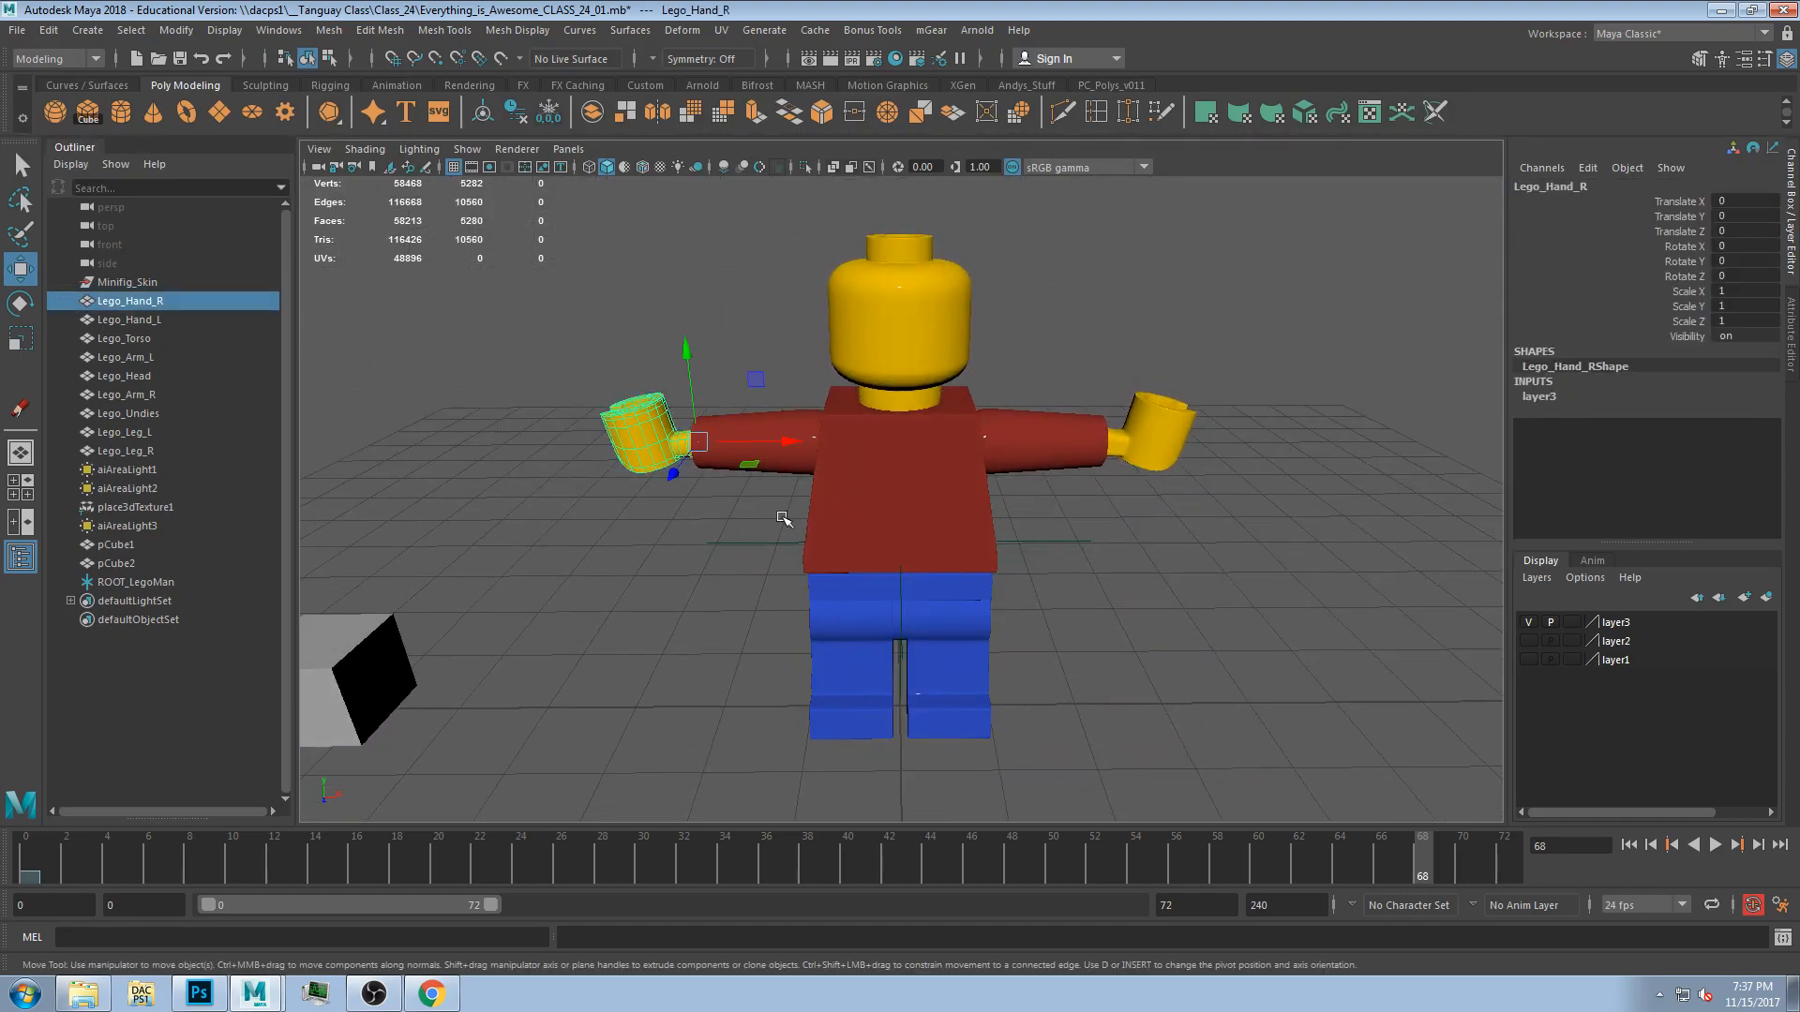
pyautogui.click(633, 317)
pyautogui.click(660, 430)
pyautogui.click(572, 663)
pyautogui.click(625, 419)
pyautogui.keyDown('shift'); pyautogui.click(793, 427); pyautogui.keyUp('shift')
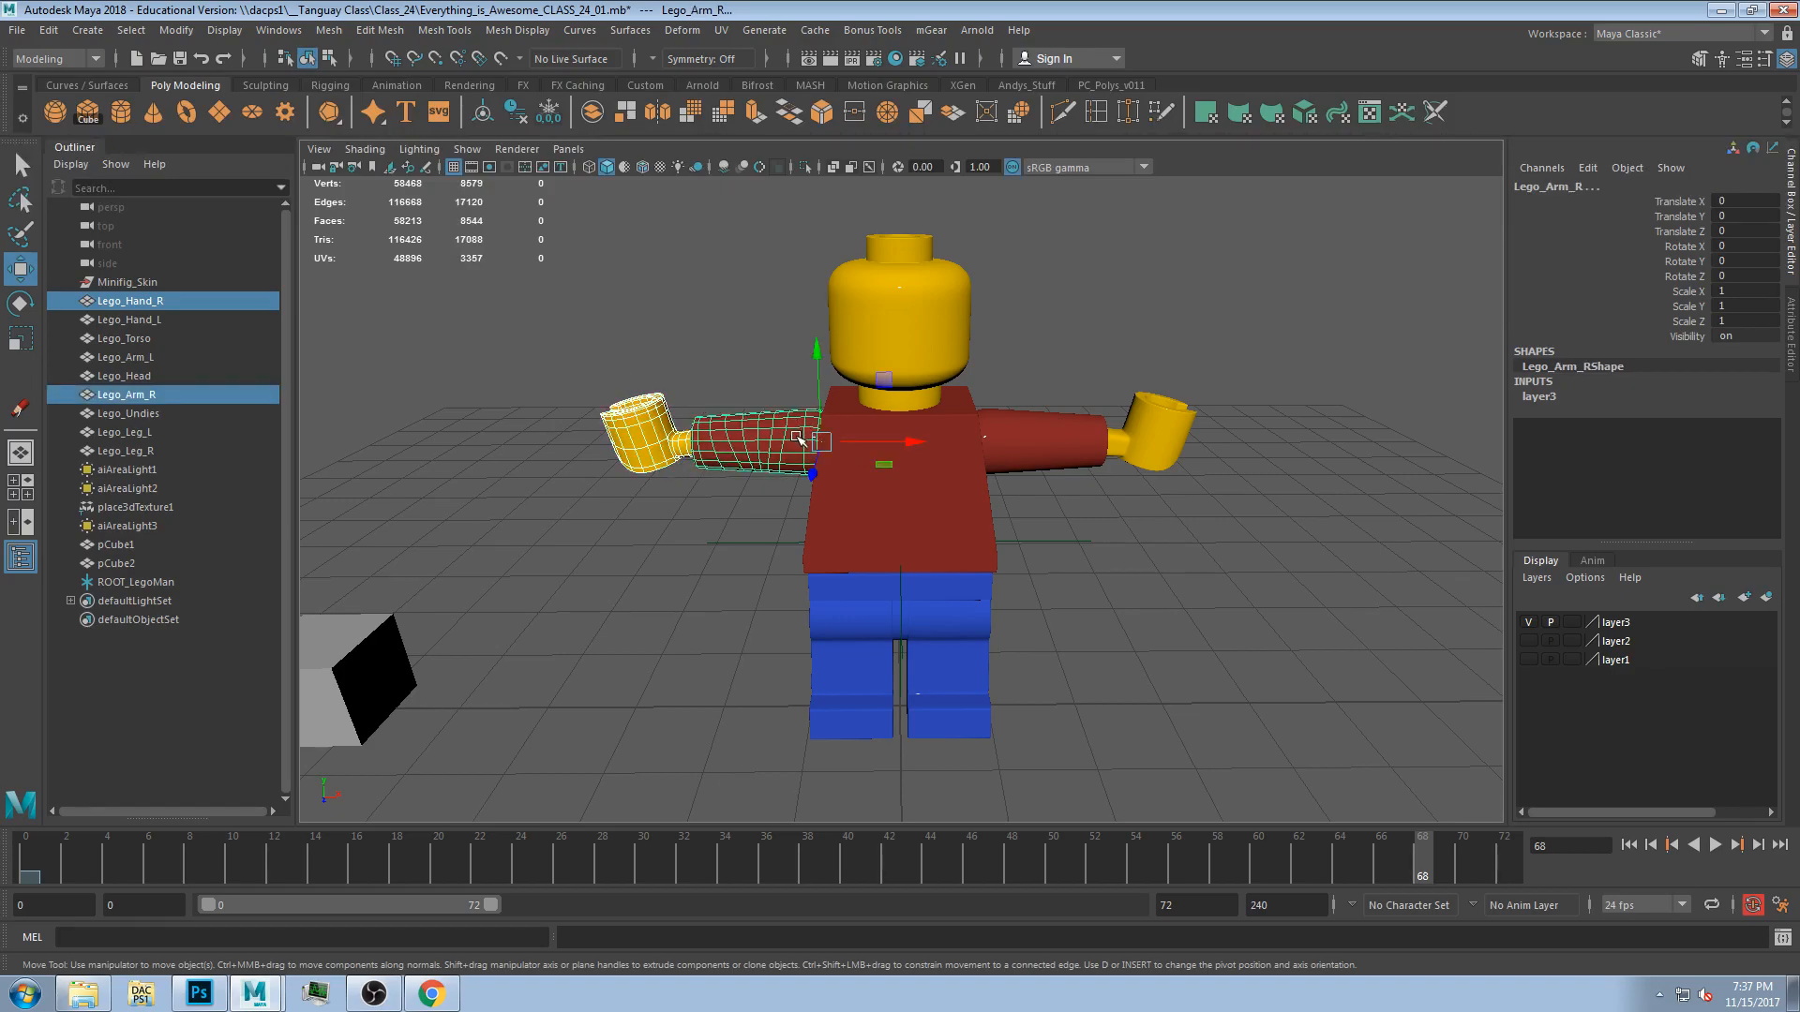
pyautogui.press('p')
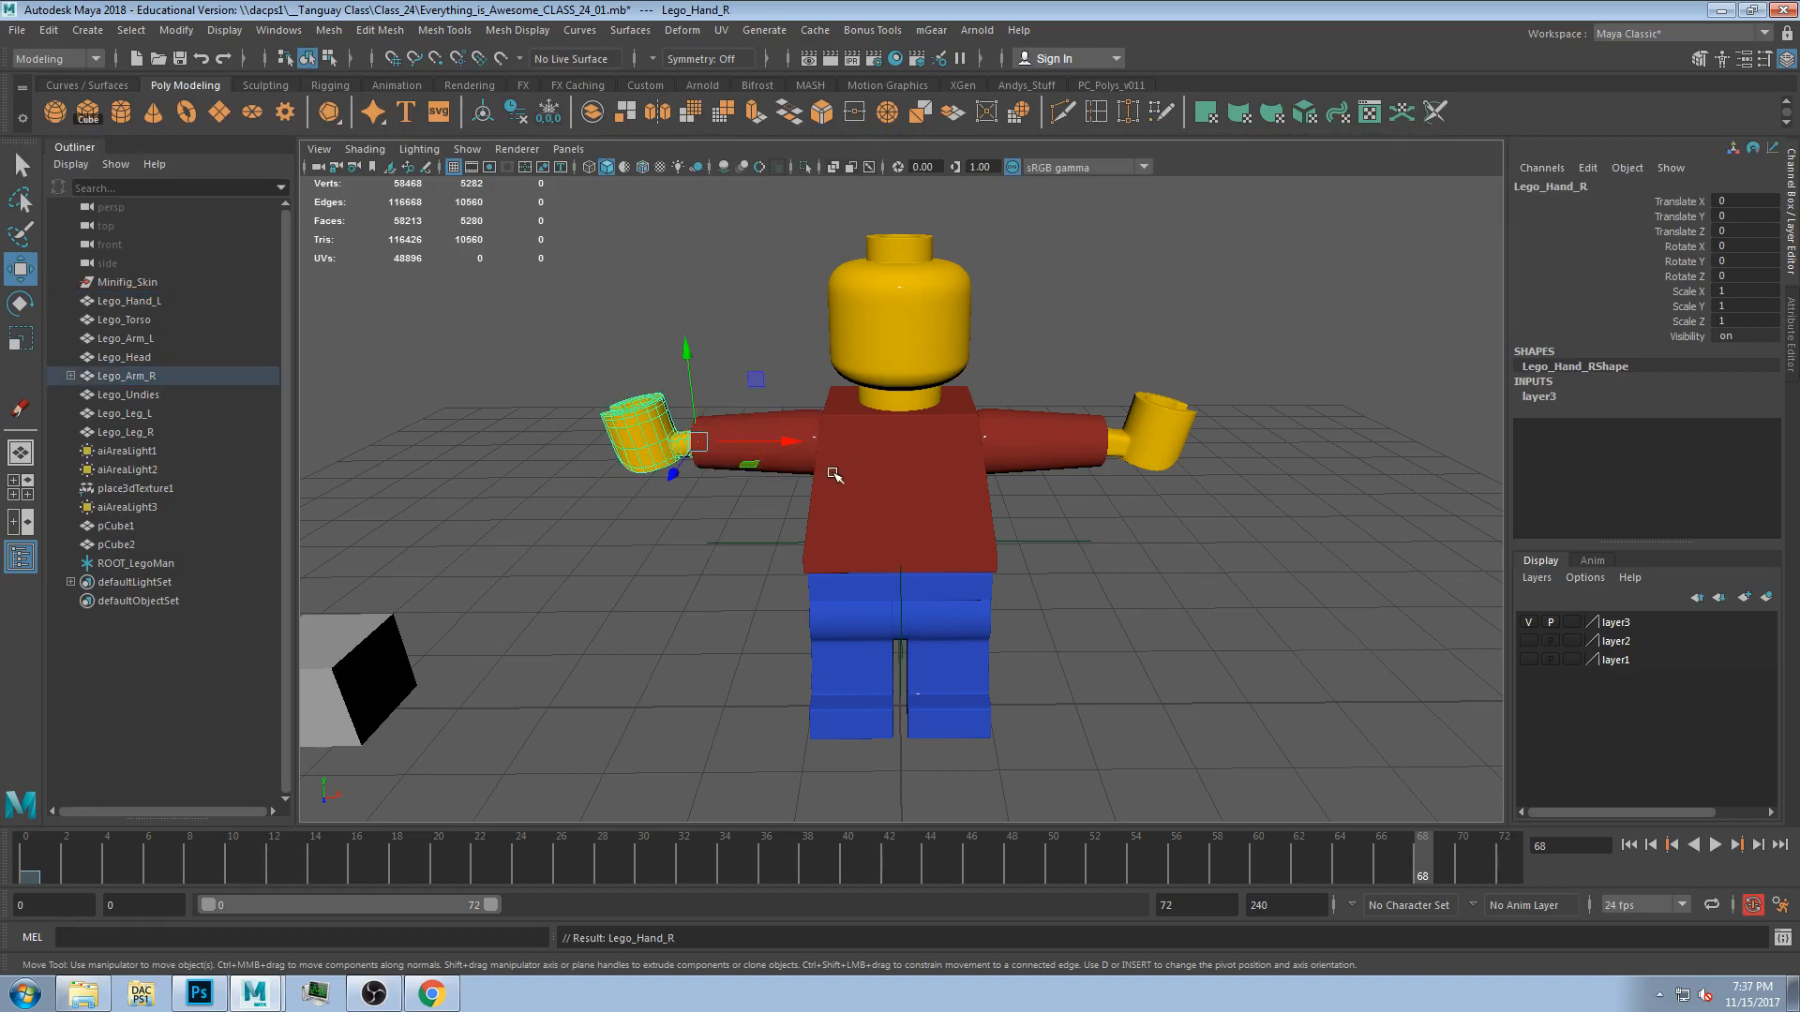
# Test-rotate the right arm with its parented hand and undo the rotation.
pyautogui.click(789, 419)
pyautogui.press('e')
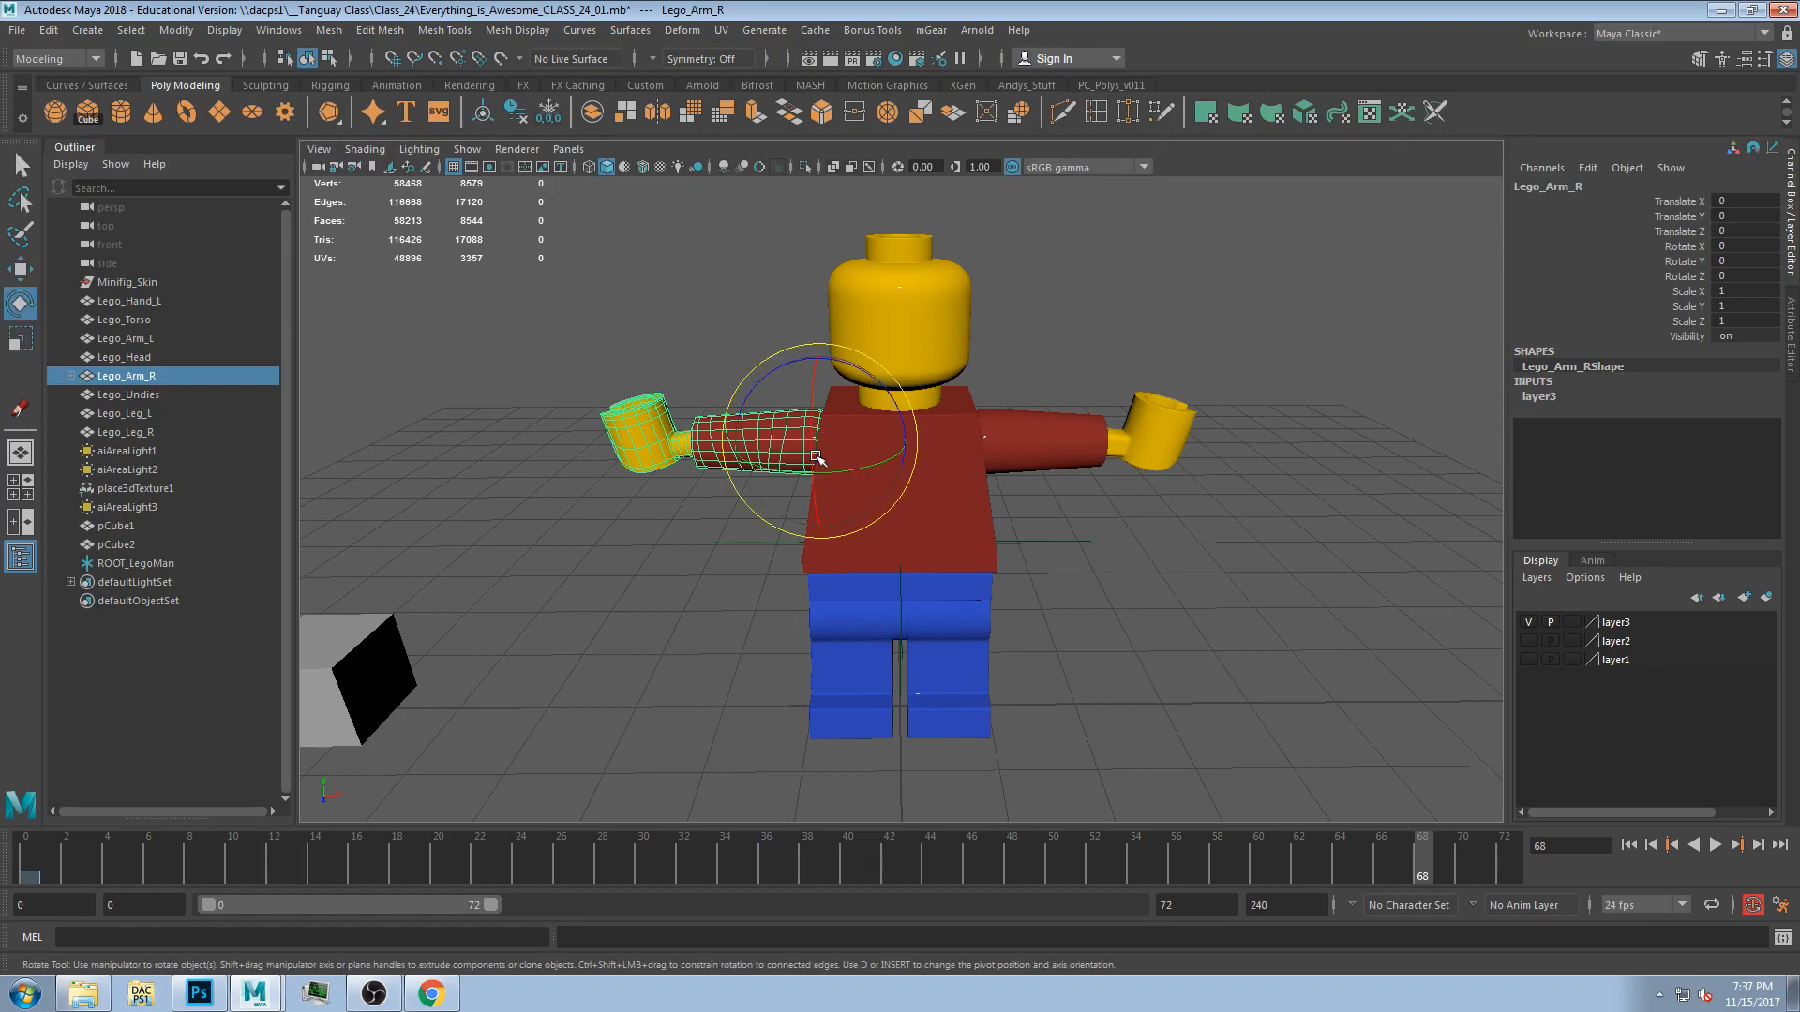
pyautogui.moveTo(844, 444); pyautogui.dragTo(898, 461)
pyautogui.hotkey('ctrl', 'z')
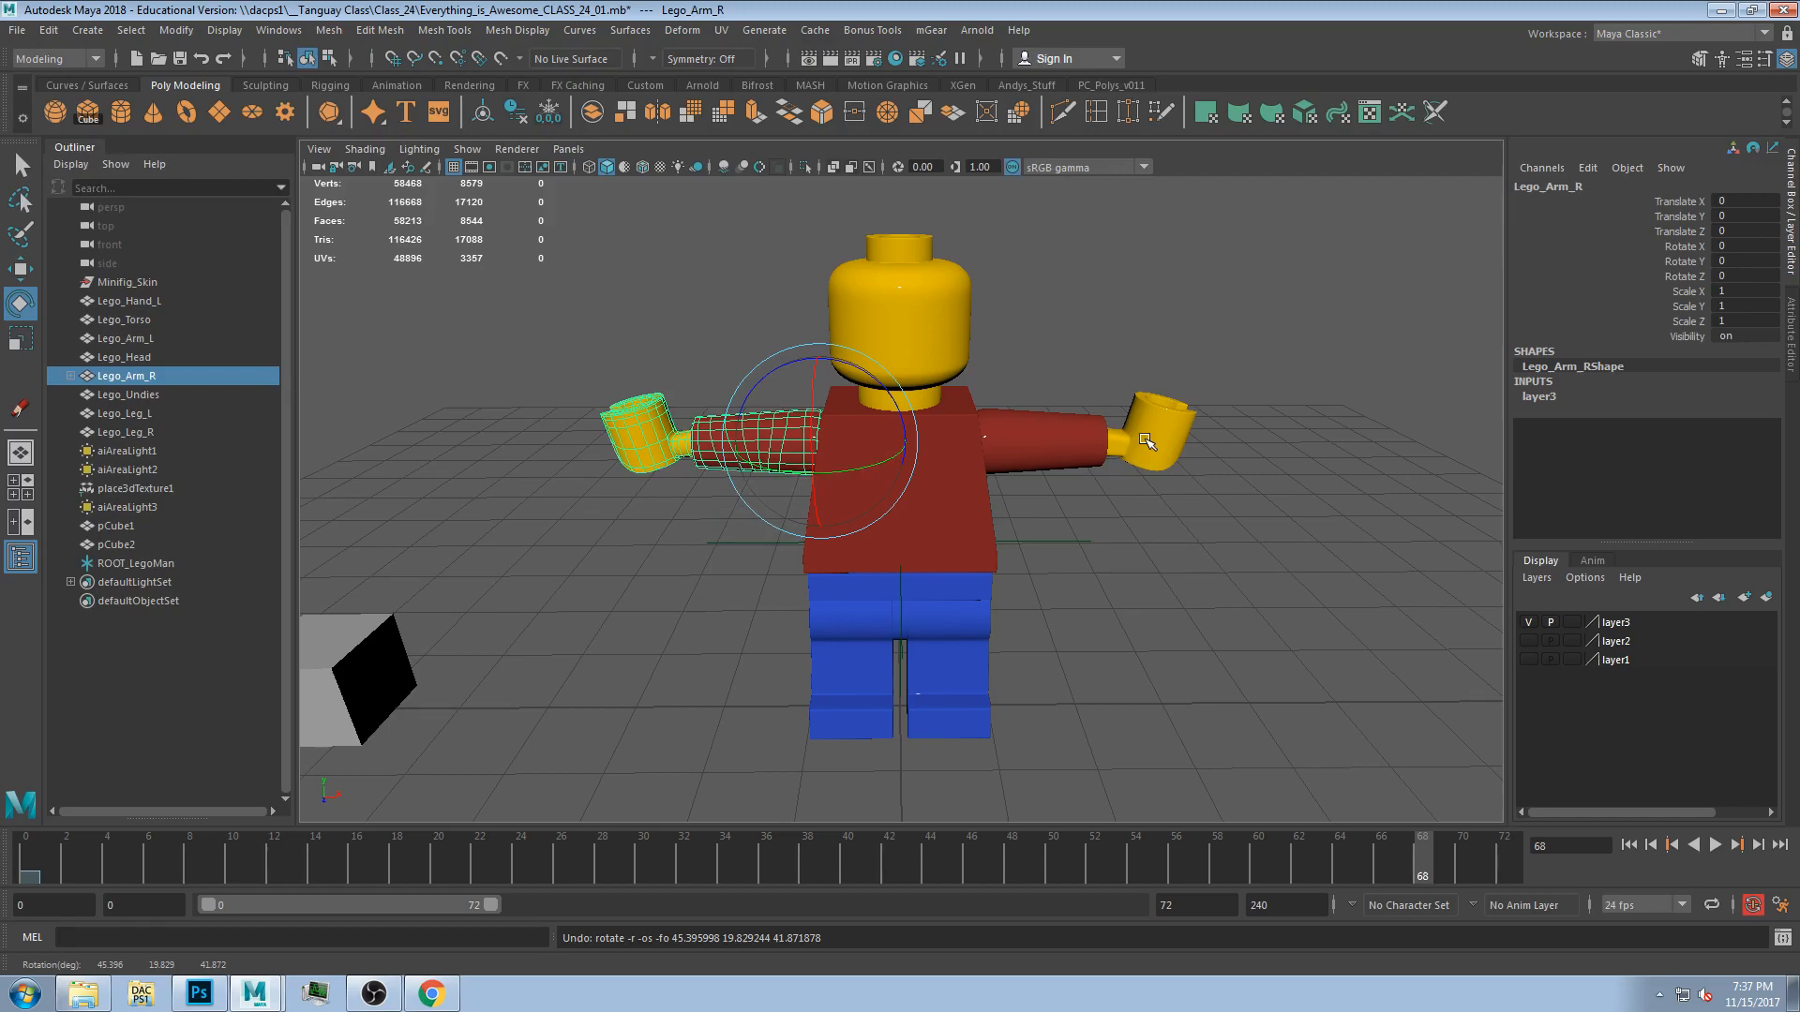
# Parent the left hand under the left arm.
pyautogui.click(1152, 429)
pyautogui.keyDown('shift'); pyautogui.click(1000, 414); pyautogui.keyUp('shift')
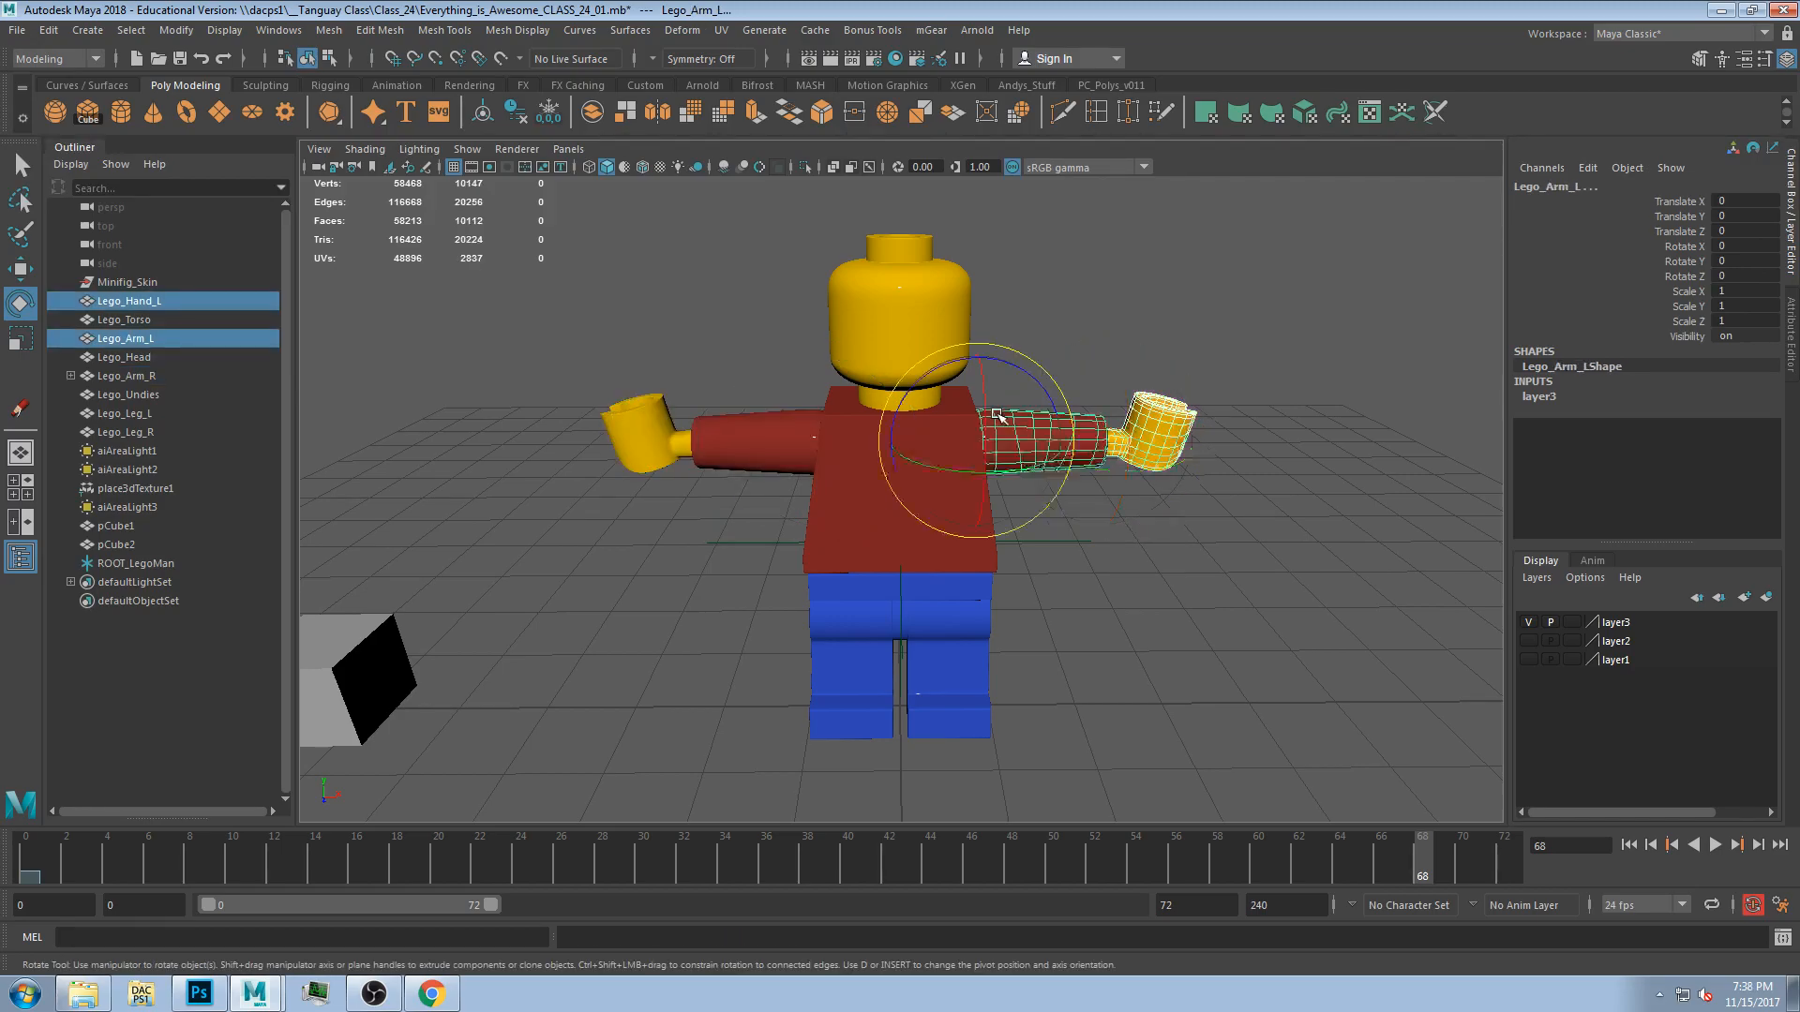
pyautogui.press('-')
pyautogui.press('=')
pyautogui.press('-')
pyautogui.press('=')
pyautogui.press('=')
pyautogui.press('-')
pyautogui.press('-')
pyautogui.press('-')
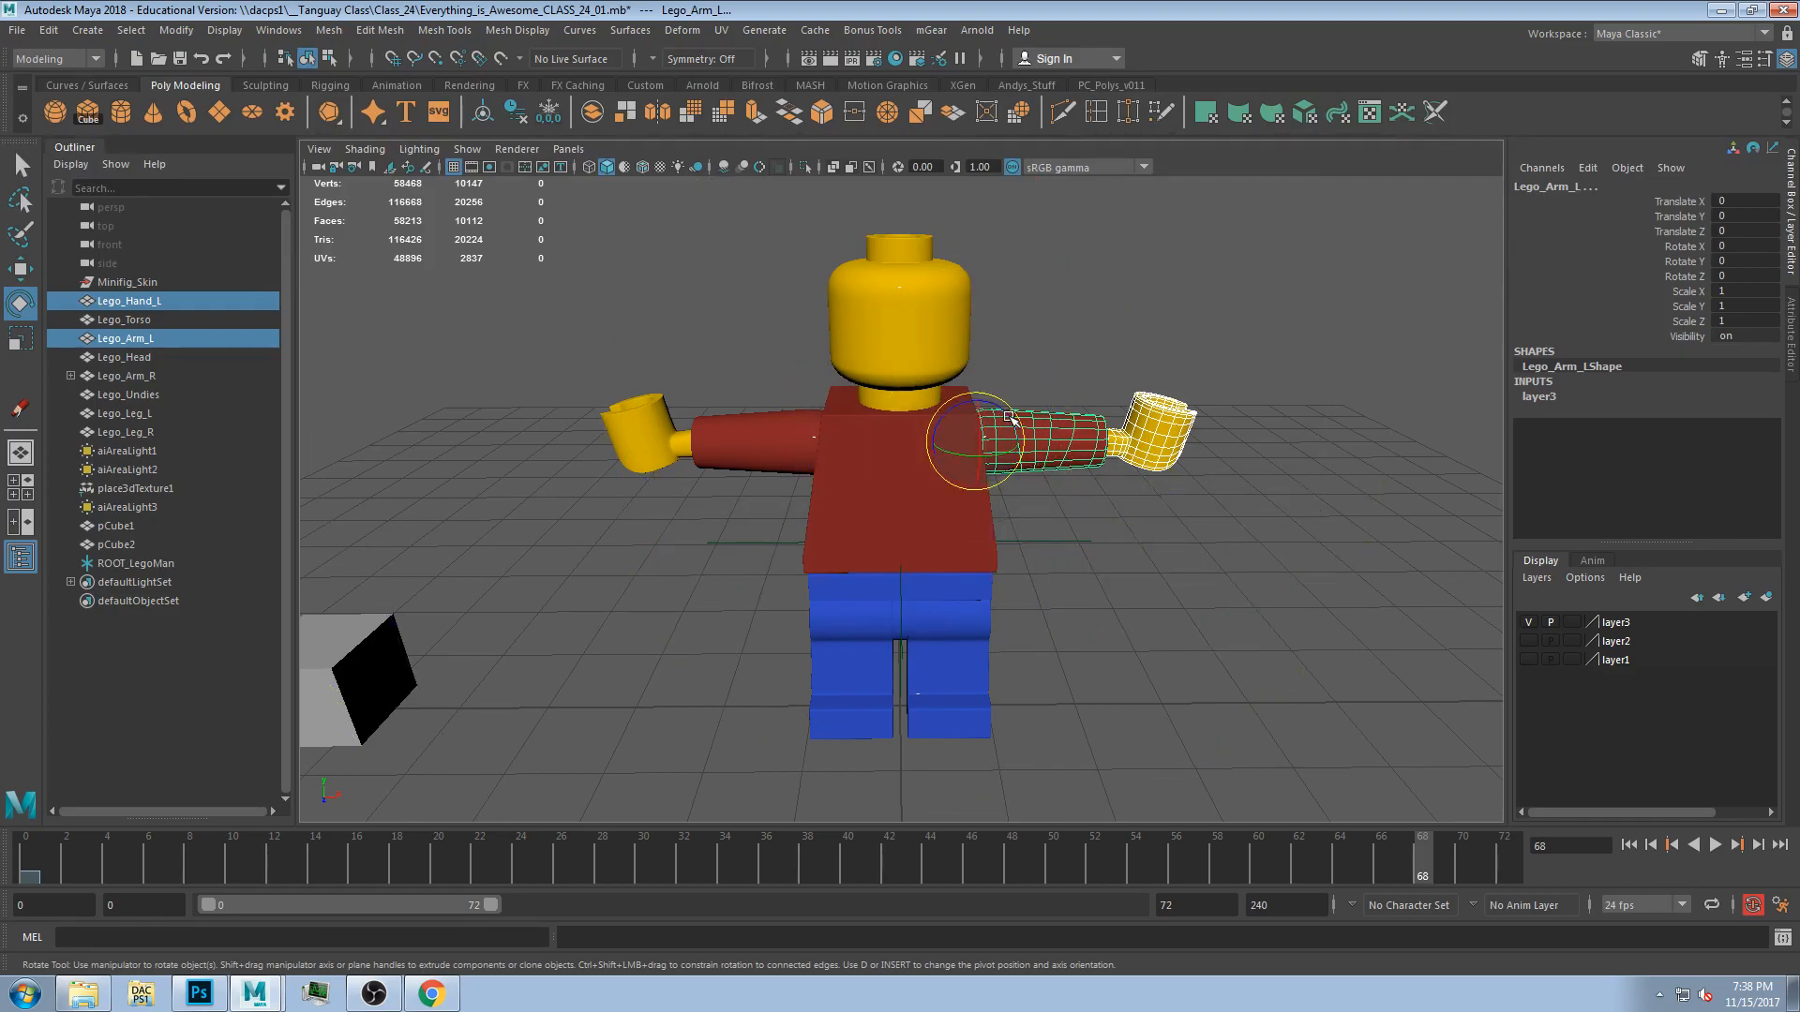
pyautogui.click(1198, 308)
pyautogui.click(1184, 428)
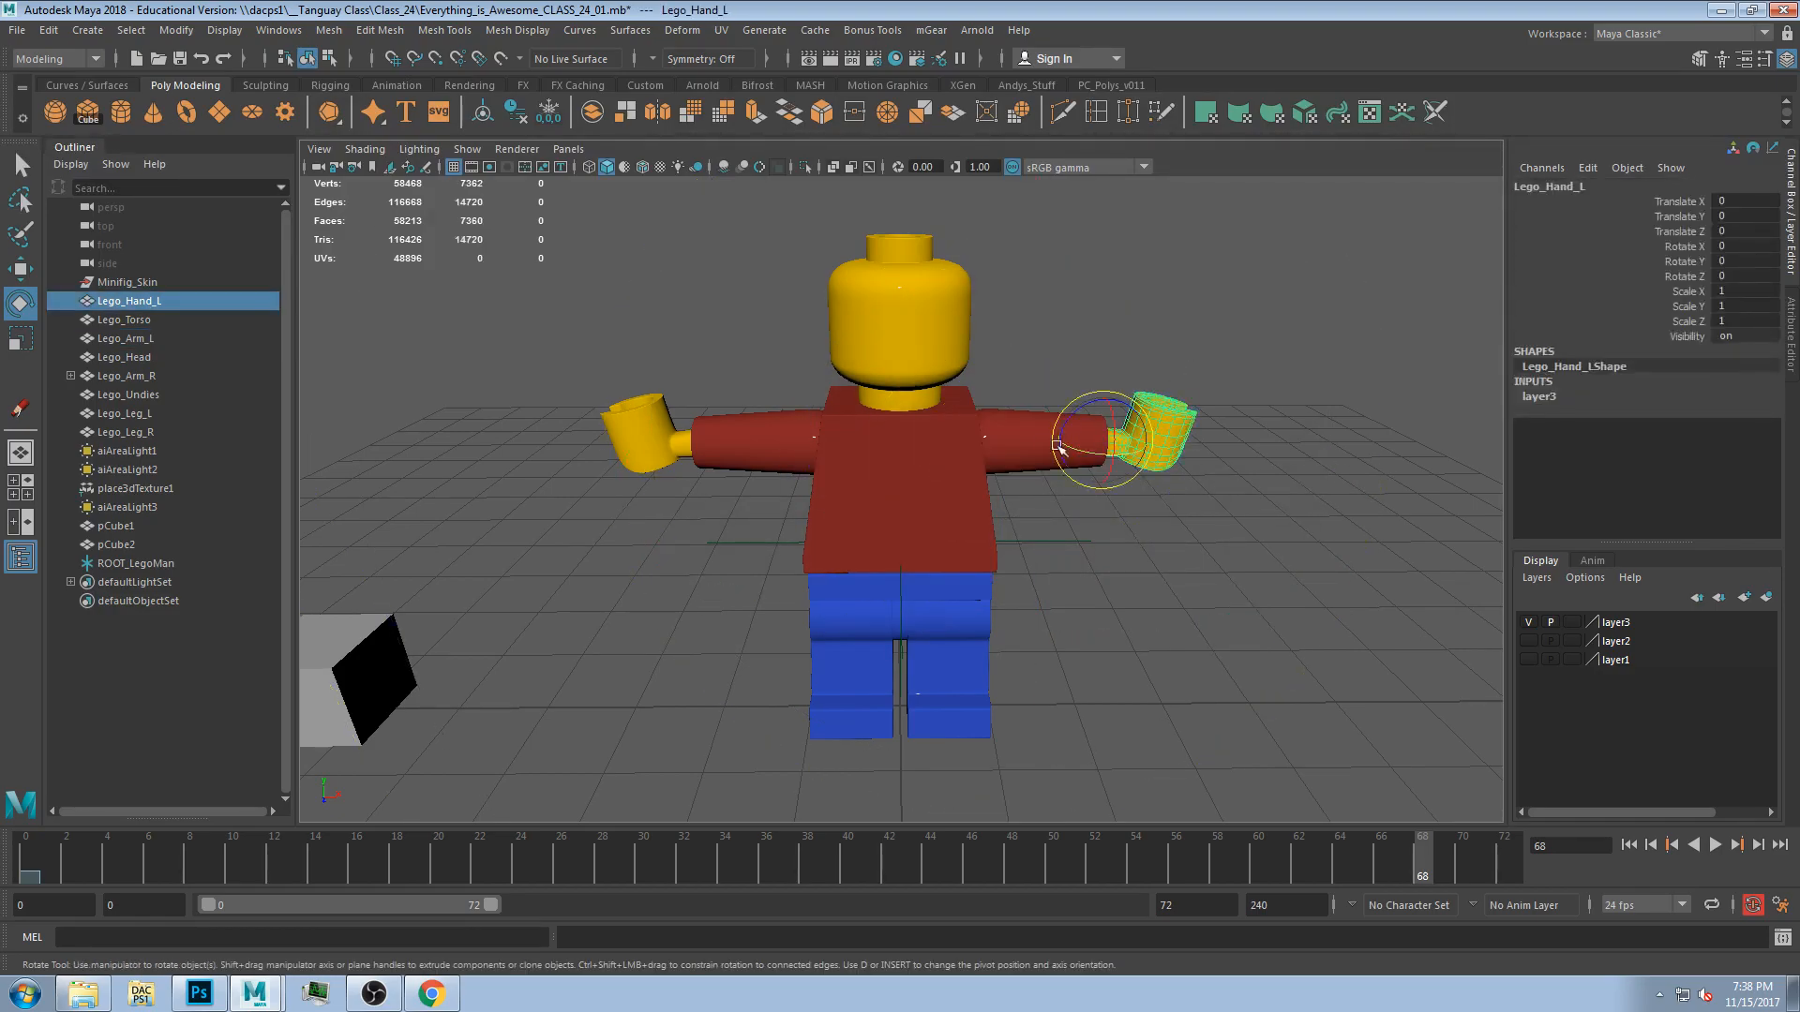
pyautogui.keyDown('shift'); pyautogui.click(1020, 429); pyautogui.keyUp('shift')
pyautogui.click(1213, 431)
pyautogui.click(1182, 422)
pyautogui.keyDown('shift'); pyautogui.click(1013, 430); pyautogui.keyUp('shift')
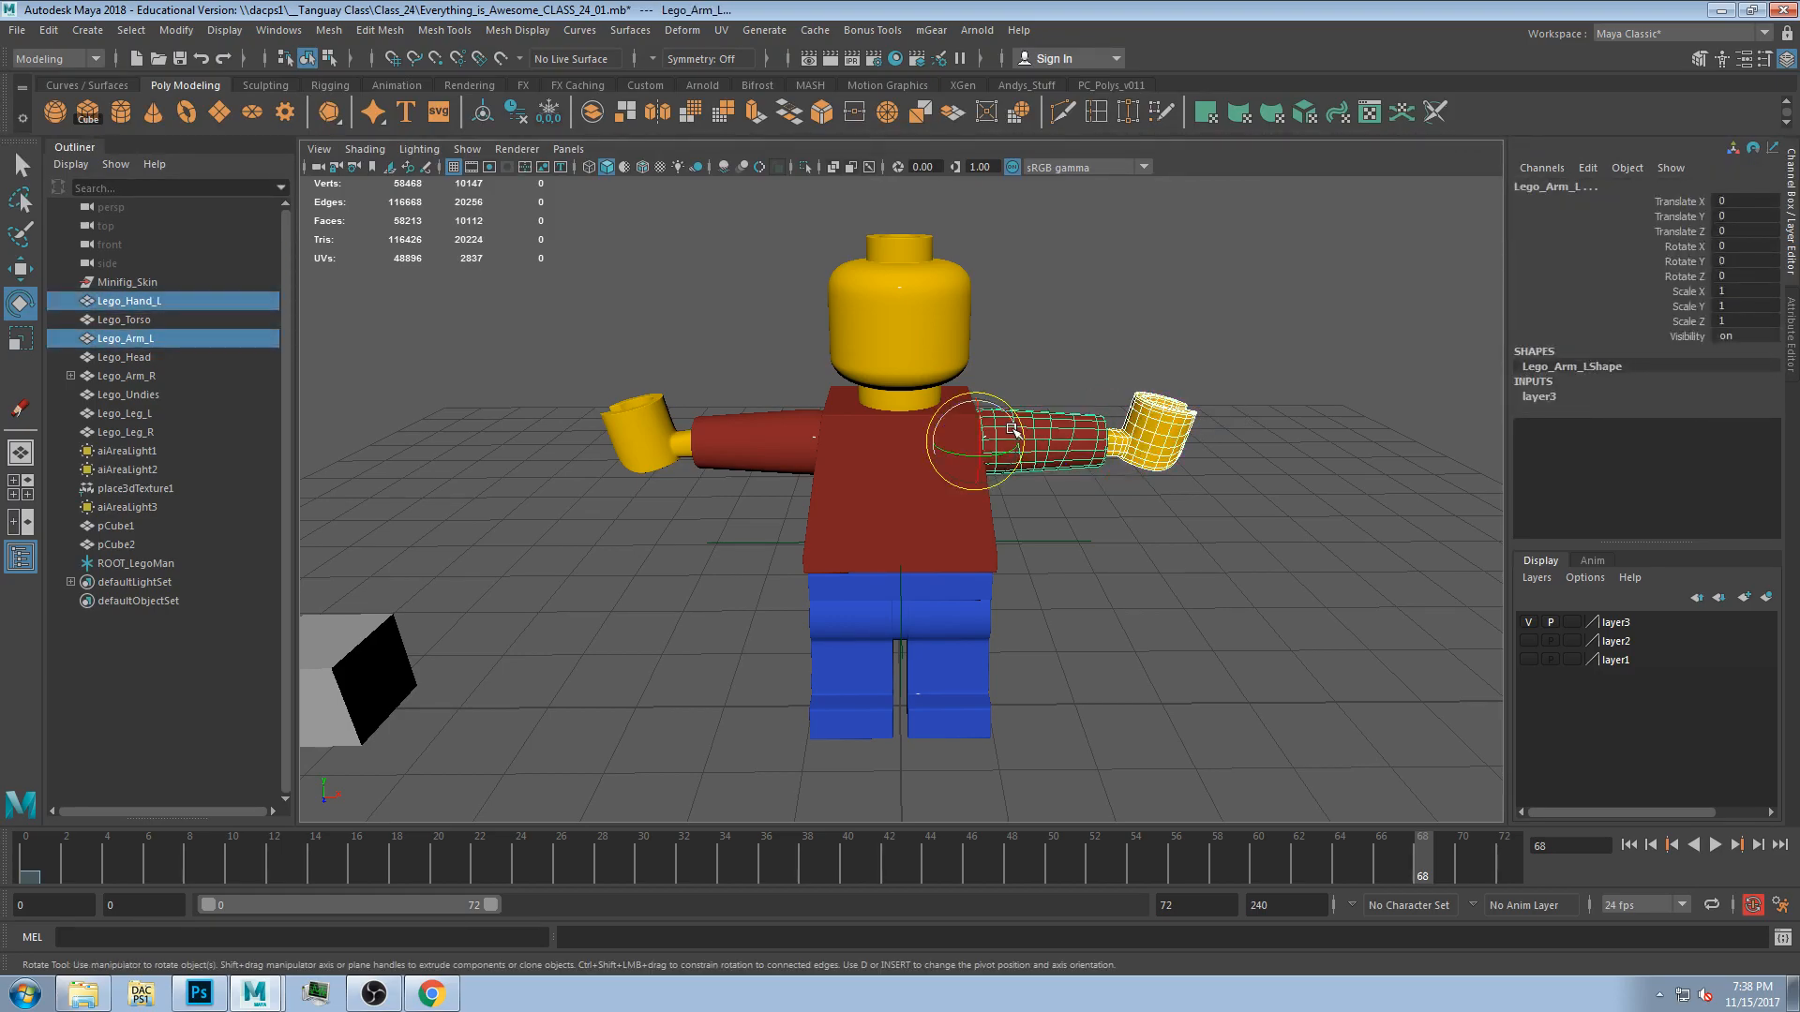
pyautogui.press('p')
# Parent the head under the torso.
pyautogui.click(847, 264)
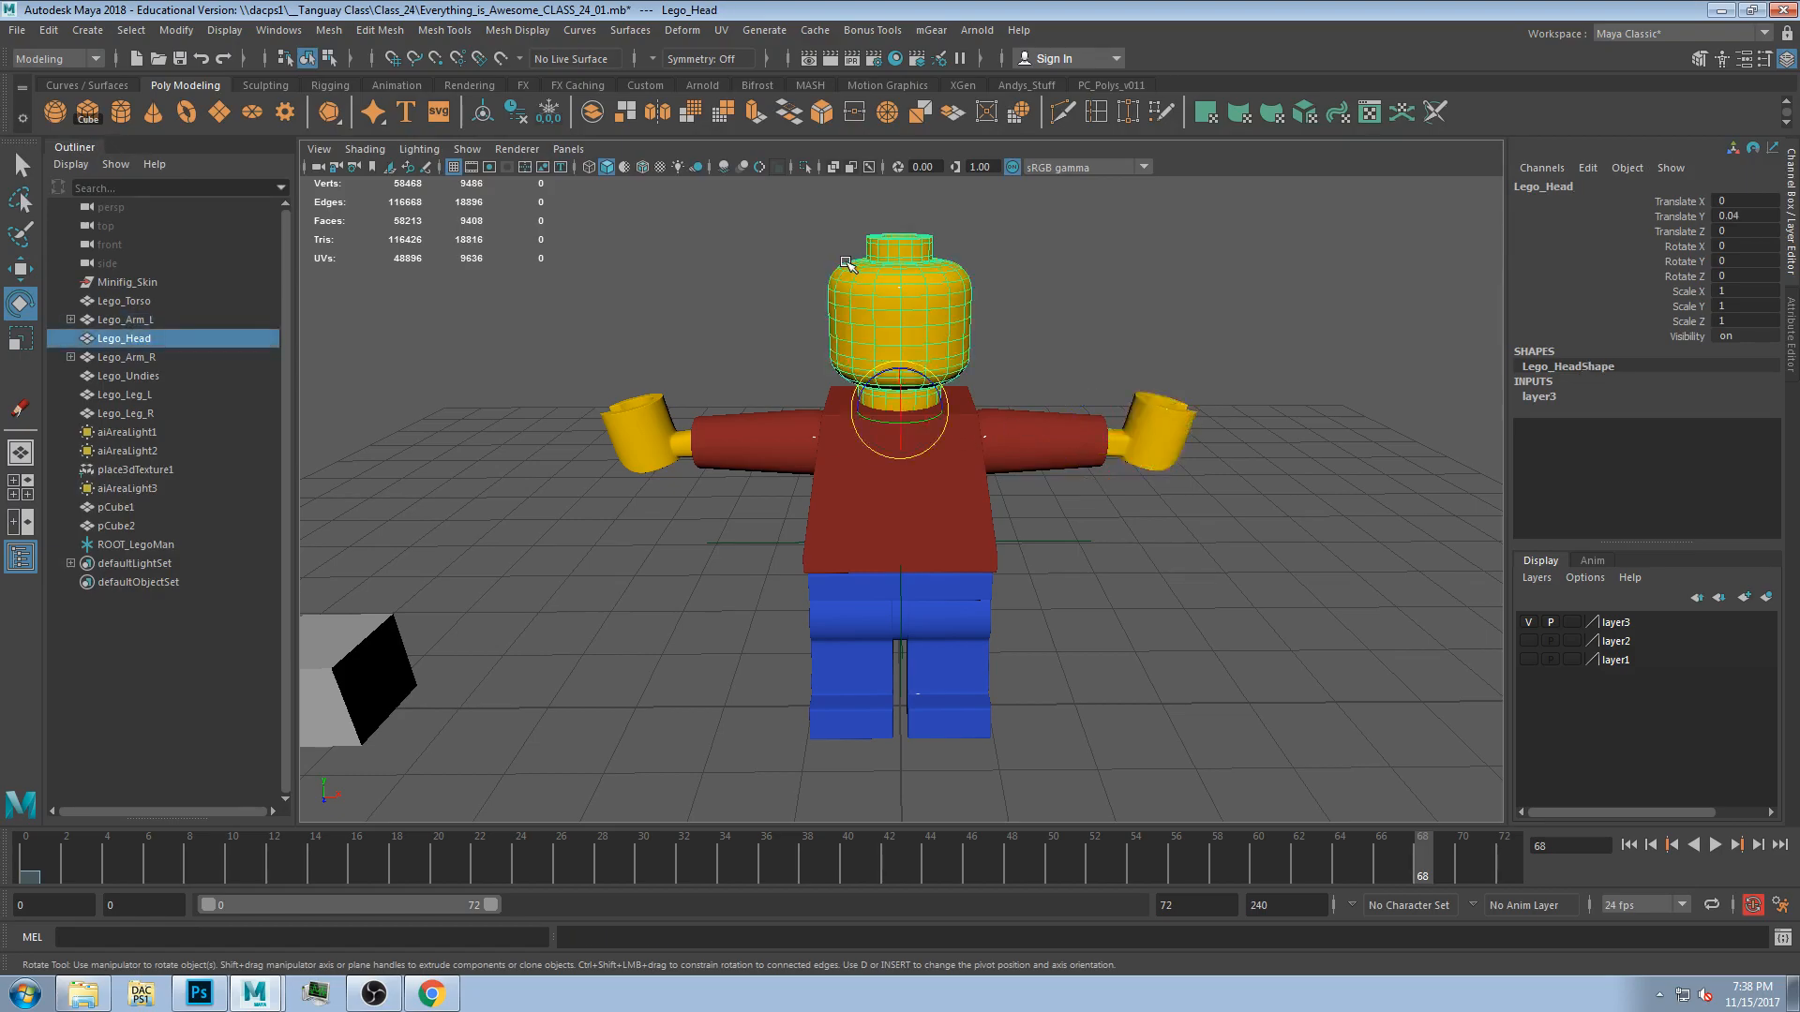
pyautogui.keyDown('shift'); pyautogui.click(873, 502); pyautogui.keyUp('shift')
pyautogui.press('p')
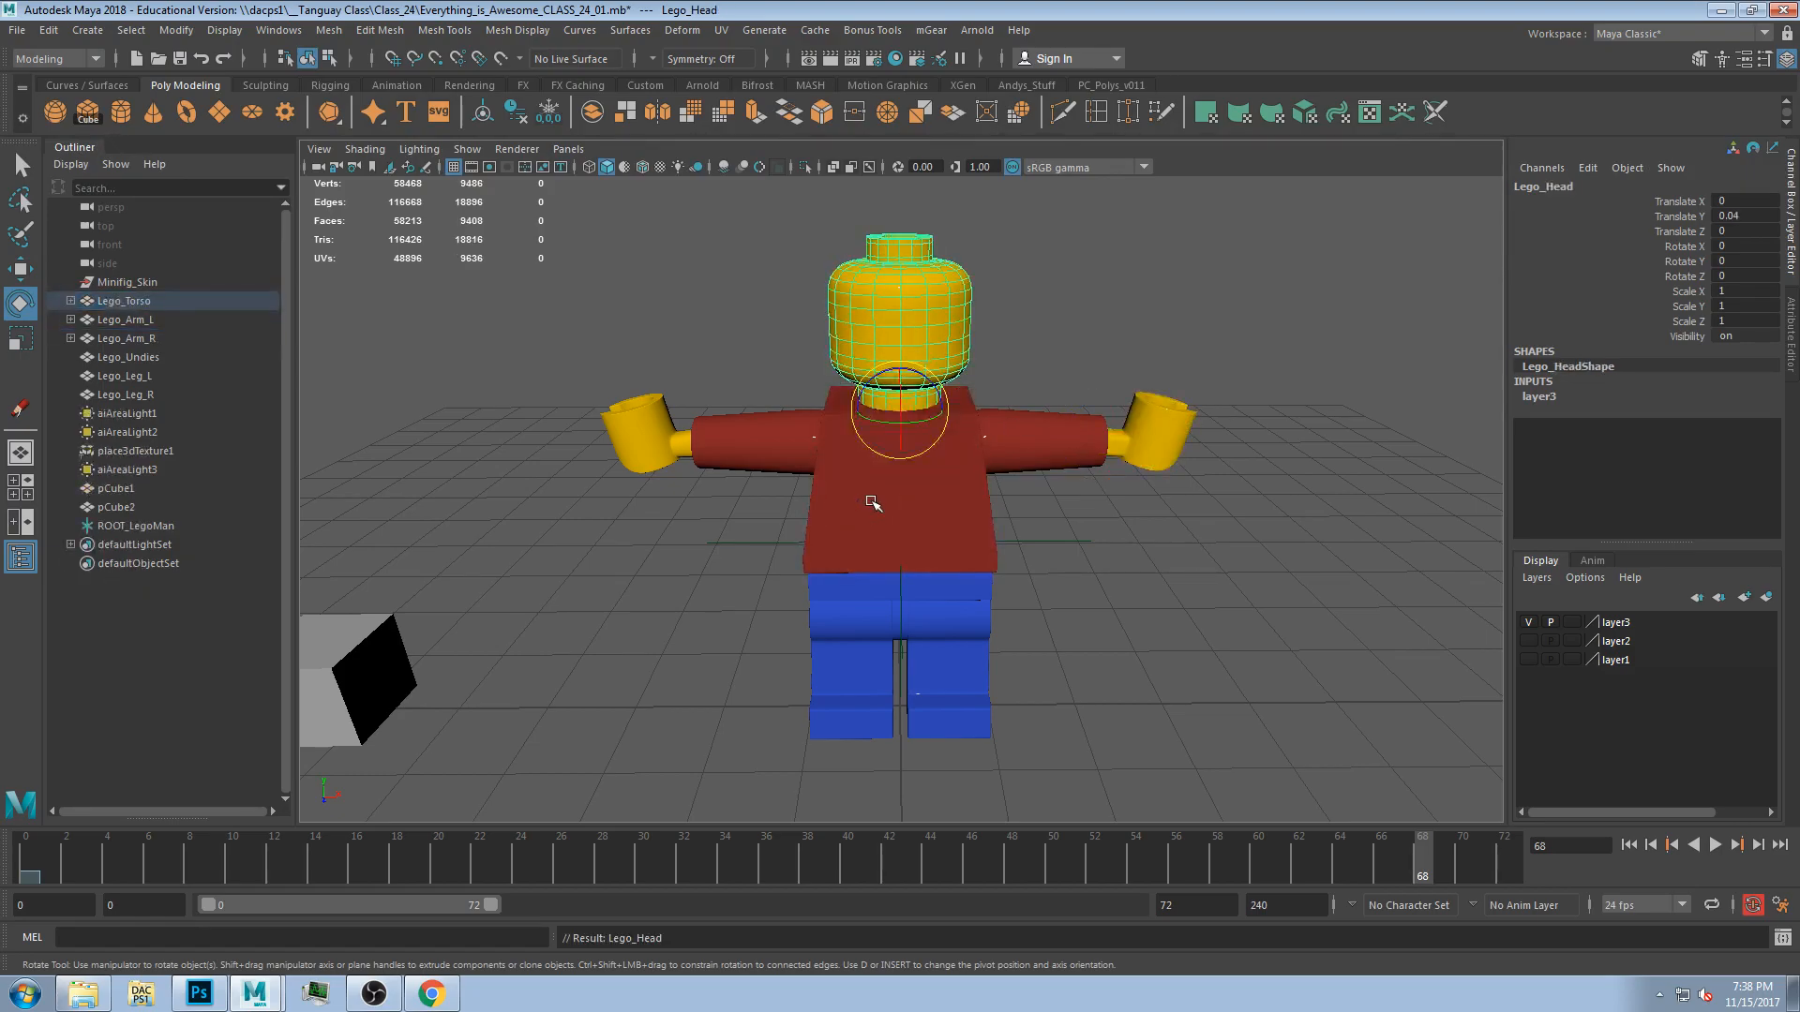
# Parent the left arm under the torso.
pyautogui.click(1014, 457)
pyautogui.keyDown('shift'); pyautogui.click(888, 540); pyautogui.keyUp('shift')
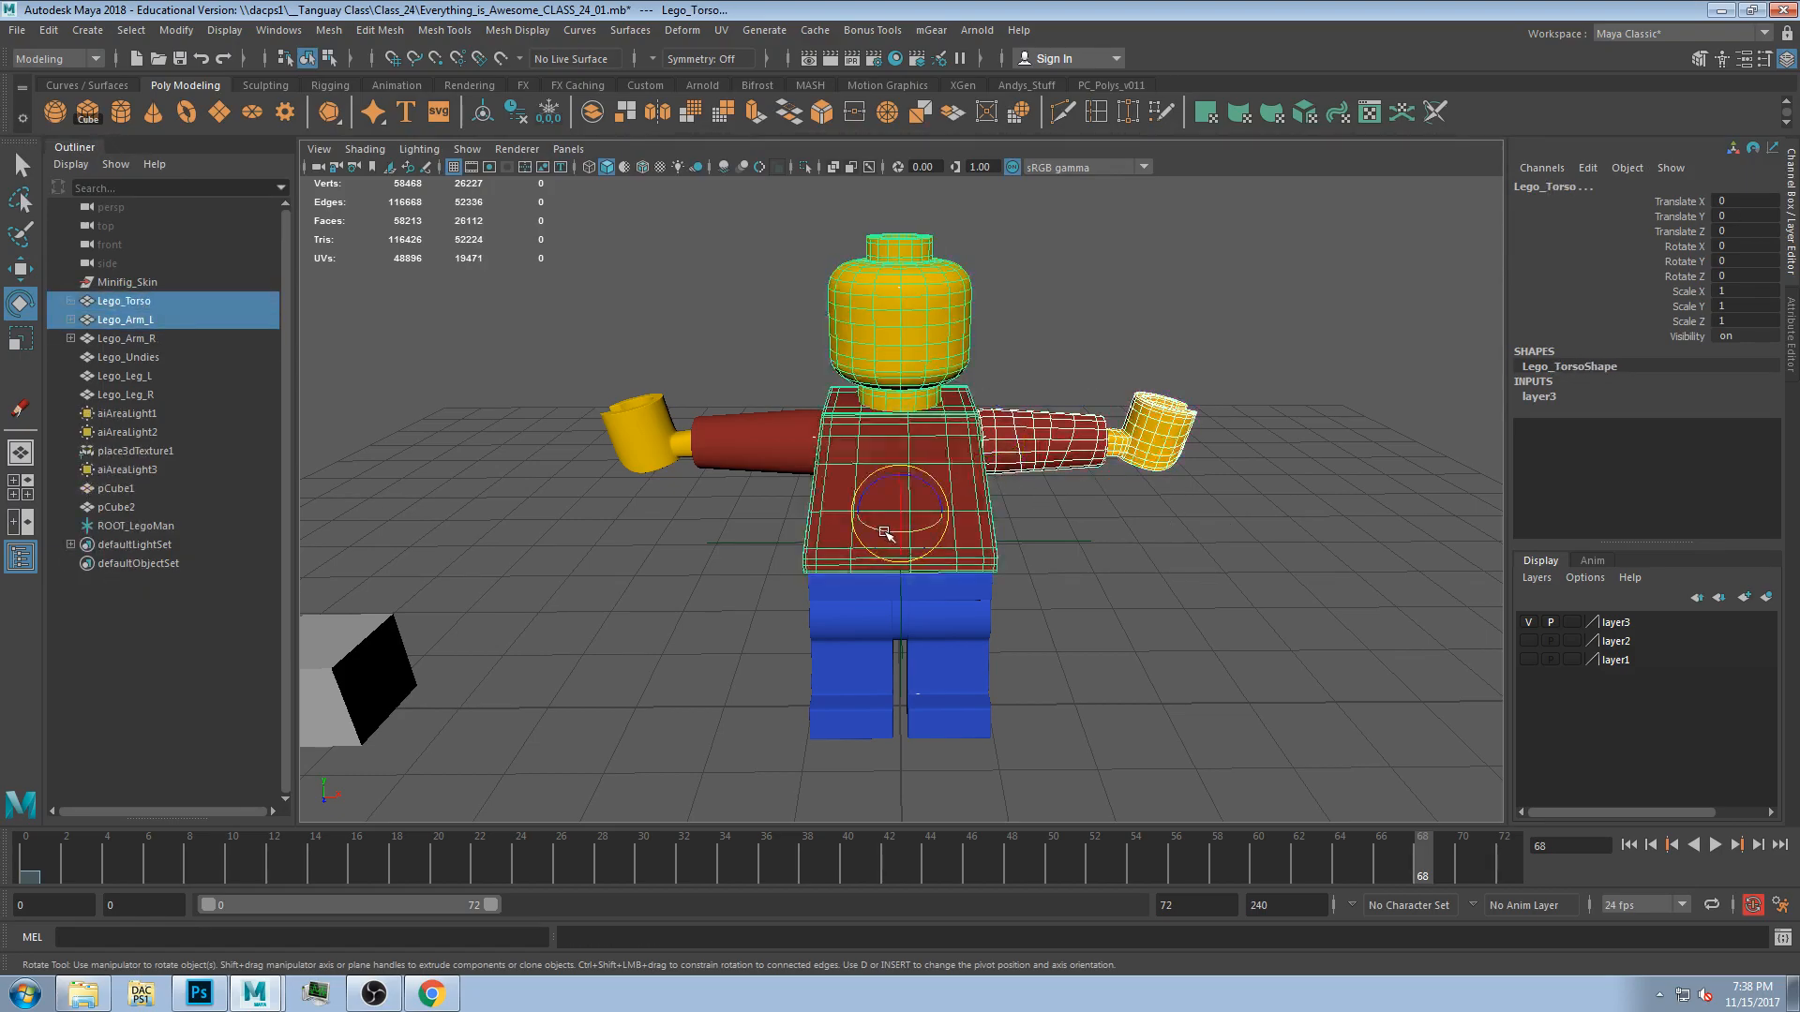
pyautogui.press('p')
# Parent the right arm under the torso.
pyautogui.click(748, 440)
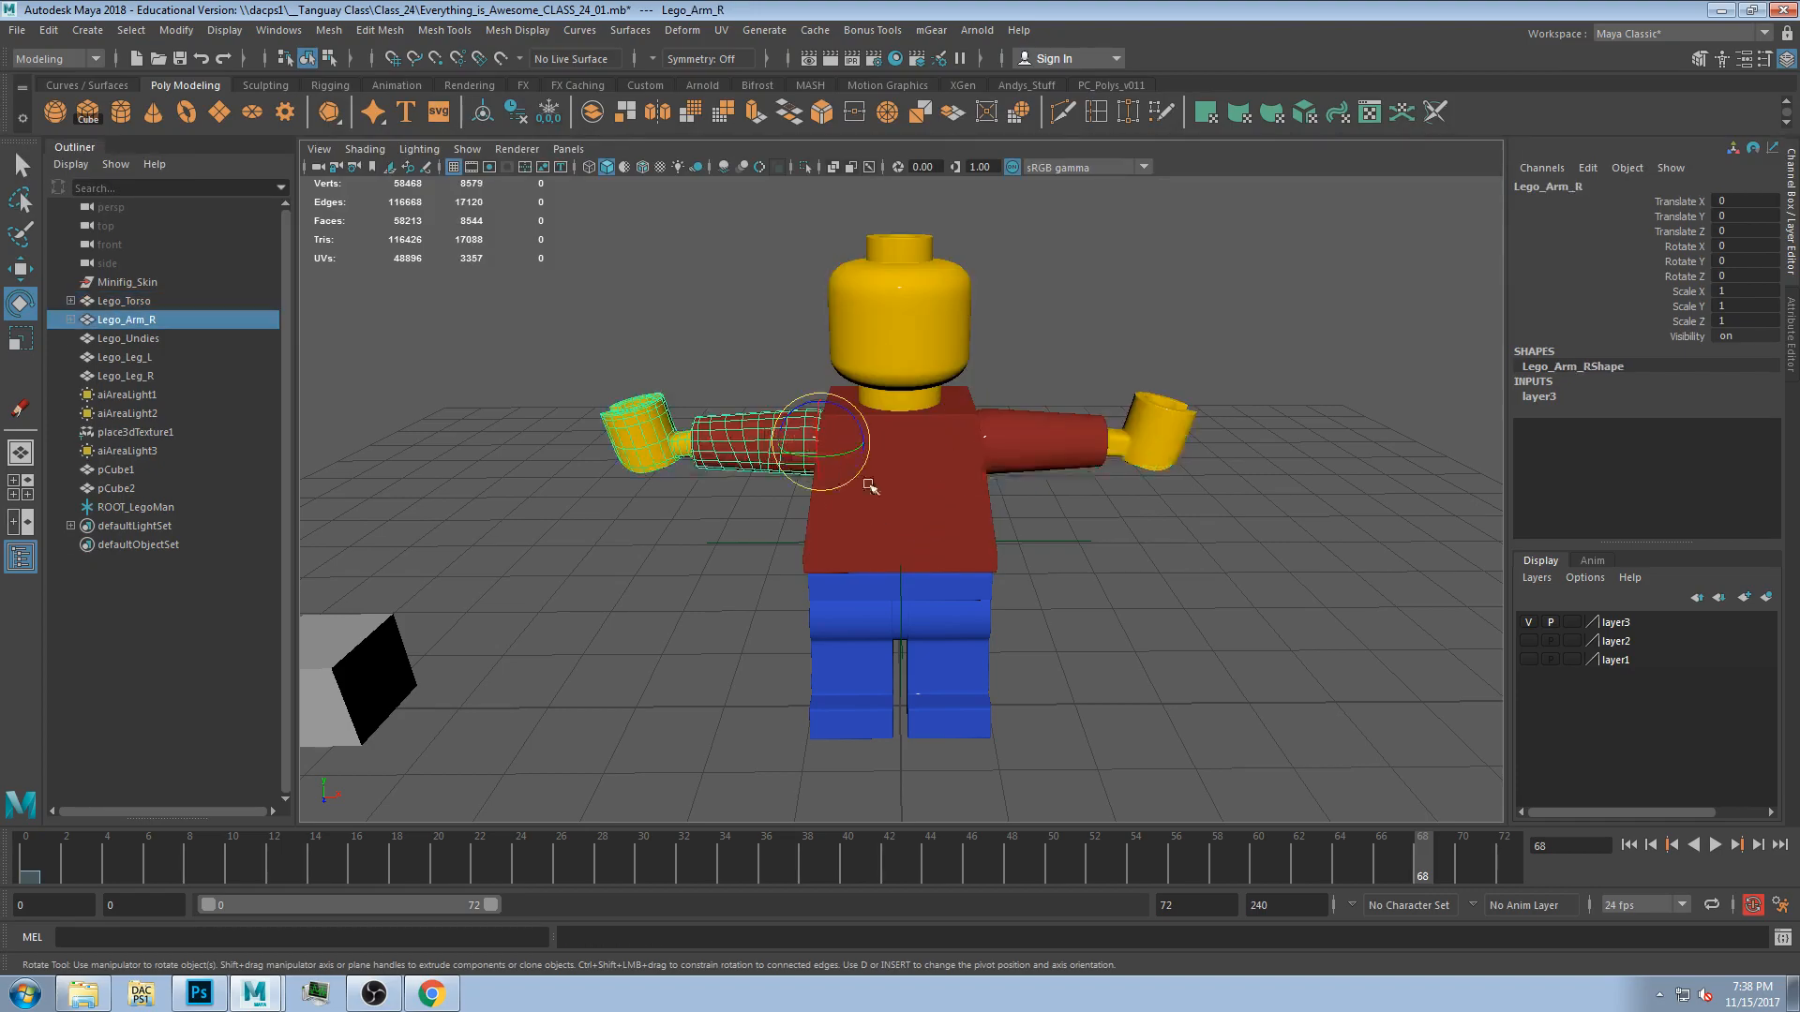
pyautogui.keyDown('shift'); pyautogui.click(889, 537); pyautogui.keyUp('shift')
pyautogui.press('p')
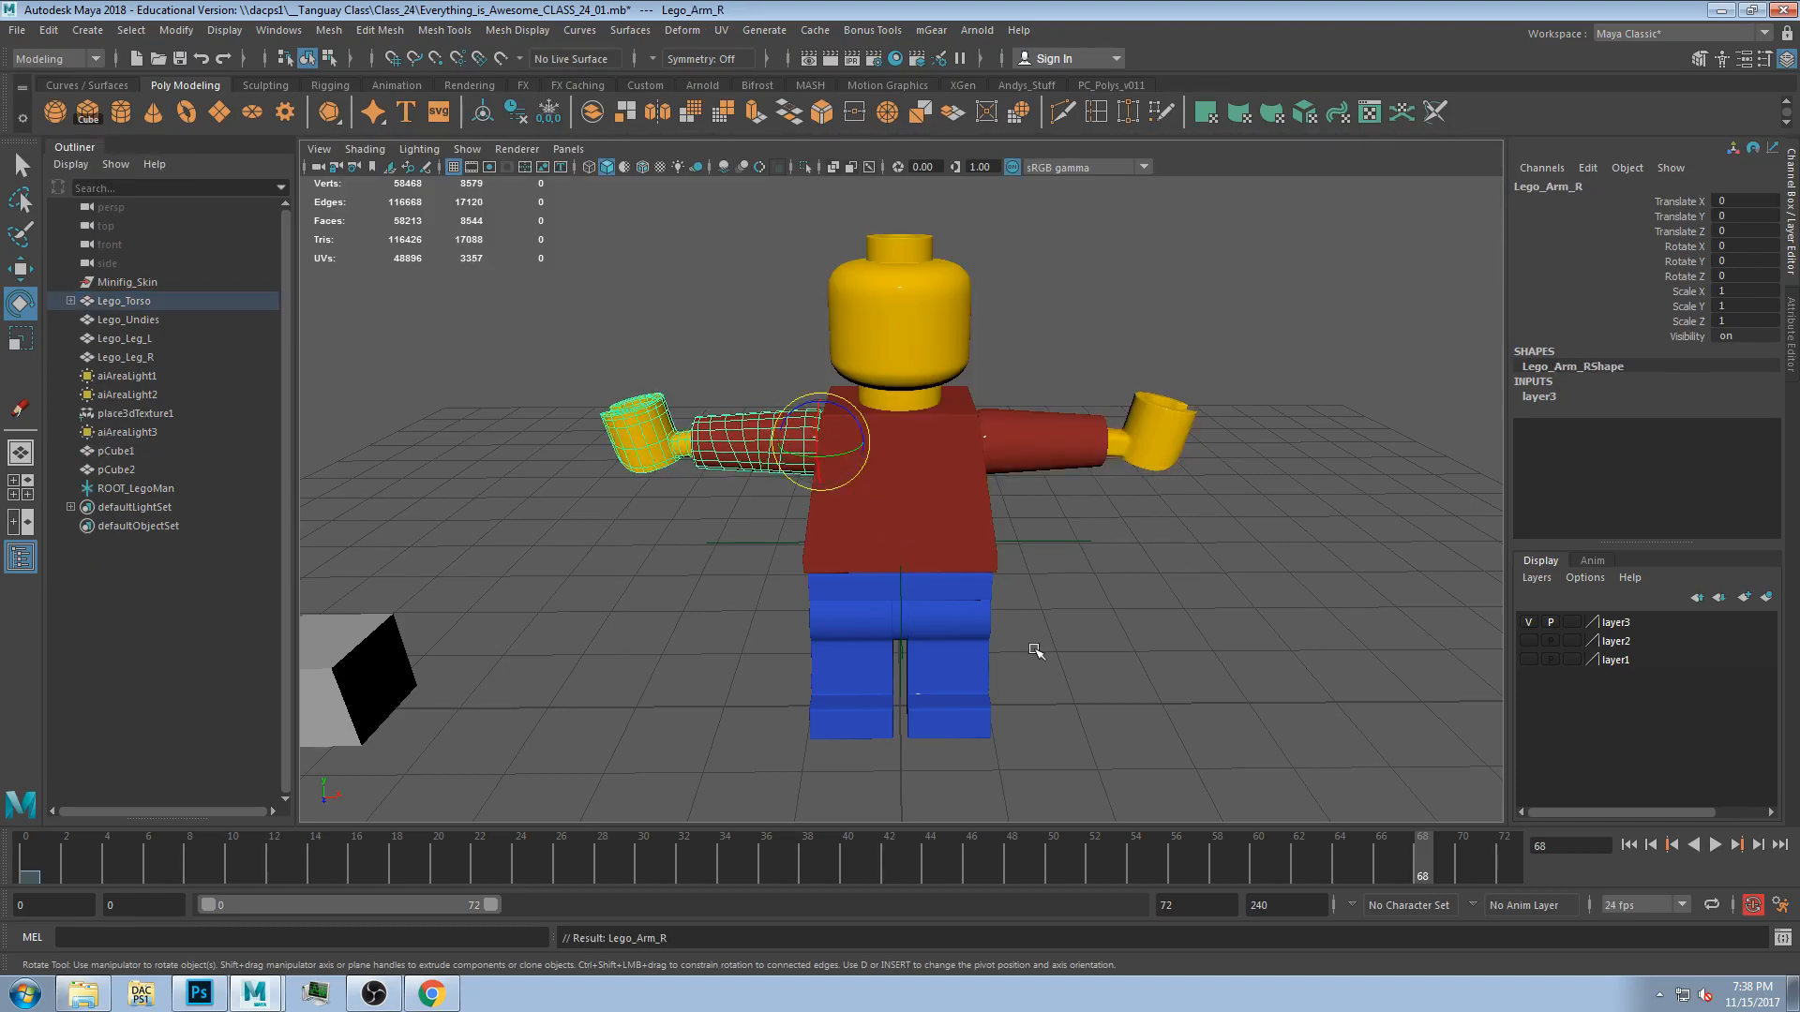
# Parent the left leg under the undies.
pyautogui.keyDown('alt'); pyautogui.moveTo(1033, 637); pyautogui.dragTo(951, 695); pyautogui.keyUp('alt')
pyautogui.click(949, 697)
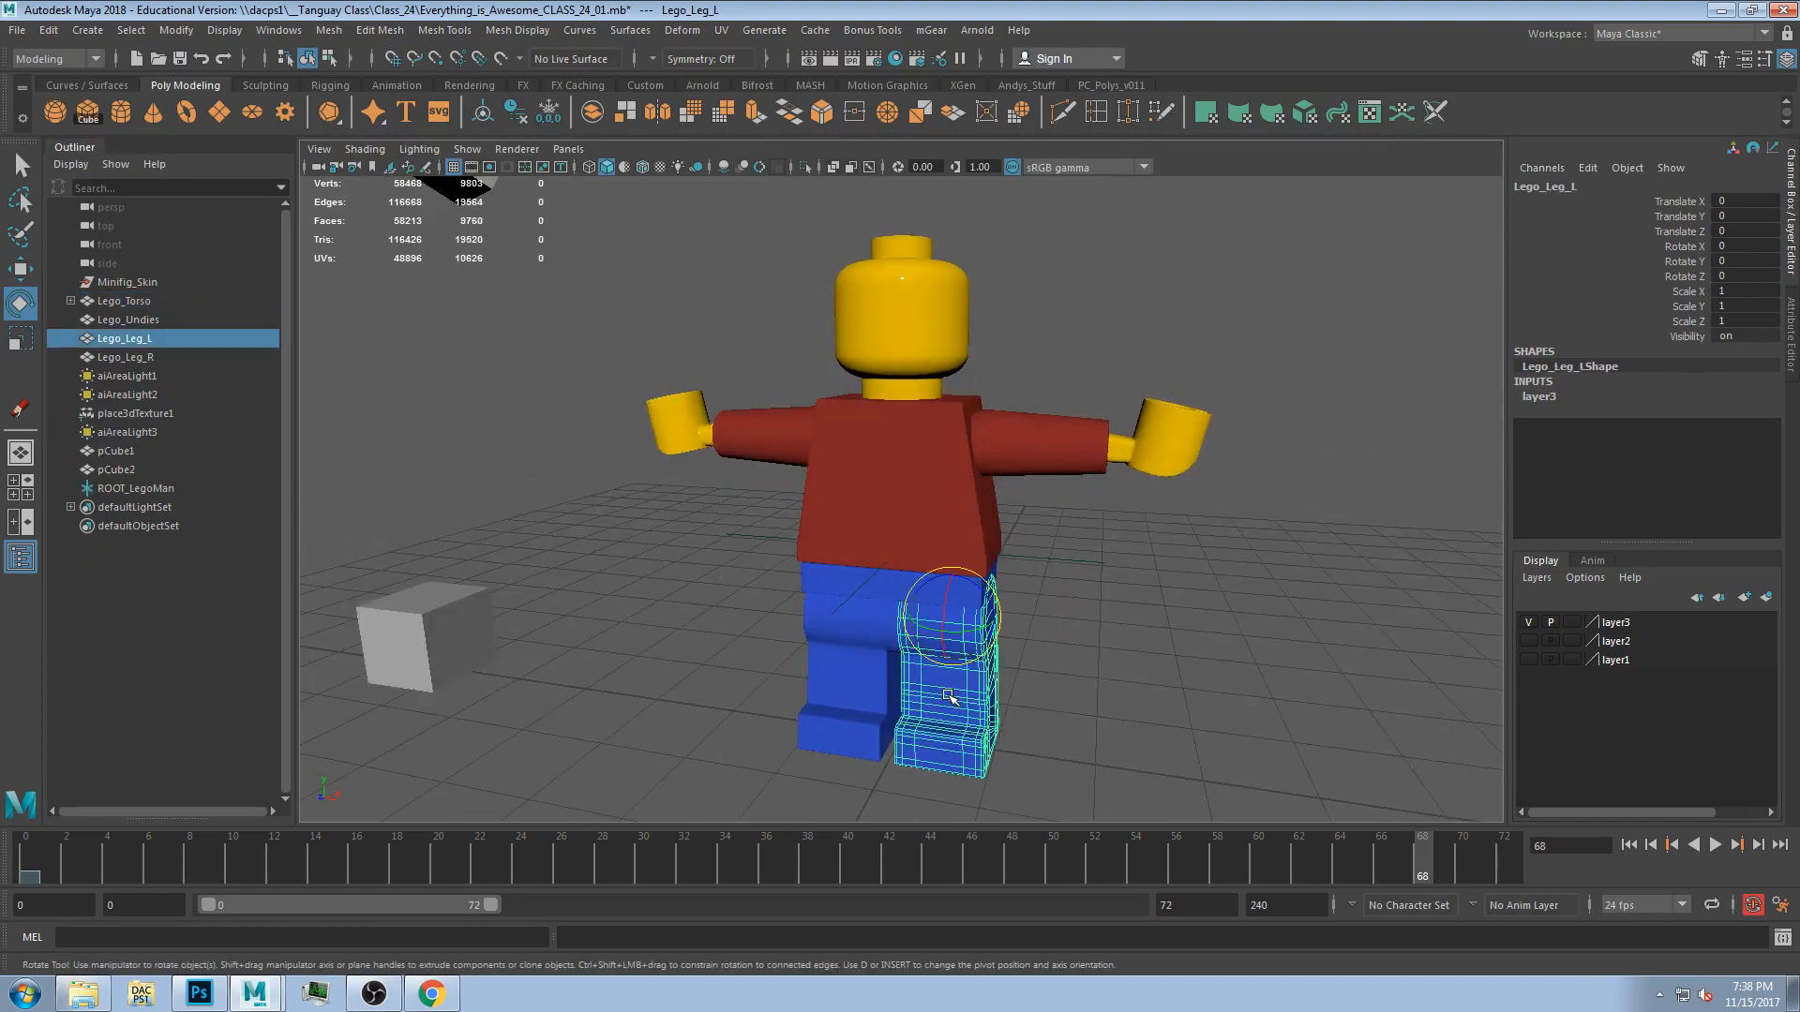
pyautogui.keyDown('shift'); pyautogui.click(893, 587); pyautogui.keyUp('shift')
pyautogui.press('p')
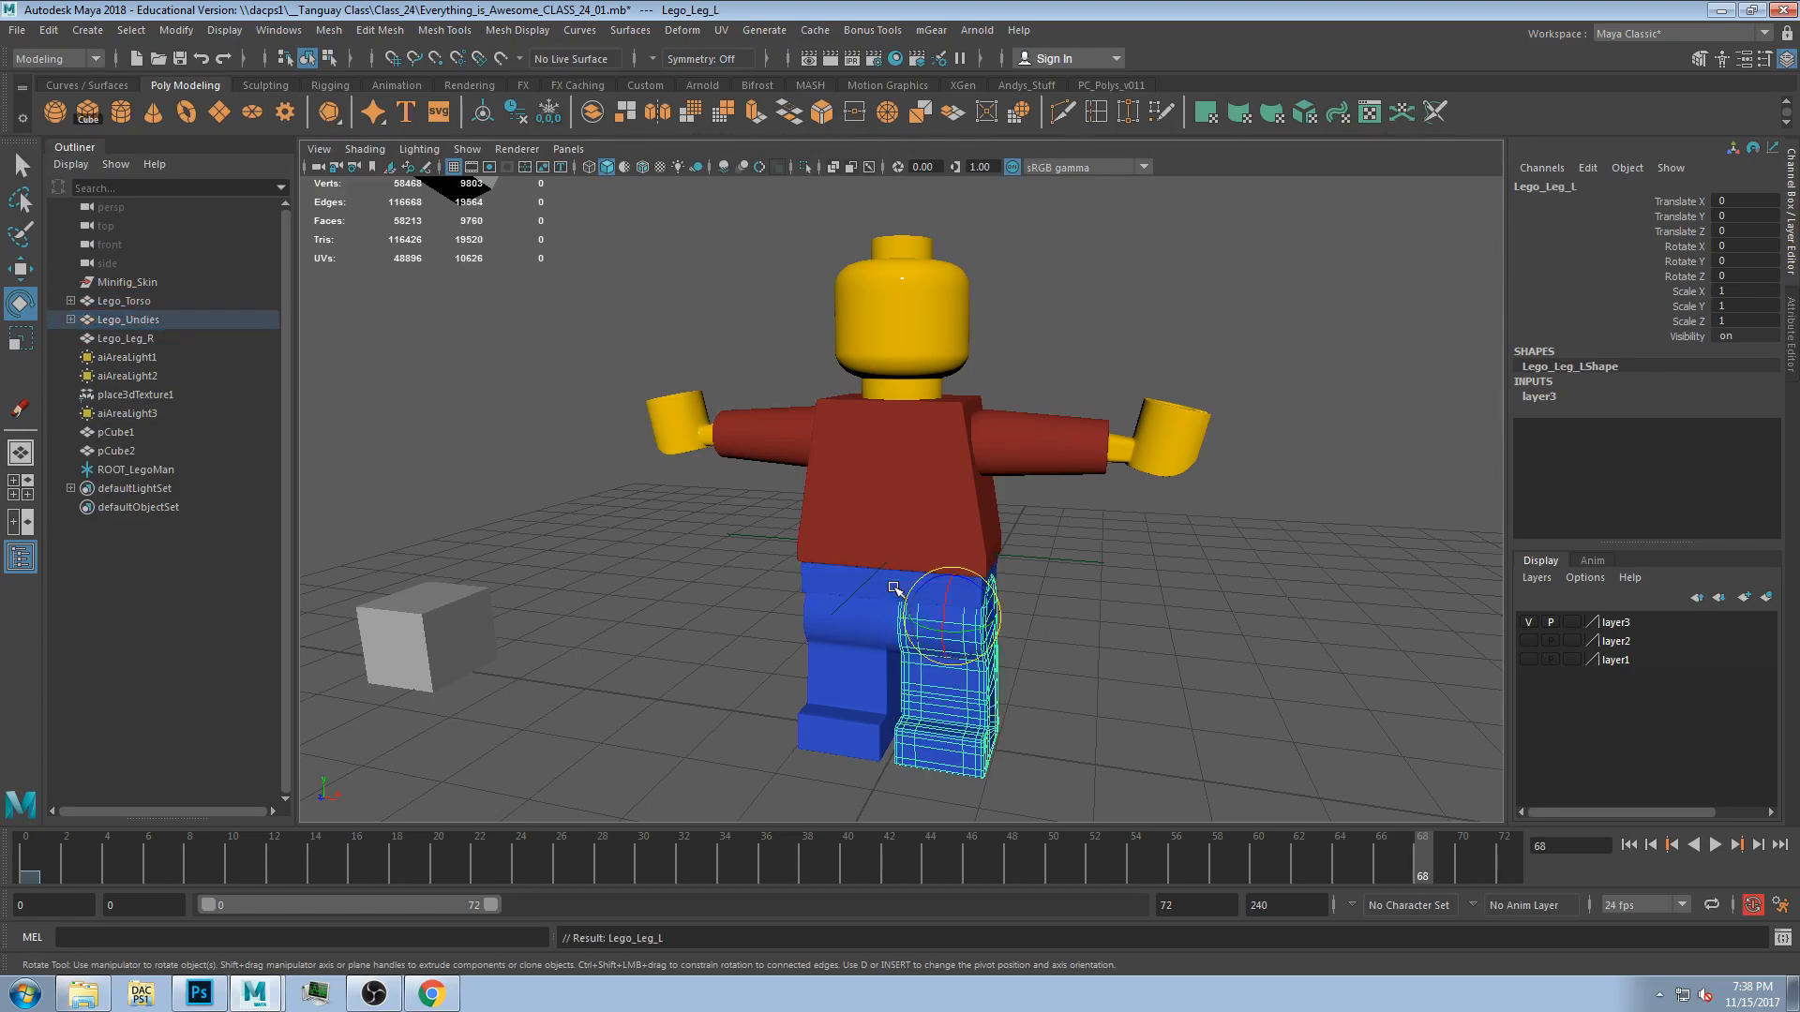
# Parent the right leg under the undies.
pyautogui.click(841, 603)
pyautogui.keyDown('shift'); pyautogui.click(925, 587); pyautogui.keyUp('shift')
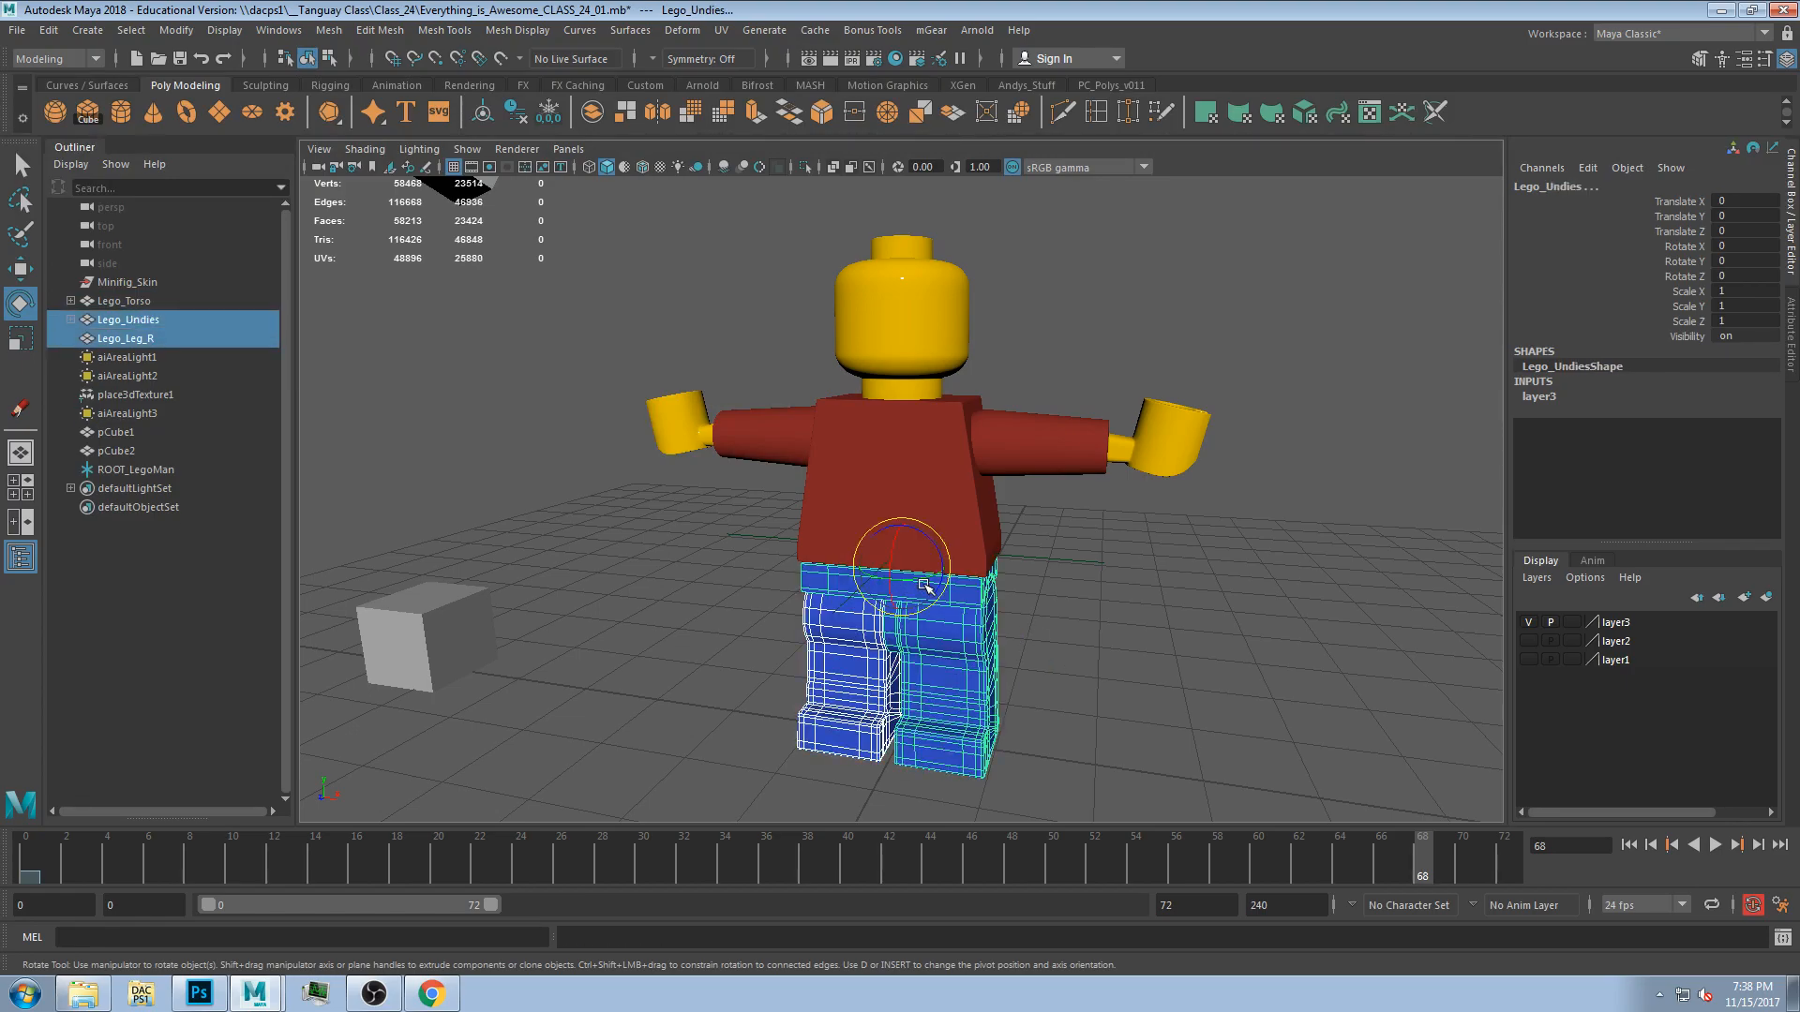
pyautogui.press('p')
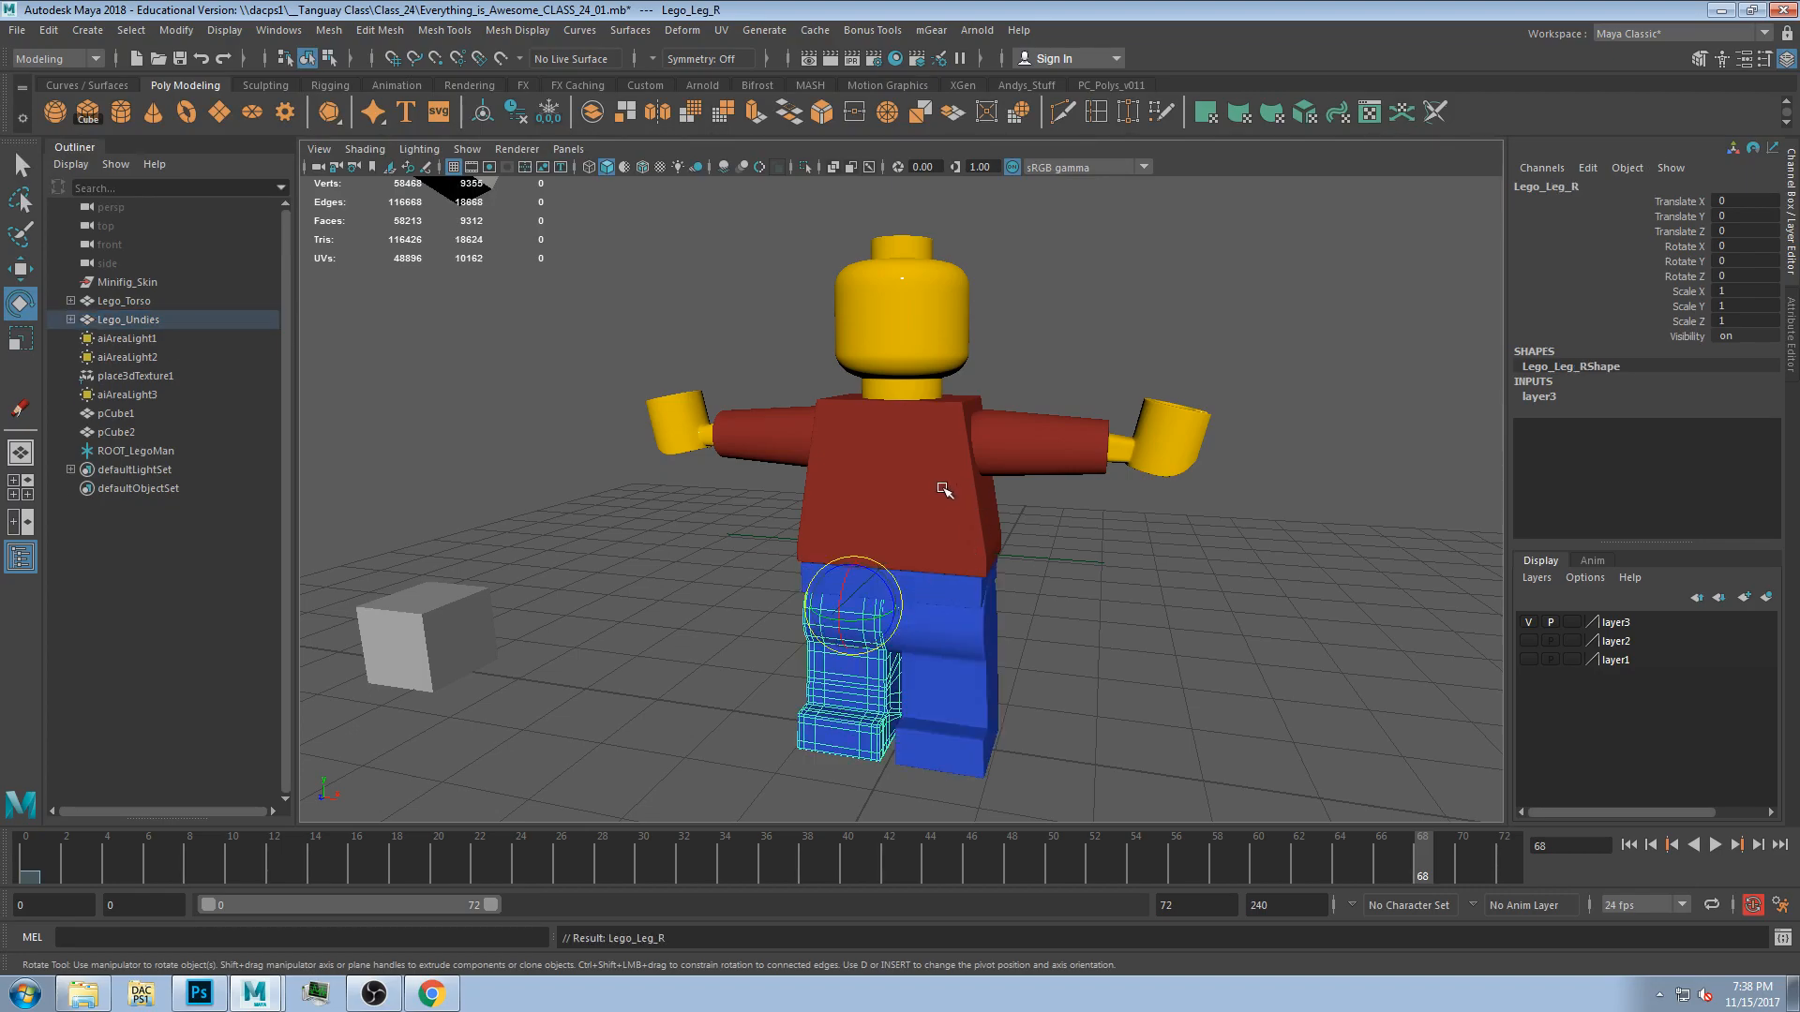
# Test-rotate the torso and the undies, undoing each rotation.
pyautogui.click(941, 497)
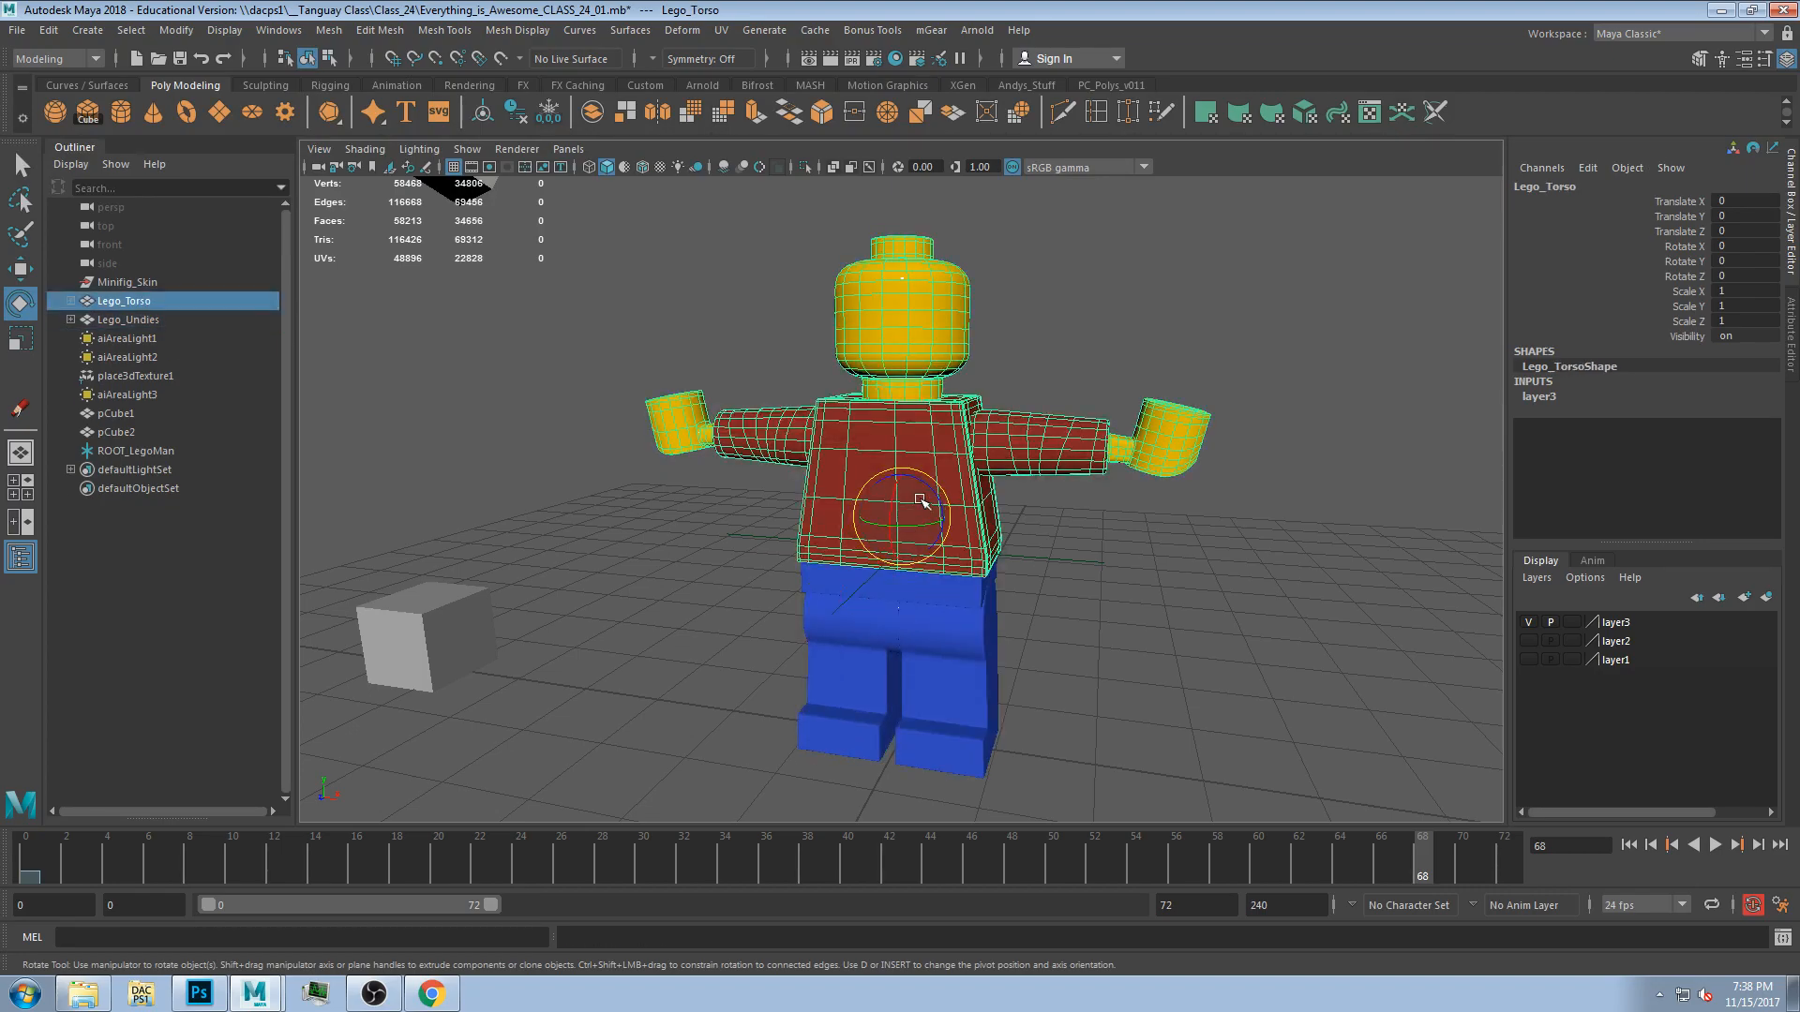
pyautogui.moveTo(919, 500); pyautogui.dragTo(903, 504)
pyautogui.hotkey('ctrl', 'z')
pyautogui.hotkey('ctrl', 'z')
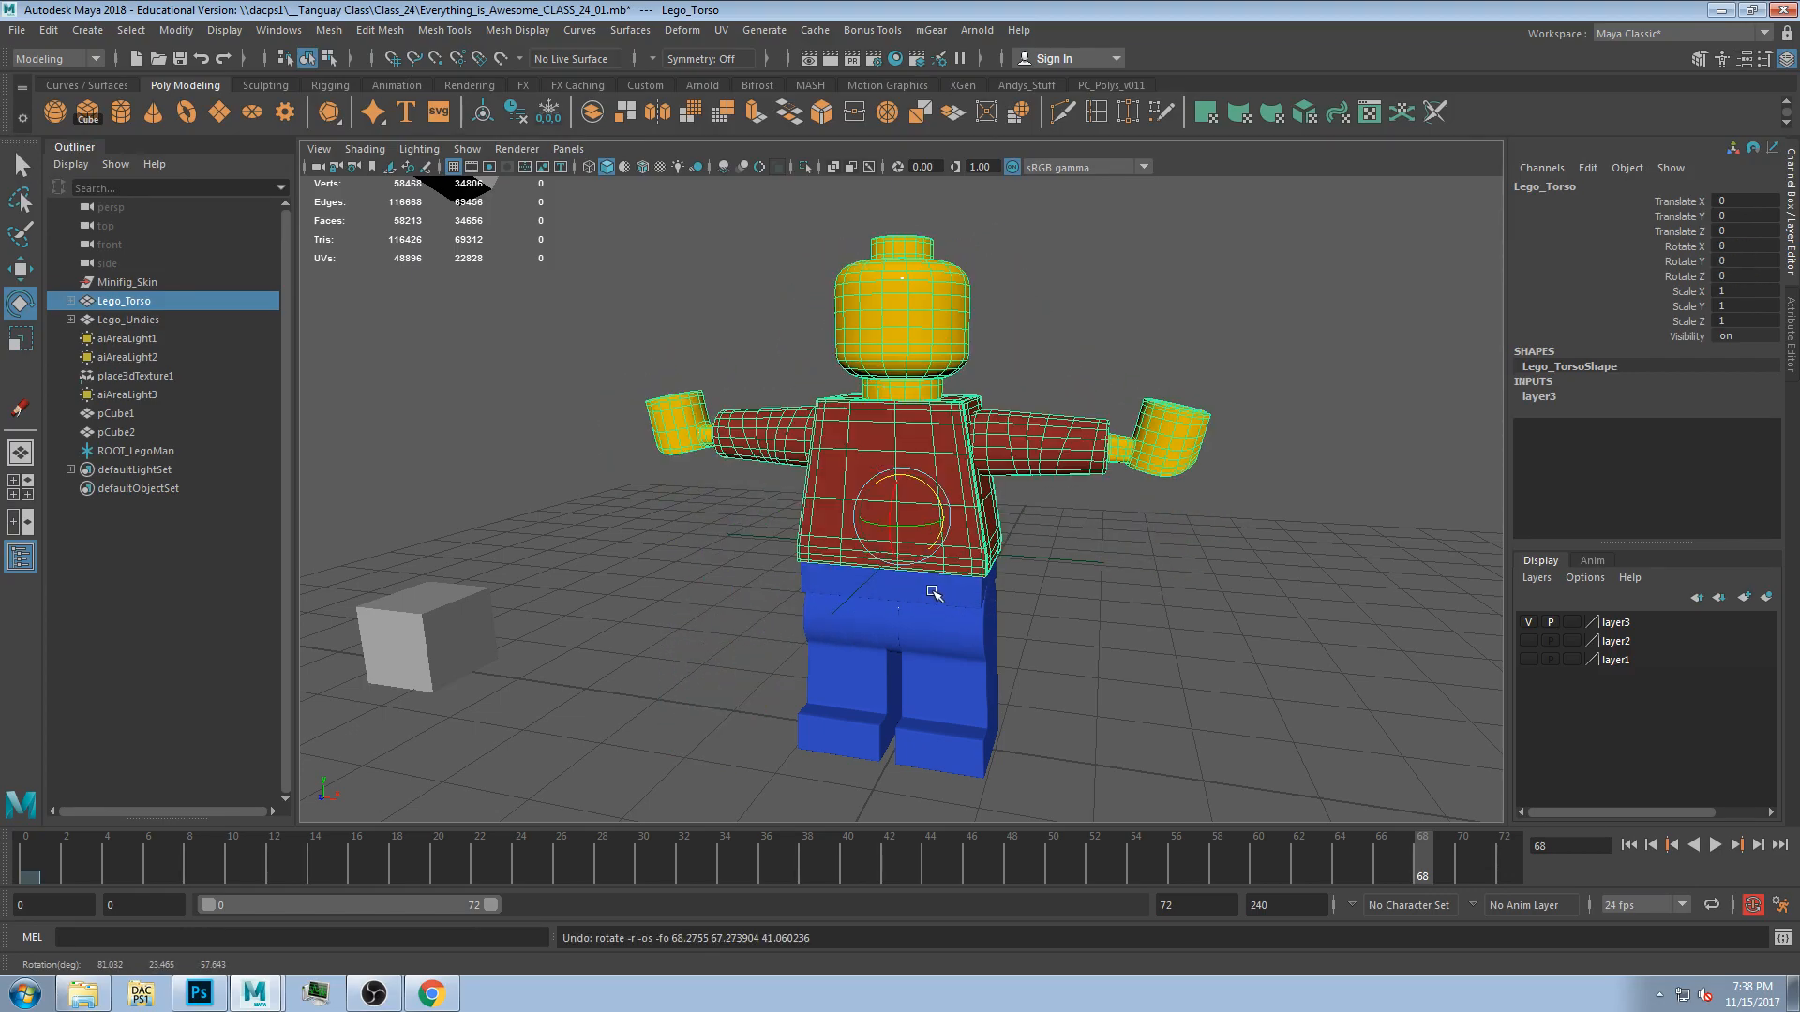
pyautogui.click(936, 597)
pyautogui.moveTo(906, 573); pyautogui.dragTo(964, 619)
pyautogui.hotkey('ctrl', 'z')
pyautogui.click(1062, 569)
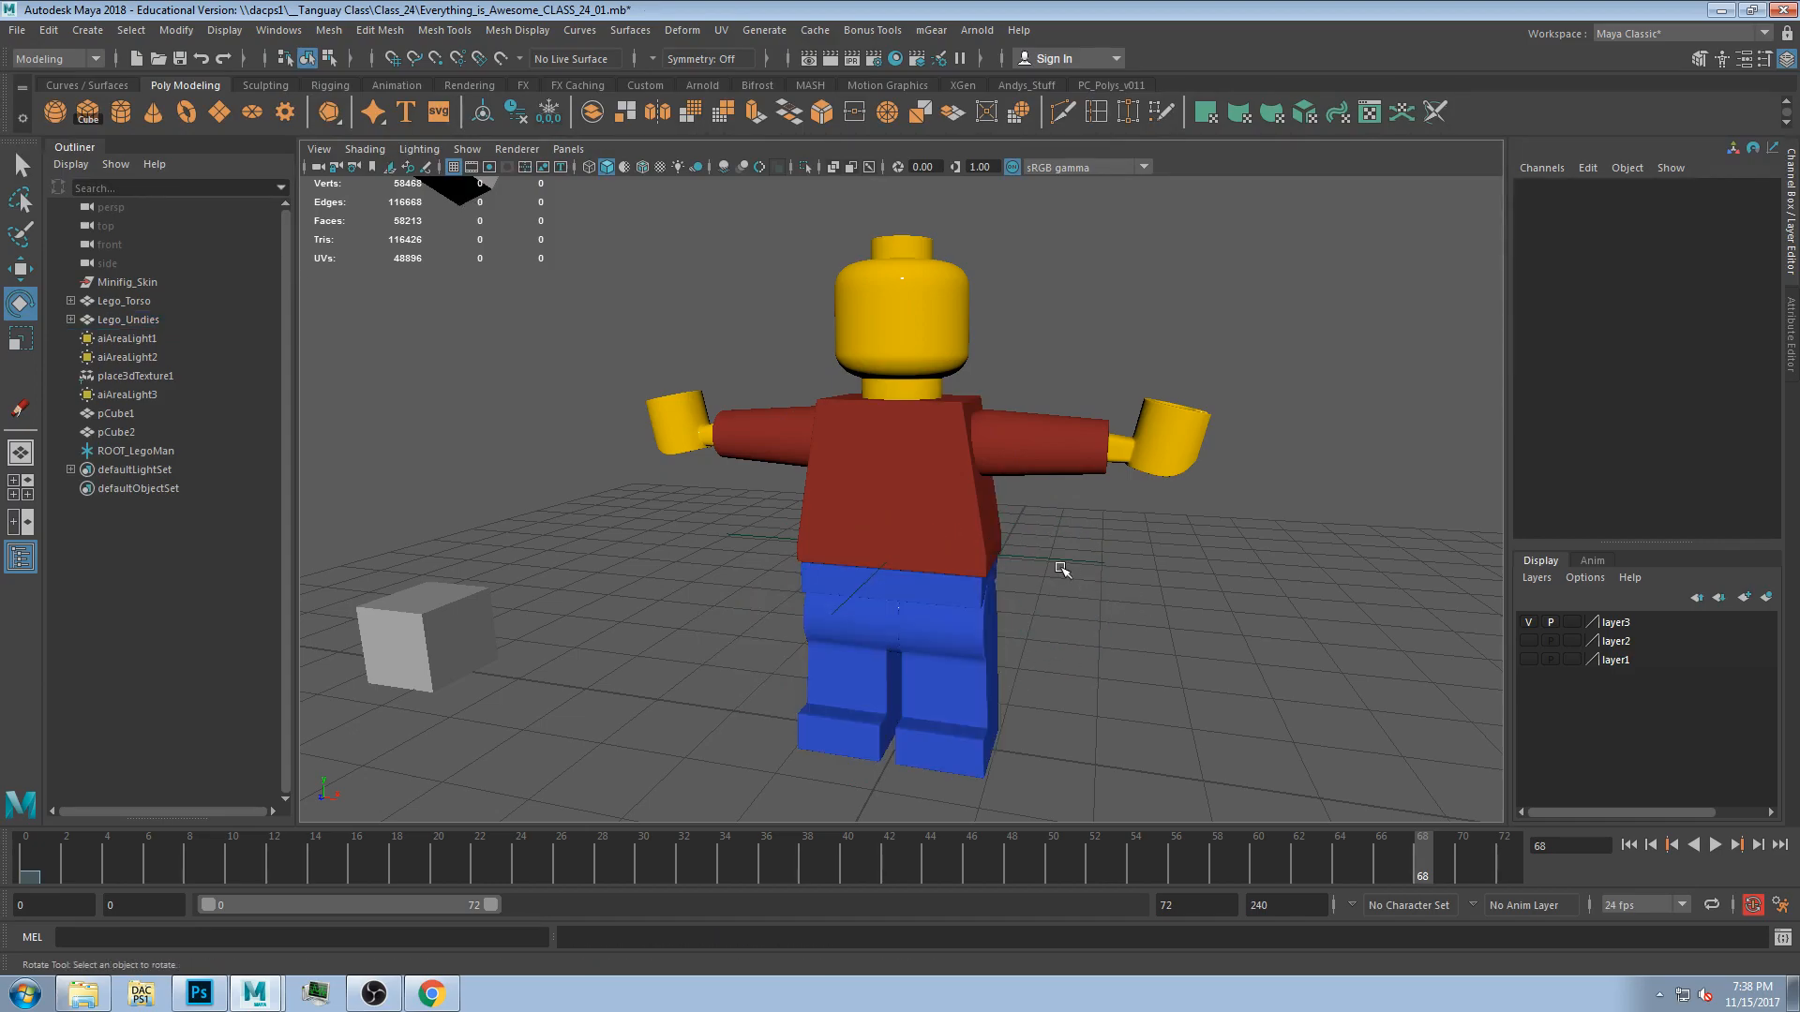
# Parent the torso under the ROOT_LegoMan locator.
pyautogui.click(936, 521)
pyautogui.click(1083, 485)
pyautogui.click(948, 506)
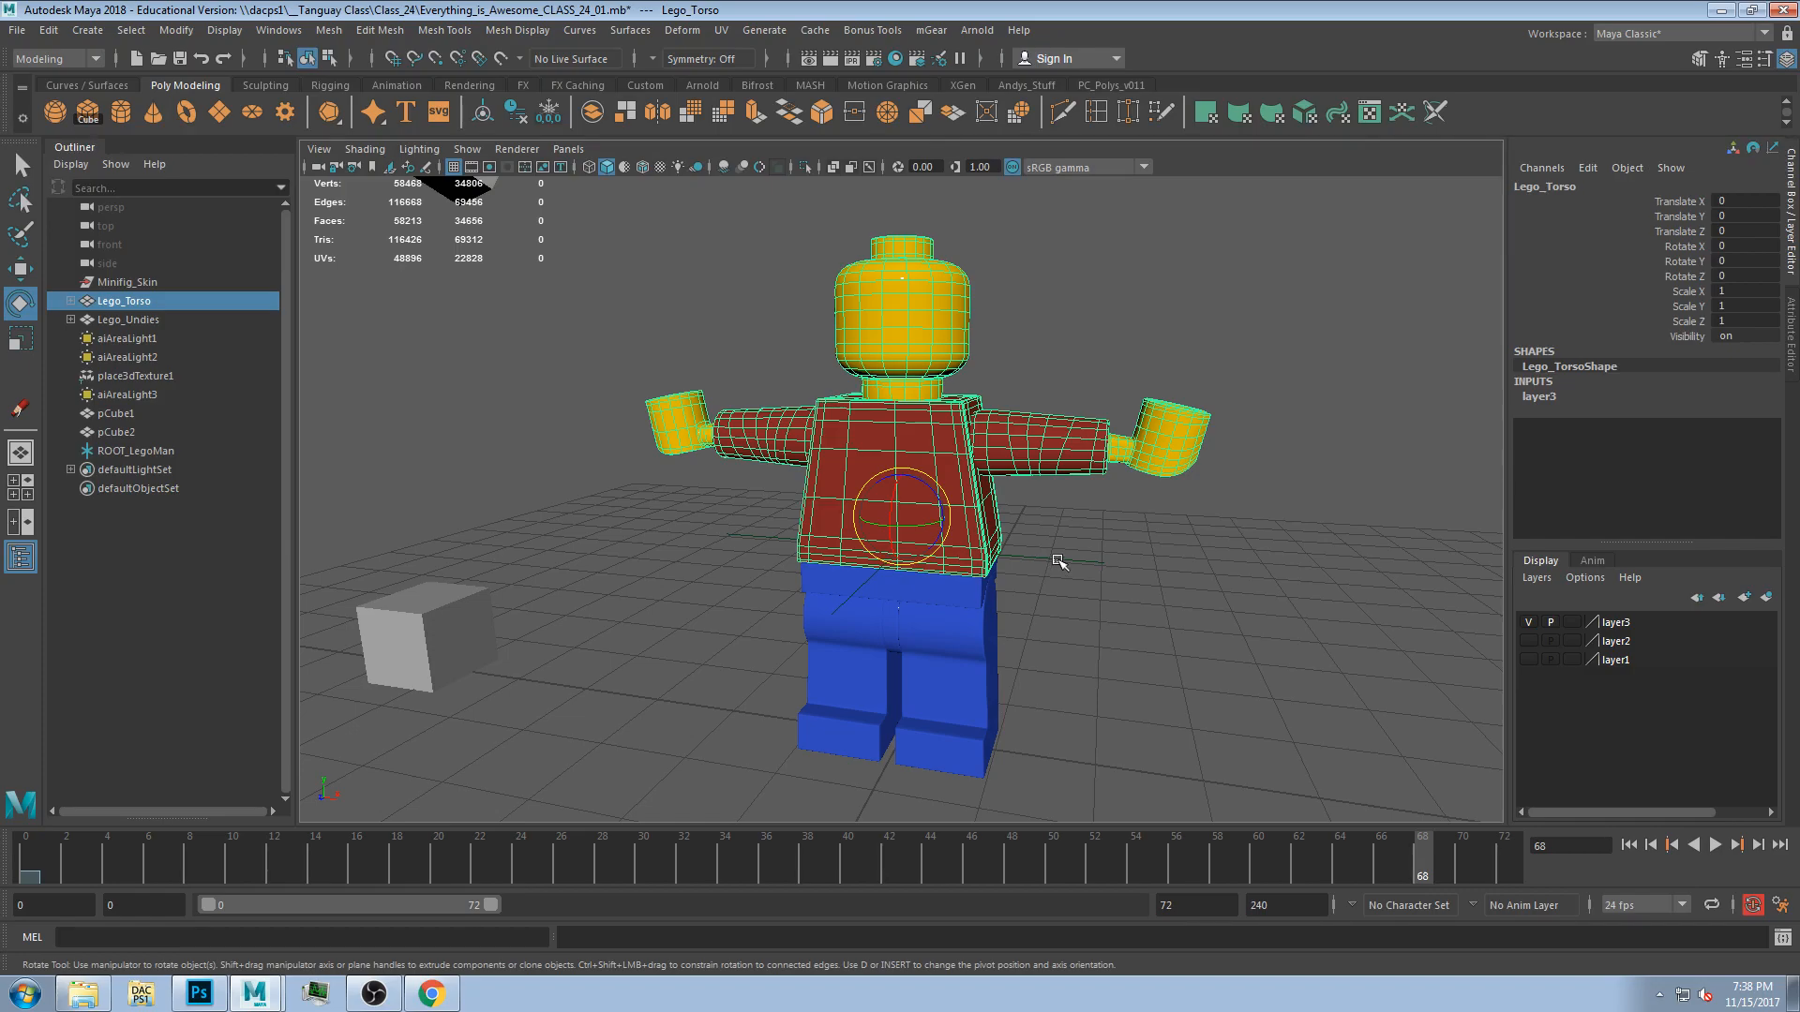
pyautogui.moveTo(1095, 592); pyautogui.dragTo(1099, 594)
pyautogui.press('p')
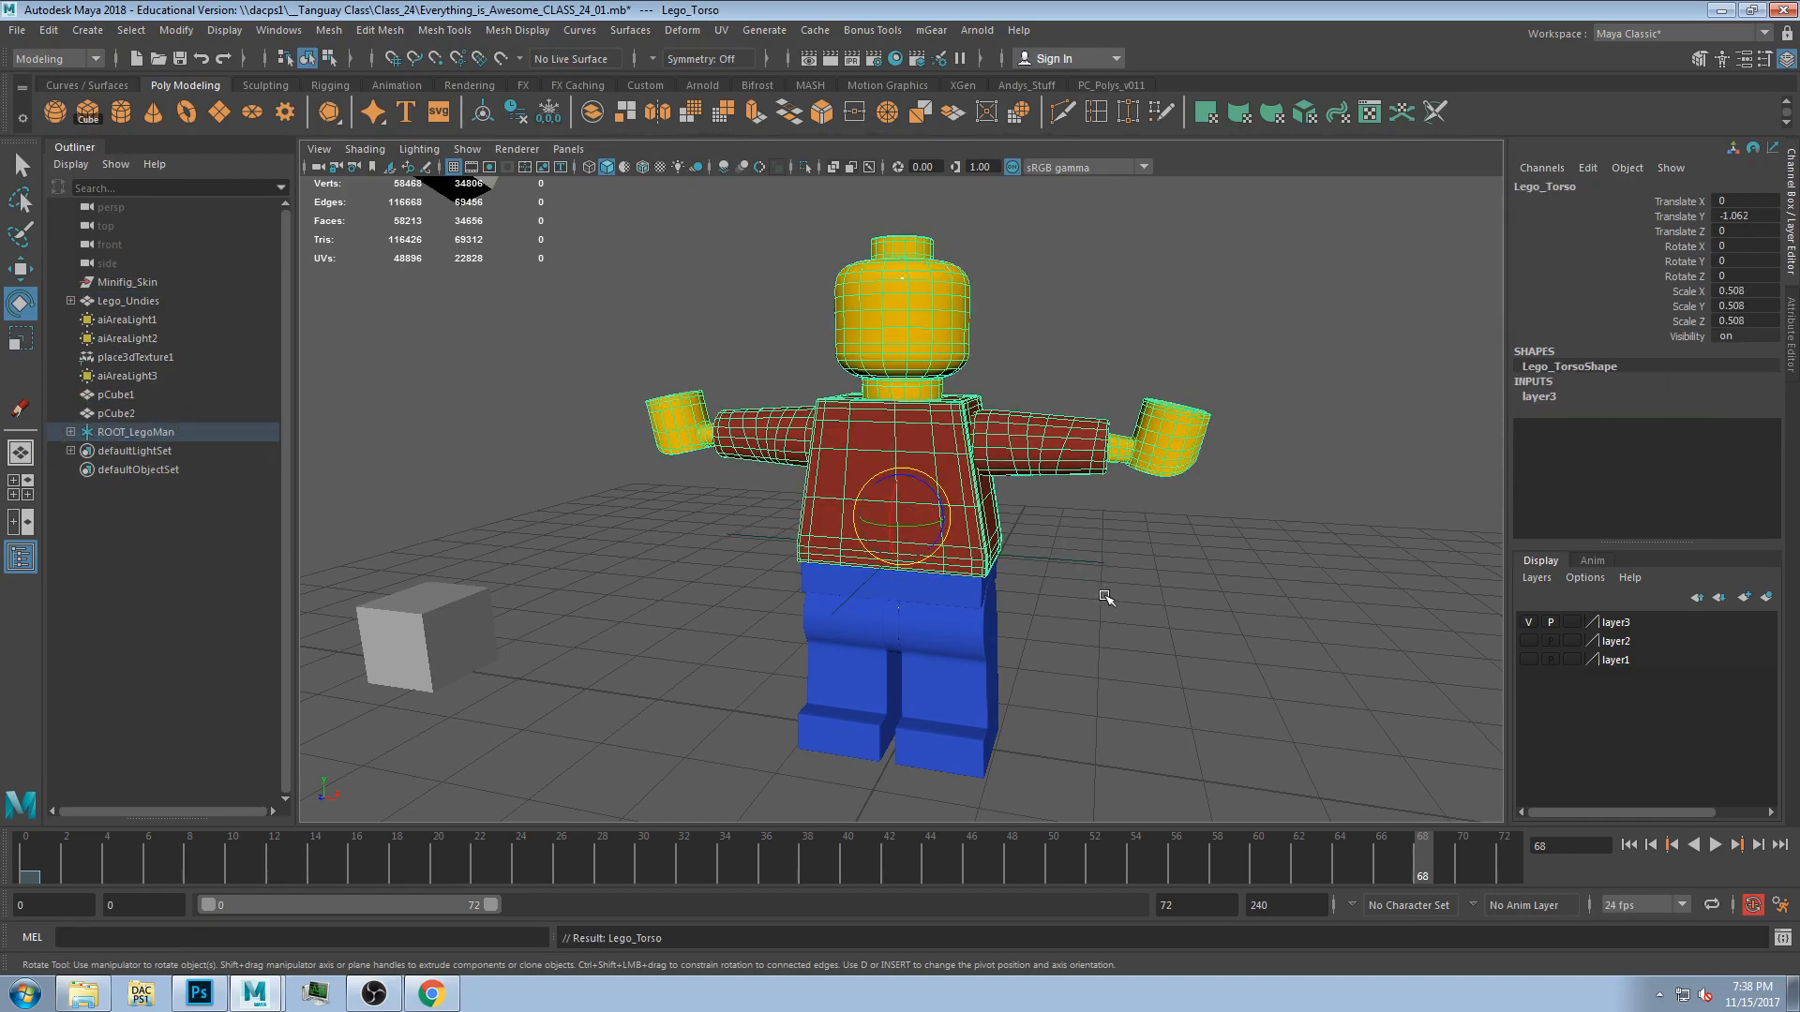
# Parent the undies under the ROOT_LegoMan locator.
pyautogui.click(959, 608)
pyautogui.keyDown('shift'); pyautogui.click(1115, 619); pyautogui.keyUp('shift')
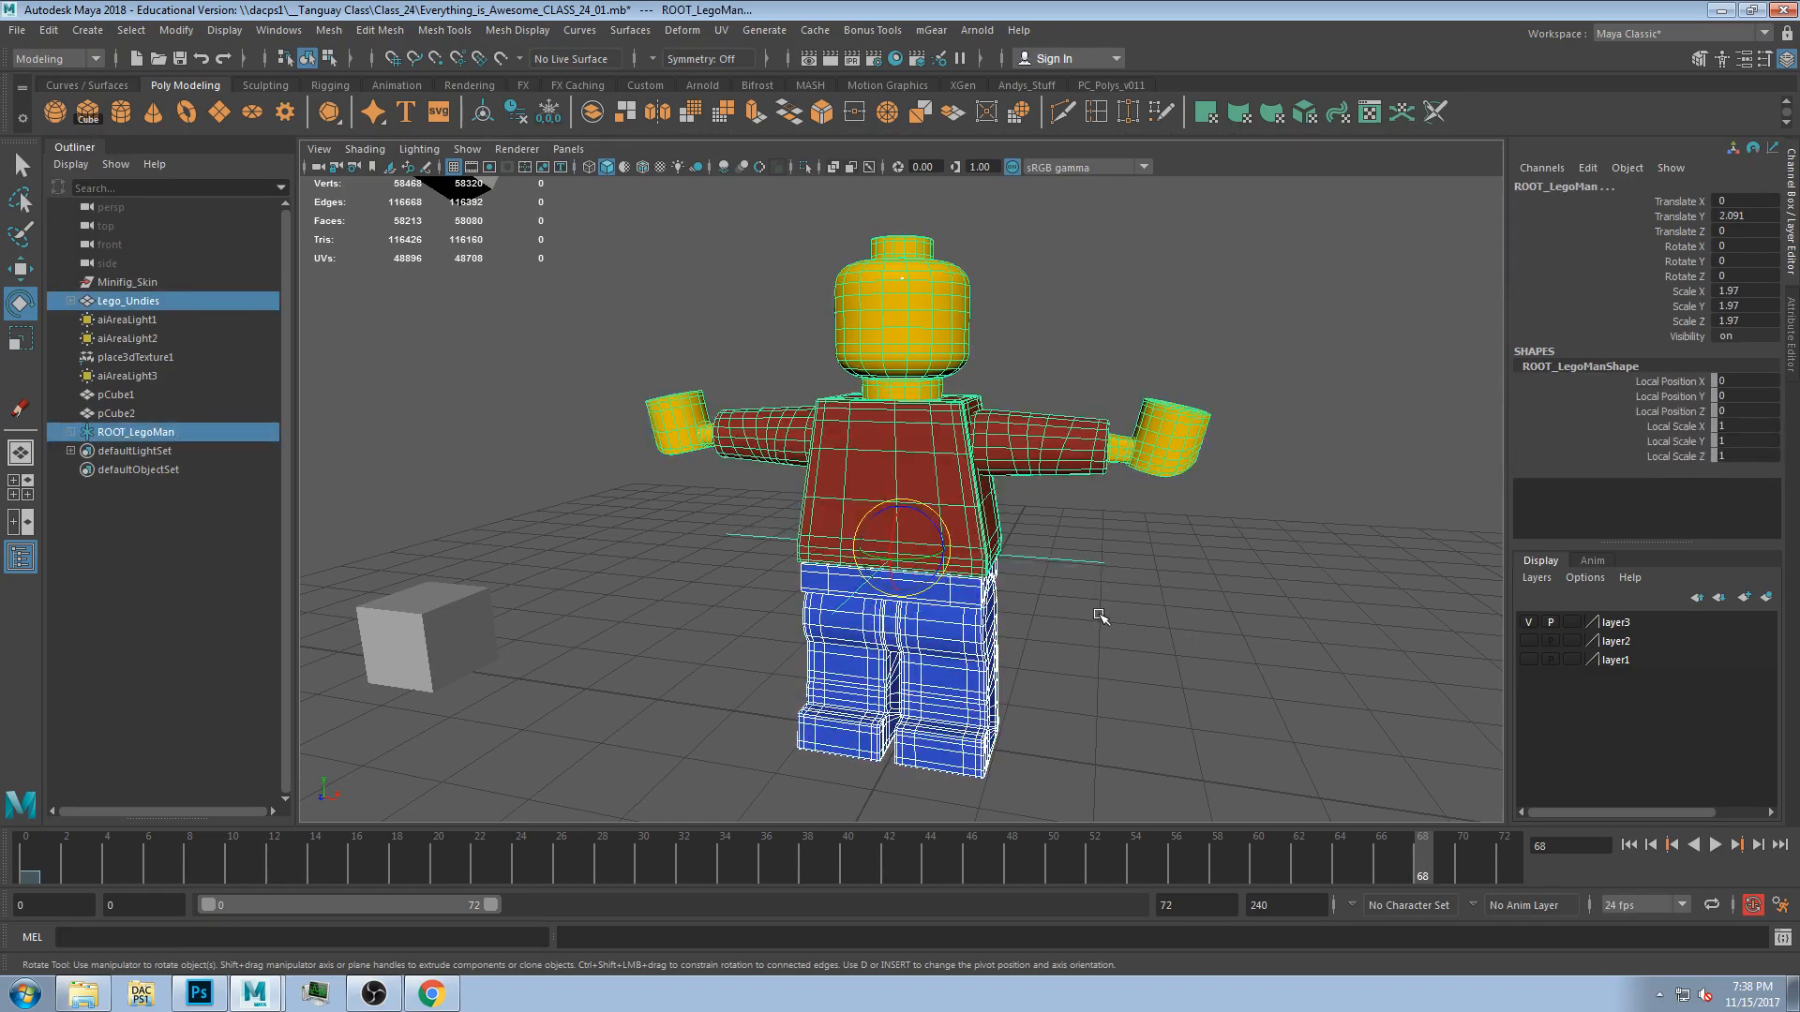
pyautogui.press('p')
# Test-rotate the whole figure through ROOT_LegoMan and undo the rotation.
pyautogui.click(1159, 632)
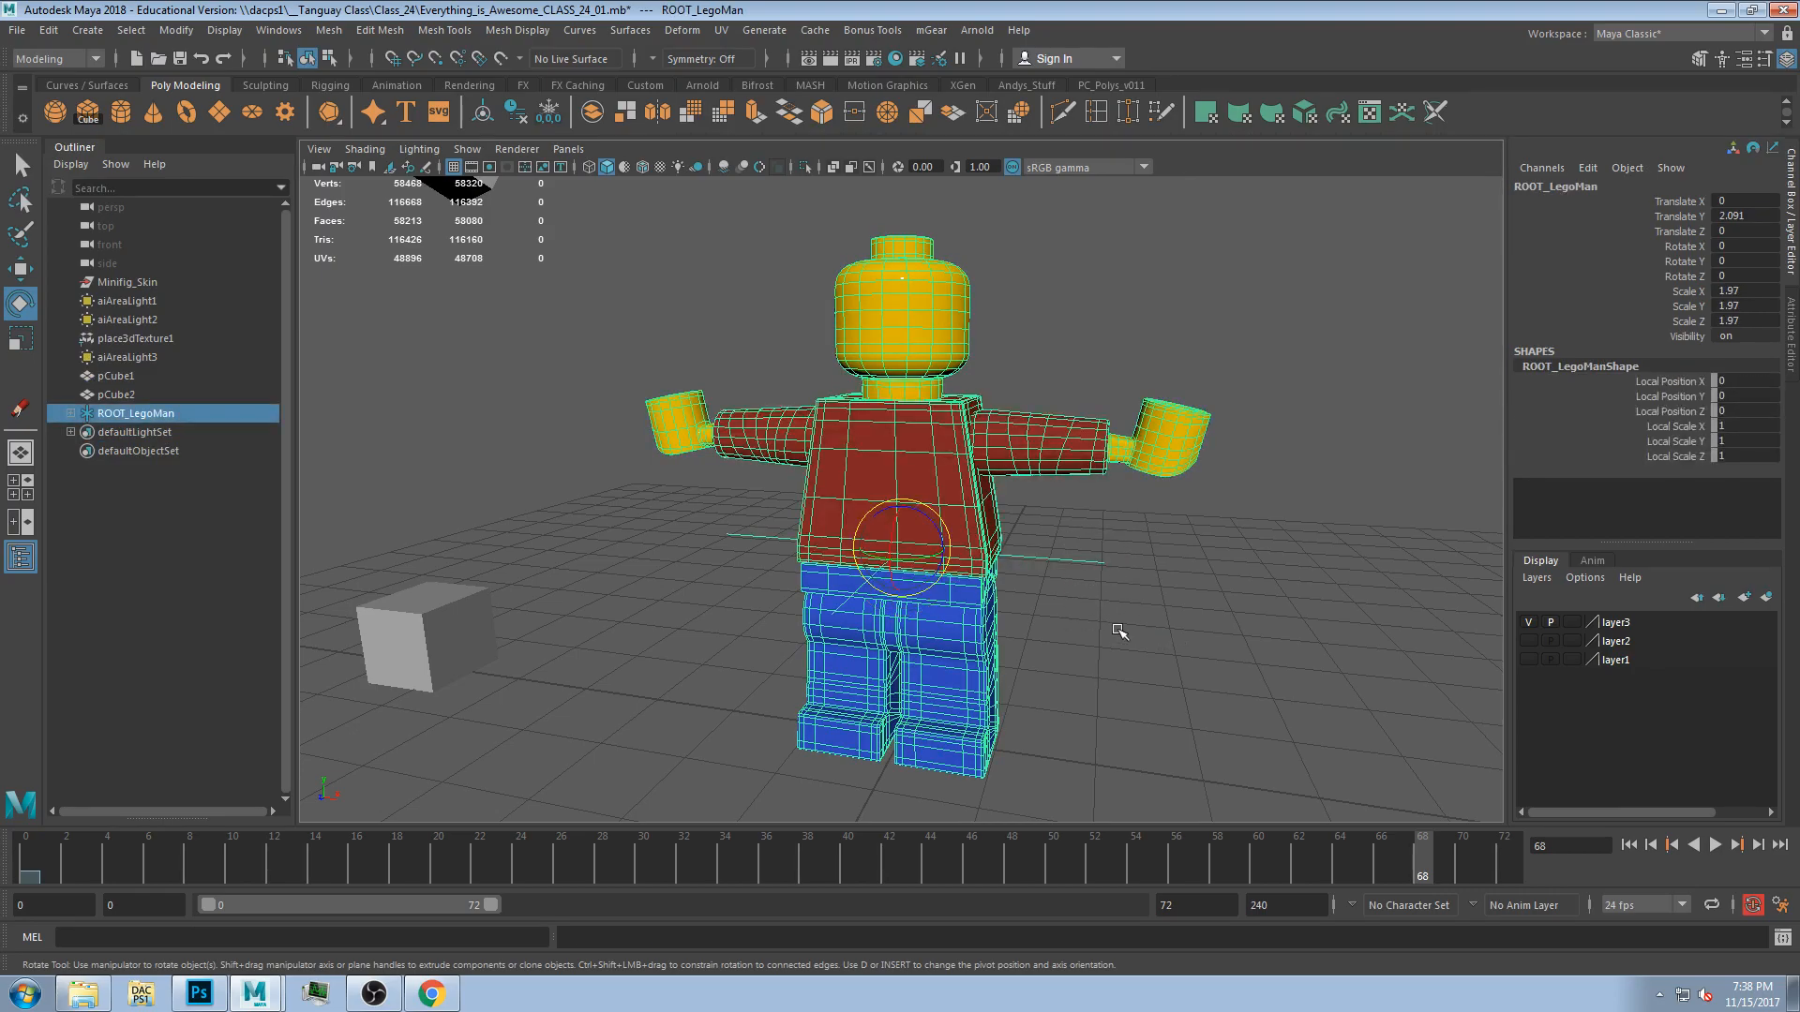
pyautogui.keyDown('alt'); pyautogui.moveTo(997, 611); pyautogui.dragTo(630, 591); pyautogui.keyUp('alt')
pyautogui.keyDown('alt'); pyautogui.moveTo(739, 638); pyautogui.dragTo(863, 677); pyautogui.keyUp('alt')
pyautogui.moveTo(891, 539); pyautogui.dragTo(923, 511)
pyautogui.hotkey('ctrl', 'z')
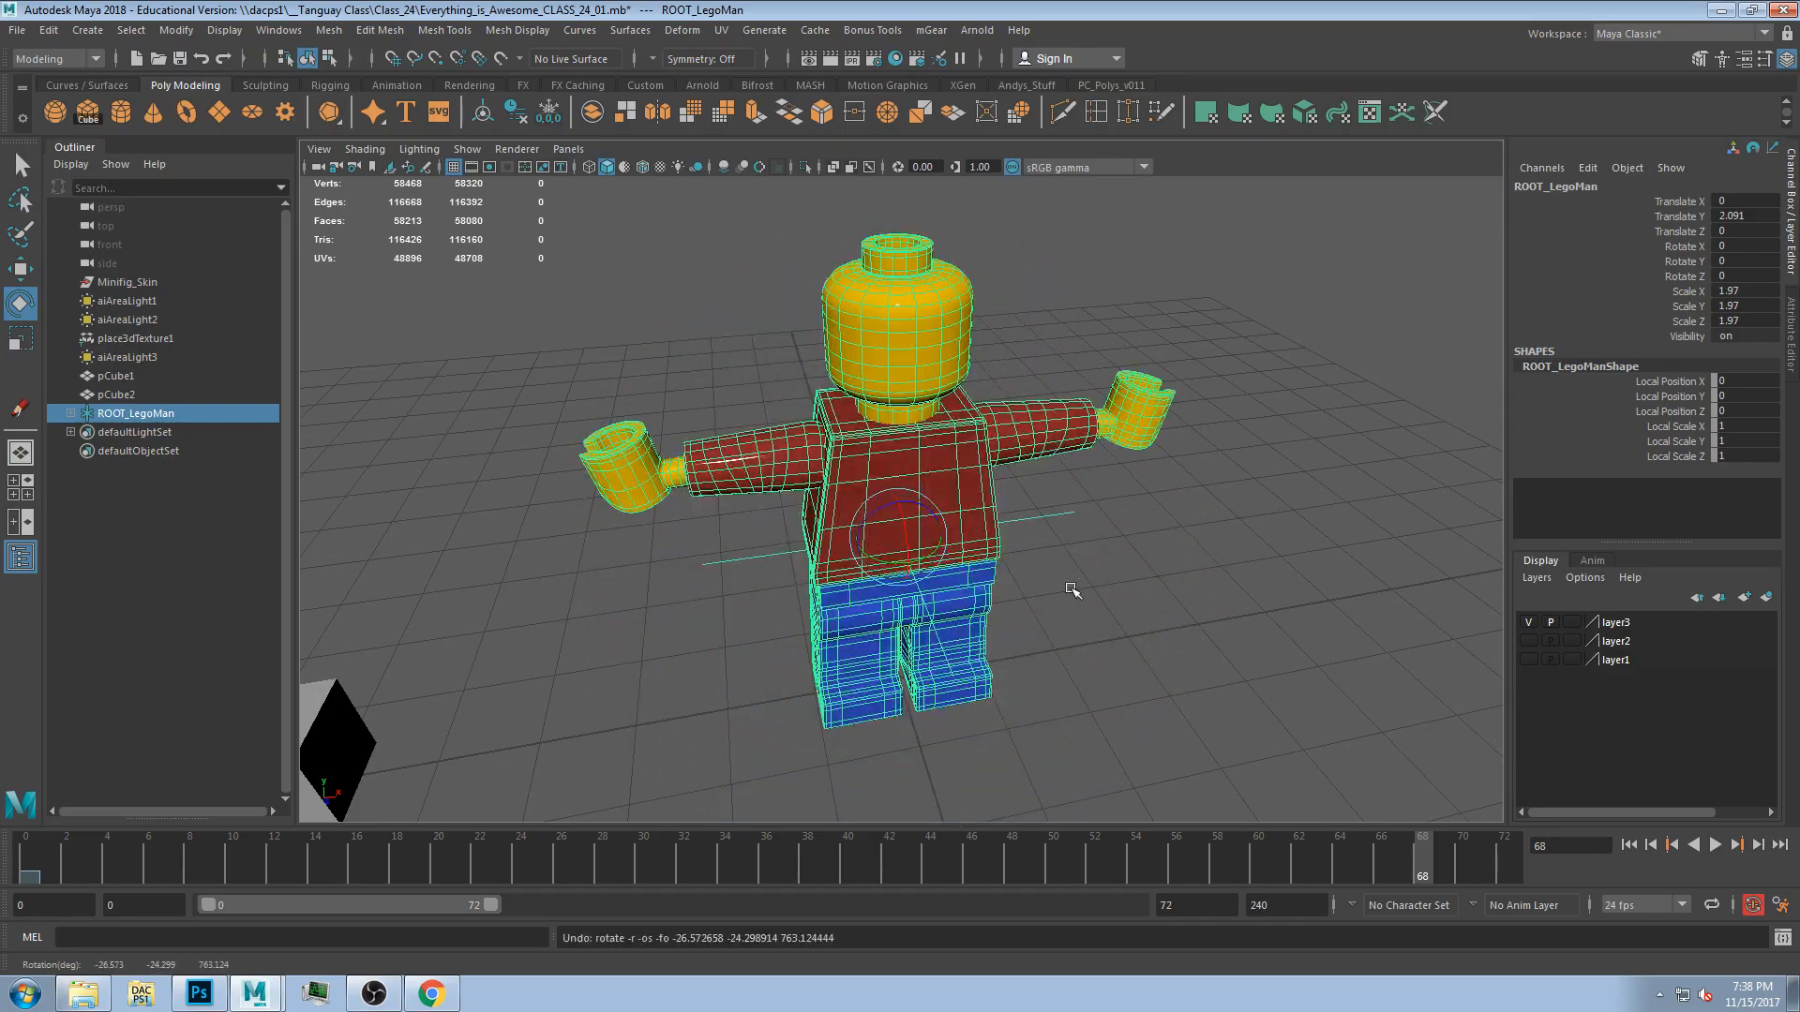
pyautogui.click(1067, 593)
# Test-rotate the torso and undies under the root, undoing each rotation.
pyautogui.click(920, 479)
pyautogui.keyDown('alt'); pyautogui.moveTo(1005, 634); pyautogui.dragTo(961, 605); pyautogui.keyUp('alt')
pyautogui.moveTo(918, 518)
pyautogui.mouseDown()
pyautogui.moveTo(947, 517)
pyautogui.moveTo(917, 511)
pyautogui.moveTo(918, 553)
pyautogui.mouseUp()
pyautogui.hotkey('ctrl', 'z')
pyautogui.hotkey('ctrl', 'z')
pyautogui.click(960, 594)
pyautogui.hotkey('ctrl', 'z')
pyautogui.keyDown('alt'); pyautogui.moveTo(1137, 631); pyautogui.dragTo(935, 600); pyautogui.keyUp('alt')
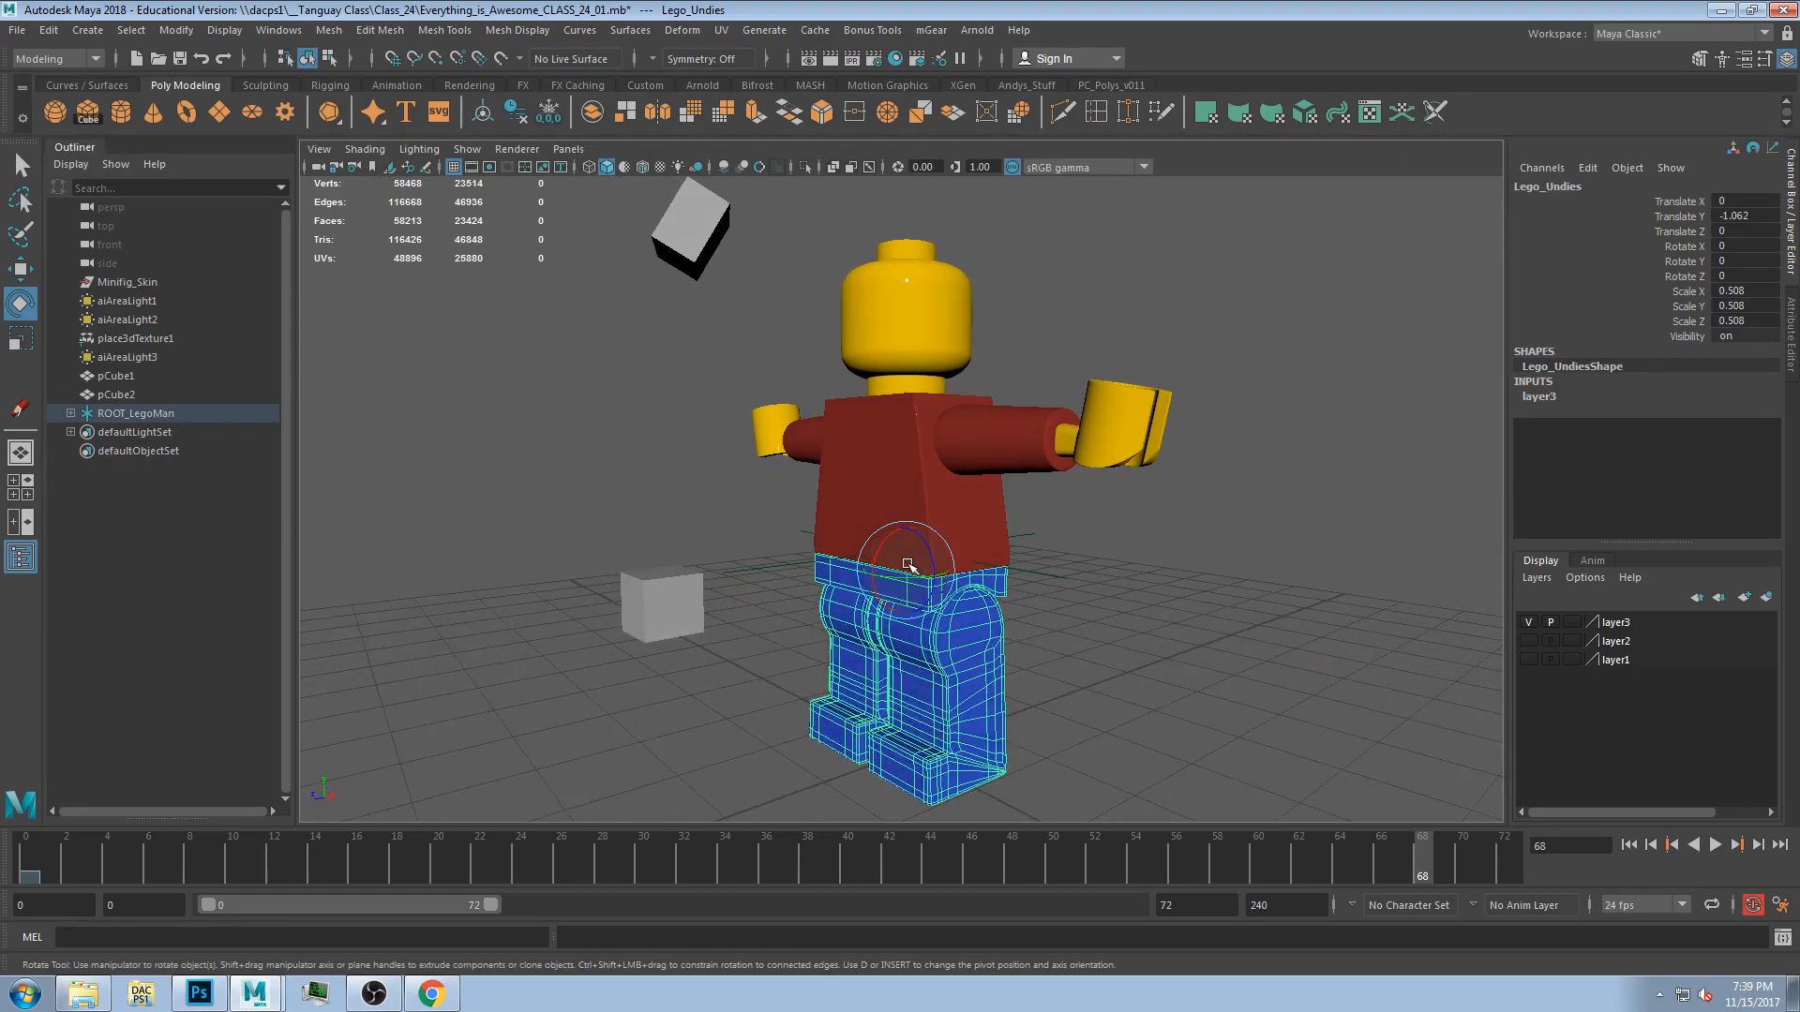
pyautogui.moveTo(900, 560); pyautogui.dragTo(914, 555)
pyautogui.hotkey('ctrl', 'z')
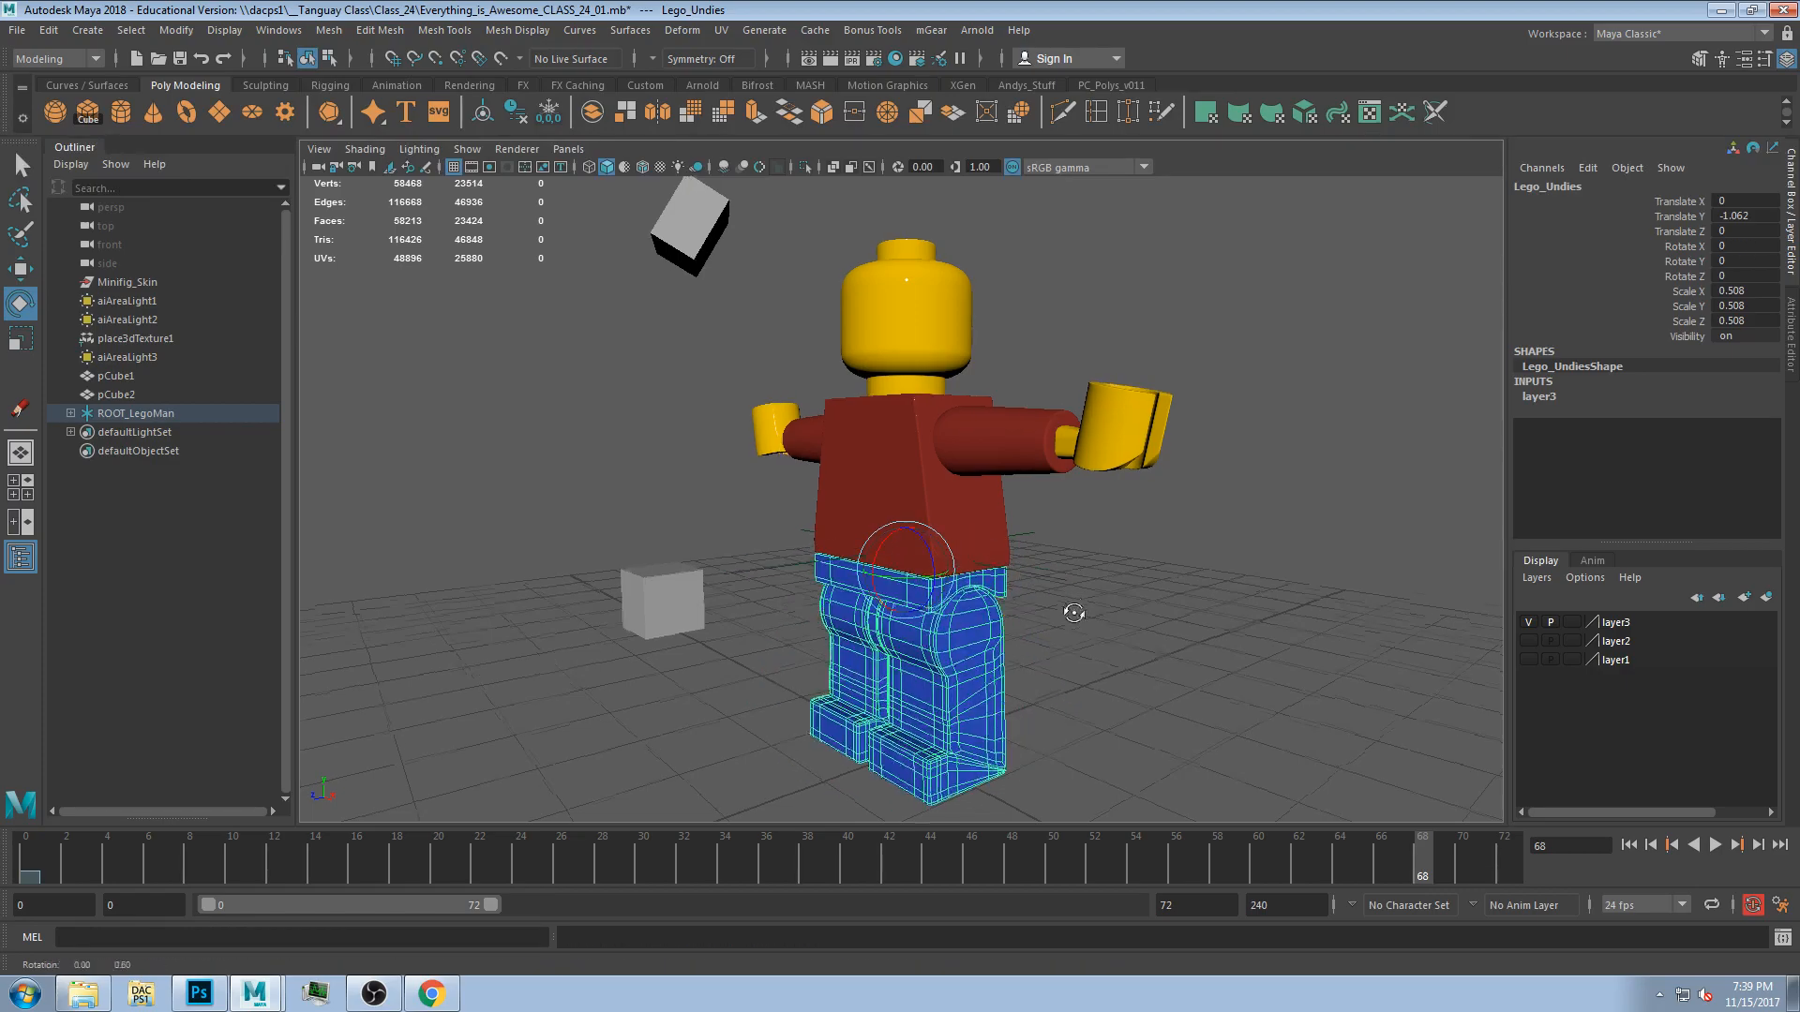
# Keep test-rotating figure parts from different angles, undoing every change.
pyautogui.keyDown('alt'); pyautogui.moveTo(1073, 611); pyautogui.dragTo(1093, 627); pyautogui.keyUp('alt')
pyautogui.click(909, 466)
pyautogui.moveTo(888, 510); pyautogui.dragTo(891, 513)
pyautogui.hotkey('ctrl', 'z')
pyautogui.keyDown('alt'); pyautogui.moveTo(1080, 639); pyautogui.dragTo(1125, 636); pyautogui.keyUp('alt')
pyautogui.moveTo(917, 527); pyautogui.dragTo(810, 629)
pyautogui.hotkey('ctrl', 'z')
pyautogui.click(926, 597)
pyautogui.hotkey('ctrl', 'z')
pyautogui.hotkey('ctrl', 'z')
pyautogui.click(923, 361)
pyautogui.keyDown('alt'); pyautogui.moveTo(1085, 594); pyautogui.dragTo(1008, 476); pyautogui.keyUp('alt')
pyautogui.click(1020, 469)
pyautogui.keyDown('alt'); pyautogui.moveTo(1043, 548); pyautogui.dragTo(1103, 552); pyautogui.keyUp('alt')
pyautogui.moveTo(990, 417); pyautogui.dragTo(1013, 446)
pyautogui.hotkey('ctrl', 'z')
pyautogui.click(1059, 647)
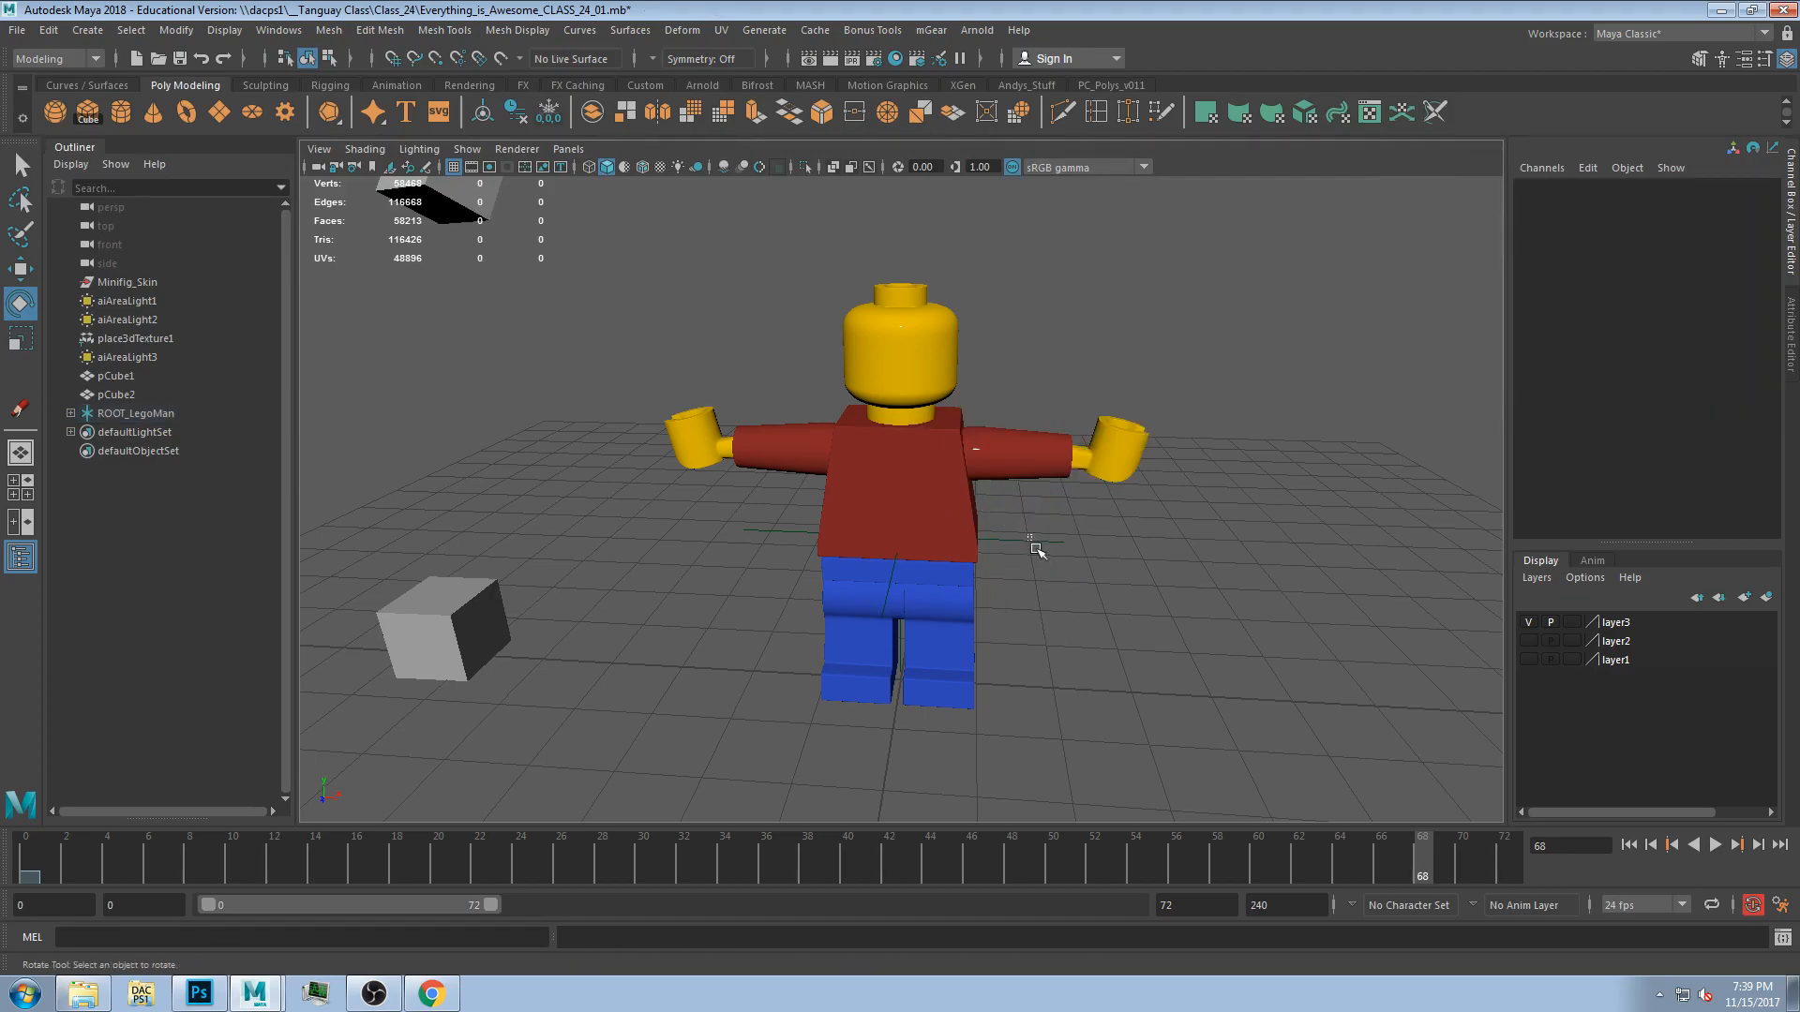
# Try moving and rotating the torso, undoing each change.
pyautogui.click(947, 544)
pyautogui.press('w')
pyautogui.moveTo(902, 537); pyautogui.dragTo(849, 510)
pyautogui.click(919, 474)
pyautogui.click(1110, 589)
pyautogui.click(896, 441)
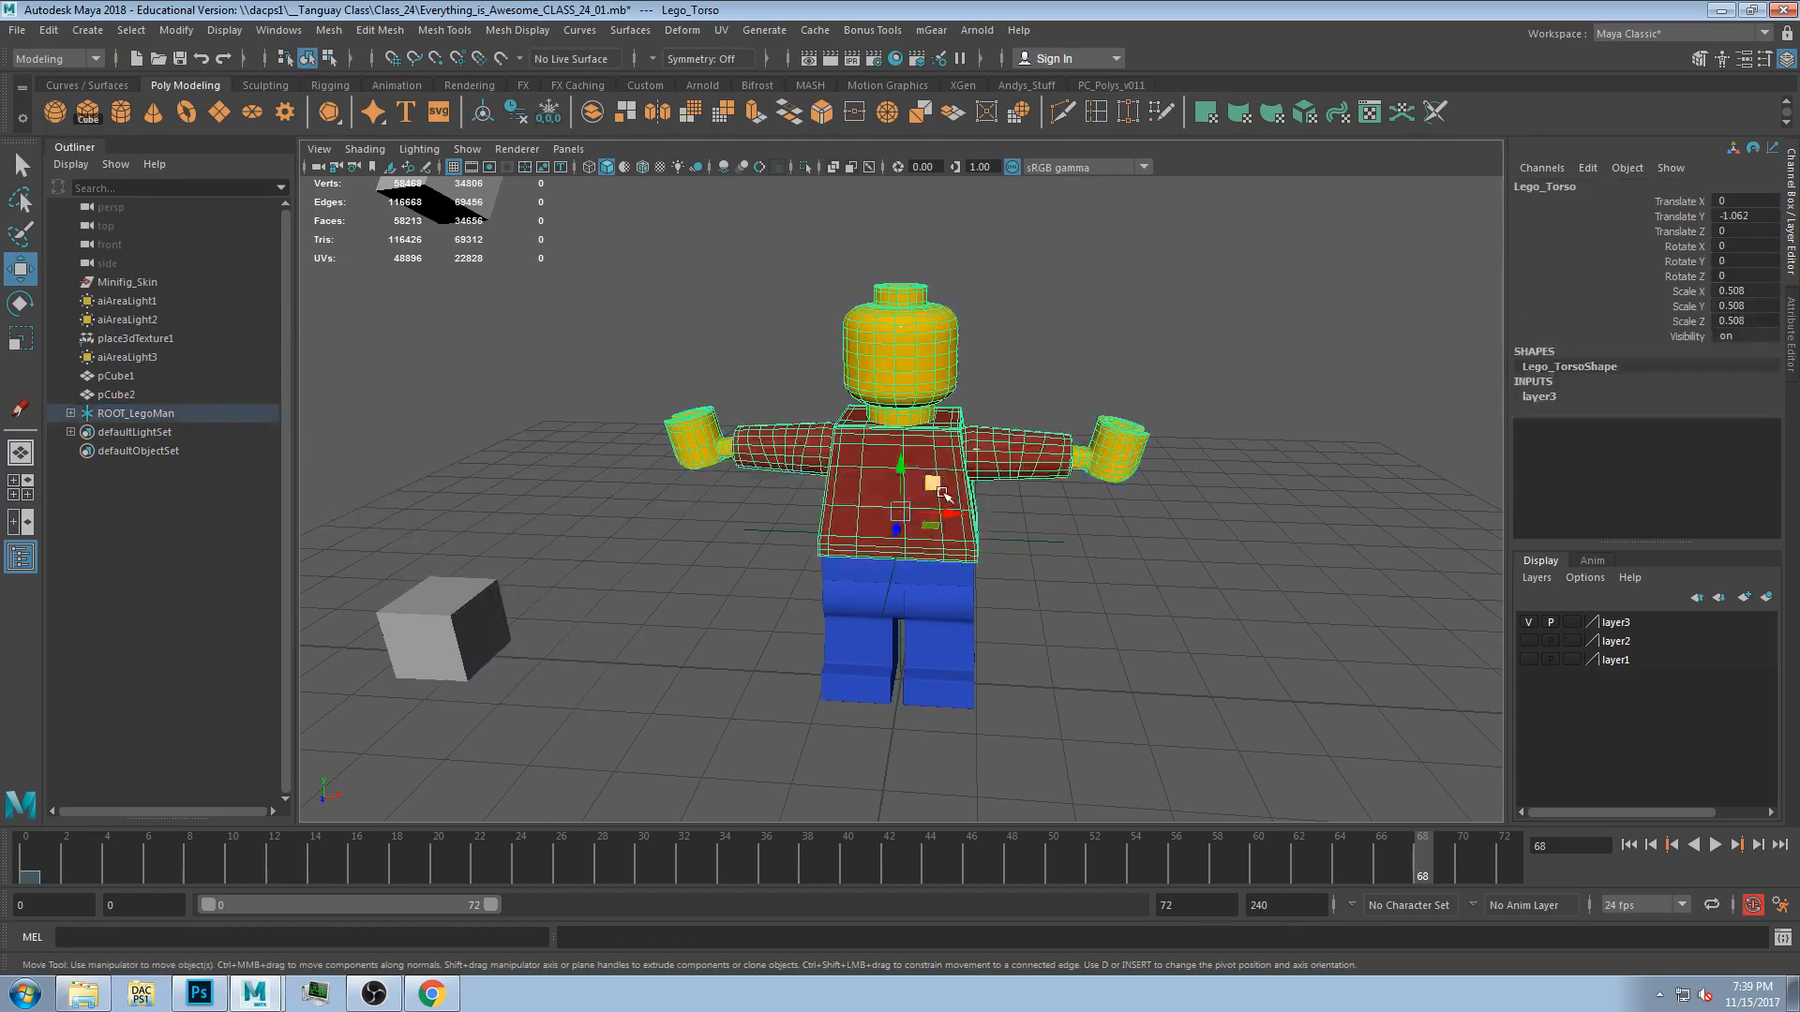
pyautogui.press('e')
pyautogui.moveTo(900, 511)
pyautogui.mouseDown()
pyautogui.moveTo(900, 526)
pyautogui.moveTo(907, 470)
pyautogui.moveTo(907, 489)
pyautogui.mouseUp()
pyautogui.hotkey('ctrl', 'z')
pyautogui.keyDown('alt'); pyautogui.moveTo(1144, 615); pyautogui.dragTo(1065, 586); pyautogui.keyUp('alt')
pyautogui.moveTo(909, 501); pyautogui.dragTo(914, 510)
pyautogui.hotkey('ctrl', 'z')
pyautogui.click(1065, 594)
pyautogui.keyDown('alt'); pyautogui.moveTo(614, 672); pyautogui.dragTo(762, 672); pyautogui.keyUp('alt')
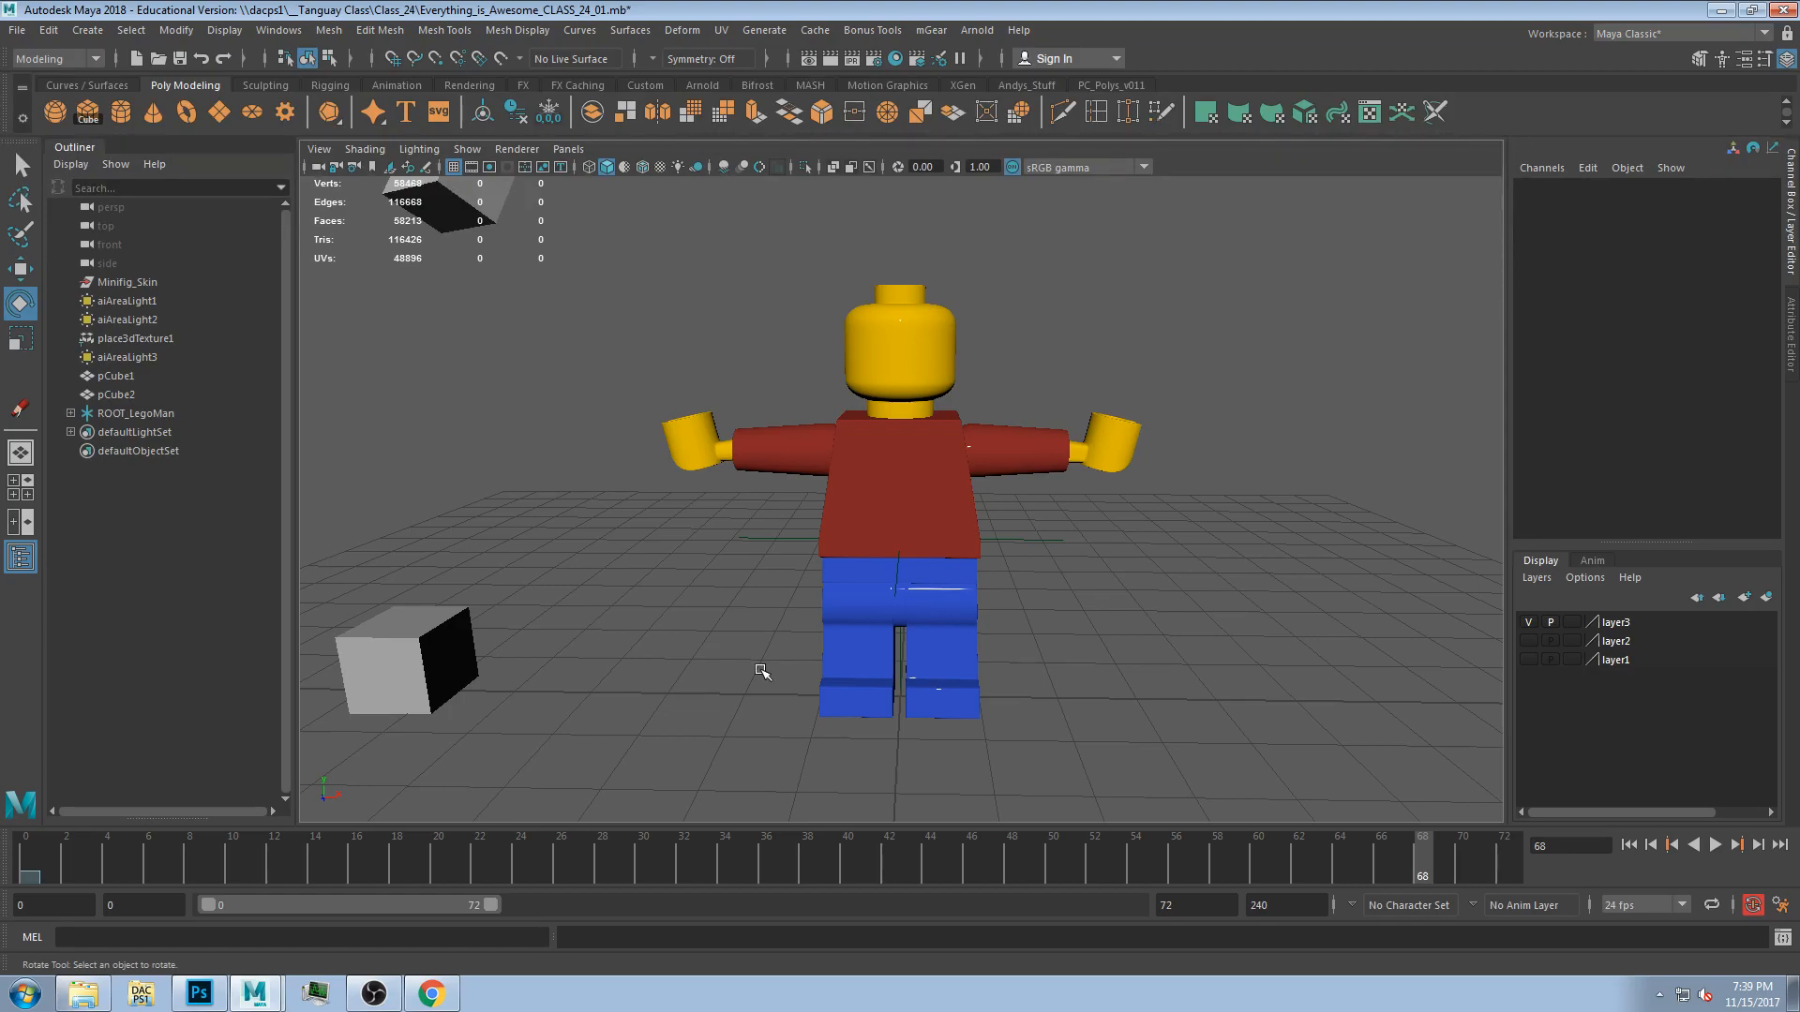
# Play the scene animation from the first frame and stop it.
pyautogui.moveTo(36, 859)
pyautogui.mouseDown()
pyautogui.moveTo(336, 868)
pyautogui.moveTo(180, 849)
pyautogui.moveTo(20, 880)
pyautogui.mouseUp()
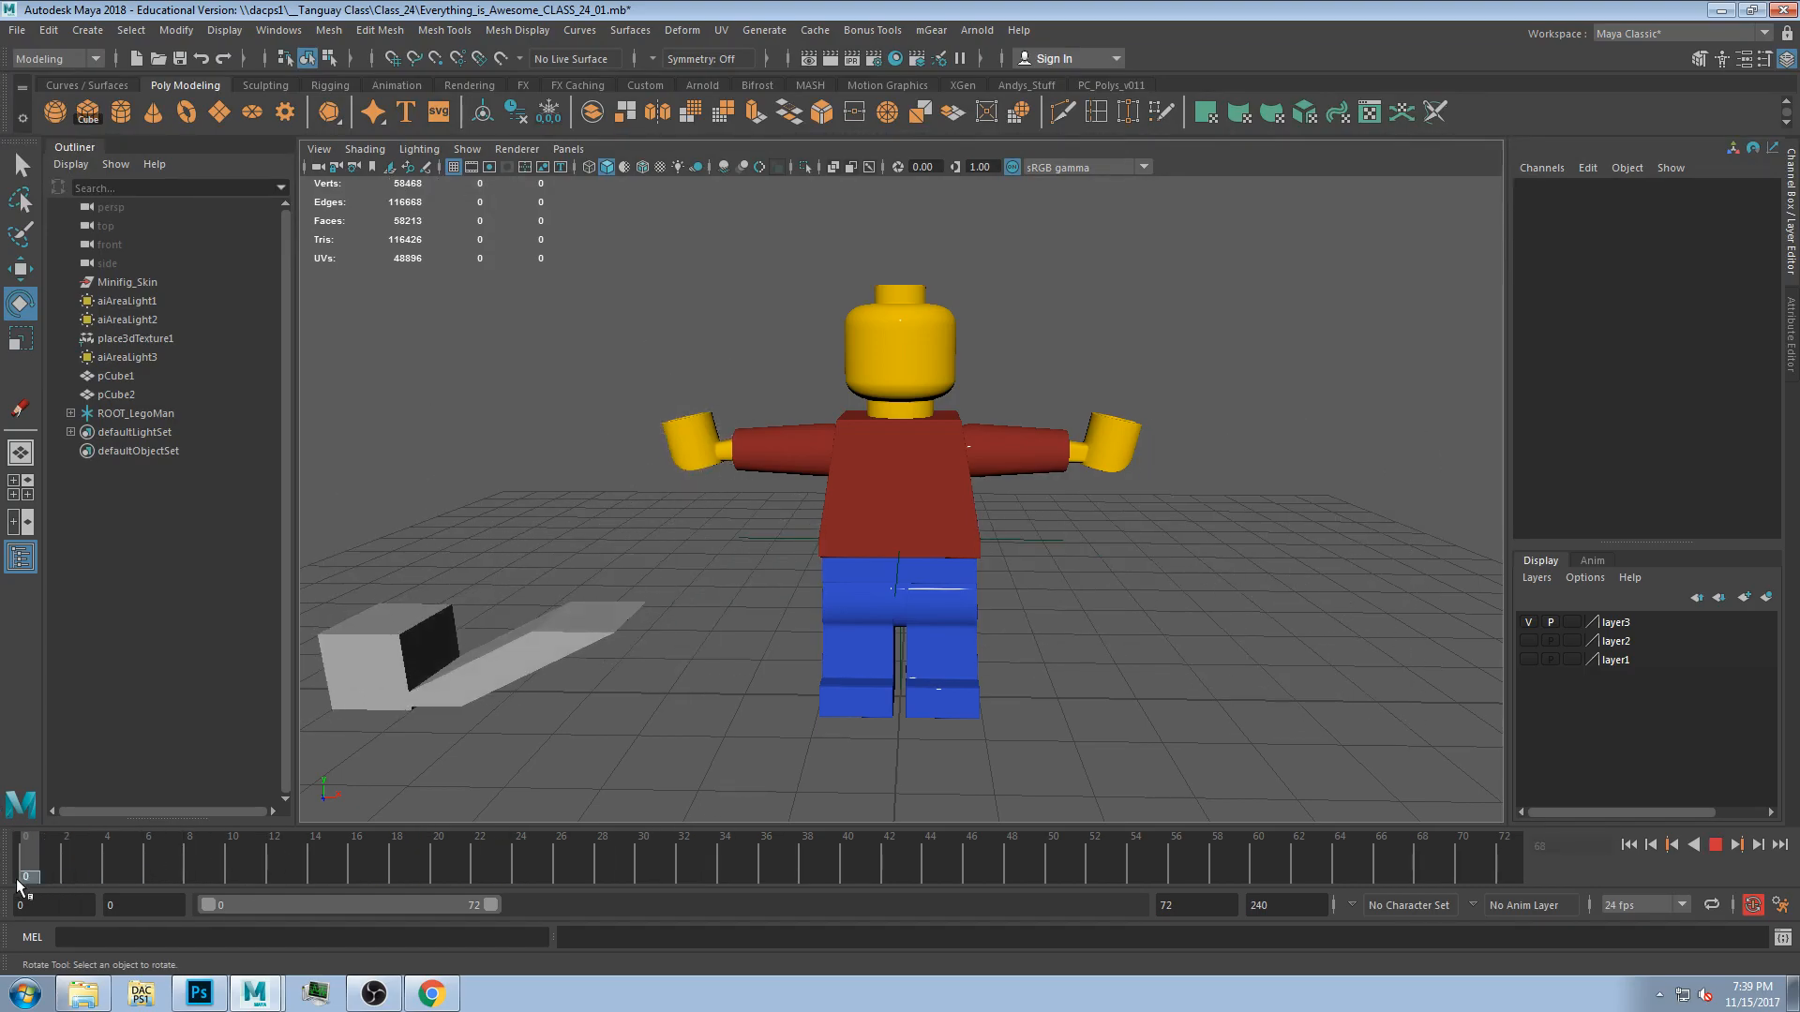
pyautogui.click(912, 449)
pyautogui.click(1018, 440)
pyautogui.click(1077, 551)
pyautogui.click(836, 511)
pyautogui.hotkey('alt', 'v')
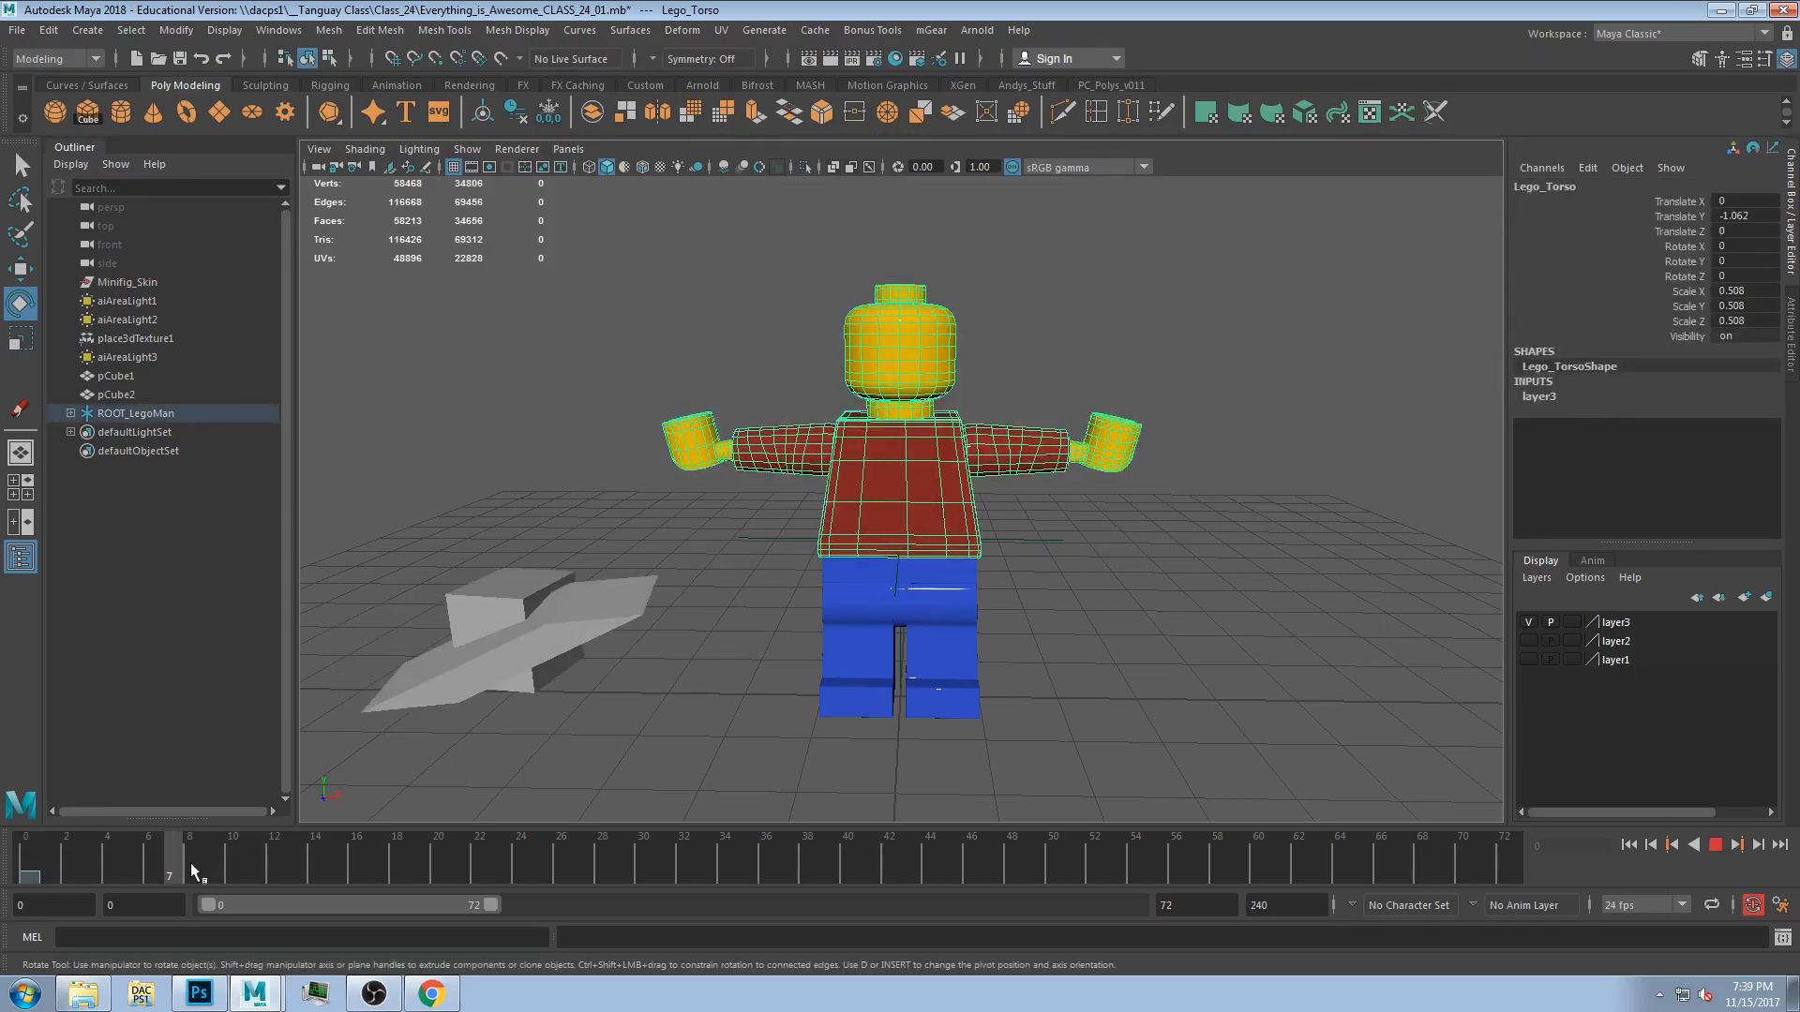
pyautogui.moveTo(38, 875); pyautogui.dragTo(7, 902)
# Test-rotate the left arm and left hand, undoing the rotations.
pyautogui.keyDown('alt'); pyautogui.moveTo(1012, 542); pyautogui.dragTo(959, 561); pyautogui.keyUp('alt')
pyautogui.click(1086, 512)
pyautogui.click(1028, 464)
pyautogui.moveTo(996, 448); pyautogui.dragTo(1005, 532)
pyautogui.click(1064, 574)
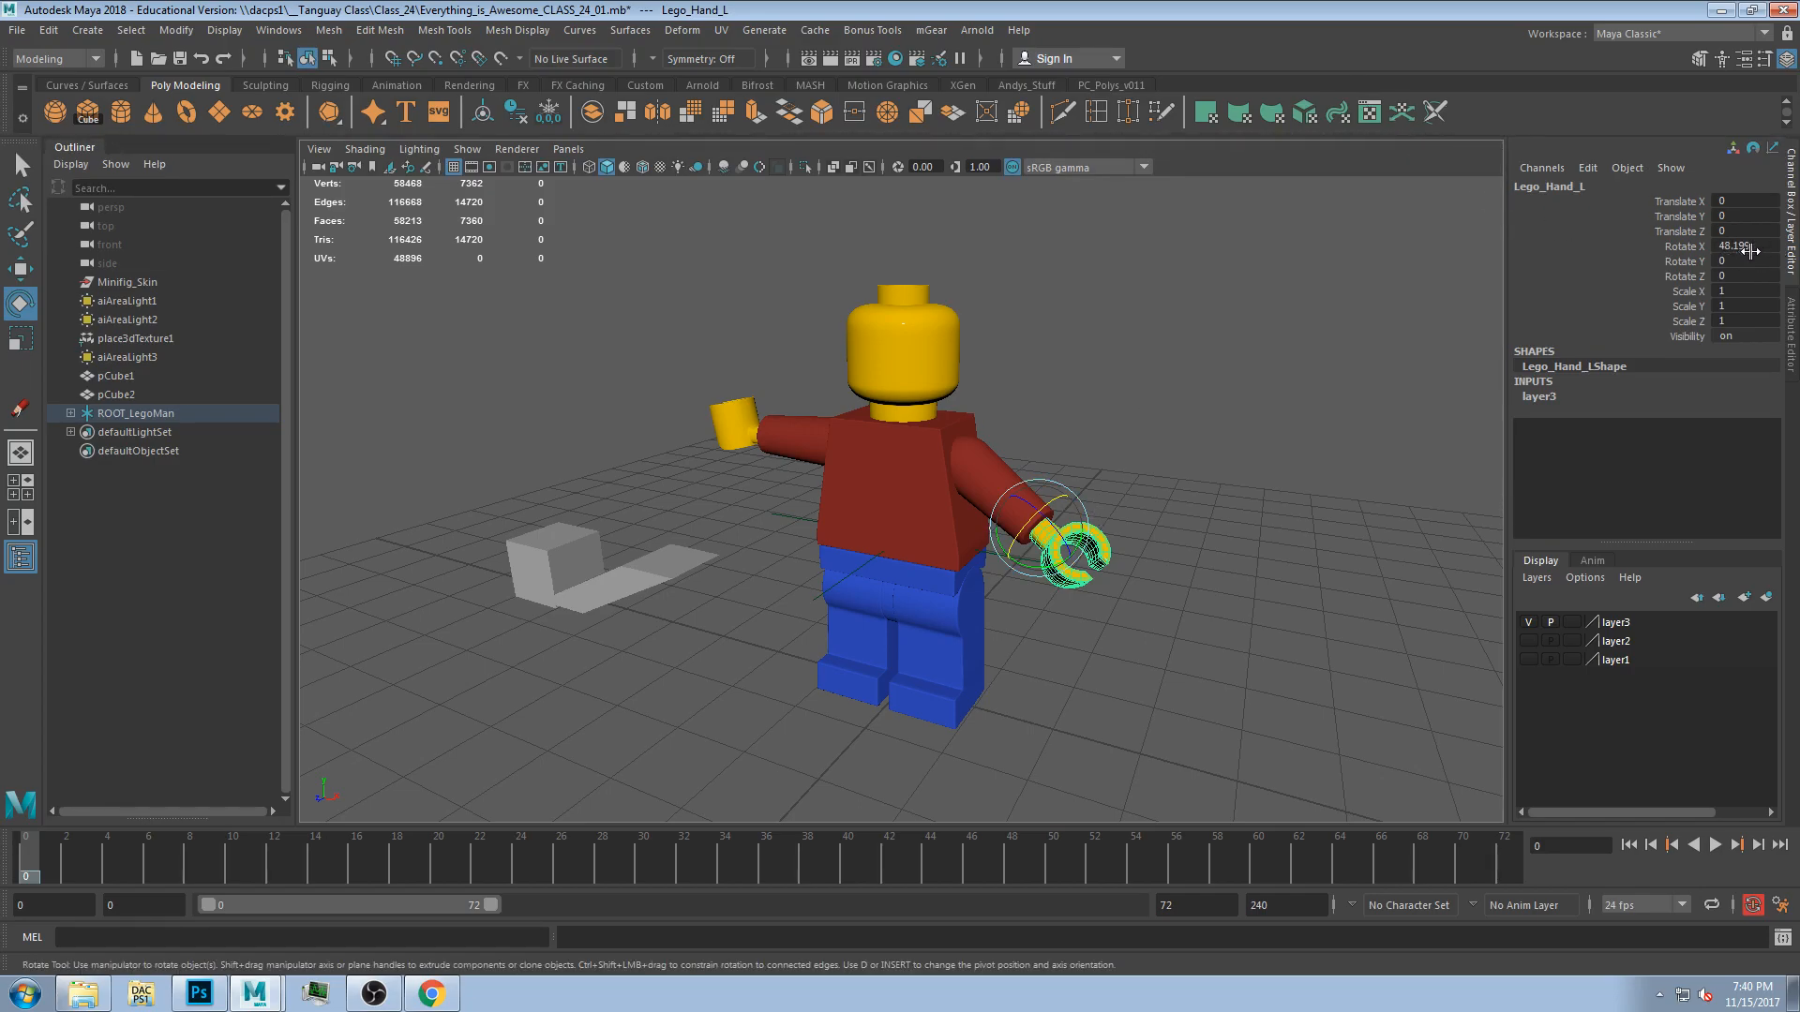
pyautogui.hotkey('ctrl', 'z')
pyautogui.hotkey('ctrl', 'z')
pyautogui.hotkey('ctrl', 'z')
pyautogui.click(1235, 413)
# Try nudging the torso's Translate Y value to -1.
pyautogui.keyDown('alt'); pyautogui.moveTo(1057, 493); pyautogui.dragTo(908, 487); pyautogui.keyUp('alt')
pyautogui.click(906, 484)
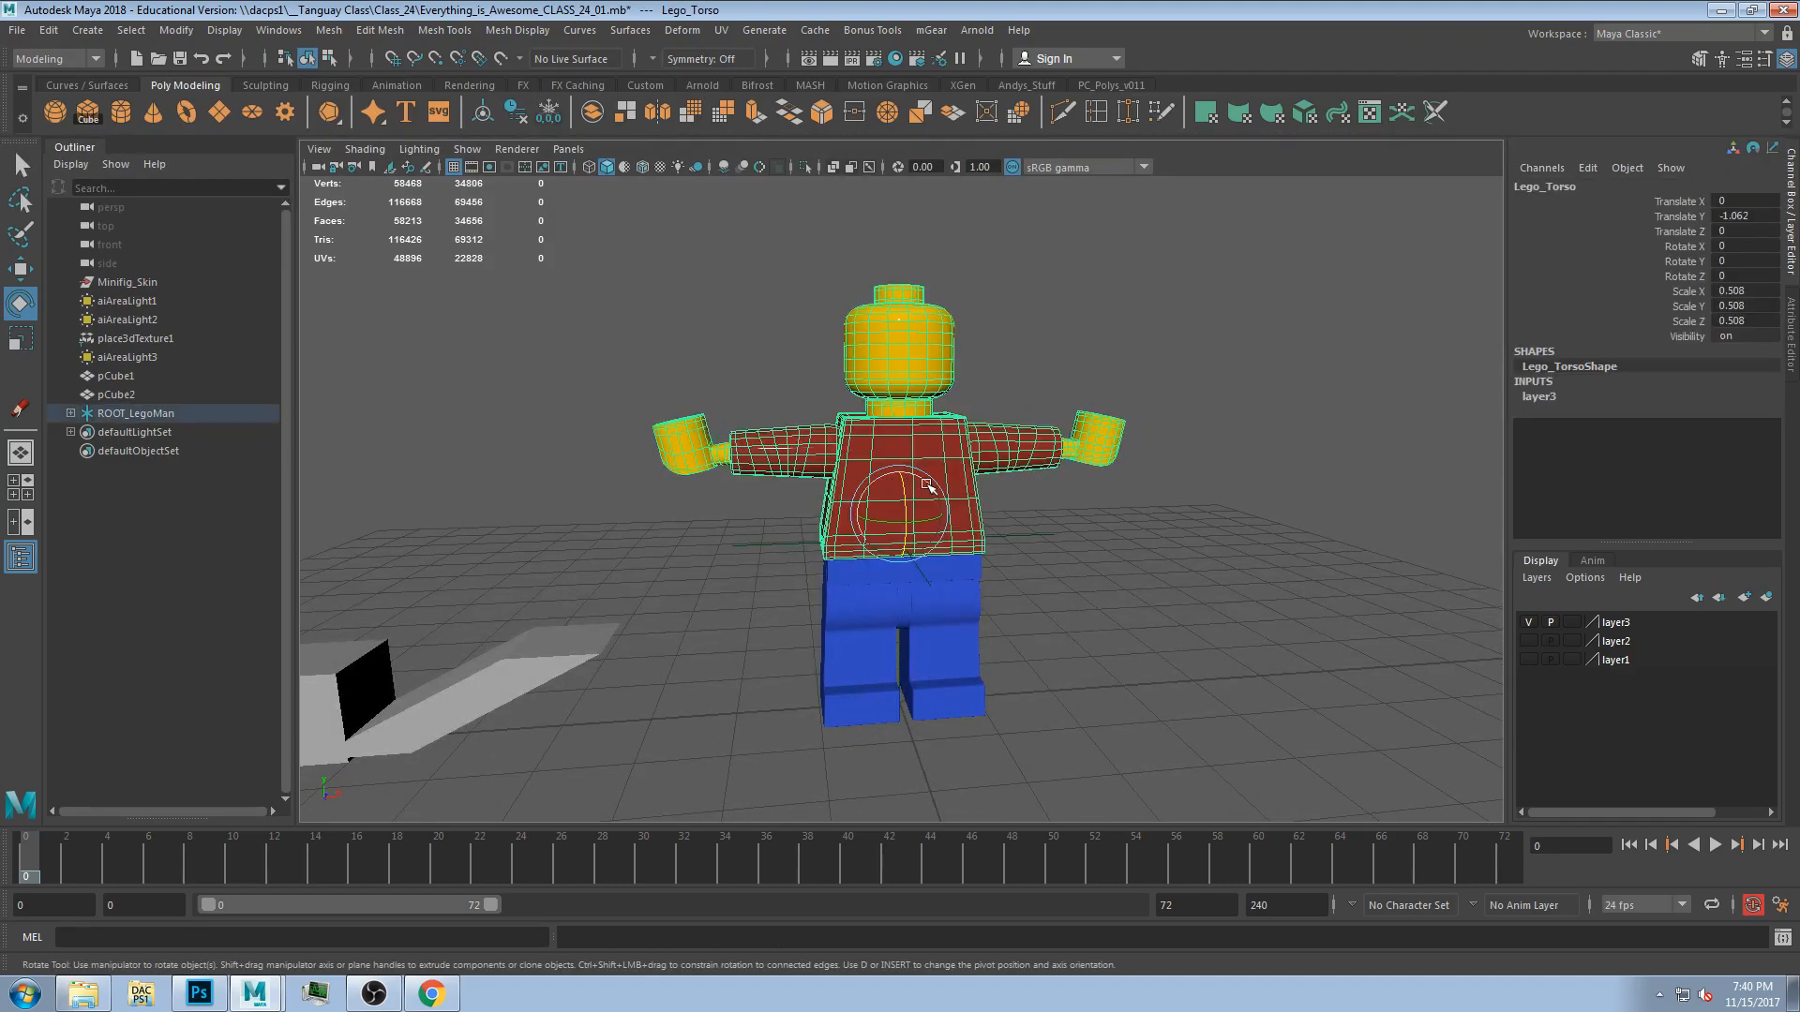
pyautogui.click(1158, 435)
pyautogui.click(950, 475)
pyautogui.keyDown('alt'); pyautogui.moveTo(1087, 440); pyautogui.dragTo(1199, 420); pyautogui.keyUp('alt')
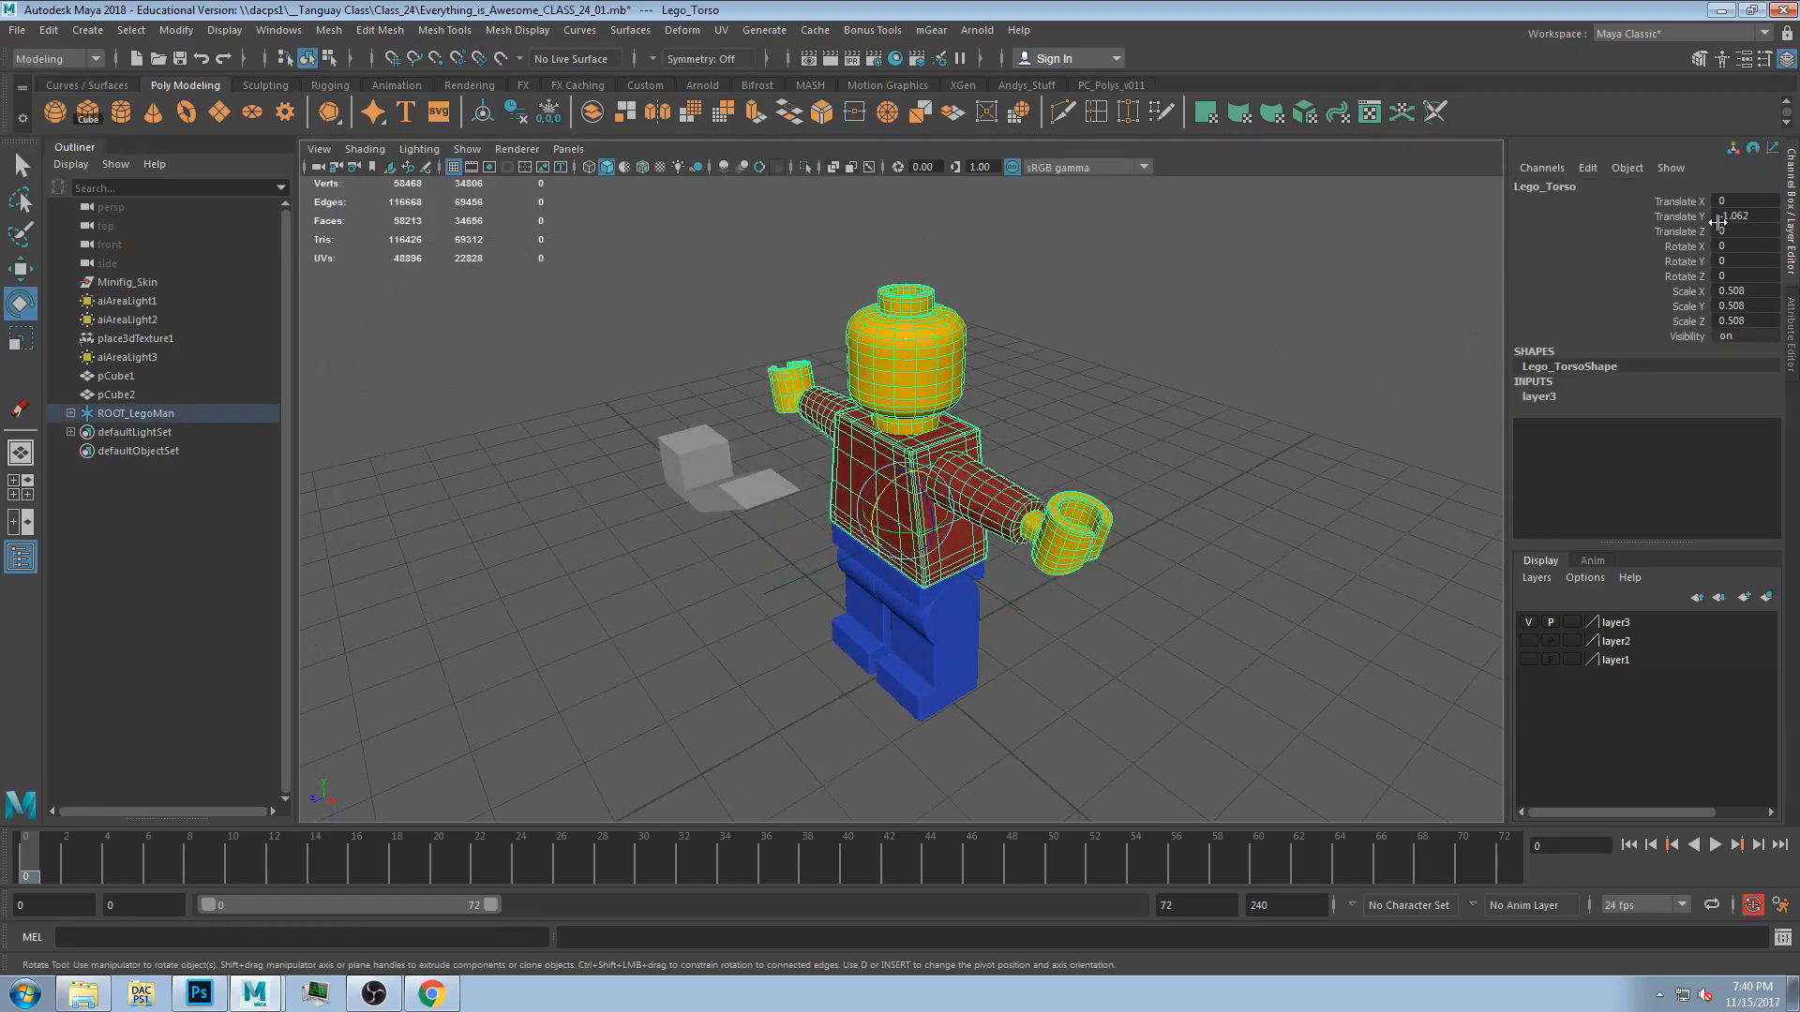
pyautogui.moveTo(1765, 219)
pyautogui.mouseDown(button='middle')
pyautogui.moveTo(1734, 218)
pyautogui.moveTo(1761, 217)
pyautogui.mouseUp(button='middle')
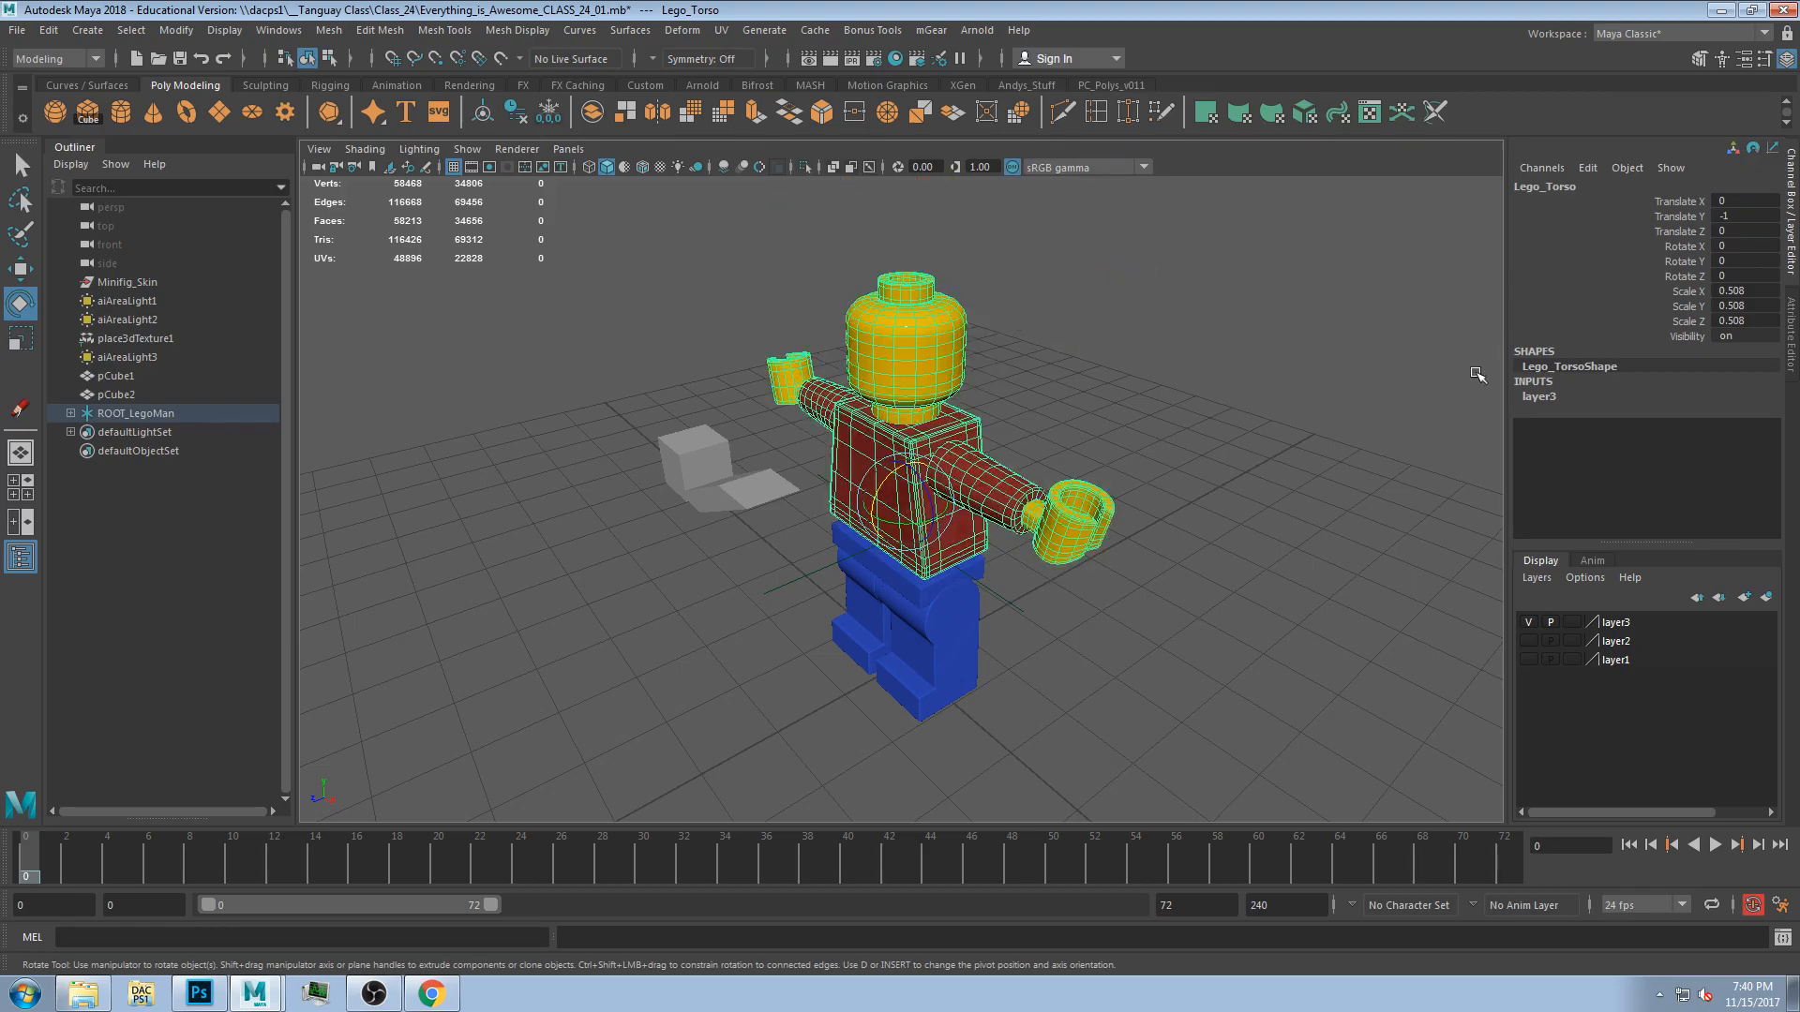
pyautogui.click(1228, 393)
pyautogui.keyDown('alt'); pyautogui.moveTo(1226, 398); pyautogui.dragTo(755, 610); pyautogui.keyUp('alt')
# Select the right arm and other figure parts to inspect them.
pyautogui.click(778, 464)
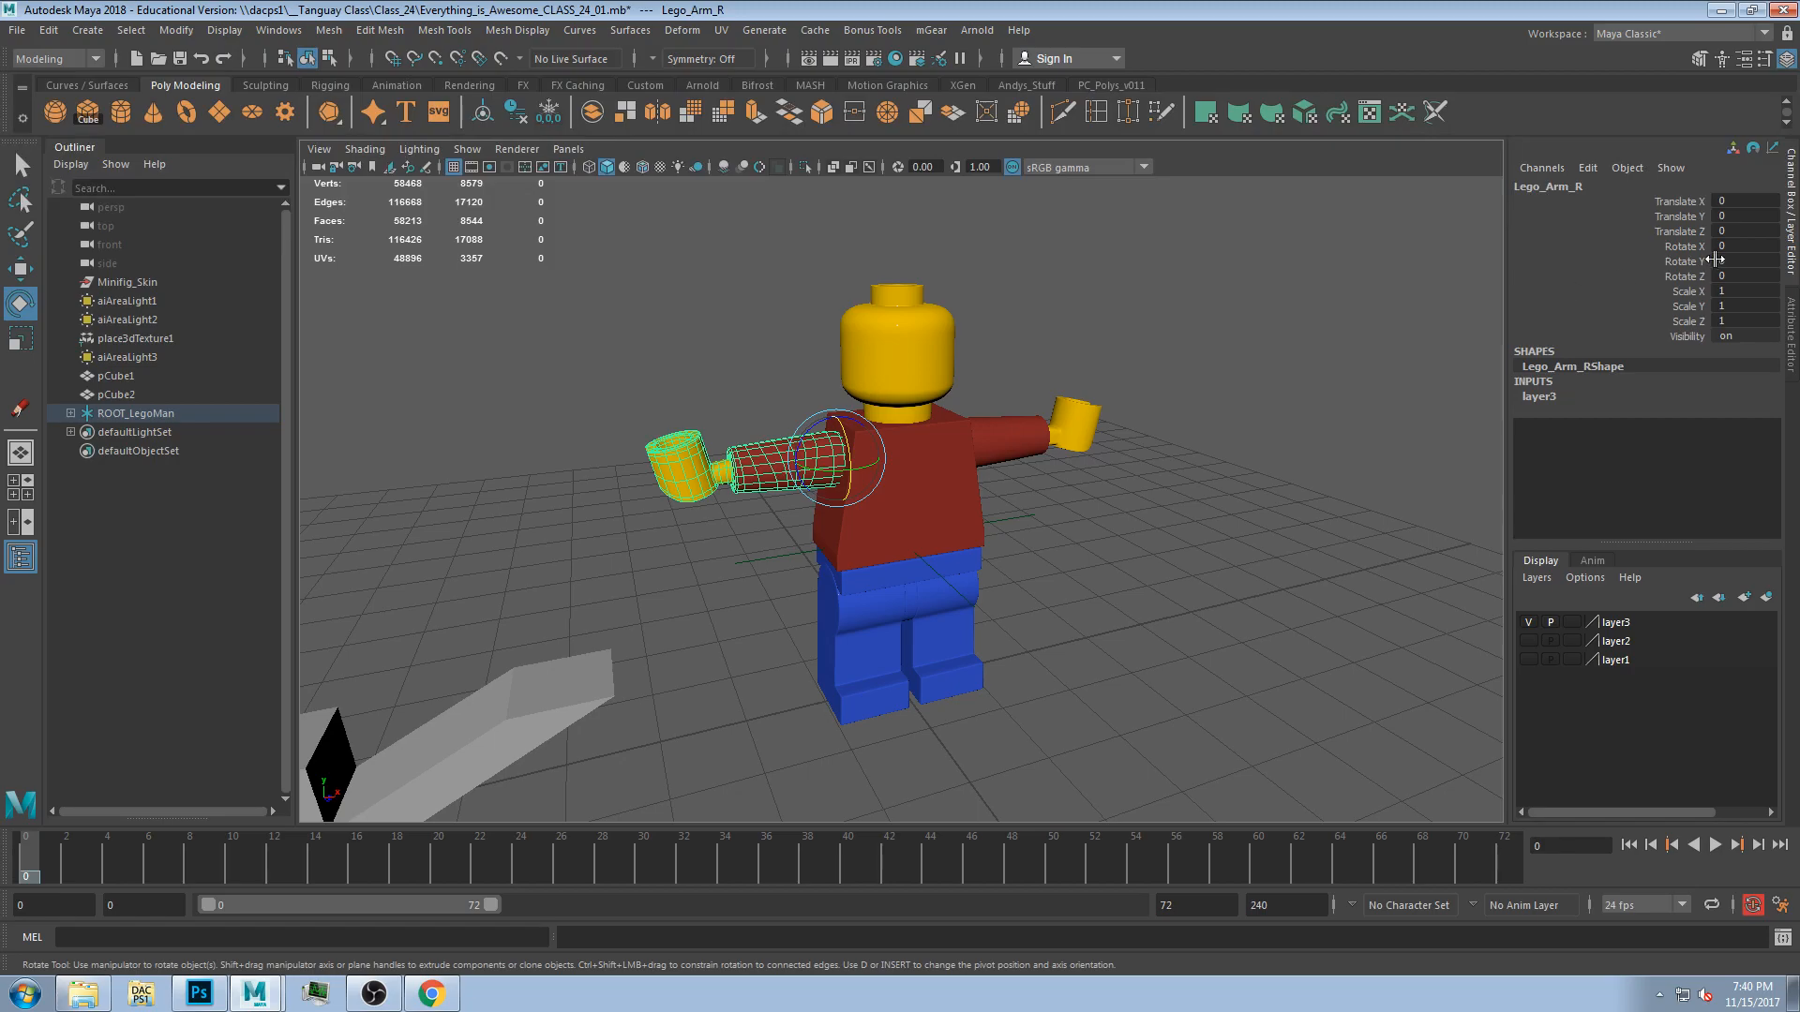
pyautogui.click(707, 404)
pyautogui.click(924, 441)
pyautogui.click(909, 395)
pyautogui.click(1041, 401)
pyautogui.click(1012, 430)
pyautogui.click(1087, 427)
pyautogui.click(1052, 560)
pyautogui.click(968, 563)
pyautogui.click(1112, 615)
pyautogui.moveTo(30, 865)
pyautogui.mouseDown()
pyautogui.moveTo(327, 868)
pyautogui.moveTo(27, 867)
pyautogui.mouseUp()
# Select the torso and the left leg from a closer angle to inspect them.
pyautogui.keyDown('alt'); pyautogui.moveTo(1103, 434); pyautogui.dragTo(972, 406); pyautogui.keyUp('alt')
pyautogui.scroll(3, 966, 450)
pyautogui.keyDown('alt'); pyautogui.moveTo(943, 477); pyautogui.dragTo(865, 525); pyautogui.keyUp('alt')
pyautogui.click(740, 513)
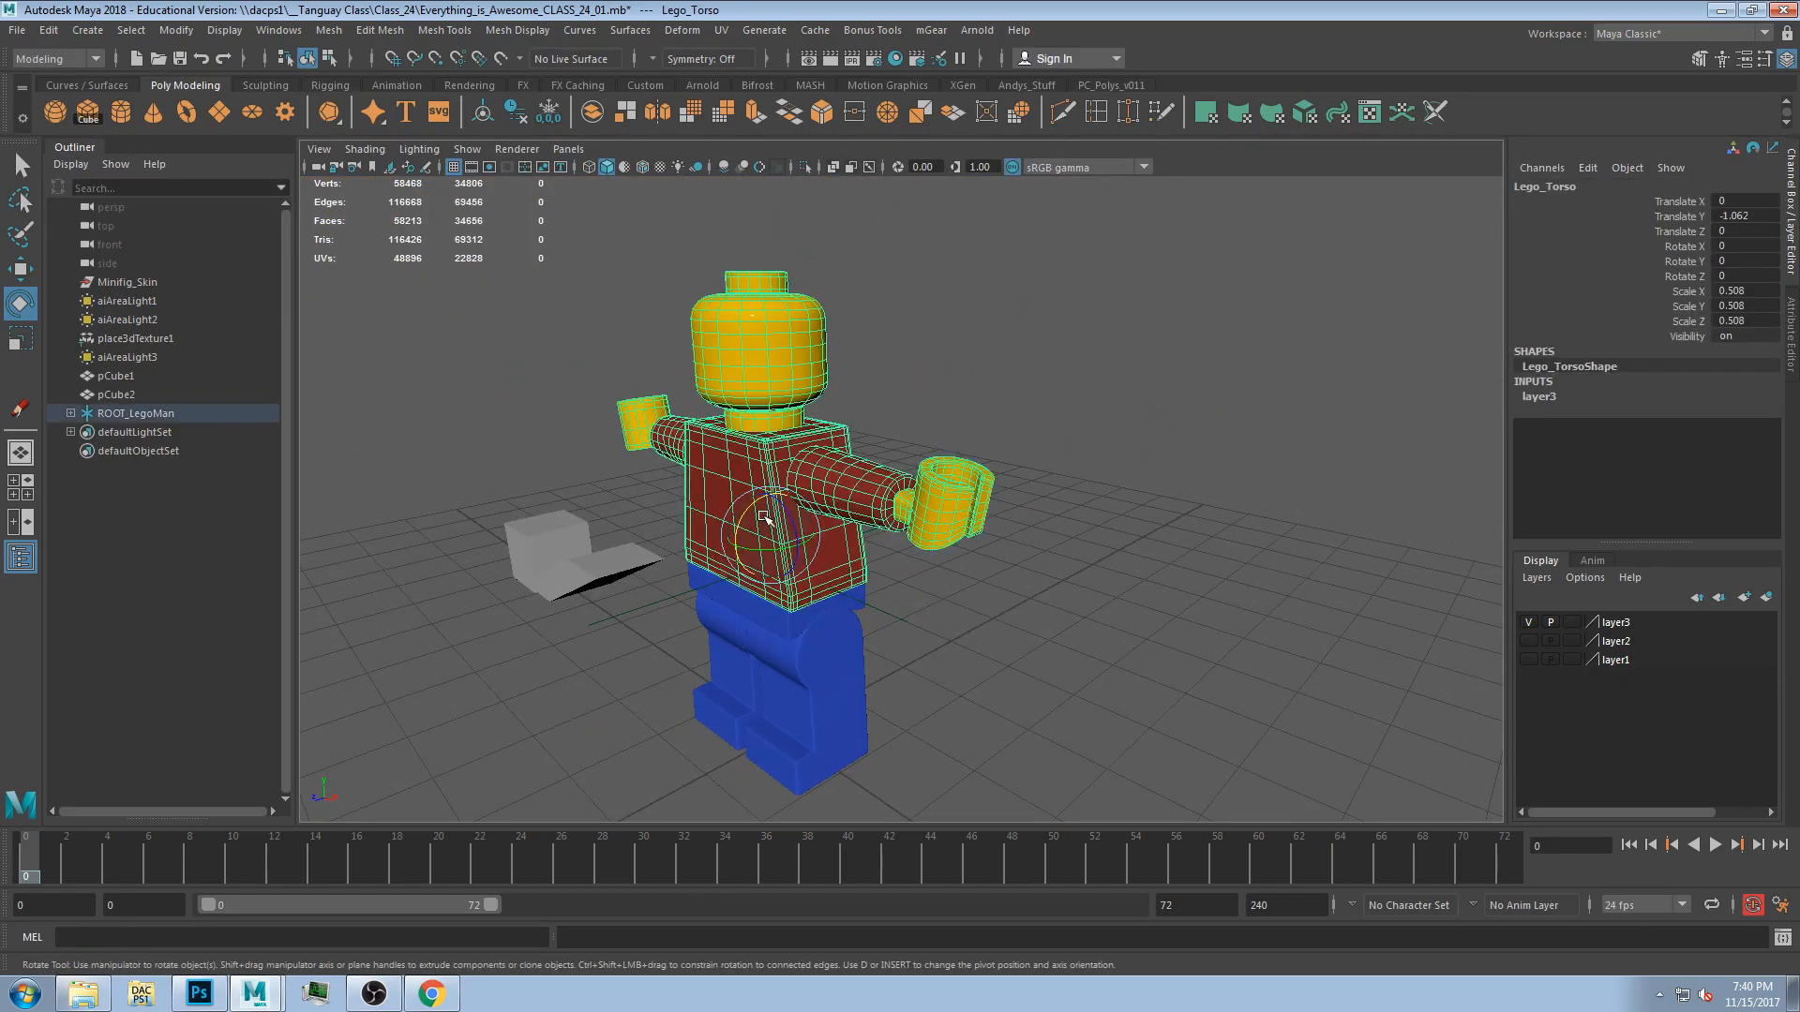
pyautogui.moveTo(743, 516); pyautogui.dragTo(758, 521)
pyautogui.click(814, 662)
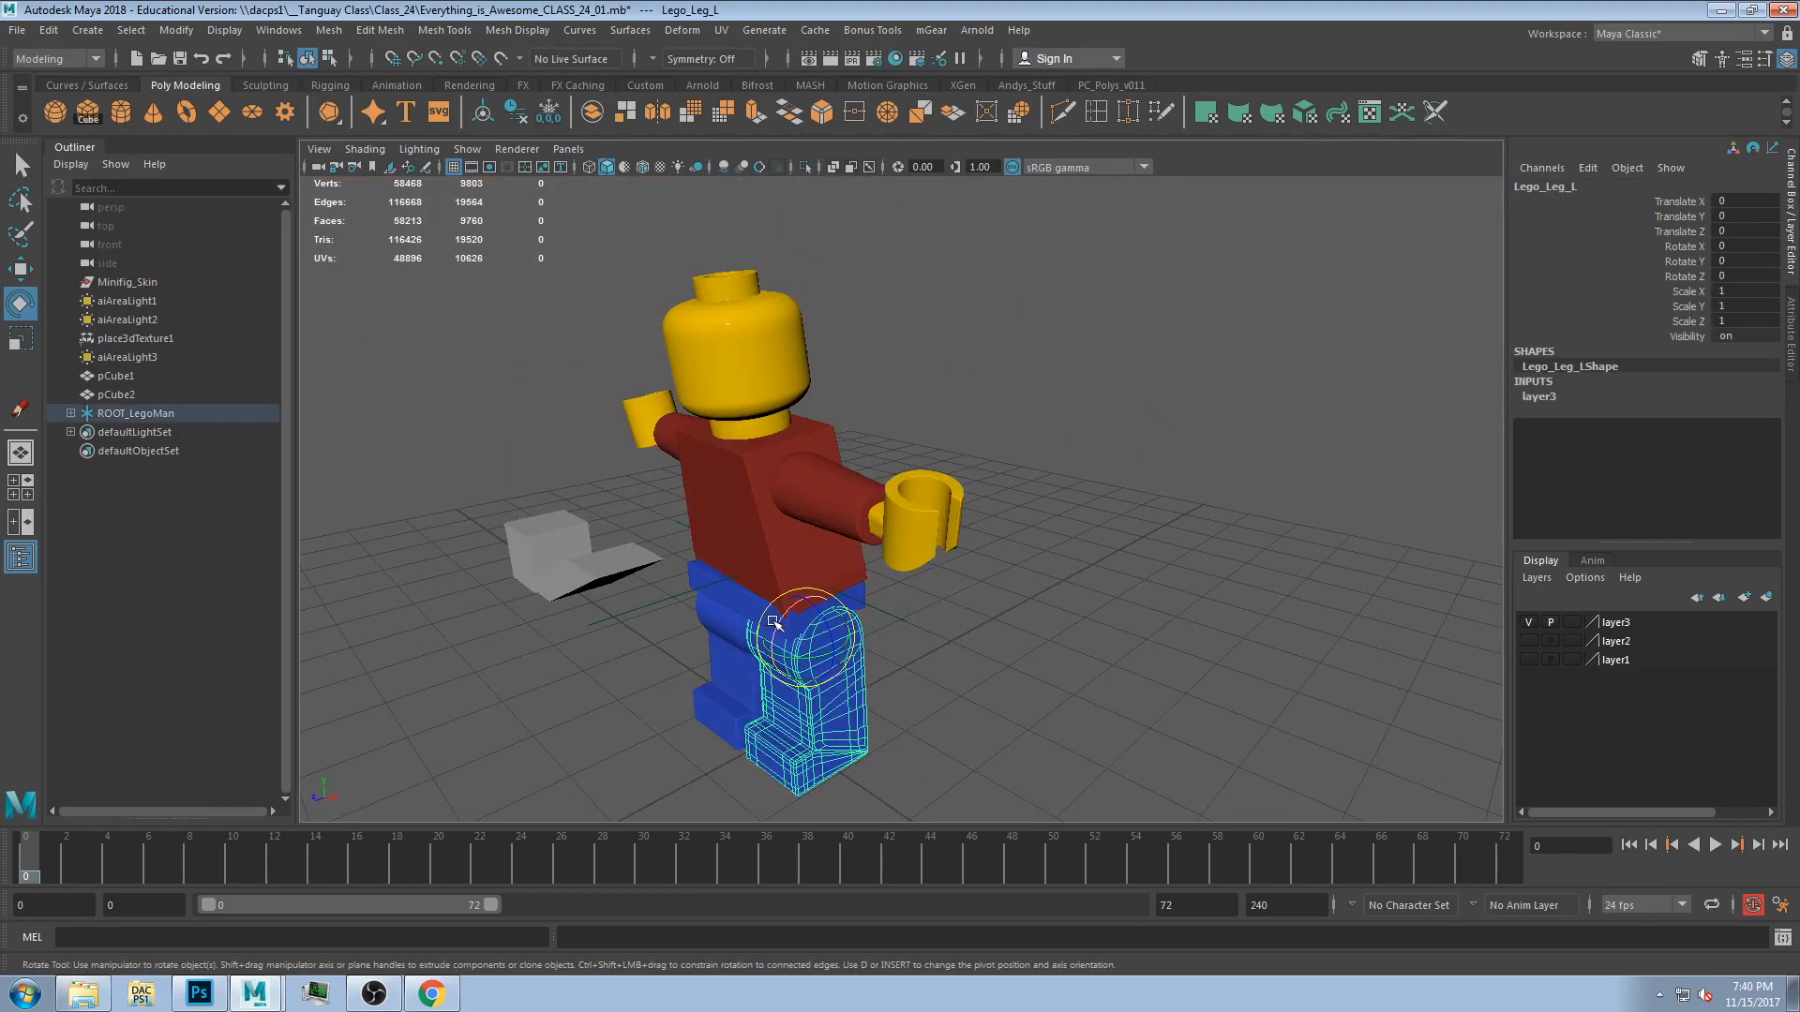
# Test-rotate the left leg and the torso, then undo the rotations.
pyautogui.click(722, 675)
pyautogui.moveTo(770, 647); pyautogui.dragTo(764, 556)
pyautogui.click(818, 552)
pyautogui.keyDown('alt'); pyautogui.moveTo(914, 439); pyautogui.dragTo(960, 471); pyautogui.keyUp('alt')
pyautogui.press('space')
pyautogui.press('space')
pyautogui.scroll(5, 931, 514)
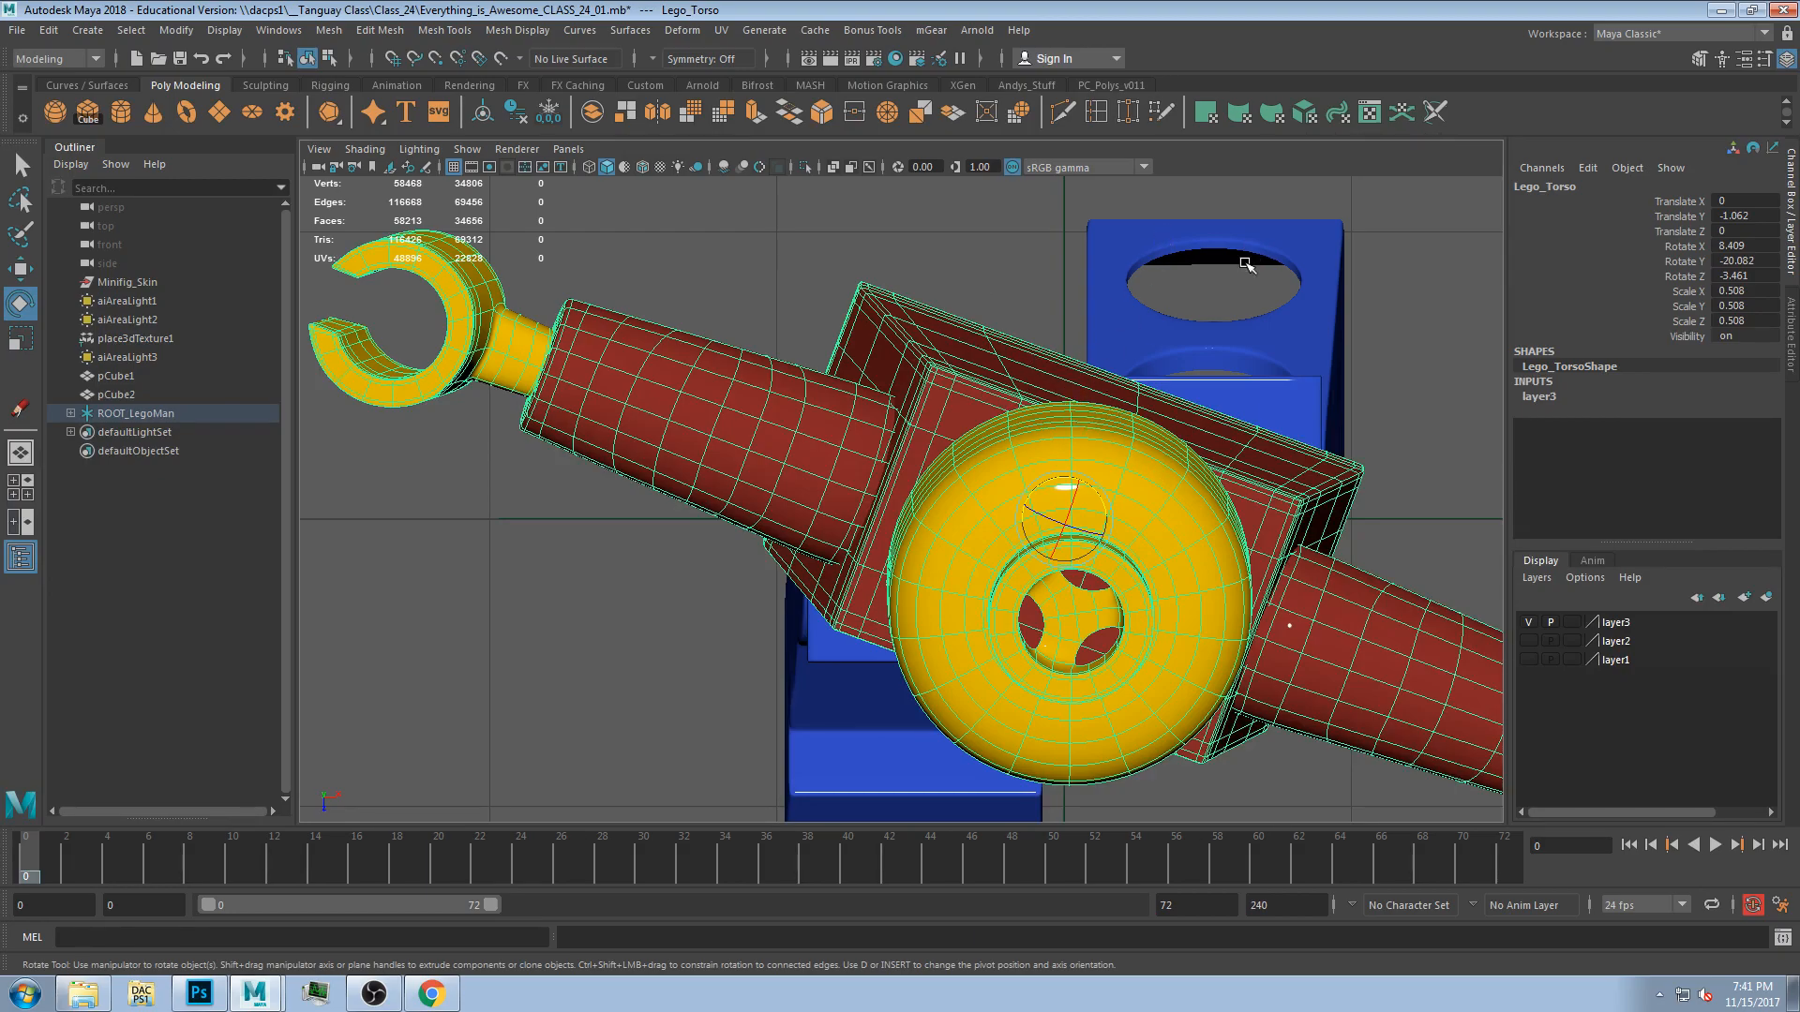
pyautogui.hotkey('ctrl', 'z')
pyautogui.hotkey('ctrl', 'z')
pyautogui.hotkey('ctrl', 'z')
pyautogui.hotkey('ctrl', 'z')
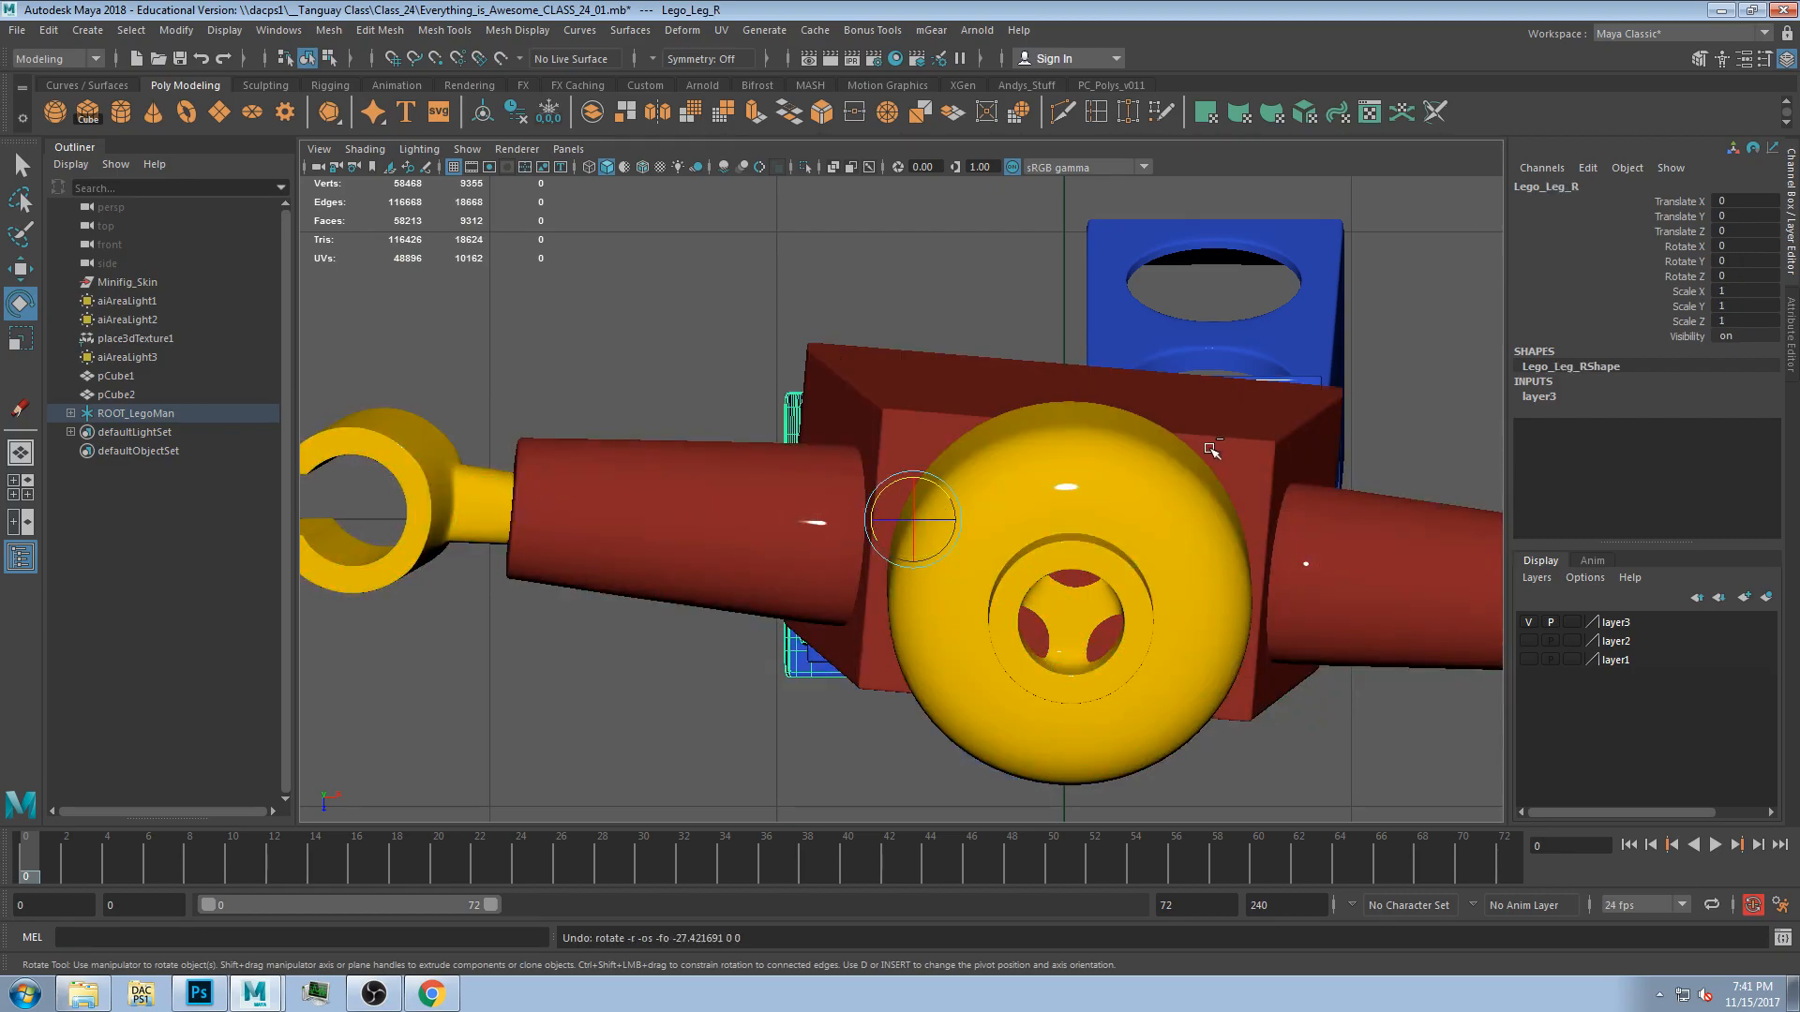
pyautogui.hotkey('ctrl', 'z')
pyautogui.hotkey('ctrl', 'z')
# Select vertices along the torso's top corners in component mode and try to move them.
pyautogui.click(1150, 310)
pyautogui.click(886, 386)
pyautogui.press('F9')
pyautogui.moveTo(694, 320); pyautogui.dragTo(1392, 432)
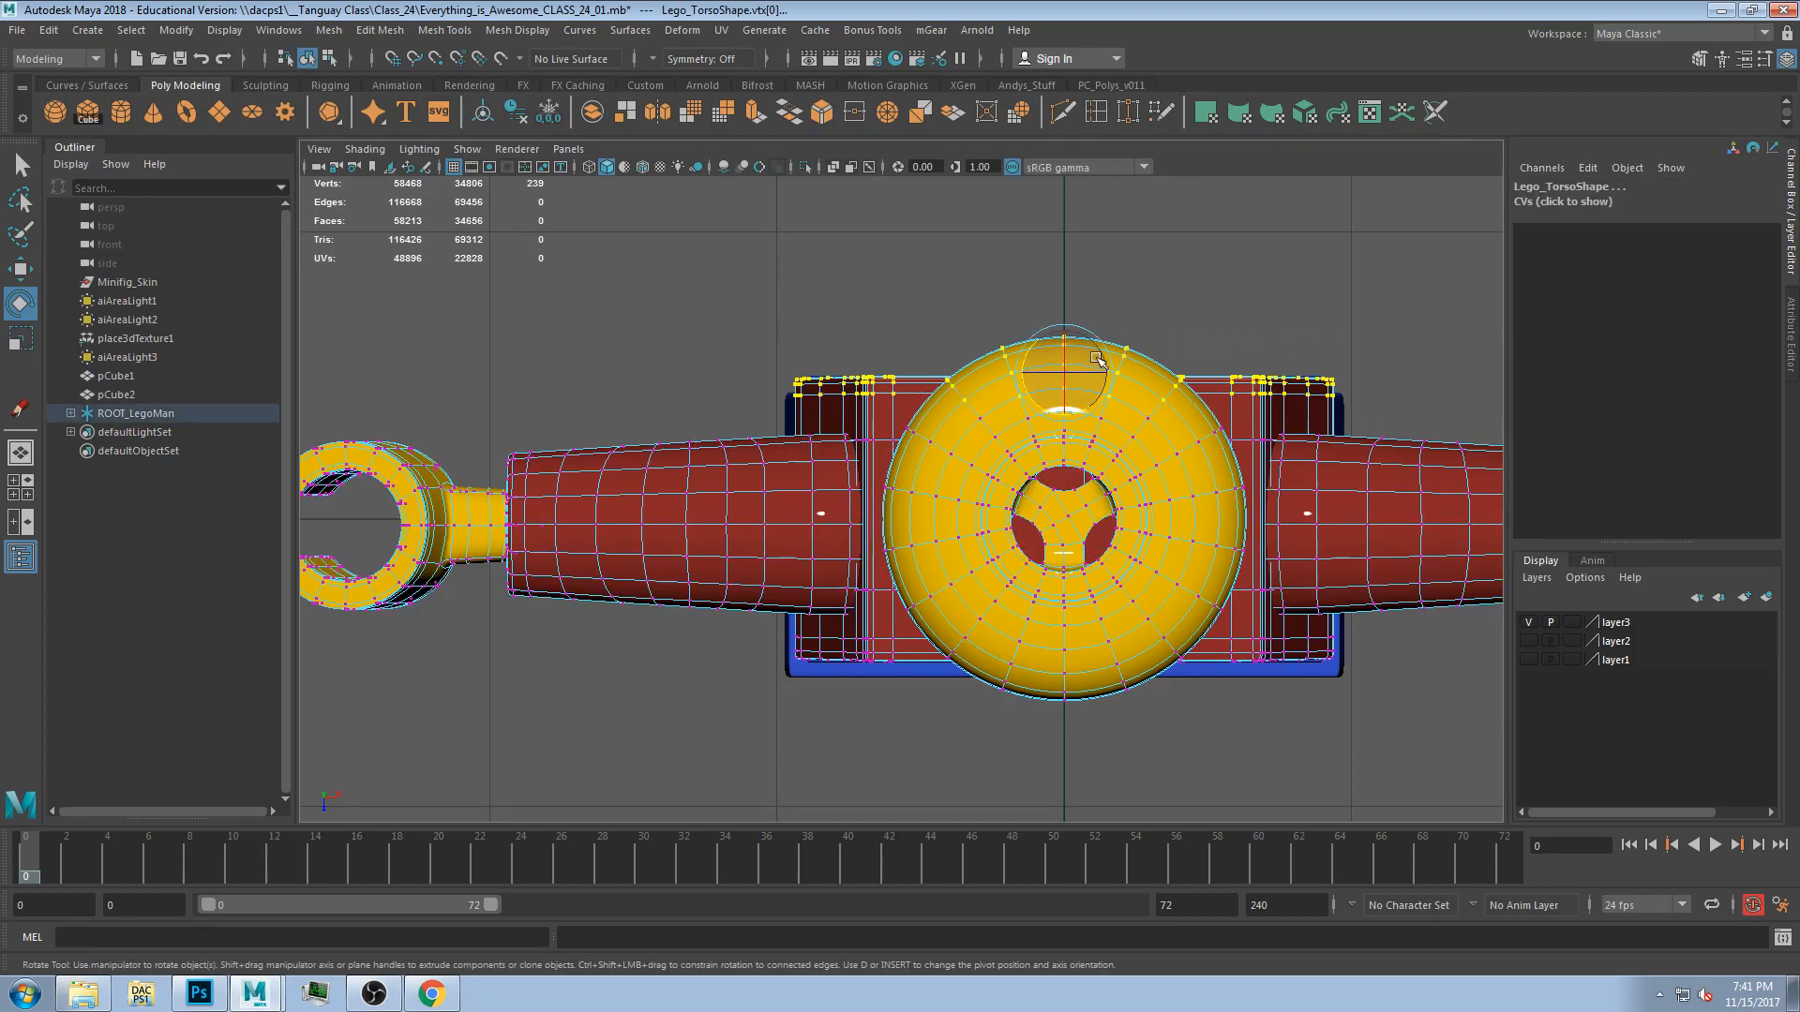
pyautogui.press('w')
pyautogui.hotkey('ctrl', 'z')
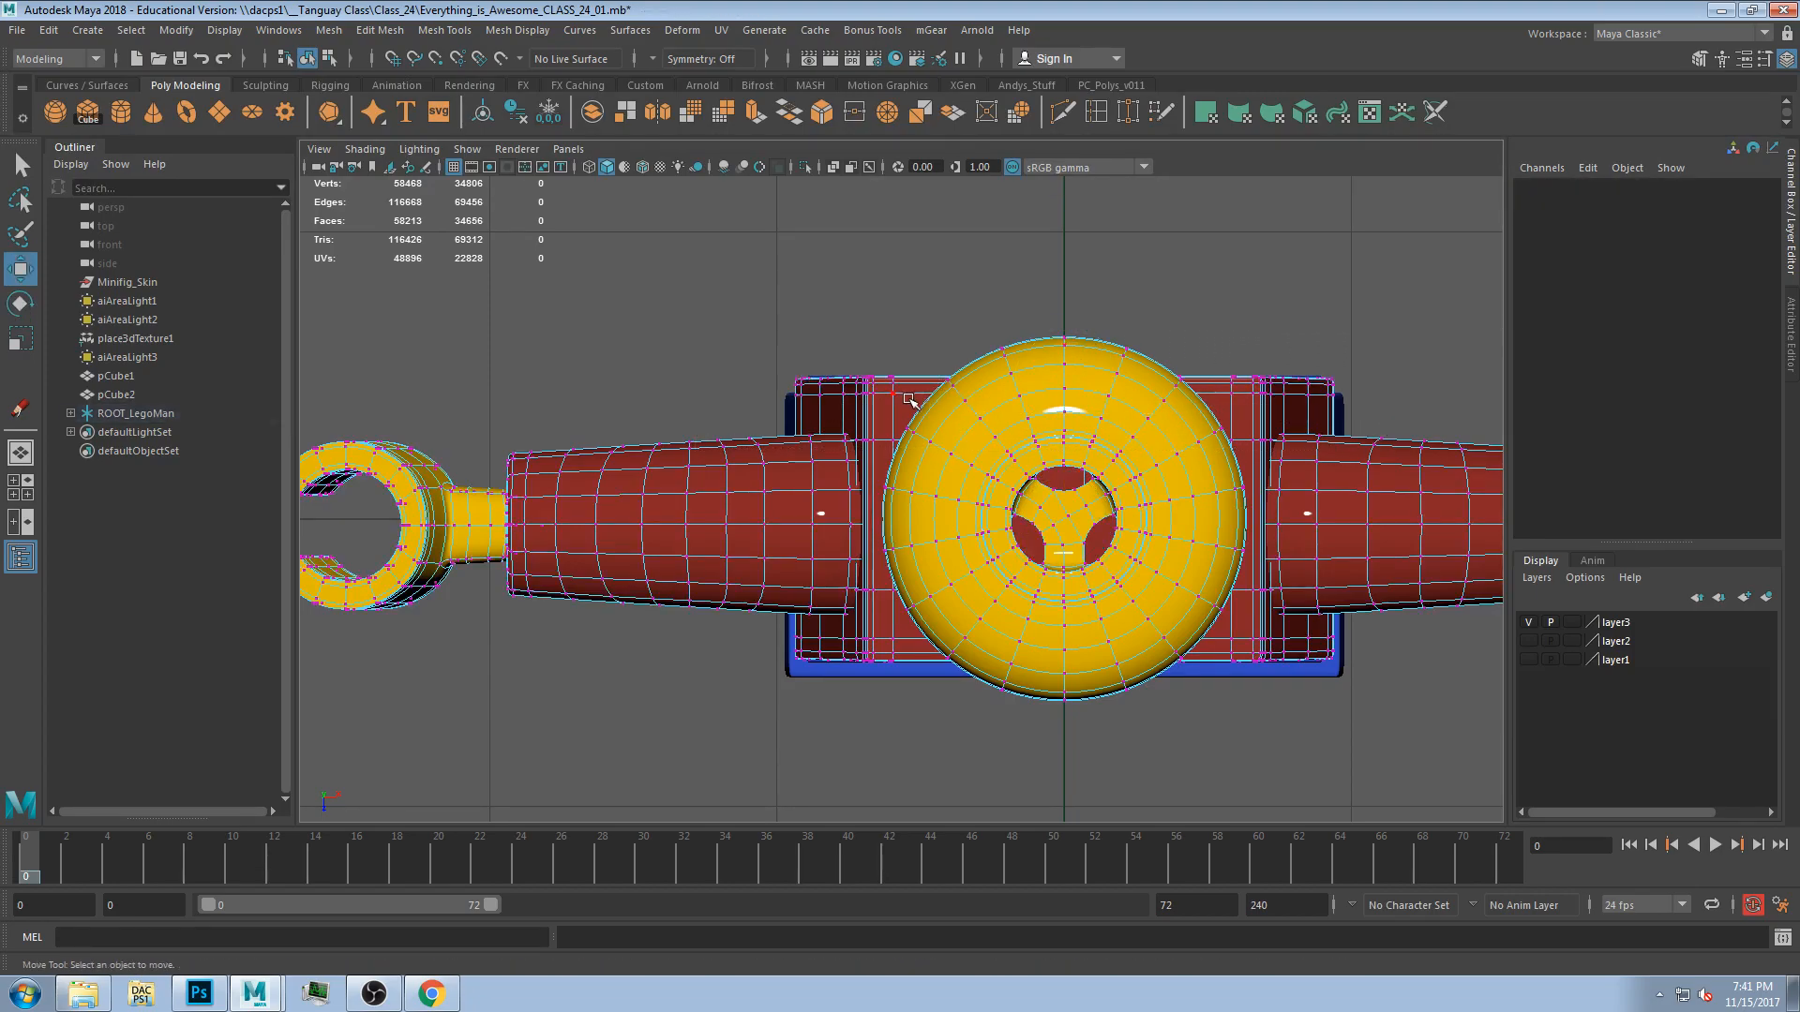
pyautogui.press('F8')
pyautogui.click(911, 257)
pyautogui.click(892, 388)
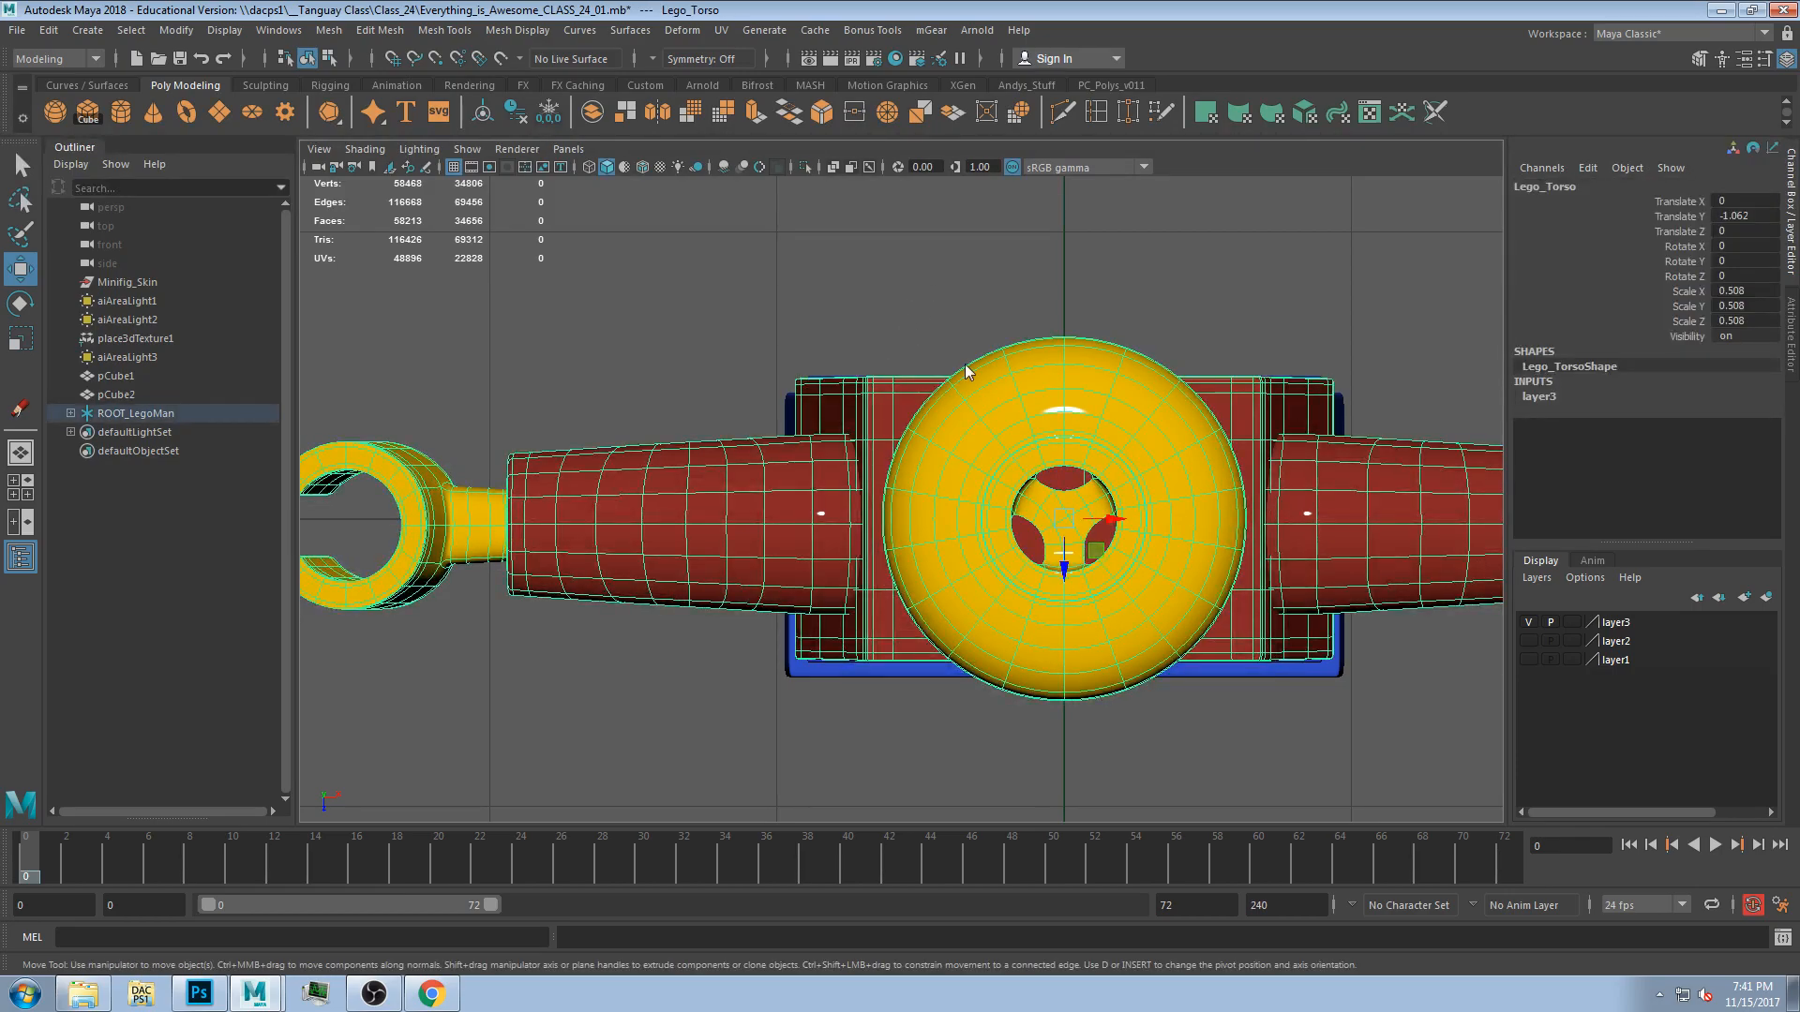
pyautogui.press('F8')
pyautogui.moveTo(745, 351); pyautogui.dragTo(923, 401)
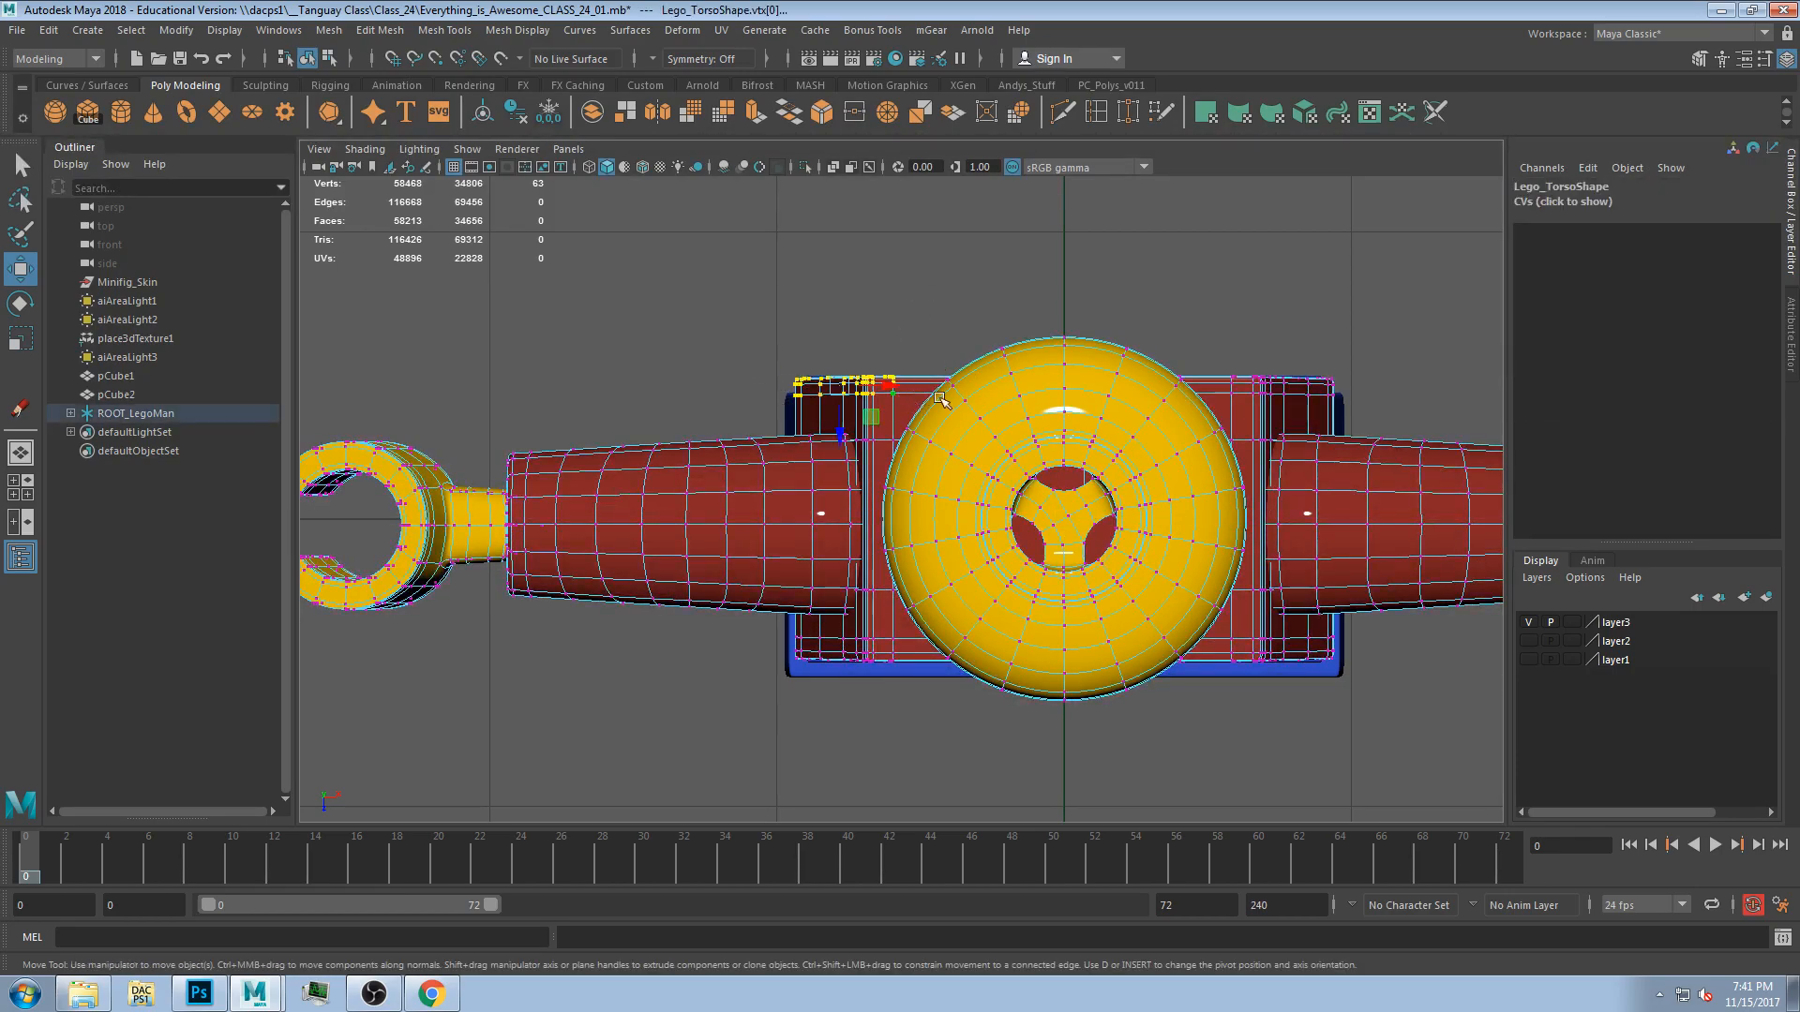
pyautogui.keyDown('shift'); pyautogui.moveTo(1214, 353); pyautogui.dragTo(1361, 413); pyautogui.keyUp('shift')
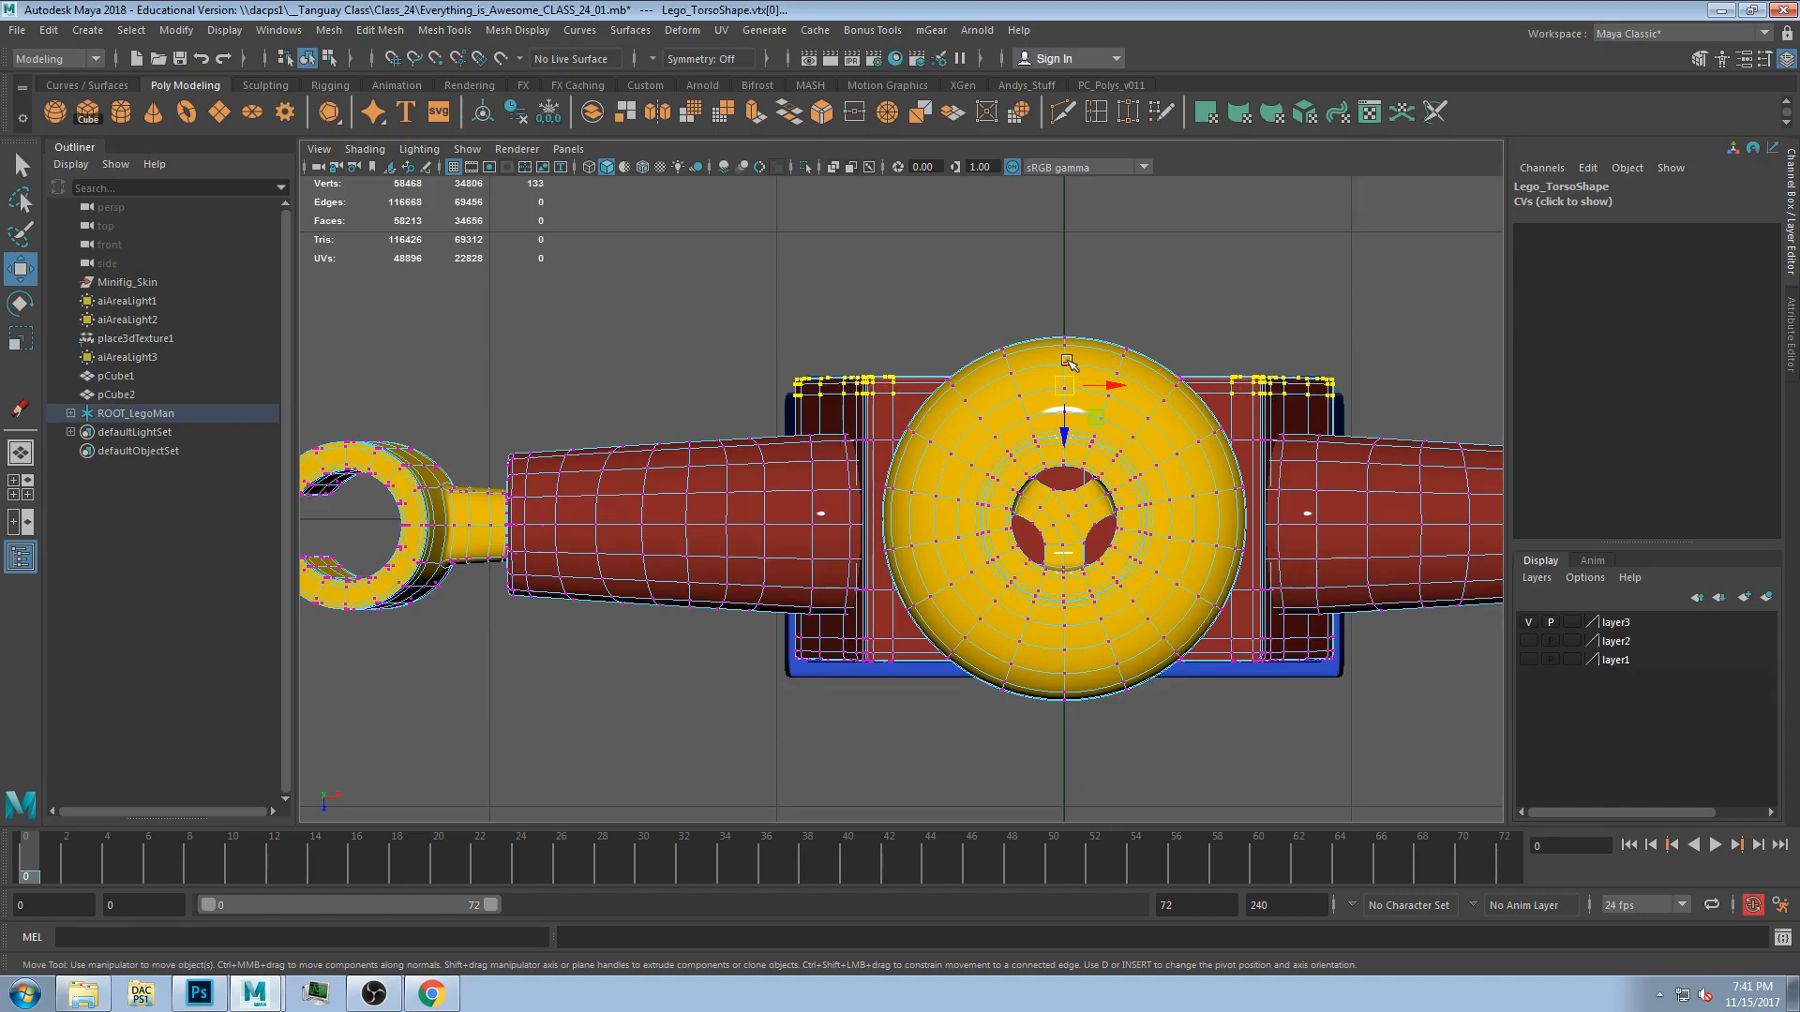
pyautogui.click(1068, 397)
pyautogui.hotkey('ctrl', 'z')
pyautogui.moveTo(1067, 428); pyautogui.dragTo(1067, 420)
pyautogui.click(916, 293)
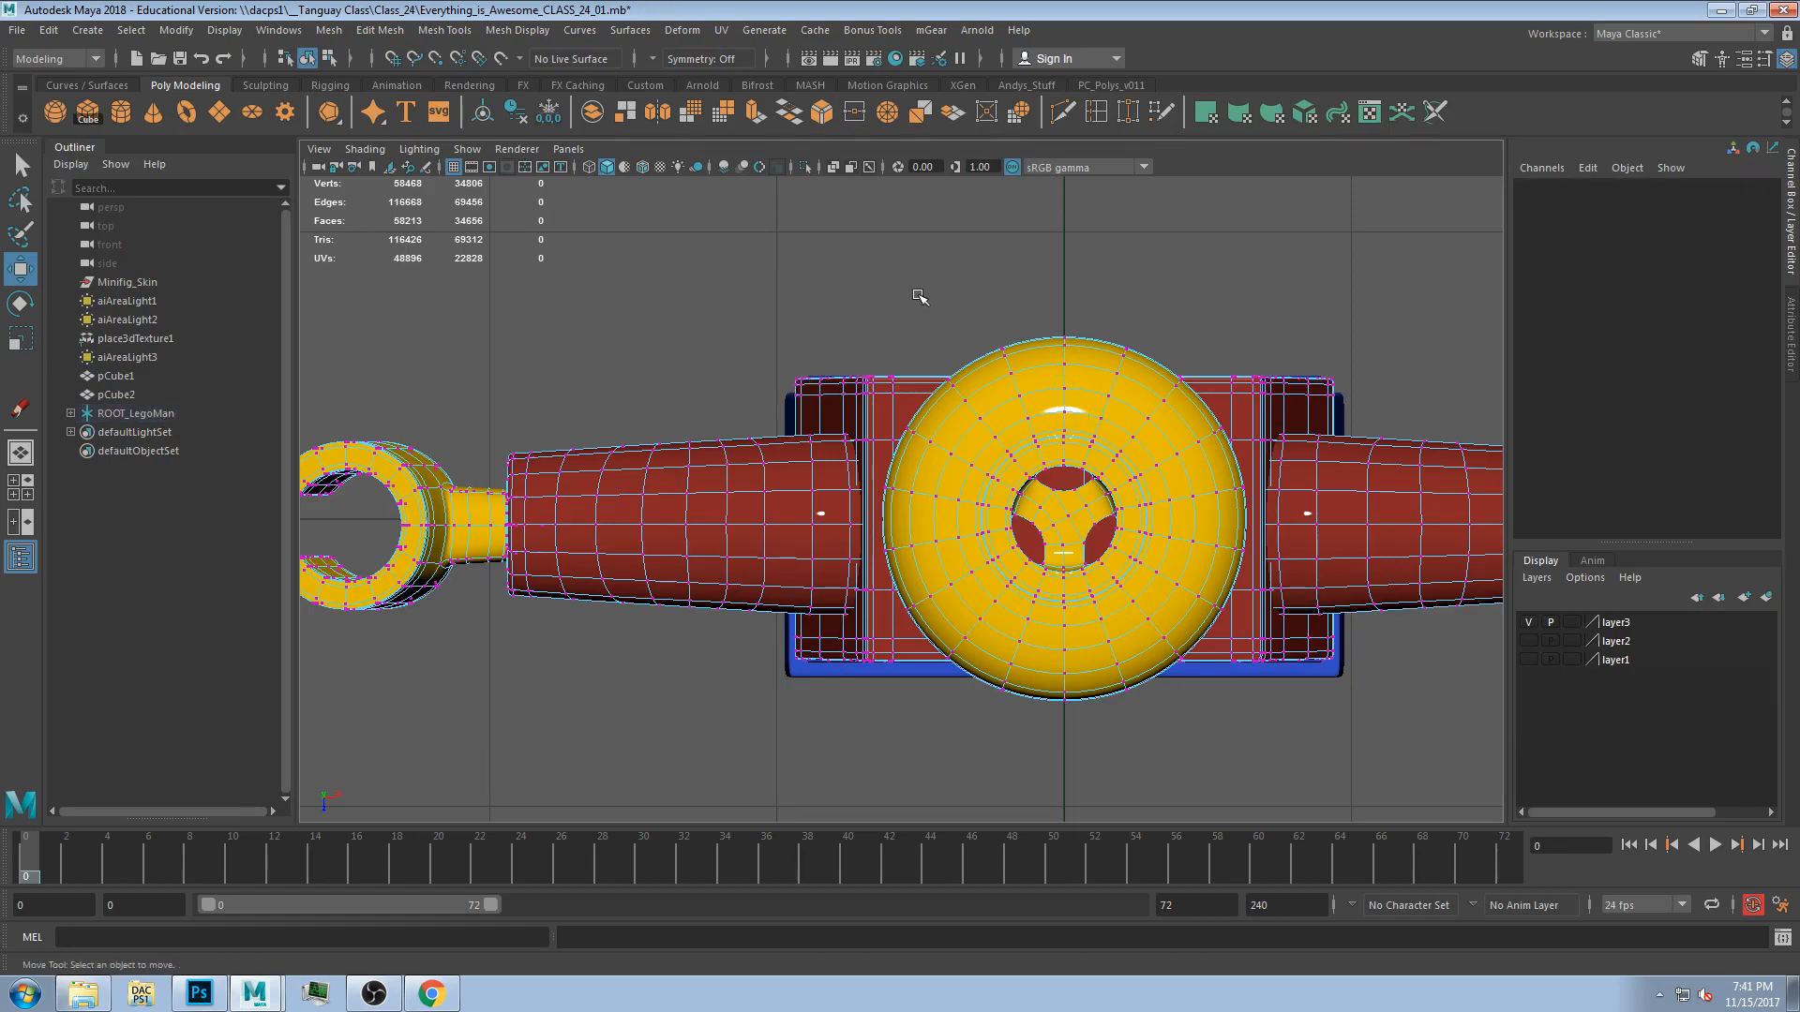
# Switch the viewport display to smooth mesh preview with shaded wireframe, then deselect everything.
pyautogui.press('4')
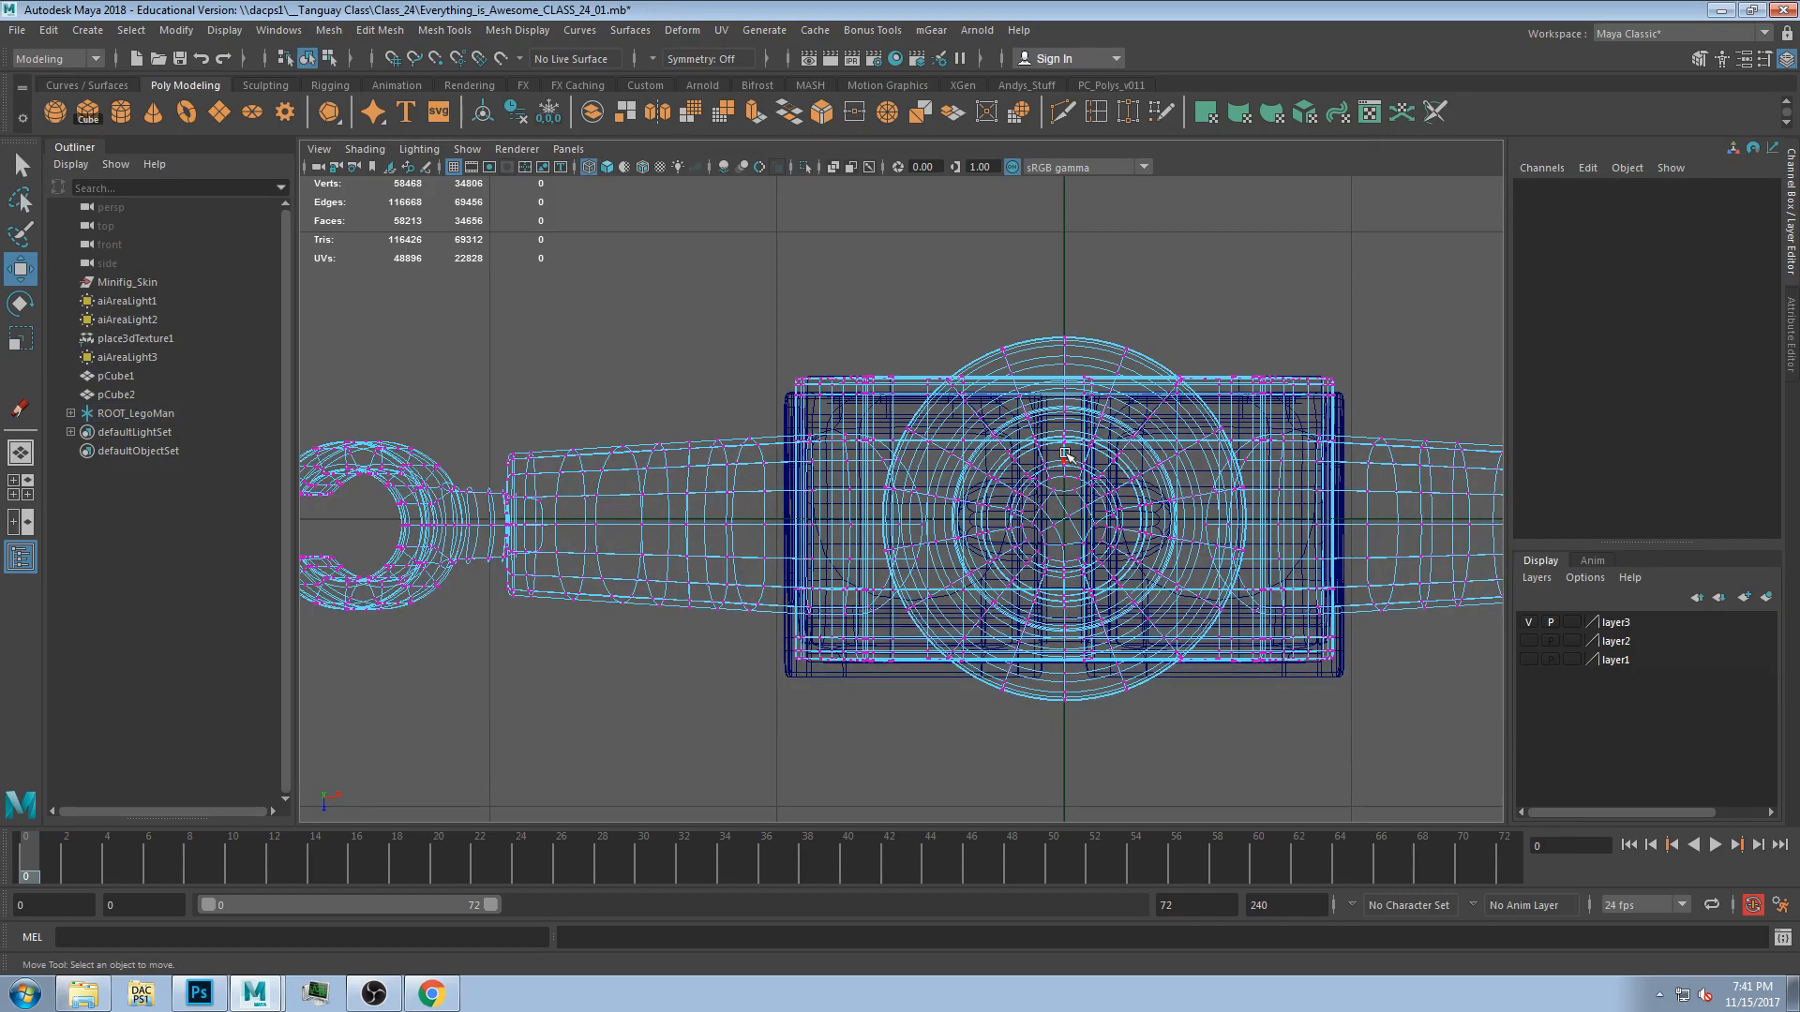
pyautogui.press('2')
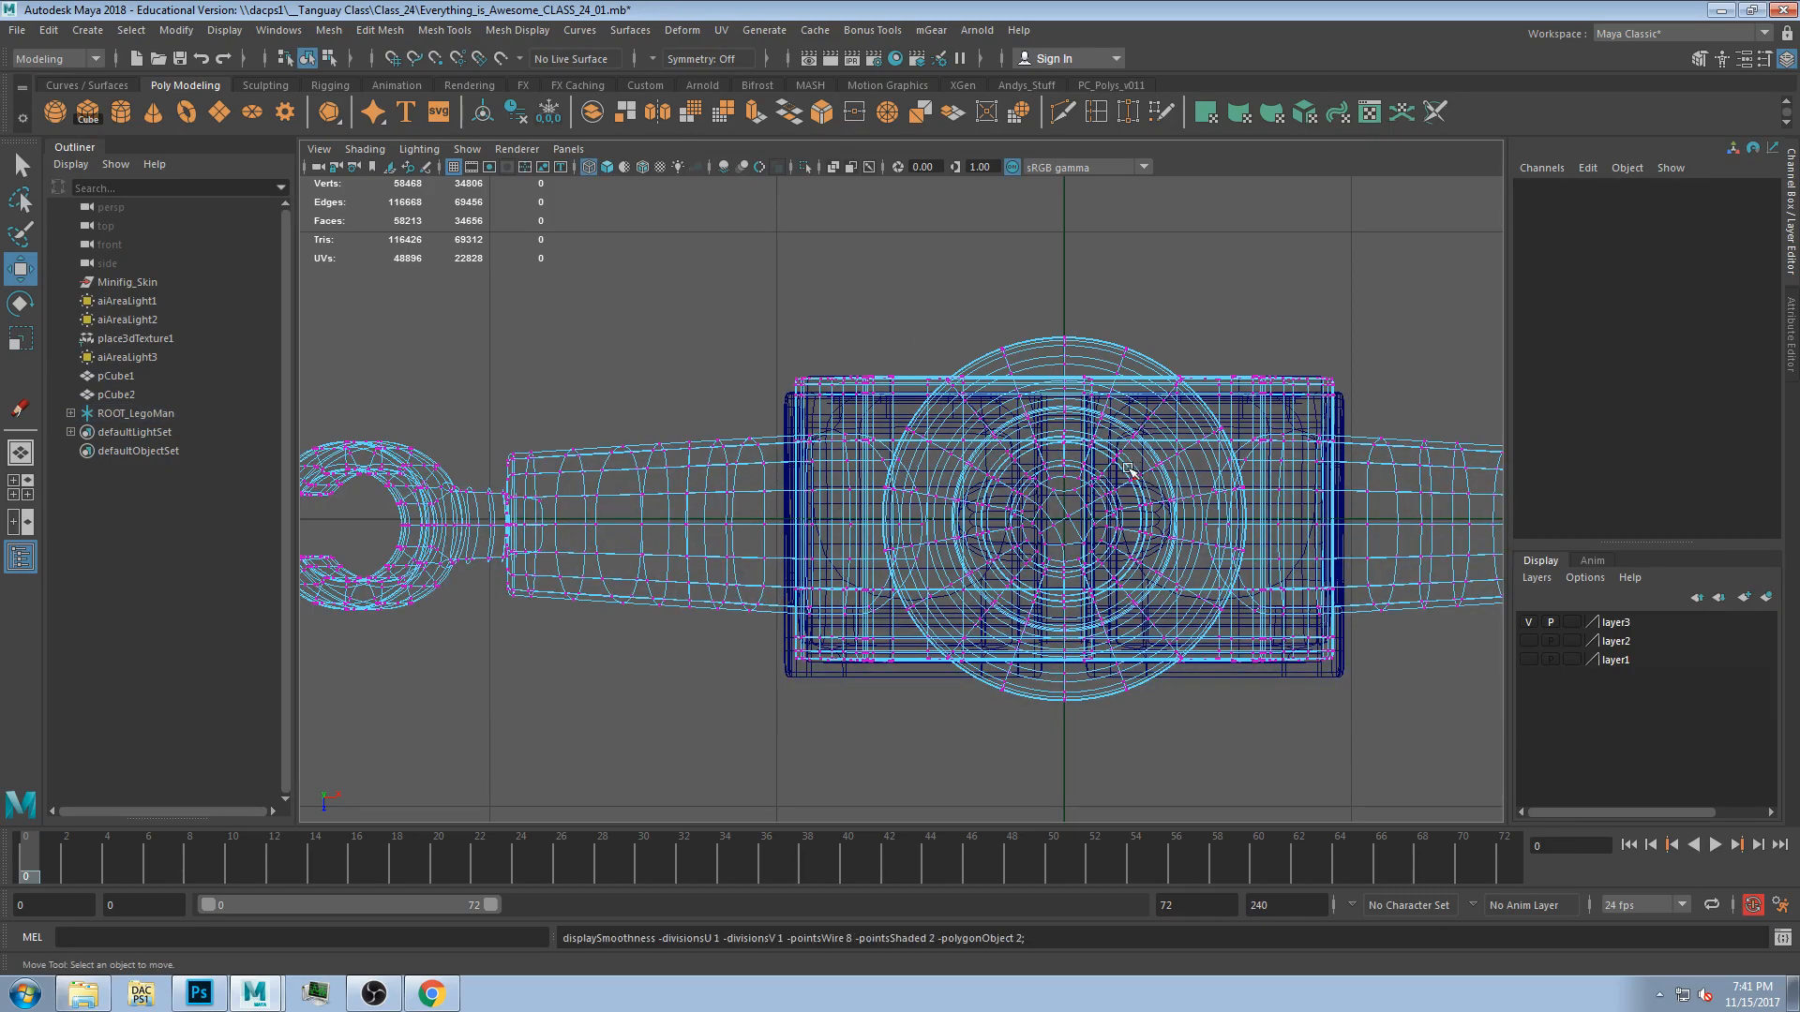
pyautogui.press('5')
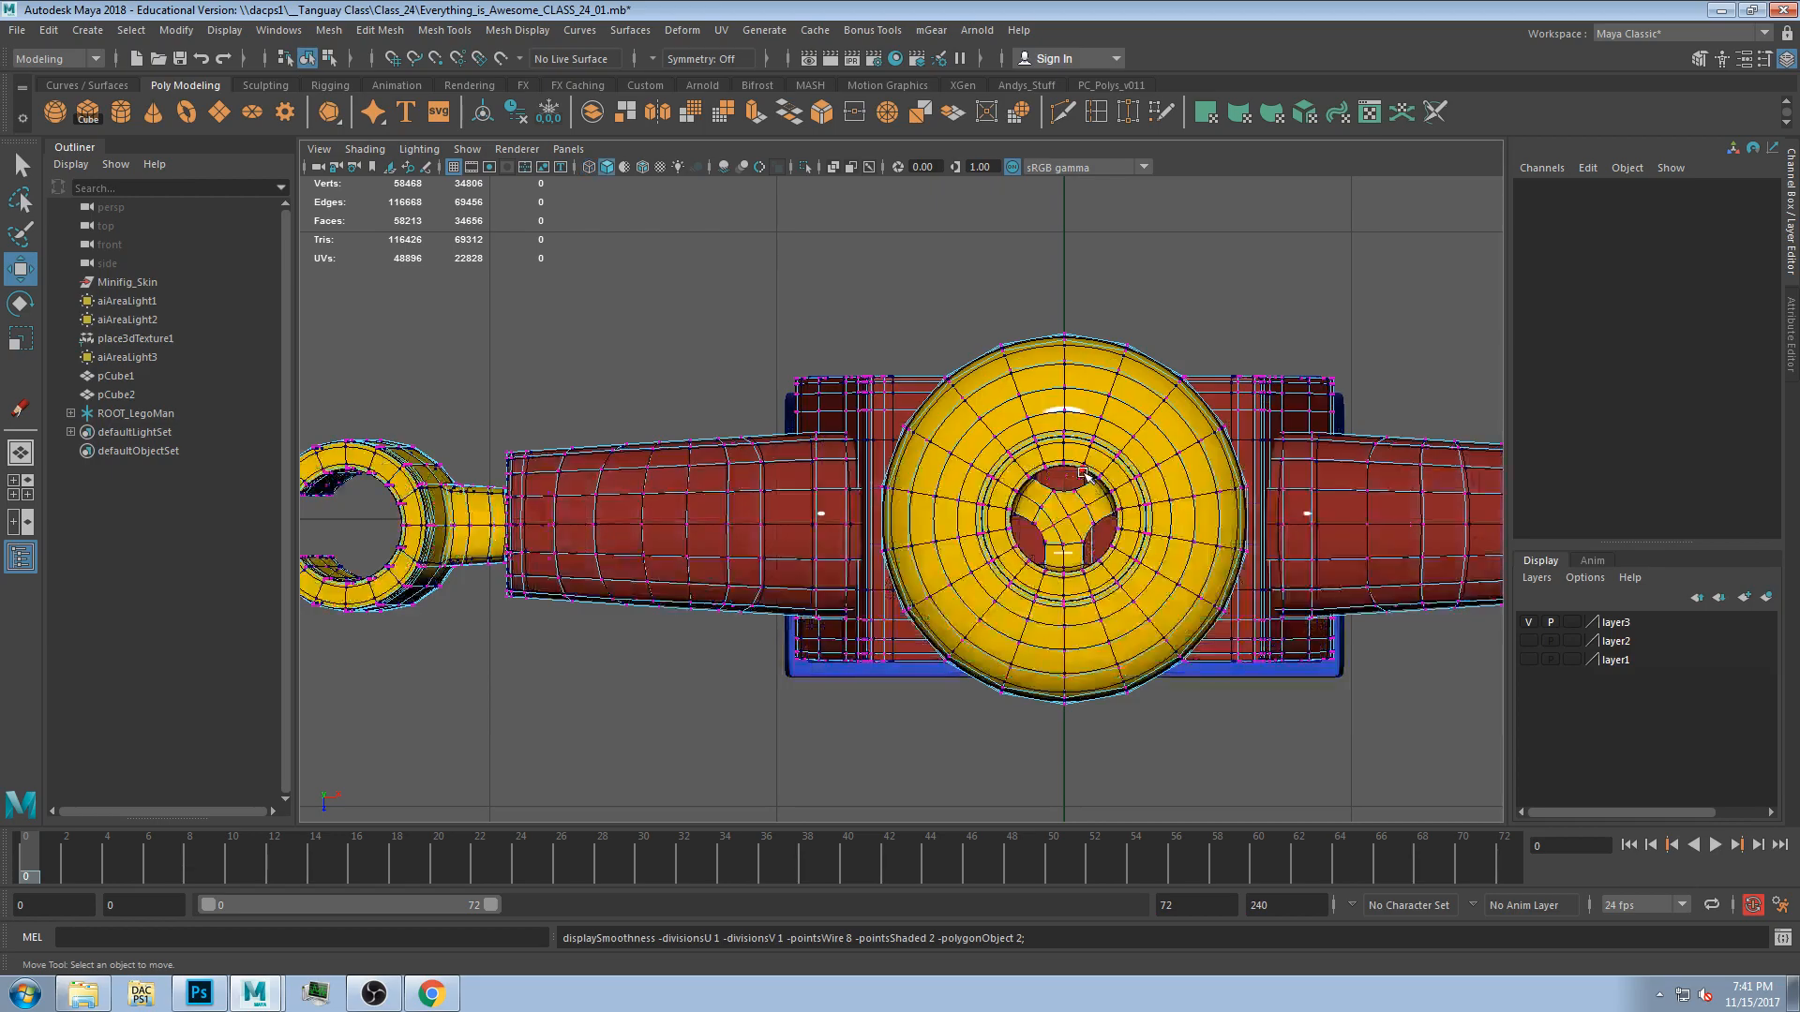
pyautogui.click(797, 378)
pyautogui.press('F8')
pyautogui.click(850, 341)
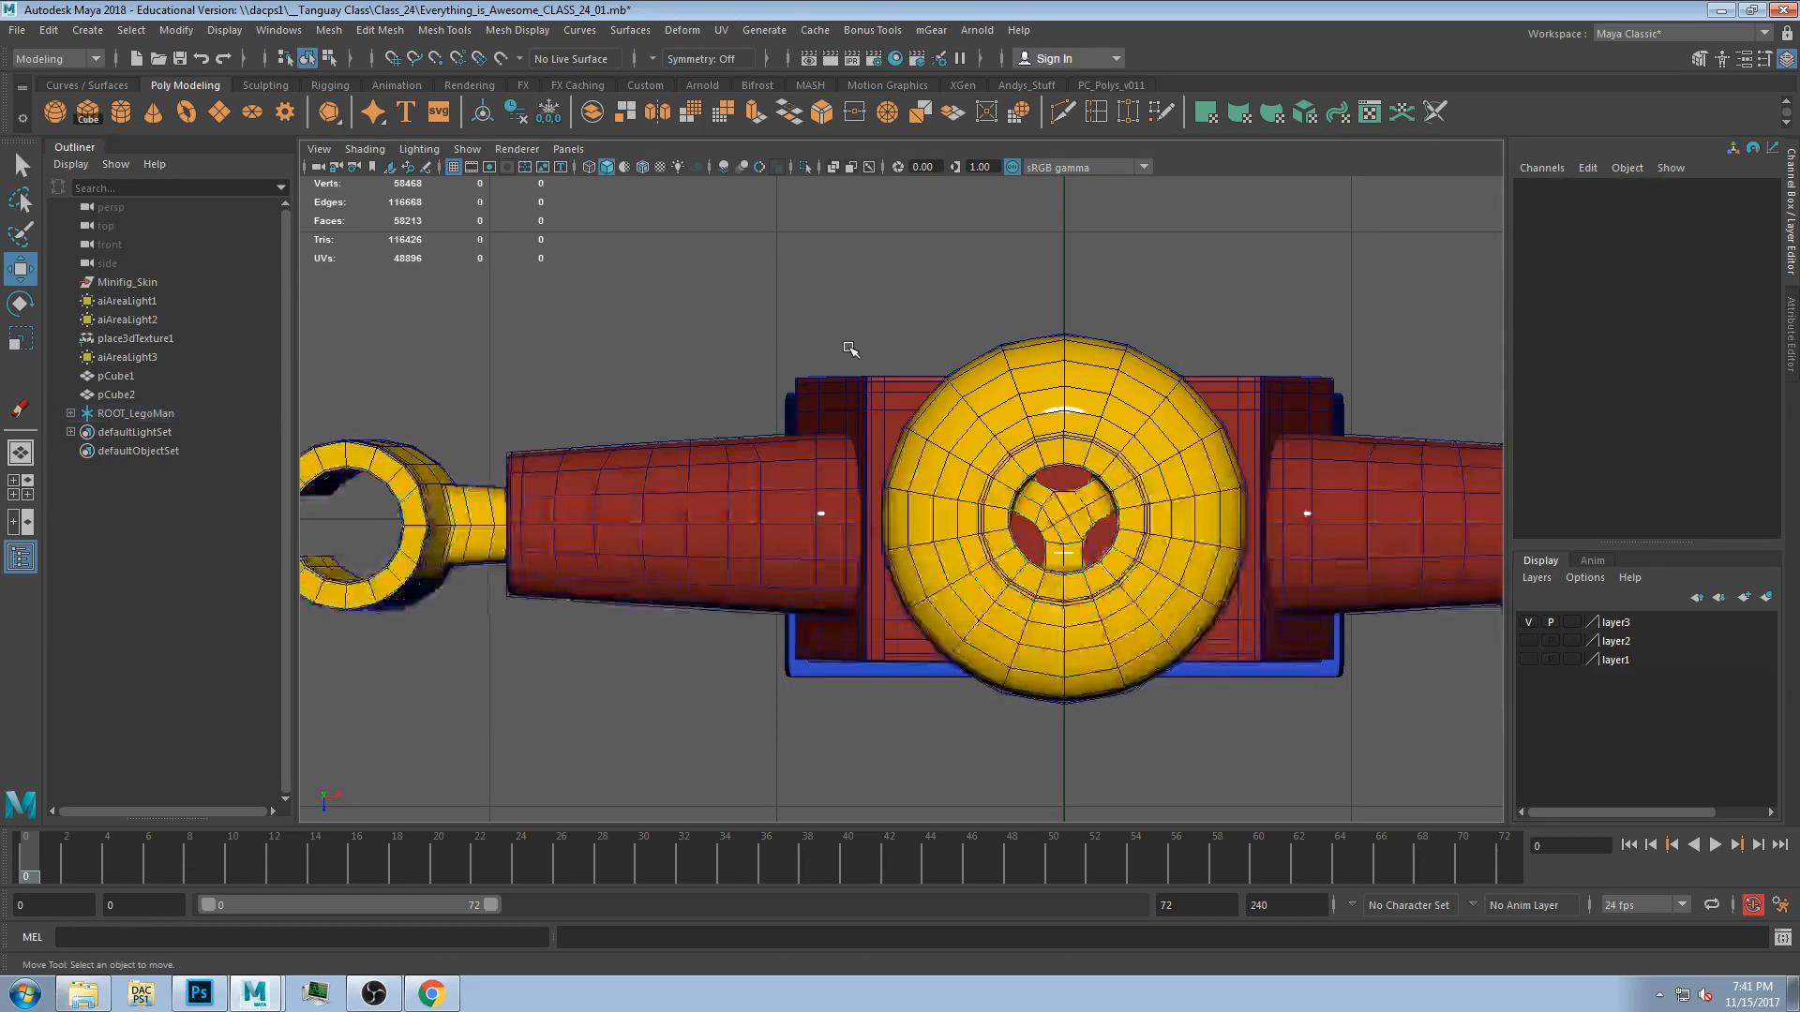
# Select the ROOT_LegoMan and set keys on its translate and rotate channels, then undo the keys.
pyautogui.press('space')
pyautogui.press('space')
pyautogui.keyDown('alt'); pyautogui.moveTo(894, 577); pyautogui.dragTo(1032, 581); pyautogui.keyUp('alt')
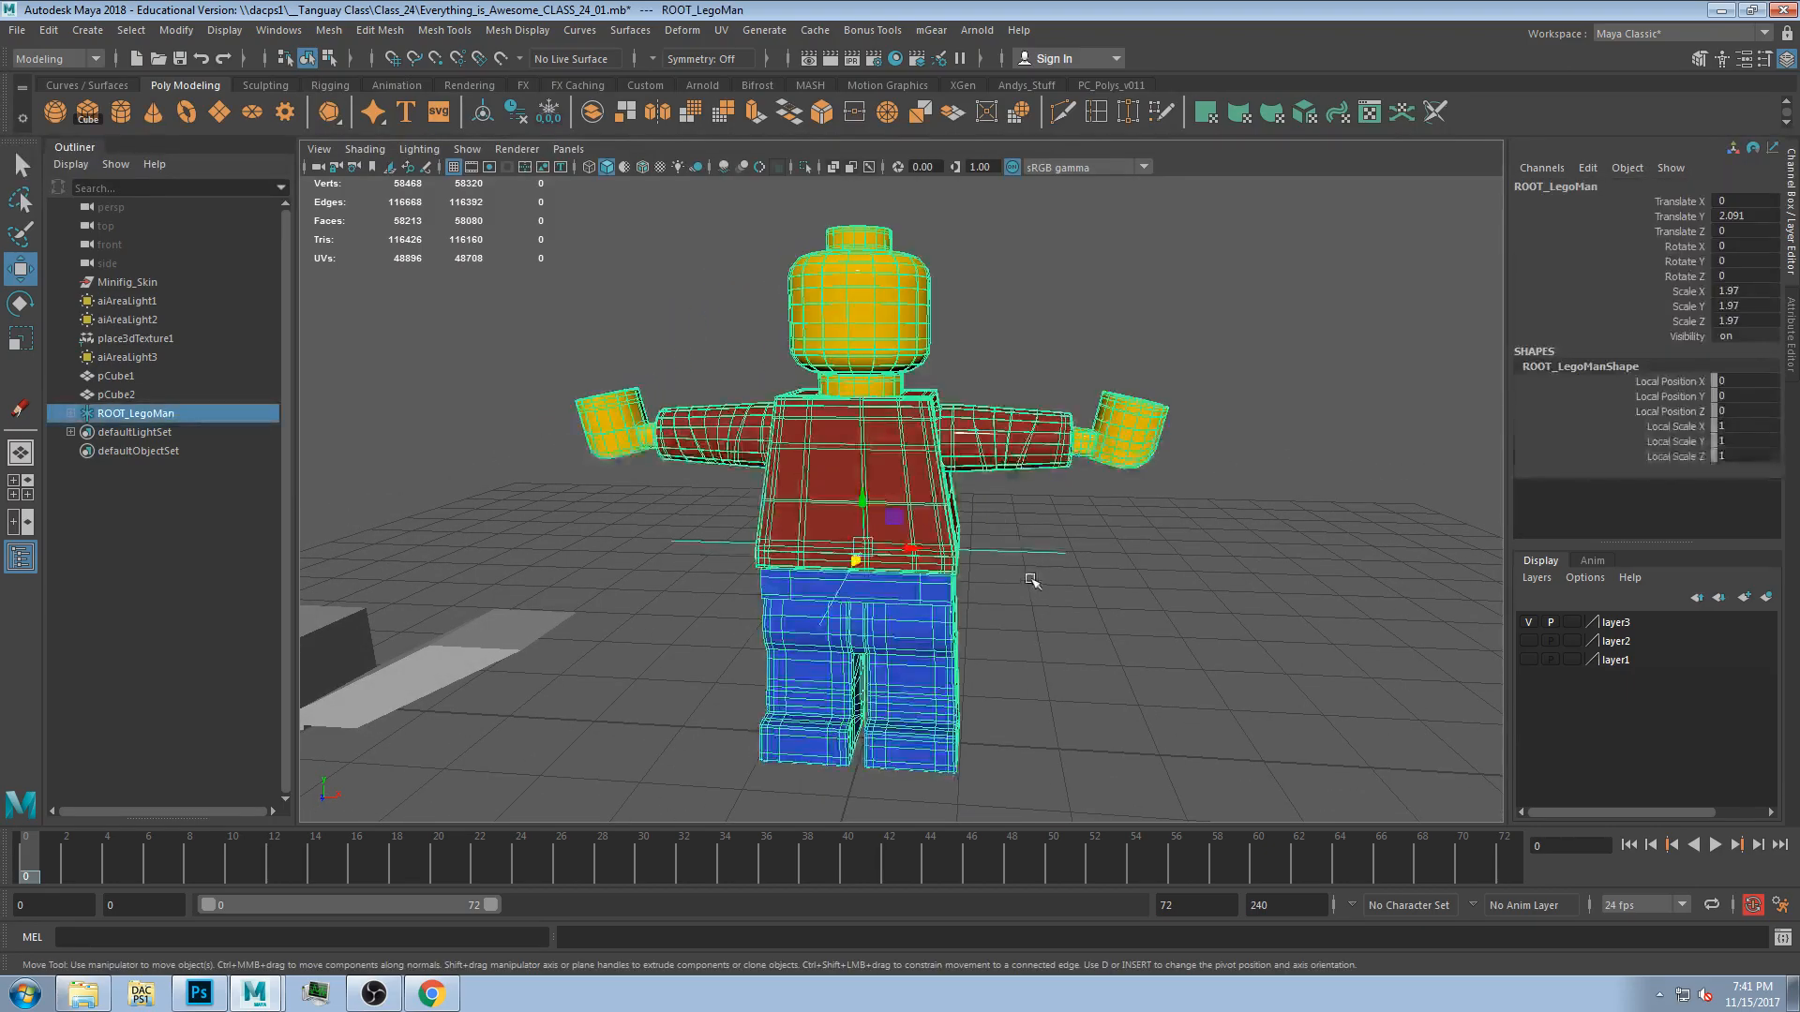
pyautogui.click(1265, 608)
pyautogui.moveTo(1192, 758); pyautogui.dragTo(562, 309)
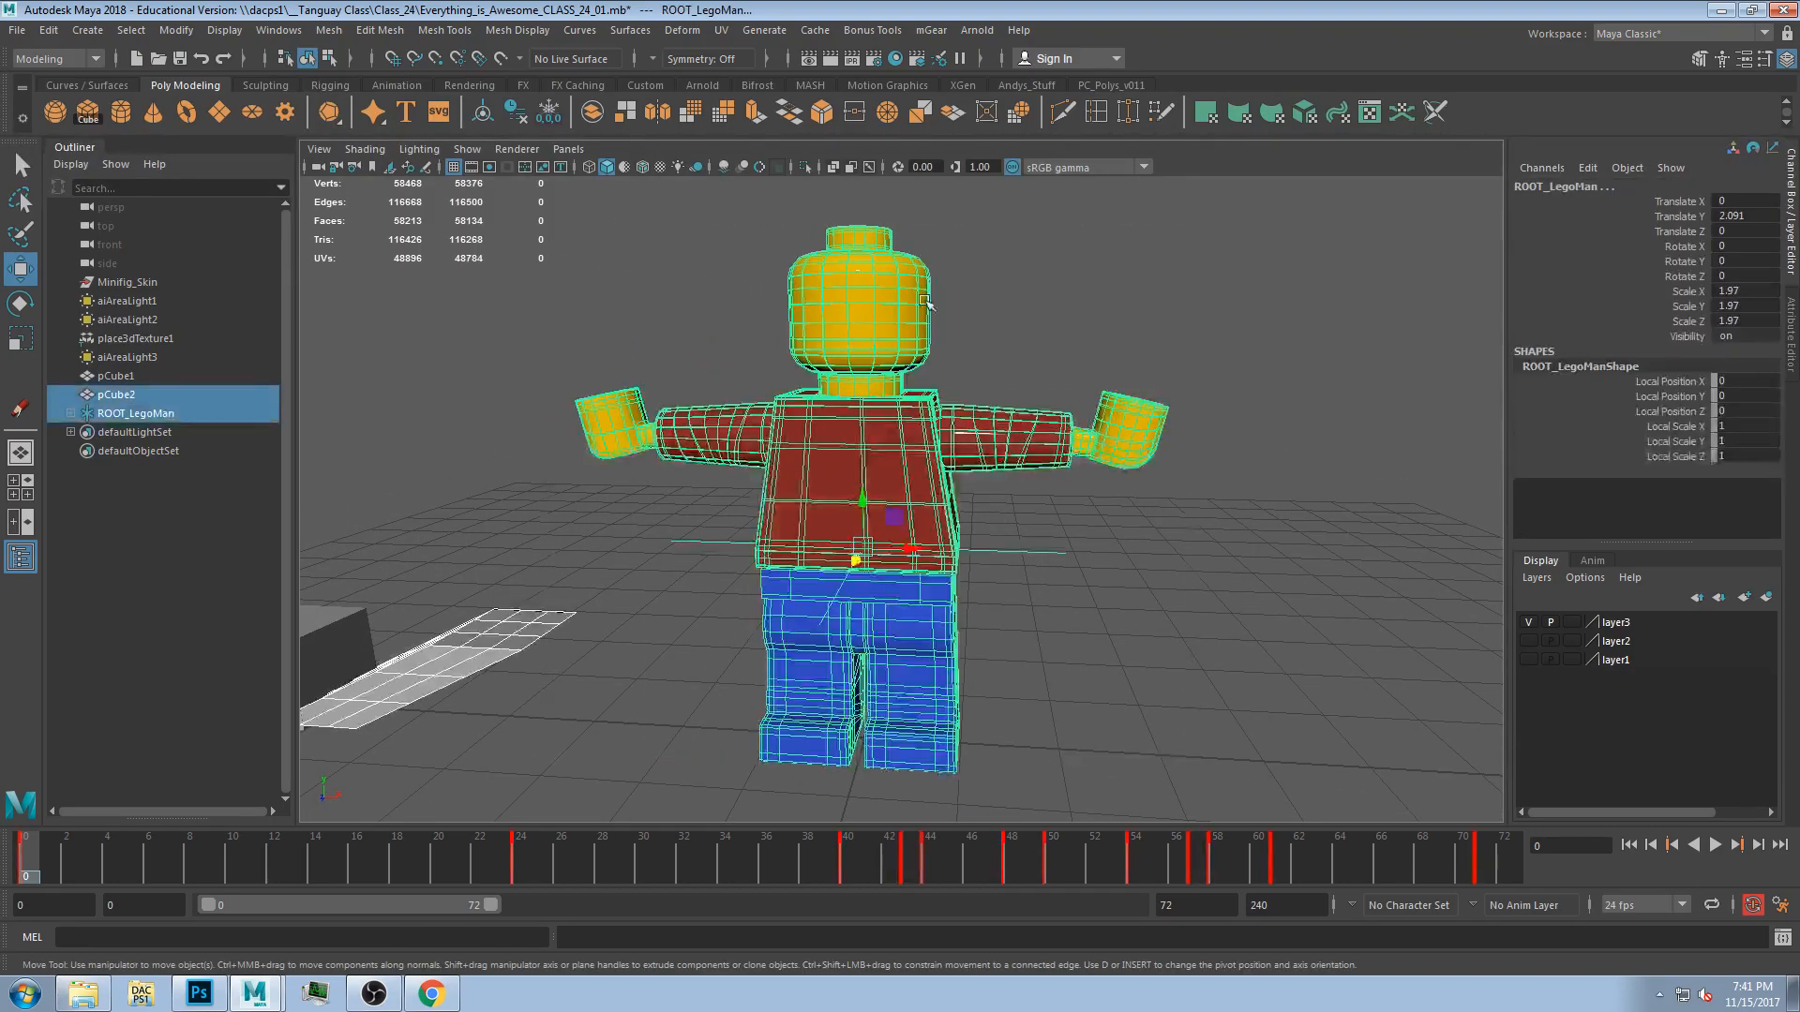
pyautogui.moveTo(1681, 200); pyautogui.dragTo(1692, 279)
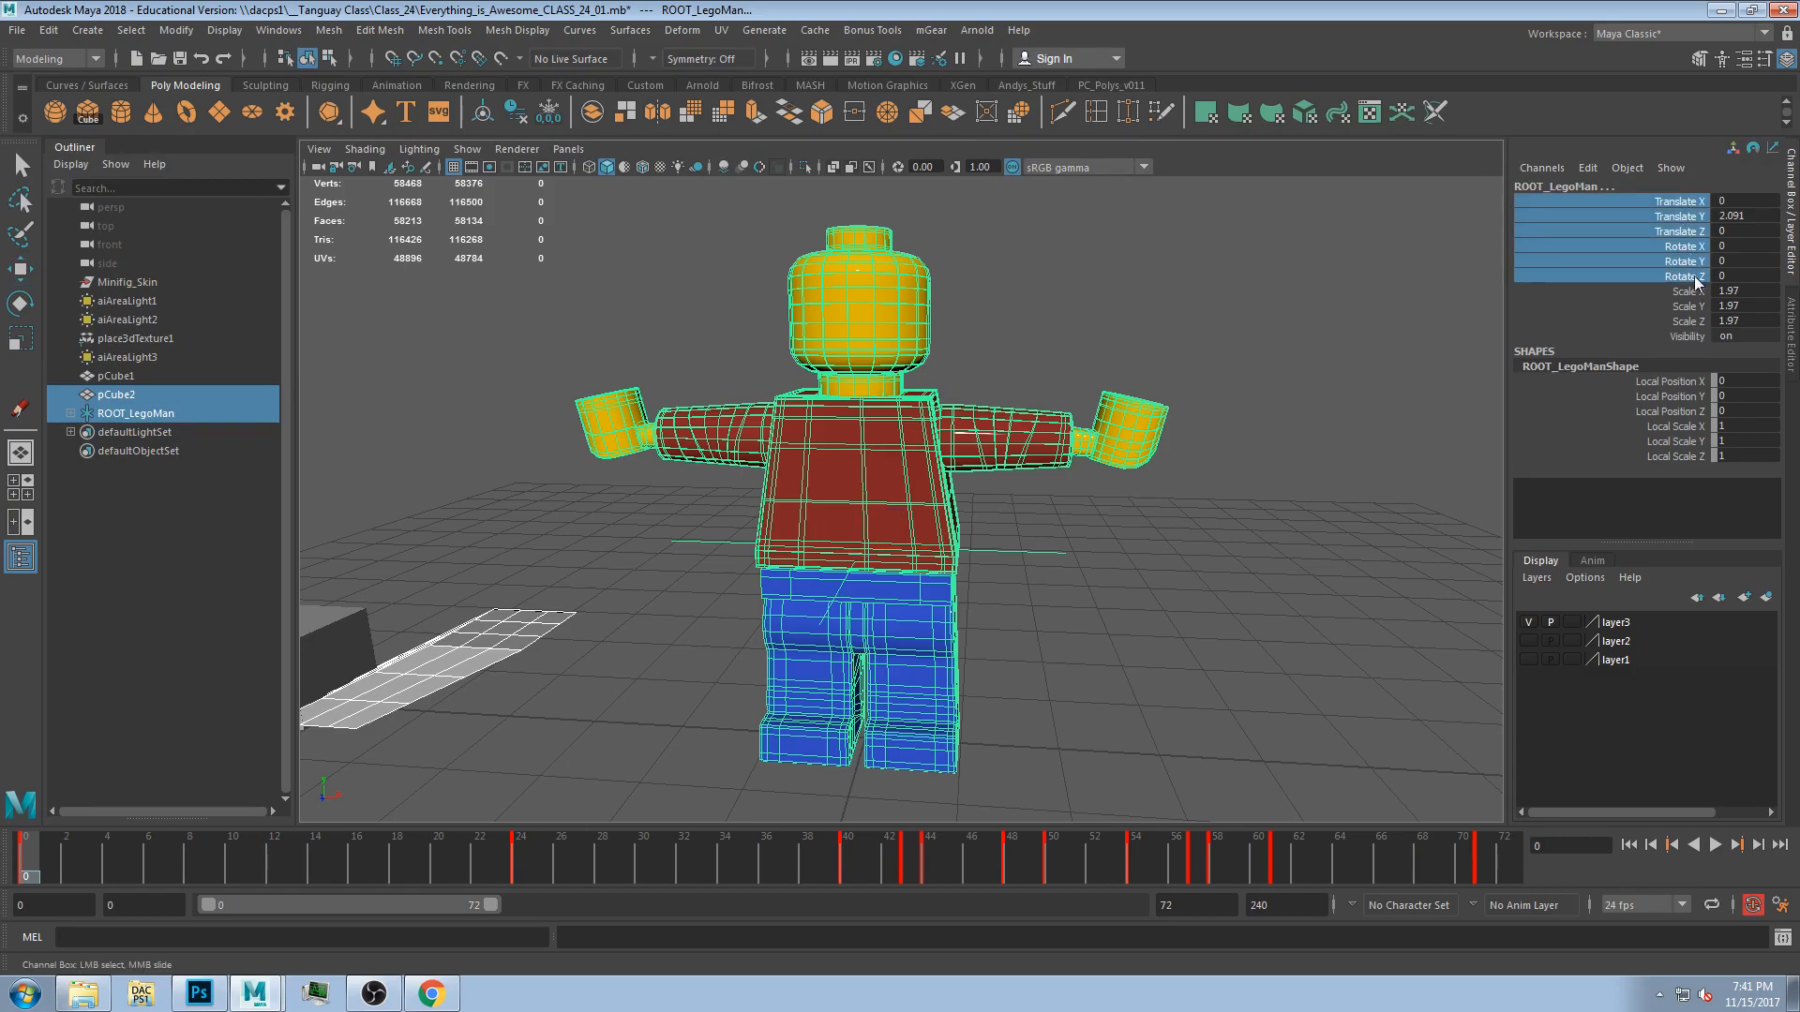
pyautogui.rightClick(1699, 225)
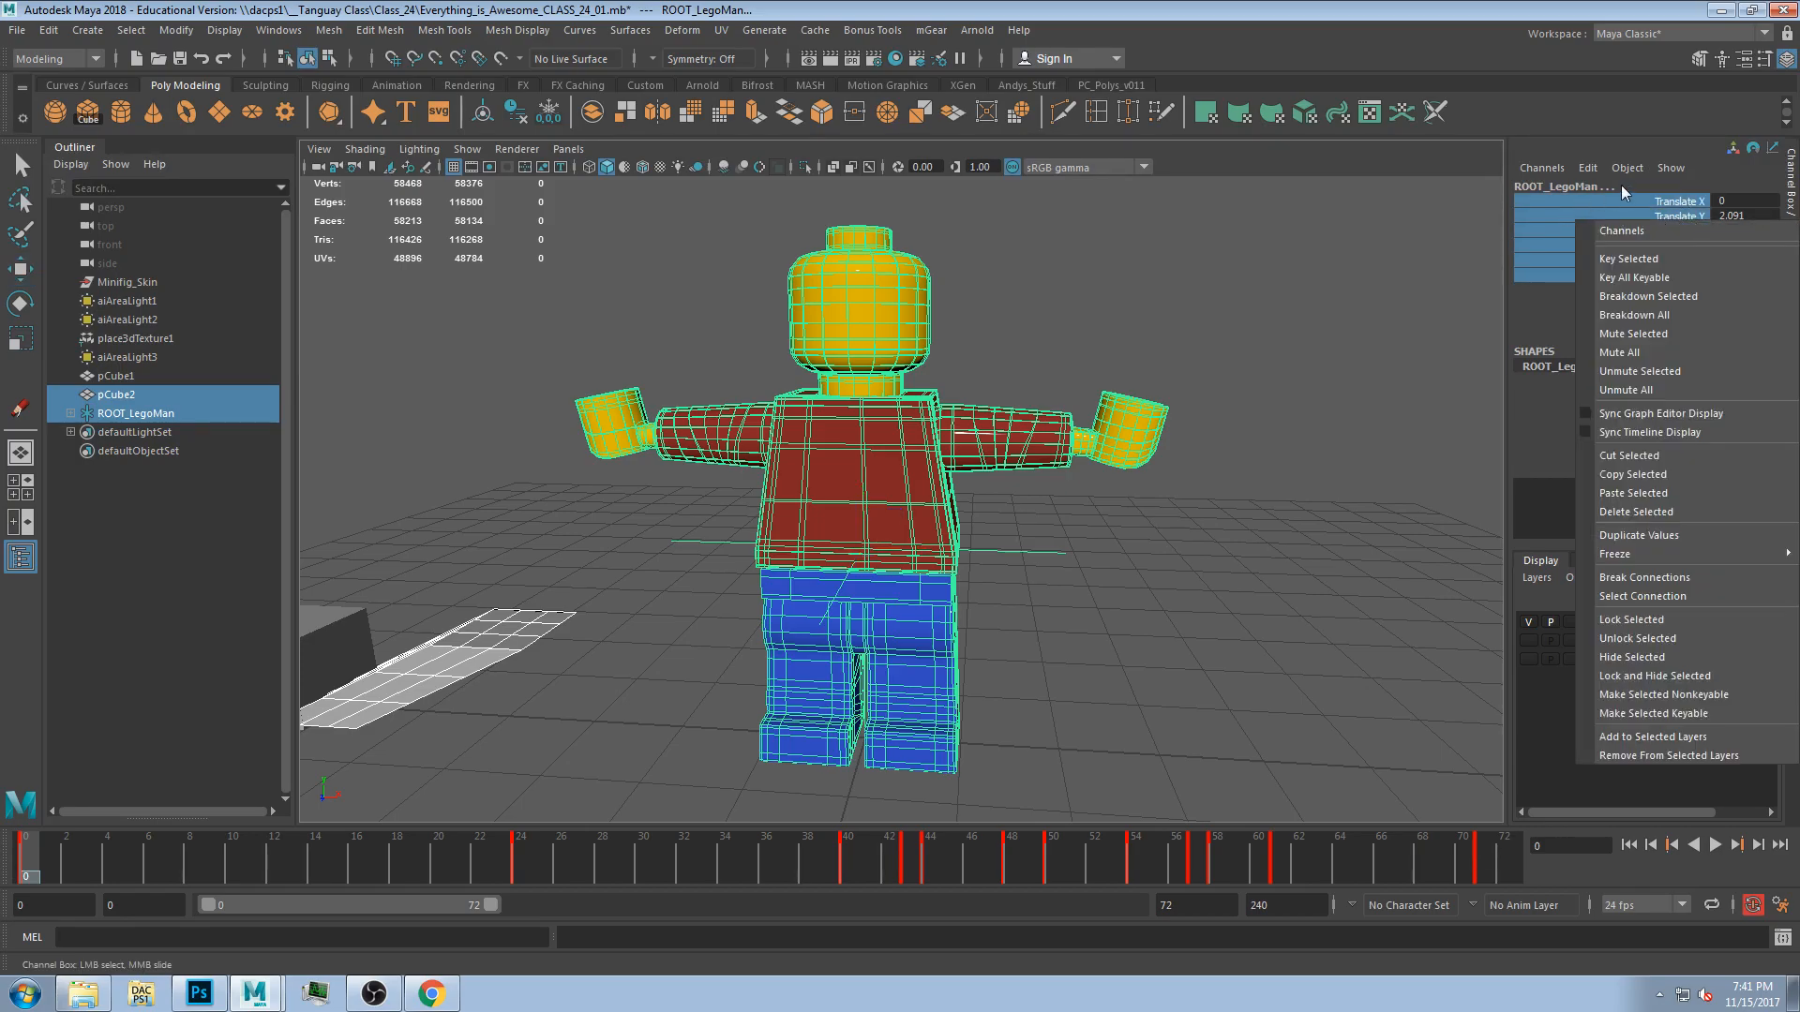
pyautogui.click(1639, 263)
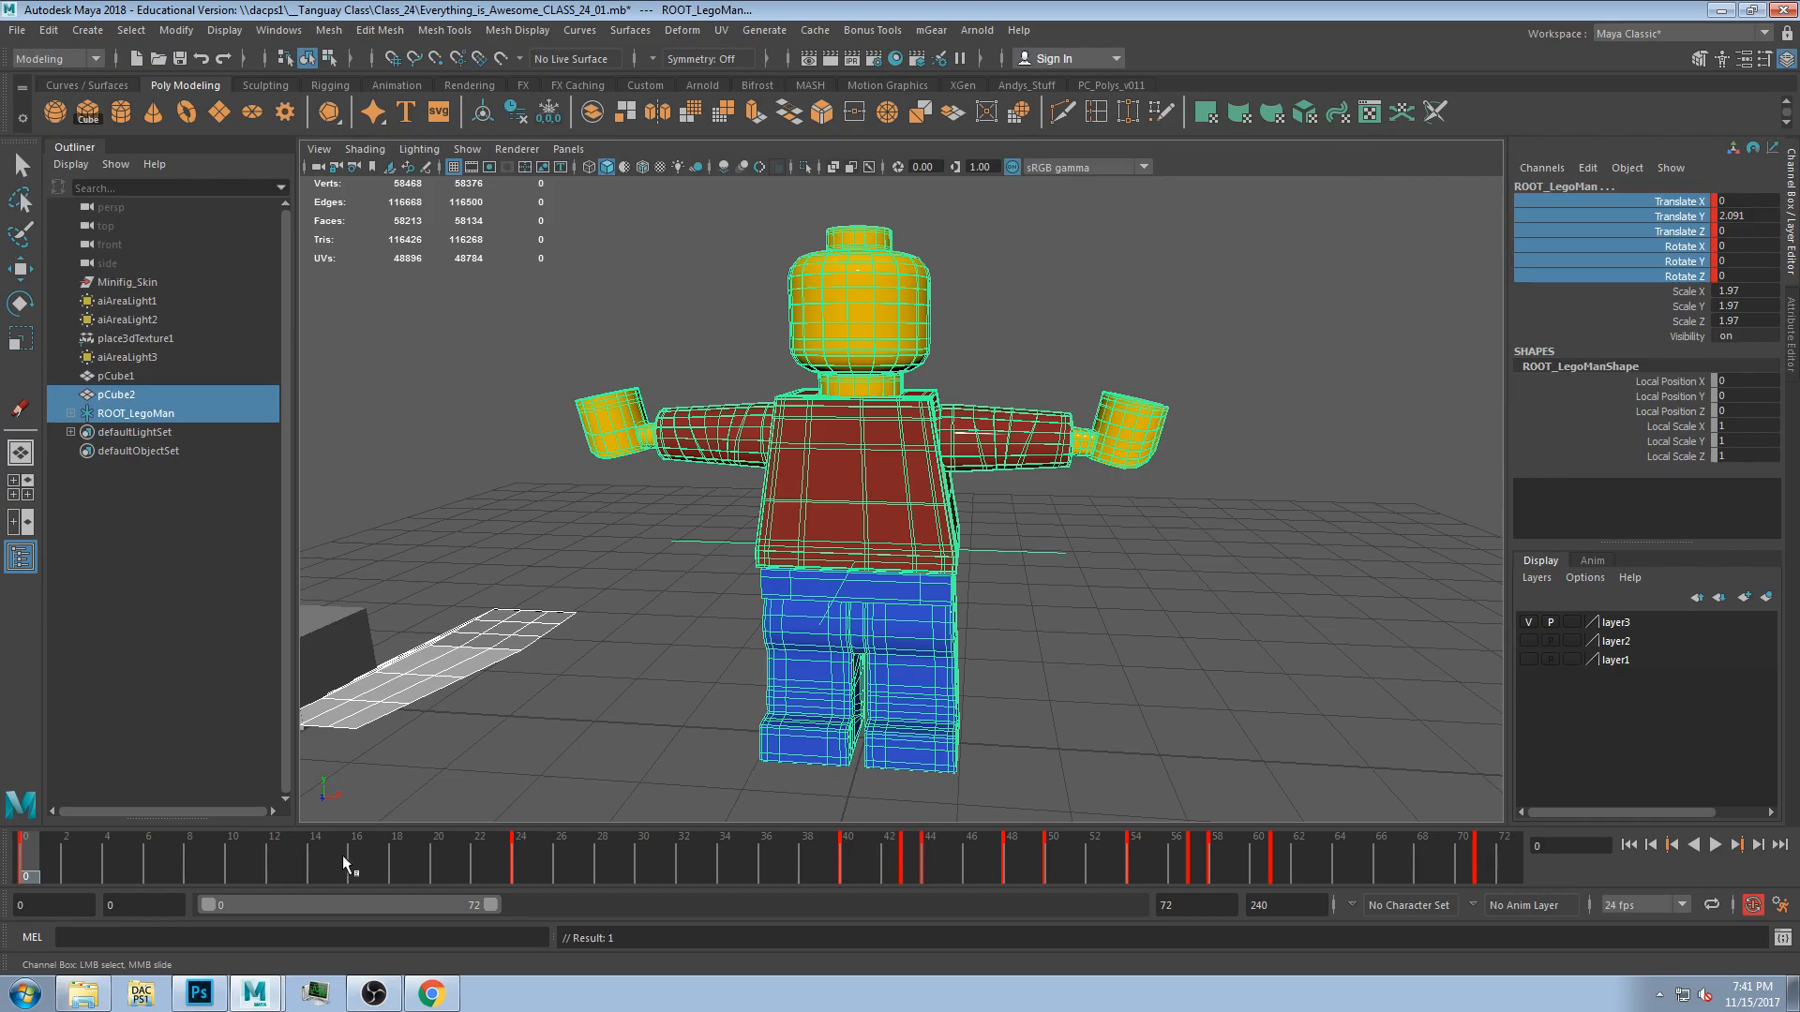
pyautogui.click(393, 866)
pyautogui.hotkey('ctrl', 'z')
pyautogui.hotkey('ctrl', 'z')
pyautogui.hotkey('ctrl', 'z')
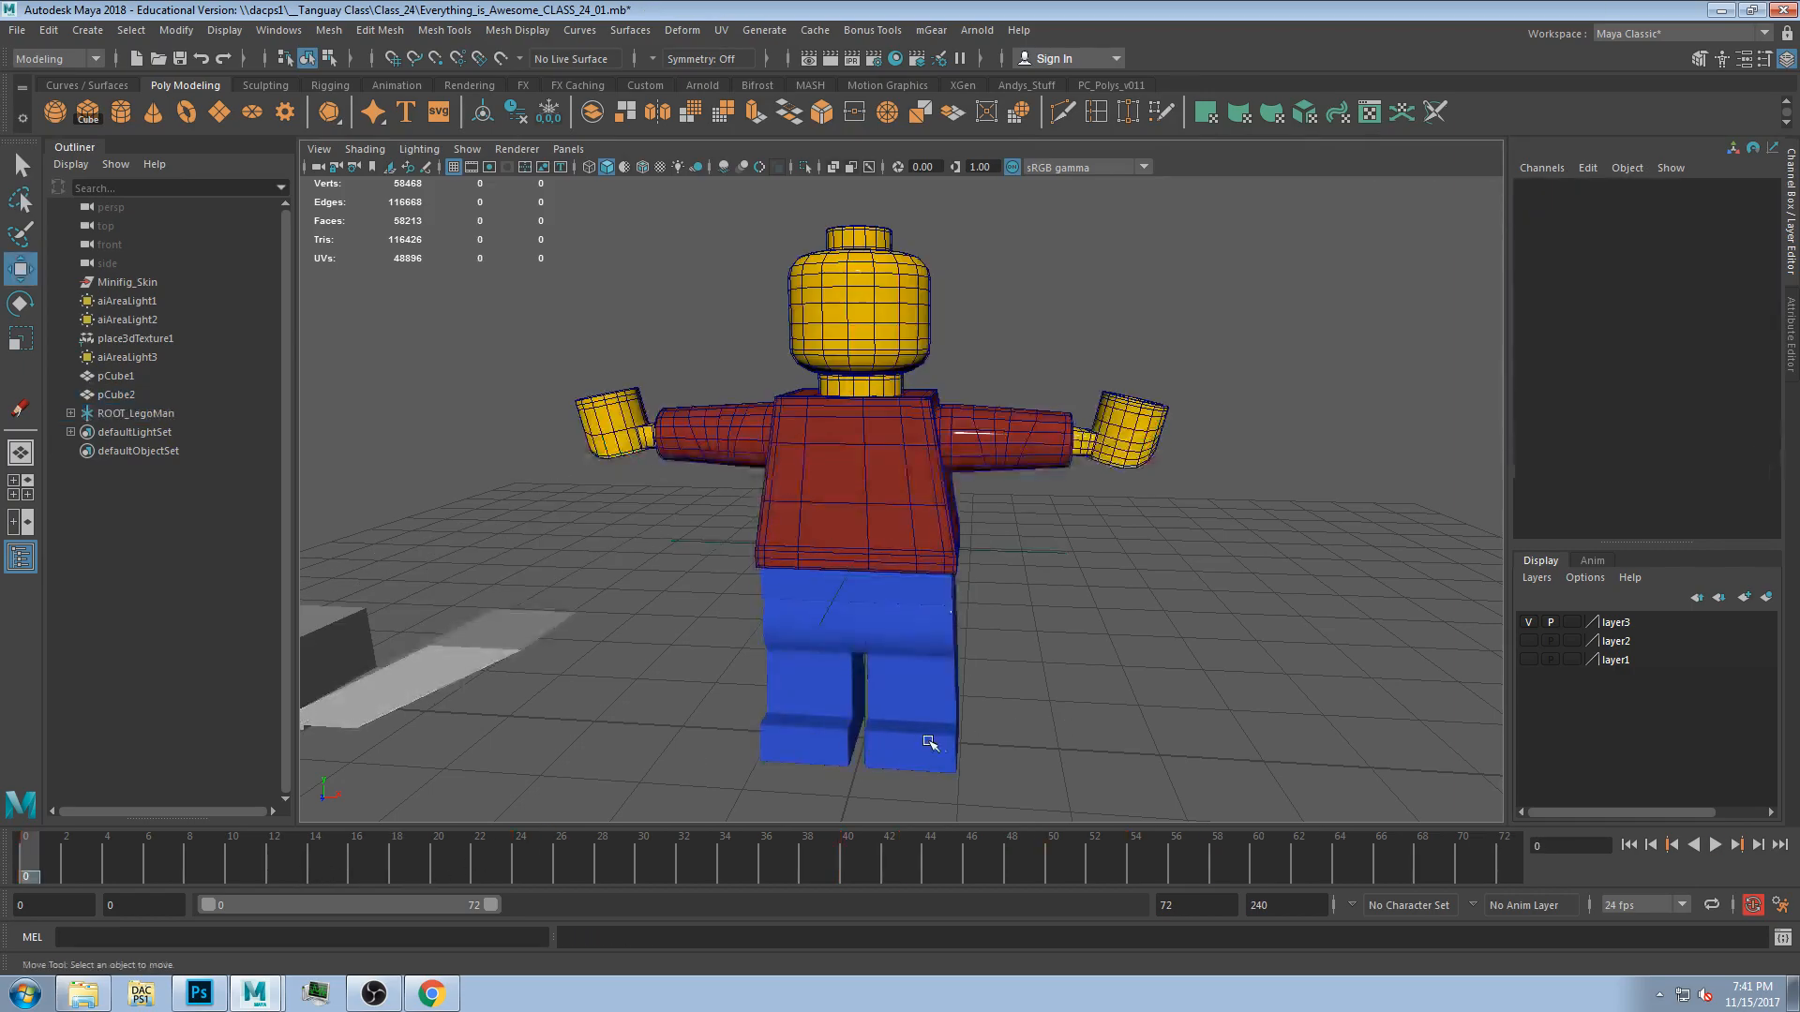
# Select the hand, arm and head, and play and scrub the timeline to check the animation.
pyautogui.scroll(-3, 1058, 757)
pyautogui.moveTo(1076, 751); pyautogui.dragTo(684, 267)
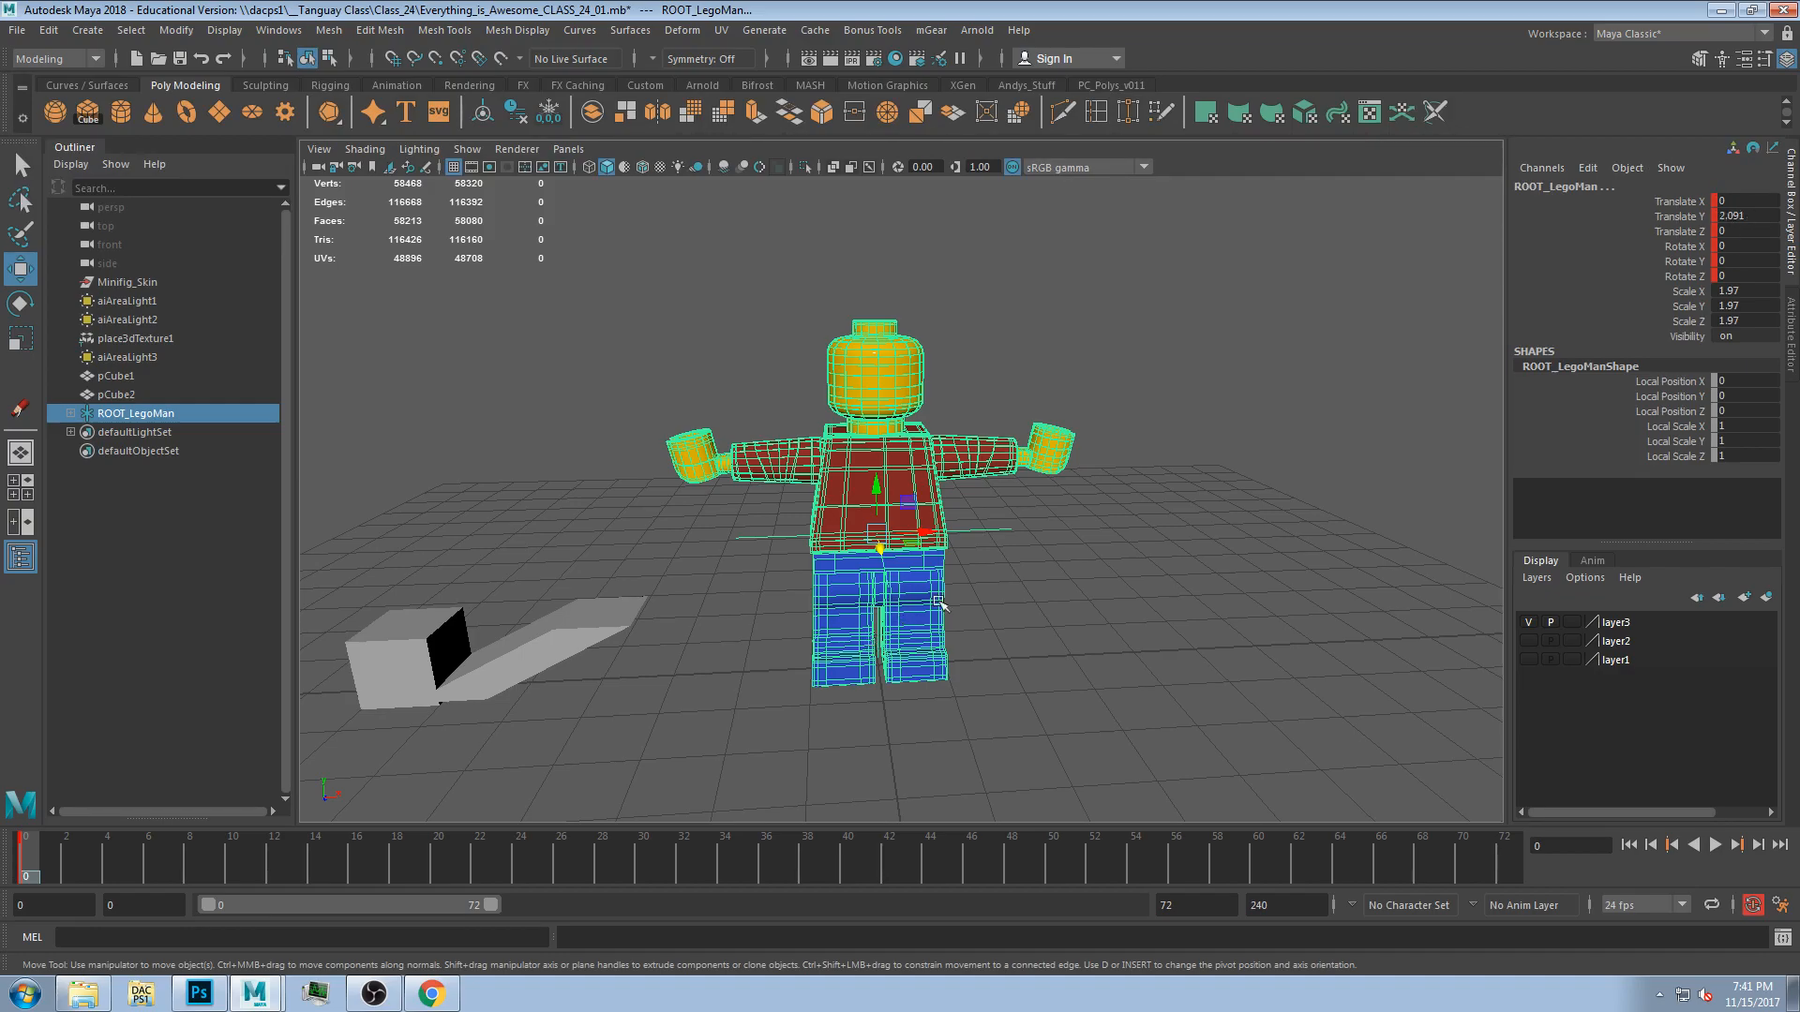
pyautogui.click(597, 723)
pyautogui.moveTo(43, 861); pyautogui.dragTo(361, 855)
pyautogui.click(1047, 468)
pyautogui.click(22, 861)
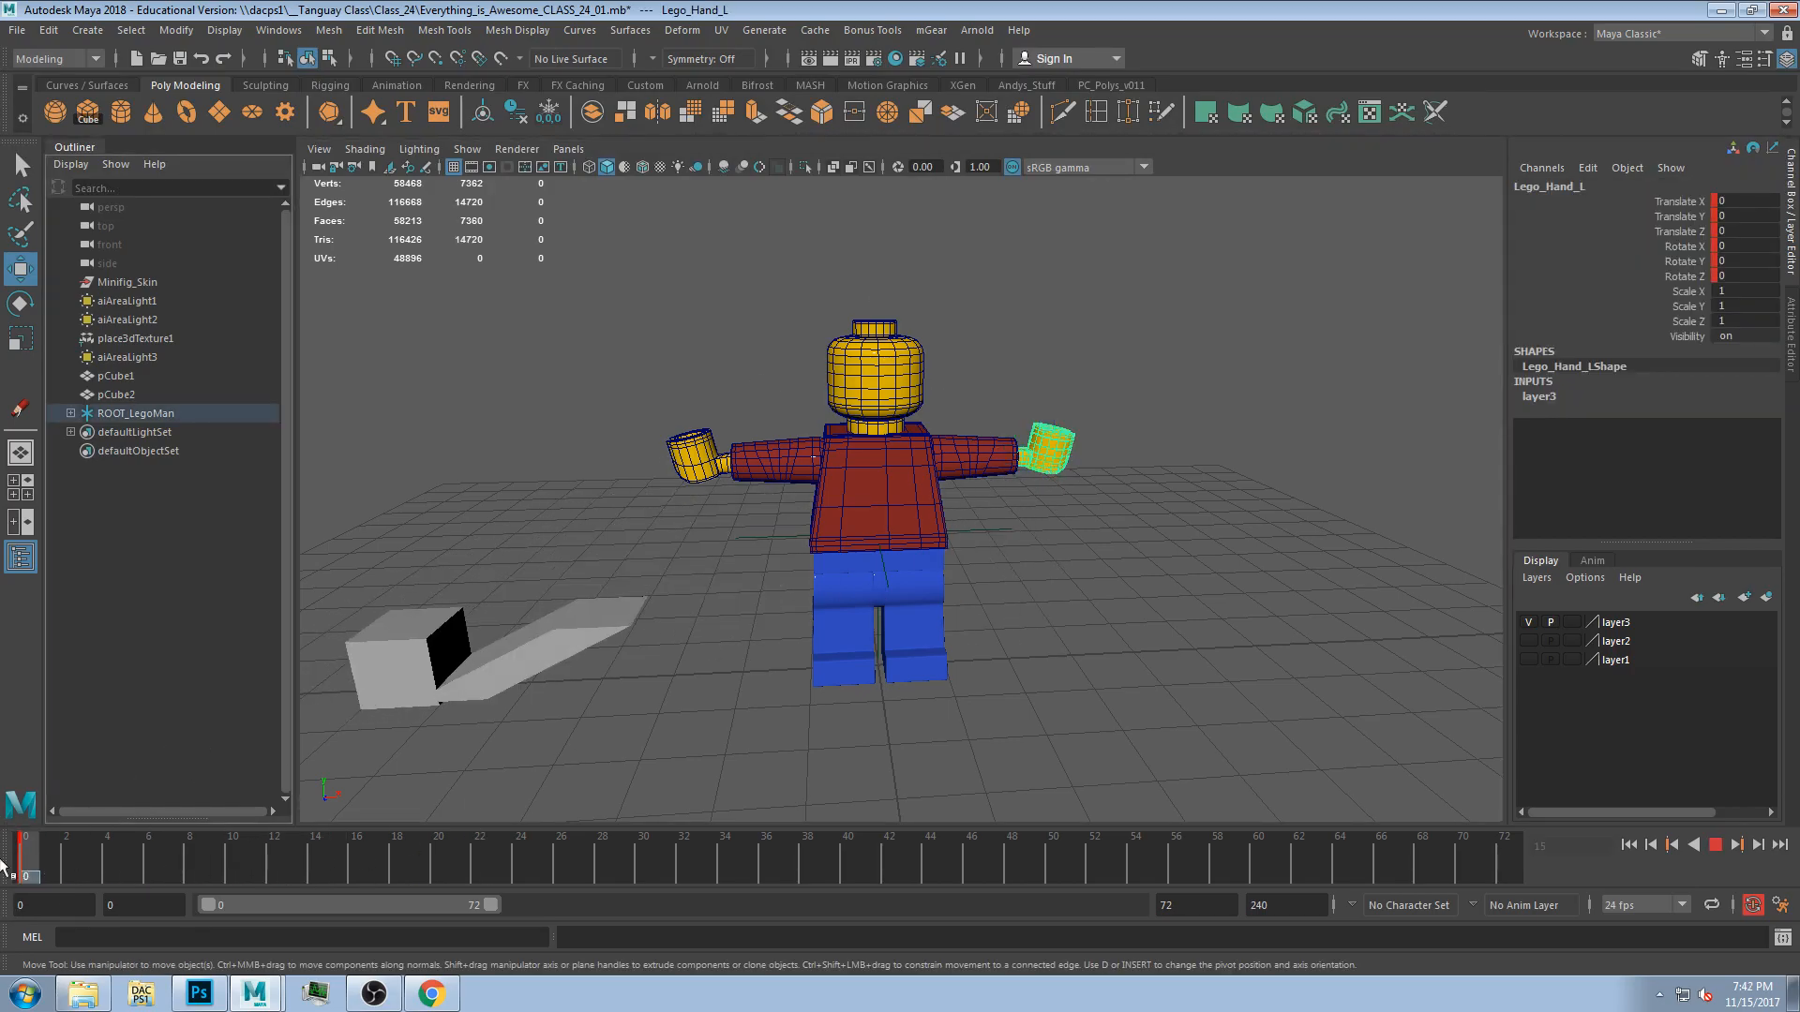
pyautogui.click(1044, 265)
pyautogui.click(964, 471)
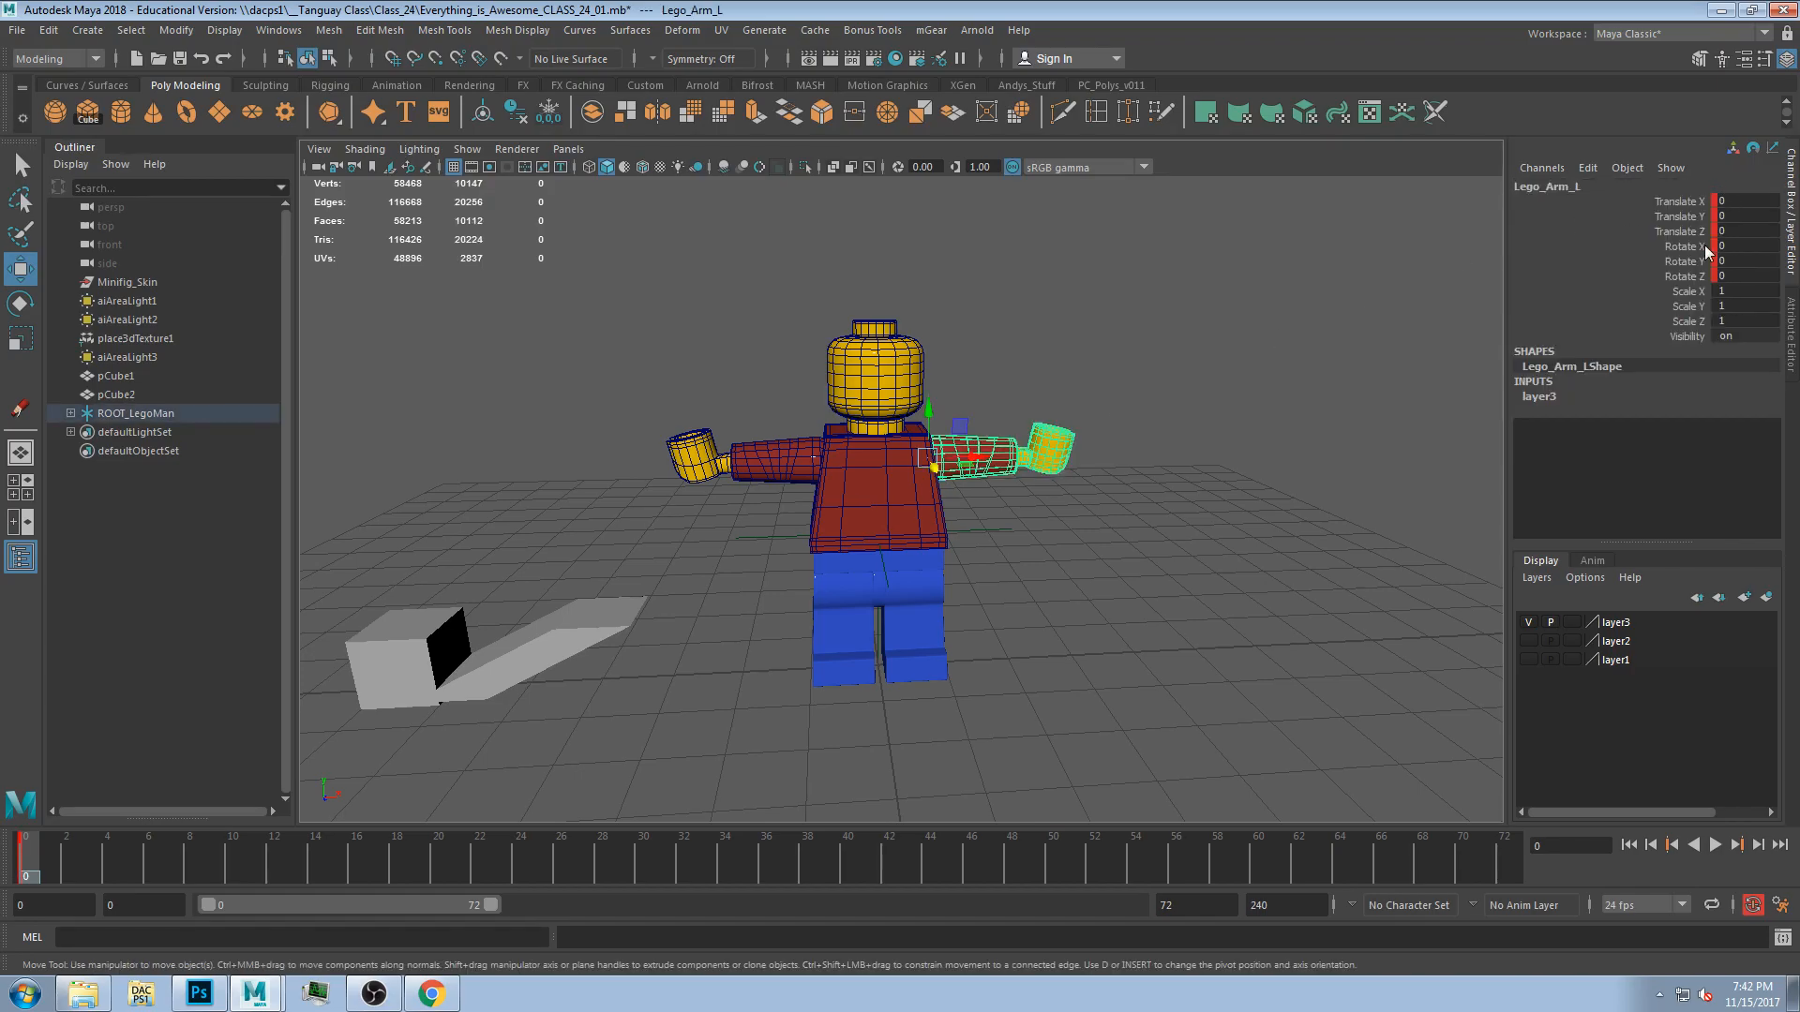
pyautogui.click(1053, 401)
pyautogui.click(983, 459)
pyautogui.scroll(3, 938, 459)
pyautogui.click(874, 349)
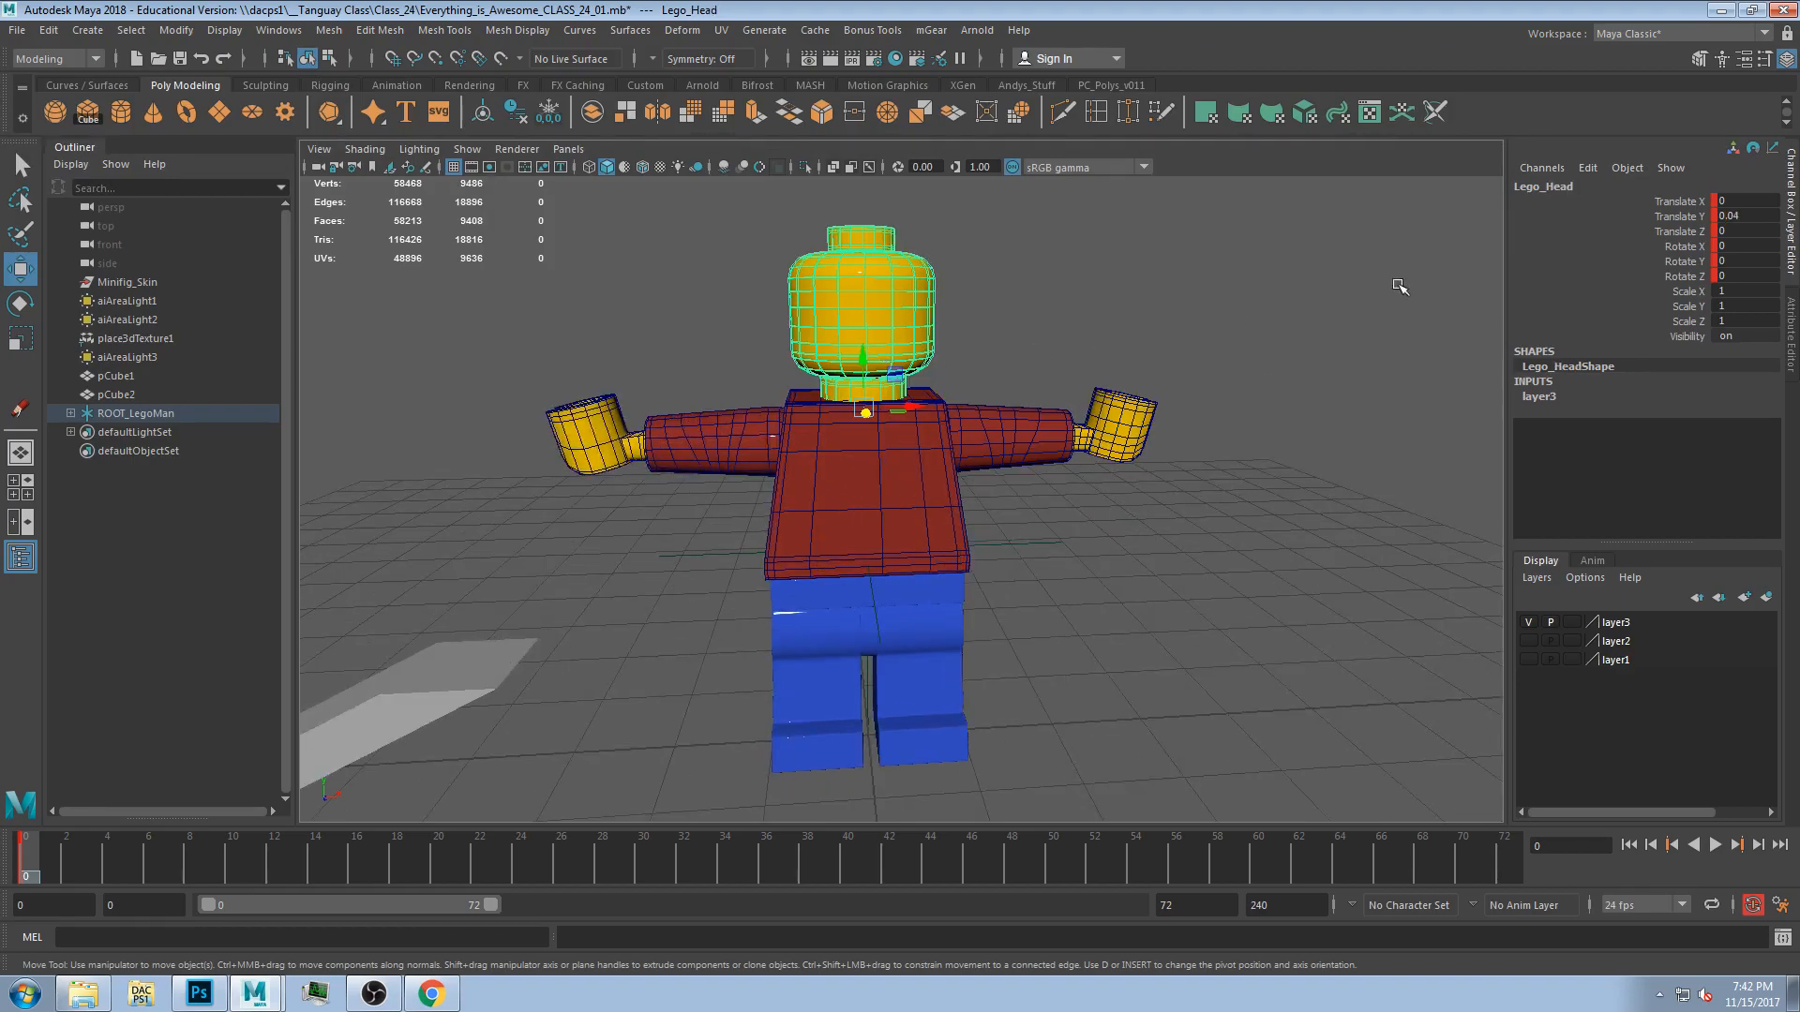
pyautogui.hotkey('alt', 'v')
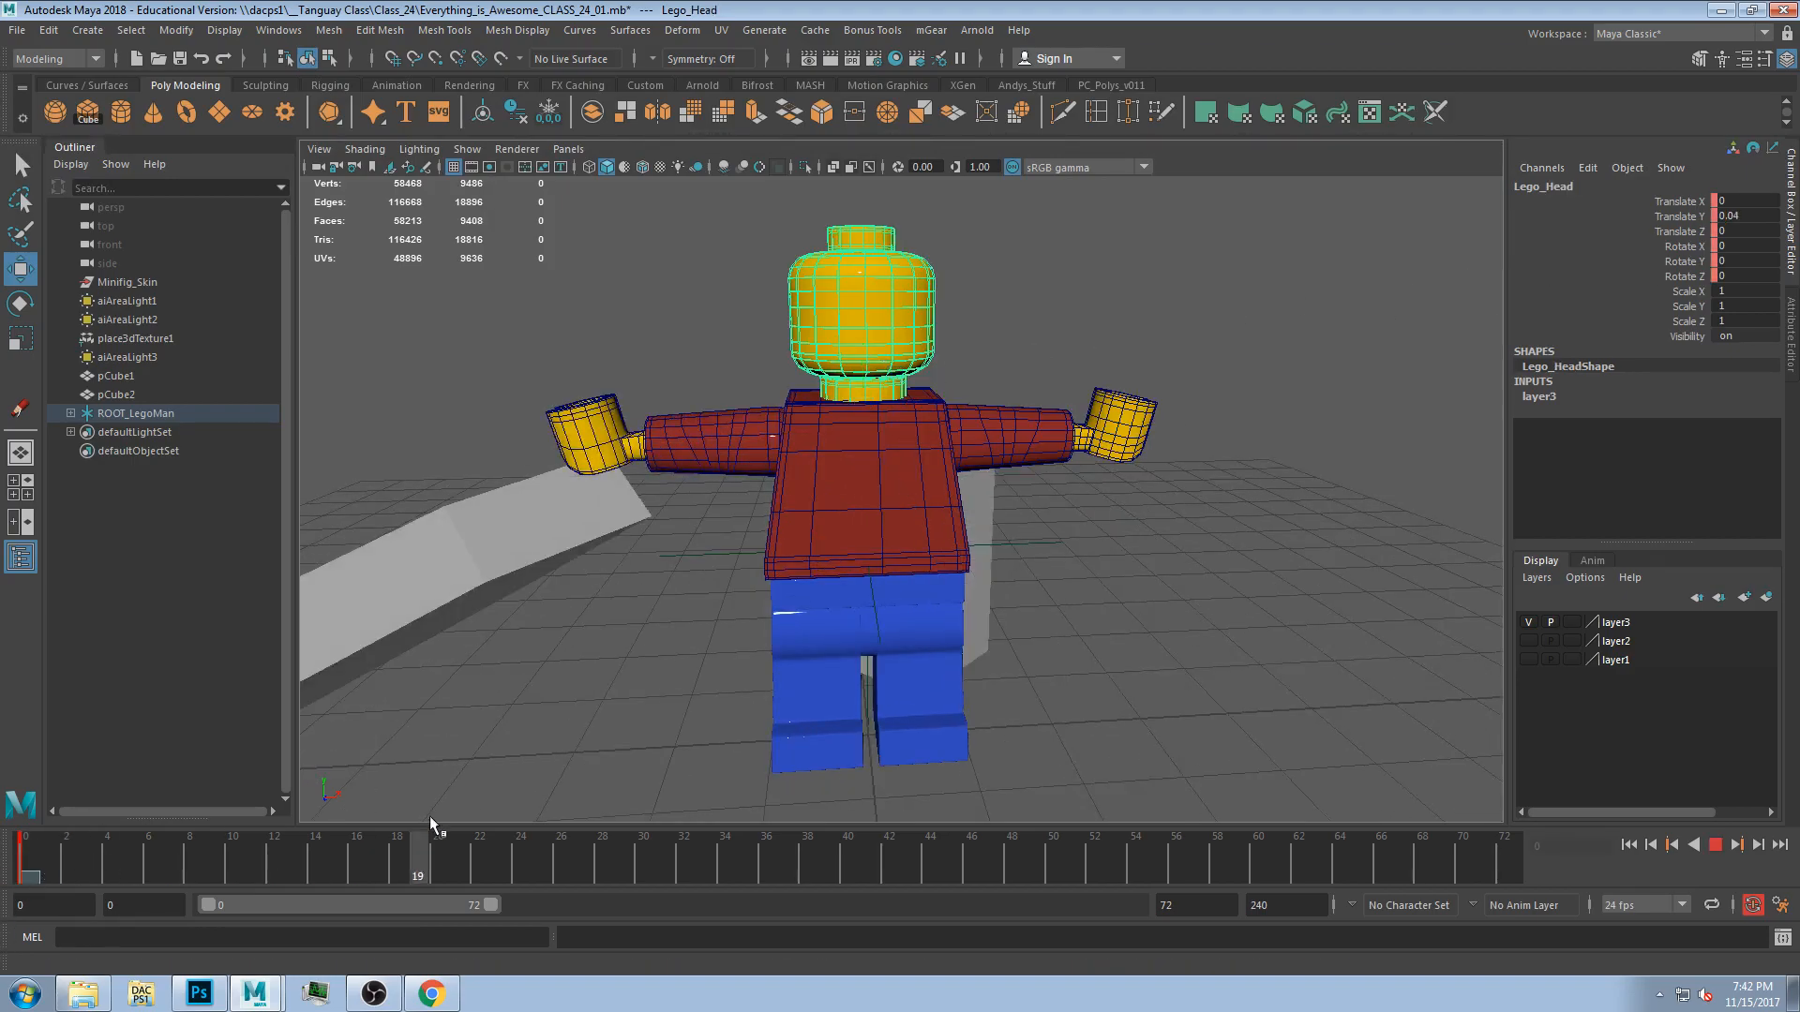
pyautogui.moveTo(109, 849); pyautogui.dragTo(1, 867)
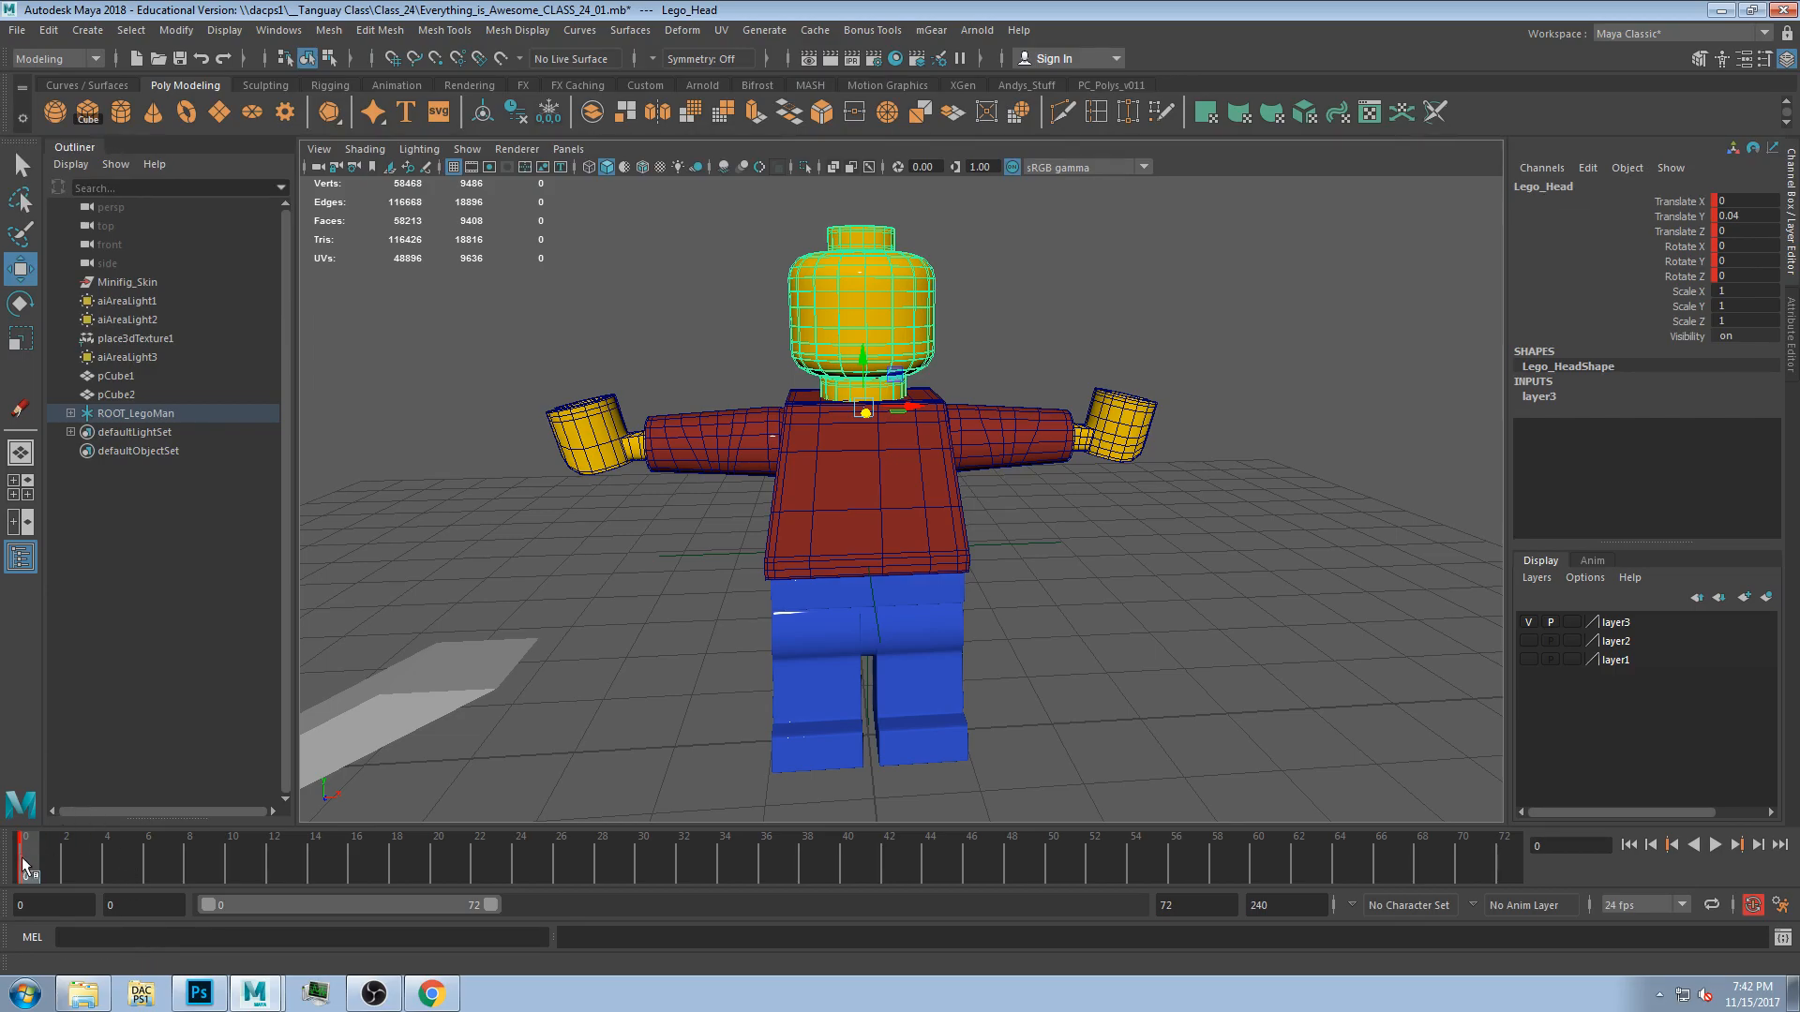
pyautogui.hotkey('alt', 'v')
pyautogui.moveTo(542, 872); pyautogui.dragTo(520, 912)
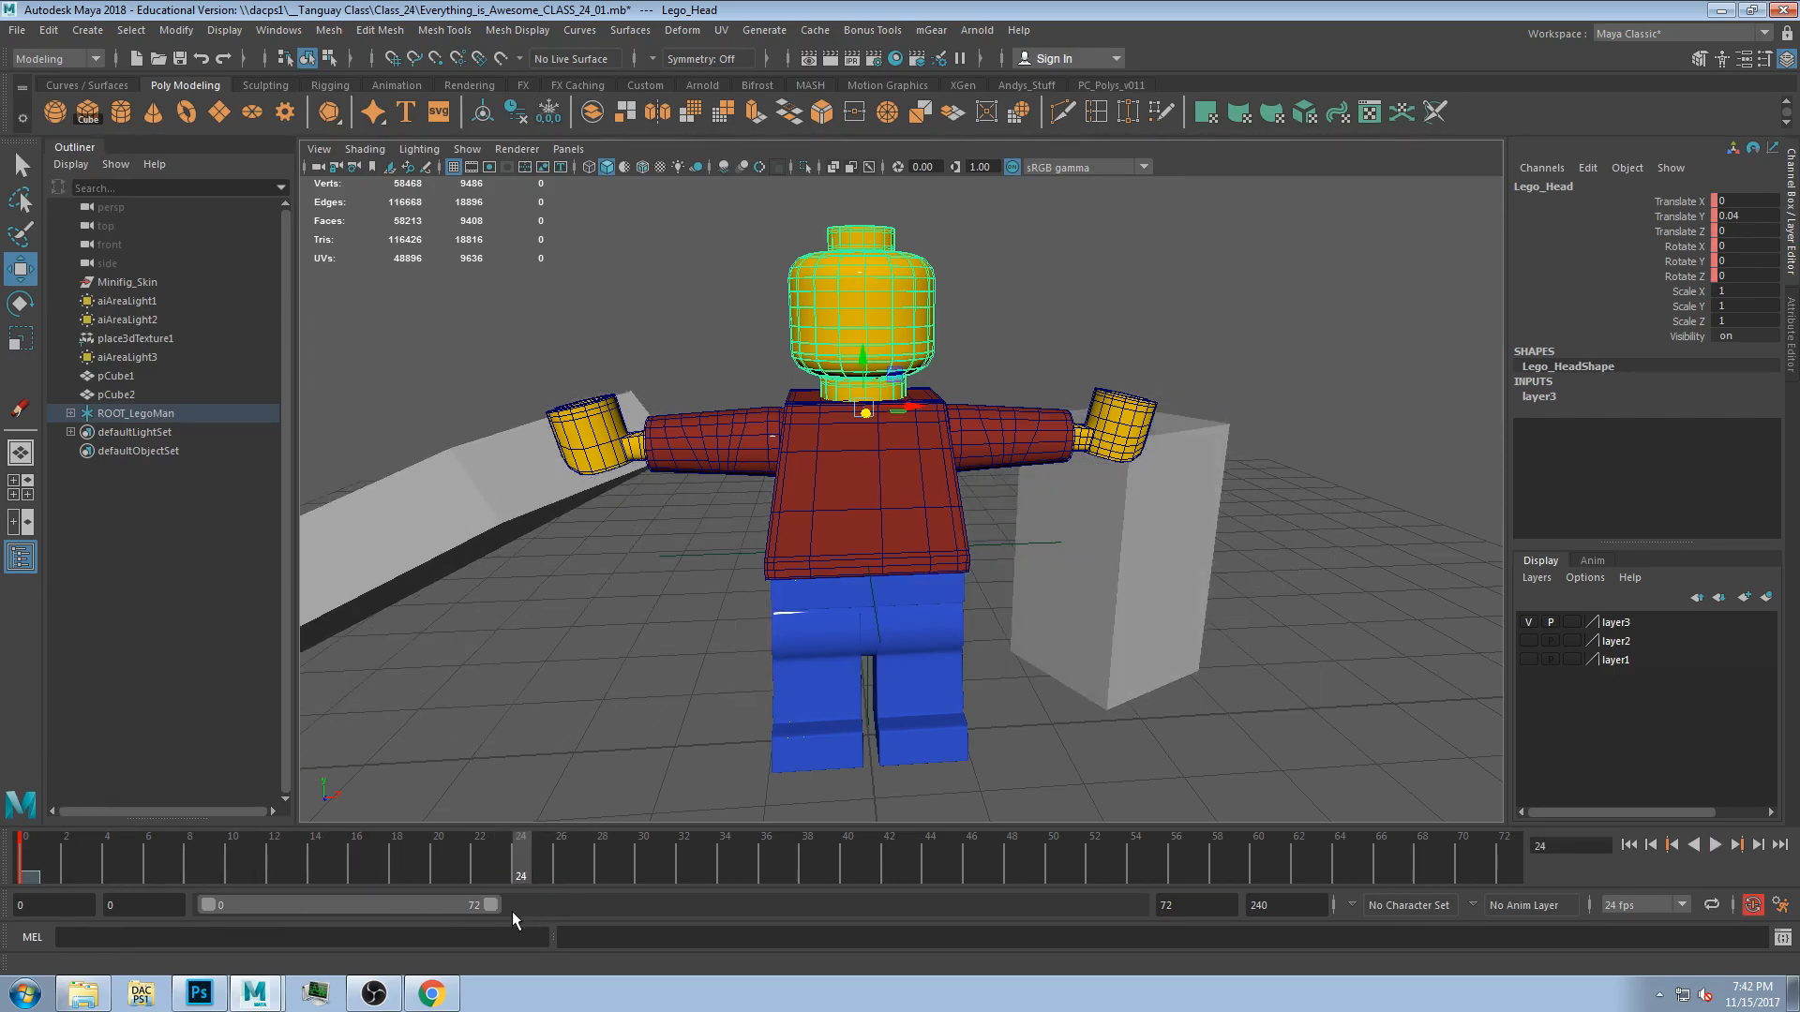
pyautogui.moveTo(32, 868); pyautogui.dragTo(19, 869)
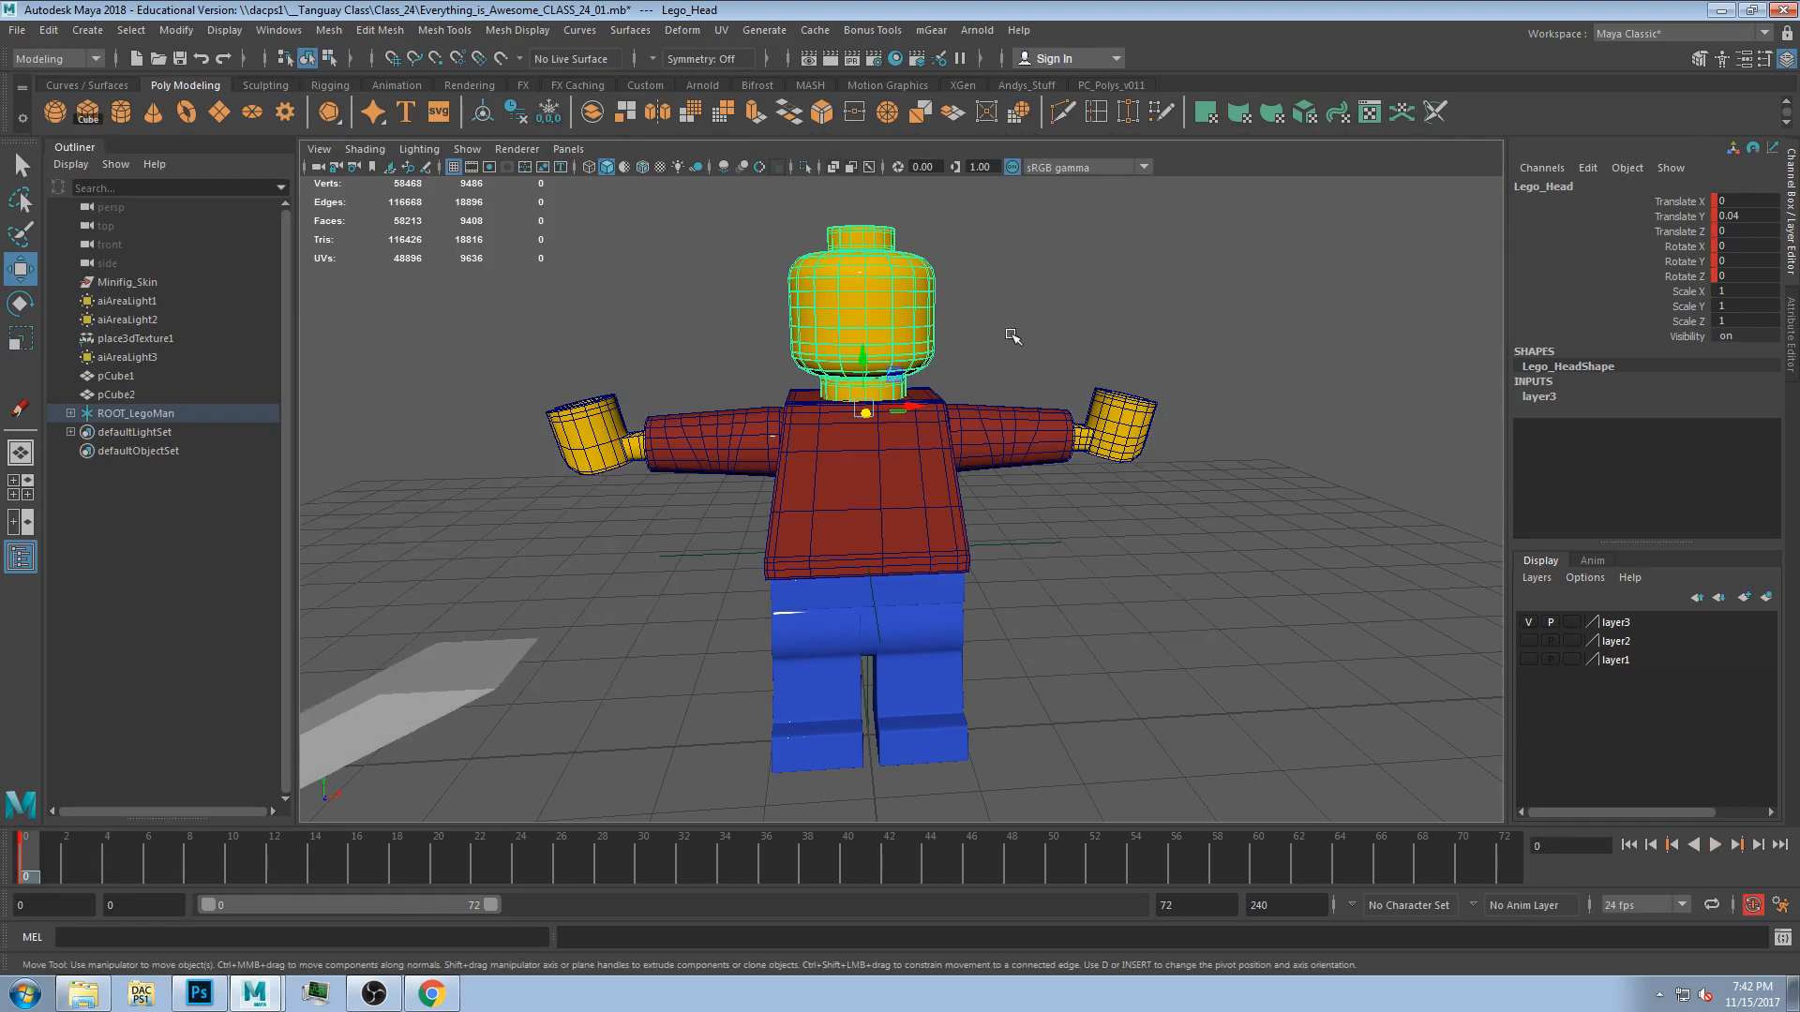
# Select the undies and then the whole figure to inspect the selection.
pyautogui.keyDown('alt'); pyautogui.moveTo(1076, 613); pyautogui.dragTo(996, 595); pyautogui.keyUp('alt')
pyautogui.click(877, 583)
pyautogui.keyDown('alt'); pyautogui.moveTo(1196, 615); pyautogui.dragTo(1255, 679); pyautogui.keyUp('alt')
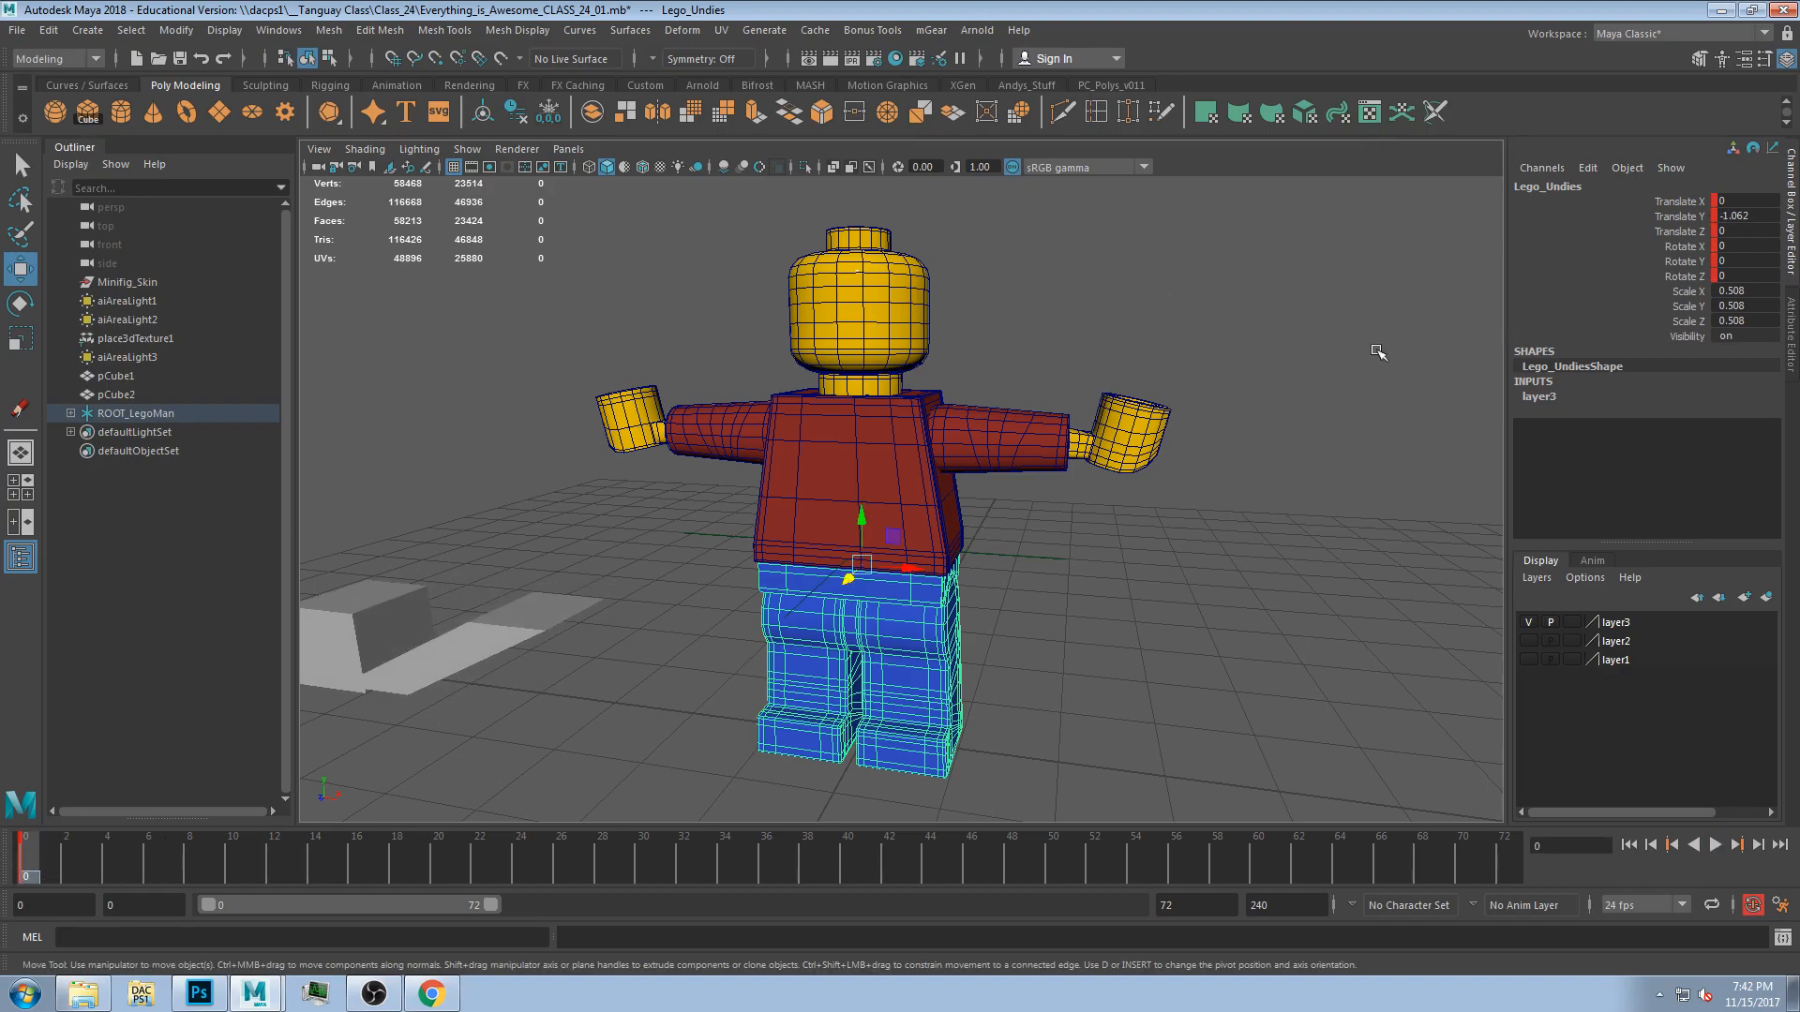
pyautogui.click(1176, 600)
pyautogui.click(945, 498)
pyautogui.click(1024, 622)
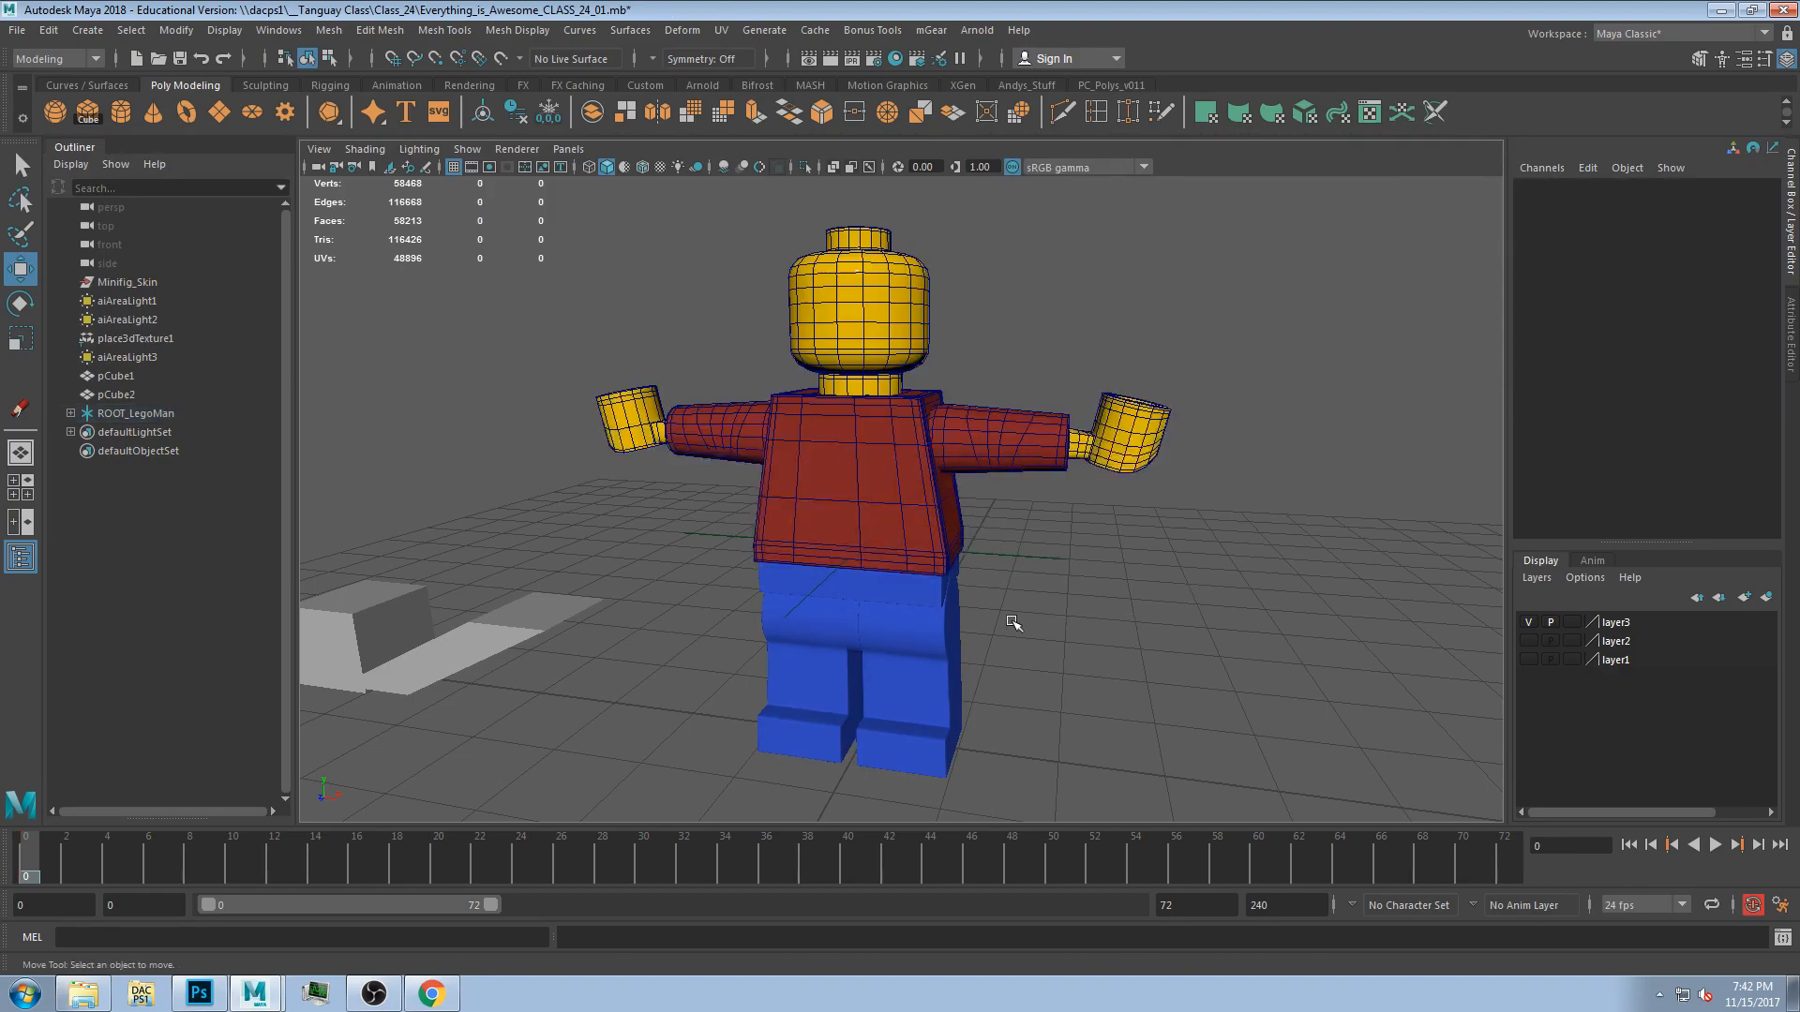
pyautogui.moveTo(563, 270); pyautogui.dragTo(1092, 764)
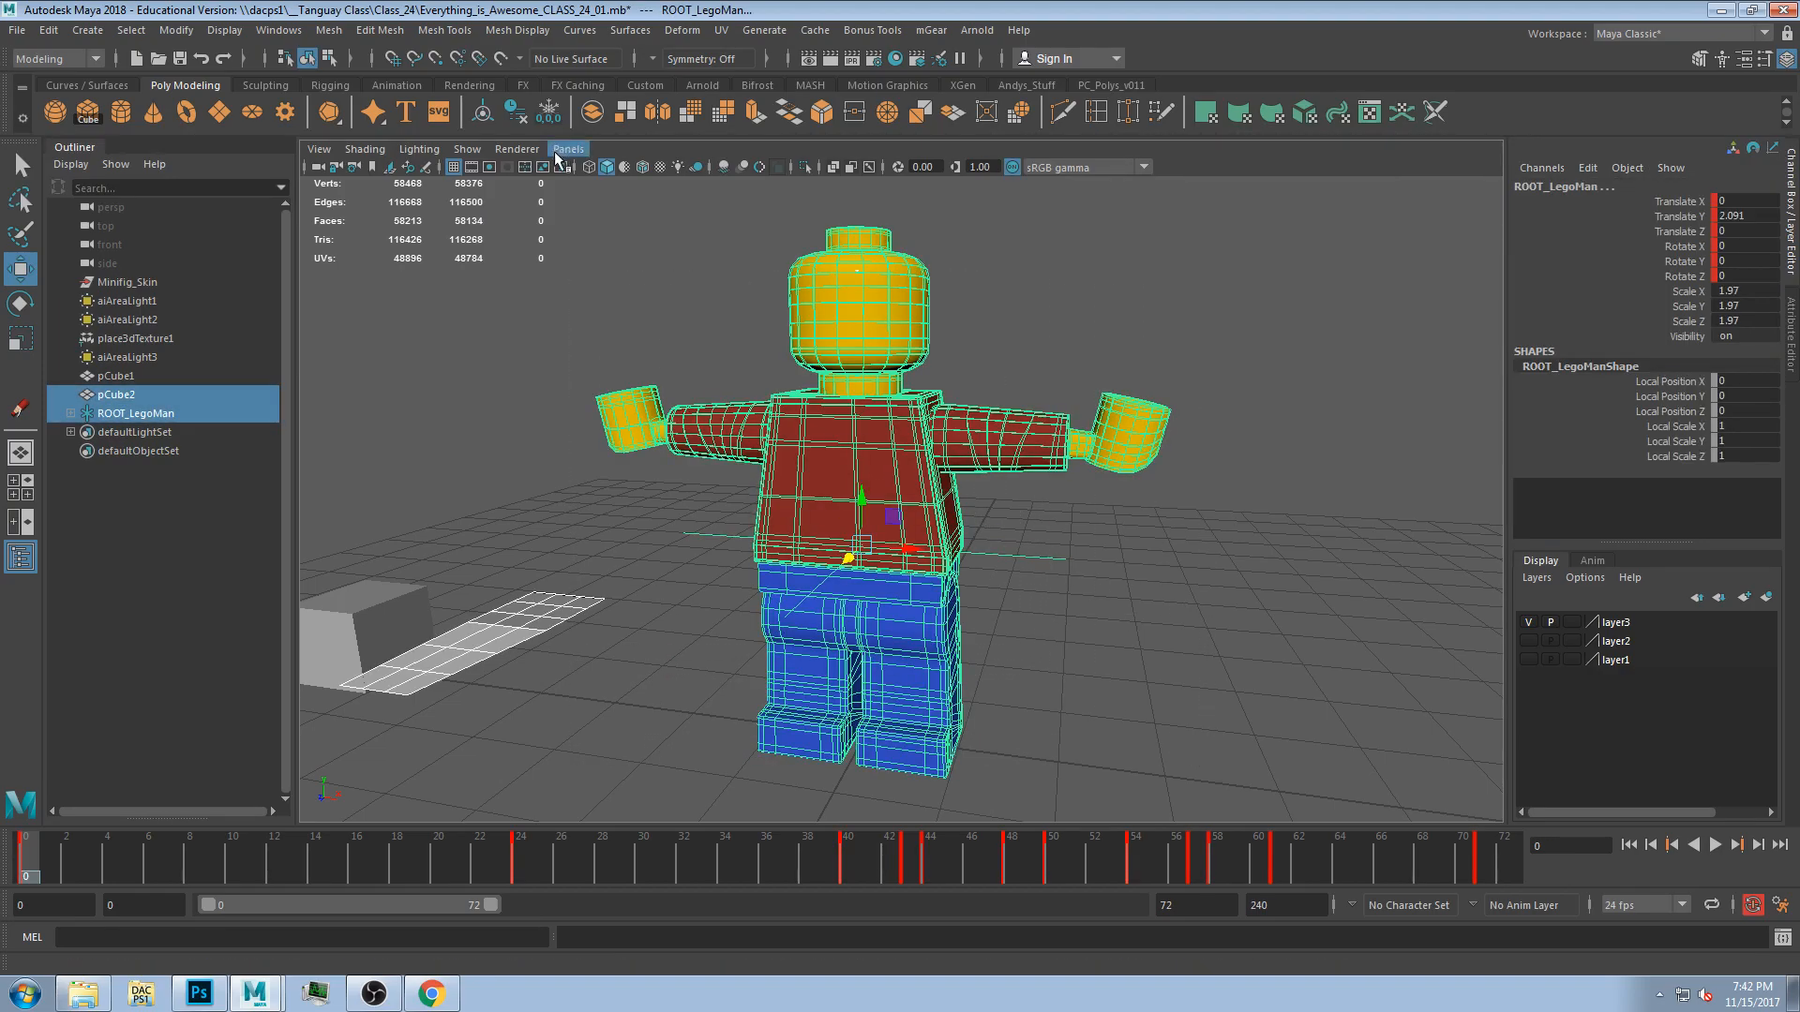
# Toggle wireframe on shaded and return the figure's display to unsmoothed mesh.
pyautogui.click(642, 166)
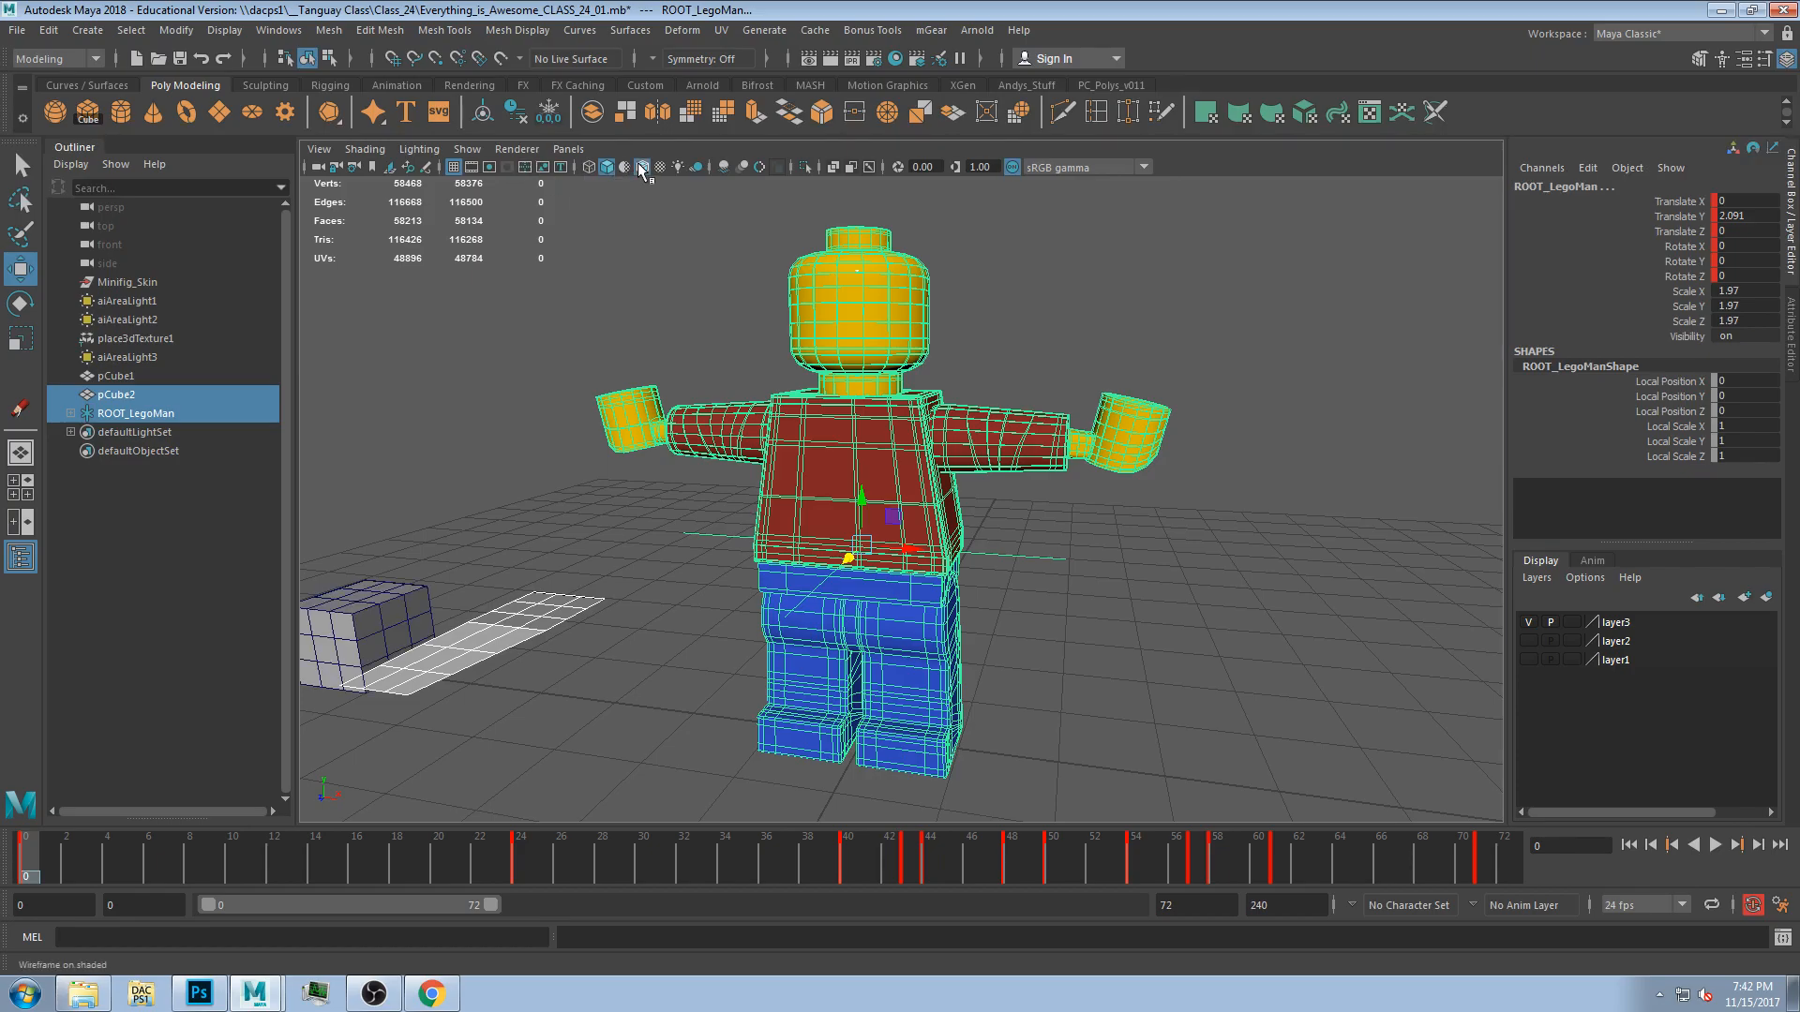
pyautogui.click(777, 299)
pyautogui.keyDown('alt'); pyautogui.moveTo(1266, 582); pyautogui.dragTo(873, 538); pyautogui.keyUp('alt')
pyautogui.keyDown('alt'); pyautogui.moveTo(820, 336); pyautogui.dragTo(859, 336, button='right'); pyautogui.keyUp('alt')
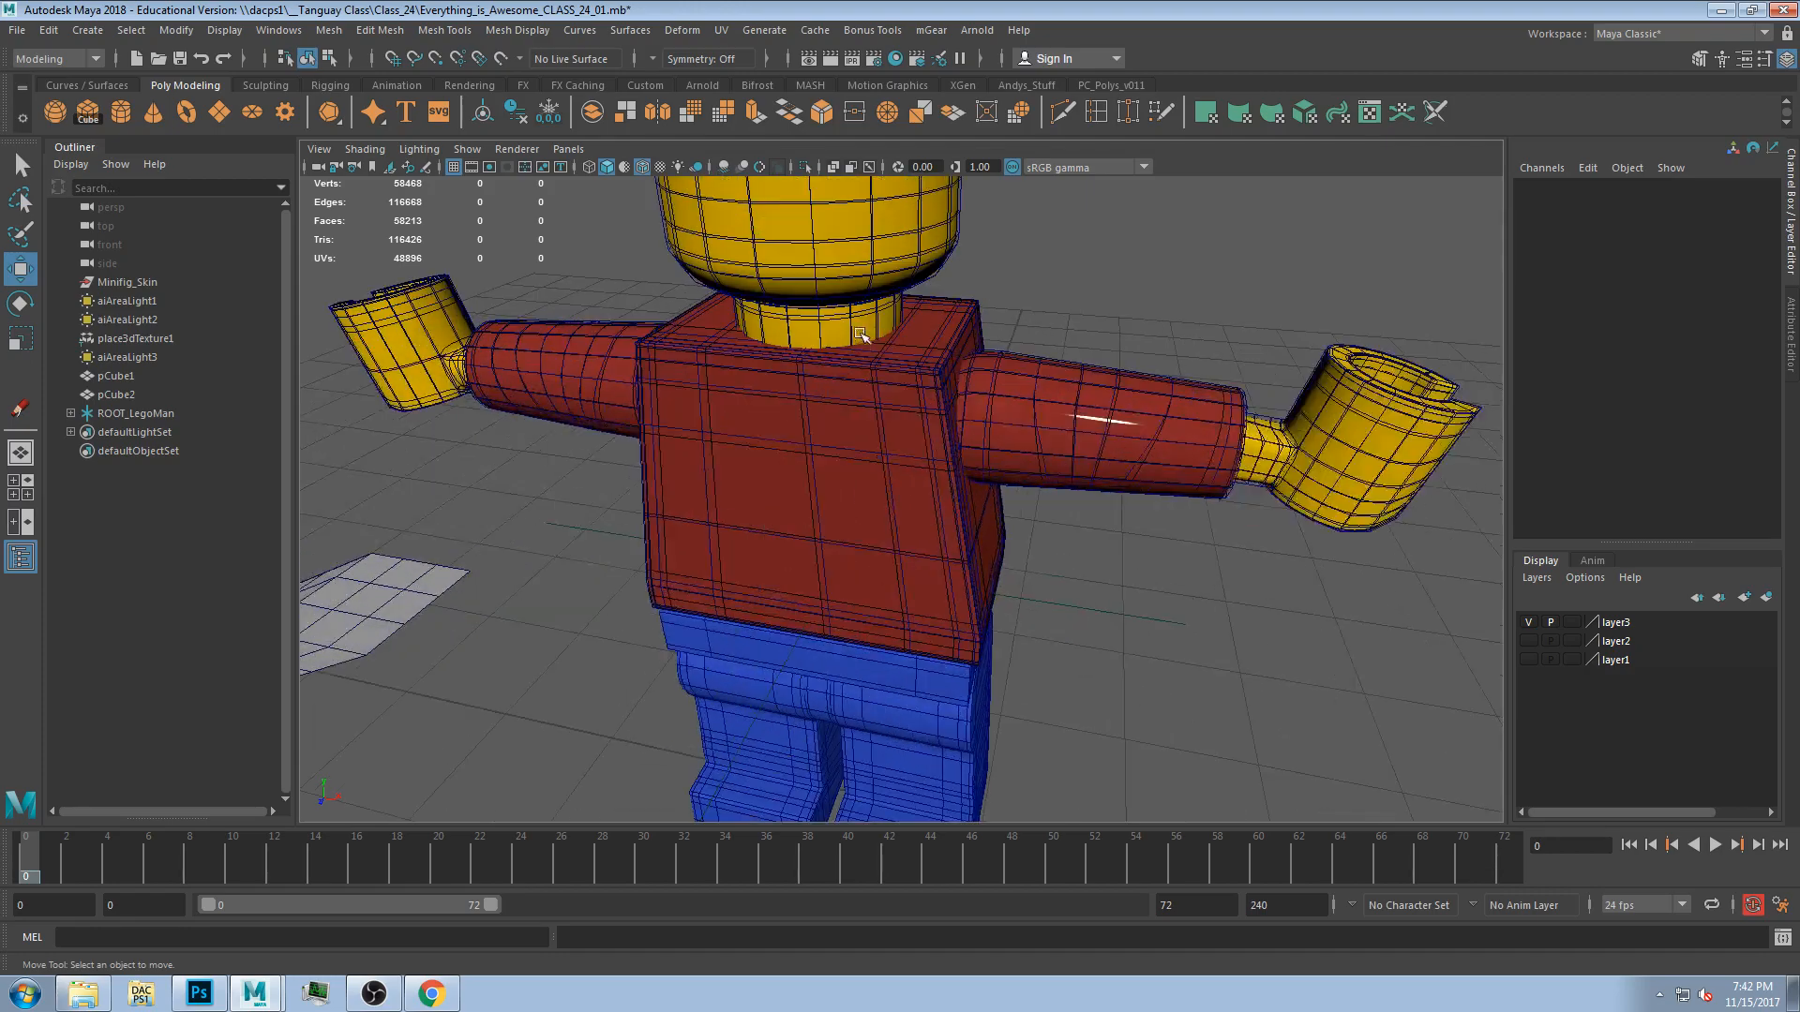
pyautogui.click(845, 281)
pyautogui.keyDown('alt'); pyautogui.moveTo(852, 300); pyautogui.dragTo(925, 522, button='middle'); pyautogui.keyUp('alt')
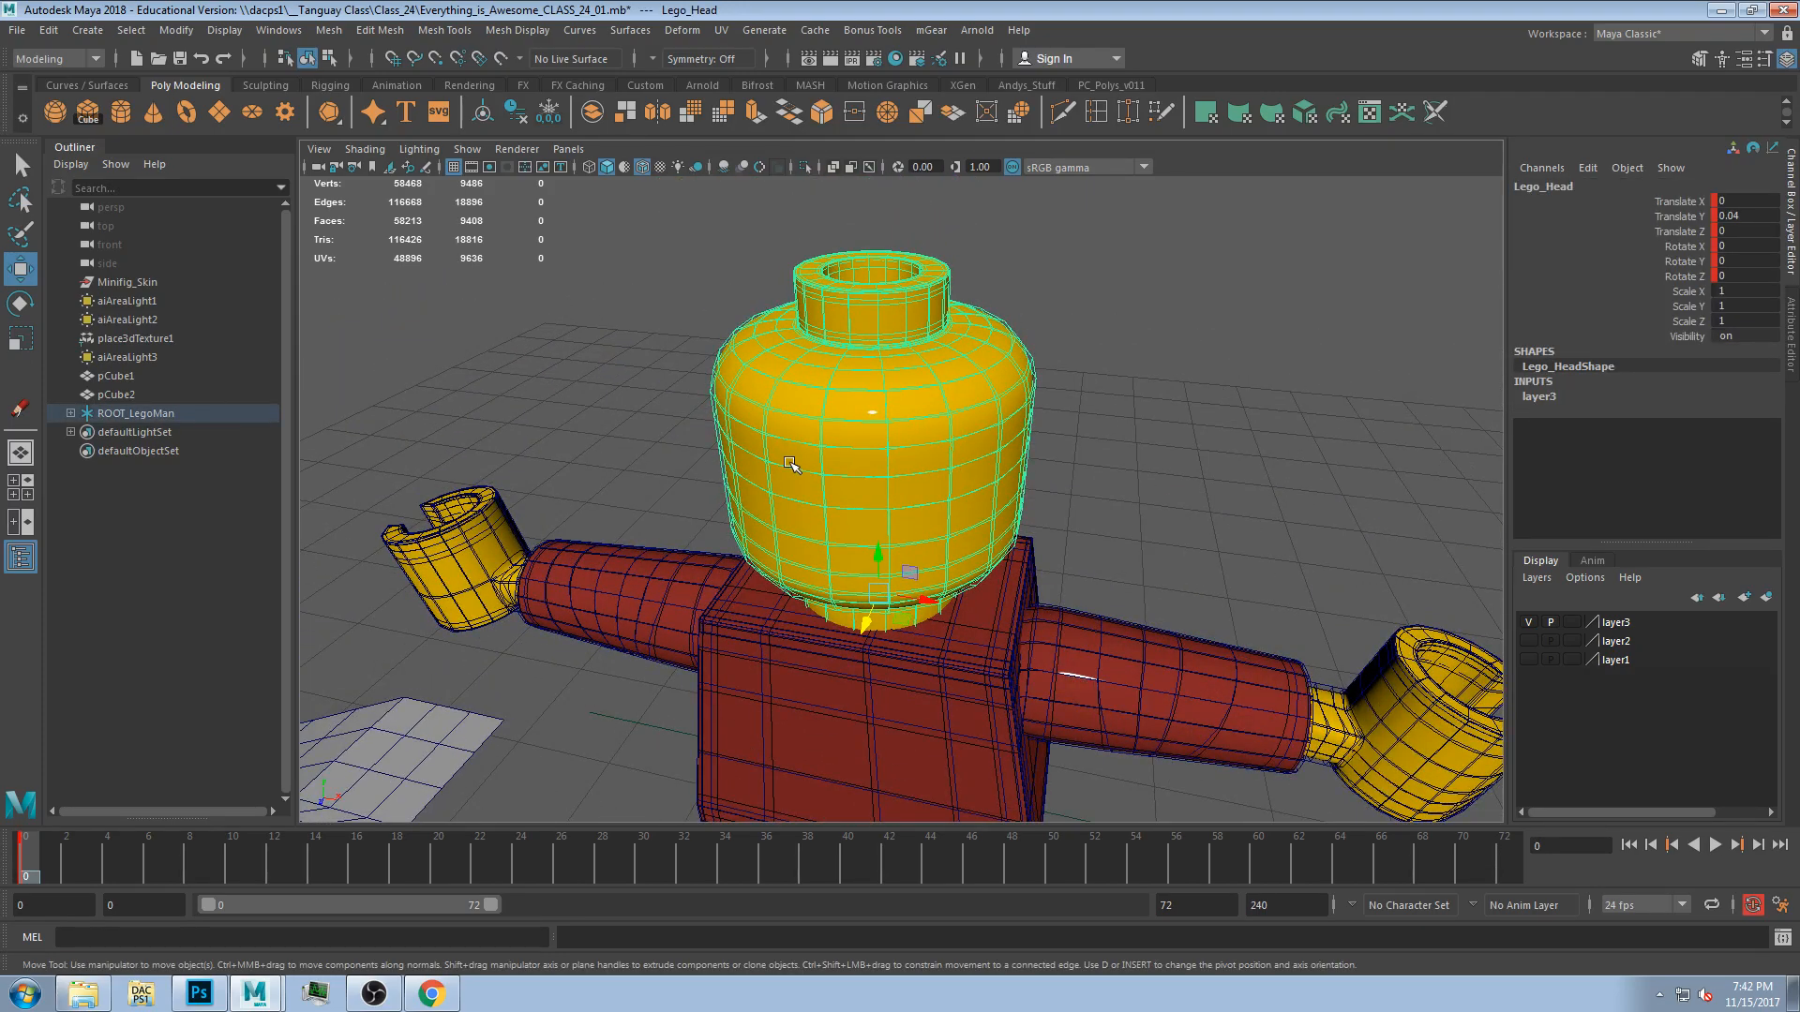
pyautogui.scroll(-5, 790, 463)
pyautogui.moveTo(710, 352); pyautogui.dragTo(1163, 804)
pyautogui.press('1')
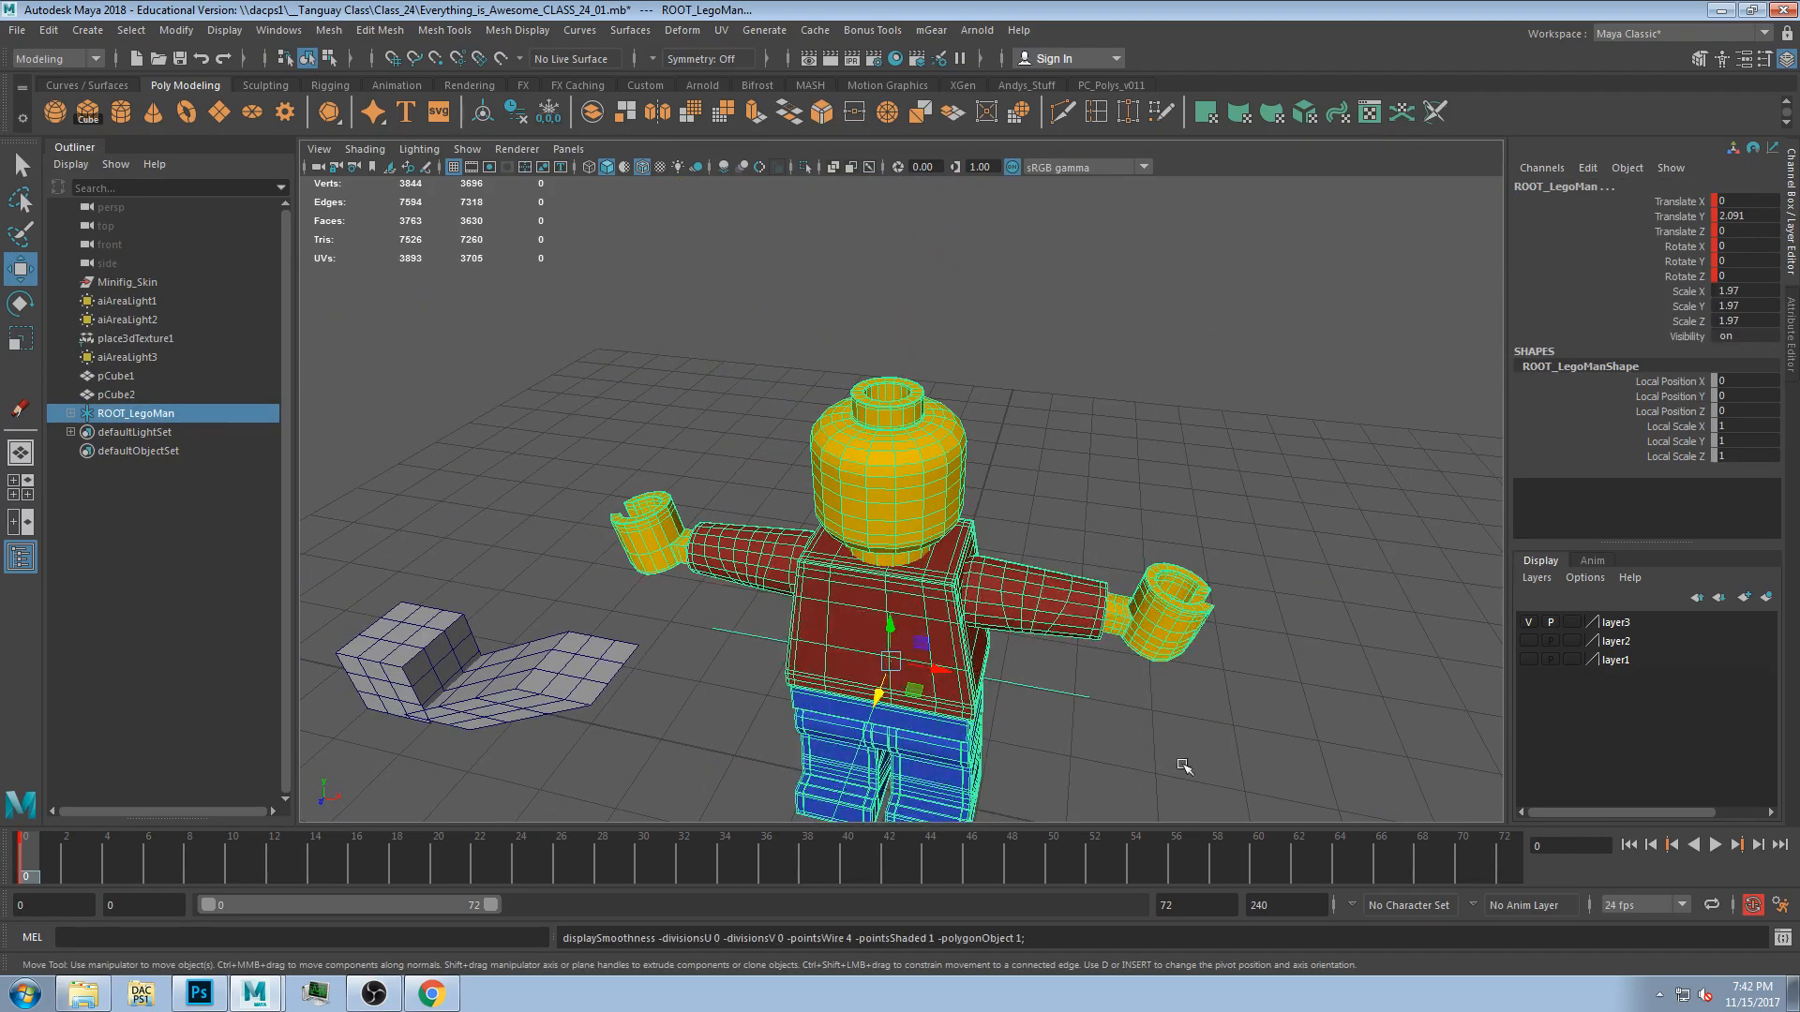
# Test-rotate the left arm and undo the rotation.
pyautogui.click(1027, 673)
pyautogui.keyDown('alt'); pyautogui.moveTo(1024, 672); pyautogui.dragTo(990, 507); pyautogui.keyUp('alt')
pyautogui.scroll(-3, 1031, 574)
pyautogui.click(1009, 483)
pyautogui.press('r')
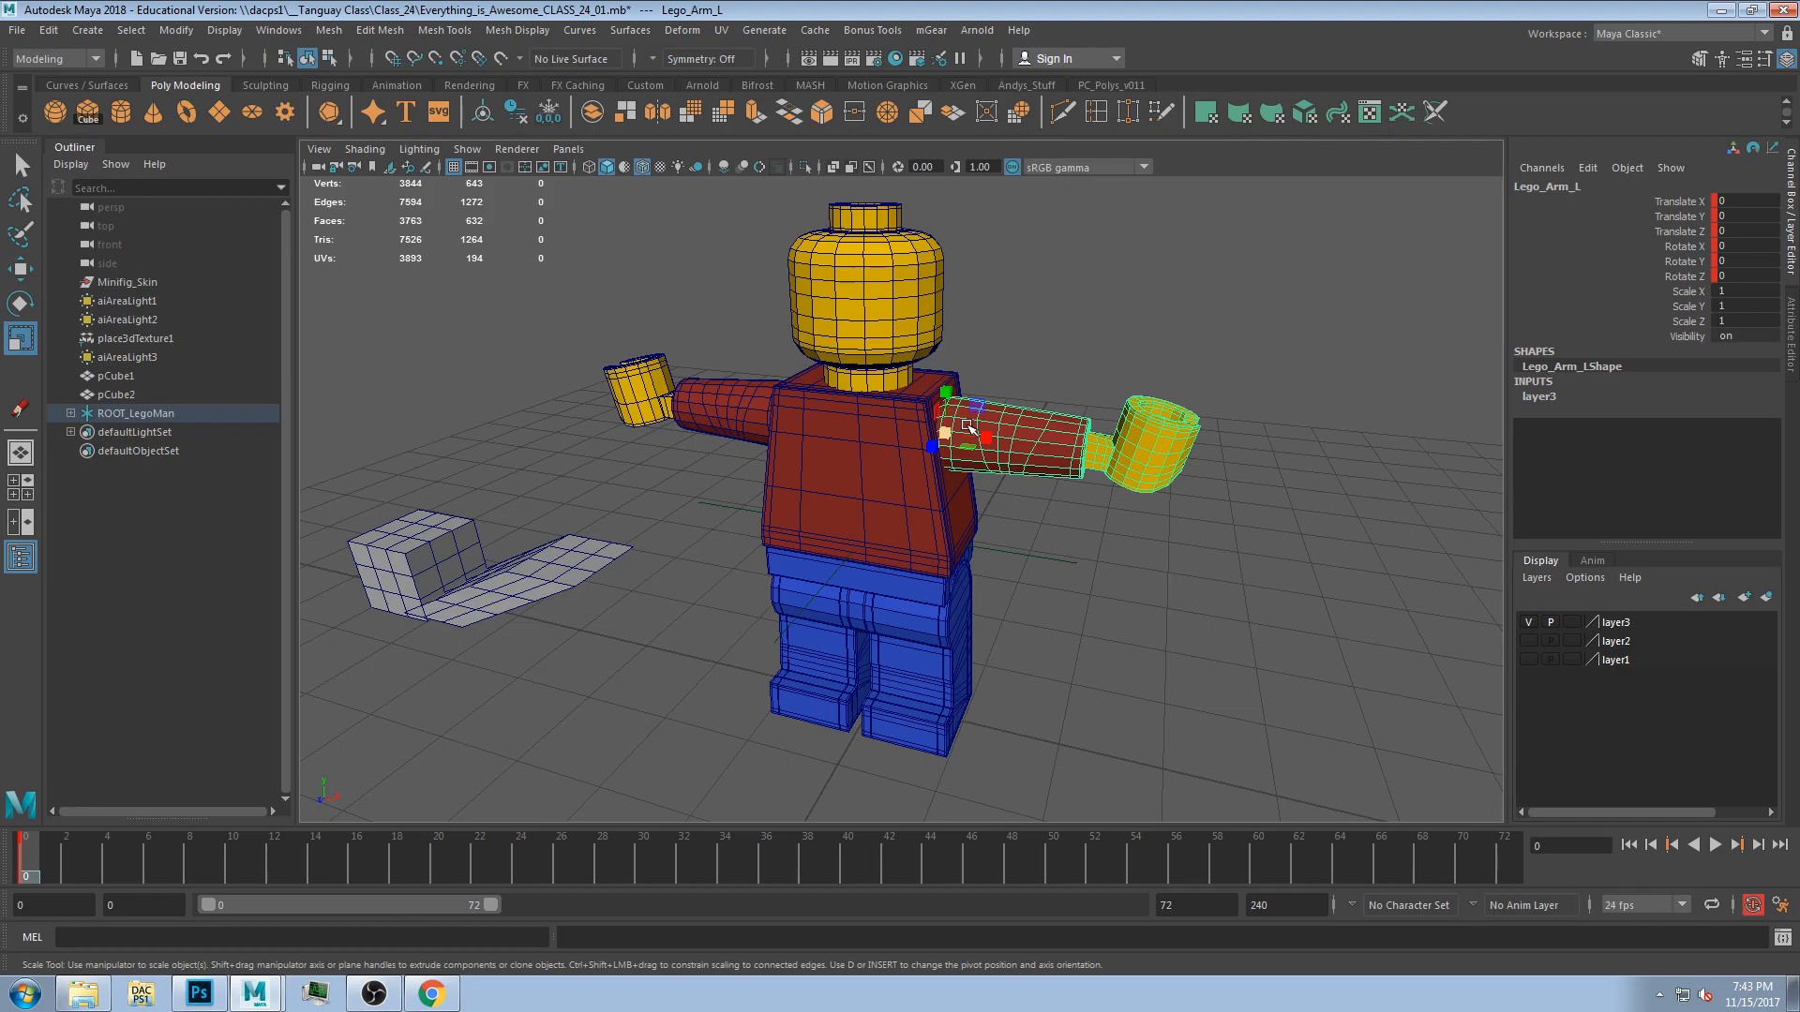
pyautogui.press('e')
pyautogui.moveTo(968, 426); pyautogui.dragTo(914, 364)
pyautogui.hotkey('ctrl', 'z')
pyautogui.hotkey('ctrl', 'z')
pyautogui.hotkey('ctrl', 'z')
pyautogui.hotkey('ctrl', 'z')
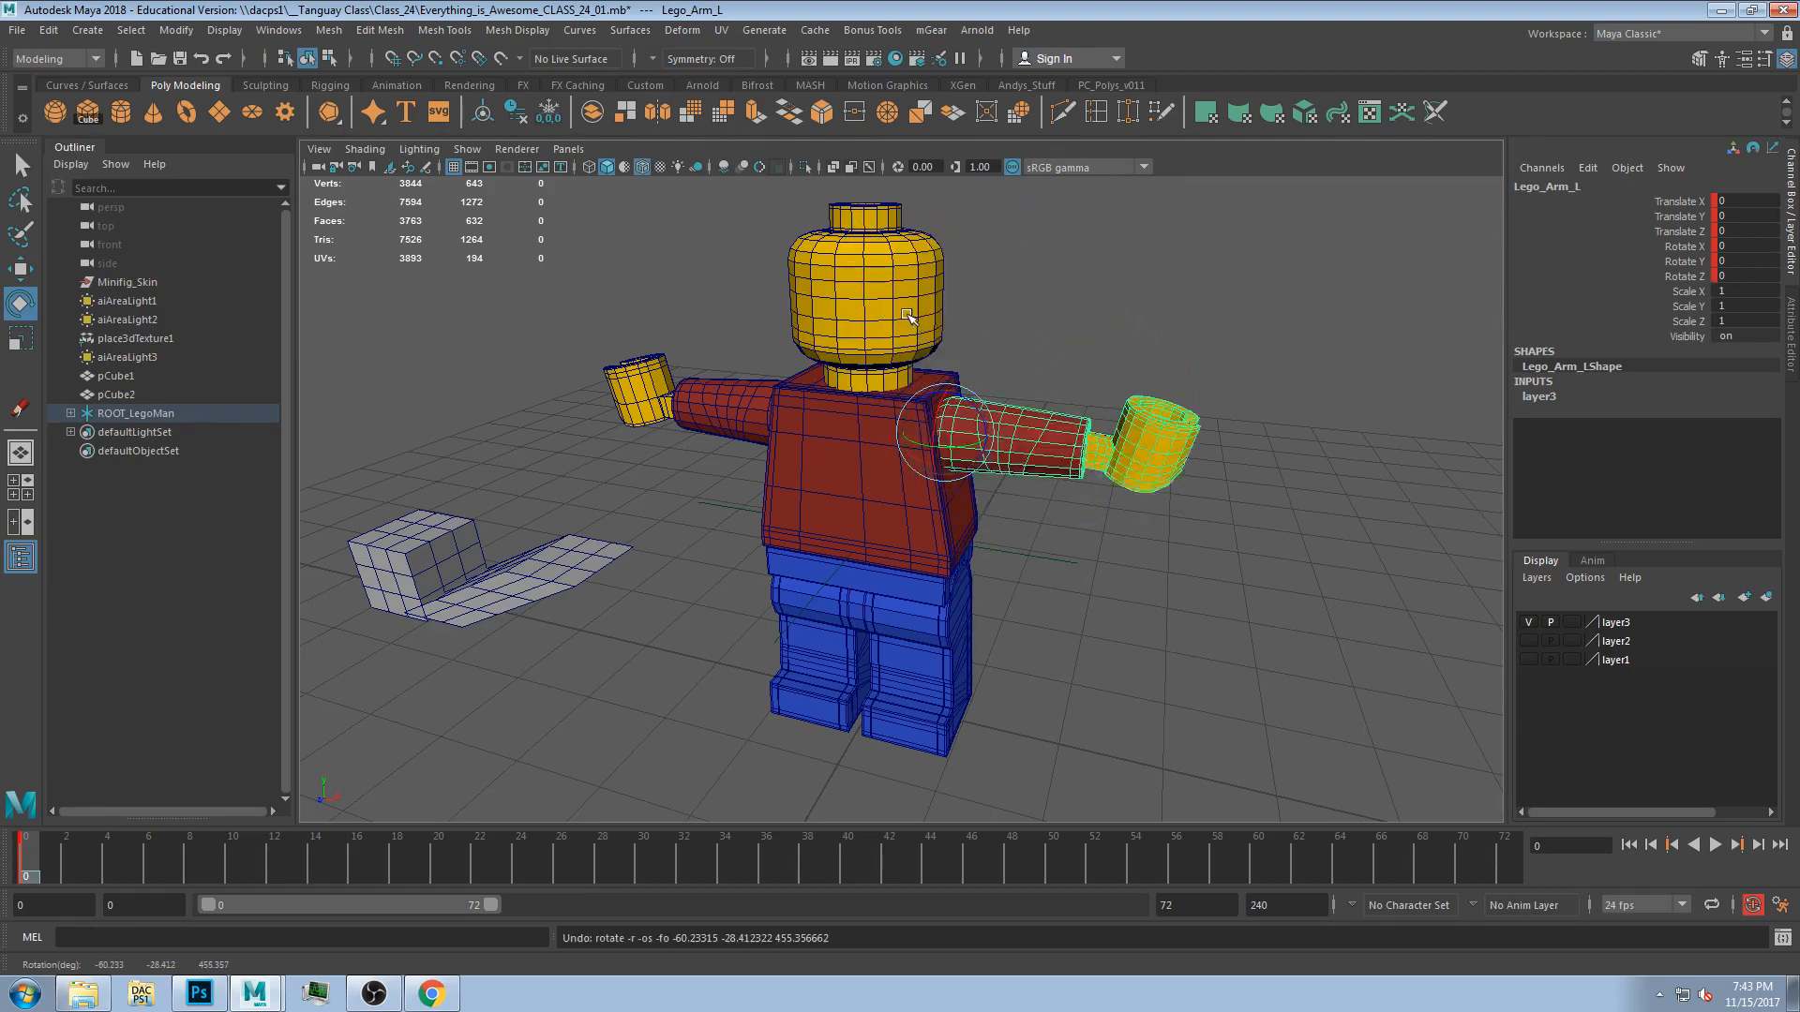
# Select the head, test-rotate it and undo the rotation.
pyautogui.click(911, 316)
pyautogui.moveTo(871, 417); pyautogui.dragTo(583, 450)
pyautogui.hotkey('ctrl', 'z')
pyautogui.hotkey('ctrl', 'z')
pyautogui.hotkey('ctrl', 'z')
pyautogui.keyDown('alt'); pyautogui.moveTo(844, 450); pyautogui.dragTo(1048, 358); pyautogui.keyUp('alt')
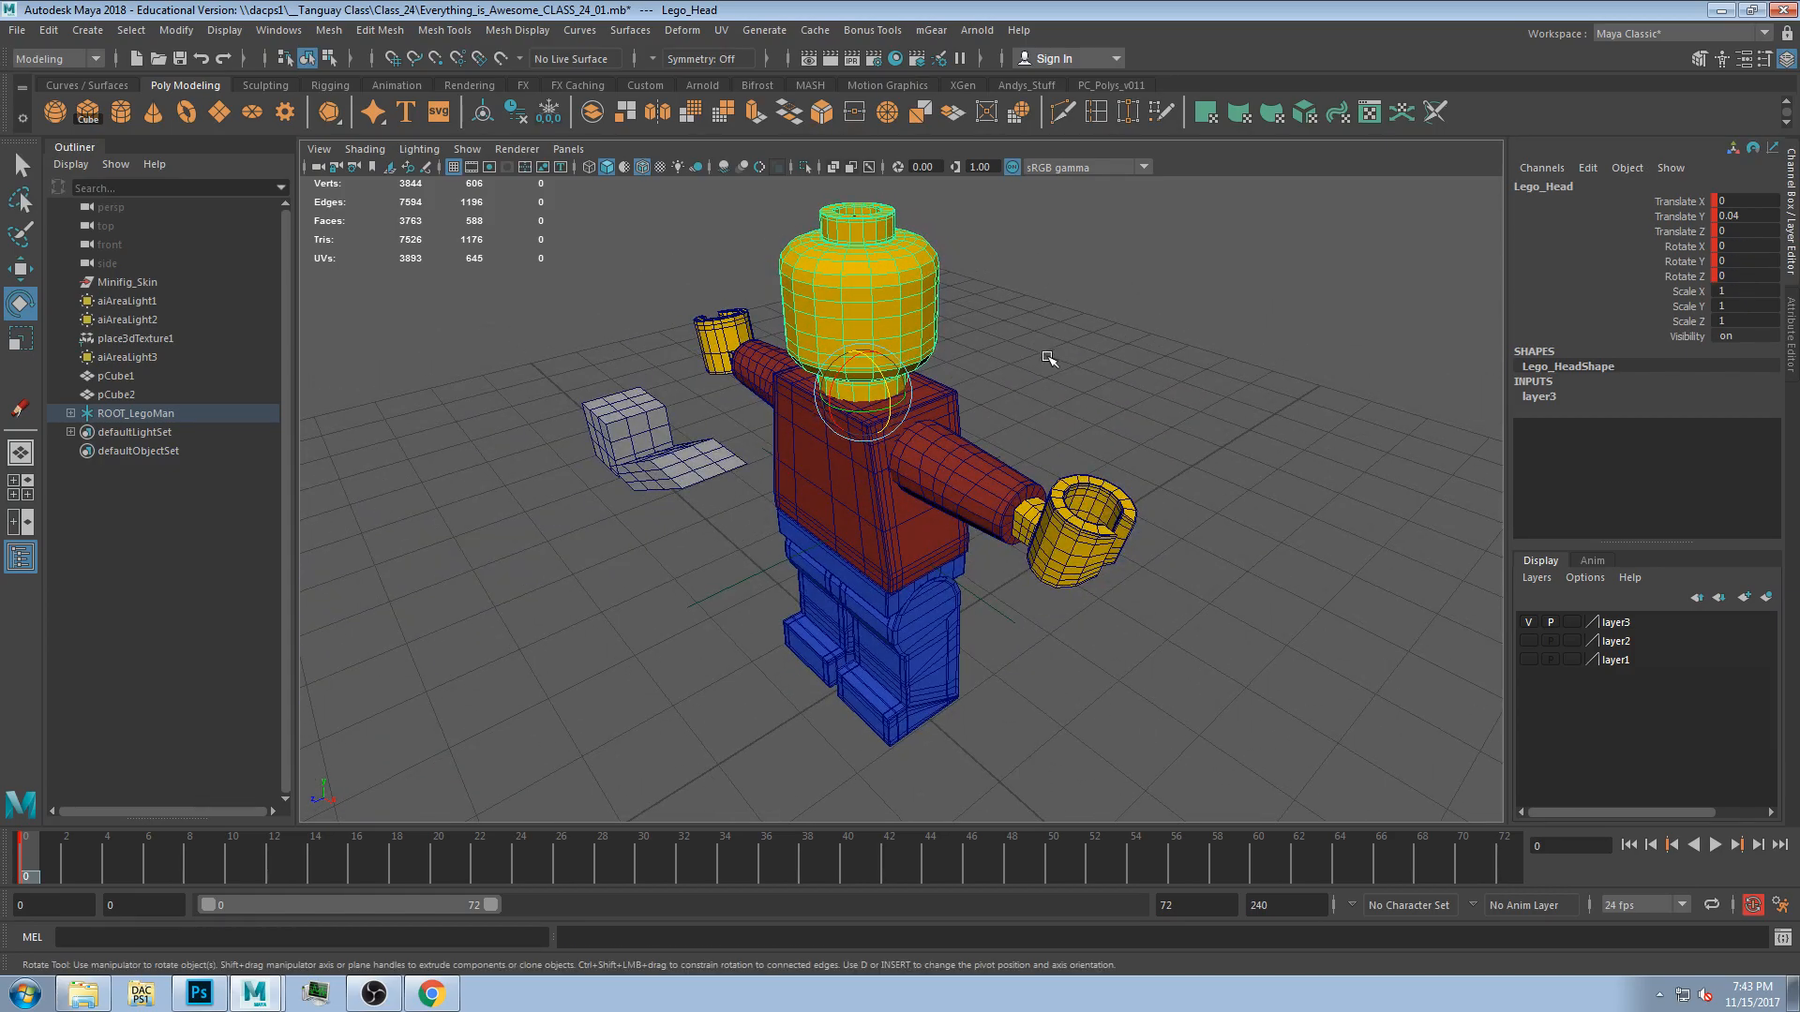
# Open the head's attributes and orbit around the figure to inspect the neck joint.
pyautogui.click(1794, 336)
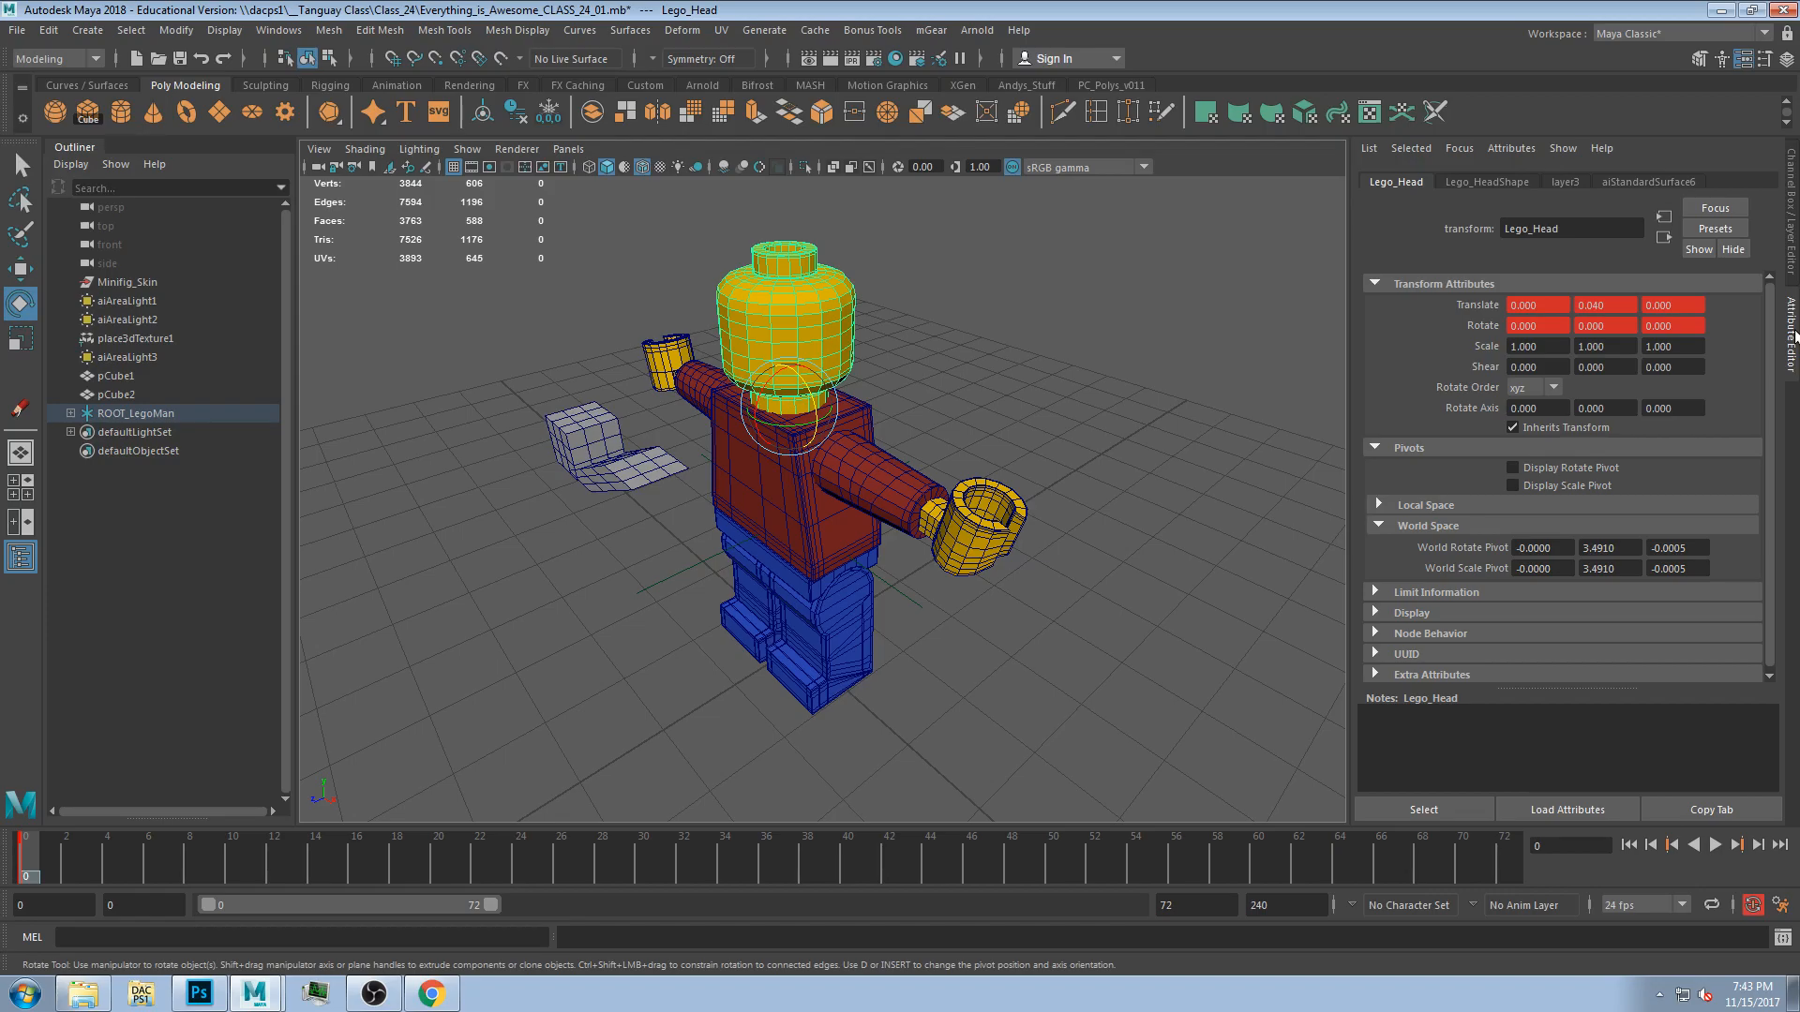
pyautogui.keyDown('alt'); pyautogui.moveTo(880, 467); pyautogui.dragTo(1072, 383); pyautogui.keyUp('alt')
pyautogui.keyDown('alt'); pyautogui.moveTo(729, 536); pyautogui.dragTo(816, 458); pyautogui.keyUp('alt')
pyautogui.keyDown('alt'); pyautogui.moveTo(816, 459); pyautogui.dragTo(776, 406, button='right'); pyautogui.keyUp('alt')
pyautogui.keyDown('alt'); pyautogui.moveTo(848, 367); pyautogui.dragTo(853, 550, button='middle'); pyautogui.keyUp('alt')
pyautogui.keyDown('alt'); pyautogui.moveTo(853, 551); pyautogui.dragTo(935, 545); pyautogui.keyUp('alt')
pyautogui.hotkey('ctrl', 'z')
pyautogui.hotkey('ctrl', 'z')
pyautogui.keyDown('alt'); pyautogui.moveTo(1067, 515); pyautogui.dragTo(1094, 493); pyautogui.keyUp('alt')
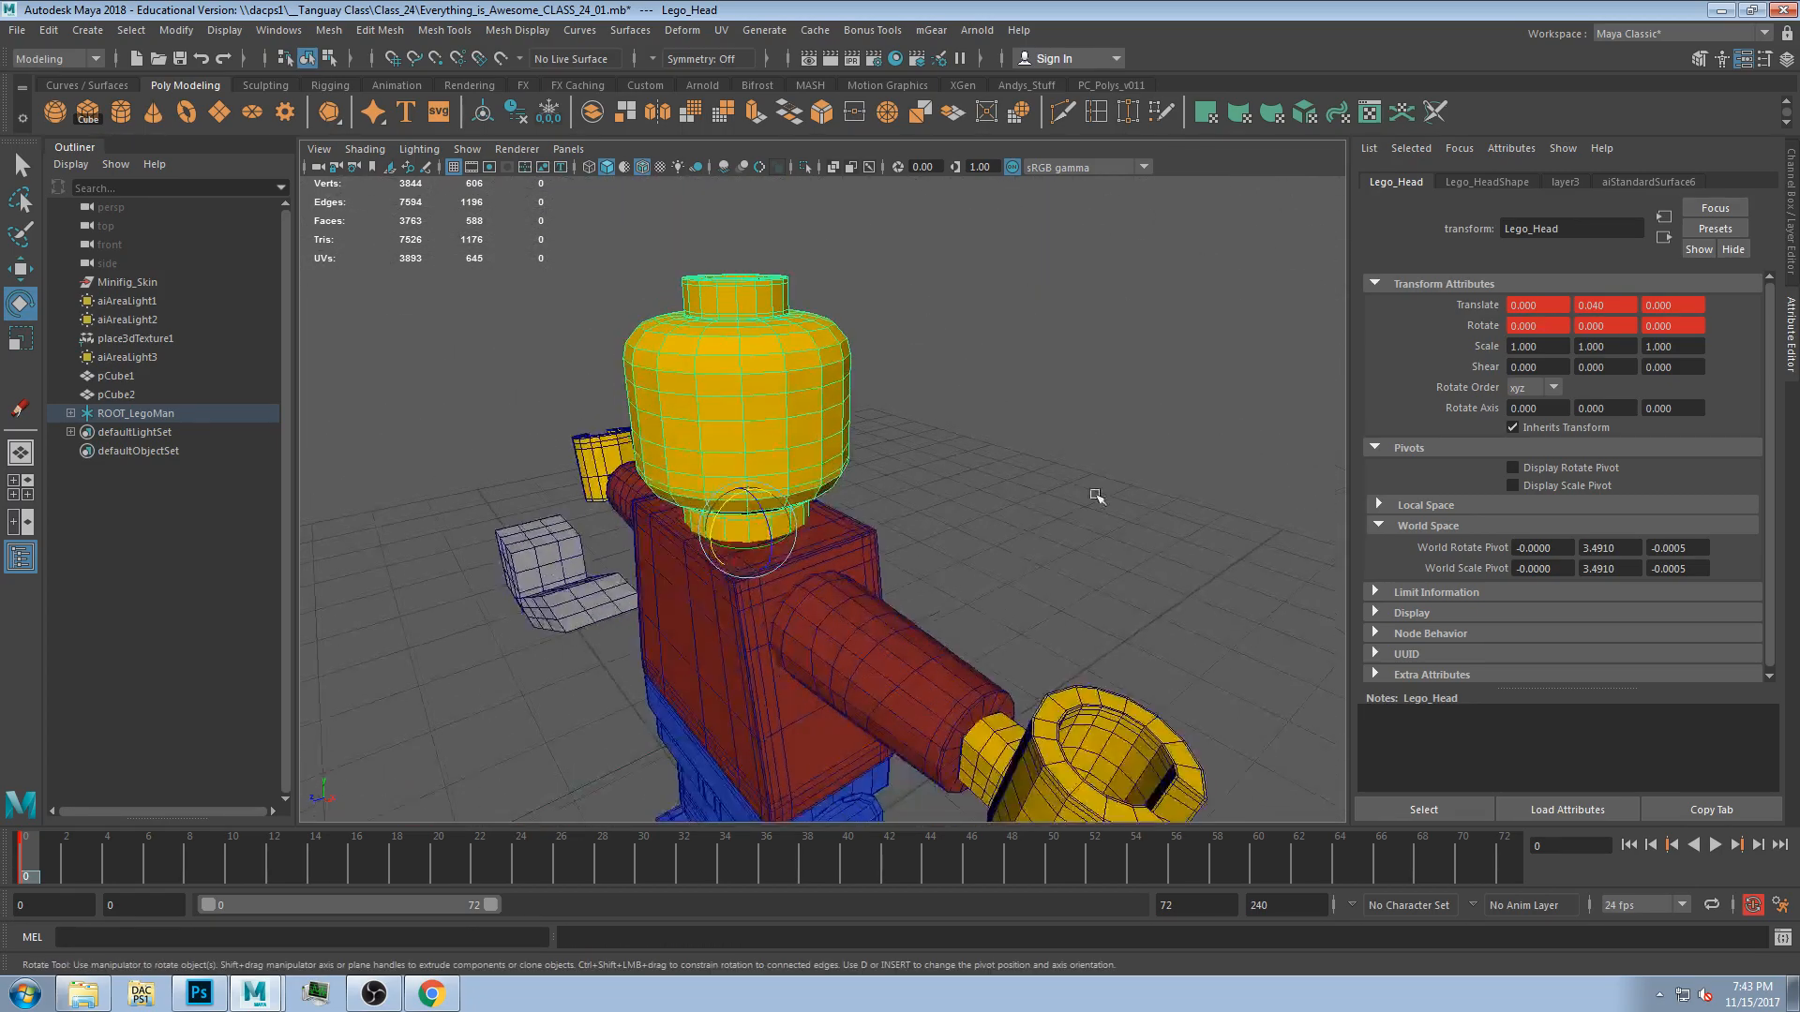
pyautogui.scroll(-2, 1093, 557)
pyautogui.keyDown('alt'); pyautogui.moveTo(1115, 556); pyautogui.dragTo(577, 614); pyautogui.keyUp('alt')
pyautogui.hotkey('ctrl', 'z')
pyautogui.moveTo(895, 514)
pyautogui.keyDown('alt'); pyautogui.mouseDown()
pyautogui.moveTo(973, 490)
pyautogui.moveTo(961, 450)
pyautogui.moveTo(928, 515)
pyautogui.mouseUp(); pyautogui.keyUp('alt')
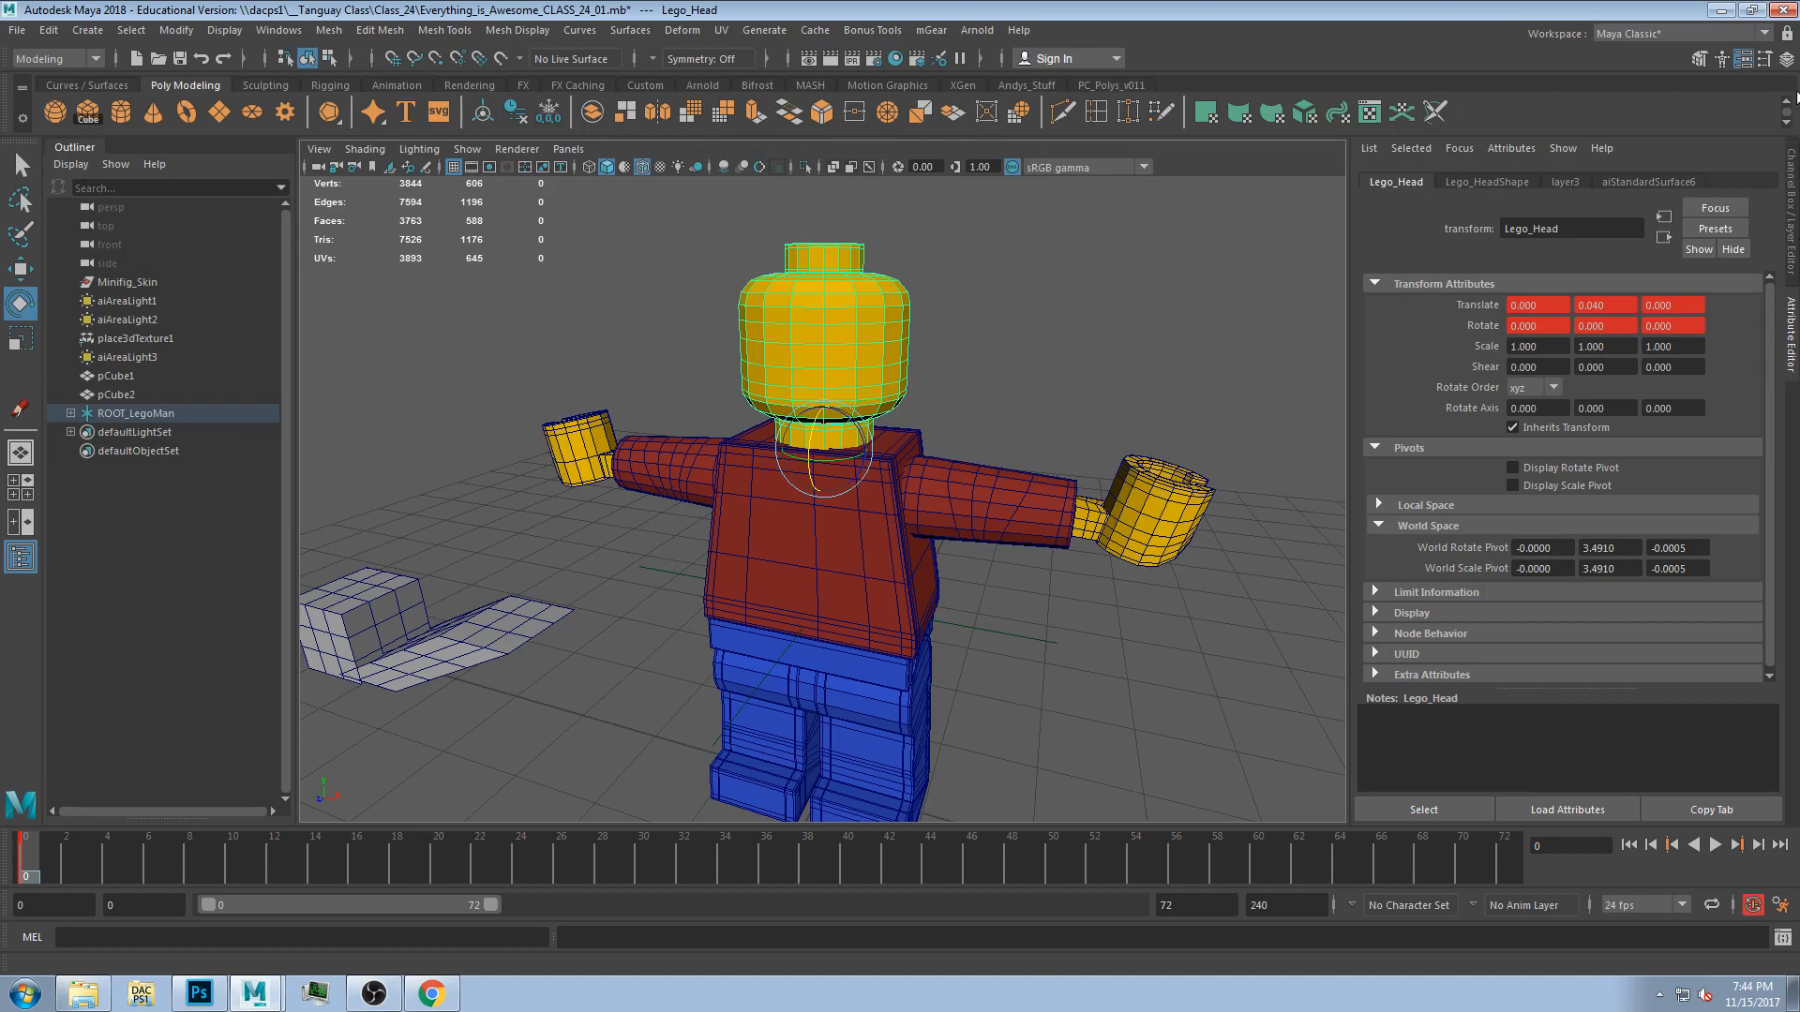
# Display the head's rotate limit settings under Limit Information, collapsing the Pivots section.
pyautogui.click(1786, 58)
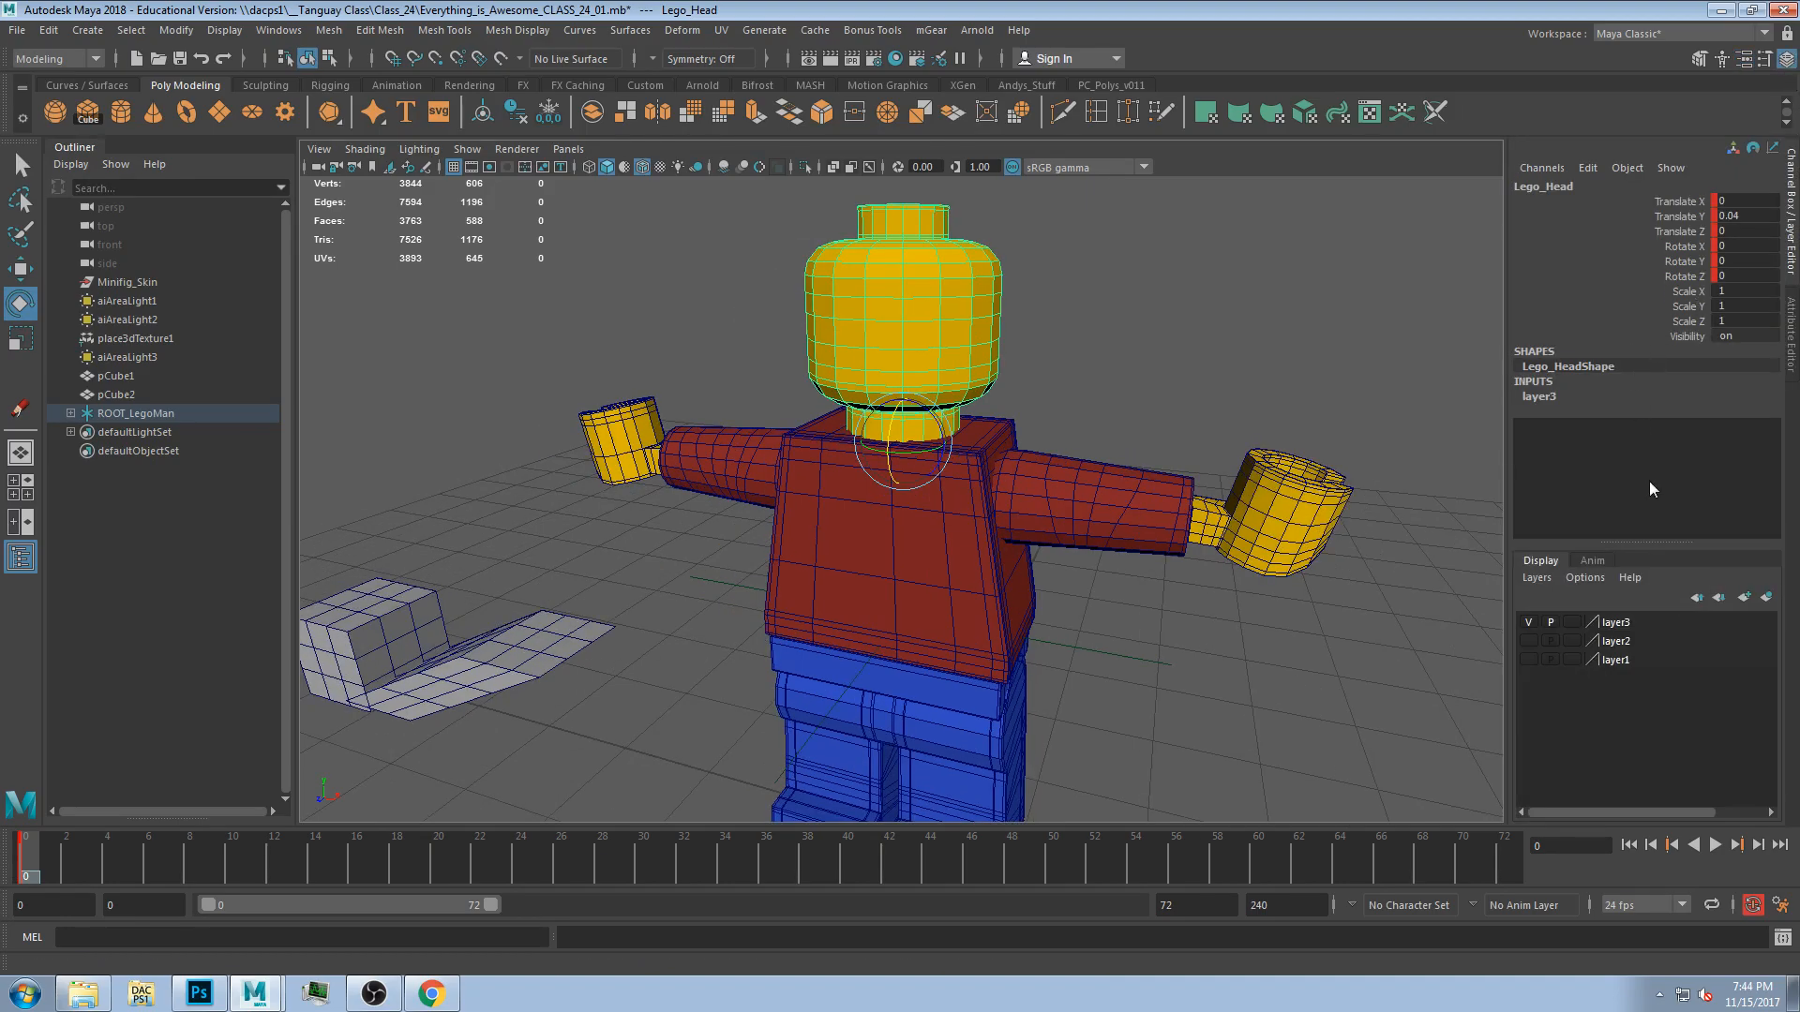
pyautogui.click(1792, 362)
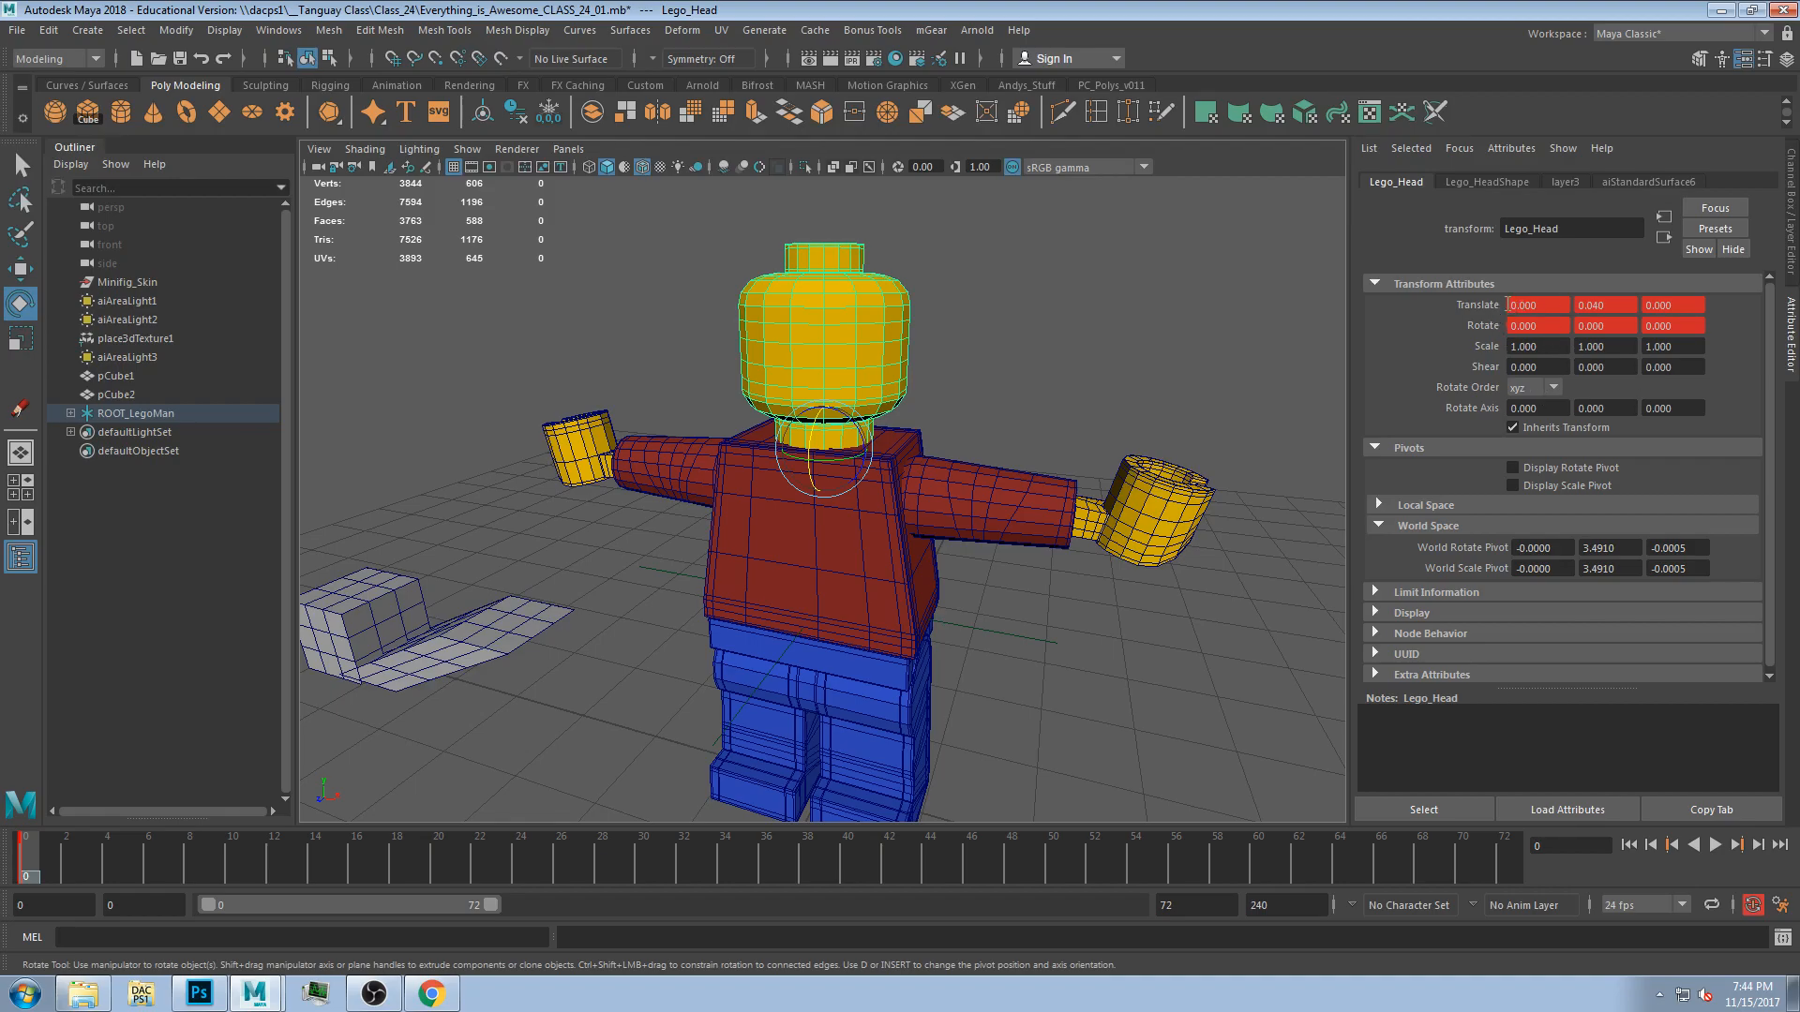
pyautogui.click(1786, 59)
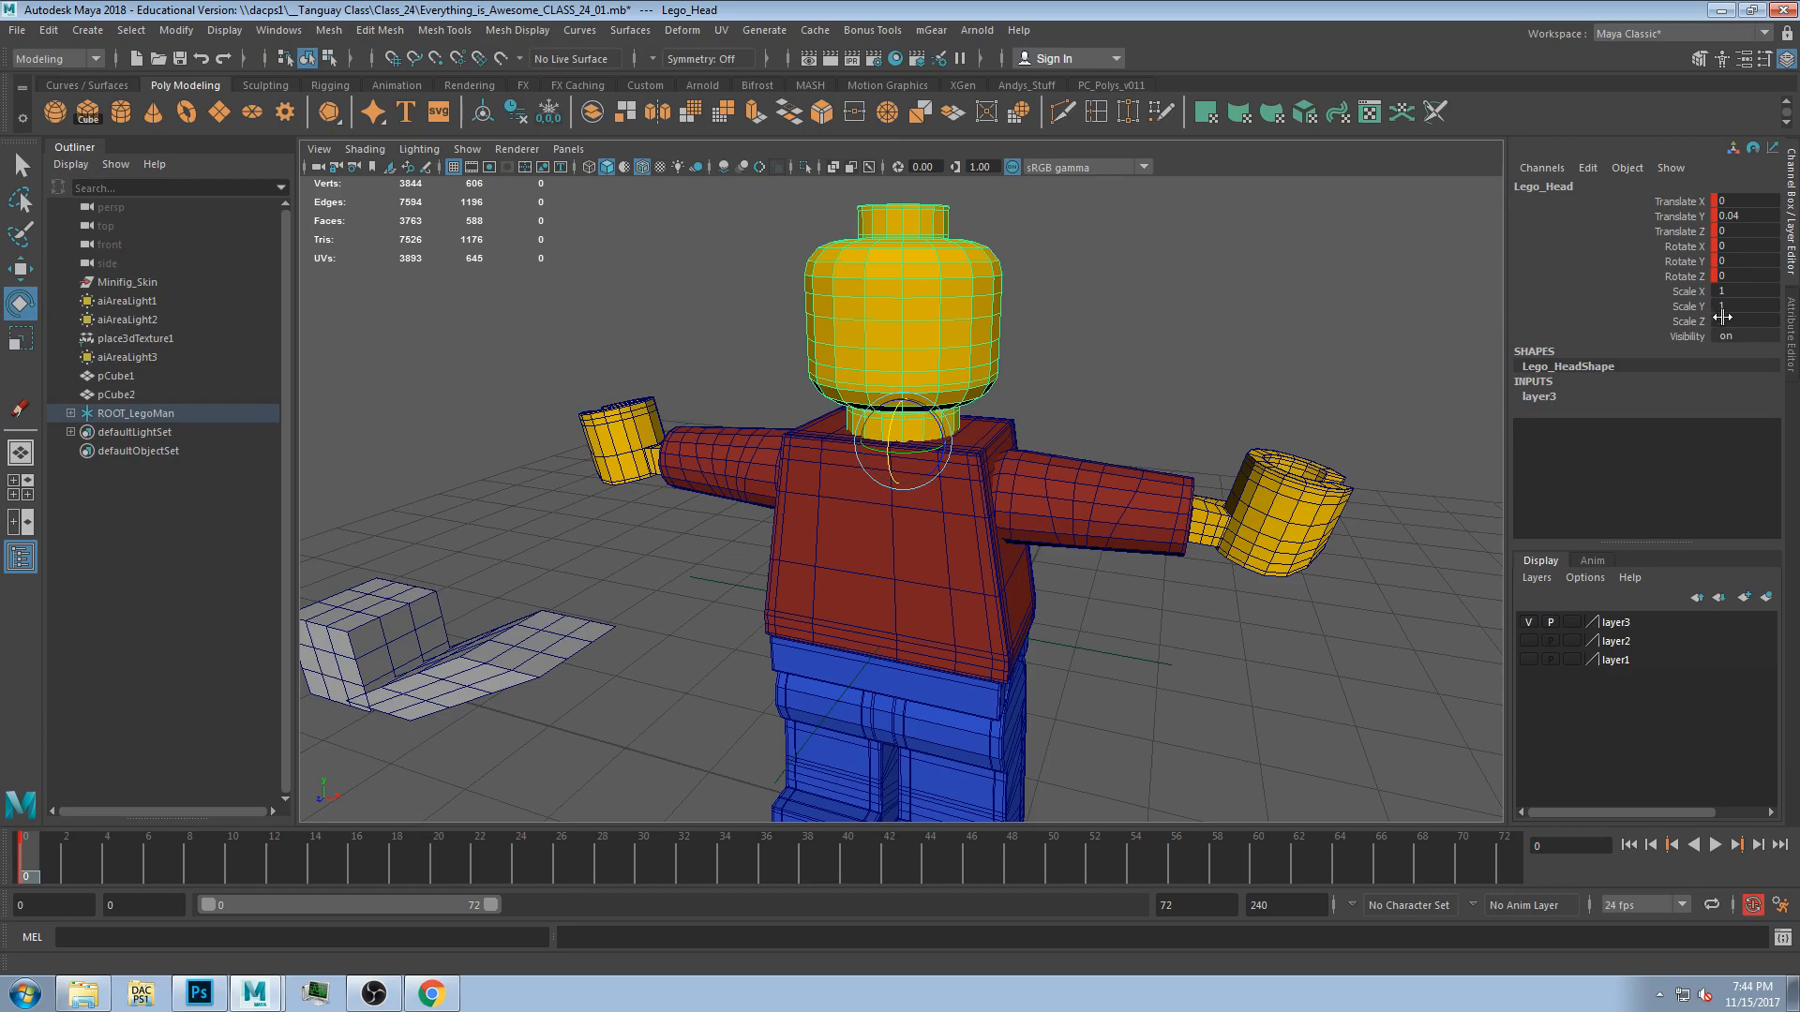
pyautogui.click(1786, 59)
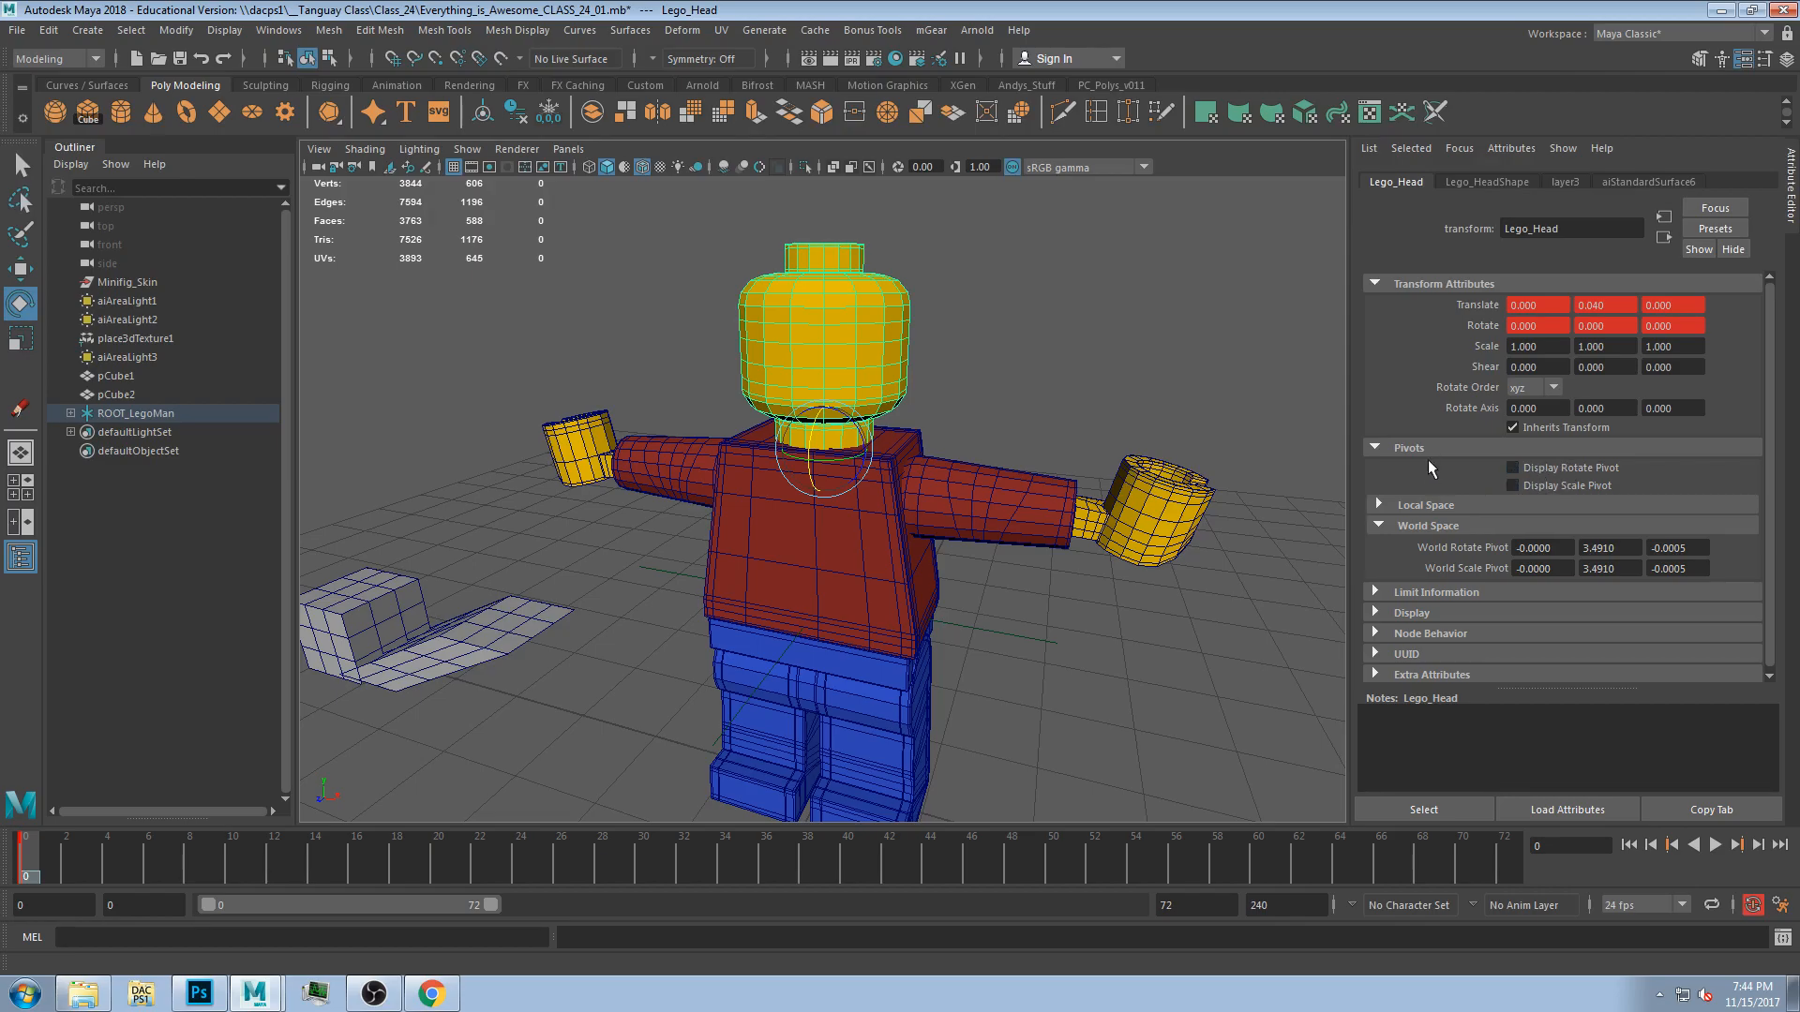
pyautogui.click(1375, 449)
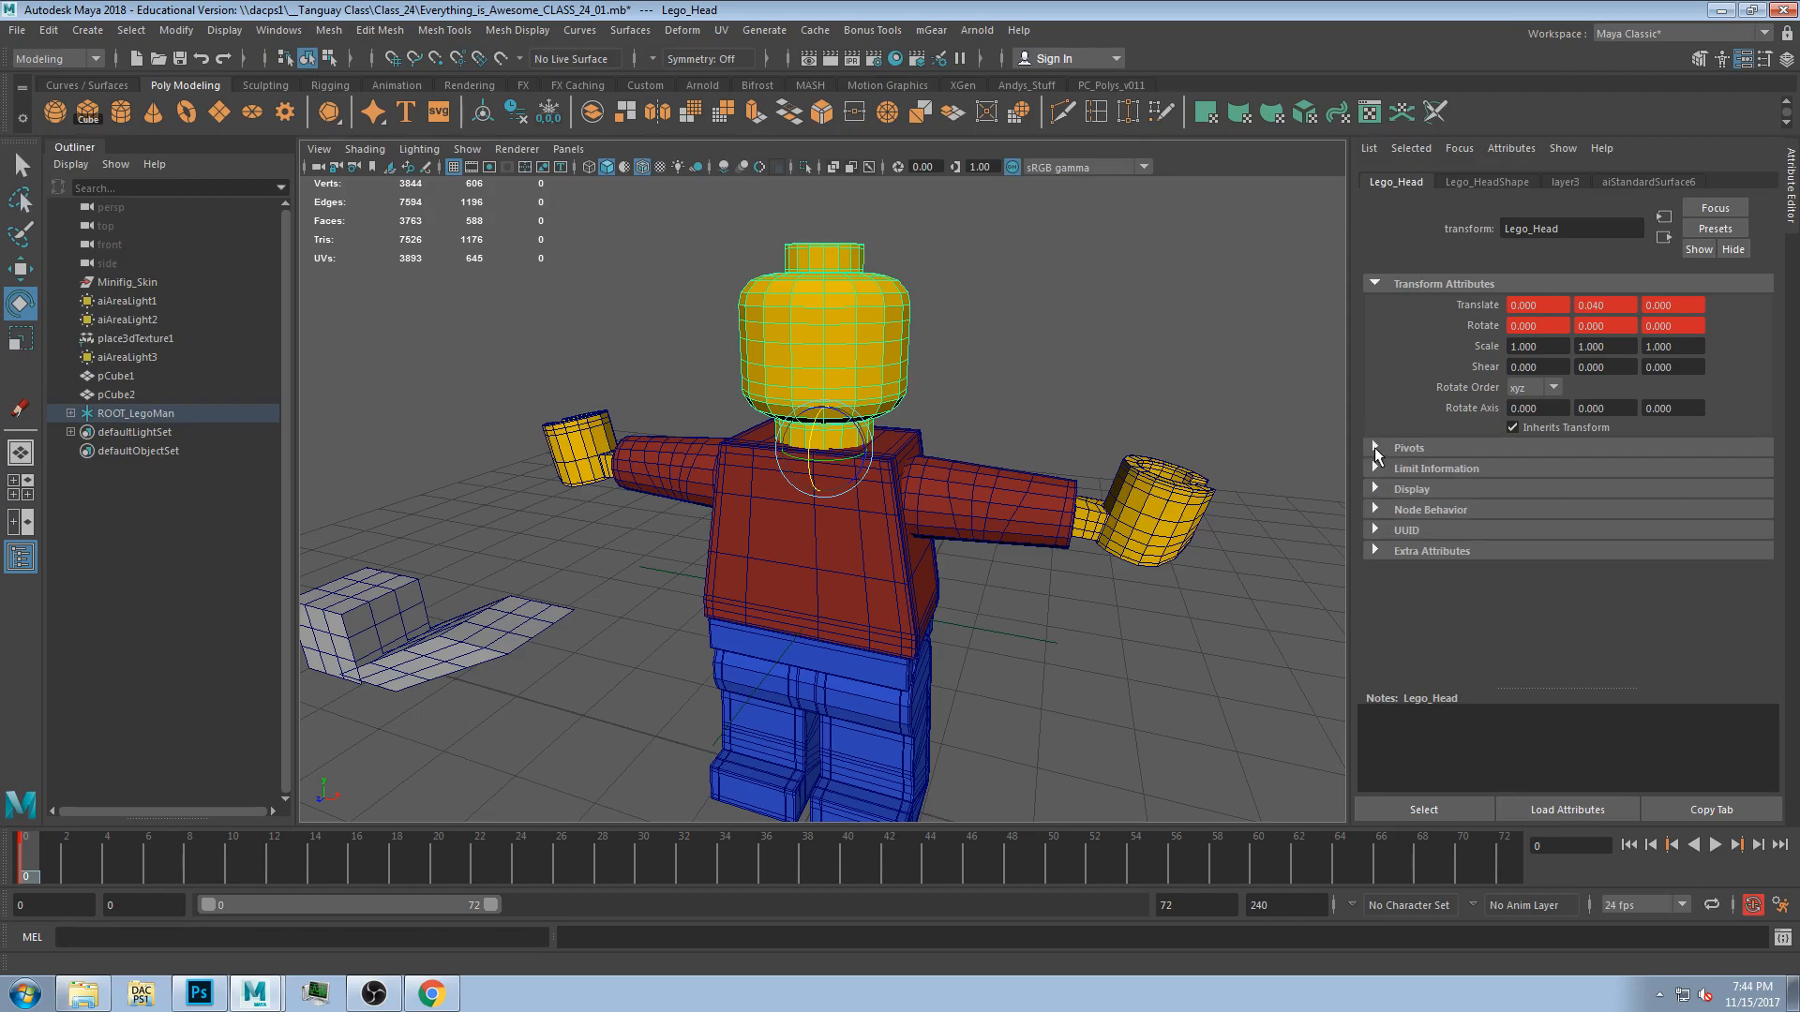
pyautogui.click(1373, 469)
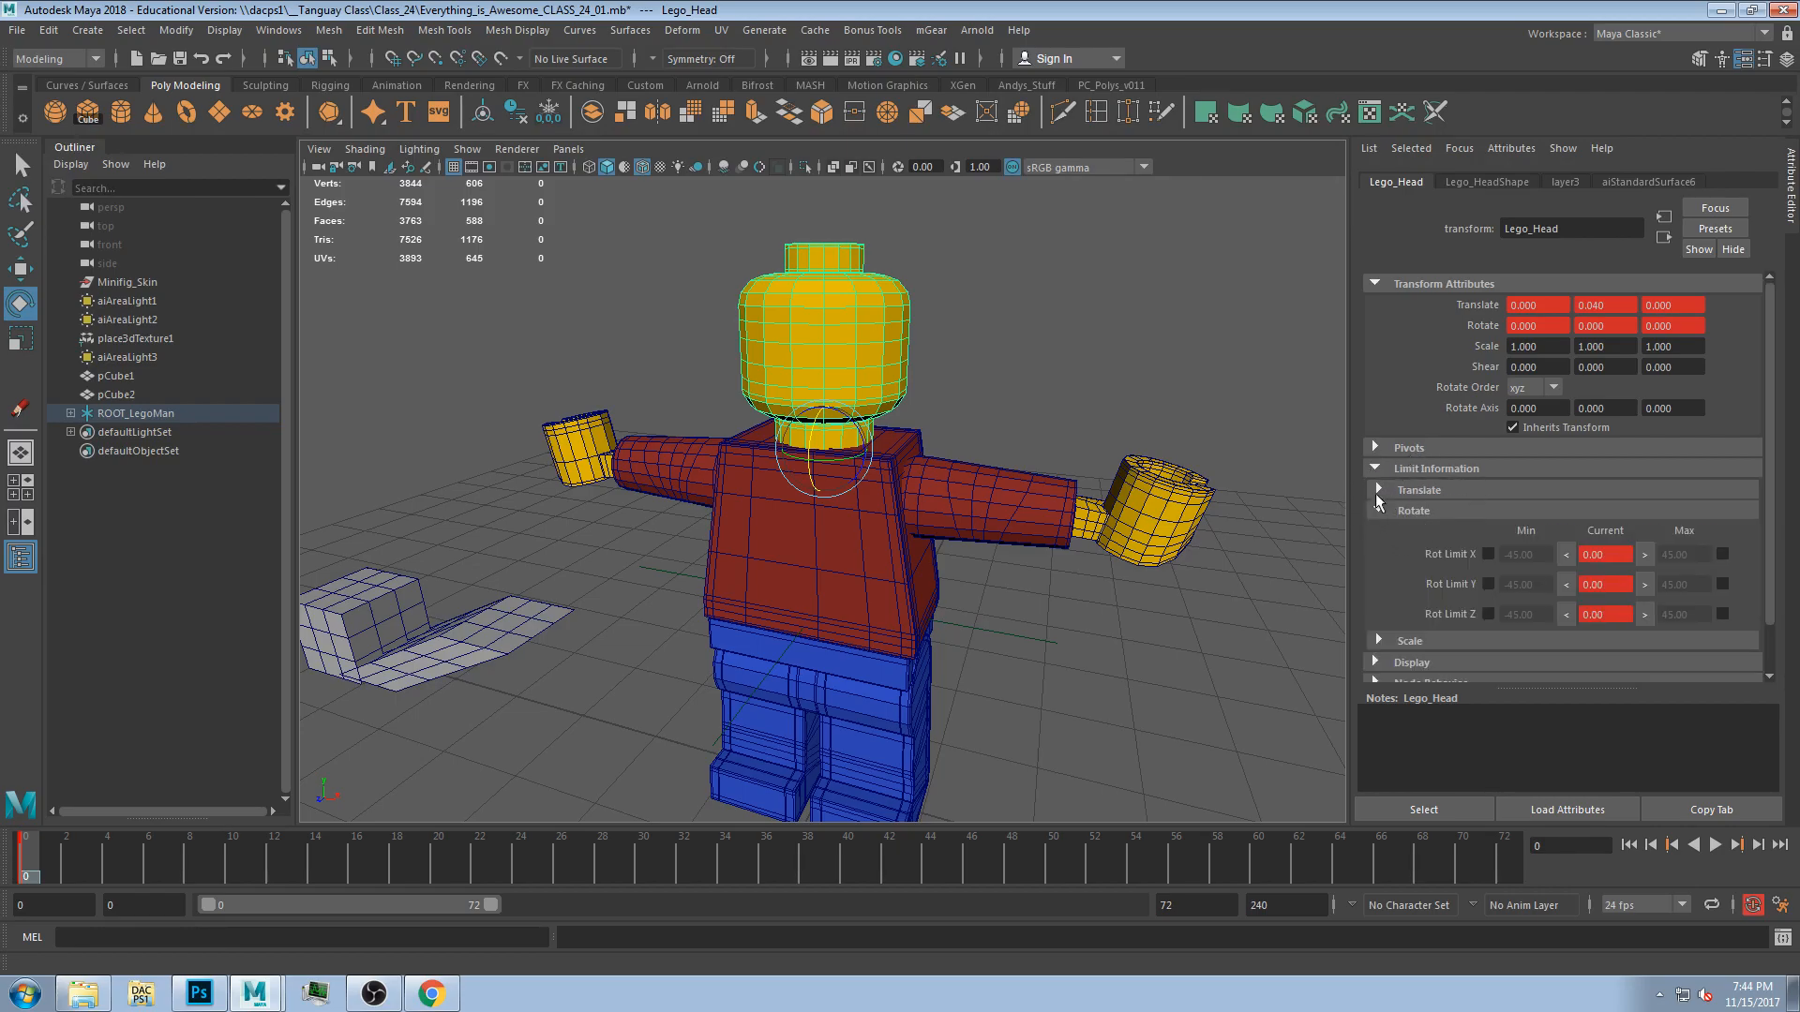
# Play the animation and orbit around the figure's head and shoulders to check it.
pyautogui.keyDown('alt'); pyautogui.moveTo(924, 422); pyautogui.dragTo(844, 408); pyautogui.keyUp('alt')
pyautogui.hotkey('ctrl', 'z')
pyautogui.keyDown('alt'); pyautogui.moveTo(1073, 453); pyautogui.dragTo(1033, 452); pyautogui.keyUp('alt')
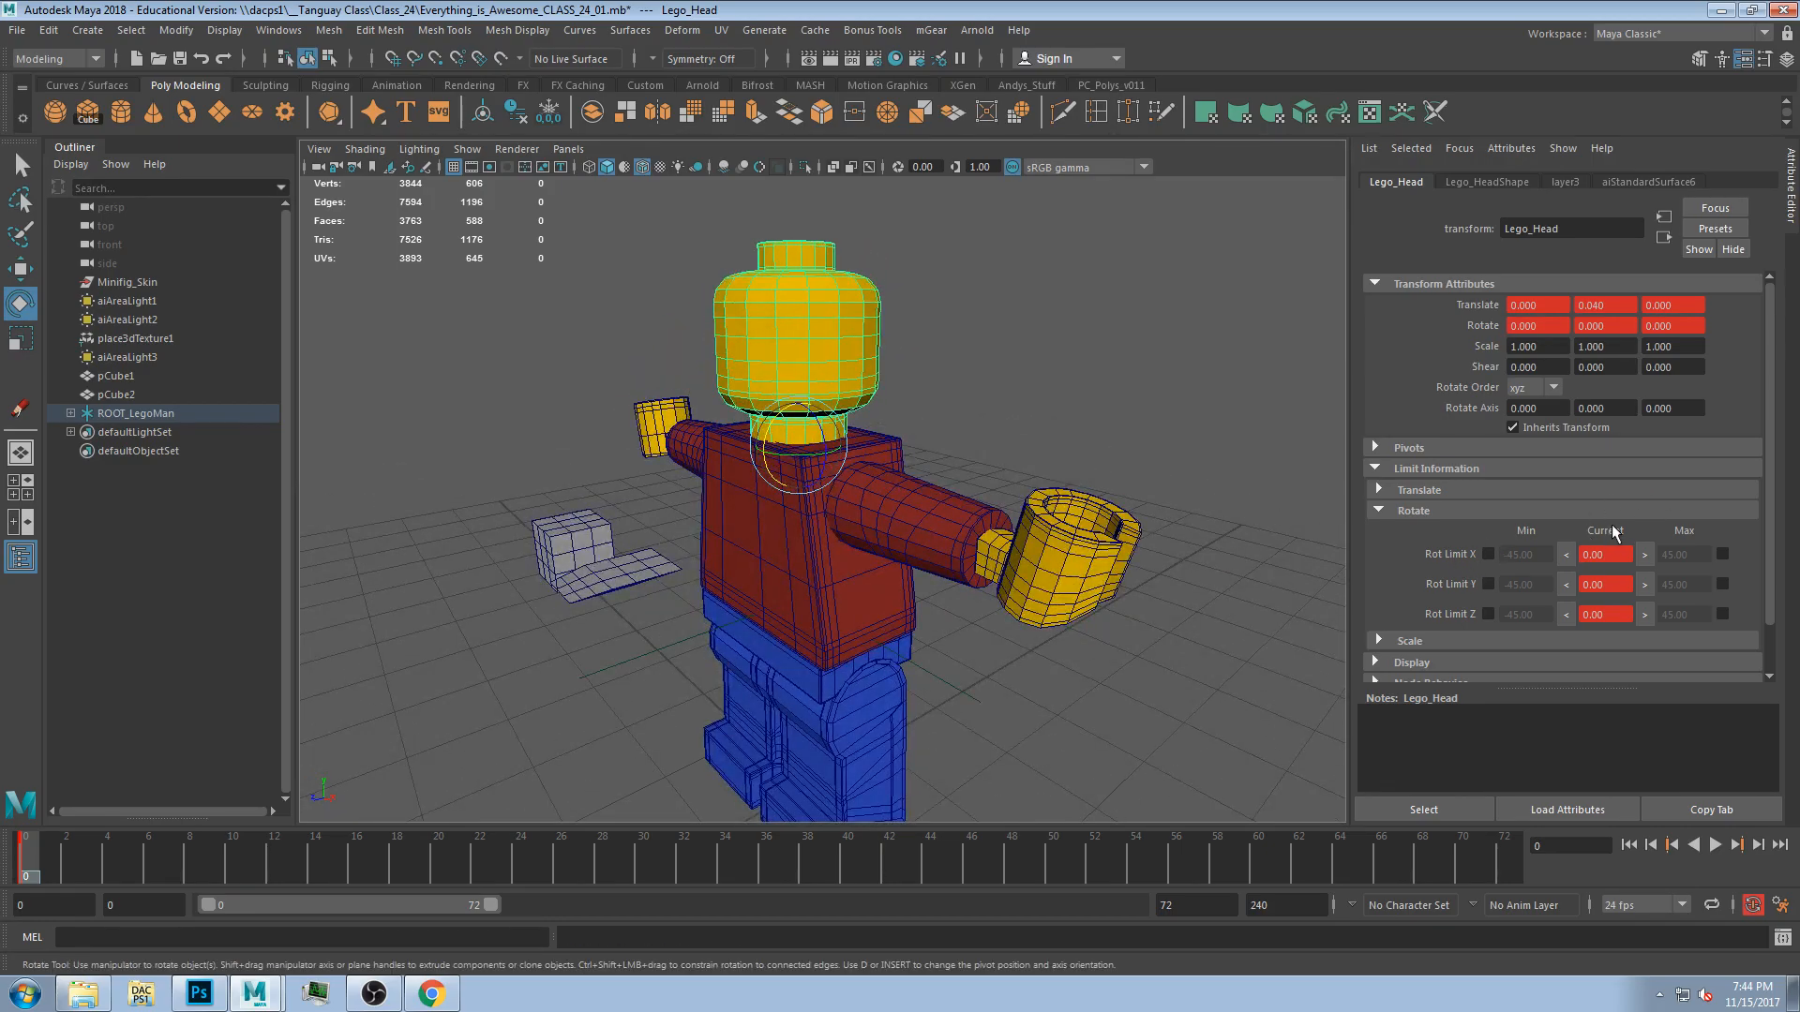
pyautogui.hotkey('alt', 'v')
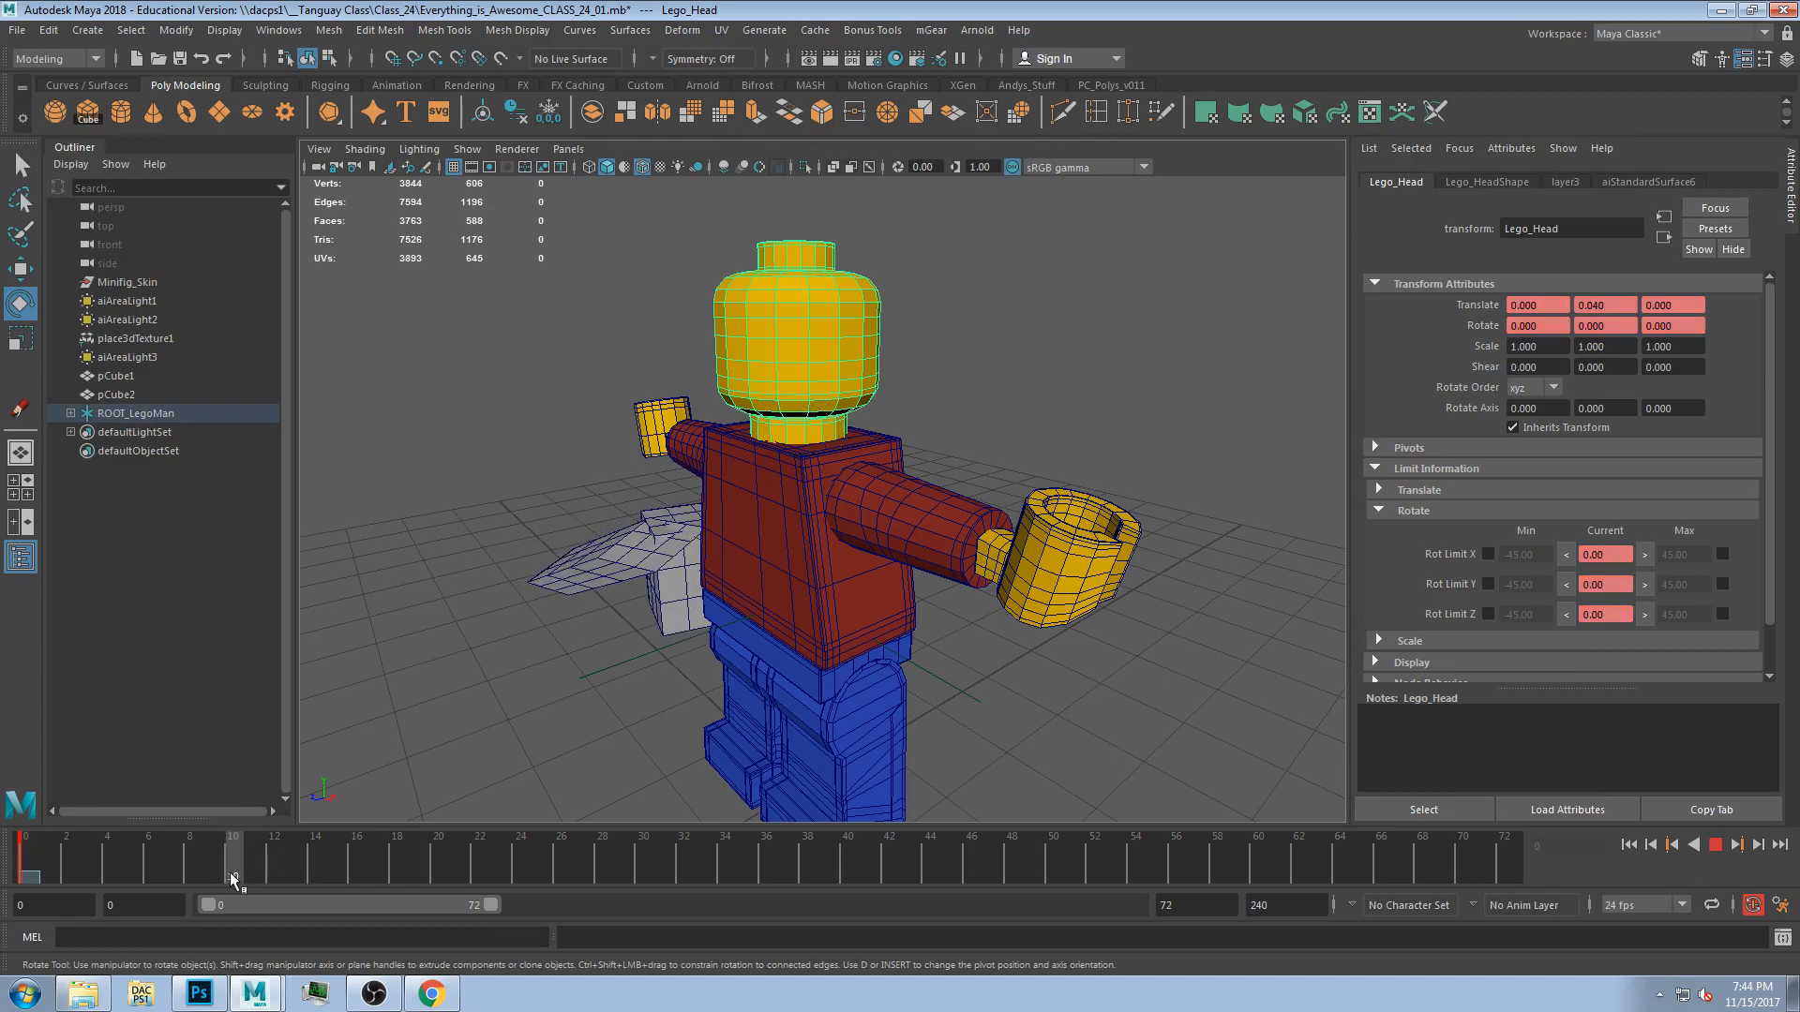
pyautogui.keyDown('alt'); pyautogui.moveTo(1075, 385); pyautogui.dragTo(1059, 381); pyautogui.keyUp('alt')
pyautogui.scroll(3, 897, 382)
pyautogui.keyDown('alt'); pyautogui.moveTo(903, 390); pyautogui.dragTo(942, 394); pyautogui.keyUp('alt')
pyautogui.keyDown('alt'); pyautogui.moveTo(943, 394); pyautogui.dragTo(971, 450, button='middle'); pyautogui.keyUp('alt')
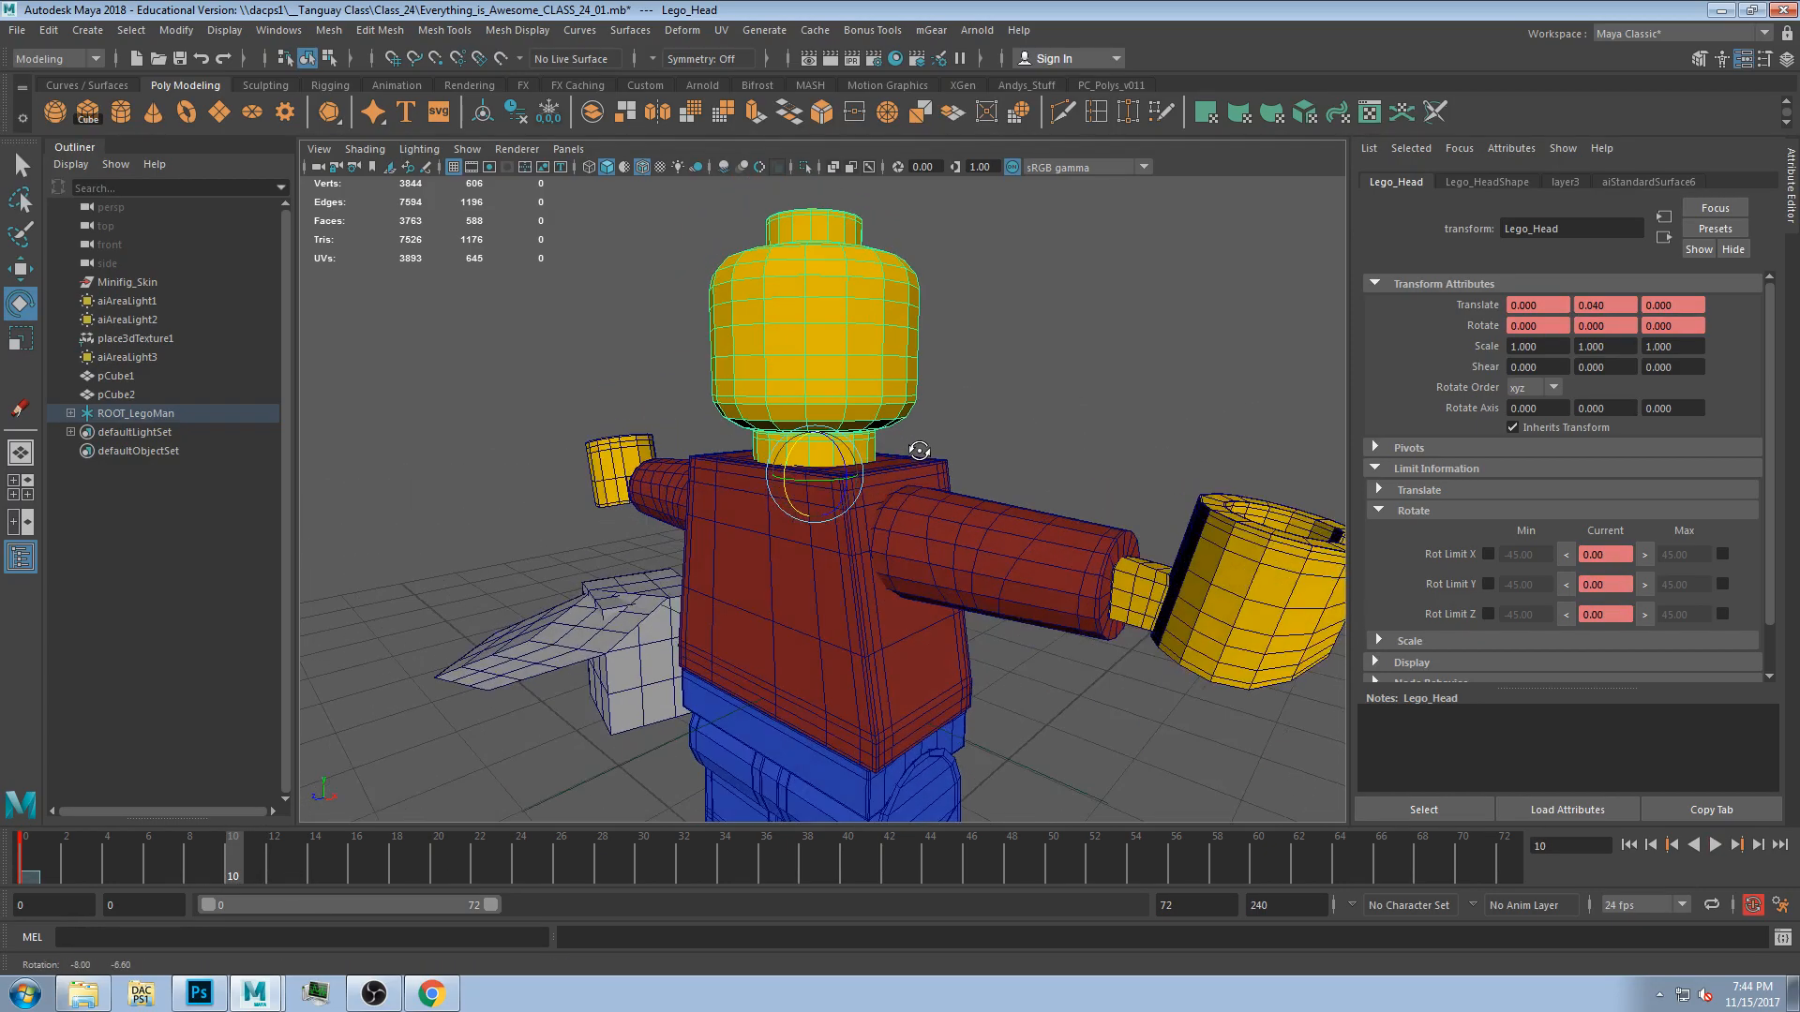
pyautogui.keyDown('alt'); pyautogui.moveTo(970, 450); pyautogui.dragTo(1161, 479); pyautogui.keyUp('alt')
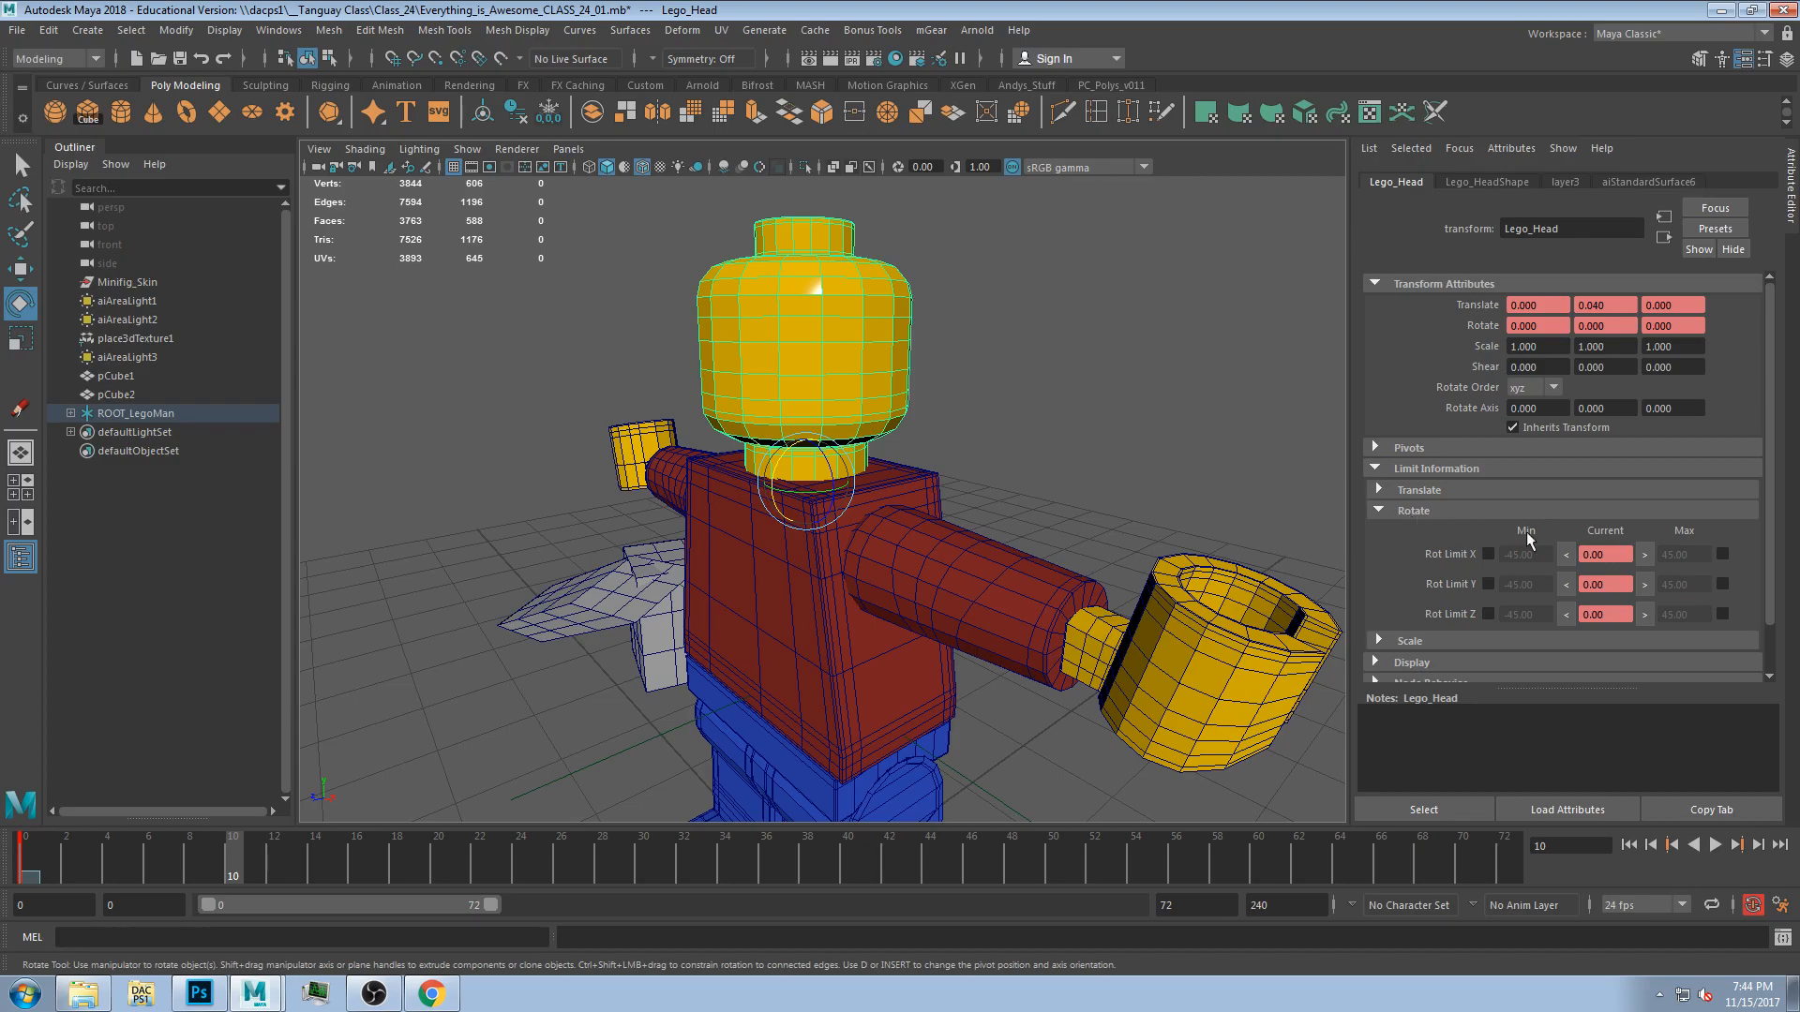
pyautogui.keyDown('alt'); pyautogui.moveTo(757, 530); pyautogui.dragTo(797, 555); pyautogui.keyUp('alt')
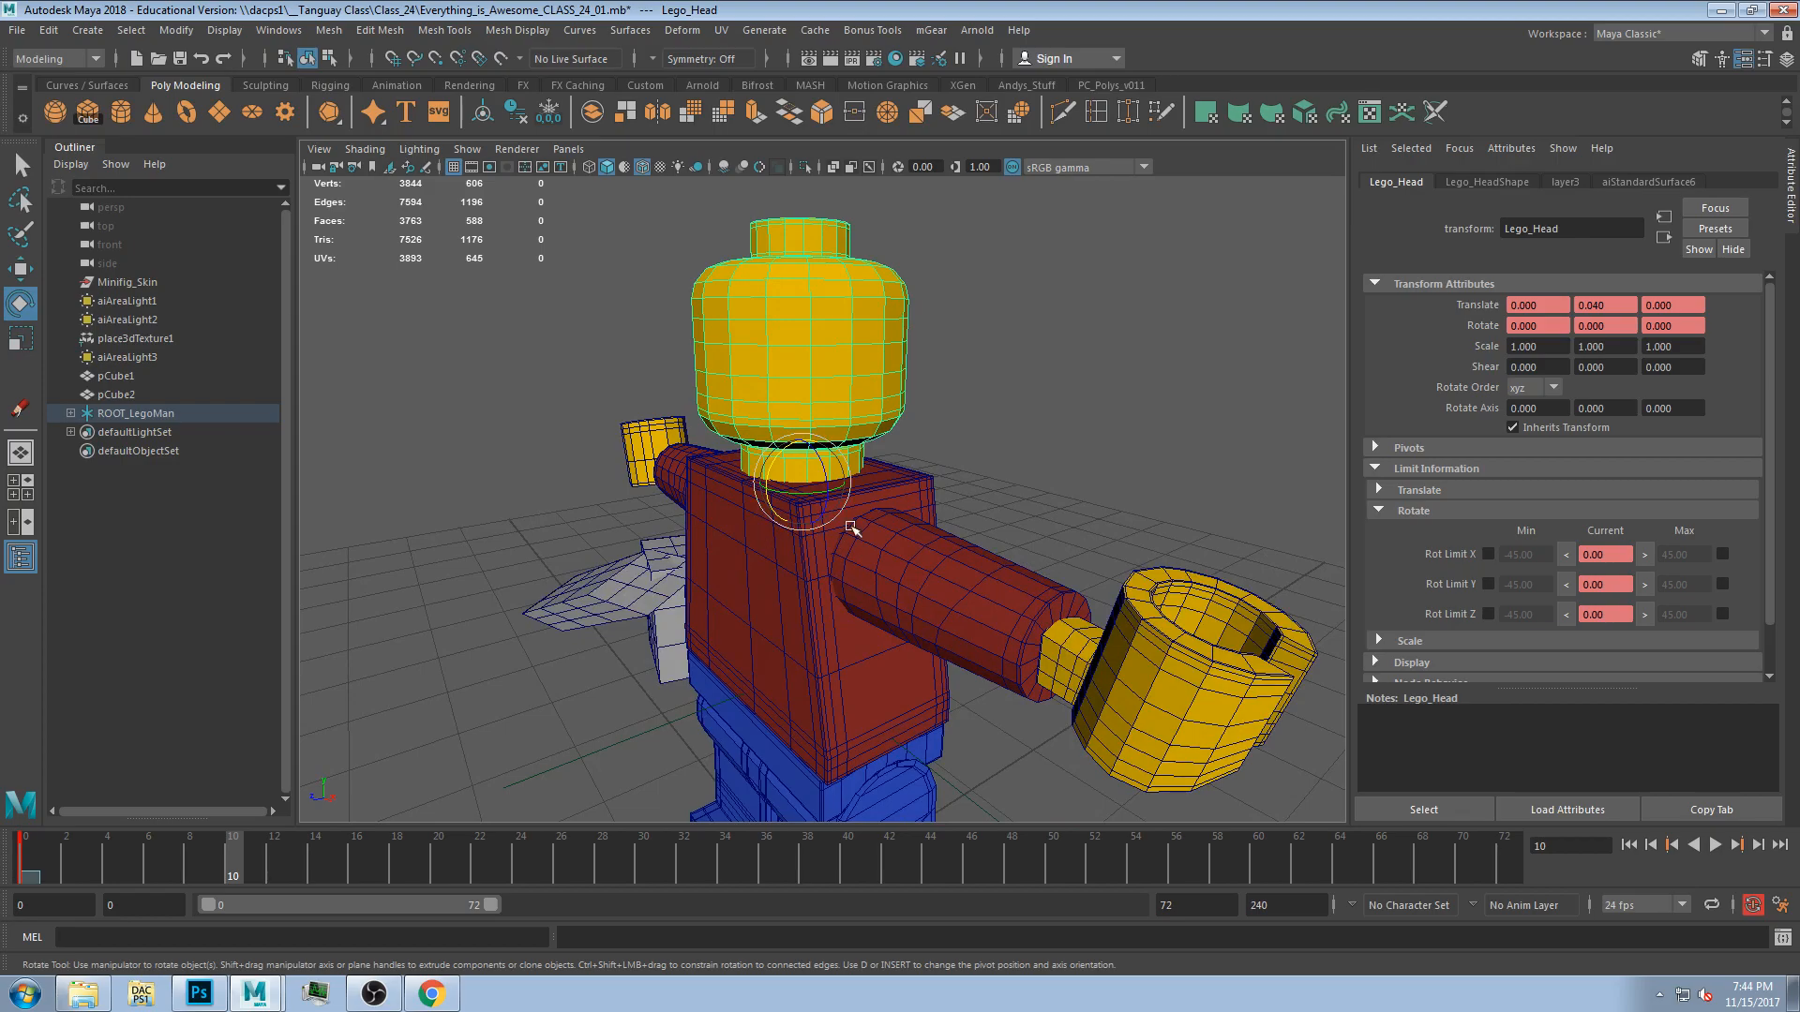
# Toggle the translate limits section and test-rotate the head, undoing the rotation.
pyautogui.click(1453, 488)
pyautogui.click(1465, 488)
pyautogui.keyDown('alt'); pyautogui.moveTo(990, 468); pyautogui.dragTo(915, 447); pyautogui.keyUp('alt')
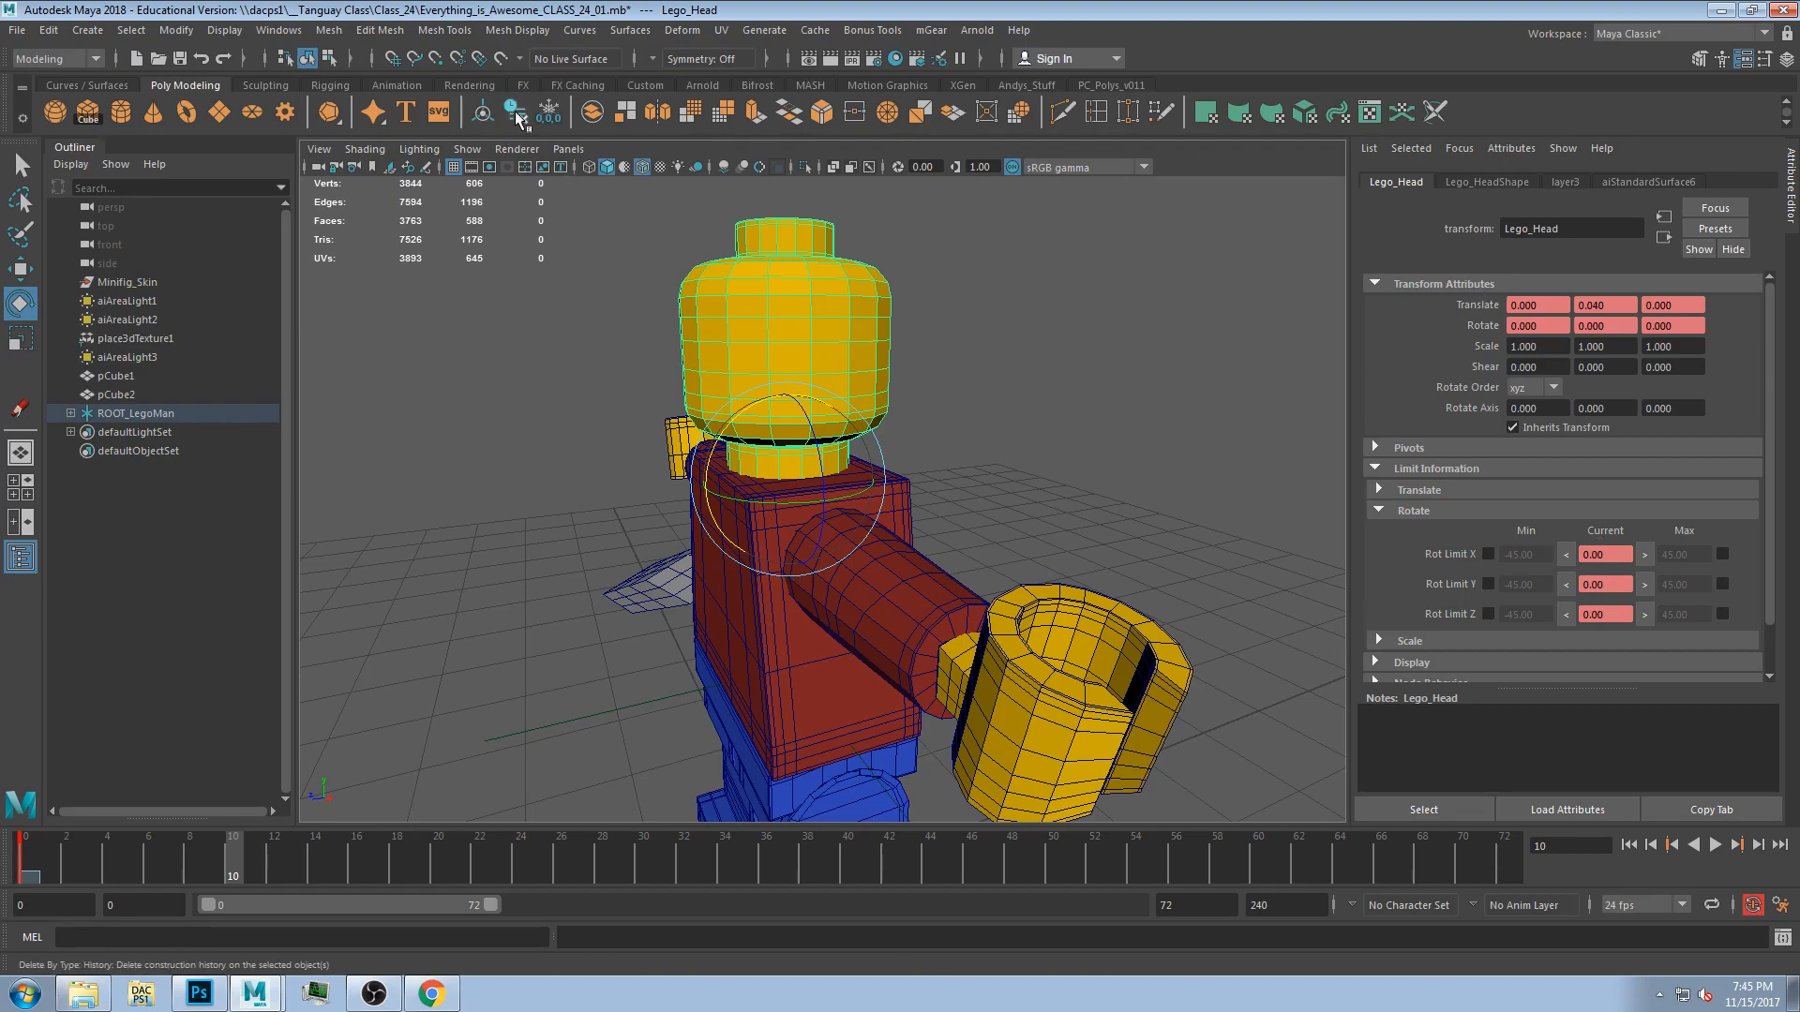
pyautogui.moveTo(884, 475)
pyautogui.keyDown('alt'); pyautogui.mouseDown()
pyautogui.moveTo(964, 474)
pyautogui.moveTo(748, 430)
pyautogui.moveTo(728, 456)
pyautogui.moveTo(919, 464)
pyautogui.moveTo(872, 459)
pyautogui.mouseUp(); pyautogui.keyUp('alt')
pyautogui.hotkey('ctrl', 'z')
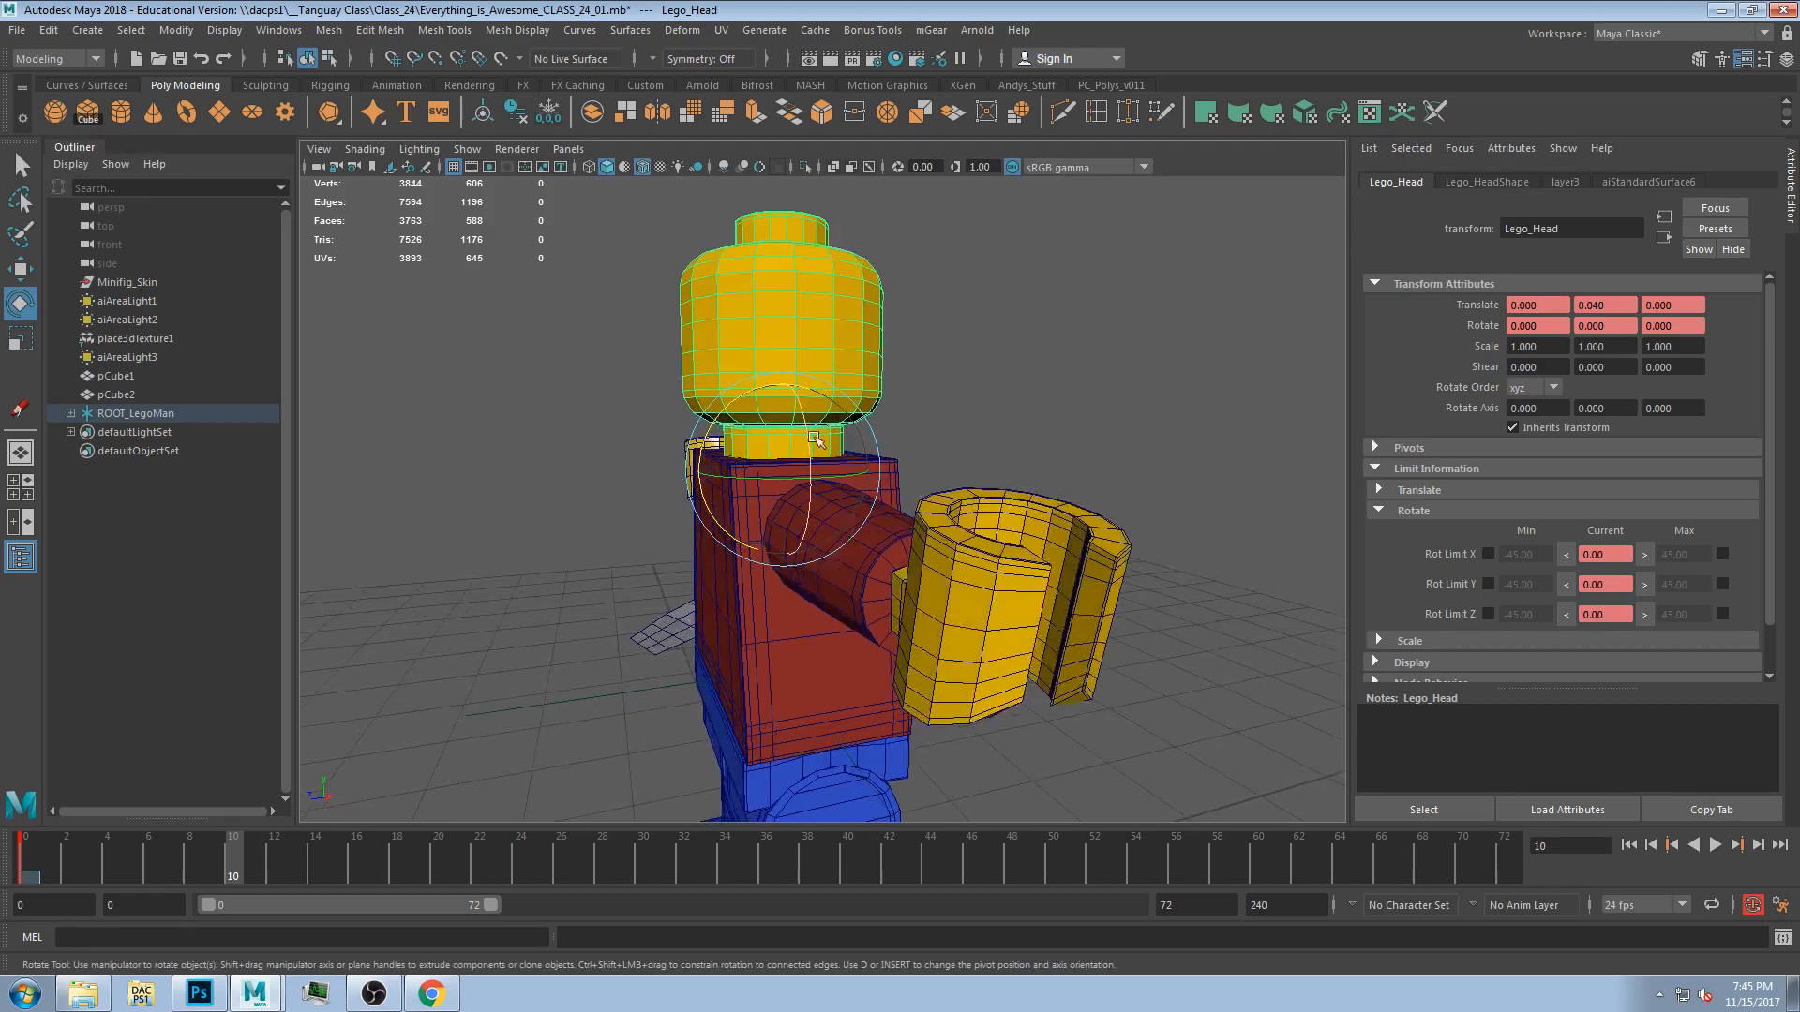
# Test-rotate the head forward and undo the changes.
pyautogui.click(1610, 554)
pyautogui.click(1752, 905)
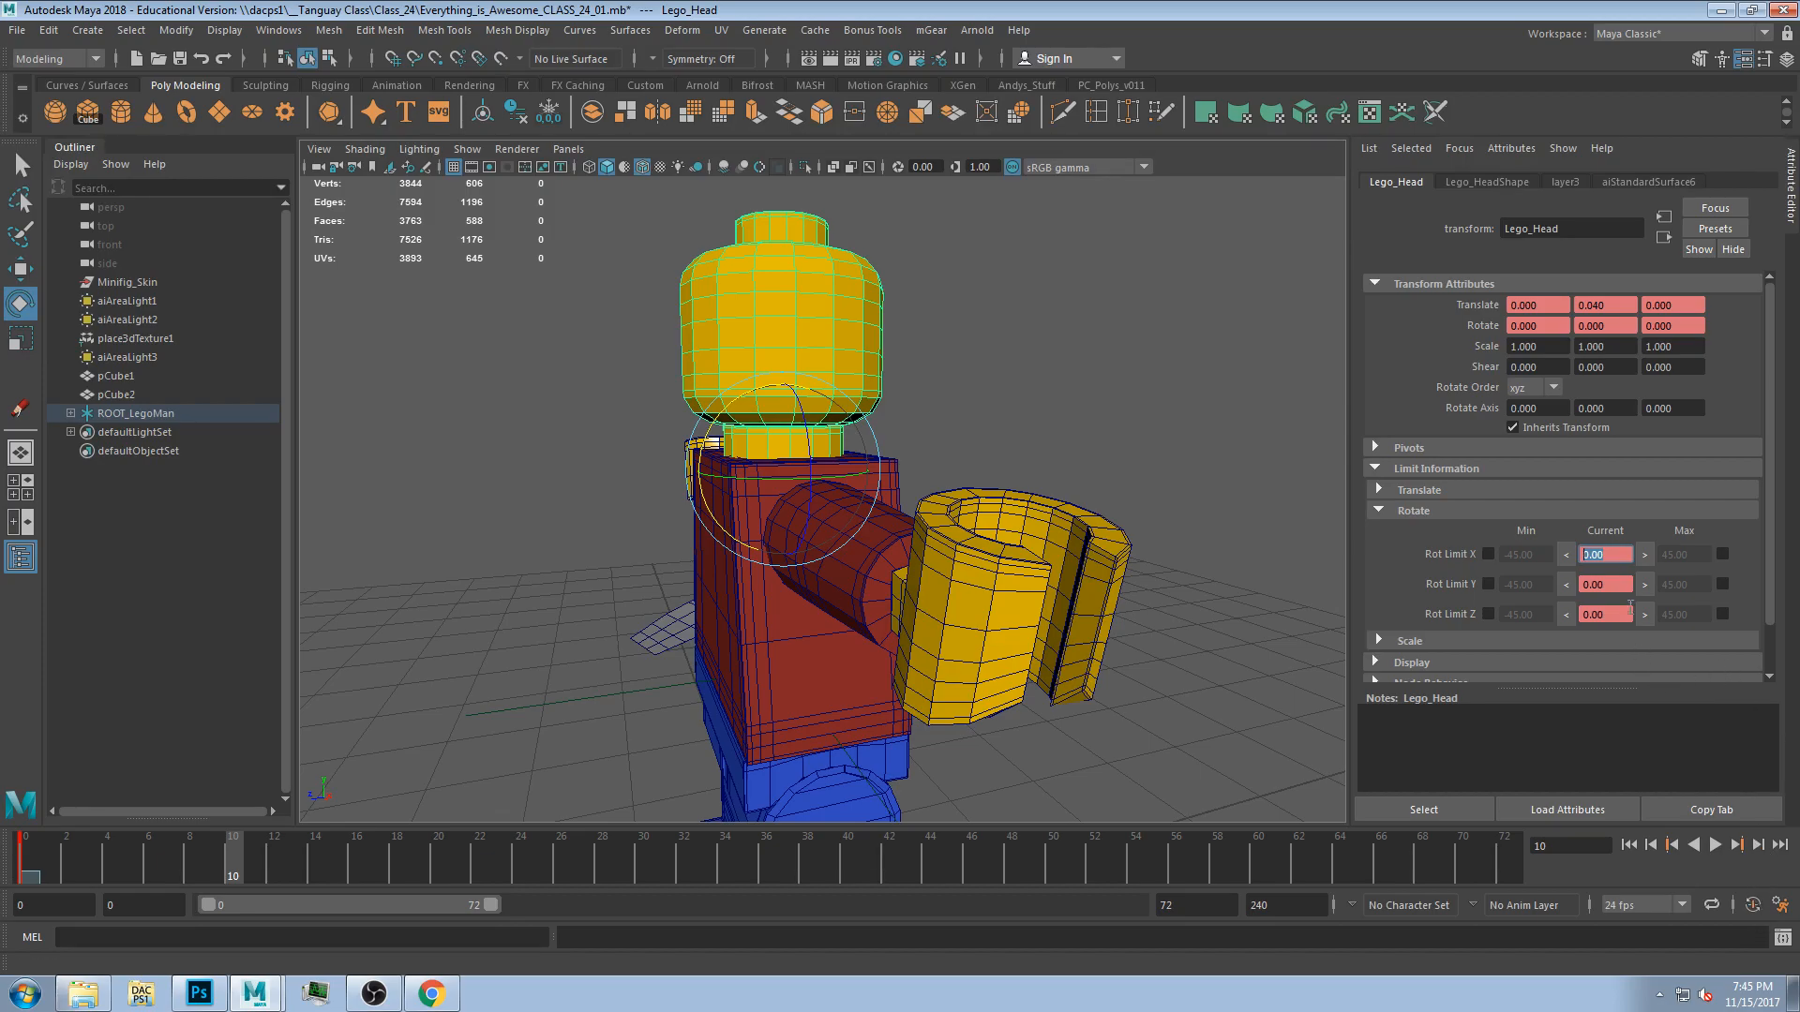
pyautogui.keyDown('alt'); pyautogui.moveTo(744, 250); pyautogui.dragTo(792, 266); pyautogui.keyUp('alt')
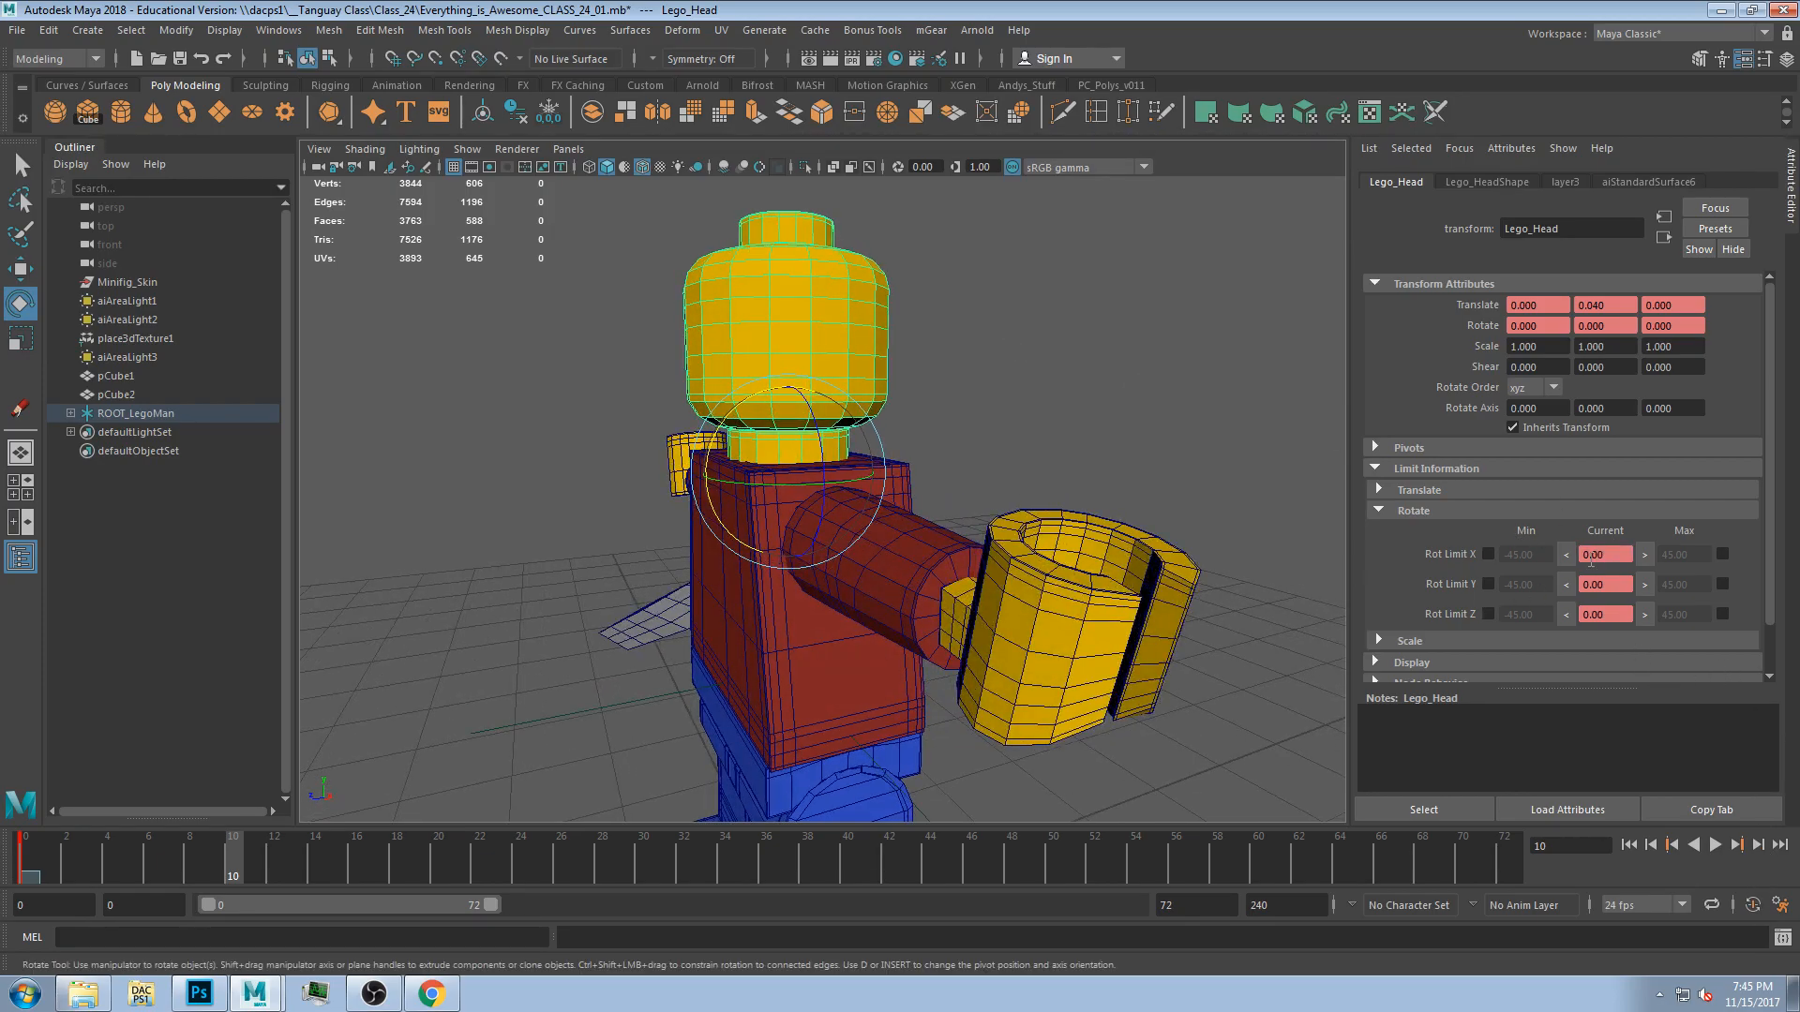
pyautogui.moveTo(737, 421); pyautogui.dragTo(784, 474)
pyautogui.hotkey('ctrl', 'z')
pyautogui.hotkey('ctrl', 'z')
pyautogui.hotkey('ctrl', 'z')
pyautogui.hotkey('ctrl', 'z')
pyautogui.hotkey('ctrl', 'z')
pyautogui.hotkey('ctrl', 'z')
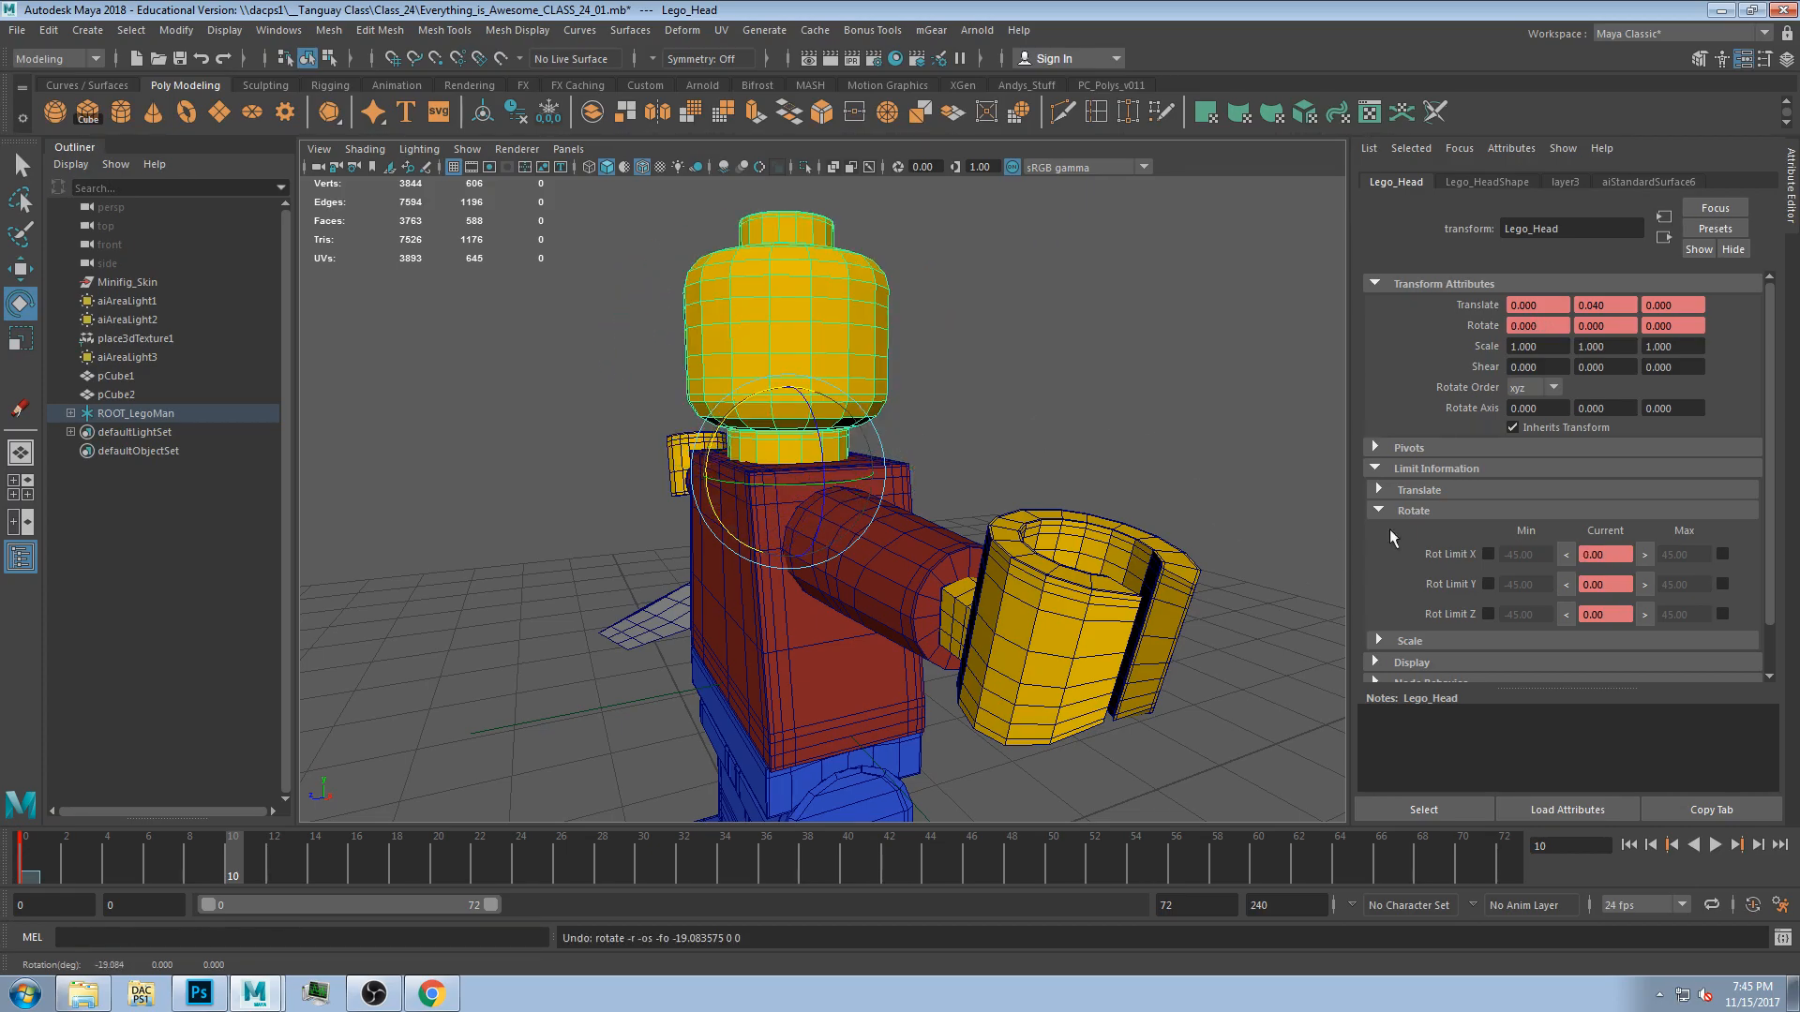
# Tilt the head back on X and set and enable 25.88 as its maximum X rotation limit.
pyautogui.moveTo(750, 413); pyautogui.dragTo(679, 474)
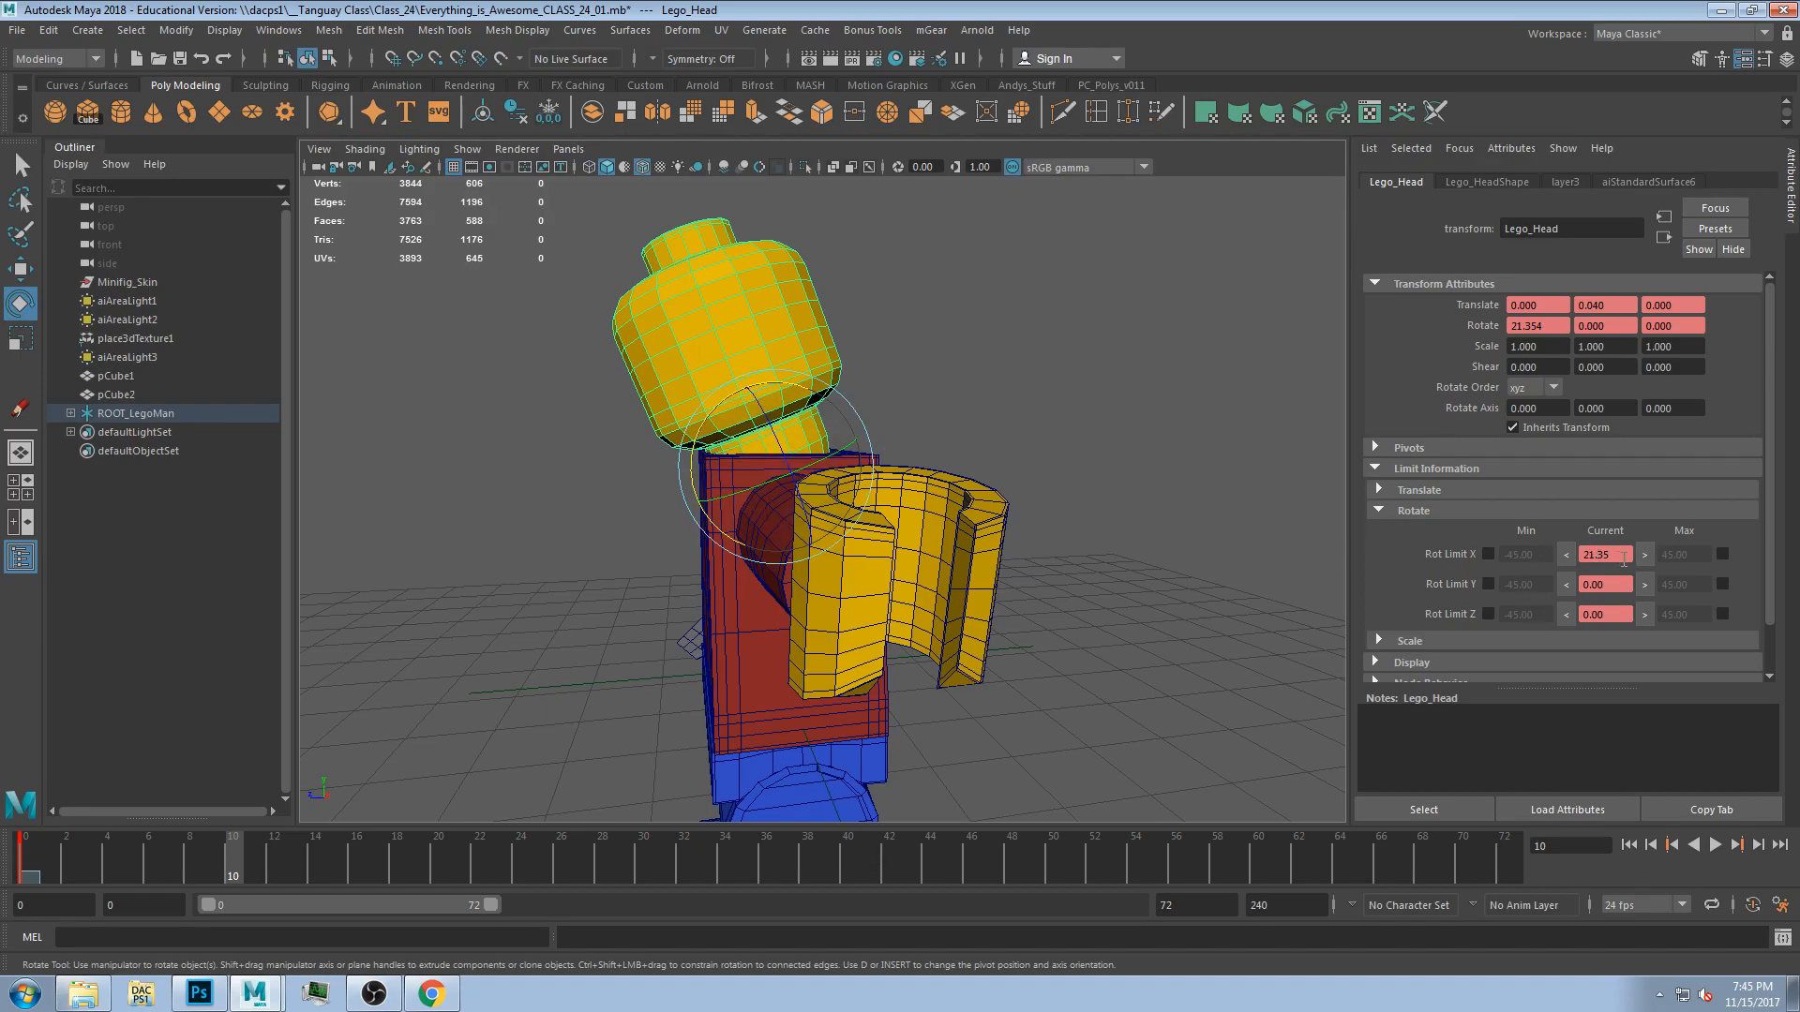
pyautogui.moveTo(709, 417); pyautogui.dragTo(750, 373)
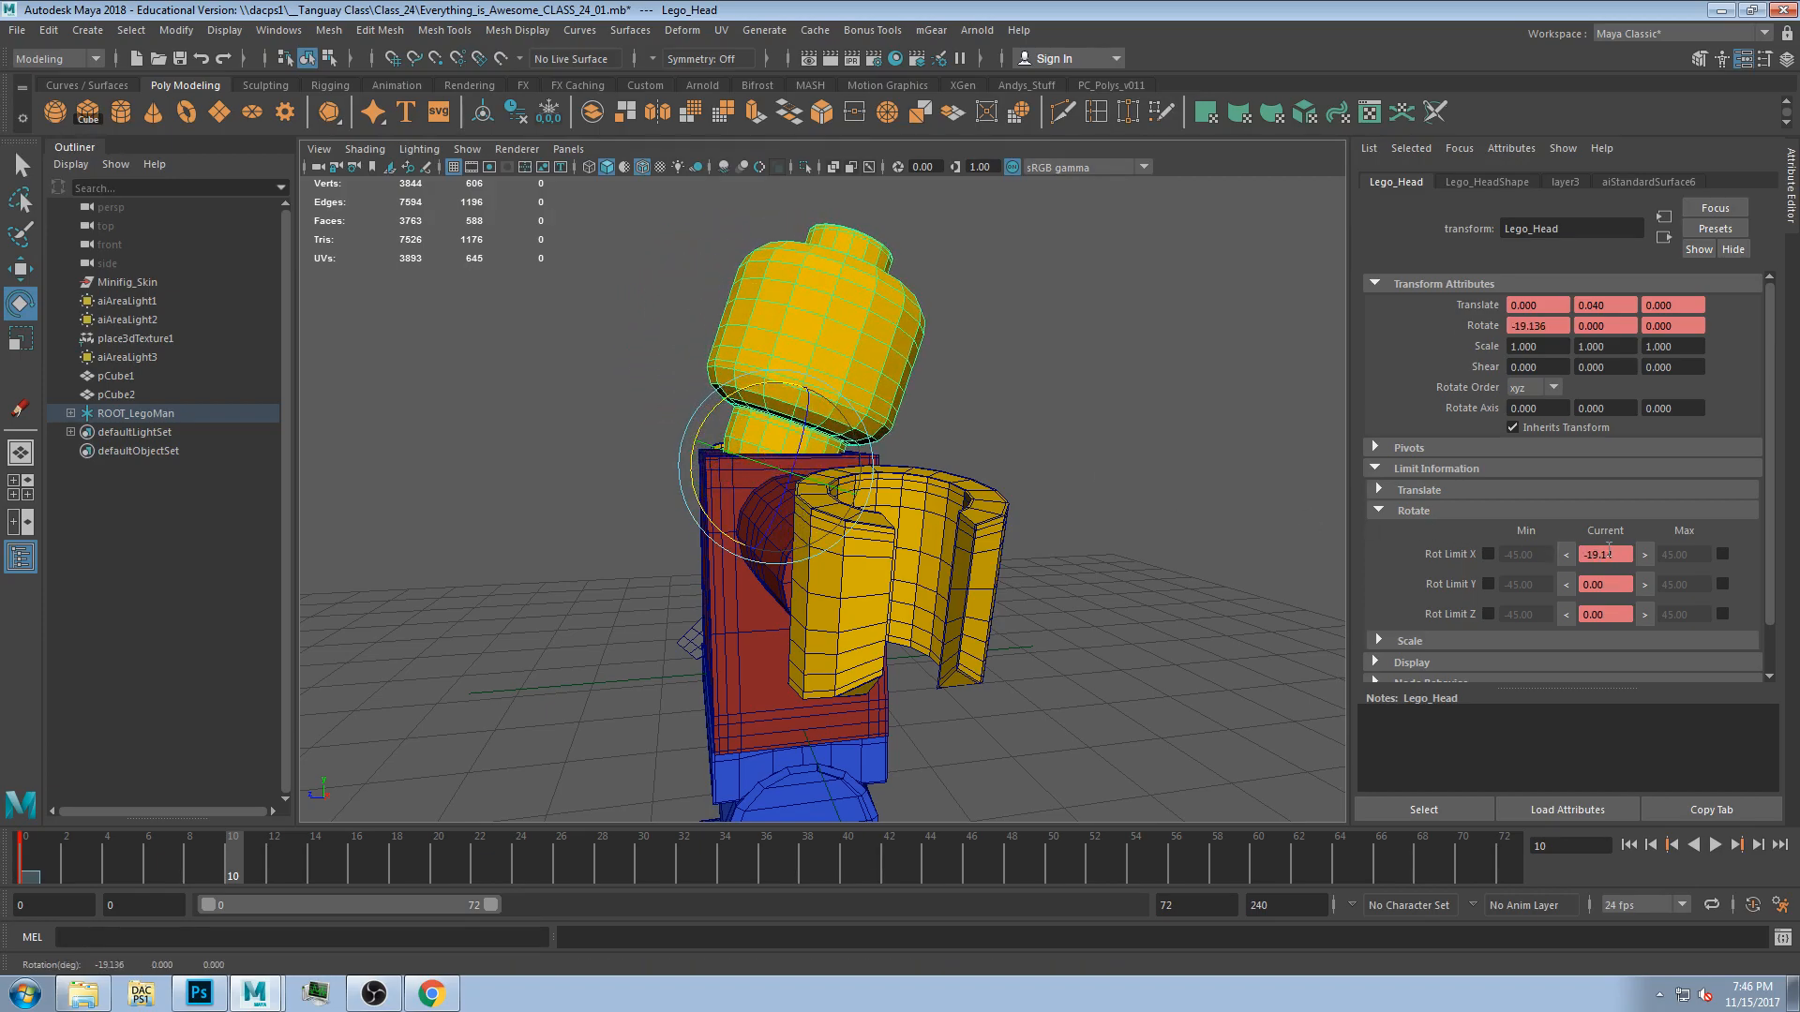
pyautogui.moveTo(786, 394); pyautogui.dragTo(860, 493)
pyautogui.hotkey('ctrl', 'z')
pyautogui.moveTo(750, 402)
pyautogui.mouseDown()
pyautogui.moveTo(708, 451)
pyautogui.moveTo(590, 422)
pyautogui.moveTo(658, 437)
pyautogui.moveTo(689, 412)
pyautogui.moveTo(792, 419)
pyautogui.moveTo(759, 432)
pyautogui.mouseUp()
pyautogui.scroll(3, 665, 439)
pyautogui.keyDown('alt'); pyautogui.moveTo(1288, 511); pyautogui.dragTo(1248, 514); pyautogui.keyUp('alt')
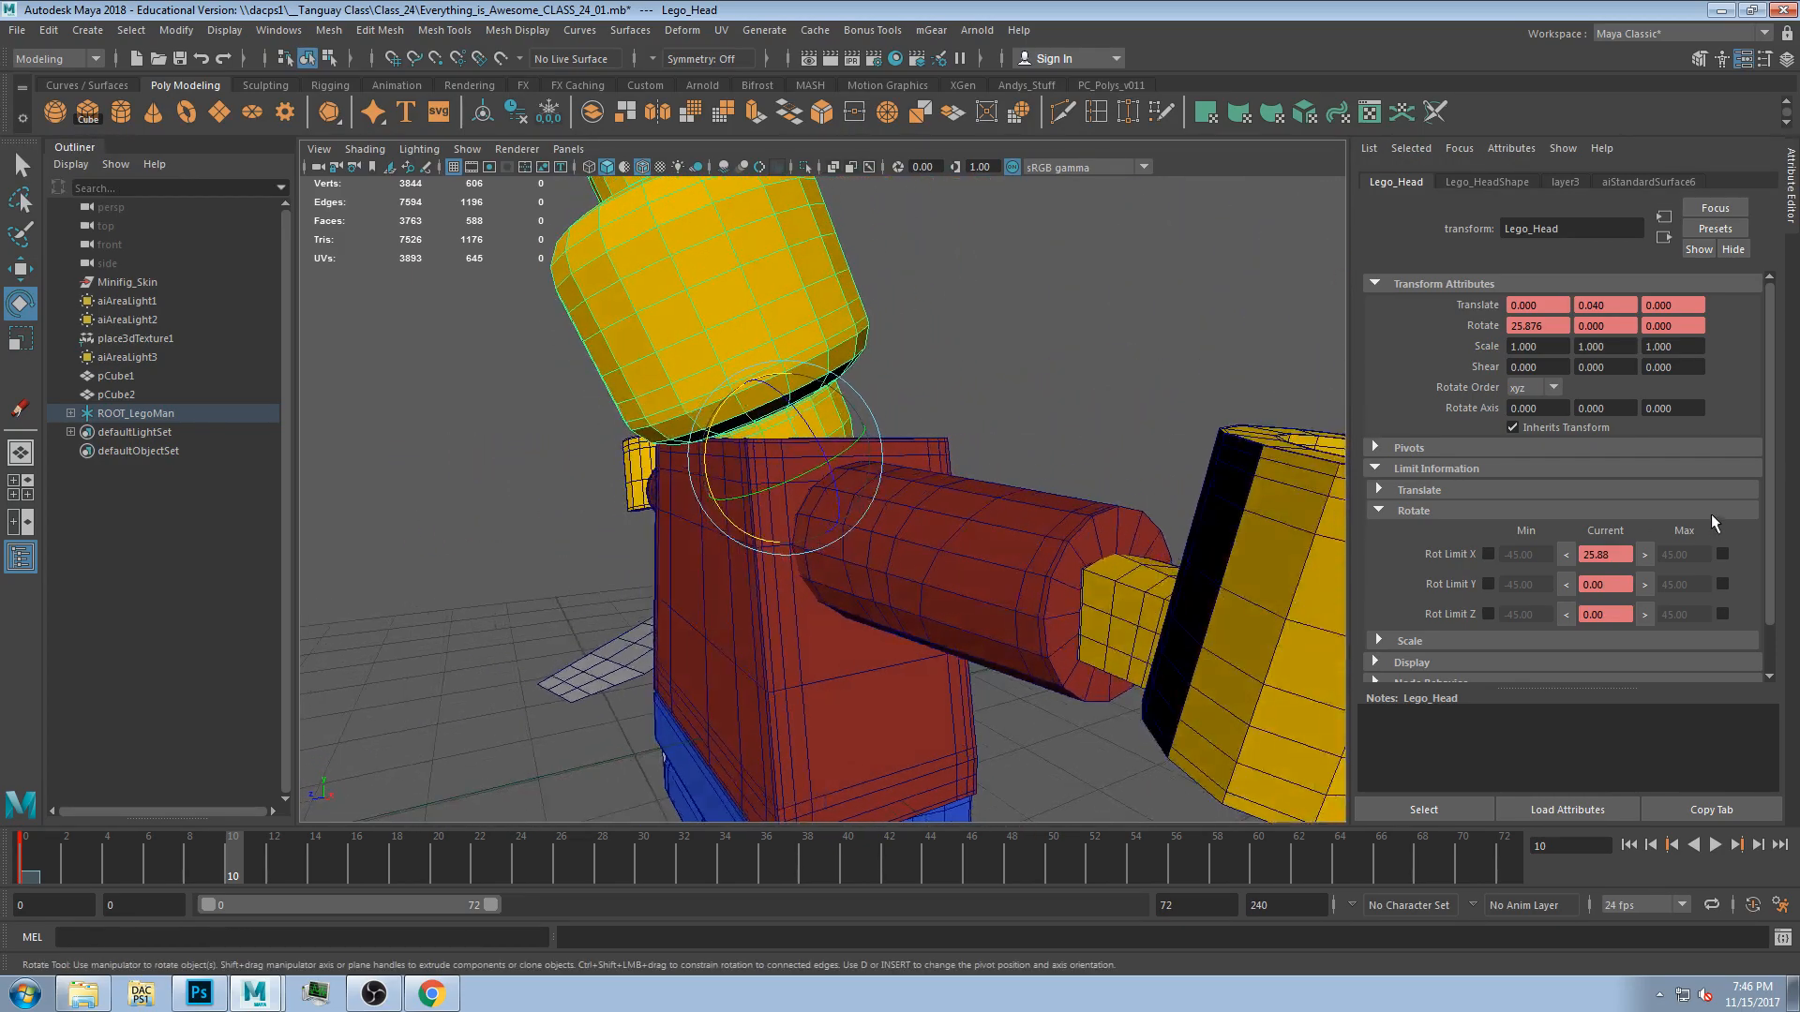
pyautogui.click(1646, 558)
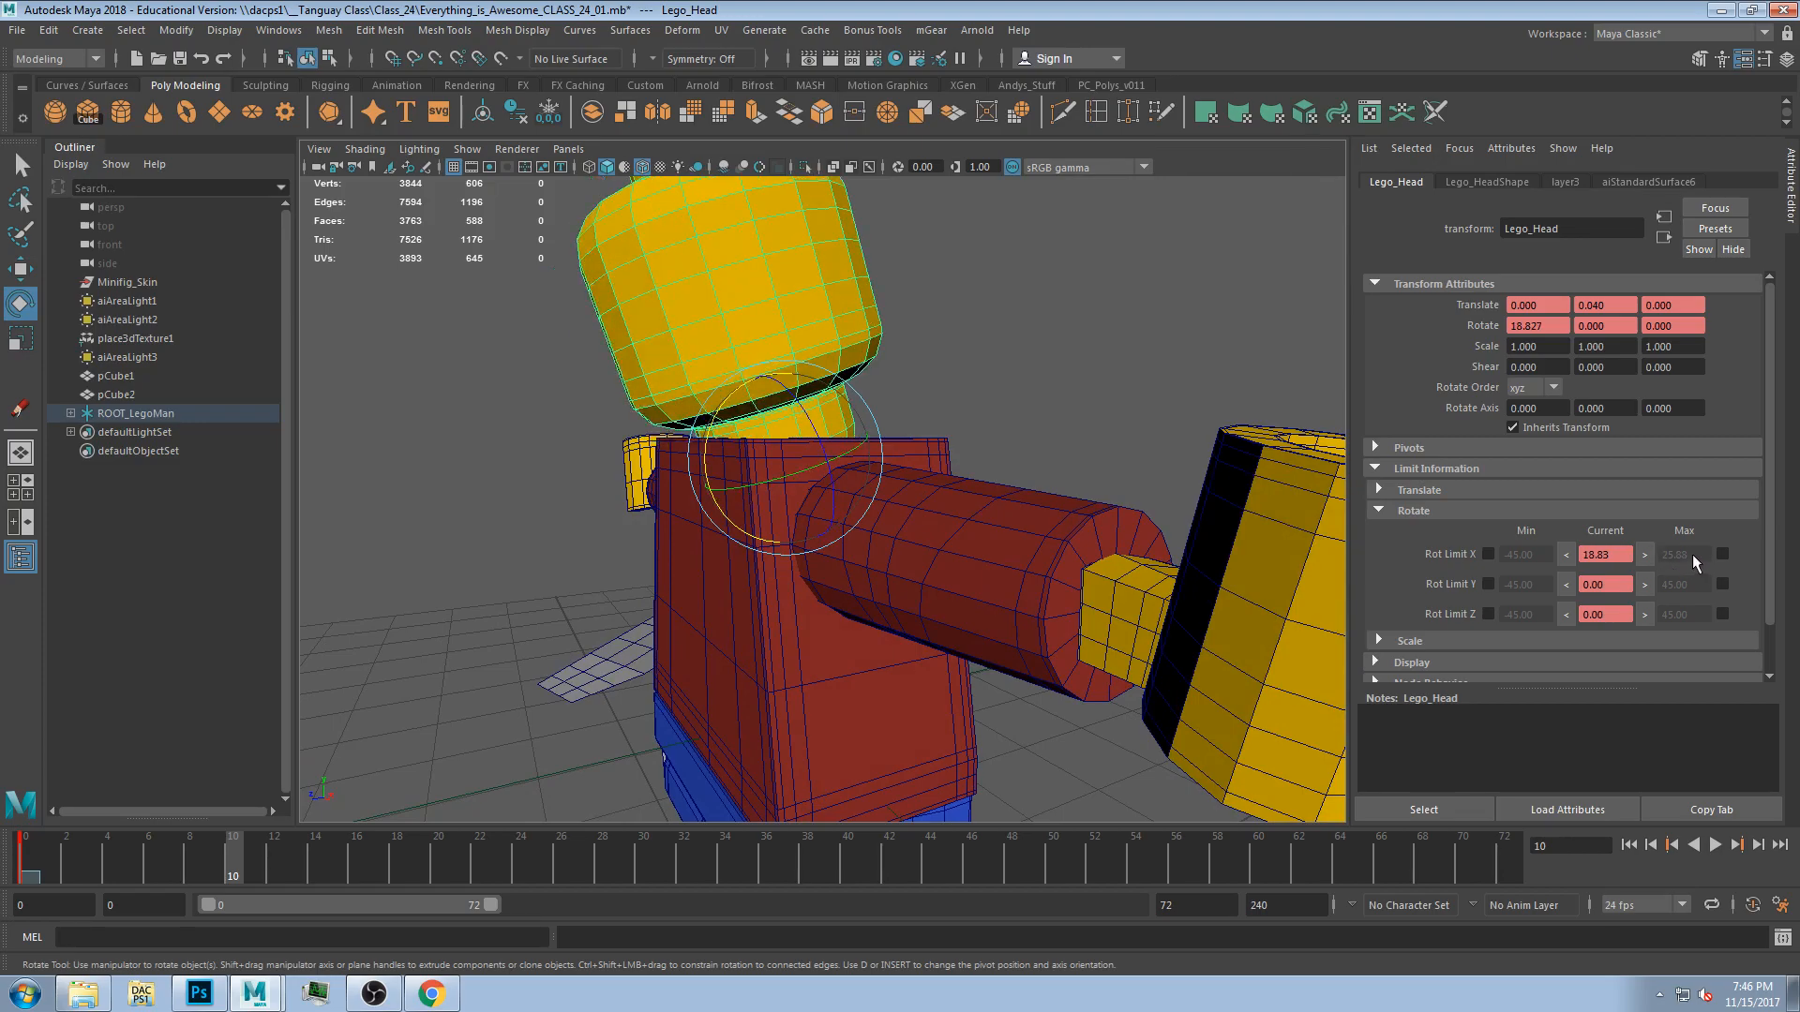
pyautogui.click(1723, 555)
# Tilt the head forward to about -26 degrees on X and set and enable it as the minimum X limit.
pyautogui.moveTo(837, 379)
pyautogui.keyDown('alt'); pyautogui.mouseDown()
pyautogui.moveTo(764, 390)
pyautogui.moveTo(855, 387)
pyautogui.mouseUp(); pyautogui.keyUp('alt')
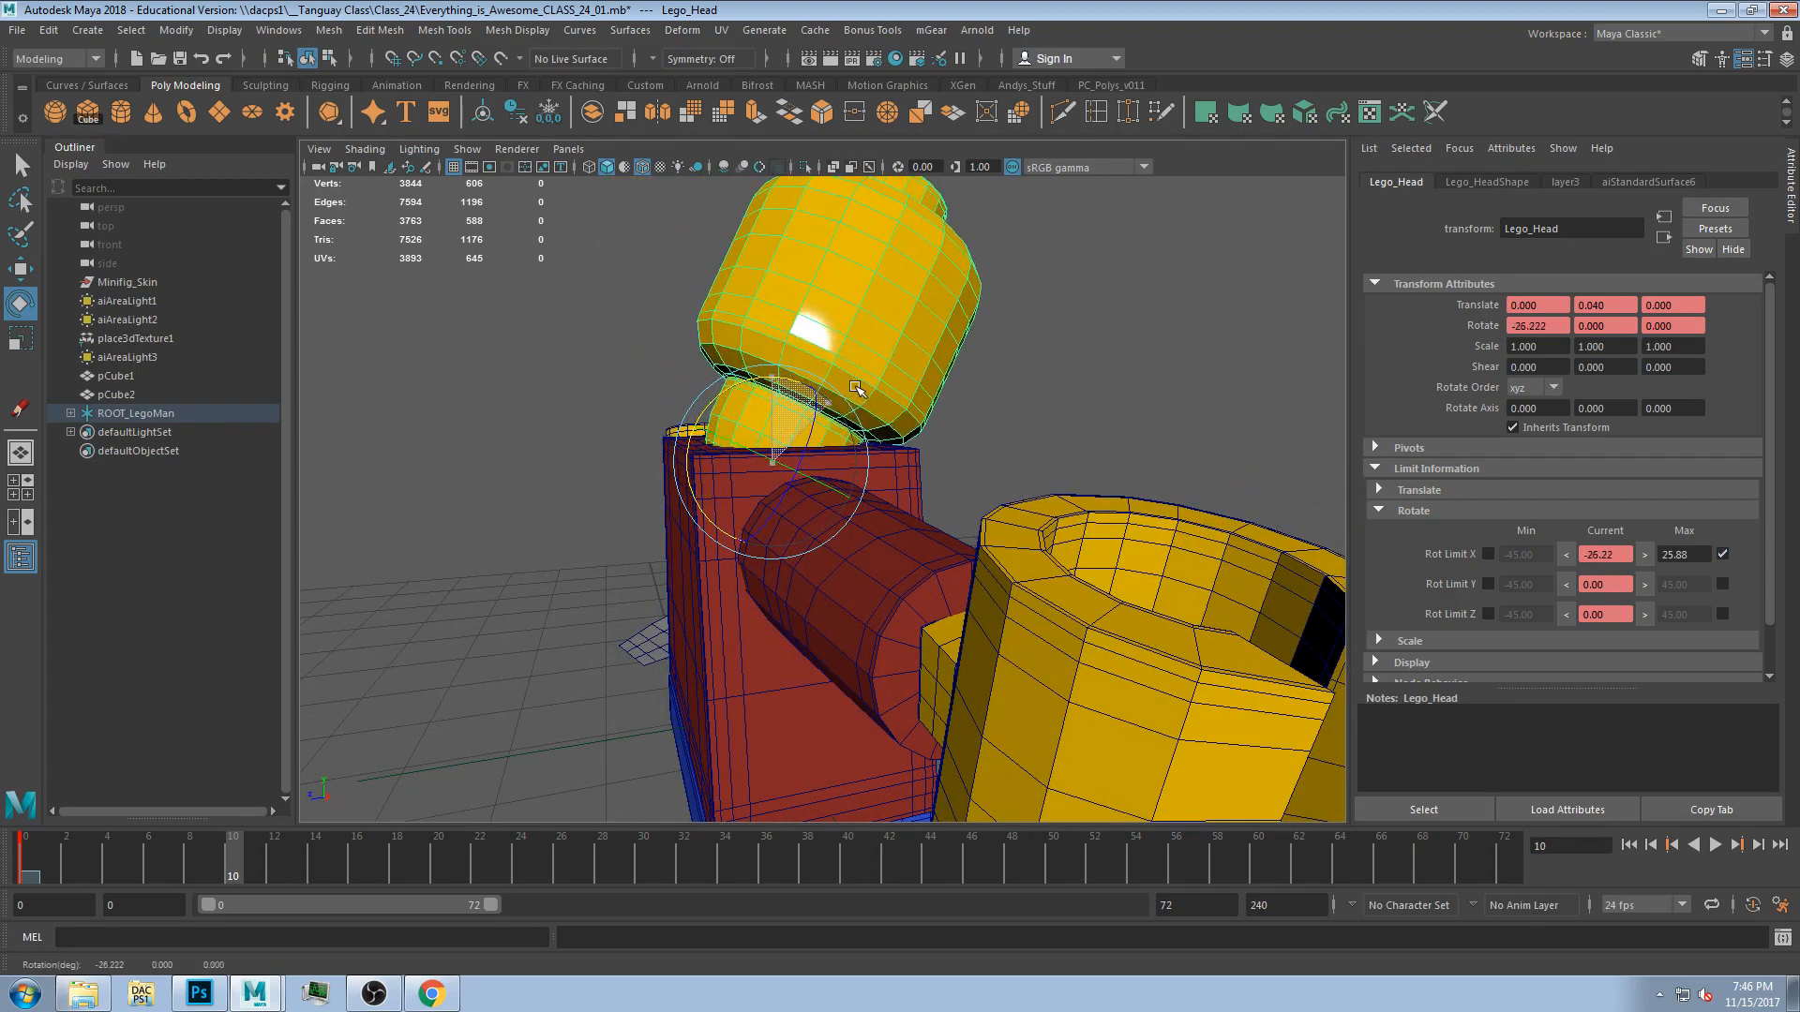
pyautogui.click(1567, 554)
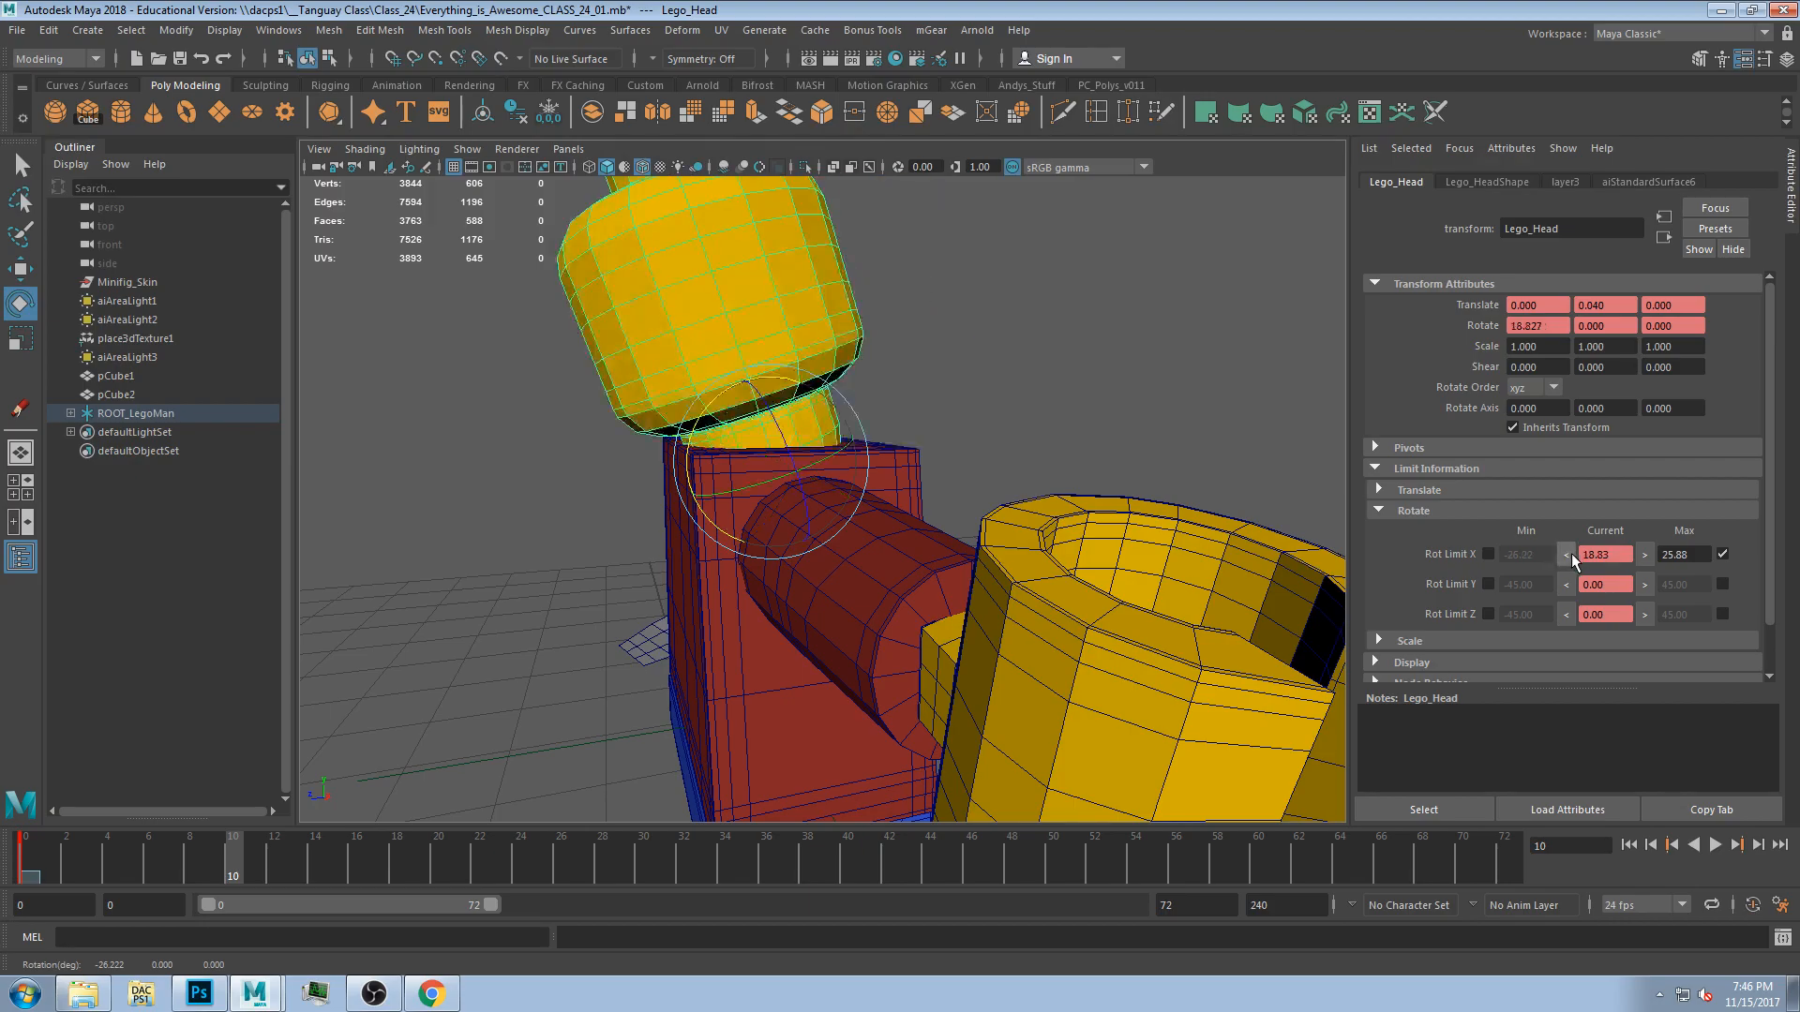
pyautogui.click(1488, 555)
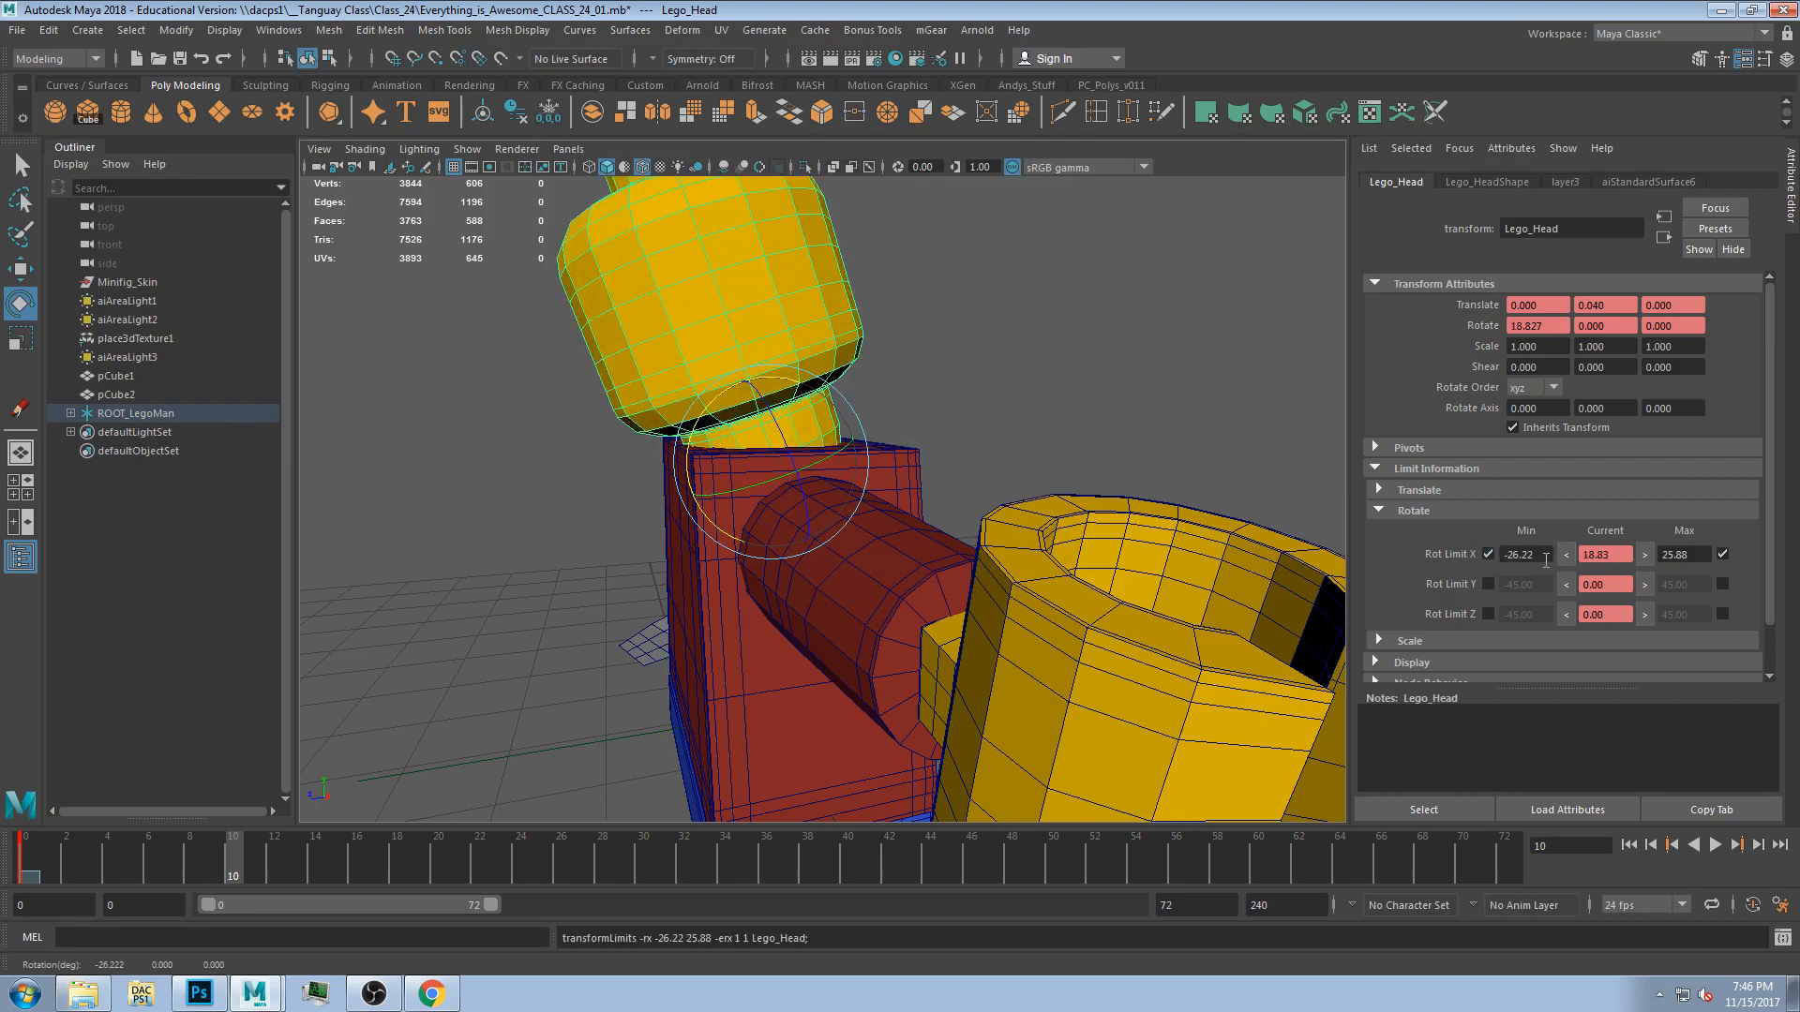
# Test the head's X rotation limits and undo the test rotations.
pyautogui.keyDown('alt'); pyautogui.moveTo(915, 386); pyautogui.dragTo(372, 777); pyautogui.keyUp('alt')
pyautogui.moveTo(555, 792); pyautogui.dragTo(544, 453)
pyautogui.scroll(5, 625, 478)
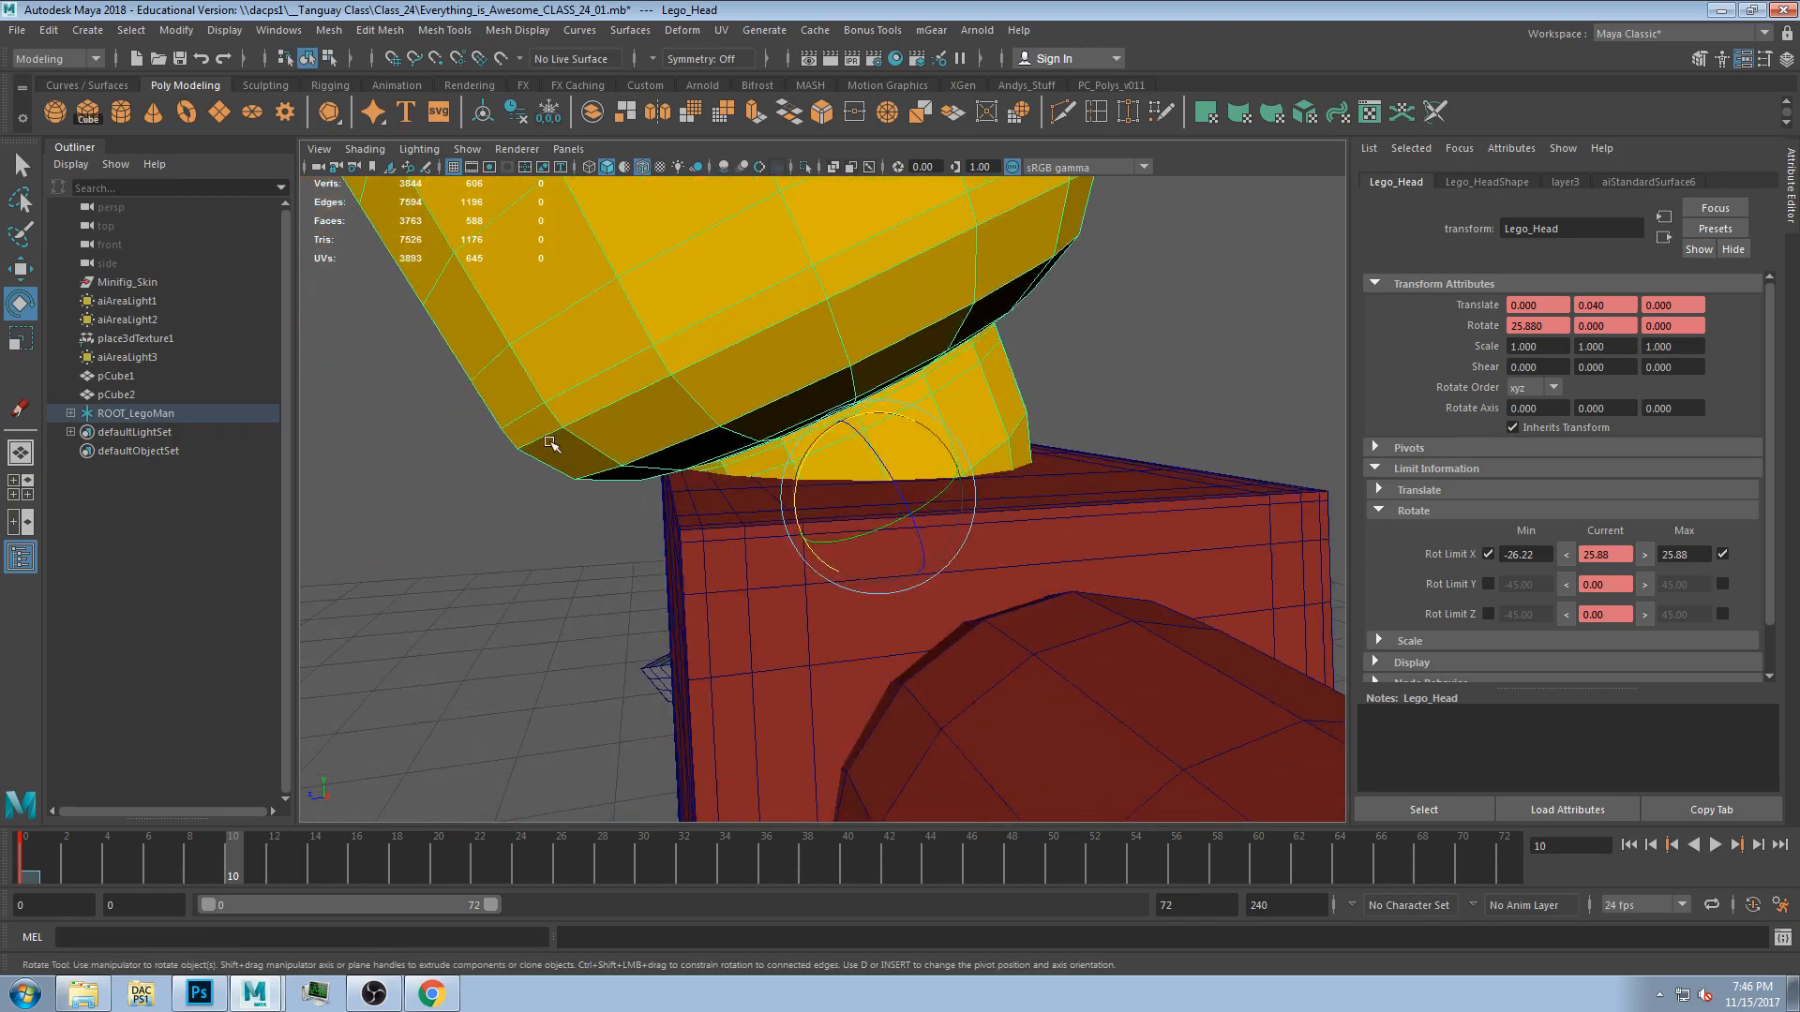
pyautogui.moveTo(861, 366); pyautogui.dragTo(842, 501)
pyautogui.hotkey('ctrl', 'z')
pyautogui.hotkey('ctrl', 'z')
pyautogui.hotkey('ctrl', 'z')
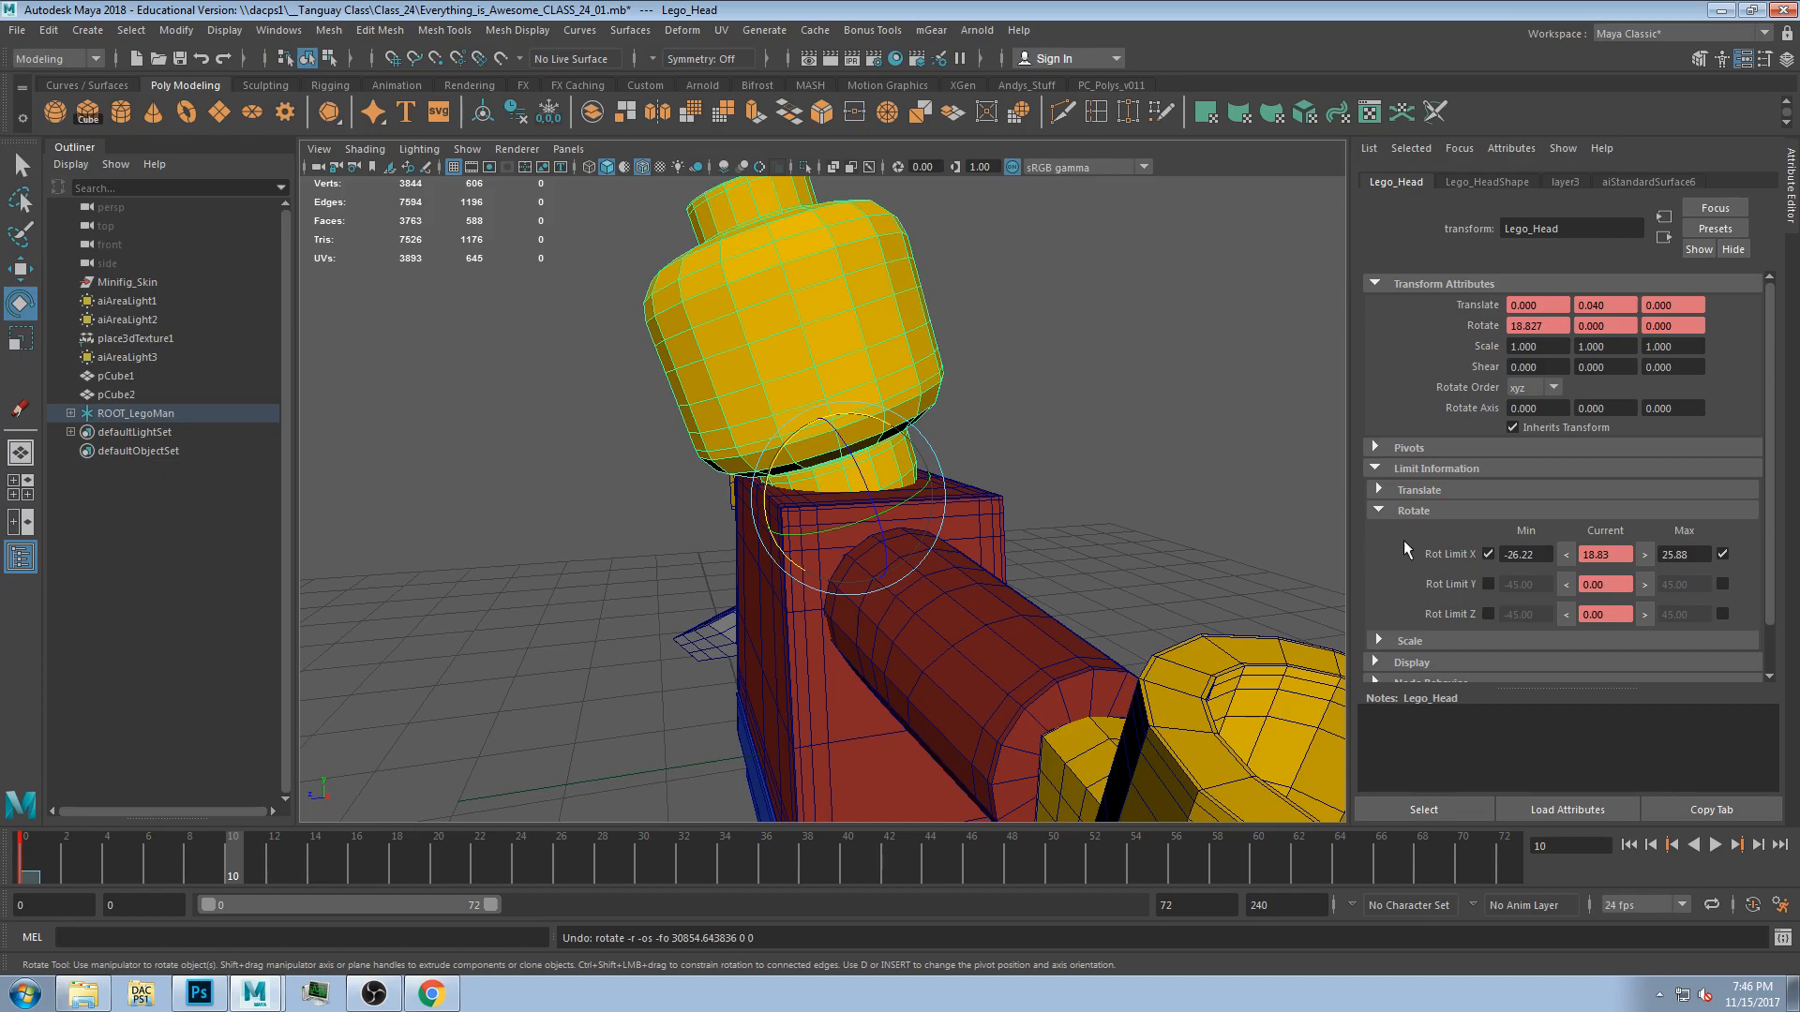
# Reset the head's rotation values to 0.
pyautogui.moveTo(1553, 327); pyautogui.dragTo(1297, 302)
pyautogui.write('0')
pyautogui.press('Return')
# Tilt the head sideways to about 22 degrees on Z and set and enable it as the maximum Z limit.
pyautogui.keyDown('alt'); pyautogui.moveTo(962, 314); pyautogui.dragTo(1021, 394); pyautogui.keyUp('alt')
pyautogui.scroll(3, 853, 433)
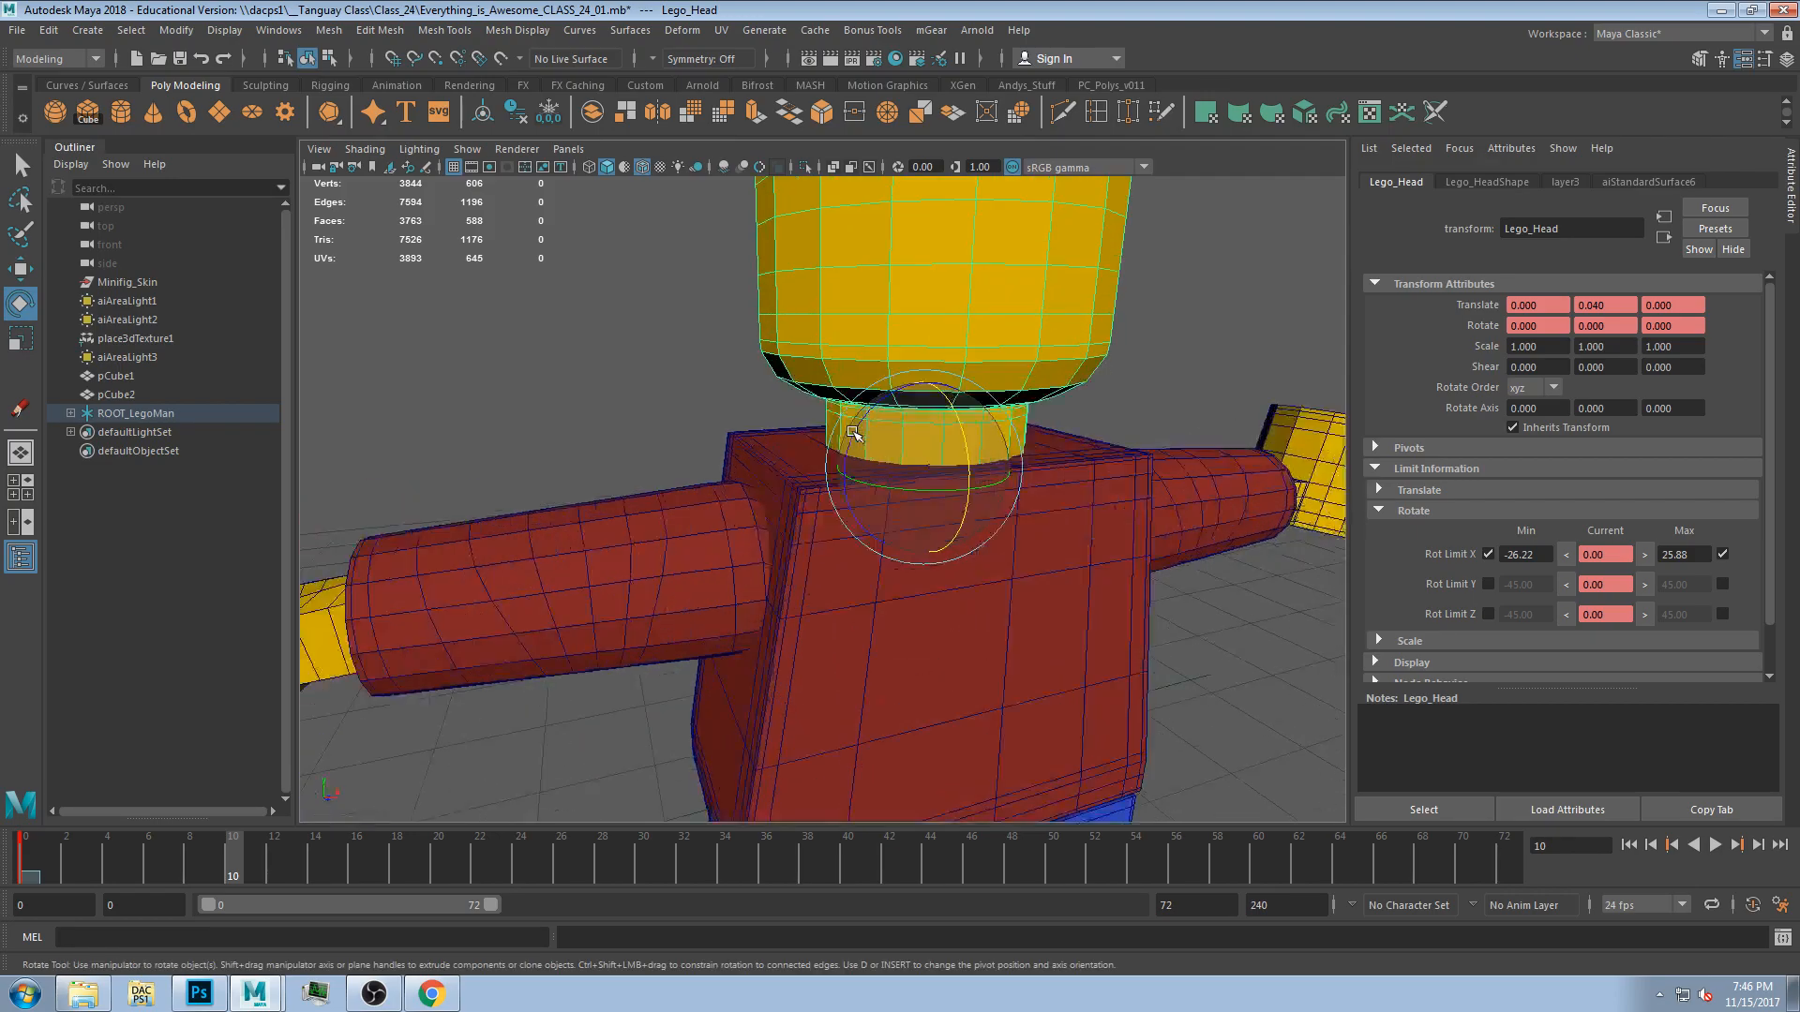
pyautogui.moveTo(865, 421)
pyautogui.mouseDown()
pyautogui.moveTo(877, 433)
pyautogui.moveTo(858, 447)
pyautogui.mouseUp()
pyautogui.hotkey('ctrl', 'z')
pyautogui.moveTo(872, 511)
pyautogui.keyDown('alt'); pyautogui.mouseDown()
pyautogui.moveTo(860, 535)
pyautogui.moveTo(881, 538)
pyautogui.mouseUp(); pyautogui.keyUp('alt')
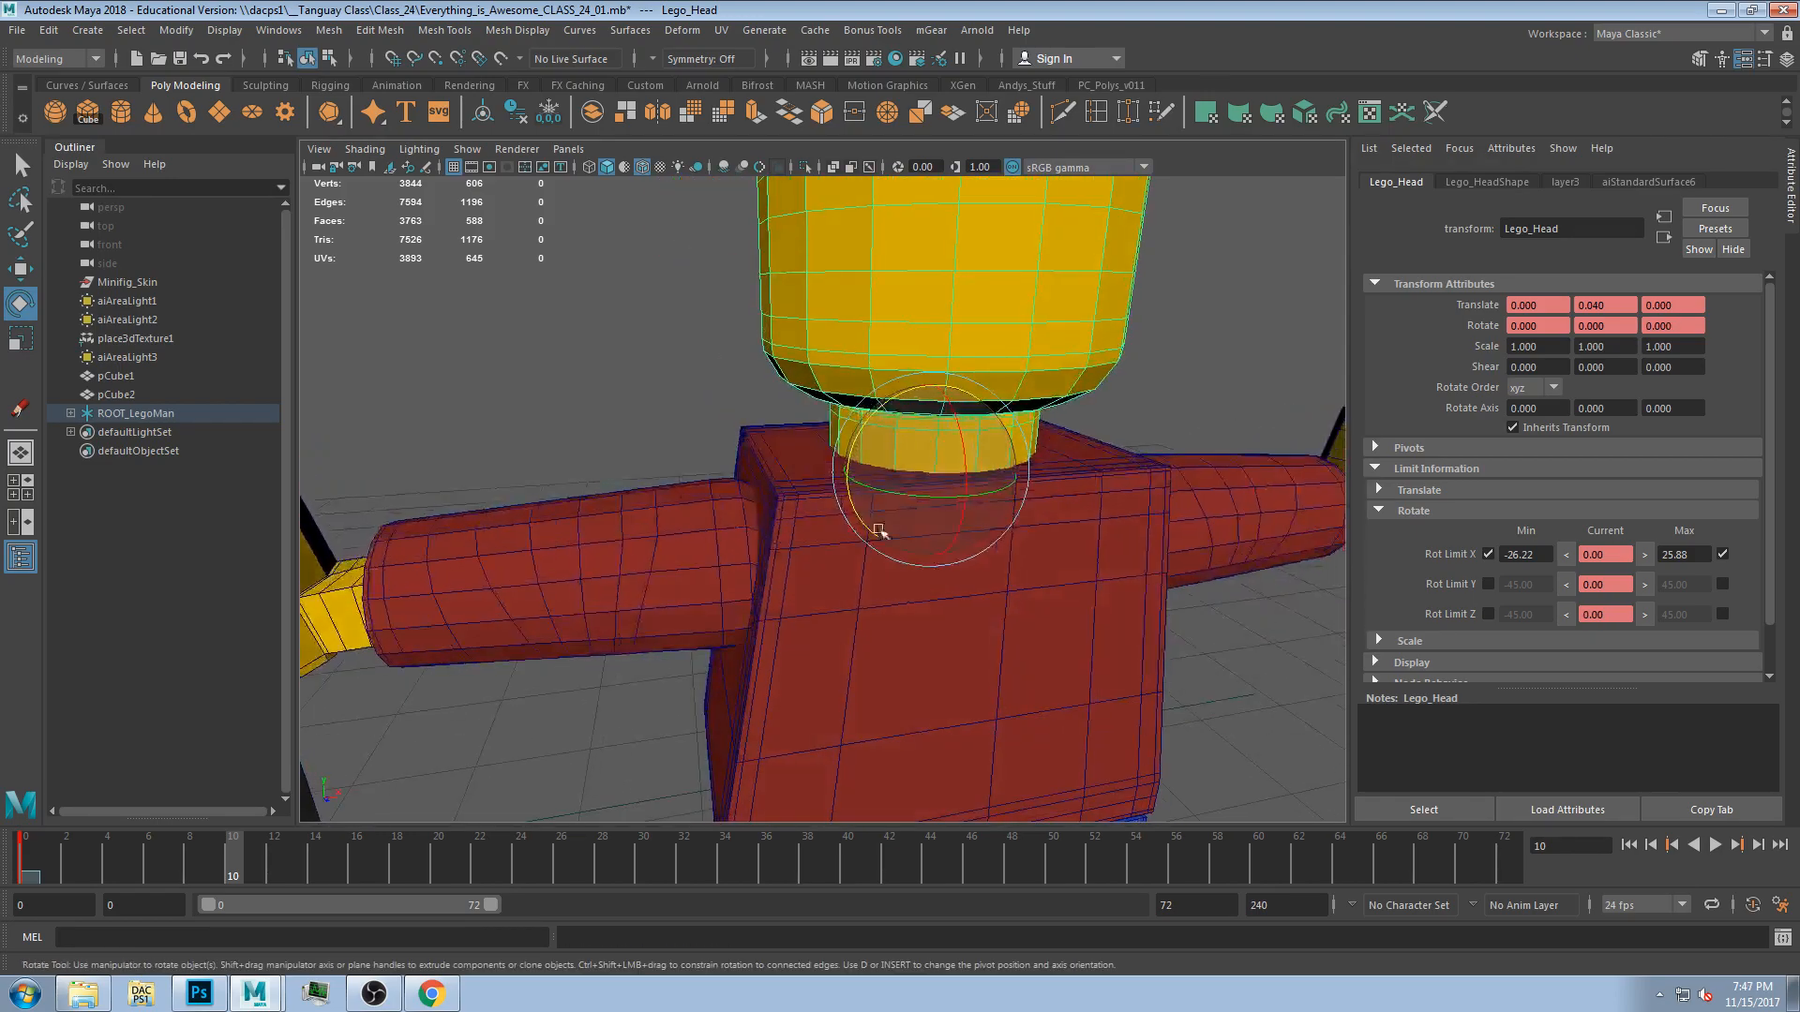
pyautogui.moveTo(858, 434)
pyautogui.mouseDown()
pyautogui.moveTo(851, 475)
pyautogui.moveTo(848, 459)
pyautogui.moveTo(785, 476)
pyautogui.moveTo(793, 457)
pyautogui.moveTo(859, 455)
pyautogui.moveTo(851, 467)
pyautogui.mouseUp()
pyautogui.hotkey('ctrl', 'z')
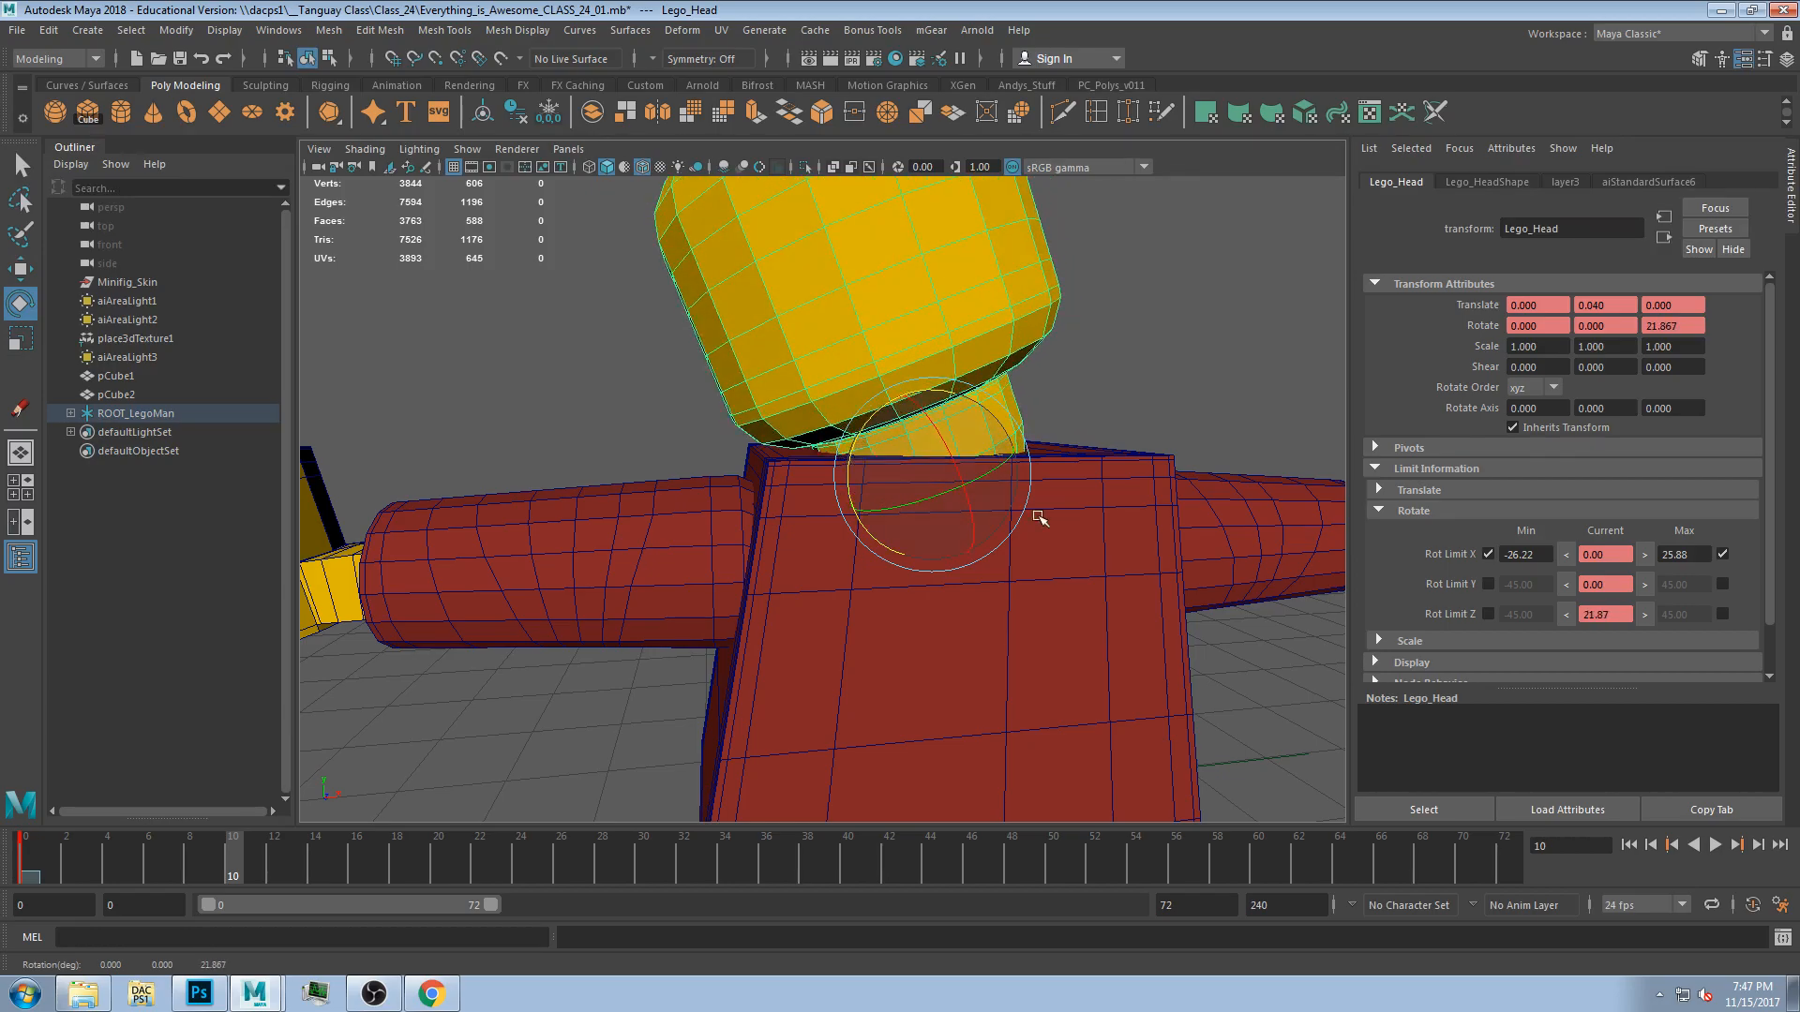
pyautogui.click(1644, 614)
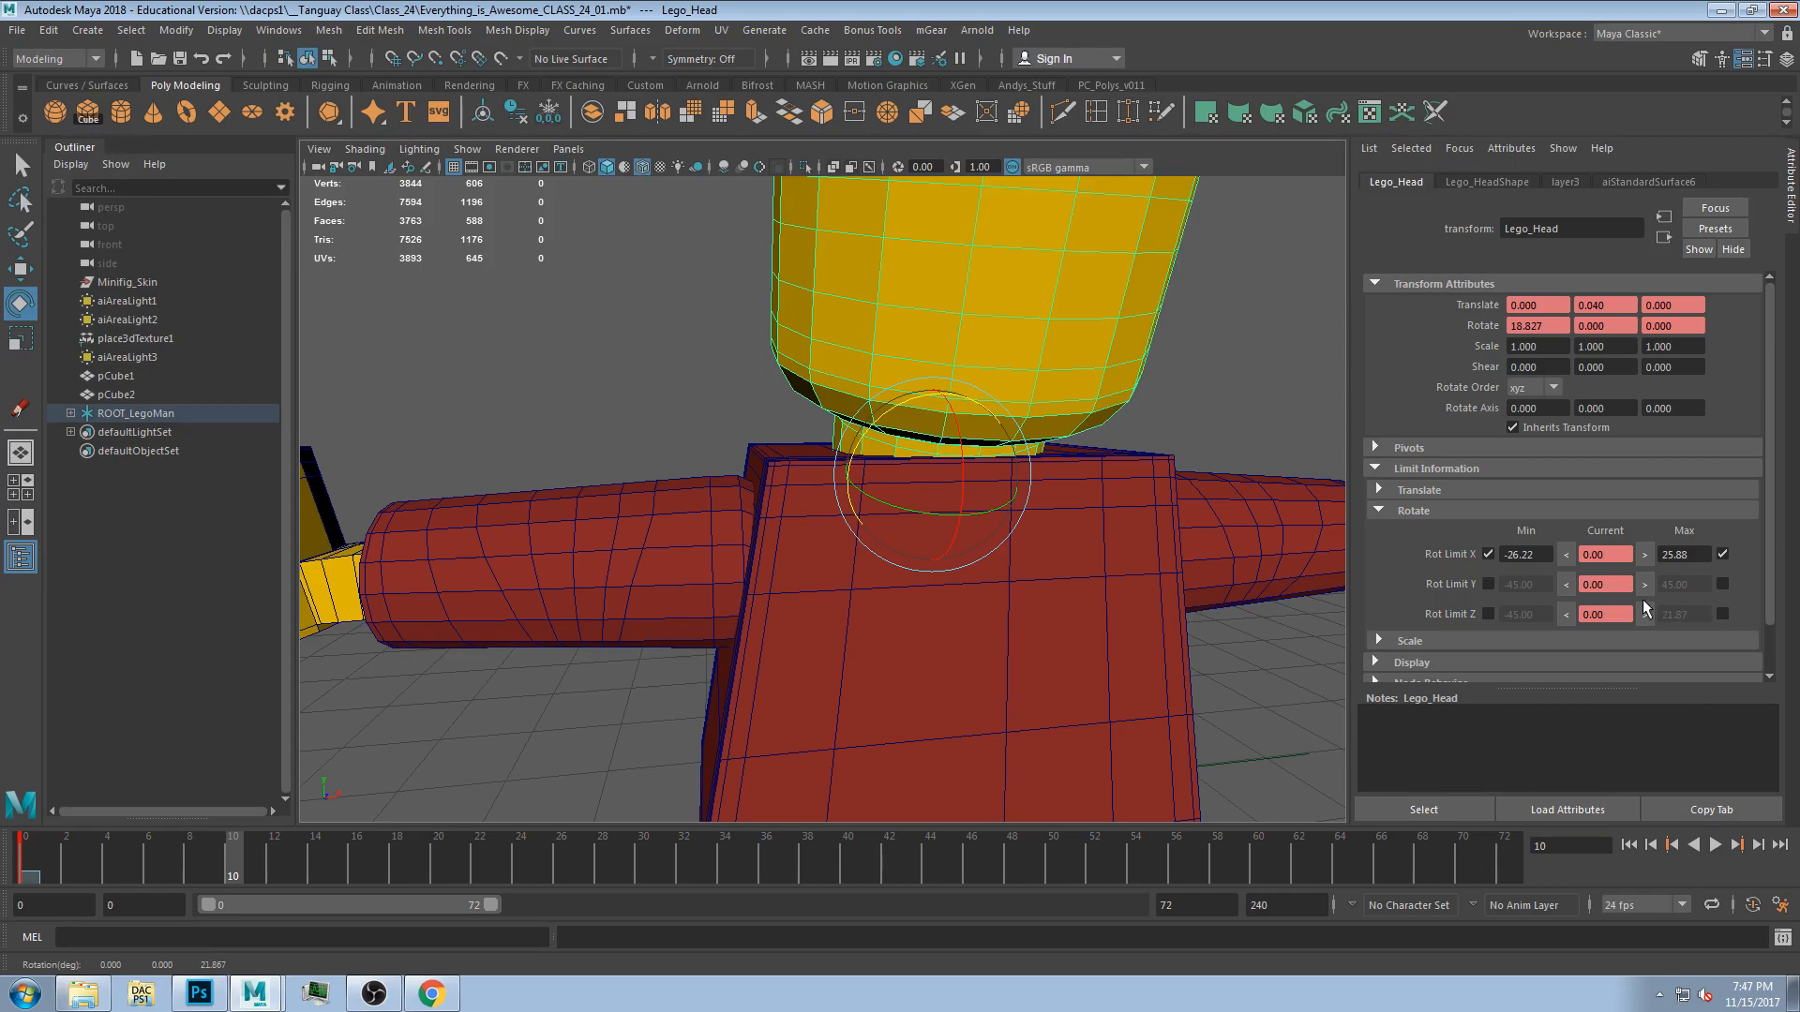
pyautogui.click(1722, 614)
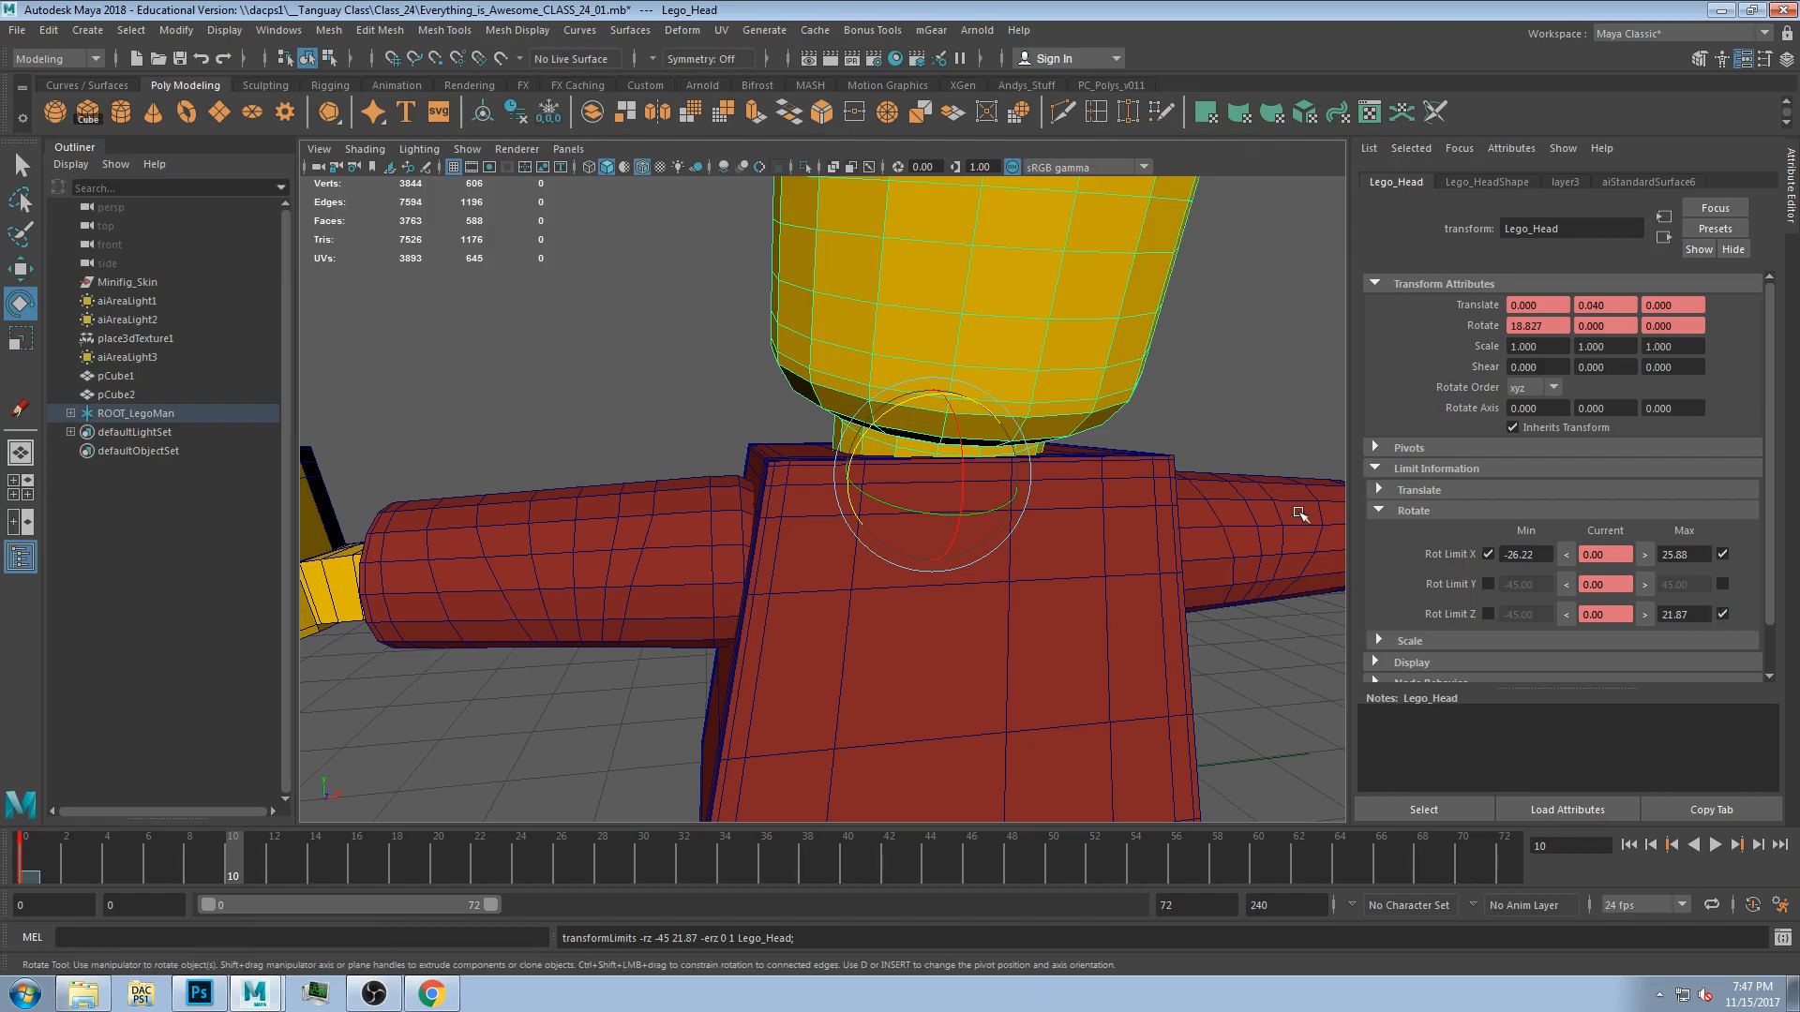
# Undo the last test rotation and reset the head's X rotation to 0.
pyautogui.moveTo(906, 412); pyautogui.dragTo(949, 389)
pyautogui.hotkey('ctrl', 'z')
pyautogui.click(1628, 555)
pyautogui.write('0')
pyautogui.press('Return')
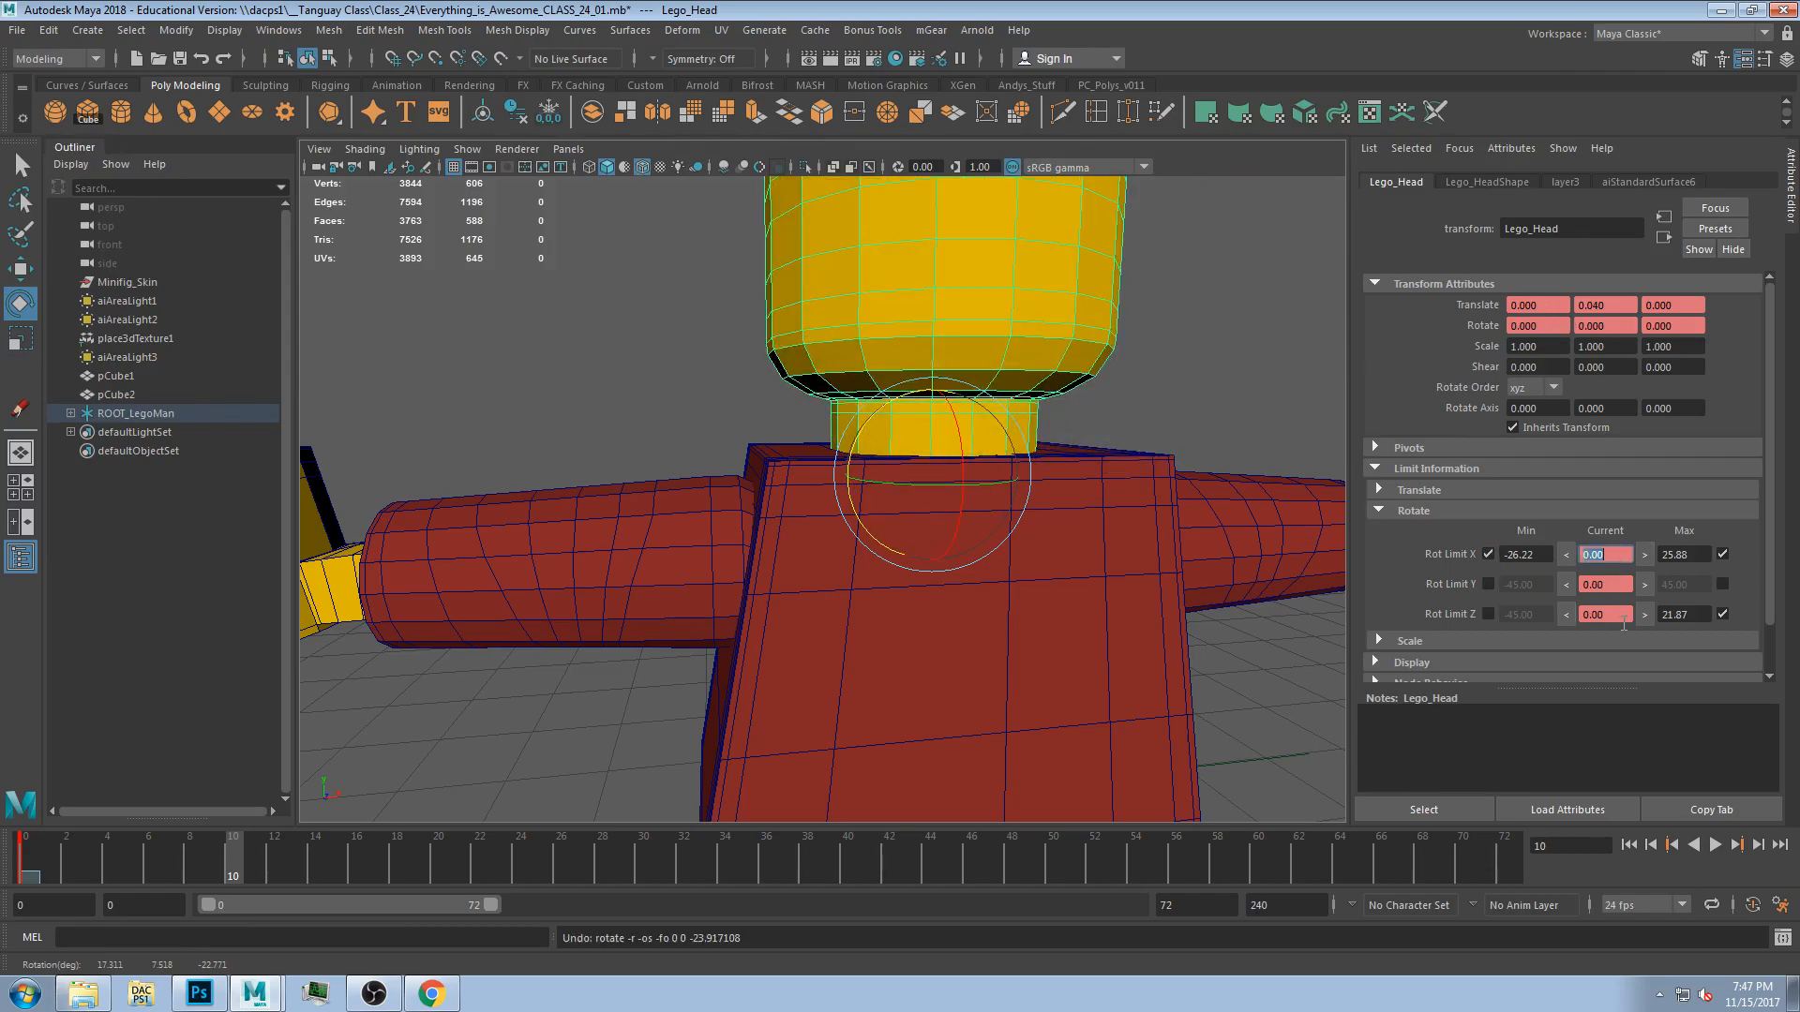
# Enable a minimum Z rotation limit for the head and set its Z rotation limits to -22 and 22 degrees.
pyautogui.moveTo(881, 410); pyautogui.dragTo(923, 398)
pyautogui.click(1560, 614)
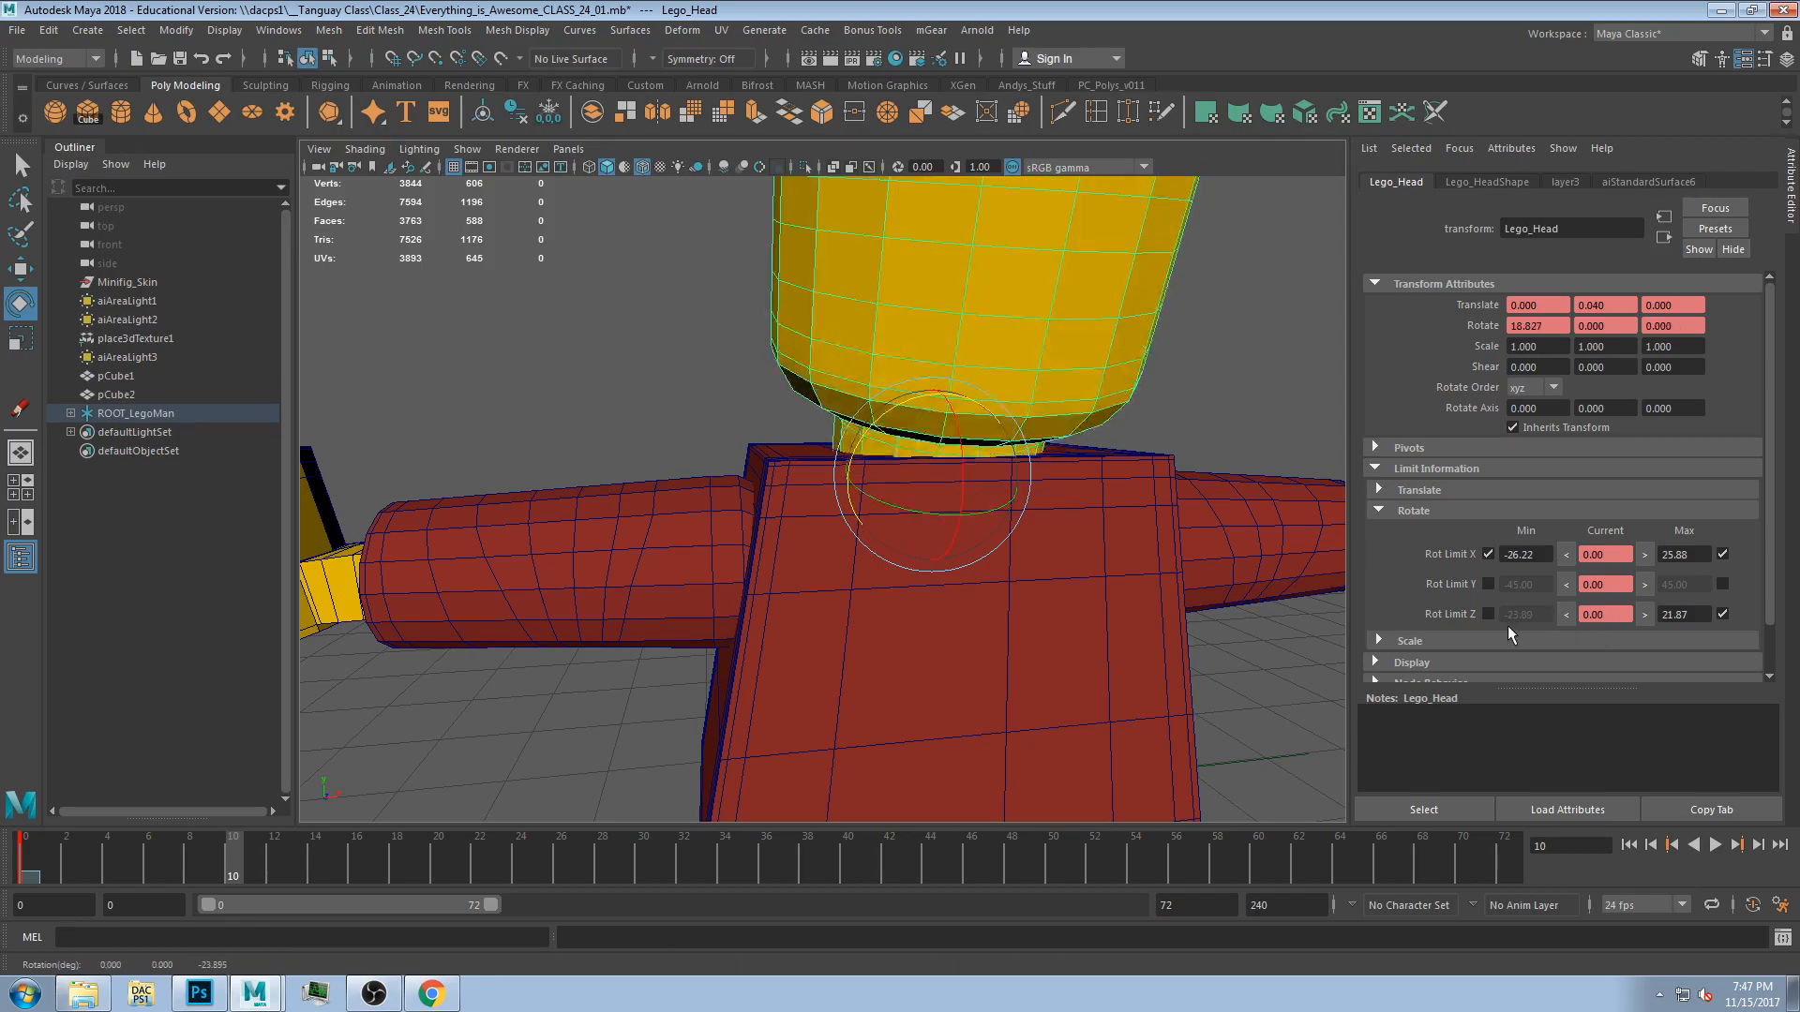
pyautogui.click(1489, 615)
pyautogui.click(1502, 616)
pyautogui.click(1688, 616)
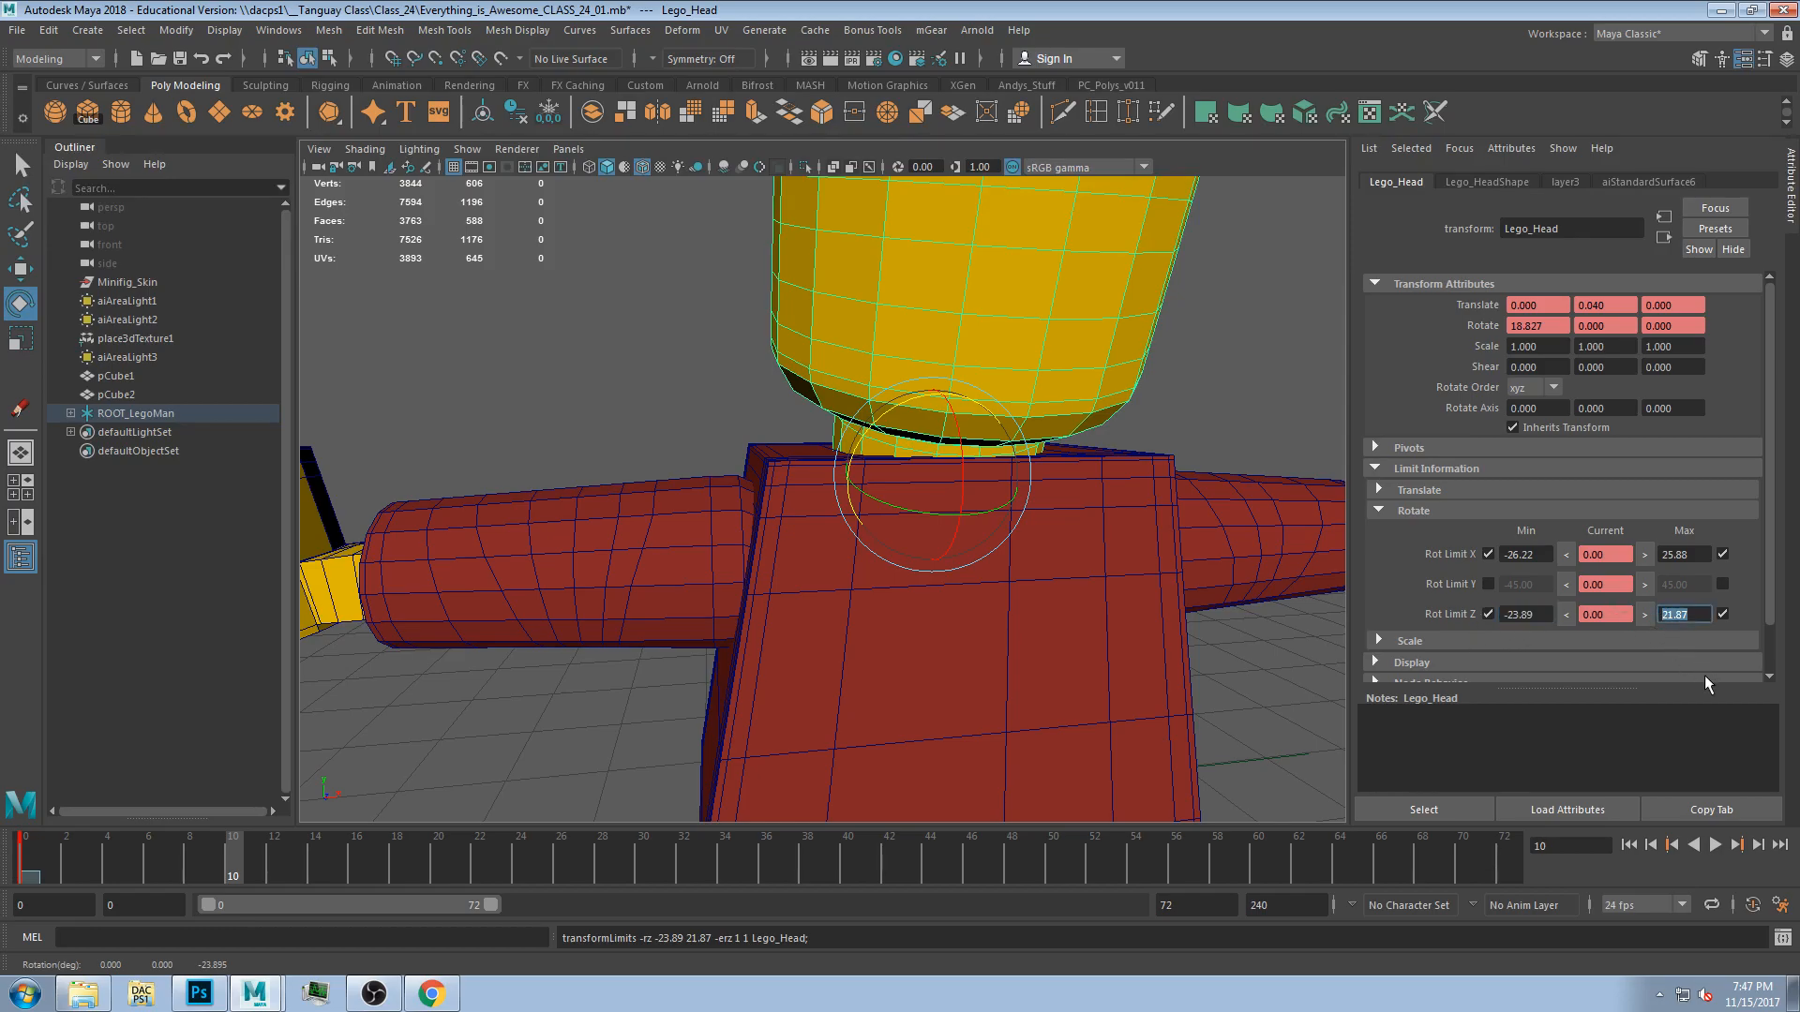
pyautogui.write('22')
pyautogui.press('Return')
pyautogui.click(1548, 617)
pyautogui.write('-22')
pyautogui.press('Return')
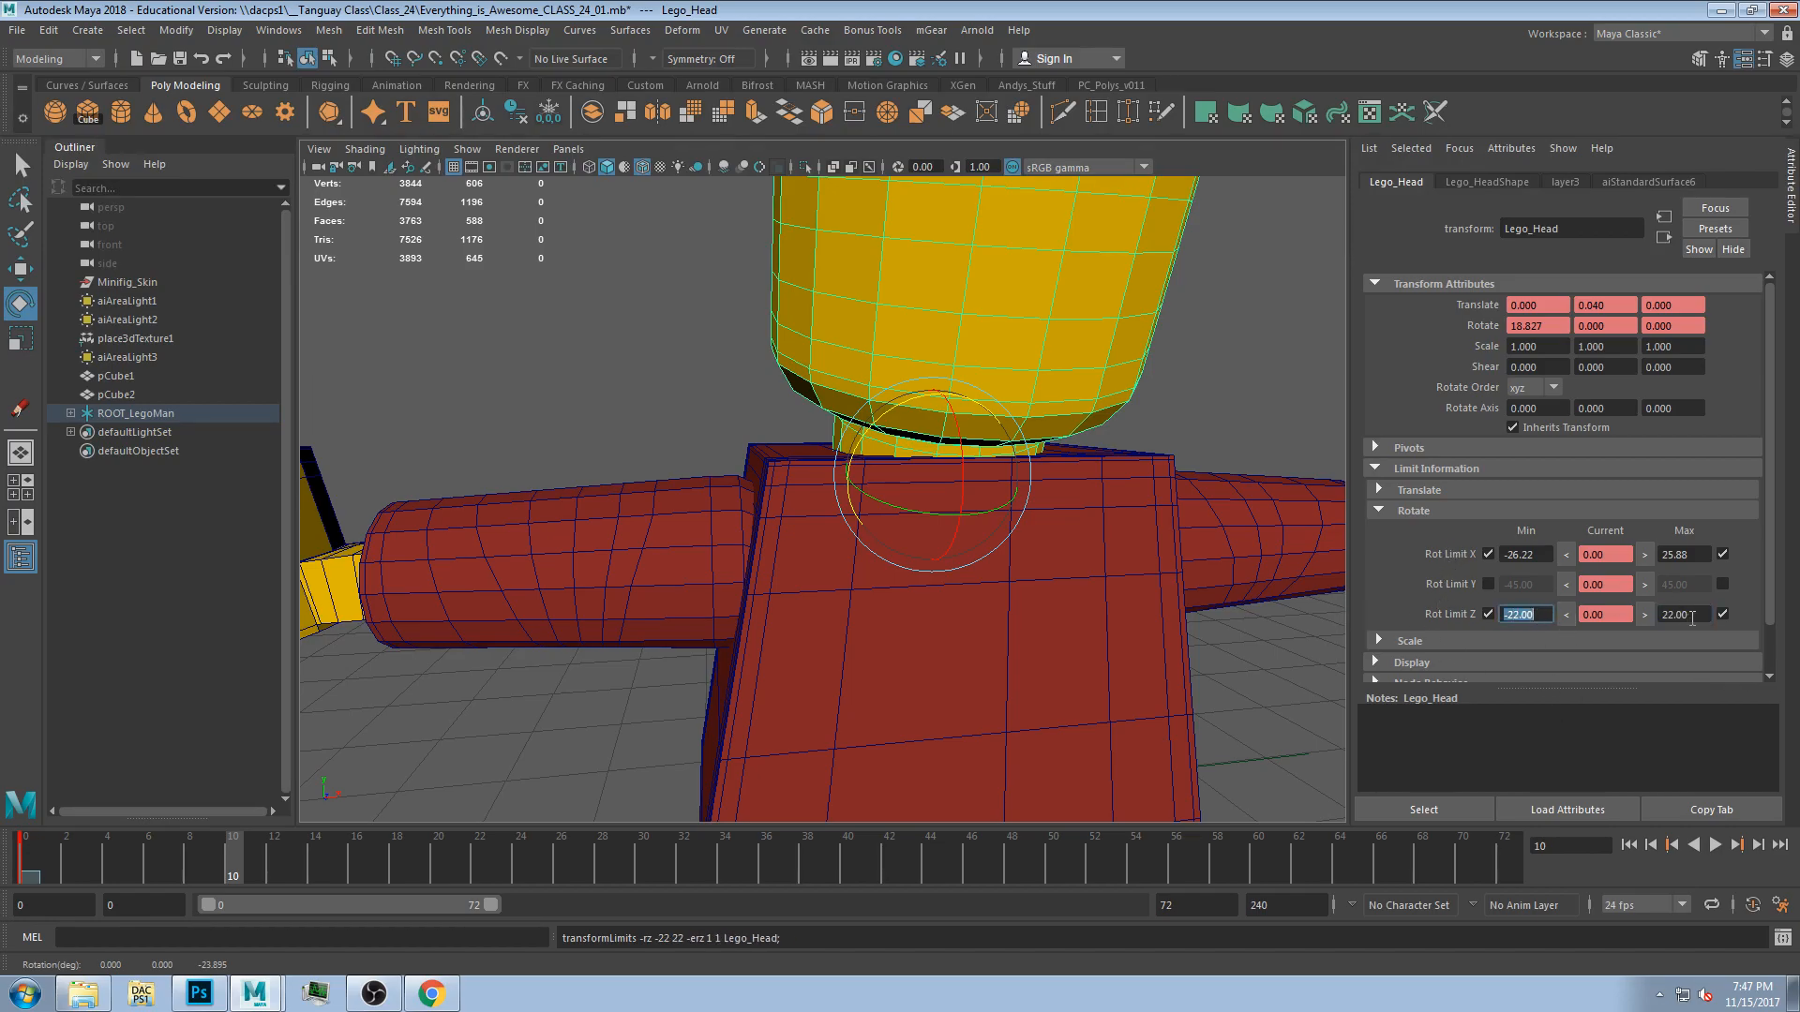
# Test the head's rotation limits in the viewport and undo the test rotations.
pyautogui.keyDown('alt'); pyautogui.moveTo(1016, 474); pyautogui.dragTo(988, 510); pyautogui.keyUp('alt')
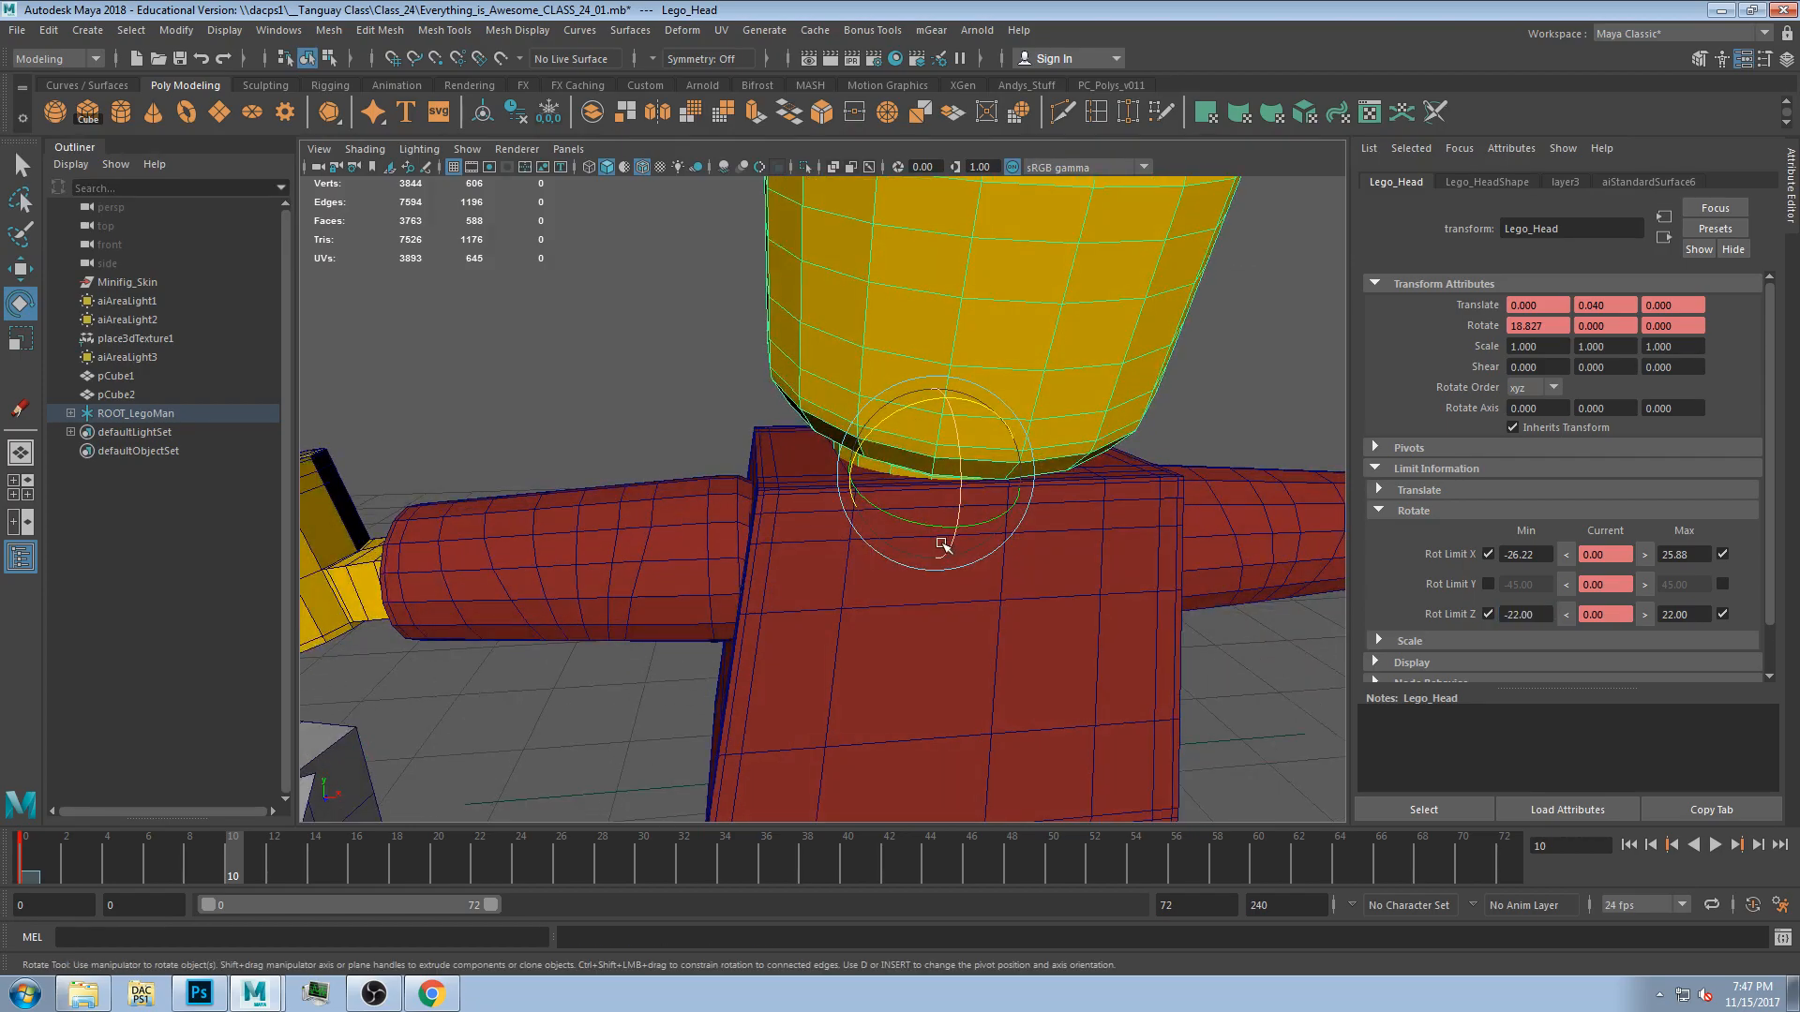
pyautogui.write('0')
pyautogui.press('Return')
pyautogui.moveTo(228, 853); pyautogui.dragTo(173, 855)
pyautogui.keyDown('alt'); pyautogui.moveTo(884, 269); pyautogui.dragTo(905, 489); pyautogui.keyUp('alt')
pyautogui.hotkey('ctrl', 'z')
pyautogui.moveTo(1102, 525)
pyautogui.keyDown('alt'); pyautogui.mouseDown()
pyautogui.moveTo(1066, 531)
pyautogui.moveTo(1099, 525)
pyautogui.mouseUp(); pyautogui.keyUp('alt')
pyautogui.keyDown('alt'); pyautogui.moveTo(1098, 525); pyautogui.dragTo(1008, 501, button='right'); pyautogui.keyUp('alt')
pyautogui.keyDown('alt'); pyautogui.moveTo(1008, 502); pyautogui.dragTo(941, 557); pyautogui.keyUp('alt')
pyautogui.hotkey('ctrl', 'z')
pyautogui.hotkey('ctrl', 'z')
# Enable the head's Y rotation limits and set them to -90 and 90 degrees.
pyautogui.click(1489, 584)
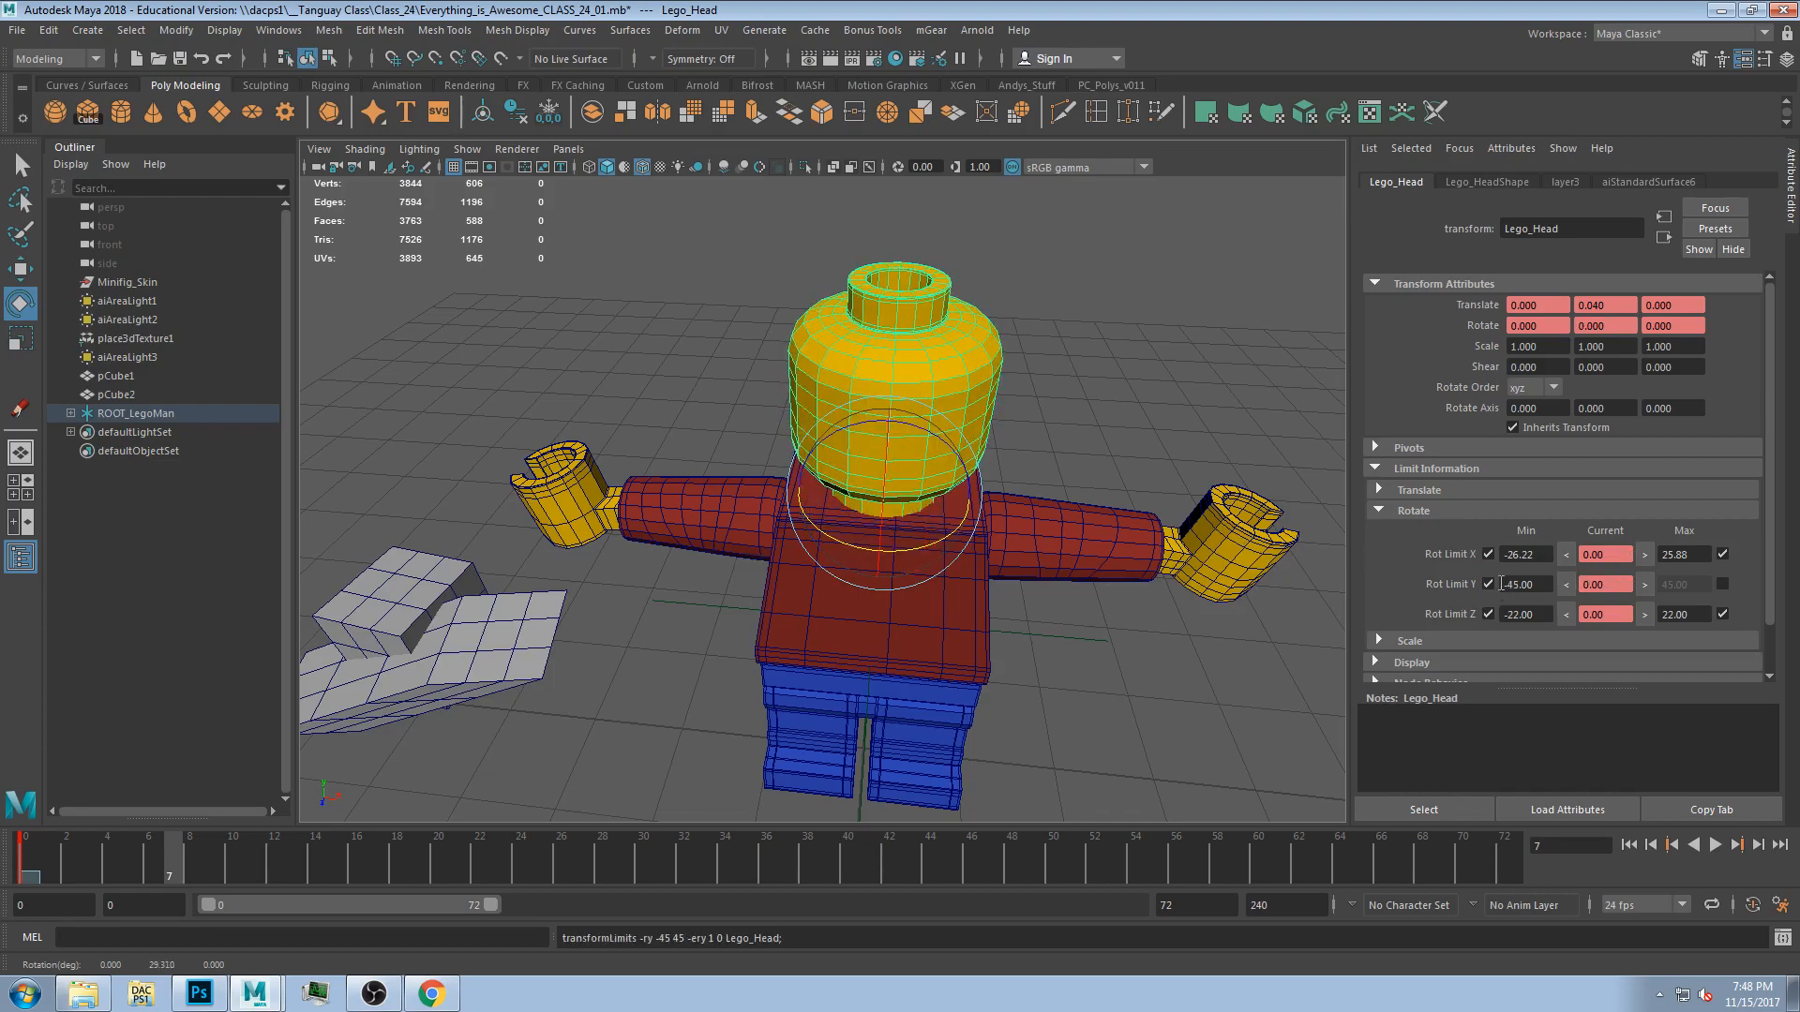
pyautogui.moveTo(1540, 584); pyautogui.dragTo(1433, 579)
pyautogui.write('-90')
pyautogui.press('Tab')
pyautogui.press('Tab')
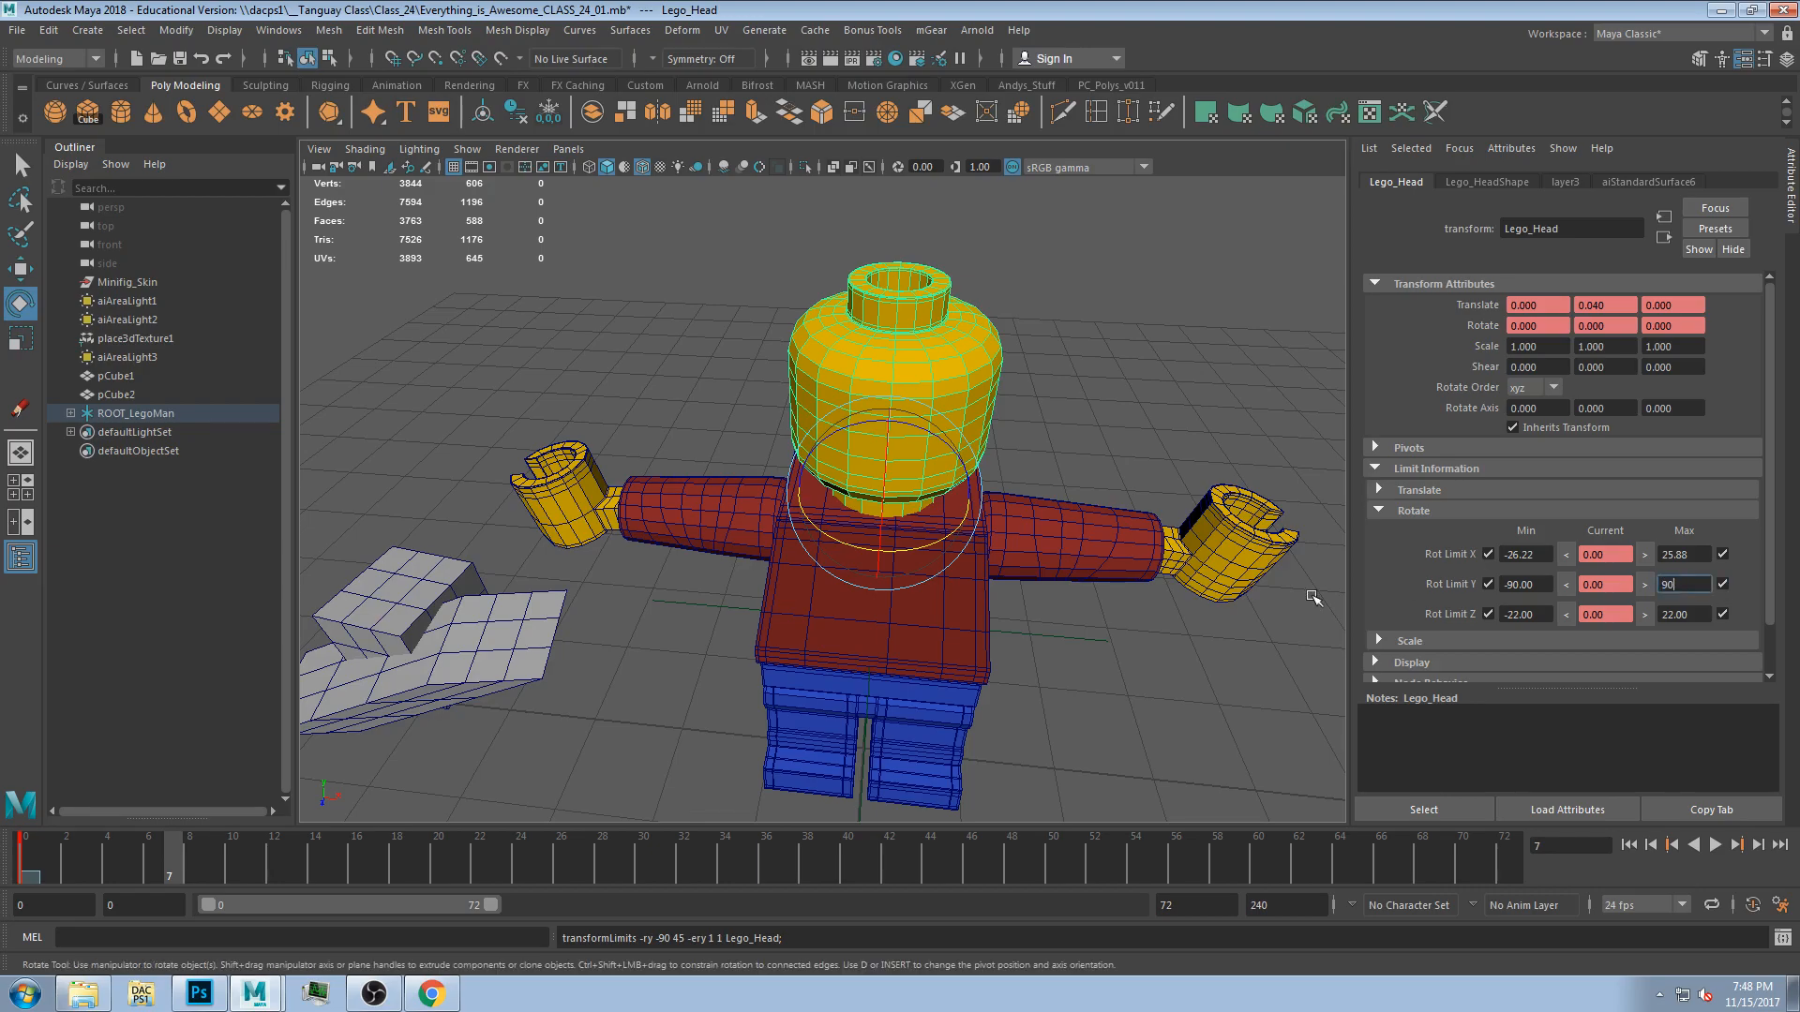
# Create a locator, place it inside the head and parent it under the head.
pyautogui.keyDown('alt'); pyautogui.moveTo(837, 469); pyautogui.dragTo(837, 441); pyautogui.keyUp('alt')
pyautogui.moveTo(892, 540); pyautogui.dragTo(804, 581)
pyautogui.click(506, 424)
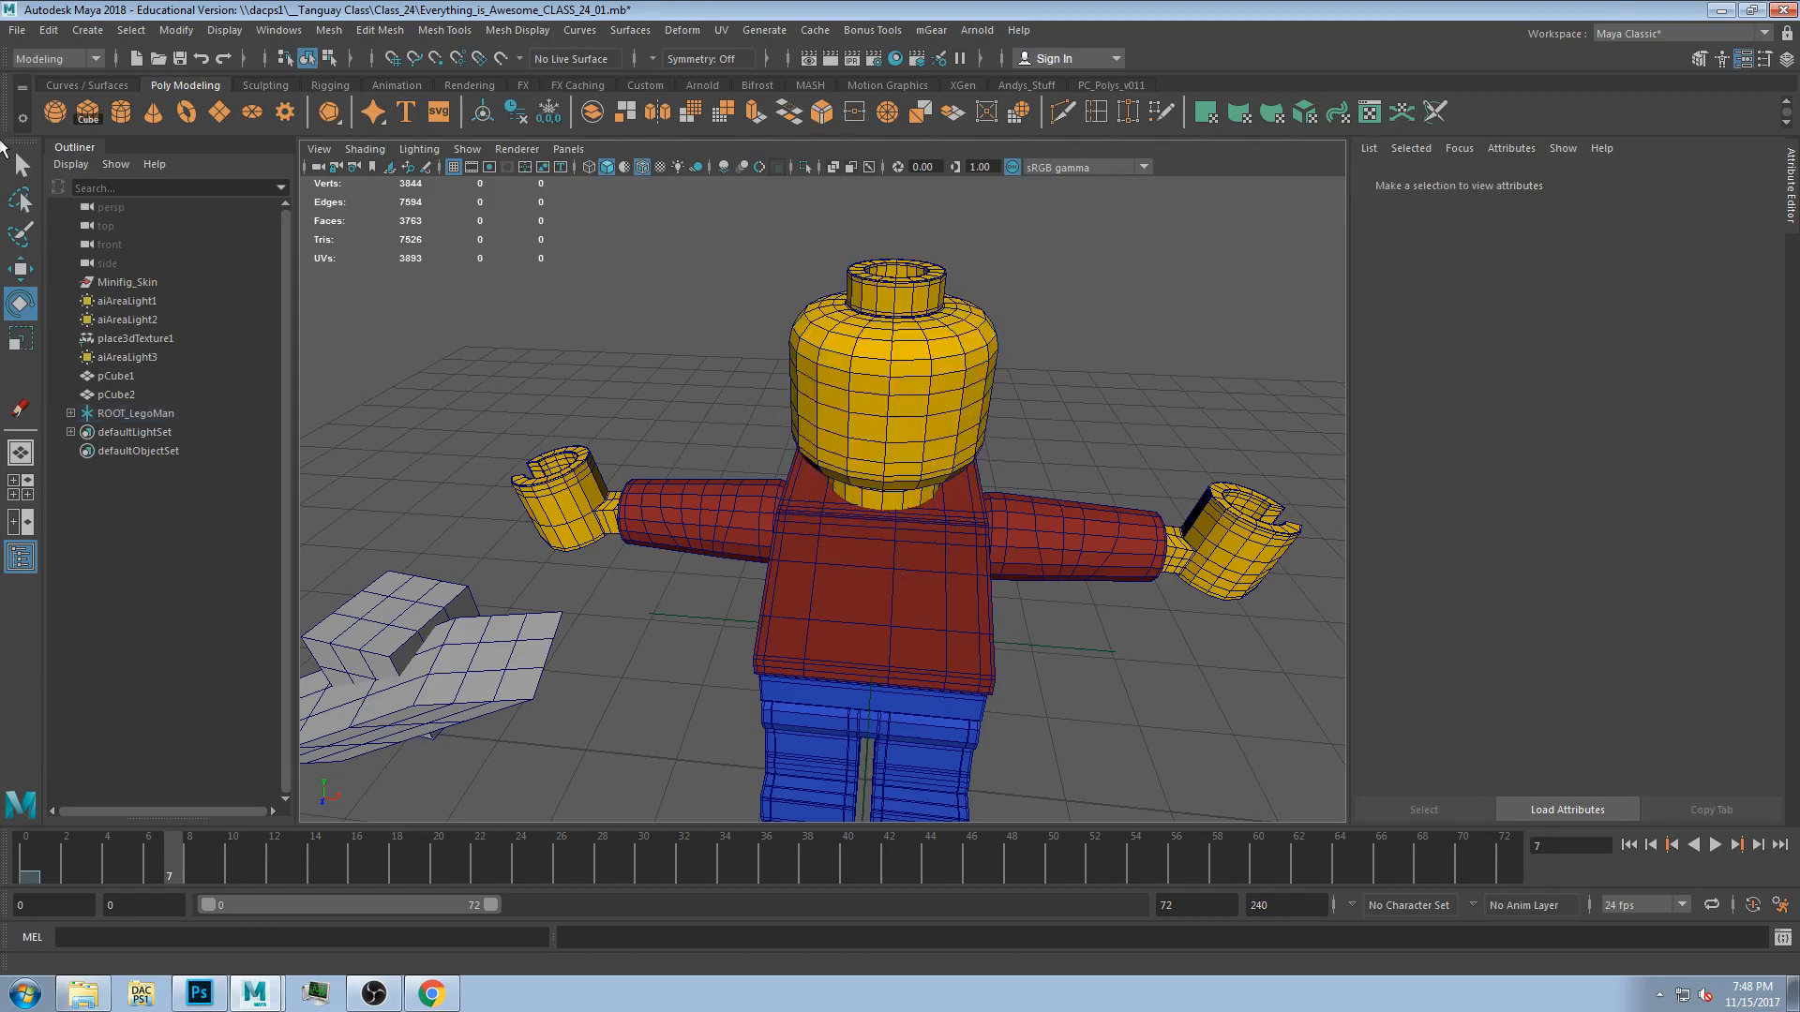
pyautogui.click(80, 32)
pyautogui.moveTo(47, 30)
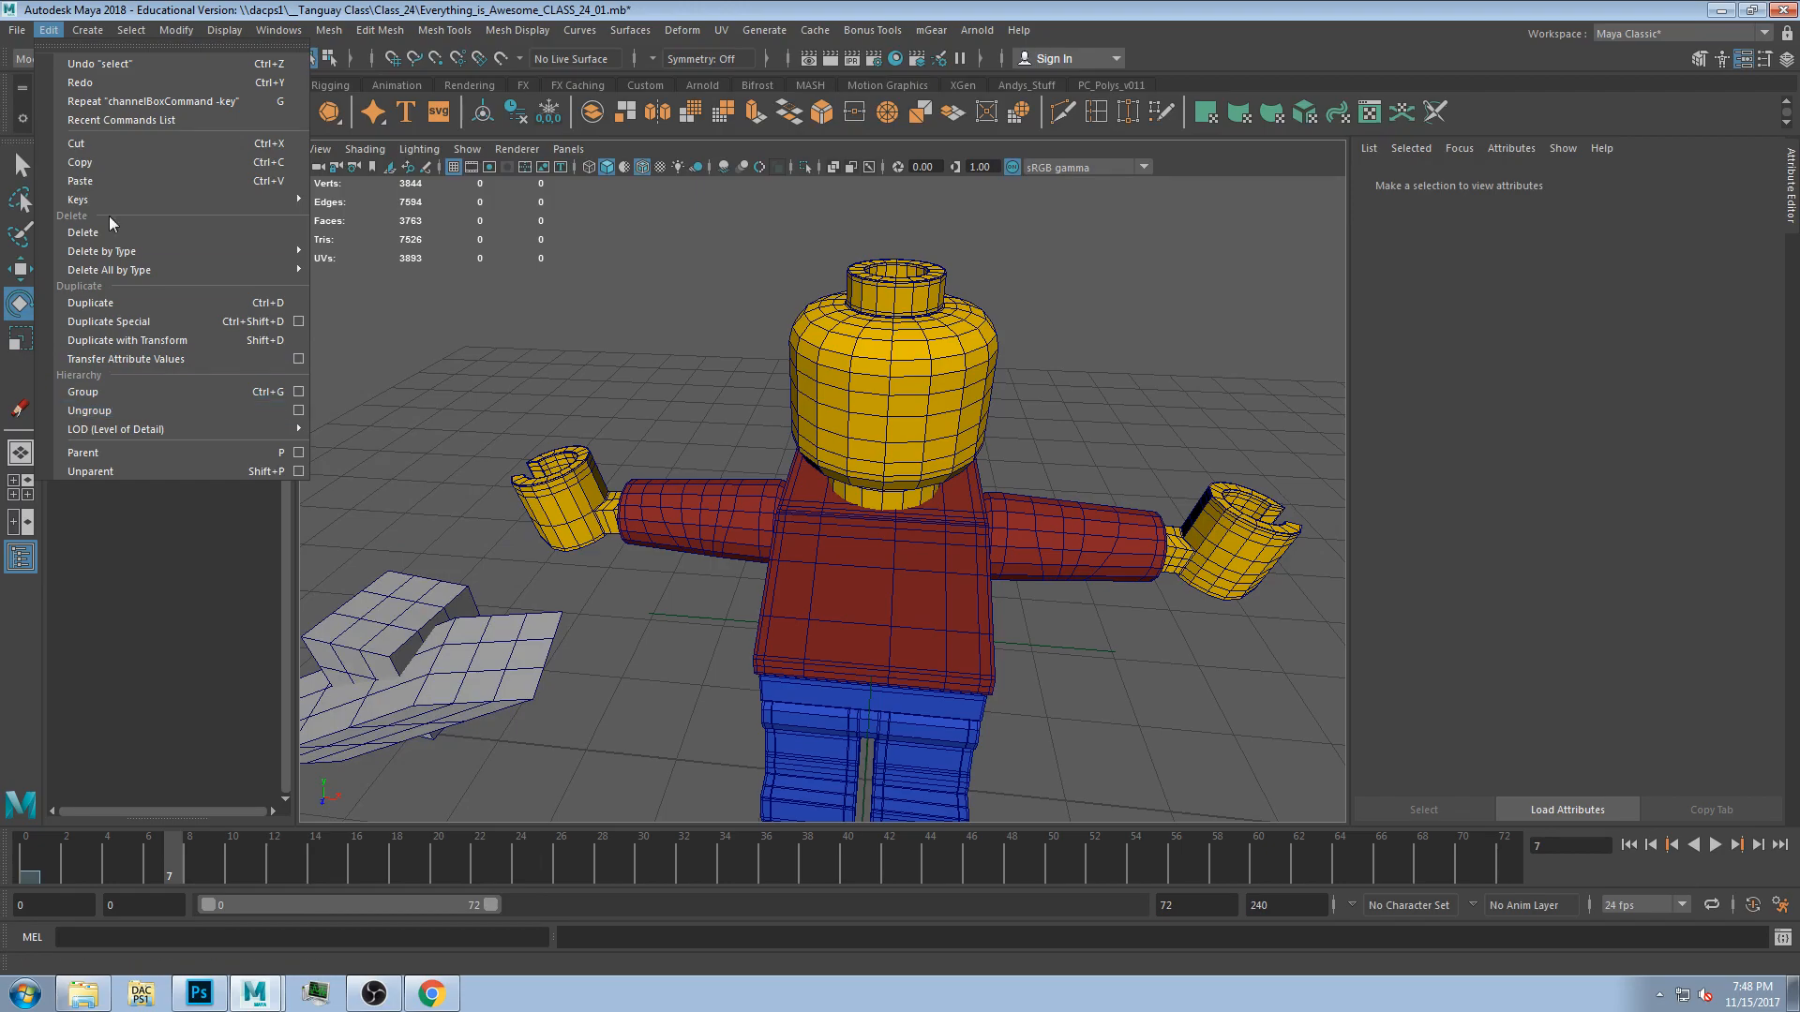
pyautogui.click(94, 298)
pyautogui.keyDown('alt'); pyautogui.moveTo(839, 624); pyautogui.dragTo(761, 666); pyautogui.keyUp('alt')
pyautogui.scroll(-6, 843, 638)
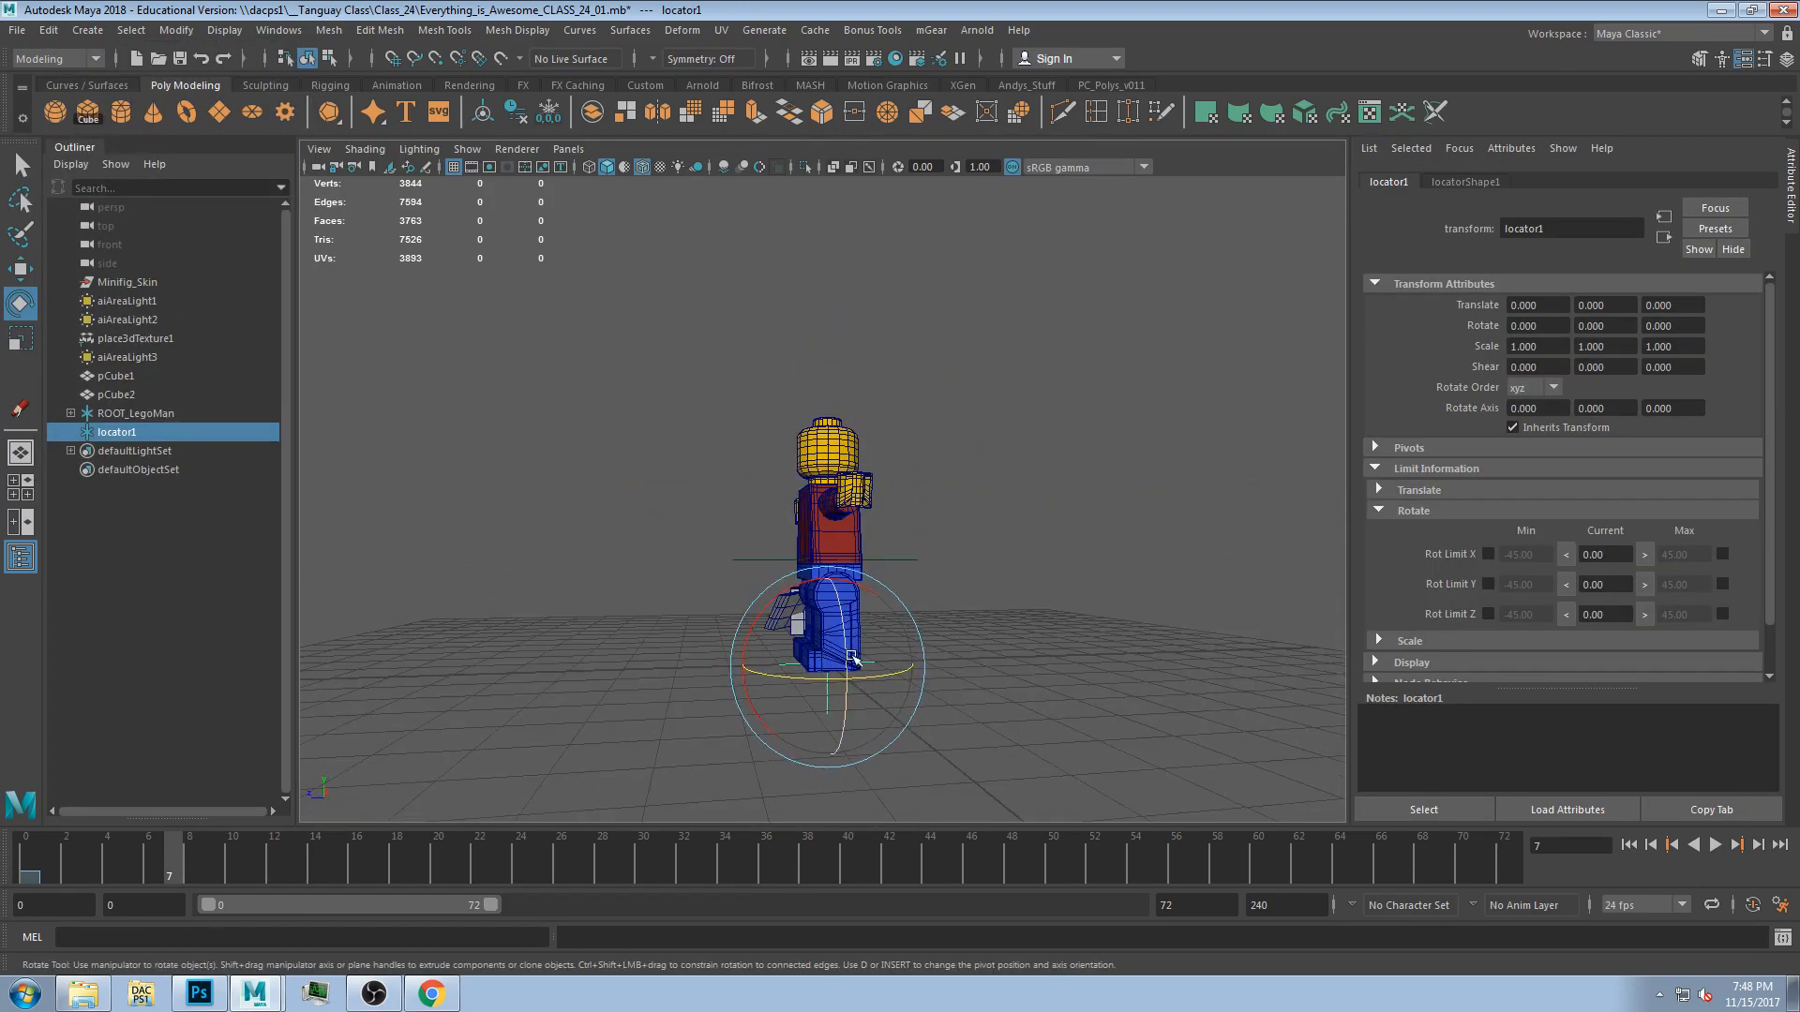
pyautogui.press('w')
pyautogui.moveTo(791, 604); pyautogui.dragTo(734, 385)
pyautogui.keyDown('alt'); pyautogui.moveTo(734, 385); pyautogui.dragTo(923, 469); pyautogui.keyUp('alt')
pyautogui.scroll(8, 923, 469)
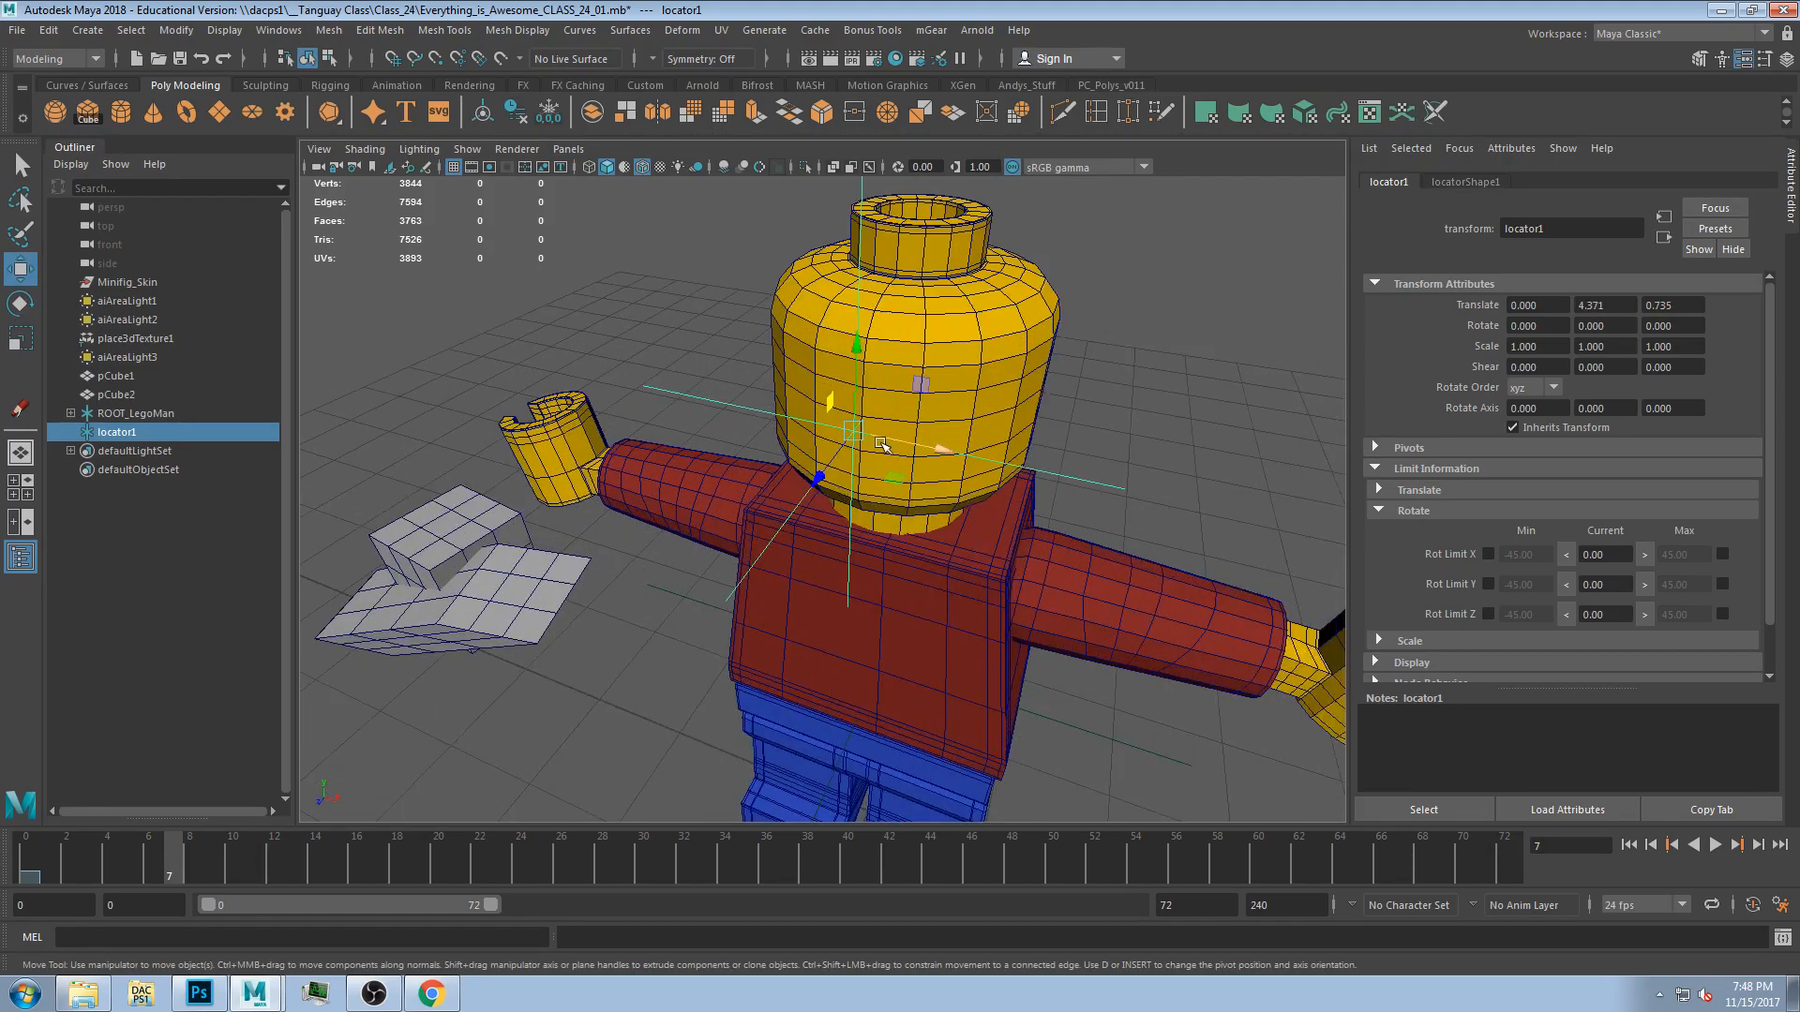
pyautogui.keyDown('shift'); pyautogui.click(983, 346); pyautogui.keyUp('shift')
pyautogui.press('p')
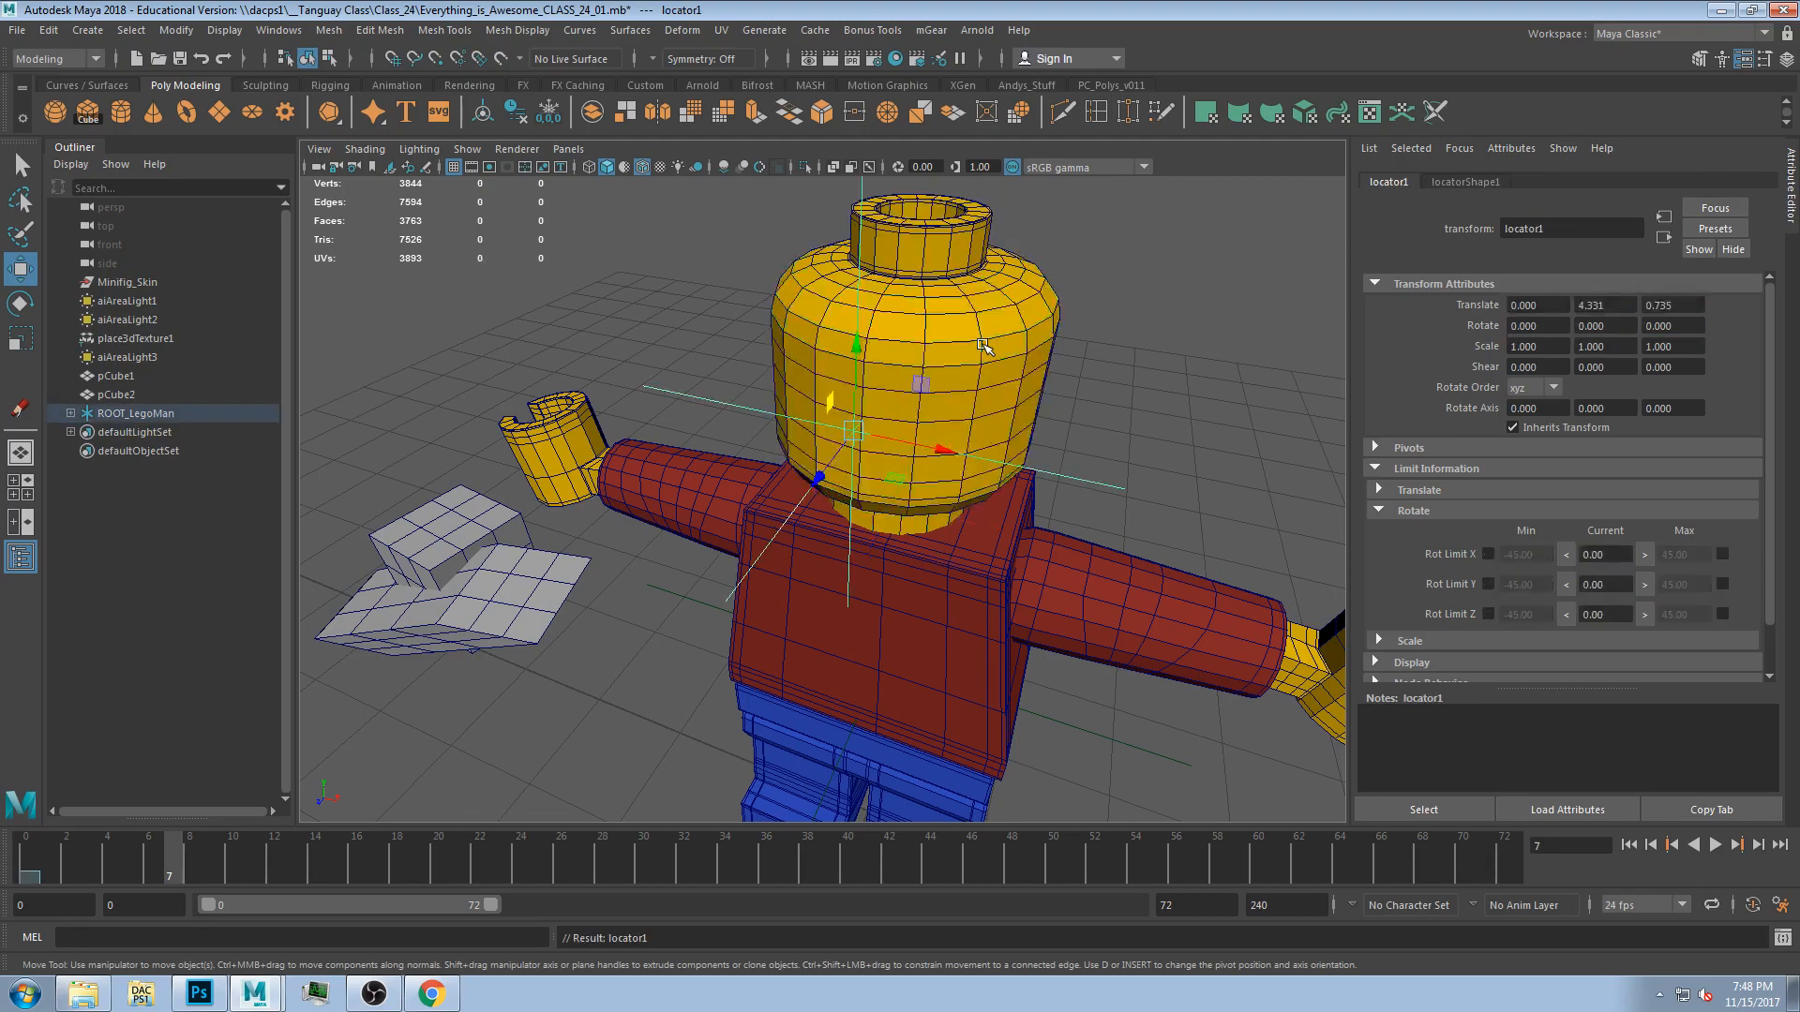
# Disable the head's Y rotation limits and test spinning the head, undoing the test rotations.
pyautogui.click(971, 416)
pyautogui.keyDown('alt'); pyautogui.moveTo(806, 525); pyautogui.dragTo(1109, 521); pyautogui.keyUp('alt')
pyautogui.press('e')
pyautogui.hotkey('ctrl', 'z')
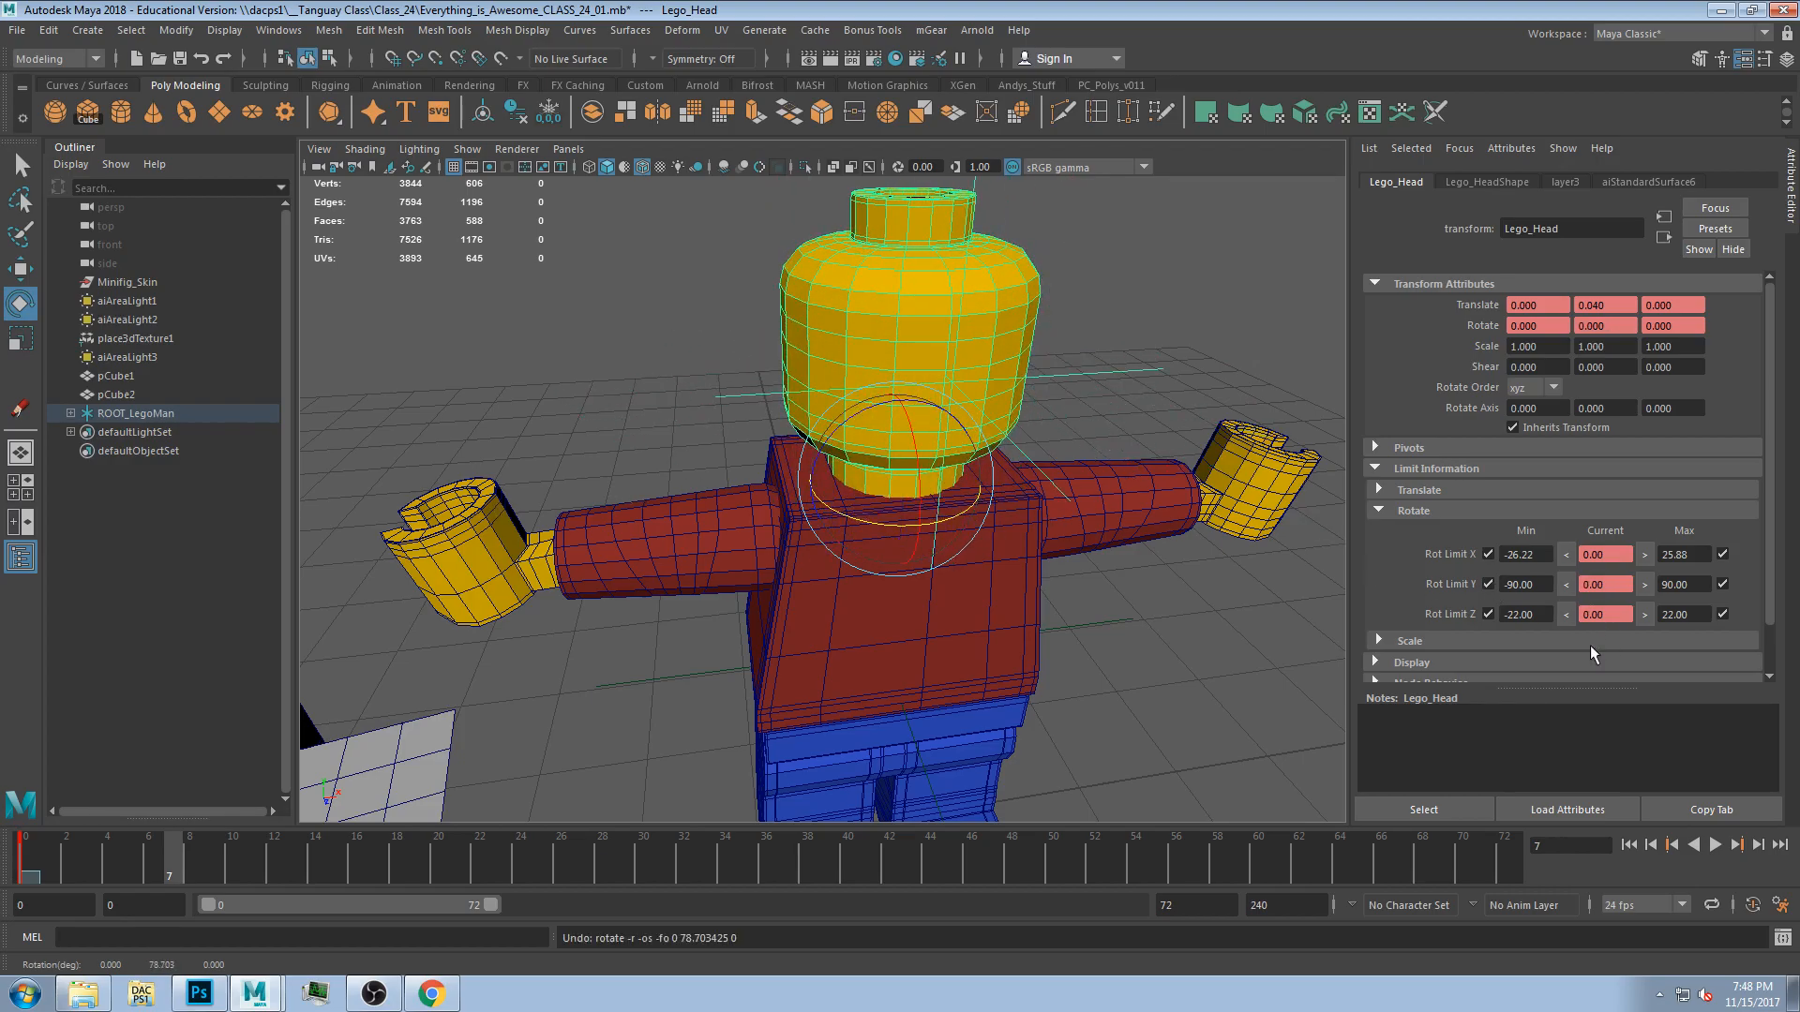
pyautogui.click(1488, 584)
pyautogui.click(1722, 584)
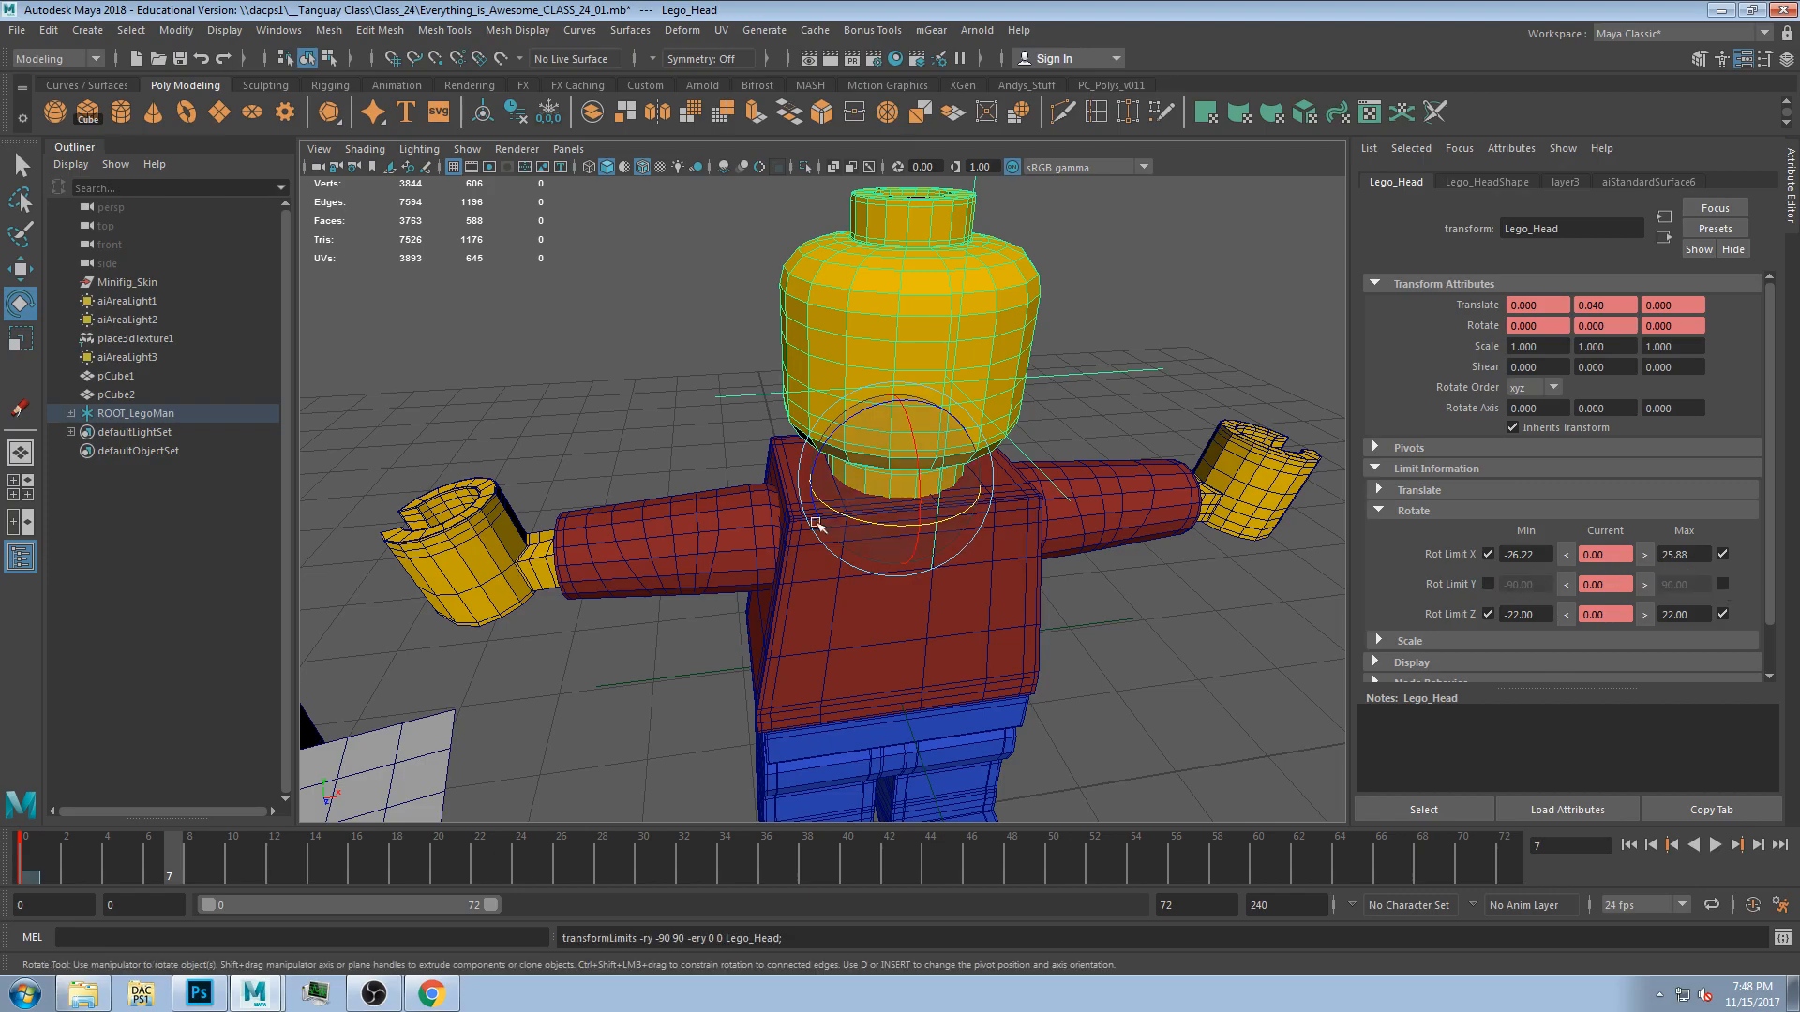
pyautogui.moveTo(878, 521); pyautogui.dragTo(1098, 447)
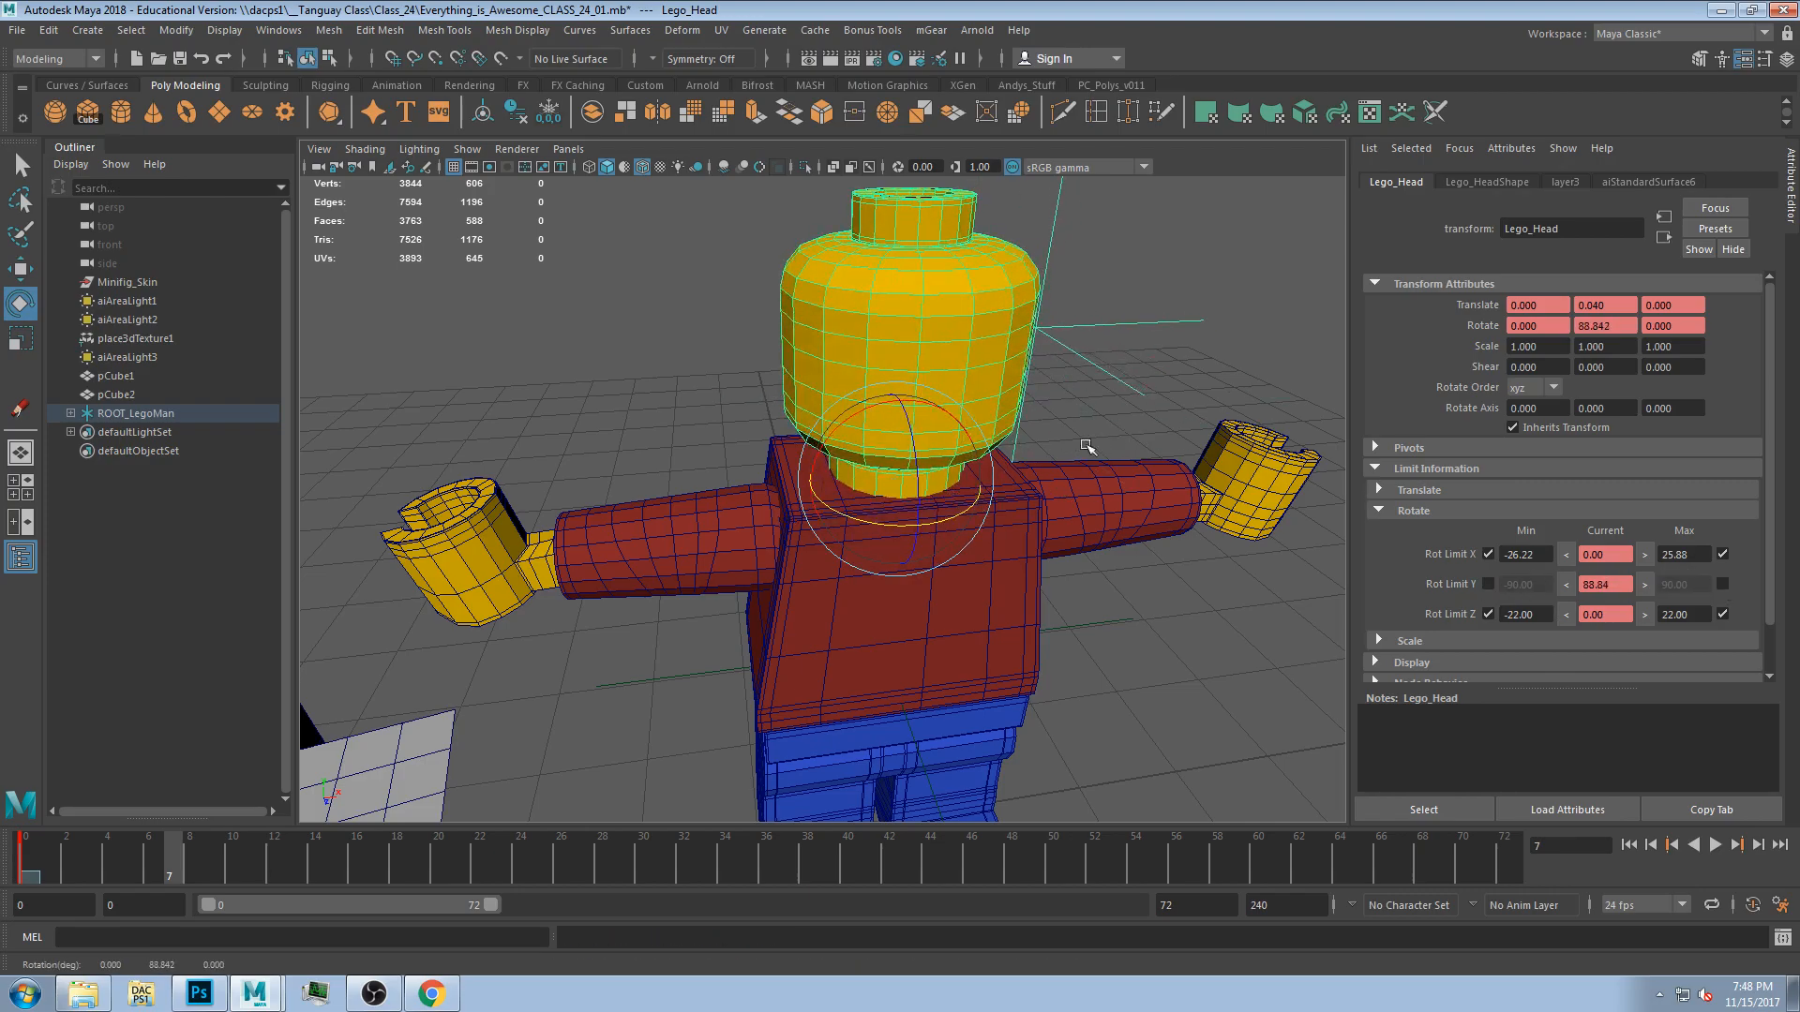
pyautogui.moveTo(871, 516); pyautogui.dragTo(879, 539)
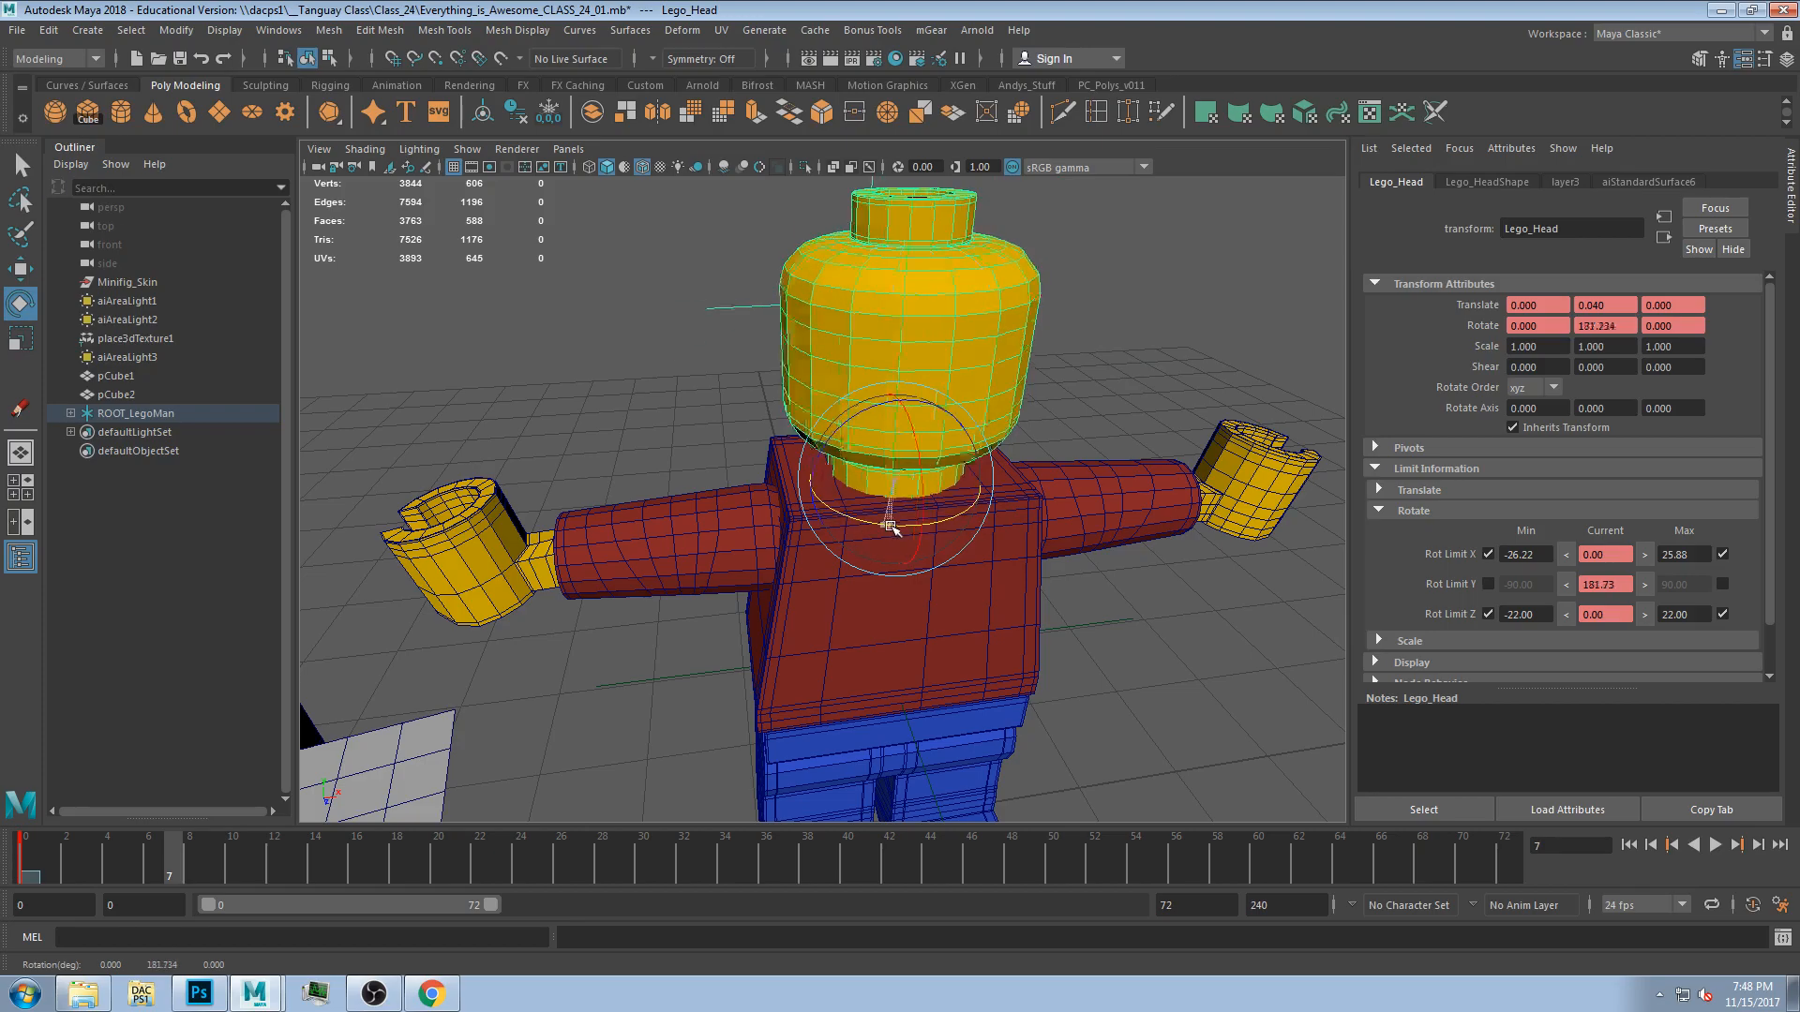
pyautogui.hotkey('ctrl', 'z')
pyautogui.hotkey('ctrl', 'z')
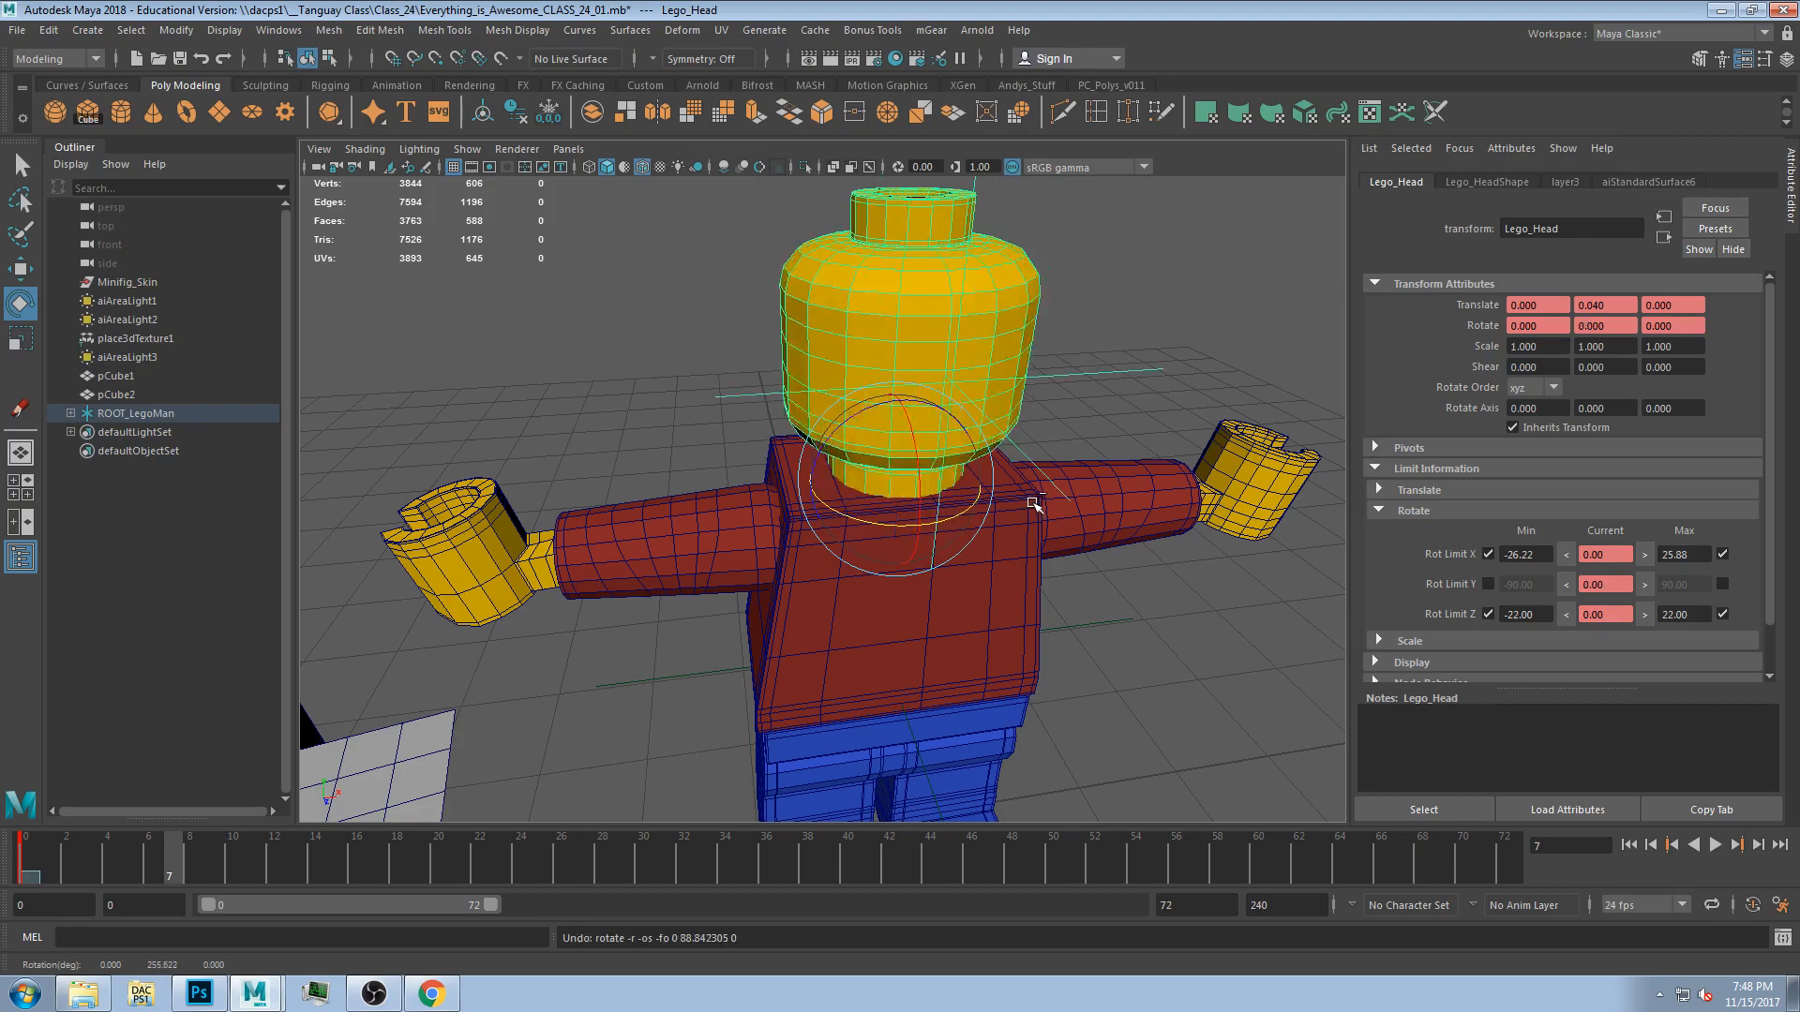
# Enable the head's X and Y translate limits of -1 and 1.
pyautogui.keyDown('alt'); pyautogui.moveTo(1192, 450); pyautogui.dragTo(1065, 554); pyautogui.keyUp('alt')
pyautogui.keyDown('alt'); pyautogui.moveTo(1139, 589); pyautogui.dragTo(1065, 543, button='middle'); pyautogui.keyUp('alt')
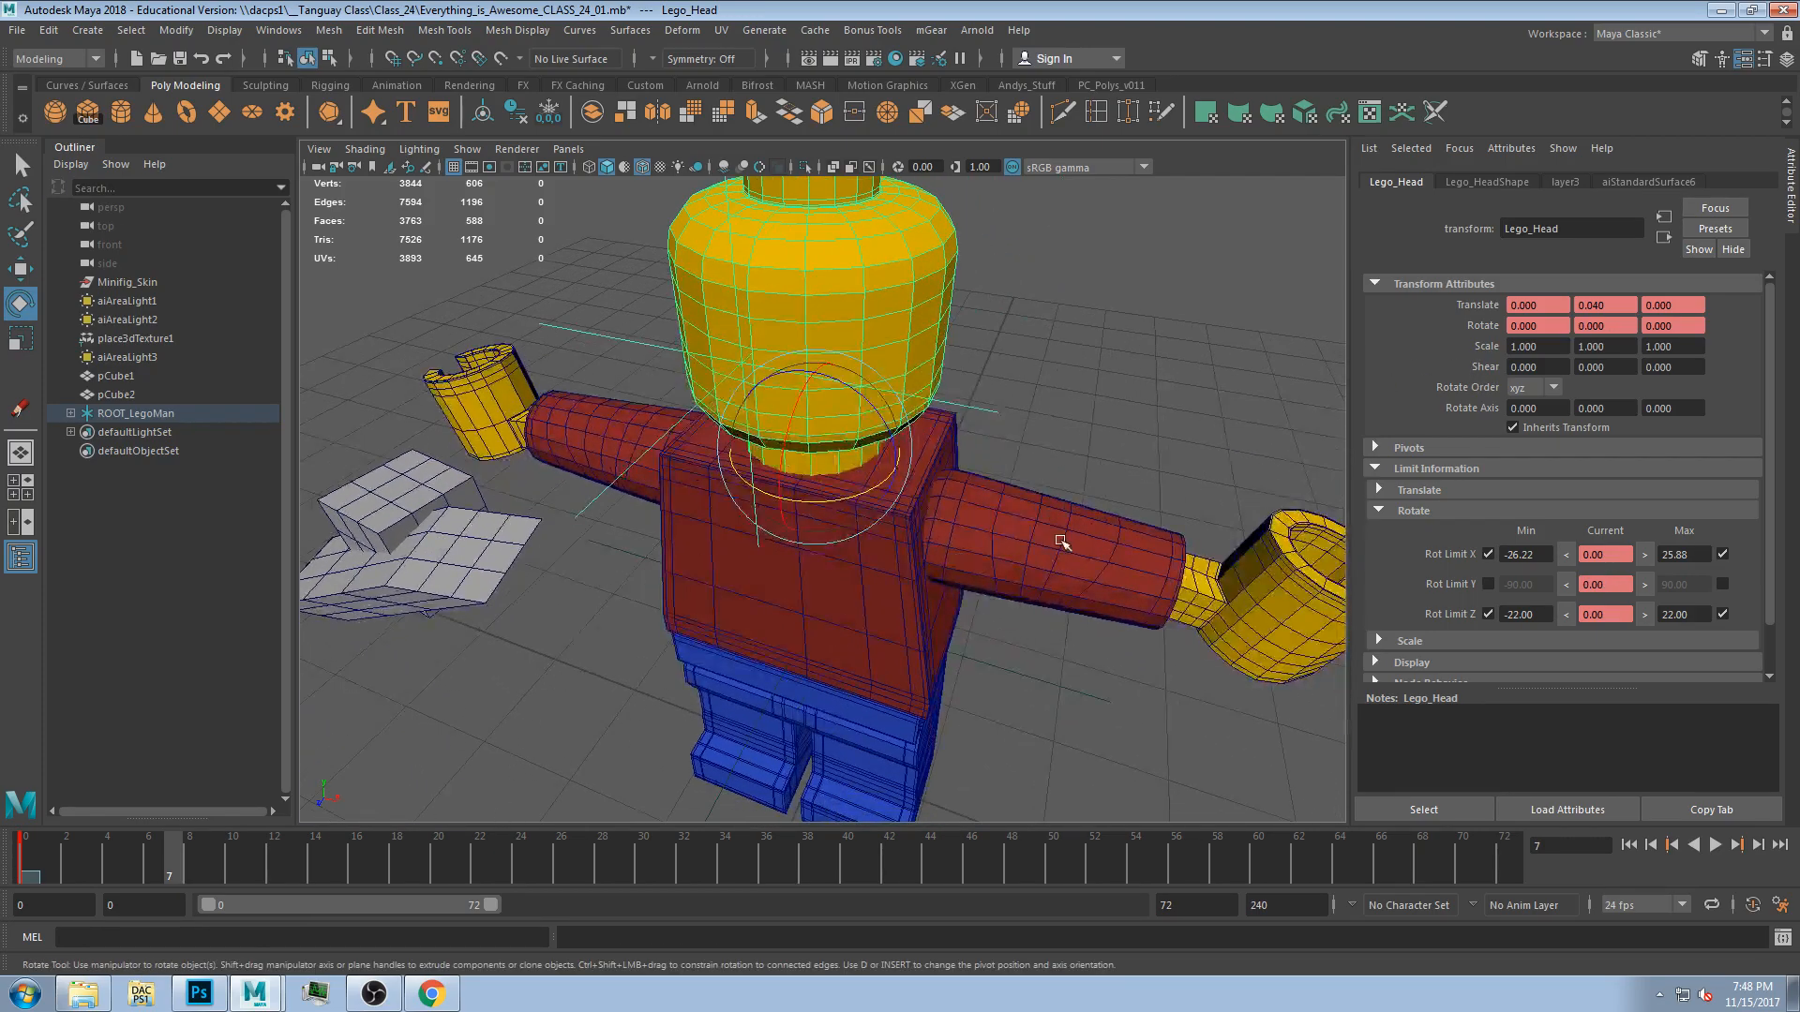
pyautogui.keyDown('alt'); pyautogui.moveTo(1065, 543); pyautogui.dragTo(1121, 426); pyautogui.keyUp('alt')
pyautogui.moveTo(1001, 504)
pyautogui.keyDown('alt'); pyautogui.mouseDown()
pyautogui.moveTo(944, 510)
pyautogui.moveTo(848, 587)
pyautogui.moveTo(864, 502)
pyautogui.moveTo(1000, 528)
pyautogui.moveTo(1004, 513)
pyautogui.mouseUp(); pyautogui.keyUp('alt')
pyautogui.scroll(-3, 1005, 513)
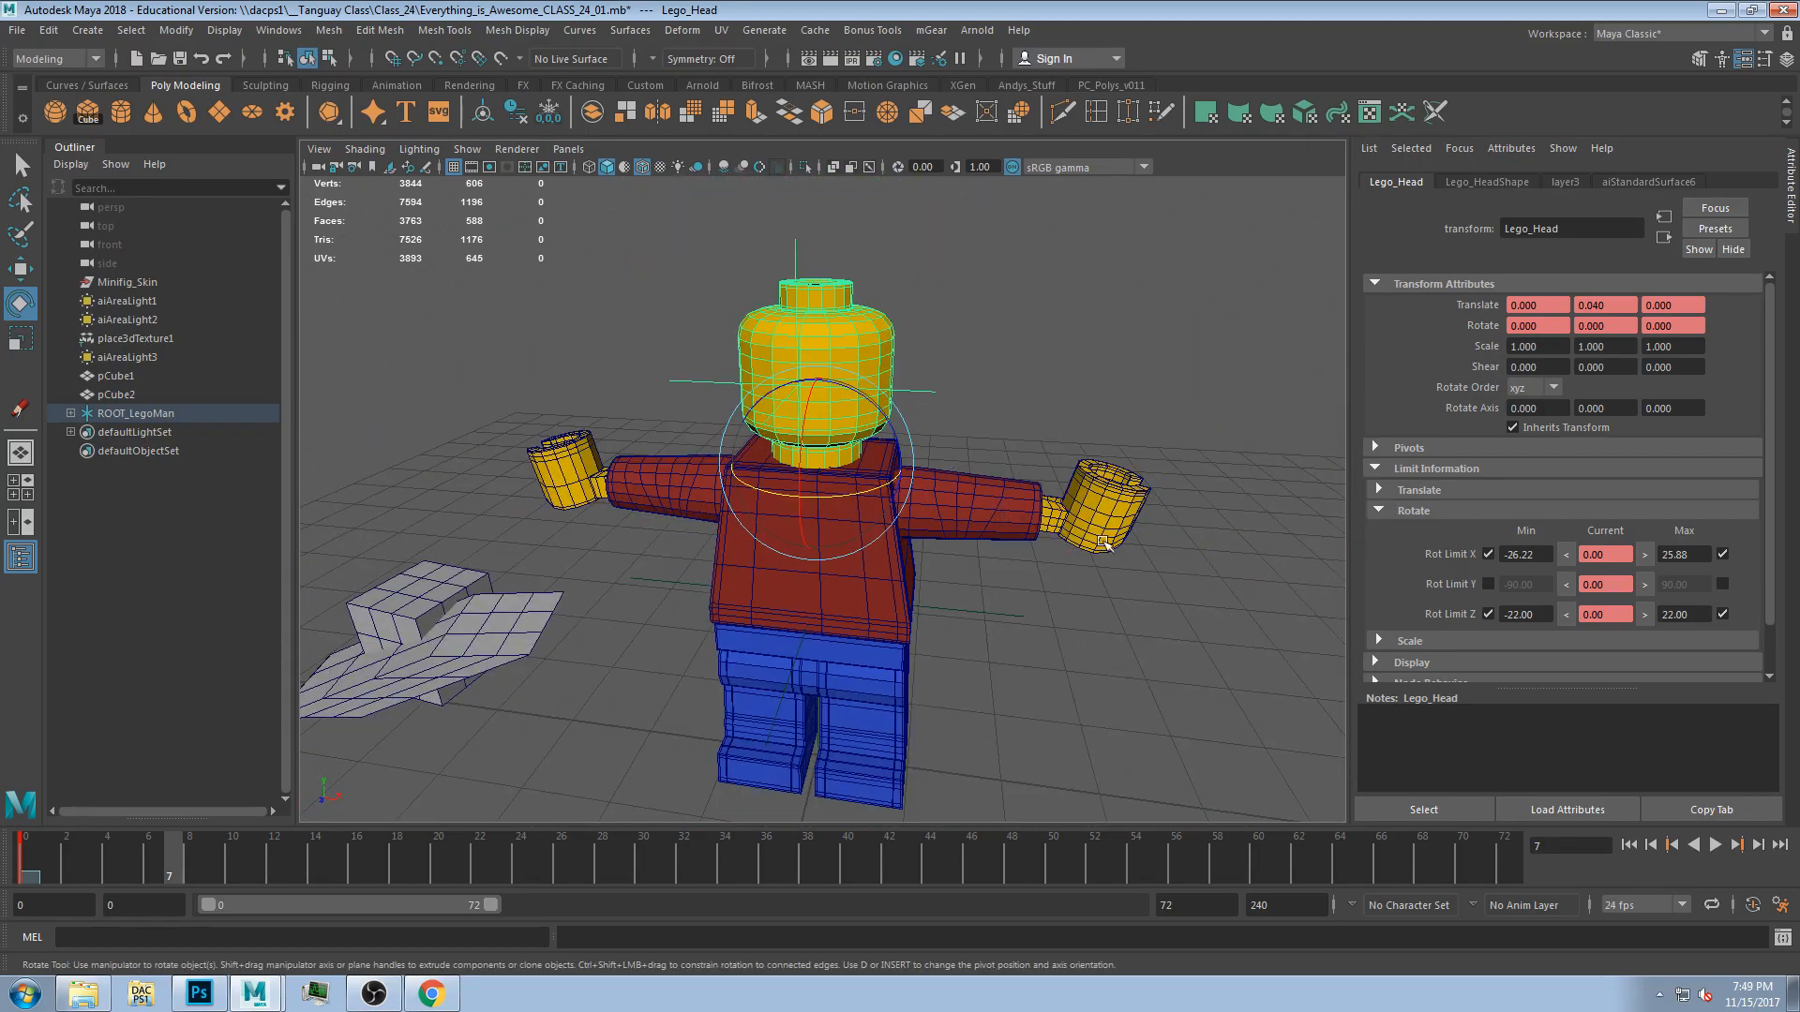
pyautogui.click(1450, 489)
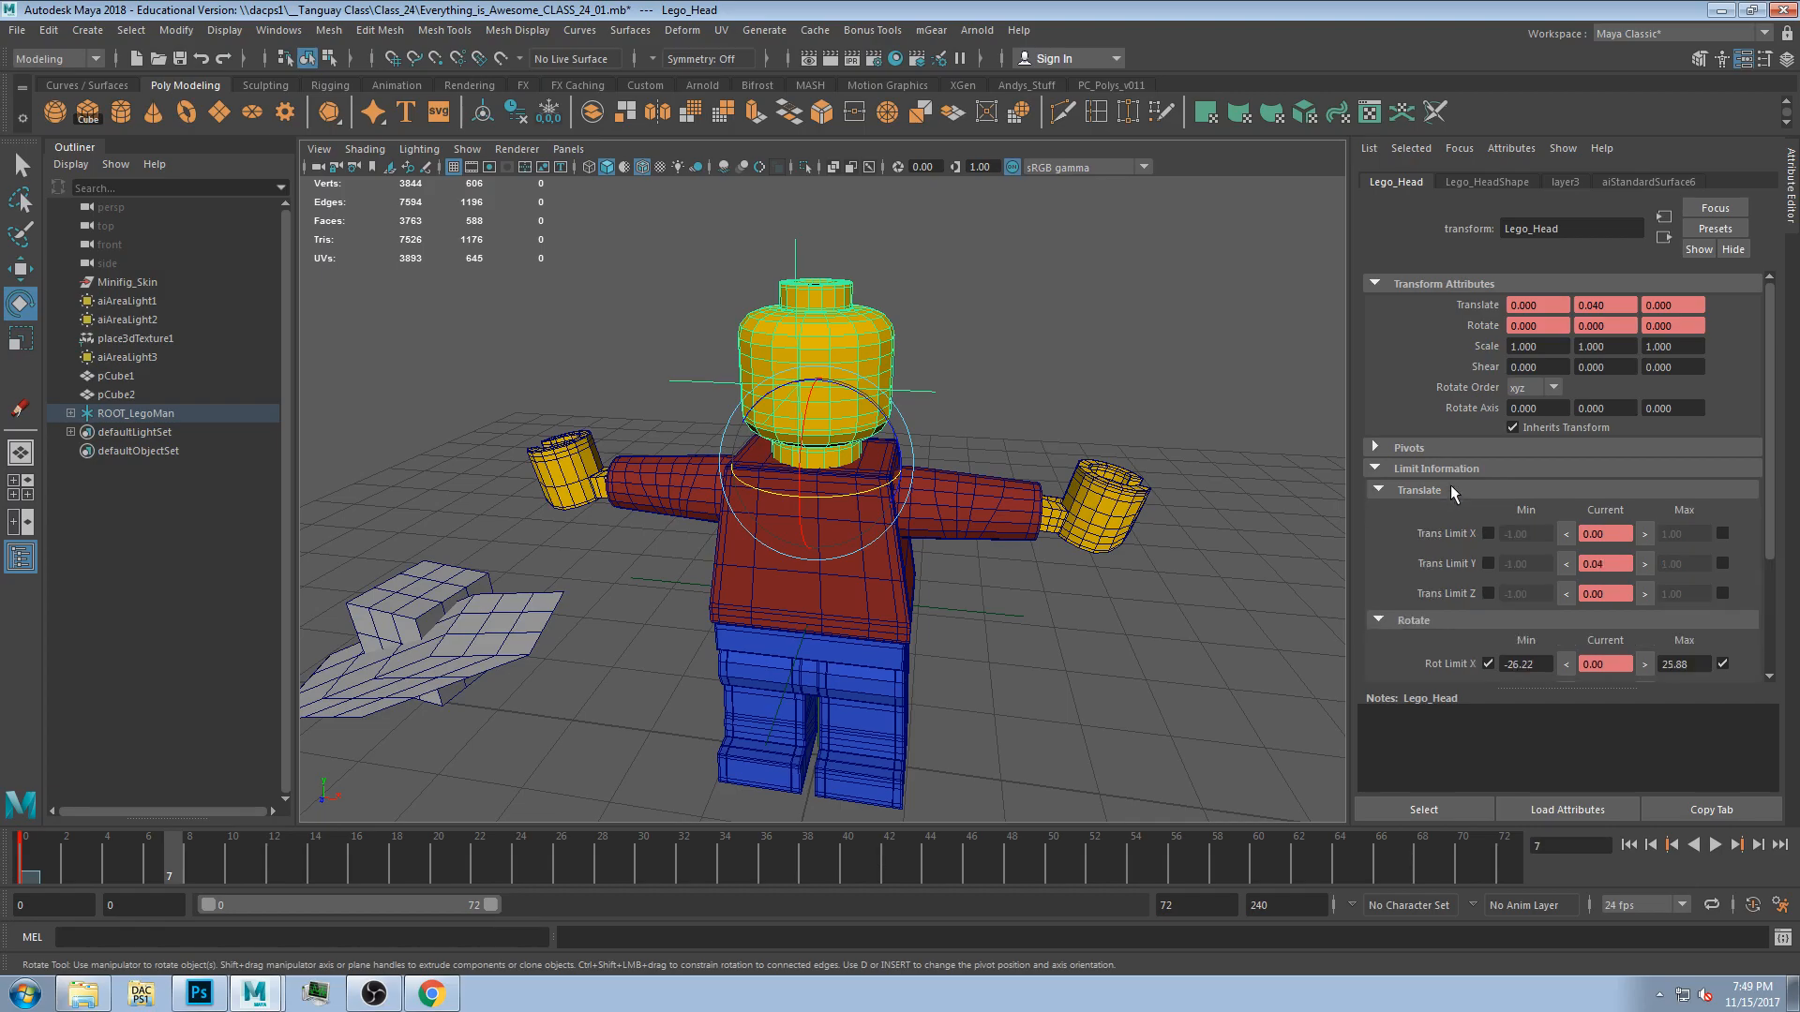
pyautogui.click(1489, 534)
pyautogui.click(1489, 563)
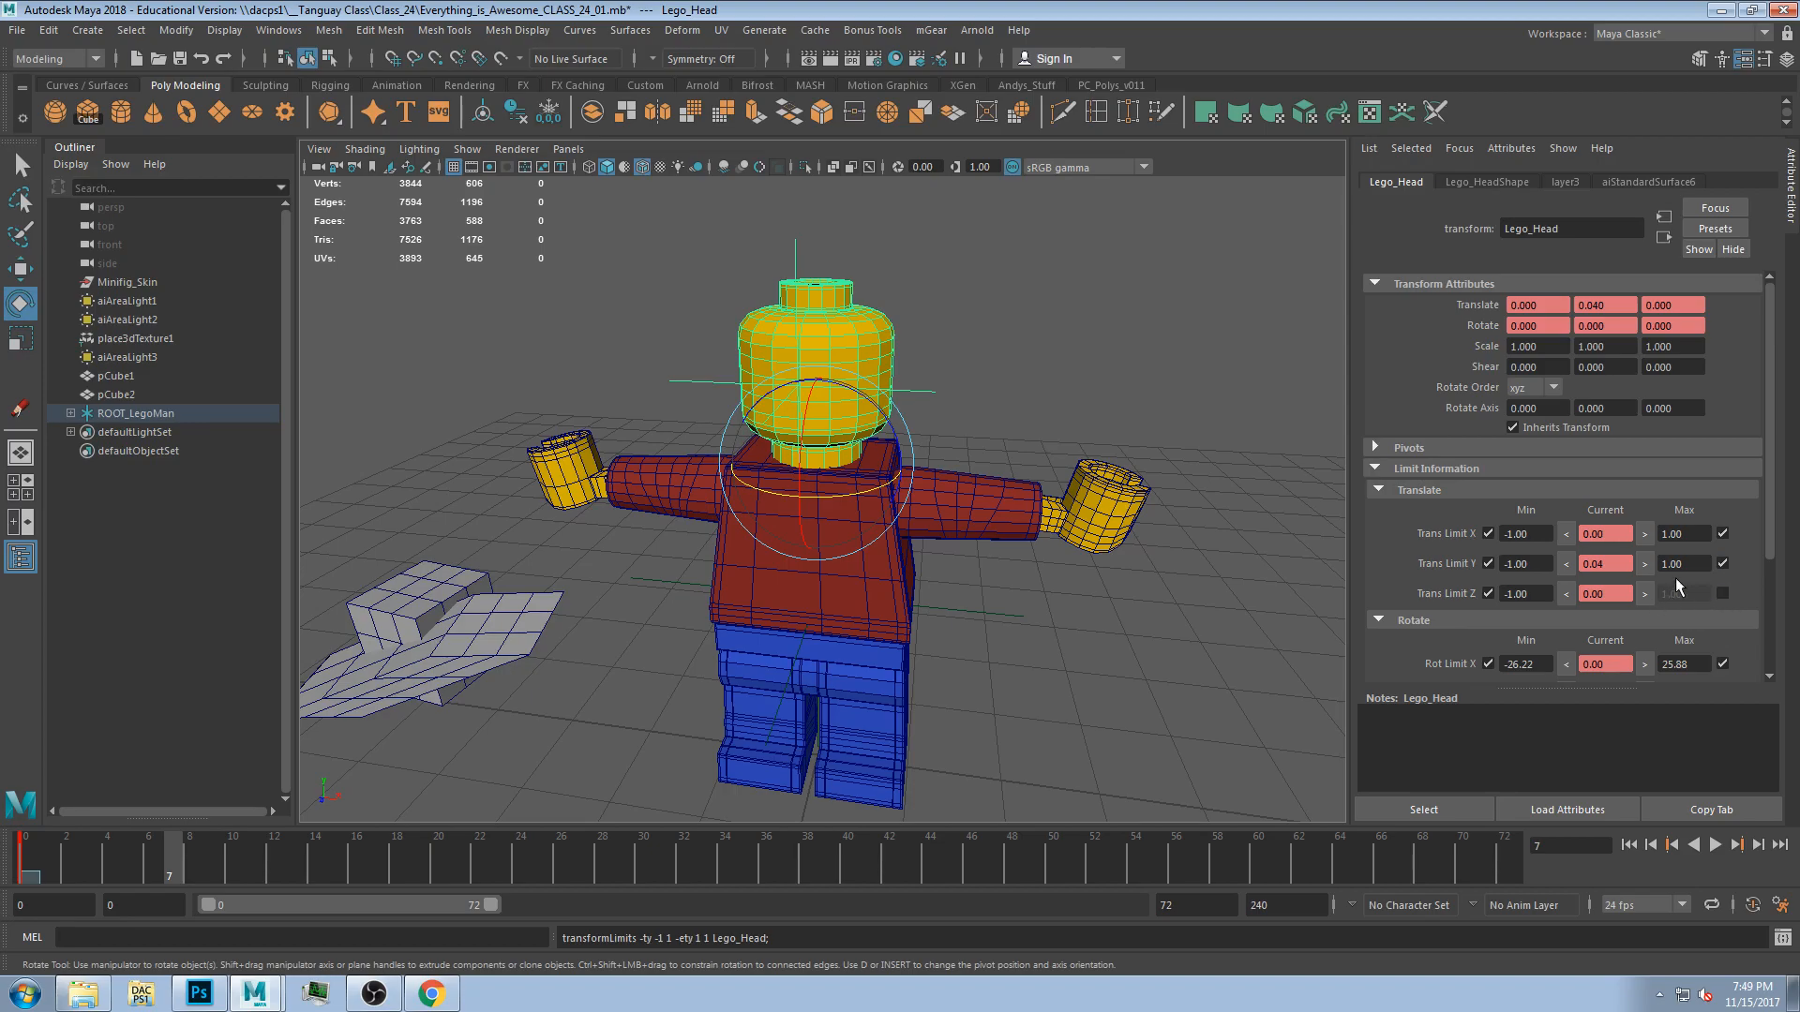
# Test rotating the head within its limits and undo the test rotations.
pyautogui.scroll(-2, 1571, 491)
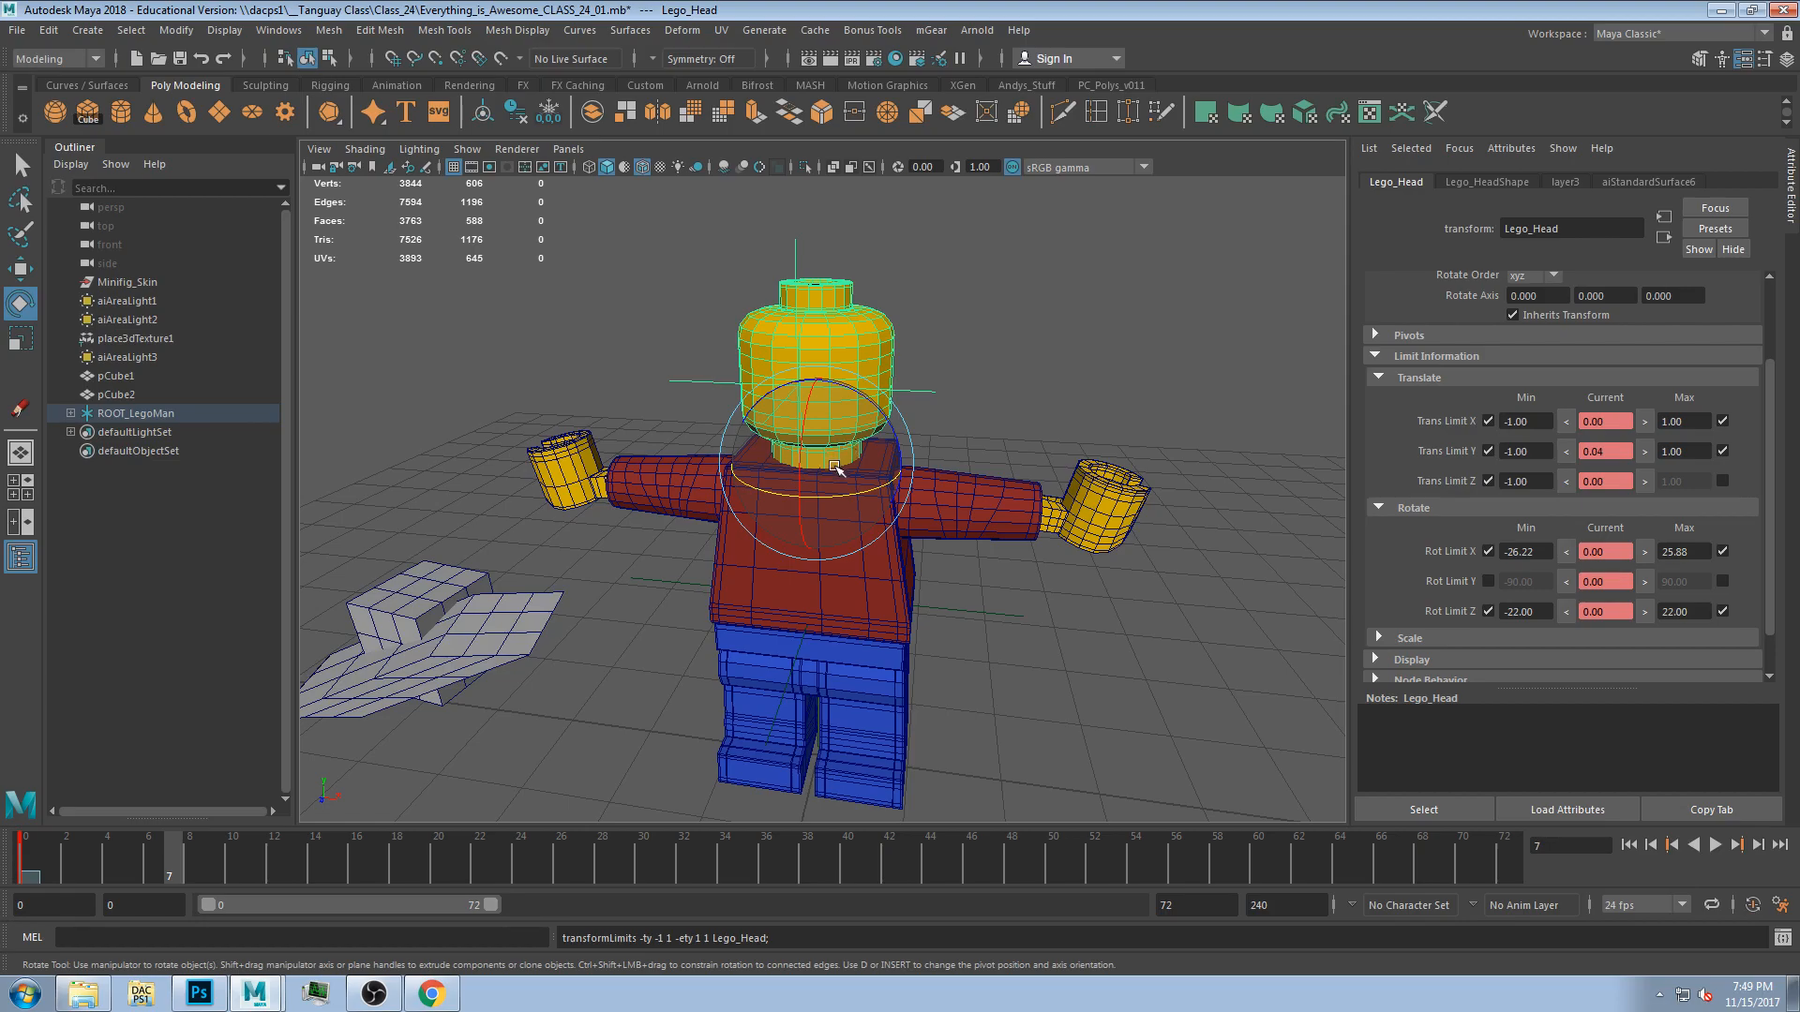
pyautogui.moveTo(865, 415); pyautogui.dragTo(851, 405)
pyautogui.hotkey('ctrl', 'z')
pyautogui.moveTo(800, 463)
pyautogui.mouseDown()
pyautogui.moveTo(801, 485)
pyautogui.moveTo(800, 445)
pyautogui.mouseUp()
pyautogui.hotkey('ctrl', 'z')
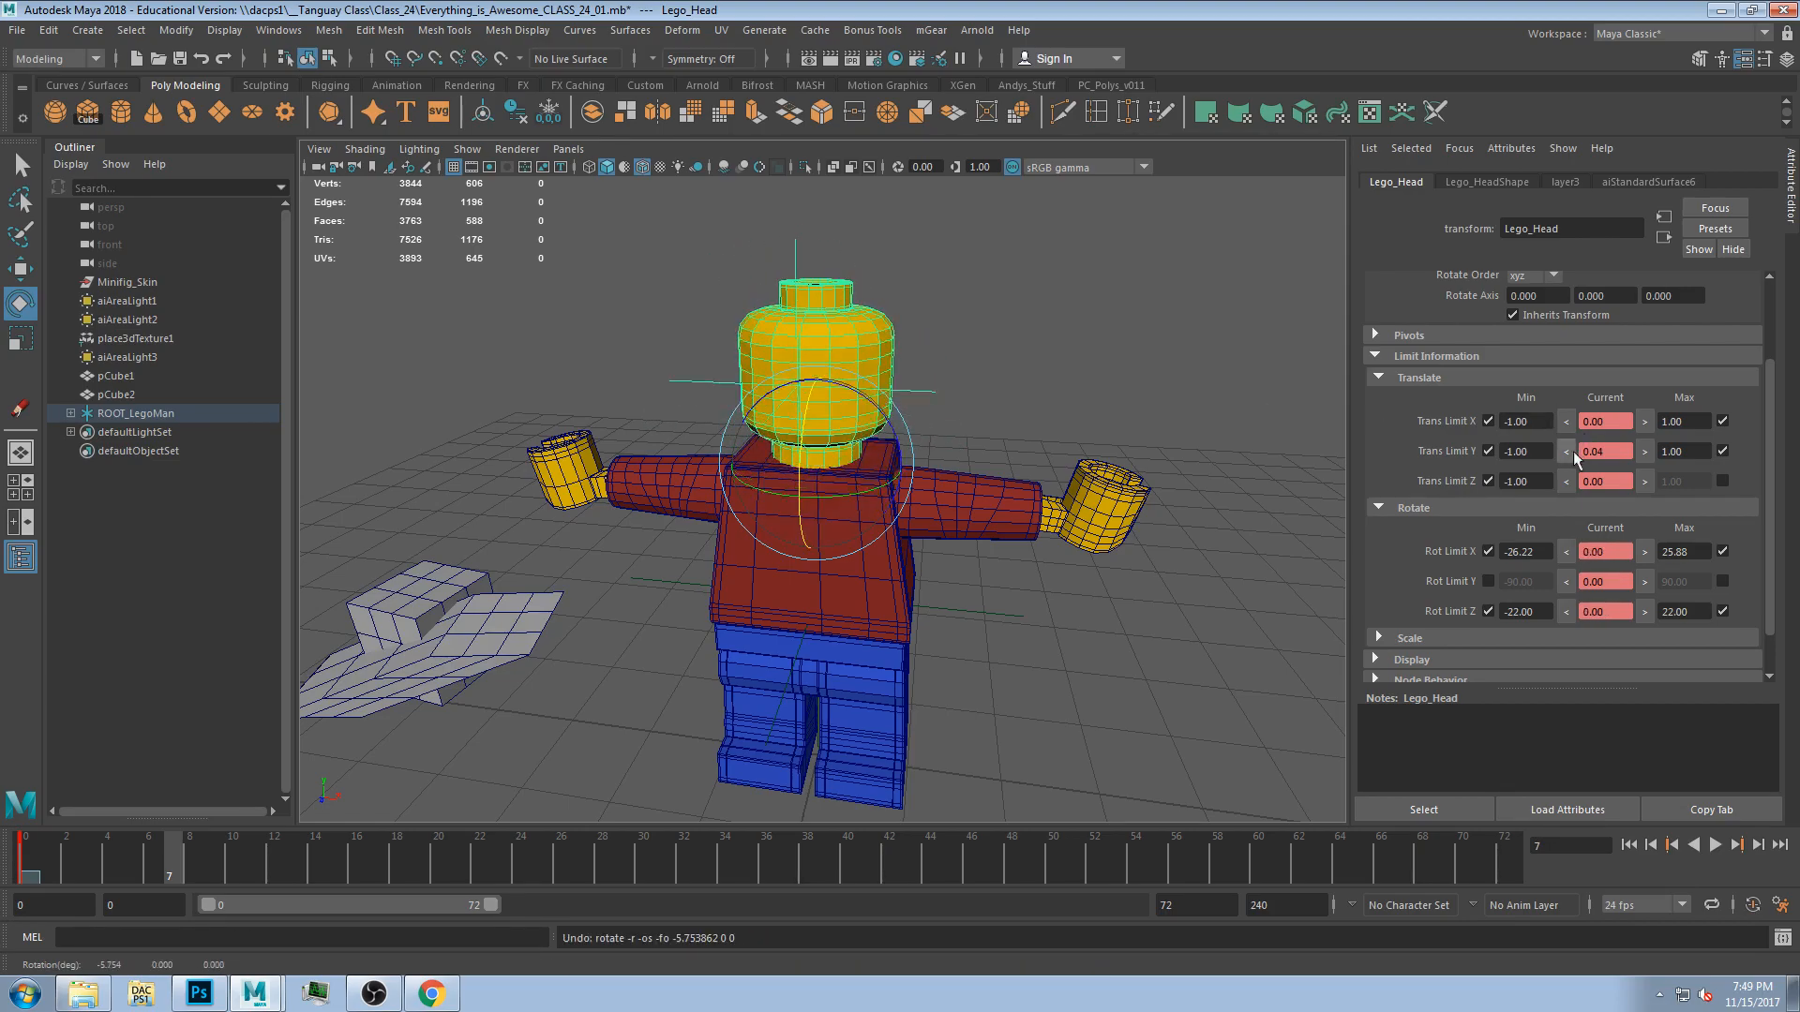
# Test moving the head with the Move tool and enable its maximum Z translate limit.
pyautogui.keyDown('alt'); pyautogui.moveTo(1219, 489); pyautogui.dragTo(1113, 480); pyautogui.keyUp('alt')
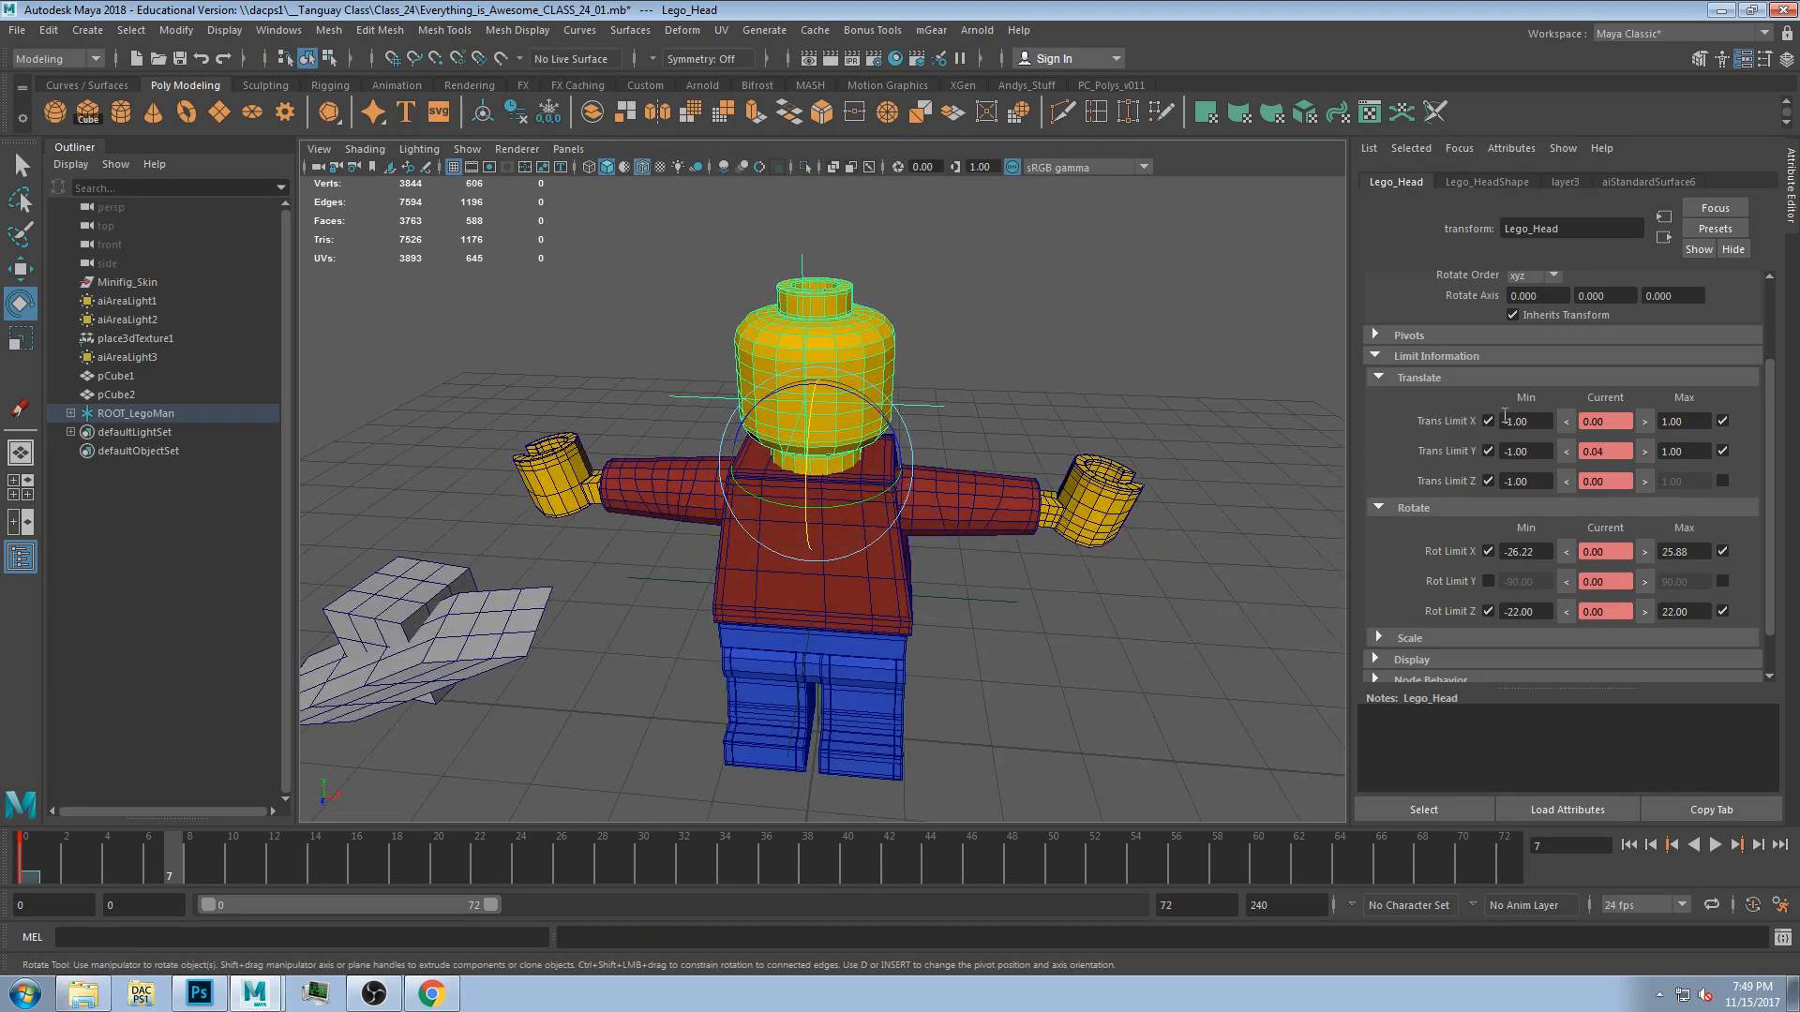
pyautogui.keyDown('alt'); pyautogui.moveTo(991, 440); pyautogui.dragTo(863, 456); pyautogui.keyUp('alt')
pyautogui.press('w')
pyautogui.keyDown('alt'); pyautogui.moveTo(986, 519); pyautogui.dragTo(1082, 487); pyautogui.keyUp('alt')
pyautogui.moveTo(889, 409); pyautogui.dragTo(884, 407)
pyautogui.click(1722, 481)
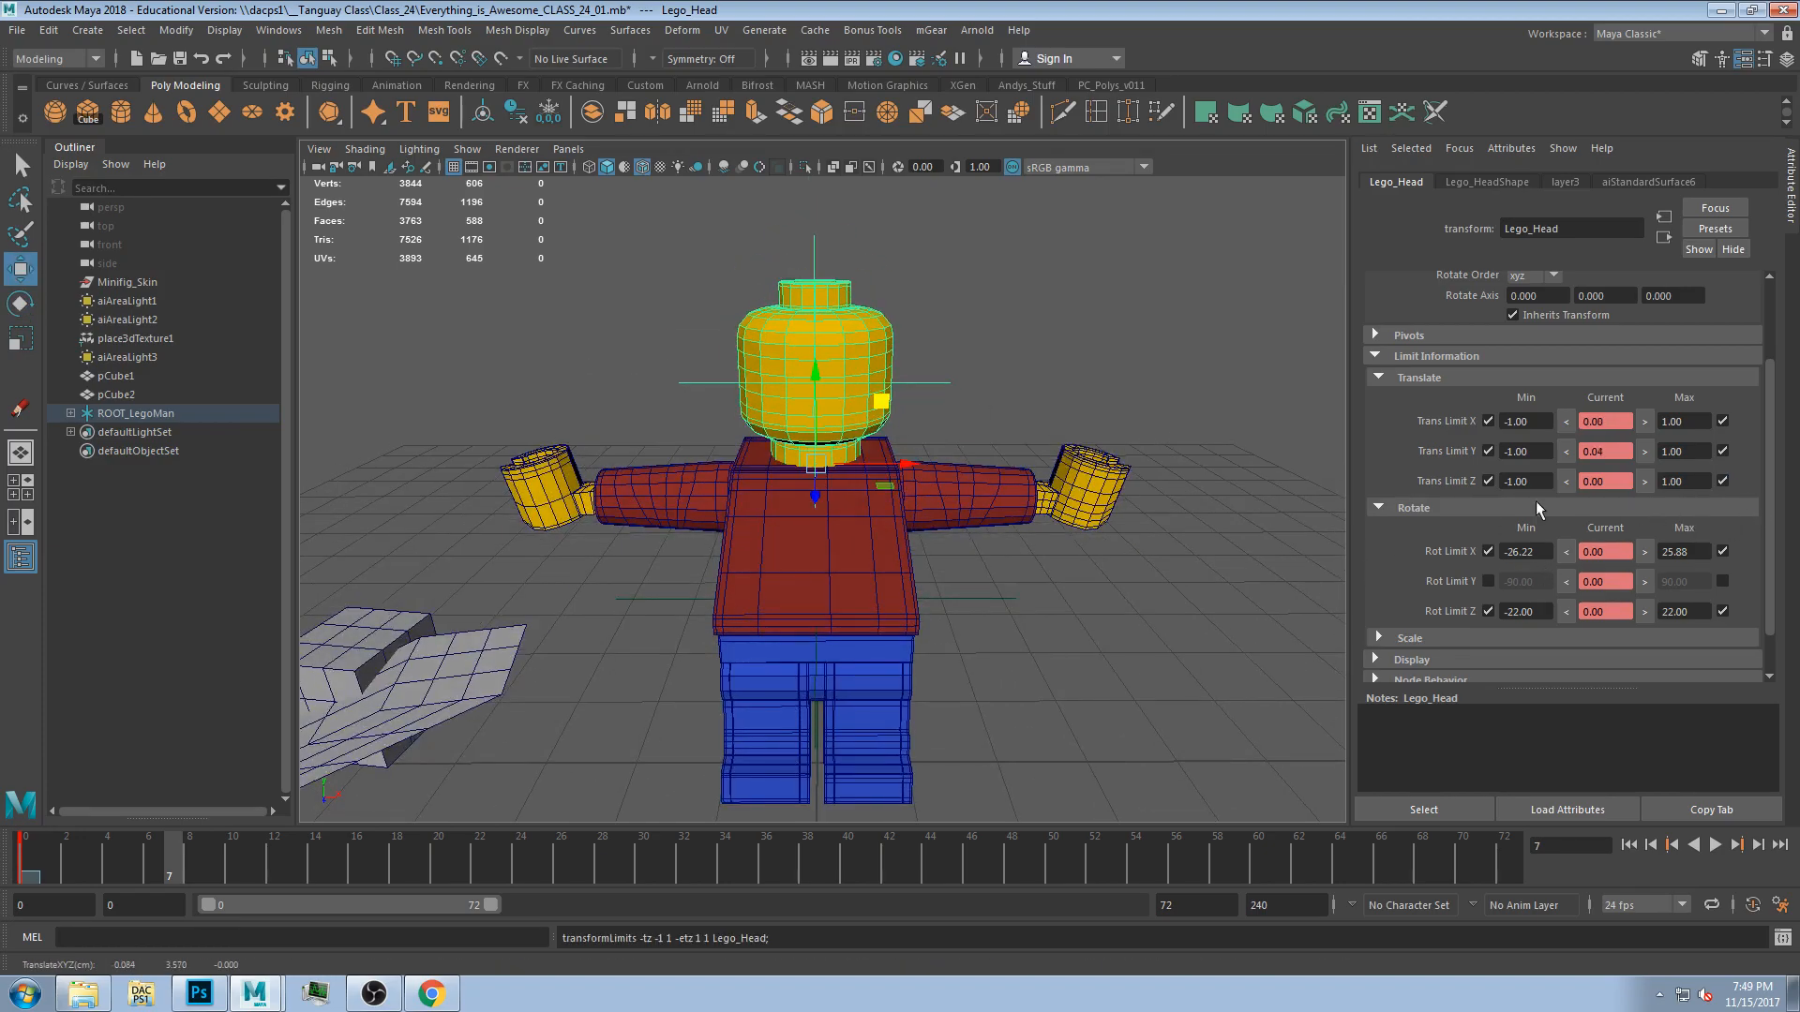
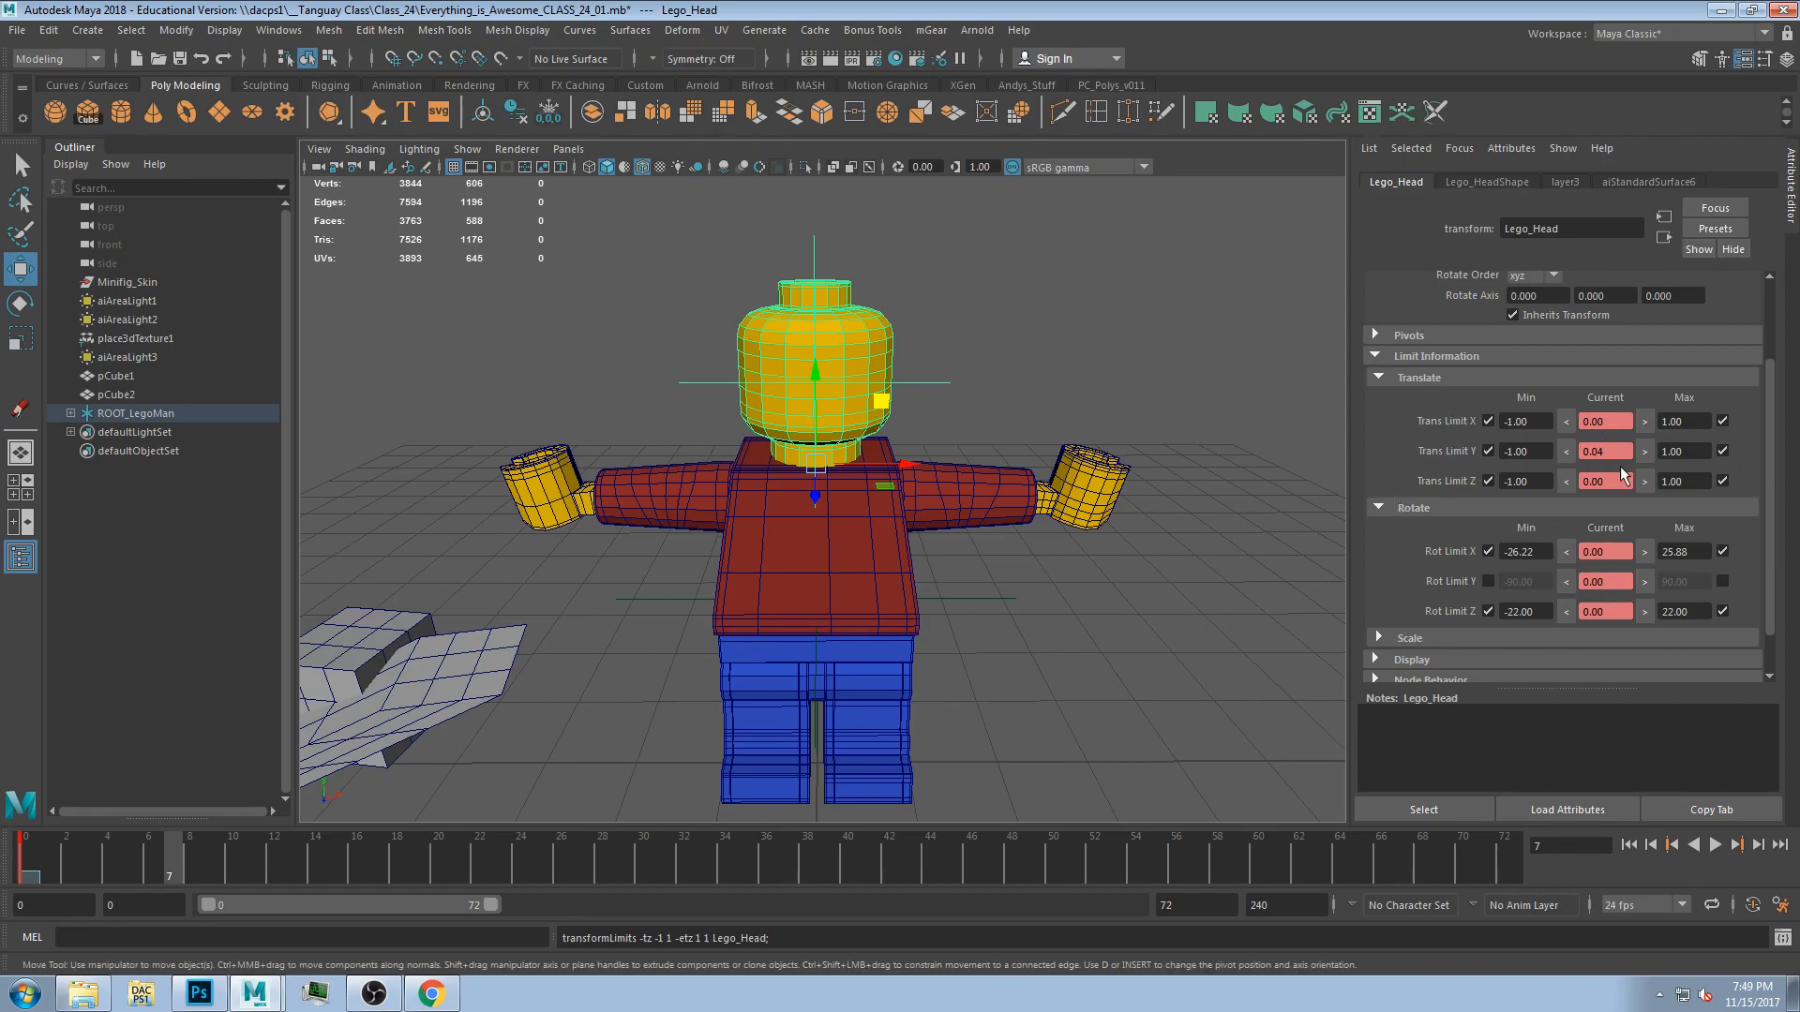
# Test moving the head and undo the move.
pyautogui.keyDown('alt'); pyautogui.moveTo(900, 384); pyautogui.dragTo(842, 452); pyautogui.keyUp('alt')
pyautogui.moveTo(819, 382)
pyautogui.mouseDown()
pyautogui.moveTo(818, 347)
pyautogui.moveTo(818, 387)
pyautogui.mouseUp()
pyautogui.hotkey('ctrl', 'z')
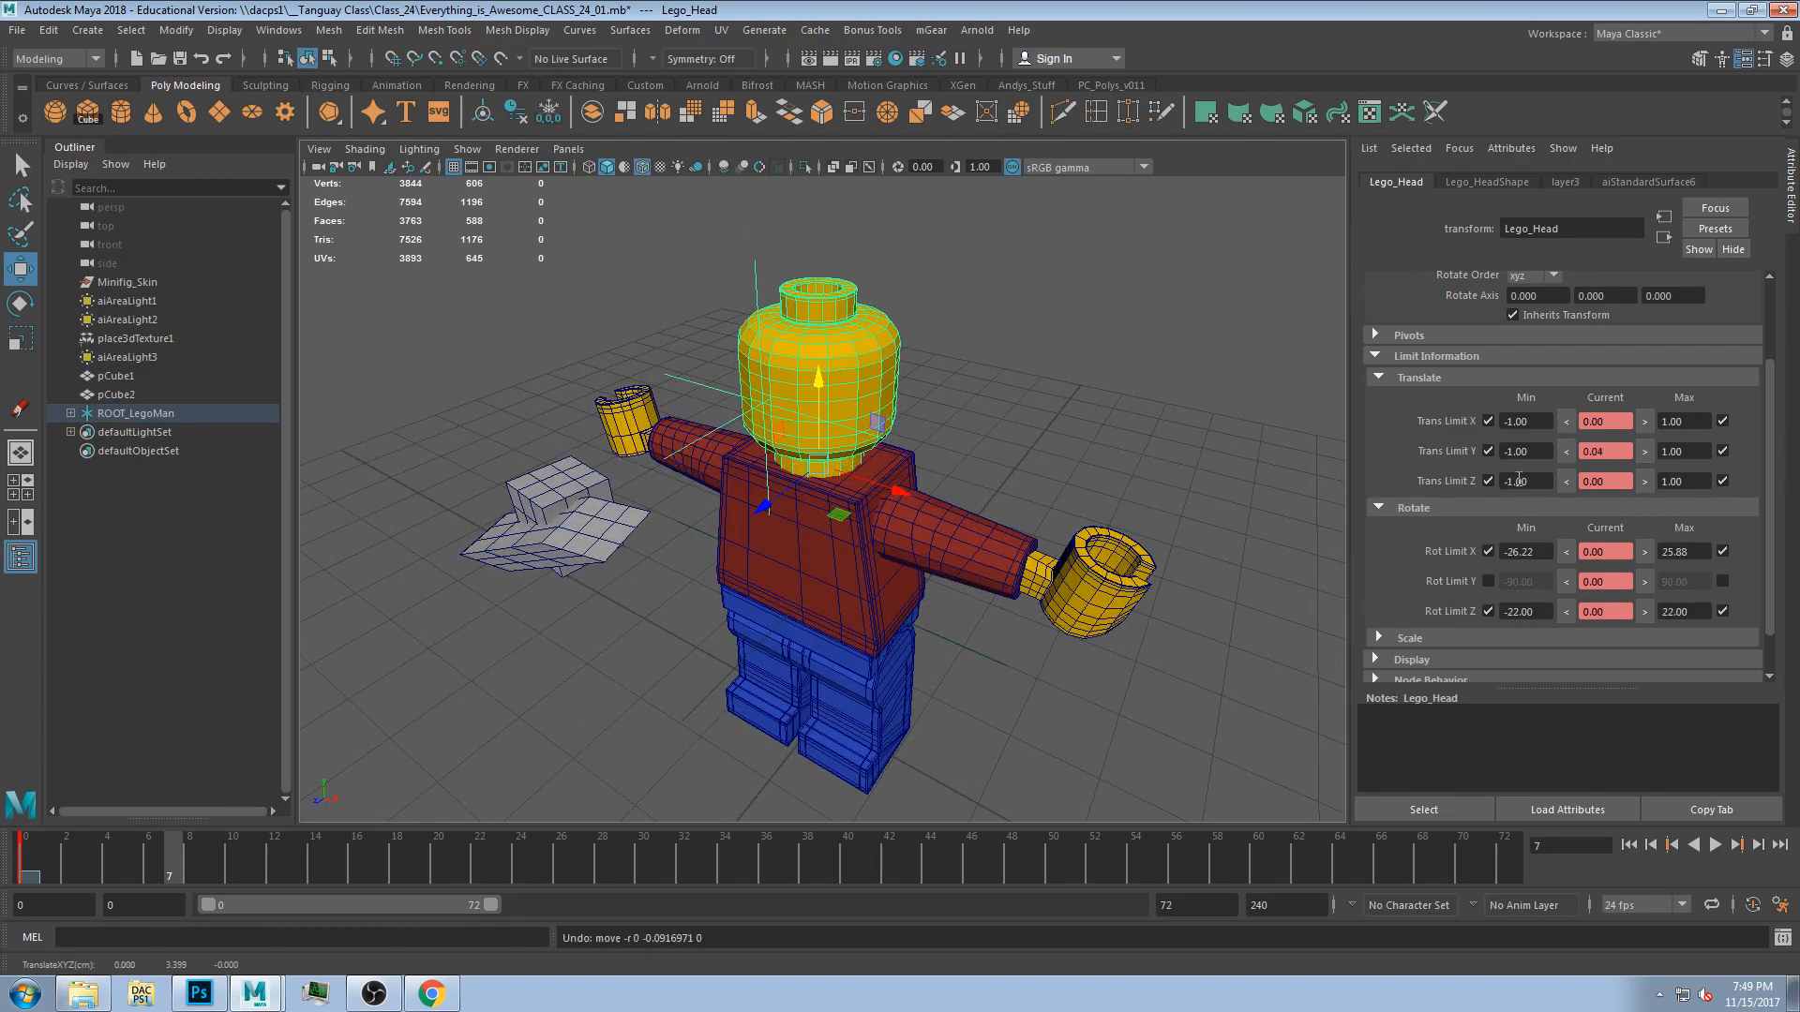
# Set the head's X, Y and Z translate limits to 0 for both minimum and maximum.
pyautogui.moveTo(1535, 423); pyautogui.dragTo(1408, 410)
pyautogui.press('Tab')
pyautogui.write('0')
pyautogui.press('Tab')
pyautogui.write('0')
pyautogui.press('Return')
pyautogui.click(1538, 422)
pyautogui.write('0')
pyautogui.press('Tab')
pyautogui.press('Tab')
pyautogui.press('Tab')
pyautogui.write('0')
pyautogui.press('Tab')
pyautogui.press('Tab')
pyautogui.write('0')
pyautogui.press('Tab')
pyautogui.write('0')
pyautogui.press('Tab')
pyautogui.press('Tab')
pyautogui.press('Return')
# Test moving and rotating the head against its locked translate limits, undoing the test.
pyautogui.keyDown('alt'); pyautogui.moveTo(930, 475); pyautogui.dragTo(942, 435); pyautogui.keyUp('alt')
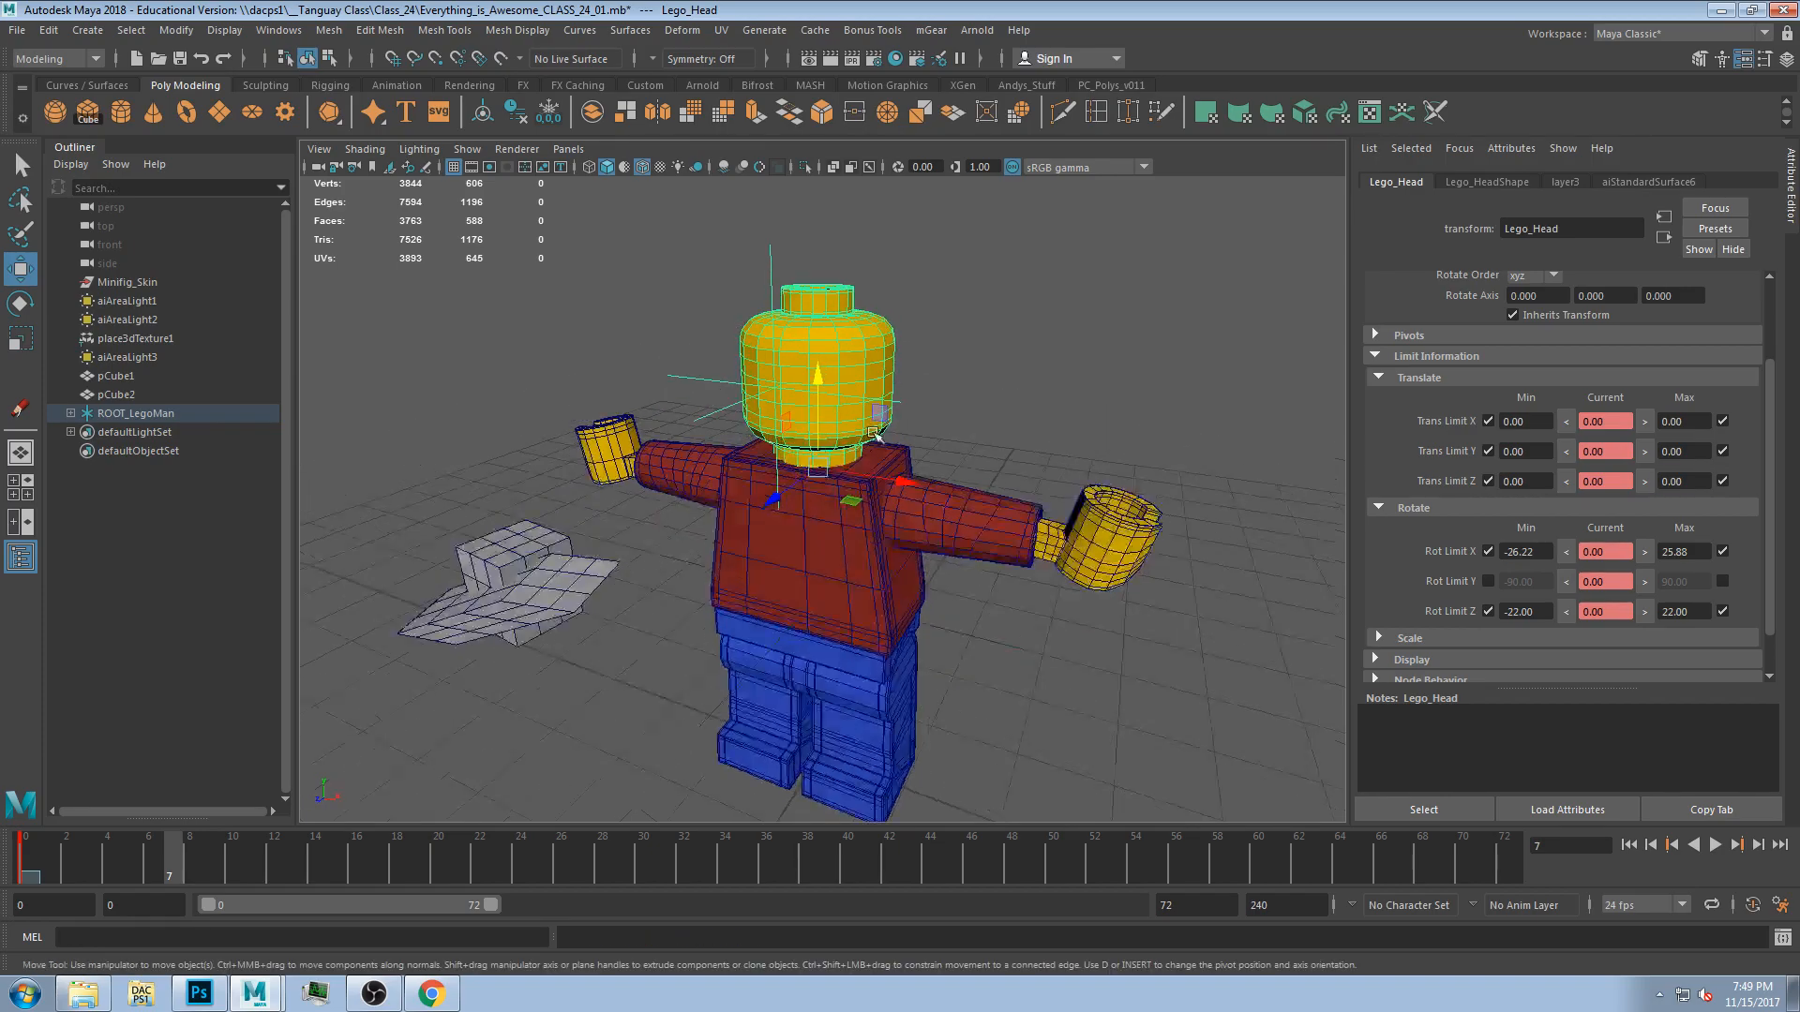
pyautogui.keyDown('alt'); pyautogui.moveTo(858, 483); pyautogui.dragTo(1032, 530); pyautogui.keyUp('alt')
pyautogui.click(837, 533)
pyautogui.keyDown('alt'); pyautogui.moveTo(872, 506); pyautogui.dragTo(831, 464); pyautogui.keyUp('alt')
pyautogui.click(957, 384)
pyautogui.click(862, 383)
pyautogui.press('r')
pyautogui.press('e')
pyautogui.hotkey('ctrl', 'z')
pyautogui.press('w')
pyautogui.keyDown('alt'); pyautogui.moveTo(827, 333); pyautogui.dragTo(754, 408); pyautogui.keyUp('alt')
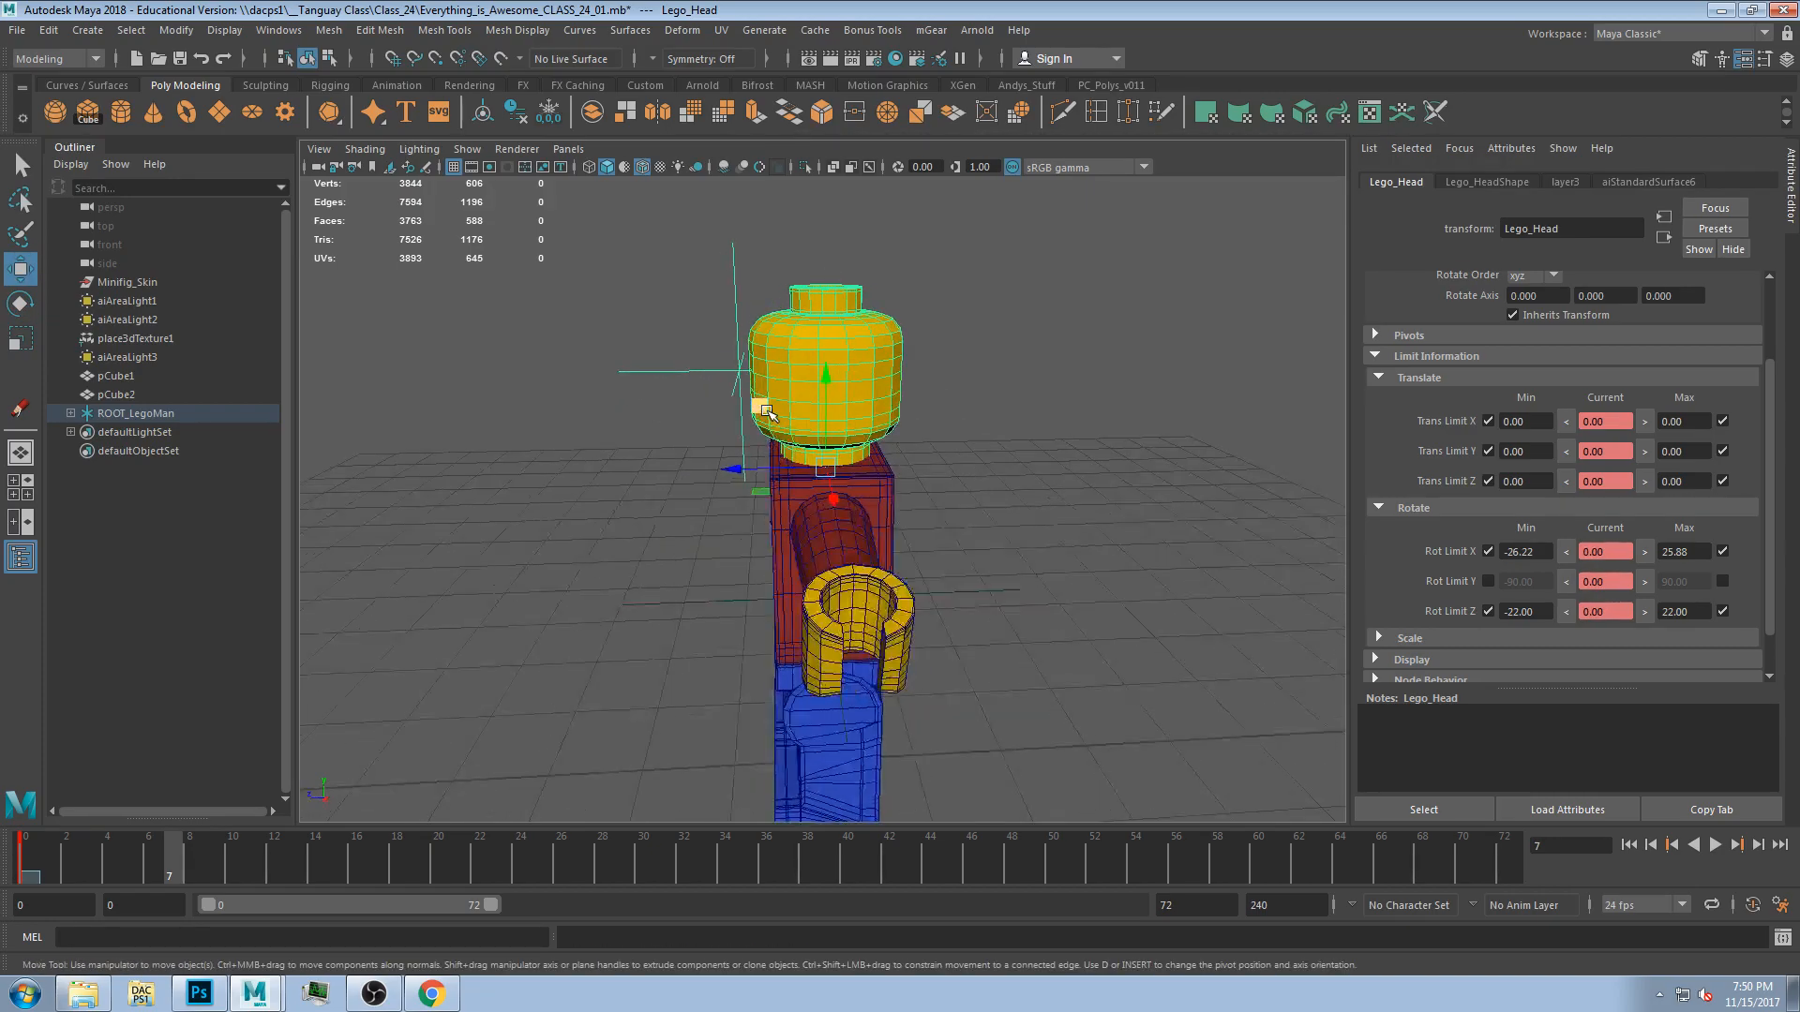
pyautogui.keyDown('alt'); pyautogui.moveTo(689, 329); pyautogui.dragTo(973, 413); pyautogui.keyUp('alt')
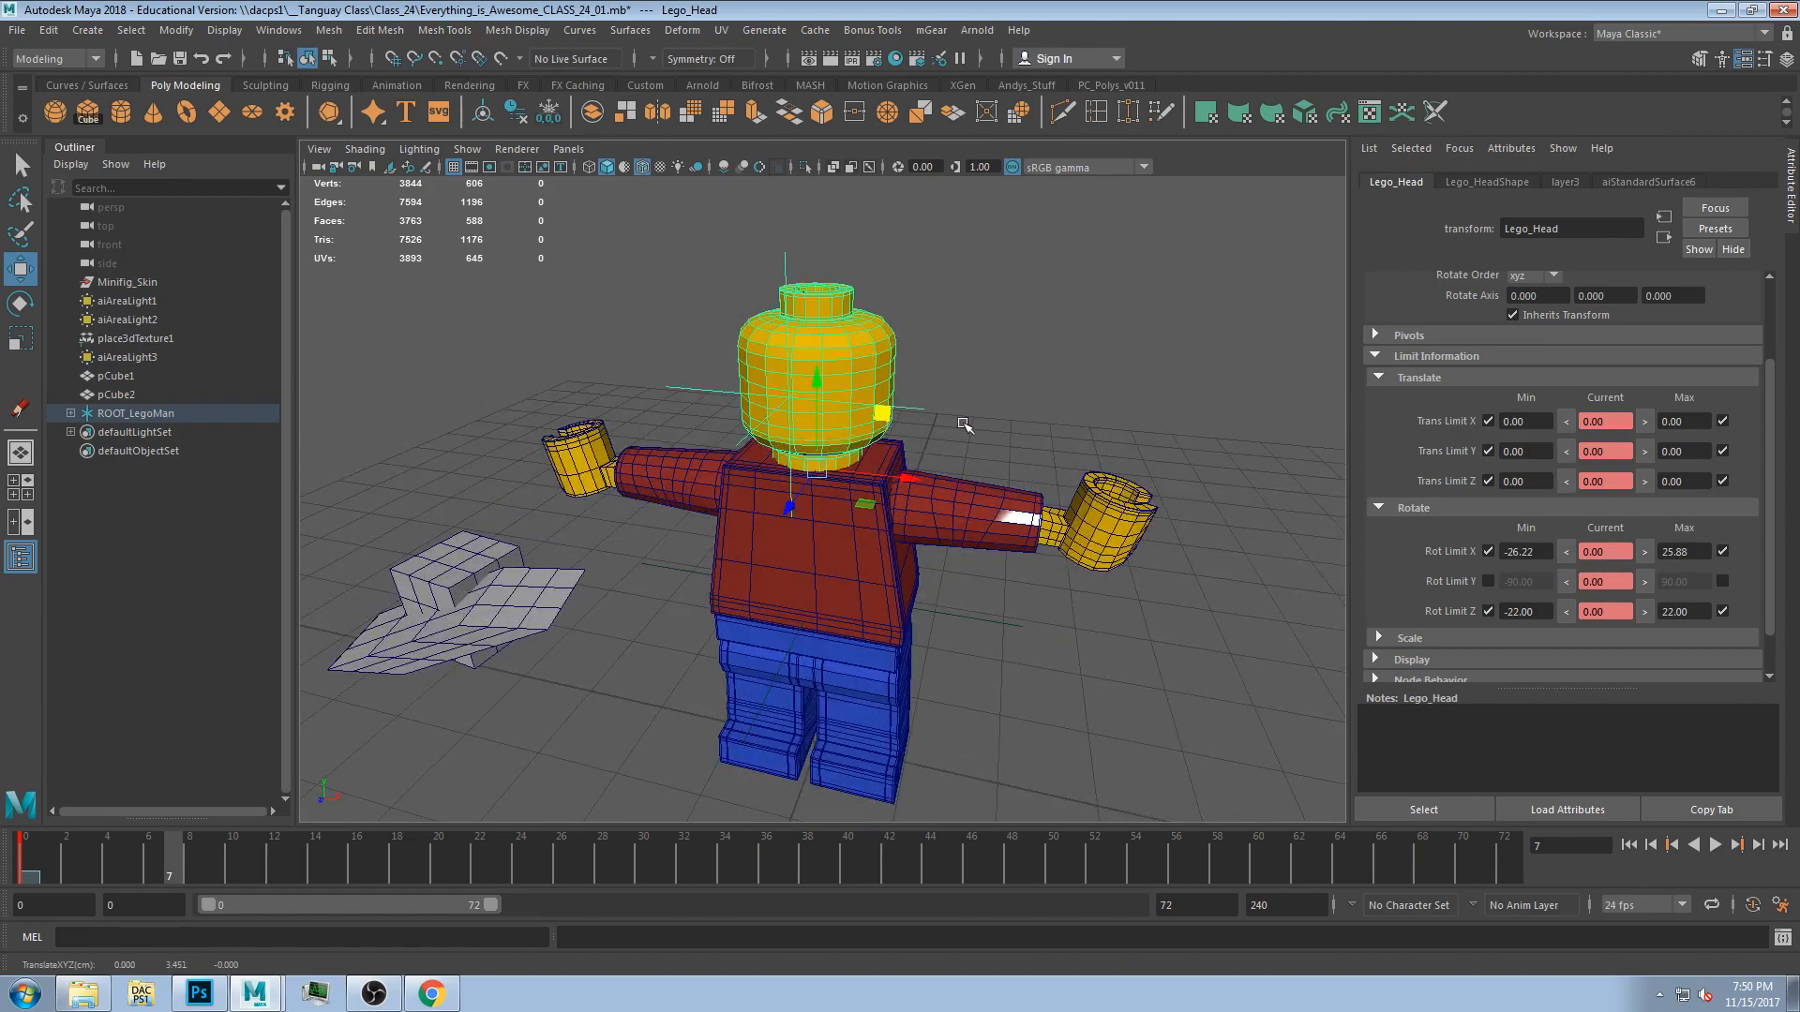
# Select the undies and enable their X and Y translate limits.
pyautogui.keyDown('alt'); pyautogui.moveTo(950, 562); pyautogui.dragTo(966, 530); pyautogui.keyUp('alt')
pyautogui.click(941, 518)
pyautogui.click(808, 581)
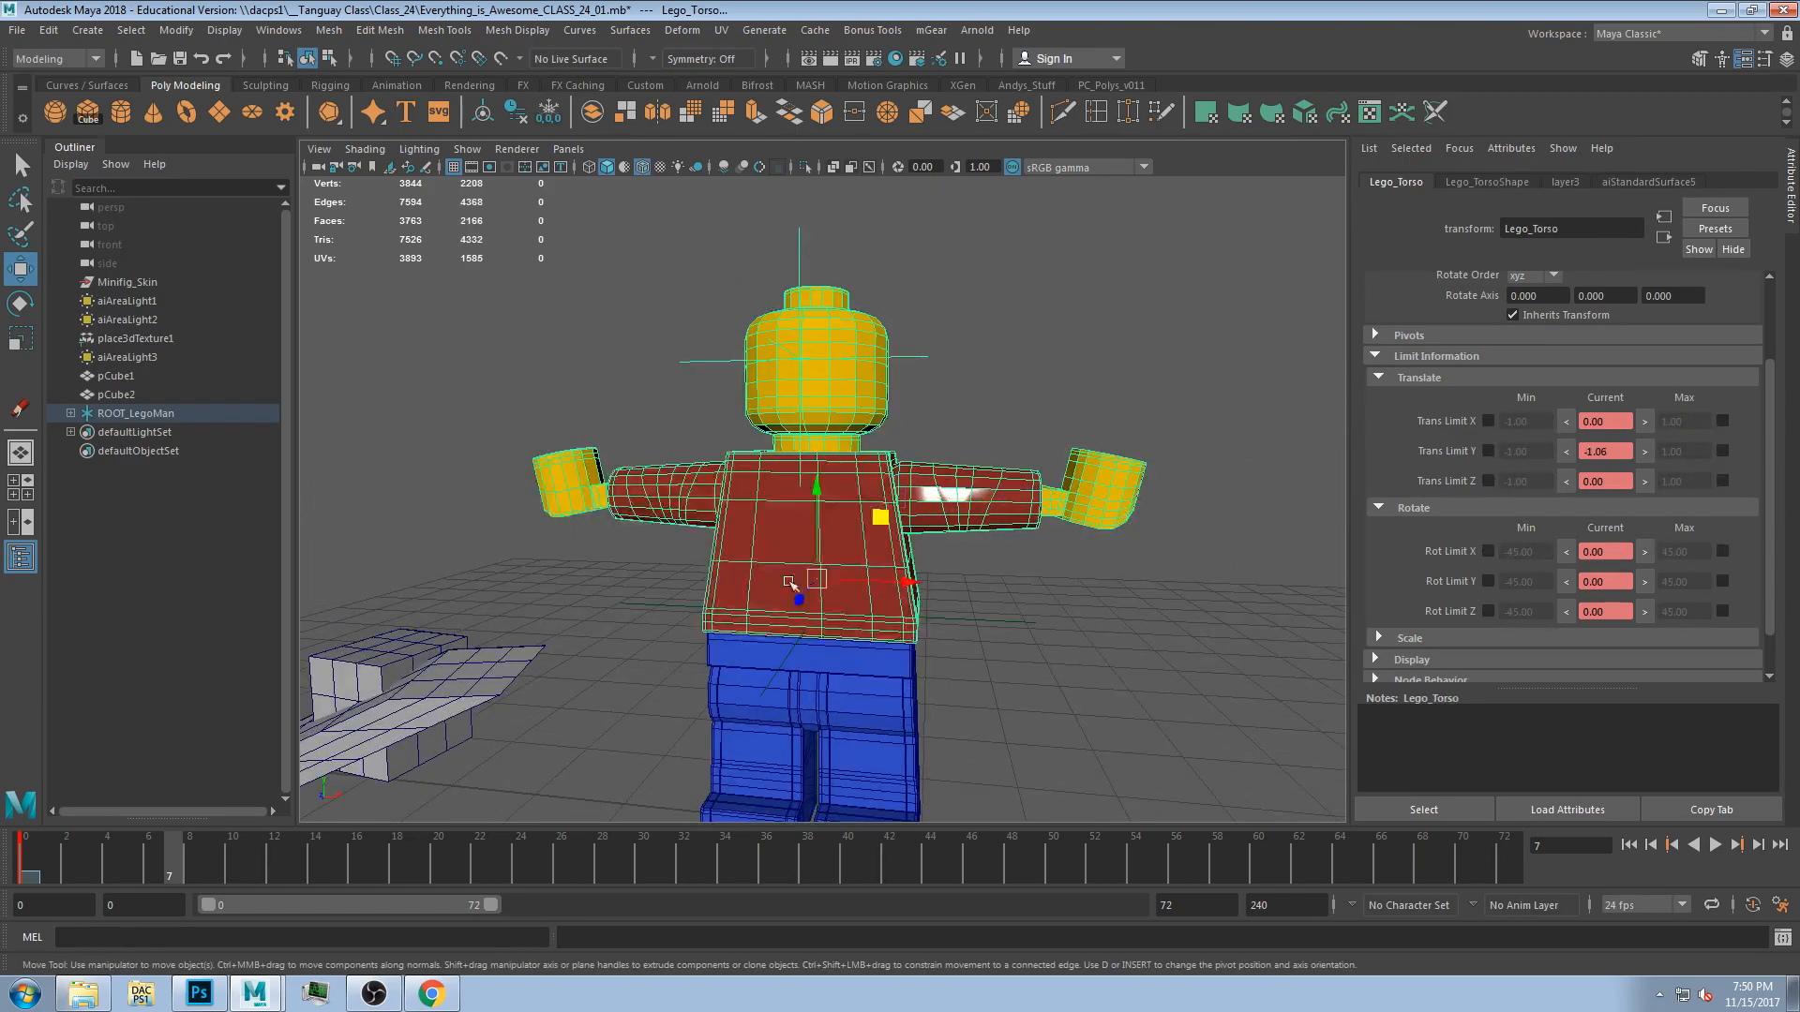
pyautogui.keyDown('alt'); pyautogui.moveTo(959, 702); pyautogui.dragTo(994, 626); pyautogui.keyUp('alt')
pyautogui.keyDown('shift'); pyautogui.click(836, 560); pyautogui.keyUp('shift')
pyautogui.click(1488, 420)
pyautogui.click(1488, 451)
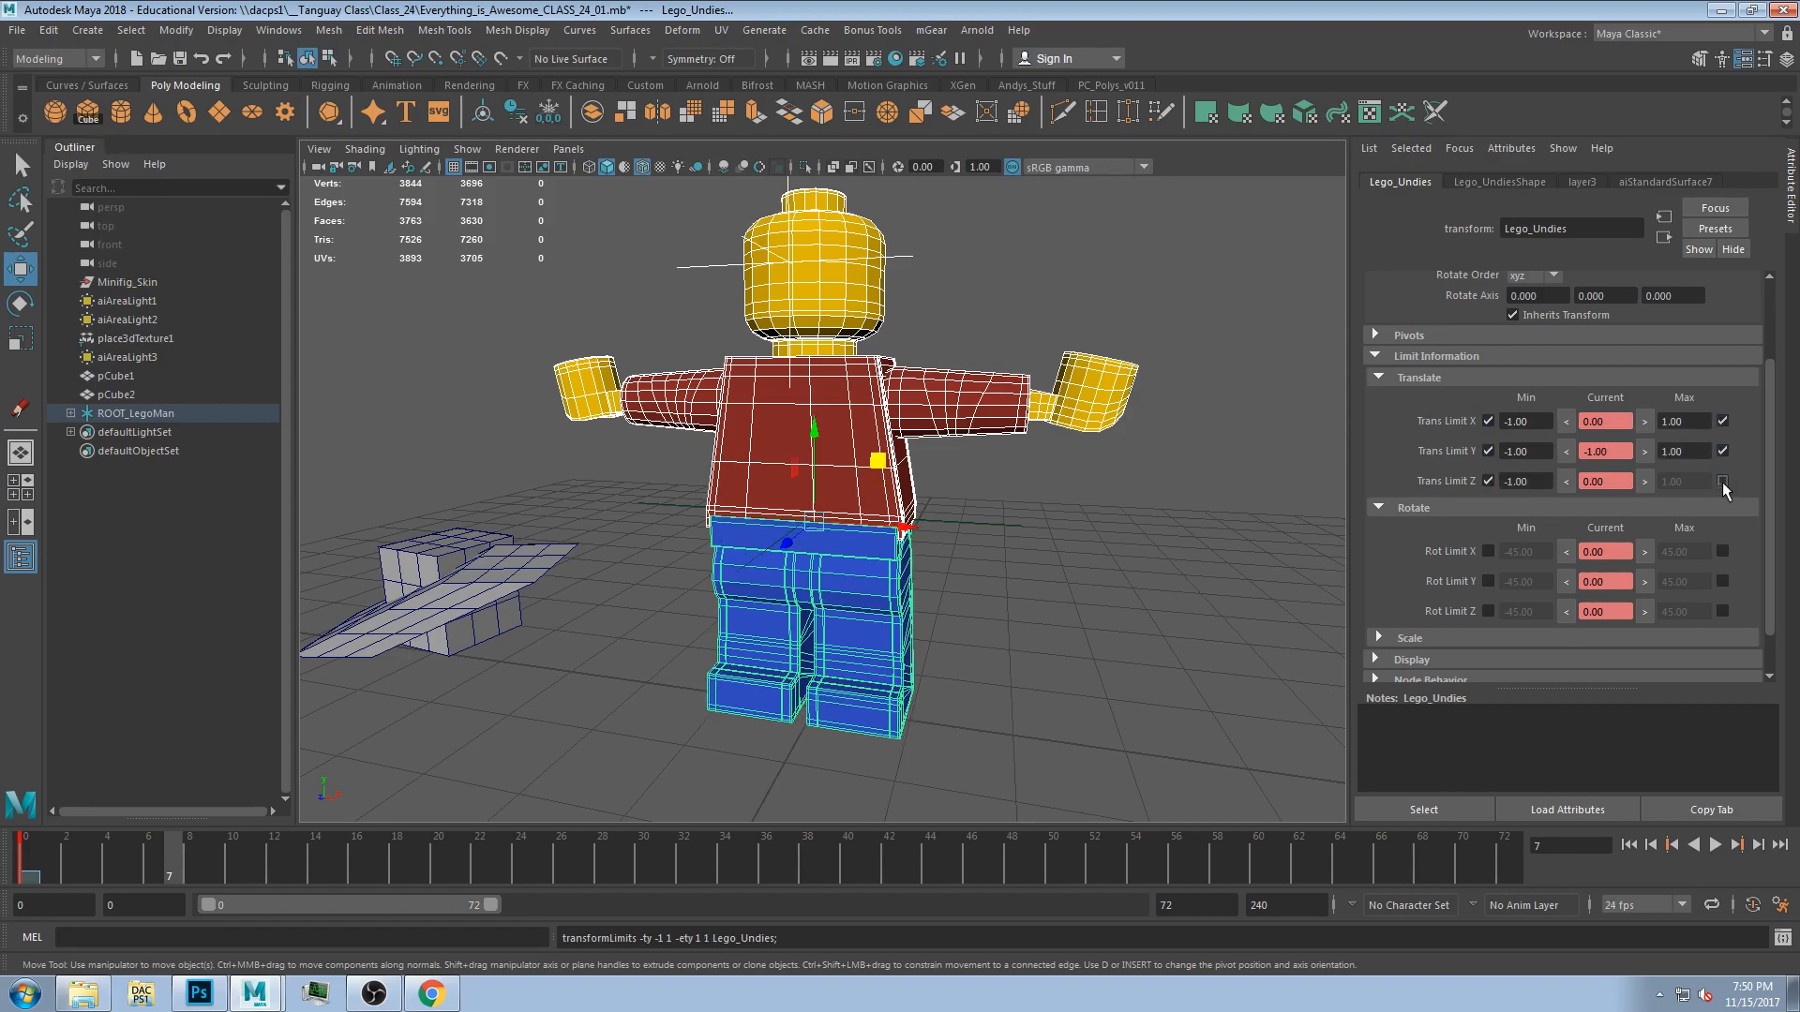
# Set all of the undies' X, Y and Z translate limits to 0.
pyautogui.doubleClick(1528, 421)
pyautogui.write('0')
pyautogui.press('Tab')
pyautogui.press('Tab')
pyautogui.write('0')
pyautogui.press('Tab')
pyautogui.press('Tab')
pyautogui.press('Tab')
pyautogui.write('0')
pyautogui.press('Tab')
pyautogui.write('0')
pyautogui.press('Tab')
pyautogui.press('Tab')
pyautogui.write('0')
pyautogui.press('Tab')
pyautogui.press('Tab')
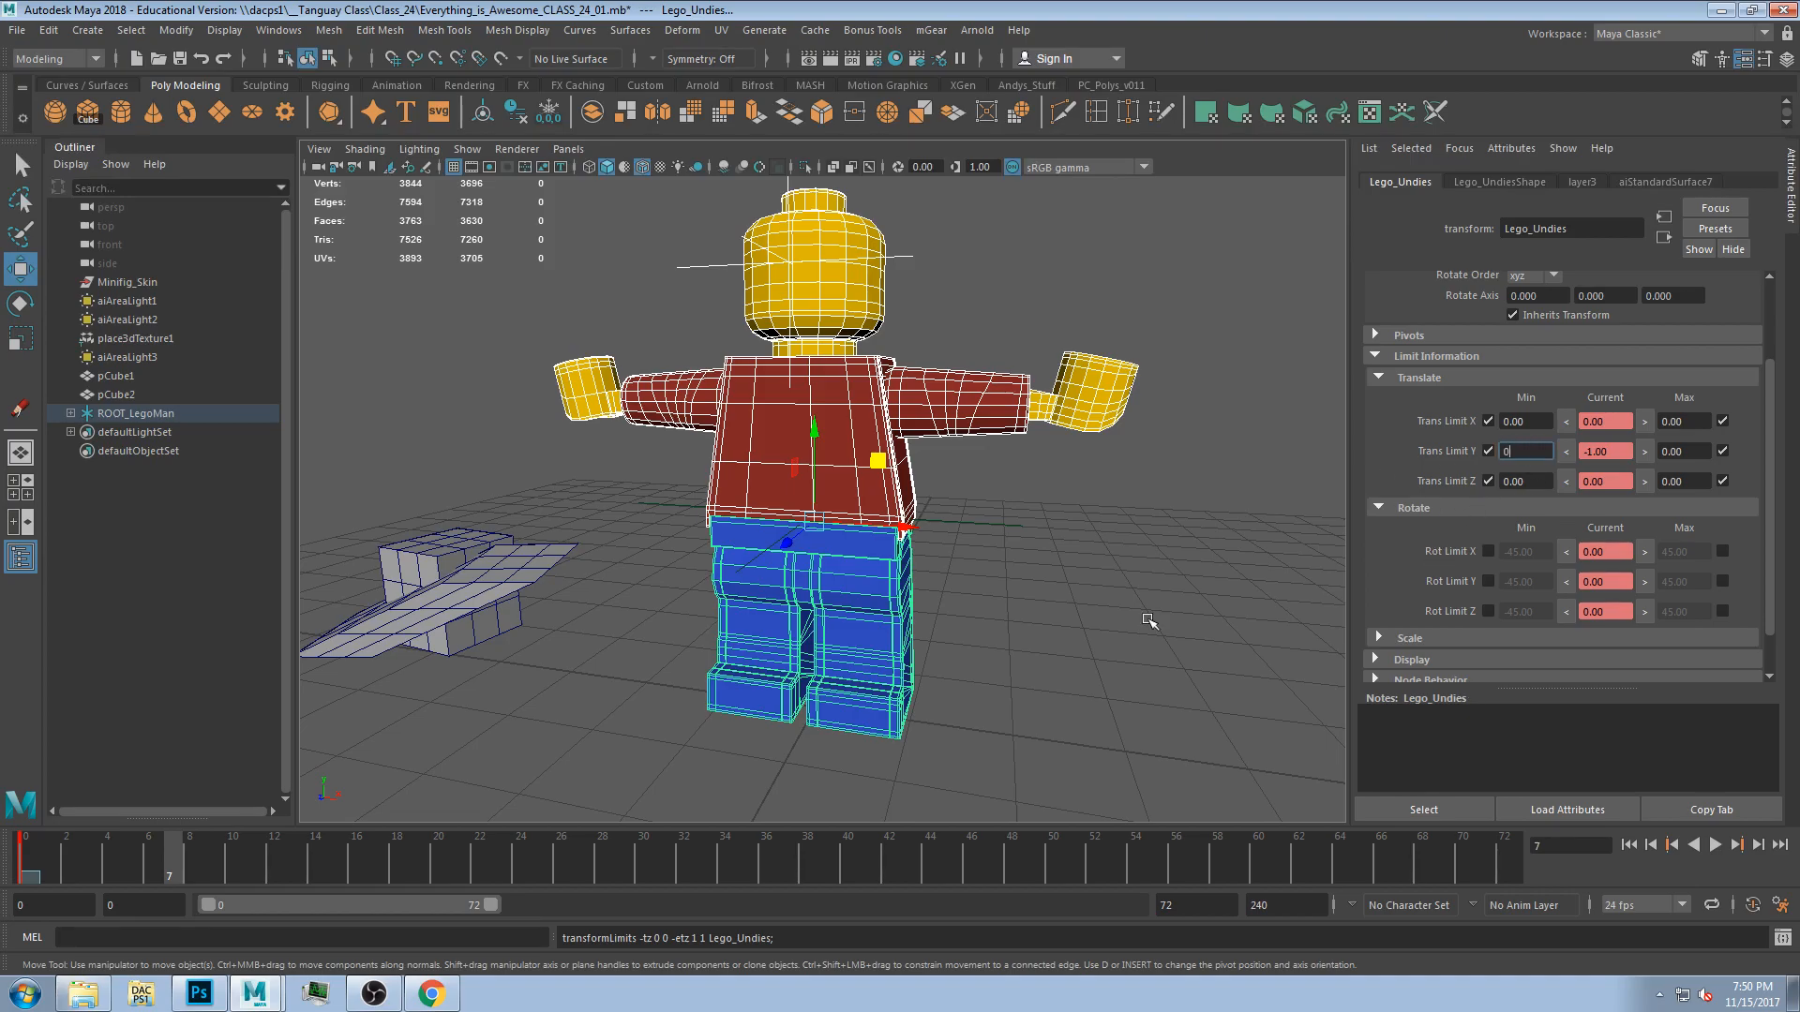
pyautogui.write('0')
pyautogui.press('Return')
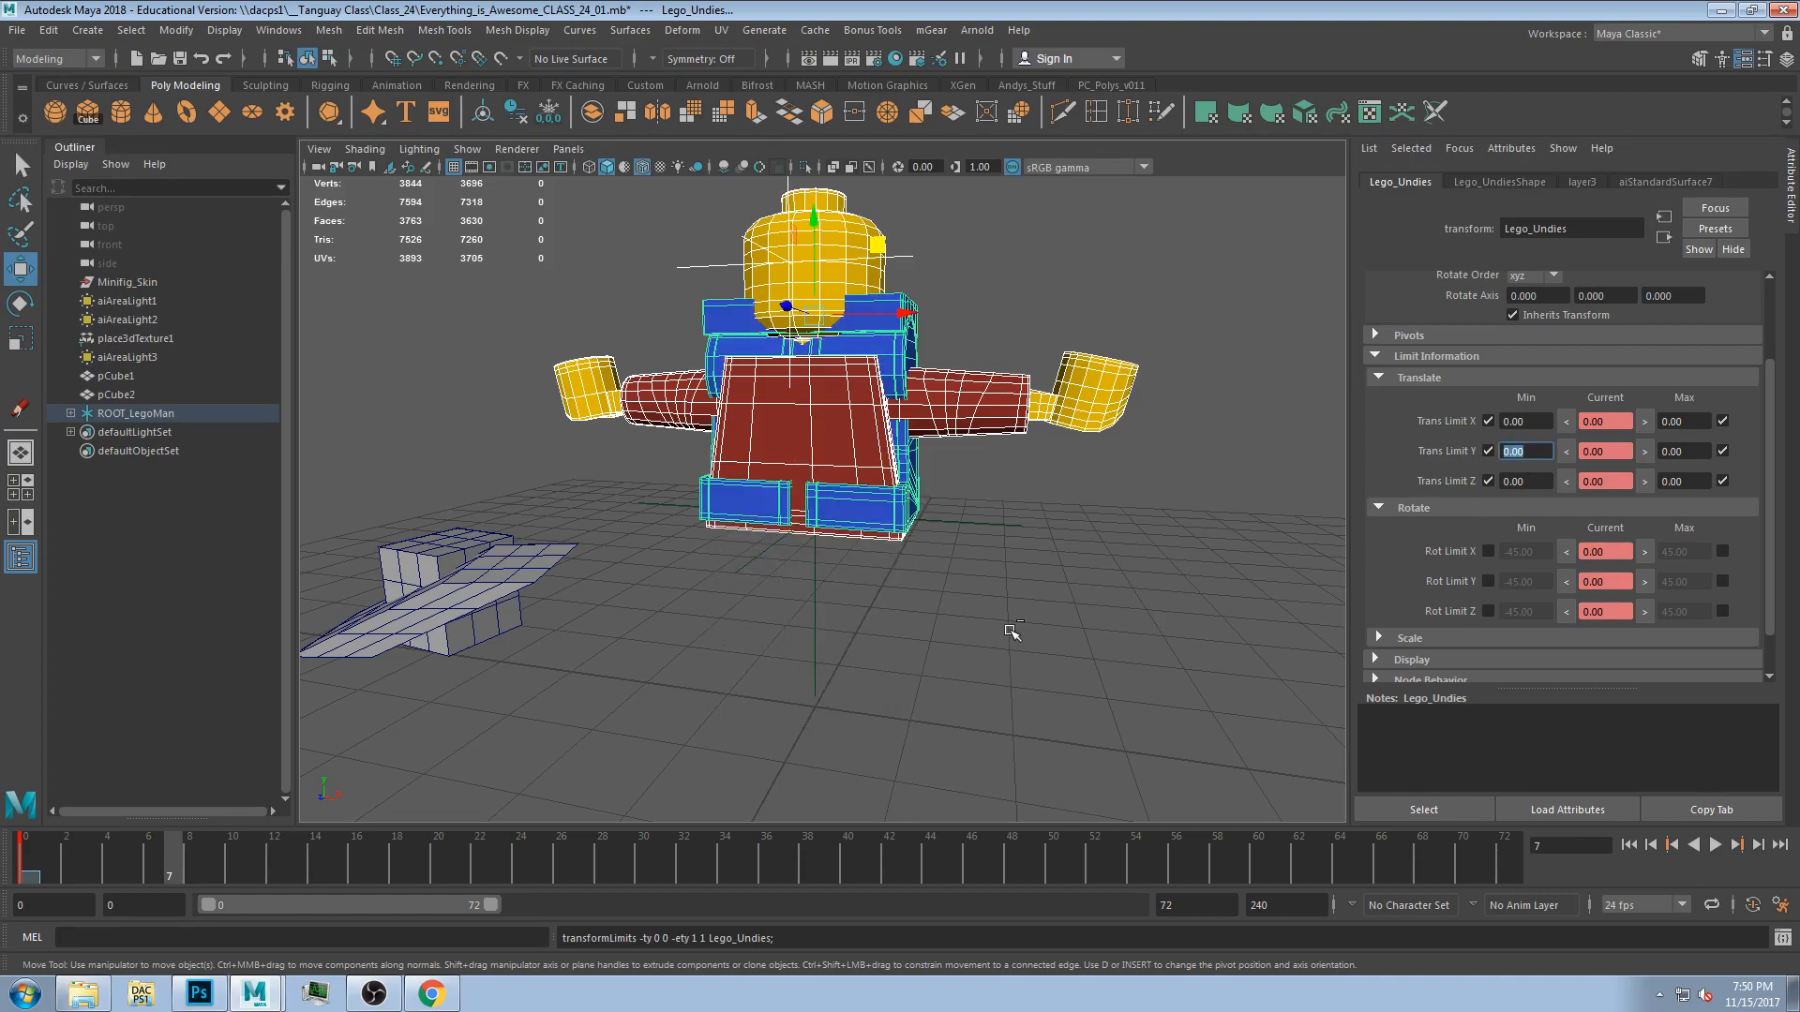
# Undo the last two translate limit changes on the undies.
pyautogui.click(998, 575)
pyautogui.hotkey('ctrl', 'z')
pyautogui.hotkey('ctrl', 'z')
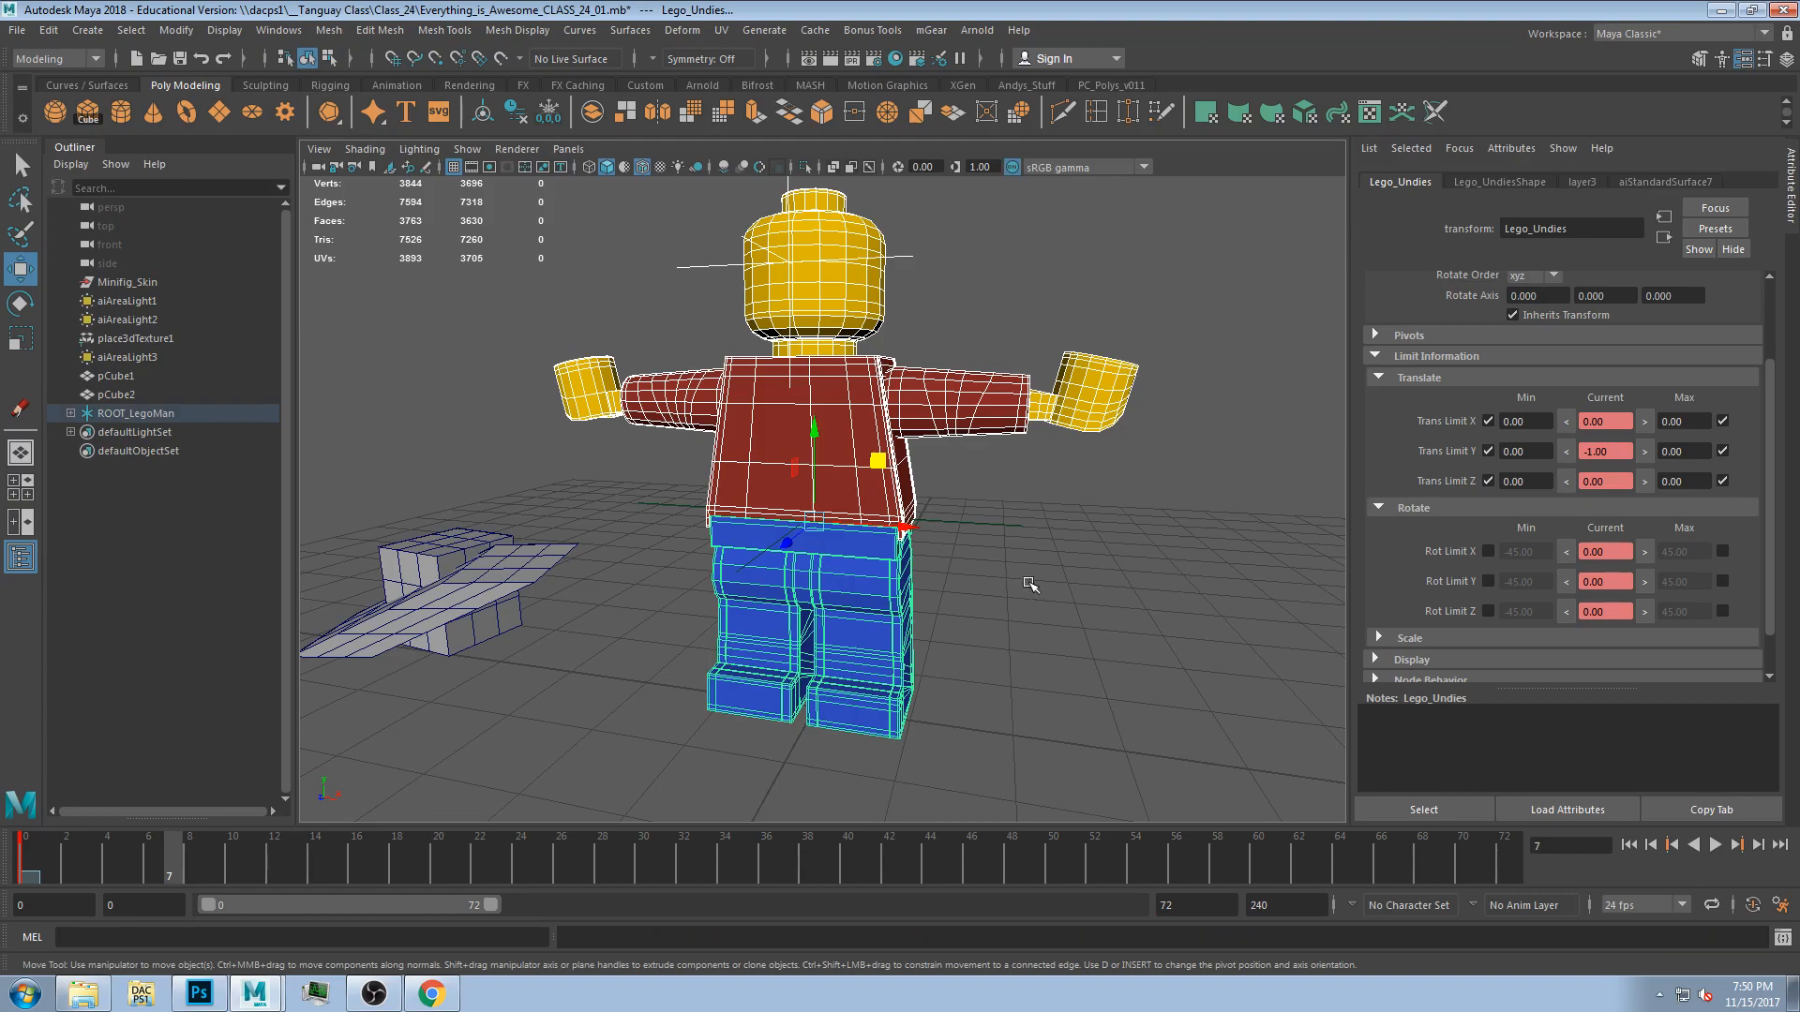
# Reselect the undies and set their maximum Y translate limit to 0.2.
pyautogui.click(1032, 585)
pyautogui.click(874, 550)
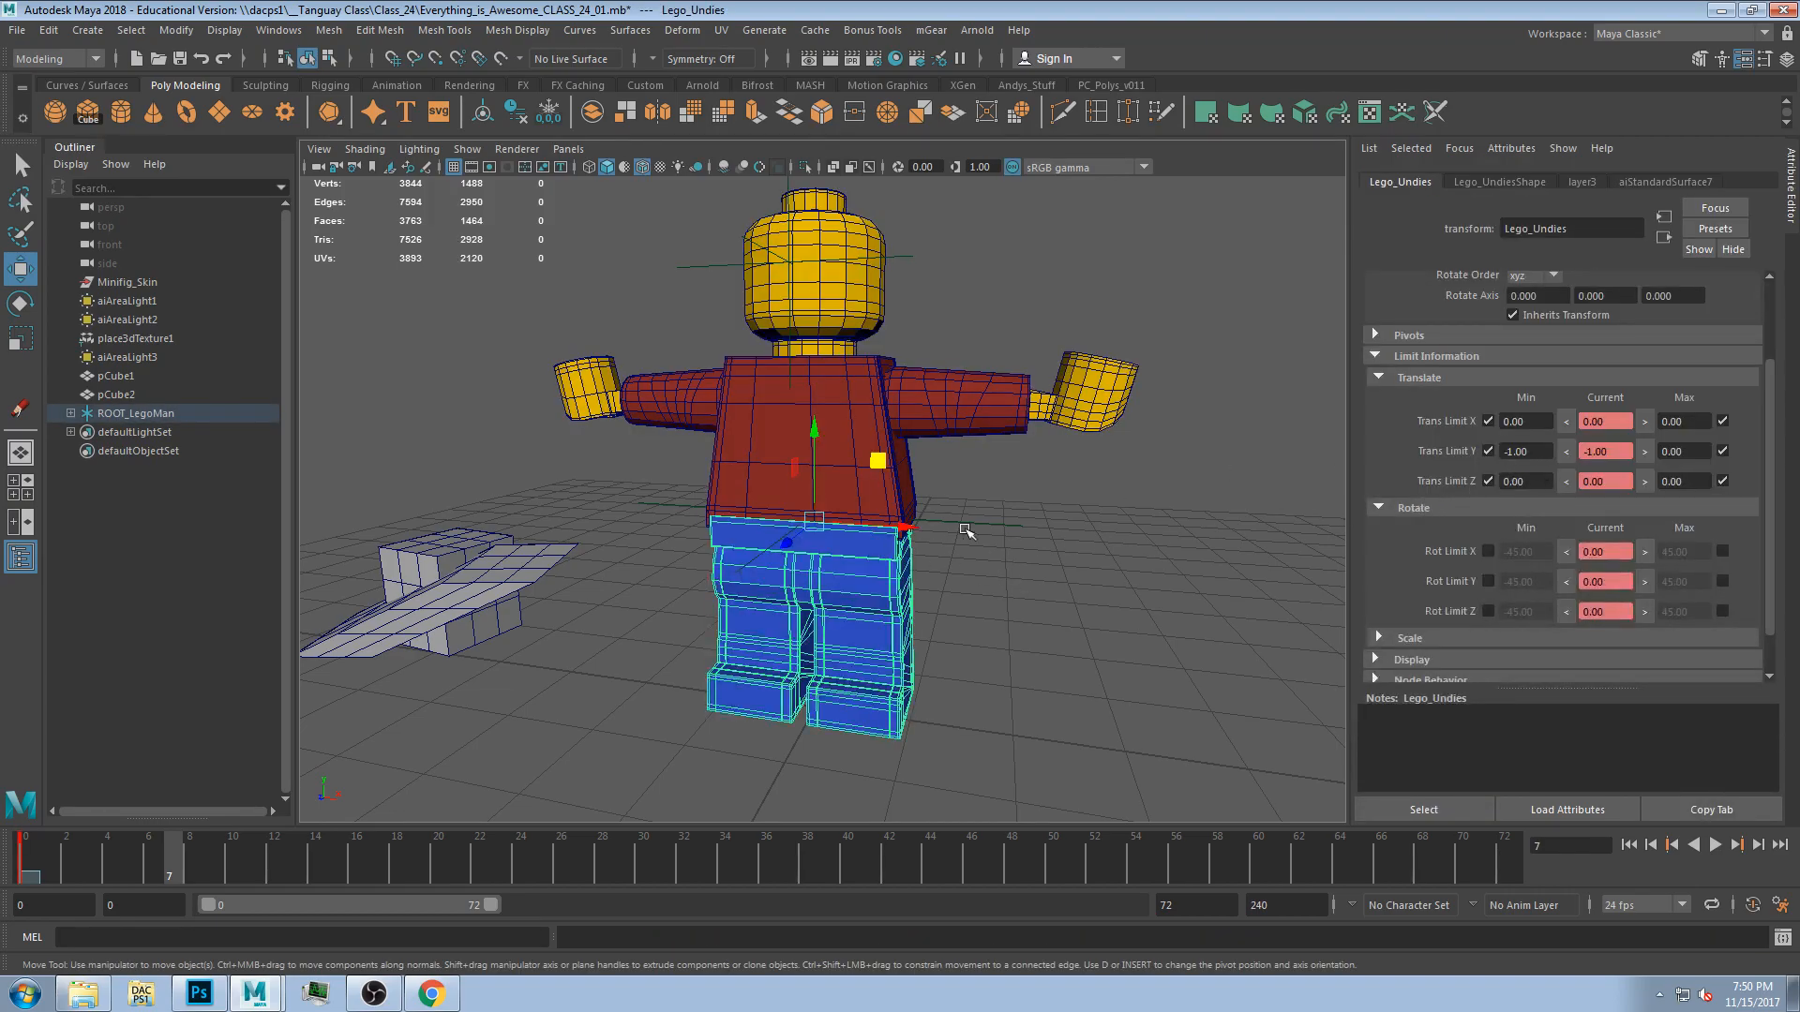
pyautogui.click(1516, 454)
pyautogui.write('.2')
pyautogui.press('Tab')
pyautogui.click(1239, 474)
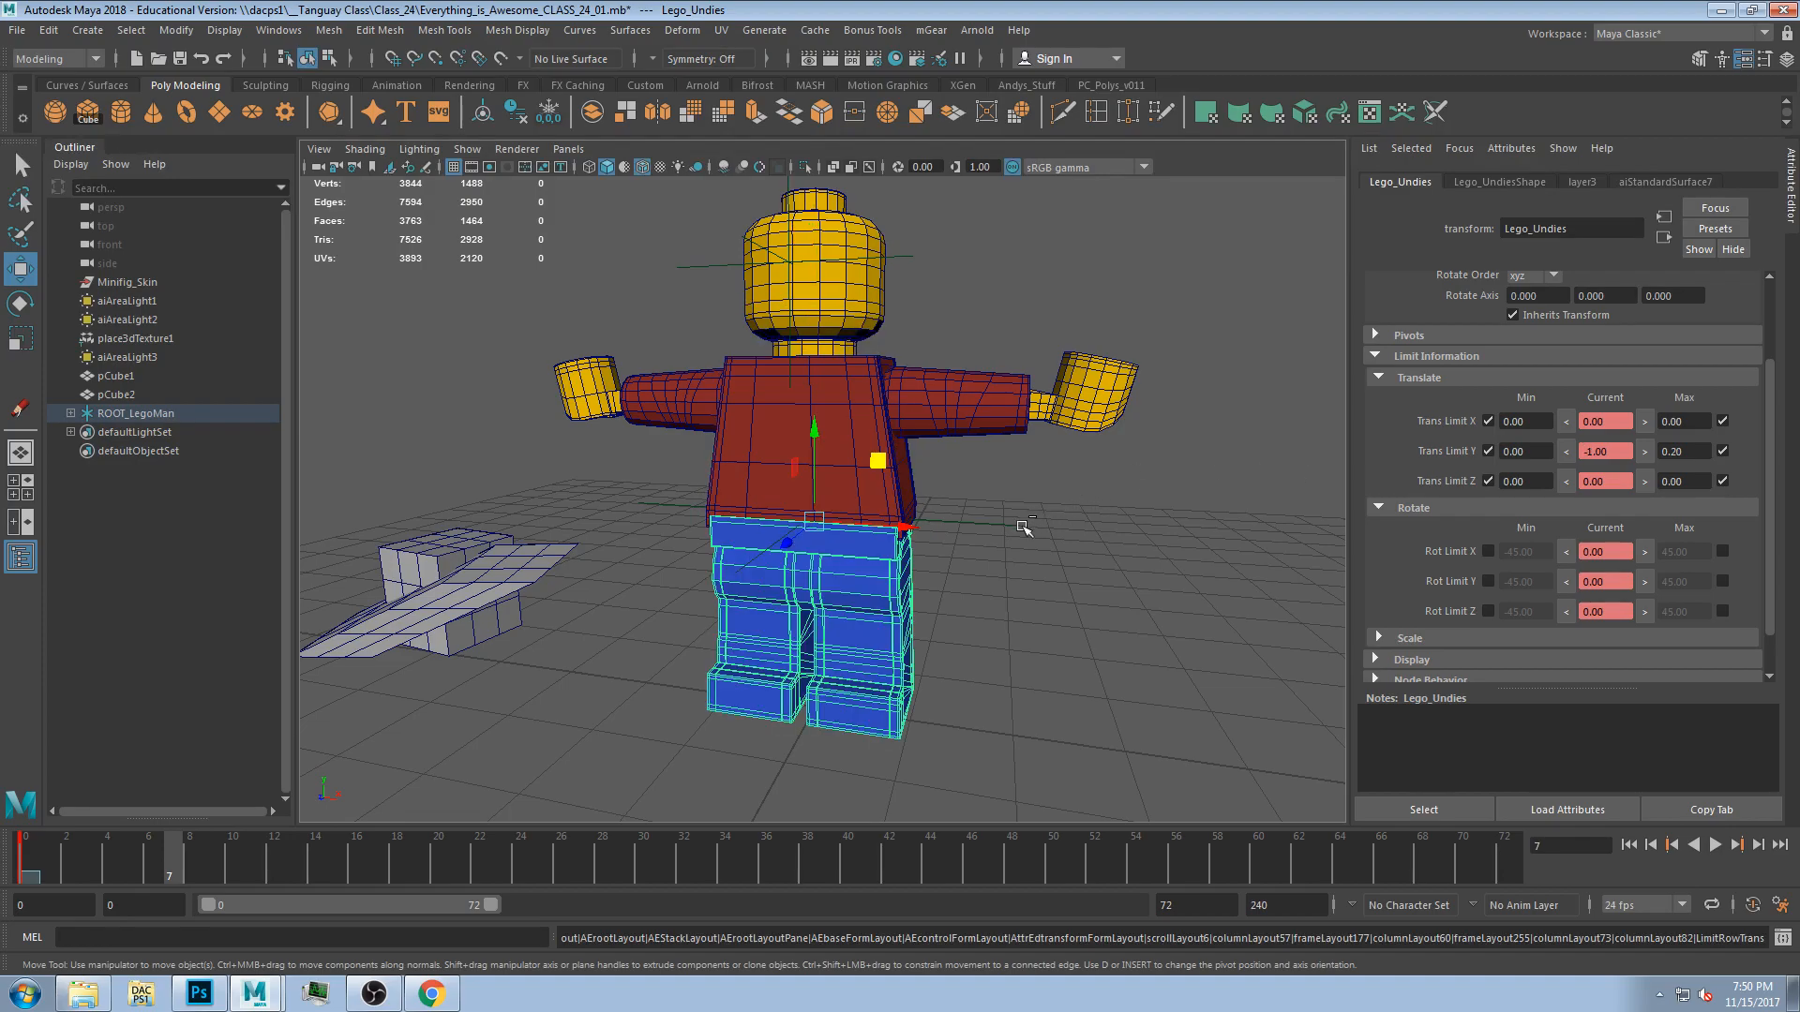
# Test moving the undies and undo the move.
pyautogui.keyDown('alt'); pyautogui.moveTo(873, 520); pyautogui.dragTo(1125, 534); pyautogui.keyUp('alt')
pyautogui.click(938, 490)
pyautogui.click(973, 549)
pyautogui.click(877, 547)
pyautogui.moveTo(779, 473); pyautogui.dragTo(784, 490)
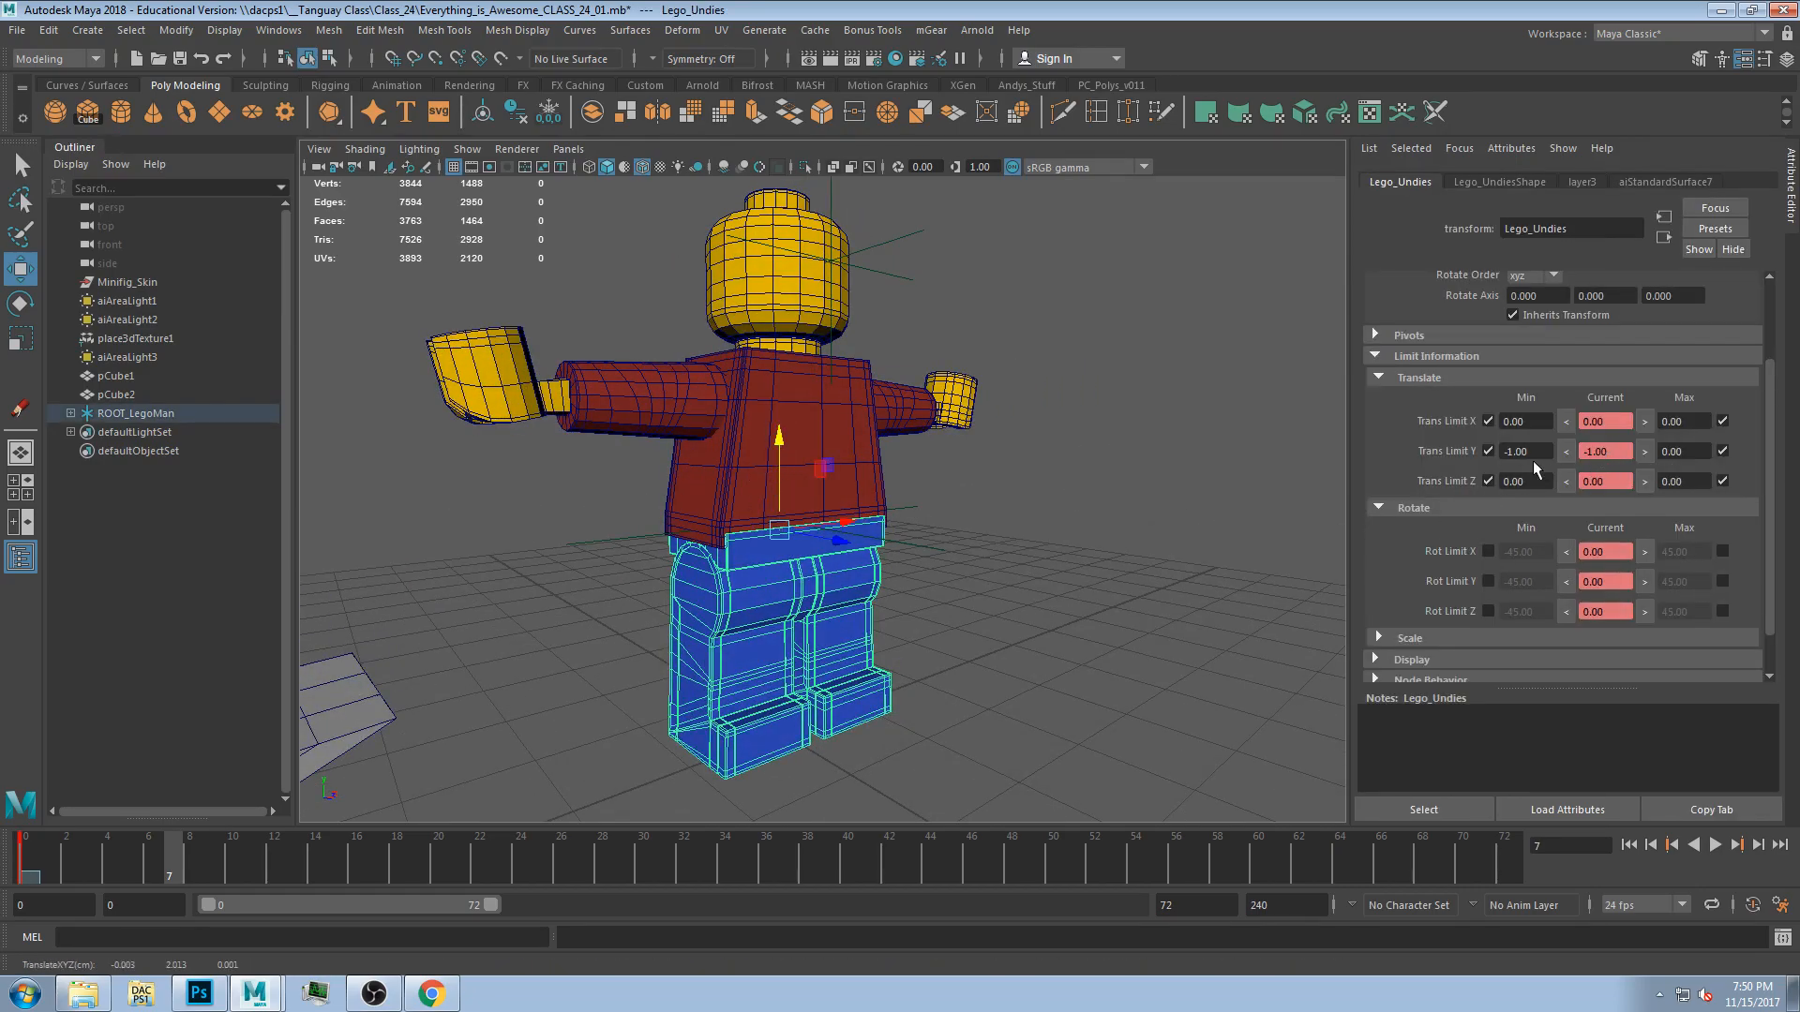
pyautogui.keyDown('alt'); pyautogui.moveTo(1088, 497); pyautogui.dragTo(934, 526); pyautogui.keyUp('alt')
pyautogui.click(882, 454)
pyautogui.click(834, 399)
pyautogui.moveTo(871, 411); pyautogui.dragTo(898, 377)
pyautogui.hotkey('ctrl', 'z')
# Enable the torso's translate limits and set its X minimum, X maximum, Y maximum and Z maximum to 0.
pyautogui.click(1492, 421)
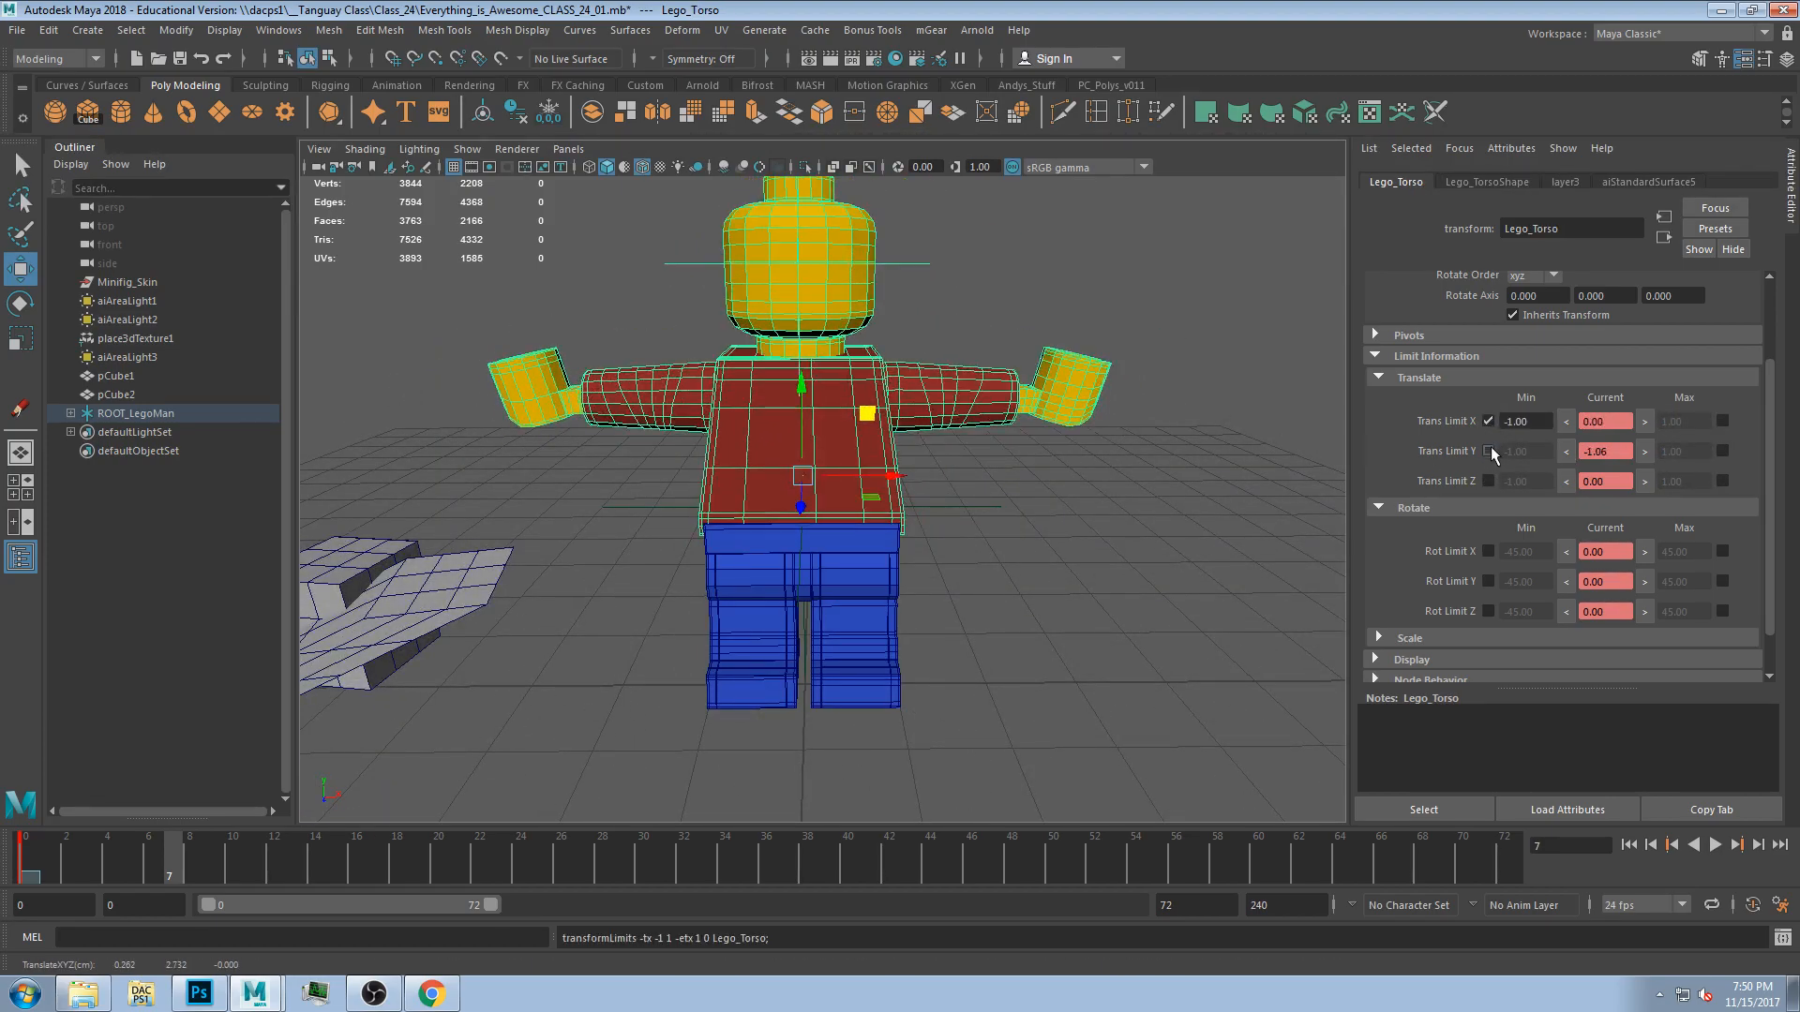
pyautogui.click(1488, 451)
pyautogui.click(1488, 481)
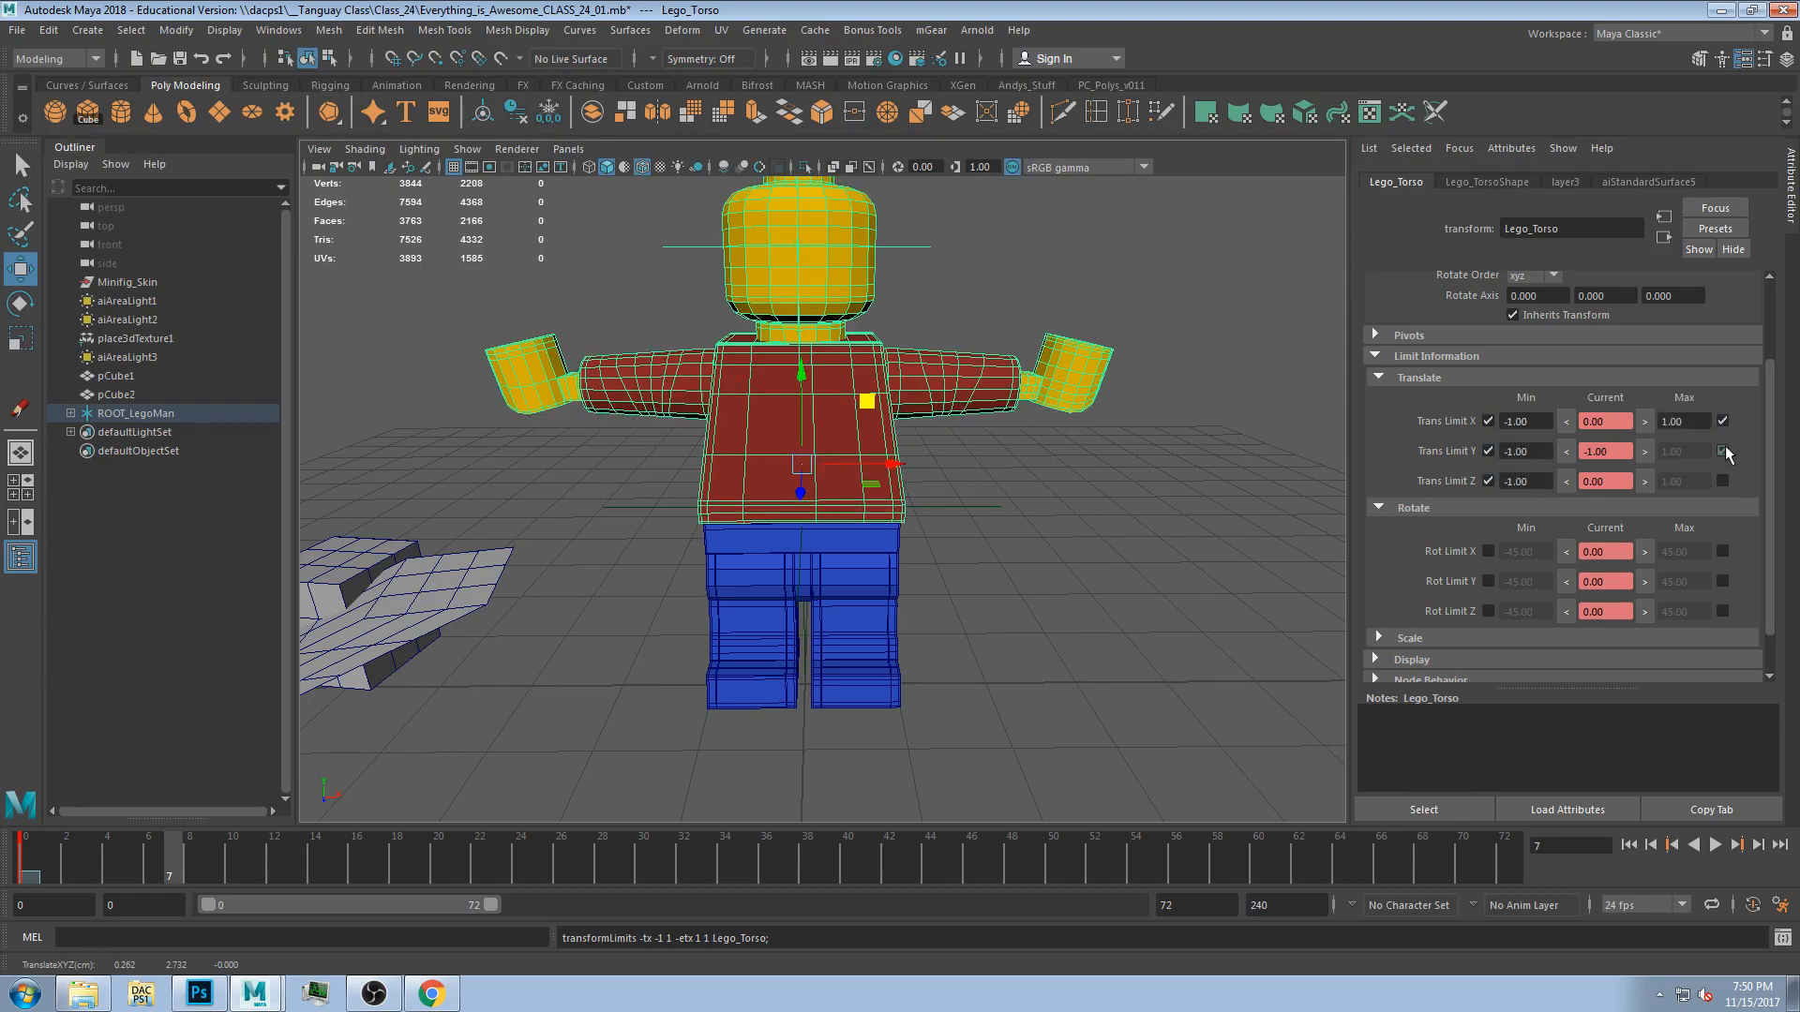
pyautogui.click(1526, 420)
pyautogui.write('0')
pyautogui.press('Tab')
pyautogui.write('0')
pyautogui.press('Tab')
pyautogui.press('Tab')
pyautogui.press('Tab')
pyautogui.write('0')
pyautogui.press('Tab')
pyautogui.press('Tab')
pyautogui.press('Tab')
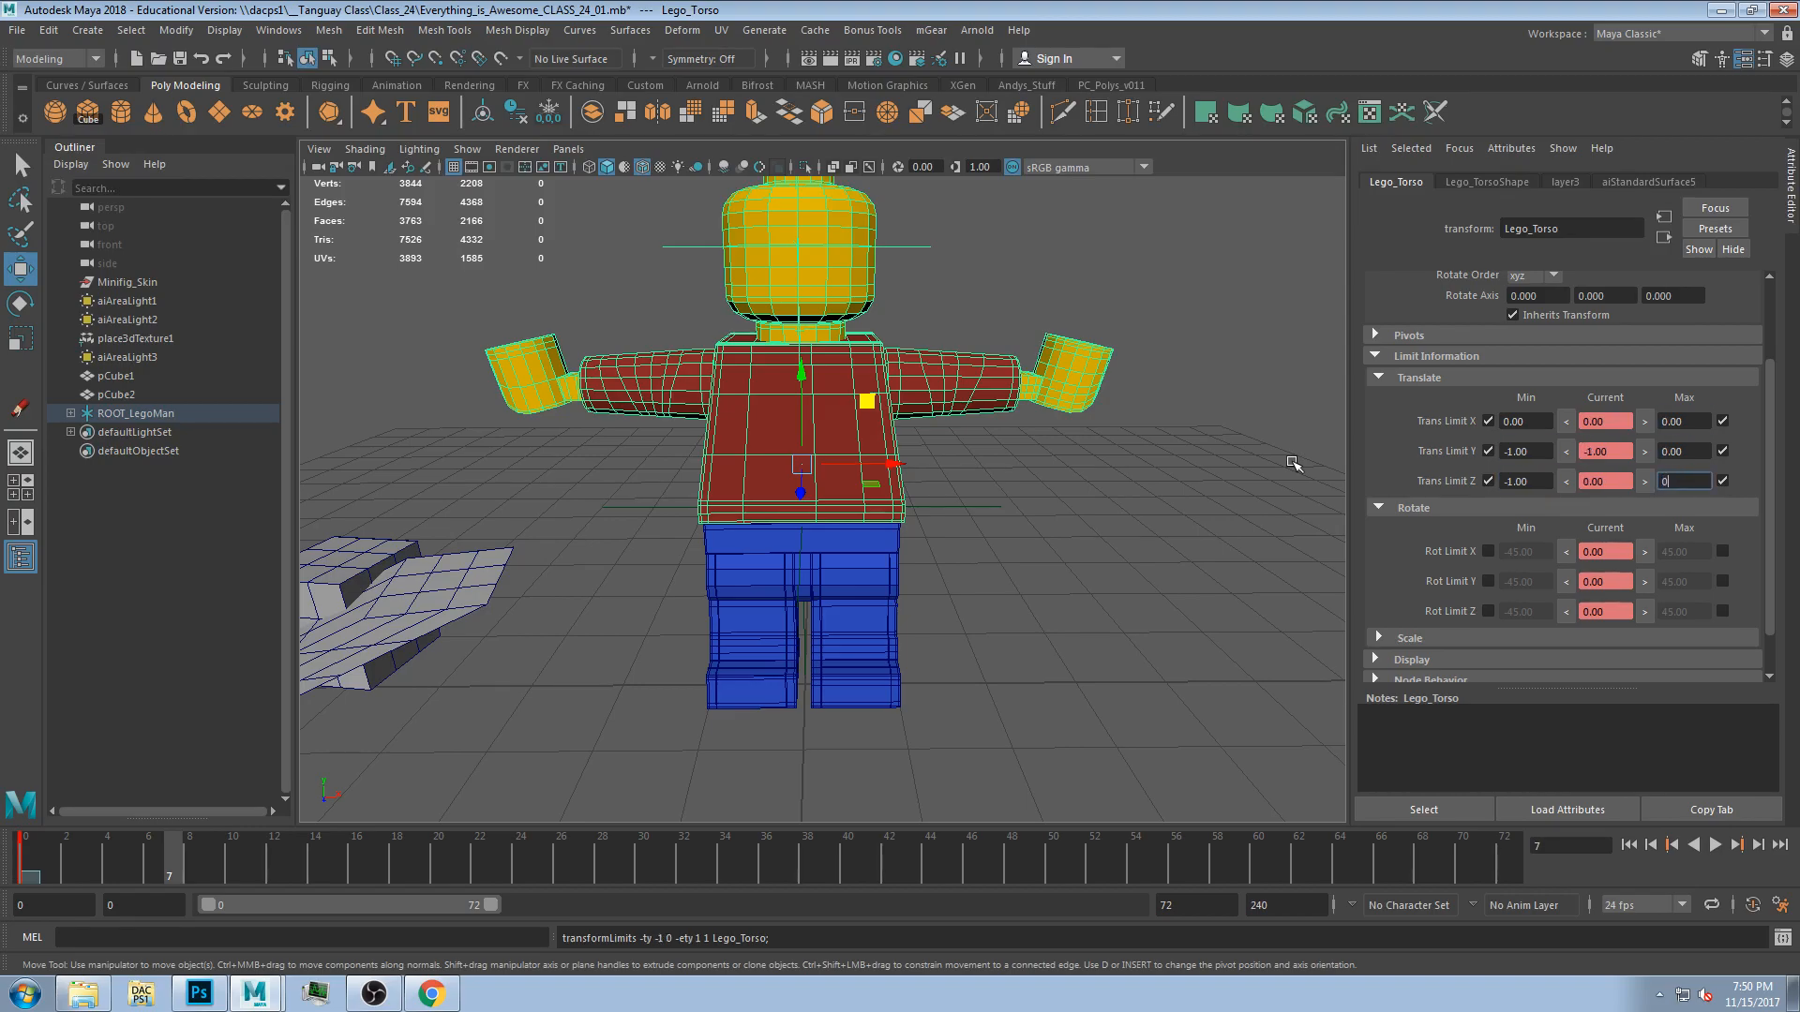
# Set the torso's minimum Y translate limit to 0, then undo it.
pyautogui.click(1518, 451)
pyautogui.press('Tab')
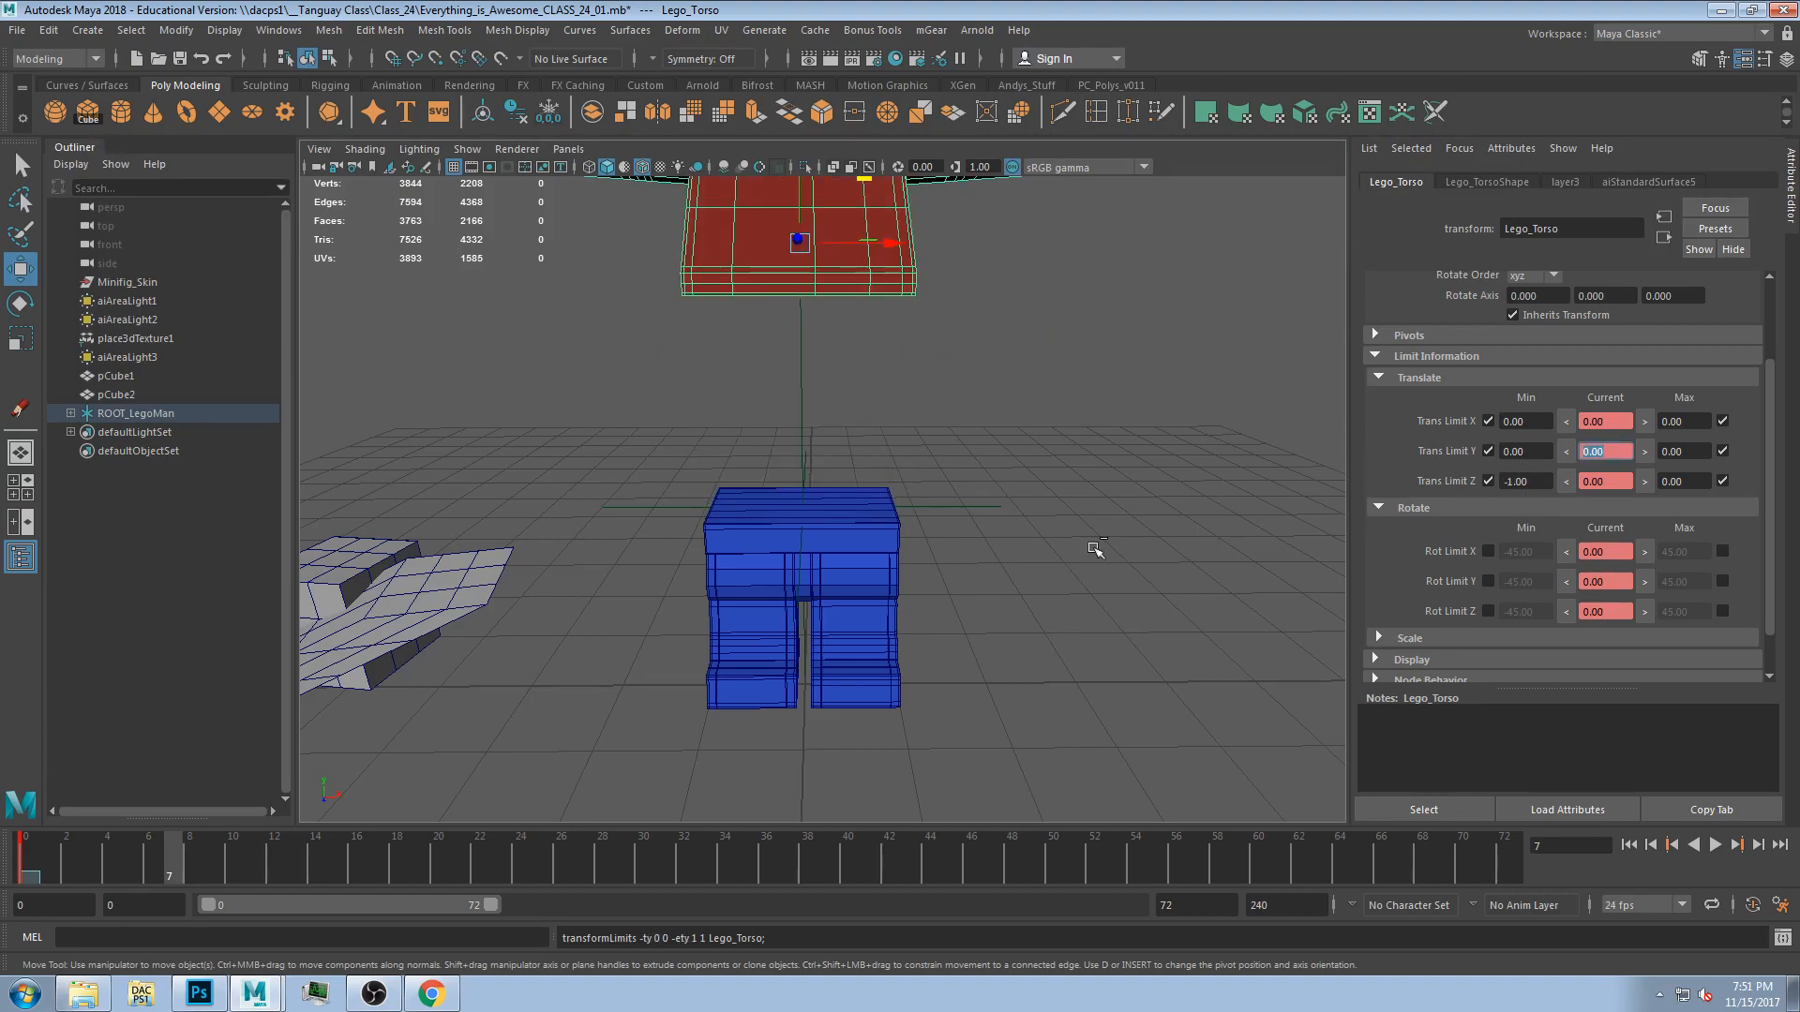
pyautogui.click(898, 546)
pyautogui.hotkey('ctrl', 'z')
pyautogui.hotkey('ctrl', 'z')
pyautogui.moveTo(1083, 547)
pyautogui.keyDown('alt'); pyautogui.mouseDown()
pyautogui.moveTo(1007, 570)
pyautogui.moveTo(1071, 534)
pyautogui.mouseUp(); pyautogui.keyUp('alt')
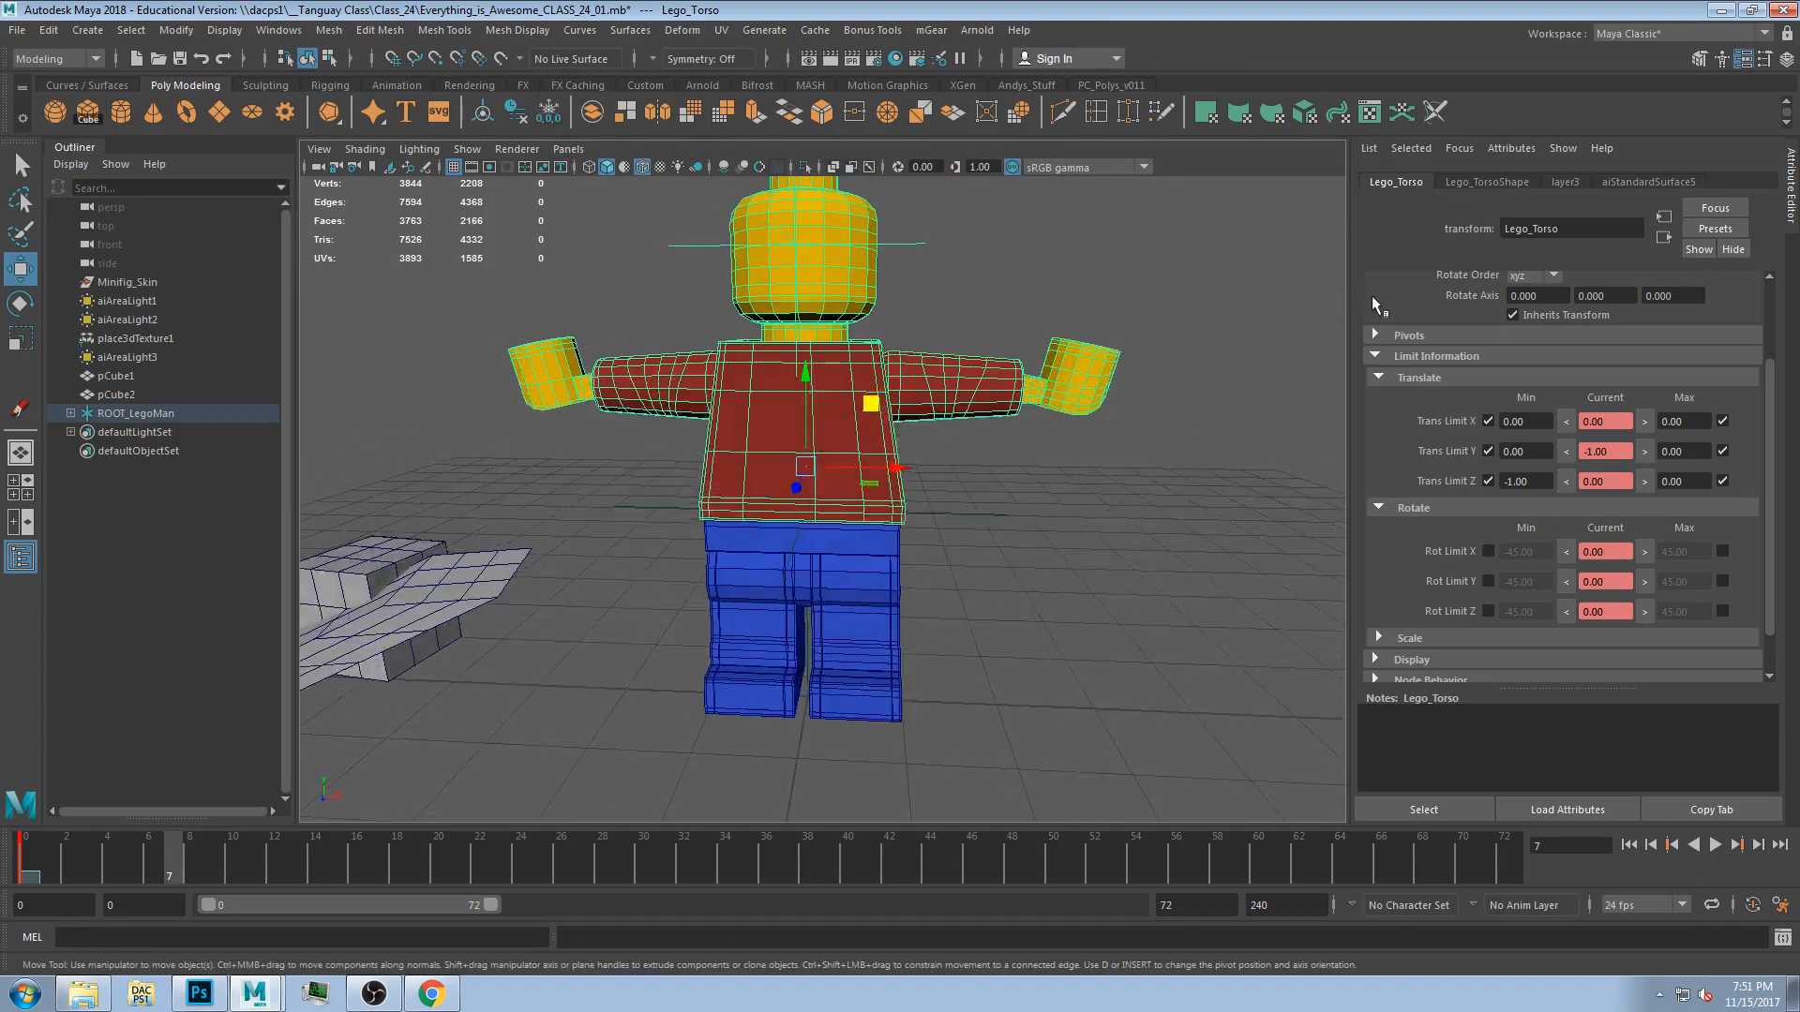
# Try to freeze the torso's transformations.
pyautogui.scroll(2, 1562, 331)
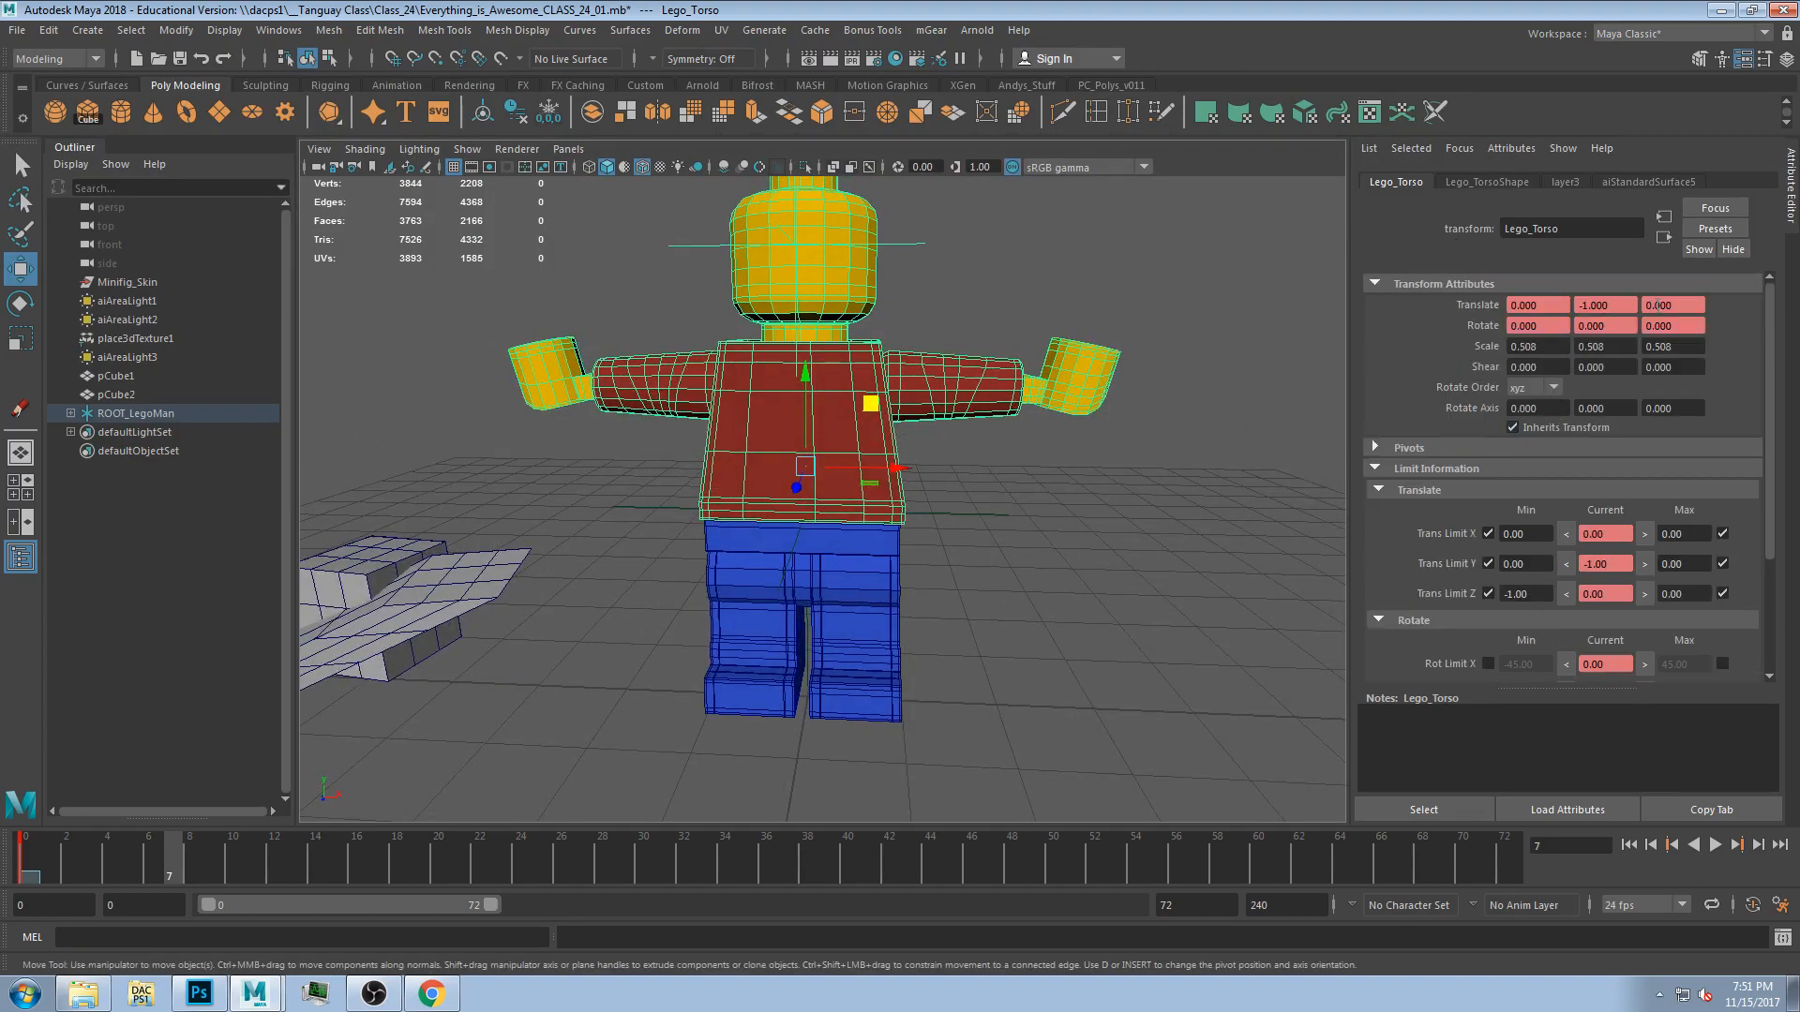
pyautogui.click(548, 113)
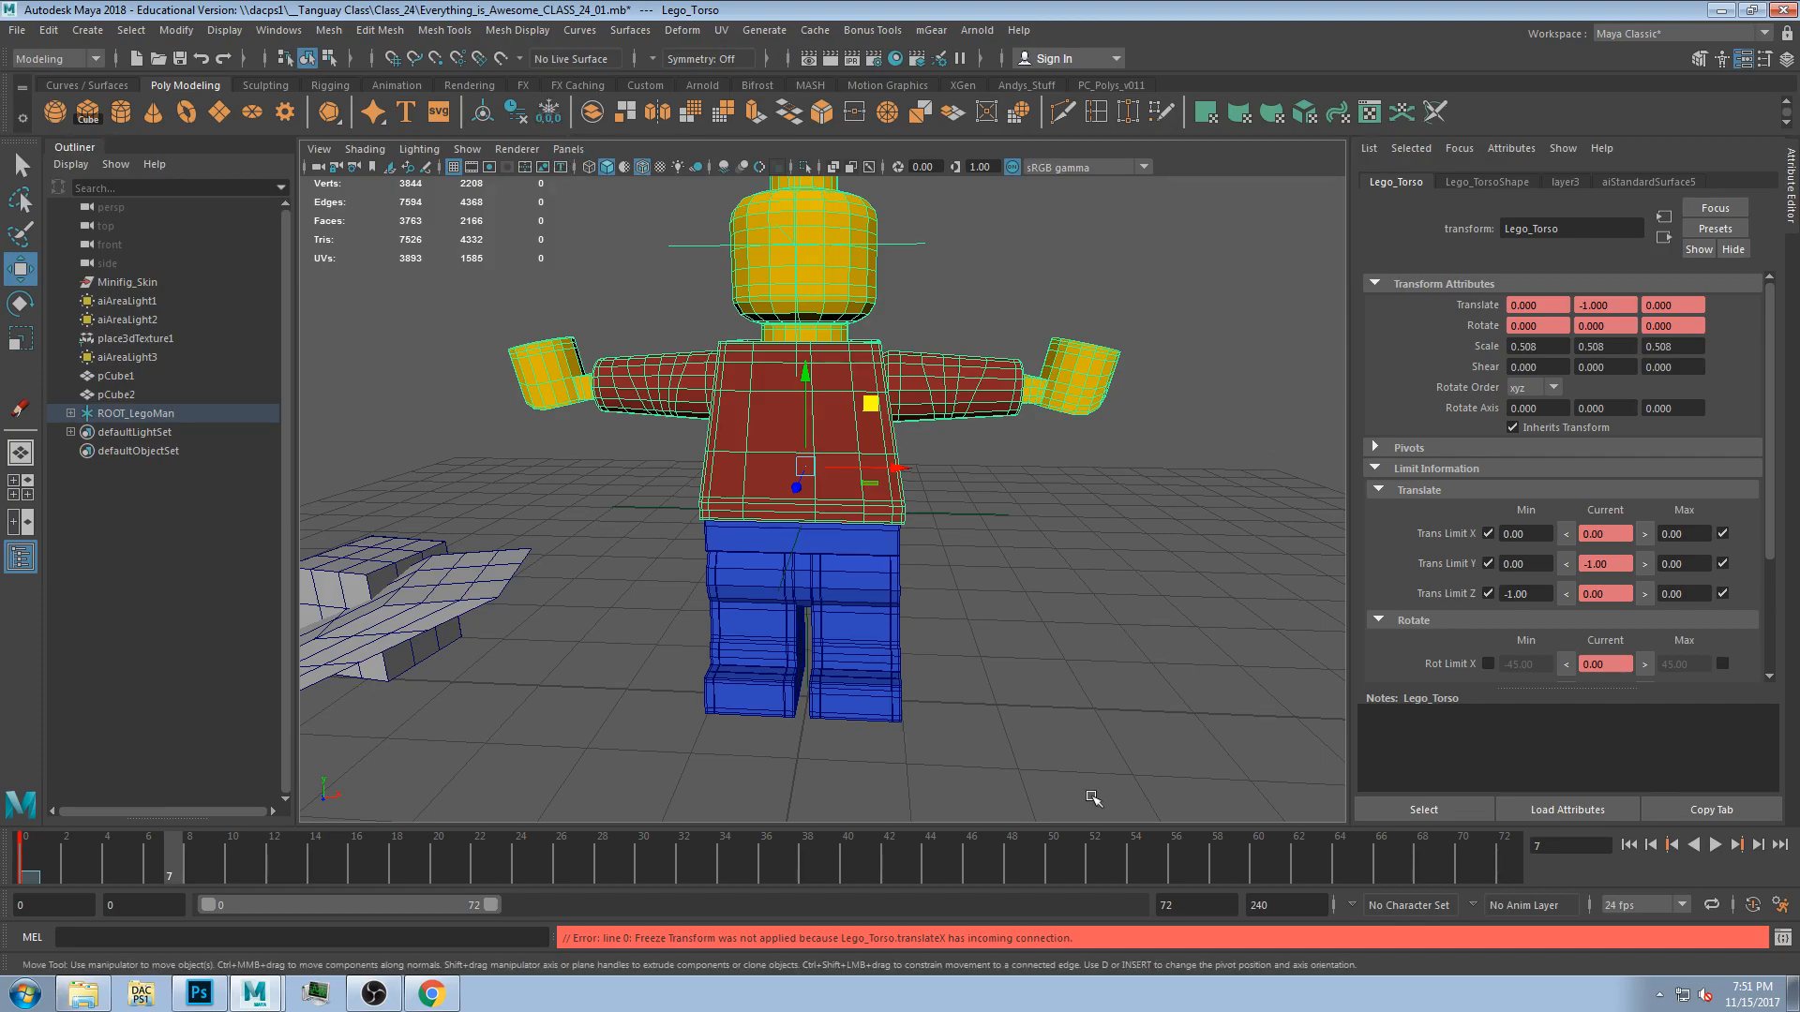
pyautogui.click(1039, 671)
pyautogui.click(820, 469)
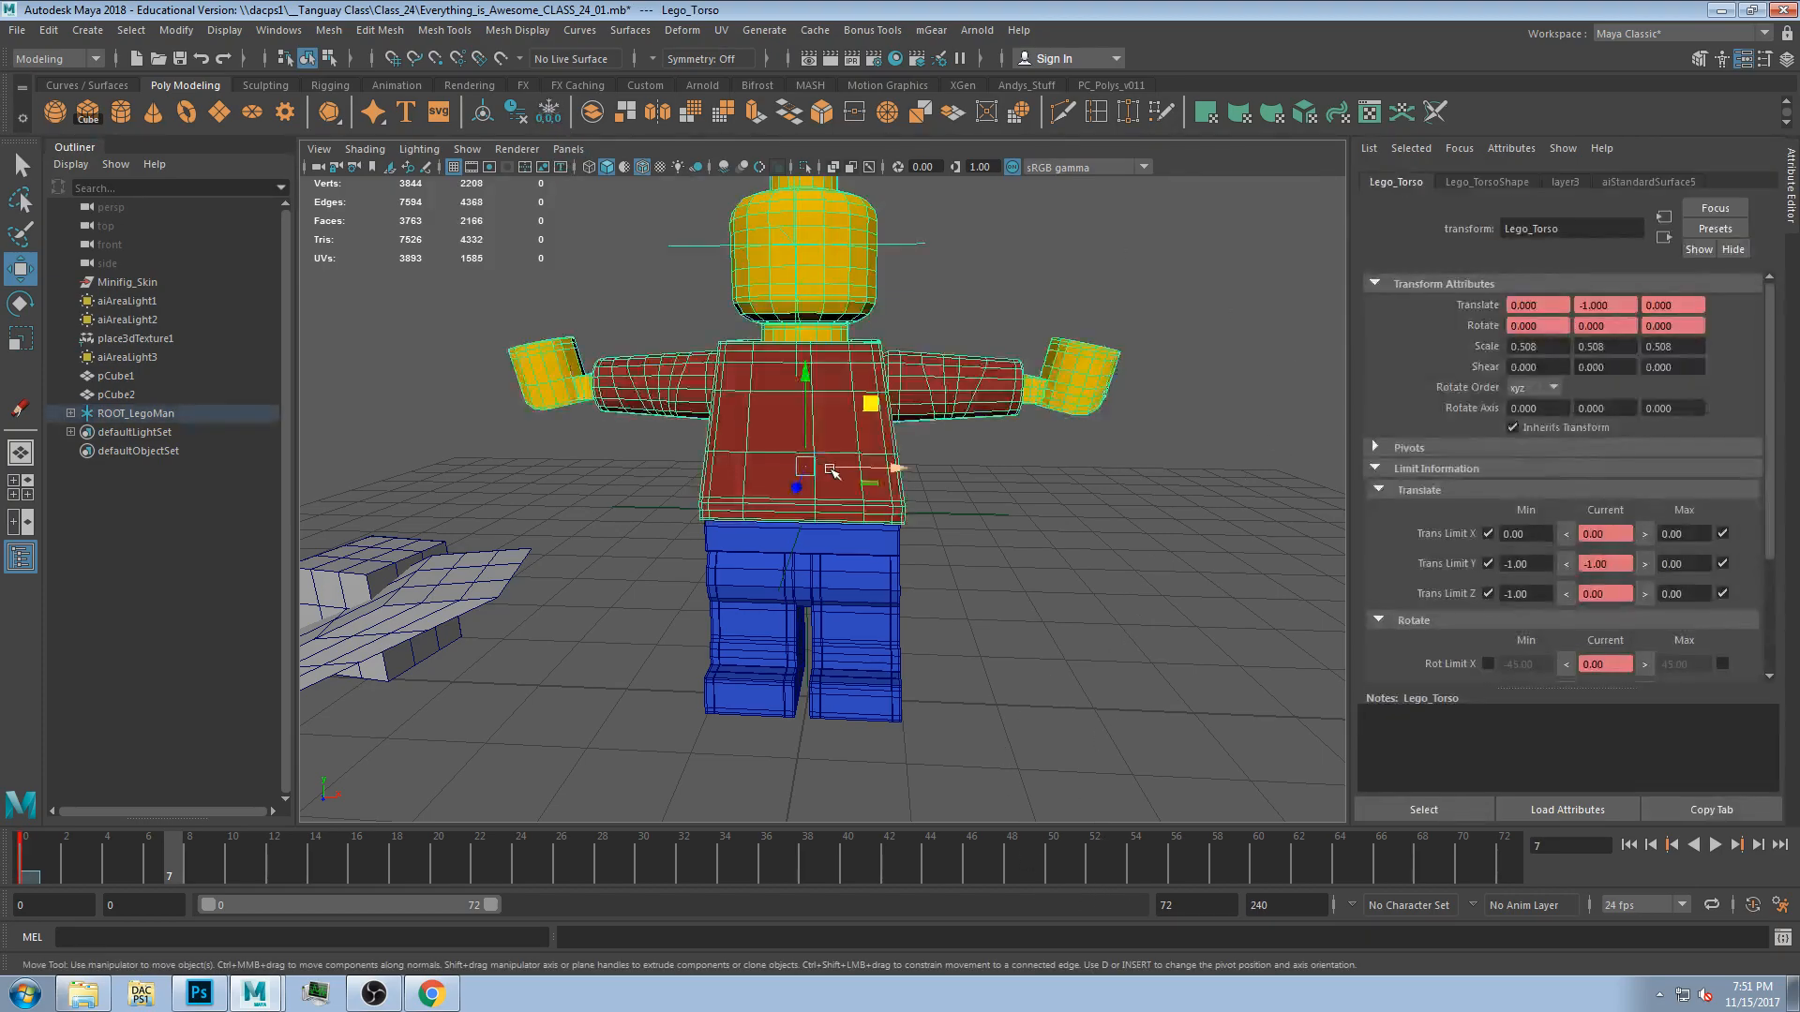
pyautogui.keyDown('alt'); pyautogui.moveTo(1063, 553); pyautogui.dragTo(962, 484); pyautogui.keyUp('alt')
pyautogui.click(548, 113)
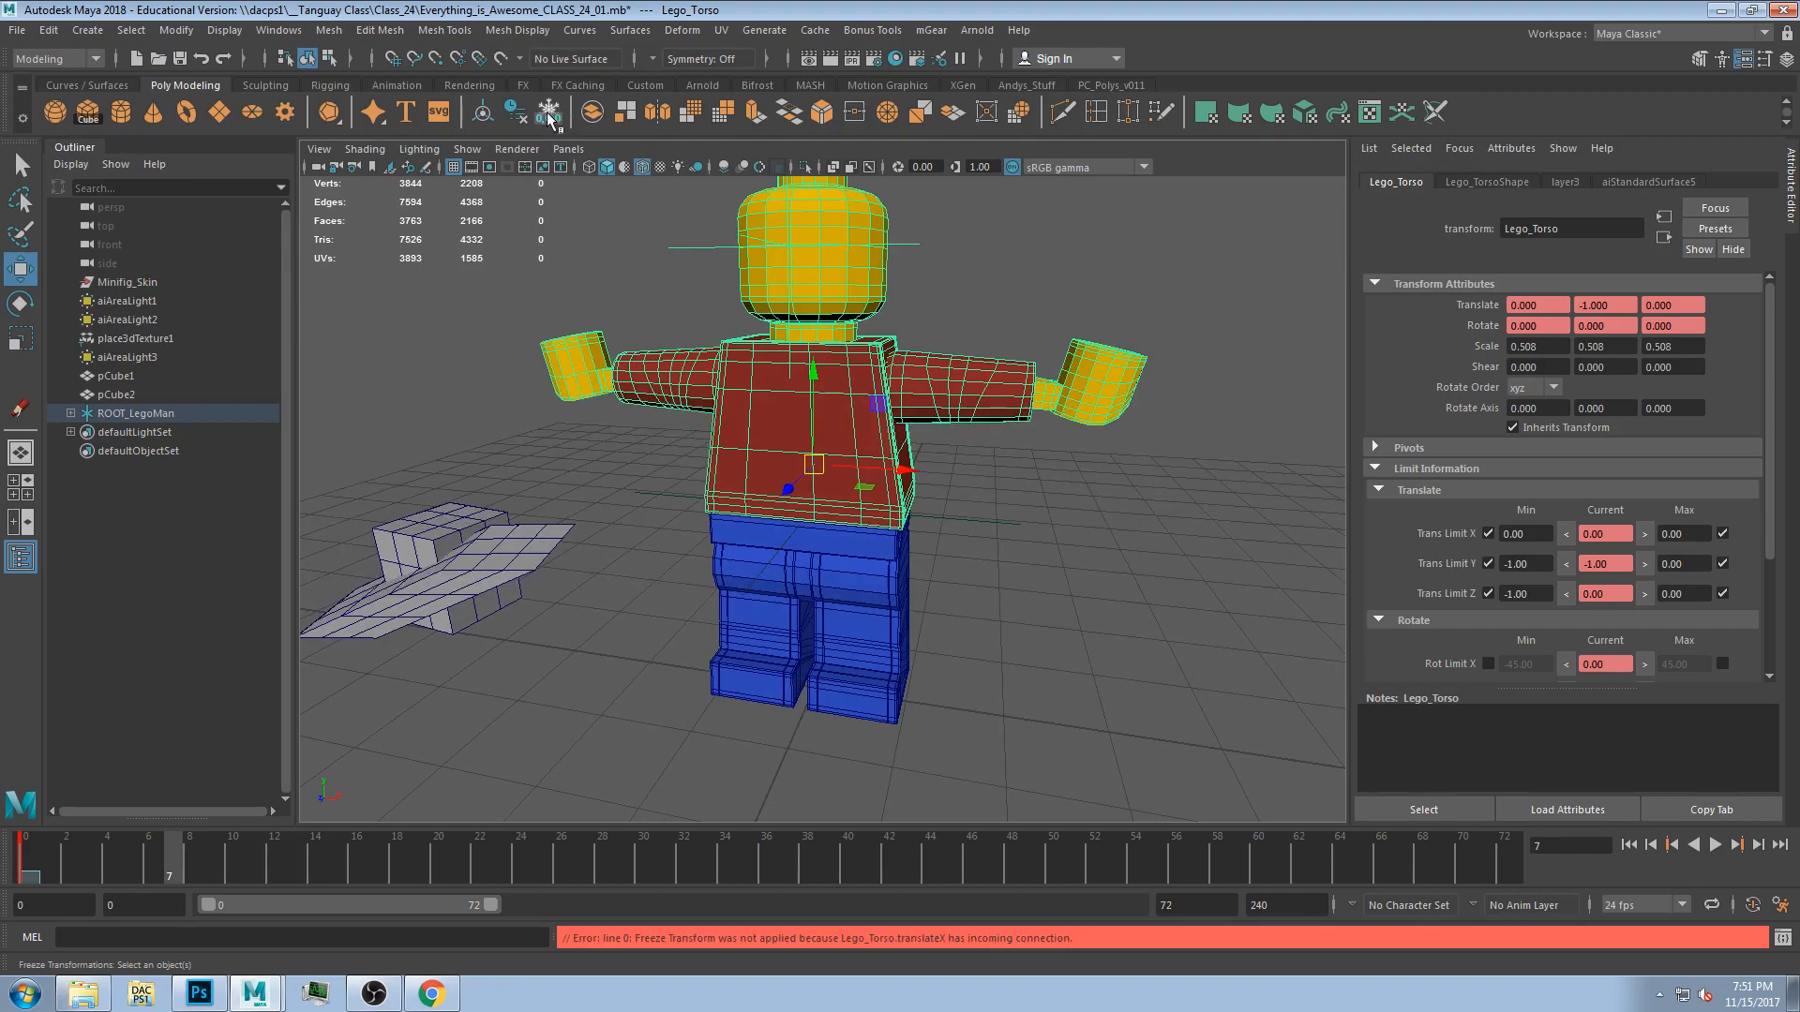
# Select the left leg, undies and torso in turn to inspect their limit settings.
pyautogui.click(1037, 515)
pyautogui.click(764, 450)
pyautogui.keyDown('alt'); pyautogui.moveTo(1262, 423); pyautogui.dragTo(1014, 470); pyautogui.keyUp('alt')
pyautogui.click(975, 536)
pyautogui.click(864, 579)
pyautogui.click(848, 550)
pyautogui.click(1007, 619)
pyautogui.click(848, 633)
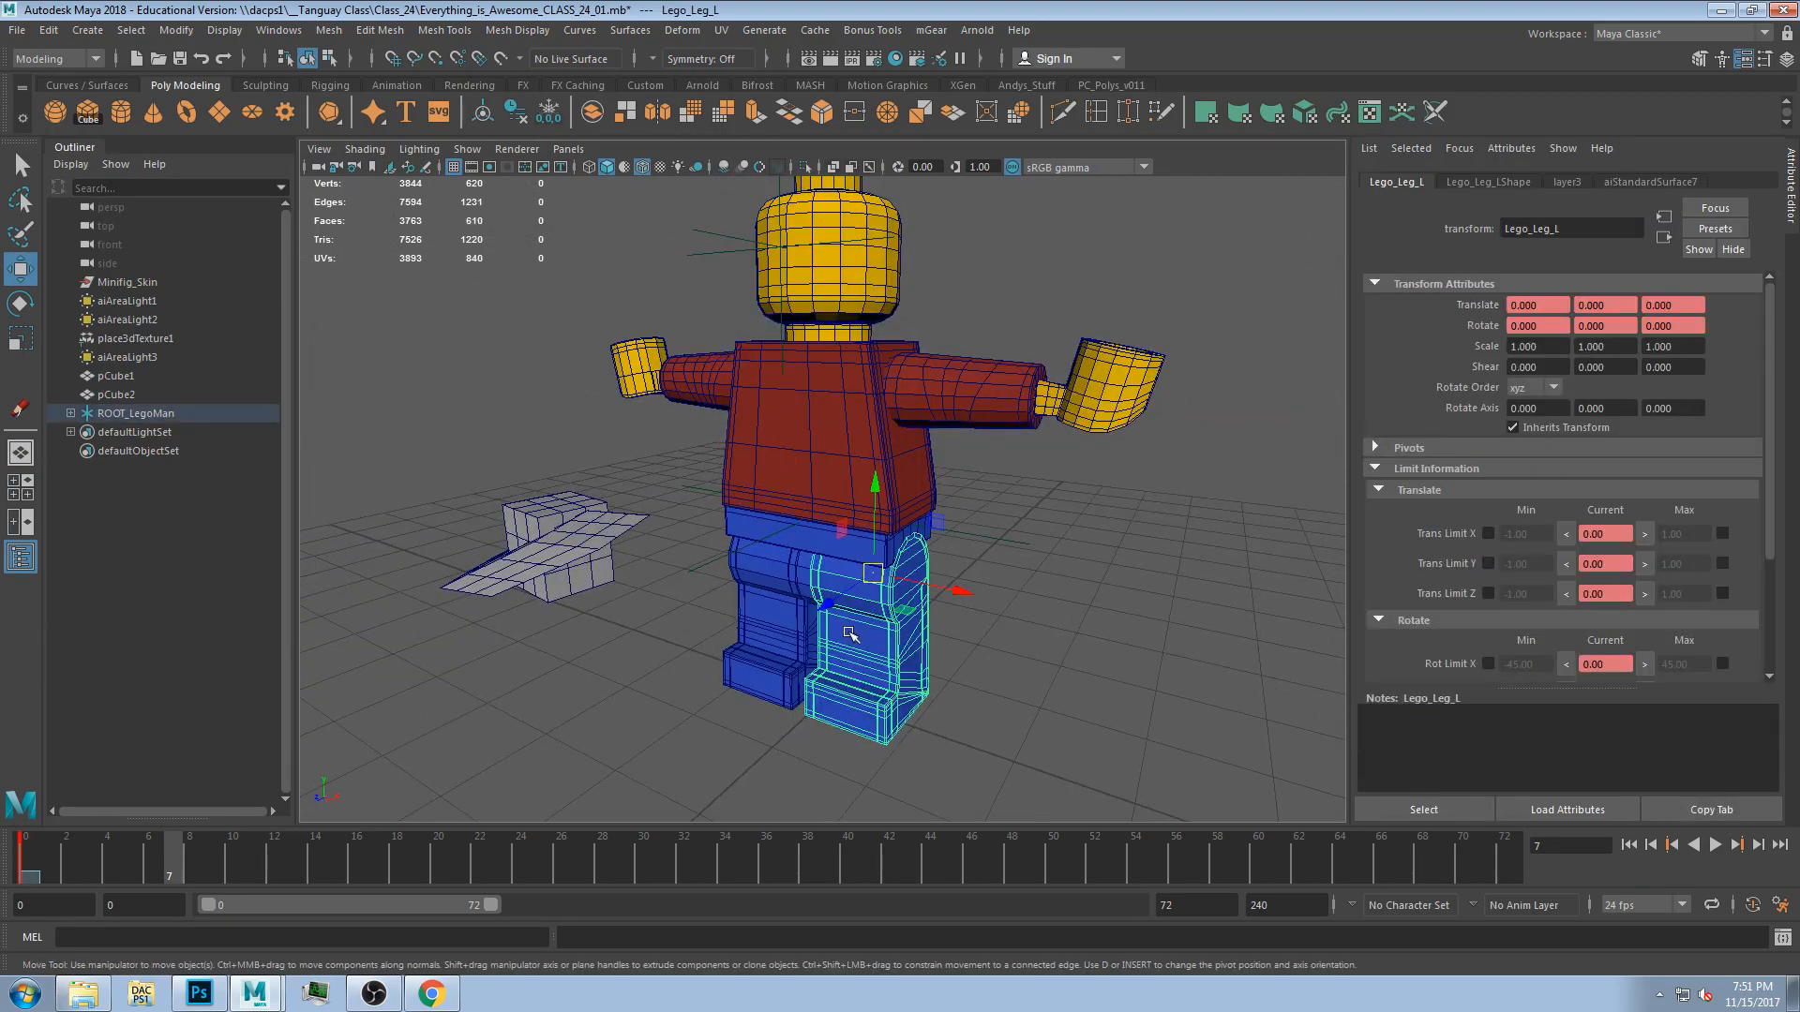
pyautogui.click(805, 550)
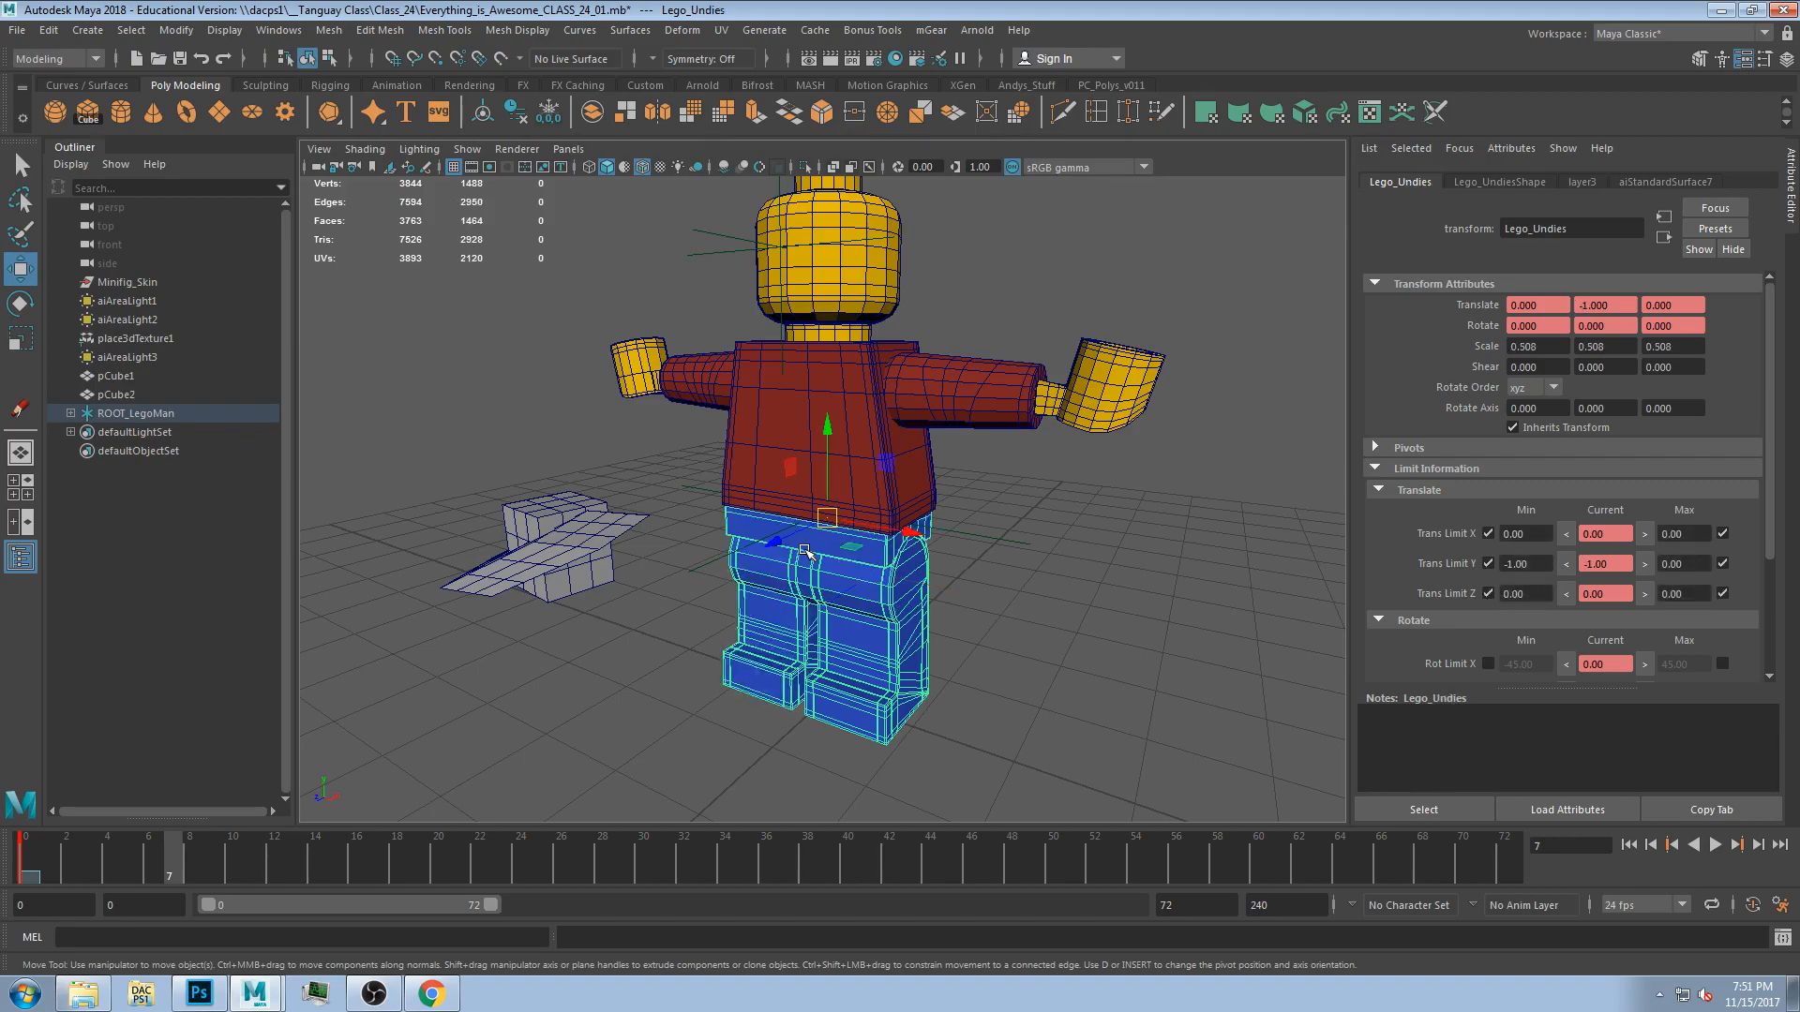
pyautogui.click(780, 433)
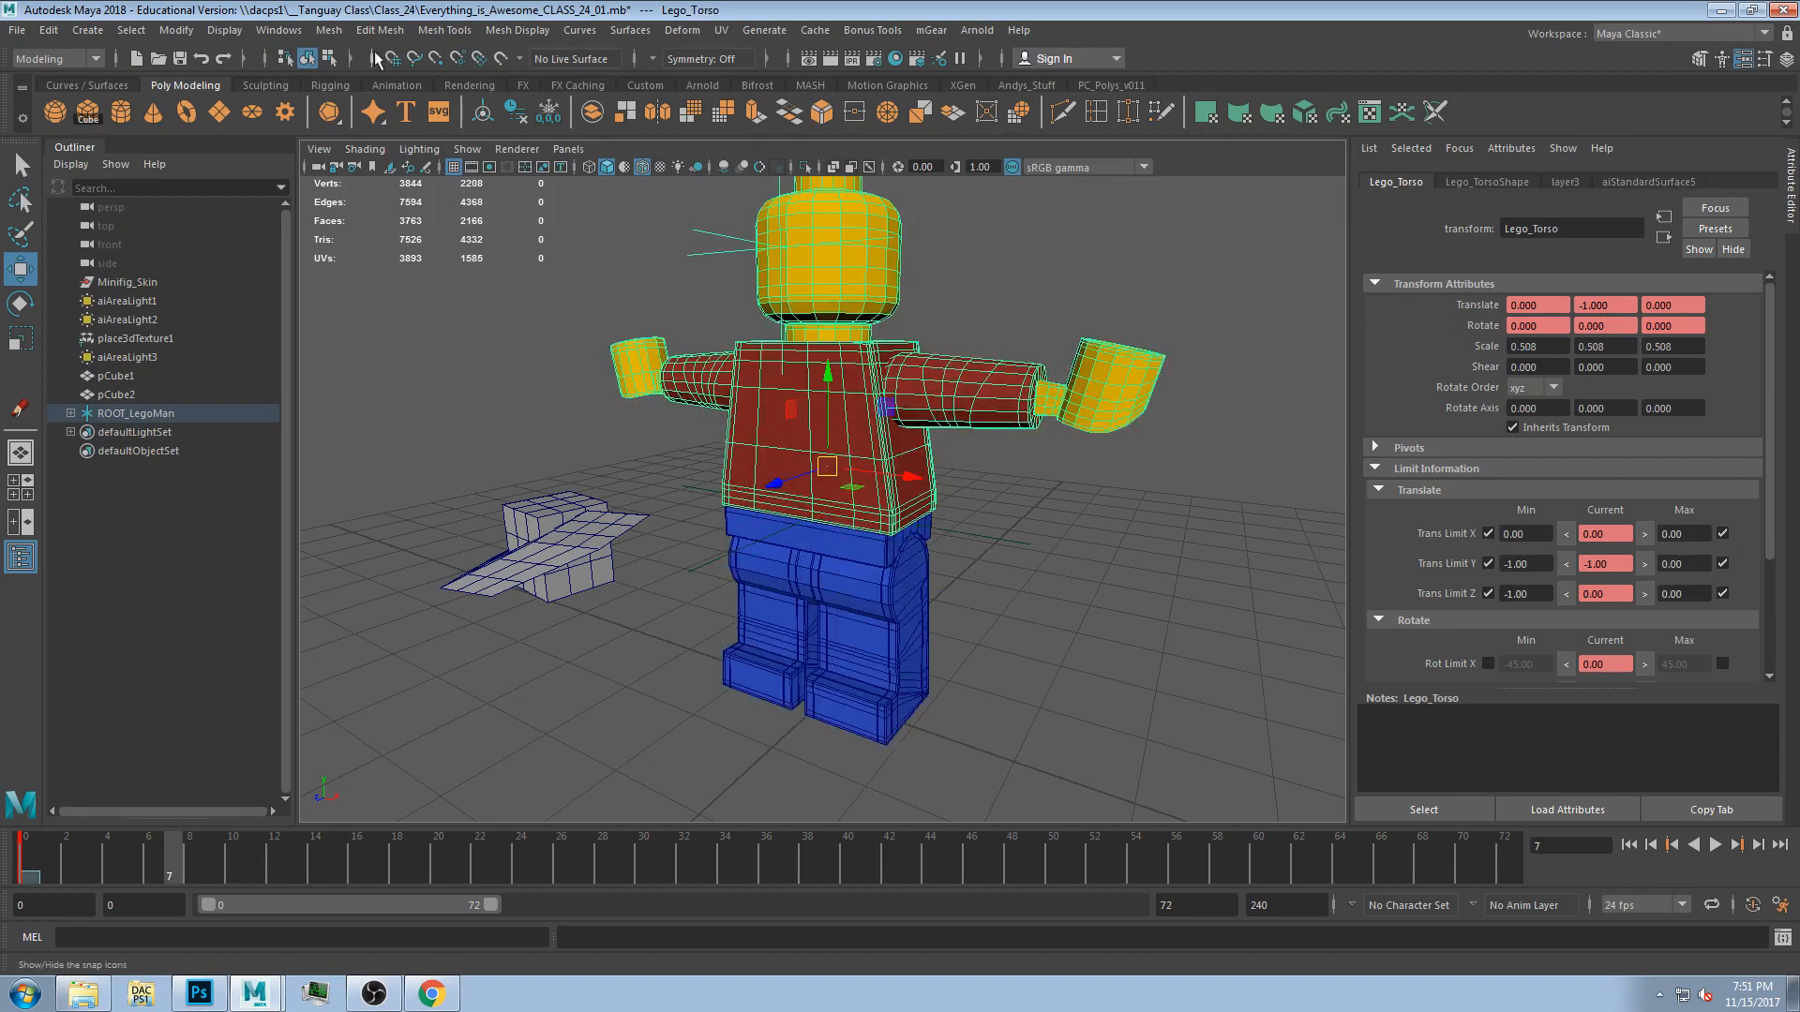
pyautogui.click(1110, 526)
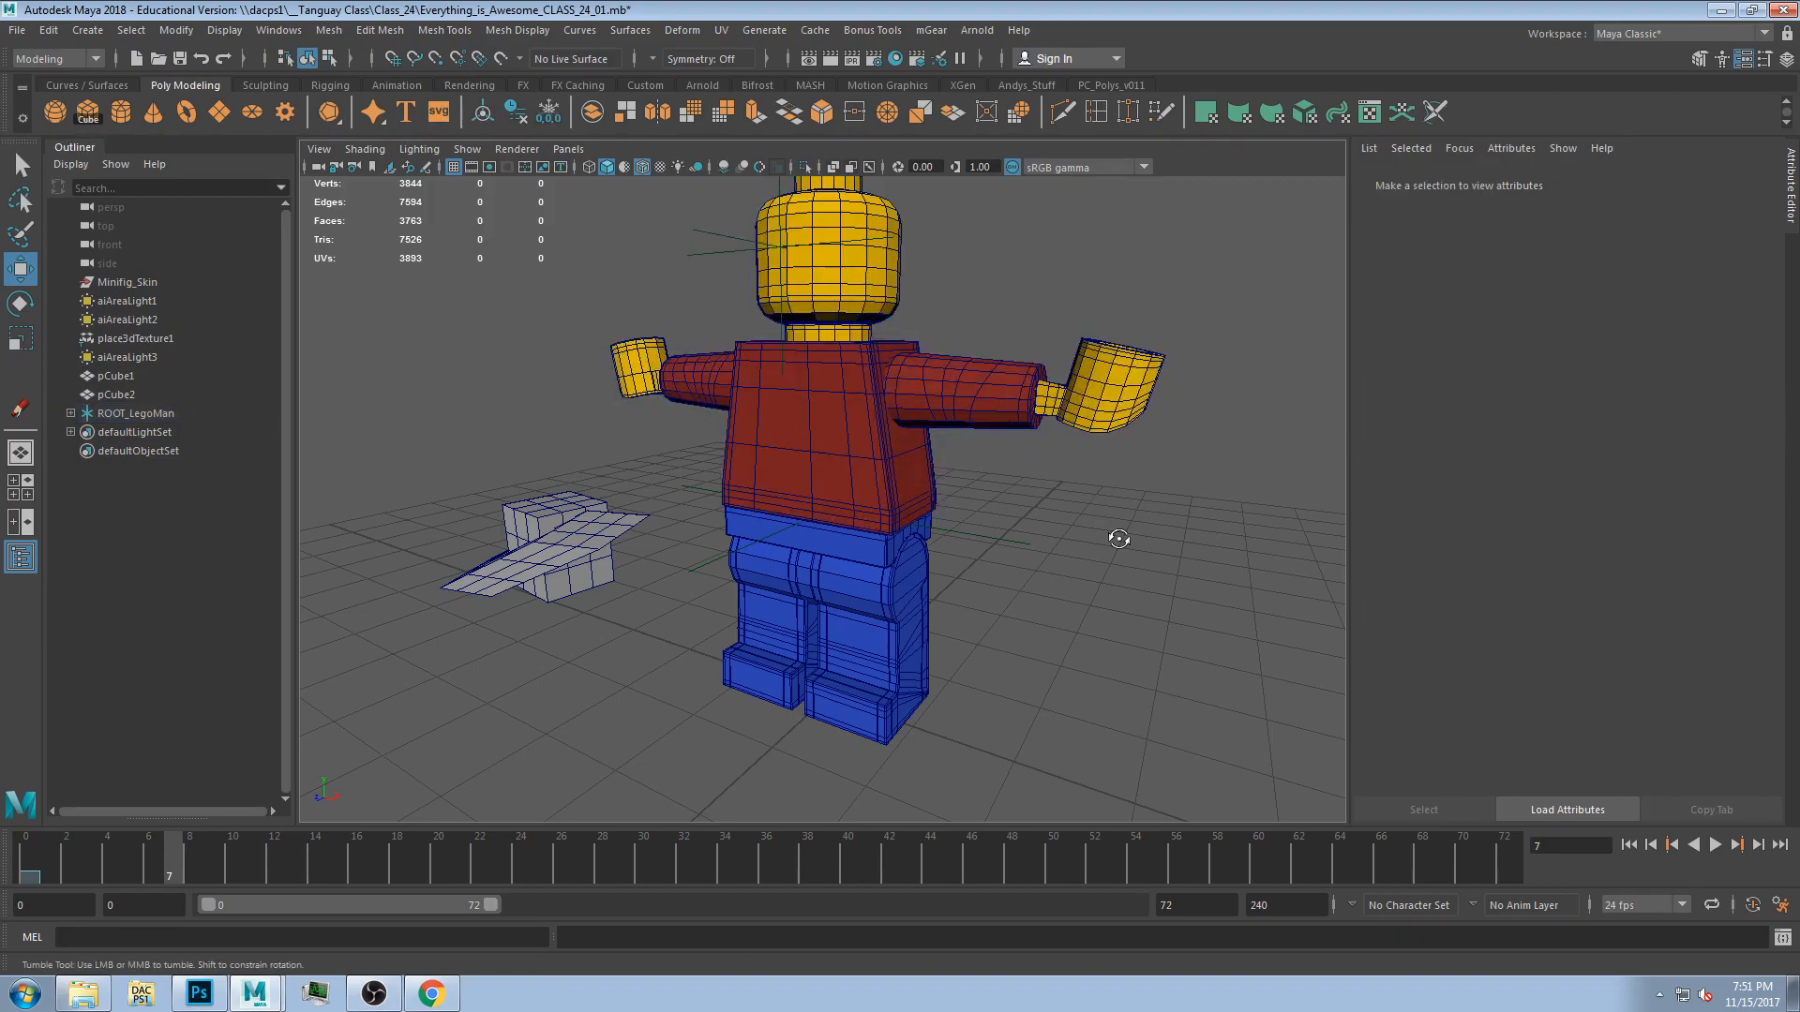
# Select the left arm and test rotating it with the Rotate tool, undoing the test rotations.
pyautogui.click(1000, 397)
pyautogui.keyDown('alt'); pyautogui.moveTo(1003, 405); pyautogui.dragTo(1032, 522); pyautogui.keyUp('alt')
pyautogui.press('r')
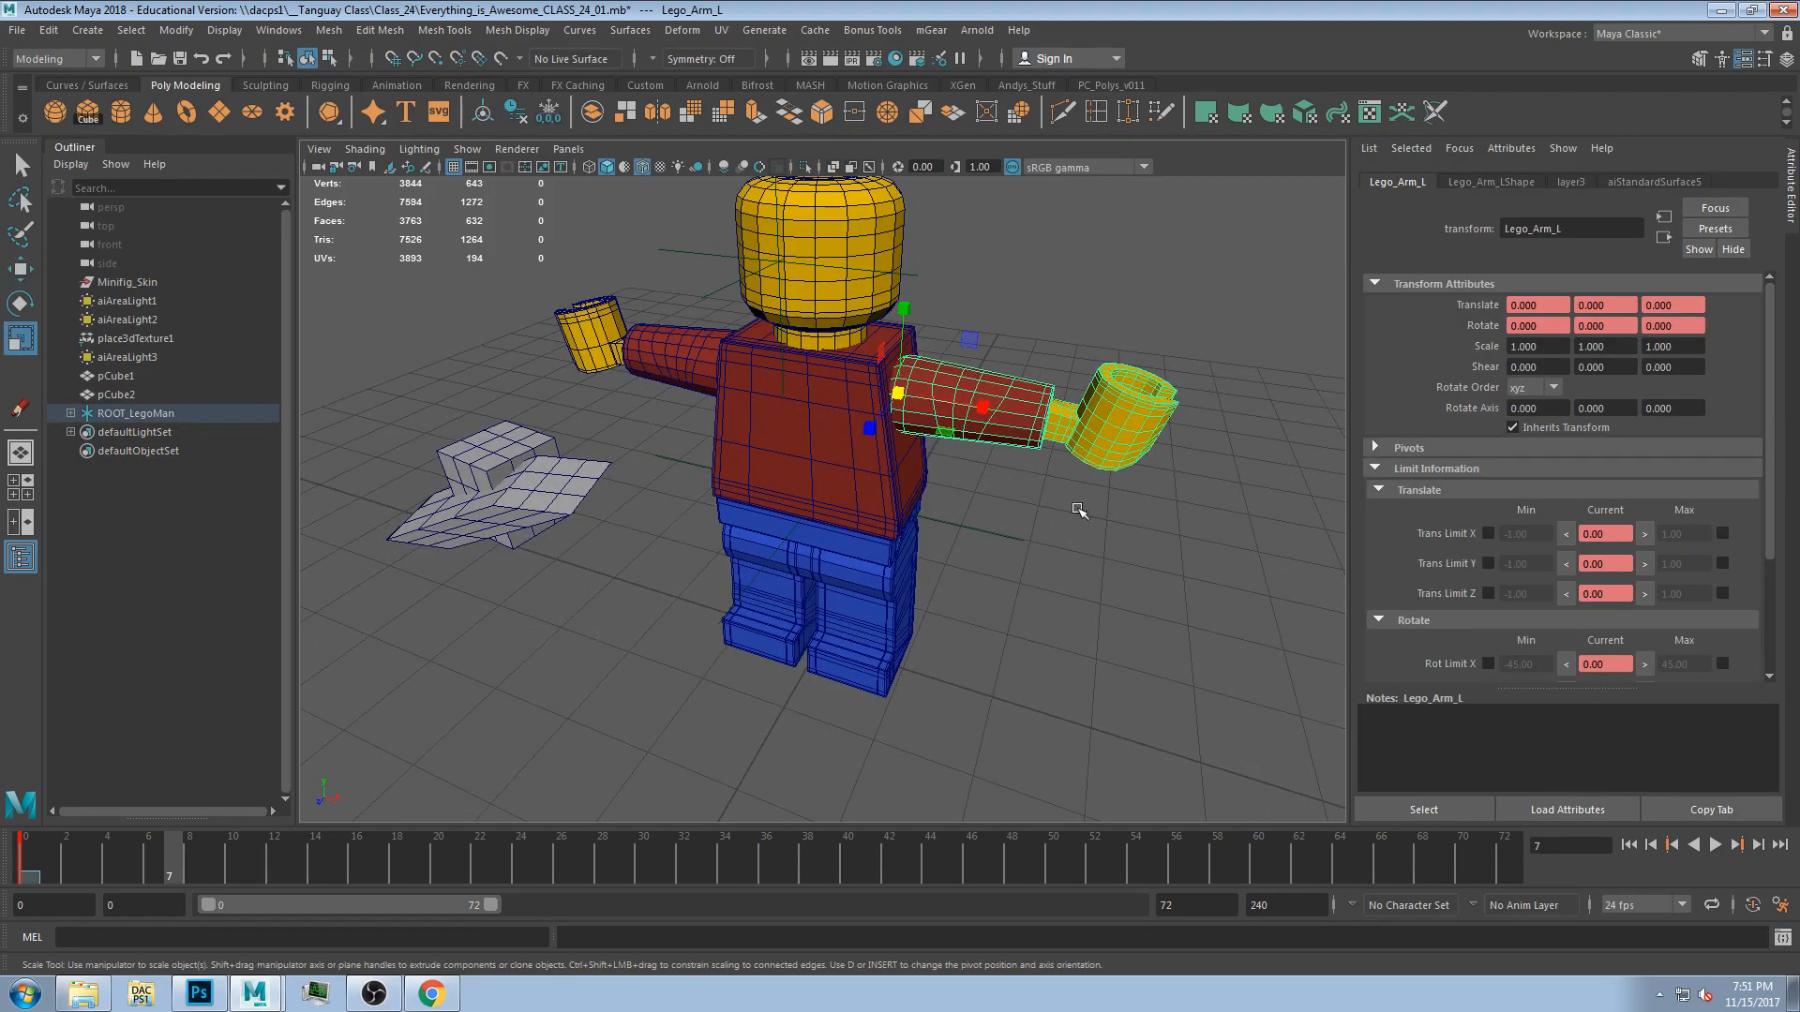
pyautogui.click(1035, 582)
pyautogui.press('e')
pyautogui.click(971, 401)
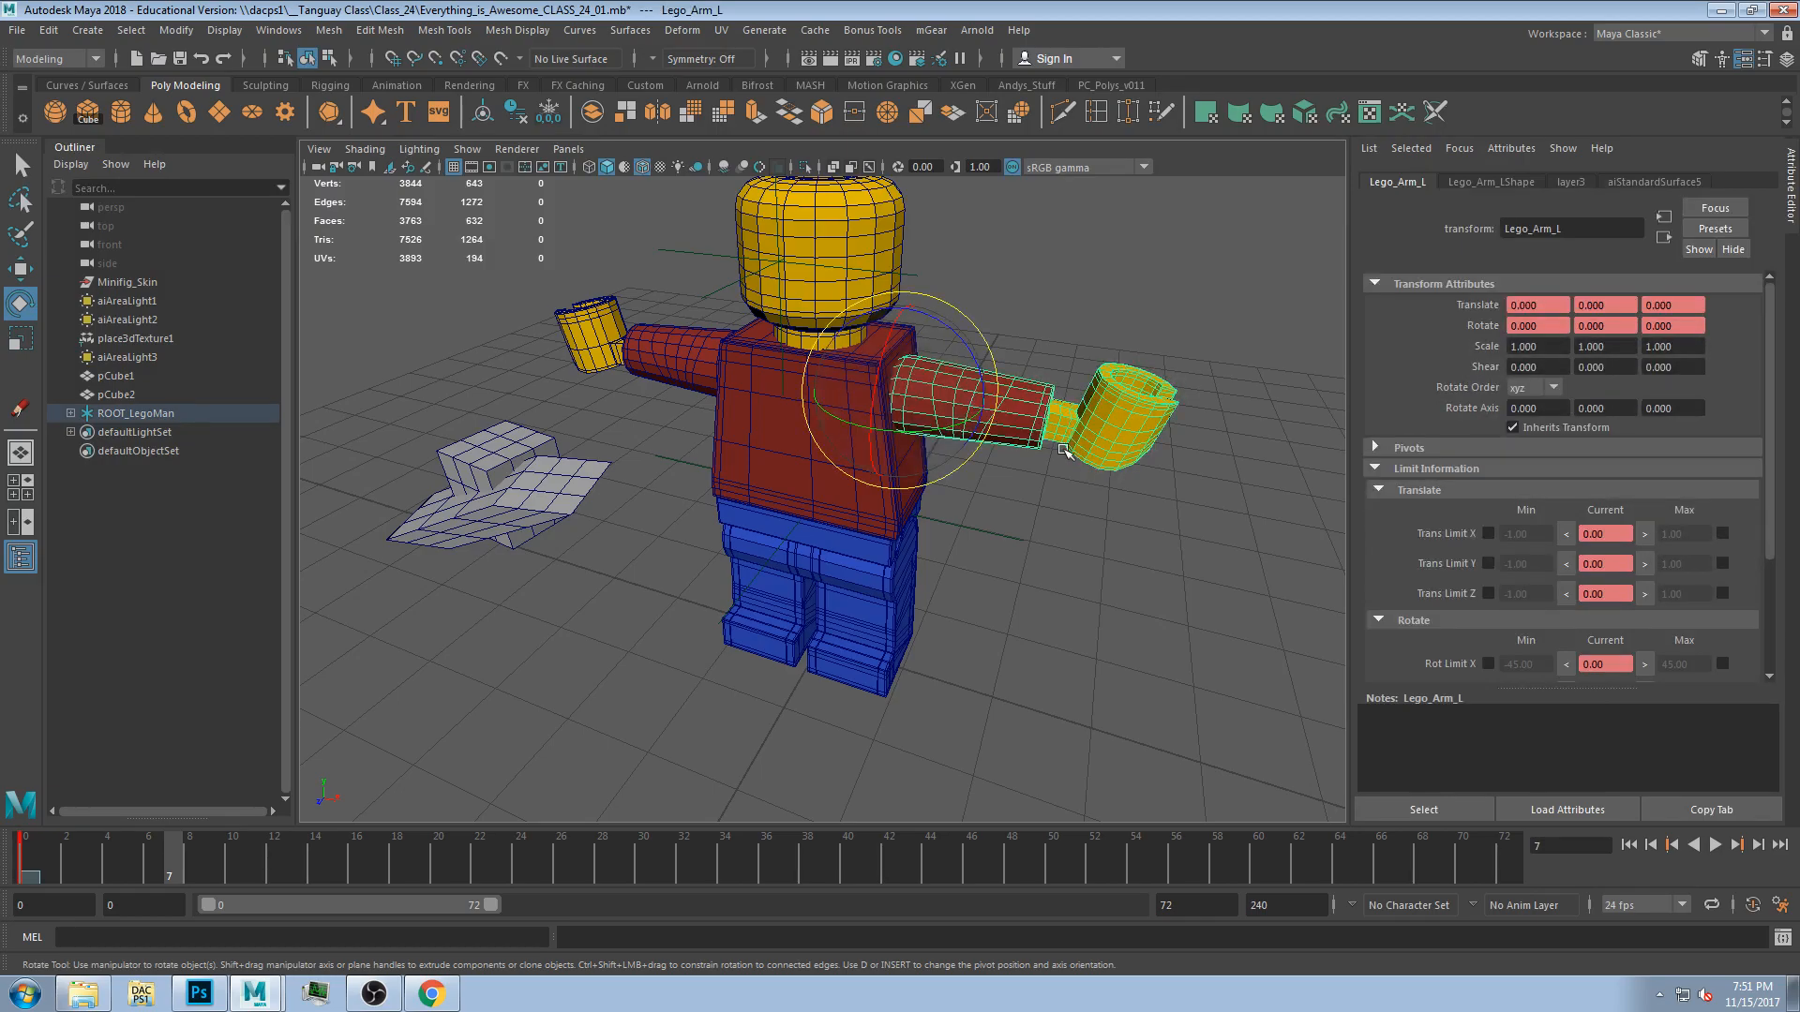
pyautogui.moveTo(971, 401); pyautogui.dragTo(952, 401)
pyautogui.hotkey('ctrl', 'z')
pyautogui.keyDown('alt'); pyautogui.moveTo(1052, 545); pyautogui.dragTo(992, 536); pyautogui.keyUp('alt')
pyautogui.moveTo(971, 384)
pyautogui.mouseDown()
pyautogui.moveTo(942, 330)
pyautogui.moveTo(977, 379)
pyautogui.mouseUp()
pyautogui.hotkey('ctrl', 'z')
pyautogui.keyDown('alt'); pyautogui.moveTo(1023, 469); pyautogui.dragTo(953, 293); pyautogui.keyUp('alt')
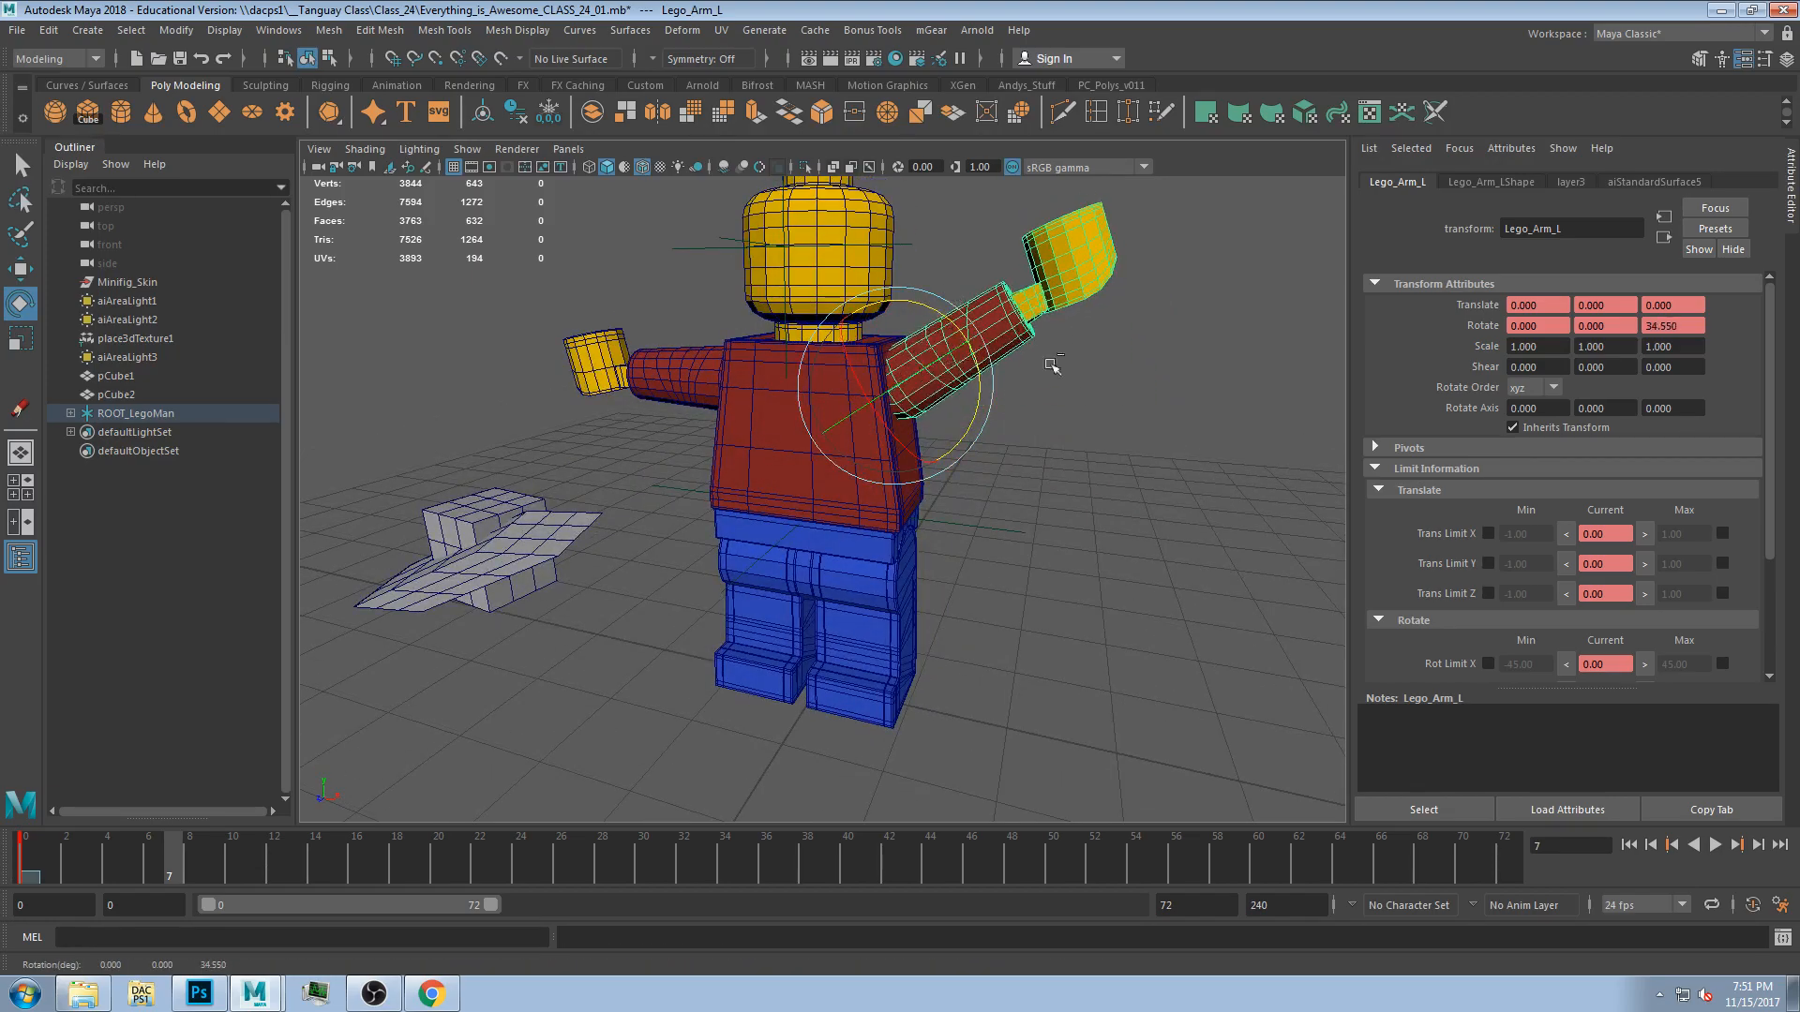
pyautogui.hotkey('ctrl', 'z')
# Set the left arm's Z rotate limits to -61.24 and 66.28 by rotating it to each extreme.
pyautogui.click(1378, 489)
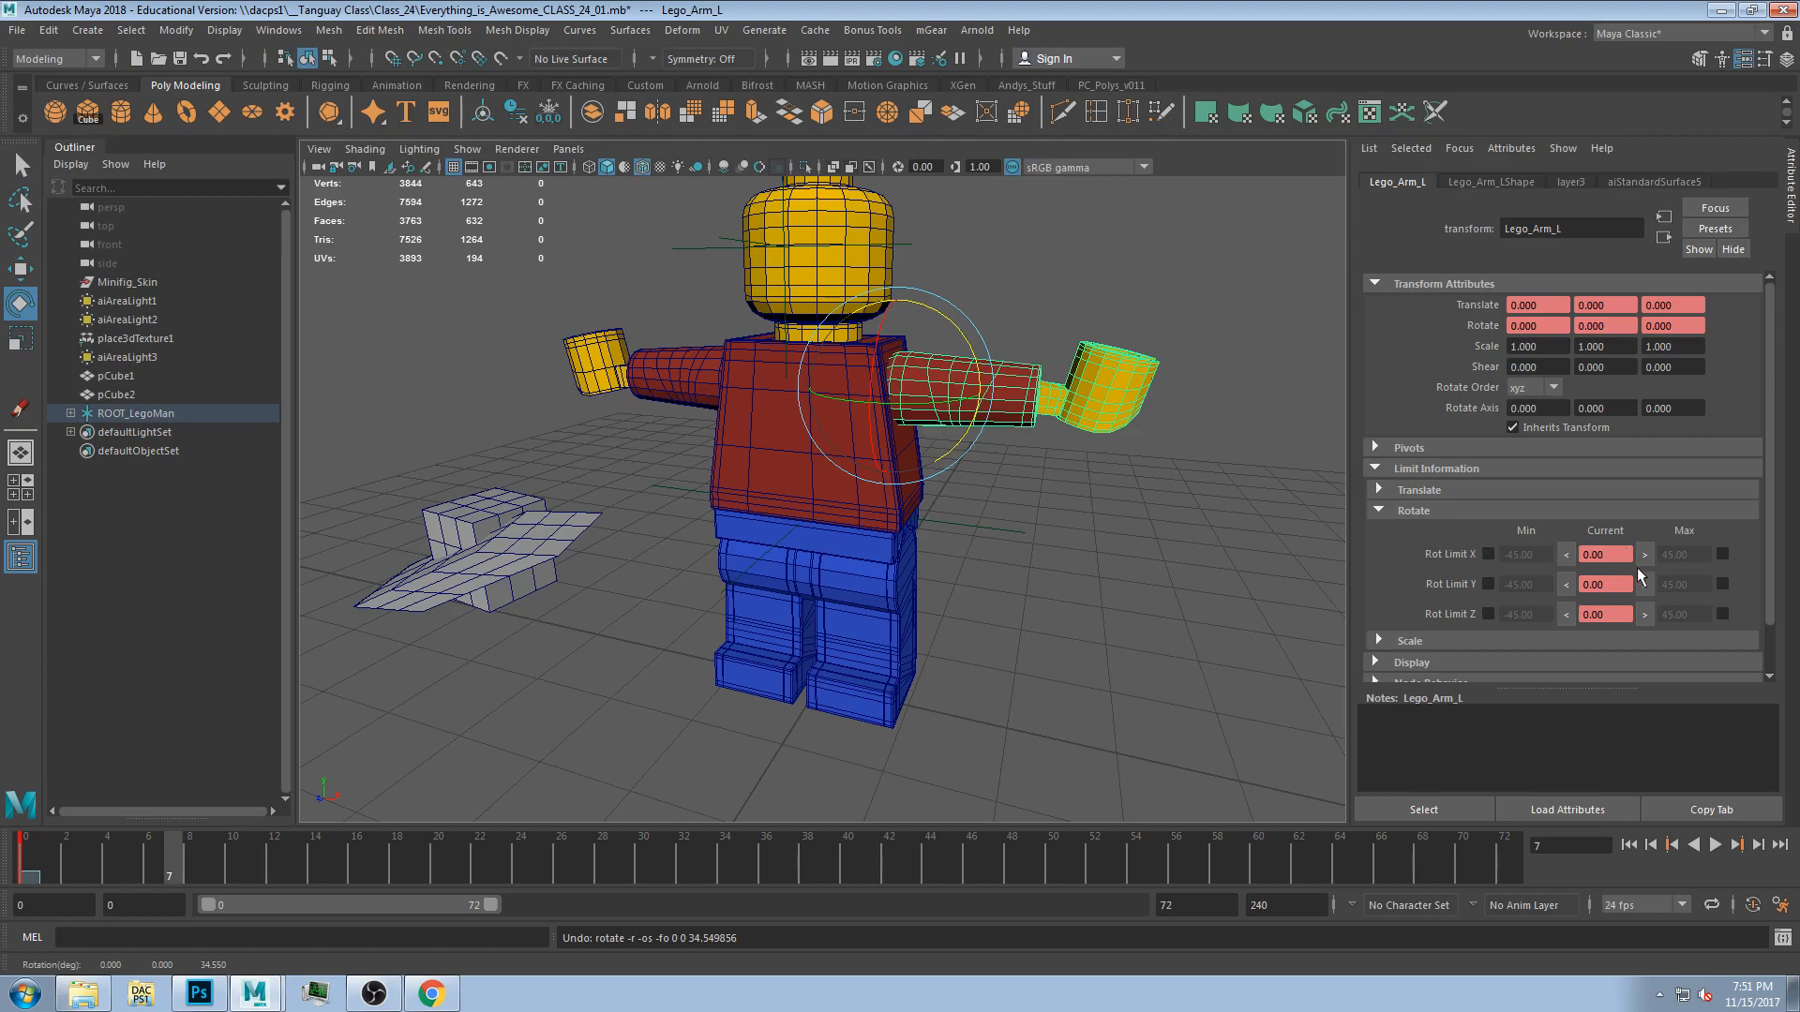
pyautogui.moveTo(975, 358); pyautogui.dragTo(901, 227)
pyautogui.click(1646, 614)
pyautogui.click(1722, 614)
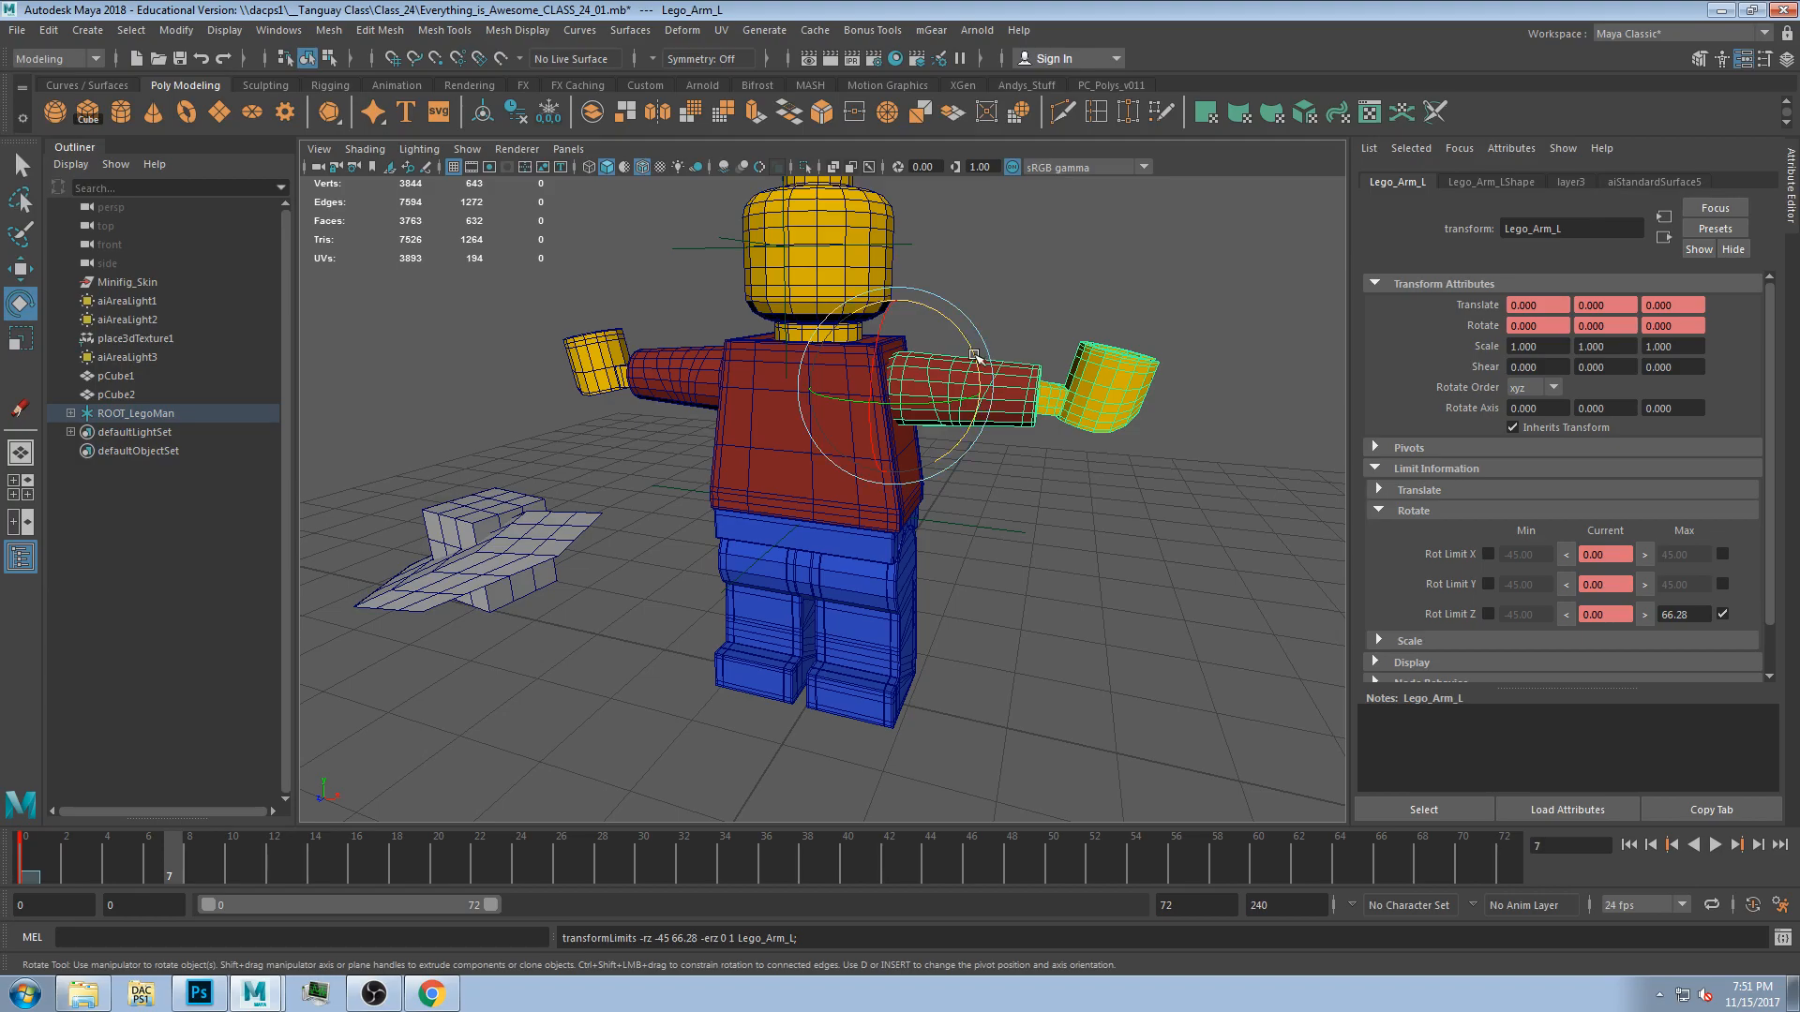
pyautogui.moveTo(985, 354); pyautogui.dragTo(979, 459)
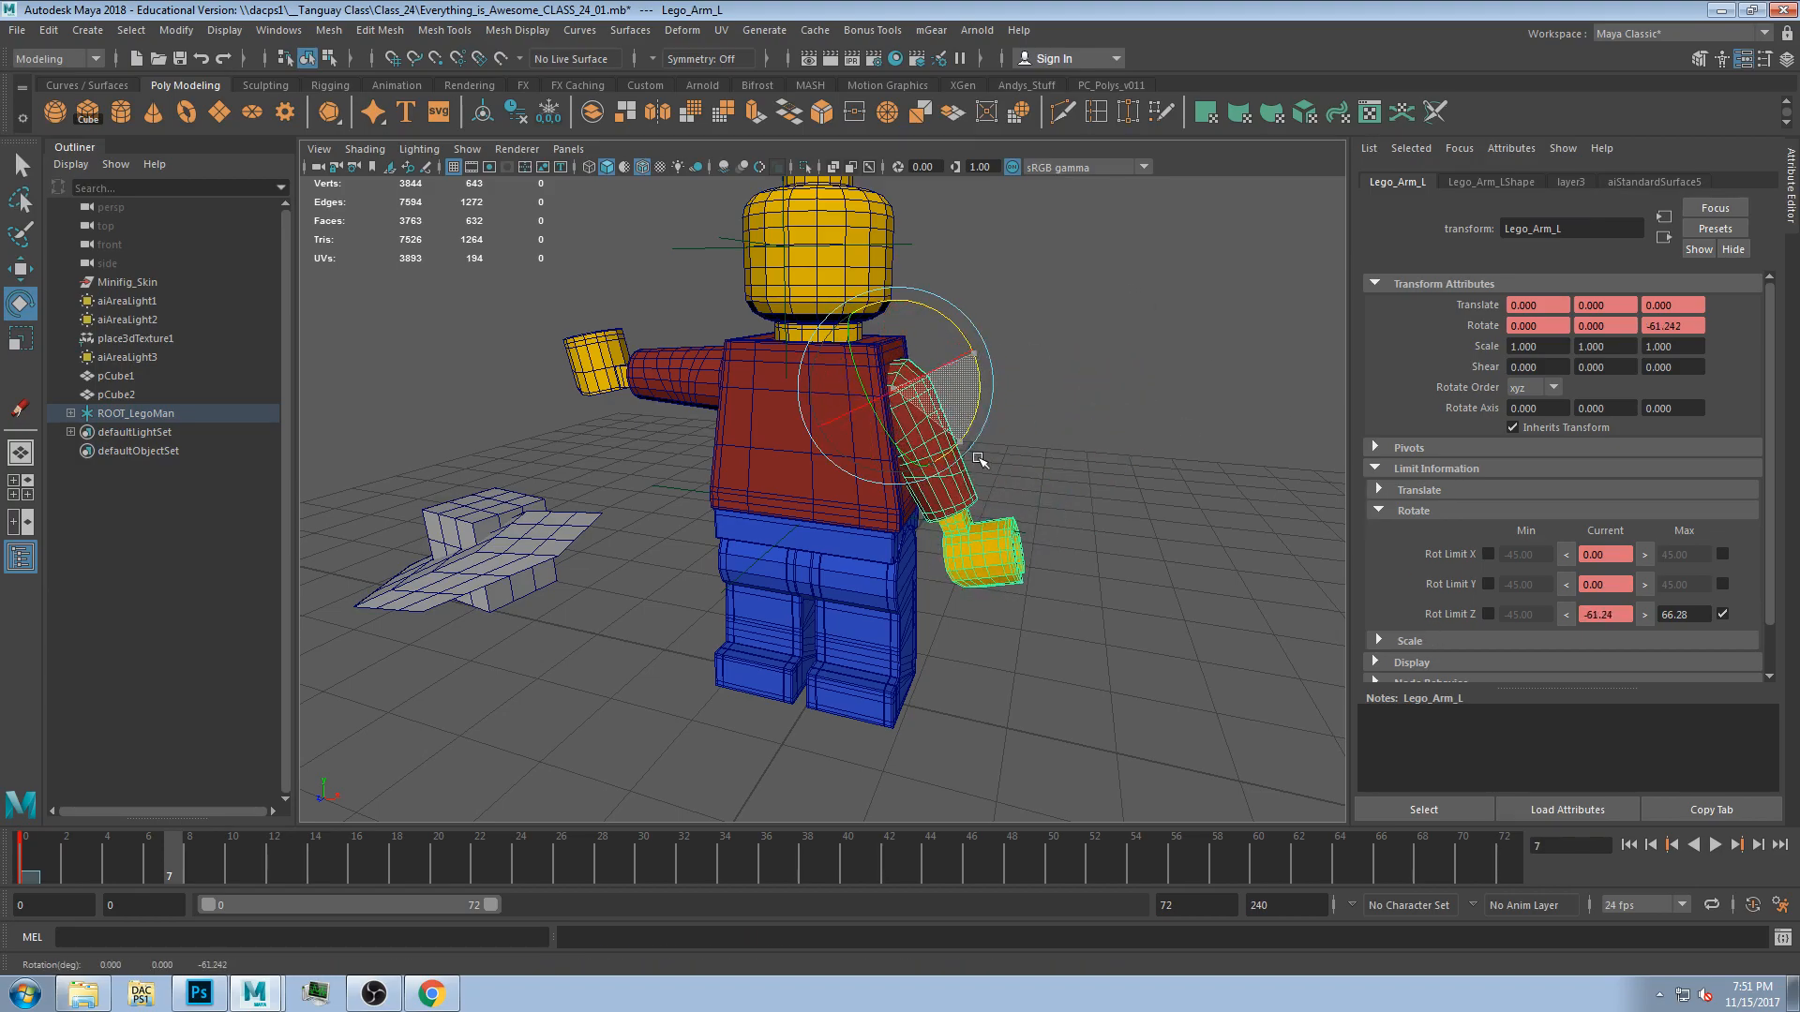
pyautogui.click(1565, 614)
pyautogui.click(1488, 614)
# Set the left arm's Y rotate limits to -54.24 and 56.95 by rotating it to each extreme.
pyautogui.keyDown('alt'); pyautogui.moveTo(981, 468); pyautogui.dragTo(1007, 403); pyautogui.keyUp('alt')
pyautogui.click(1568, 586)
pyautogui.click(1644, 585)
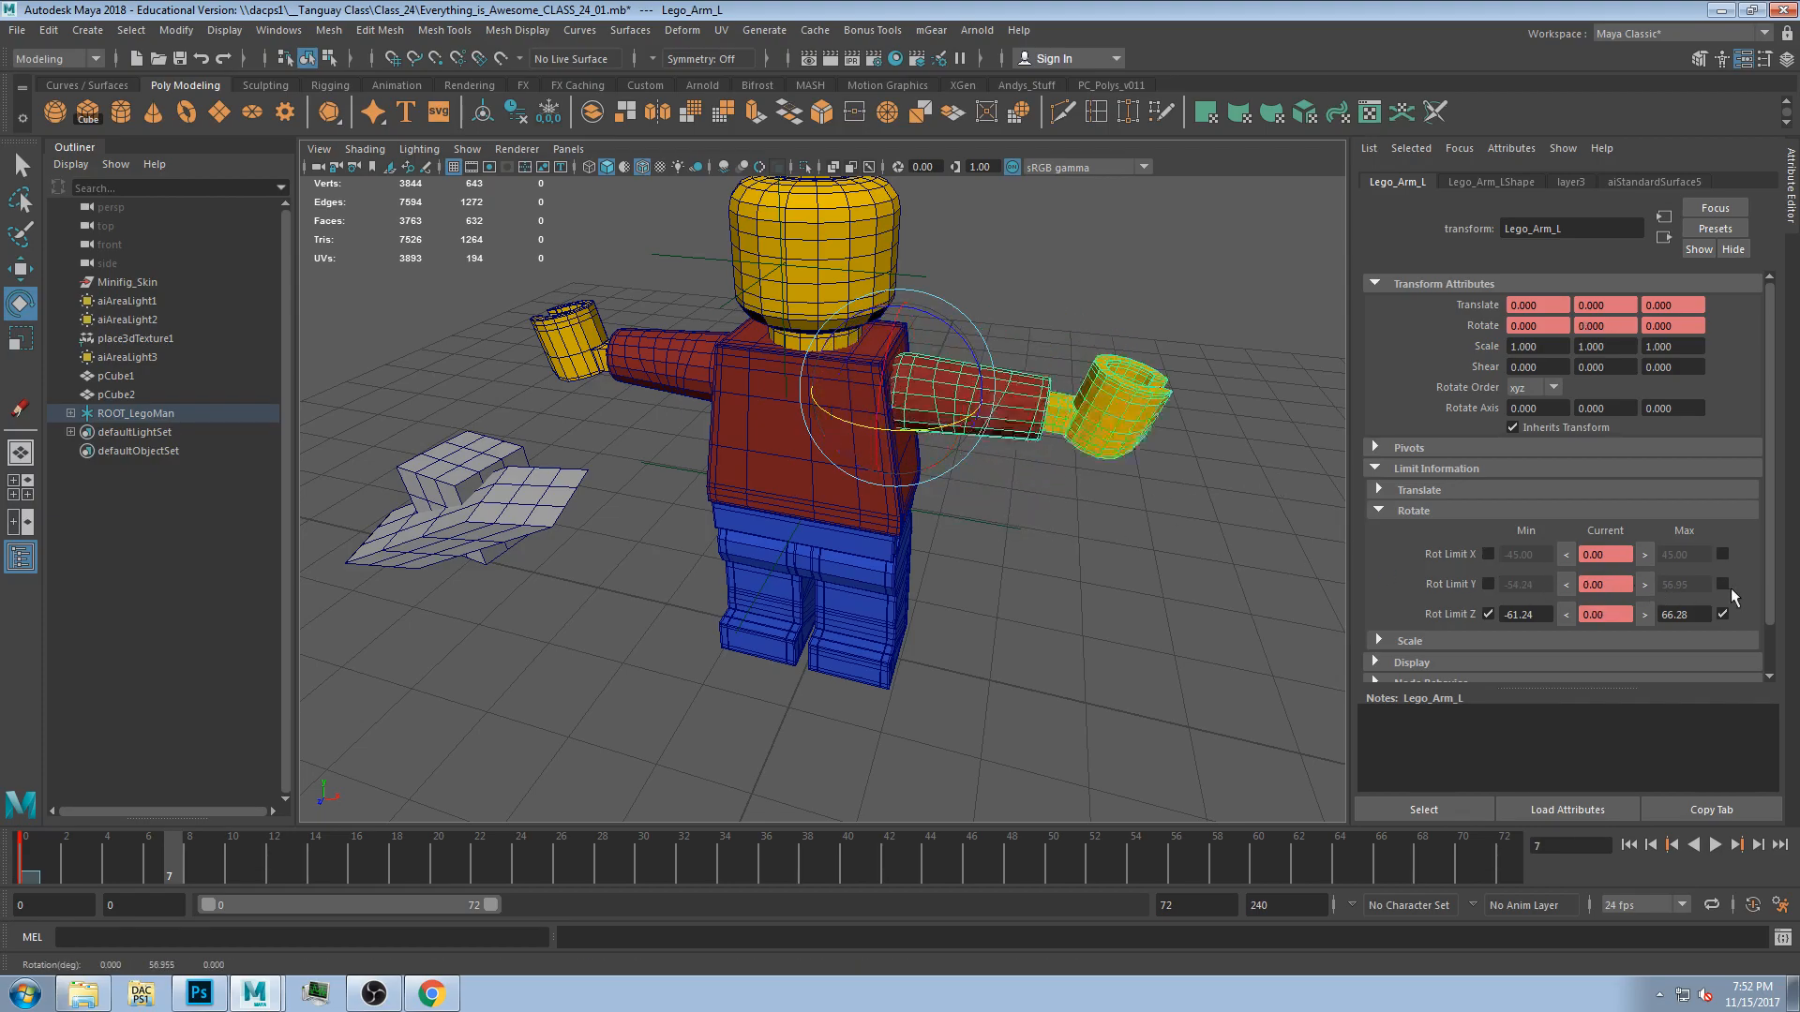
pyautogui.click(1723, 584)
pyautogui.click(1488, 584)
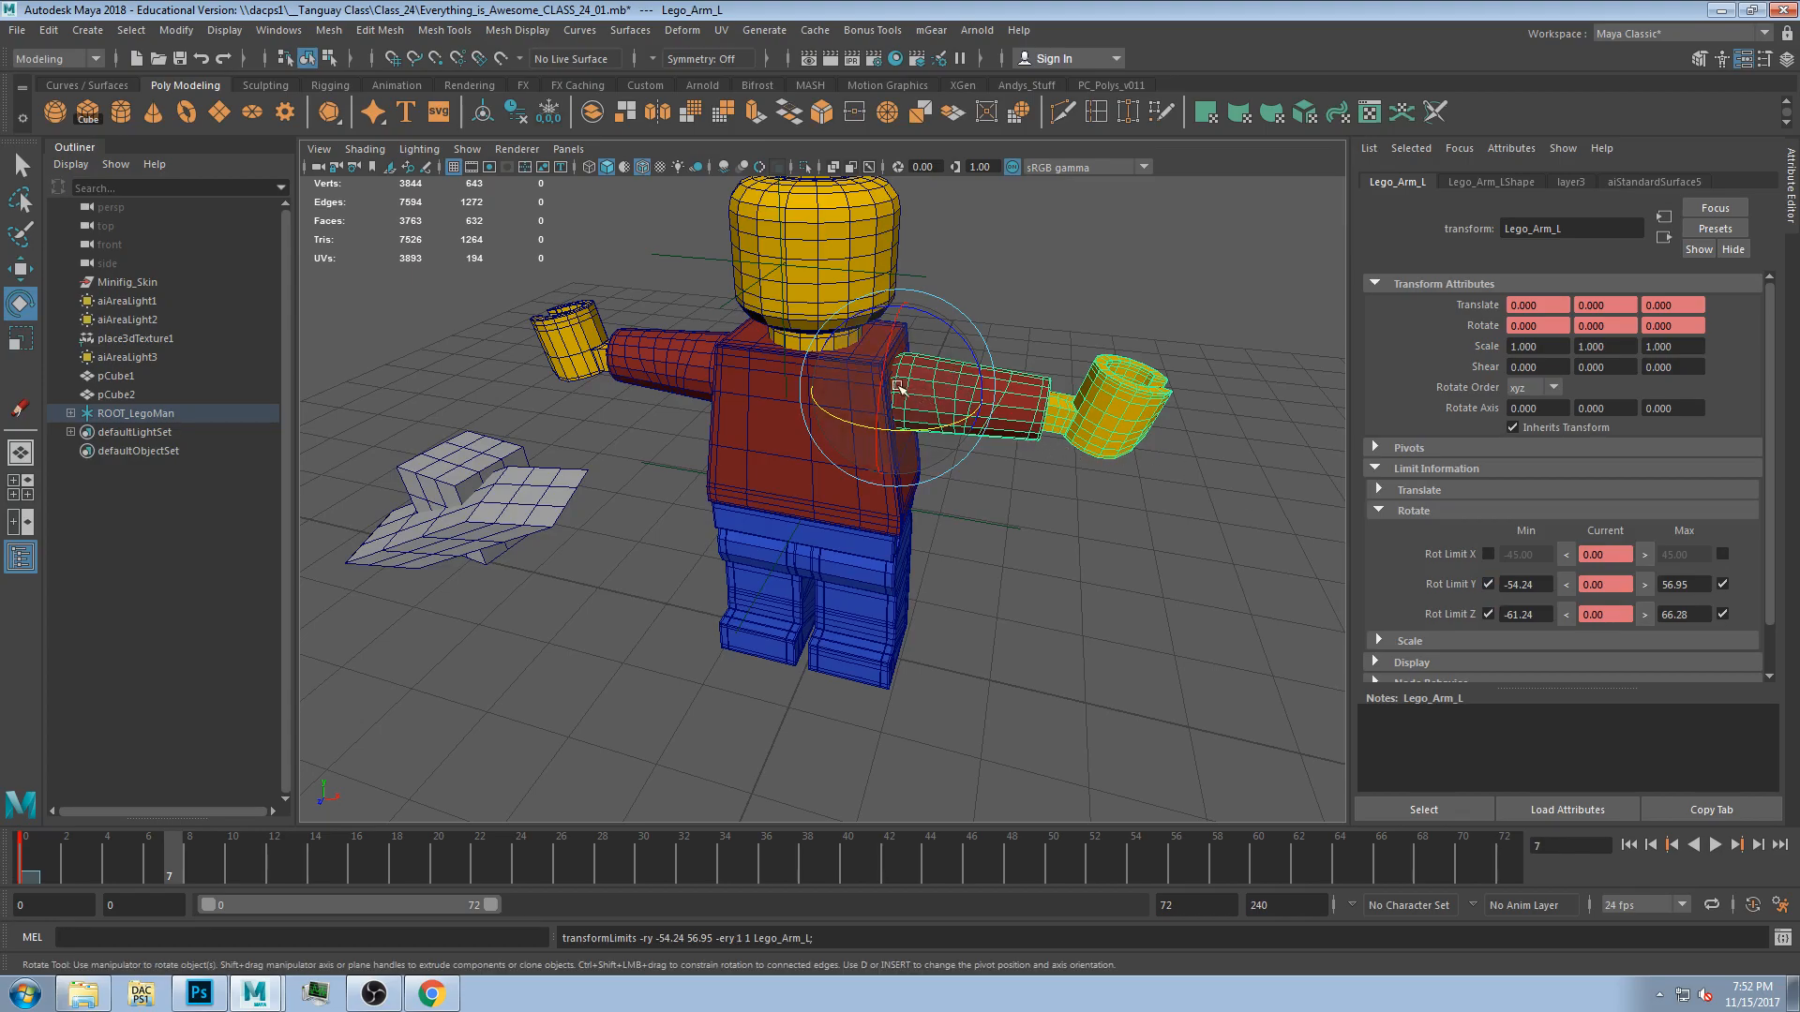
# Try rotating the left arm in X to set its minimum X limit, then undo.
pyautogui.moveTo(884, 364); pyautogui.dragTo(900, 295)
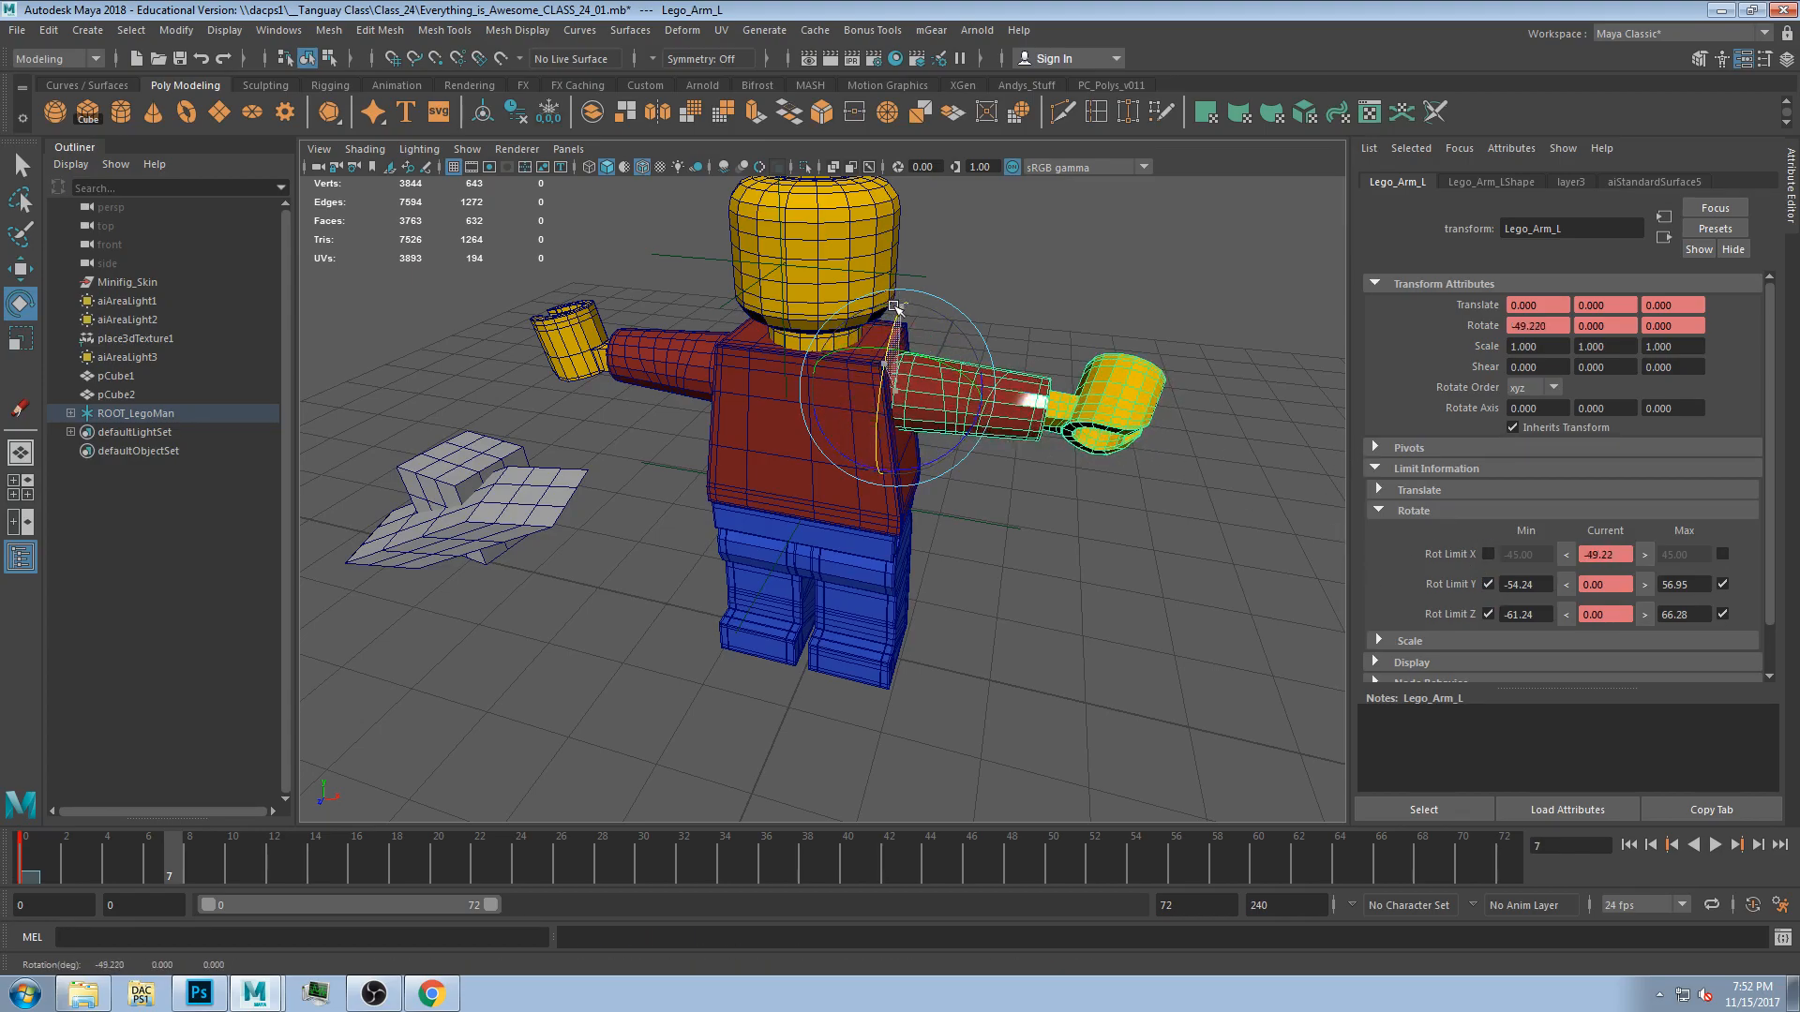
pyautogui.click(1566, 555)
pyautogui.hotkey('ctrl', 'z')
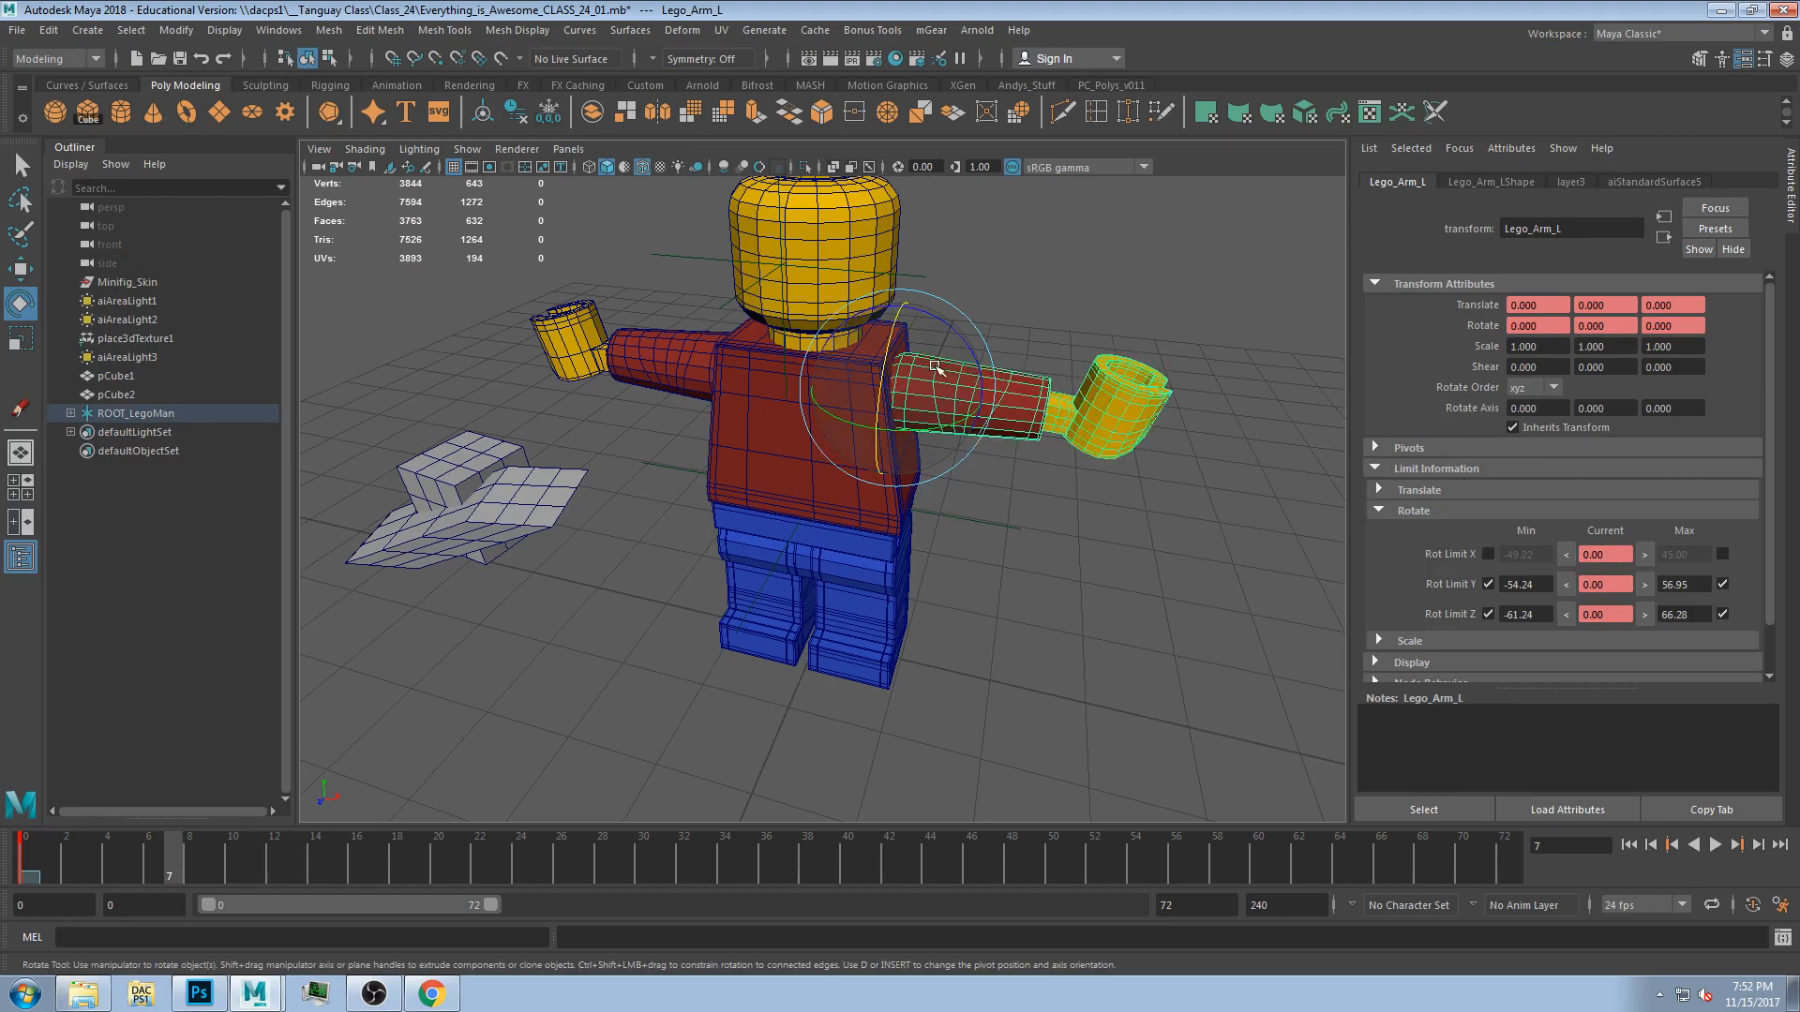
# Set the left arm's X rotate limits to -49.22 and 42.18 by rotating it to the extremes, then test a rotation and undo it.
pyautogui.moveTo(895, 361); pyautogui.dragTo(1057, 454)
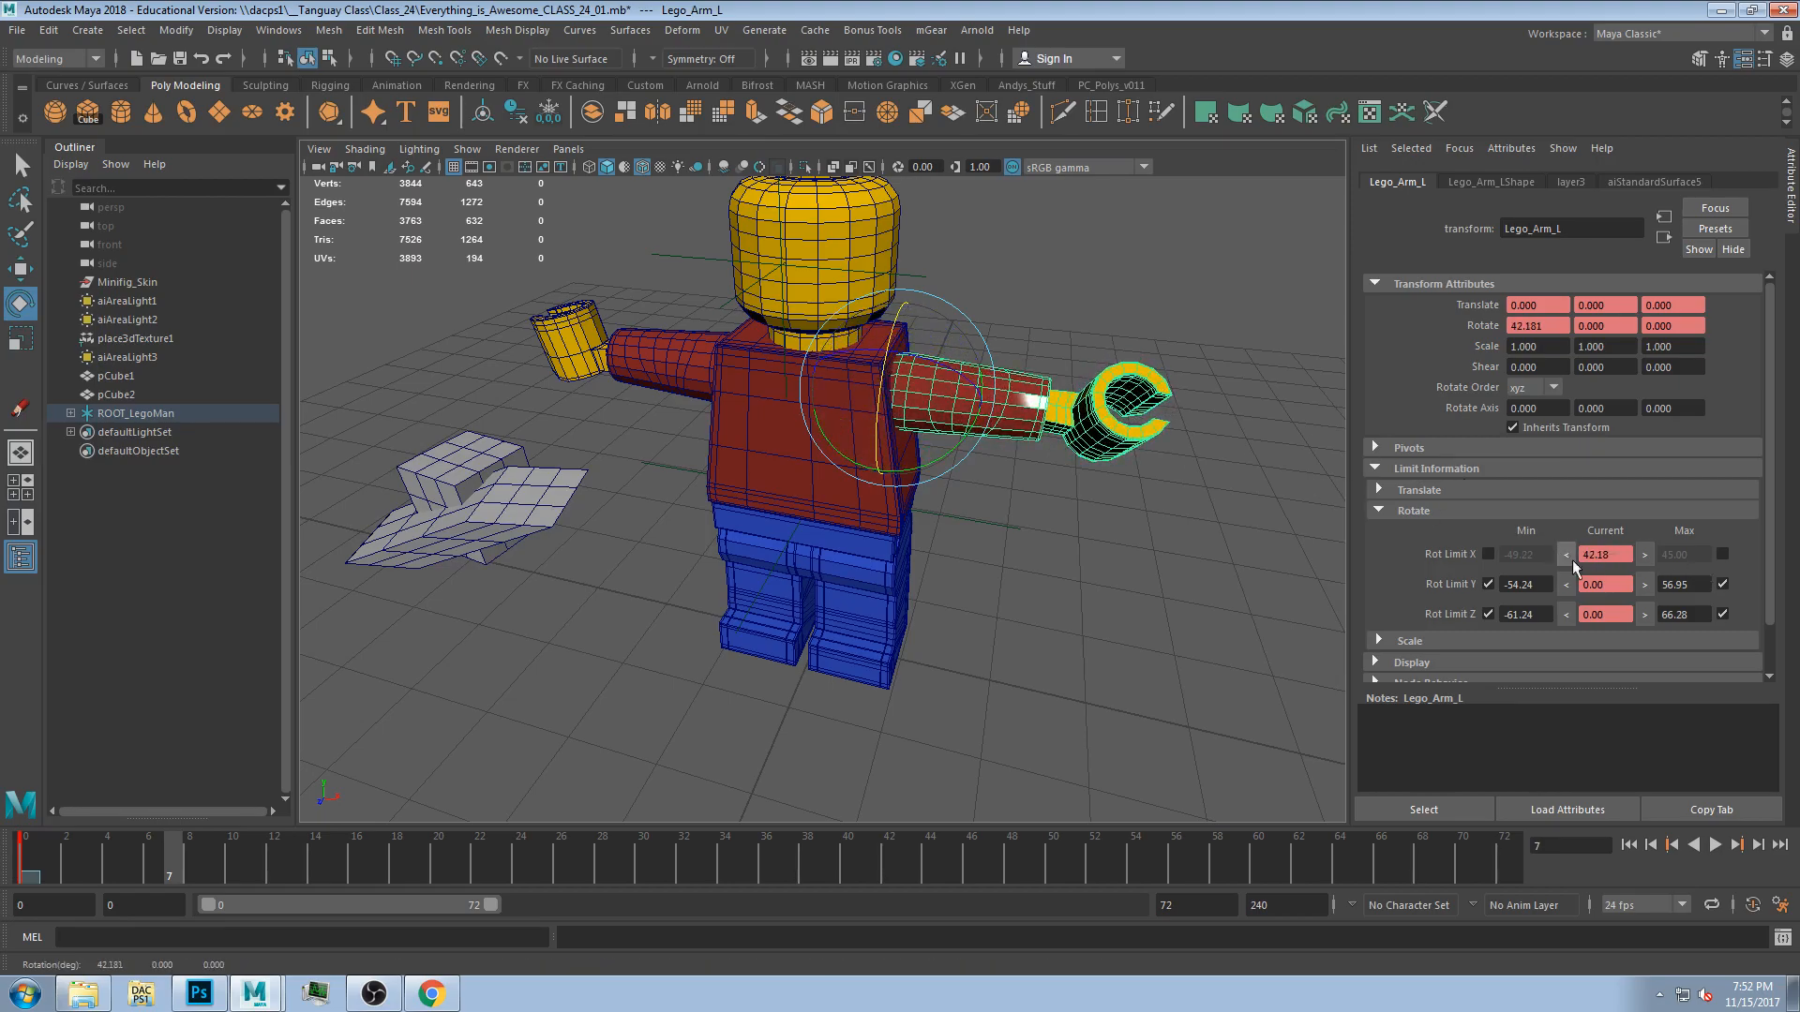
pyautogui.click(1645, 555)
pyautogui.hotkey('ctrl', 'z')
pyautogui.click(1723, 555)
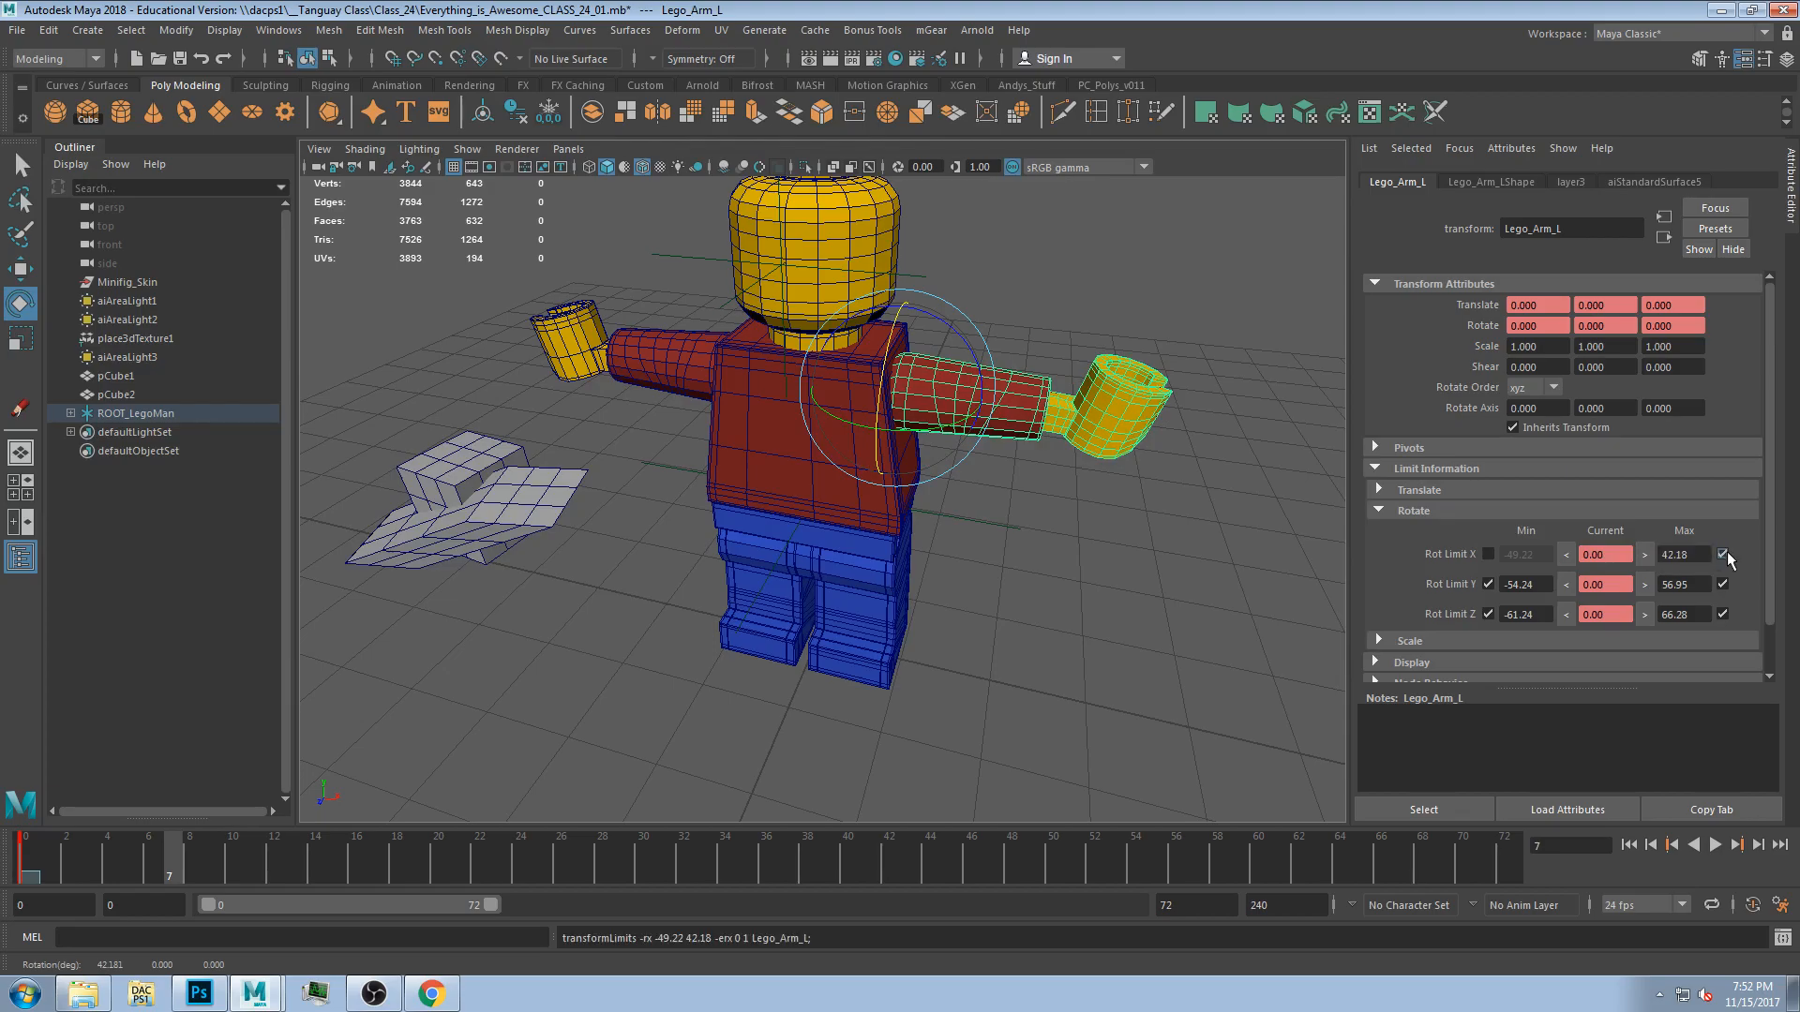
pyautogui.keyDown('alt'); pyautogui.moveTo(1188, 626); pyautogui.dragTo(1165, 619); pyautogui.keyUp('alt')
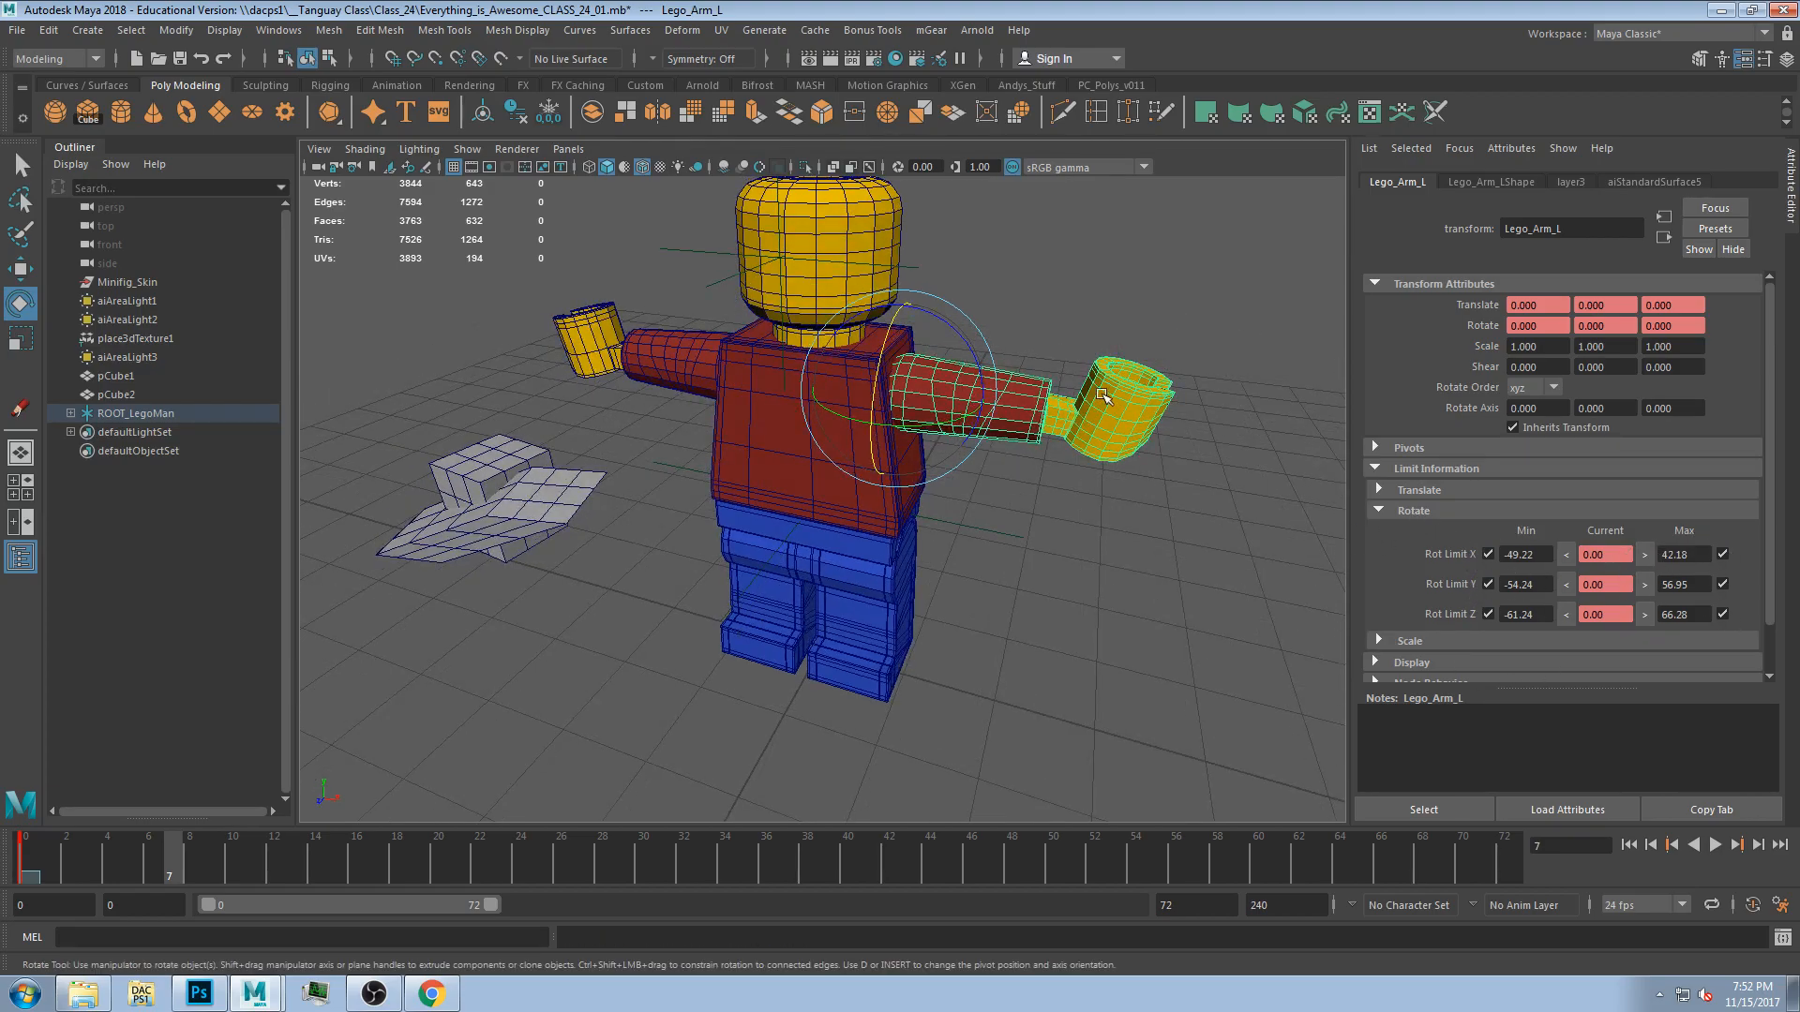
pyautogui.moveTo(940, 382); pyautogui.dragTo(914, 438)
pyautogui.hotkey('ctrl', 'z')
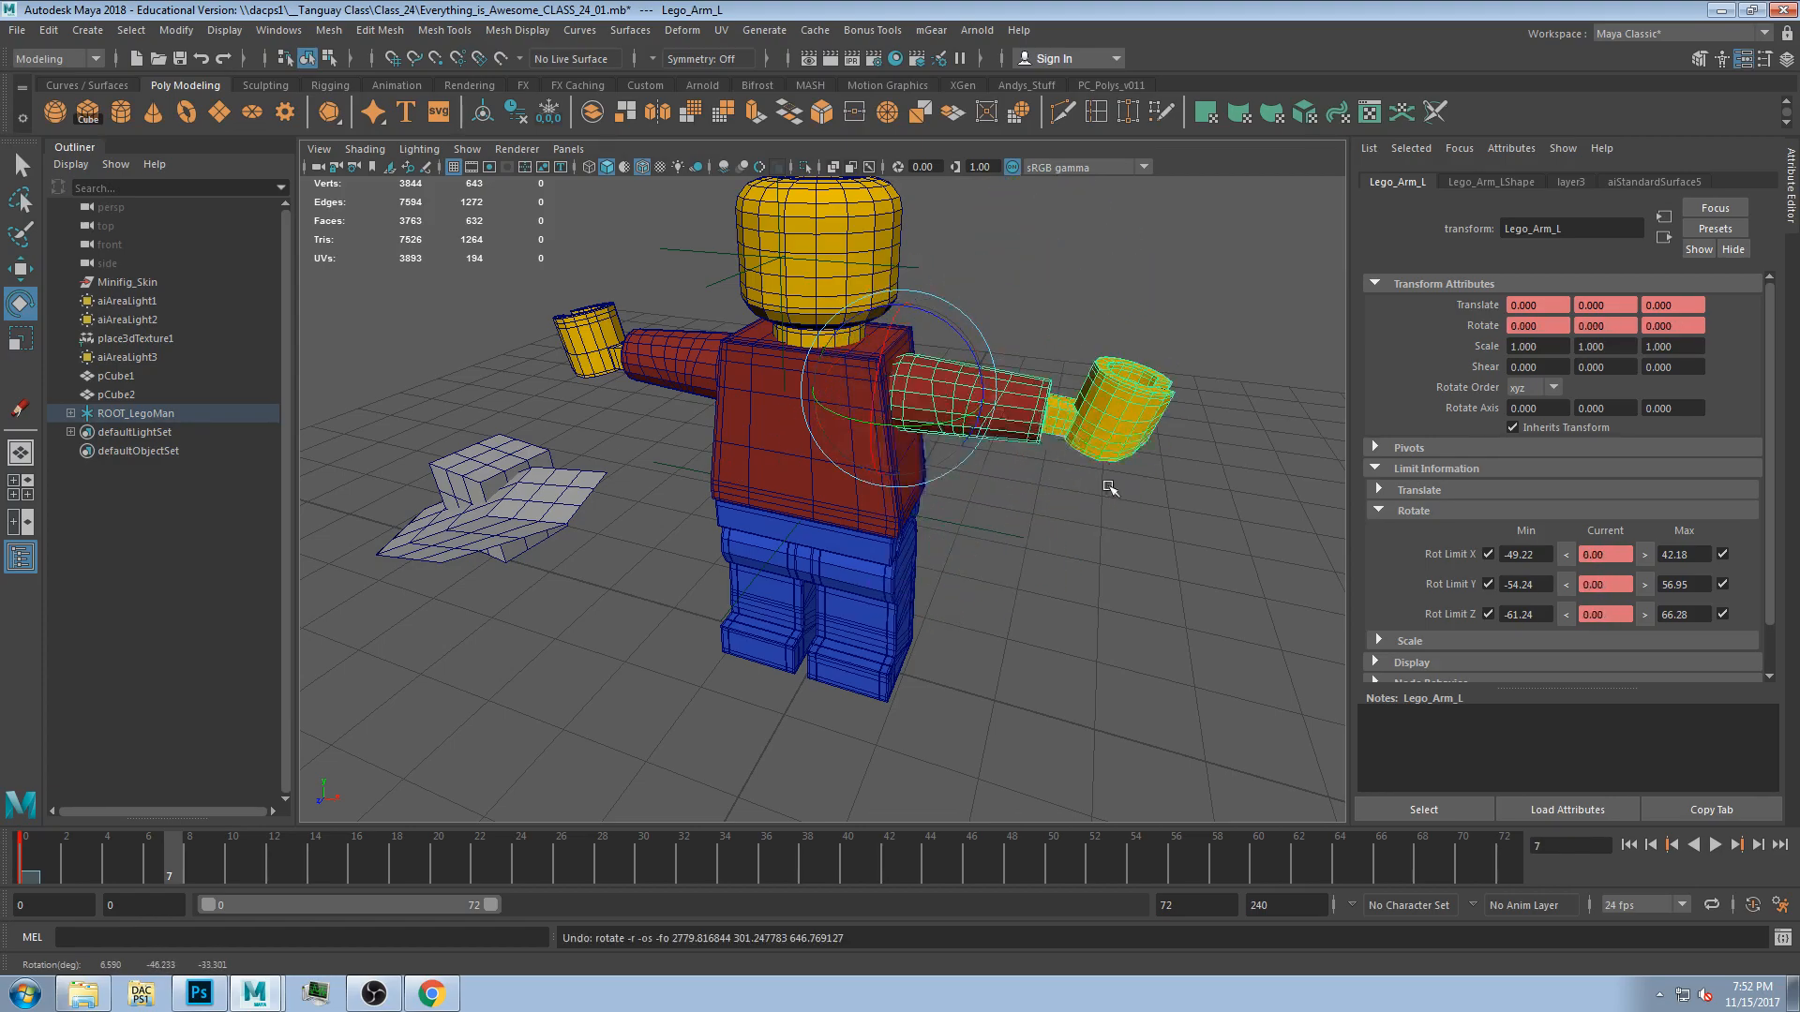
# Select the left hand and set its X rotate limits to -58.64 and 65.97 by rotating it to each extreme.
pyautogui.click(1104, 482)
pyautogui.click(1114, 402)
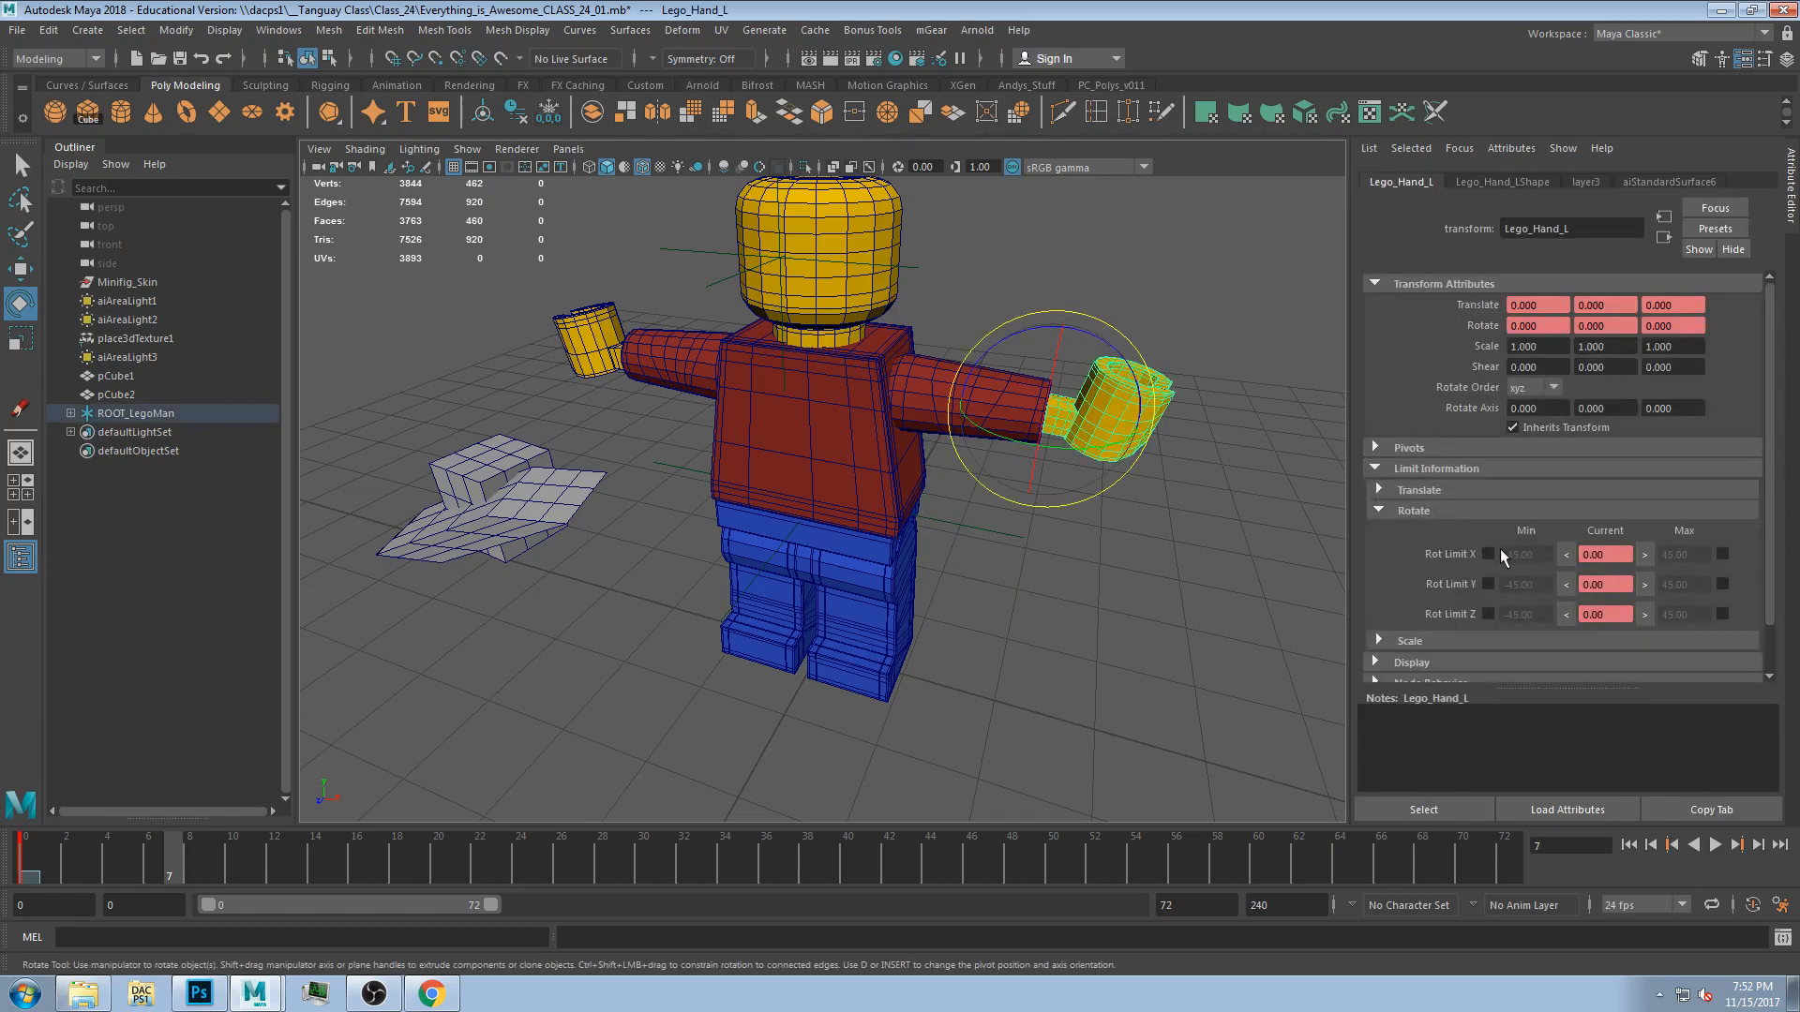
pyautogui.moveTo(1064, 413); pyautogui.dragTo(1043, 491)
pyautogui.click(1644, 556)
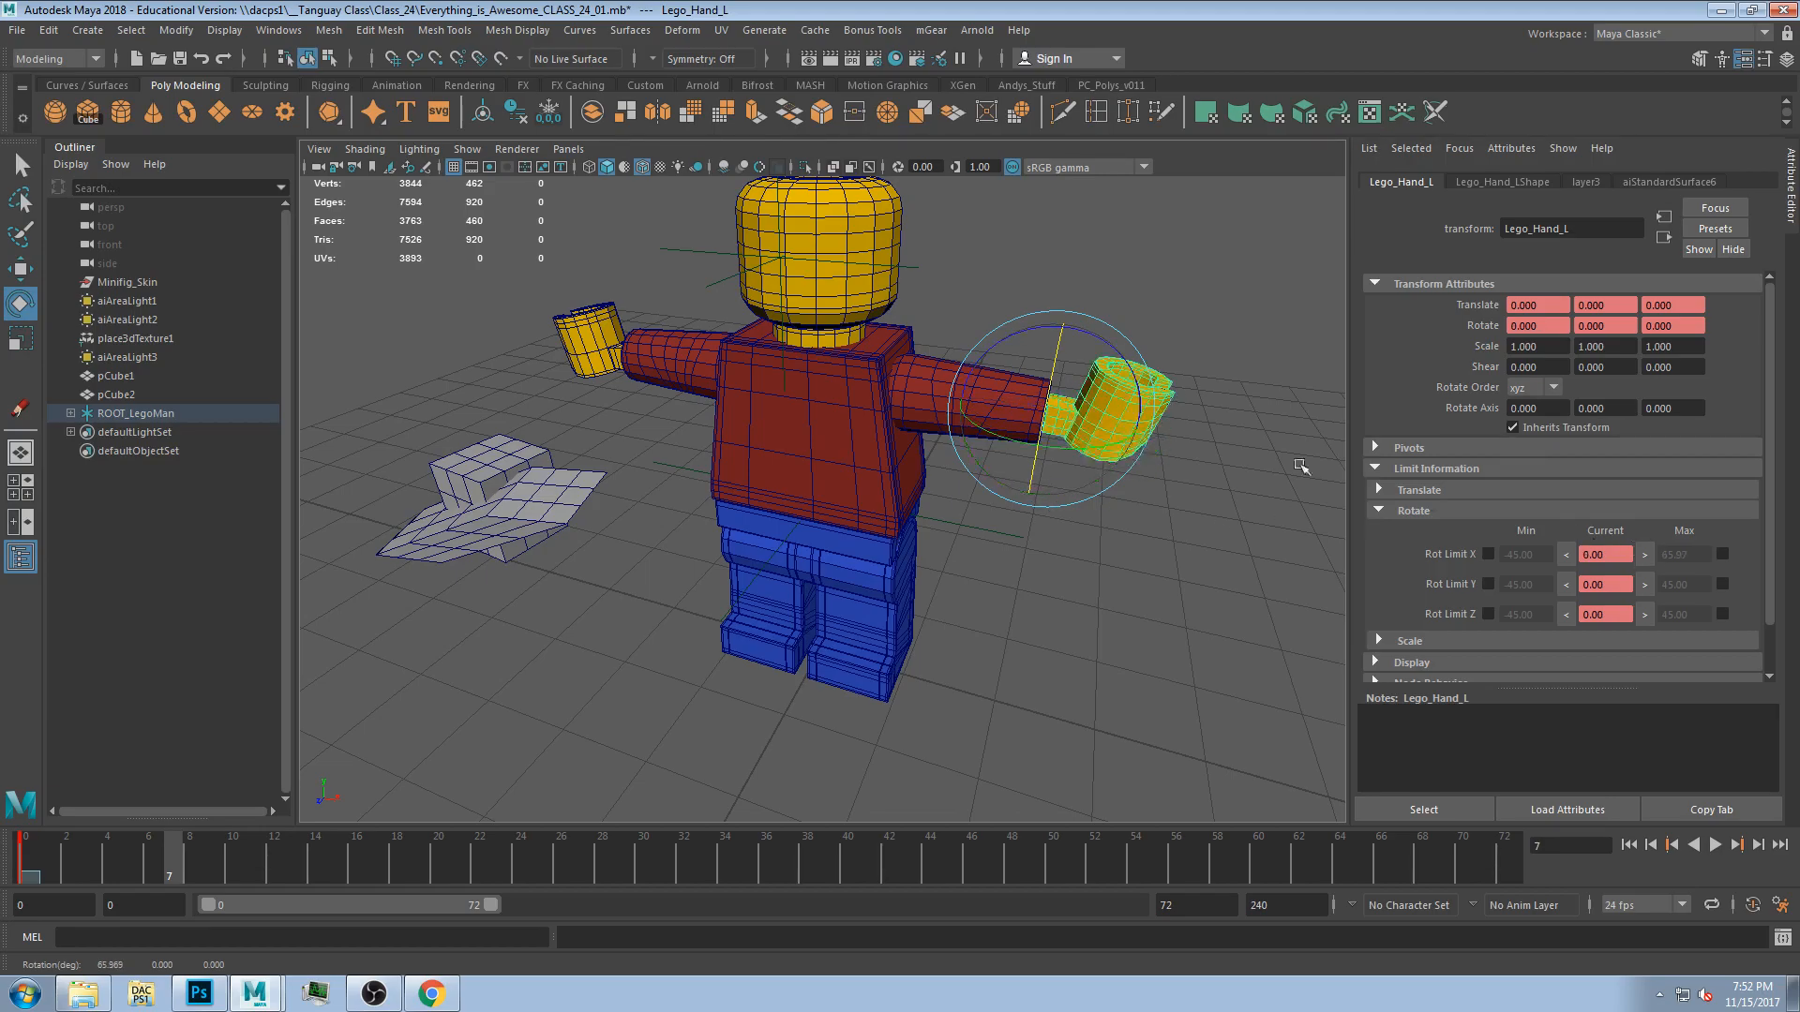
pyautogui.moveTo(1042, 429); pyautogui.dragTo(1054, 344)
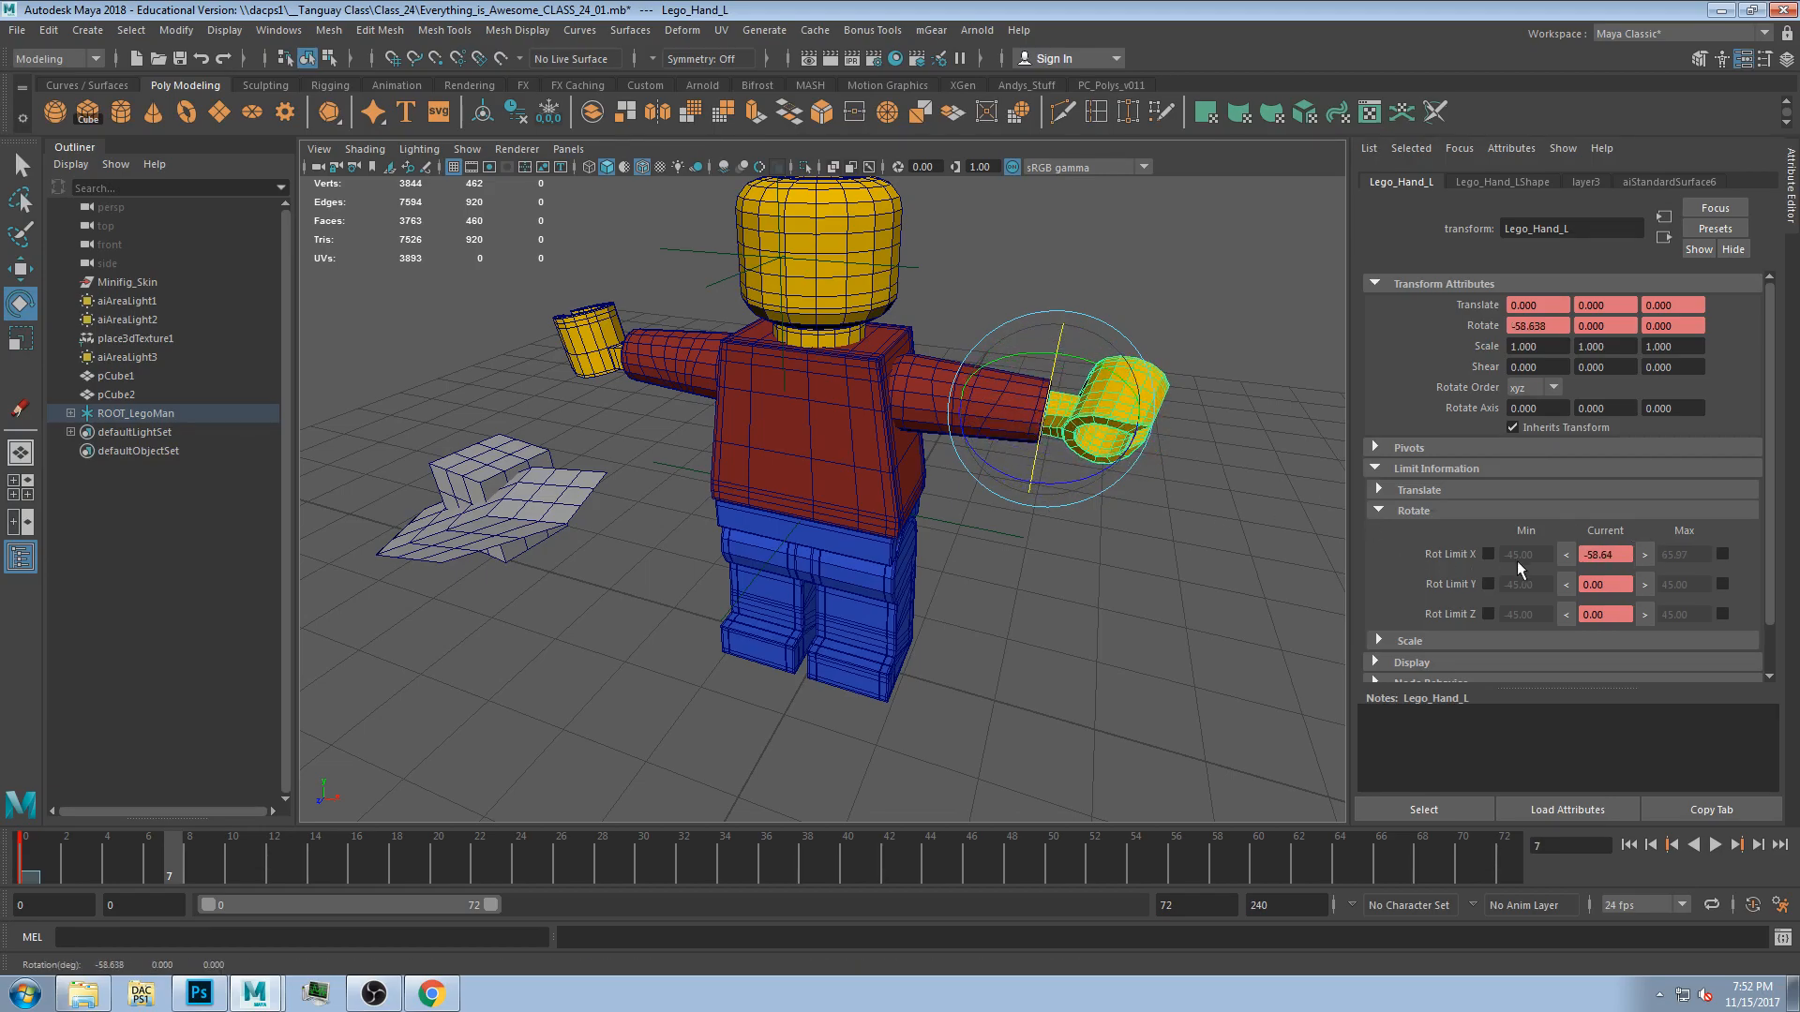
pyautogui.click(1566, 555)
pyautogui.click(1723, 556)
# Set the left hand's Z rotate limits to -17.50 and 18.18 by rotating it to each extreme.
pyautogui.moveTo(1085, 355); pyautogui.dragTo(1124, 368)
pyautogui.click(1644, 615)
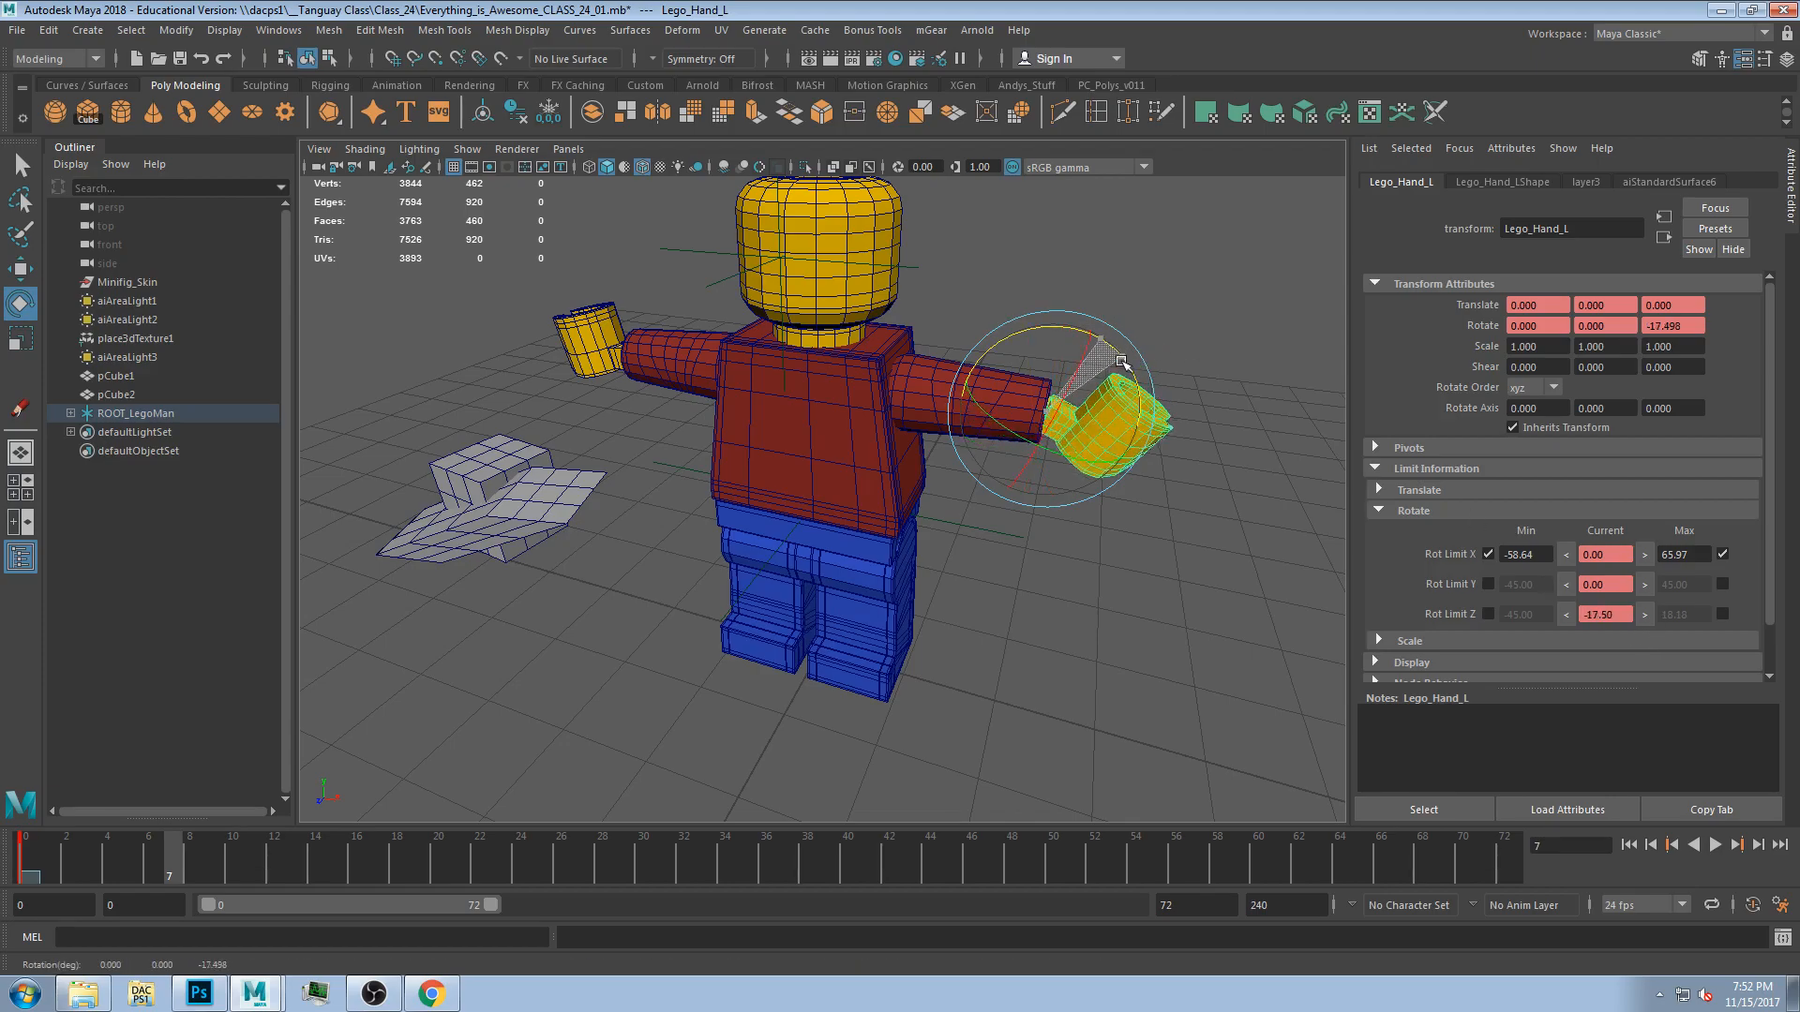
pyautogui.click(1569, 615)
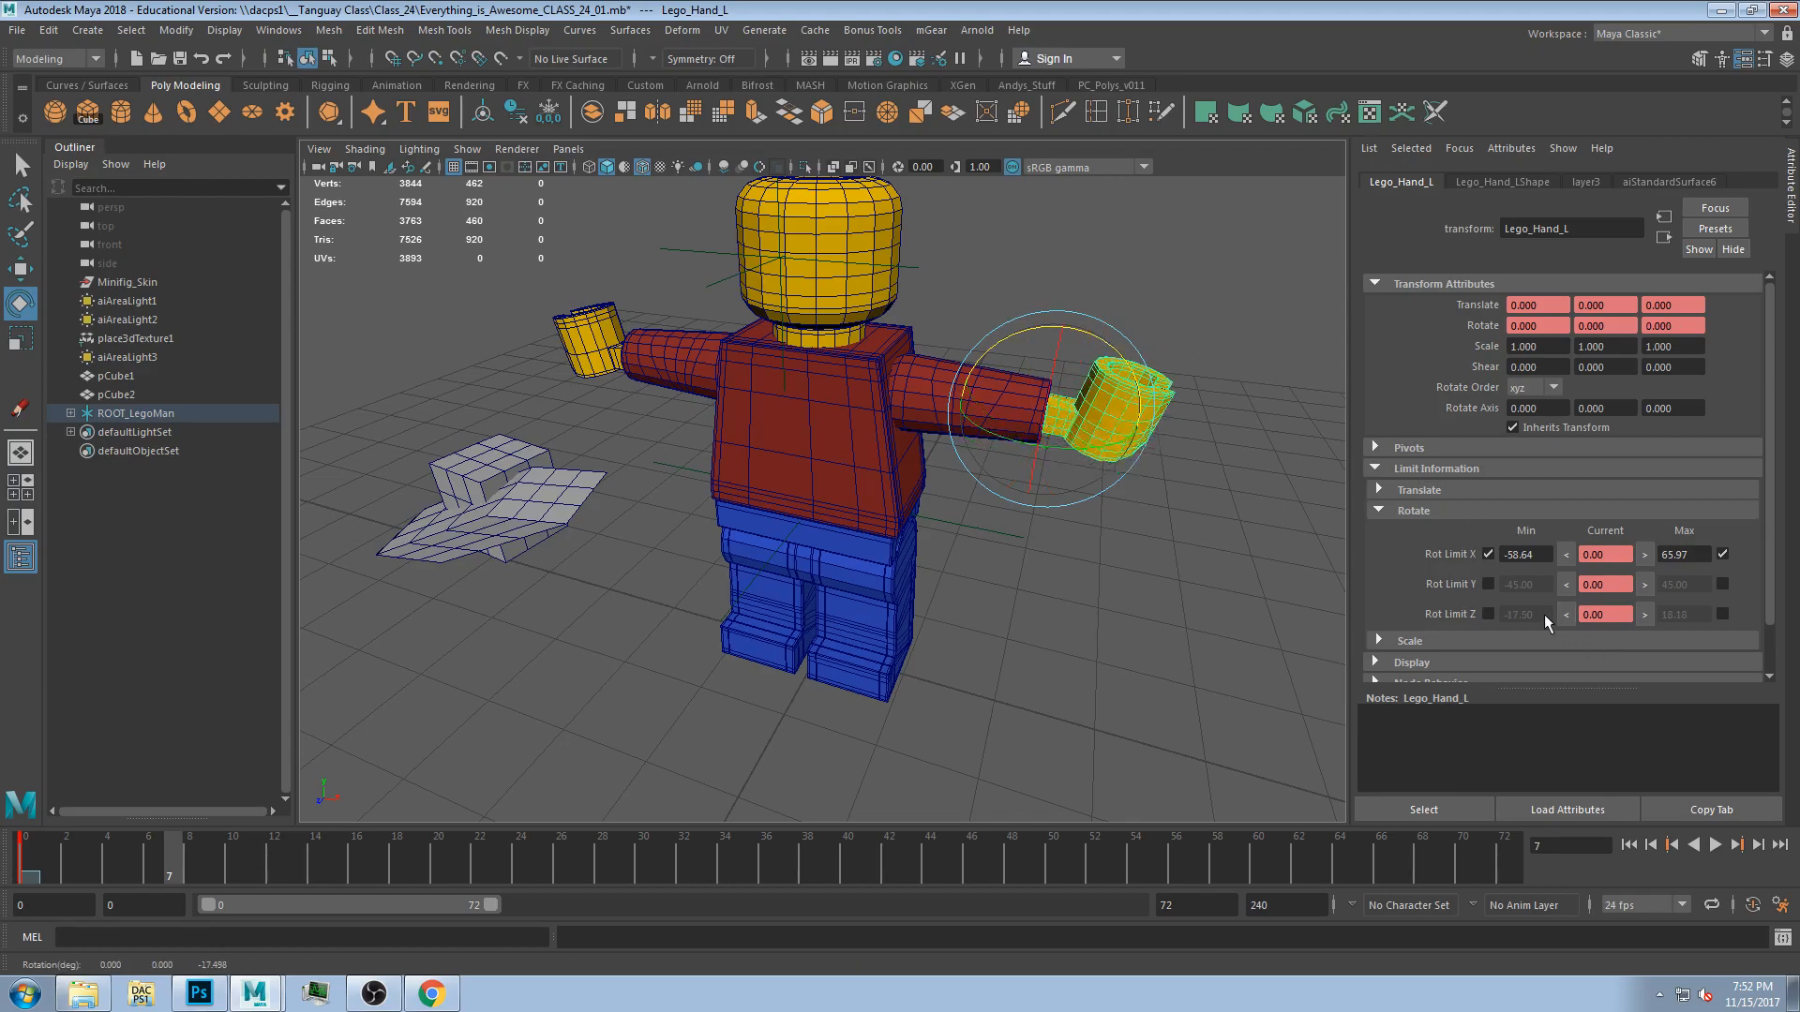
pyautogui.click(1723, 614)
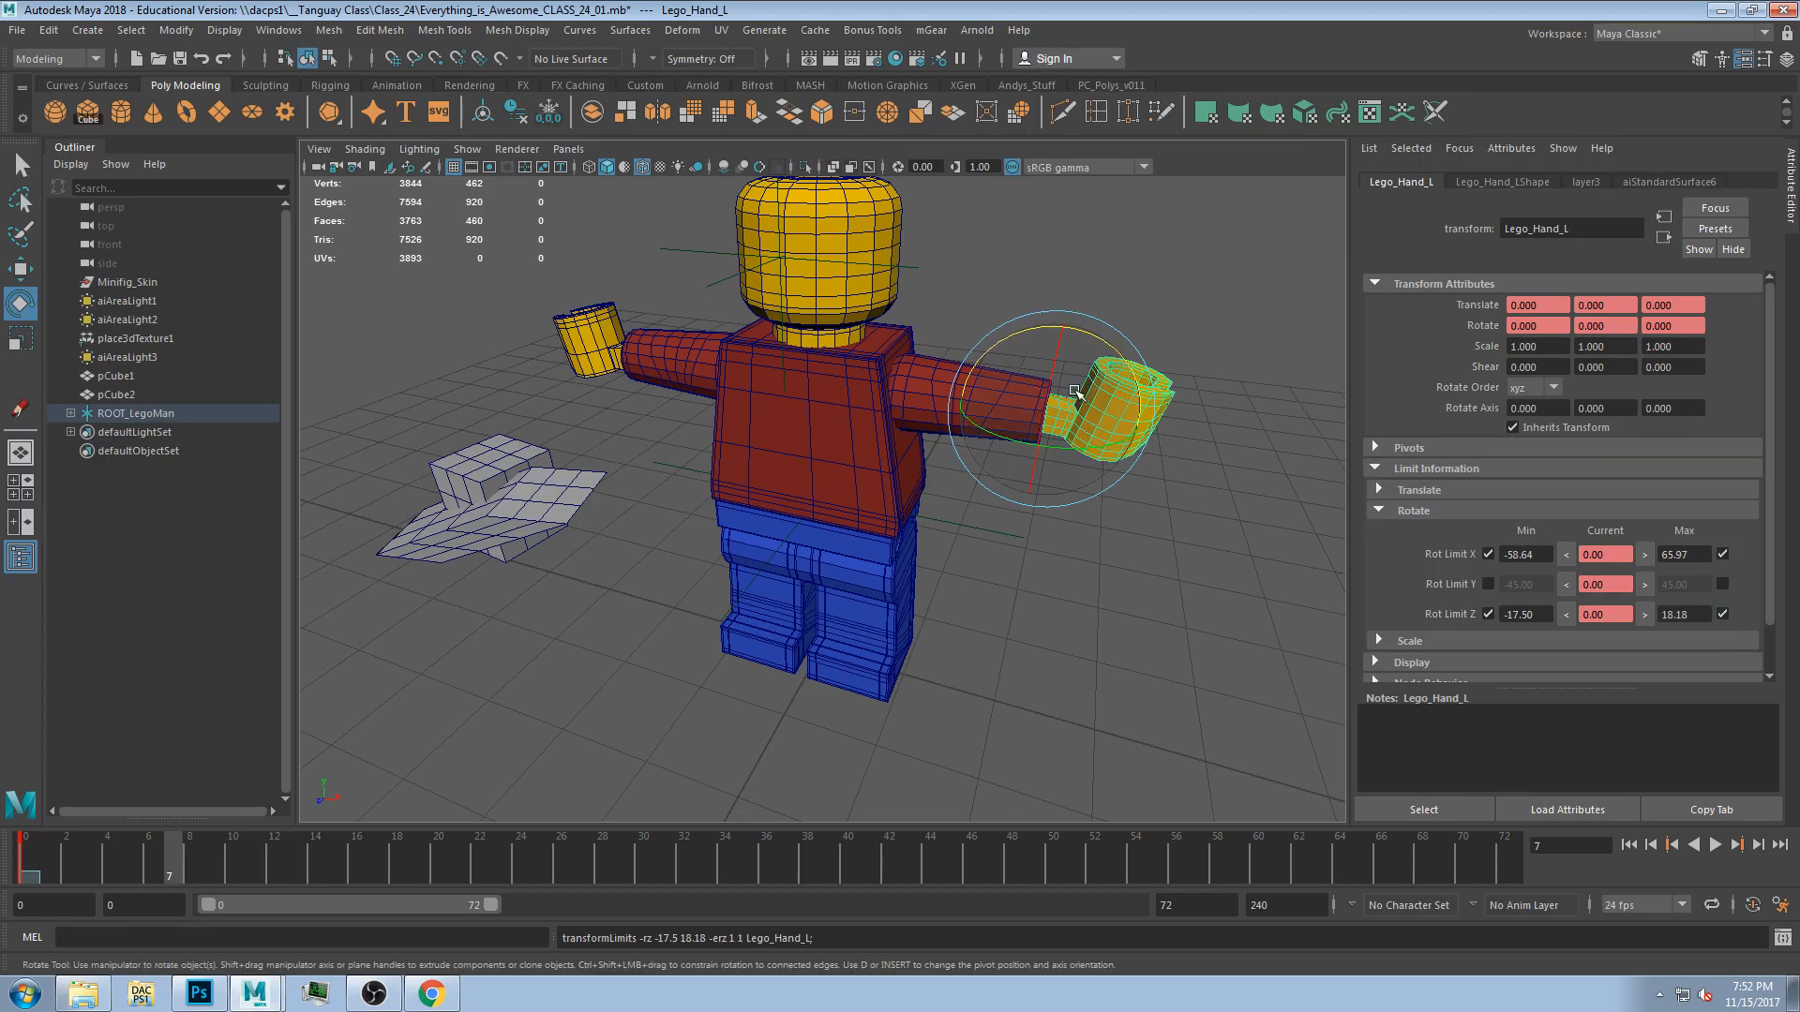
# Set the left hand's Y rotate limits to -9.95 and 9.06 by rotating it to each extreme.
pyautogui.moveTo(1049, 394); pyautogui.dragTo(1088, 457)
pyautogui.click(1572, 587)
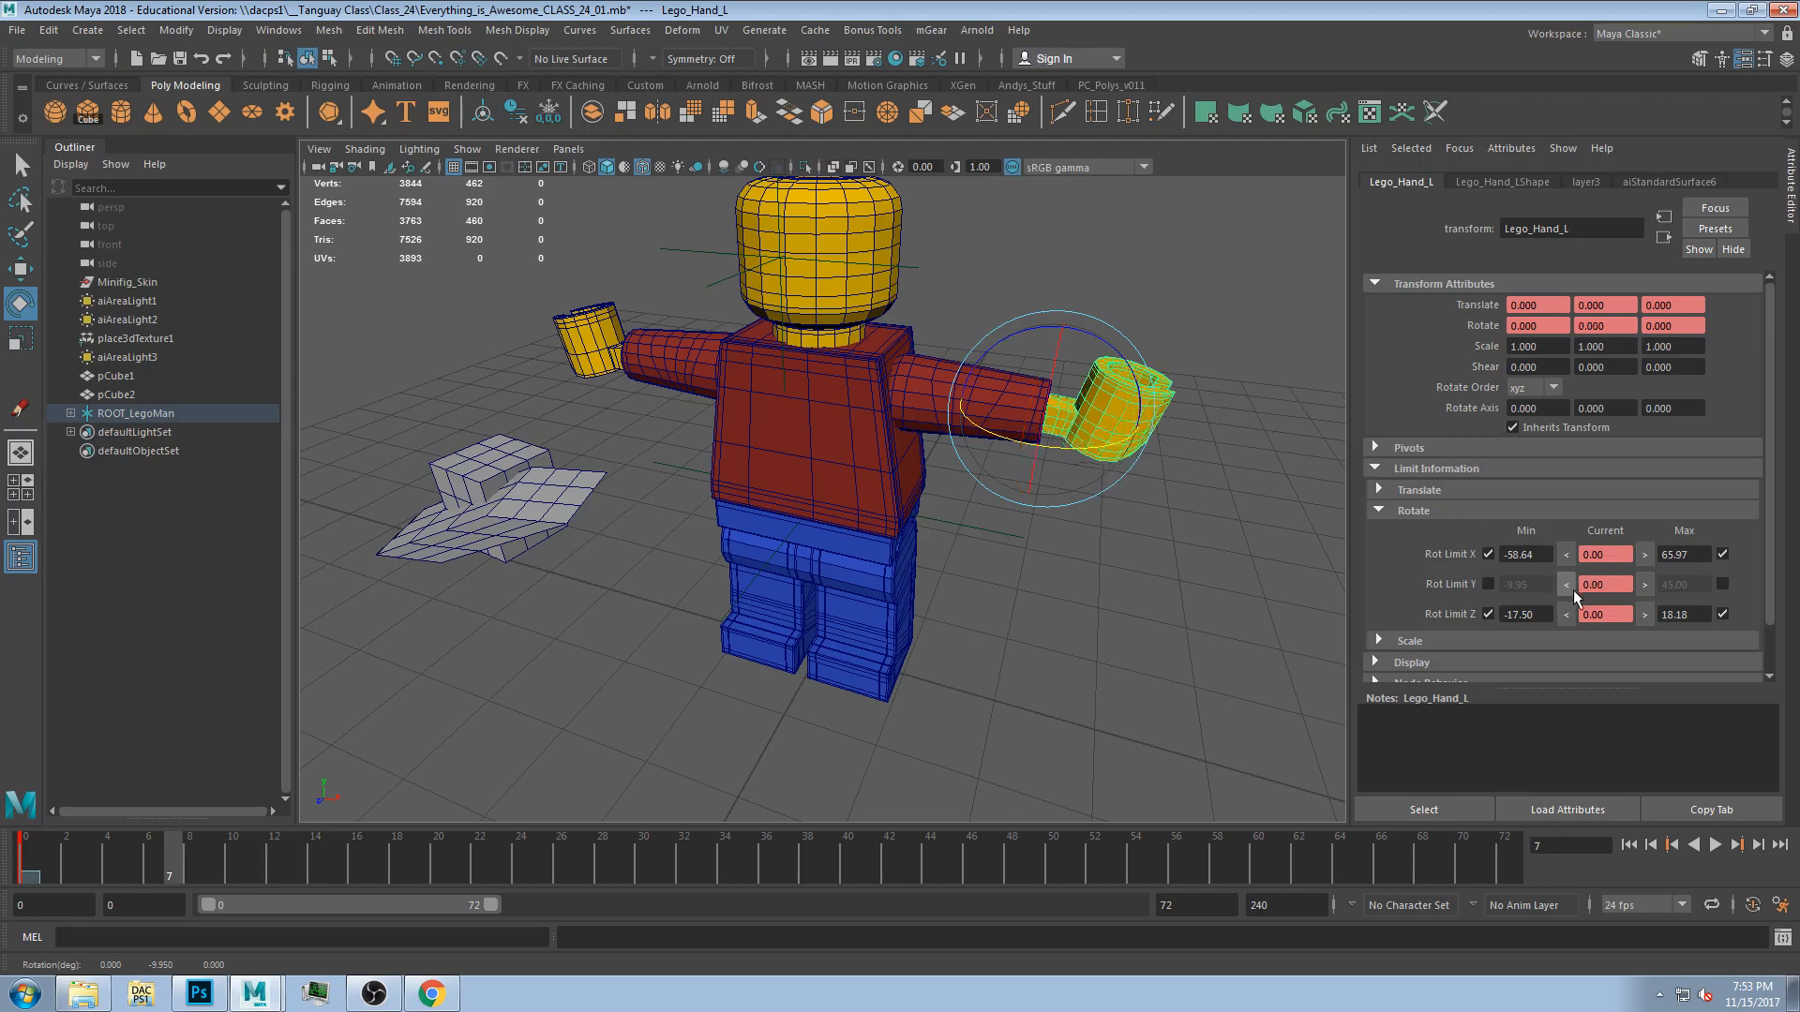
pyautogui.click(1487, 585)
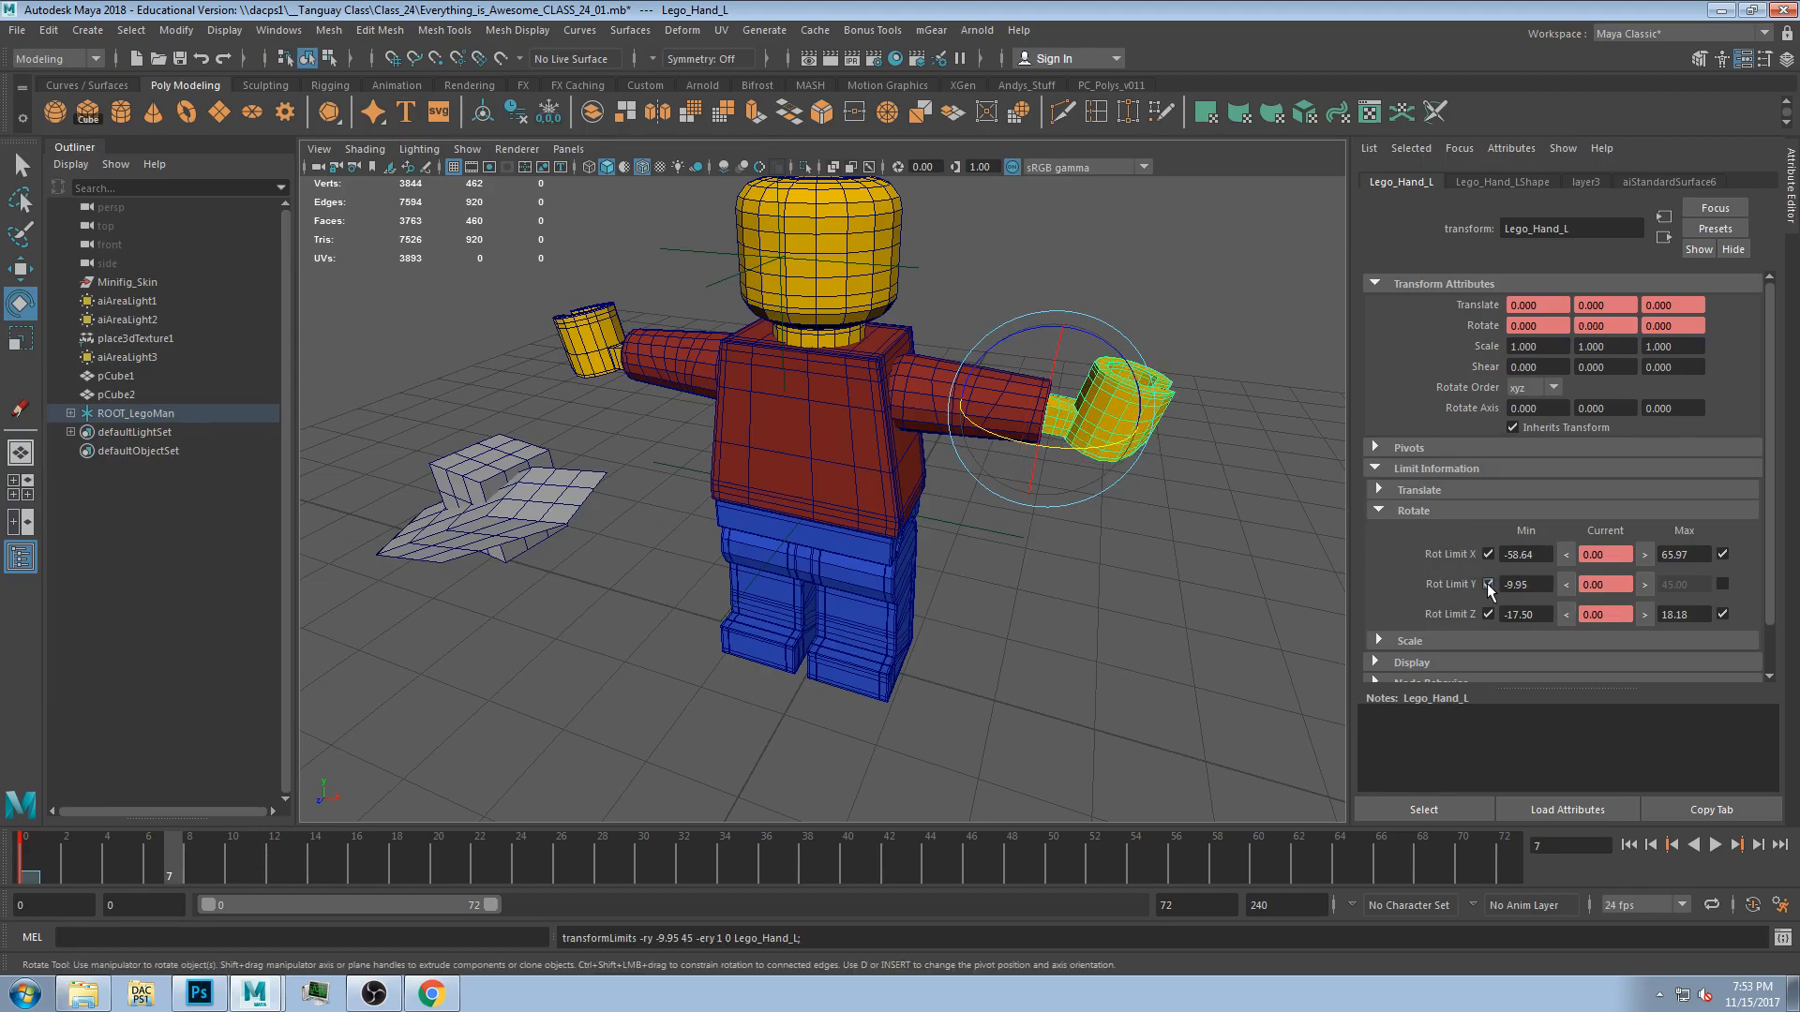
pyautogui.moveTo(1094, 447); pyautogui.dragTo(1062, 451)
pyautogui.click(1646, 590)
pyautogui.click(1722, 585)
# Test rotating the left arm and hand, undoing the test rotations.
pyautogui.keyDown('alt'); pyautogui.moveTo(877, 439); pyautogui.dragTo(933, 466); pyautogui.keyUp('alt')
pyautogui.click(976, 344)
pyautogui.click(958, 377)
pyautogui.moveTo(968, 372); pyautogui.dragTo(894, 469)
pyautogui.click(1005, 557)
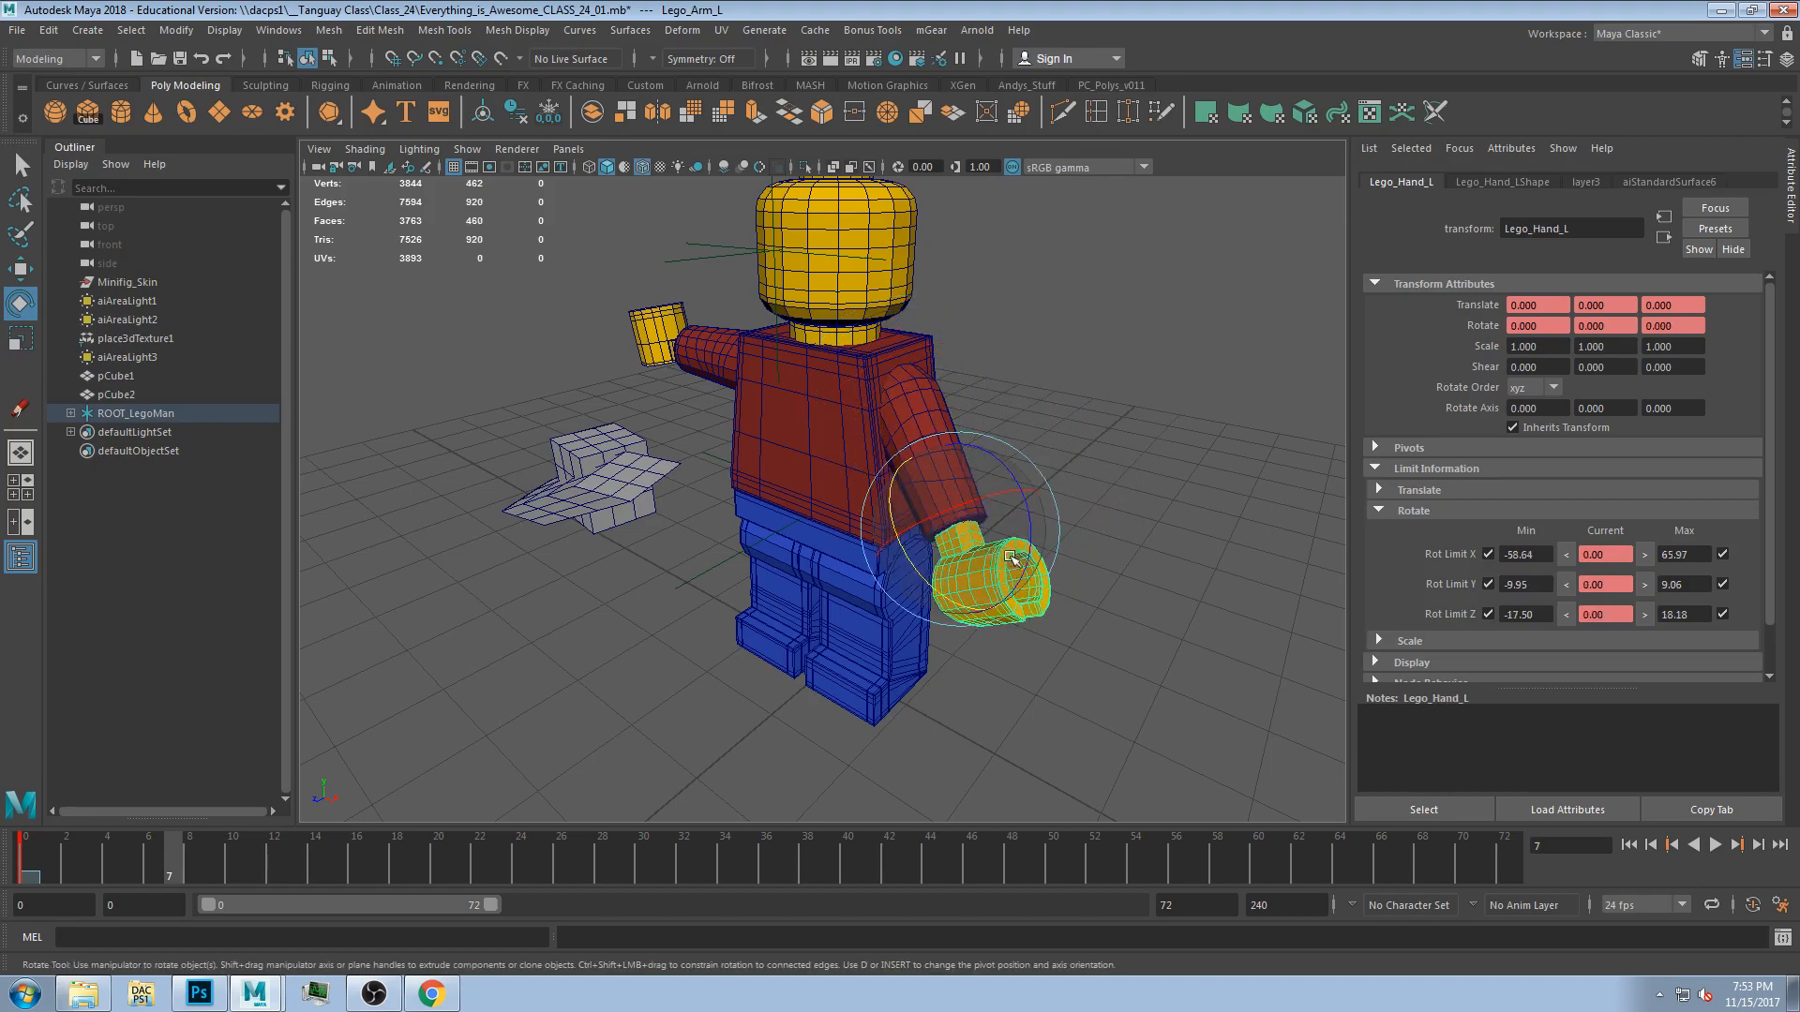
pyautogui.hotkey('ctrl', 'z')
pyautogui.hotkey('ctrl', 'z')
pyautogui.hotkey('ctrl', 'z')
pyautogui.hotkey('ctrl', 'z')
pyautogui.hotkey('ctrl', 'z')
pyautogui.hotkey('ctrl', 'z')
pyautogui.hotkey('ctrl', 'z')
pyautogui.hotkey('ctrl', 'z')
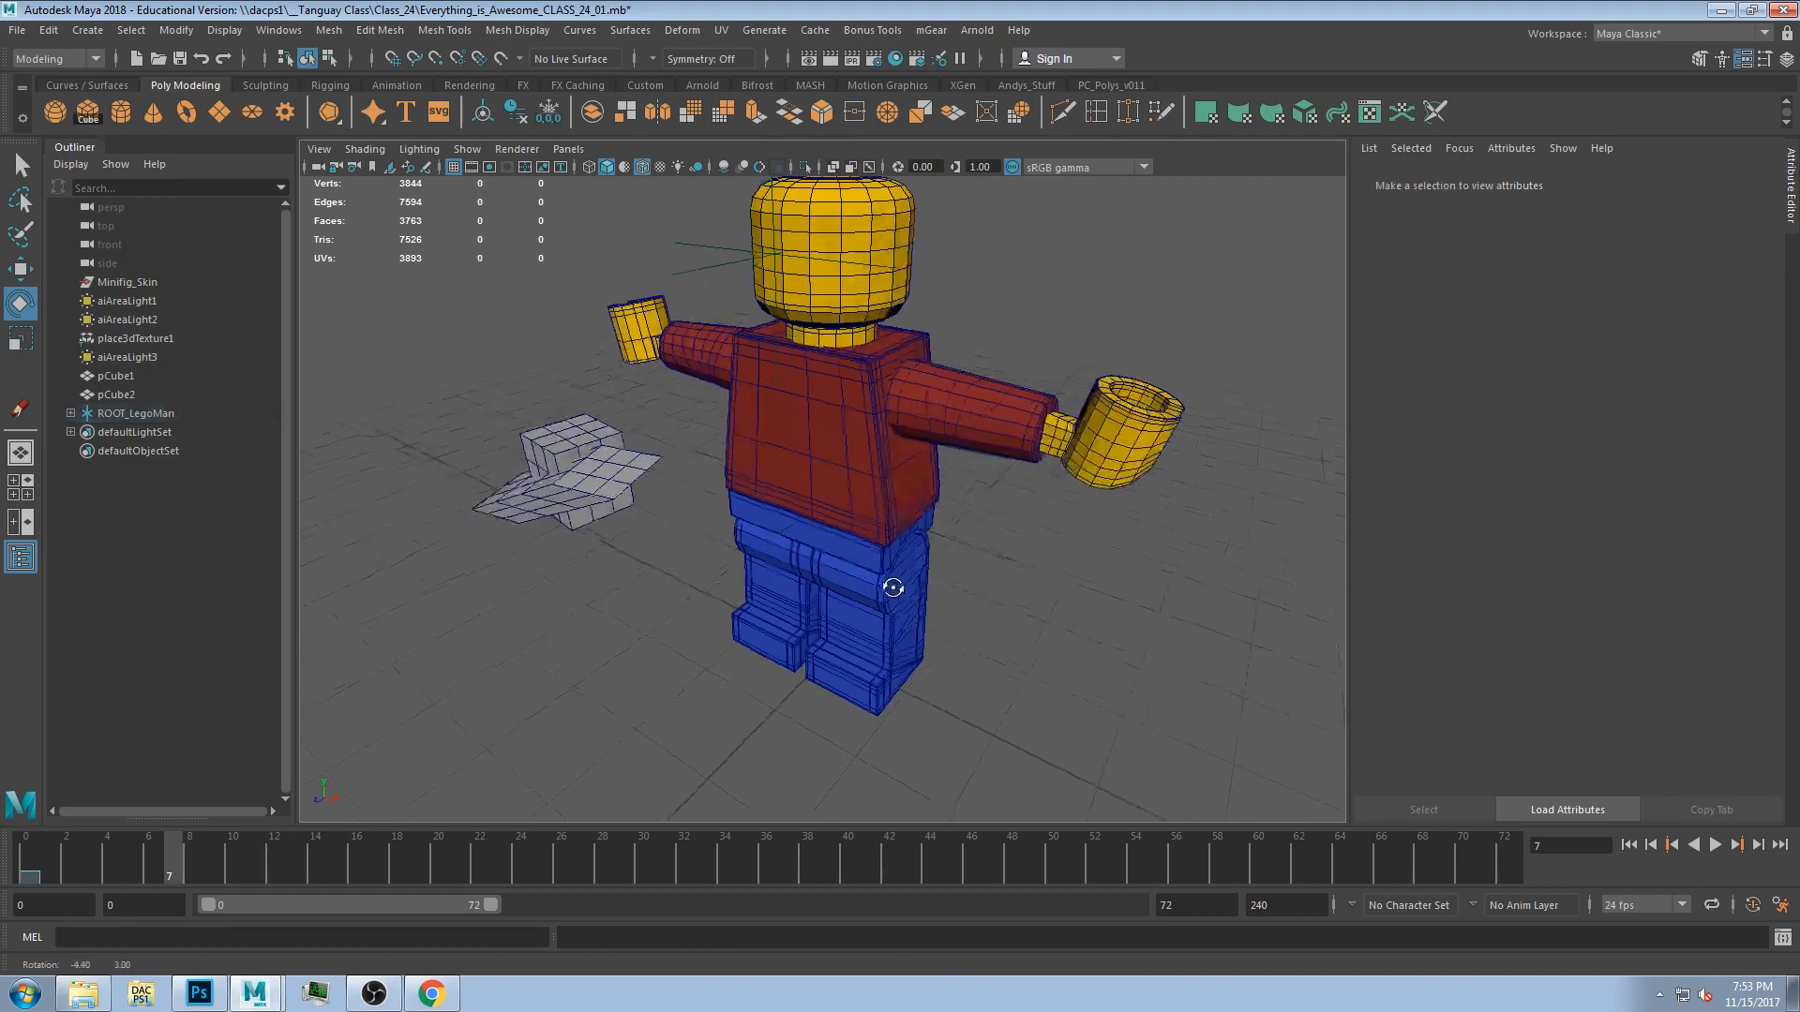
# Select the left leg and set its X rotate limits to -56.88 and 52.86 by rotating it to each extreme.
pyautogui.keyDown('alt'); pyautogui.moveTo(889, 587); pyautogui.dragTo(989, 597); pyautogui.keyUp('alt')
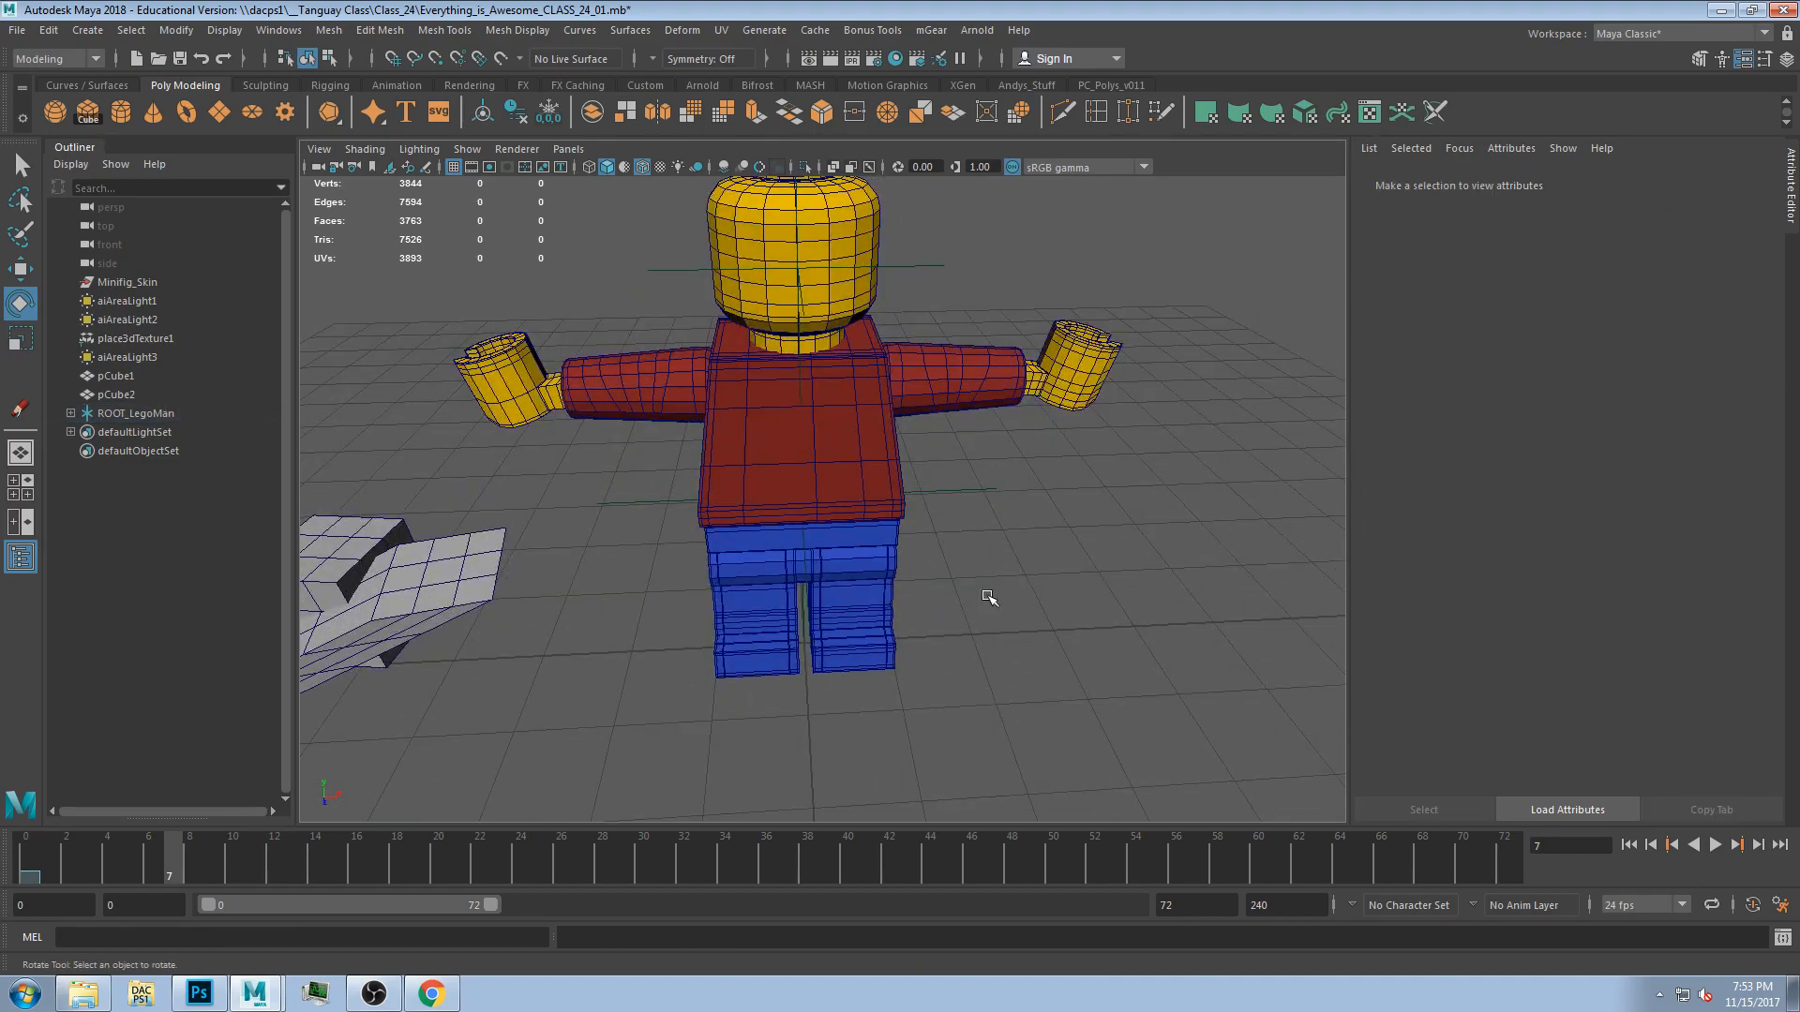
pyautogui.keyDown('alt'); pyautogui.moveTo(886, 484); pyautogui.dragTo(1016, 565); pyautogui.keyUp('alt')
pyautogui.click(891, 487)
pyautogui.click(930, 679)
pyautogui.keyDown('alt'); pyautogui.moveTo(1055, 645); pyautogui.dragTo(1013, 502, button='middle'); pyautogui.keyUp('alt')
pyautogui.keyDown('alt'); pyautogui.moveTo(795, 444); pyautogui.dragTo(811, 485); pyautogui.keyUp('alt')
pyautogui.hotkey('ctrl', 'z')
pyautogui.keyDown('alt'); pyautogui.moveTo(828, 571); pyautogui.dragTo(787, 439); pyautogui.keyUp('alt')
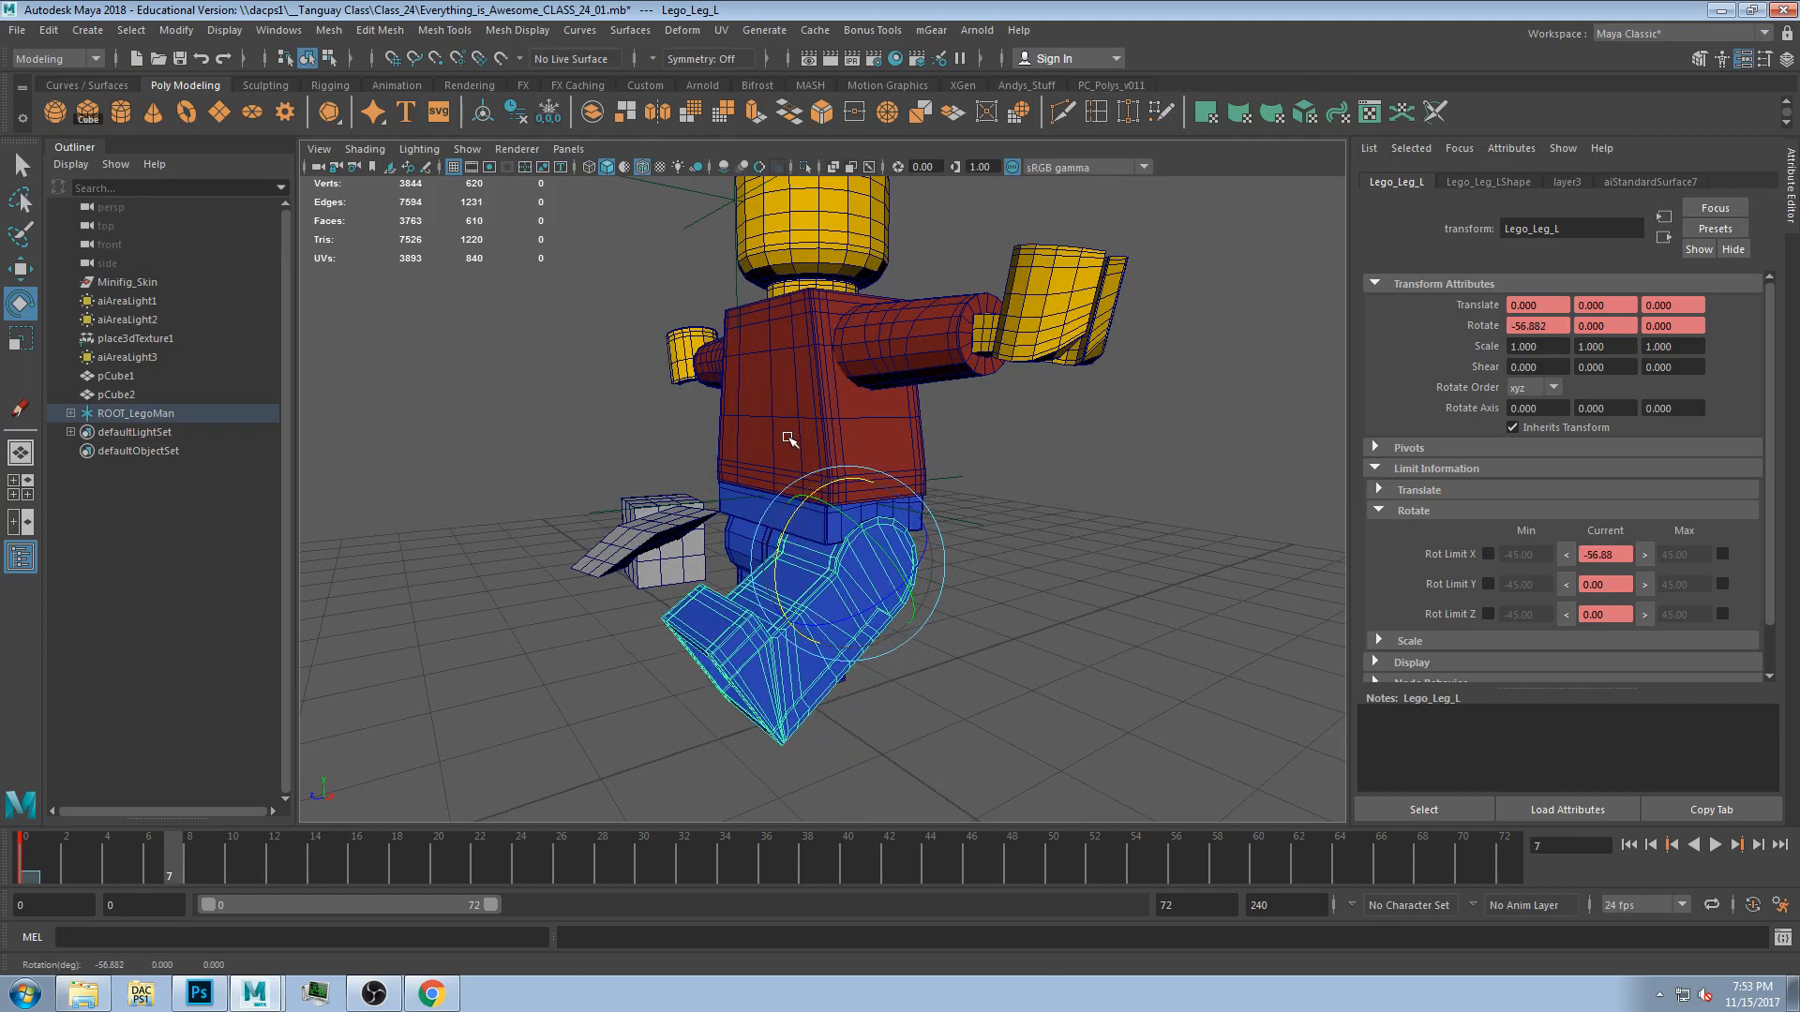
pyautogui.click(1568, 554)
pyautogui.hotkey('ctrl', 'z')
pyautogui.moveTo(782, 536); pyautogui.dragTo(768, 600)
pyautogui.click(1647, 554)
pyautogui.hotkey('ctrl', 'z')
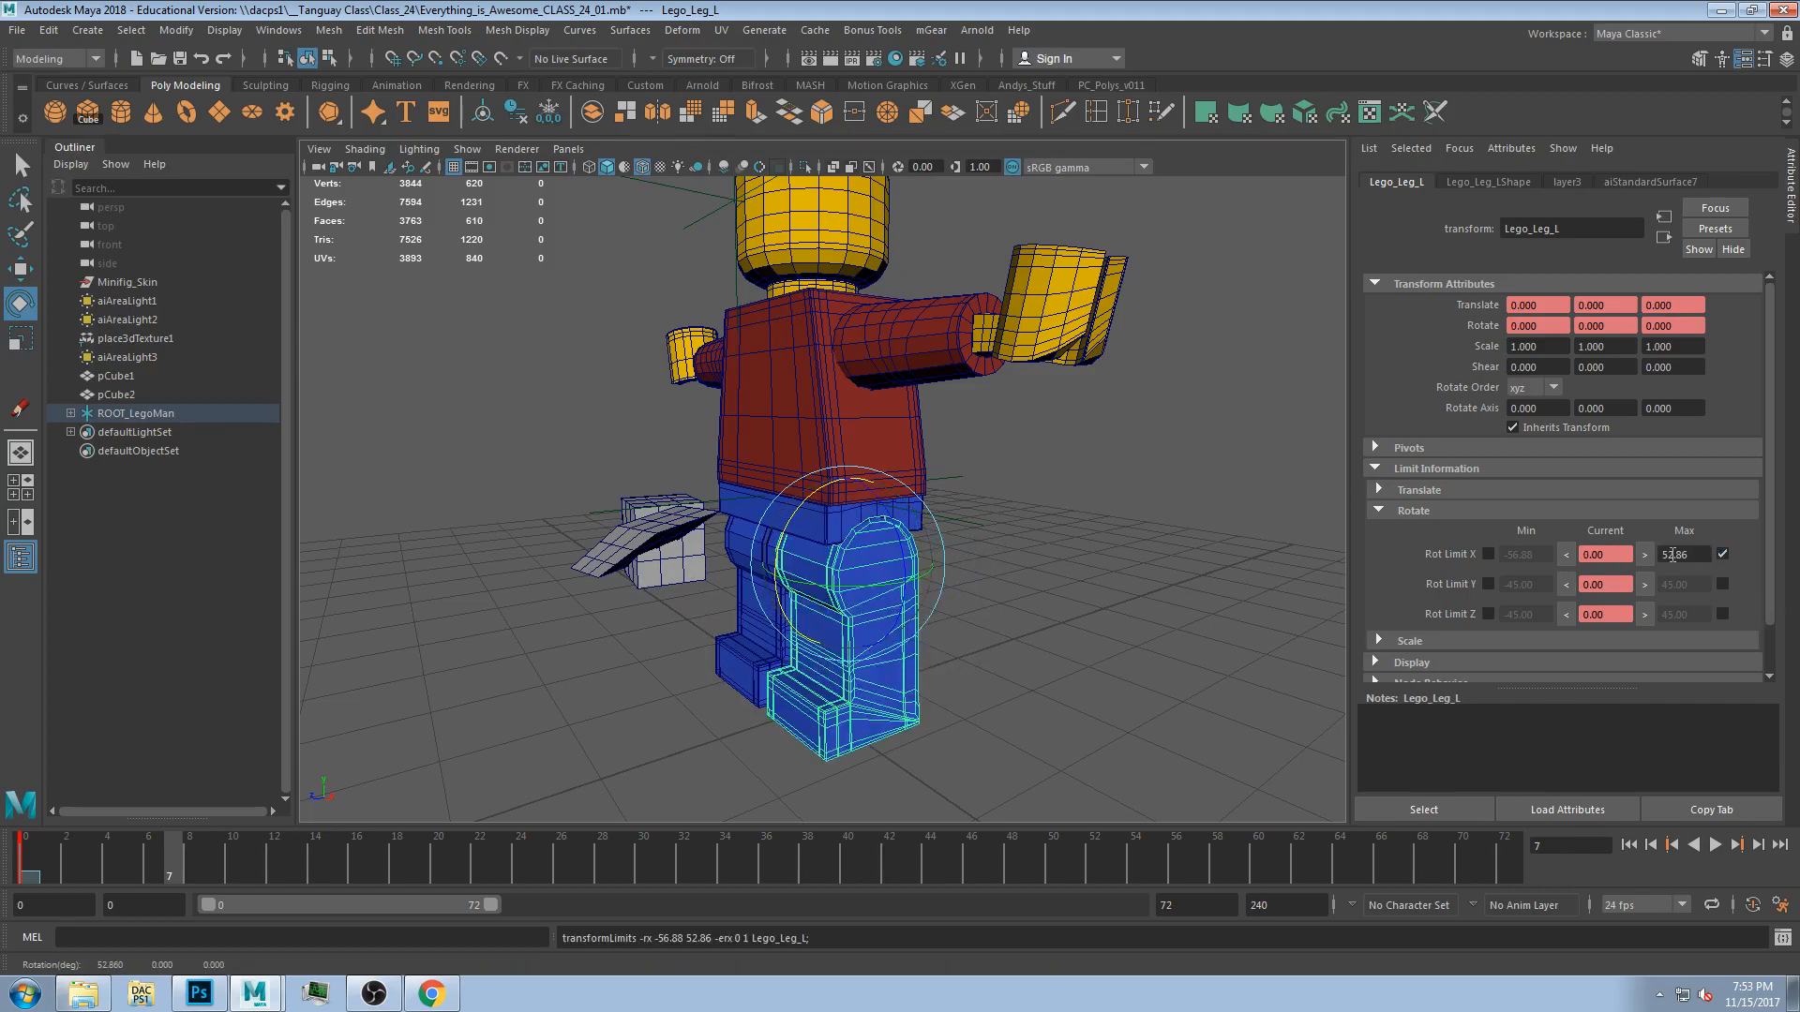
# Set the left leg's Z rotate limits to -2.75 and 9.33 by rotating it to each extreme.
pyautogui.moveTo(952, 517)
pyautogui.keyDown('alt'); pyautogui.mouseDown()
pyautogui.moveTo(1004, 514)
pyautogui.moveTo(966, 535)
pyautogui.moveTo(951, 519)
pyautogui.mouseUp(); pyautogui.keyUp('alt')
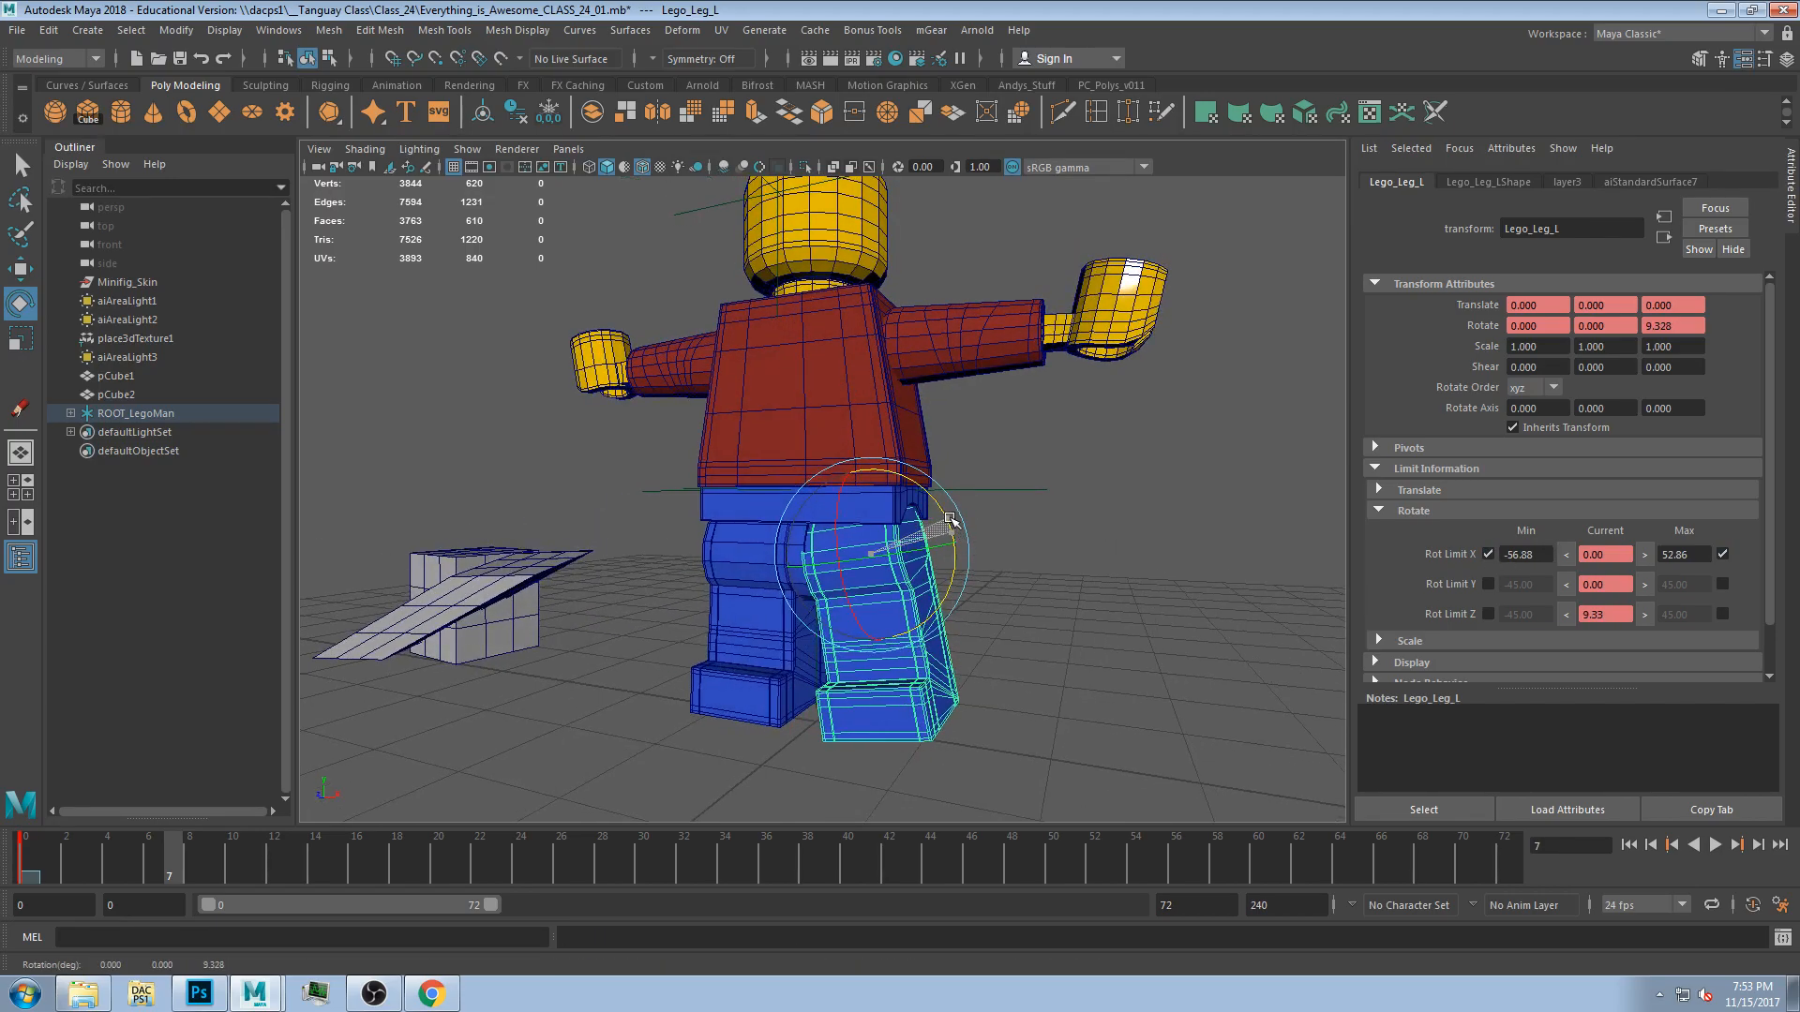
pyautogui.click(1650, 615)
pyautogui.hotkey('ctrl', 'z')
pyautogui.moveTo(949, 527); pyautogui.dragTo(953, 532)
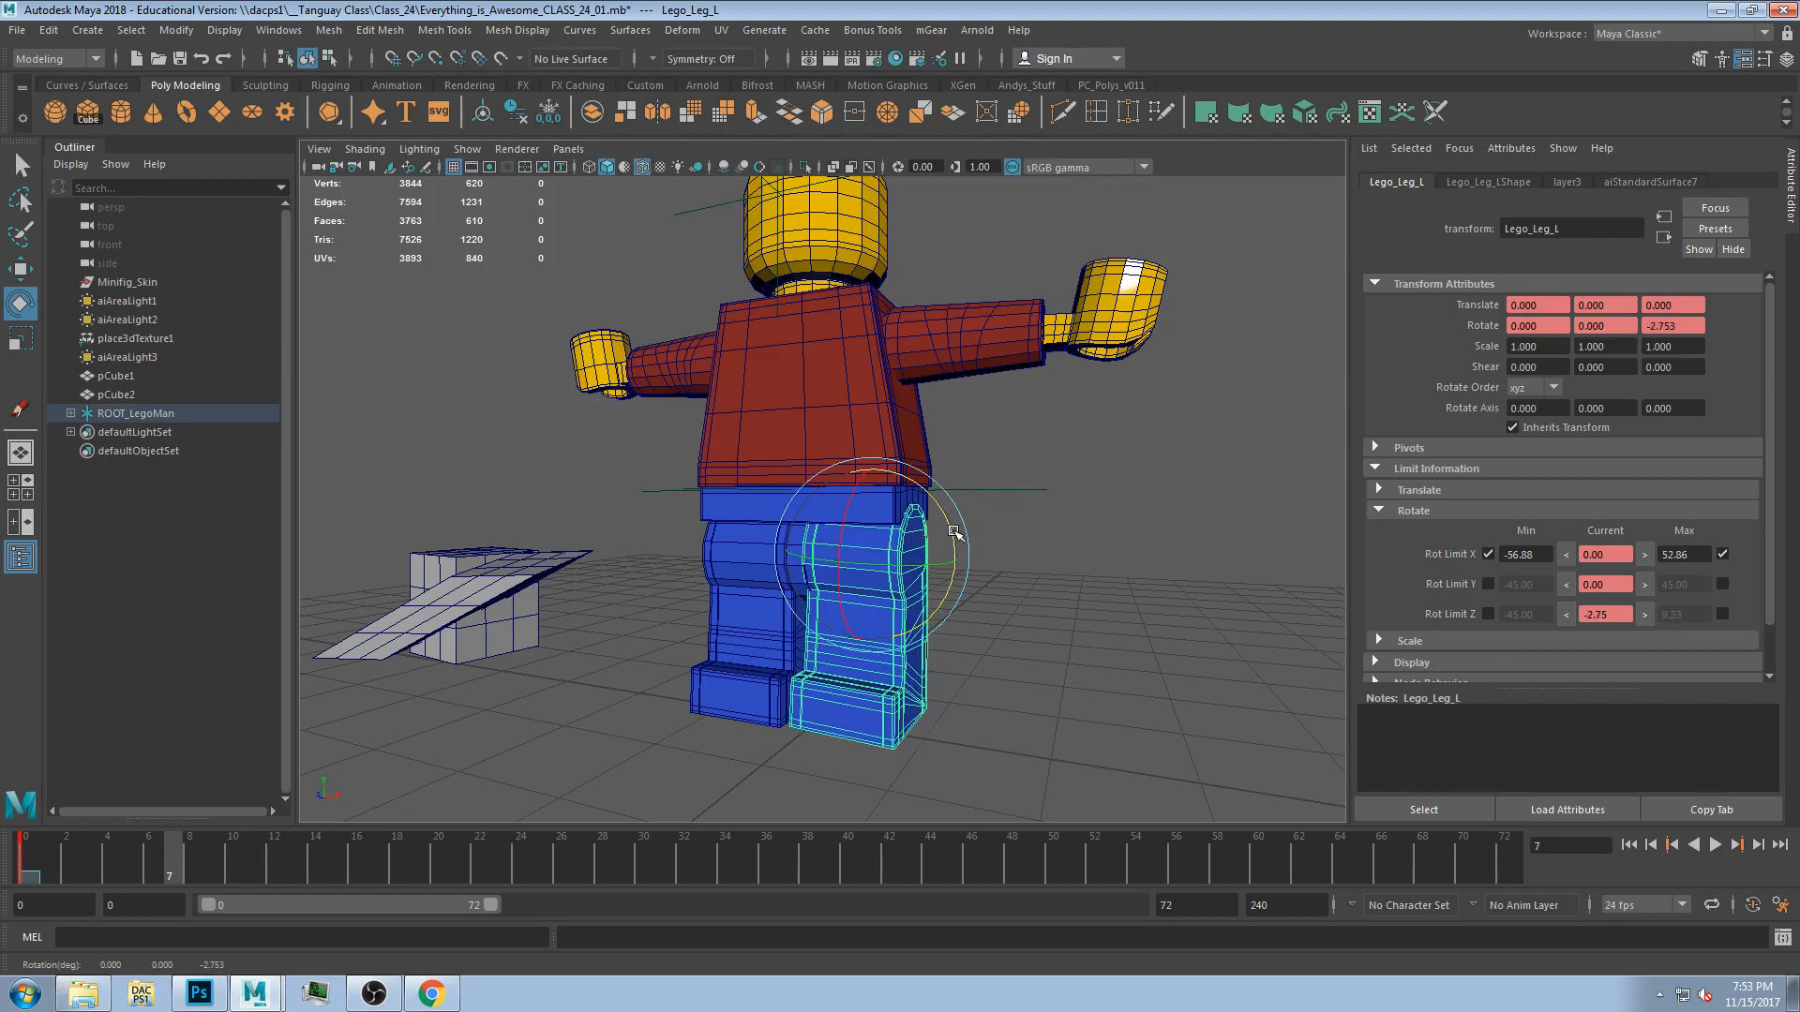
pyautogui.click(1565, 615)
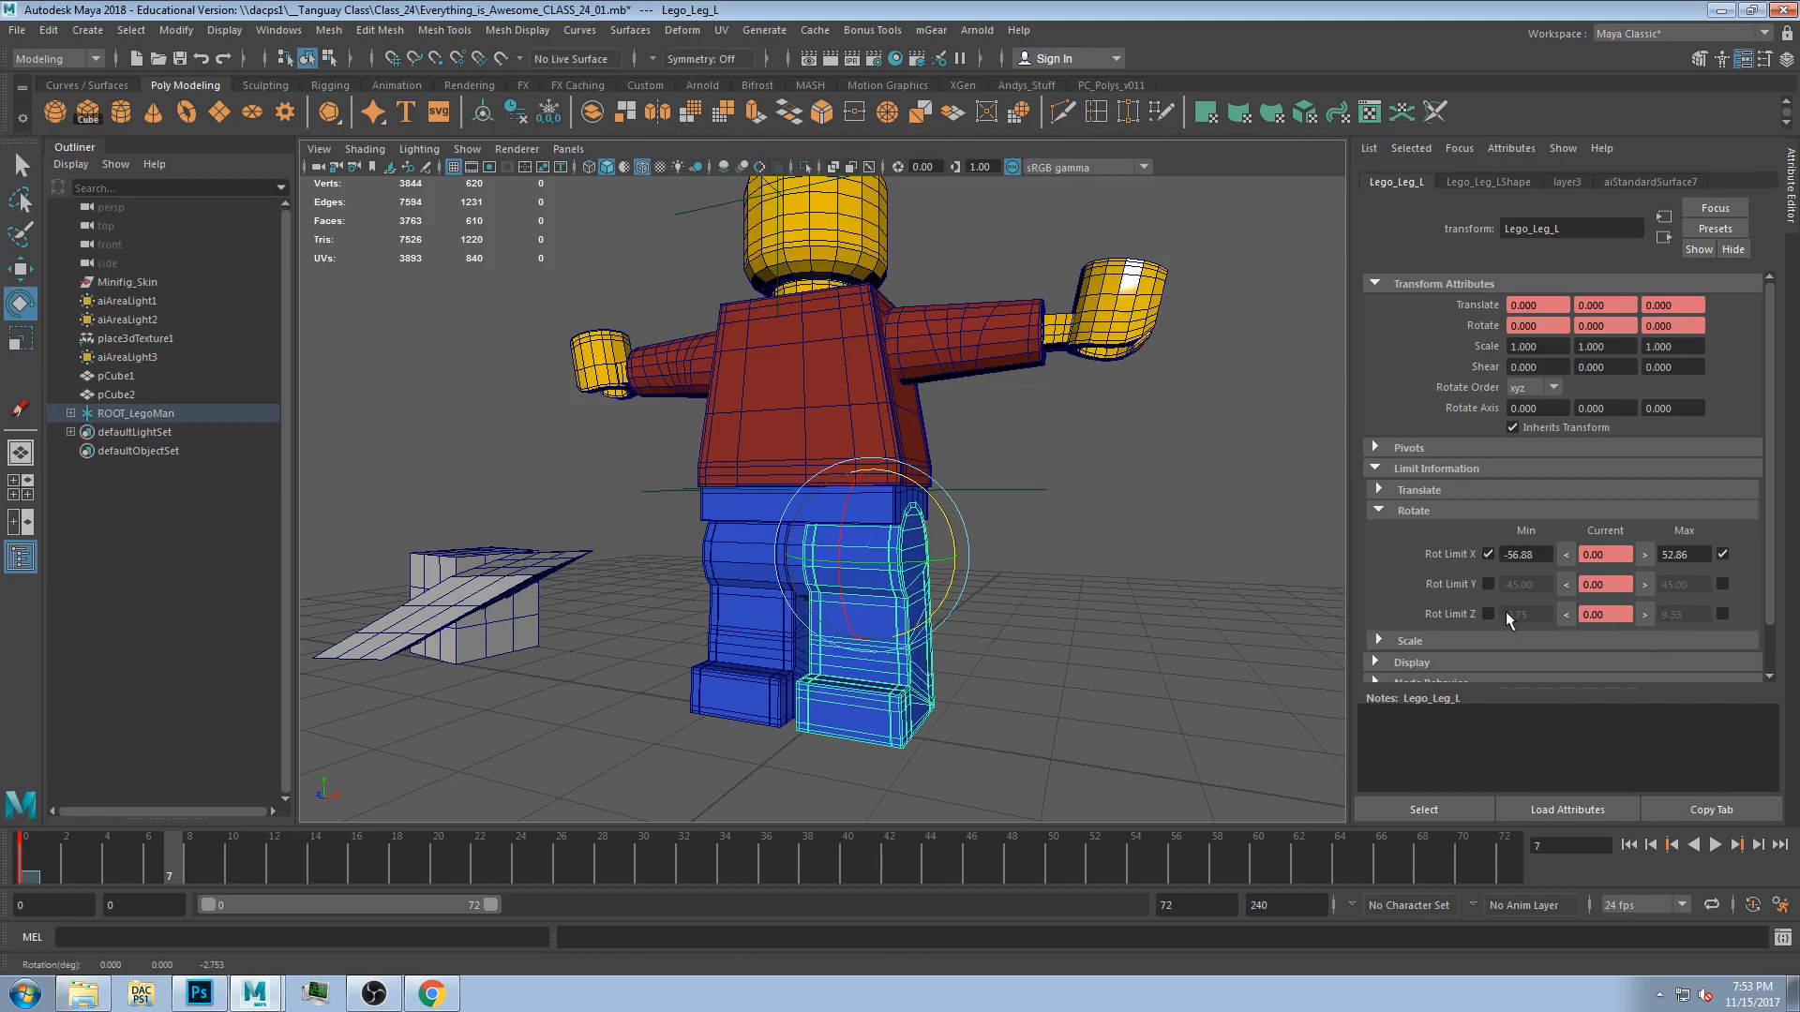
pyautogui.click(1722, 614)
# Enable the left leg's minimum Y rotate limit at -45 and test a Y rotation, undoing it.
pyautogui.moveTo(905, 560); pyautogui.dragTo(875, 563)
pyautogui.click(1644, 585)
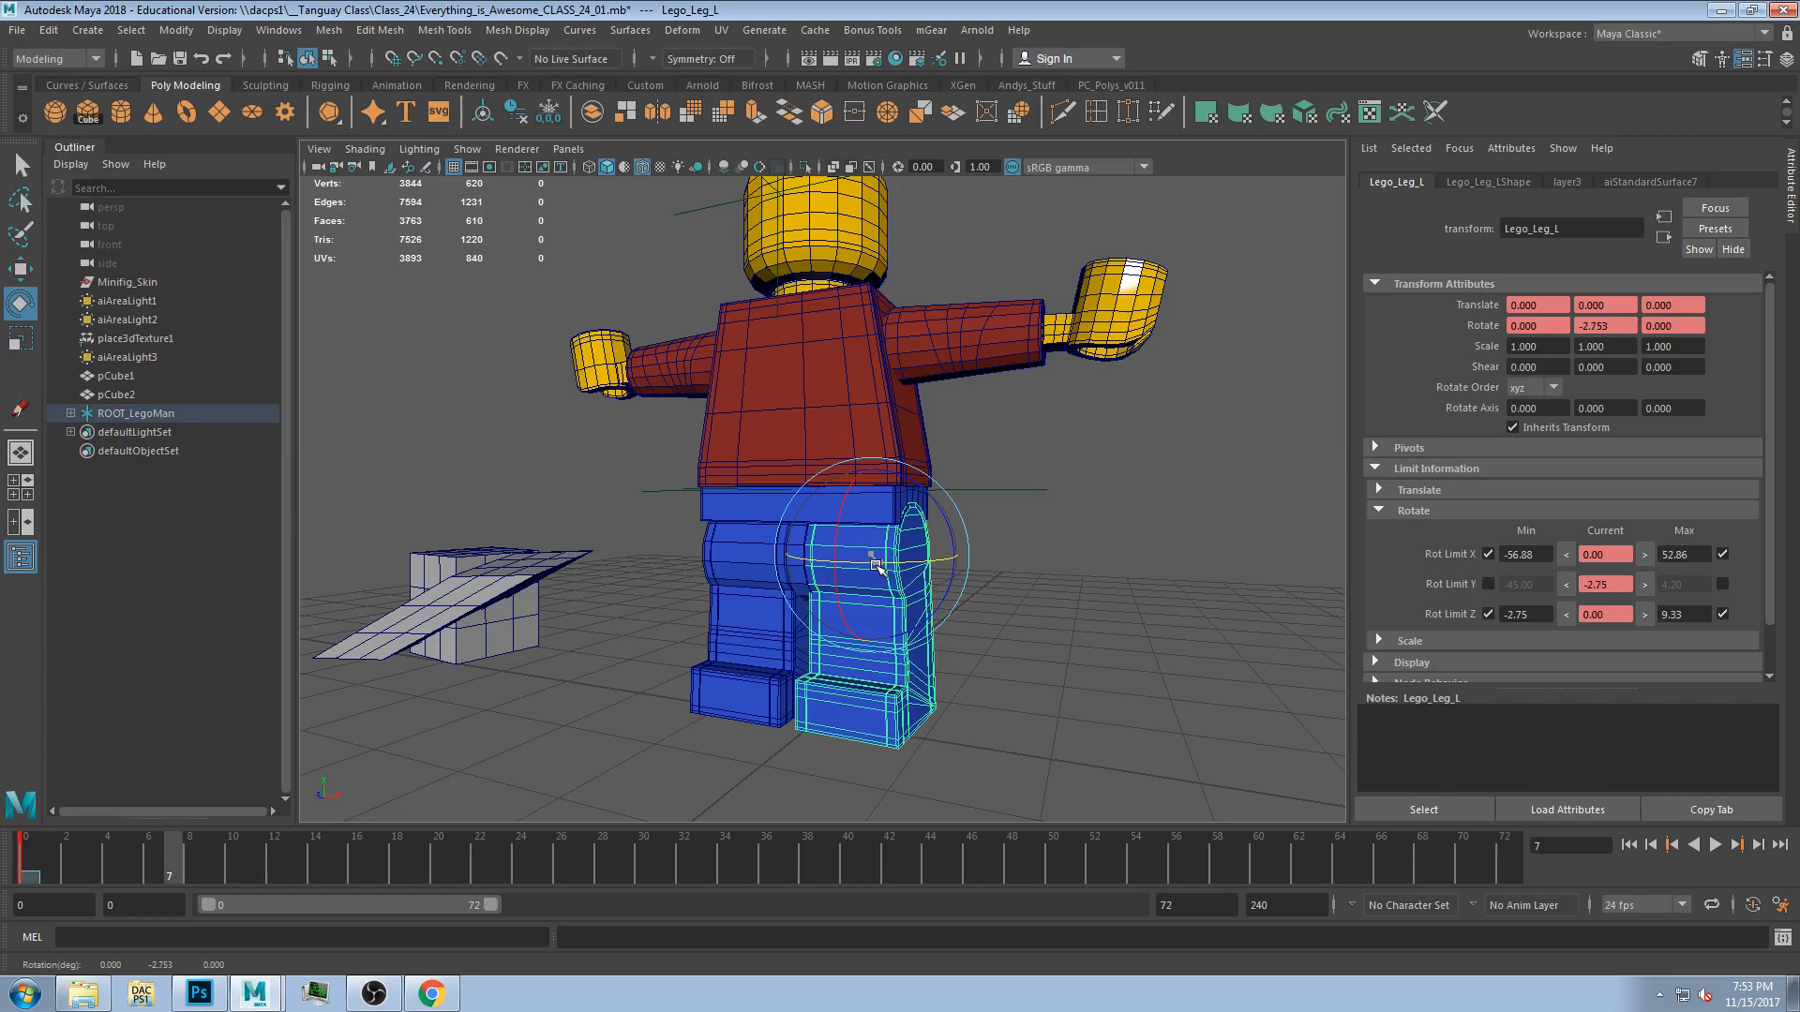
pyautogui.click(1489, 584)
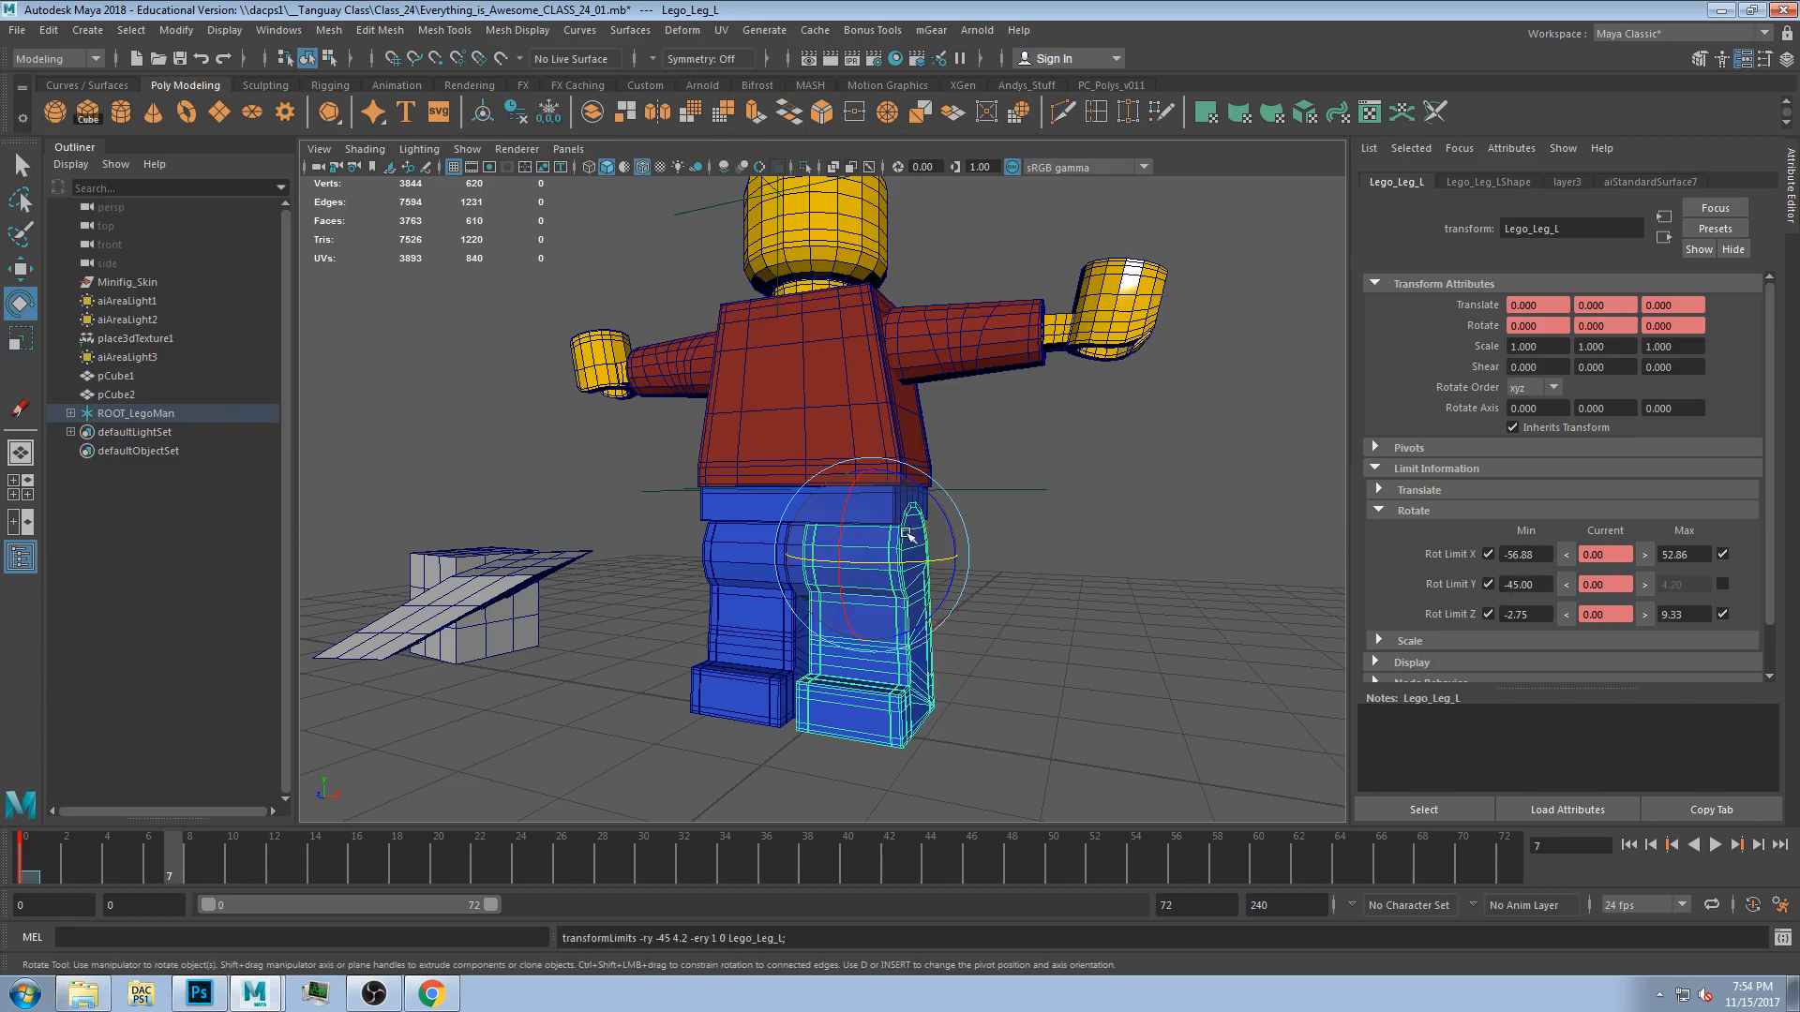
pyautogui.moveTo(846, 537); pyautogui.dragTo(827, 459)
pyautogui.hotkey('ctrl', 'z')
# Select the right leg and set its X rotate limits to -83.57 and 51.69 by rotating it to each extreme.
pyautogui.keyDown('alt'); pyautogui.moveTo(900, 590); pyautogui.dragTo(848, 593); pyautogui.keyUp('alt')
pyautogui.click(768, 605)
pyautogui.keyDown('alt'); pyautogui.moveTo(848, 593); pyautogui.dragTo(852, 522, button='middle'); pyautogui.keyUp('alt')
pyautogui.keyDown('alt'); pyautogui.moveTo(852, 535); pyautogui.dragTo(844, 570, button='right'); pyautogui.keyUp('alt')
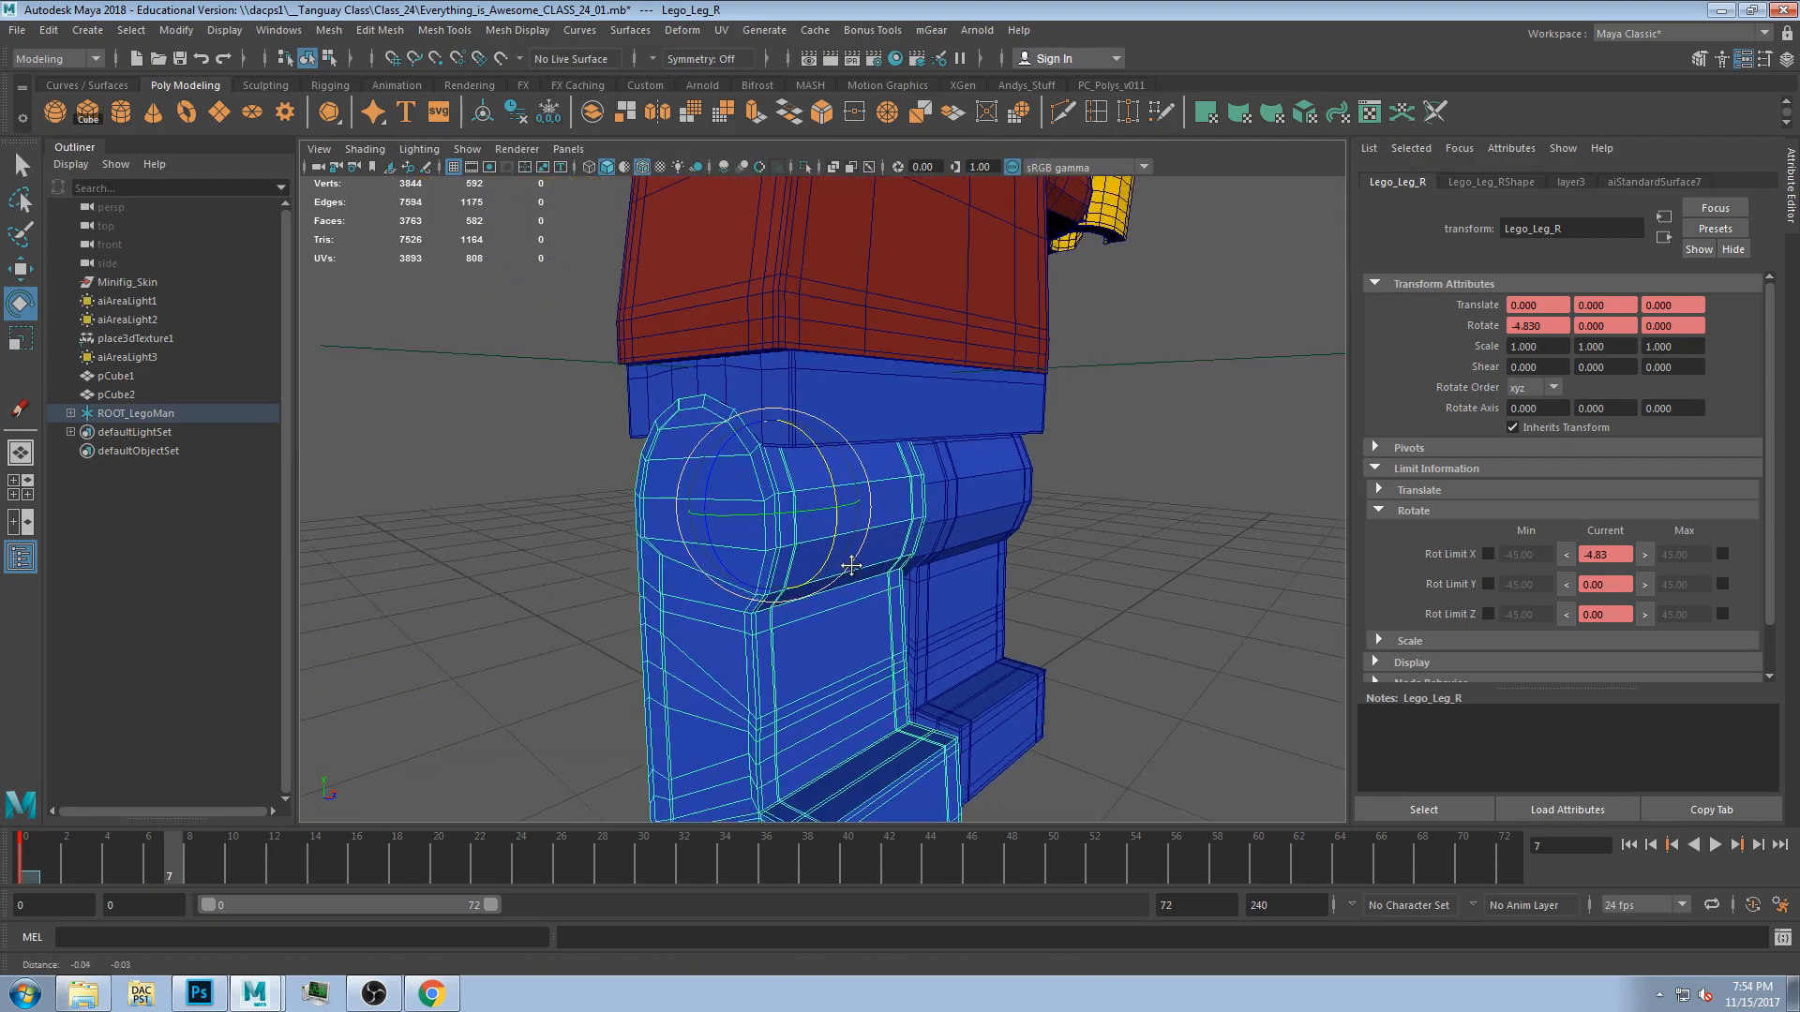
pyautogui.keyDown('alt'); pyautogui.moveTo(845, 570); pyautogui.dragTo(872, 493, button='middle'); pyautogui.keyUp('alt')
pyautogui.moveTo(863, 480); pyautogui.dragTo(884, 378)
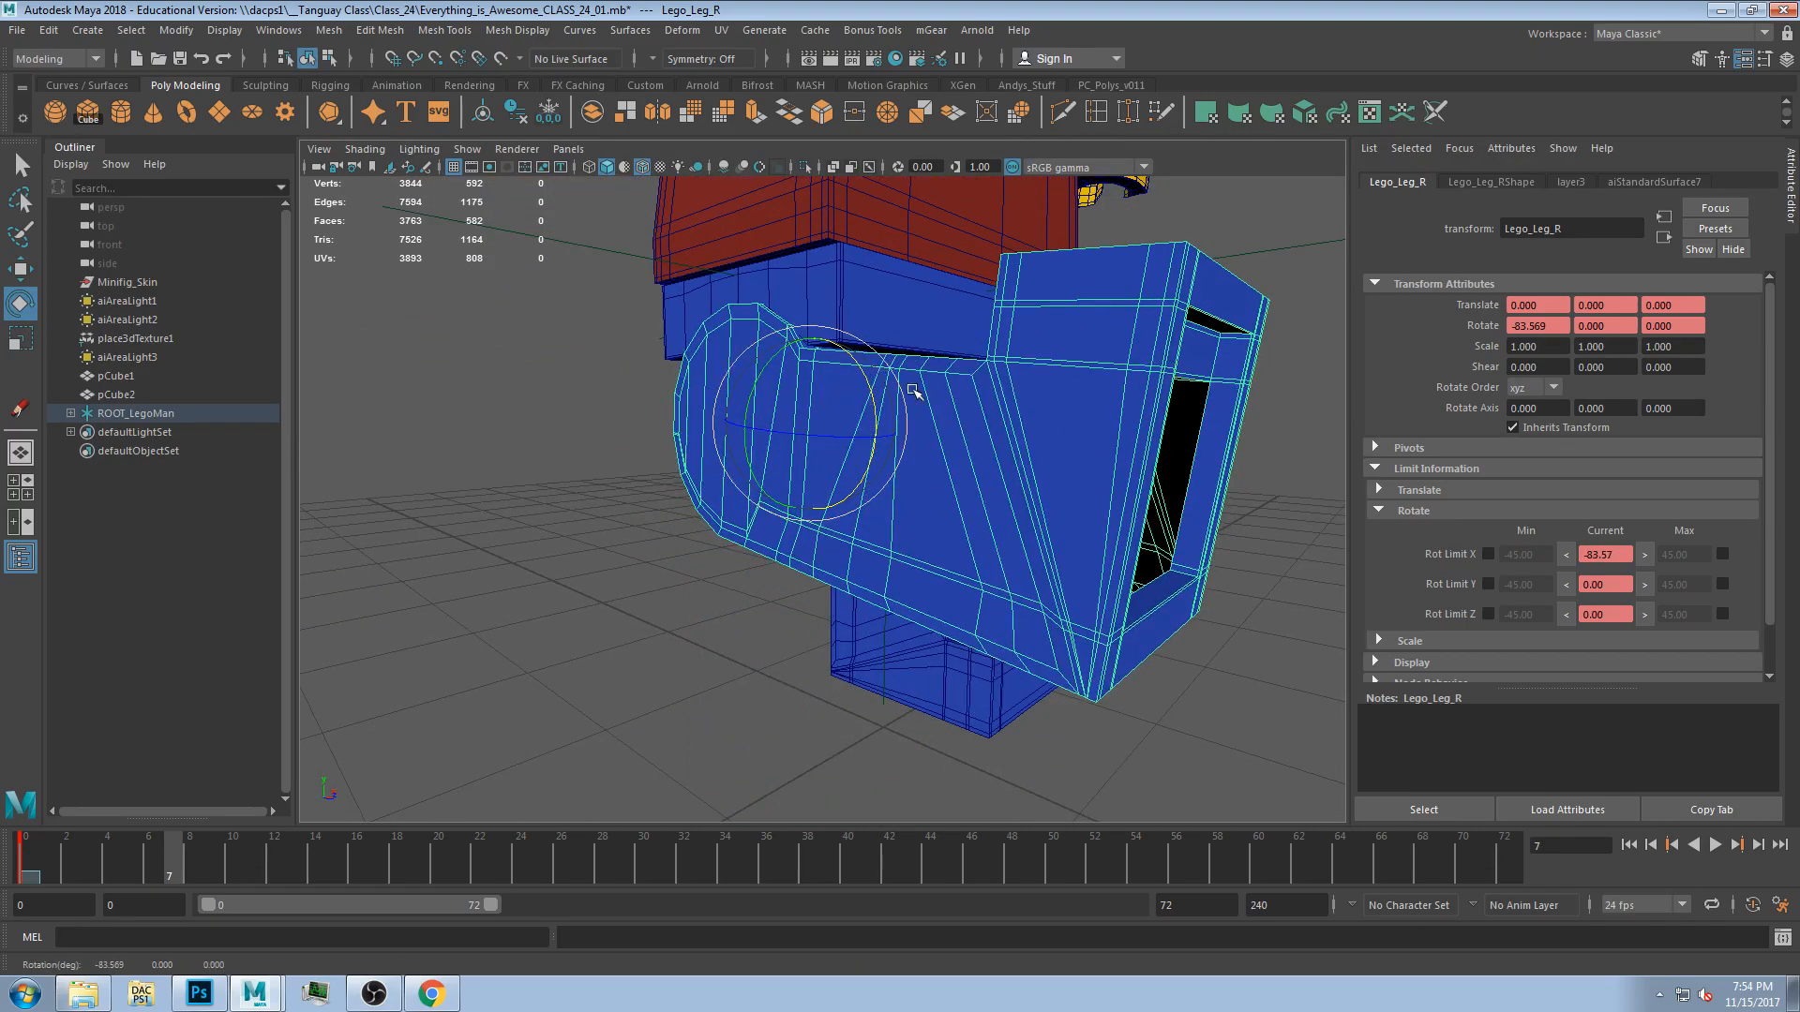
pyautogui.click(1566, 554)
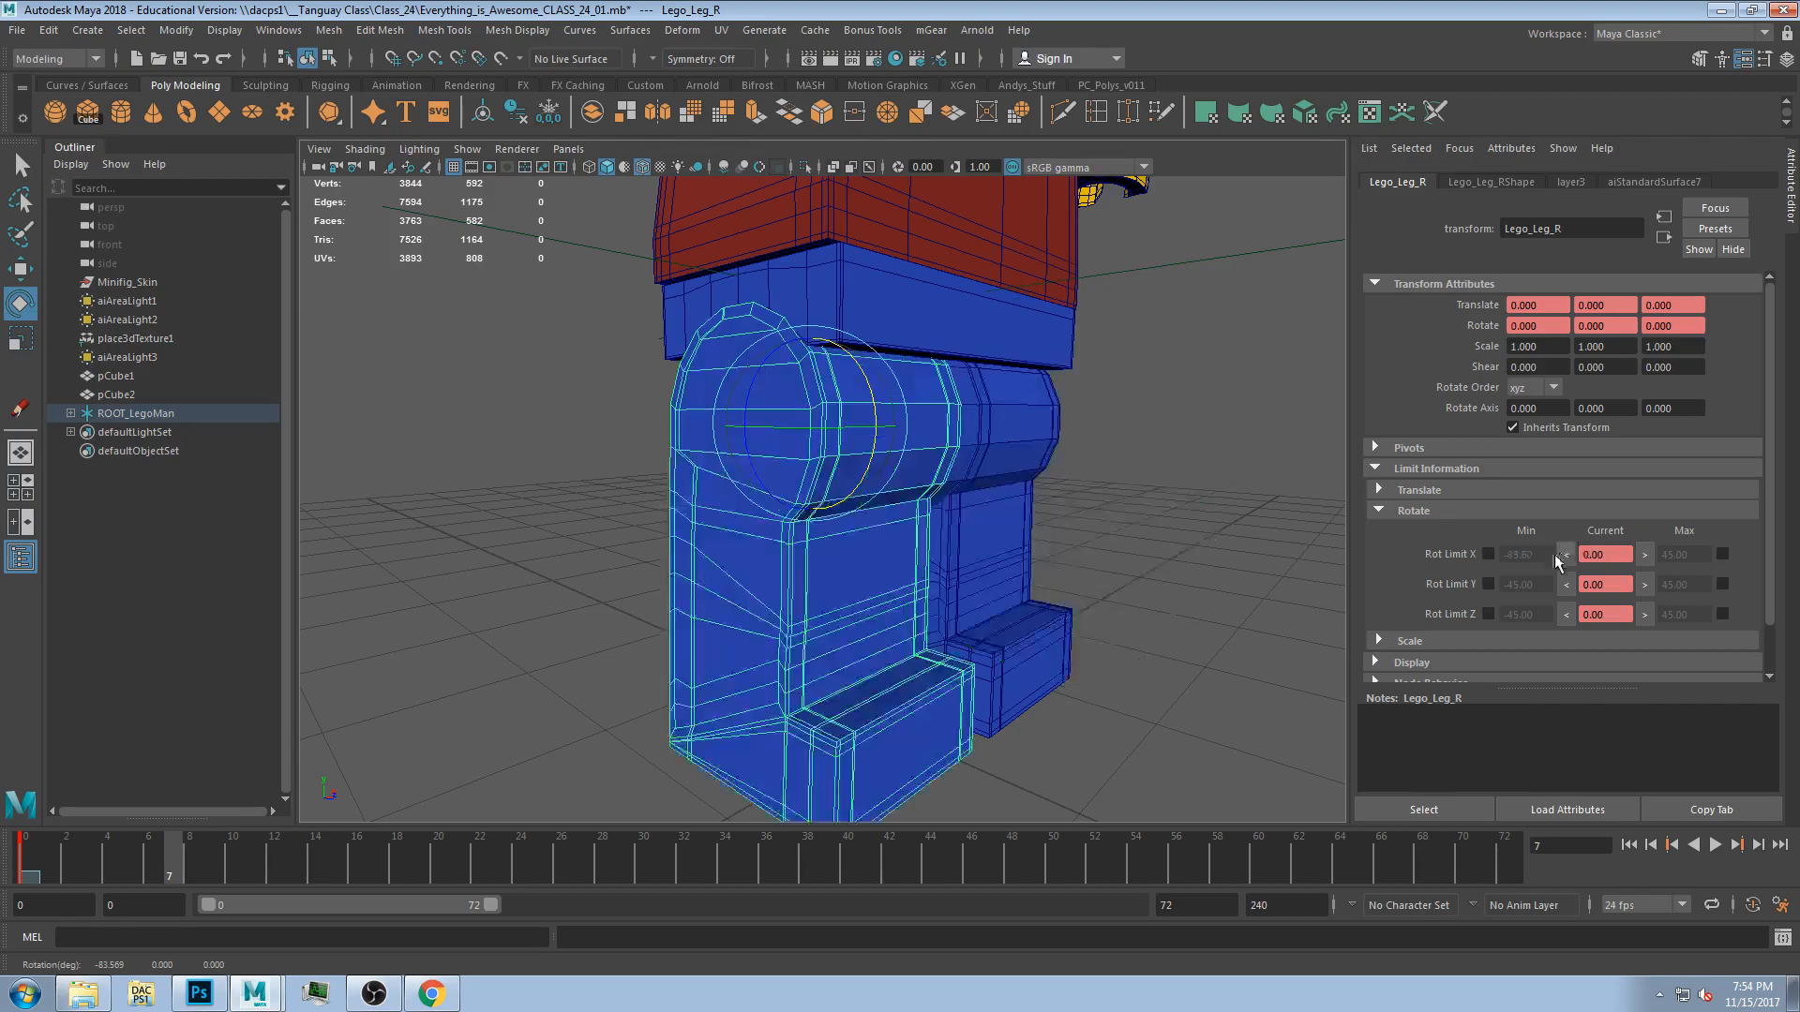
pyautogui.moveTo(878, 415); pyautogui.dragTo(886, 539)
pyautogui.click(1643, 556)
pyautogui.click(1723, 555)
pyautogui.click(1488, 554)
pyautogui.keyDown('alt'); pyautogui.moveTo(712, 553); pyautogui.dragTo(616, 555); pyautogui.keyUp('alt')
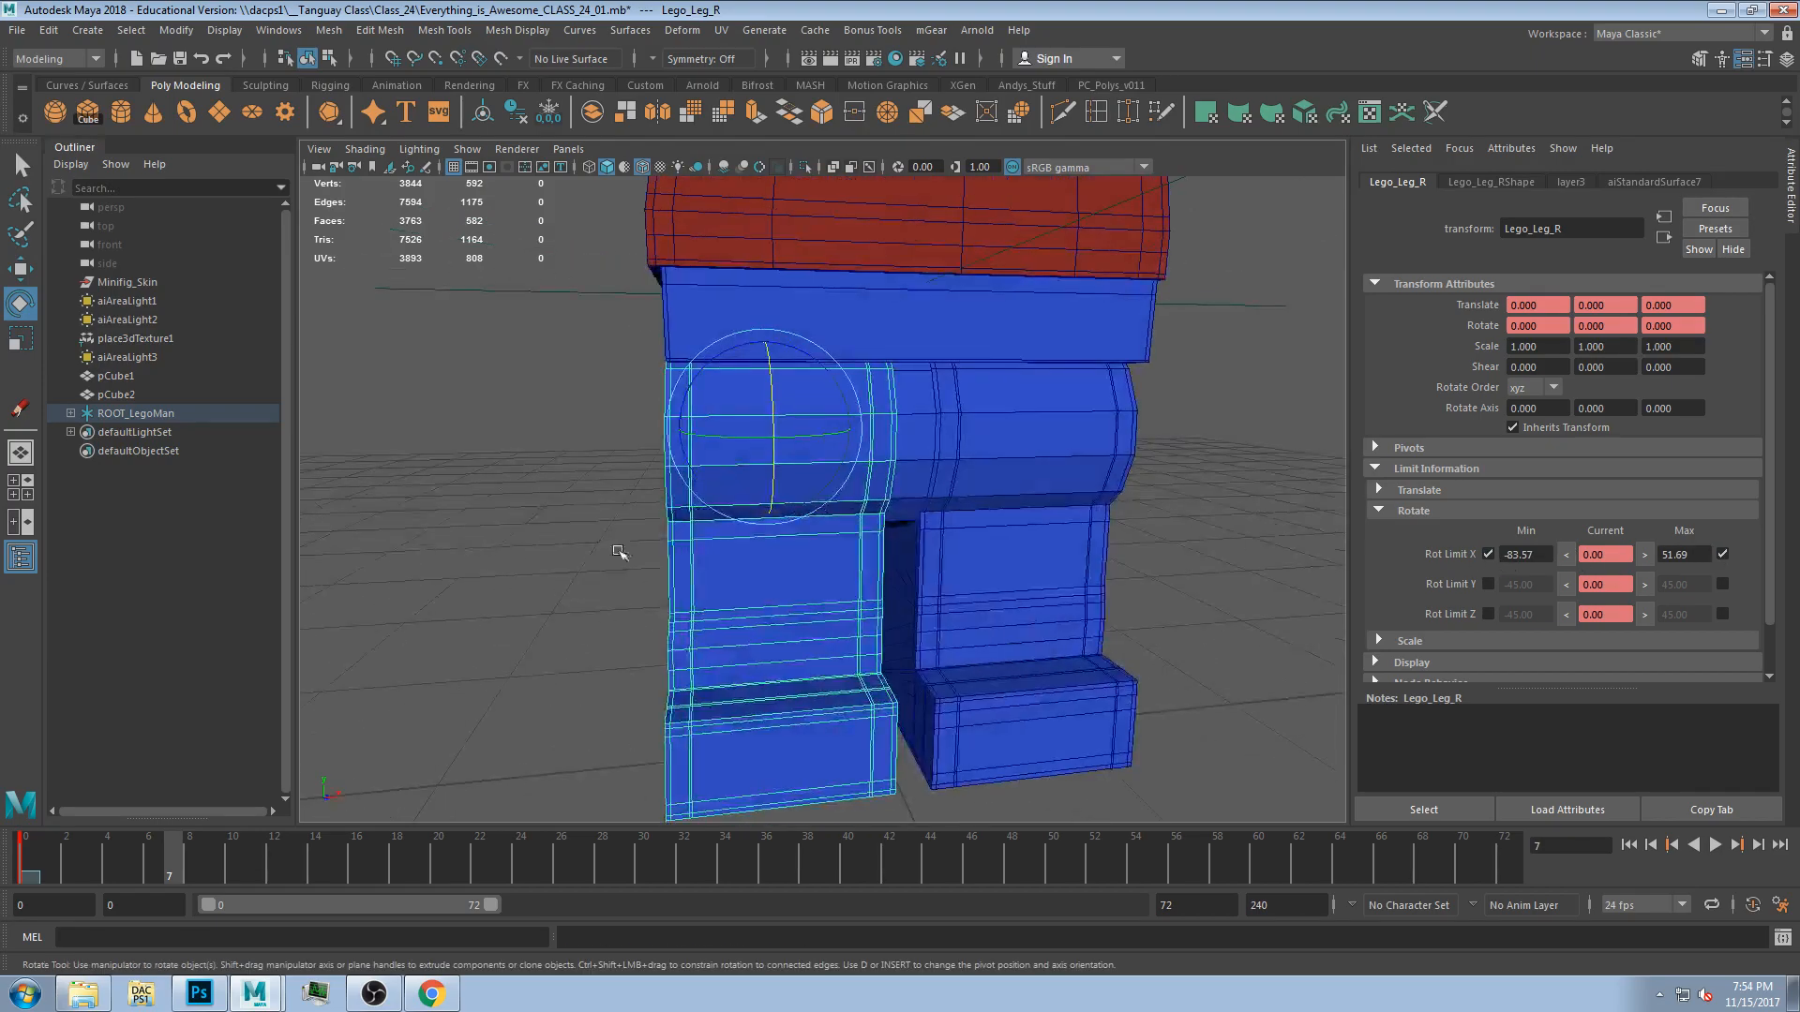
# Set the right leg's Y rotate limits to -6.70 and 5.10 by rotating it to each extreme.
pyautogui.moveTo(718, 437); pyautogui.dragTo(712, 437)
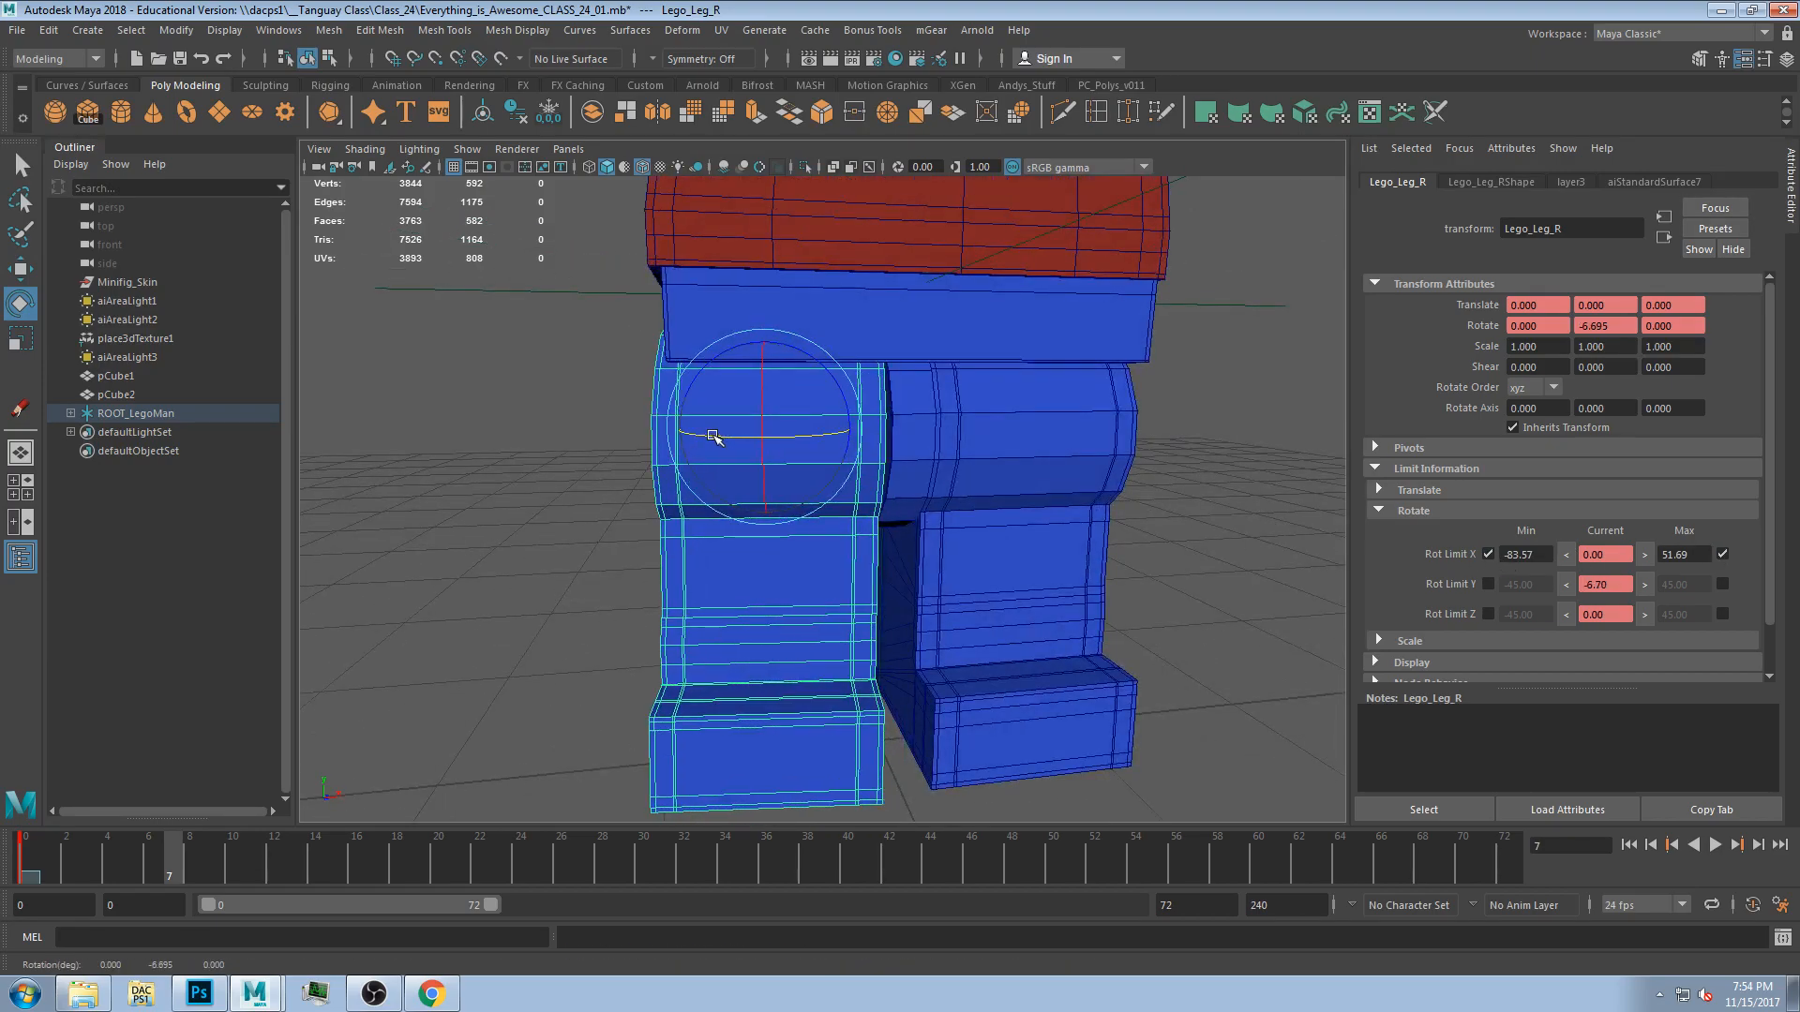
pyautogui.click(1566, 584)
pyautogui.moveTo(742, 436); pyautogui.dragTo(751, 435)
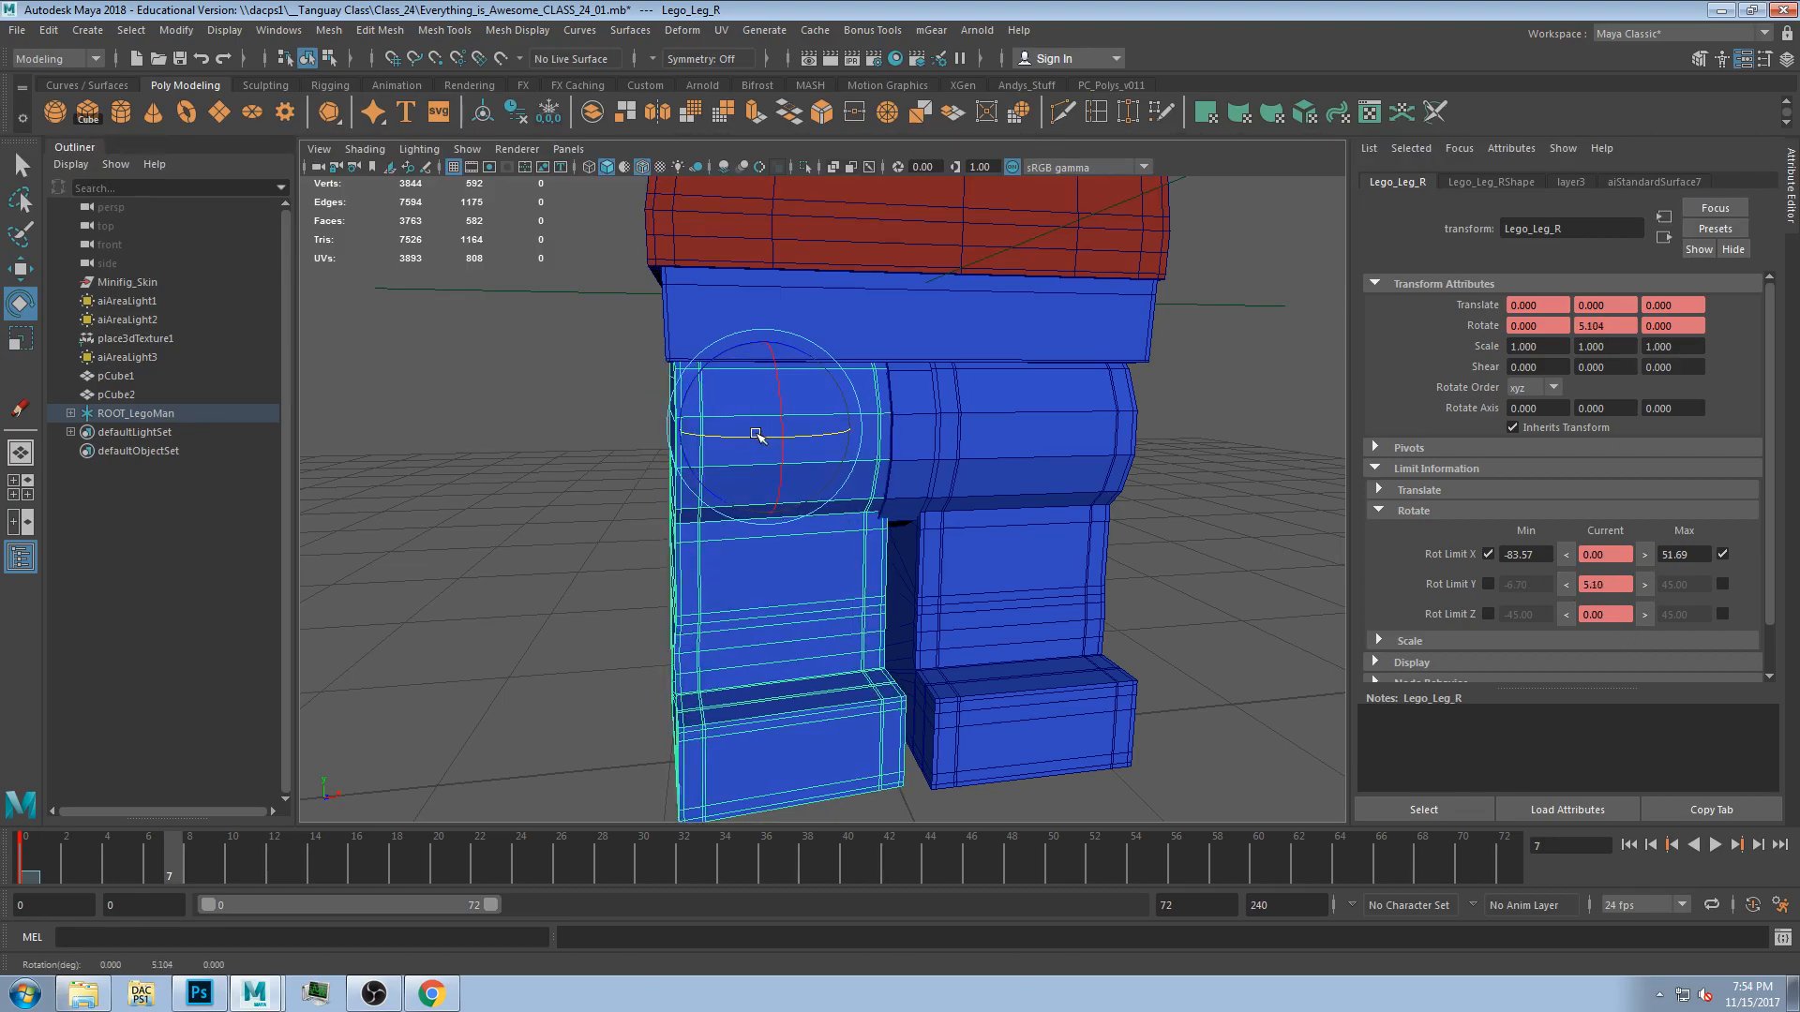
pyautogui.click(1646, 585)
pyautogui.click(1722, 584)
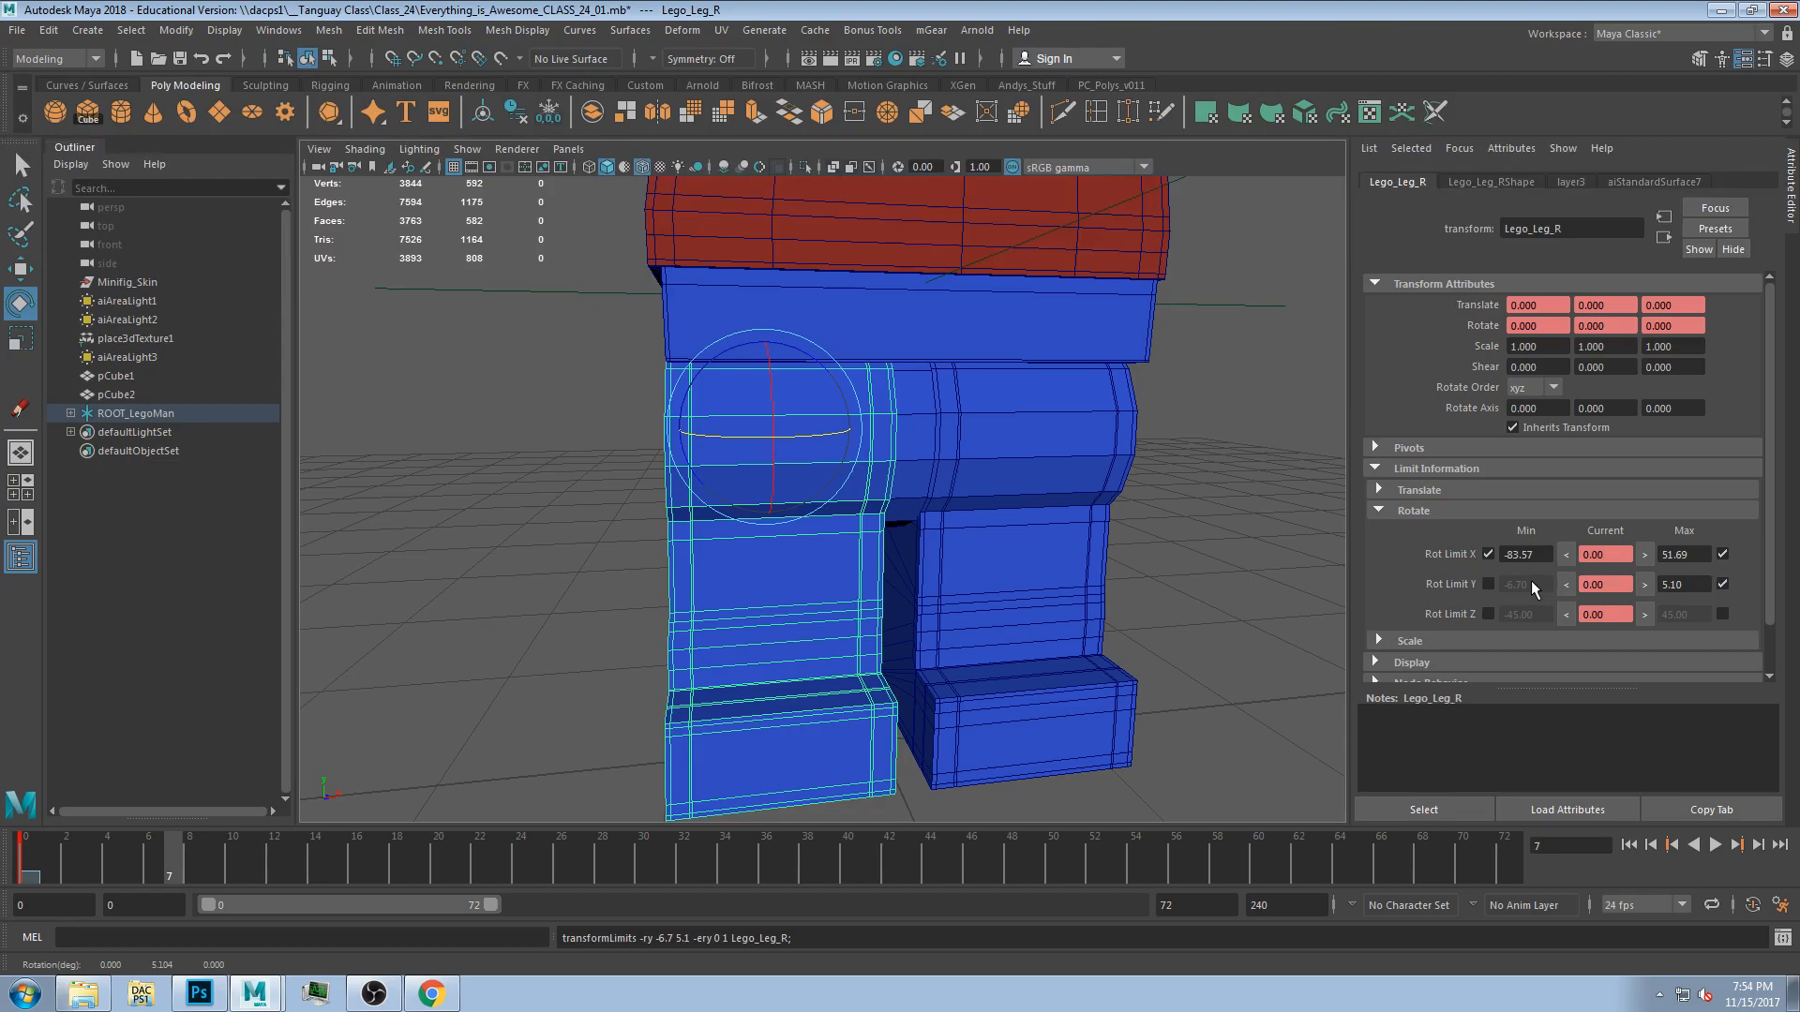
pyautogui.keyDown('alt'); pyautogui.moveTo(952, 675); pyautogui.dragTo(995, 452); pyautogui.keyUp('alt')
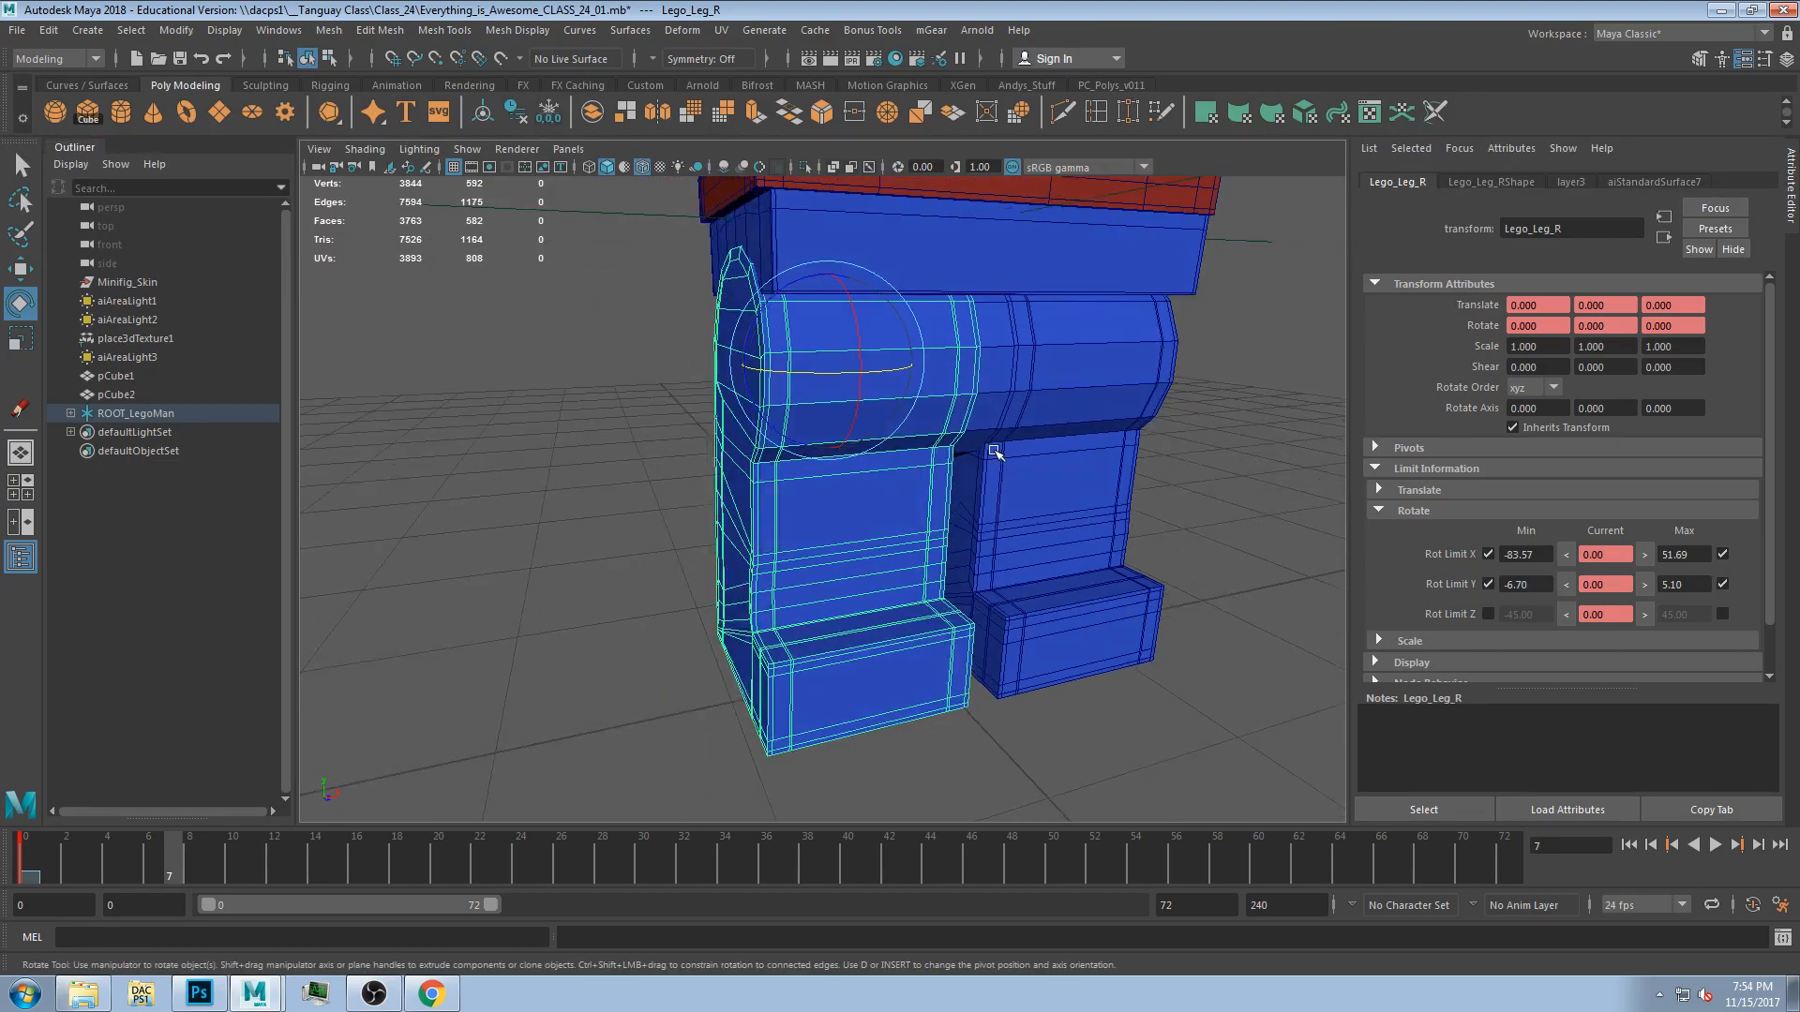
# Set the right leg's Z rotate limits to -5.19 and 5.85 by rotating it to each extreme.
pyautogui.moveTo(795, 281); pyautogui.dragTo(759, 338)
pyautogui.click(1562, 616)
pyautogui.hotkey('ctrl', 'z')
pyautogui.click(1645, 614)
pyautogui.click(1722, 615)
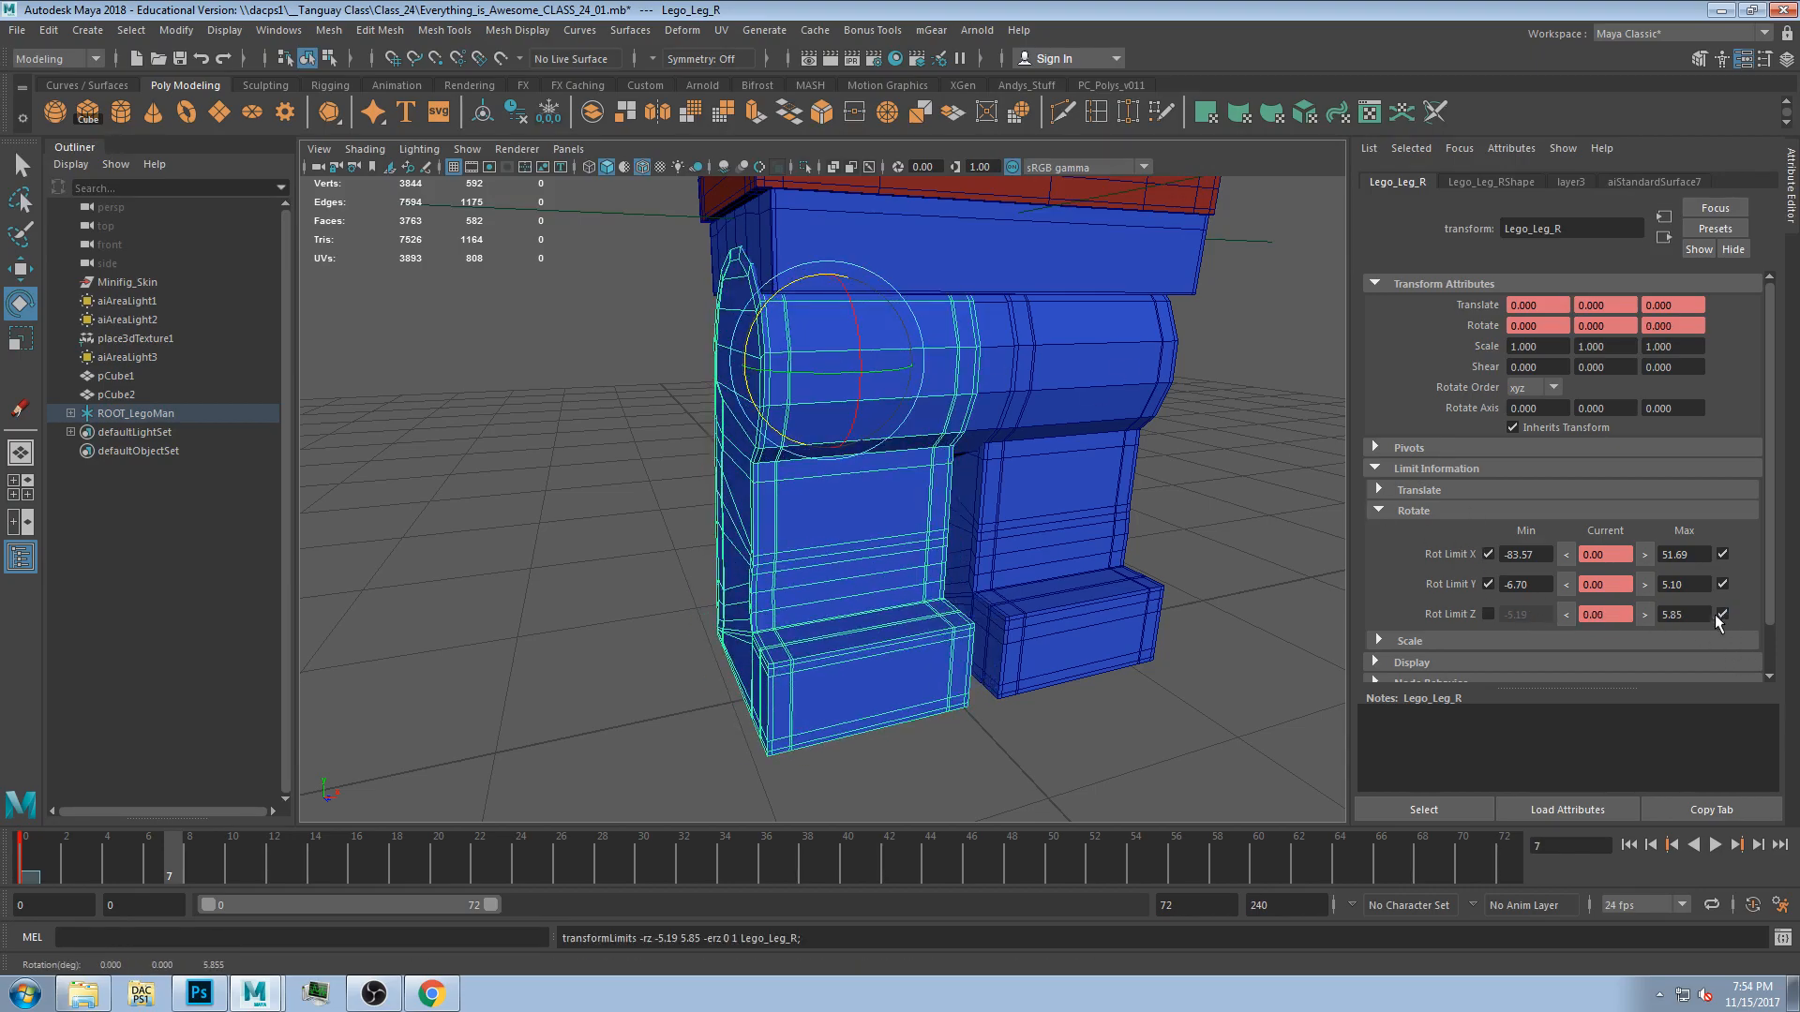
pyautogui.click(1483, 613)
# Select the undies and set their Y rotate limits to -16.86 and 22.37 by rotating to each extreme.
pyautogui.scroll(-4, 947, 419)
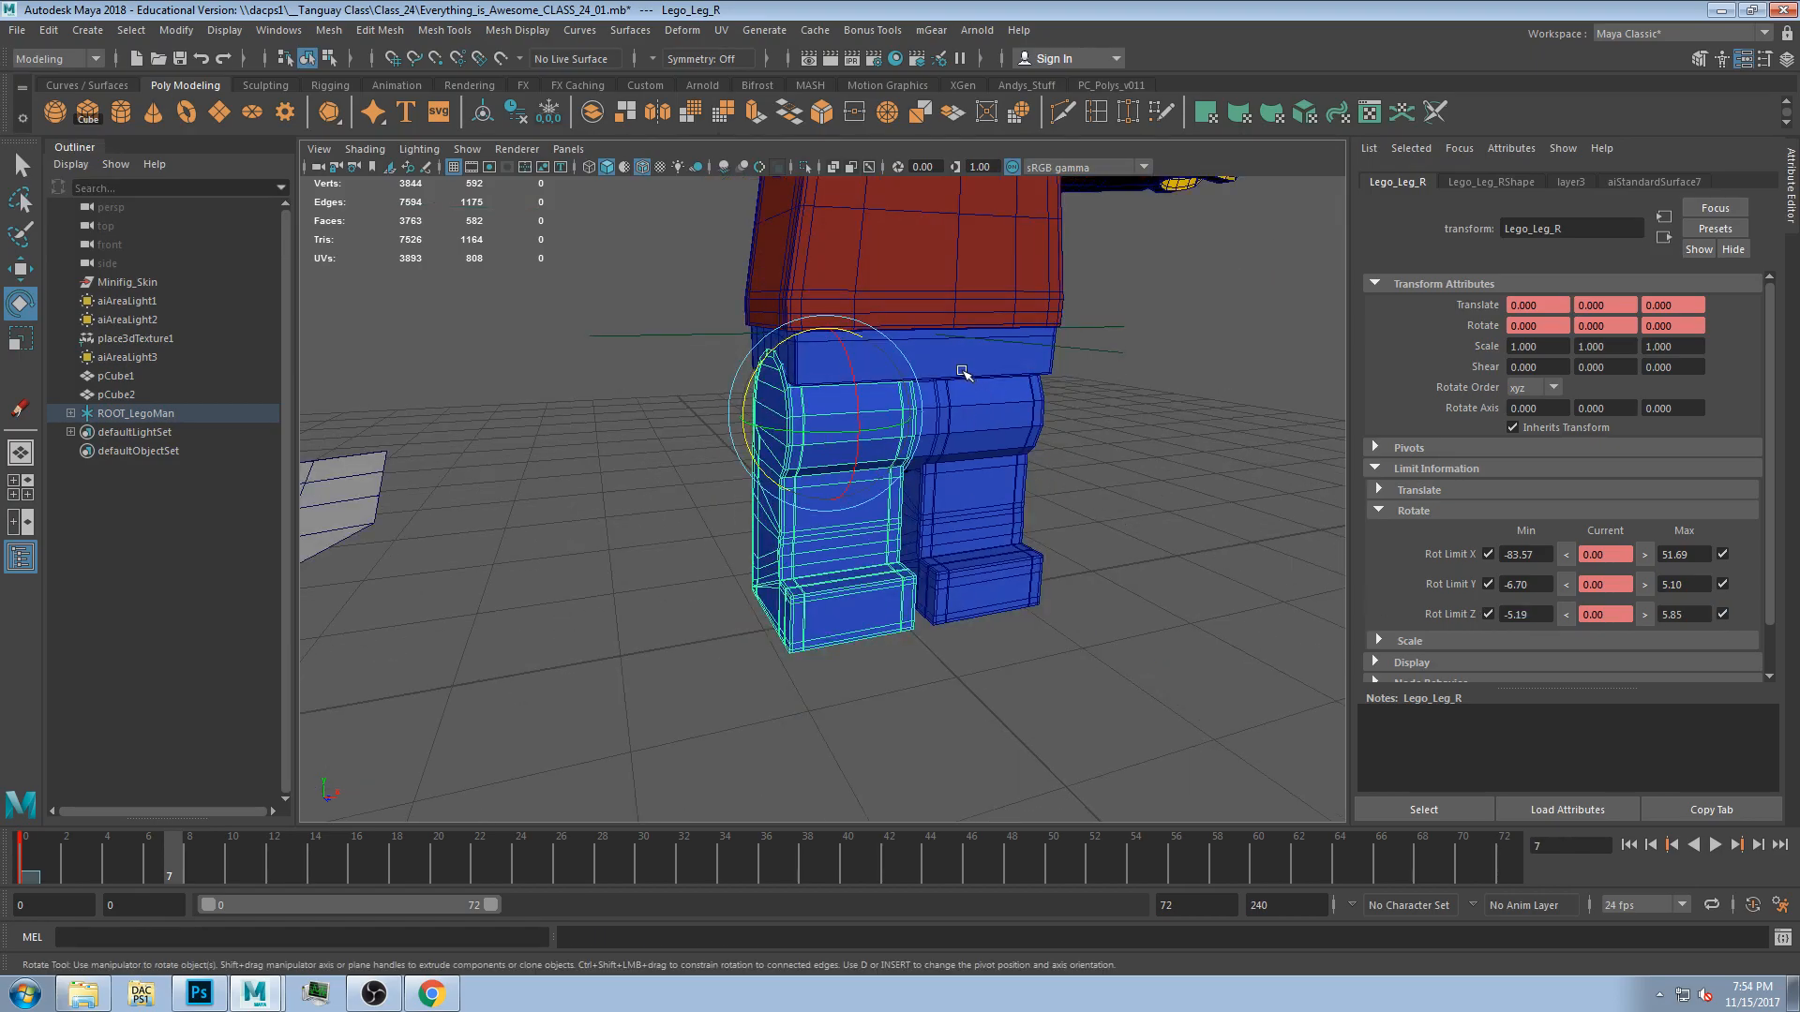
pyautogui.click(966, 367)
pyautogui.keyDown('alt'); pyautogui.moveTo(1086, 514); pyautogui.dragTo(1046, 600, button='middle'); pyautogui.keyUp('alt')
pyautogui.moveTo(1046, 600)
pyautogui.keyDown('alt'); pyautogui.mouseDown()
pyautogui.moveTo(998, 594)
pyautogui.moveTo(1050, 600)
pyautogui.mouseUp(); pyautogui.keyUp('alt')
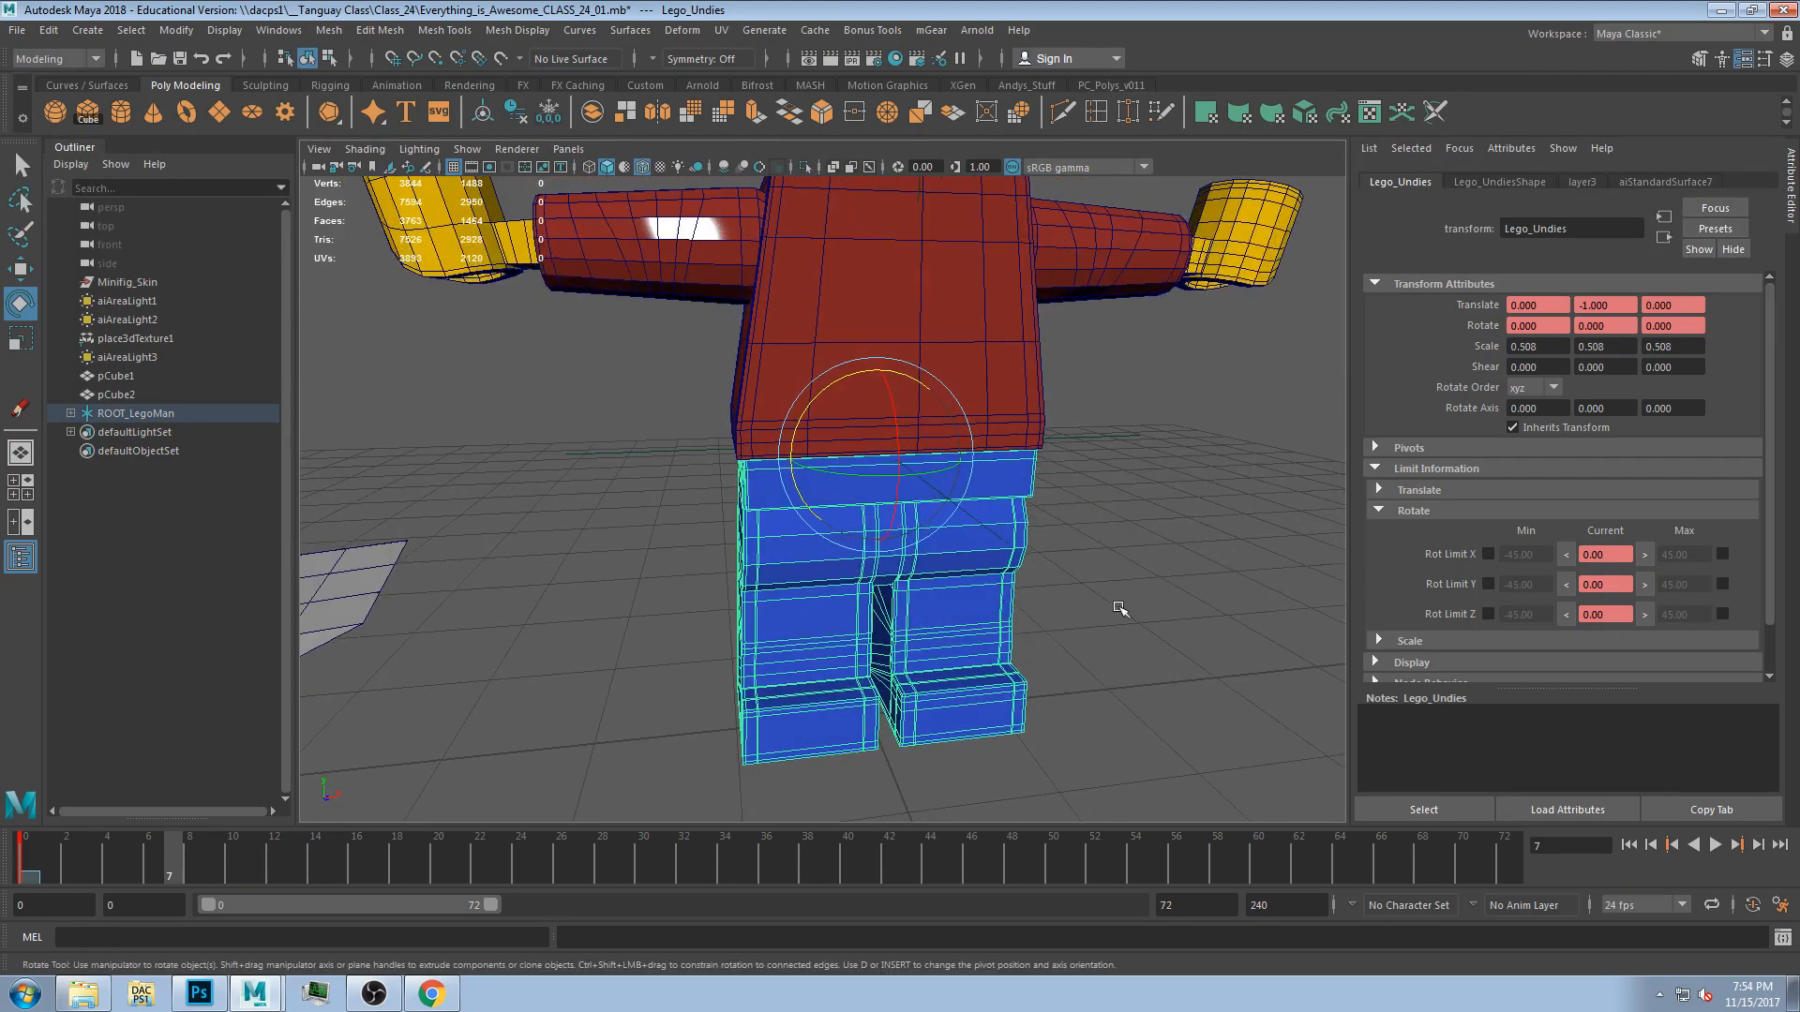
pyautogui.moveTo(898, 459)
pyautogui.mouseDown()
pyautogui.moveTo(912, 473)
pyautogui.moveTo(888, 484)
pyautogui.mouseUp()
pyautogui.click(1639, 588)
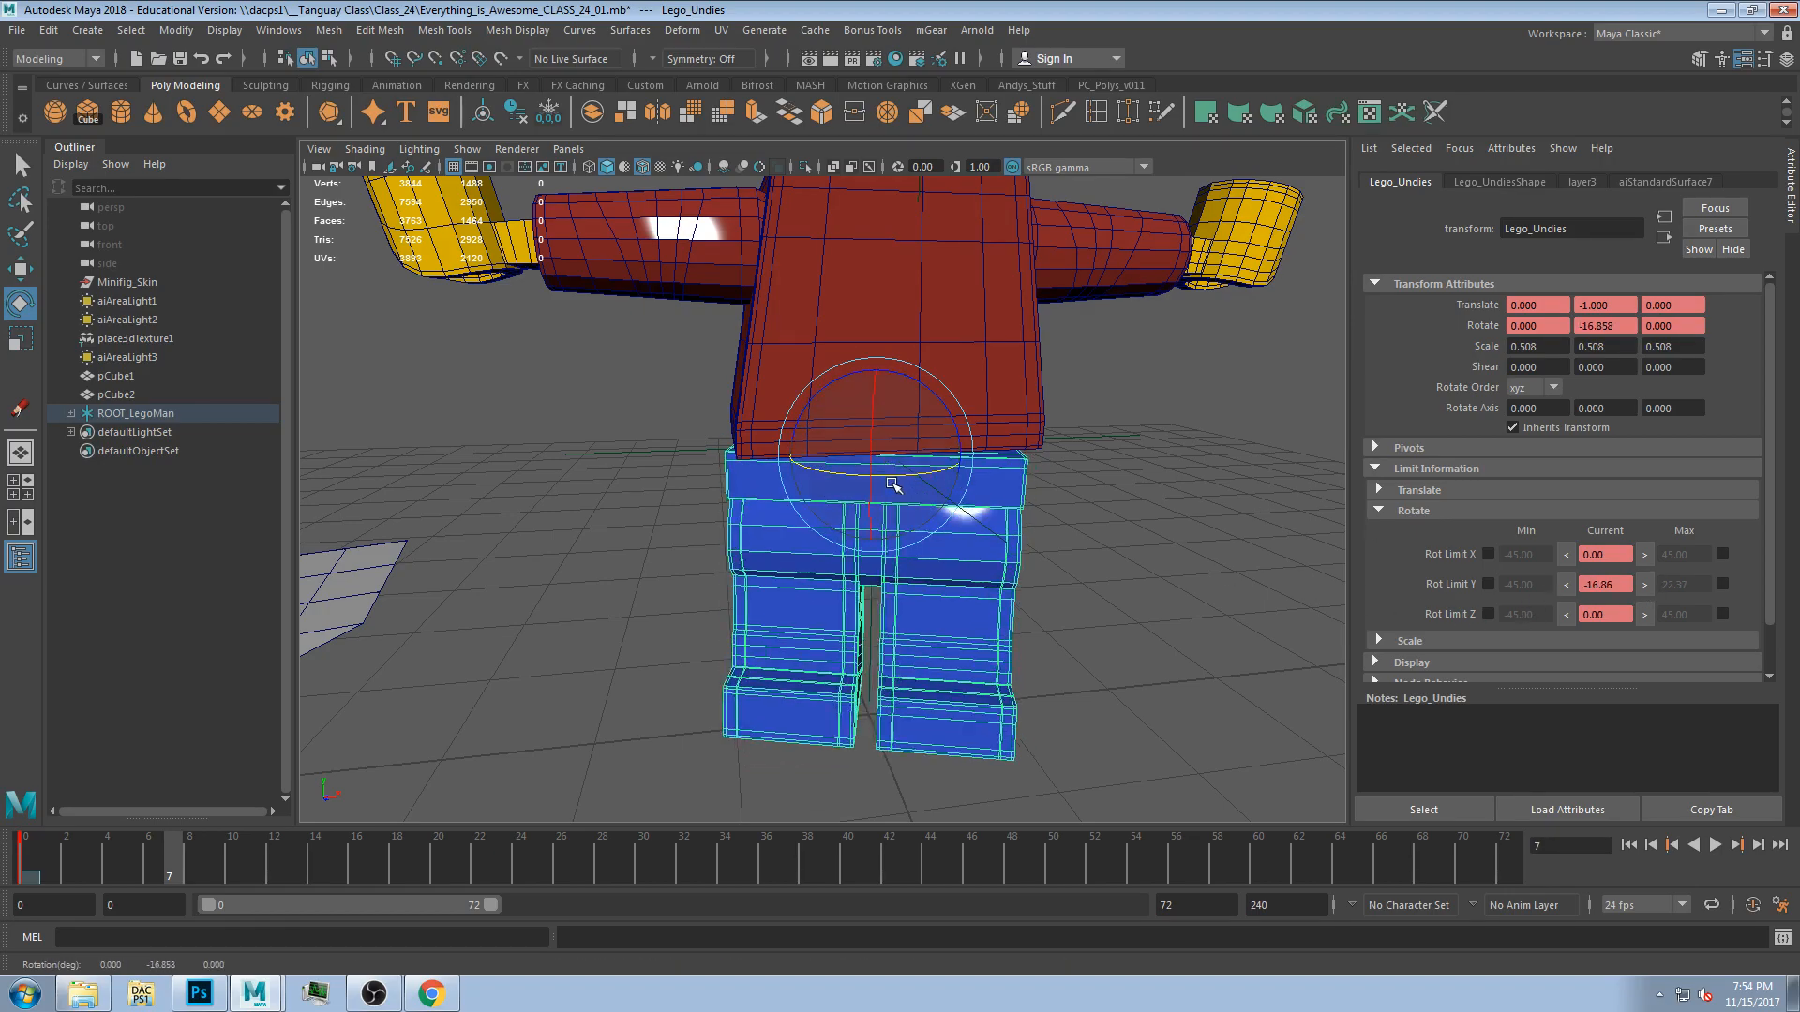
pyautogui.click(1565, 585)
pyautogui.click(1489, 584)
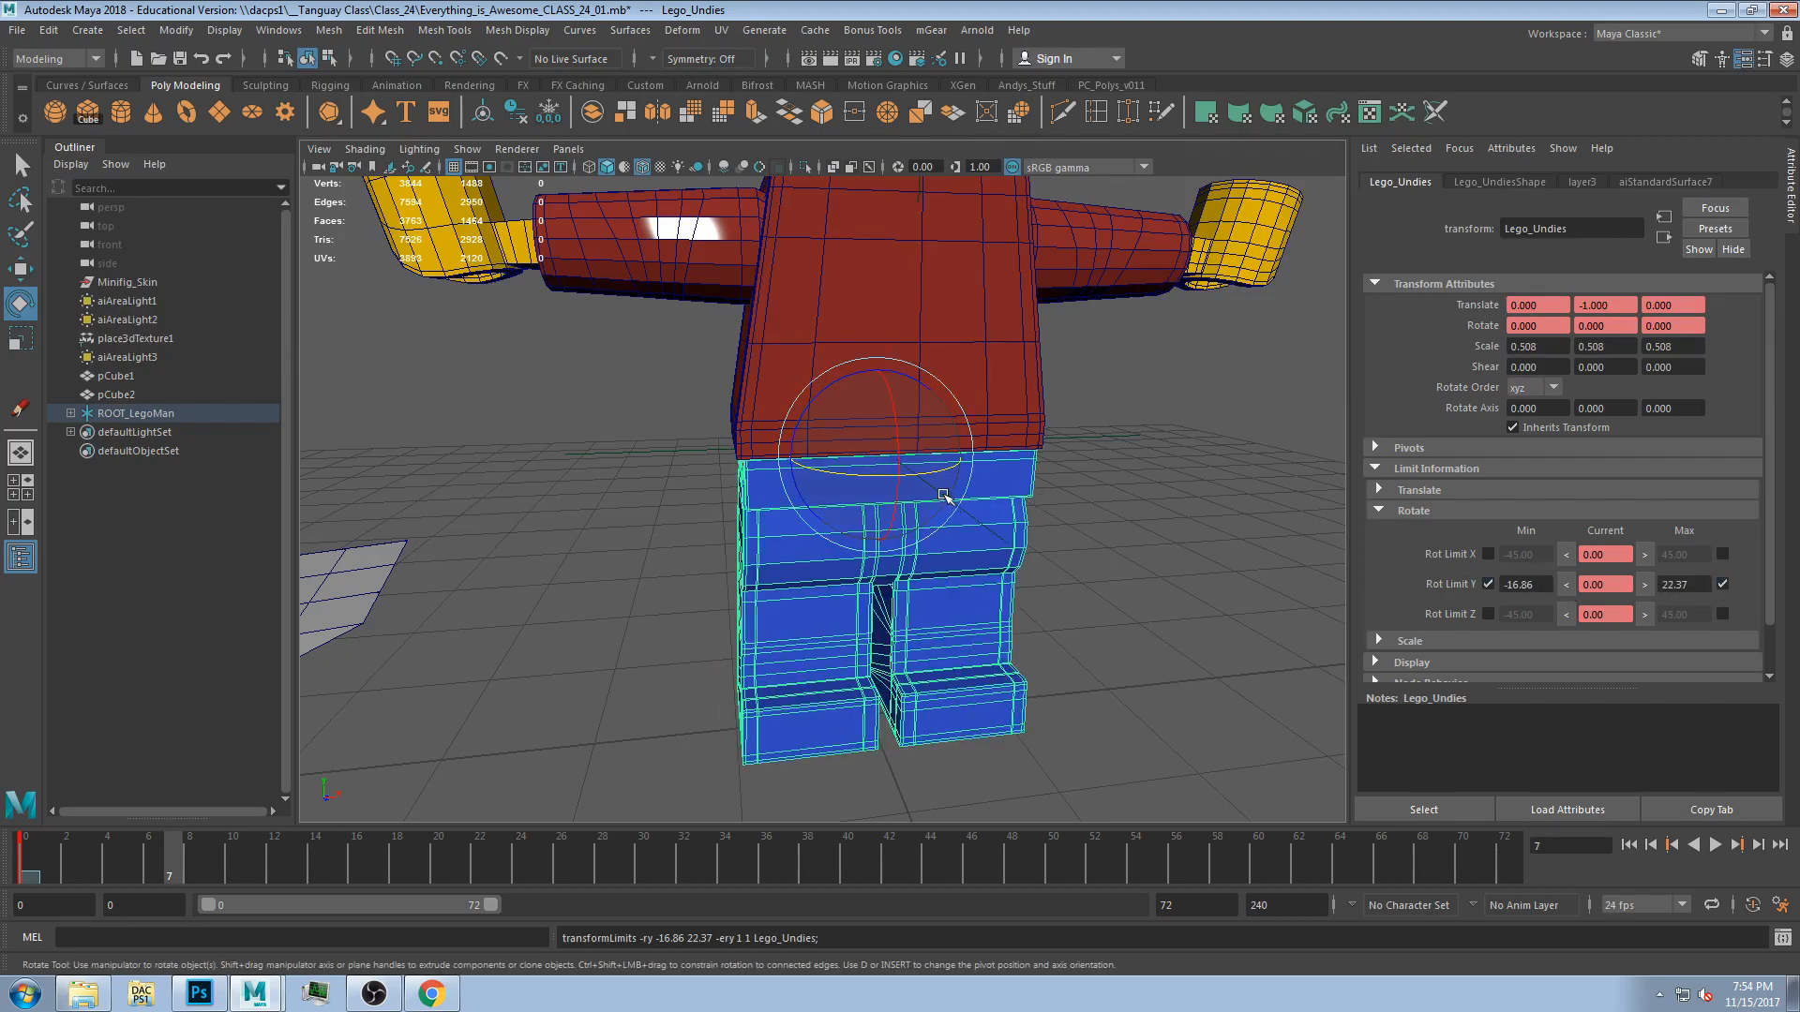
# Set the undies' X rotate limits to -1.69 and 3.34 by rotating them to each extreme.
pyautogui.moveTo(900, 459); pyautogui.dragTo(898, 456)
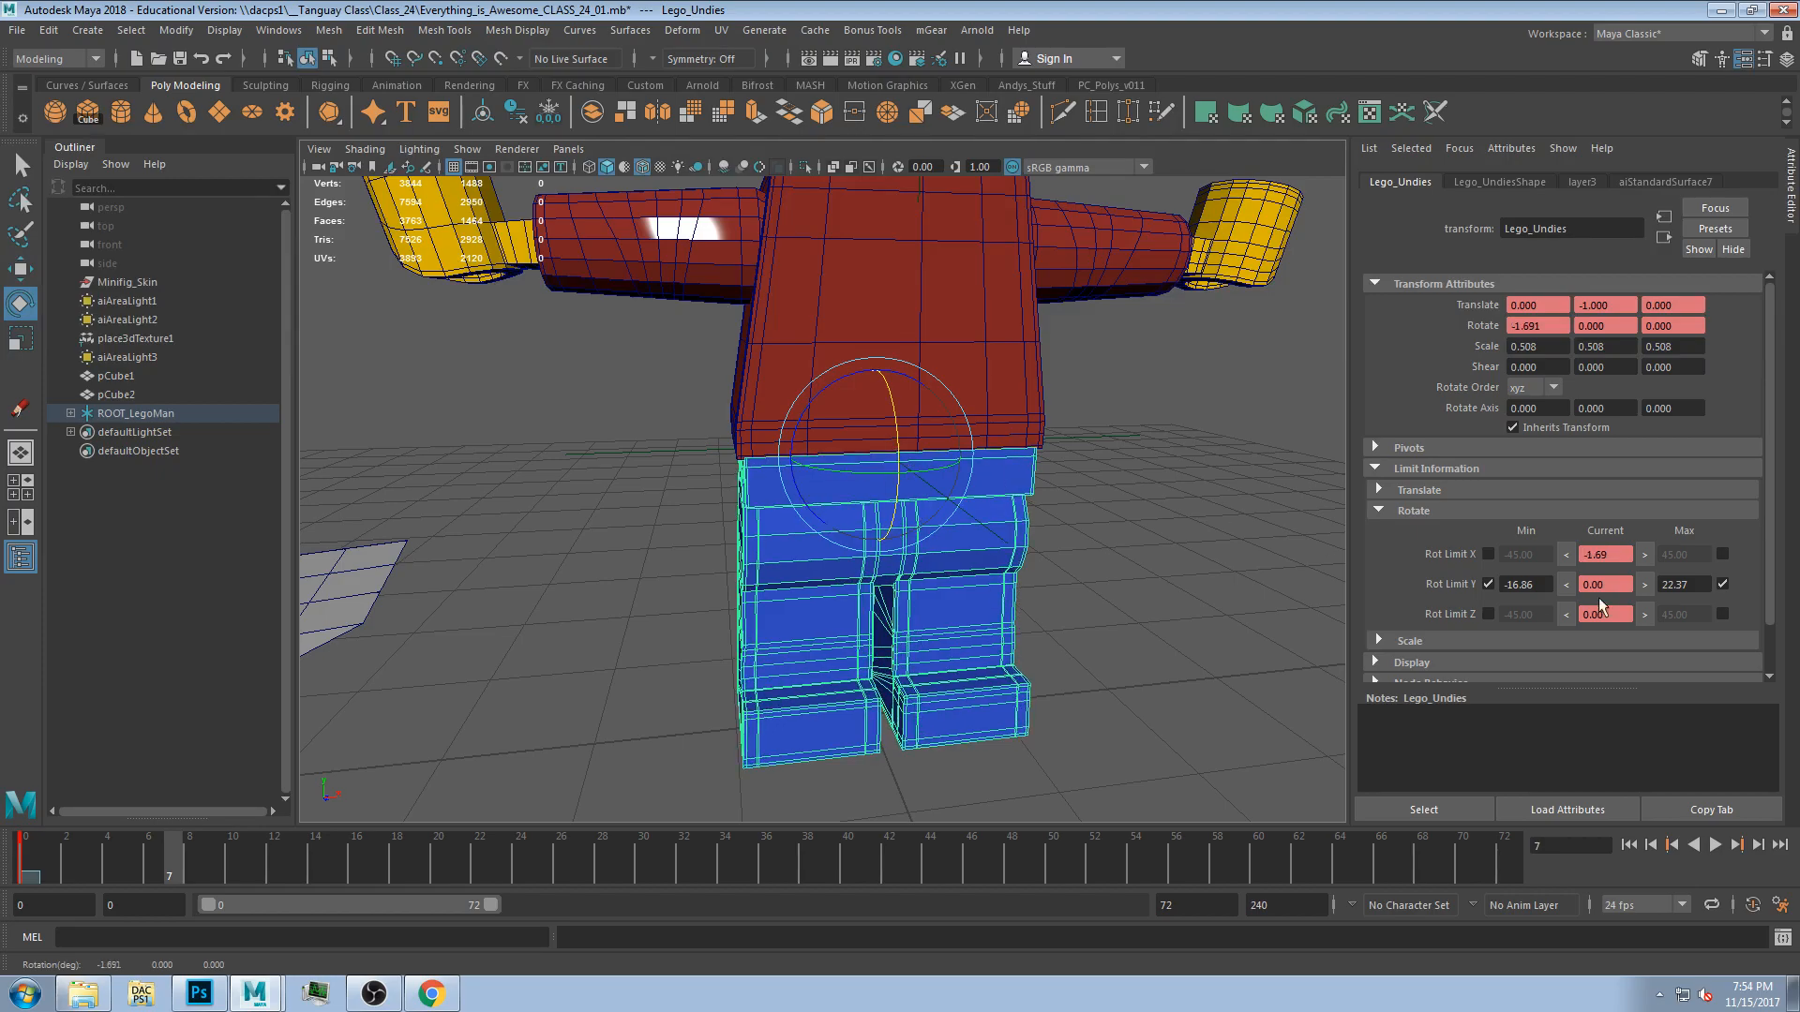
pyautogui.click(1566, 555)
pyautogui.hotkey('ctrl', 'z')
pyautogui.moveTo(902, 463); pyautogui.dragTo(901, 473)
pyautogui.click(1644, 555)
pyautogui.hotkey('ctrl', 'z')
pyautogui.click(1487, 554)
pyautogui.keyDown('alt'); pyautogui.moveTo(942, 511); pyautogui.dragTo(953, 519, button='middle'); pyautogui.keyUp('alt')
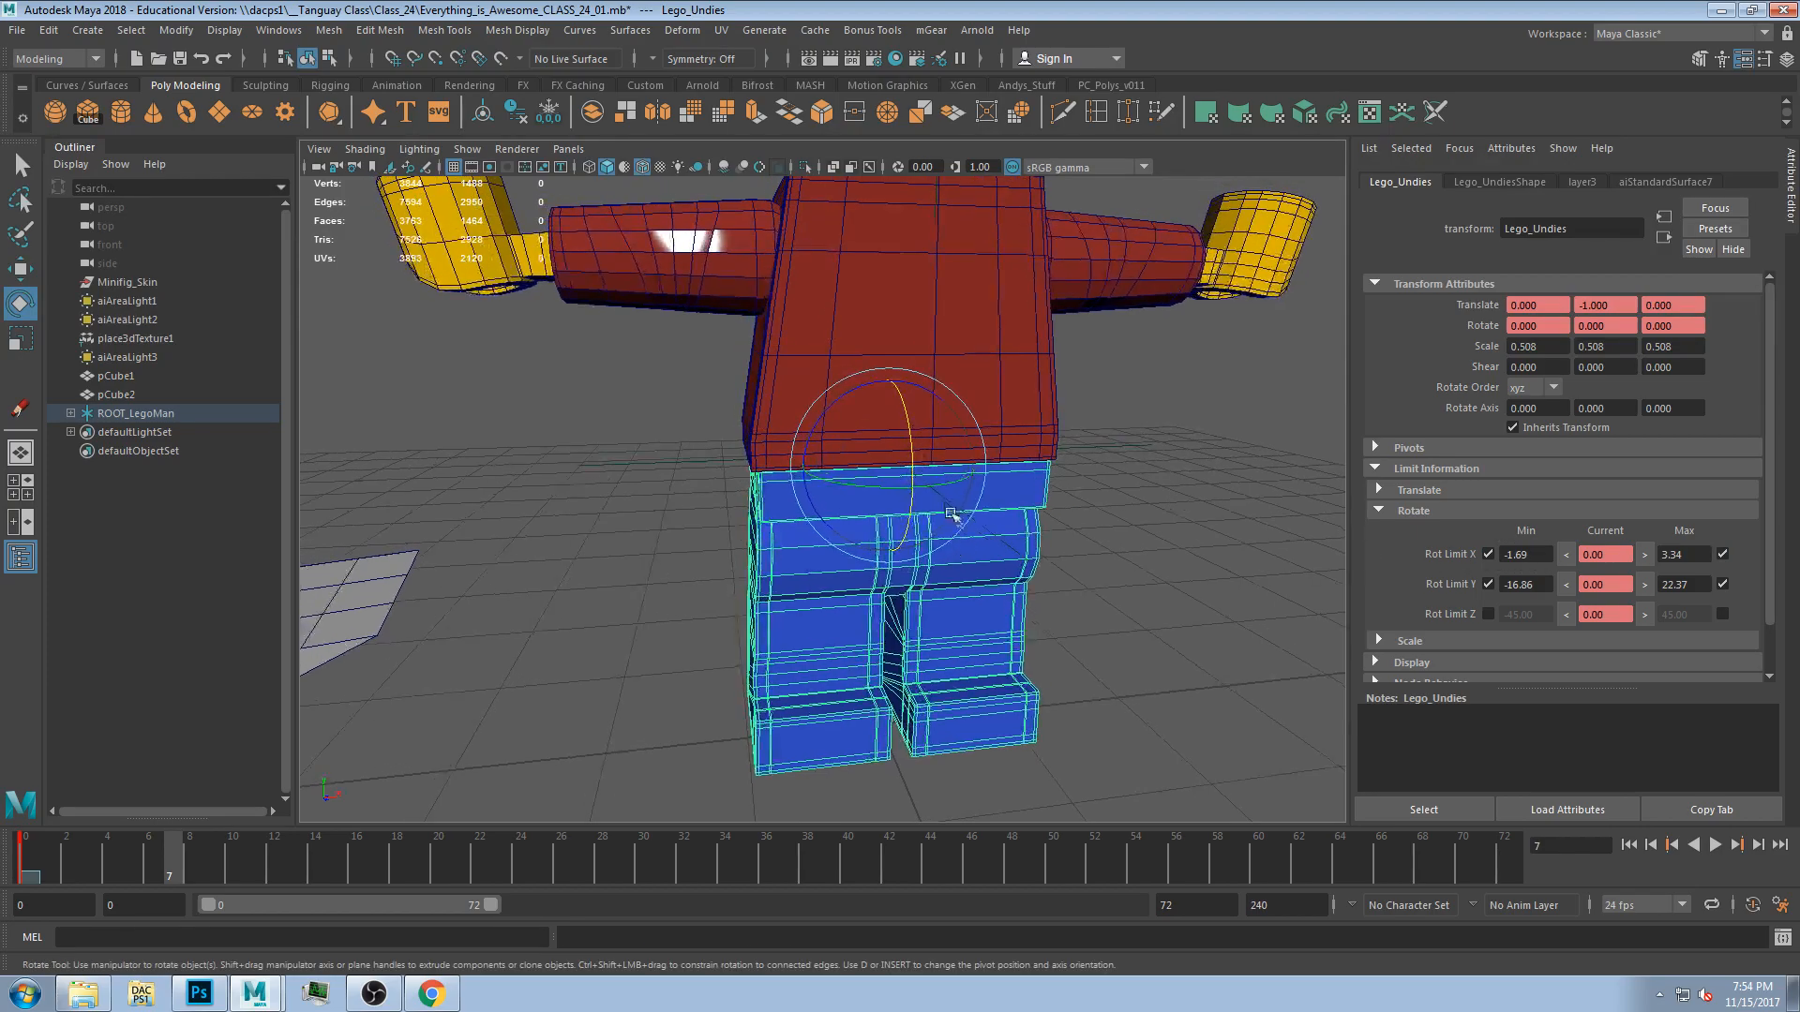
# Set the undies' Z rotate limit maximum to 3.18 by rotating them to that extreme and enable the Z limits.
pyautogui.moveTo(826, 413); pyautogui.dragTo(829, 418)
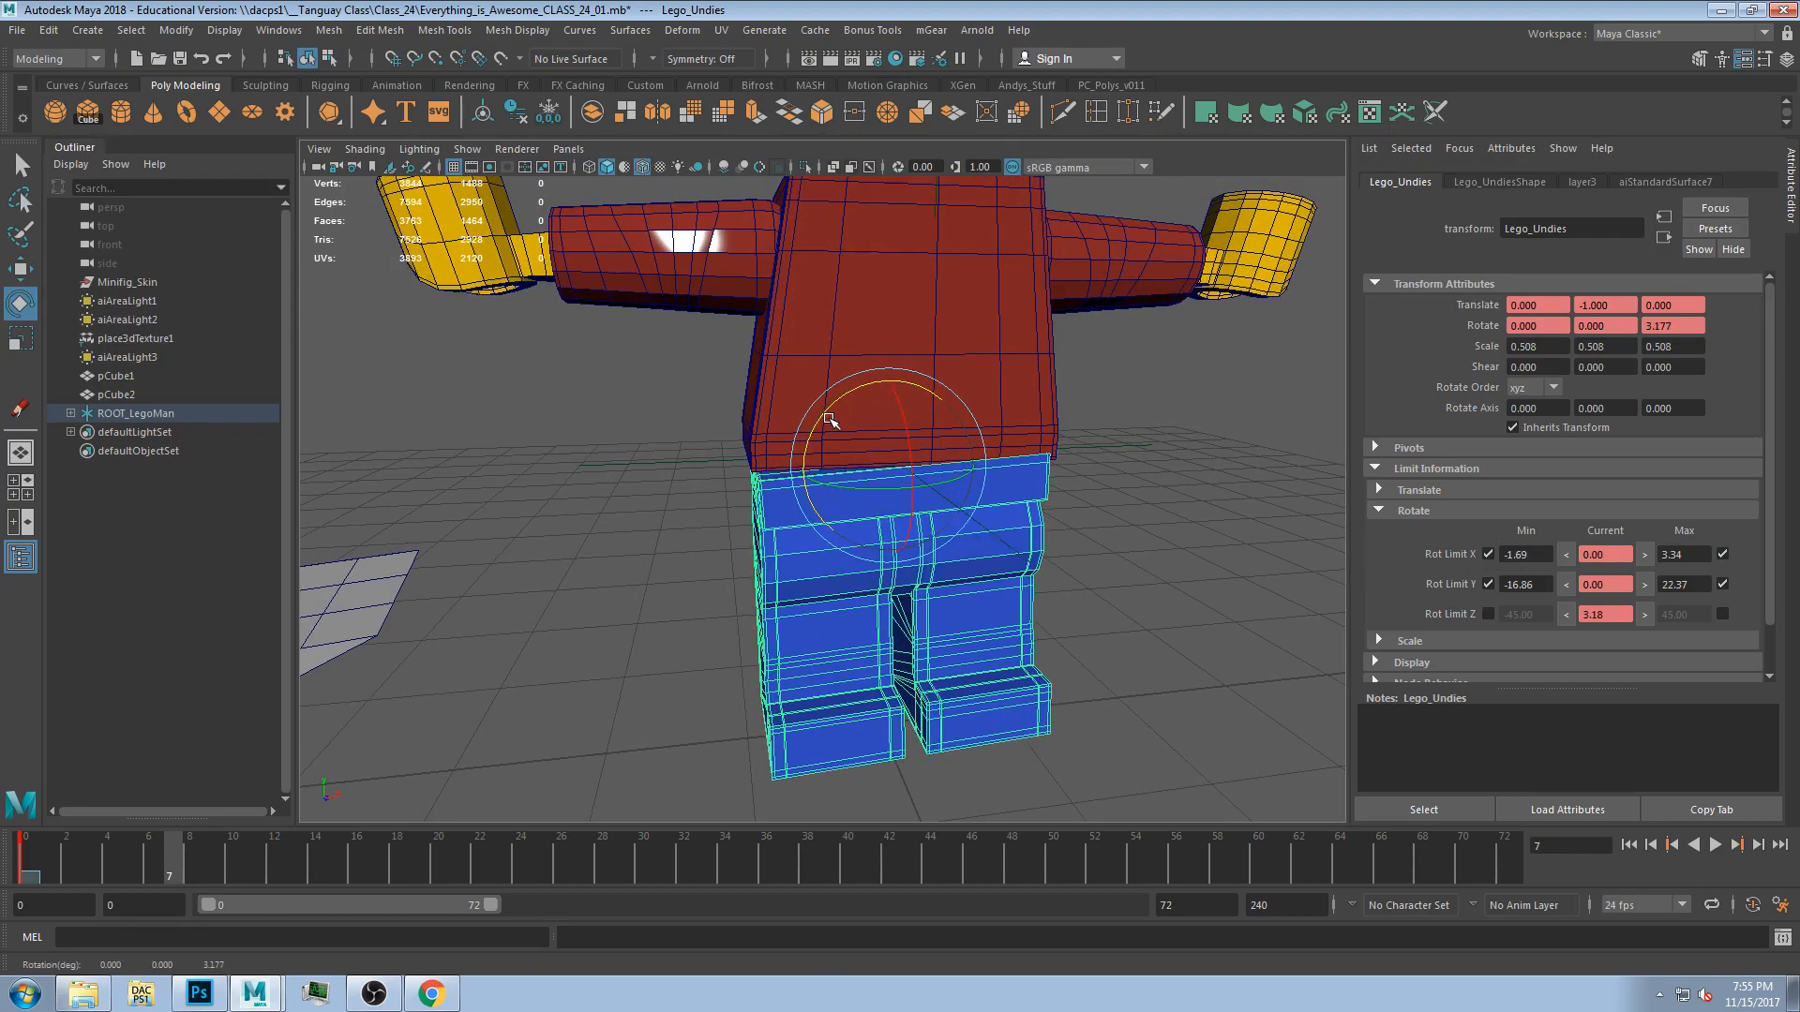
pyautogui.click(1645, 614)
pyautogui.hotkey('ctrl', 'z')
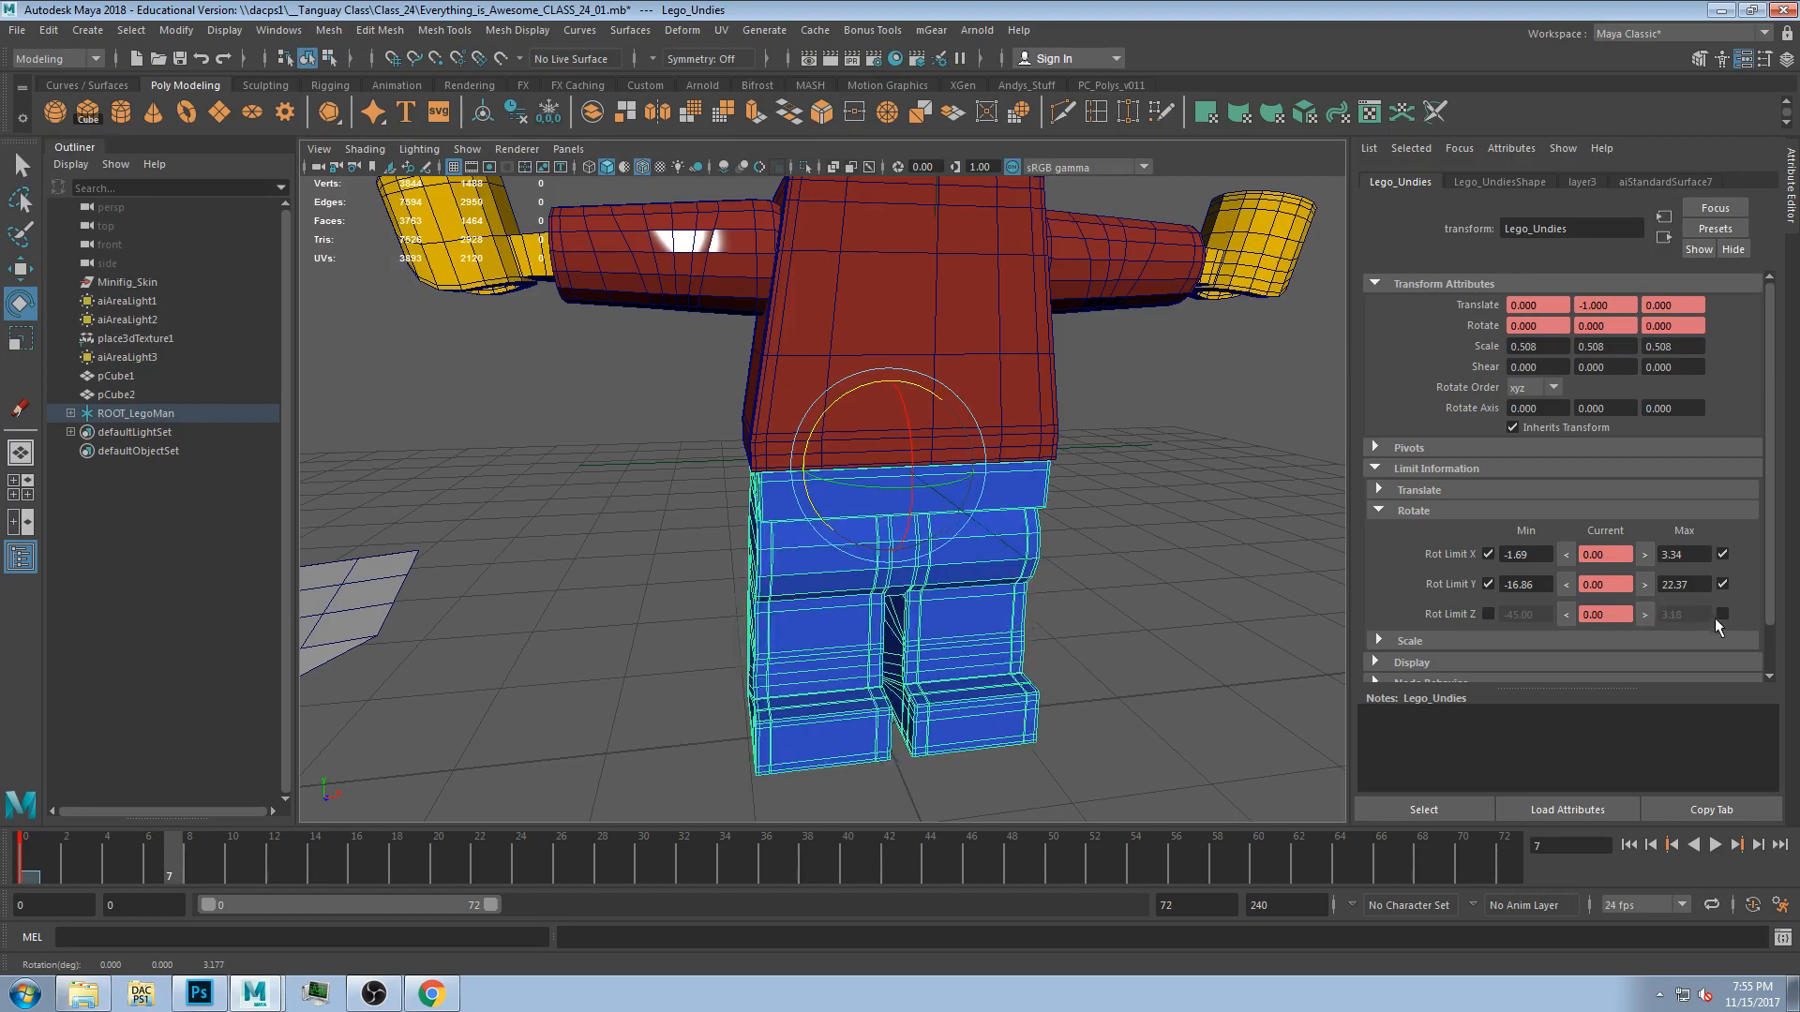
pyautogui.moveTo(815, 419); pyautogui.dragTo(822, 414)
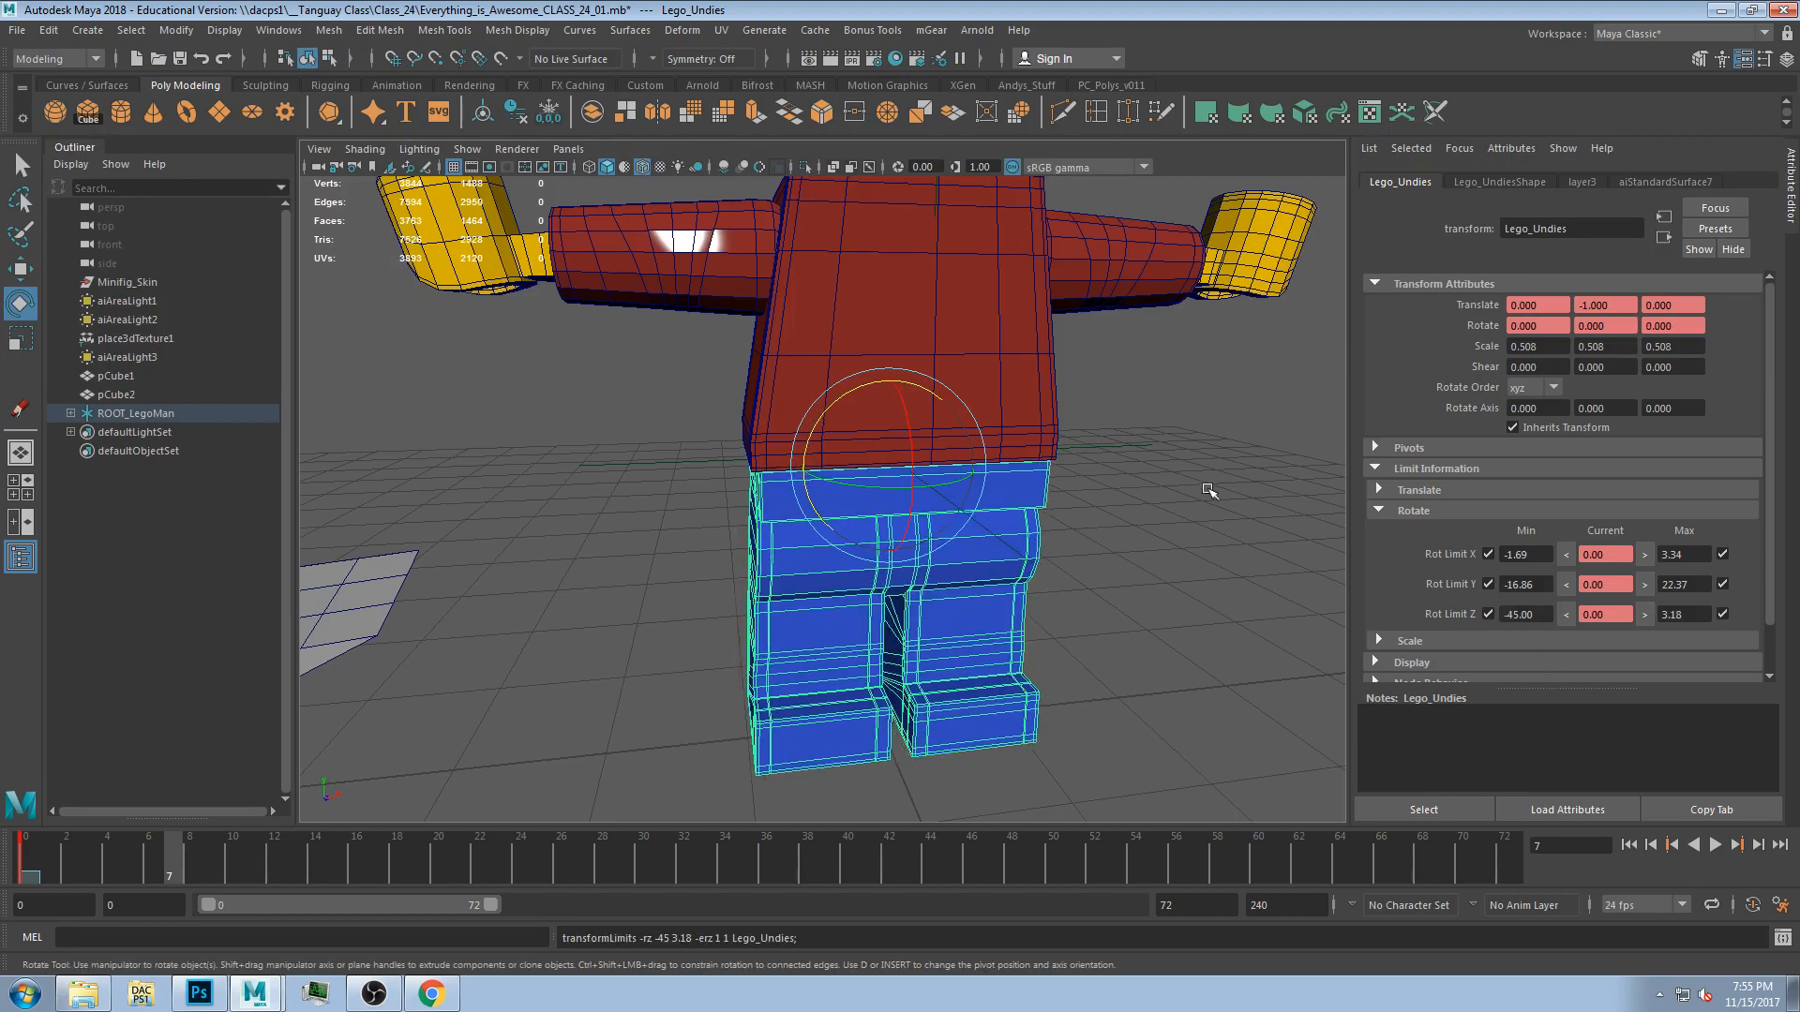
# Orbit around the figure and test-rotate the left arm against its rotate limits, undoing each rotation.
pyautogui.scroll(-5, 1129, 495)
pyautogui.click(1093, 485)
pyautogui.keyDown('alt'); pyautogui.moveTo(1093, 485); pyautogui.dragTo(1088, 609, button='middle'); pyautogui.keyUp('alt')
pyautogui.keyDown('alt'); pyautogui.moveTo(1088, 609); pyautogui.dragTo(1000, 610); pyautogui.keyUp('alt')
pyautogui.scroll(5, 1031, 623)
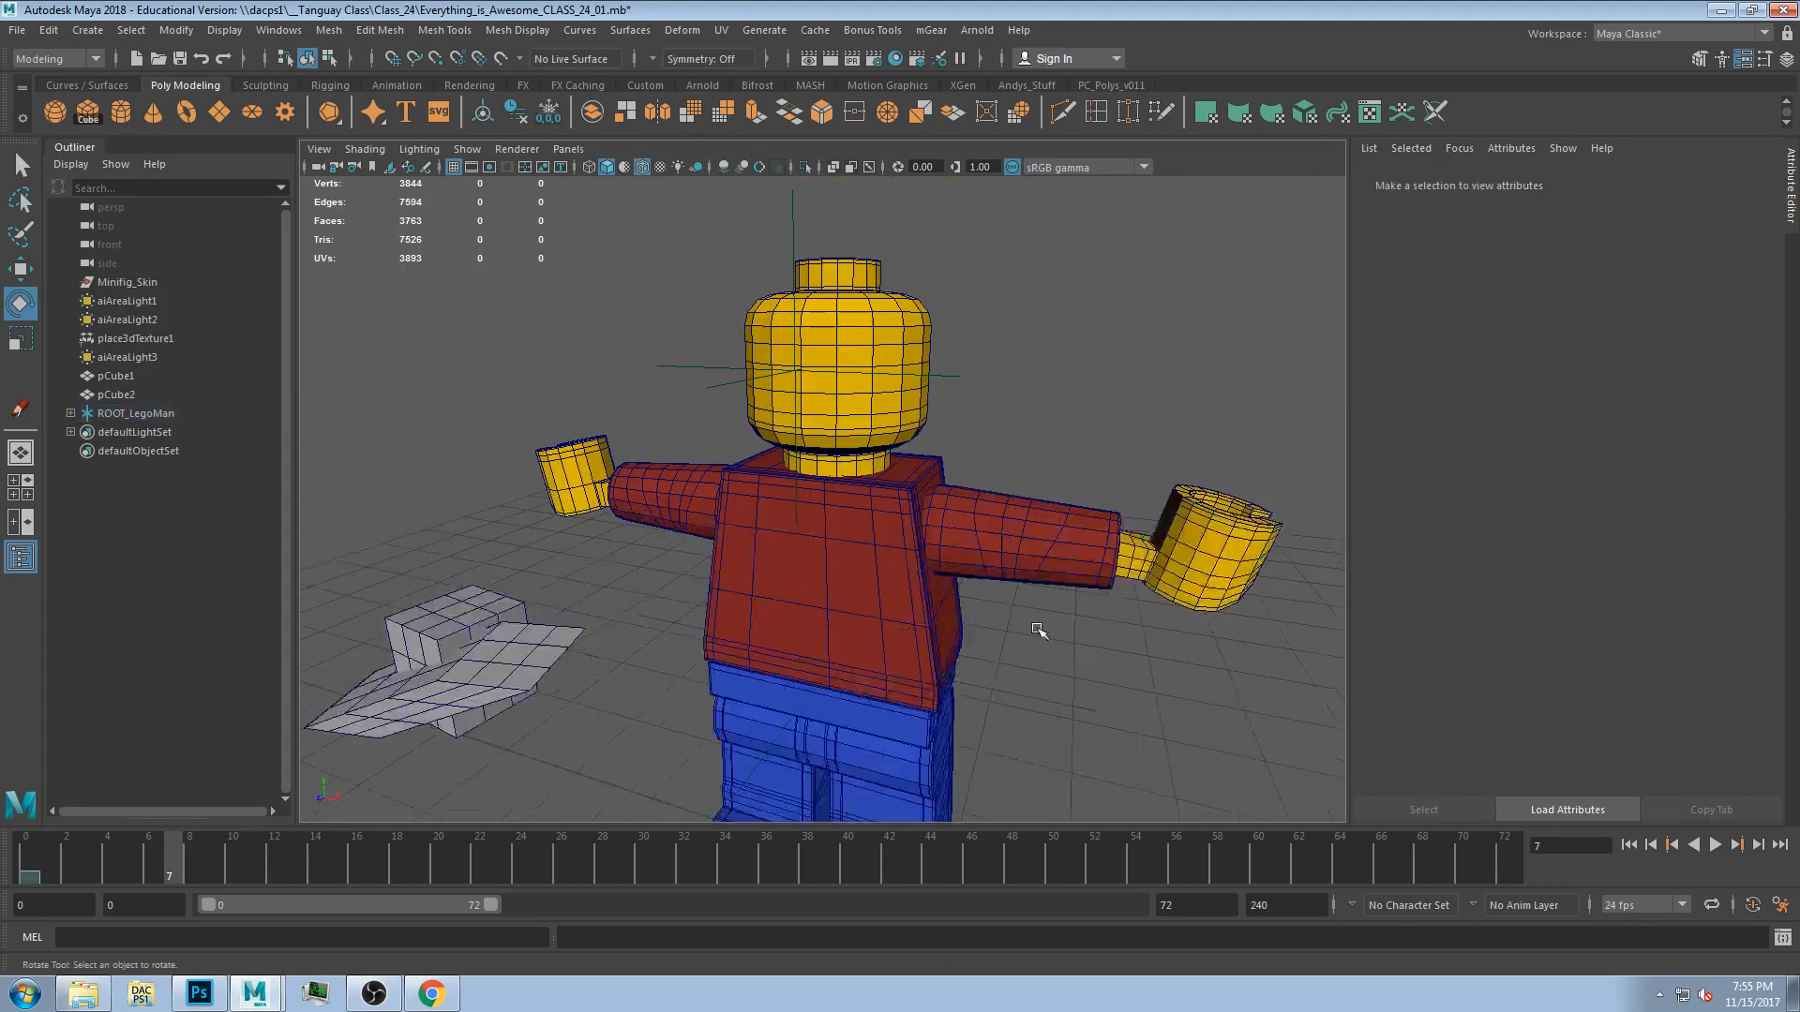
pyautogui.keyDown('alt'); pyautogui.moveTo(990, 699); pyautogui.dragTo(996, 622, button='middle'); pyautogui.keyUp('alt')
pyautogui.keyDown('alt'); pyautogui.moveTo(997, 622); pyautogui.dragTo(851, 580); pyautogui.keyUp('alt')
pyautogui.click(853, 582)
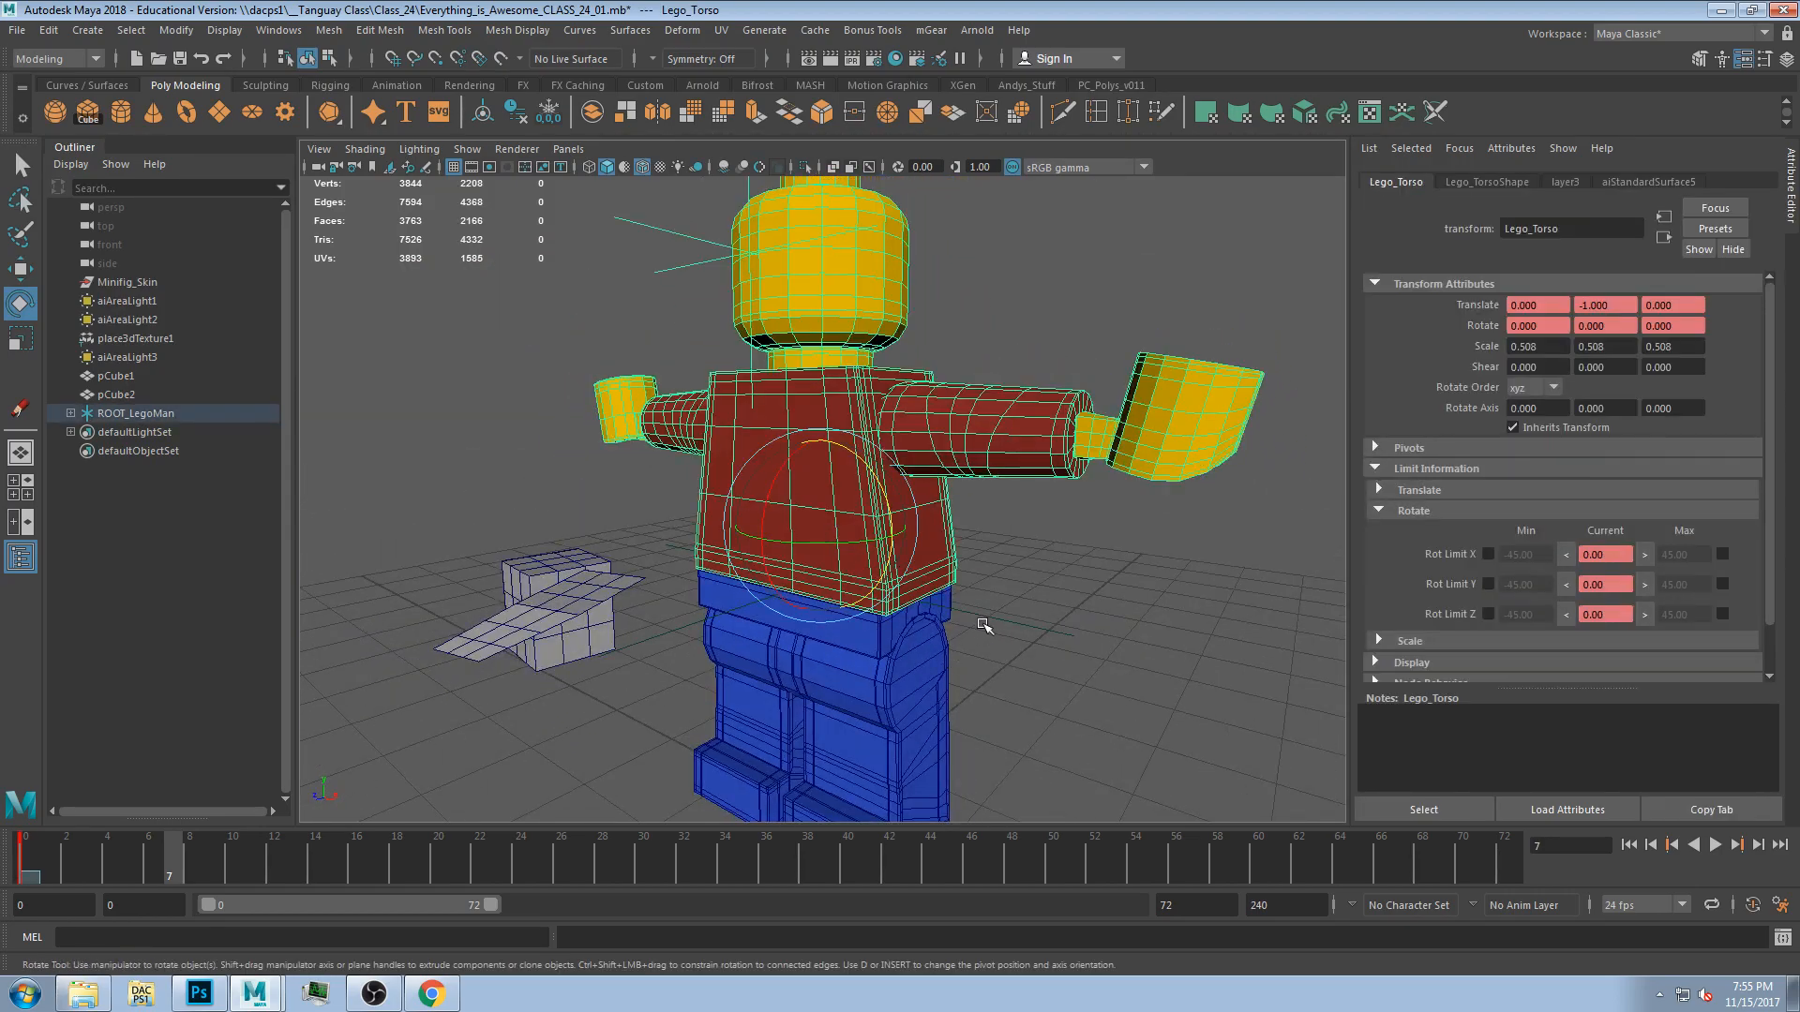
pyautogui.scroll(-3, 982, 626)
pyautogui.click(962, 476)
pyautogui.moveTo(957, 475)
pyautogui.mouseDown()
pyautogui.moveTo(908, 418)
pyautogui.moveTo(775, 437)
pyautogui.moveTo(928, 525)
pyautogui.moveTo(900, 347)
pyautogui.moveTo(947, 319)
pyautogui.moveTo(936, 475)
pyautogui.mouseUp()
pyautogui.hotkey('ctrl', 'z')
pyautogui.keyDown('alt'); pyautogui.moveTo(1038, 545); pyautogui.dragTo(1052, 596); pyautogui.keyUp('alt')
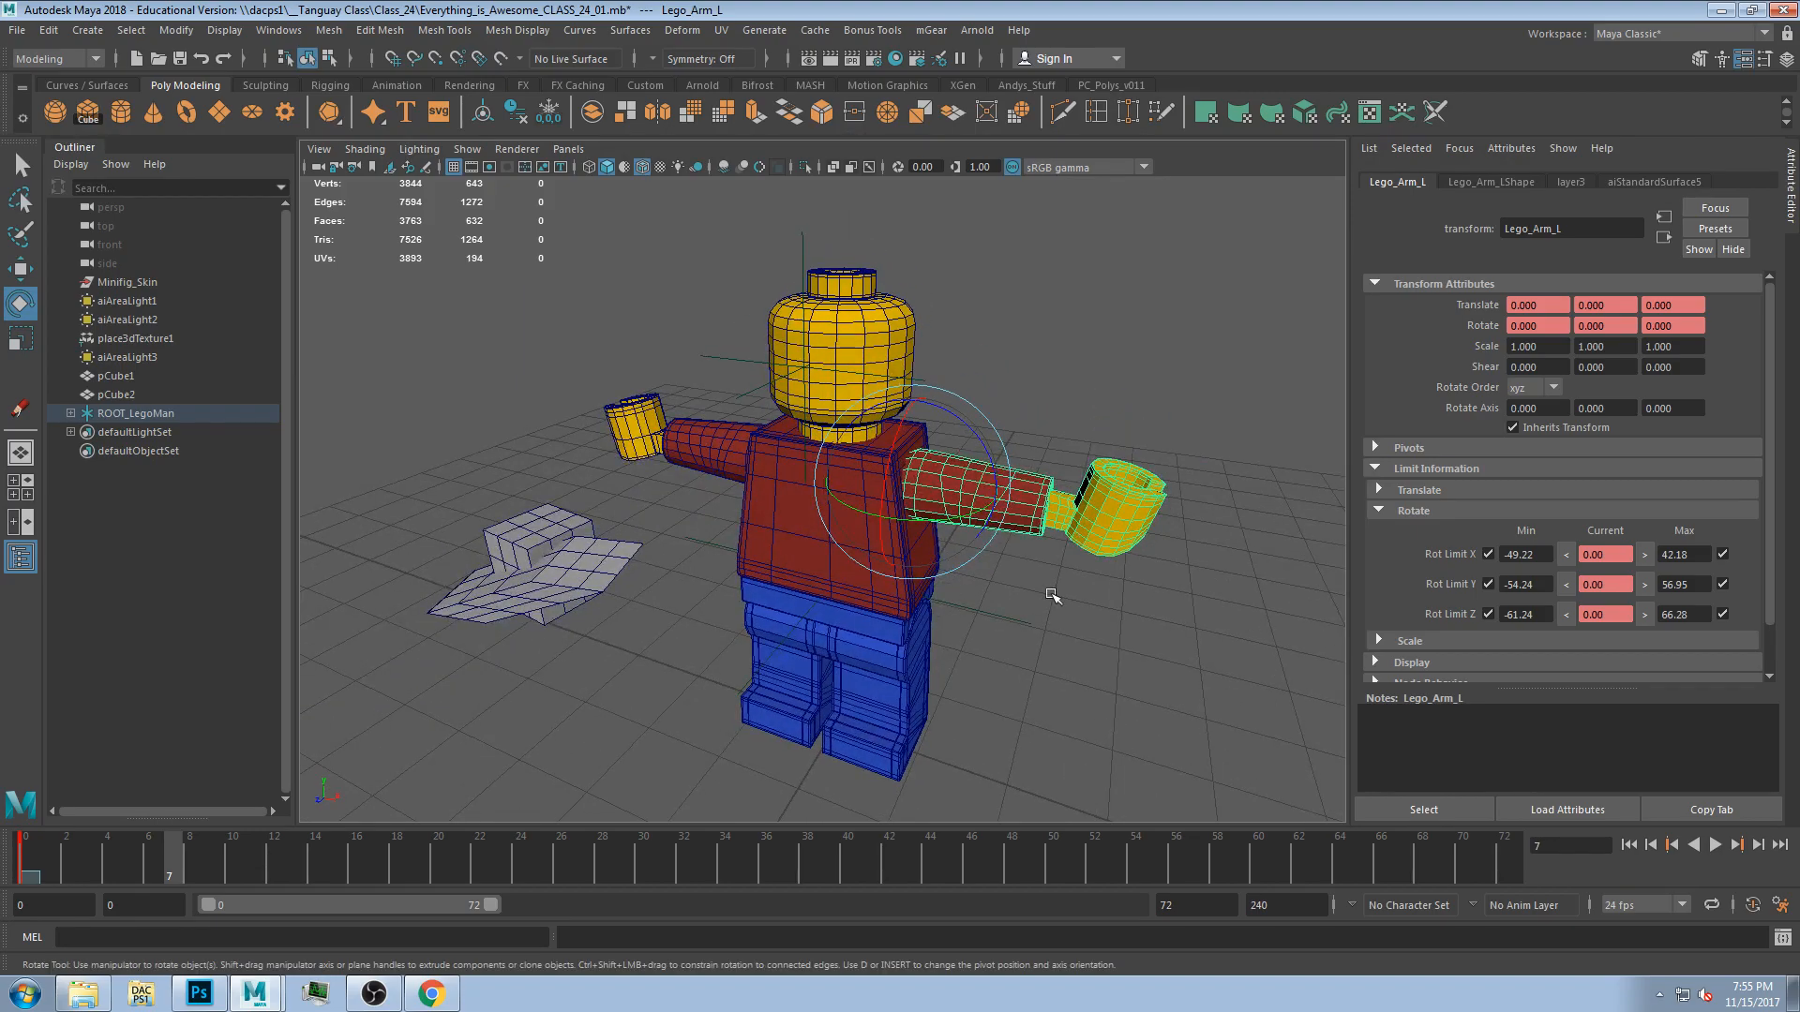
pyautogui.moveTo(969, 490); pyautogui.dragTo(856, 478)
pyautogui.moveTo(643, 521); pyautogui.dragTo(484, 478)
pyautogui.hotkey('ctrl', 'z')
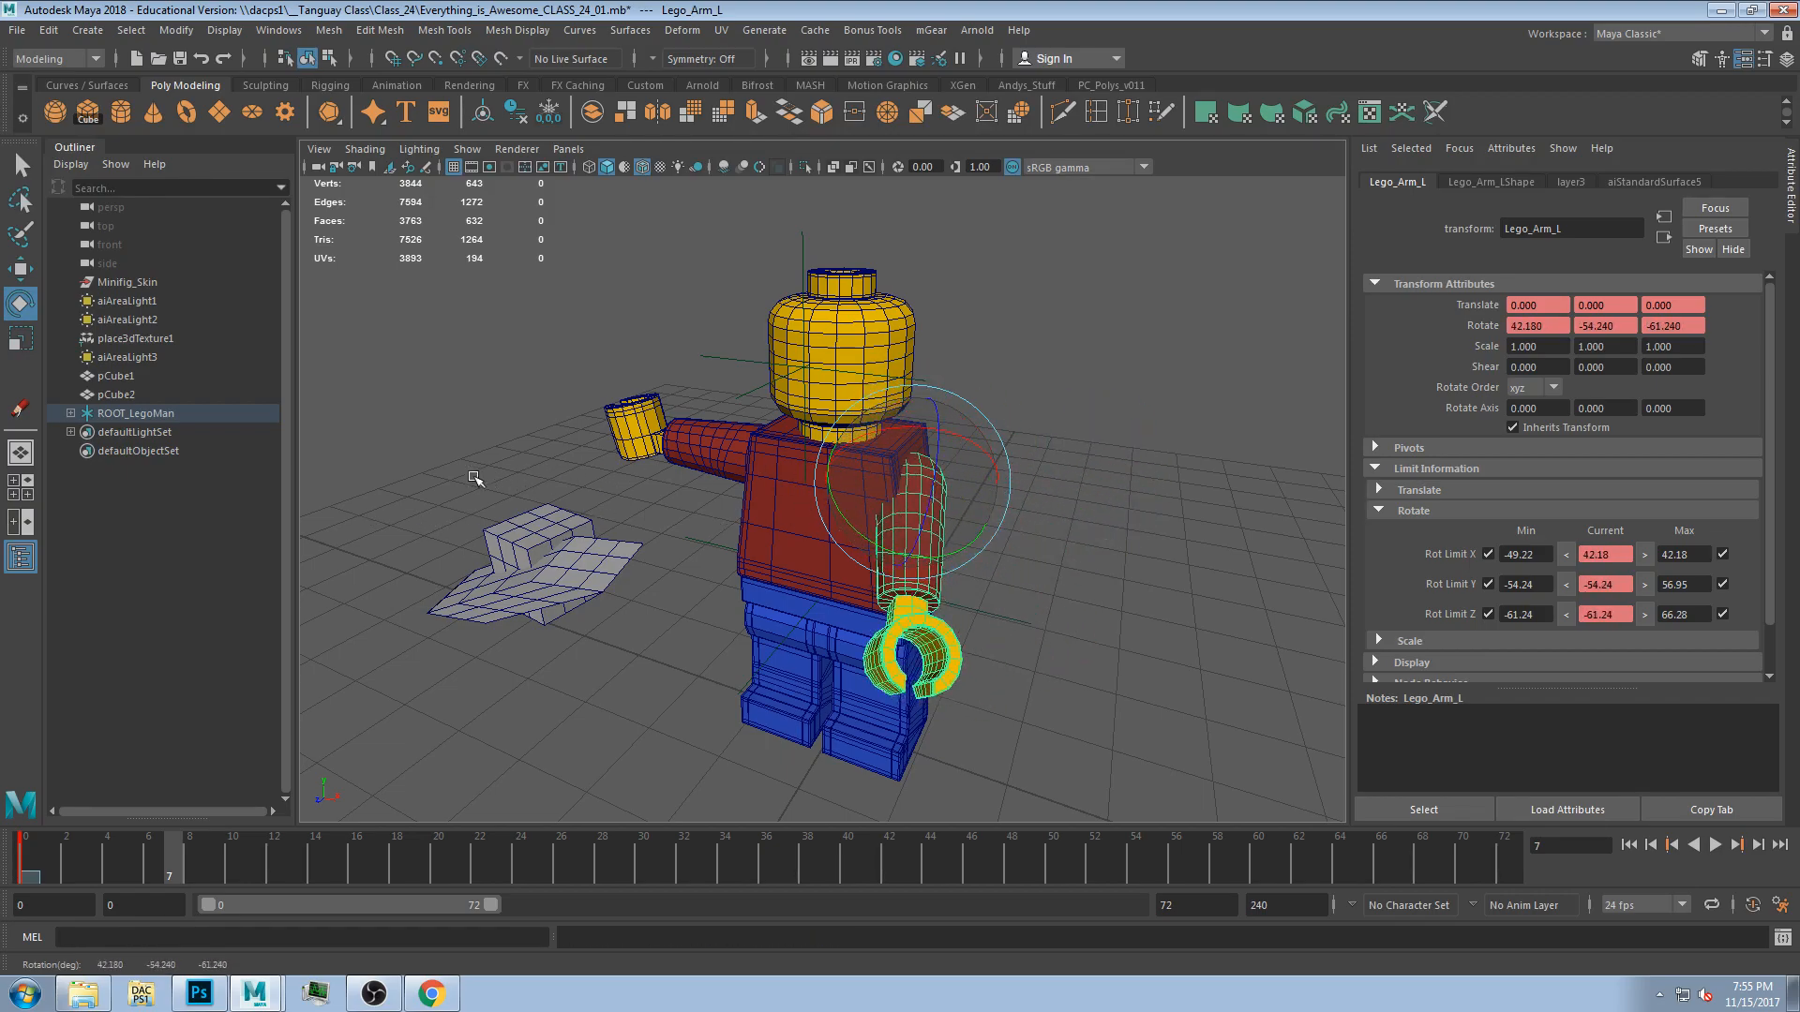
pyautogui.hotkey('ctrl', 'z')
# Test-rotate the torso and both arms from several angles, undoing each rotation.
pyautogui.click(706, 473)
pyautogui.moveTo(750, 461); pyautogui.dragTo(1249, 451)
pyautogui.hotkey('ctrl', 'z')
pyautogui.click(827, 532)
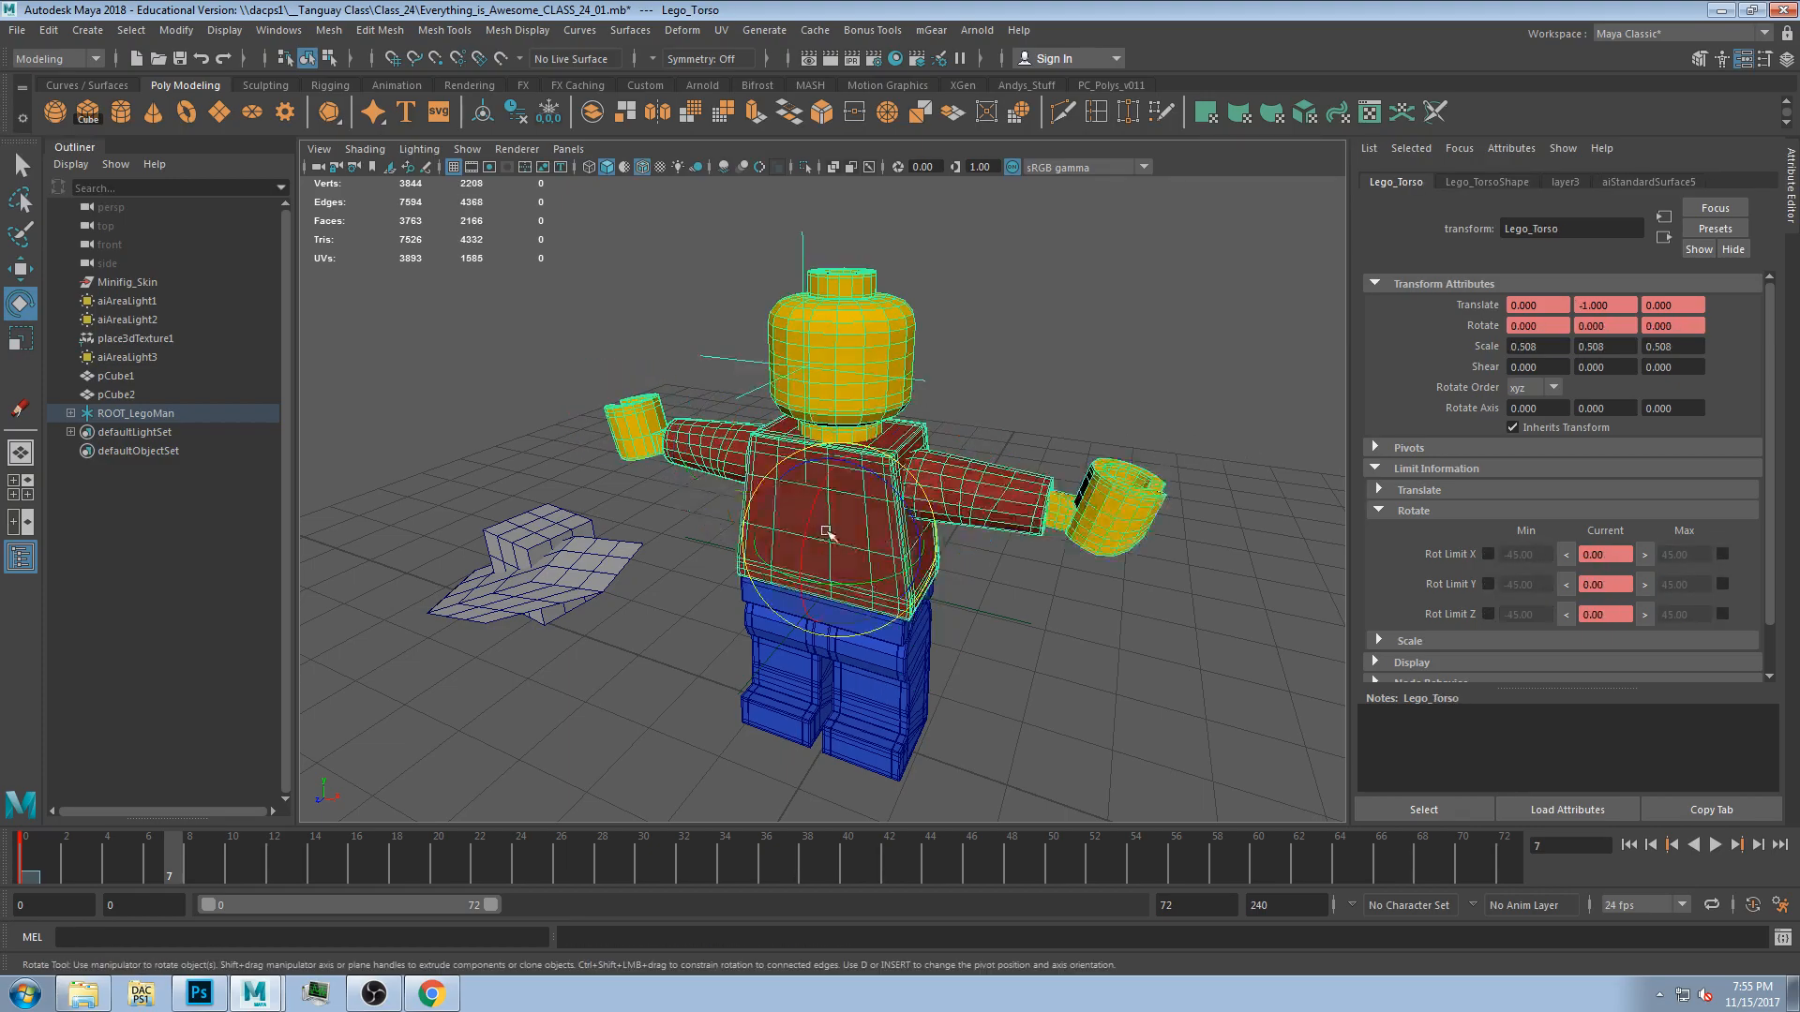
pyautogui.moveTo(820, 583); pyautogui.dragTo(981, 681)
pyautogui.hotkey('ctrl', 'z')
pyautogui.moveTo(846, 643); pyautogui.dragTo(698, 544)
pyautogui.hotkey('ctrl', 'z')
pyautogui.keyDown('alt'); pyautogui.moveTo(900, 615); pyautogui.dragTo(996, 600); pyautogui.keyUp('alt')
pyautogui.click(1003, 598)
pyautogui.click(1007, 494)
pyautogui.keyDown('alt'); pyautogui.moveTo(1008, 497); pyautogui.dragTo(991, 646); pyautogui.keyUp('alt')
pyautogui.click(692, 531)
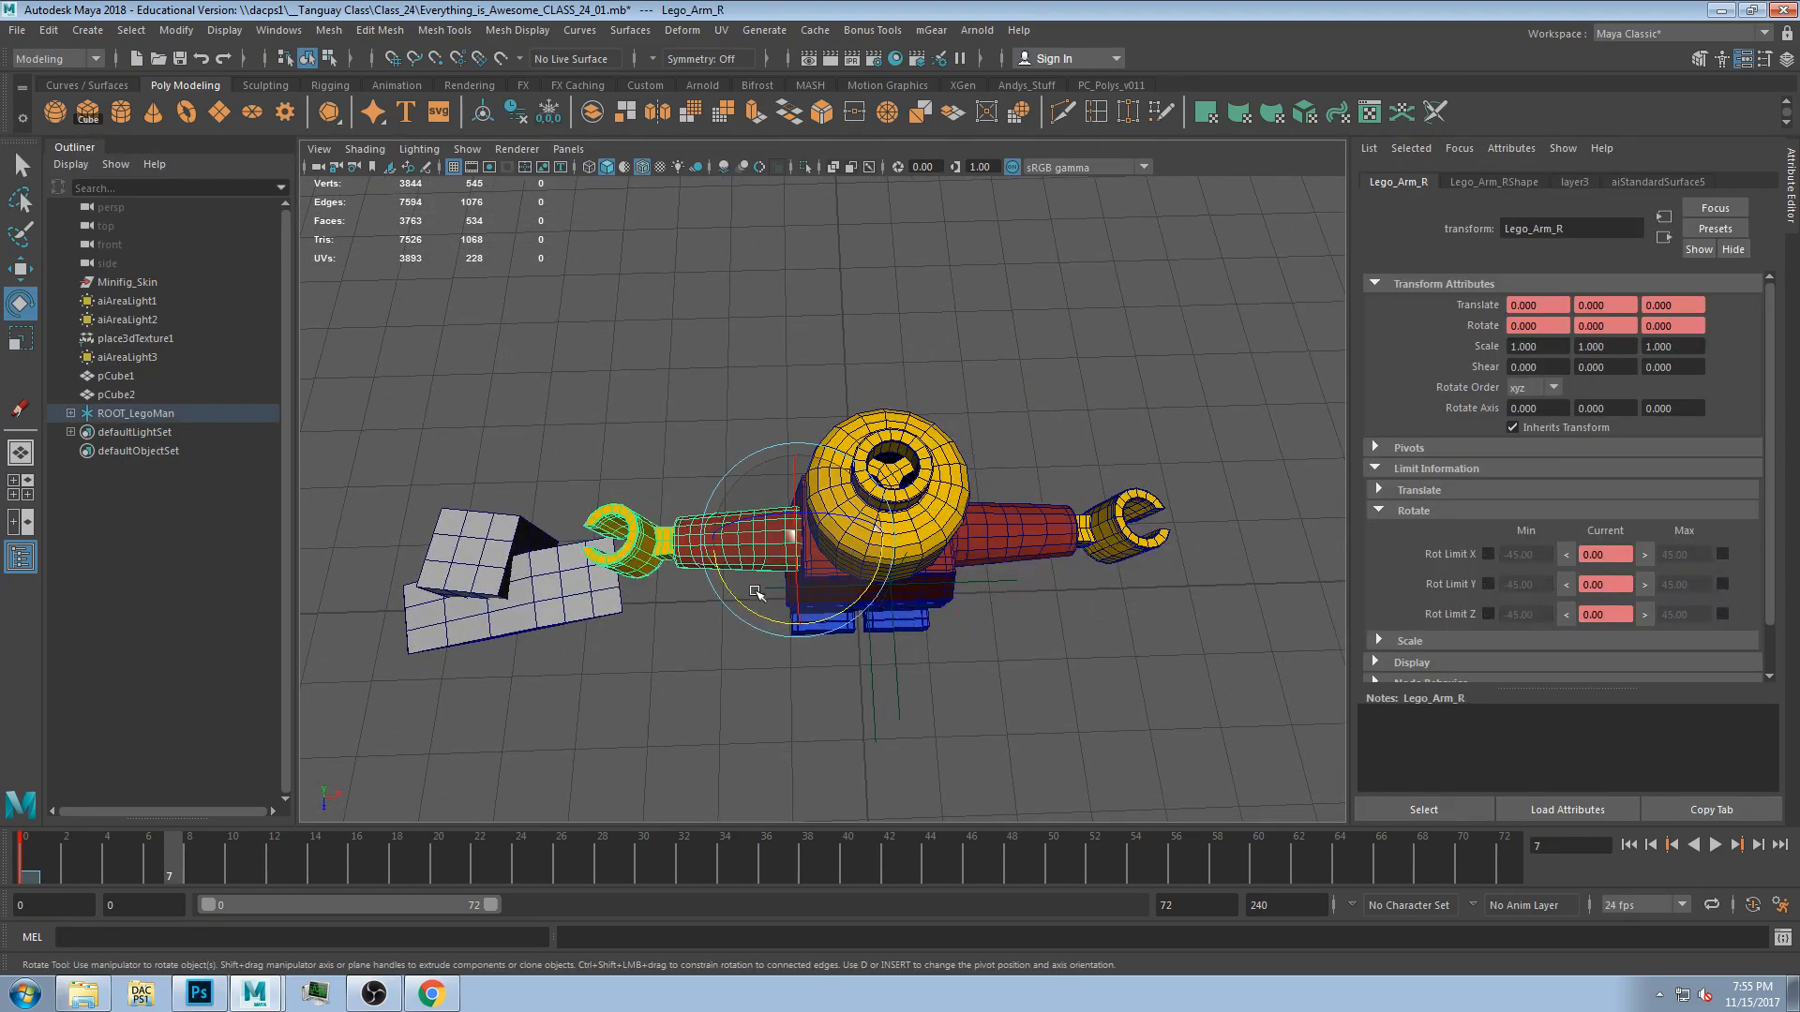
pyautogui.moveTo(766, 616); pyautogui.dragTo(891, 513)
pyautogui.hotkey('ctrl', 'z')
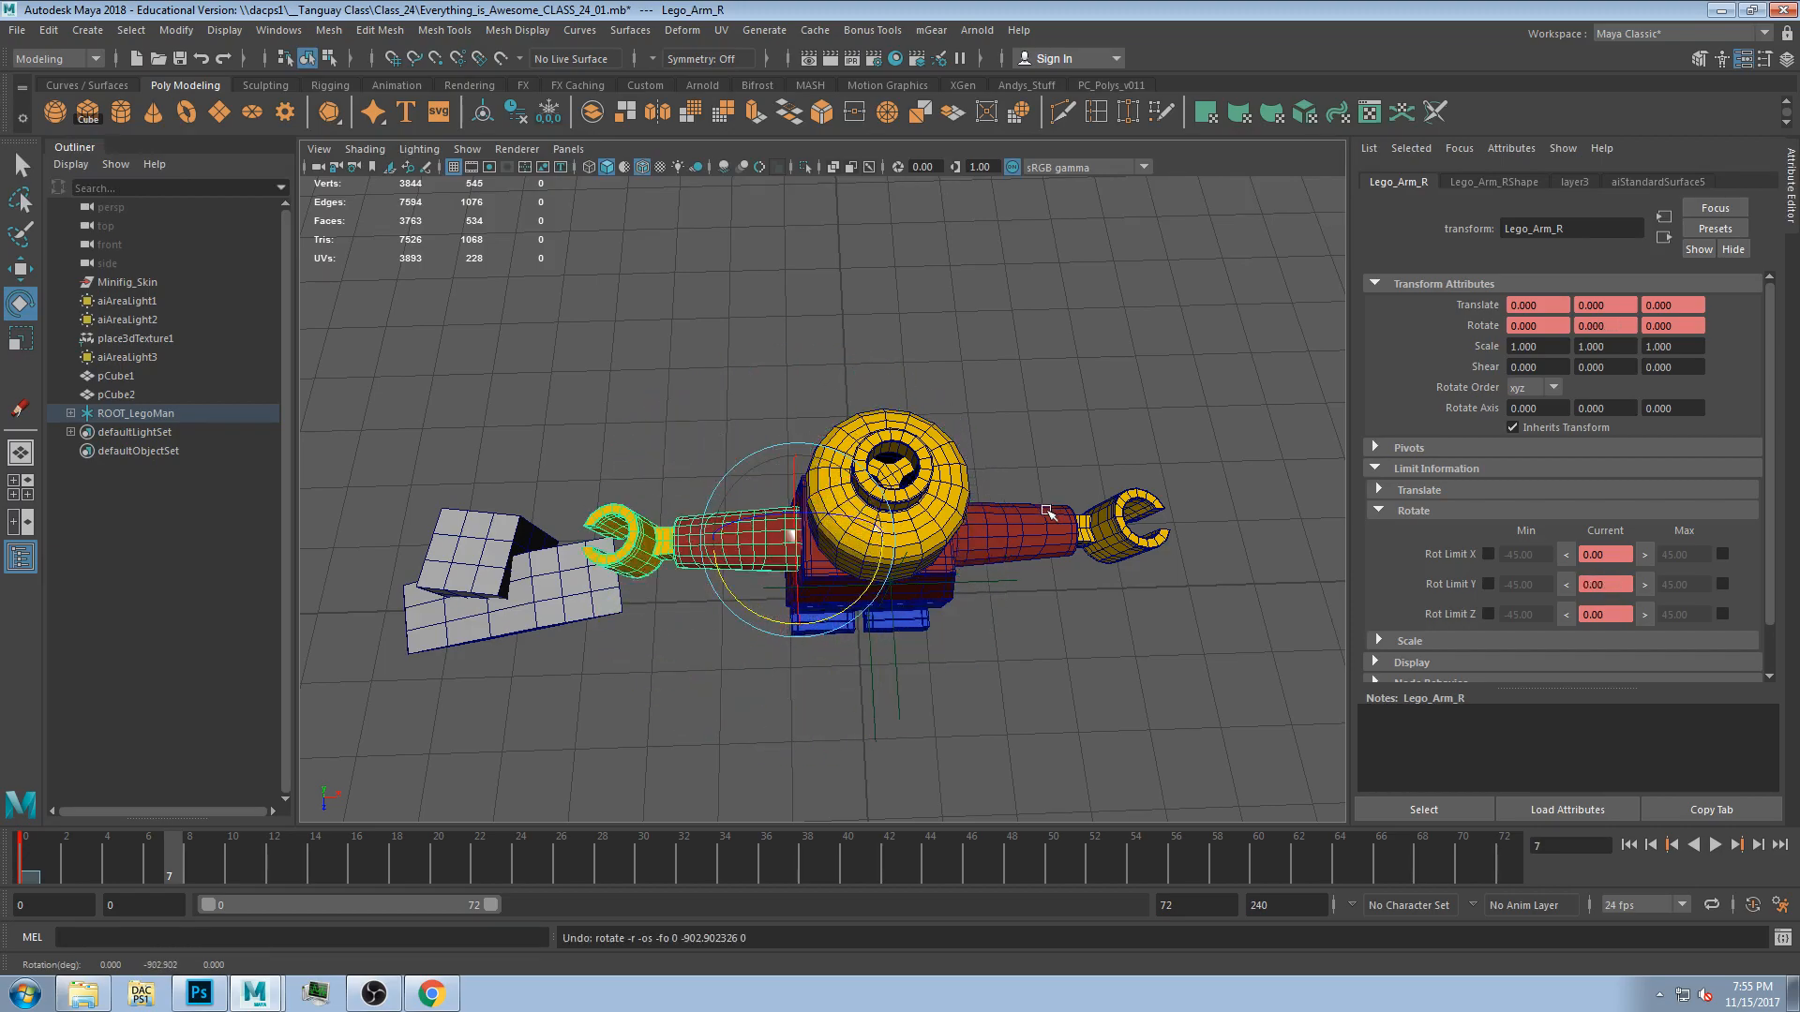
pyautogui.click(991, 536)
pyautogui.moveTo(1008, 593); pyautogui.dragTo(971, 684)
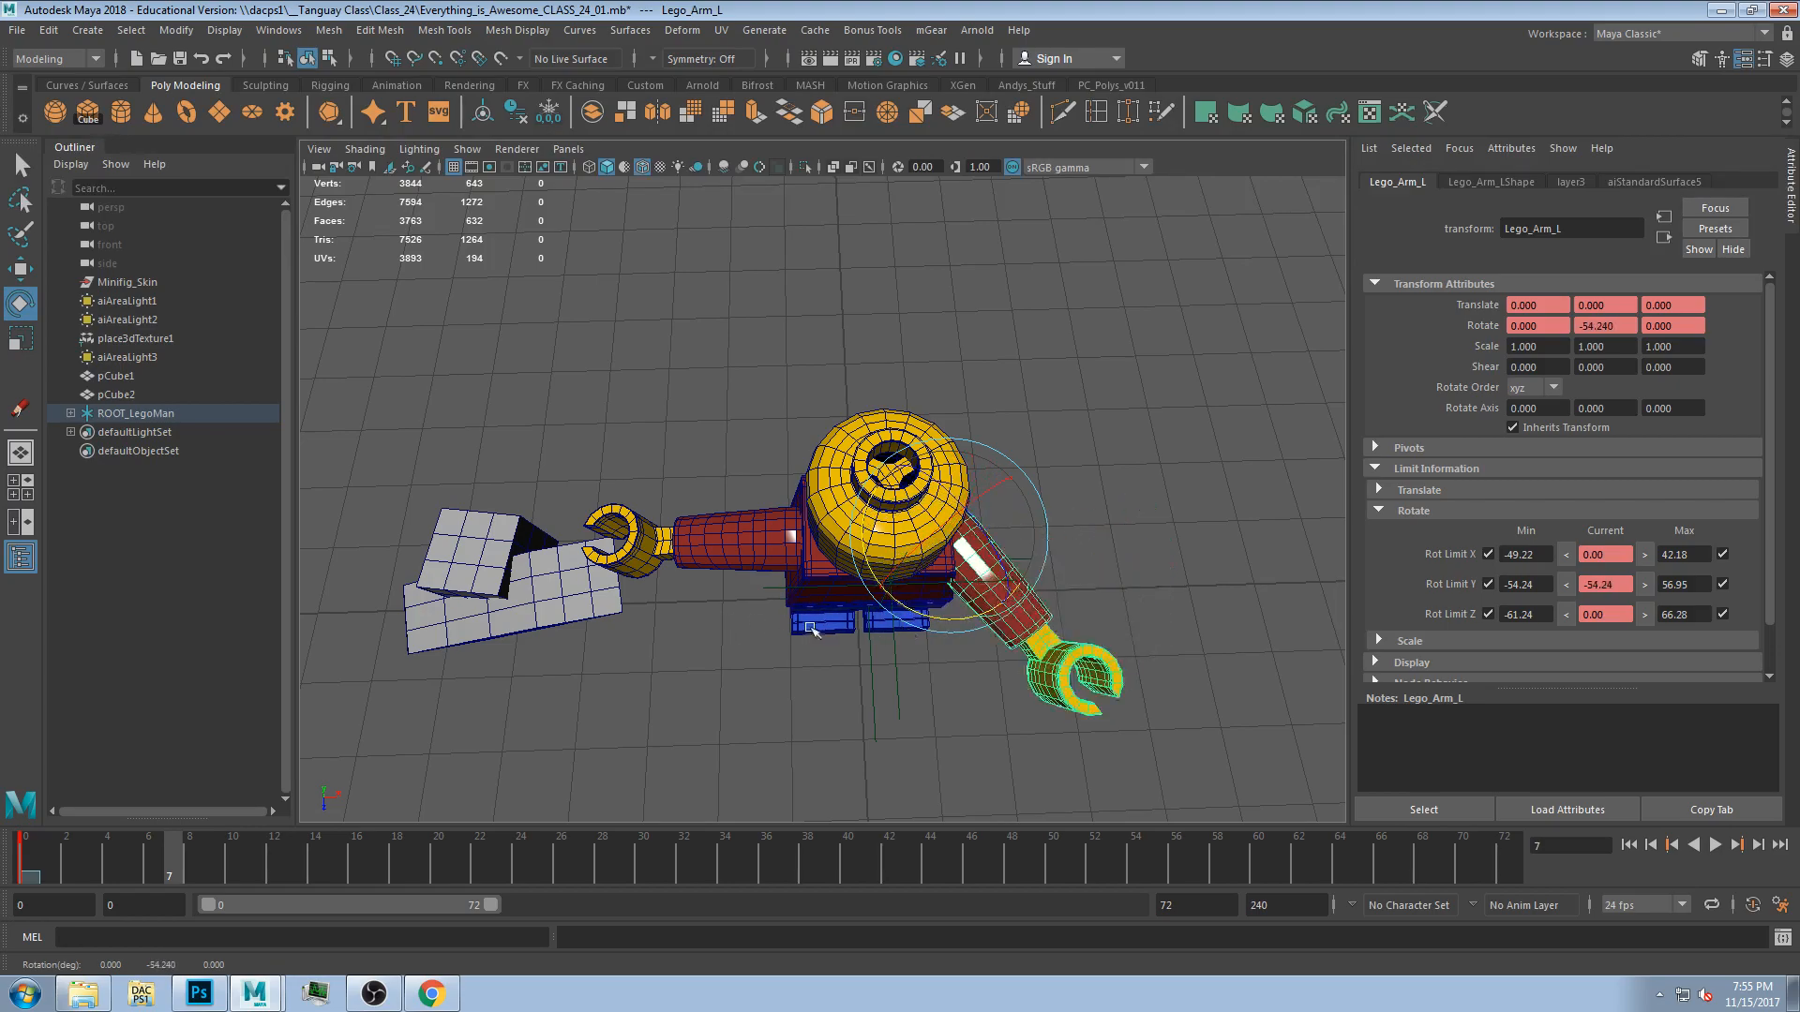
pyautogui.hotkey('ctrl', 'z')
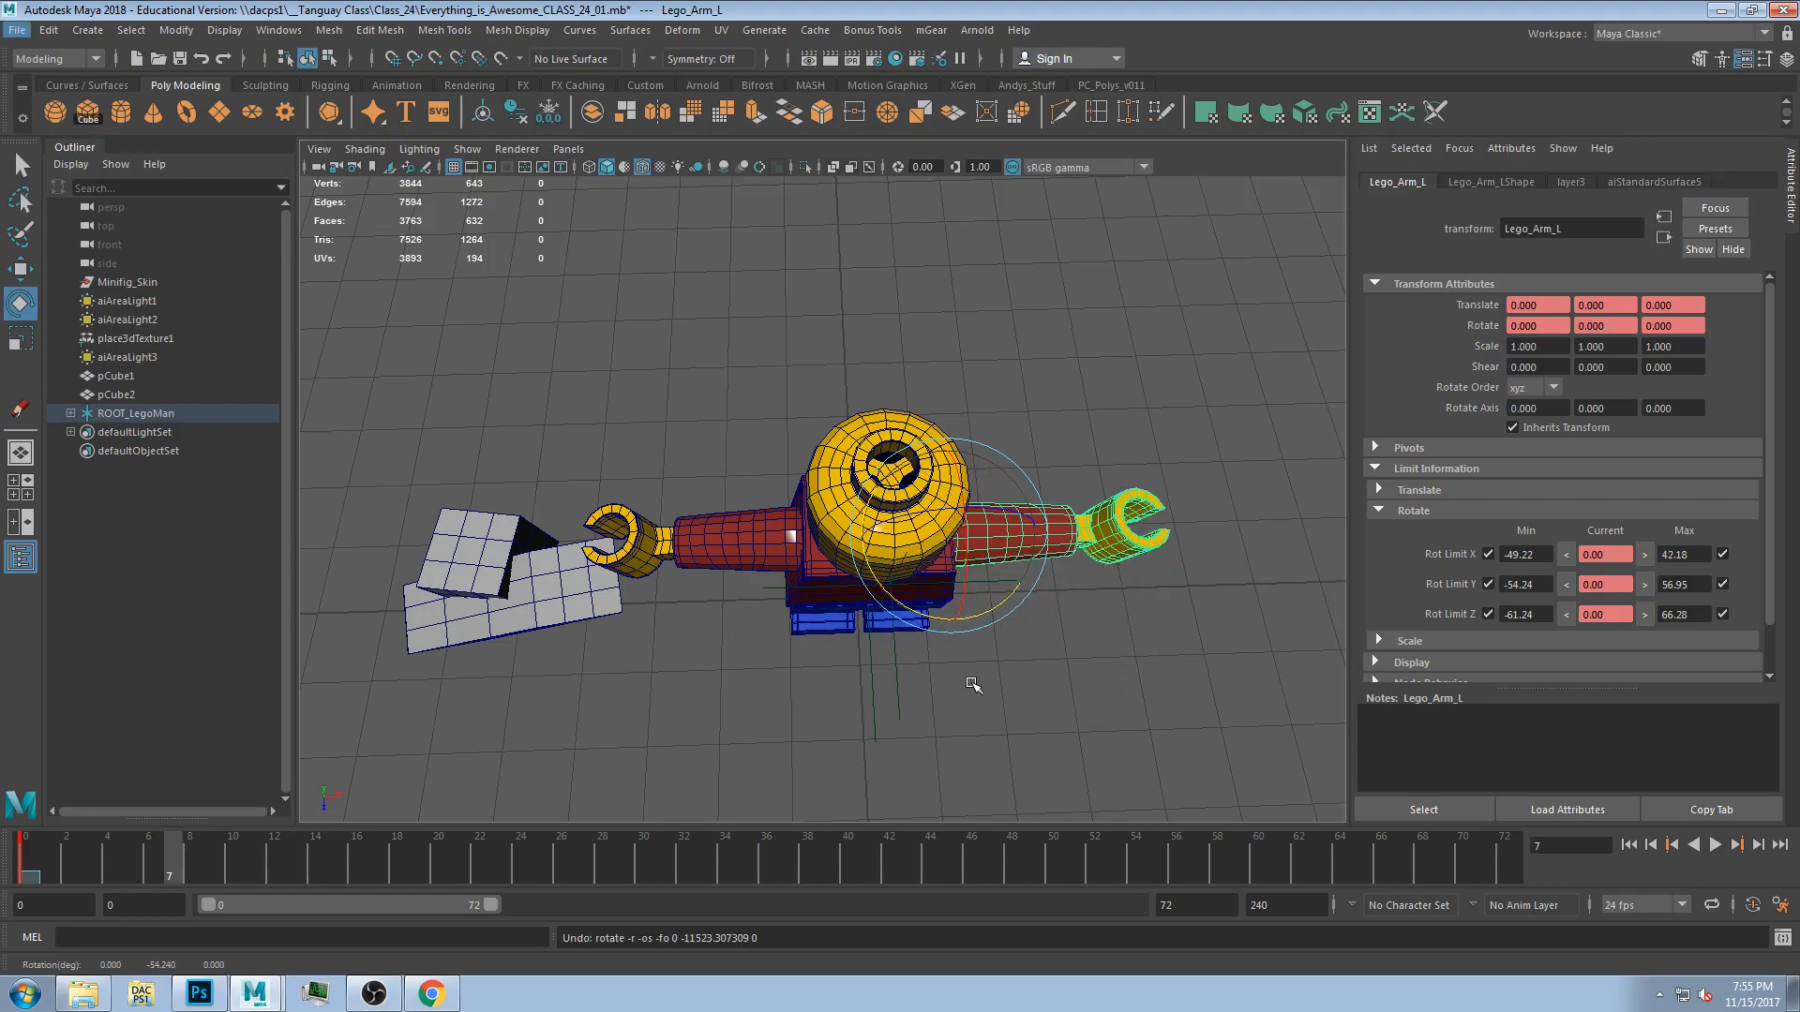
pyautogui.keyDown('alt'); pyautogui.moveTo(804, 735); pyautogui.dragTo(844, 619); pyautogui.keyUp('alt')
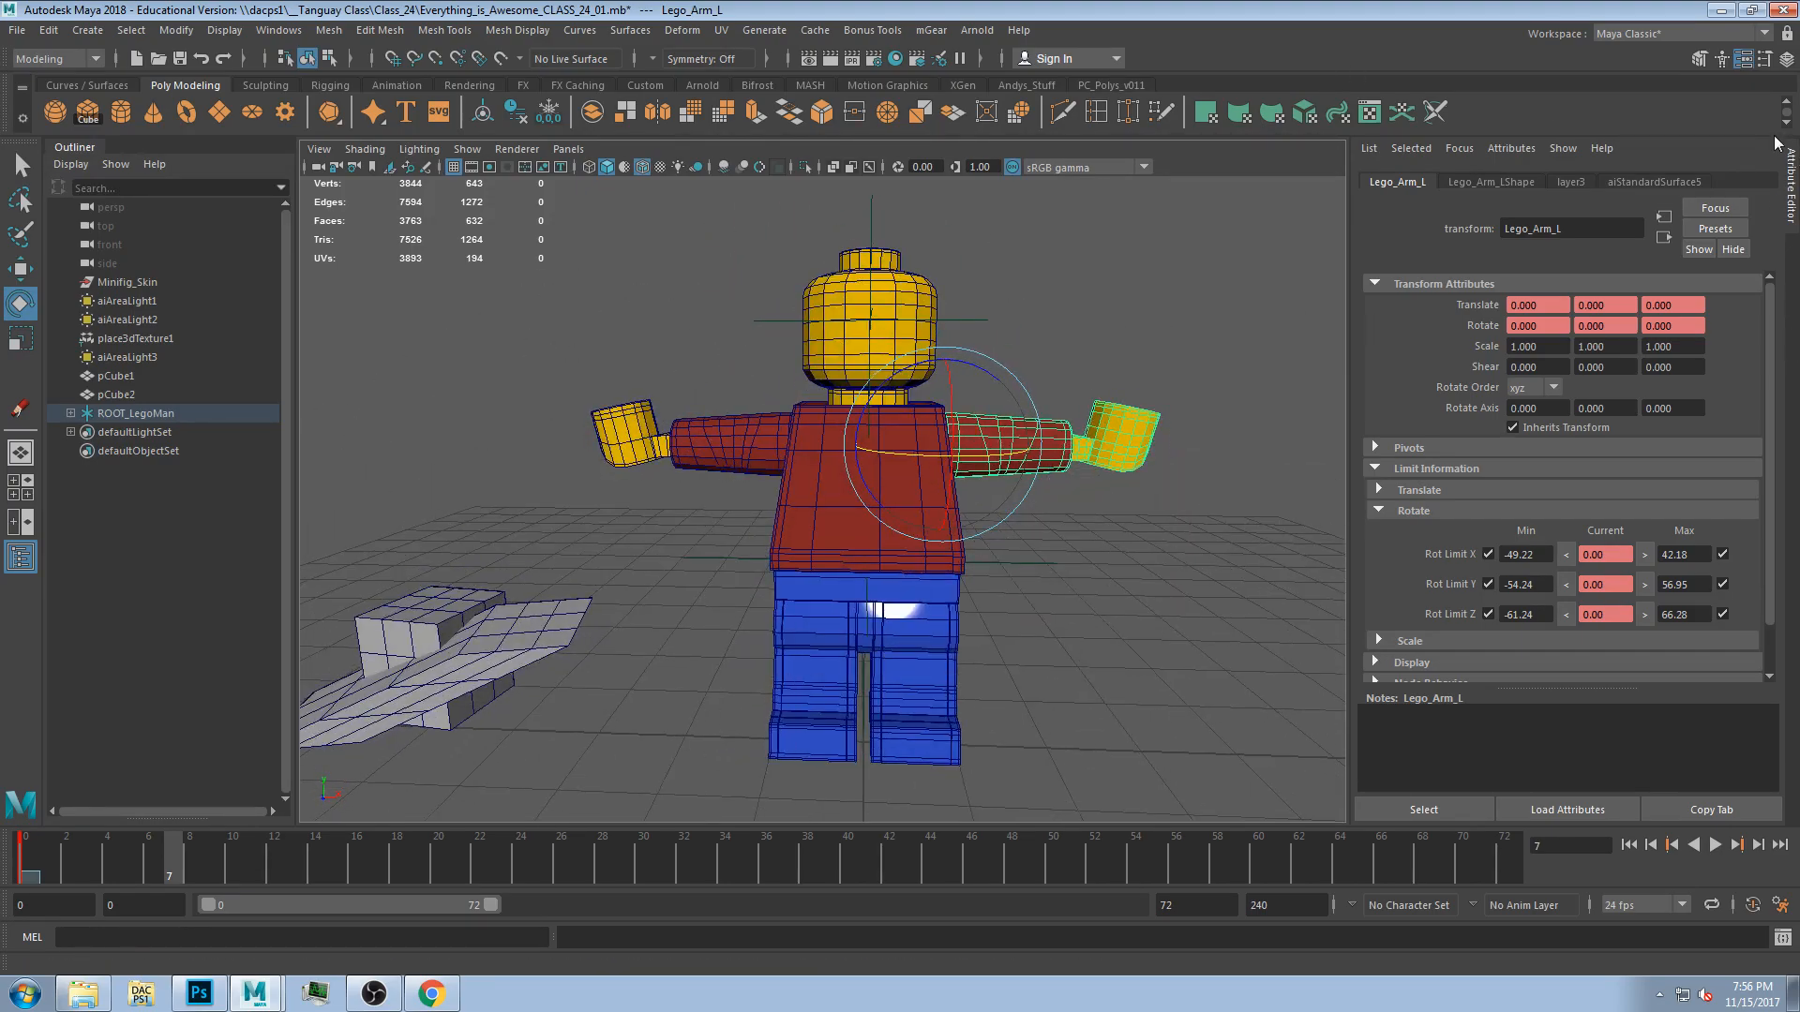
# Switch to the channel display, set the current frame to 10 and turn on auto keyframing.
pyautogui.hotkey('ctrl', 'a')
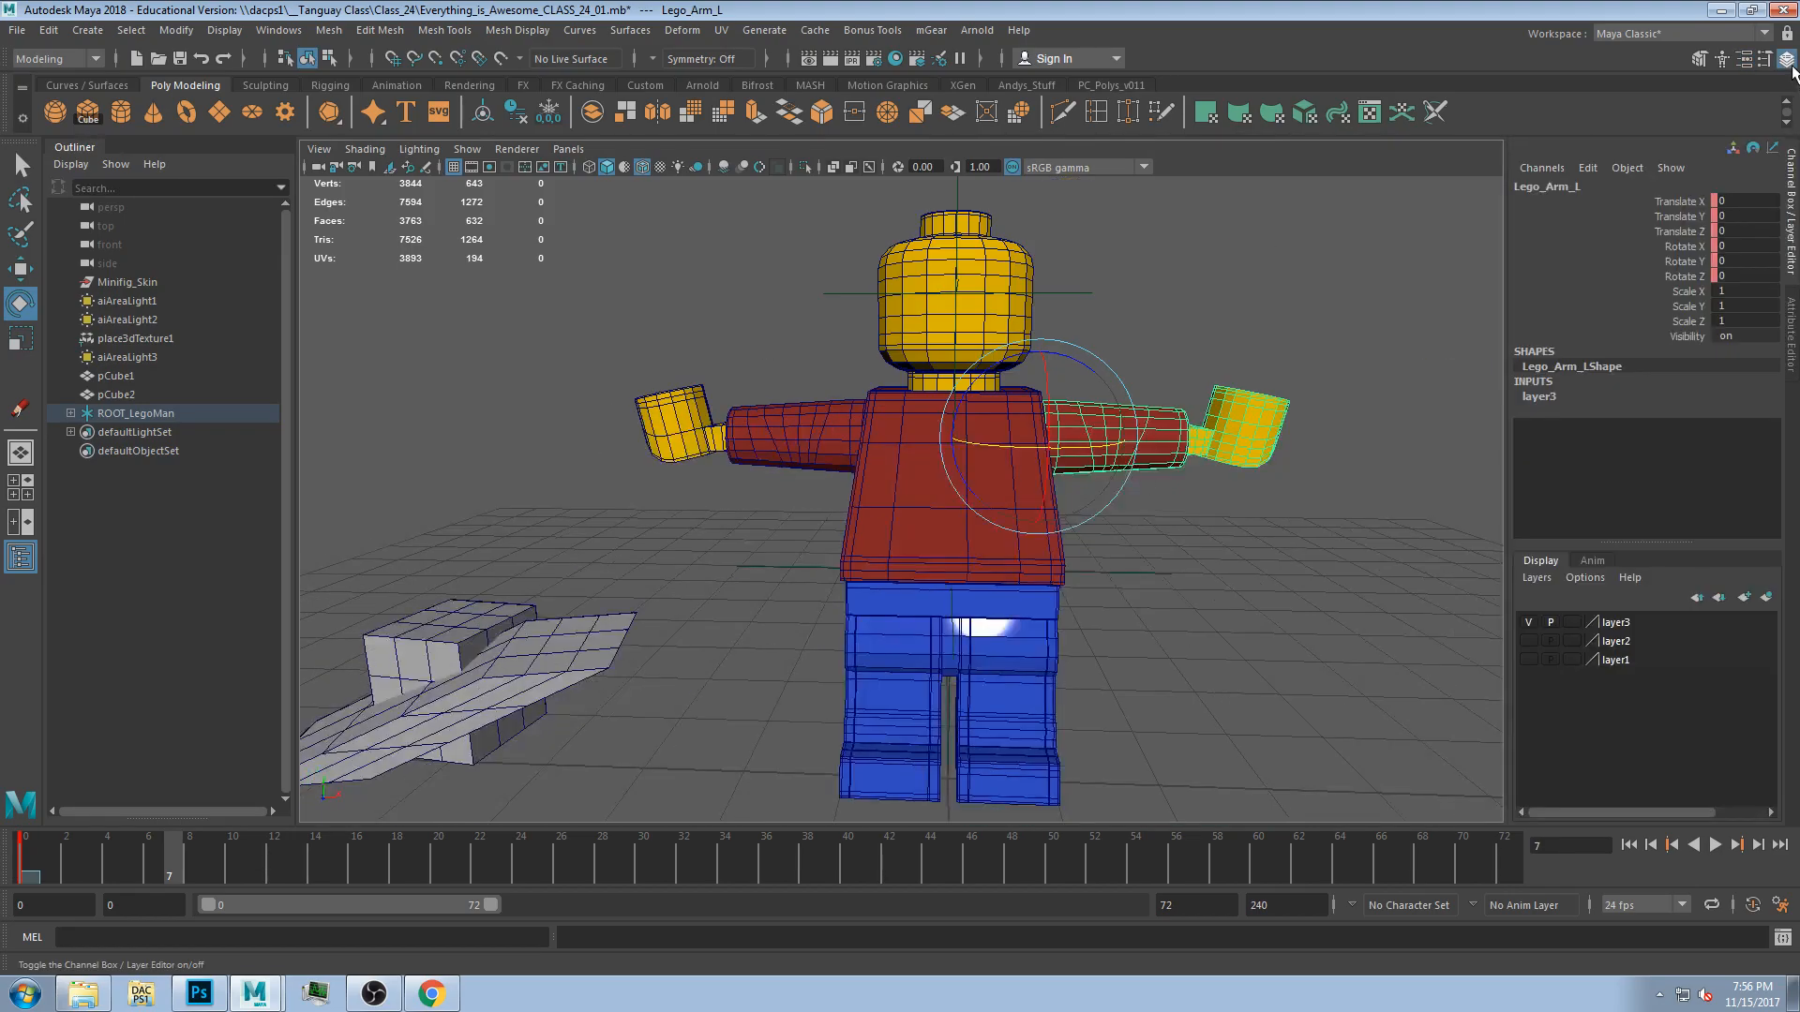
pyautogui.keyDown('alt'); pyautogui.moveTo(924, 722); pyautogui.dragTo(947, 727); pyautogui.keyUp('alt')
pyautogui.moveTo(171, 861); pyautogui.dragTo(232, 861)
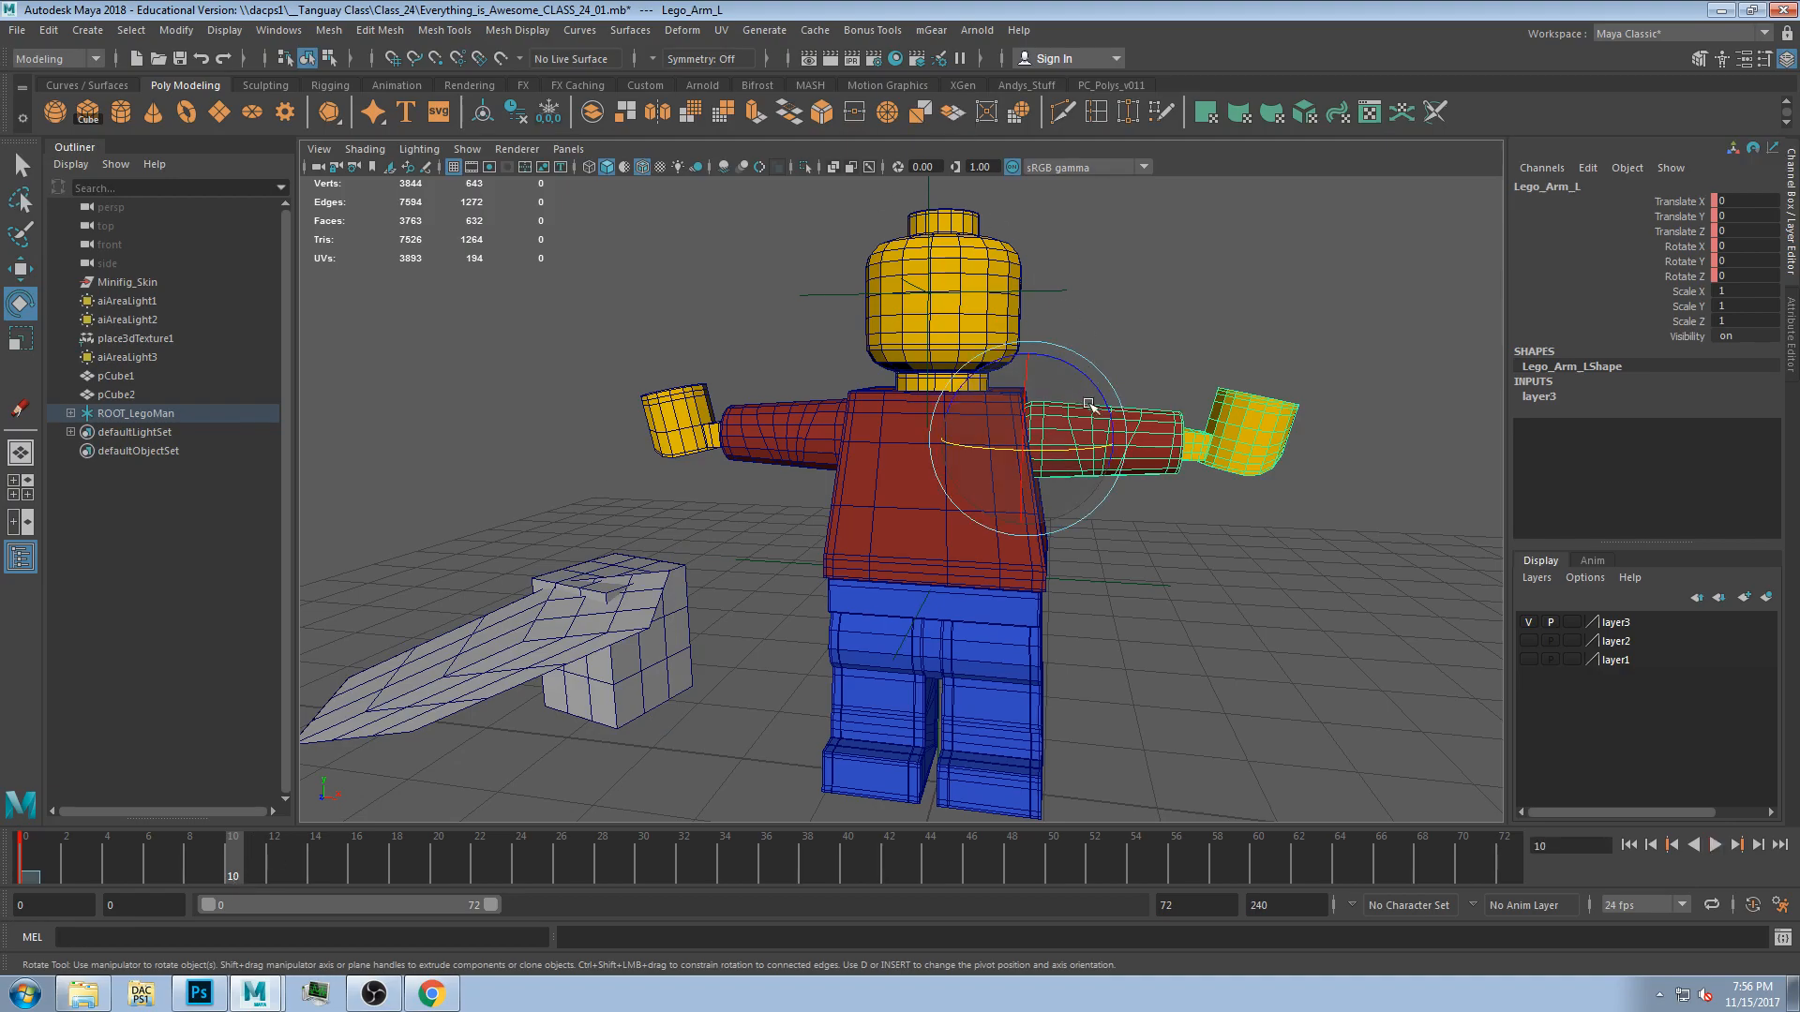
pyautogui.click(1752, 904)
# At frame 10, raise both arms and rotate both hands into a pose.
pyautogui.moveTo(1039, 355); pyautogui.dragTo(1010, 300)
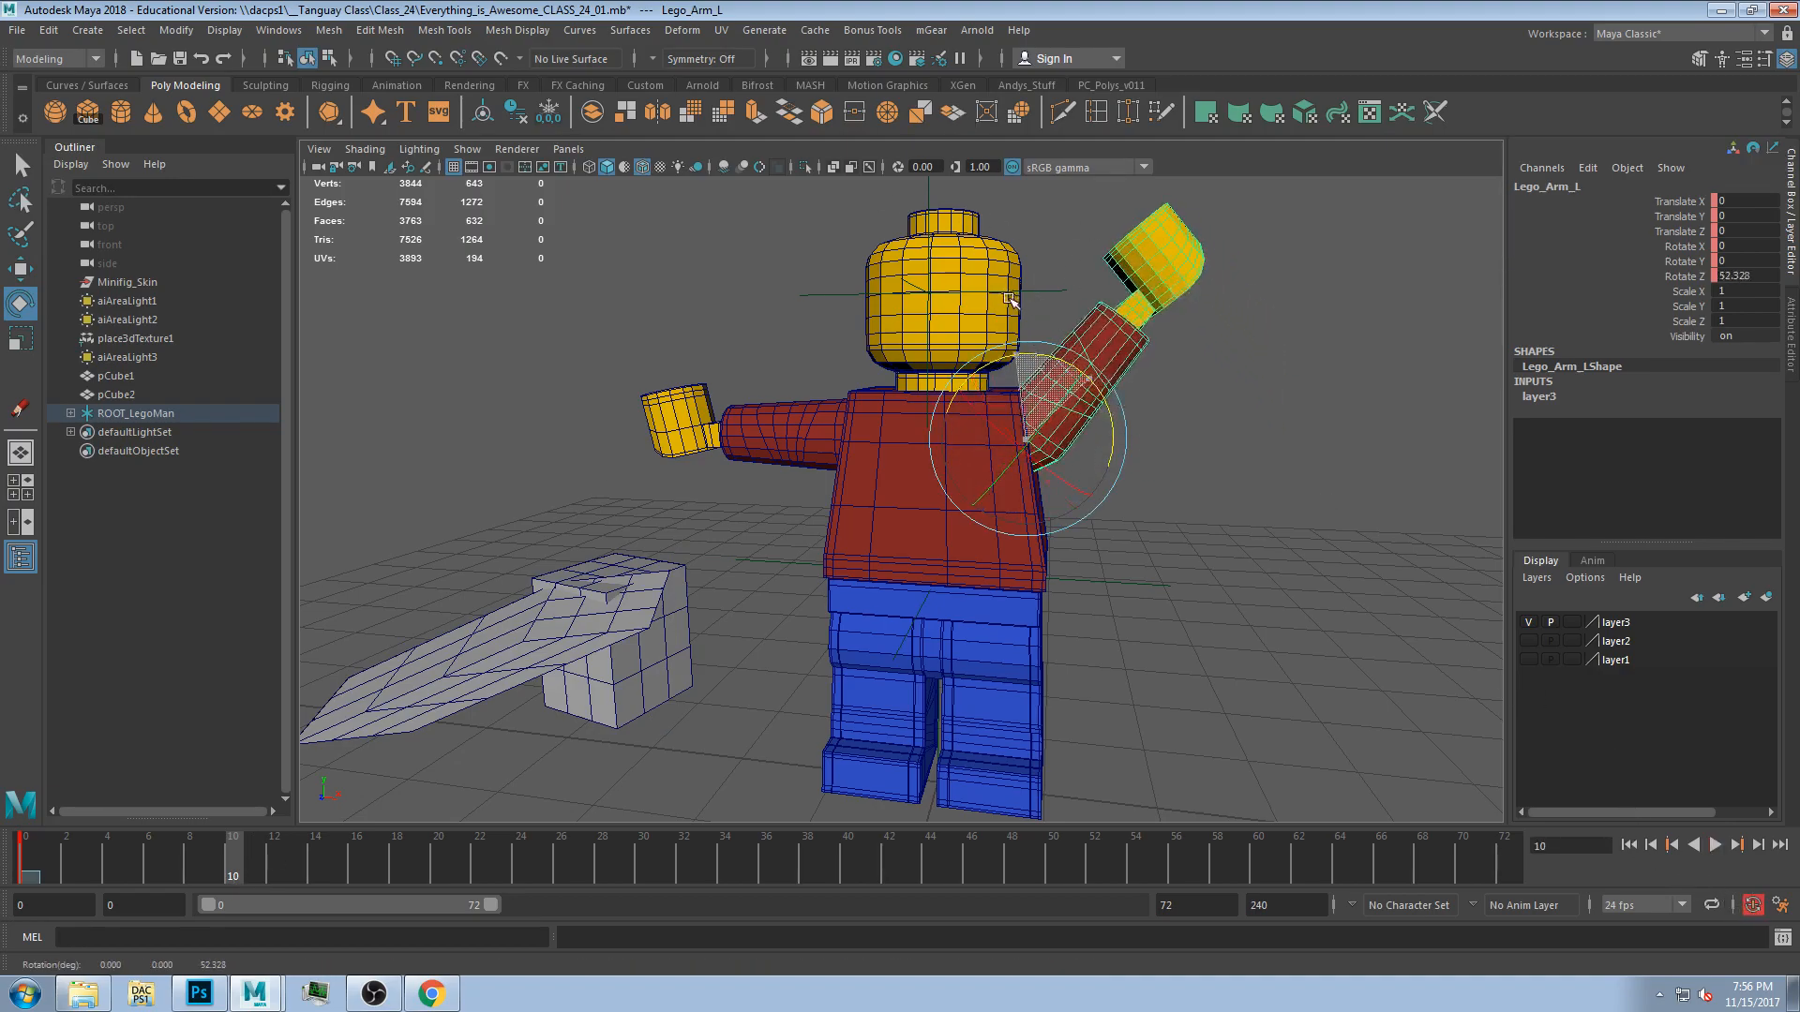
pyautogui.click(778, 427)
pyautogui.moveTo(881, 367); pyautogui.dragTo(929, 437)
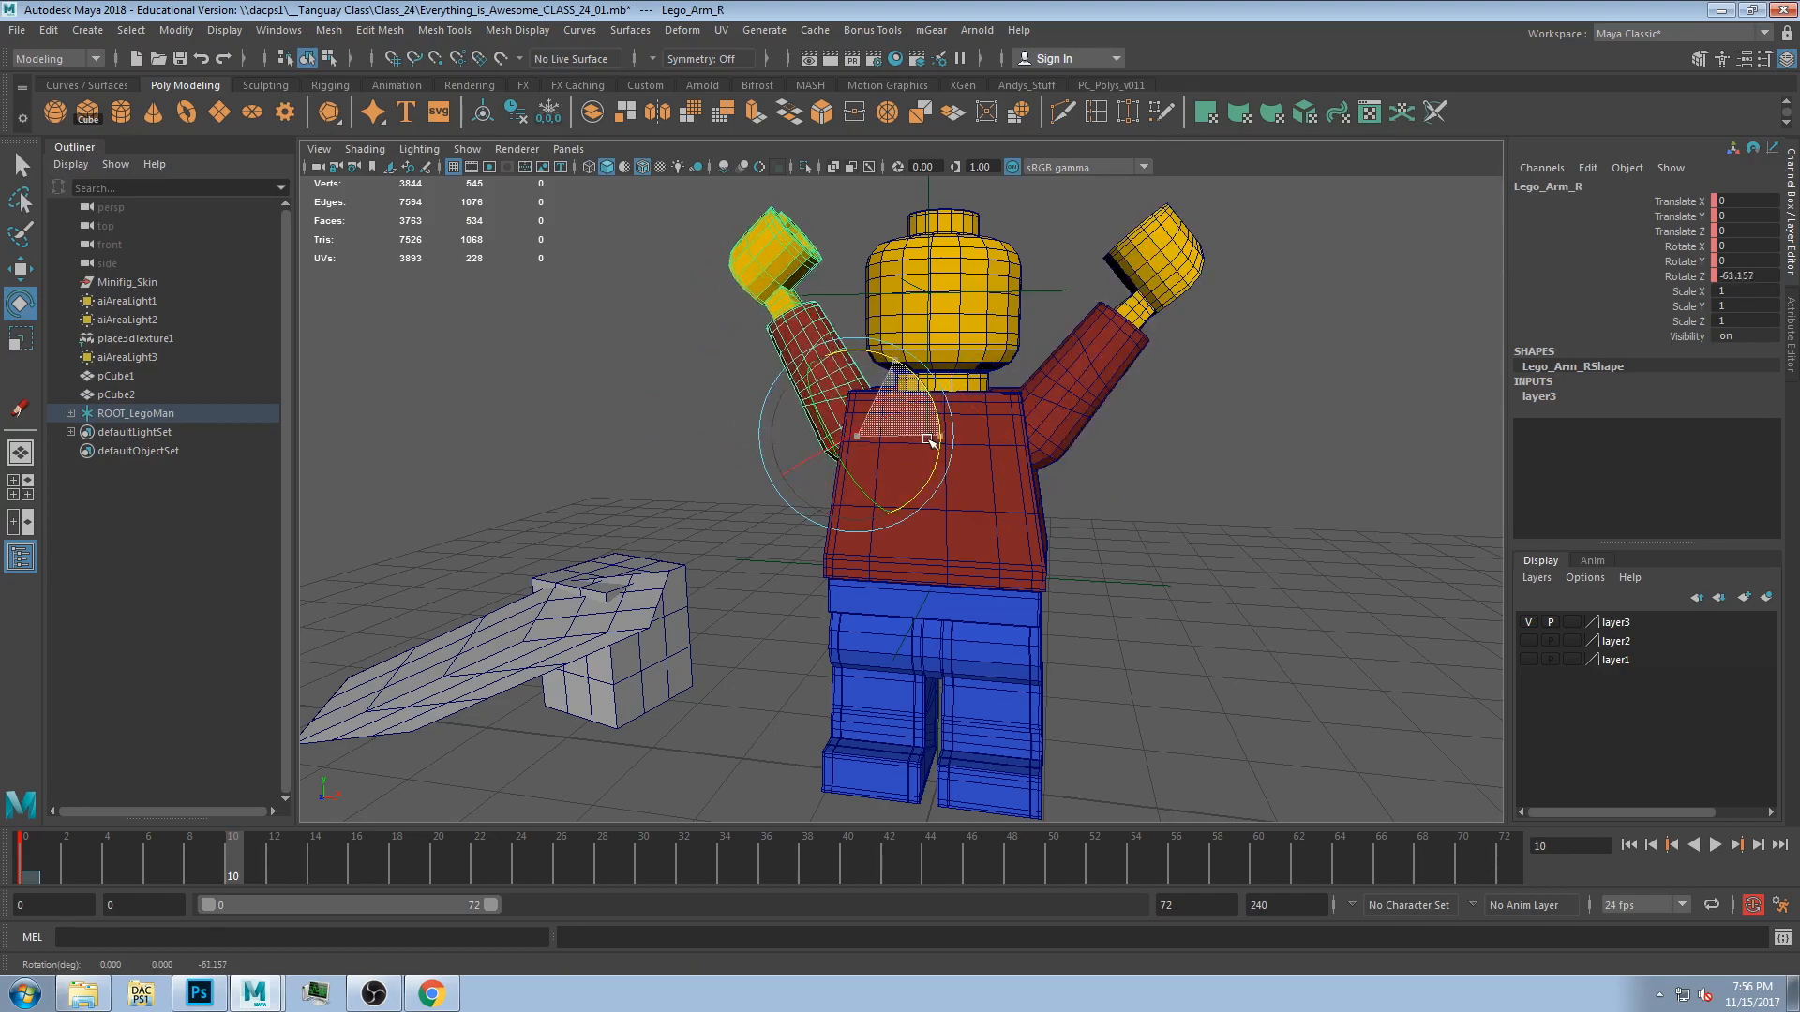
pyautogui.click(764, 286)
pyautogui.moveTo(775, 308); pyautogui.dragTo(825, 345)
pyautogui.click(1151, 252)
pyautogui.moveTo(1114, 302)
pyautogui.mouseDown()
pyautogui.moveTo(1125, 319)
pyautogui.moveTo(1101, 307)
pyautogui.mouseUp()
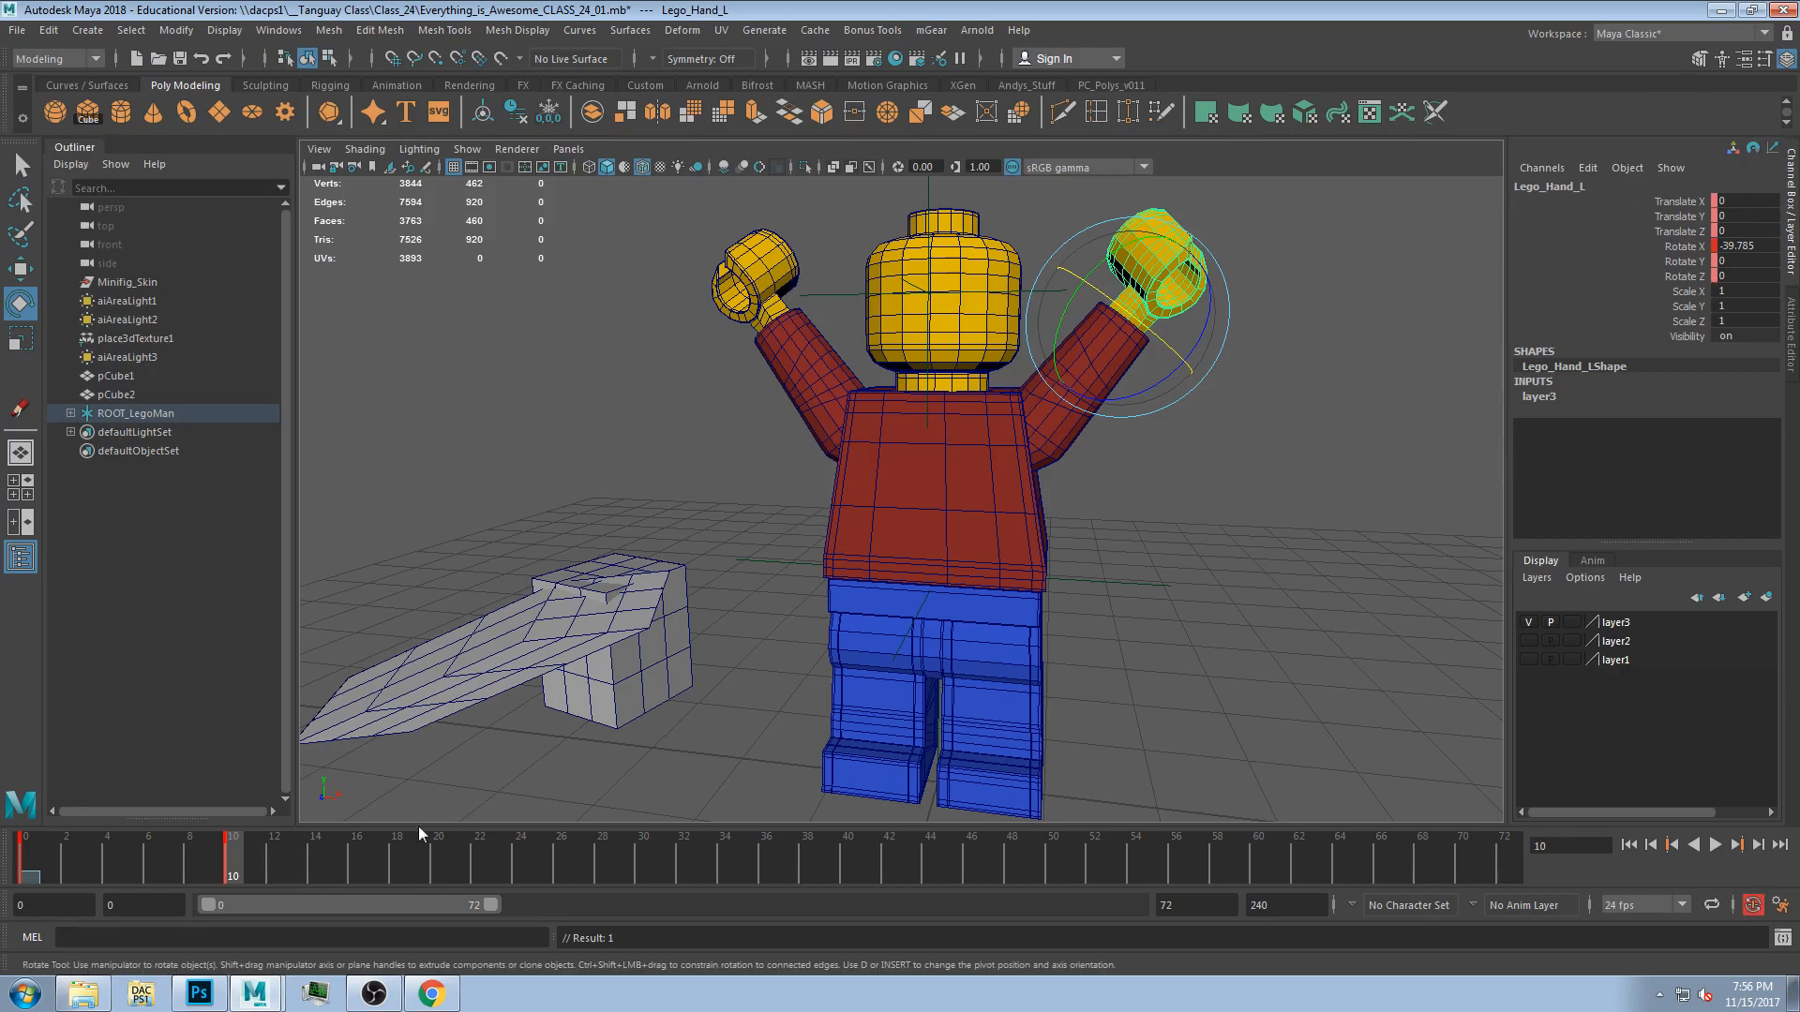
# Rotate the left and right legs to pose them at frame 10.
pyautogui.moveTo(251, 846)
pyautogui.mouseDown()
pyautogui.moveTo(90, 864)
pyautogui.moveTo(176, 866)
pyautogui.moveTo(5, 896)
pyautogui.moveTo(238, 876)
pyautogui.mouseUp()
pyautogui.keyDown('alt'); pyautogui.moveTo(1078, 393); pyautogui.dragTo(986, 366); pyautogui.keyUp('alt')
pyautogui.click(897, 517)
pyautogui.click(1033, 592)
pyautogui.keyDown('alt'); pyautogui.moveTo(1031, 591); pyautogui.dragTo(882, 563); pyautogui.keyUp('alt')
pyautogui.moveTo(989, 539); pyautogui.dragTo(1029, 576)
pyautogui.moveTo(791, 523); pyautogui.dragTo(805, 504)
pyautogui.click(984, 626)
pyautogui.keyDown('alt'); pyautogui.moveTo(984, 627); pyautogui.dragTo(982, 596, button='middle'); pyautogui.keyUp('alt')
pyautogui.click(862, 607)
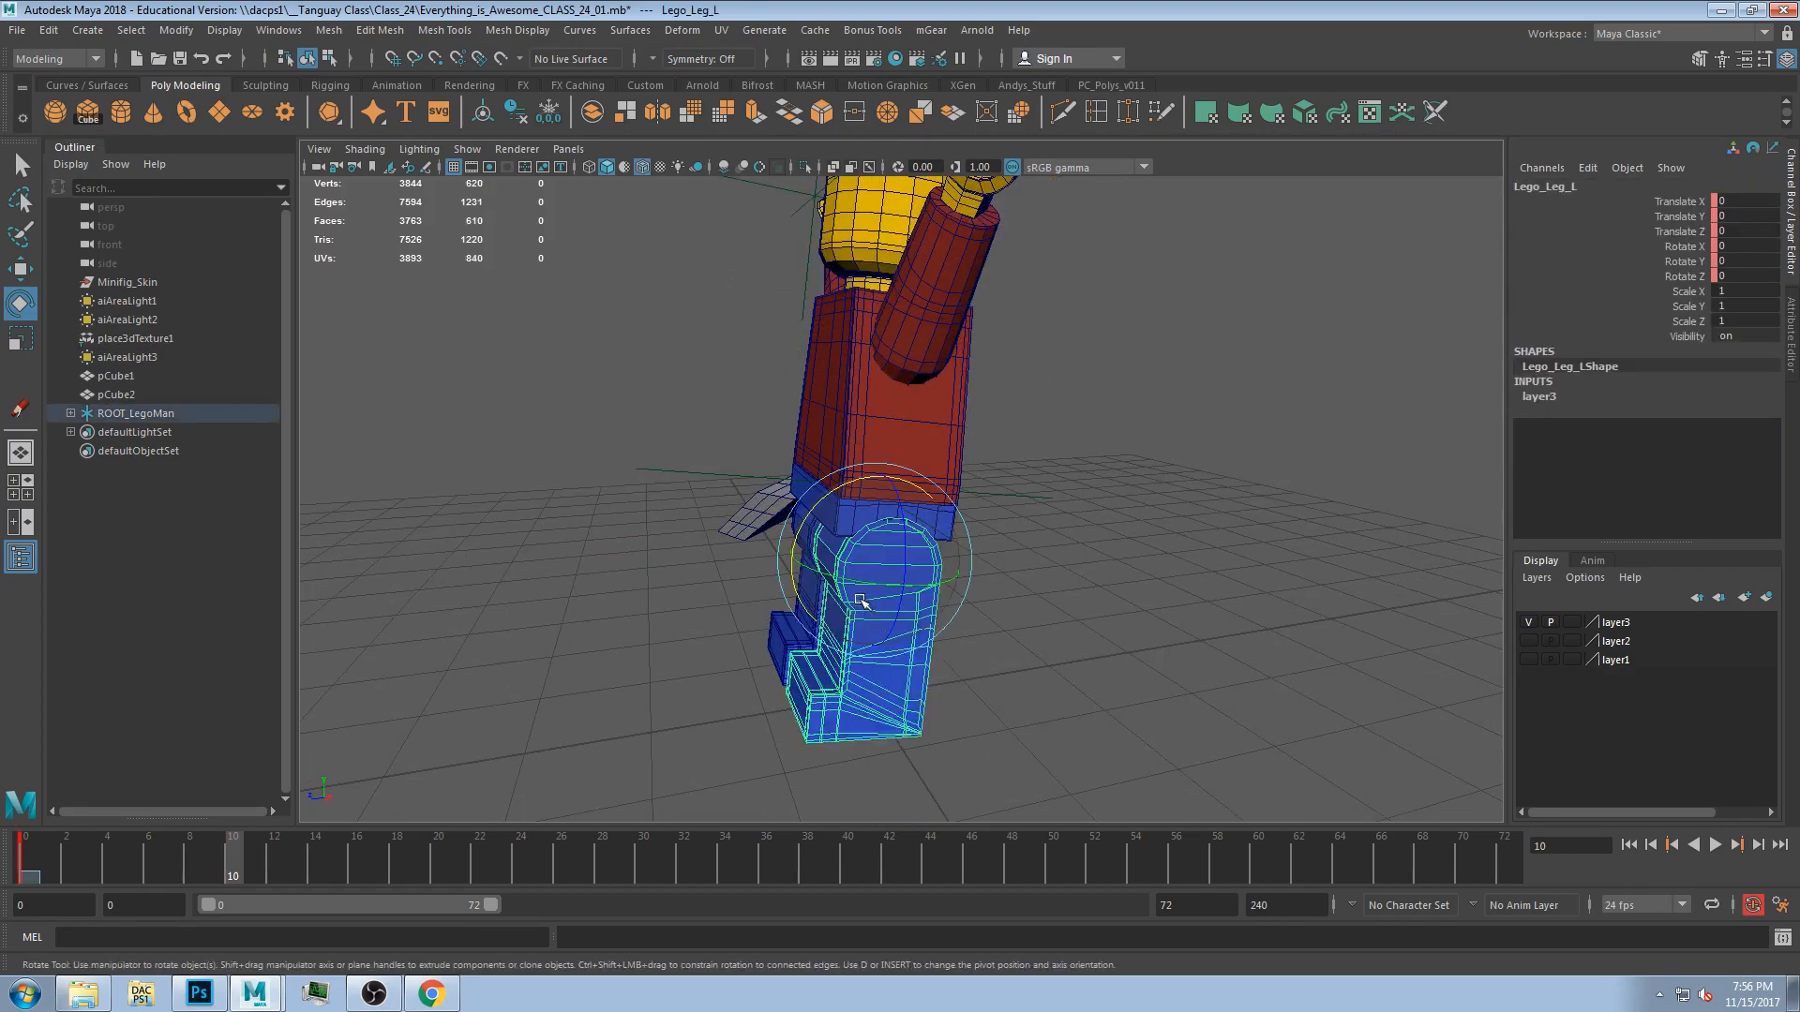
pyautogui.moveTo(809, 525); pyautogui.dragTo(813, 564)
pyautogui.keyDown('alt'); pyautogui.moveTo(871, 628); pyautogui.dragTo(1290, 696); pyautogui.keyUp('alt')
pyautogui.click(942, 630)
pyautogui.moveTo(995, 526); pyautogui.dragTo(1006, 502)
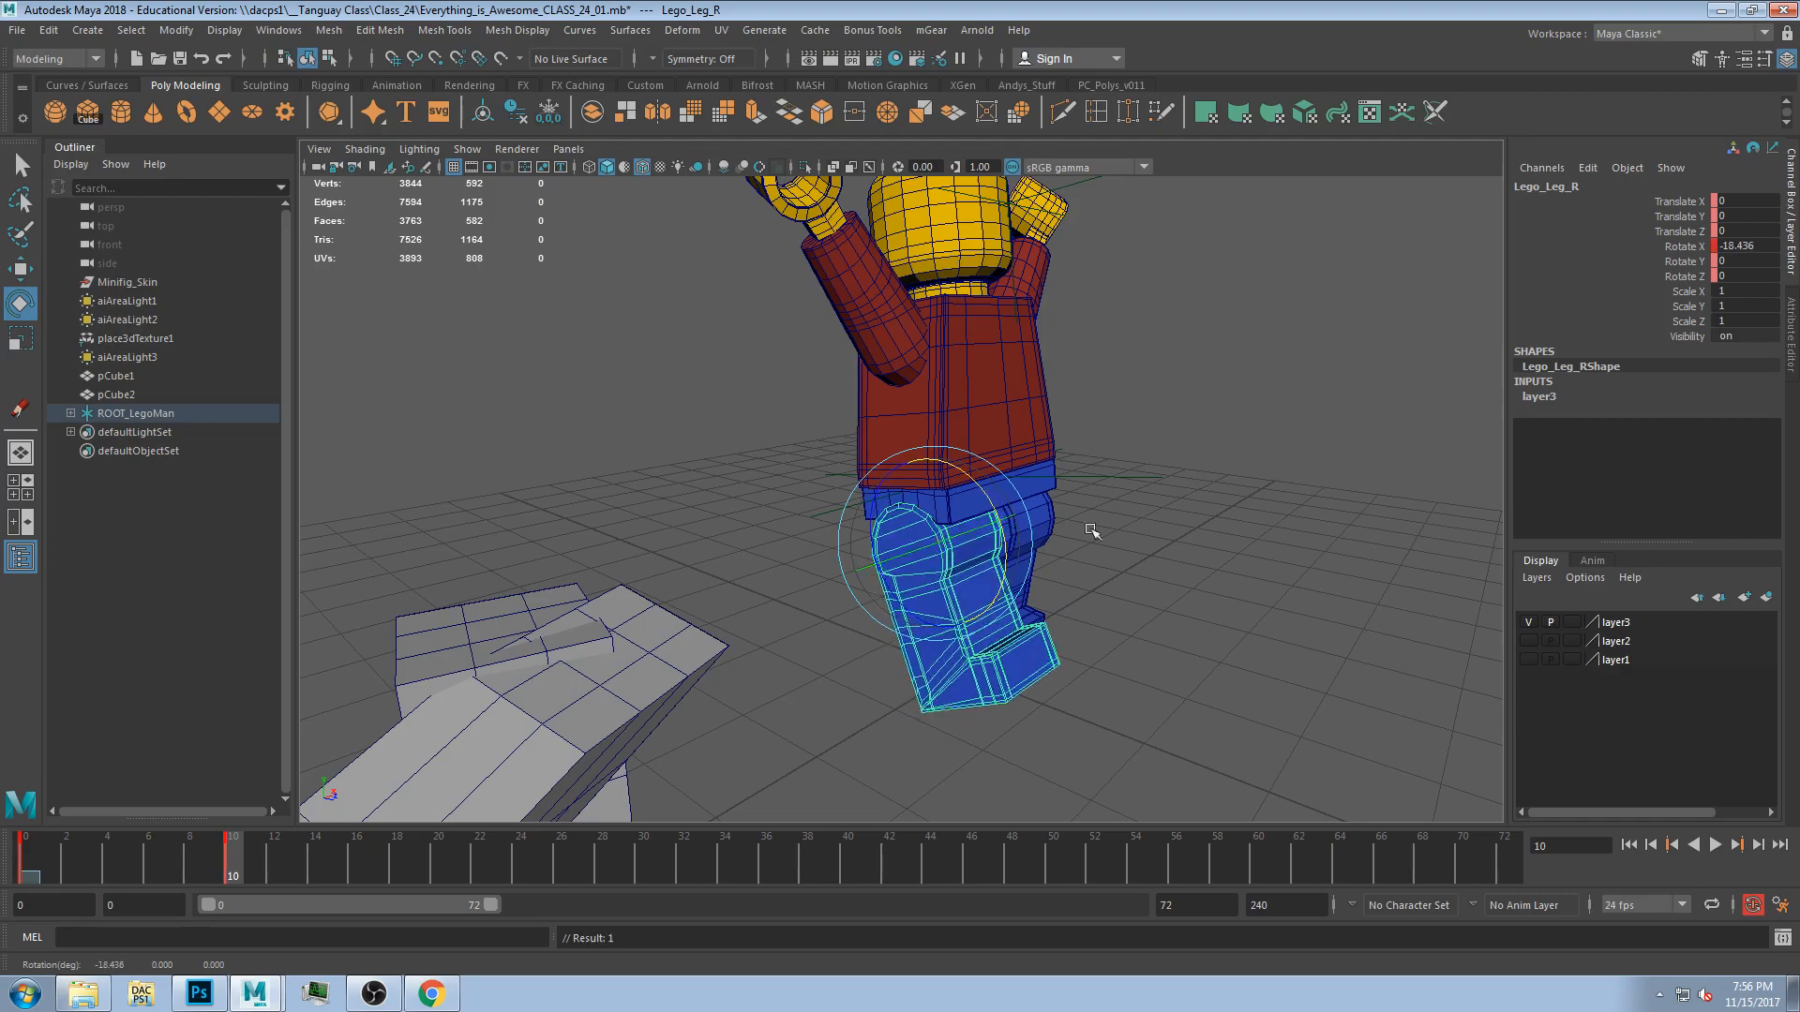
pyautogui.keyDown('alt'); pyautogui.moveTo(1139, 426); pyautogui.dragTo(1037, 471); pyautogui.keyUp('alt')
pyautogui.keyDown('alt'); pyautogui.moveTo(1038, 471); pyautogui.dragTo(1013, 605, button='middle'); pyautogui.keyUp('alt')
pyautogui.keyDown('alt'); pyautogui.moveTo(1004, 475); pyautogui.dragTo(859, 615); pyautogui.keyUp('alt')
# Select the head and torso, then play back the animation to preview the motion.
pyautogui.click(941, 372)
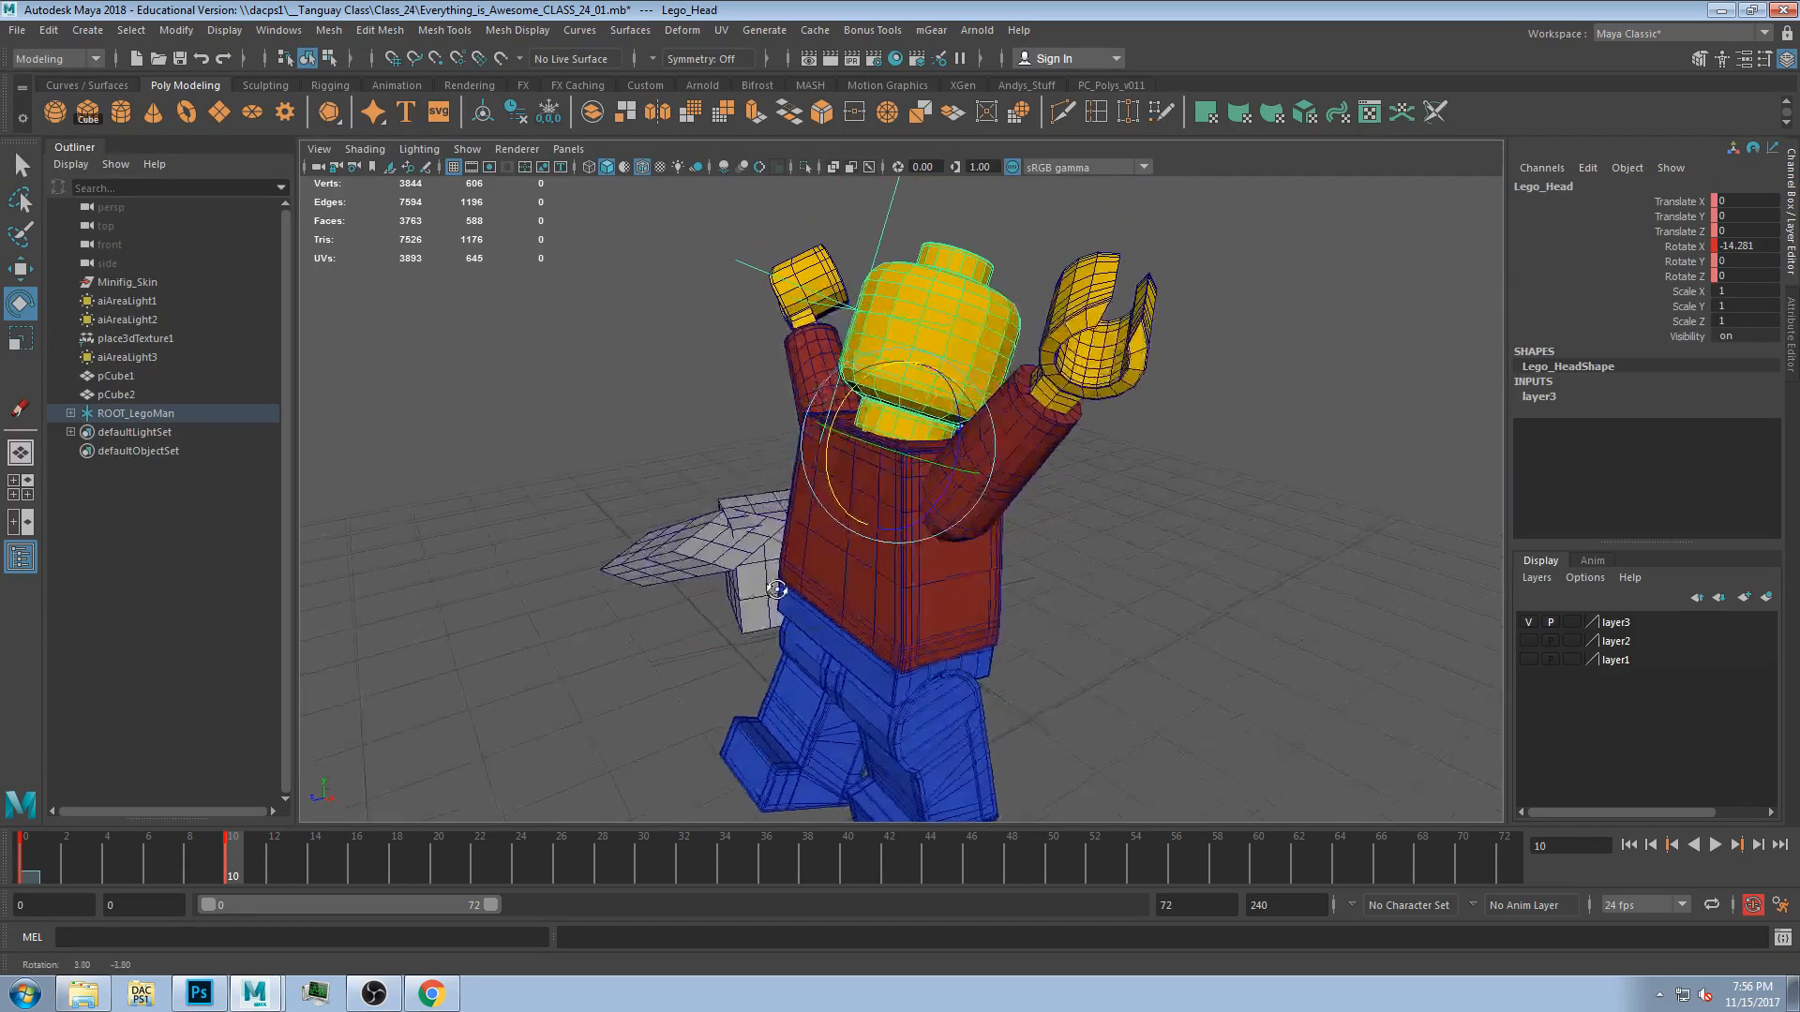
pyautogui.click(855, 613)
pyautogui.moveTo(827, 523); pyautogui.dragTo(832, 529)
pyautogui.click(1137, 735)
pyautogui.keyDown('alt'); pyautogui.moveTo(1137, 735); pyautogui.dragTo(858, 637); pyautogui.keyUp('alt')
pyautogui.click(885, 607)
pyautogui.hotkey('alt', 'v')
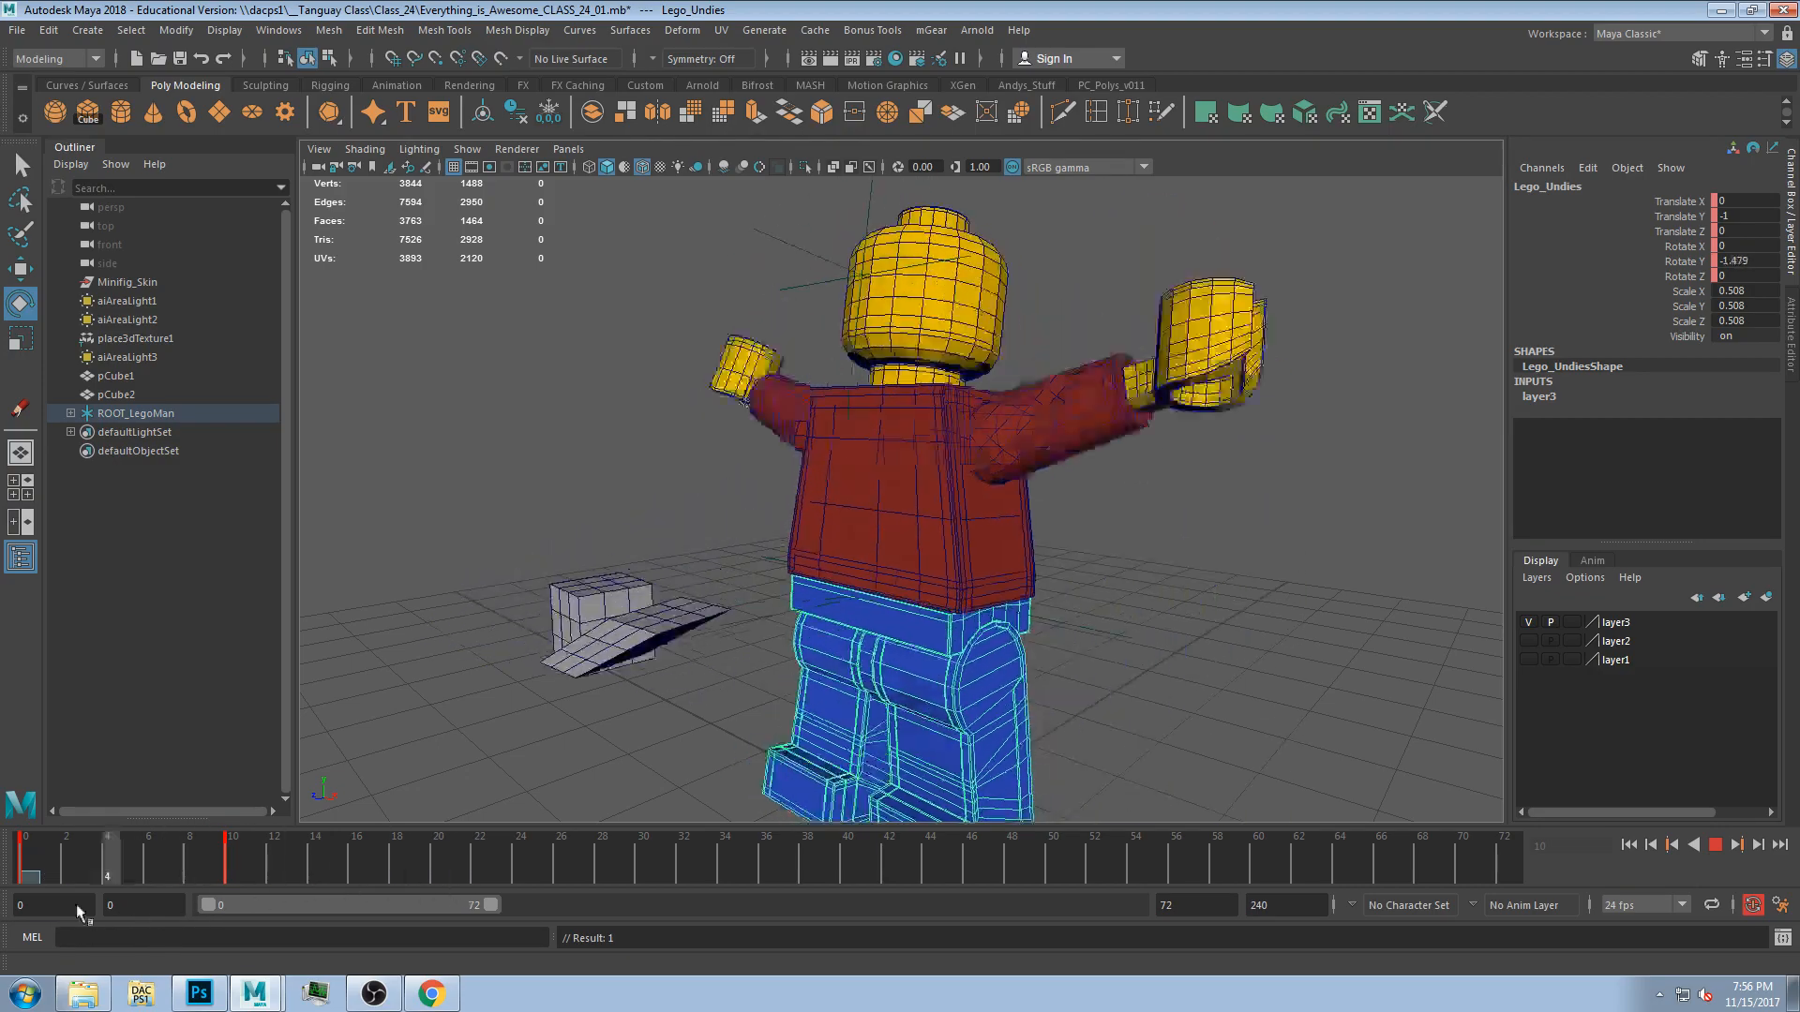
pyautogui.hotkey('alt', 'v')
# At frame 19, rotate the undies and the left leg to adjust the pose.
pyautogui.click(1165, 440)
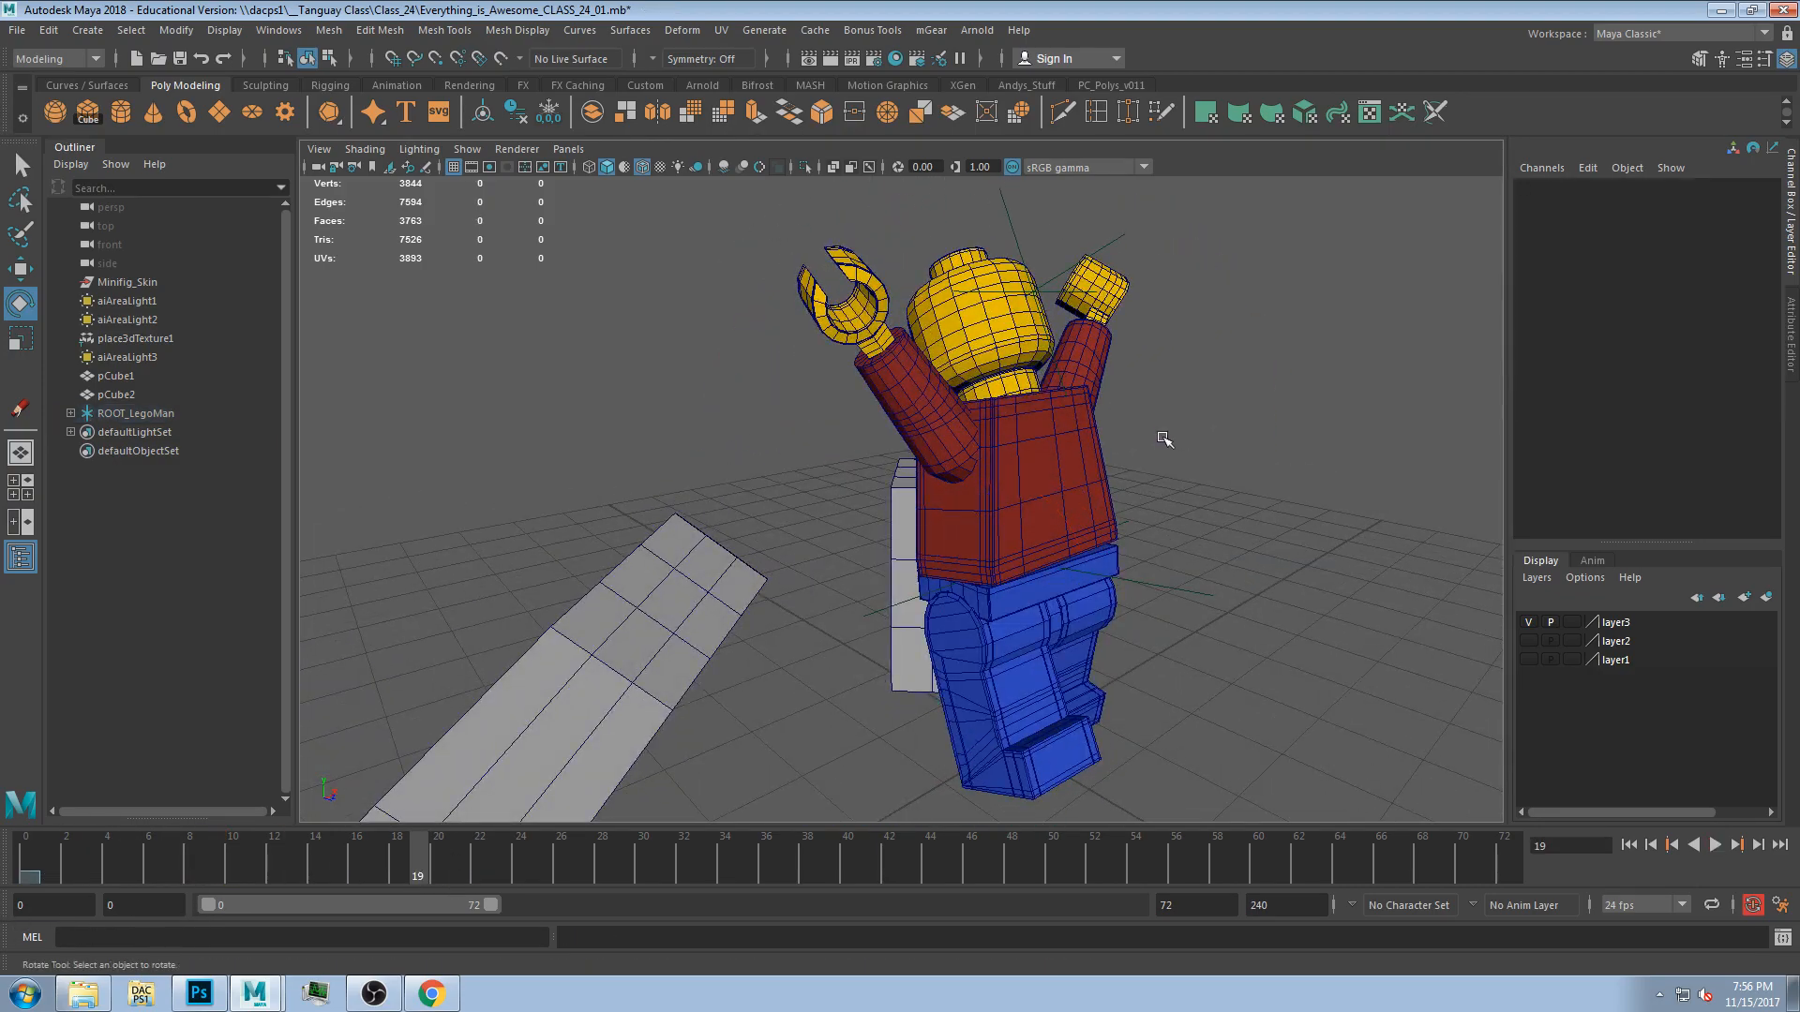
pyautogui.keyDown('alt'); pyautogui.moveTo(1164, 439); pyautogui.dragTo(1120, 440); pyautogui.keyUp('alt')
pyautogui.click(1033, 590)
pyautogui.keyDown('alt'); pyautogui.moveTo(1033, 590); pyautogui.dragTo(995, 631); pyautogui.keyUp('alt')
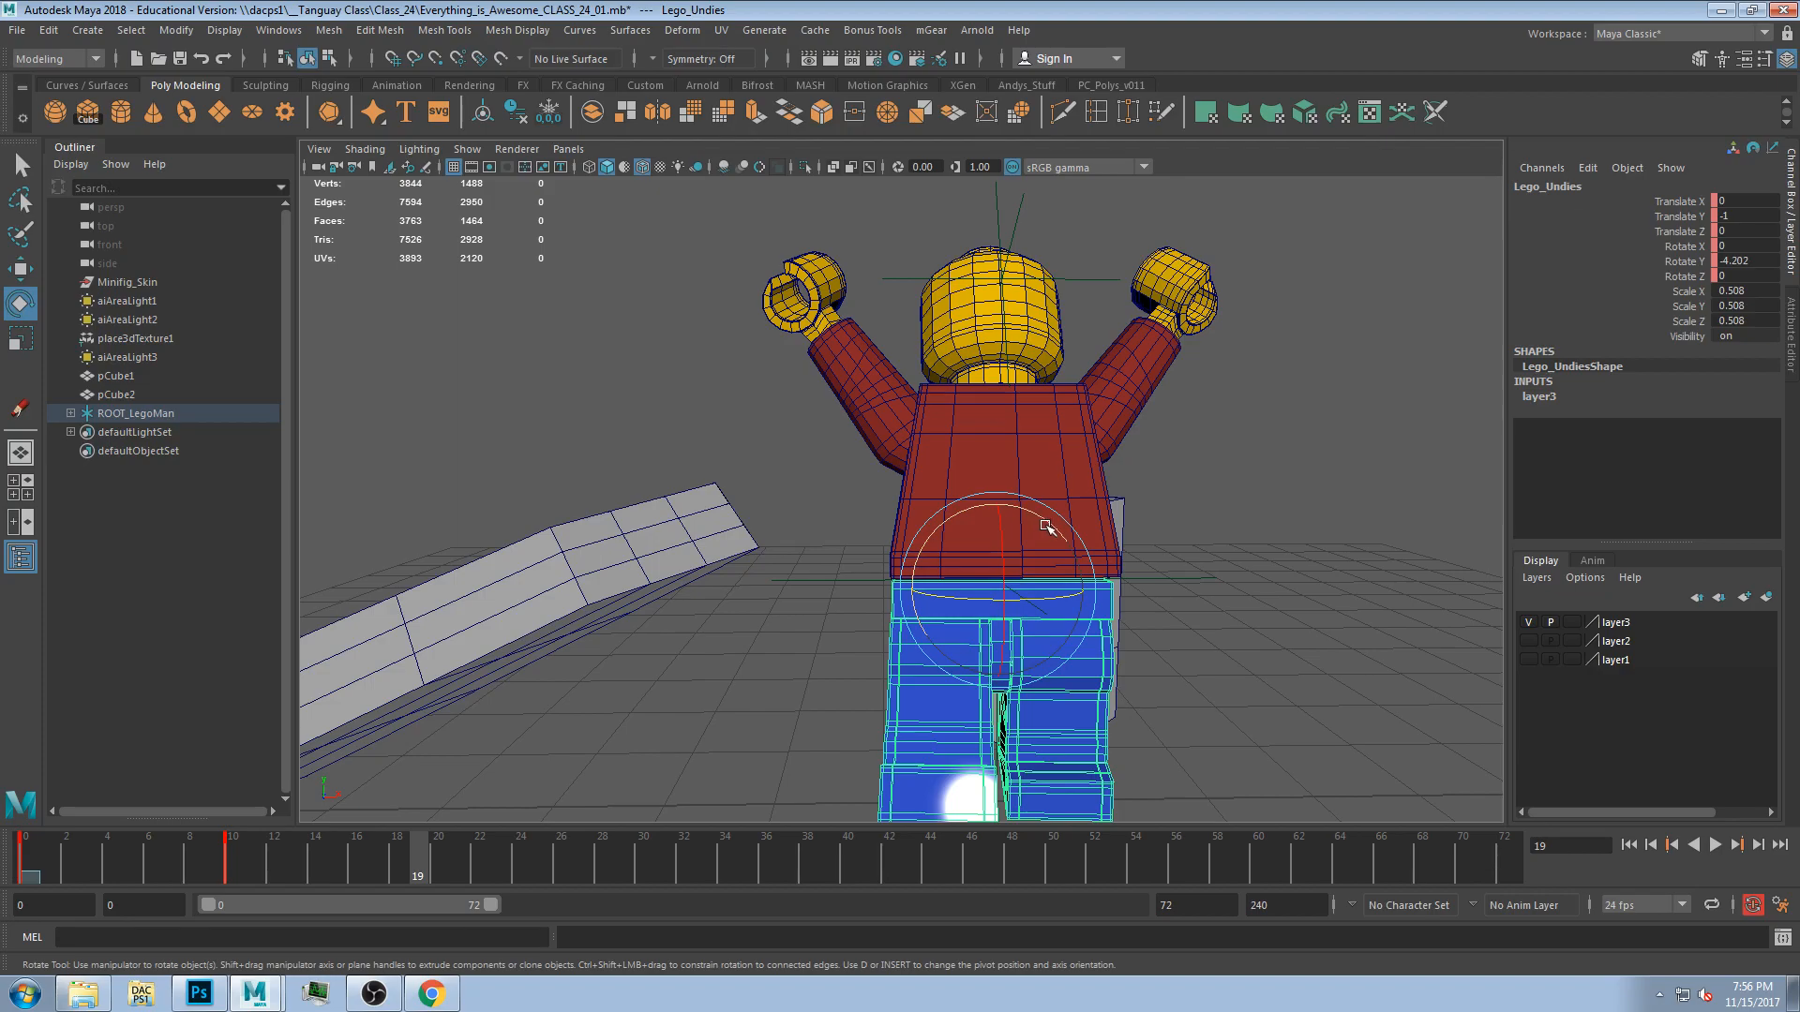
pyautogui.moveTo(1041, 525); pyautogui.dragTo(975, 720)
pyautogui.click(922, 722)
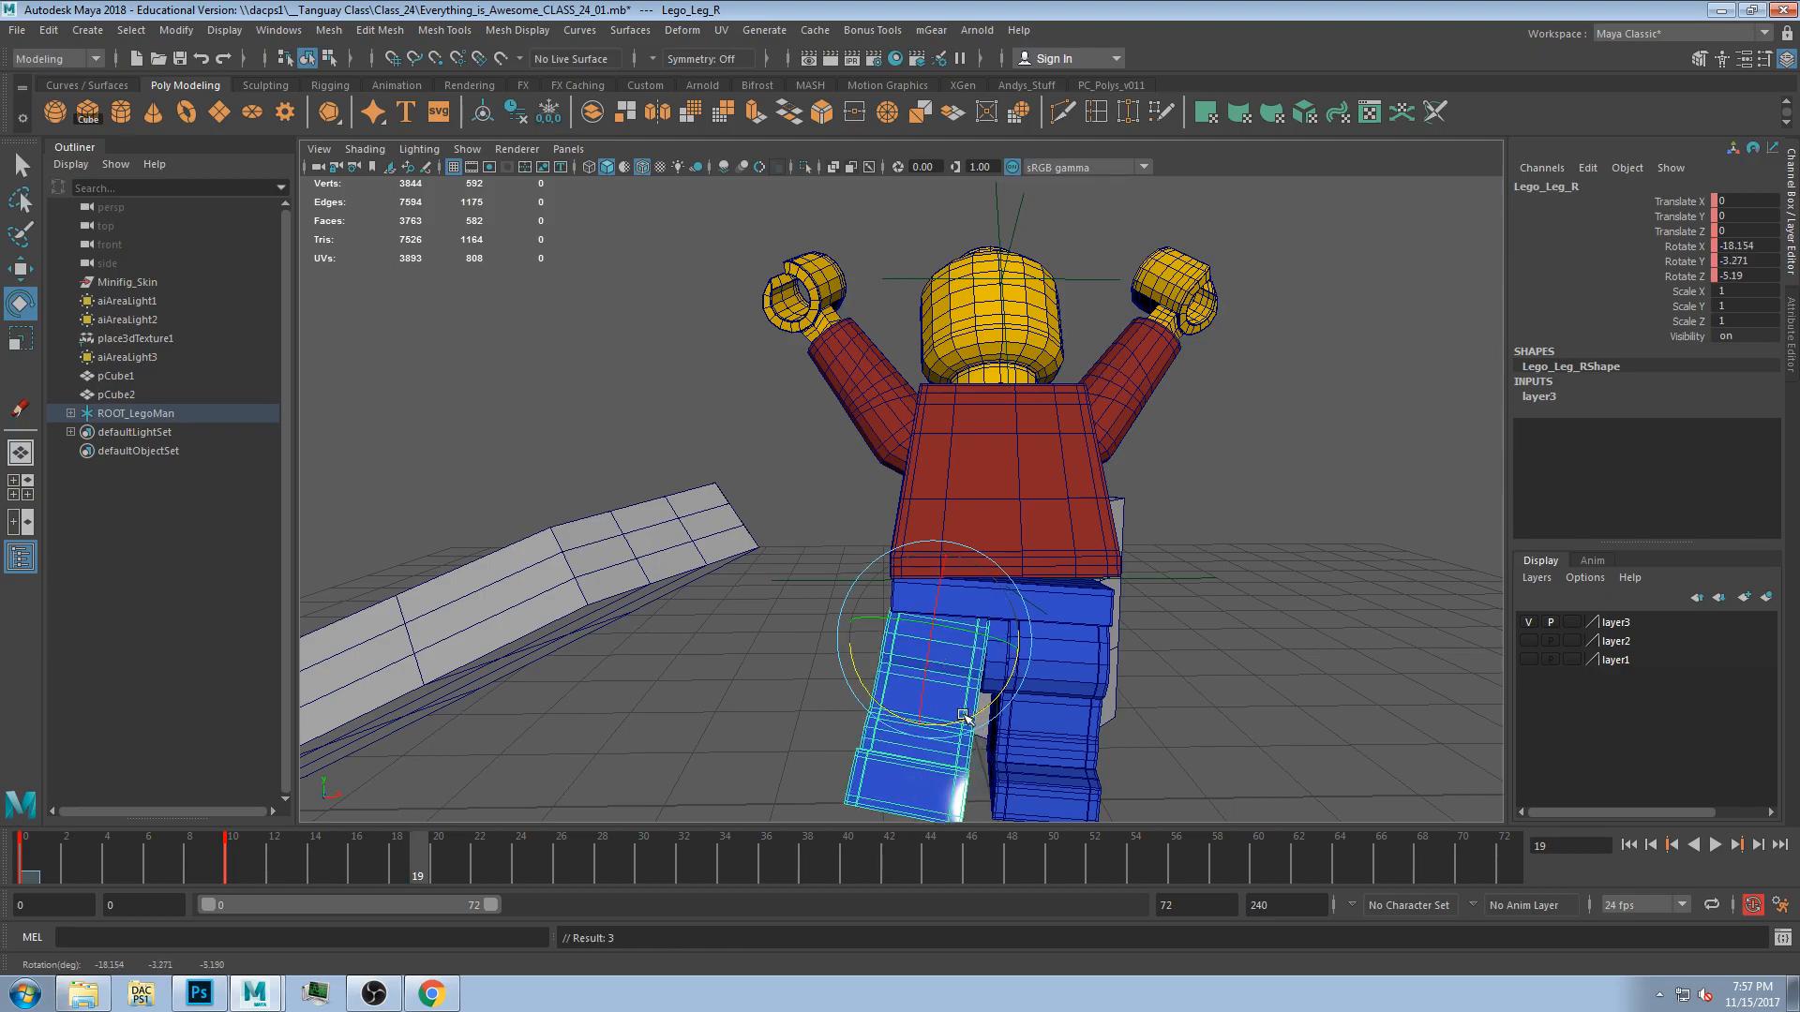
pyautogui.click(1069, 722)
pyautogui.moveTo(999, 597); pyautogui.dragTo(991, 606)
pyautogui.keyDown('alt'); pyautogui.moveTo(1244, 643); pyautogui.dragTo(1077, 673); pyautogui.keyUp('alt')
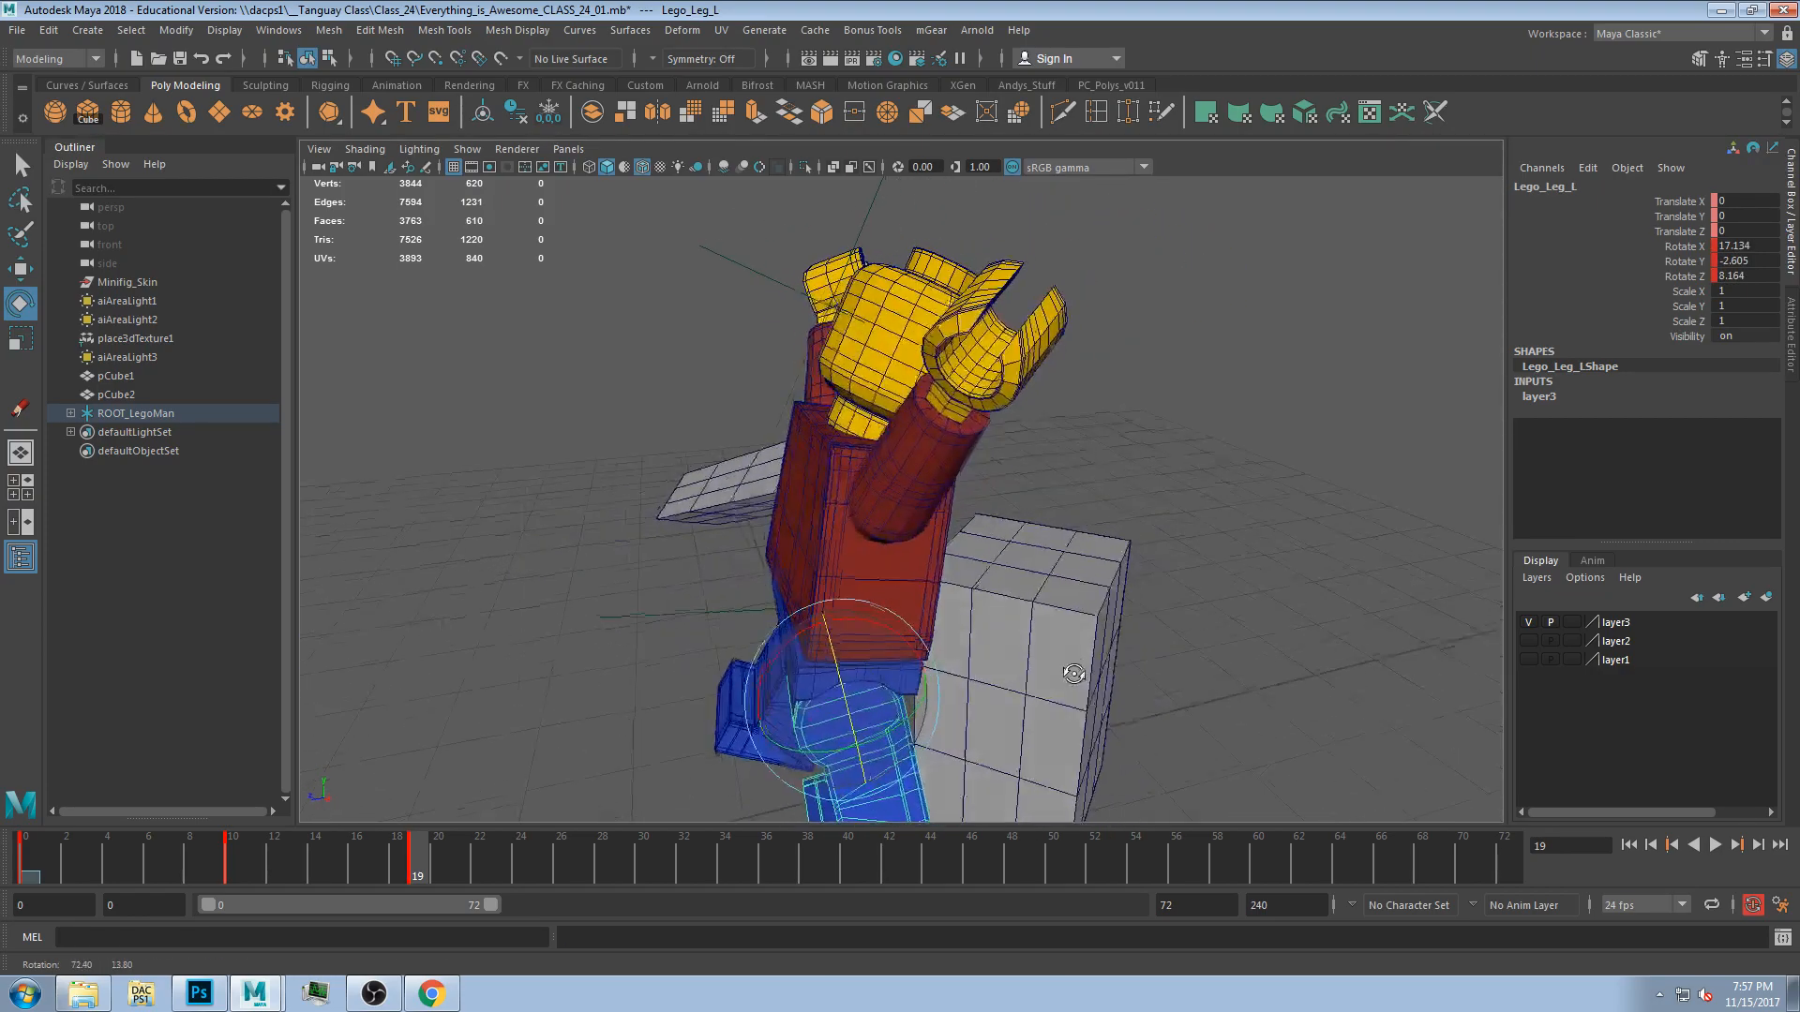
# Delete the two helper cubes pCube1 and pCube2 from the scene.
pyautogui.moveTo(315, 867)
pyautogui.mouseDown()
pyautogui.moveTo(402, 870)
pyautogui.moveTo(87, 938)
pyautogui.moveTo(458, 918)
pyautogui.mouseUp()
pyautogui.keyDown('alt'); pyautogui.moveTo(998, 661); pyautogui.dragTo(1076, 660); pyautogui.keyUp('alt')
pyautogui.click(1155, 611)
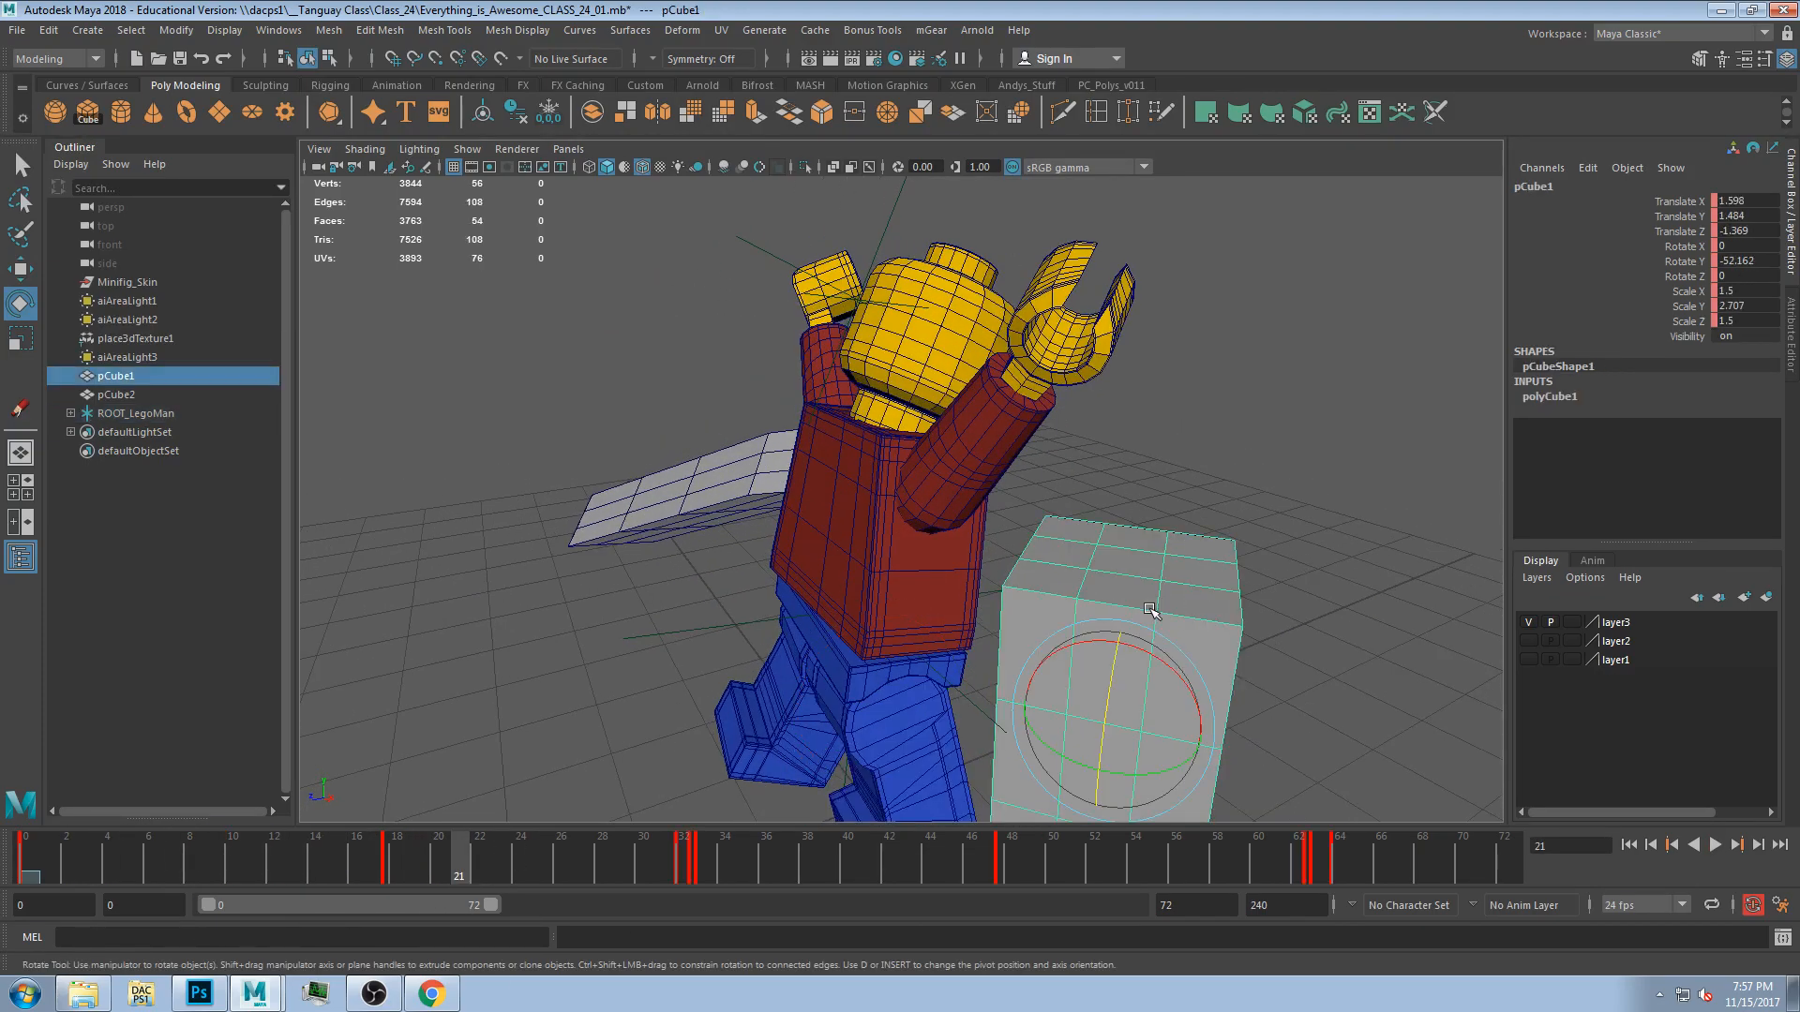
pyautogui.press('Delete')
pyautogui.keyDown('alt'); pyautogui.moveTo(1044, 597); pyautogui.dragTo(499, 347); pyautogui.keyUp('alt')
pyautogui.click(681, 534)
pyautogui.press('Delete')
pyautogui.keyDown('alt'); pyautogui.moveTo(681, 536); pyautogui.dragTo(489, 581); pyautogui.keyUp('alt')
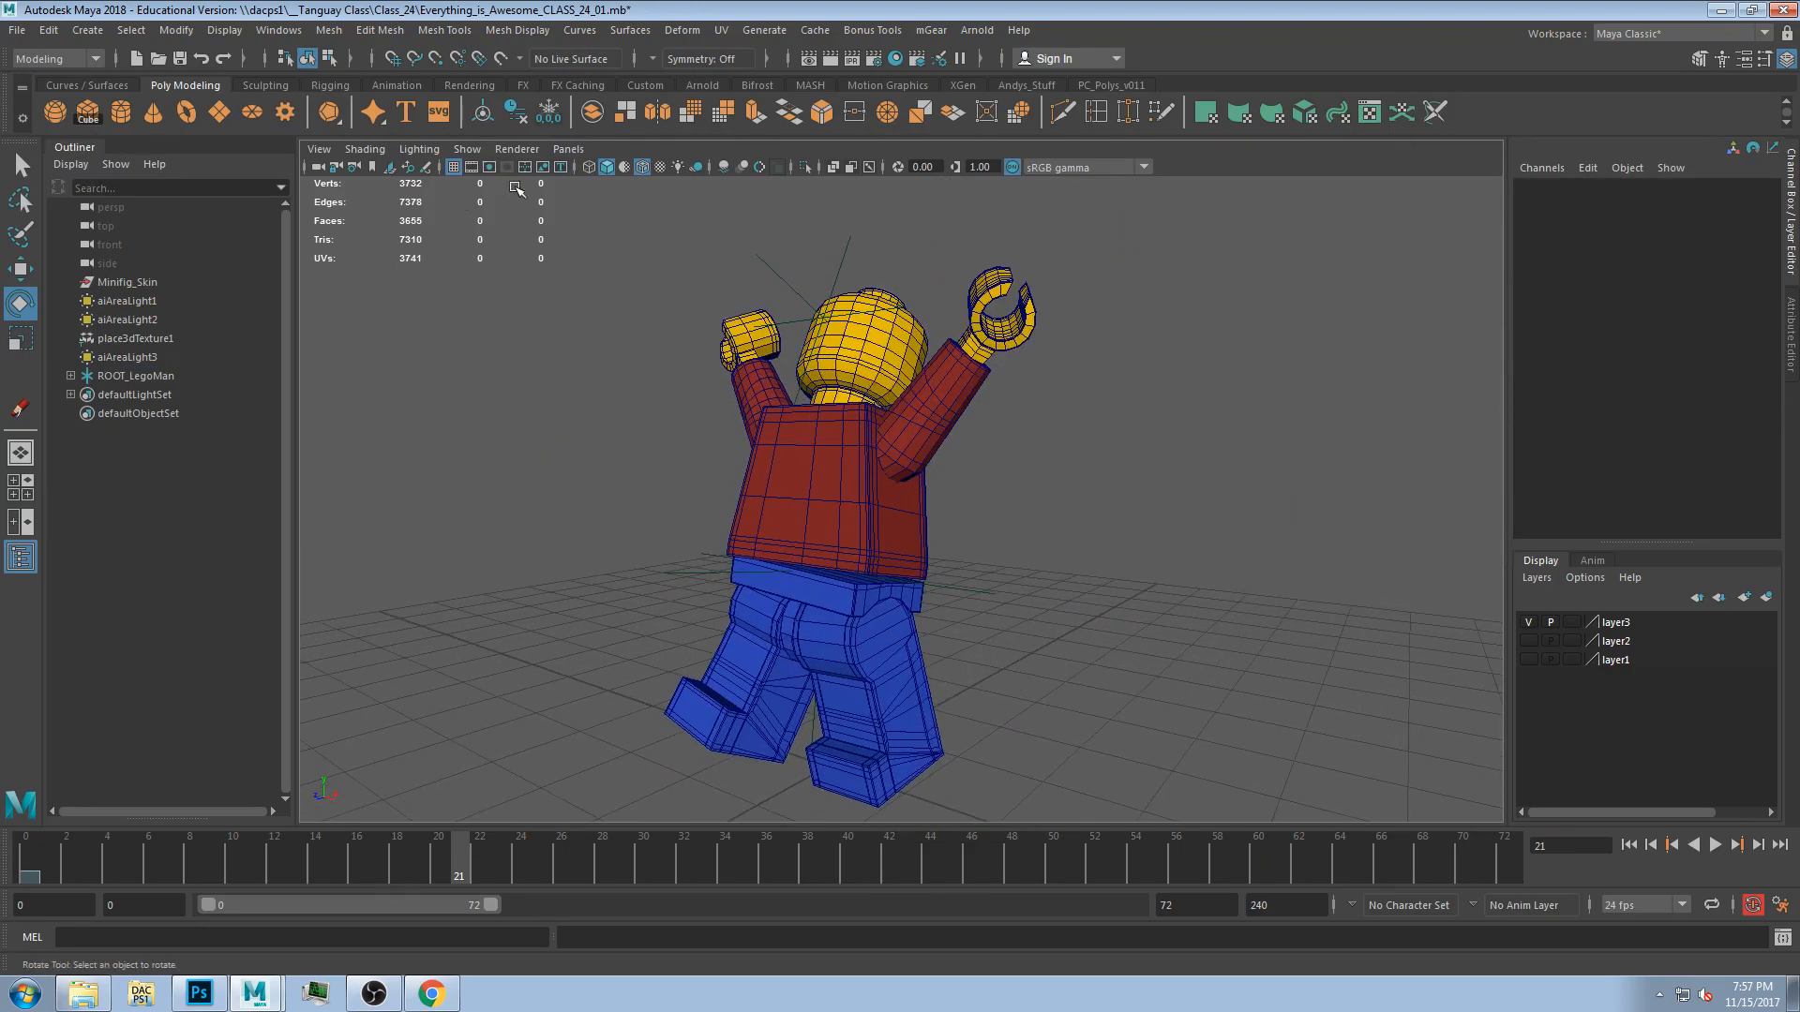
# Turn off the wireframe on shaded display and rotate the head at frame 21.
pyautogui.click(642, 169)
pyautogui.moveTo(337, 858); pyautogui.dragTo(460, 855)
pyautogui.click(874, 336)
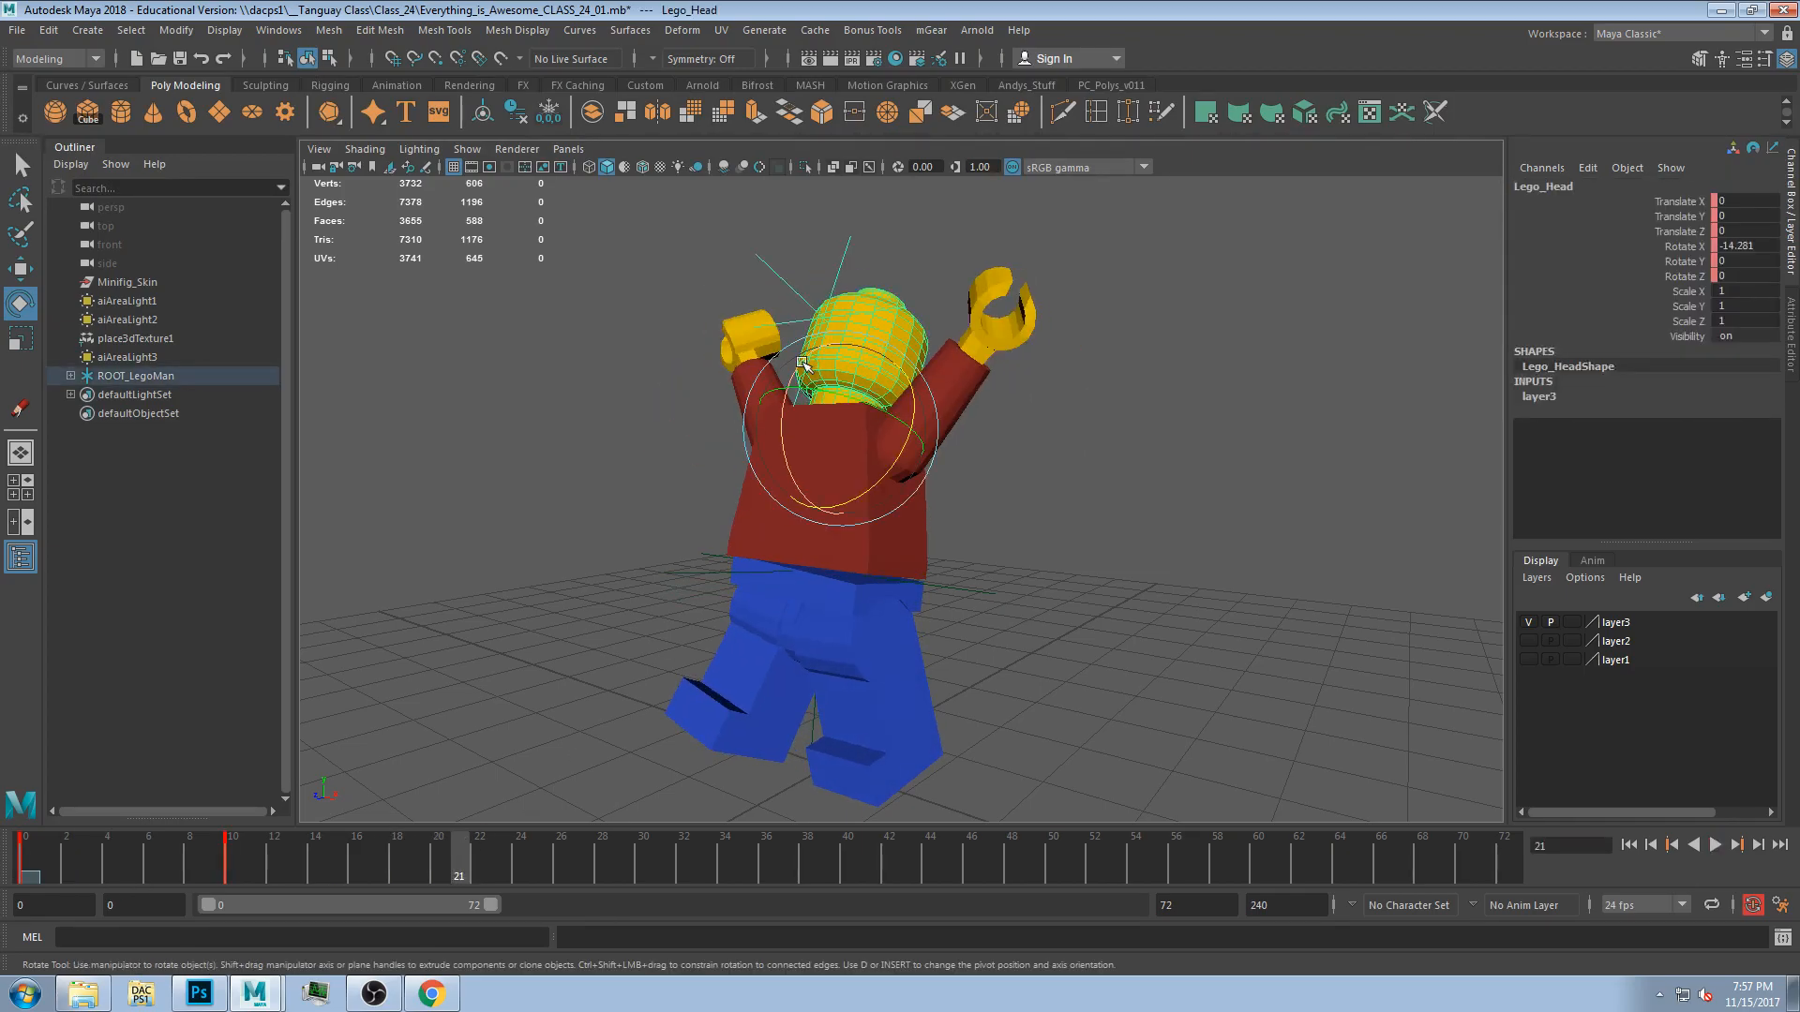
pyautogui.moveTo(792, 385); pyautogui.dragTo(770, 518)
pyautogui.click(768, 509)
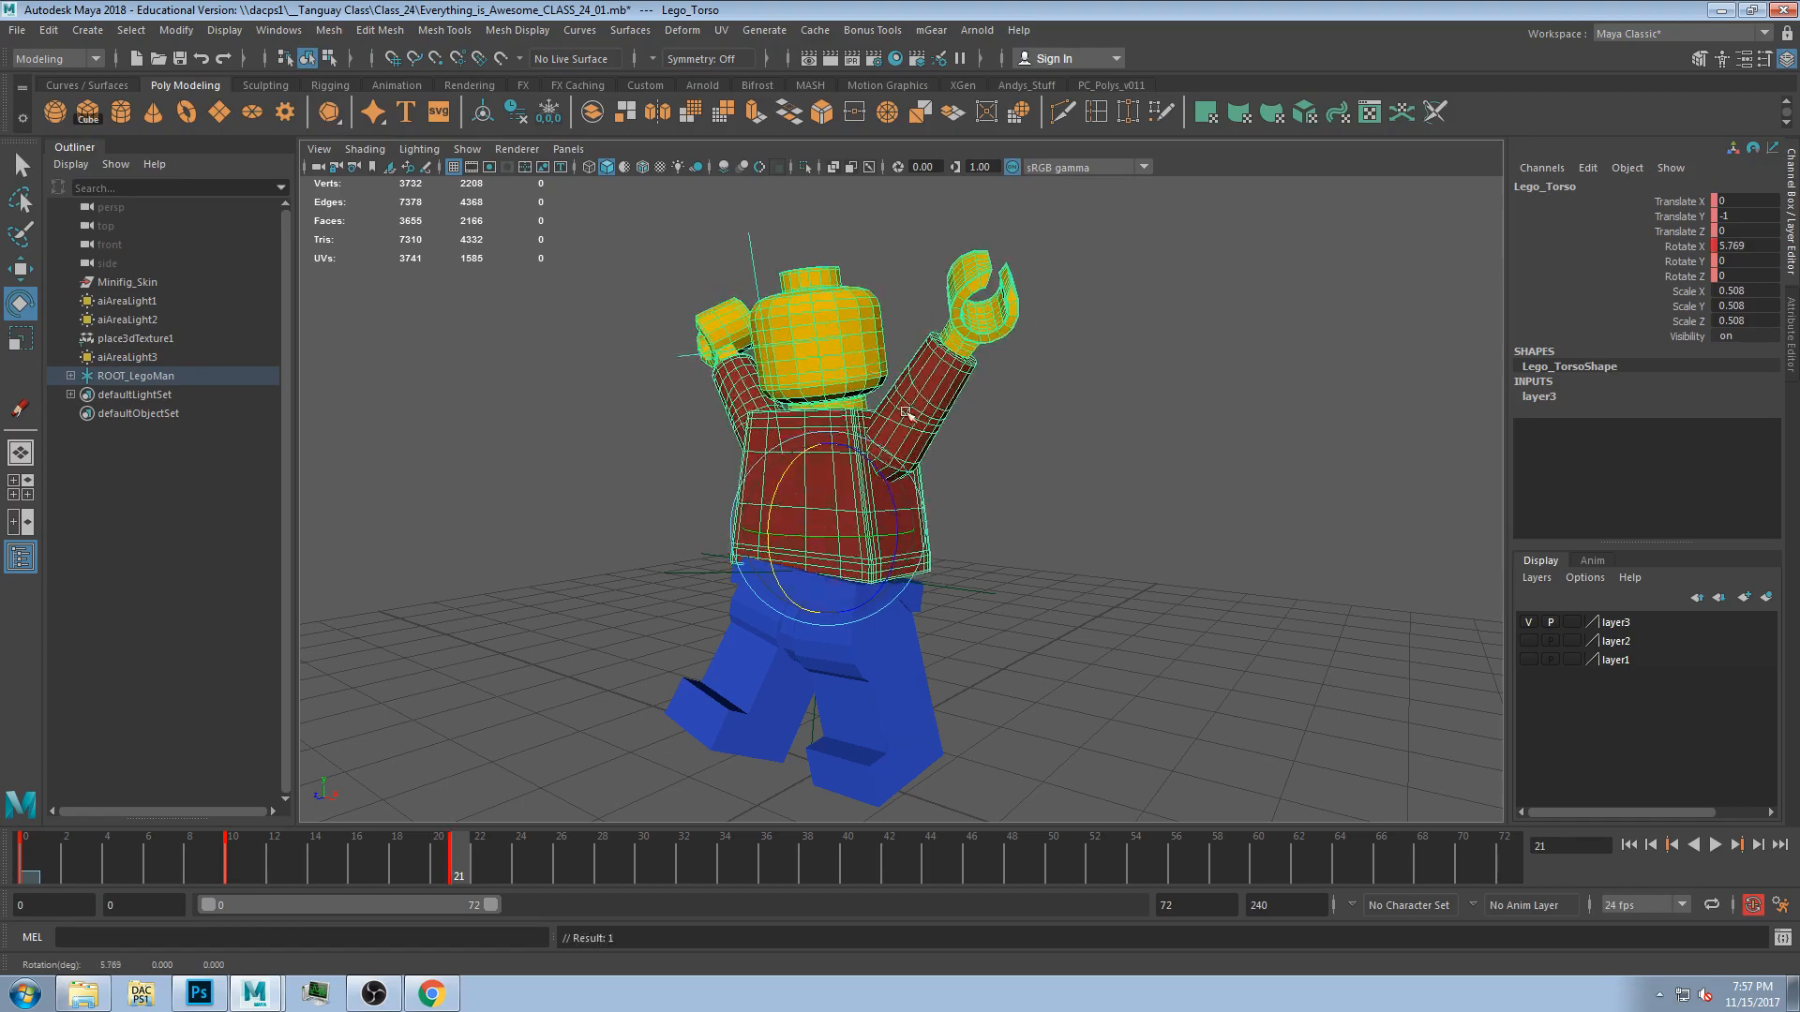
# Rotate the left arm and right hand into a new pose at frame 21.
pyautogui.click(906, 430)
pyautogui.moveTo(953, 417); pyautogui.dragTo(1234, 454)
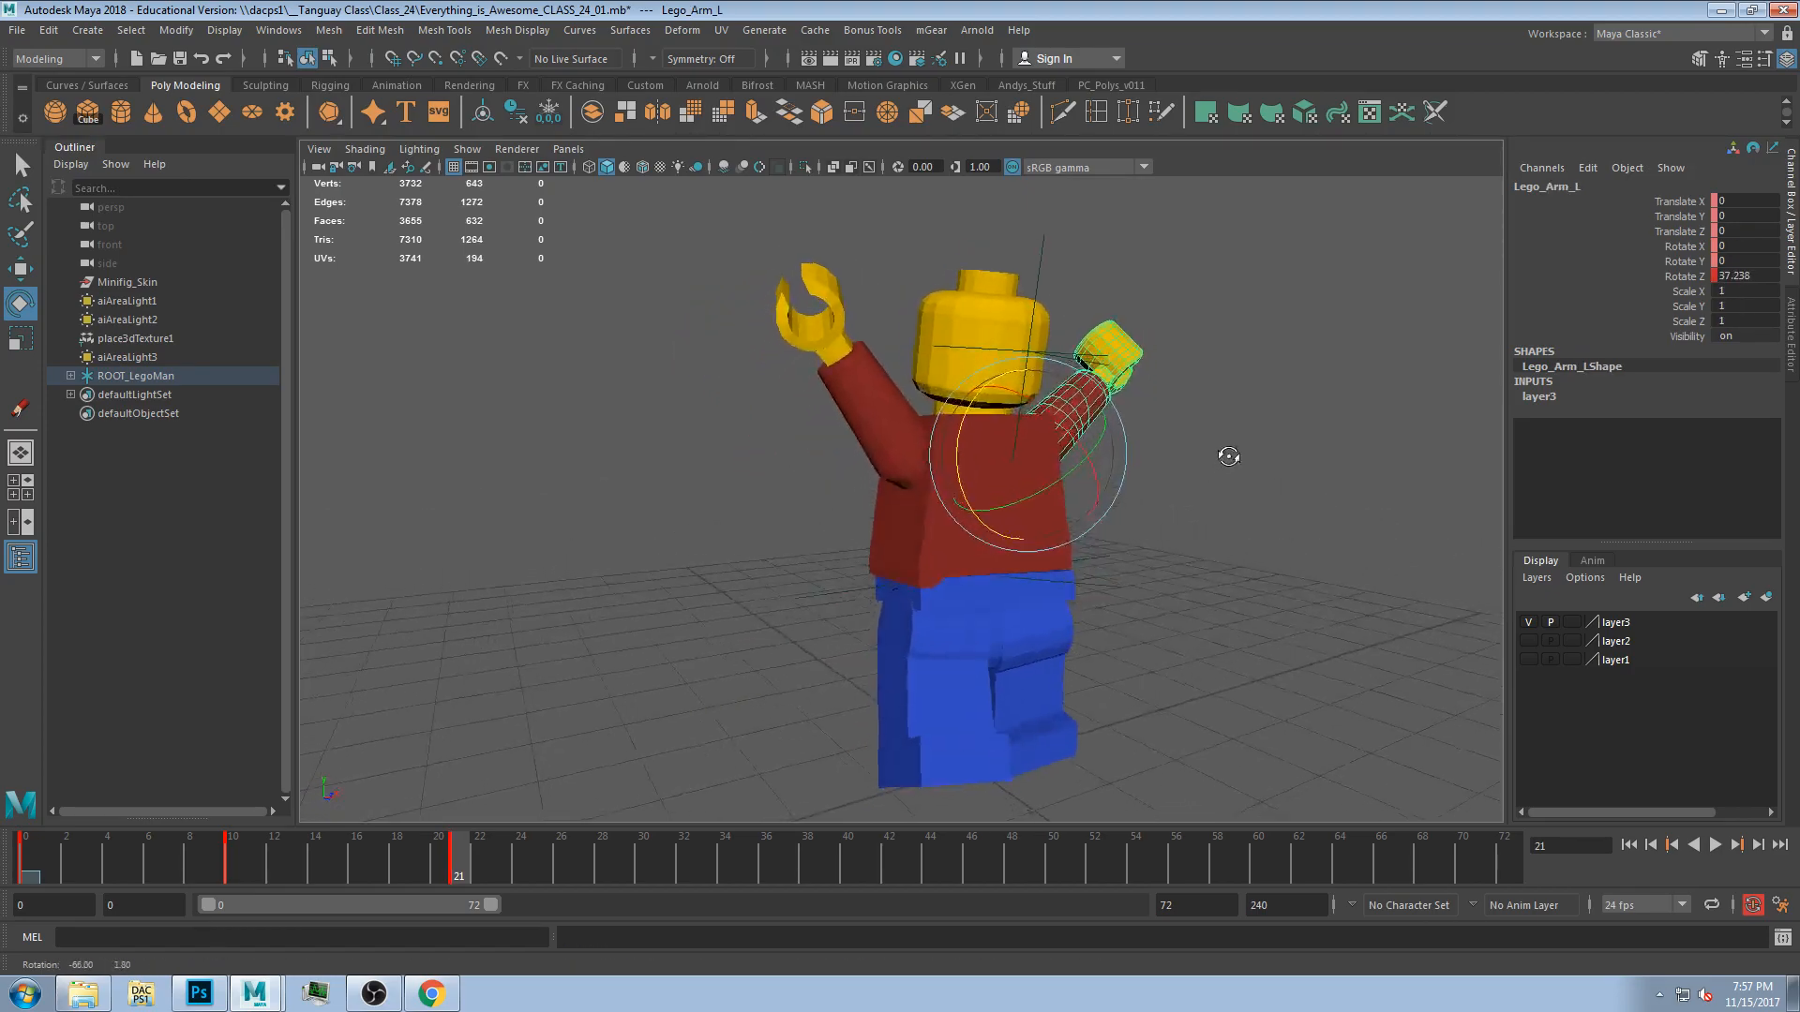
pyautogui.click(857, 415)
pyautogui.moveTo(834, 434); pyautogui.dragTo(836, 463)
pyautogui.click(793, 349)
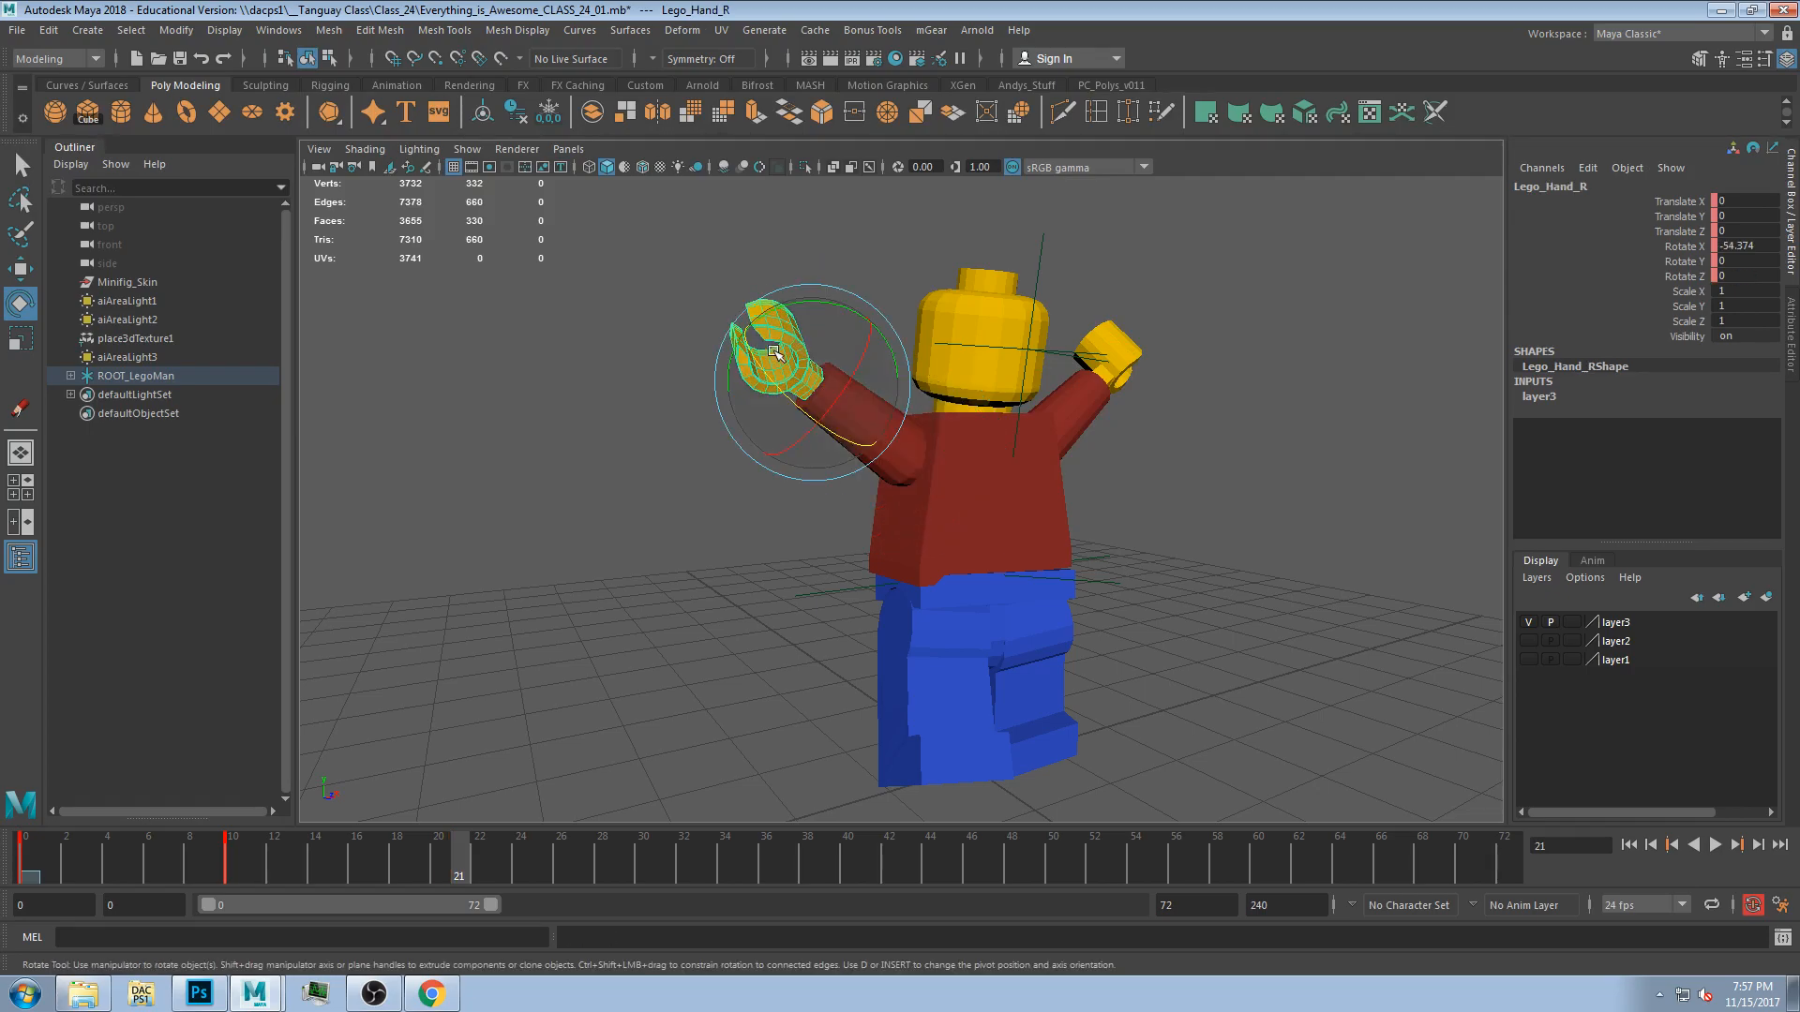
pyautogui.moveTo(770, 316); pyautogui.dragTo(789, 306)
# Rotate the left hand to finish the frame 21 pose.
pyautogui.click(1126, 337)
pyautogui.keyDown('alt'); pyautogui.moveTo(1200, 383); pyautogui.dragTo(1103, 391); pyautogui.keyUp('alt')
pyautogui.moveTo(1086, 293); pyautogui.dragTo(1064, 306)
pyautogui.moveTo(442, 858); pyautogui.dragTo(496, 879)
pyautogui.keyDown('alt'); pyautogui.moveTo(1022, 668); pyautogui.dragTo(893, 677); pyautogui.keyUp('alt')
pyautogui.click(881, 569)
# Move to frame 34 and rotate the body parts into another pose.
pyautogui.moveTo(422, 855); pyautogui.dragTo(725, 862)
pyautogui.moveTo(770, 482); pyautogui.dragTo(751, 647)
pyautogui.keyDown('alt'); pyautogui.moveTo(750, 427); pyautogui.dragTo(1011, 500); pyautogui.keyUp('alt')
pyautogui.click(1011, 500)
pyautogui.click(751, 527)
pyautogui.keyDown('alt'); pyautogui.moveTo(750, 527); pyautogui.dragTo(1064, 527); pyautogui.keyUp('alt')
pyautogui.moveTo(965, 486); pyautogui.dragTo(994, 469)
# Rotate the head, right hand and left arm for the frame 34 pose.
pyautogui.click(970, 350)
pyautogui.moveTo(946, 359)
pyautogui.mouseDown()
pyautogui.moveTo(930, 405)
pyautogui.moveTo(943, 389)
pyautogui.mouseUp()
pyautogui.click(788, 410)
pyautogui.moveTo(806, 426); pyautogui.dragTo(863, 412)
pyautogui.click(1070, 441)
pyautogui.moveTo(1059, 436); pyautogui.dragTo(1004, 487)
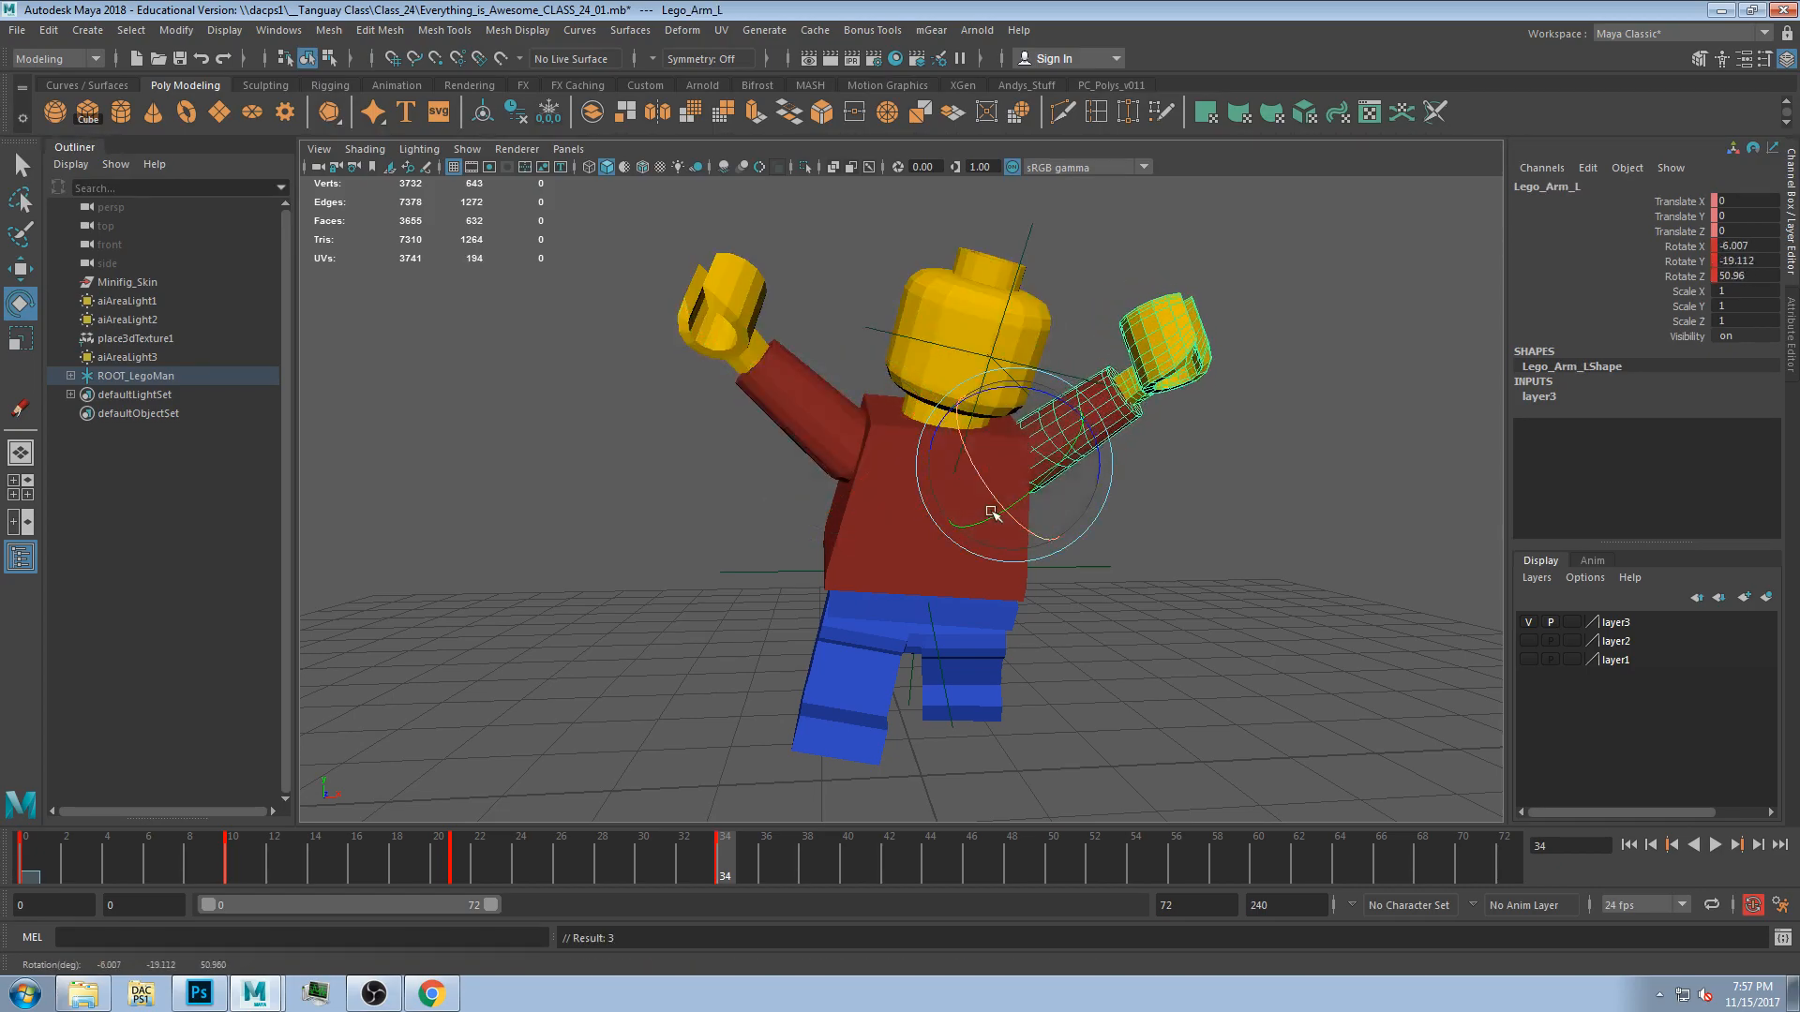
# Rotate both legs to finish the frame 34 pose.
pyautogui.click(878, 657)
pyautogui.moveTo(895, 619); pyautogui.dragTo(898, 636)
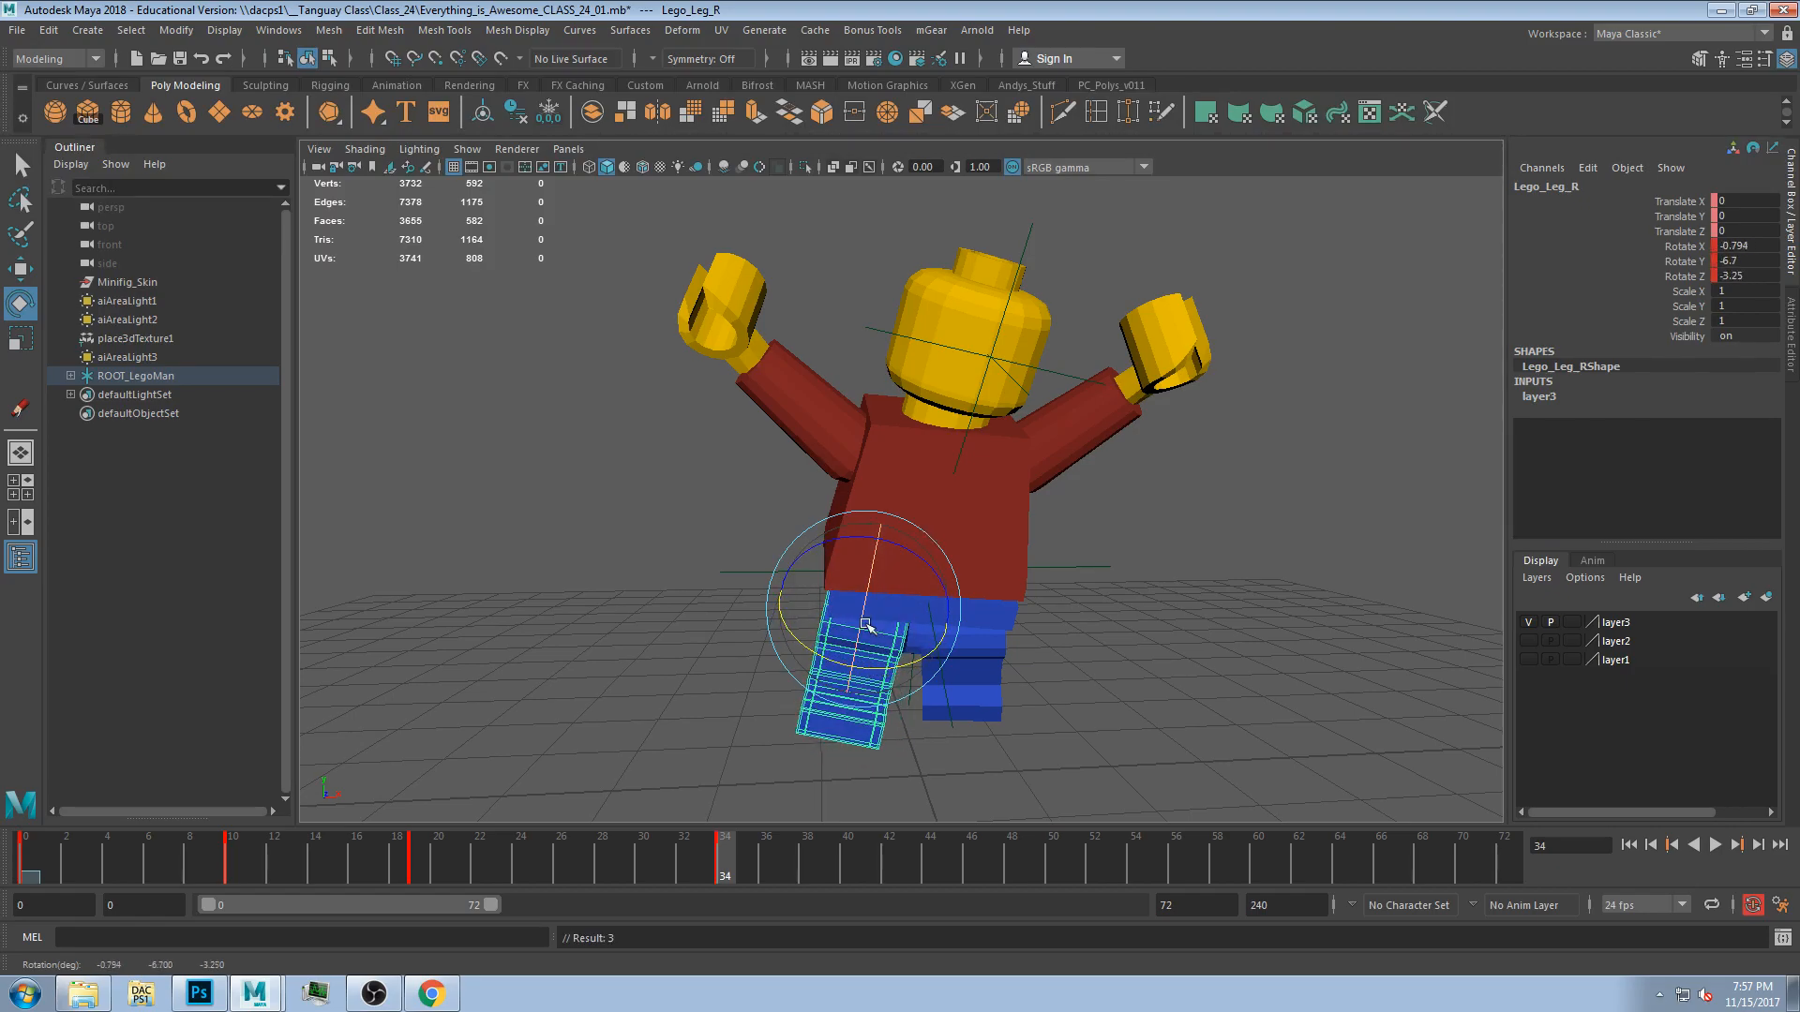
pyautogui.keyDown('alt'); pyautogui.moveTo(878, 555); pyautogui.dragTo(891, 627); pyautogui.keyUp('alt')
pyautogui.click(895, 634)
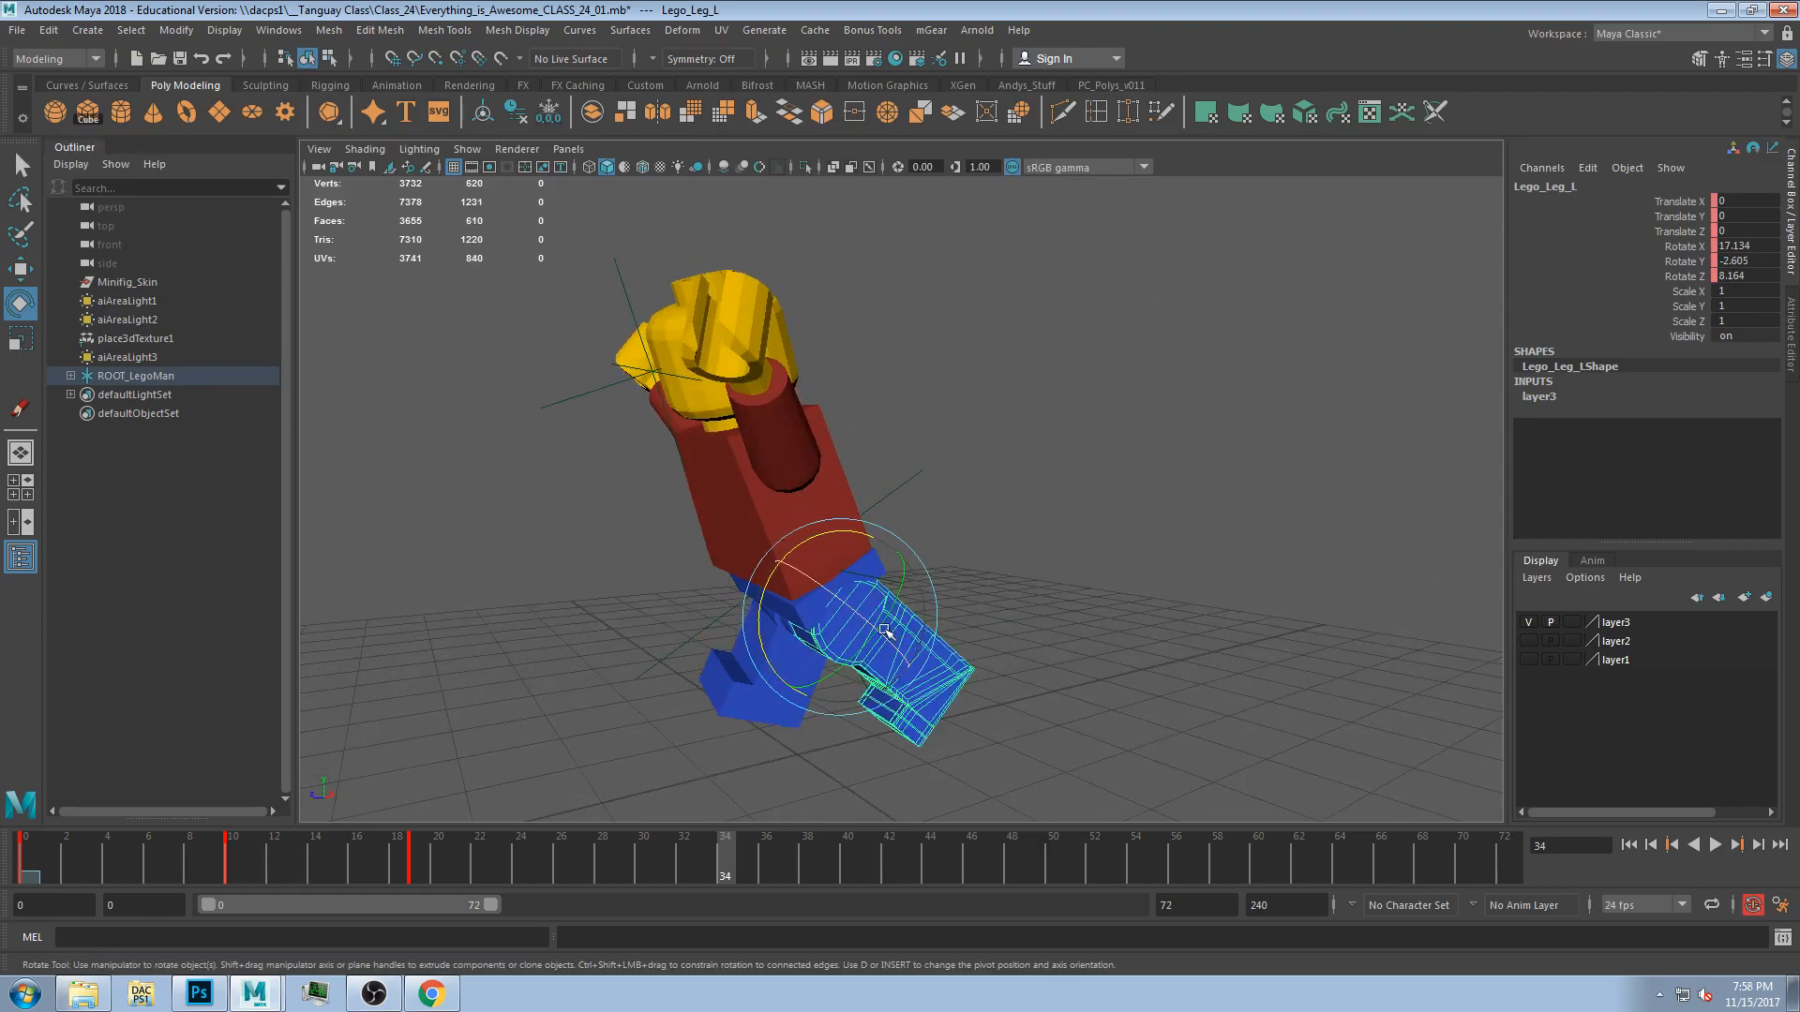
pyautogui.moveTo(760, 616); pyautogui.dragTo(770, 642)
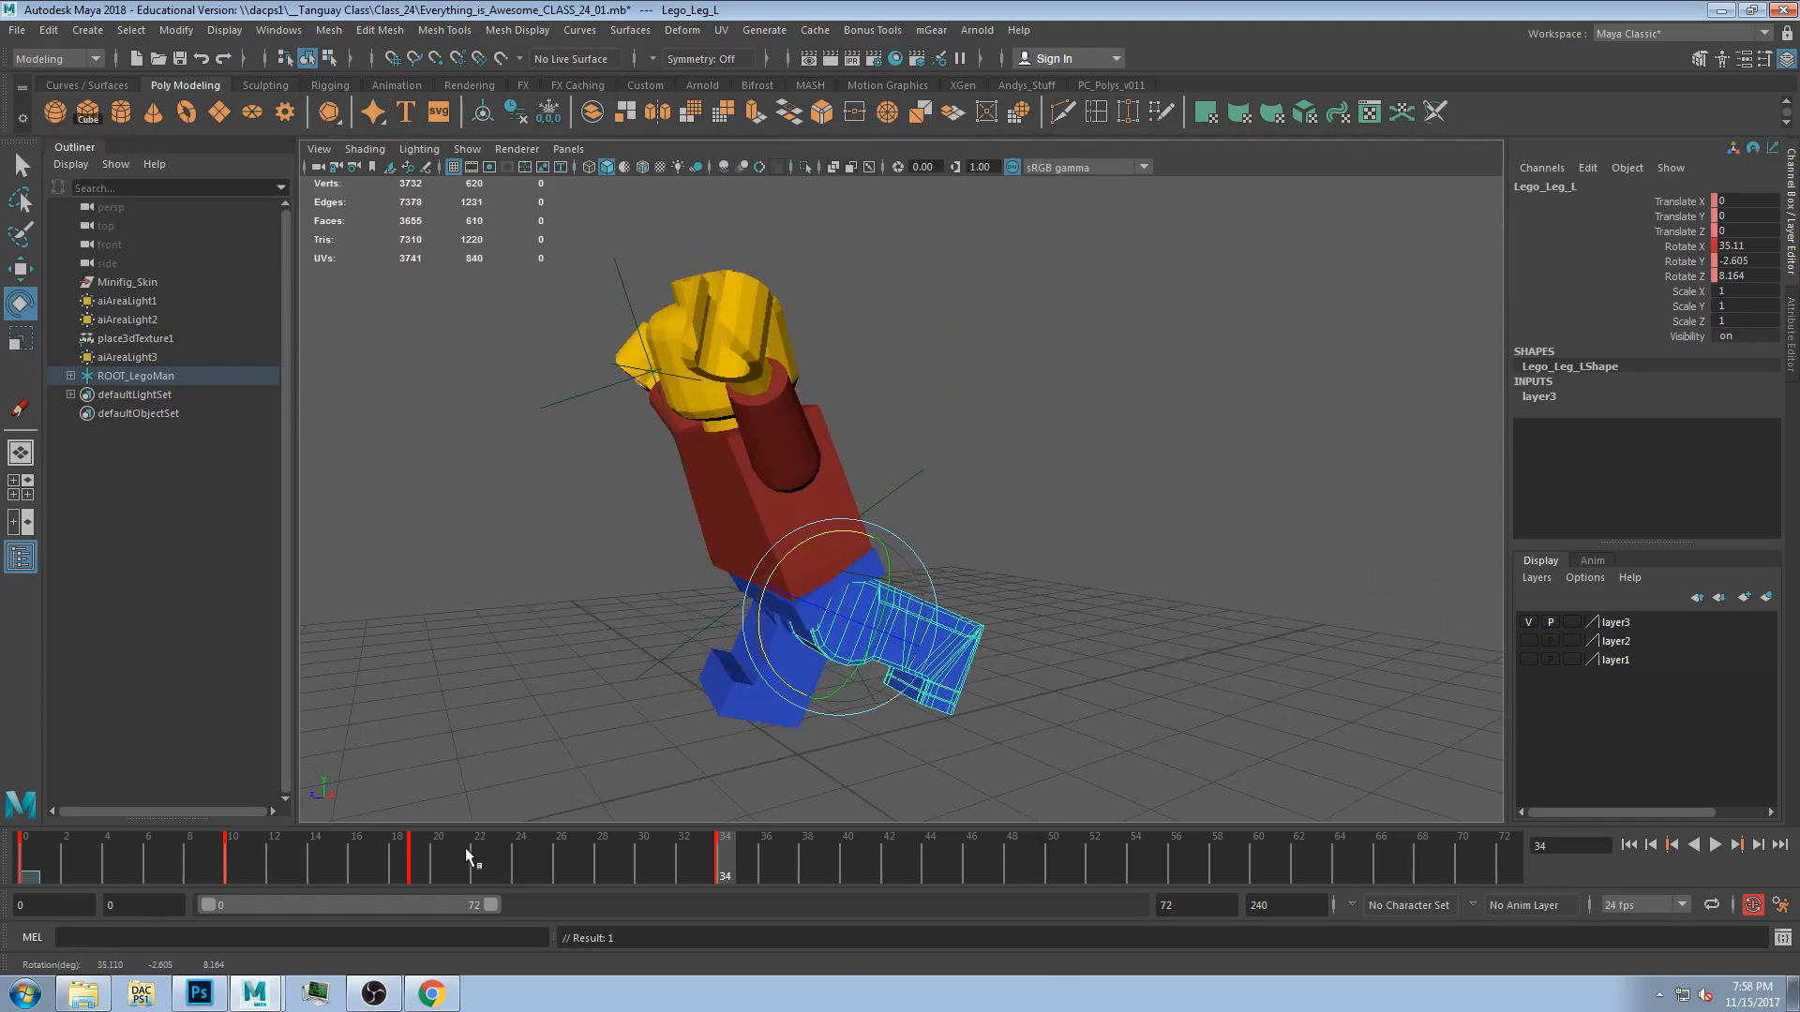
# Play back the animation from the start and stop it.
pyautogui.click(105, 867)
pyautogui.hotkey('alt', 'v')
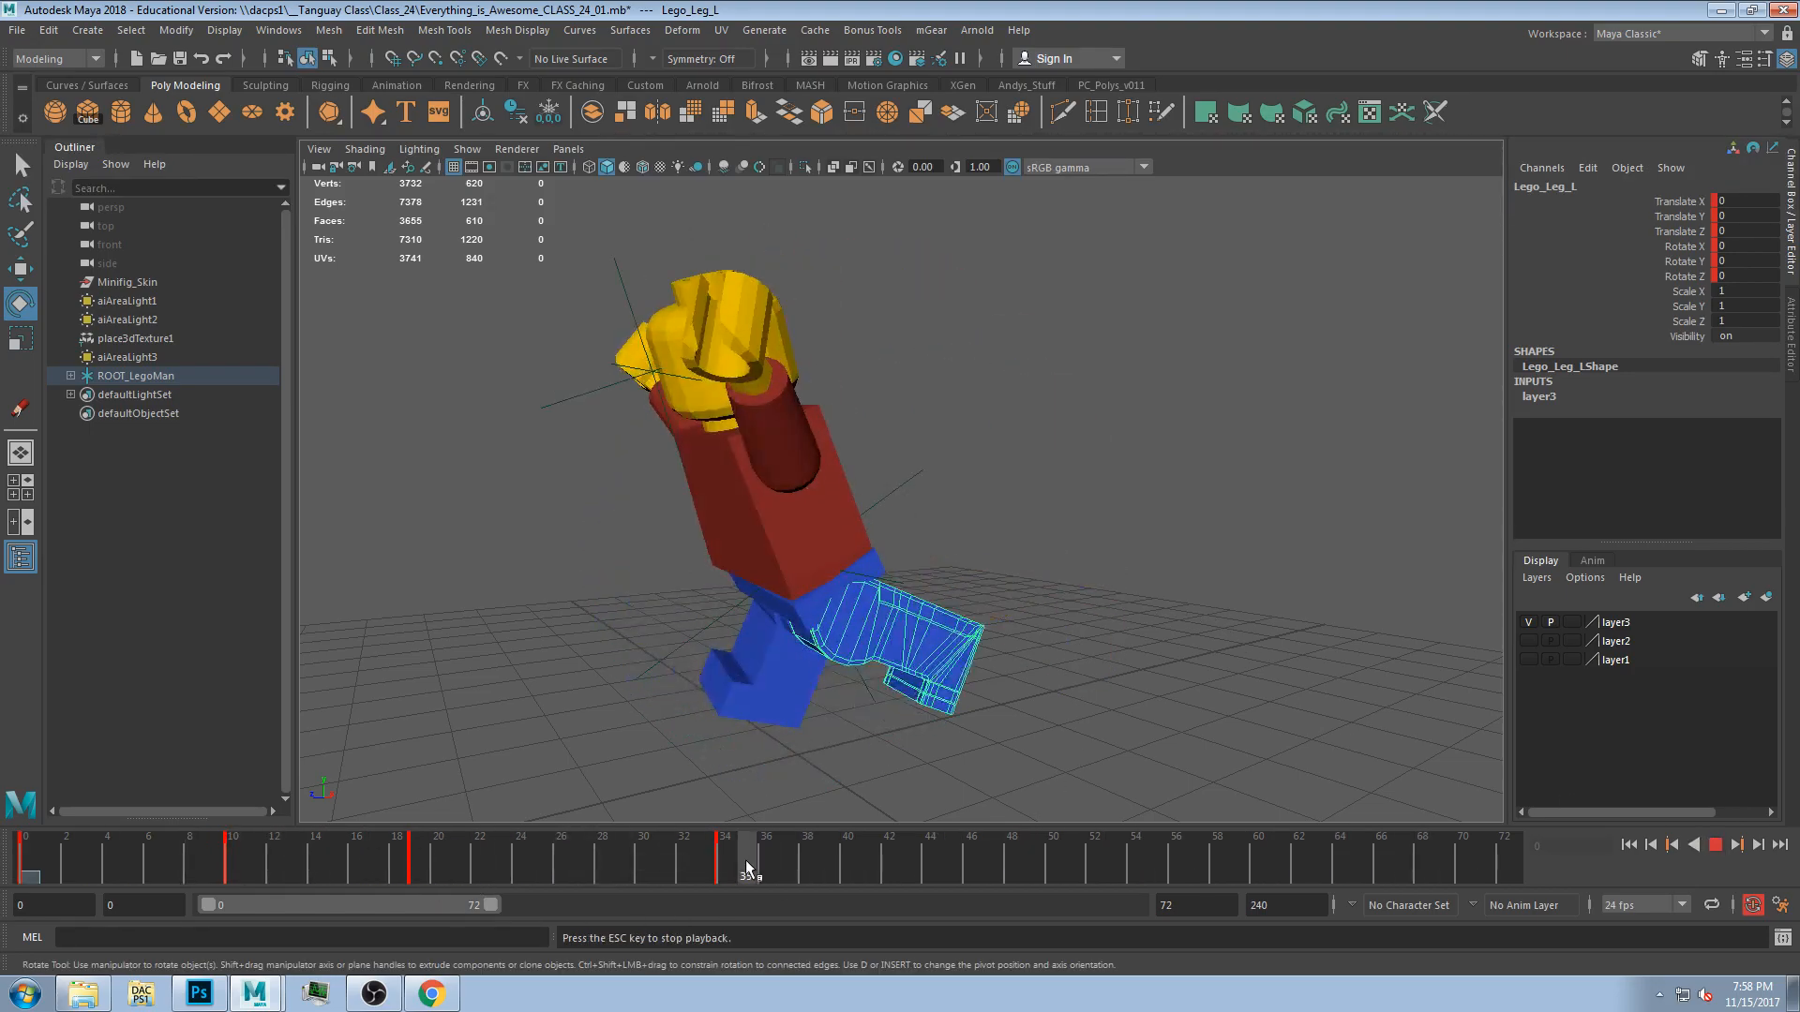
pyautogui.keyDown('shift'); pyautogui.moveTo(789, 861); pyautogui.dragTo(218, 863); pyautogui.keyUp('shift')
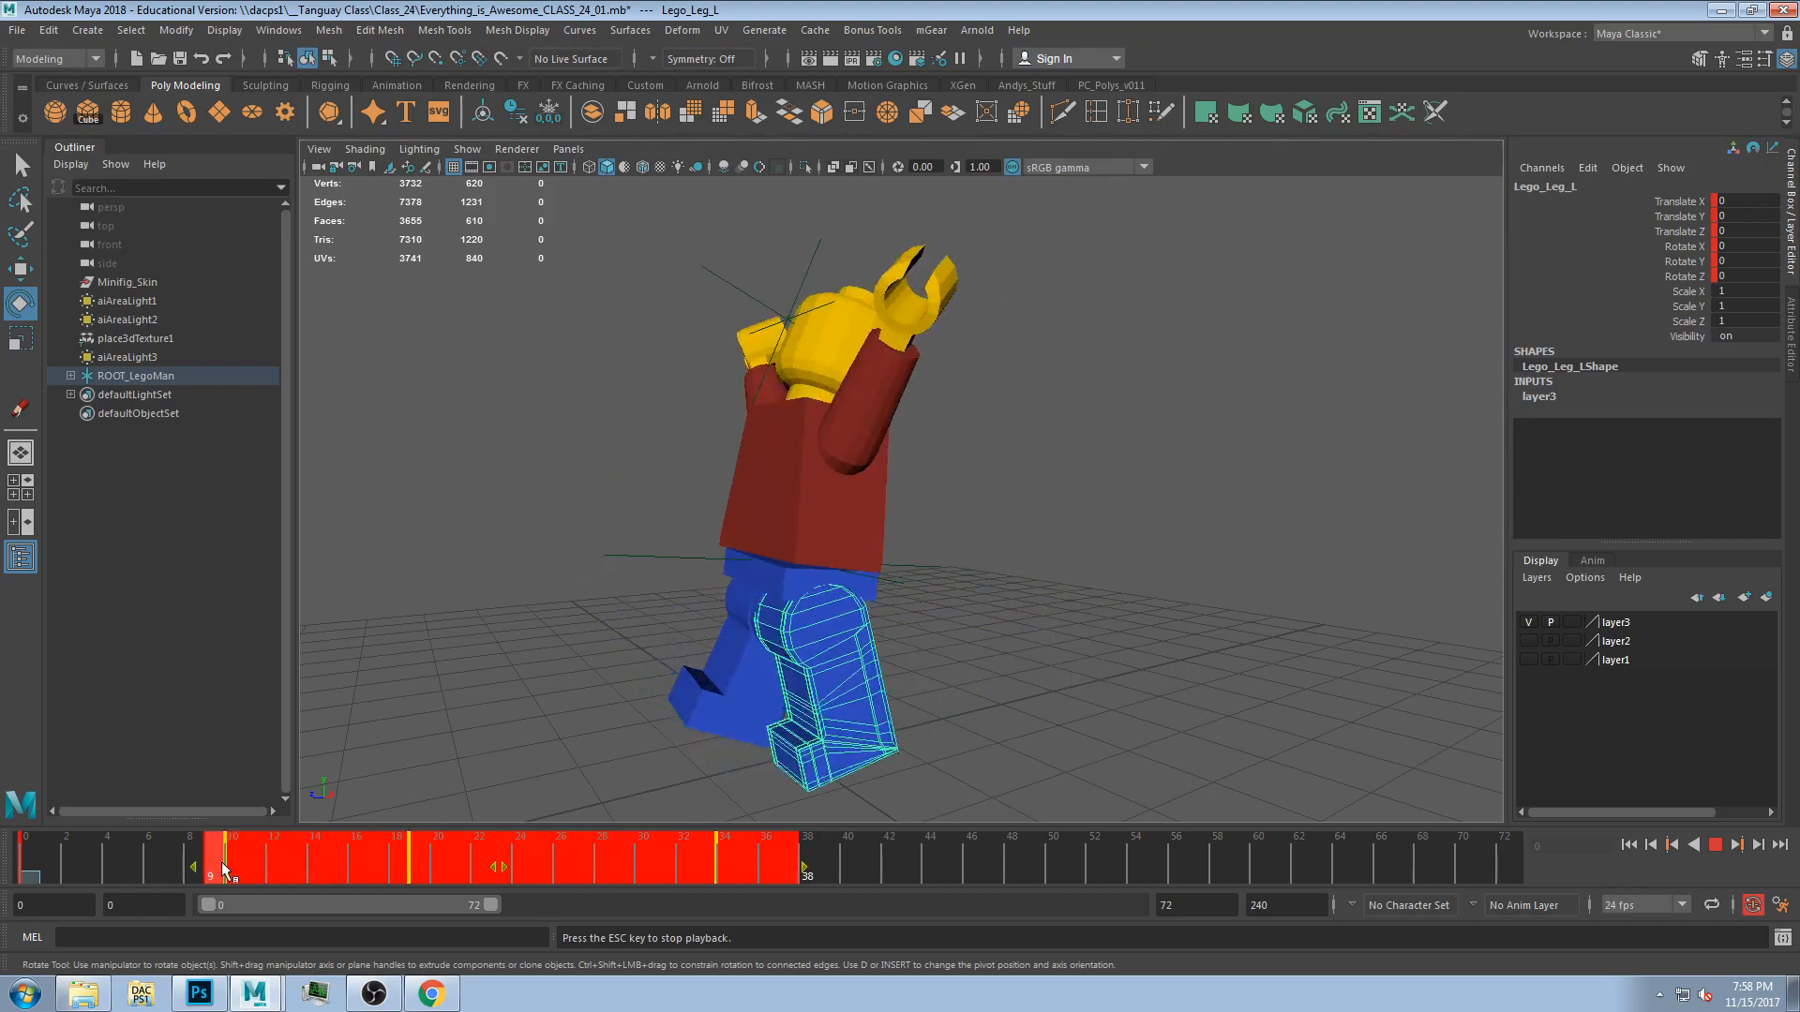
pyautogui.rightClick(300, 864)
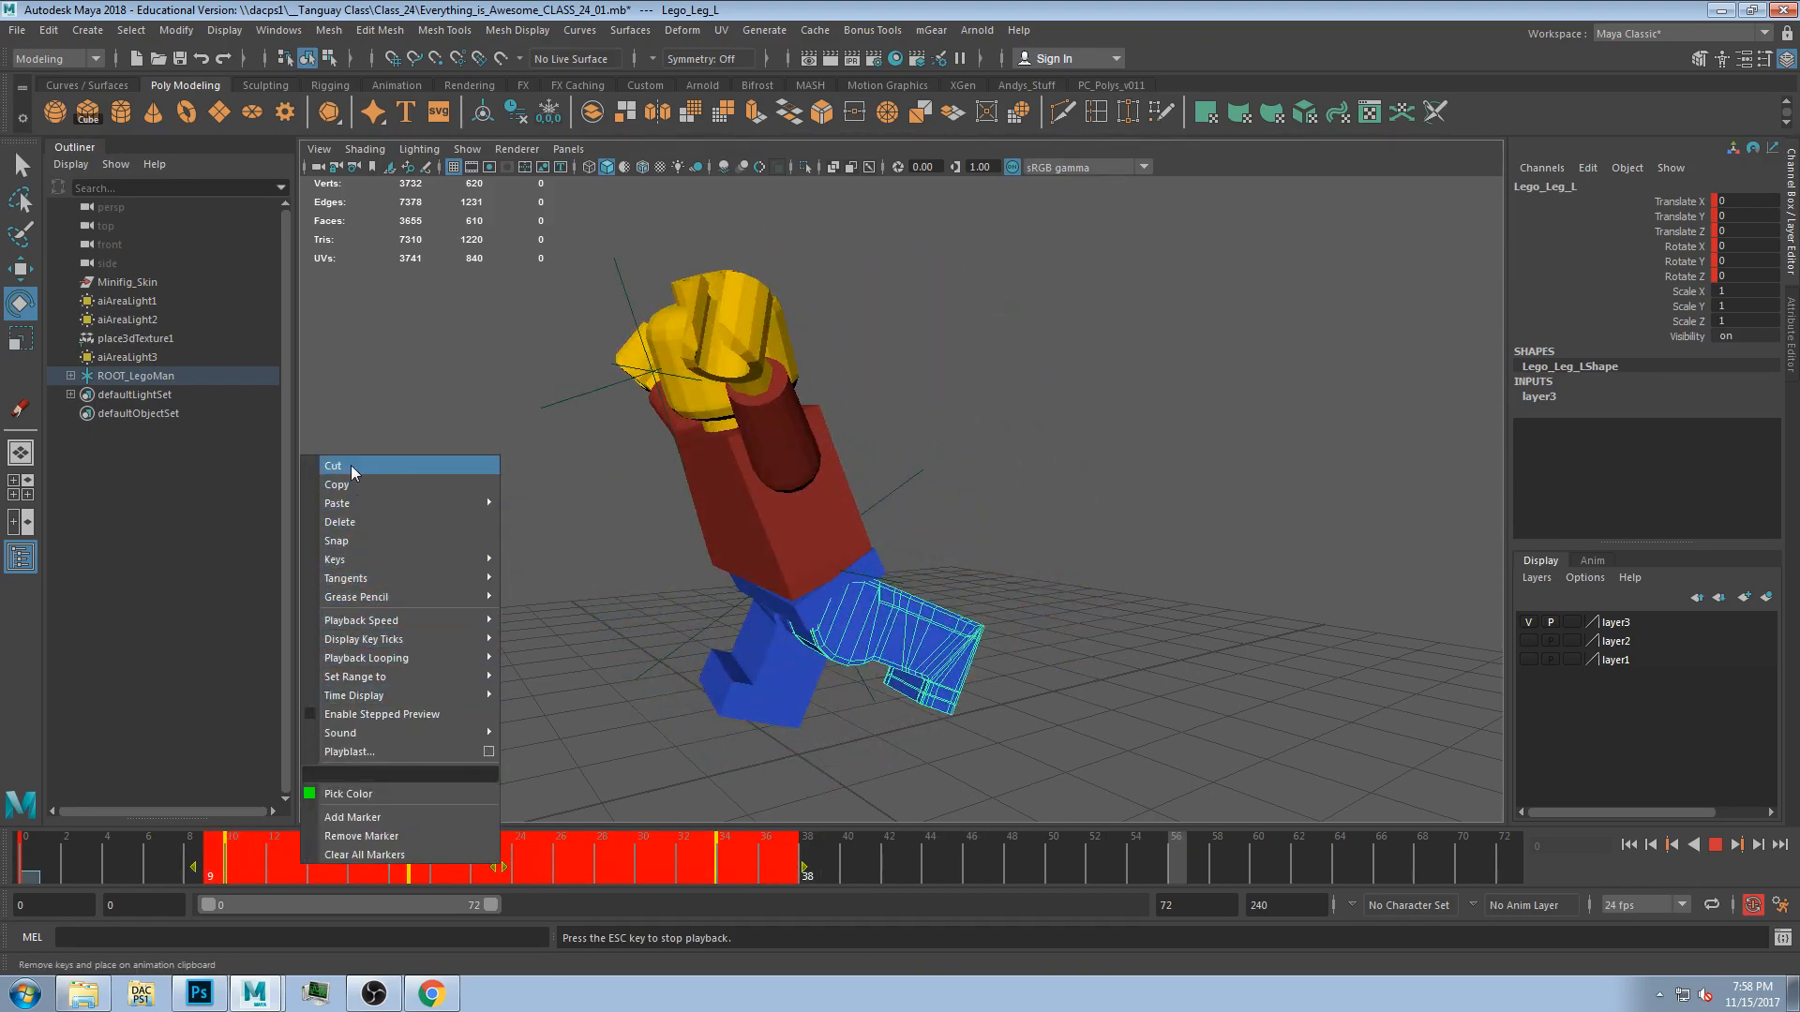
pyautogui.click(262, 852)
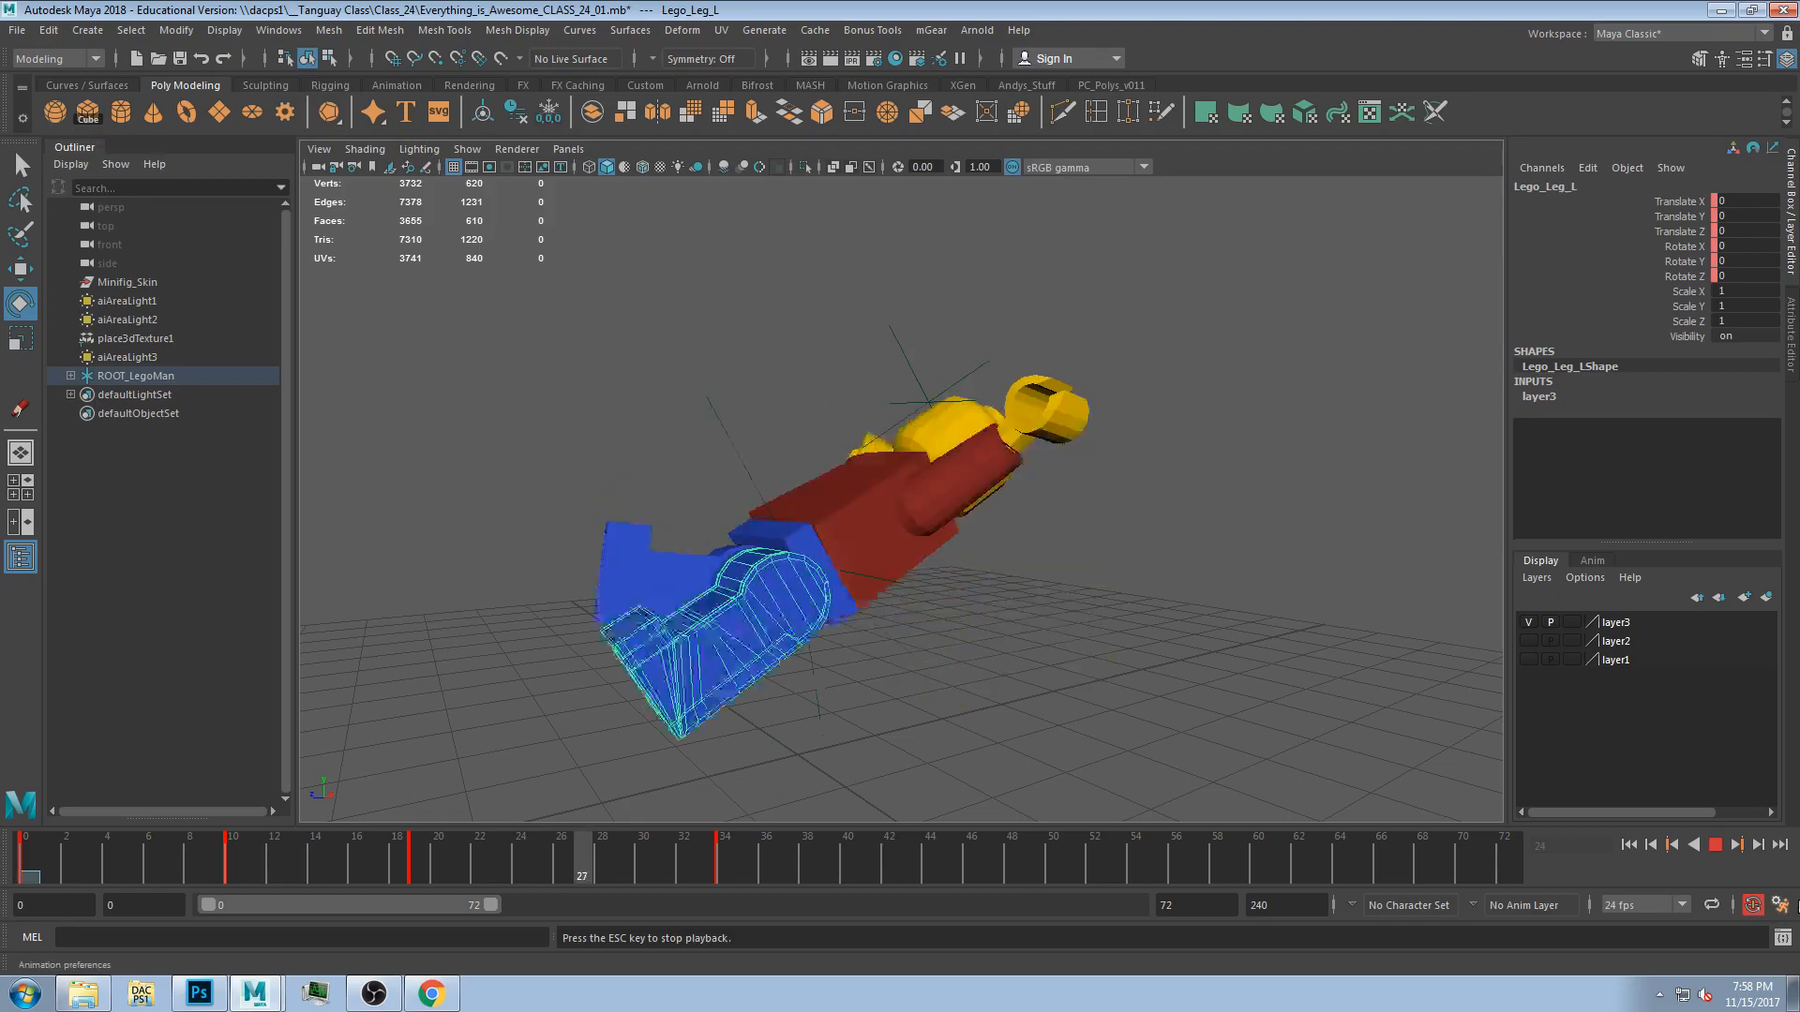
pyautogui.press('Escape')
# Select the whole figure and cut its keys from frame 9 to frame 41 on the timeline.
pyautogui.moveTo(228, 865)
pyautogui.mouseDown()
pyautogui.moveTo(296, 865)
pyautogui.moveTo(253, 863)
pyautogui.mouseUp()
pyautogui.moveTo(531, 240); pyautogui.dragTo(1208, 780)
pyautogui.keyDown('shift'); pyautogui.moveTo(210, 858); pyautogui.dragTo(864, 858); pyautogui.keyUp('shift')
pyautogui.rightClick(474, 856)
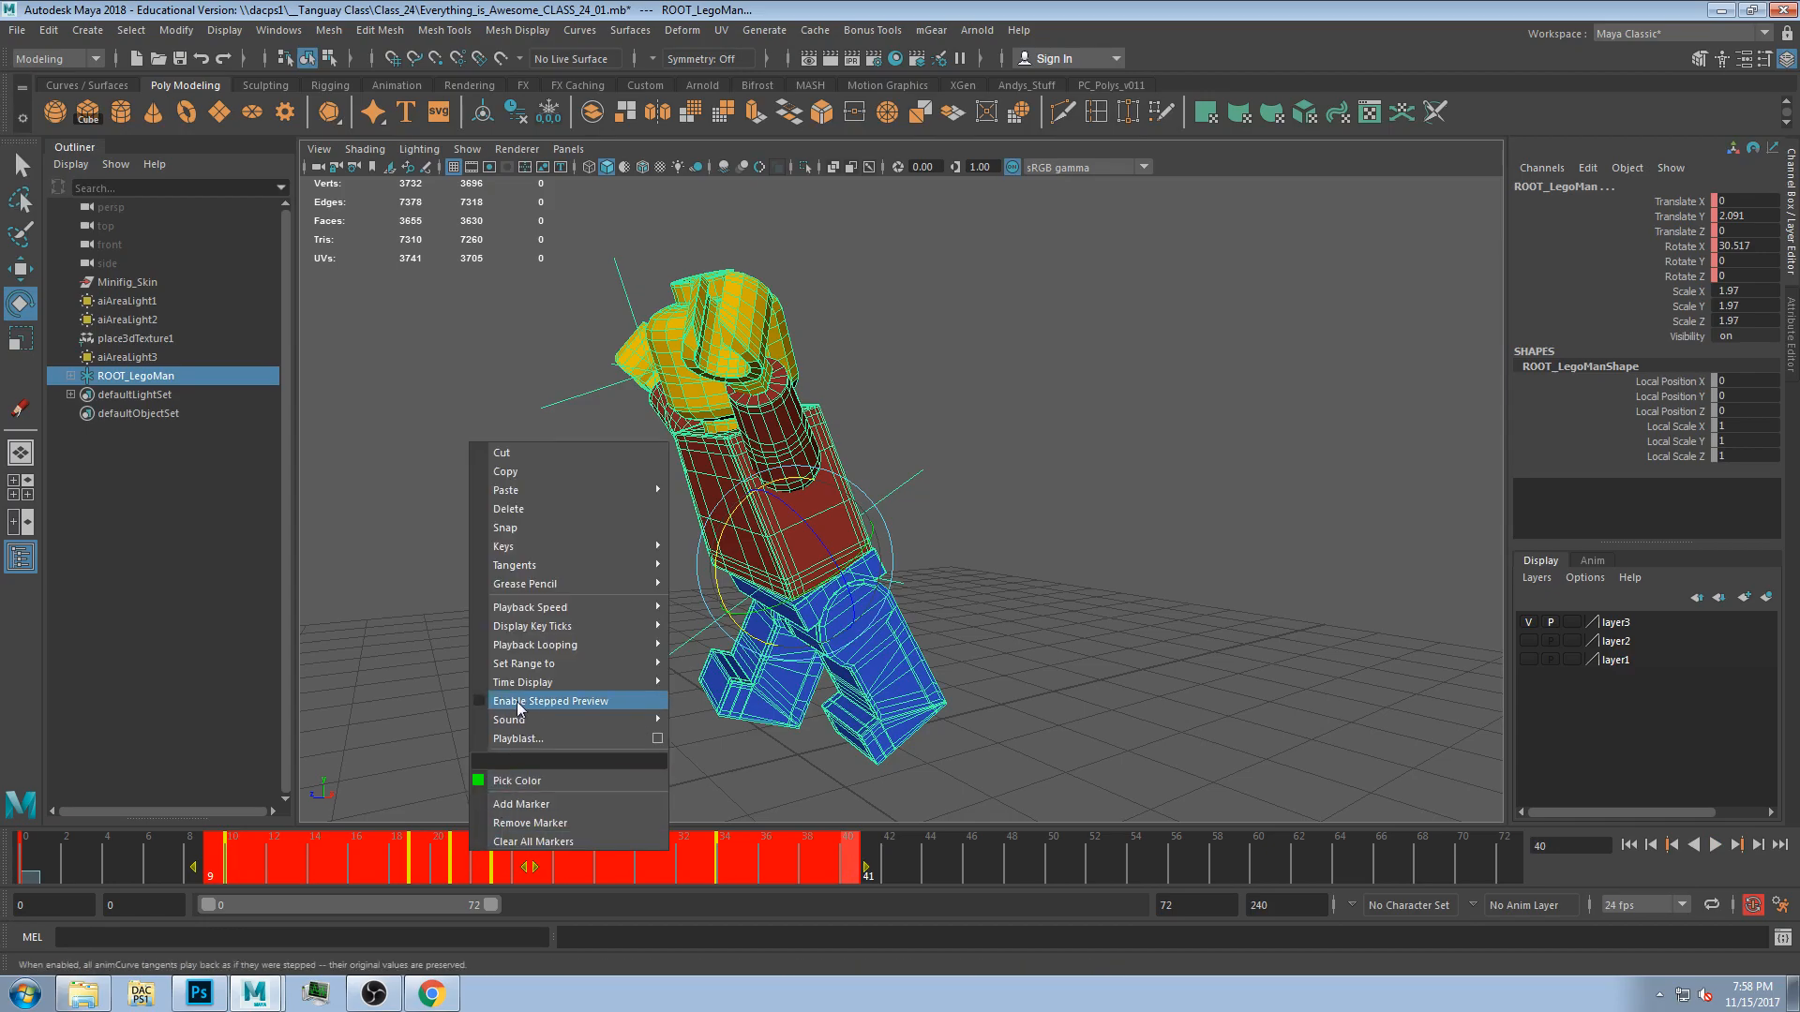
pyautogui.click(521, 451)
# Pose an arm at an early frame and undo a trial head rotation.
pyautogui.moveTo(270, 851); pyautogui.dragTo(398, 851)
pyautogui.click(937, 689)
pyautogui.keyDown('alt'); pyautogui.moveTo(750, 637); pyautogui.dragTo(888, 603); pyautogui.keyUp('alt')
pyautogui.moveTo(211, 853); pyautogui.dragTo(234, 857)
pyautogui.click(767, 446)
pyautogui.keyDown('alt'); pyautogui.moveTo(793, 551); pyautogui.dragTo(870, 540); pyautogui.keyUp('alt')
pyautogui.keyDown('alt'); pyautogui.moveTo(884, 441); pyautogui.dragTo(795, 474); pyautogui.keyUp('alt')
pyautogui.hotkey('ctrl', 'z')
# Rotate the right hand at frame 10.
pyautogui.click(777, 626)
pyautogui.moveTo(795, 579); pyautogui.dragTo(905, 625)
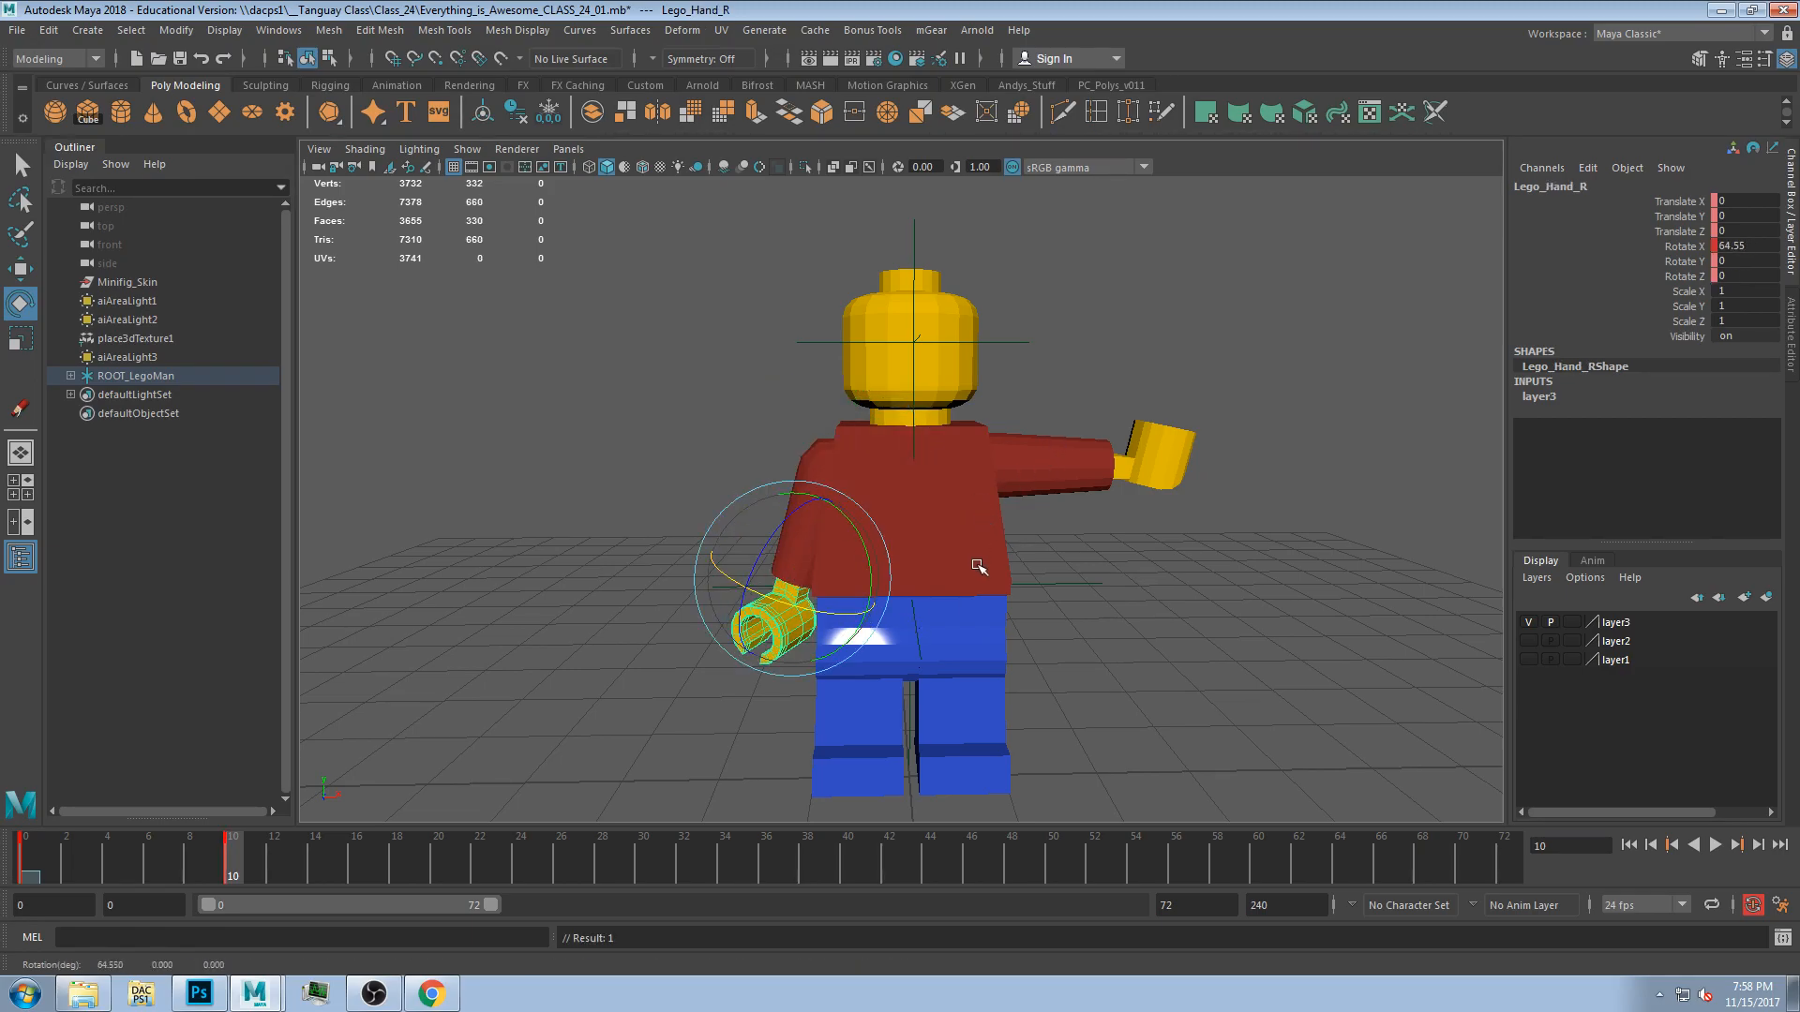
pyautogui.keyDown('alt'); pyautogui.moveTo(980, 545); pyautogui.dragTo(988, 667); pyautogui.keyUp('alt')
# Rotate the left arm and set a key on the left hand at frame 10.
pyautogui.click(1037, 510)
pyautogui.moveTo(1022, 460); pyautogui.dragTo(935, 661)
pyautogui.click(1027, 655)
pyautogui.press('s')
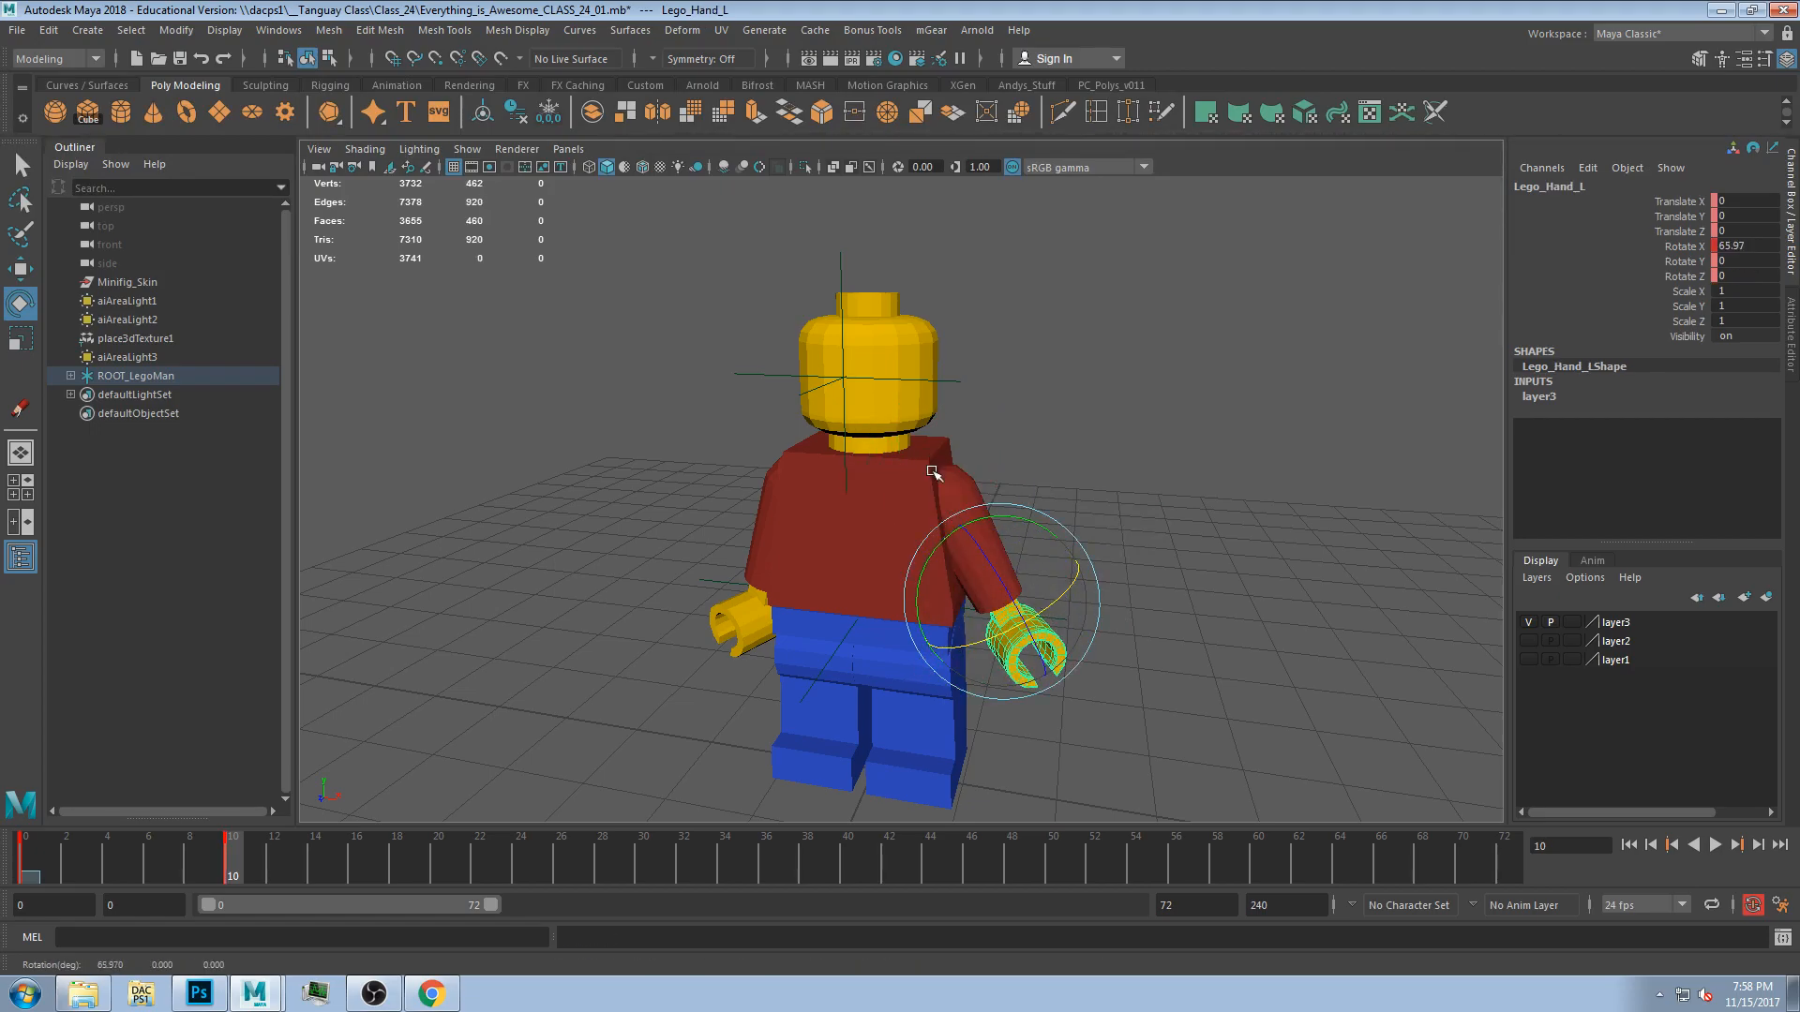
# Rotate the head and the torso, and key the torso at frame 10.
pyautogui.click(903, 412)
pyautogui.moveTo(859, 407); pyautogui.dragTo(854, 427)
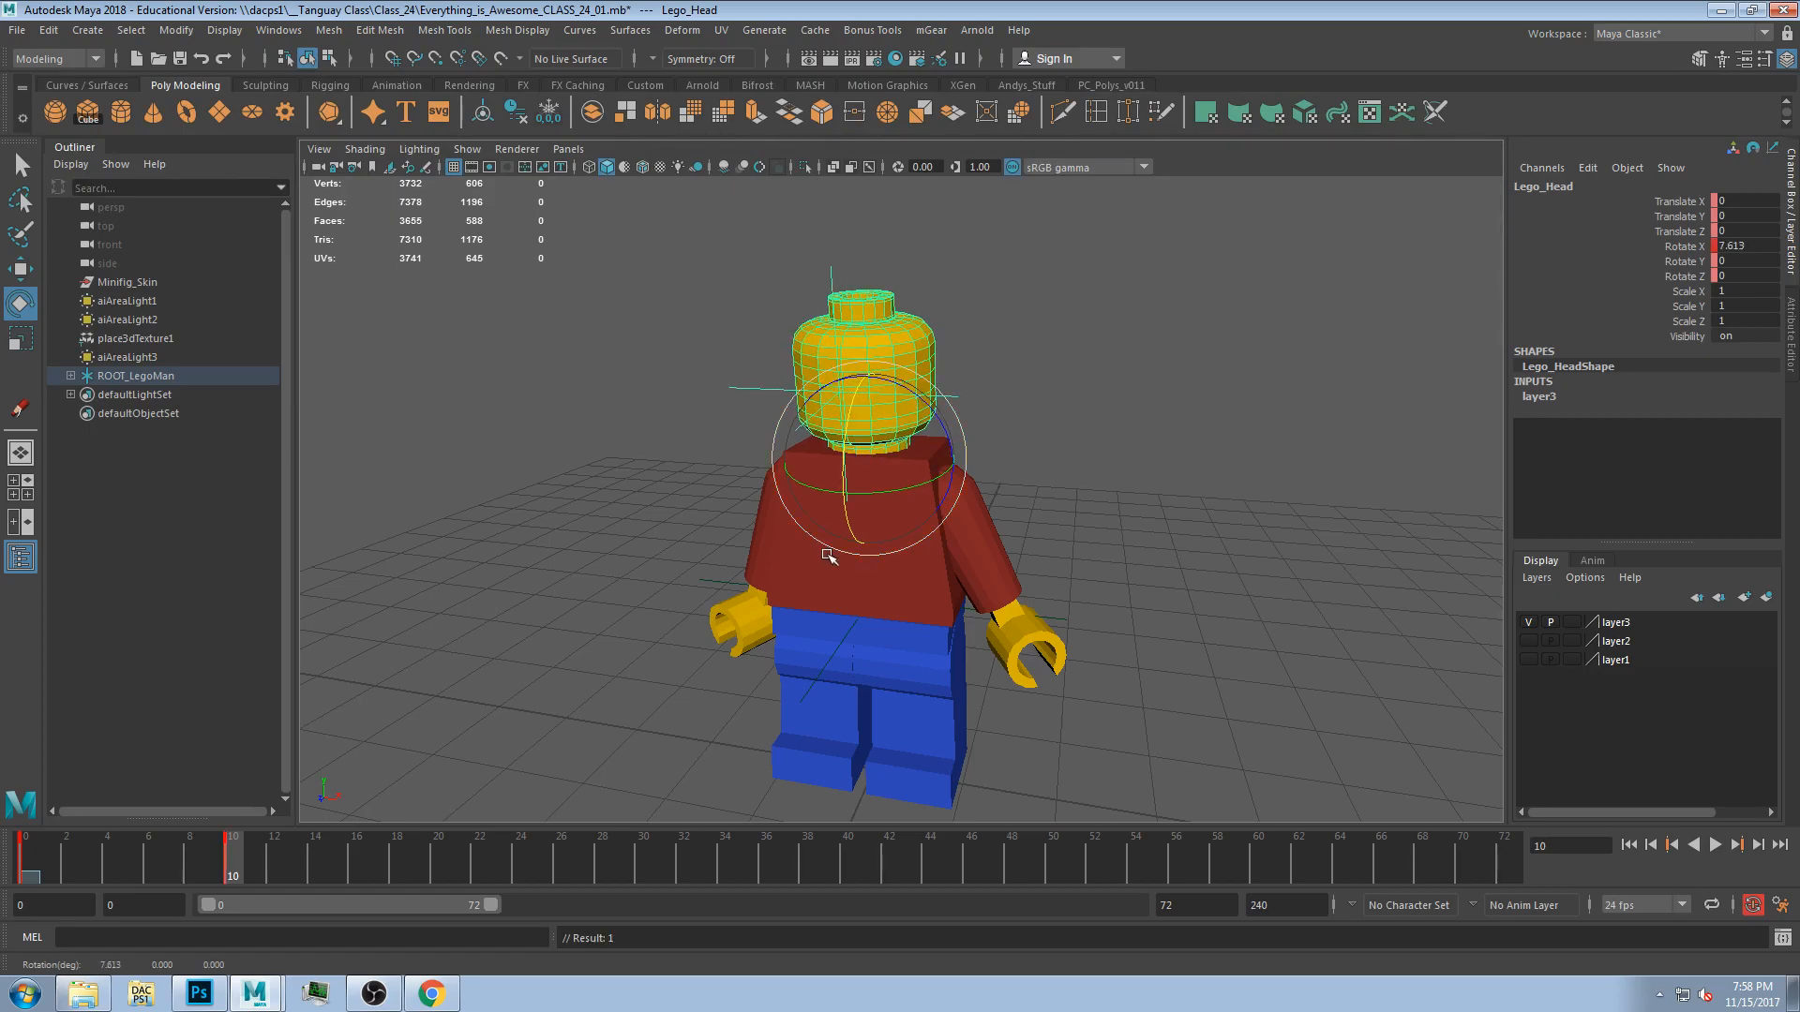
pyautogui.click(832, 553)
pyautogui.moveTo(850, 523); pyautogui.dragTo(853, 539)
pyautogui.press('s')
# At frame 16, select the whole figure and key its root rotation channels.
pyautogui.moveTo(235, 857)
pyautogui.mouseDown()
pyautogui.moveTo(172, 858)
pyautogui.moveTo(238, 860)
pyautogui.mouseUp()
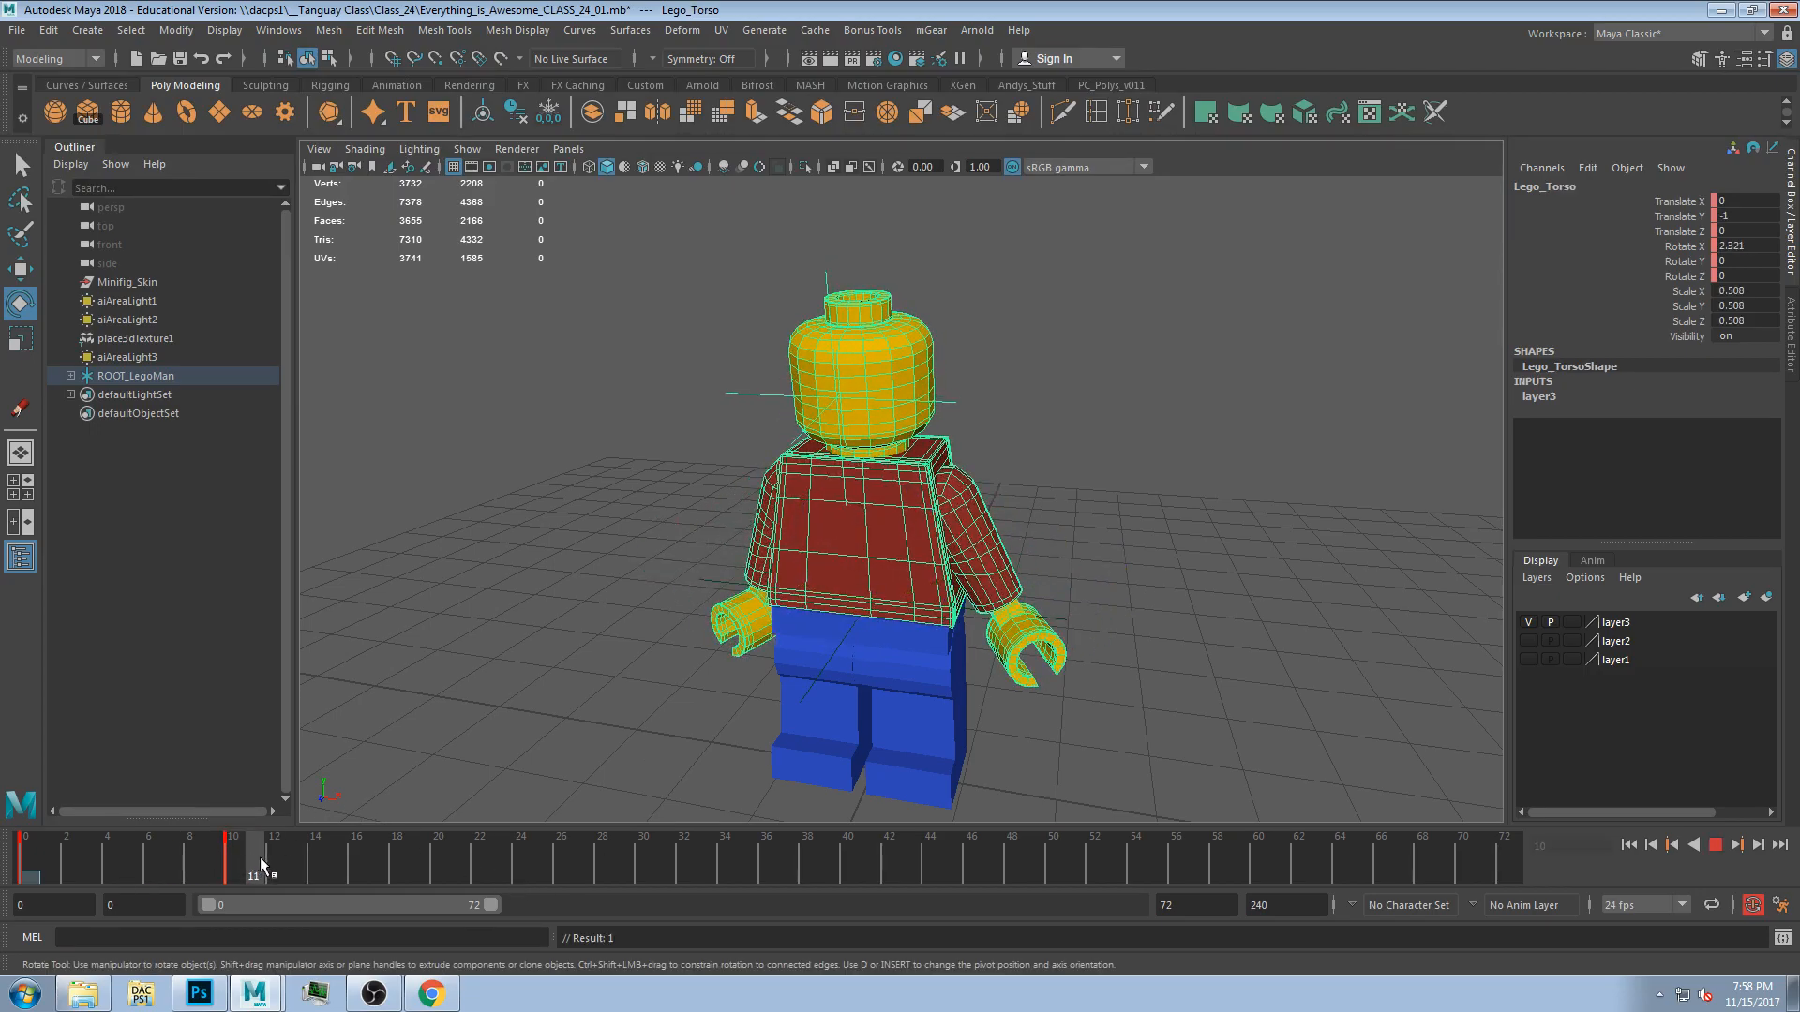
pyautogui.moveTo(360, 859); pyautogui.dragTo(360, 860)
pyautogui.moveTo(633, 270); pyautogui.dragTo(1073, 620)
pyautogui.moveTo(1683, 200); pyautogui.dragTo(1690, 276)
pyautogui.rightClick(1692, 269)
pyautogui.click(1679, 300)
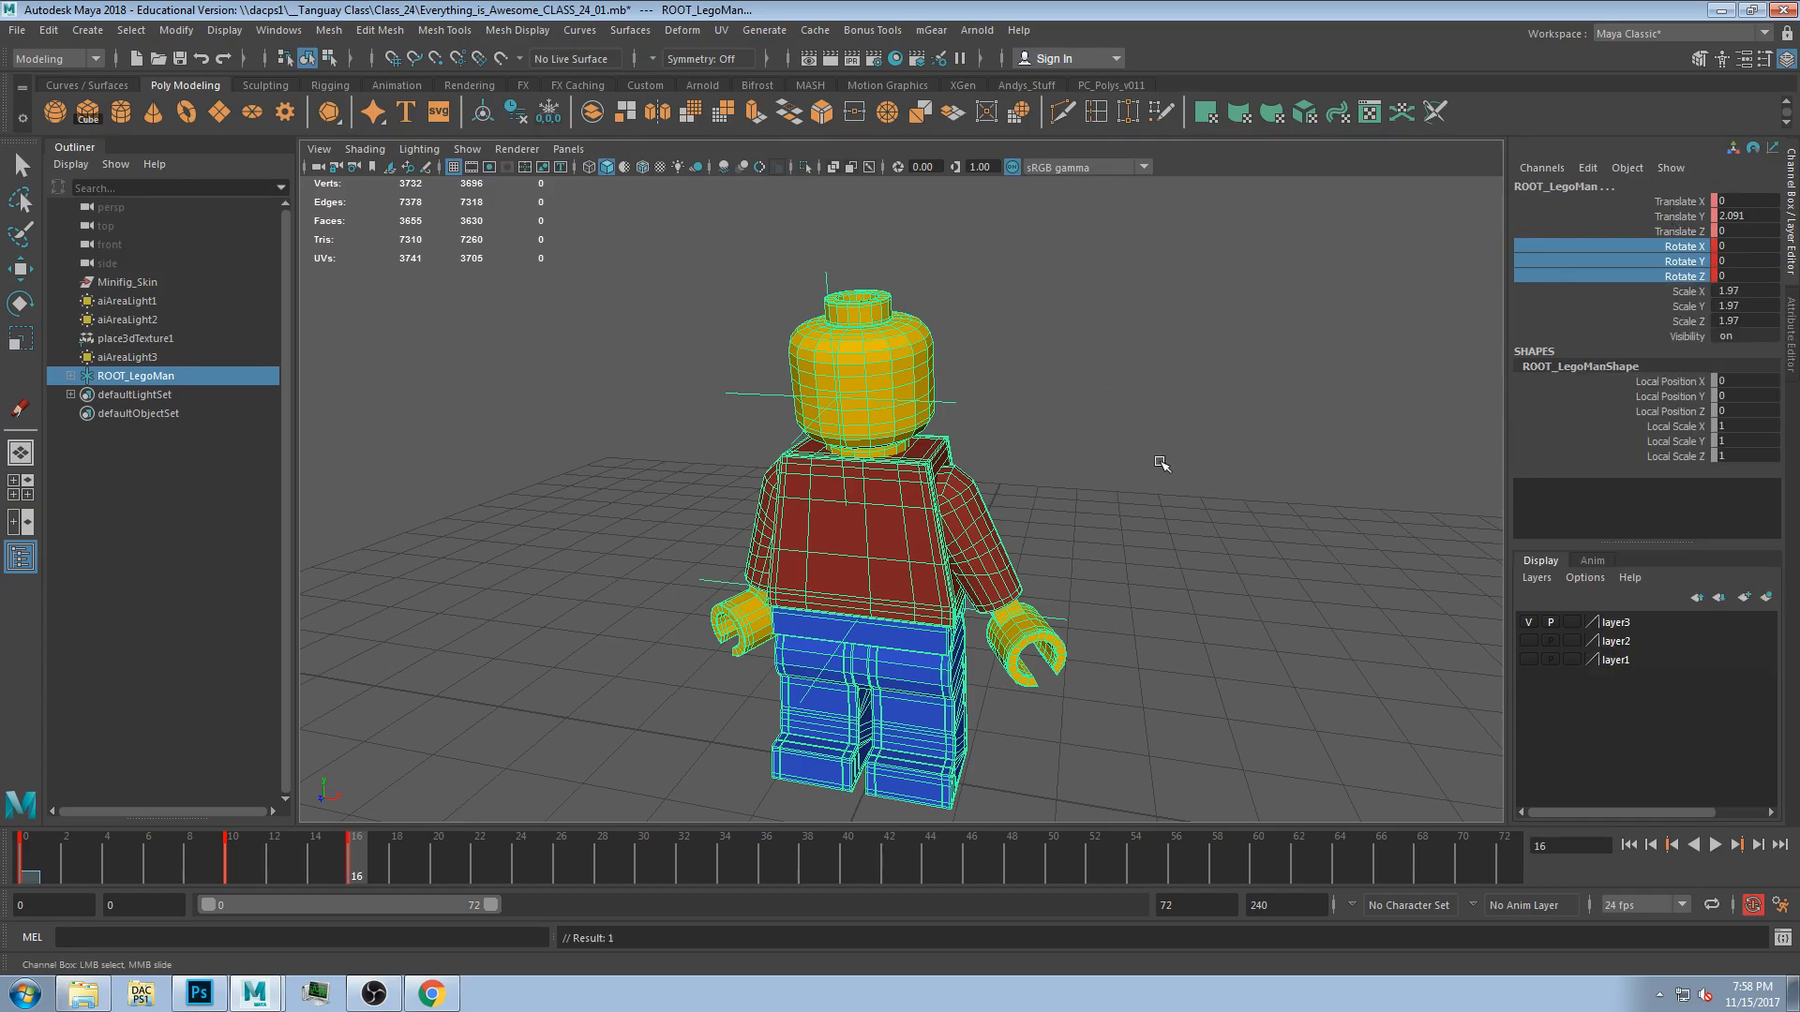
# Move to frame 28 and rotate the torso.
pyautogui.click(1078, 554)
pyautogui.click(994, 567)
pyautogui.click(354, 863)
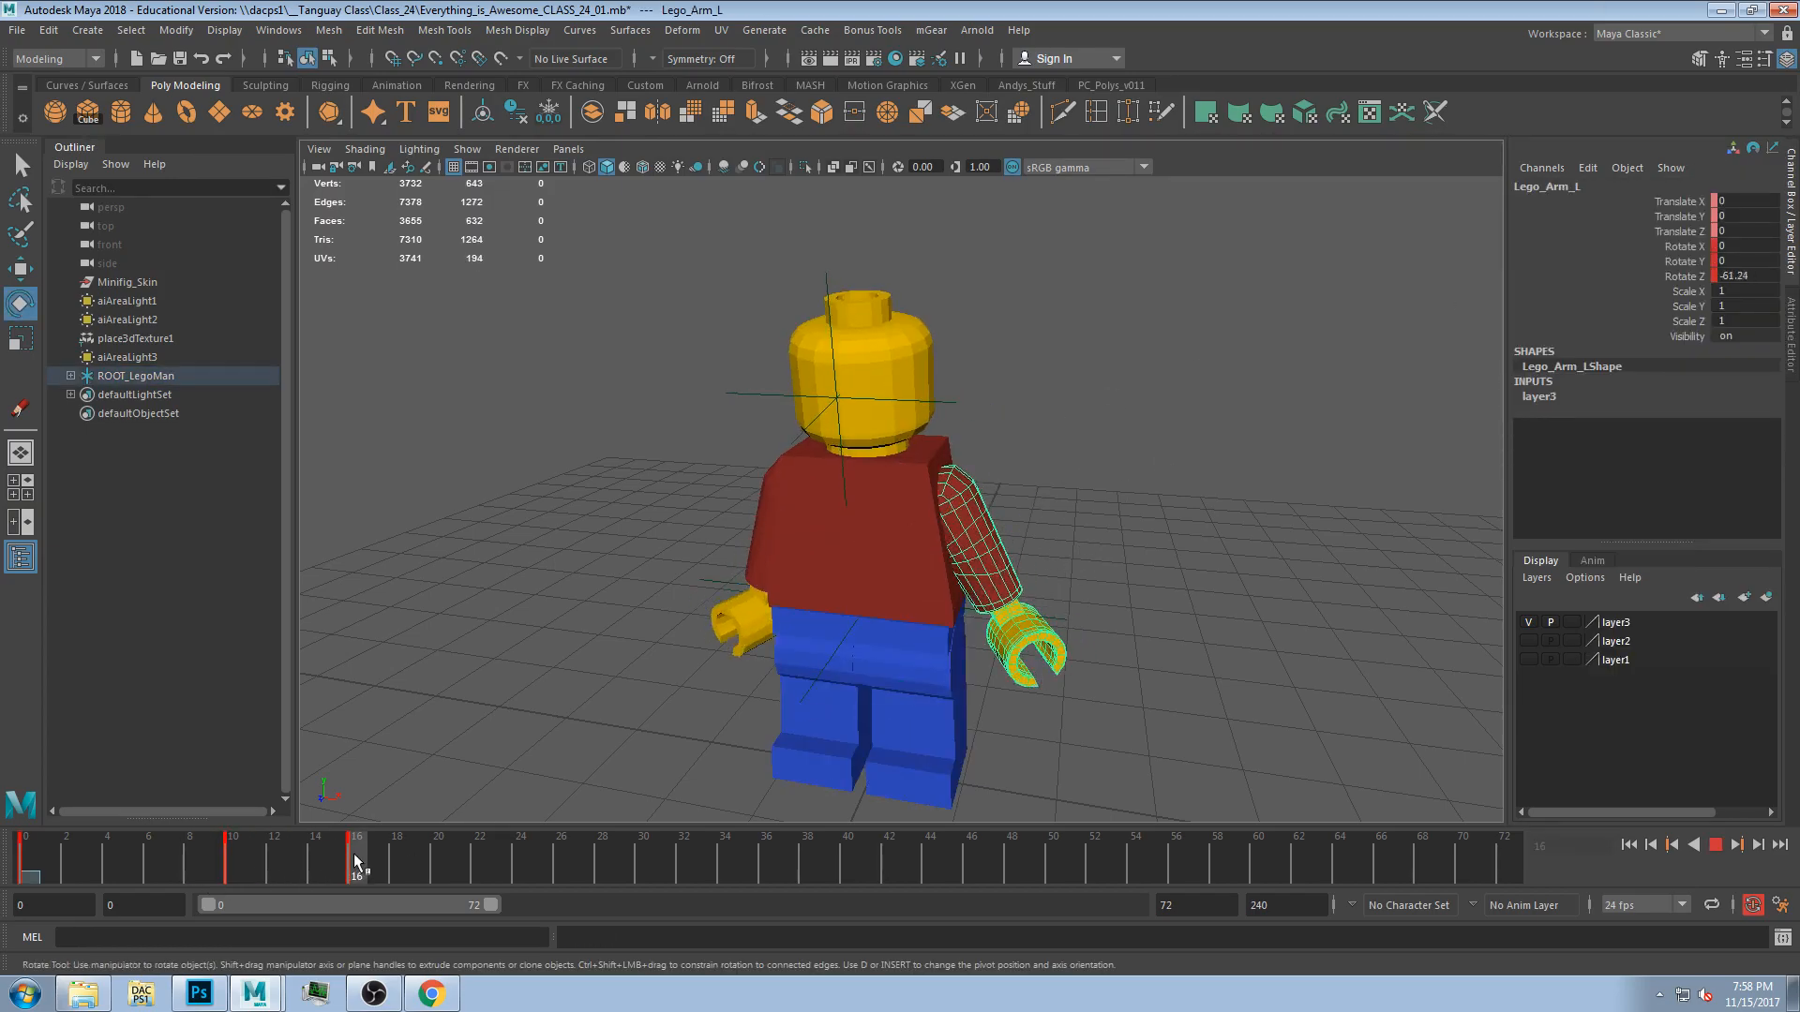
pyautogui.moveTo(335, 870); pyautogui.dragTo(605, 868)
pyautogui.click(796, 553)
pyautogui.moveTo(814, 502); pyautogui.dragTo(869, 482)
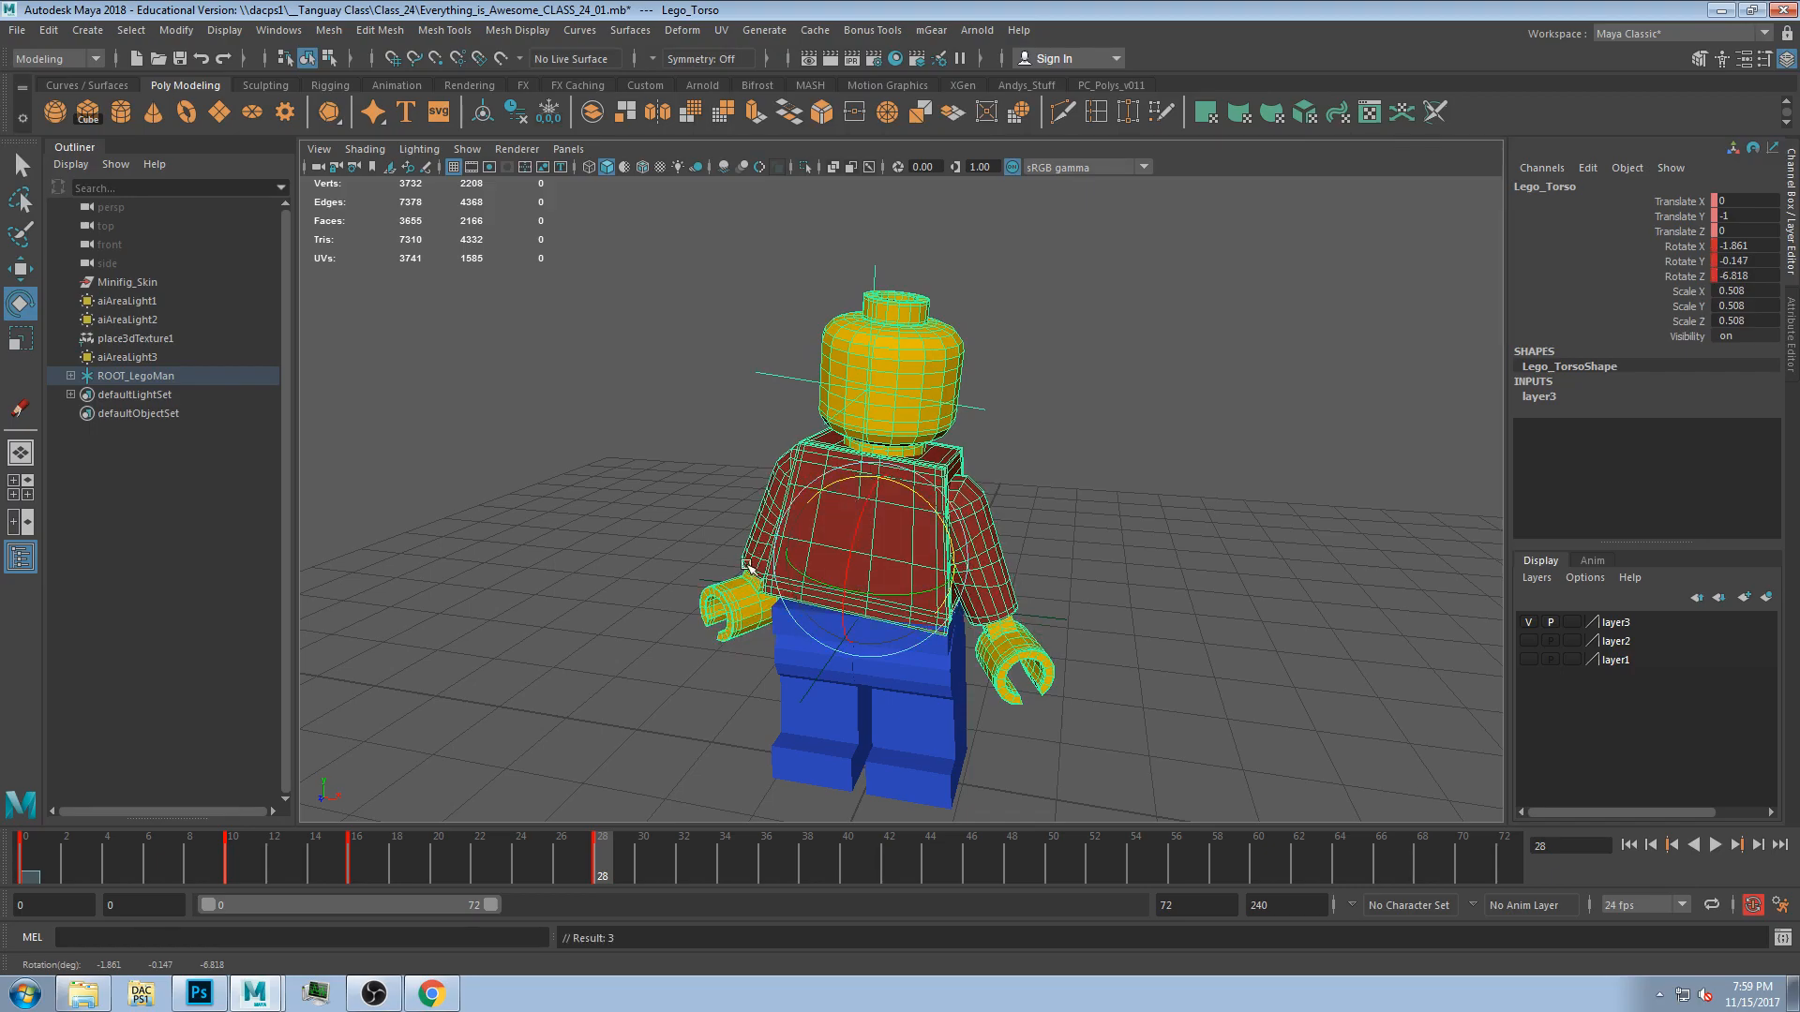
# Raise the right arm at frame 28.
pyautogui.click(747, 569)
pyautogui.moveTo(849, 553); pyautogui.dragTo(908, 614)
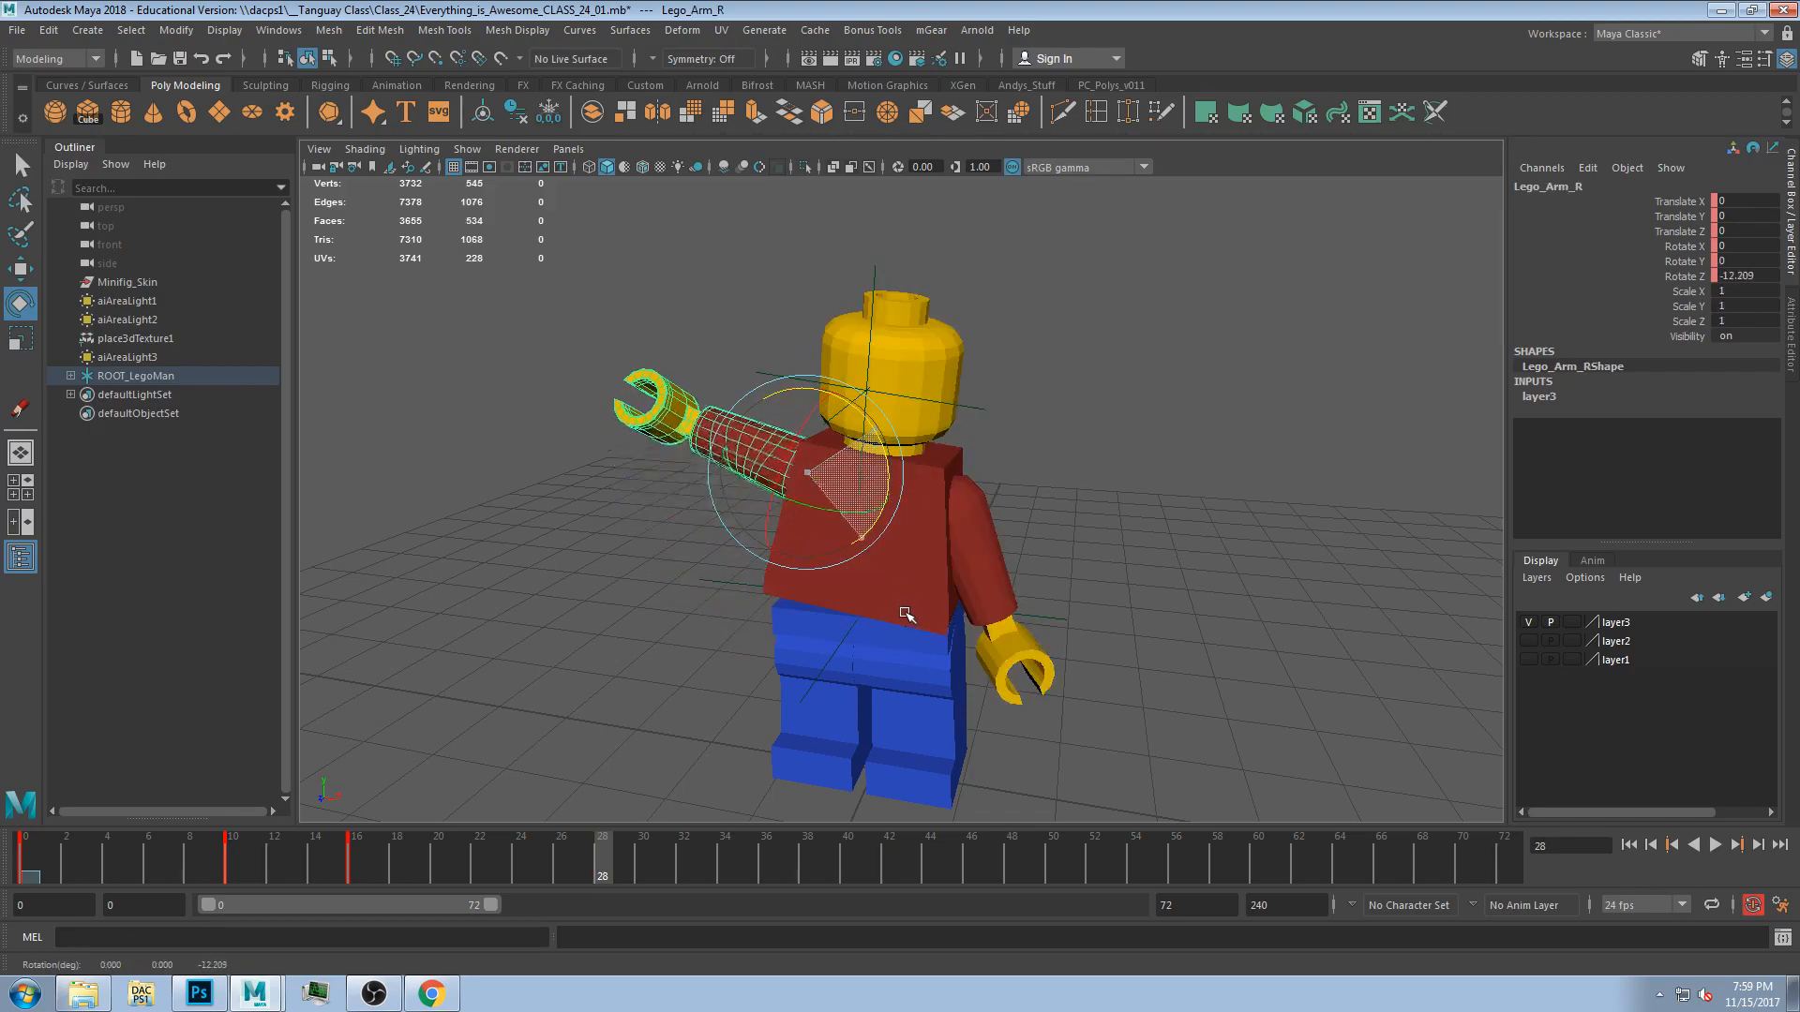
pyautogui.moveTo(802, 438); pyautogui.dragTo(788, 482)
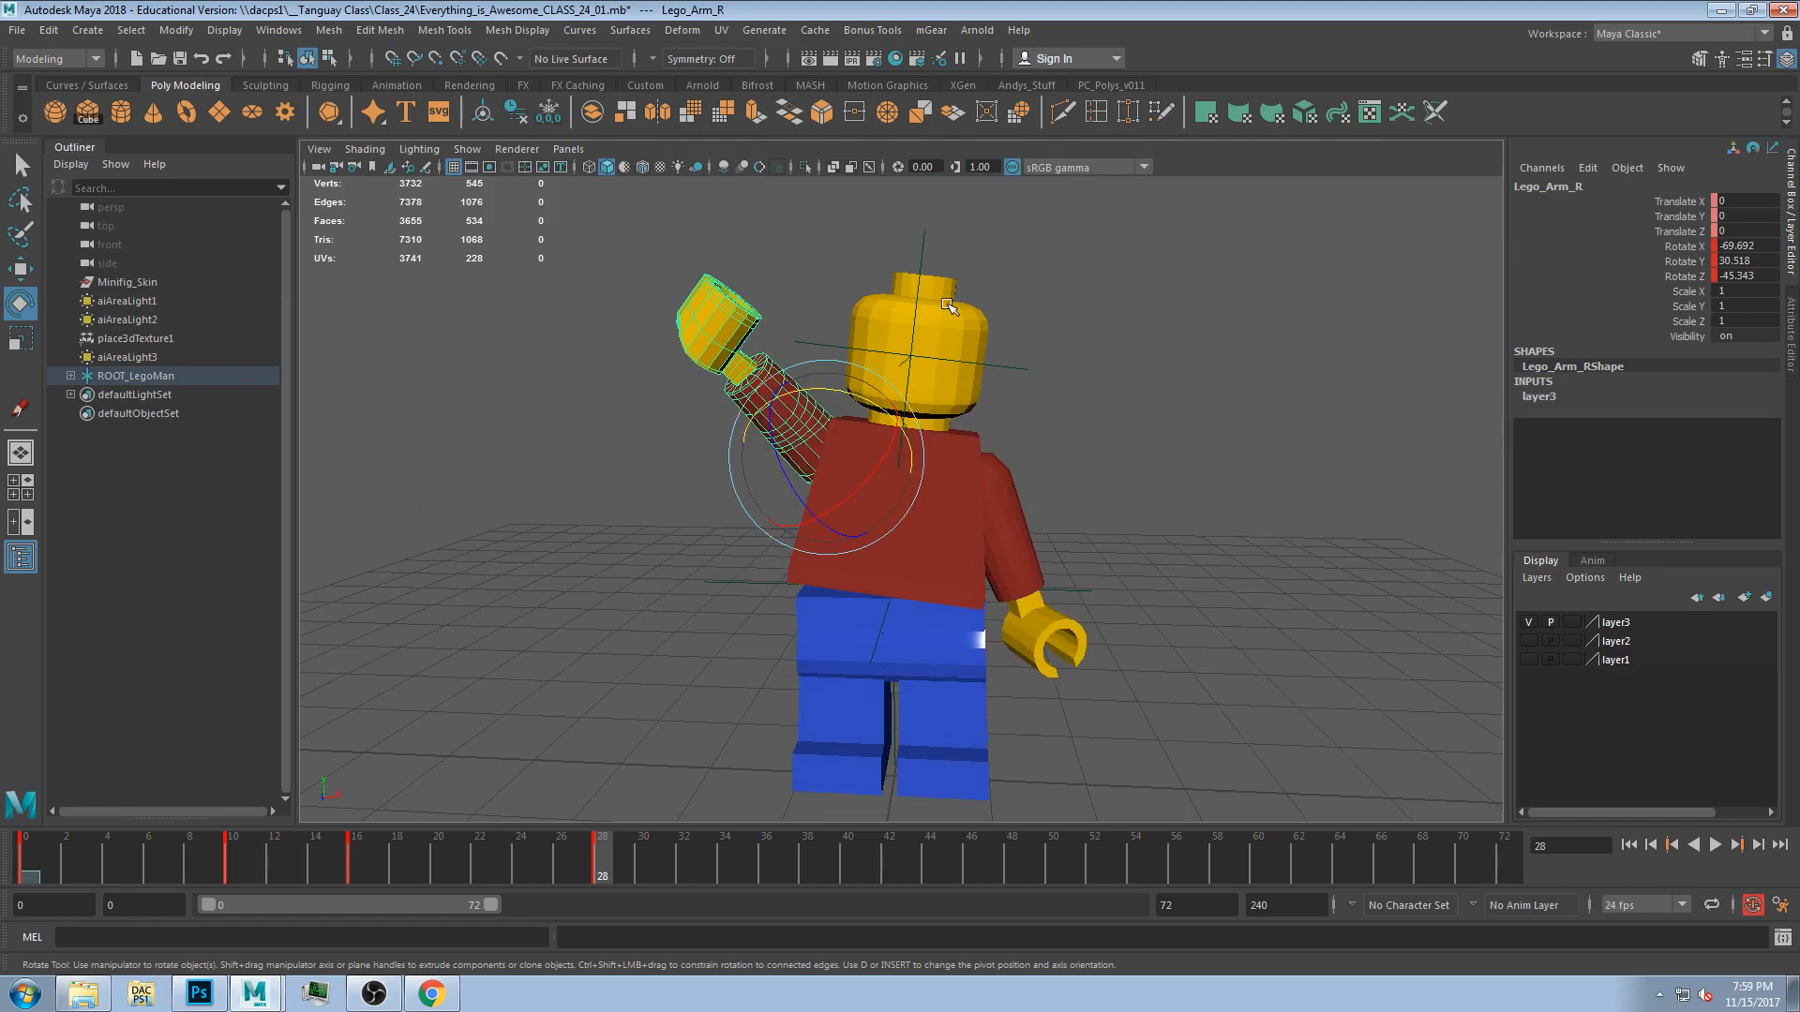
# Rotate the head and the hips at frame 28.
pyautogui.click(949, 306)
pyautogui.moveTo(935, 352); pyautogui.dragTo(956, 371)
pyautogui.click(900, 615)
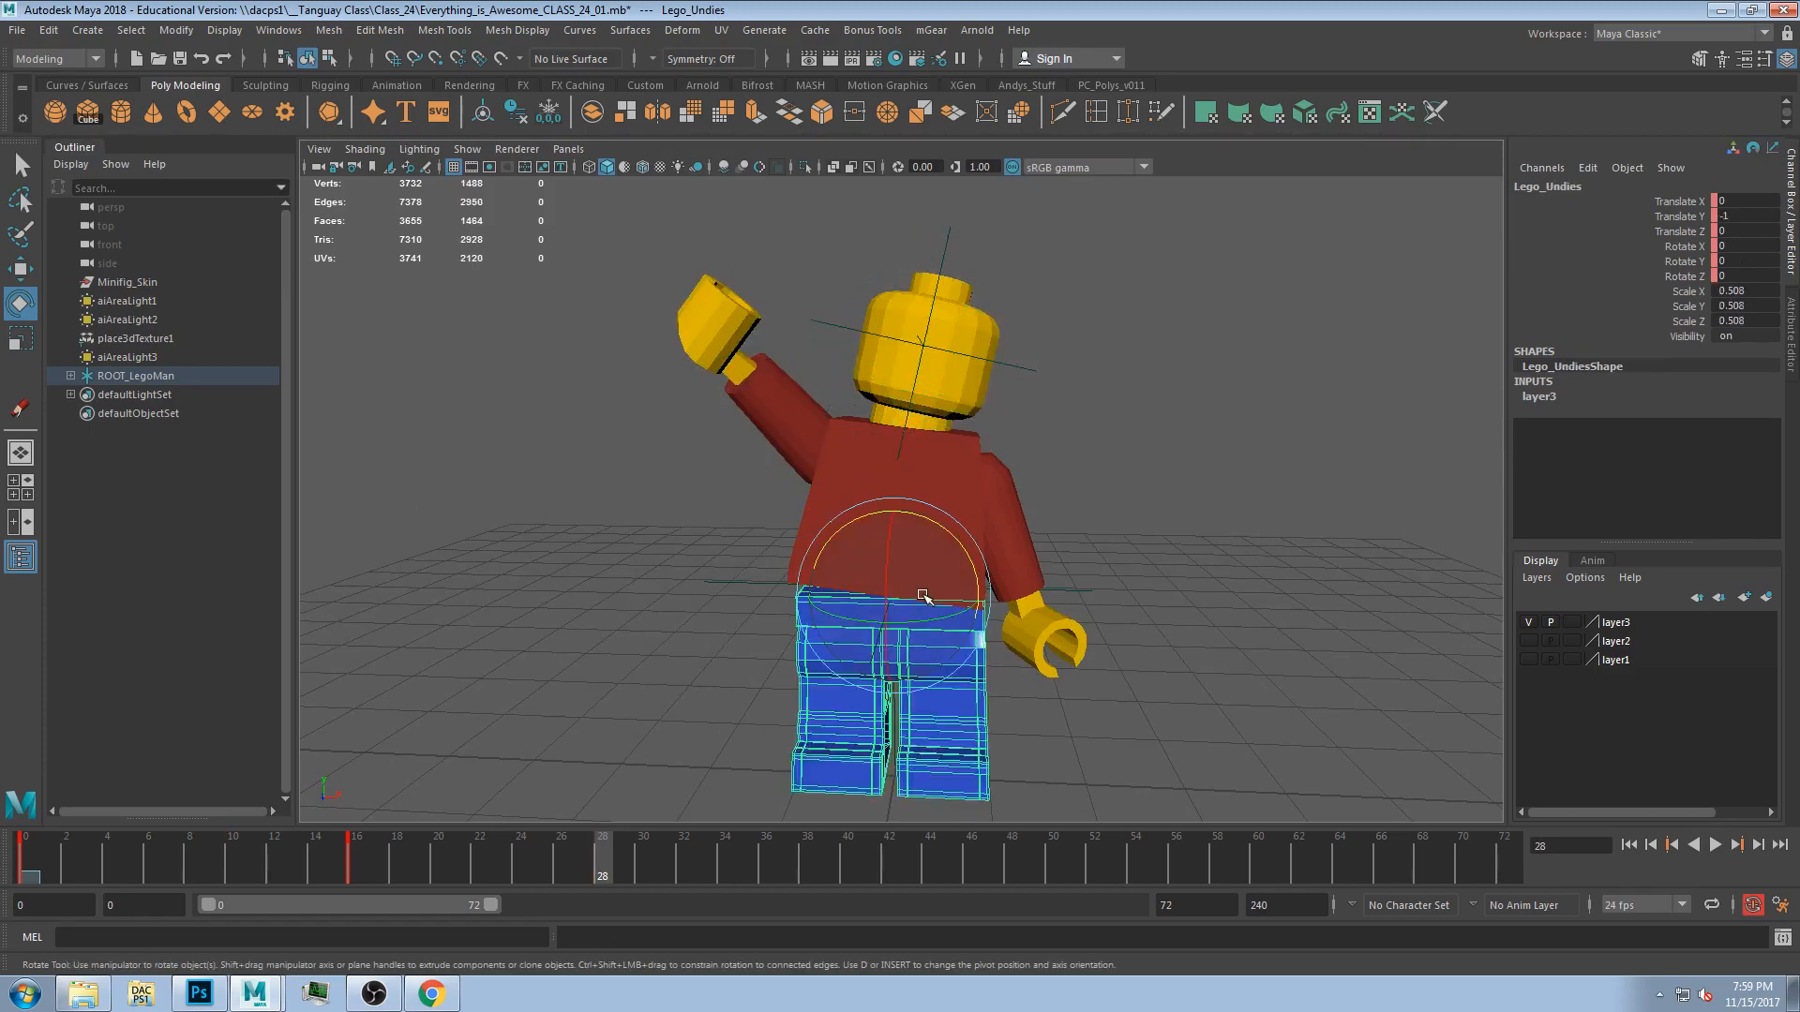
pyautogui.moveTo(960, 551)
pyautogui.mouseDown()
pyautogui.moveTo(1004, 595)
pyautogui.moveTo(978, 541)
pyautogui.mouseUp()
# Rotate the left arm at frame 28.
pyautogui.click(858, 747)
pyautogui.click(932, 712)
pyautogui.click(1048, 634)
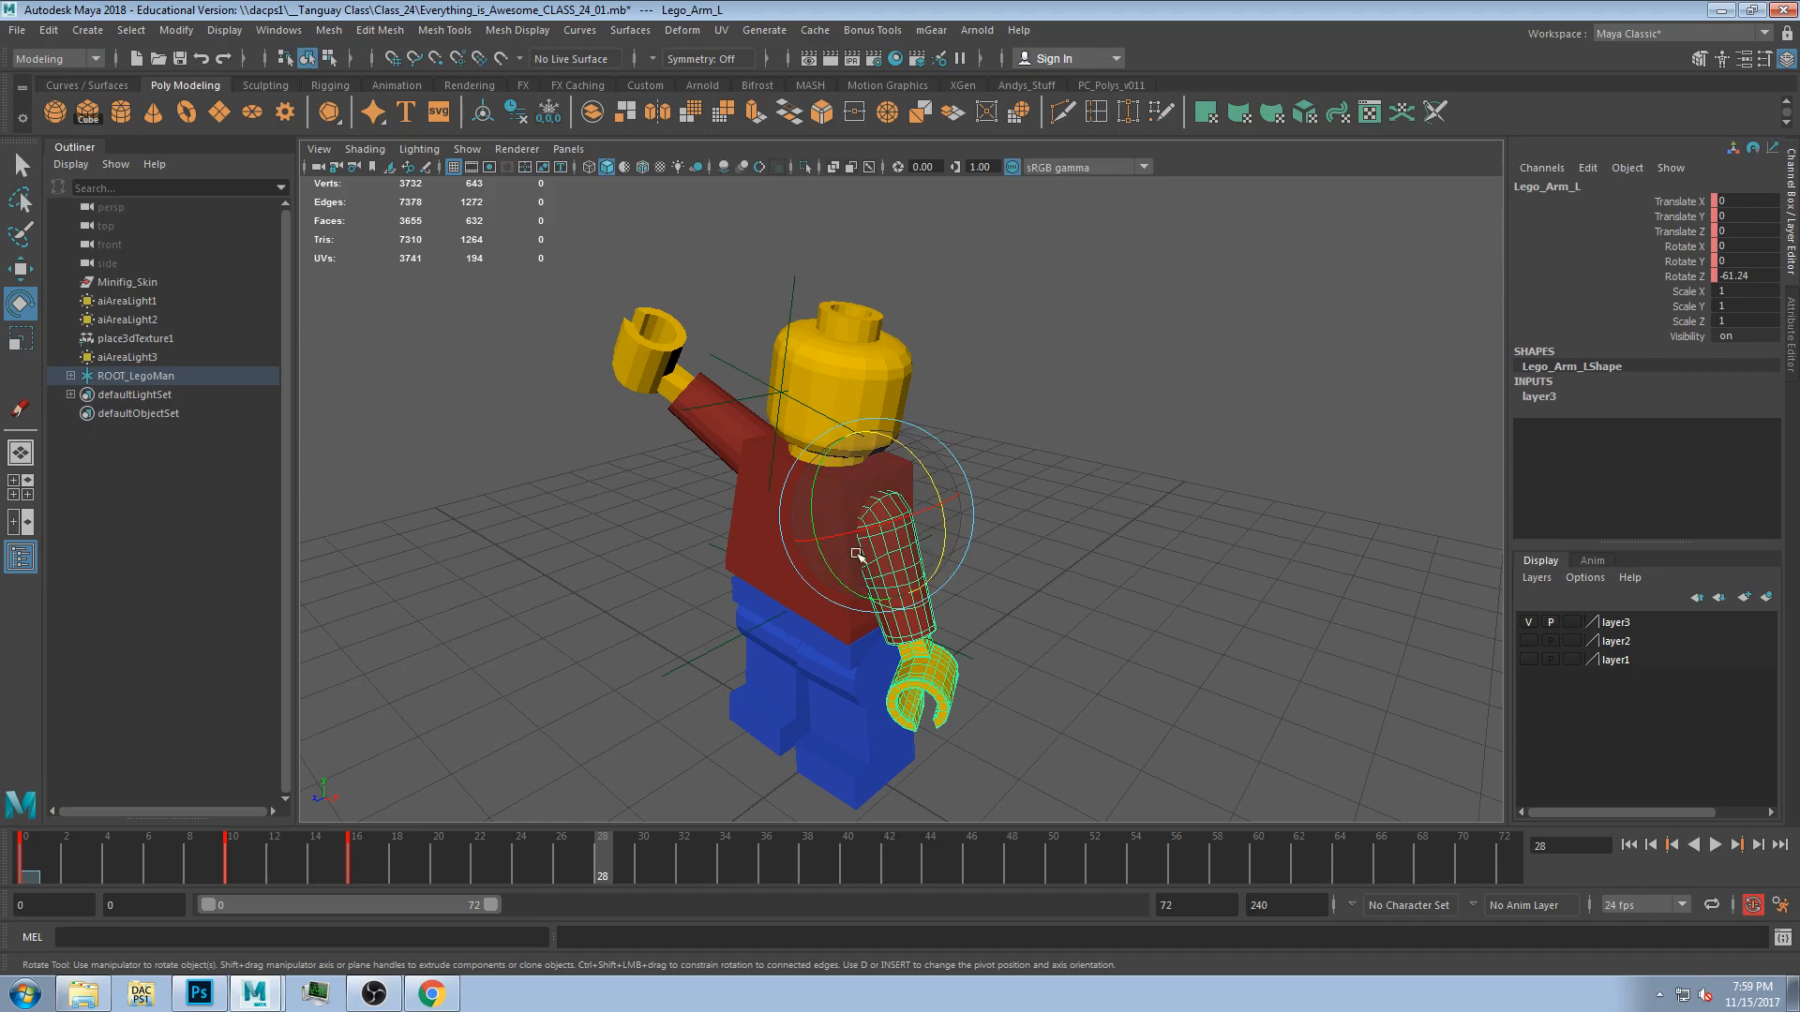
pyautogui.keyDown('alt'); pyautogui.moveTo(814, 567); pyautogui.dragTo(722, 403); pyautogui.keyUp('alt')
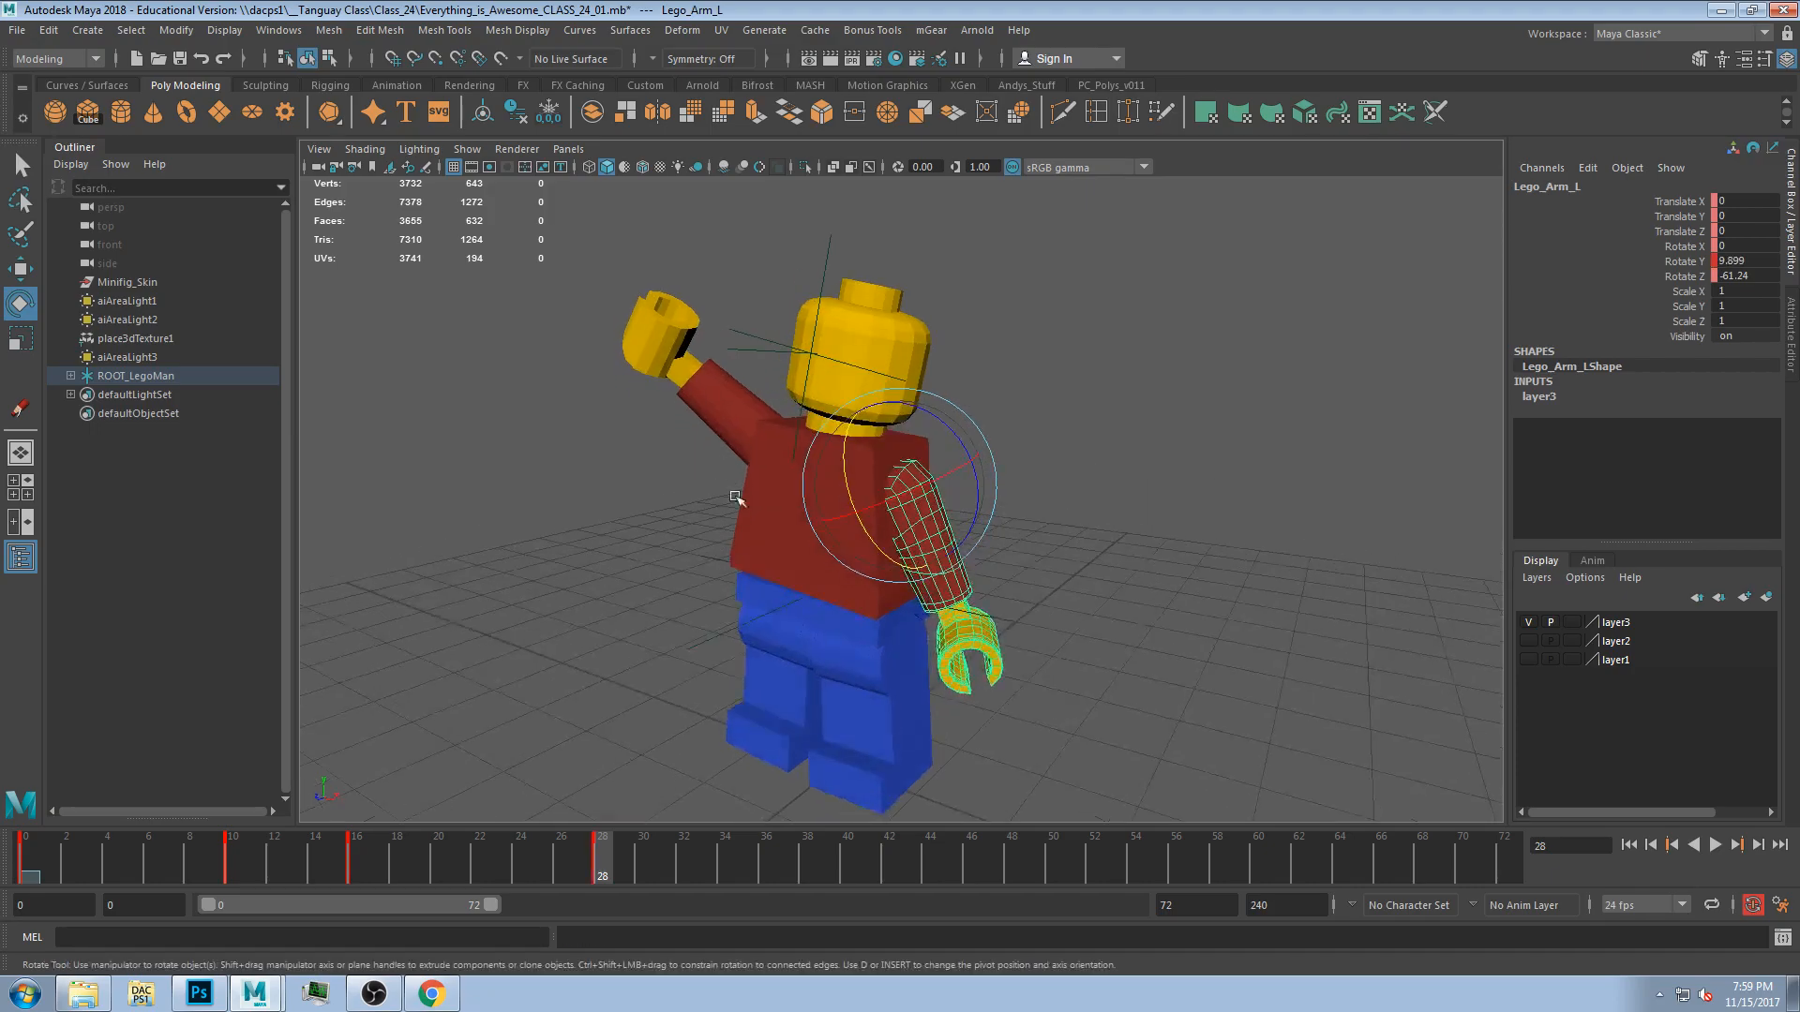
# Wave the right arm by rotating it at frames 31, 34 and 35.
pyautogui.click(722, 401)
pyautogui.moveTo(291, 858); pyautogui.dragTo(664, 842)
pyautogui.moveTo(747, 421); pyautogui.dragTo(795, 418)
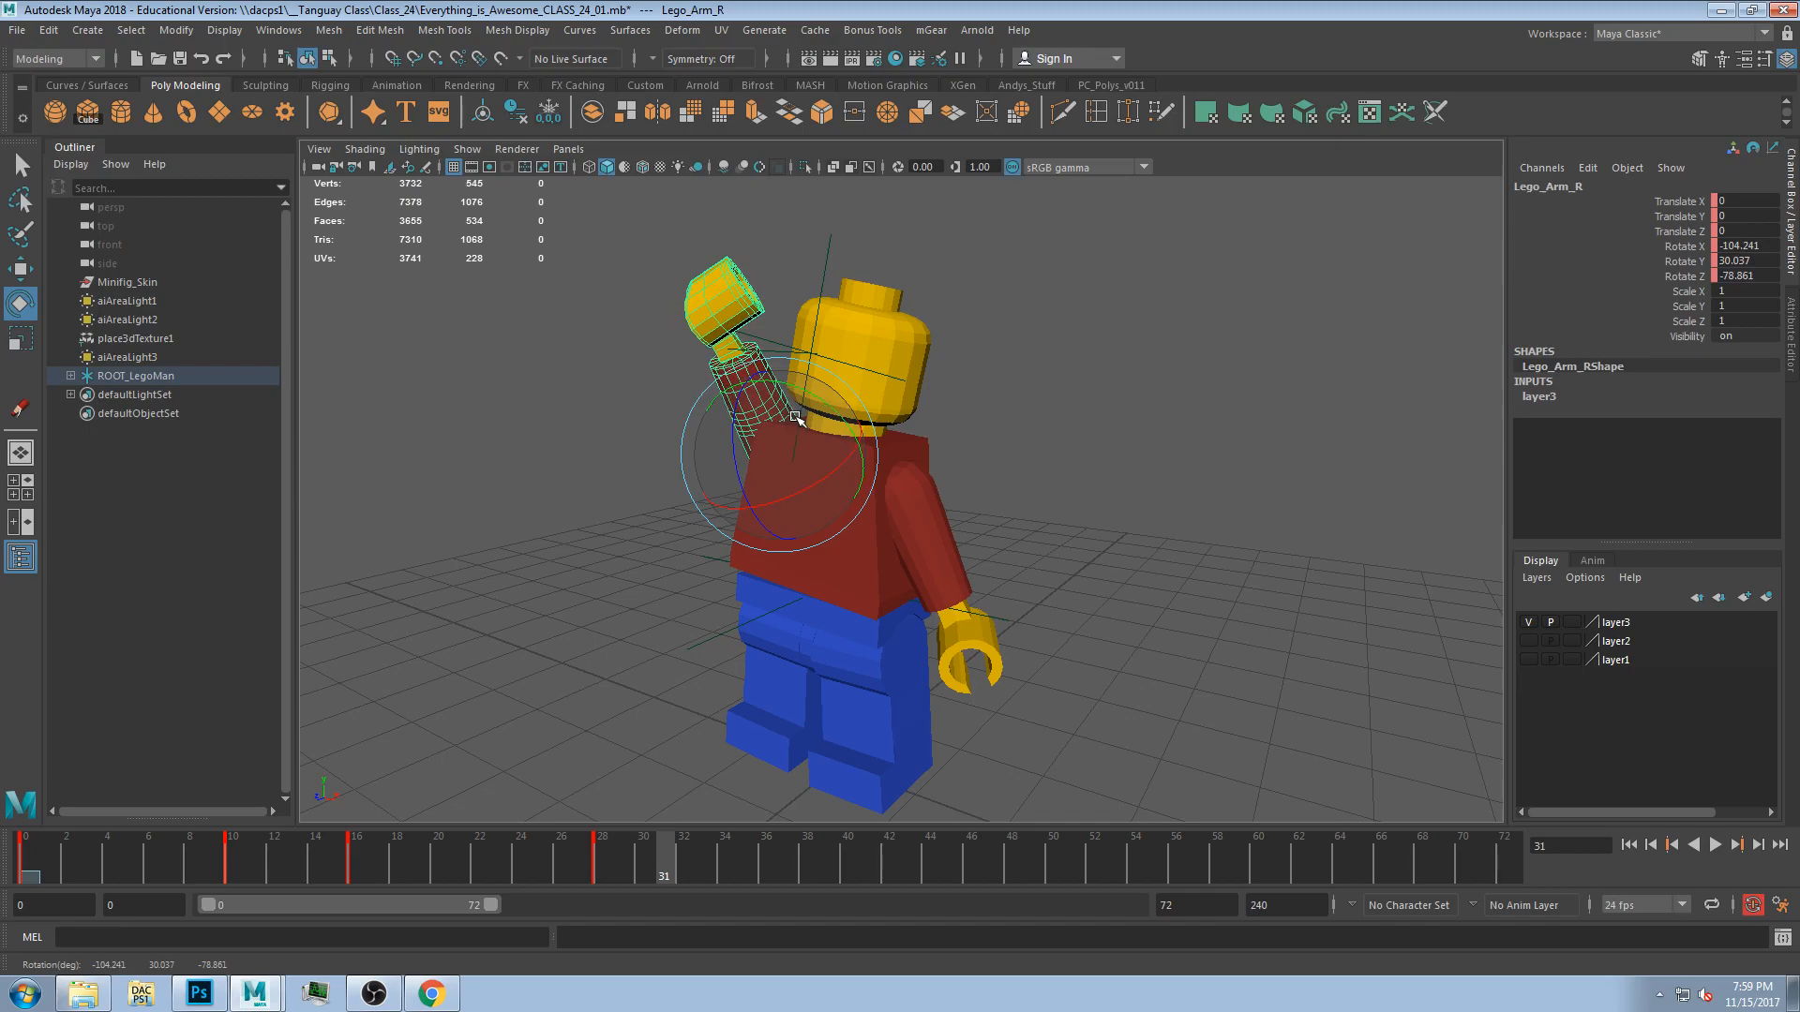
pyautogui.moveTo(665, 842); pyautogui.dragTo(724, 854)
pyautogui.moveTo(762, 393); pyautogui.dragTo(748, 401)
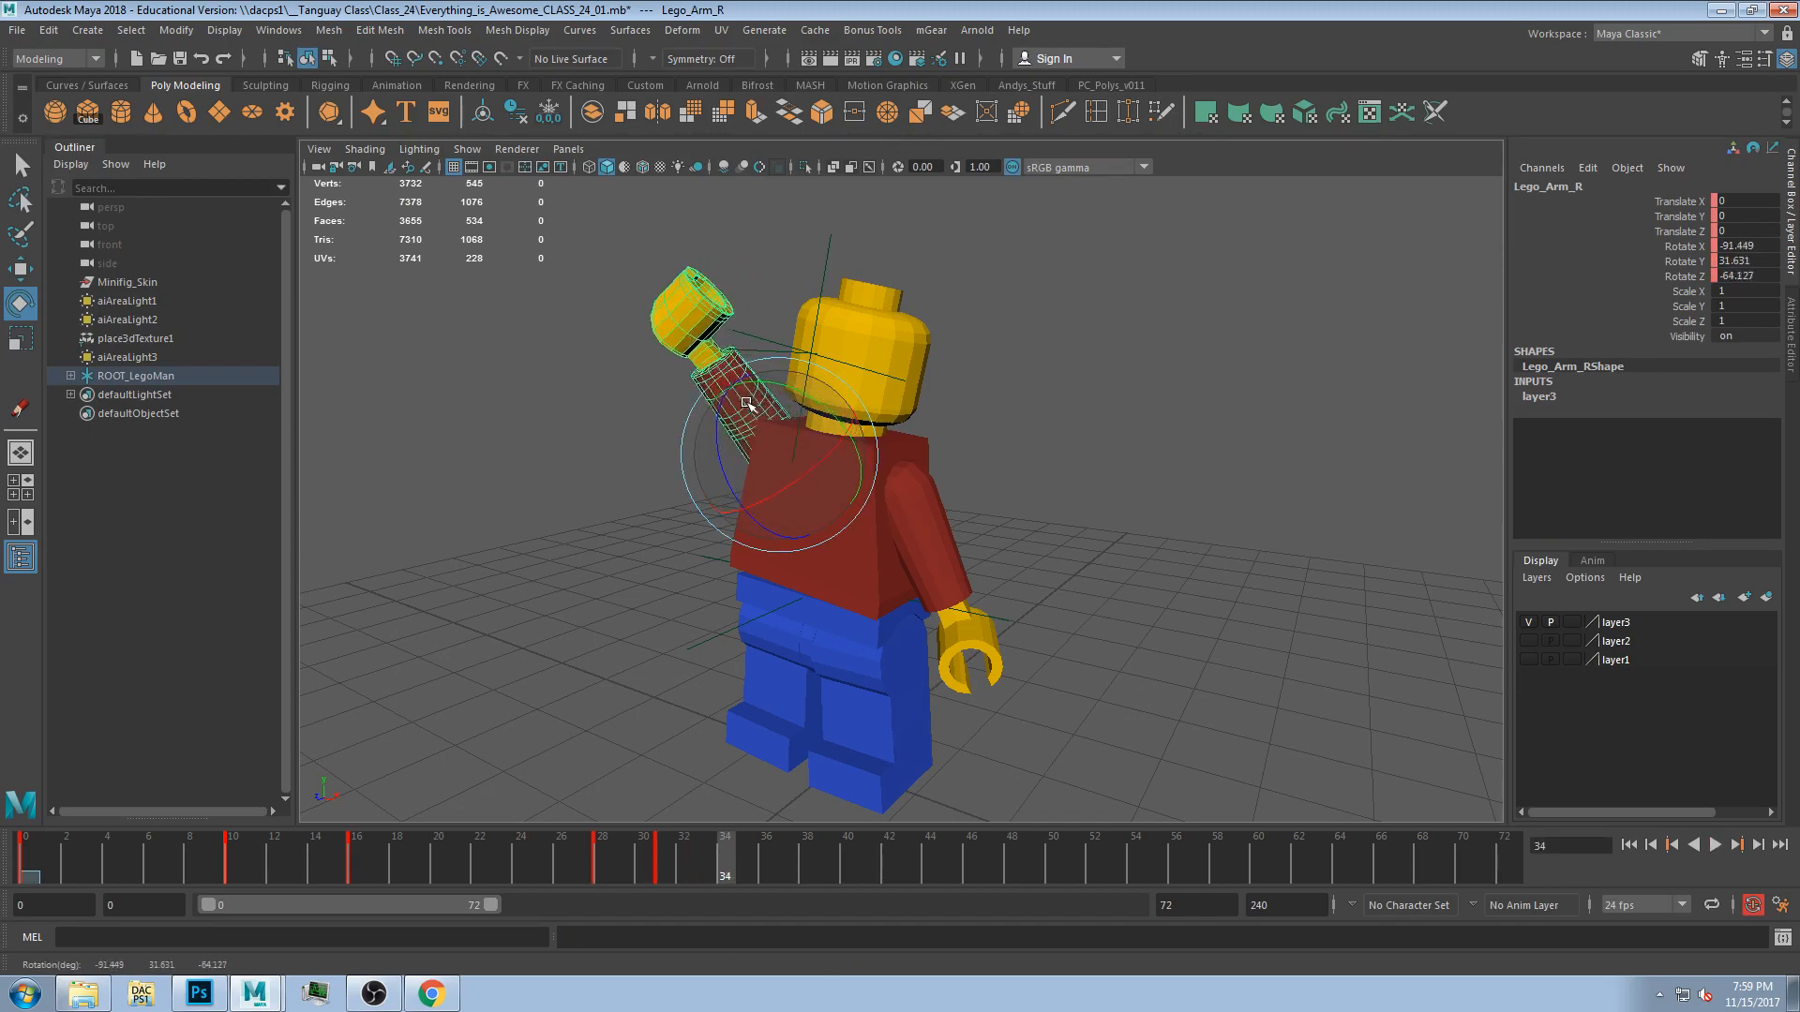
pyautogui.moveTo(710, 856); pyautogui.dragTo(748, 846)
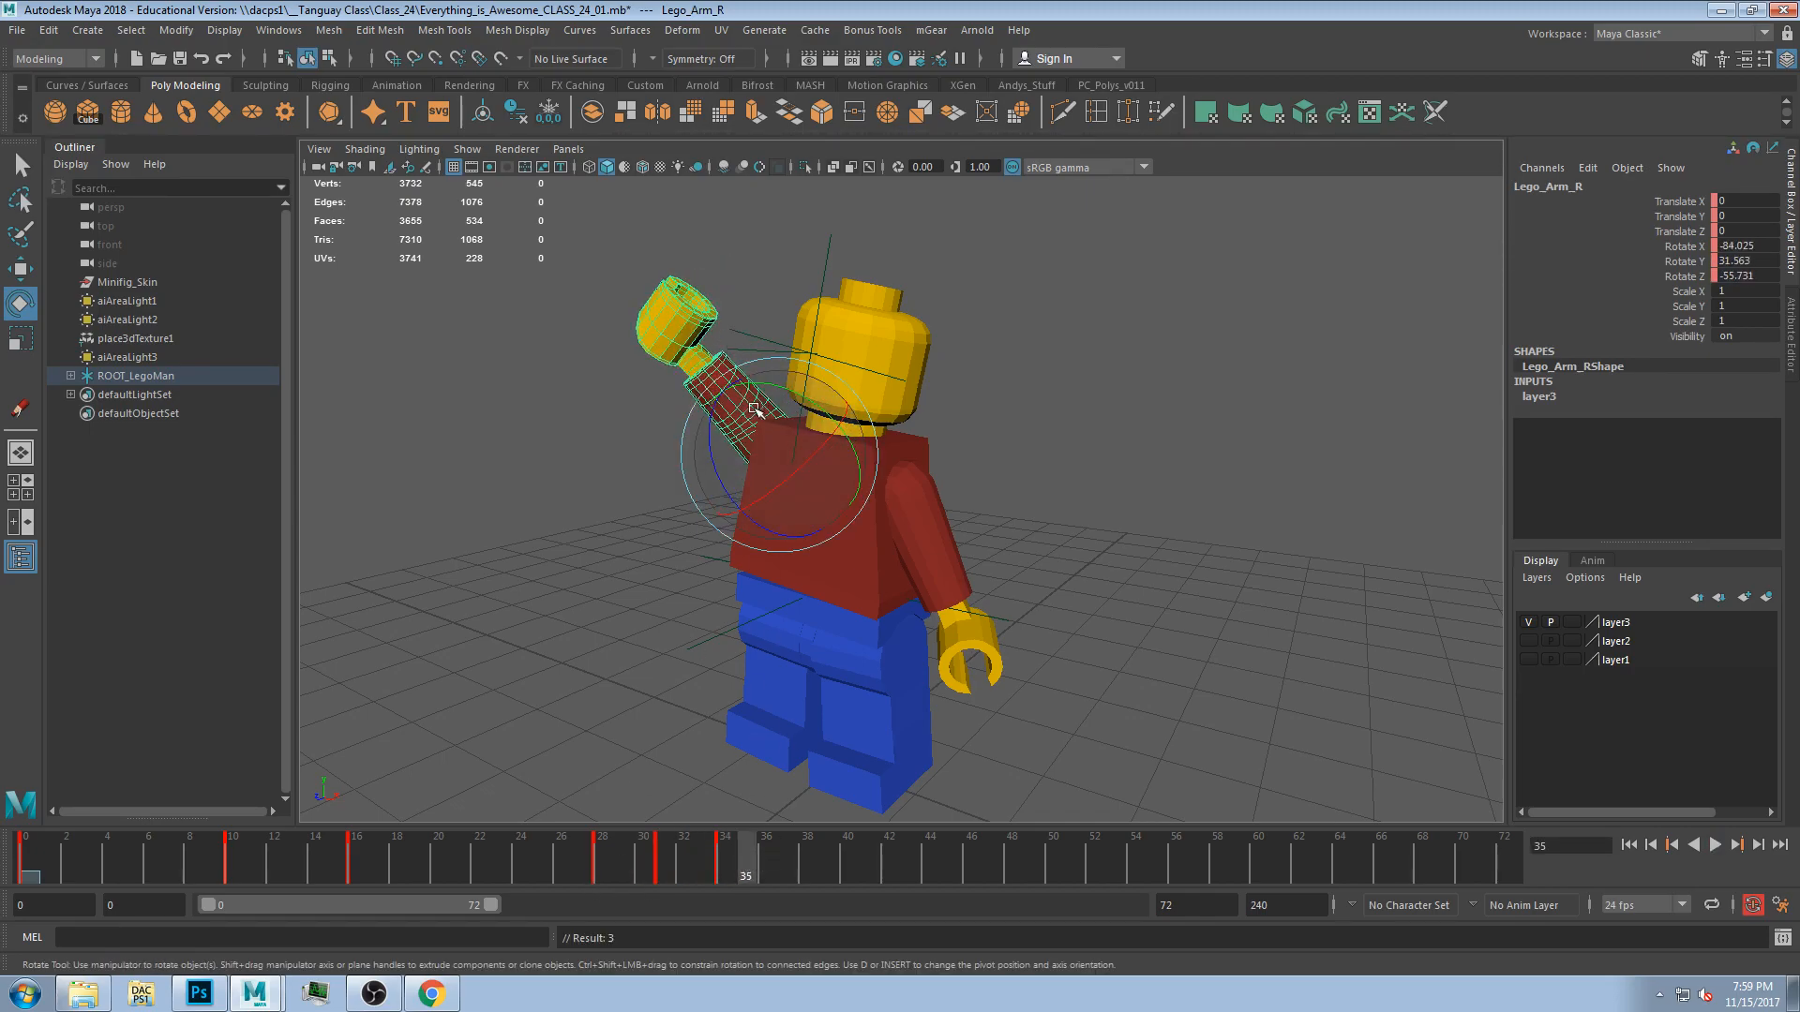
pyautogui.moveTo(757, 404); pyautogui.dragTo(780, 407)
# Rotate the right arm at frames 36 and 40, and tilt the head.
pyautogui.click(764, 858)
pyautogui.moveTo(790, 441); pyautogui.dragTo(804, 444)
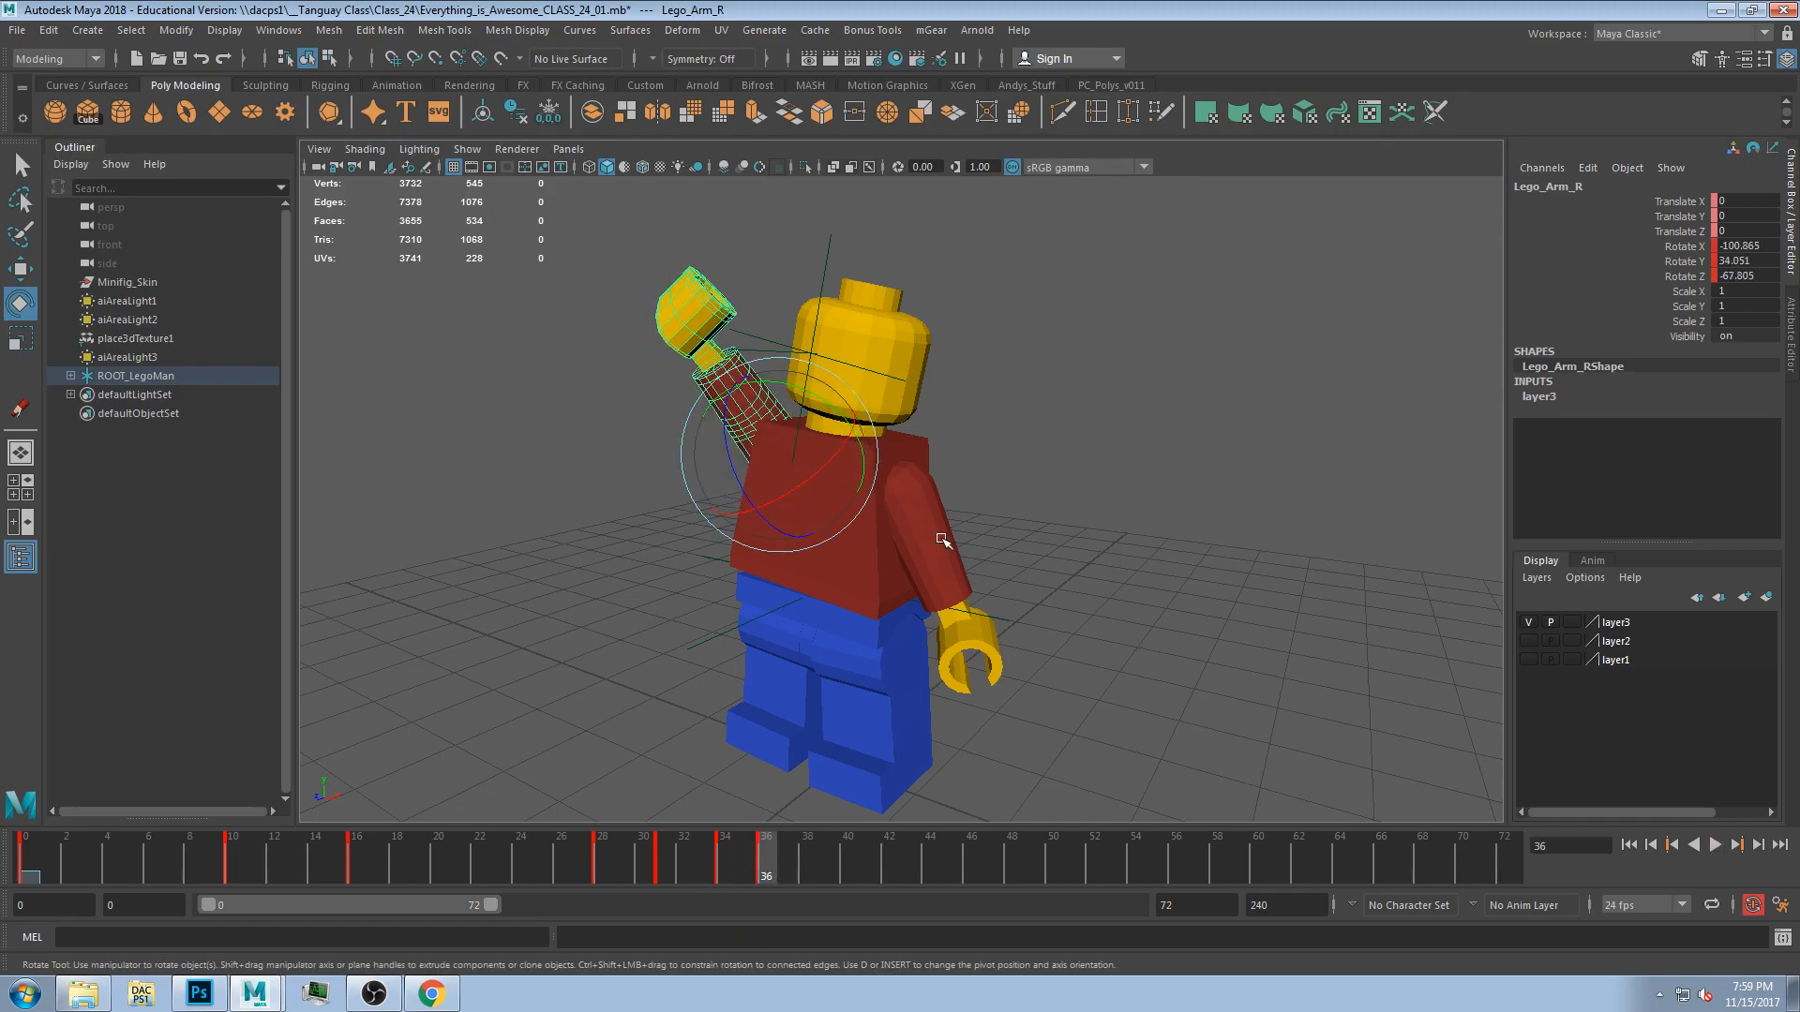
pyautogui.click(945, 583)
pyautogui.moveTo(692, 853); pyautogui.dragTo(828, 855)
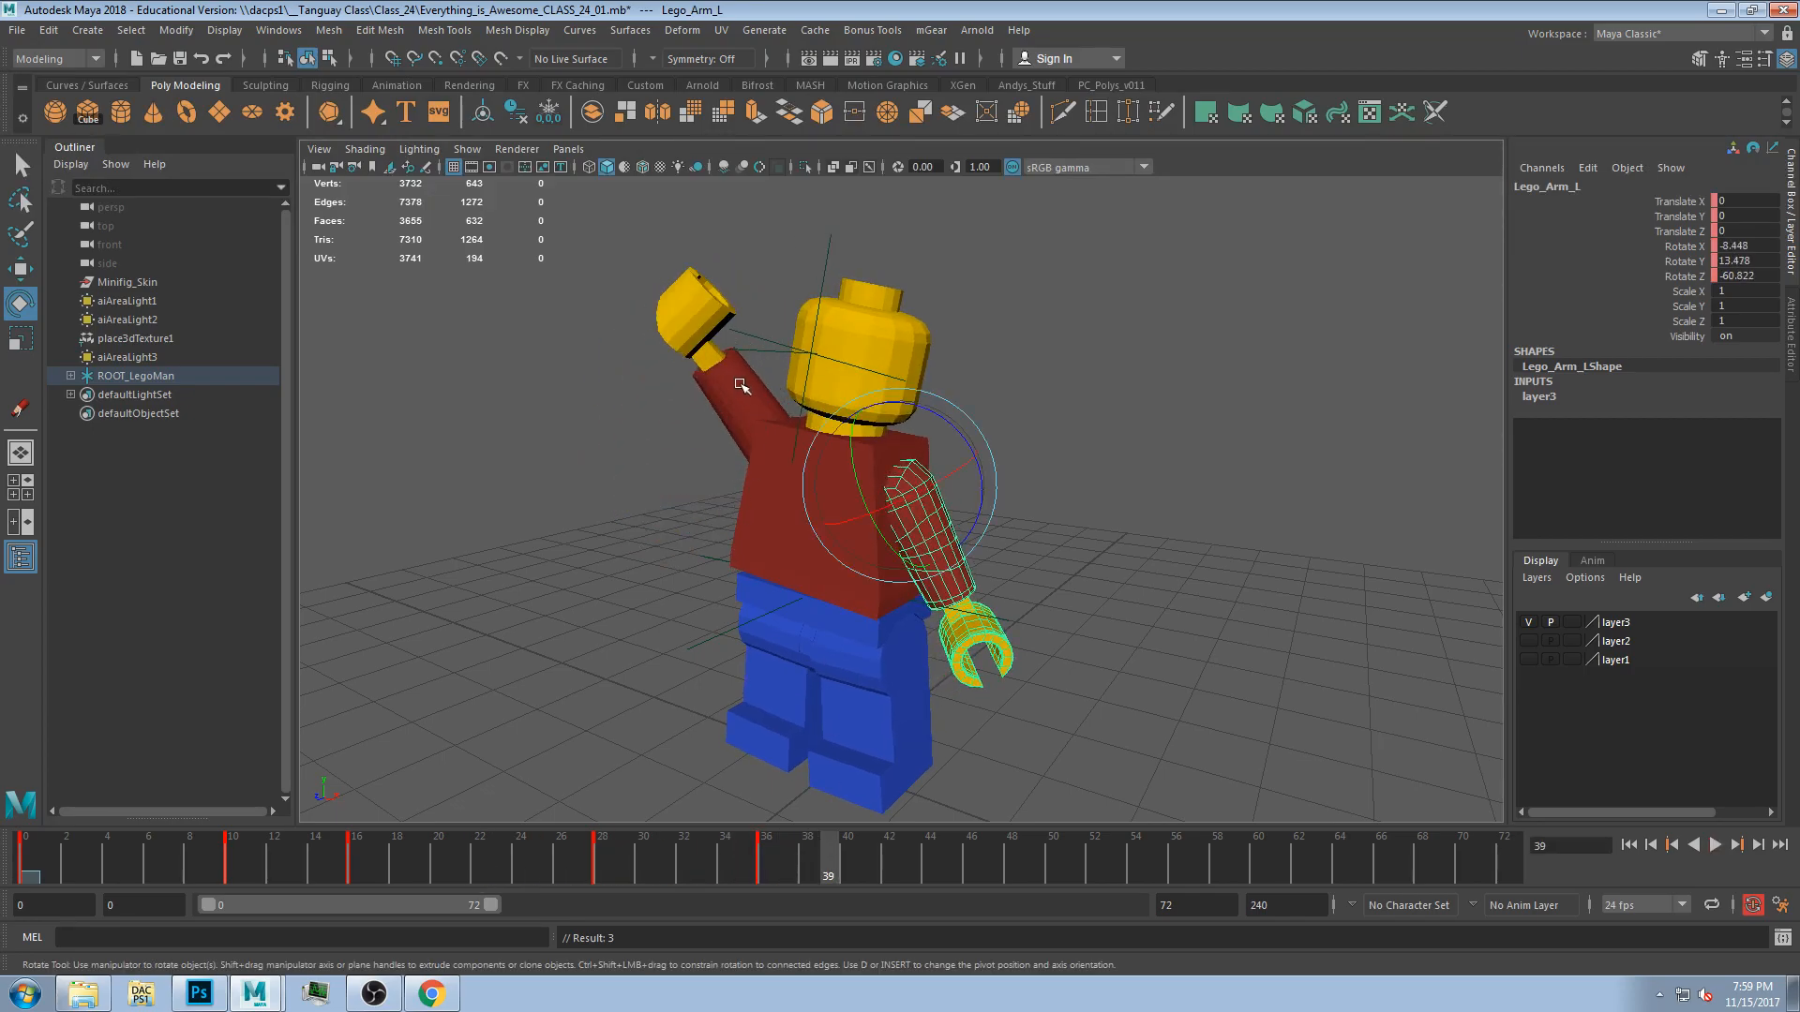
pyautogui.click(741, 385)
pyautogui.click(806, 876)
pyautogui.moveTo(740, 400); pyautogui.dragTo(724, 394)
pyautogui.click(872, 408)
pyautogui.moveTo(872, 409); pyautogui.dragTo(882, 421)
# Play back the animation and stop it.
pyautogui.moveTo(795, 857); pyautogui.dragTo(394, 874)
pyautogui.click(1715, 844)
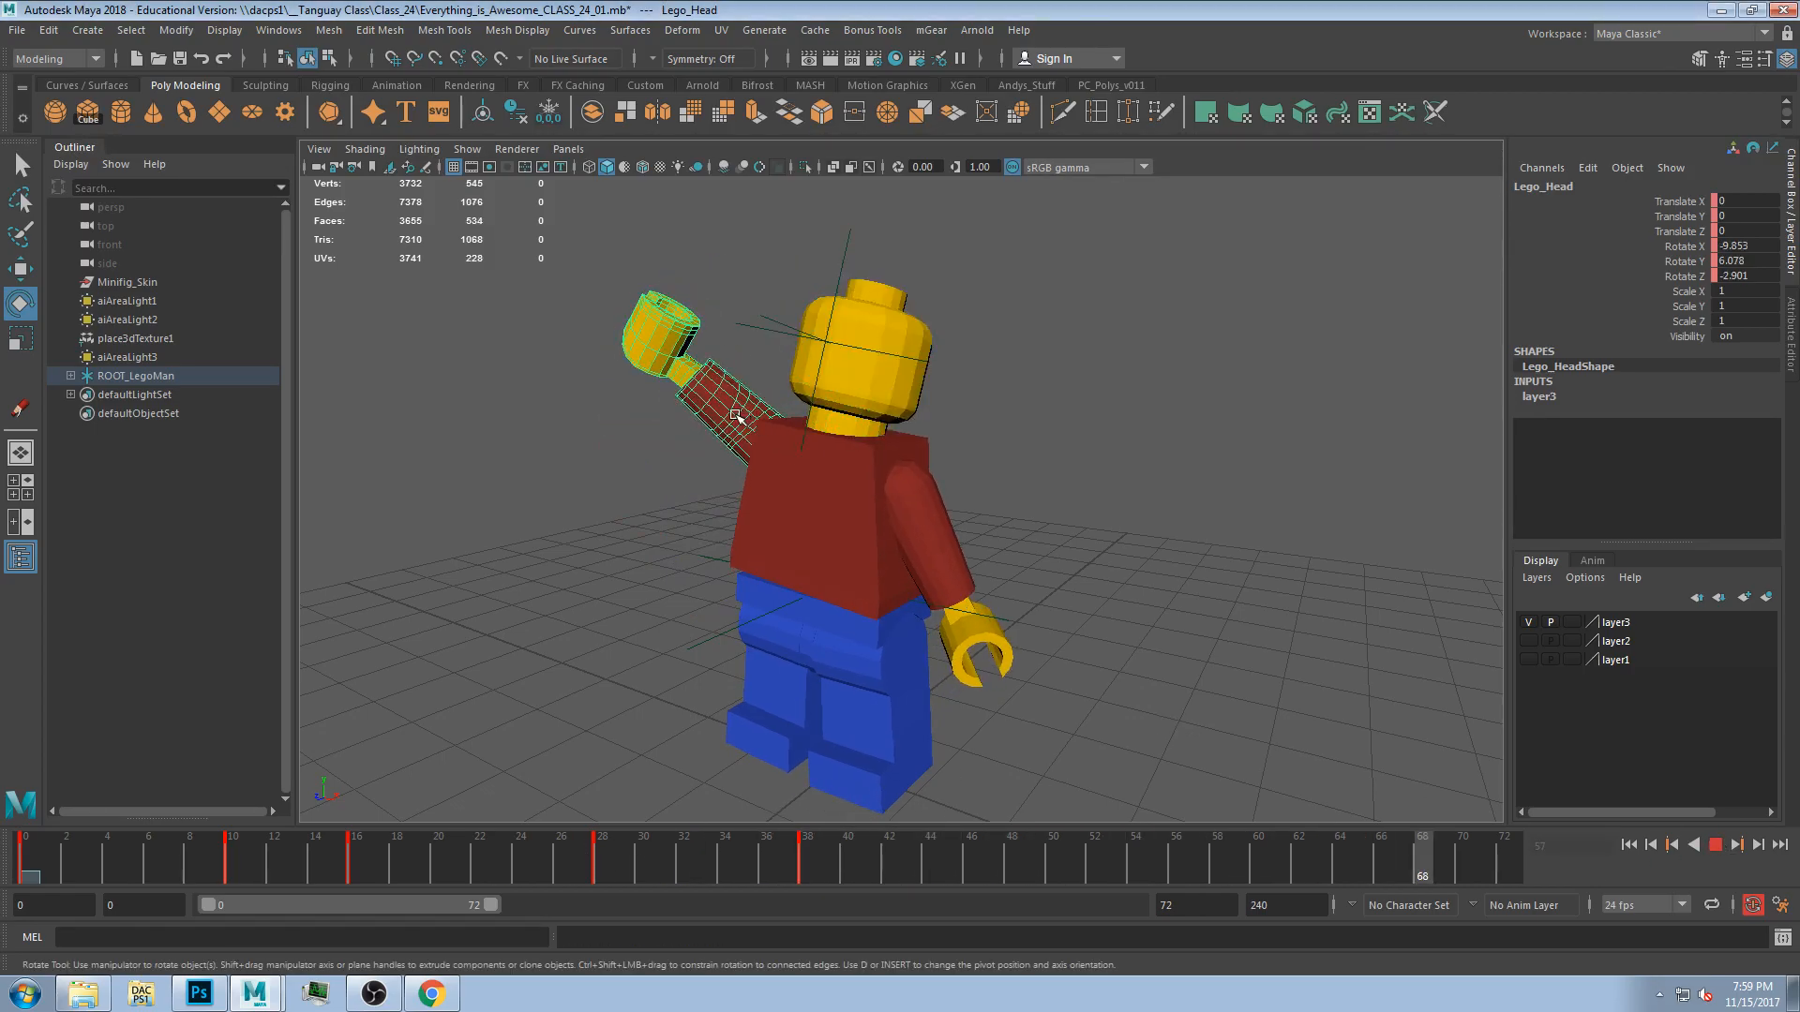
pyautogui.press('space')
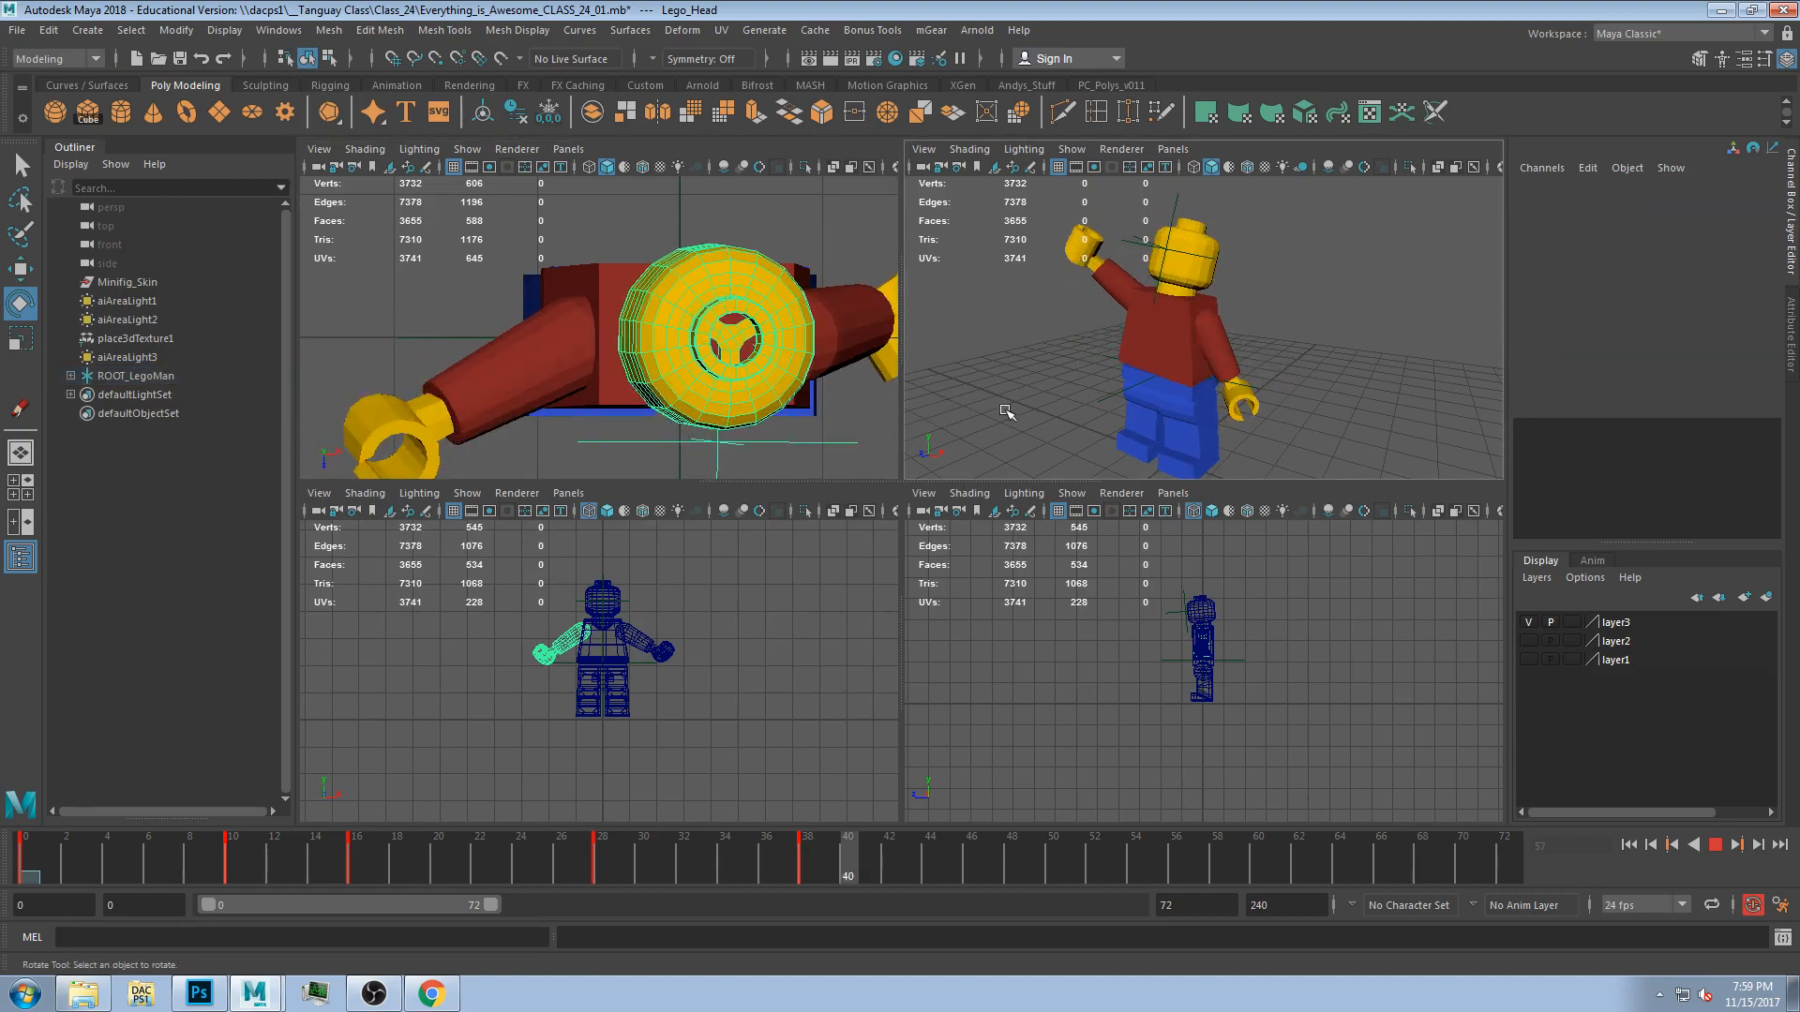
pyautogui.press('space')
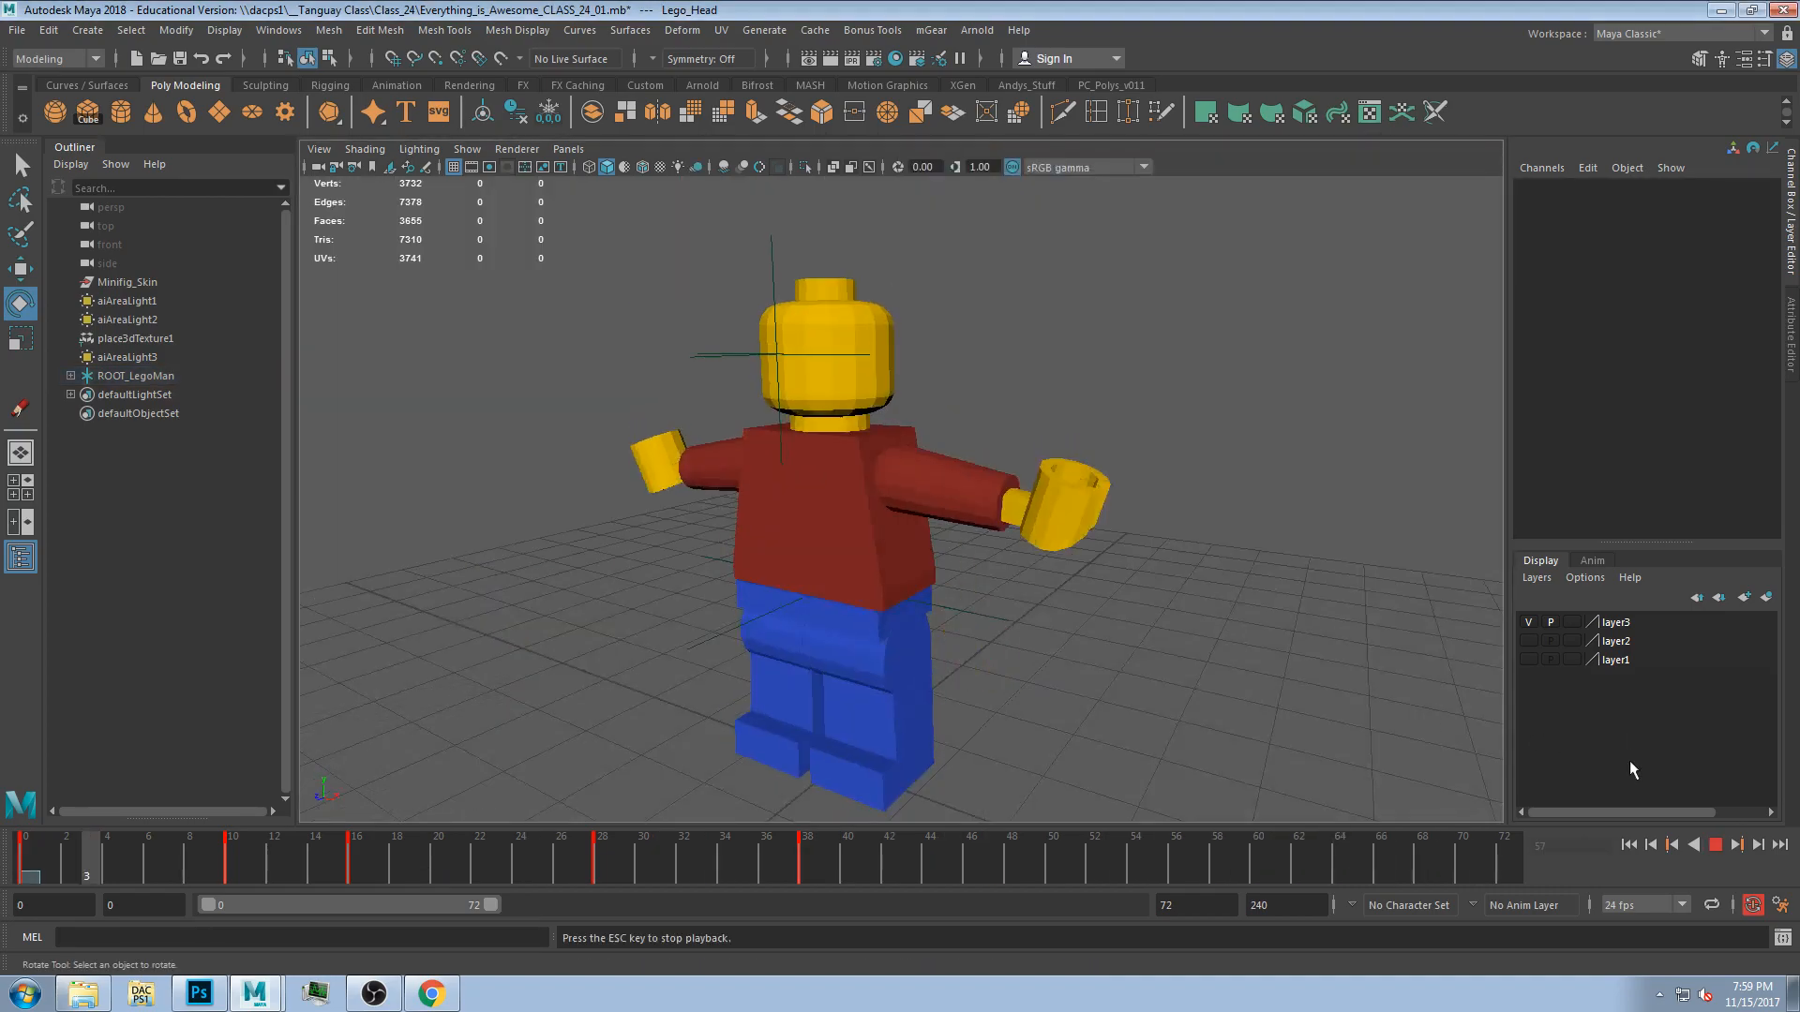
pyautogui.click(1716, 845)
# Rotate the right arm at frame 41.
pyautogui.moveTo(626, 846); pyautogui.dragTo(766, 858)
pyautogui.click(750, 464)
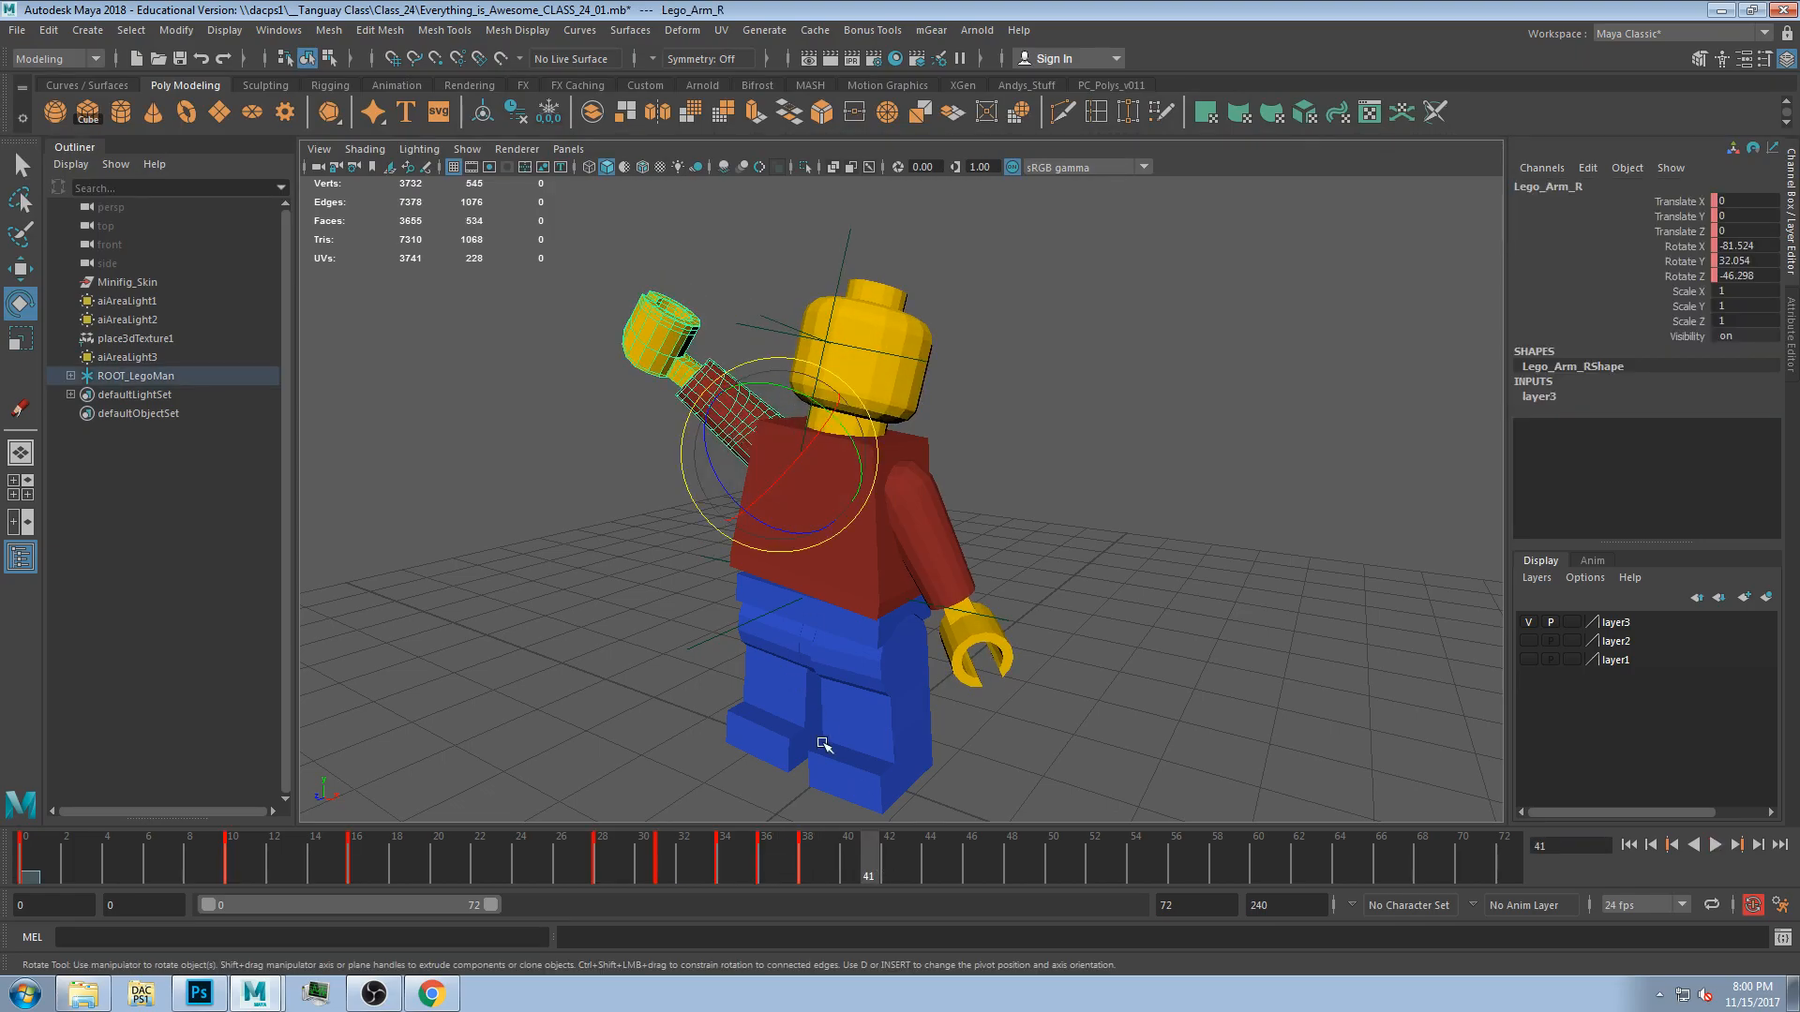
pyautogui.moveTo(709, 420); pyautogui.dragTo(781, 328)
pyautogui.click(712, 321)
pyautogui.click(719, 331)
pyautogui.click(719, 331)
# Rotate the torso and key it at frame 41.
pyautogui.moveTo(690, 859); pyautogui.dragTo(622, 842)
pyautogui.click(815, 514)
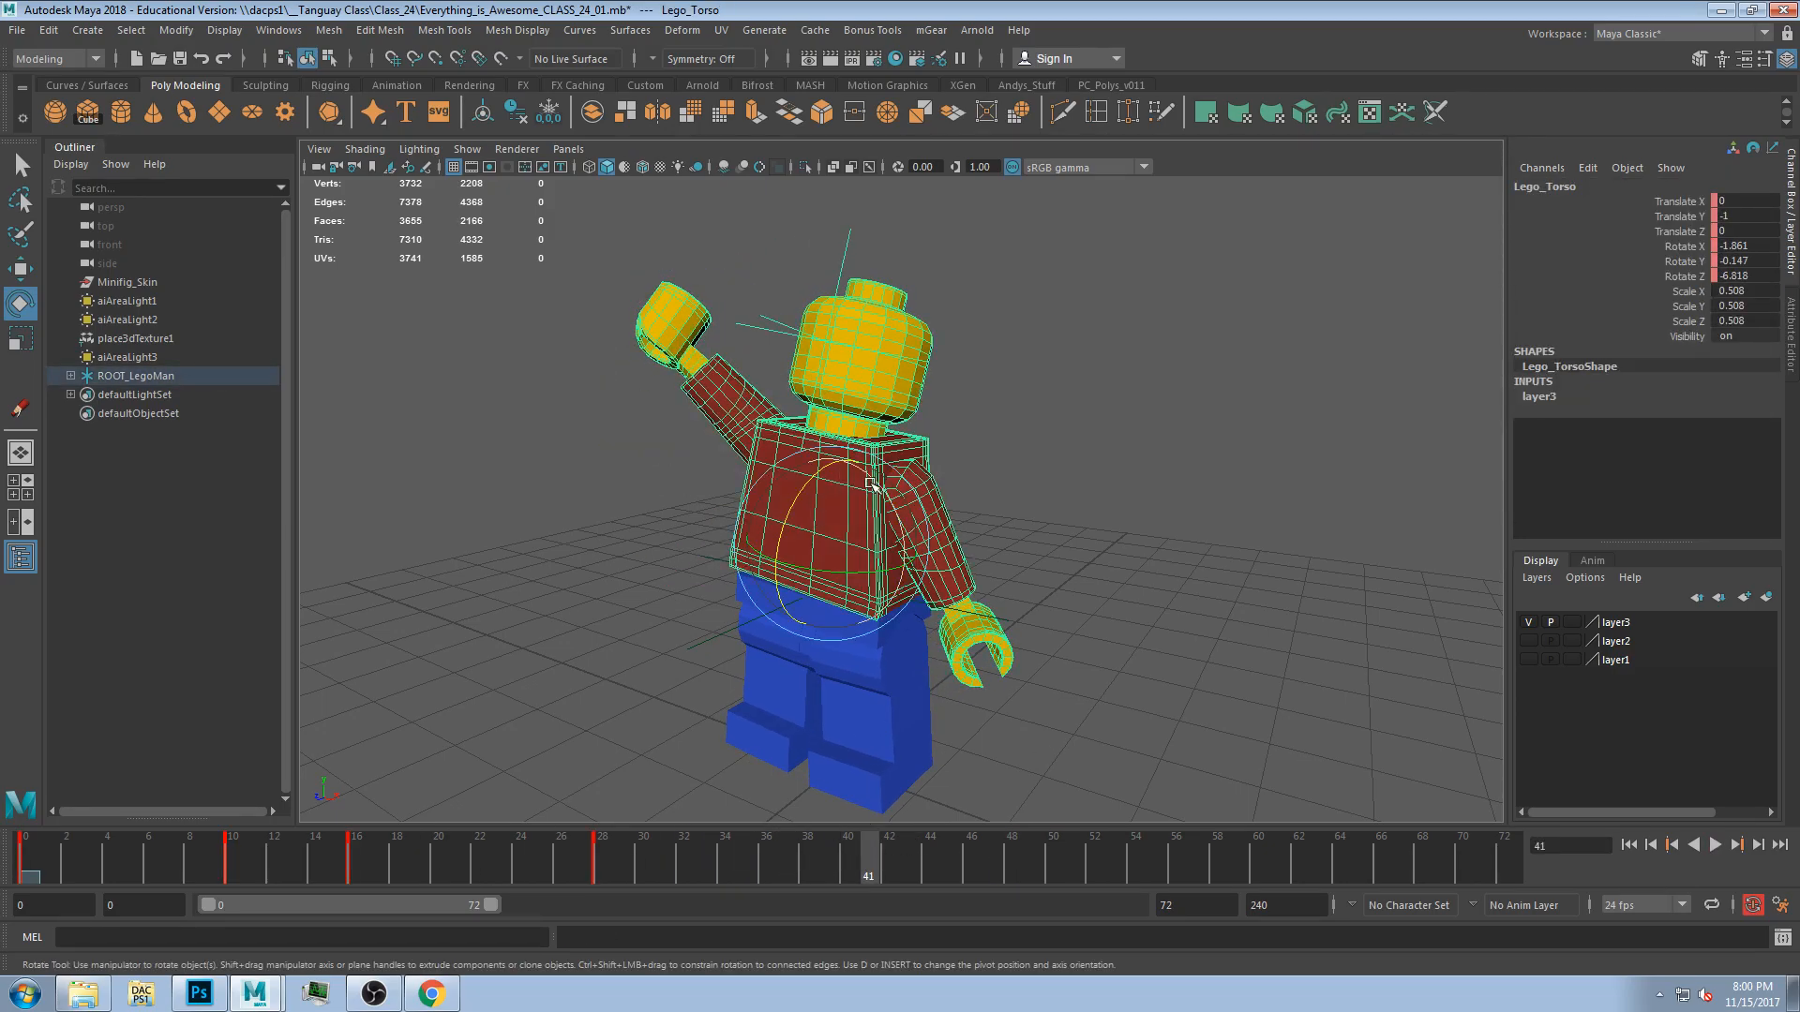
pyautogui.moveTo(815, 477); pyautogui.dragTo(810, 484)
pyautogui.press('s')
pyautogui.moveTo(675, 856)
pyautogui.mouseDown()
pyautogui.moveTo(407, 861)
pyautogui.moveTo(672, 844)
pyautogui.mouseUp()
pyautogui.moveTo(881, 840); pyautogui.dragTo(974, 836)
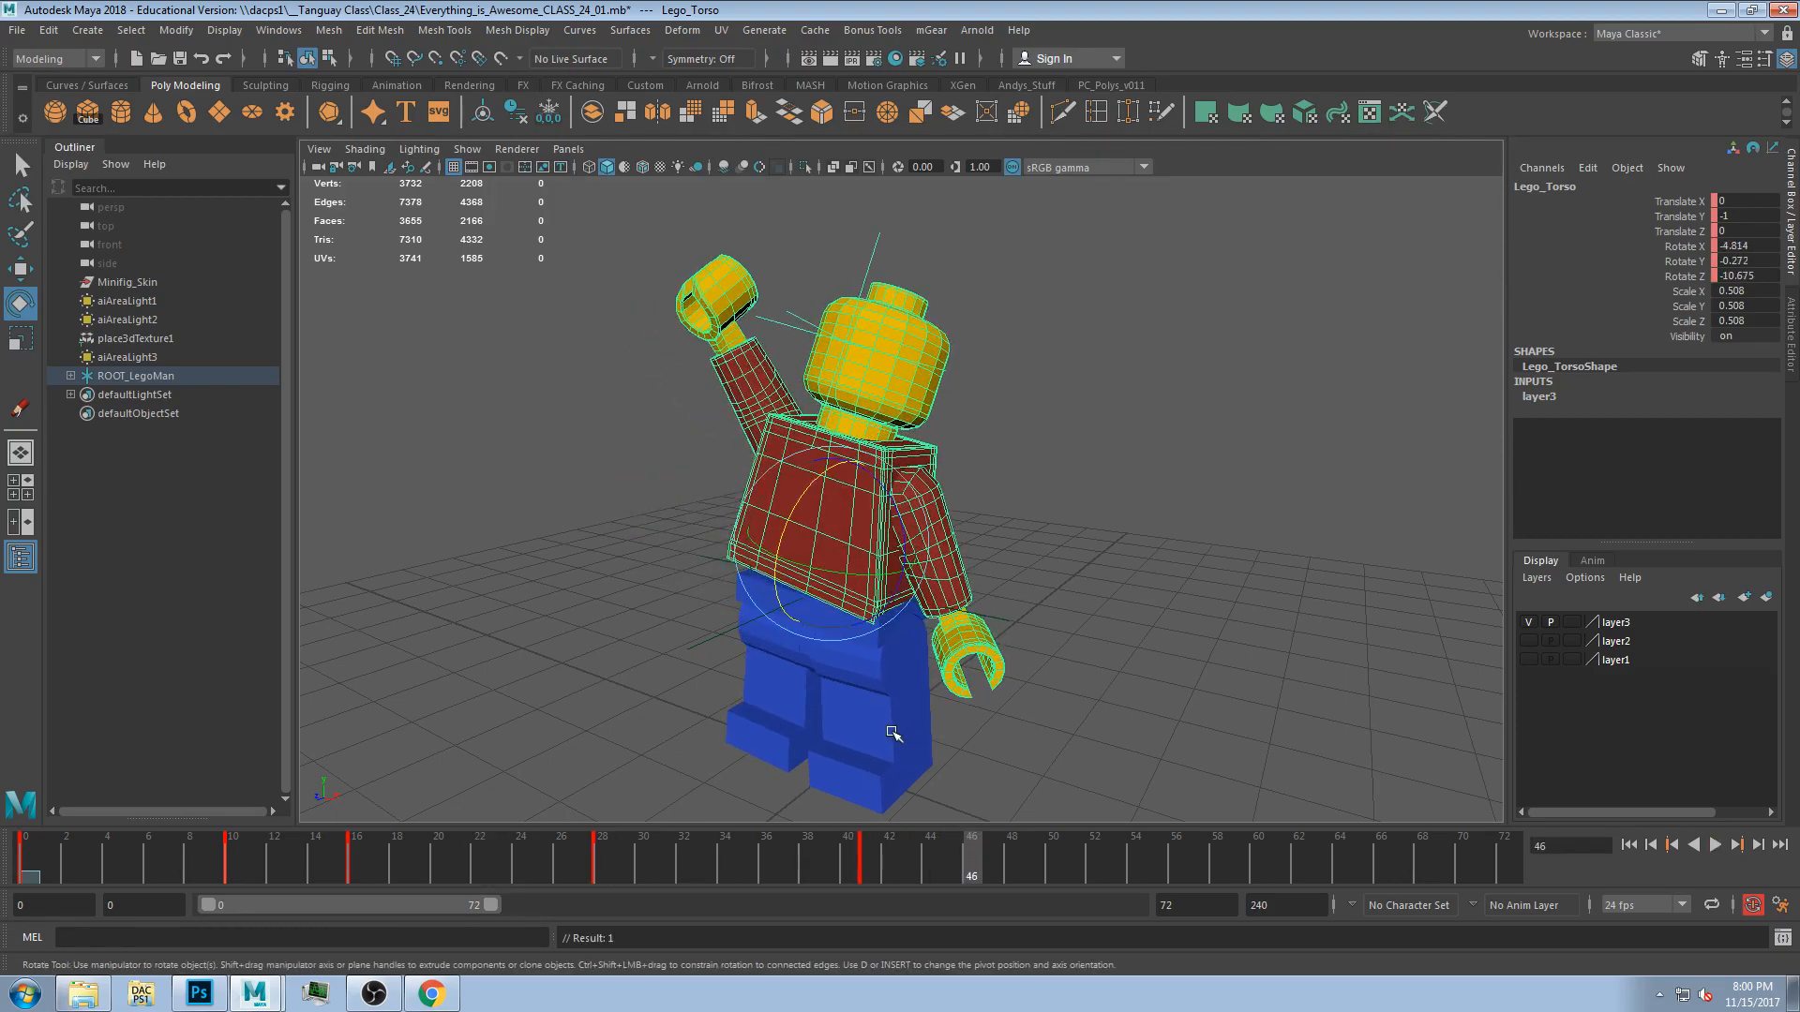
pyautogui.click(1049, 747)
pyautogui.keyDown('alt'); pyautogui.moveTo(711, 746); pyautogui.dragTo(934, 758); pyautogui.keyUp('alt')
pyautogui.scroll(3, 965, 675)
pyautogui.keyDown('alt'); pyautogui.moveTo(965, 675); pyautogui.dragTo(836, 722, button='middle'); pyautogui.keyUp('alt')
pyautogui.keyDown('alt'); pyautogui.moveTo(836, 722); pyautogui.dragTo(836, 739); pyautogui.keyUp('alt')
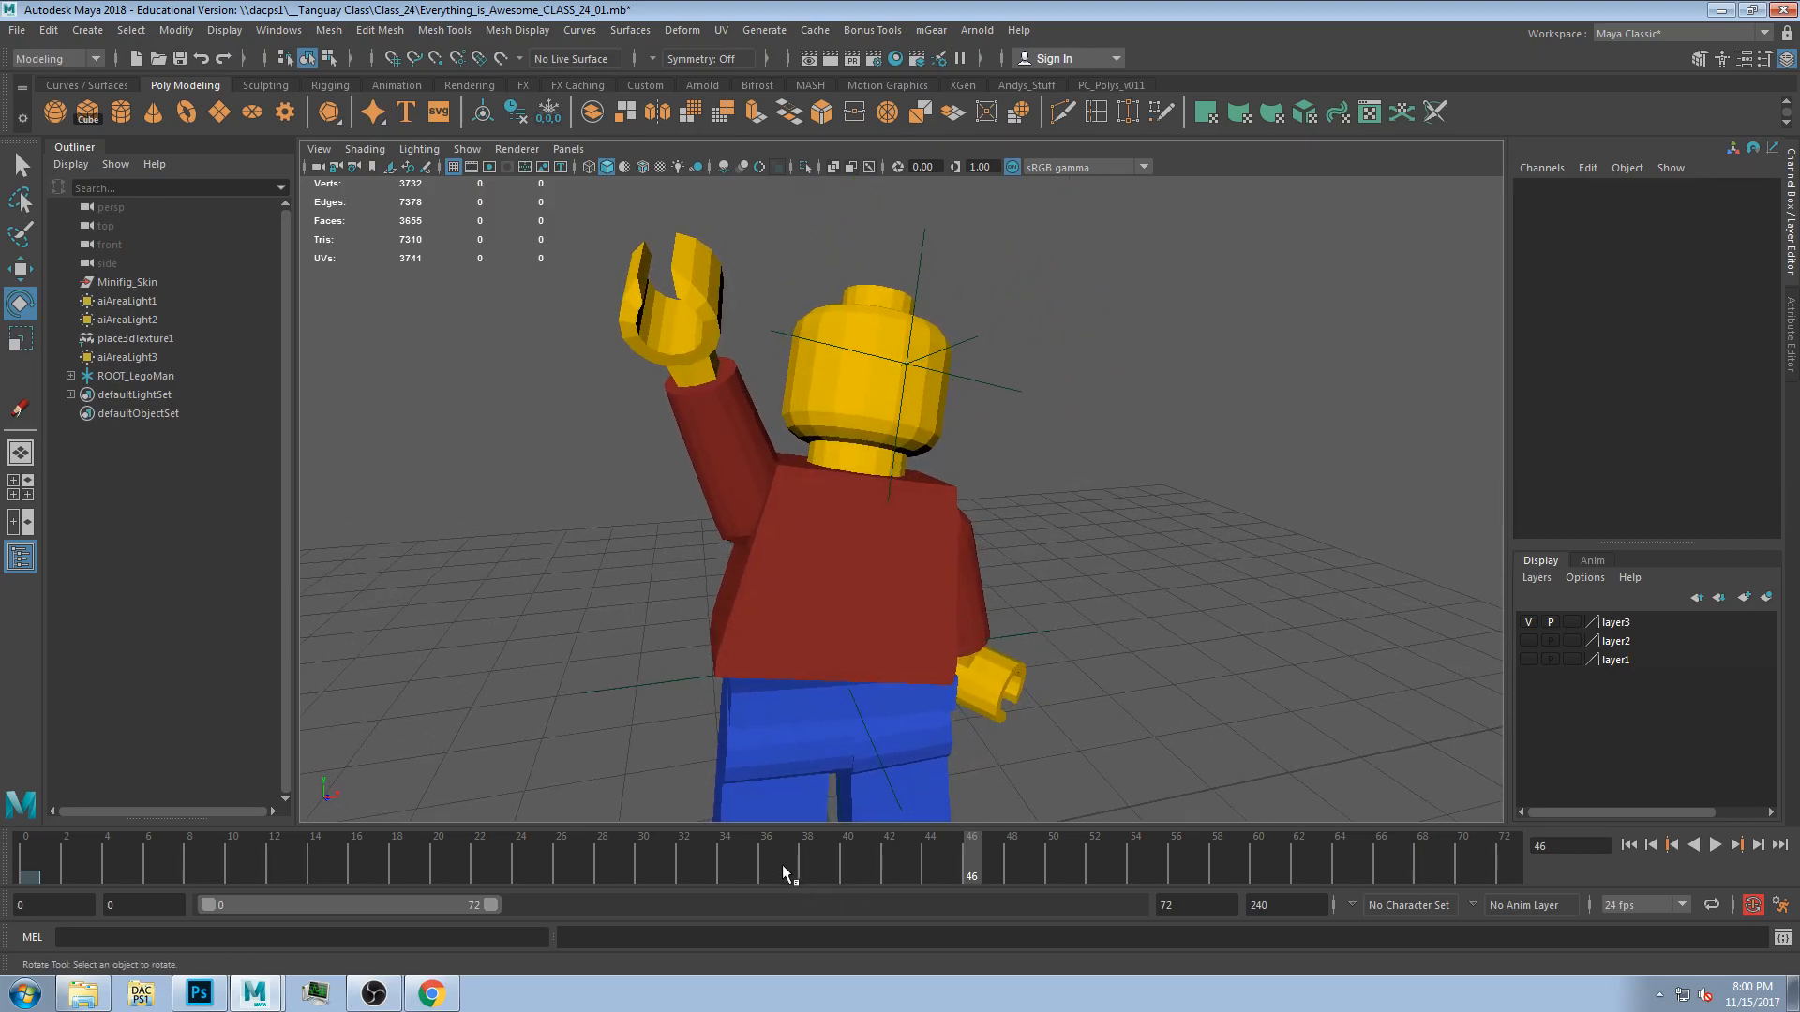
pyautogui.moveTo(782, 864); pyautogui.dragTo(848, 872)
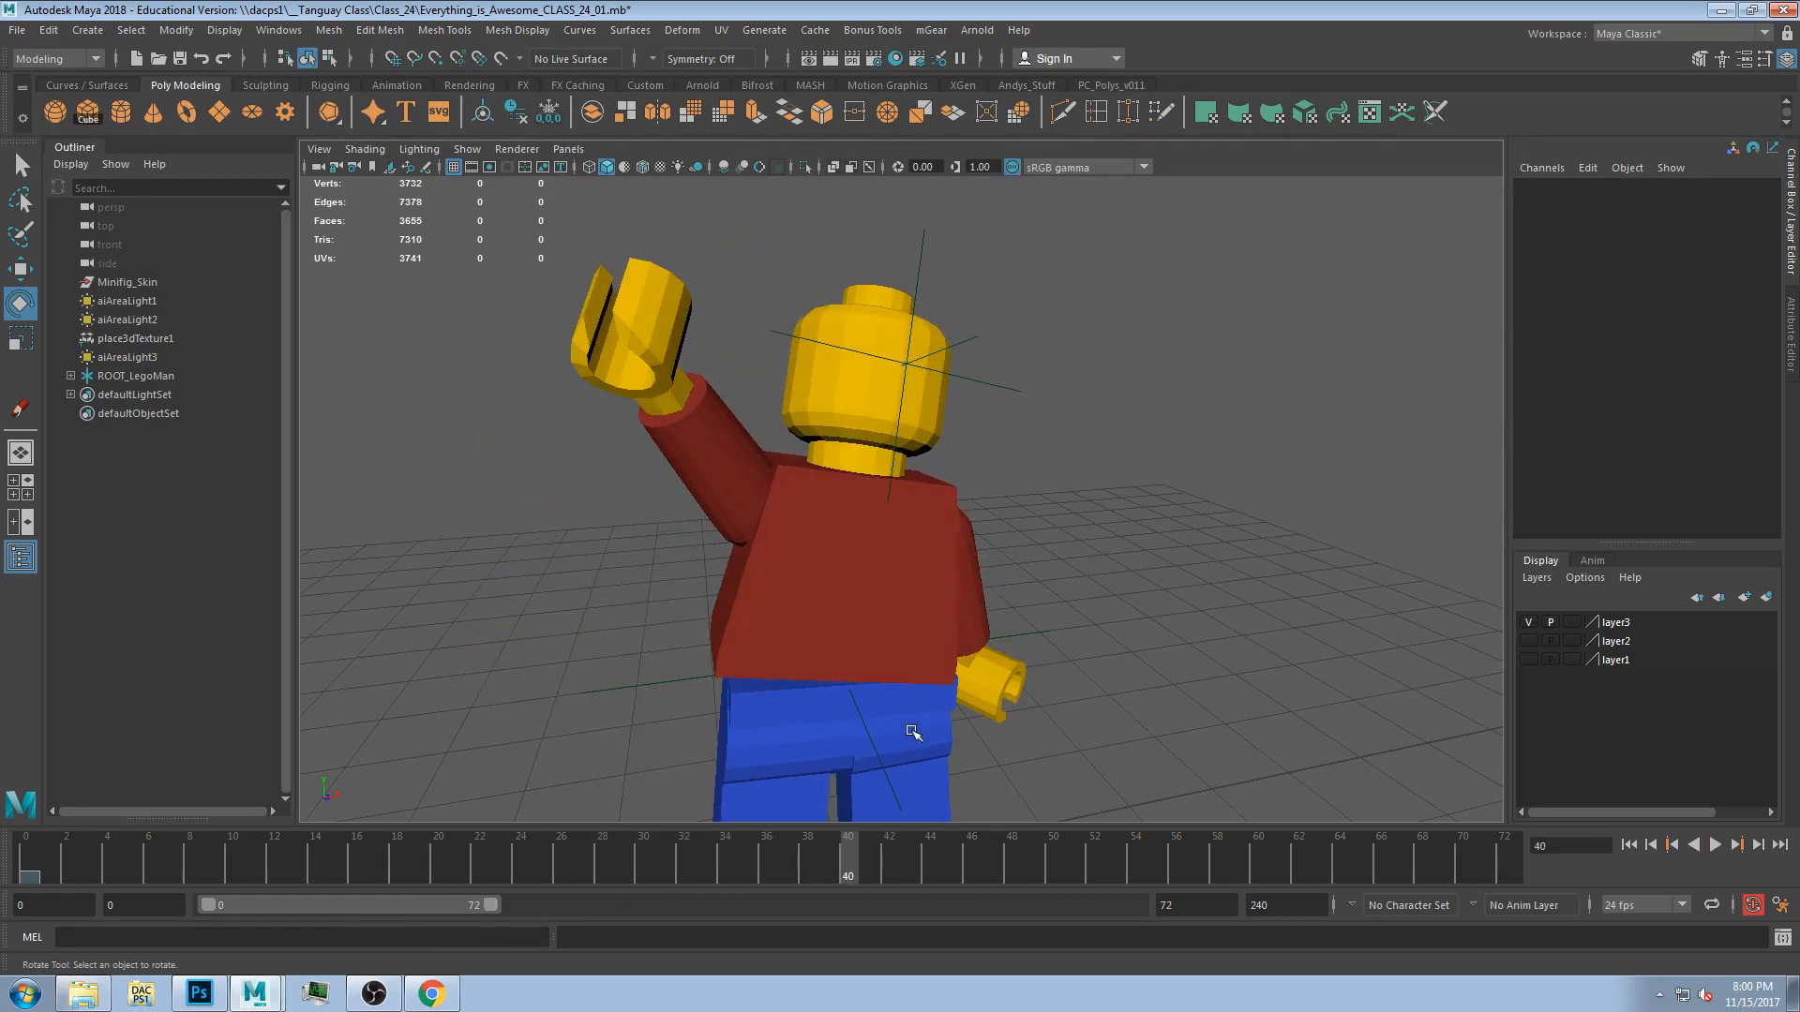
pyautogui.click(989, 616)
pyautogui.moveTo(877, 484); pyautogui.dragTo(952, 530)
# Rotate and key the right leg at frame 41, then play back the animation.
pyautogui.moveTo(820, 866); pyautogui.dragTo(868, 859)
pyautogui.scroll(4, 861, 713)
pyautogui.click(834, 637)
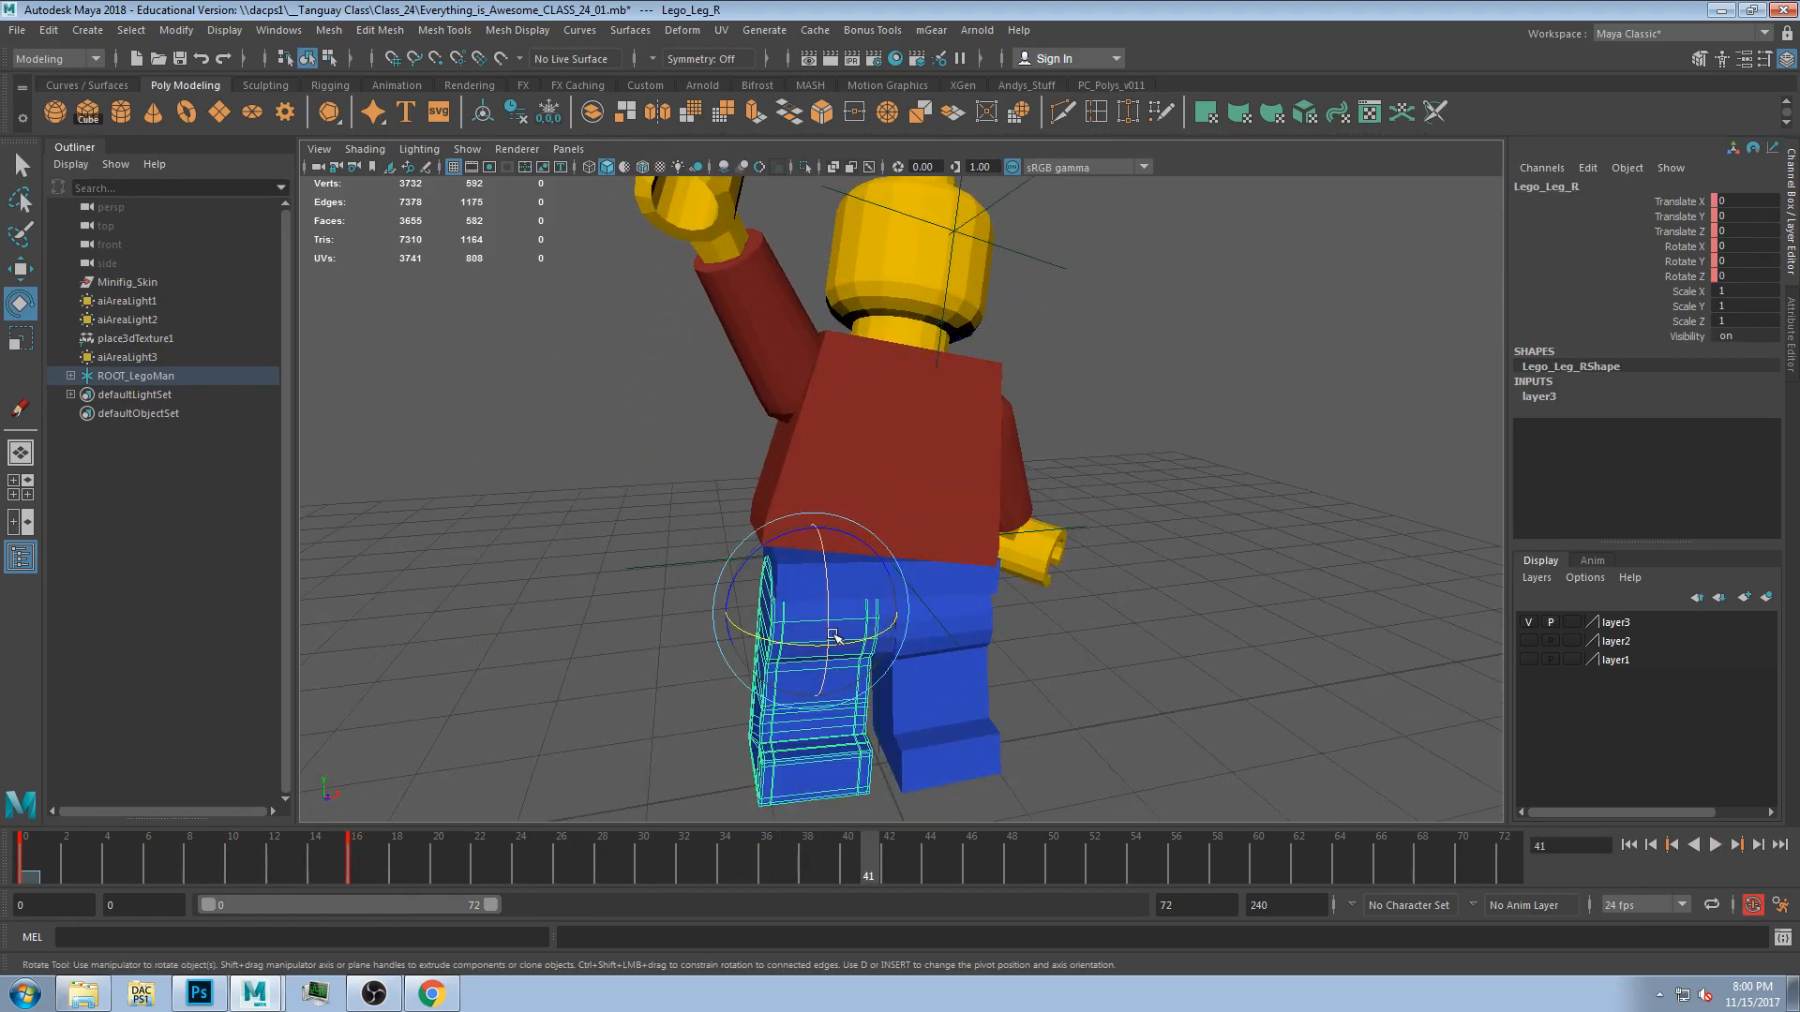
pyautogui.moveTo(834, 638); pyautogui.dragTo(813, 628)
pyautogui.press('s')
pyautogui.moveTo(758, 555); pyautogui.dragTo(769, 547)
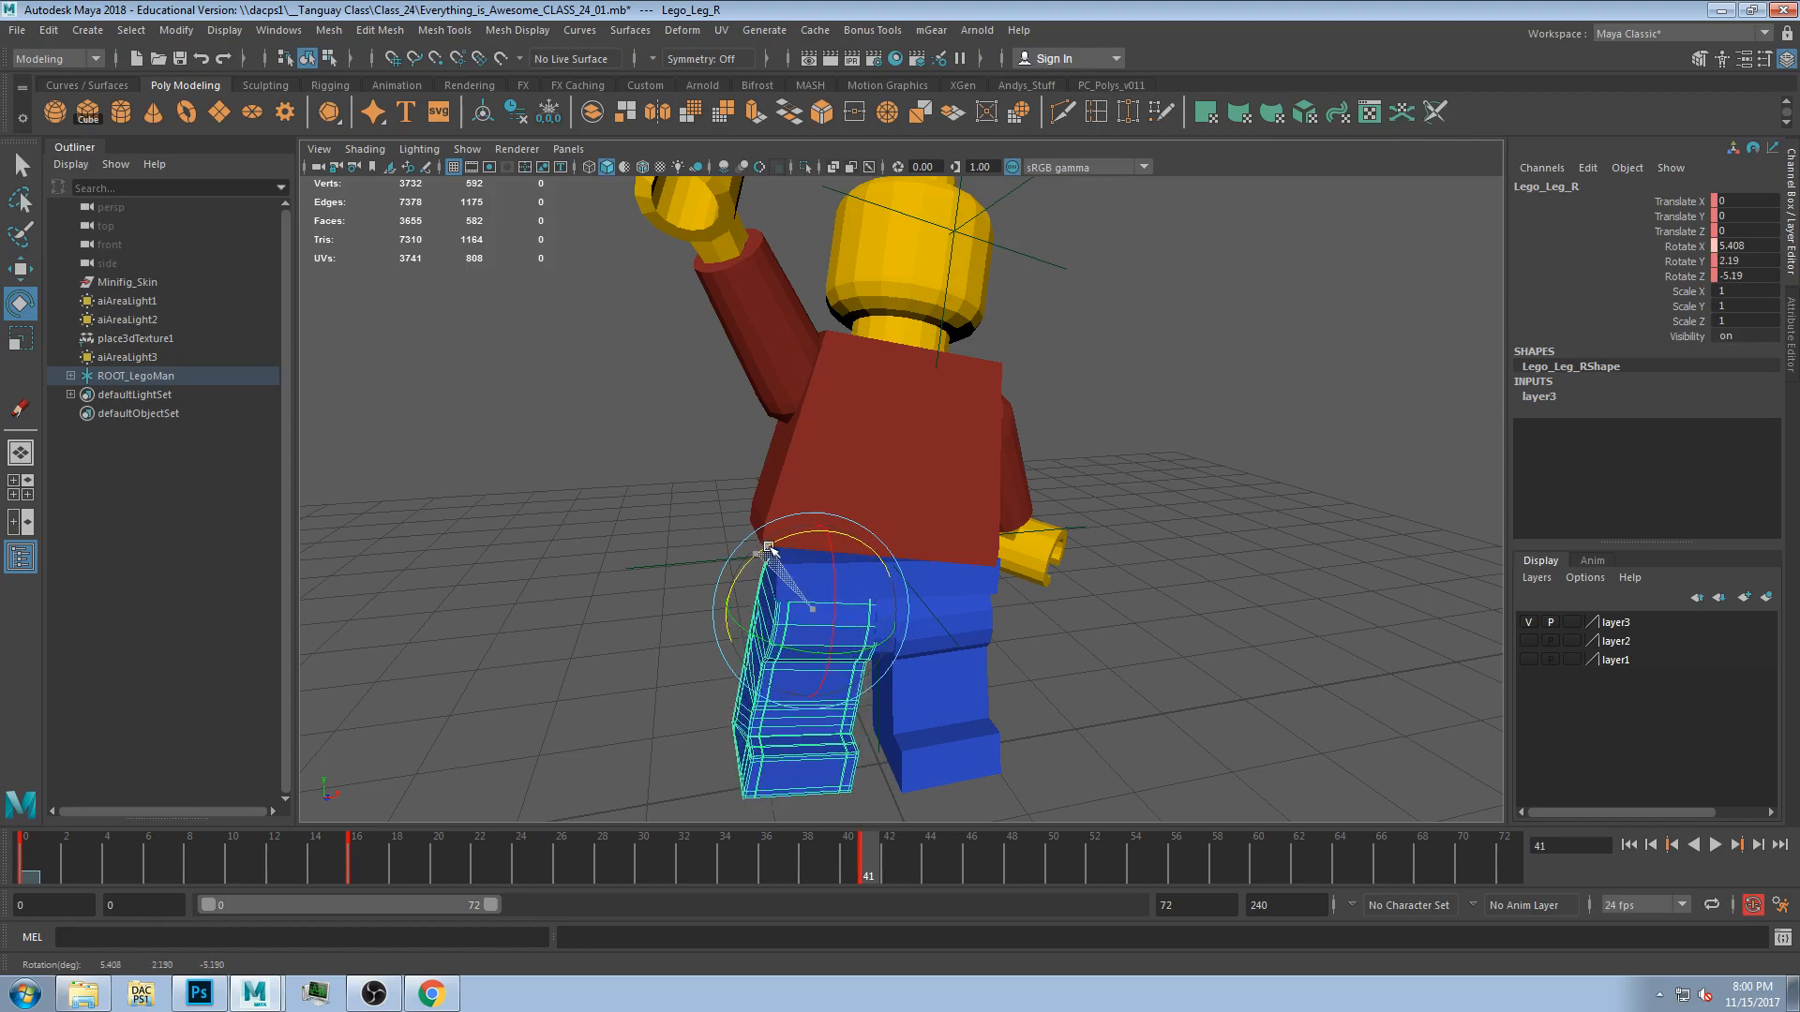
pyautogui.hotkey('alt', 'v')
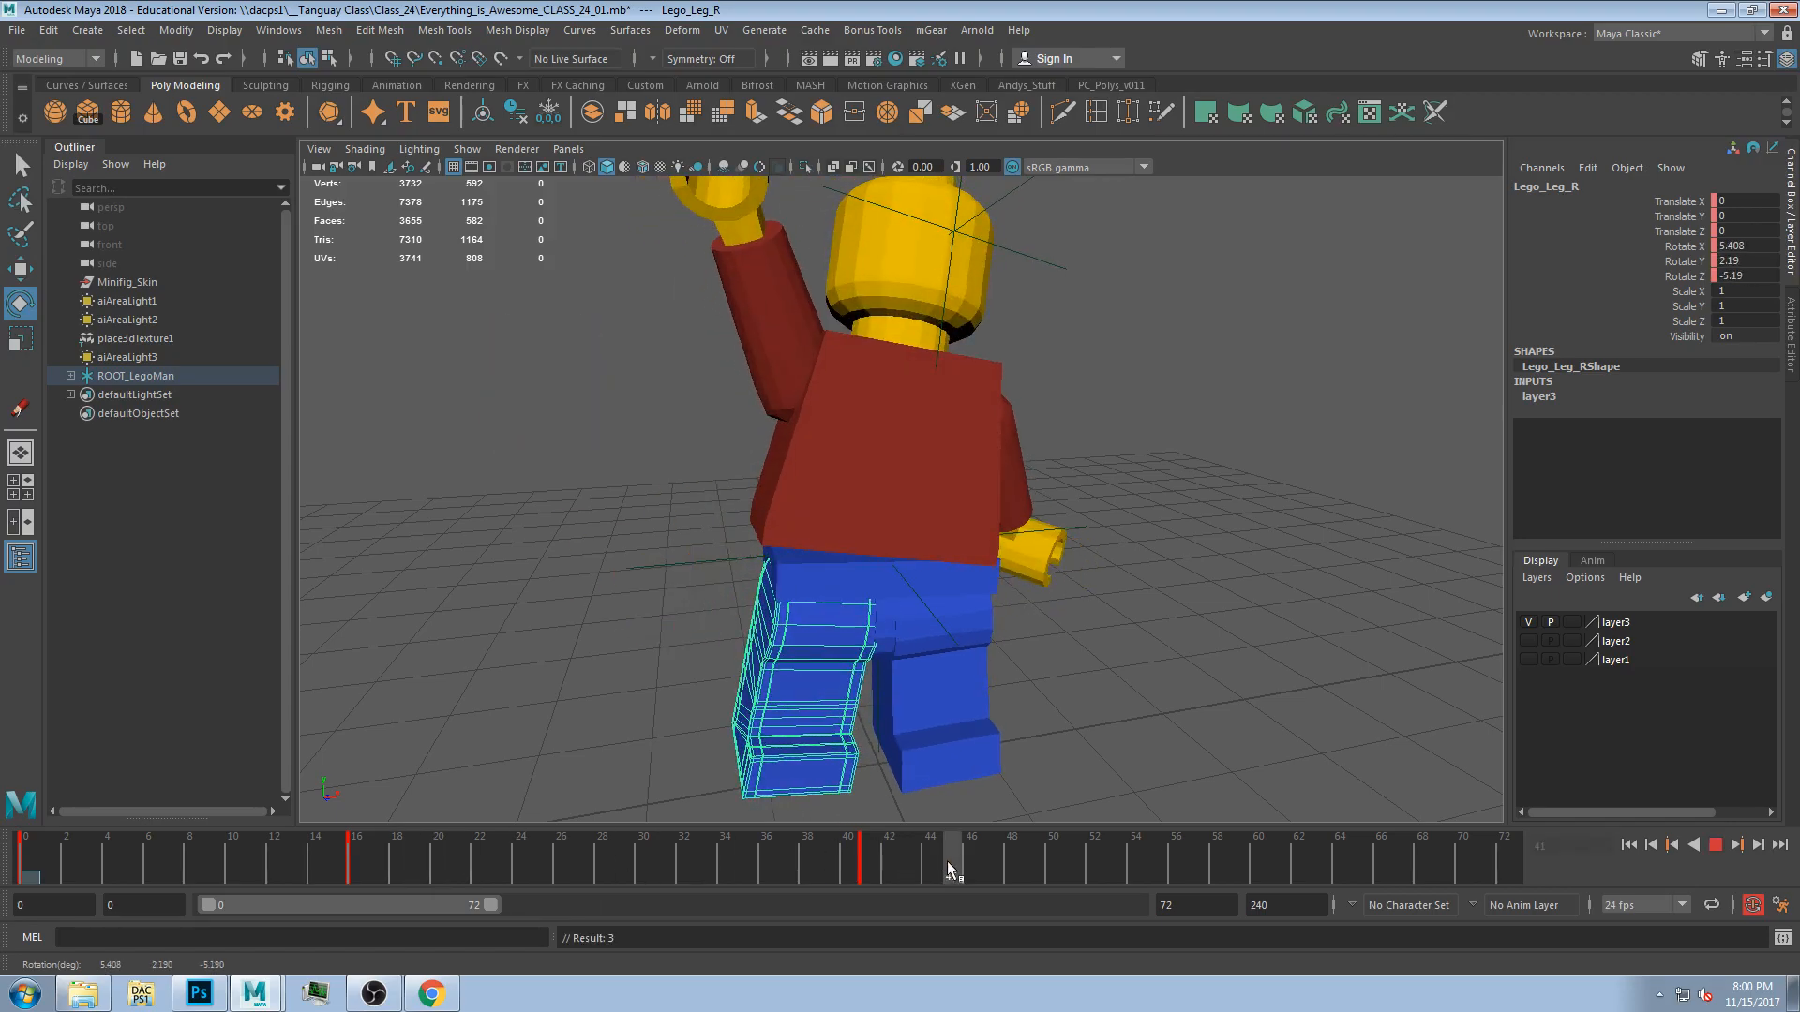
pyautogui.hotkey('alt', 'v')
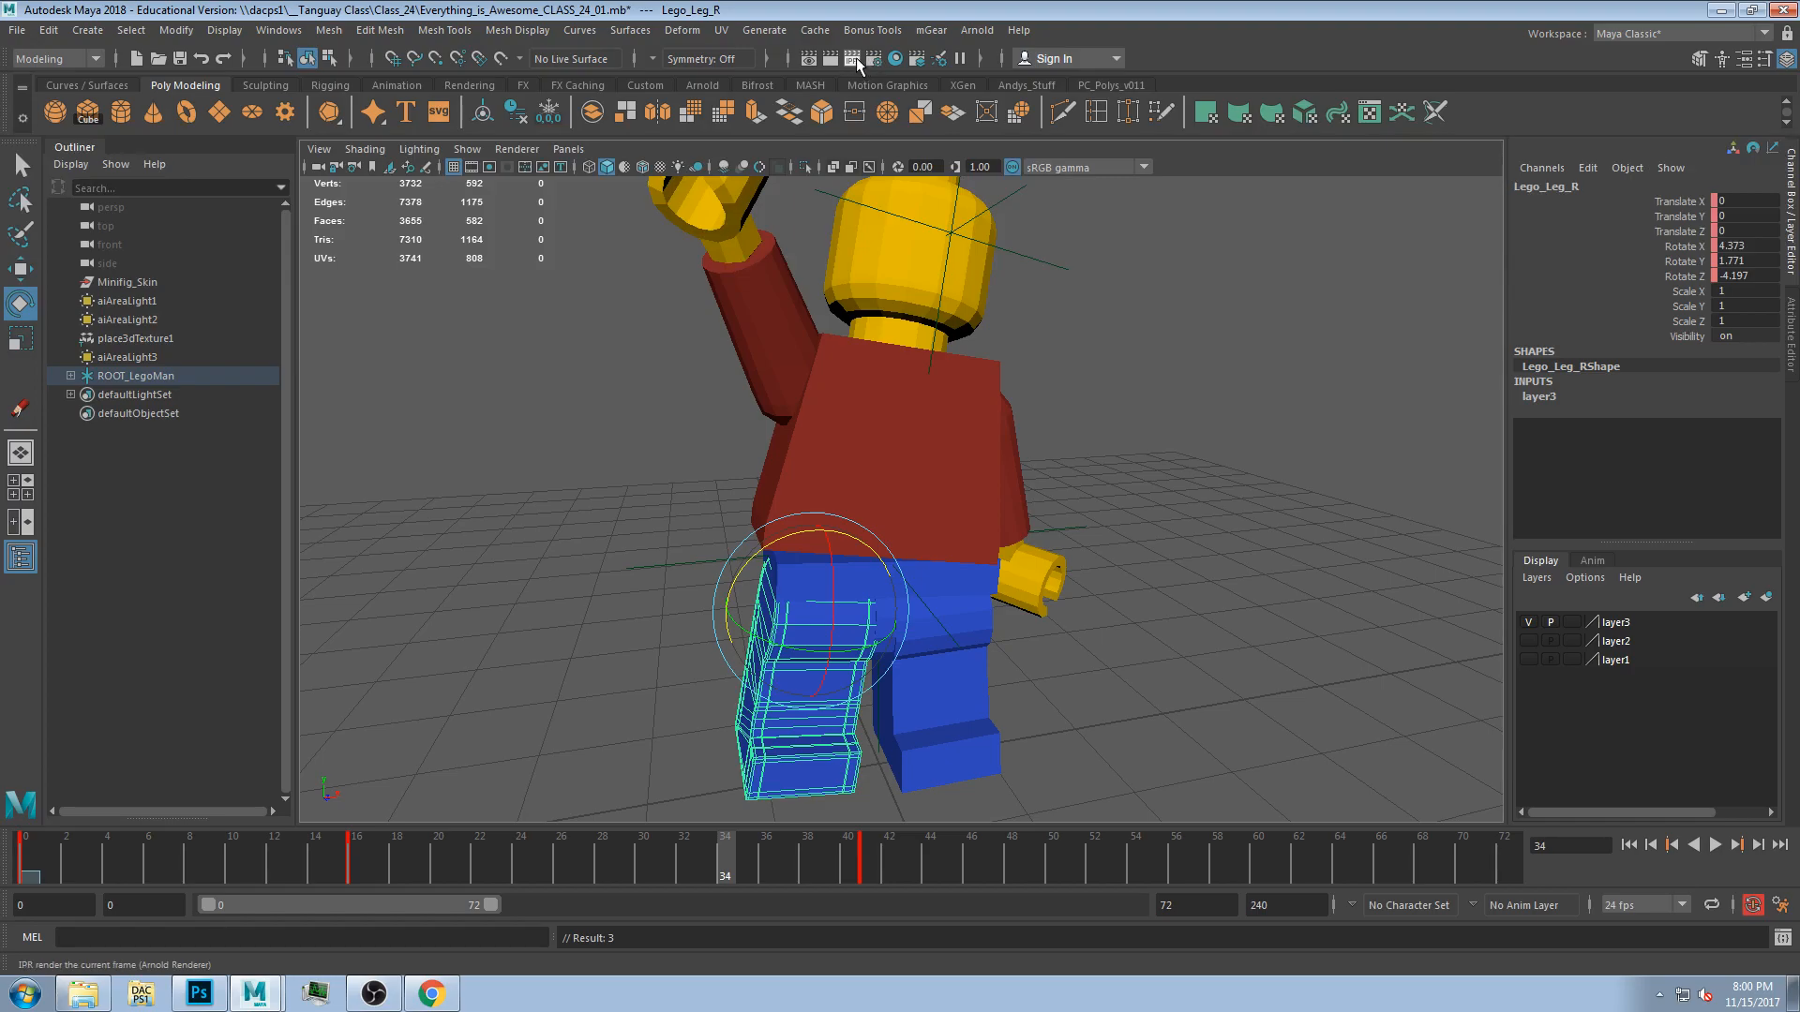
pyautogui.moveTo(493, 120); pyautogui.dragTo(379, 26)
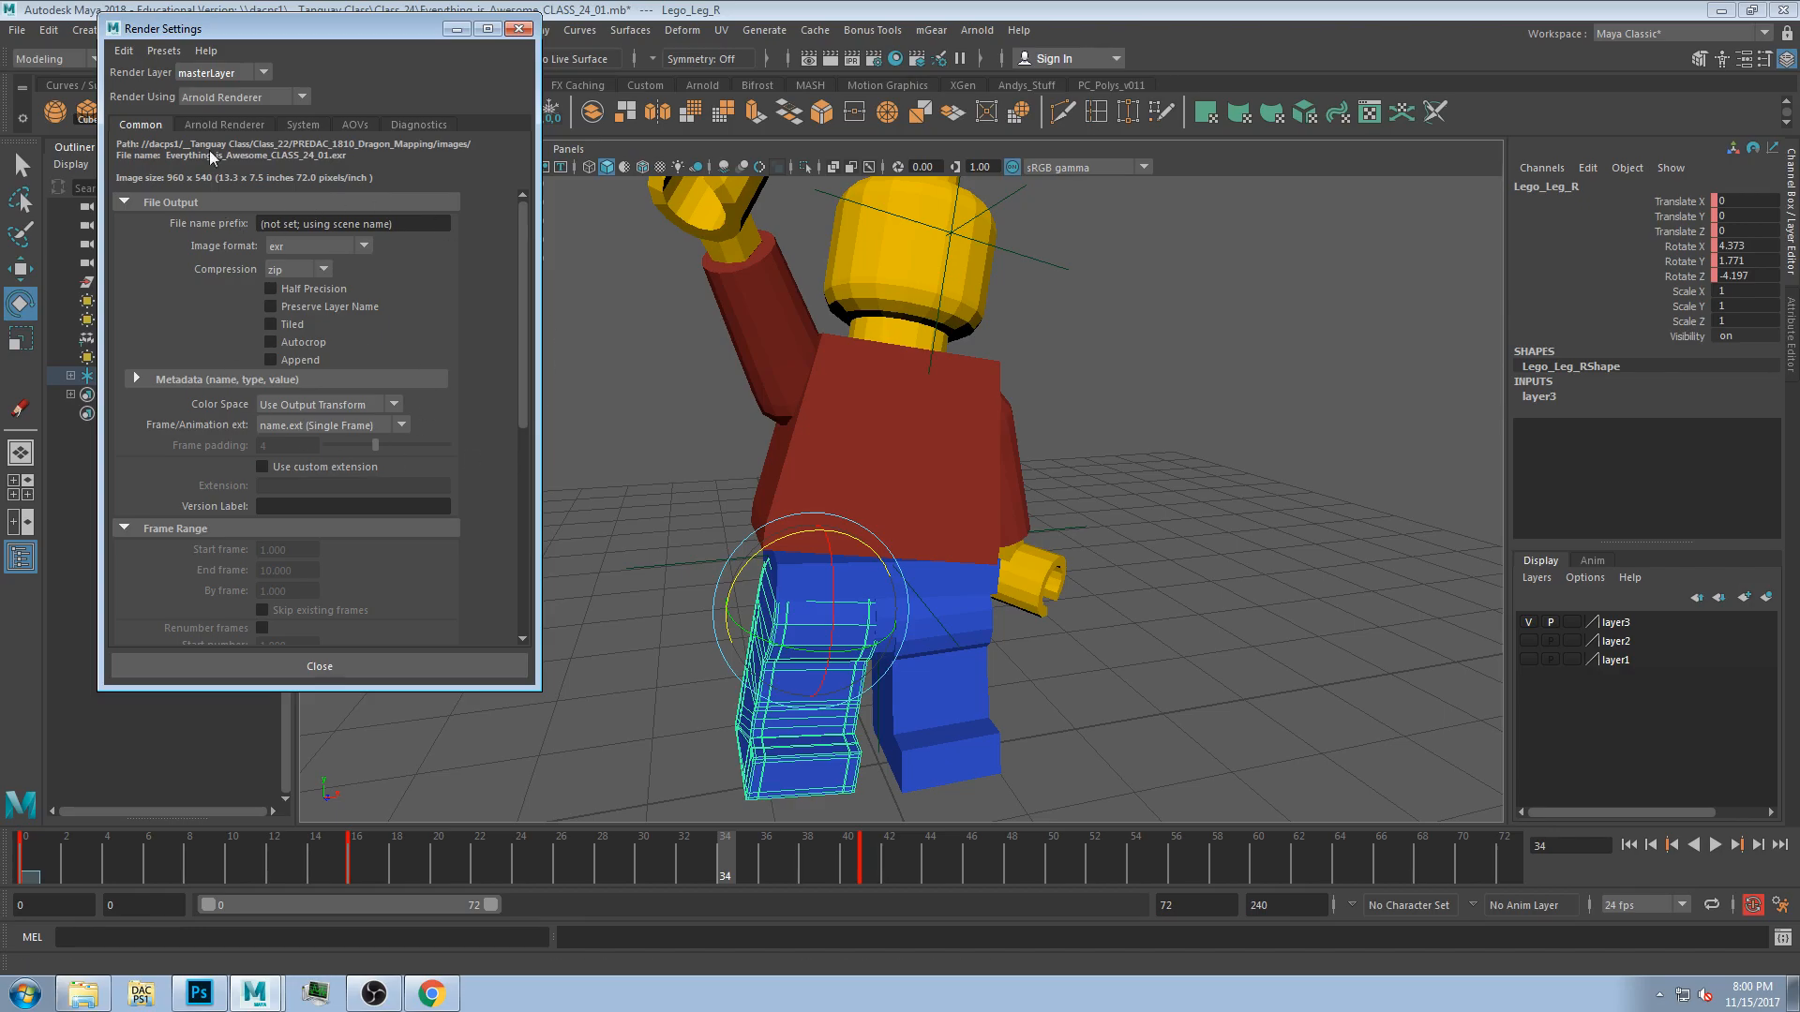
pyautogui.click(222, 127)
pyautogui.click(139, 124)
pyautogui.moveTo(296, 28); pyautogui.dragTo(511, 44)
pyautogui.moveTo(458, 701); pyautogui.dragTo(458, 781)
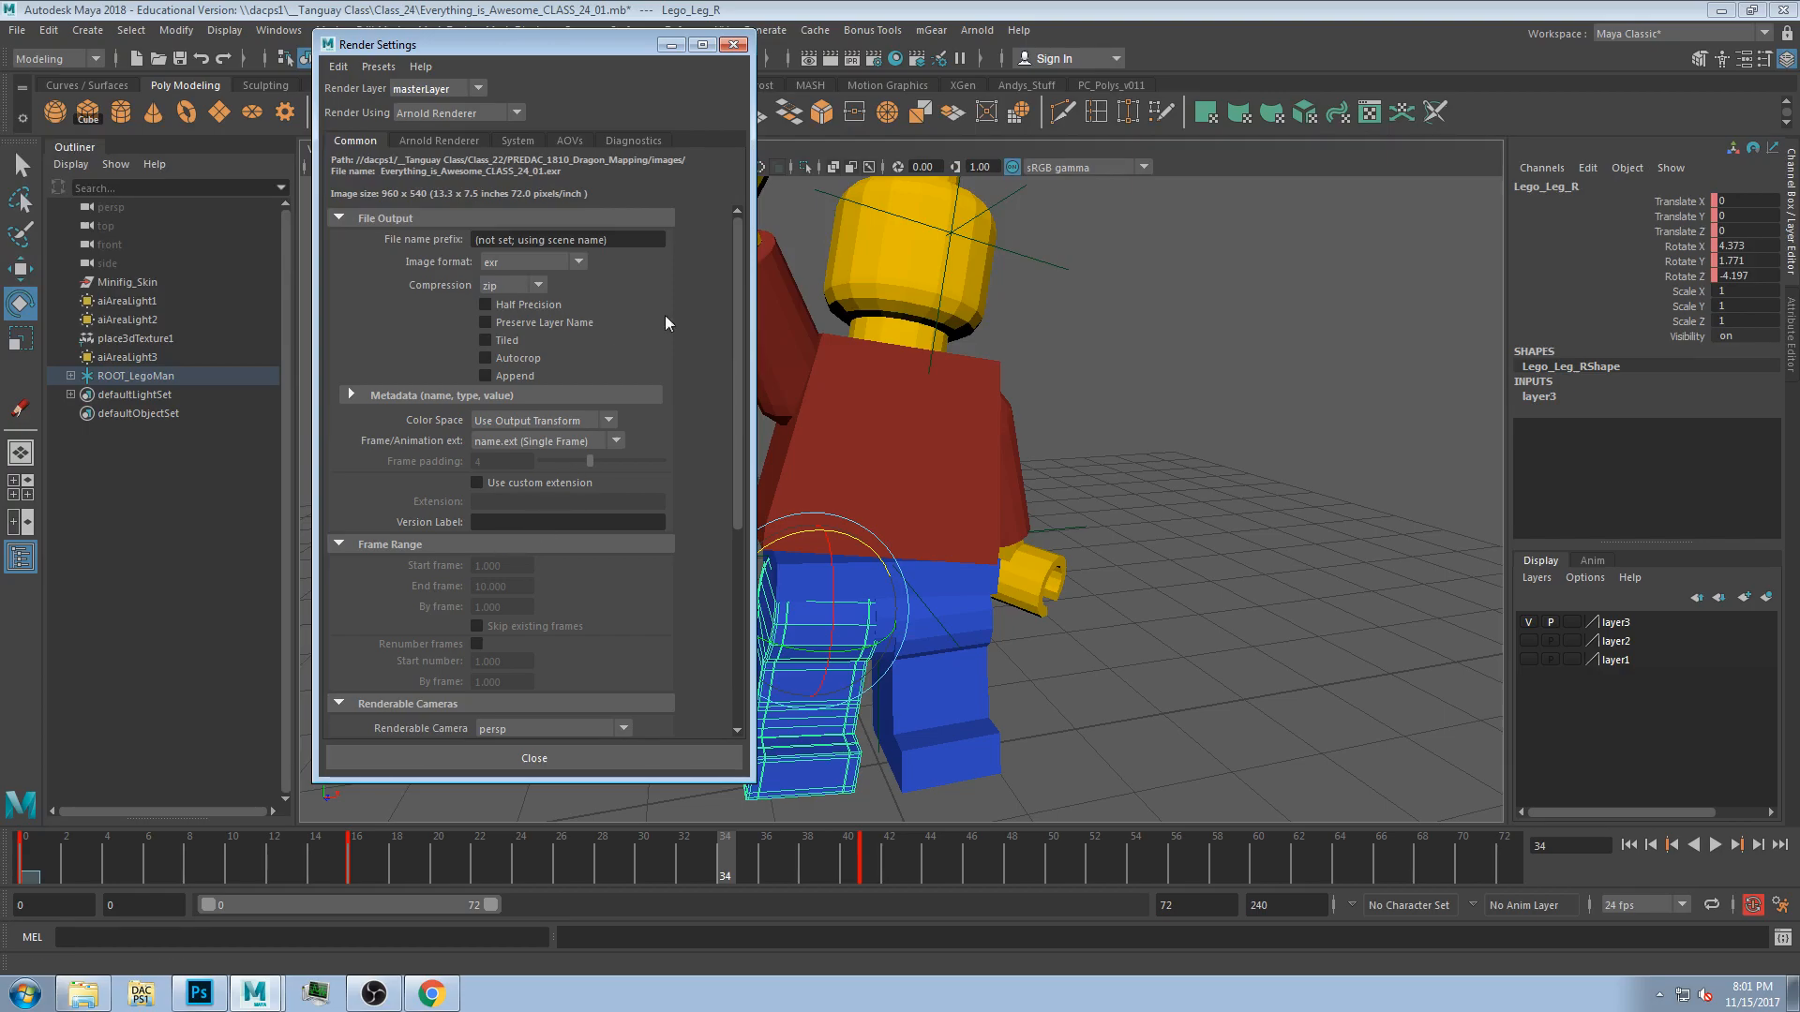
pyautogui.click(732, 44)
# Rotate the head into a new pose at frame 45.
pyautogui.moveTo(881, 562)
pyautogui.keyDown('alt'); pyautogui.mouseDown()
pyautogui.moveTo(900, 533)
pyautogui.moveTo(876, 587)
pyautogui.moveTo(904, 559)
pyautogui.mouseUp(); pyautogui.keyUp('alt')
pyautogui.click(932, 317)
pyautogui.moveTo(892, 416); pyautogui.dragTo(899, 421)
pyautogui.hotkey('ctrl', 'z')
pyautogui.moveTo(857, 861); pyautogui.dragTo(960, 865)
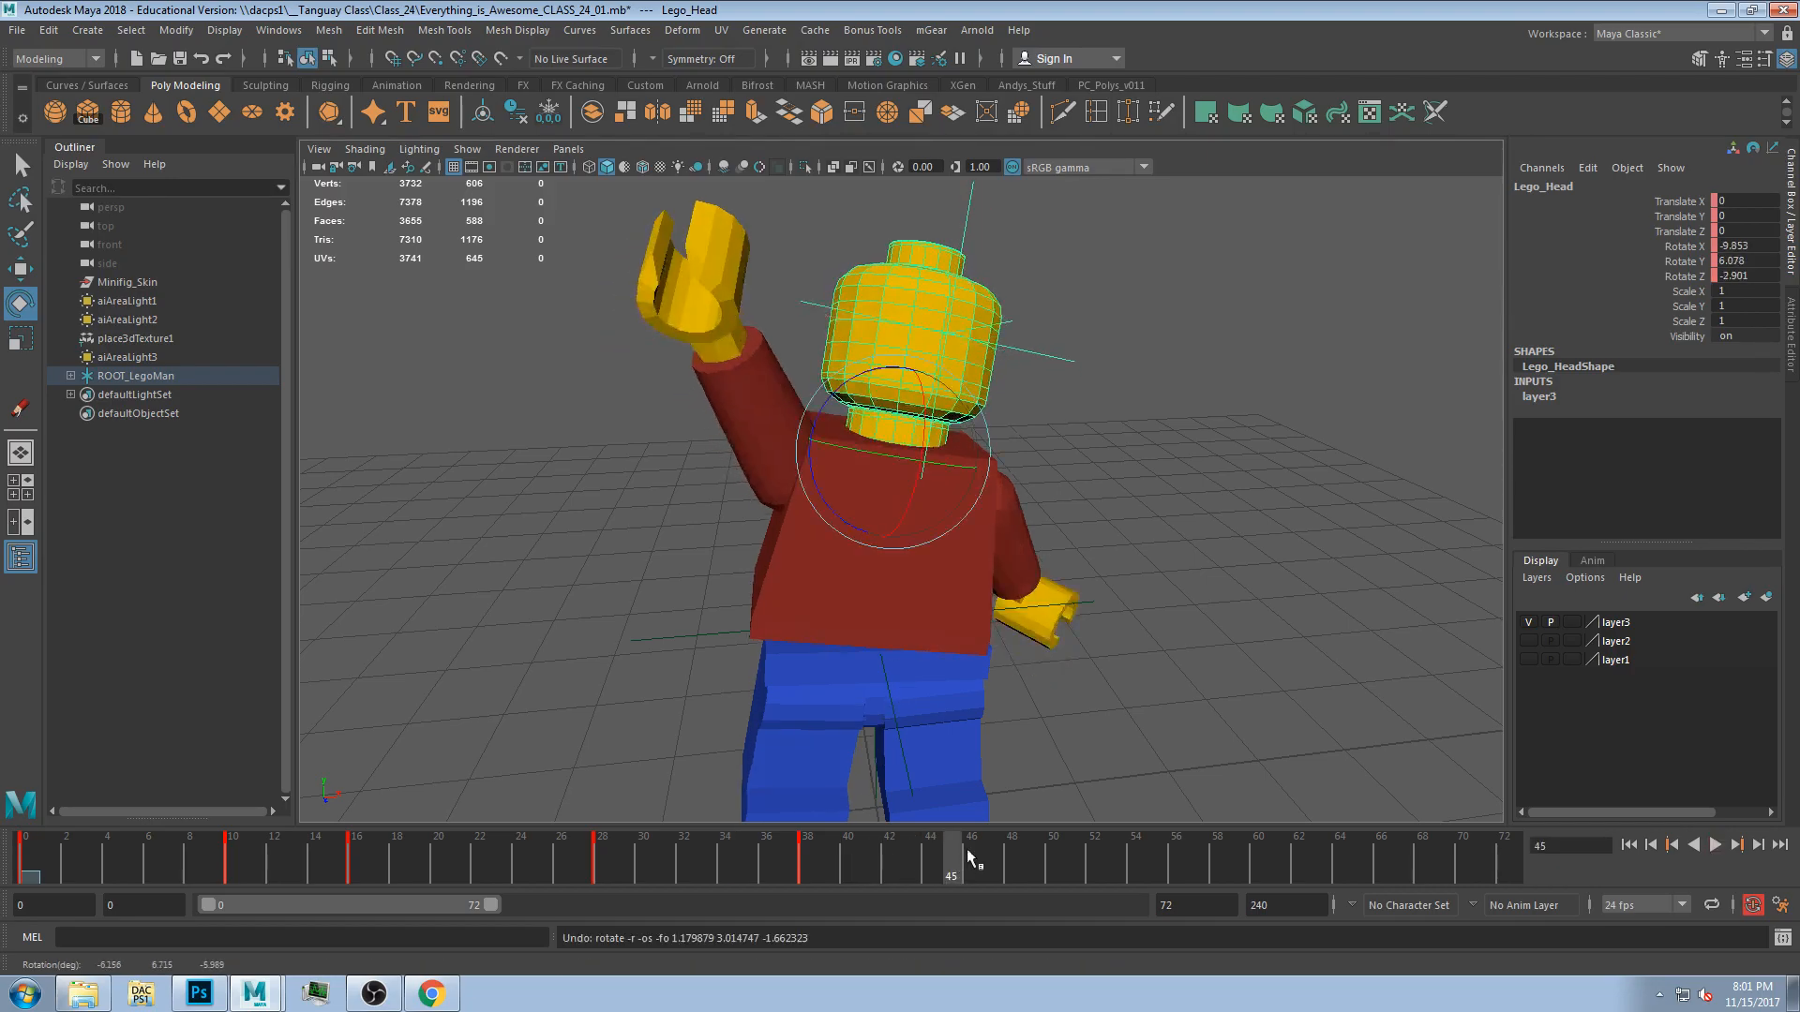
pyautogui.moveTo(885, 413); pyautogui.dragTo(891, 411)
# Scrub back along the timeline, play the animation and stop it.
pyautogui.moveTo(908, 851); pyautogui.dragTo(395, 835)
pyautogui.click(376, 855)
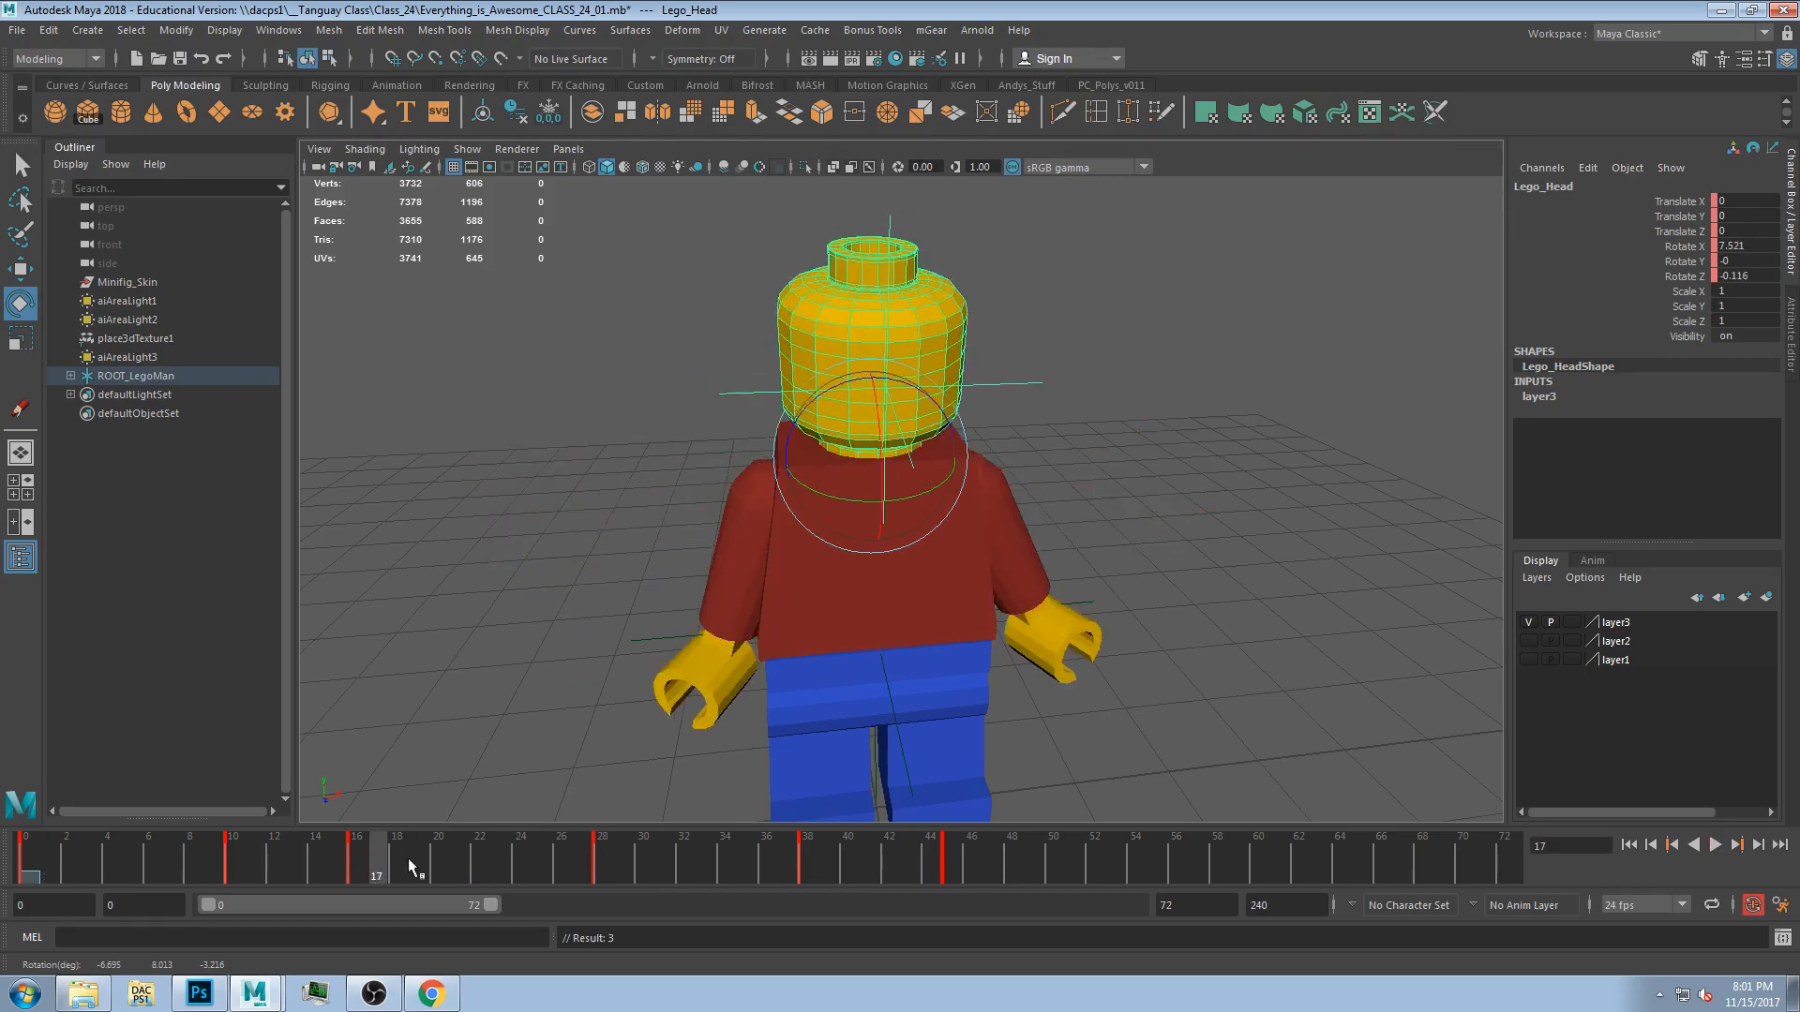
pyautogui.click(1716, 844)
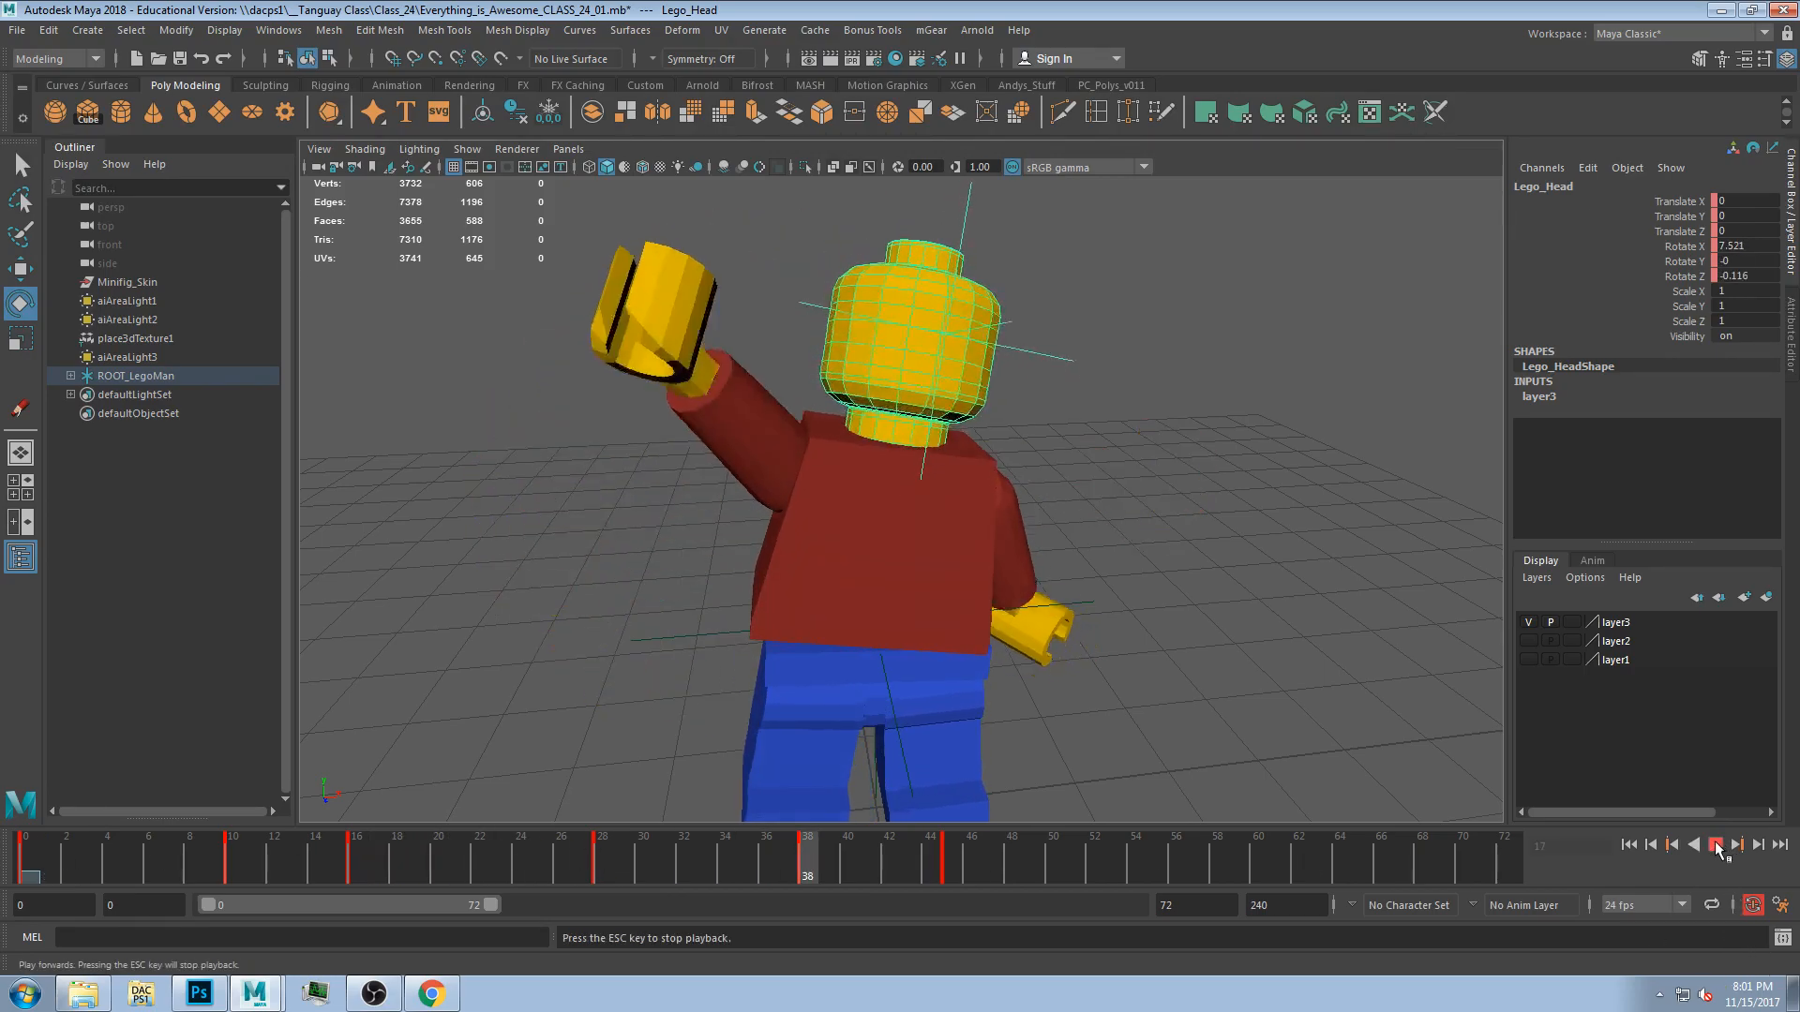
pyautogui.click(1717, 845)
# Select the right arm and shift a selected range of its keys along the timeline.
pyautogui.click(771, 377)
pyautogui.moveTo(833, 868)
pyautogui.keyDown('shift'); pyautogui.mouseDown()
pyautogui.moveTo(710, 865)
pyautogui.moveTo(802, 863)
pyautogui.mouseUp(); pyautogui.keyUp('shift')
pyautogui.click(822, 867)
pyautogui.click(785, 862)
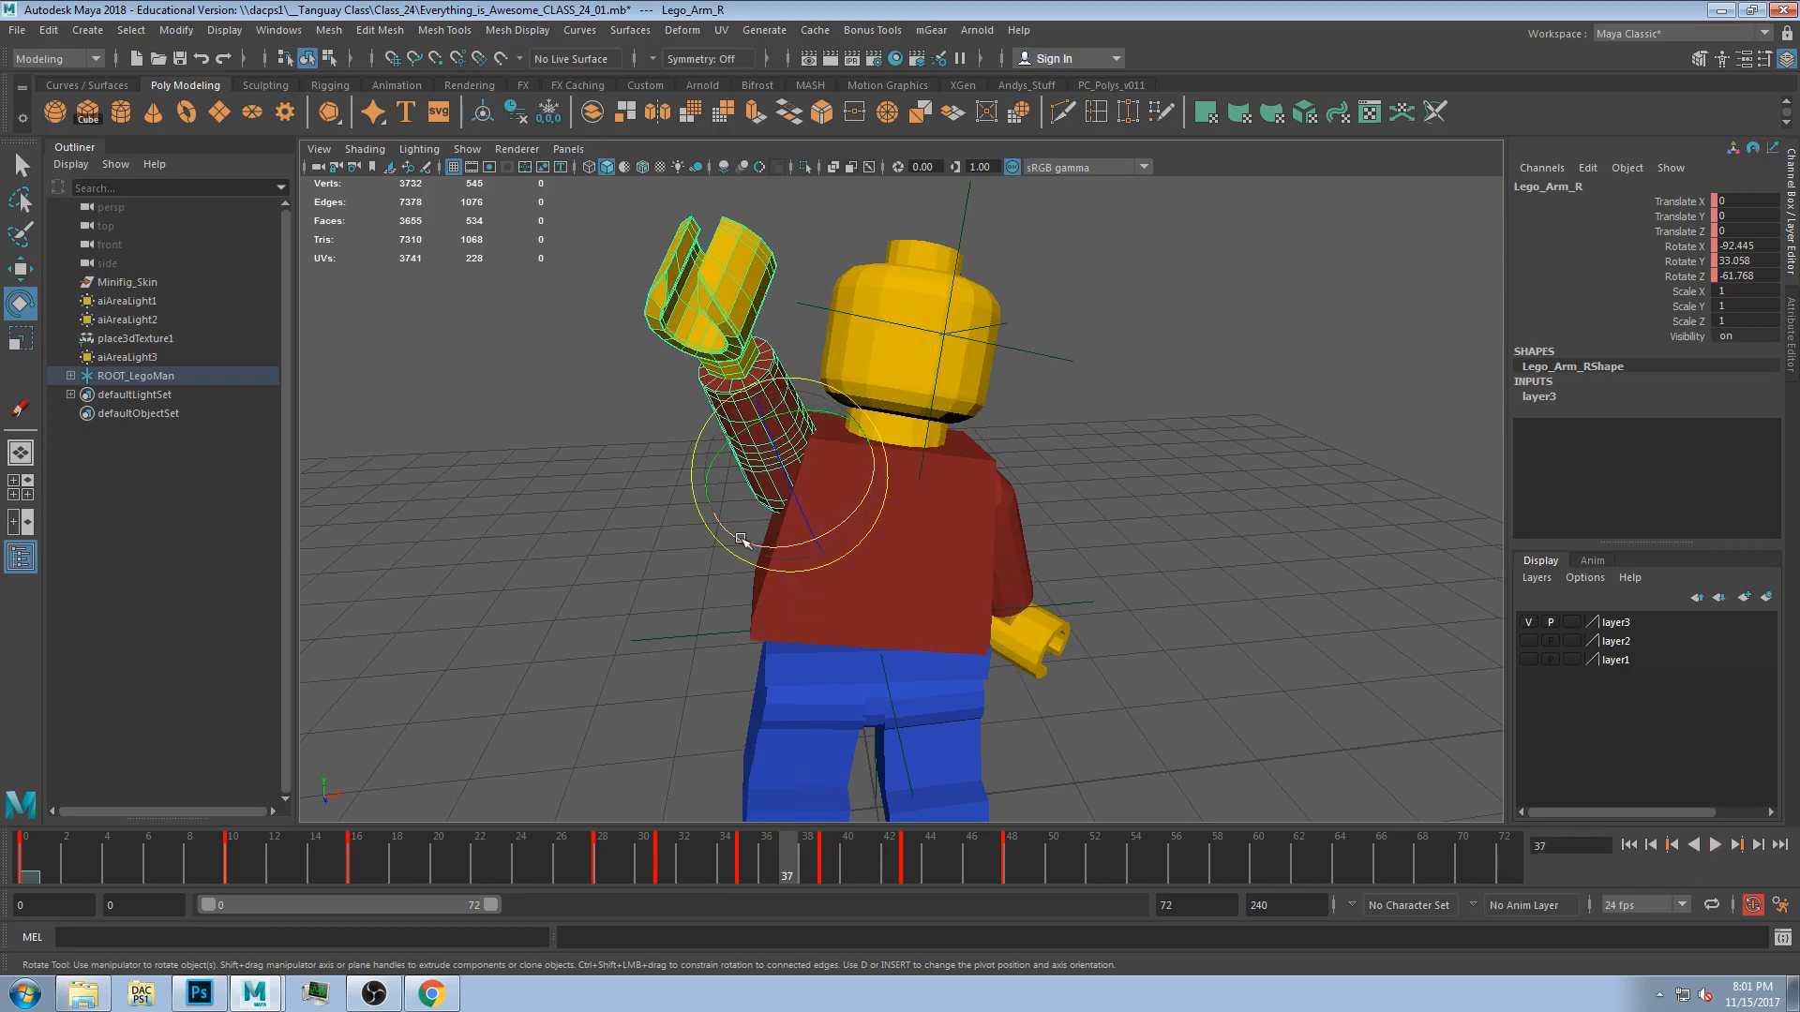
pyautogui.click(1035, 861)
pyautogui.keyDown('shift'); pyautogui.moveTo(1070, 862); pyautogui.dragTo(739, 856); pyautogui.keyUp('shift')
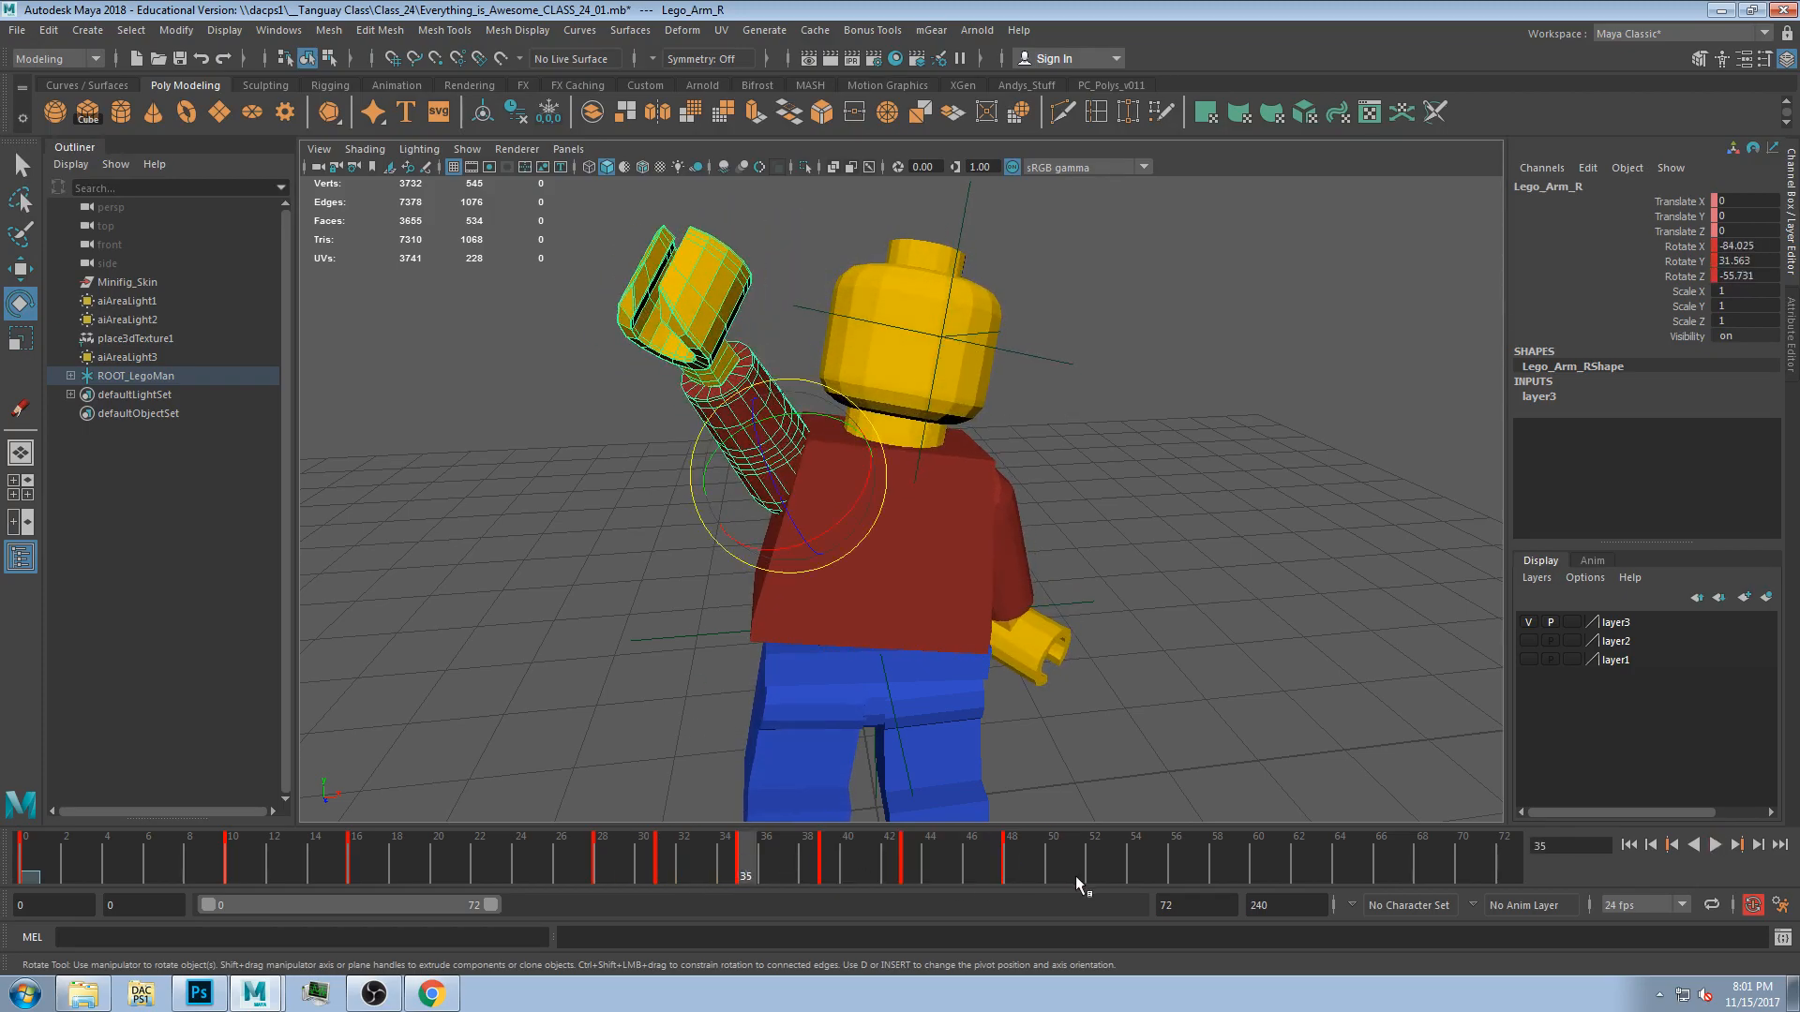
pyautogui.keyDown('shift'); pyautogui.moveTo(1071, 870); pyautogui.dragTo(662, 864); pyautogui.keyUp('shift')
pyautogui.moveTo(778, 856); pyautogui.dragTo(806, 855)
pyautogui.keyDown('shift'); pyautogui.moveTo(1070, 861); pyautogui.dragTo(645, 859); pyautogui.keyUp('shift')
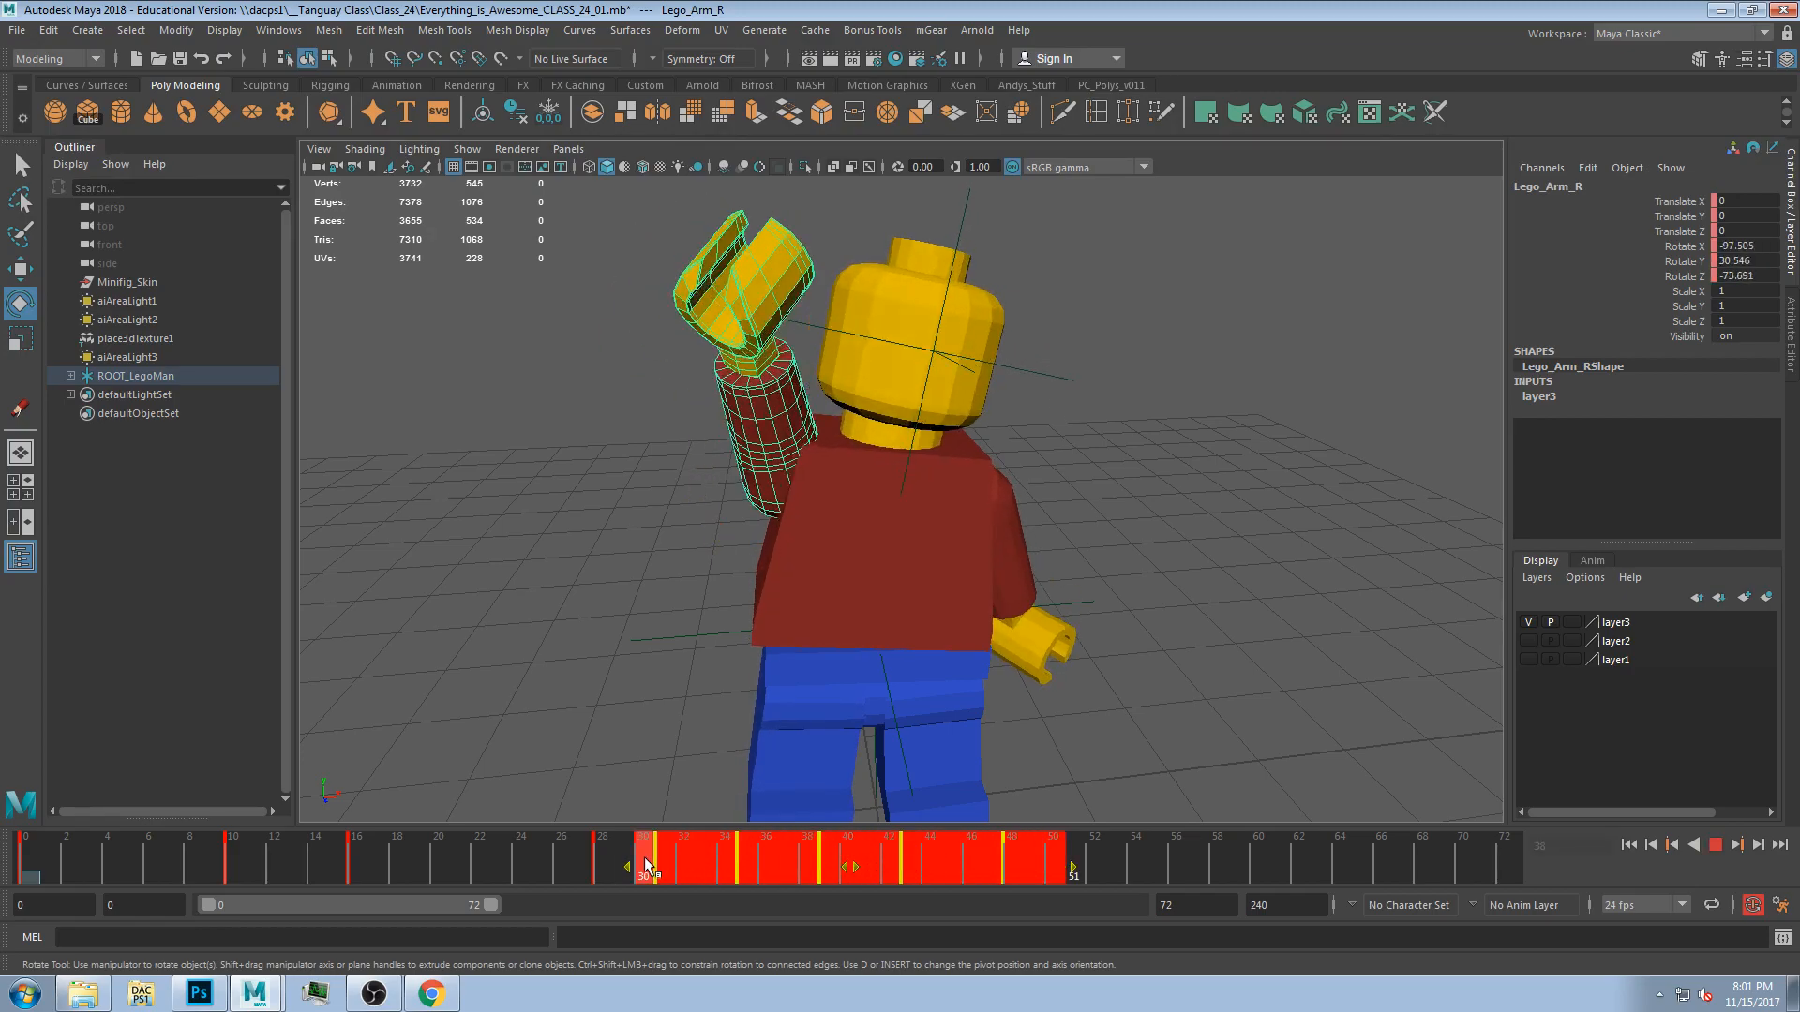
pyautogui.moveTo(849, 859); pyautogui.dragTo(891, 860)
pyautogui.click(894, 860)
pyautogui.moveTo(556, 848); pyautogui.dragTo(458, 853)
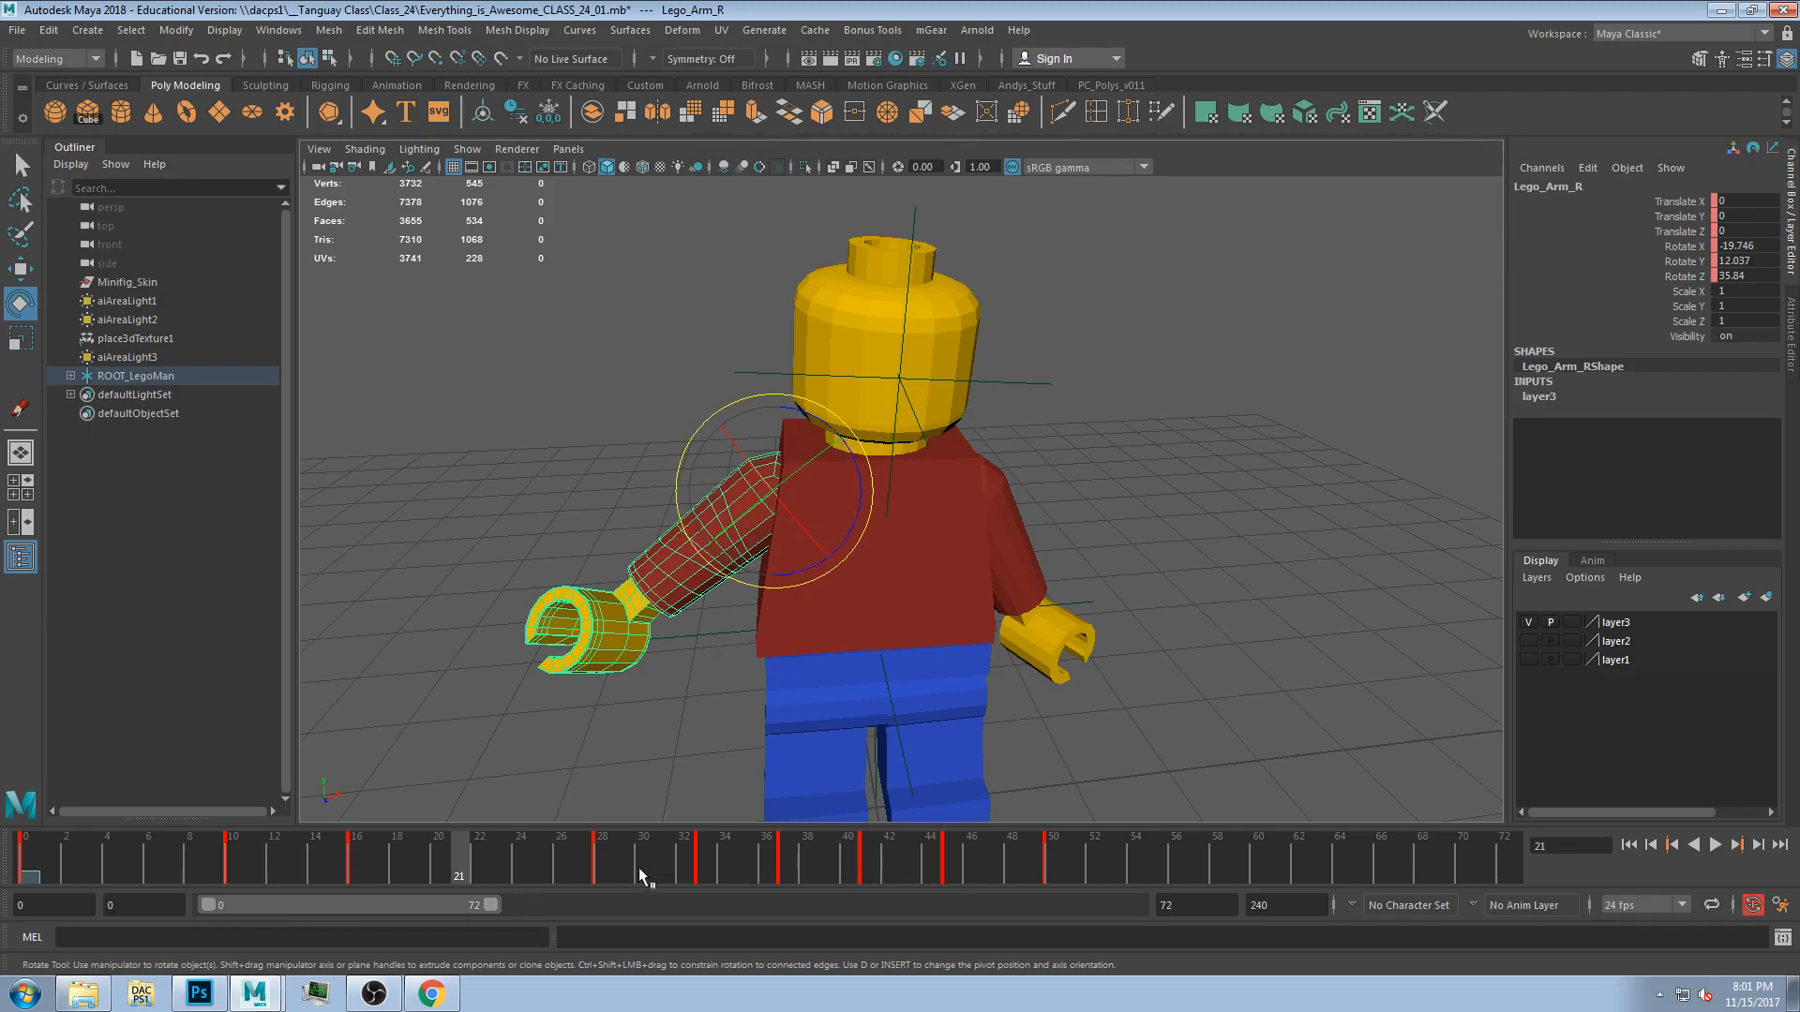
# Play the animation from the start and stop it.
pyautogui.click(1630, 846)
pyautogui.click(1715, 846)
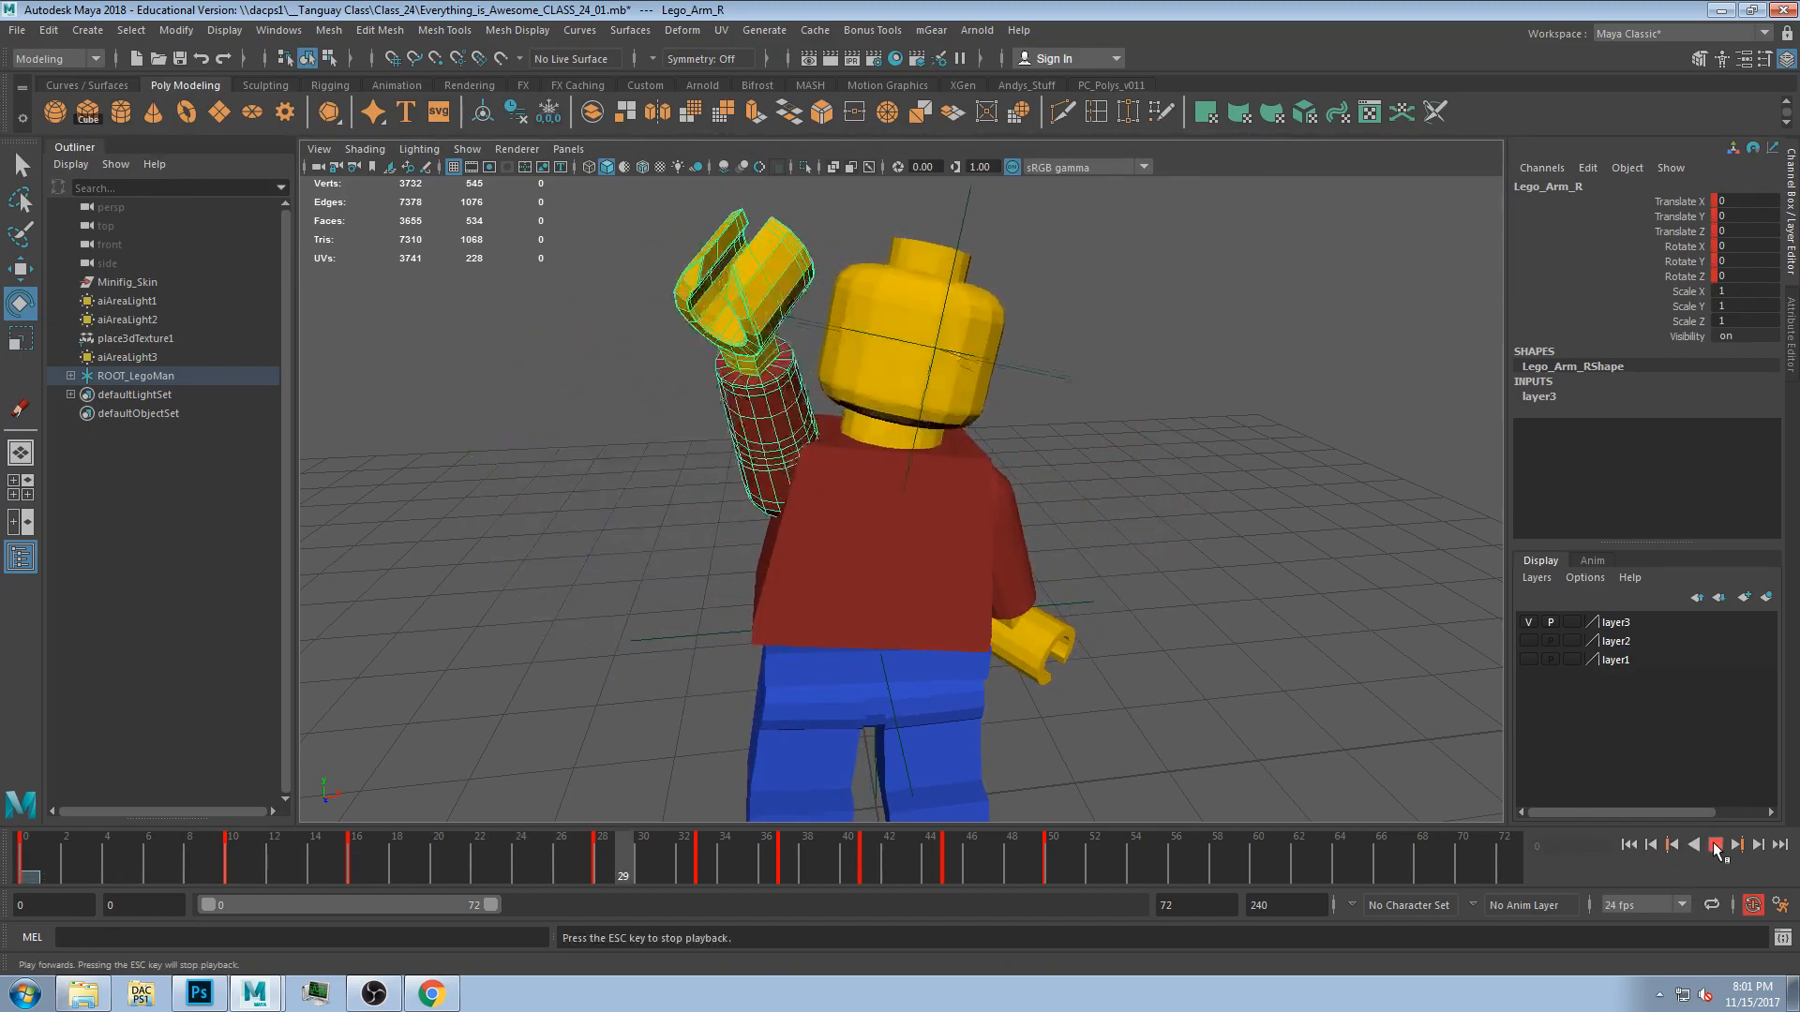
pyautogui.click(1715, 846)
# Pose the right arm, head and torso by rotating them at frame 55.
pyautogui.moveTo(1168, 846)
pyautogui.mouseDown()
pyautogui.moveTo(648, 865)
pyautogui.moveTo(1153, 870)
pyautogui.mouseUp()
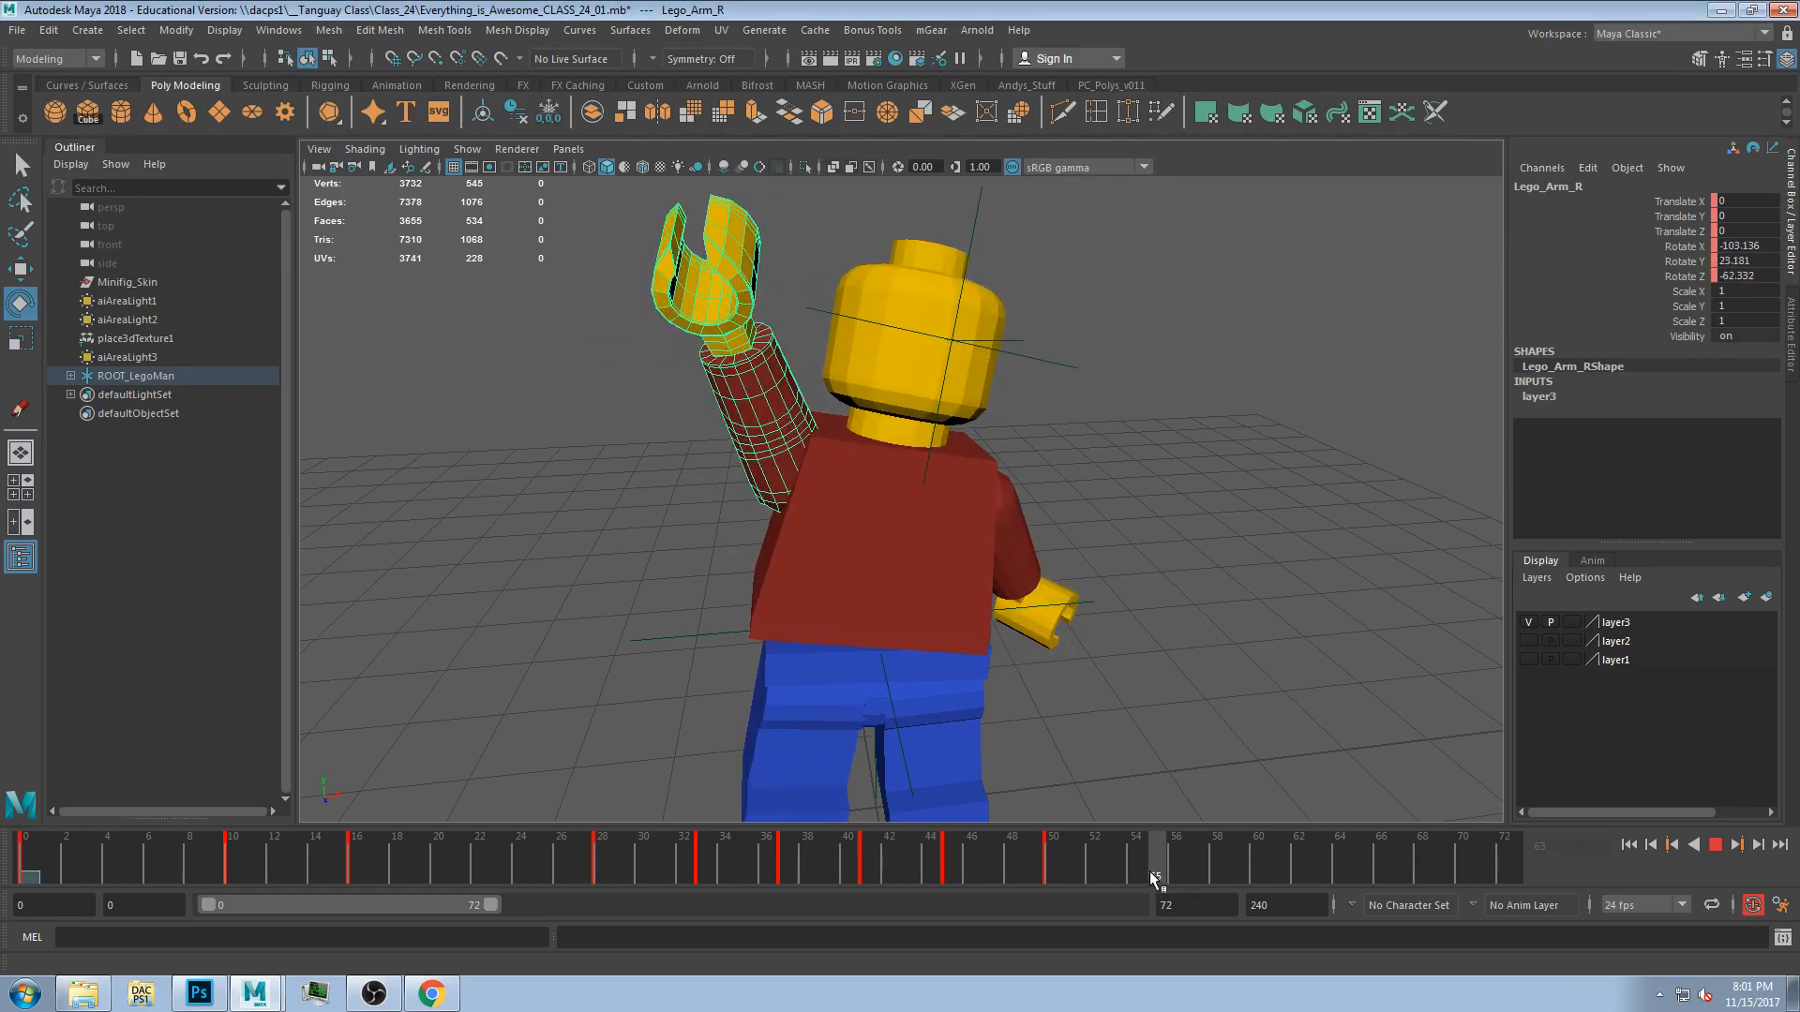
pyautogui.moveTo(756, 449); pyautogui.dragTo(748, 436)
pyautogui.click(889, 354)
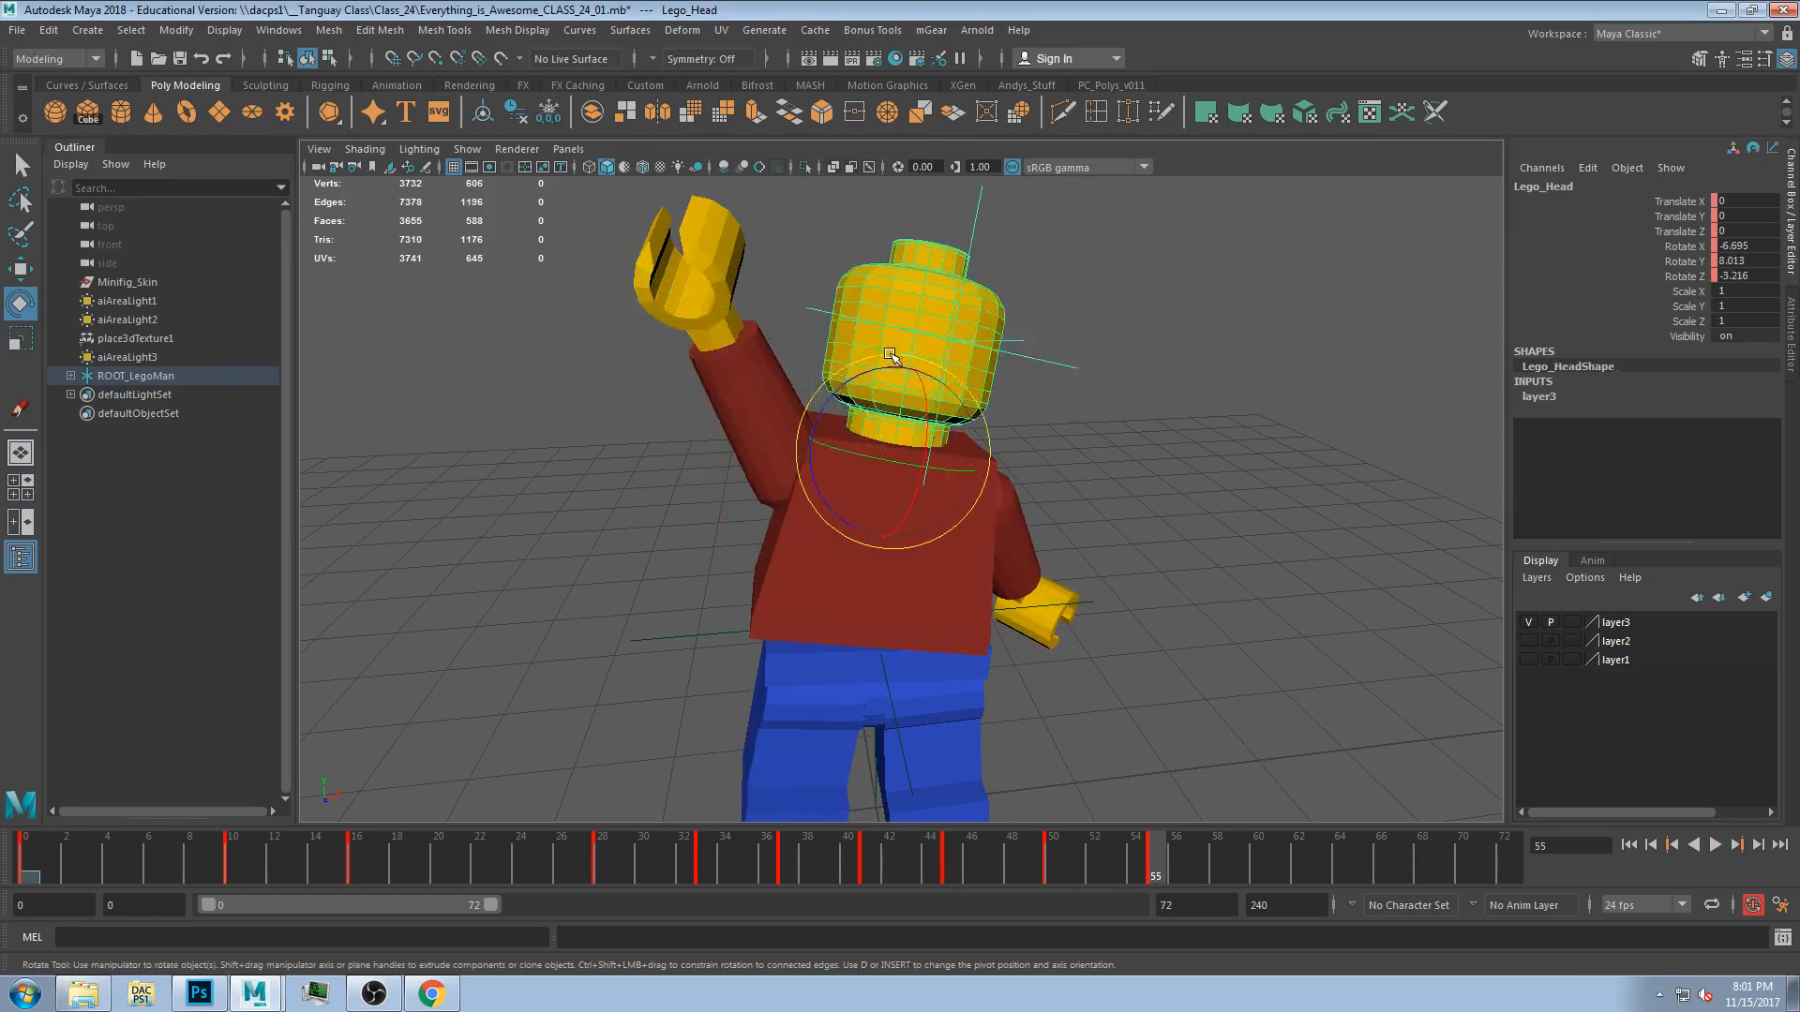
pyautogui.moveTo(924, 399); pyautogui.dragTo(862, 377)
pyautogui.moveTo(996, 859); pyautogui.dragTo(1148, 858)
pyautogui.click(858, 515)
pyautogui.moveTo(858, 515); pyautogui.dragTo(869, 592)
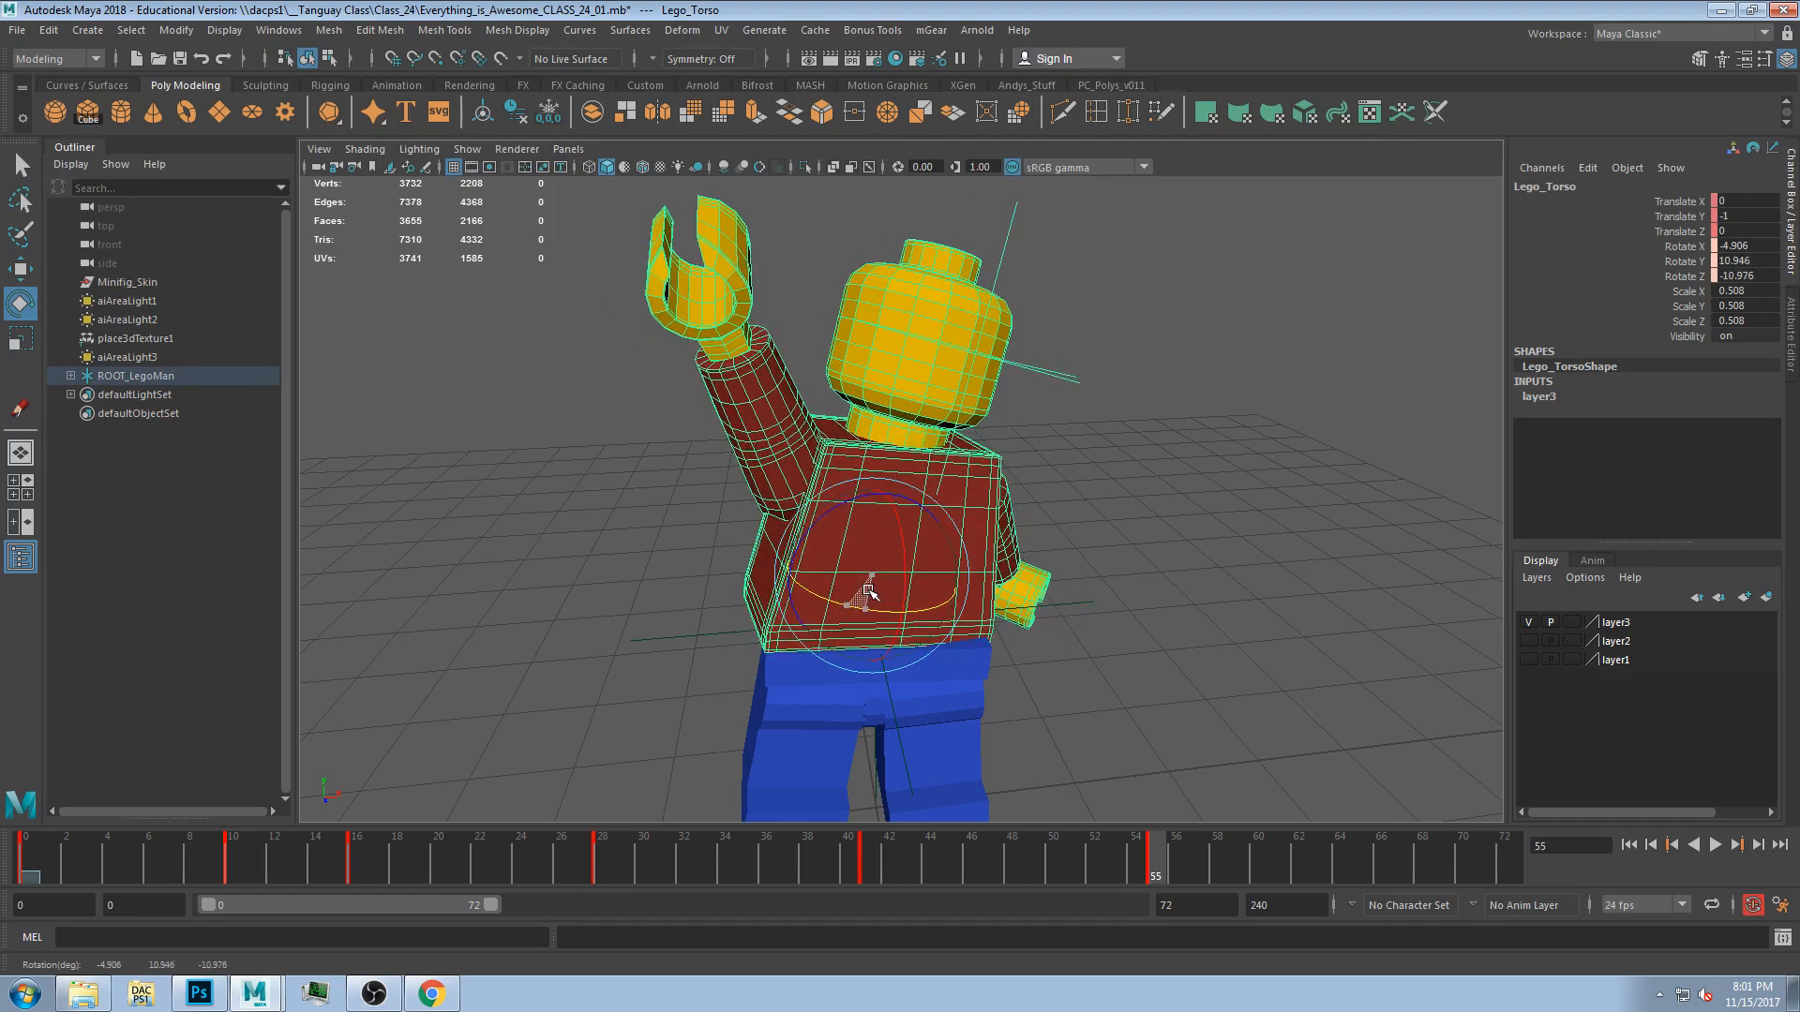
# Rotate the hips and the left hand at frame 53.
pyautogui.moveTo(1146, 859)
pyautogui.mouseDown()
pyautogui.moveTo(452, 859)
pyautogui.moveTo(1116, 859)
pyautogui.mouseUp()
pyautogui.click(949, 723)
pyautogui.click(866, 682)
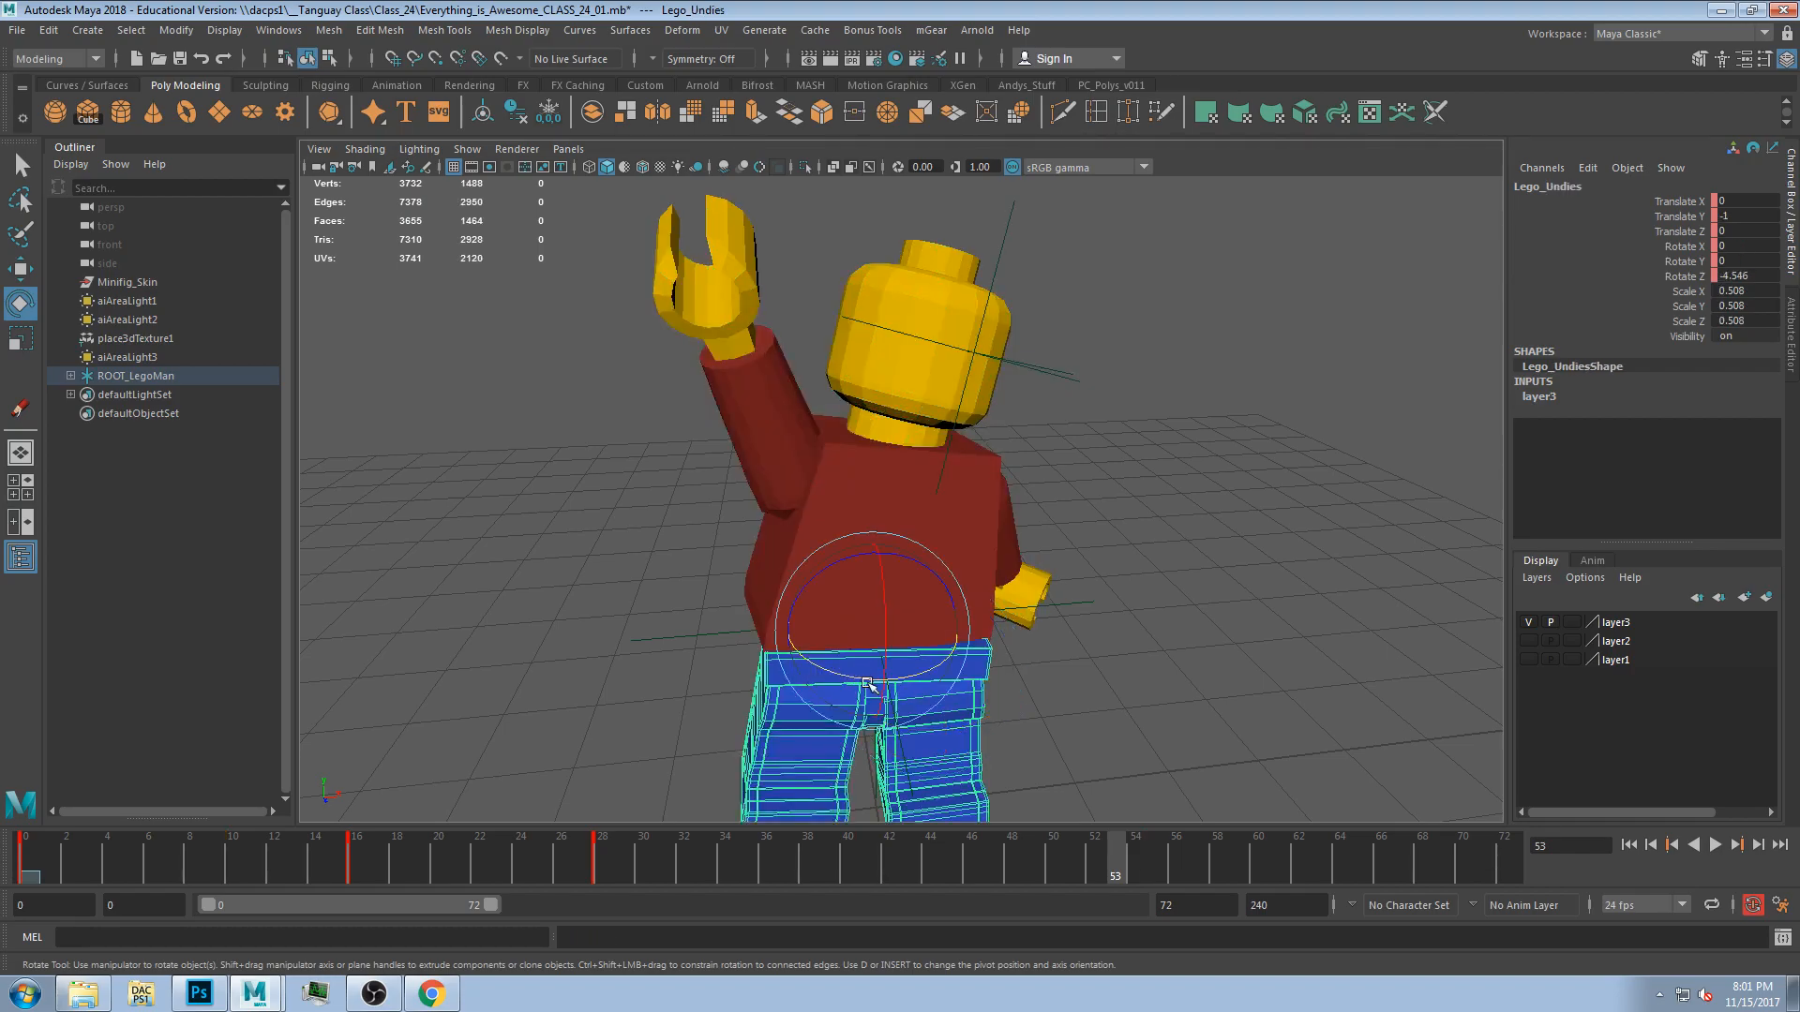
pyautogui.moveTo(858, 671); pyautogui.dragTo(868, 672)
pyautogui.click(1104, 691)
pyautogui.moveTo(1104, 691)
pyautogui.keyDown('alt'); pyautogui.mouseDown()
pyautogui.moveTo(1032, 675)
pyautogui.moveTo(1016, 618)
pyautogui.mouseUp(); pyautogui.keyUp('alt')
pyautogui.click(967, 580)
pyautogui.click(1012, 624)
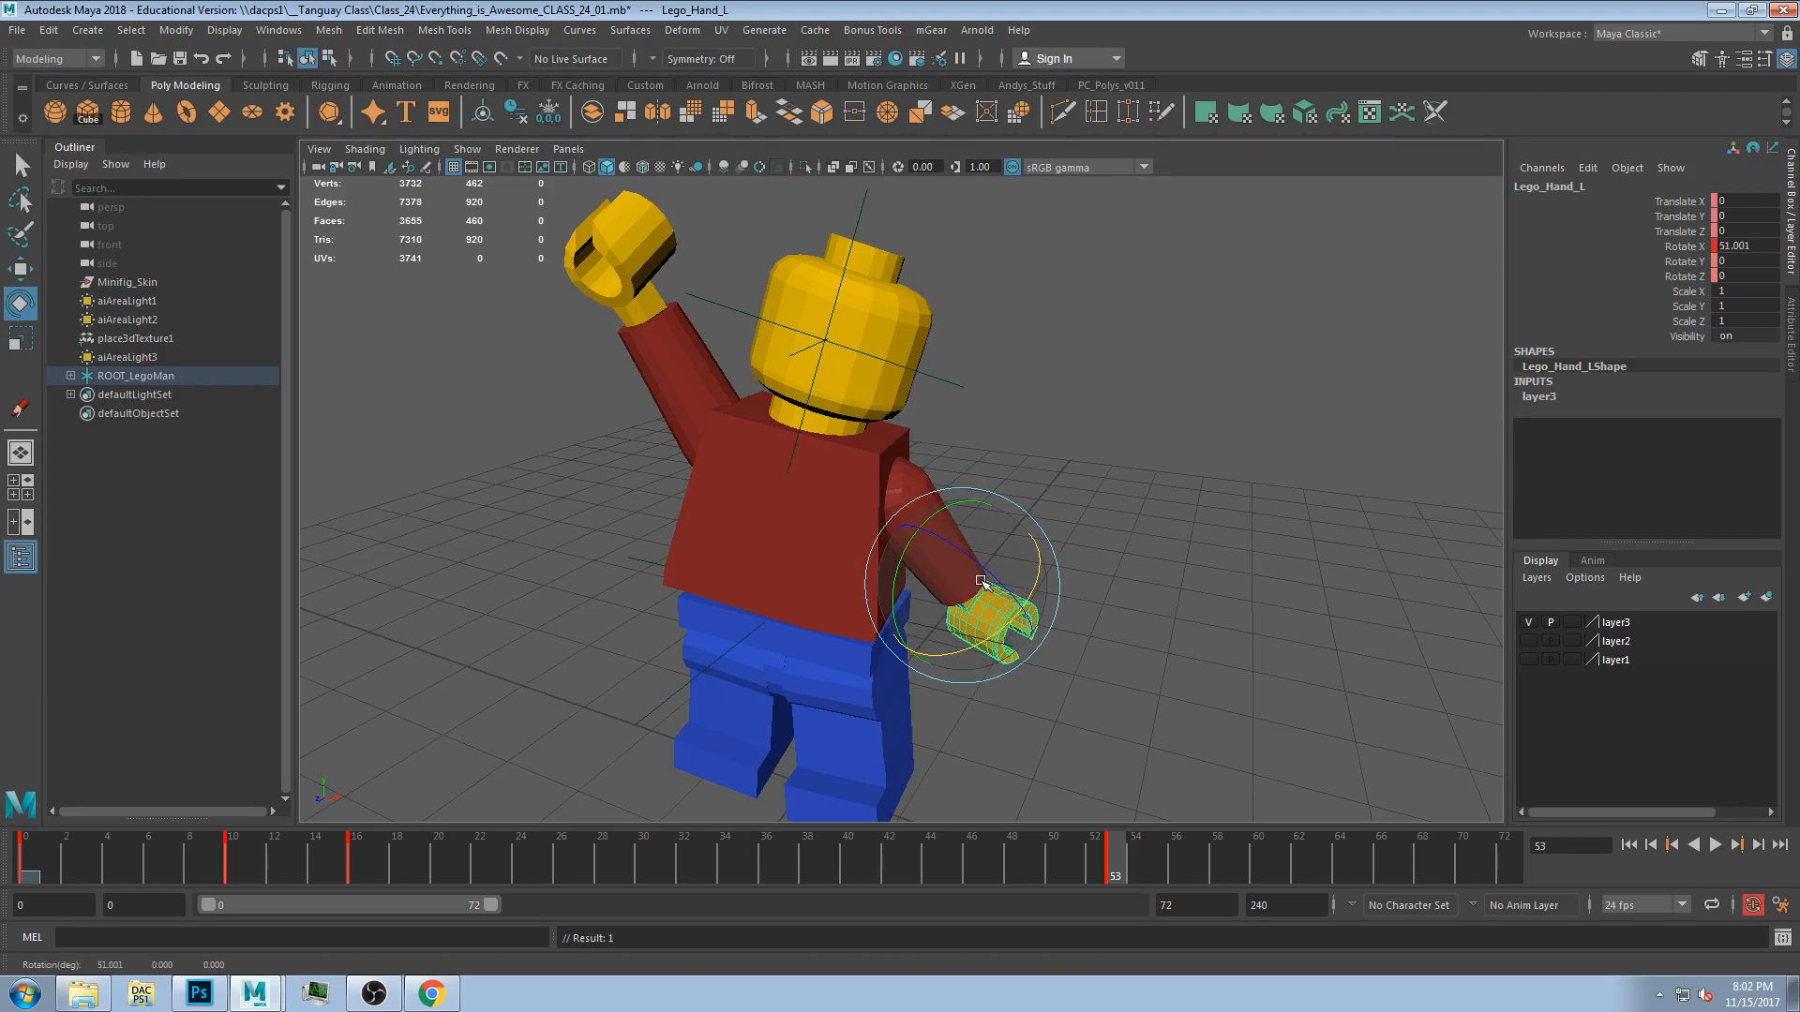
# Scrub and play through the animation to review the motion.
pyautogui.moveTo(1040, 864); pyautogui.dragTo(831, 864)
pyautogui.click(887, 398)
pyautogui.moveTo(675, 872); pyautogui.dragTo(356, 864)
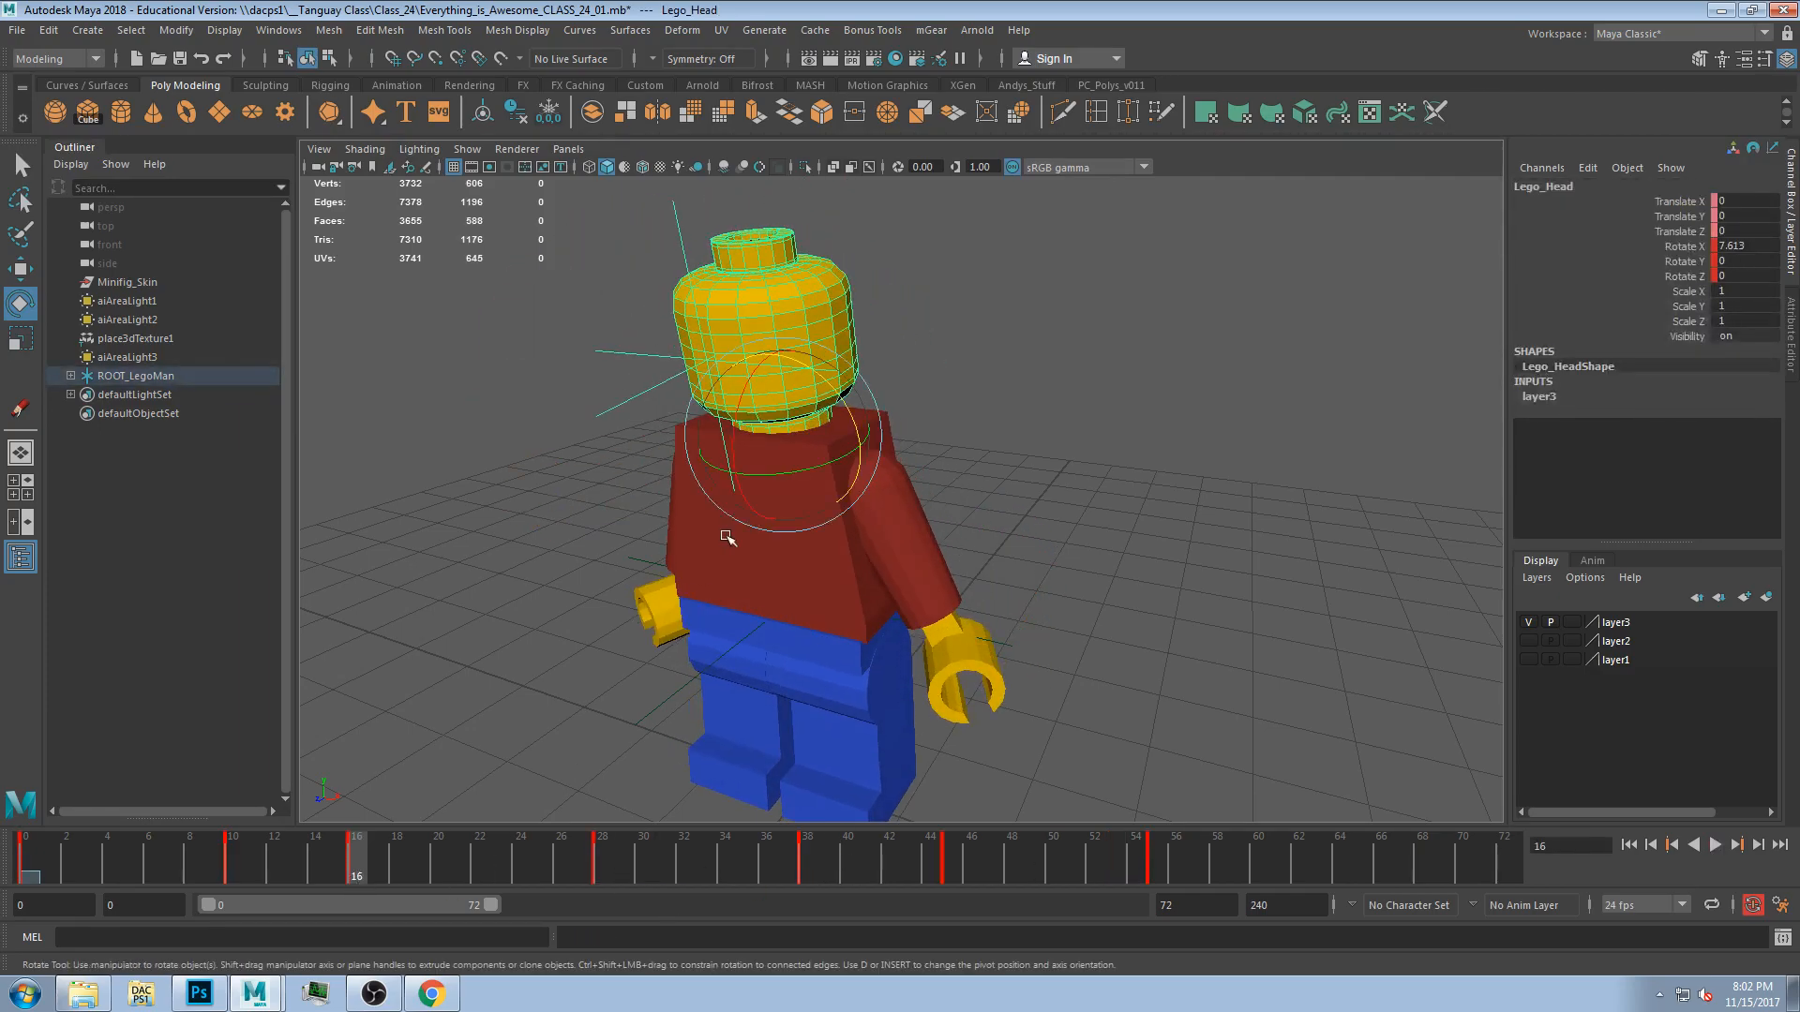
pyautogui.click(1000, 501)
pyautogui.moveTo(685, 850); pyautogui.dragTo(357, 881)
pyautogui.click(924, 603)
pyautogui.click(994, 475)
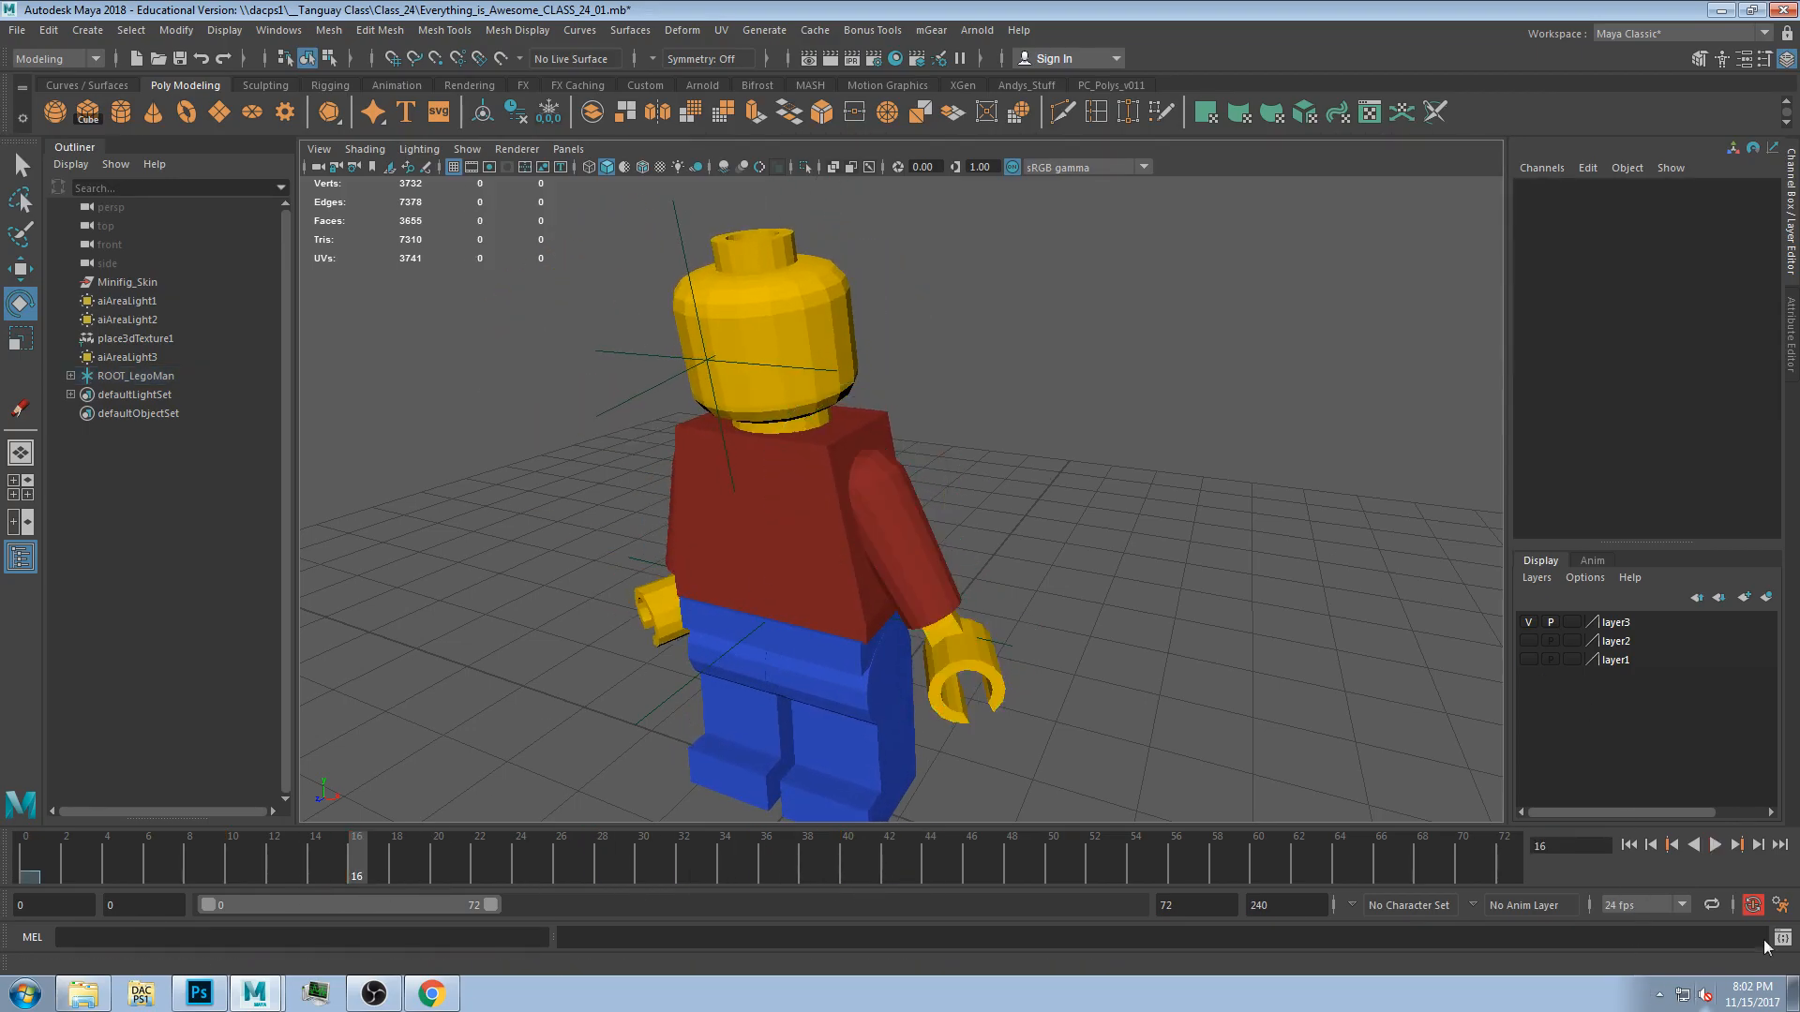
pyautogui.click(1713, 848)
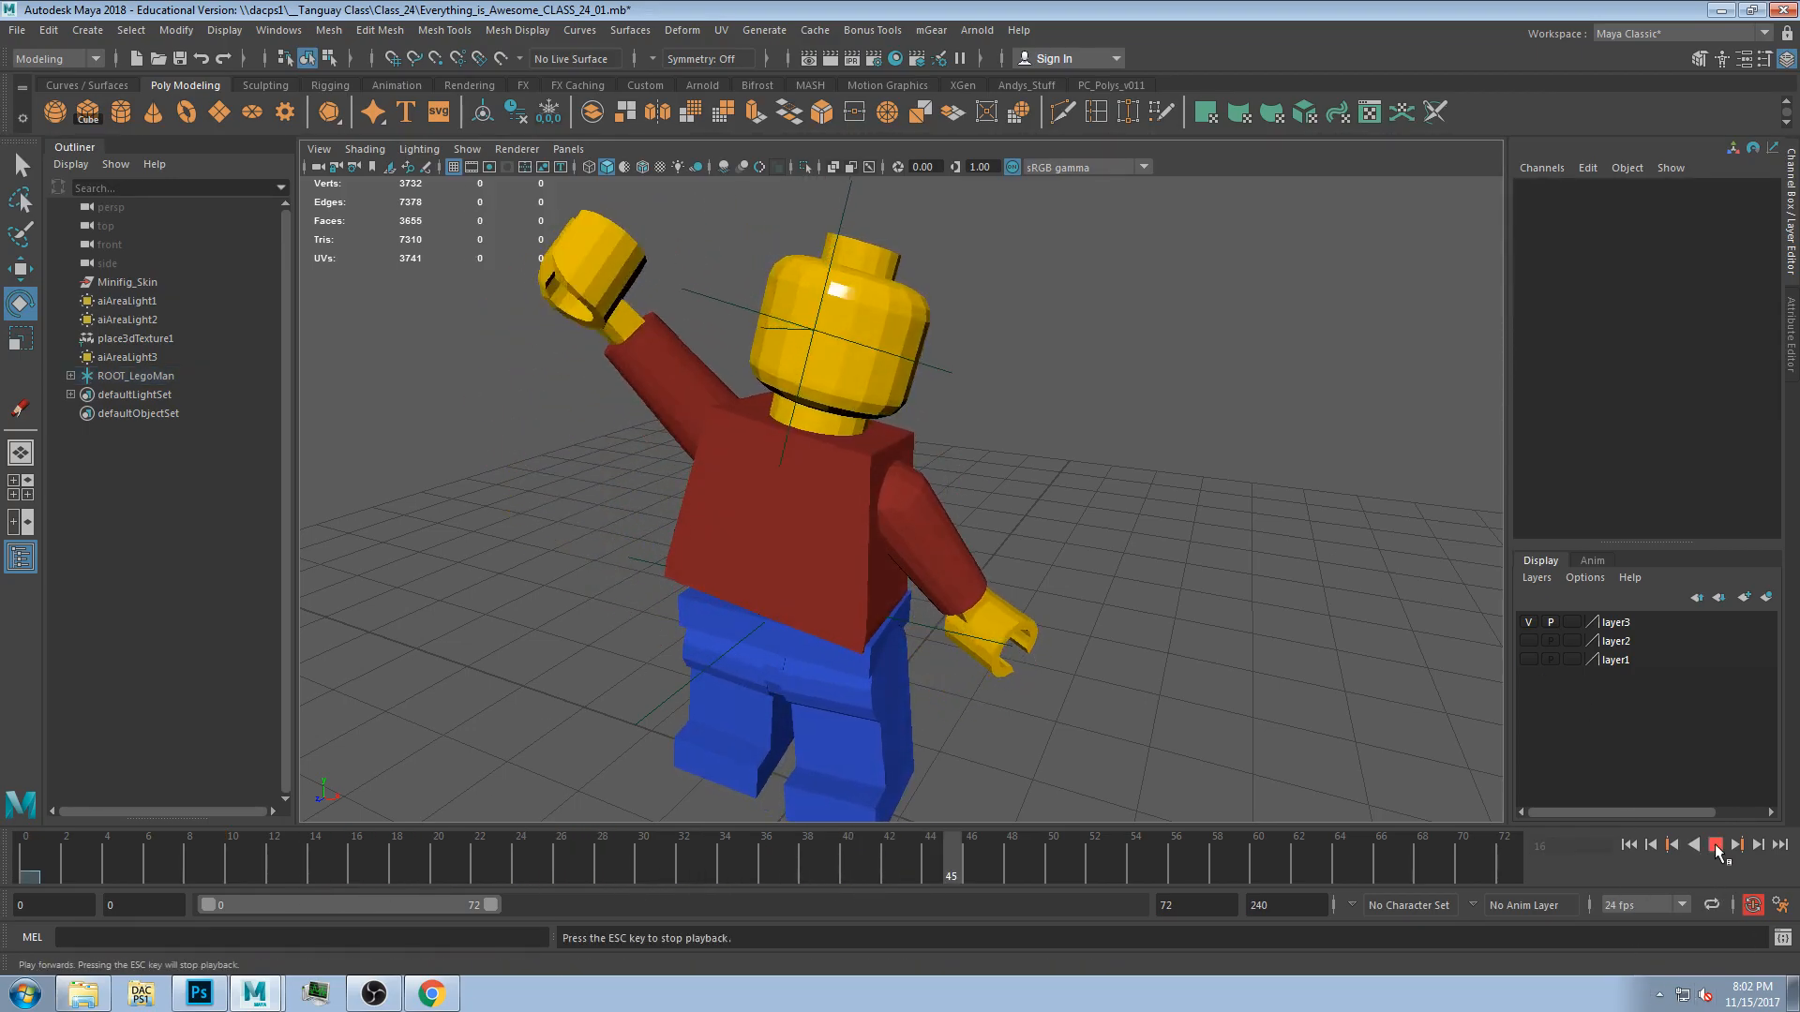
pyautogui.moveTo(1029, 848); pyautogui.dragTo(1192, 840)
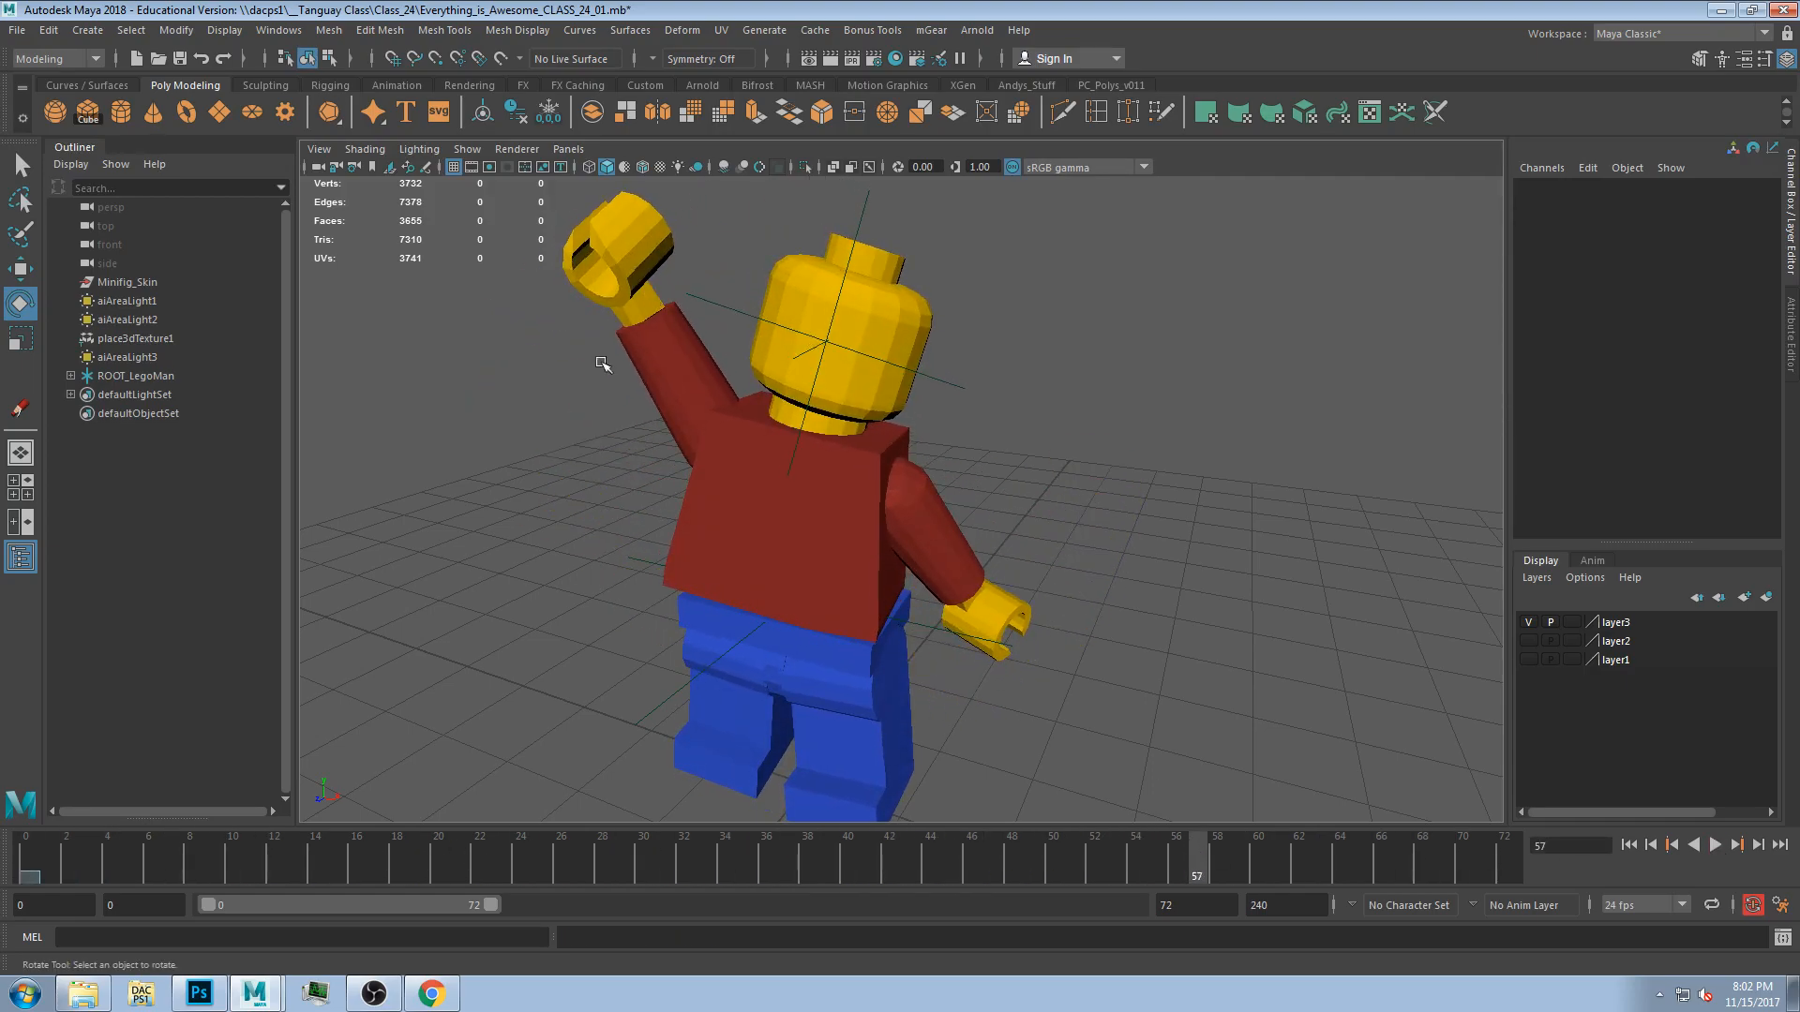
pyautogui.moveTo(225, 874); pyautogui.dragTo(244, 852)
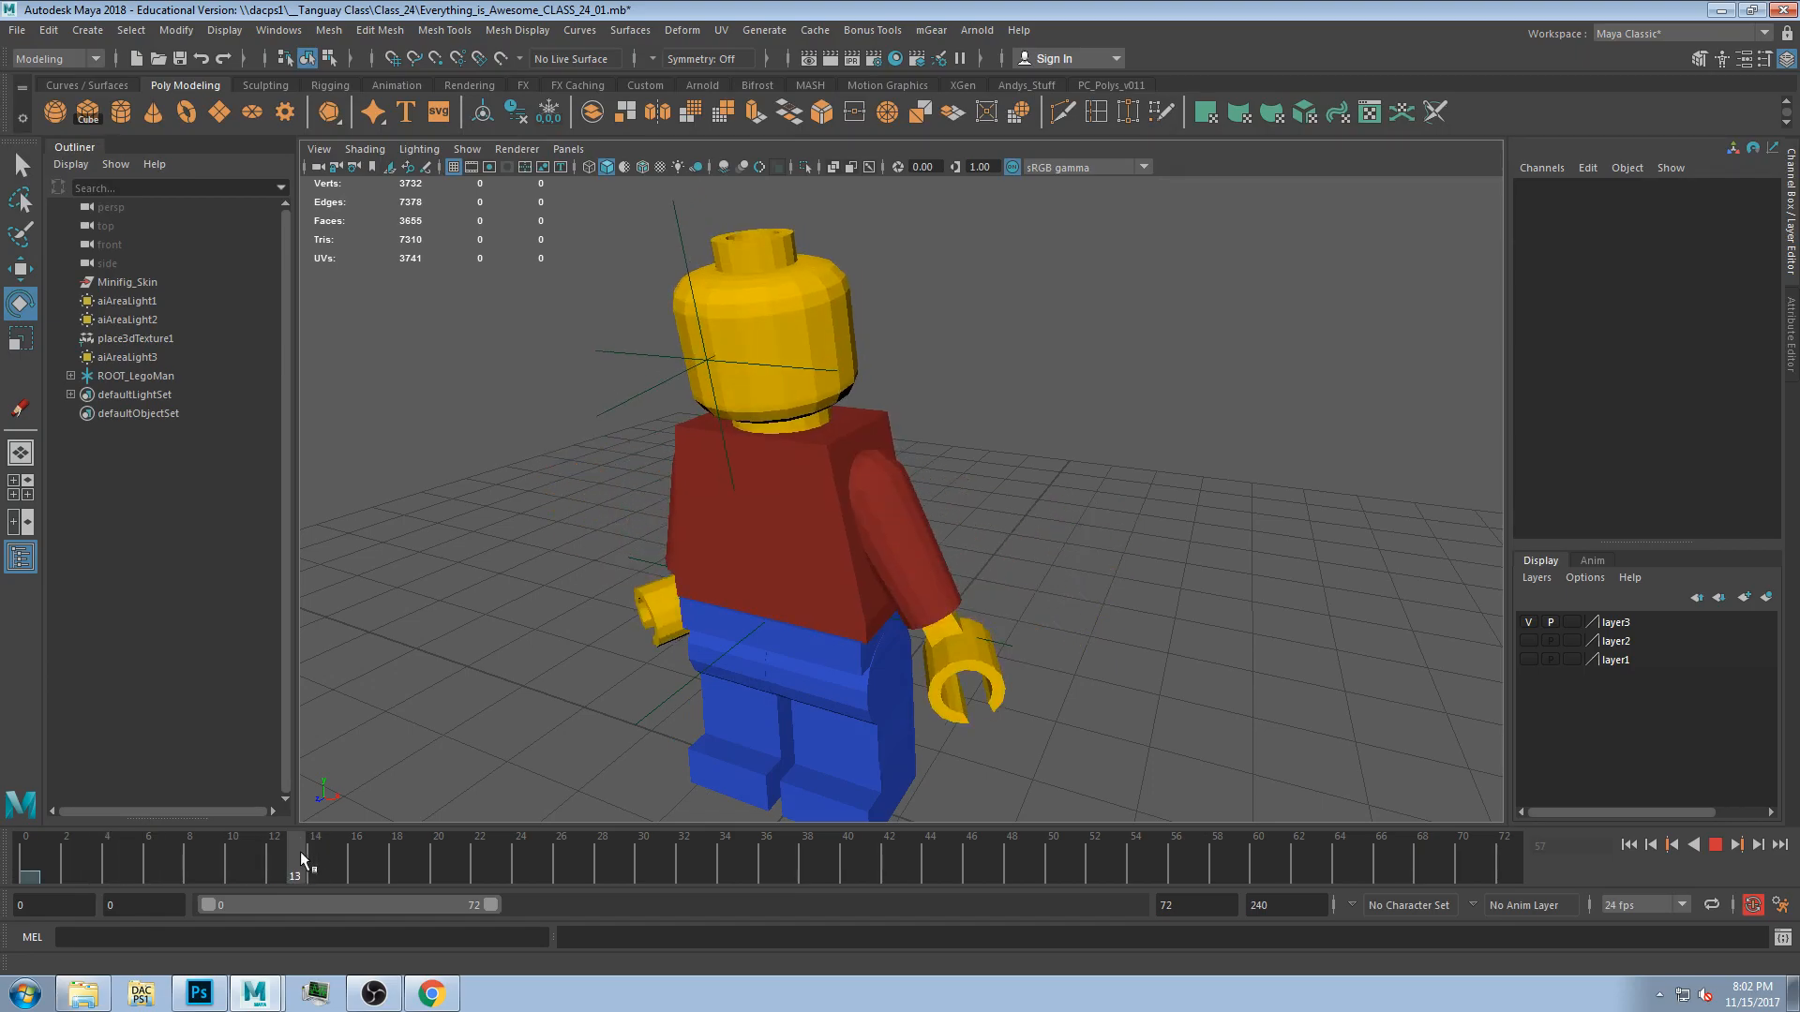
# Select the whole figure, copy its key at frame 11 and paste it at frame 60.
pyautogui.moveTo(600, 534); pyautogui.dragTo(1043, 712)
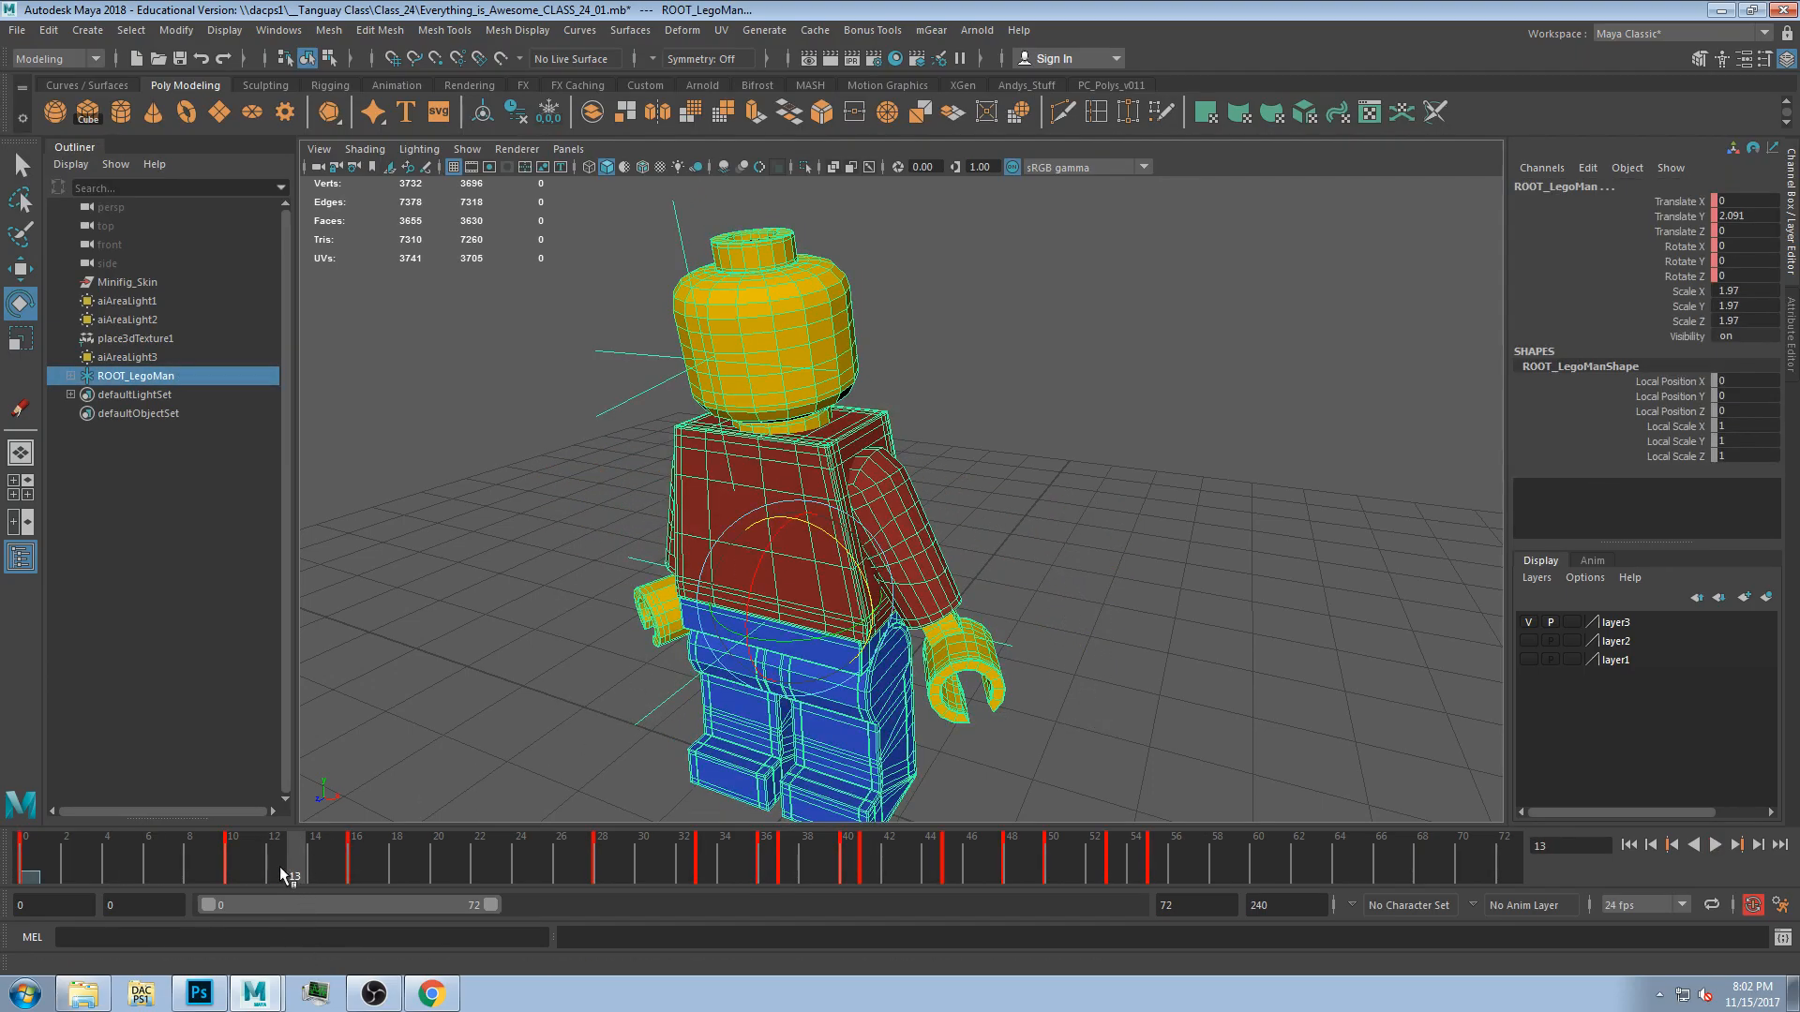
pyautogui.keyDown('shift'); pyautogui.moveTo(268, 865); pyautogui.dragTo(207, 866); pyautogui.keyUp('shift')
pyautogui.rightClick(223, 857)
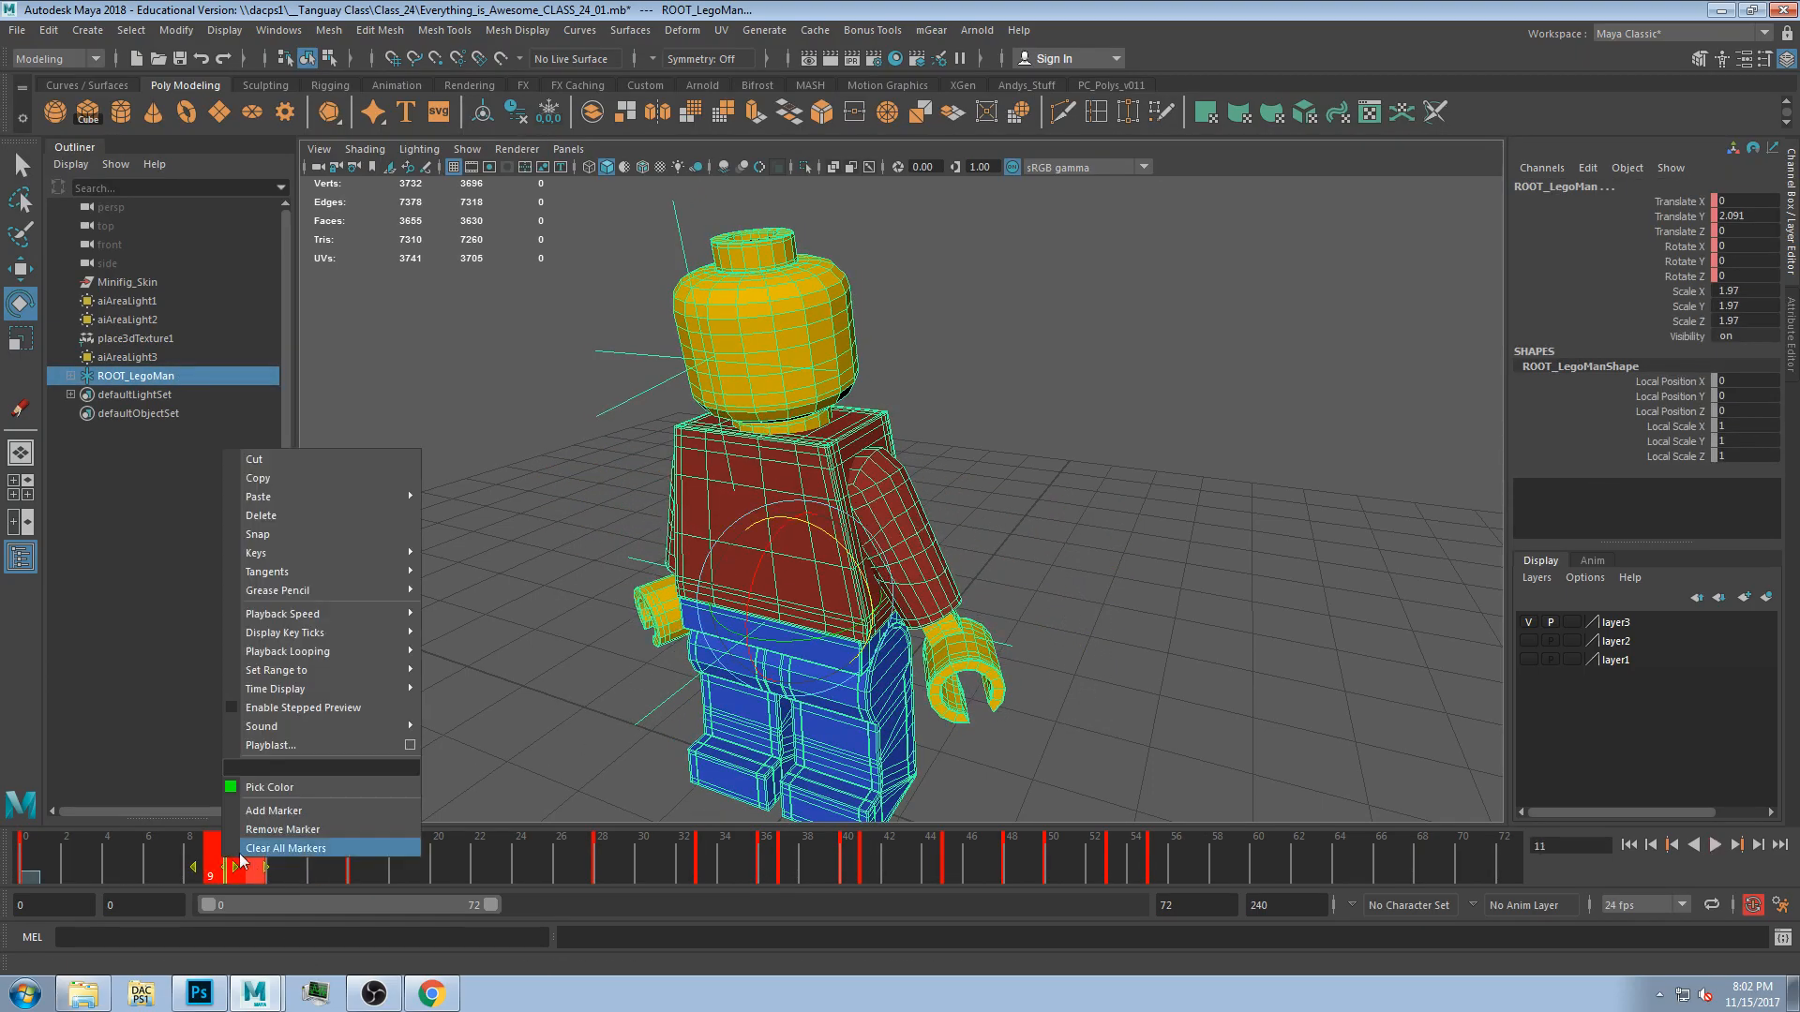
pyautogui.click(277, 478)
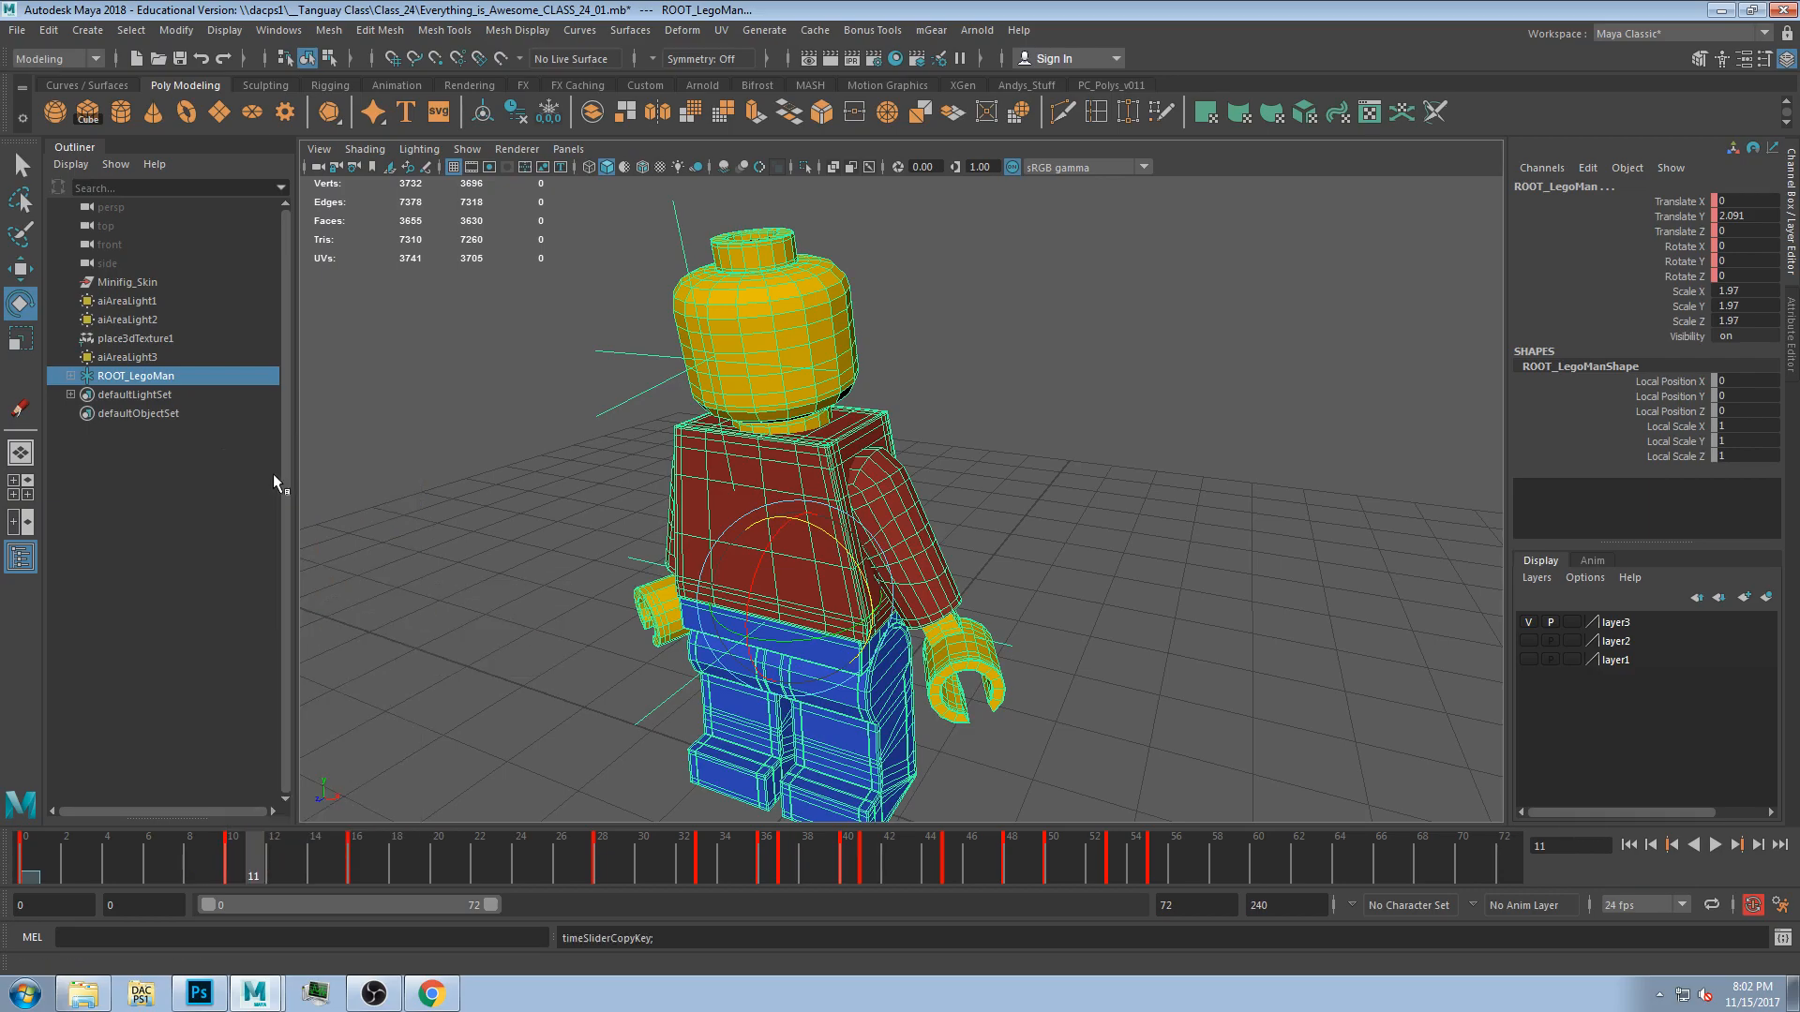
pyautogui.click(1286, 863)
pyautogui.click(1258, 864)
pyautogui.rightClick(1258, 864)
pyautogui.moveTo(1343, 508)
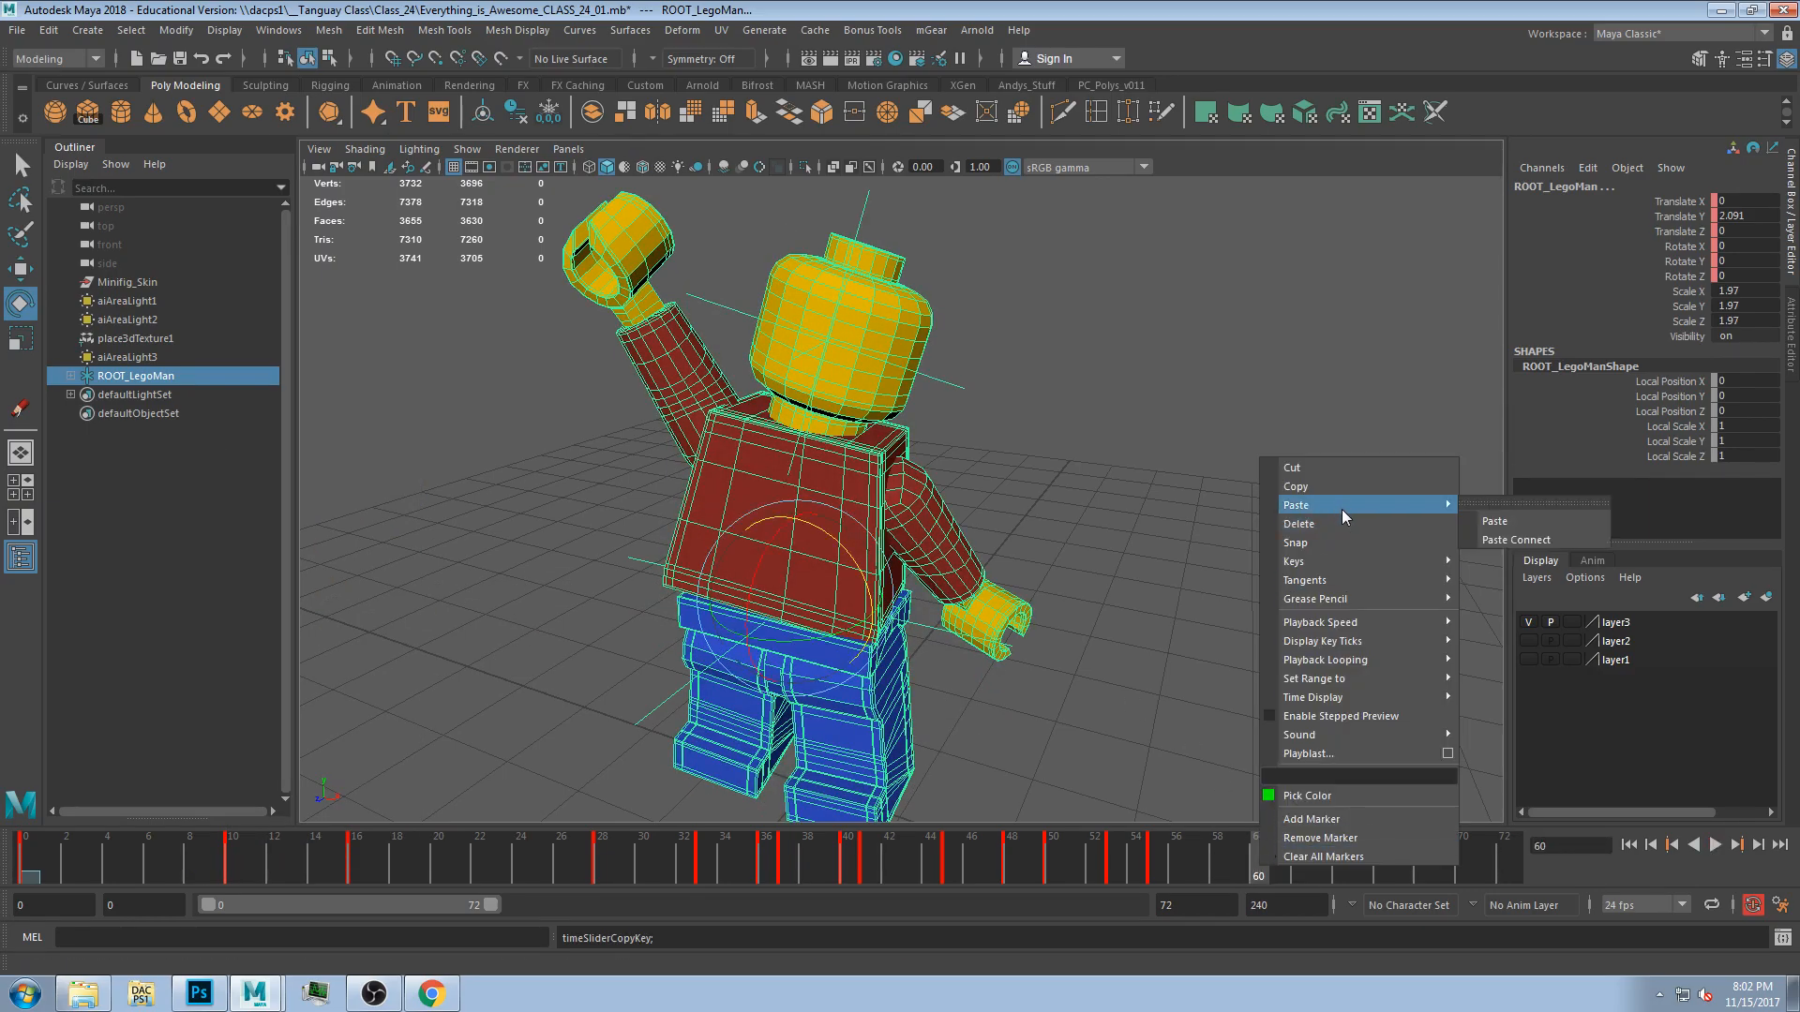
pyautogui.click(1491, 520)
pyautogui.hotkey('alt', 'v')
pyautogui.click(1296, 867)
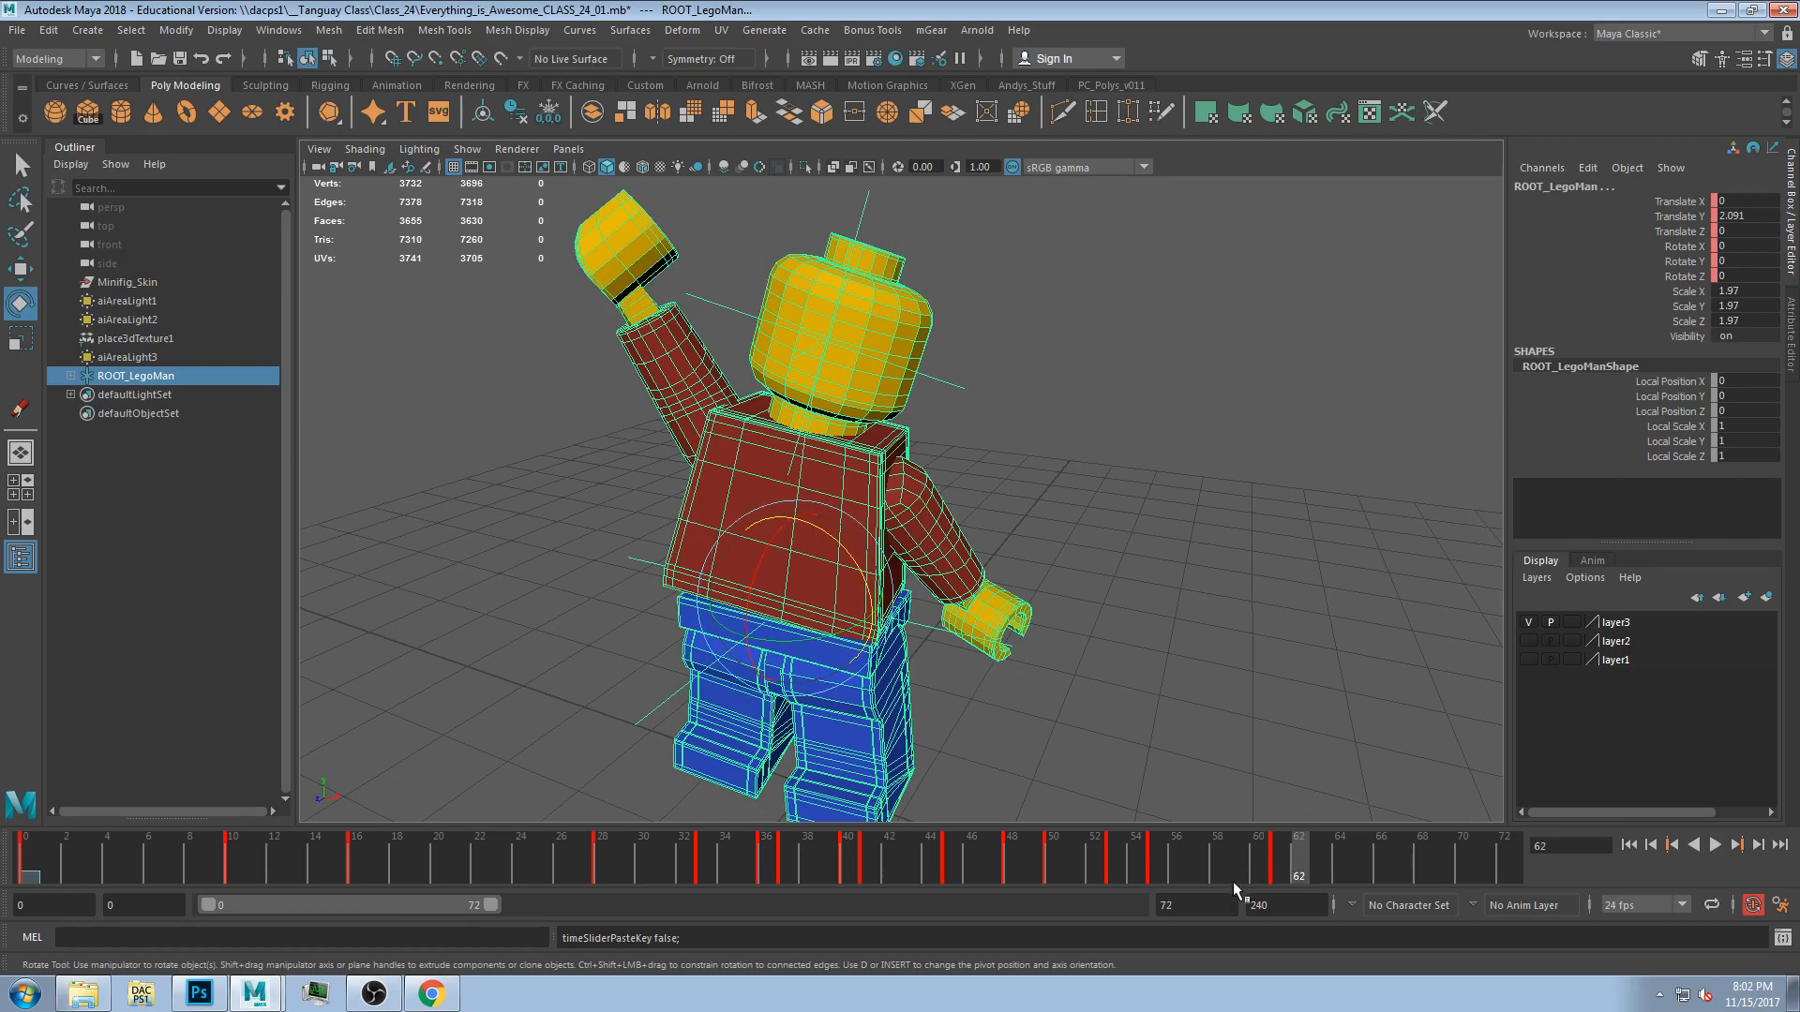
# Select the torso, copy its key at frame 15 and paste it at frame 62.
pyautogui.click(1156, 544)
pyautogui.click(849, 511)
pyautogui.click(917, 515)
pyautogui.click(715, 406)
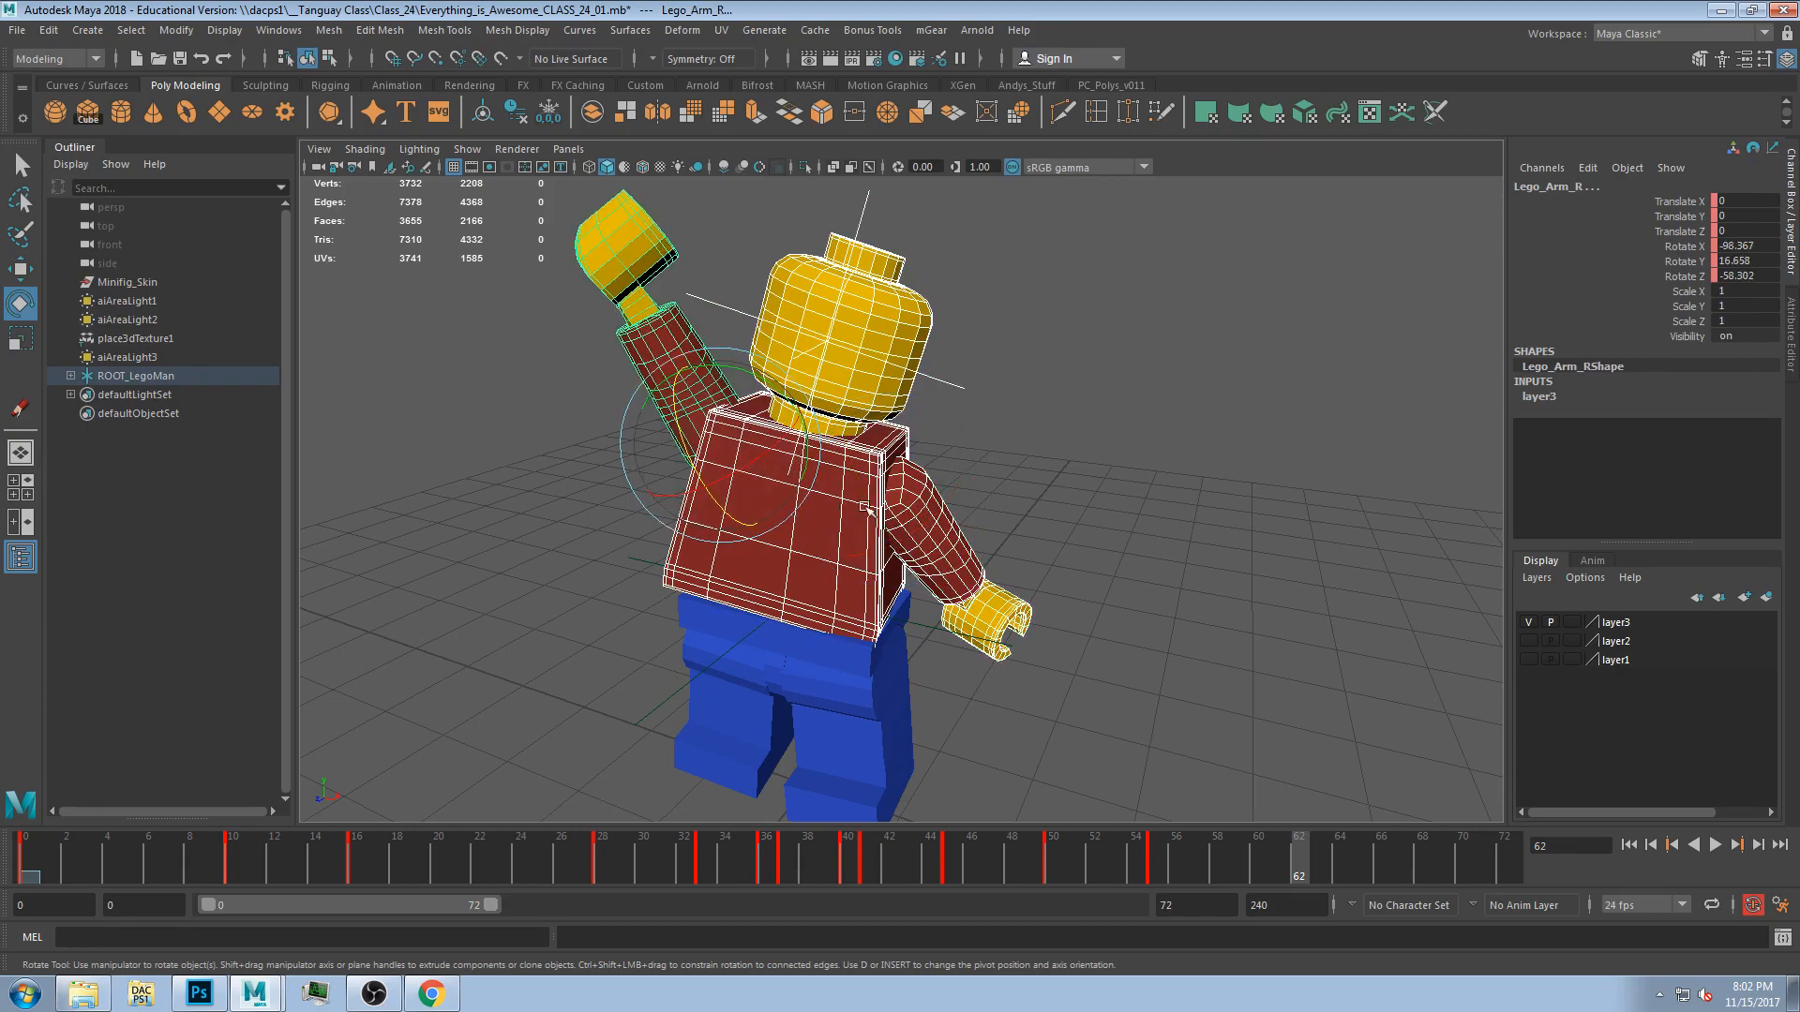
pyautogui.keyDown('shift'); pyautogui.click(829, 567); pyautogui.keyUp('shift')
pyautogui.keyDown('shift'); pyautogui.click(905, 545); pyautogui.keyUp('shift')
pyautogui.keyDown('shift'); pyautogui.click(840, 564); pyautogui.keyUp('shift')
pyautogui.keyDown('shift'); pyautogui.click(917, 515); pyautogui.keyUp('shift')
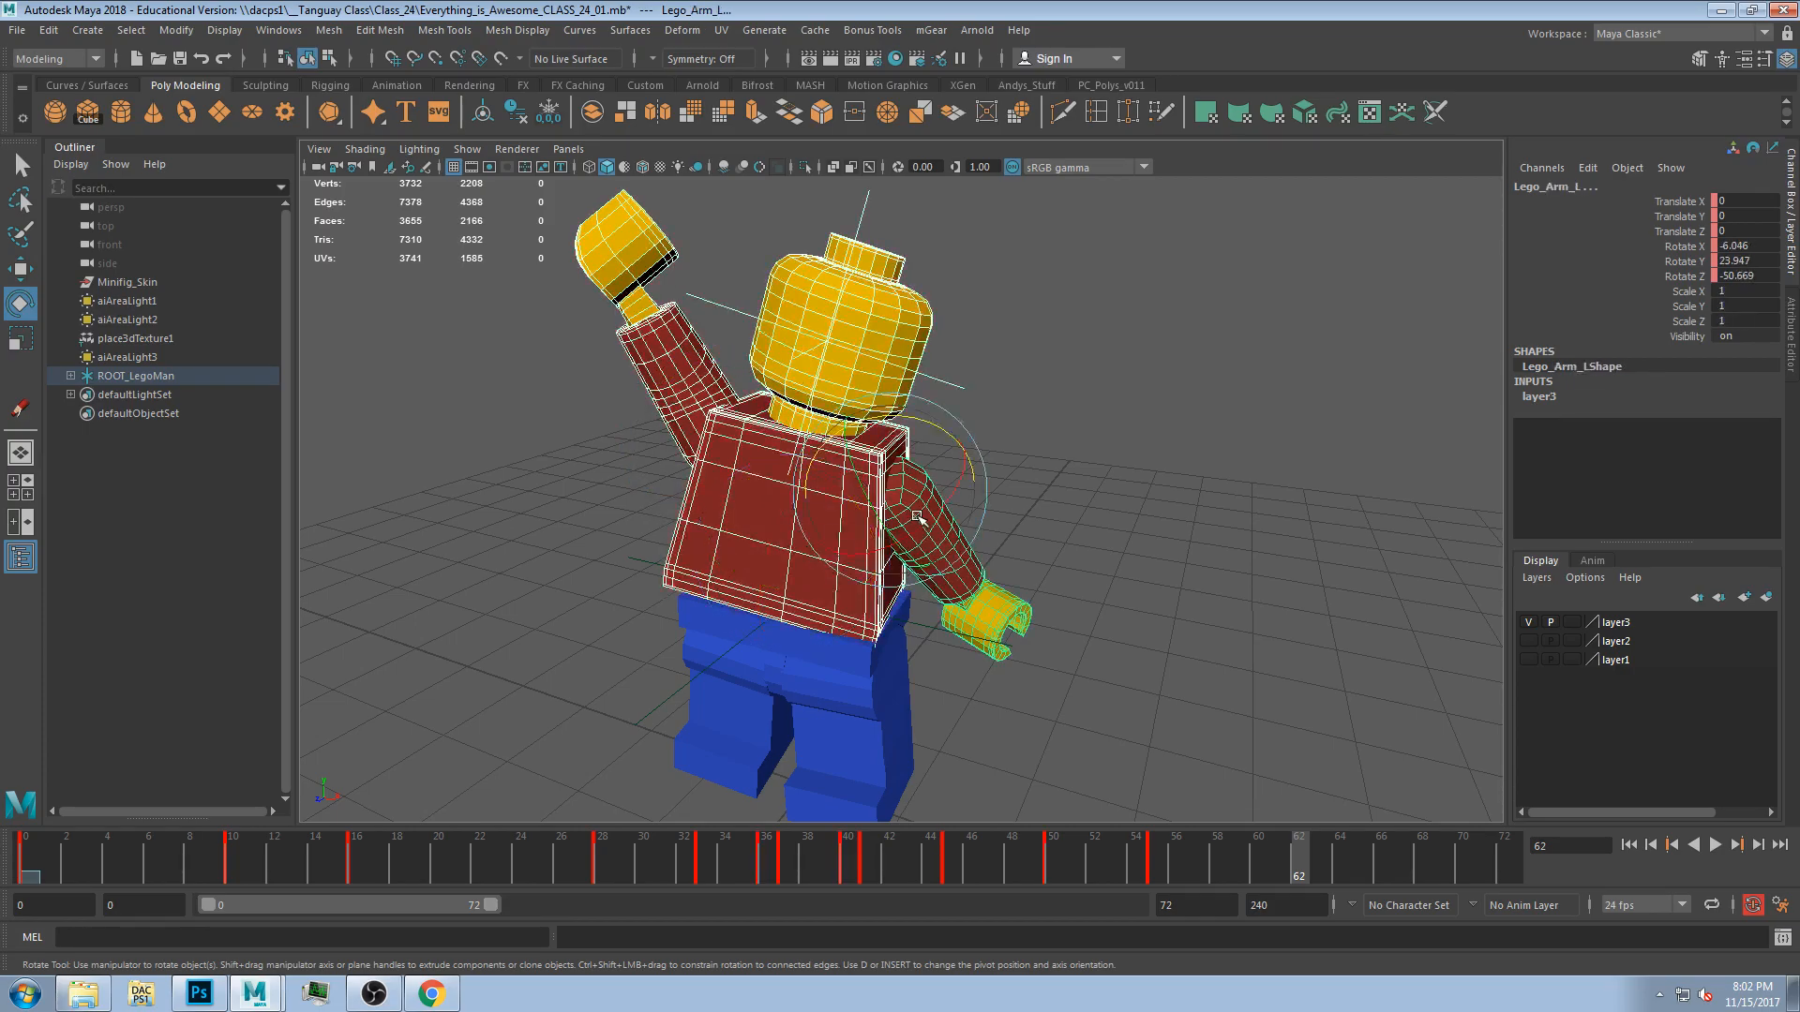
pyautogui.keyDown('shift'); pyautogui.click(743, 503); pyautogui.keyUp('shift')
pyautogui.keyDown('shift'); pyautogui.click(697, 406); pyautogui.keyUp('shift')
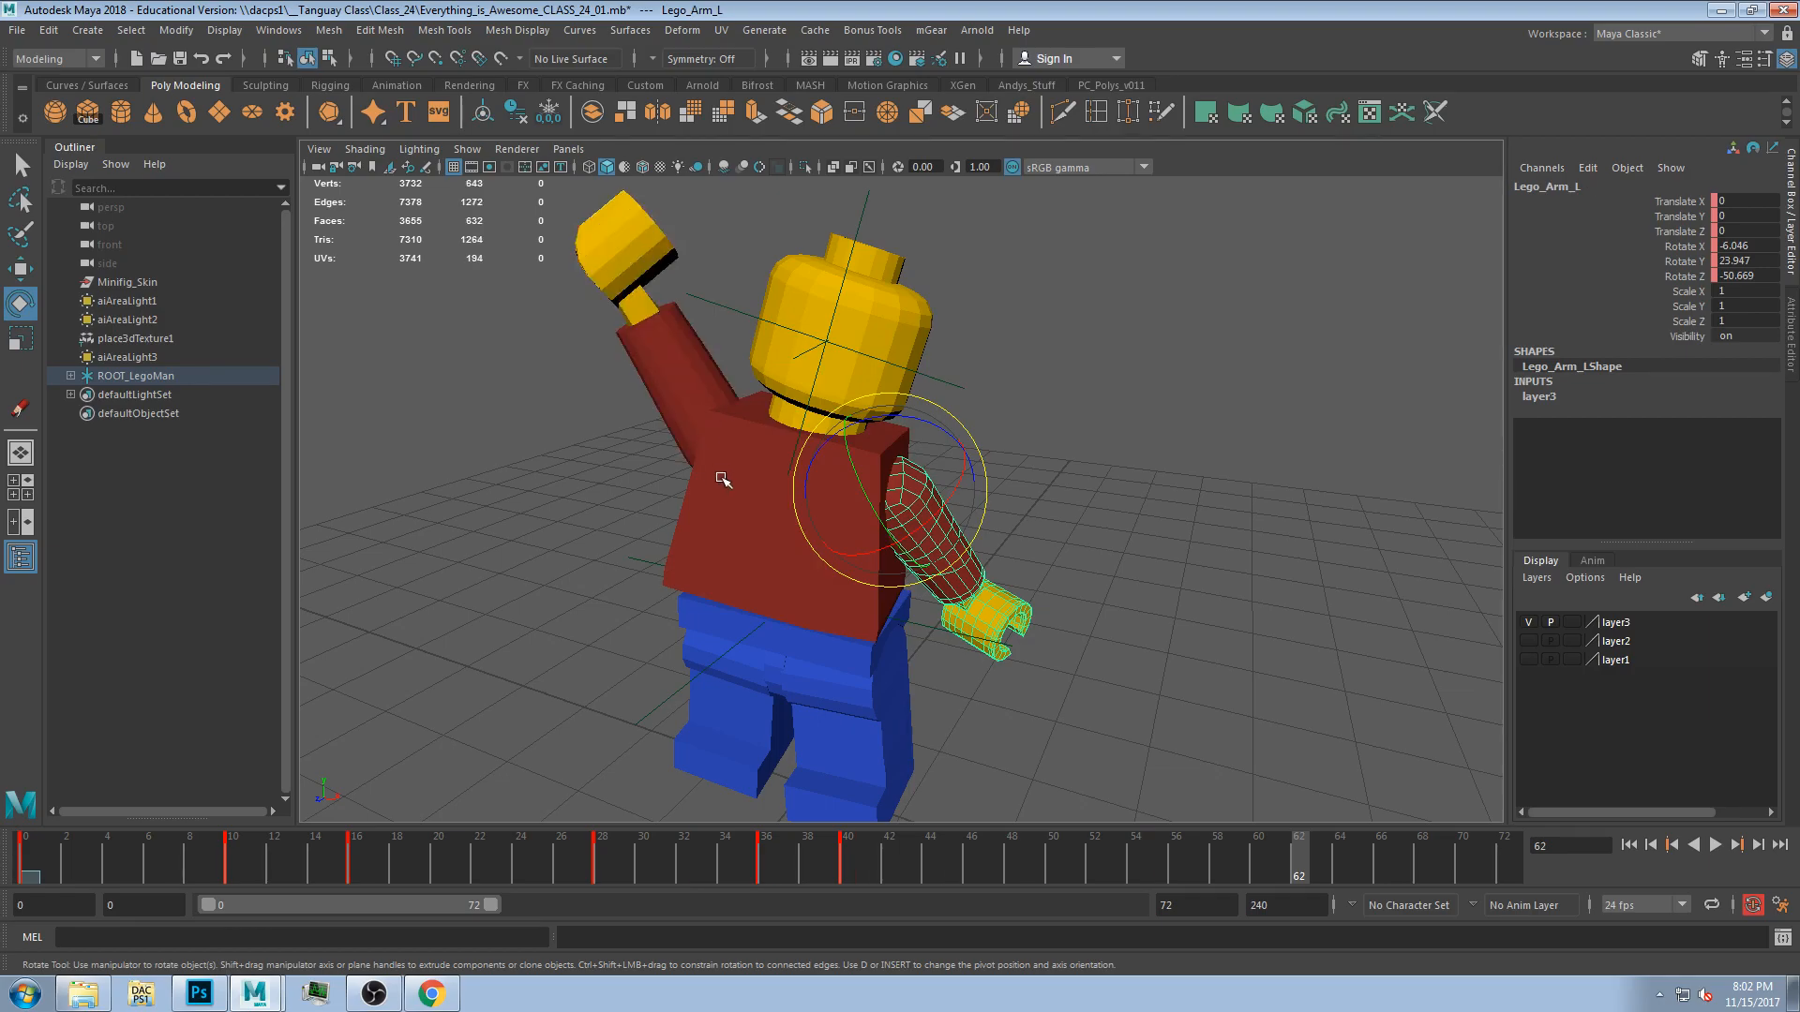
pyautogui.keyDown('shift'); pyautogui.click(722, 475); pyautogui.keyUp('shift')
pyautogui.keyDown('shift'); pyautogui.moveTo(373, 862); pyautogui.dragTo(344, 865); pyautogui.keyUp('shift')
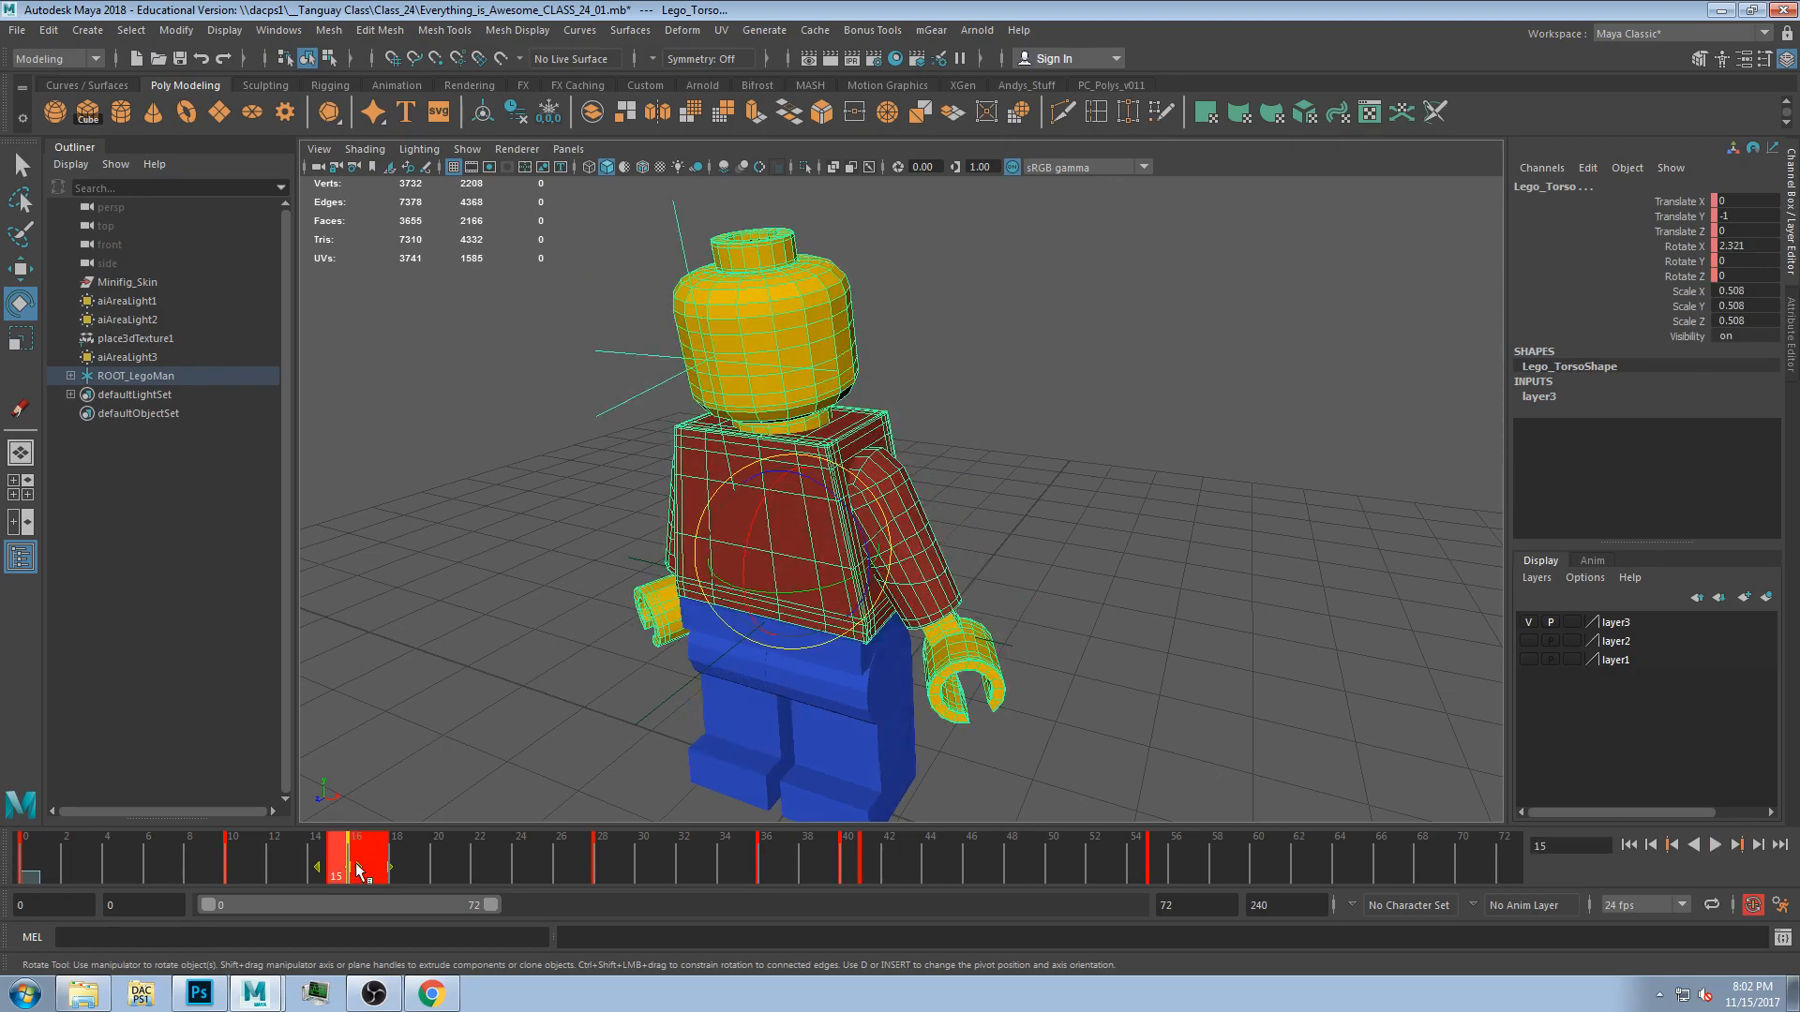
pyautogui.rightClick(349, 864)
pyautogui.click(383, 484)
pyautogui.moveTo(1163, 857); pyautogui.dragTo(1294, 857)
pyautogui.rightClick(1287, 857)
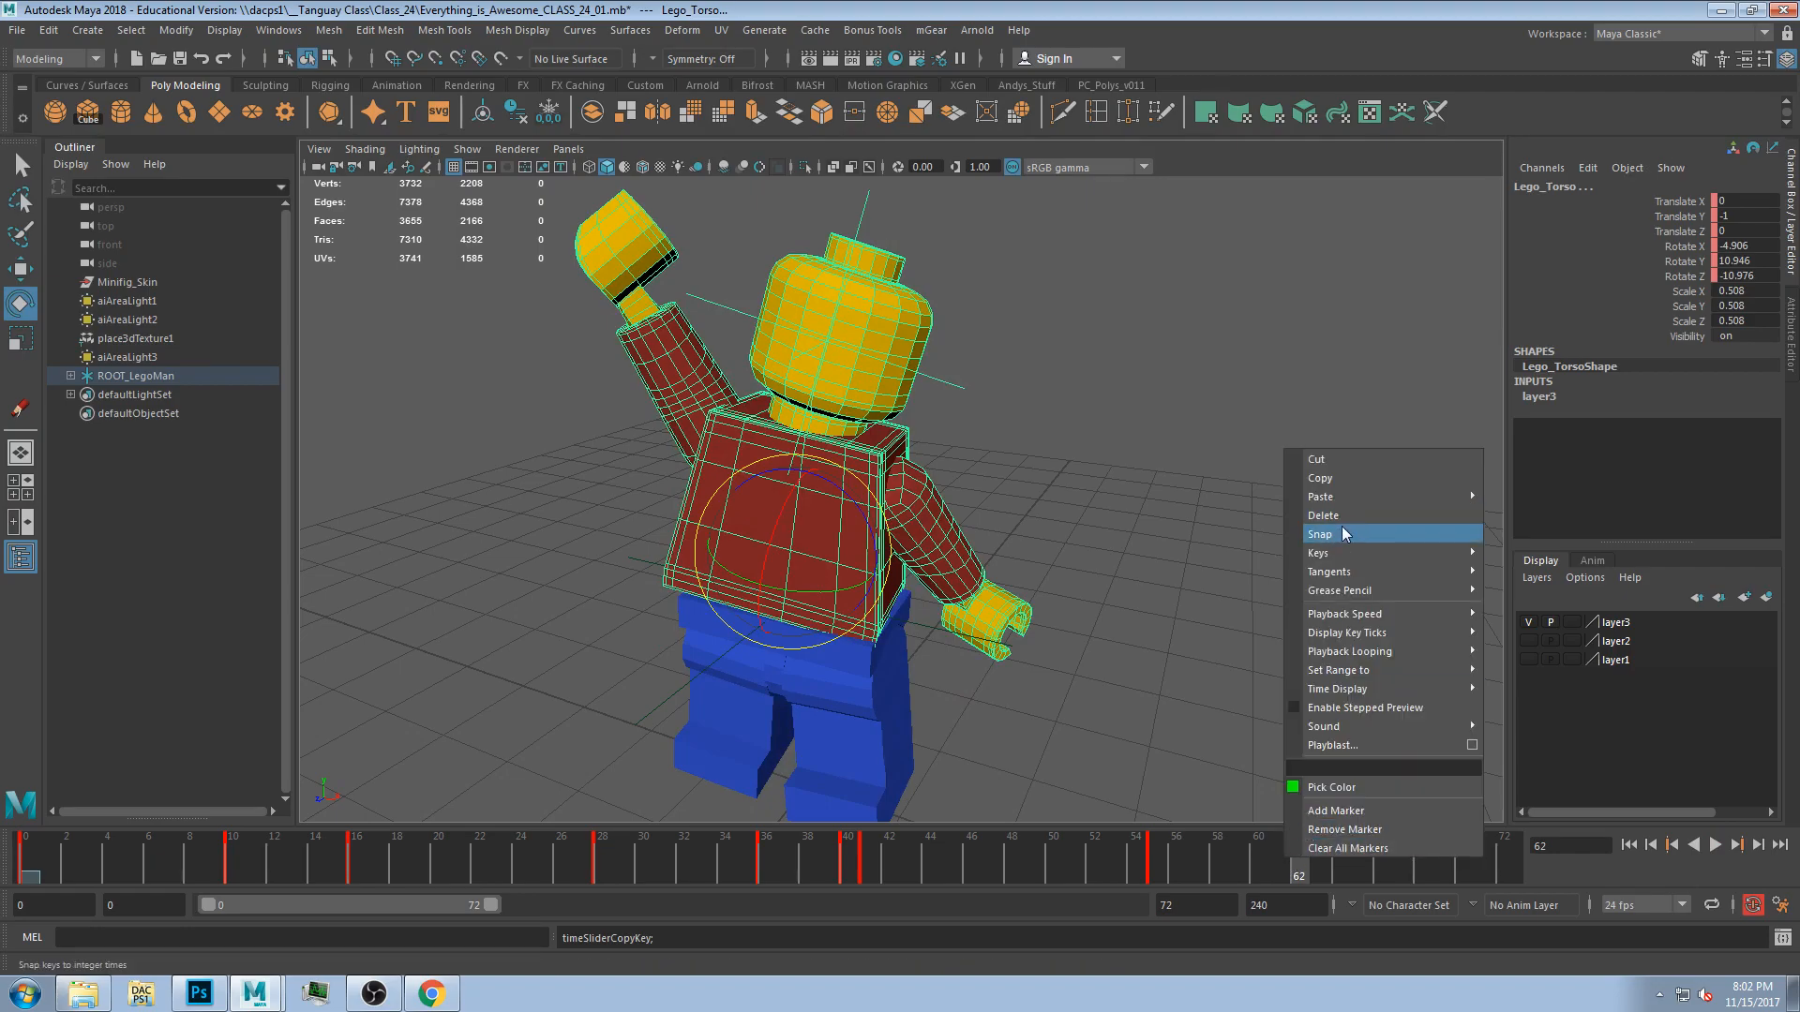
pyautogui.moveTo(1343, 506)
pyautogui.click(1519, 512)
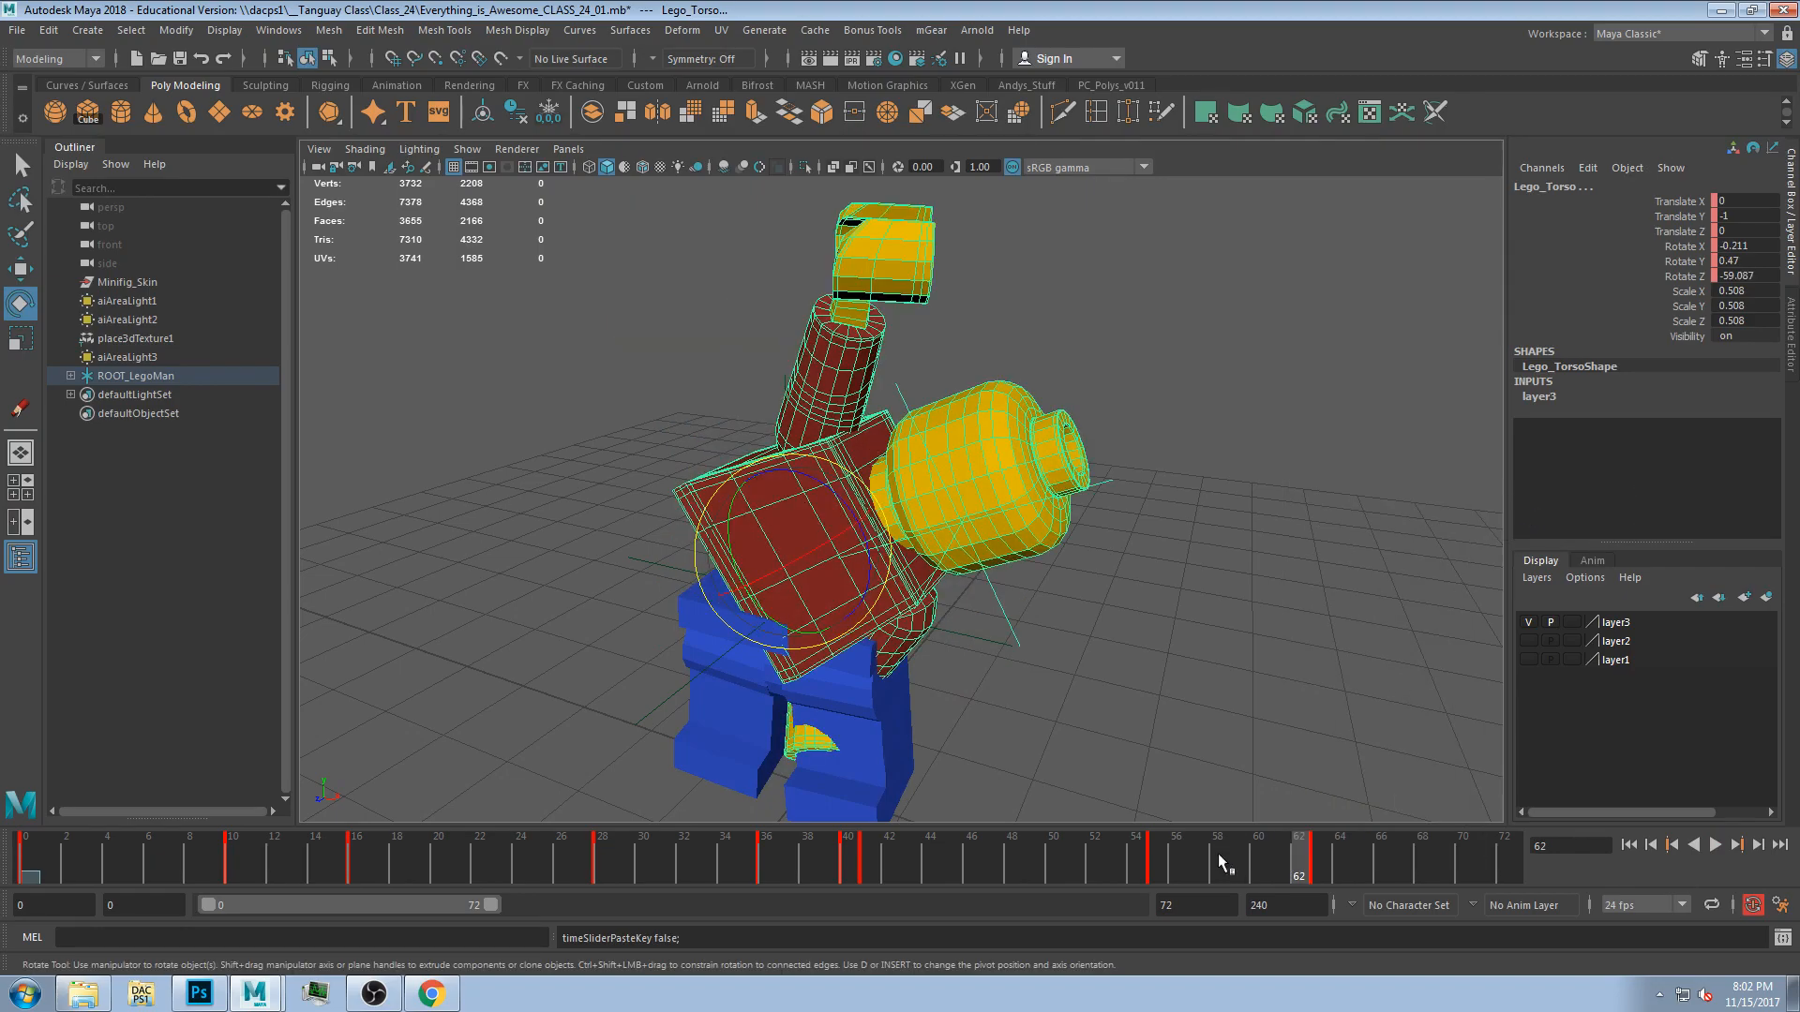
# Rotate the torso back upright at frame 63.
pyautogui.moveTo(1306, 835)
pyautogui.mouseDown()
pyautogui.moveTo(1167, 847)
pyautogui.moveTo(1328, 842)
pyautogui.mouseUp()
pyautogui.click(1084, 654)
pyautogui.click(882, 533)
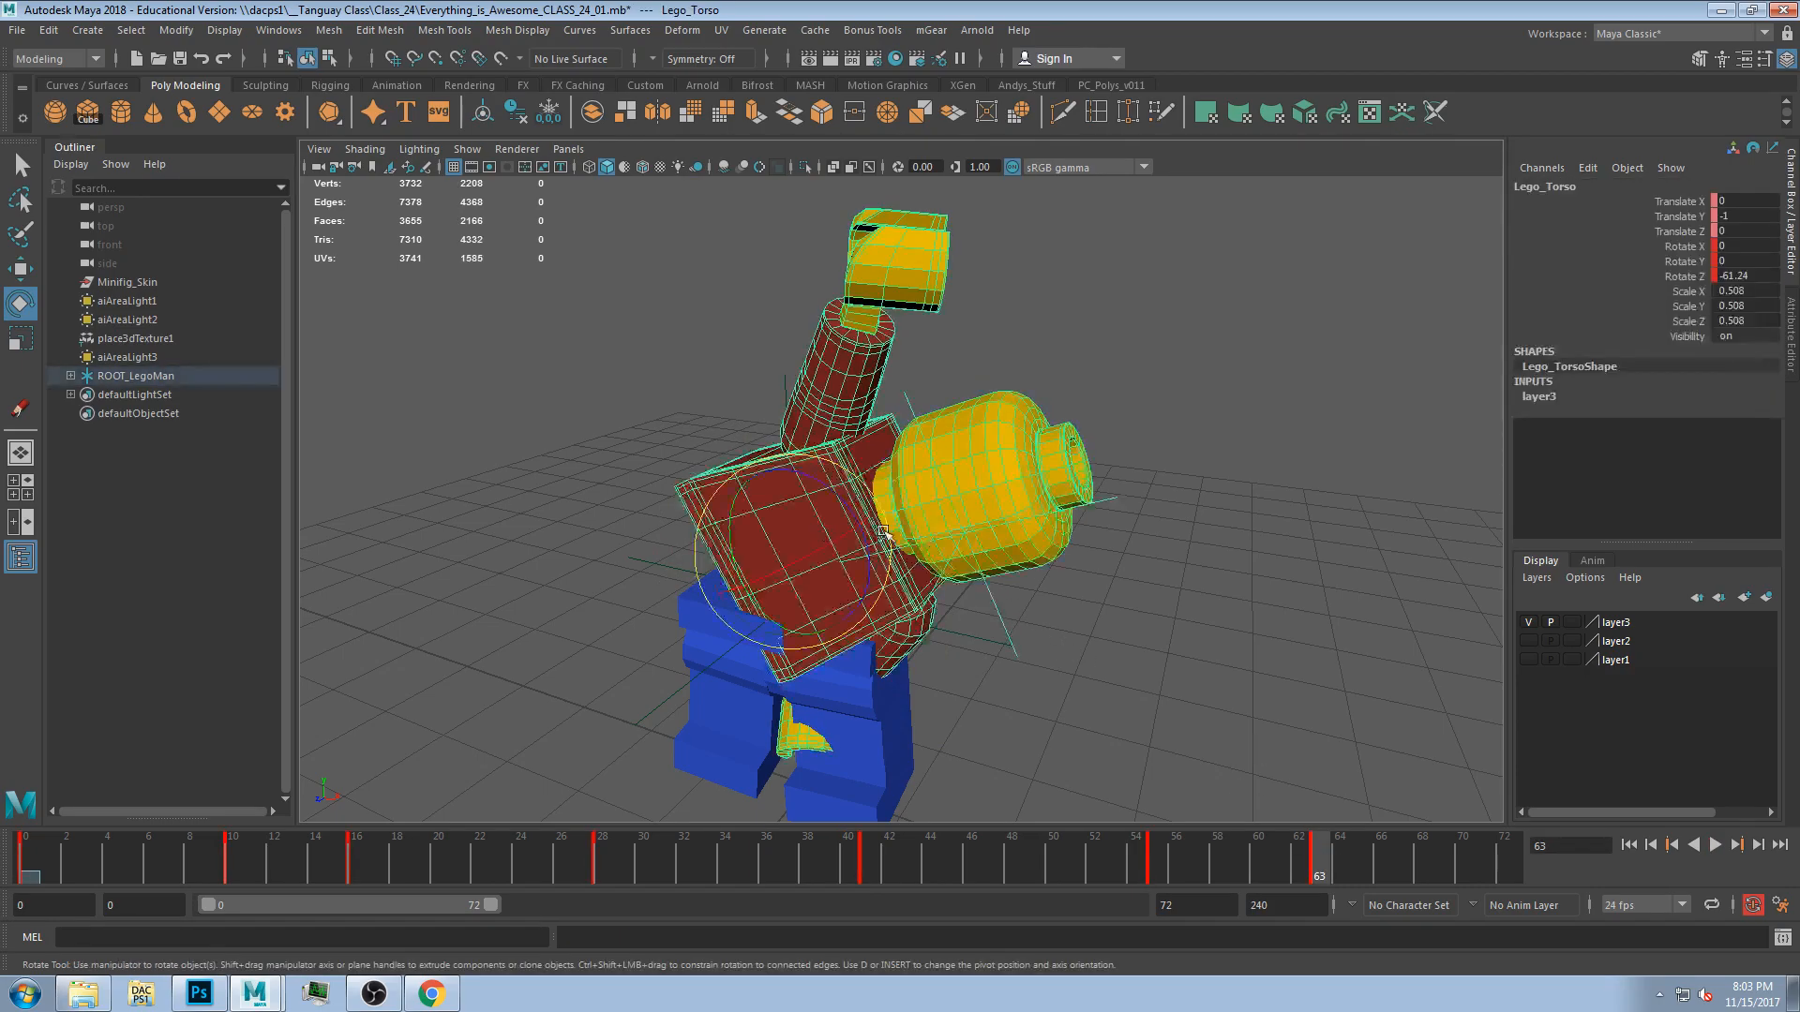
pyautogui.moveTo(867, 543); pyautogui.dragTo(831, 486)
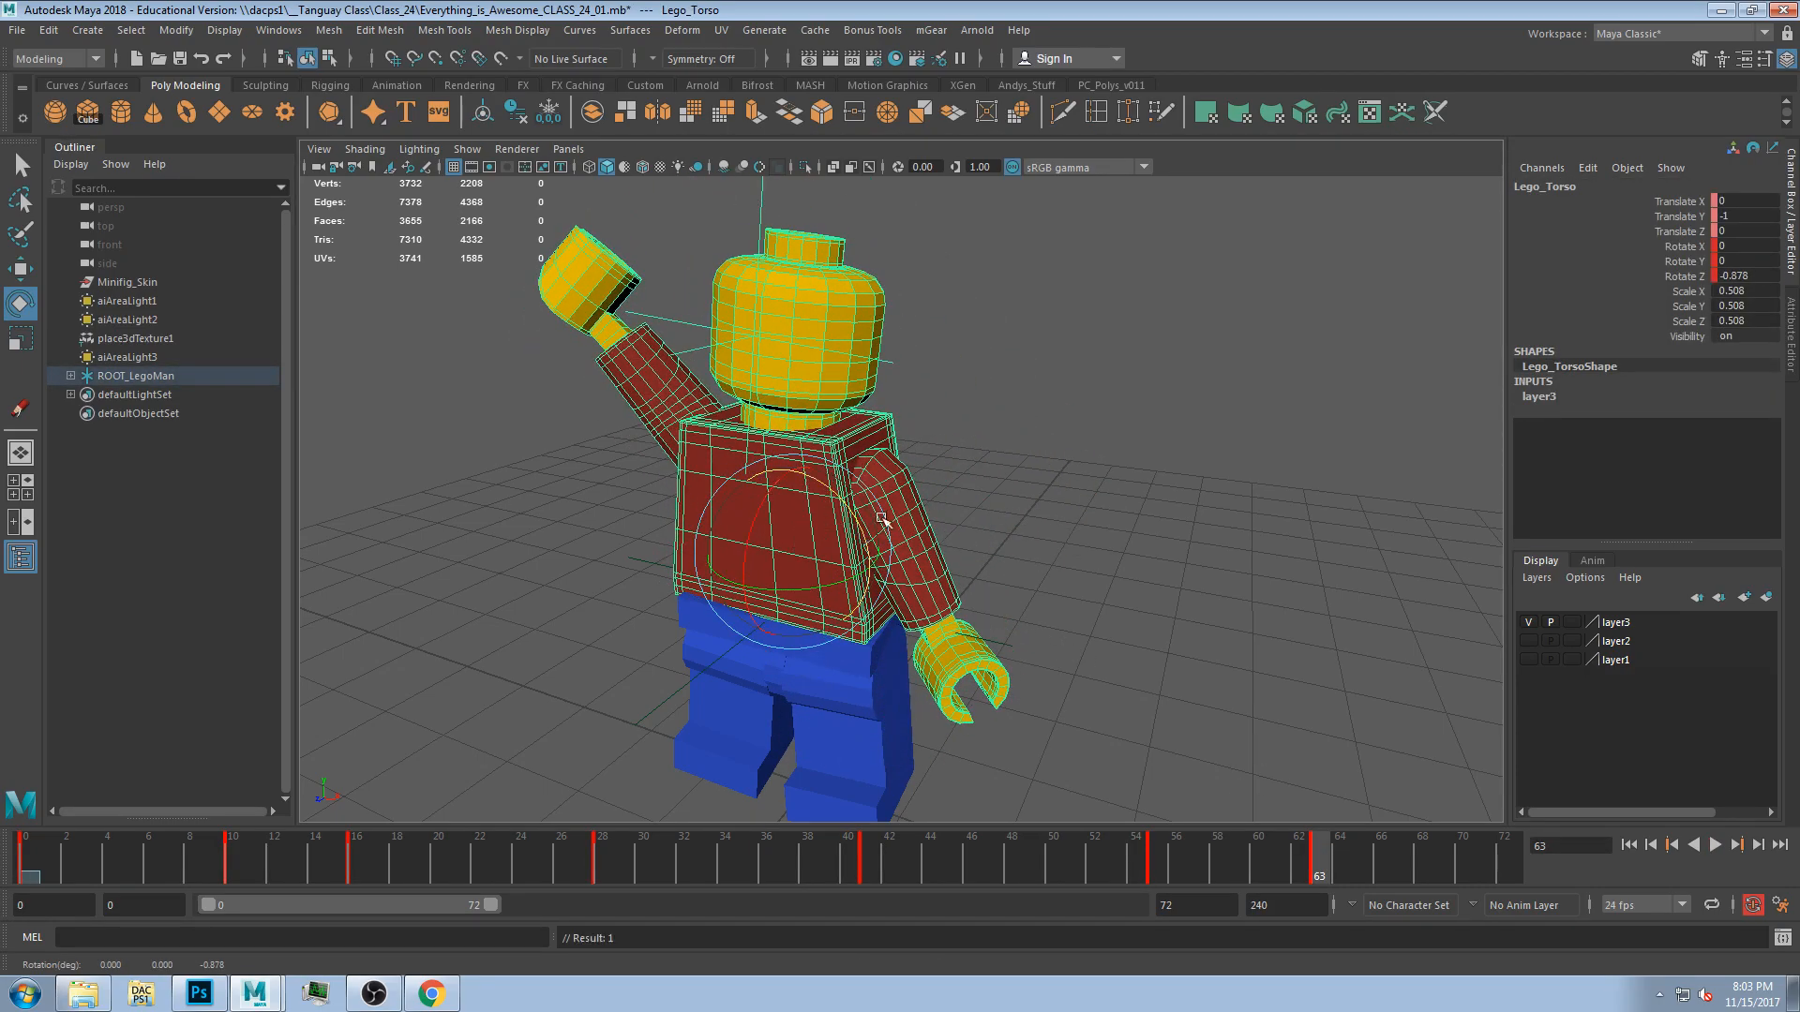
# Rotate the left leg at frame 63.
pyautogui.click(1059, 755)
pyautogui.click(698, 352)
pyautogui.moveTo(699, 355); pyautogui.dragTo(747, 617)
pyautogui.keyDown('alt'); pyautogui.moveTo(1084, 577); pyautogui.dragTo(747, 731); pyautogui.keyUp('alt')
pyautogui.click(747, 732)
pyautogui.moveTo(701, 618); pyautogui.dragTo(716, 597)
pyautogui.click(955, 735)
pyautogui.keyDown('alt'); pyautogui.moveTo(954, 737); pyautogui.dragTo(1001, 770); pyautogui.keyUp('alt')
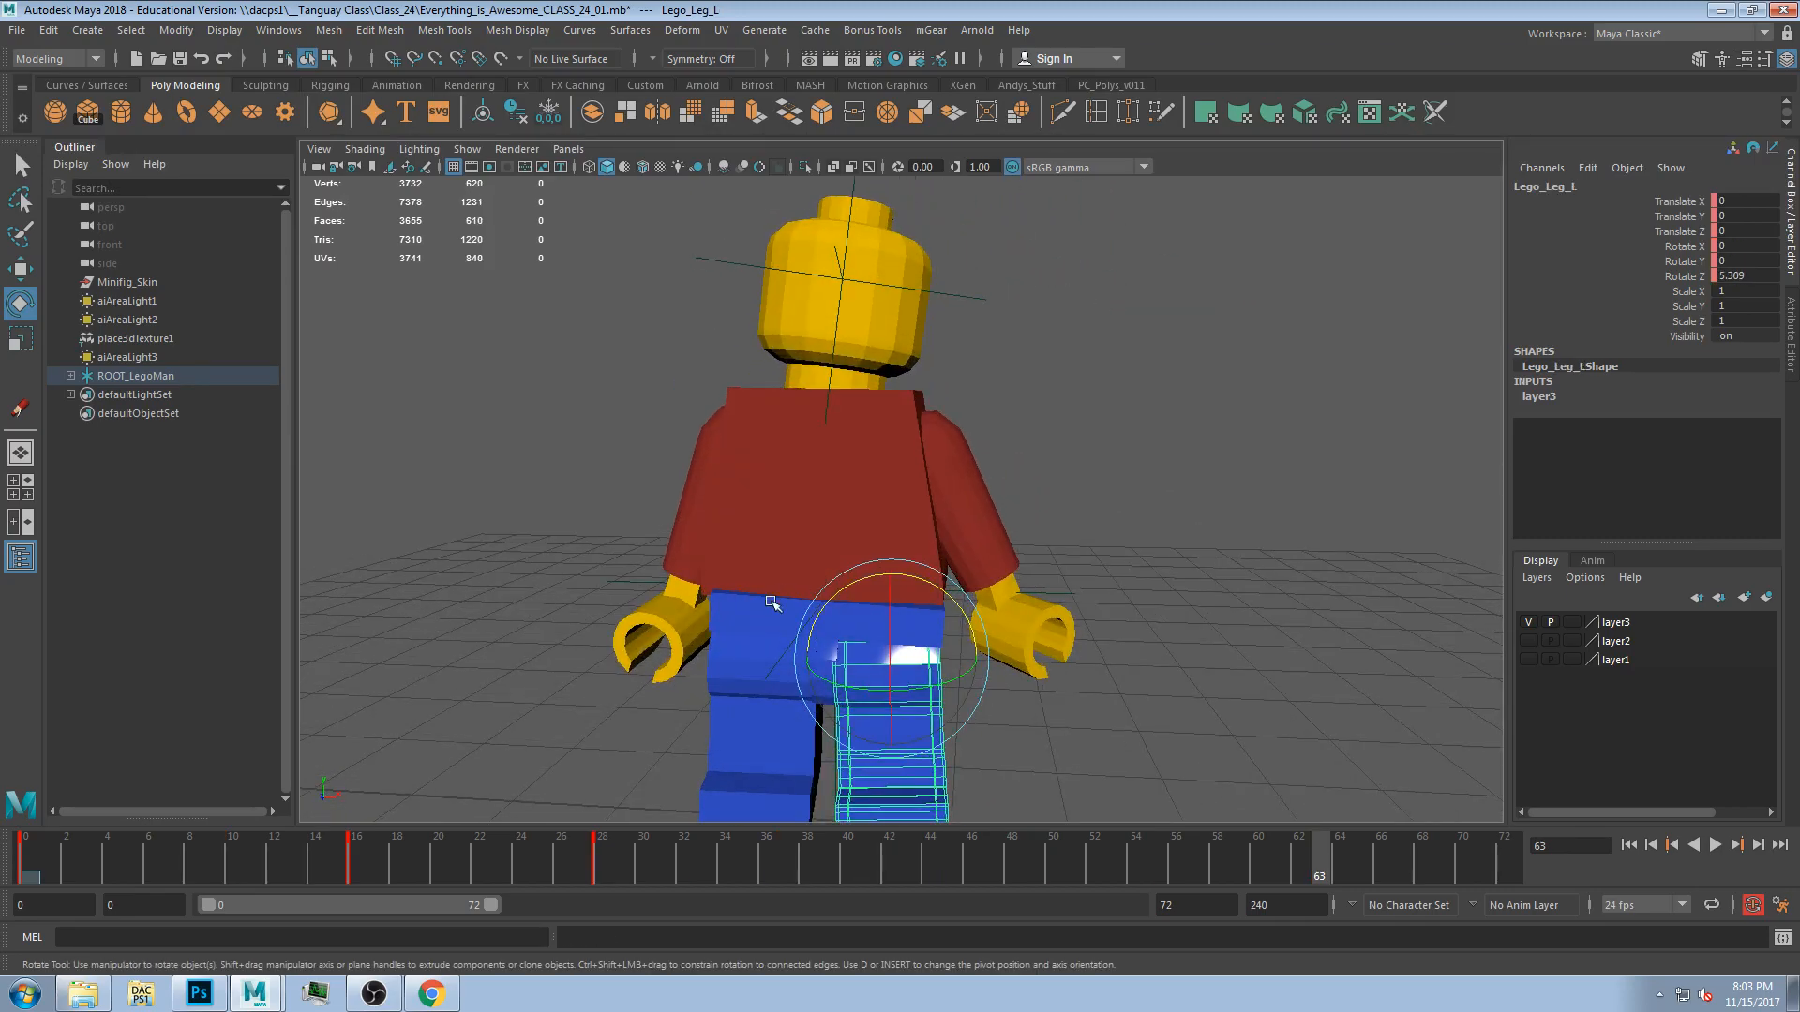
# Rotate the hips and head at frame 63, then scrub back to frame 15.
pyautogui.click(782, 601)
pyautogui.moveTo(770, 549); pyautogui.dragTo(767, 544)
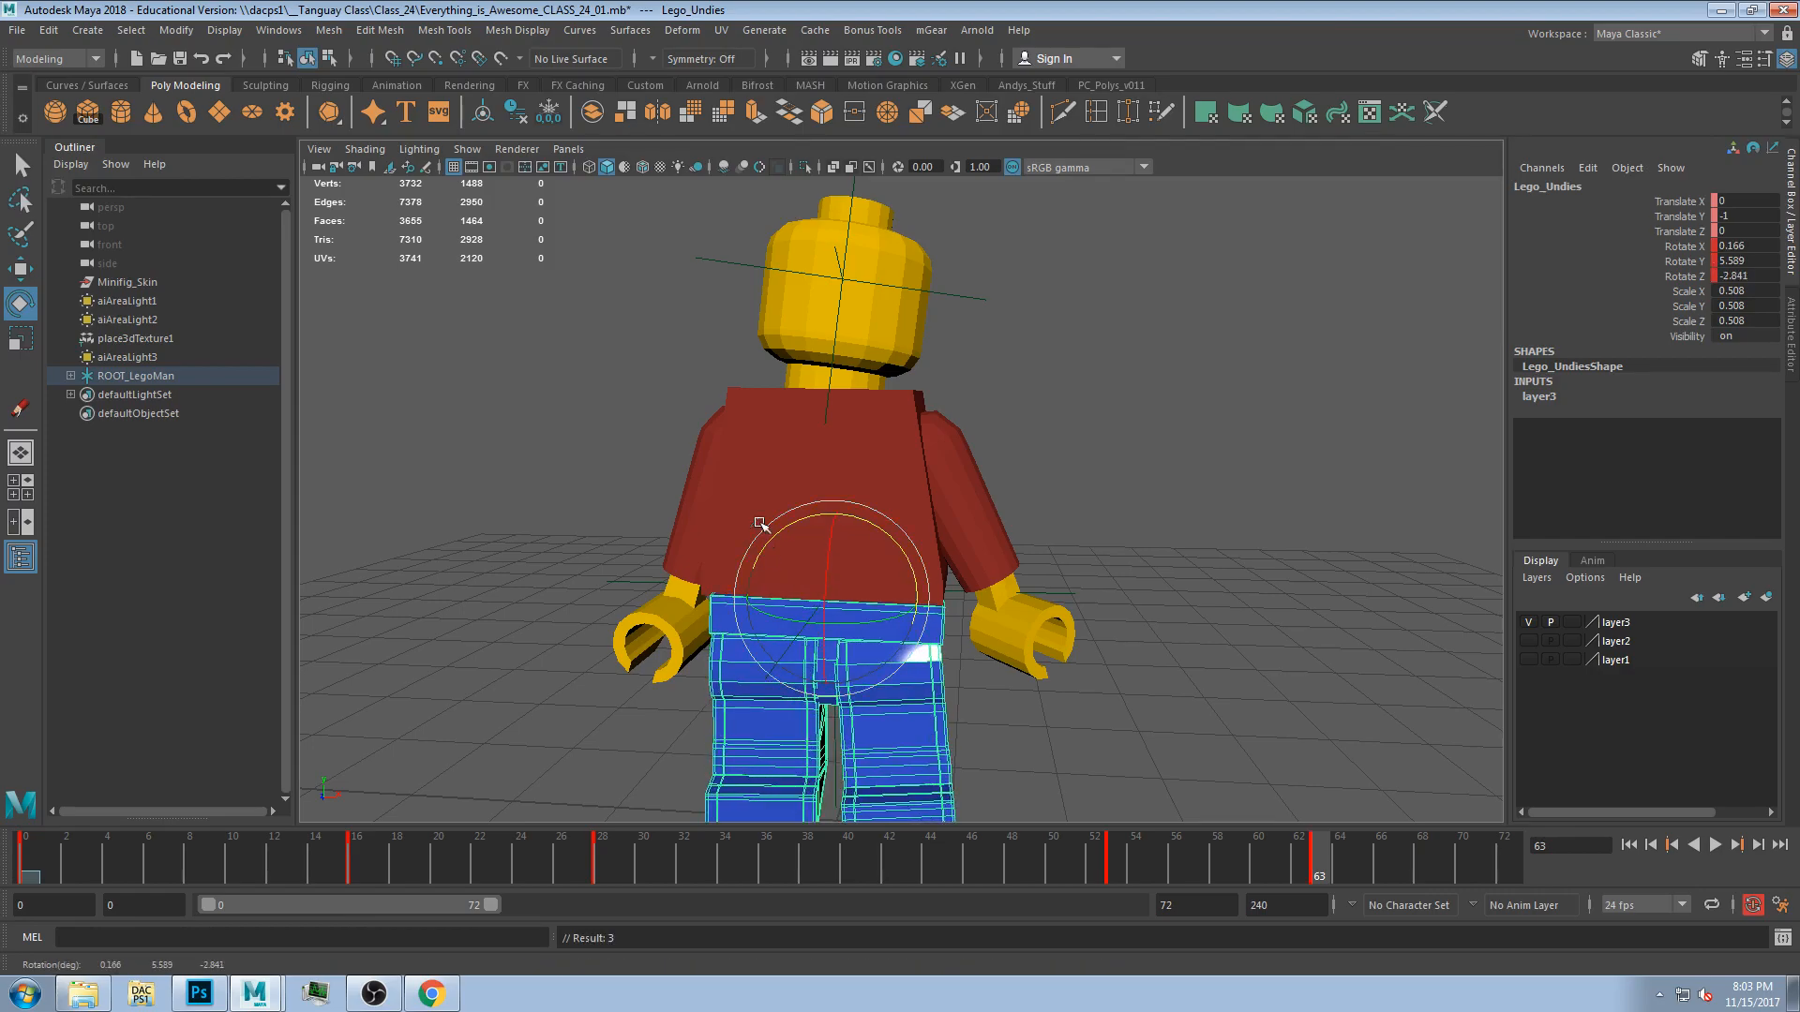
pyautogui.click(771, 506)
pyautogui.moveTo(774, 480); pyautogui.dragTo(771, 477)
pyautogui.keyDown('alt'); pyautogui.moveTo(1102, 499); pyautogui.dragTo(849, 522); pyautogui.keyUp('alt')
pyautogui.click(871, 359)
pyautogui.click(813, 300)
pyautogui.moveTo(826, 343); pyautogui.dragTo(818, 339)
pyautogui.moveTo(1247, 862); pyautogui.dragTo(346, 928)
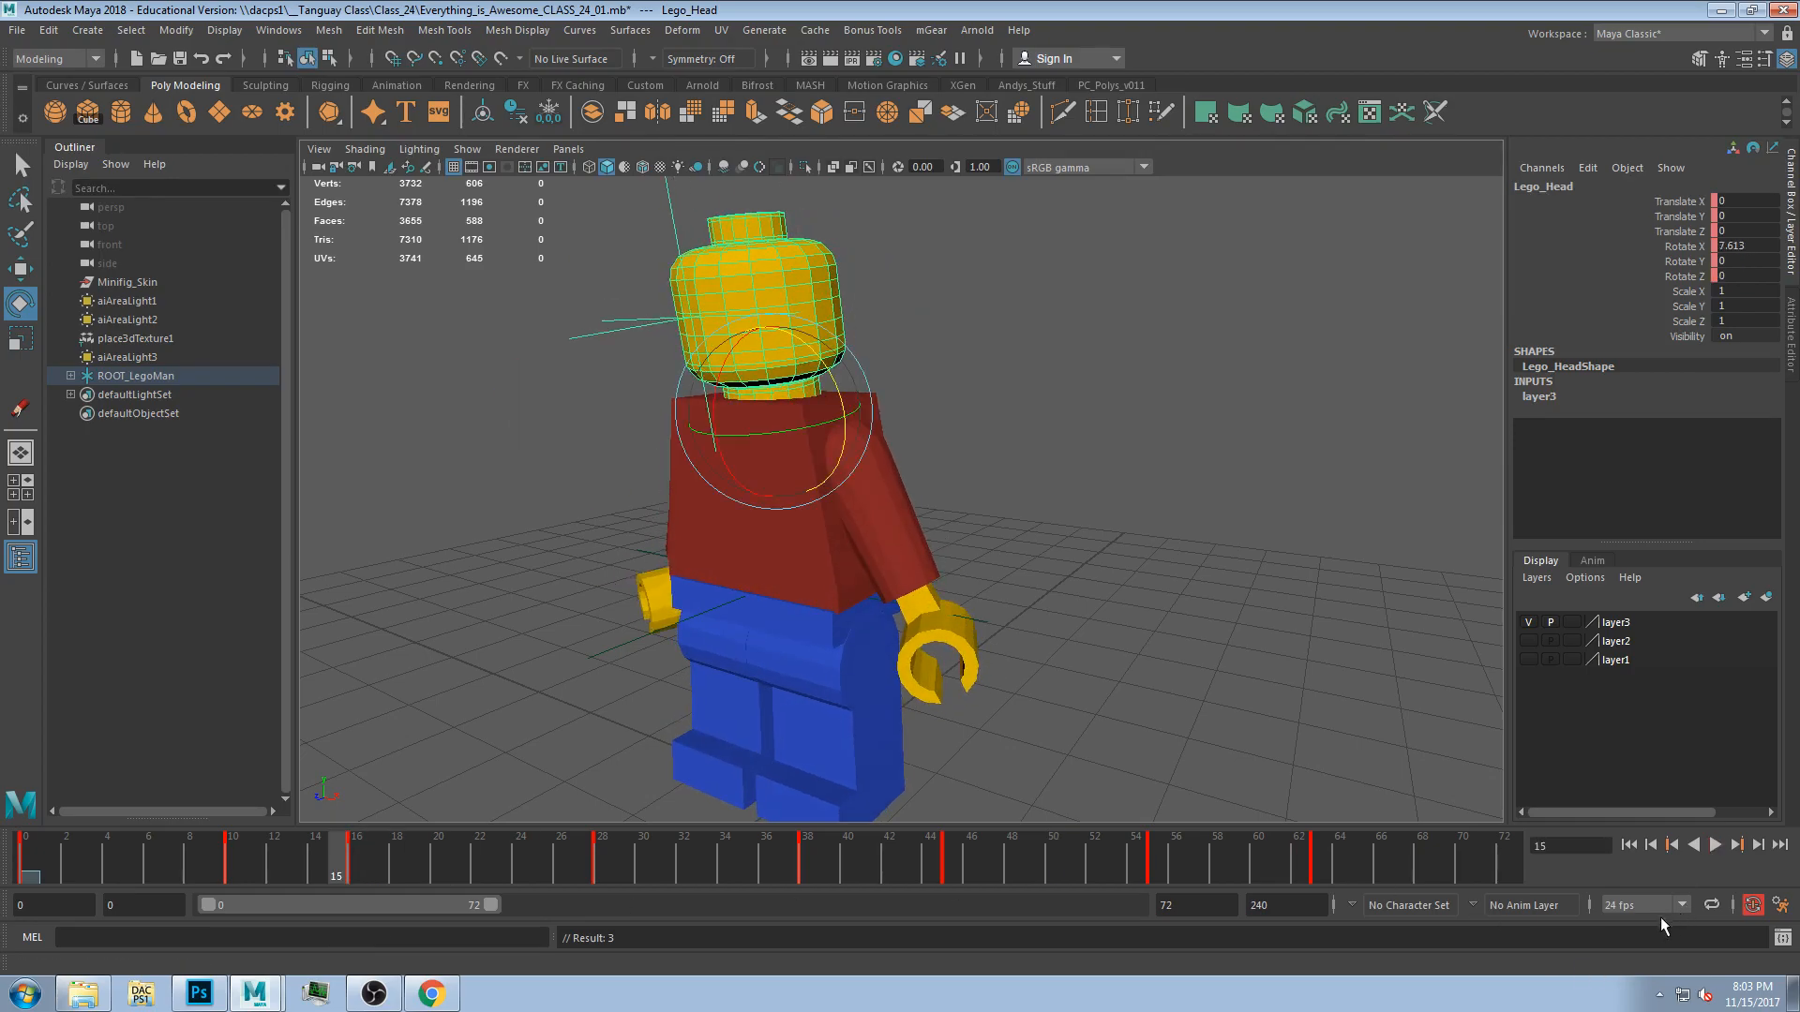
# Play back the animation to review the motion, then stop playback.
pyautogui.click(1714, 846)
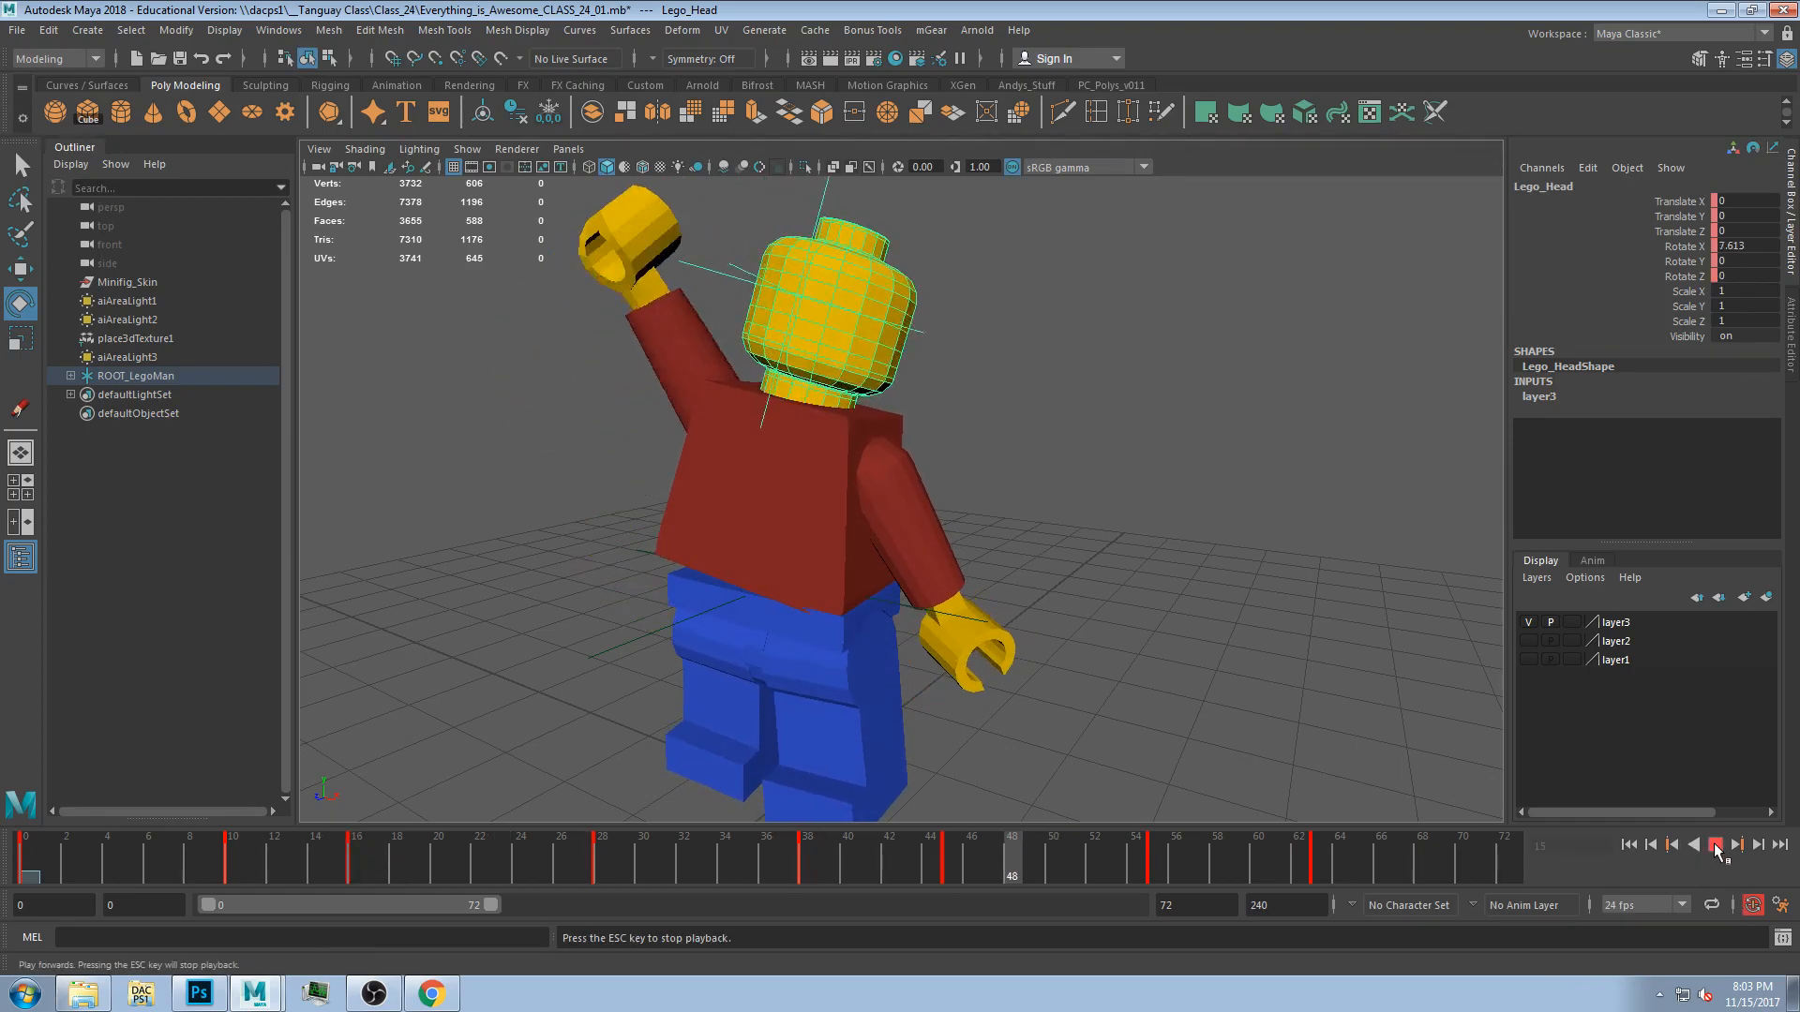
pyautogui.click(1716, 847)
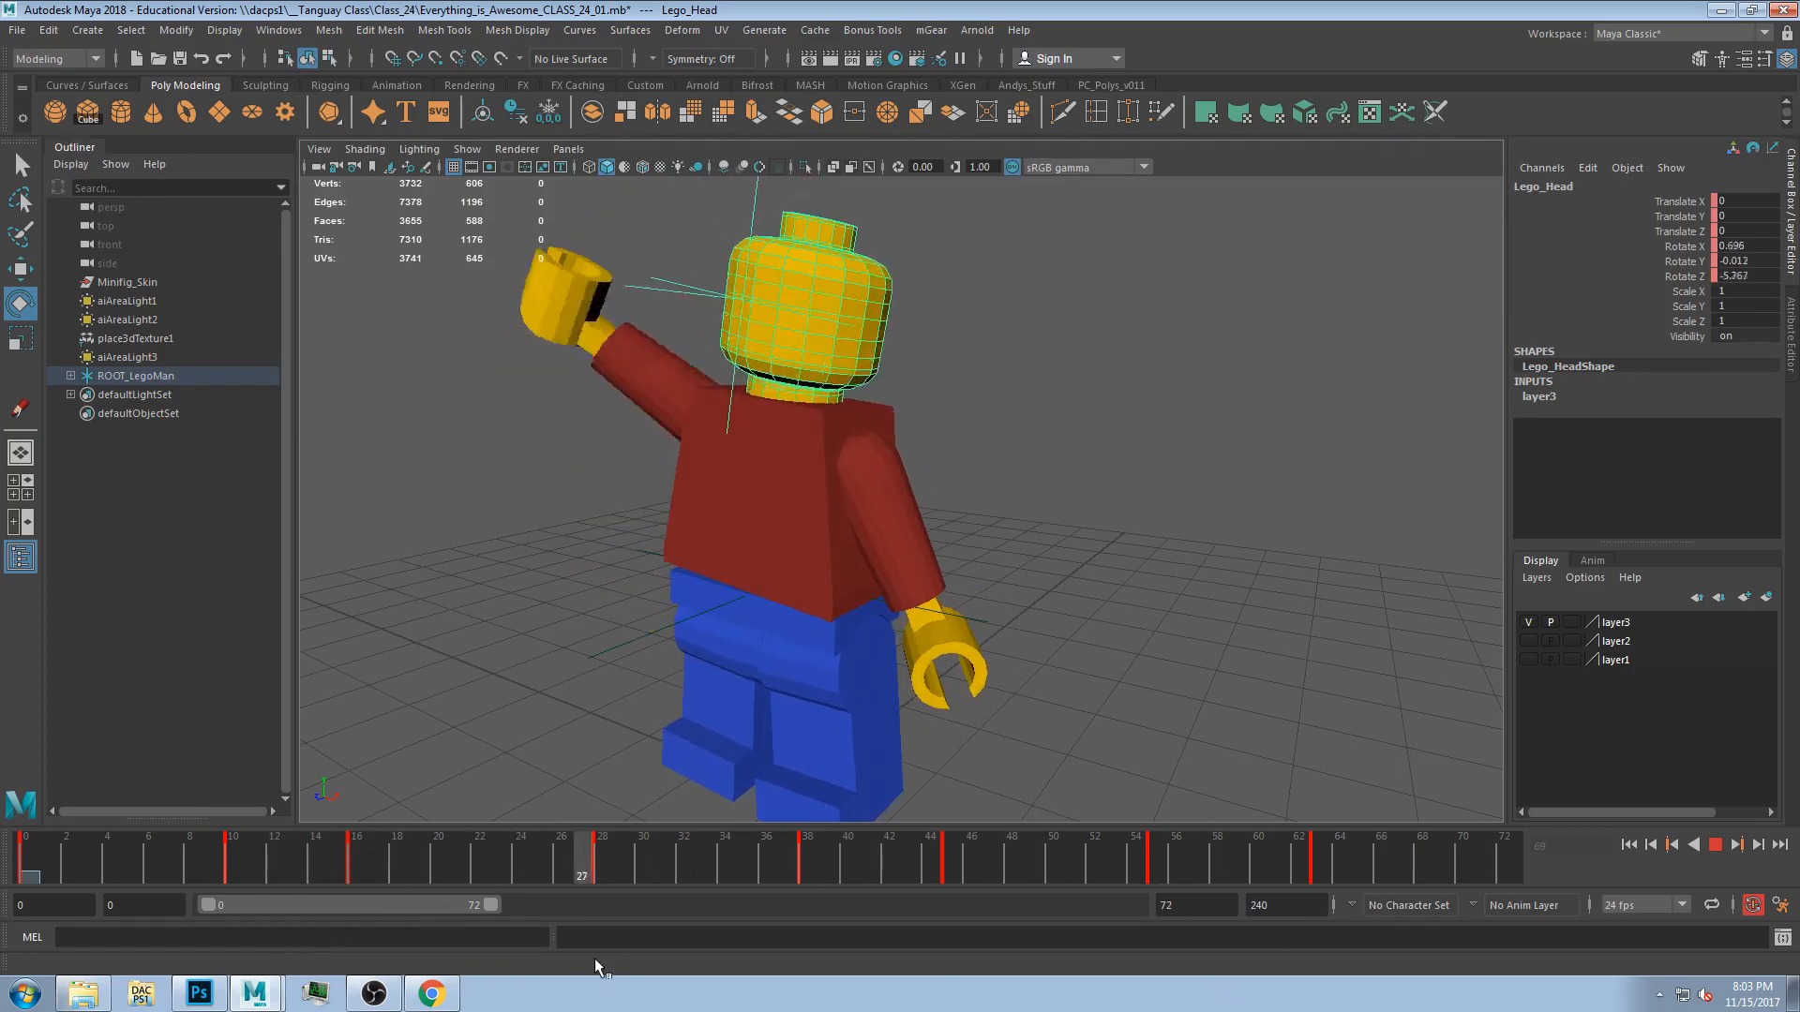
pyautogui.press('Escape')
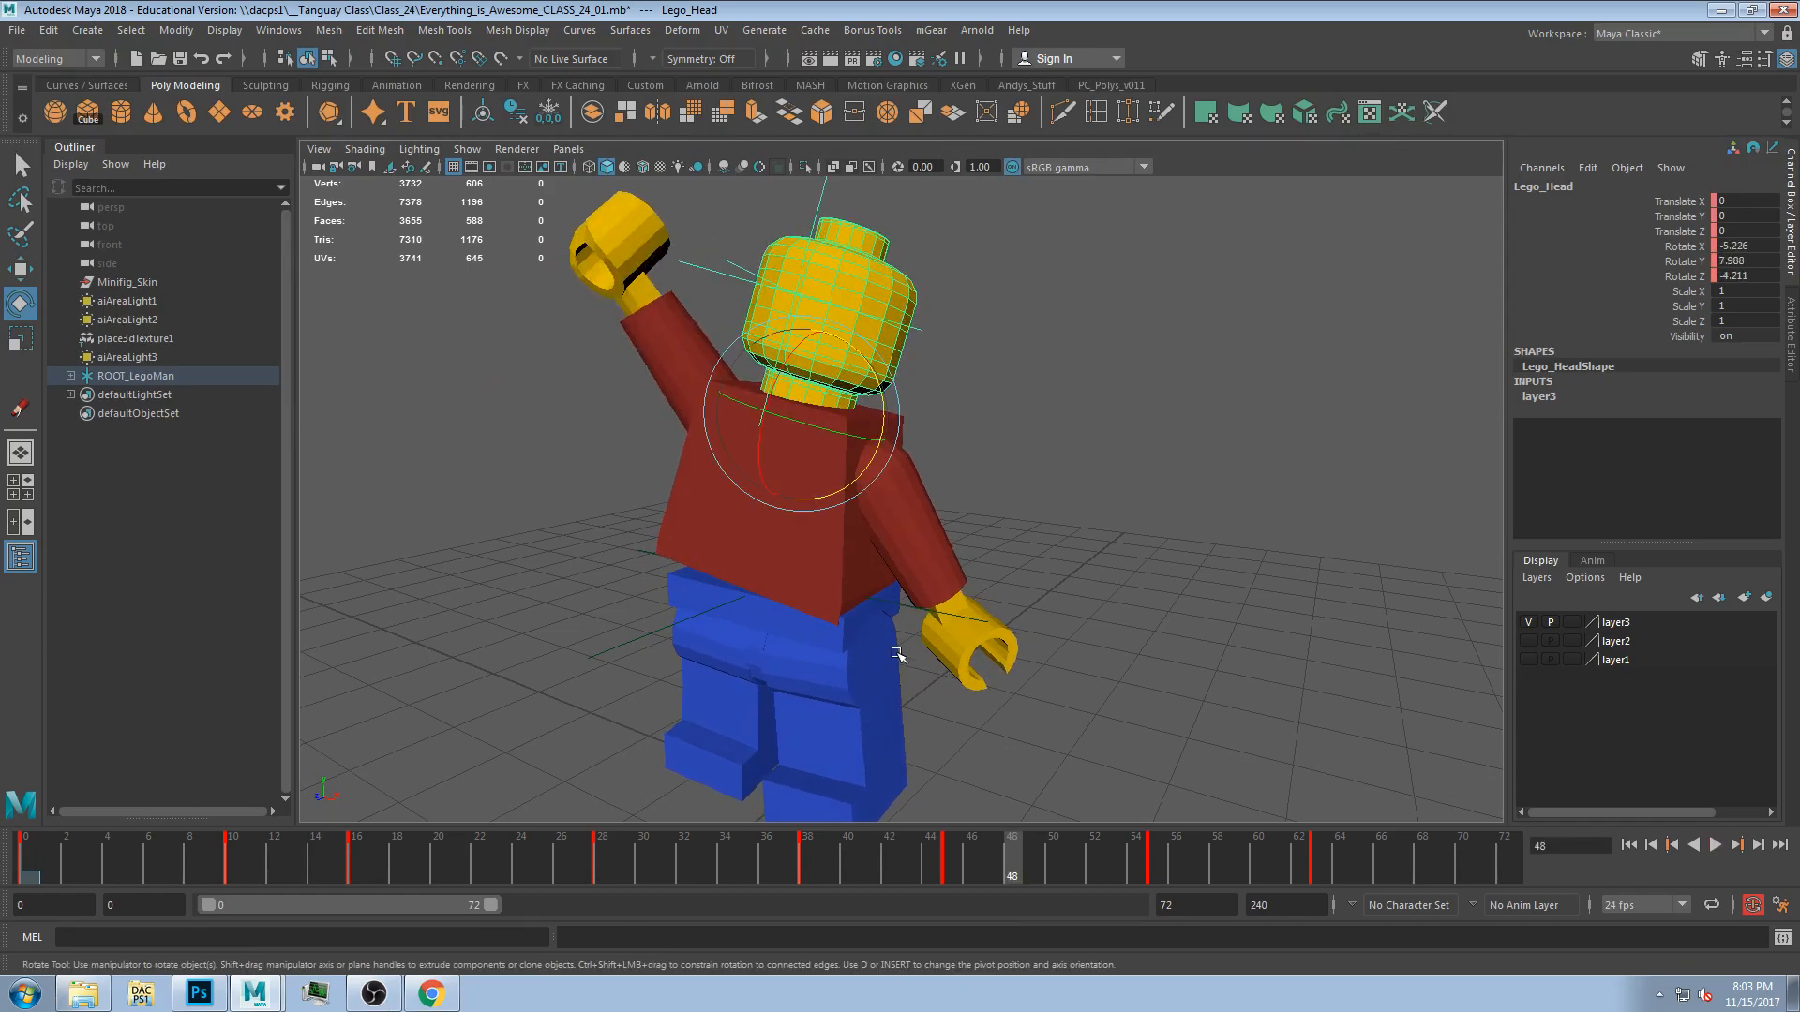
# Select the left arm and rotate it into a new pose at frame 48.
pyautogui.keyDown('alt'); pyautogui.moveTo(1030, 563); pyautogui.dragTo(898, 491); pyautogui.keyUp('alt')
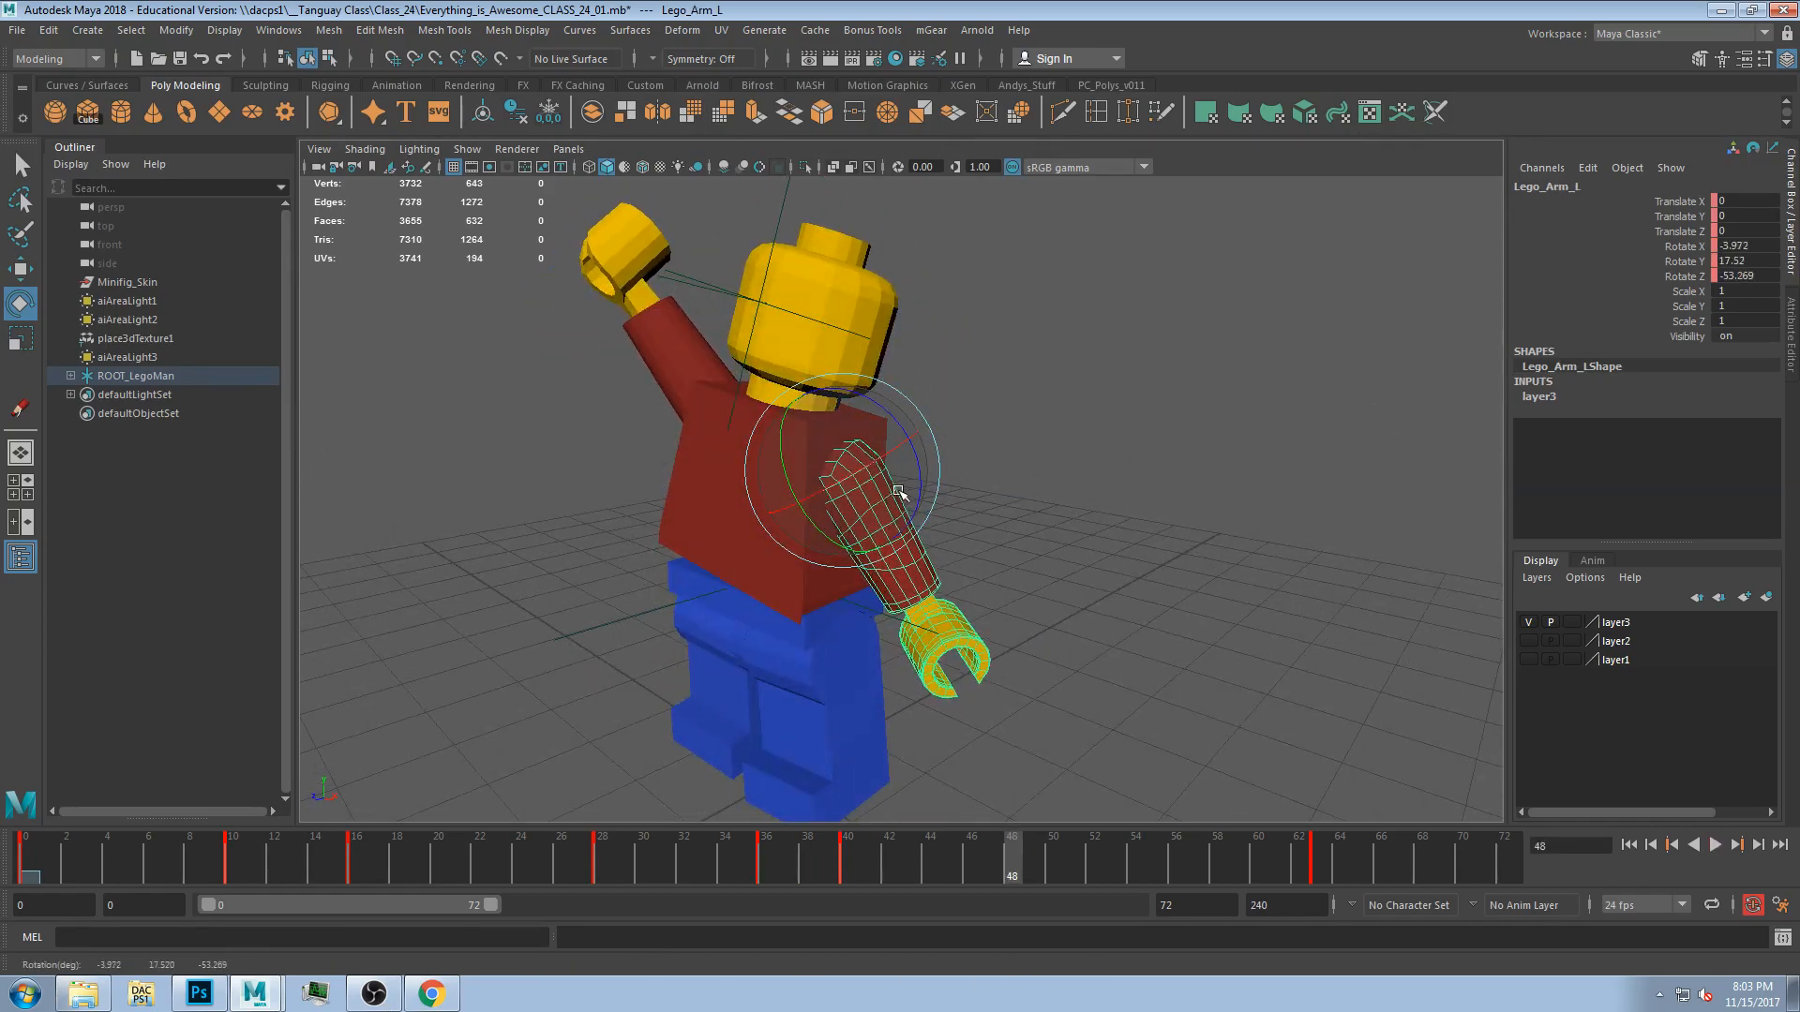
pyautogui.moveTo(692, 409); pyautogui.dragTo(837, 480)
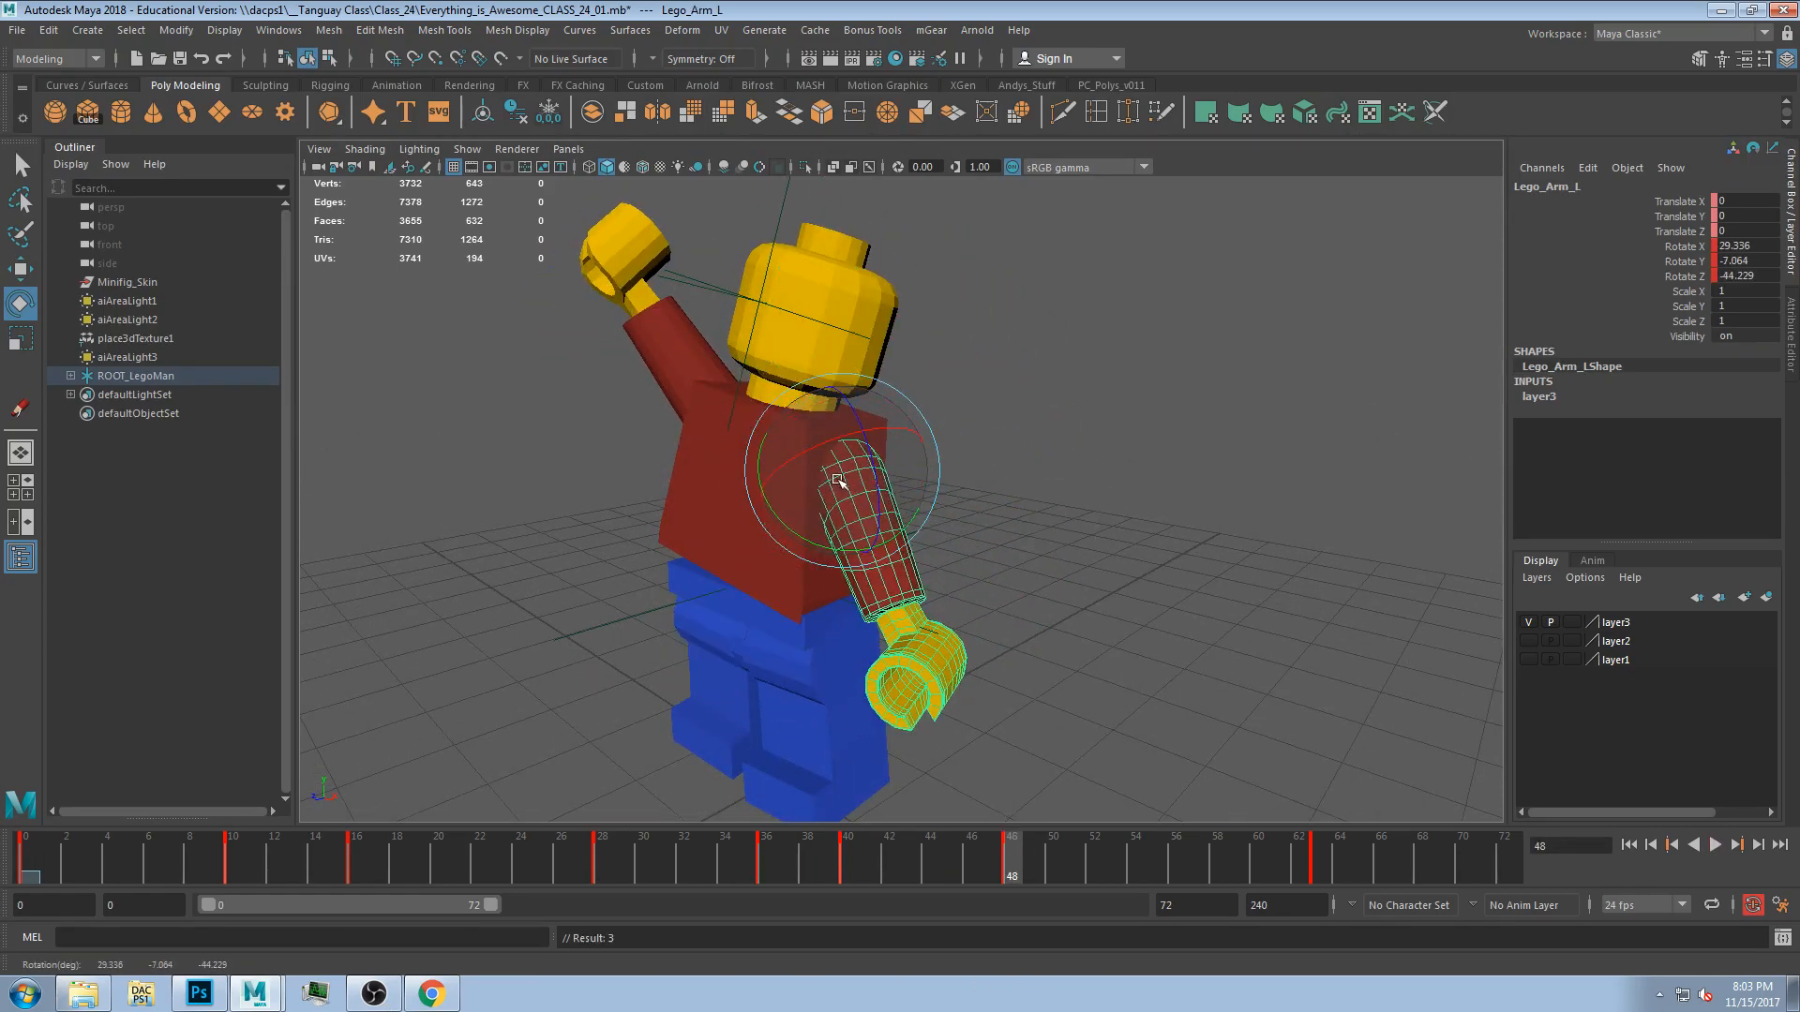
pyautogui.moveTo(1191, 542)
pyautogui.keyDown('alt'); pyautogui.mouseDown()
pyautogui.moveTo(1286, 562)
pyautogui.moveTo(1205, 534)
pyautogui.mouseUp(); pyautogui.keyUp('alt')
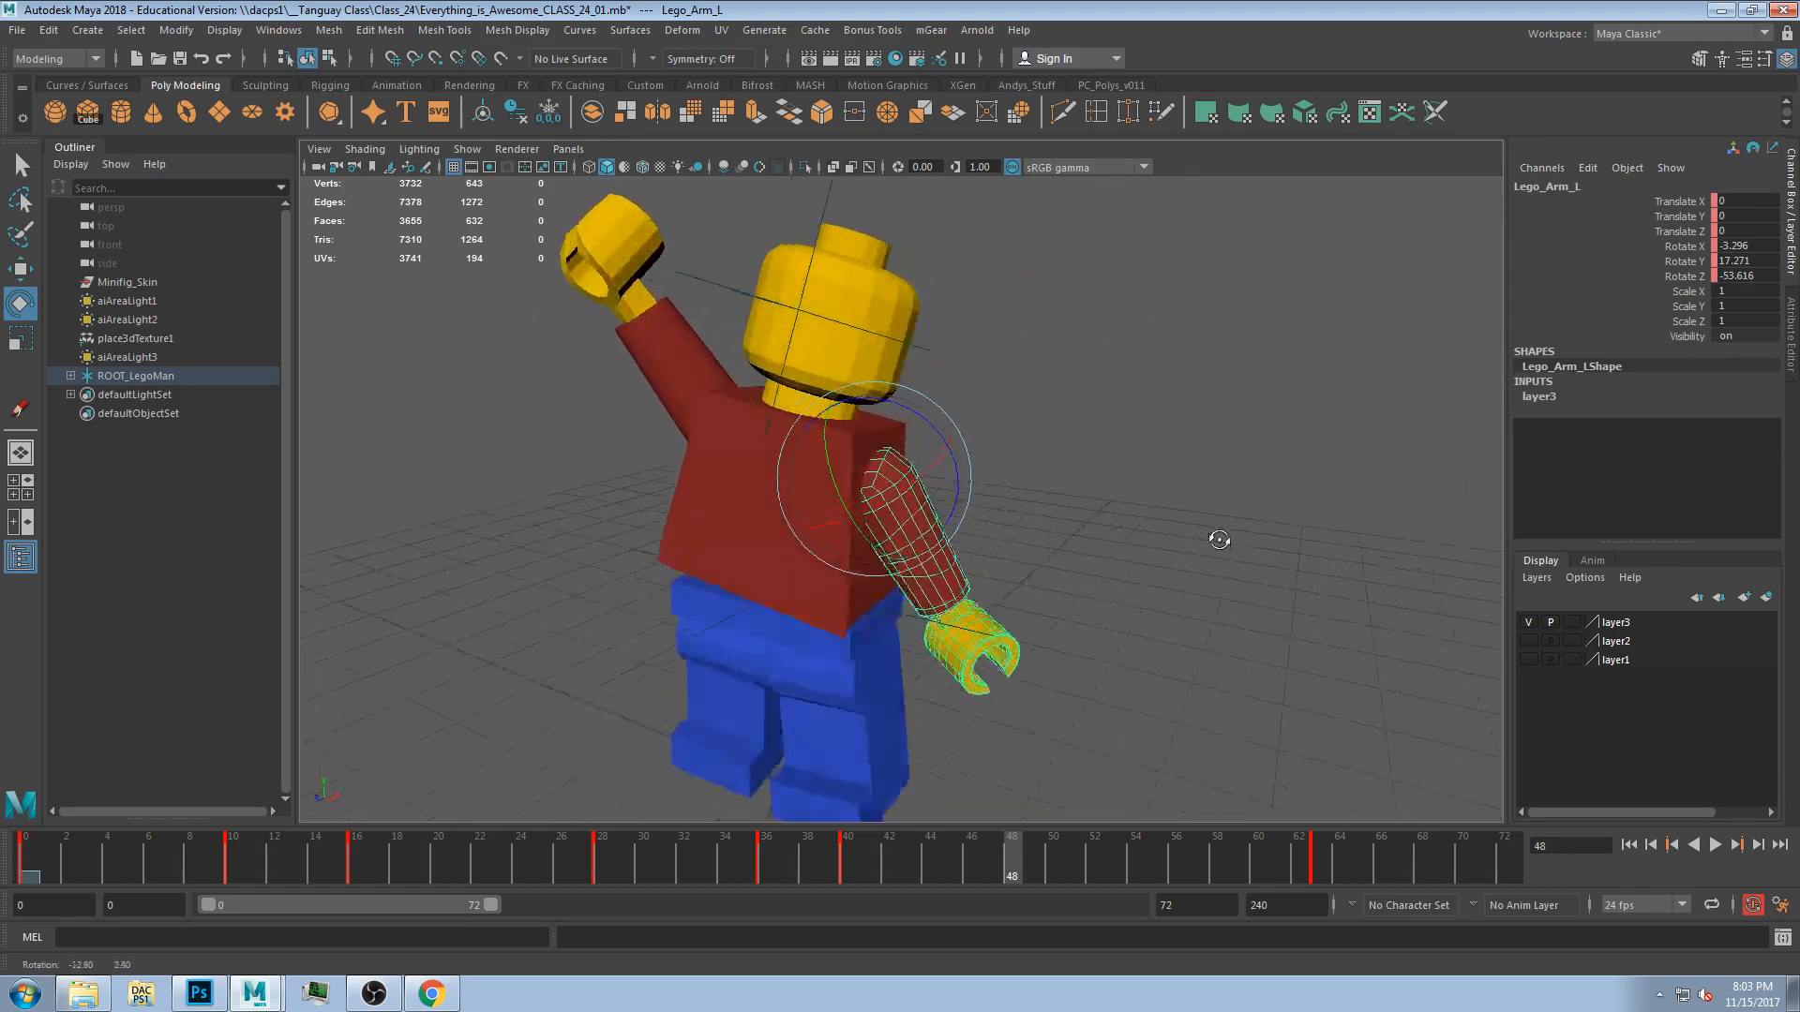
# Select the right arm and raise it into a waving pose, undoing one stray rotation.
pyautogui.click(687, 418)
pyautogui.keyDown('alt'); pyautogui.moveTo(968, 441); pyautogui.dragTo(1008, 467); pyautogui.keyUp('alt')
pyautogui.keyDown('alt'); pyautogui.moveTo(728, 555); pyautogui.dragTo(594, 449); pyautogui.keyUp('alt')
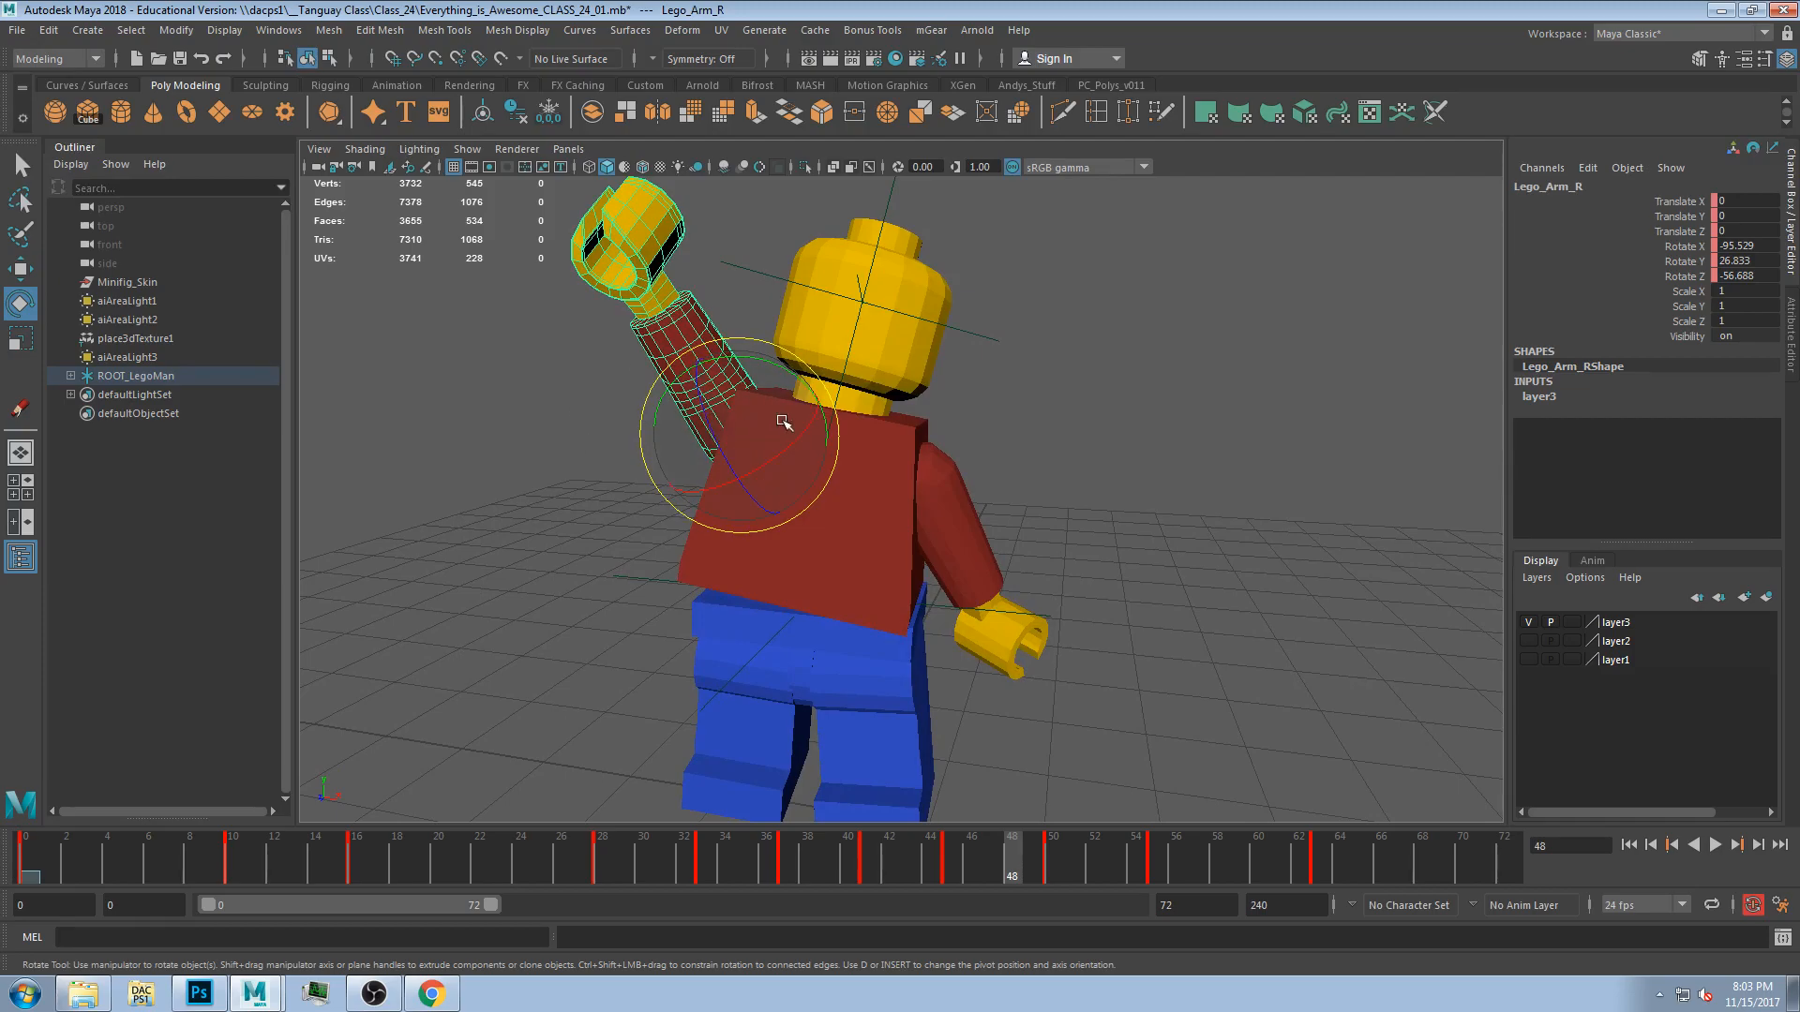
pyautogui.moveTo(1012, 858); pyautogui.dragTo(832, 897)
pyautogui.moveTo(774, 366); pyautogui.dragTo(840, 443)
pyautogui.moveTo(830, 596)
pyautogui.keyDown('alt'); pyautogui.mouseDown()
pyautogui.moveTo(965, 622)
pyautogui.moveTo(1146, 591)
pyautogui.moveTo(833, 611)
pyautogui.moveTo(827, 630)
pyautogui.mouseUp(); pyautogui.keyUp('alt')
pyautogui.hotkey('ctrl', 'z')
# Lower the right arm at an earlier frame and scrub to frame 19.
pyautogui.moveTo(830, 848); pyautogui.dragTo(682, 937)
pyautogui.keyDown('alt'); pyautogui.moveTo(518, 750); pyautogui.dragTo(582, 754); pyautogui.keyUp('alt')
pyautogui.moveTo(553, 865); pyautogui.dragTo(411, 863)
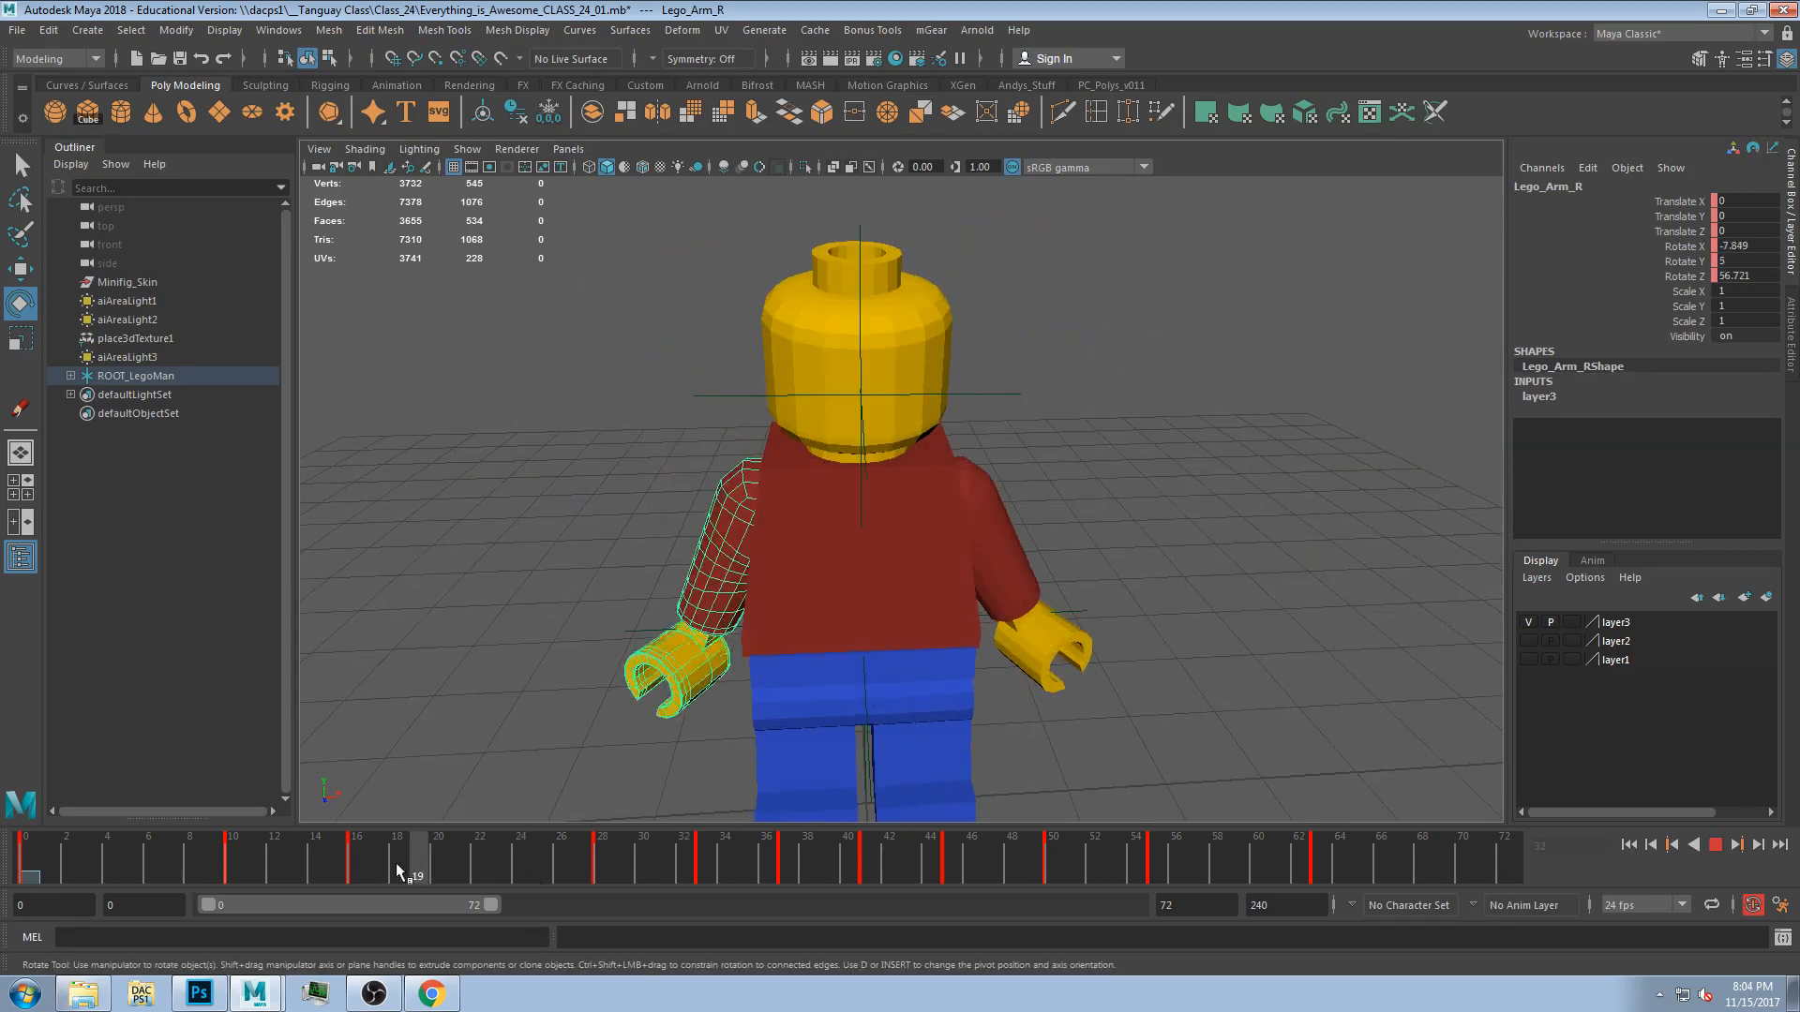
# Play back and scrub through the timeline to review the arm wave.
pyautogui.click(1715, 844)
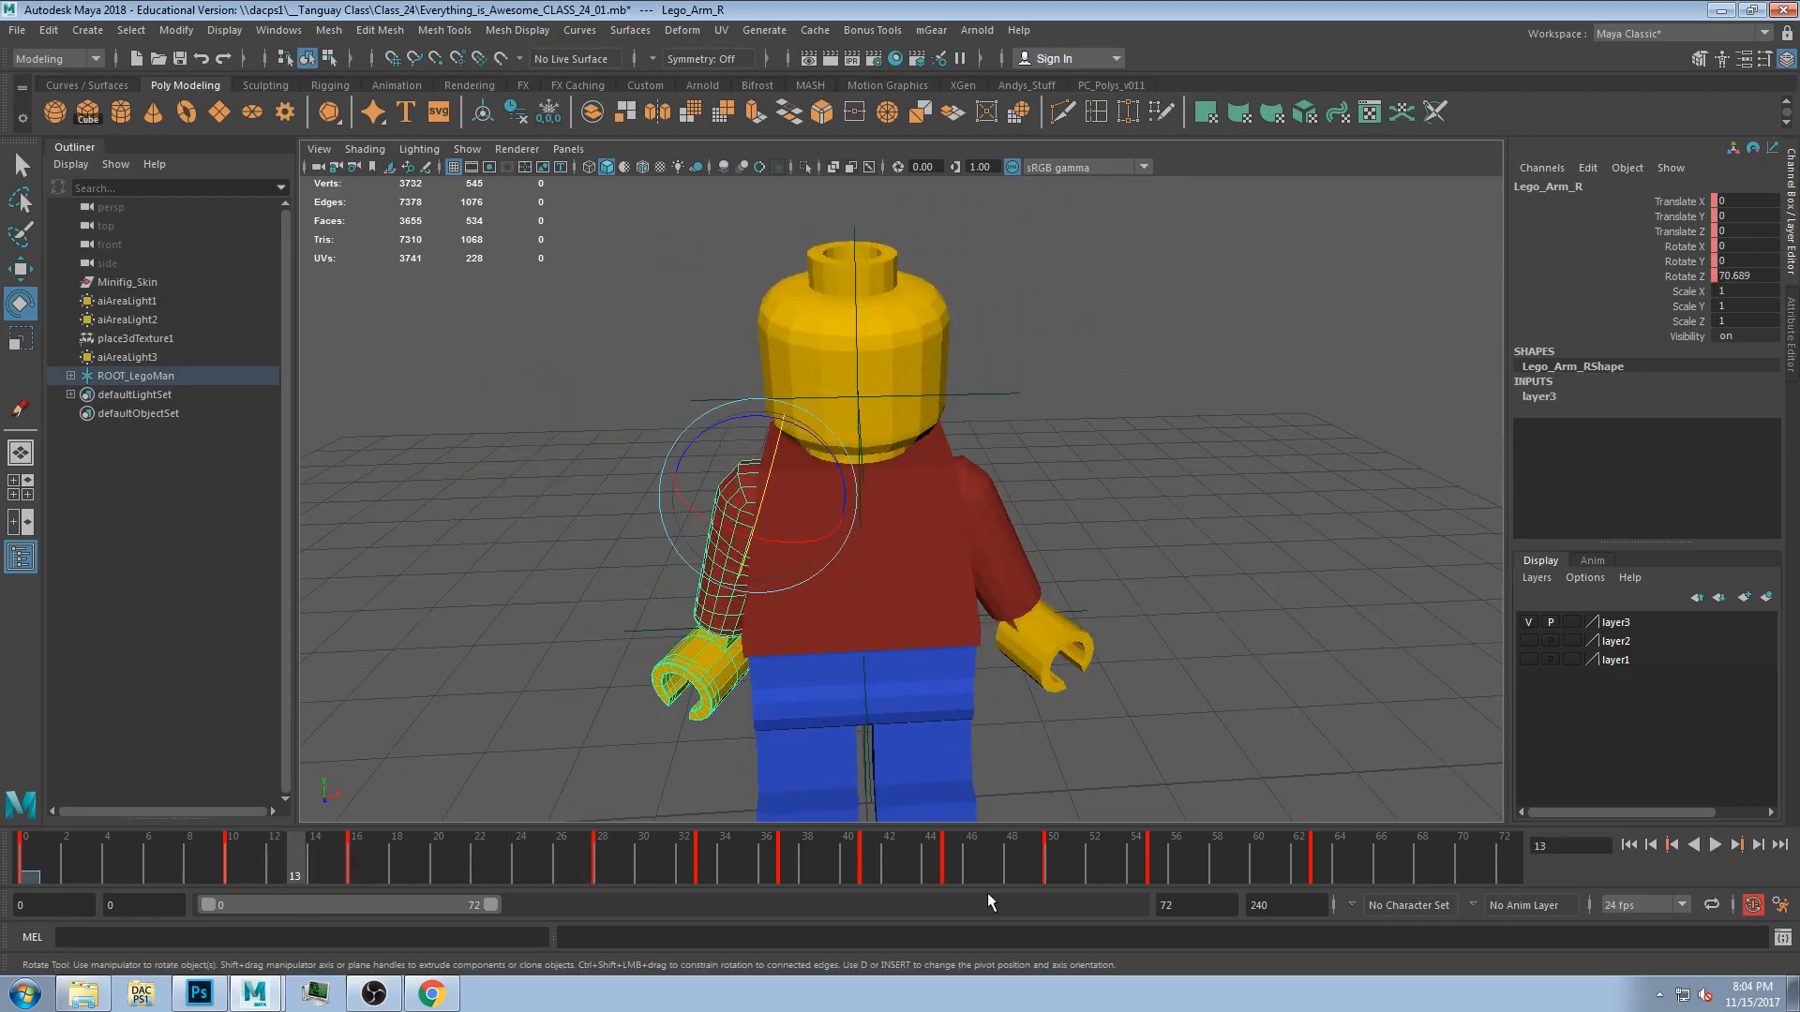
pyautogui.click(1715, 845)
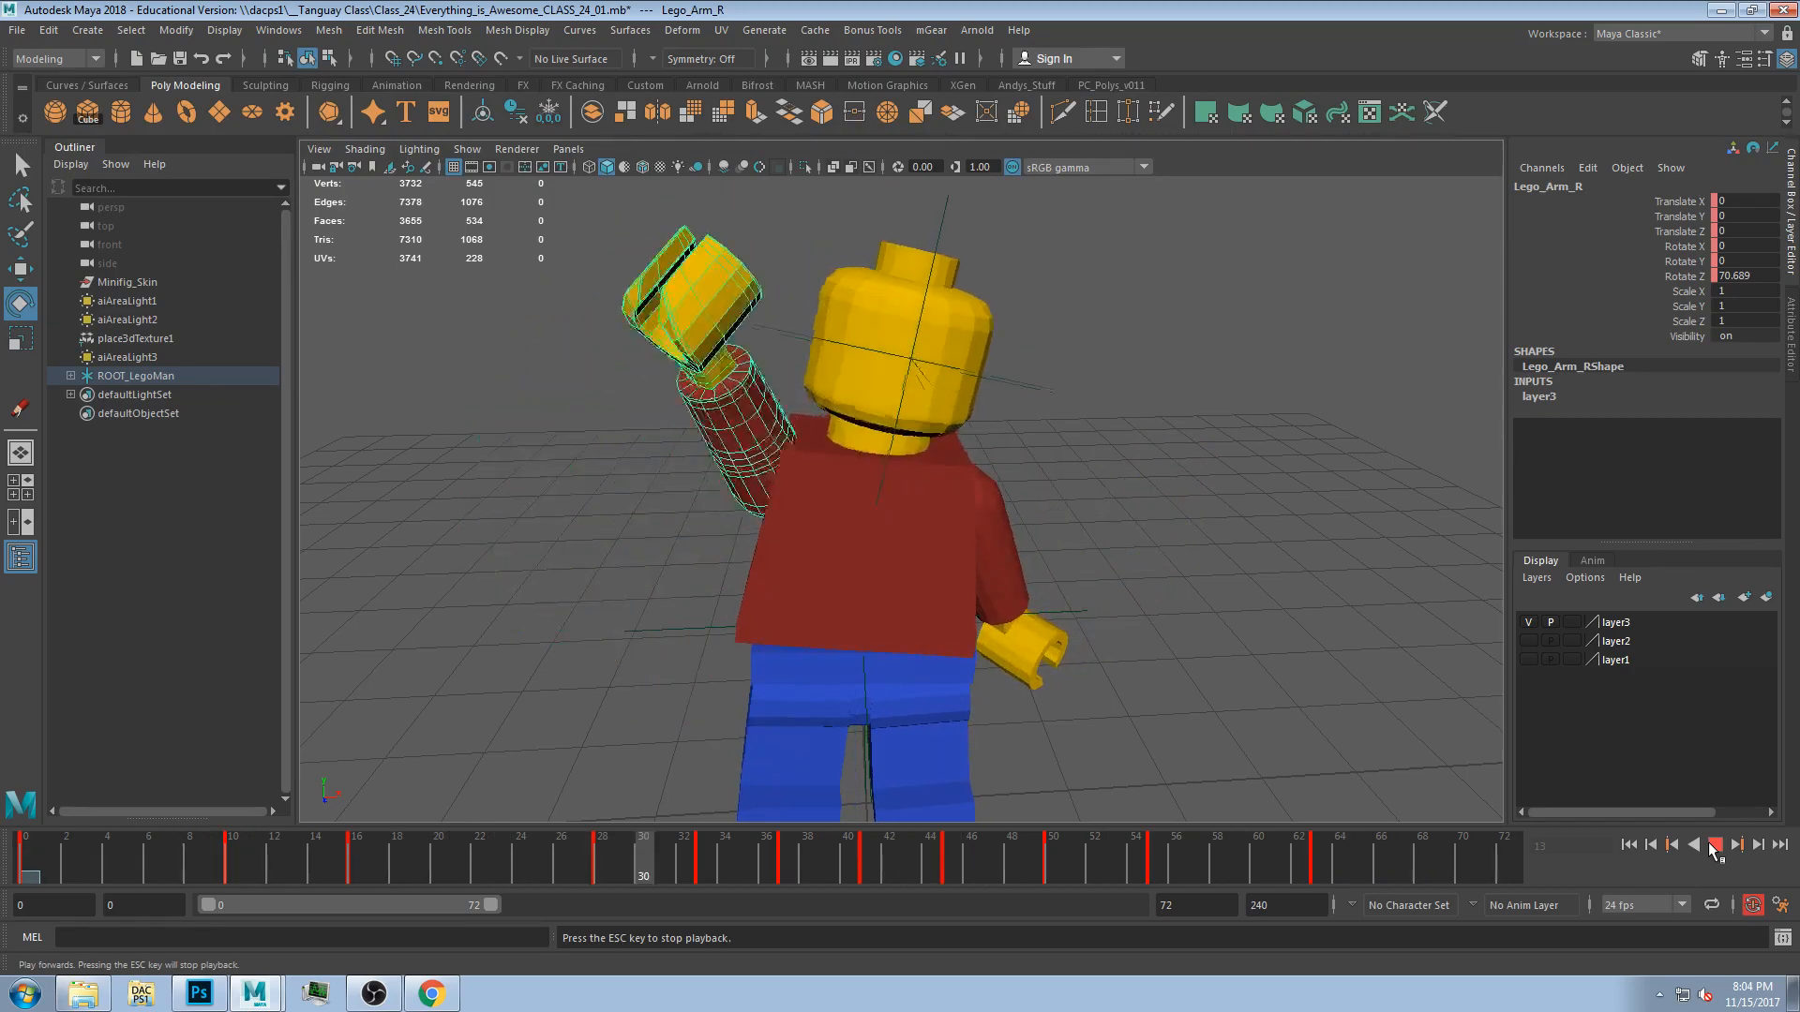
pyautogui.click(1716, 844)
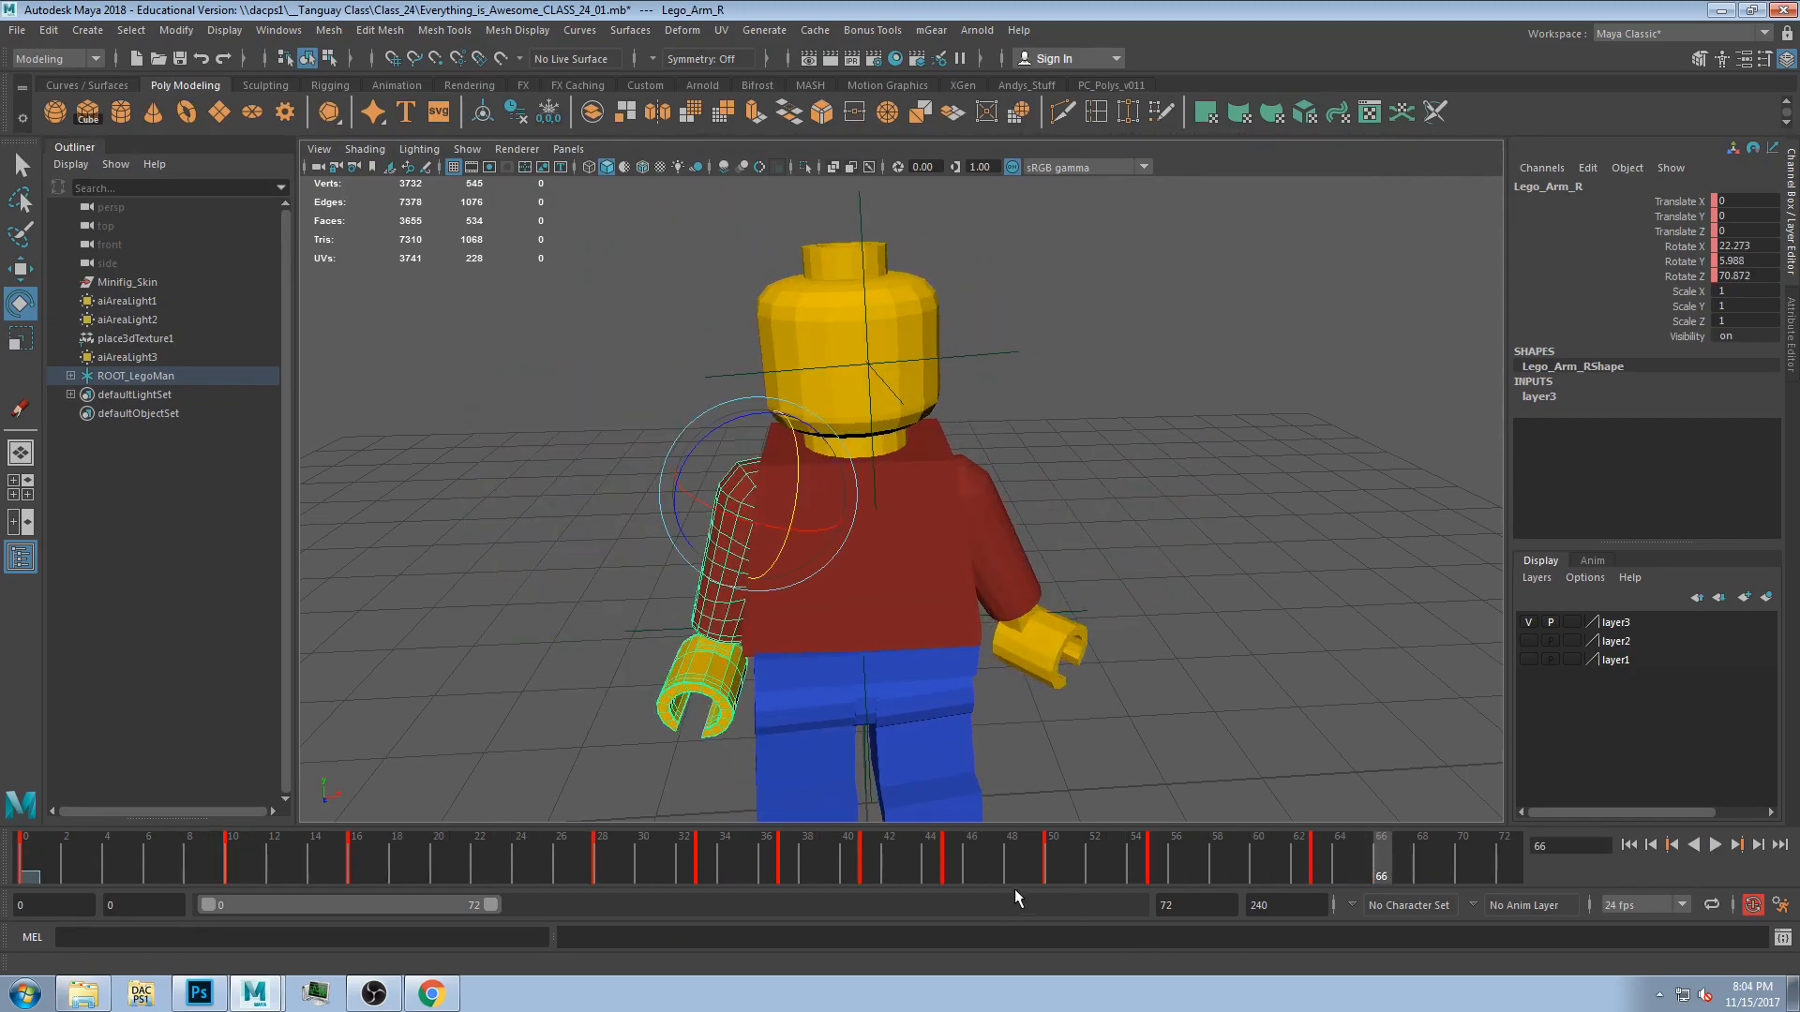
pyautogui.keyDown('shift'); pyautogui.moveTo(1177, 867); pyautogui.dragTo(561, 867); pyautogui.keyUp('shift')
pyautogui.moveTo(1217, 868); pyautogui.dragTo(1134, 869)
pyautogui.click(1133, 869)
pyautogui.moveTo(527, 859); pyautogui.dragTo(356, 859)
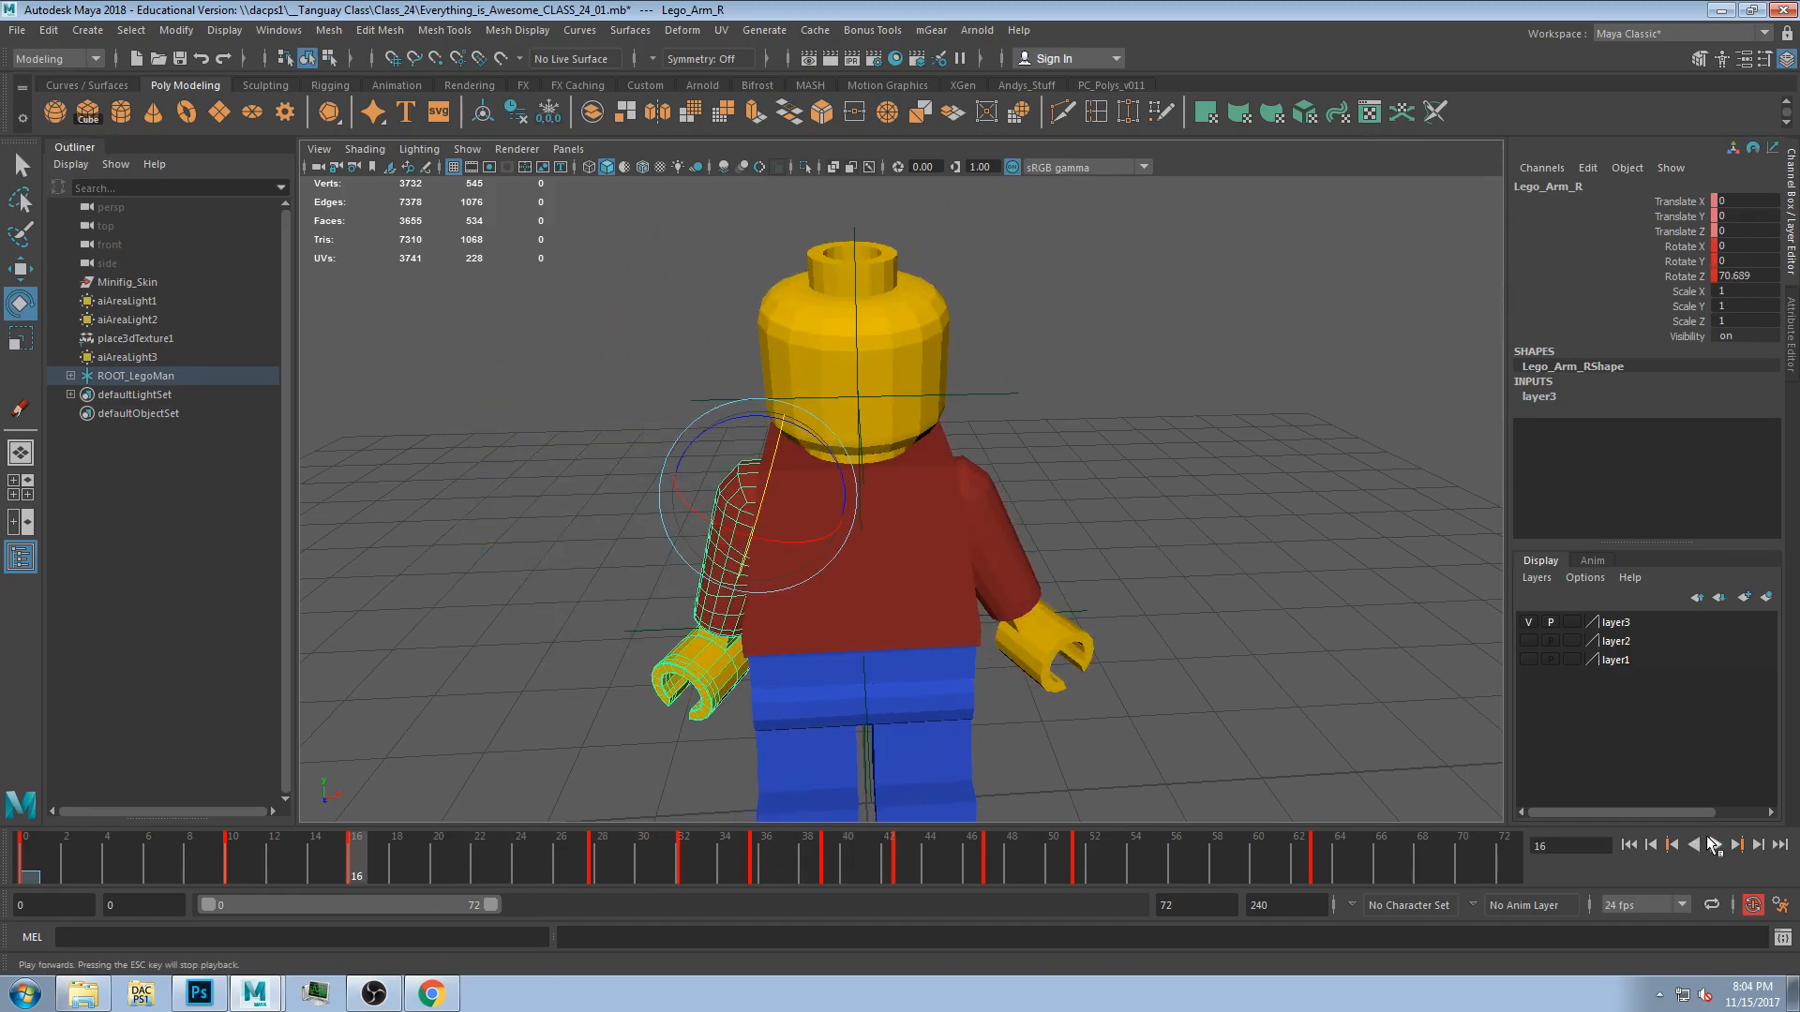
pyautogui.click(1715, 845)
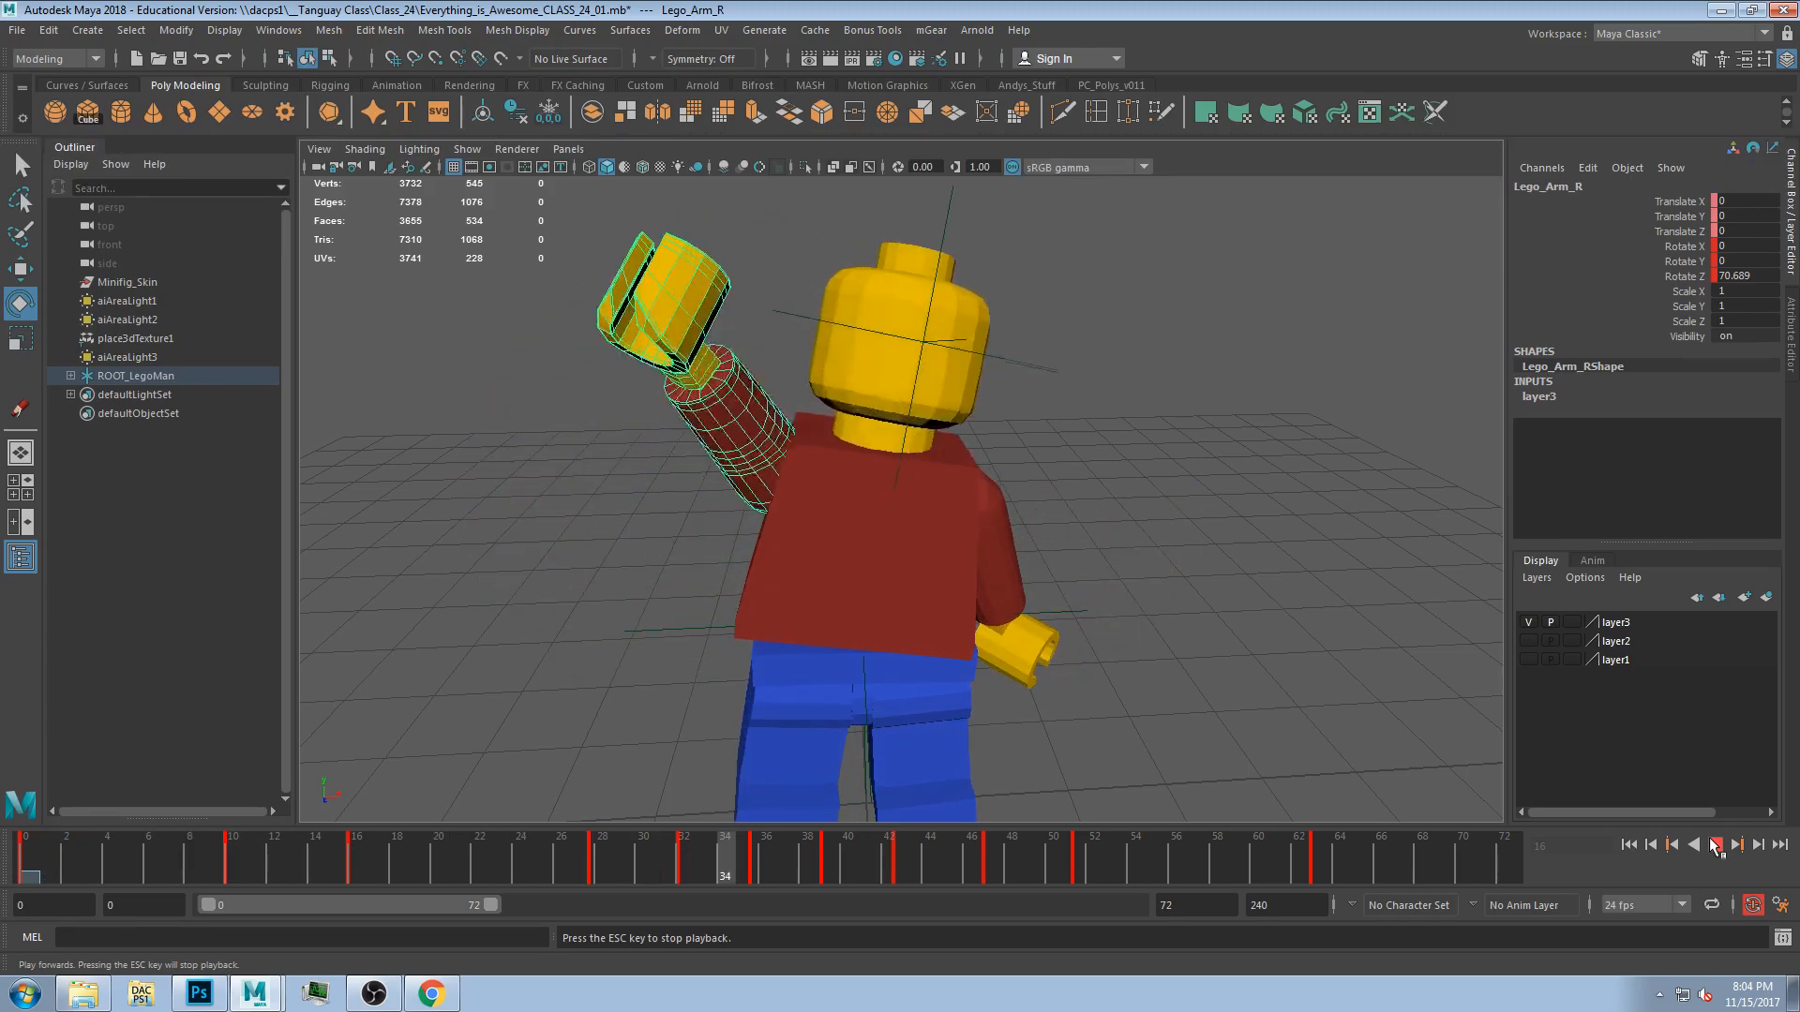
pyautogui.click(1715, 845)
# Deselect everything, switch to the four-view layout, and create a new camera.
pyautogui.click(1062, 507)
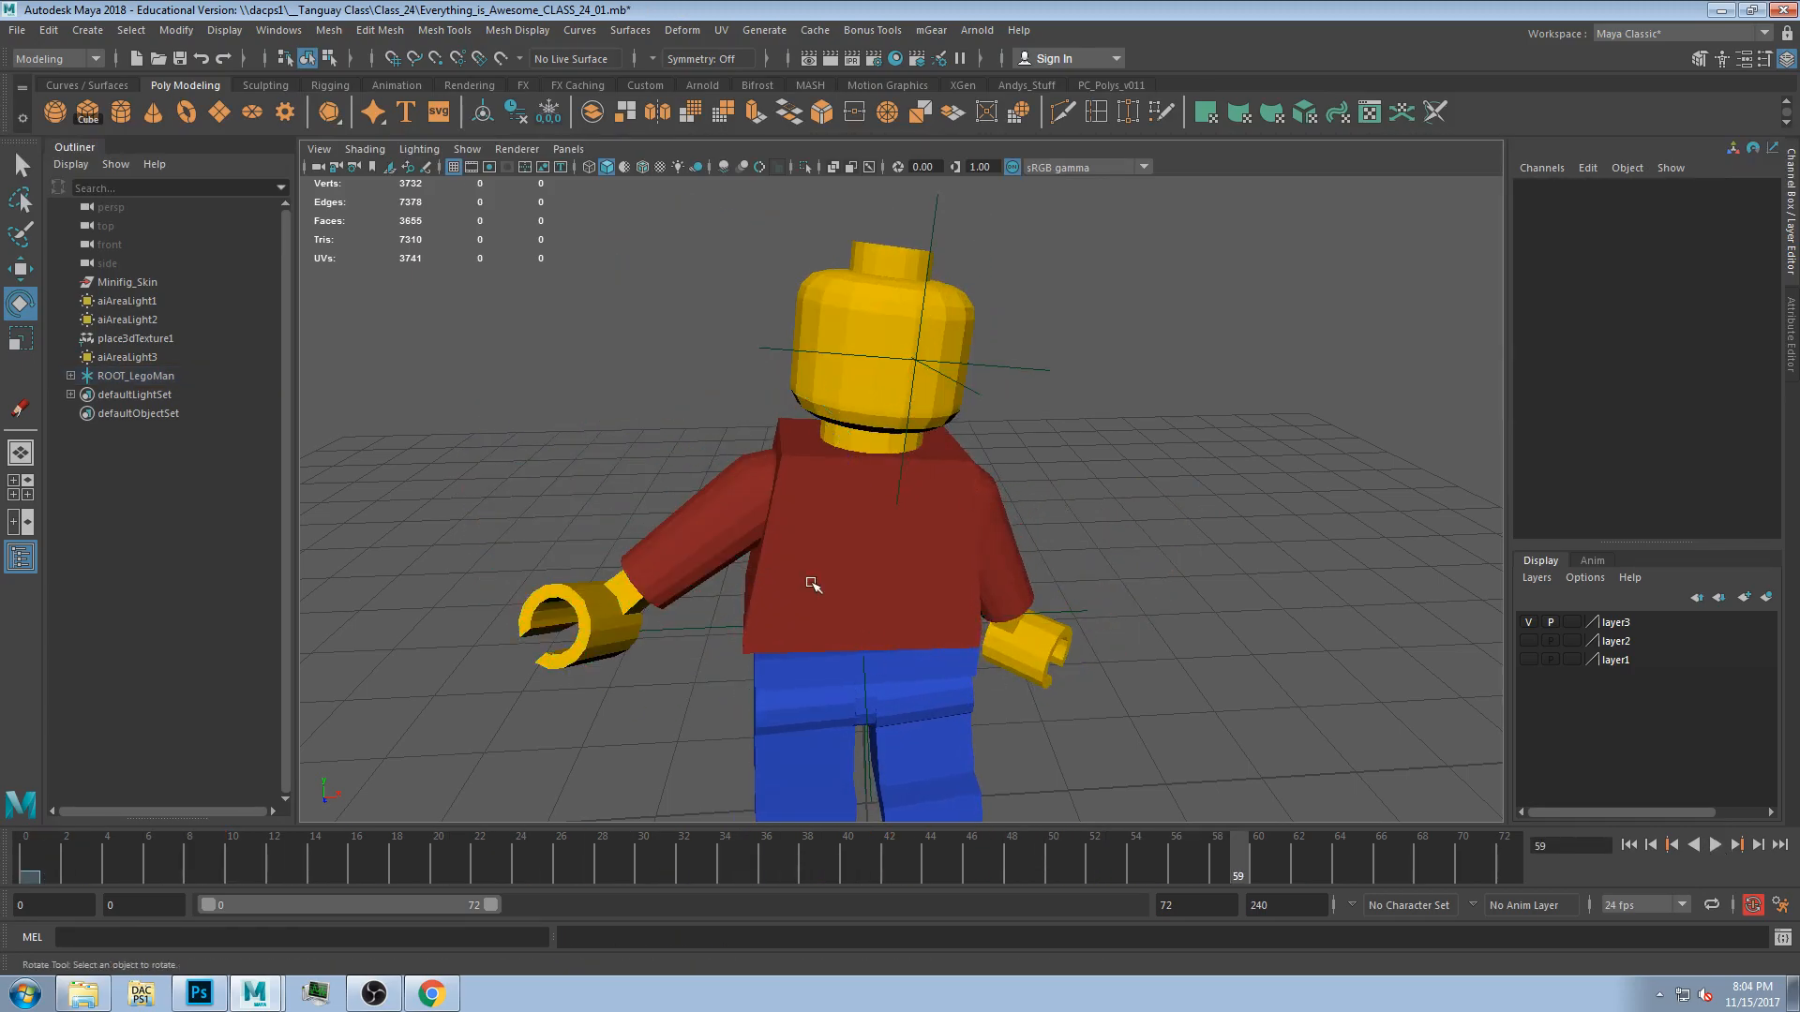
pyautogui.scroll(-3, 813, 586)
pyautogui.keyDown('alt'); pyautogui.moveTo(813, 586); pyautogui.dragTo(981, 486); pyautogui.keyUp('alt')
pyautogui.press('space')
pyautogui.scroll(-6, 803, 430)
pyautogui.moveTo(719, 611); pyautogui.dragTo(720, 664)
pyautogui.keyDown('alt'); pyautogui.moveTo(719, 657); pyautogui.dragTo(733, 719, button='middle'); pyautogui.keyUp('alt')
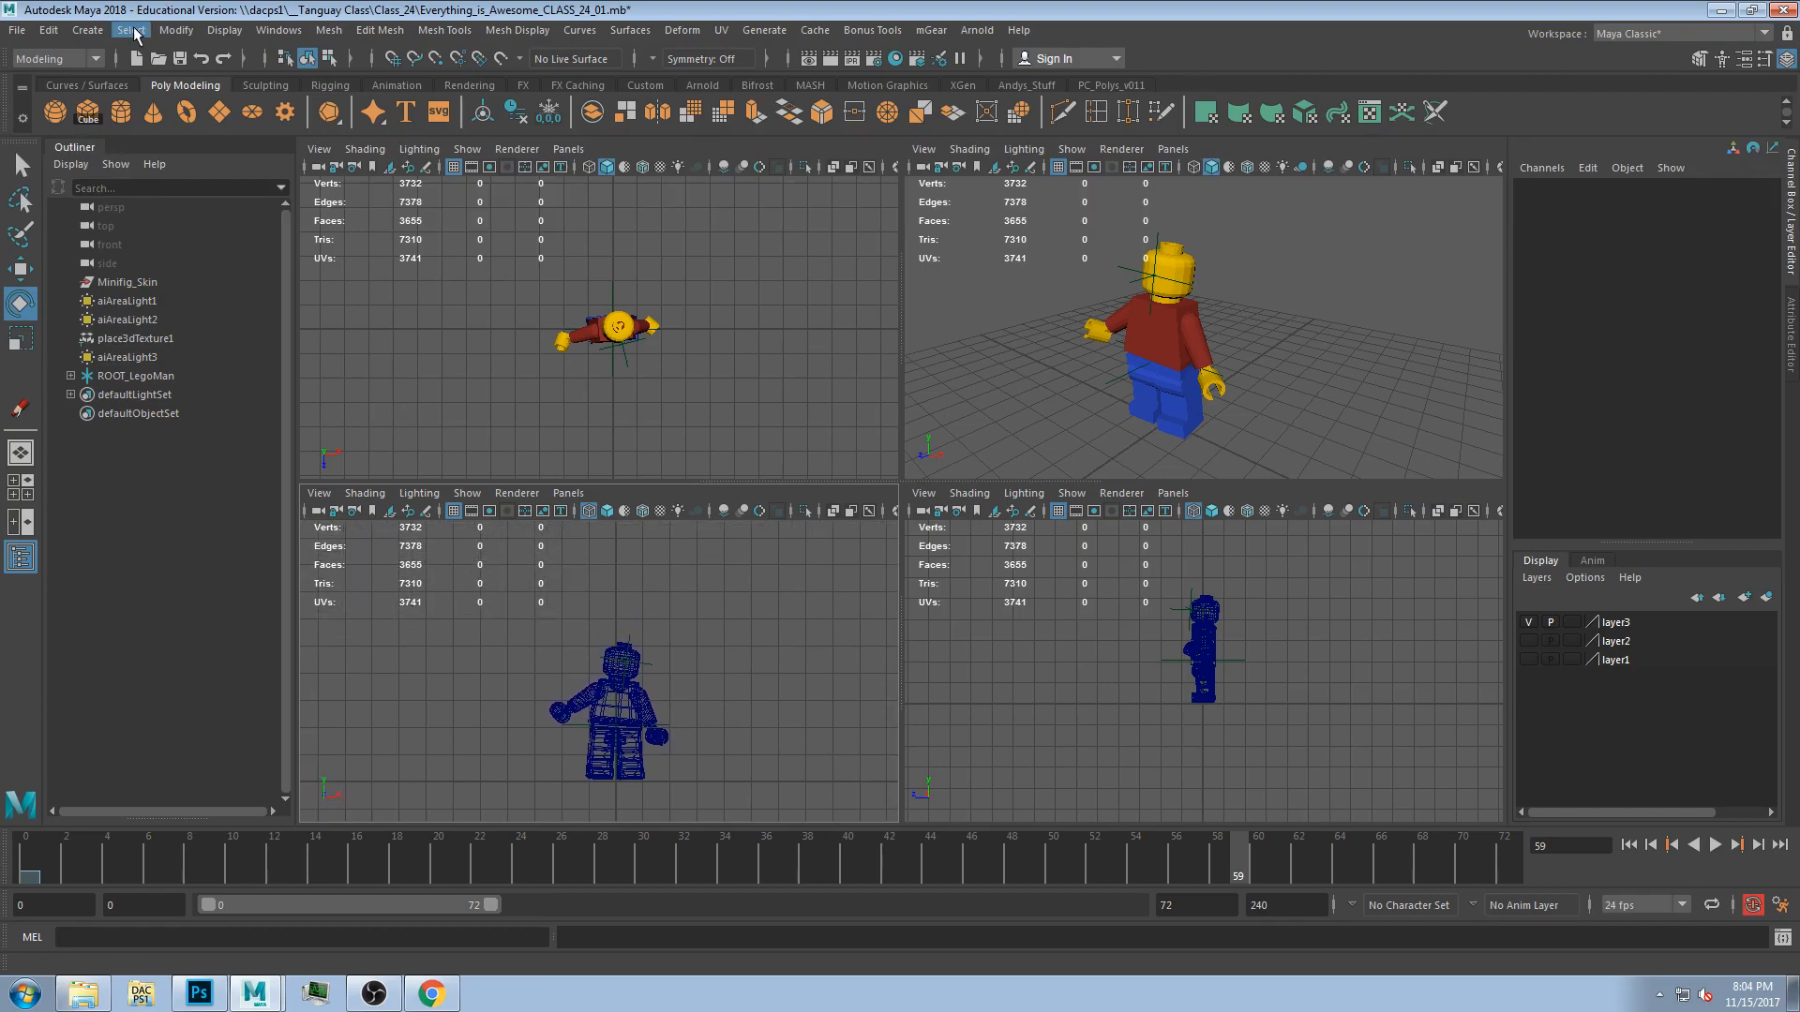
pyautogui.click(710, 442)
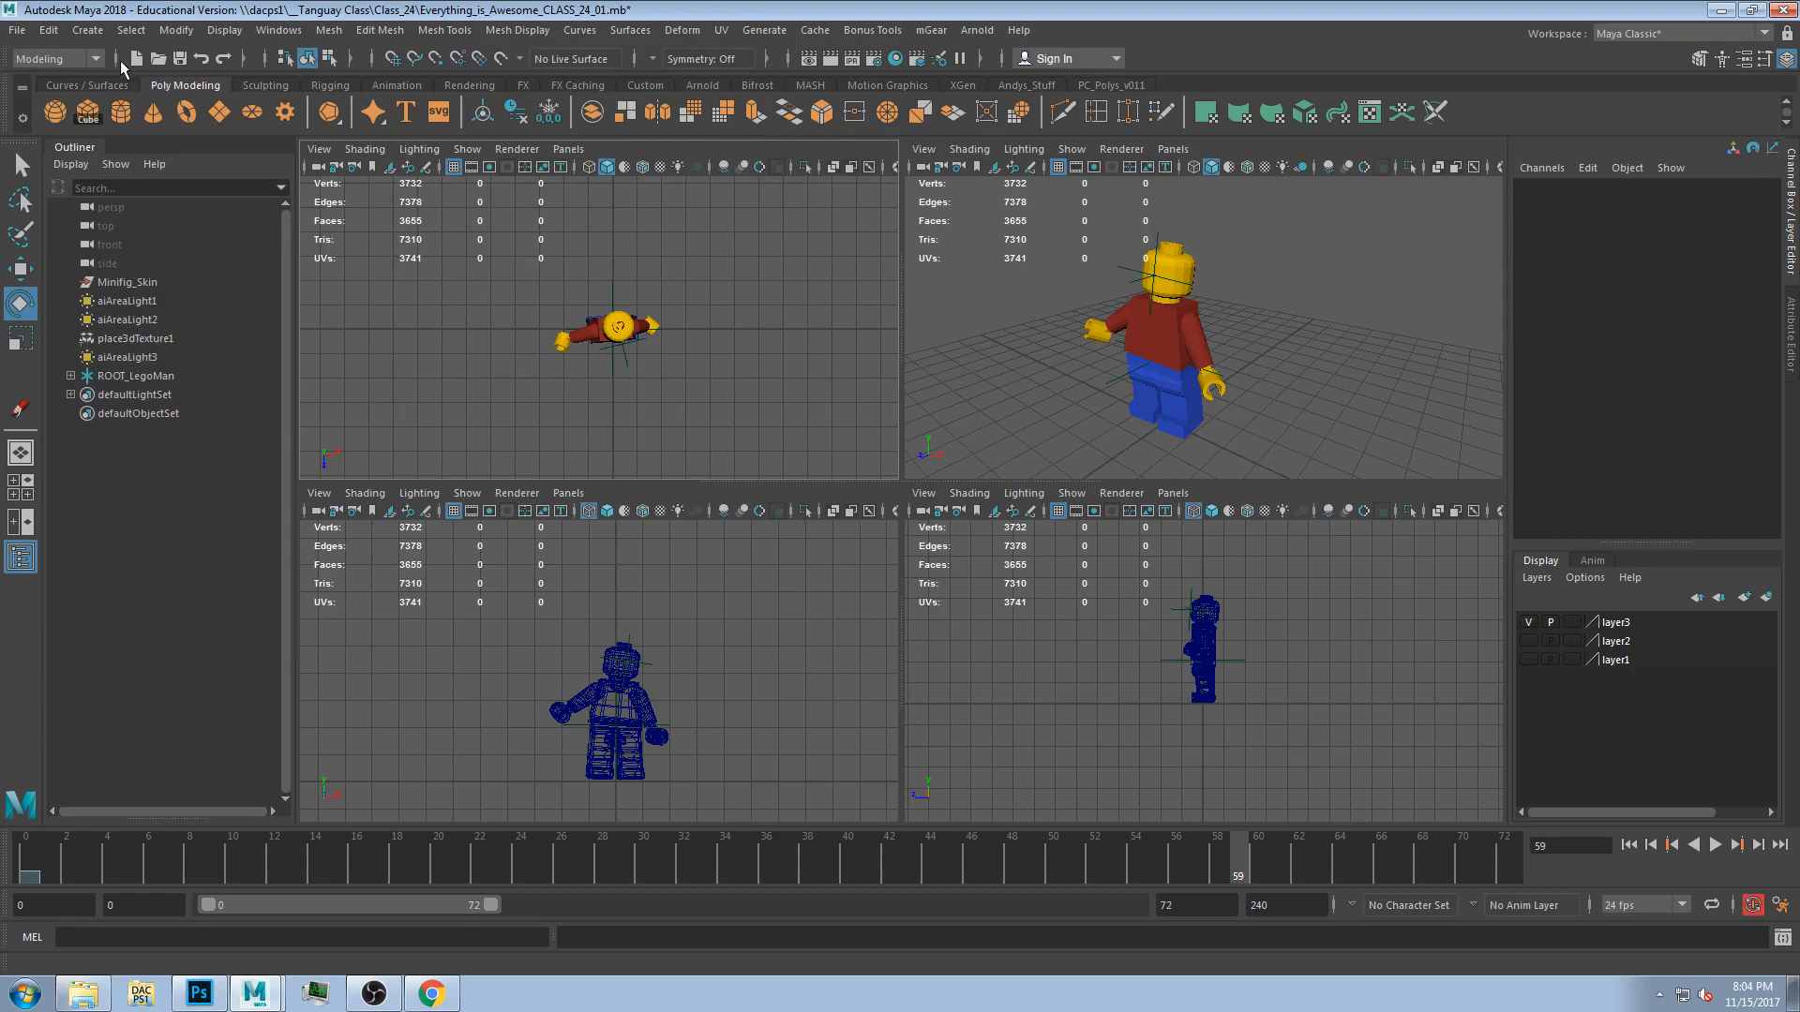
pyautogui.click(85, 34)
pyautogui.moveTo(272, 153)
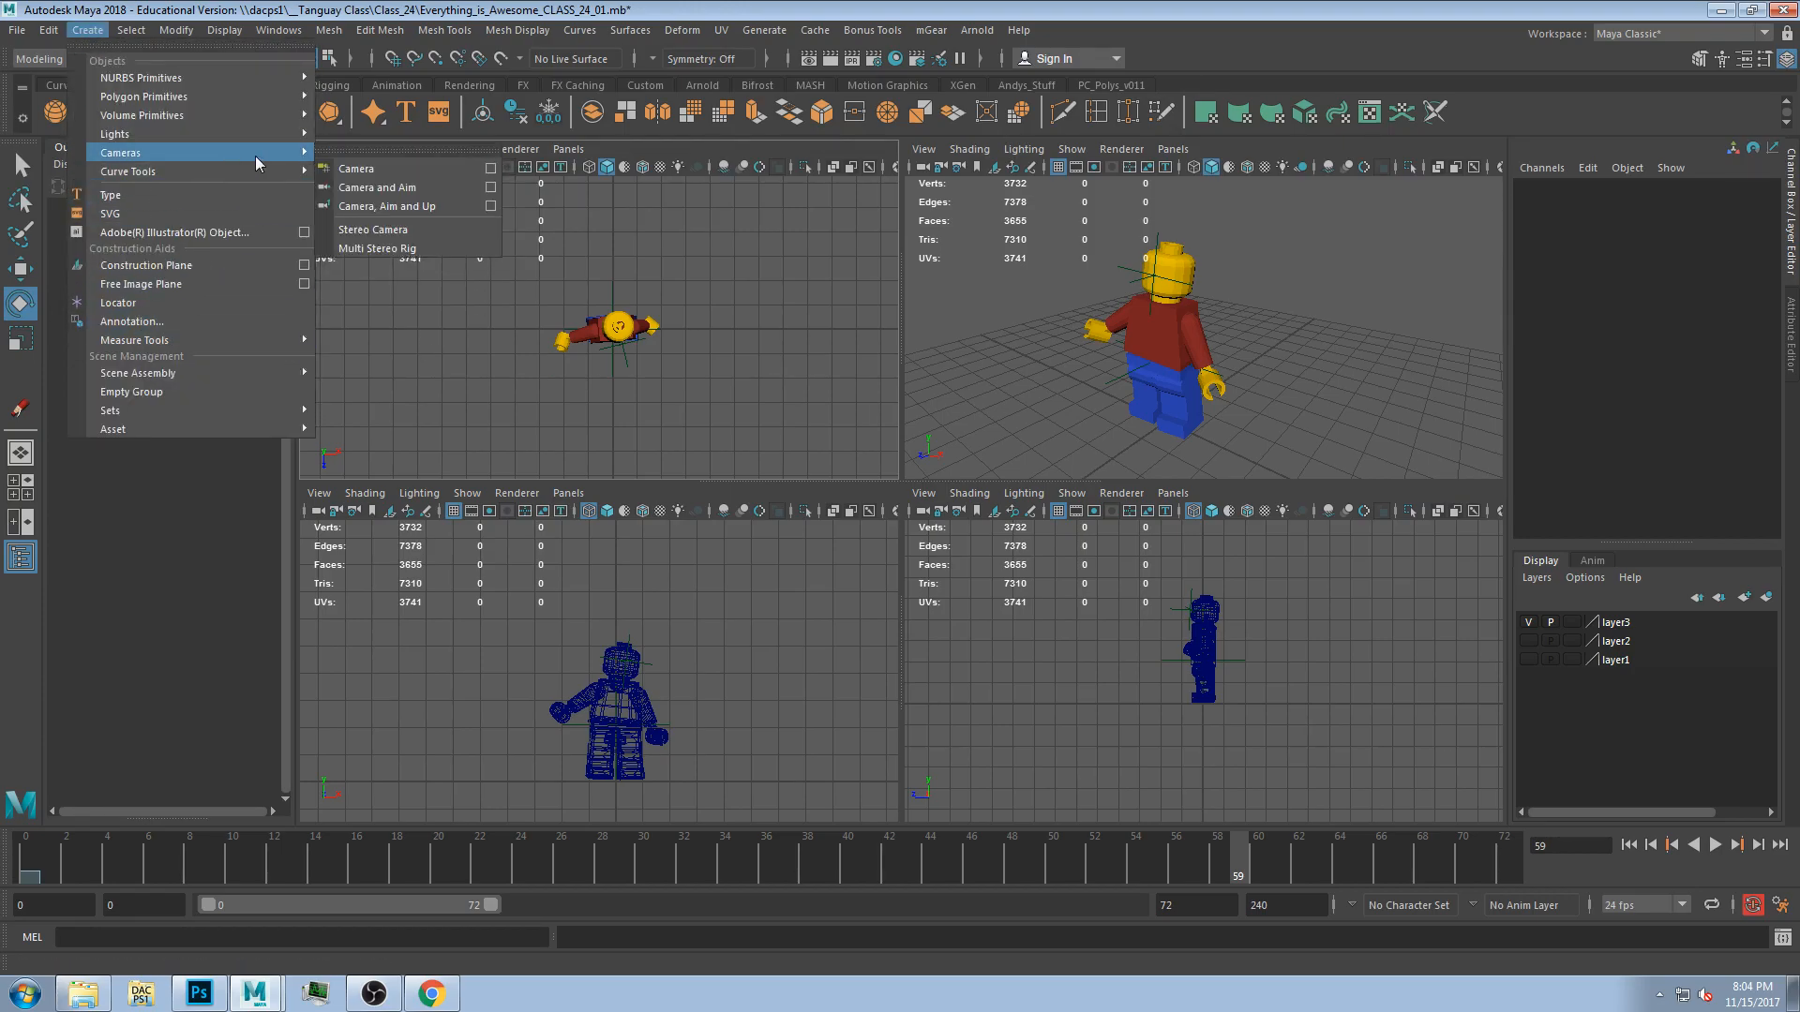
pyautogui.click(410, 170)
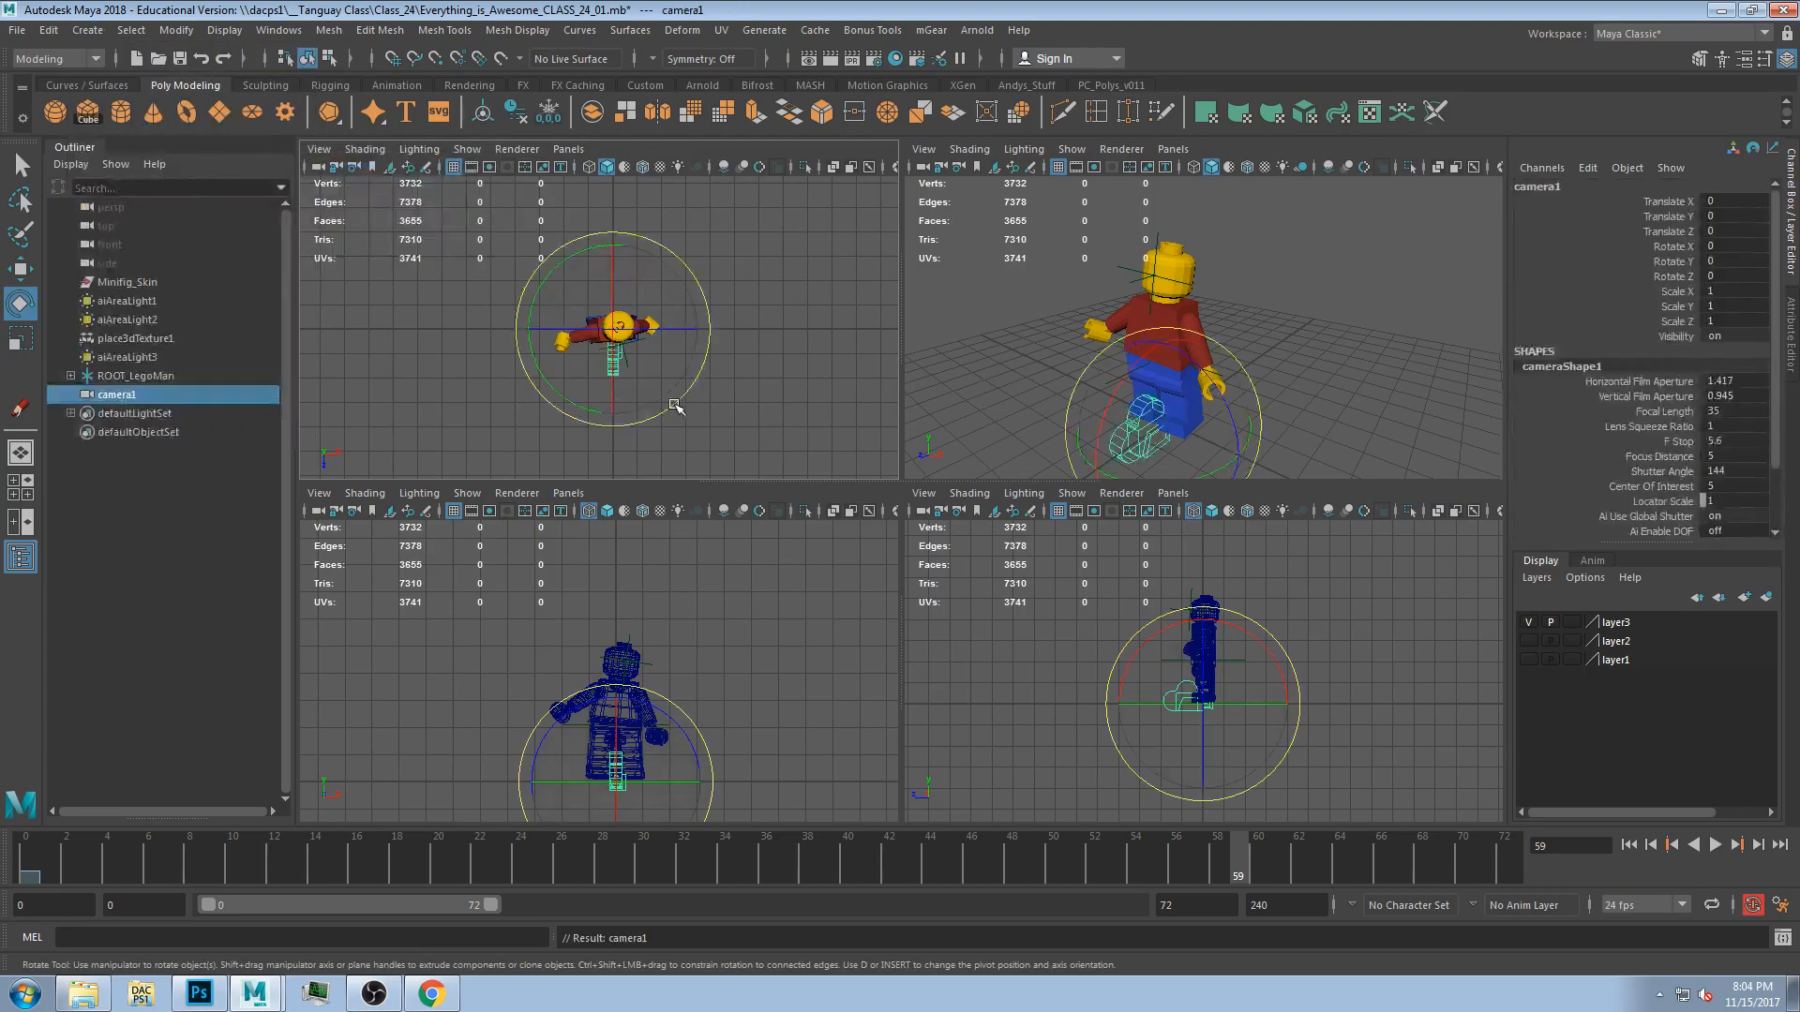
# Move the camera in front of the figure and look through camera1 in the perspective panel.
pyautogui.press('w')
pyautogui.moveTo(677, 386); pyautogui.dragTo(654, 568, button='middle')
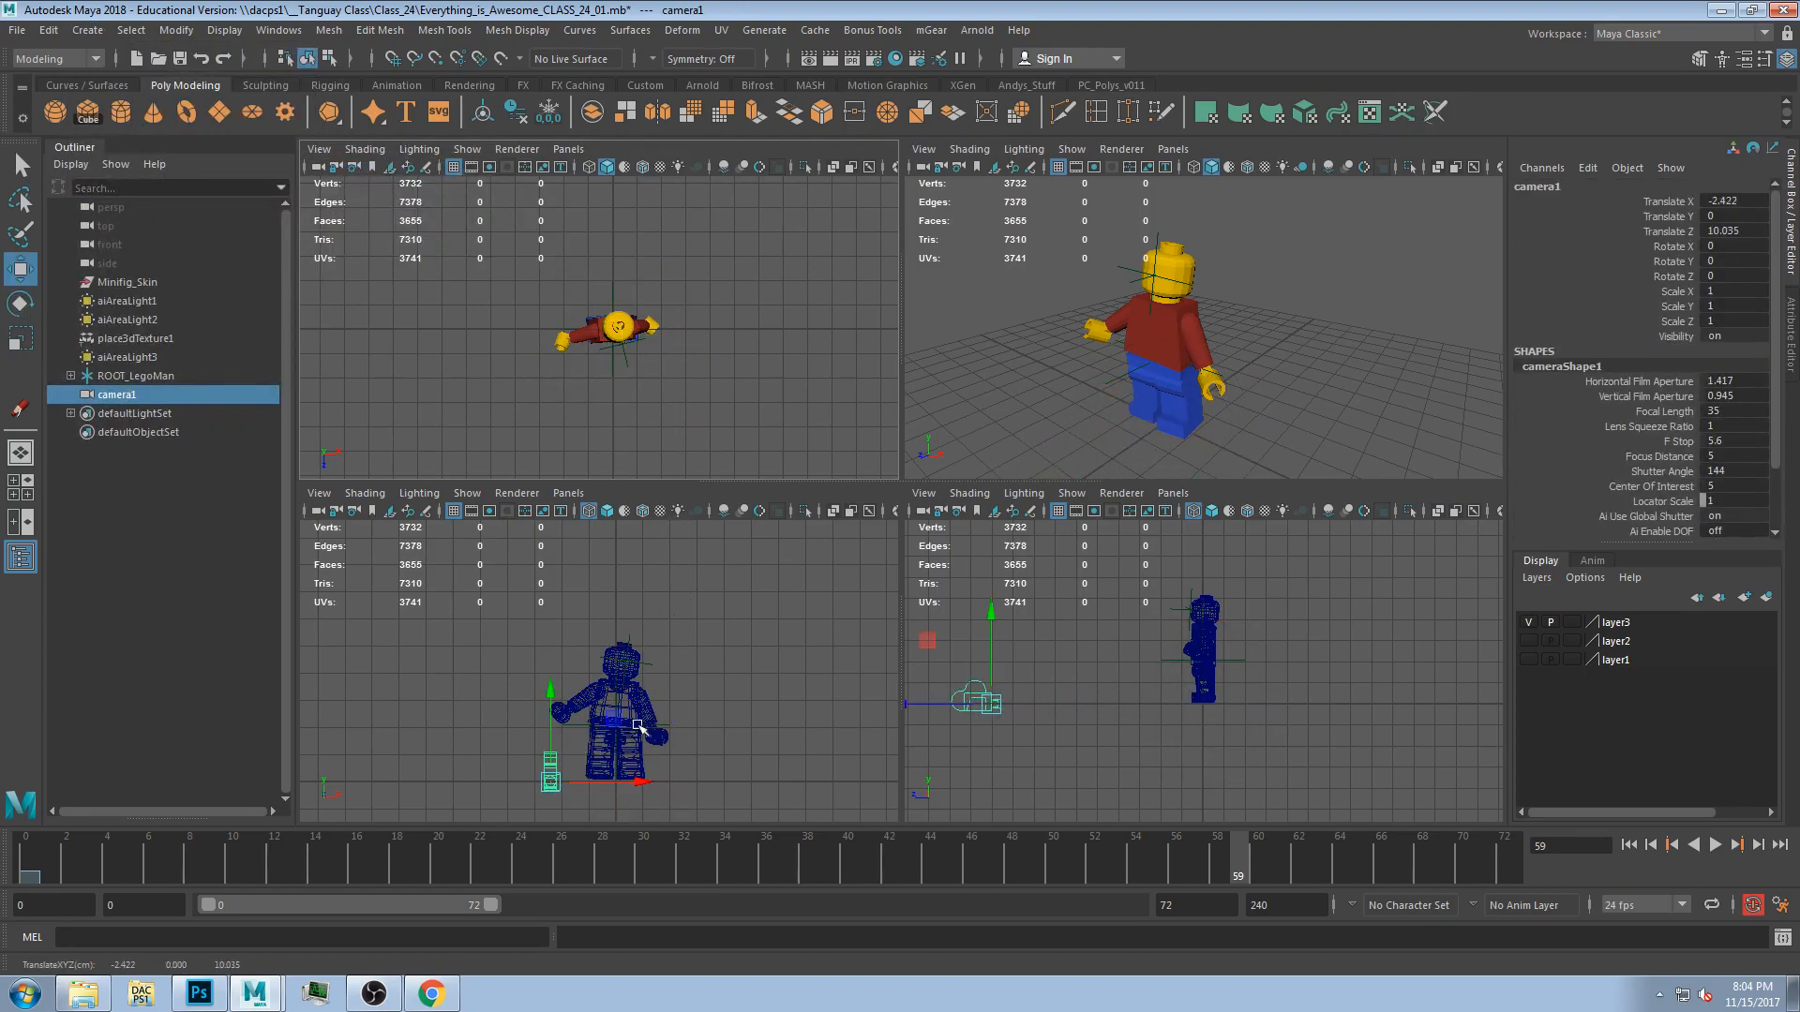
pyautogui.click(1172, 150)
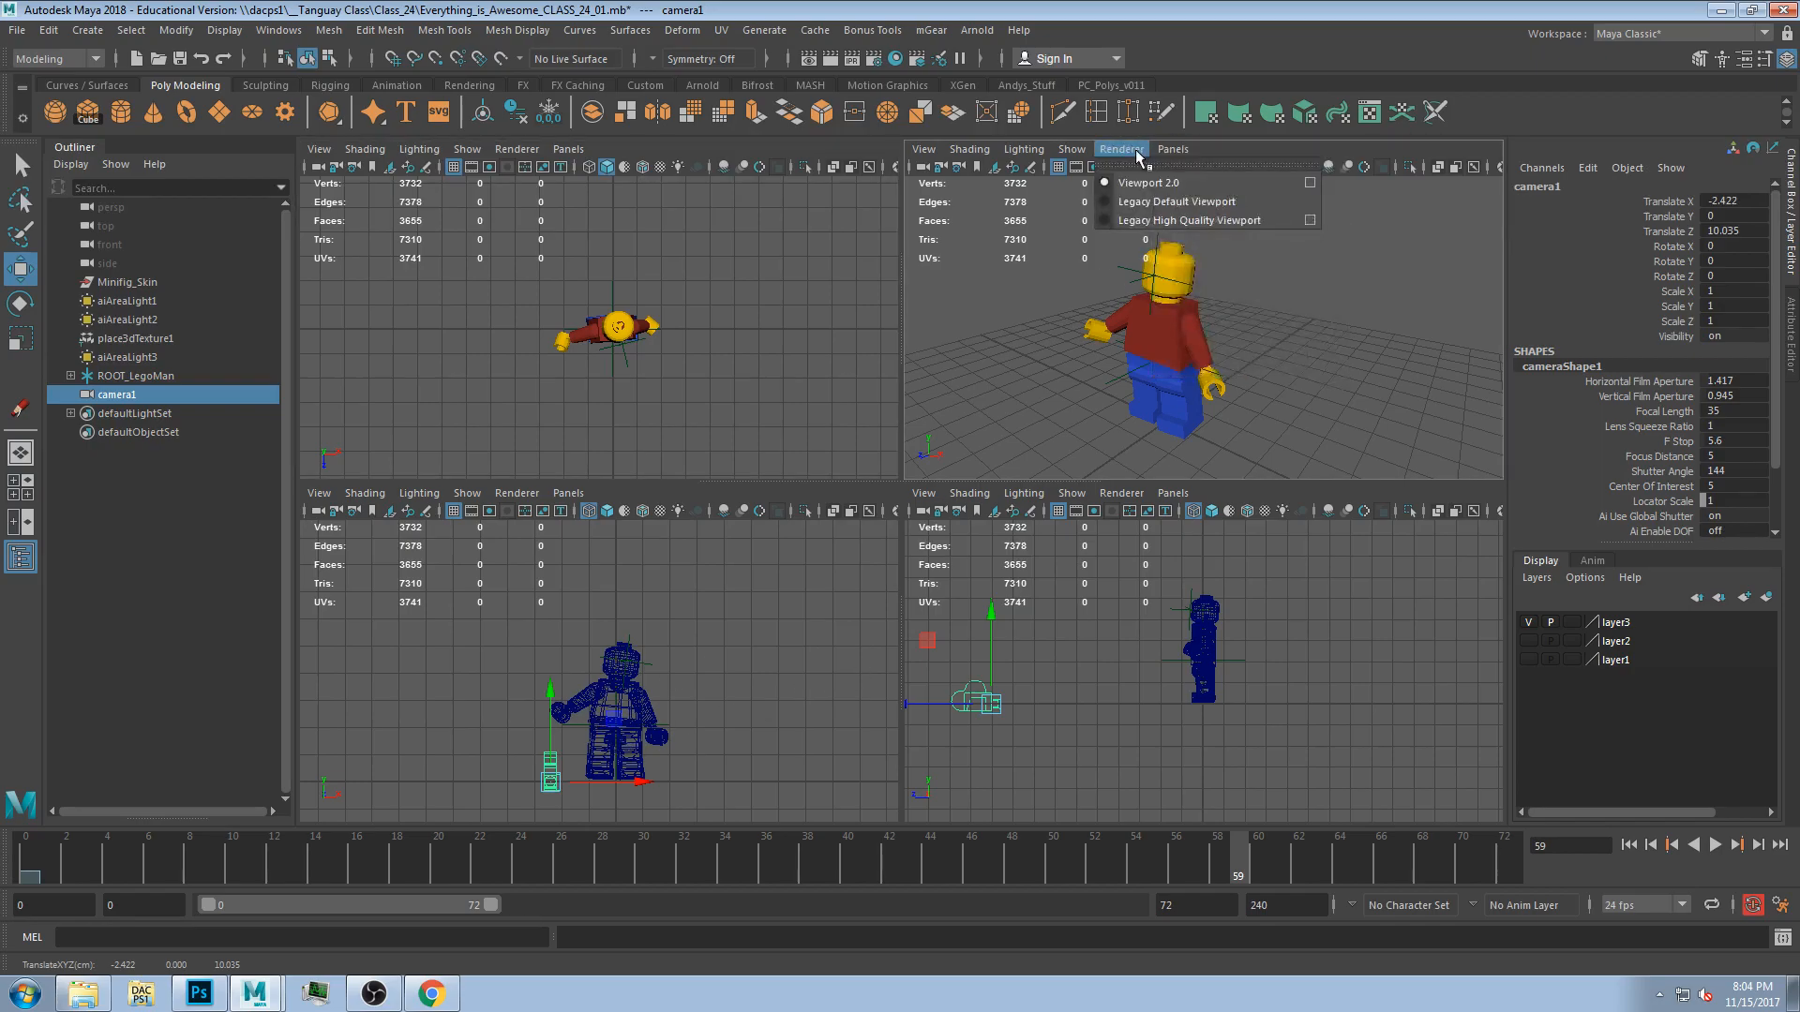
pyautogui.click(1211, 229)
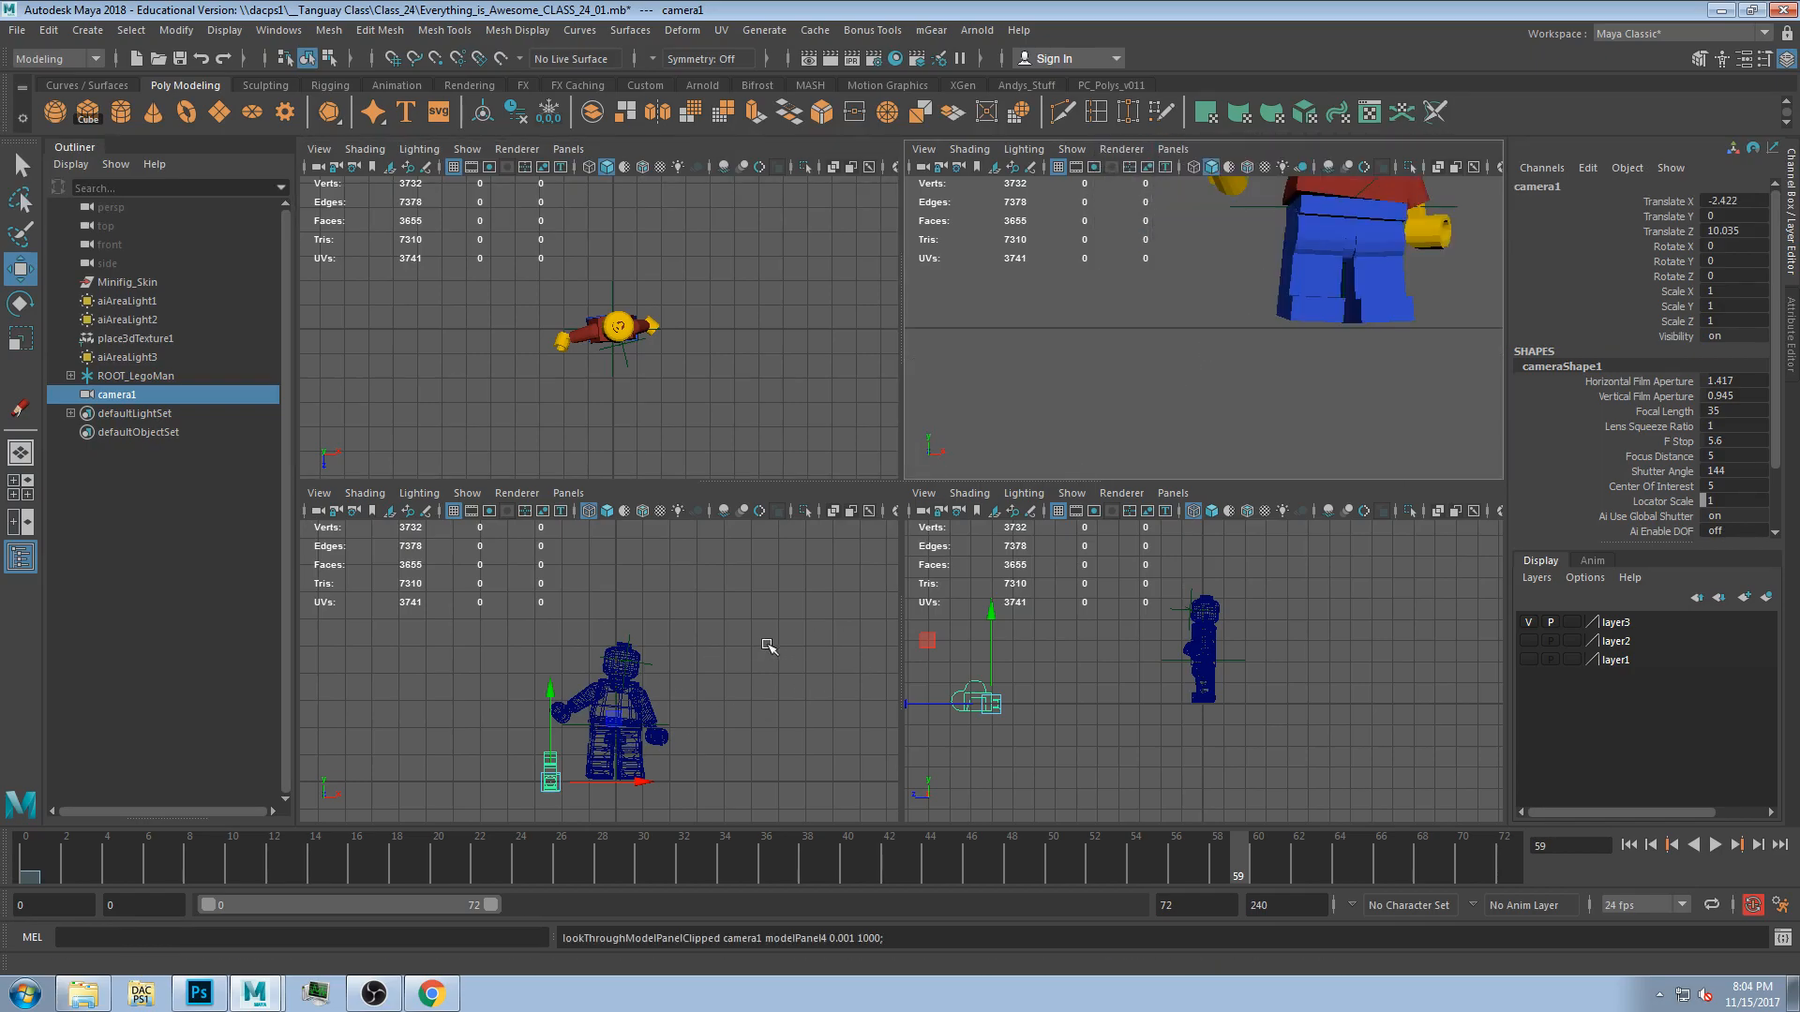
# Move and rotate camera1 to frame the Lego figure.
pyautogui.moveTo(615, 736); pyautogui.dragTo(696, 636, button='middle')
pyautogui.scroll(-3, 650, 385)
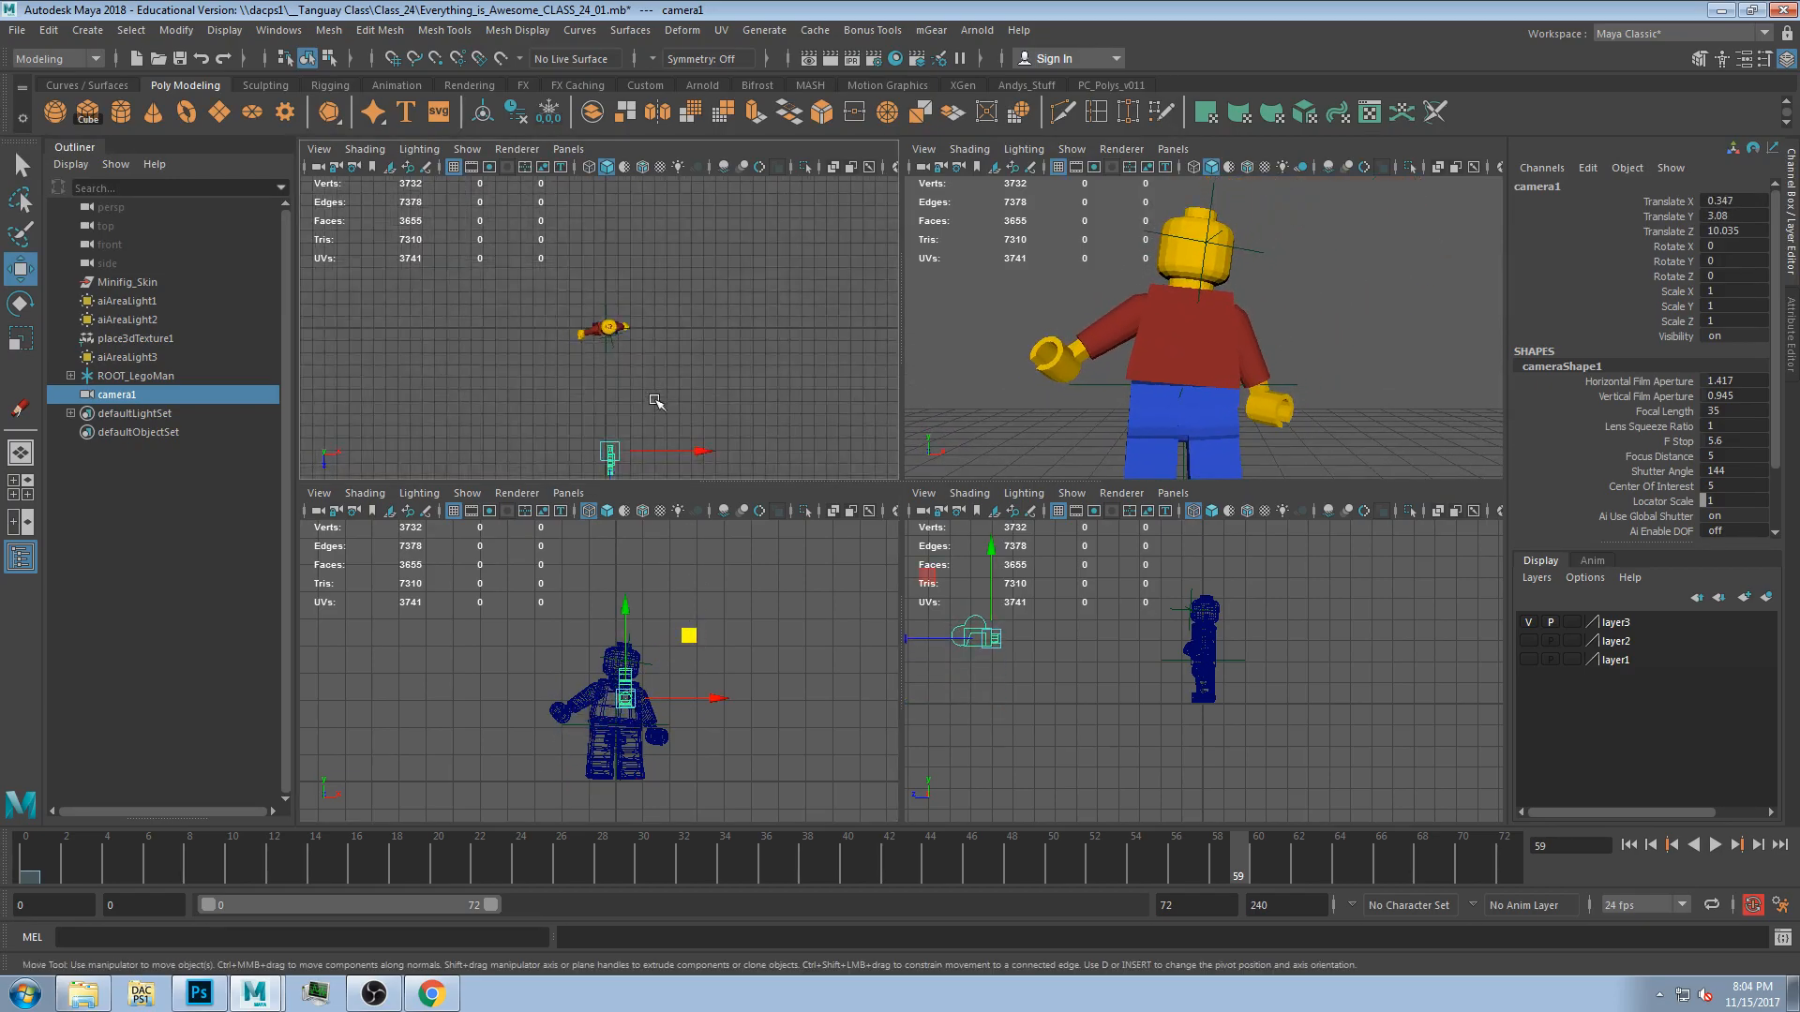
pyautogui.moveTo(687, 424)
pyautogui.mouseDown(button='middle')
pyautogui.moveTo(707, 313)
pyautogui.moveTo(667, 434)
pyautogui.moveTo(639, 447)
pyautogui.moveTo(667, 451)
pyautogui.mouseUp(button='middle')
pyautogui.press('e')
pyautogui.moveTo(654, 652)
pyautogui.mouseDown()
pyautogui.moveTo(659, 672)
pyautogui.moveTo(649, 657)
pyautogui.mouseUp()
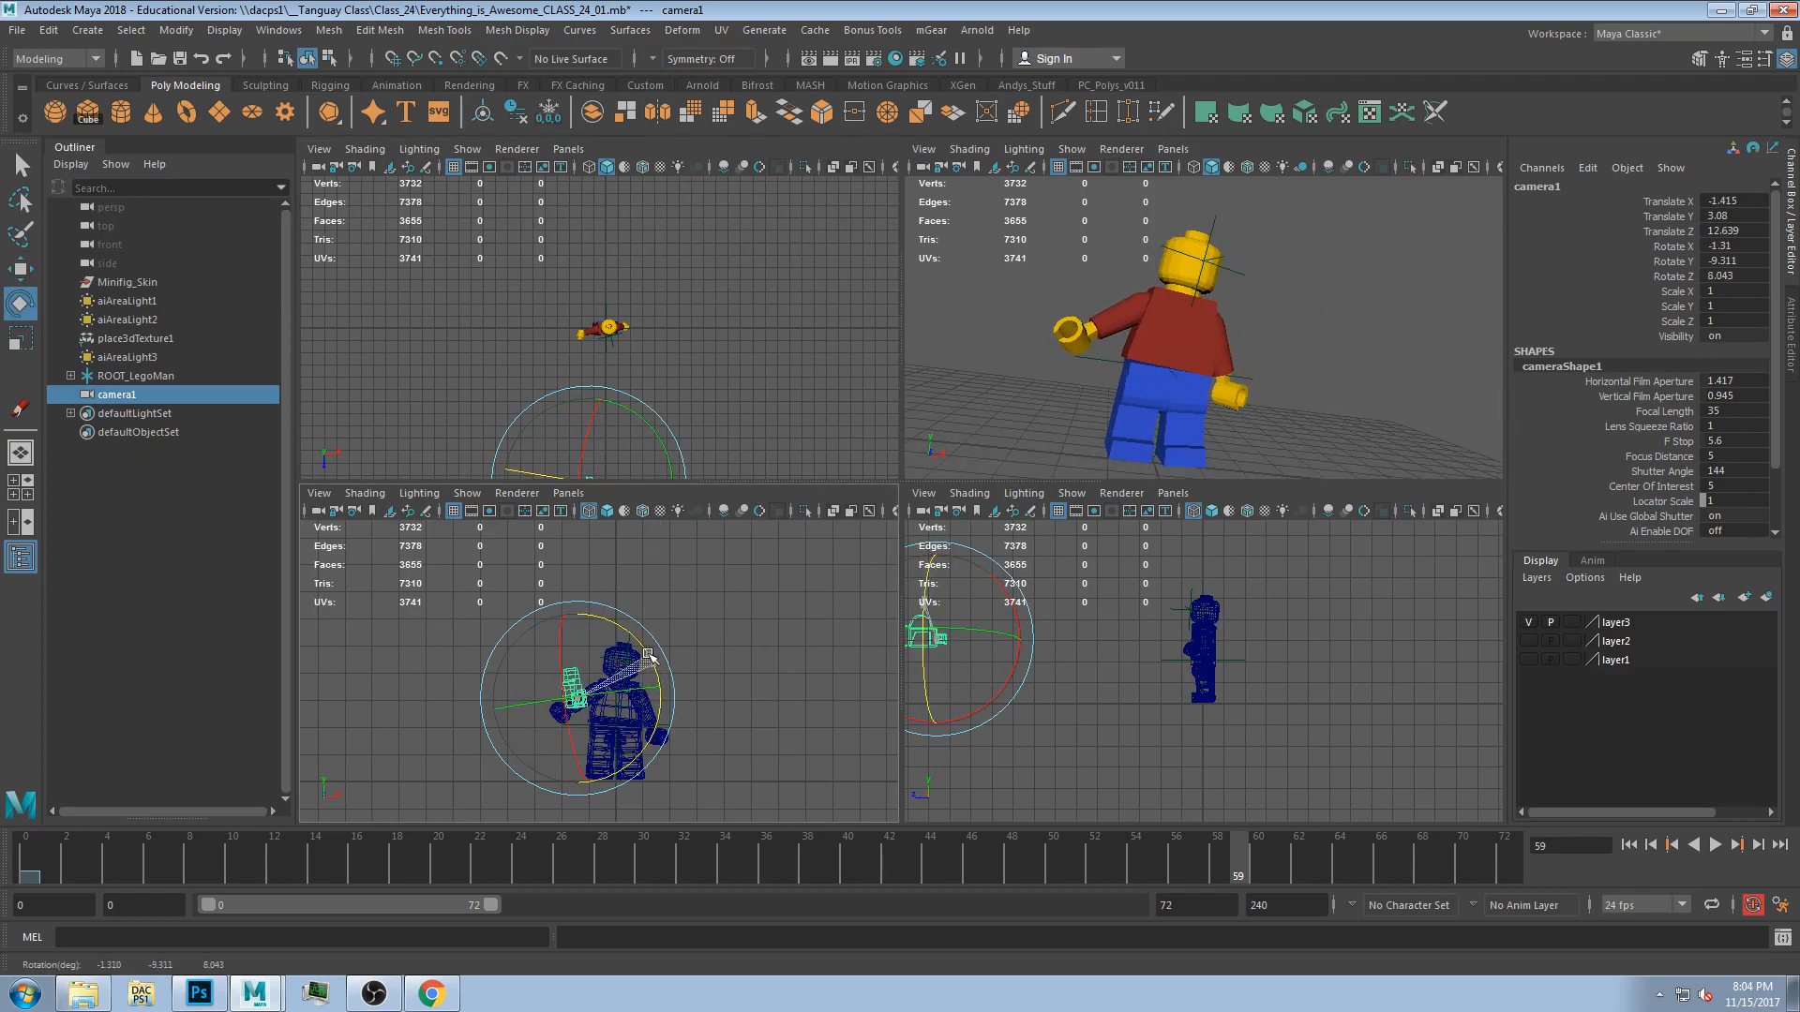
pyautogui.moveTo(570, 681); pyautogui.dragTo(581, 623)
# Key camera1's translate and rotate channels at frame 10.
pyautogui.press('w')
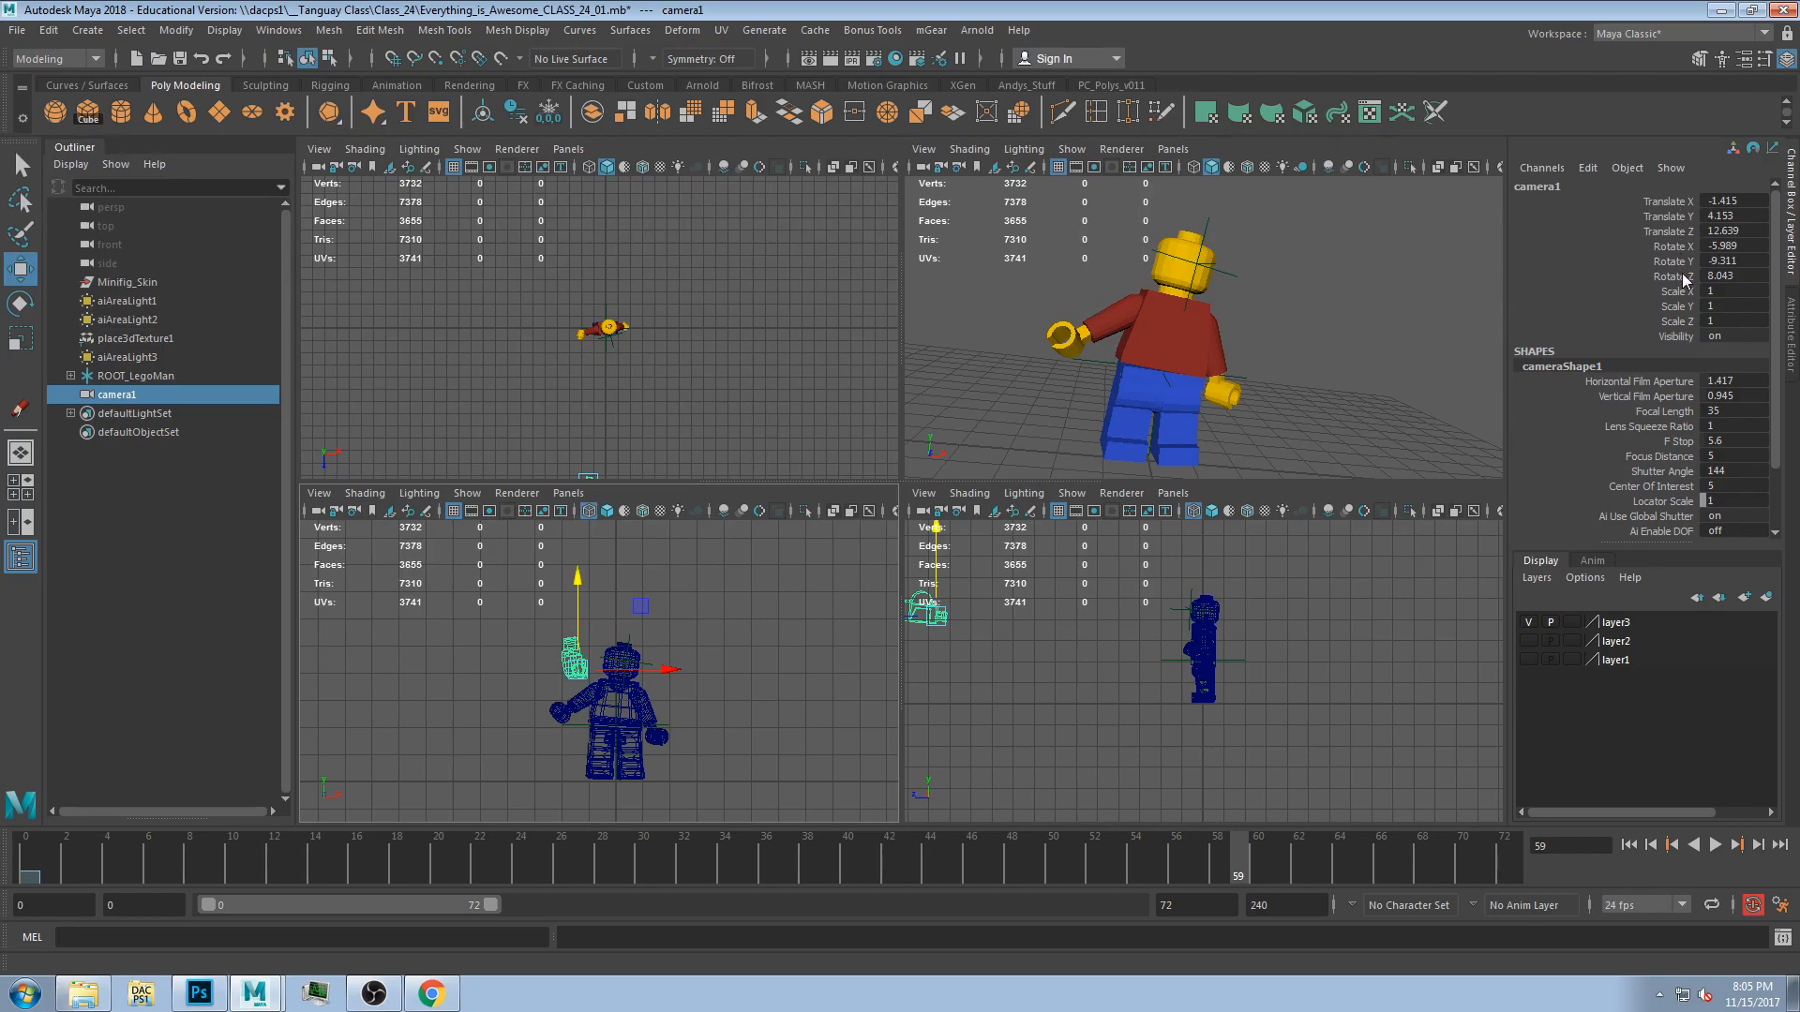
pyautogui.moveTo(1685, 278); pyautogui.dragTo(1685, 203)
pyautogui.moveTo(79, 882)
pyautogui.mouseDown()
pyautogui.moveTo(28, 881)
pyautogui.moveTo(296, 881)
pyautogui.mouseUp()
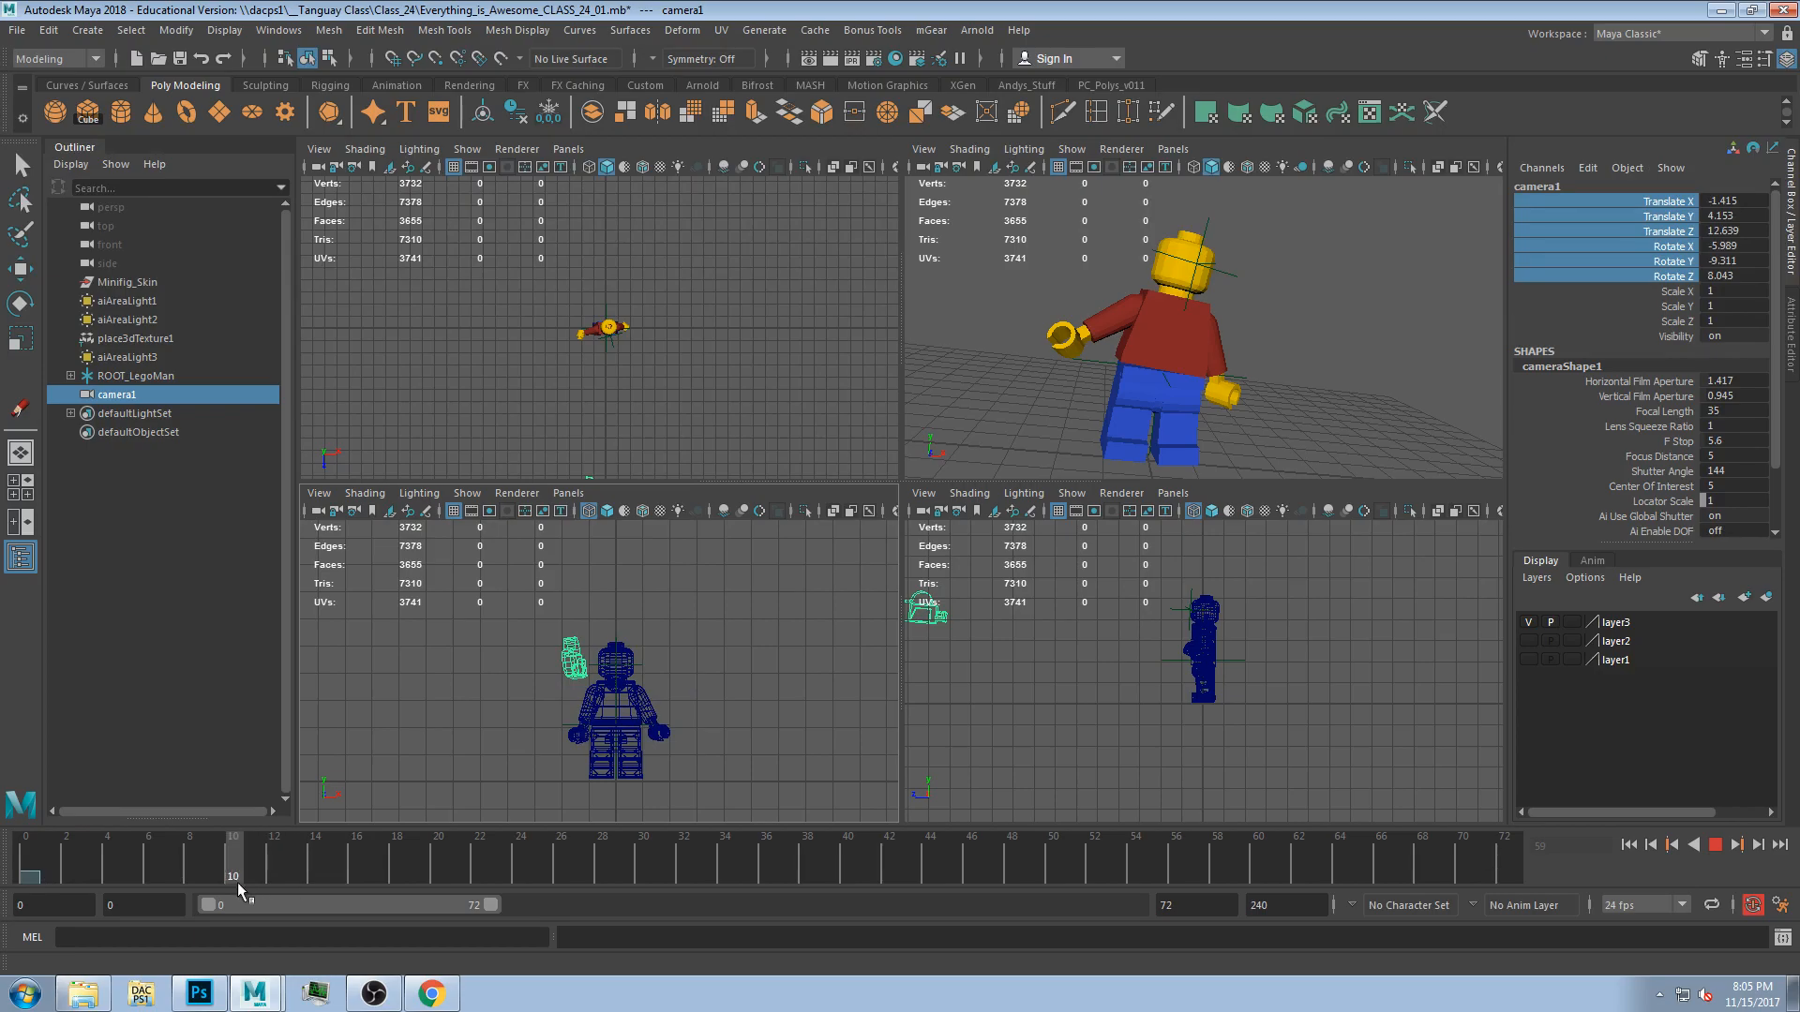
pyautogui.rightClick(1669, 237)
pyautogui.click(1659, 268)
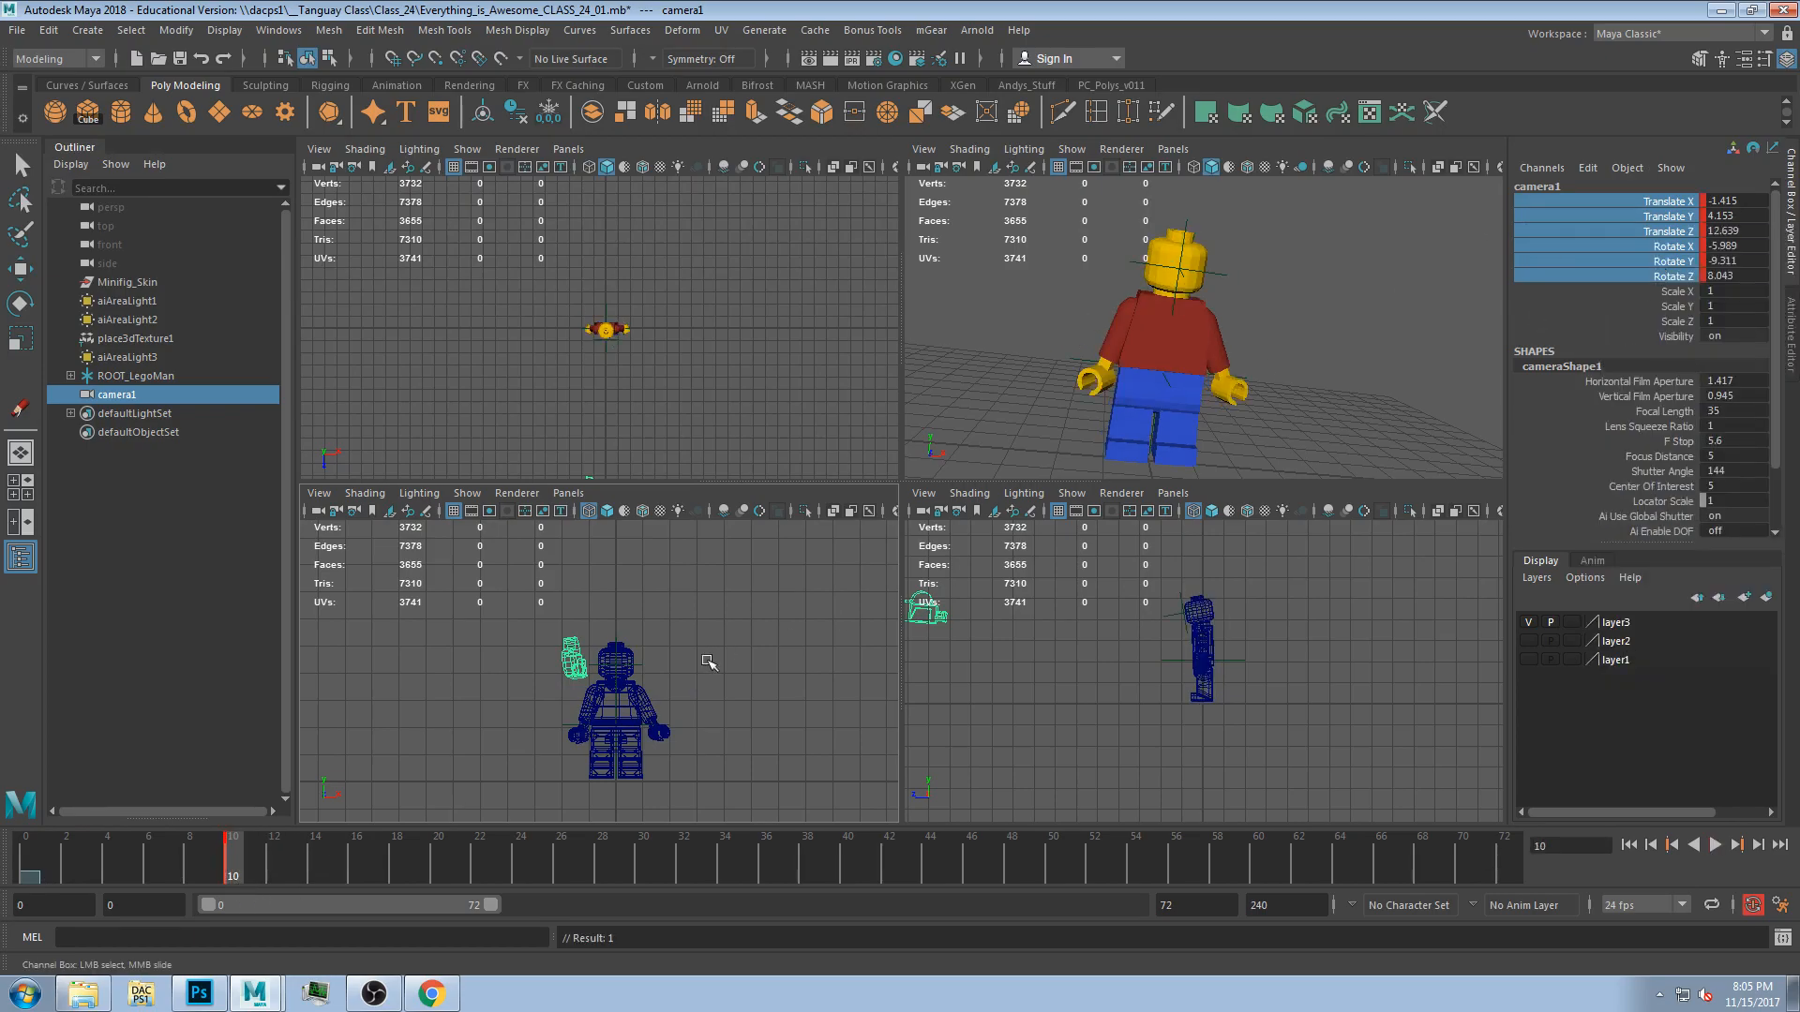
# Move camera1 closer to the figure's raised arm at frame 32, then deselect.
pyautogui.moveTo(317, 874); pyautogui.dragTo(681, 891)
pyautogui.click(597, 392)
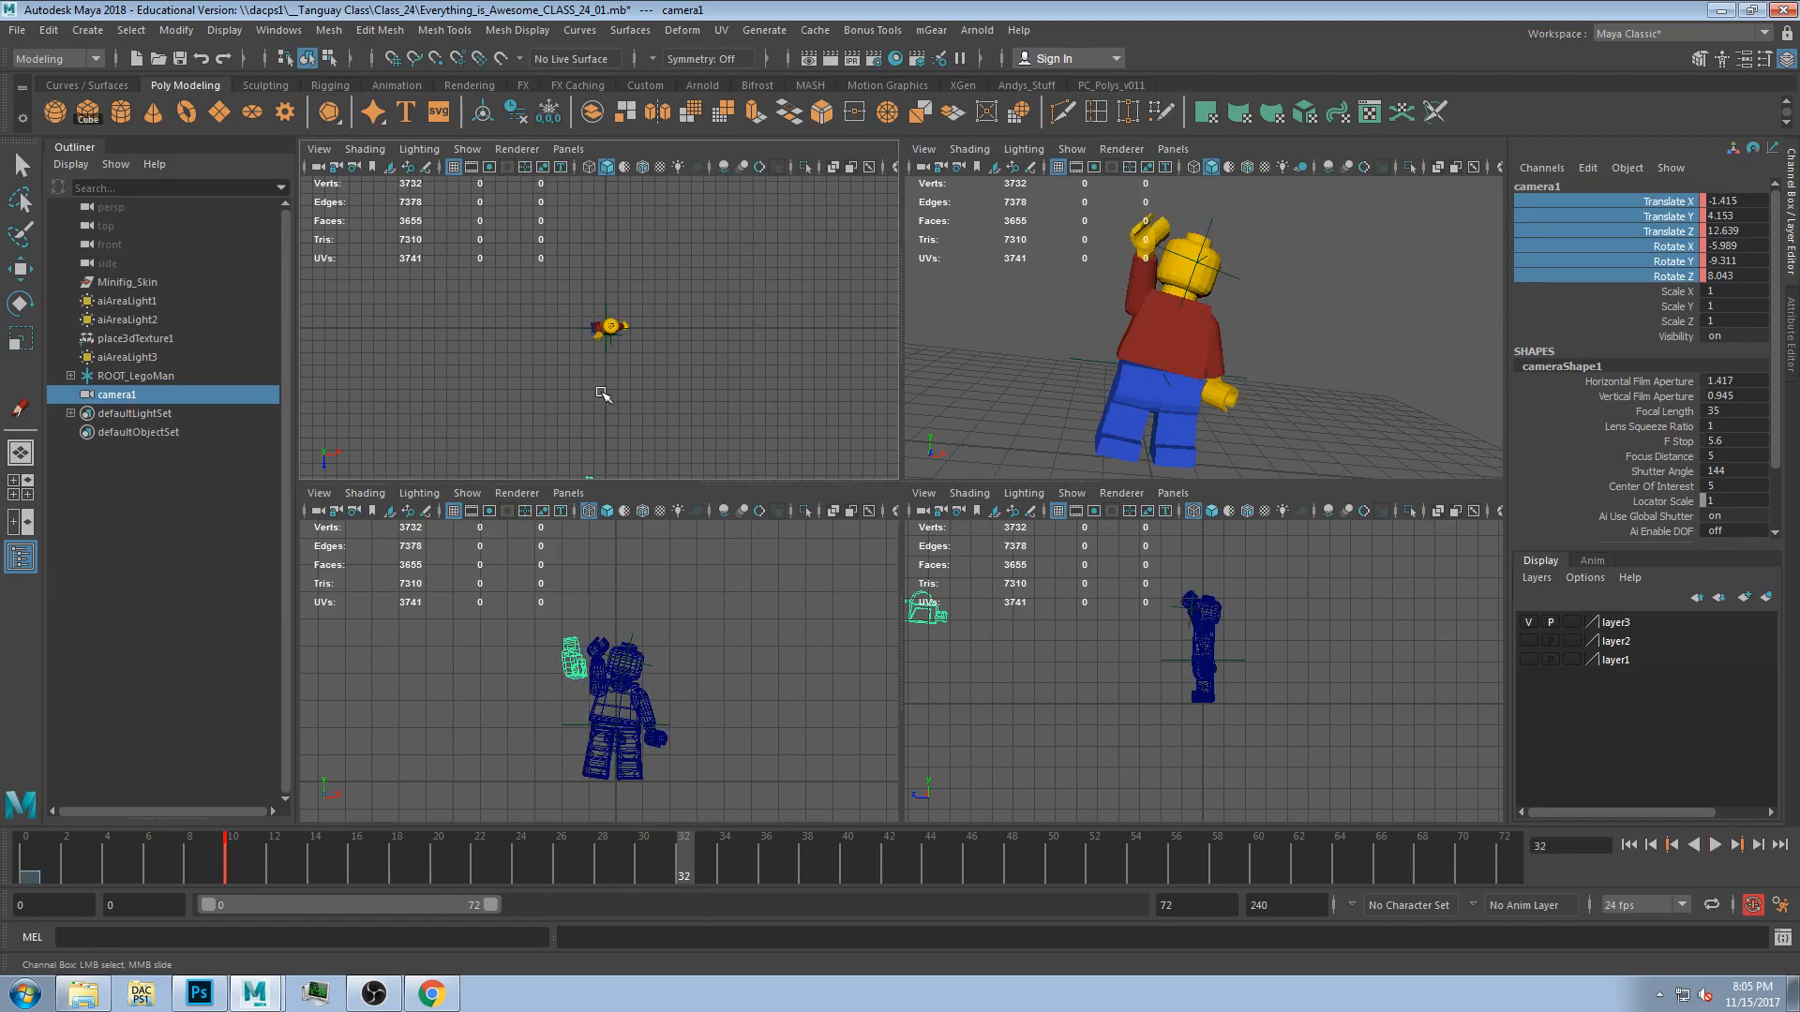
pyautogui.keyDown('alt'); pyautogui.moveTo(667, 431); pyautogui.dragTo(667, 370, button='middle'); pyautogui.keyUp('alt')
pyautogui.press('w')
pyautogui.moveTo(600, 443); pyautogui.dragTo(600, 368)
pyautogui.click(578, 662)
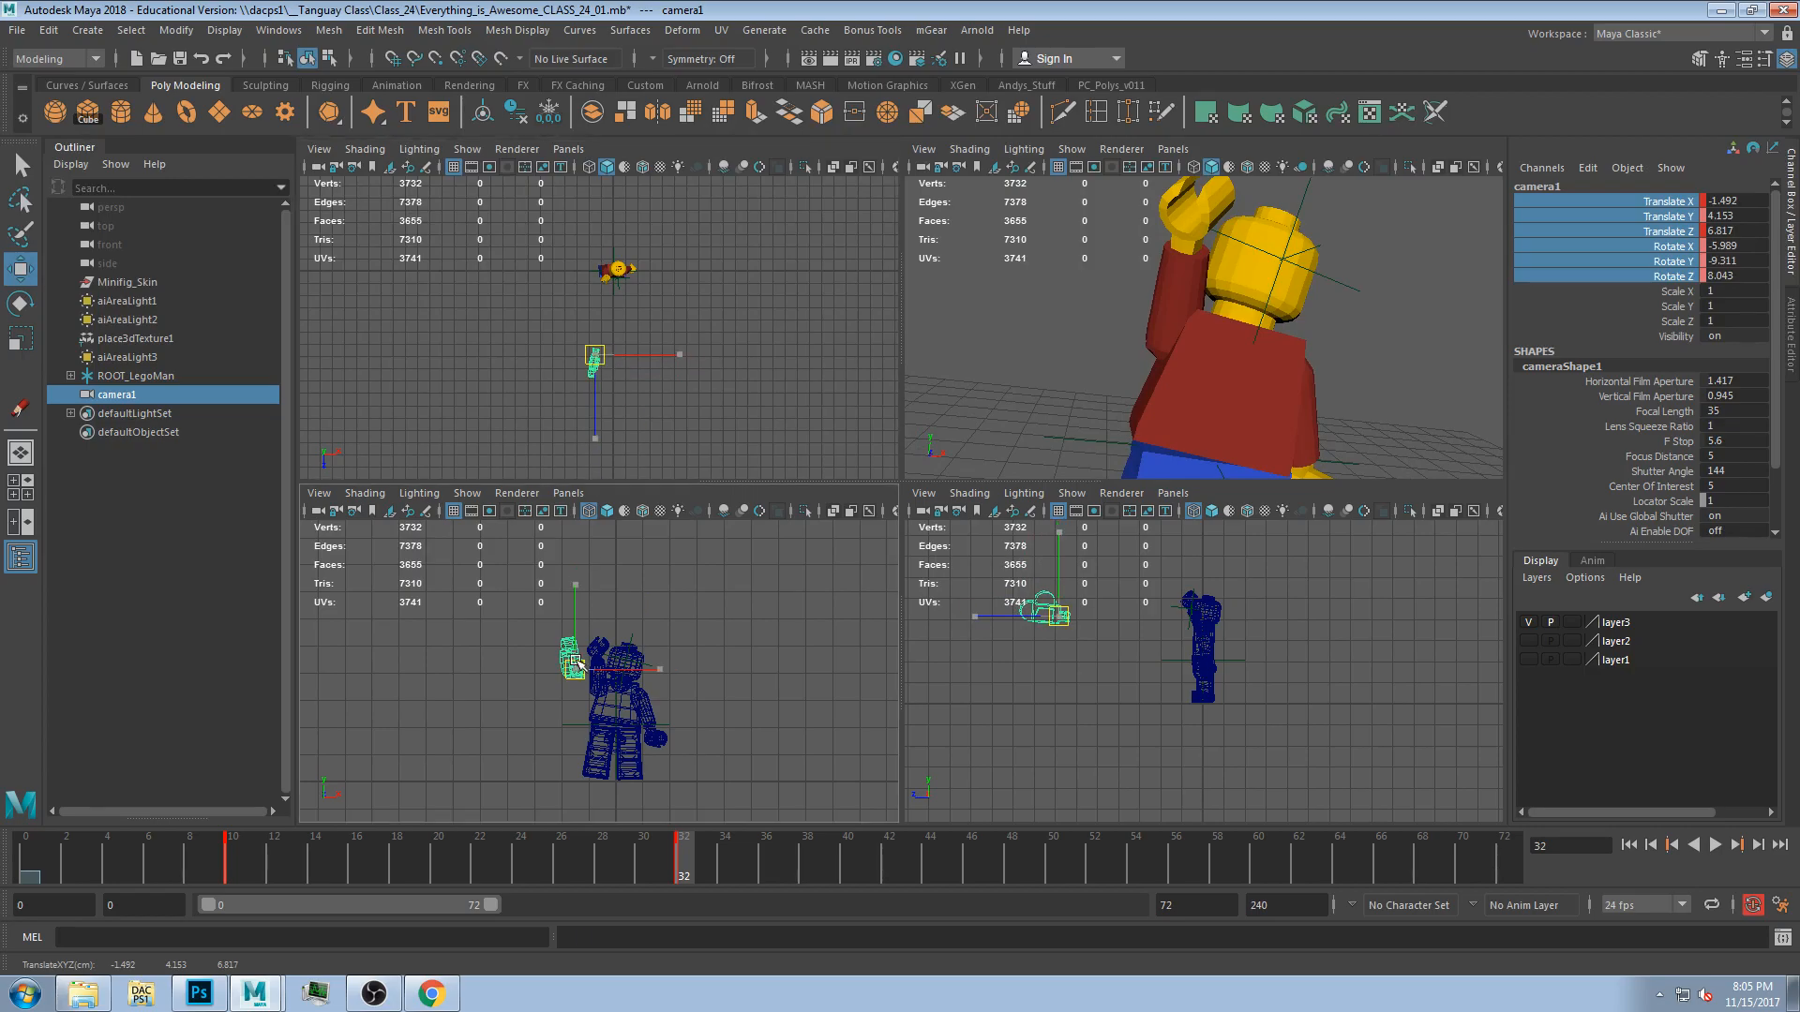
pyautogui.moveTo(582, 603)
pyautogui.mouseDown()
pyautogui.moveTo(581, 555)
pyautogui.moveTo(591, 610)
pyautogui.moveTo(639, 636)
pyautogui.moveTo(638, 609)
pyautogui.moveTo(593, 623)
pyautogui.mouseUp()
pyautogui.press('e')
pyautogui.moveTo(670, 834); pyautogui.dragTo(253, 835)
pyautogui.click(400, 738)
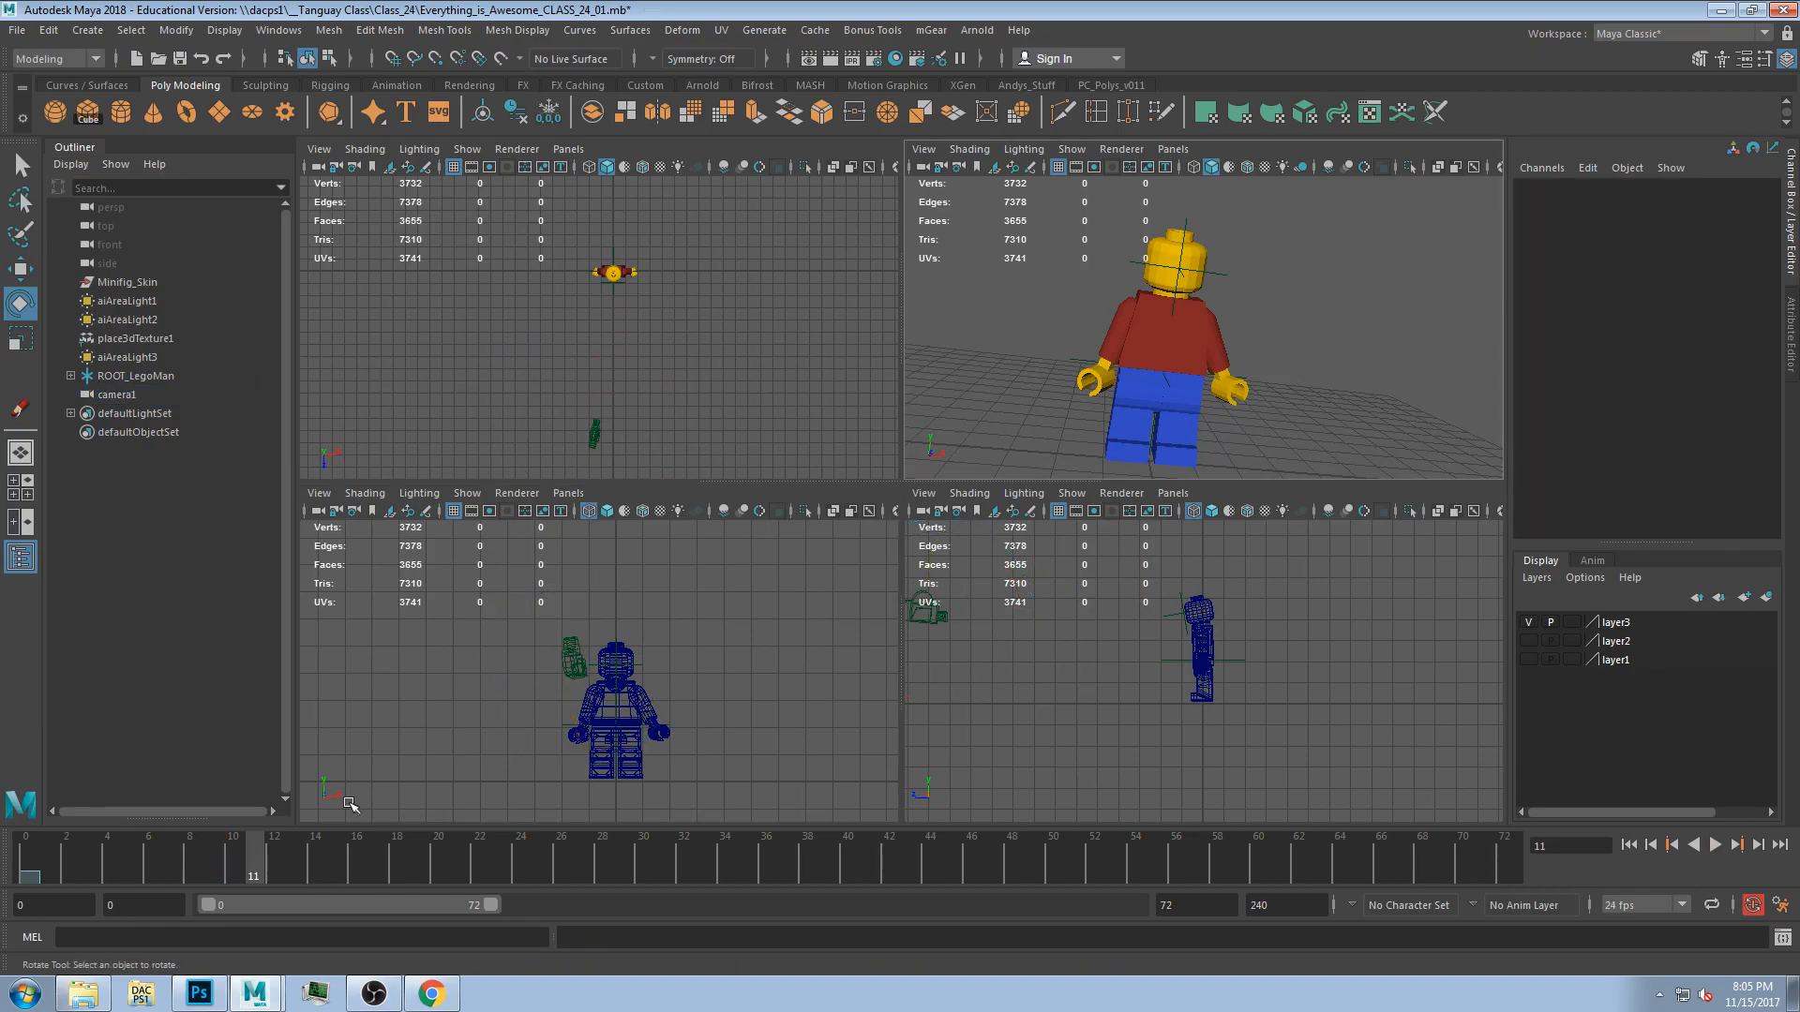
# Turn off the Poly Count heads-up display.
pyautogui.click(121, 33)
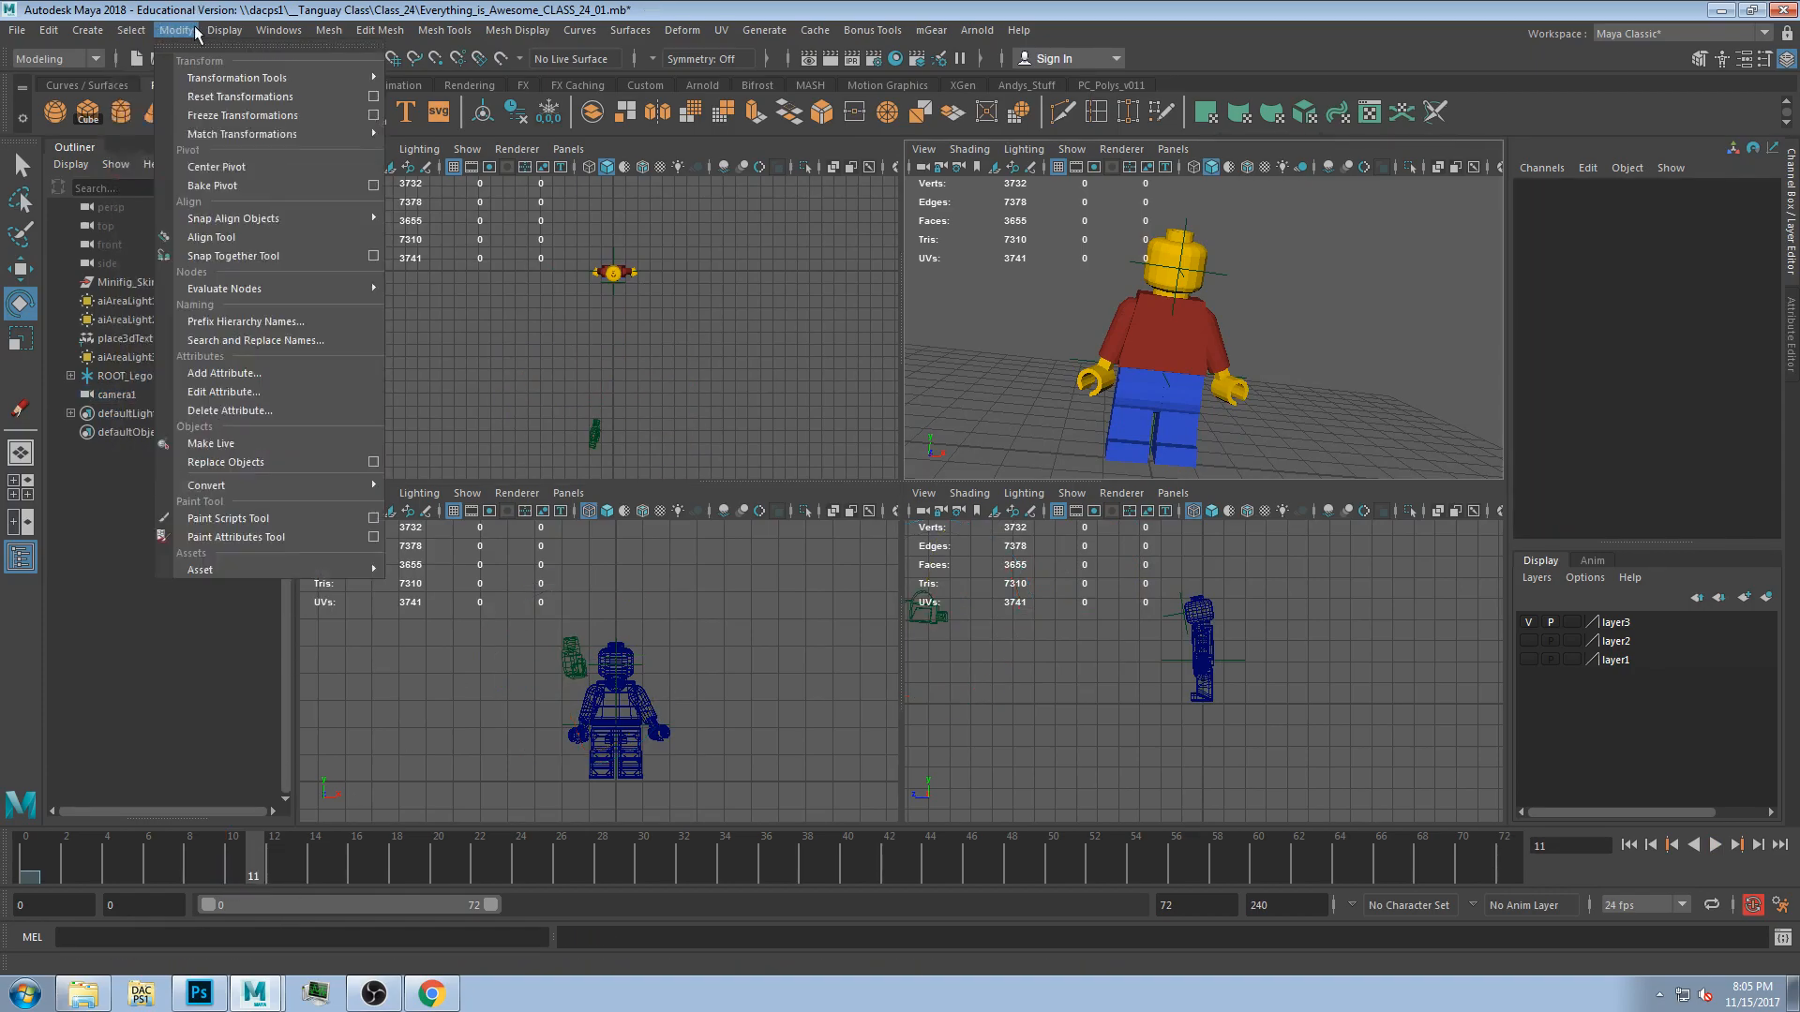
pyautogui.moveTo(305, 98)
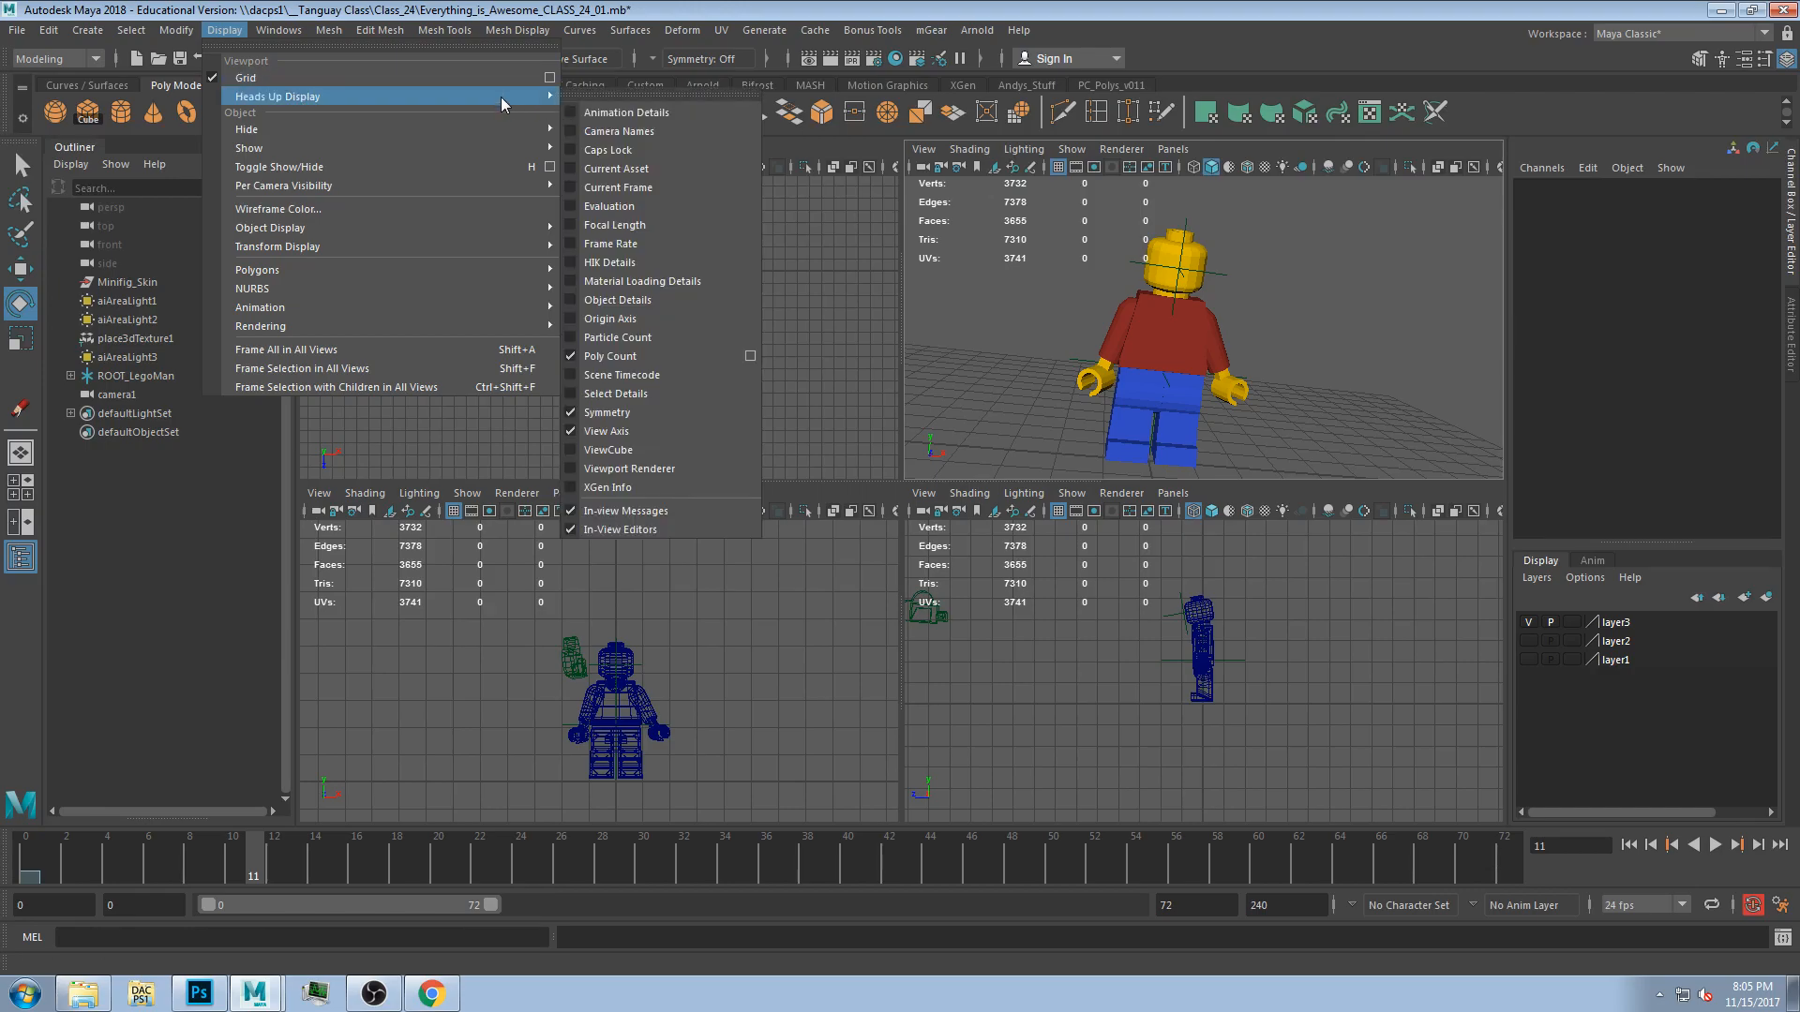
pyautogui.click(653, 356)
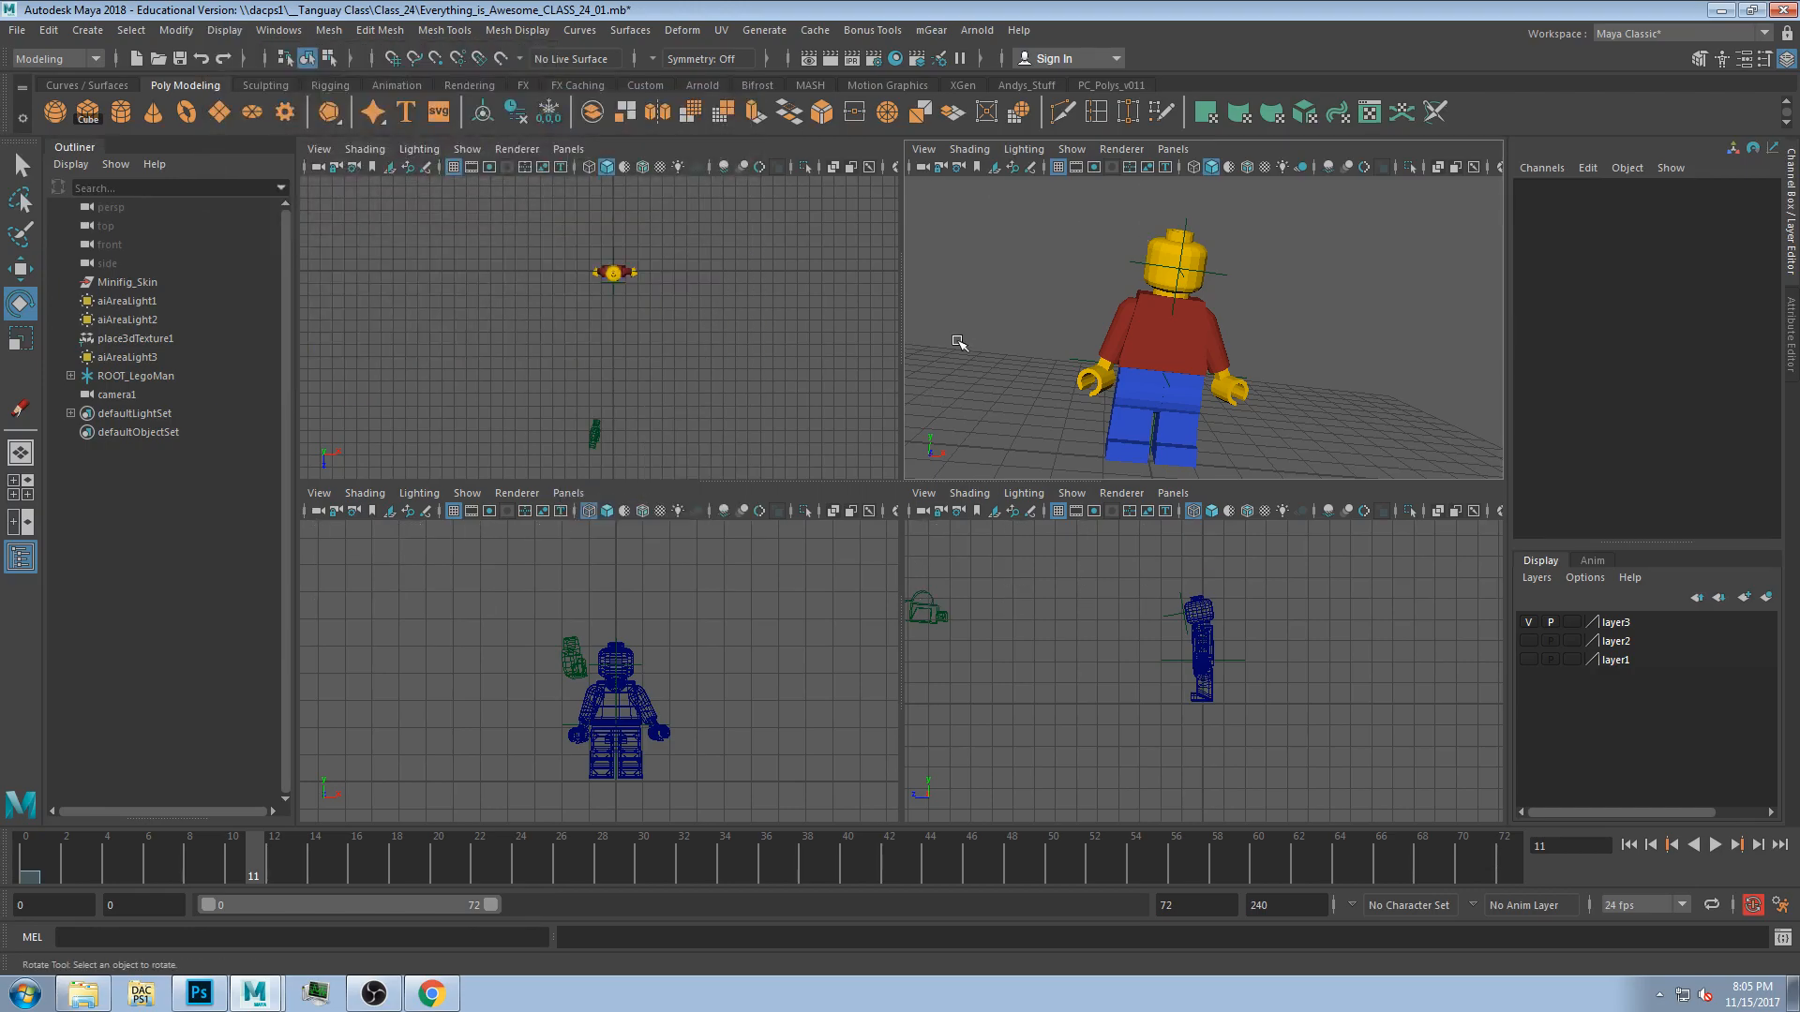
# Return to the single perspective view and play back the animation through the camera.
pyautogui.press('space')
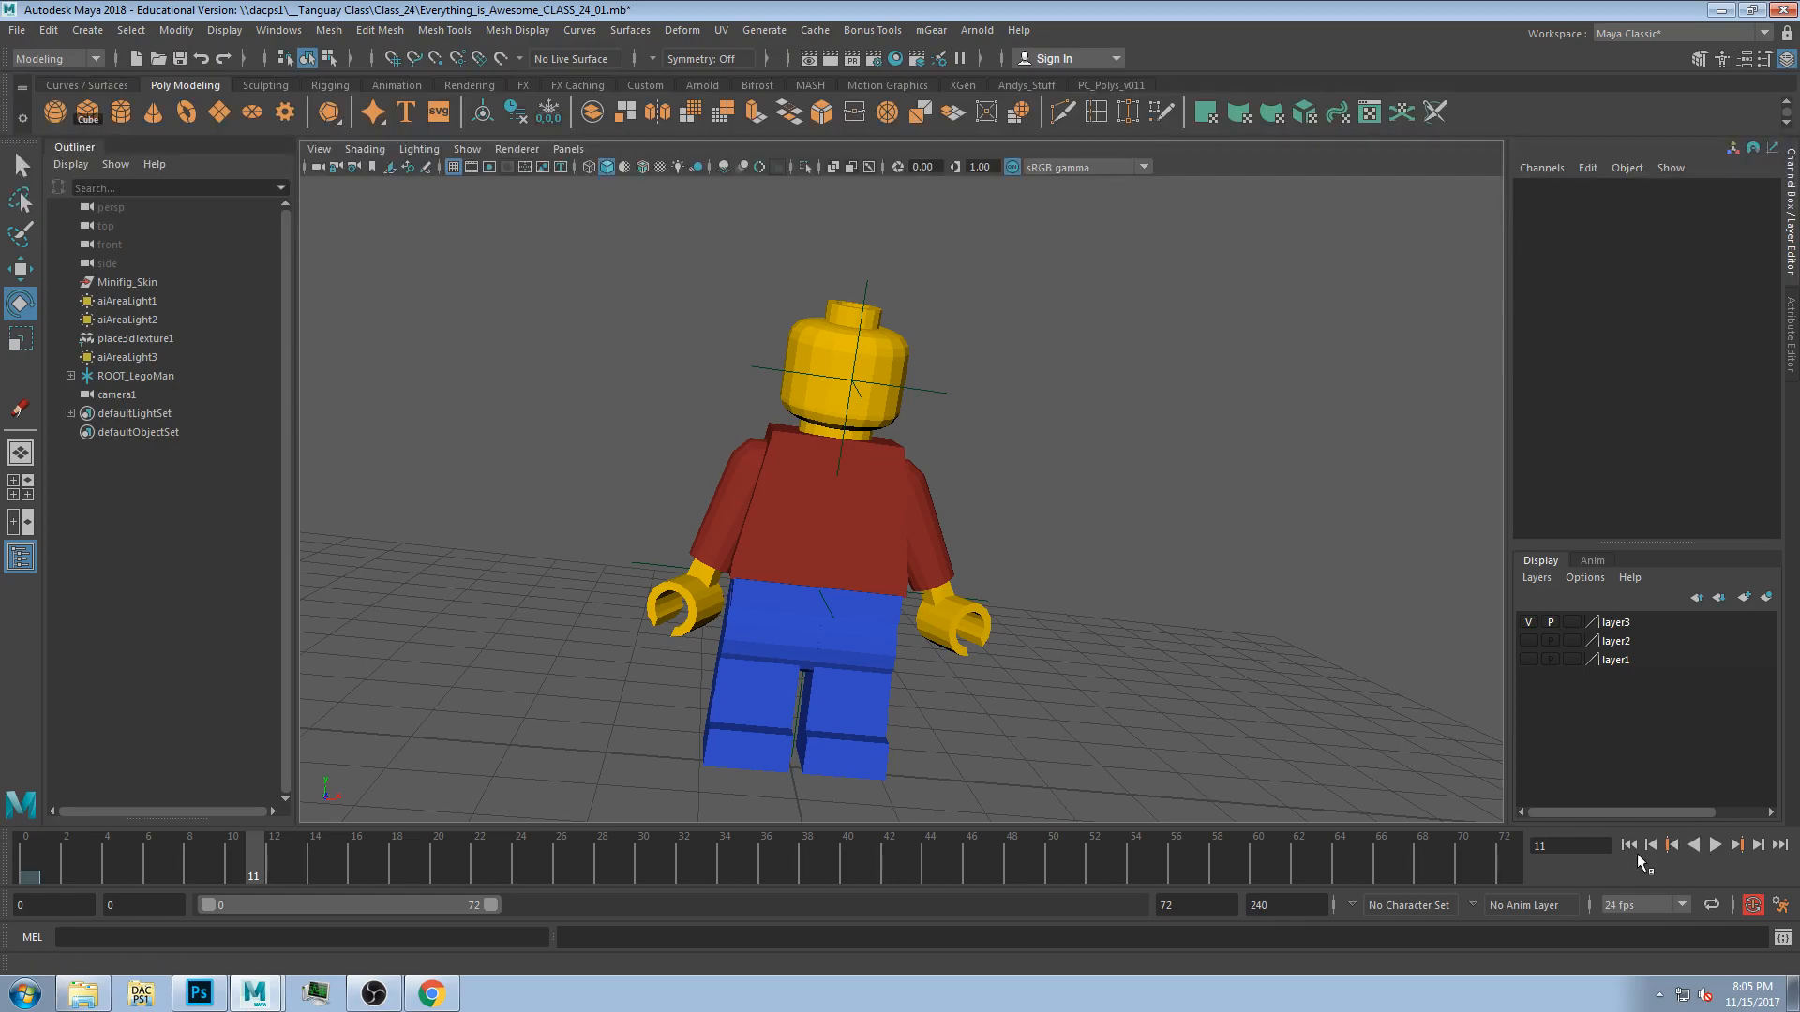
pyautogui.click(1715, 845)
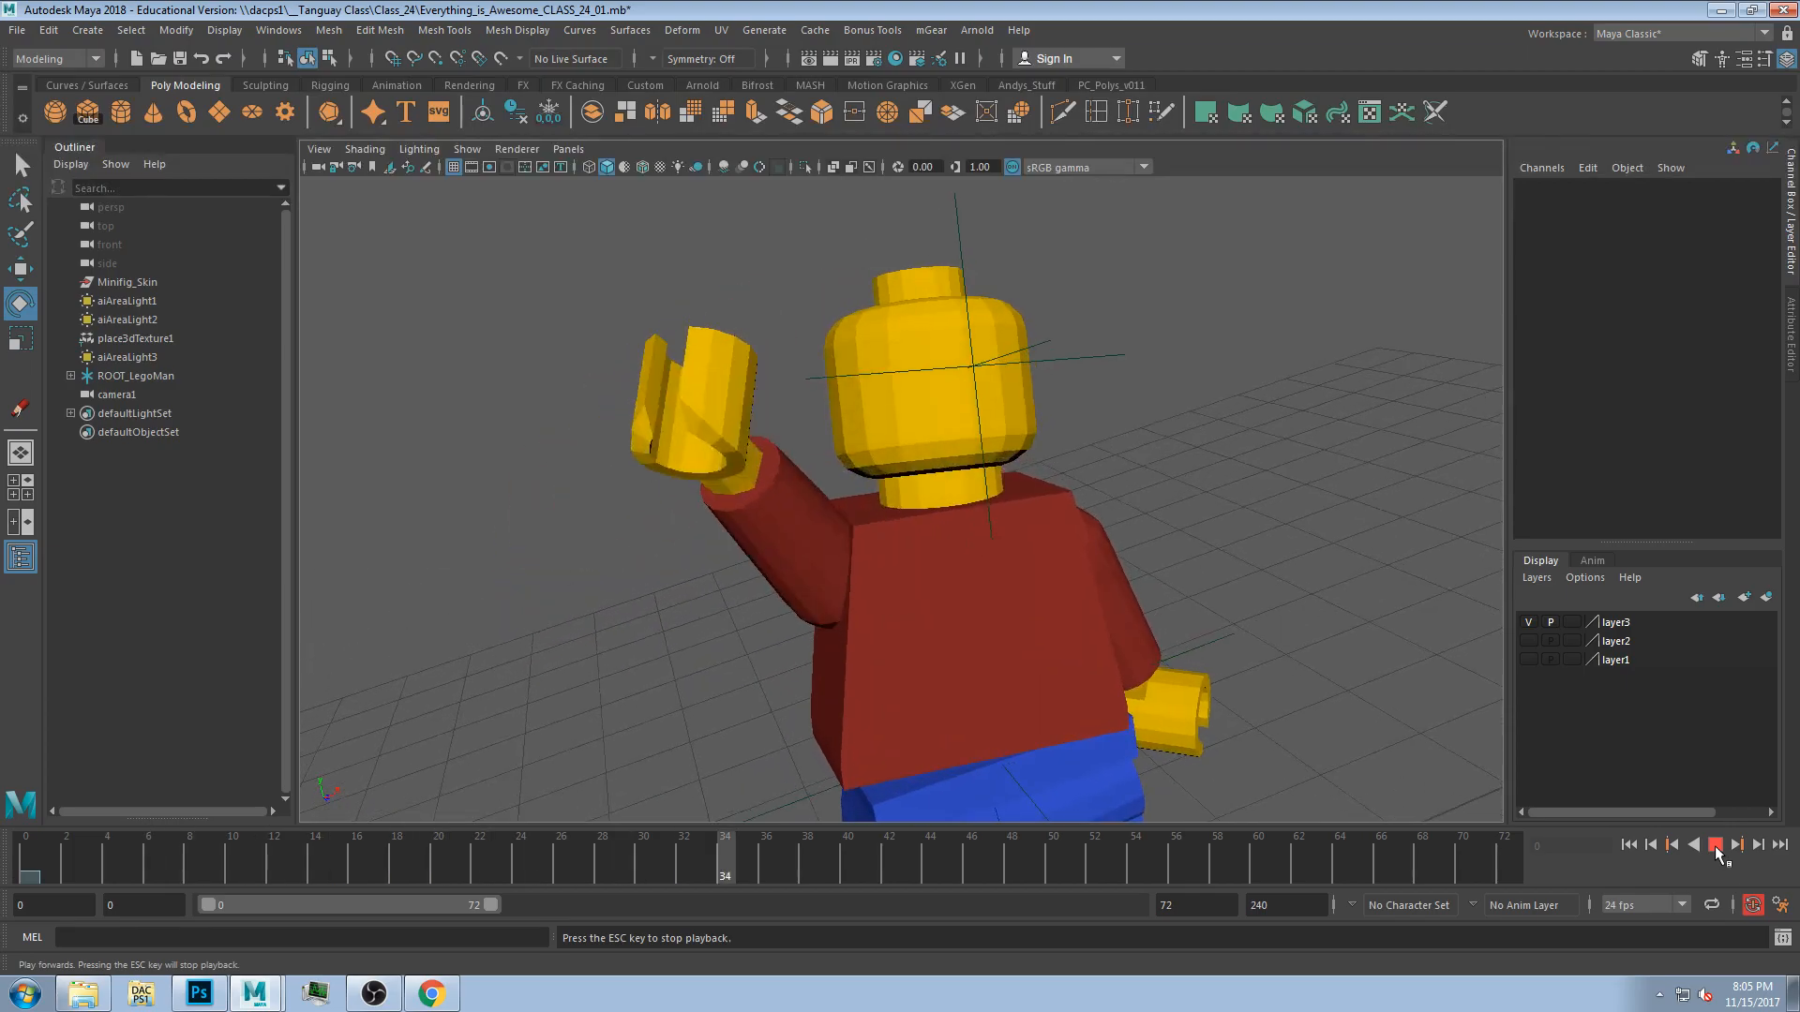
pyautogui.click(1177, 859)
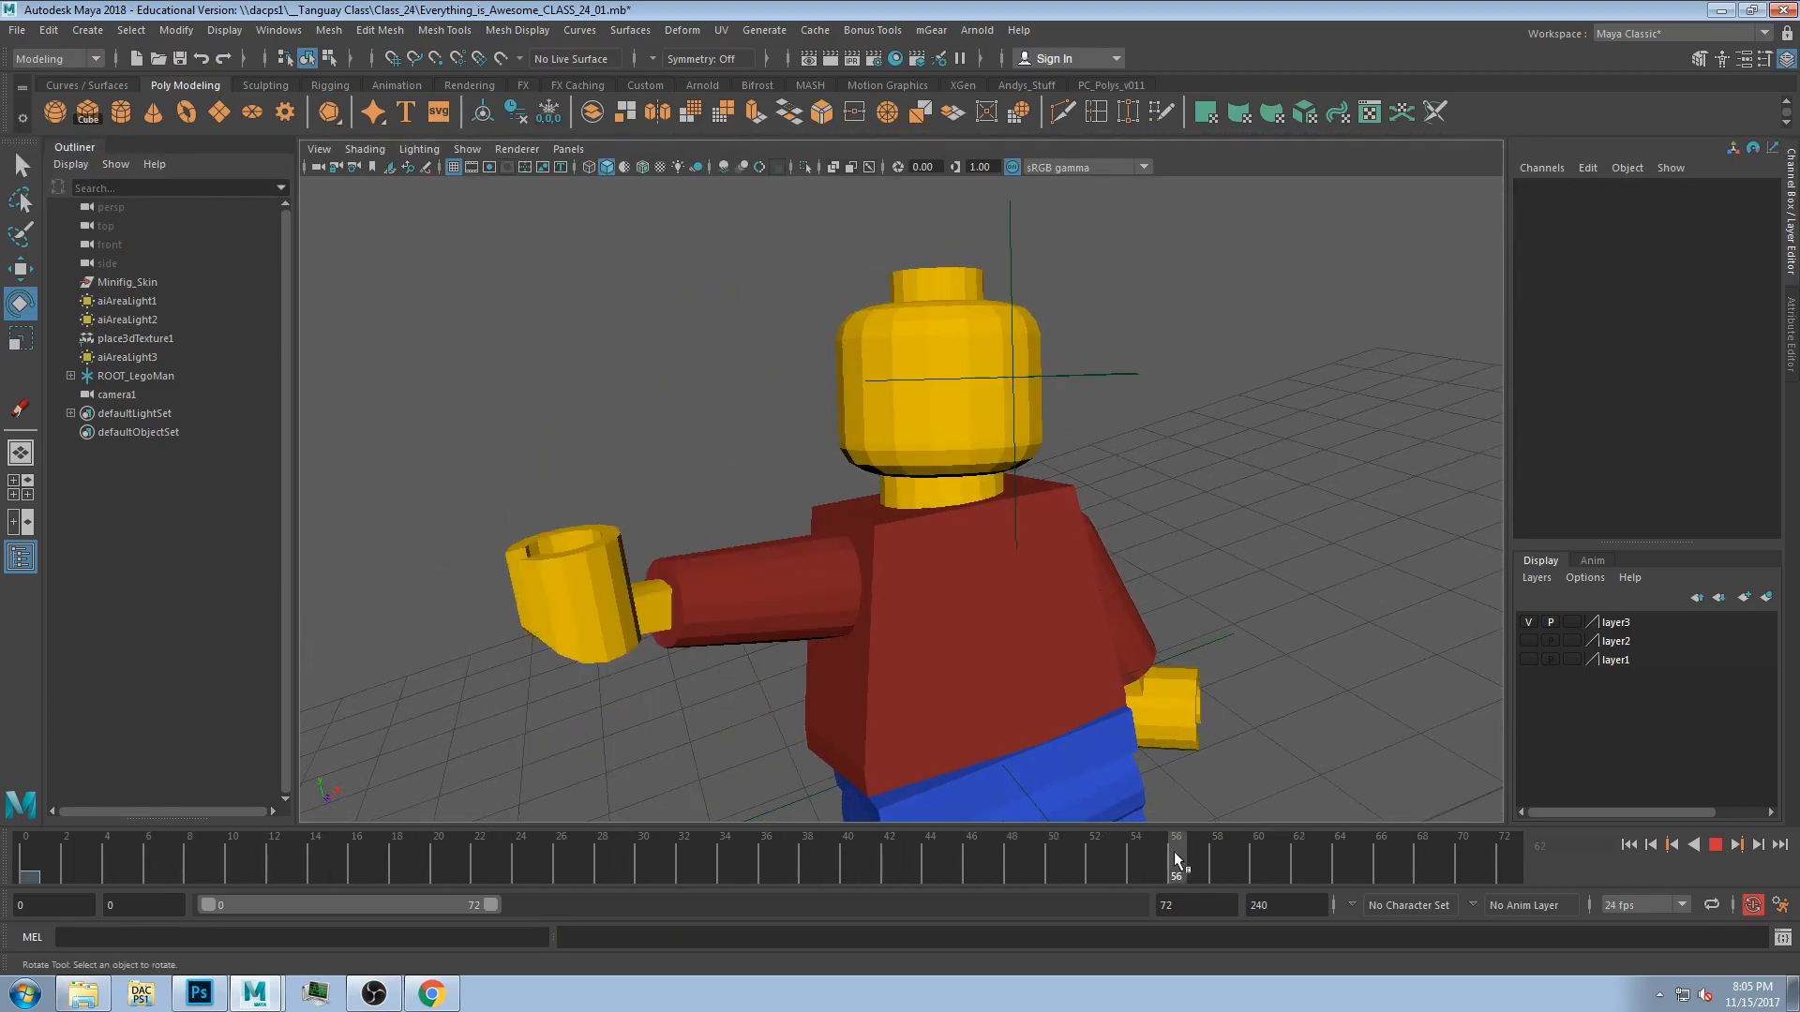
# Select camera1 and copy its key at frame 33.
pyautogui.click(318, 168)
pyautogui.keyDown('shift'); pyautogui.moveTo(602, 872); pyautogui.dragTo(704, 872); pyautogui.keyUp('shift')
pyautogui.rightClick(671, 869)
pyautogui.click(706, 485)
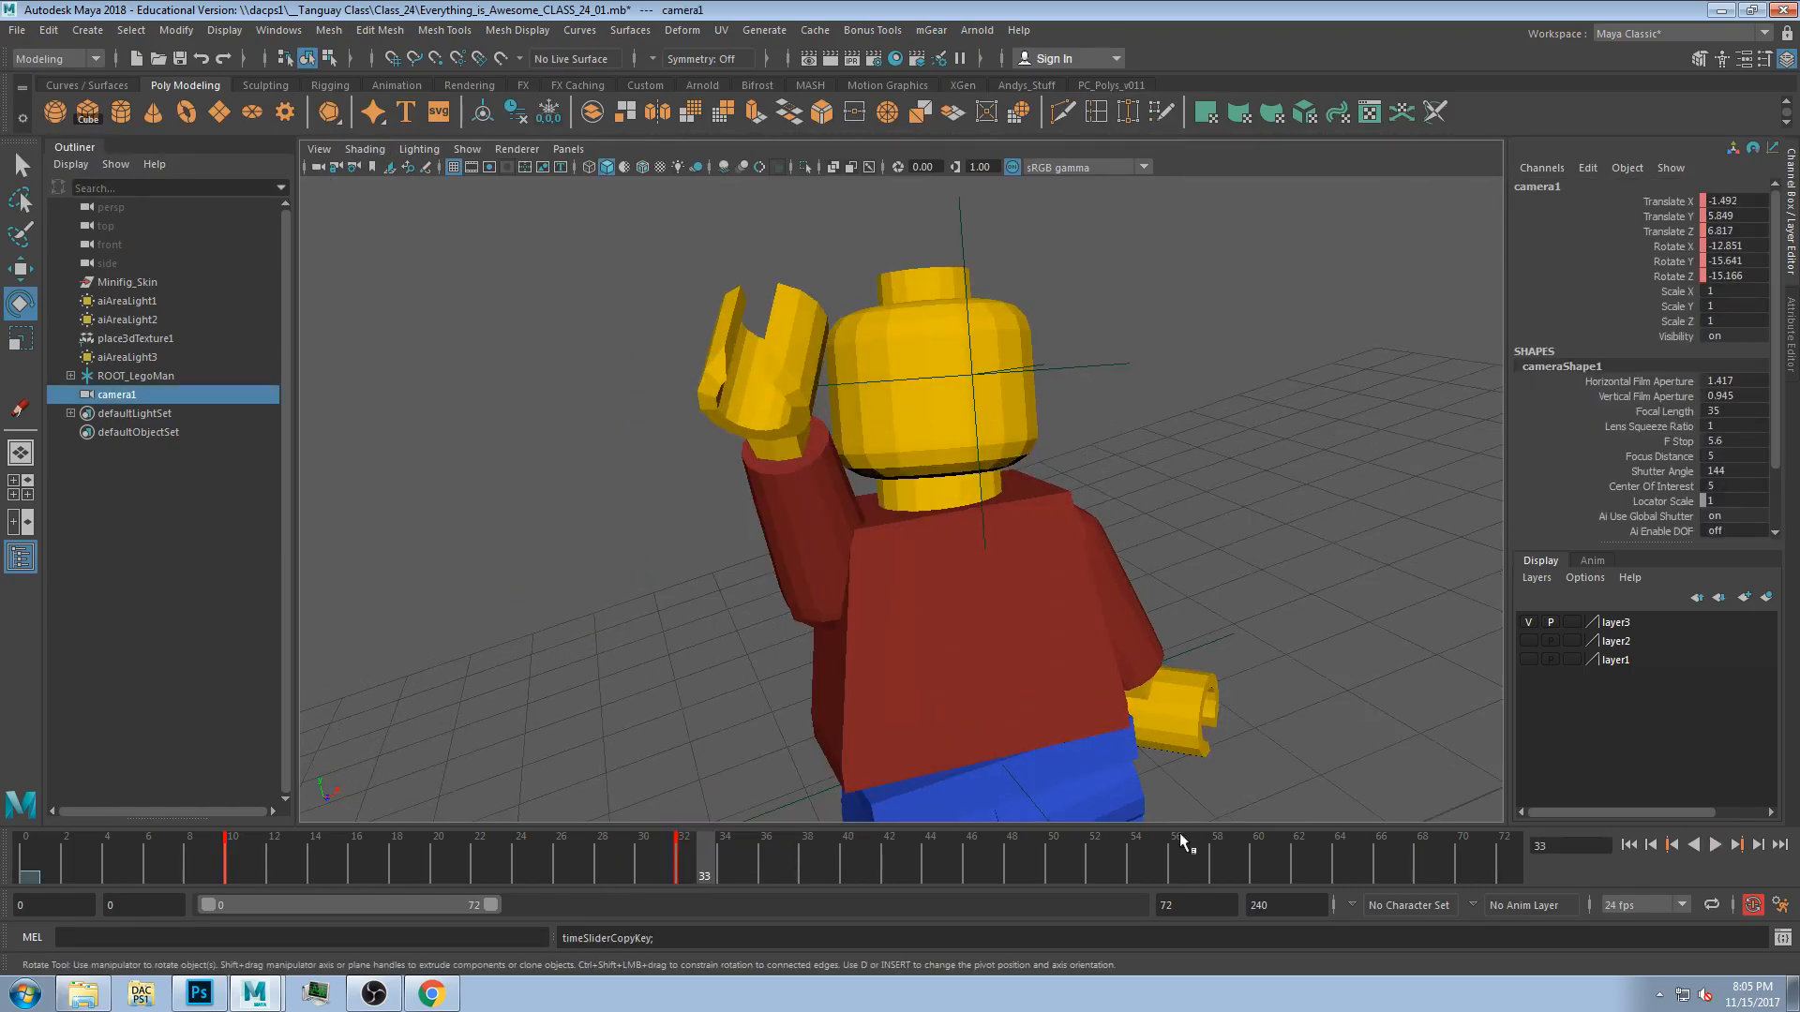
# Paste the copied camera key at frame 50 to hold the close-up framing.
pyautogui.hotkey('alt', 'v')
pyautogui.click(1054, 872)
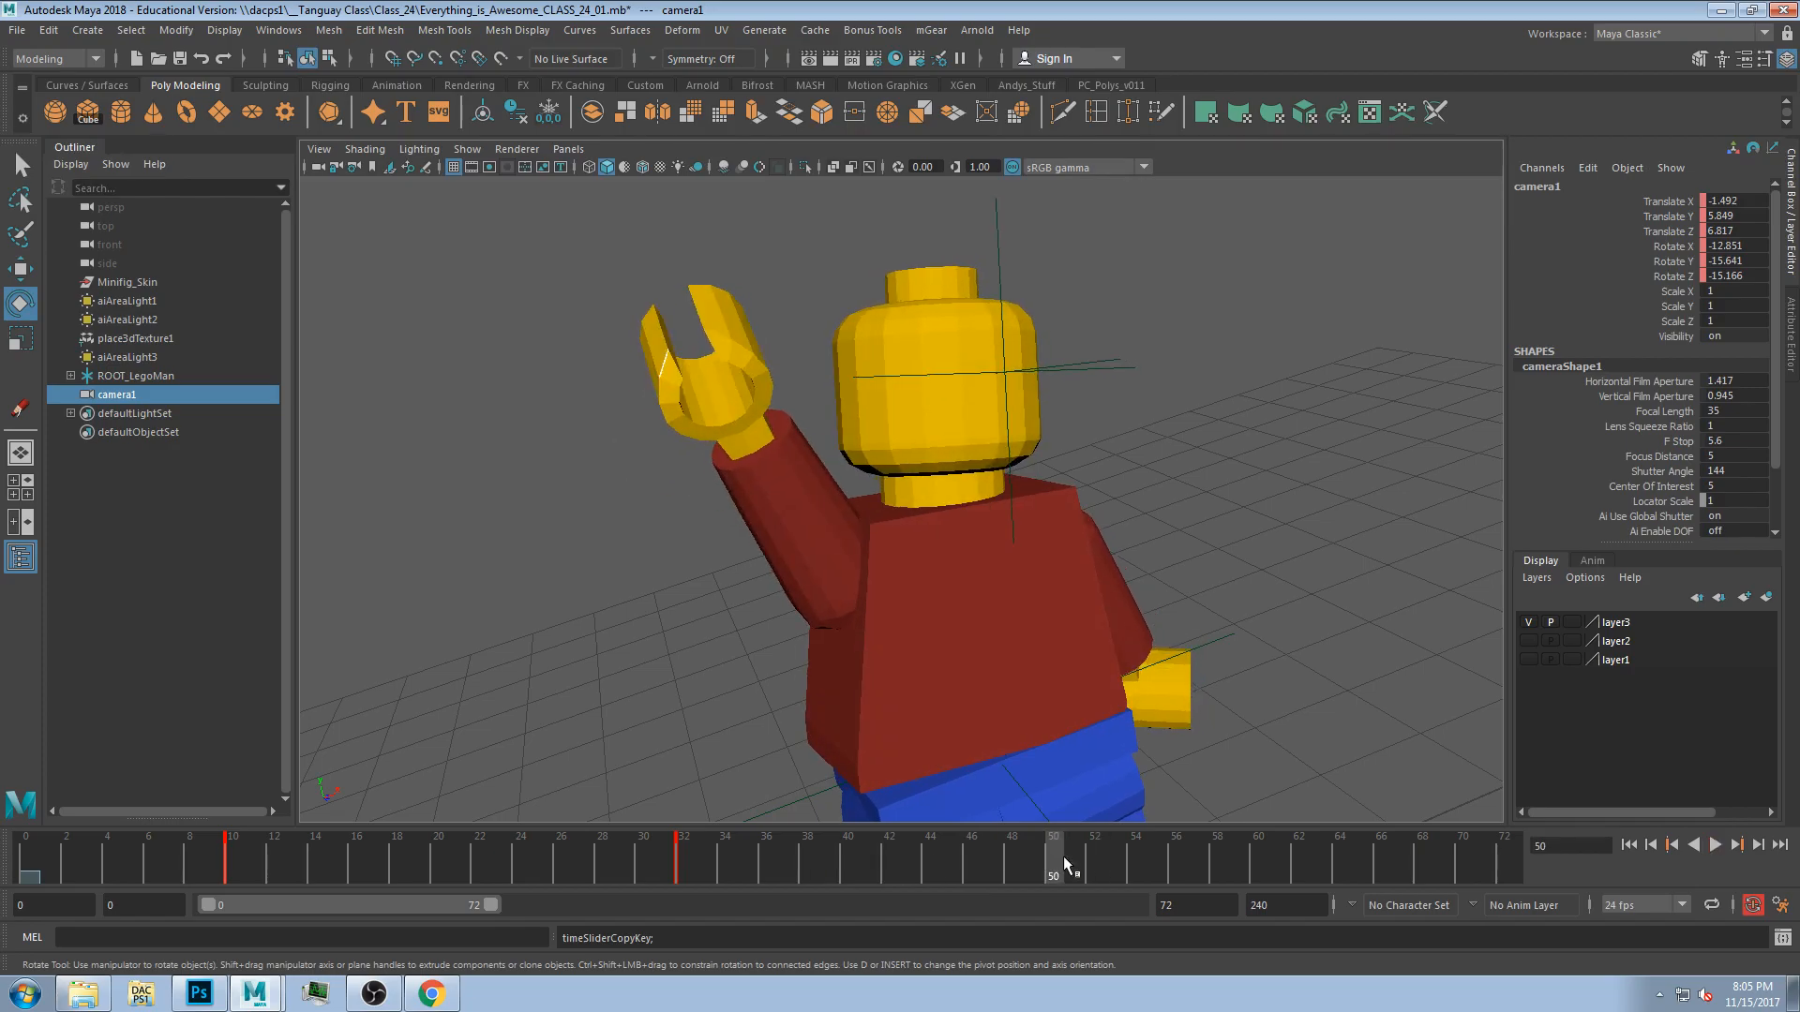
pyautogui.rightClick(1065, 868)
pyautogui.moveTo(1115, 501)
pyautogui.click(1298, 513)
# Select camera1's opening key around frames 8 to 12 and copy it.
pyautogui.moveTo(926, 855)
pyautogui.mouseDown()
pyautogui.moveTo(491, 856)
pyautogui.moveTo(1383, 867)
pyautogui.mouseUp()
pyautogui.keyDown('shift'); pyautogui.moveTo(254, 864); pyautogui.dragTo(193, 861); pyautogui.keyUp('shift')
pyautogui.rightClick(236, 857)
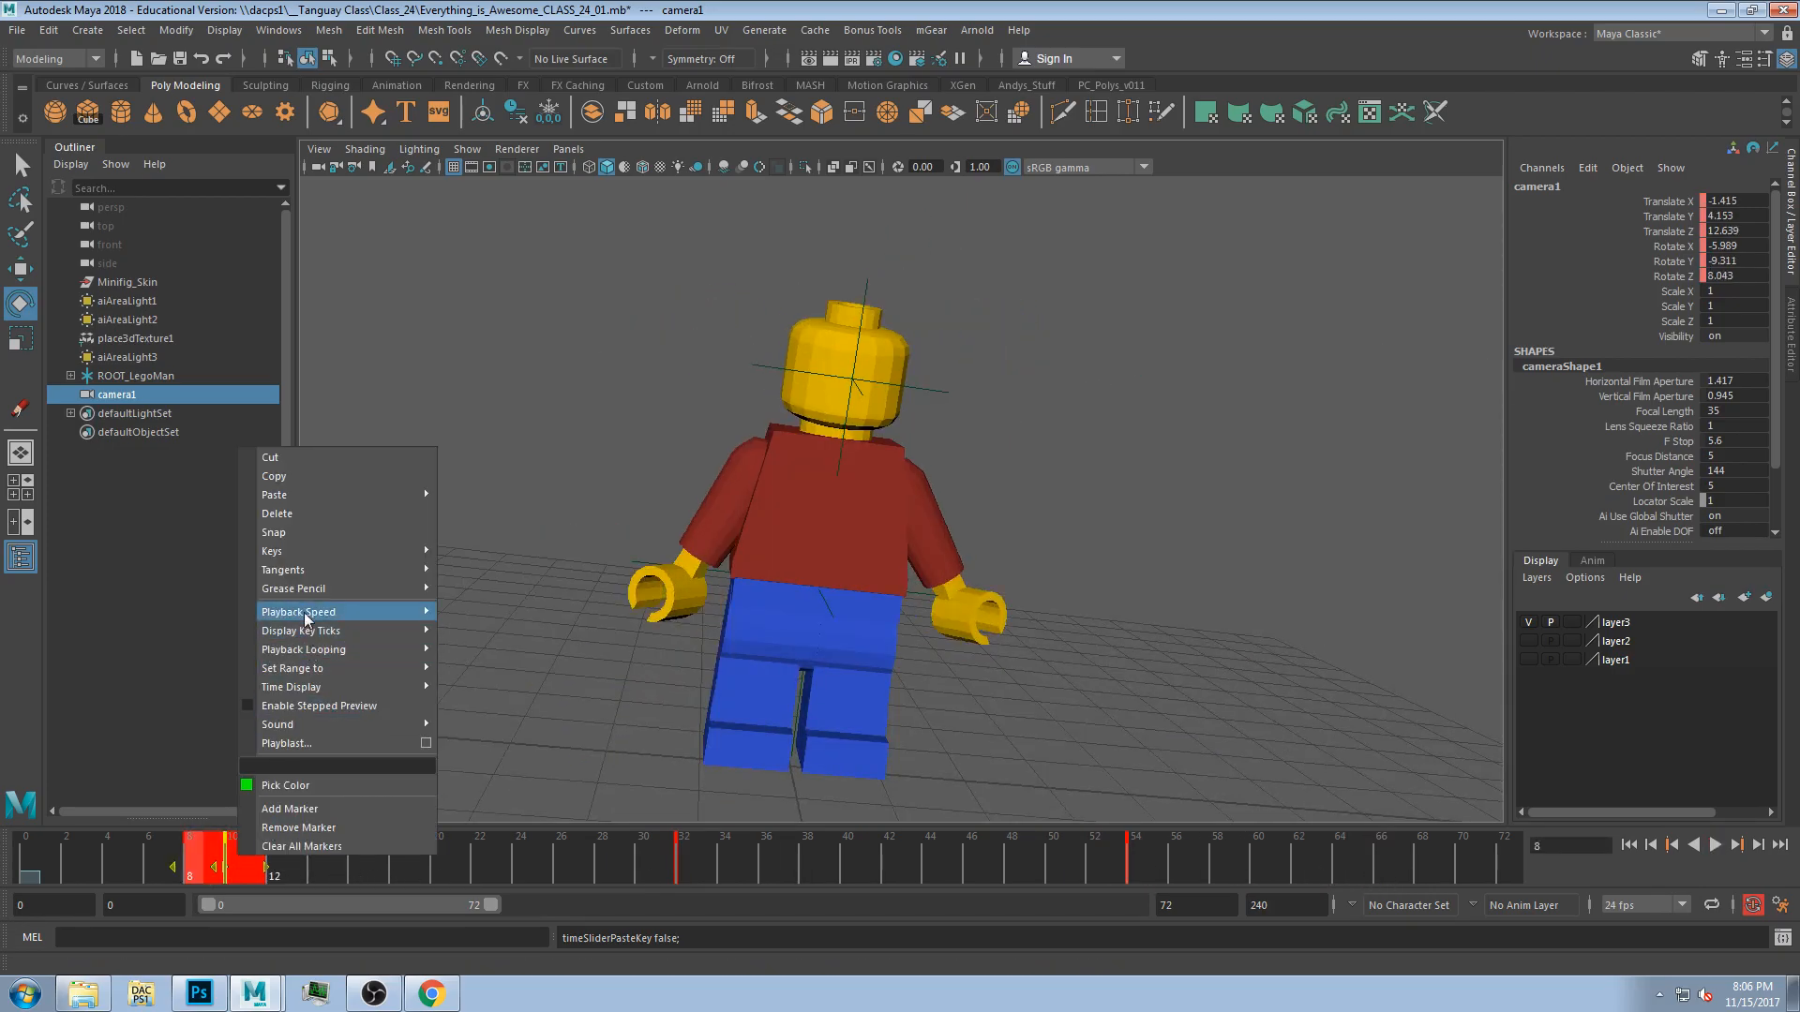
pyautogui.click(275, 481)
# Paste the opening camera key at frame 67 so the camera returns to its starting view.
pyautogui.click(1403, 855)
pyautogui.rightClick(1406, 847)
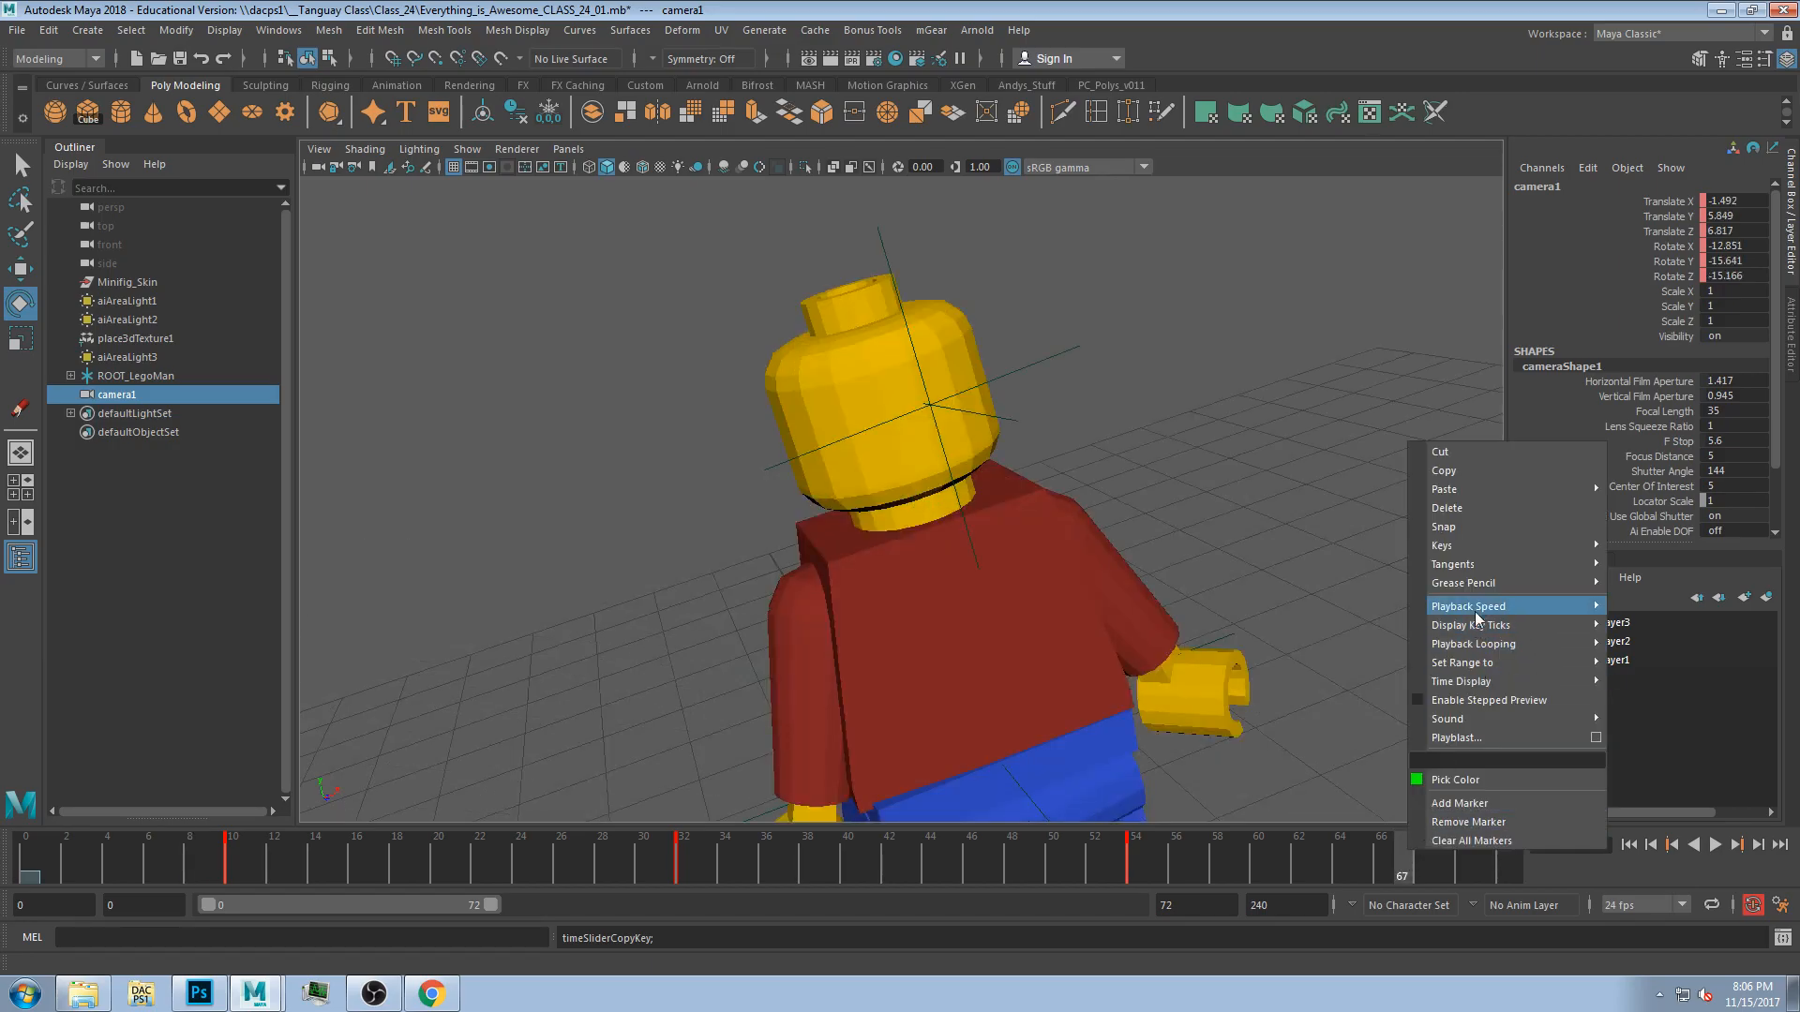
pyautogui.moveTo(1483, 488)
pyautogui.click(1623, 501)
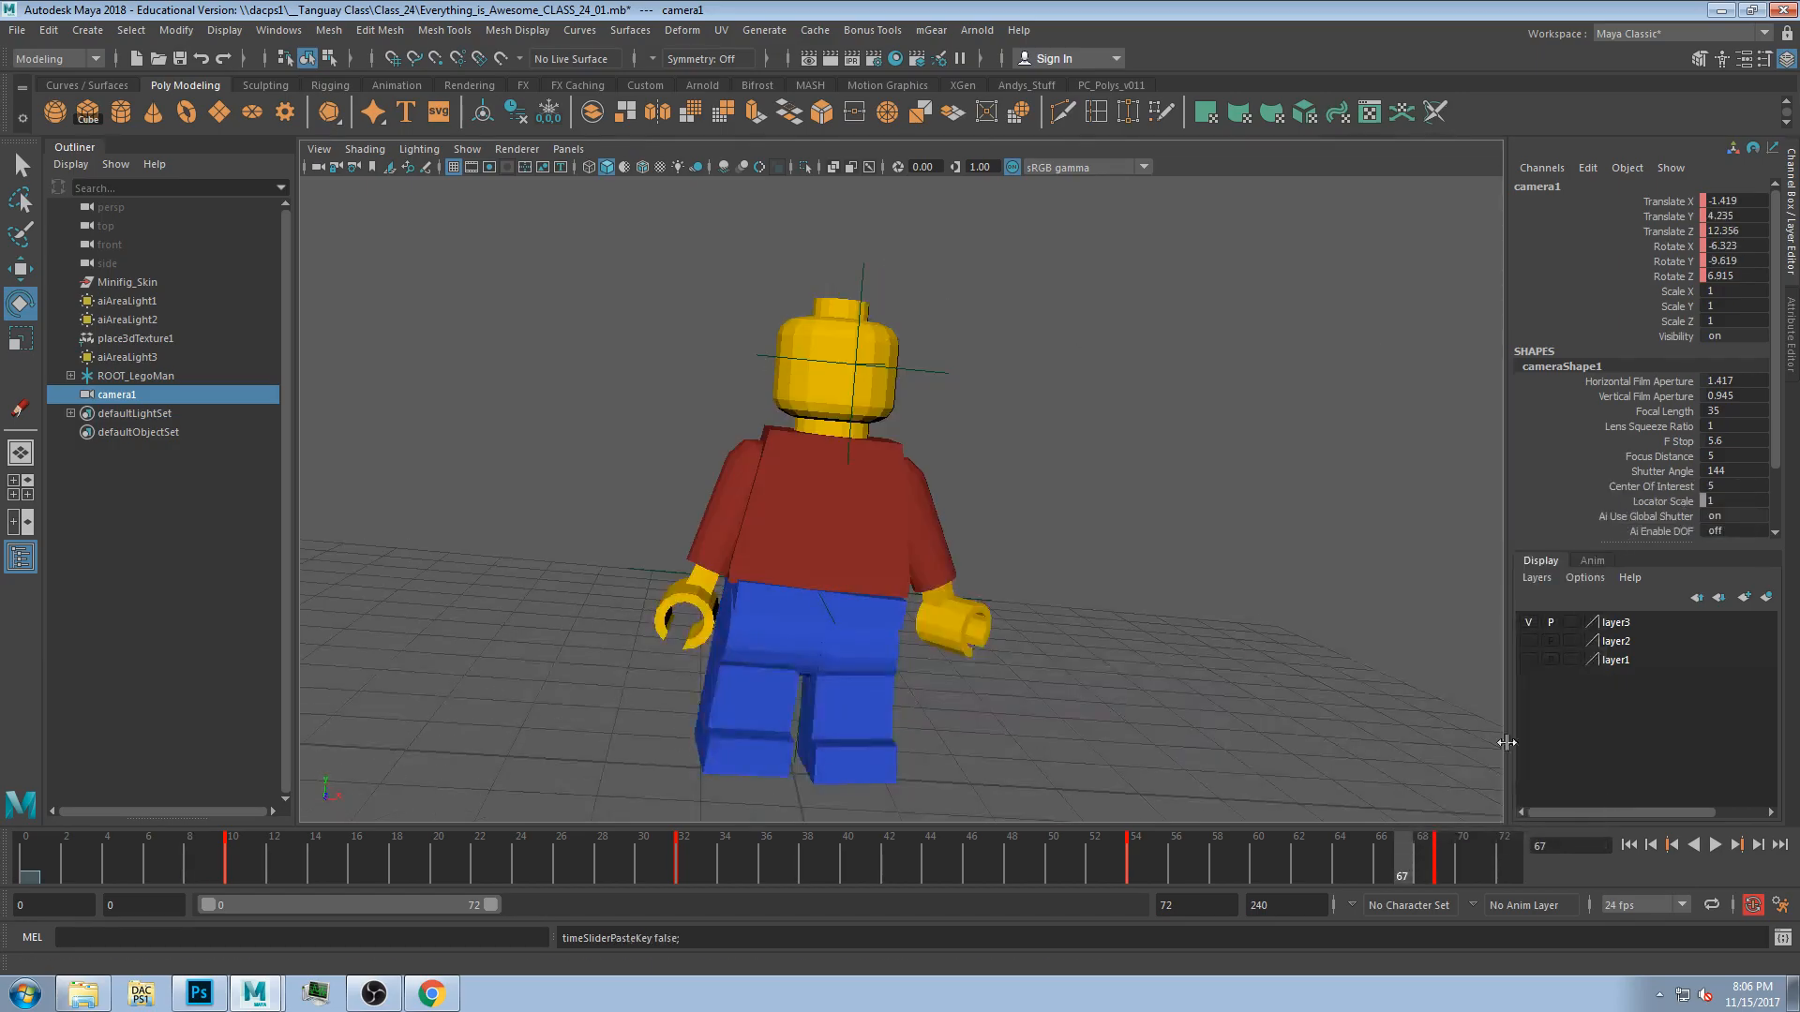
# Play back the camera animation from frame 1 and scrub through the timeline to review it.
pyautogui.moveTo(1404, 855); pyautogui.dragTo(46, 862)
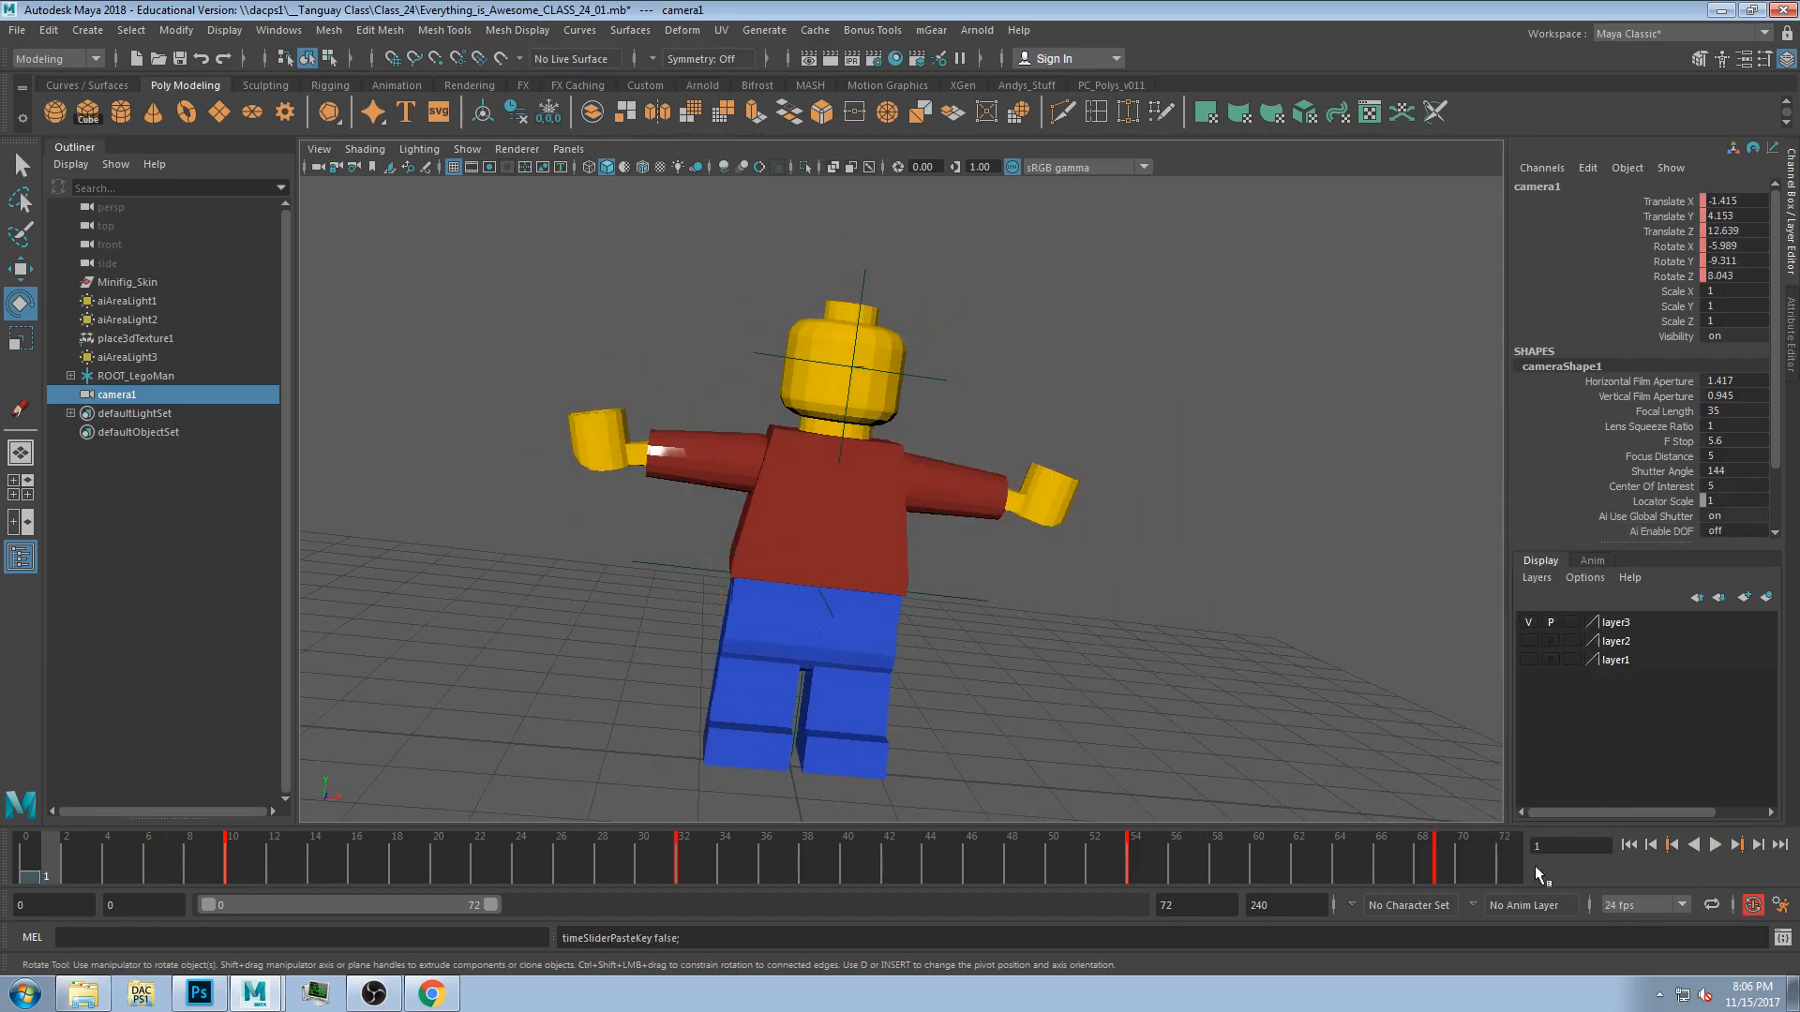
pyautogui.click(1716, 846)
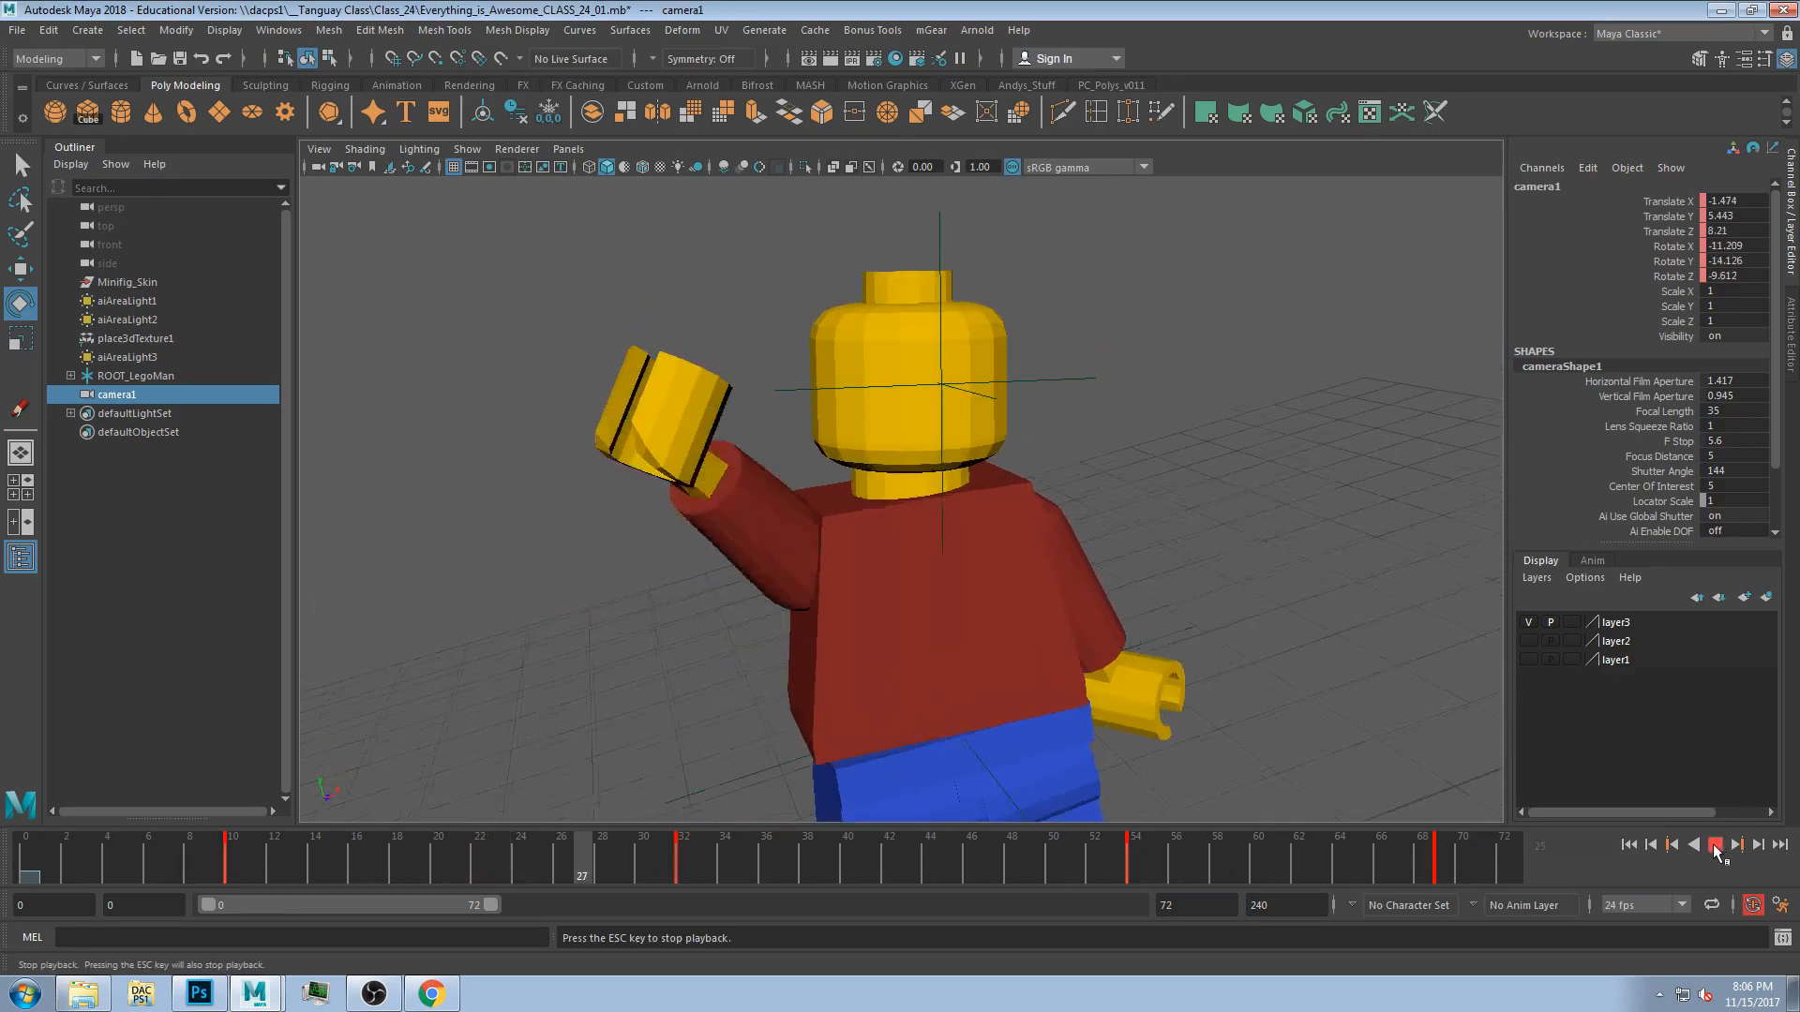
pyautogui.moveTo(669, 823); pyautogui.dragTo(766, 832)
pyautogui.moveTo(935, 813); pyautogui.dragTo(470, 863)
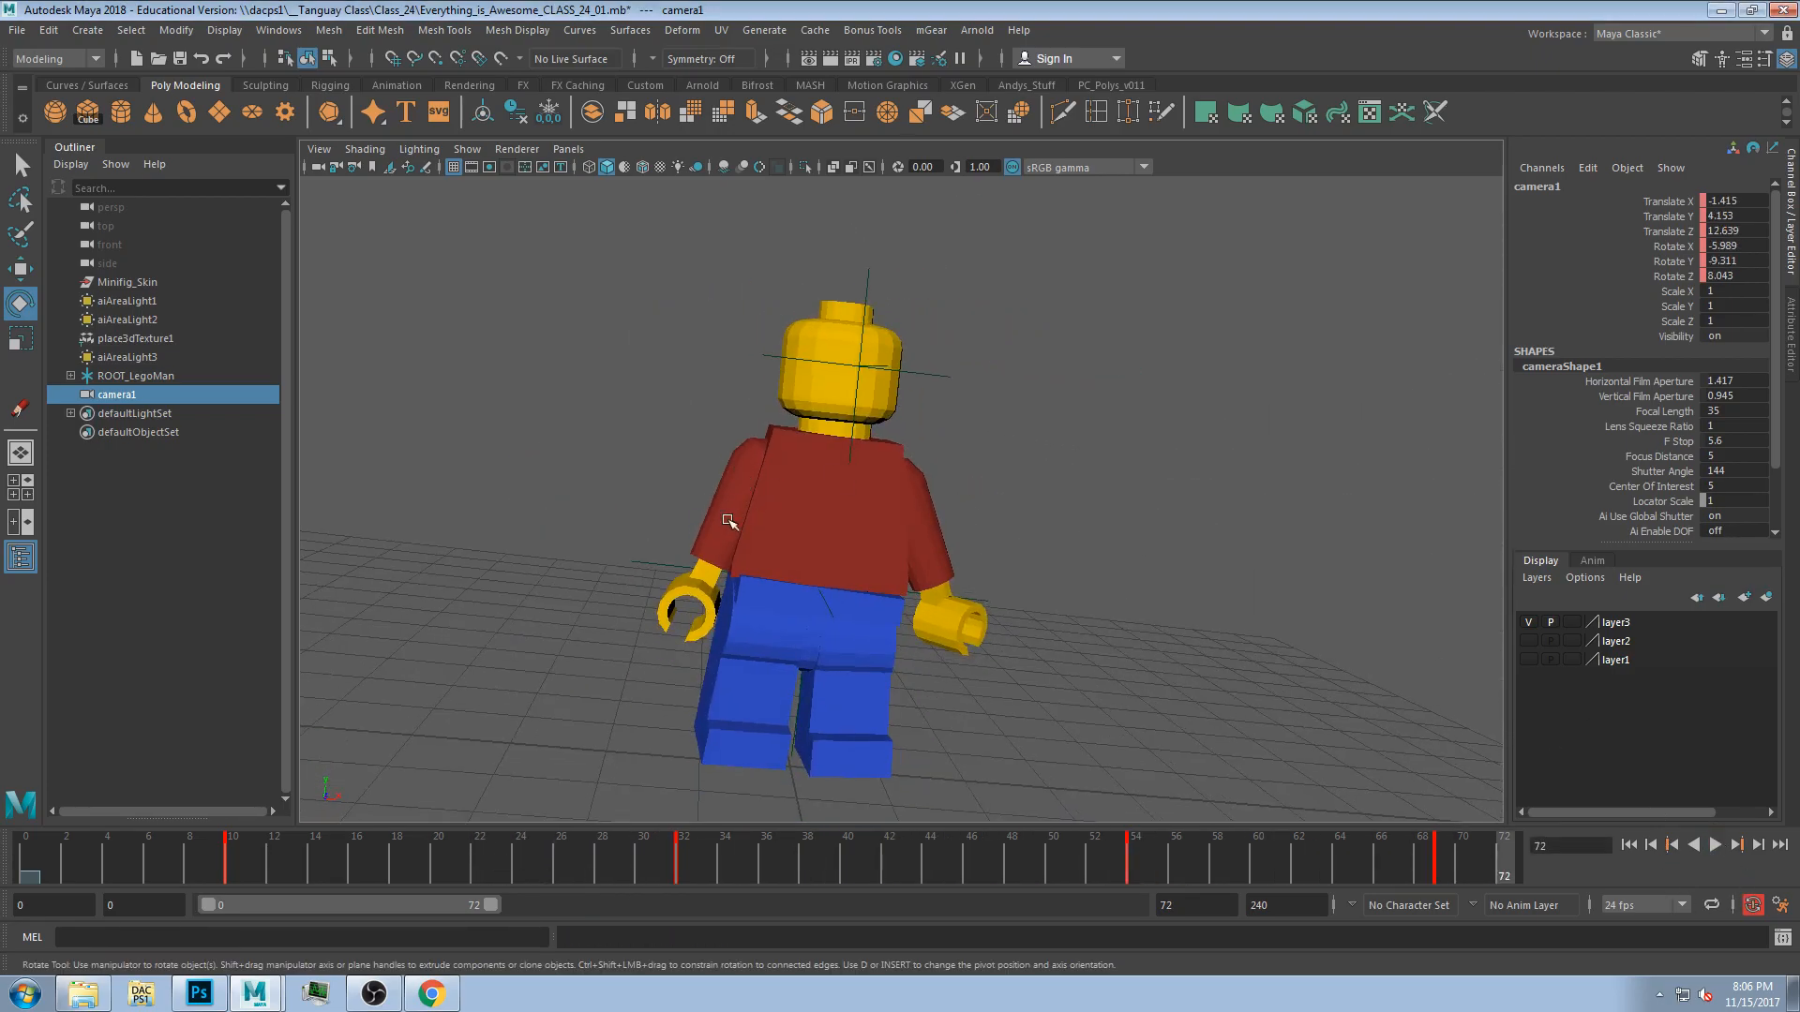
# Select the figure's right arm and scrub around frames 25 to 26 to inspect its motion.
pyautogui.click(725, 509)
pyautogui.moveTo(258, 861); pyautogui.dragTo(541, 849)
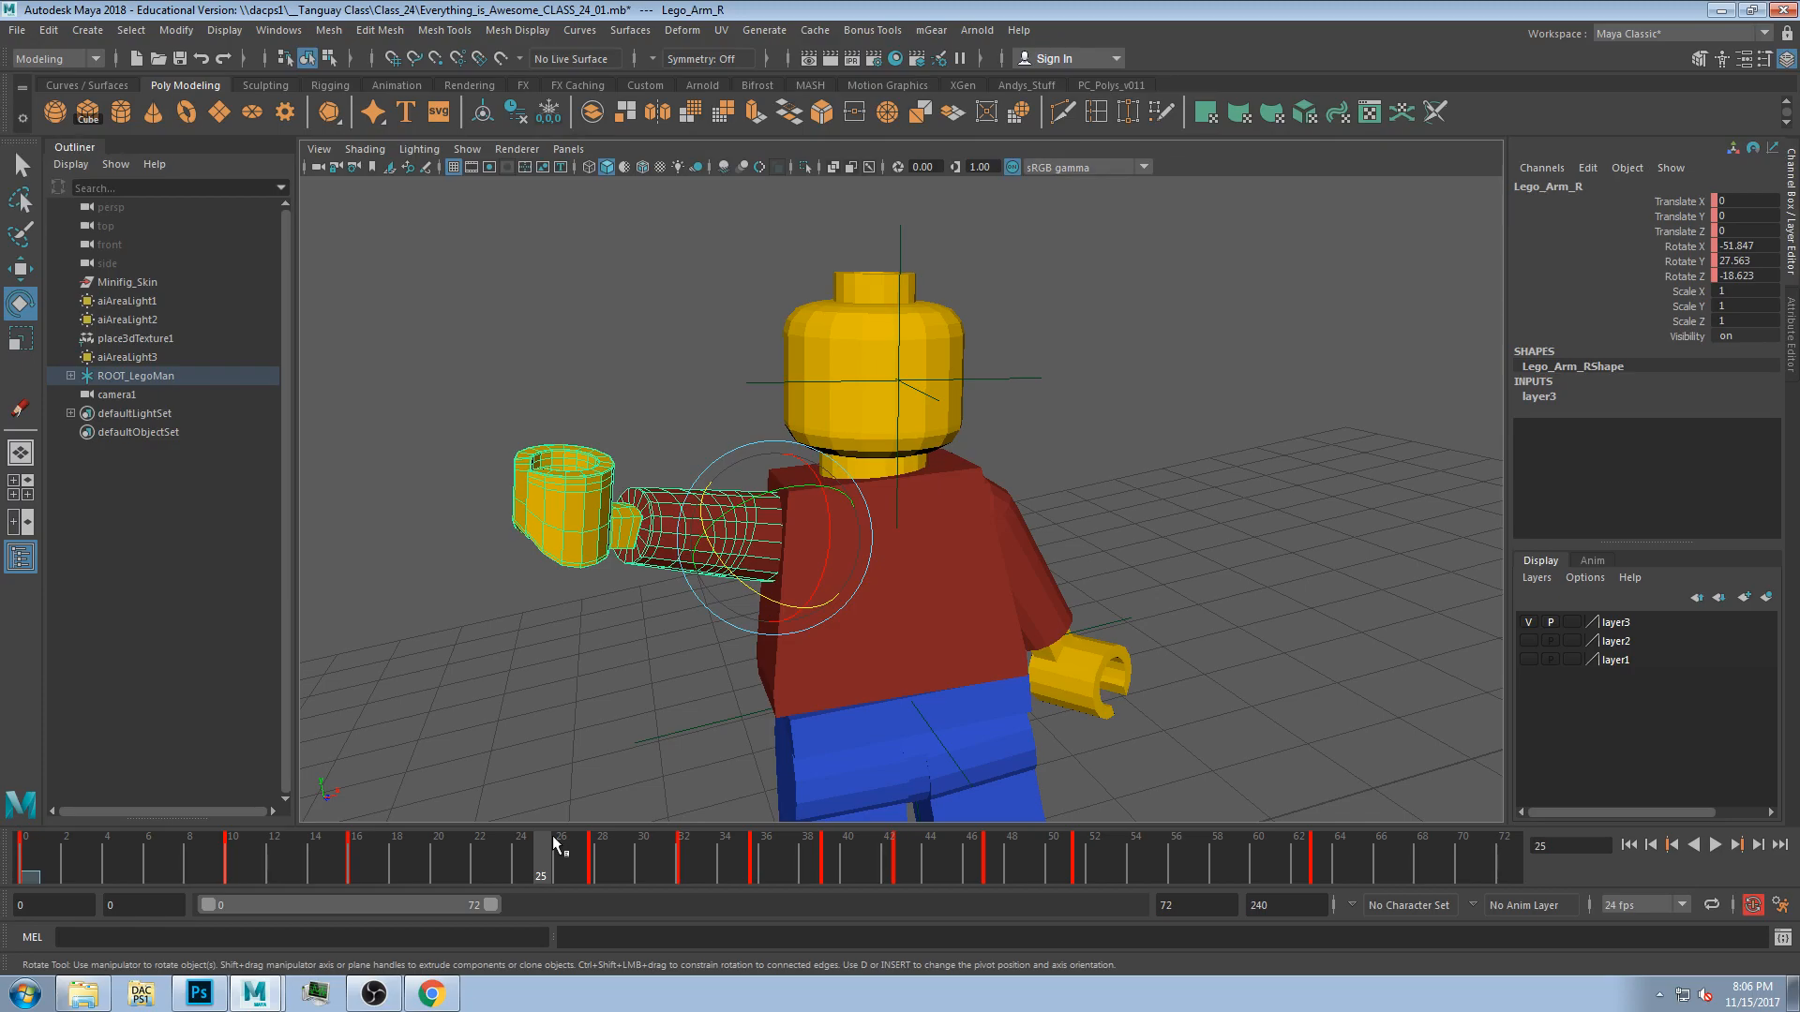
pyautogui.moveTo(272, 859); pyautogui.dragTo(561, 924)
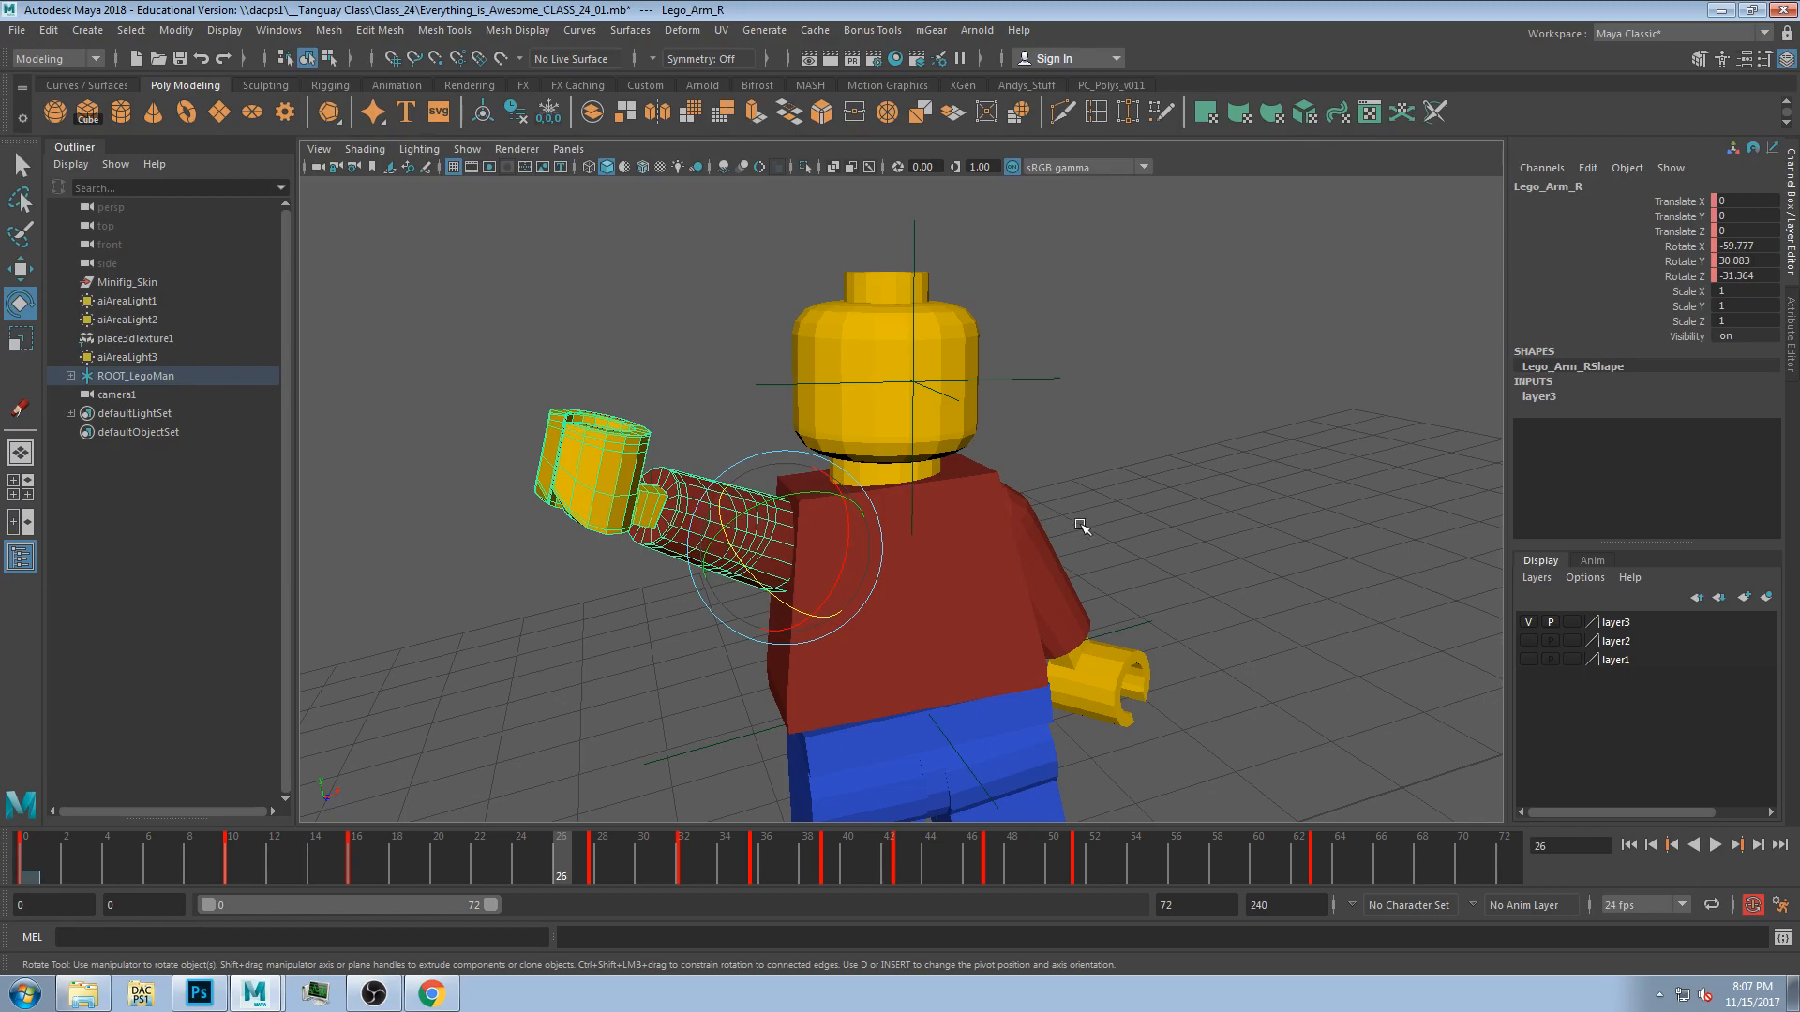
# Scrub through the arm animation, then switch to a shaded front view zoomed on the character's head.
pyautogui.moveTo(634, 851); pyautogui.dragTo(1016, 921)
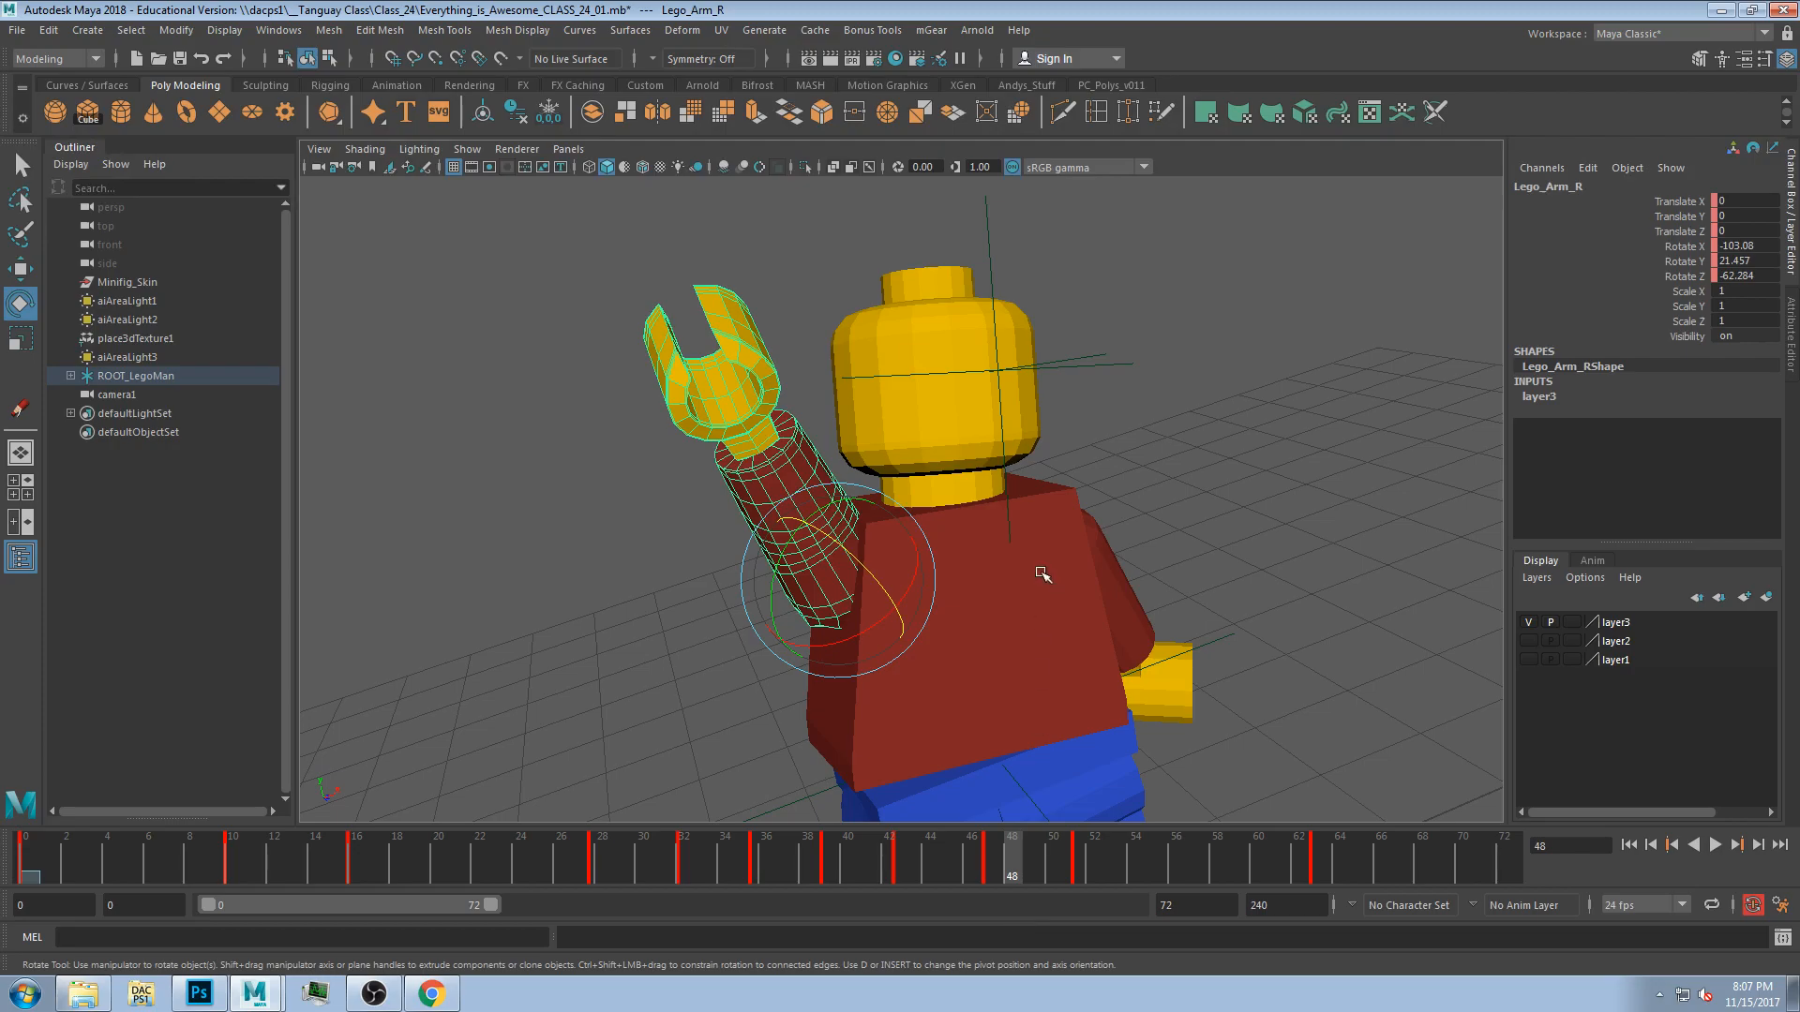
pyautogui.moveTo(520, 849); pyautogui.dragTo(47, 856)
pyautogui.press('space')
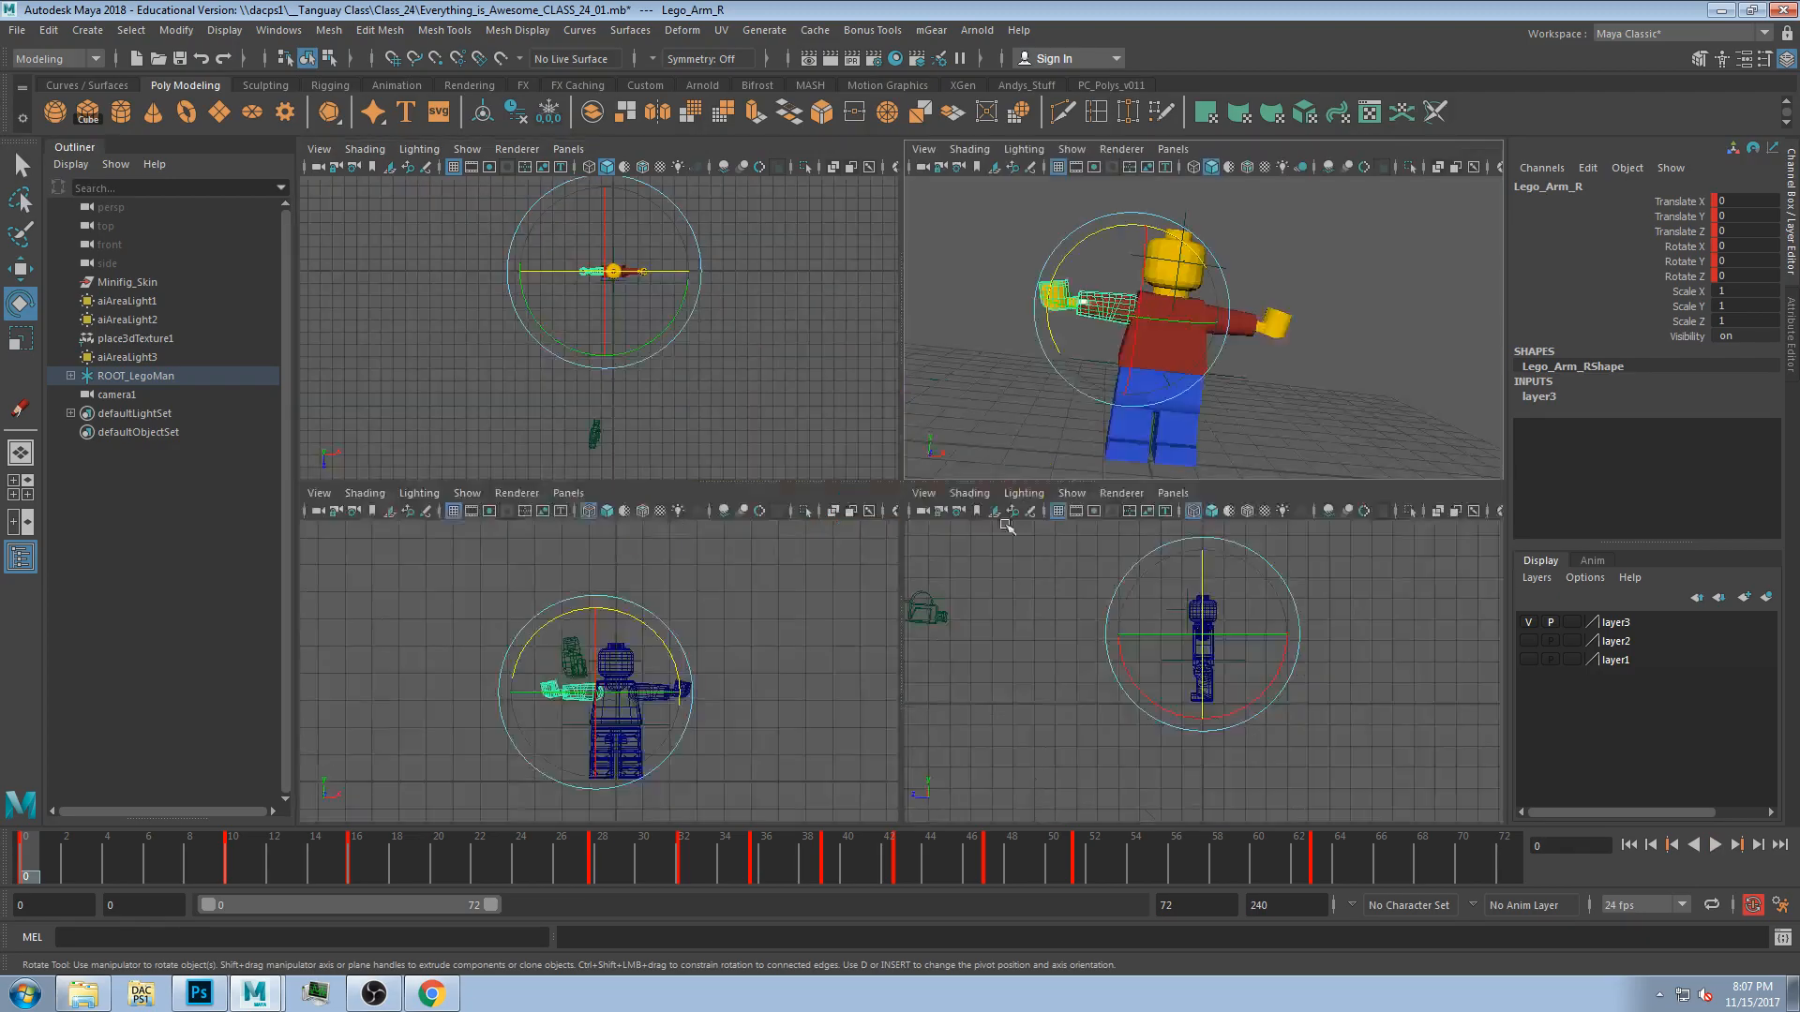
pyautogui.press('space')
pyautogui.press('space')
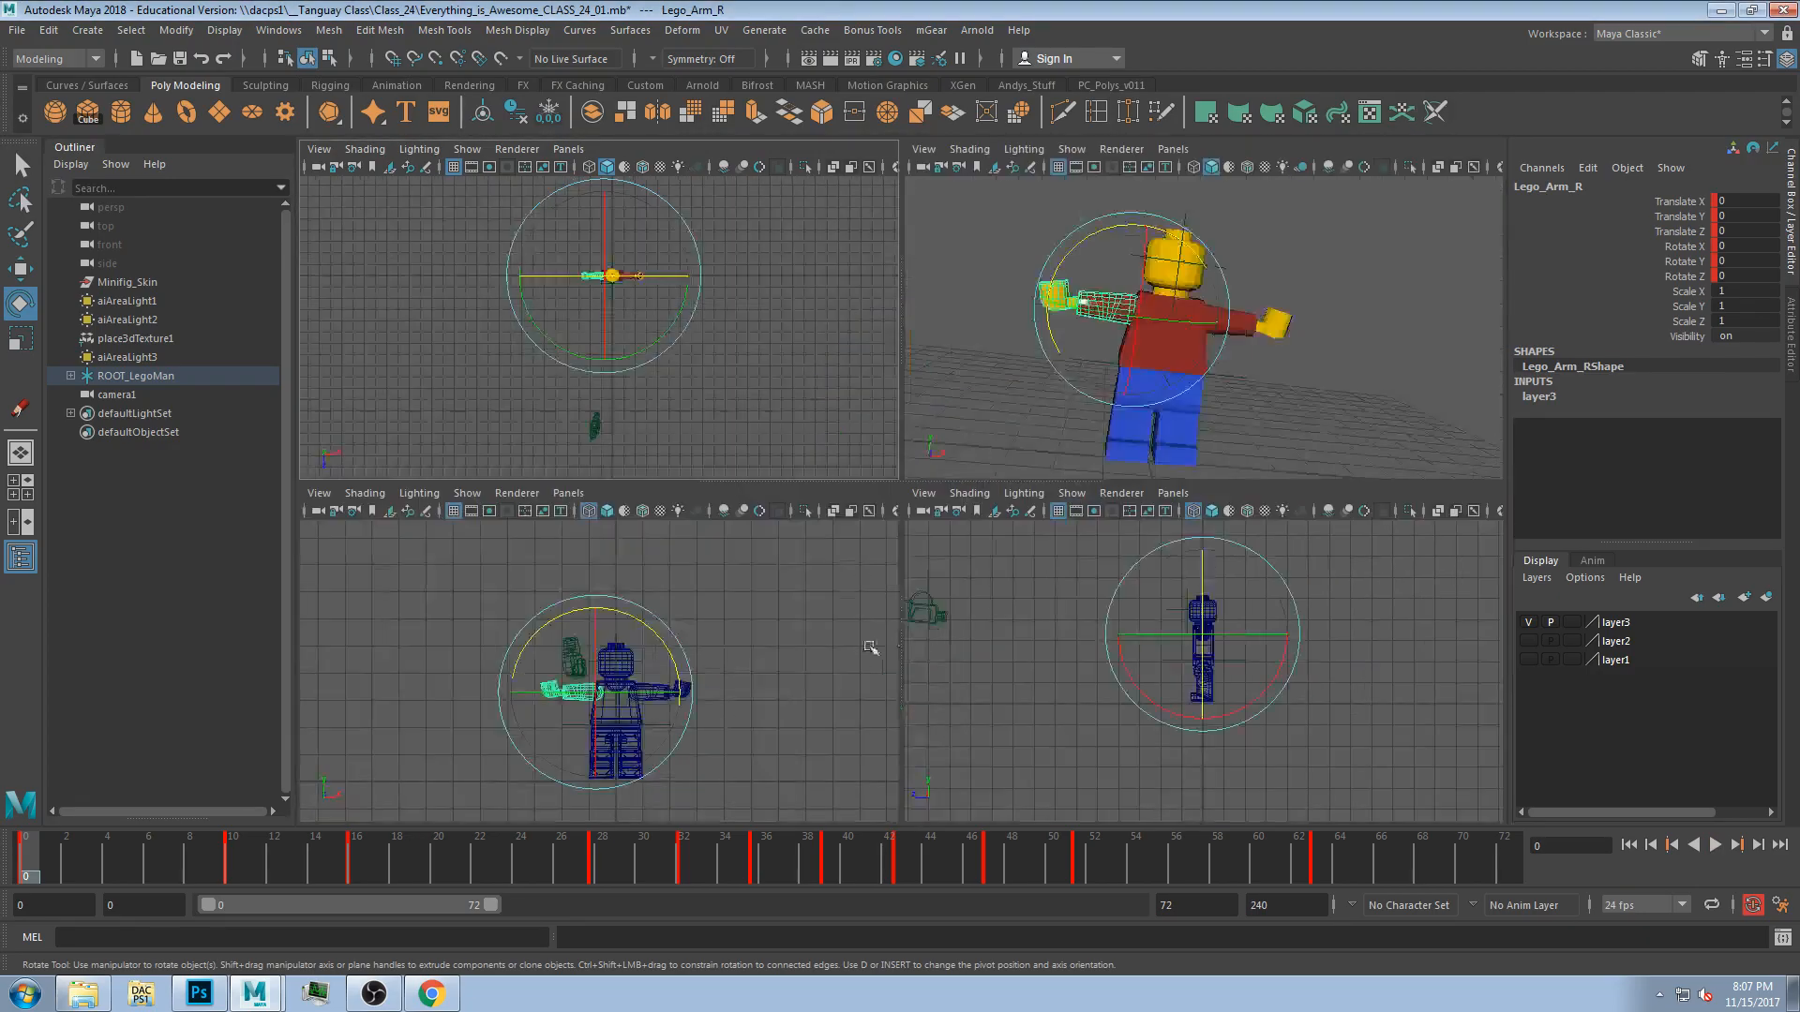
pyautogui.press('space')
pyautogui.scroll(3, 928, 609)
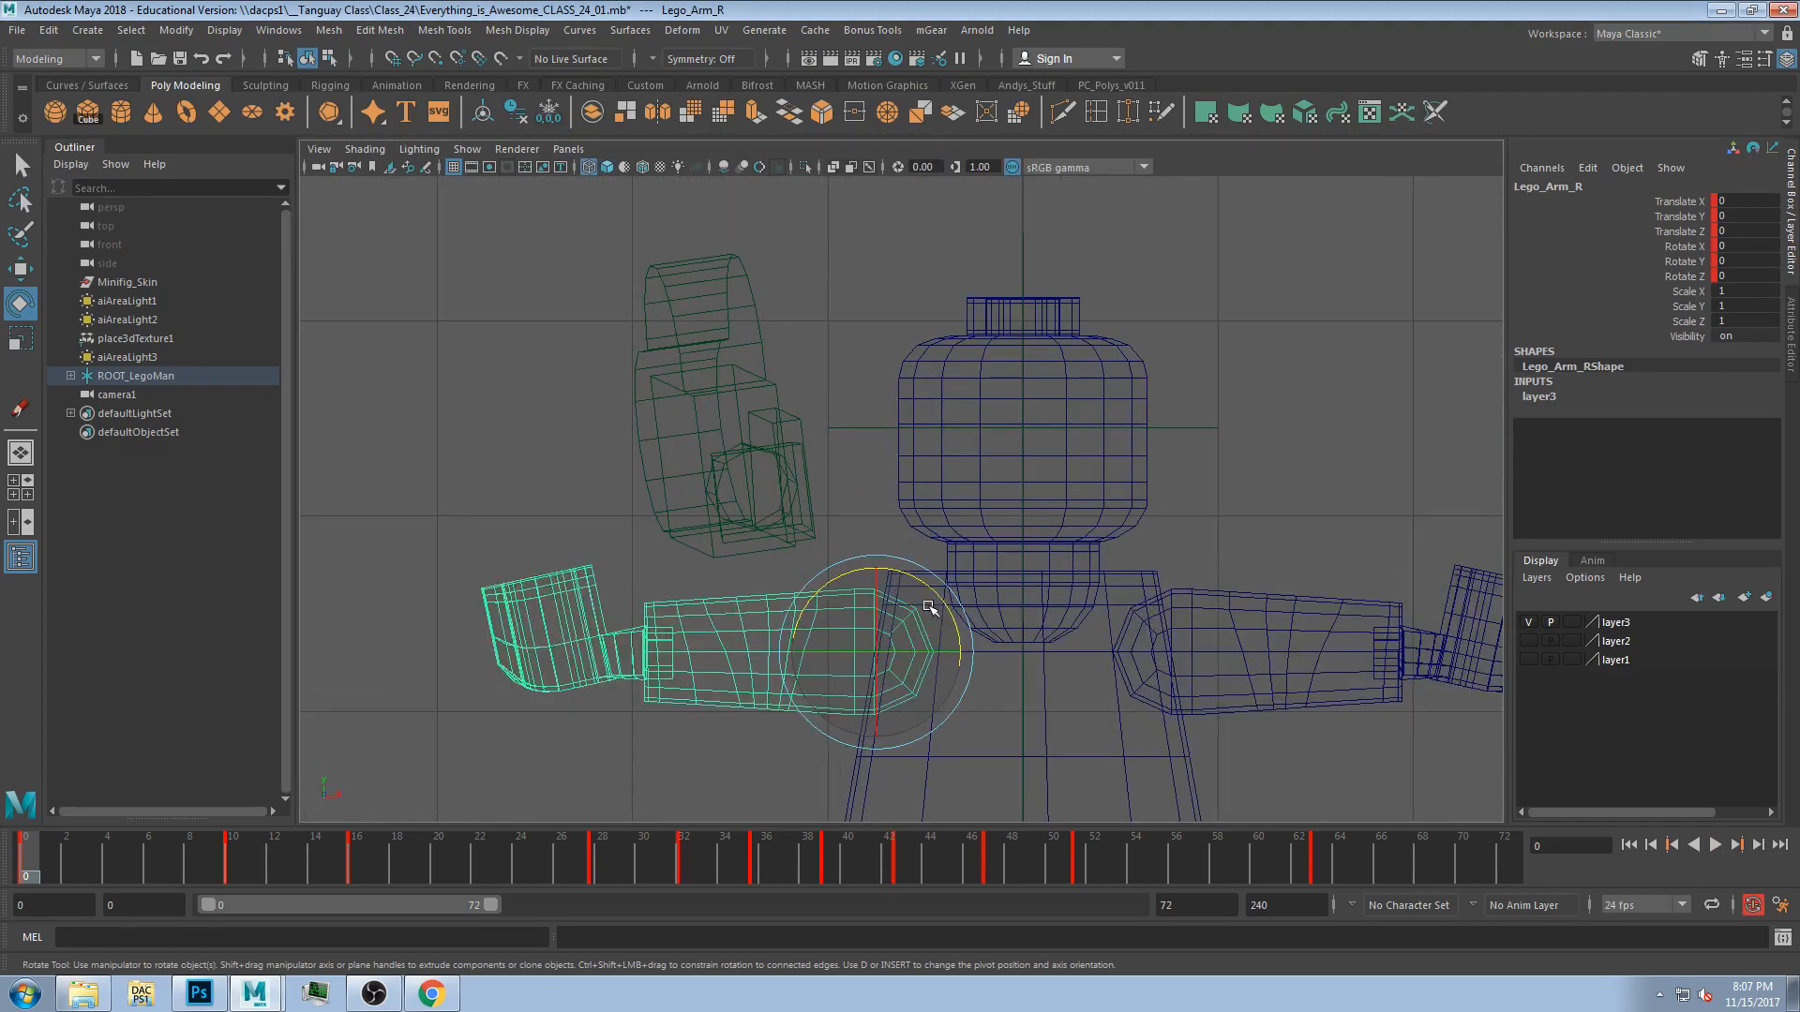
pyautogui.press('5')
pyautogui.scroll(3, 1145, 386)
# Undo an accidental rotation of the arm.
pyautogui.moveTo(1144, 386)
pyautogui.mouseDown(button='middle')
pyautogui.moveTo(1234, 364)
pyautogui.moveTo(1076, 389)
pyautogui.mouseUp(button='middle')
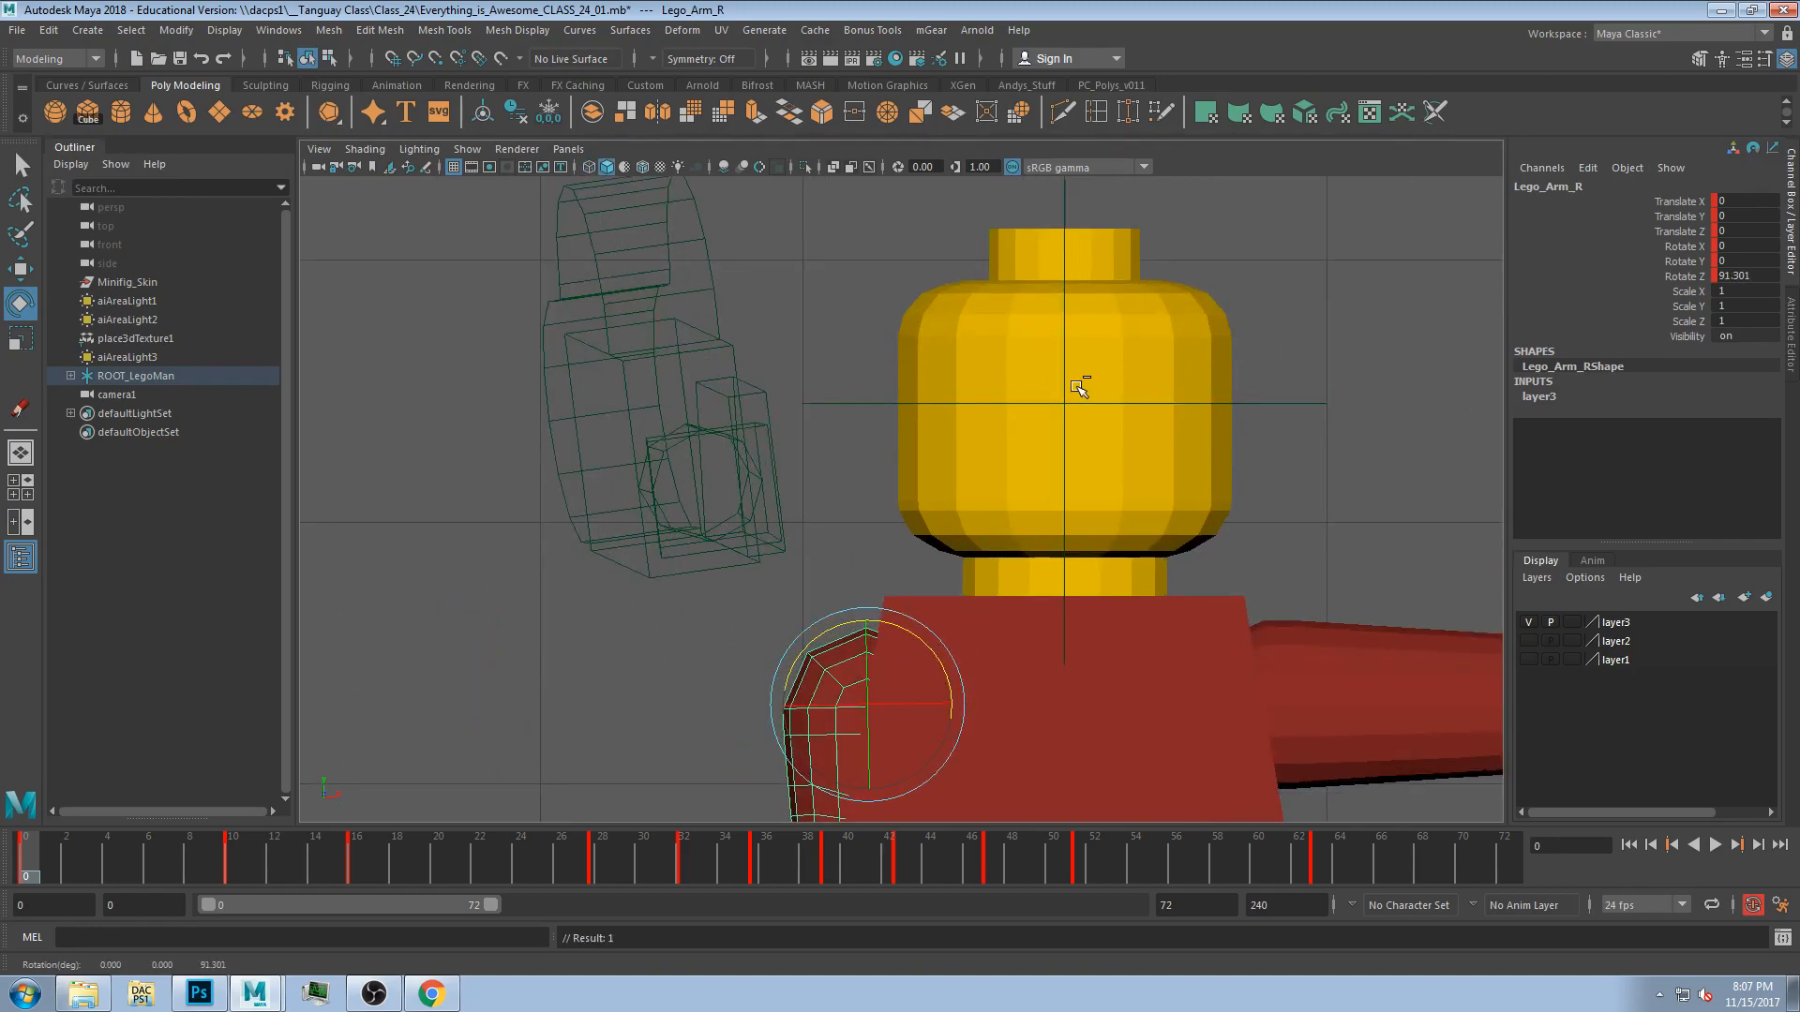
pyautogui.hotkey('ctrl', 'z')
# Create a polygon disc and move it up in front of the Lego head.
pyautogui.click(248, 119)
pyautogui.scroll(-10, 931, 662)
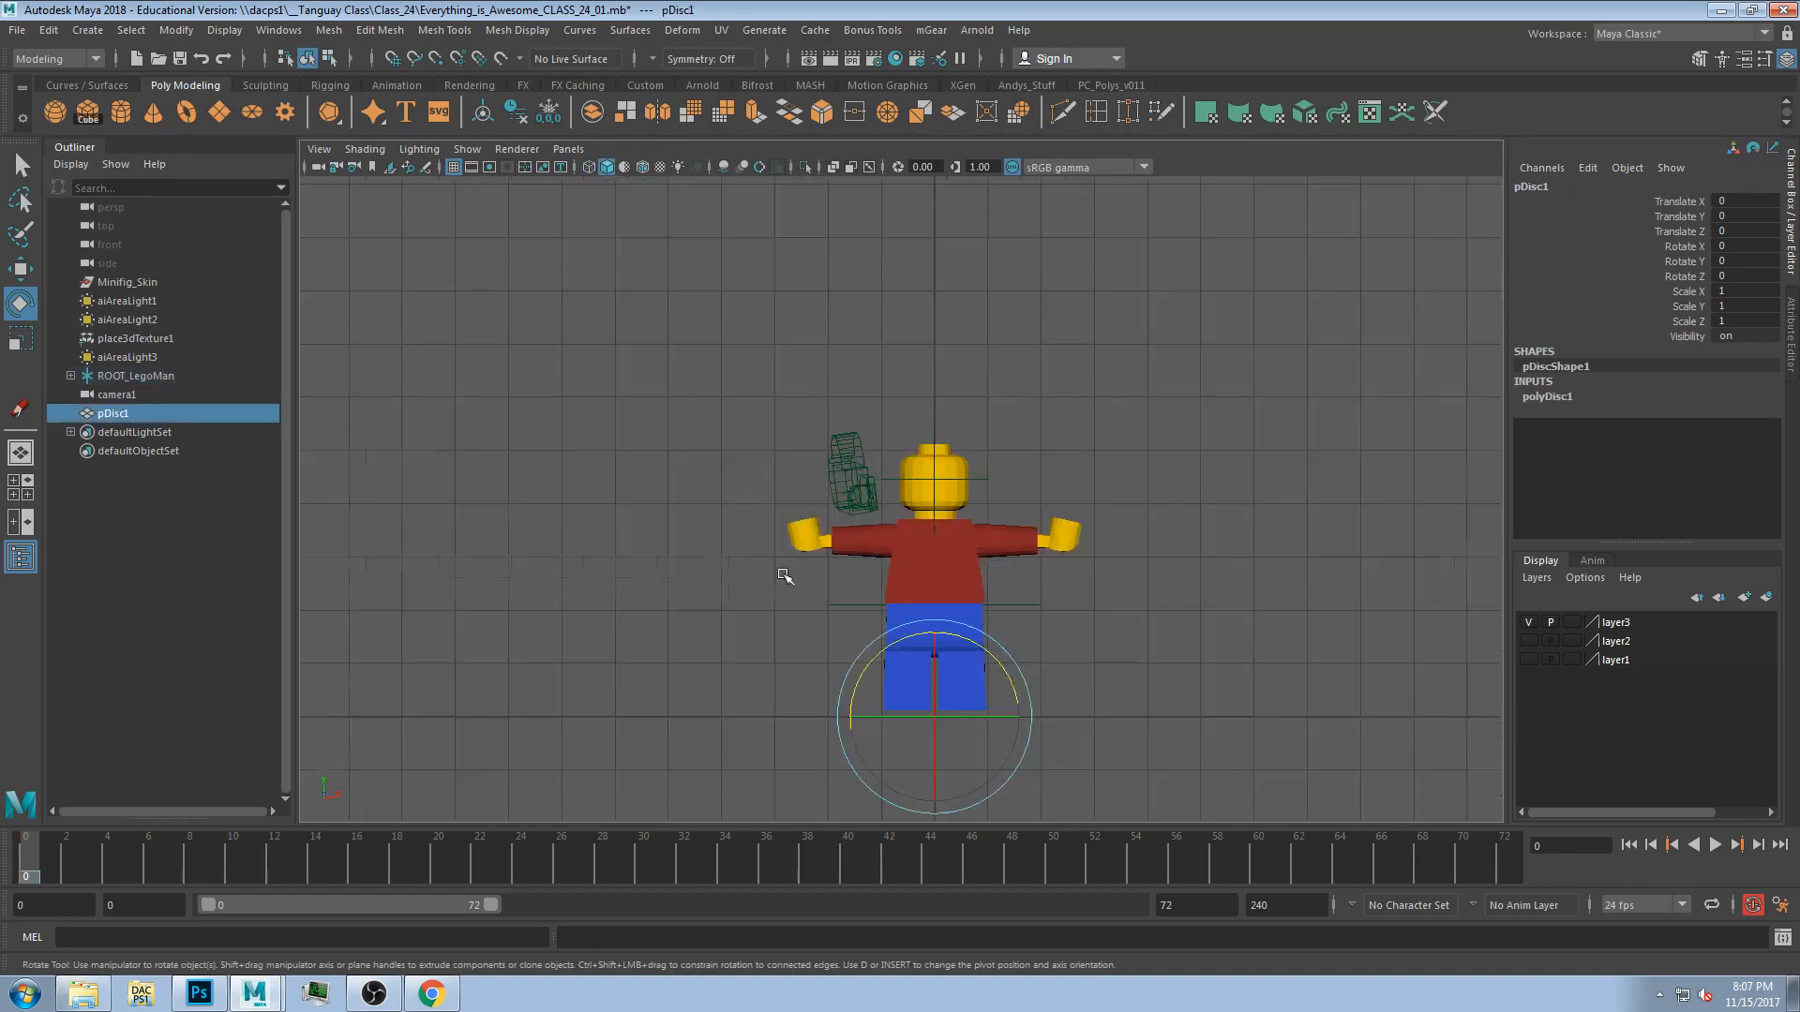
pyautogui.press('w')
pyautogui.moveTo(942, 633); pyautogui.dragTo(946, 543, button='middle')
pyautogui.scroll(10, 935, 441)
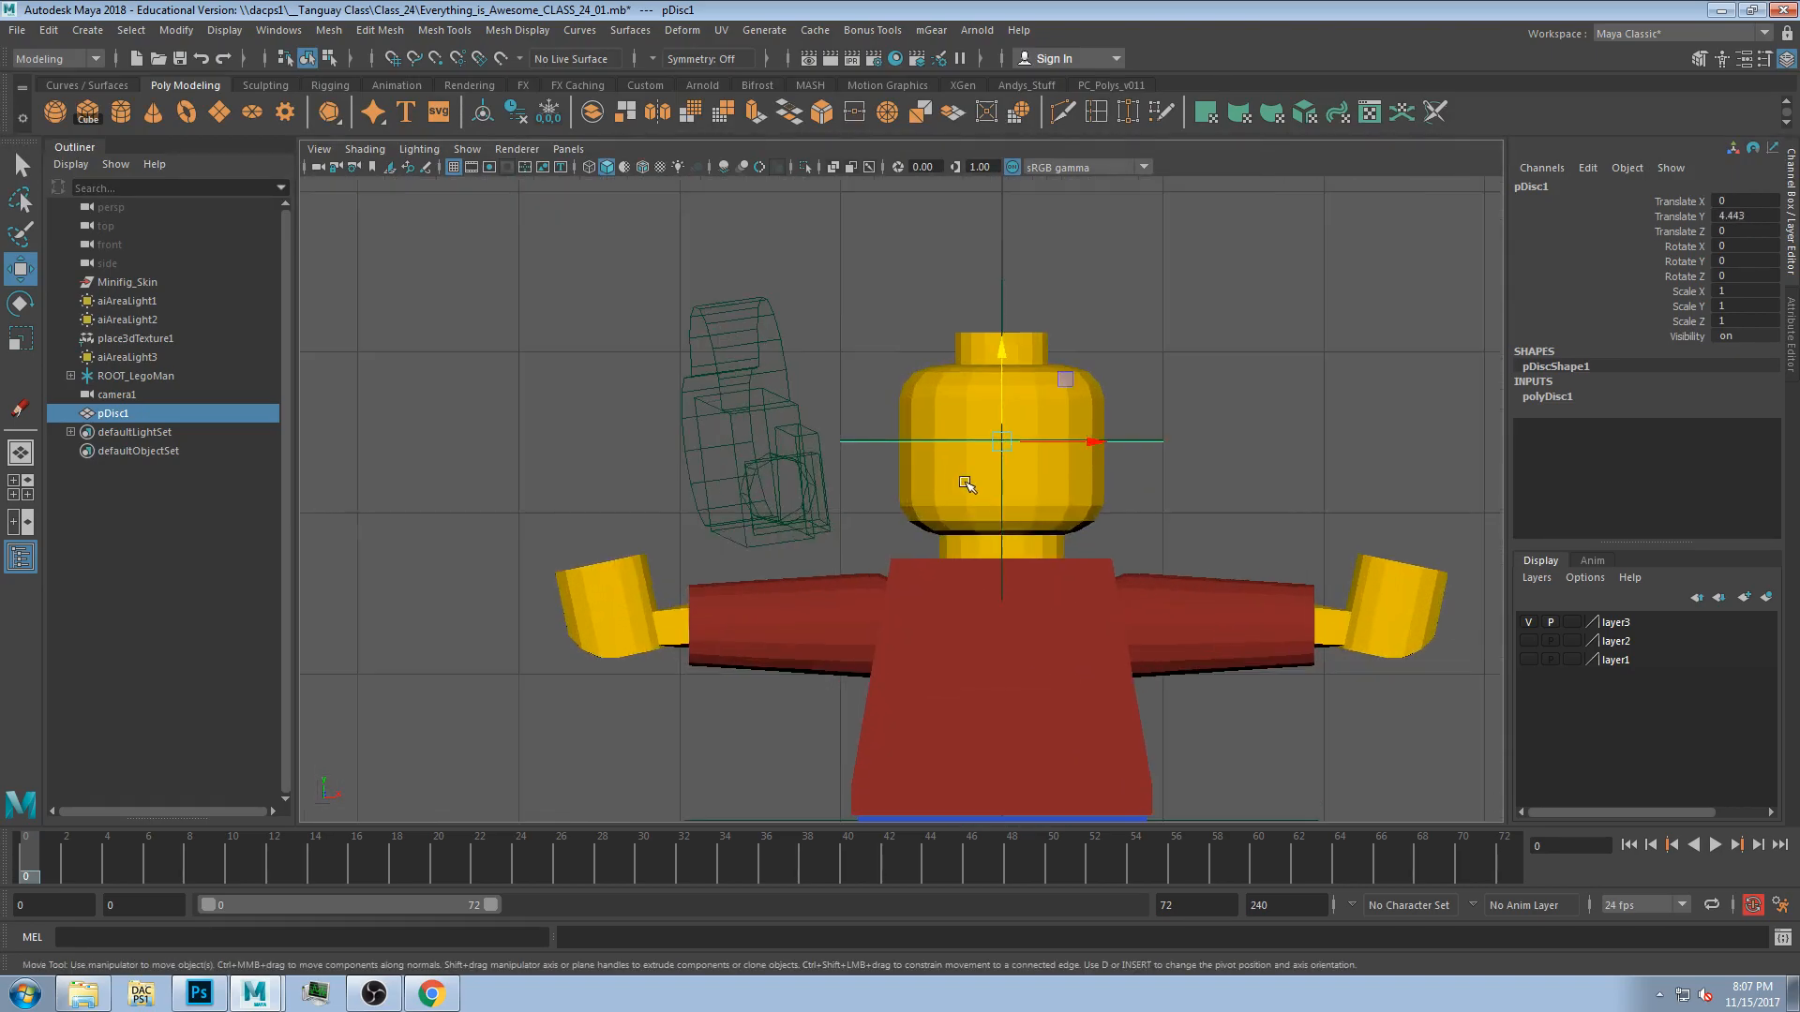
pyautogui.moveTo(1125, 345); pyautogui.dragTo(1085, 333, button='middle')
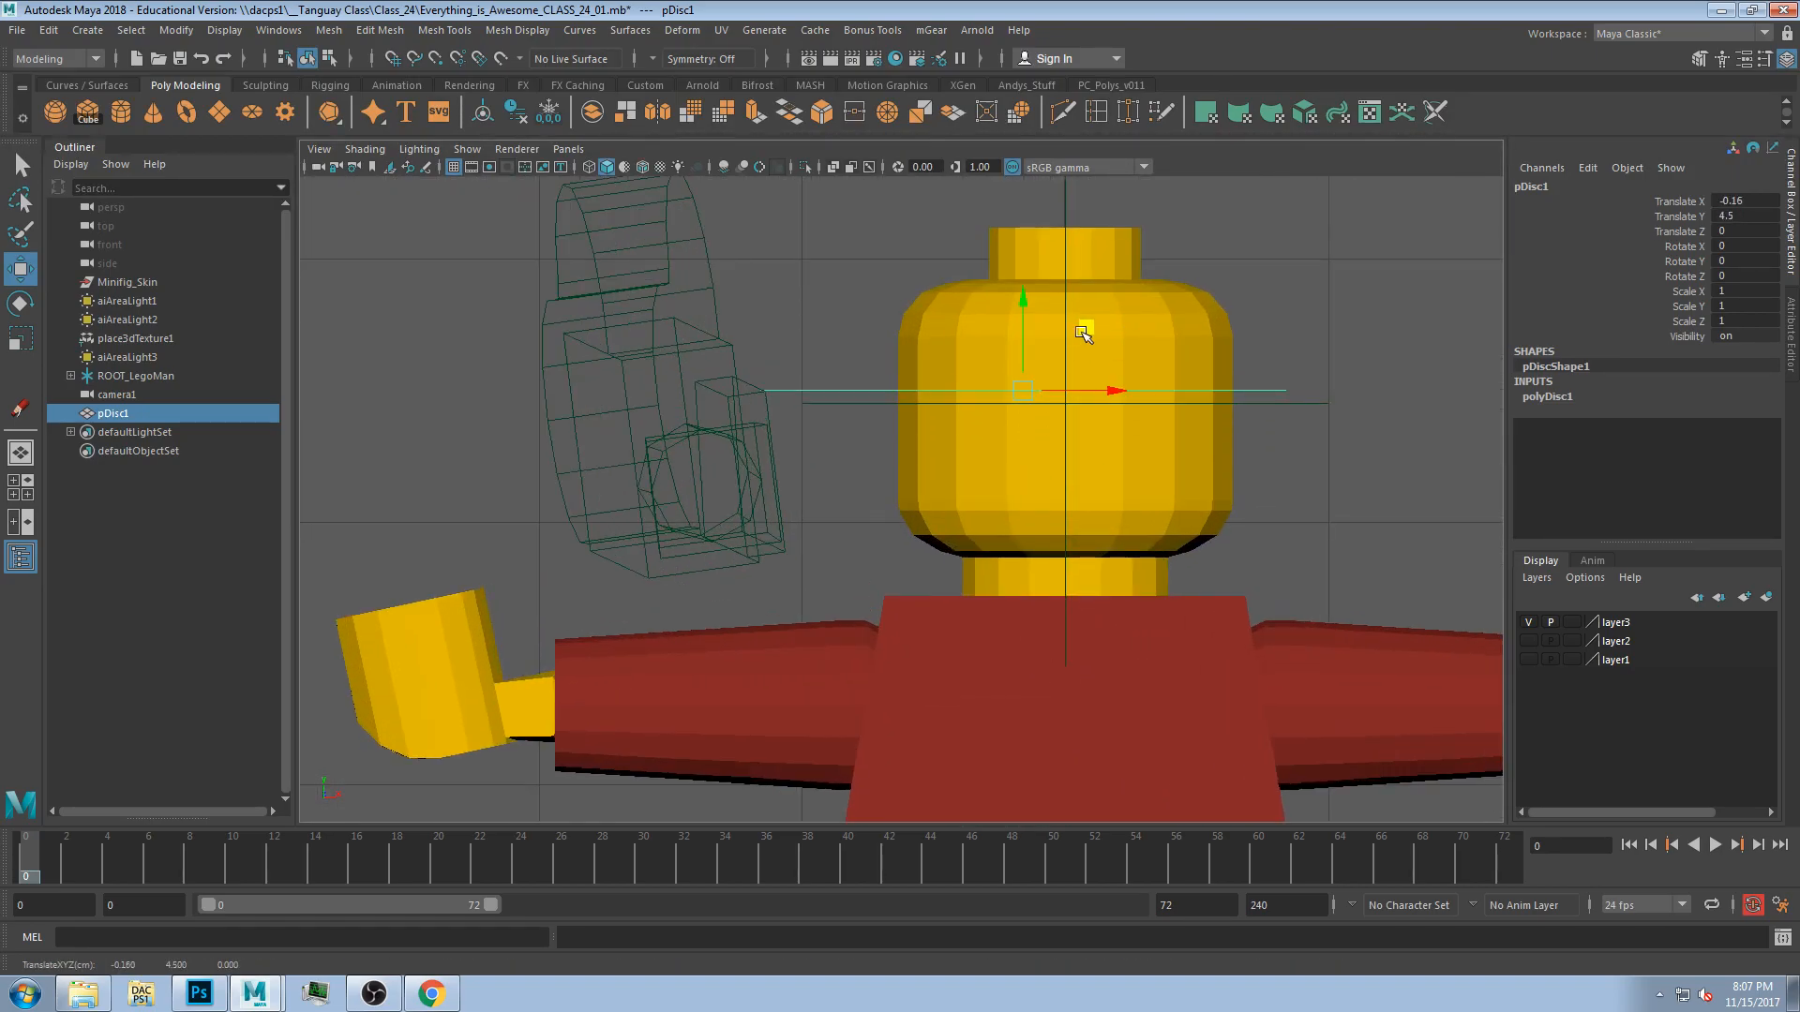
pyautogui.press('space')
pyautogui.press('space')
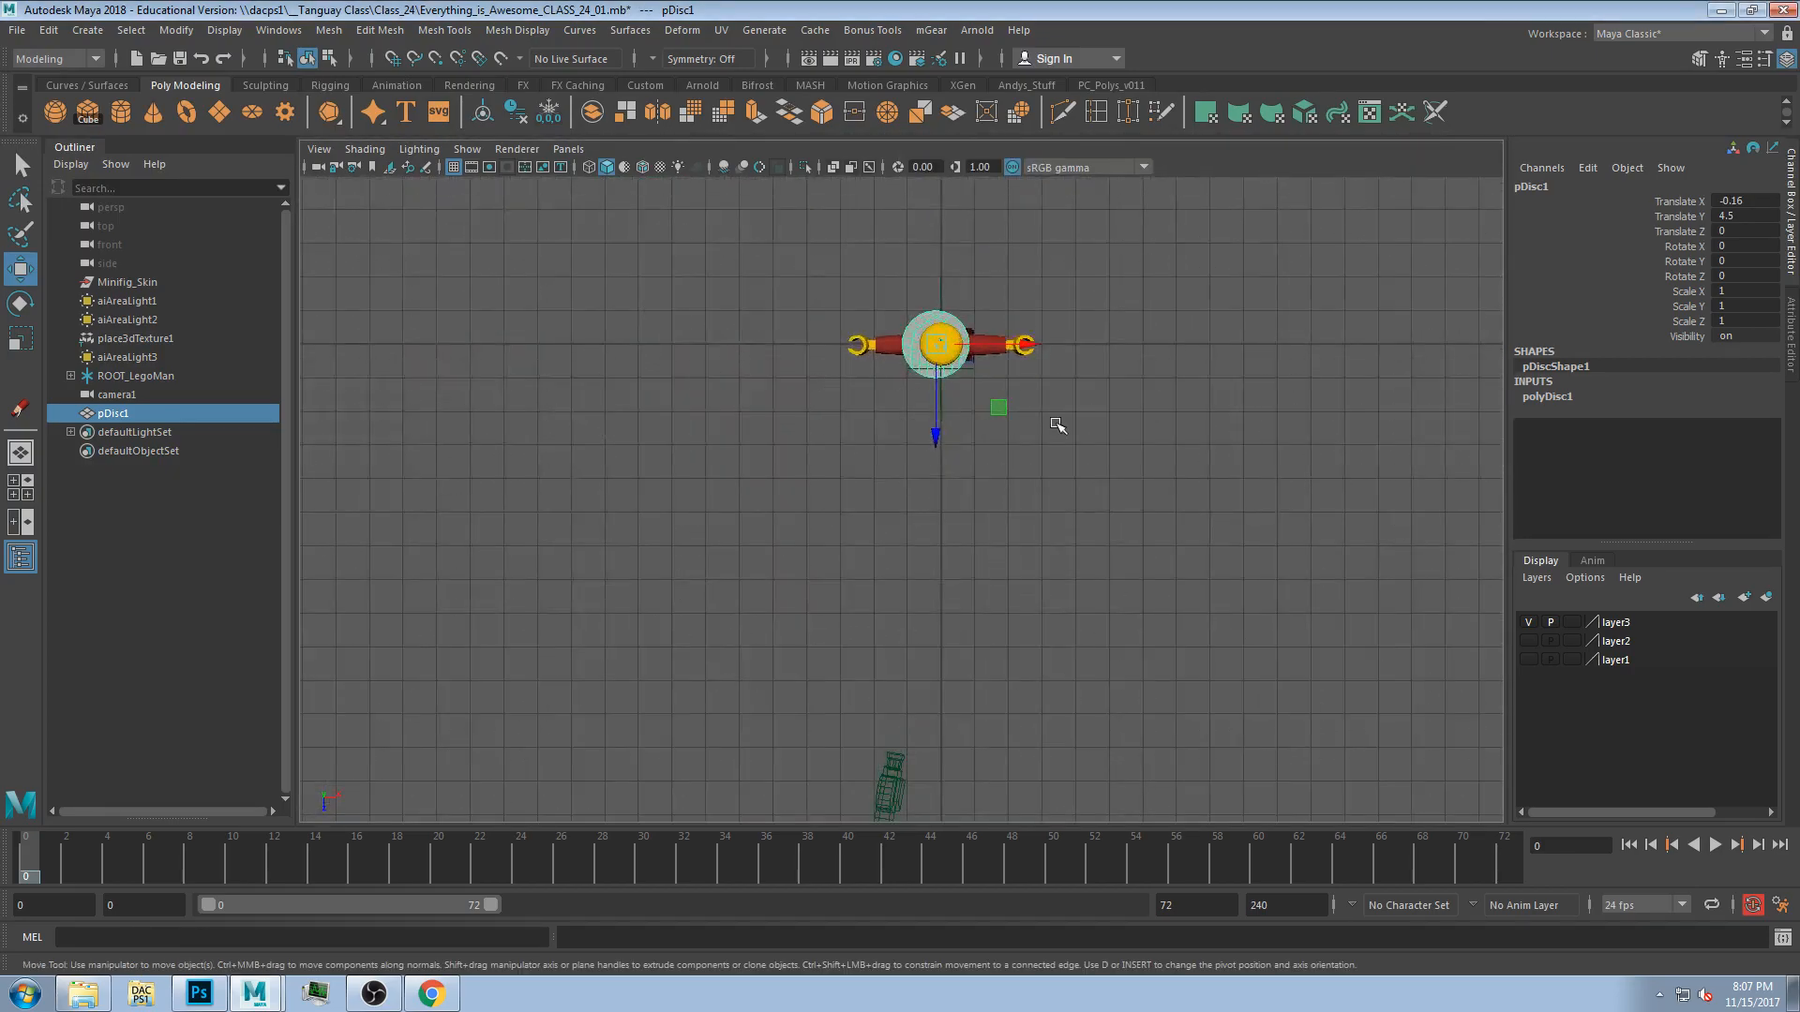
pyautogui.scroll(3, 1053, 422)
pyautogui.moveTo(1027, 309); pyautogui.dragTo(1032, 344, button='middle')
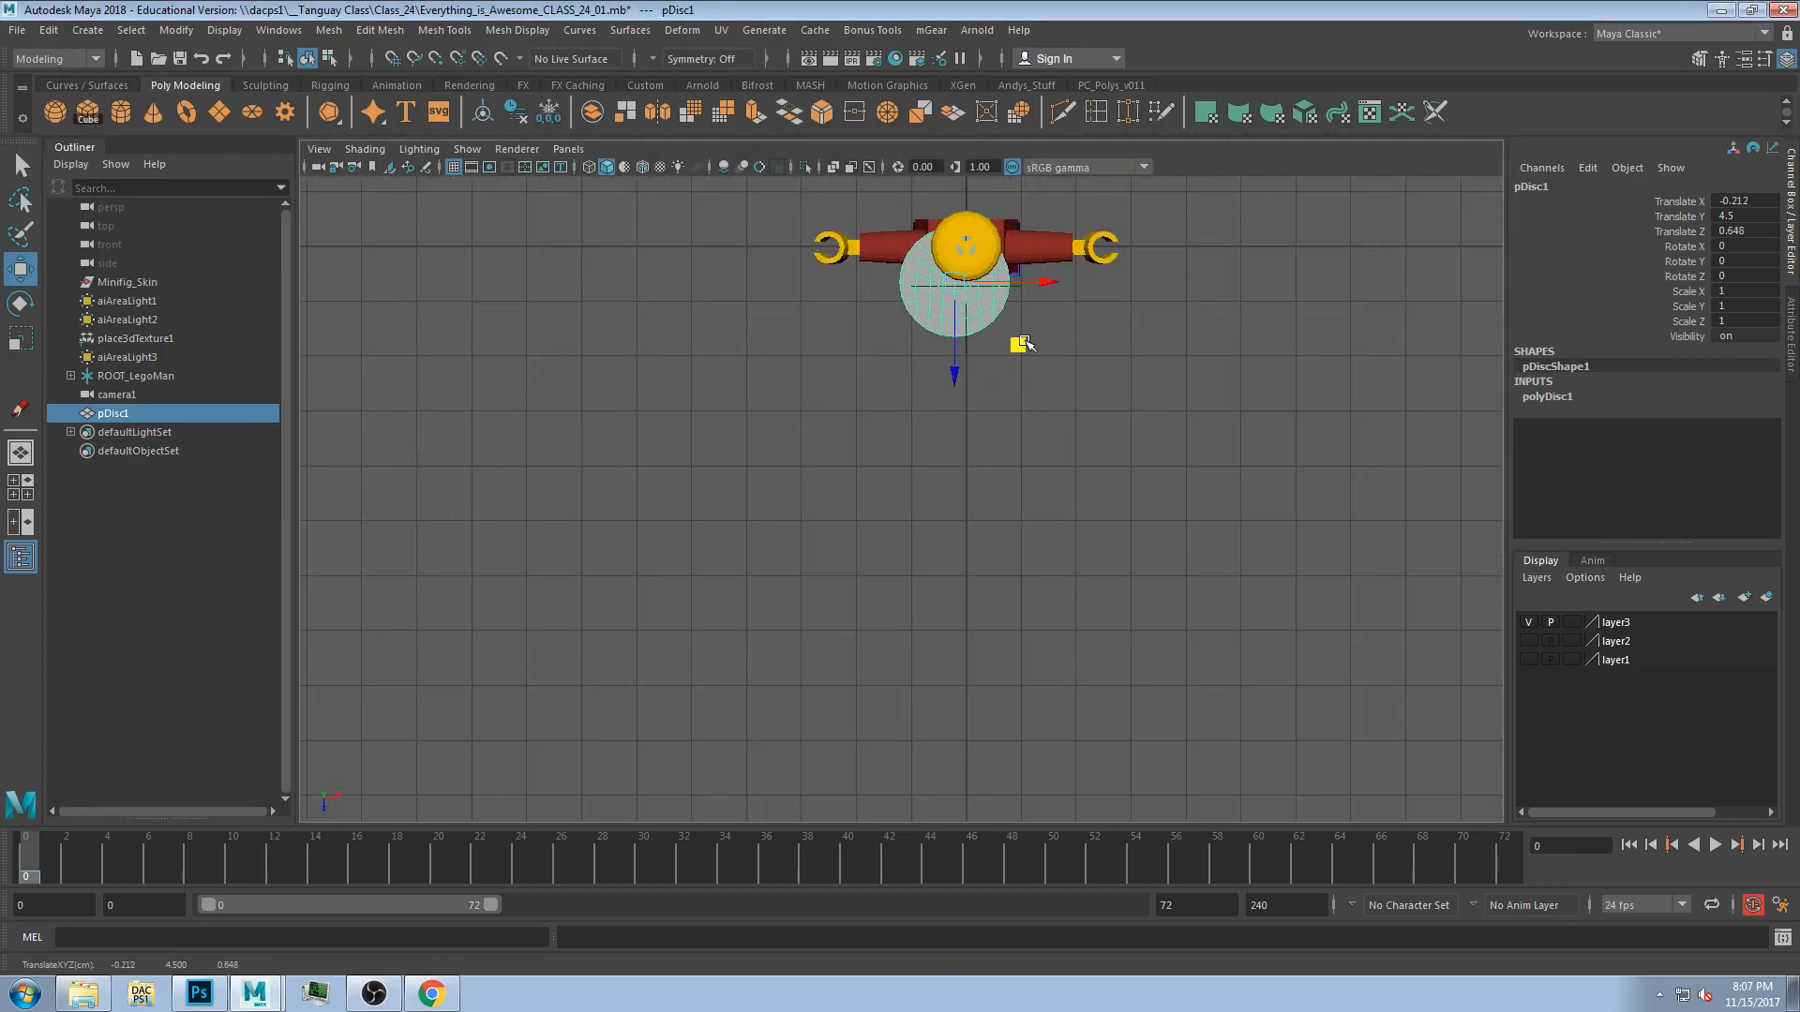
pyautogui.scroll(5, 1032, 344)
pyautogui.scroll(-3, 956, 491)
# Scale the disc down to about 0.11 and rotate it about 88° on X so it faces forward.
pyautogui.press('r')
pyautogui.moveTo(956, 493); pyautogui.dragTo(816, 525, button='middle')
pyautogui.press('space')
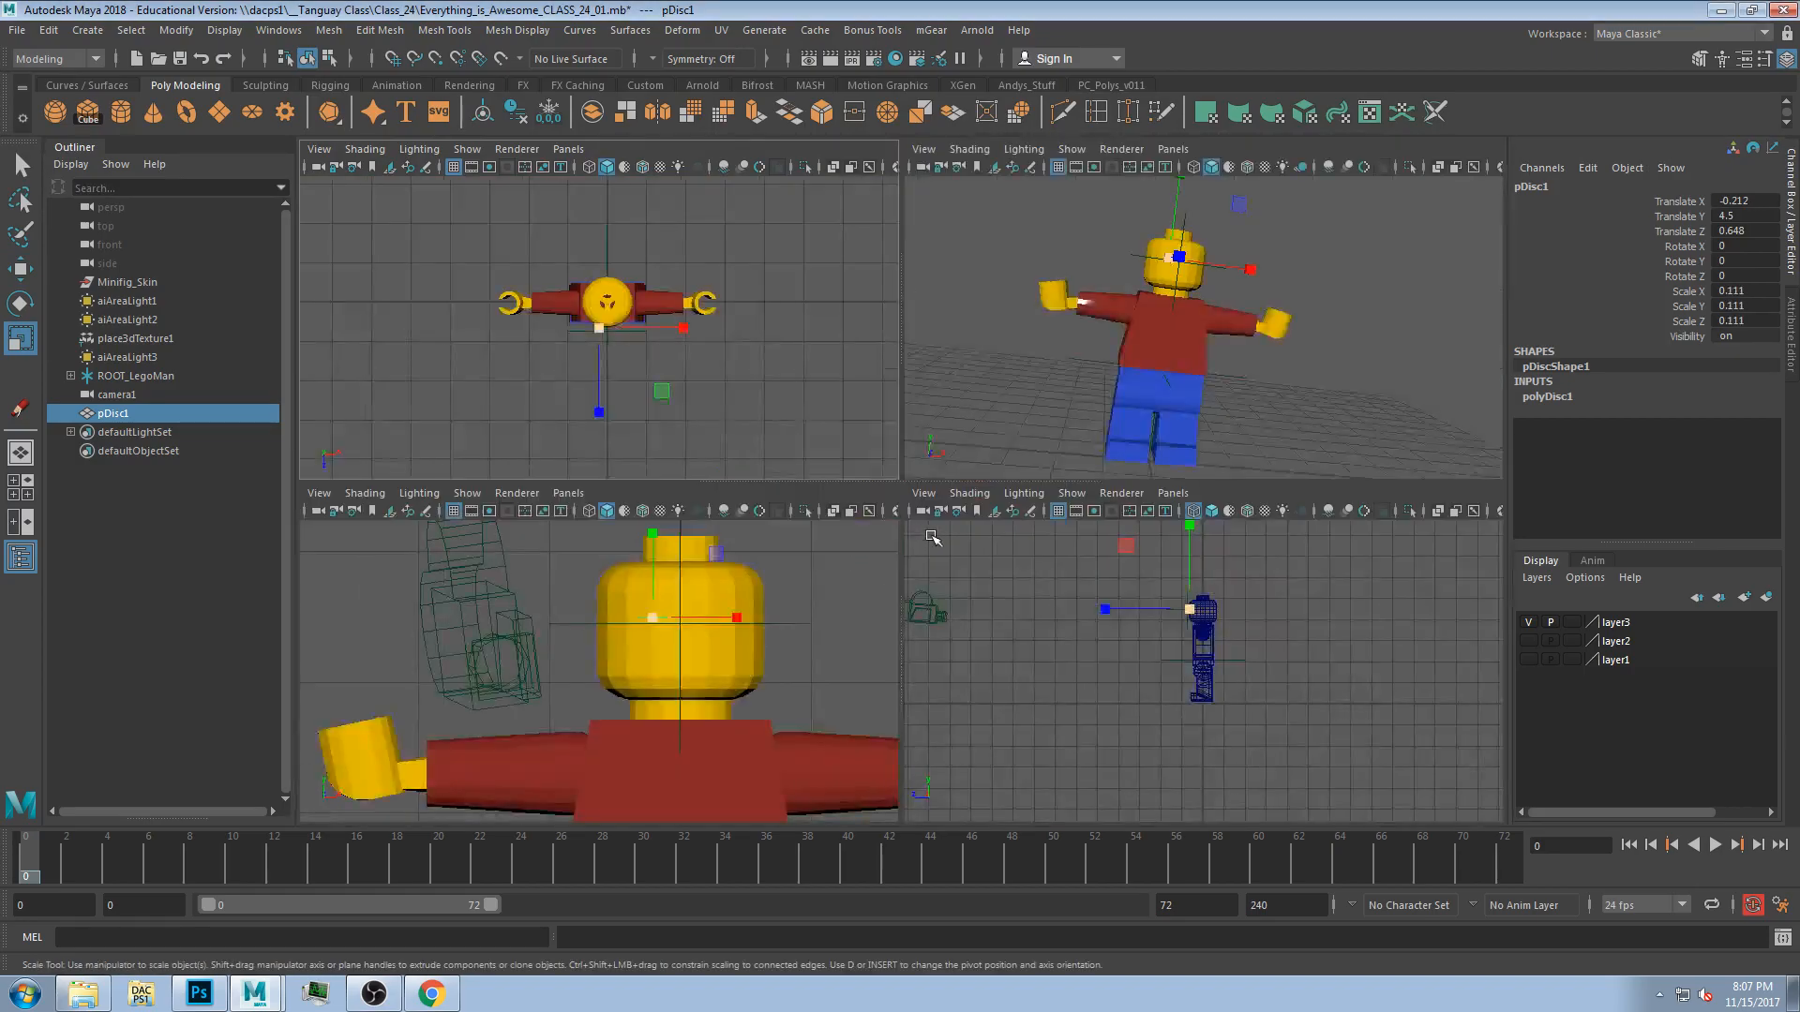
pyautogui.scroll(6, 606, 328)
pyautogui.press('e')
pyautogui.moveTo(601, 330); pyautogui.dragTo(611, 410)
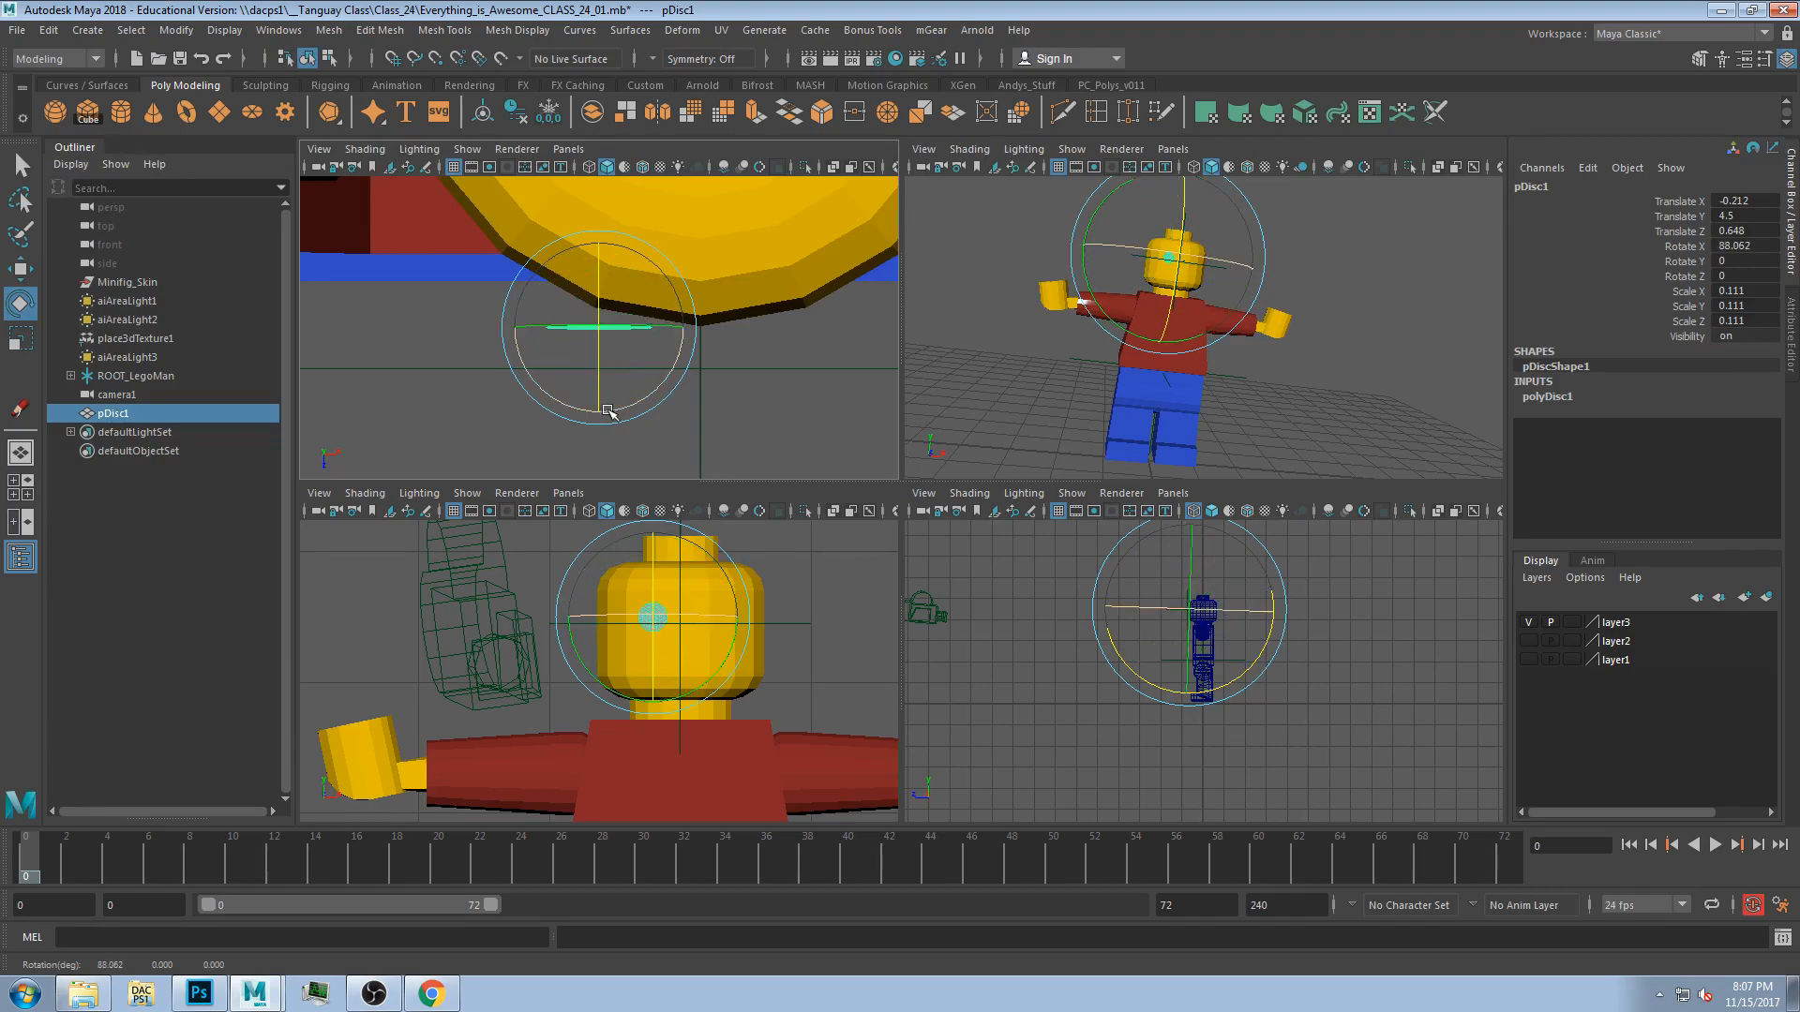
pyautogui.scroll(5, 665, 615)
pyautogui.scroll(-10, 715, 594)
pyautogui.press('space')
pyautogui.scroll(8, 1050, 527)
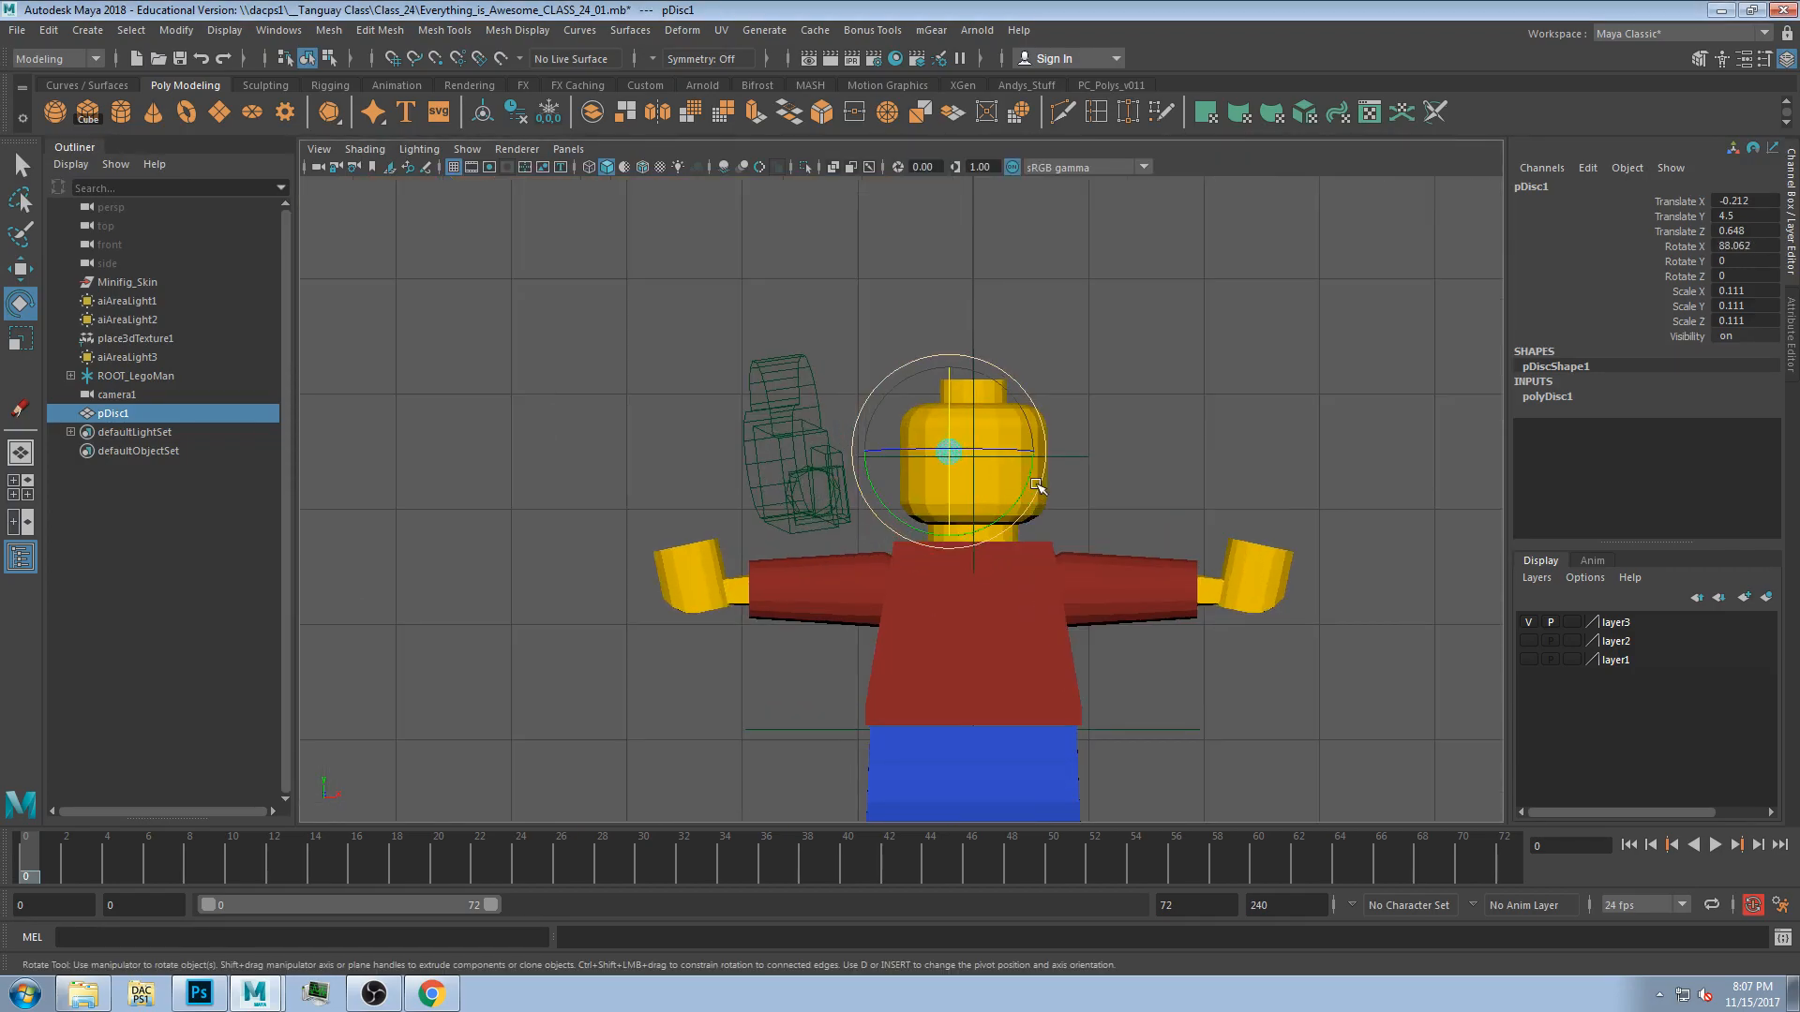
# Place the disc as the left eye and duplicate it to form the right eye.
pyautogui.press('w')
pyautogui.moveTo(1095, 318); pyautogui.dragTo(1082, 321)
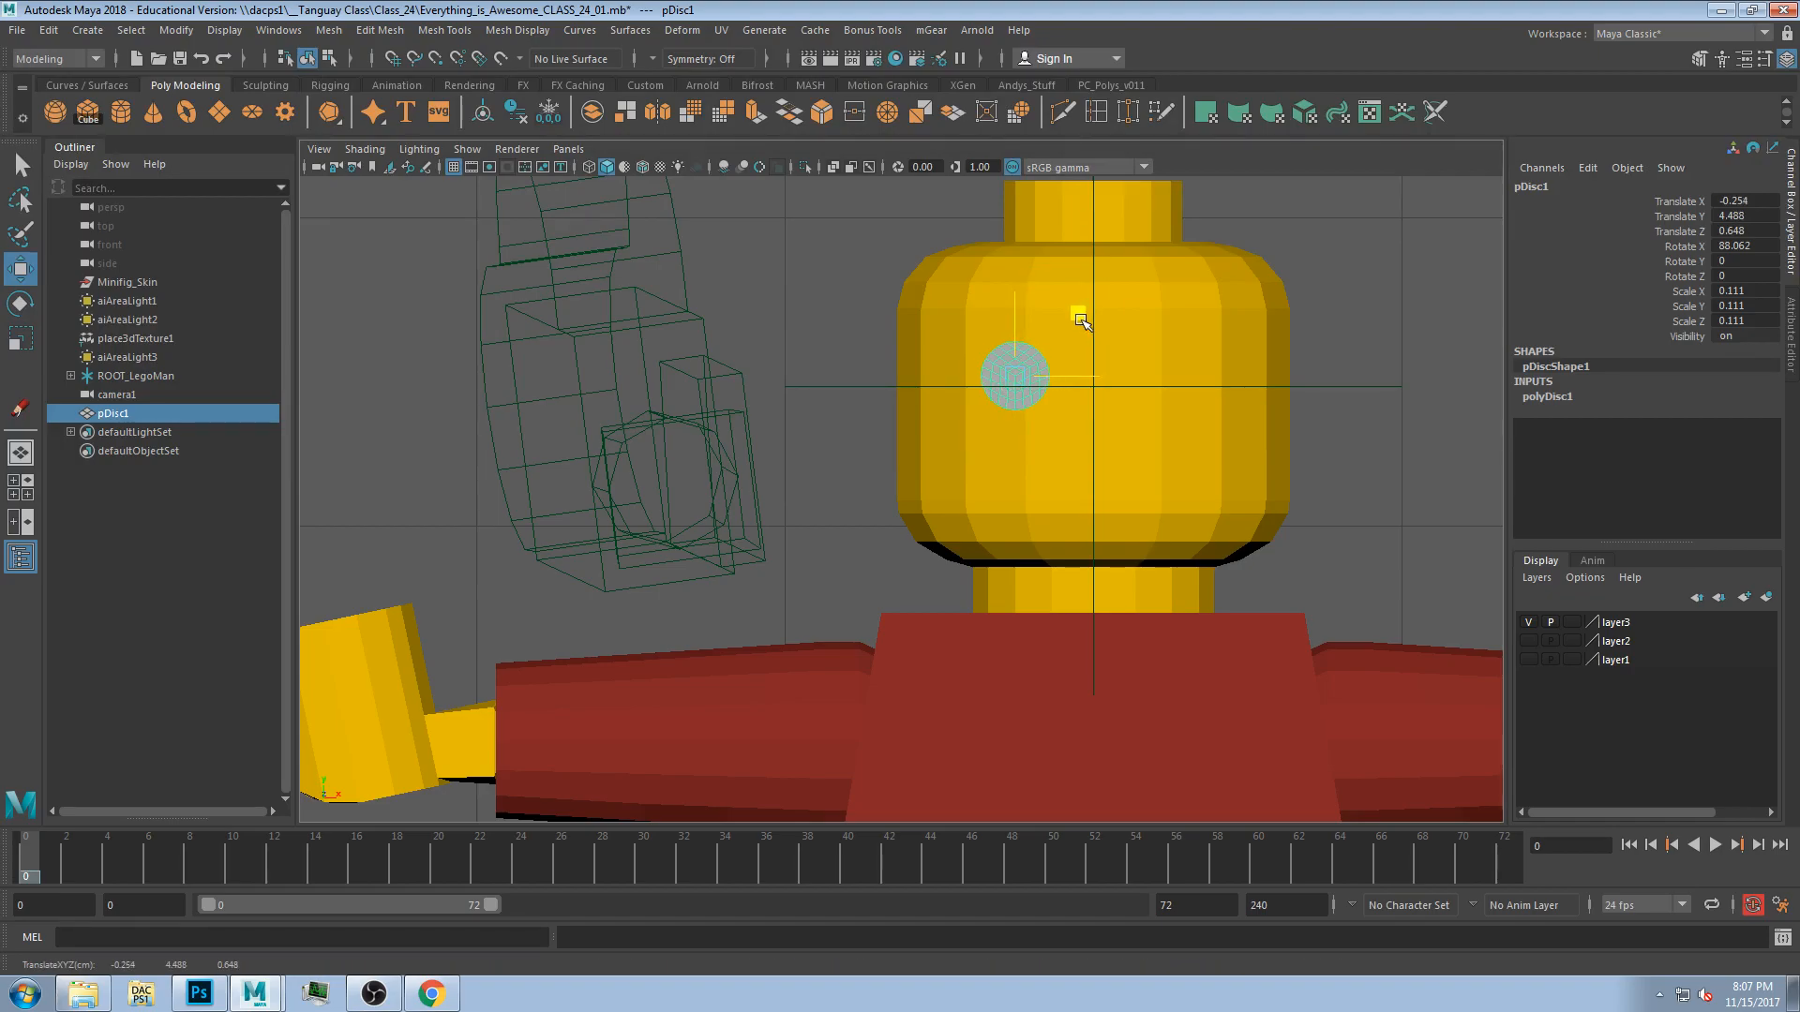
pyautogui.hotkey('ctrl', 'd')
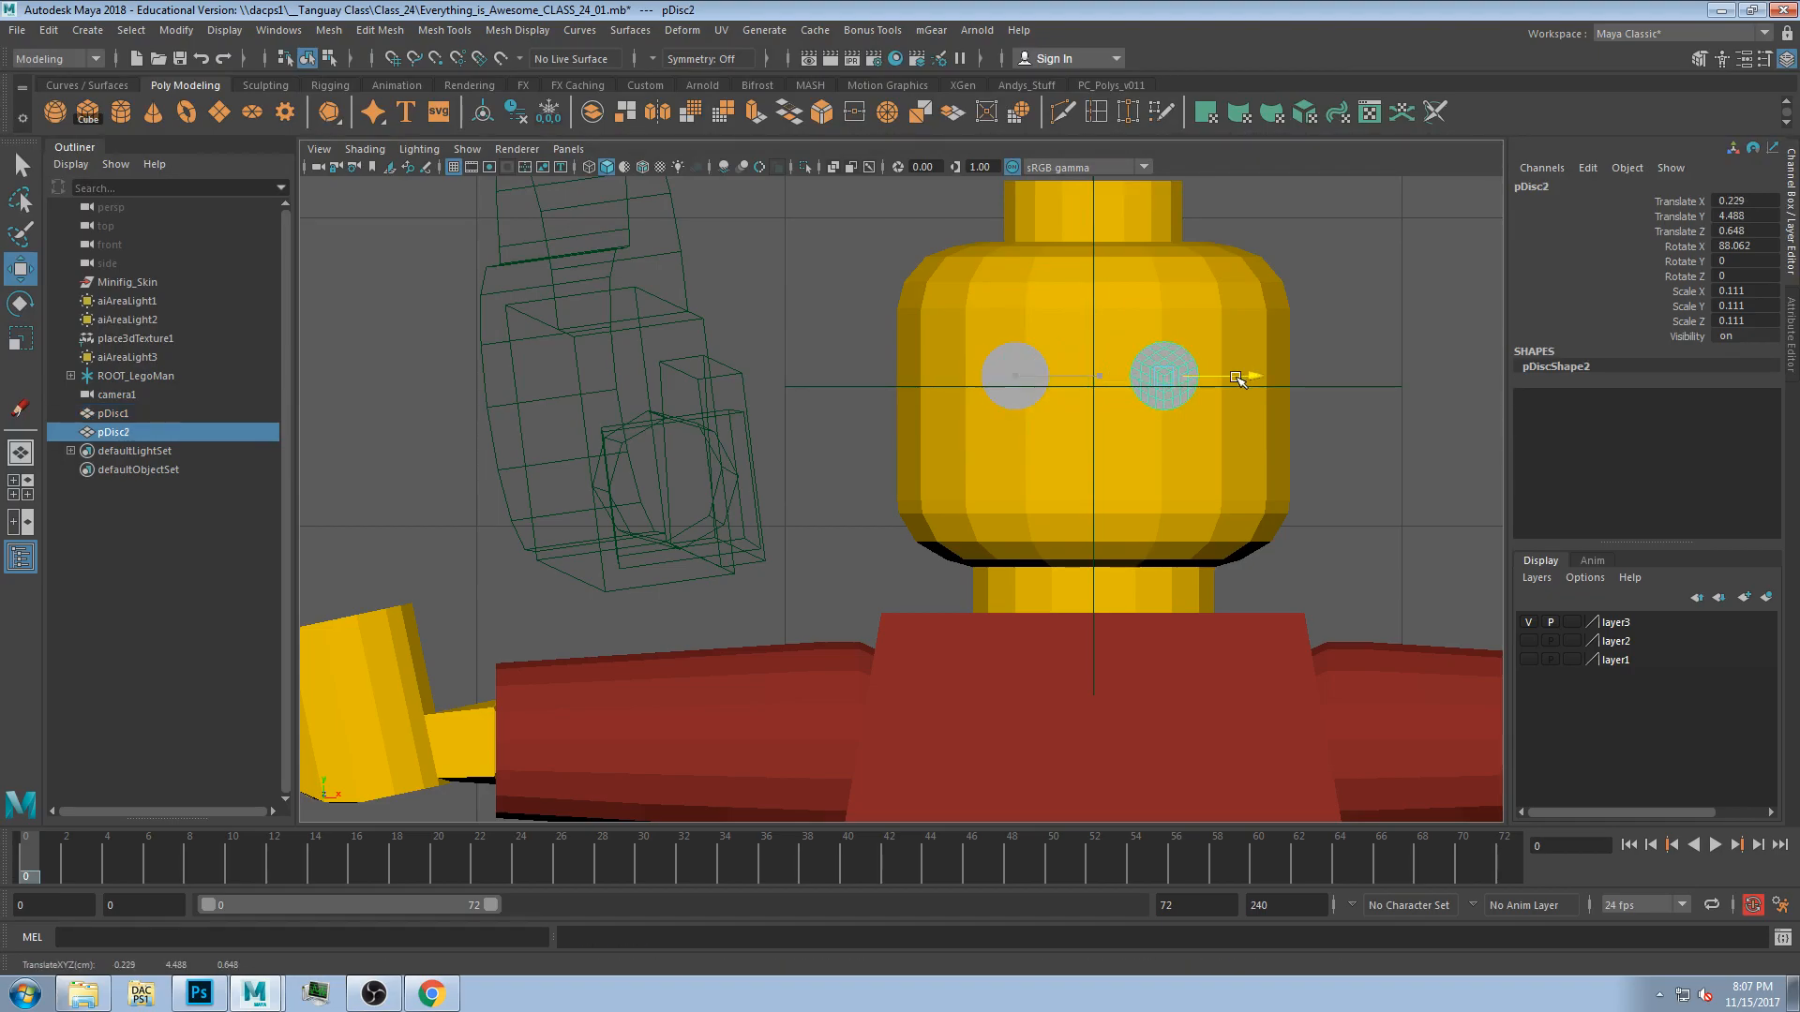
# Parent both eye discs to the Lego head.
pyautogui.keyDown('shift'); pyautogui.click(1042, 379); pyautogui.keyUp('shift')
pyautogui.keyDown('shift'); pyautogui.click(1109, 276); pyautogui.keyUp('shift')
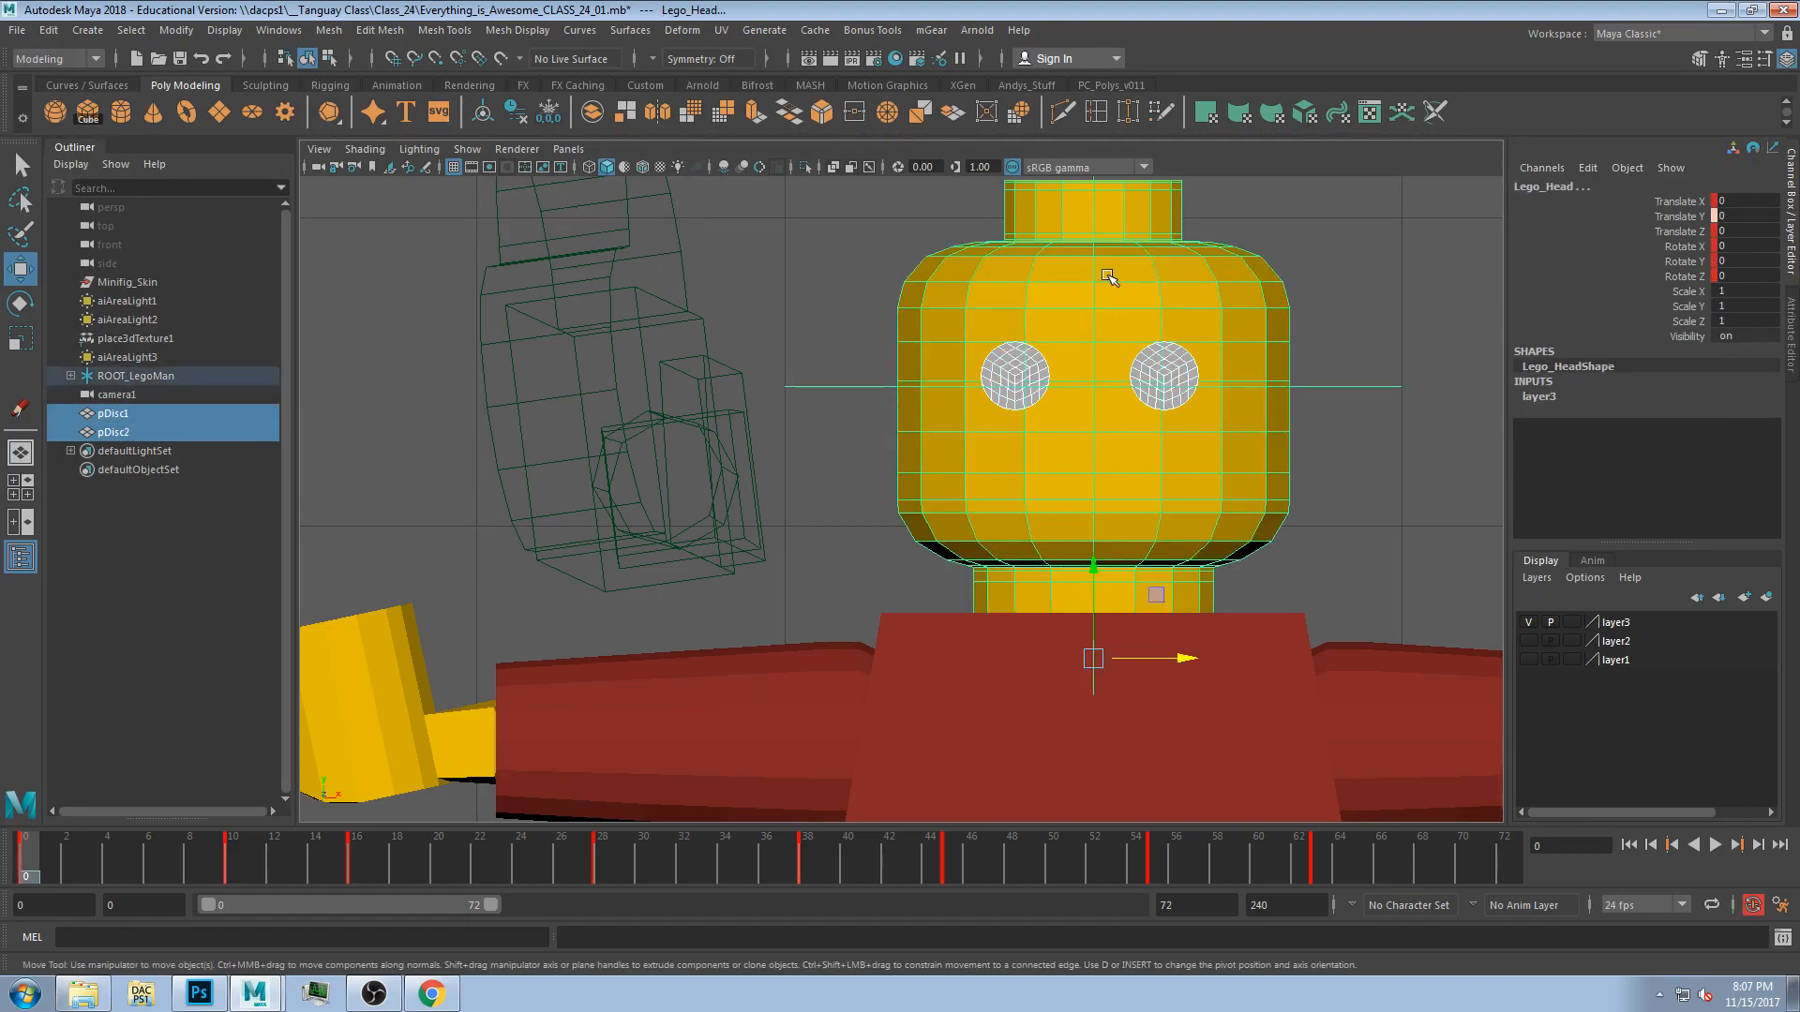
pyautogui.press('p')
pyautogui.click(1355, 302)
# Play back the animation in the perspective view and stop it.
pyautogui.press('space')
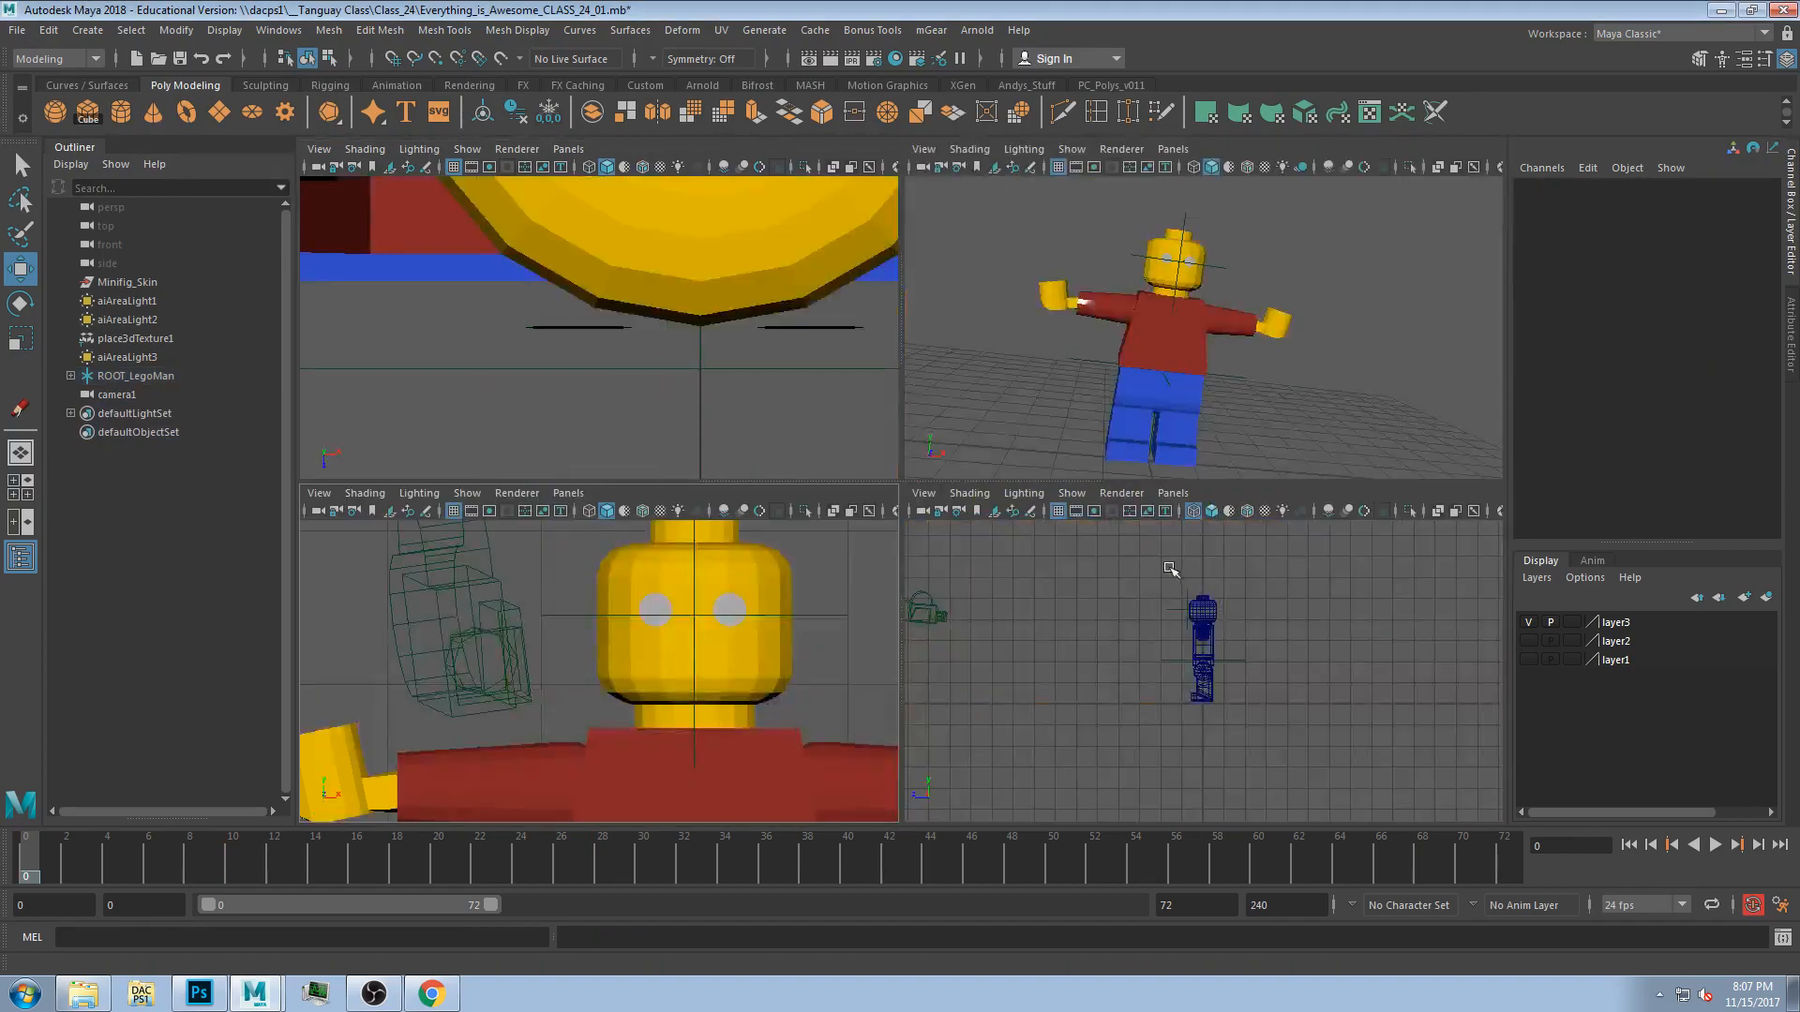
pyautogui.press('space')
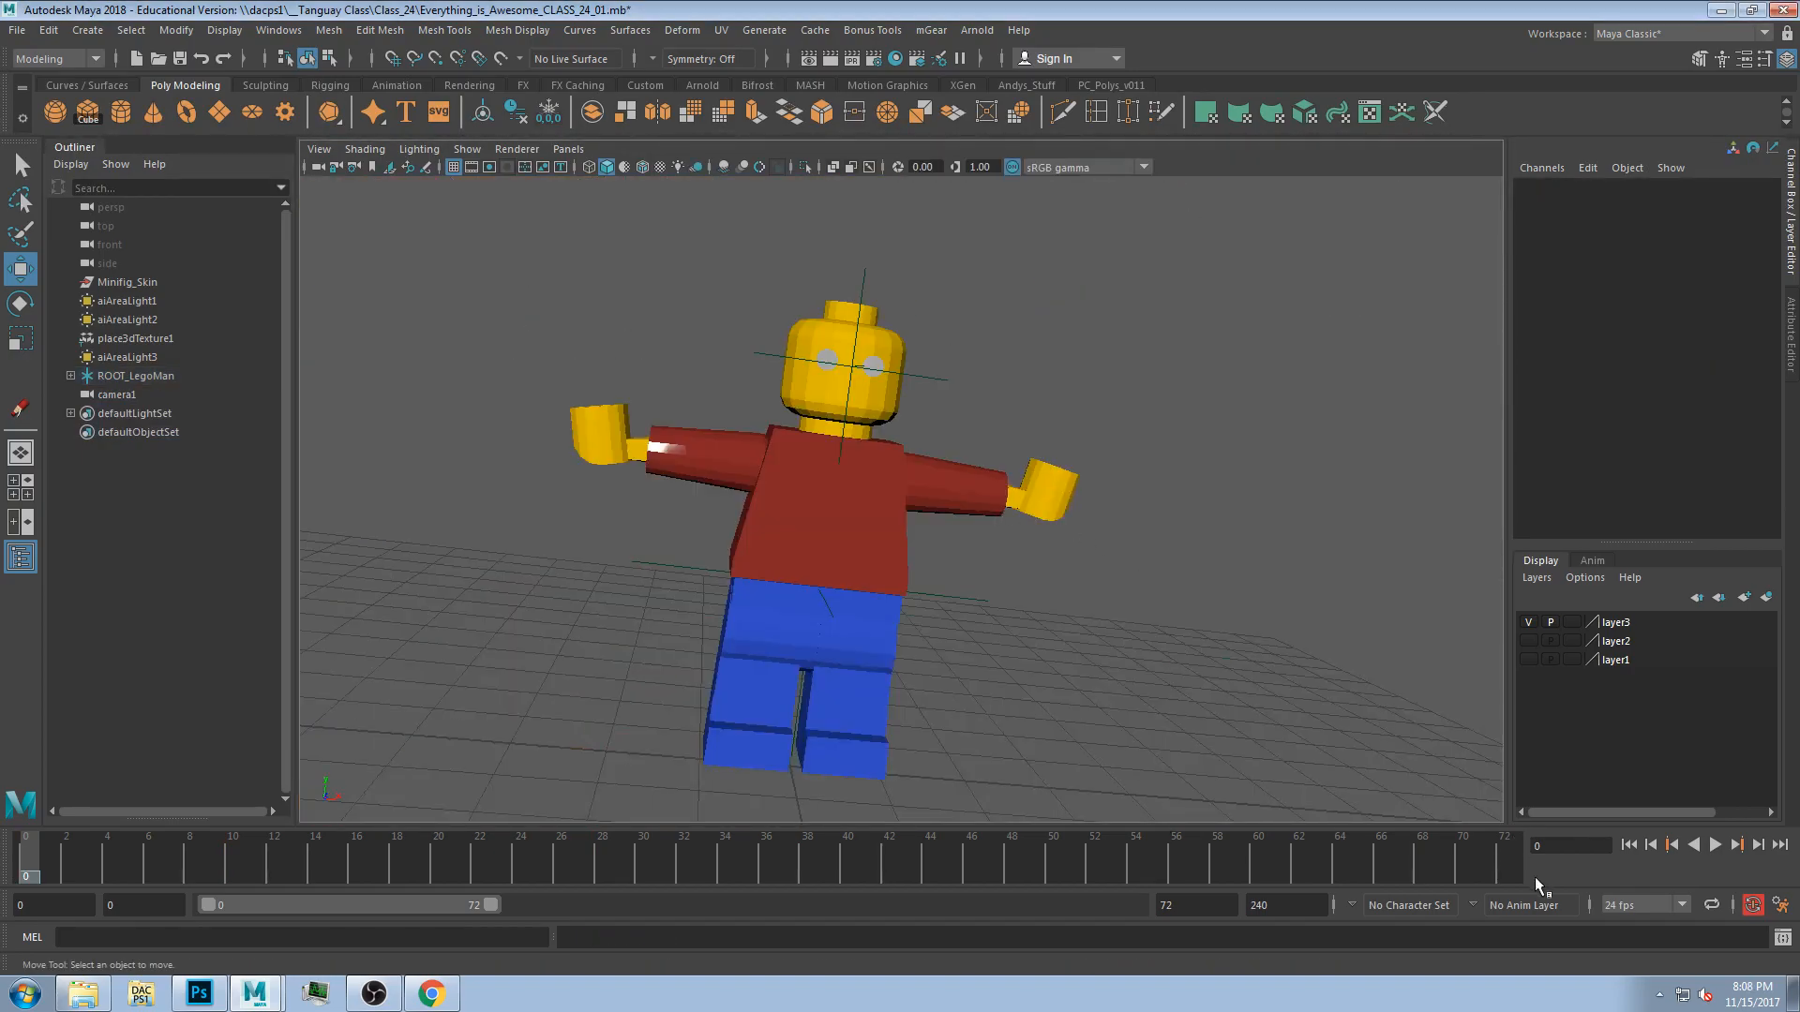
pyautogui.click(1715, 845)
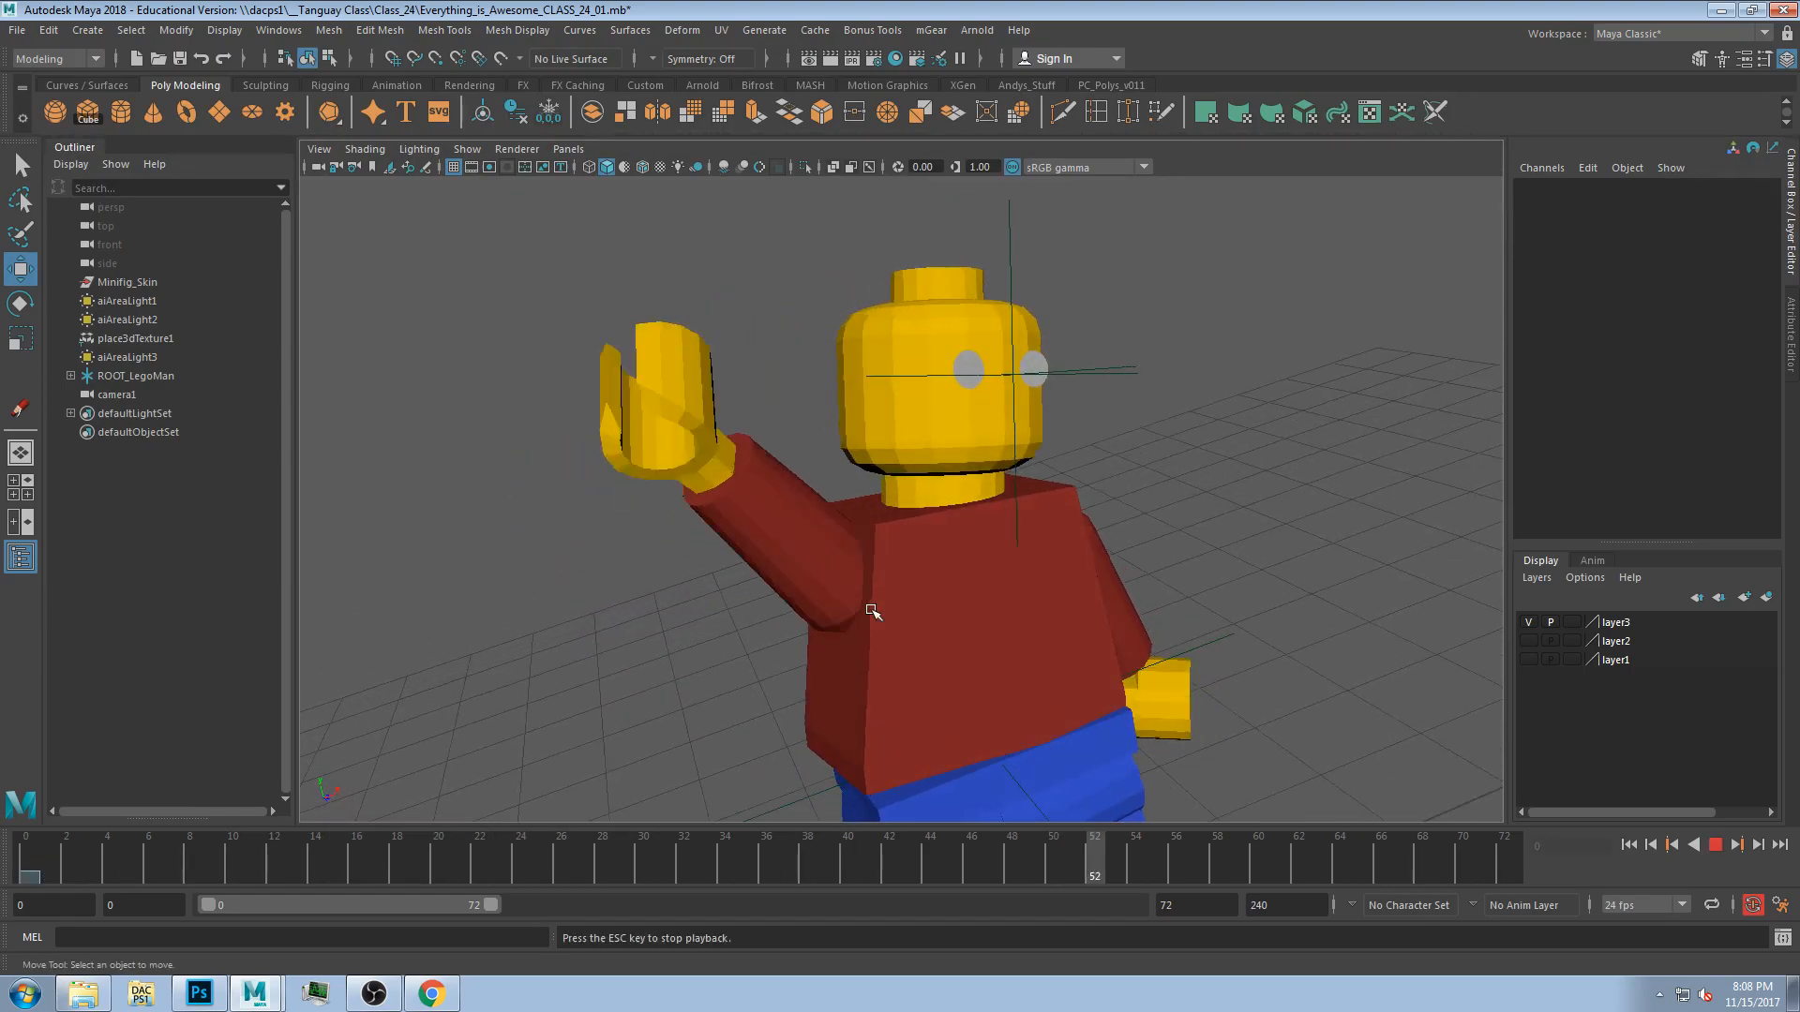
pyautogui.press('space')
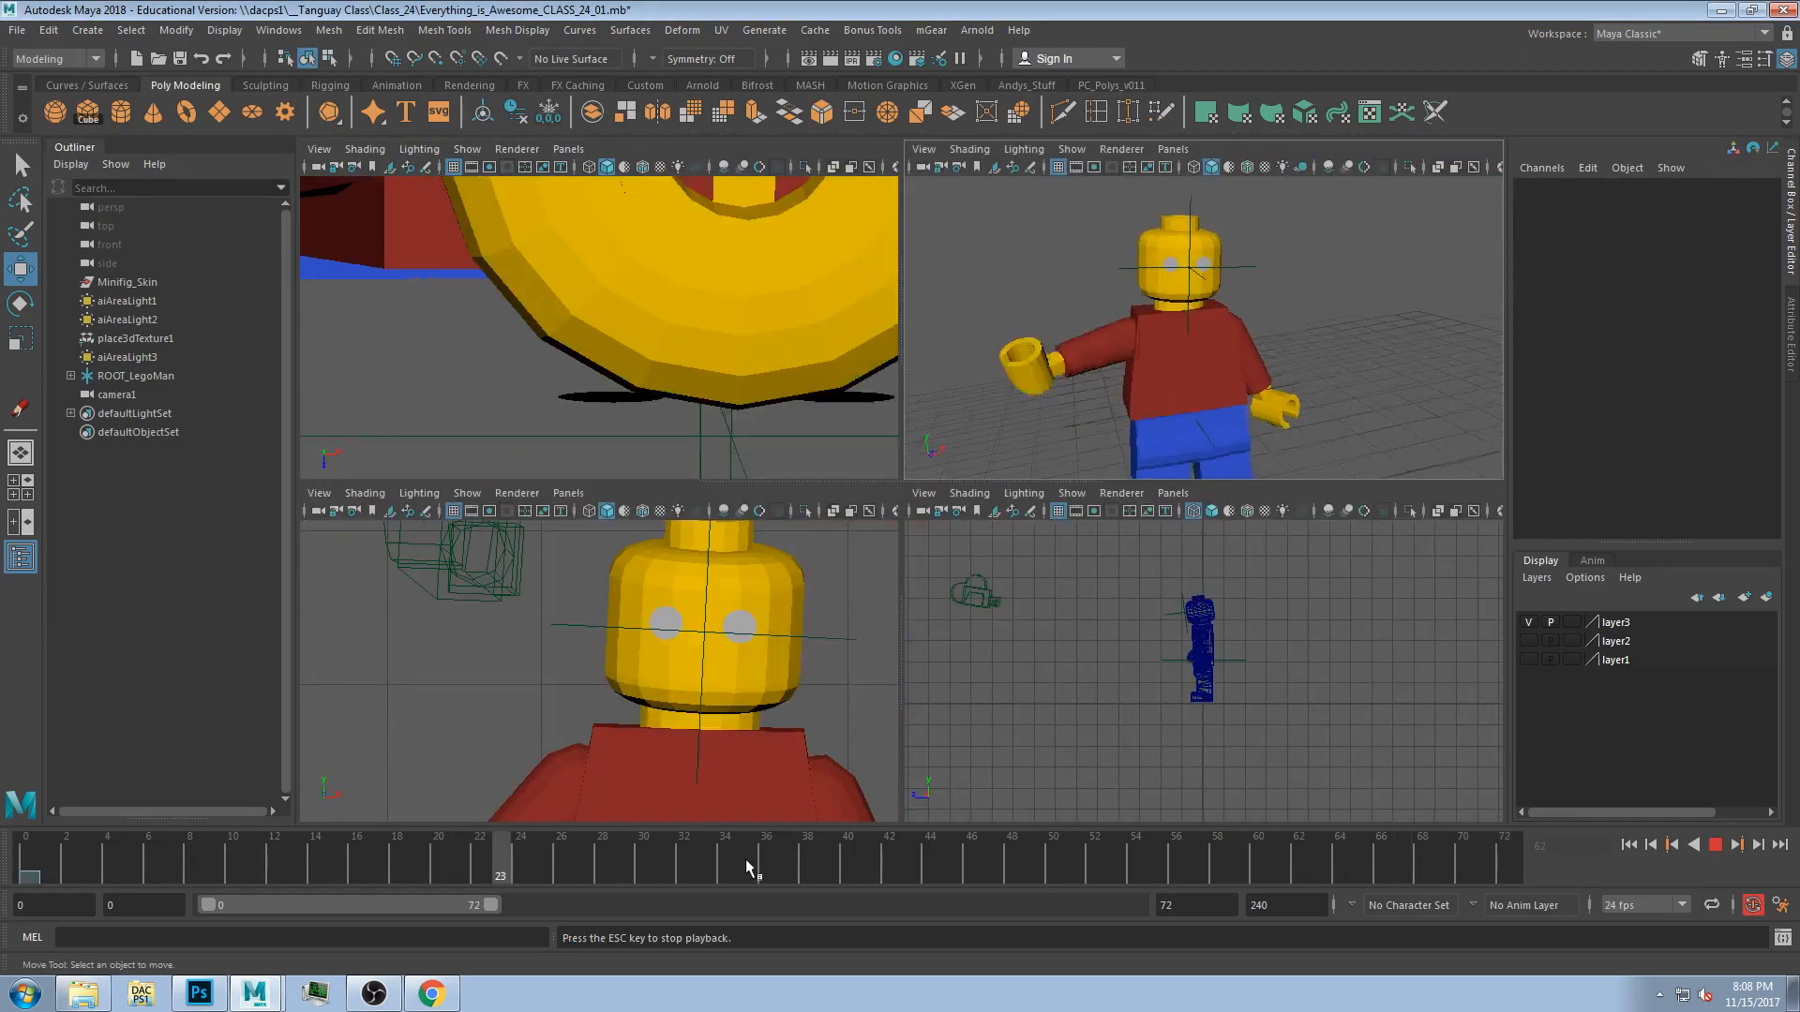
pyautogui.press('Escape')
# At frame 38, select the Lego head and rotate it to key a tilted pose.
pyautogui.moveTo(600, 856); pyautogui.dragTo(801, 856)
pyautogui.press('space')
pyautogui.click(939, 402)
pyautogui.press('e')
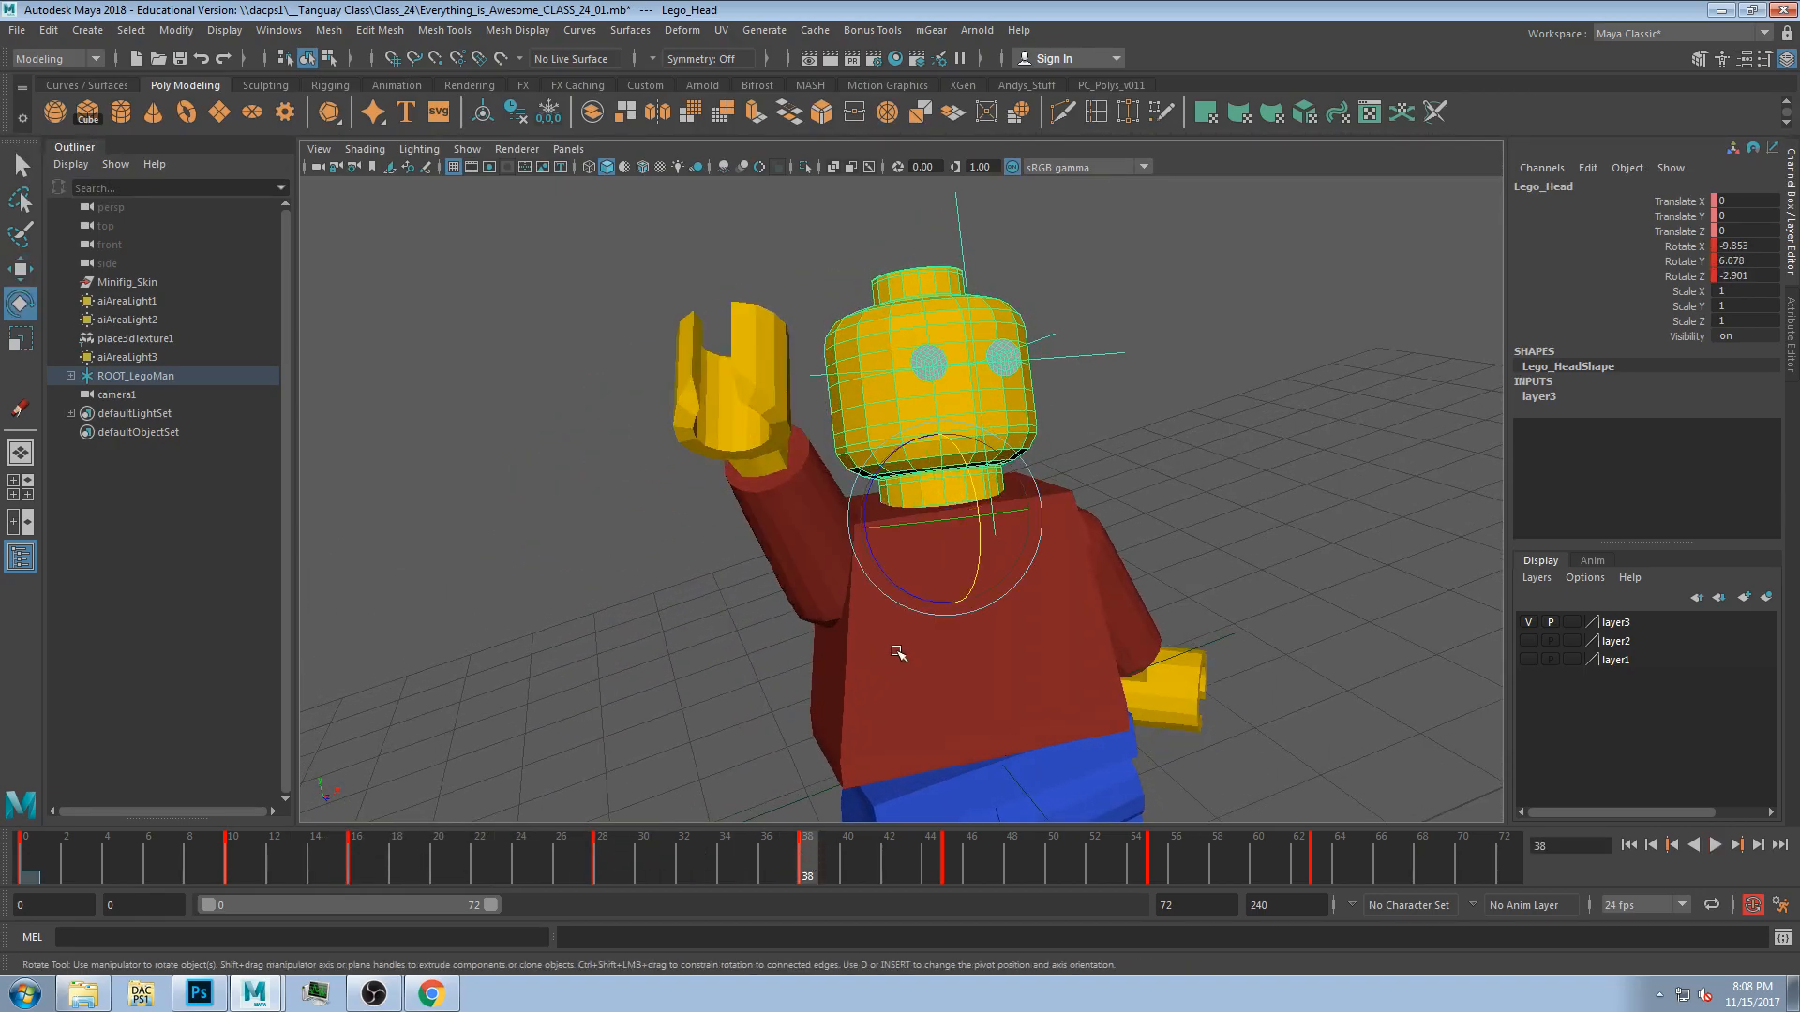
pyautogui.moveTo(943, 521); pyautogui.dragTo(908, 525)
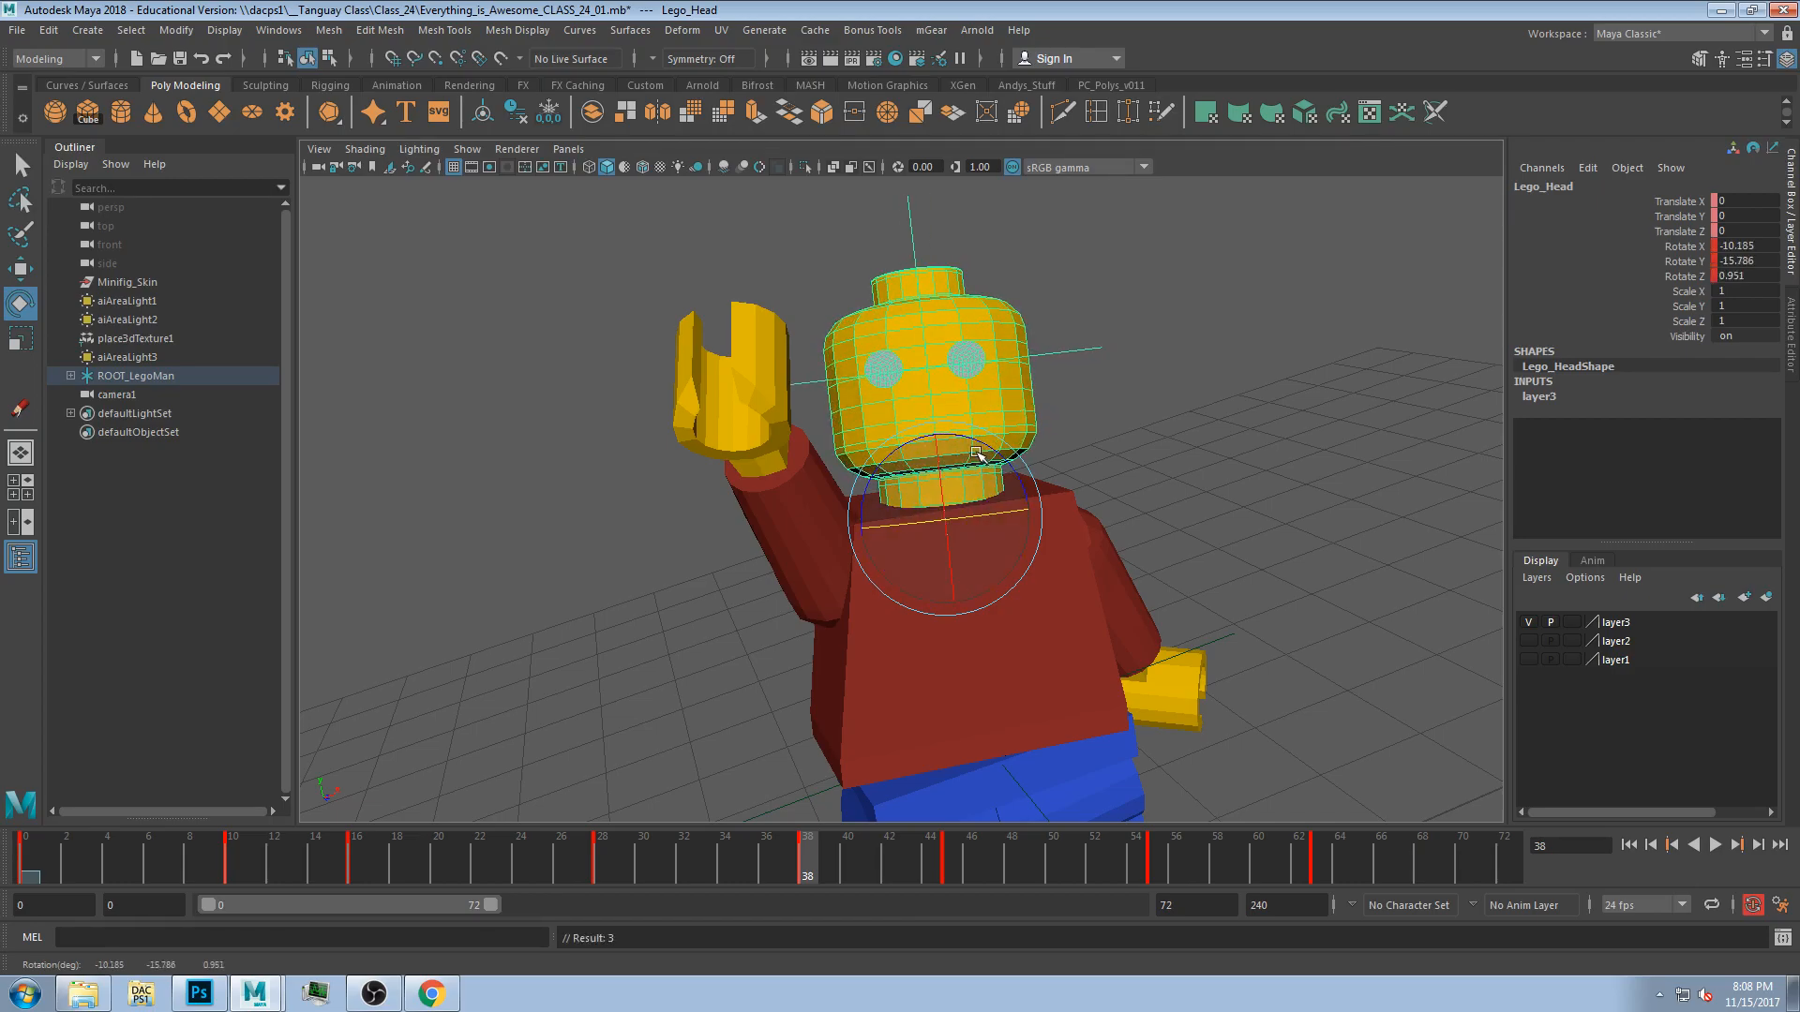
pyautogui.moveTo(976, 457); pyautogui.dragTo(941, 508)
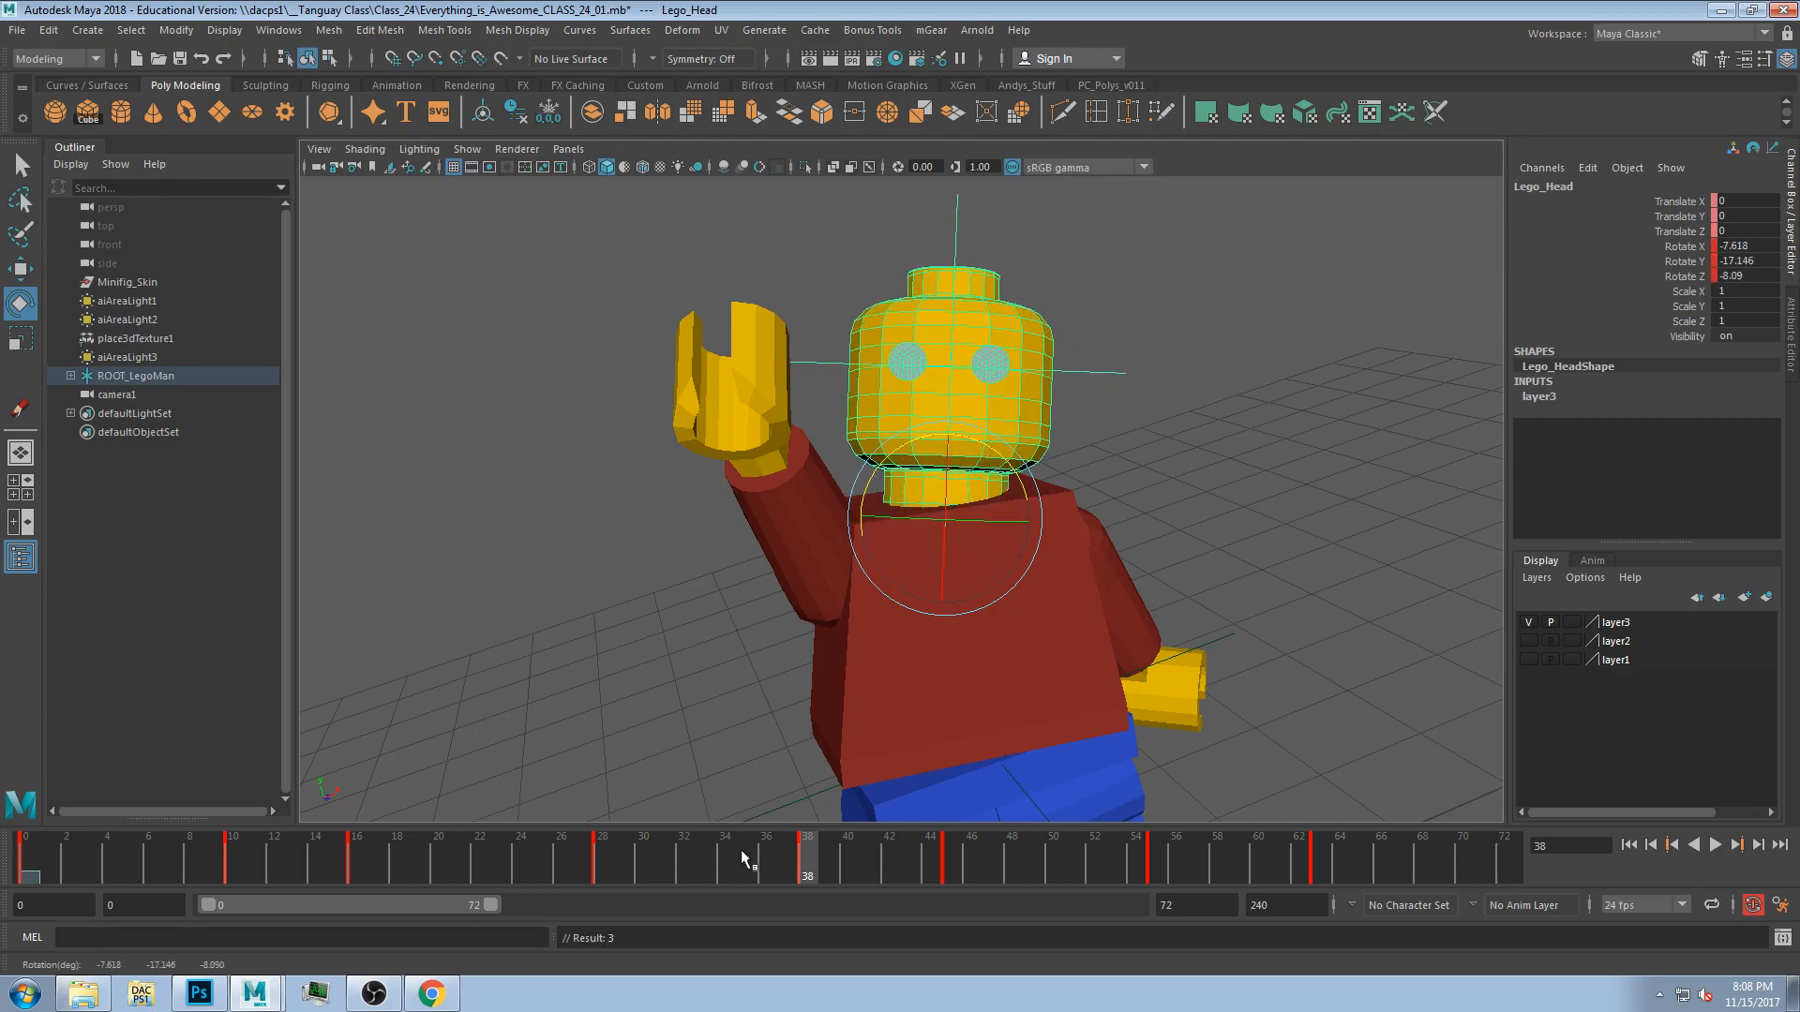
# Key further head rotations at frames 28 and 16.
pyautogui.moveTo(745, 851); pyautogui.dragTo(611, 859)
pyautogui.moveTo(910, 521); pyautogui.dragTo(882, 525)
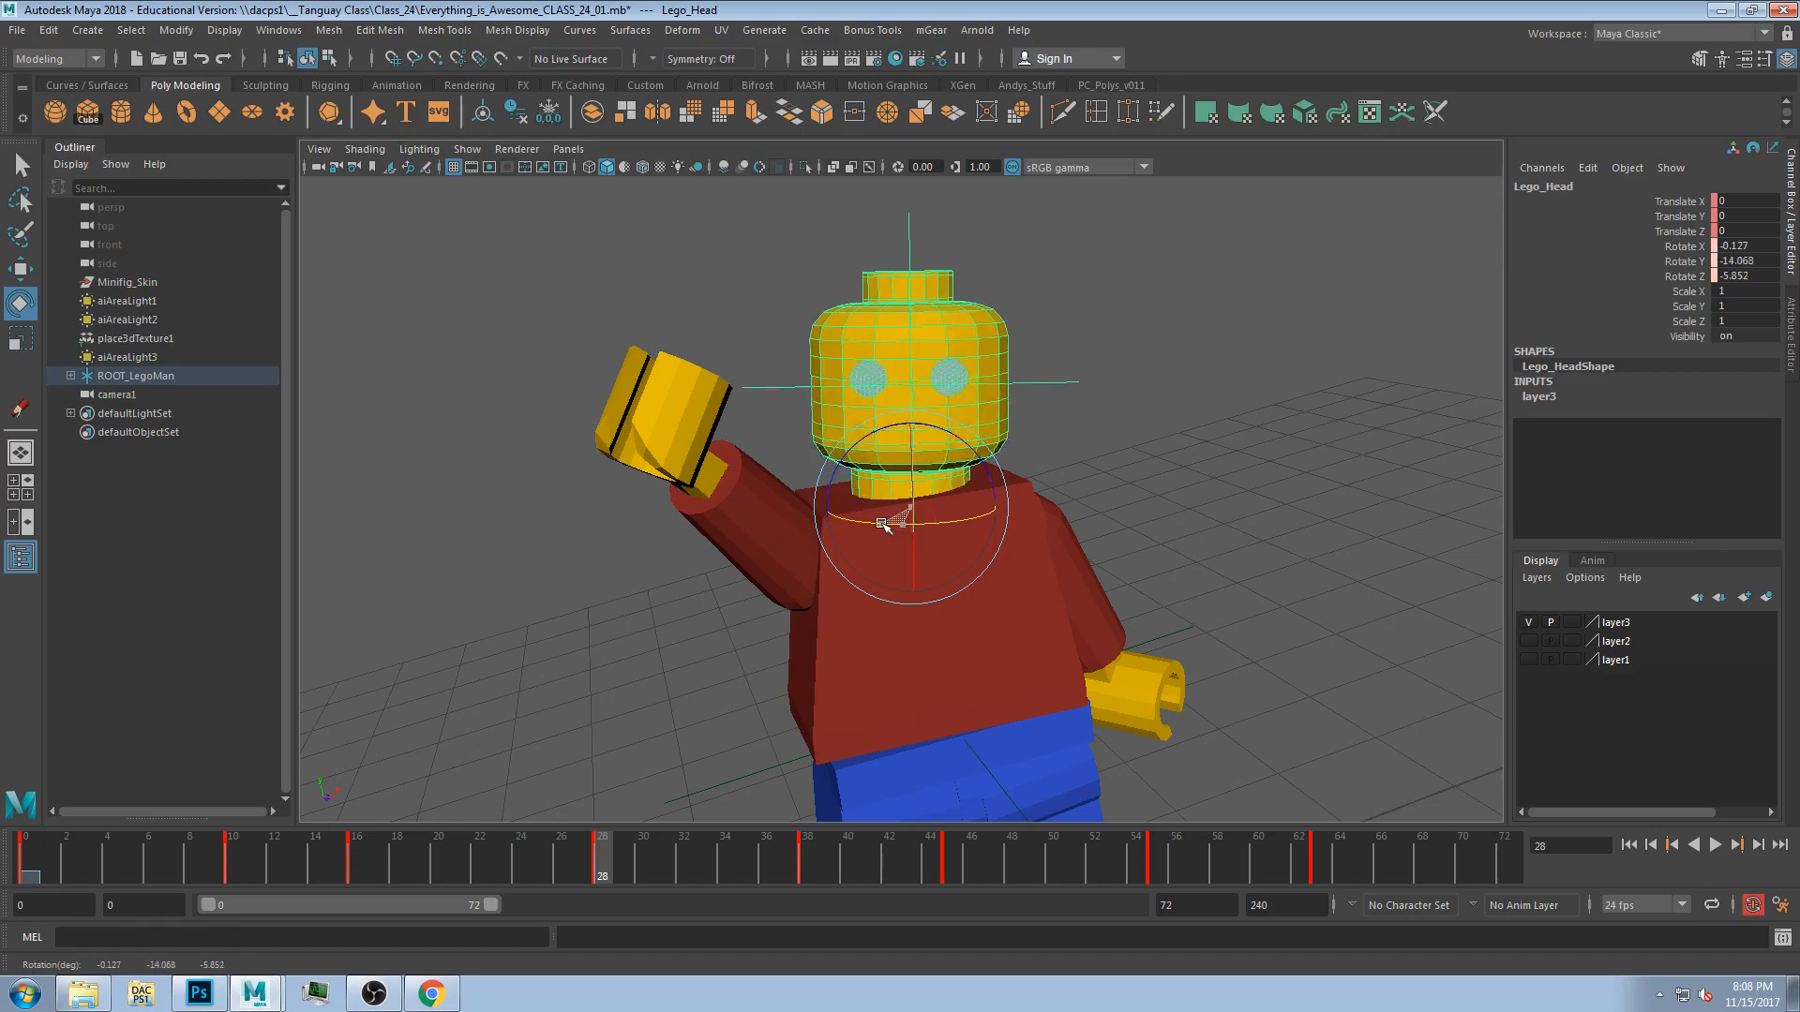
pyautogui.moveTo(606, 847); pyautogui.dragTo(356, 857)
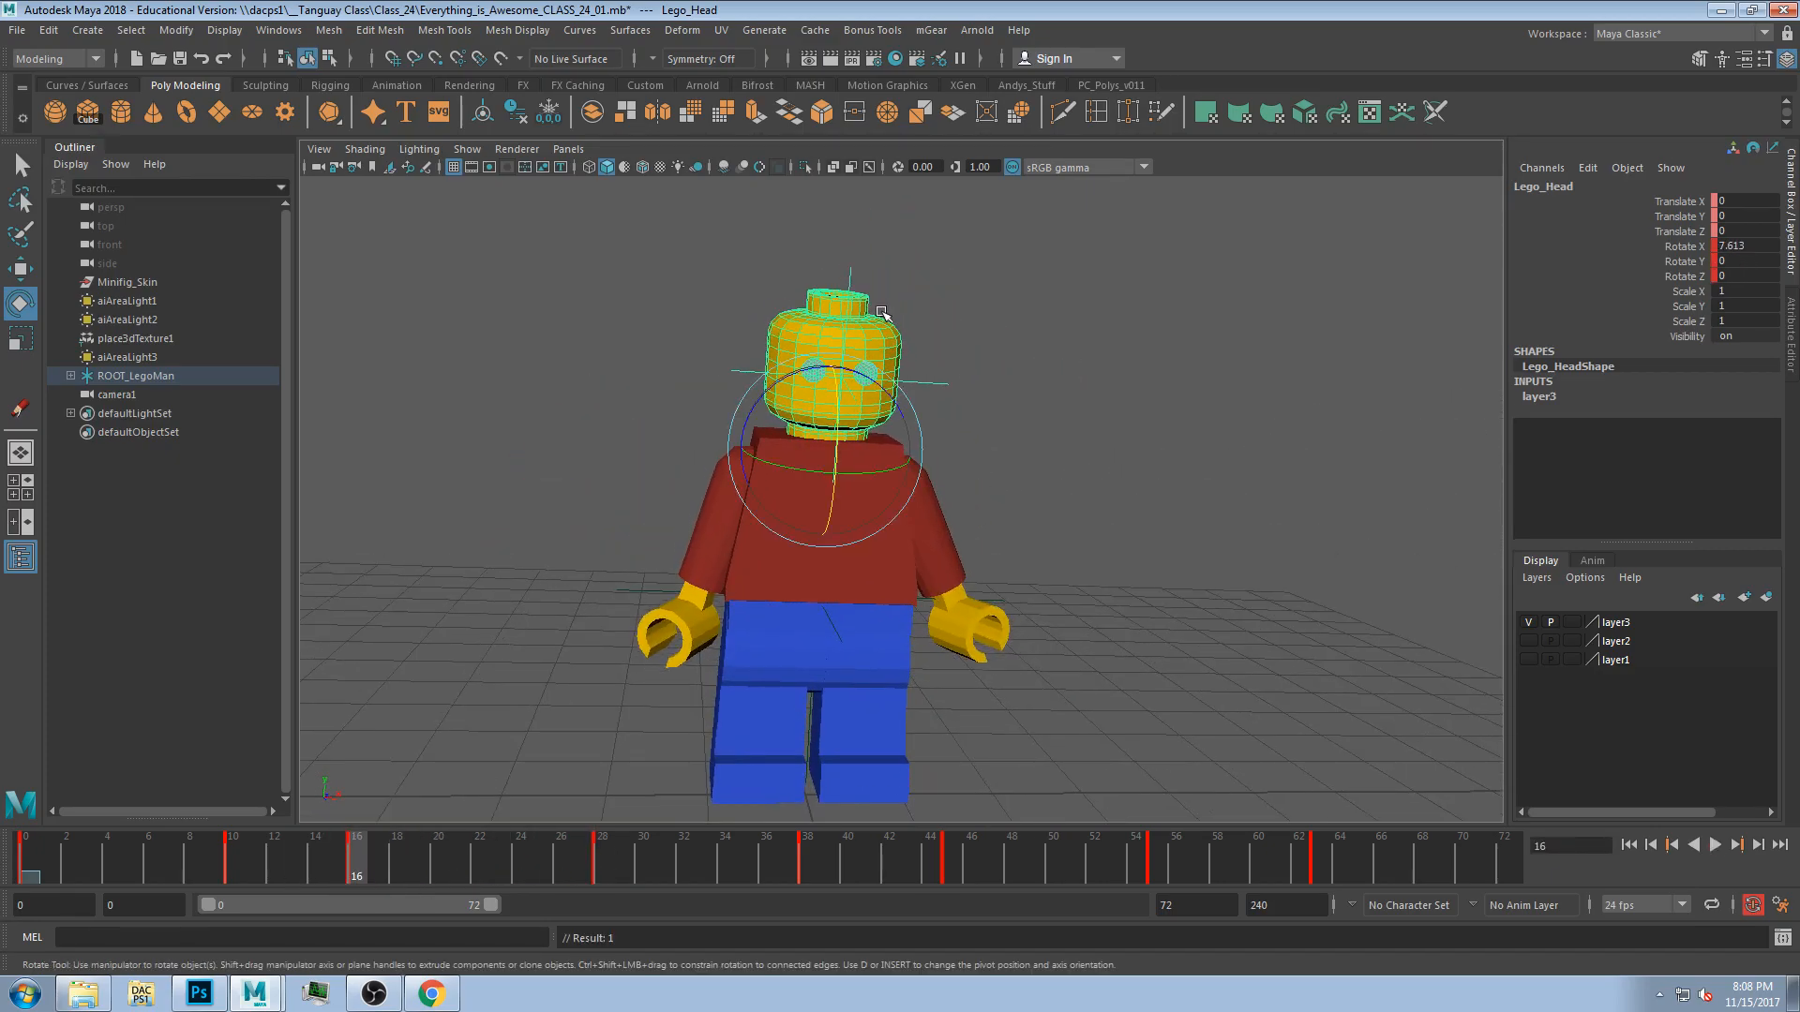
pyautogui.moveTo(837, 416); pyautogui.dragTo(837, 441)
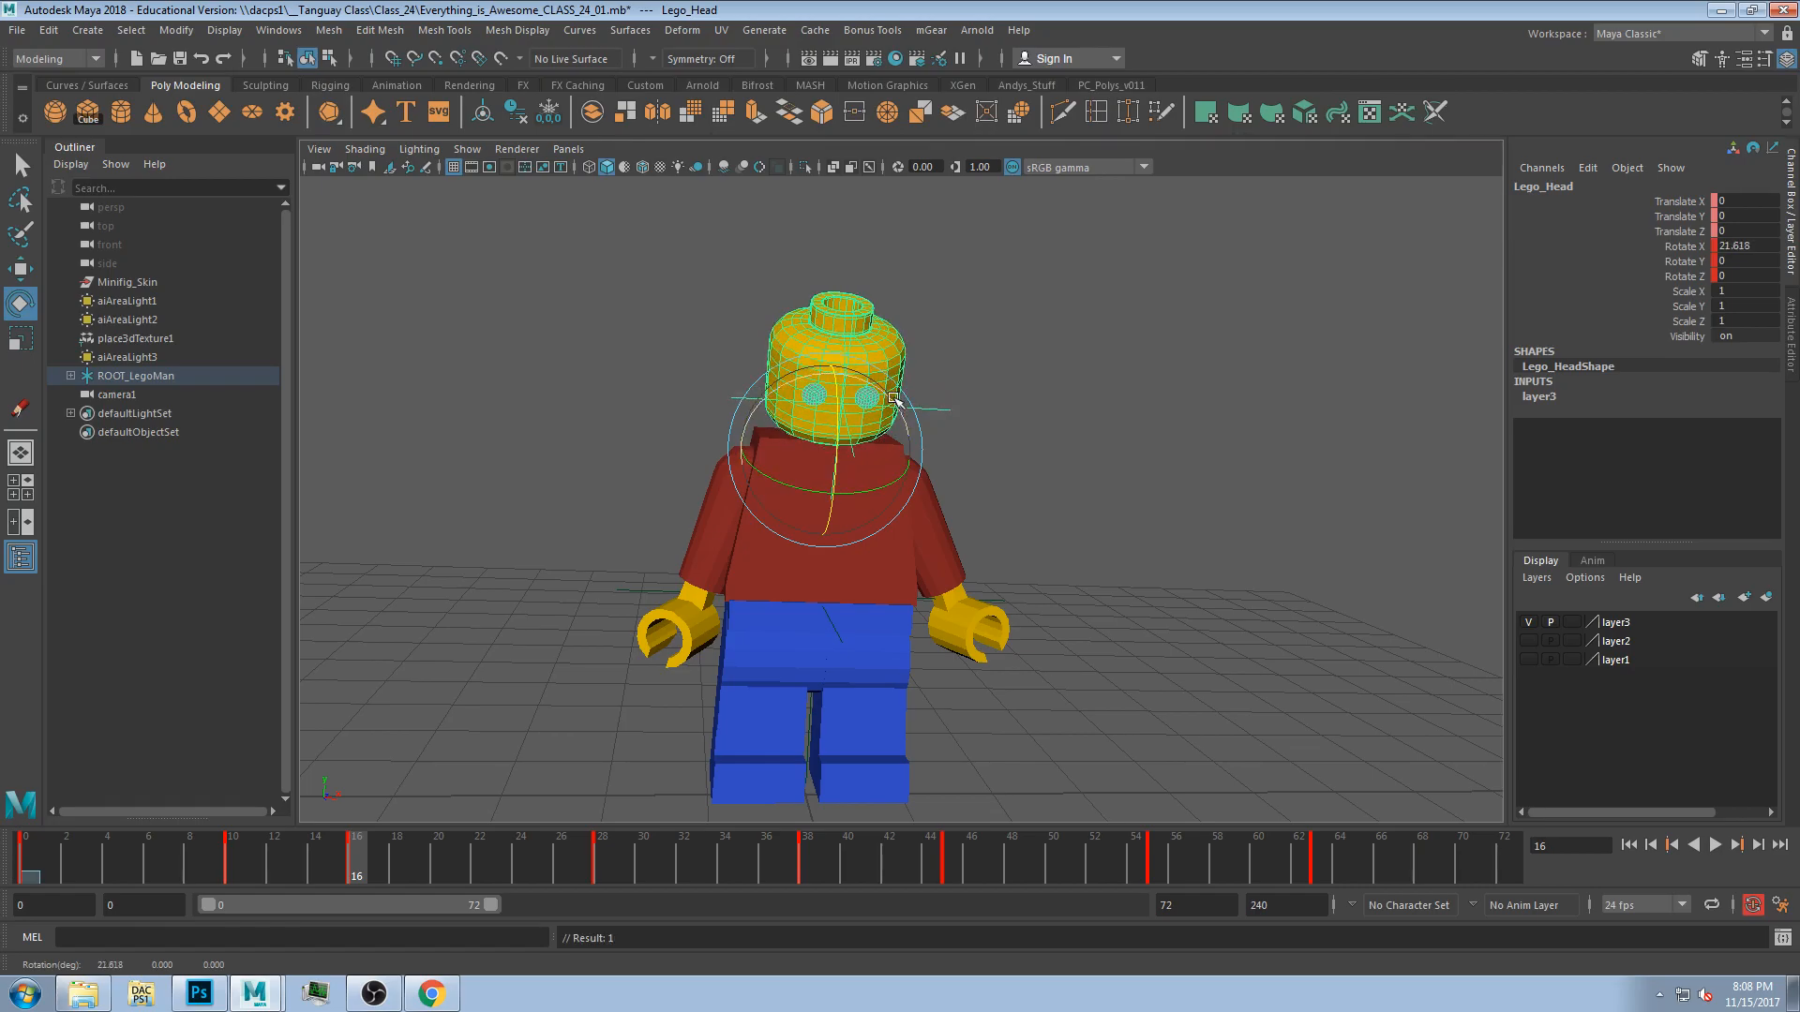
# Select a range of head keys on the time slider and cut them.
pyautogui.moveTo(397, 887); pyautogui.dragTo(1179, 874)
pyautogui.rightClick(940, 866)
pyautogui.click(972, 467)
pyautogui.rightClick(1155, 860)
pyautogui.click(1234, 450)
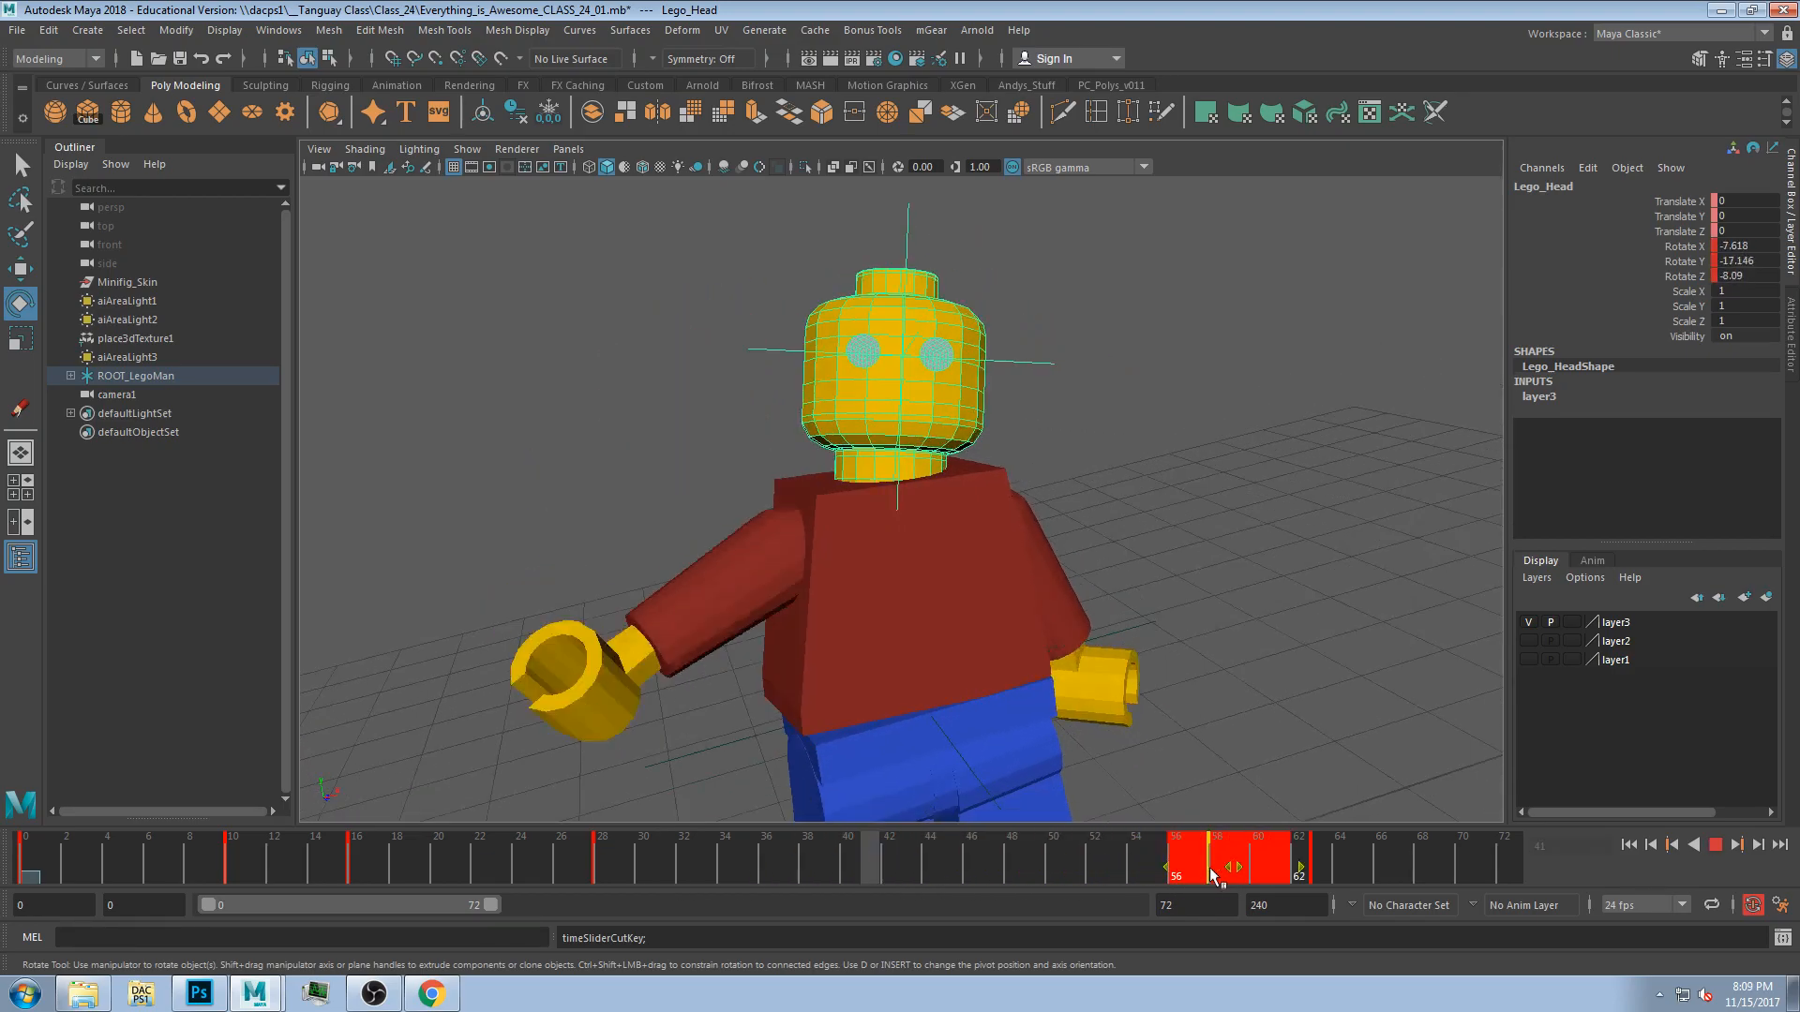
pyautogui.click(1178, 873)
# At frame 63, rotate the head to key a new pose.
pyautogui.moveTo(626, 851); pyautogui.dragTo(1317, 887)
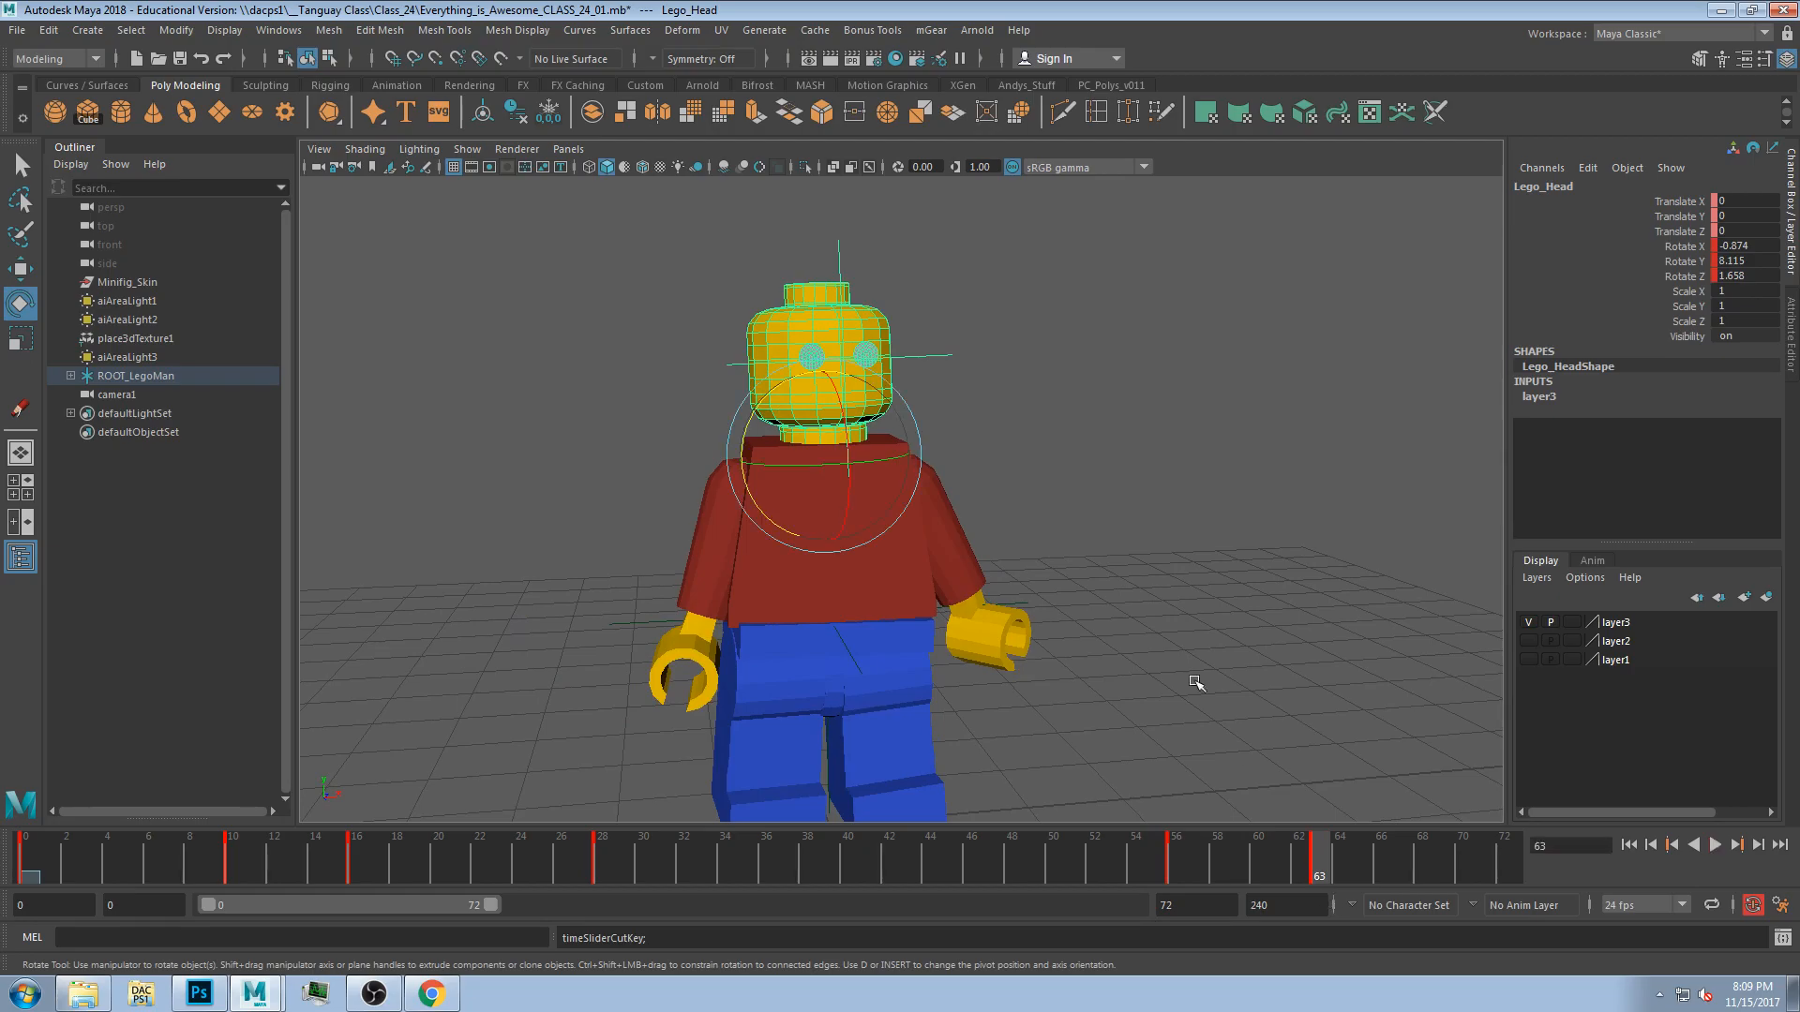
pyautogui.moveTo(821, 464); pyautogui.dragTo(820, 462)
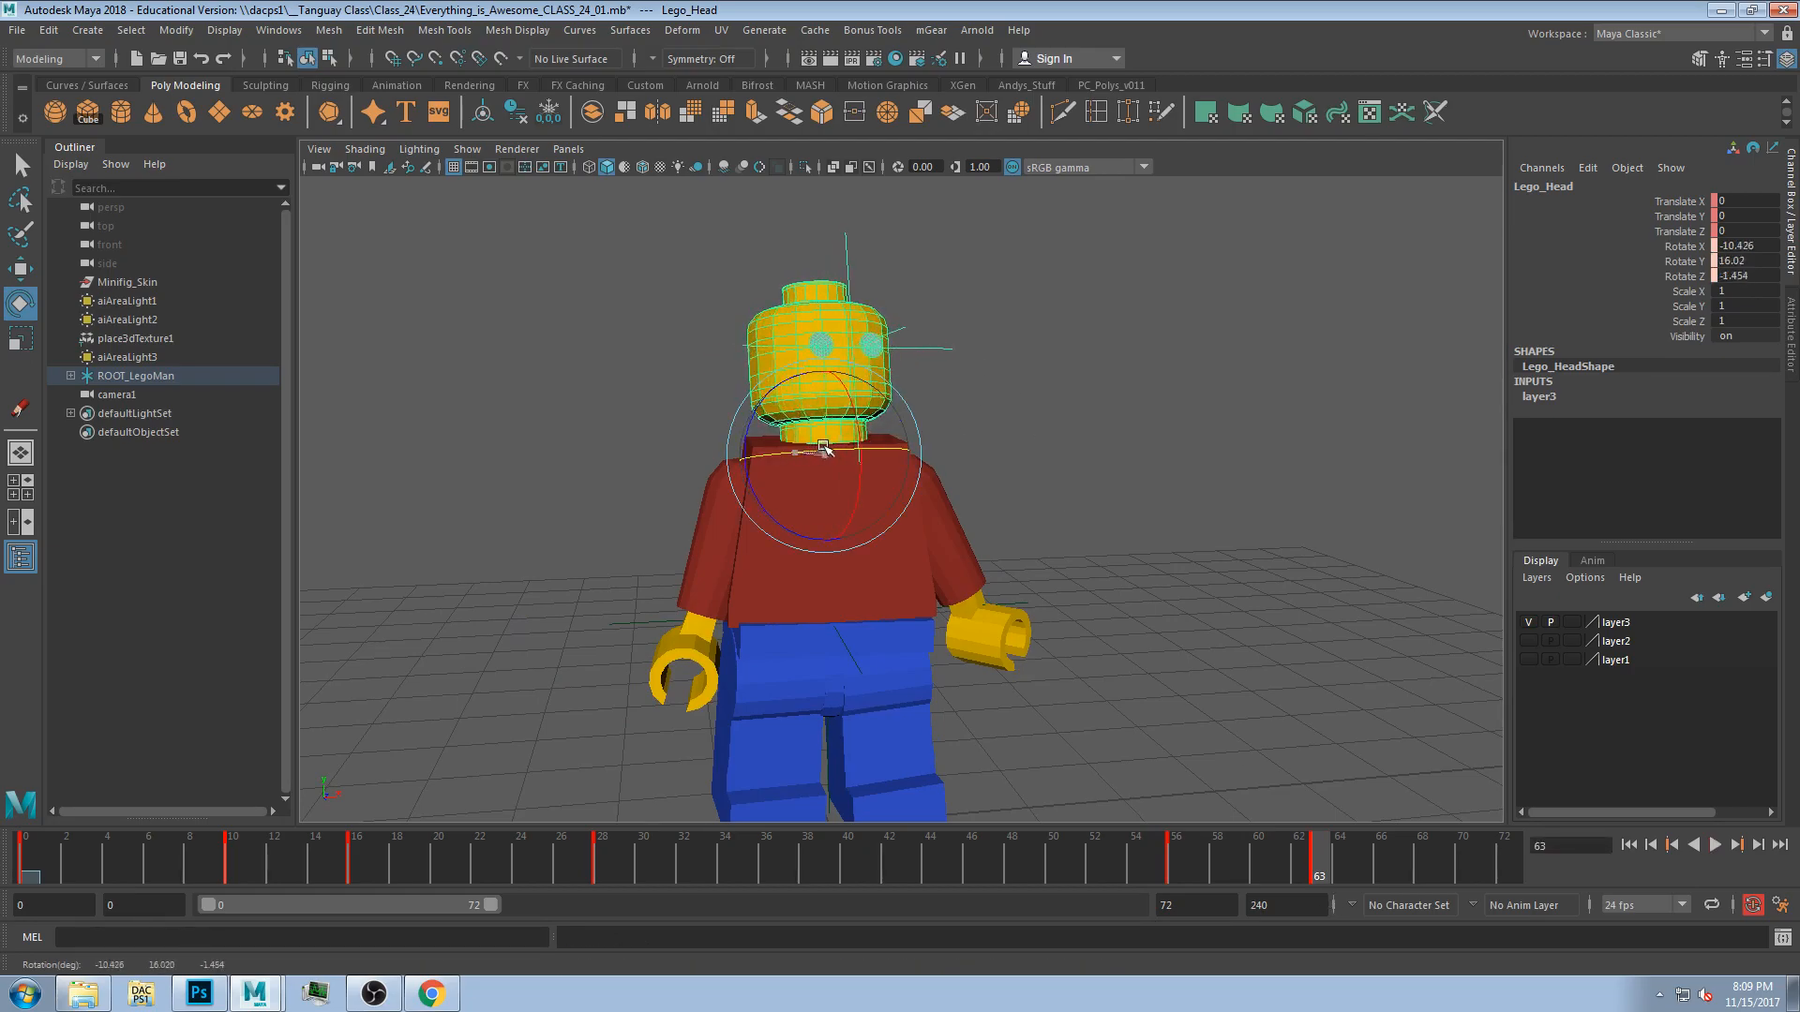
# Scrub and play back the head animation, then return to frame 0.
pyautogui.moveTo(1106, 855); pyautogui.dragTo(1495, 850)
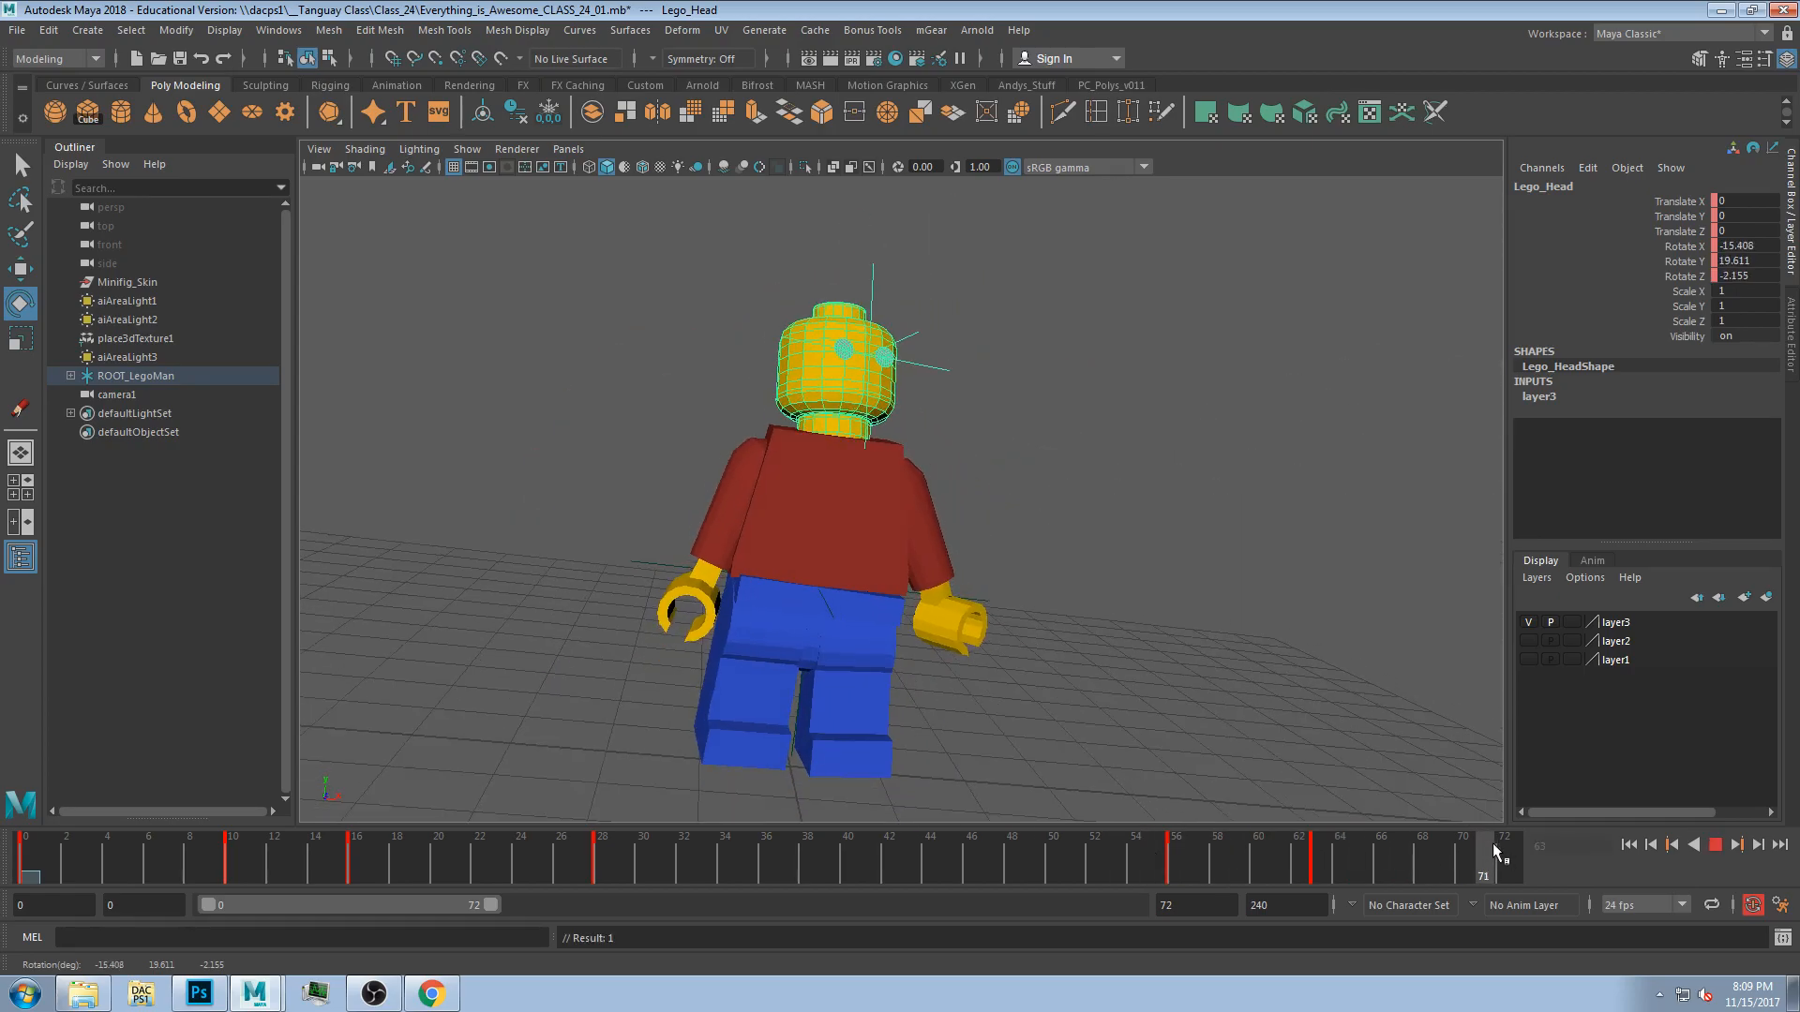
pyautogui.click(1716, 846)
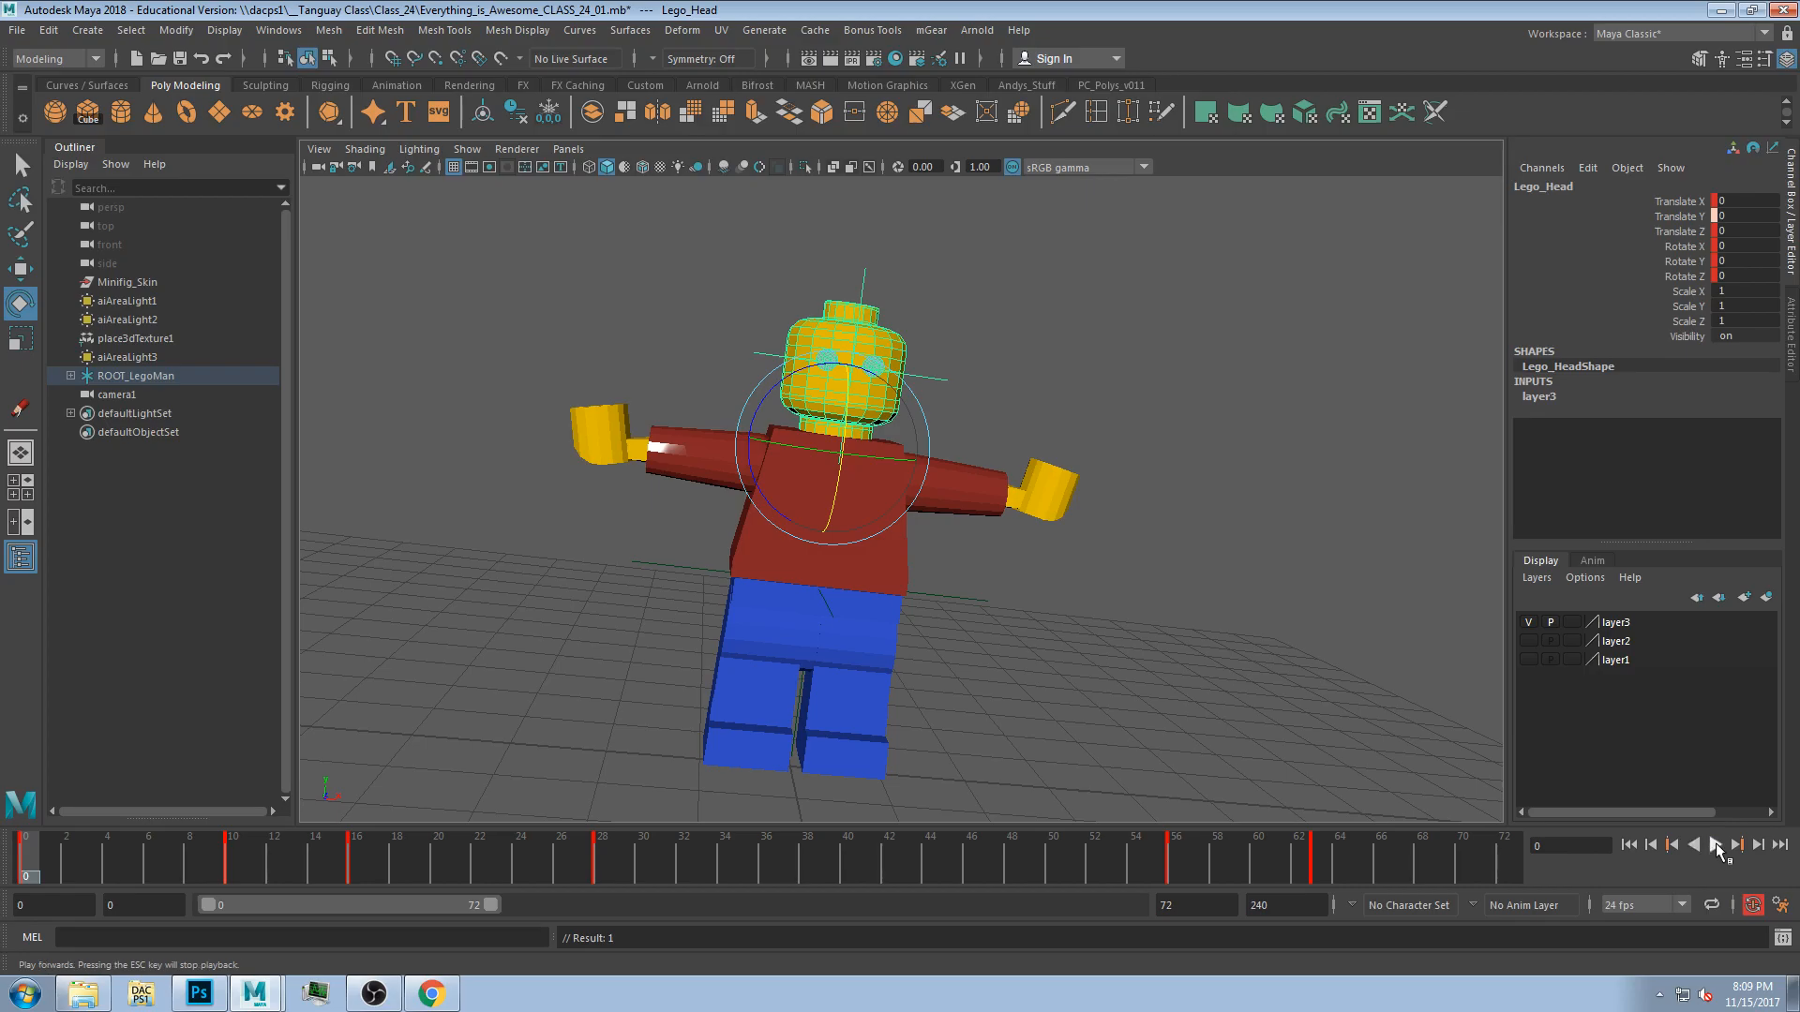
pyautogui.click(1716, 846)
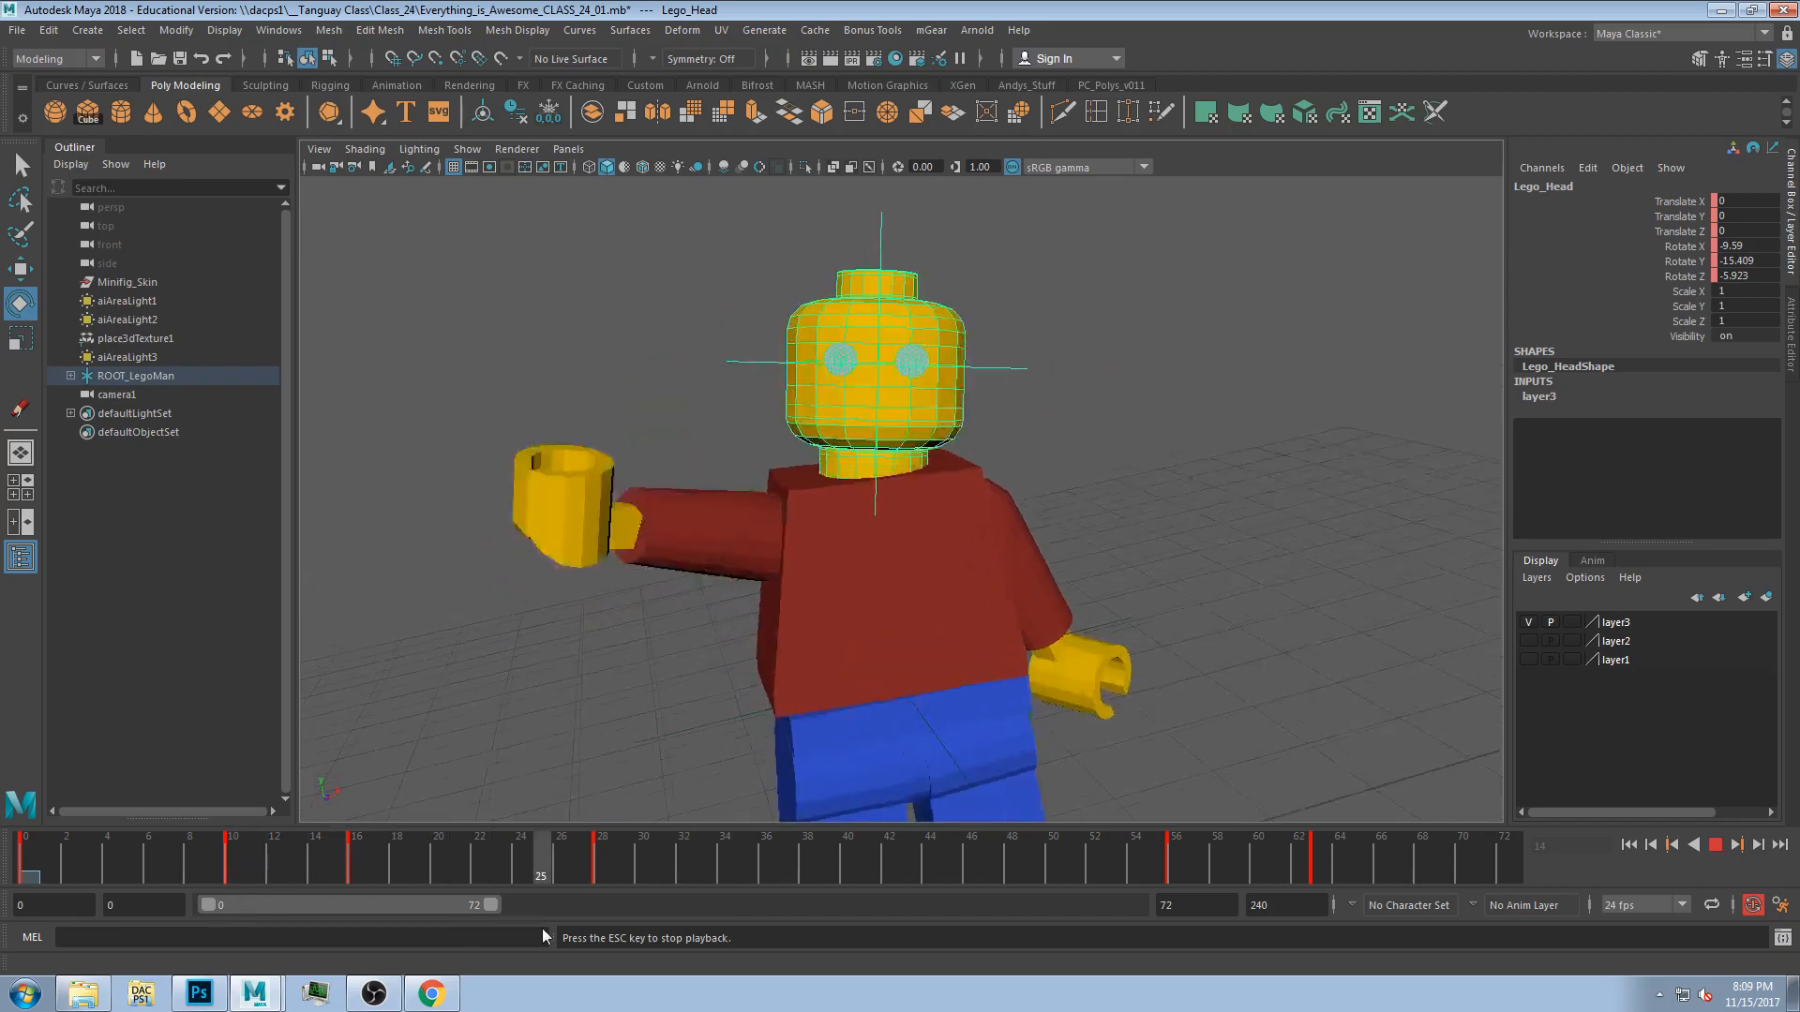
pyautogui.click(1716, 846)
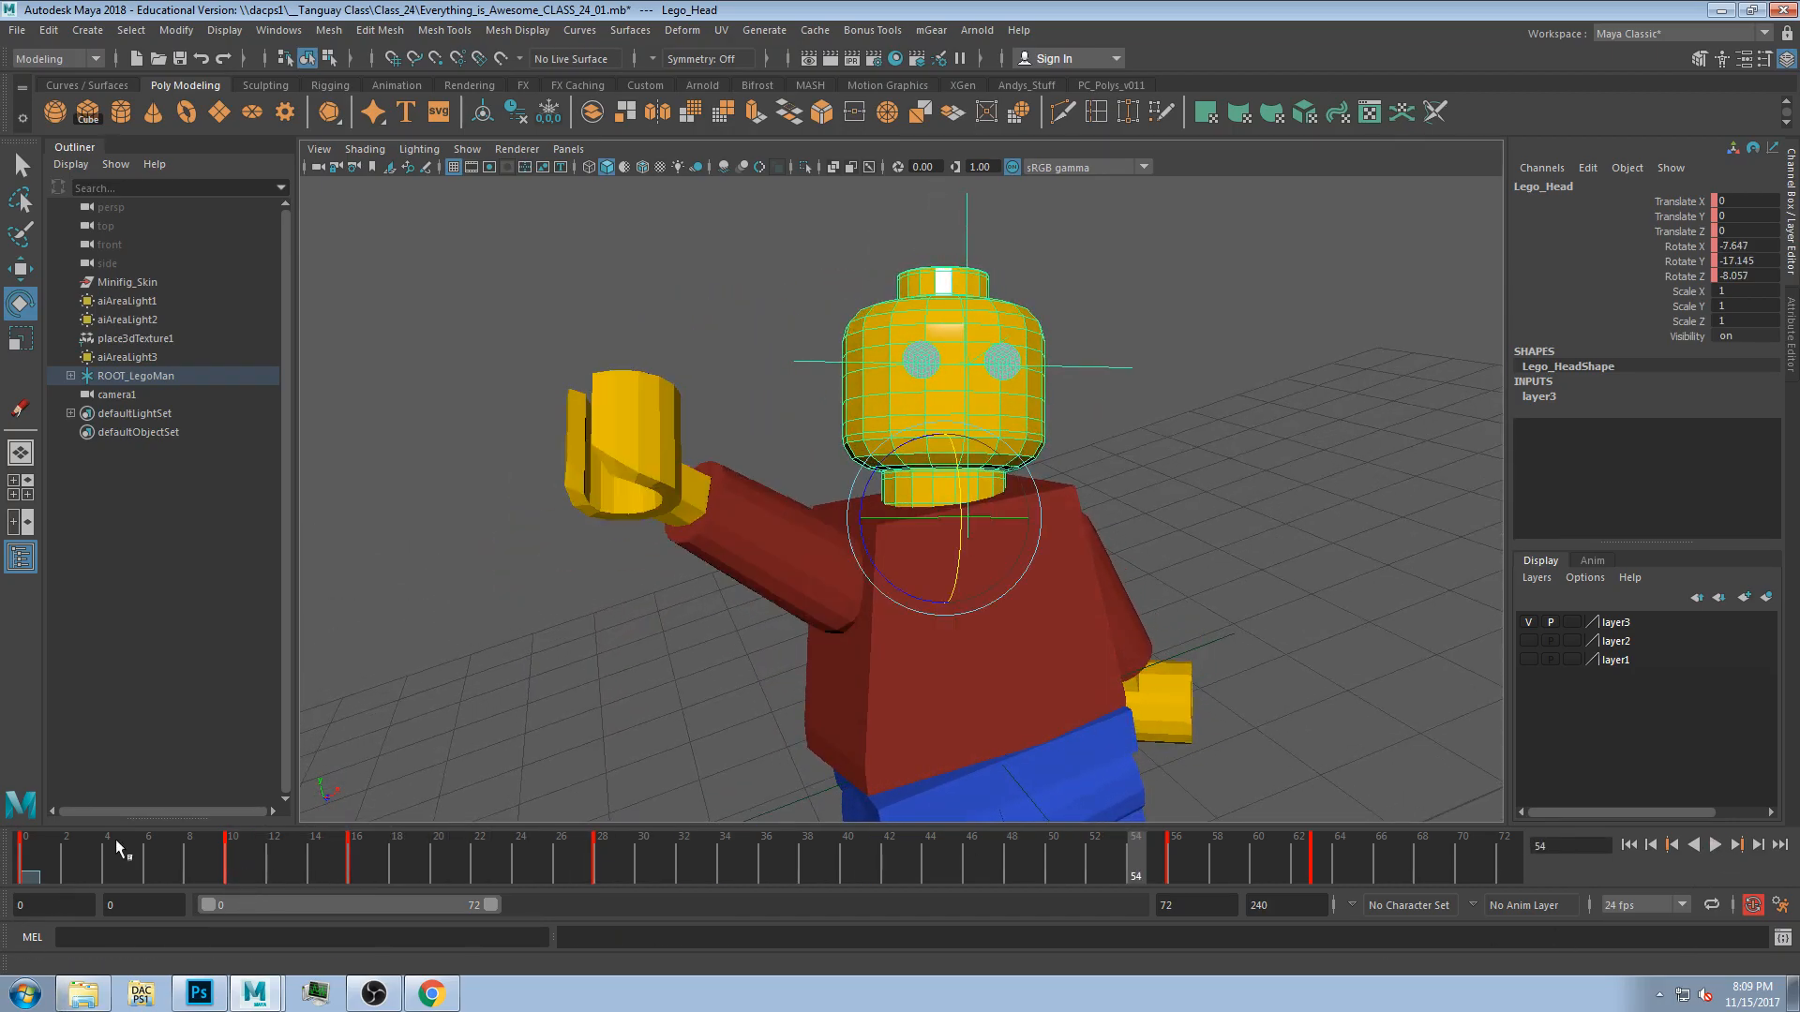
pyautogui.click(33, 855)
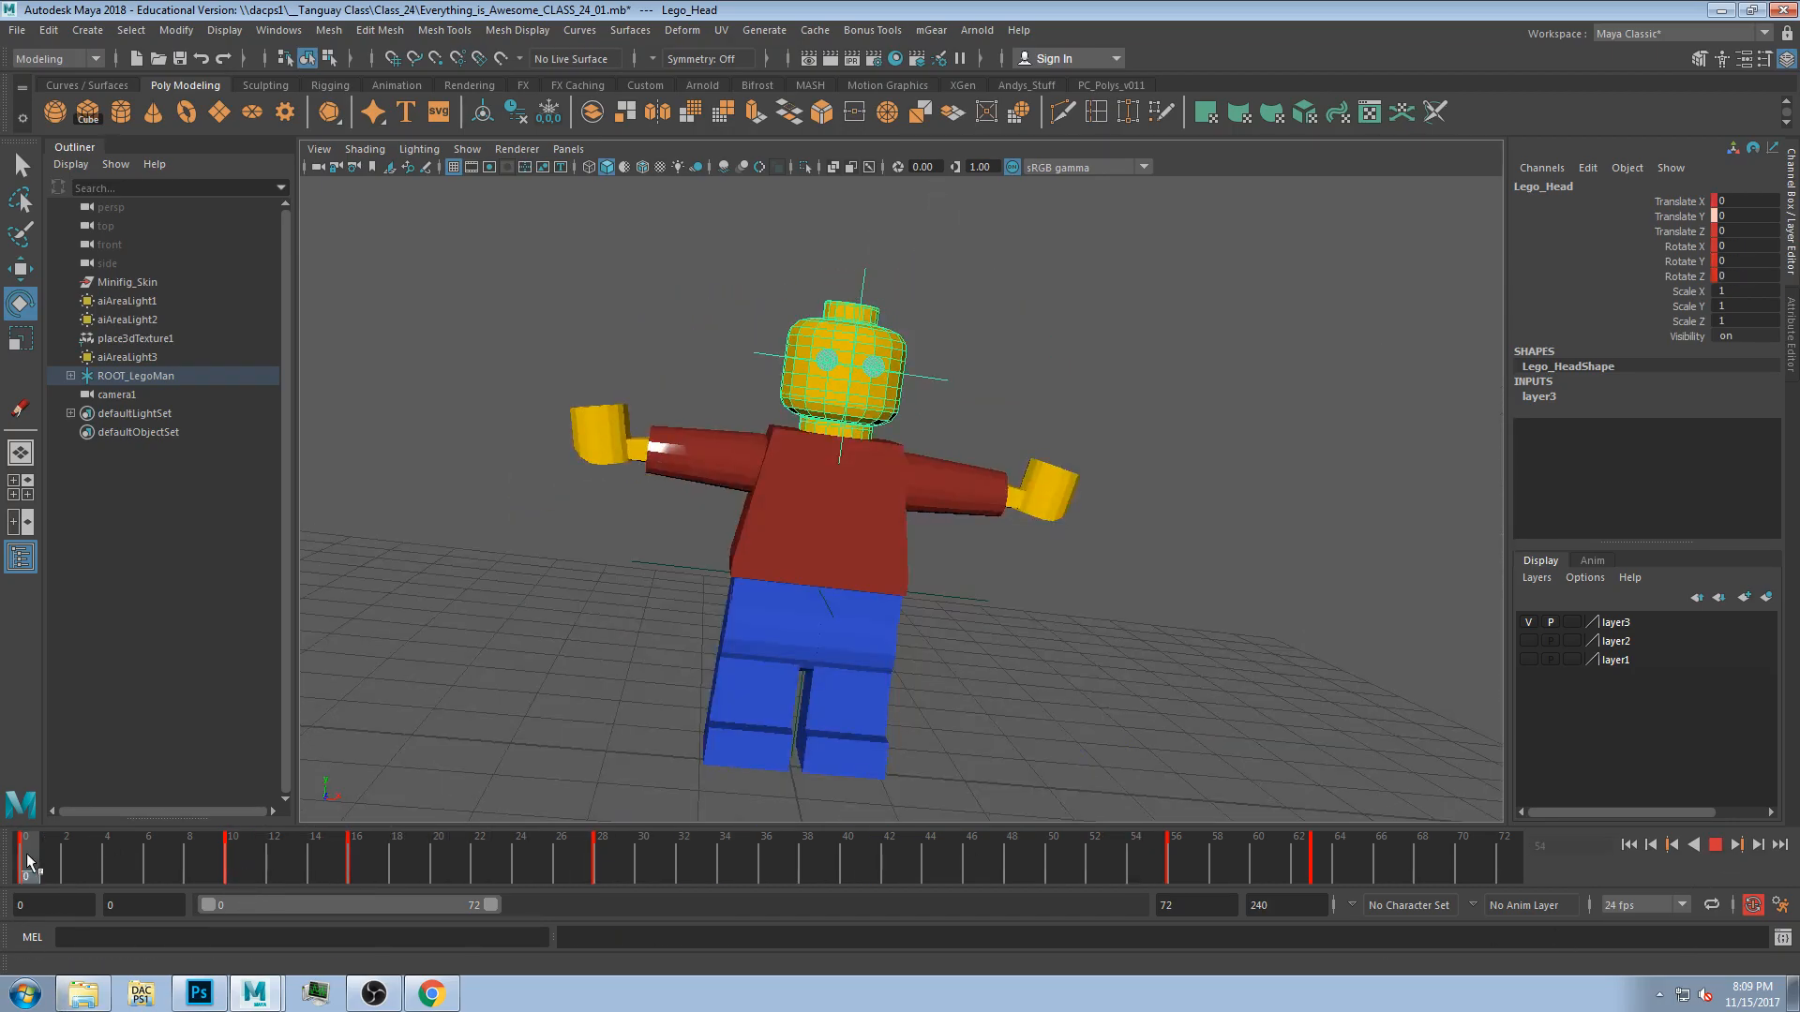
pyautogui.moveTo(28, 856); pyautogui.dragTo(233, 848)
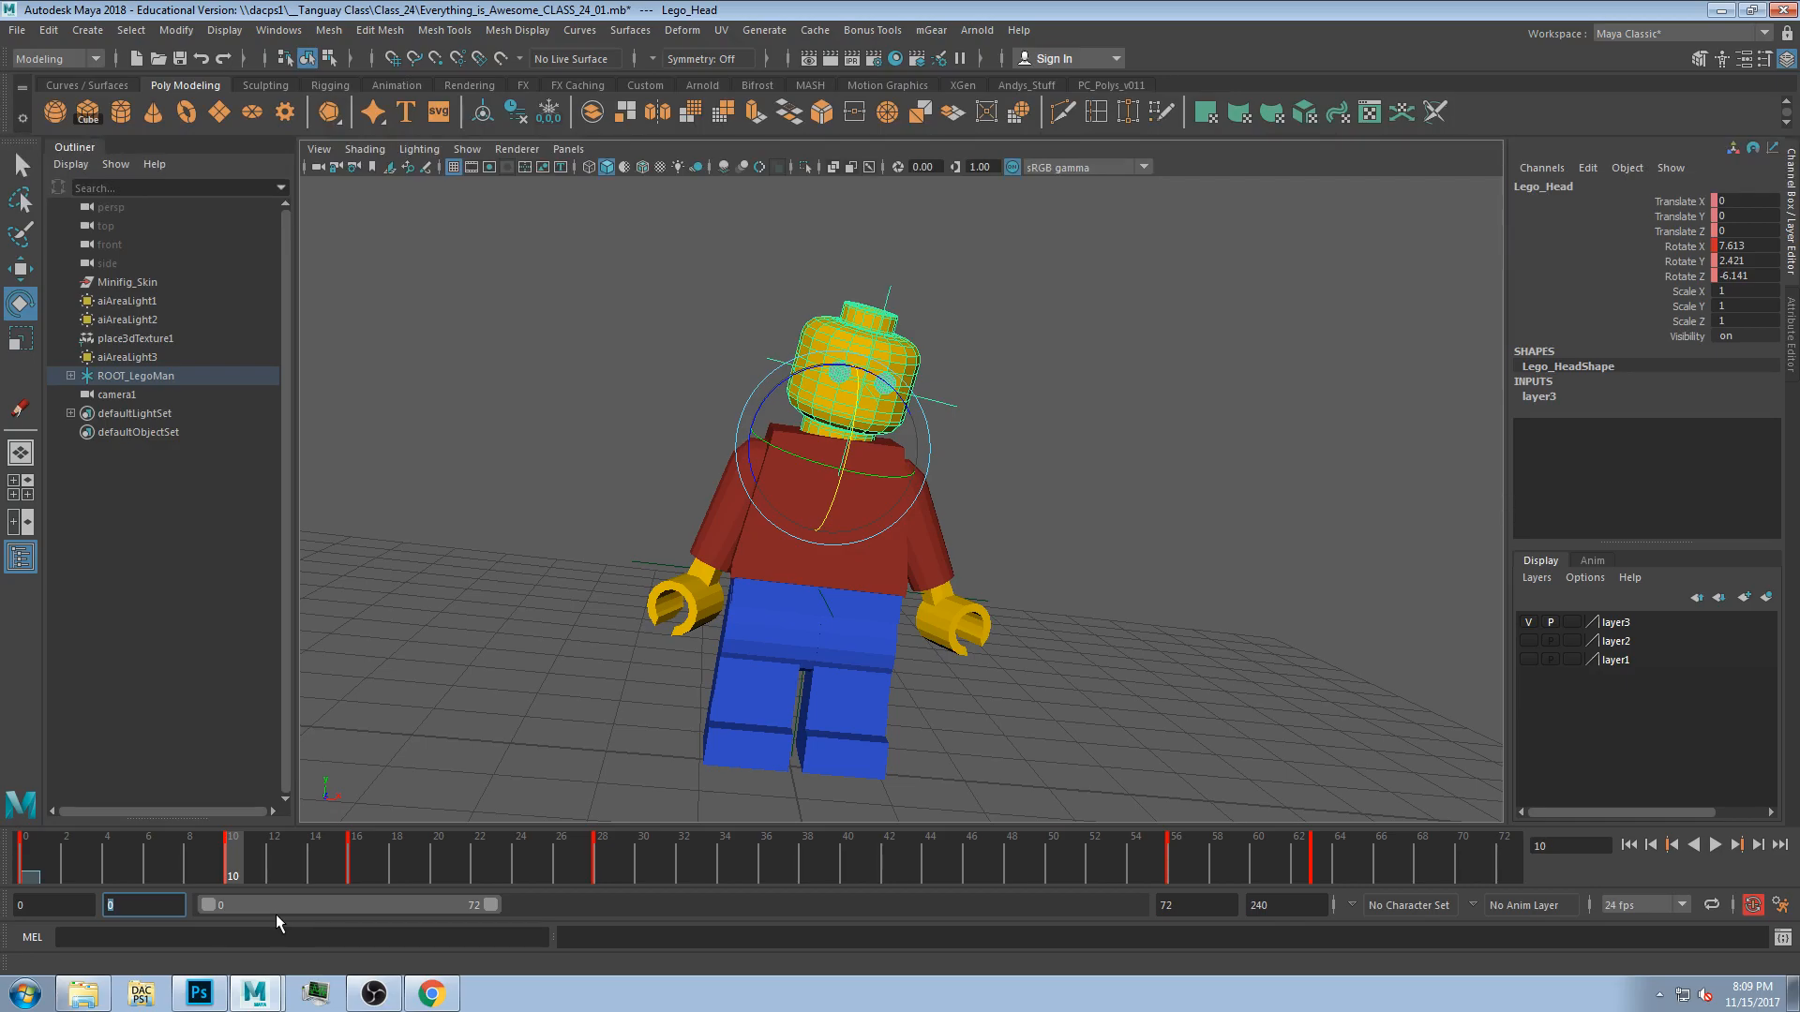
pyautogui.click(6, 908)
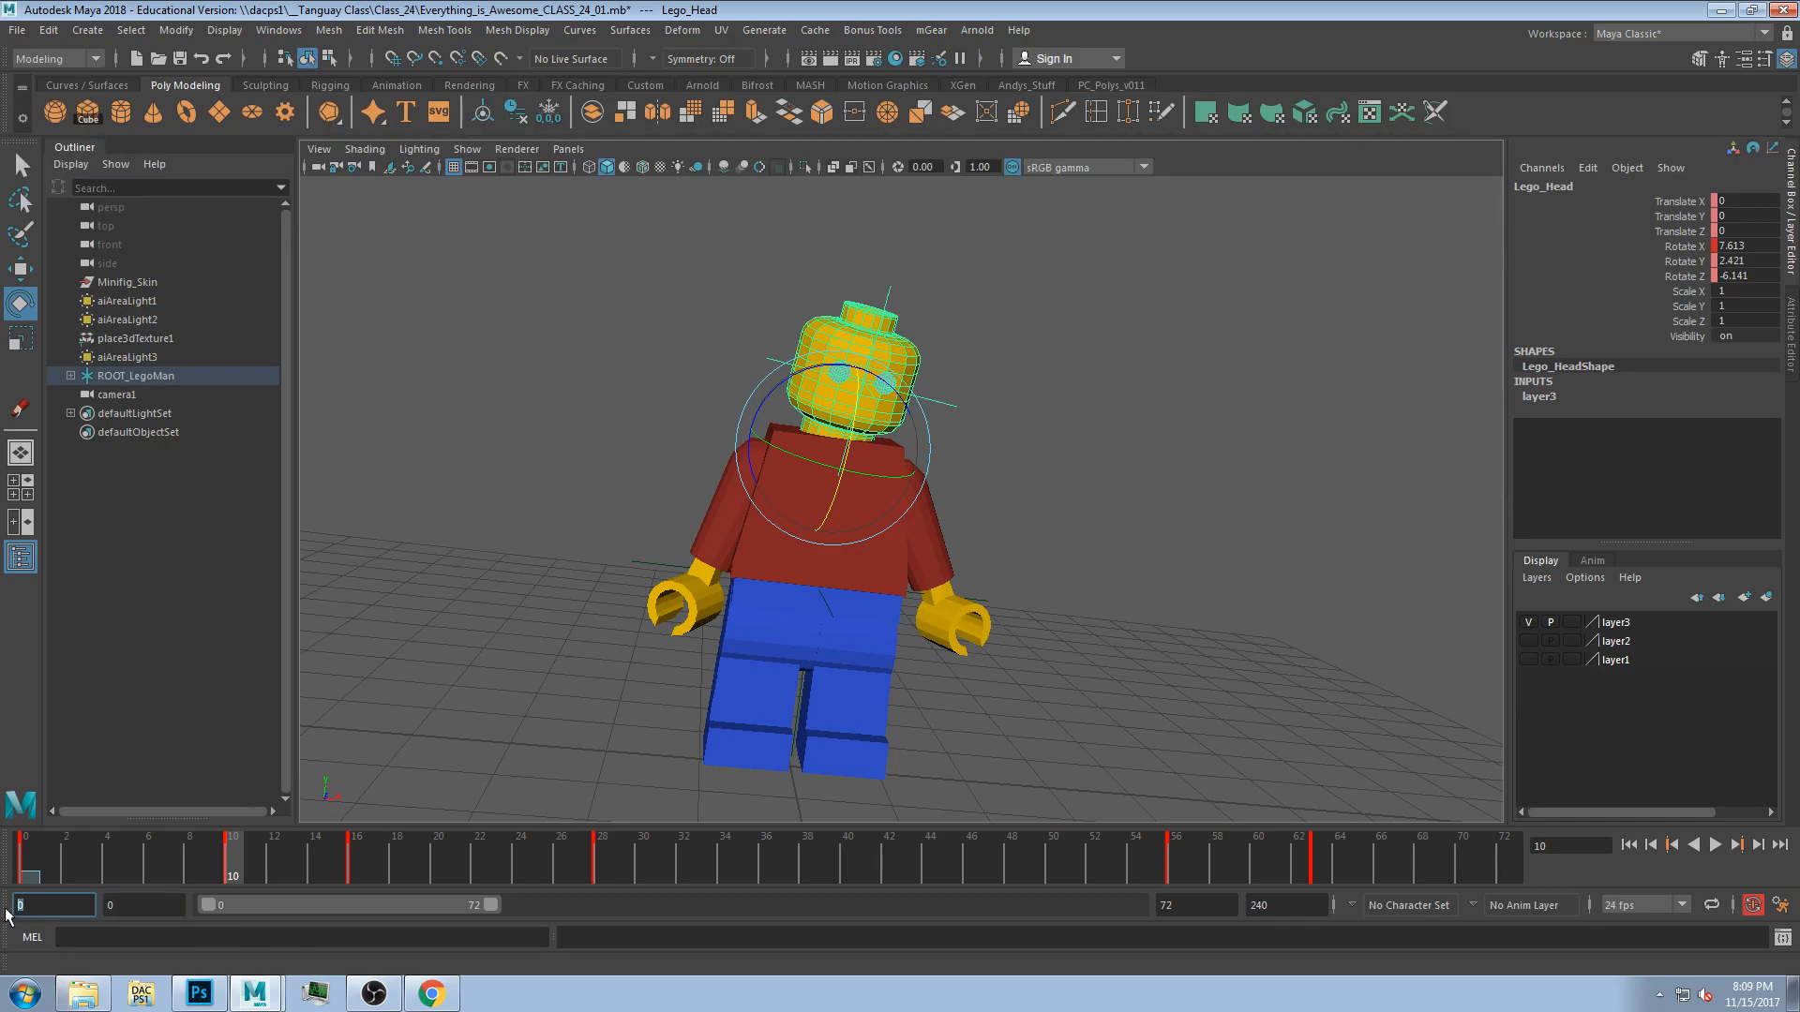
pyautogui.click(30, 878)
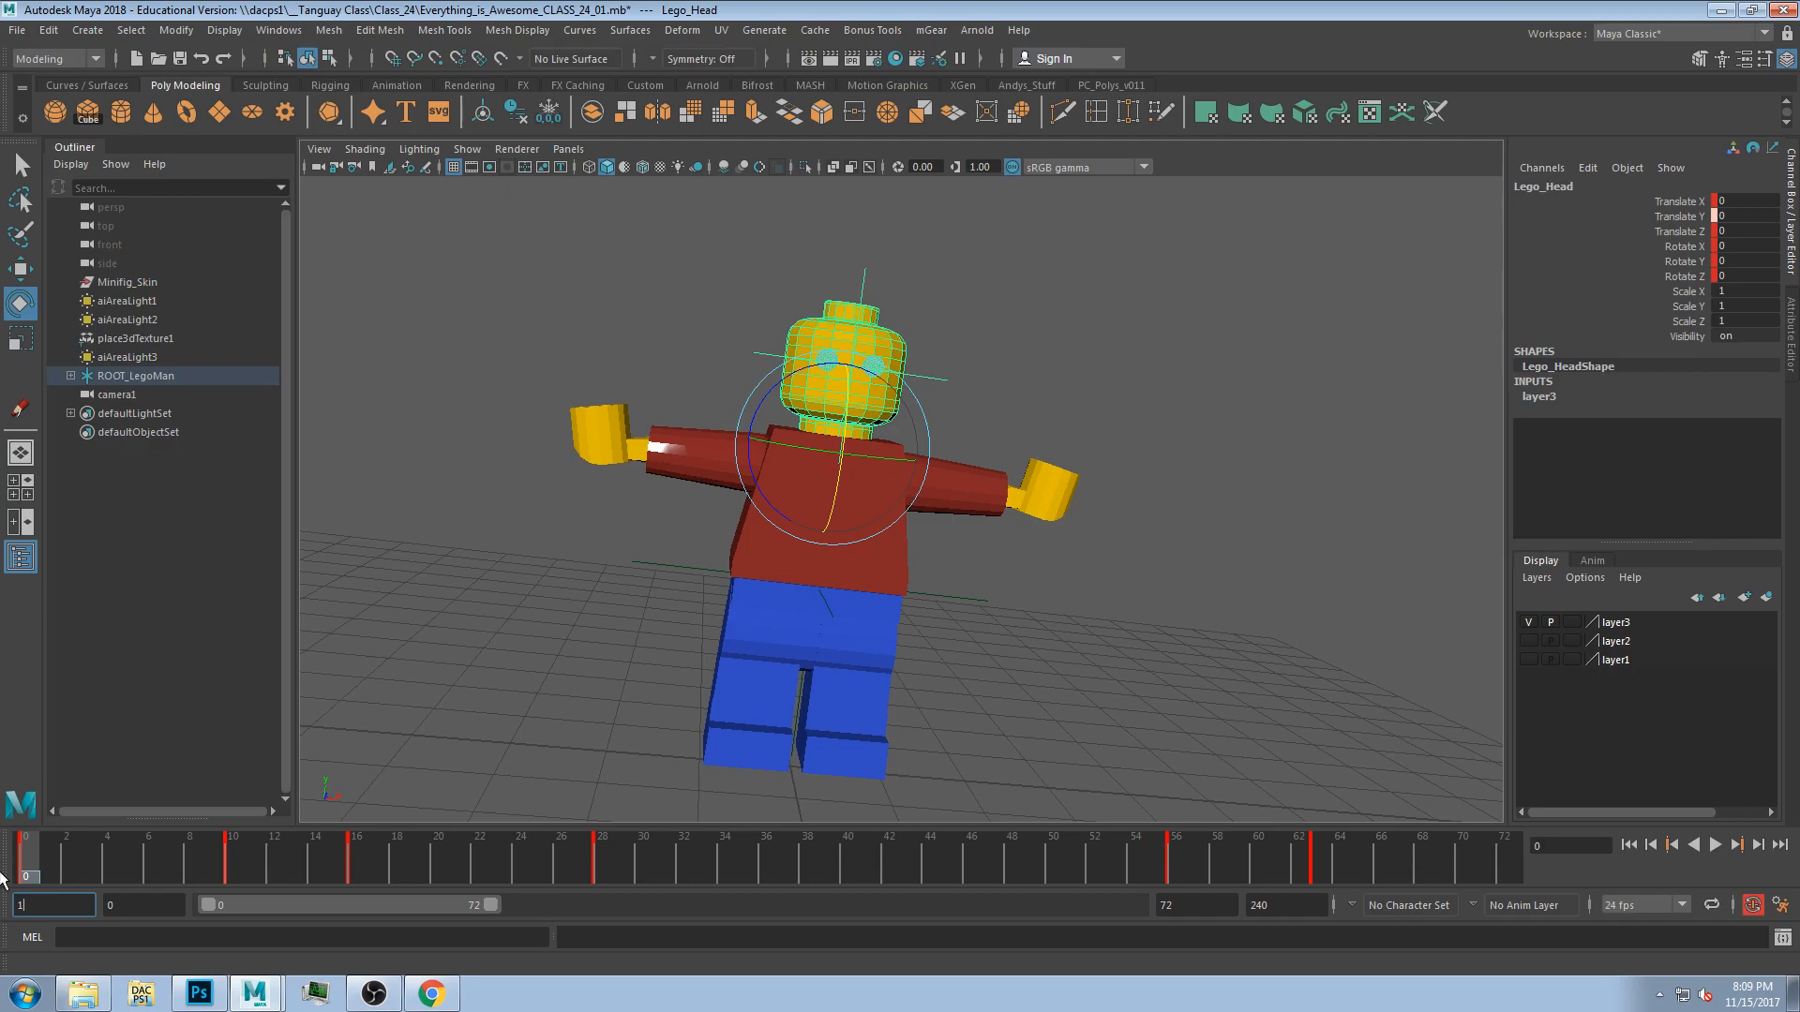
# Set the animation playback start frame to 10.
pyautogui.press('Return')
pyautogui.click(52, 909)
pyautogui.press('Return')
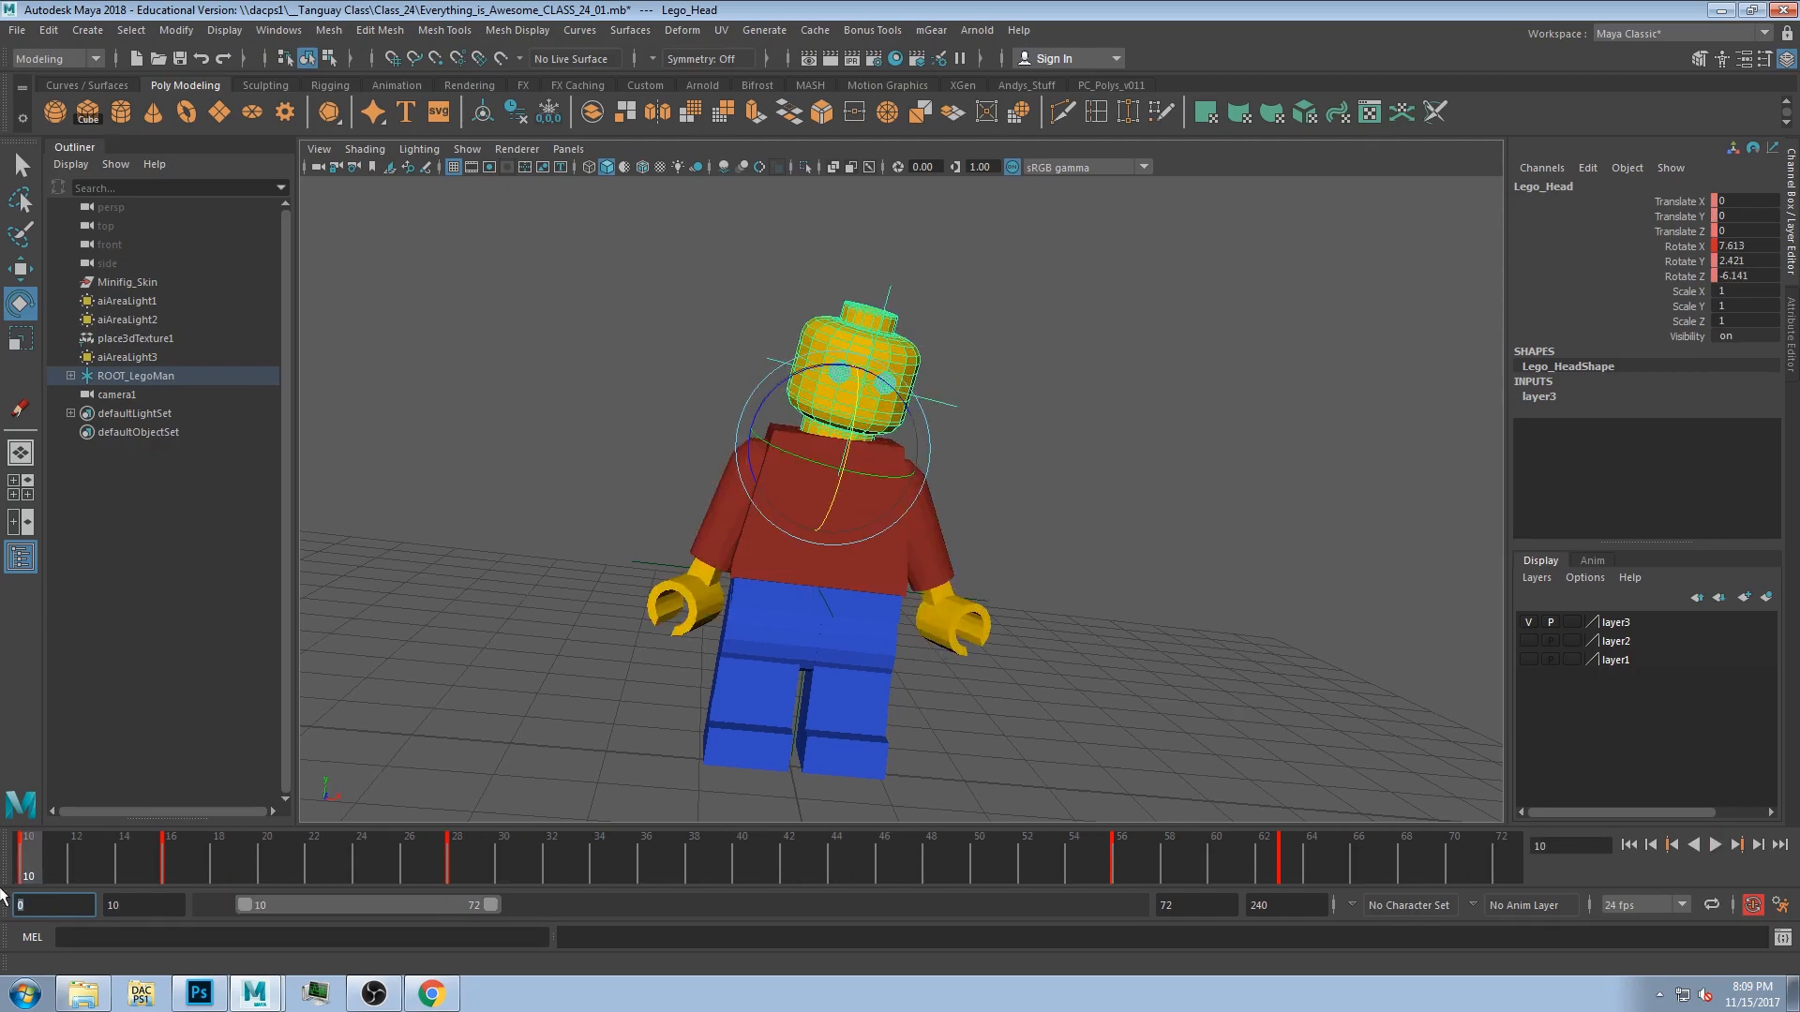
pyautogui.press('Tab')
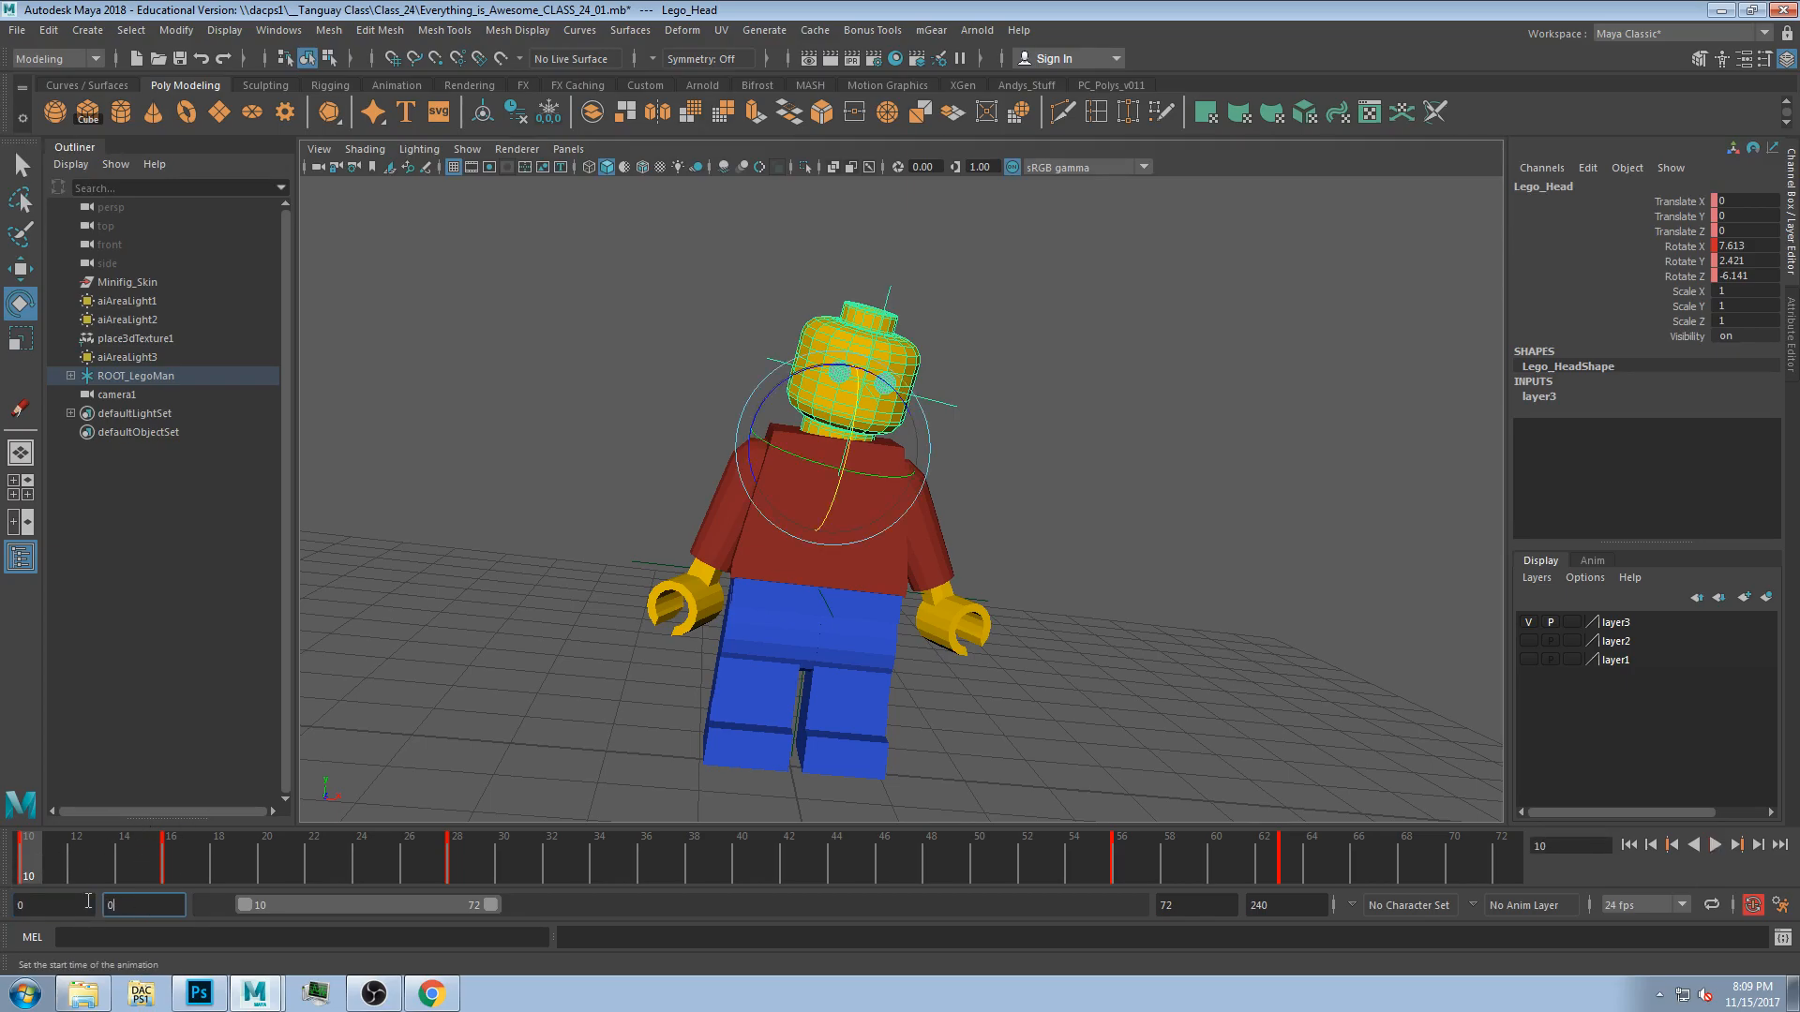
pyautogui.press('Return')
pyautogui.moveTo(62, 879); pyautogui.dragTo(261, 904)
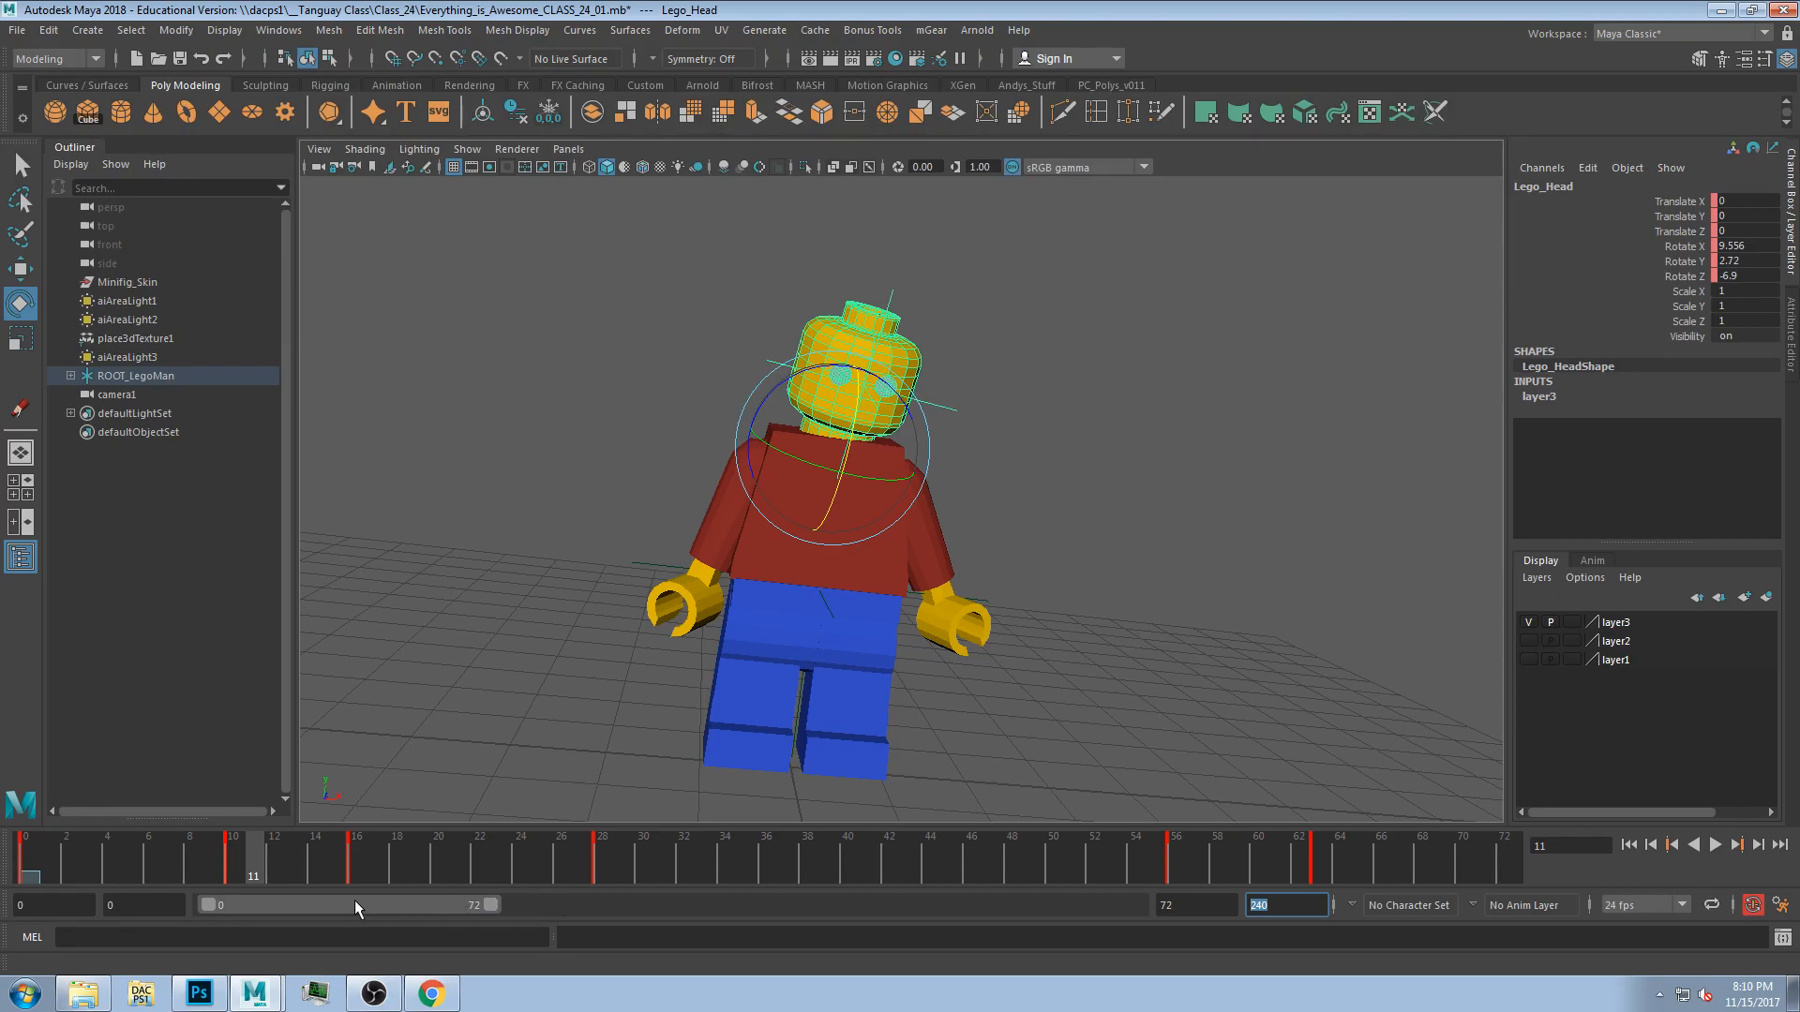
pyautogui.moveTo(219, 903); pyautogui.dragTo(420, 903)
pyautogui.moveTo(617, 902); pyautogui.dragTo(171, 930)
pyautogui.click(28, 906)
pyautogui.write('10')
pyautogui.press('Return')
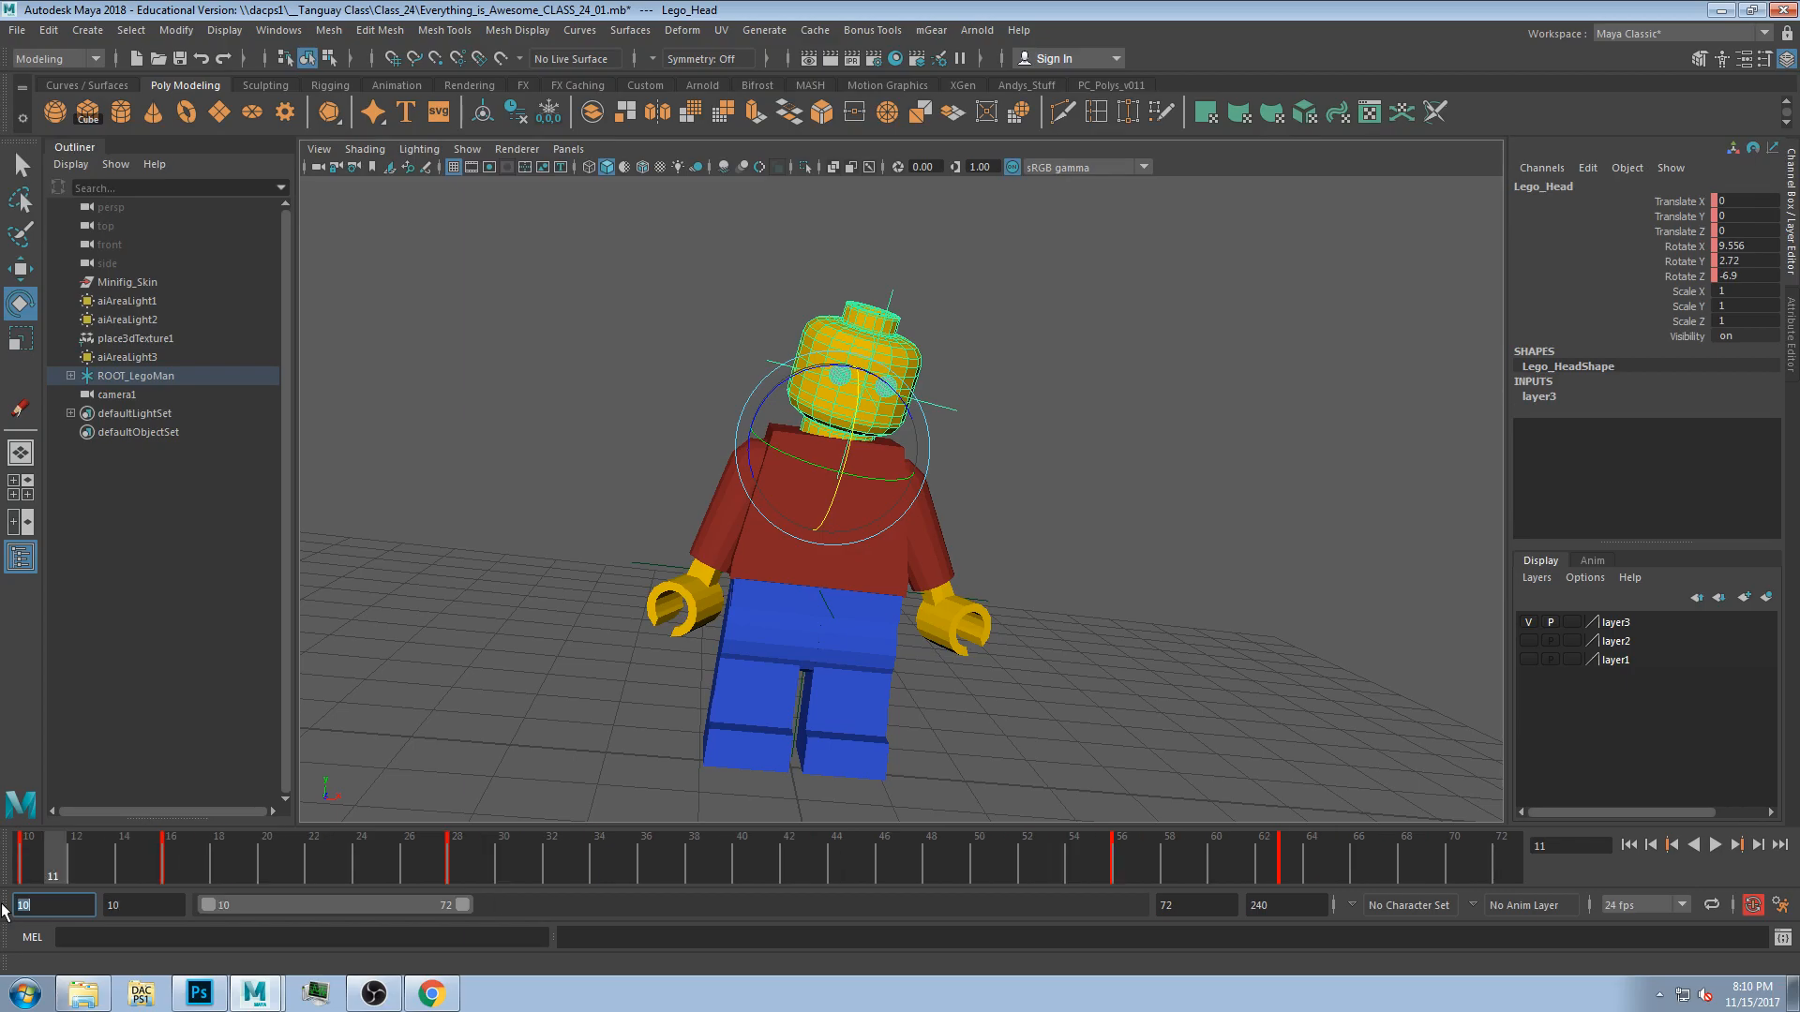
# Play back the animation from frame 10, stop it, and return to the start frame.
pyautogui.hotkey('alt', 'v')
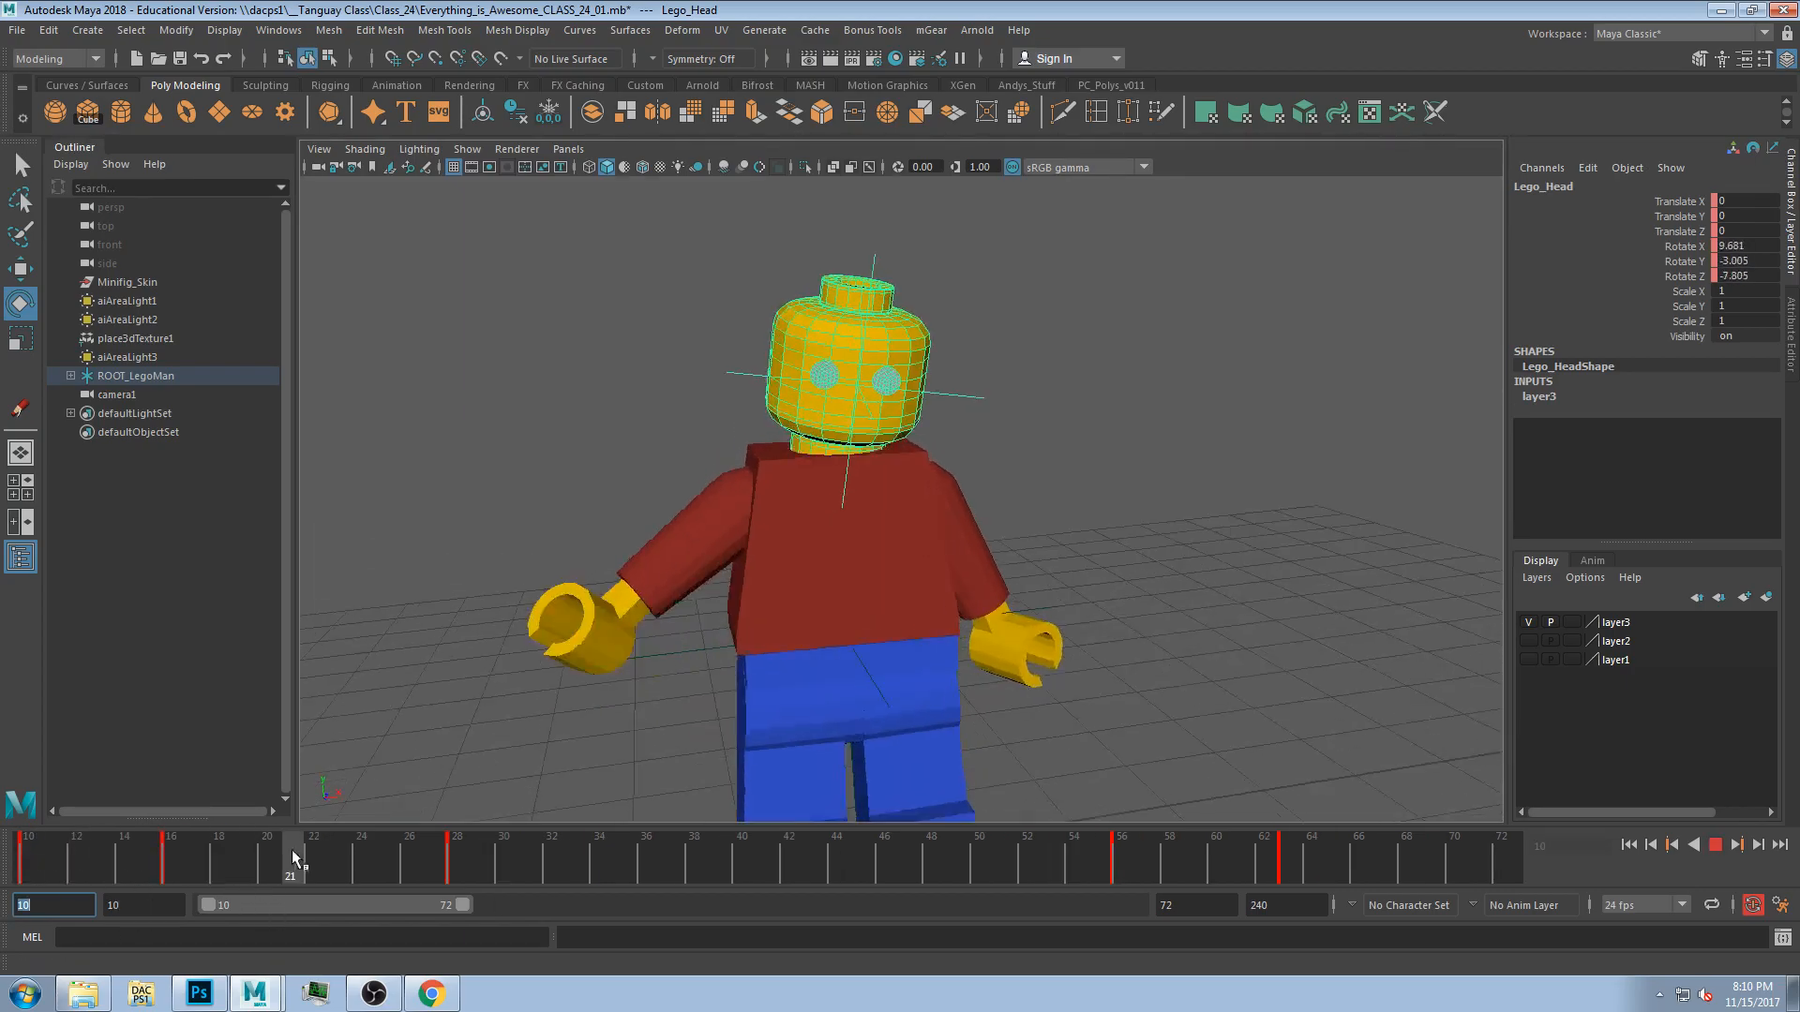
pyautogui.hotkey('alt', 'v')
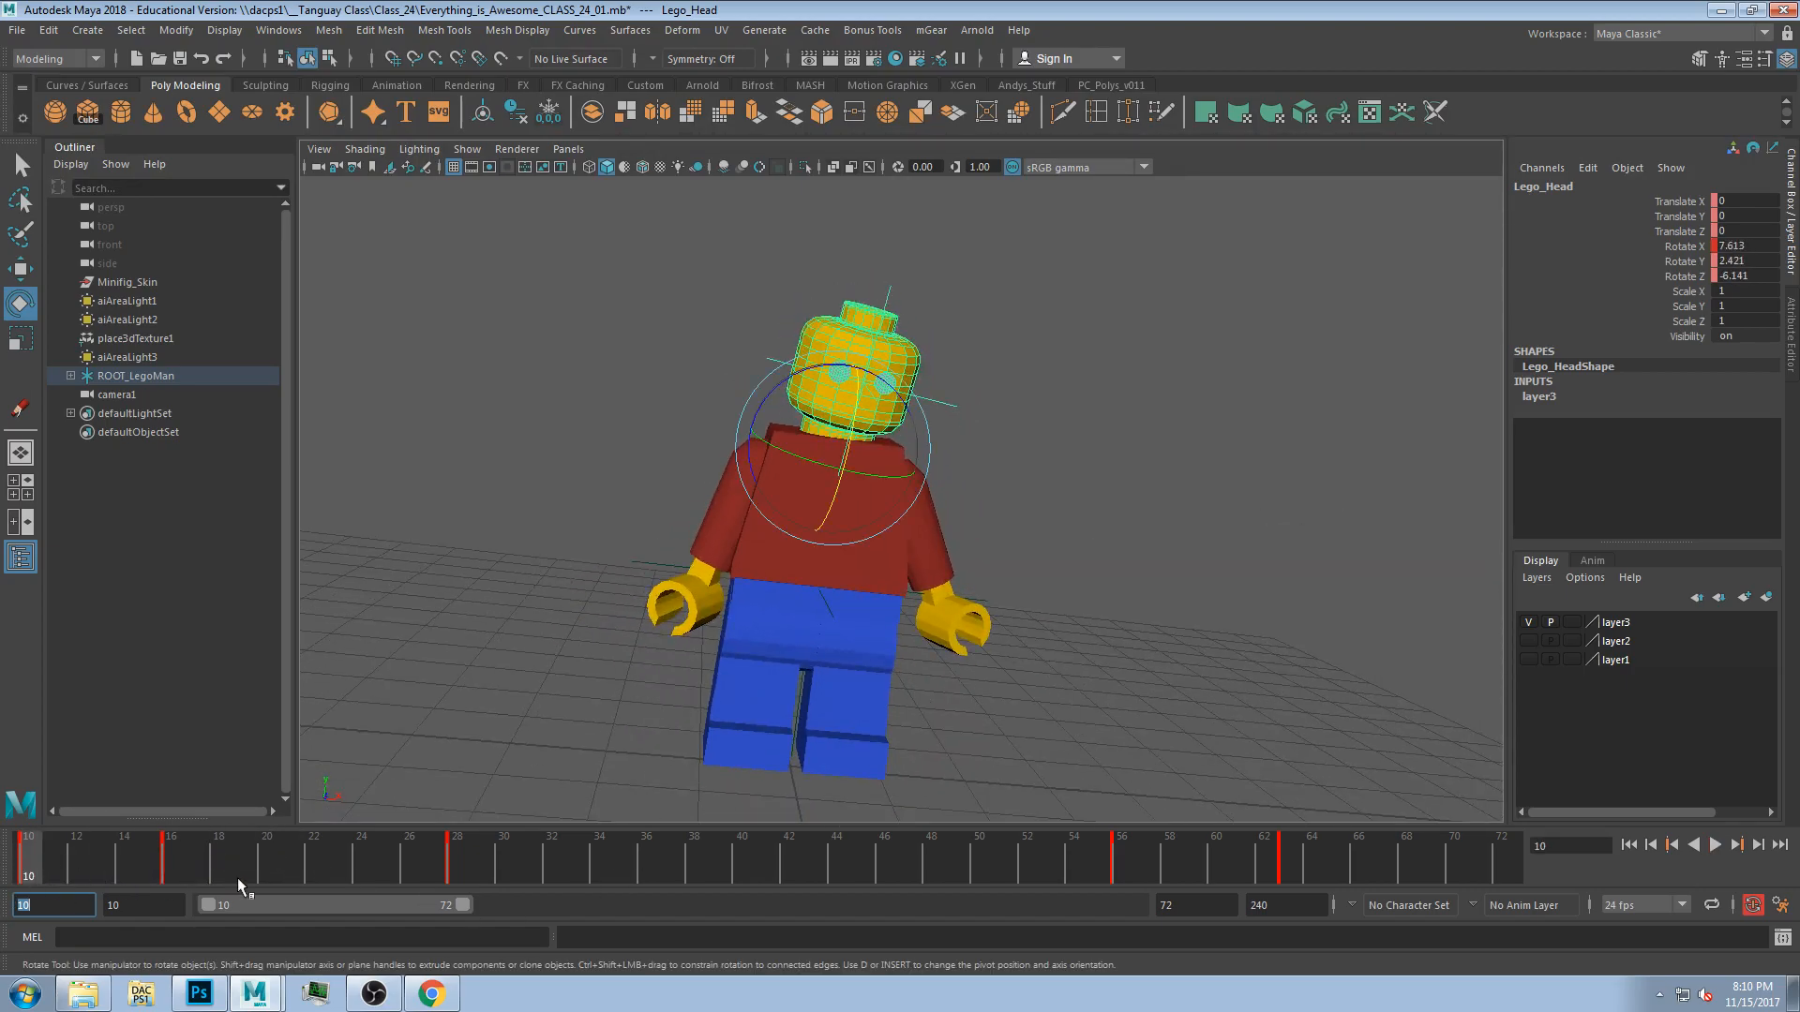
pyautogui.click(1715, 845)
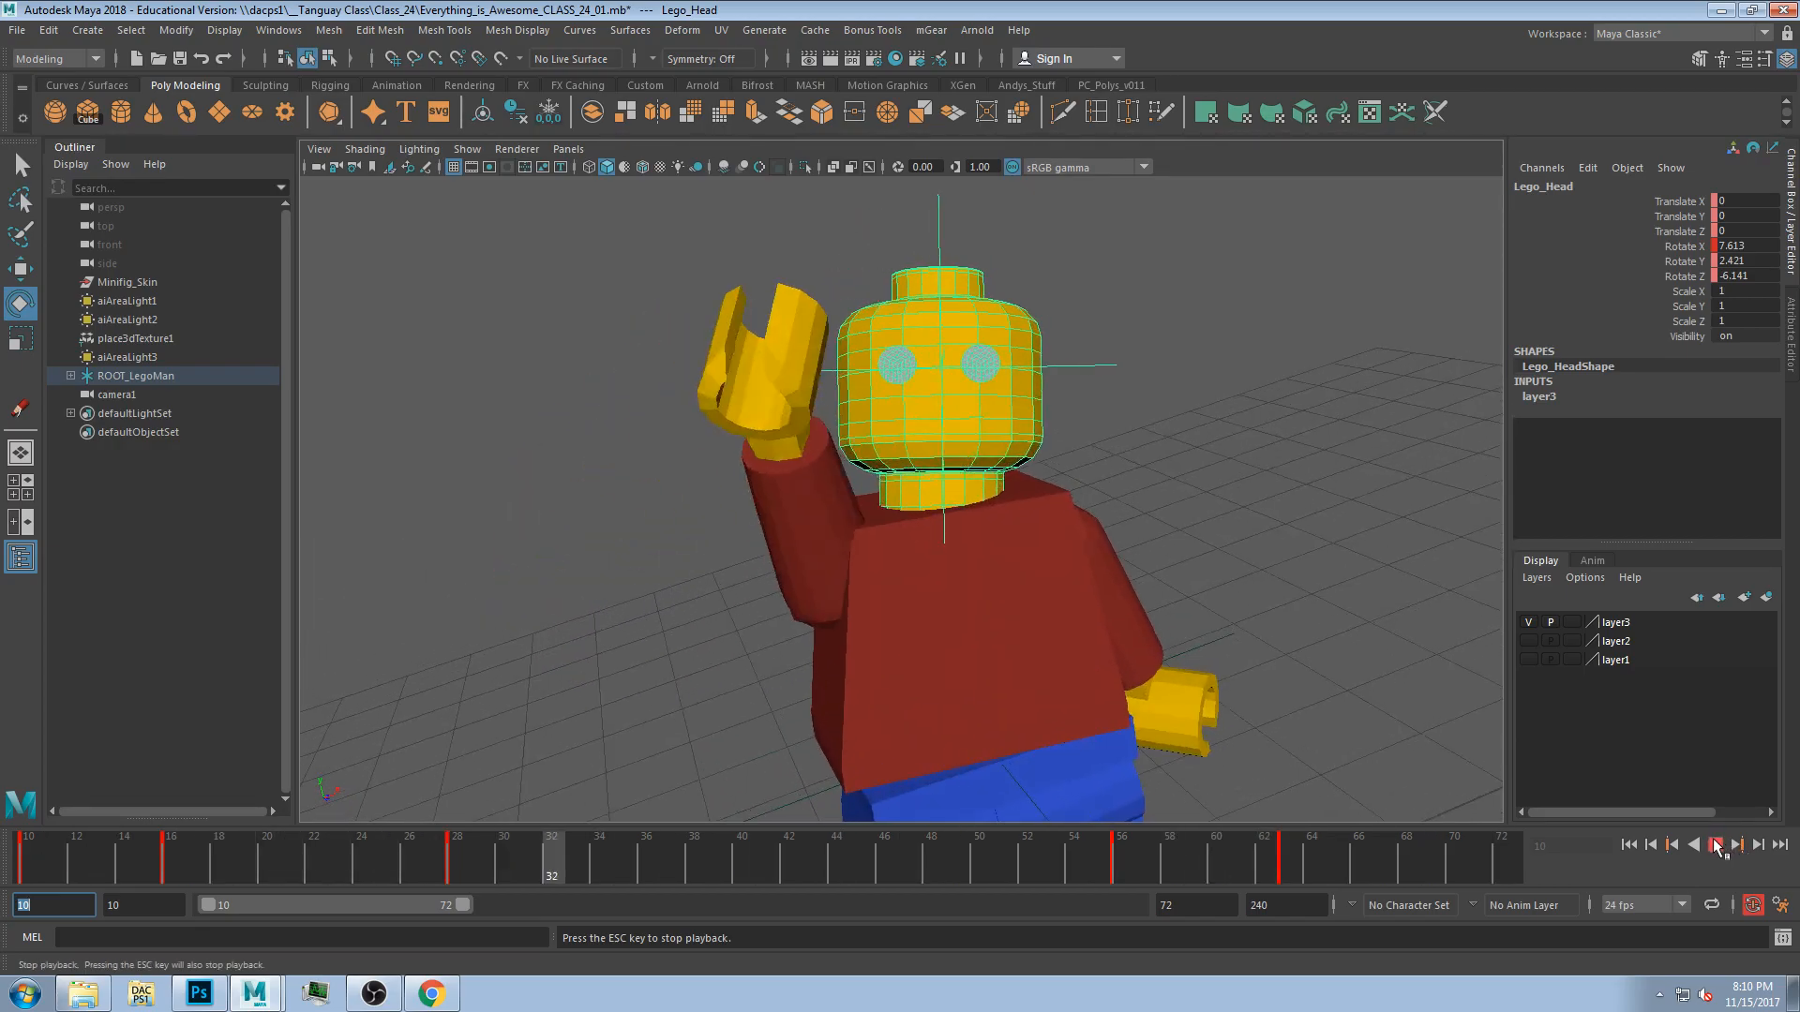
pyautogui.click(1716, 845)
pyautogui.click(43, 854)
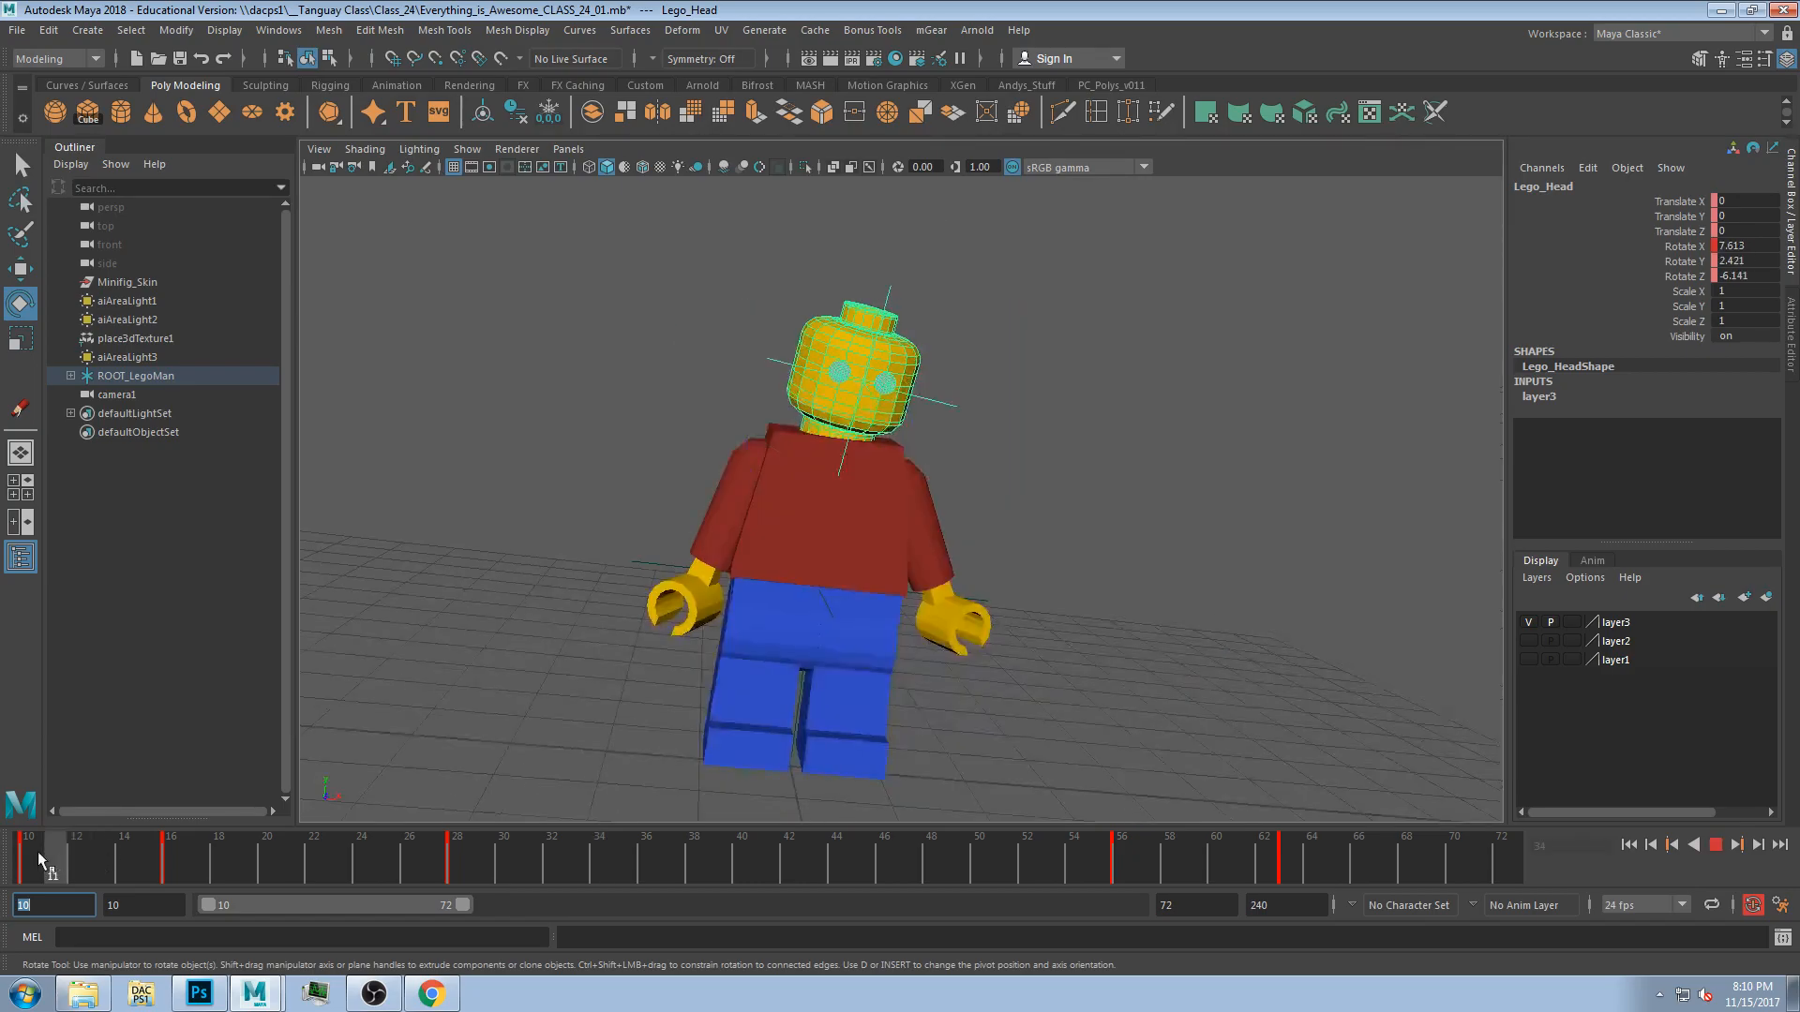
# Select the torso and apply a Nonlinear Bend deformer to it.
pyautogui.click(1069, 382)
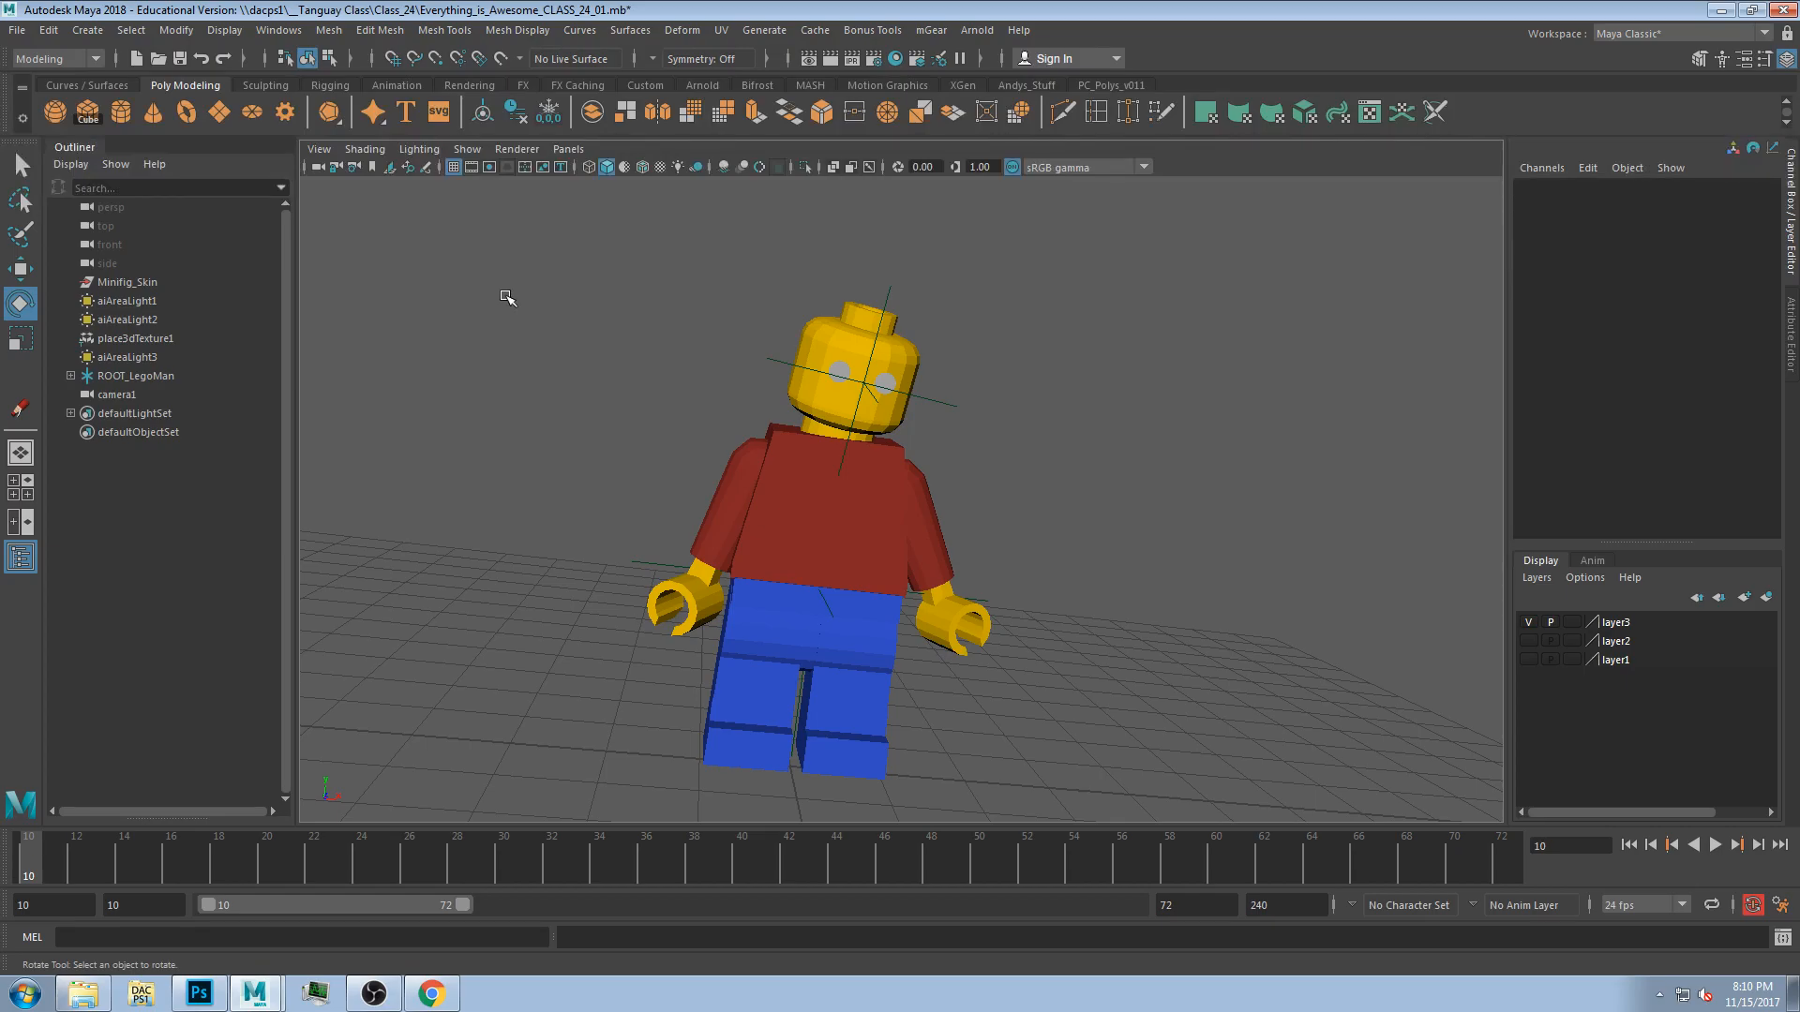
pyautogui.click(924, 541)
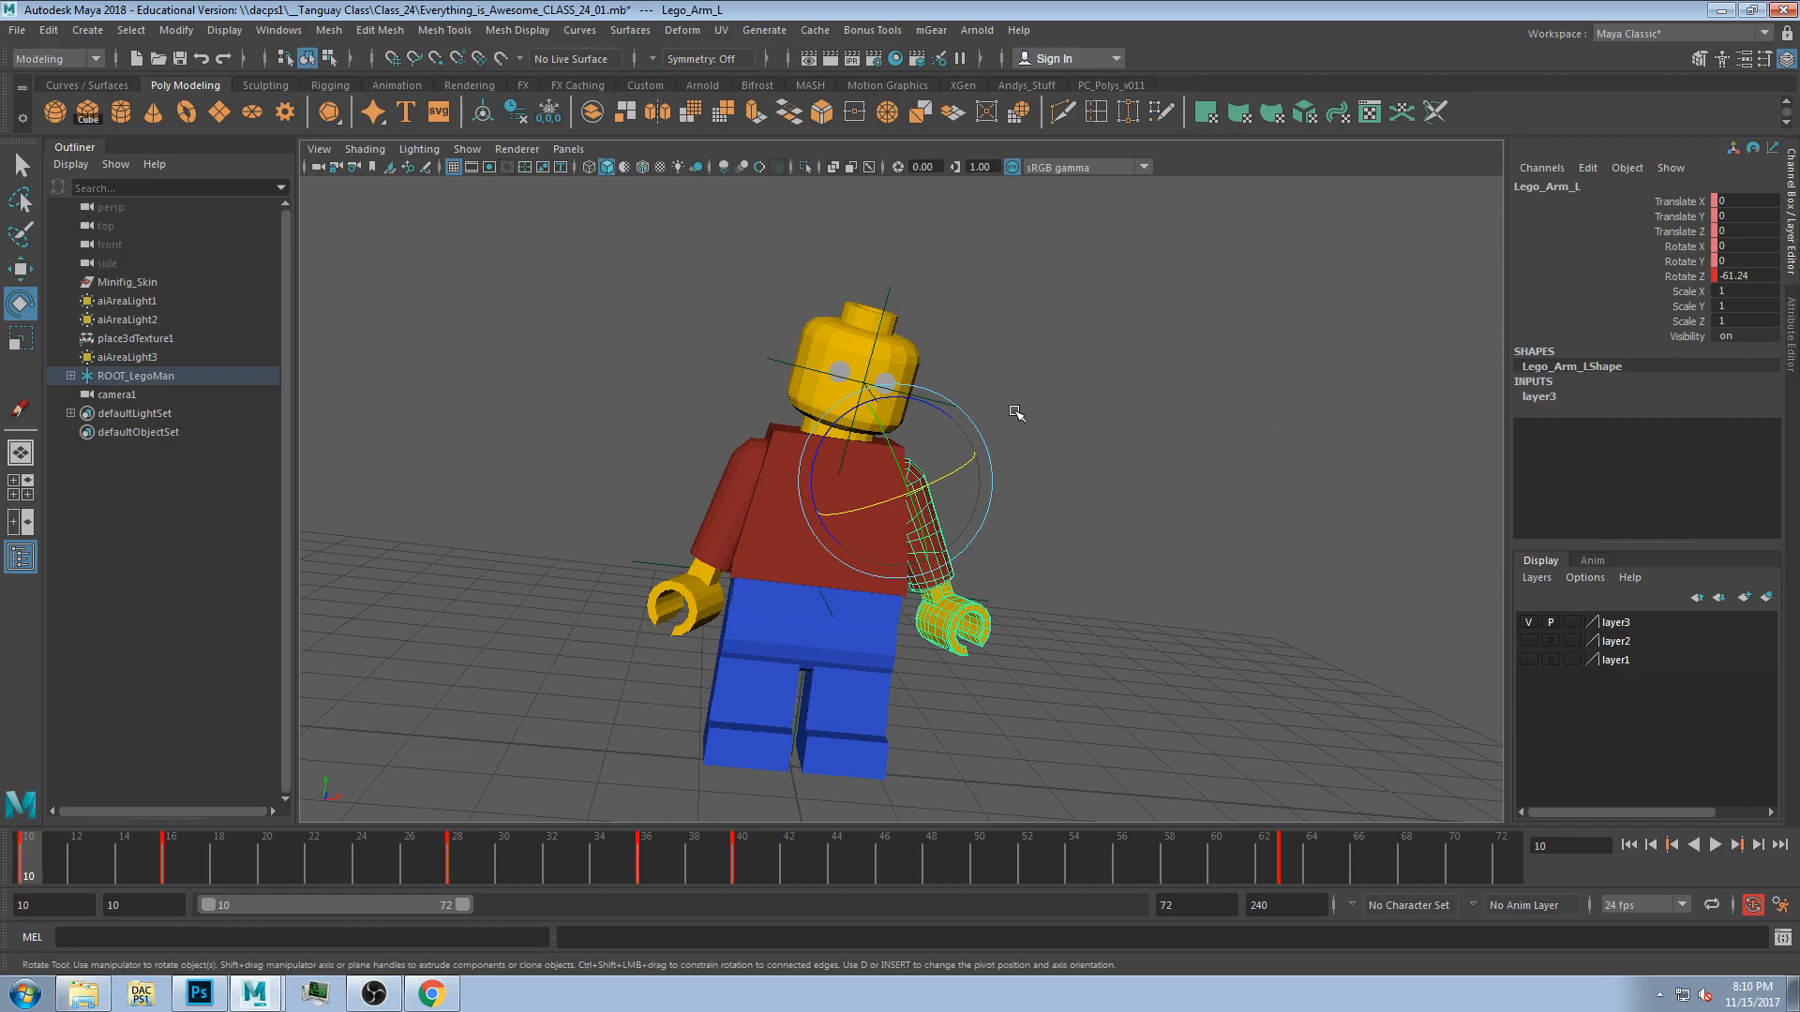
pyautogui.click(1163, 549)
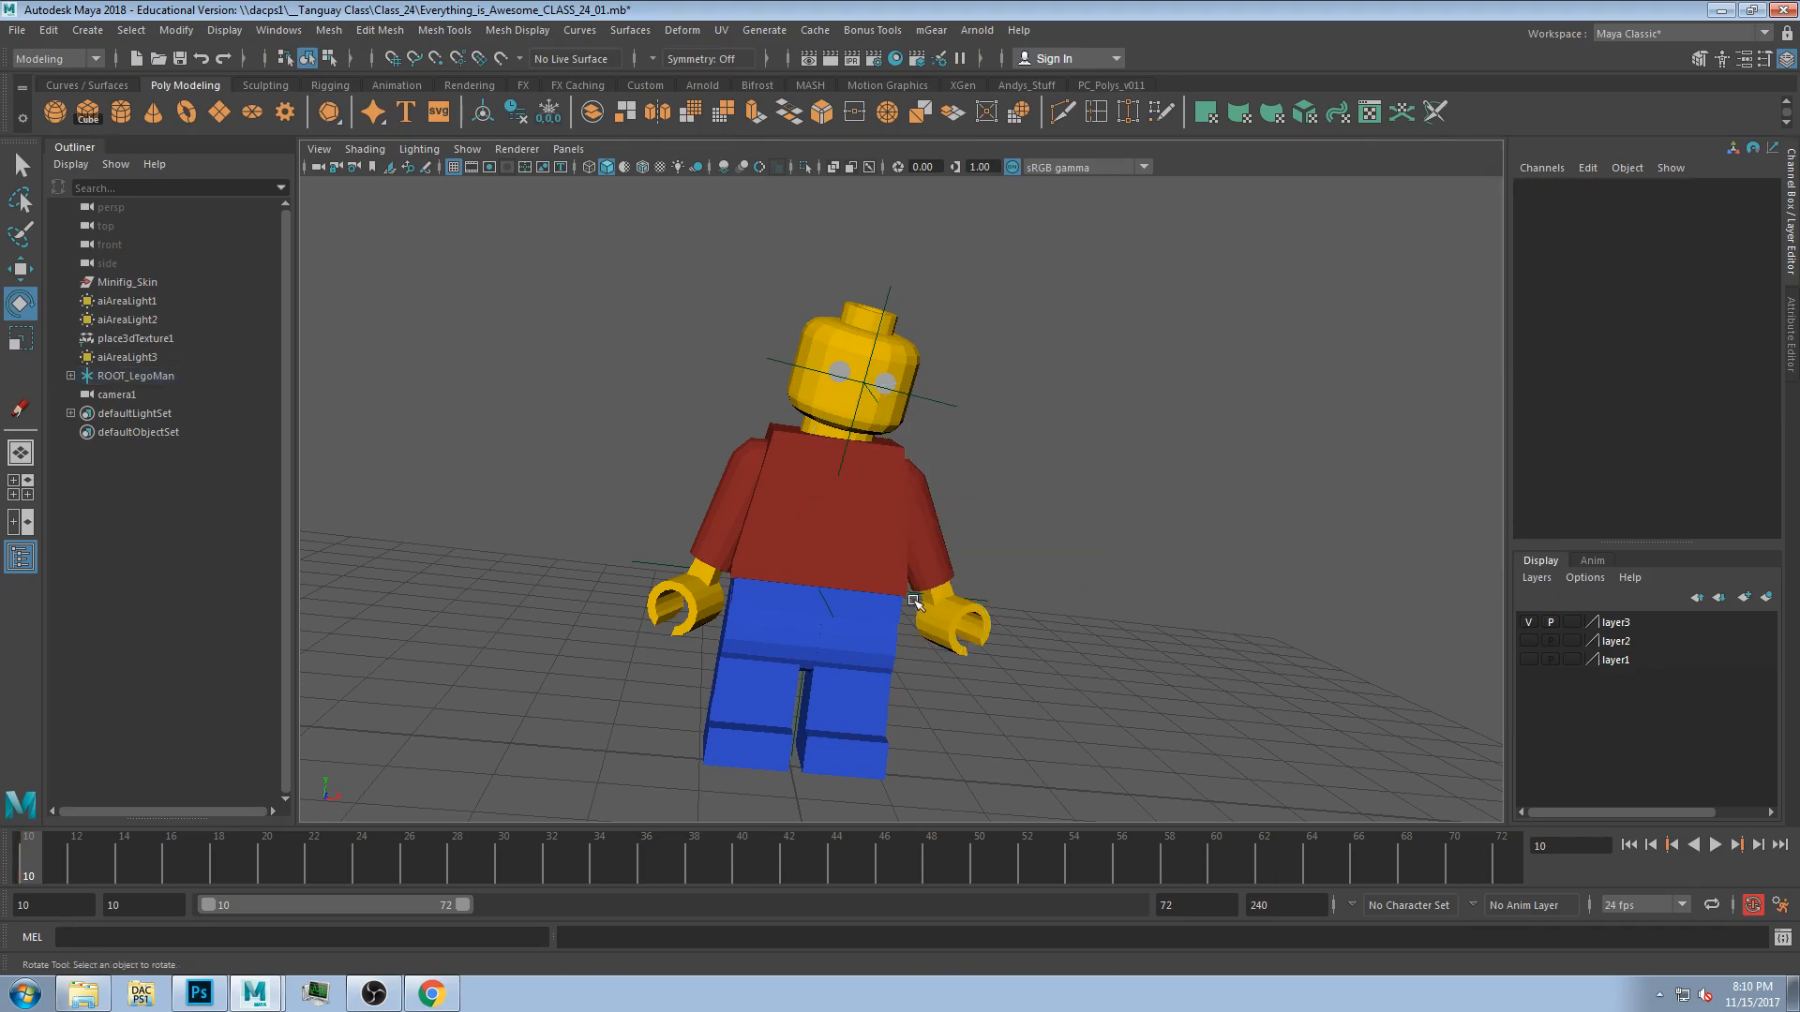
pyautogui.click(834, 523)
pyautogui.click(957, 486)
pyautogui.click(867, 514)
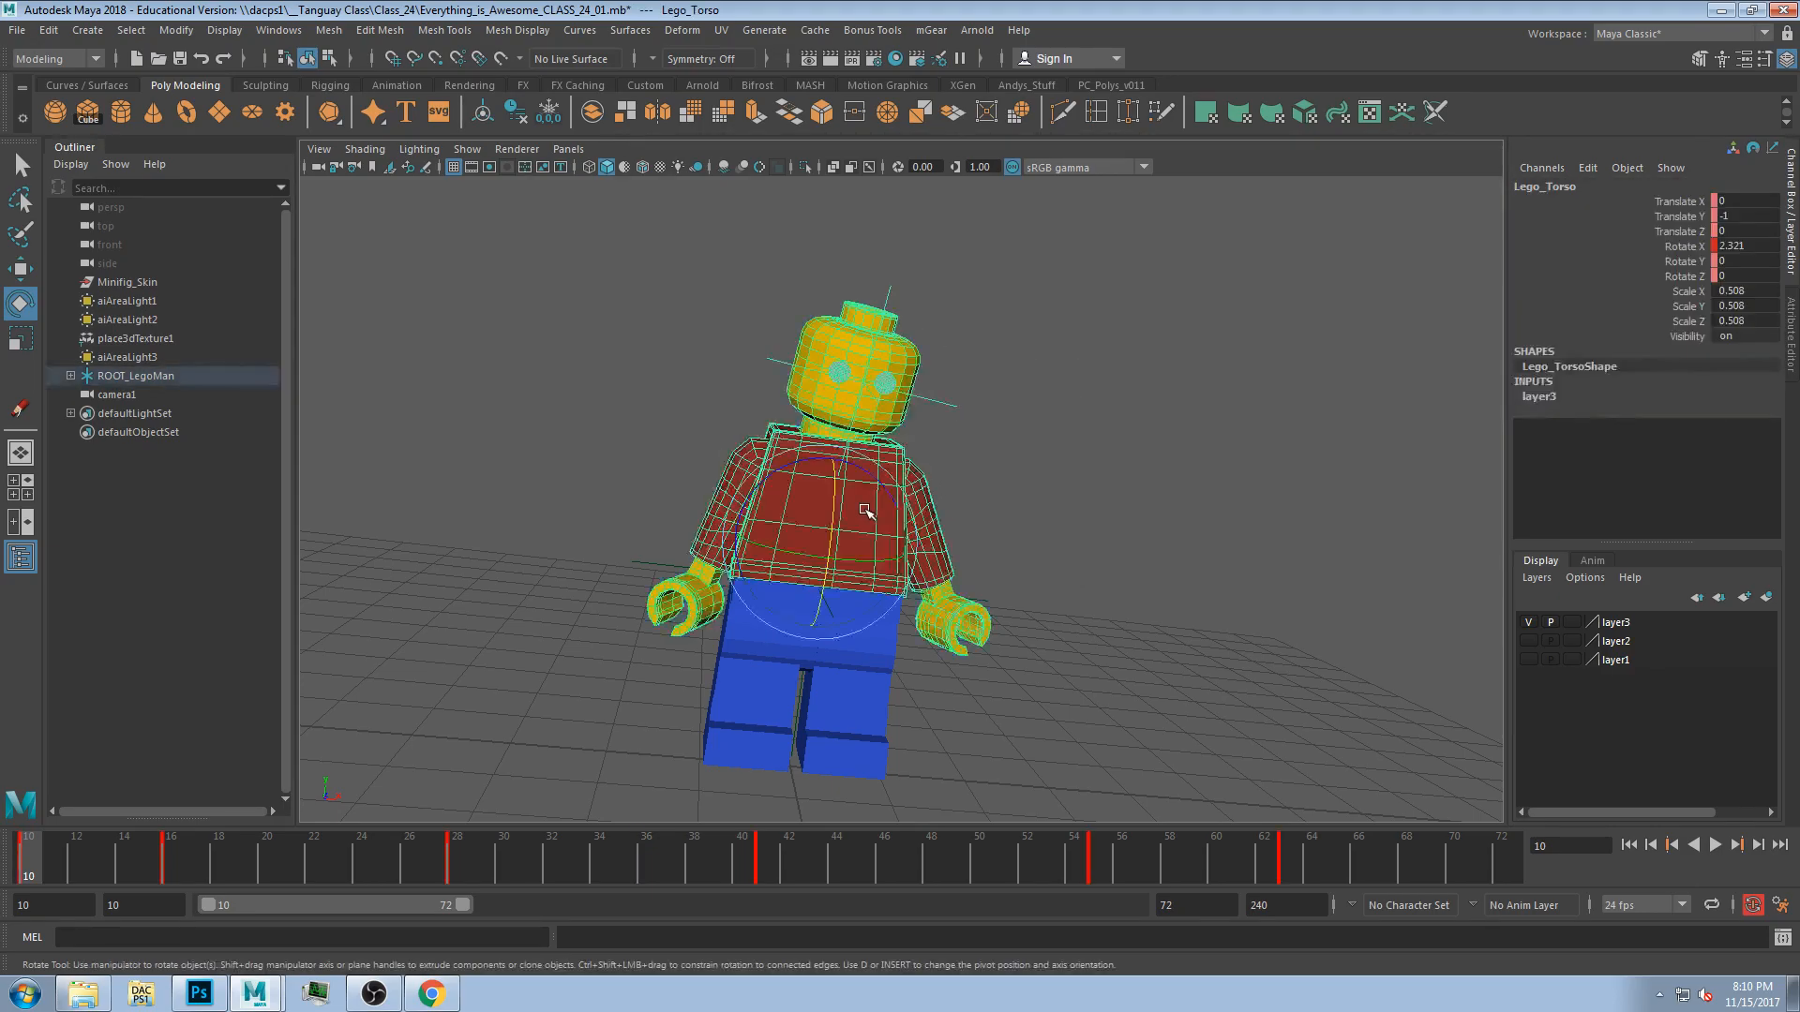
pyautogui.click(721, 30)
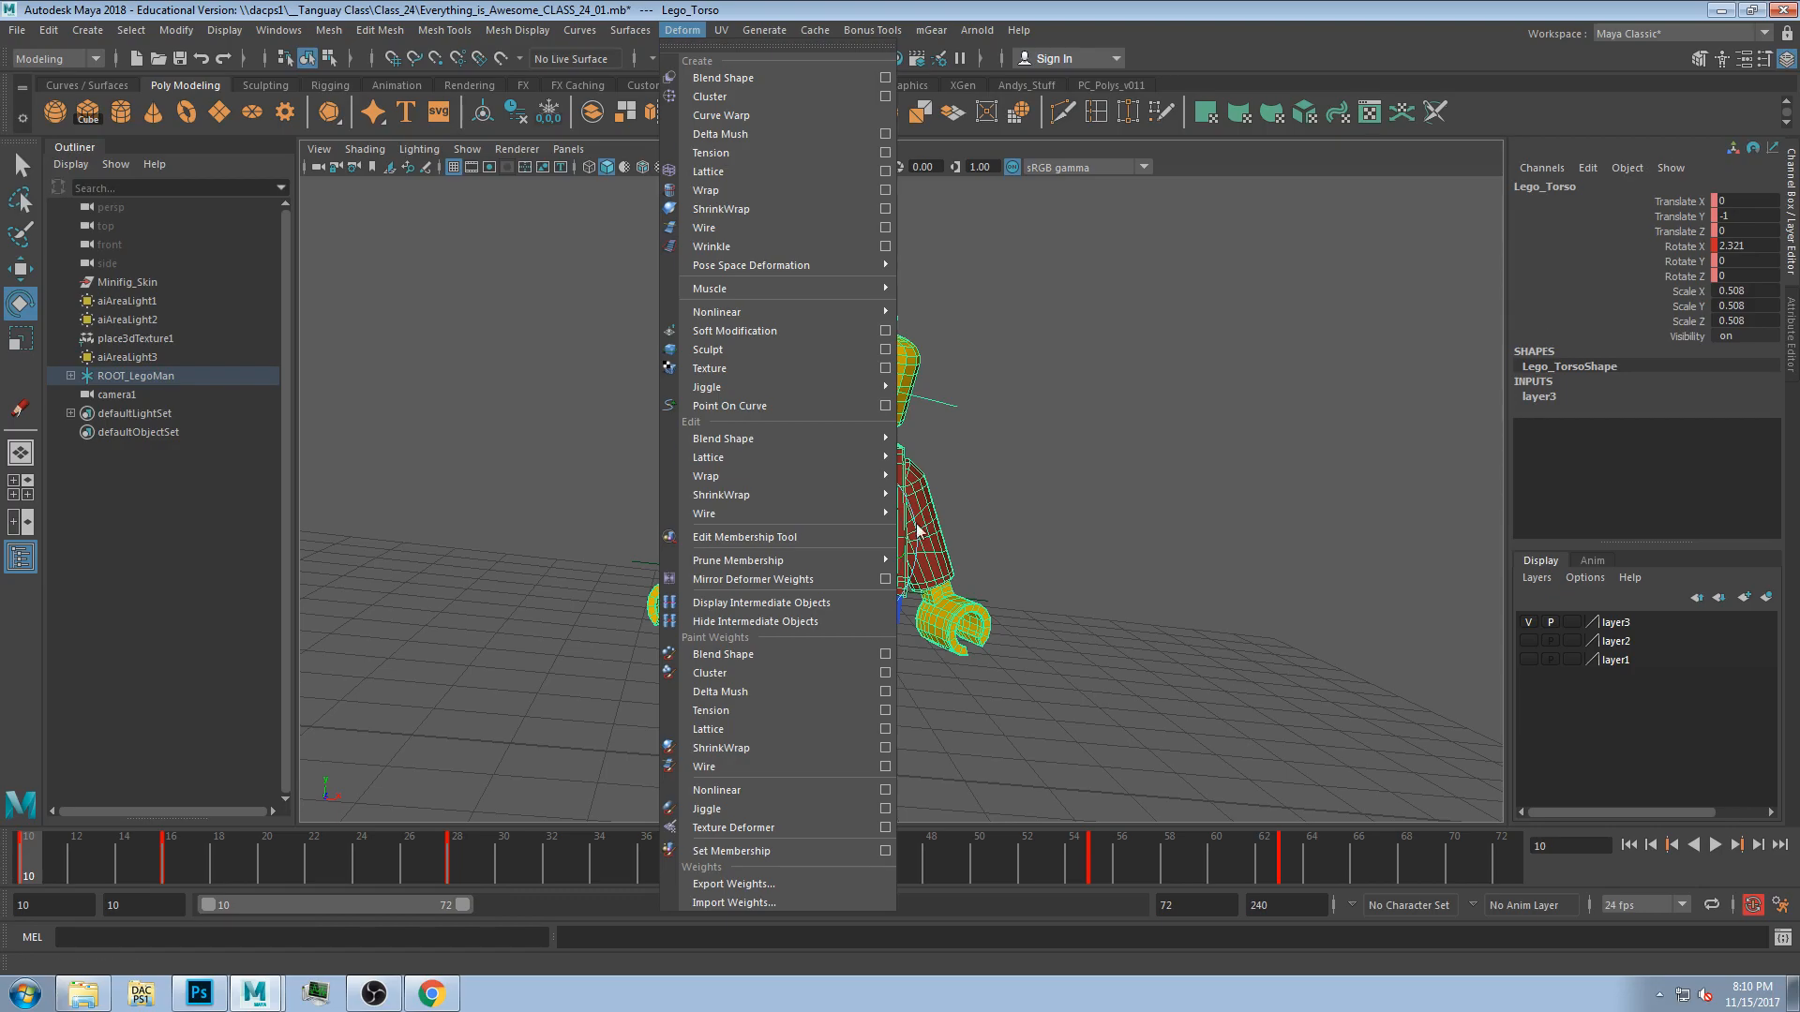
pyautogui.moveTo(775, 459)
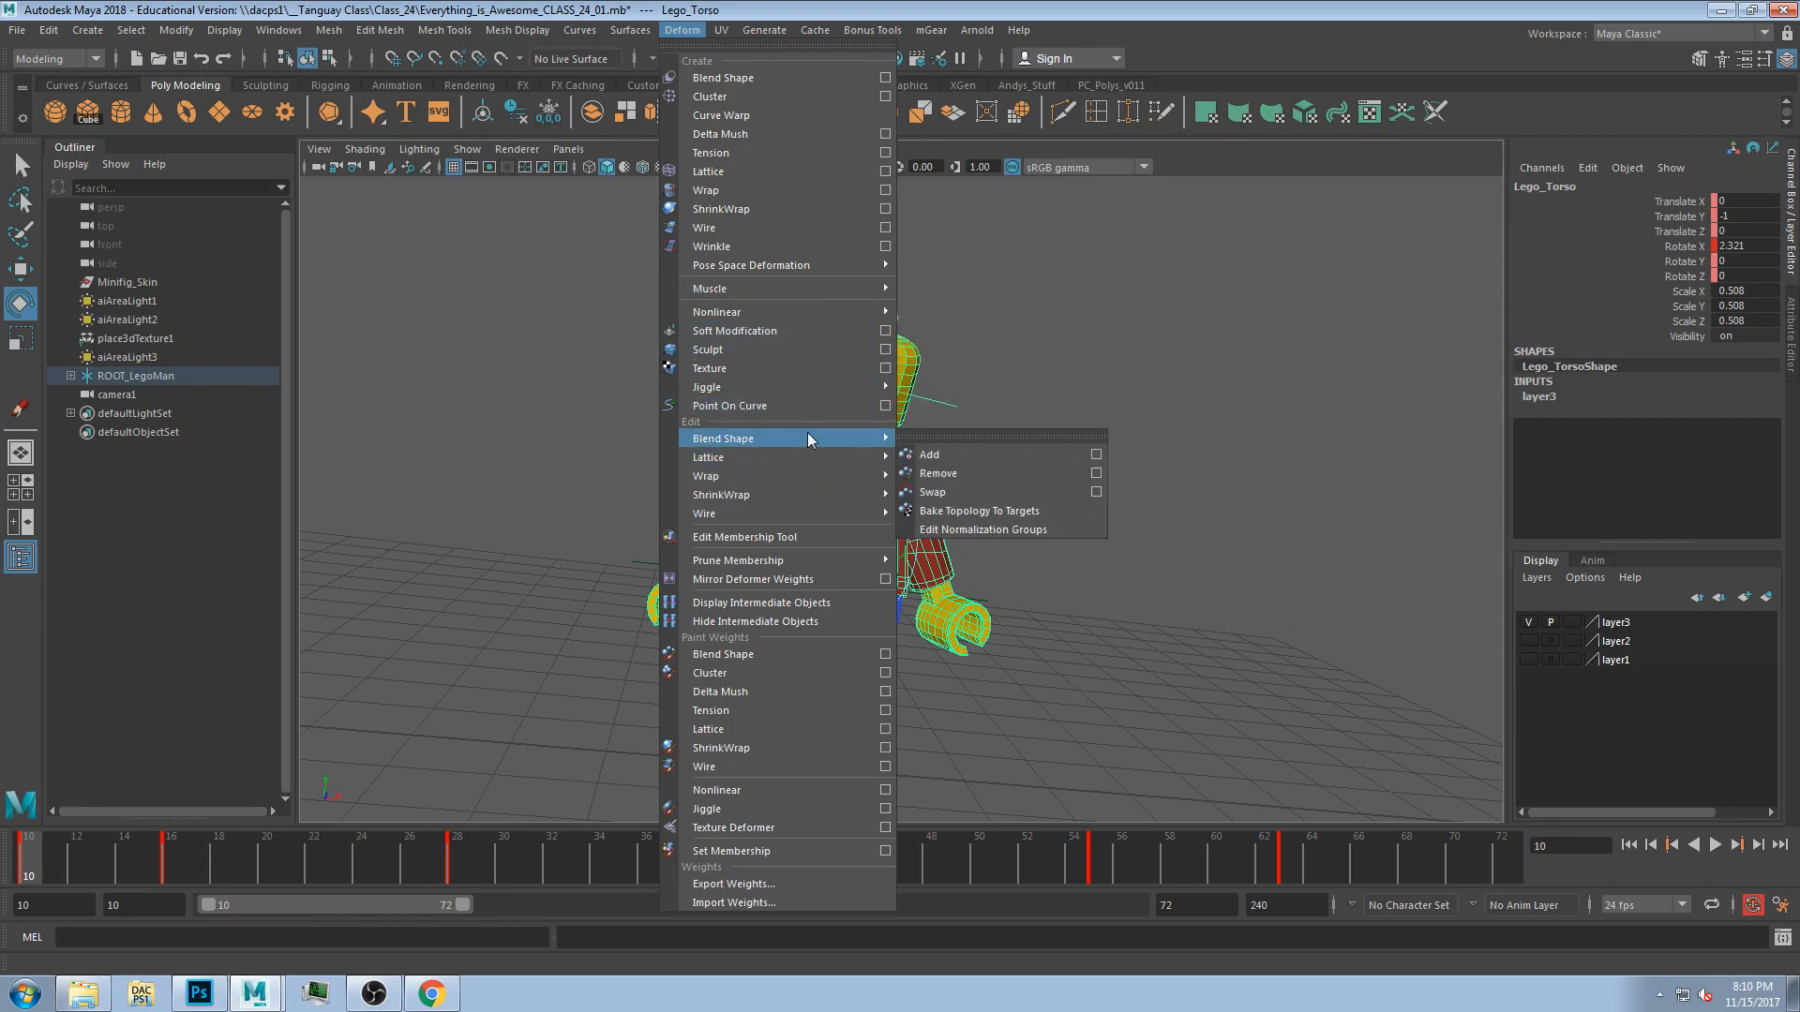
pyautogui.moveTo(732, 314)
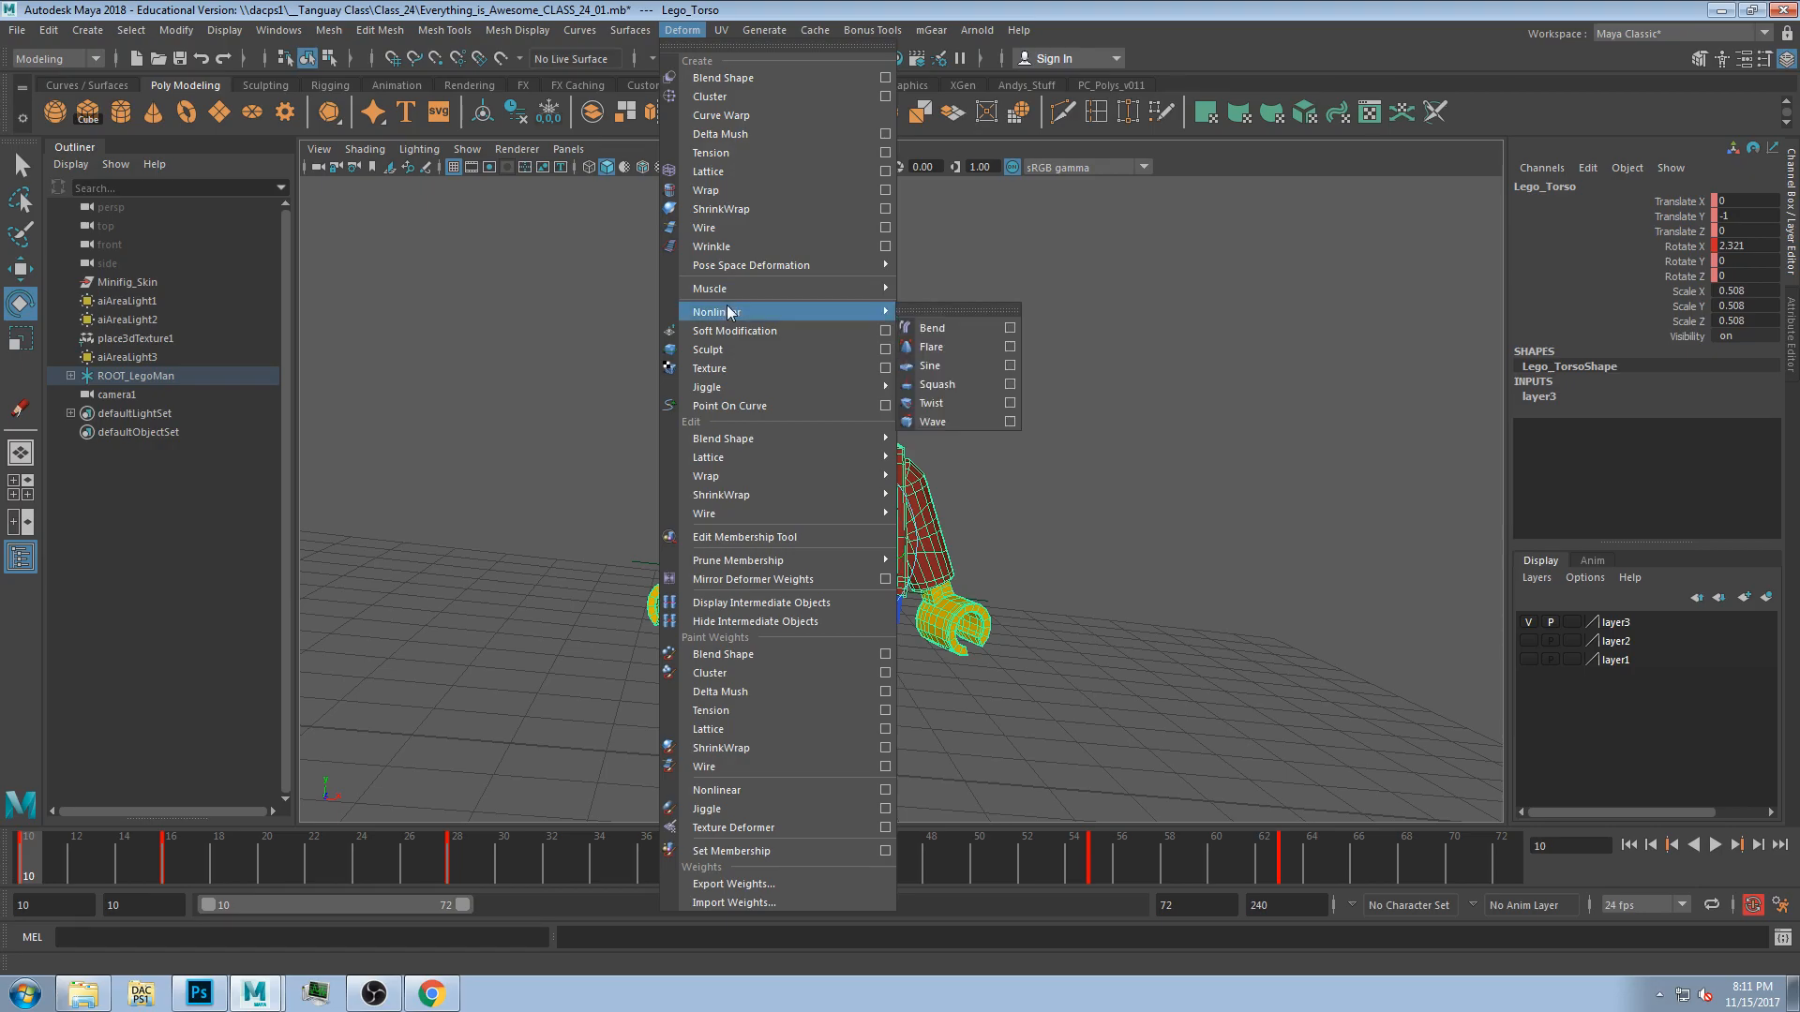
pyautogui.click(956, 338)
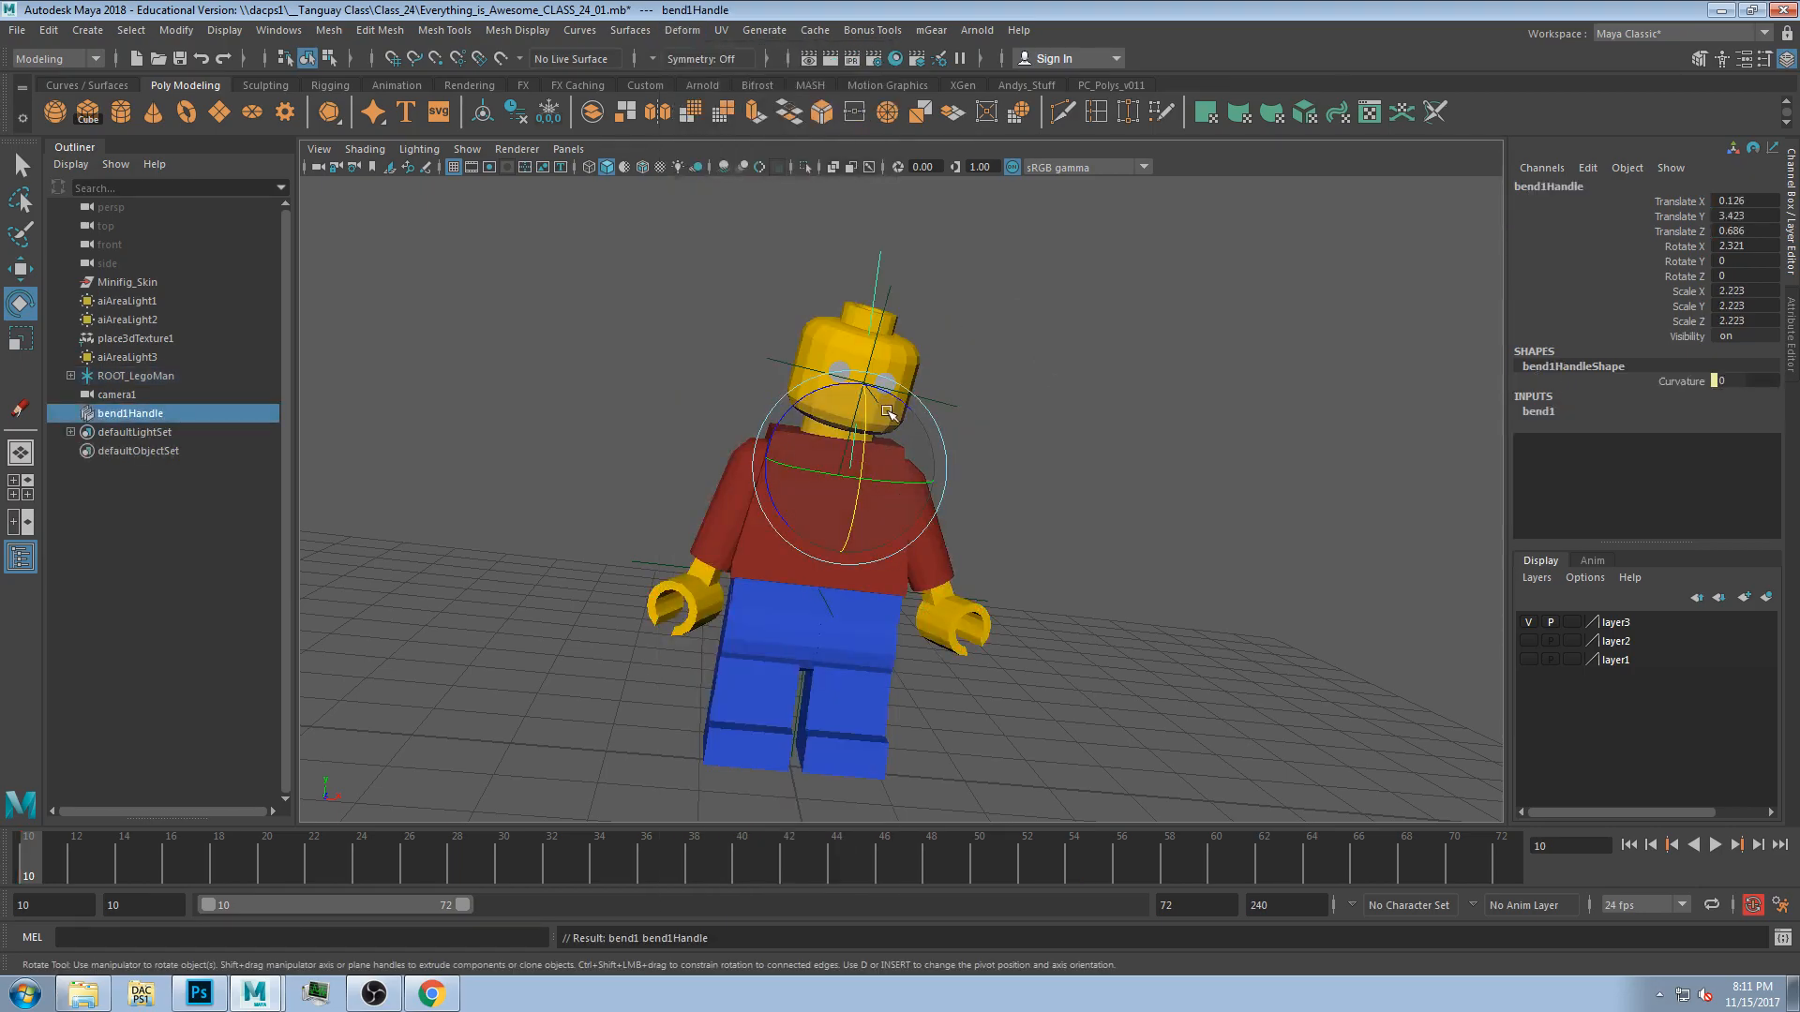
# Adjust the bend deformer's curvature, then undo back to before the deformer was added.
pyautogui.click(1734, 380)
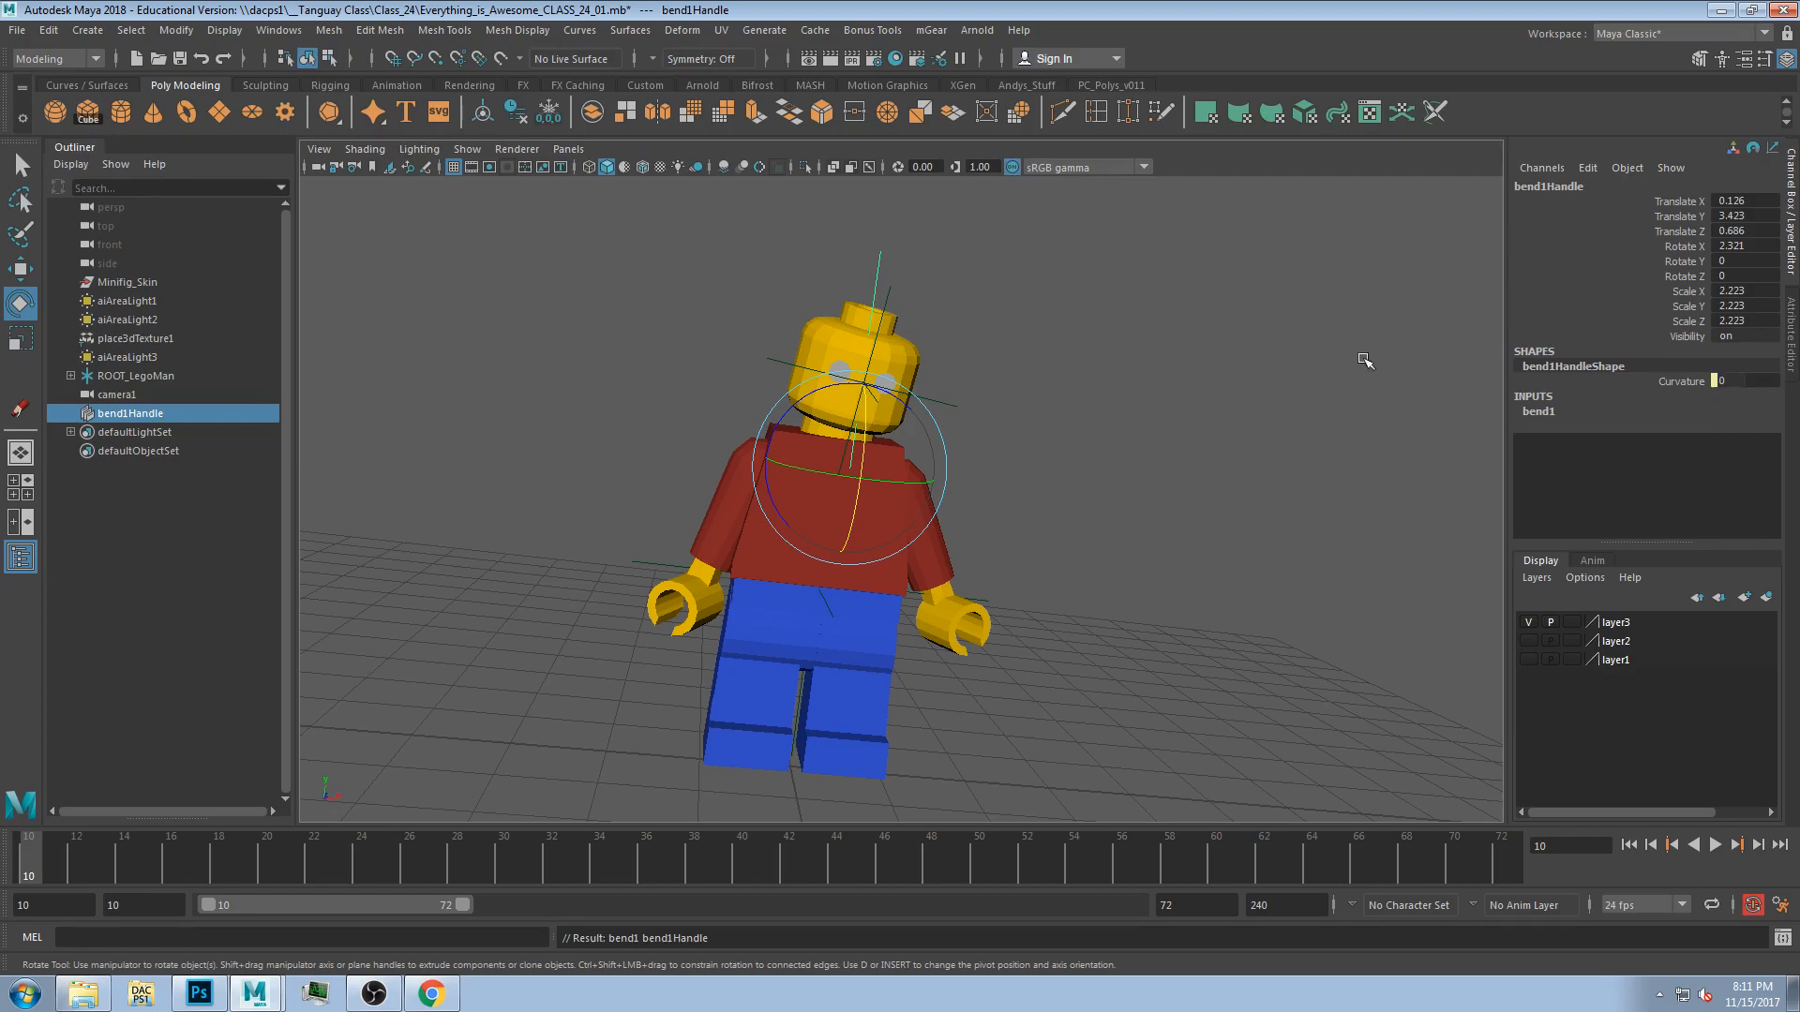
pyautogui.moveTo(1058, 466)
pyautogui.keyDown('alt'); pyautogui.mouseDown()
pyautogui.moveTo(1000, 474)
pyautogui.moveTo(1064, 469)
pyautogui.mouseUp(); pyautogui.keyUp('alt')
pyautogui.hotkey('ctrl', 'z')
pyautogui.hotkey('ctrl', 'z')
pyautogui.hotkey('ctrl', 'z')
# Select the torso and scrub through its animation on the time slider up to frame 71.
pyautogui.hotkey('ctrl', 'z')
pyautogui.click(861, 522)
pyautogui.moveTo(244, 843); pyautogui.dragTo(624, 843)
pyautogui.keyDown('alt'); pyautogui.moveTo(612, 605); pyautogui.dragTo(635, 622); pyautogui.keyUp('alt')
pyautogui.hotkey('ctrl', 'z')
pyautogui.hotkey('ctrl', 'z')
pyautogui.moveTo(161, 850); pyautogui.dragTo(1501, 937)
pyautogui.hotkey('ctrl', 'z')
pyautogui.hotkey('ctrl', 'z')
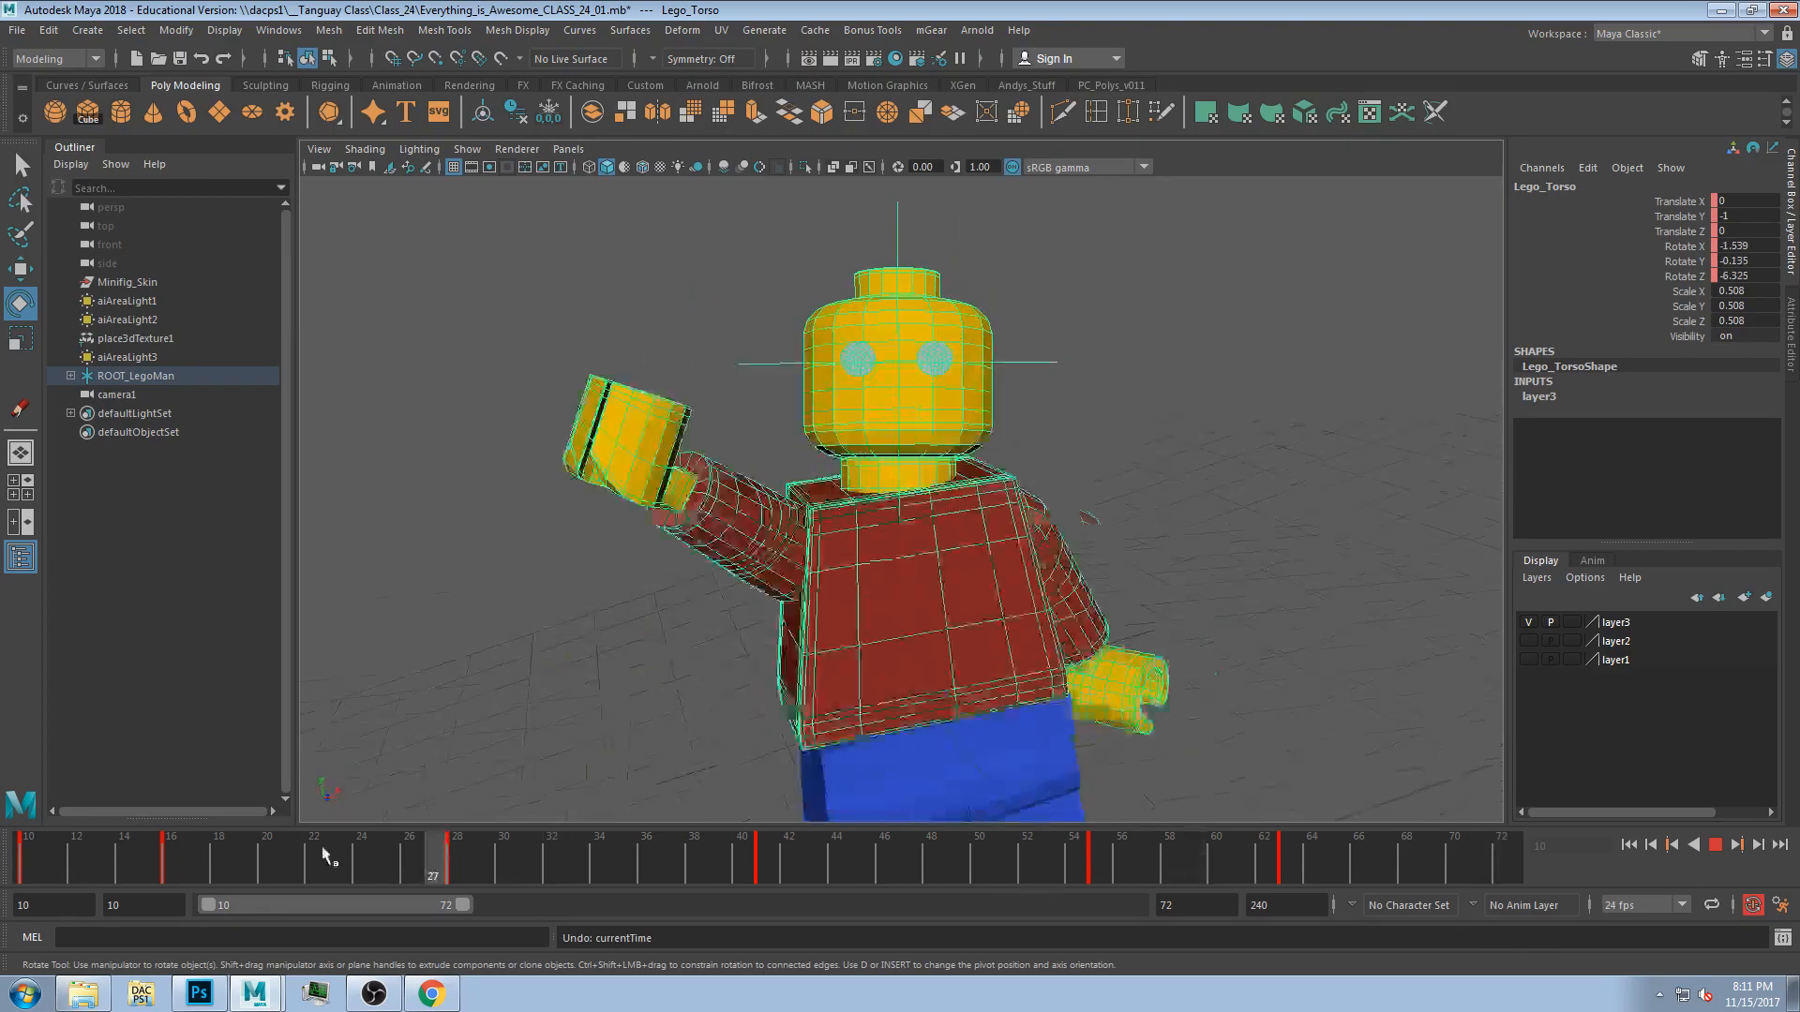
pyautogui.moveTo(1291, 851); pyautogui.dragTo(1019, 896)
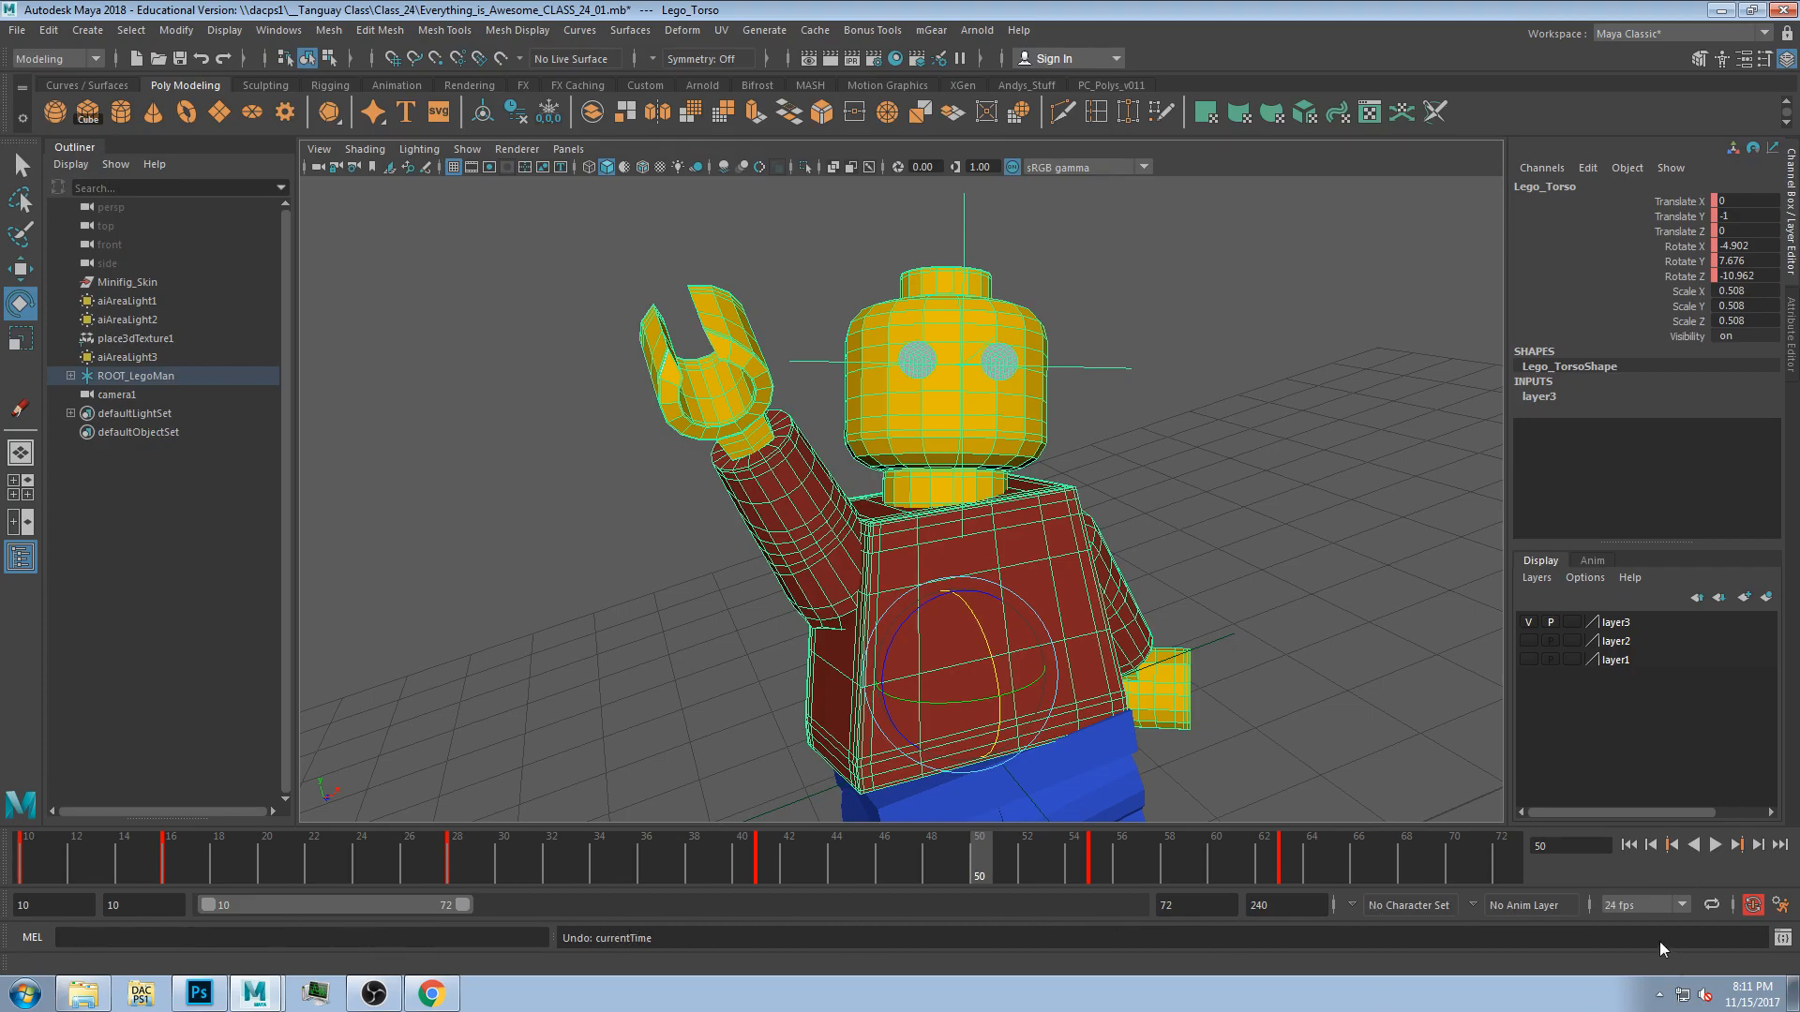
pyautogui.click(1681, 905)
pyautogui.click(1613, 887)
pyautogui.moveTo(909, 845); pyautogui.dragTo(1463, 865)
# Undo a trial torso rotation at frame 71 and turn off Auto Keyframe.
pyautogui.moveTo(861, 495)
pyautogui.mouseDown()
pyautogui.moveTo(872, 482)
pyautogui.moveTo(884, 514)
pyautogui.mouseUp()
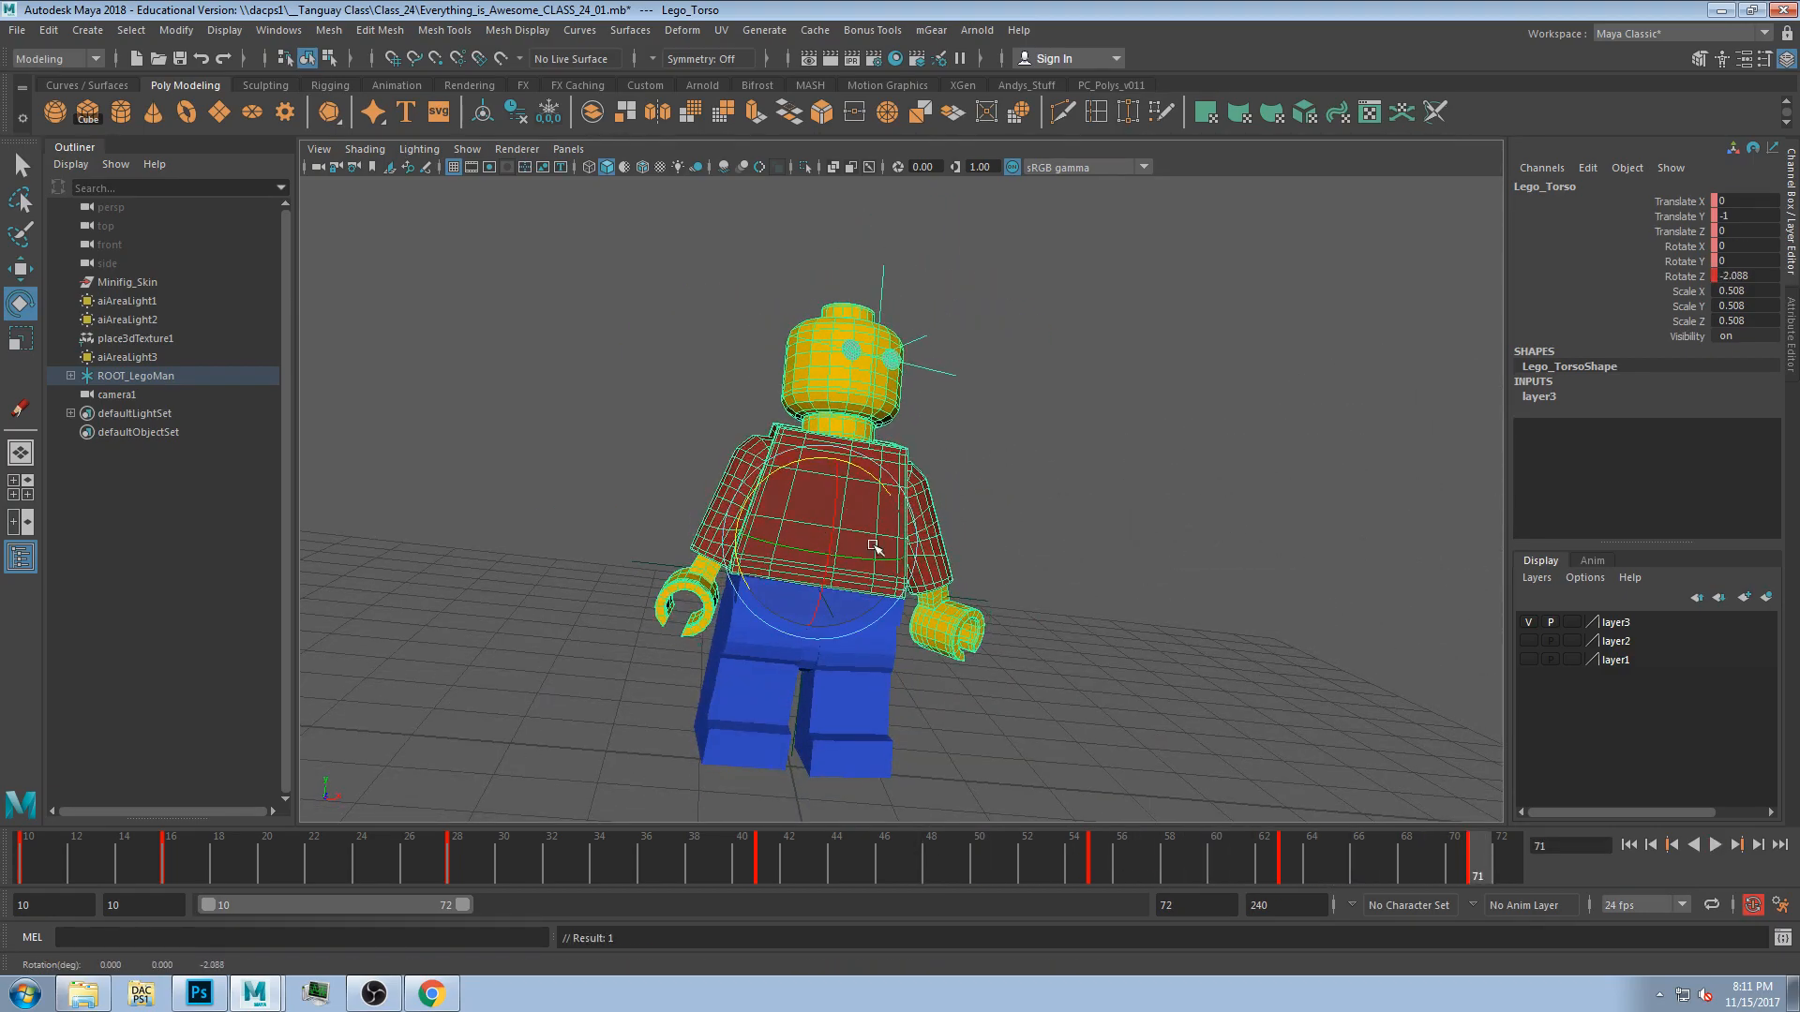
pyautogui.hotkey('ctrl', 'z')
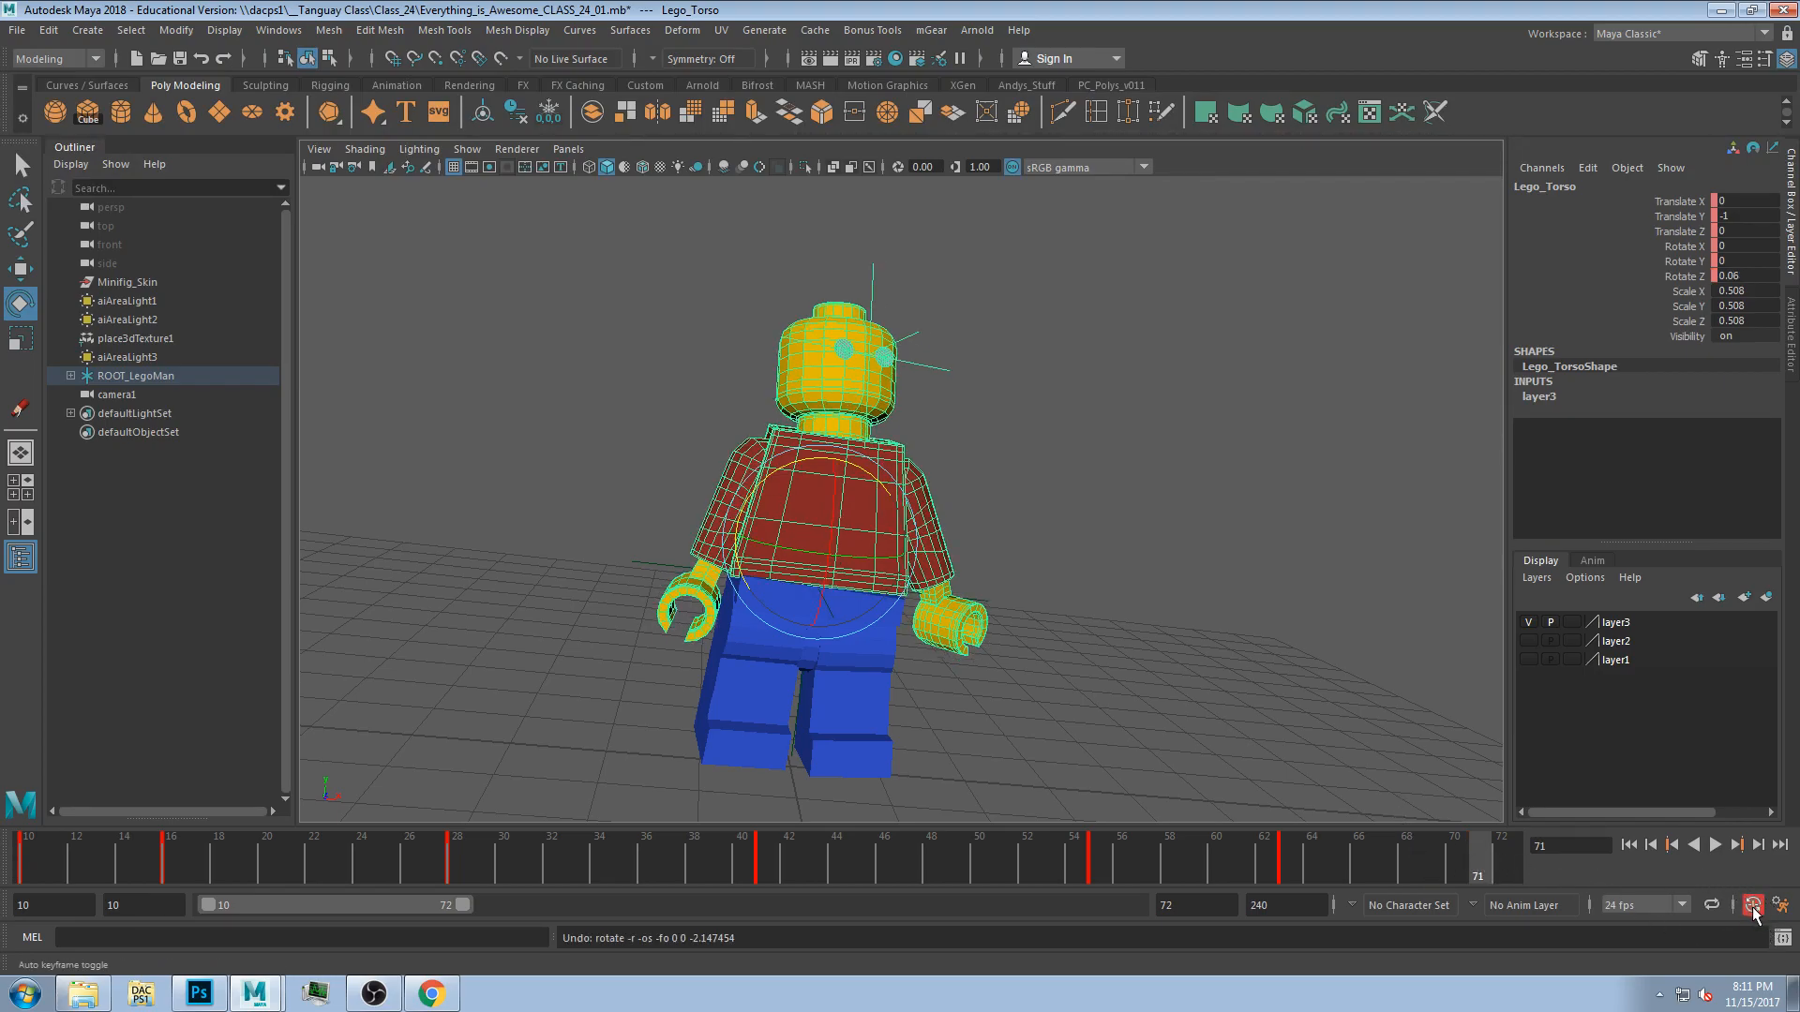
pyautogui.click(1754, 907)
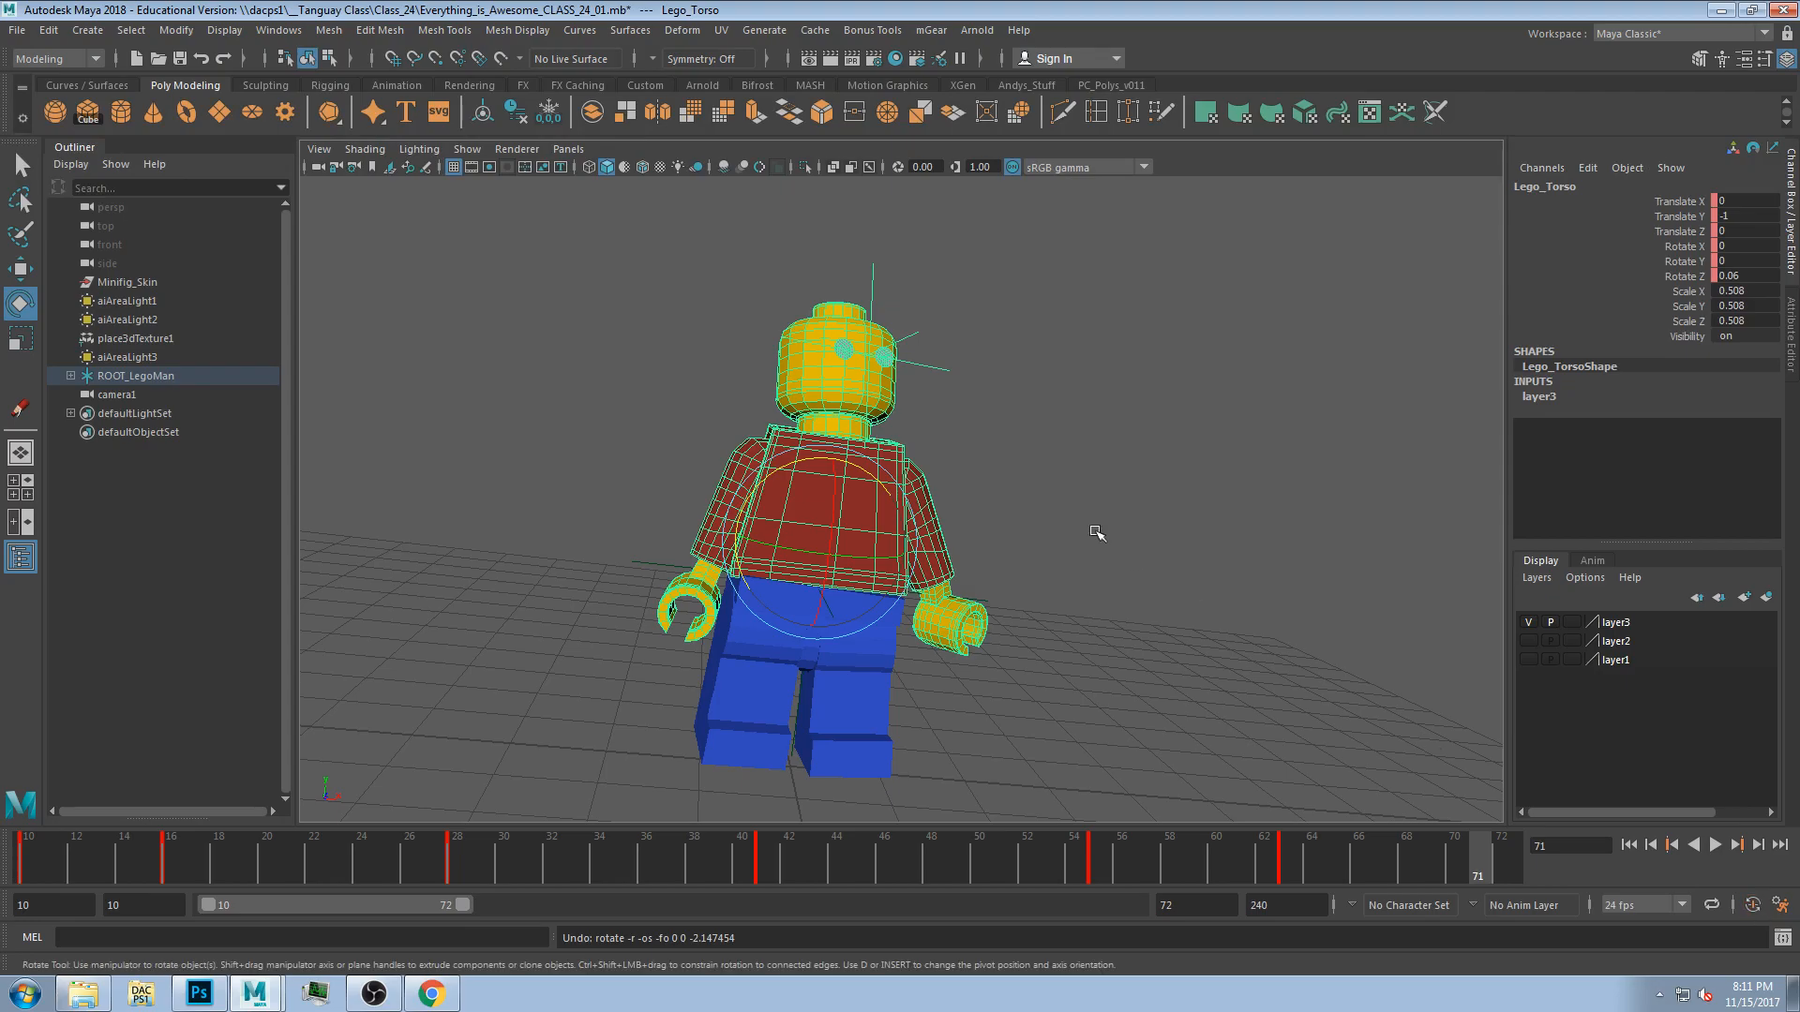
pyautogui.moveTo(742, 558); pyautogui.dragTo(768, 557)
# Scrub and play back the animation from the start twice, stopping each playback, ending on the last frame.
pyautogui.moveTo(401, 853); pyautogui.dragTo(1505, 855)
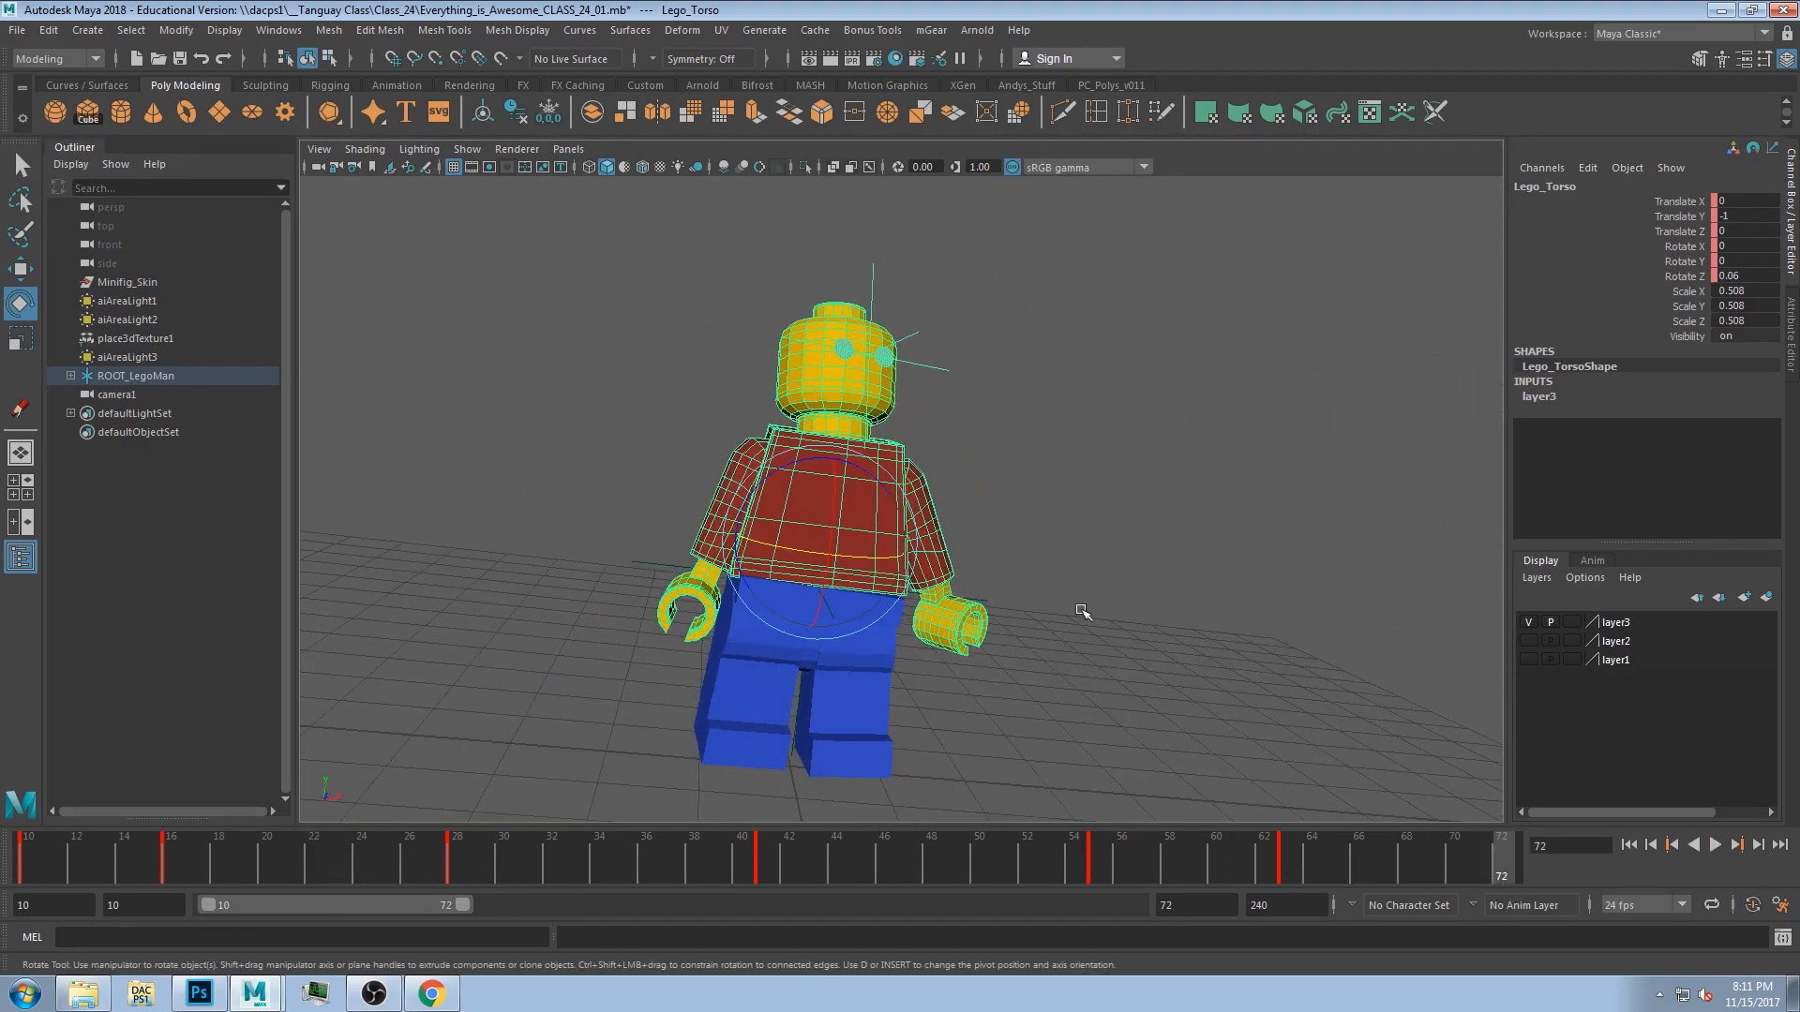
pyautogui.moveTo(936, 847); pyautogui.dragTo(4, 868)
pyautogui.click(1716, 845)
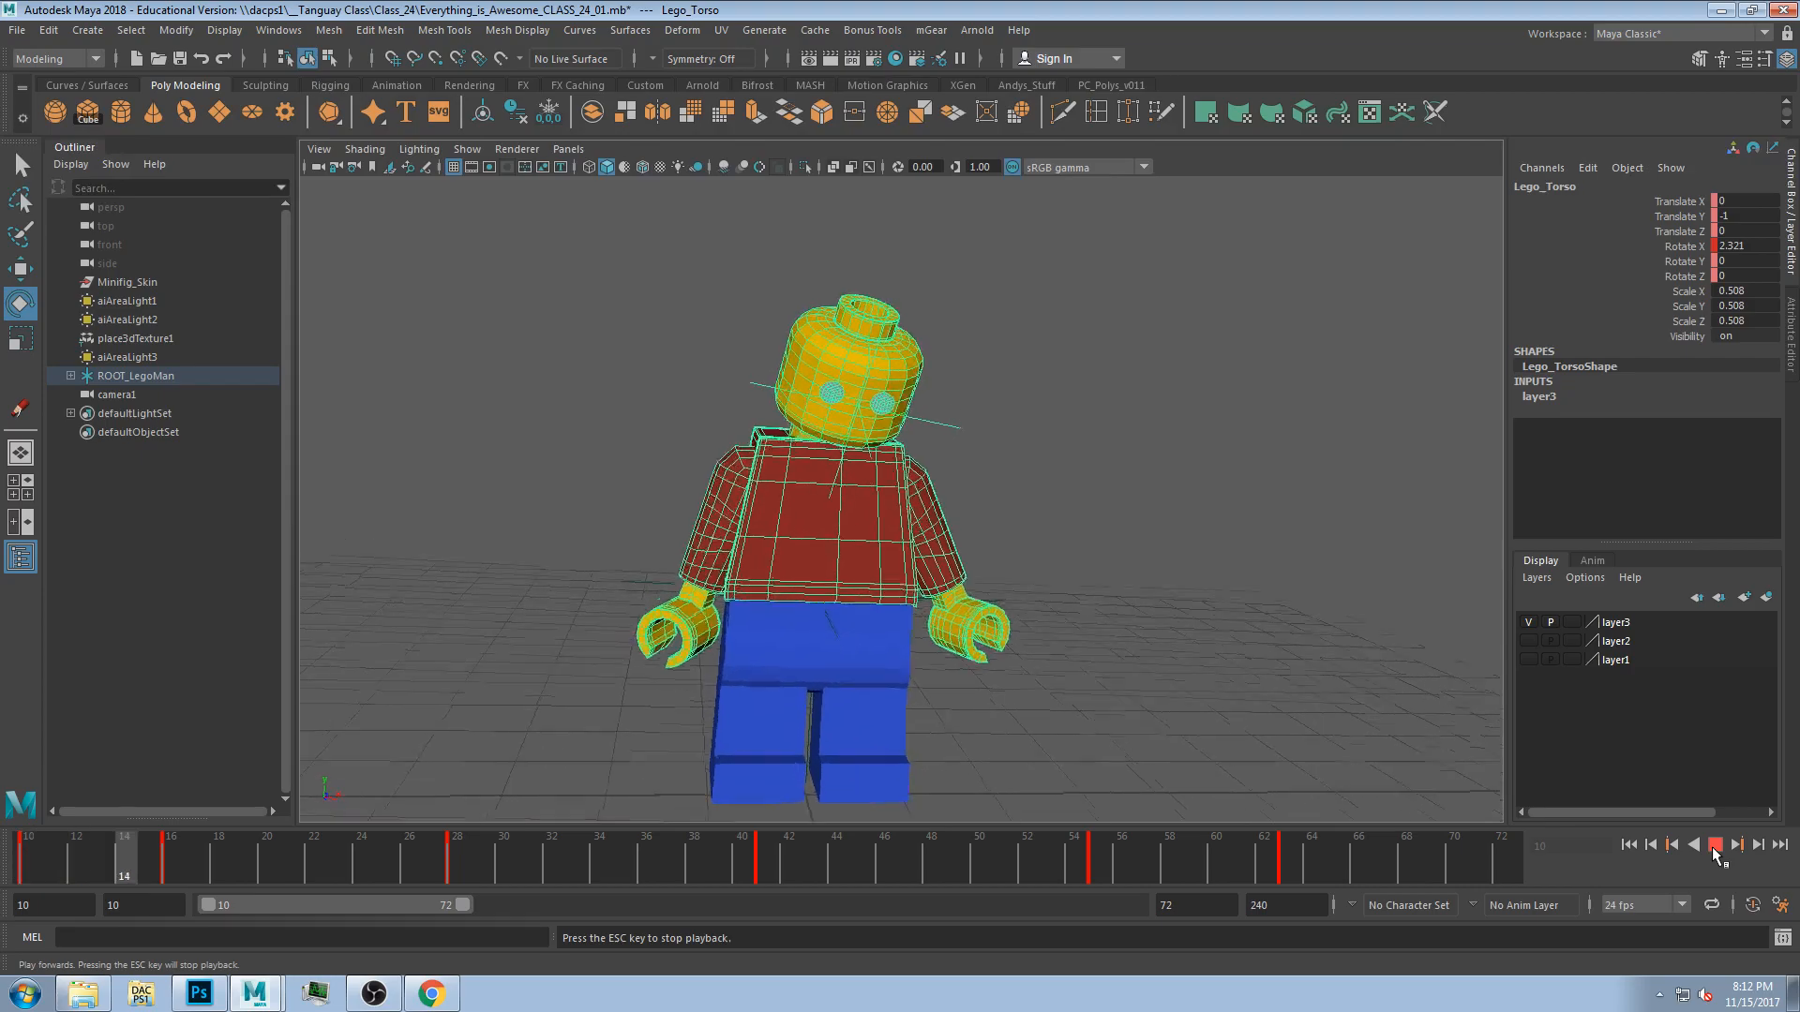
pyautogui.press('Escape')
pyautogui.click(1434, 553)
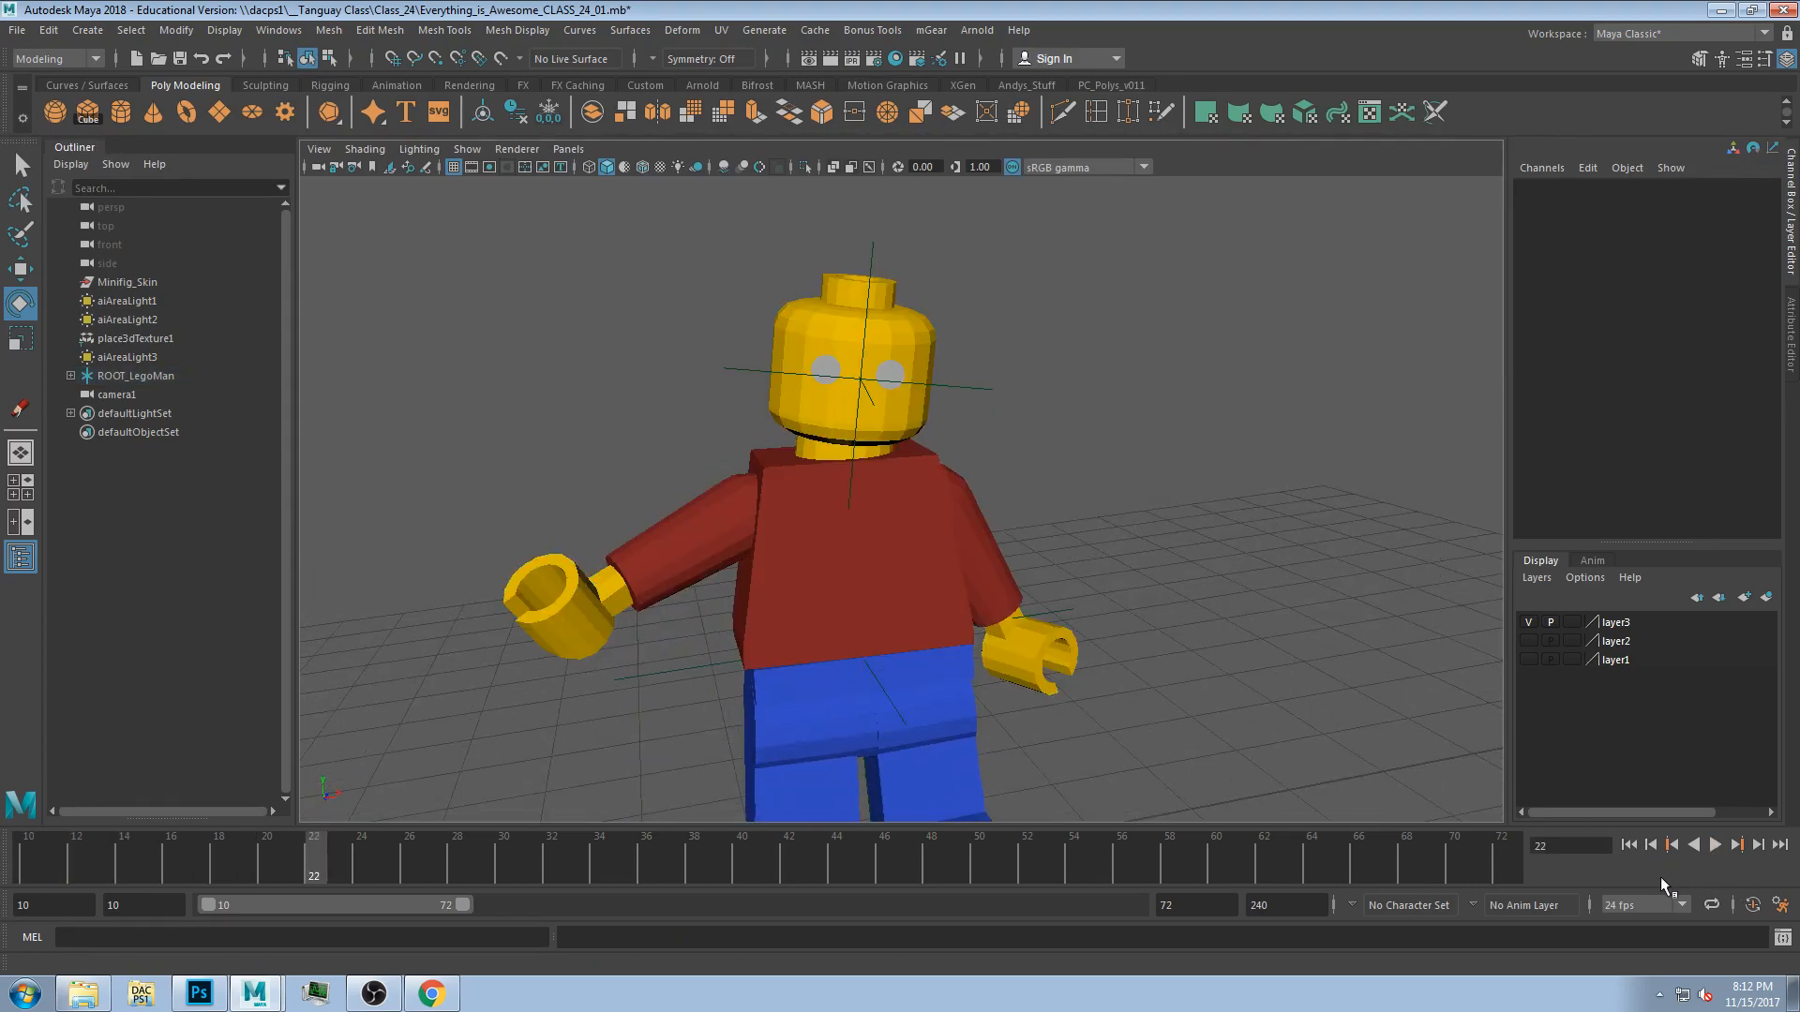
pyautogui.click(1629, 845)
pyautogui.click(1715, 844)
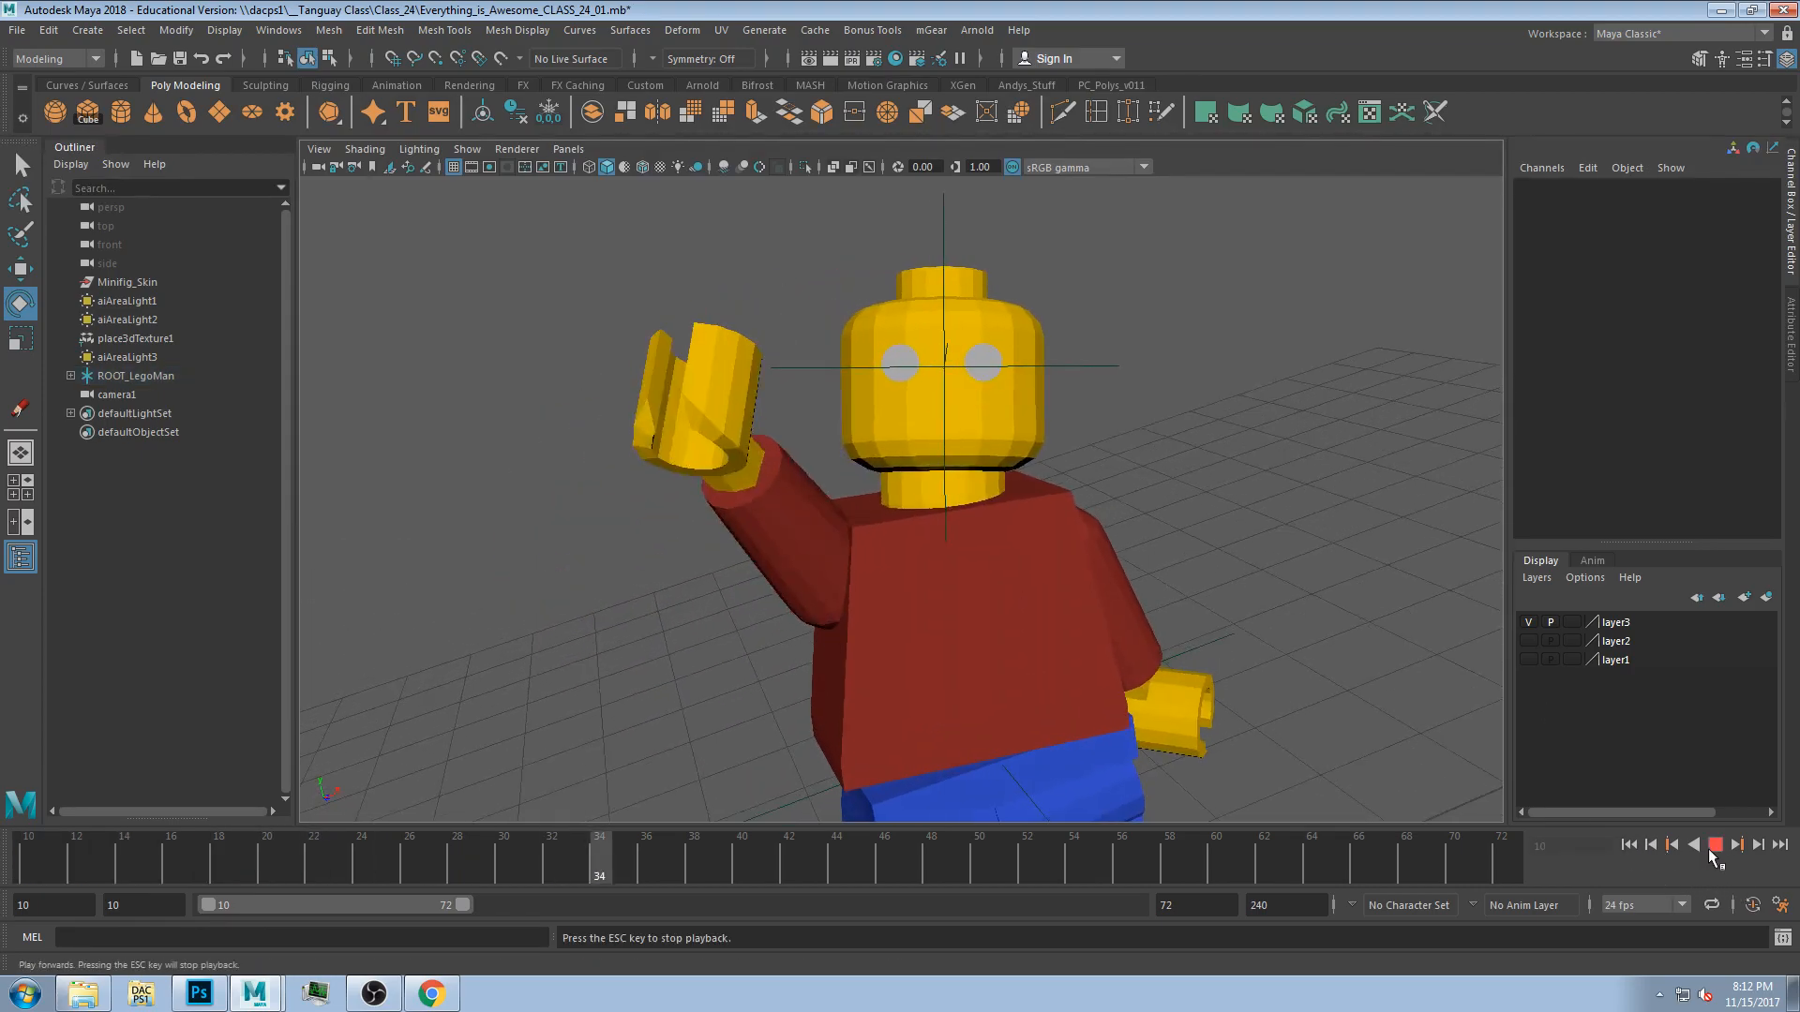
pyautogui.press('Escape')
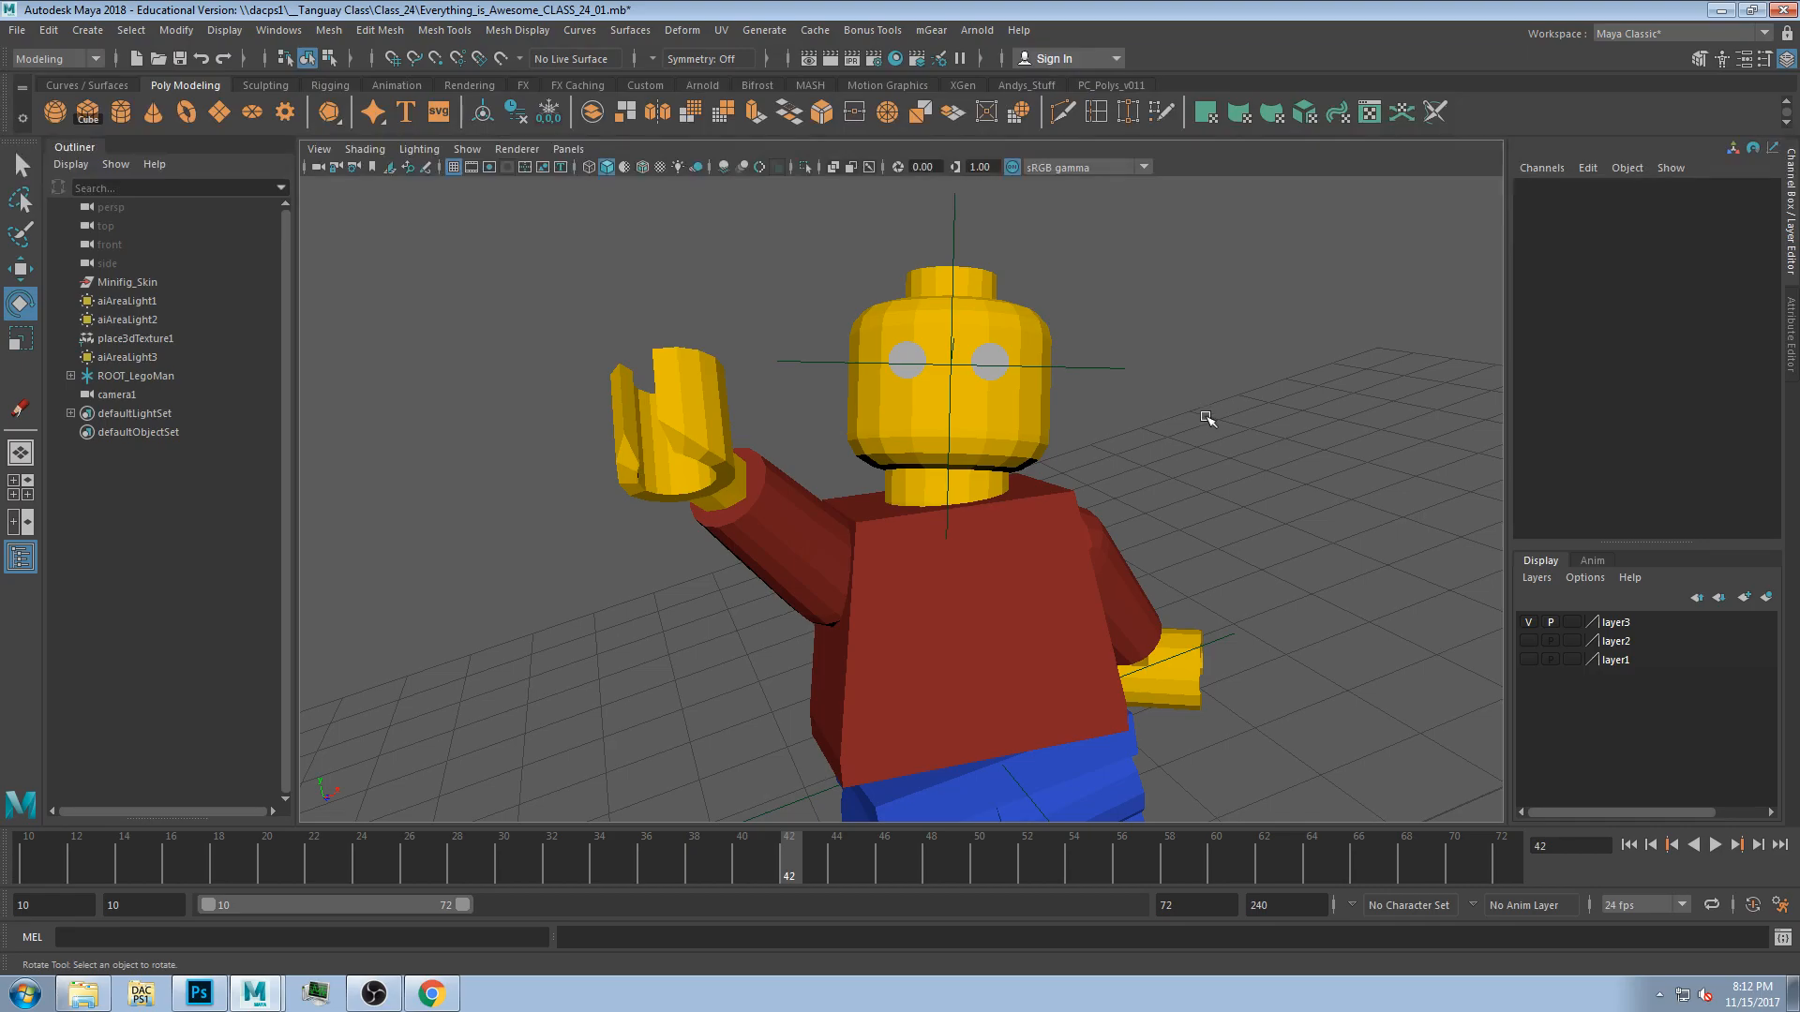
pyautogui.moveTo(346, 856); pyautogui.dragTo(1501, 872)
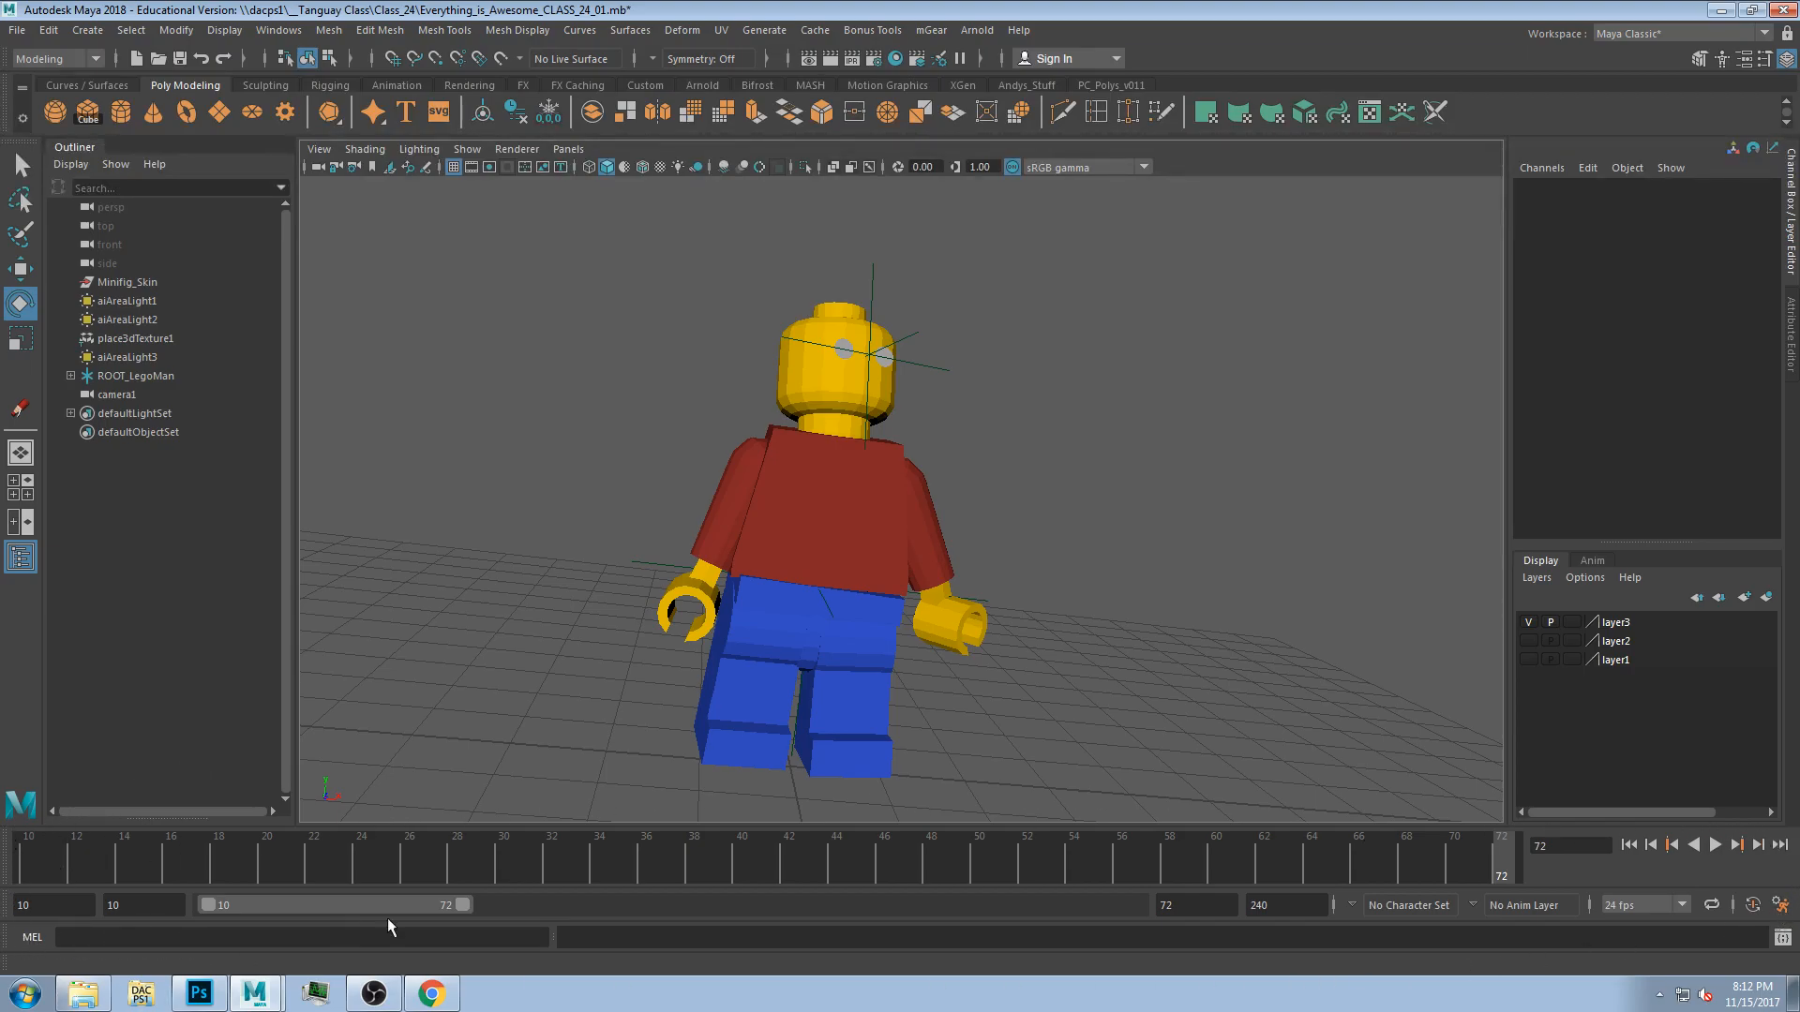
# Switch the workspace to Animation, closing the Hypershade window that opens on the way.
pyautogui.click(1713, 32)
pyautogui.click(1678, 75)
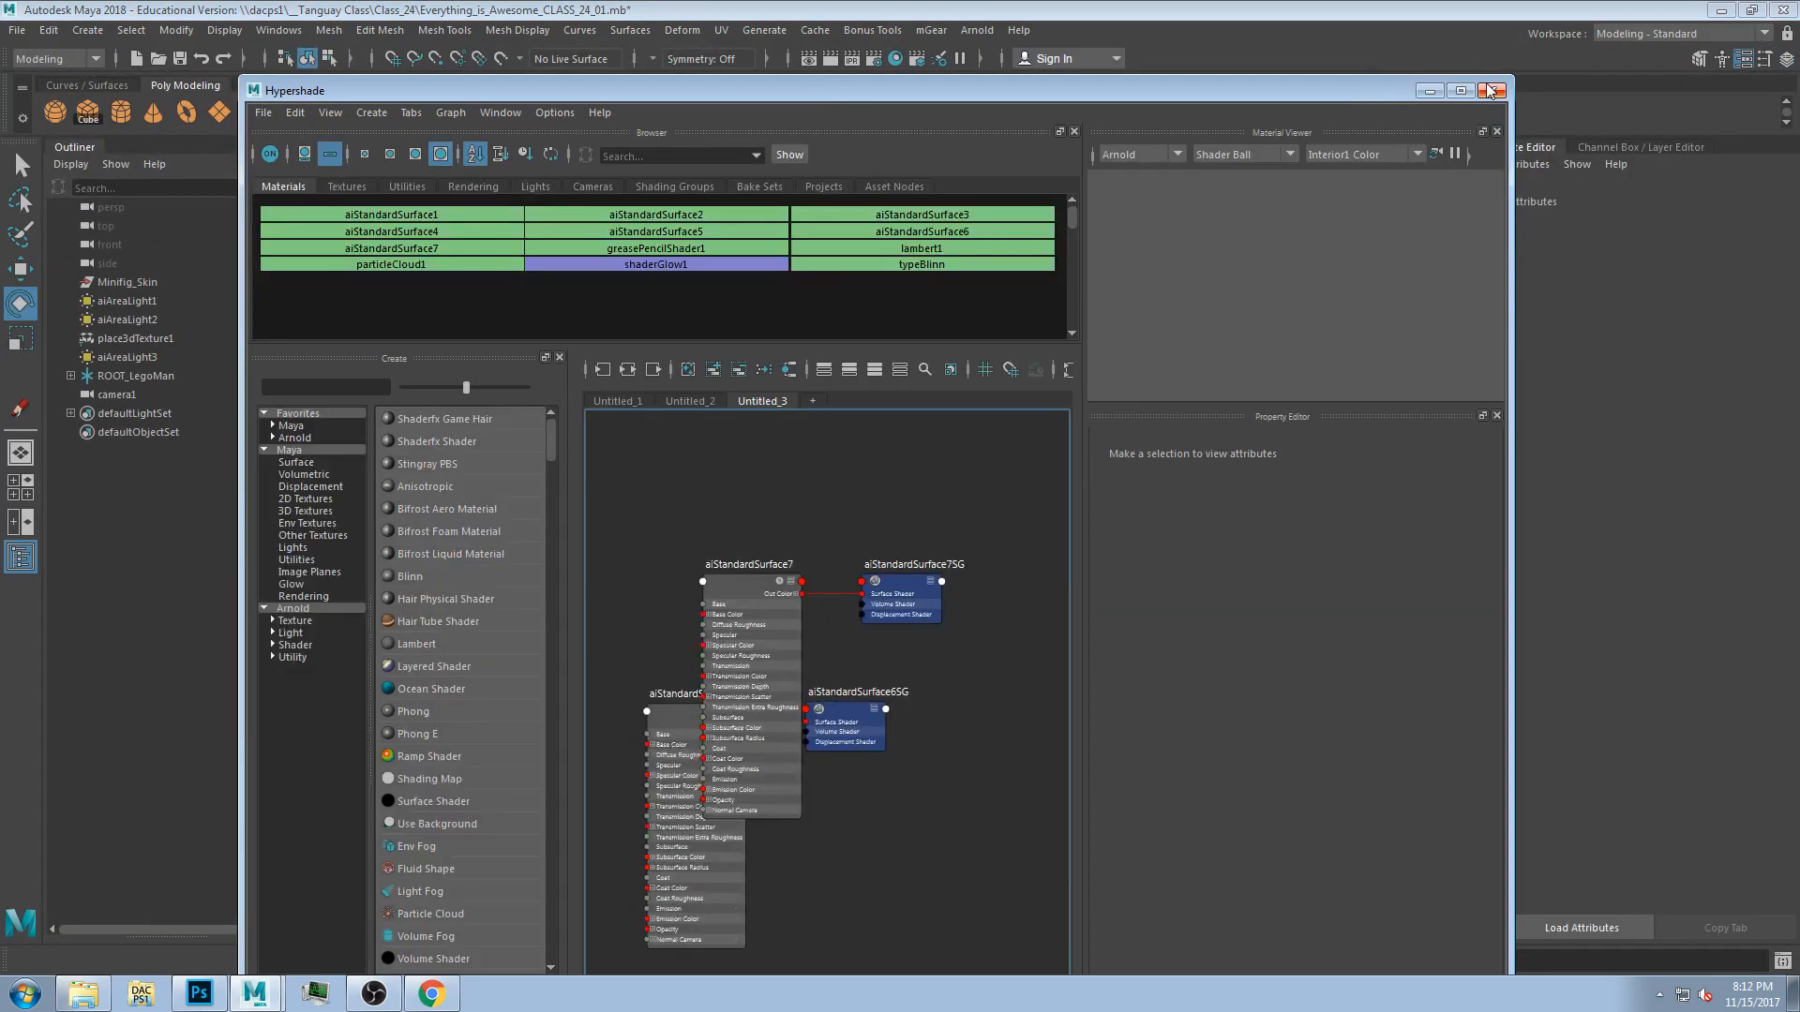
pyautogui.click(1504, 91)
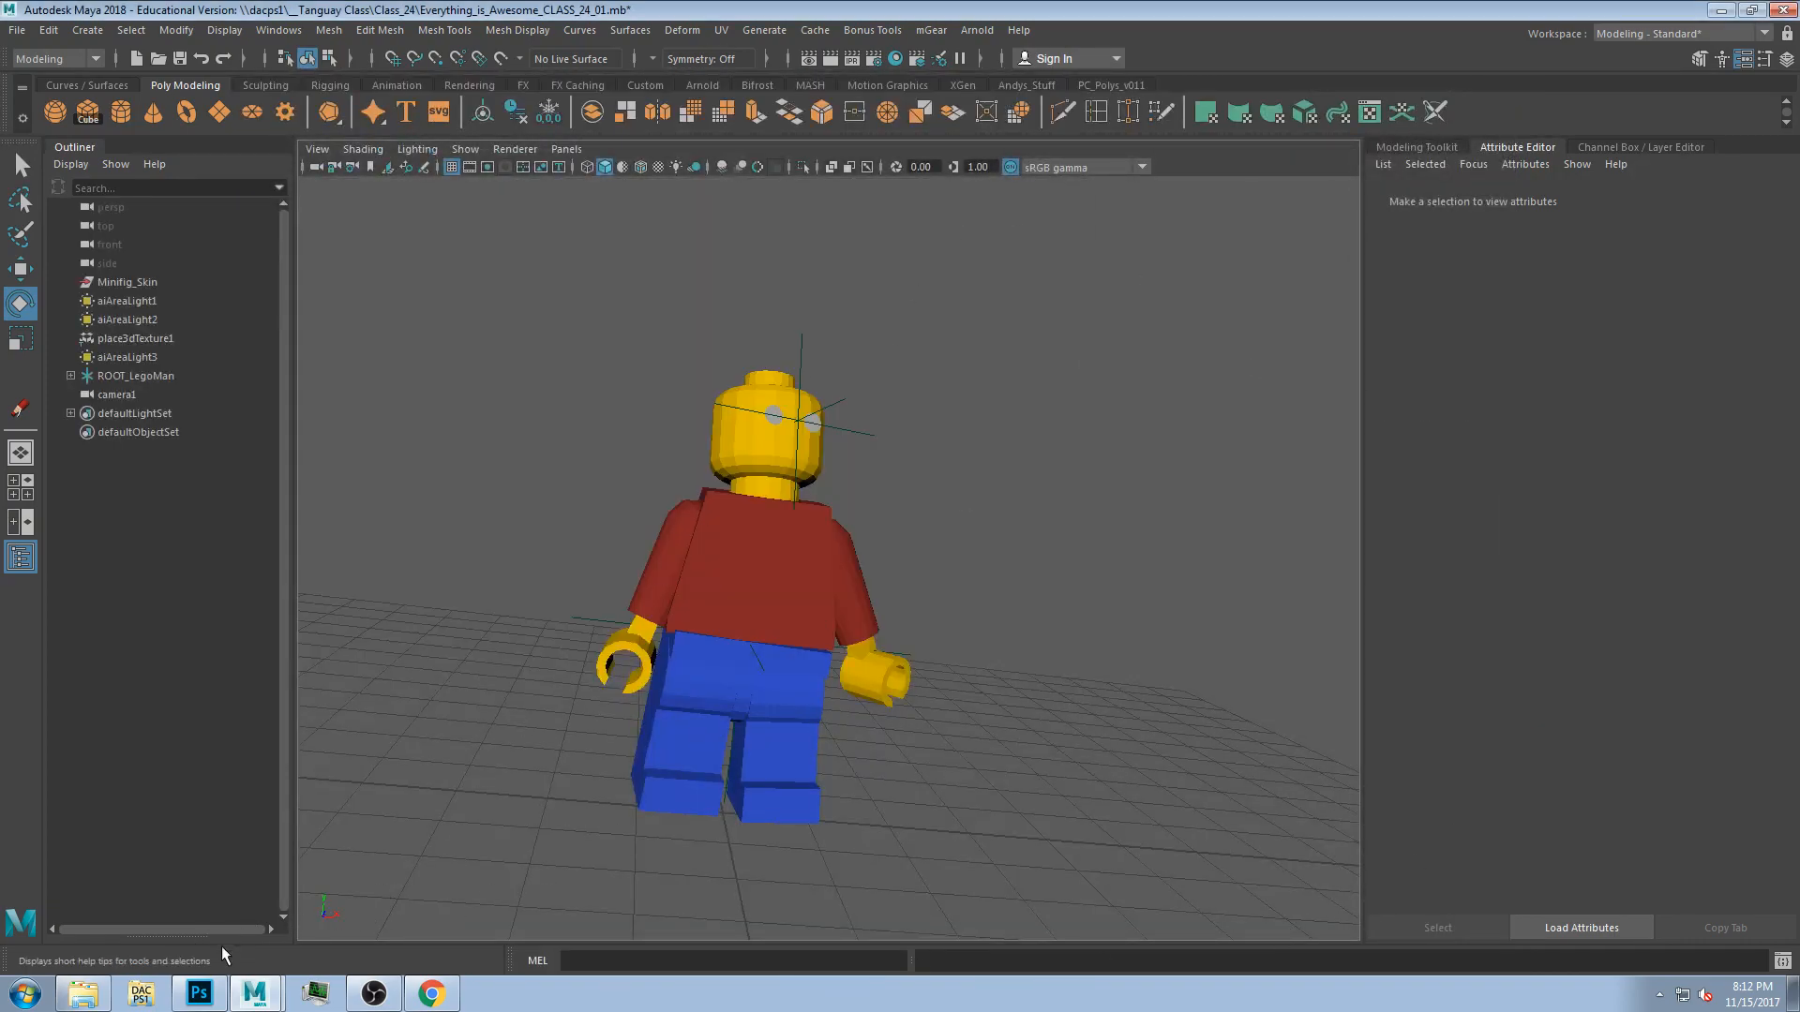
pyautogui.click(1672, 34)
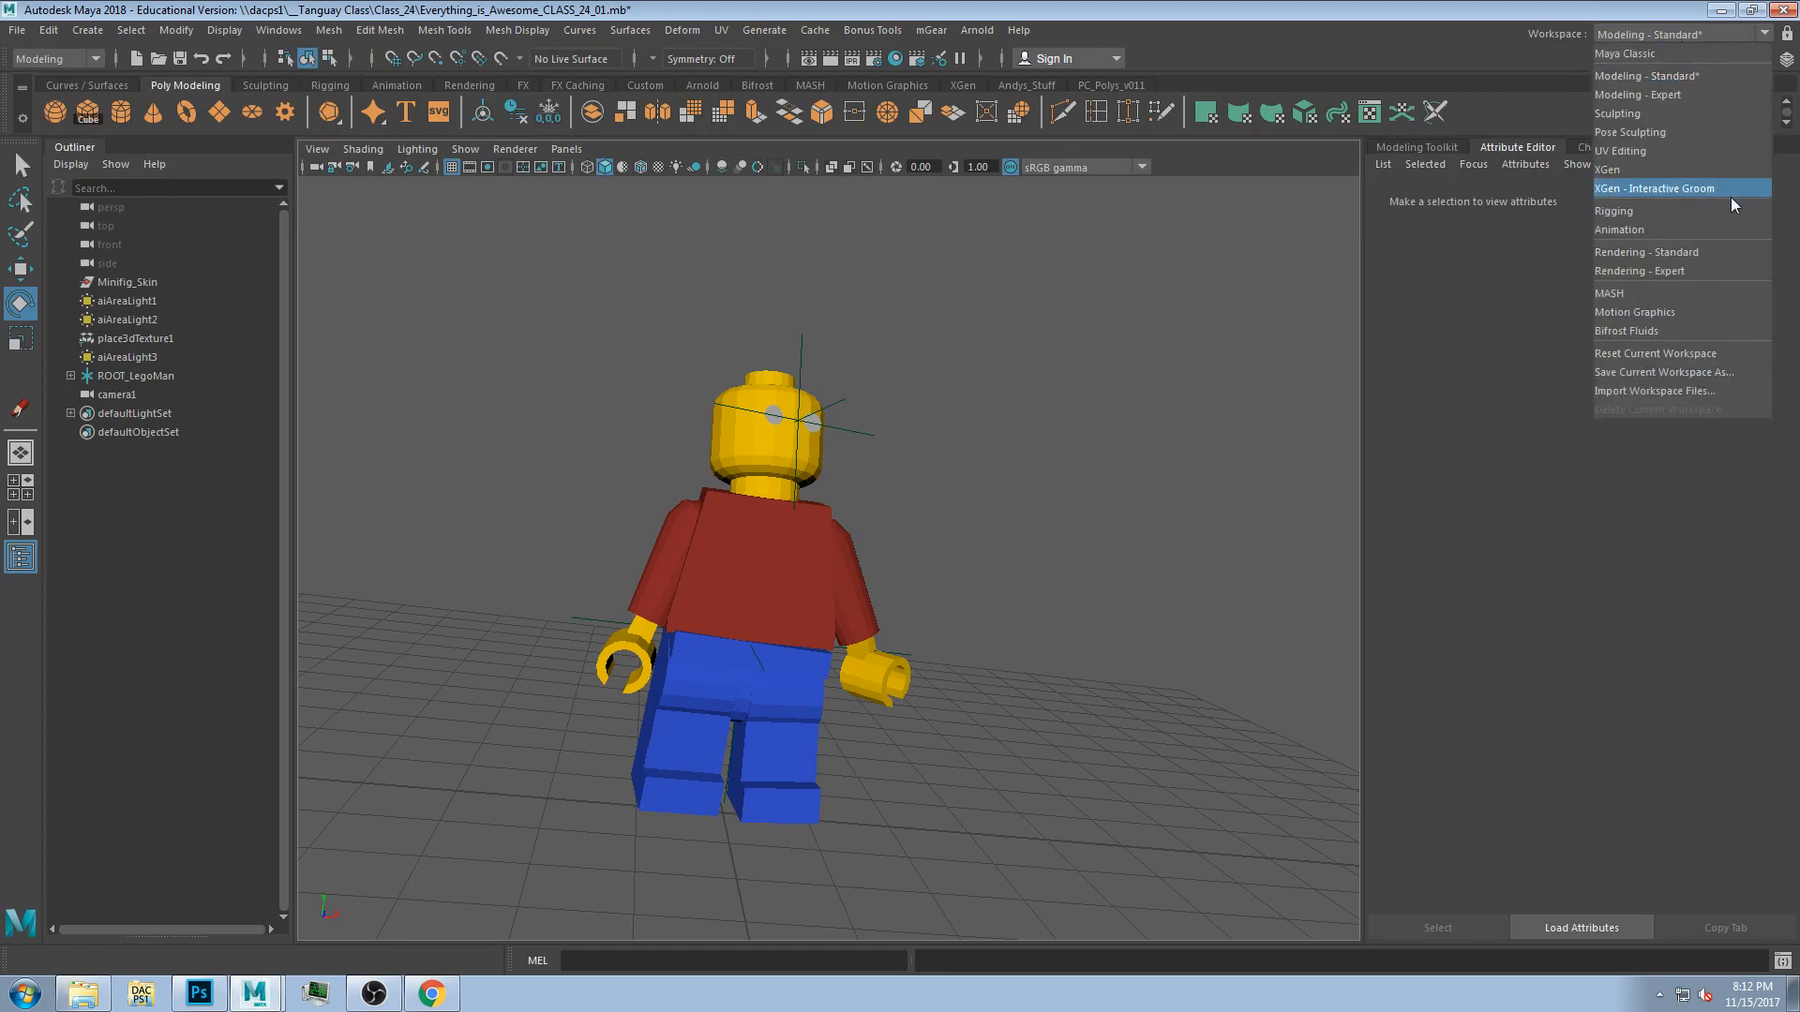
pyautogui.click(1672, 230)
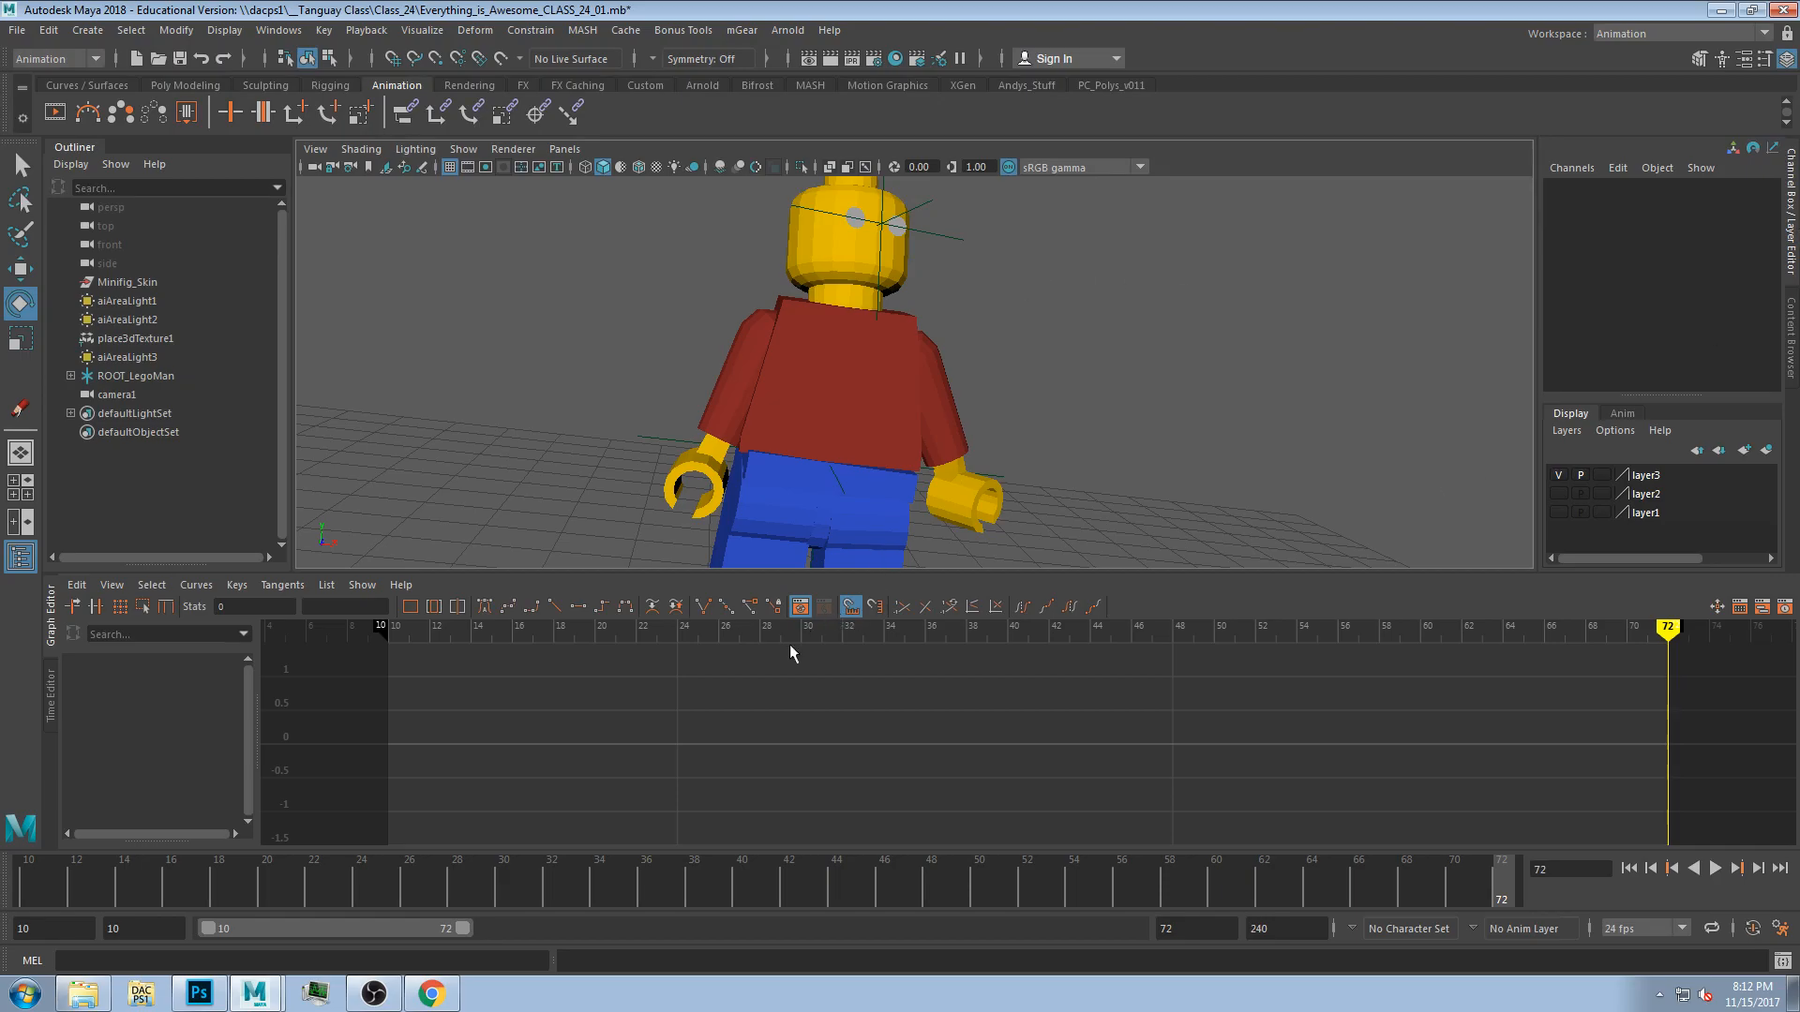
# Load the torso's curves into the Graph Editor and set the playback range end to 32.
pyautogui.click(819, 379)
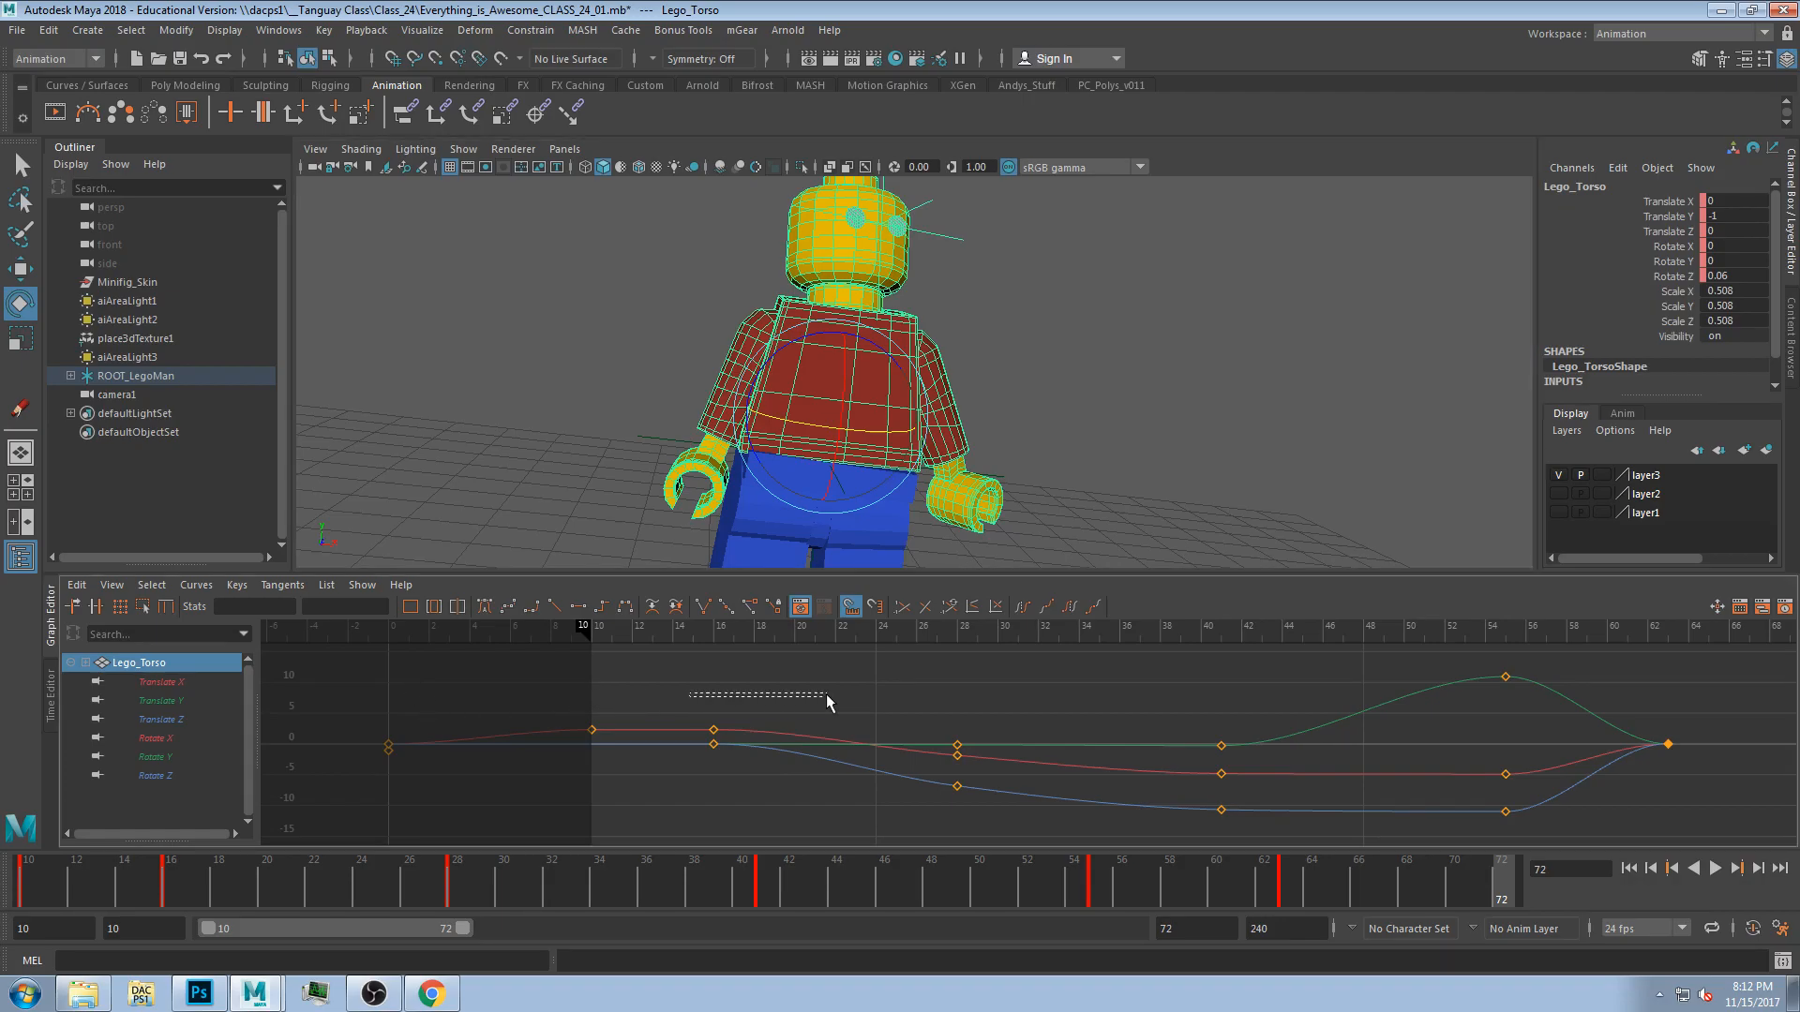
pyautogui.scroll(-5, 1144, 762)
pyautogui.scroll(1, 1144, 761)
pyautogui.moveTo(1348, 634); pyautogui.dragTo(1033, 638)
pyautogui.scroll(2, 1093, 763)
pyautogui.scroll(1, 1095, 766)
pyautogui.scroll(-1, 1095, 766)
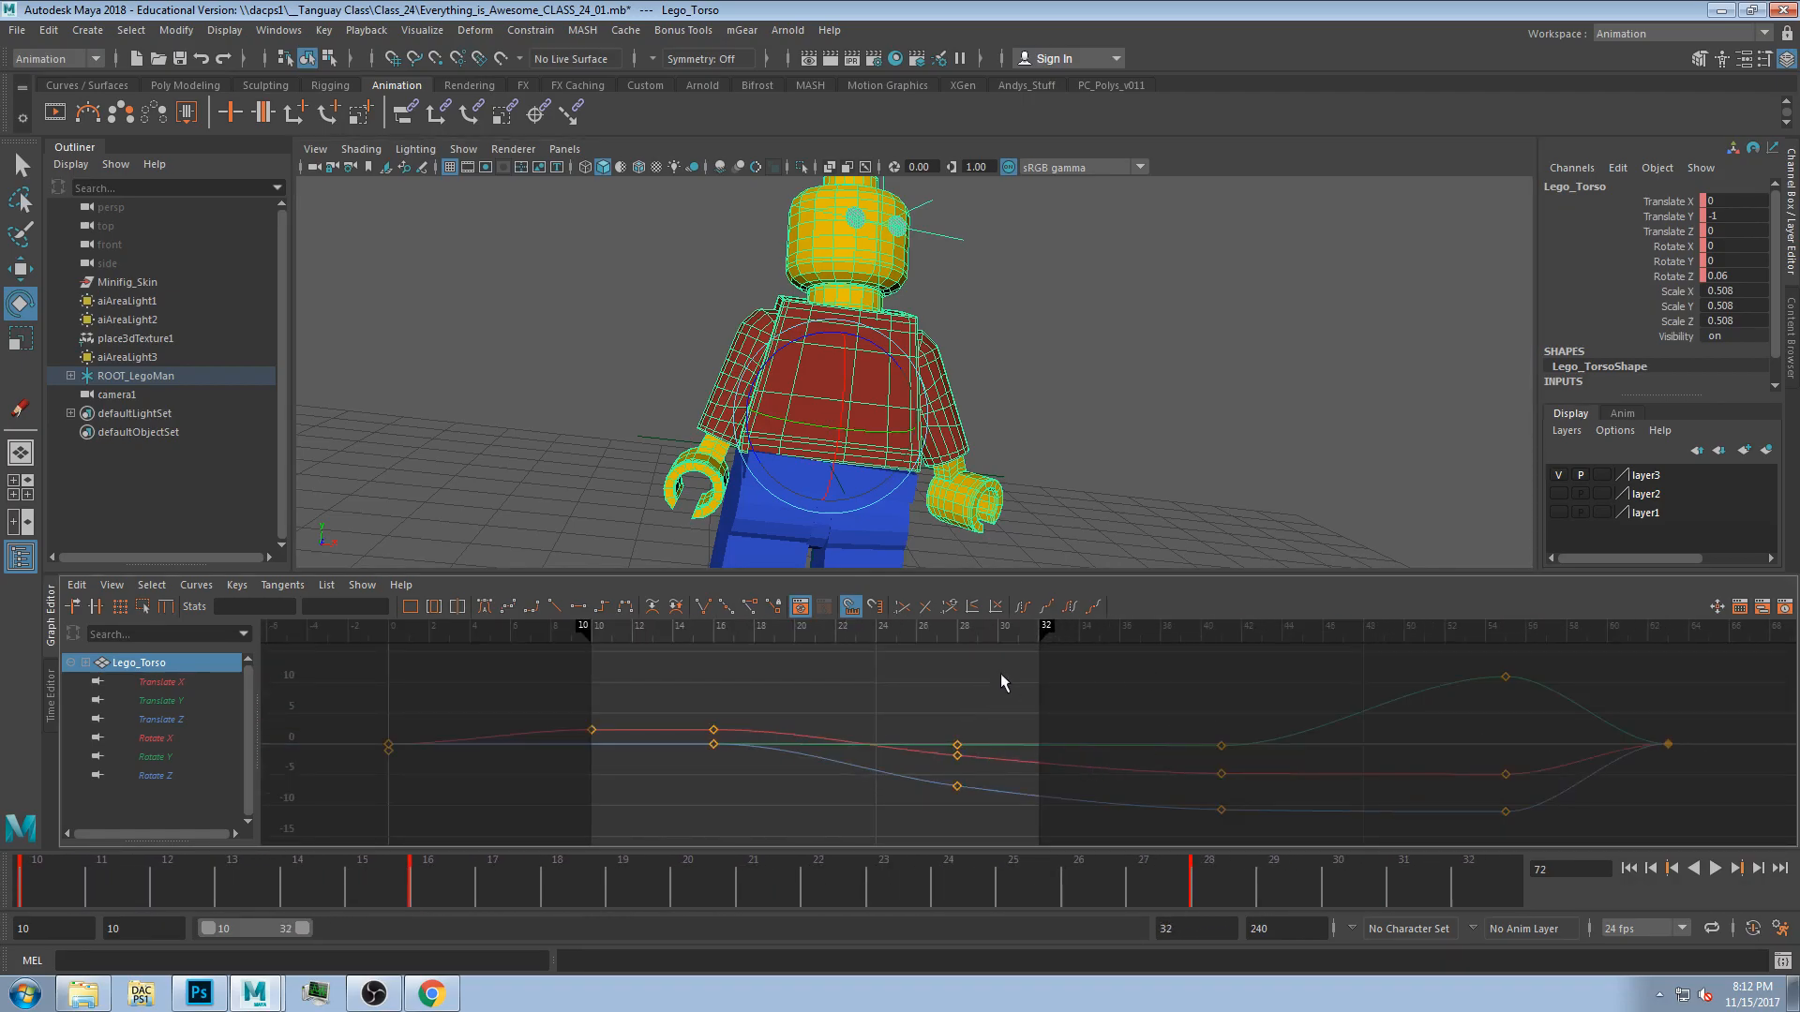
# Go to frame 27 and select a torso Rotate X key in the Graph Editor.
pyautogui.moveTo(816, 879); pyautogui.dragTo(1144, 882)
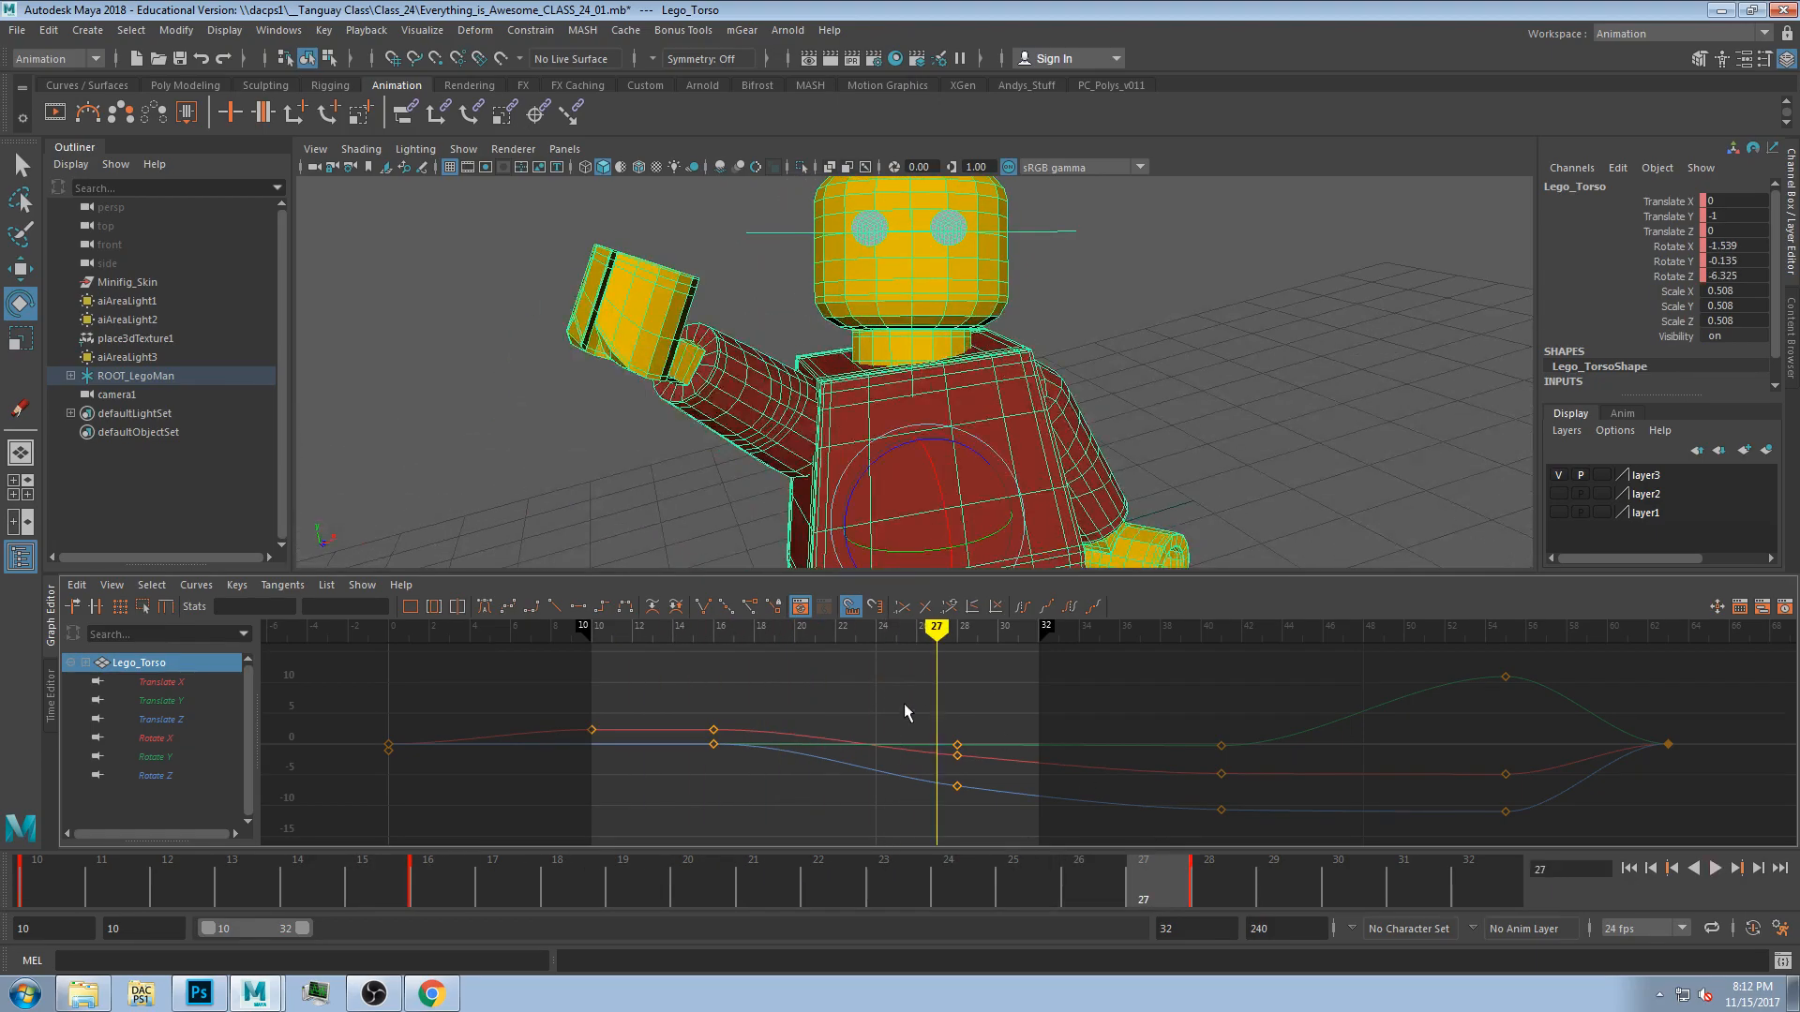
pyautogui.click(716, 736)
pyautogui.click(720, 730)
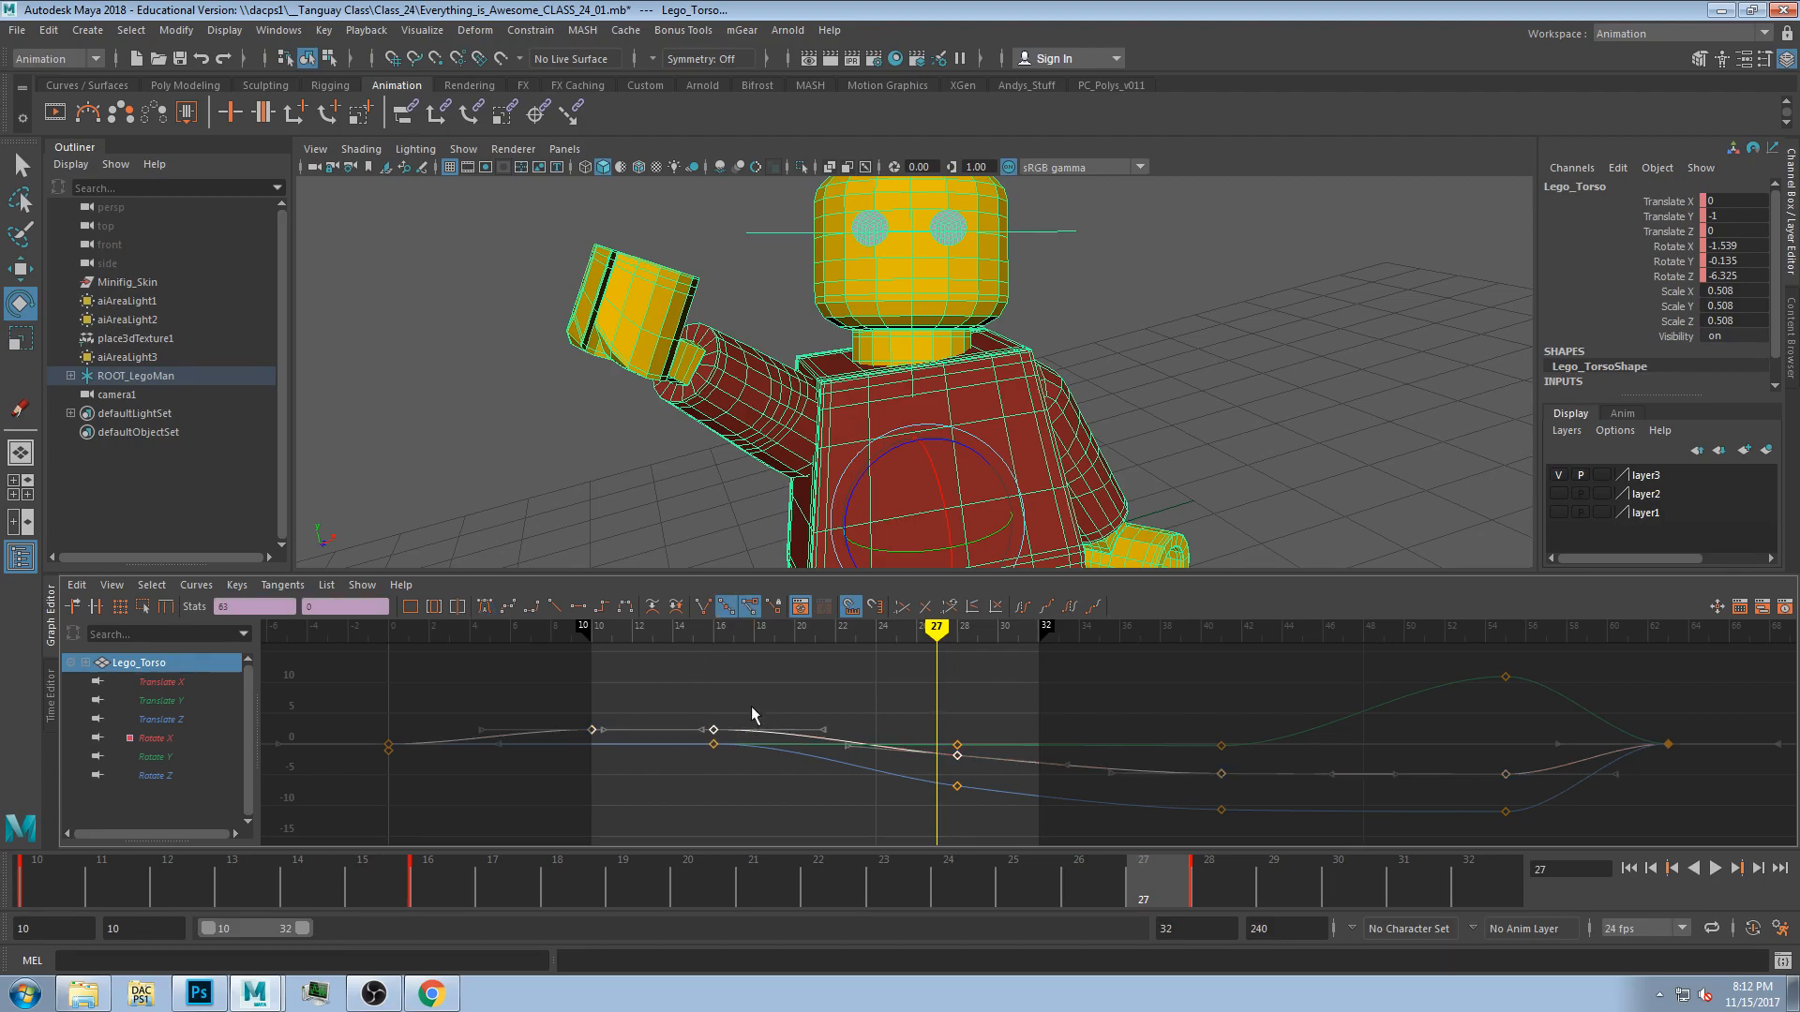
# Select the torso's key at frame 16 and show only its Rotate X curve in the Graph Editor.
pyautogui.moveTo(661, 637); pyautogui.dragTo(747, 772)
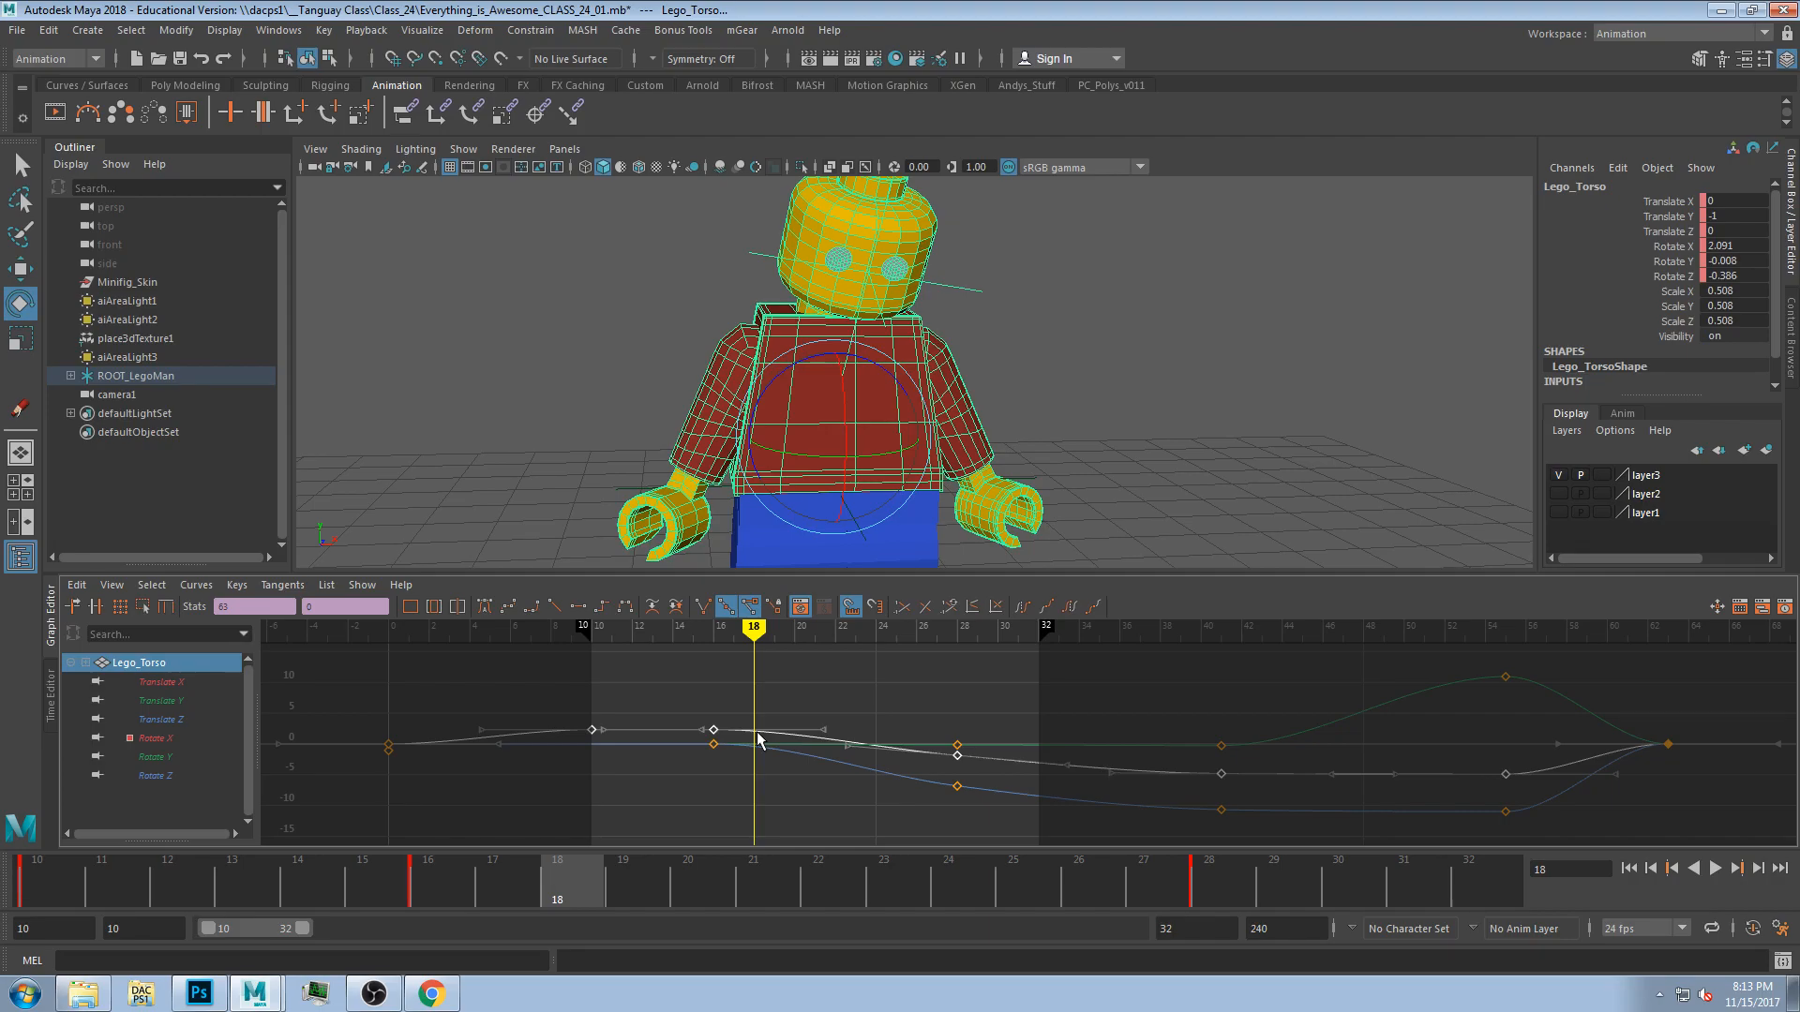
pyautogui.moveTo(765, 737)
pyautogui.mouseDown()
pyautogui.moveTo(626, 733)
pyautogui.moveTo(795, 737)
pyautogui.mouseUp()
pyautogui.click(727, 740)
pyautogui.click(714, 729)
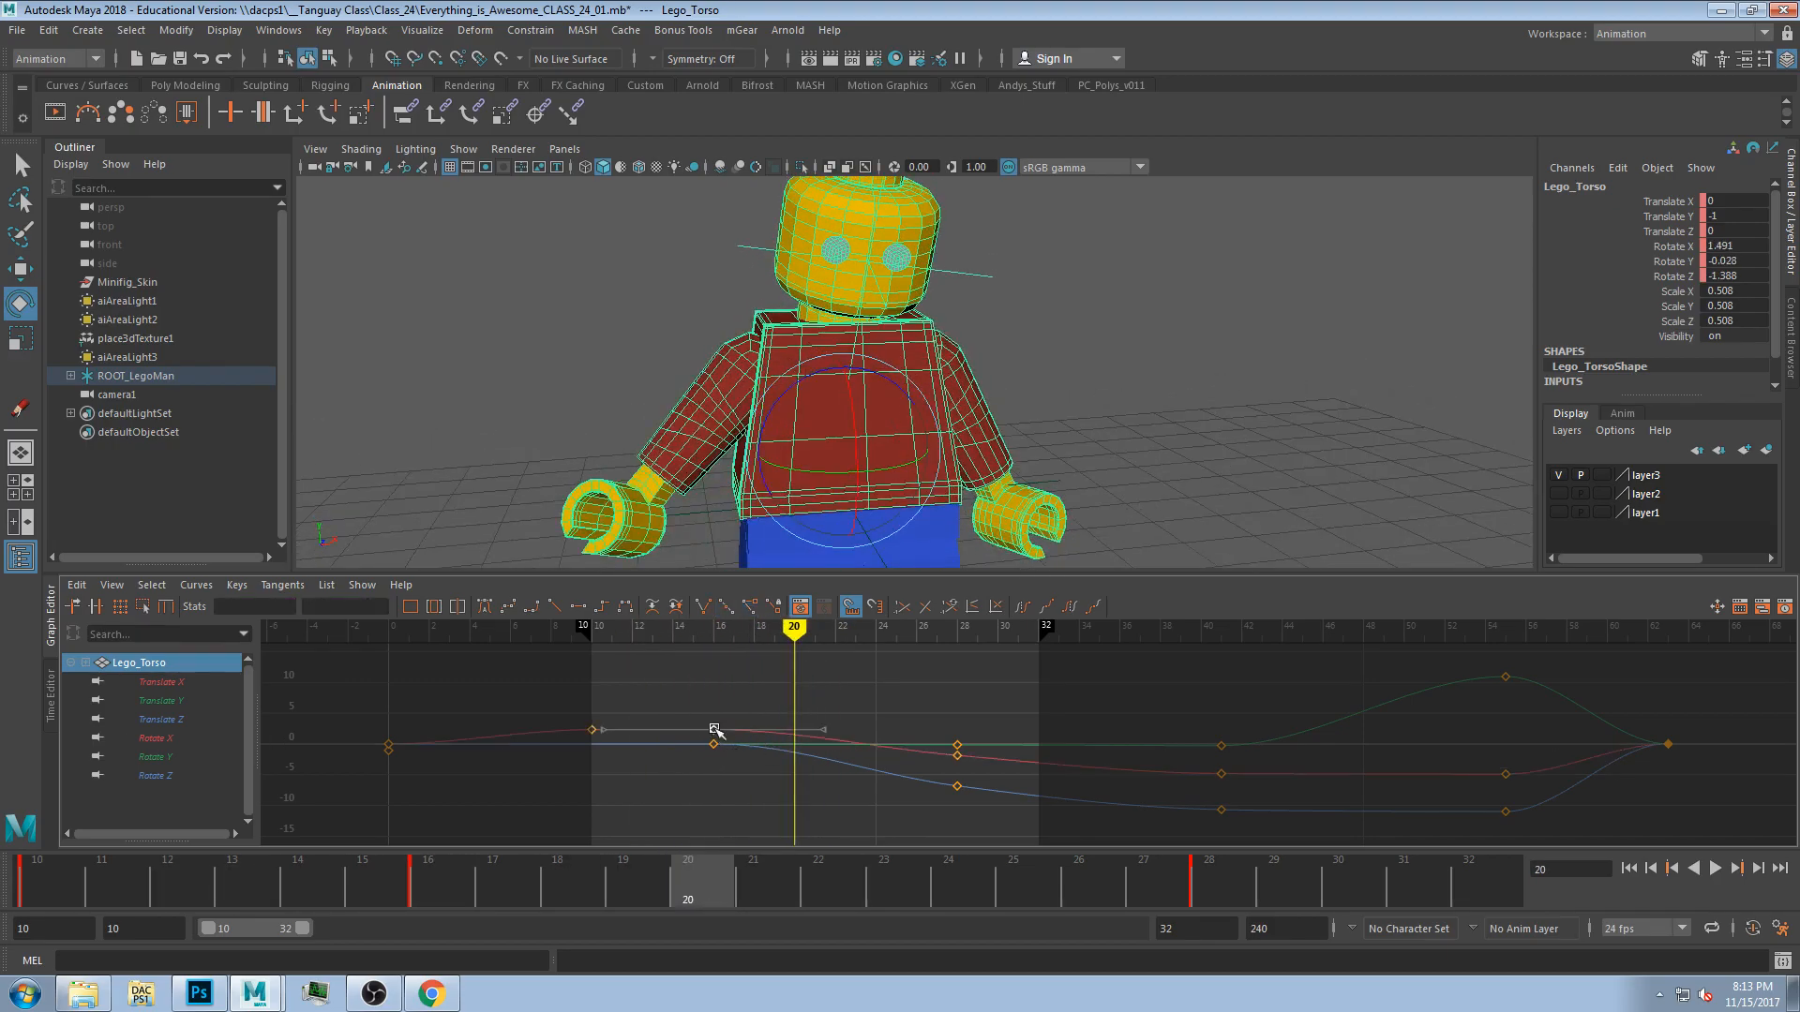
pyautogui.click(186, 682)
pyautogui.click(182, 703)
pyautogui.click(186, 738)
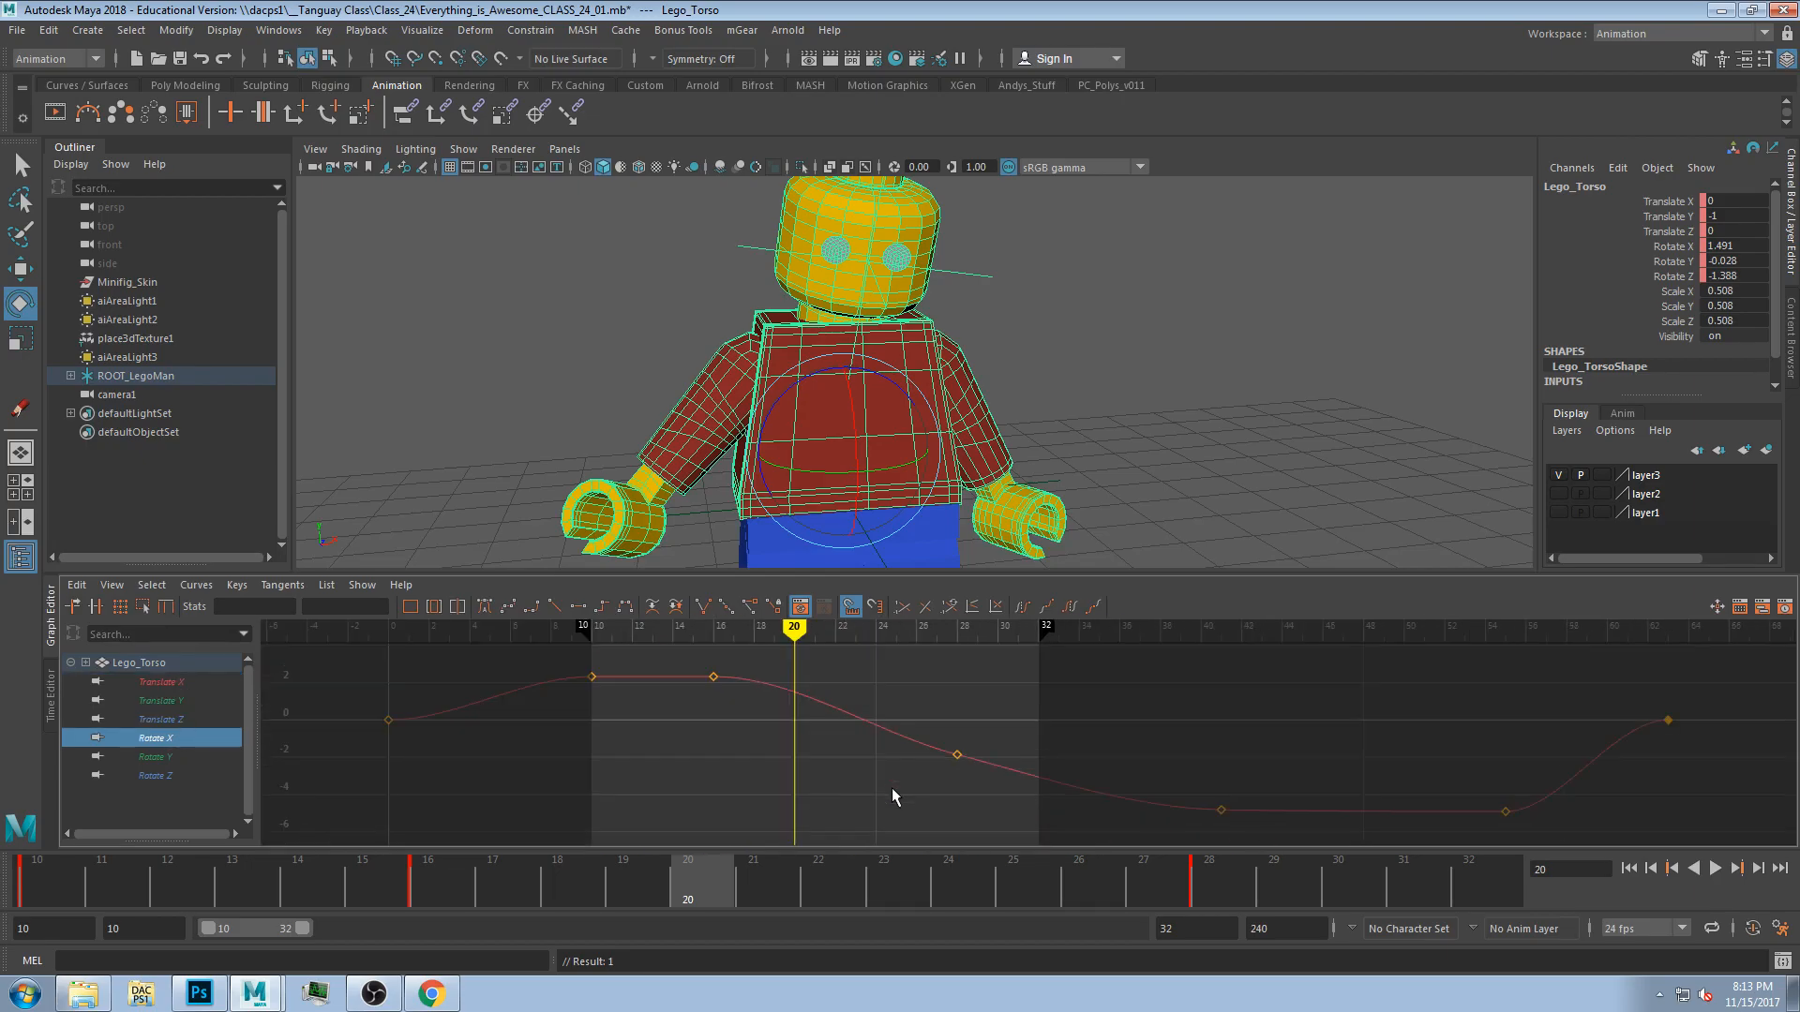
# Scrub between frames 12 and 16 and select the torso's Rotate X key at frame 16.
pyautogui.moveTo(794, 634); pyautogui.dragTo(713, 638)
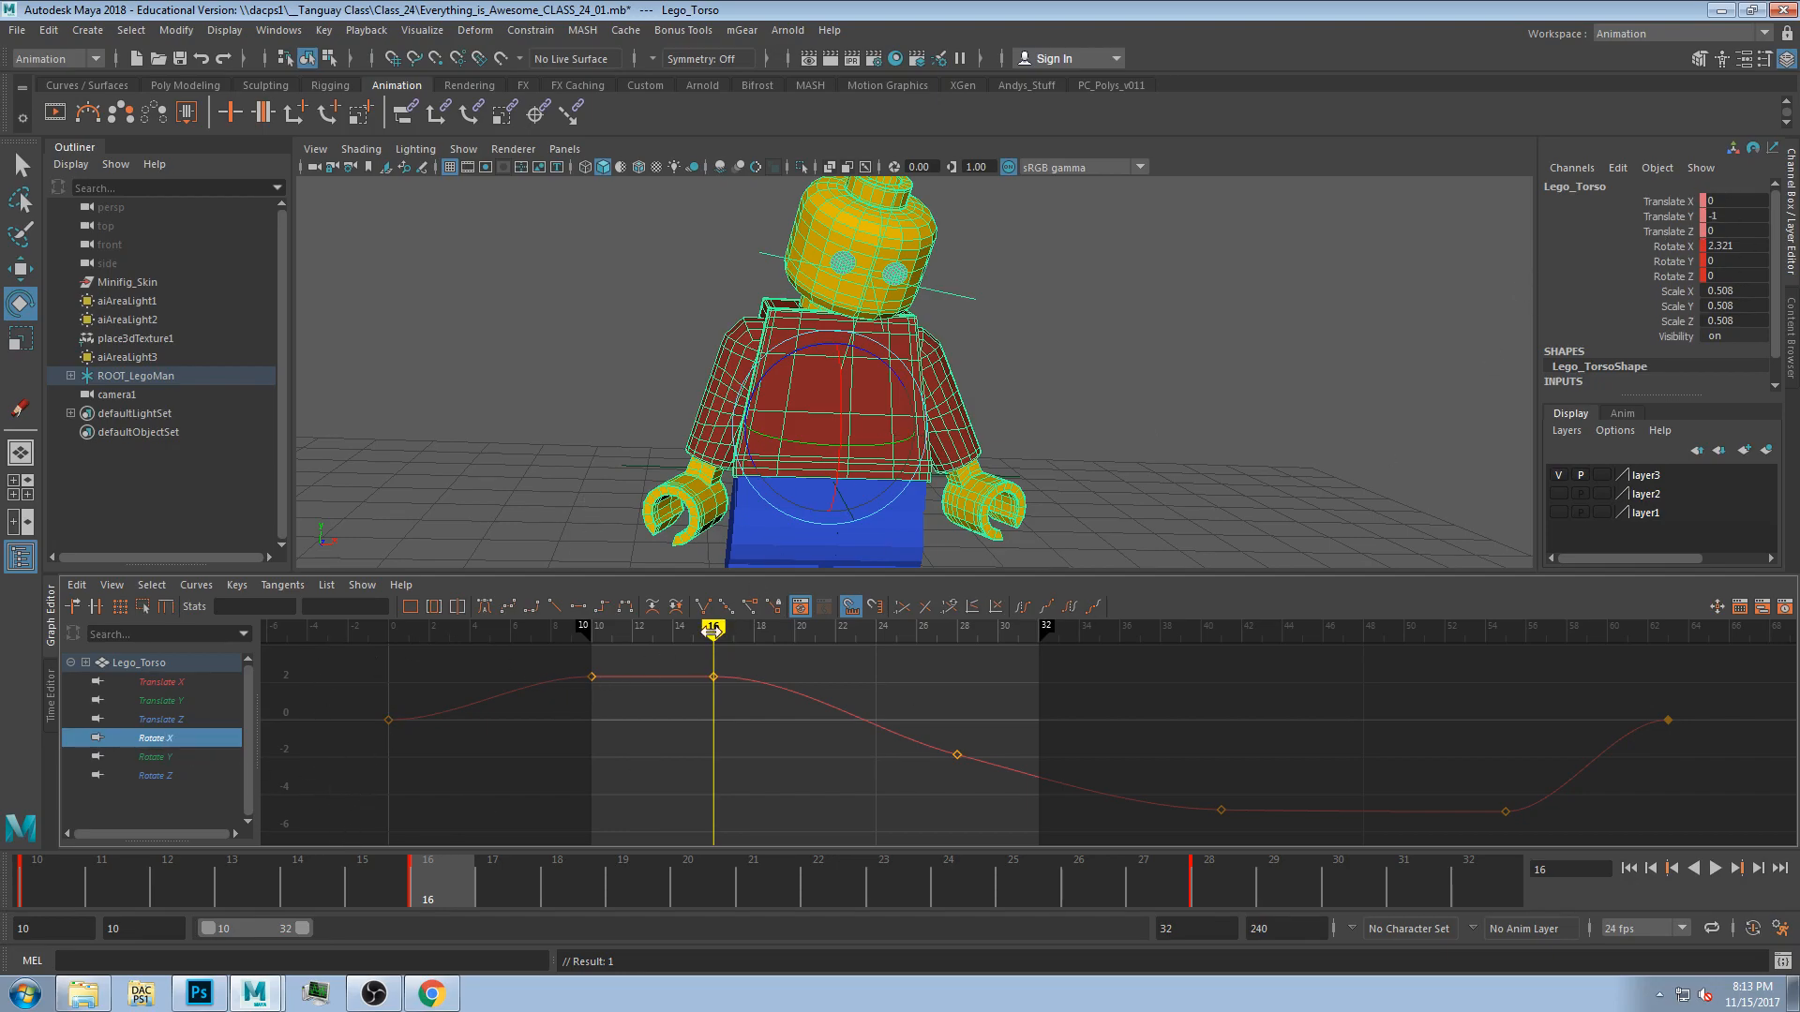
pyautogui.moveTo(624, 634)
pyautogui.mouseDown()
pyautogui.moveTo(591, 634)
pyautogui.moveTo(632, 634)
pyautogui.mouseUp()
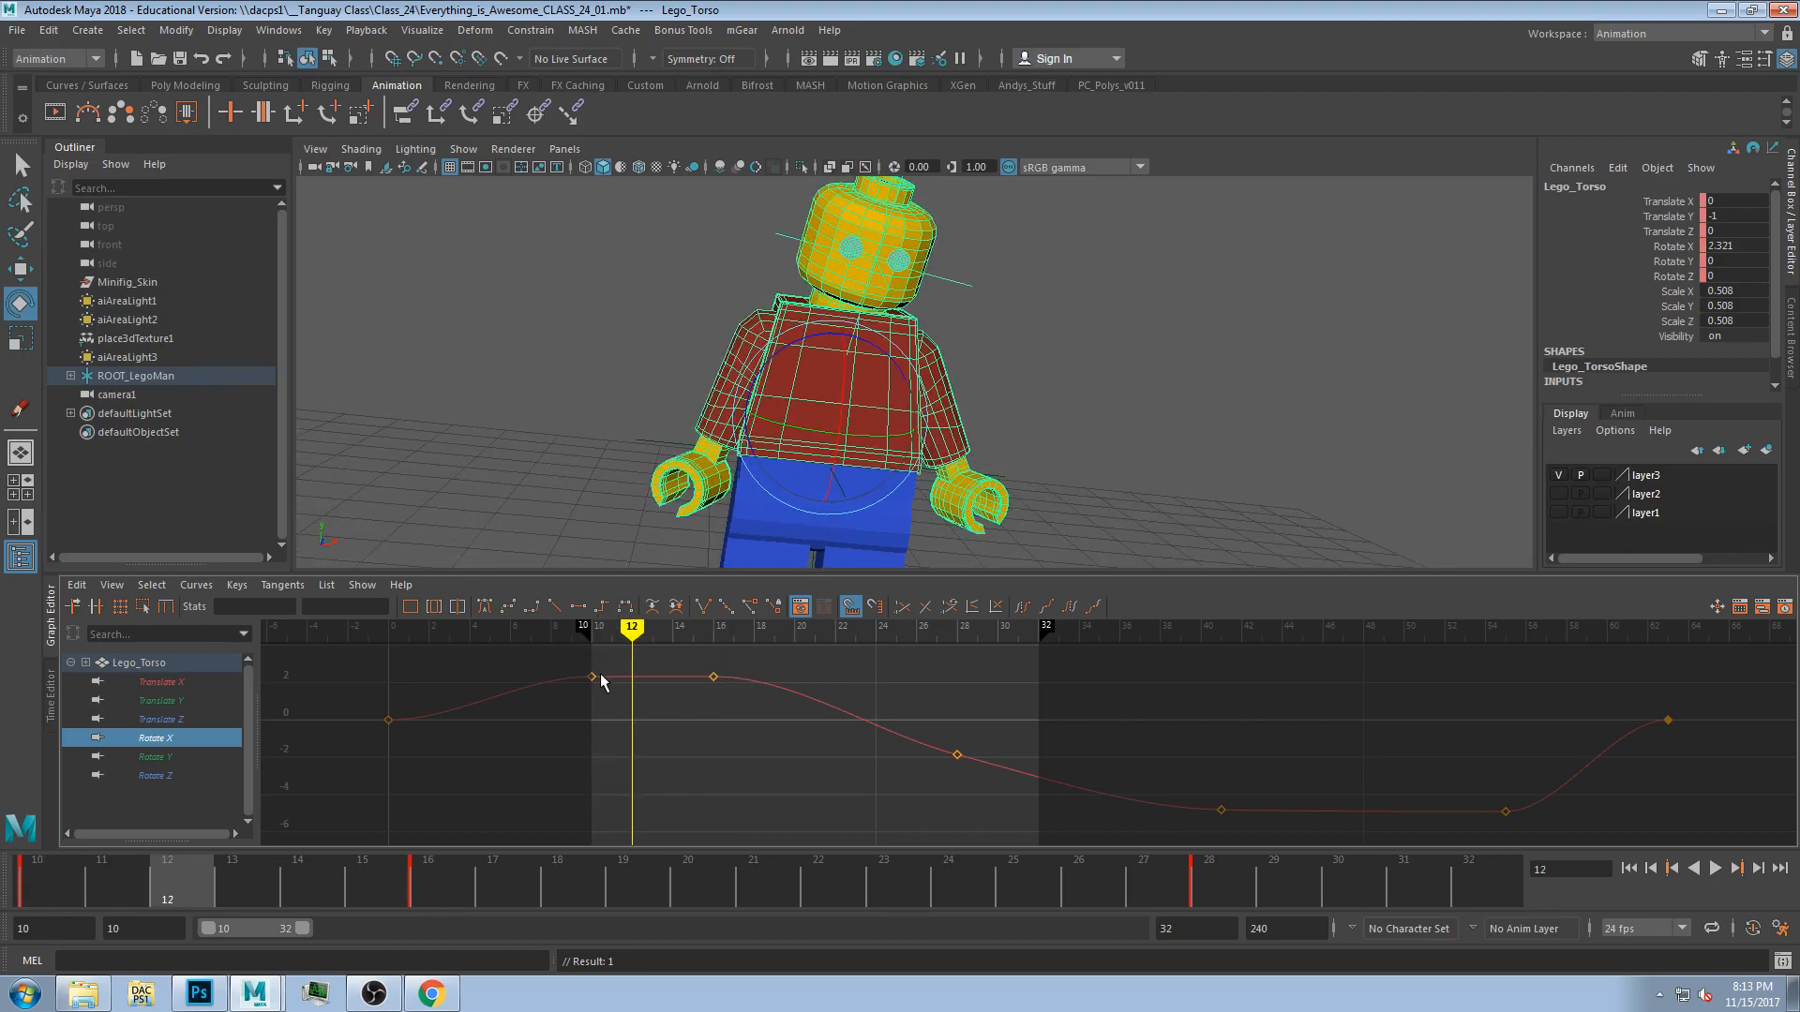
pyautogui.click(713, 627)
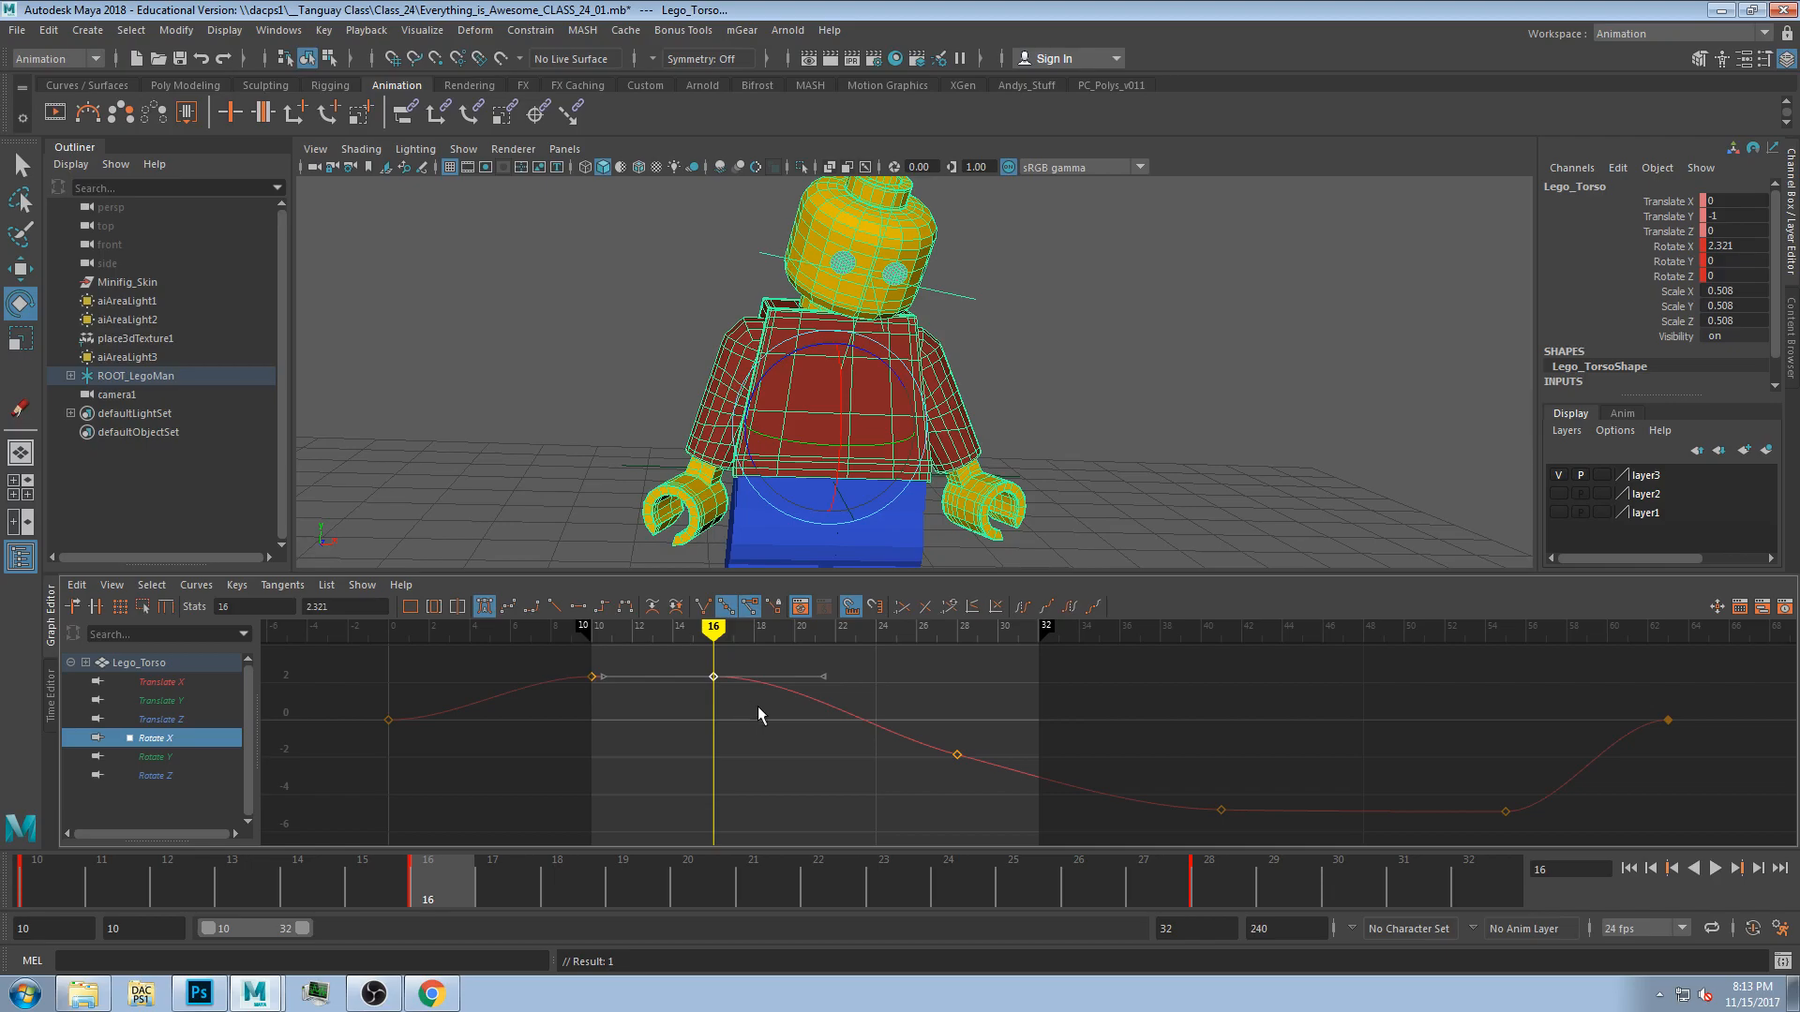
pyautogui.moveTo(909, 703); pyautogui.dragTo(995, 780)
pyautogui.click(592, 634)
pyautogui.moveTo(593, 634); pyautogui.dragTo(715, 635)
pyautogui.moveTo(798, 626); pyautogui.dragTo(716, 677)
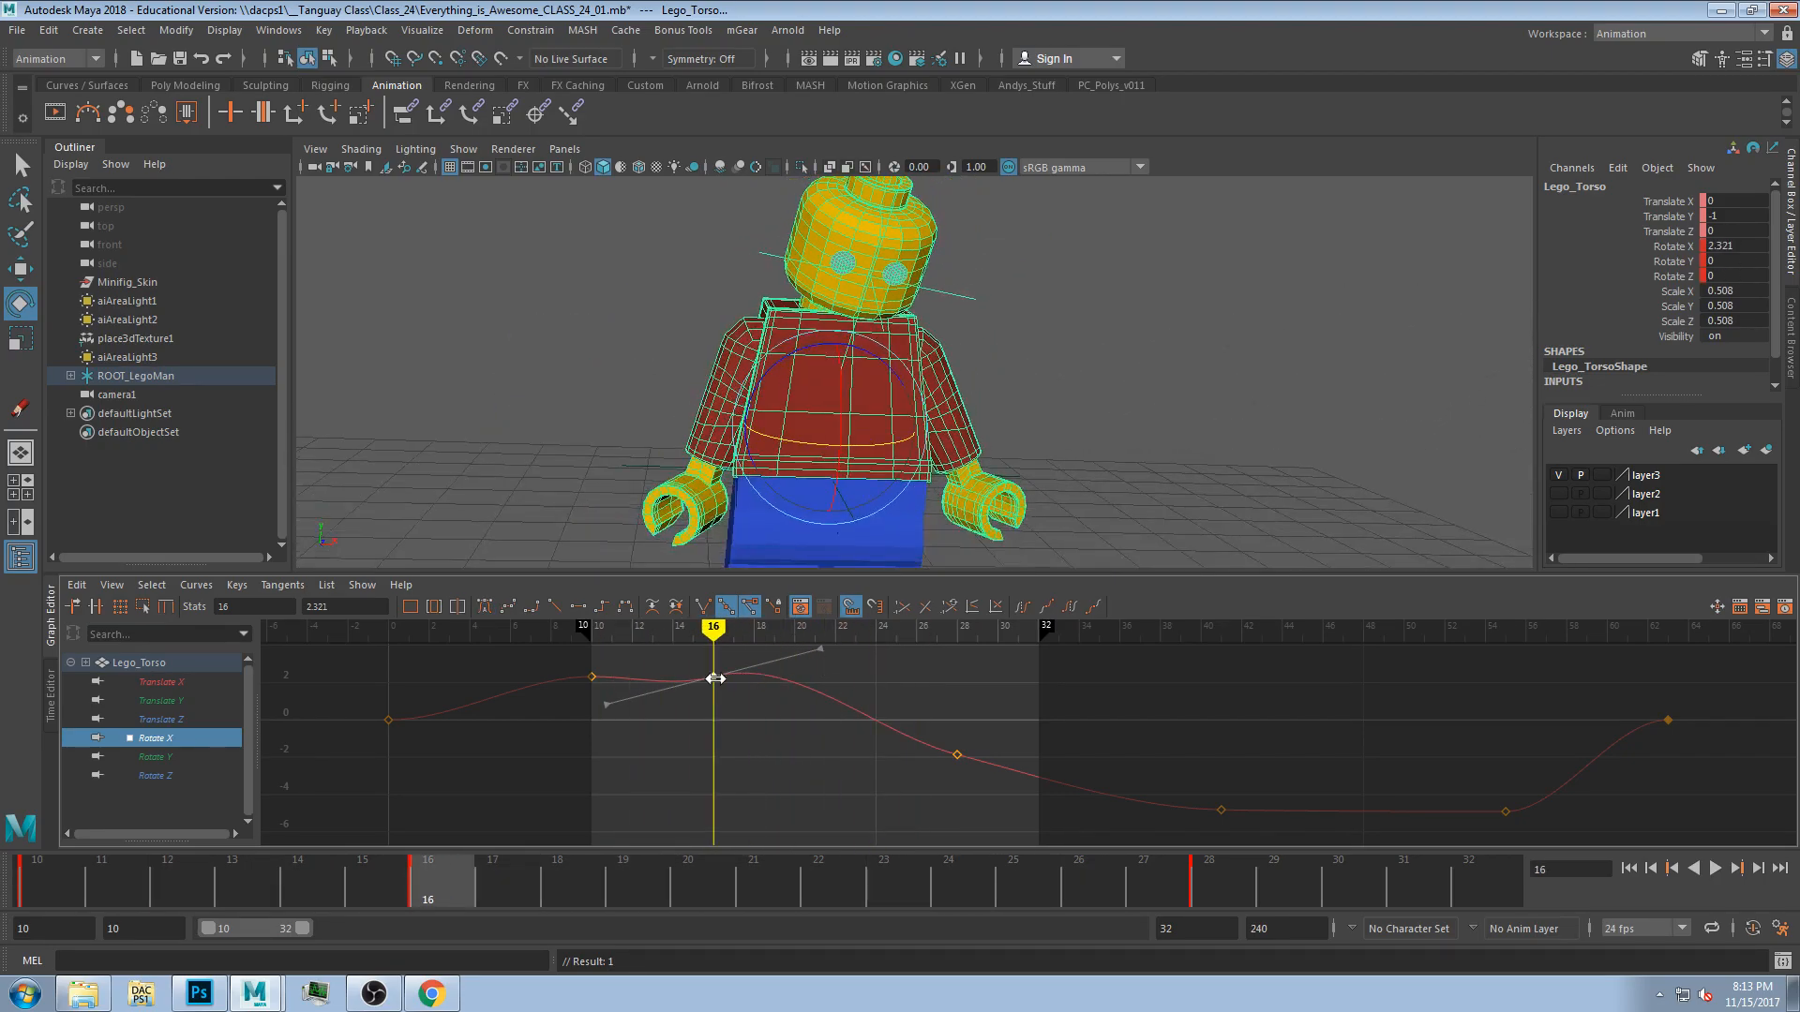
# Select the right arm in isolation and load its Rotate X curve into the Graph Editor.
pyautogui.hotkey('ctrl', '1')
pyautogui.click(645, 440)
pyautogui.click(718, 418)
pyautogui.hotkey('ctrl', '1')
pyautogui.moveTo(735, 662); pyautogui.dragTo(715, 626)
pyautogui.click(218, 738)
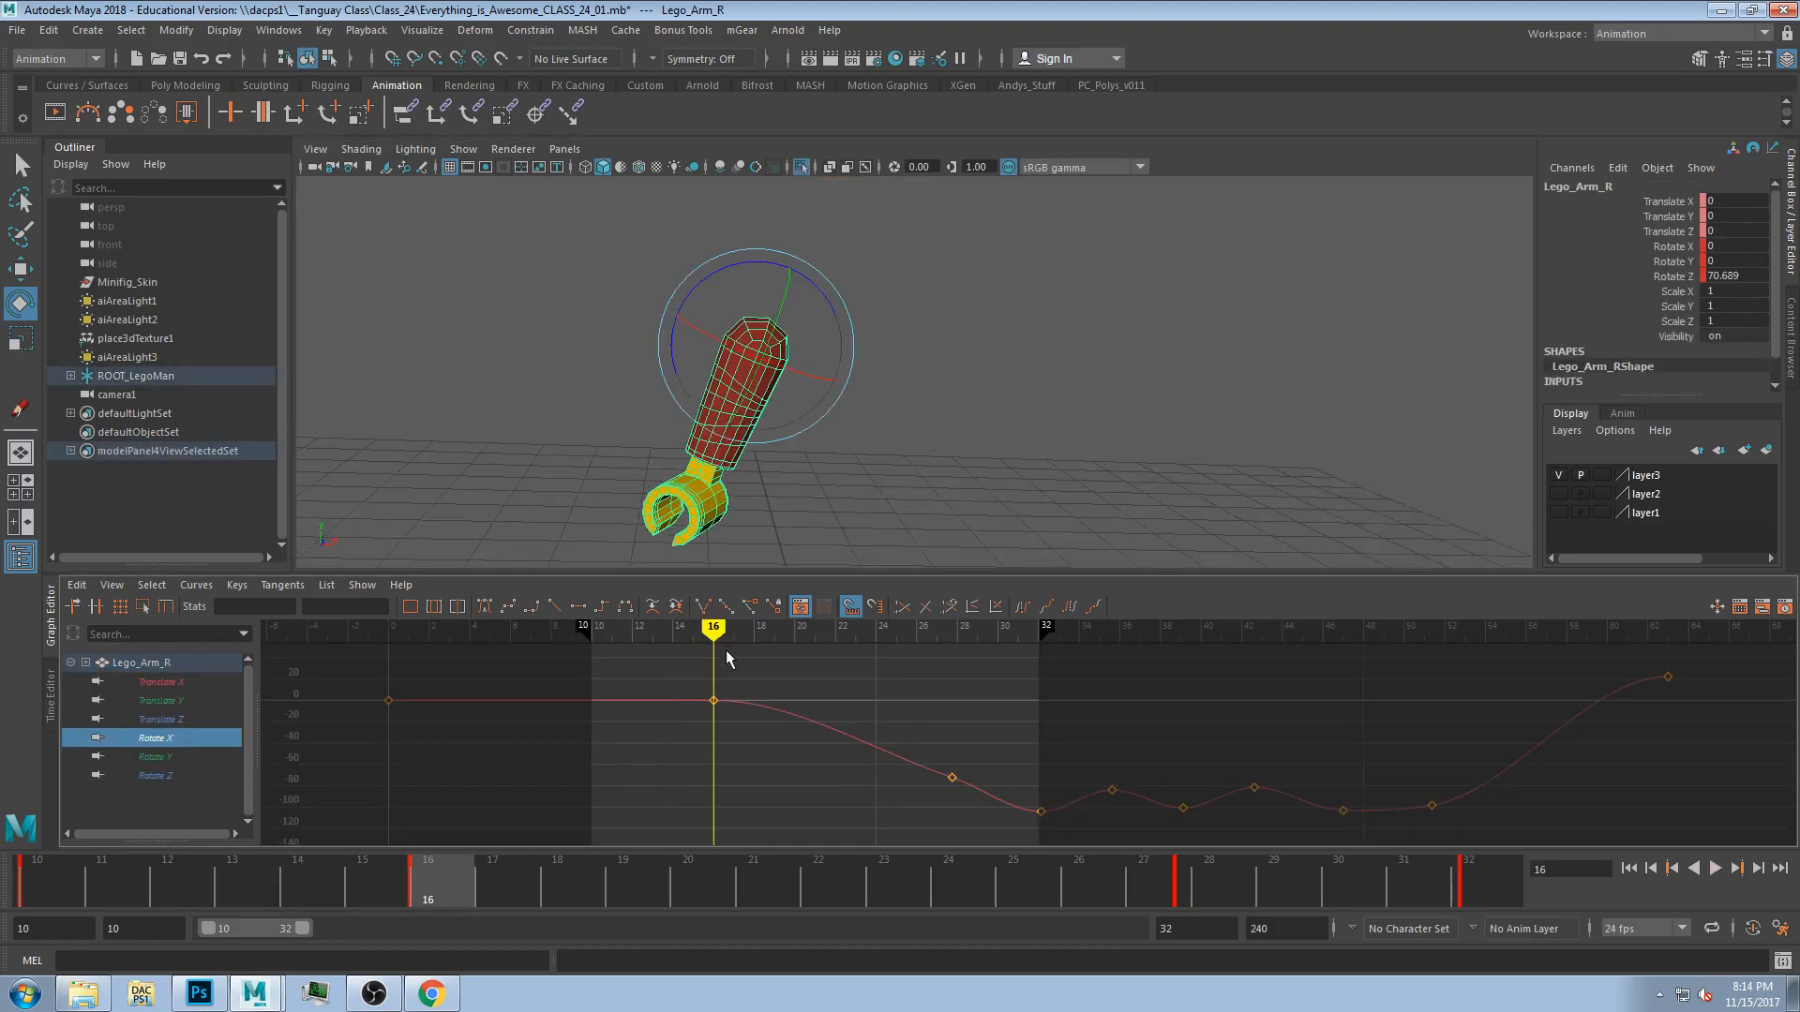
# Tilt the tangent of the arm's Rotate X key at frame 16 downward and preview the playback.
pyautogui.click(714, 702)
pyautogui.moveTo(821, 701); pyautogui.dragTo(822, 725)
pyautogui.hotkey('alt', 'v')
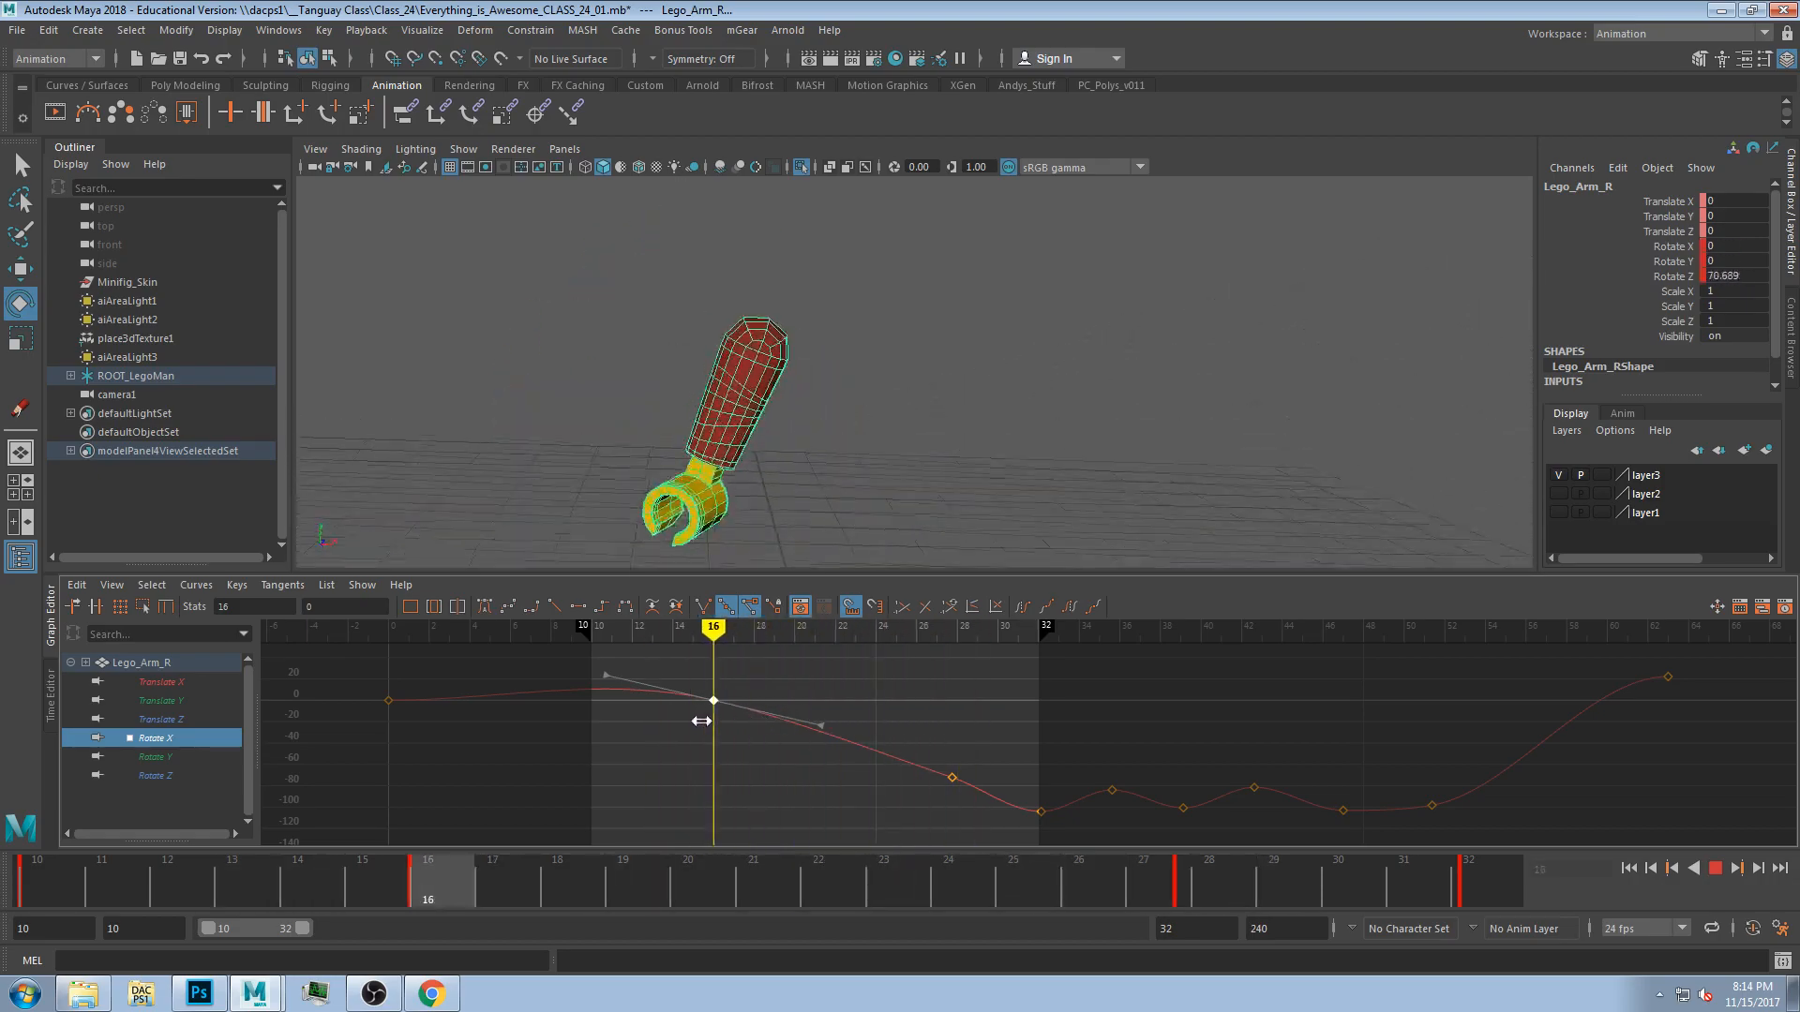
pyautogui.hotkey('alt', 'v')
# Play back the arm animation several times, toggling the panel layout and stopping each playback.
pyautogui.press('space')
pyautogui.press('space')
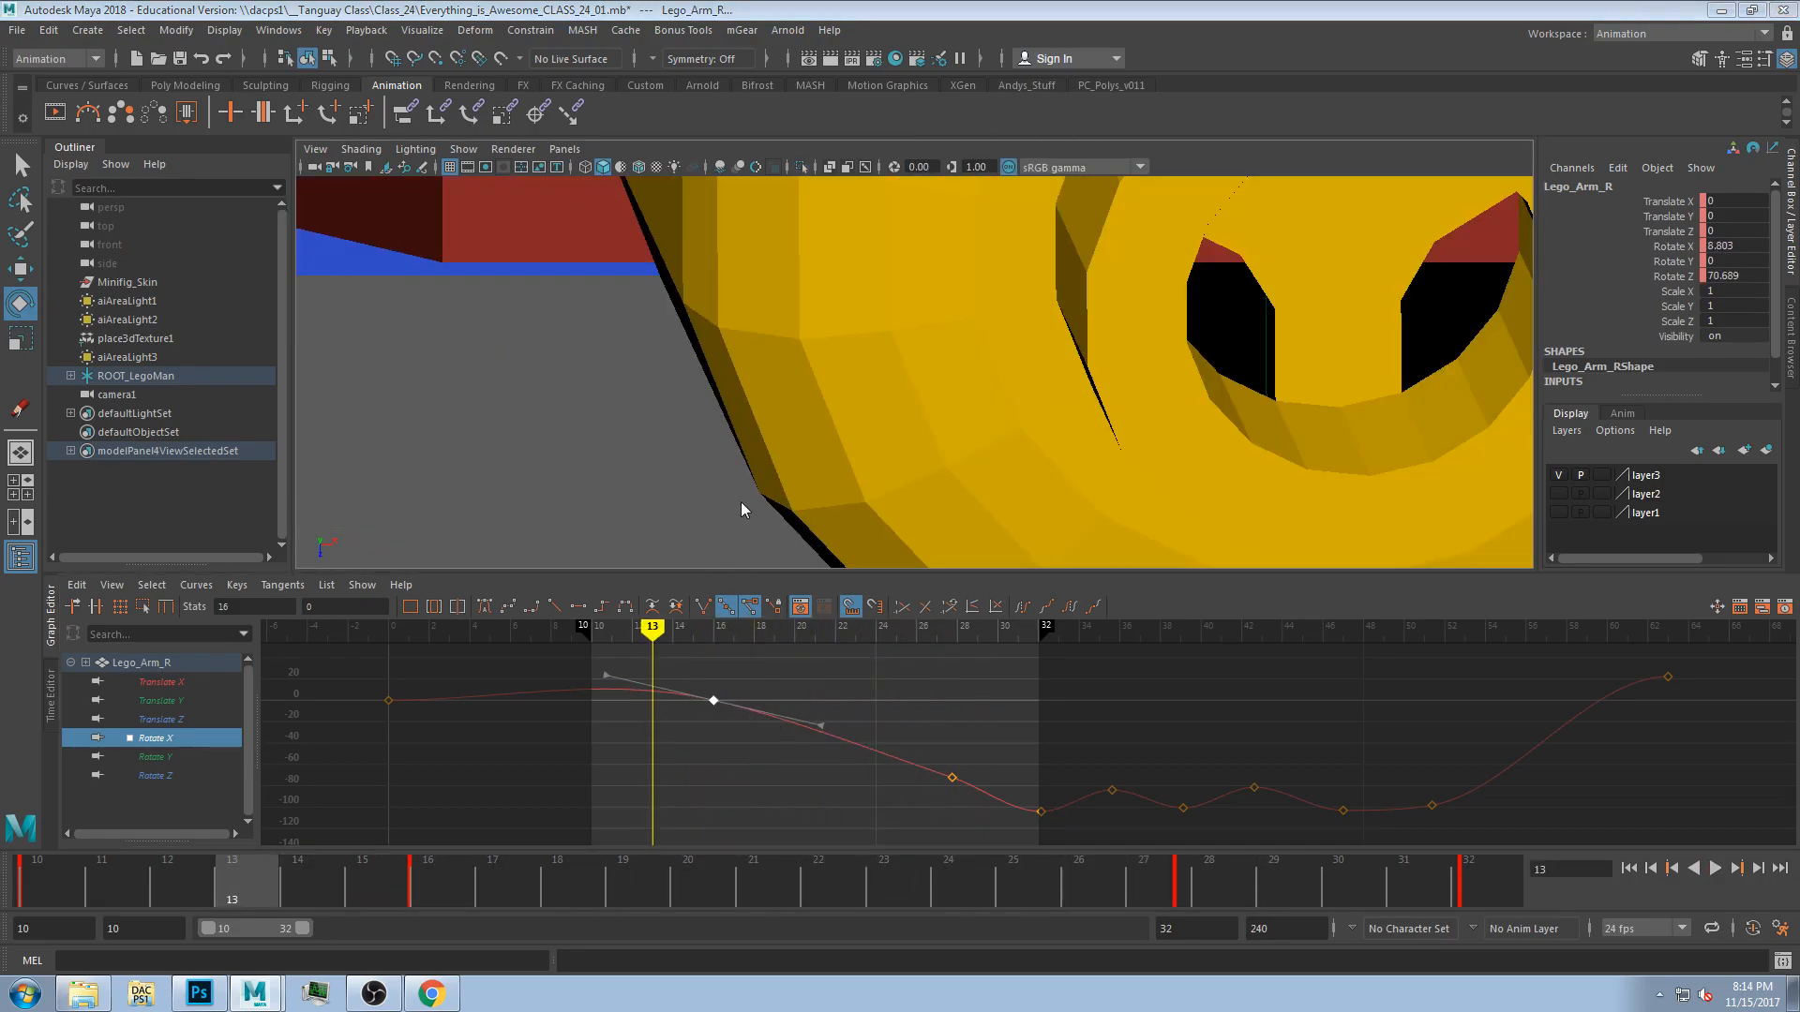
pyautogui.press('space')
pyautogui.press('space')
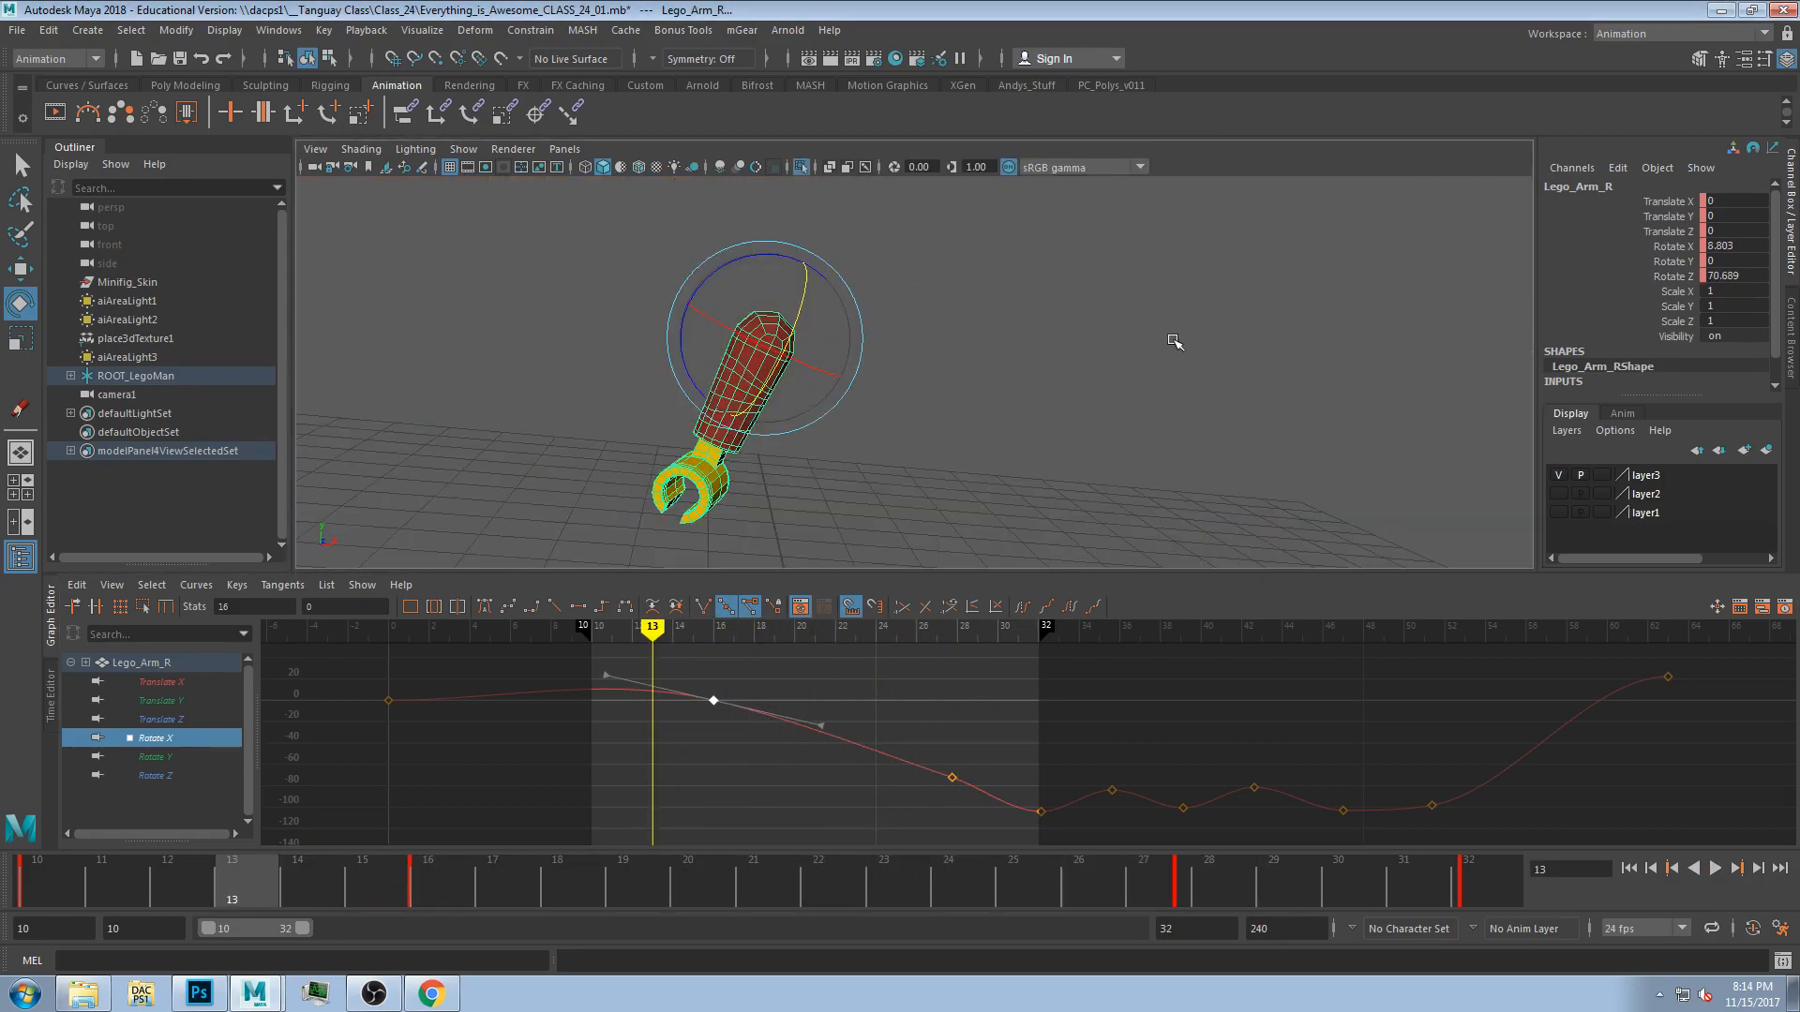
pyautogui.click(1715, 868)
pyautogui.press('Escape')
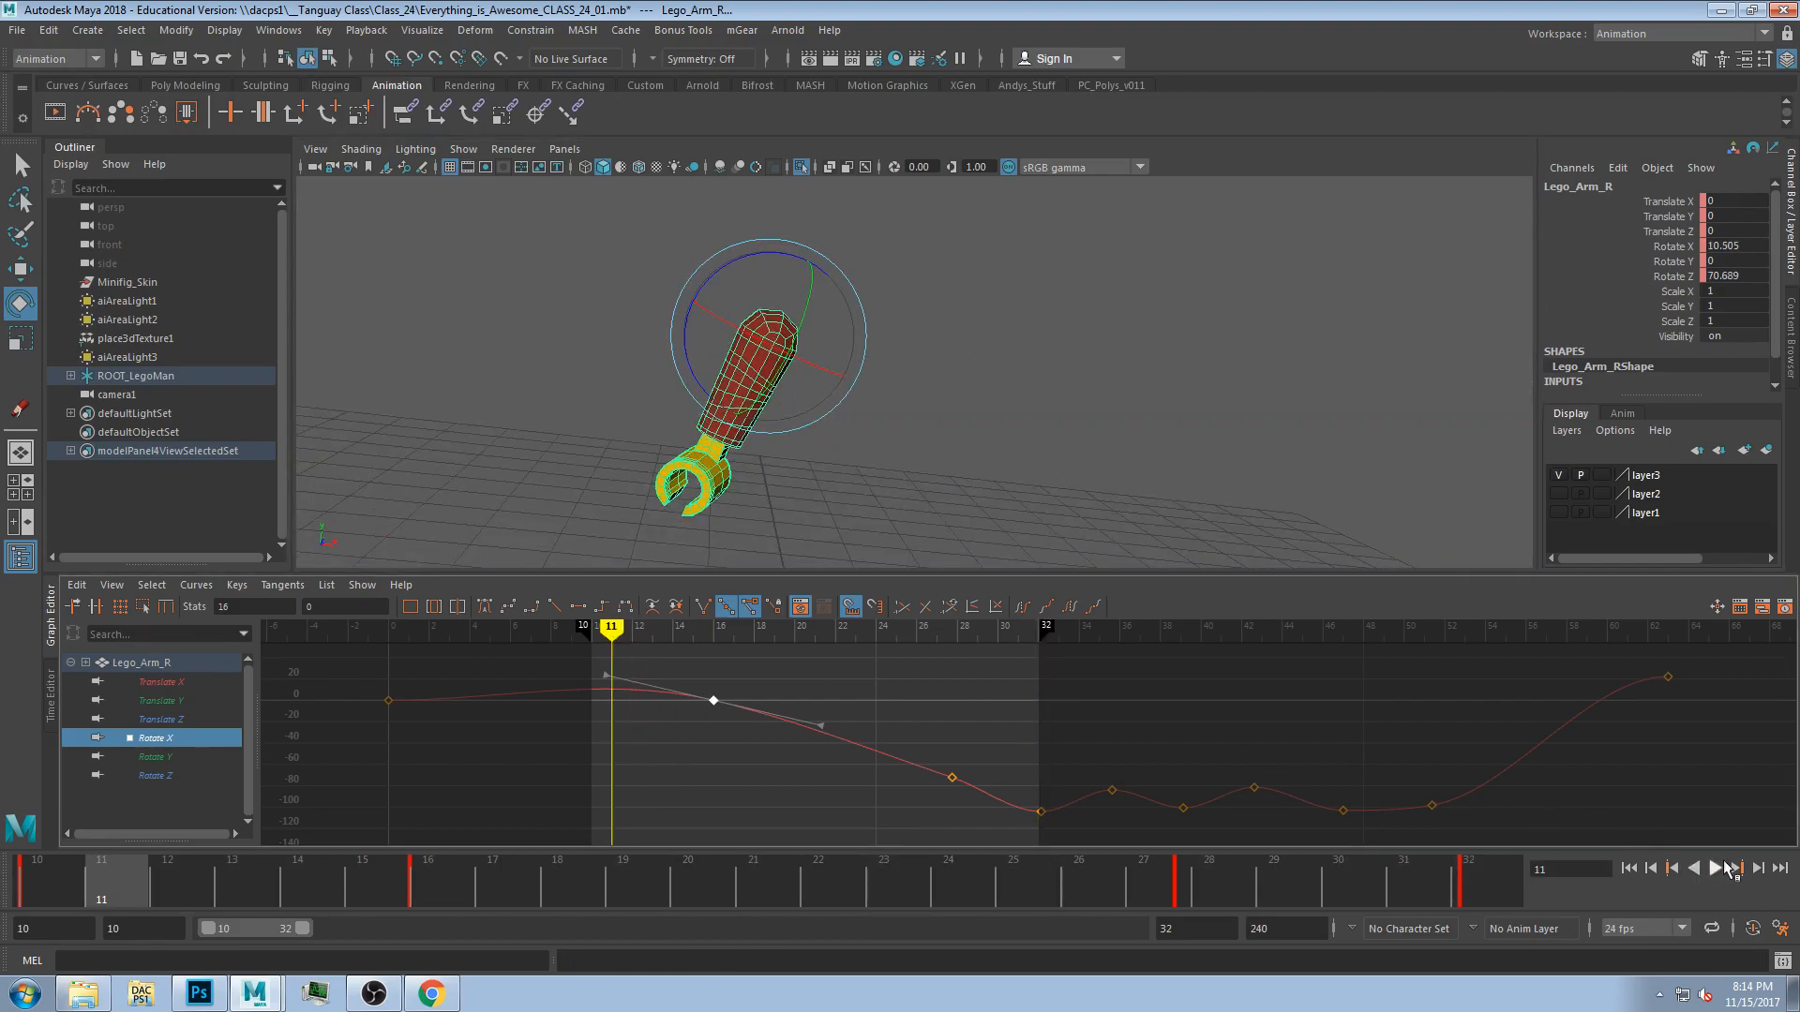
pyautogui.click(1723, 868)
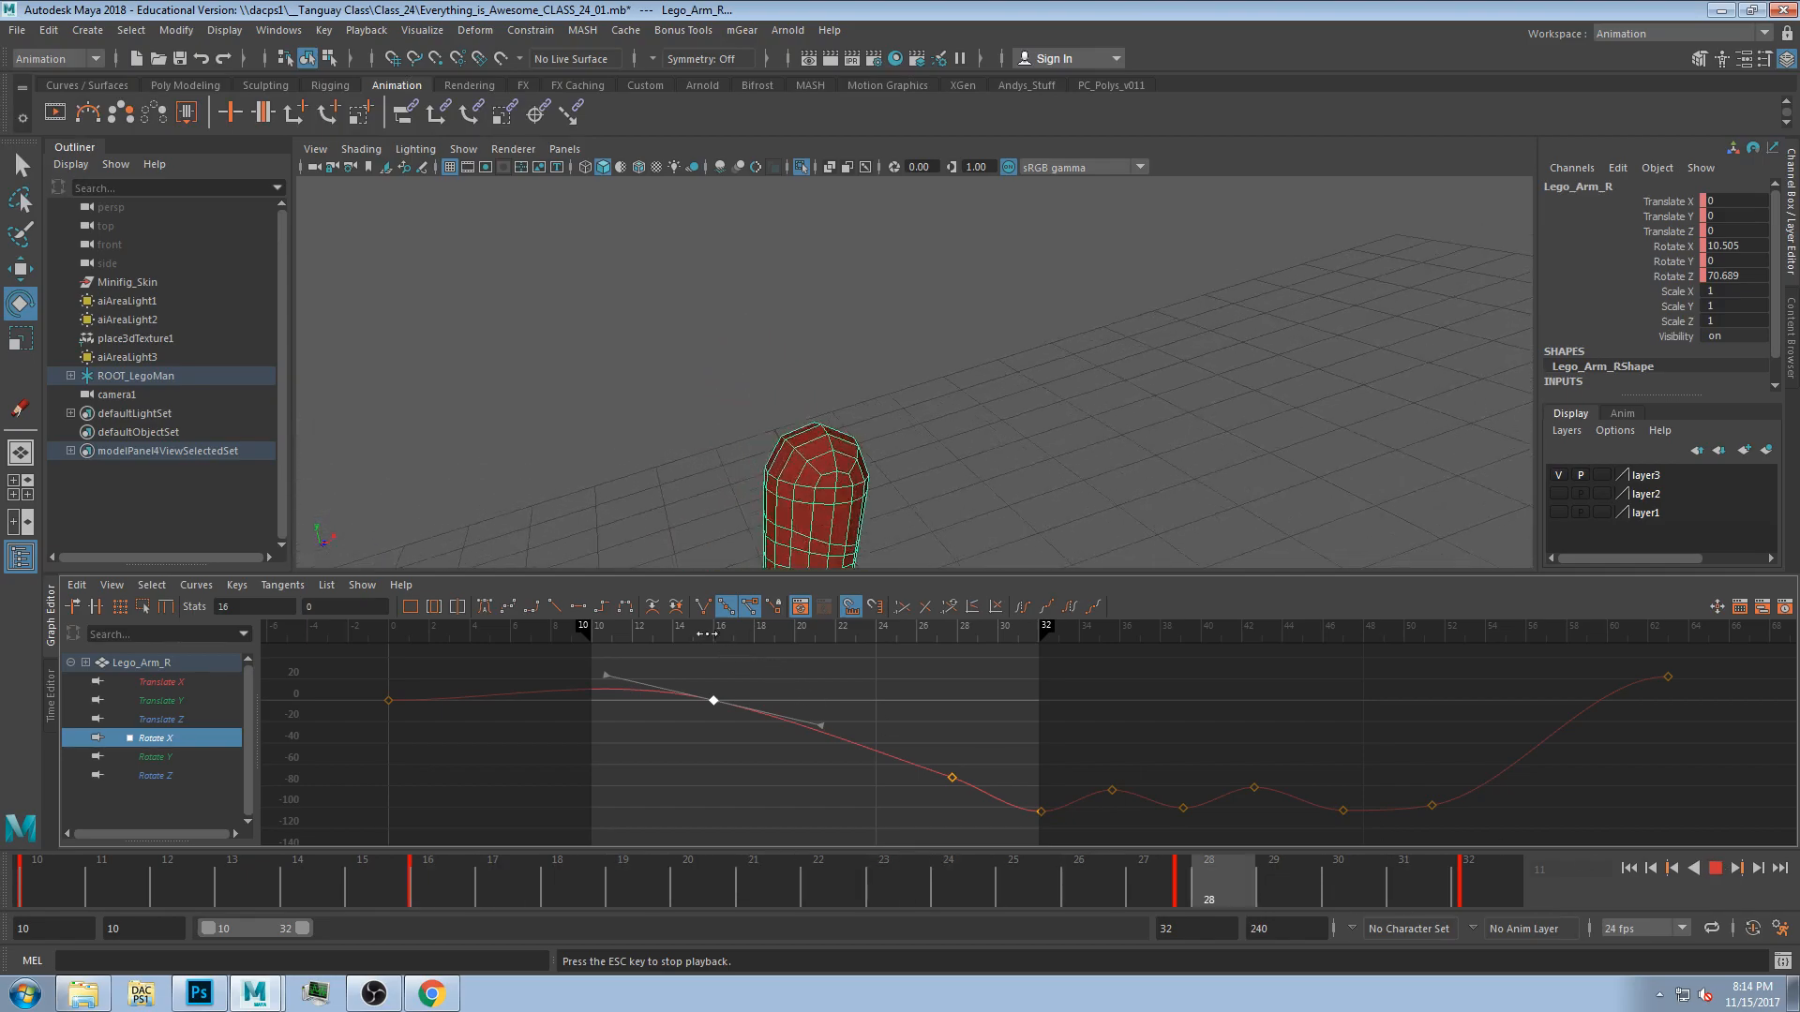
pyautogui.press('space')
pyautogui.press('Escape')
pyautogui.click(1715, 866)
pyautogui.press('space')
pyautogui.click(1712, 870)
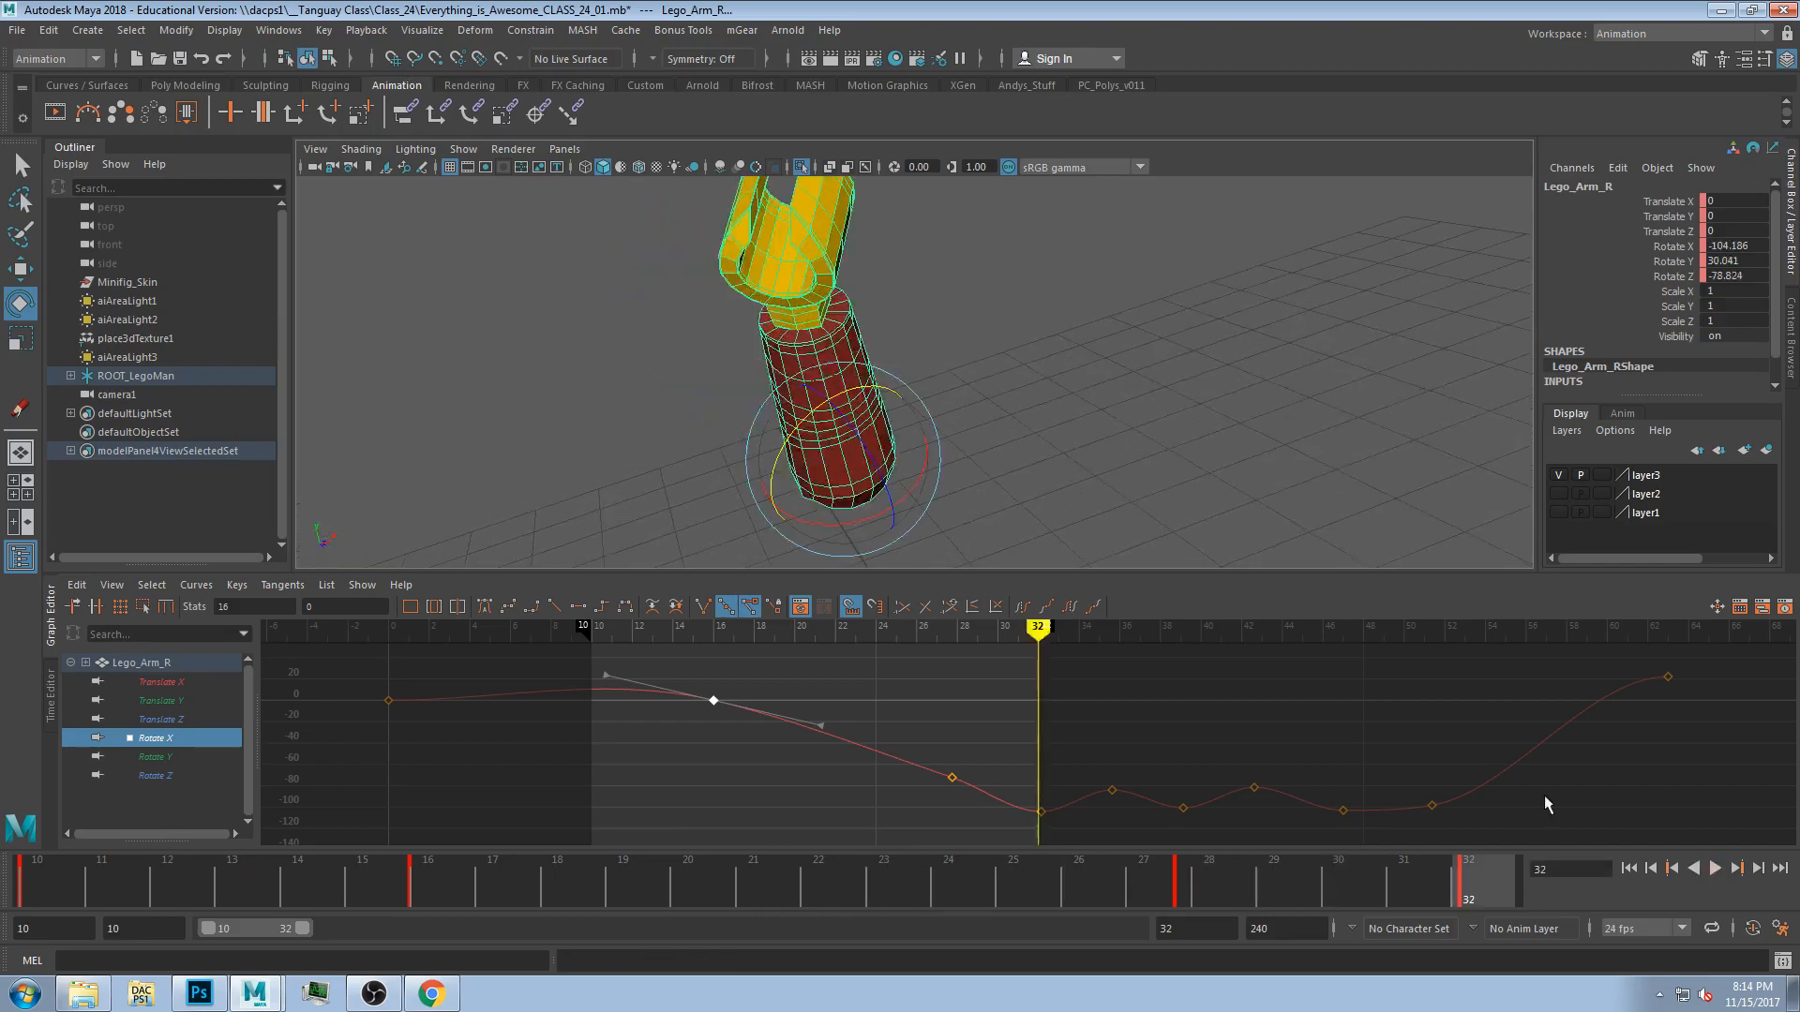
# Flatten the tangent of the arm's Rotate X key at frame 16.
pyautogui.click(686, 625)
pyautogui.moveTo(600, 671); pyautogui.dragTo(600, 699)
pyautogui.moveTo(666, 625); pyautogui.dragTo(774, 643)
pyautogui.click(605, 697)
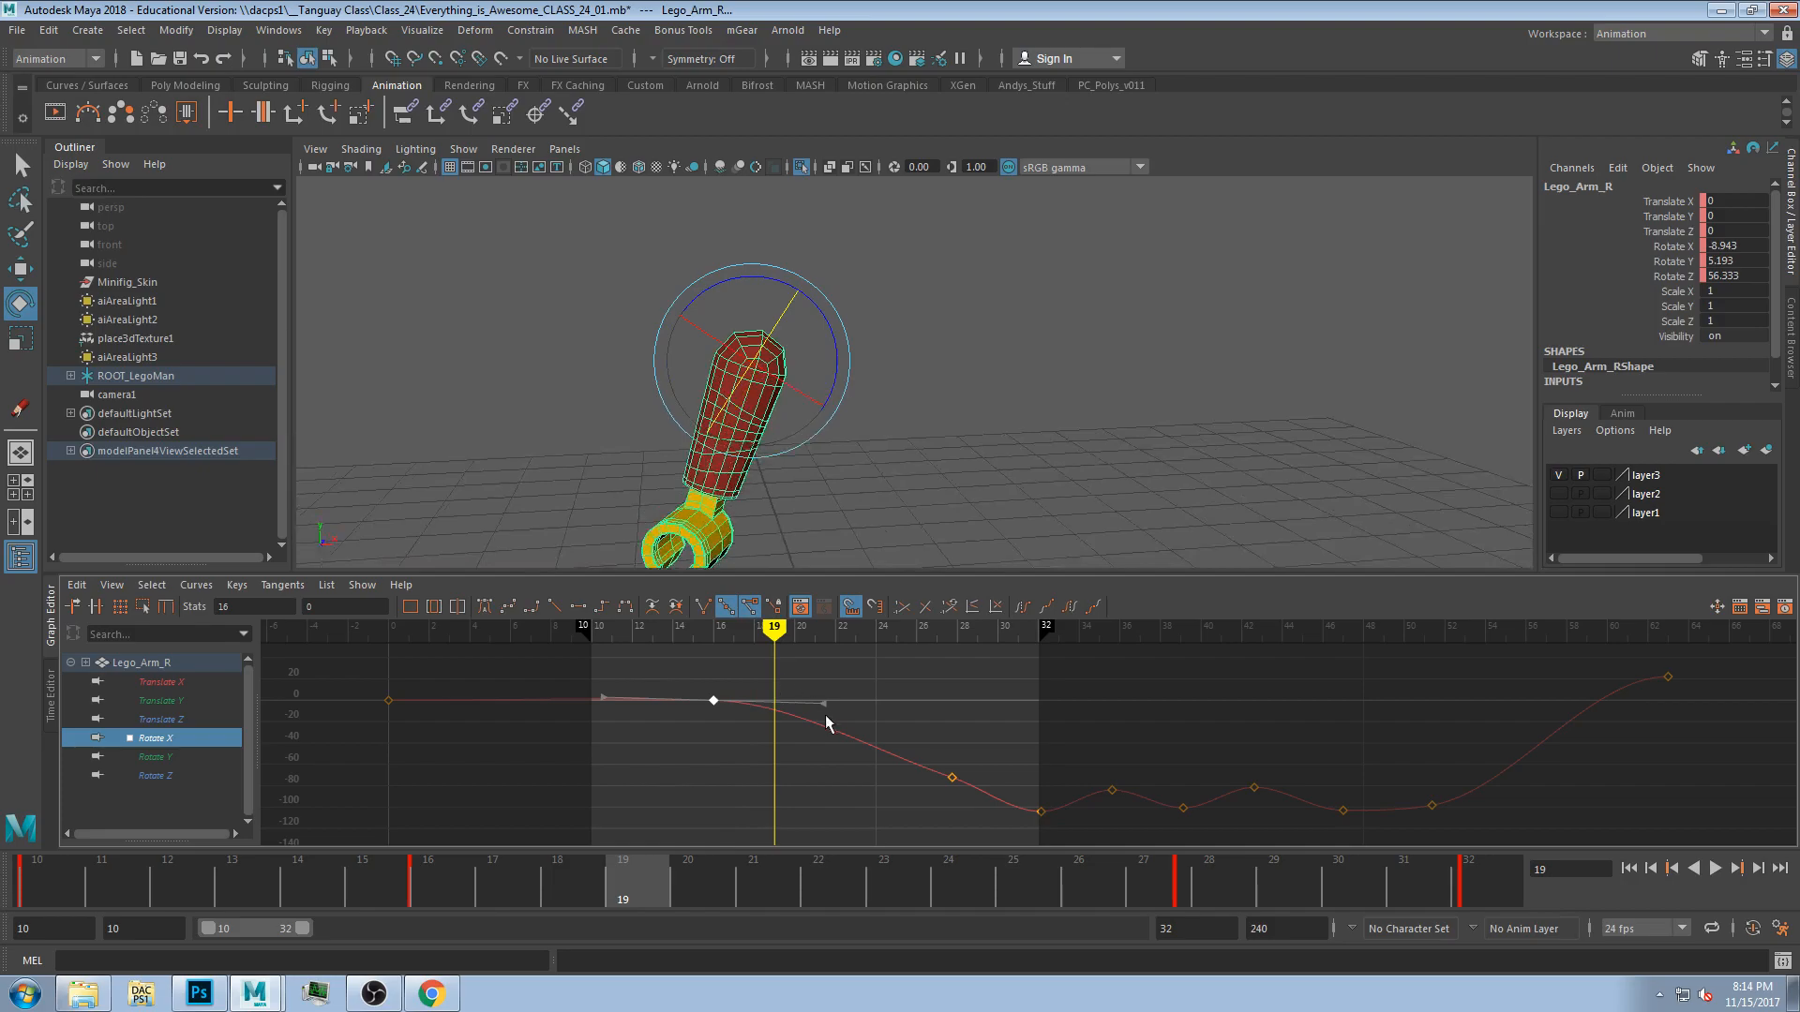
# Try moving the frame-16 keys on the arm's Rotate X and Rotate Y curves, undoing each move.
pyautogui.moveTo(715, 701); pyautogui.dragTo(712, 683, button='middle')
pyautogui.hotkey('ctrl', 'z')
pyautogui.click(155, 757)
pyautogui.click(718, 811)
pyautogui.moveTo(718, 811); pyautogui.dragTo(735, 748, button='middle')
pyautogui.hotkey('ctrl', 'z')
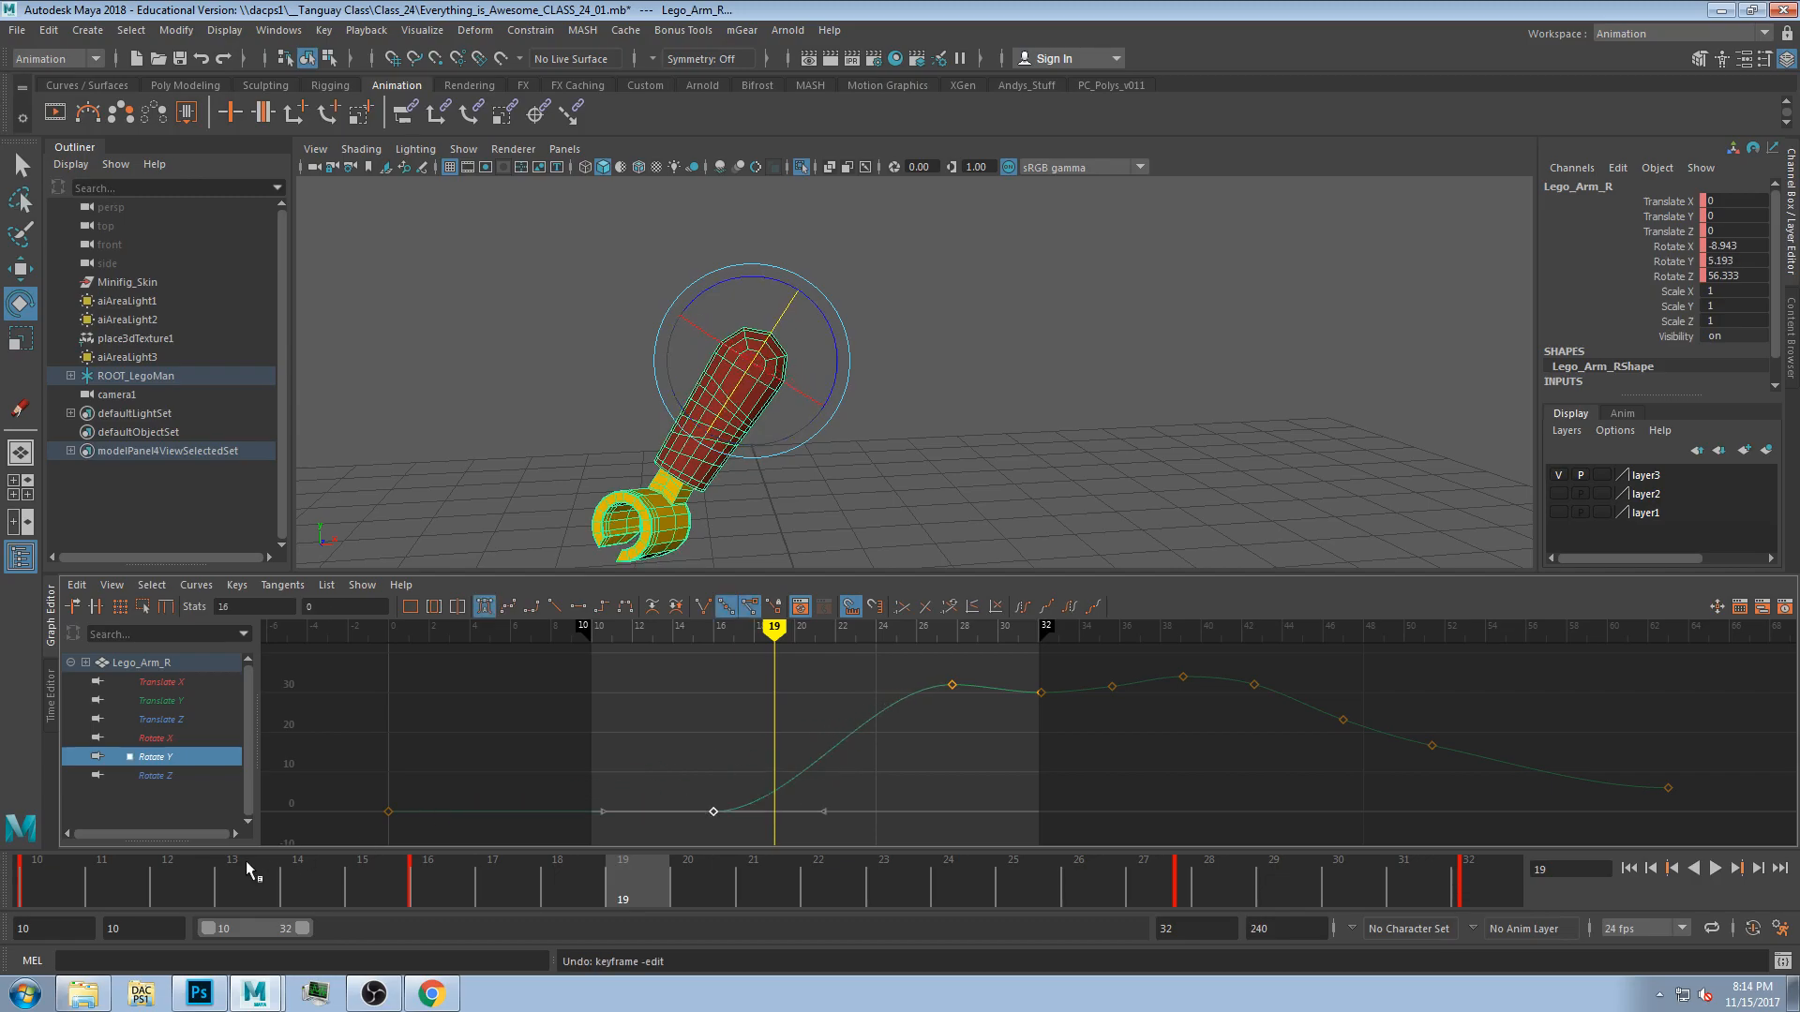
# Try raising the arm's Rotate Z key at frame 16, undoing the changes and returning the key.
pyautogui.click(155, 776)
pyautogui.click(722, 679)
pyautogui.click(716, 677)
pyautogui.moveTo(715, 678)
pyautogui.mouseDown(button='middle')
pyautogui.moveTo(729, 663)
pyautogui.moveTo(735, 690)
pyautogui.mouseUp(button='middle')
pyautogui.hotkey('ctrl', 'z')
pyautogui.moveTo(746, 635)
pyautogui.mouseDown()
pyautogui.moveTo(713, 635)
pyautogui.moveTo(750, 634)
pyautogui.mouseUp()
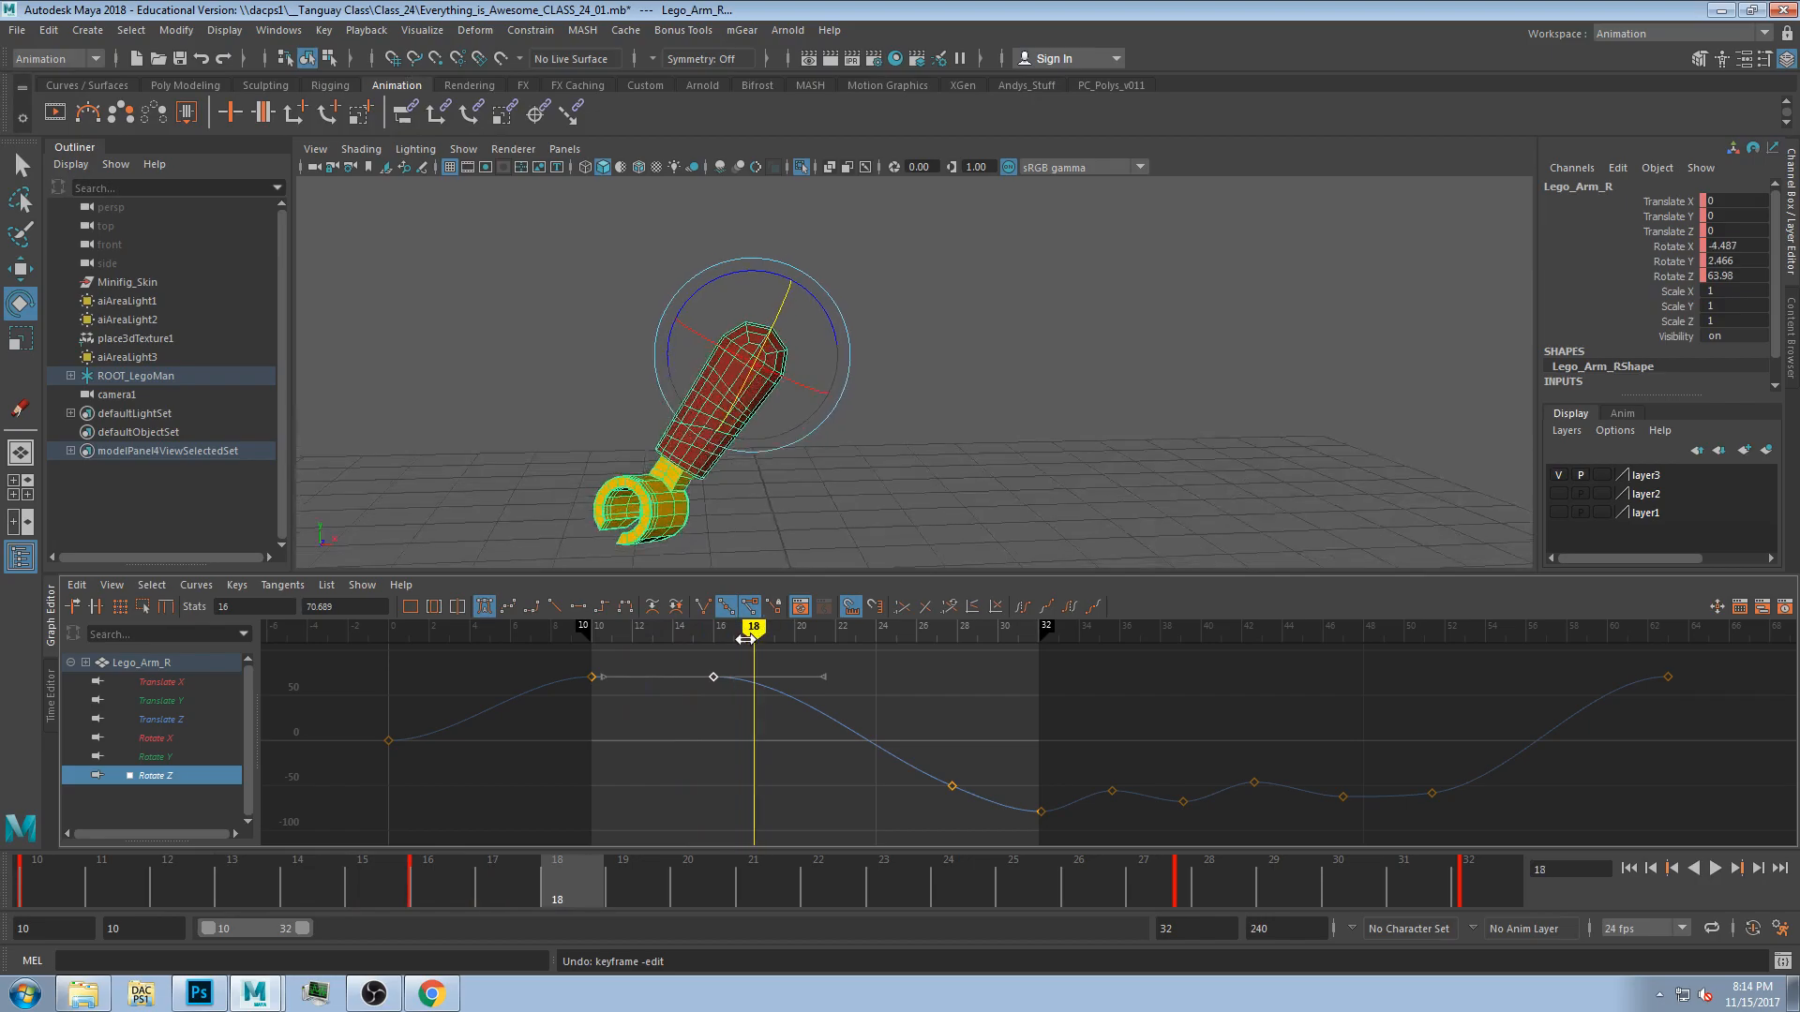
pyautogui.moveTo(712, 683); pyautogui.dragTo(713, 668, button='middle')
pyautogui.moveTo(711, 634); pyautogui.dragTo(623, 630)
pyautogui.hotkey('ctrl', 'z')
pyautogui.hotkey('ctrl', 'z')
pyautogui.hotkey('ctrl', 'z')
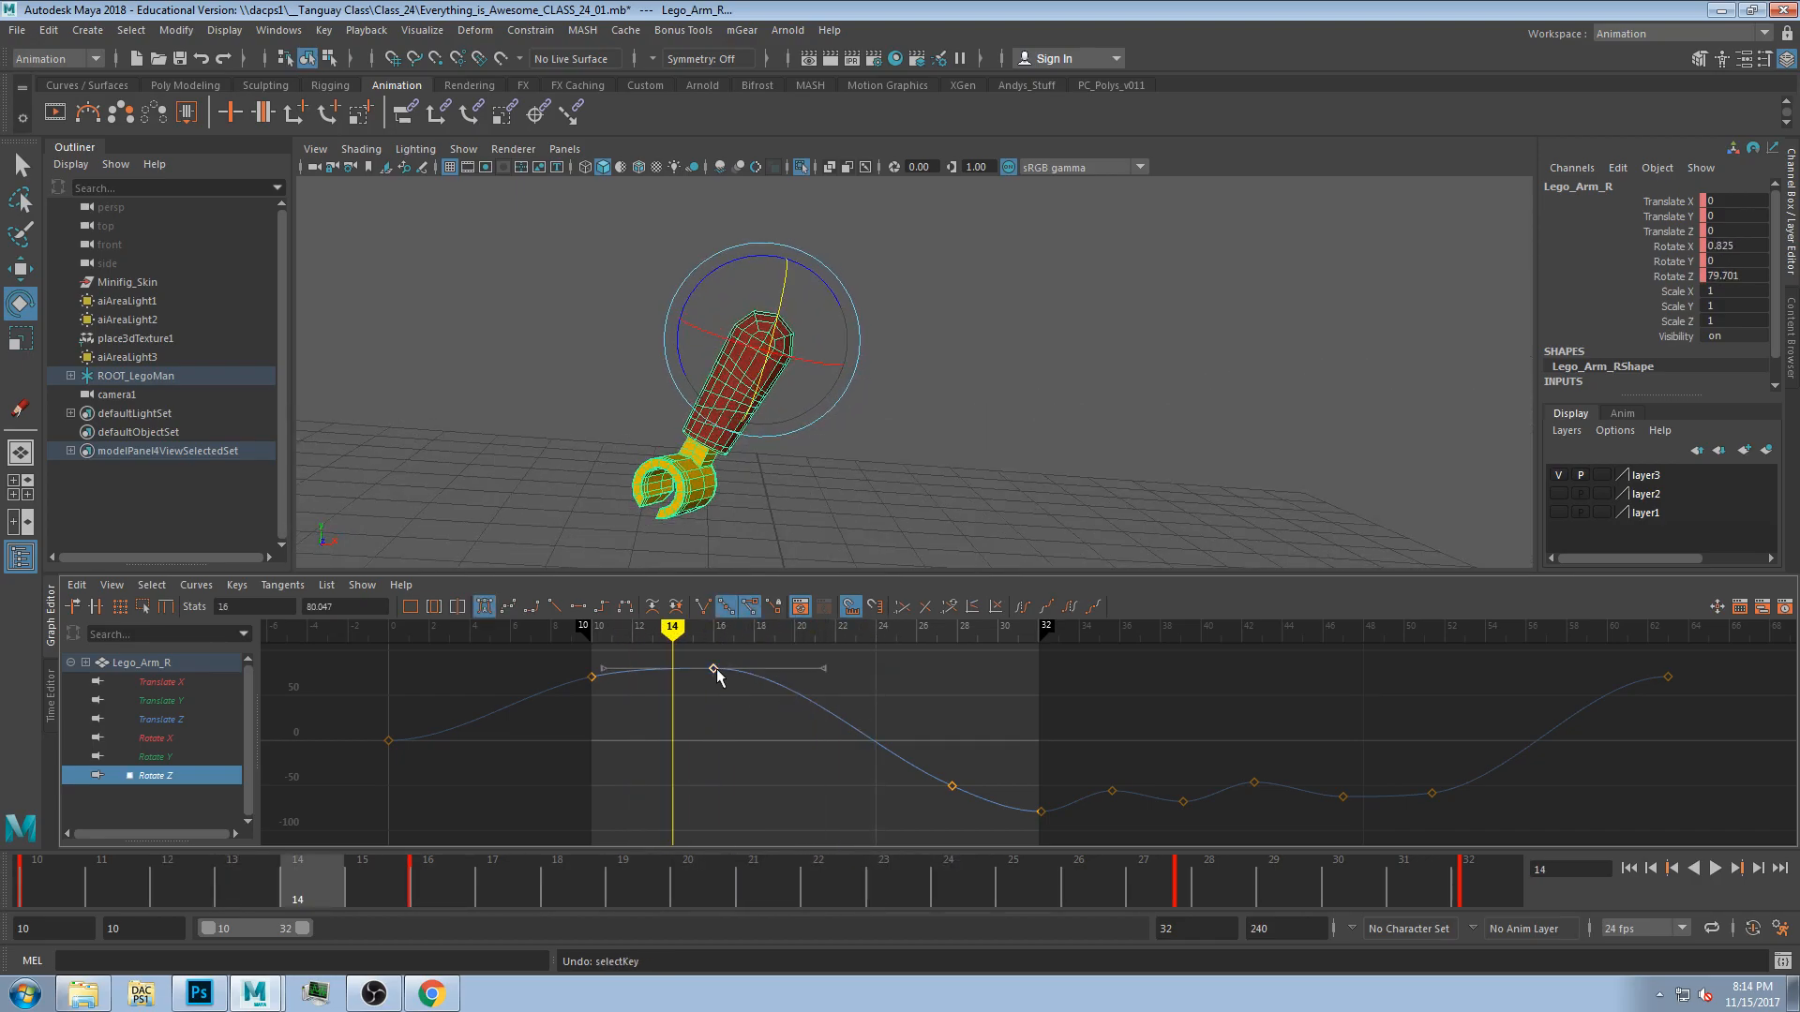
pyautogui.moveTo(715, 674); pyautogui.dragTo(722, 685, button='middle')
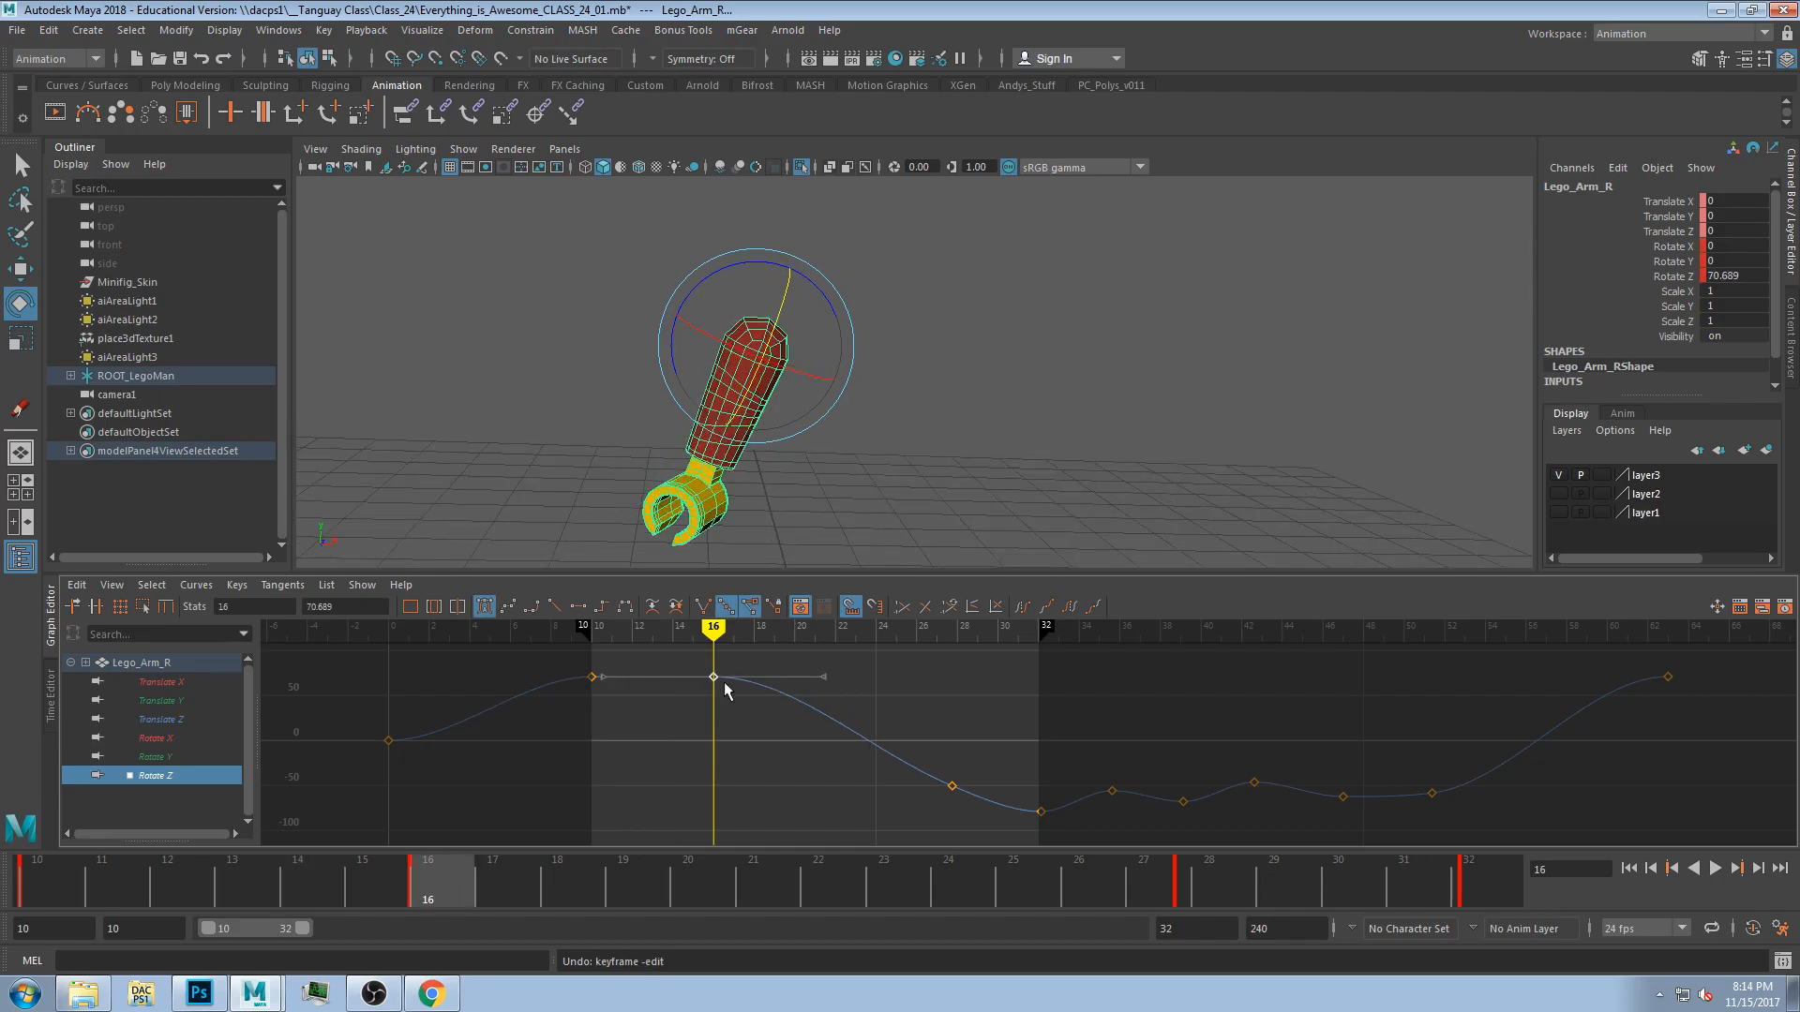
# Lengthen the outgoing tangent handle of the arm's Rotate Z key at frame 16 and preview the motion.
pyautogui.moveTo(826, 677)
pyautogui.mouseDown()
pyautogui.moveTo(864, 678)
pyautogui.moveTo(846, 677)
pyautogui.mouseUp()
pyautogui.moveTo(731, 627)
pyautogui.mouseDown()
pyautogui.moveTo(832, 626)
pyautogui.moveTo(713, 627)
pyautogui.moveTo(936, 664)
pyautogui.moveTo(717, 682)
pyautogui.mouseUp()
pyautogui.hotkey('alt', 'v')
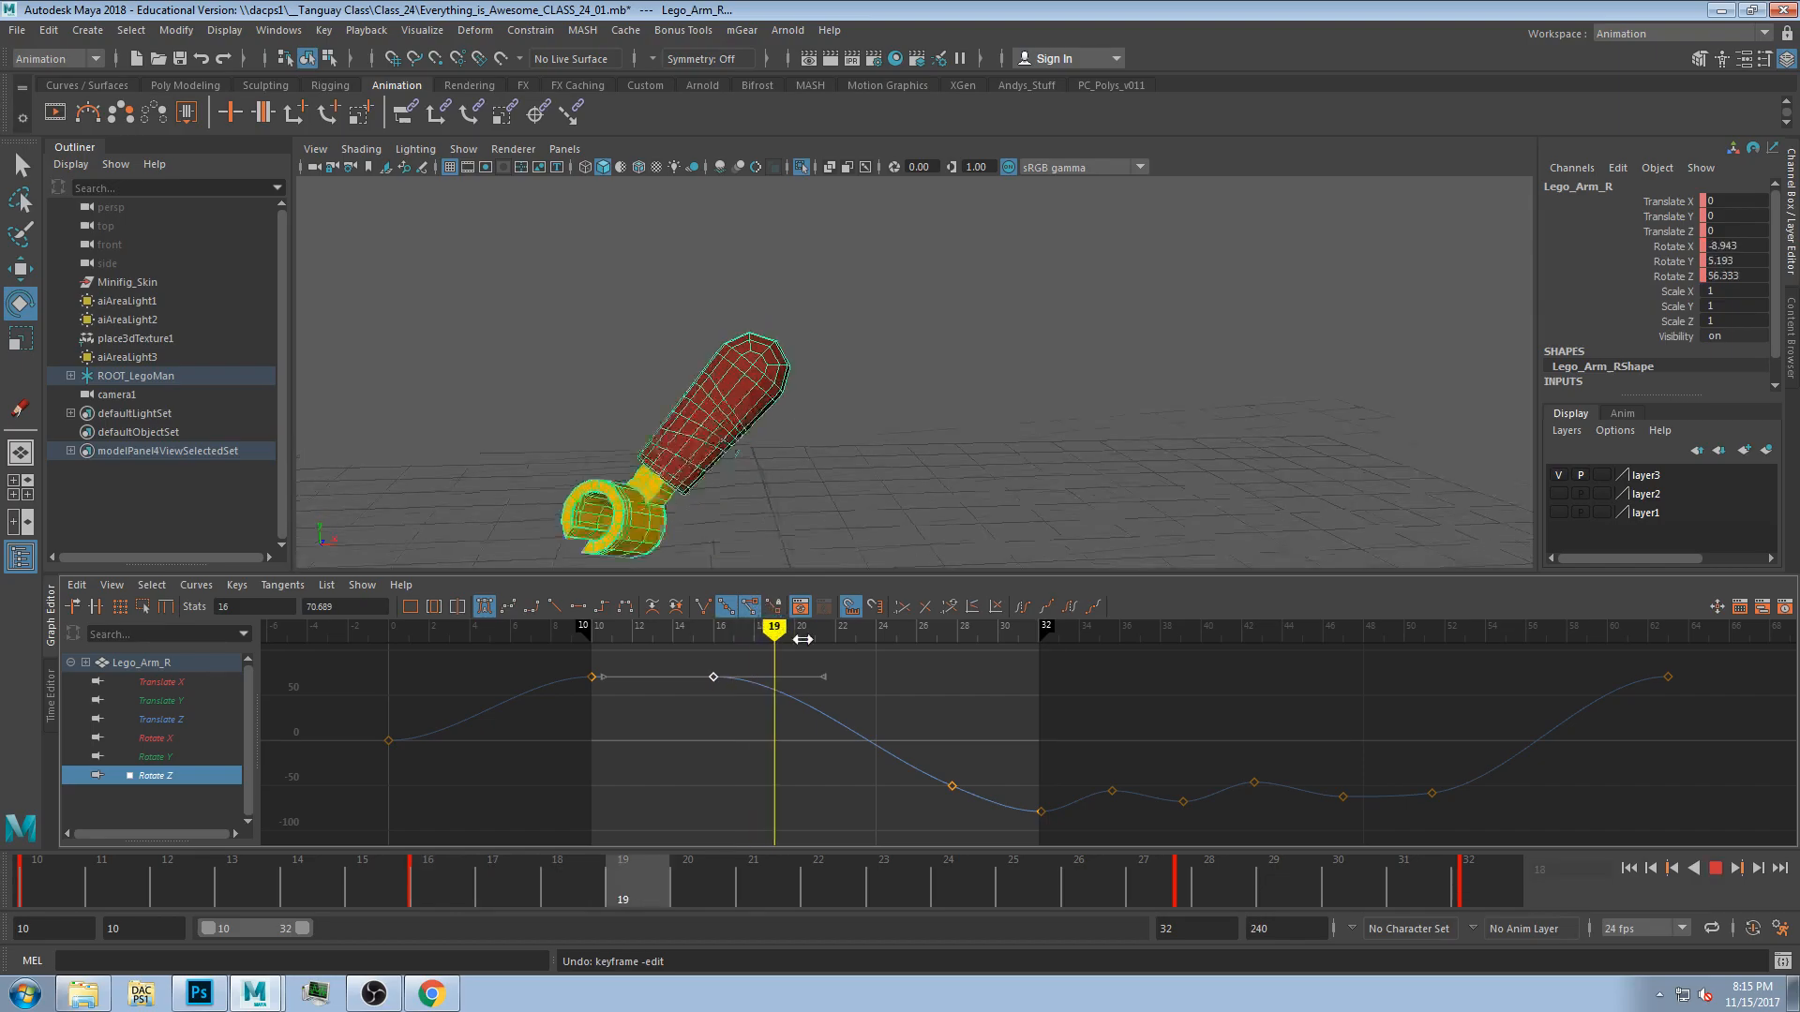
pyautogui.hotkey('alt', 'v')
pyautogui.moveTo(657, 633); pyautogui.dragTo(862, 639)
# Switch the workspace to Maya Classic.
pyautogui.click(1664, 35)
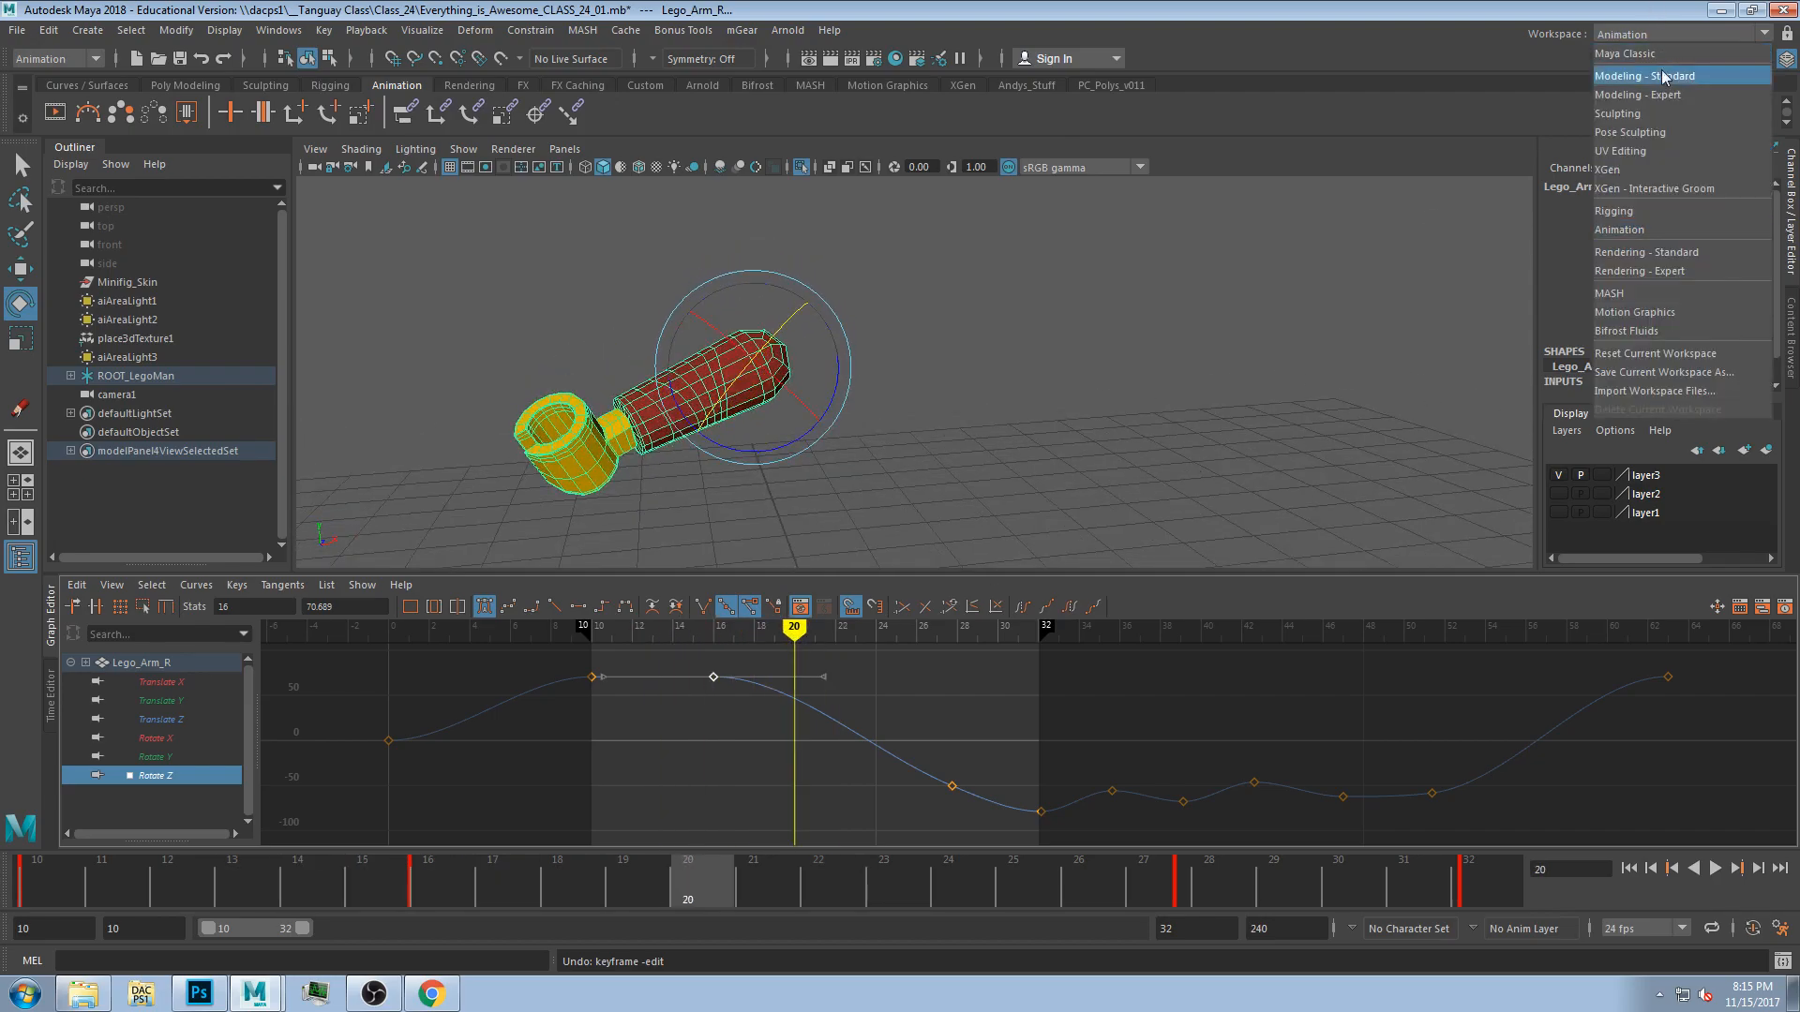
pyautogui.click(1663, 75)
pyautogui.click(1645, 32)
pyautogui.click(1688, 51)
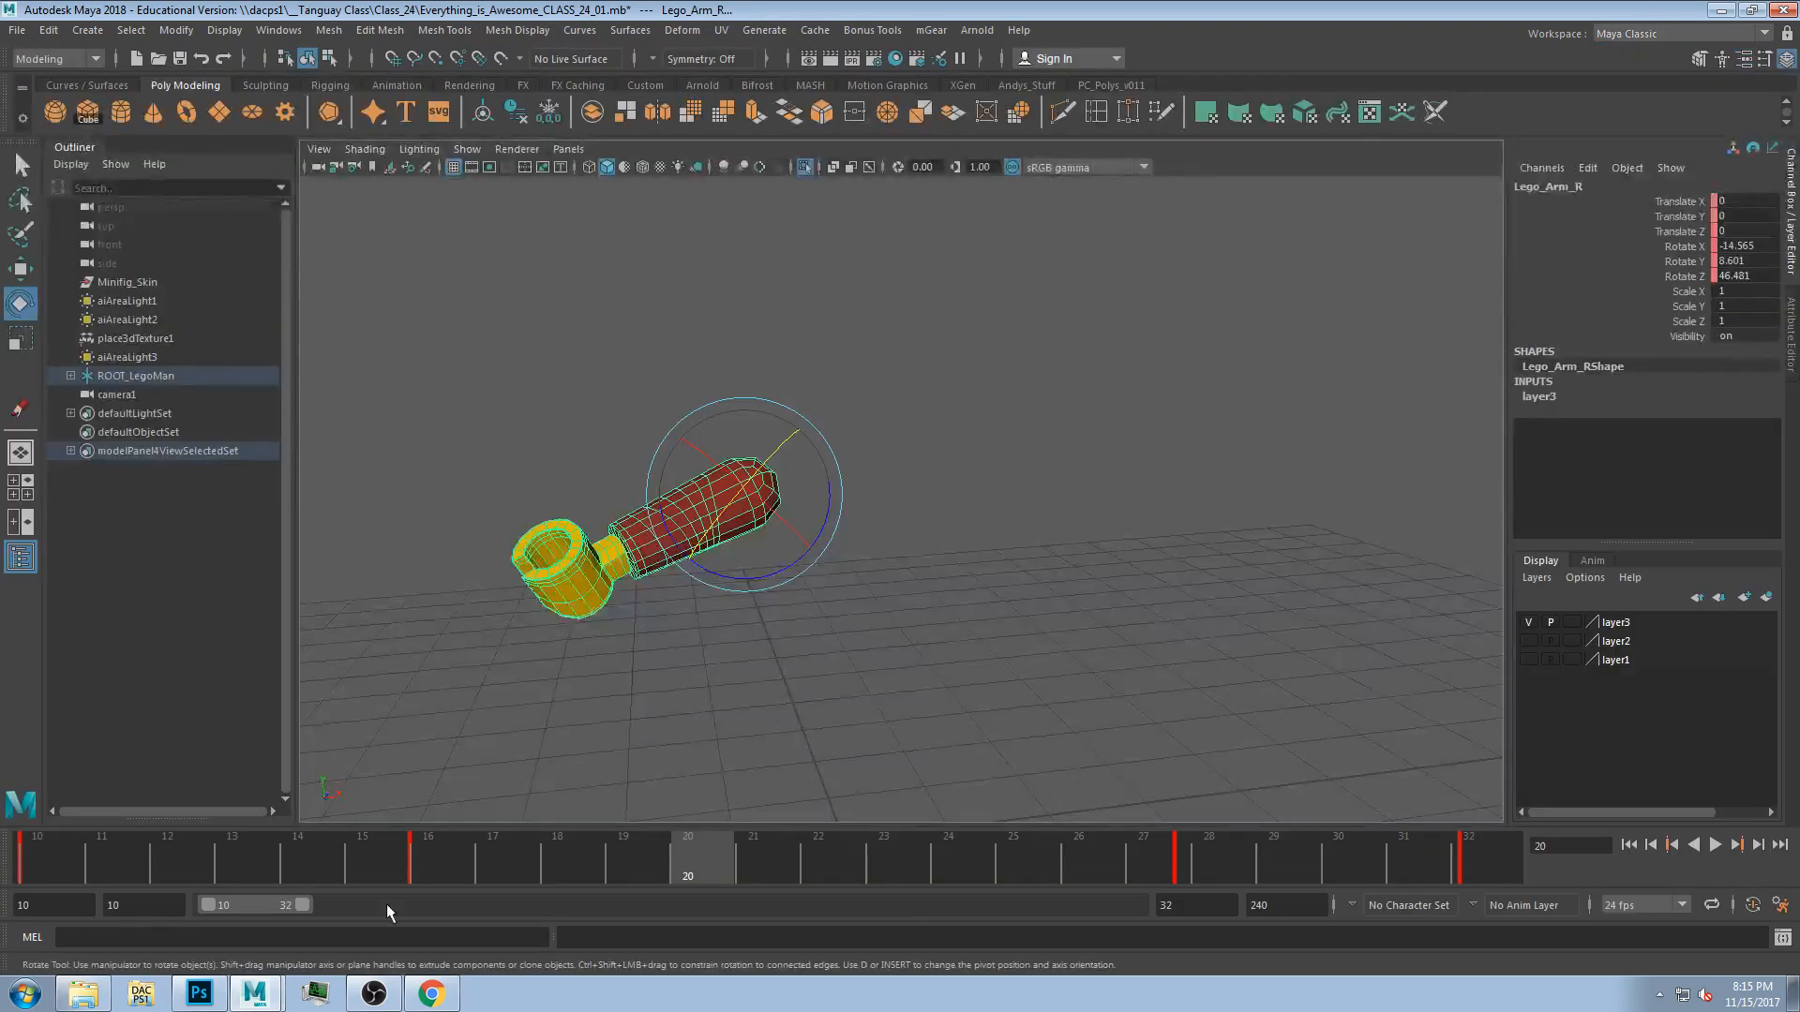
# Show the whole minifigure again and extend the playback range end to 78 while playing back.
pyautogui.moveTo(312, 881); pyautogui.dragTo(506, 855)
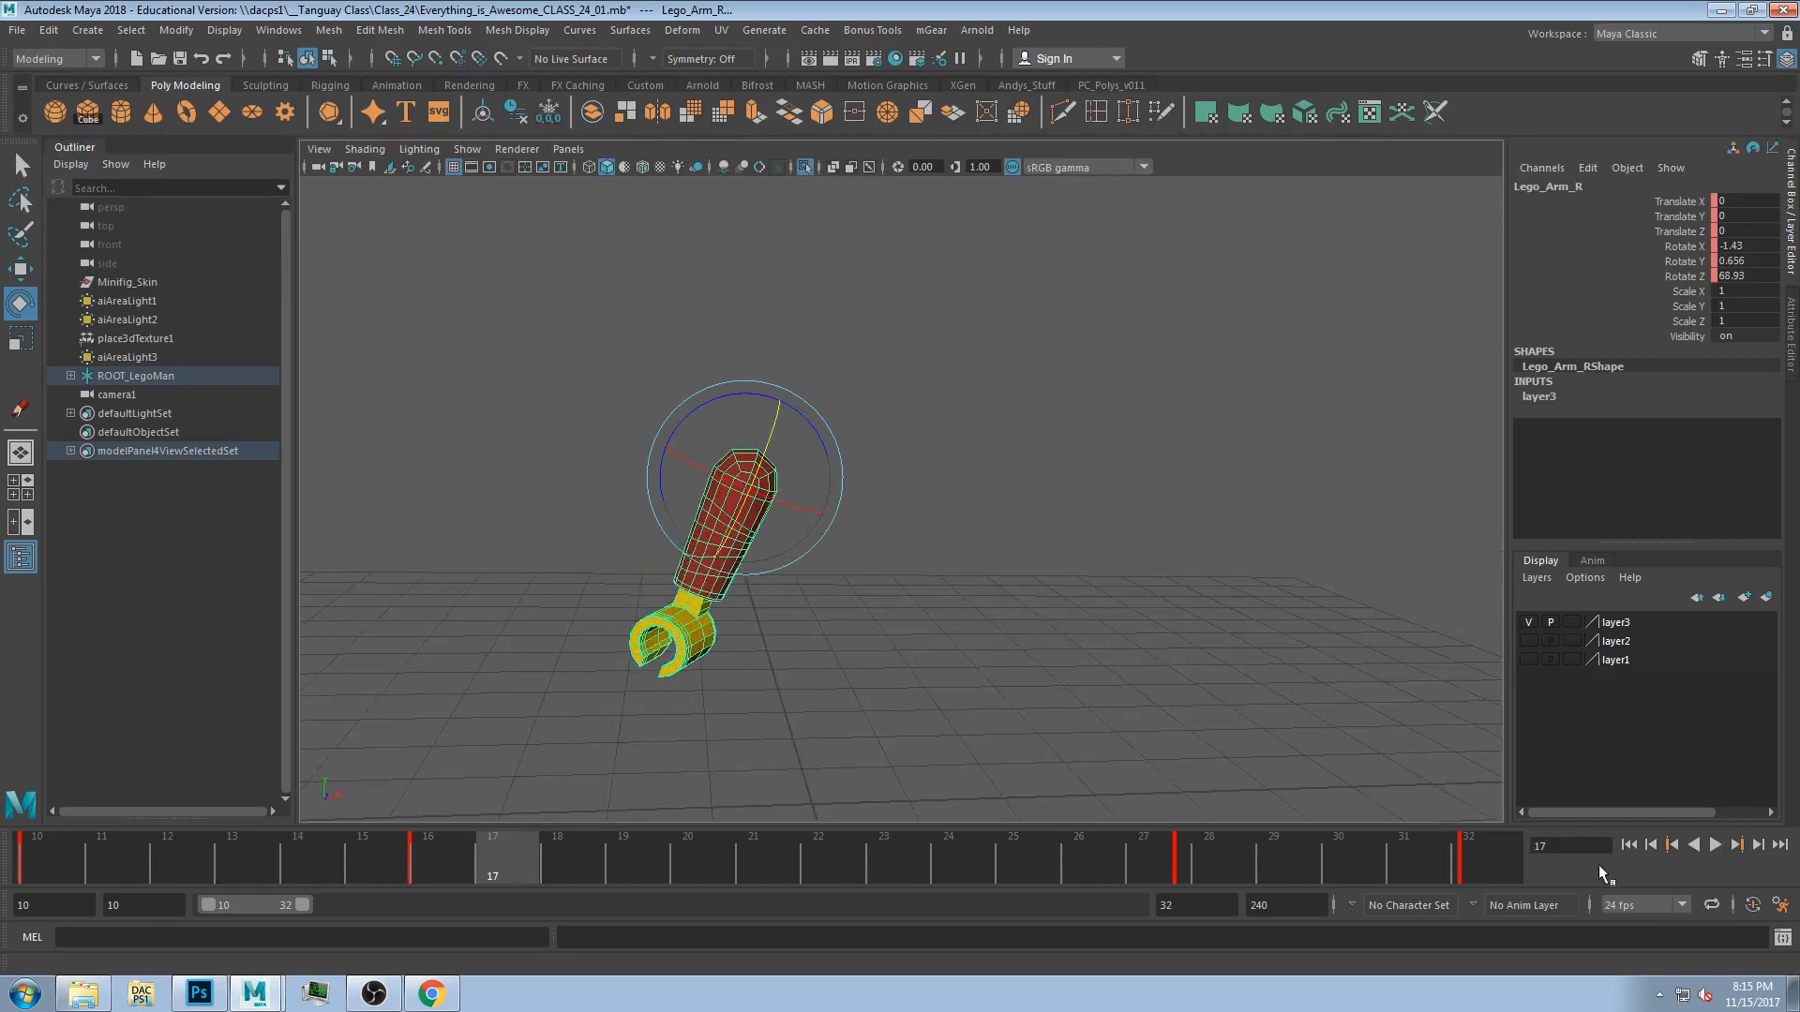
pyautogui.hotkey('ctrl', '1')
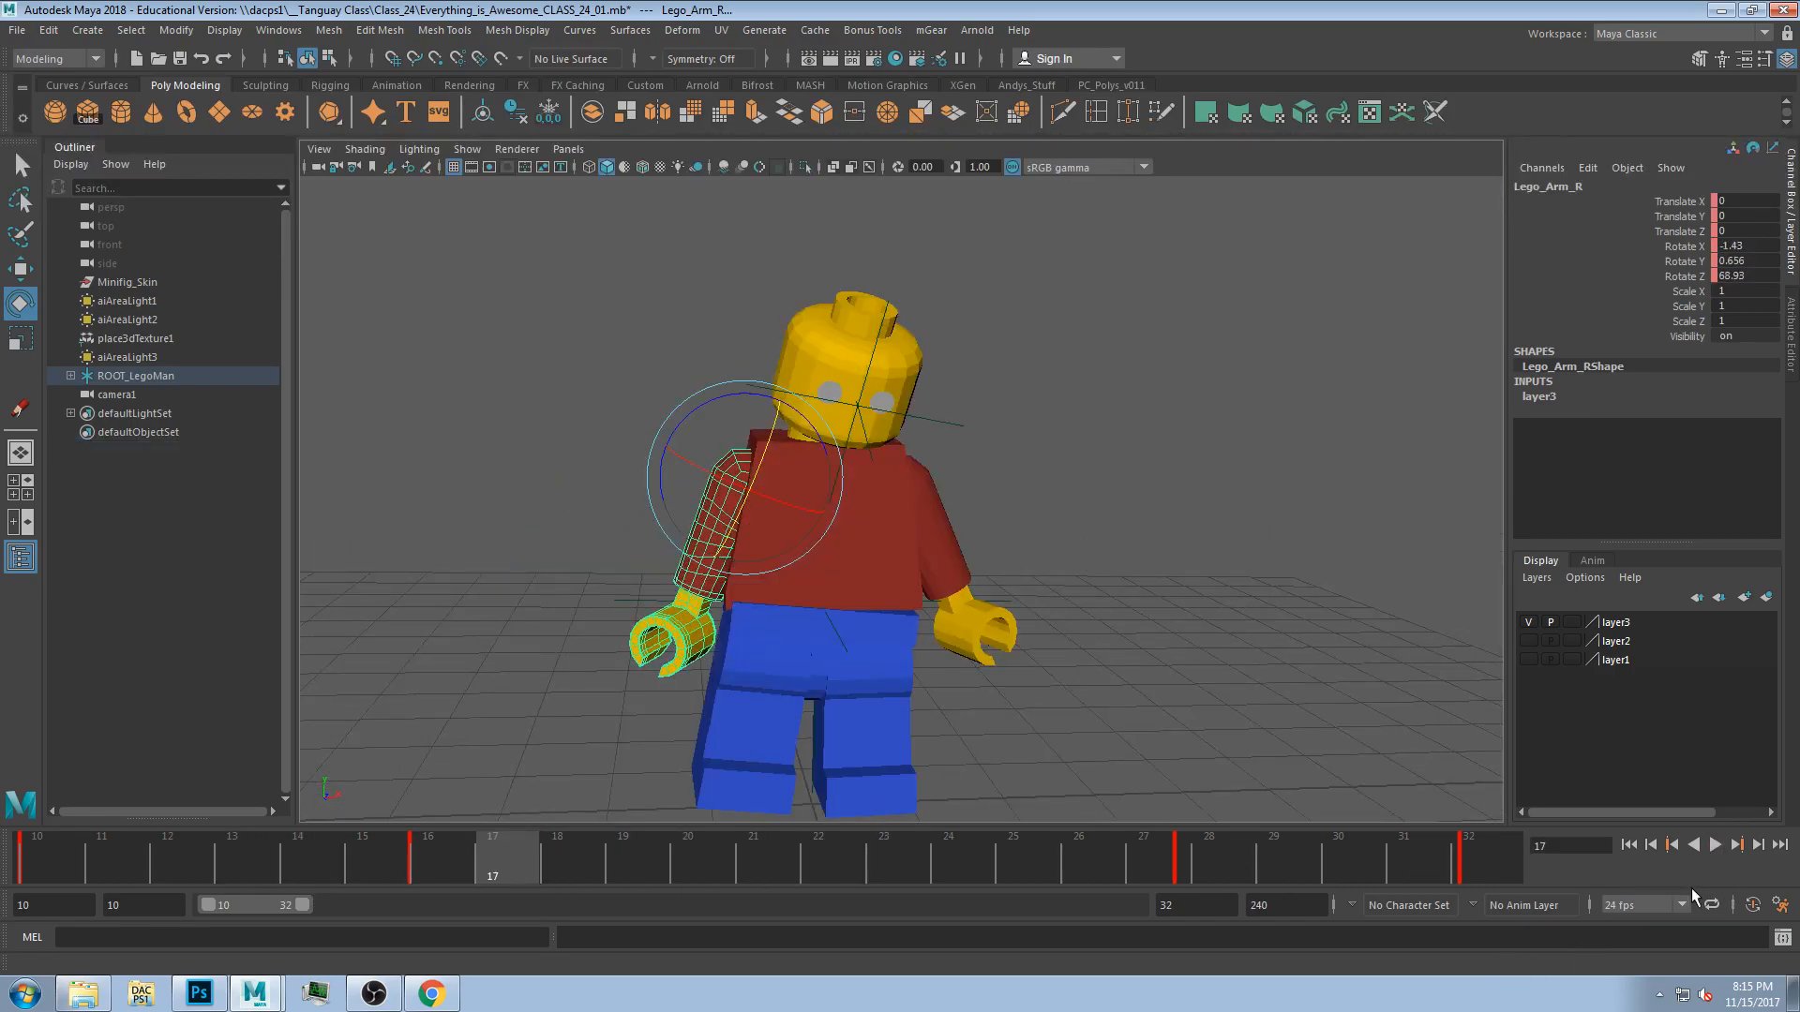
pyautogui.click(1715, 845)
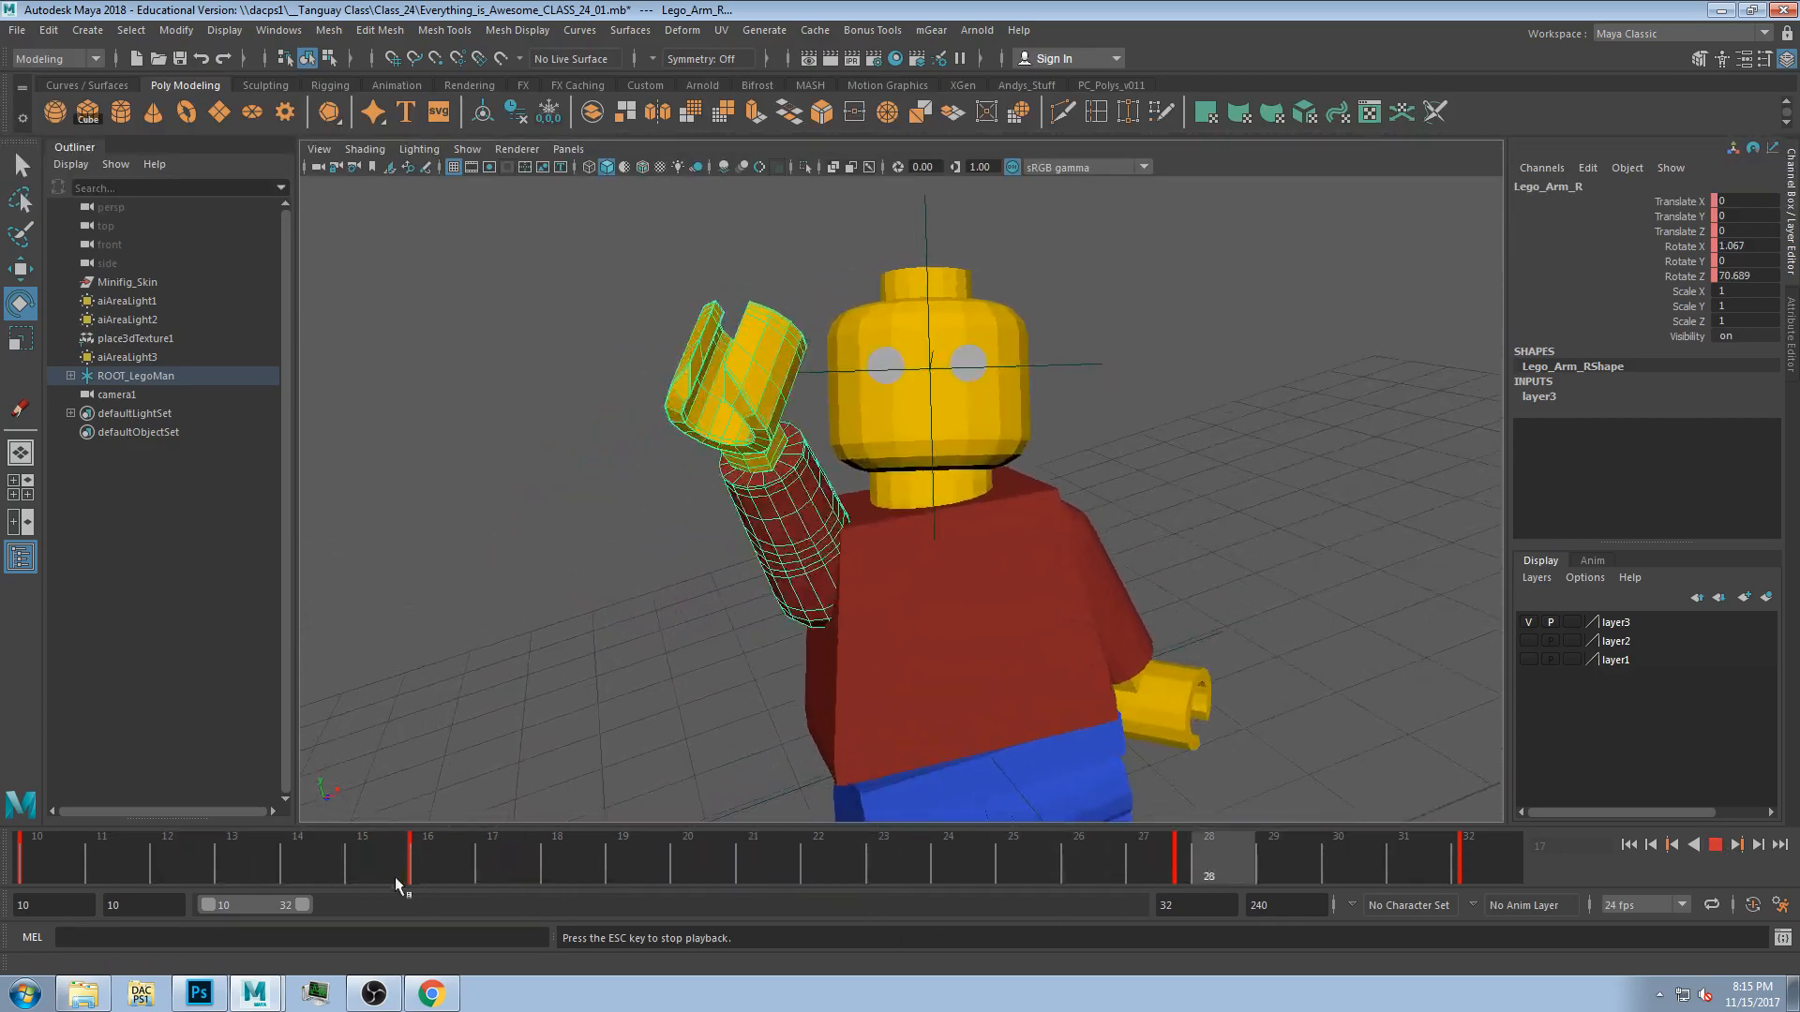
pyautogui.moveTo(295, 905); pyautogui.dragTo(490, 922)
pyautogui.moveTo(271, 868)
pyautogui.mouseDown()
pyautogui.moveTo(656, 872)
pyautogui.moveTo(447, 879)
pyautogui.moveTo(458, 904)
pyautogui.moveTo(143, 948)
pyautogui.moveTo(476, 920)
pyautogui.moveTo(244, 925)
pyautogui.moveTo(521, 935)
pyautogui.moveTo(503, 959)
pyautogui.moveTo(304, 959)
pyautogui.mouseUp()
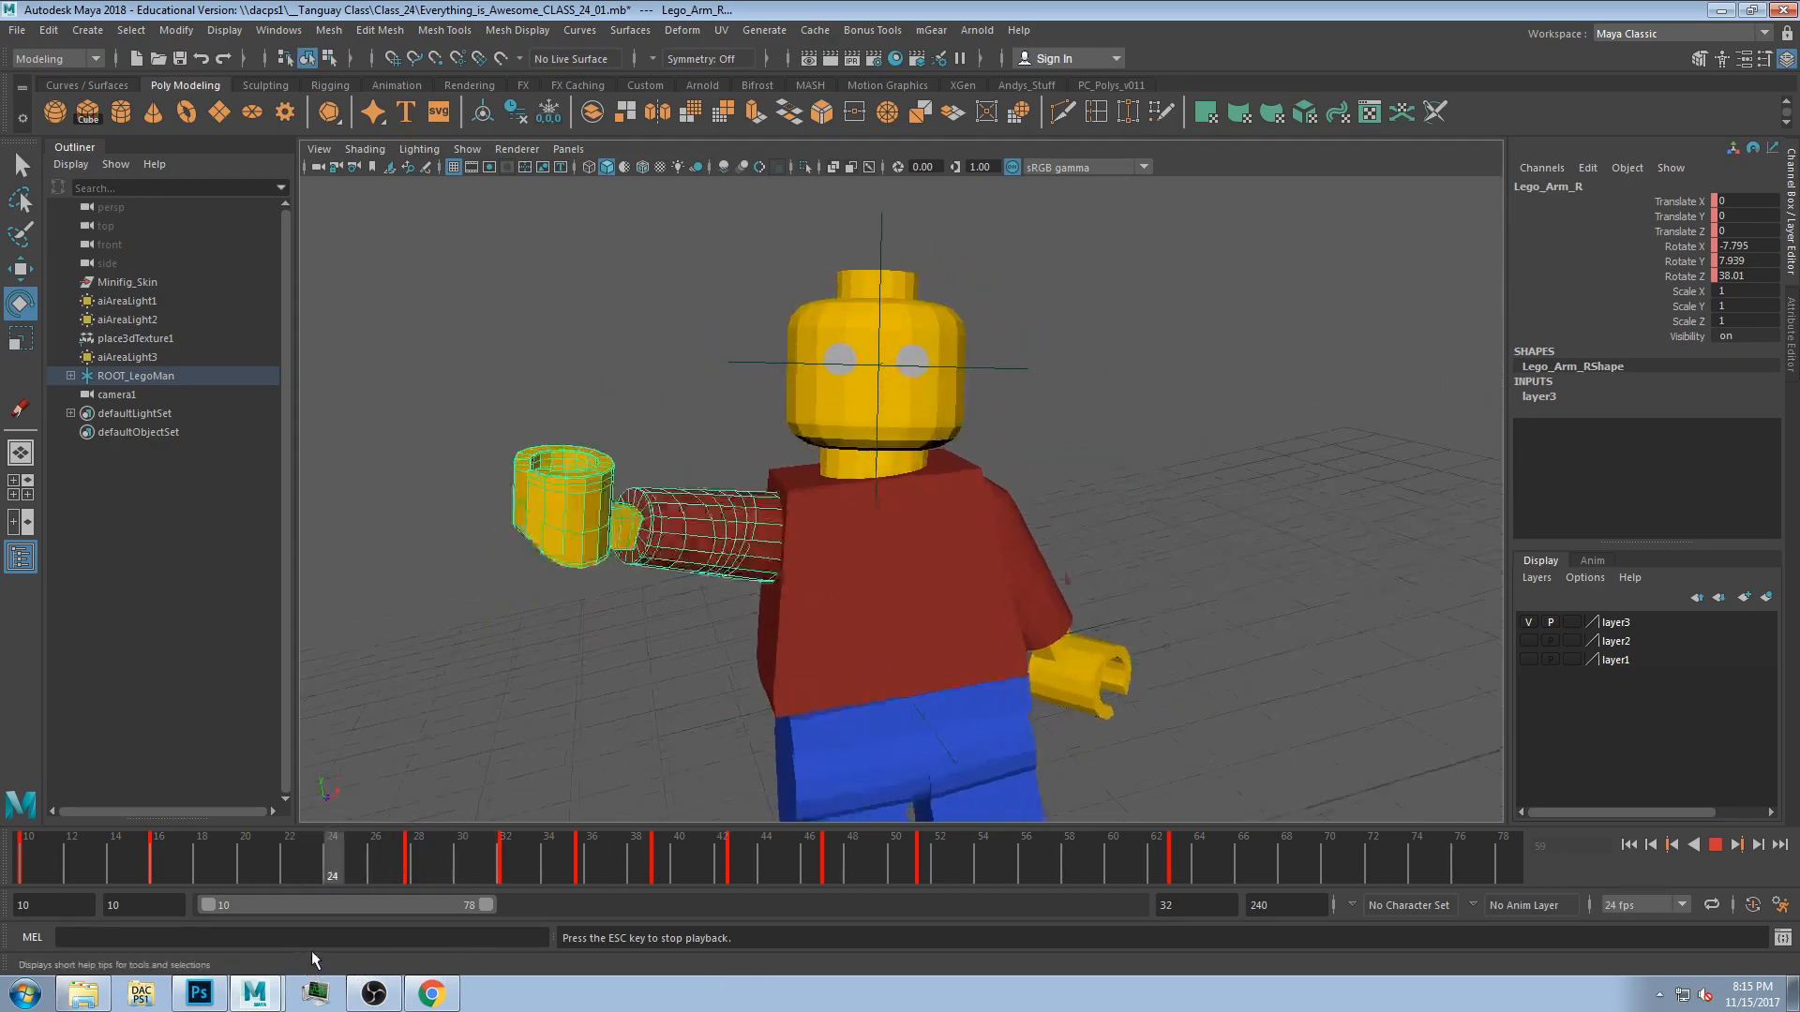
pyautogui.click(1715, 848)
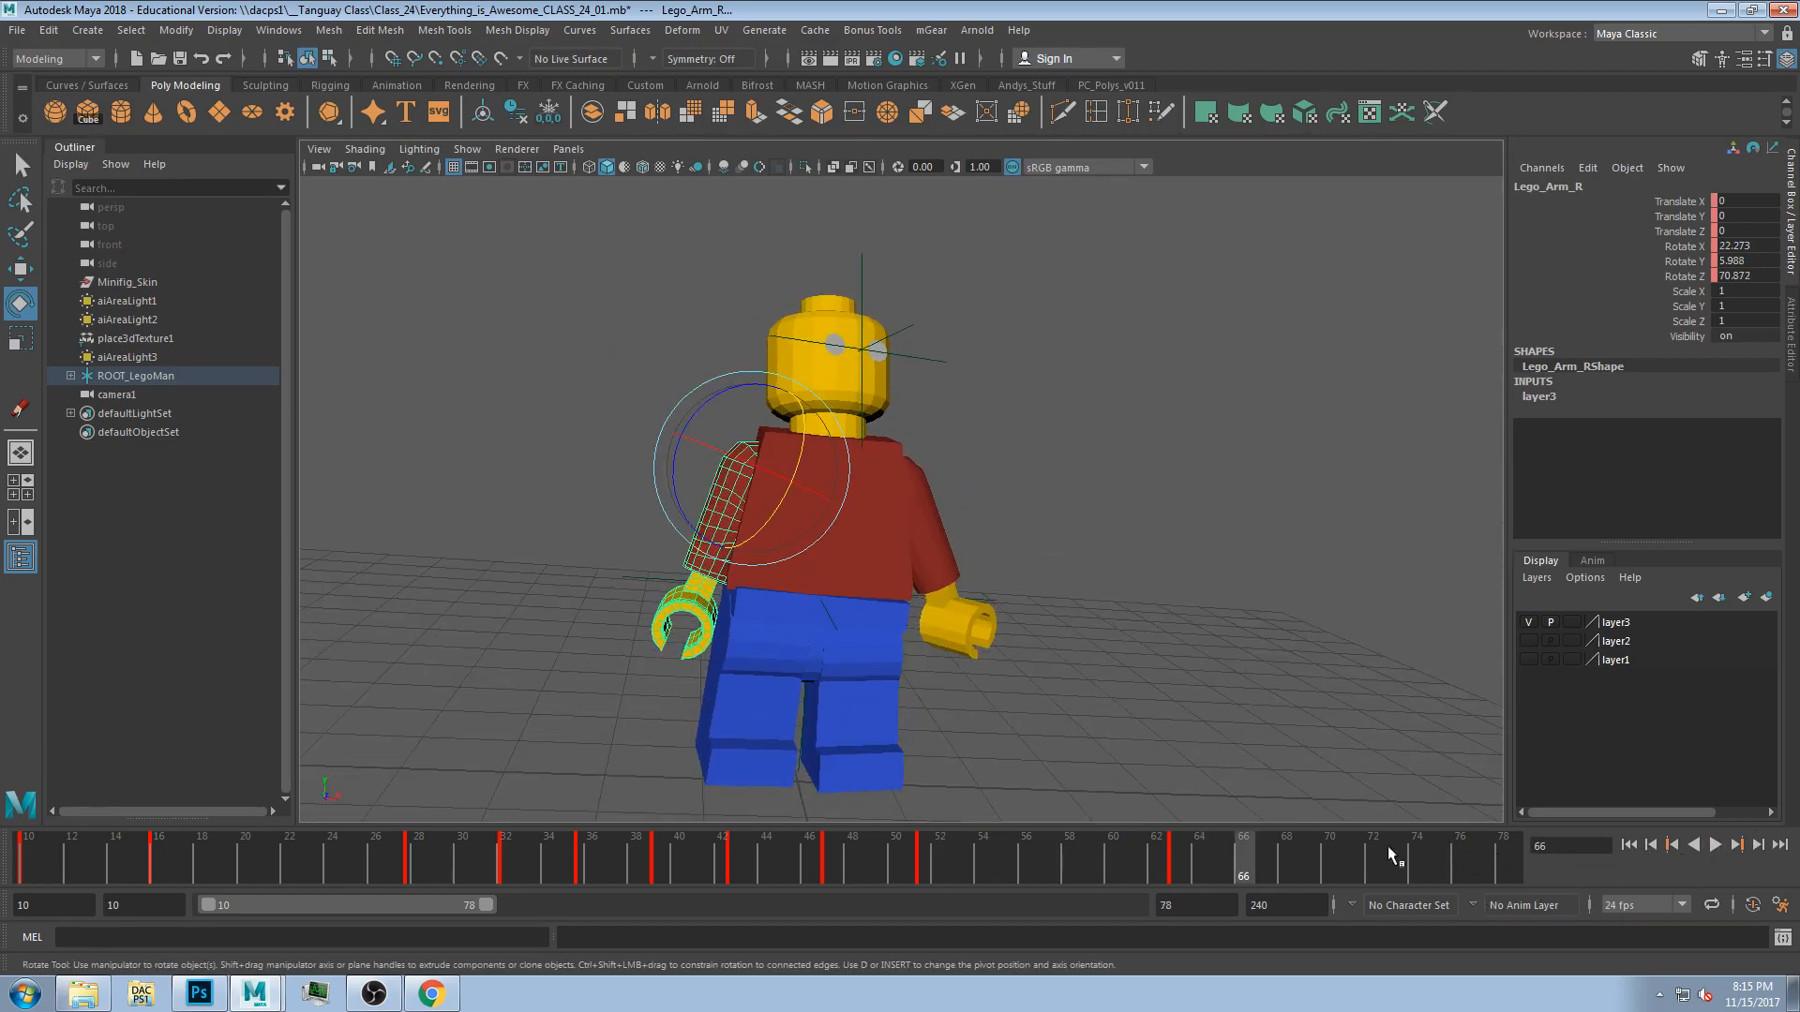
# Scrub to around frame 67 and select the torso, hand and leg in turn to inspect their keys.
pyautogui.moveTo(490, 877); pyautogui.dragTo(1266, 877)
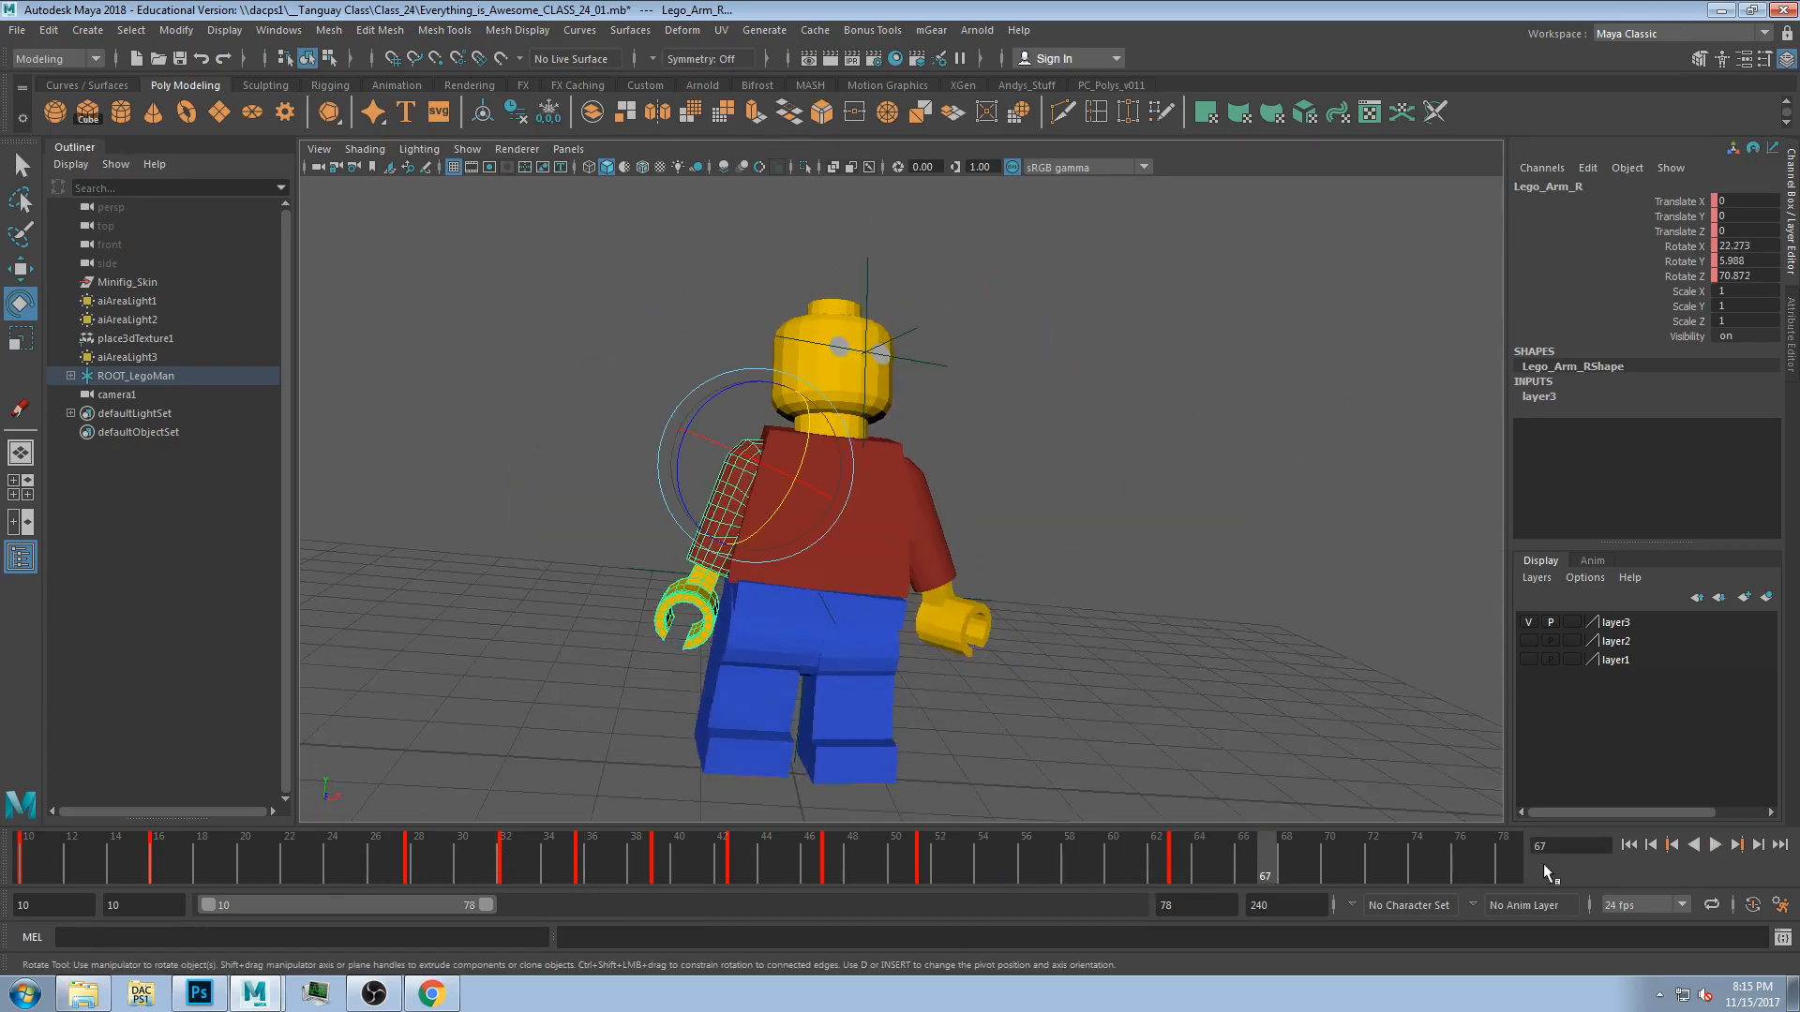
pyautogui.click(1675, 849)
pyautogui.click(1146, 575)
pyautogui.click(730, 527)
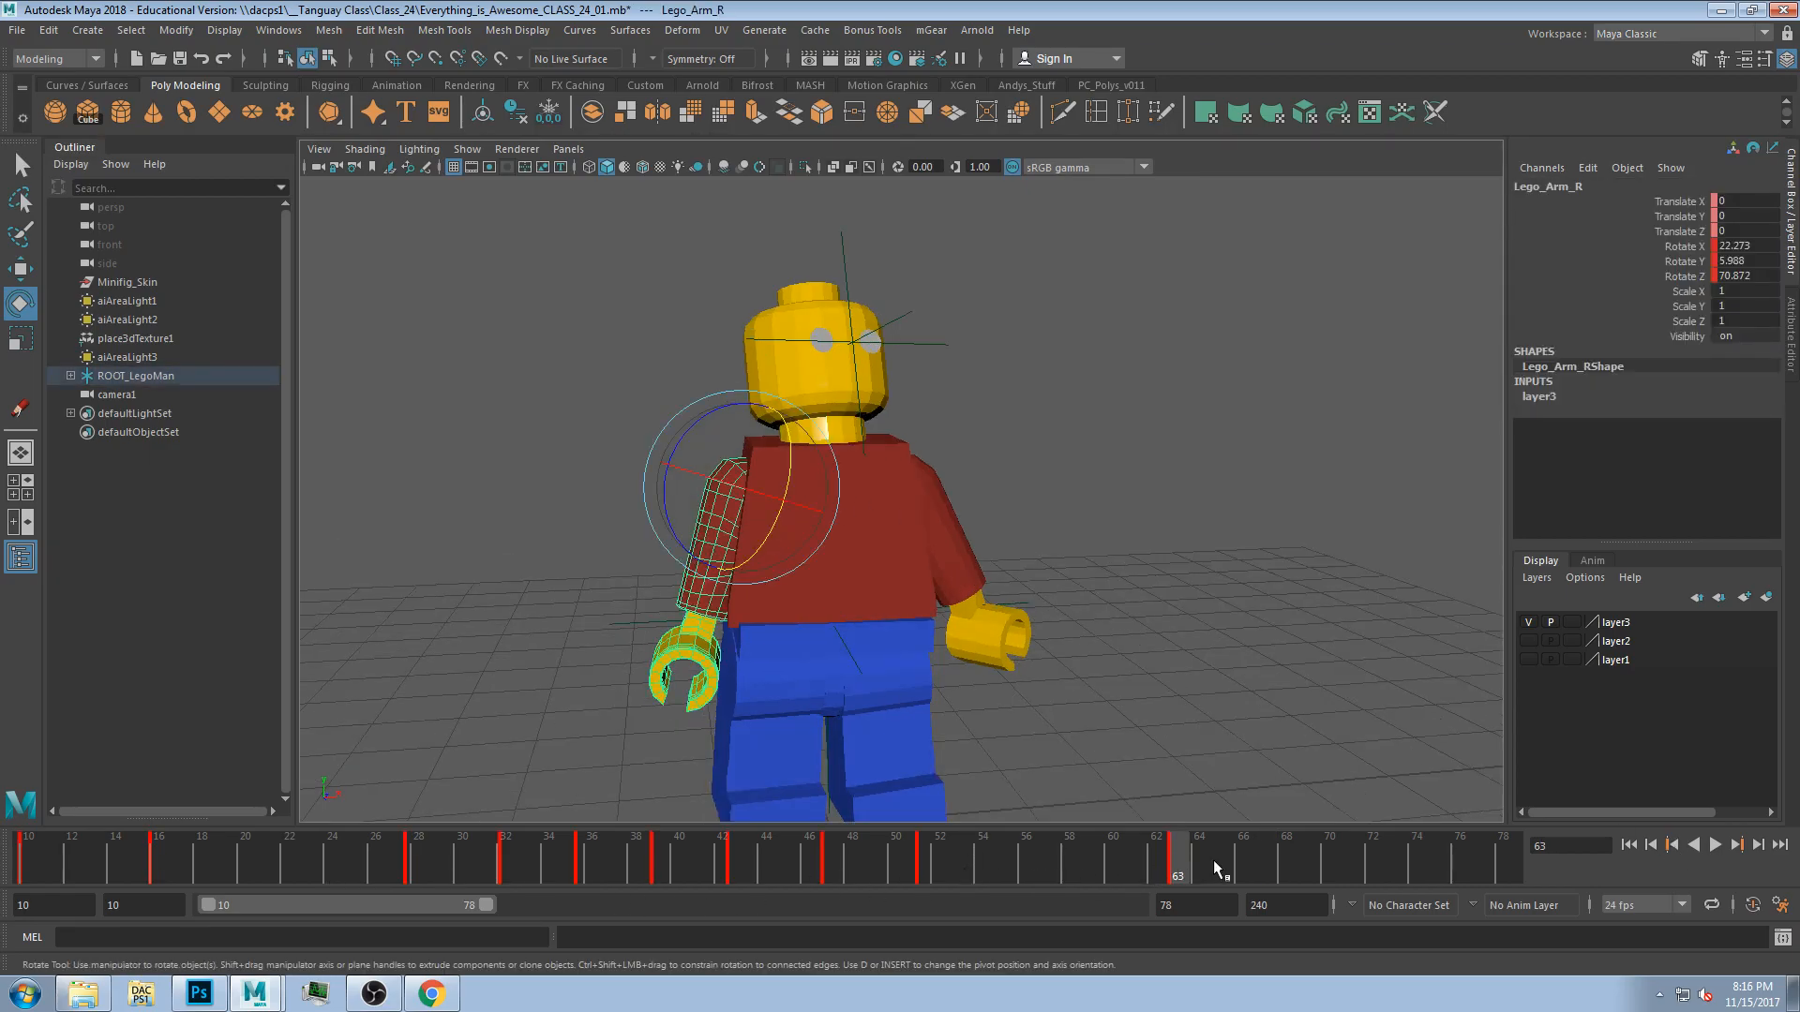
pyautogui.click(1121, 404)
pyautogui.click(783, 541)
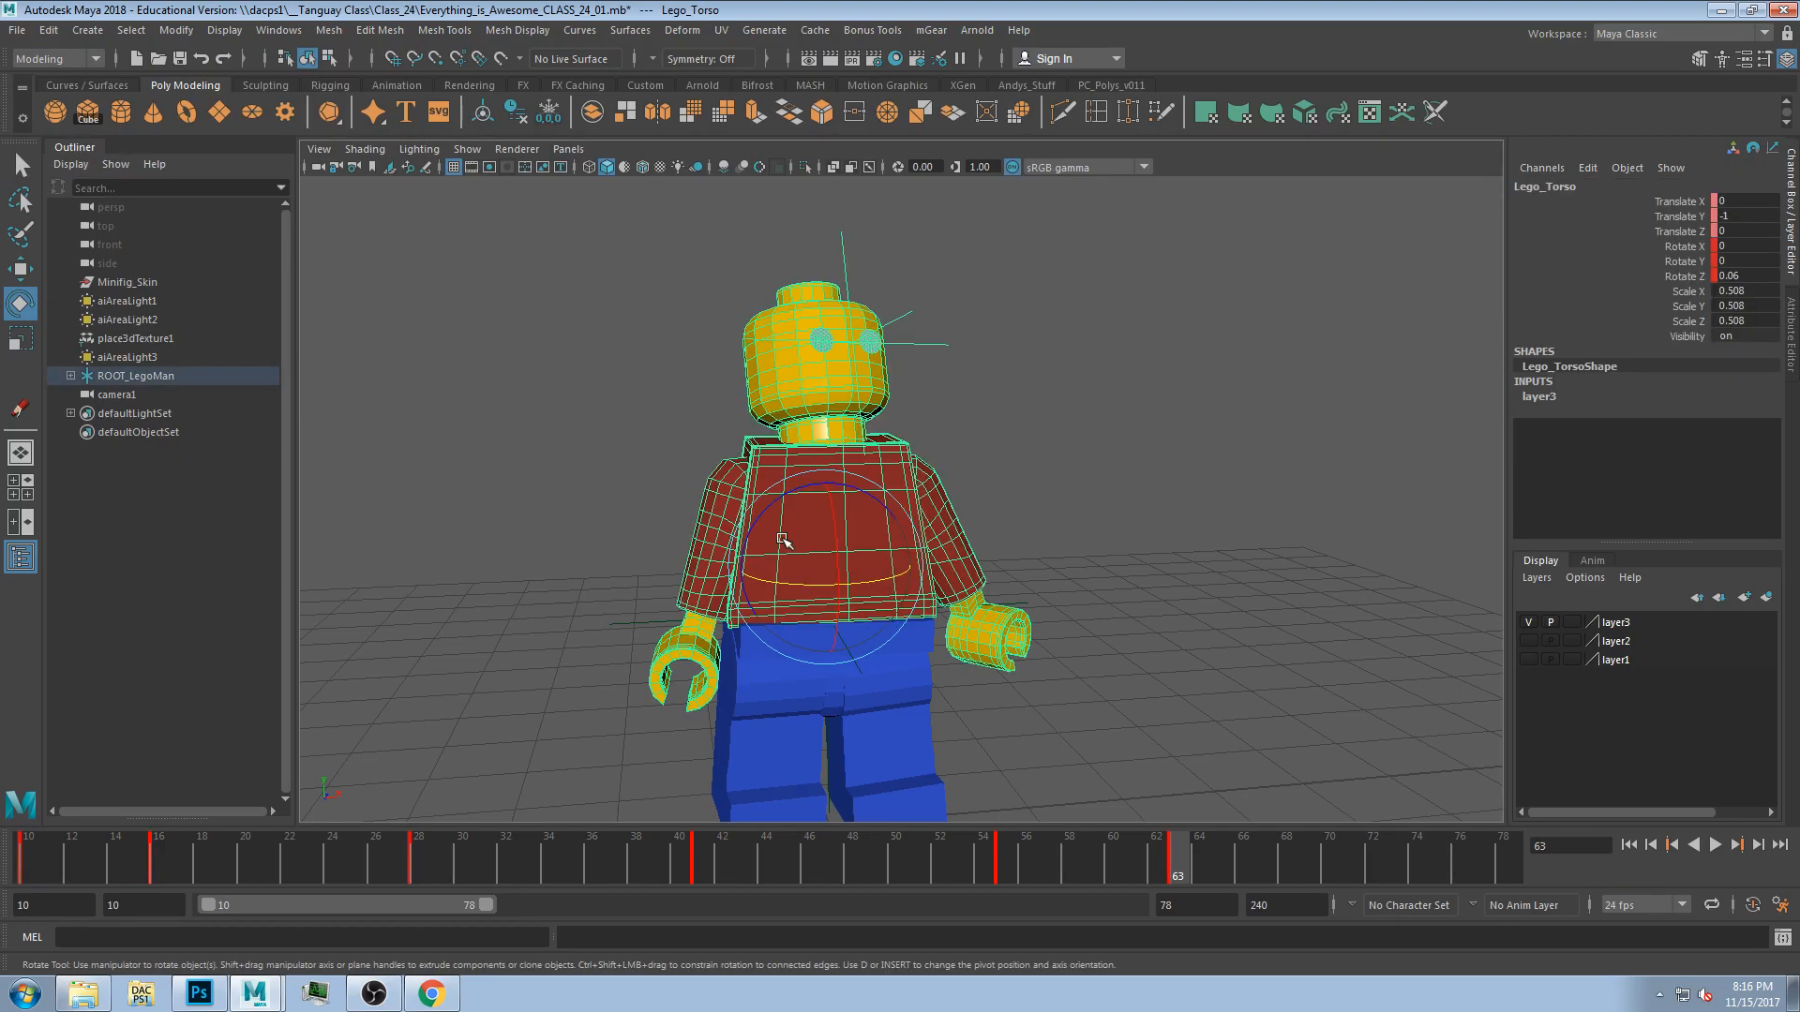
pyautogui.click(1050, 514)
pyautogui.click(951, 555)
pyautogui.click(1093, 697)
pyautogui.click(977, 657)
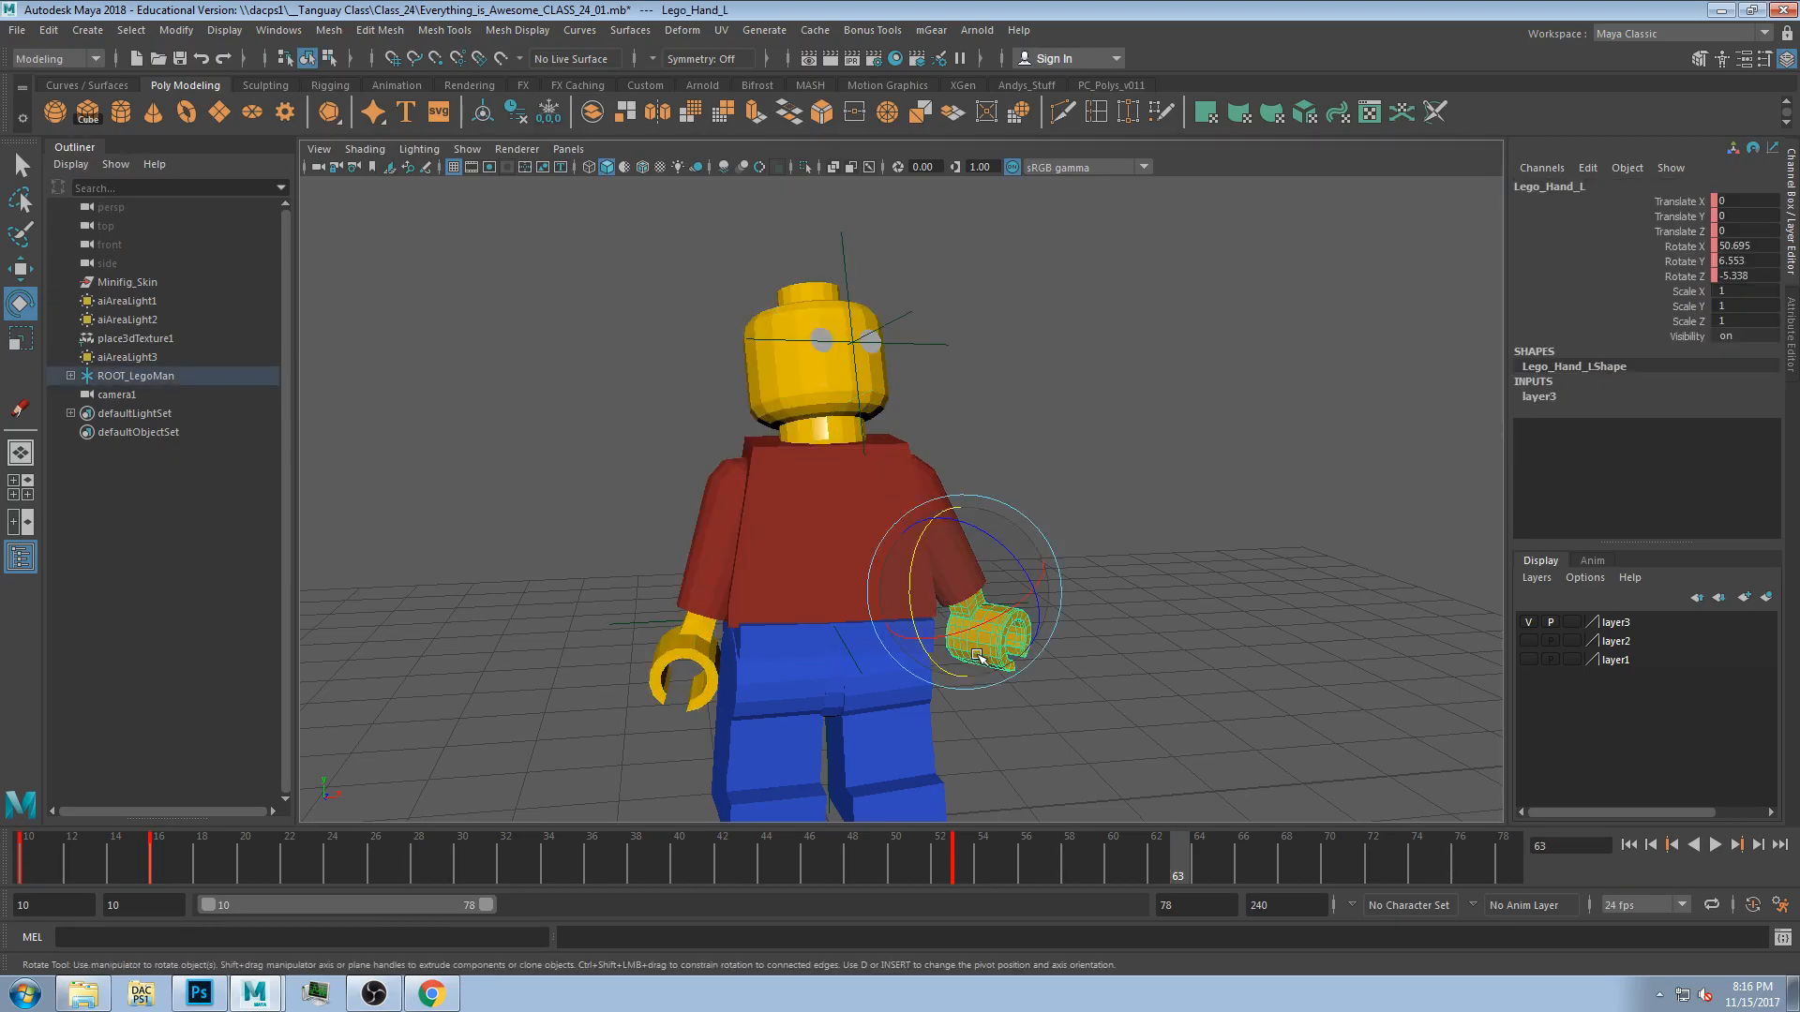
pyautogui.click(819, 662)
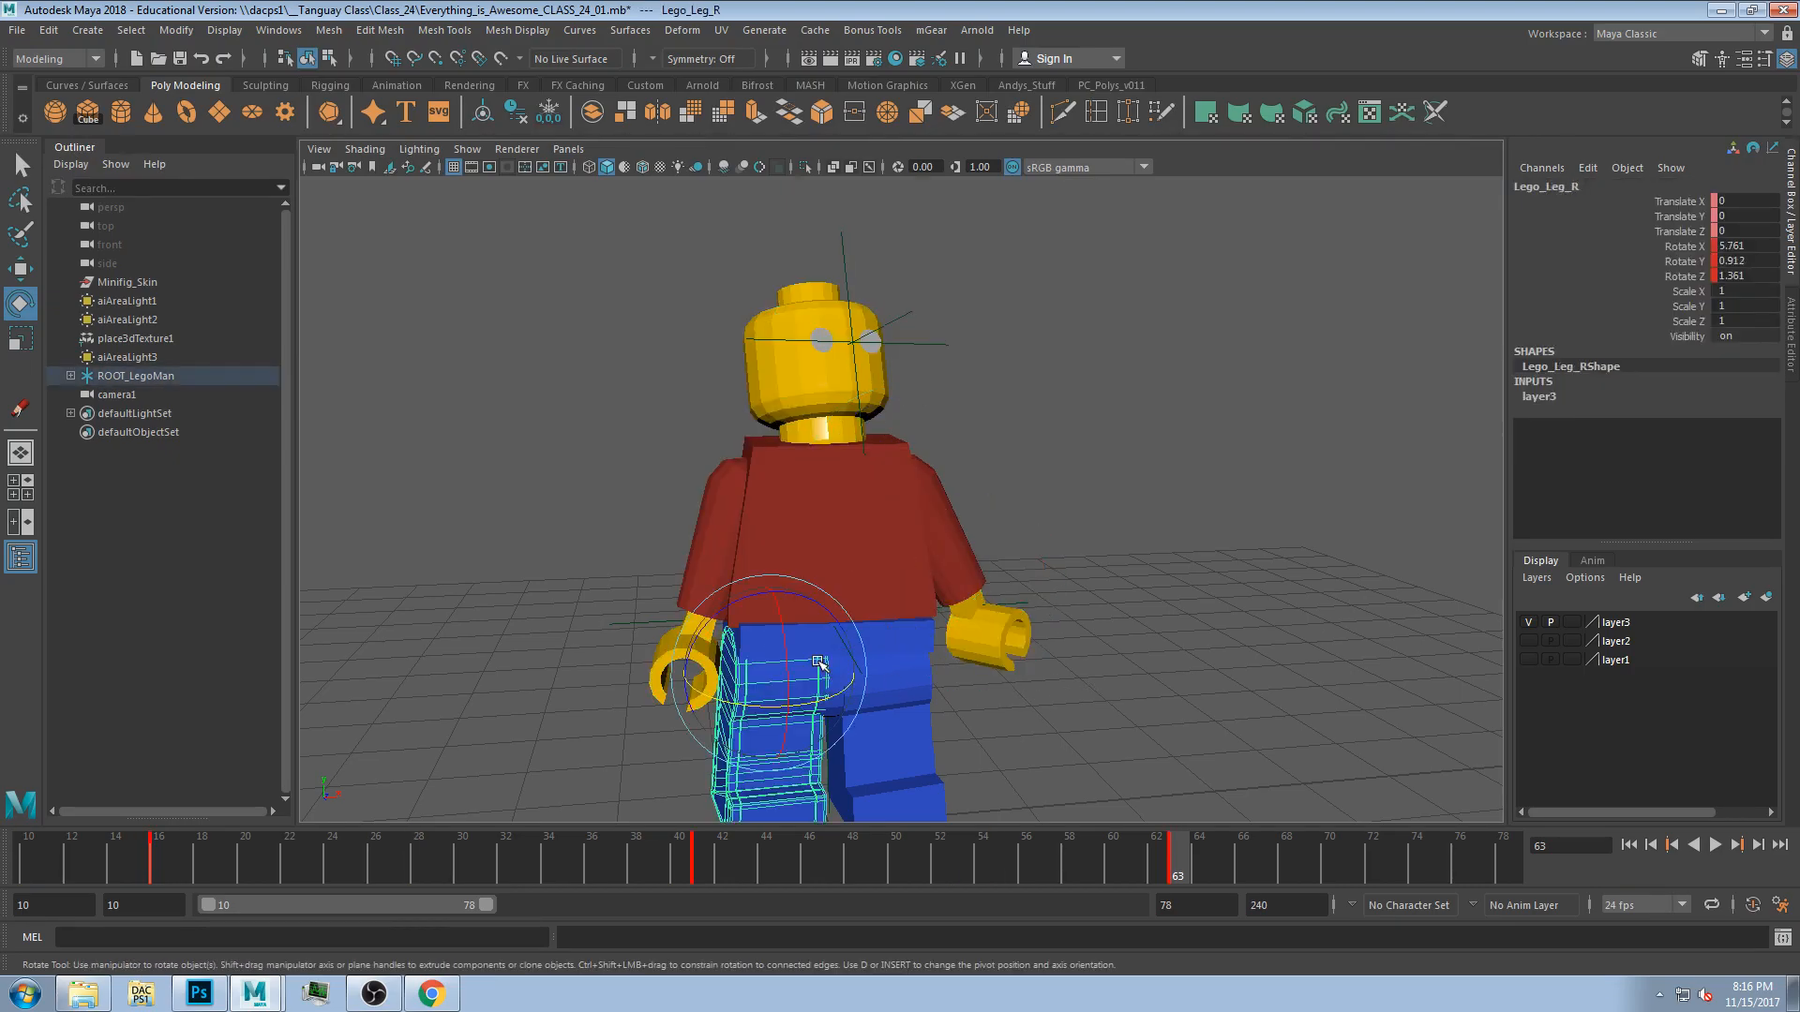
pyautogui.click(1112, 484)
# Select the whole rig, then the right arm, and step back frame by frame to frame 61.
pyautogui.moveTo(503, 273); pyautogui.dragTo(1097, 771)
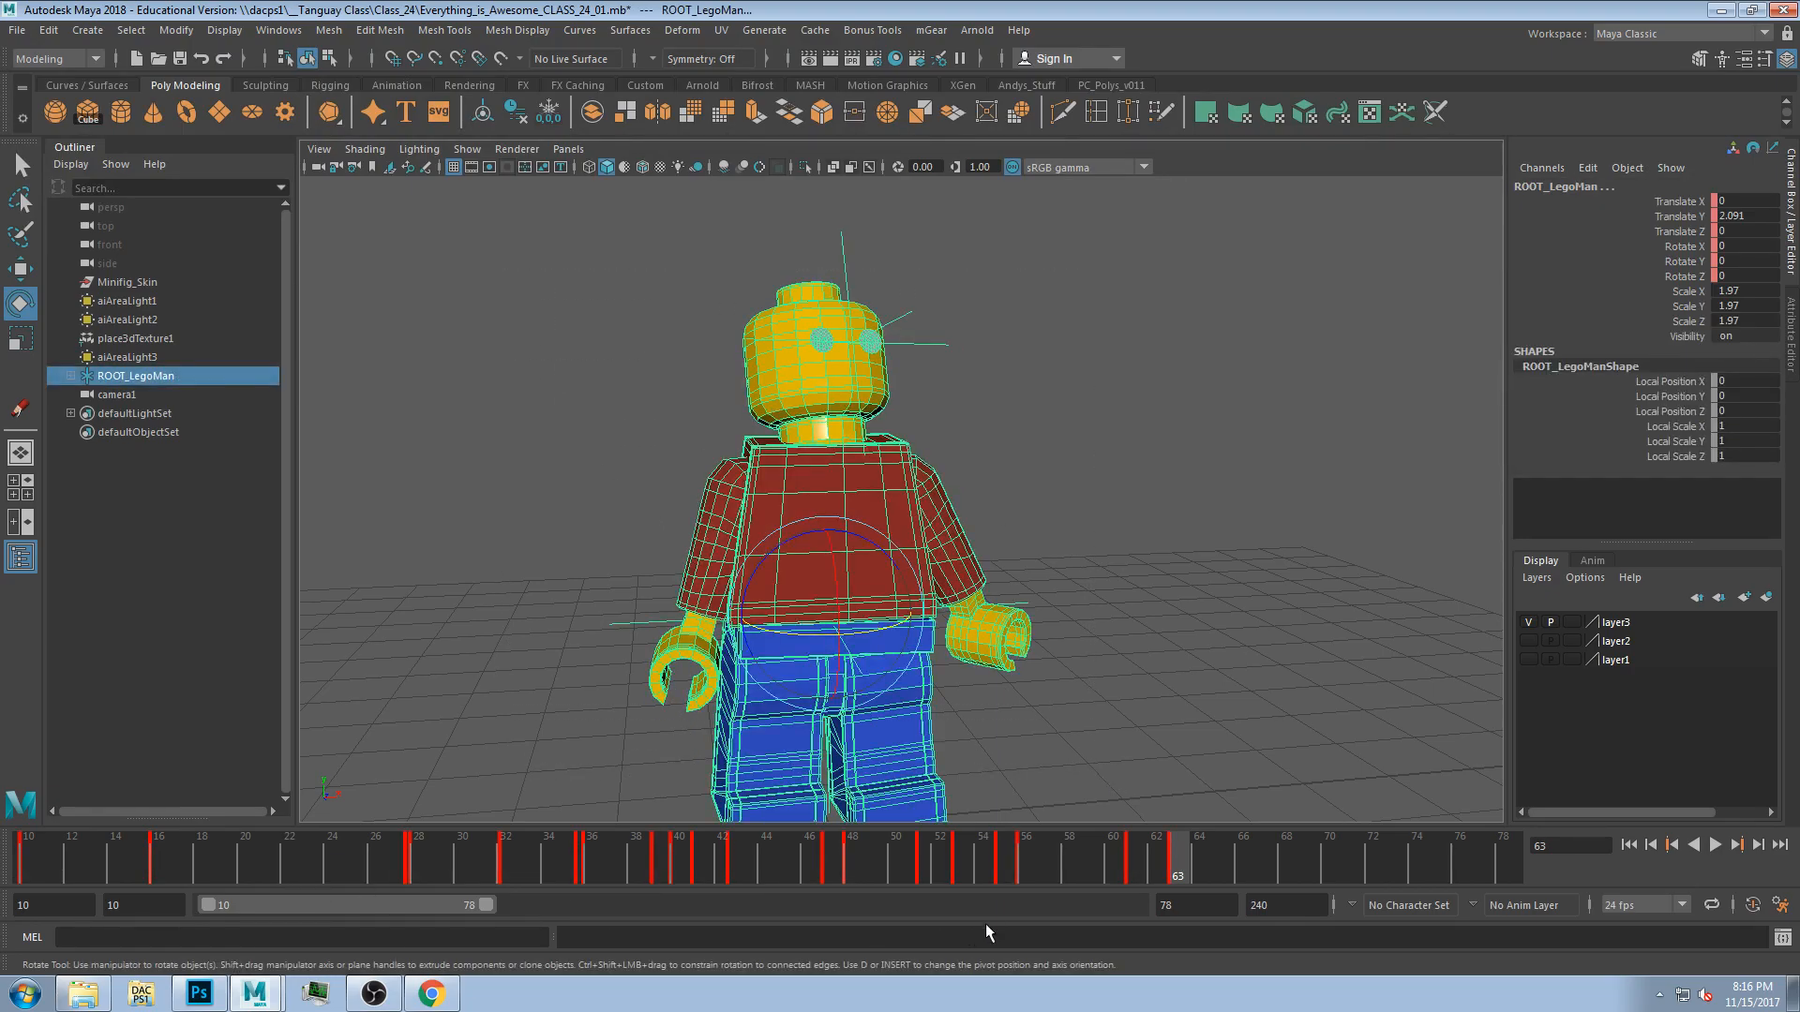
pyautogui.click(1017, 591)
pyautogui.click(717, 535)
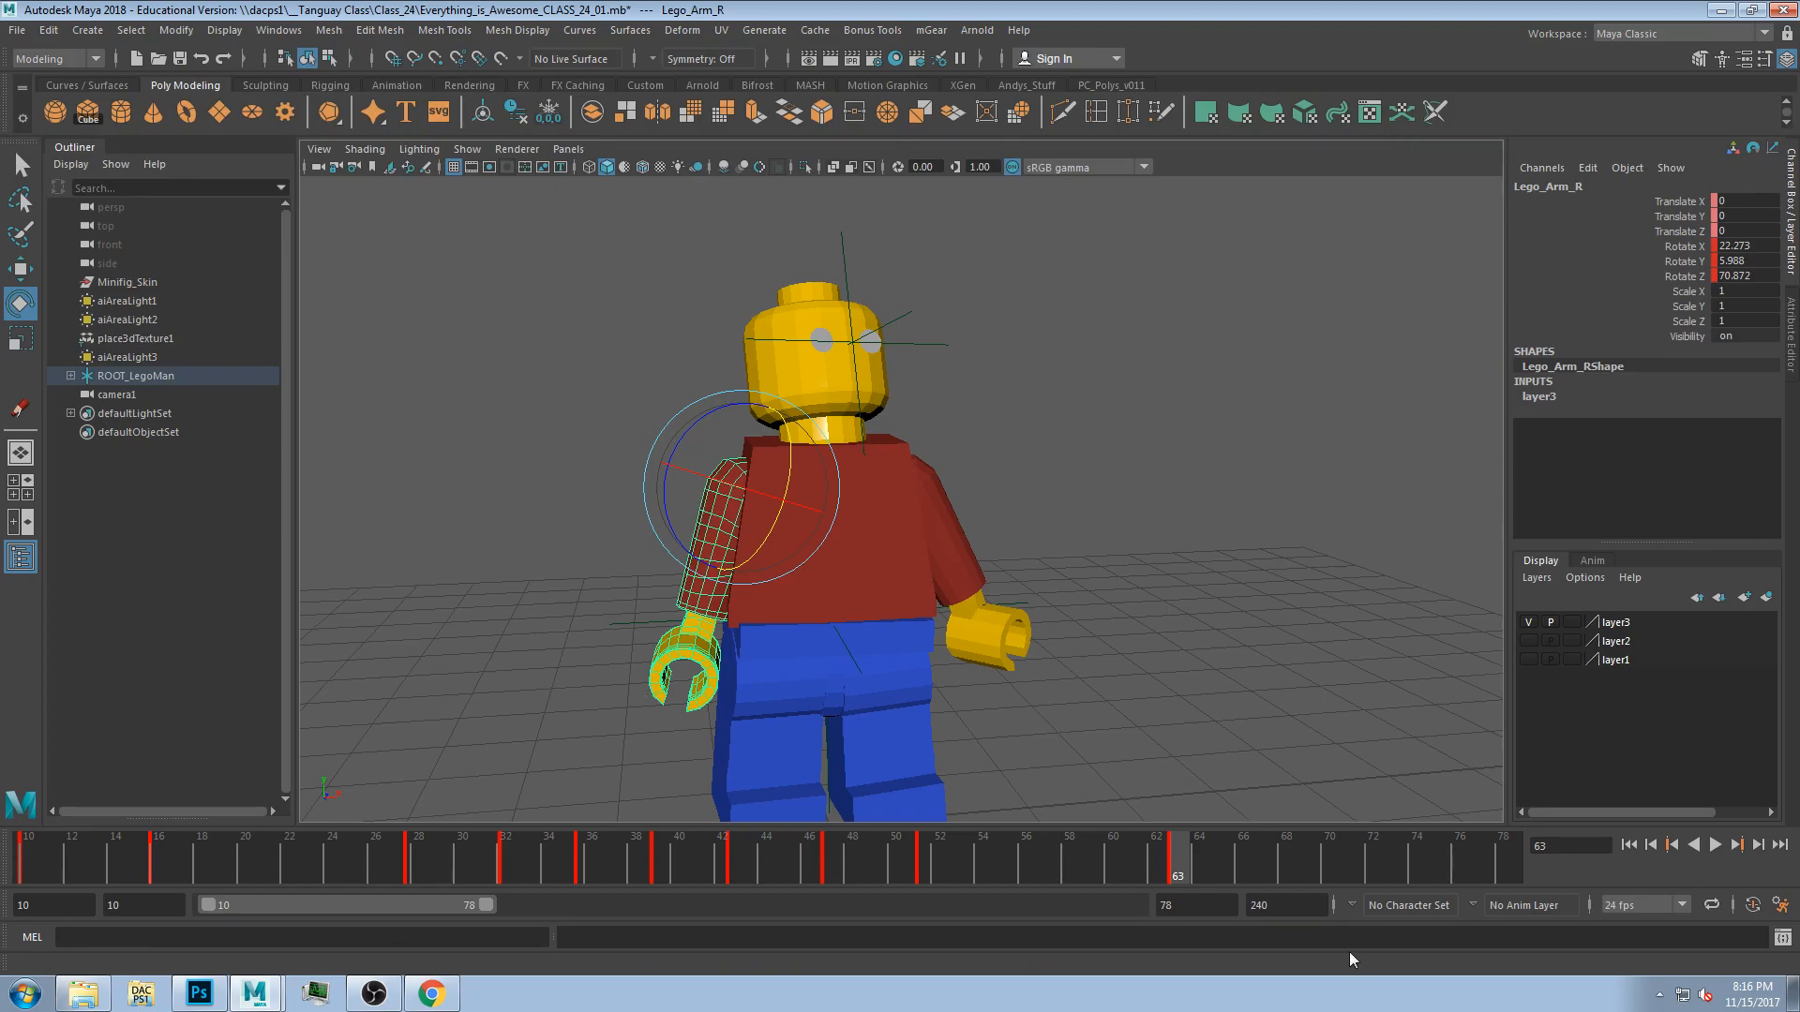
pyautogui.click(1651, 846)
pyautogui.click(1650, 846)
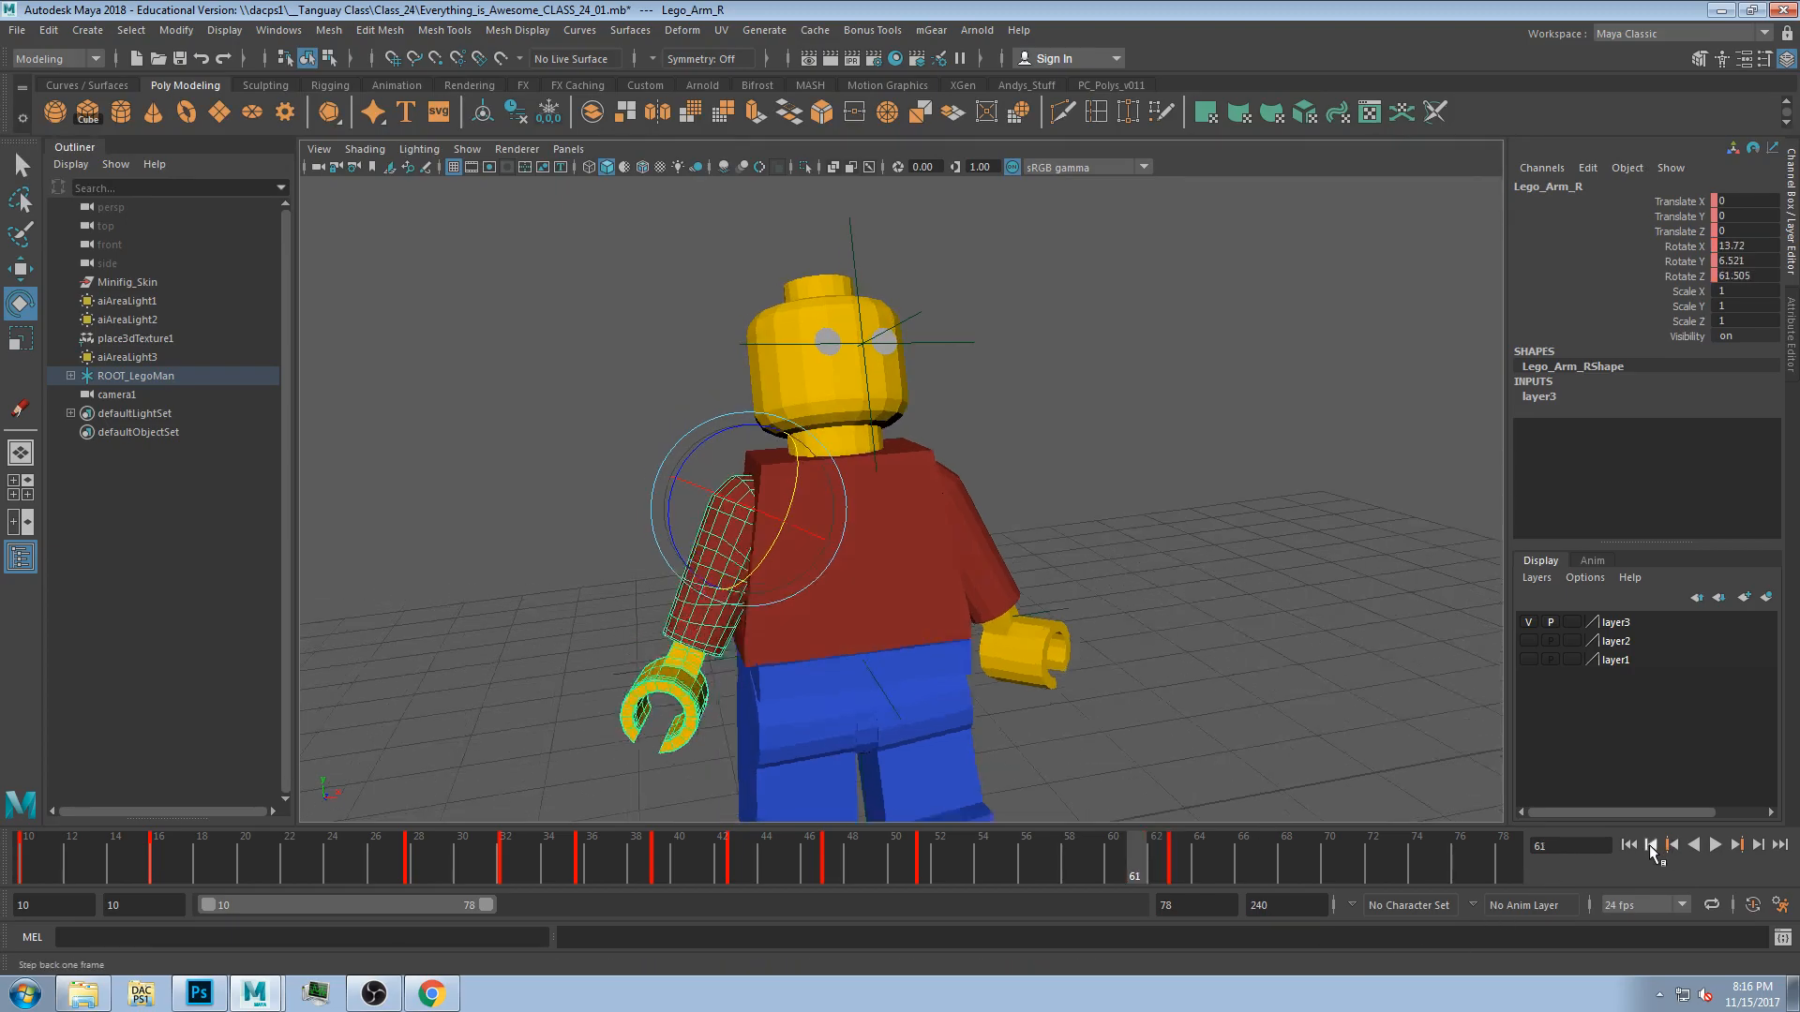
# Step frame by frame and key by key through the right arm's wave between frames 46 and 63 to review its poses.
pyautogui.click(1651, 847)
pyautogui.click(1651, 847)
pyautogui.click(1651, 846)
pyautogui.click(1651, 846)
pyautogui.click(1651, 847)
pyautogui.click(1651, 847)
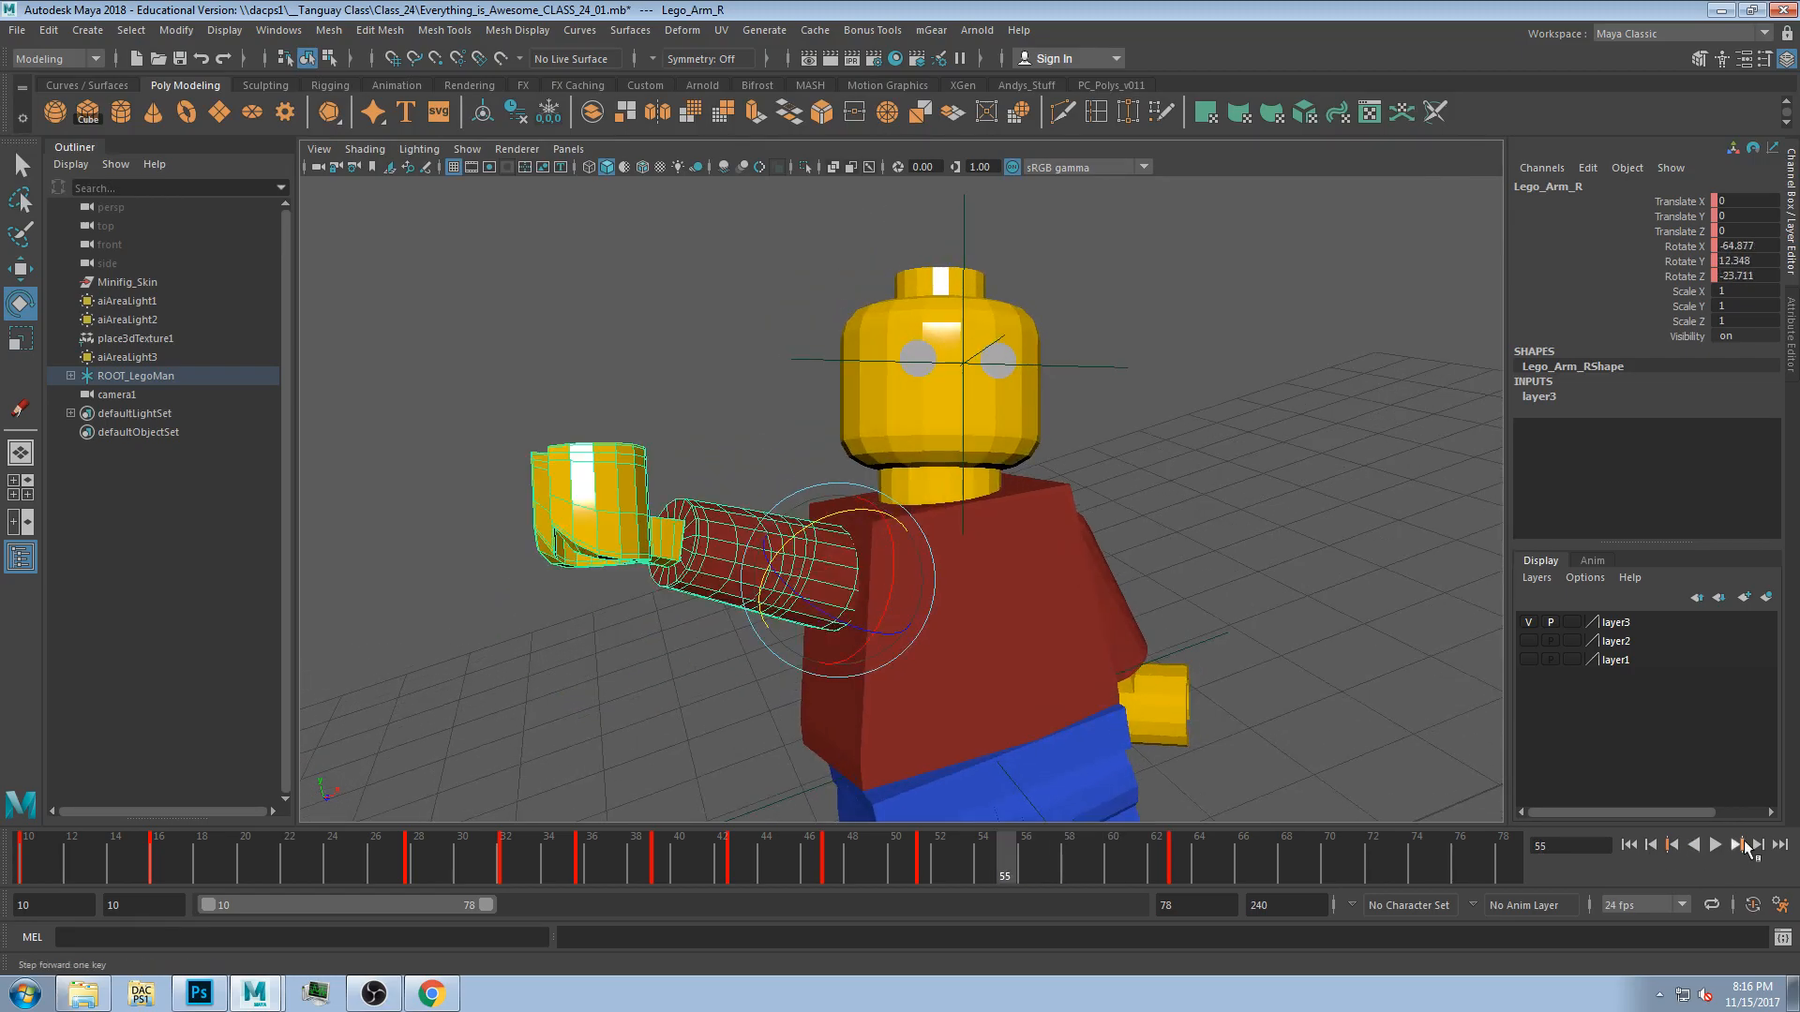
pyautogui.click(1671, 847)
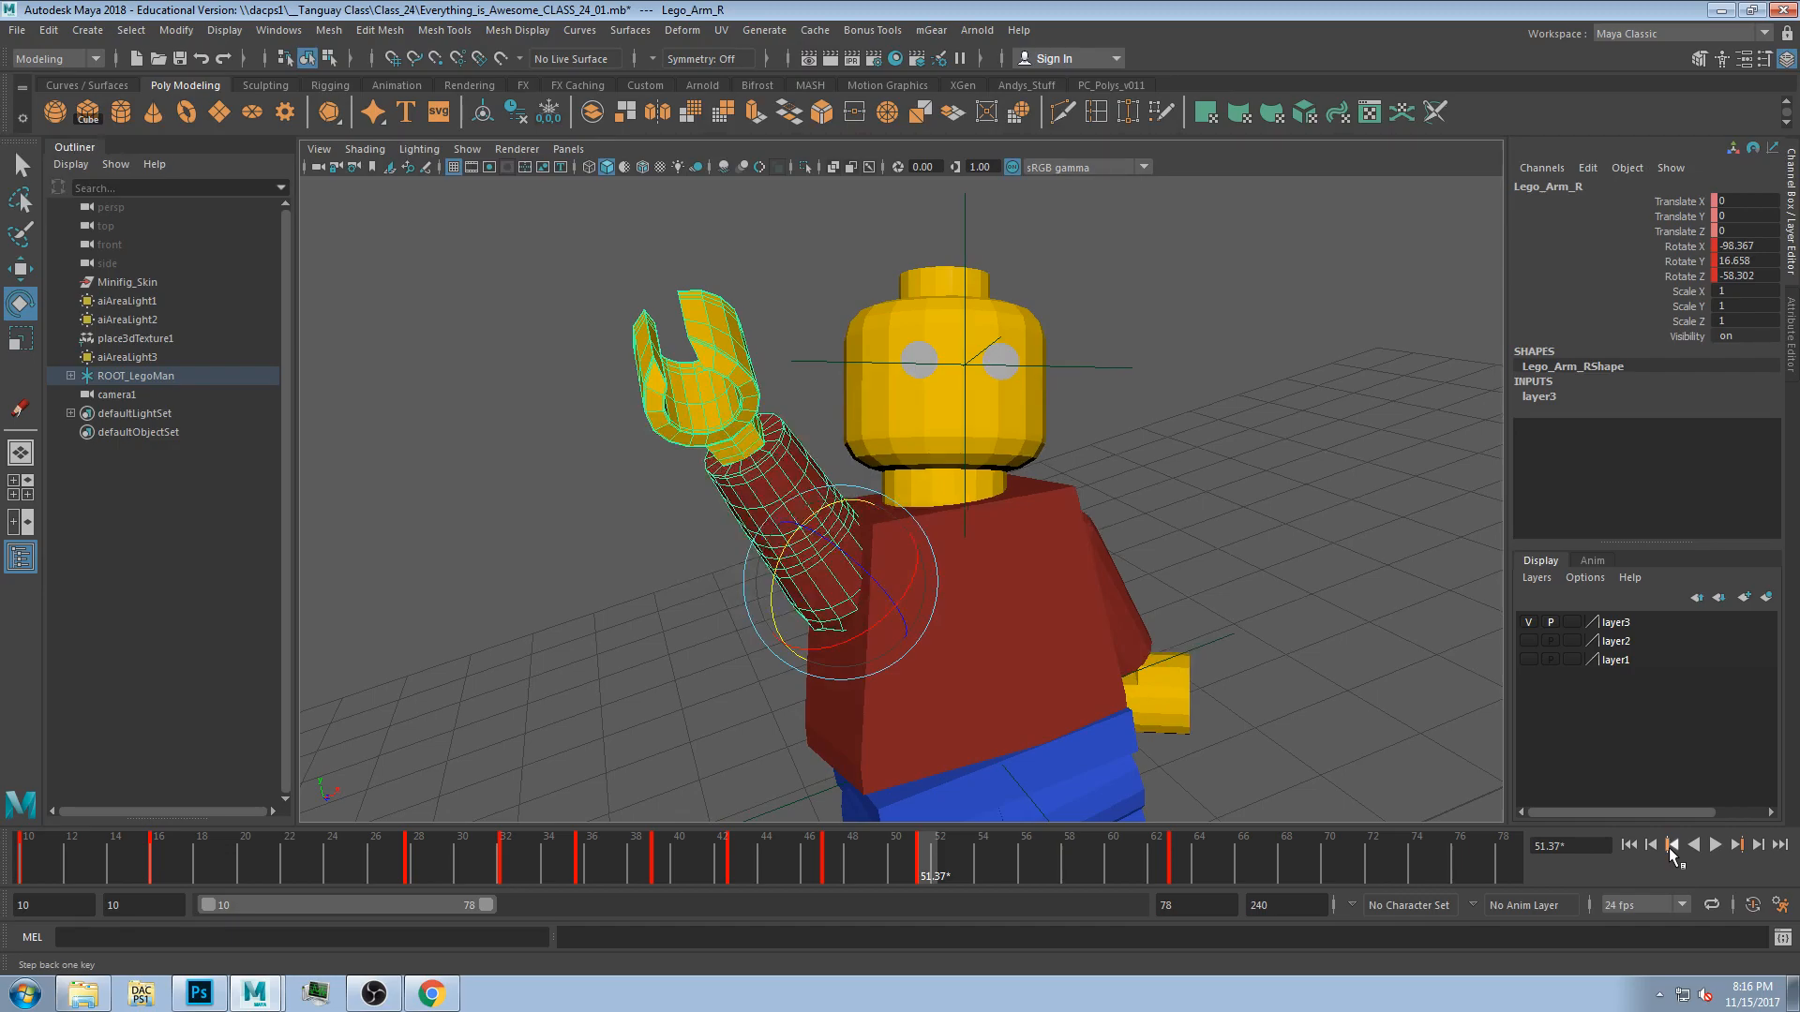
pyautogui.click(1672, 847)
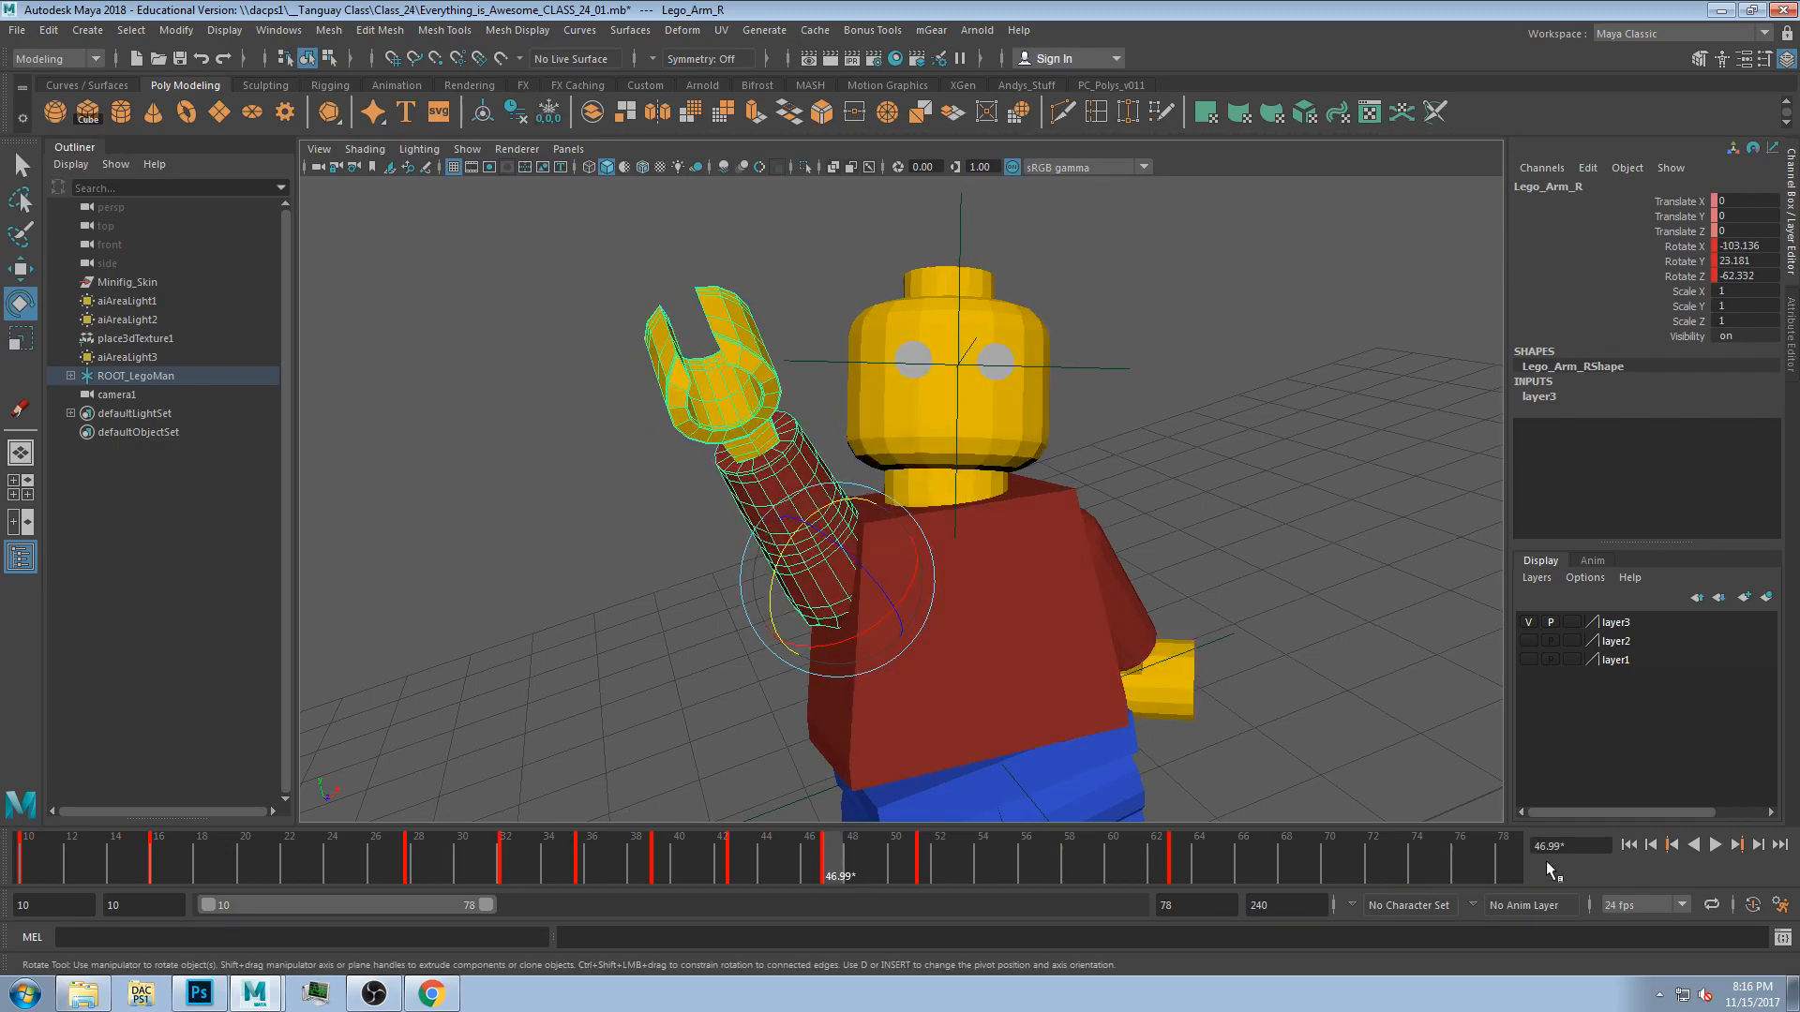
pyautogui.click(1672, 847)
pyautogui.click(1671, 846)
pyautogui.click(1671, 846)
pyautogui.click(1672, 847)
pyautogui.click(1671, 847)
pyautogui.click(1671, 846)
pyautogui.click(1737, 845)
pyautogui.click(1737, 844)
pyautogui.click(1737, 844)
pyautogui.click(1739, 846)
pyautogui.click(1739, 845)
pyautogui.click(1739, 846)
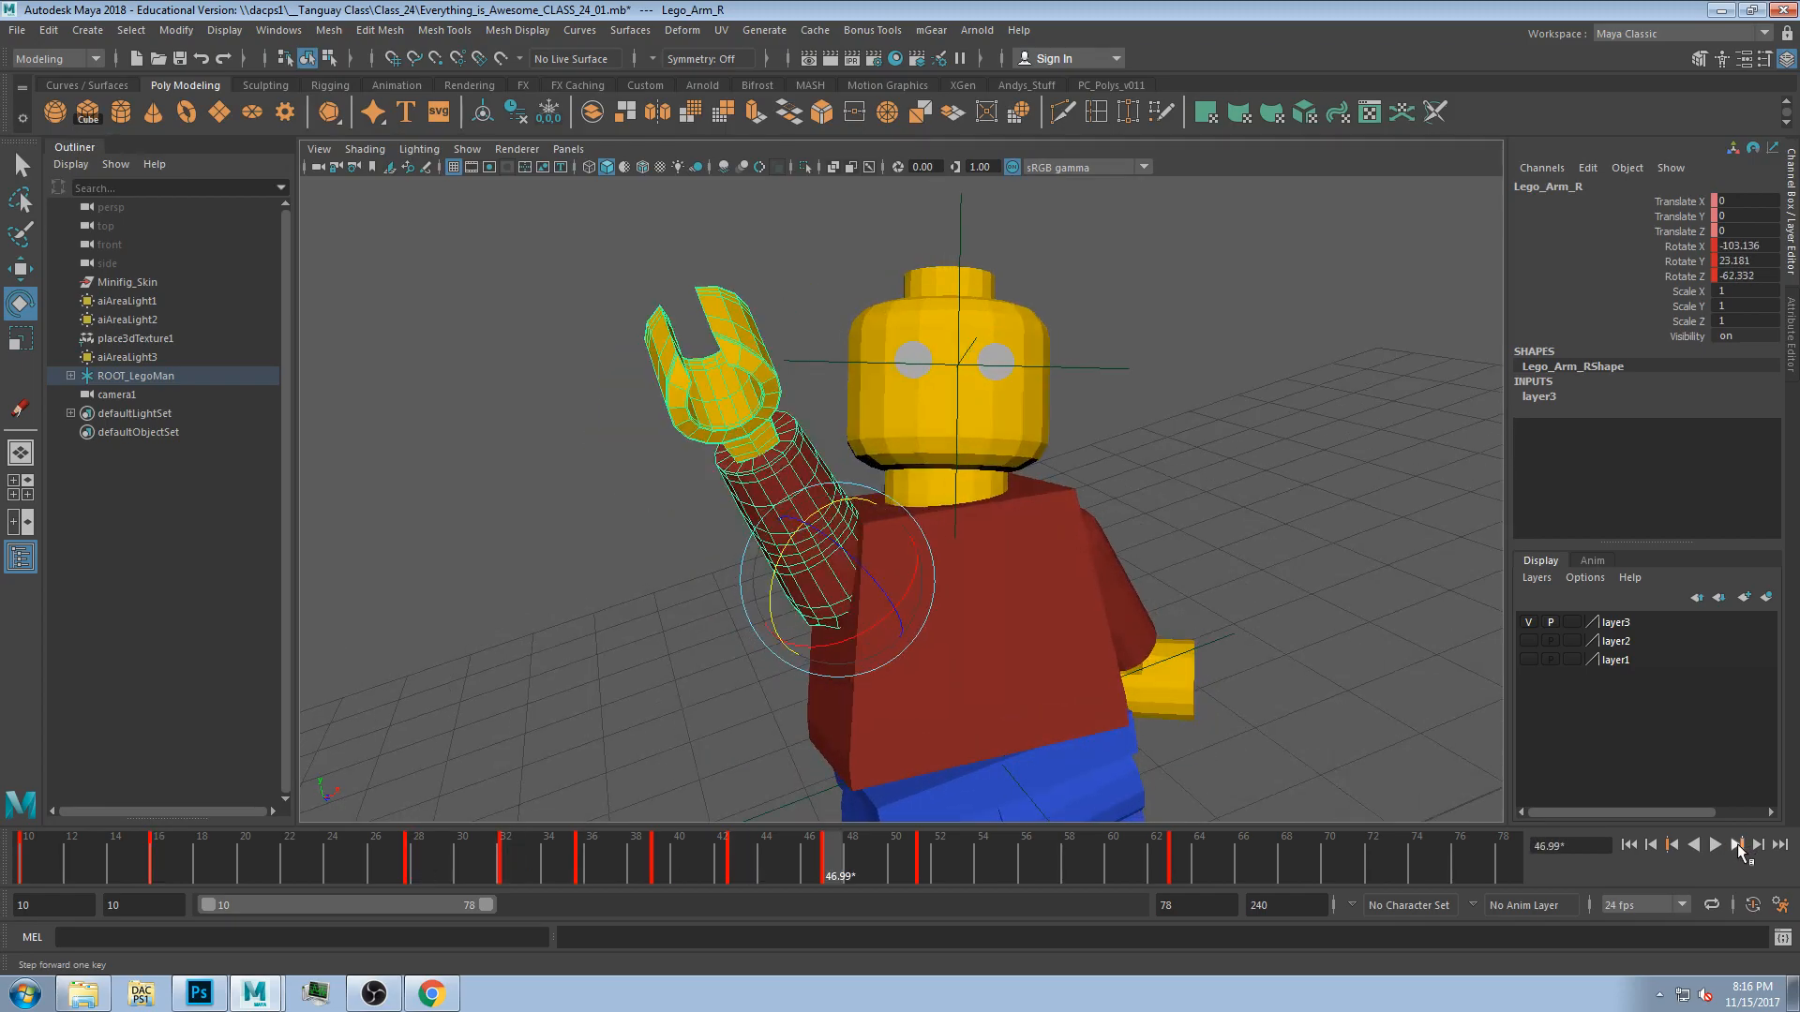
pyautogui.click(1737, 846)
pyautogui.click(1735, 845)
pyautogui.click(1736, 846)
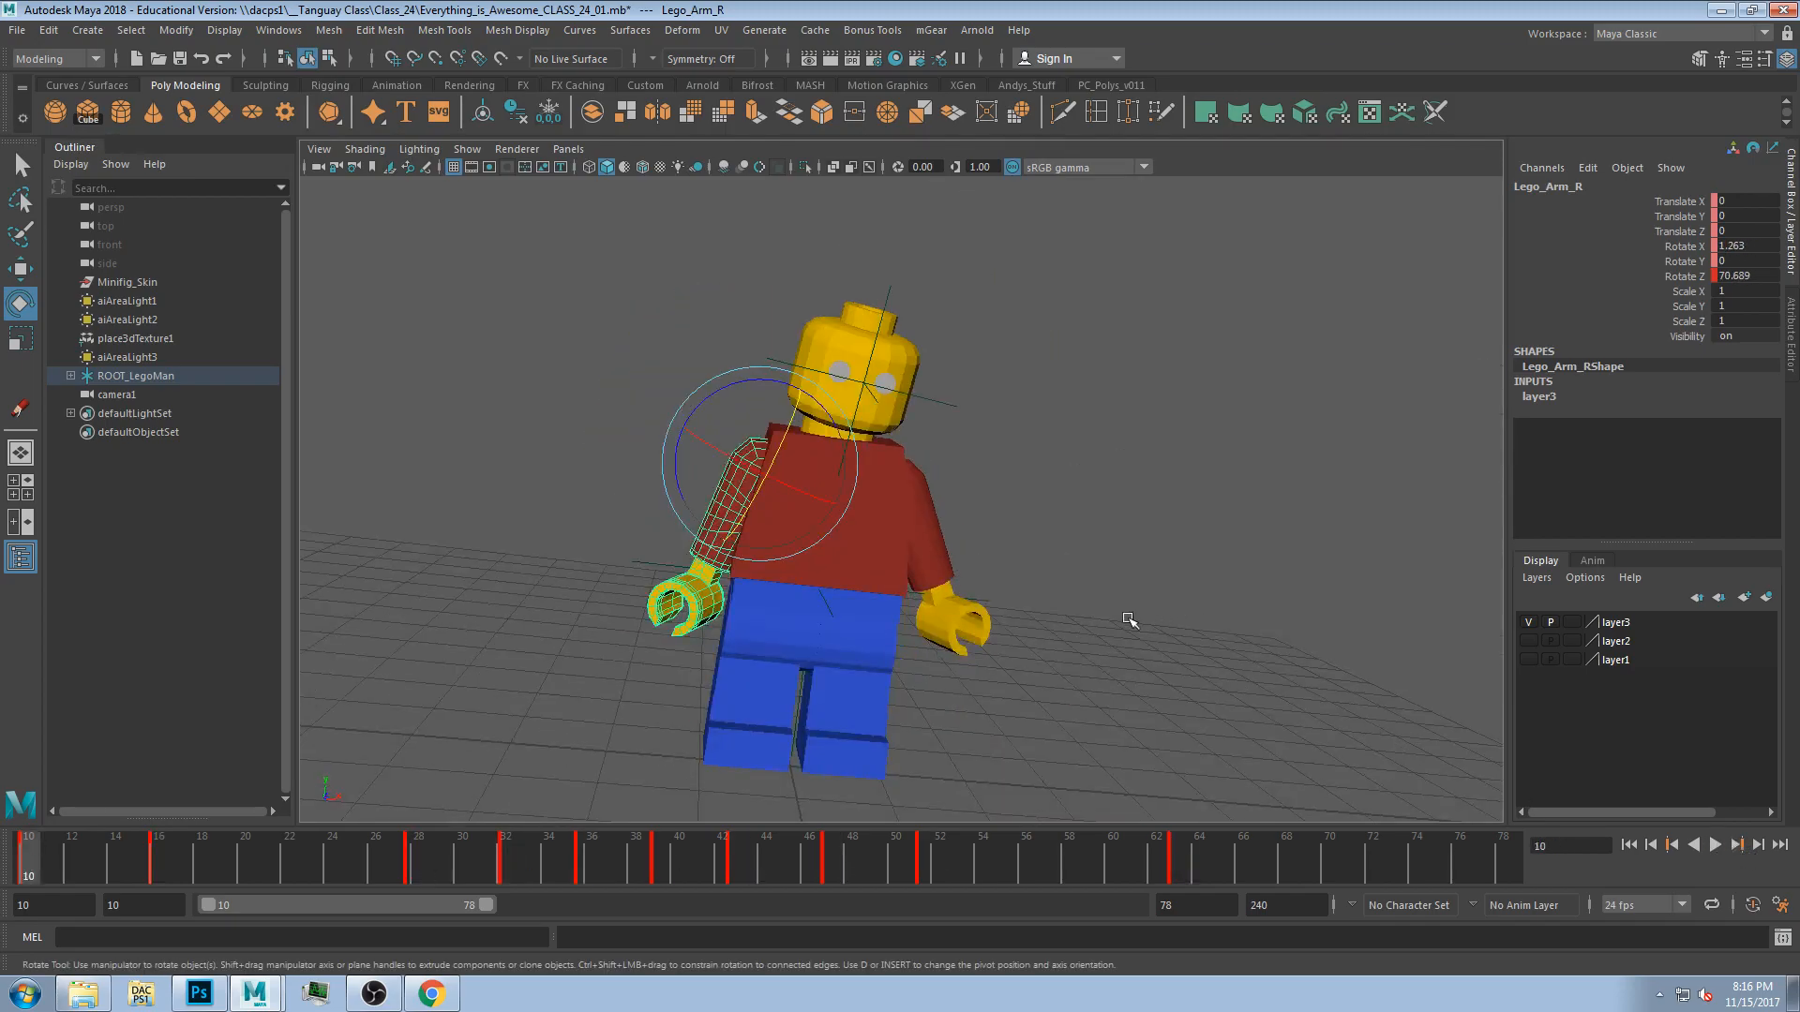
pyautogui.click(1672, 846)
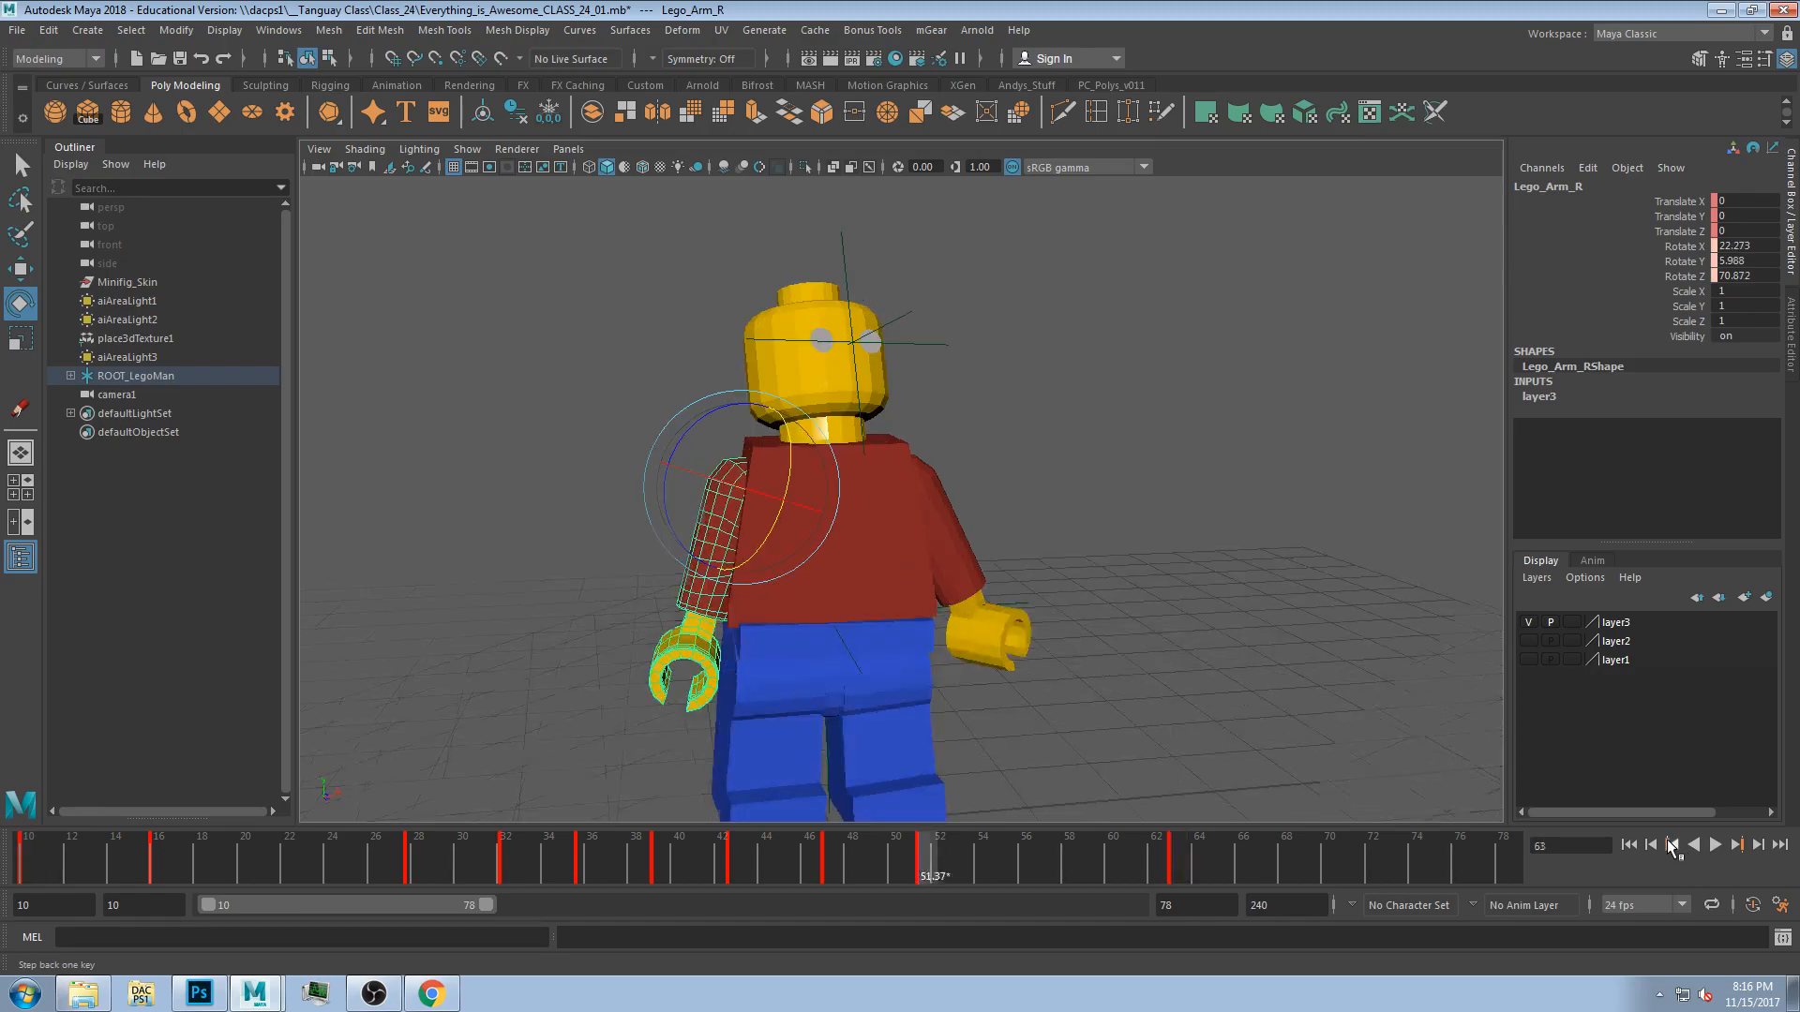
# Go to the key at frame 63 and rotate the right arm slightly lower.
pyautogui.click(1672, 847)
pyautogui.click(1741, 846)
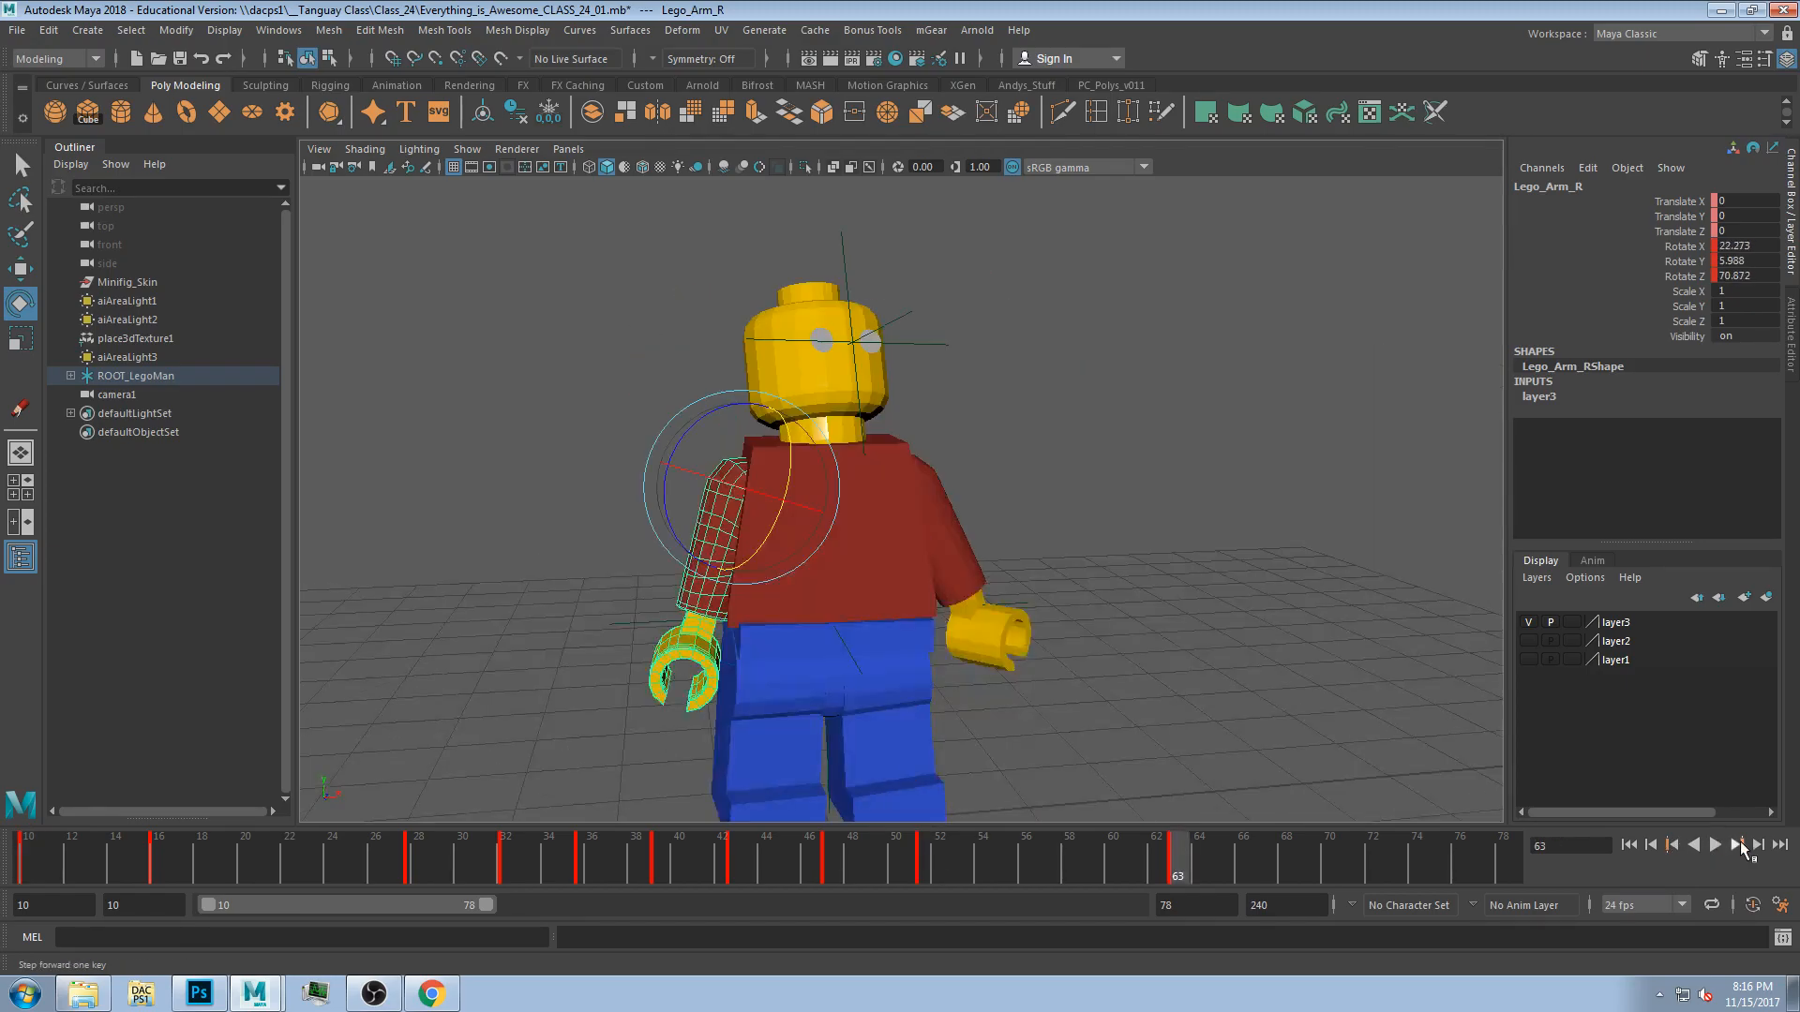
pyautogui.moveTo(746, 493); pyautogui.dragTo(728, 529)
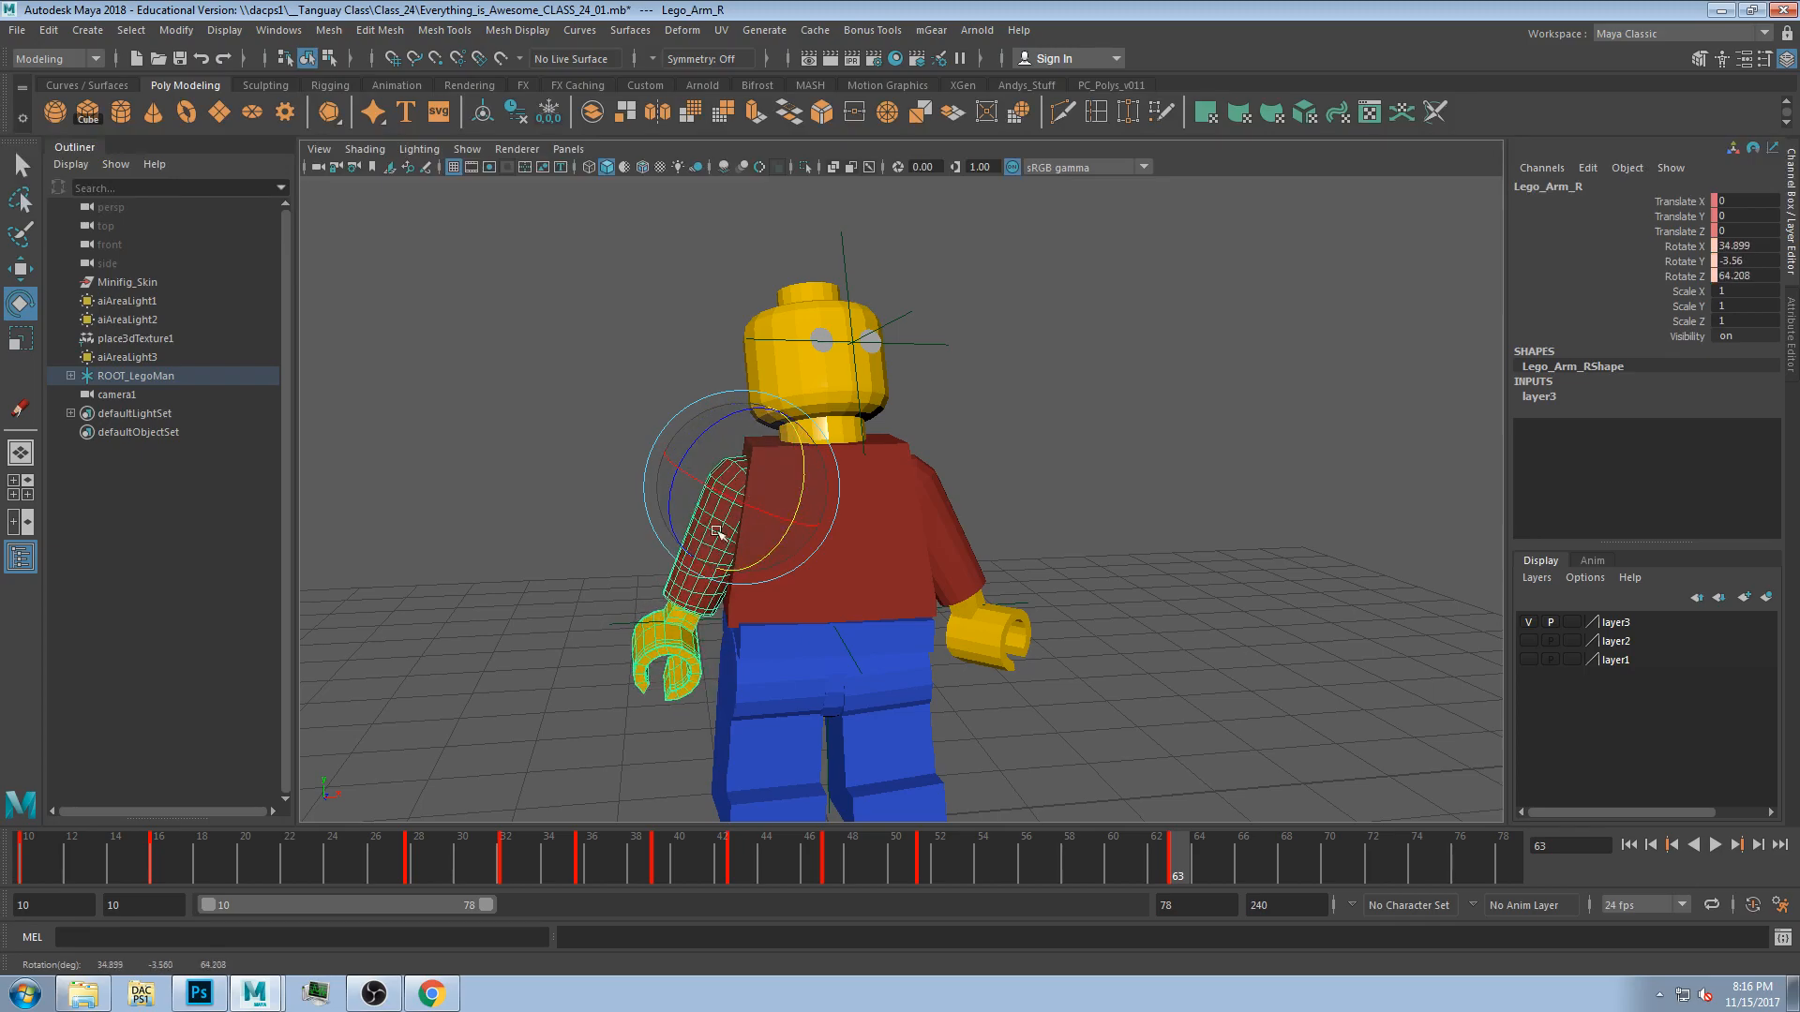
# Move to frame 50 and rotate the right arm further upward toward the head.
pyautogui.press(',')
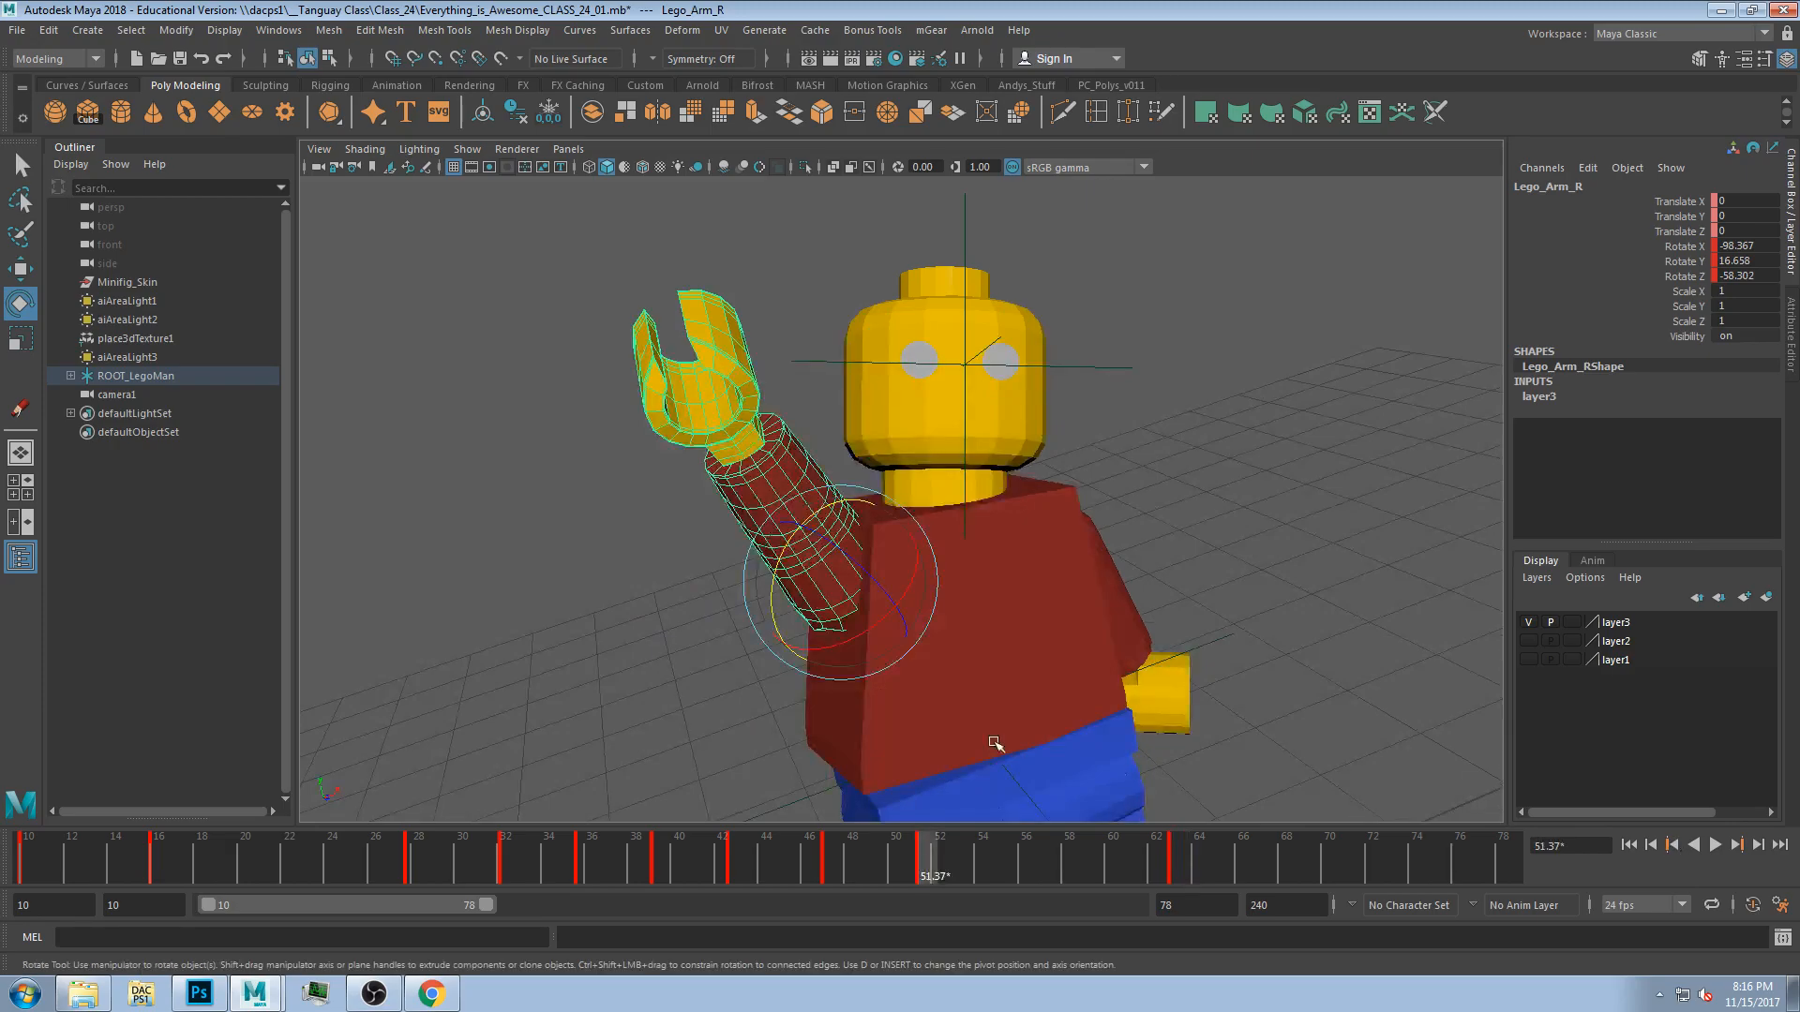
pyautogui.click(1650, 845)
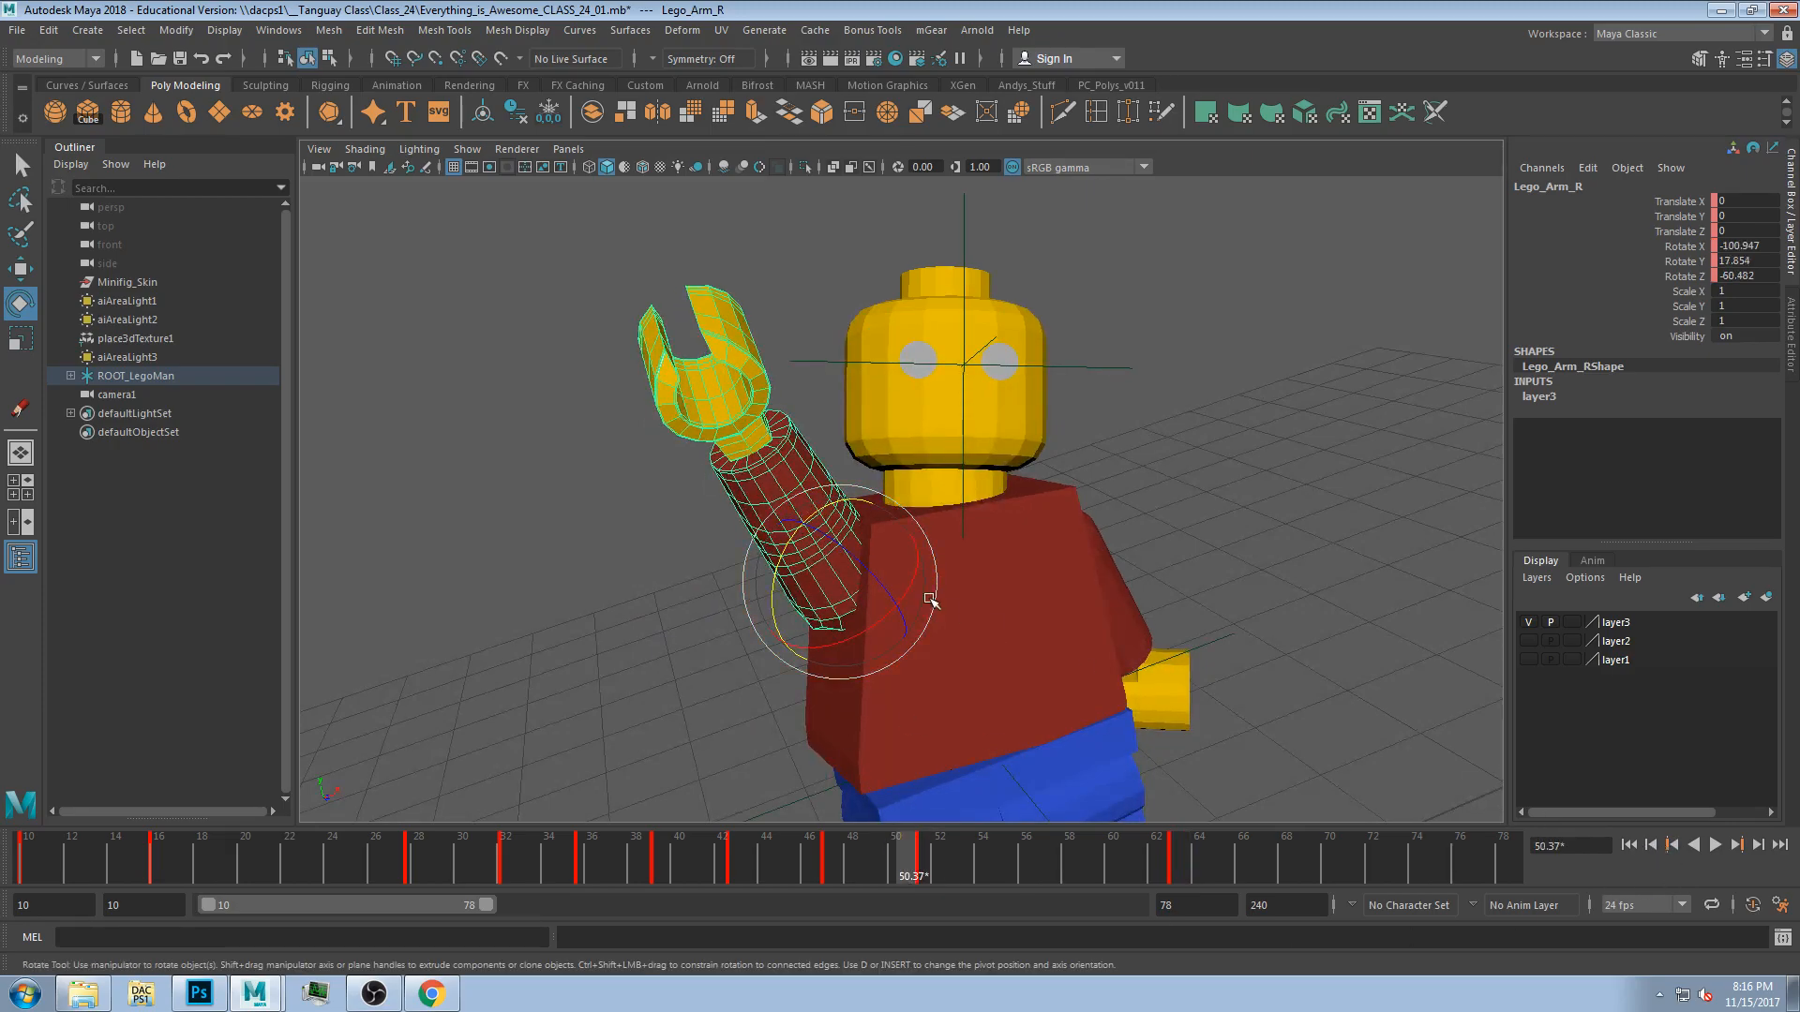
pyautogui.moveTo(815, 518); pyautogui.dragTo(834, 500)
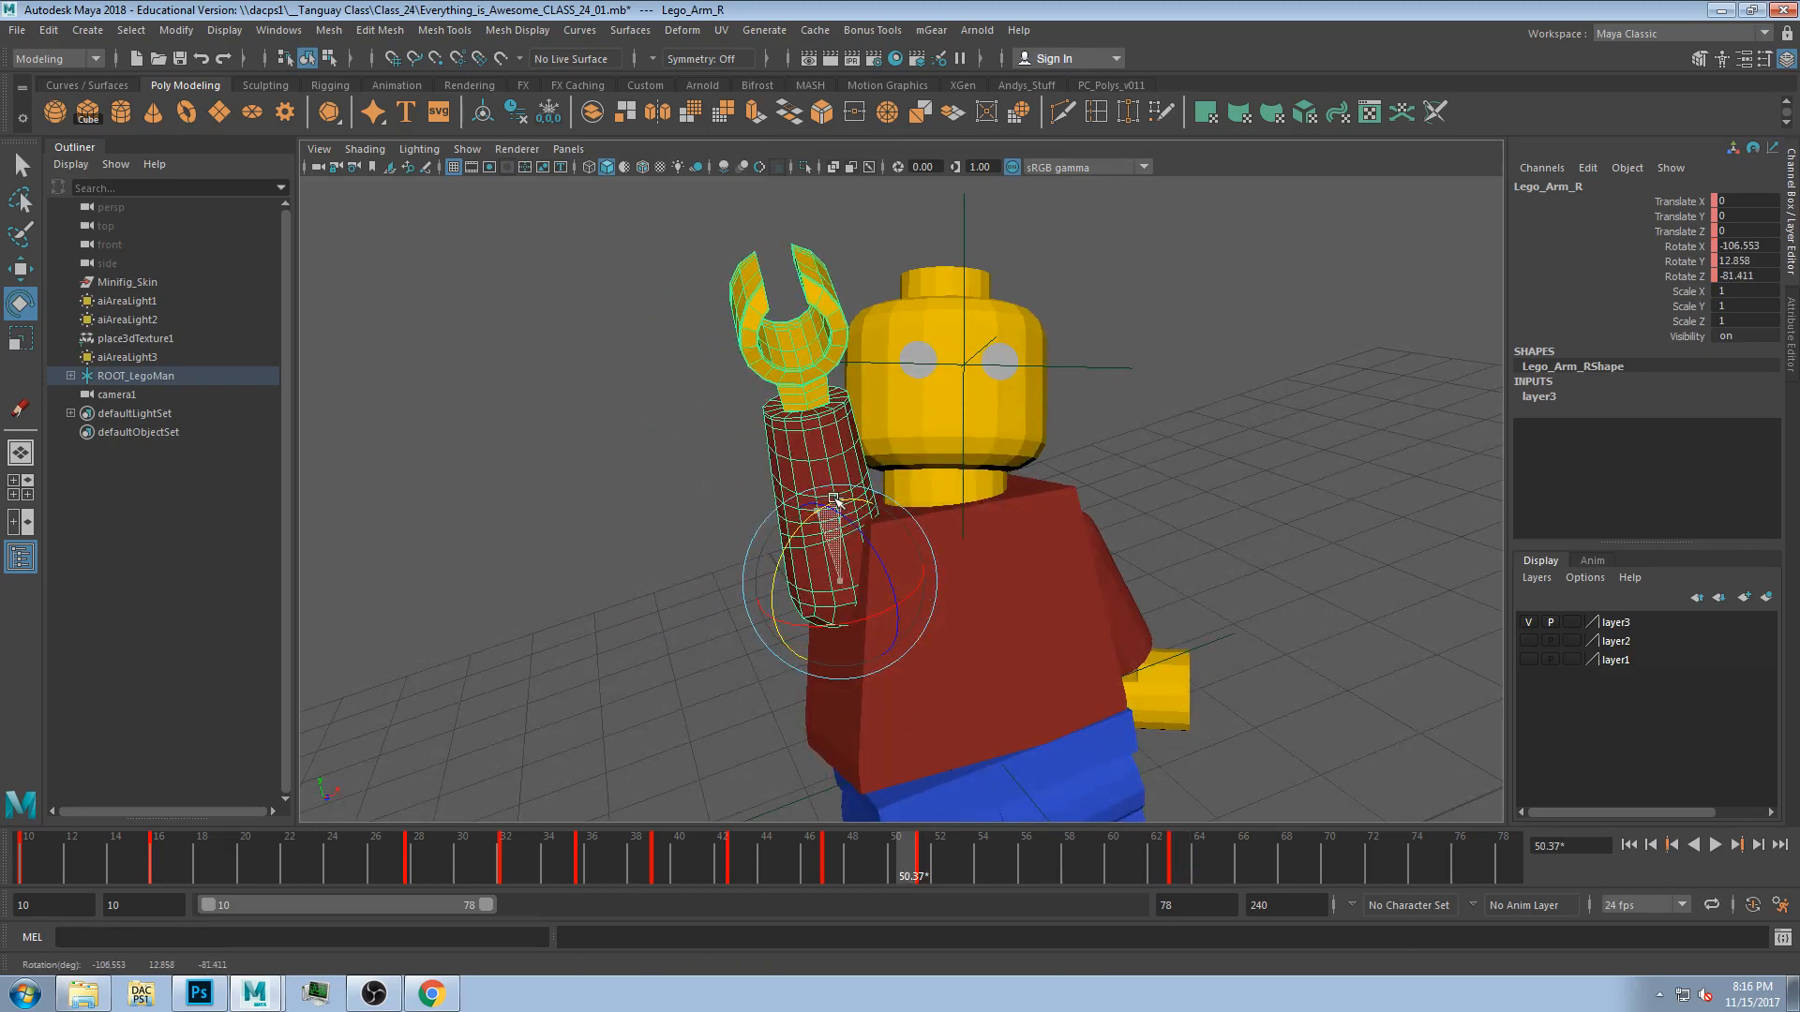
# Scrub back and step to the key near frame 32, then rotate the right arm higher.
pyautogui.moveTo(428, 858); pyautogui.dragTo(380, 865)
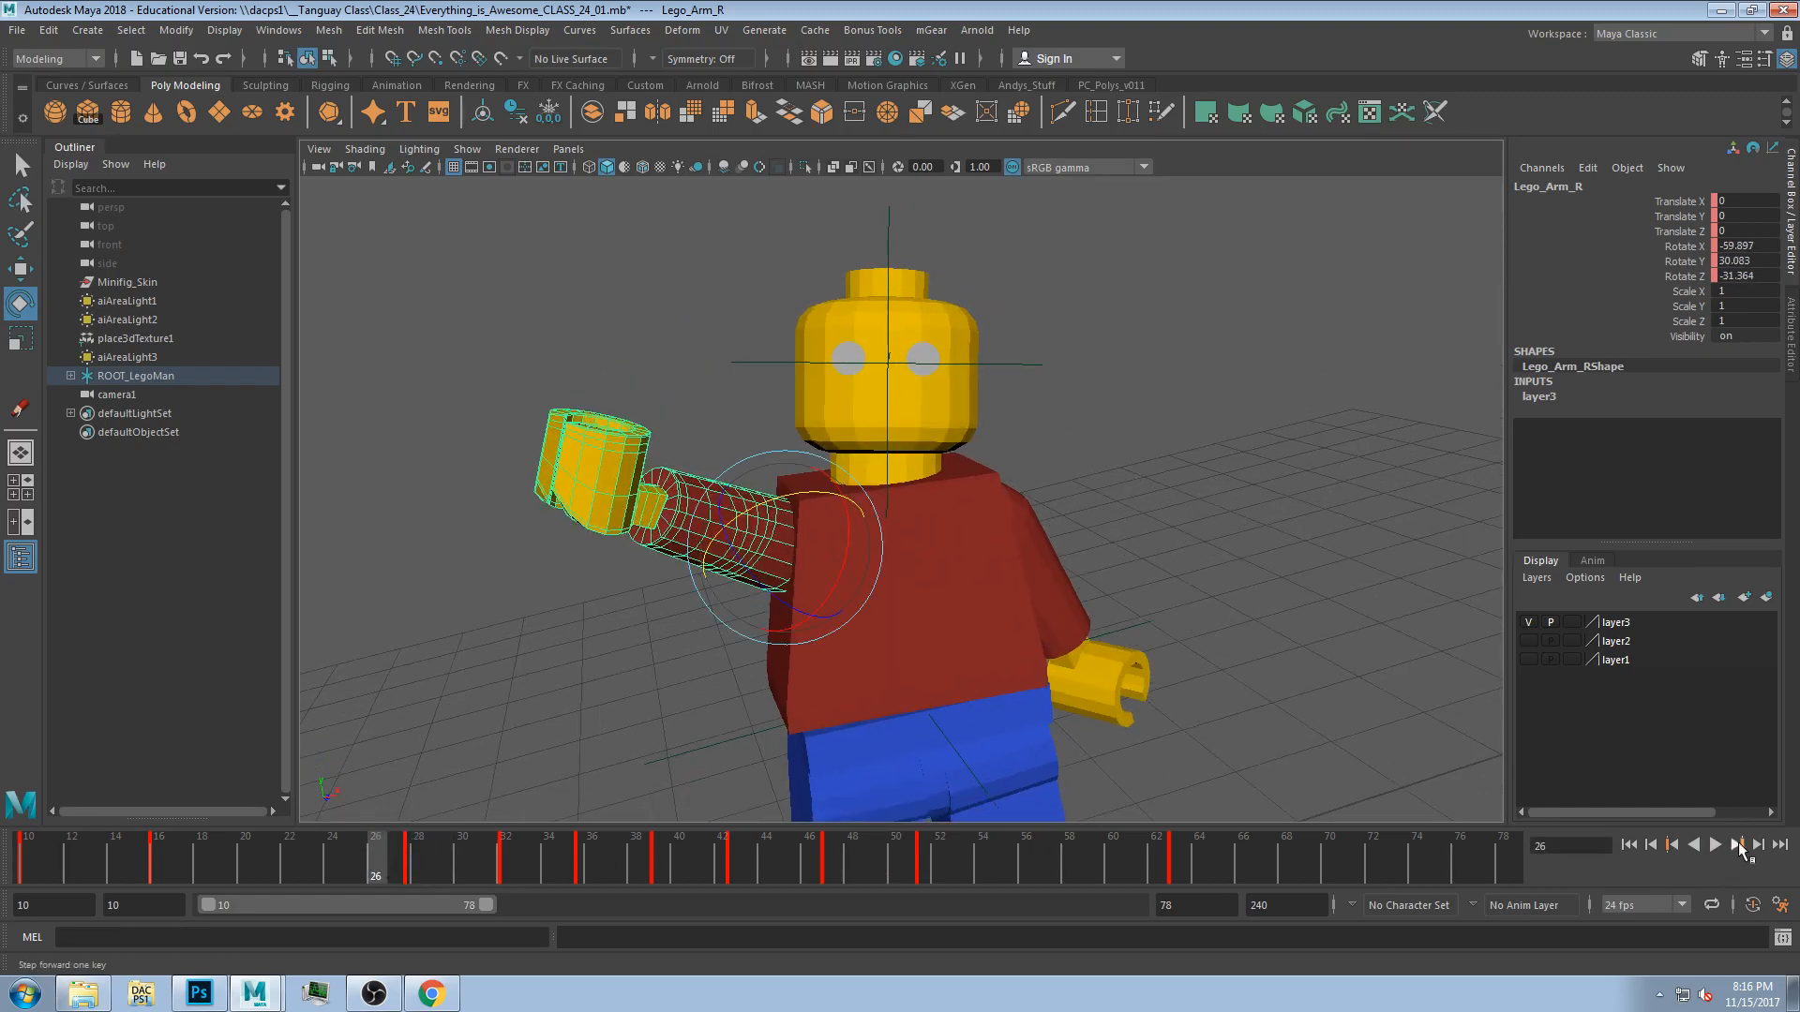
pyautogui.click(1738, 845)
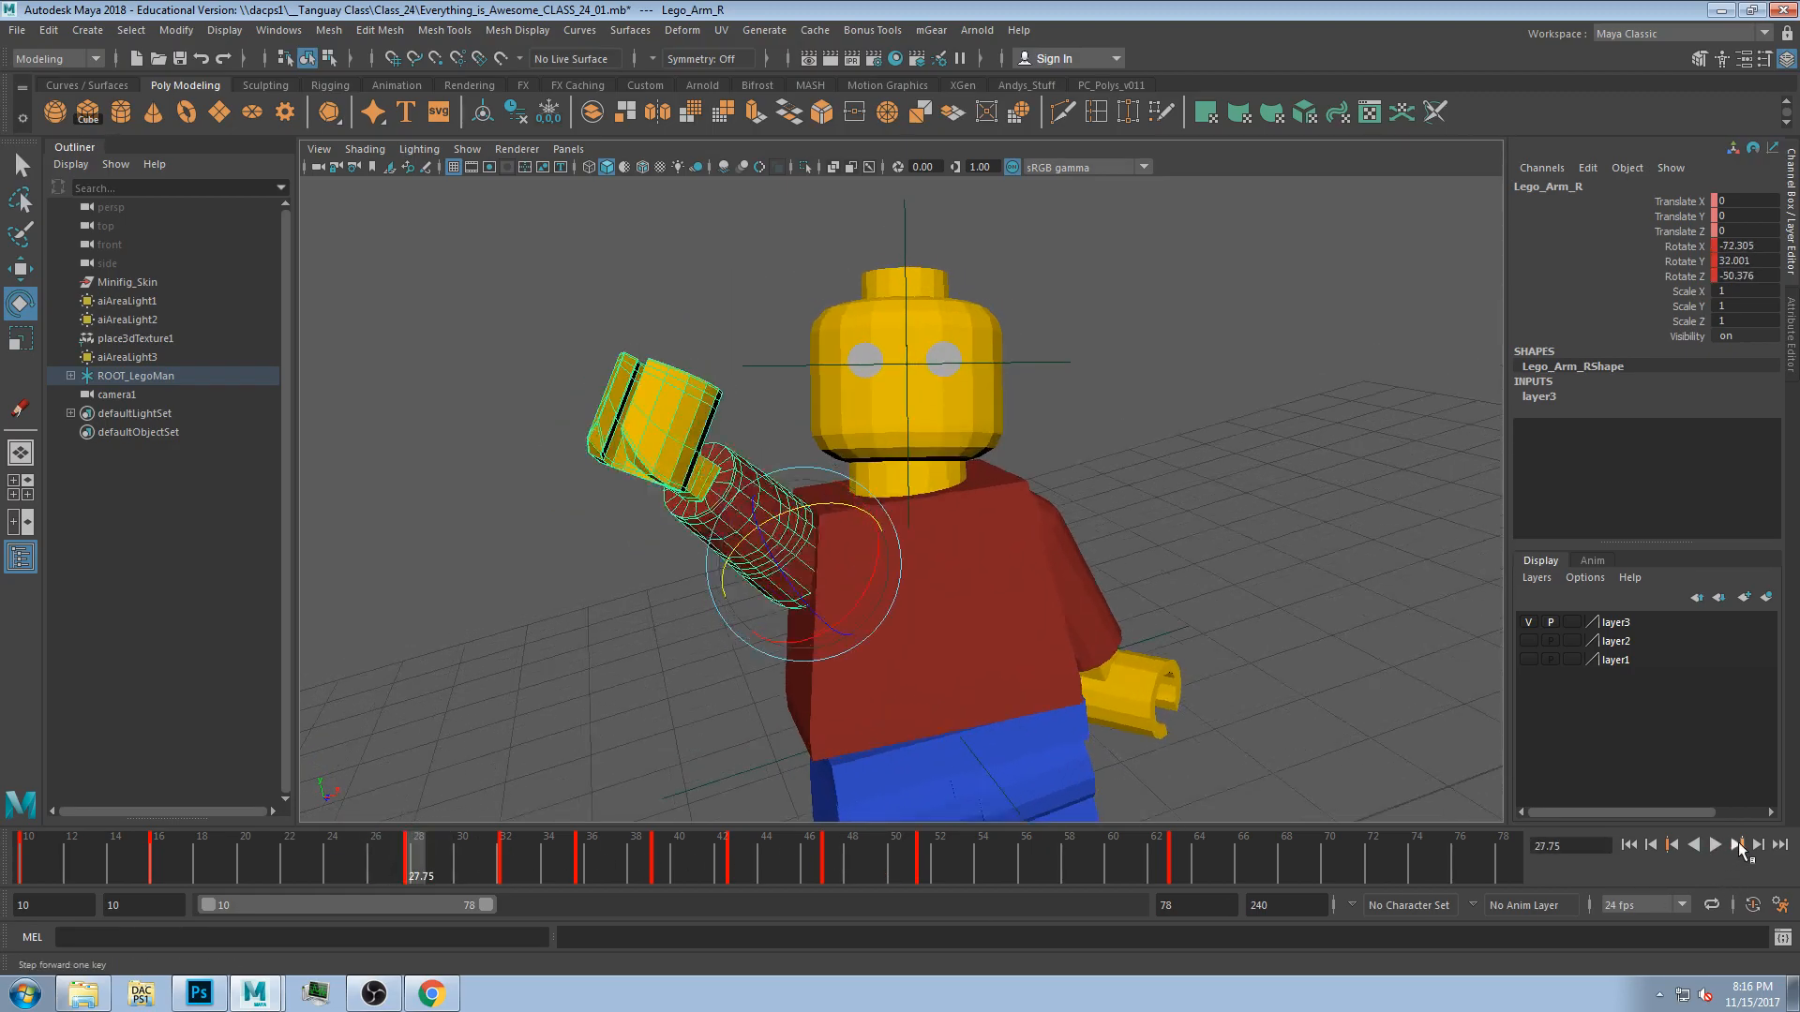
pyautogui.click(1737, 844)
pyautogui.moveTo(844, 549); pyautogui.dragTo(862, 514)
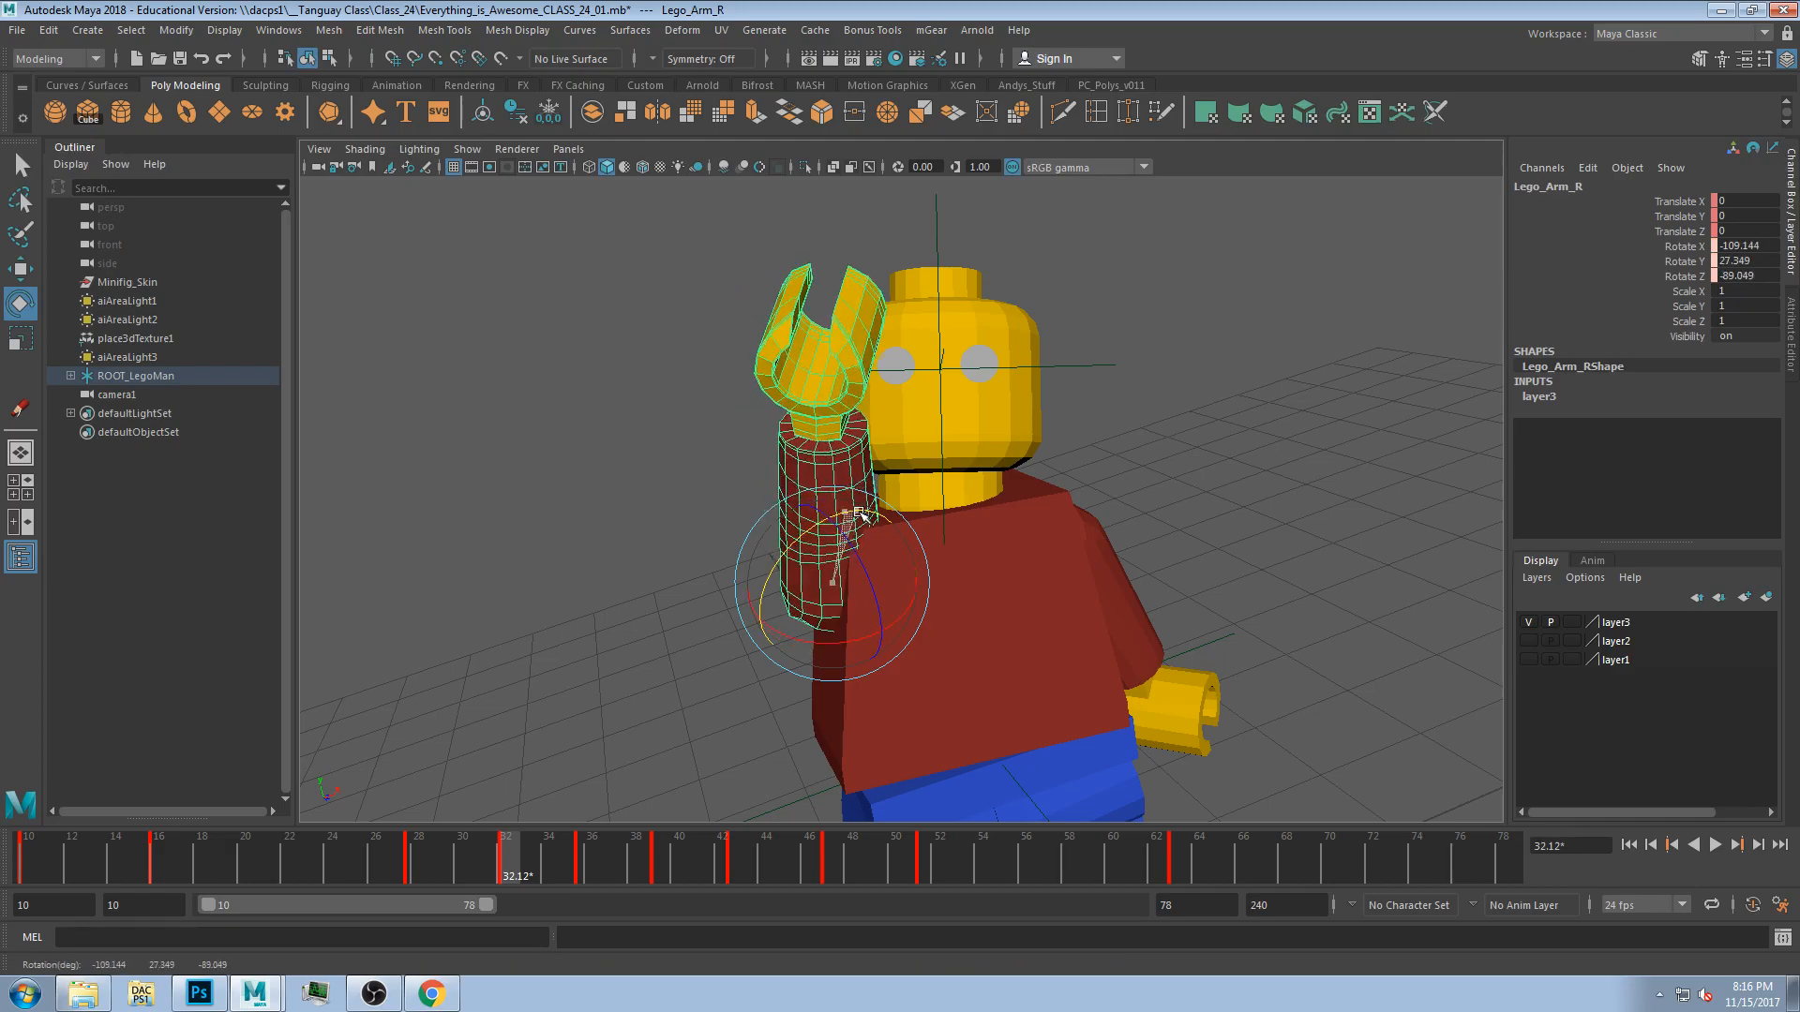
# Step through the following keys of the right arm, adjusting its rotation at each.
pyautogui.click(1738, 845)
pyautogui.moveTo(821, 525); pyautogui.dragTo(832, 495)
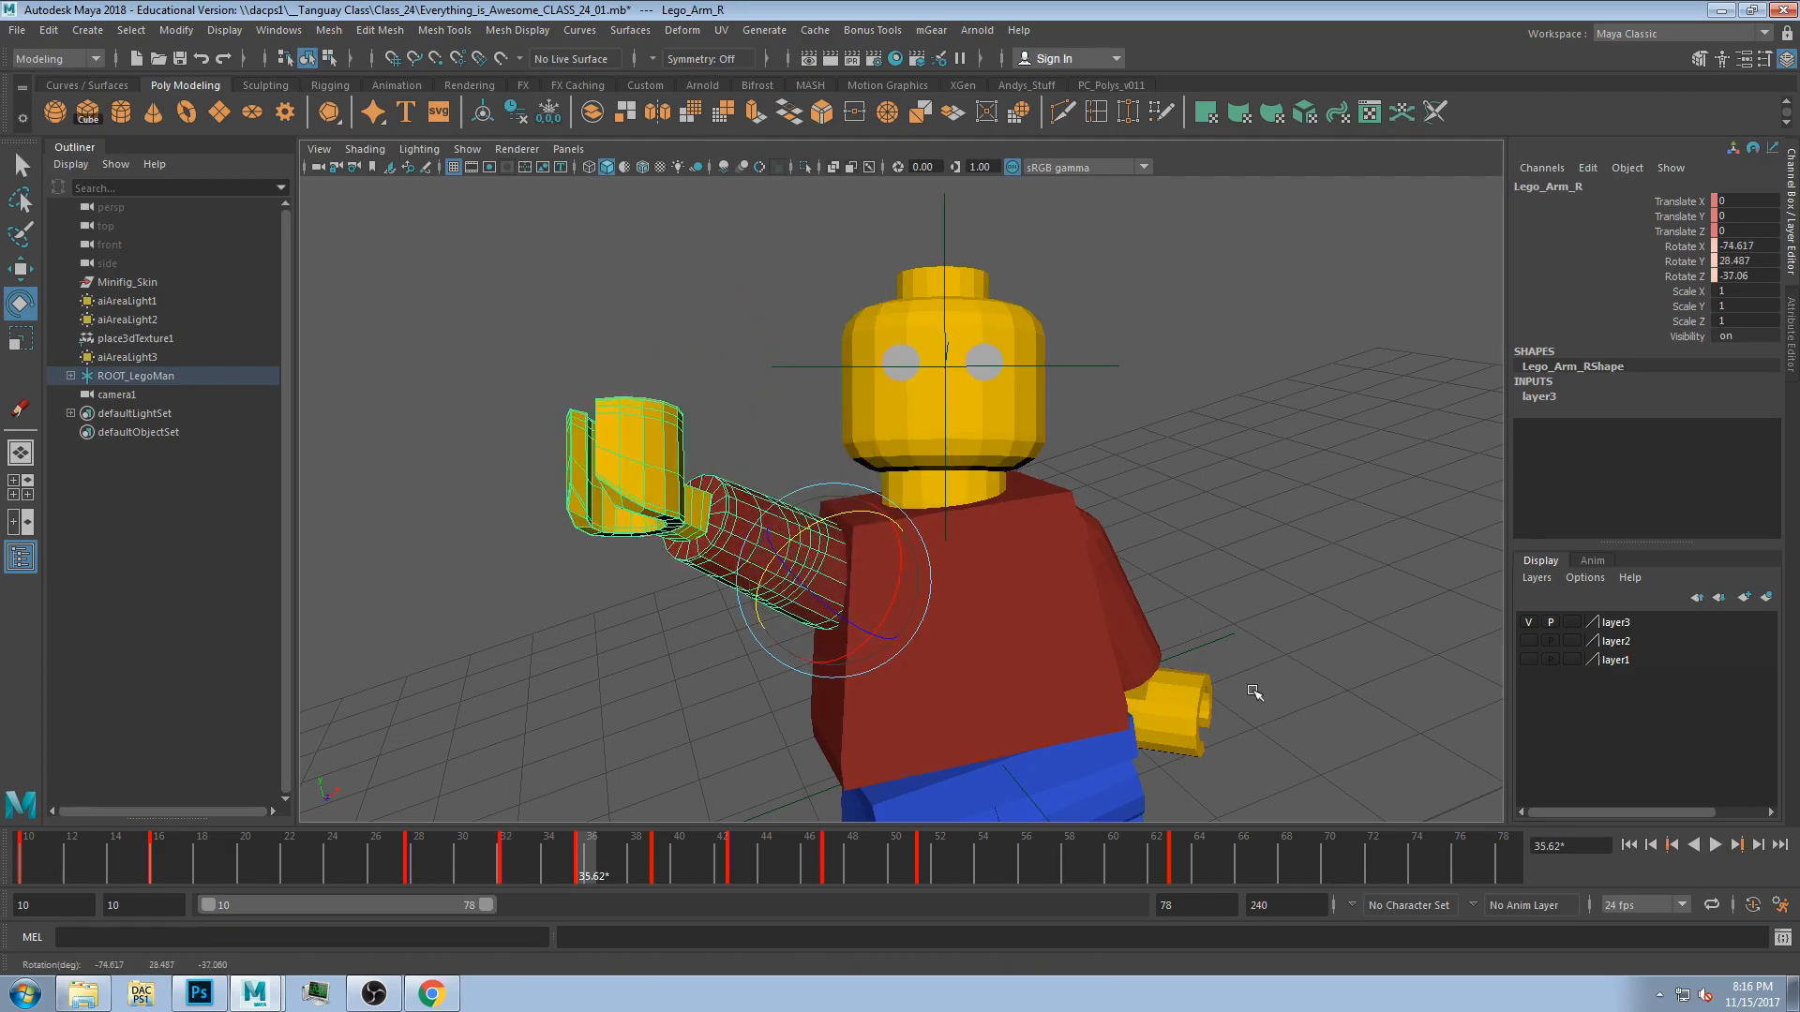
pyautogui.click(1737, 845)
pyautogui.moveTo(830, 637); pyautogui.dragTo(858, 506)
pyautogui.click(1737, 844)
pyautogui.click(1738, 845)
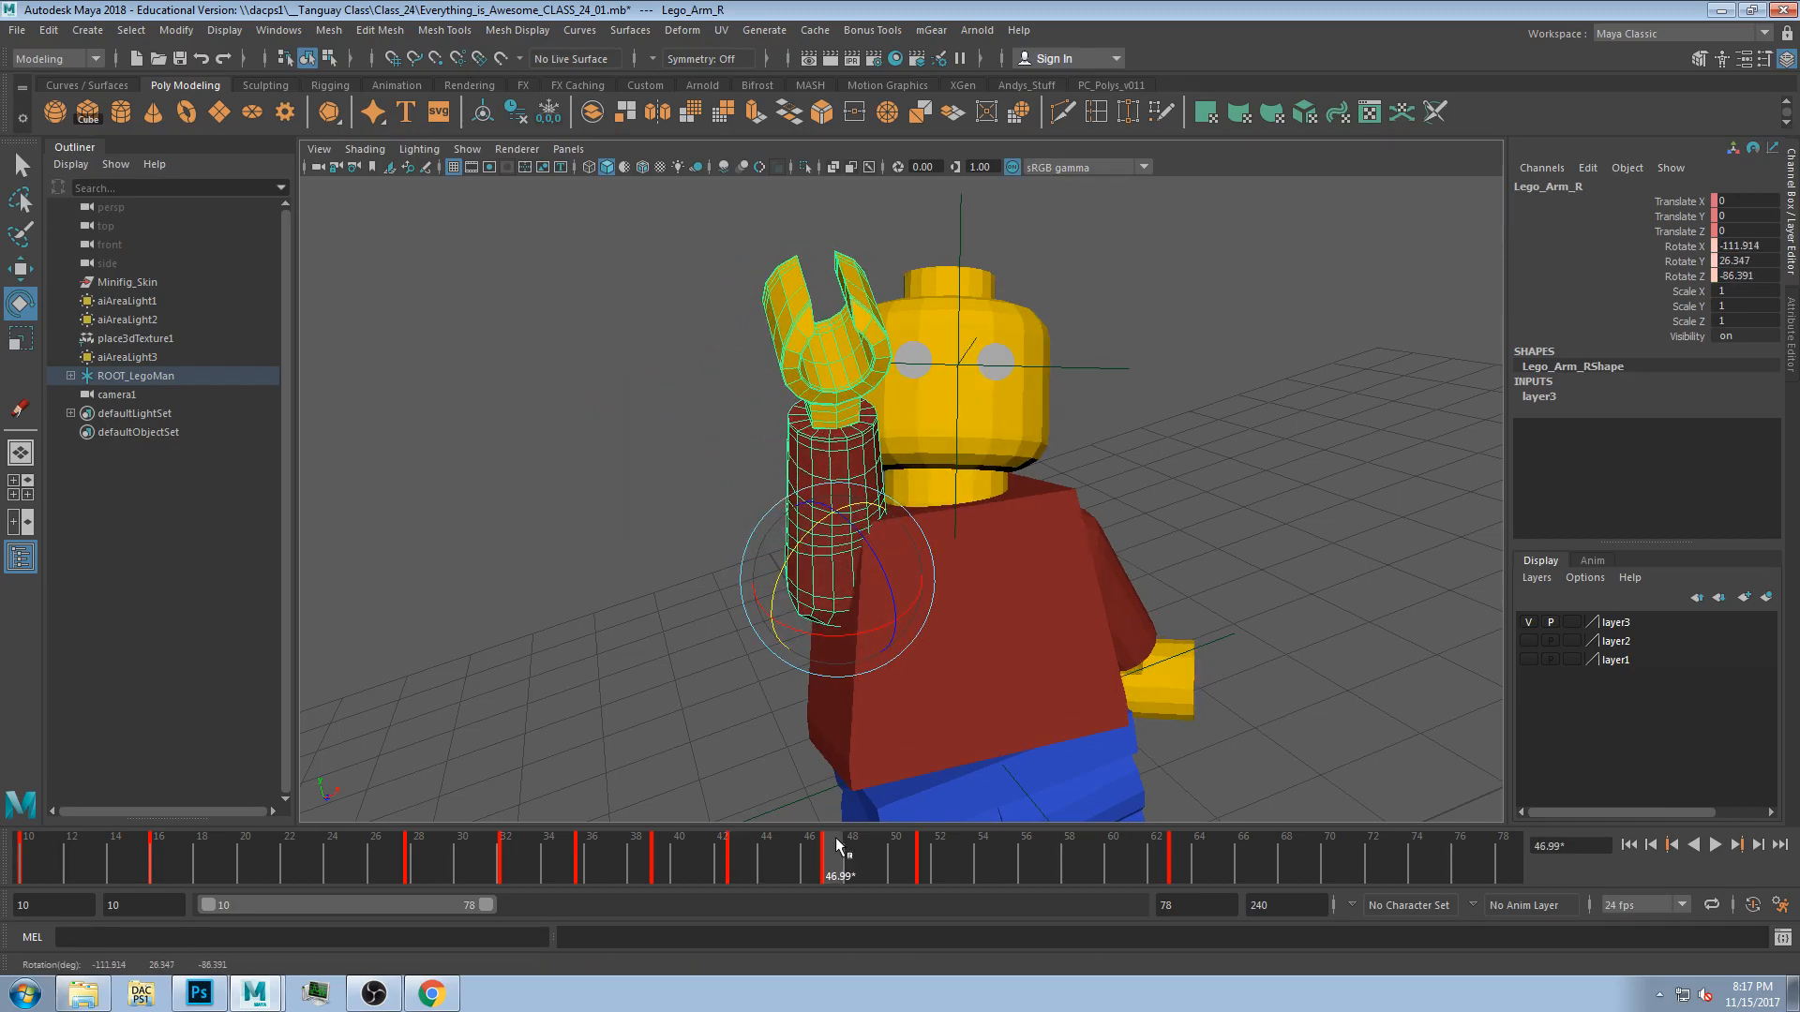
# Play the animation forward and backward through the range to review the wave.
pyautogui.hotkey('alt', 'v')
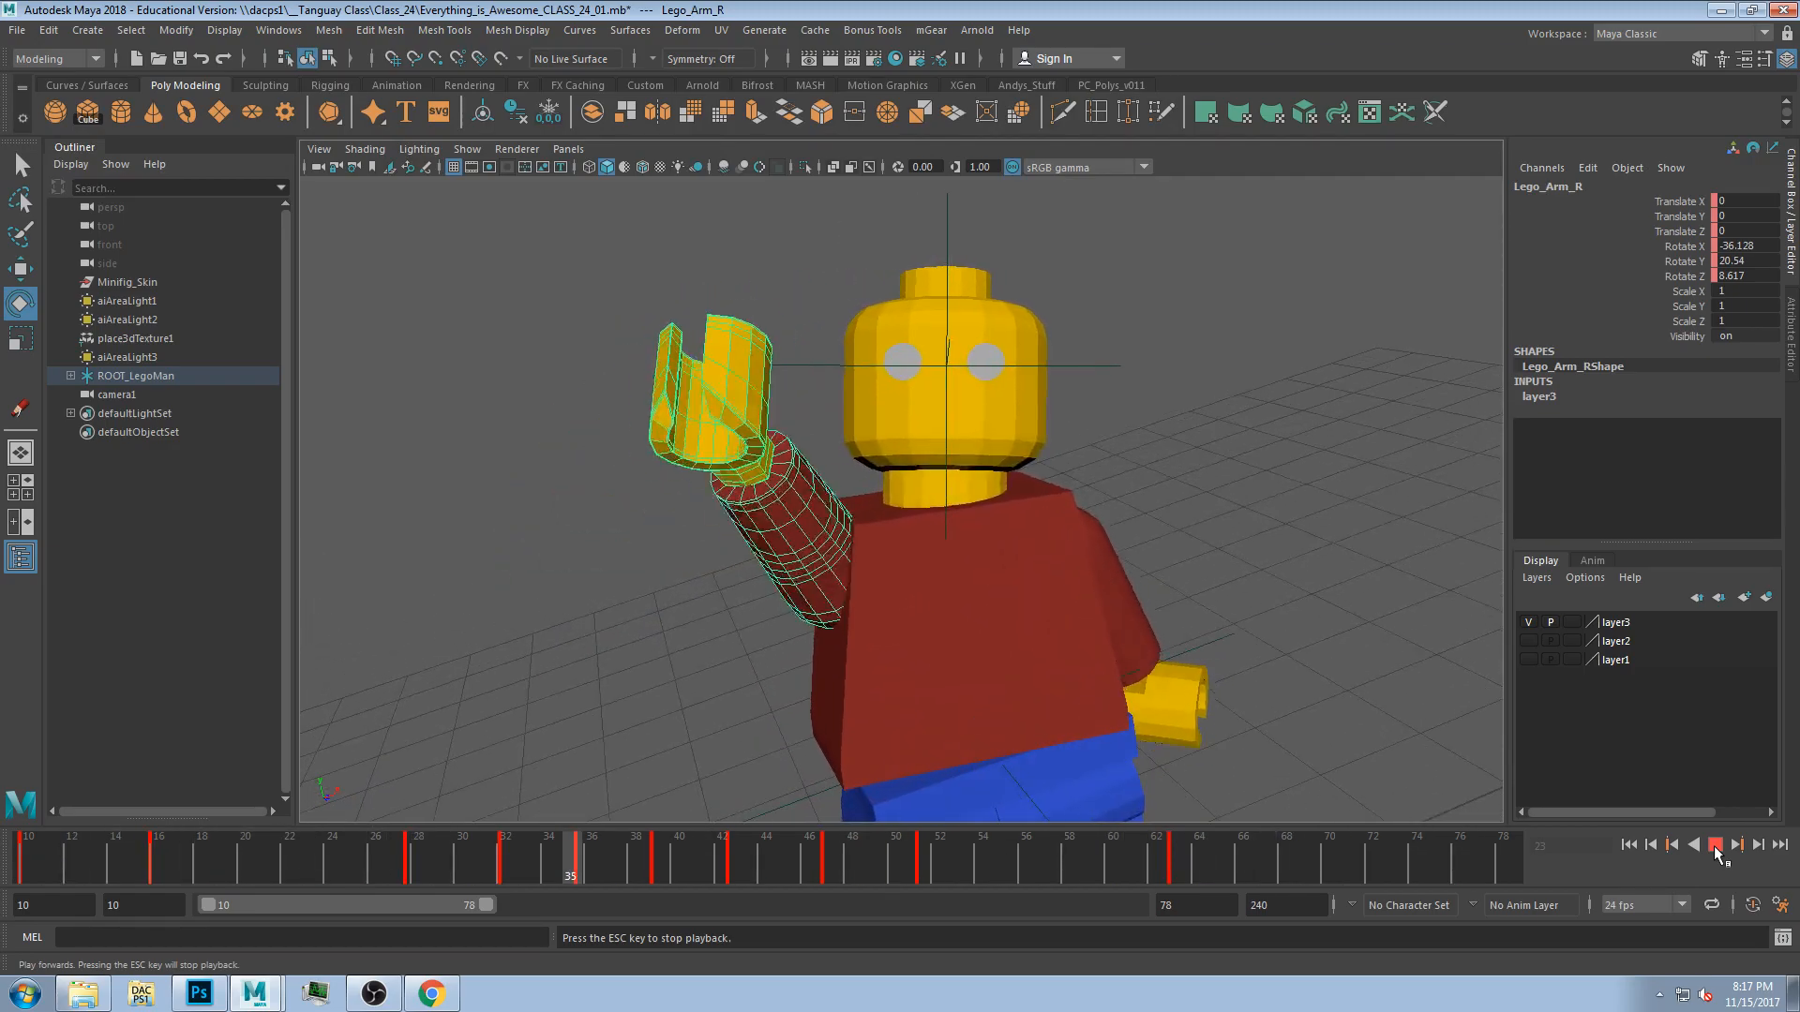
pyautogui.click(1717, 847)
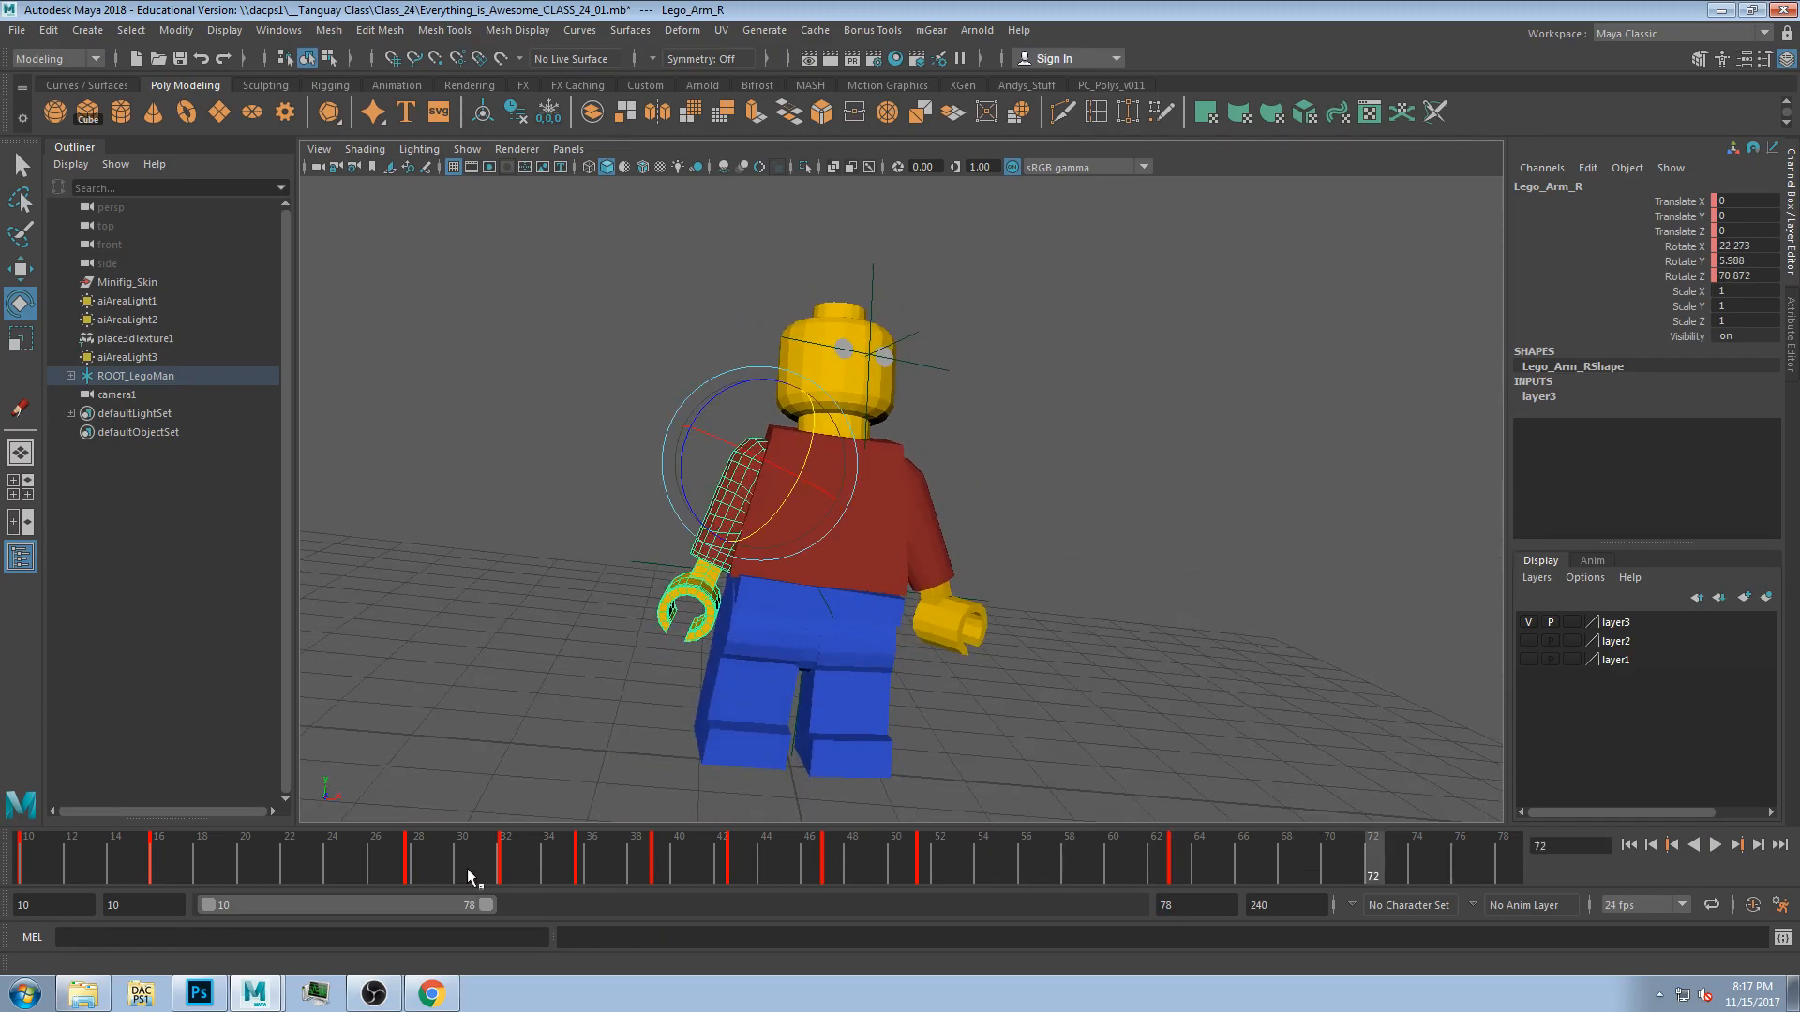
pyautogui.click(1629, 847)
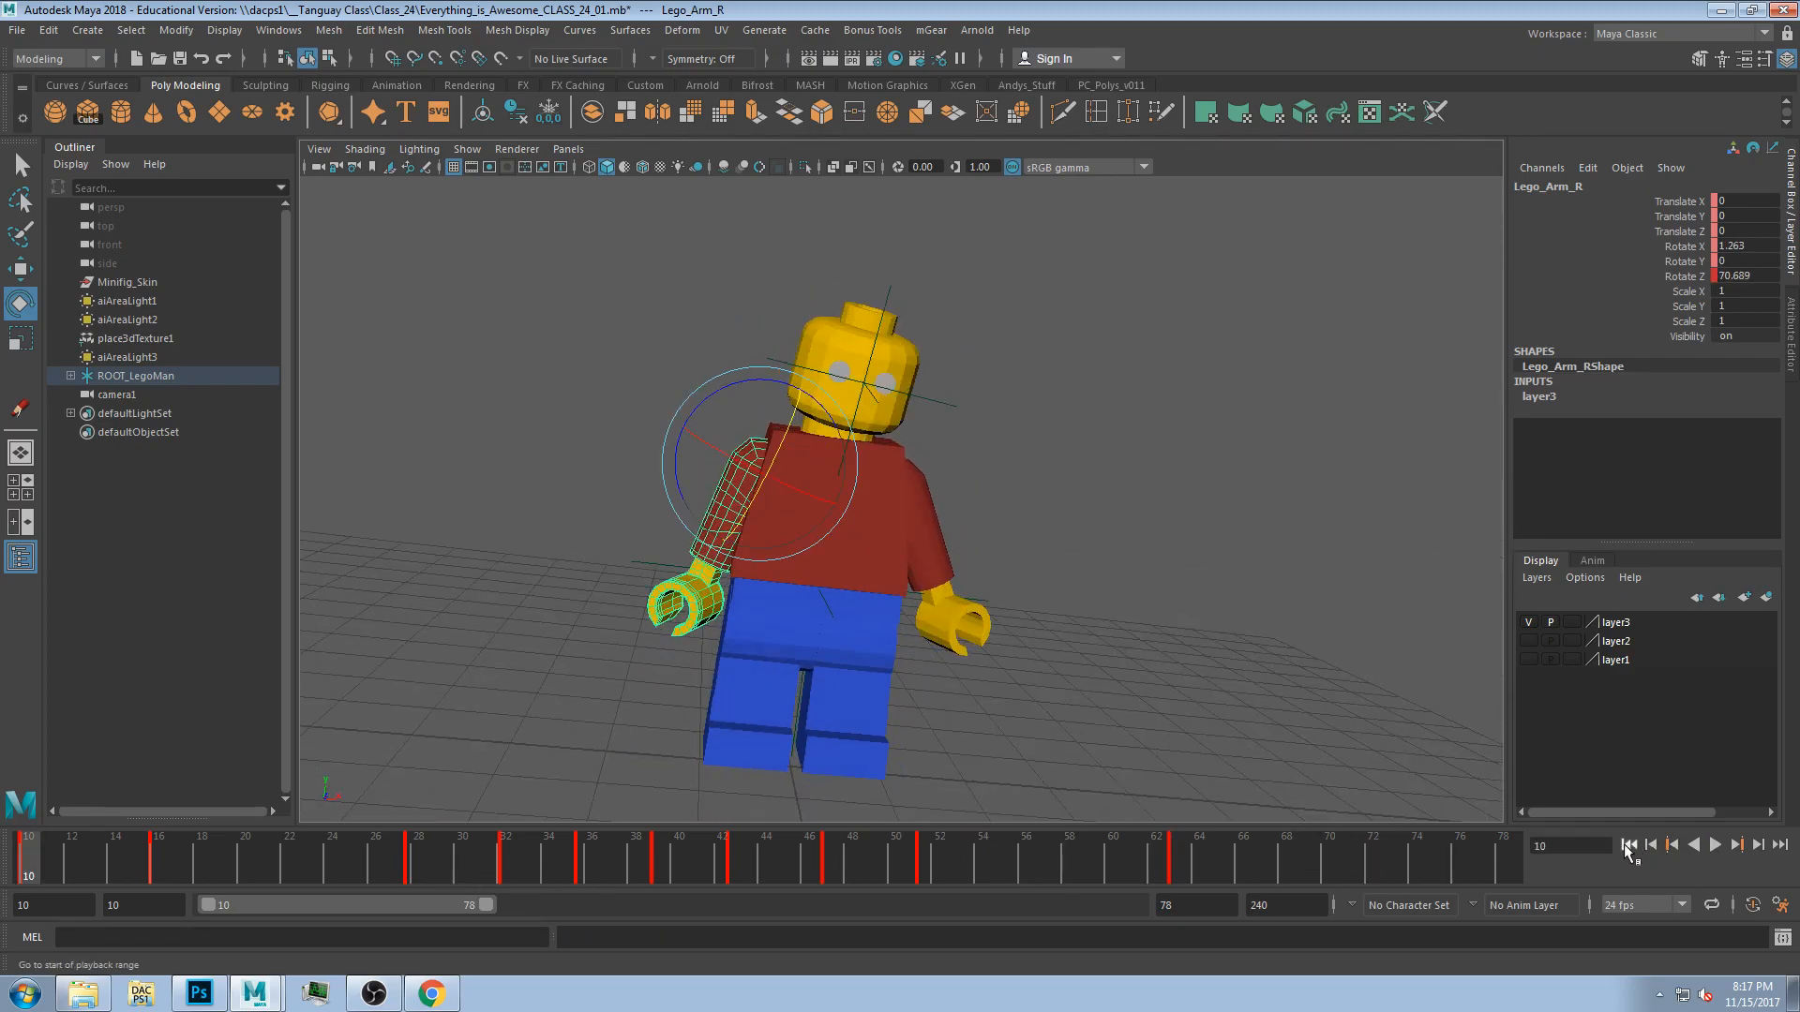
pyautogui.click(1780, 845)
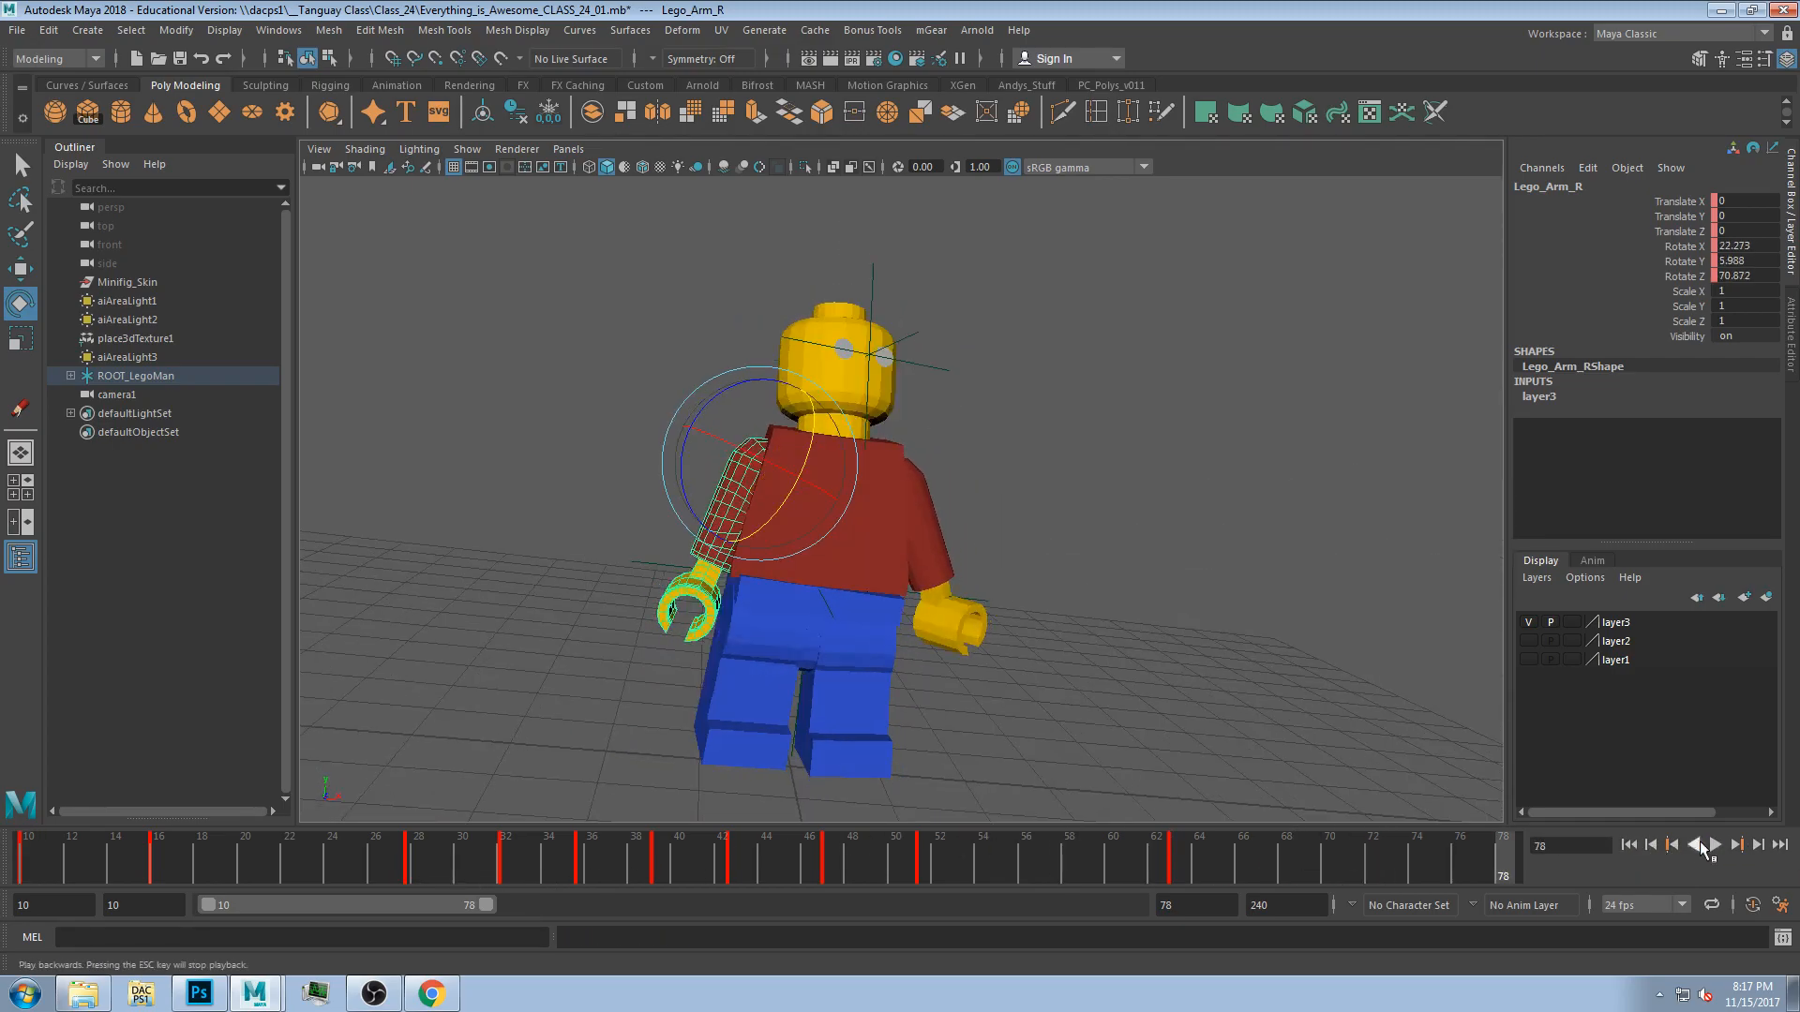
pyautogui.click(1652, 847)
pyautogui.click(1652, 848)
pyautogui.click(1652, 847)
pyautogui.click(1651, 847)
pyautogui.click(1652, 848)
pyautogui.click(1652, 847)
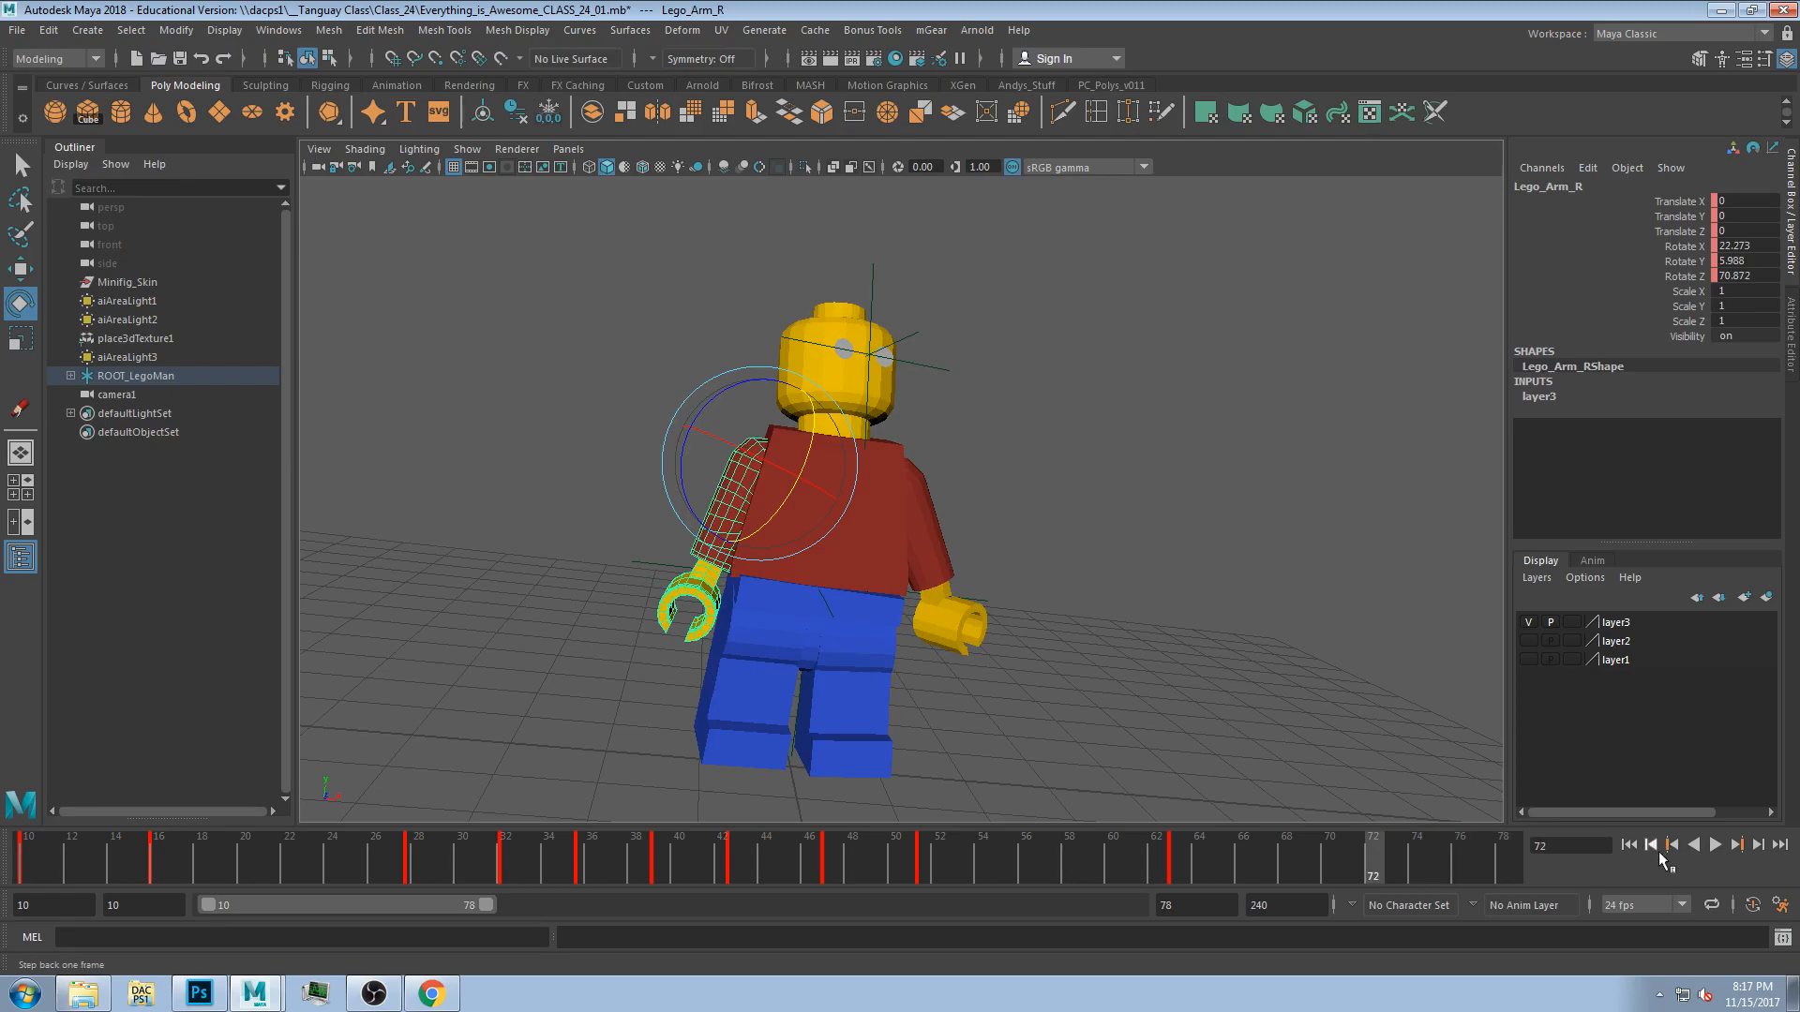
pyautogui.click(1676, 846)
pyautogui.click(1715, 845)
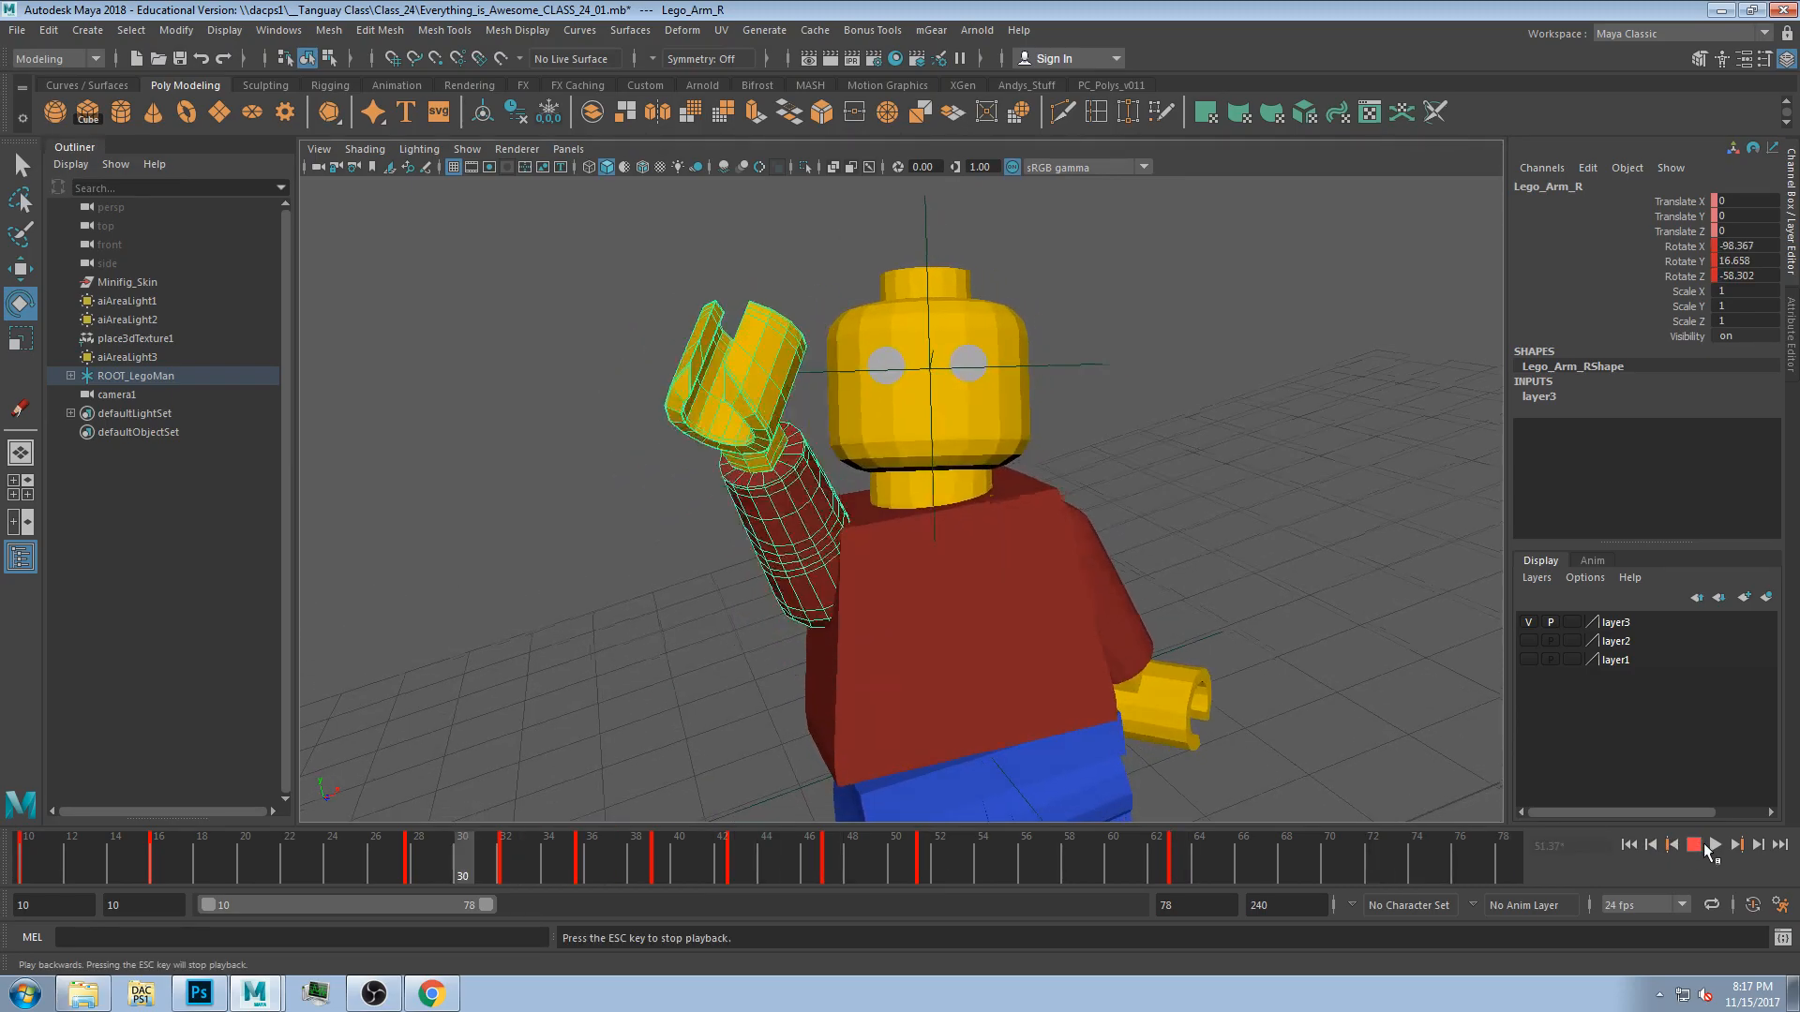
pyautogui.click(1695, 846)
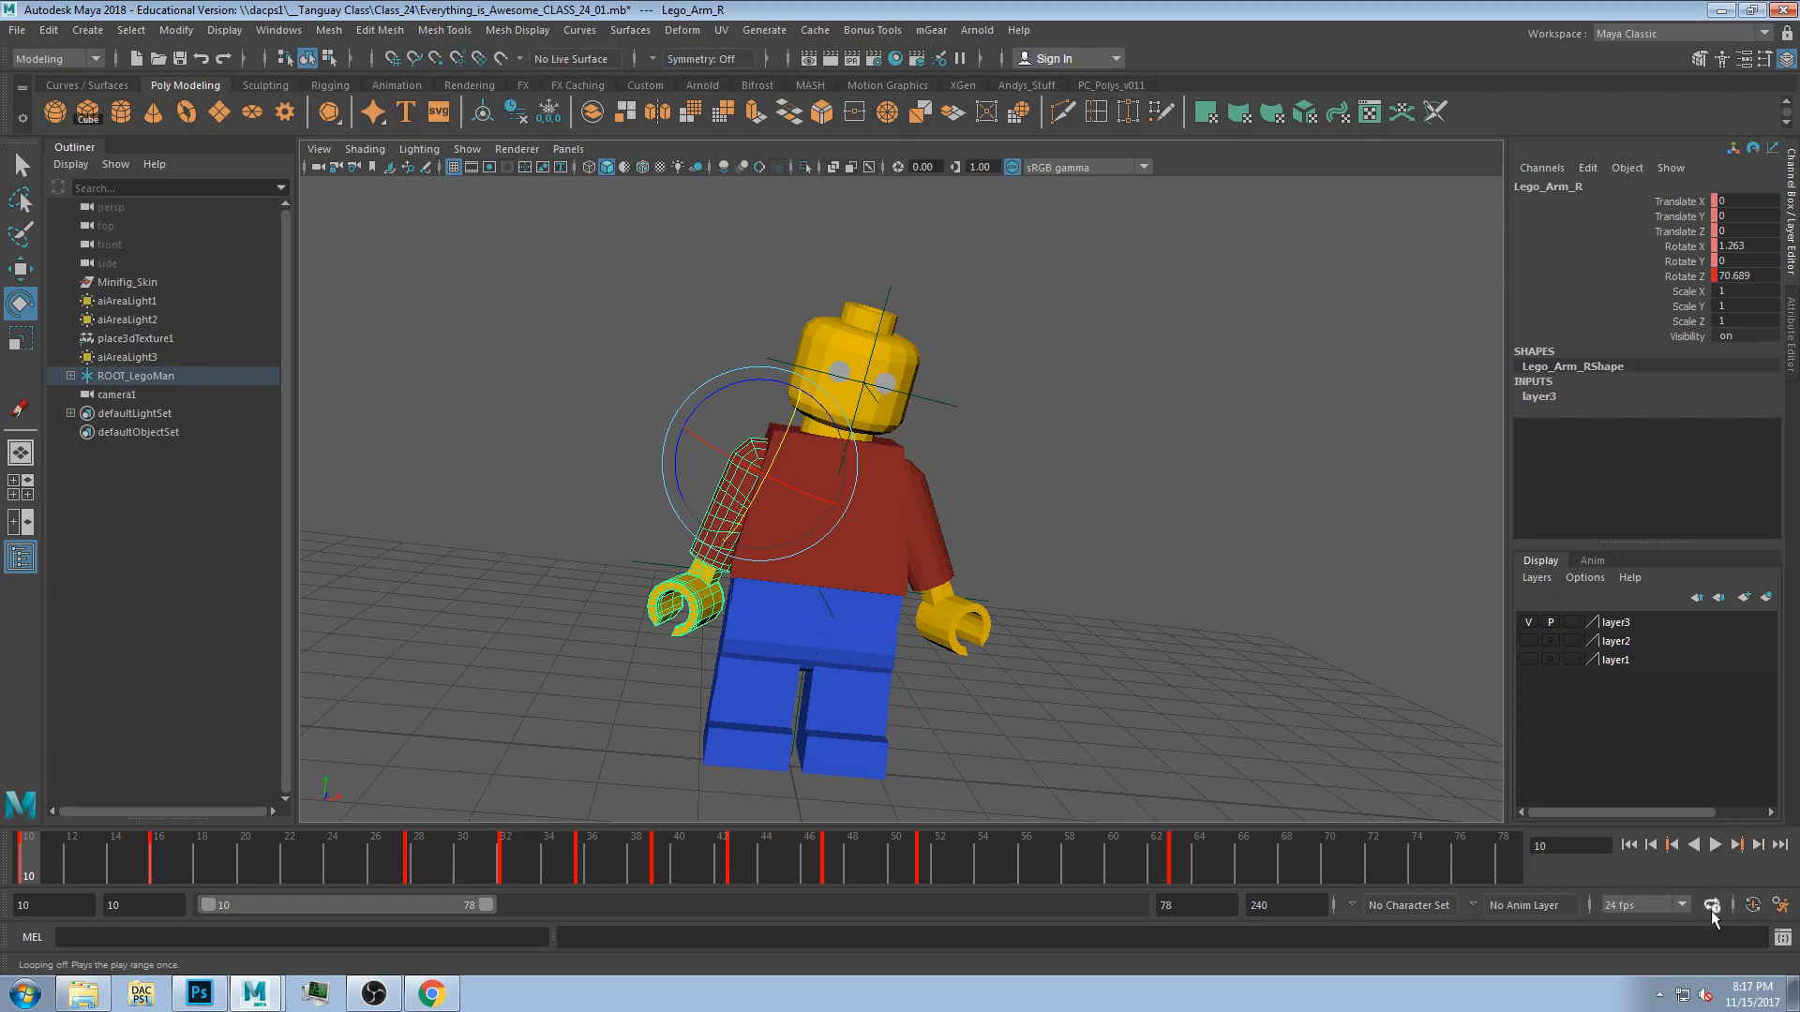
pyautogui.click(1715, 846)
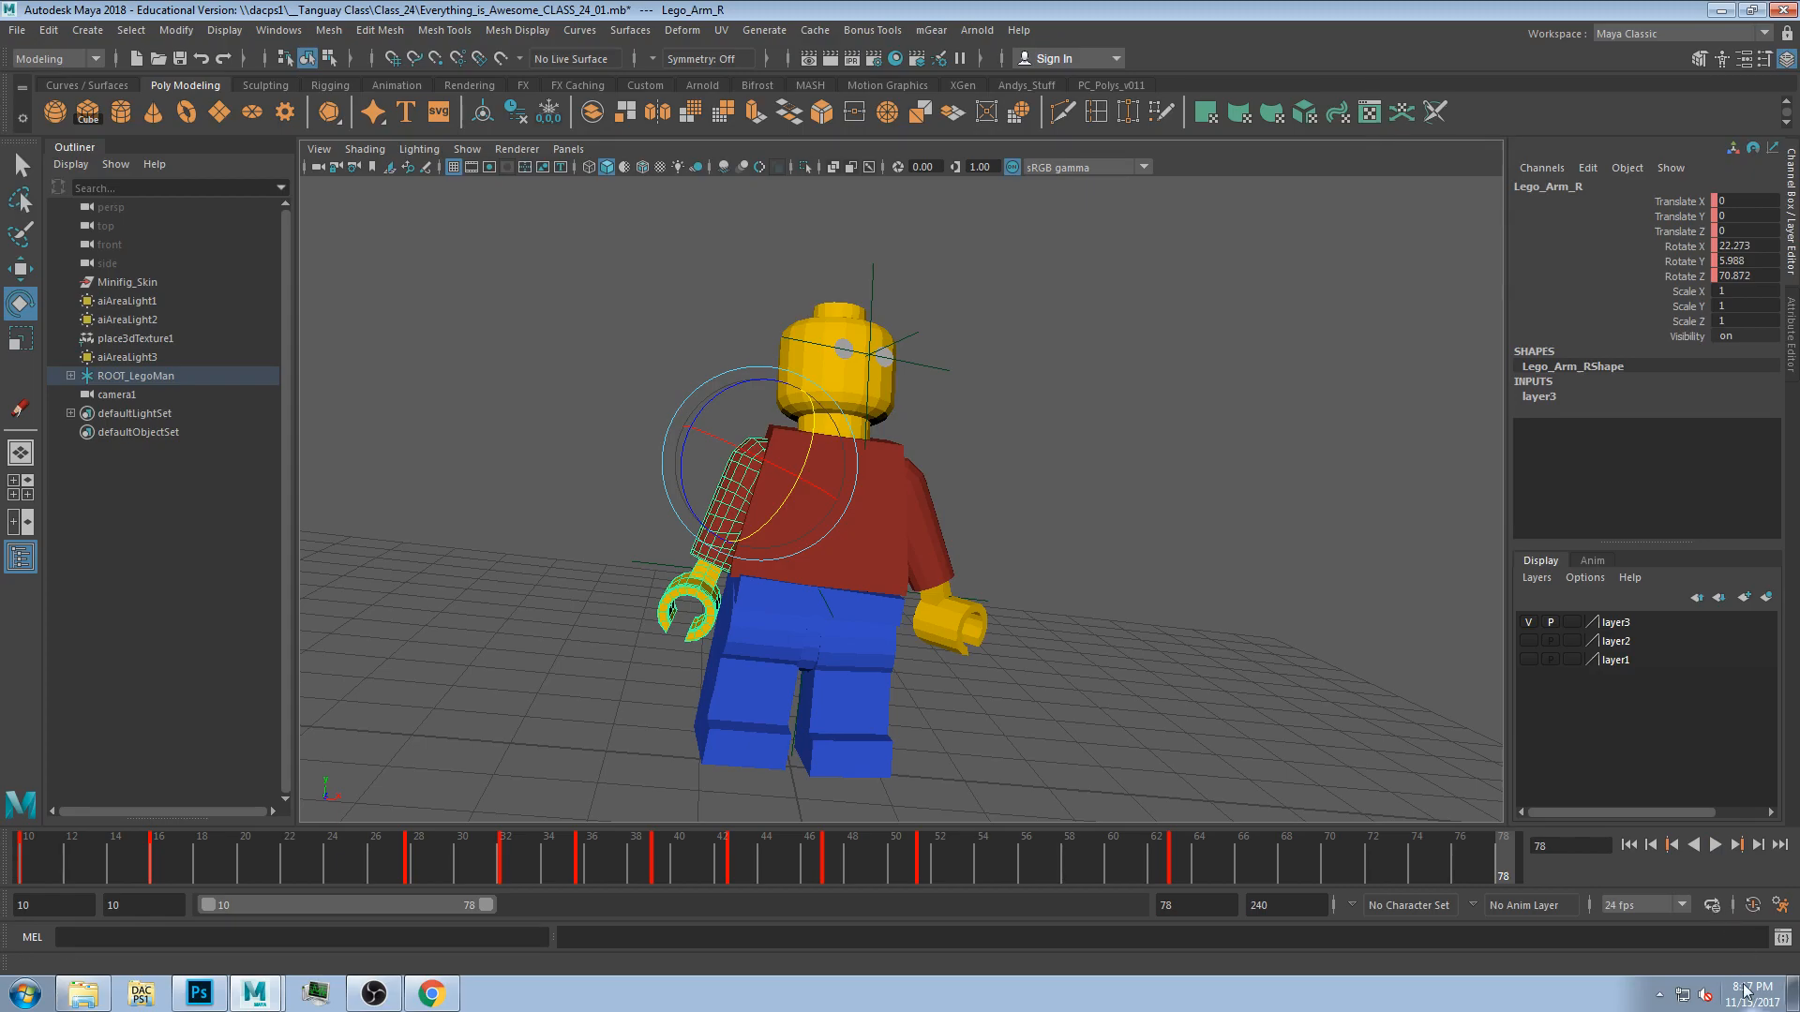
pyautogui.click(1715, 845)
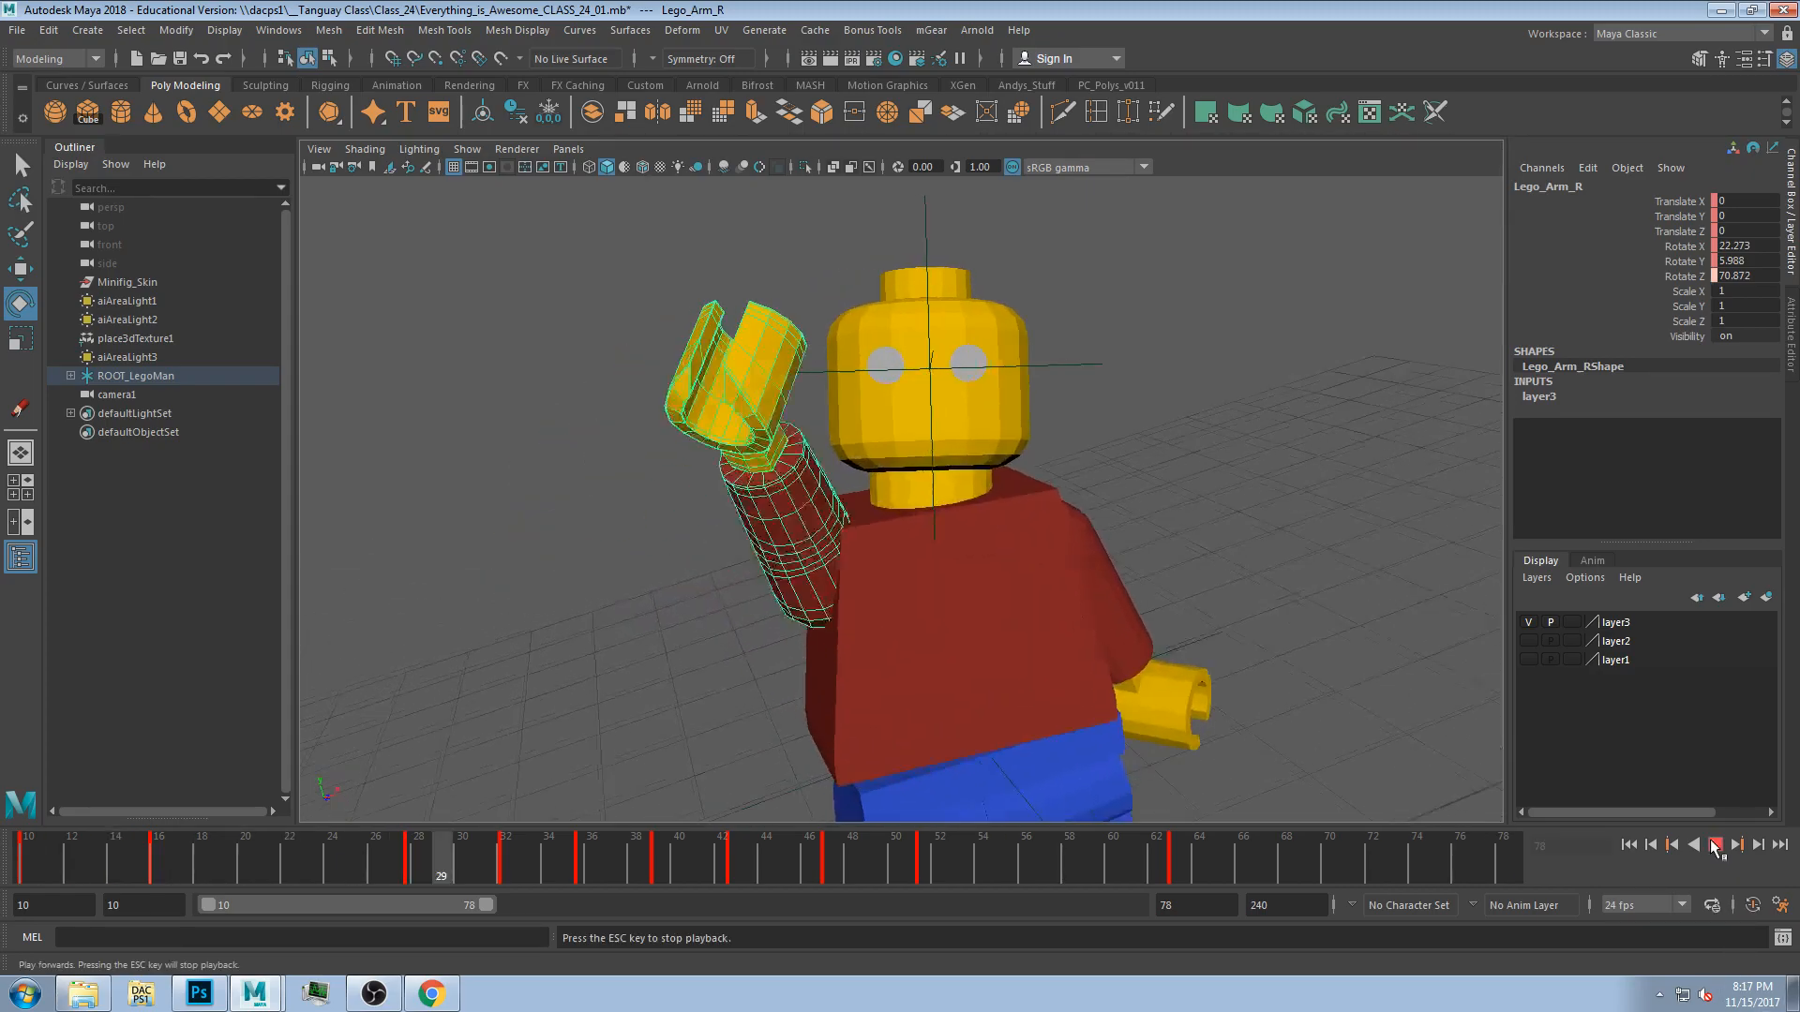
pyautogui.click(1715, 908)
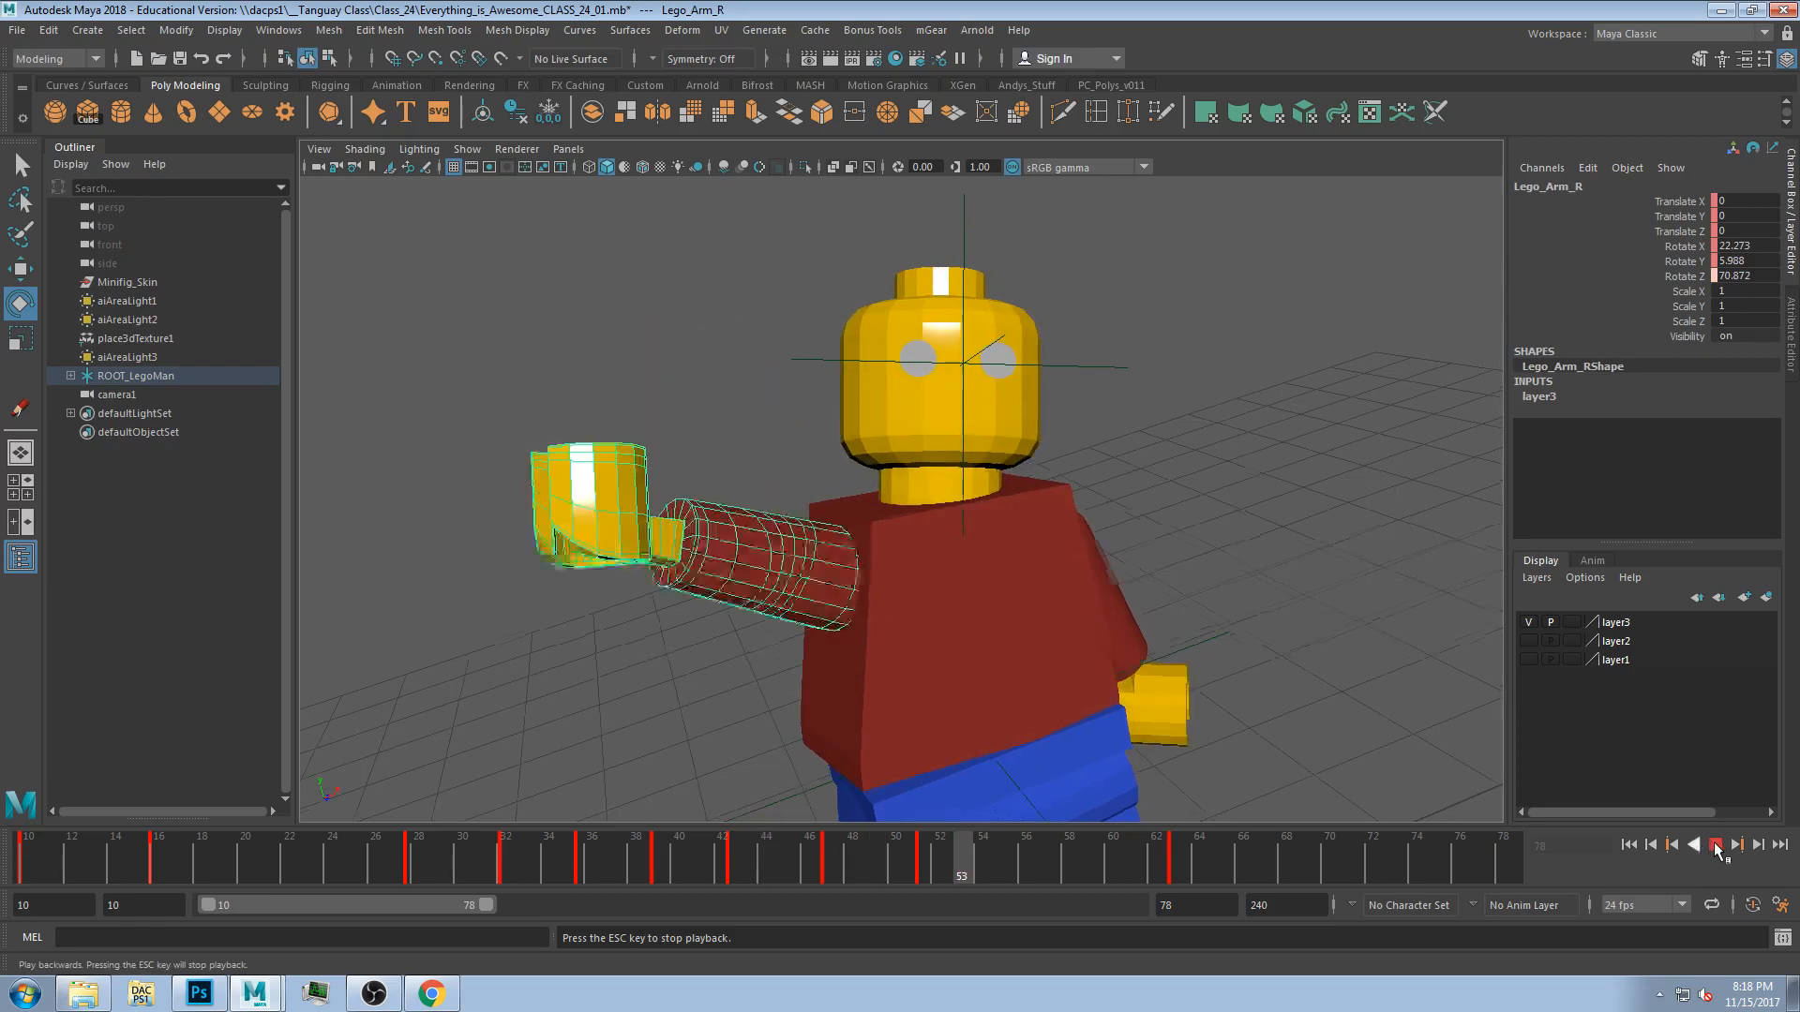
# Start and stop playback repeatedly, then scrub the timeline back near the start of the range.
pyautogui.press('Escape')
pyautogui.hotkey('alt', 'v')
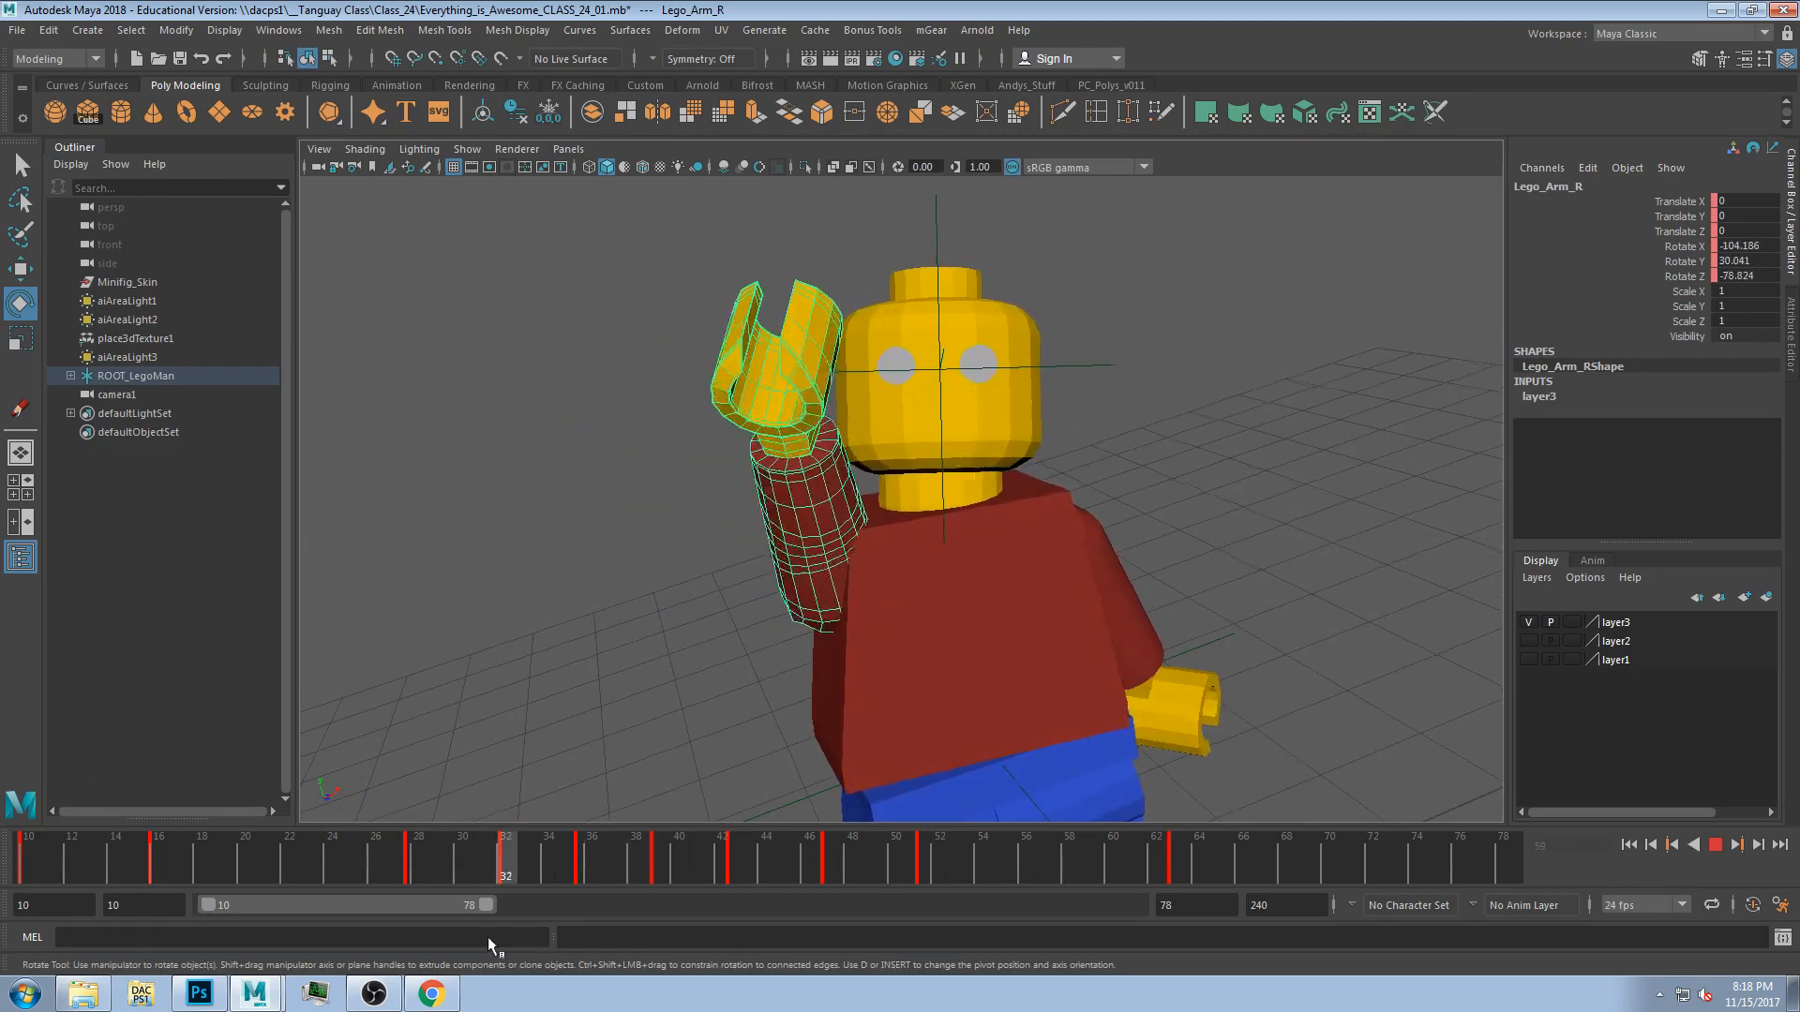
pyautogui.press('Escape')
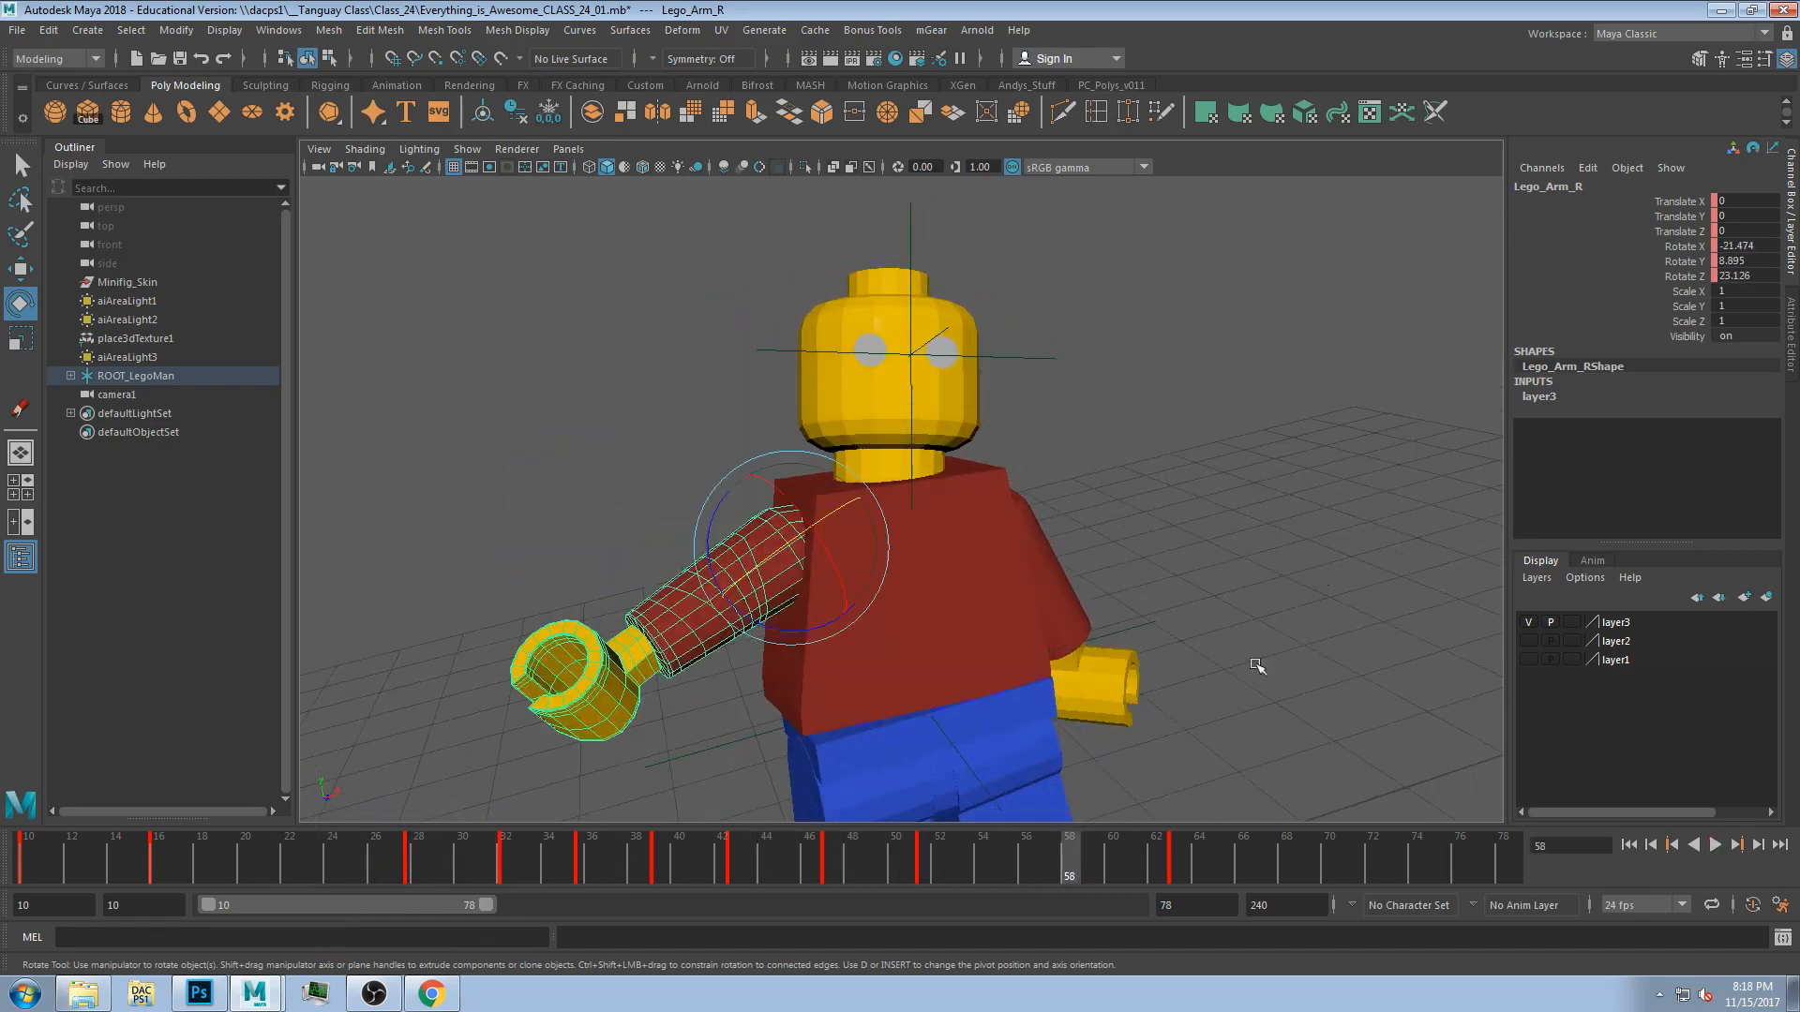
pyautogui.hotkey('alt', 'v')
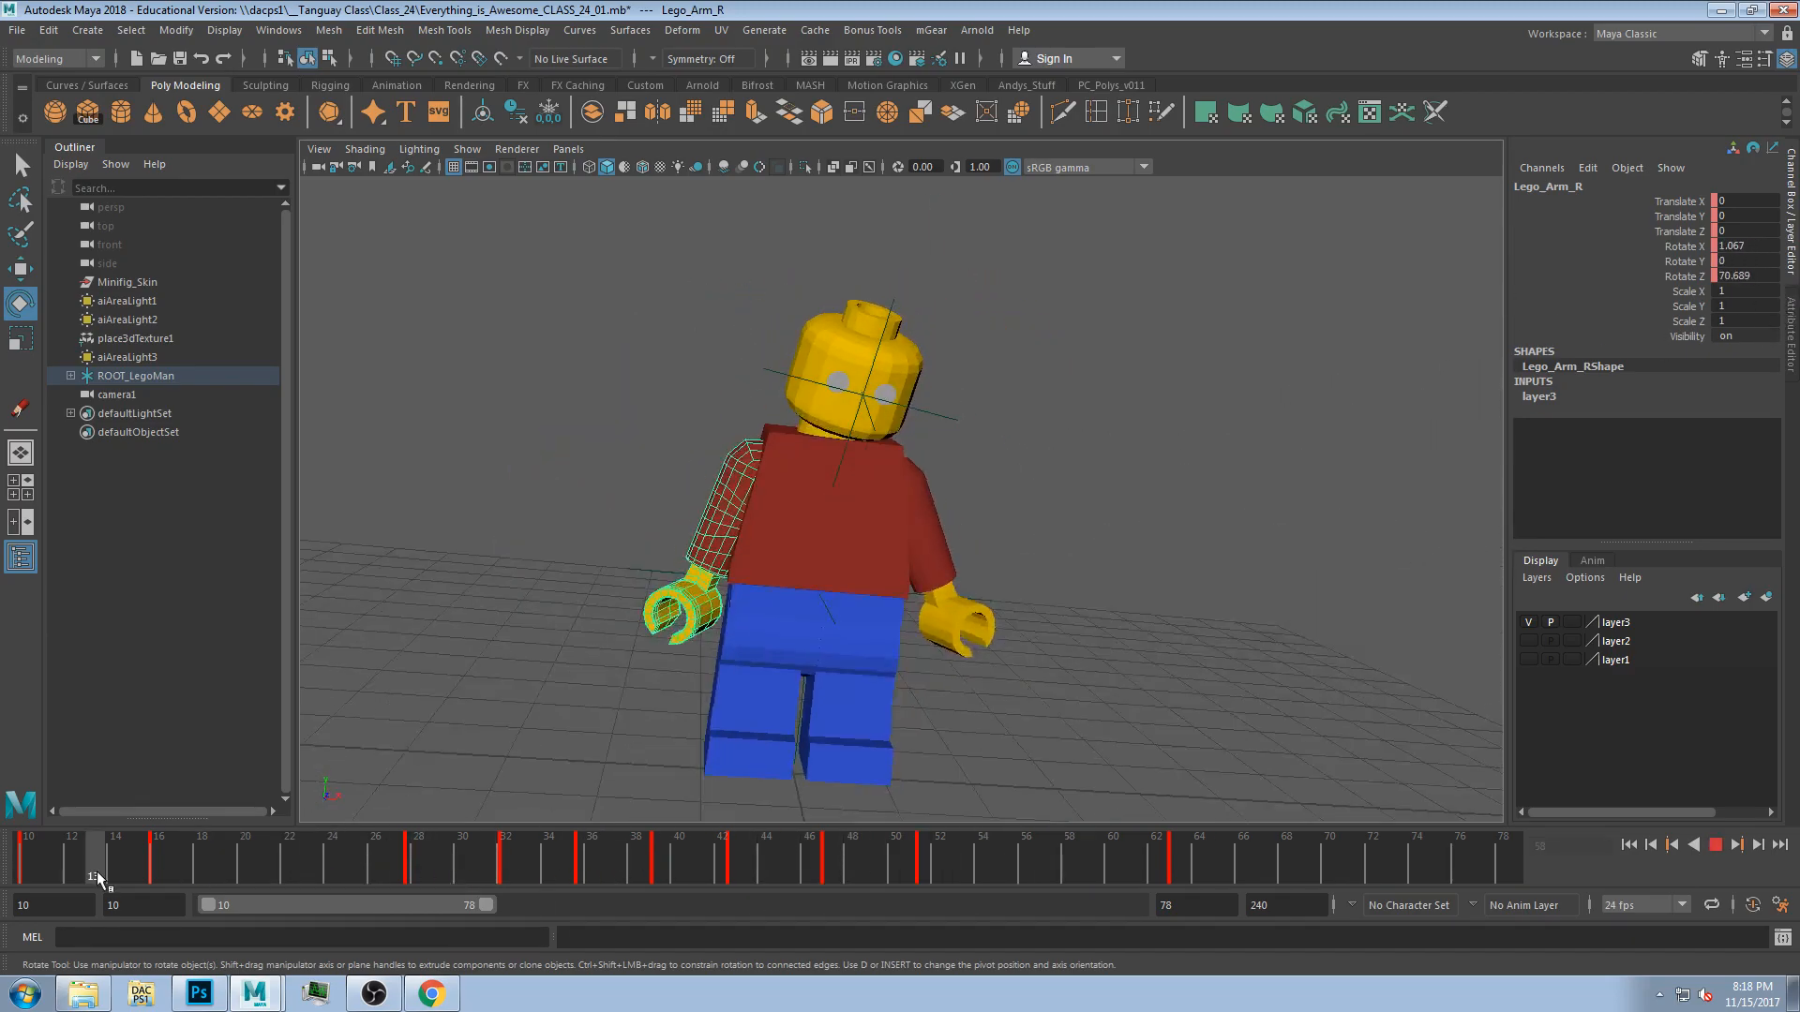
pyautogui.press('Escape')
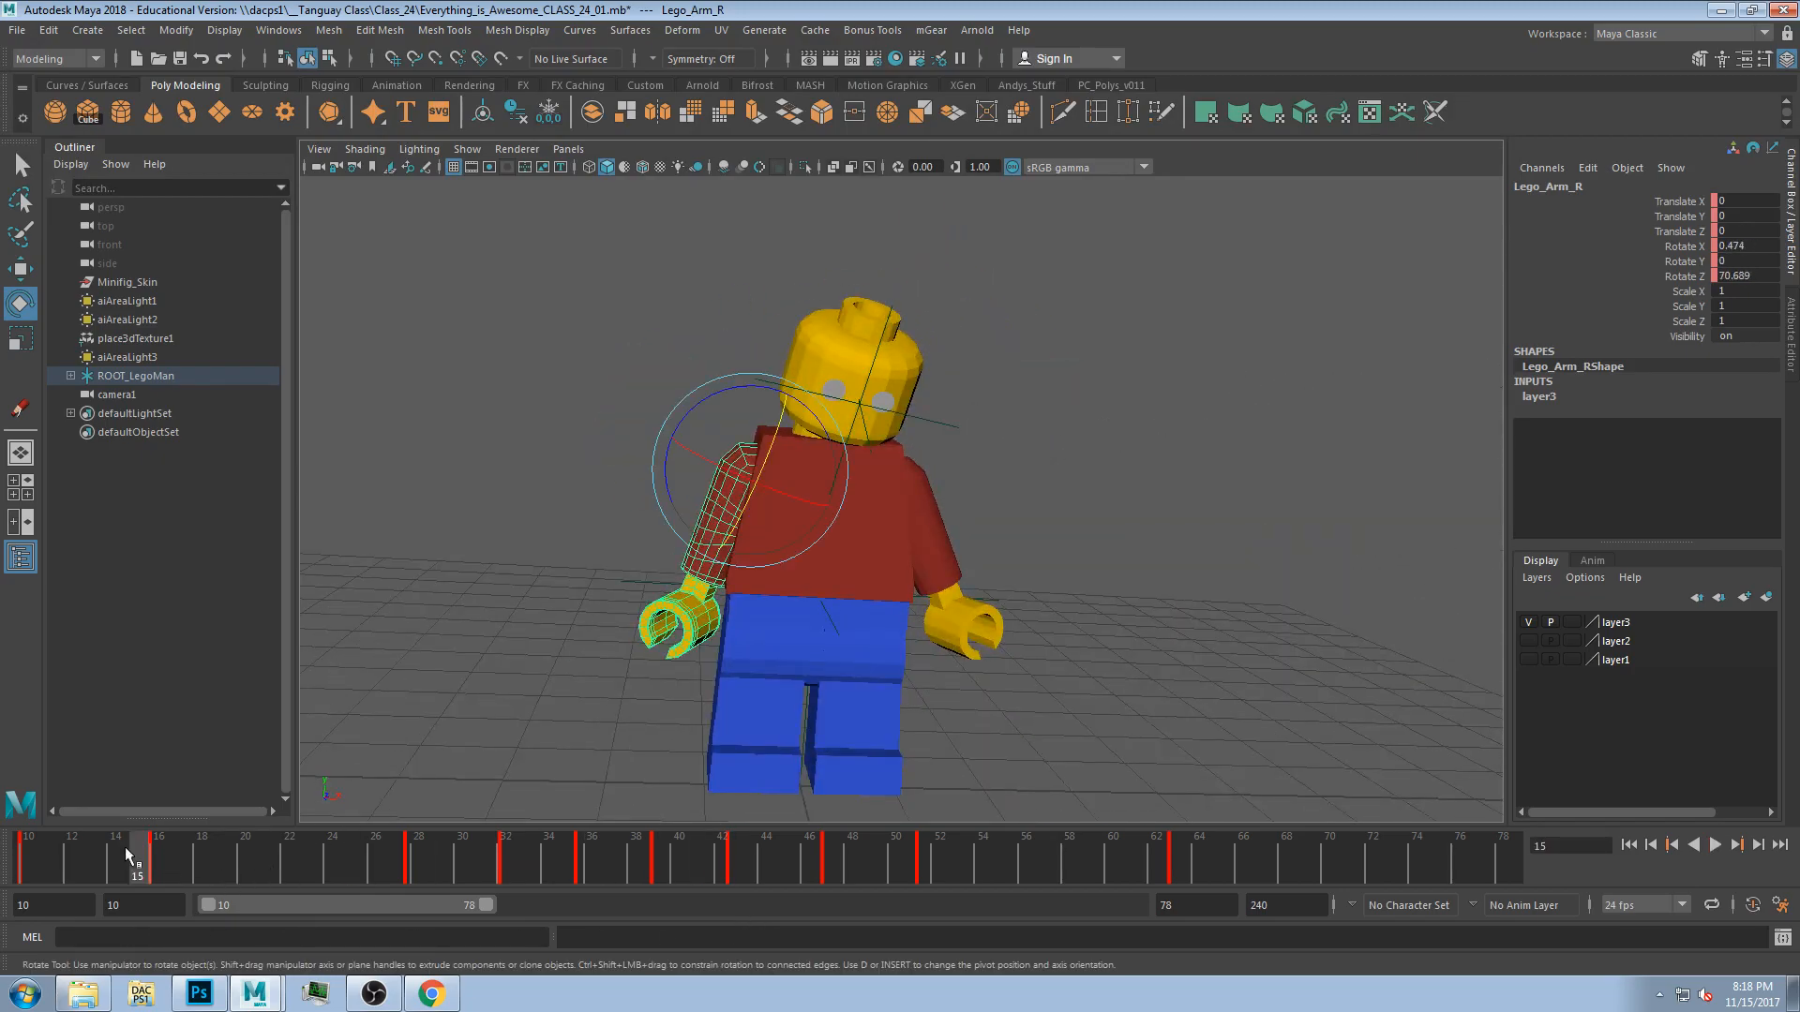
pyautogui.hotkey('alt', 'v')
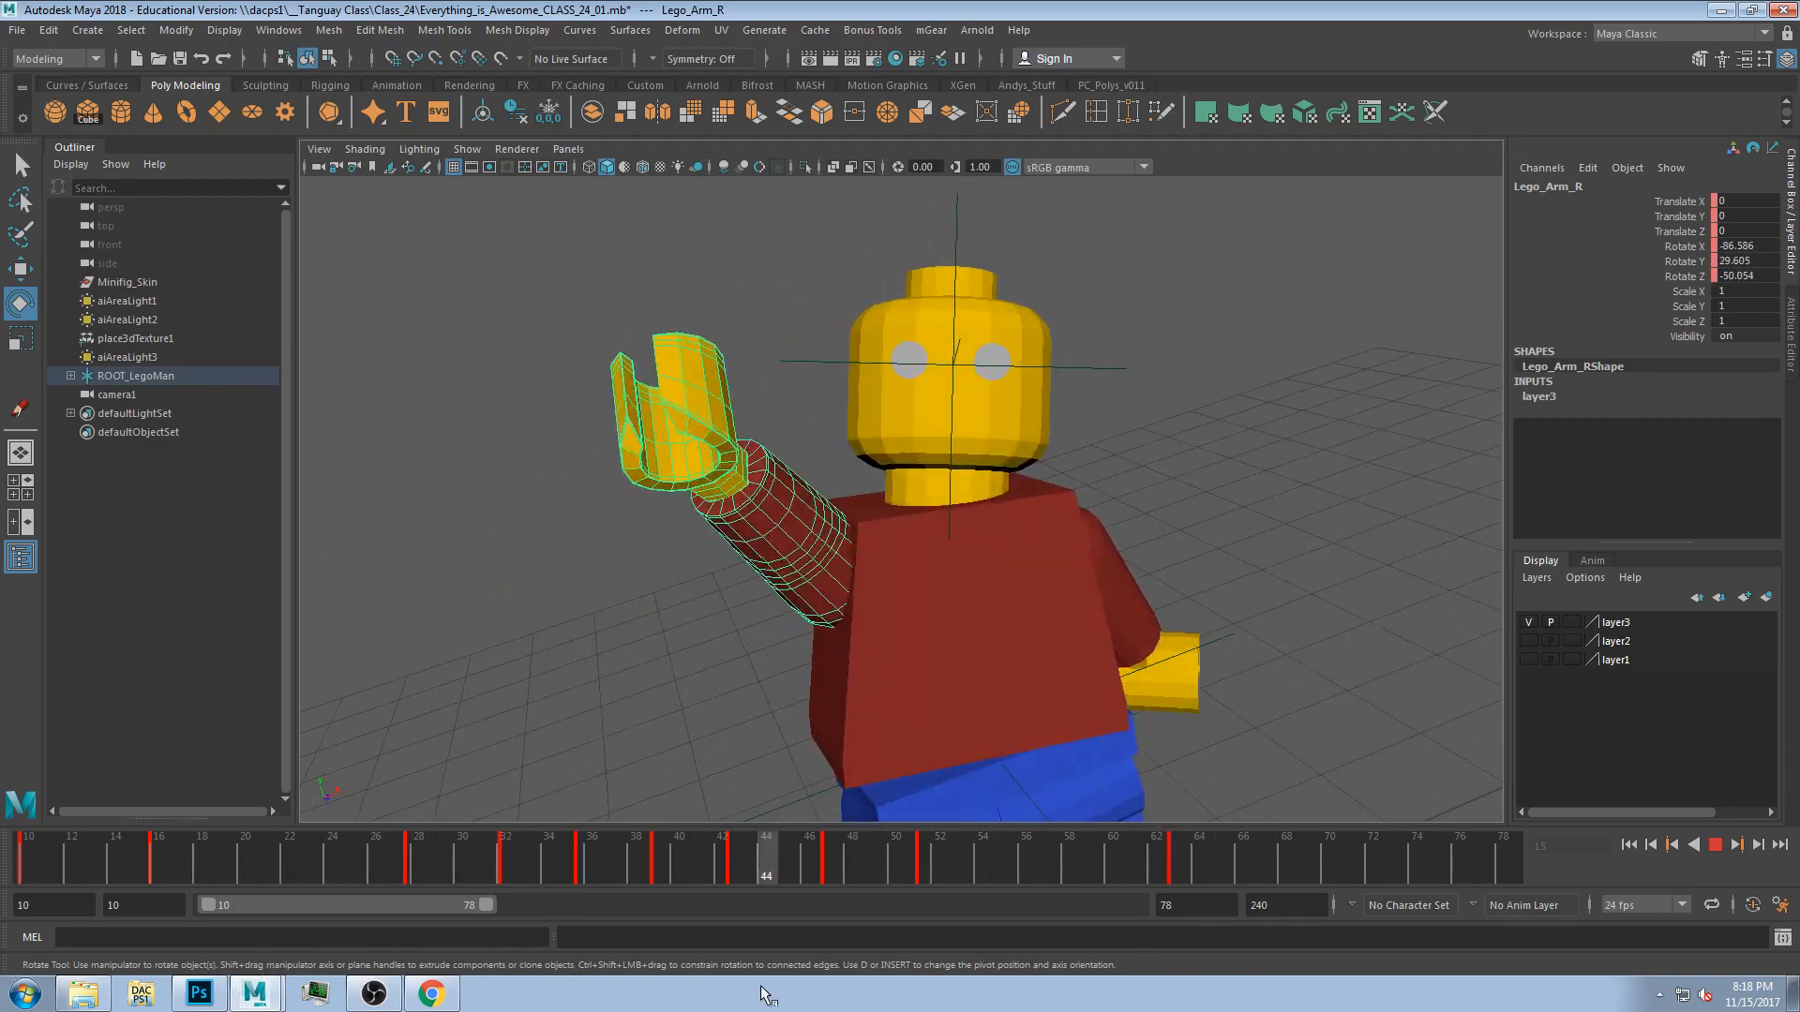
pyautogui.hotkey('alt', 'v')
pyautogui.hotkey('alt', 'v')
pyautogui.moveTo(522, 875)
pyautogui.mouseDown()
pyautogui.moveTo(1339, 894)
pyautogui.moveTo(1, 907)
pyautogui.mouseUp()
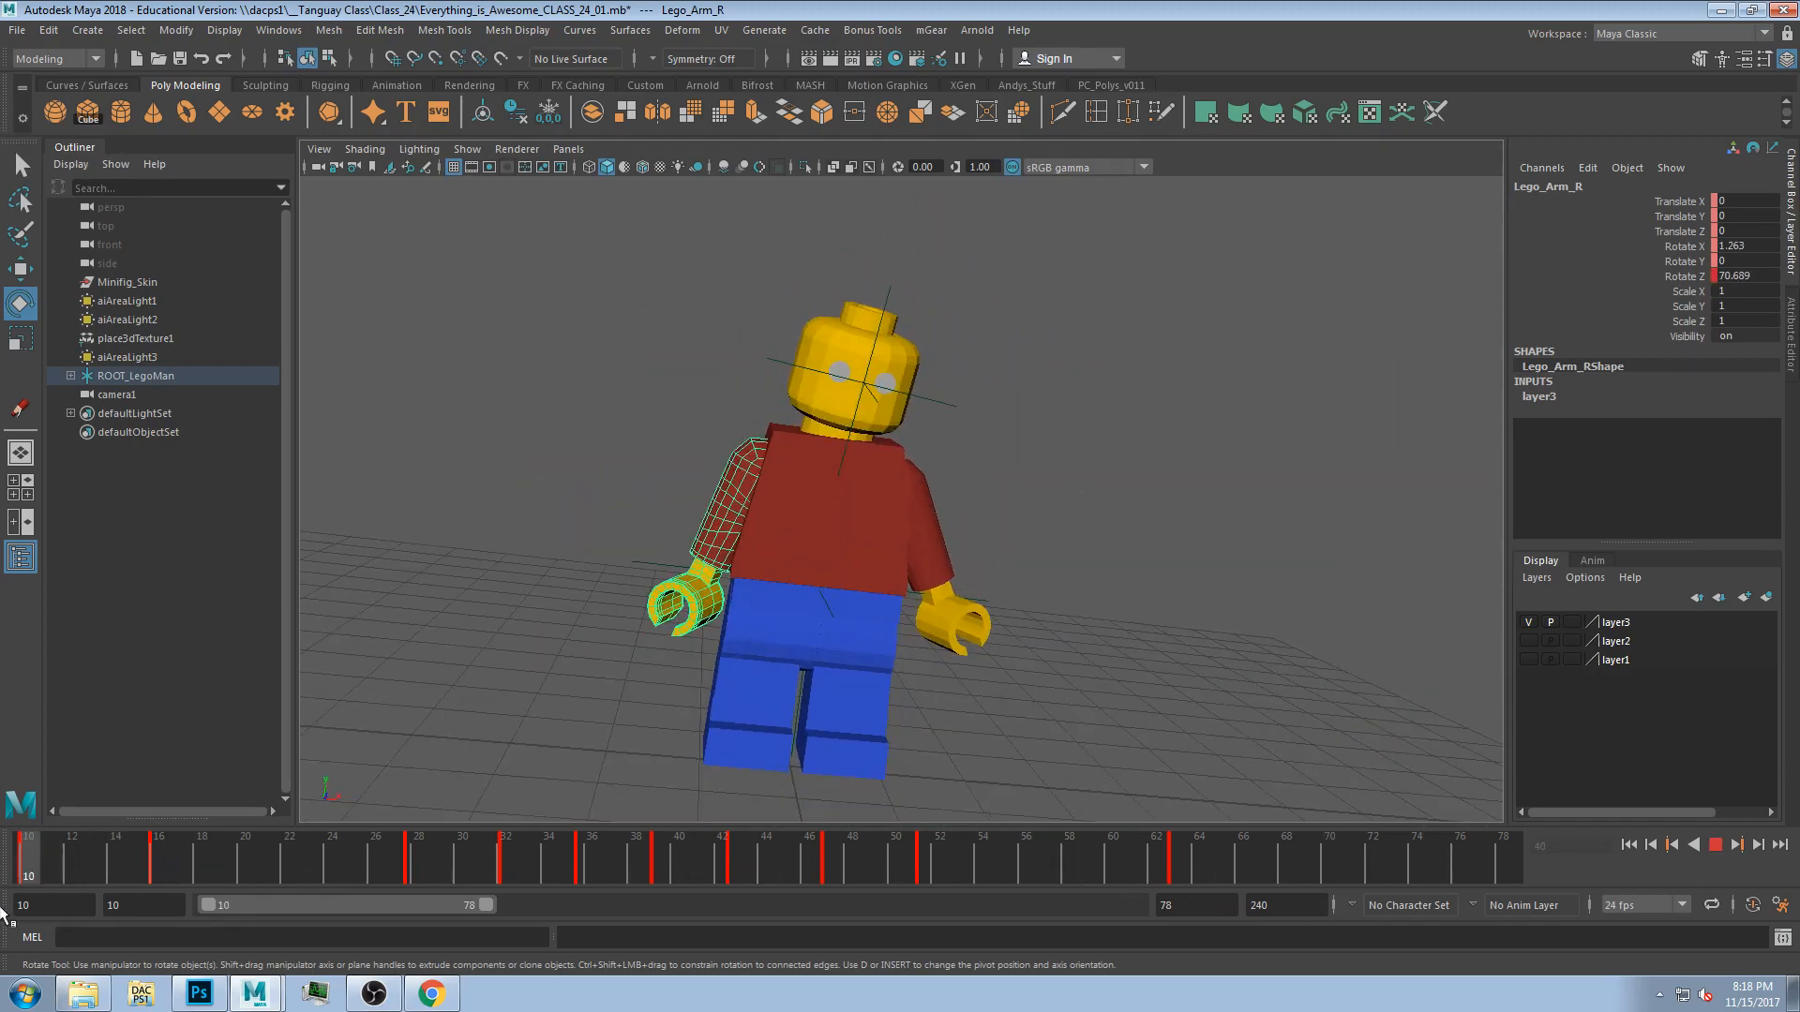
pyautogui.click(207, 881)
pyautogui.moveTo(107, 879)
pyautogui.mouseDown()
pyautogui.moveTo(728, 819)
pyautogui.moveTo(118, 825)
pyautogui.mouseUp()
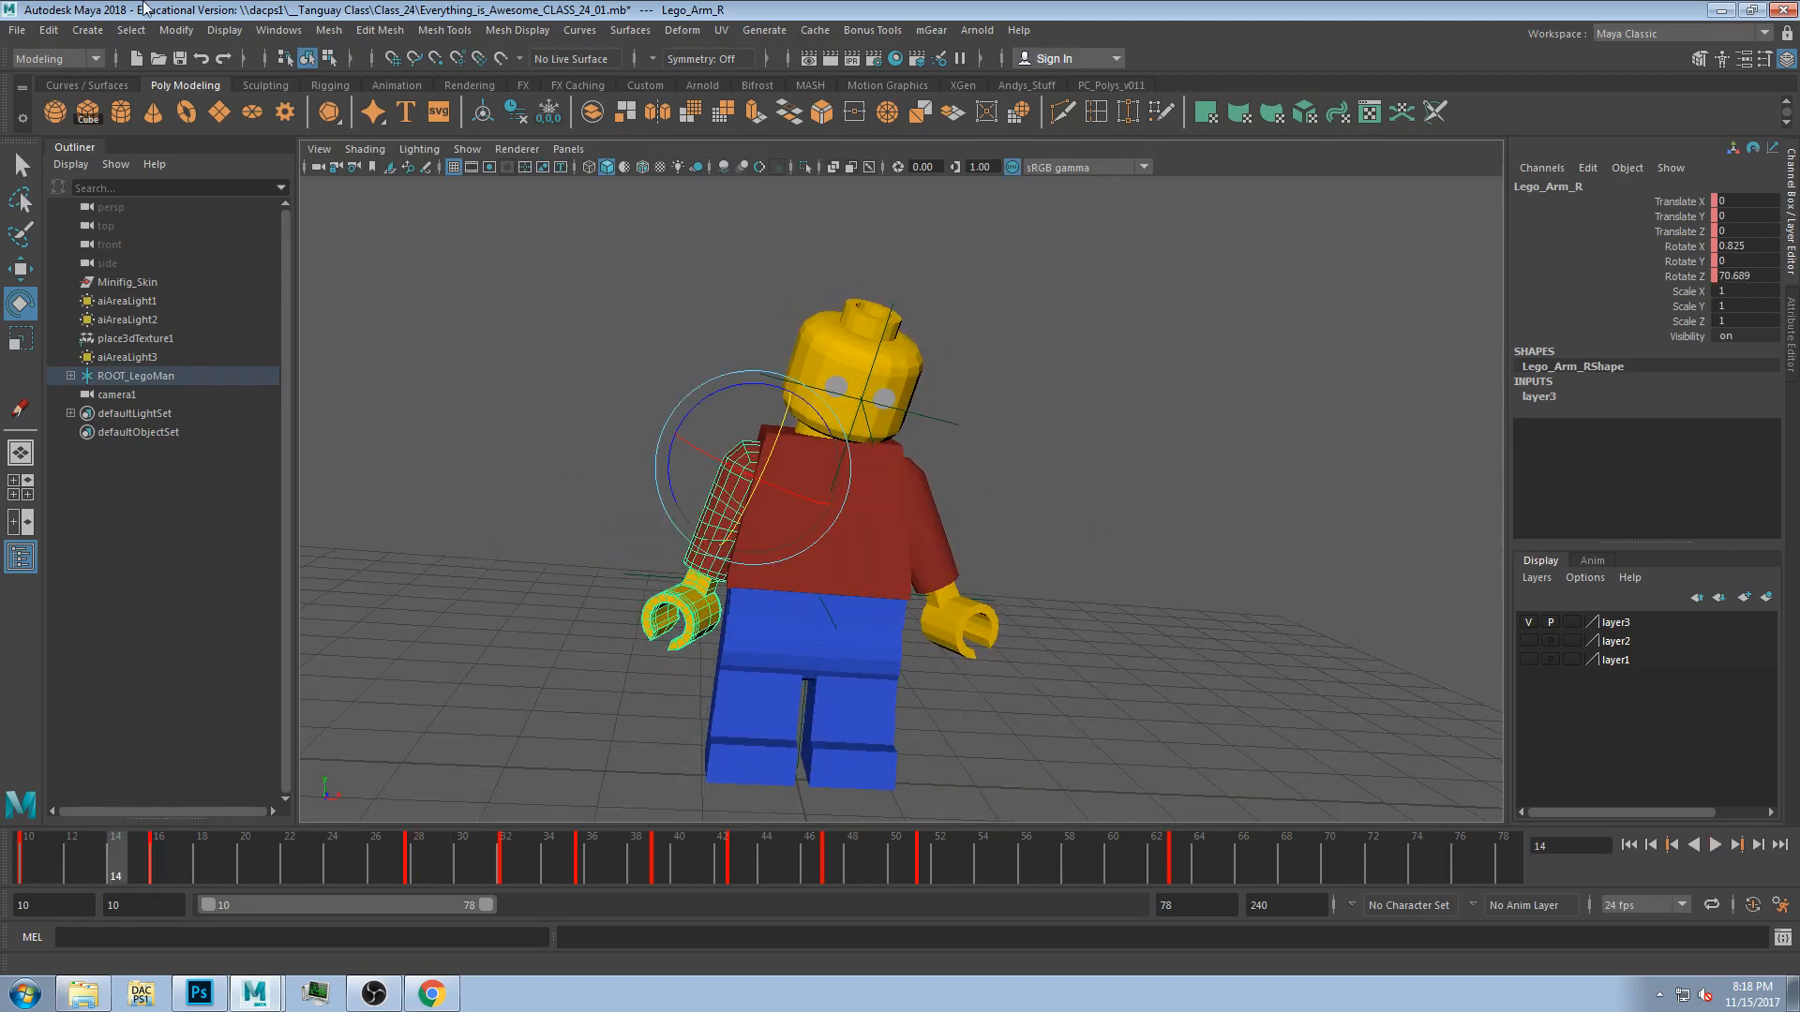
pyautogui.click(89, 30)
pyautogui.moveTo(47, 35)
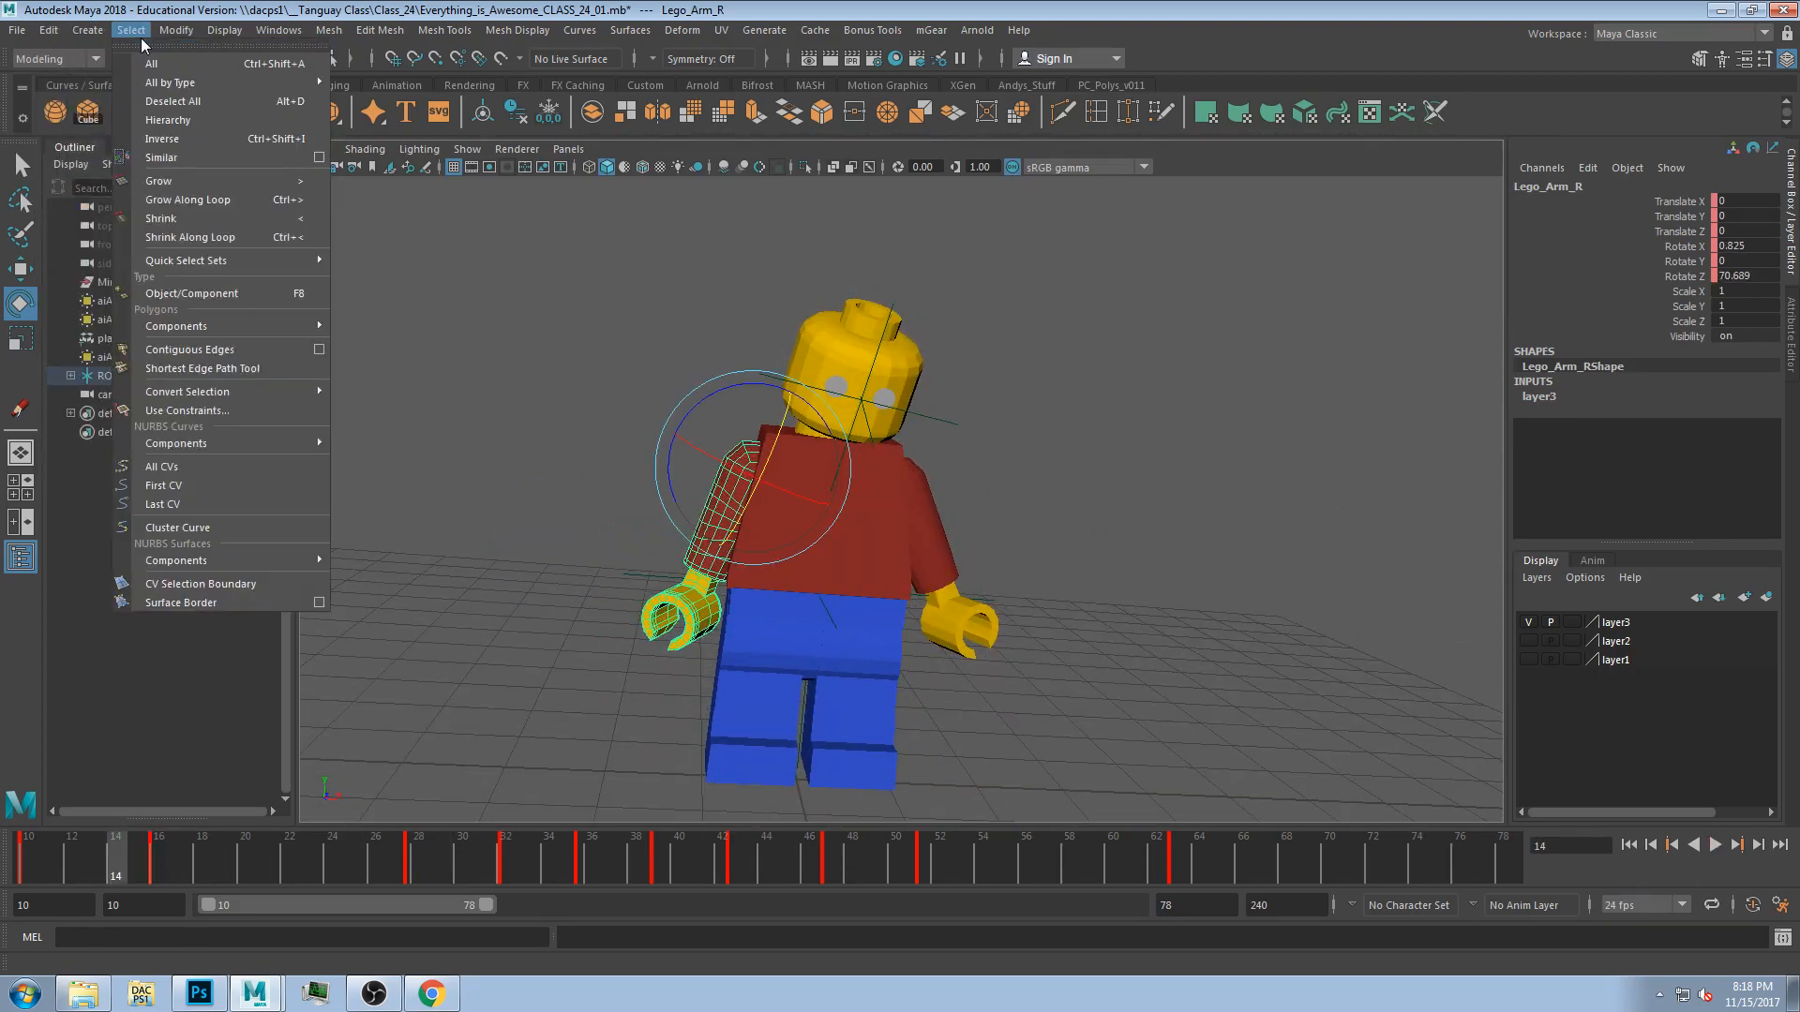
pyautogui.moveTo(241, 37)
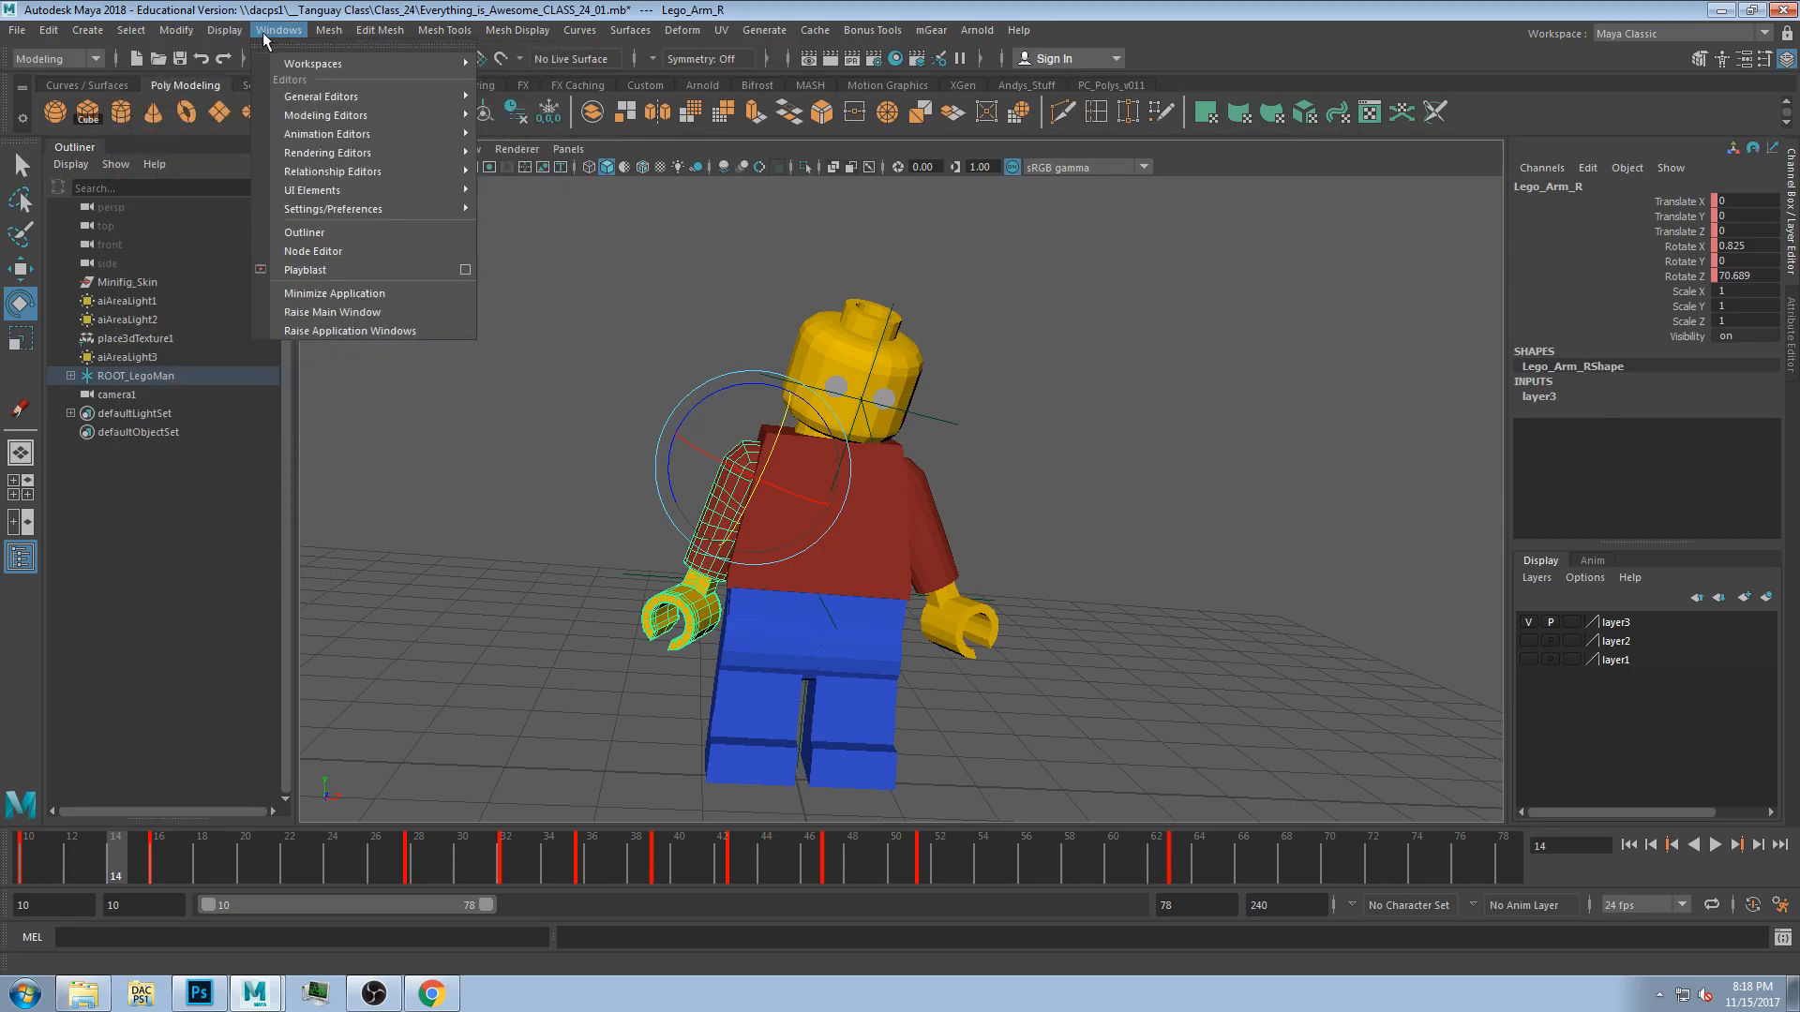
pyautogui.moveTo(362, 36)
pyautogui.moveTo(103, 859); pyautogui.dragTo(7, 872)
pyautogui.click(278, 30)
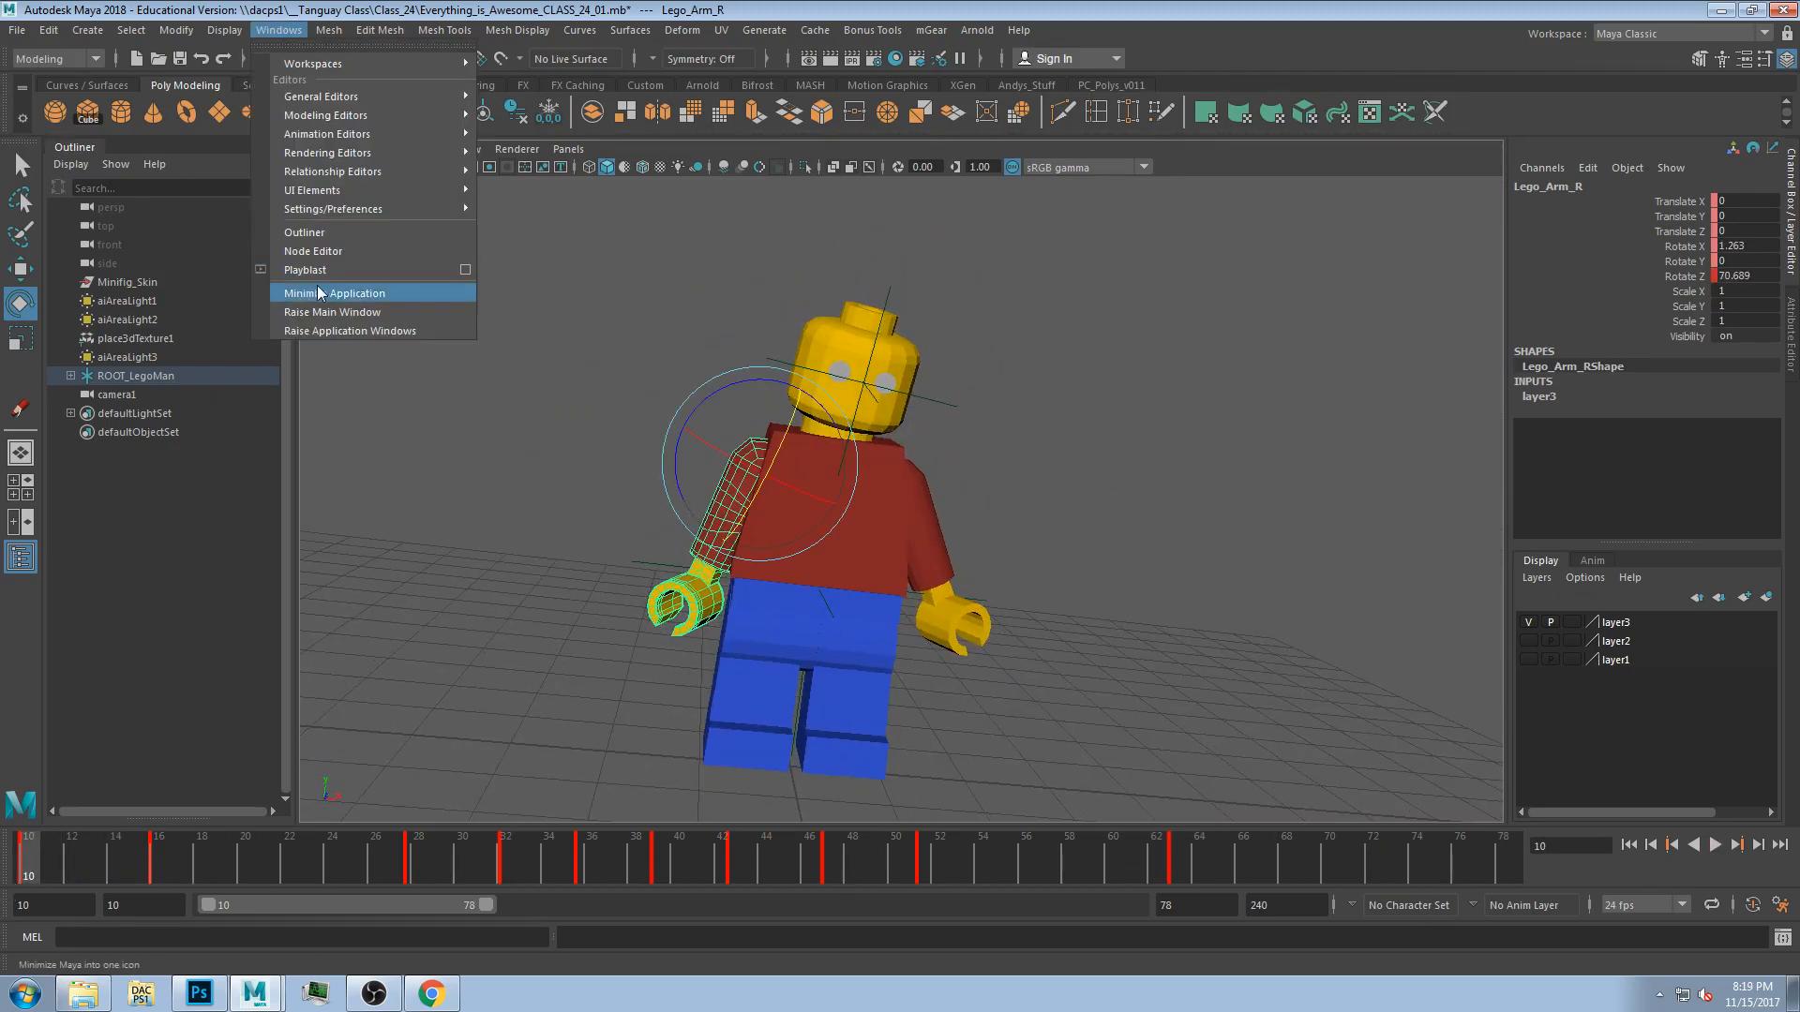
# Open the Playblast options and set the format to qt with H.264 encoding.
pyautogui.click(466, 271)
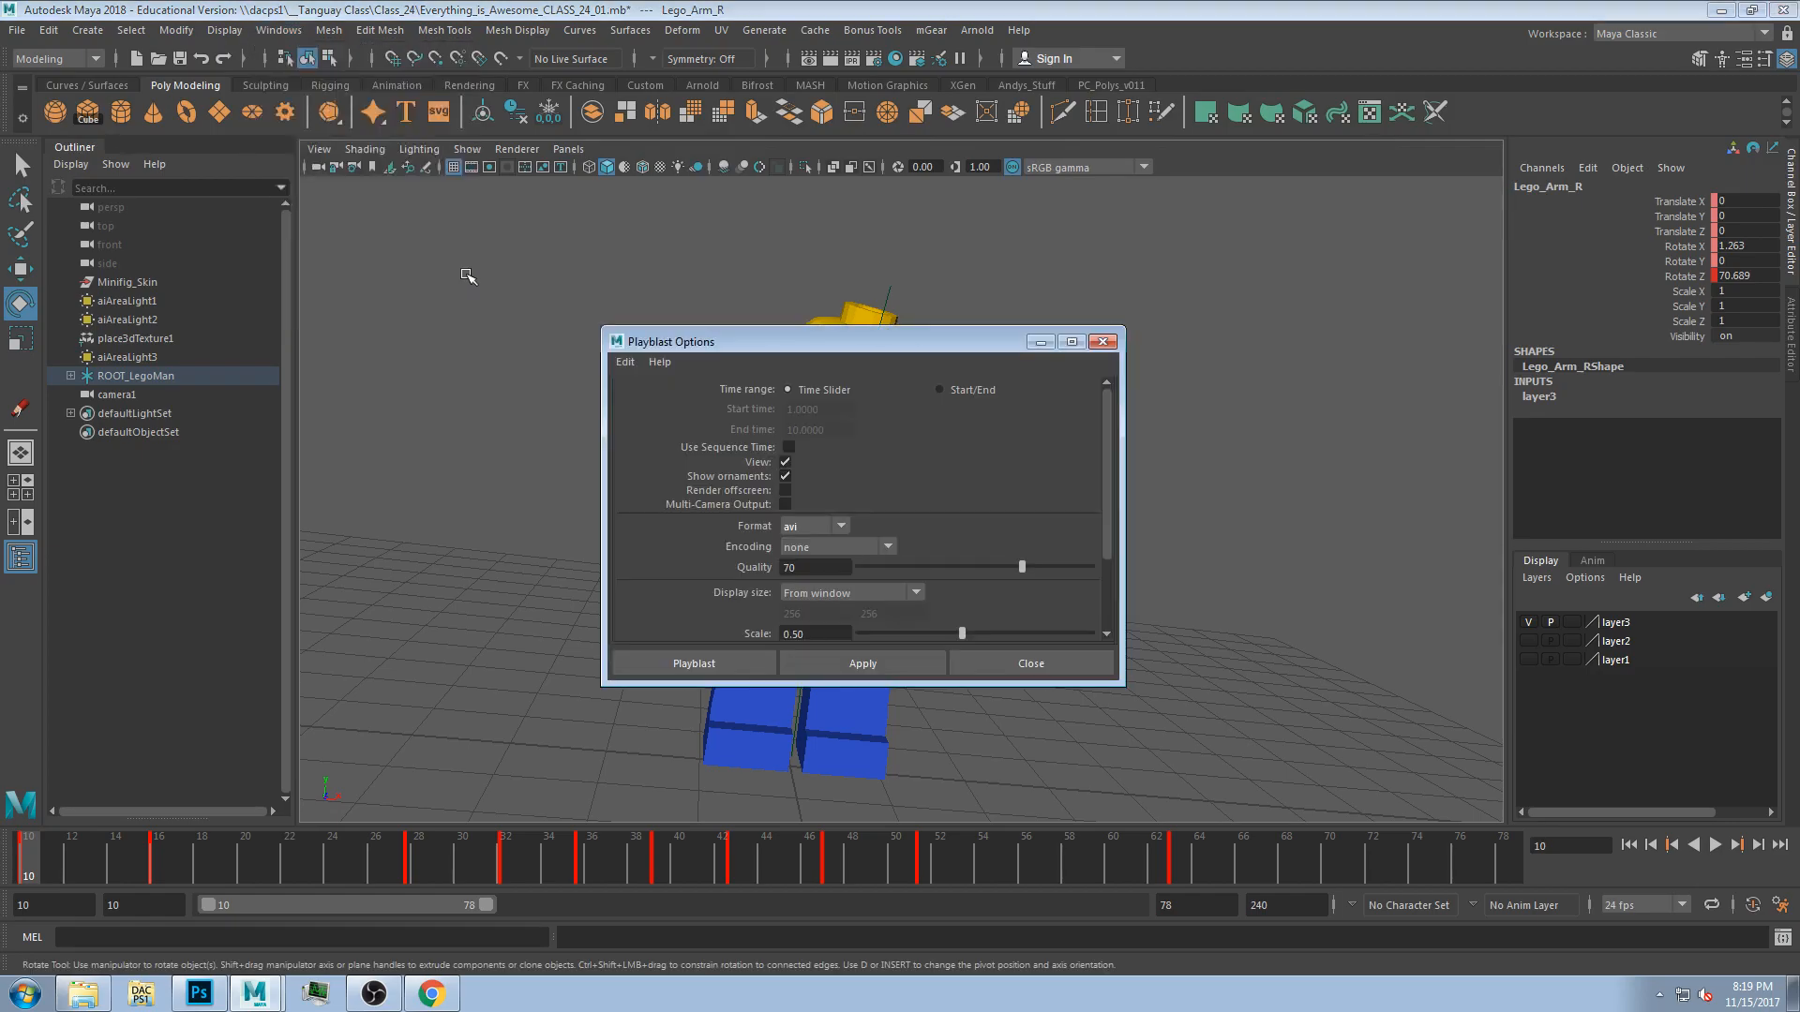
pyautogui.moveTo(674, 341); pyautogui.dragTo(369, 157)
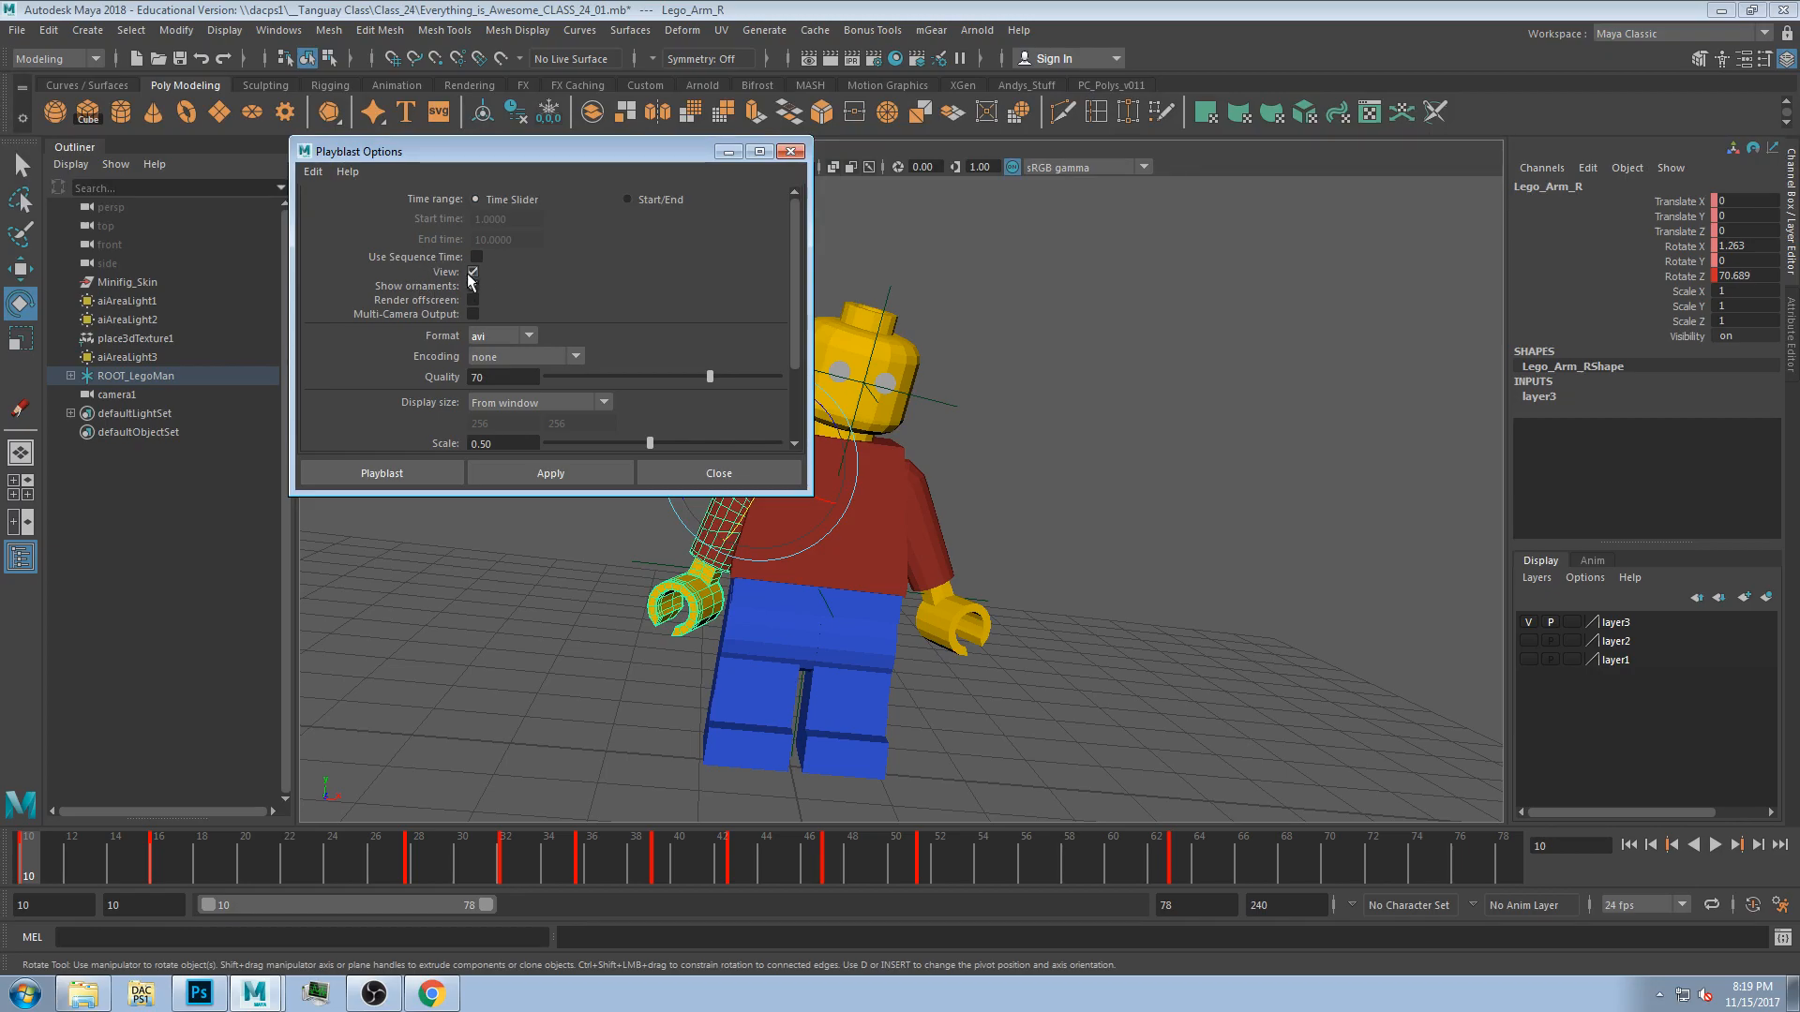
pyautogui.click(485, 341)
pyautogui.click(497, 357)
pyautogui.click(489, 357)
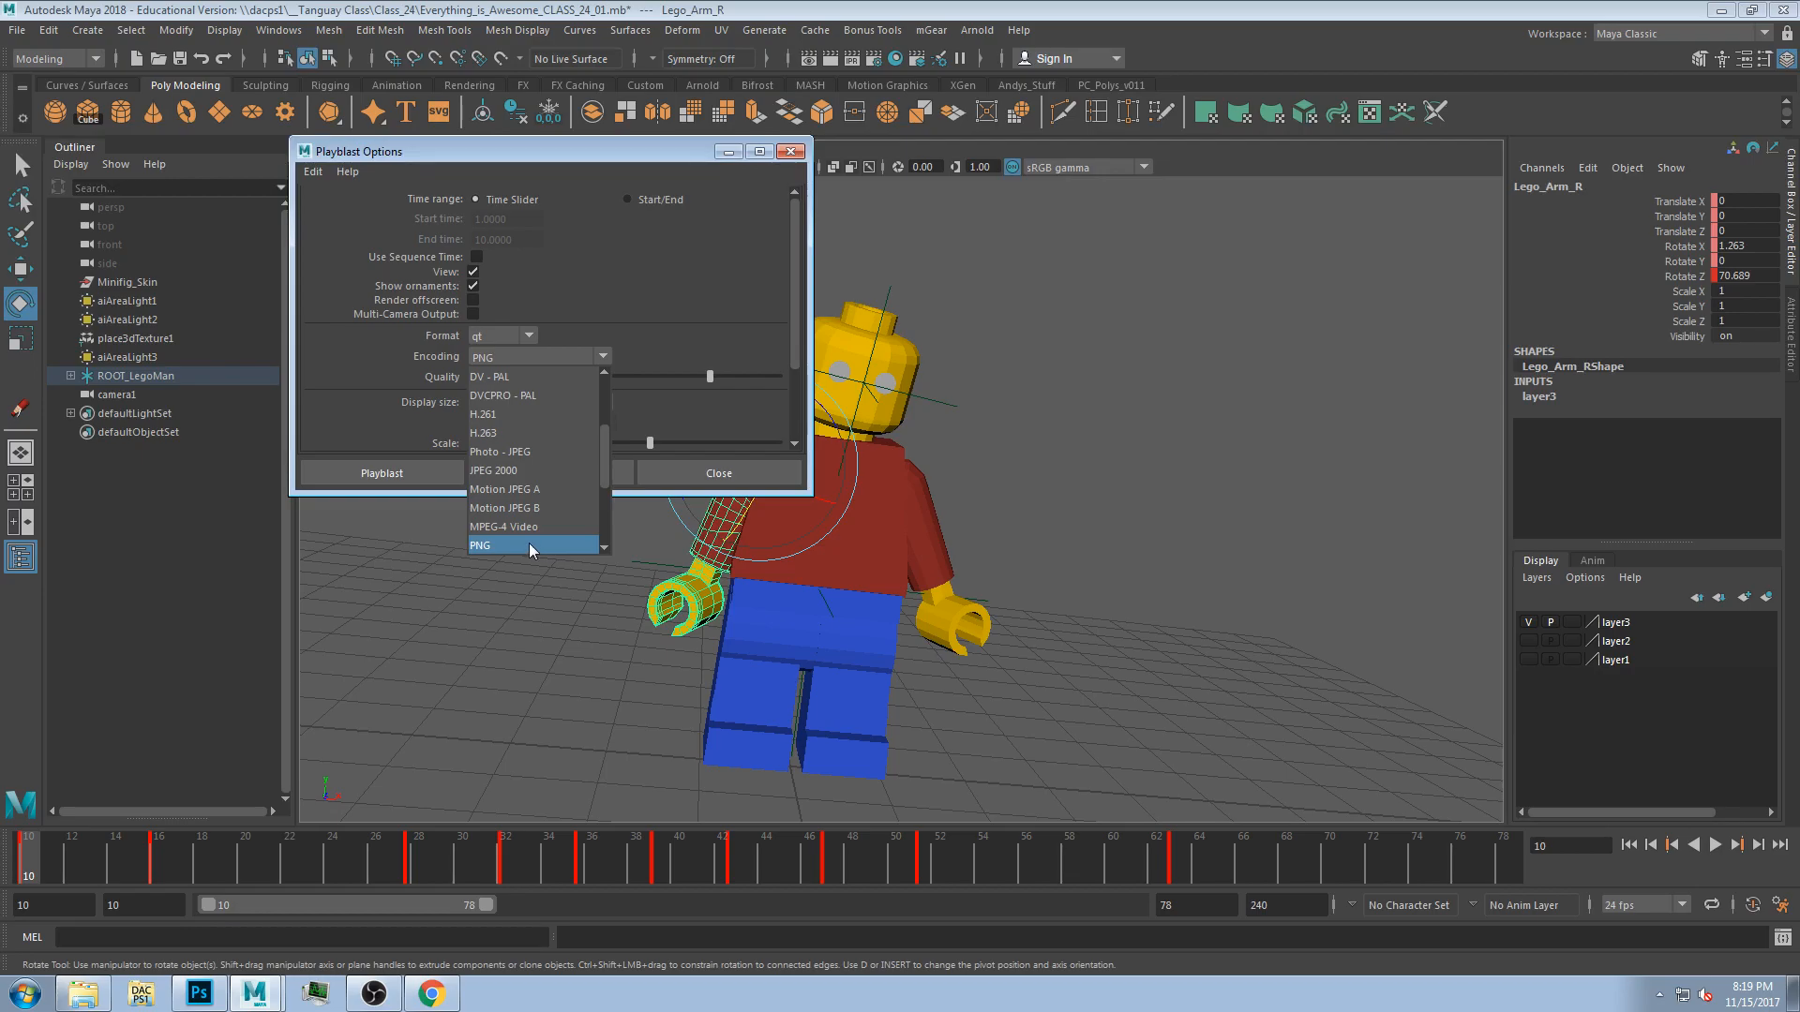
pyautogui.click(612, 416)
pyautogui.click(604, 356)
# Set the playblast scale to 1 and create the playblast.
pyautogui.moveTo(606, 465); pyautogui.dragTo(606, 441)
pyautogui.click(514, 379)
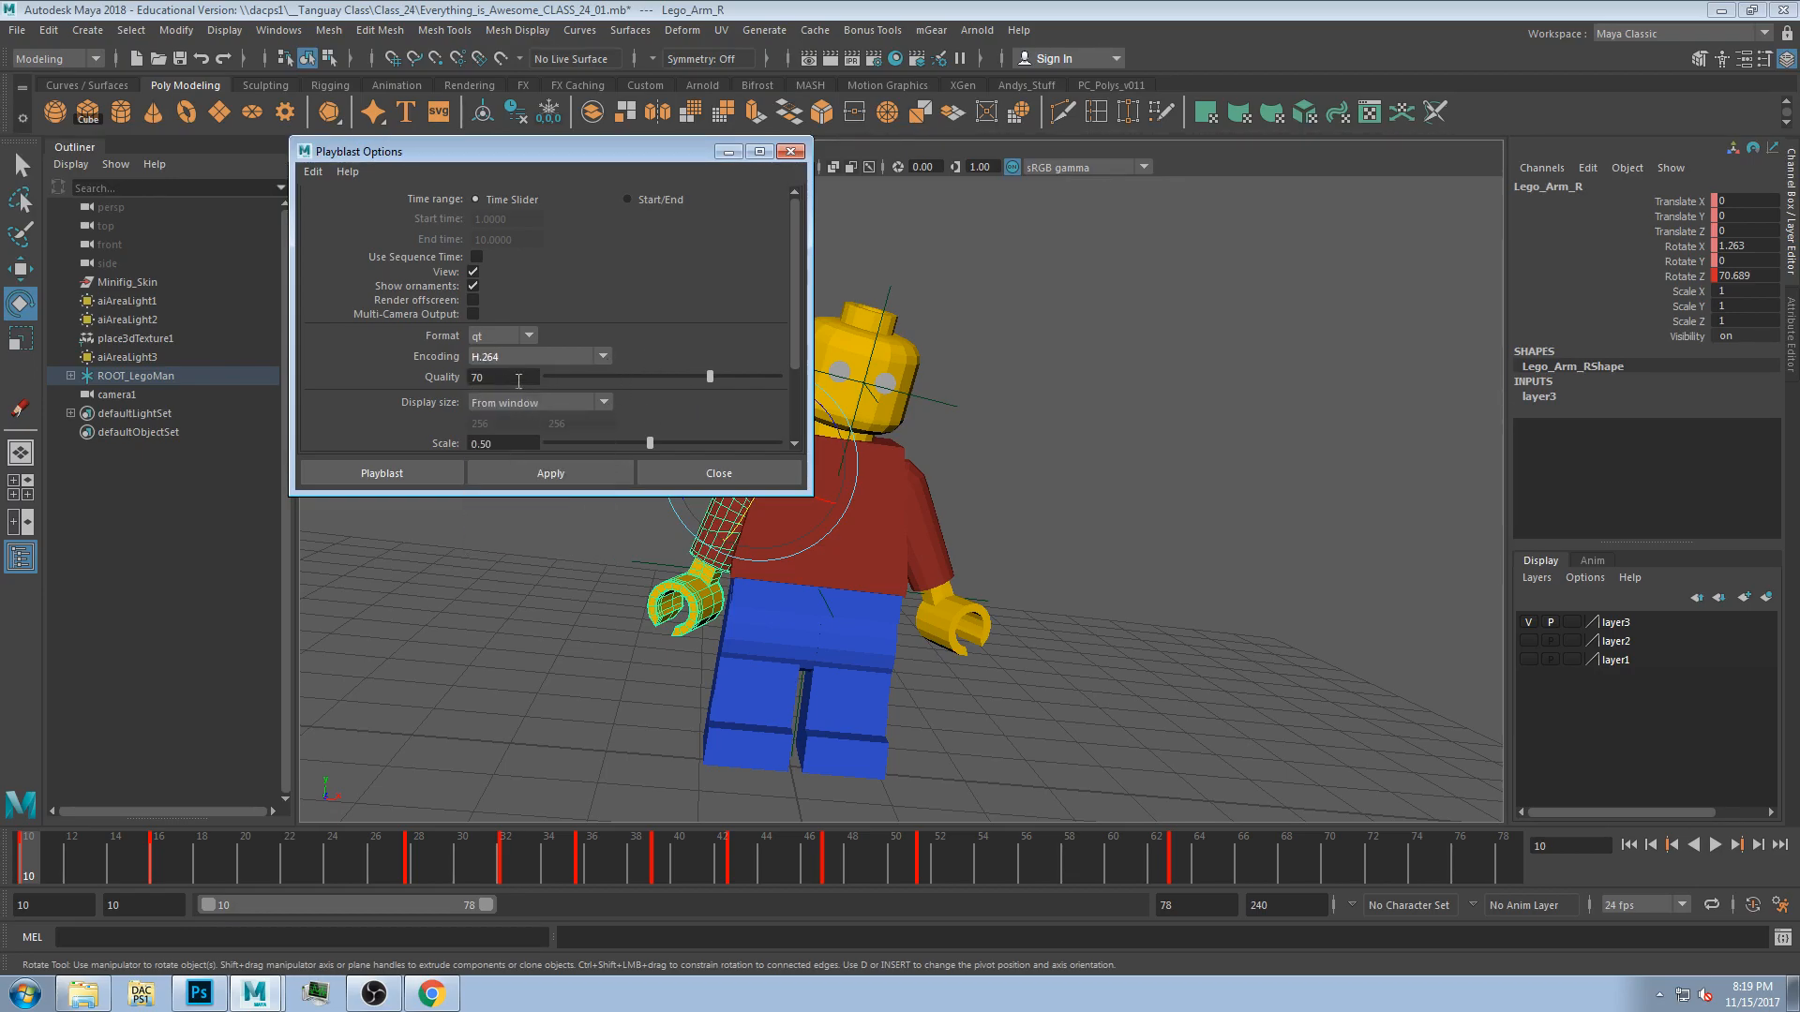
pyautogui.moveTo(789, 495); pyautogui.dragTo(790, 753)
pyautogui.moveTo(506, 444); pyautogui.dragTo(406, 436)
pyautogui.write('1')
pyautogui.press('Return')
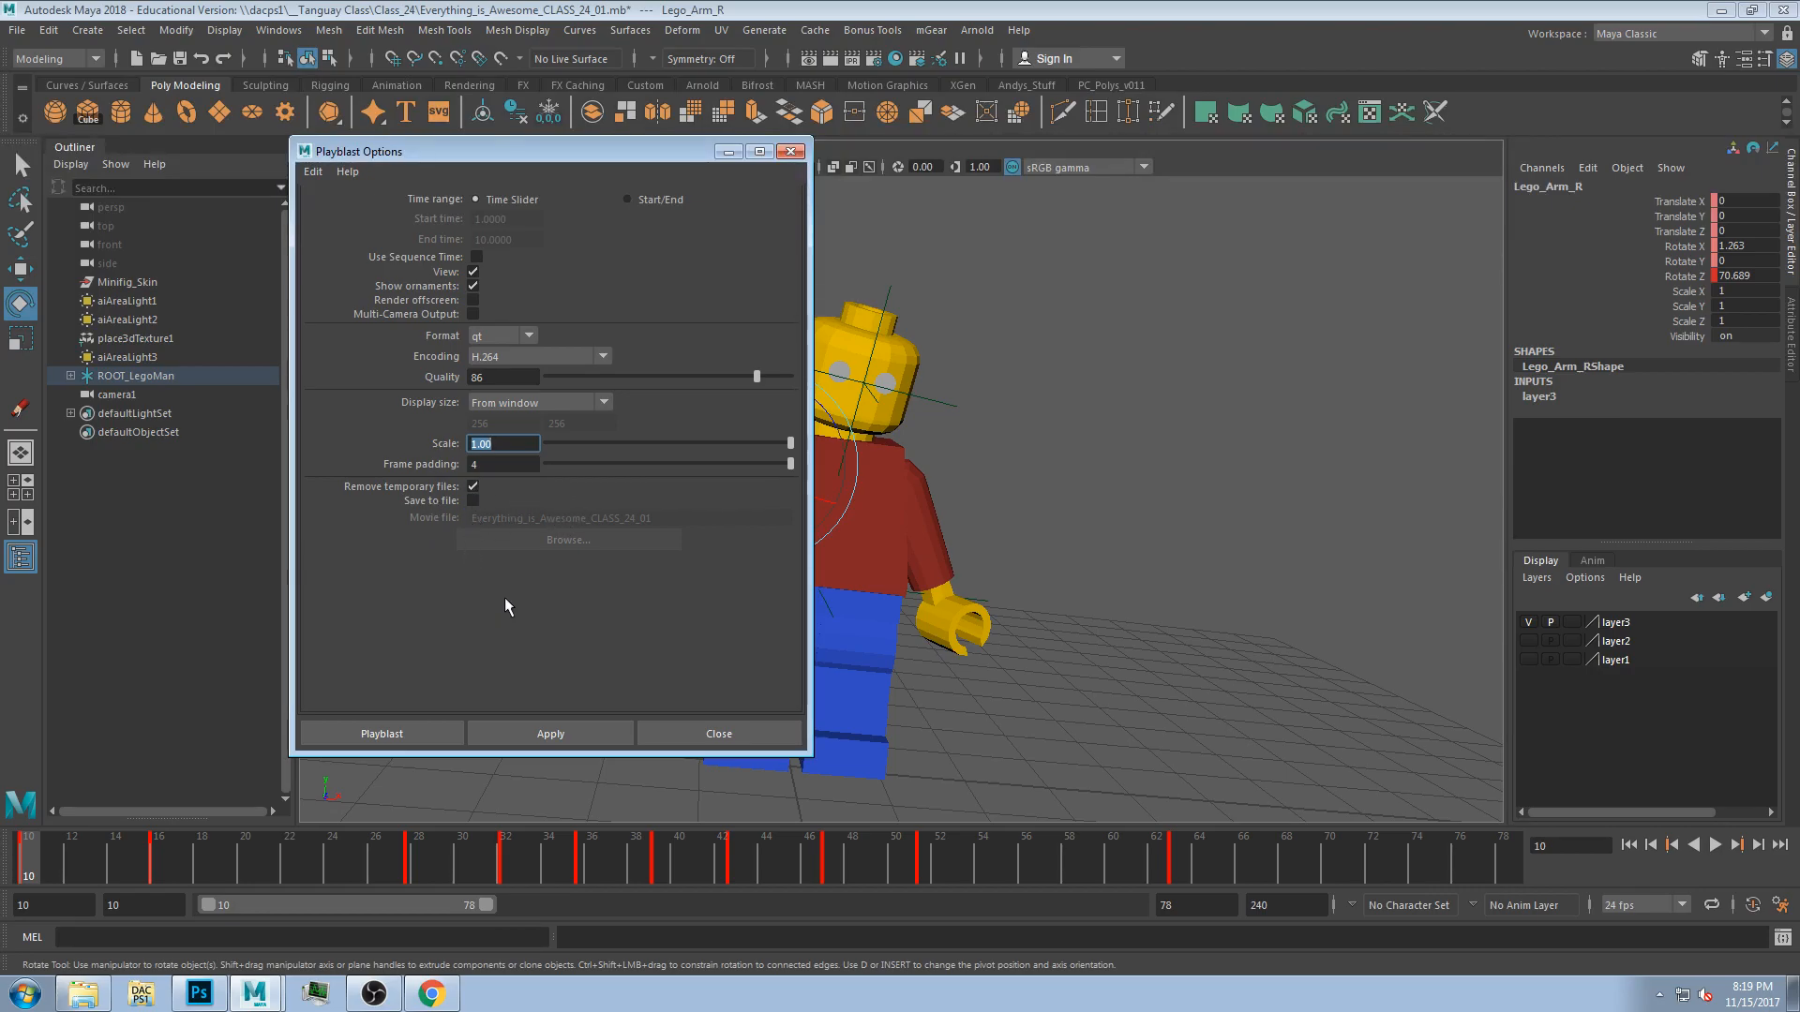
pyautogui.click(395, 733)
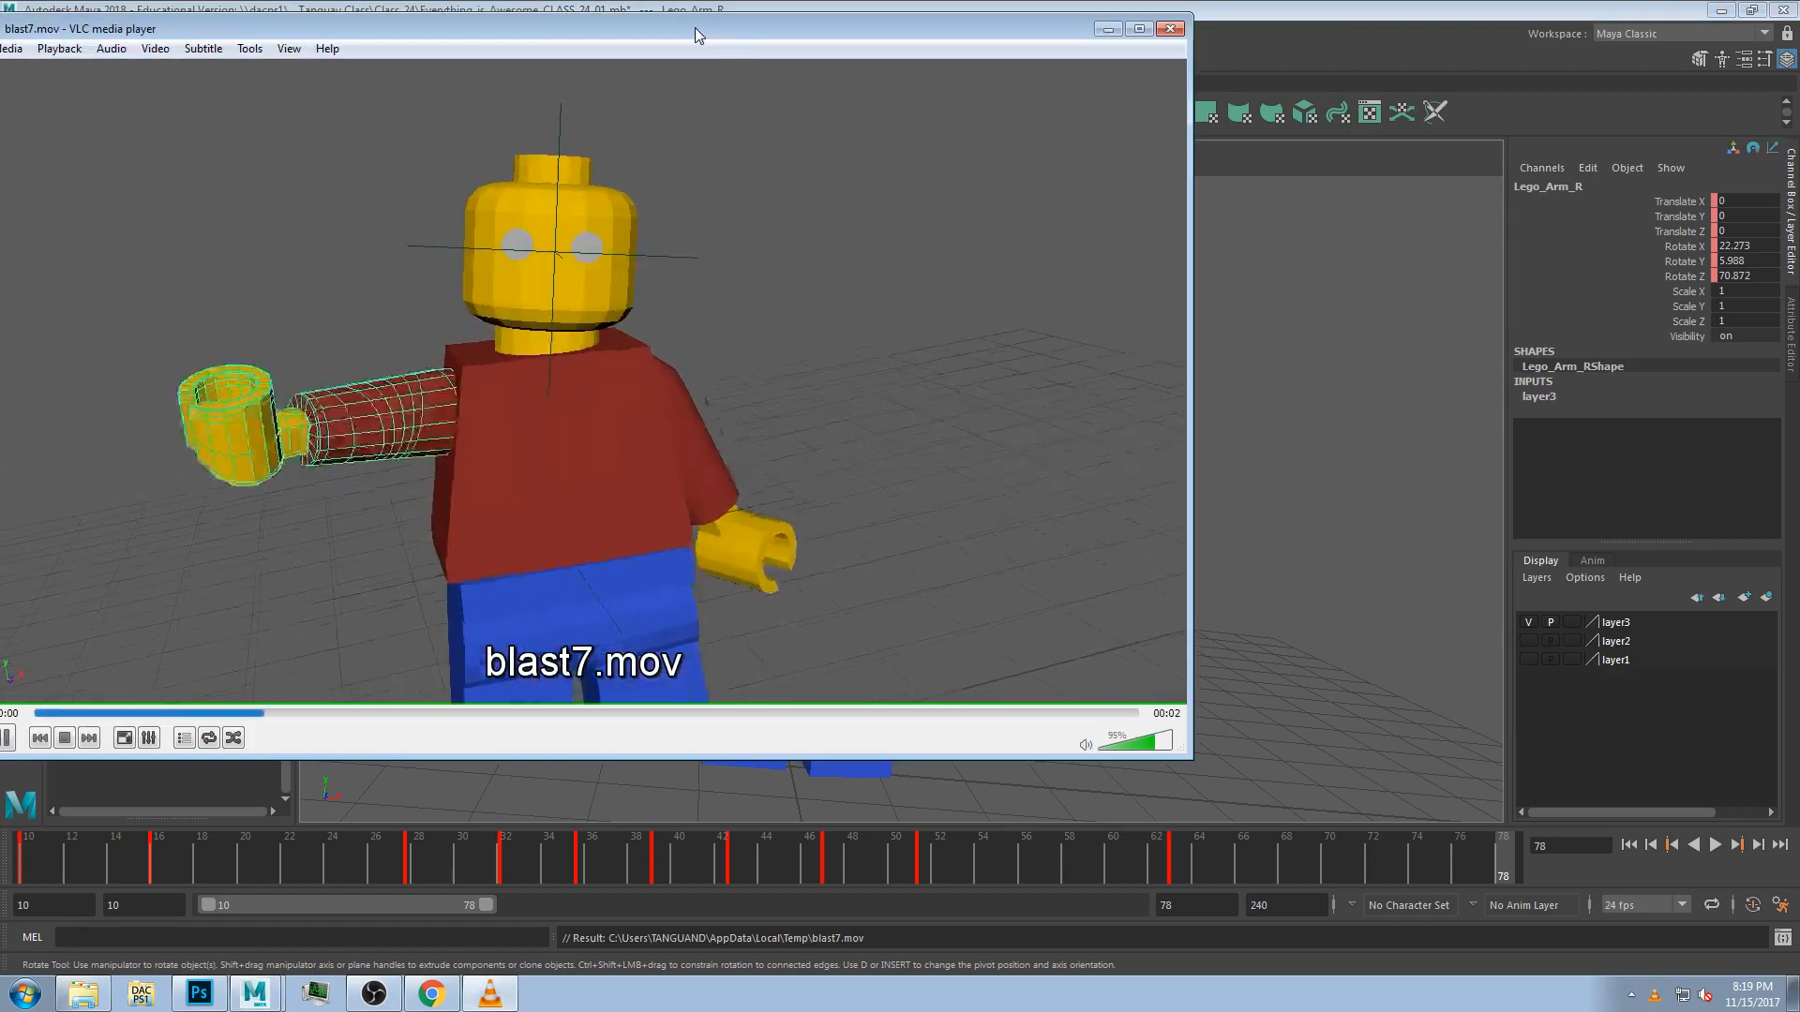
# Watch the playblast movie in the media player, replay it, and close the player.
pyautogui.moveTo(695, 26); pyautogui.dragTo(942, 62)
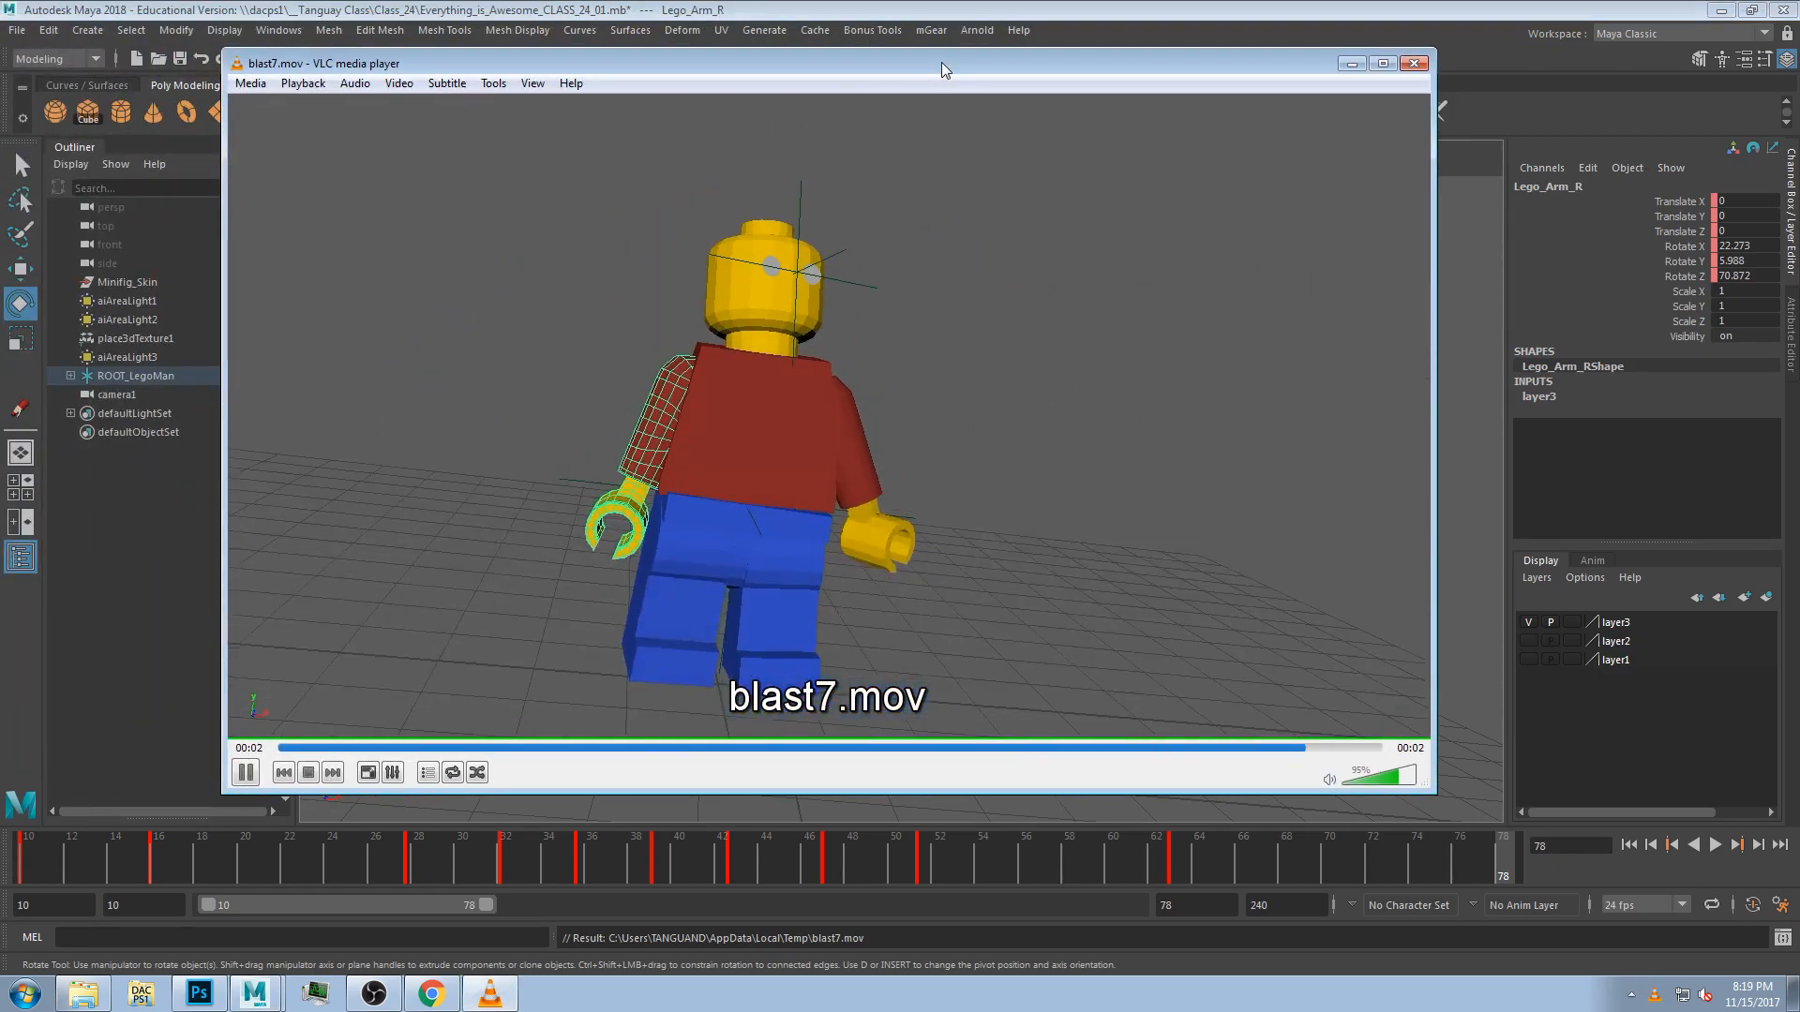
pyautogui.click(246, 210)
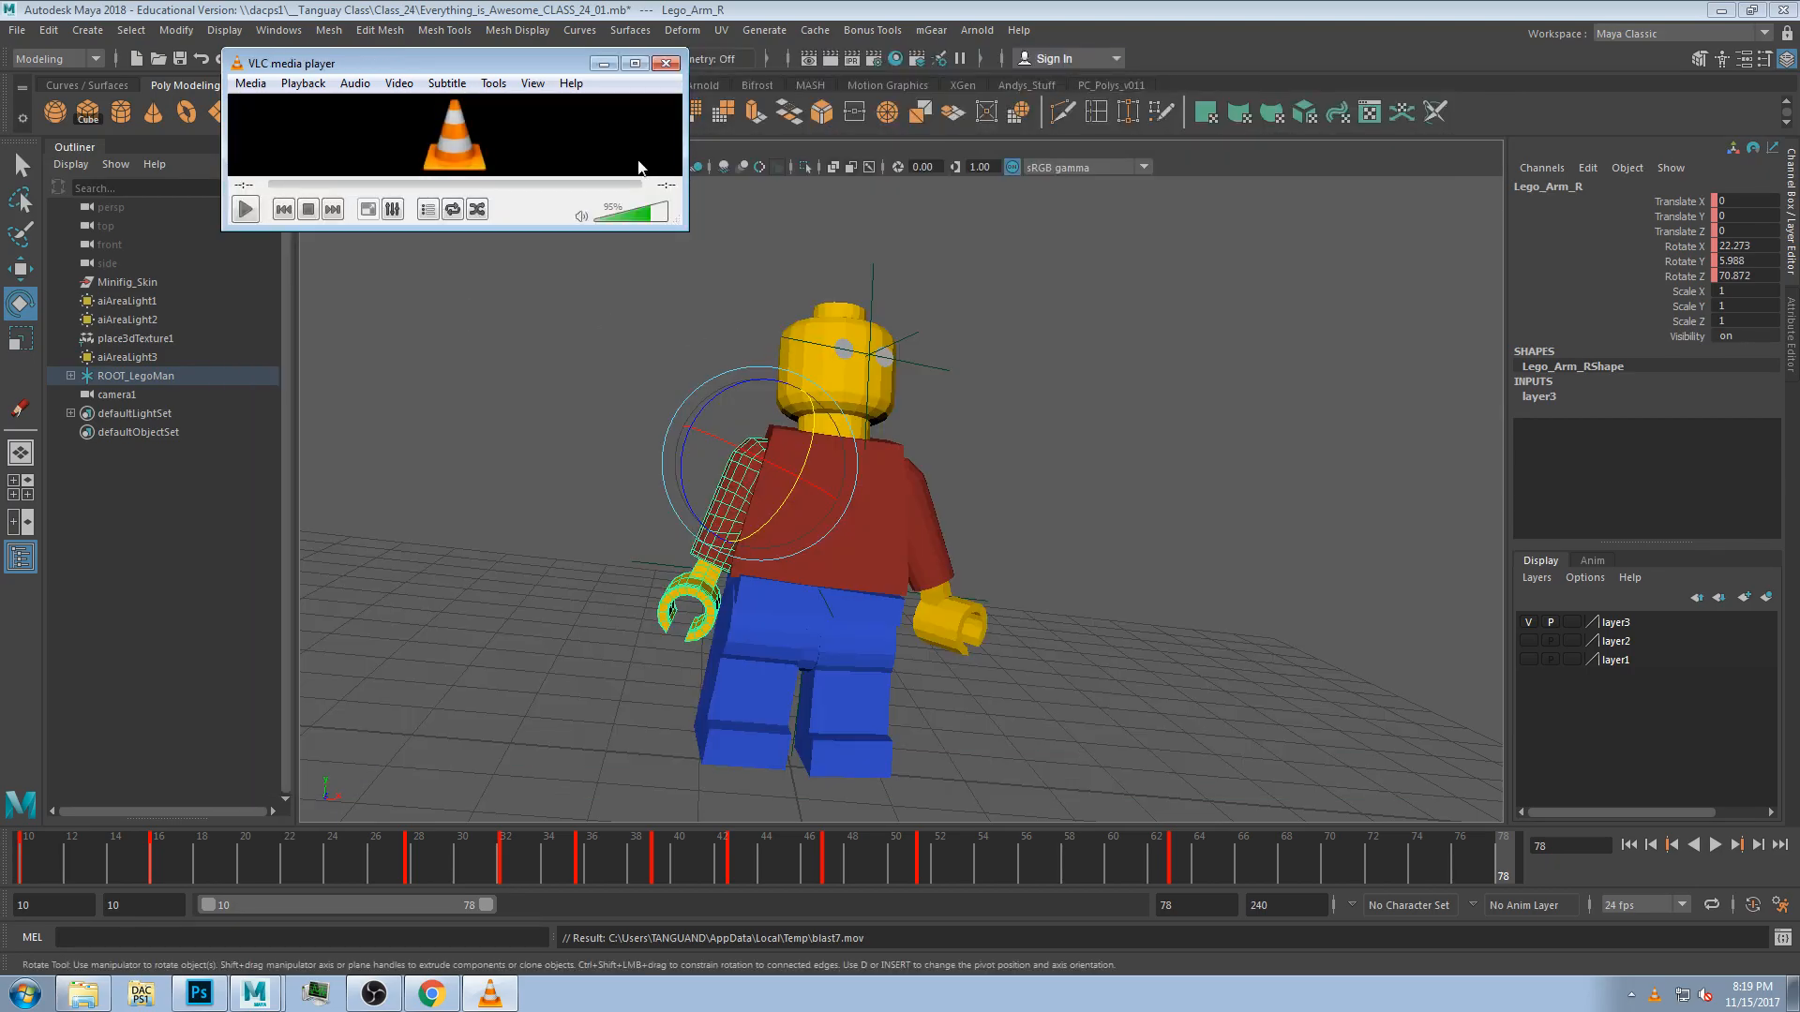
pyautogui.click(244, 210)
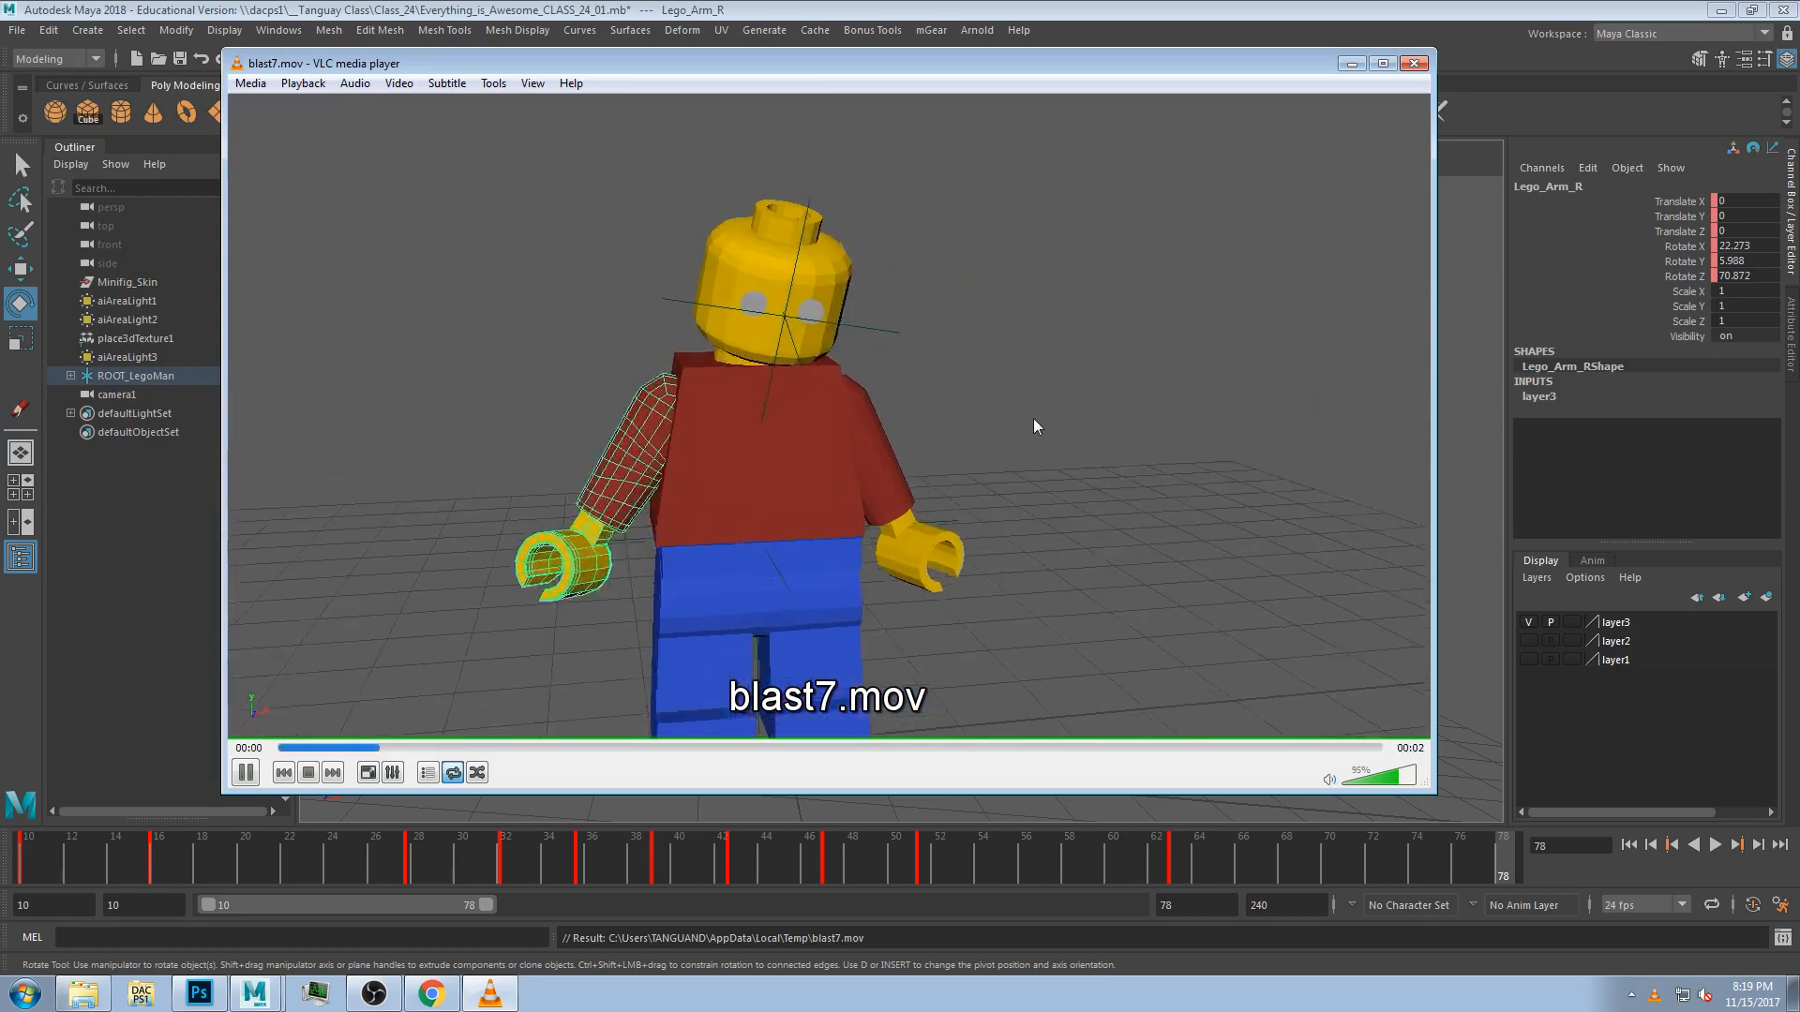
pyautogui.click(1413, 63)
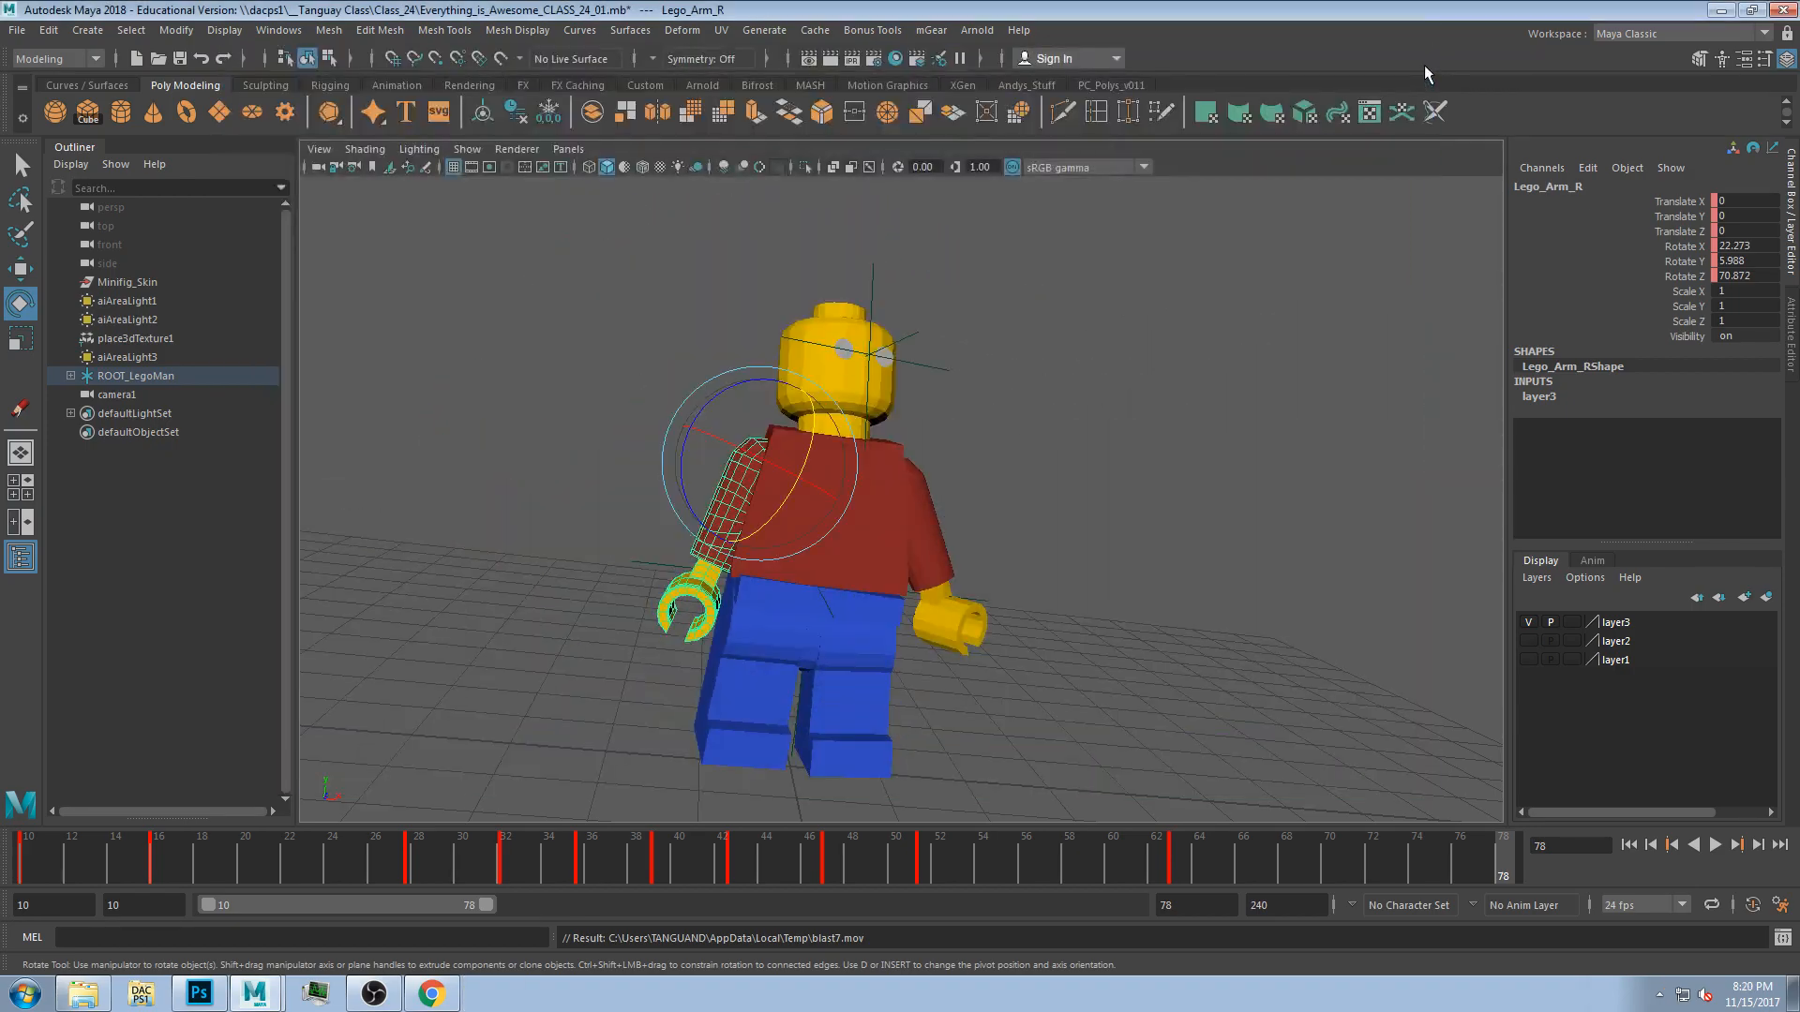
# Switch the viewport to use all lights with shadows enabled.
pyautogui.click(572, 239)
pyautogui.click(641, 170)
pyautogui.click(645, 171)
pyautogui.click(680, 169)
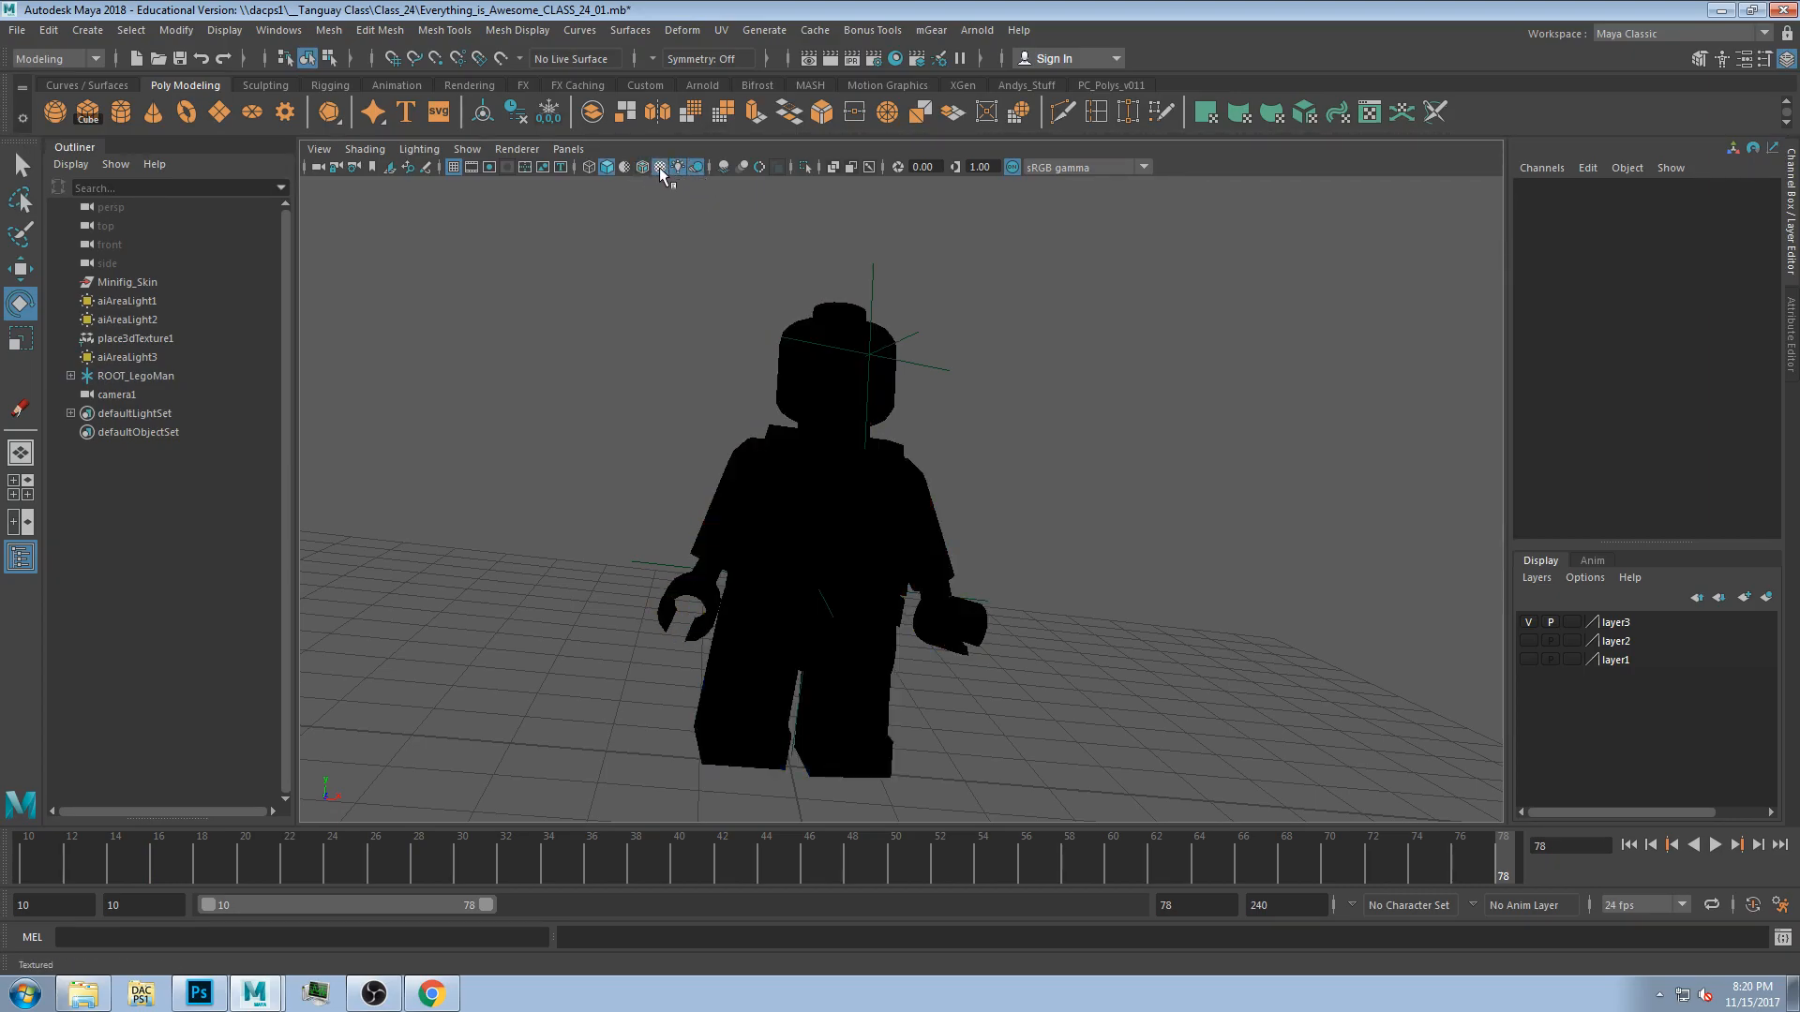
# Switch to the four-view layout and create an Arnold area light.
pyautogui.press('space')
pyautogui.press('a')
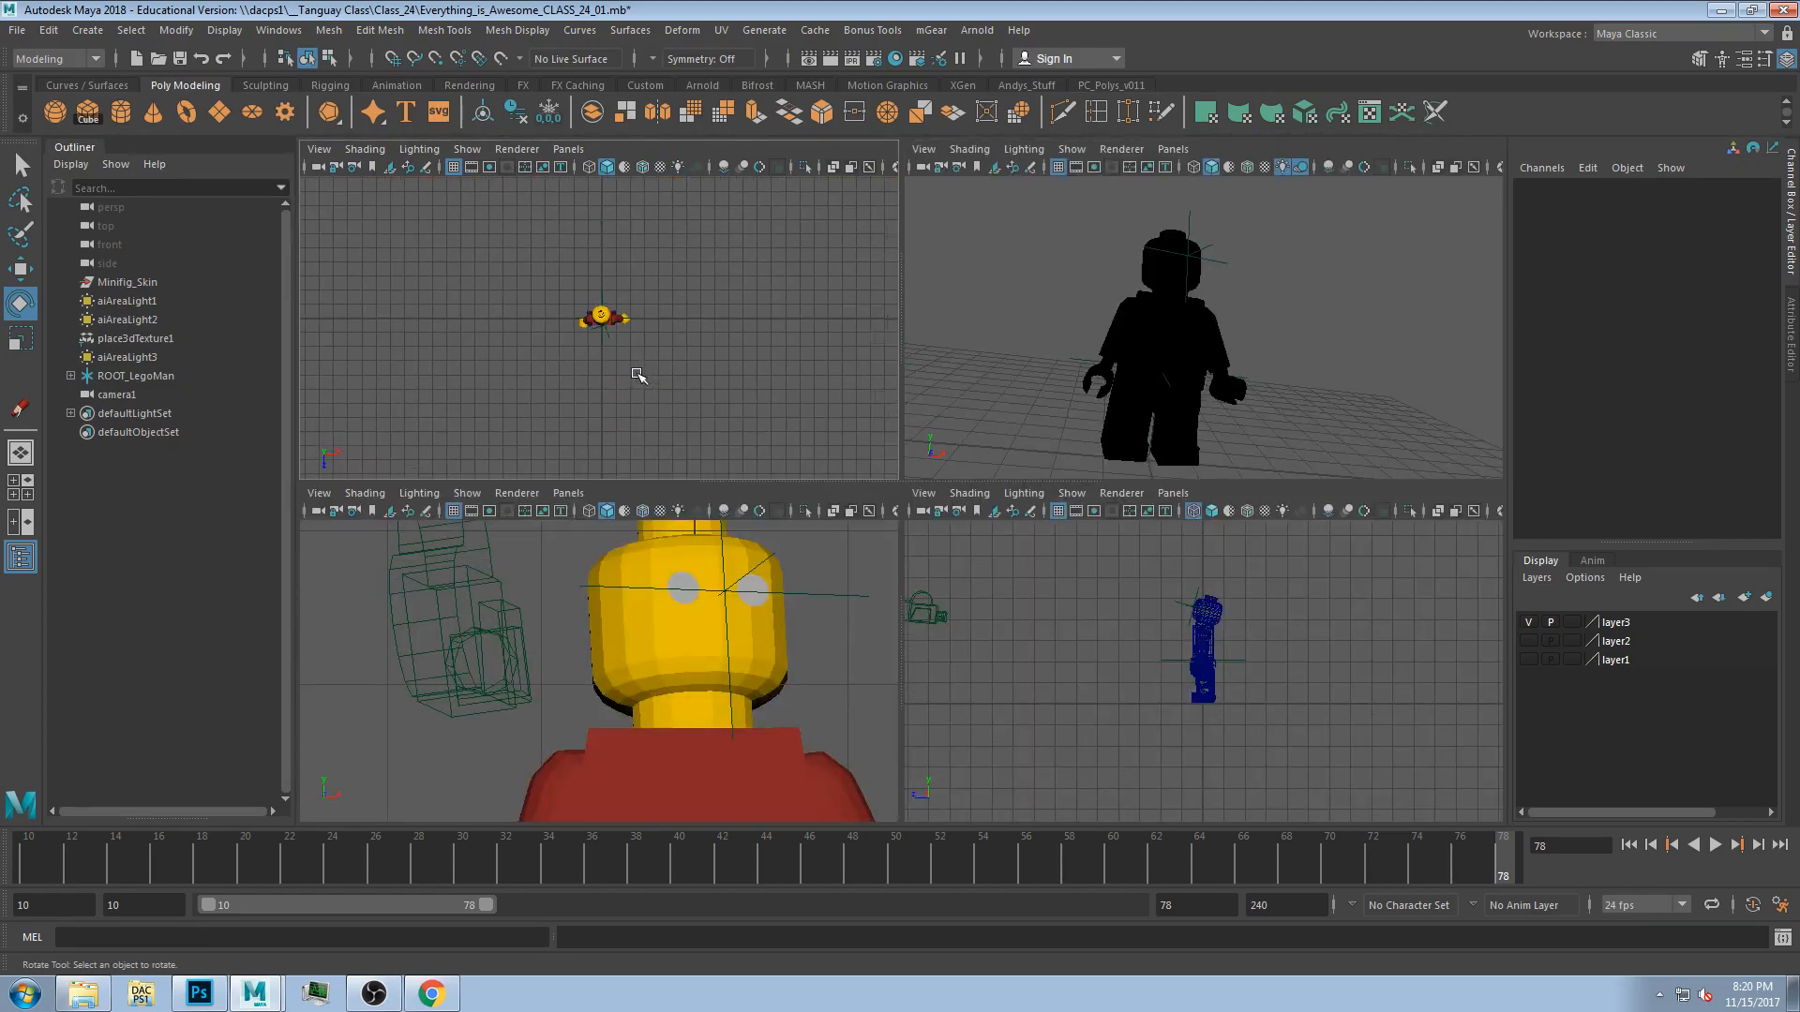
pyautogui.click(702, 84)
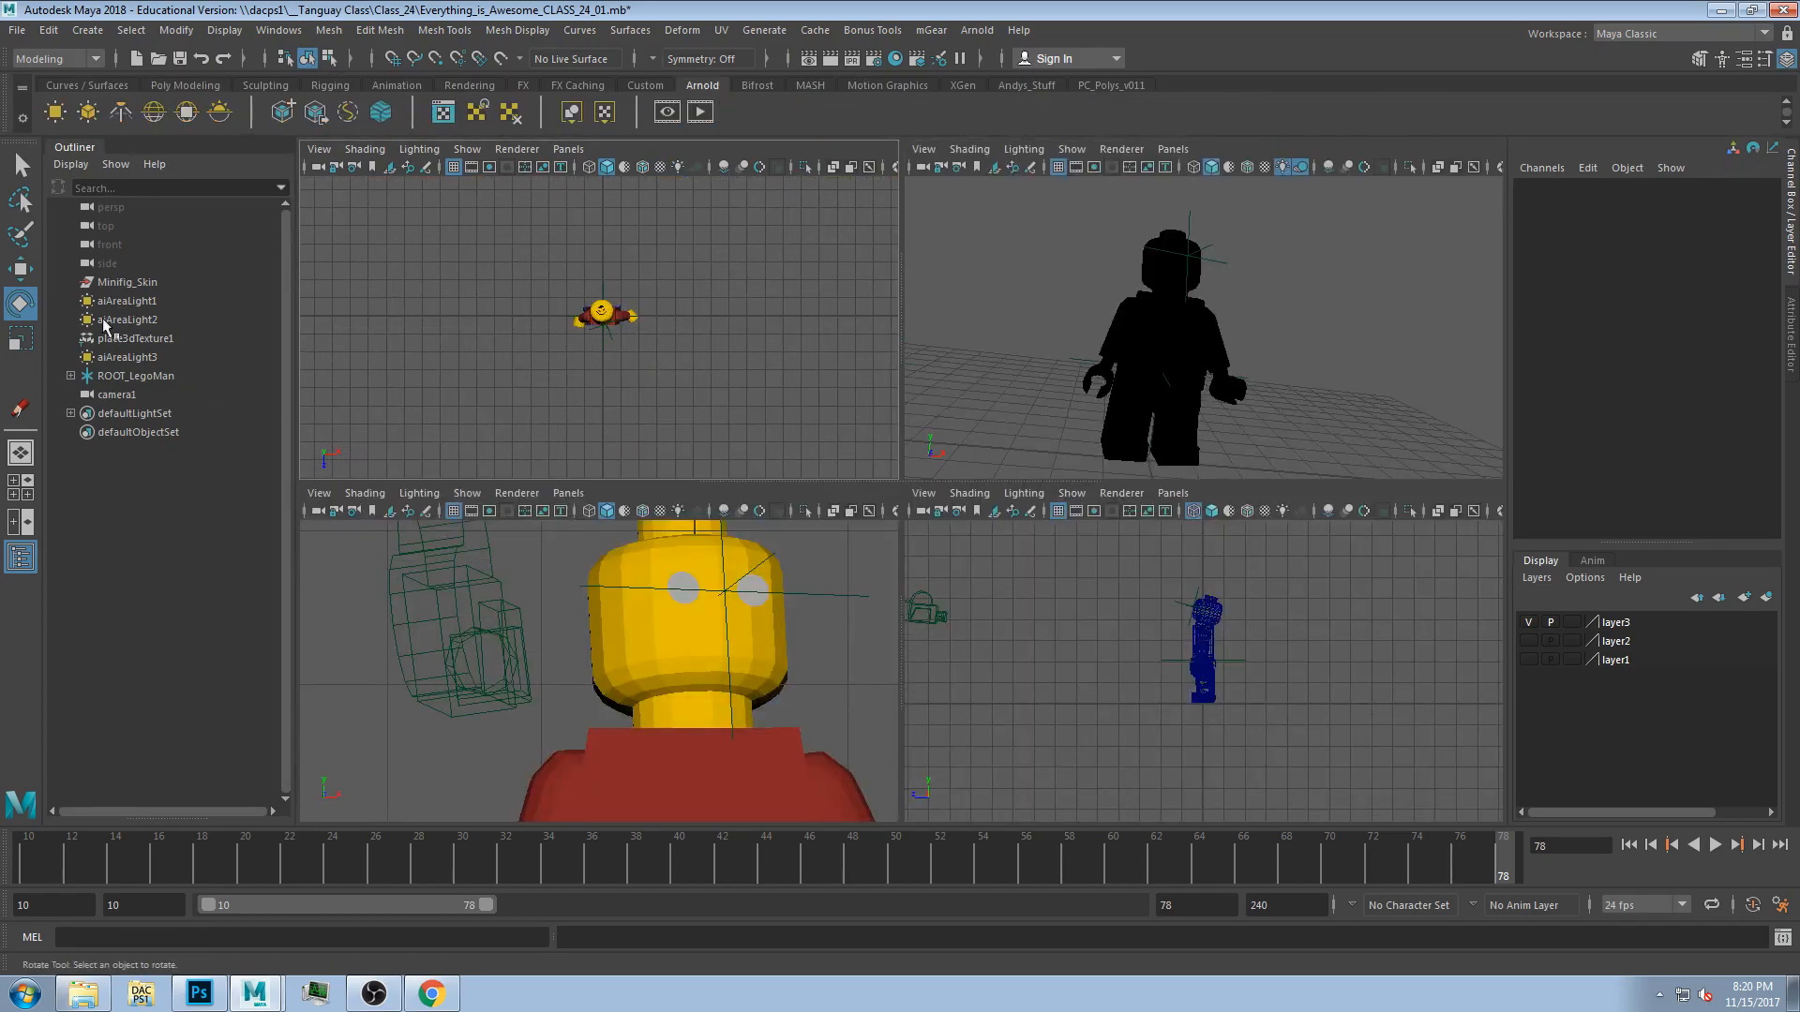
pyautogui.click(55, 112)
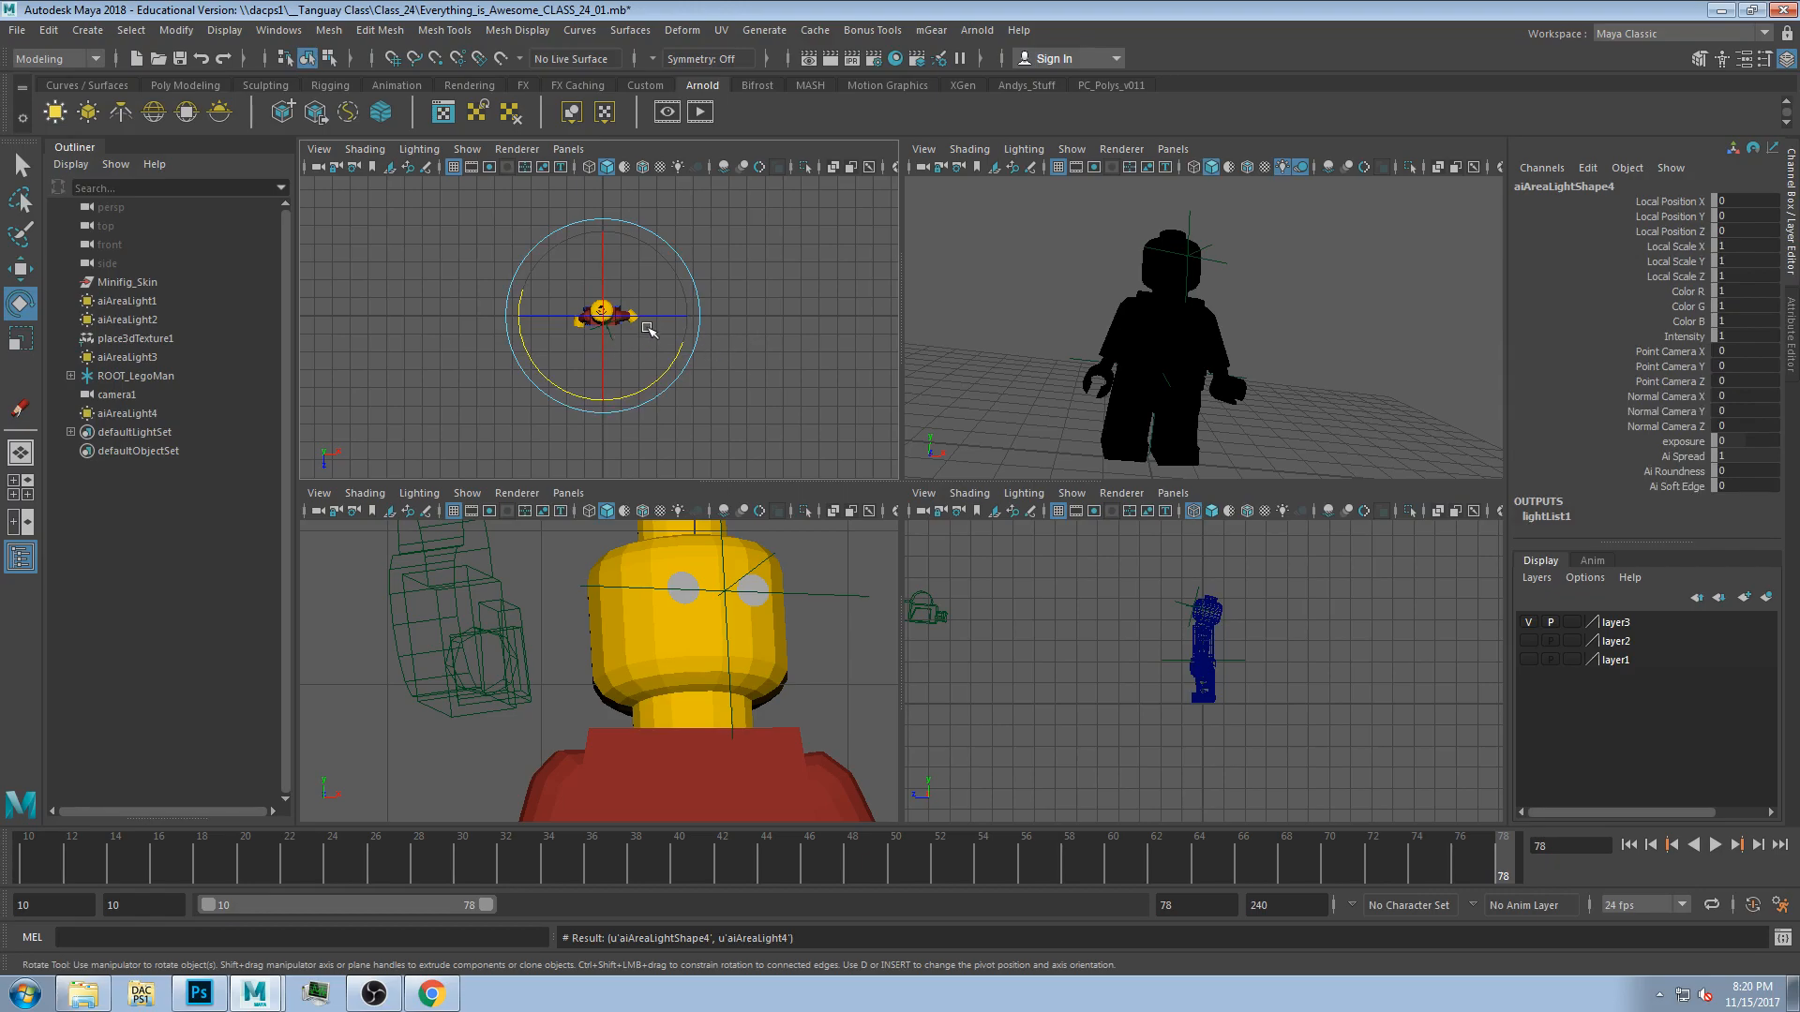
# Move, rotate and scale the area light so it hangs above the minifigure aiming down at it.
pyautogui.press('w')
pyautogui.moveTo(661, 356); pyautogui.dragTo(632, 404, button='middle')
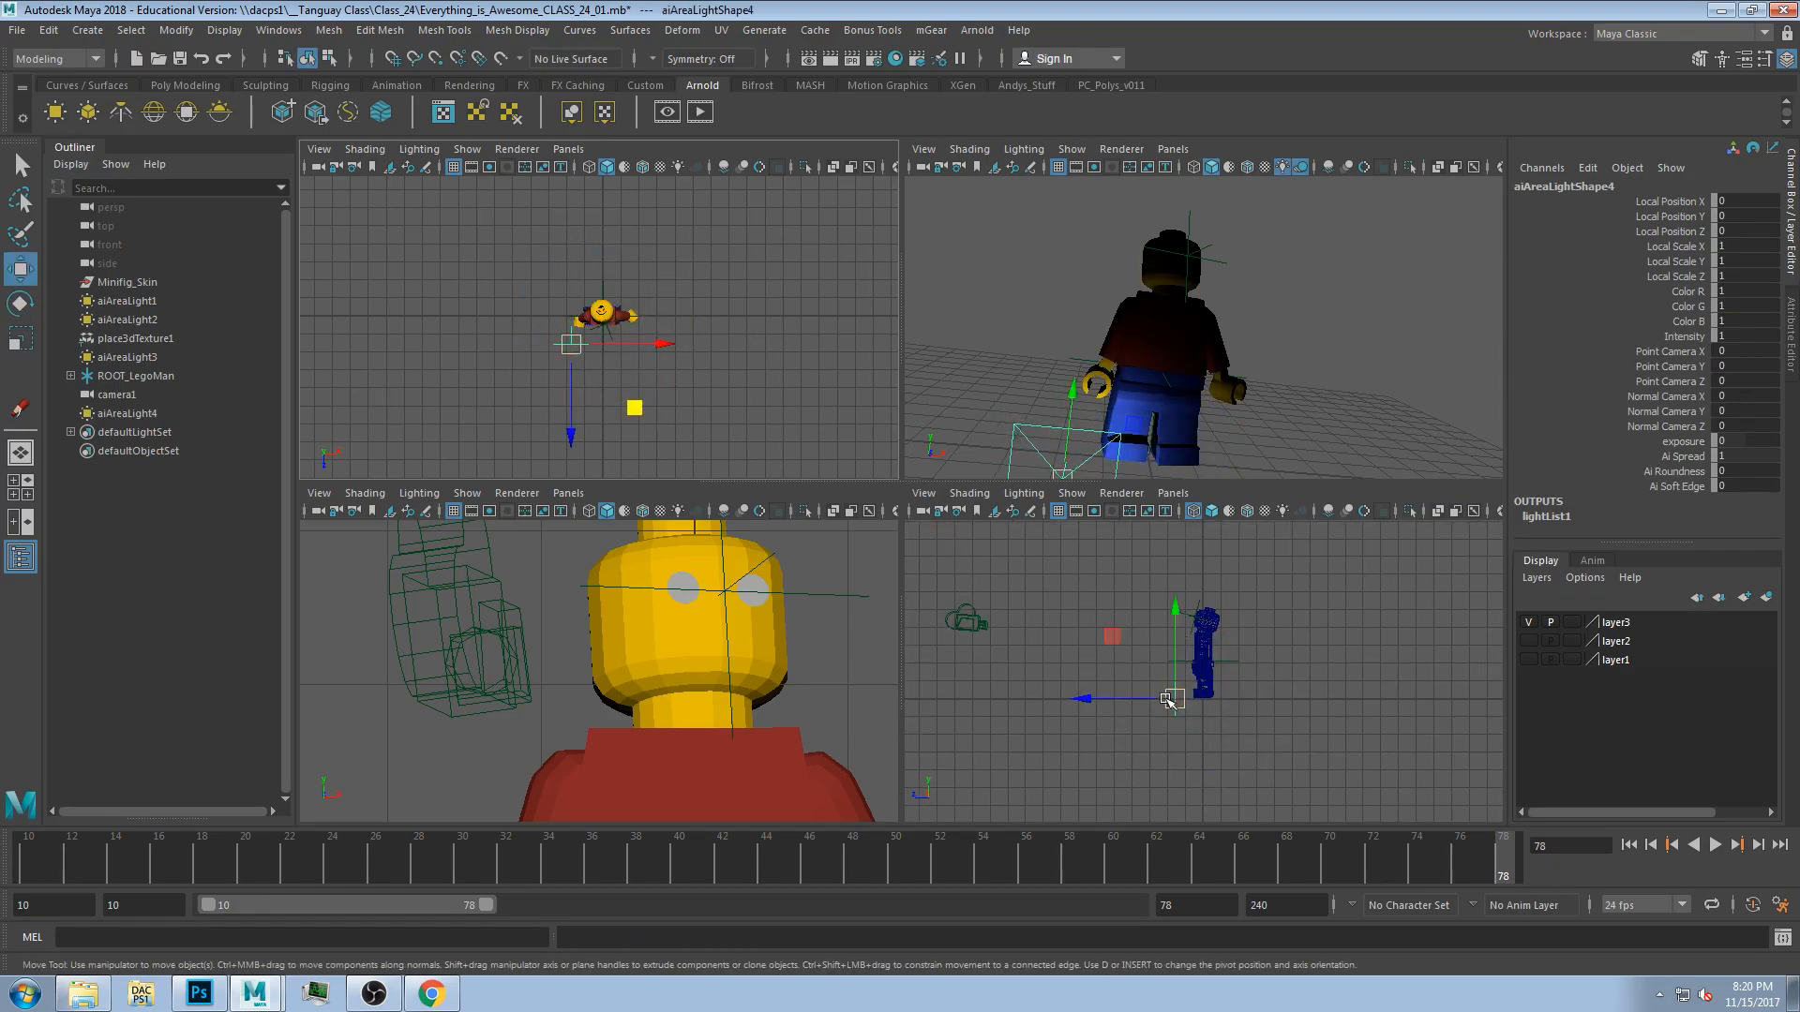
pyautogui.moveTo(1120, 637); pyautogui.dragTo(1070, 547)
pyautogui.scroll(2, 602, 396)
pyautogui.press('e')
pyautogui.moveTo(565, 413); pyautogui.dragTo(566, 323)
pyautogui.press('w')
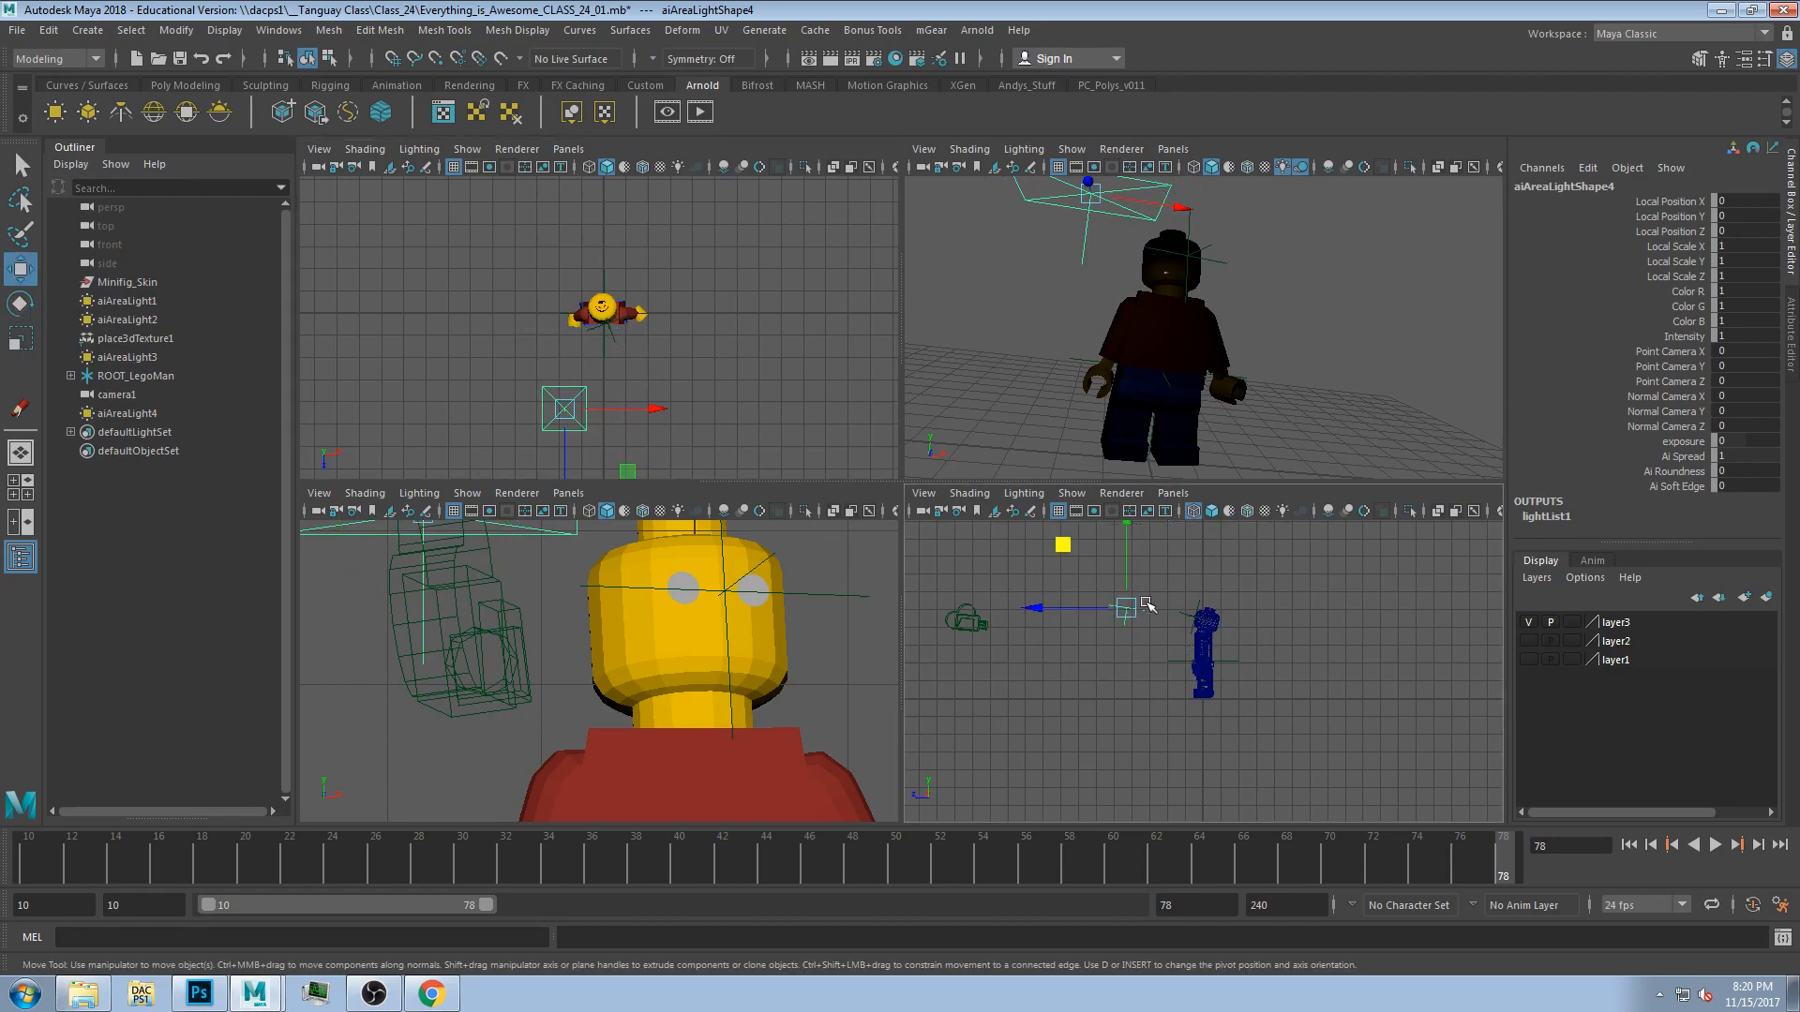
pyautogui.moveTo(1064, 543); pyautogui.dragTo(1118, 523, button='middle')
pyautogui.press('e')
pyautogui.press('r')
pyautogui.moveTo(1180, 574); pyautogui.dragTo(1308, 583)
pyautogui.press('w')
pyautogui.press('e')
pyautogui.moveTo(569, 366); pyautogui.dragTo(565, 392)
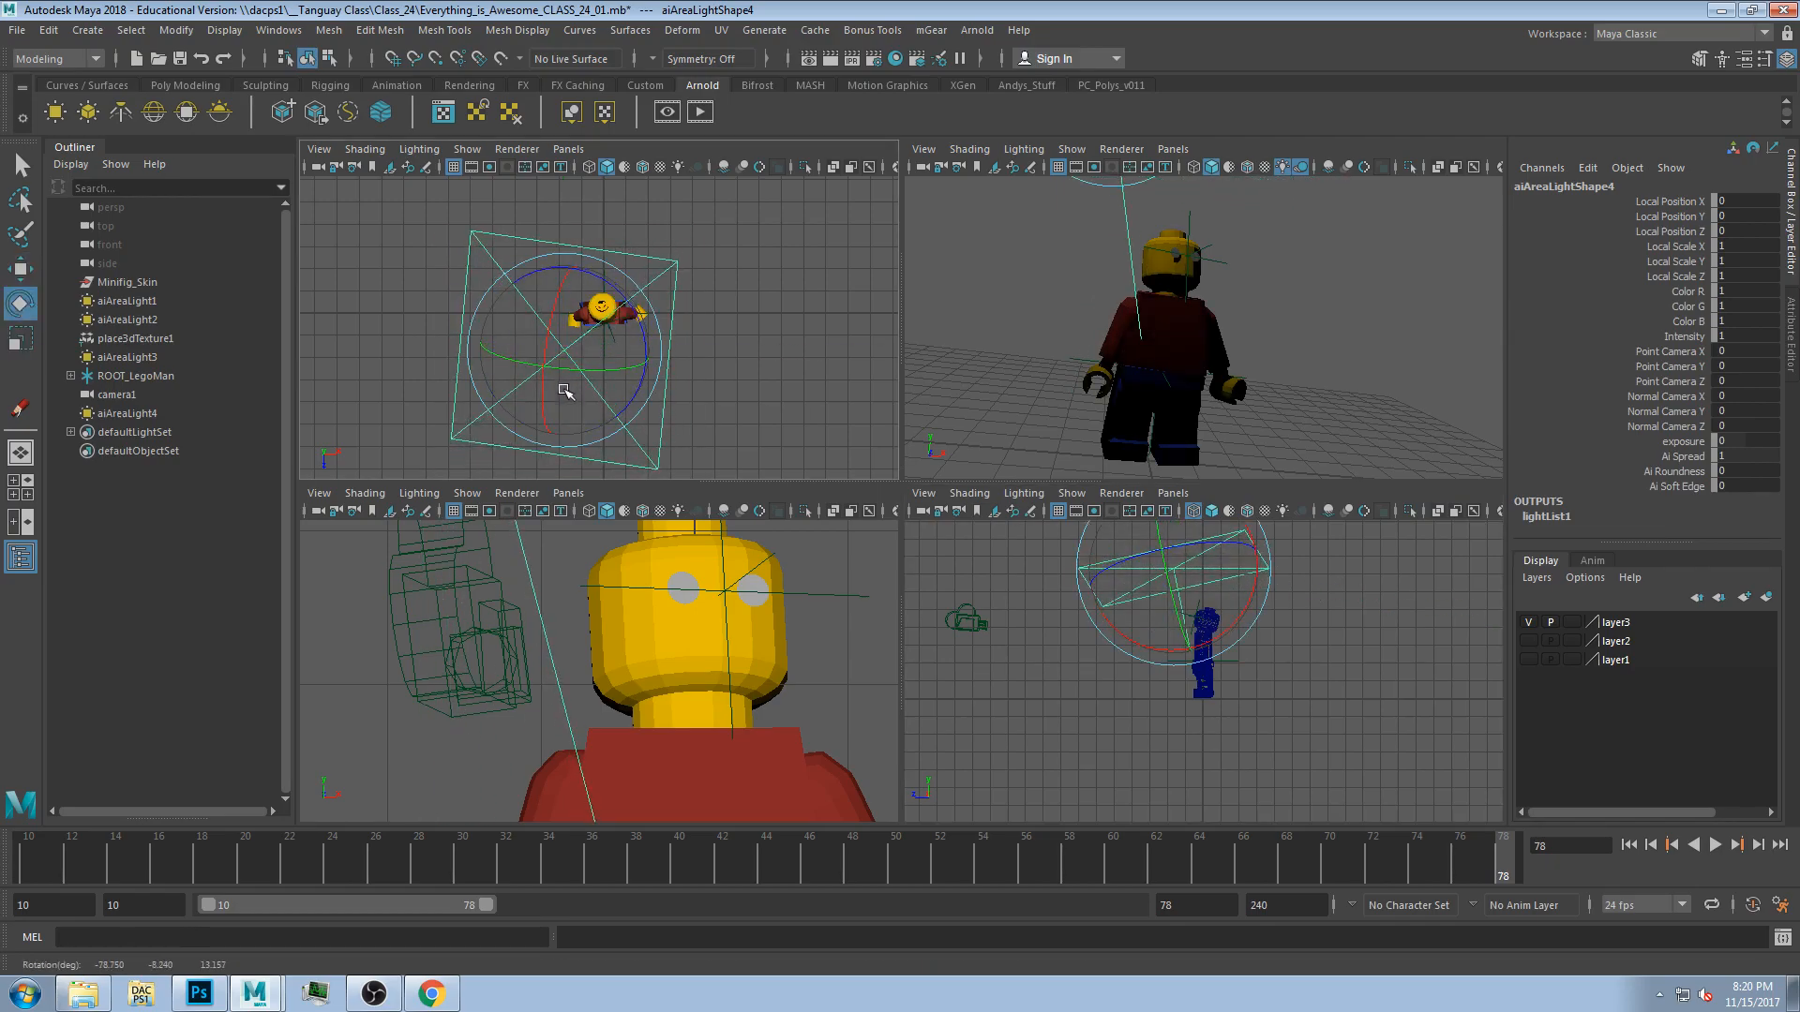
pyautogui.press('w')
pyautogui.moveTo(1173, 571); pyautogui.dragTo(1179, 560)
# Create a polygon plane and scale it into a ground floor under the minifigure.
pyautogui.click(185, 84)
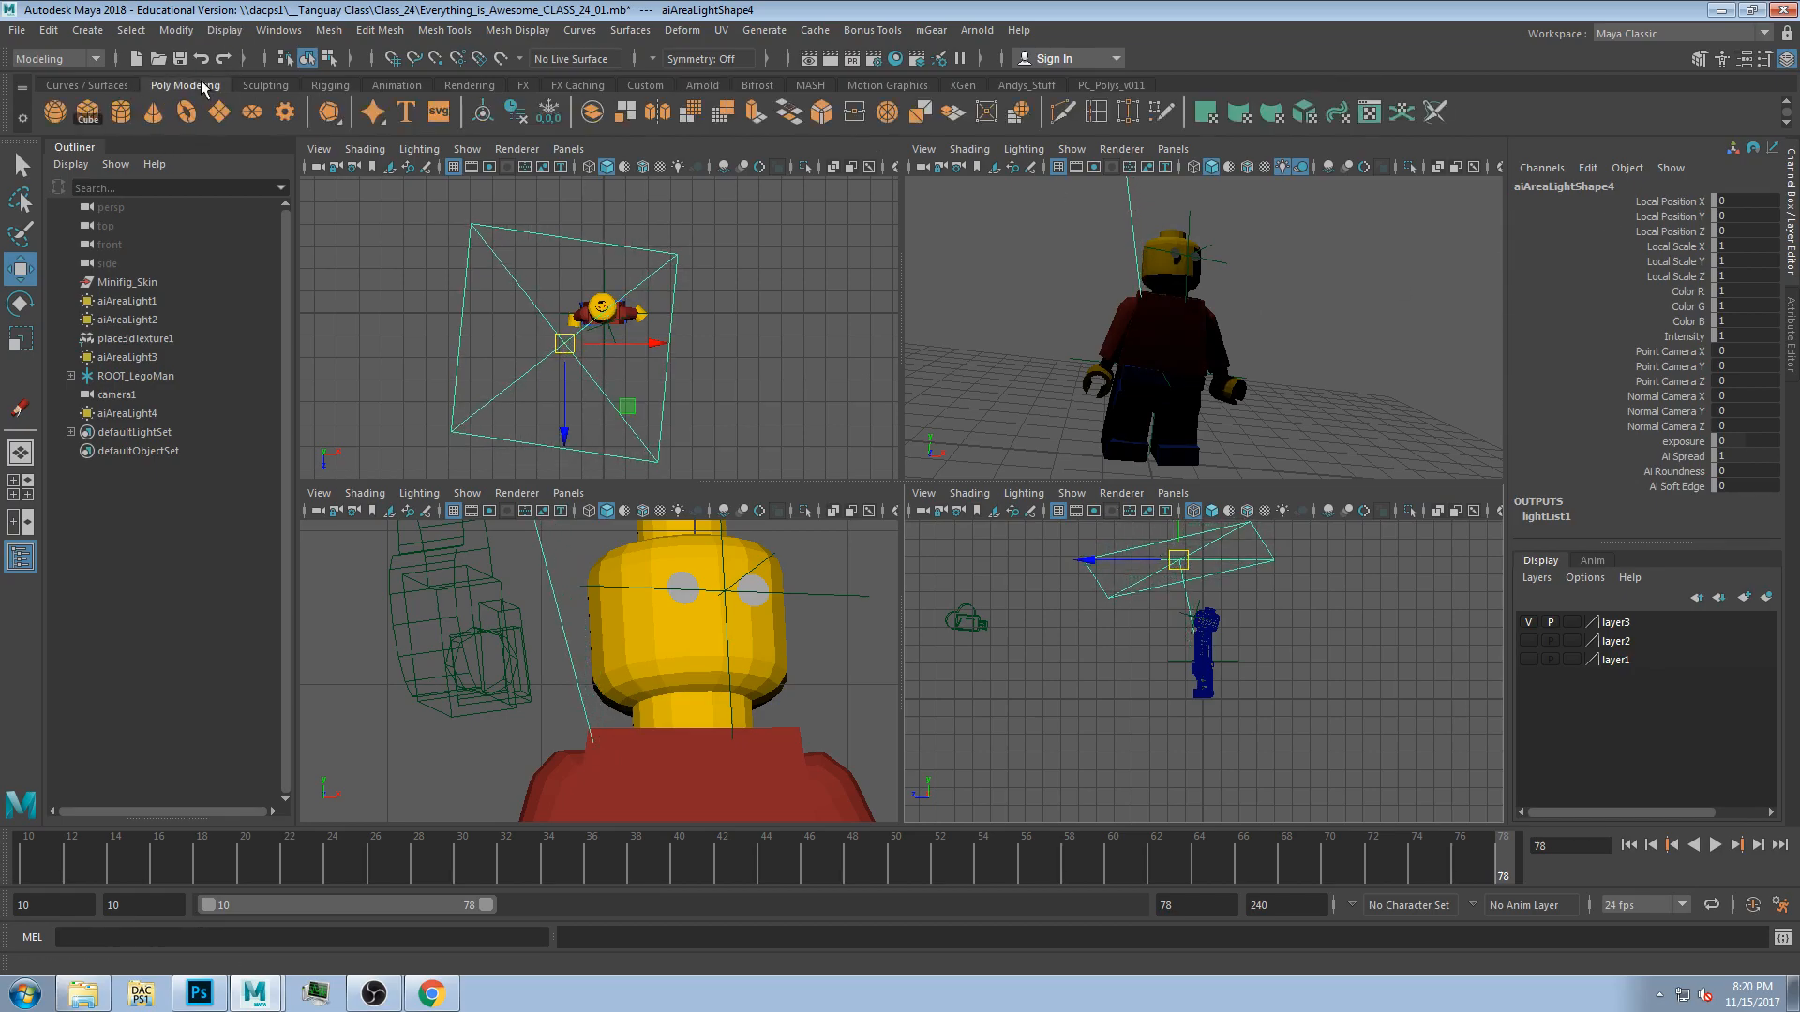
pyautogui.click(219, 112)
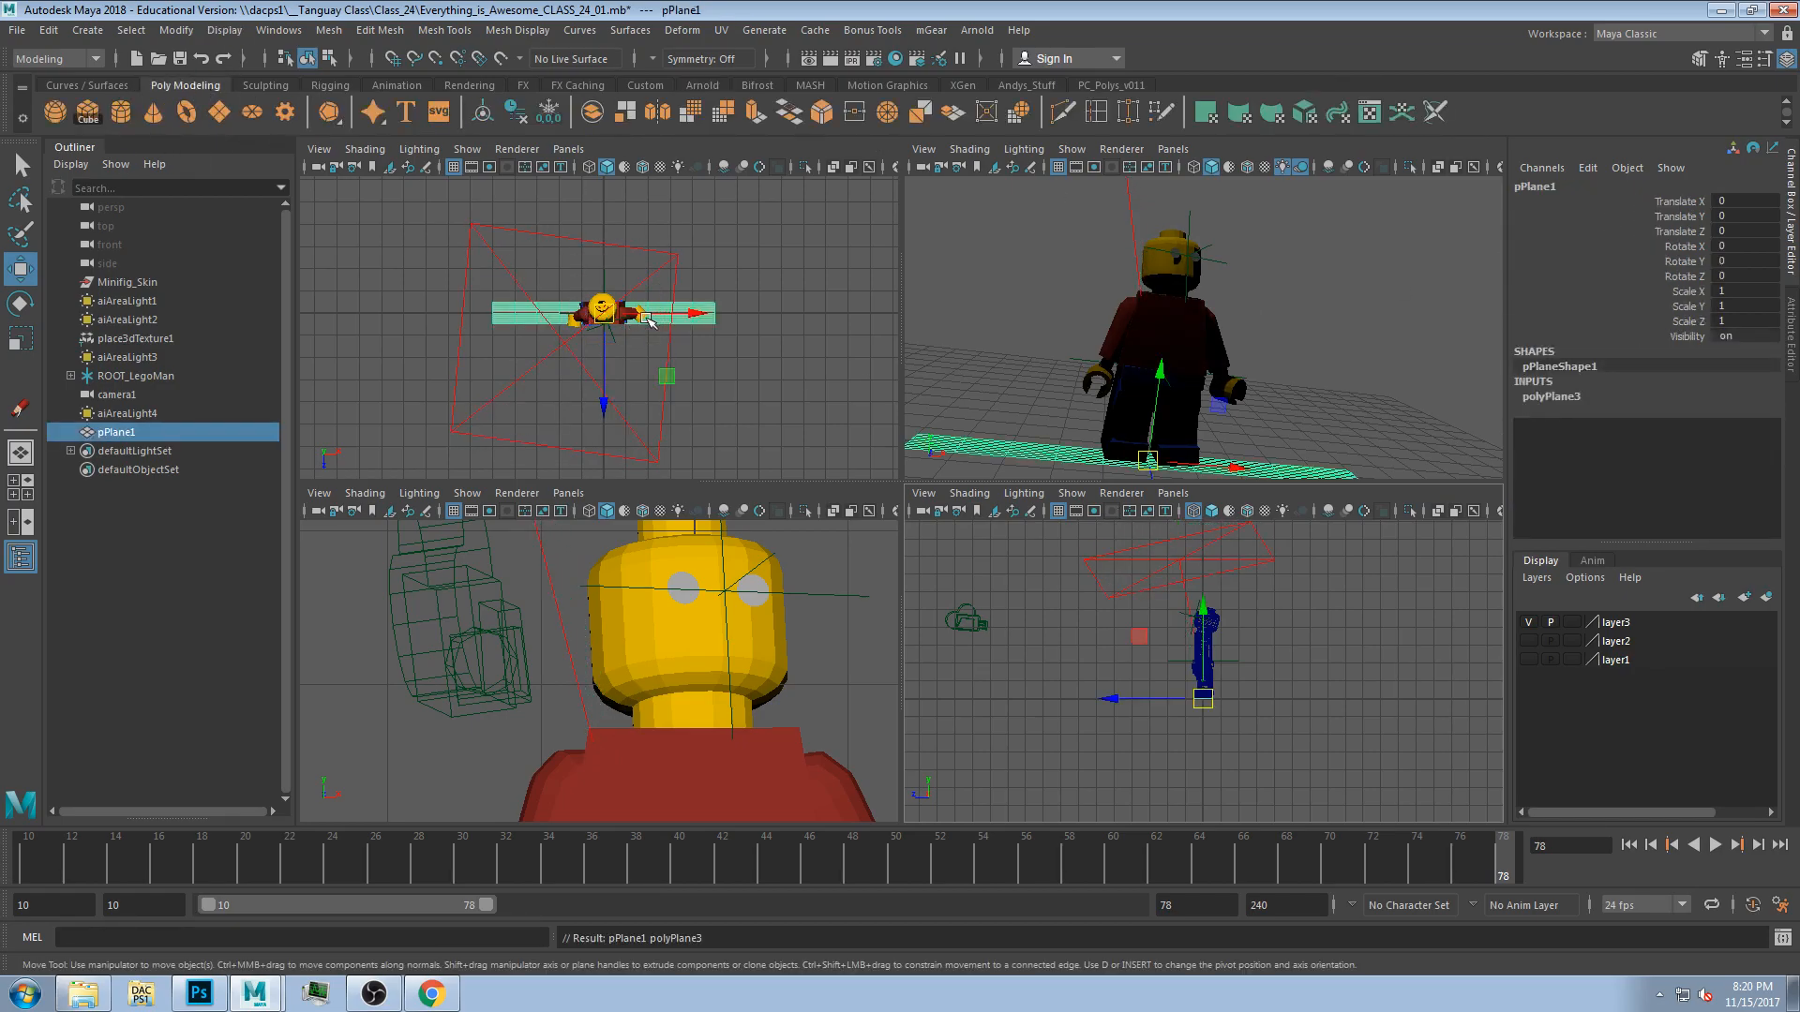
pyautogui.press('r')
pyautogui.moveTo(603, 403); pyautogui.dragTo(658, 389)
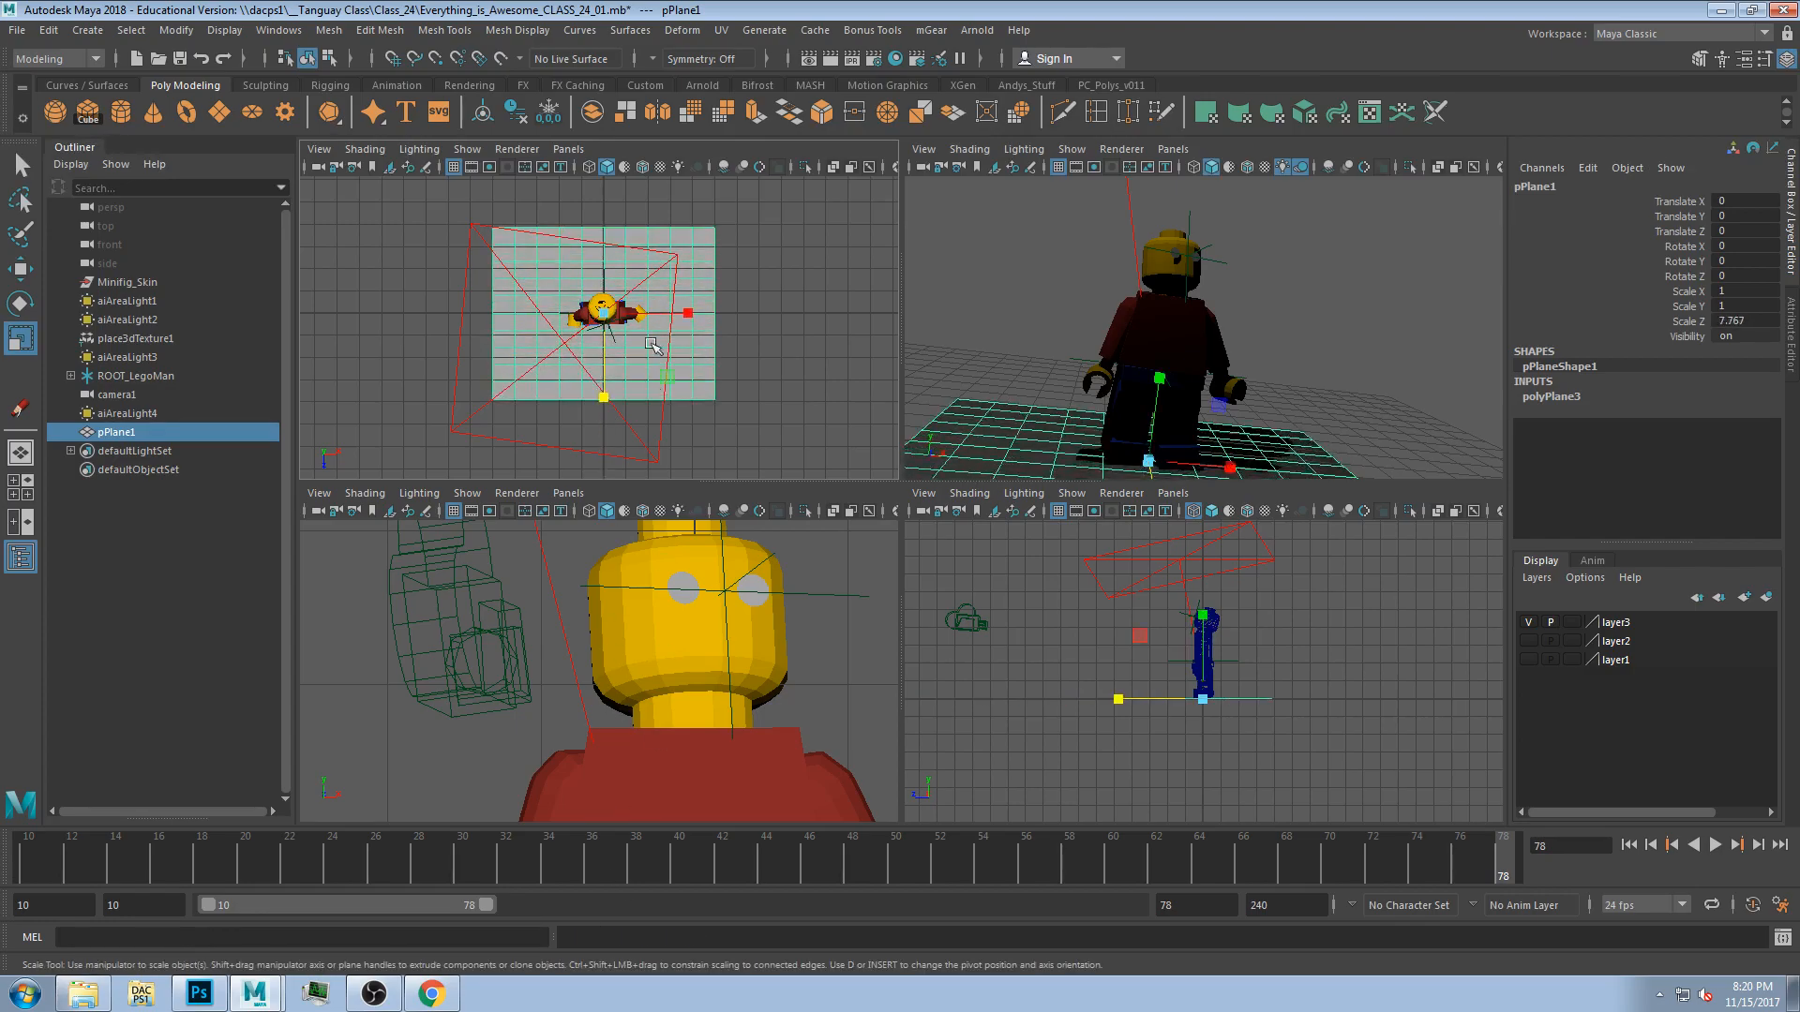
pyautogui.moveTo(602, 328); pyautogui.dragTo(756, 319)
# Select the area light in the perspective view and raise its exposure in the Attribute Editor.
pyautogui.click(919, 283)
pyautogui.press('space')
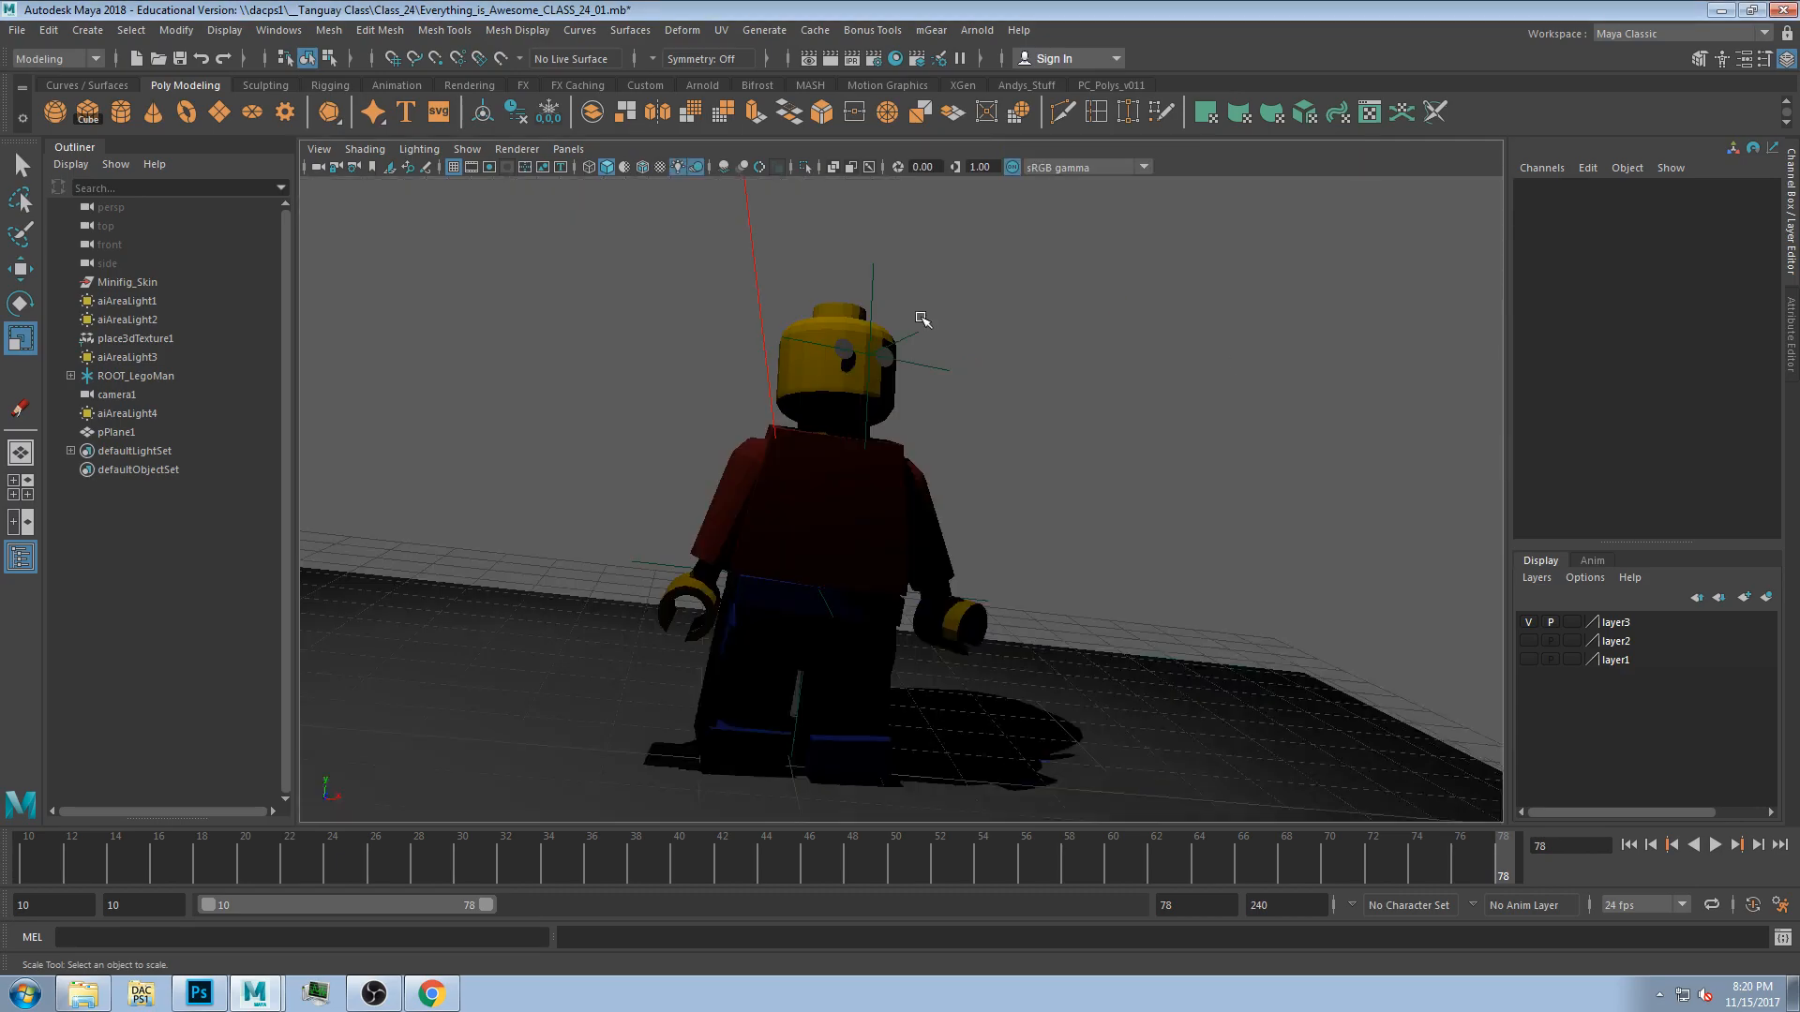
pyautogui.click(757, 307)
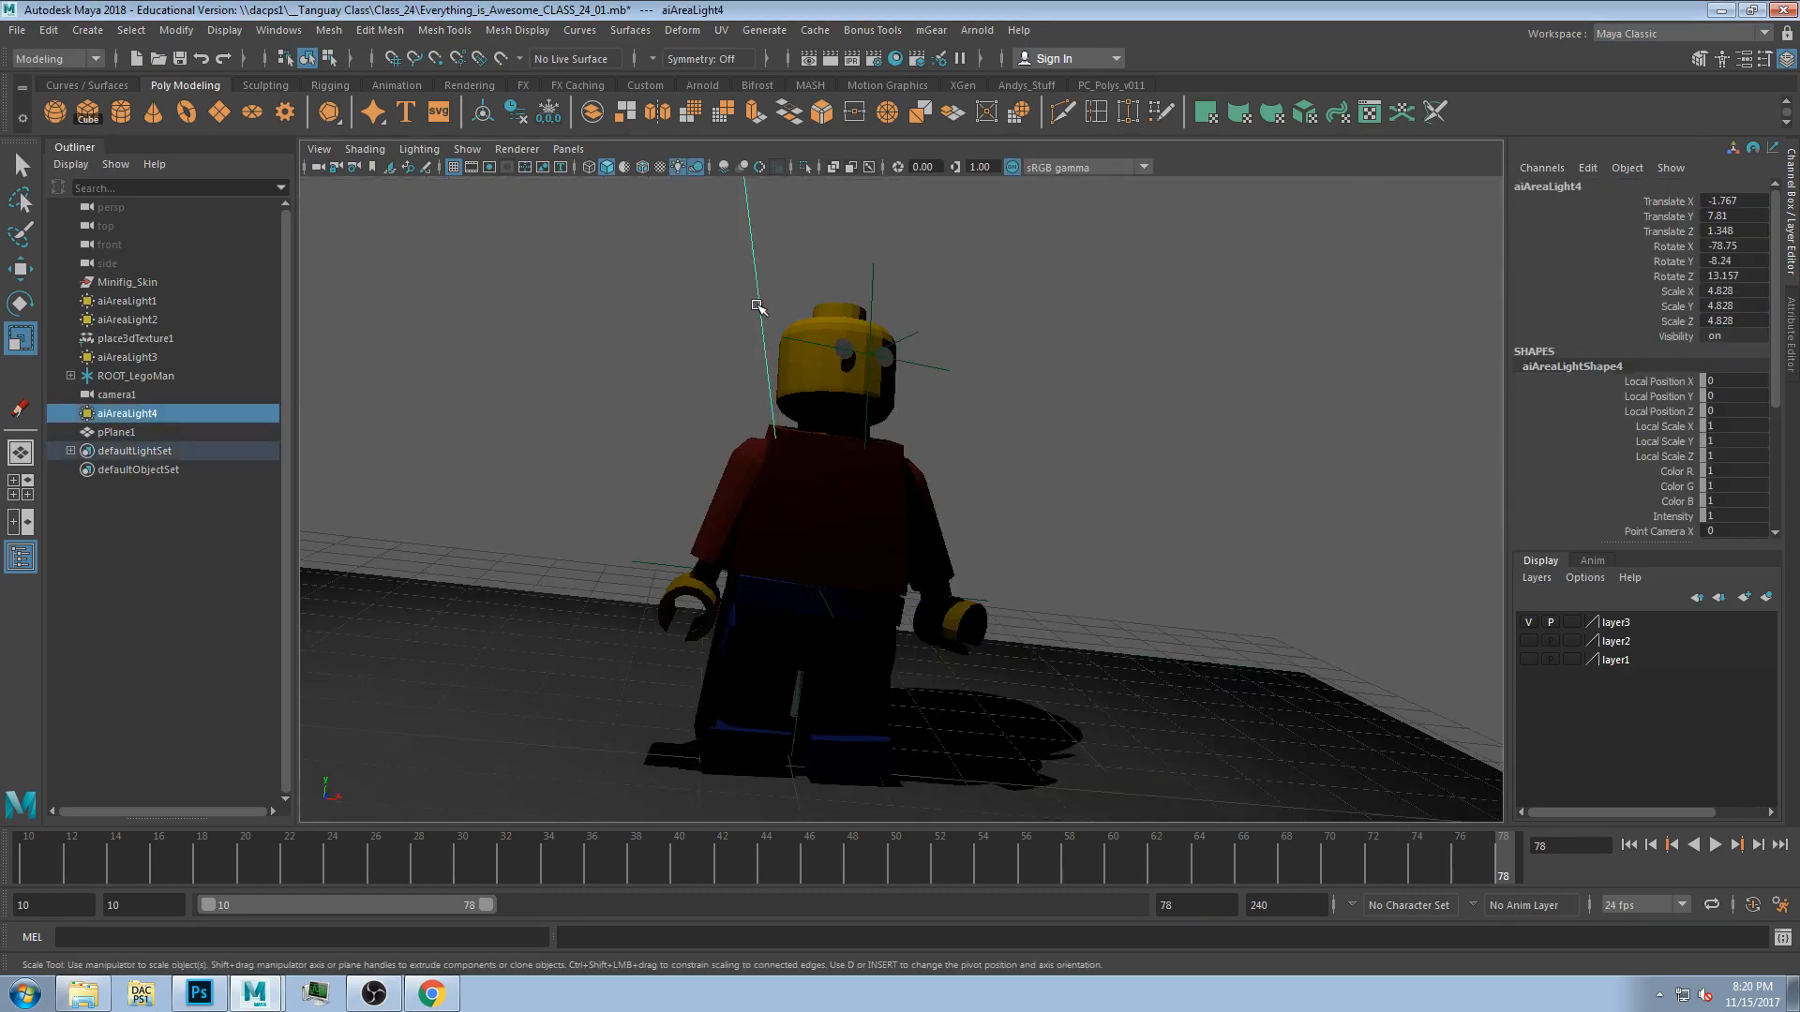
pyautogui.click(1792, 336)
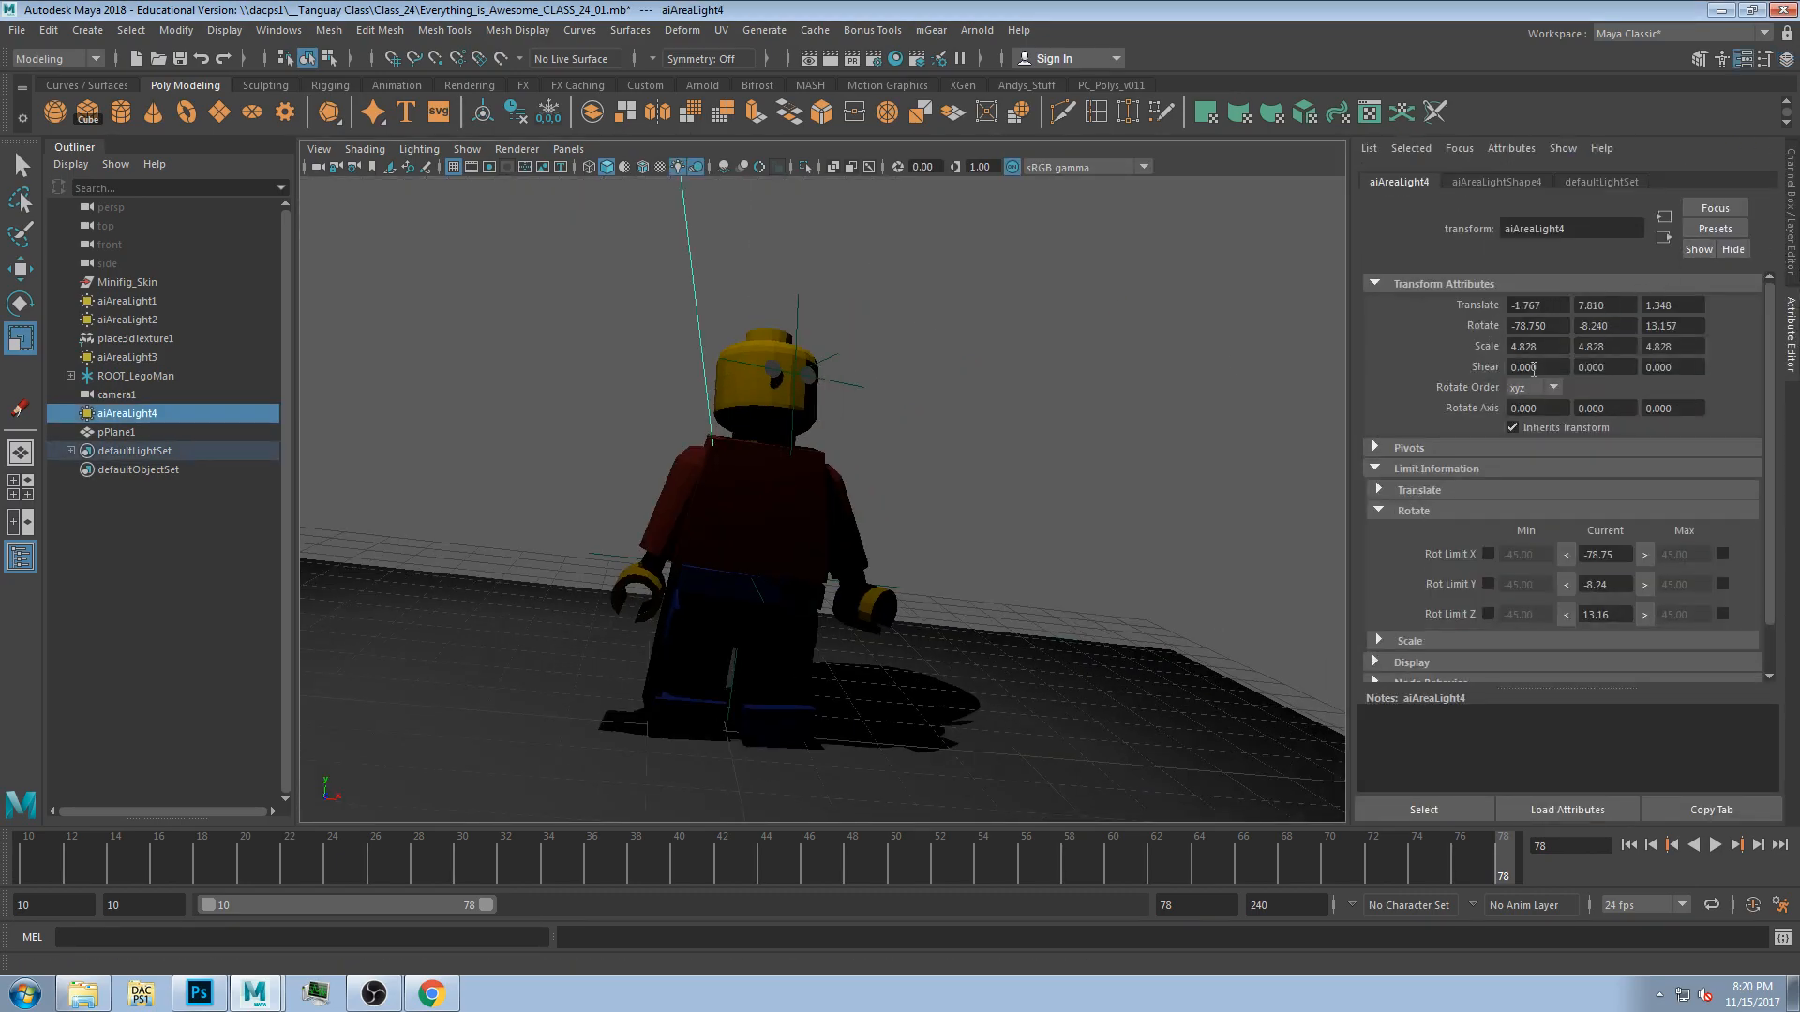
pyautogui.click(1489, 179)
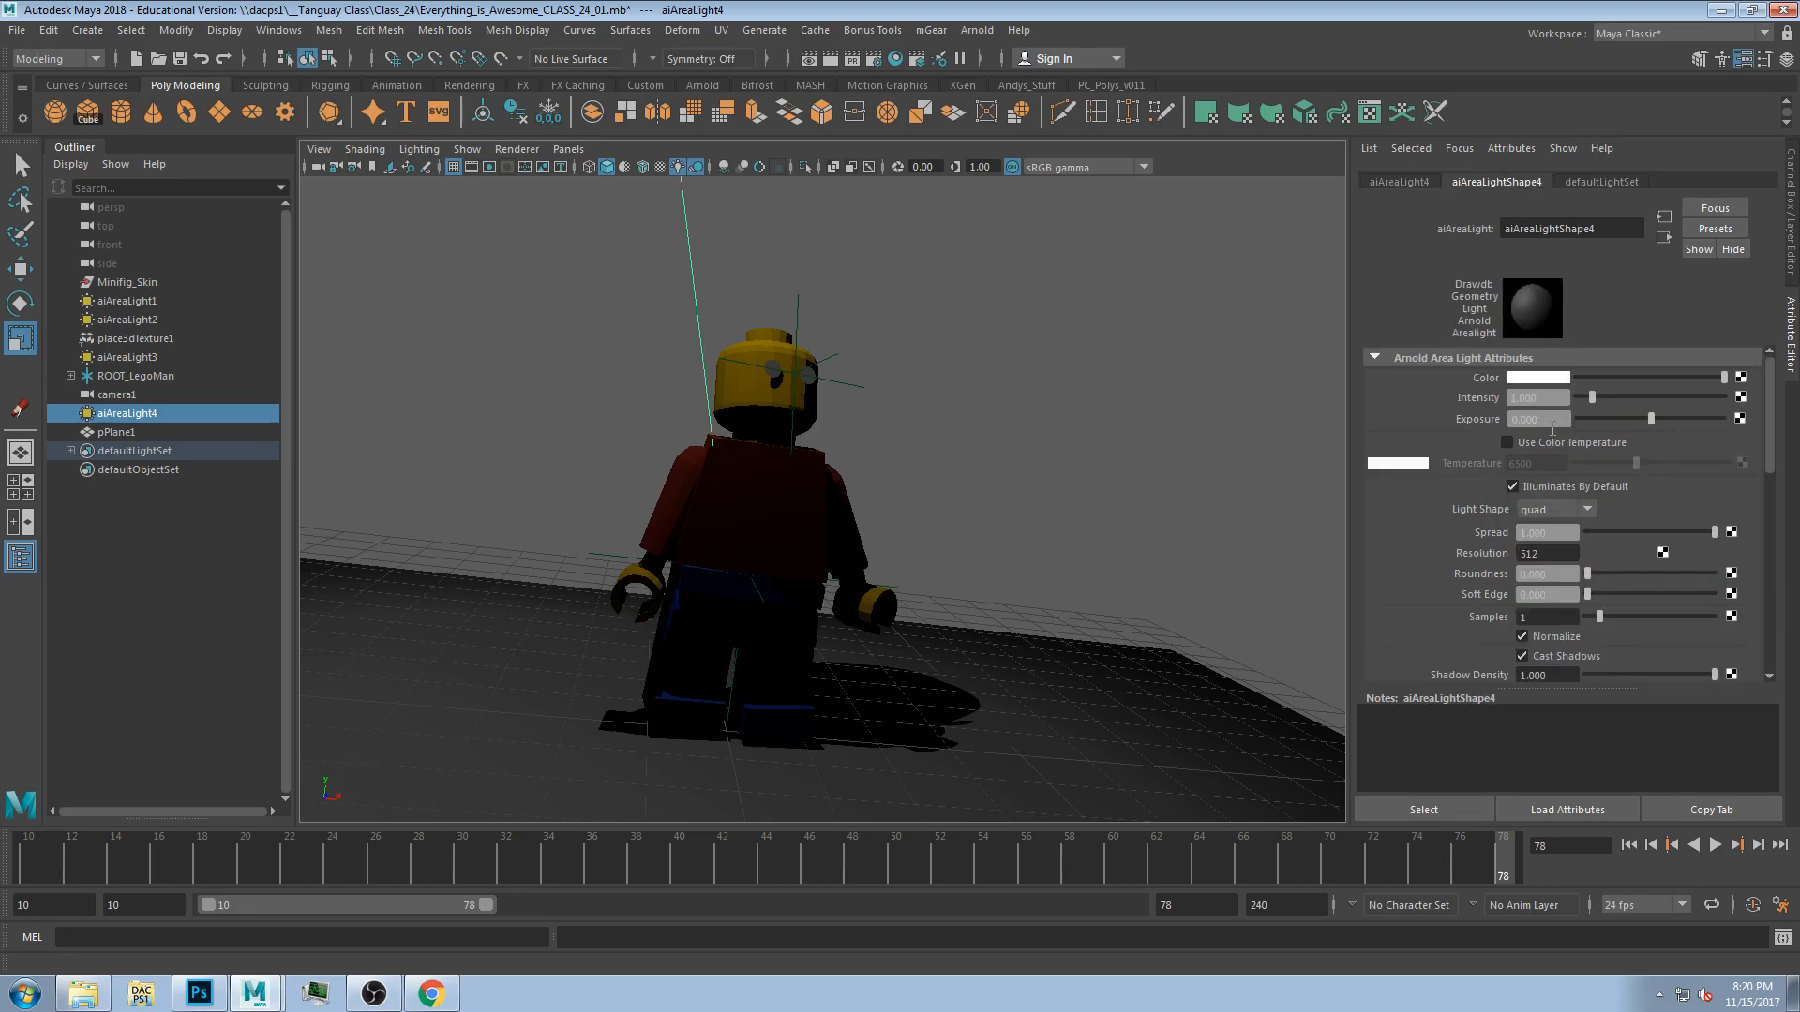
pyautogui.moveTo(1657, 427); pyautogui.dragTo(1688, 424)
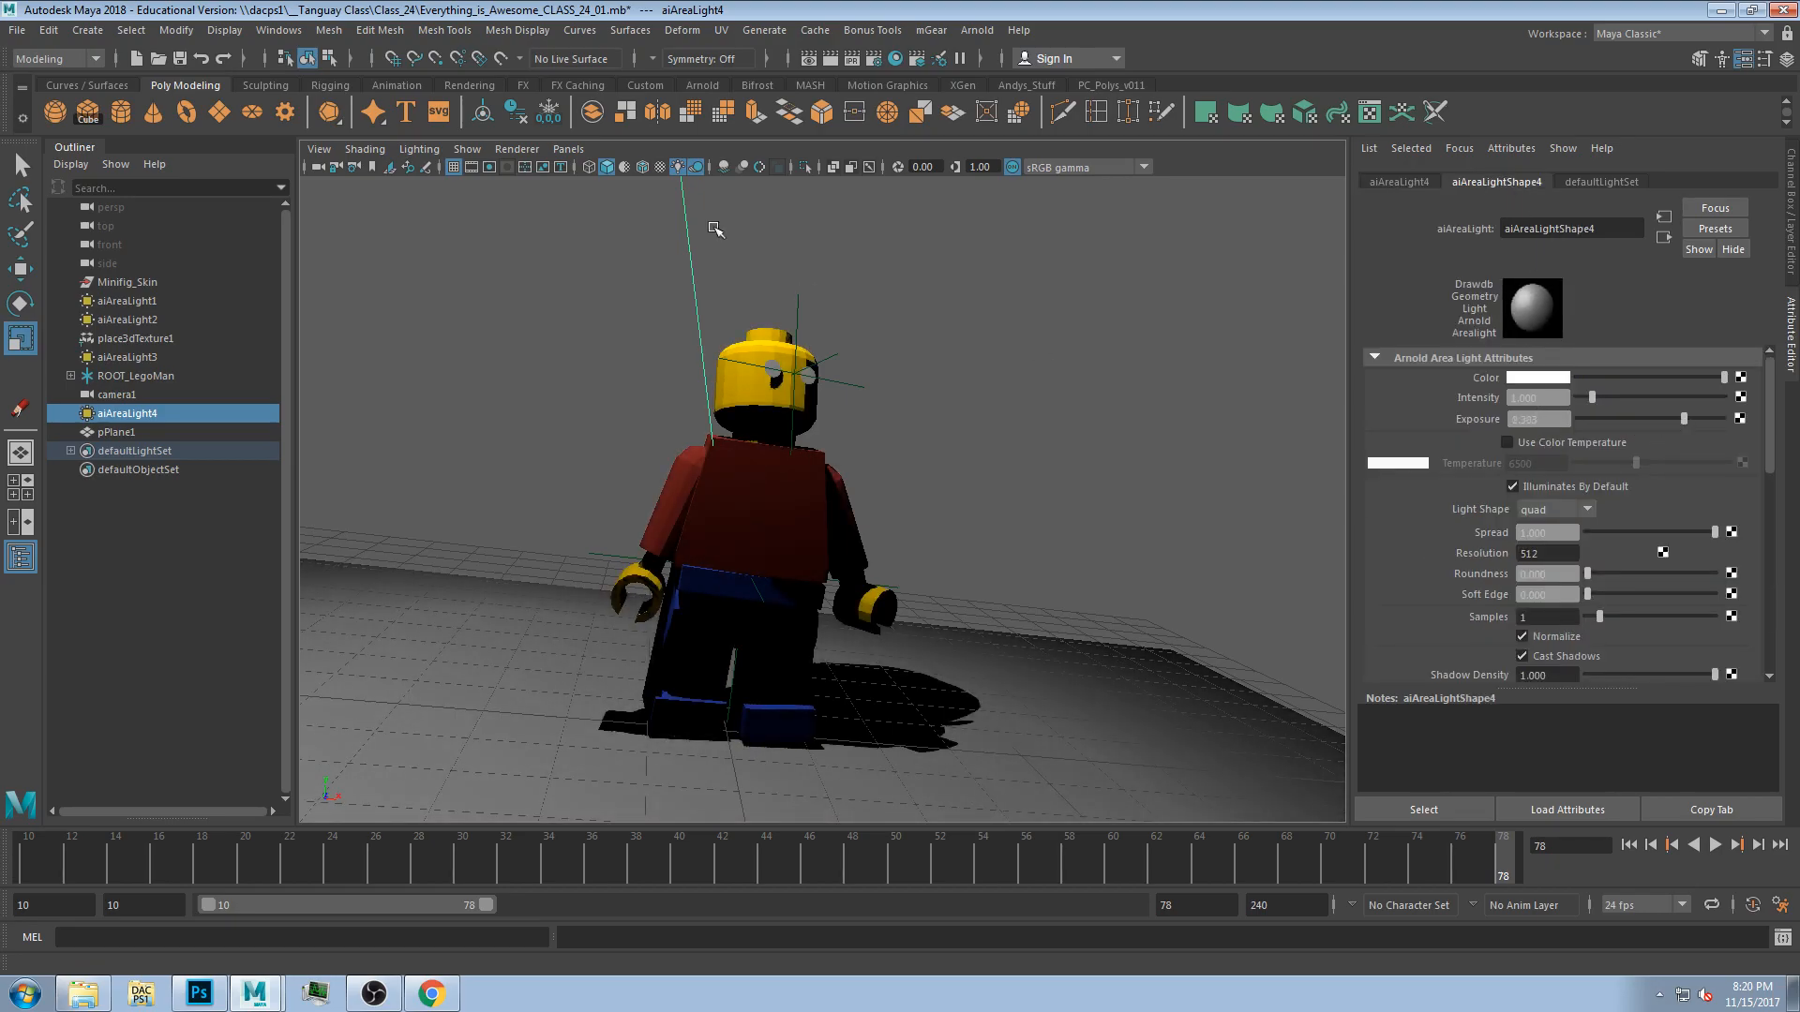
# Turn on viewport motion blur and play and scrub the animation to check it.
pyautogui.click(741, 174)
pyautogui.hotkey('alt', 'v')
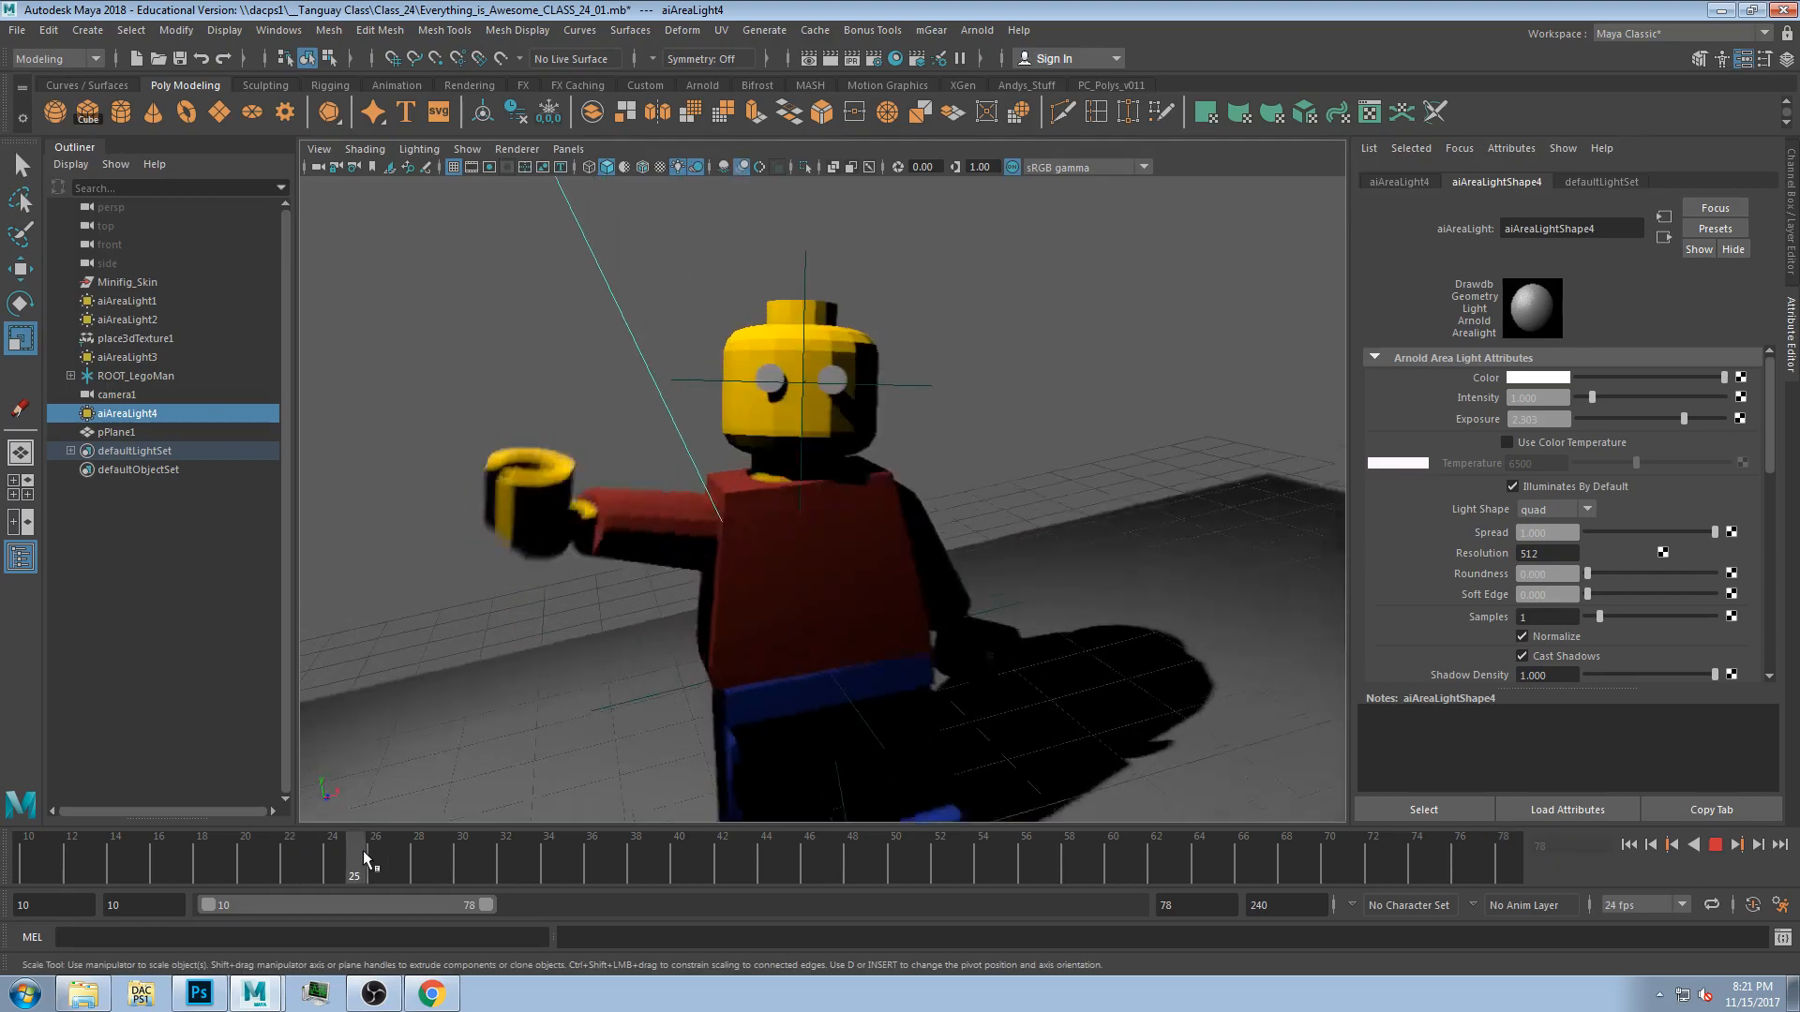
pyautogui.moveTo(560, 852); pyautogui.dragTo(475, 845)
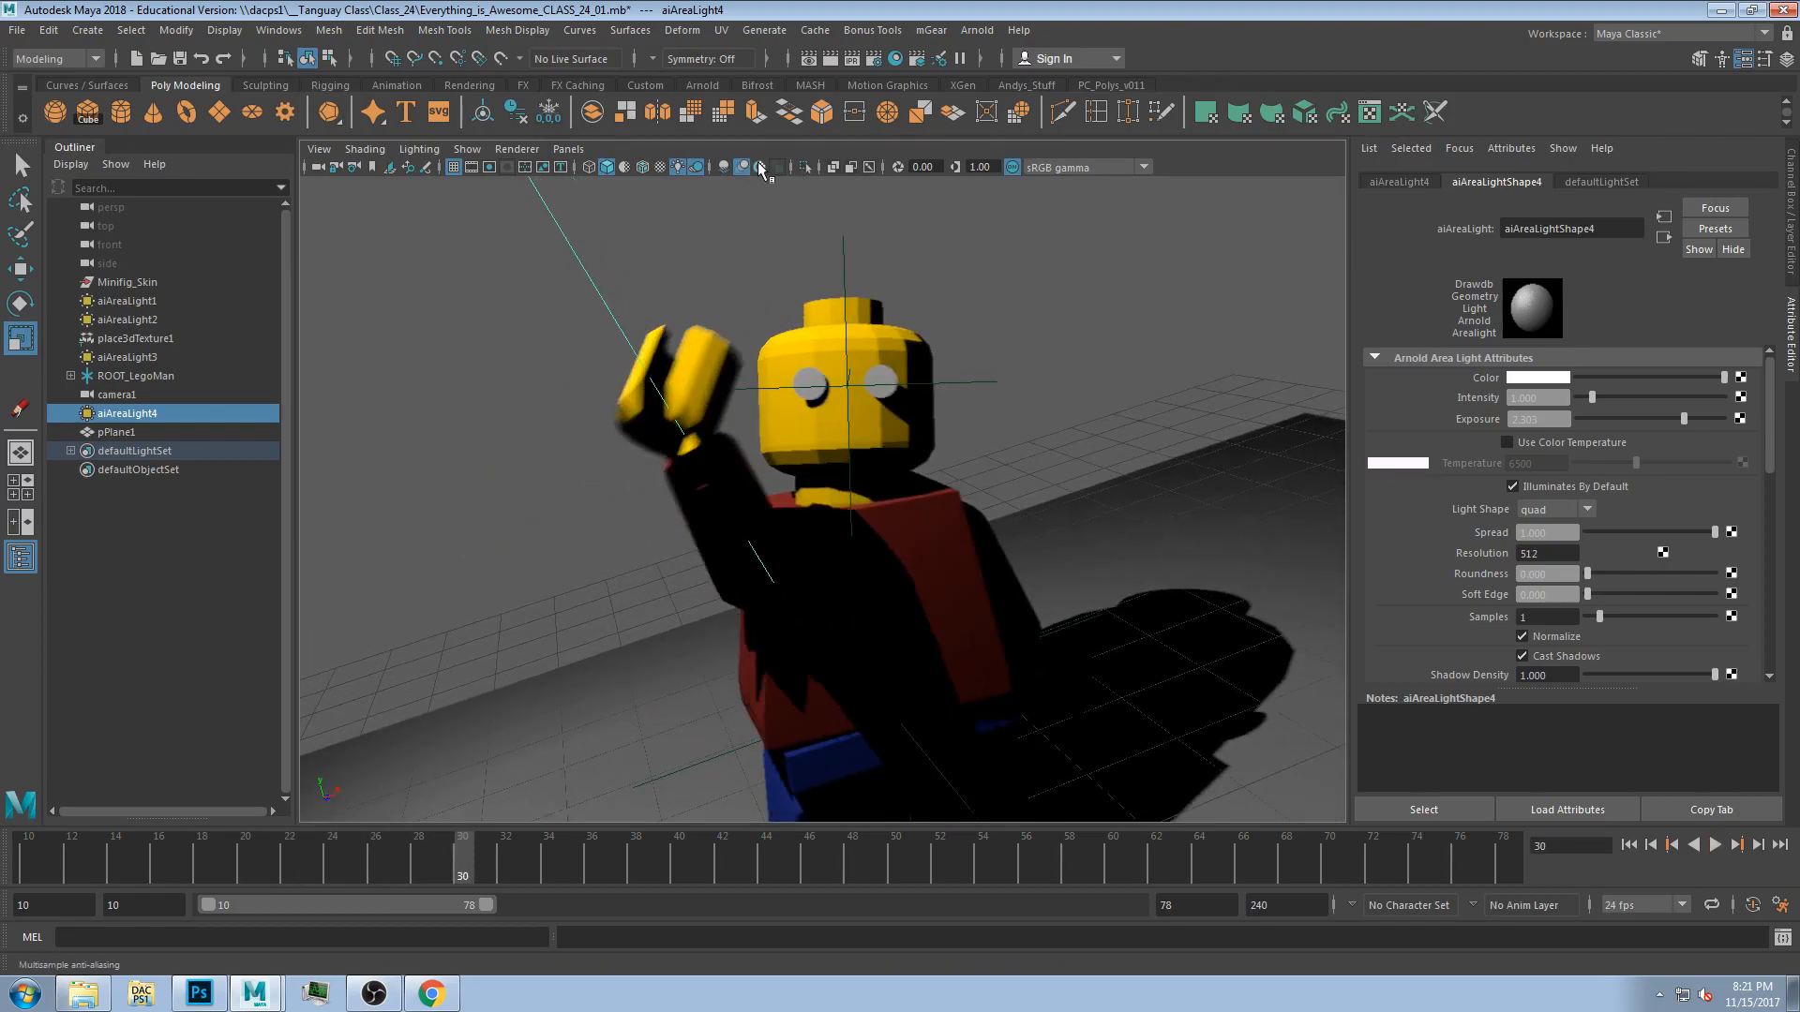
# Duplicate the area light and move and rotate the copy to light the figure from the side.
pyautogui.press('space')
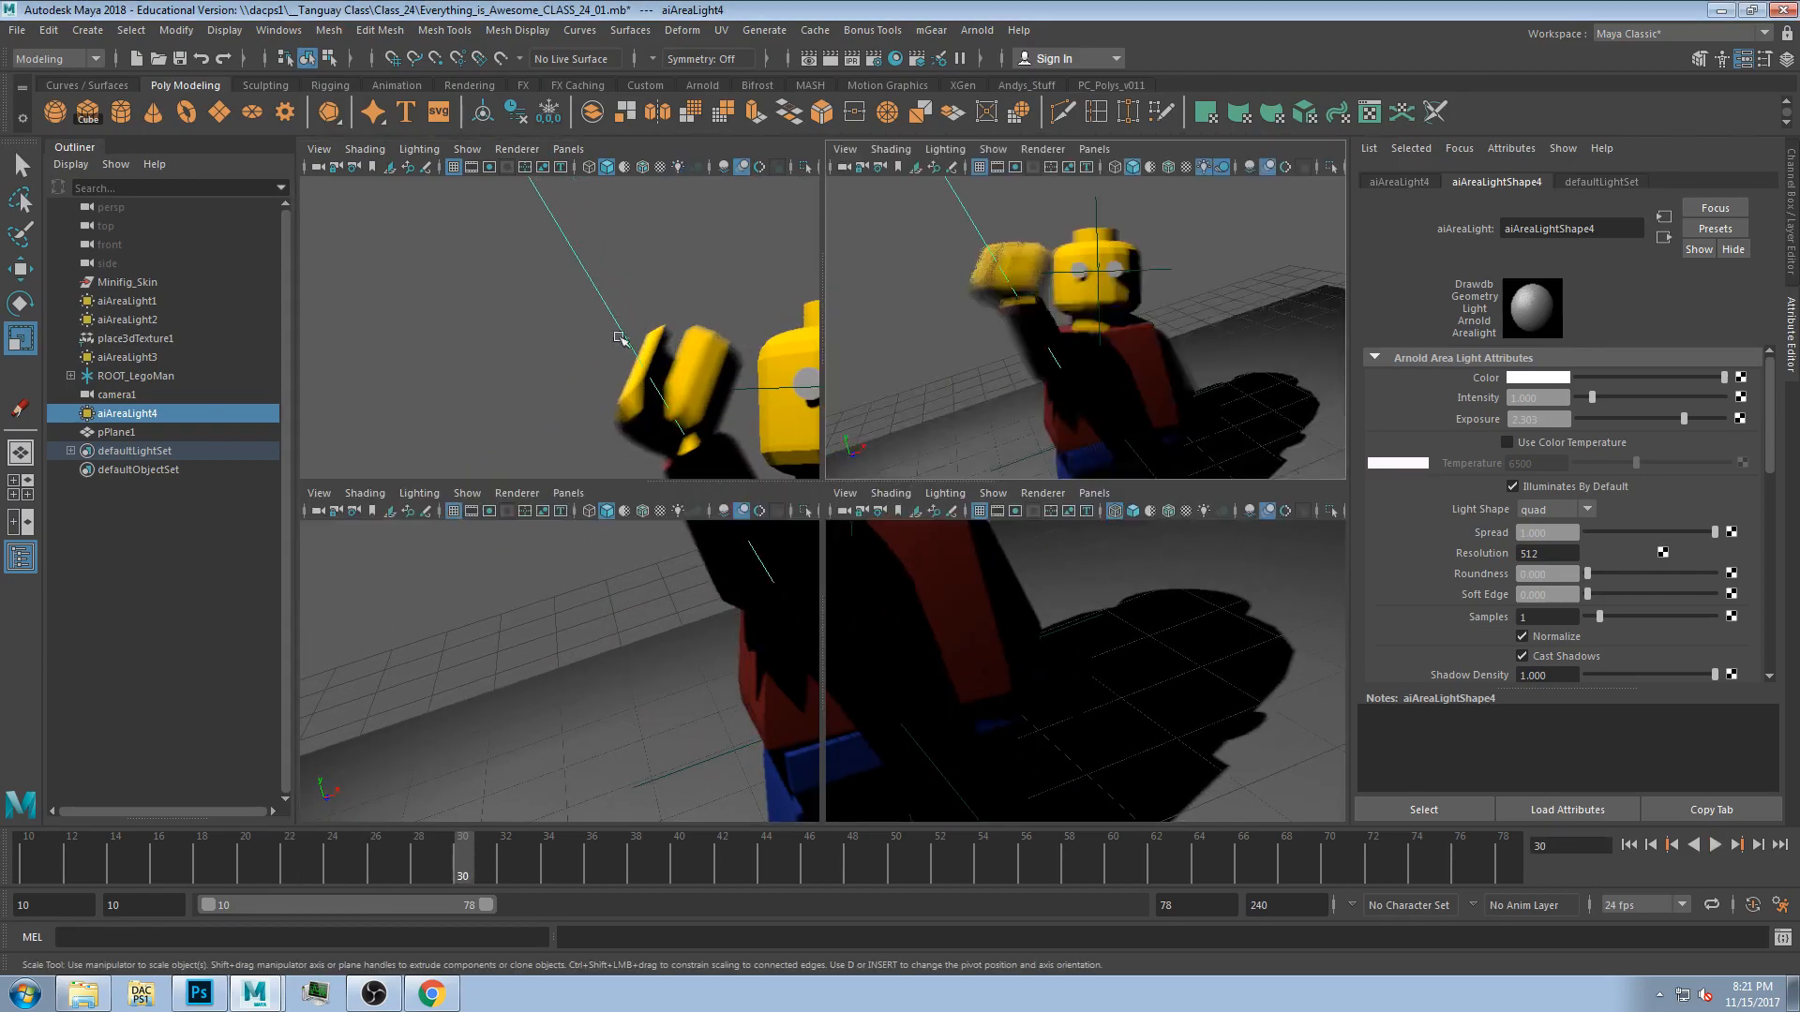
pyautogui.hotkey('ctrl', 'd')
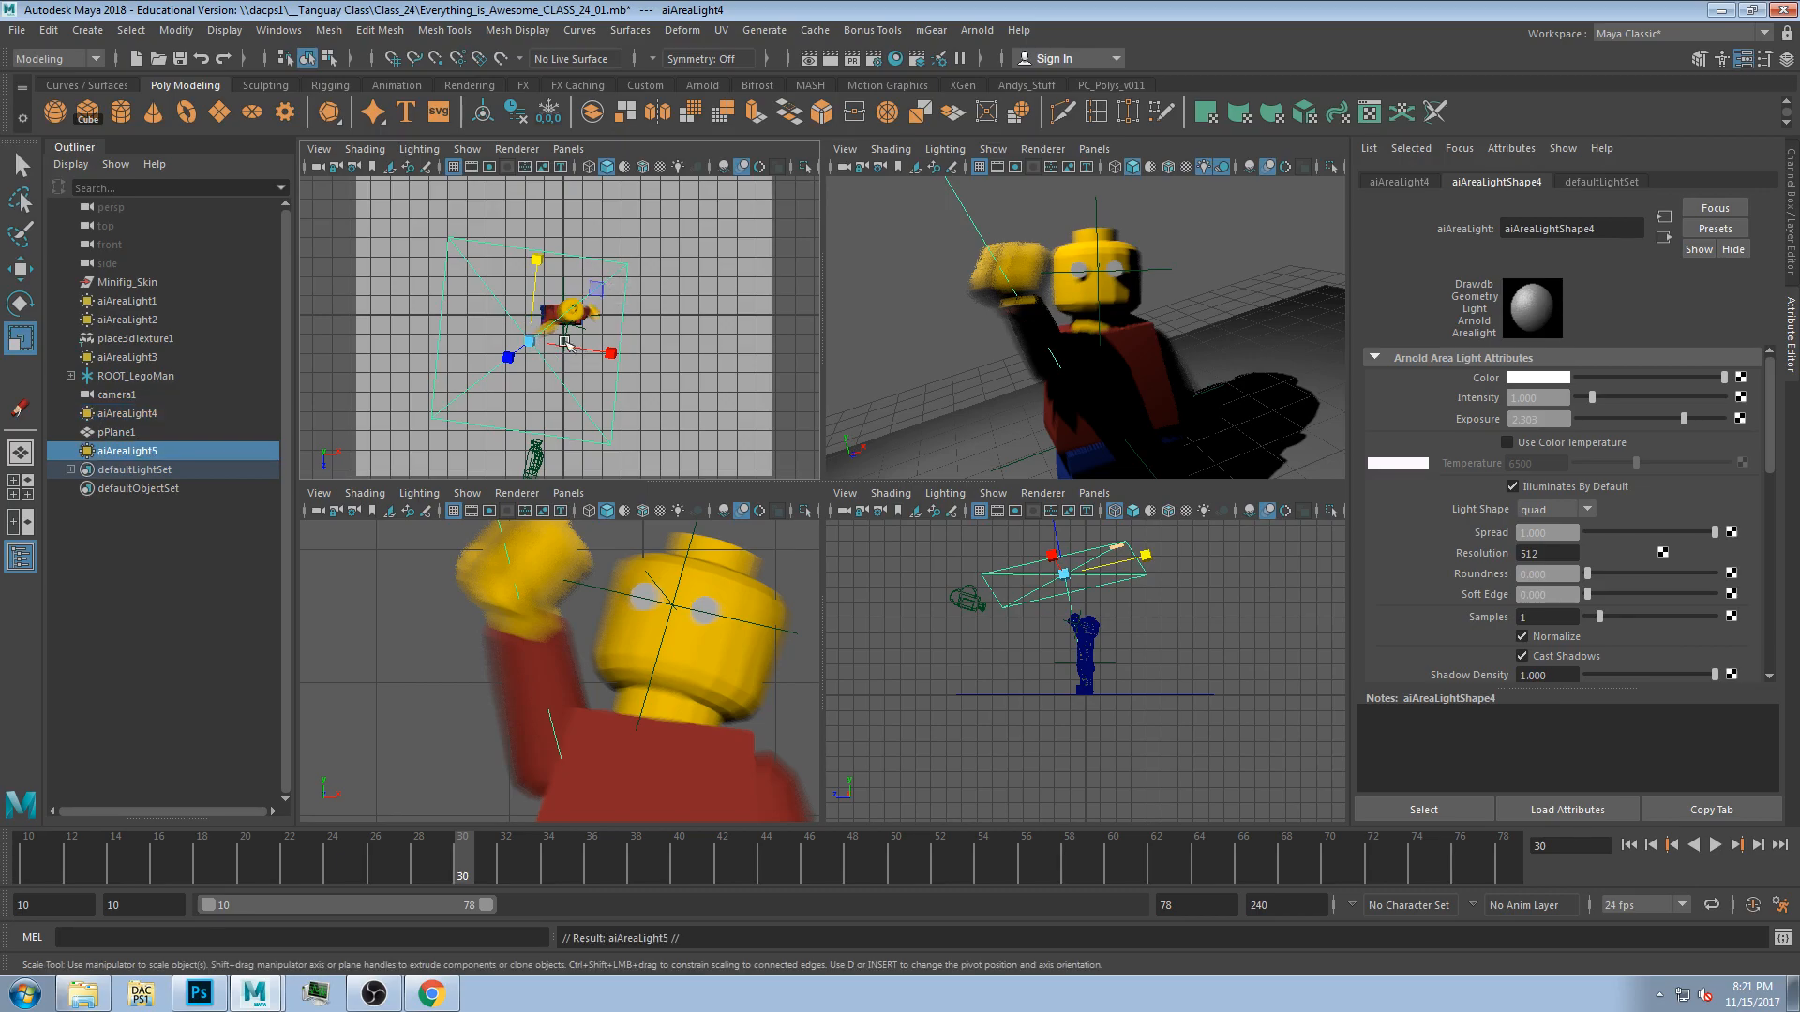
pyautogui.press('w')
pyautogui.click(619, 352)
pyautogui.click(621, 334)
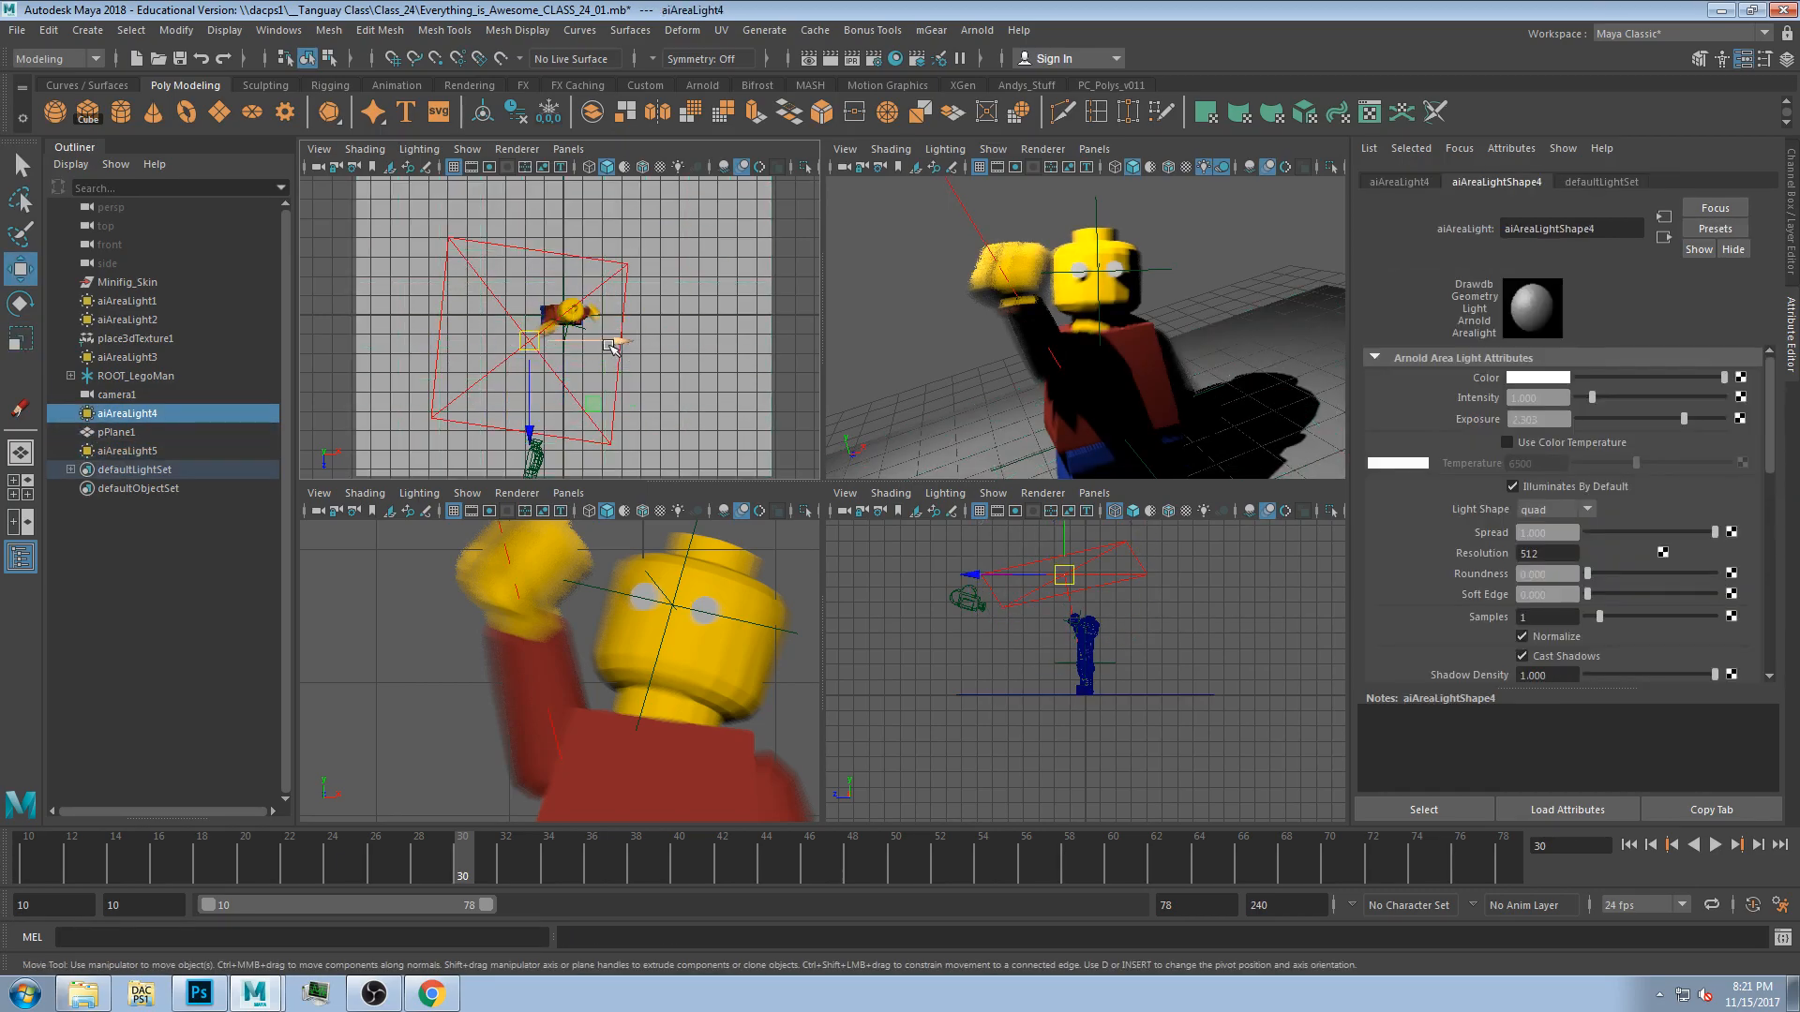
pyautogui.moveTo(532, 340)
pyautogui.mouseDown()
pyautogui.moveTo(716, 323)
pyautogui.moveTo(700, 367)
pyautogui.moveTo(761, 381)
pyautogui.moveTo(739, 358)
pyautogui.moveTo(728, 425)
pyautogui.moveTo(709, 359)
pyautogui.mouseUp()
pyautogui.press('e')
pyautogui.click(903, 270)
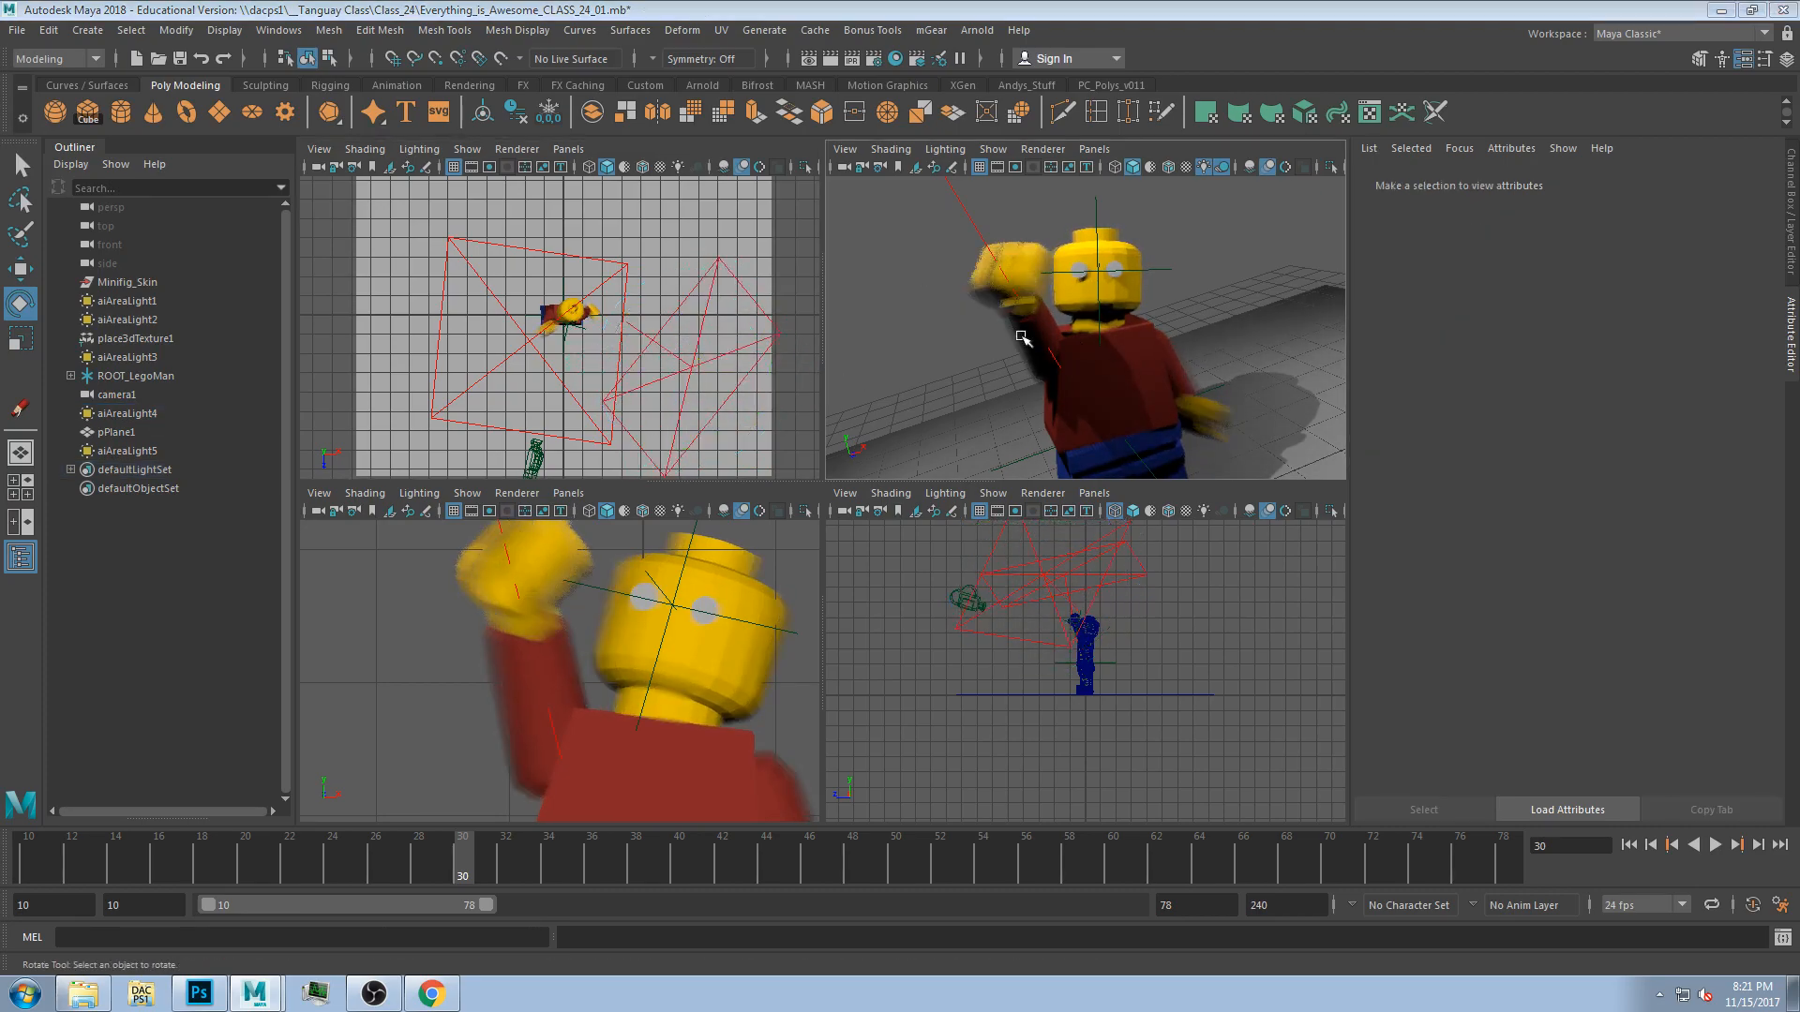
# Scrub through the animation to check the lighting, then return to the start of the range.
pyautogui.press('space')
pyautogui.moveTo(173, 848); pyautogui.dragTo(505, 853)
pyautogui.press('space')
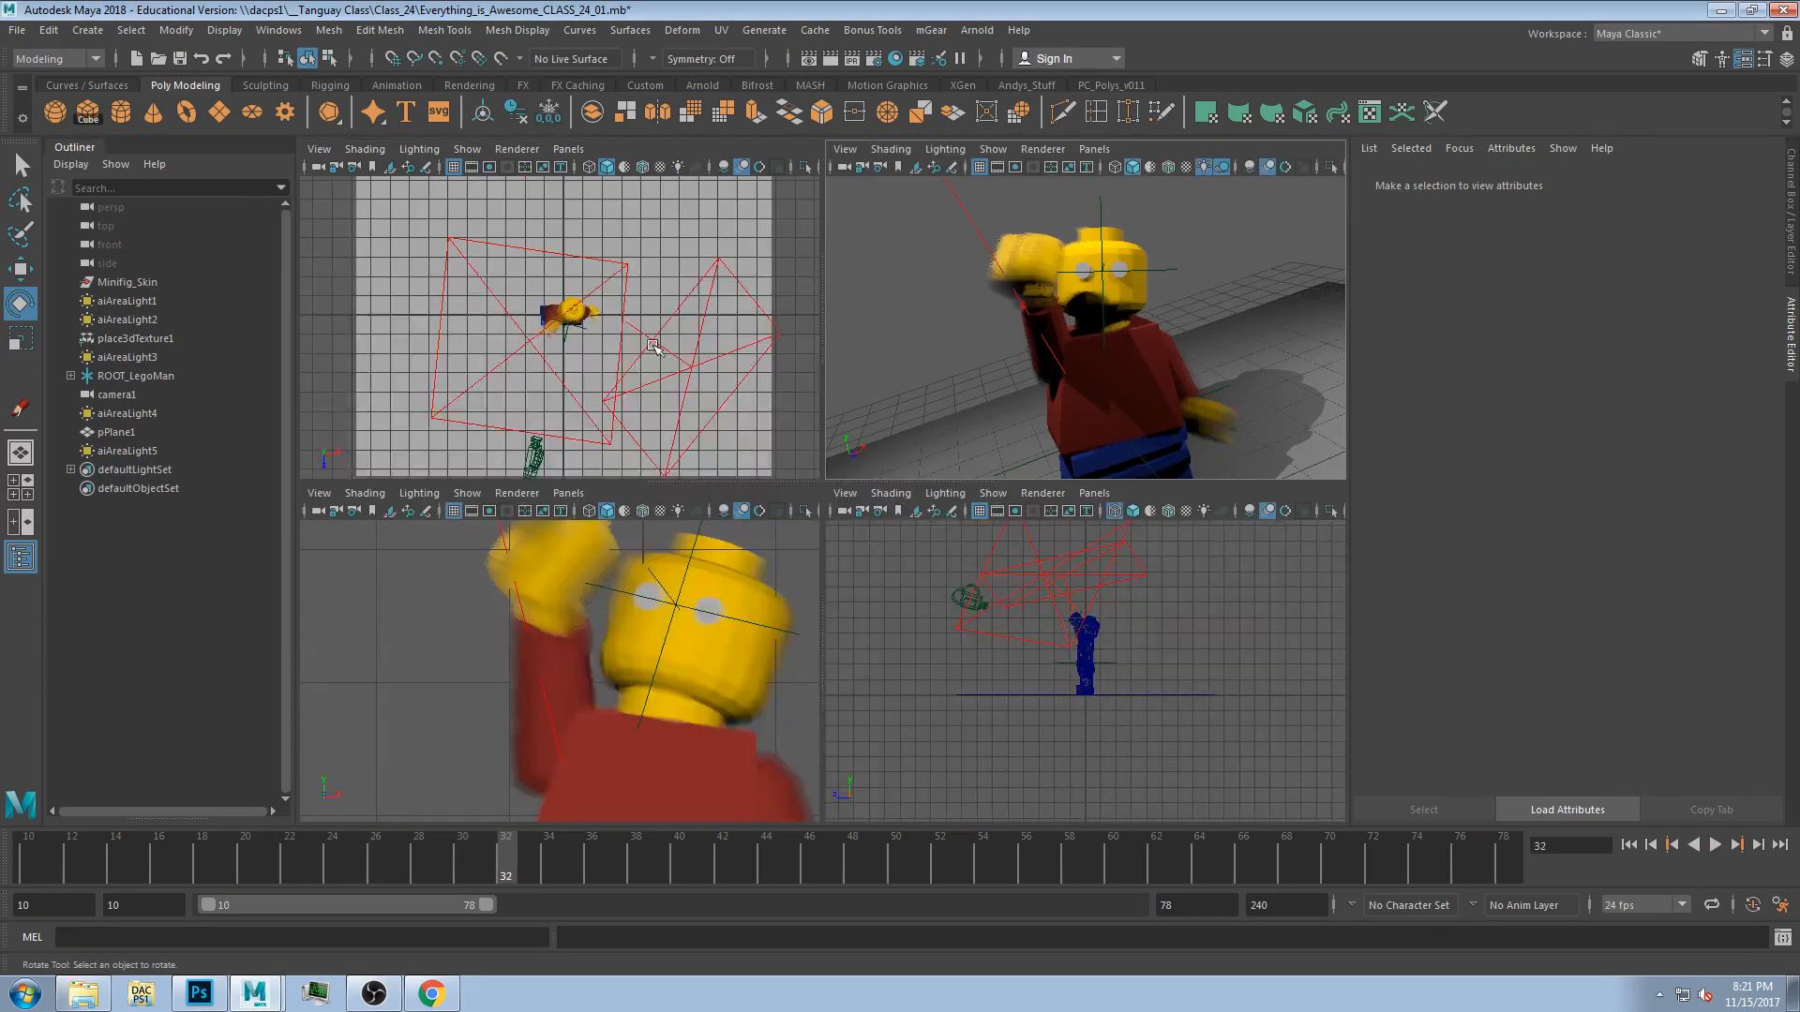
pyautogui.press('space')
pyautogui.moveTo(270, 852); pyautogui.dragTo(26, 867)
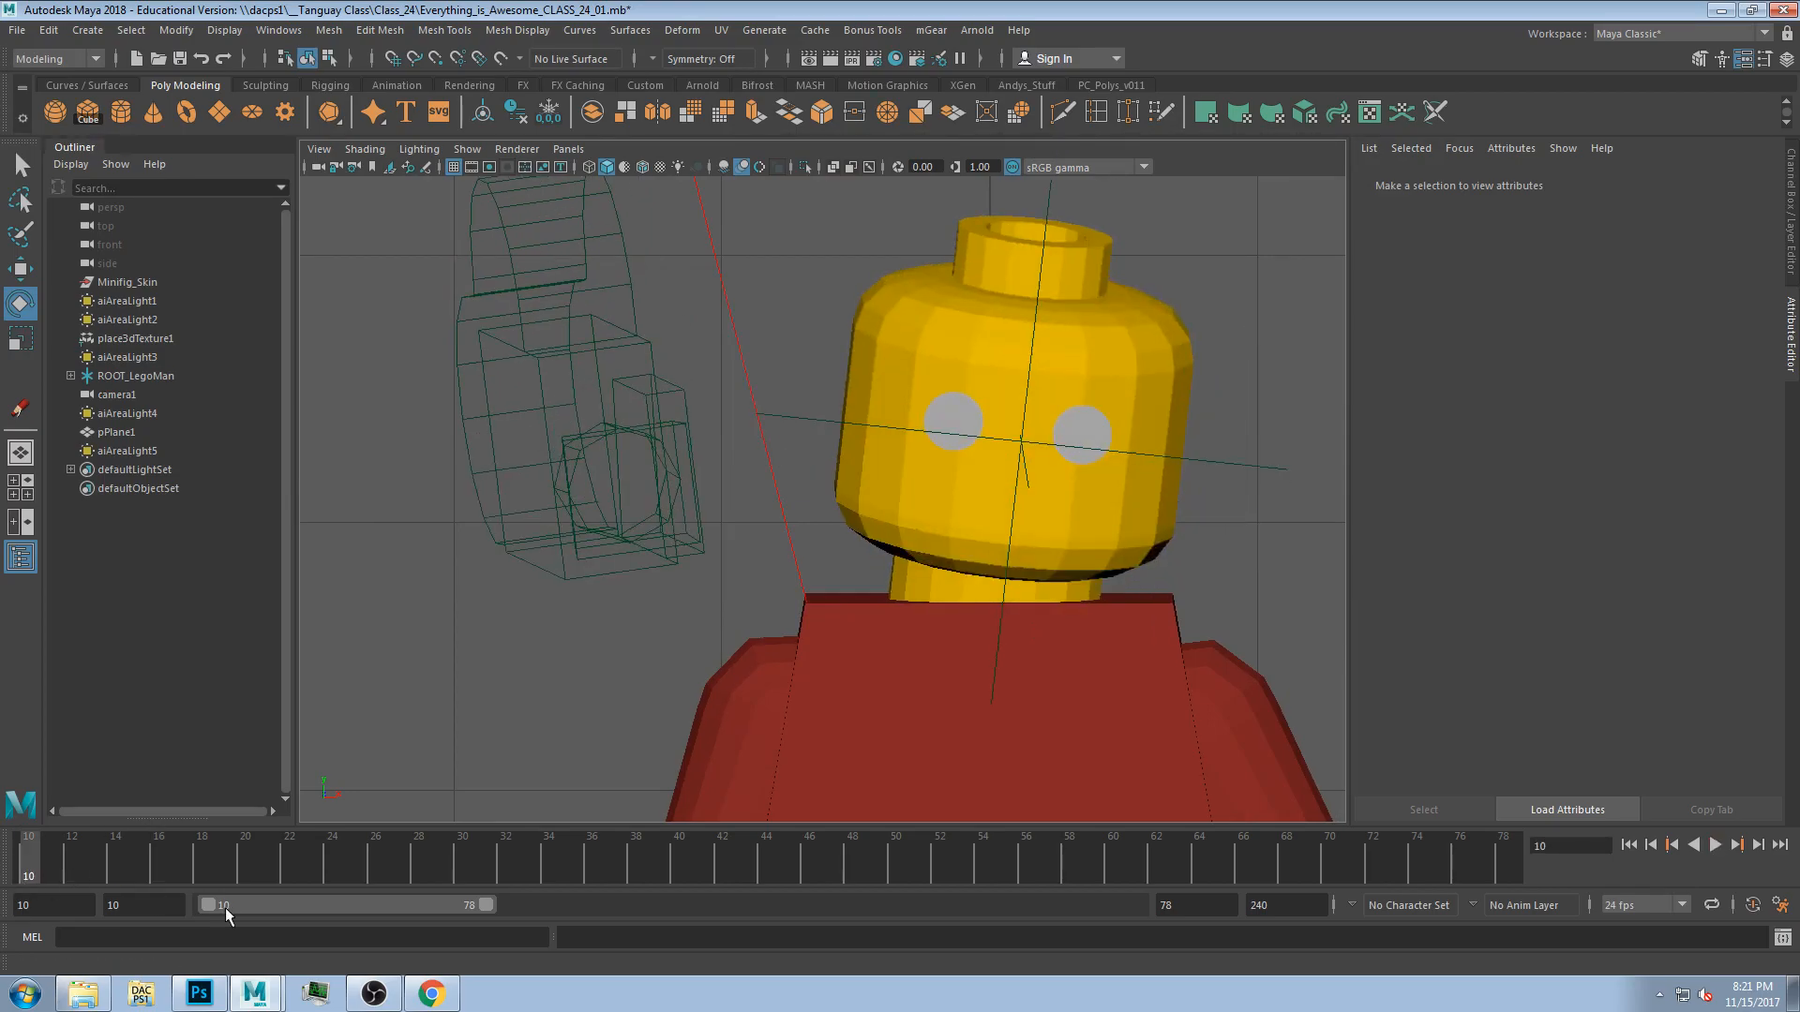
# Set the animation start and playback start frames to 0.
pyautogui.doubleClick(49, 905)
pyautogui.press('Return')
pyautogui.doubleClick(117, 906)
pyautogui.write('0')
pyautogui.press('Return')
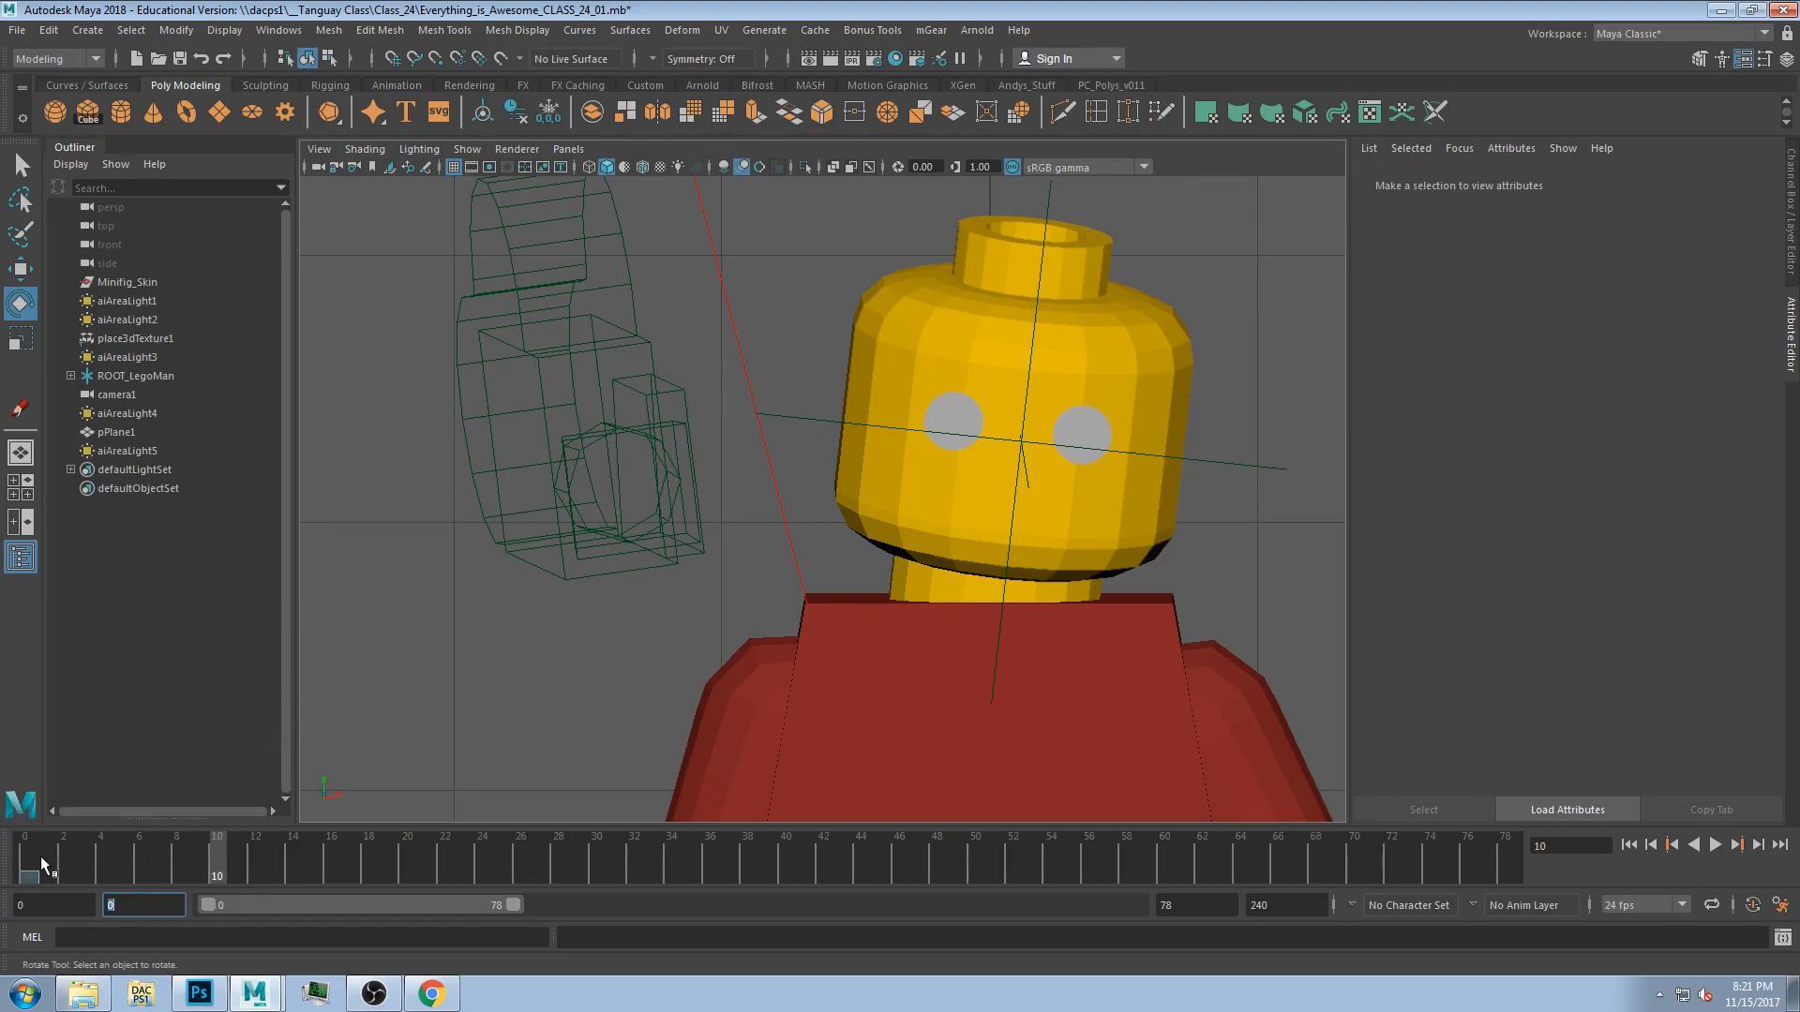
# Move the current time to frame 0.
pyautogui.moveTo(43, 857); pyautogui.dragTo(25, 862)
pyautogui.scroll(3, 1104, 523)
pyautogui.scroll(4, 1104, 523)
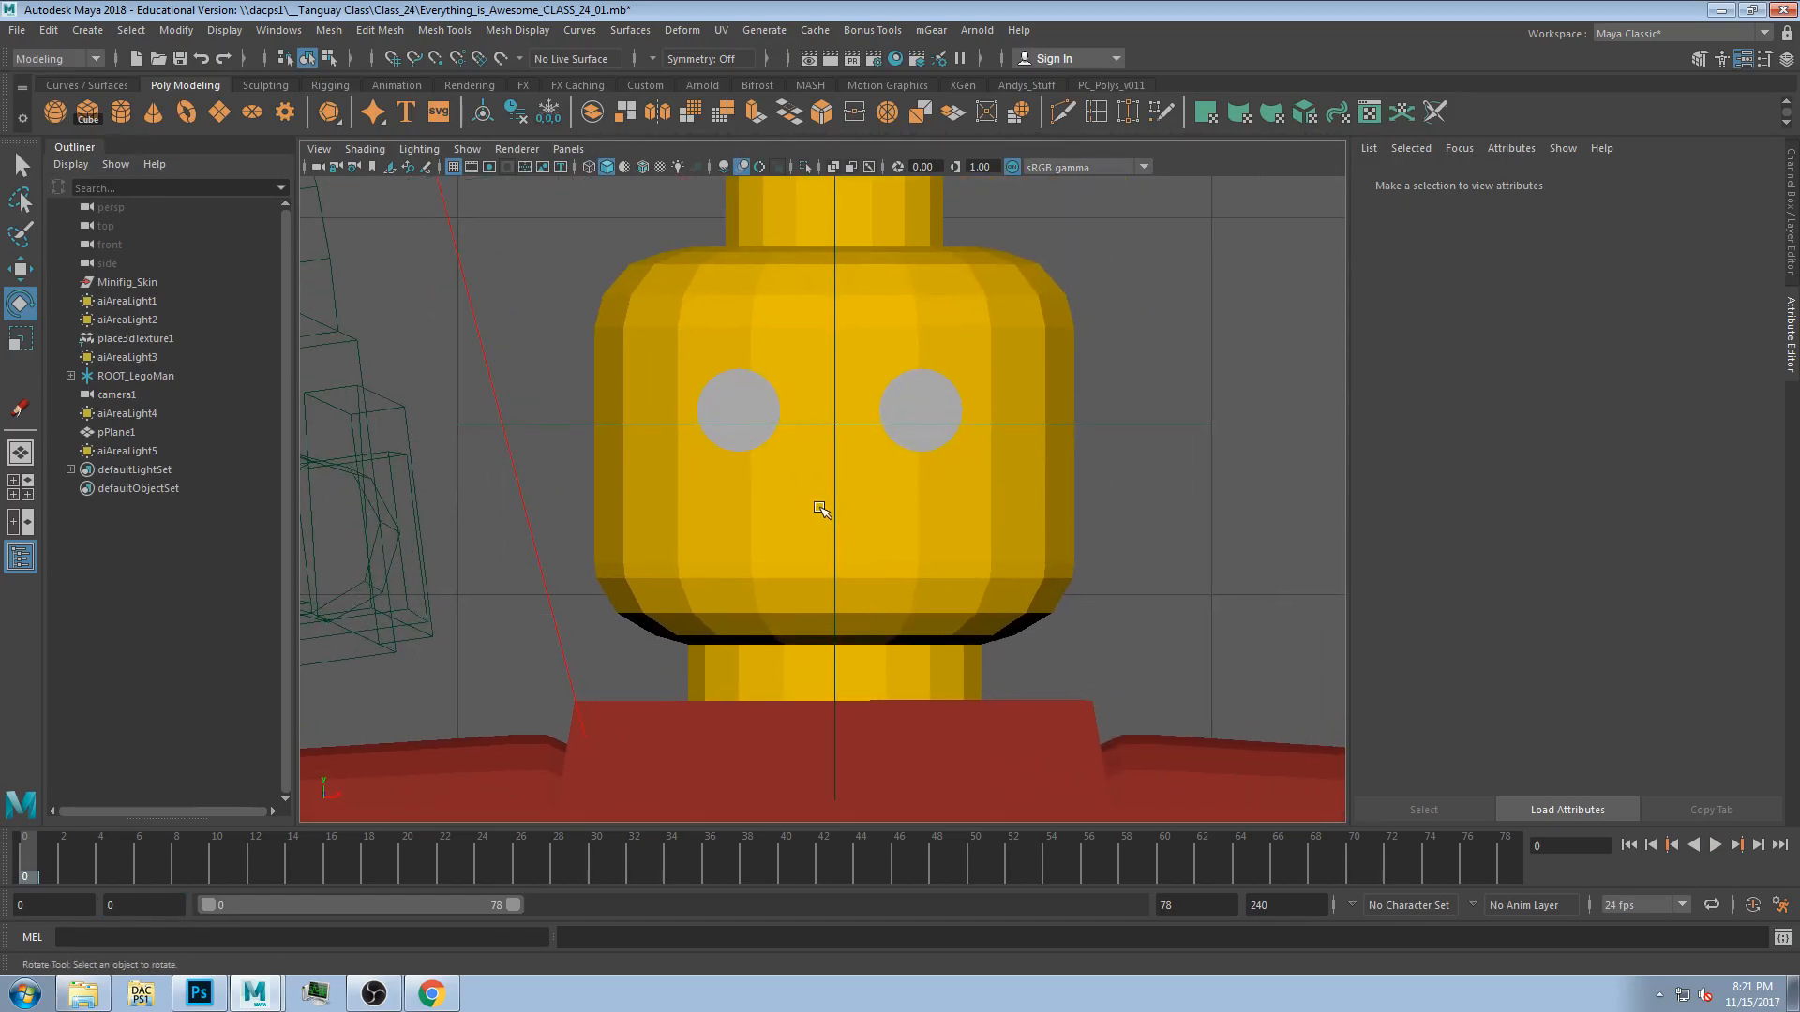
# Duplicate an eye disc, then move and scale the copy into a flat oval below the eyes for the mouth.
pyautogui.click(715, 385)
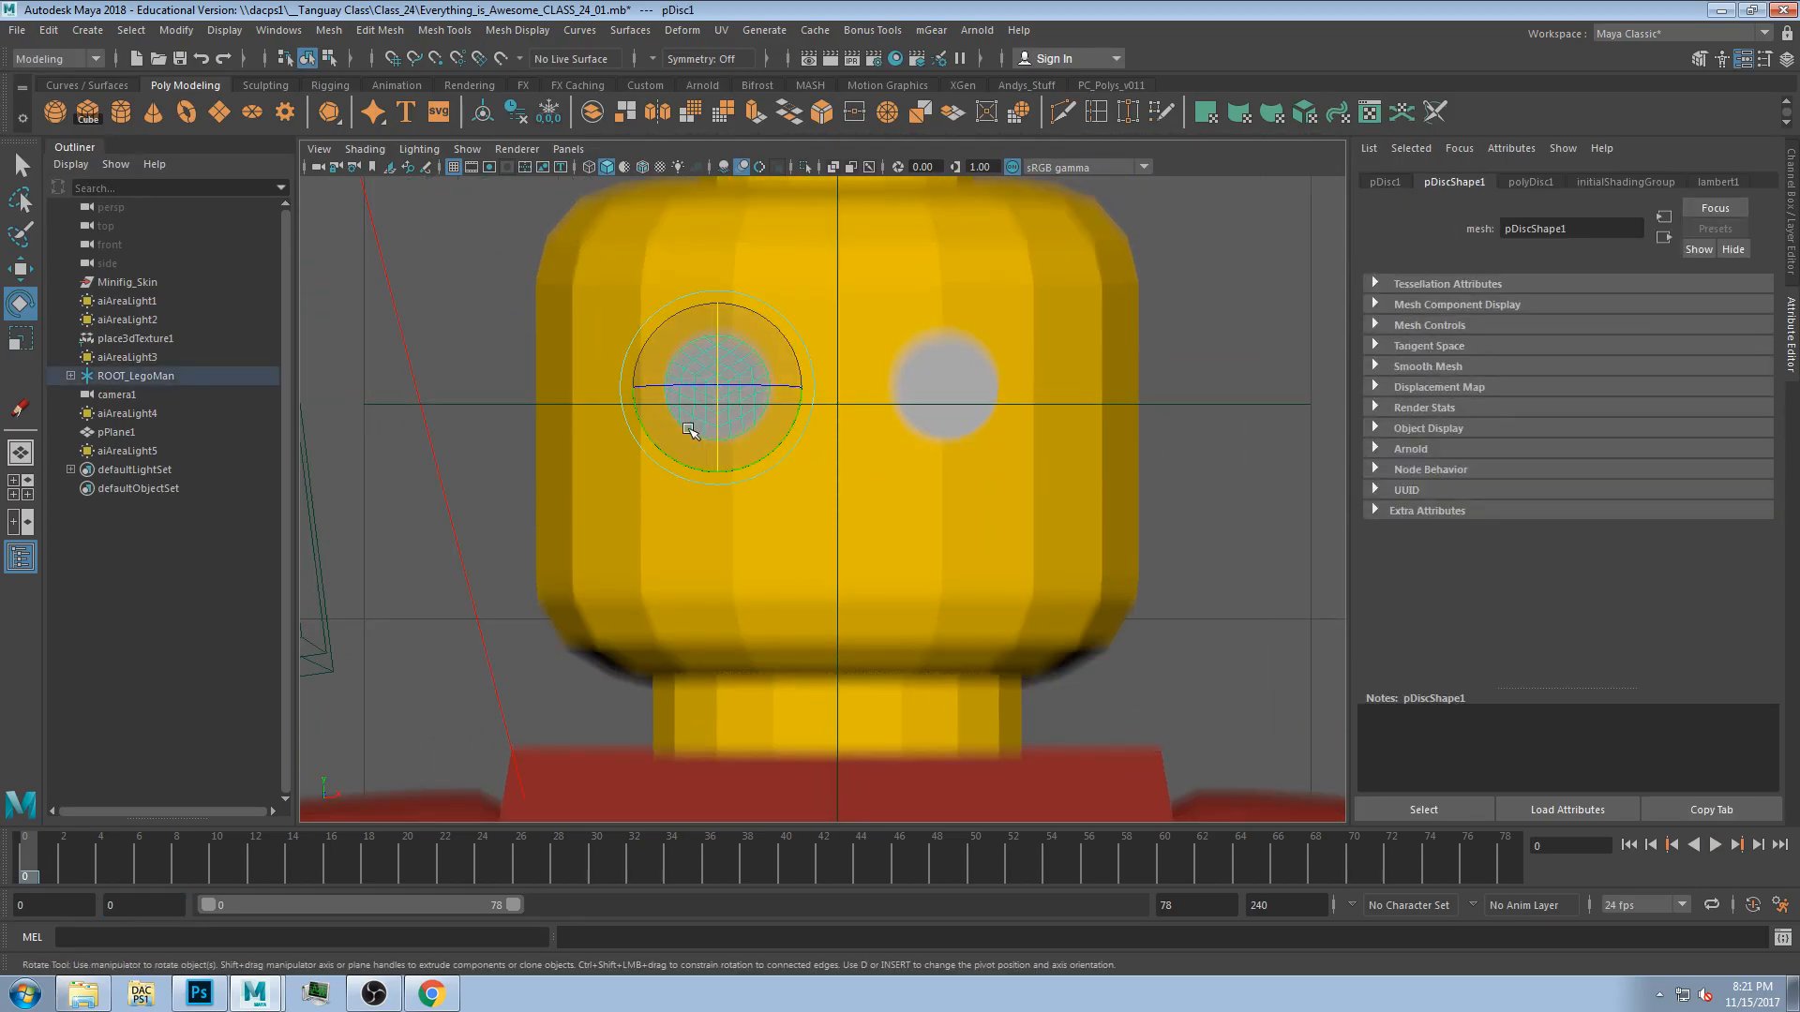
pyautogui.hotkey('ctrl', 'd')
pyautogui.press('w')
pyautogui.moveTo(781, 326); pyautogui.dragTo(911, 447)
pyautogui.press('r')
pyautogui.moveTo(923, 510)
pyautogui.mouseDown()
pyautogui.moveTo(1052, 510)
pyautogui.moveTo(926, 531)
pyautogui.mouseUp()
pyautogui.scroll(2, 900, 537)
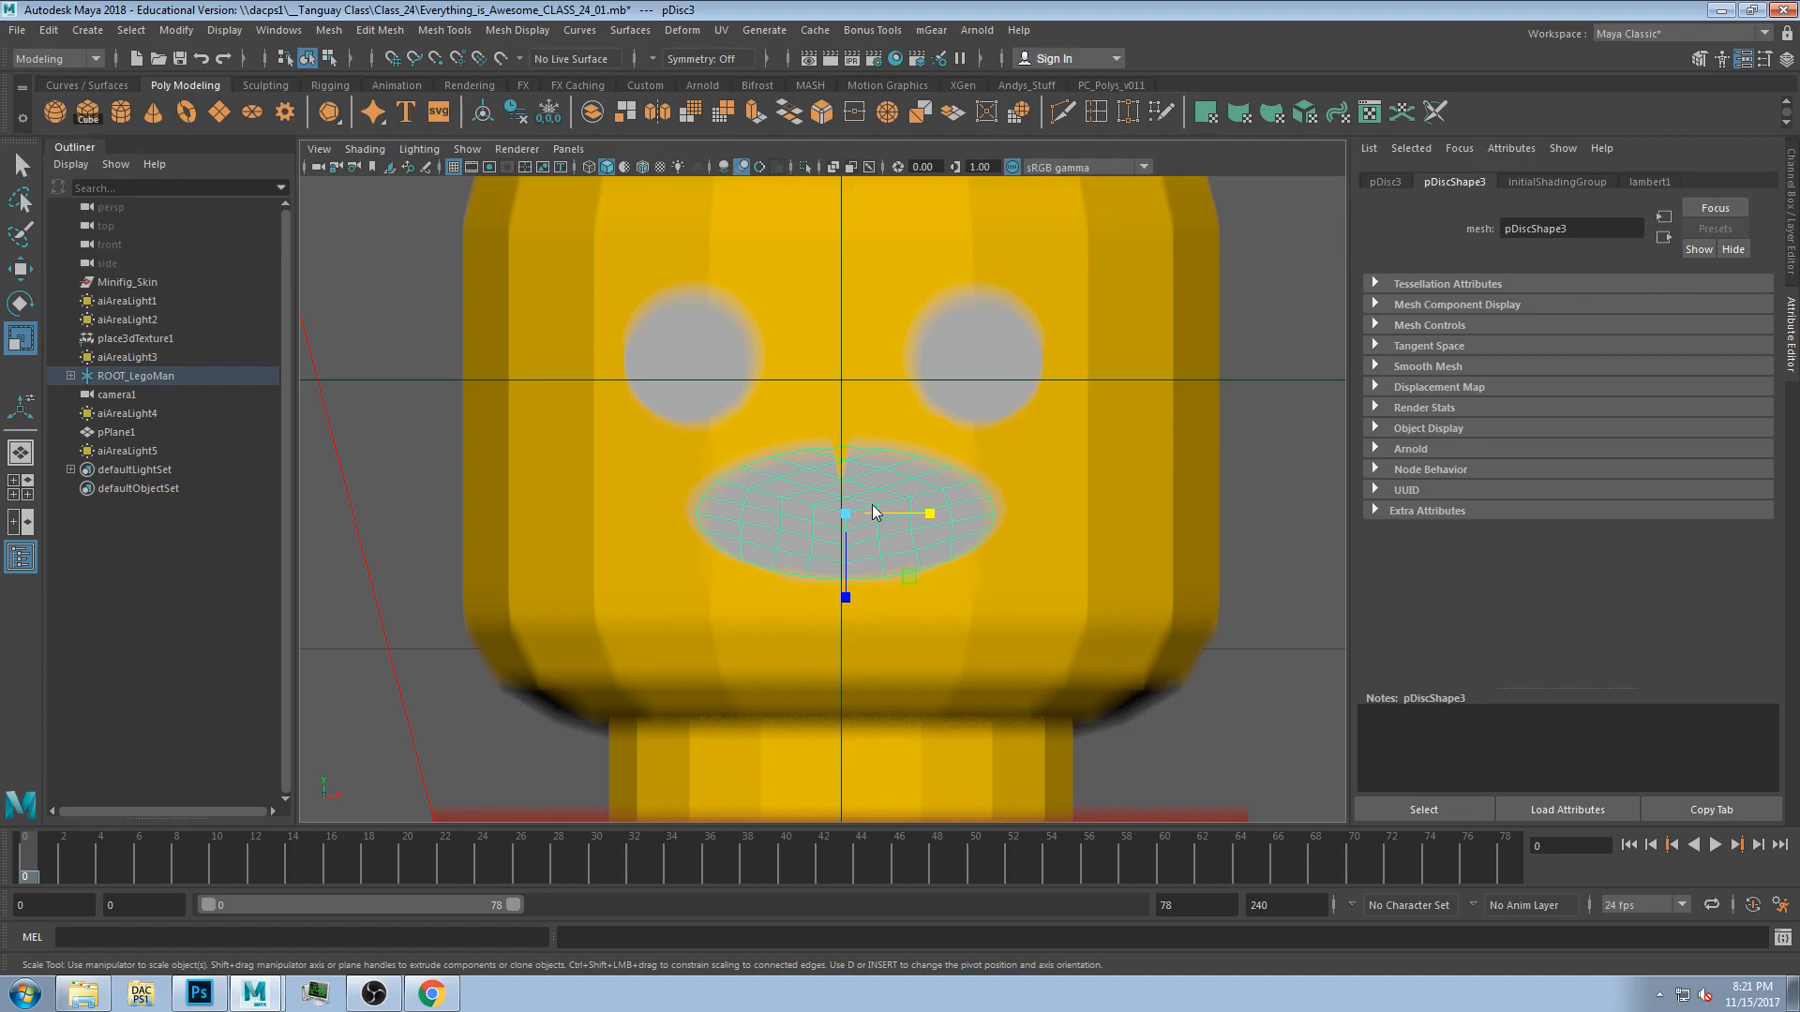
# Select and delete the upper faces of the oval disc to shape it into a smiling mouth.
pyautogui.press('F11')
pyautogui.click(728, 528)
pyautogui.keyDown('shift'); pyautogui.click(760, 535); pyautogui.keyUp('shift')
pyautogui.keyDown('shift'); pyautogui.click(795, 544); pyautogui.keyUp('shift')
pyautogui.keyDown('shift'); pyautogui.click(832, 548); pyautogui.keyUp('shift')
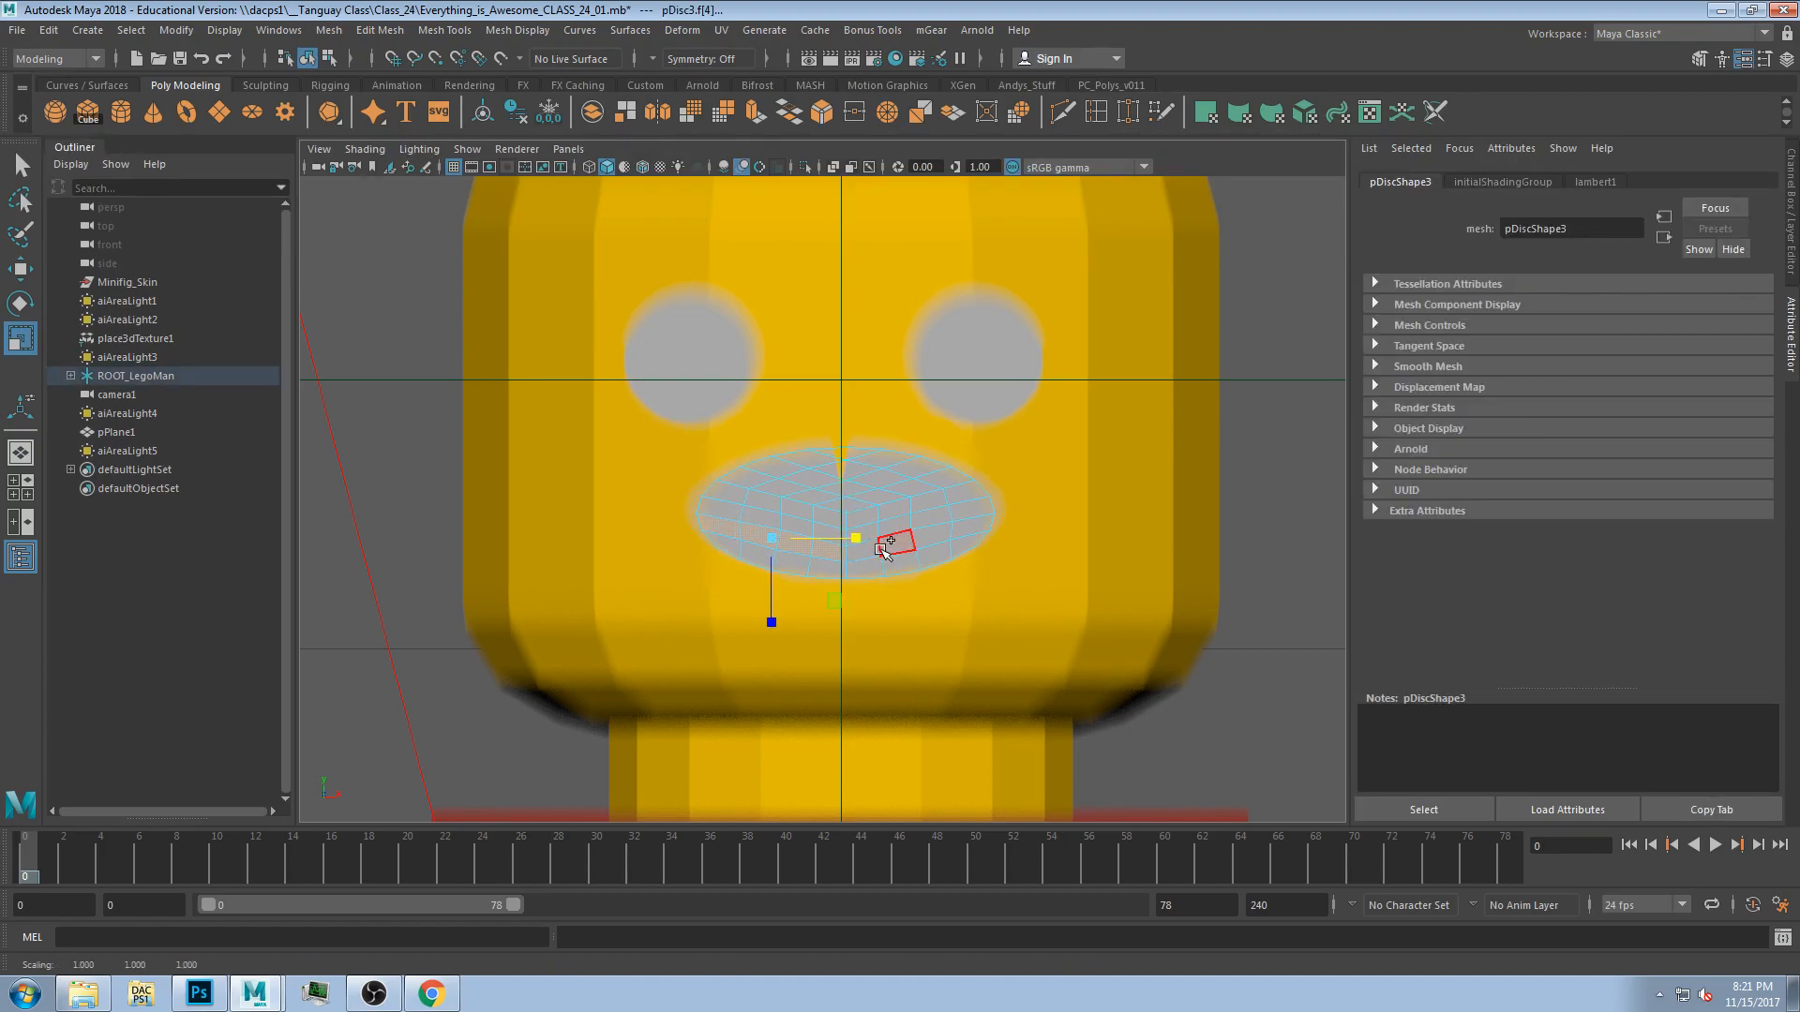
pyautogui.keyDown('shift'); pyautogui.click(734, 542); pyautogui.keyUp('shift')
pyautogui.keyDown('shift'); pyautogui.click(792, 564); pyautogui.keyUp('shift')
pyautogui.keyDown('shift'); pyautogui.click(747, 559); pyautogui.keyUp('shift')
pyautogui.keyDown('shift'); pyautogui.click(969, 544); pyautogui.keyUp('shift')
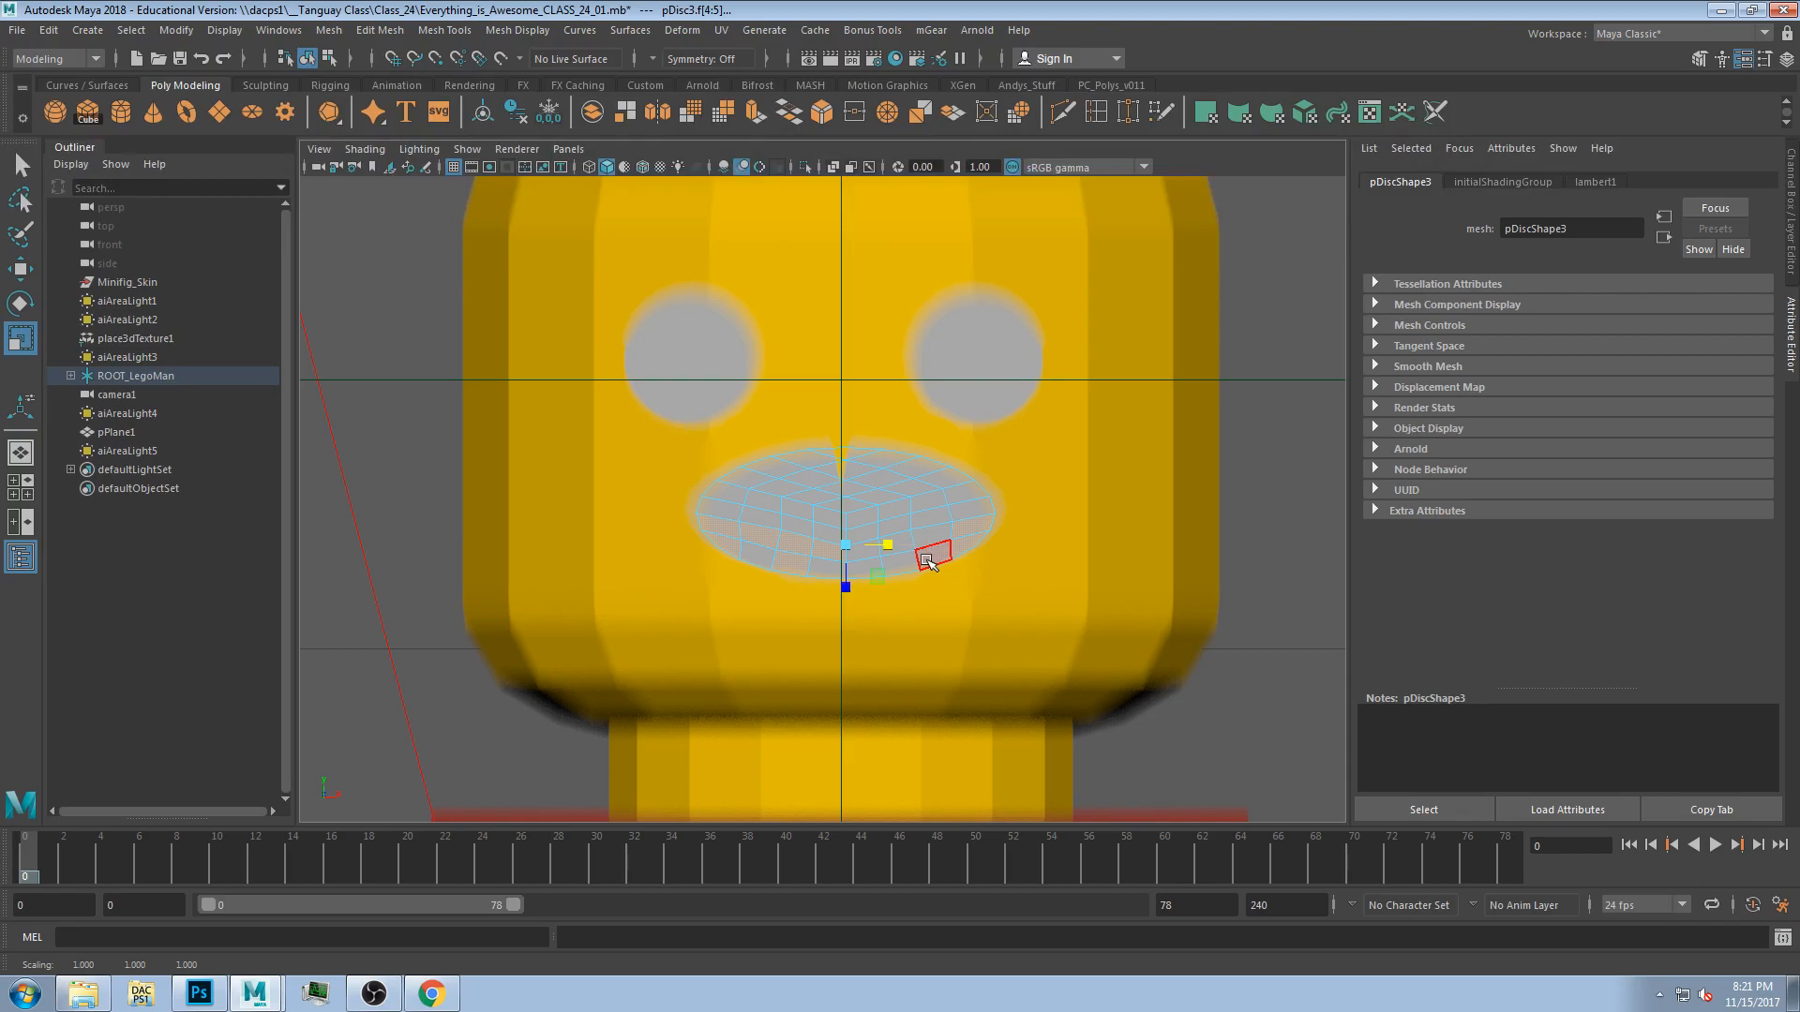
pyautogui.click(928, 518)
pyautogui.click(722, 512)
pyautogui.keyDown('shift'); pyautogui.doubleClick(980, 506); pyautogui.keyUp('shift')
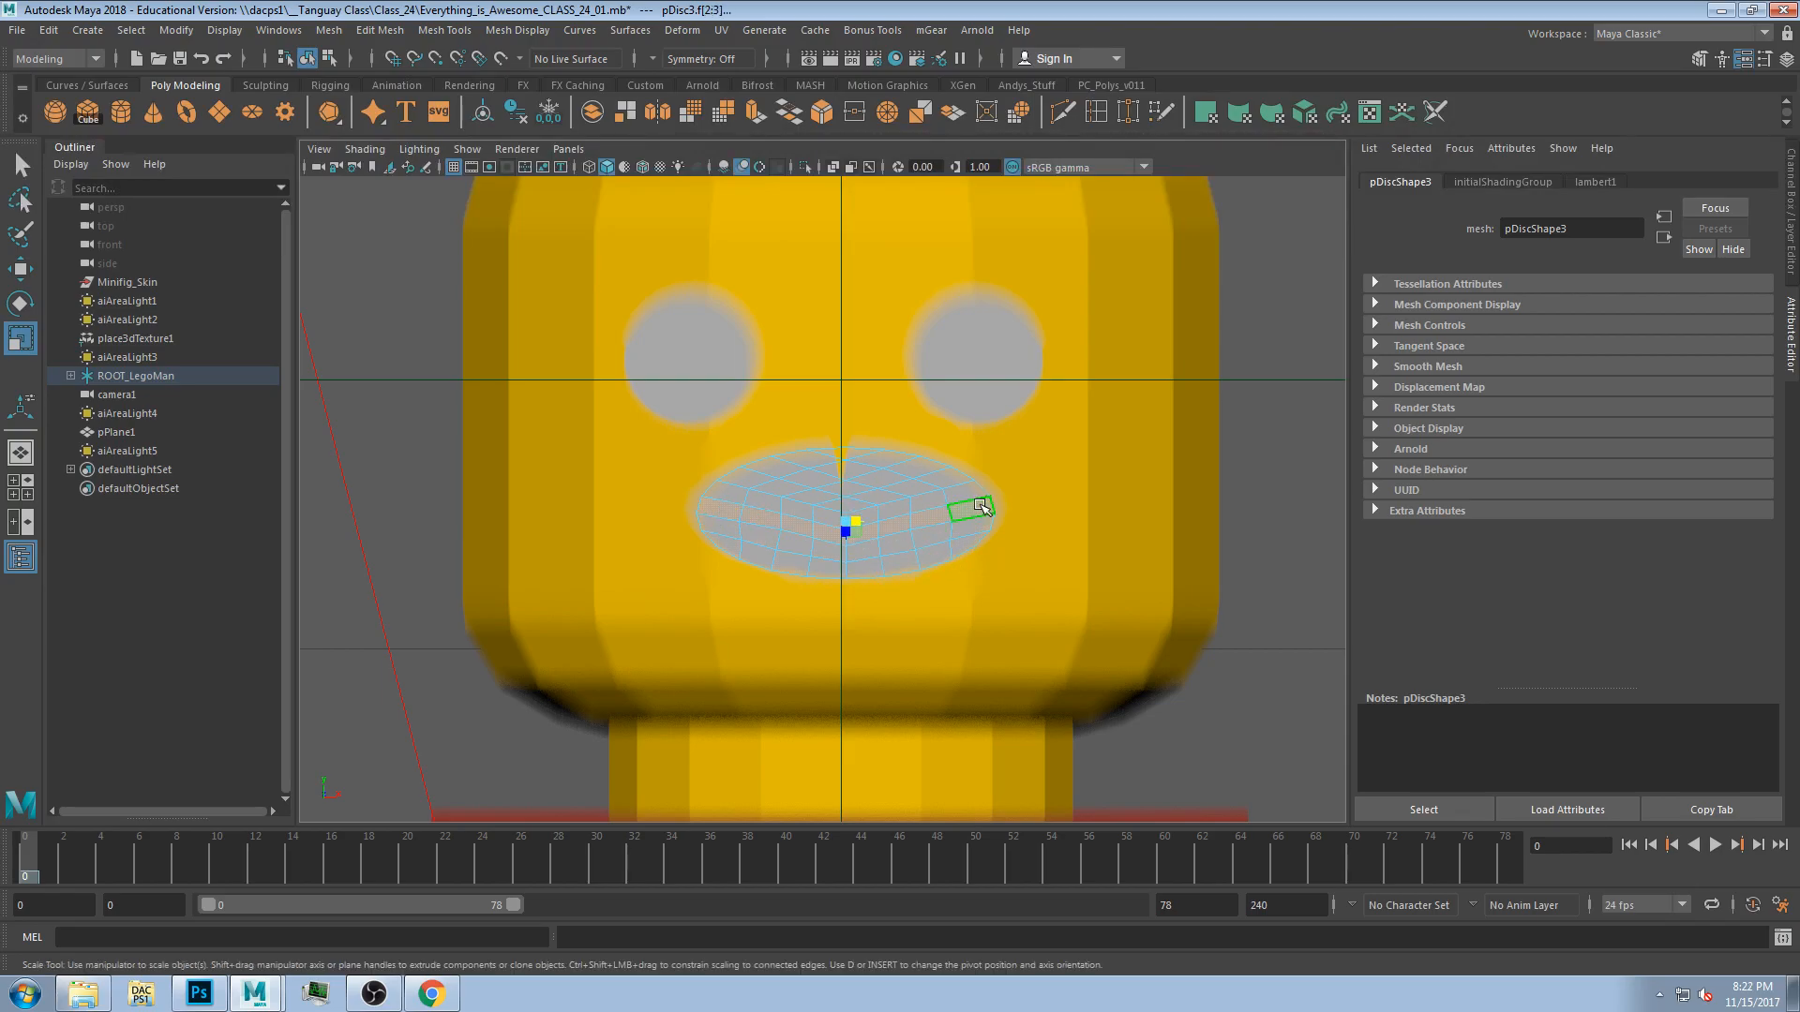
pyautogui.press('Delete')
pyautogui.doubleClick(804, 492)
pyautogui.press('Delete')
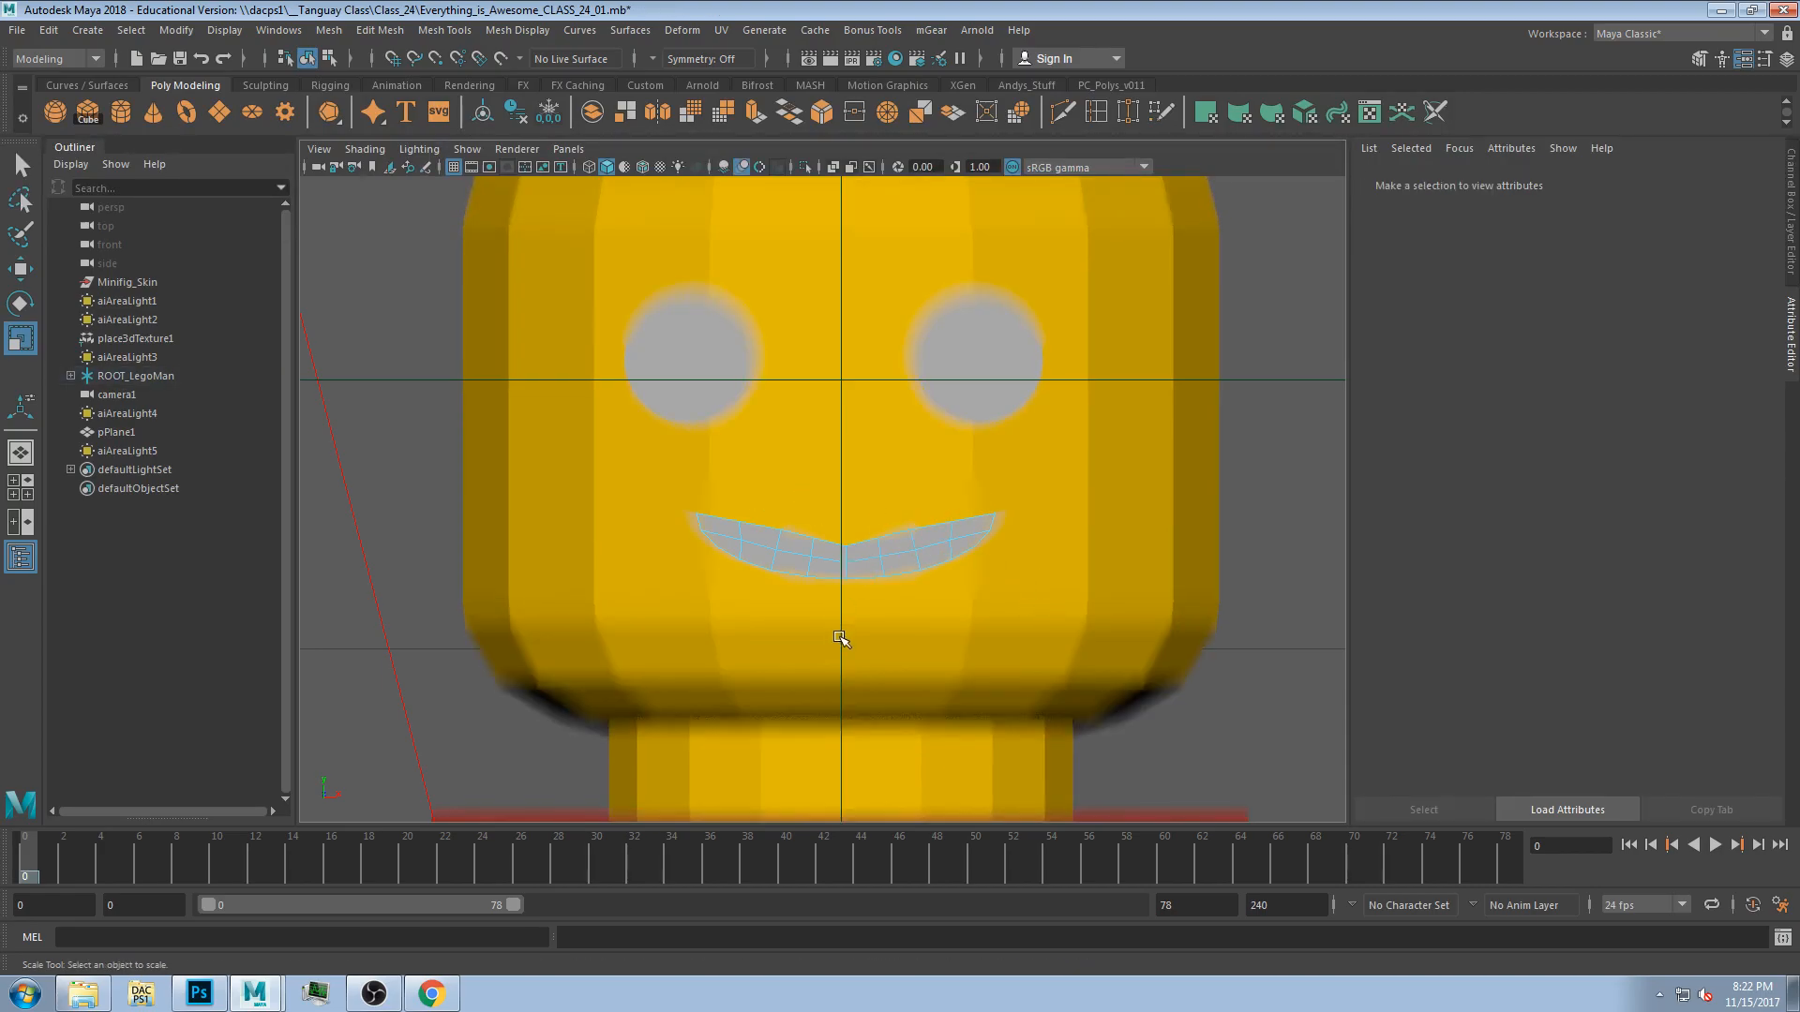
# Scrub the timeline to view the new smile on the animated figure.
pyautogui.press('w')
pyautogui.press('q')
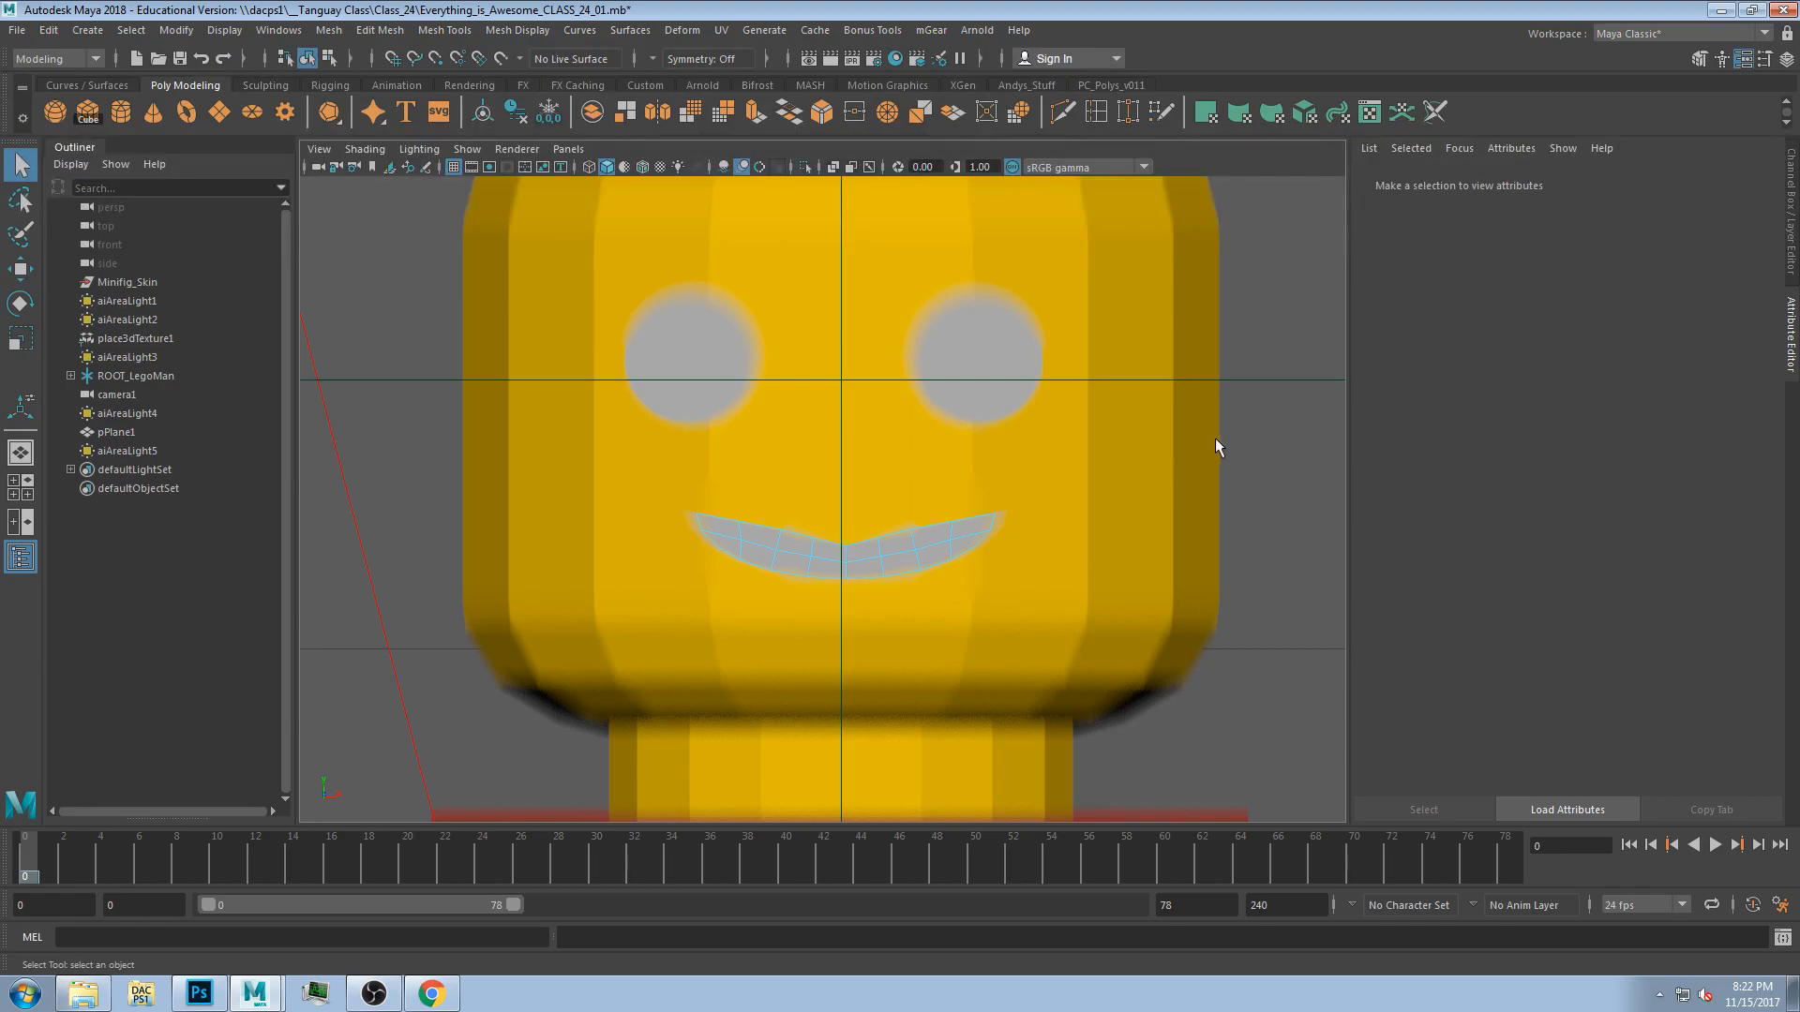
pyautogui.moveTo(605, 874)
pyautogui.mouseDown()
pyautogui.moveTo(330, 873)
pyautogui.moveTo(596, 874)
pyautogui.mouseUp()
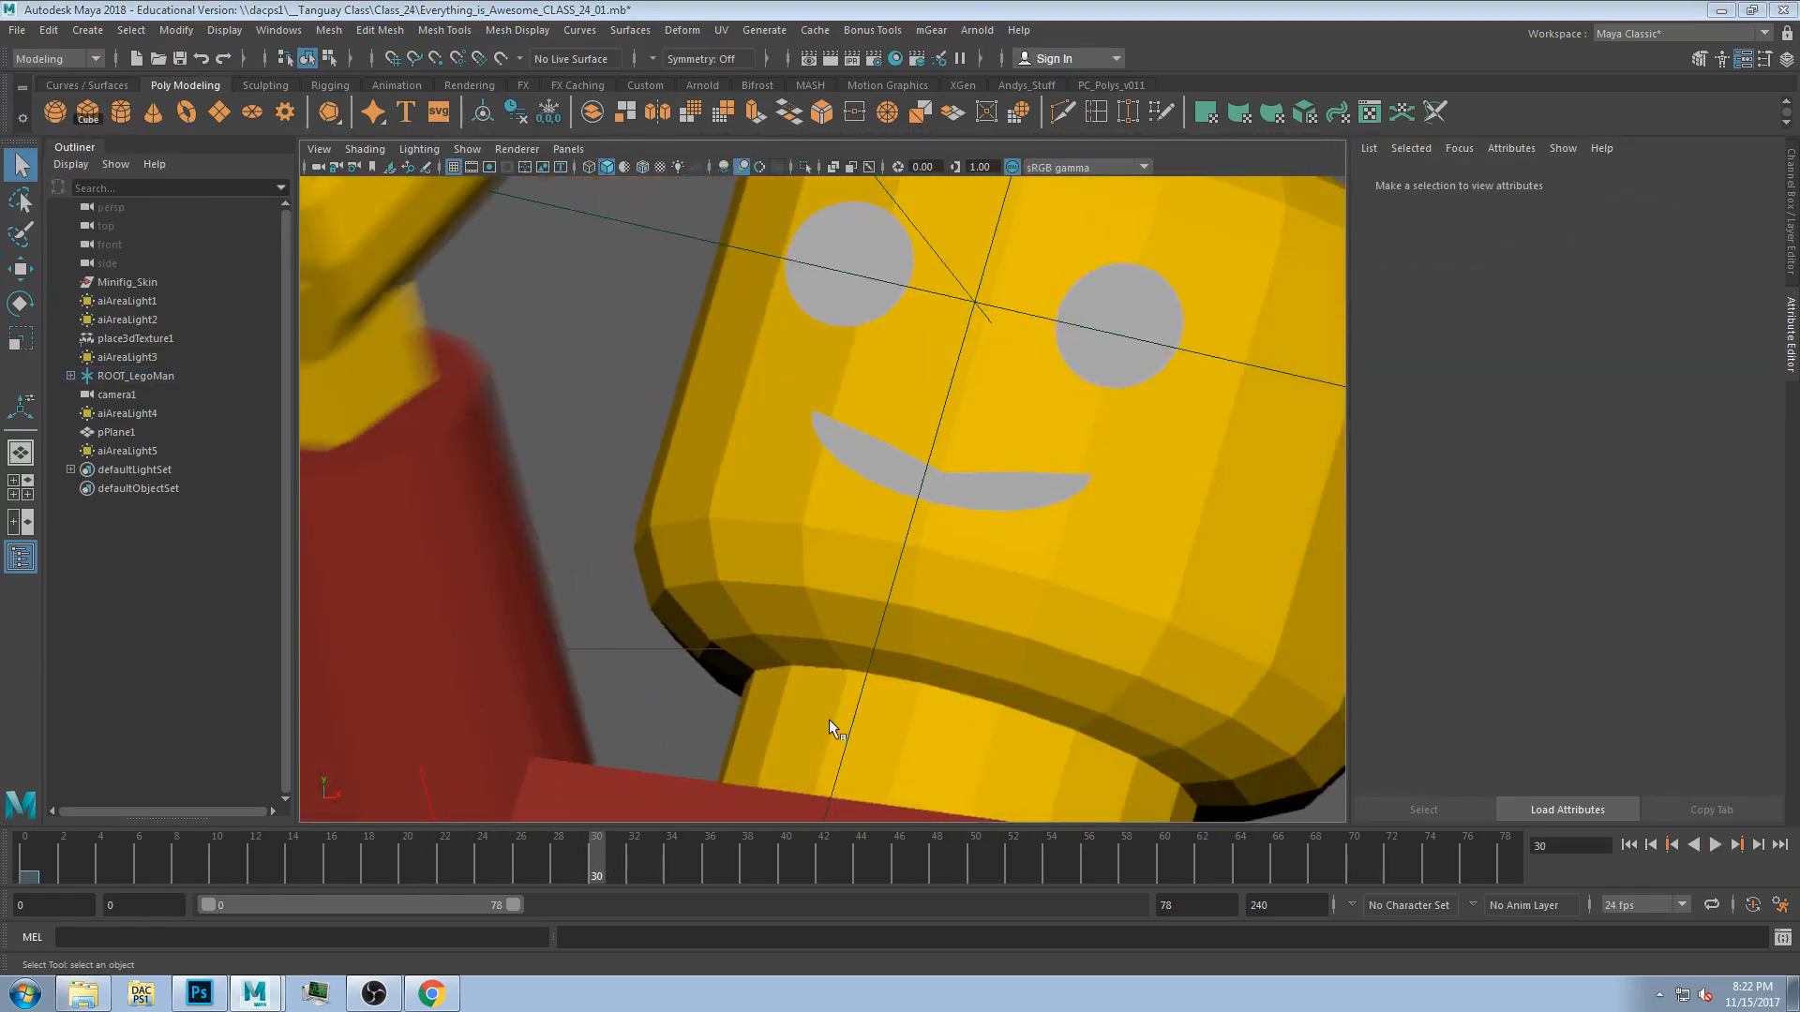
pyautogui.press('space')
pyautogui.press('space')
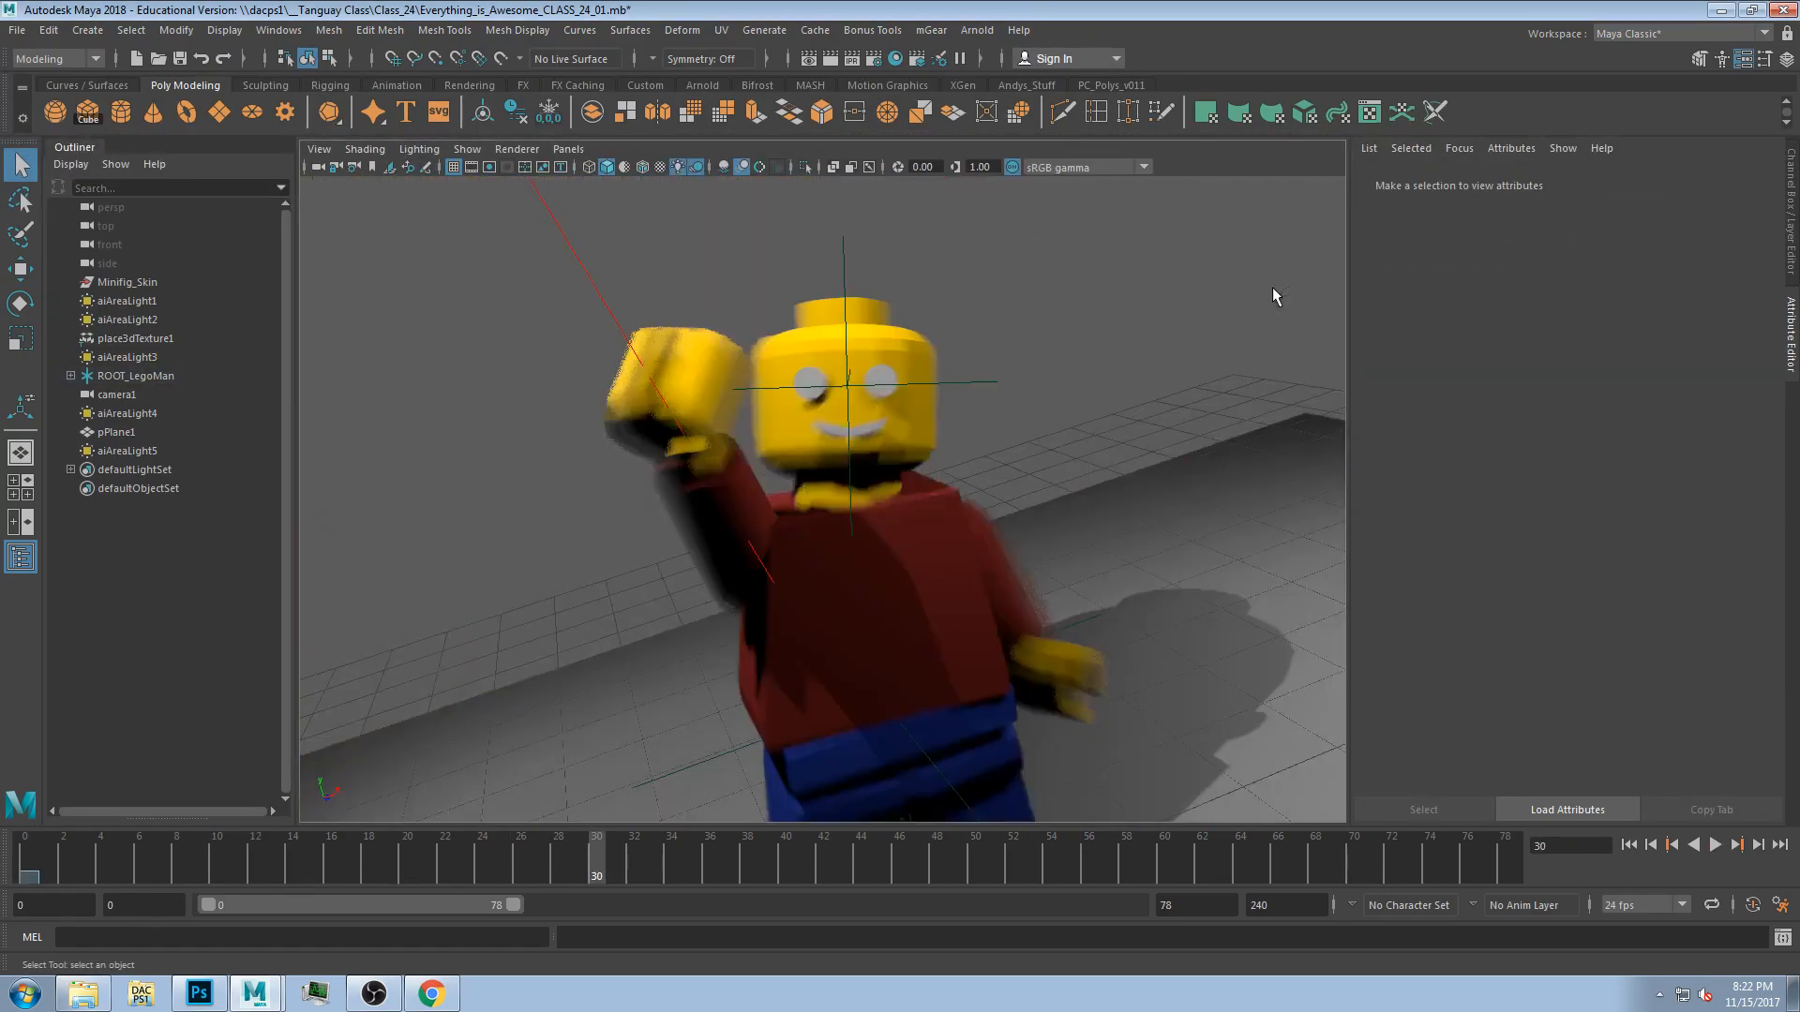
# Toggle the viewport motion blur setting and create a playblast of the animation.
pyautogui.click(743, 169)
pyautogui.click(743, 169)
pyautogui.click(759, 168)
pyautogui.click(299, 36)
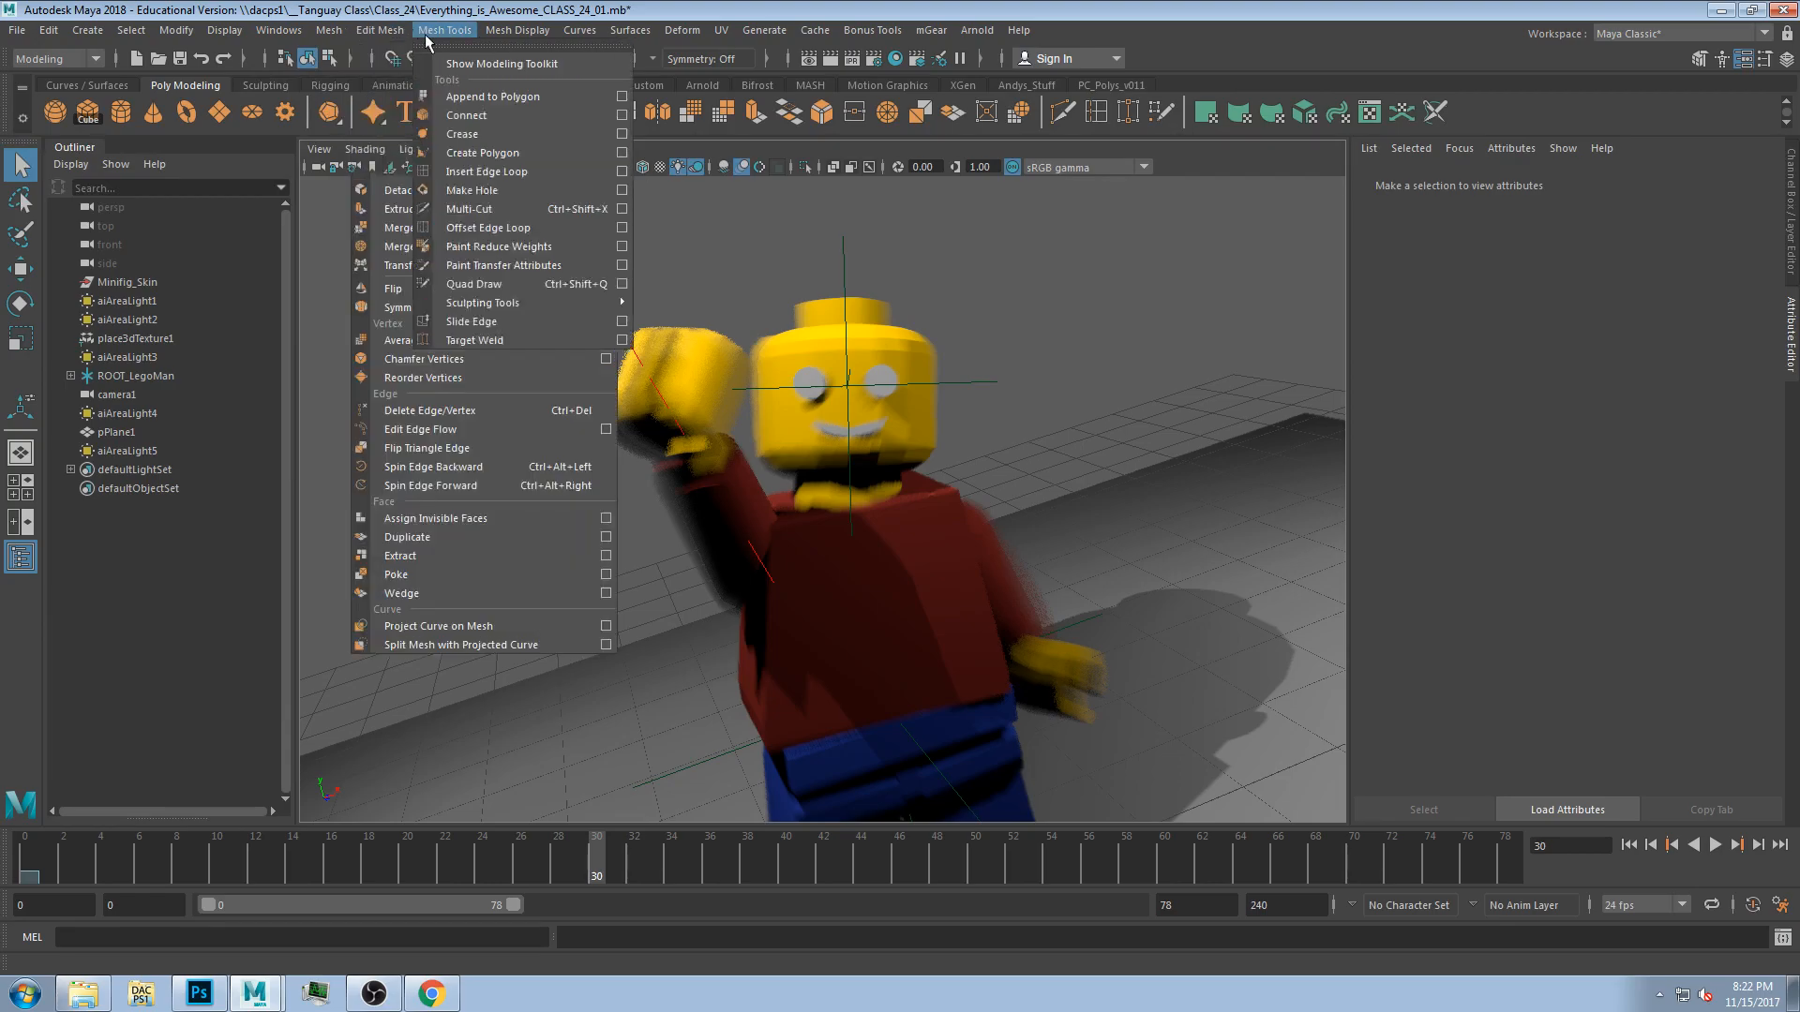
pyautogui.moveTo(281, 31)
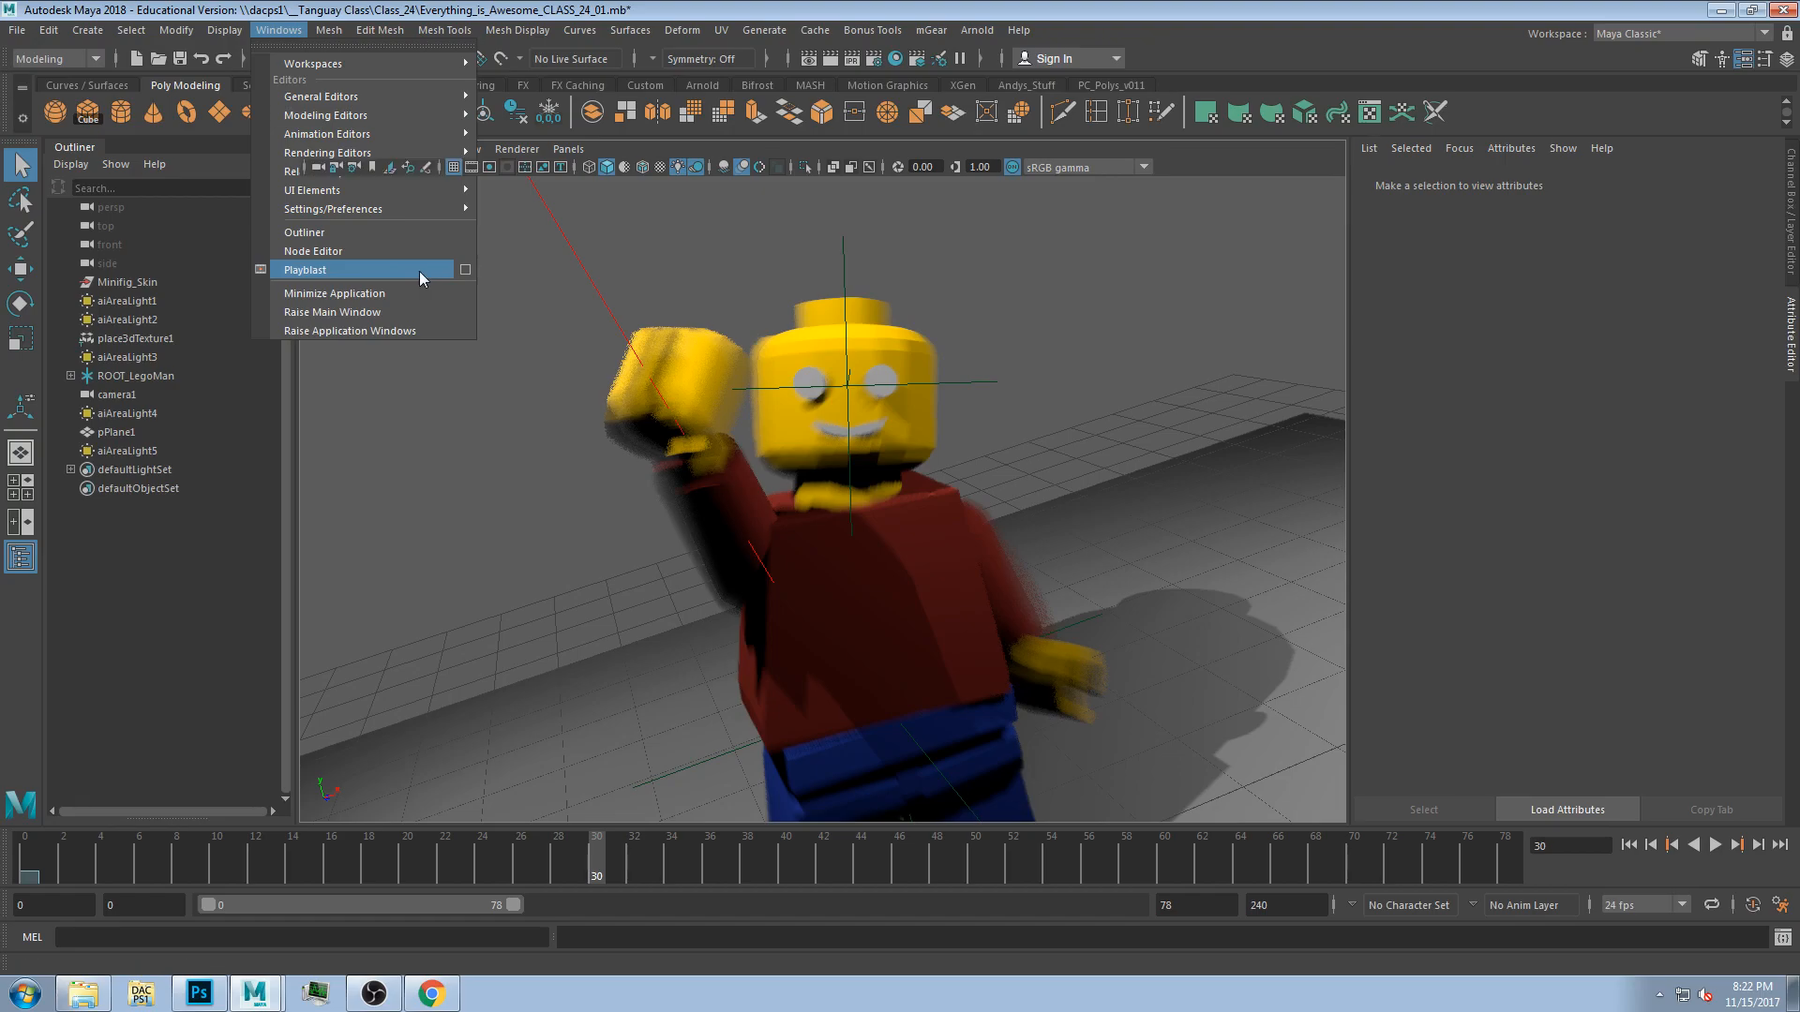
pyautogui.click(419, 272)
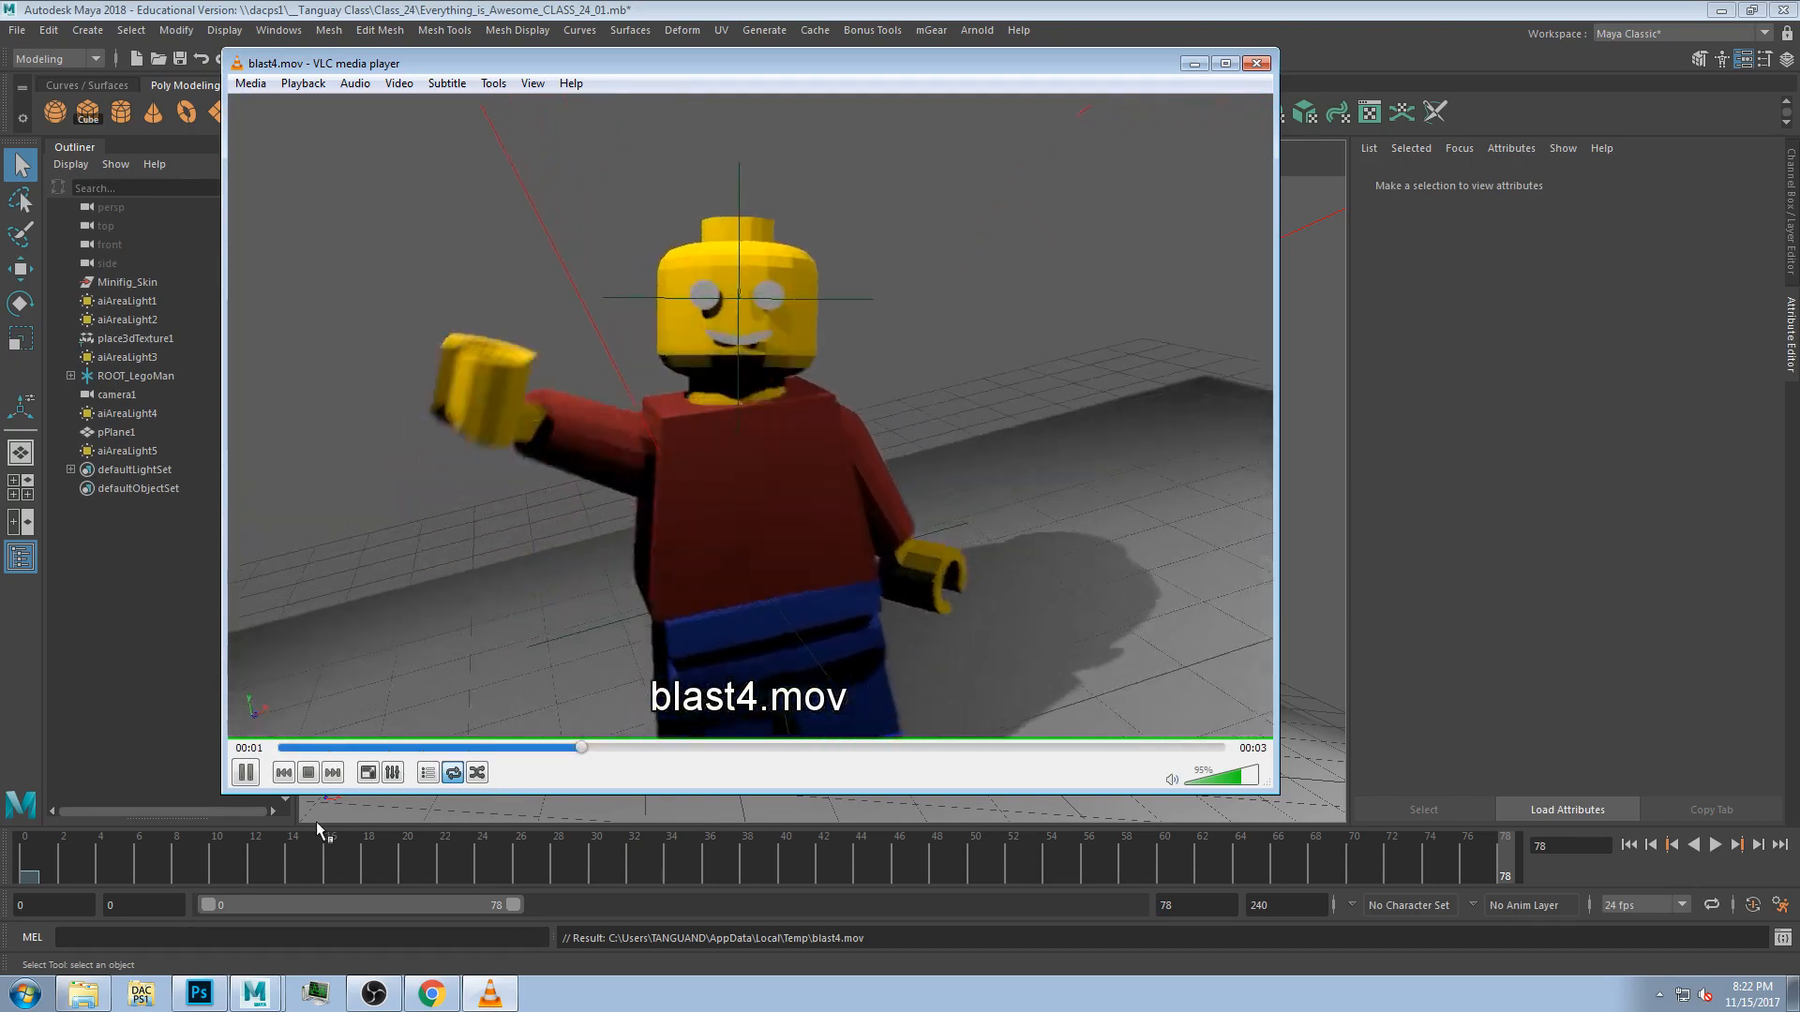
# Play, pause and scrub through the playblast movie to review it.
pyautogui.press('space')
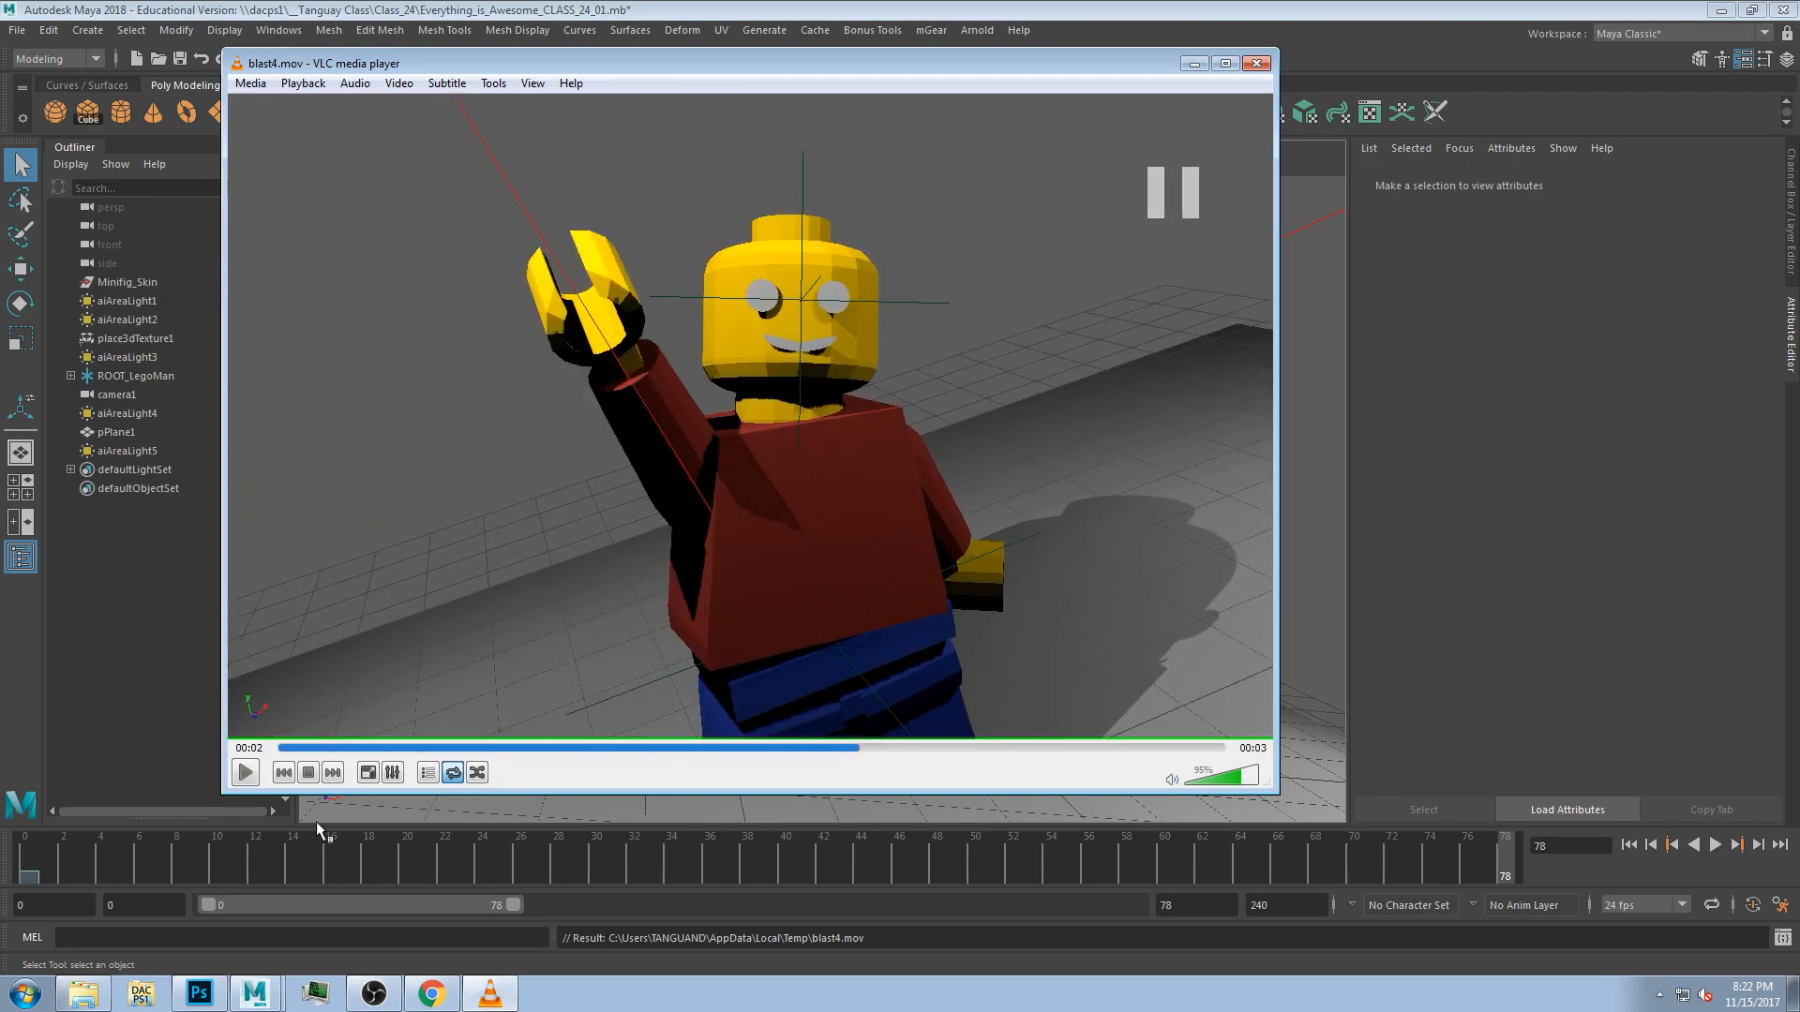
pyautogui.moveTo(323, 747); pyautogui.dragTo(401, 724)
pyautogui.press('space')
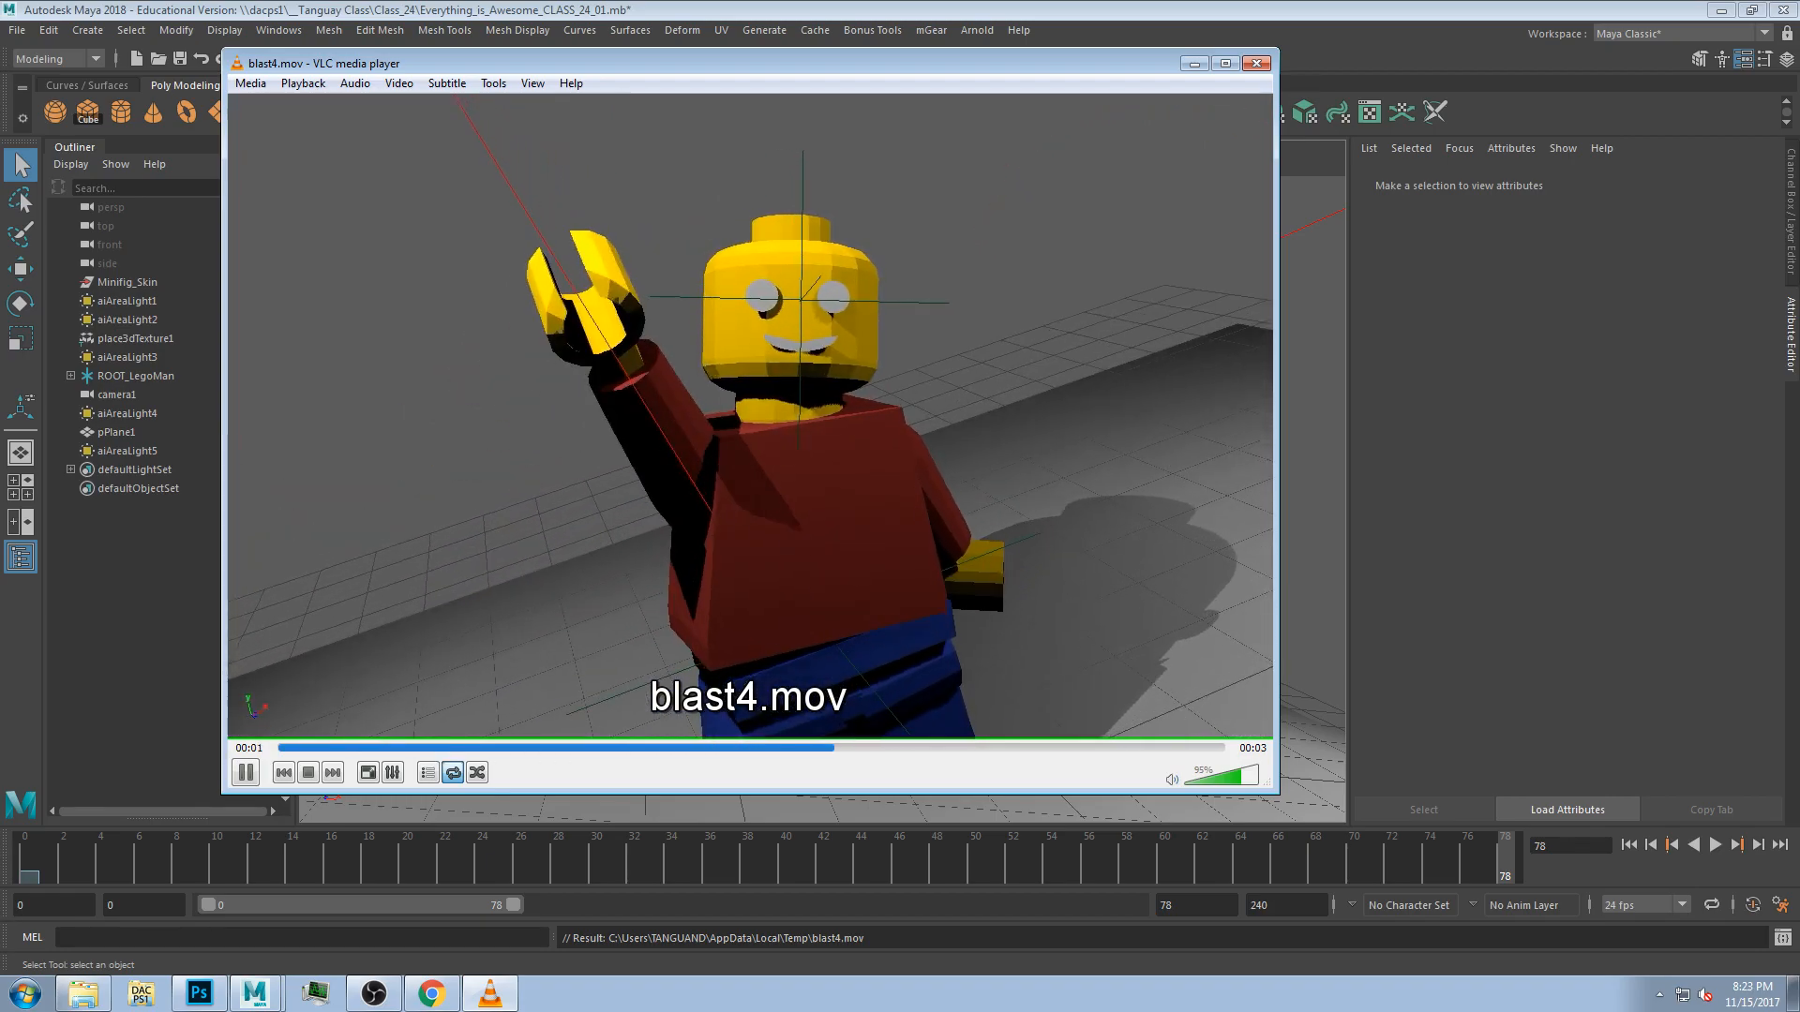
pyautogui.press('space')
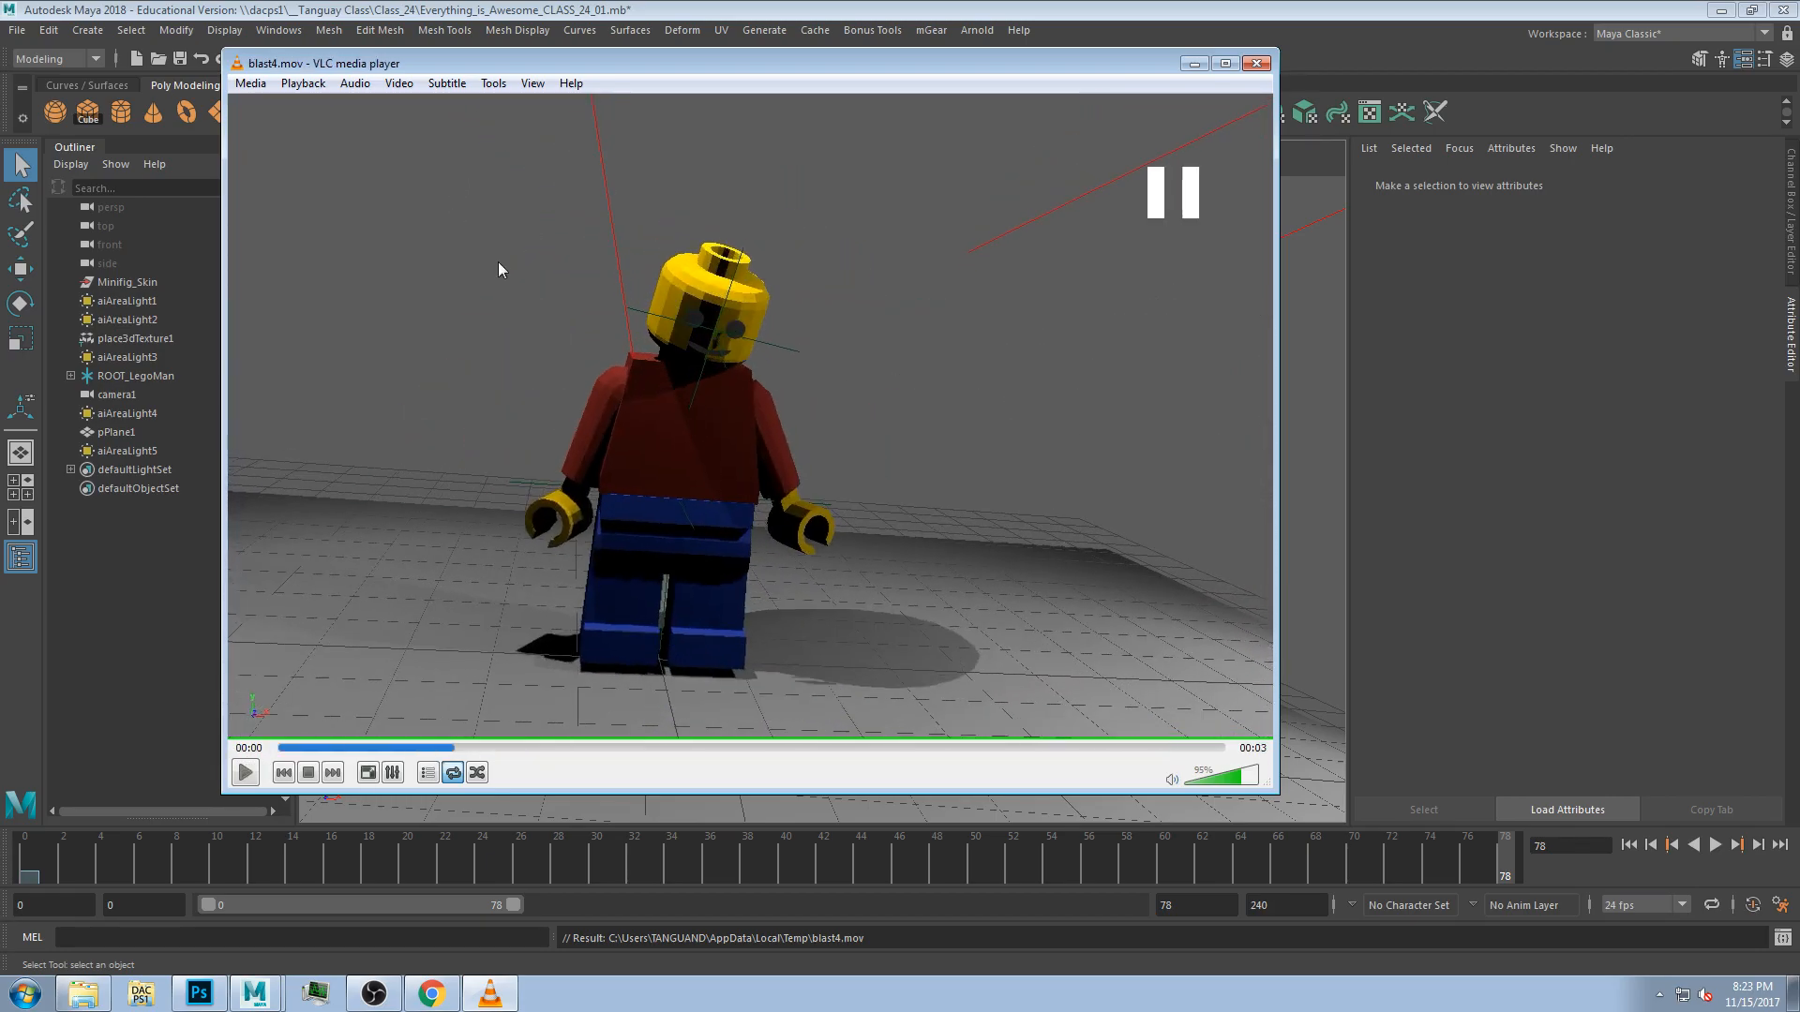
pyautogui.moveTo(373, 66); pyautogui.dragTo(606, 120)
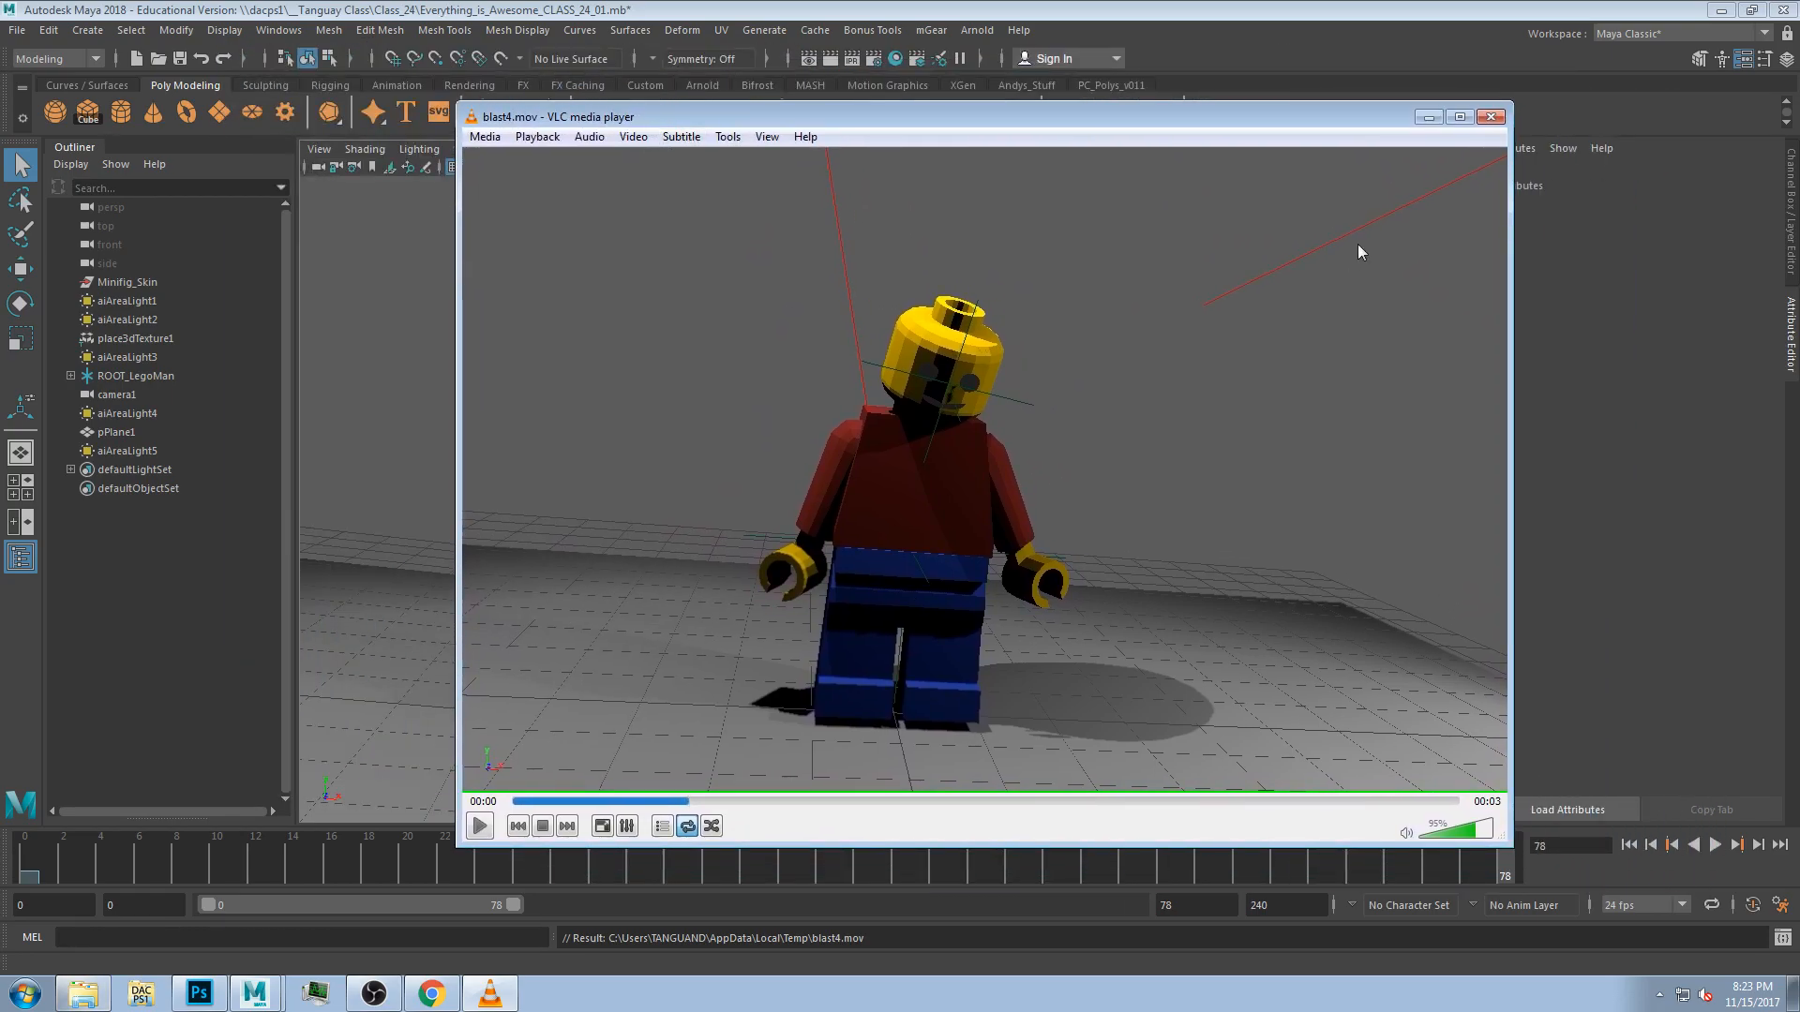
pyautogui.click(16, 30)
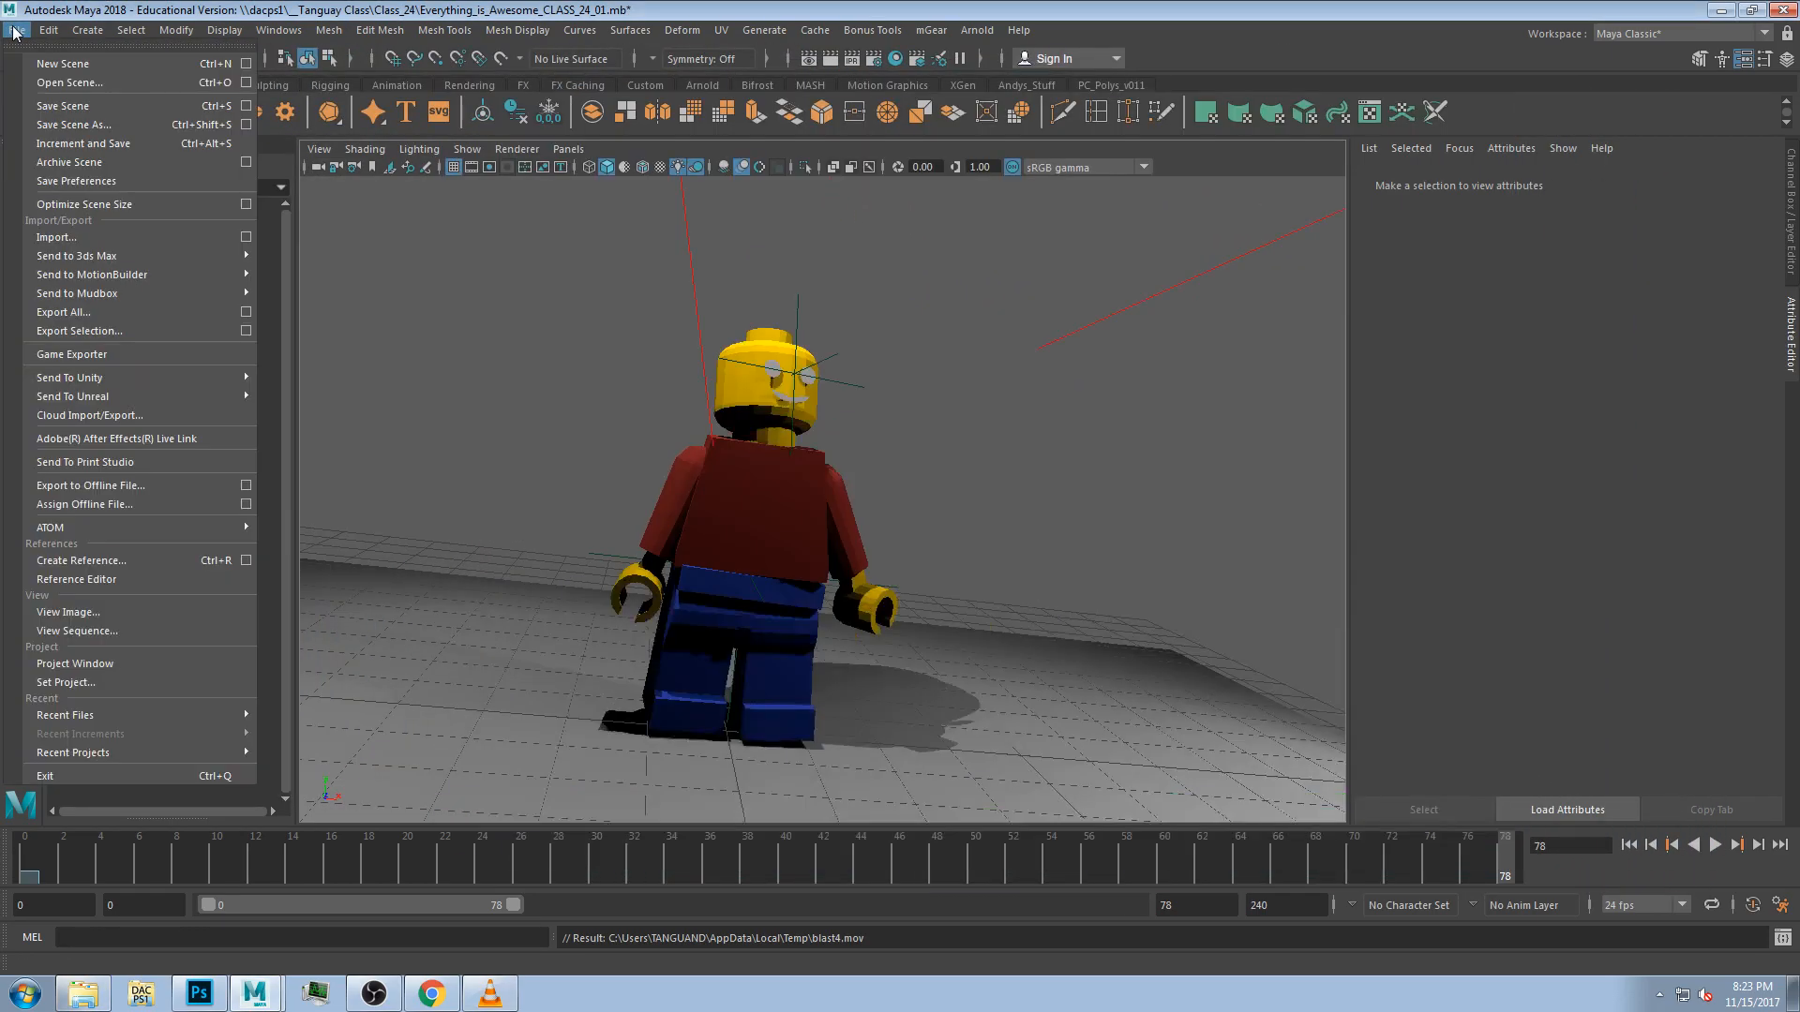
pyautogui.click(150, 688)
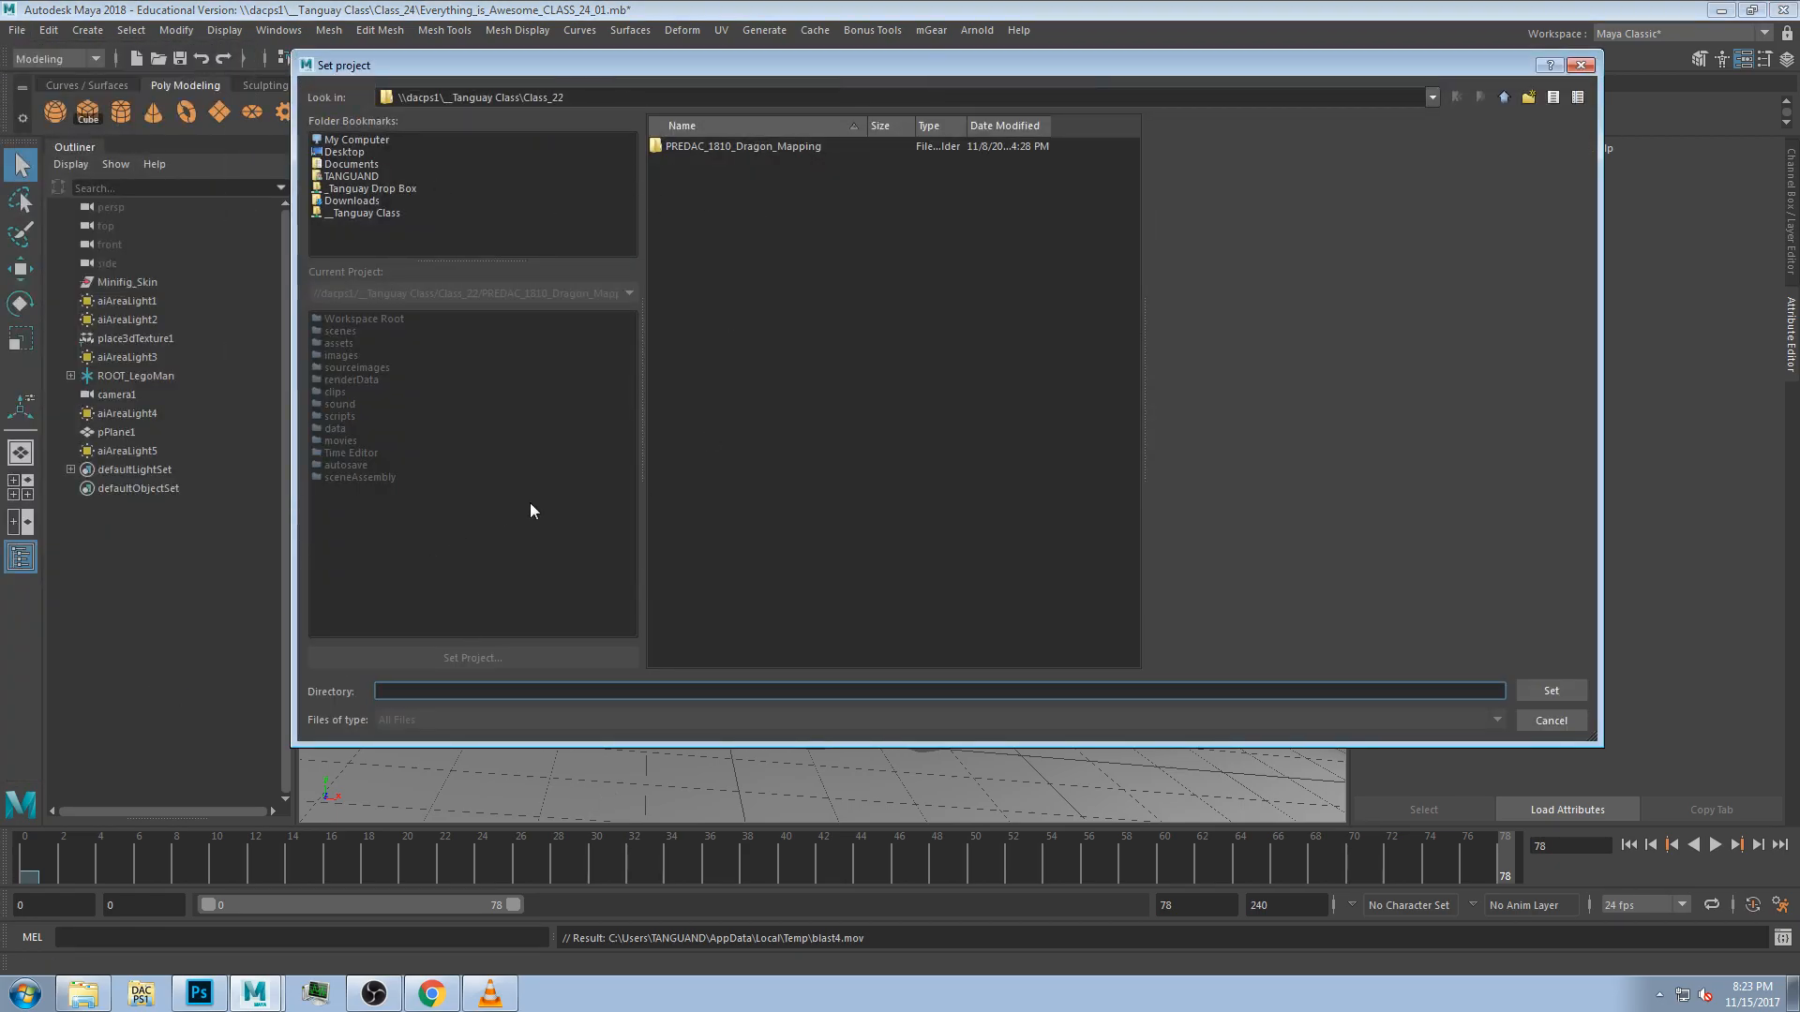
pyautogui.click(1581, 64)
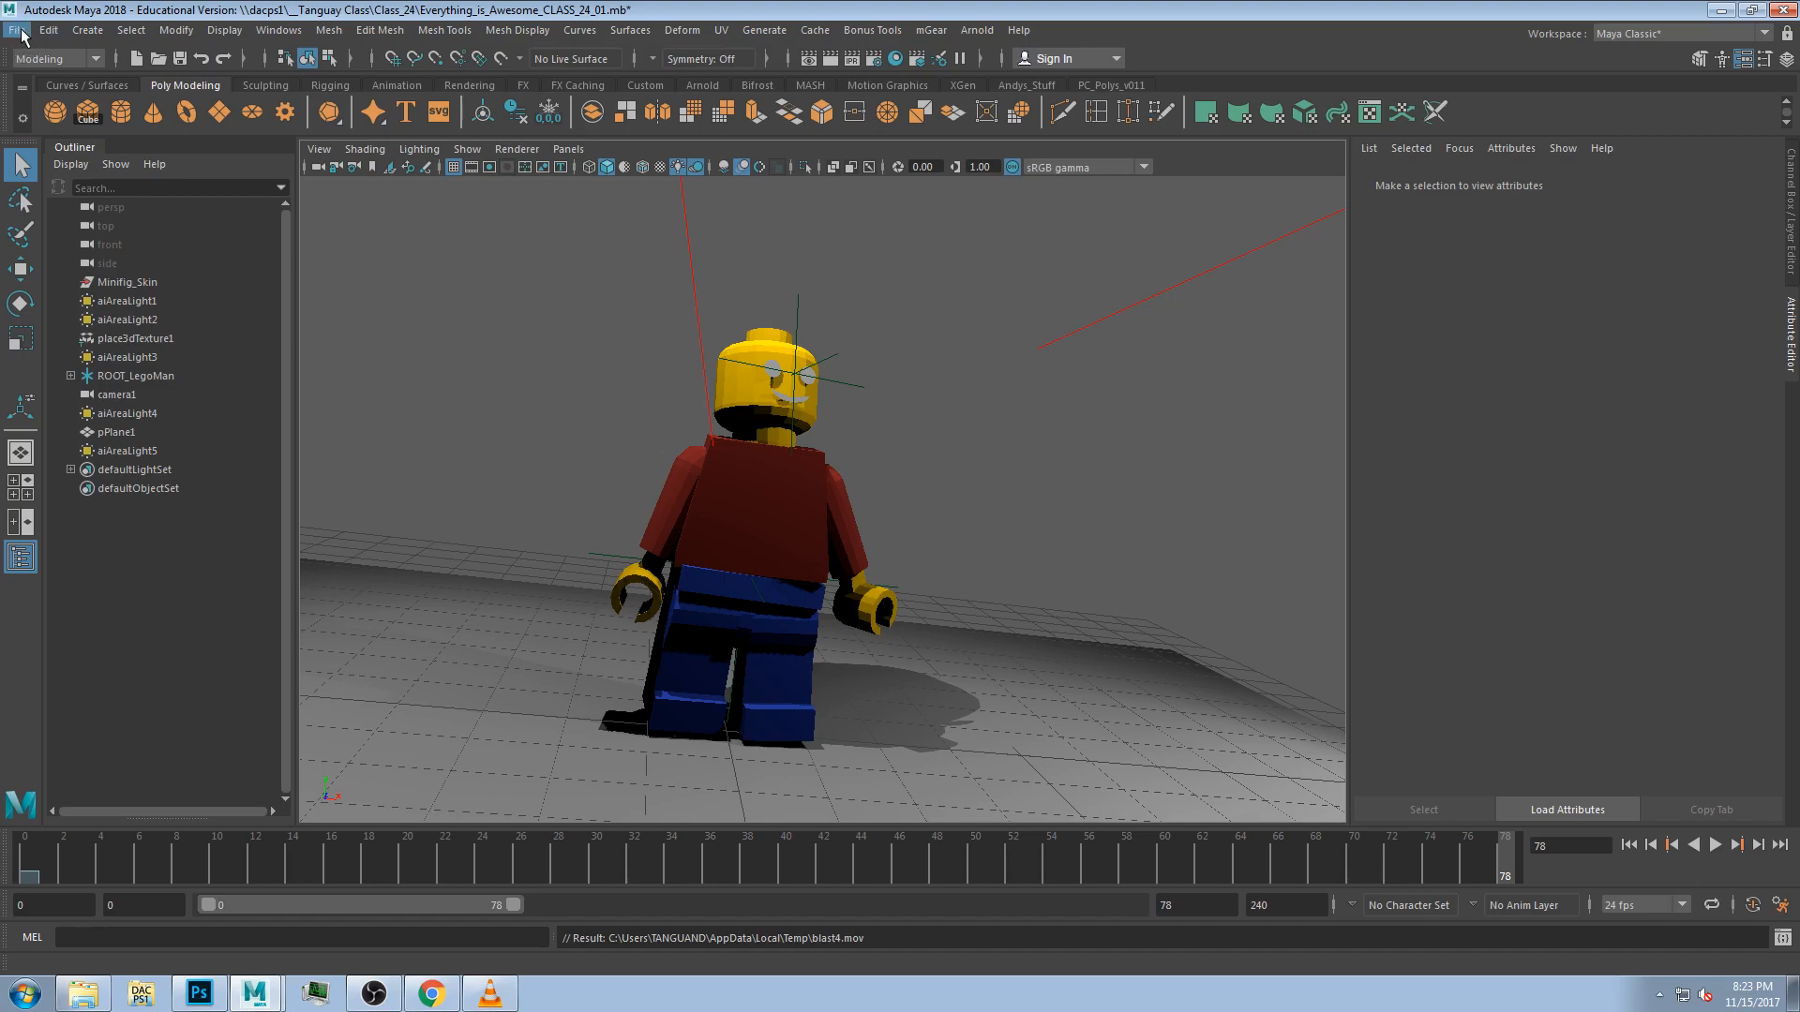
# Open the Project Window and browse to the PREDAC_1810_Dragon_Mapping project folder on the network share.
pyautogui.click(18, 31)
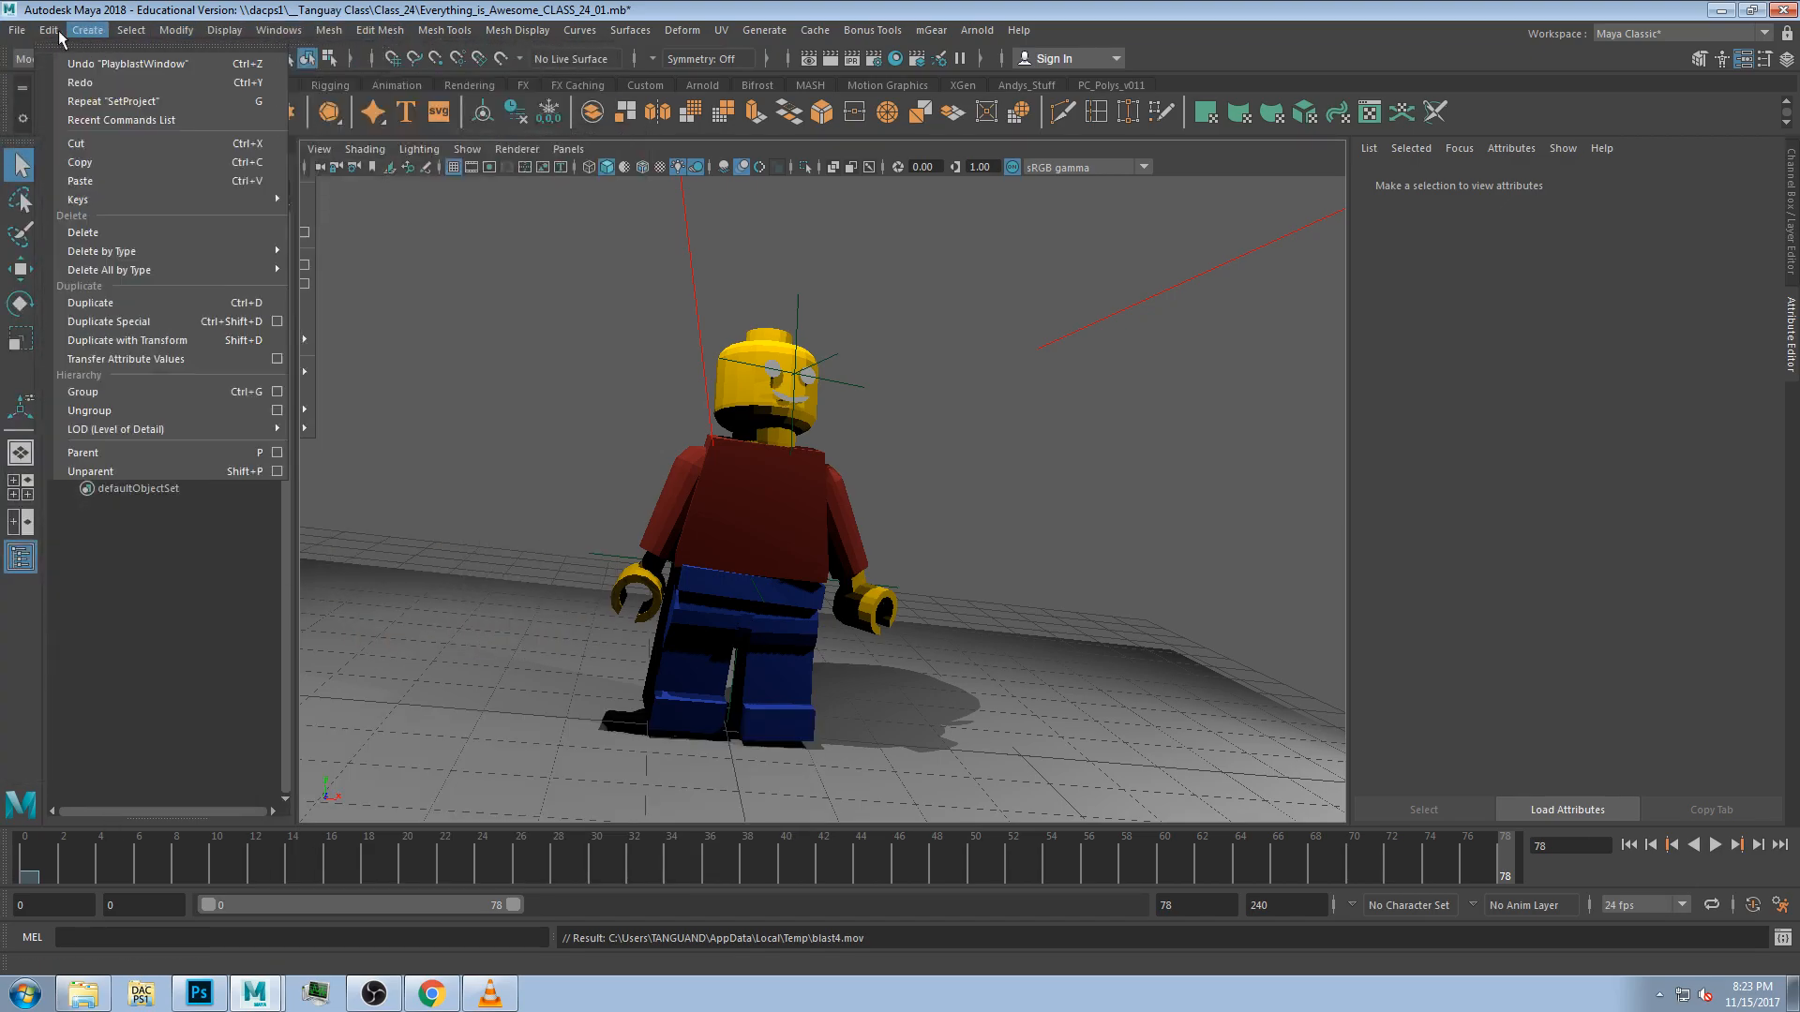
pyautogui.click(97, 664)
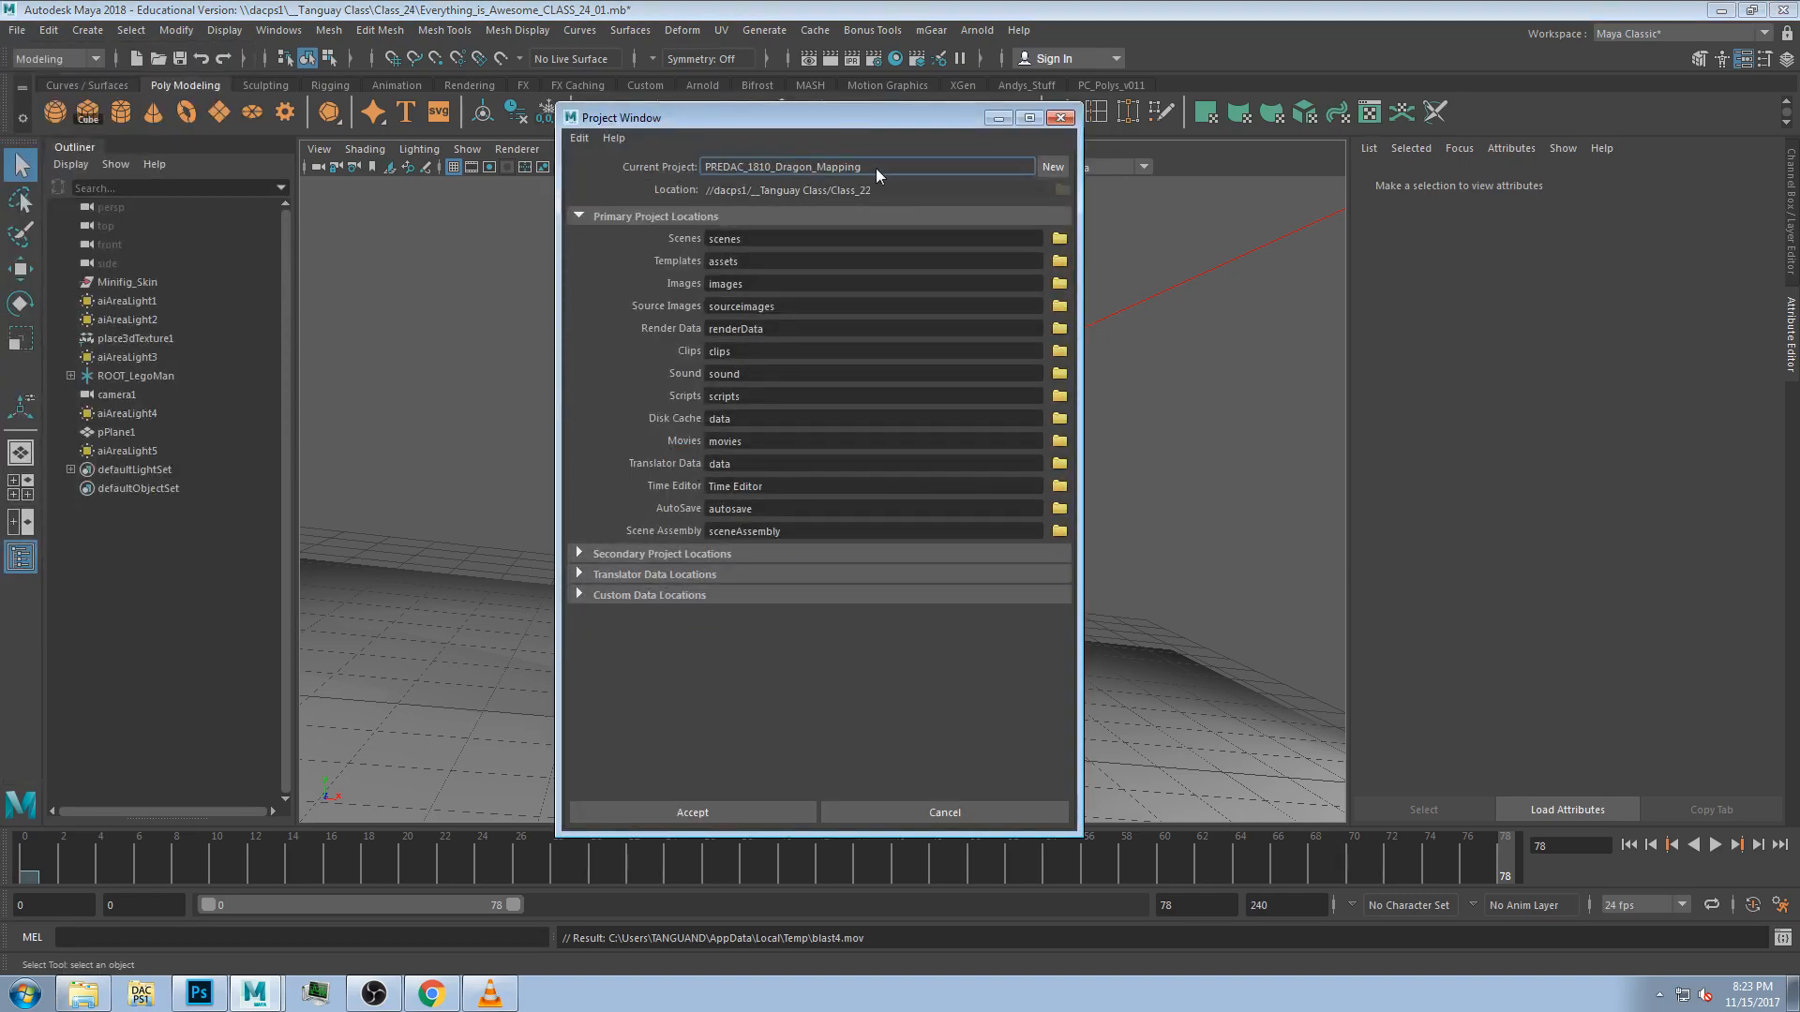
pyautogui.click(91, 995)
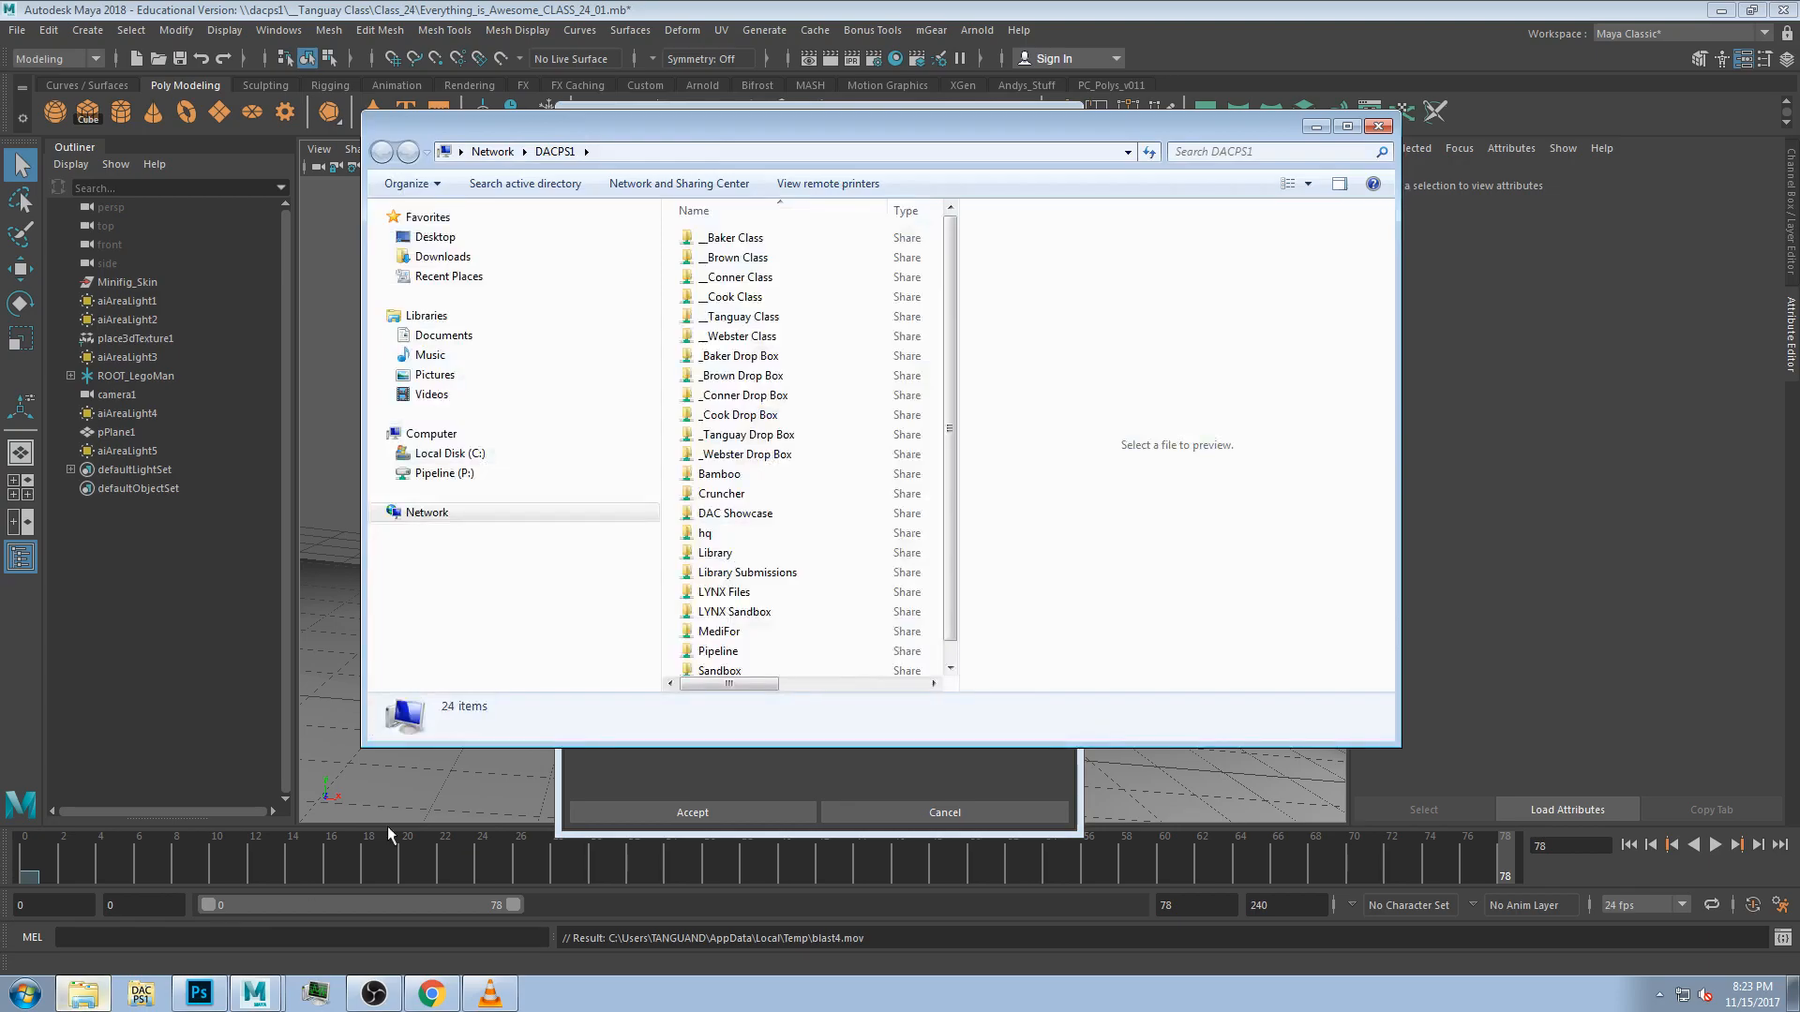
pyautogui.moveTo(684, 128); pyautogui.dragTo(675, 201)
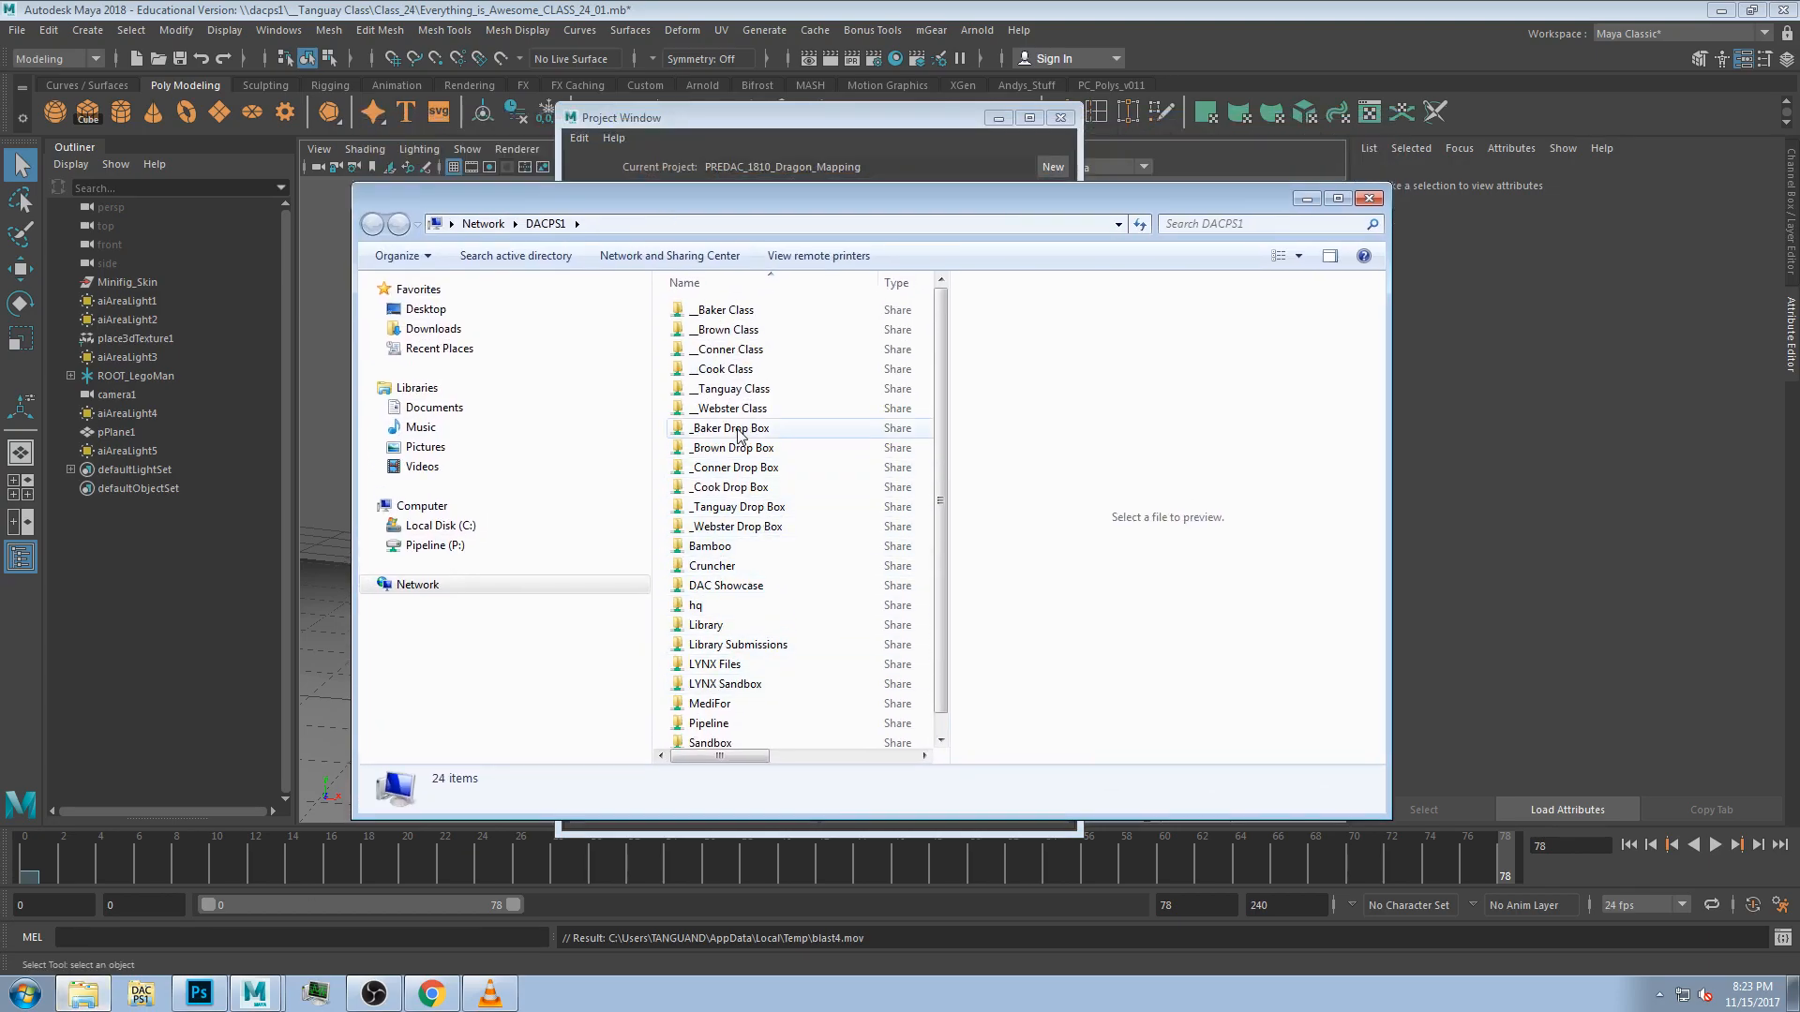
pyautogui.doubleClick(744, 391)
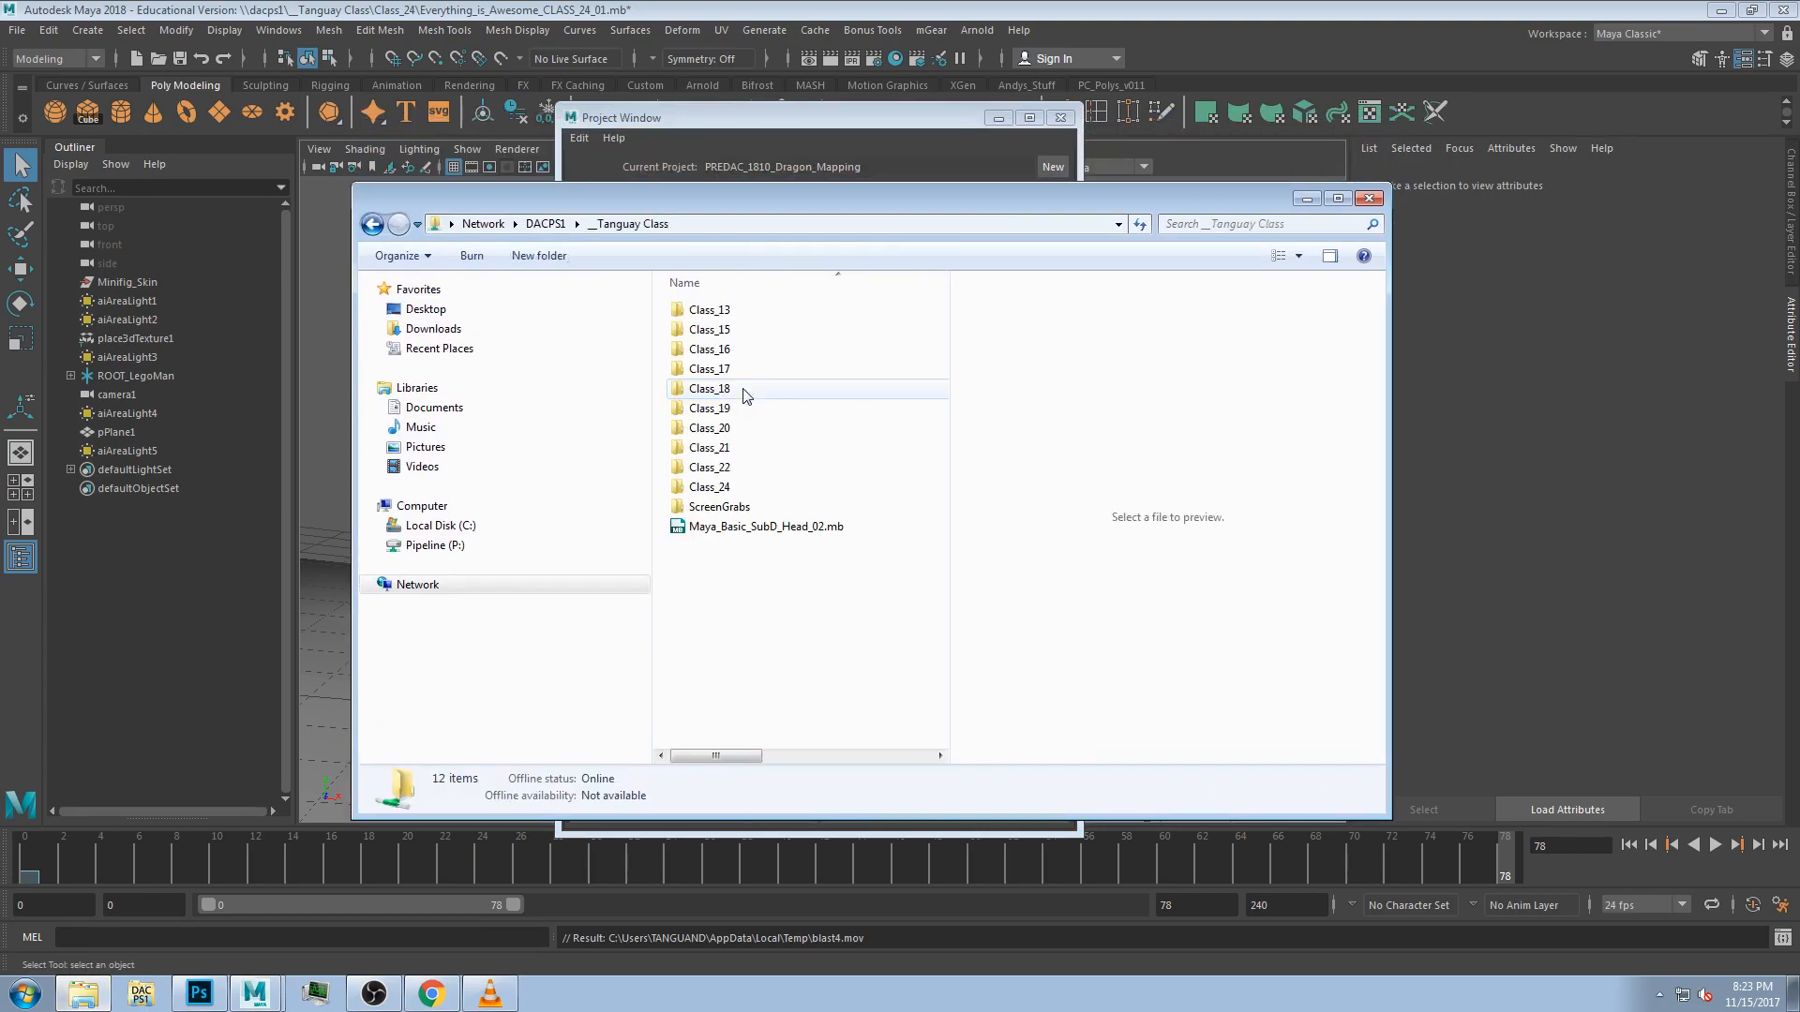
pyautogui.doubleClick(732, 468)
pyautogui.doubleClick(792, 311)
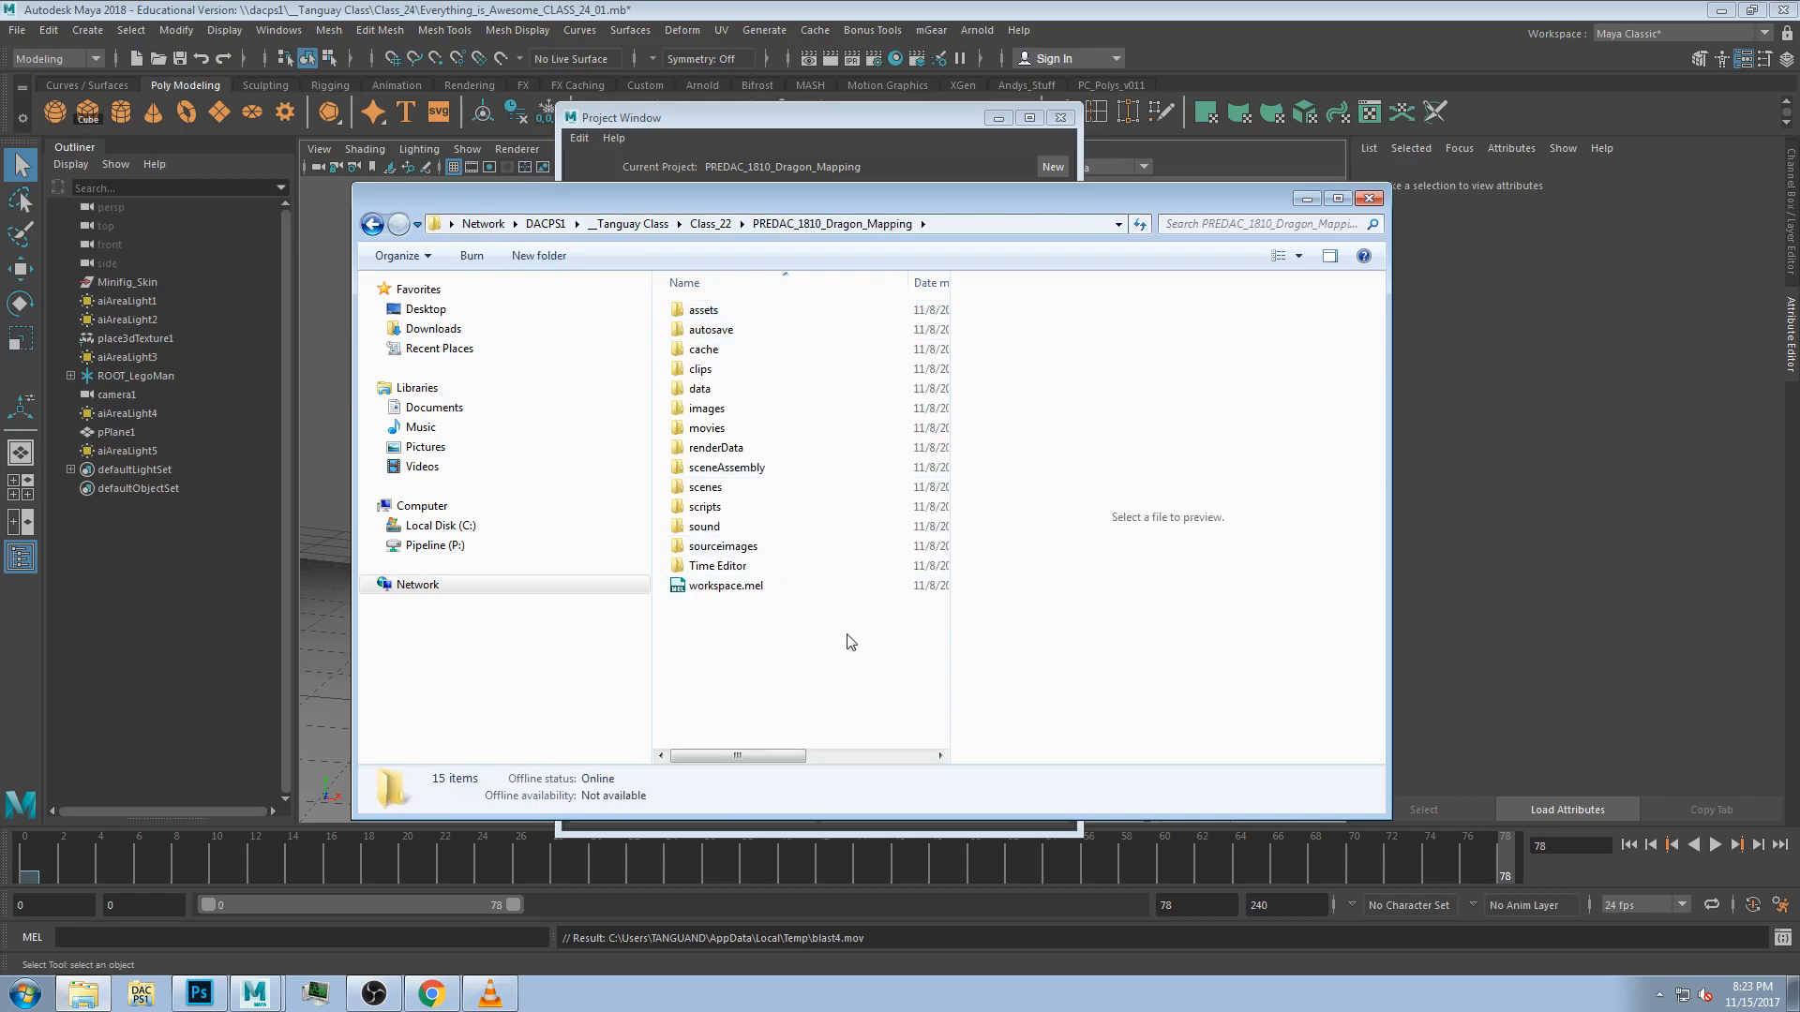
# Inspect the project's clips, movies and renderData folders.
pyautogui.moveTo(791, 199); pyautogui.dragTo(1309, 291)
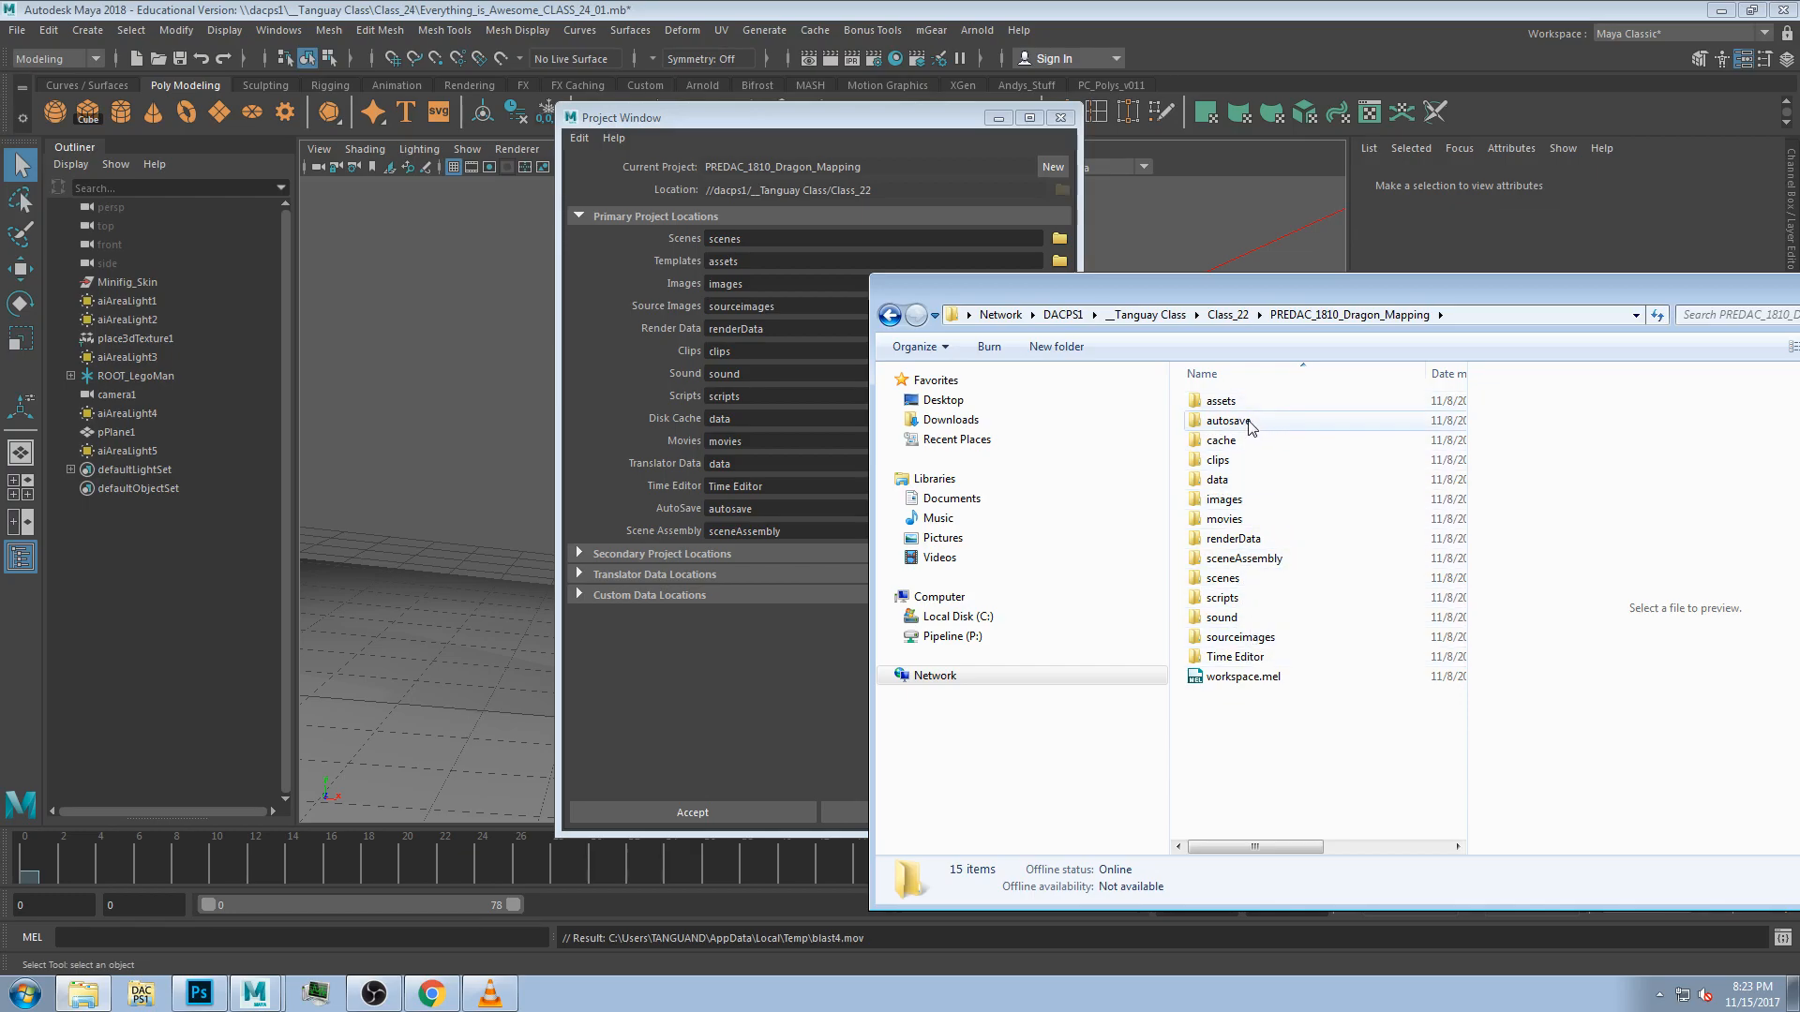
pyautogui.doubleClick(1235, 460)
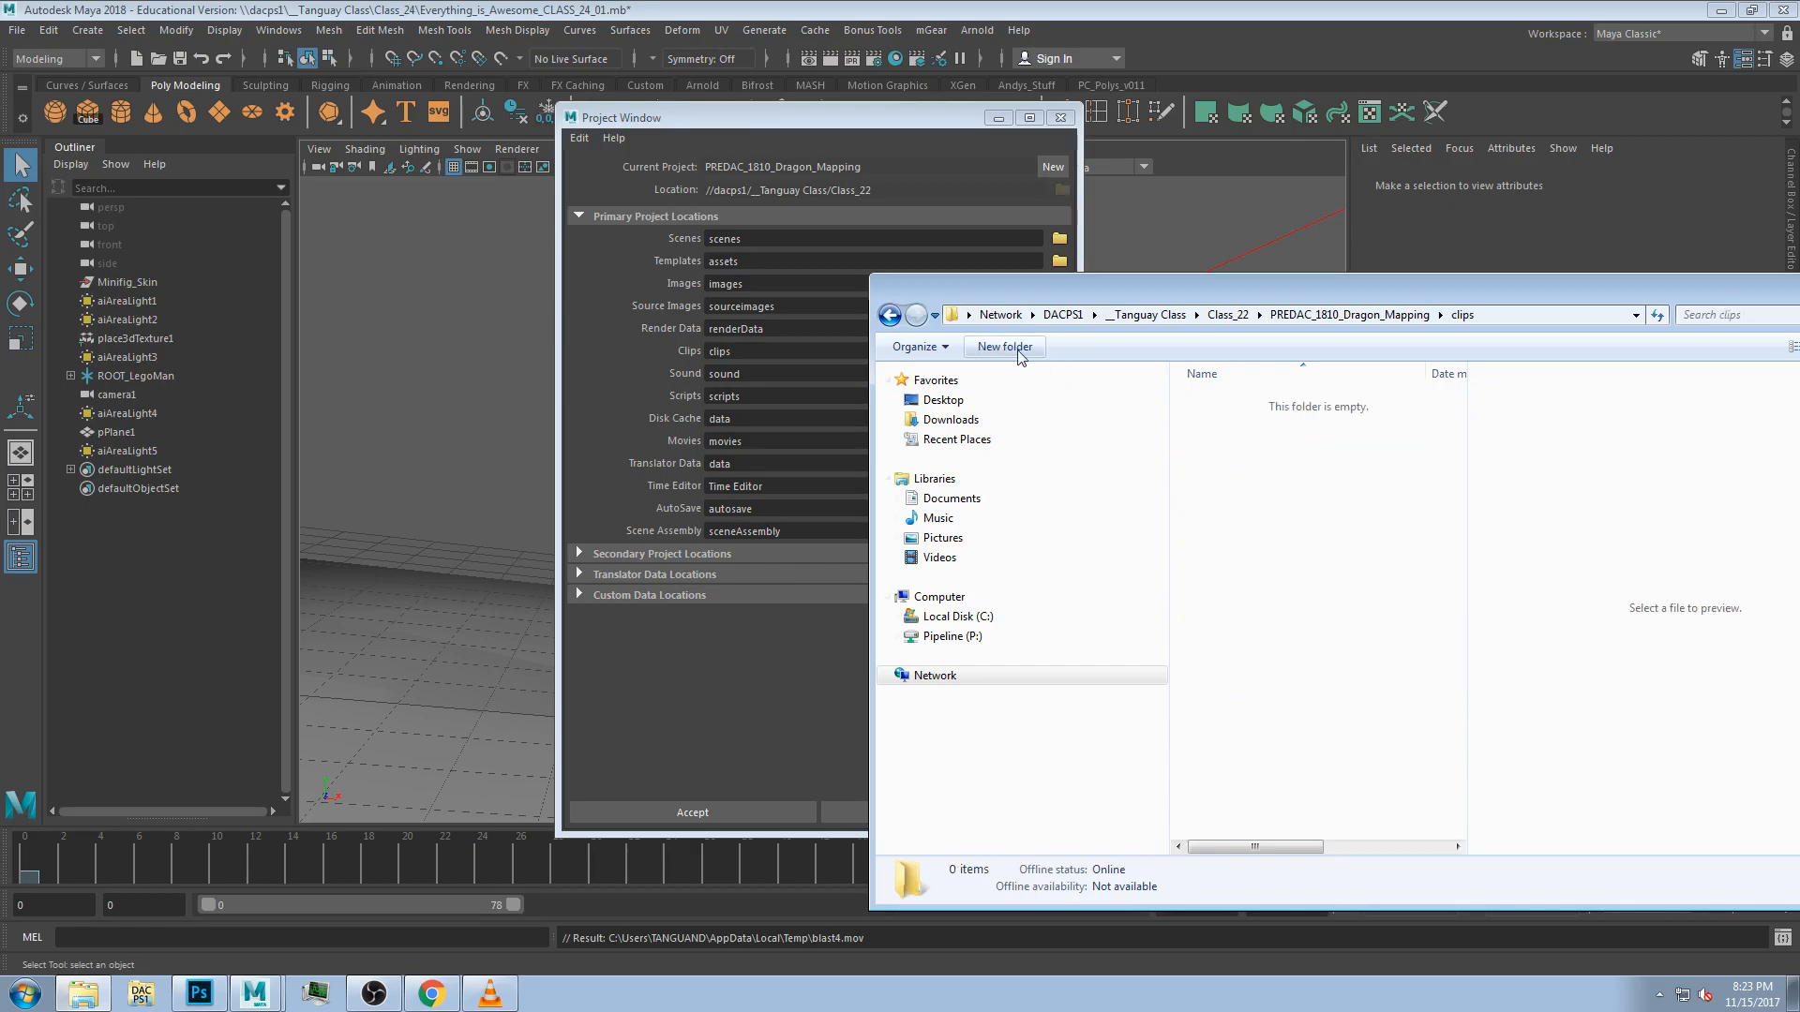
pyautogui.click(888, 315)
pyautogui.moveTo(986, 310); pyautogui.dragTo(907, 253)
pyautogui.click(1186, 463)
pyautogui.doubleClick(1189, 464)
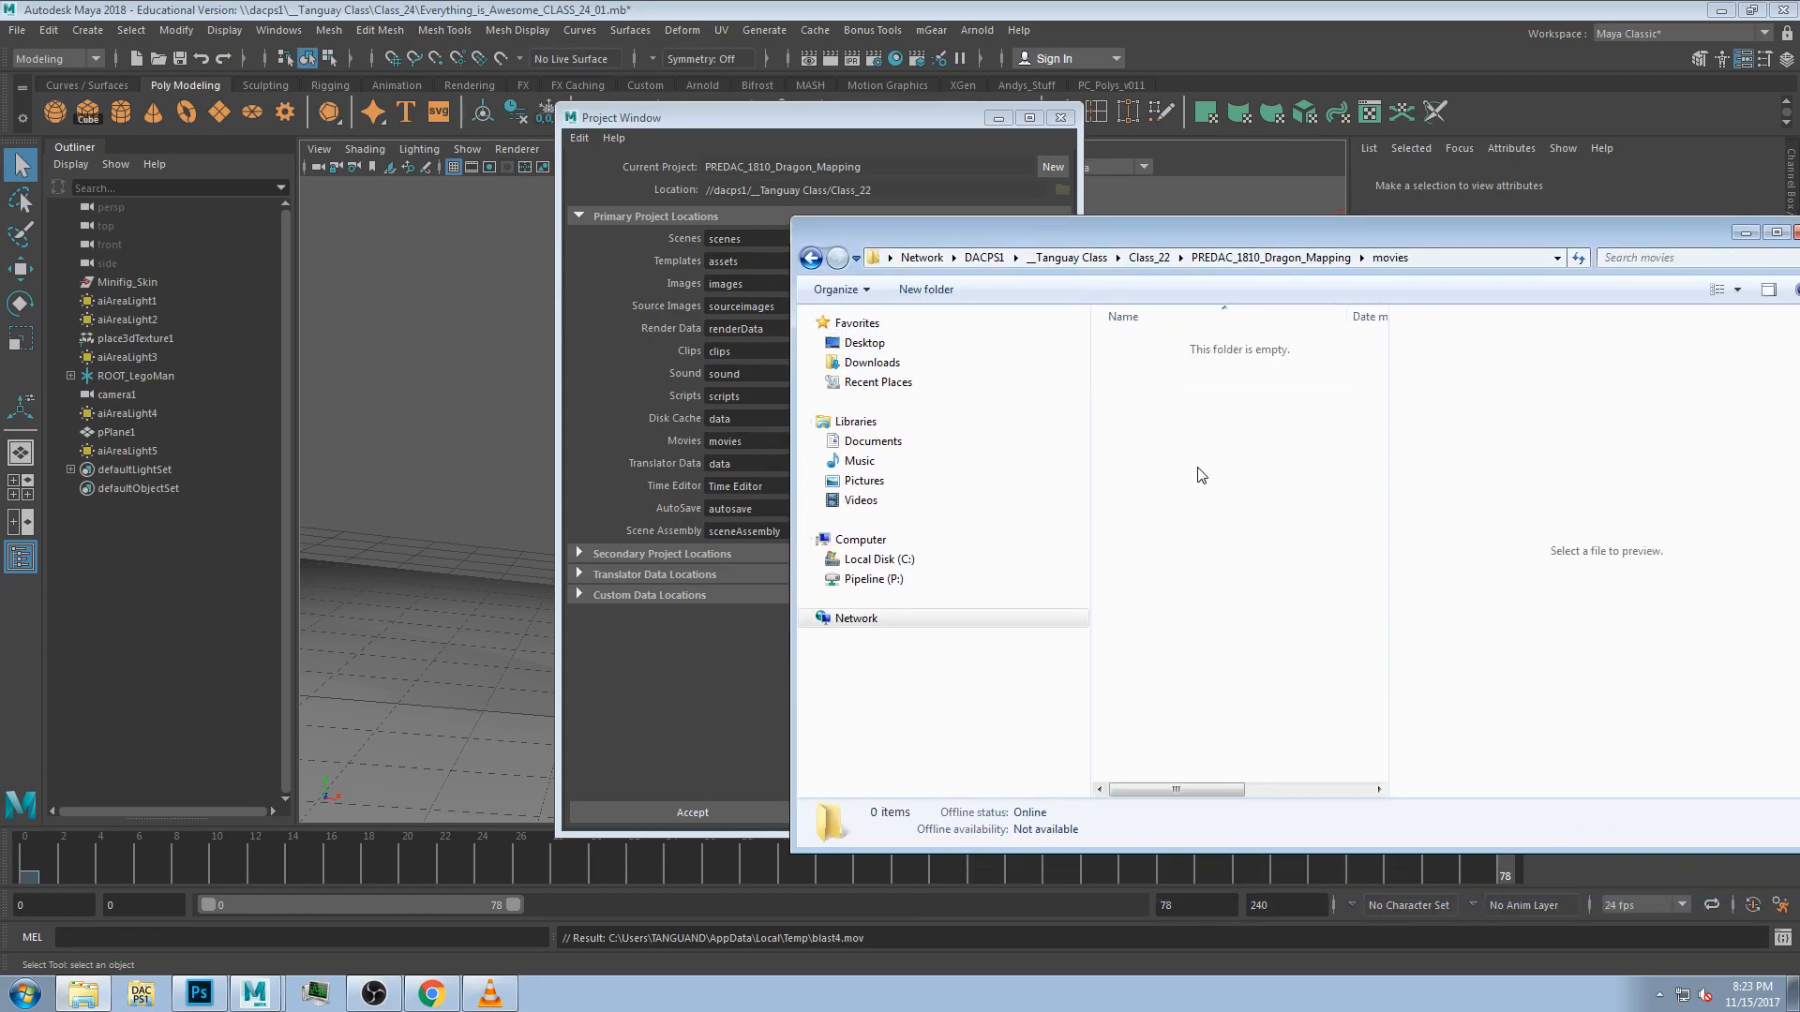
pyautogui.click(808, 262)
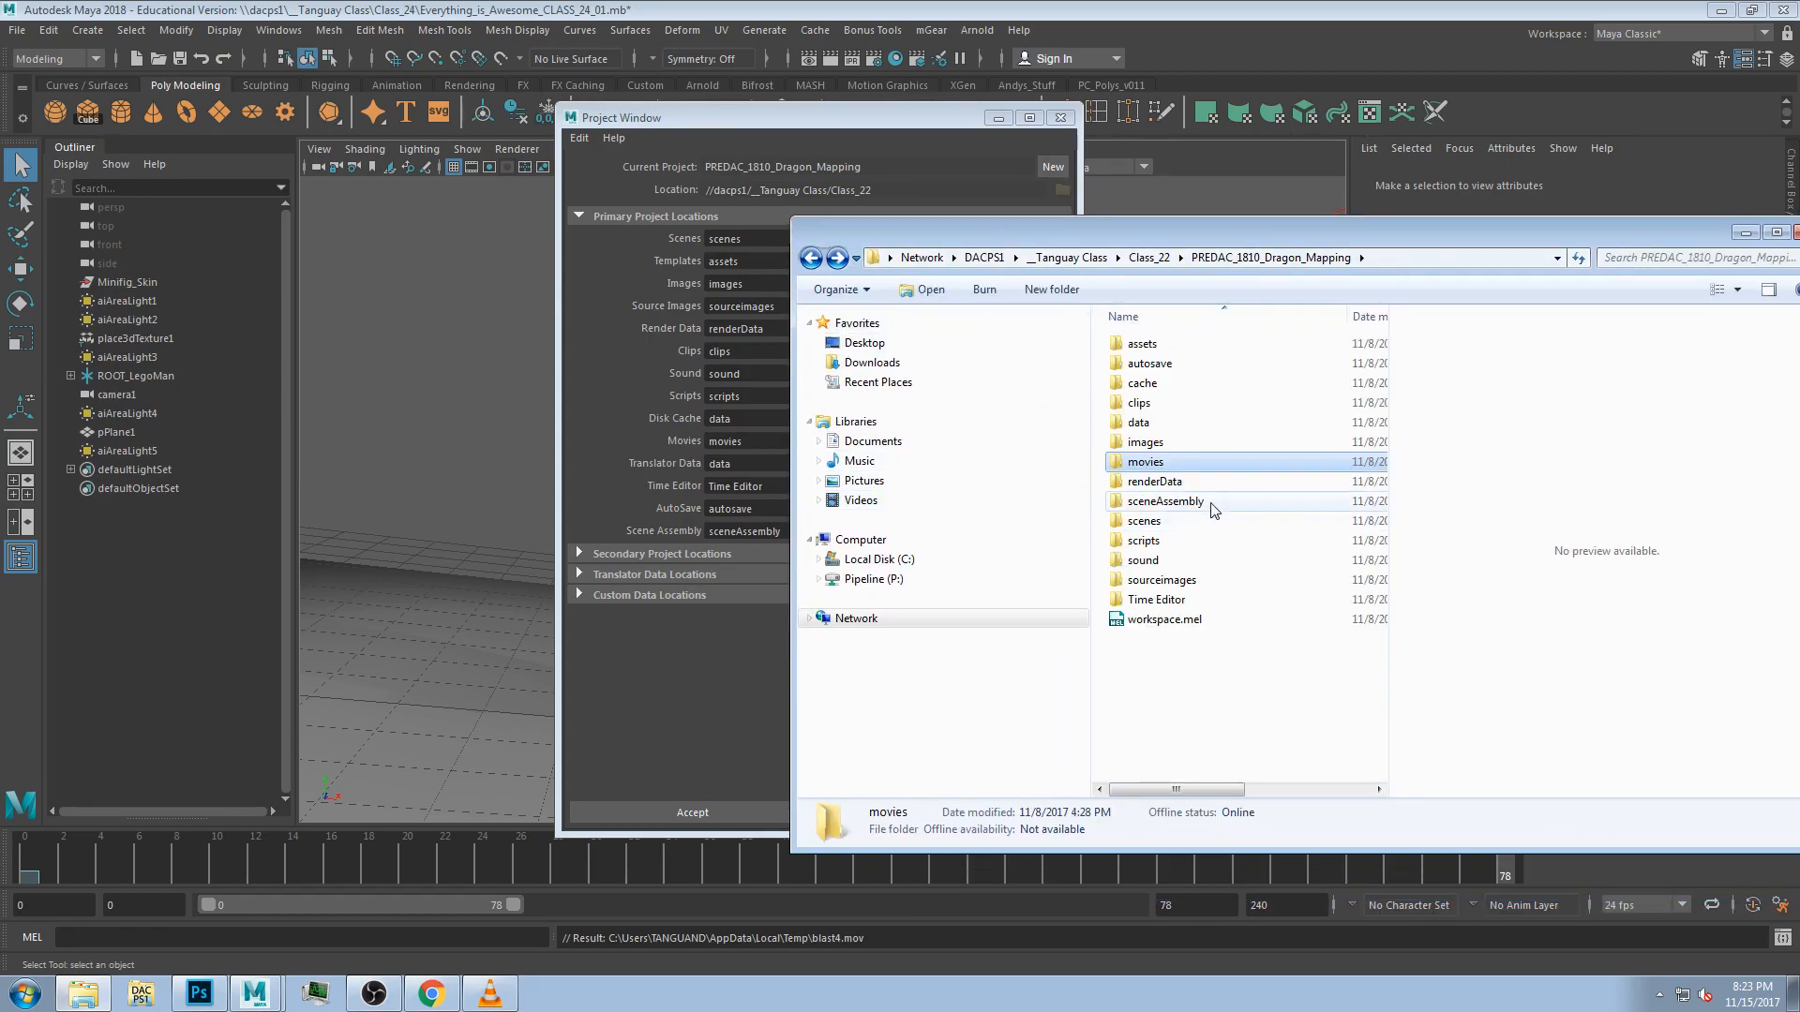
pyautogui.doubleClick(1193, 483)
pyautogui.click(811, 260)
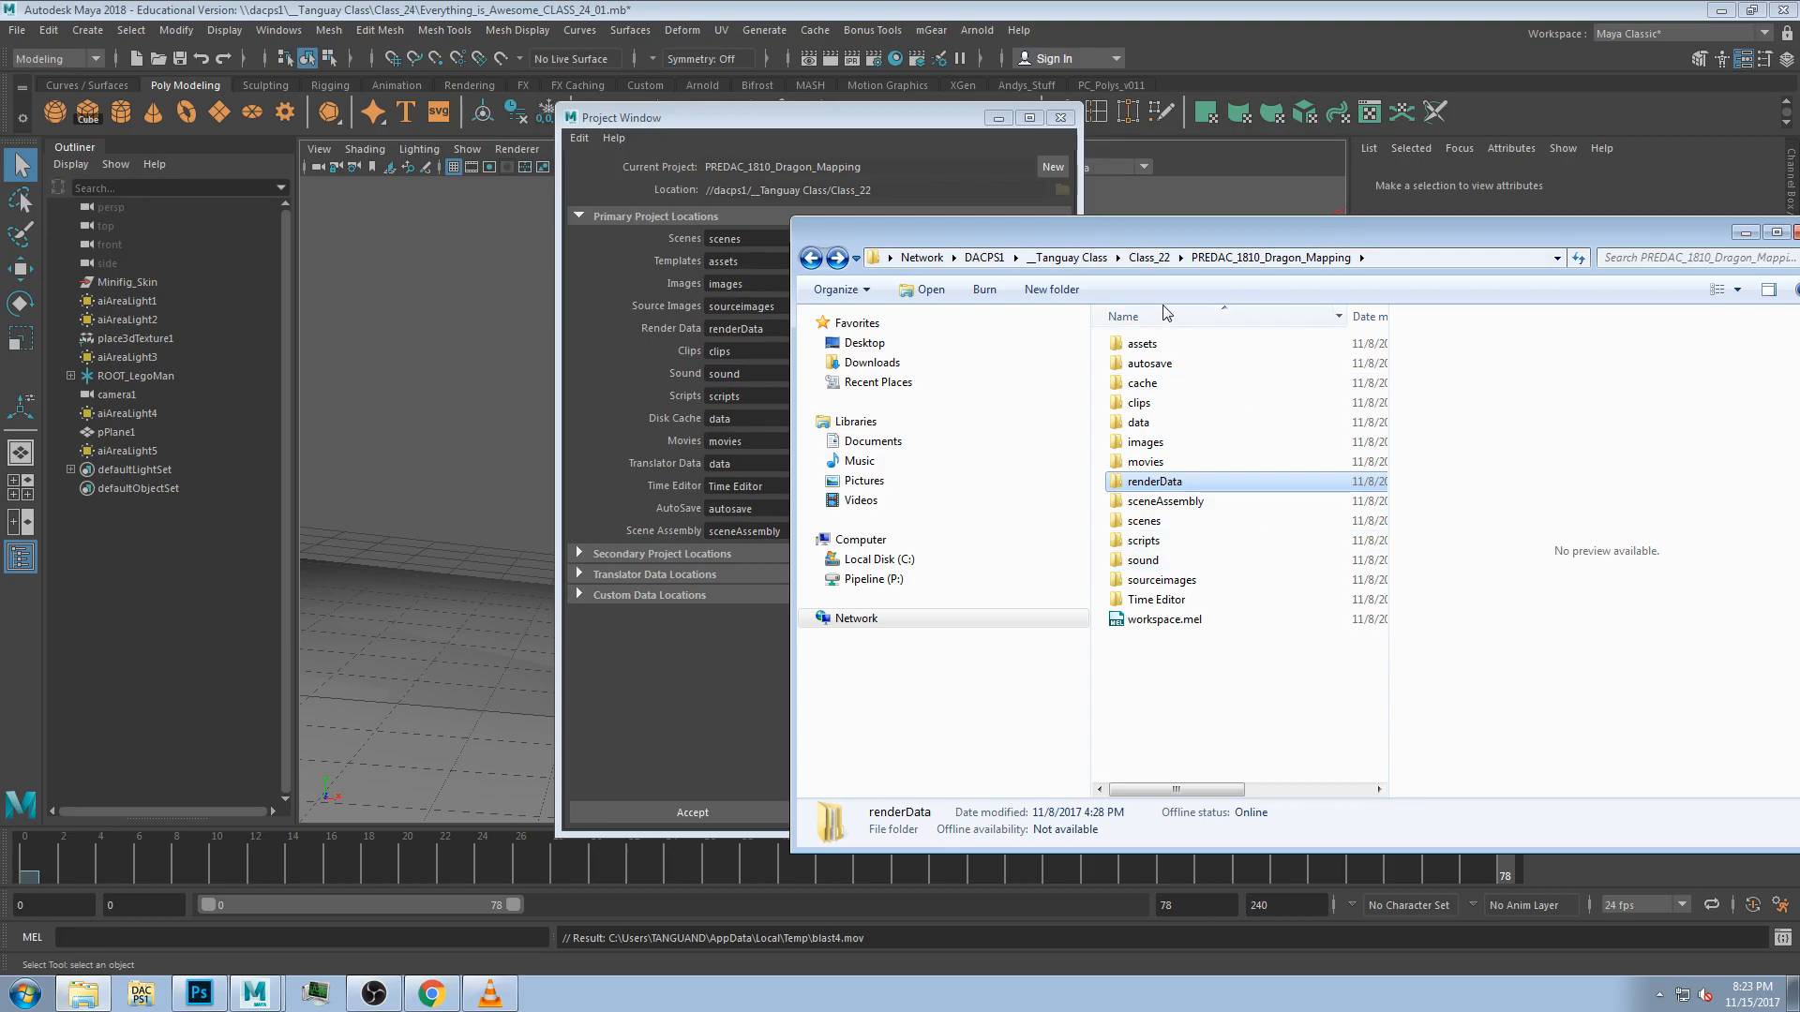
pyautogui.moveTo(1131, 240); pyautogui.dragTo(1411, 161)
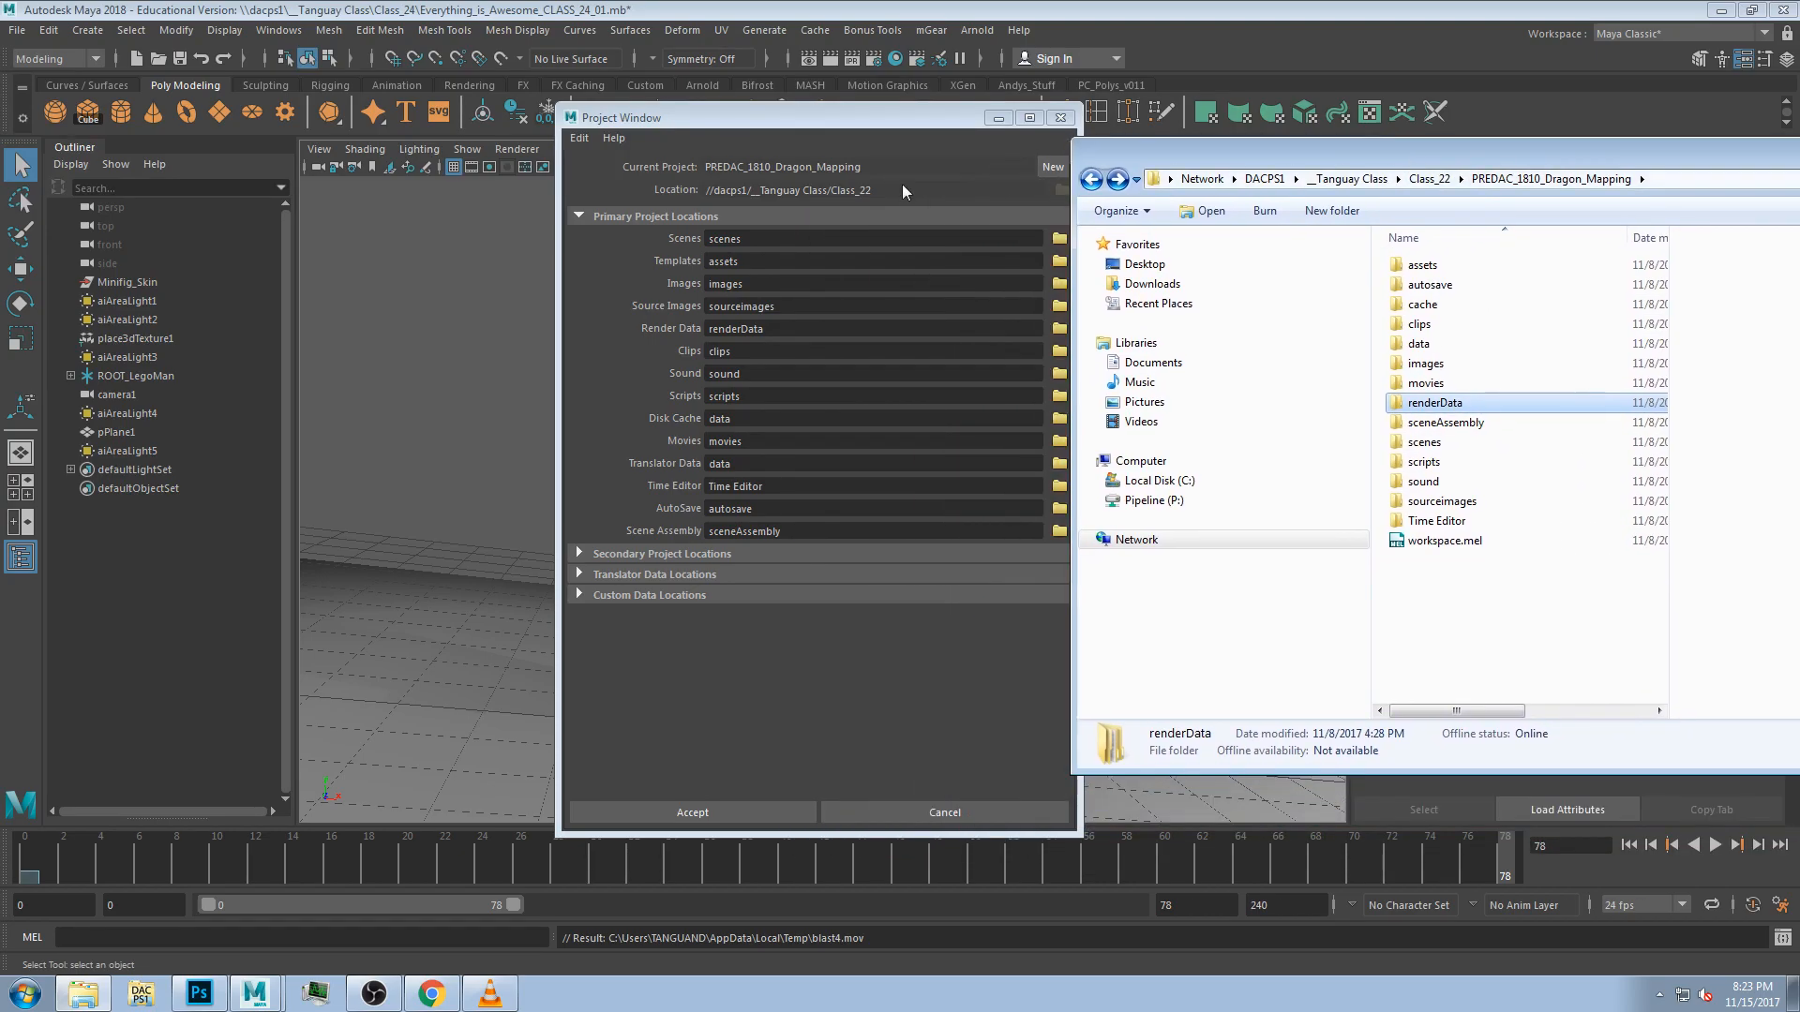
pyautogui.moveTo(785, 123); pyautogui.dragTo(723, 116)
pyautogui.moveTo(426, 9); pyautogui.dragTo(502, 31)
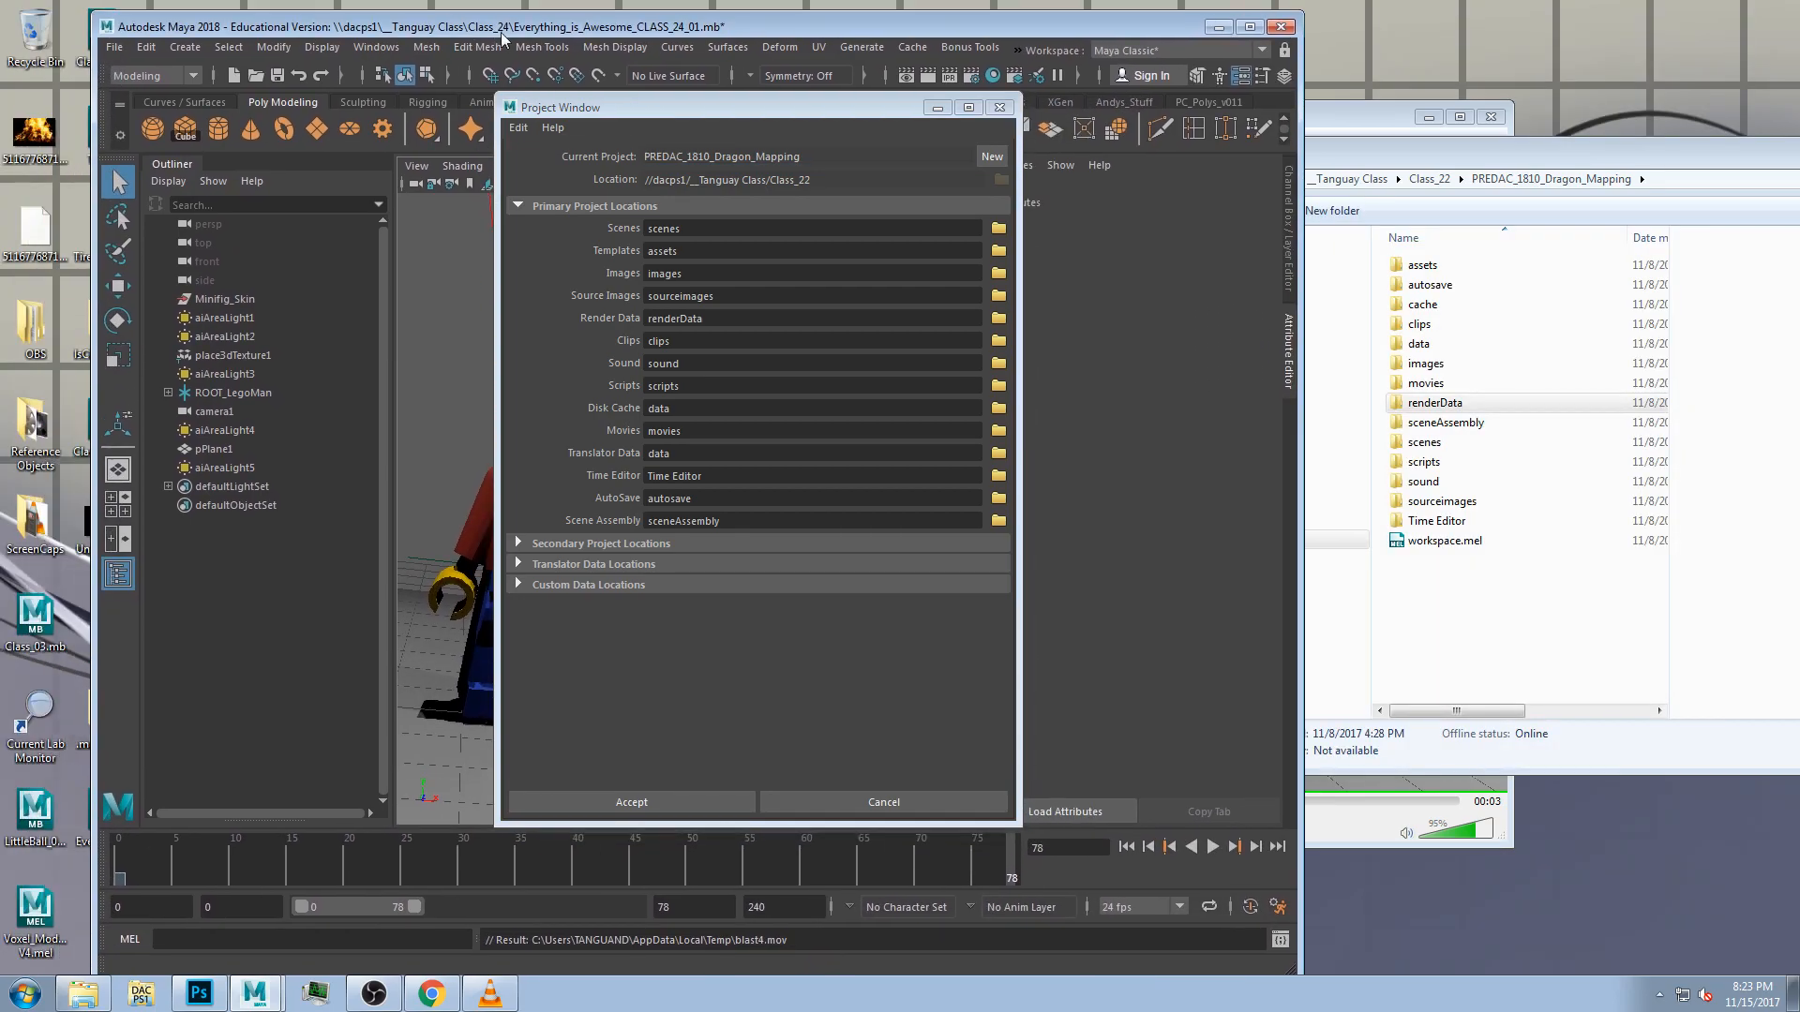
pyautogui.click(1250, 26)
# Open the media information for the playblast movie and inspect its codec, statistics and general details.
pyautogui.click(490, 993)
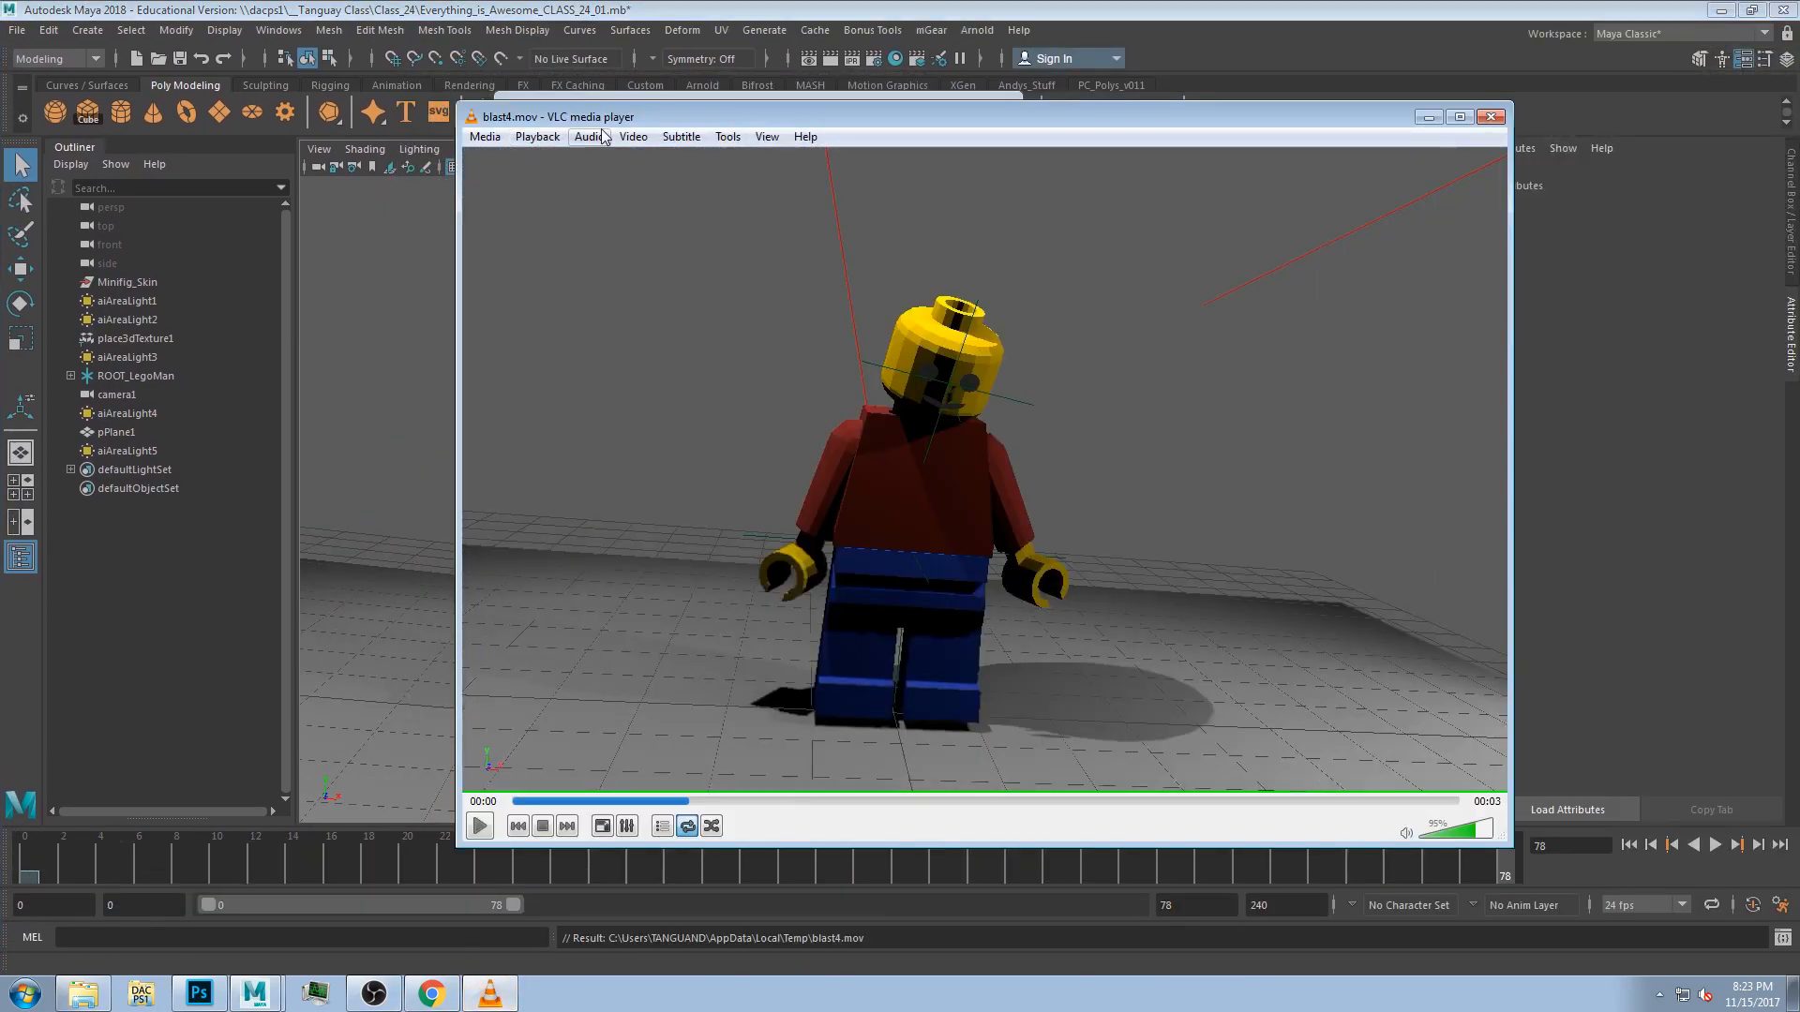
pyautogui.click(766, 137)
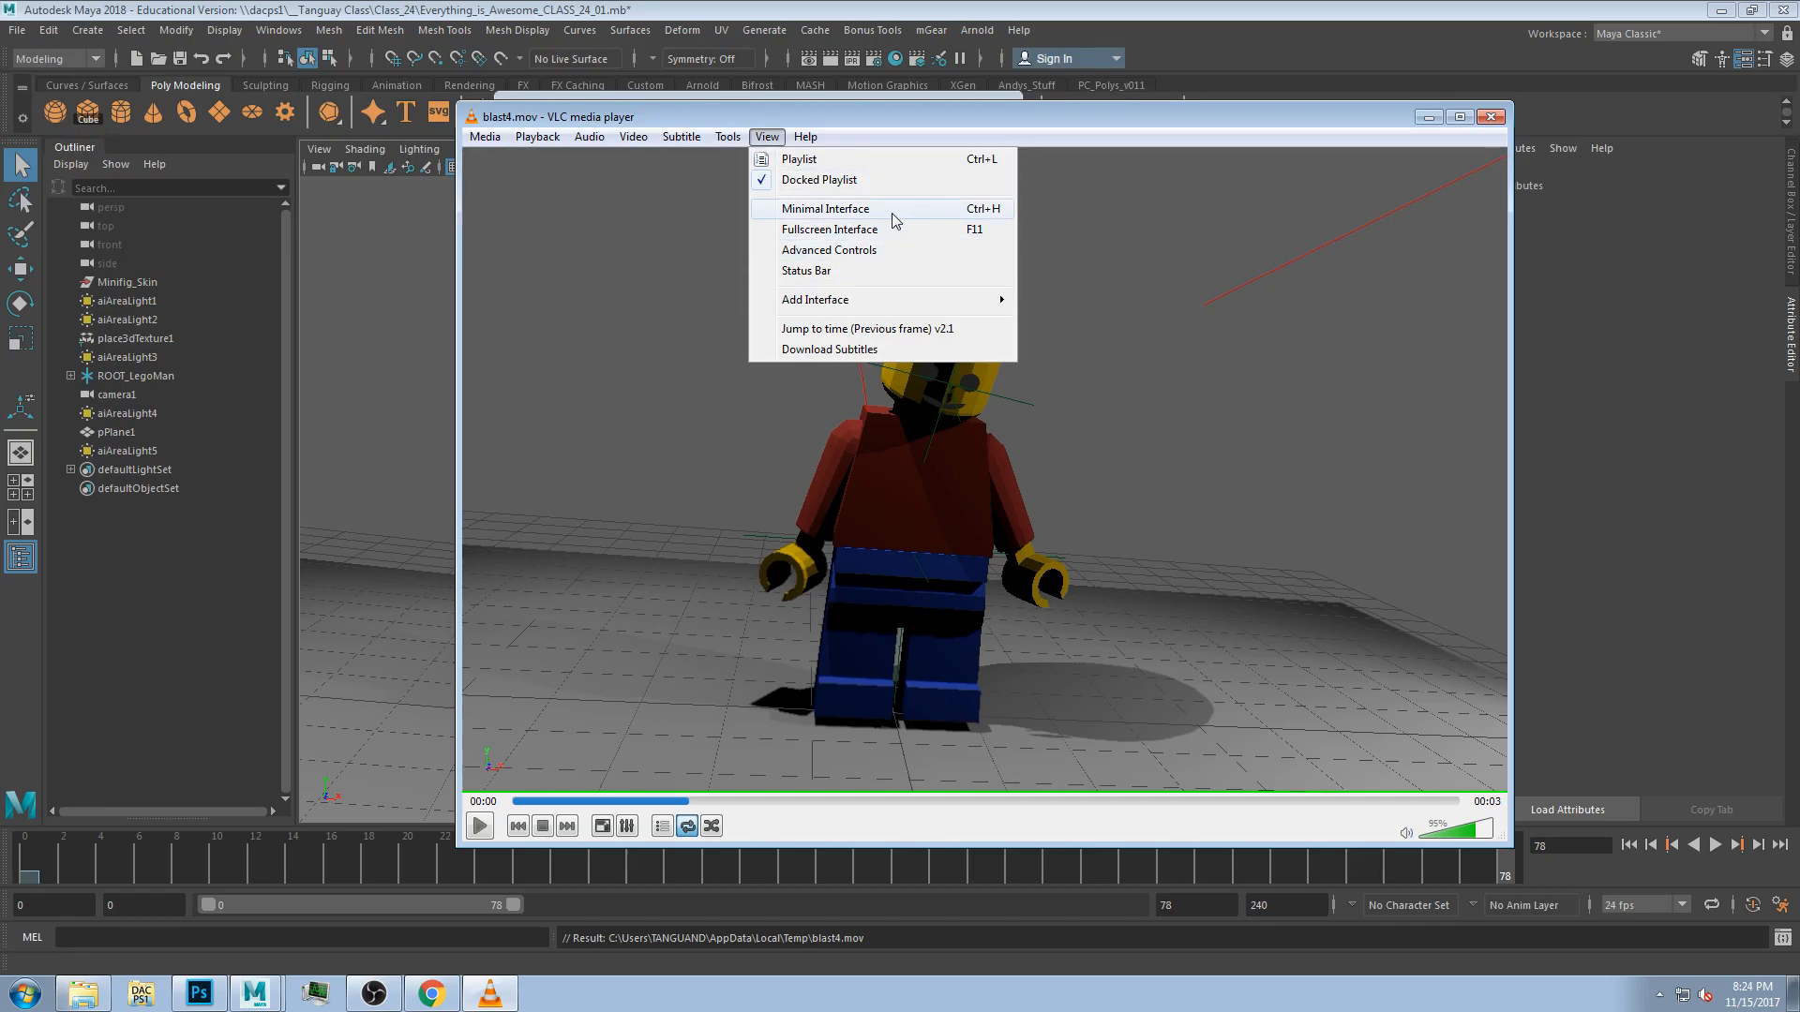
pyautogui.moveTo(735, 138)
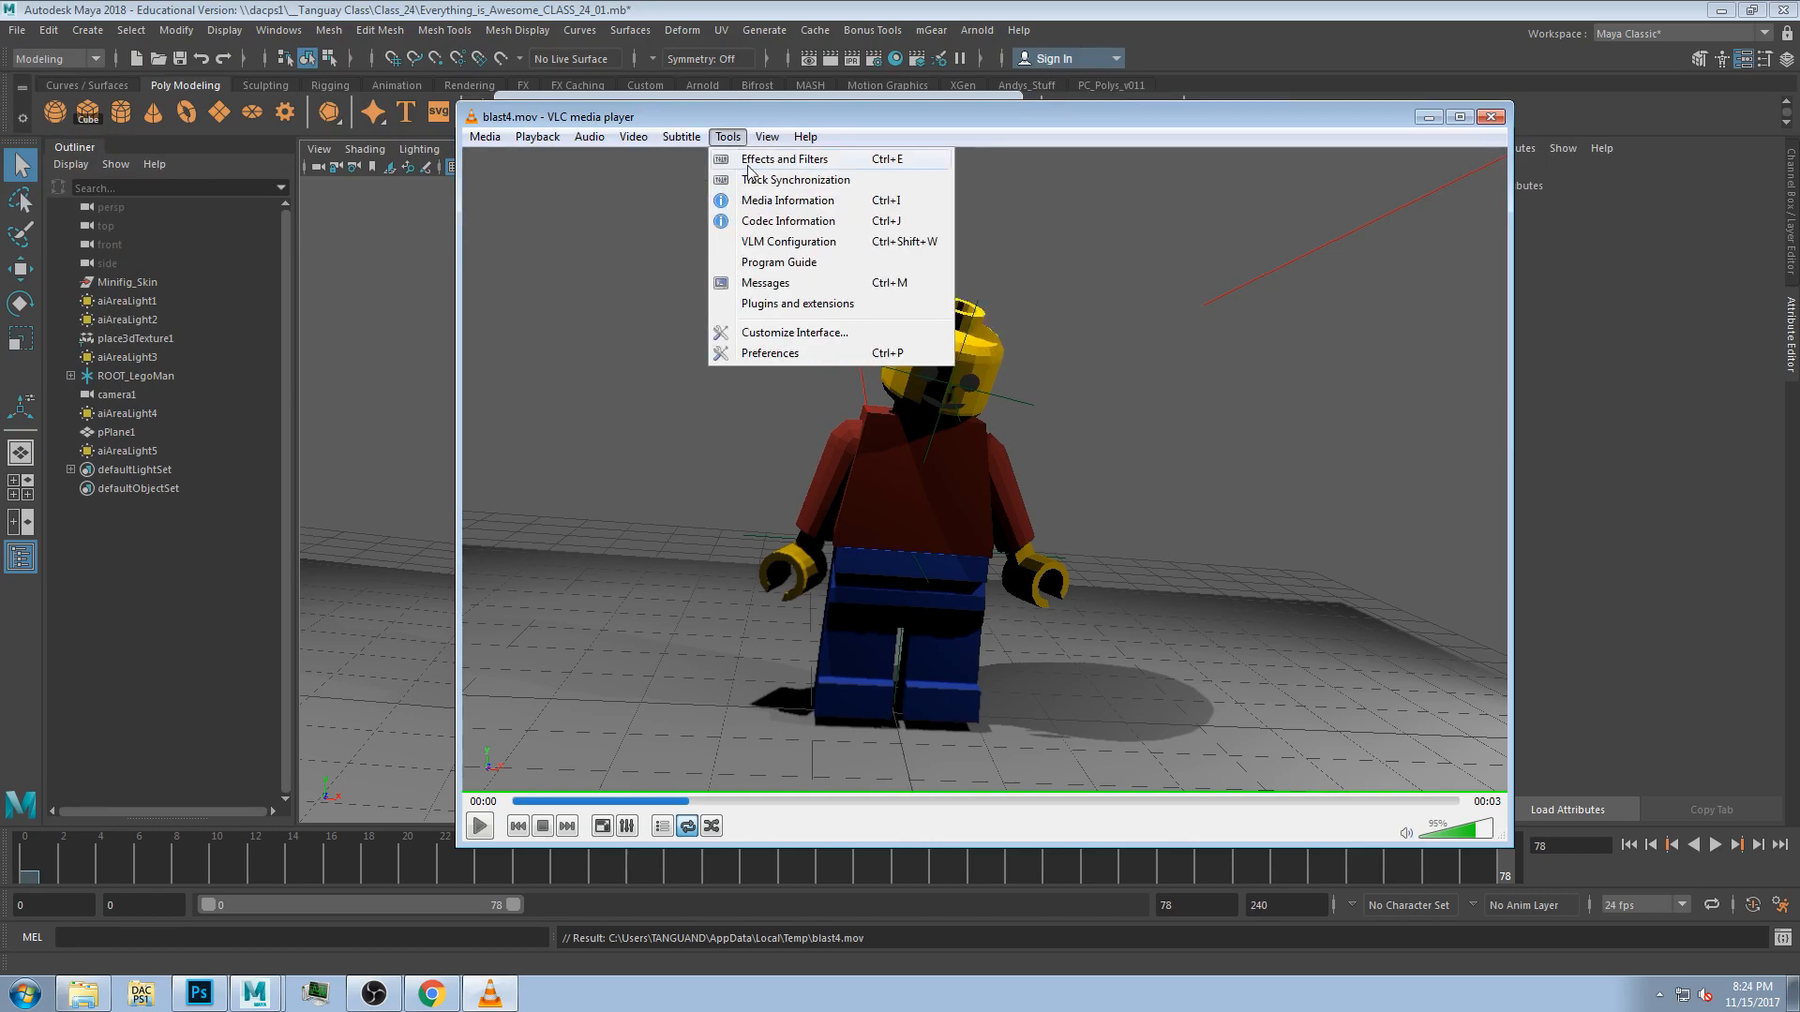
pyautogui.click(788, 199)
pyautogui.click(718, 283)
pyautogui.click(780, 285)
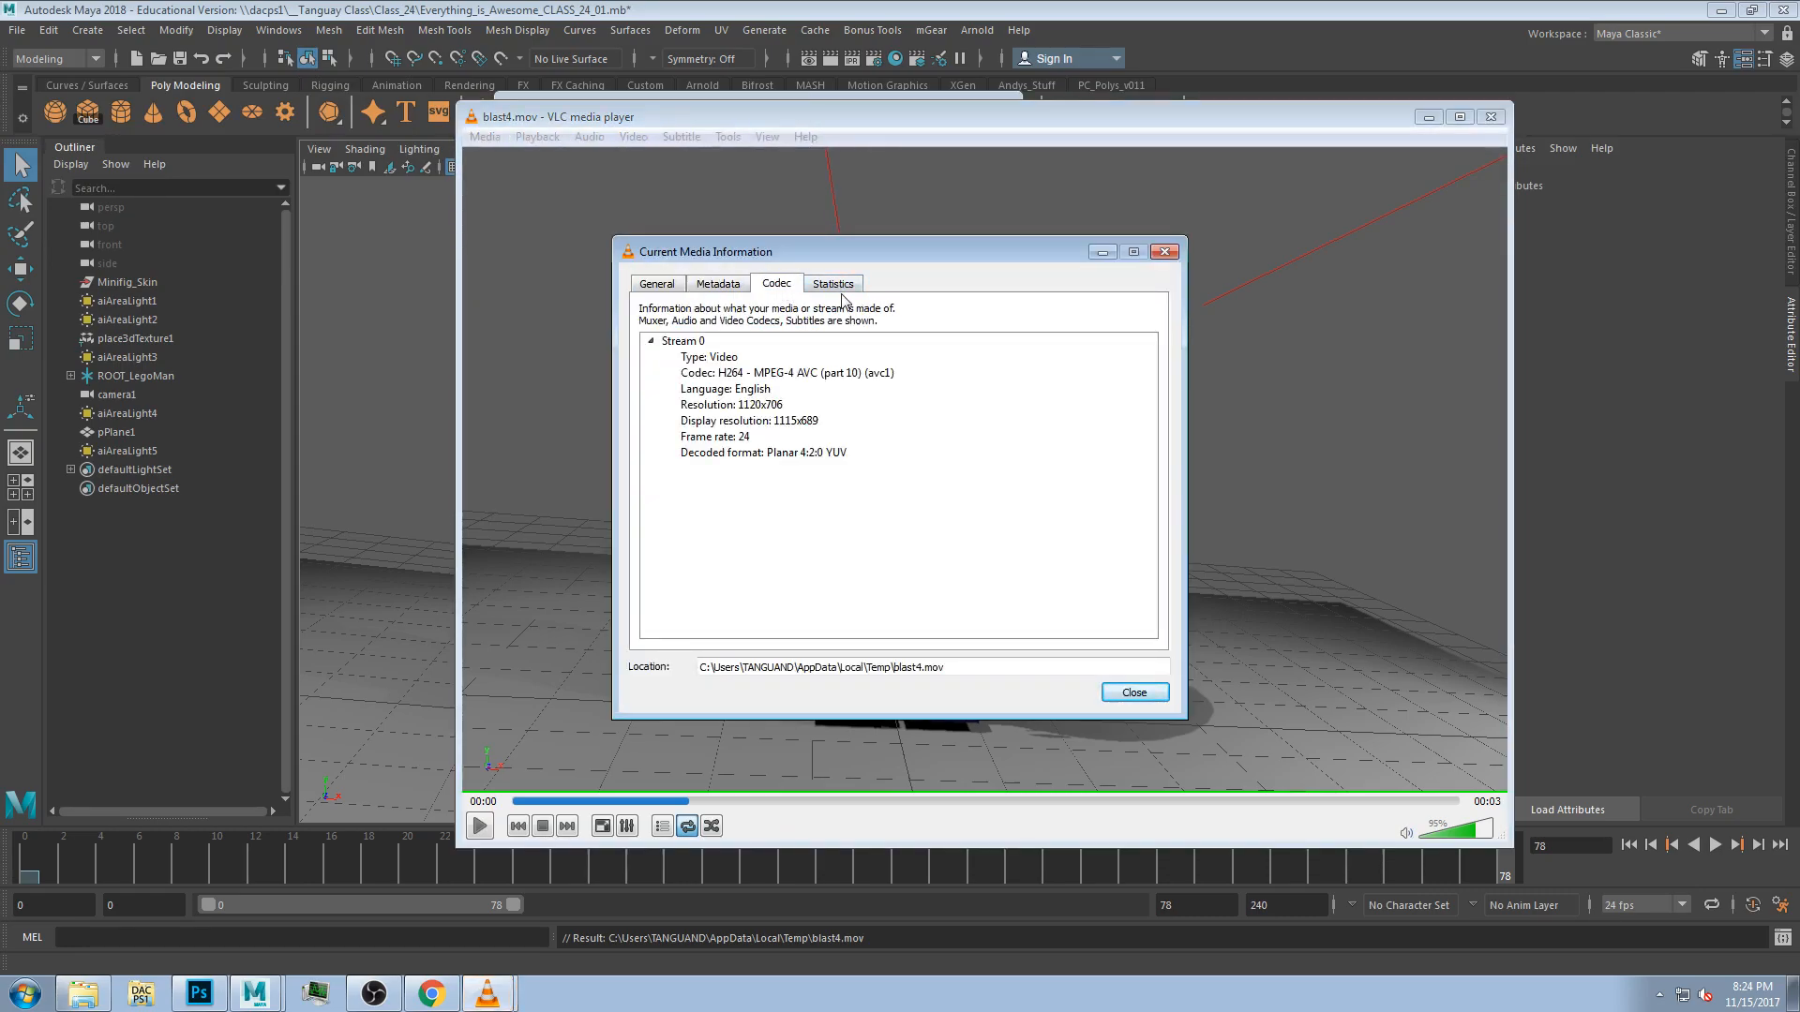
pyautogui.click(839, 286)
pyautogui.click(662, 287)
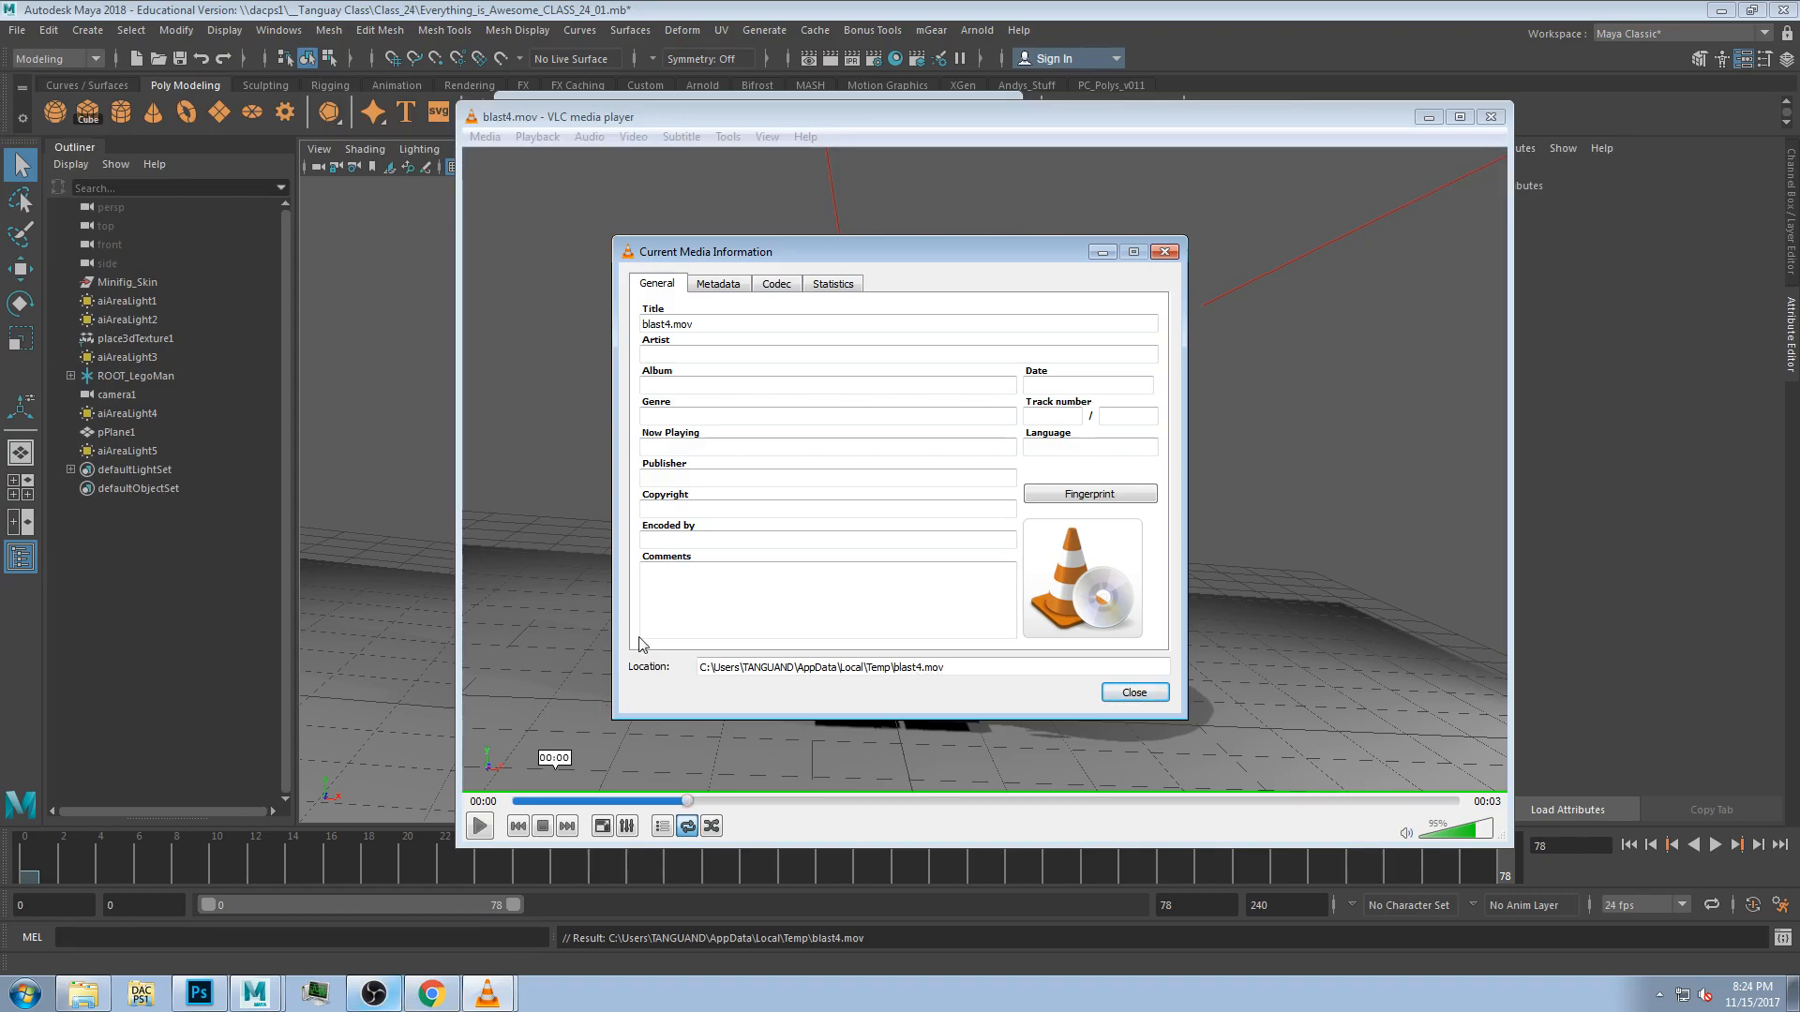
pyautogui.moveTo(713, 252); pyautogui.dragTo(366, 235)
# Browse the Documents library and Local Disk (C:) folders in the file explorer.
pyautogui.click(84, 994)
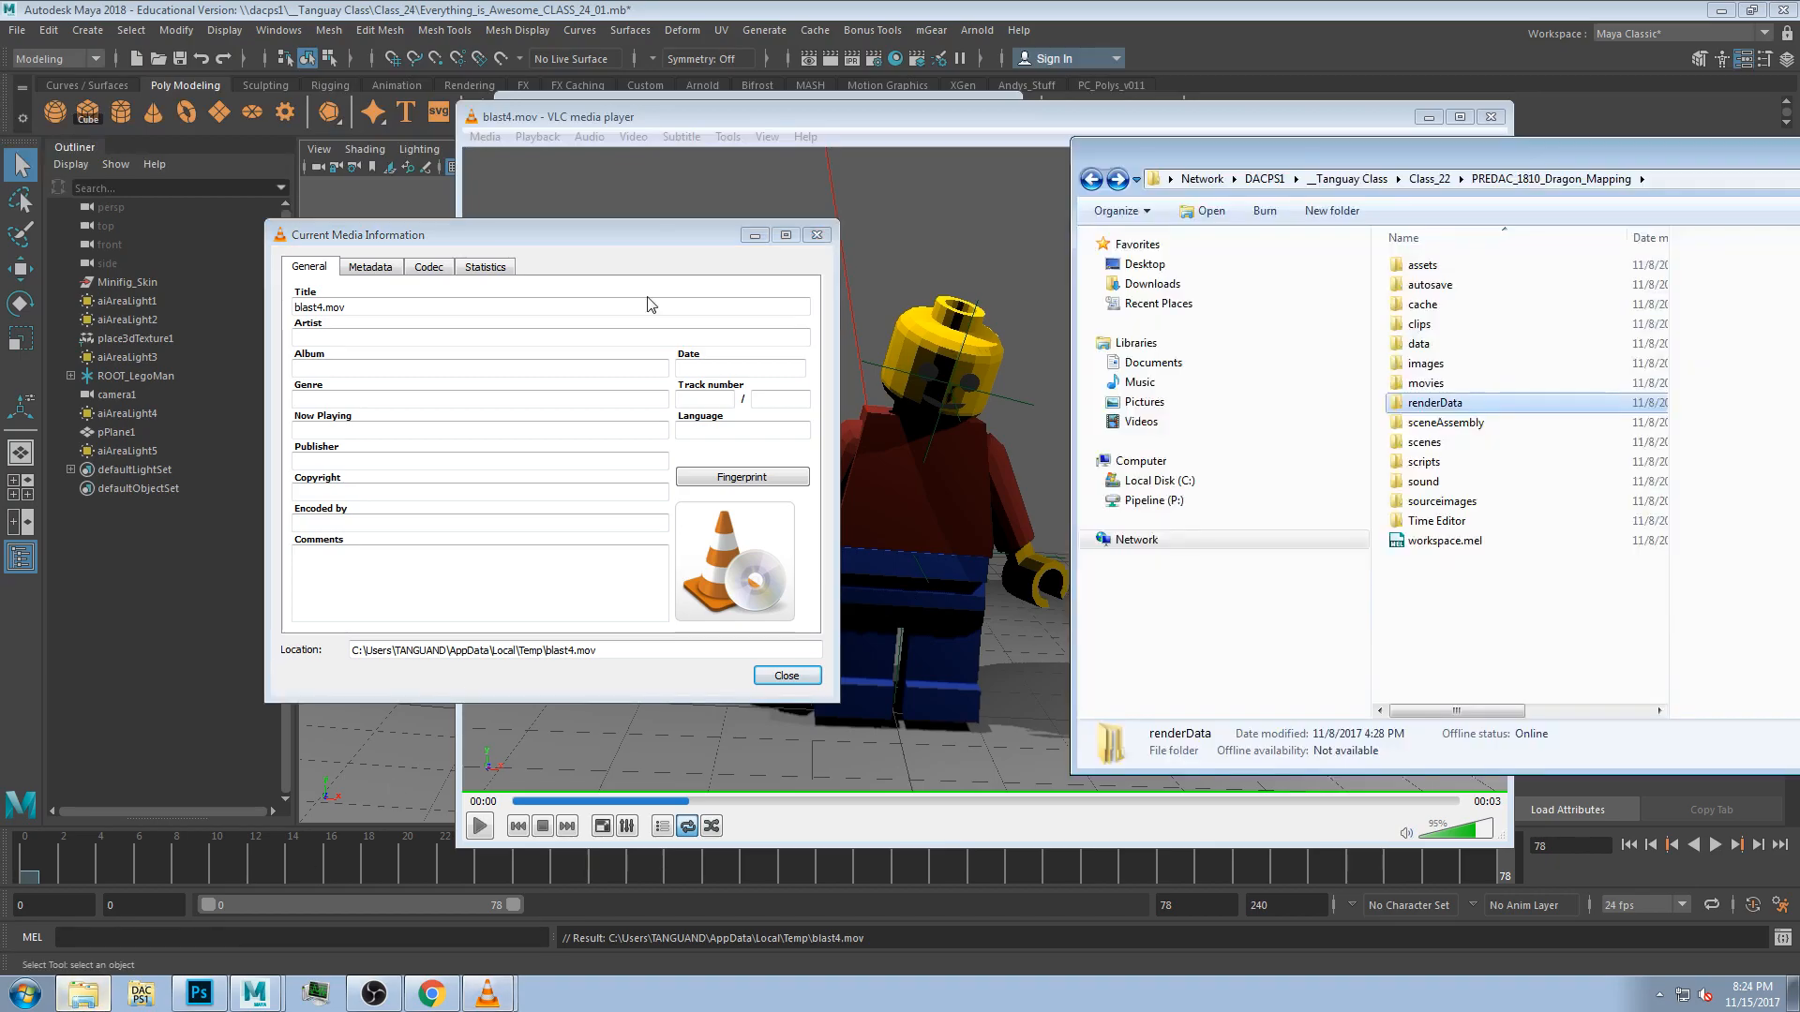
pyautogui.moveTo(1203, 154); pyautogui.dragTo(864, 288)
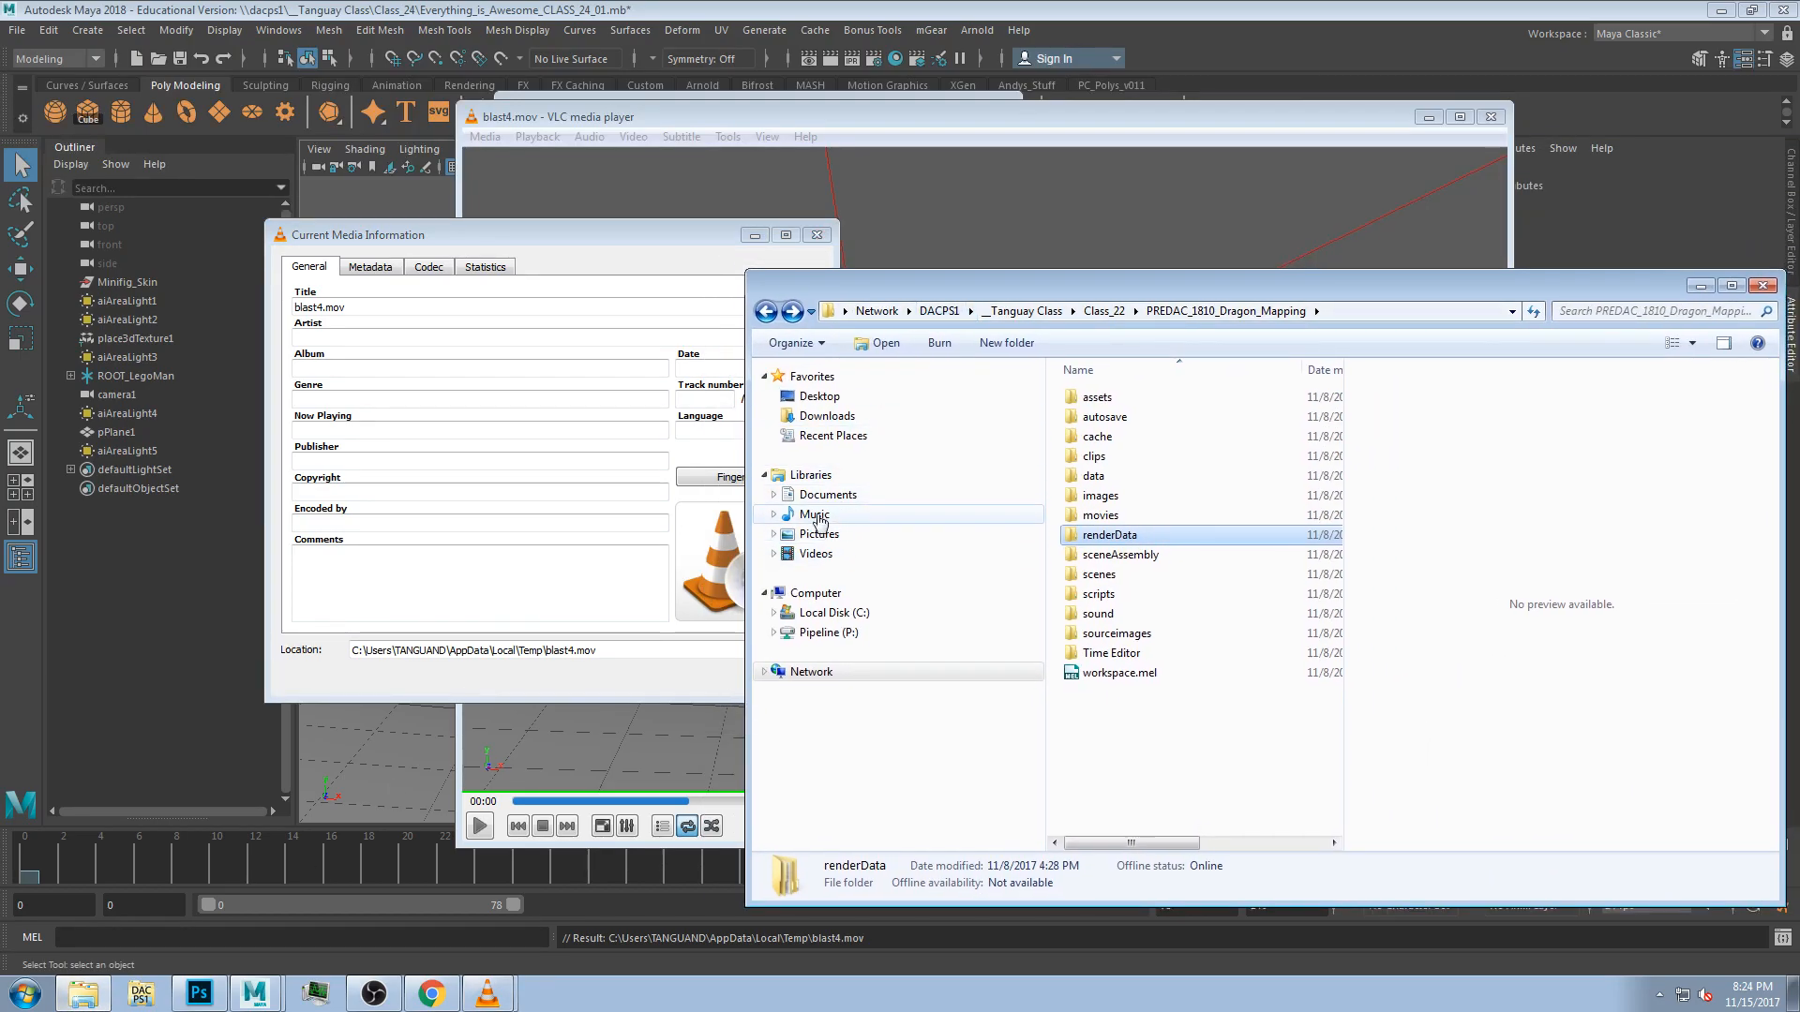
pyautogui.click(812, 514)
pyautogui.click(825, 496)
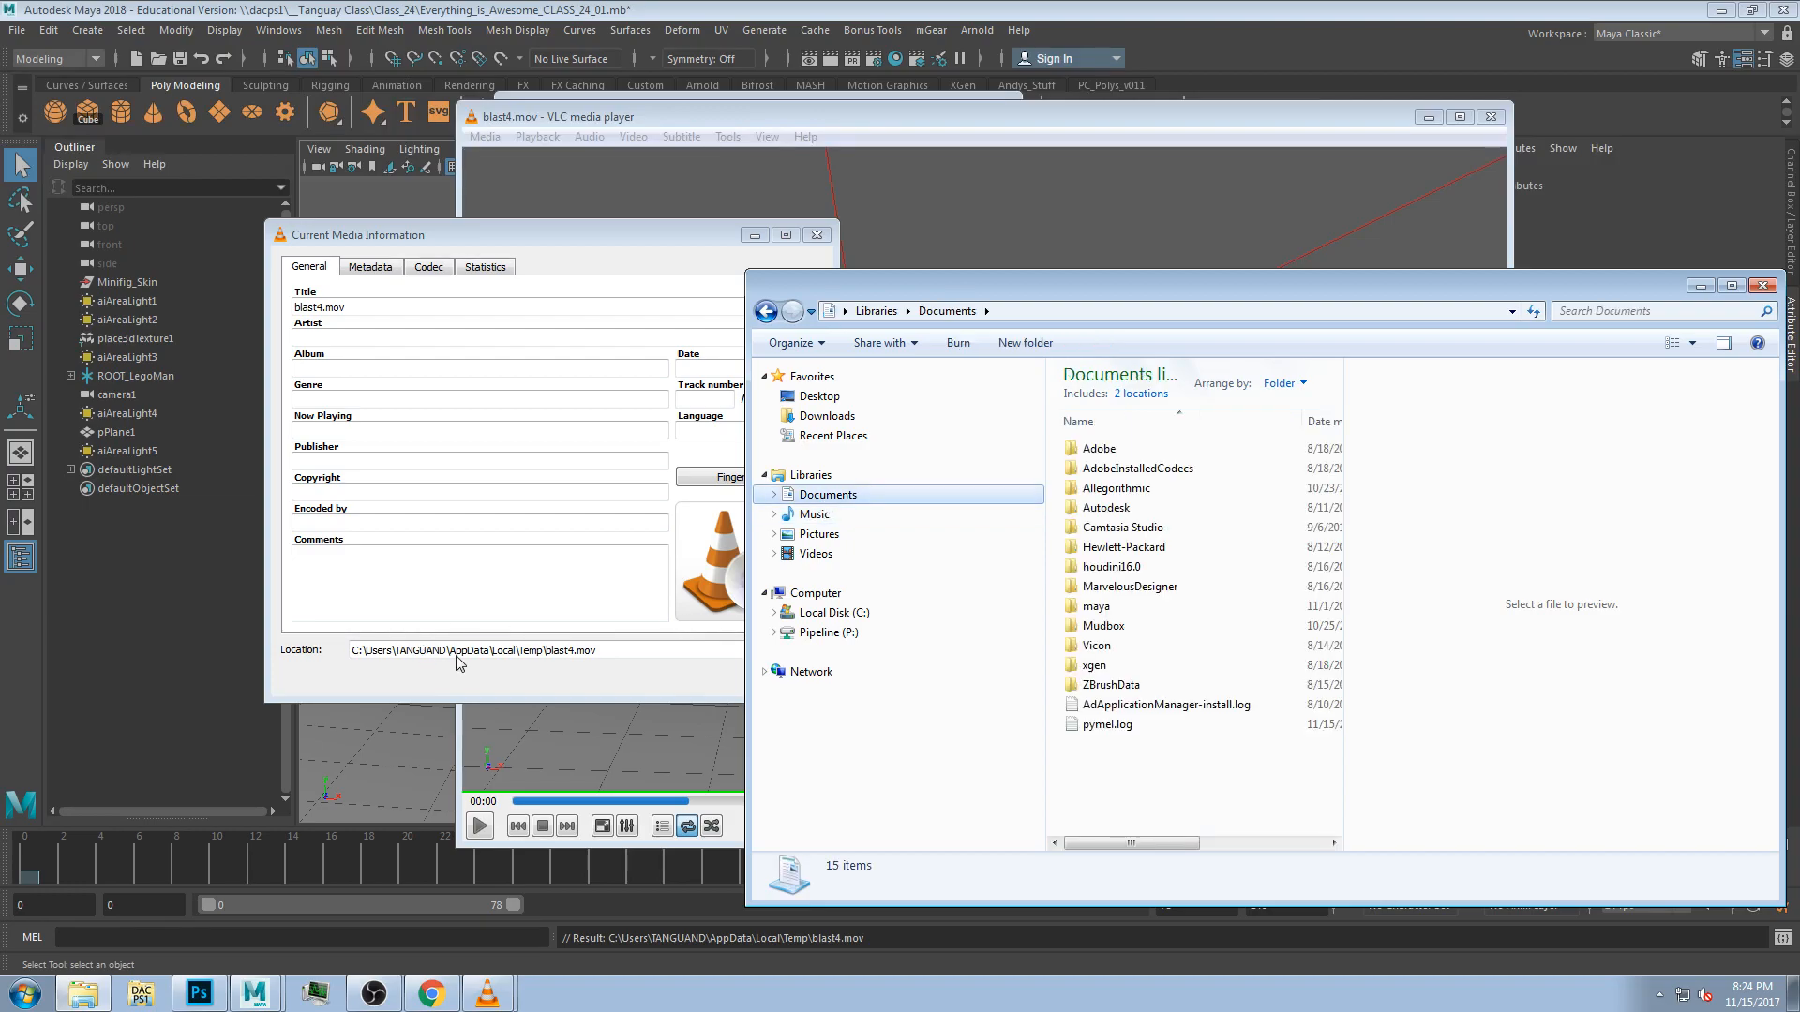
pyautogui.click(834, 613)
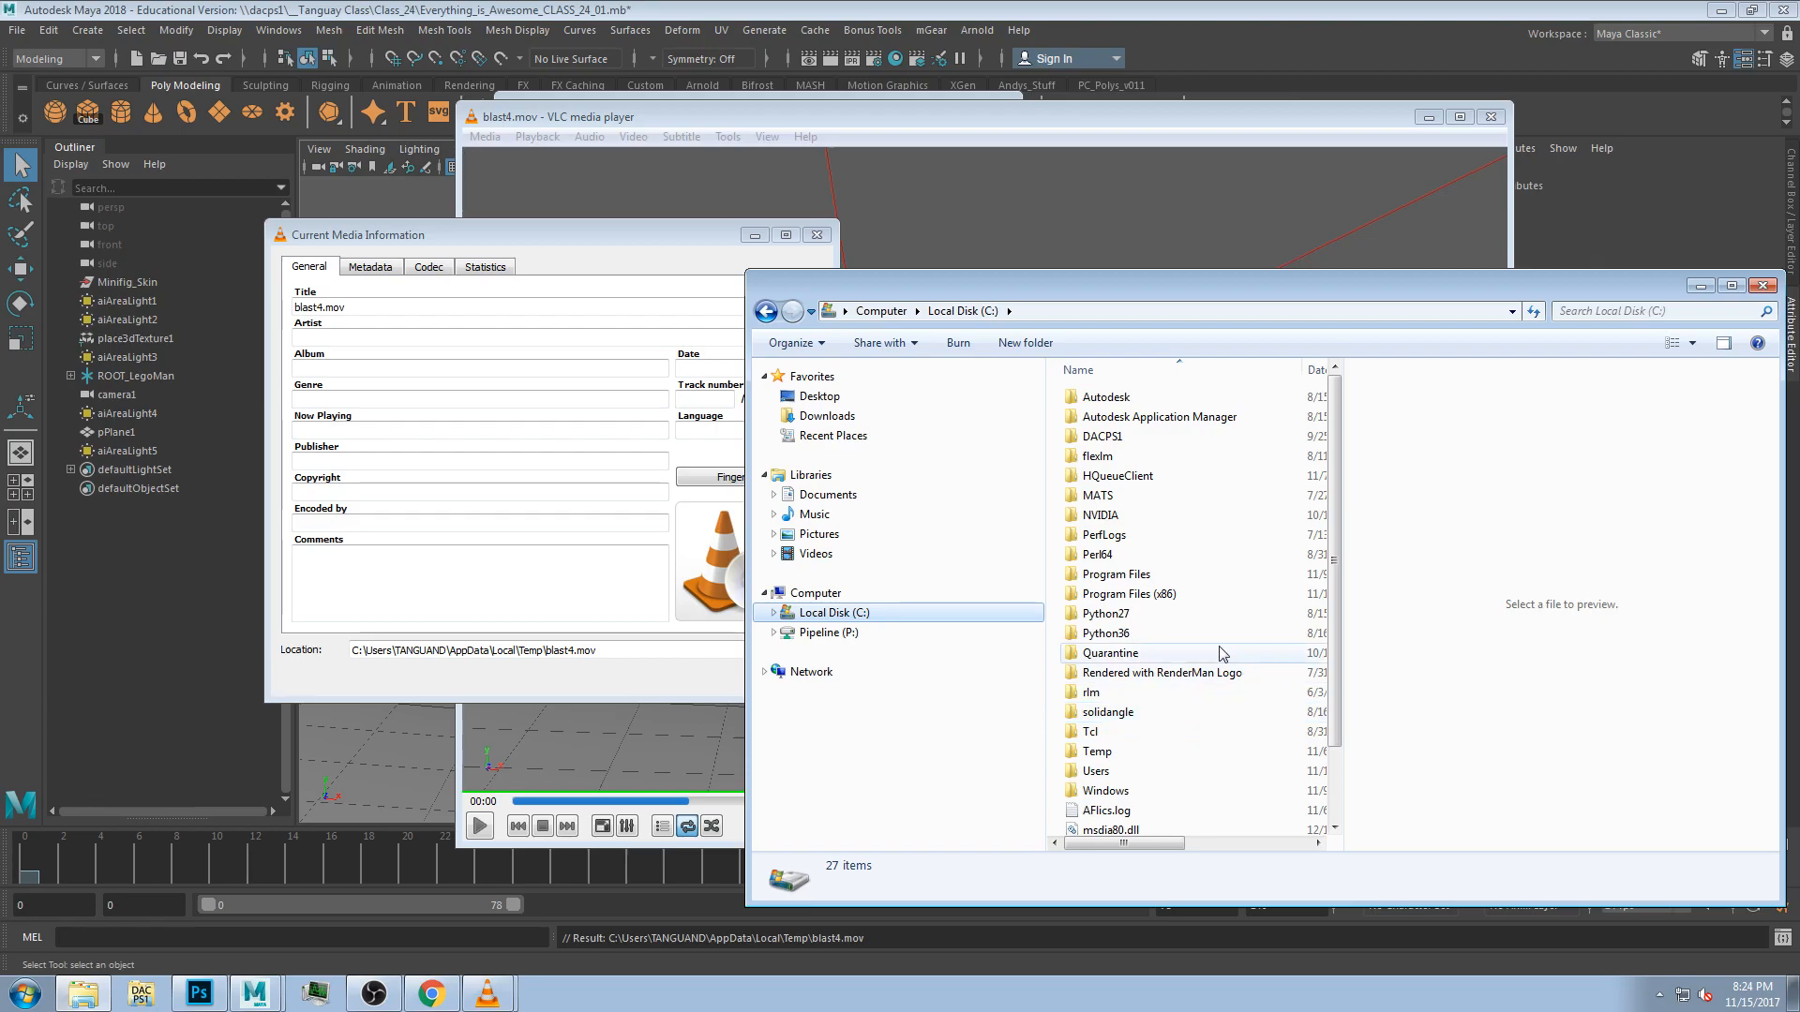
# Close the Project Window, open Playblast Options and enable Save to file with movie name Everything_is_Awesome_CLASS_24_Preview_Wave_v01.
pyautogui.click(652, 96)
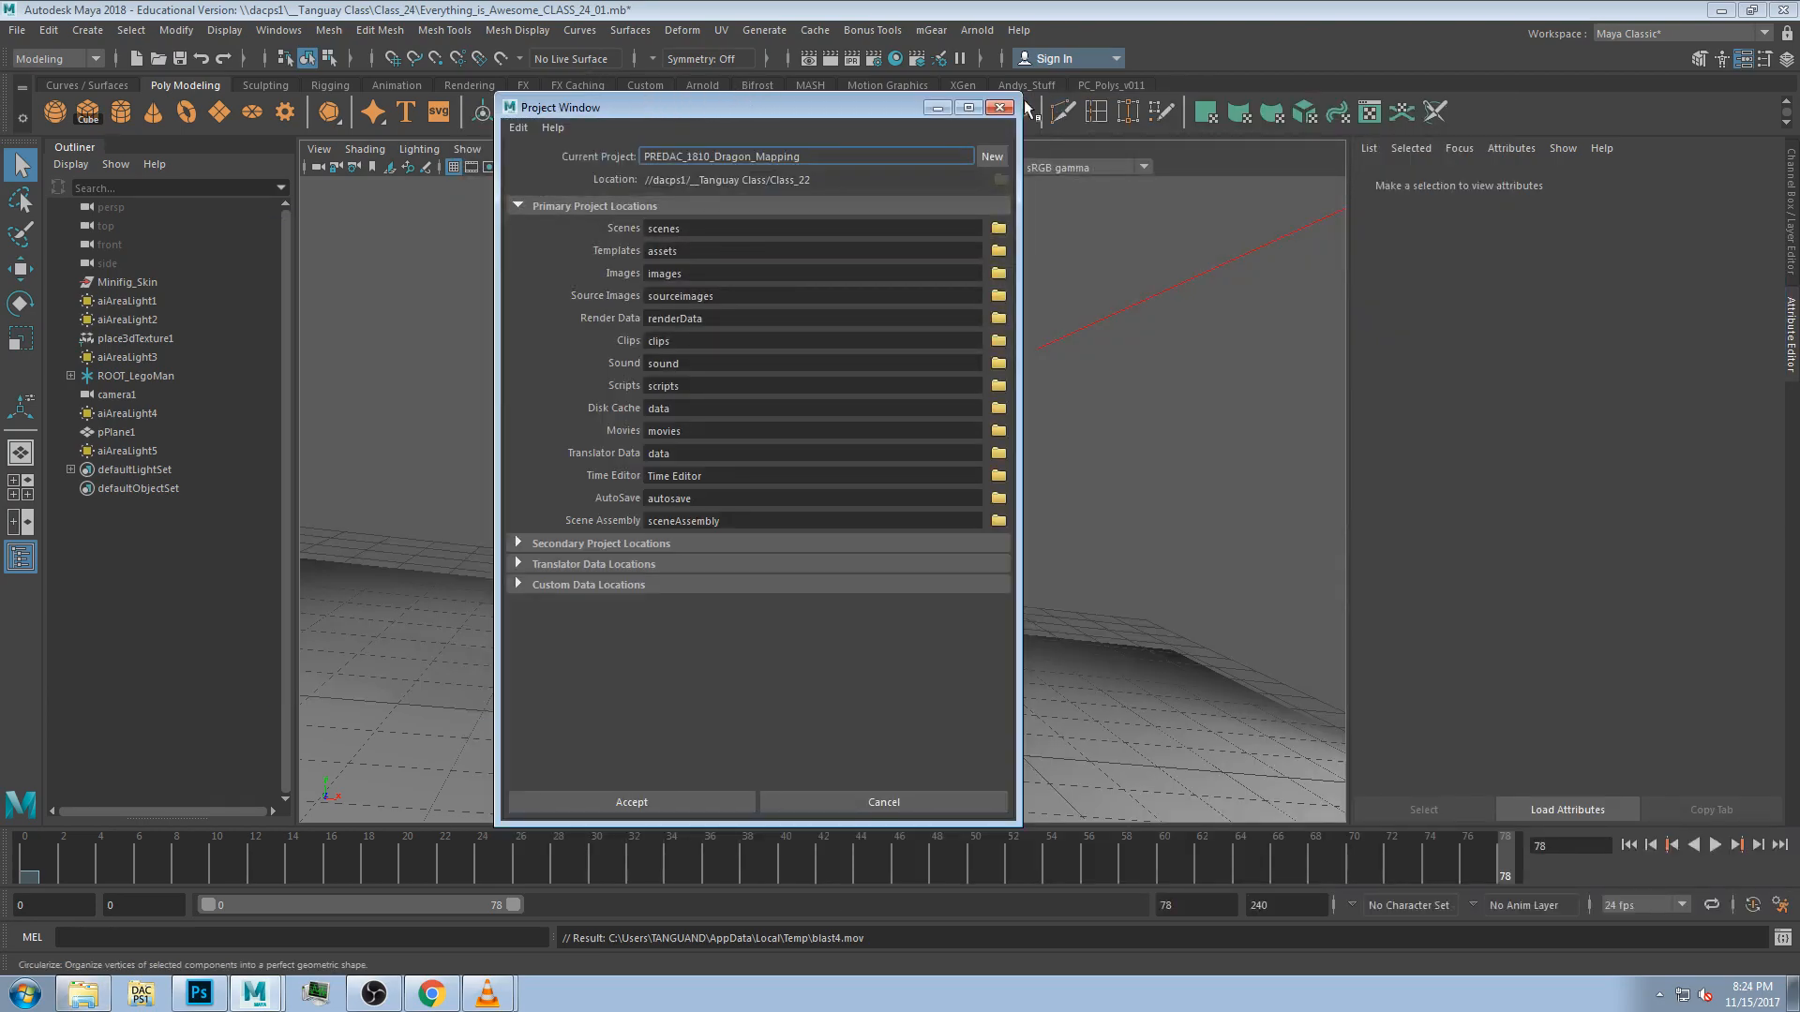
pyautogui.click(1000, 107)
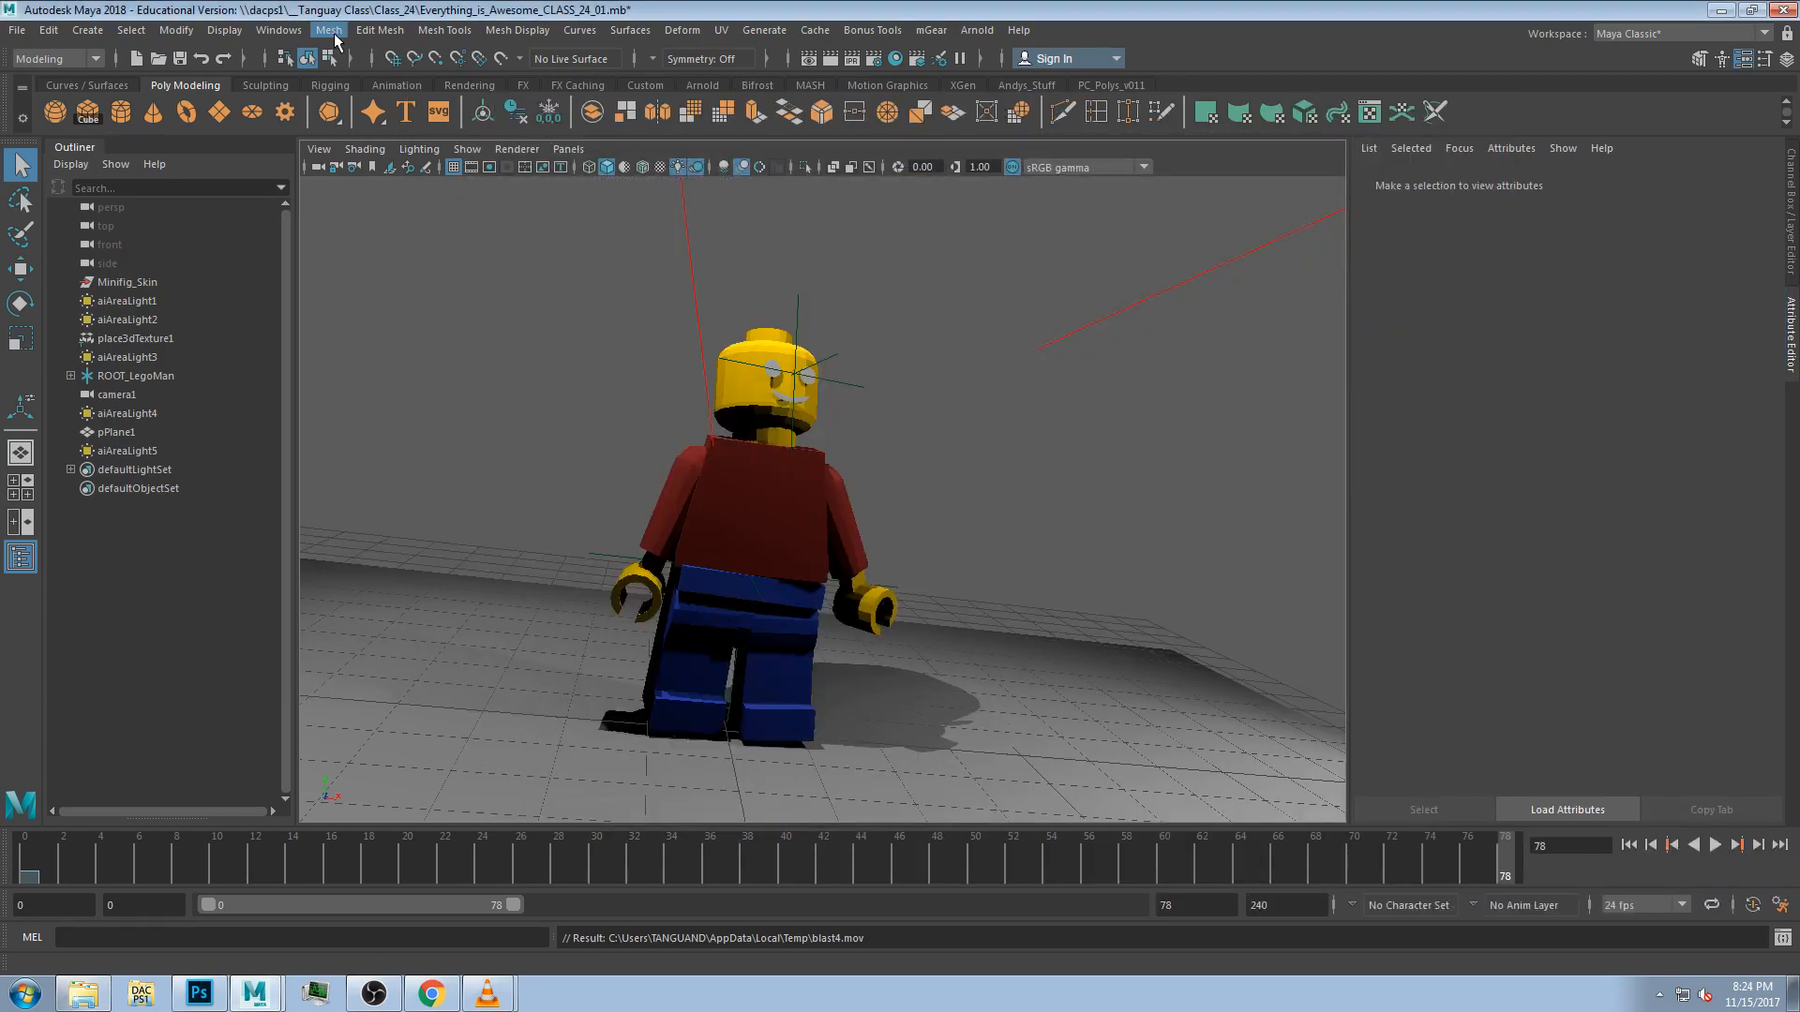
pyautogui.click(278, 30)
pyautogui.click(466, 270)
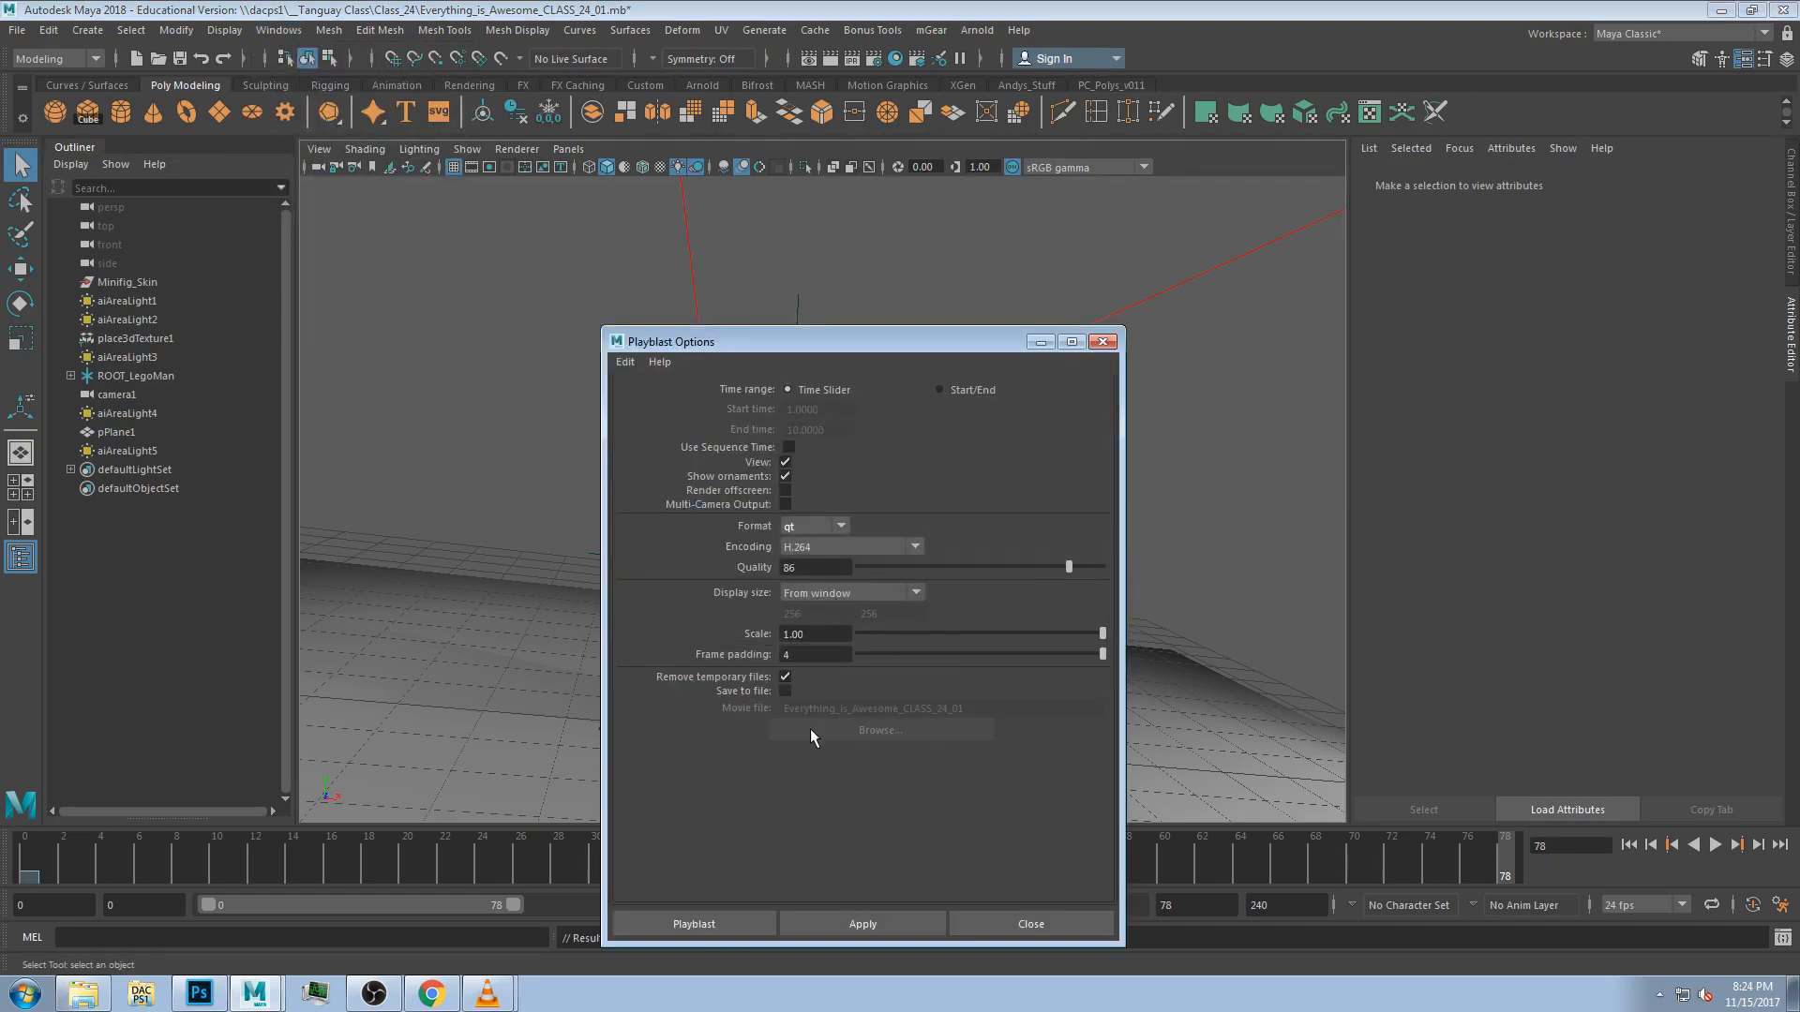
pyautogui.click(786, 692)
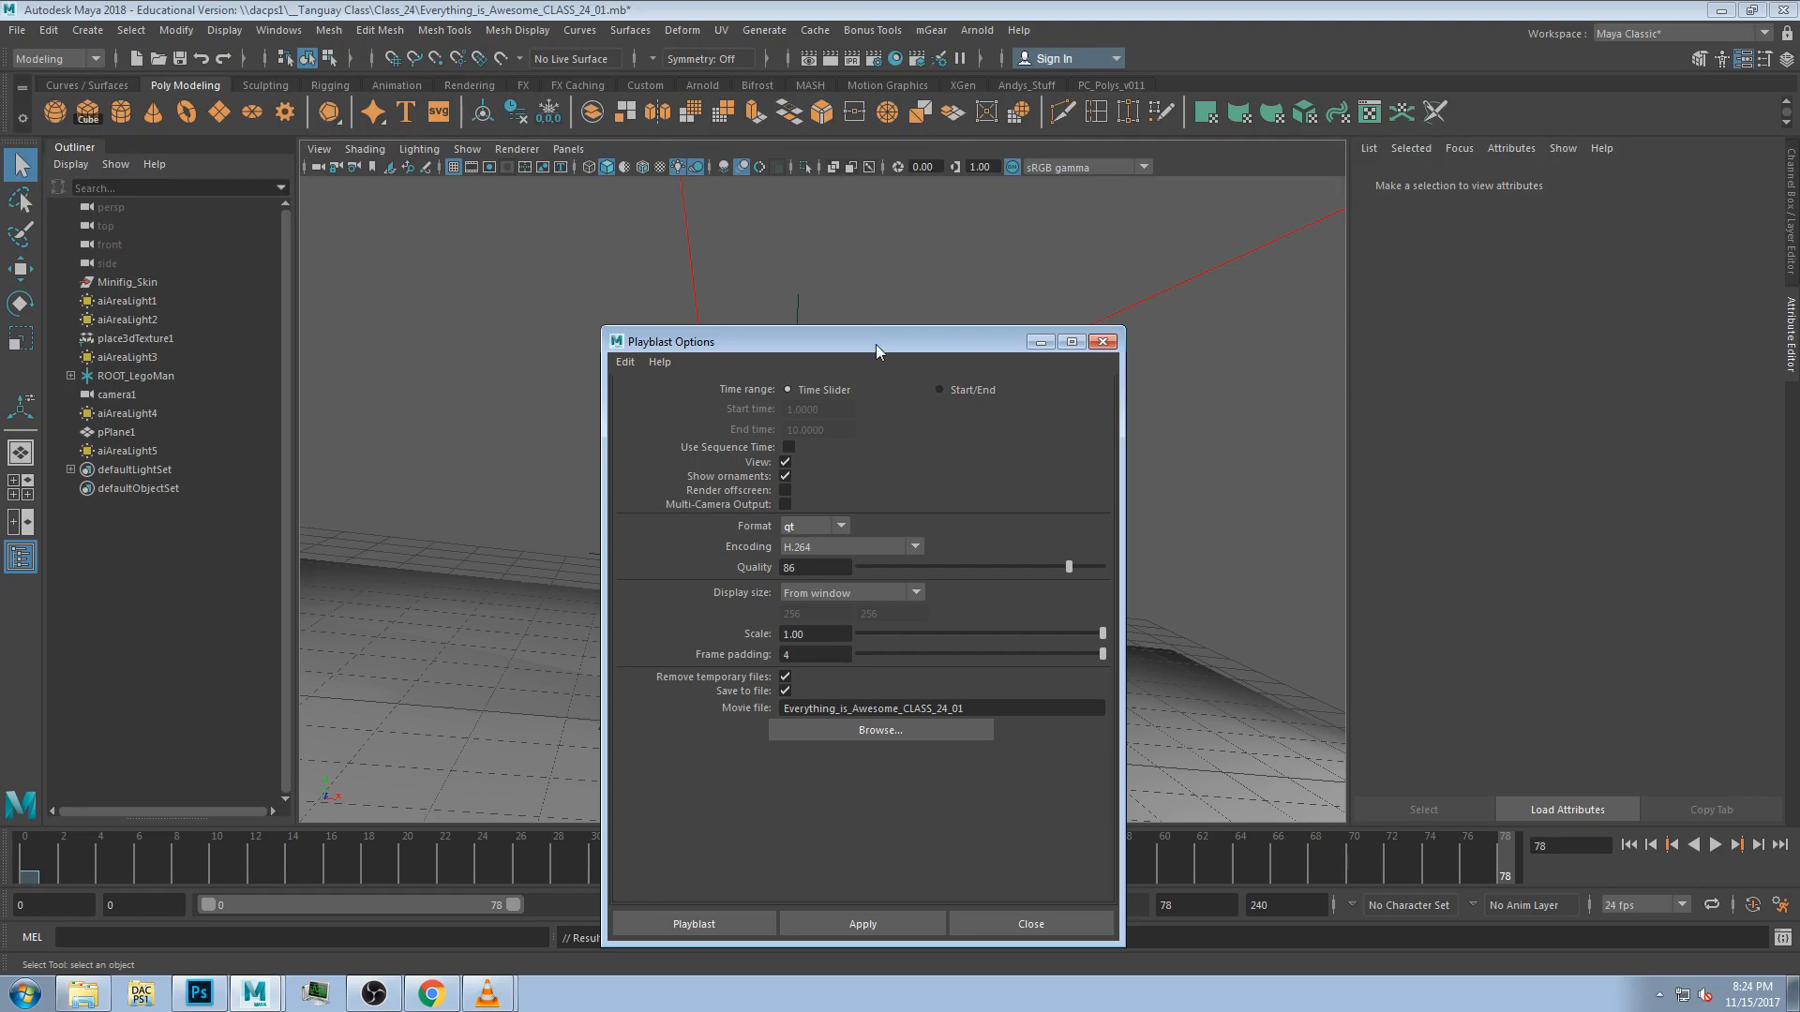
pyautogui.moveTo(876, 345); pyautogui.dragTo(664, 112)
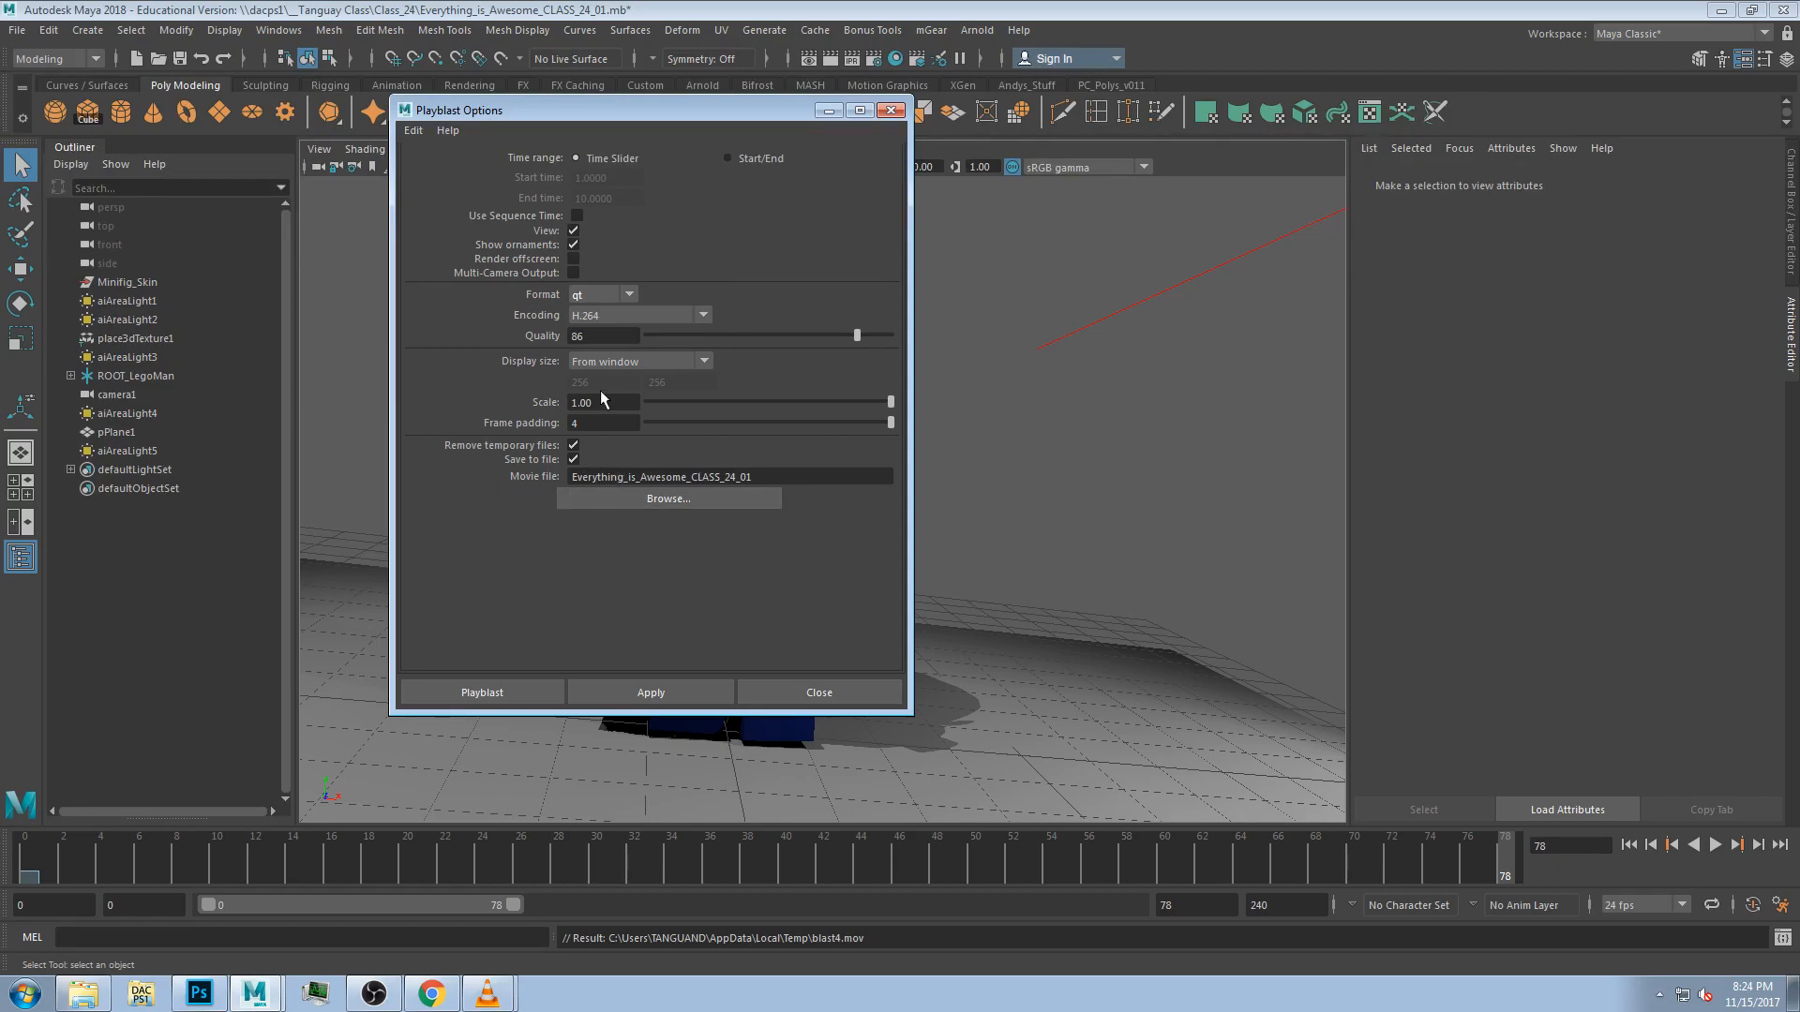
pyautogui.moveTo(615, 120); pyautogui.dragTo(934, 81)
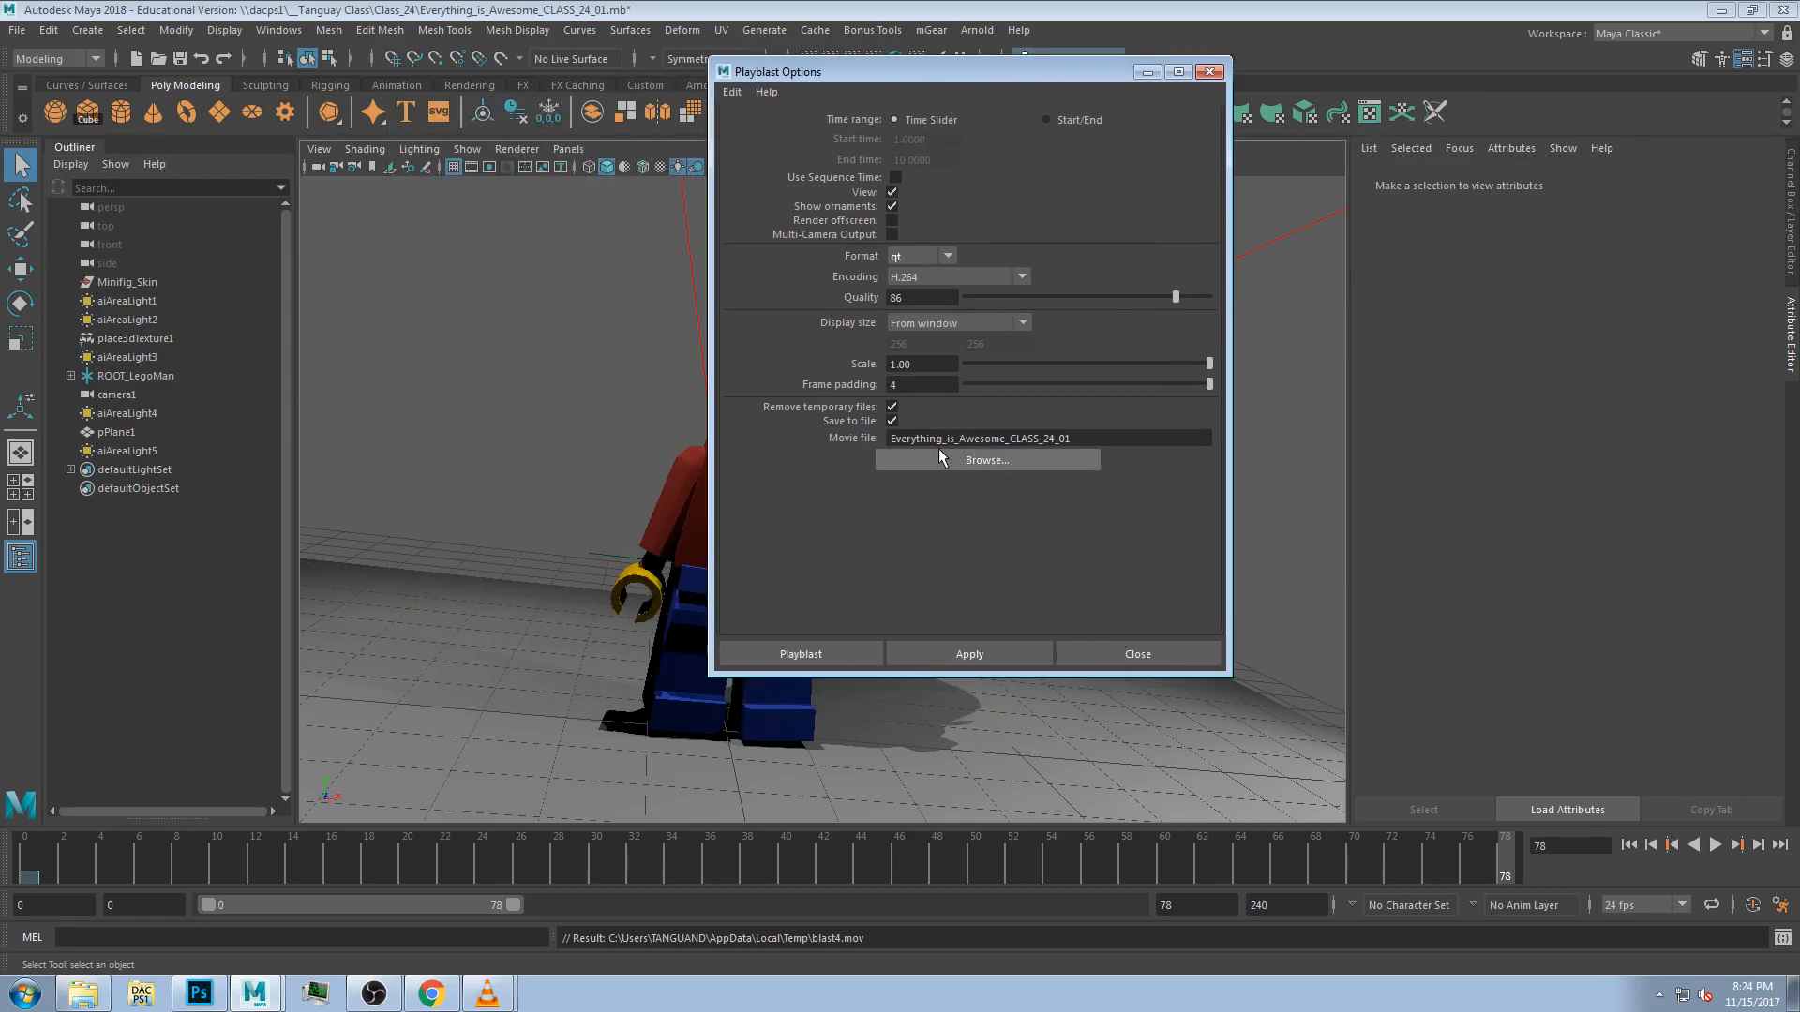
pyautogui.click(1092, 438)
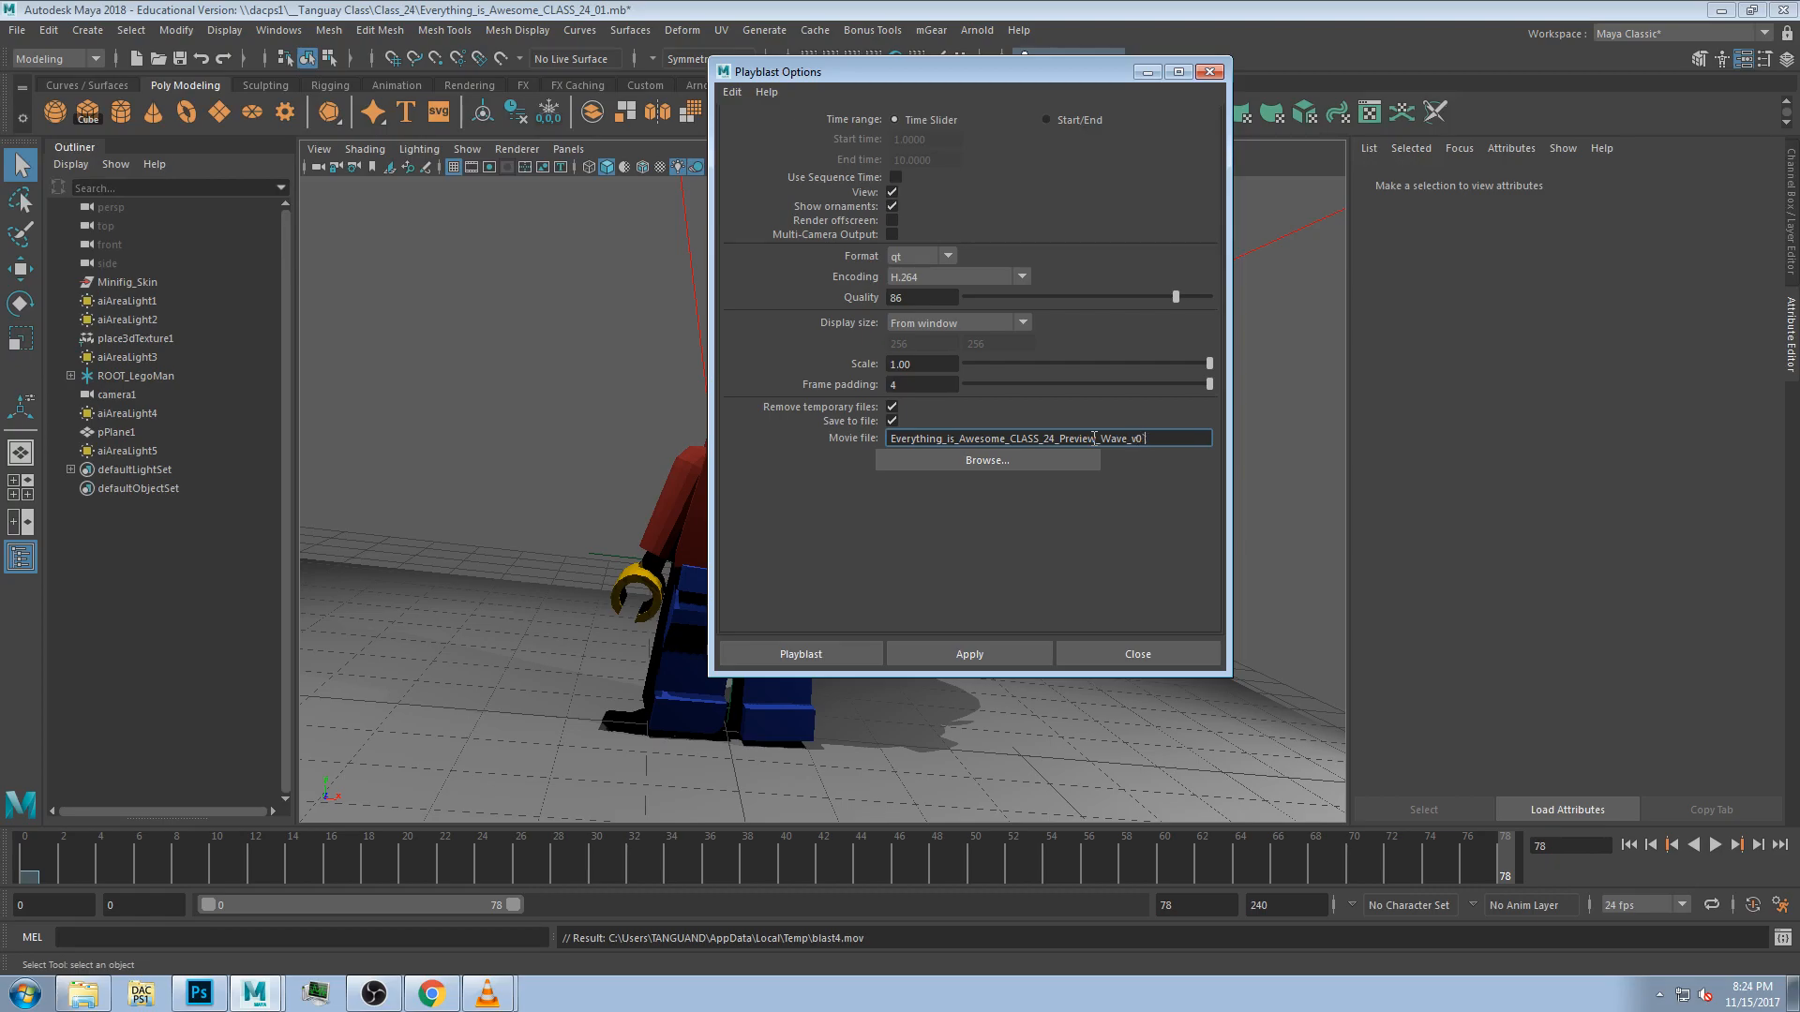
# Create the playblast of the animation into the project's movies folder.
pyautogui.click(990, 461)
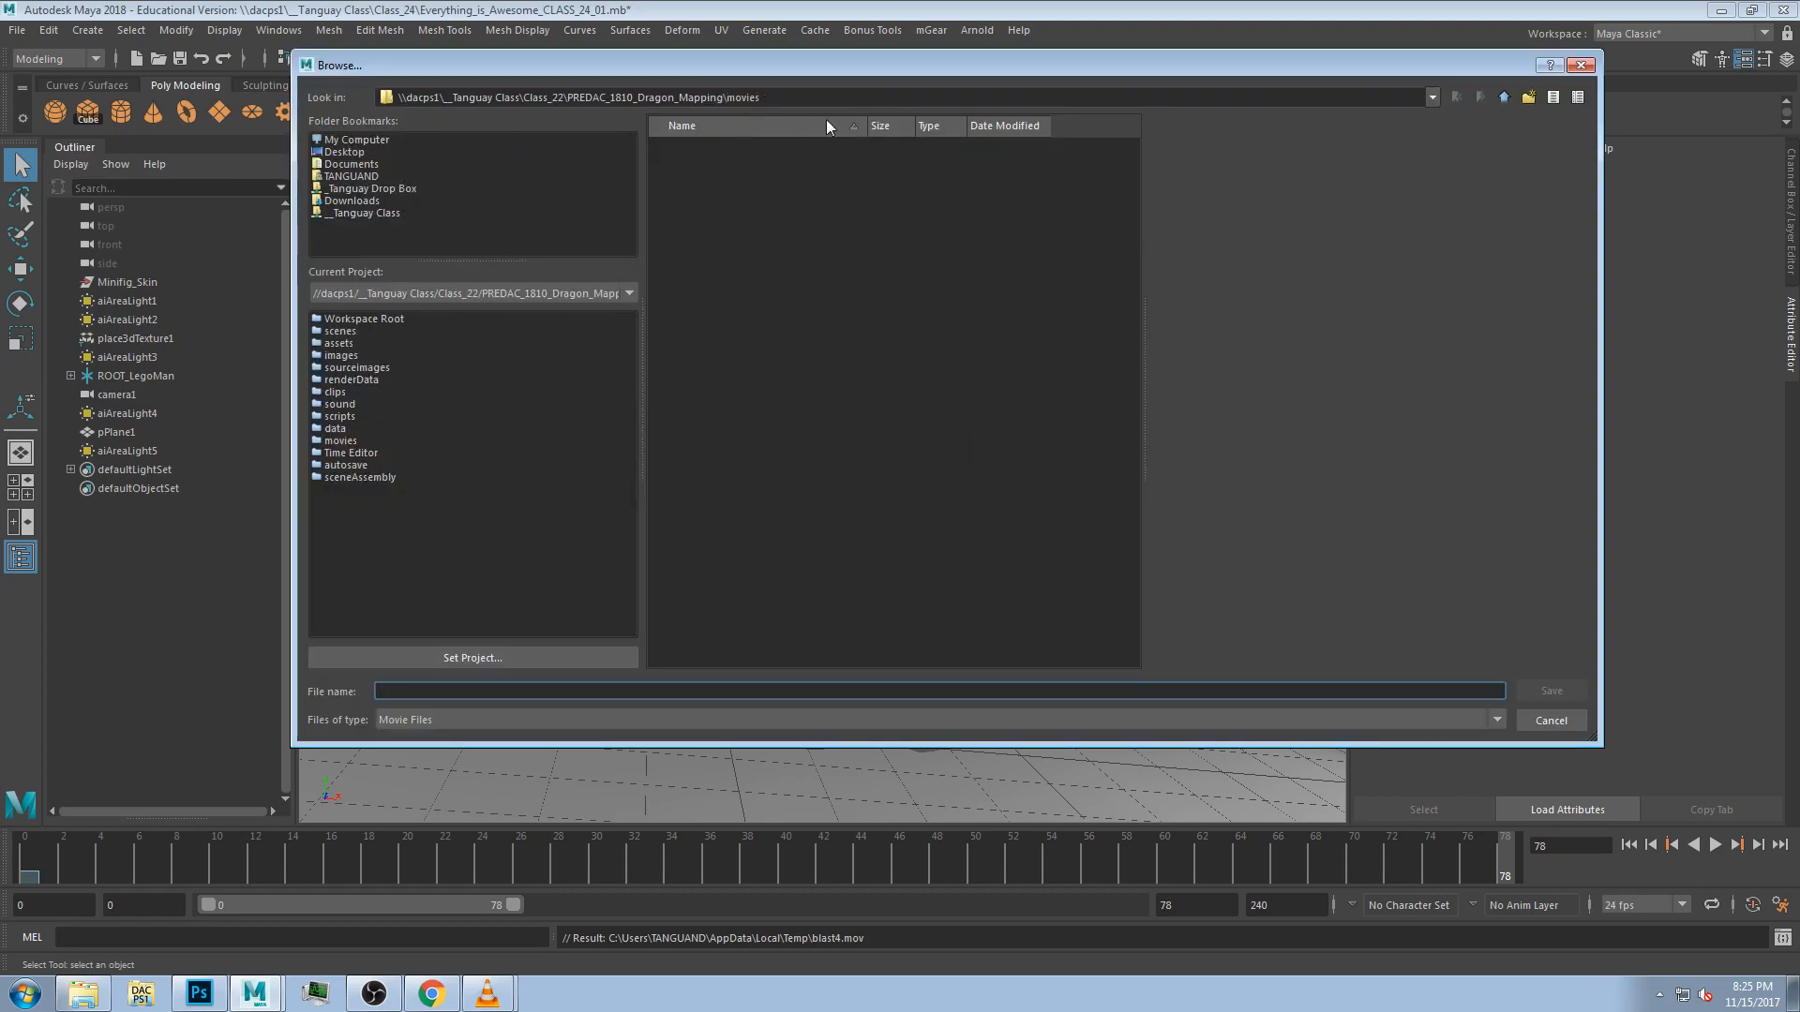
pyautogui.click(1551, 720)
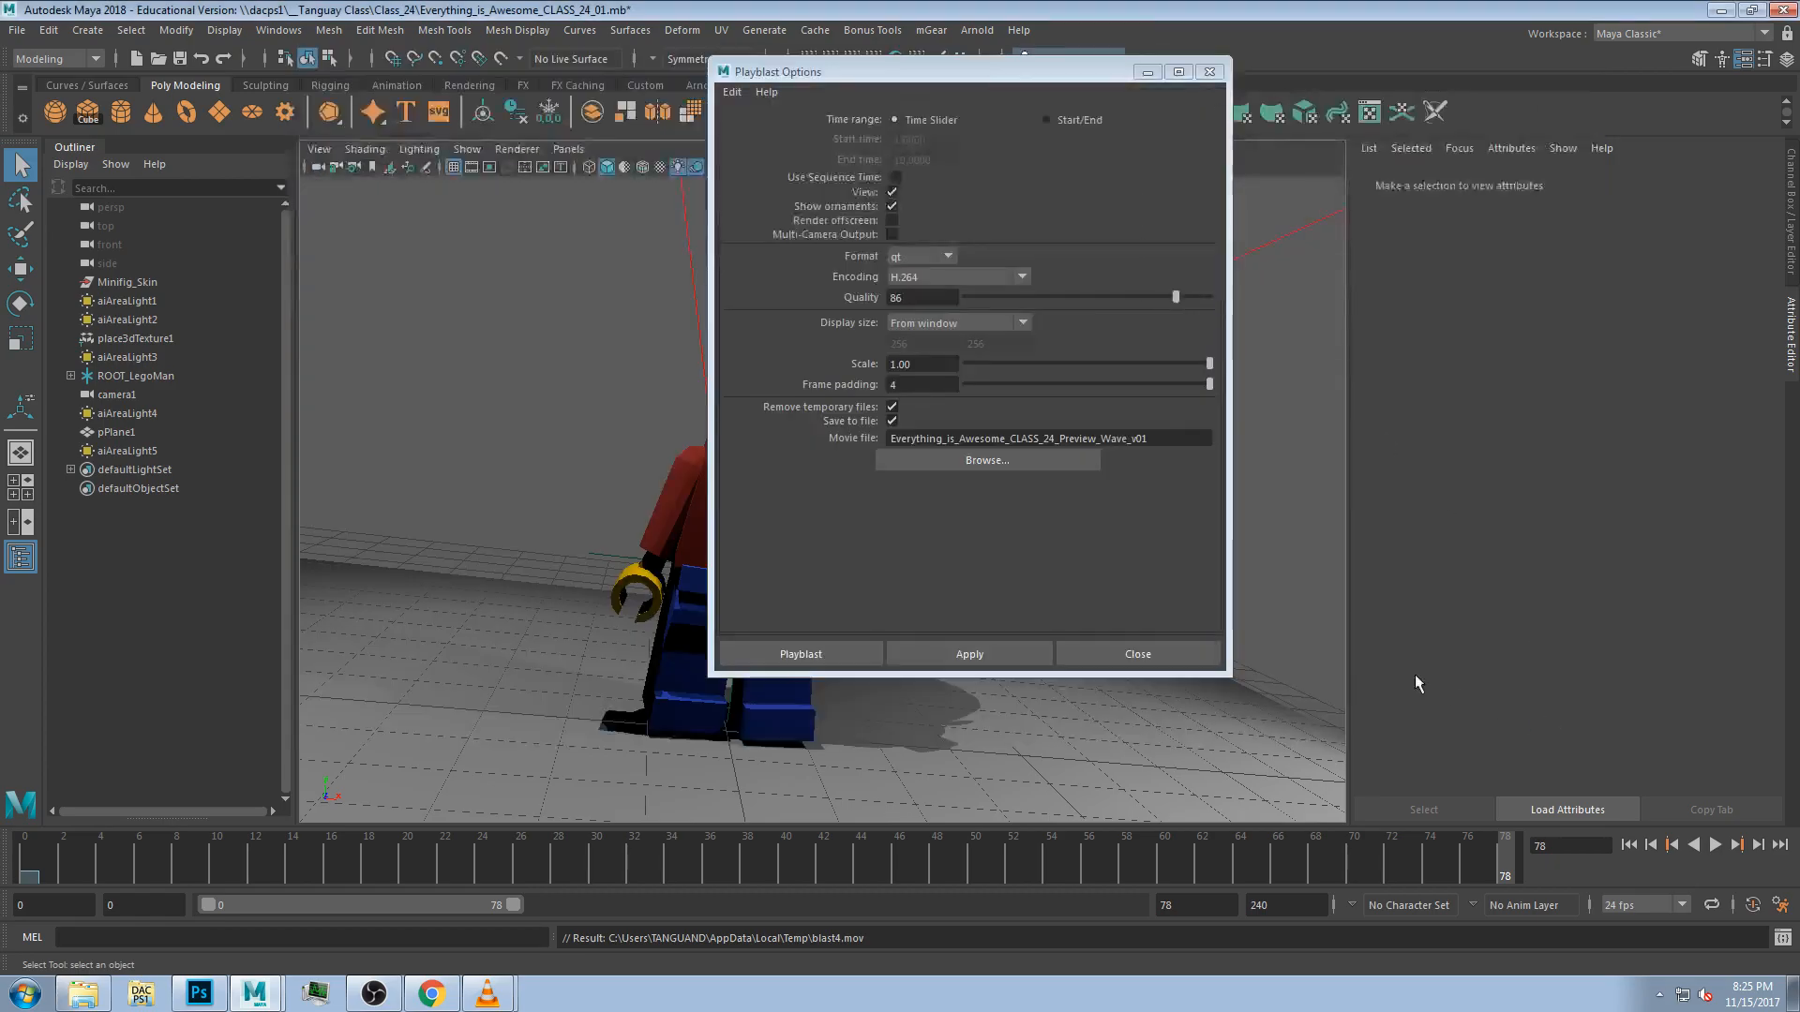
pyautogui.click(819, 655)
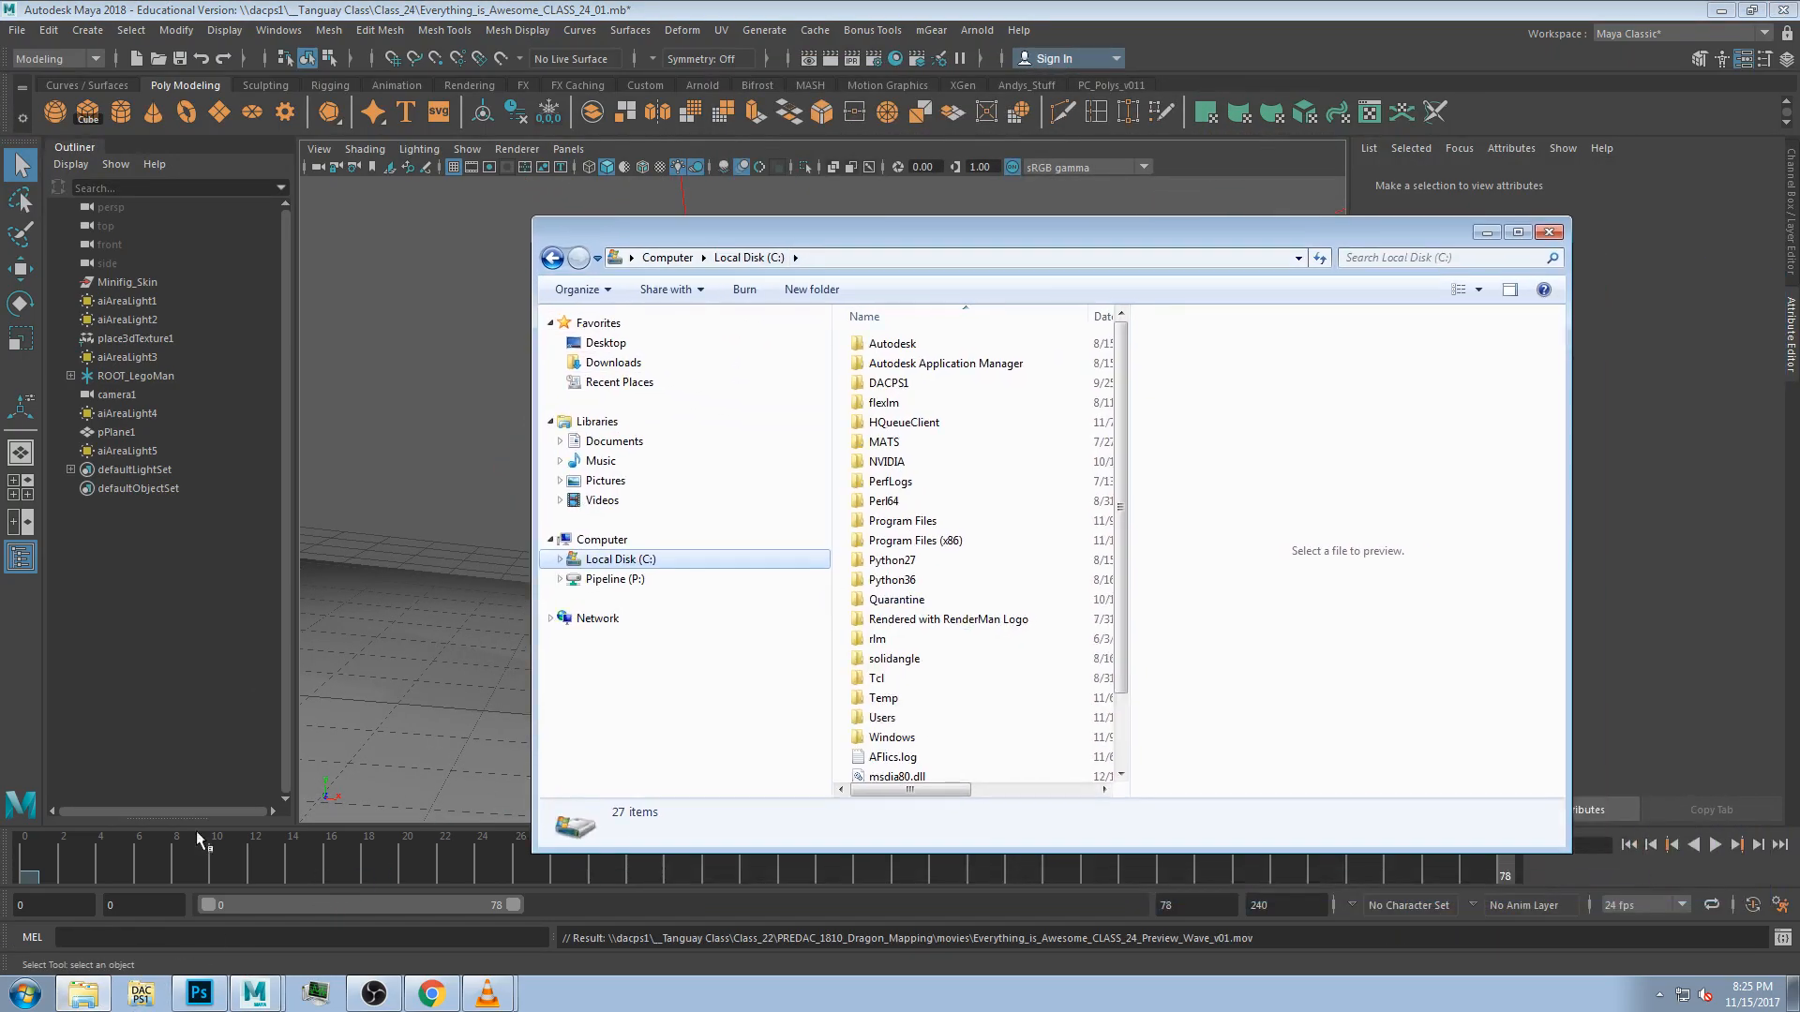
# Browse to the PREDAC_1810_Dragon_Mapping movies folder on the network share to find the saved preview movie.
pyautogui.moveTo(917, 259); pyautogui.dragTo(726, 170)
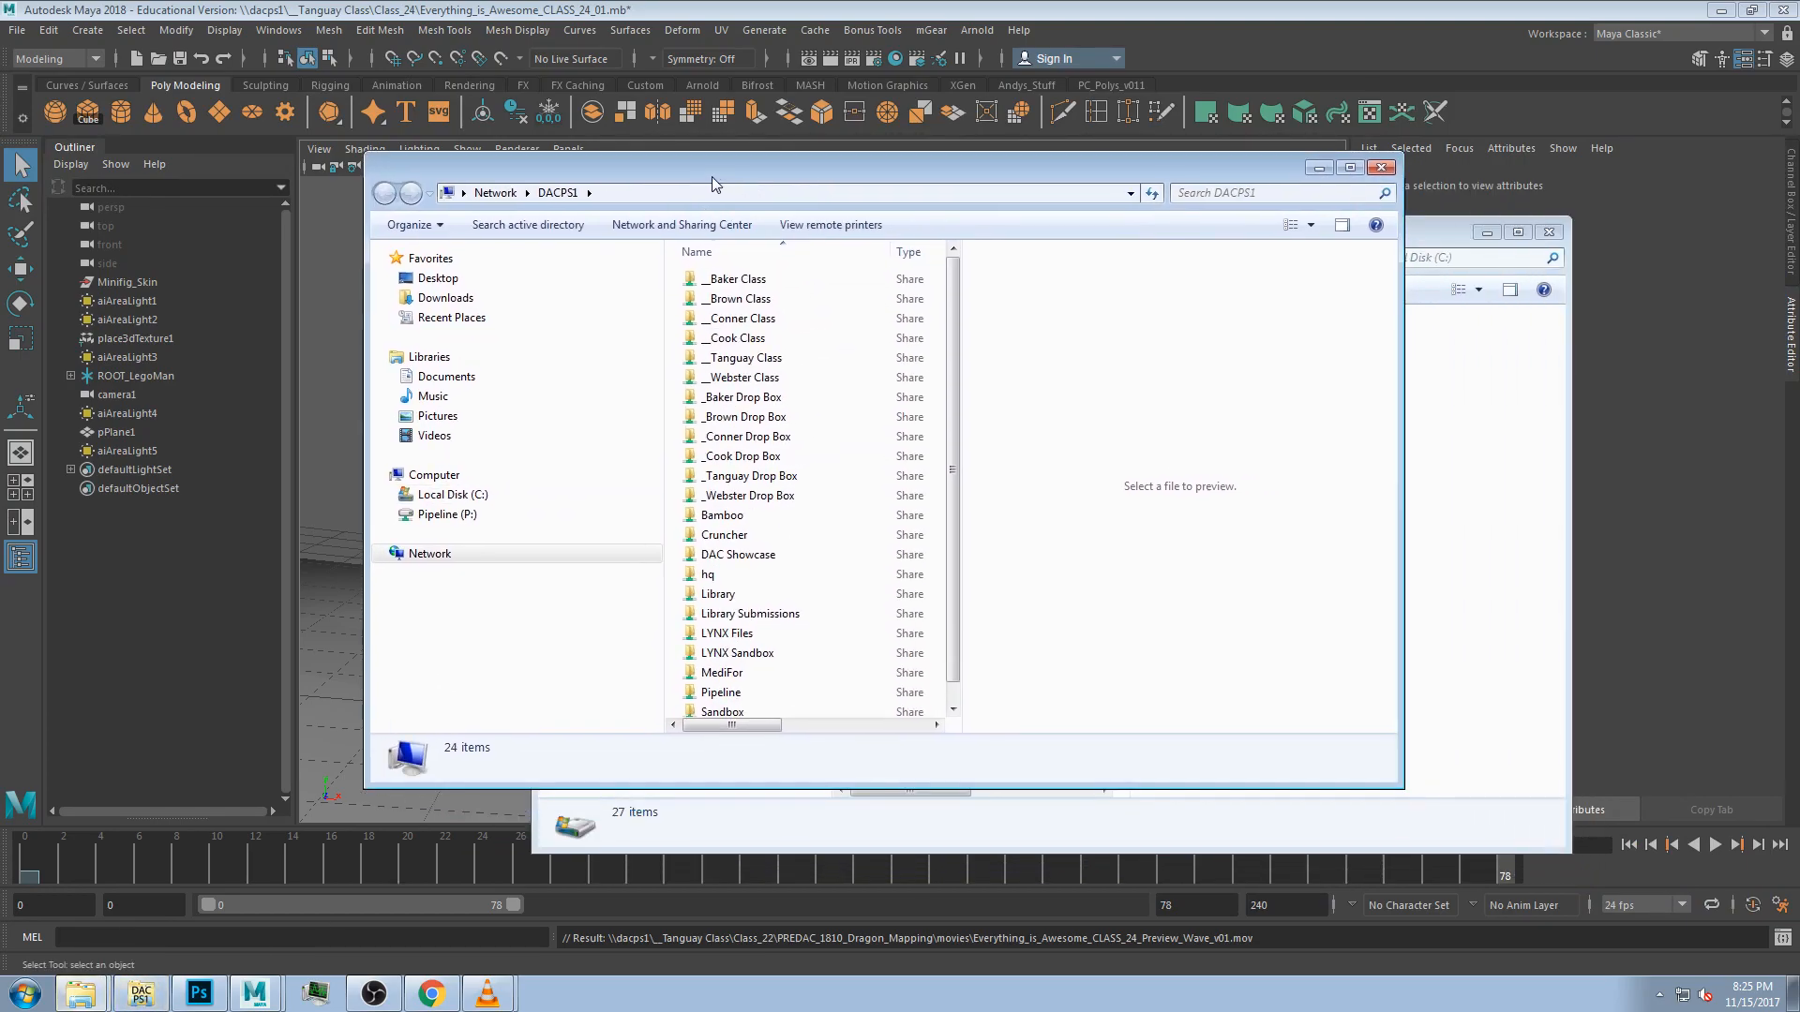
pyautogui.doubleClick(740, 356)
pyautogui.doubleClick(736, 437)
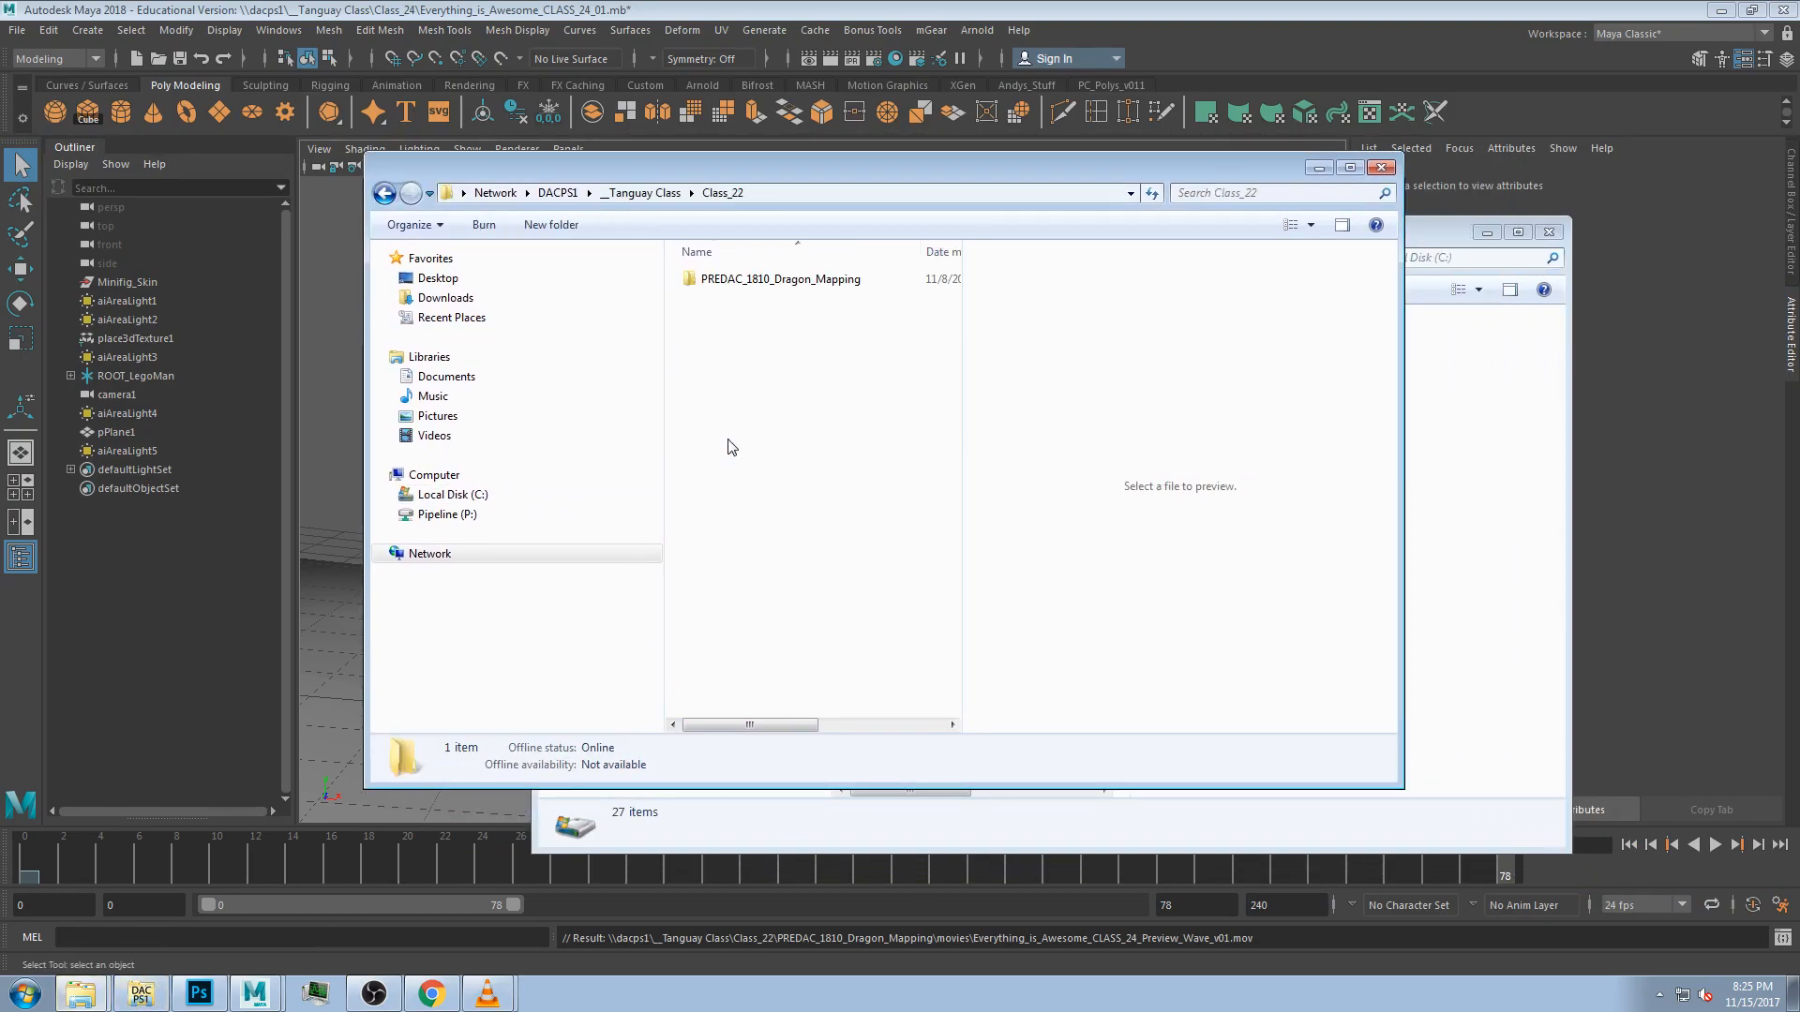
pyautogui.doubleClick(775, 280)
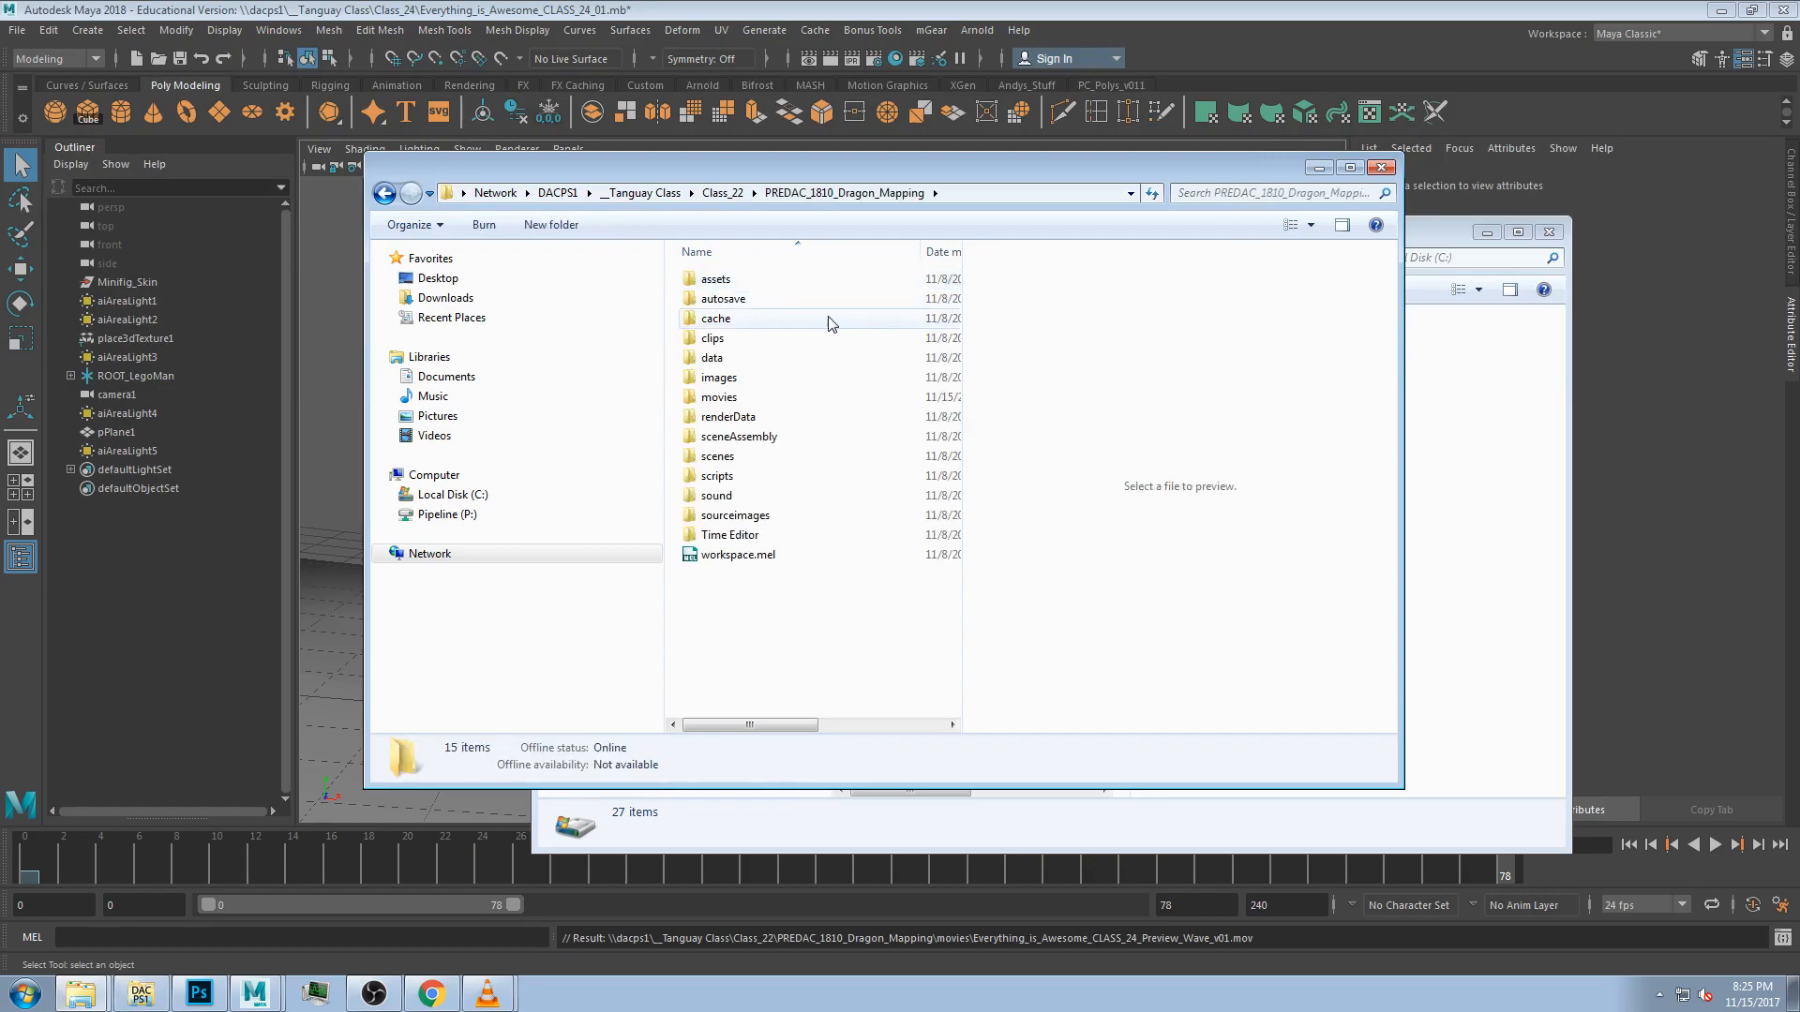
pyautogui.doubleClick(720, 397)
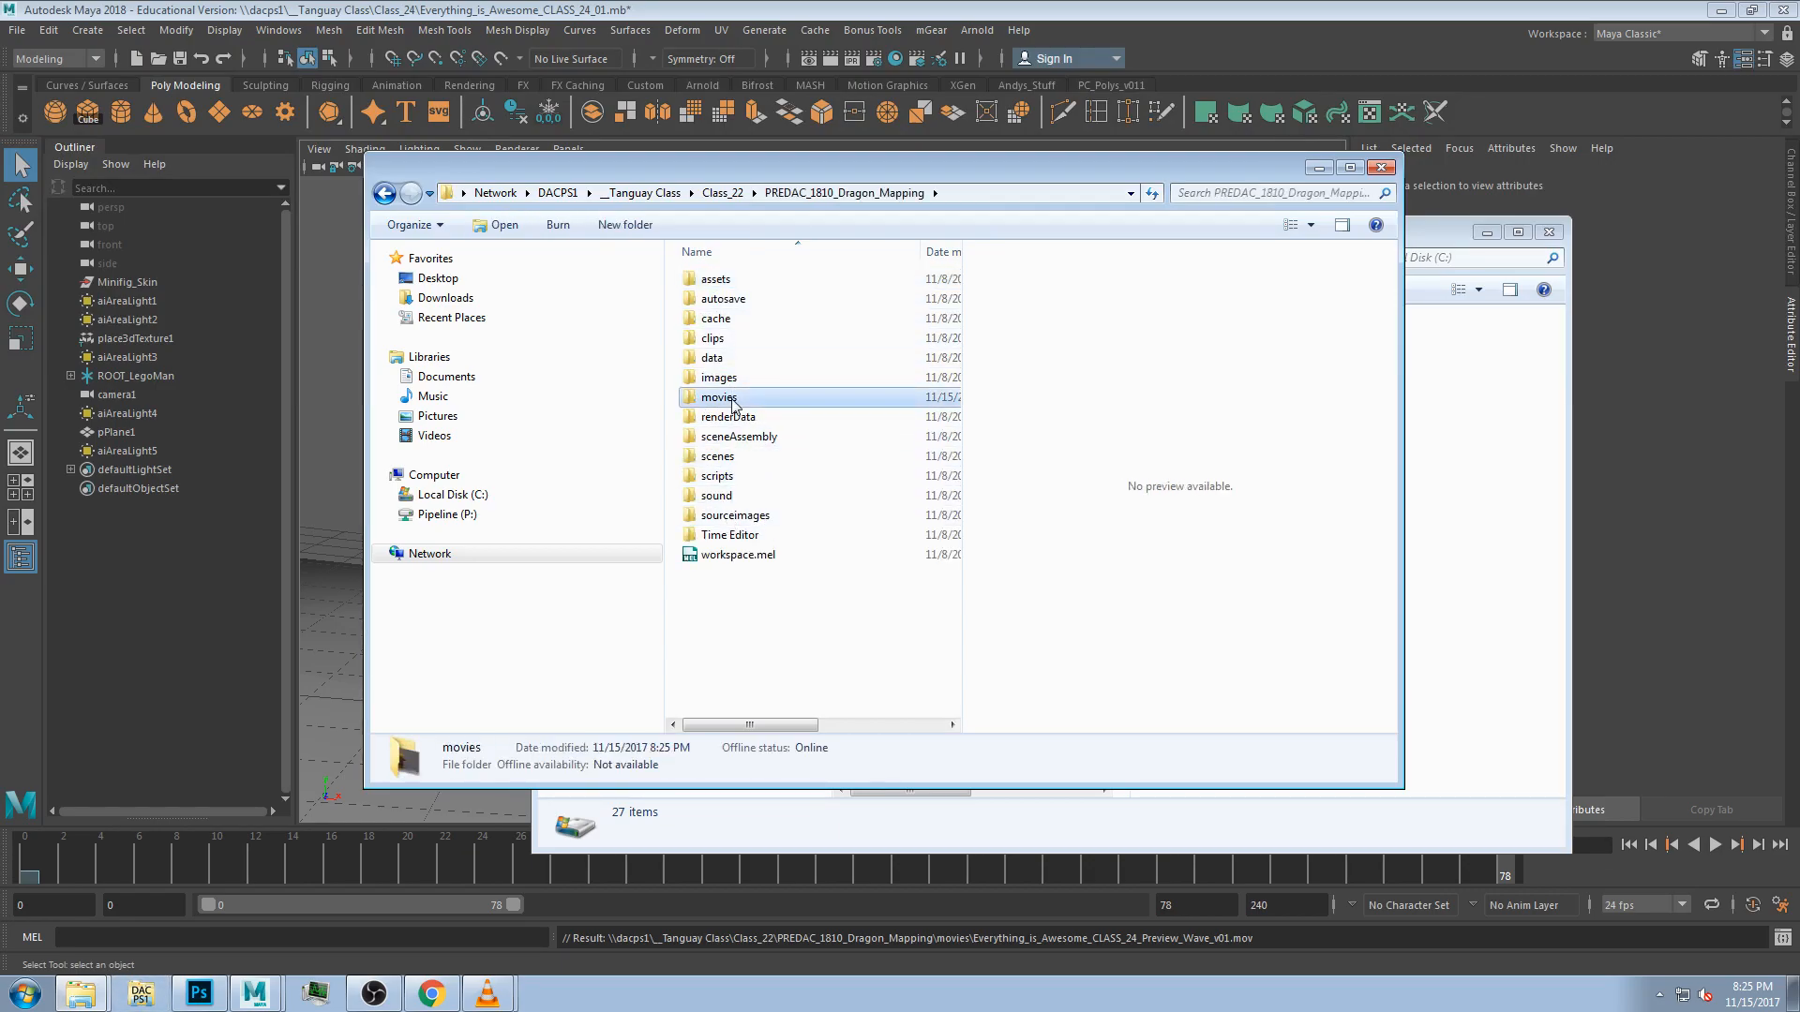
pyautogui.click(801, 281)
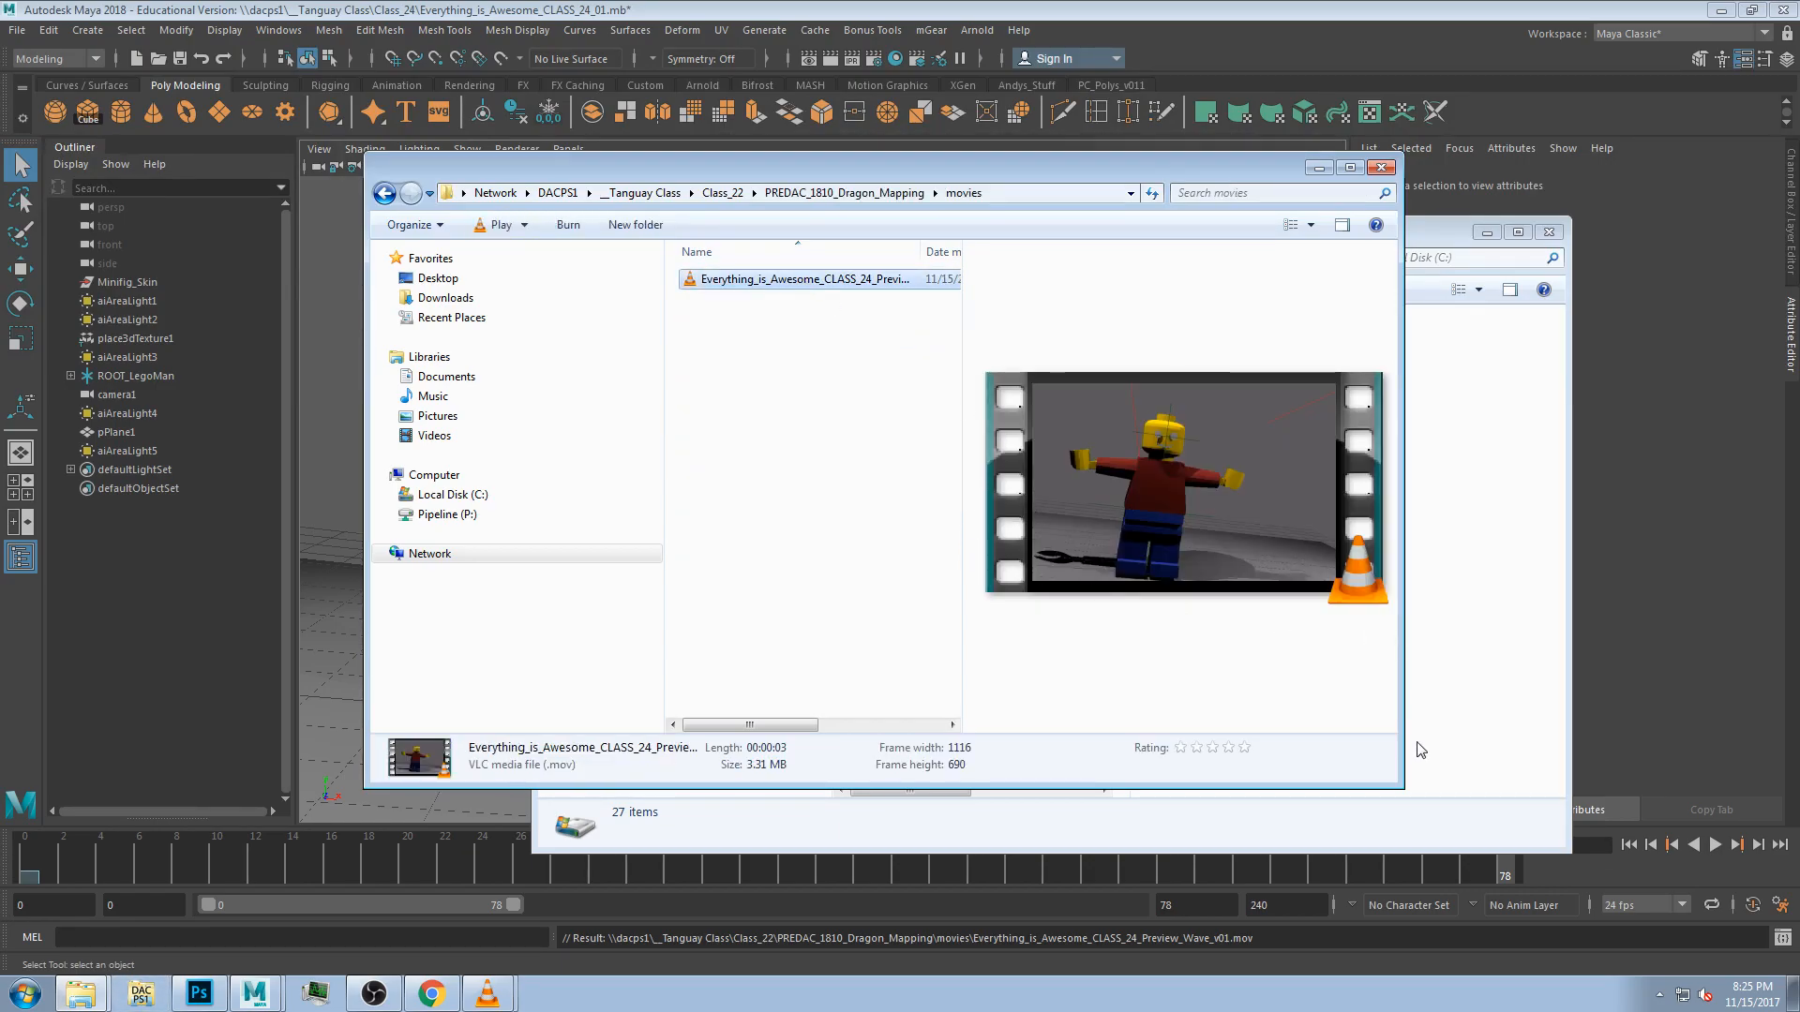
pyautogui.moveTo(1404, 750); pyautogui.dragTo(1669, 750)
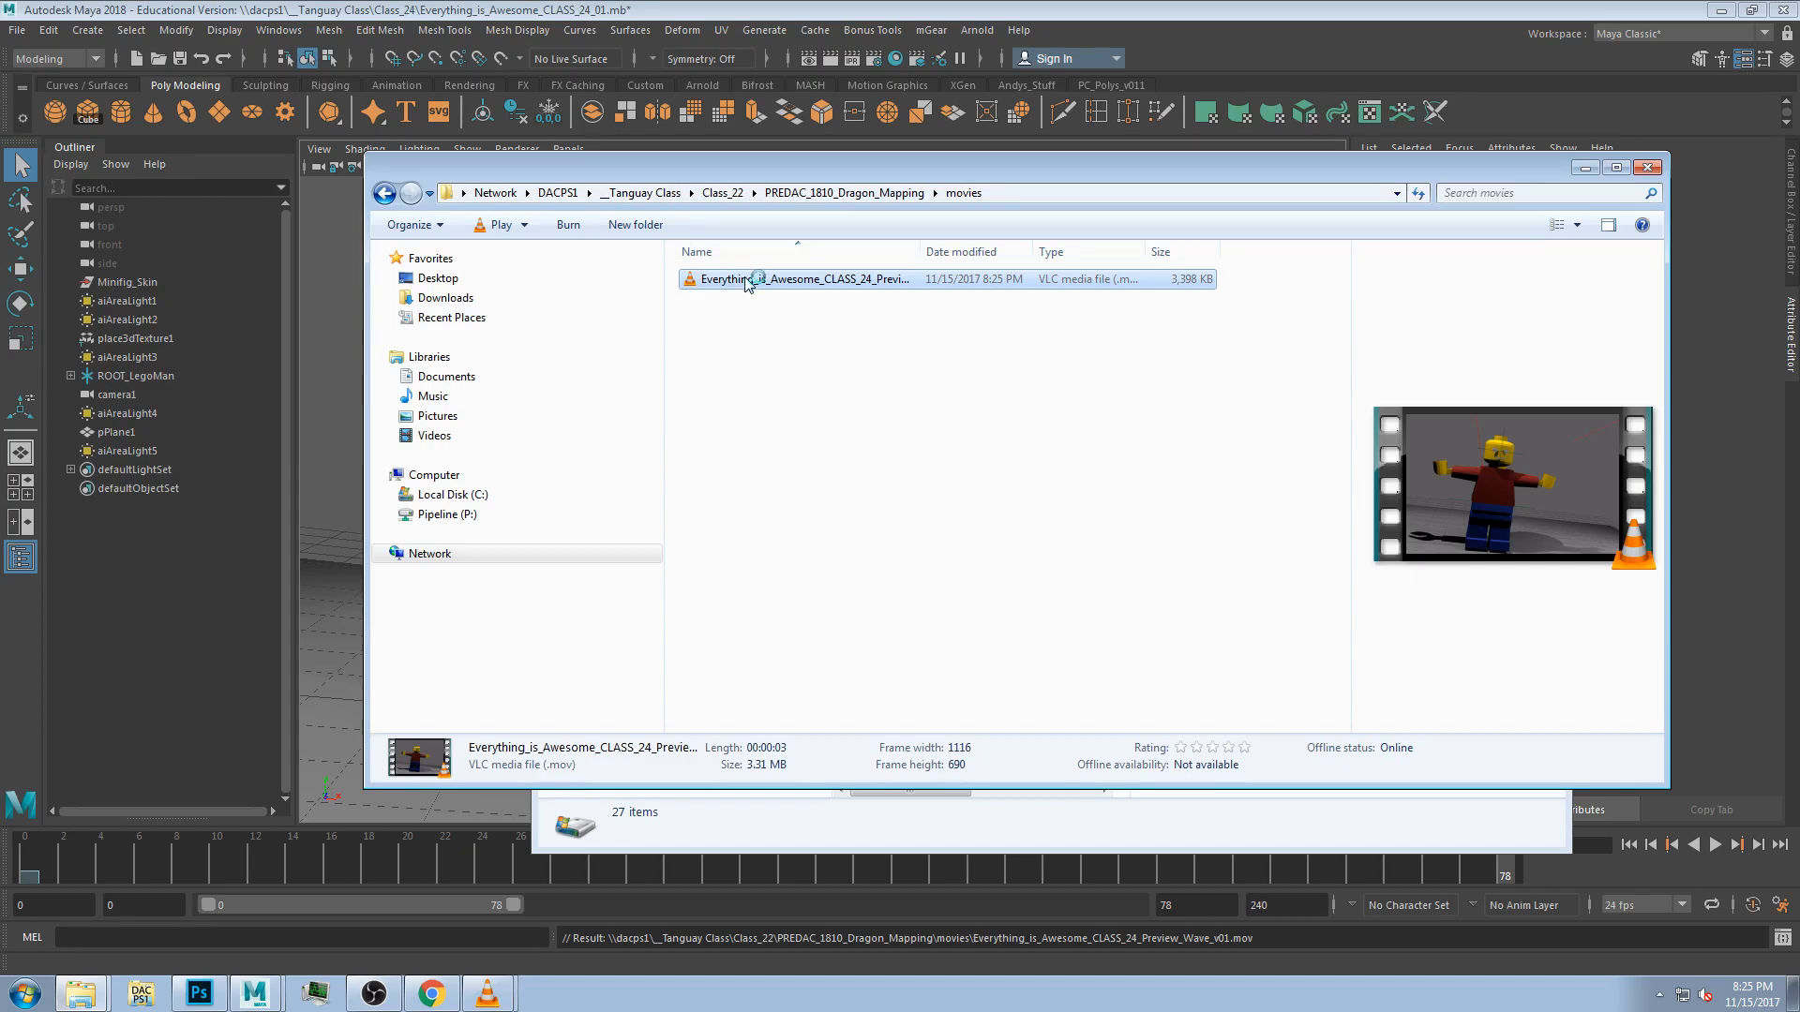
pyautogui.moveTo(795, 171); pyautogui.dragTo(699, 165)
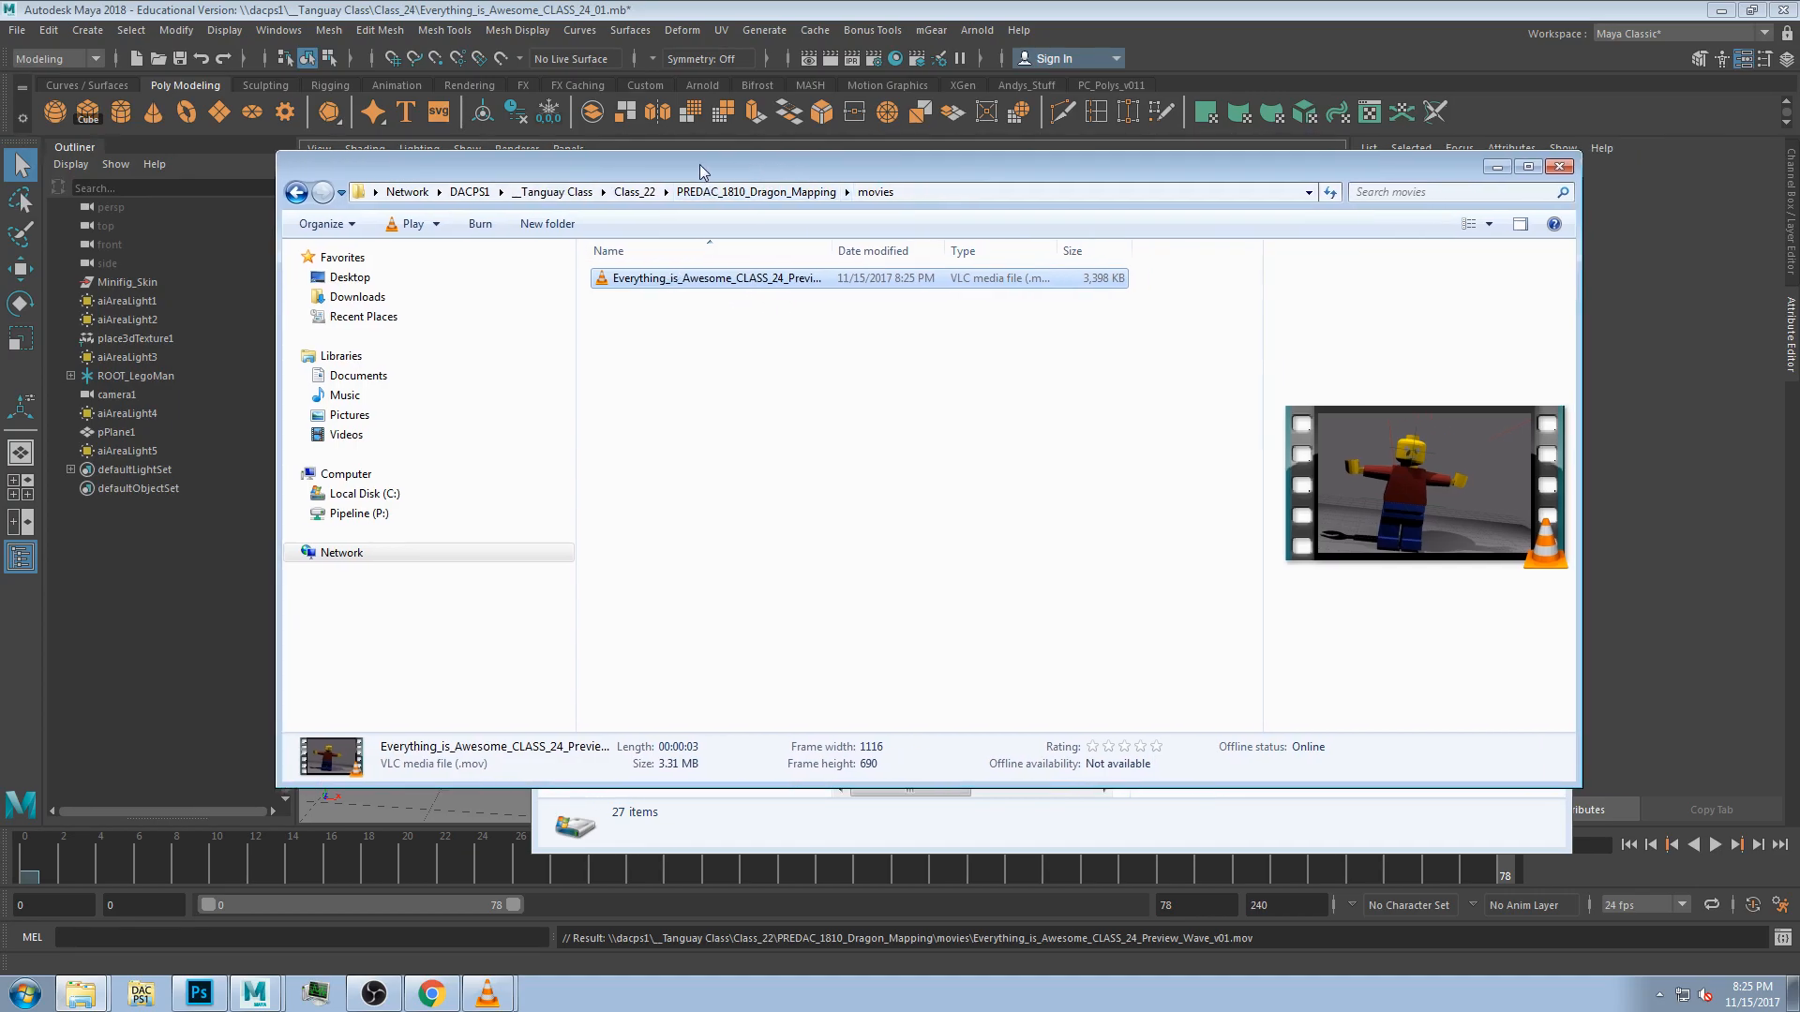
pyautogui.click(678, 339)
pyautogui.click(681, 279)
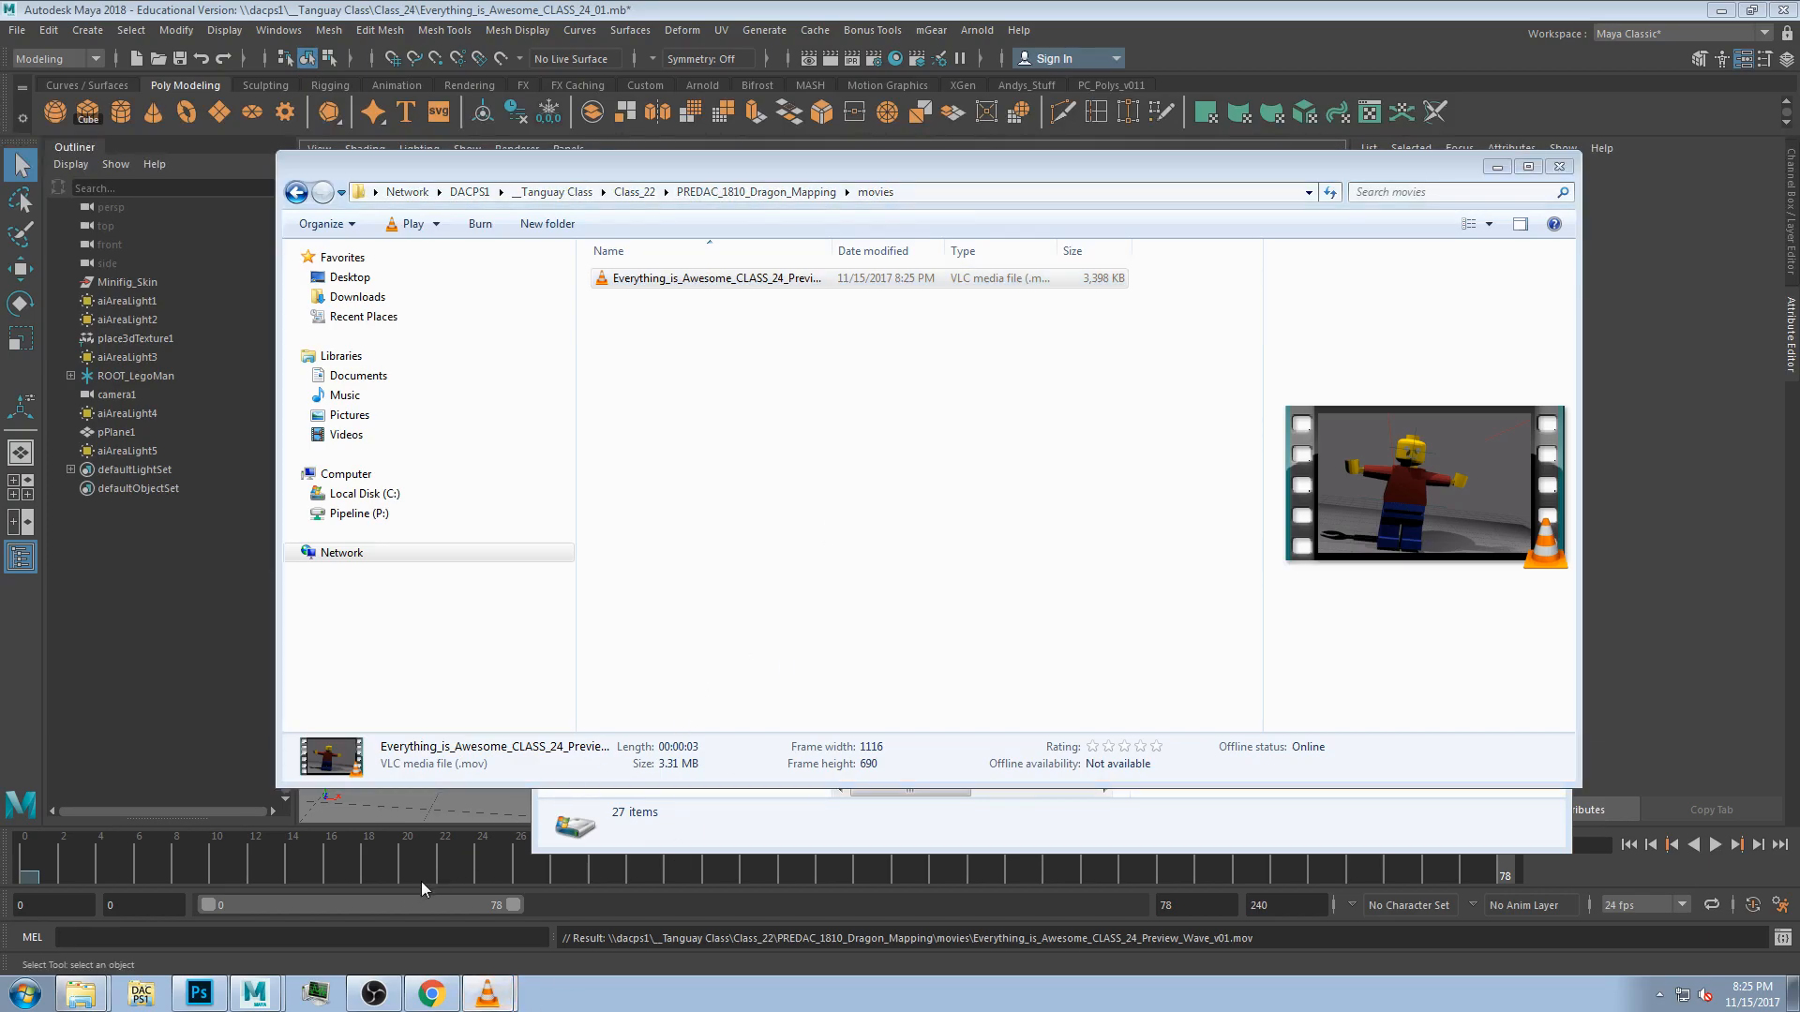
# Play and pause the playblast movie in the media player.
pyautogui.click(471, 994)
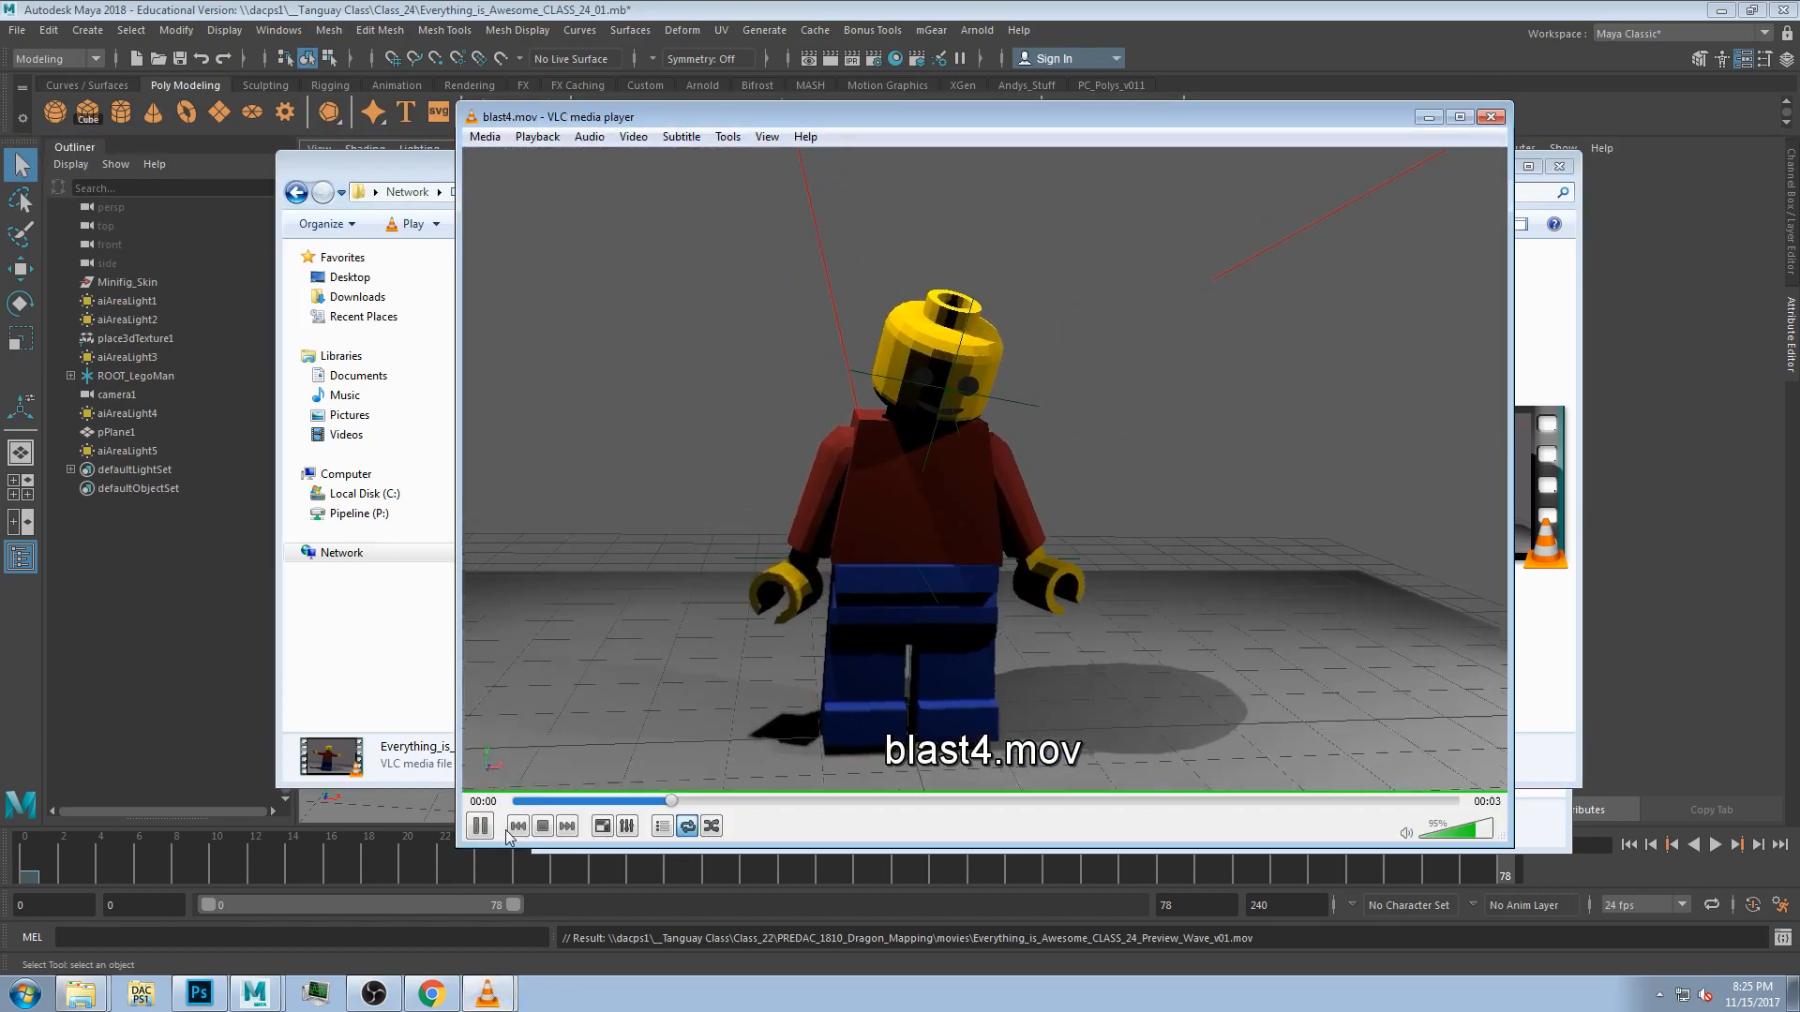
pyautogui.click(481, 825)
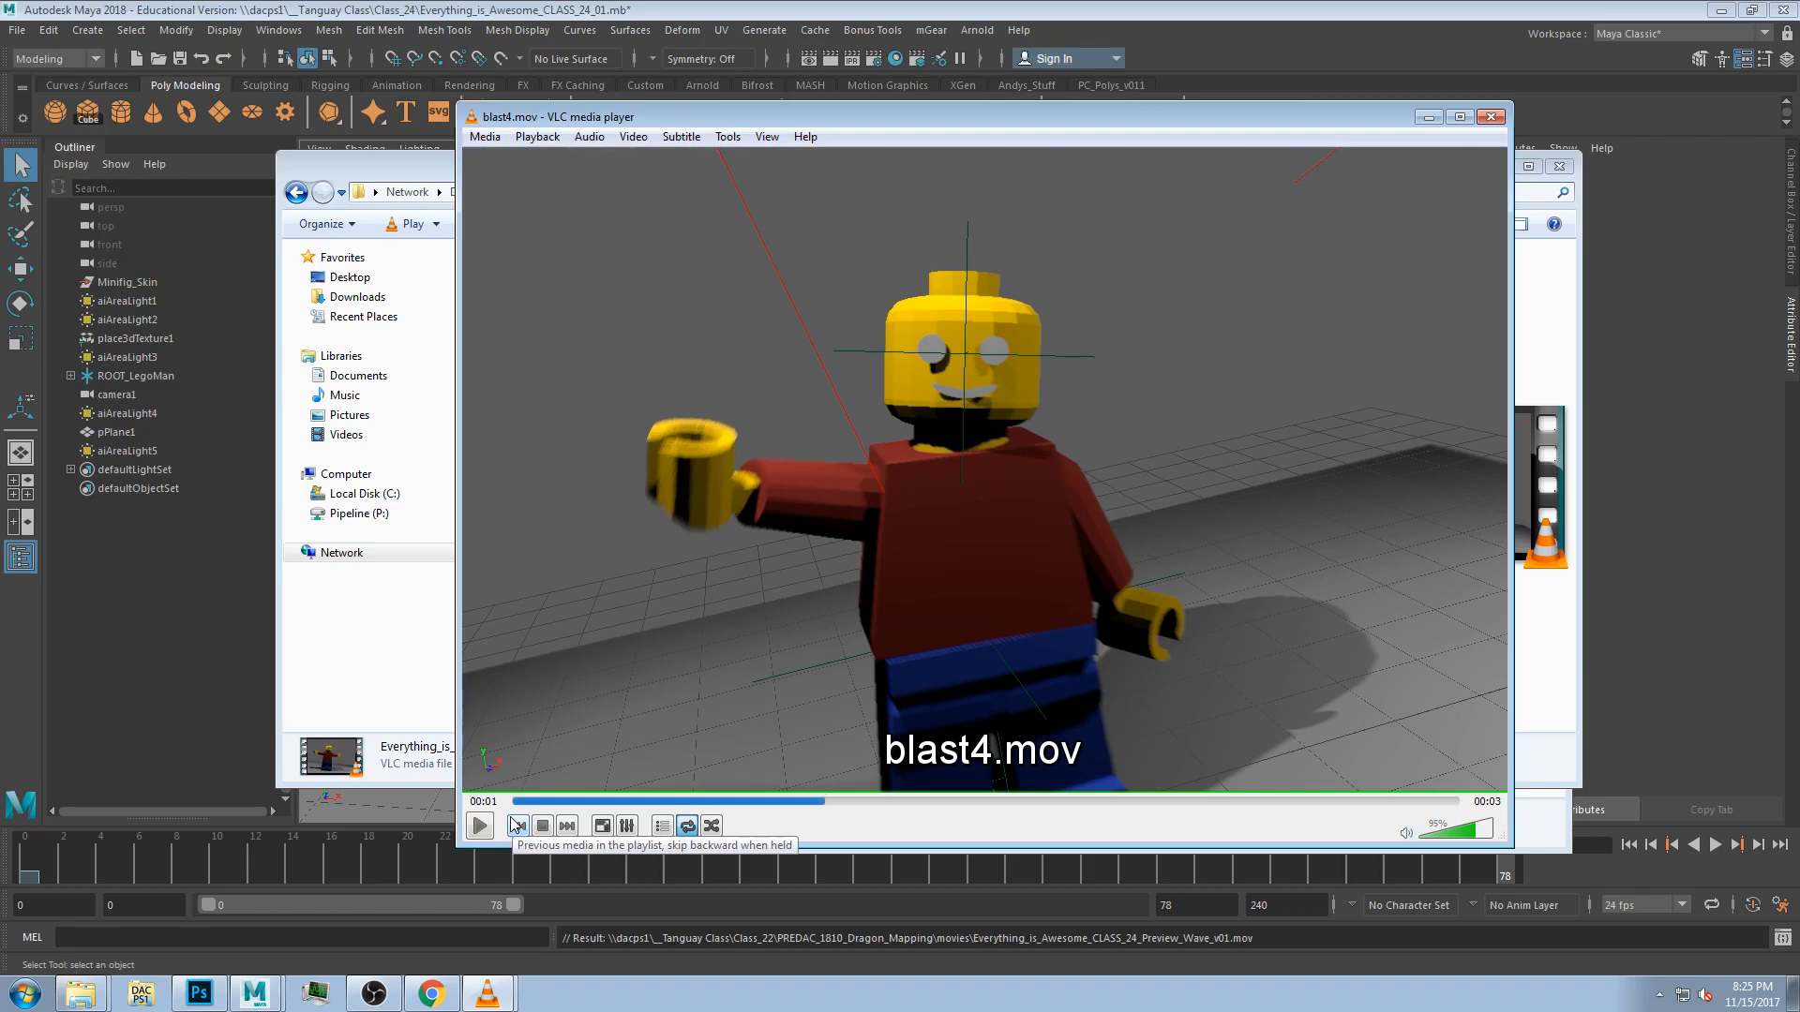
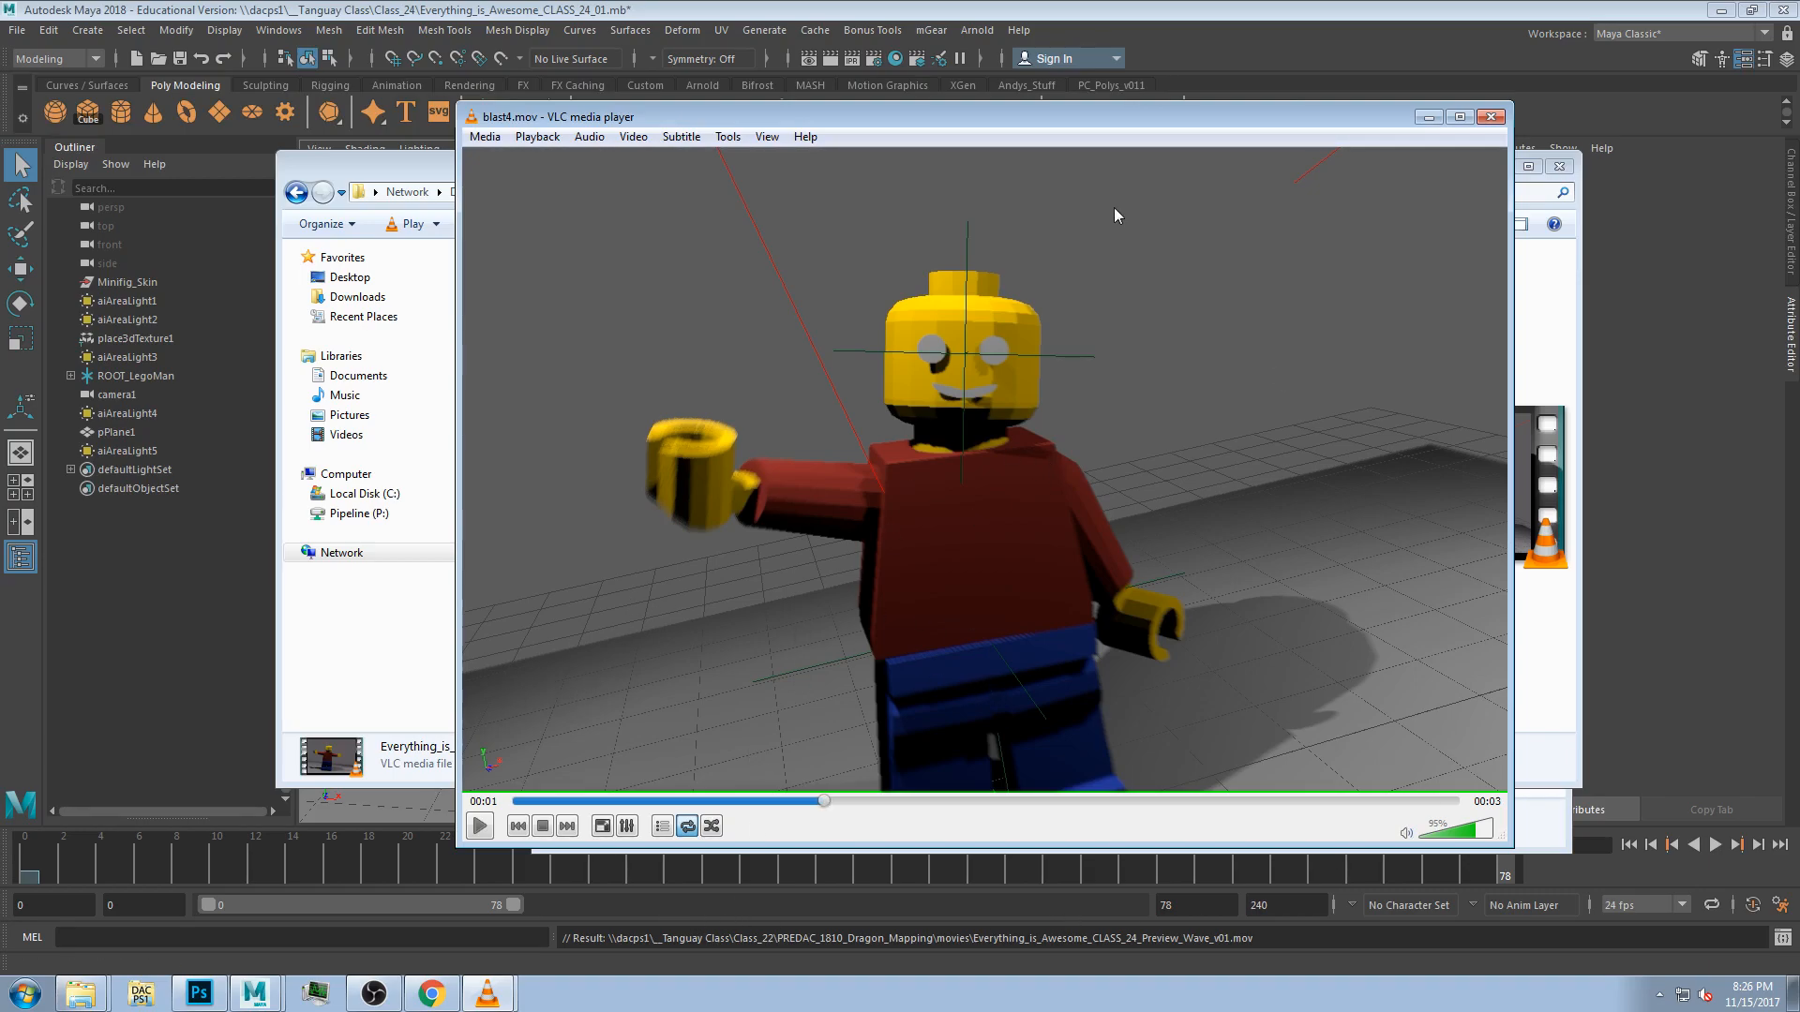
# Close the media player and the movies folder window to return to the Maya scene.
pyautogui.moveTo(873, 112)
pyautogui.mouseDown()
pyautogui.moveTo(853, 97)
pyautogui.moveTo(965, 105)
pyautogui.moveTo(861, 95)
pyautogui.mouseUp()
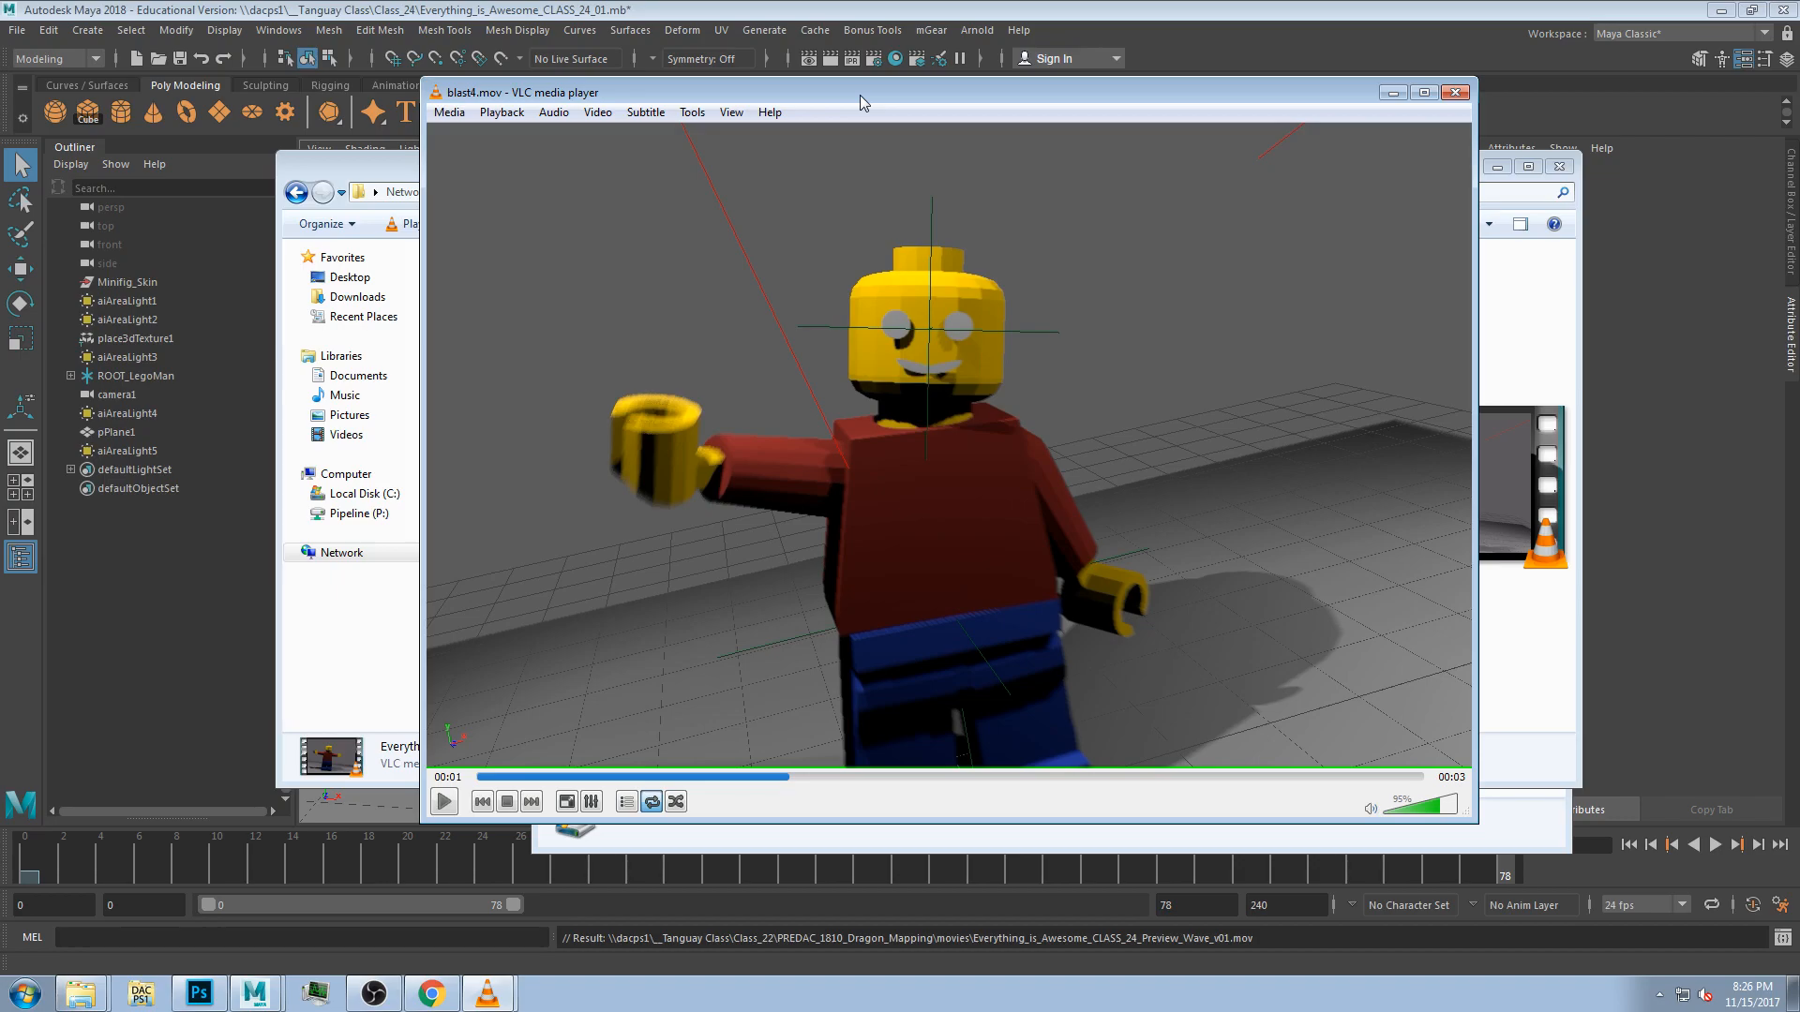
pyautogui.click(1455, 92)
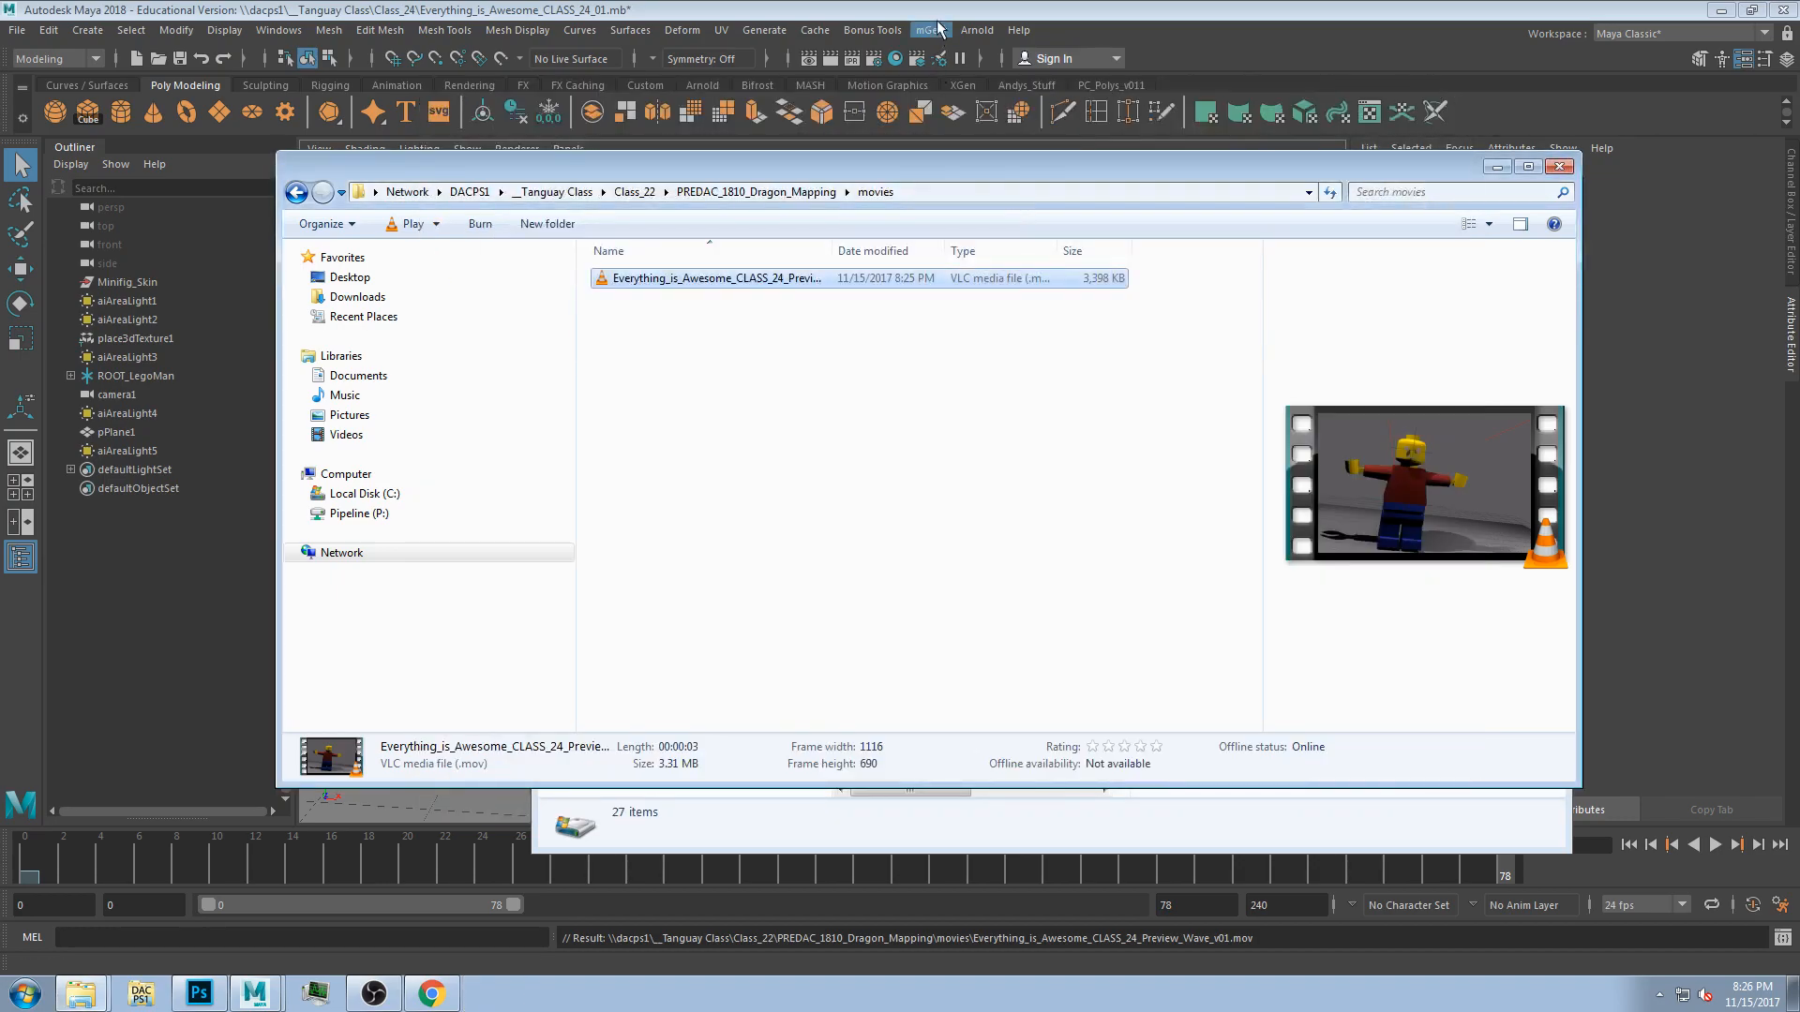
pyautogui.click(1560, 166)
pyautogui.moveTo(453, 310); pyautogui.dragTo(983, 721)
pyautogui.click(945, 456)
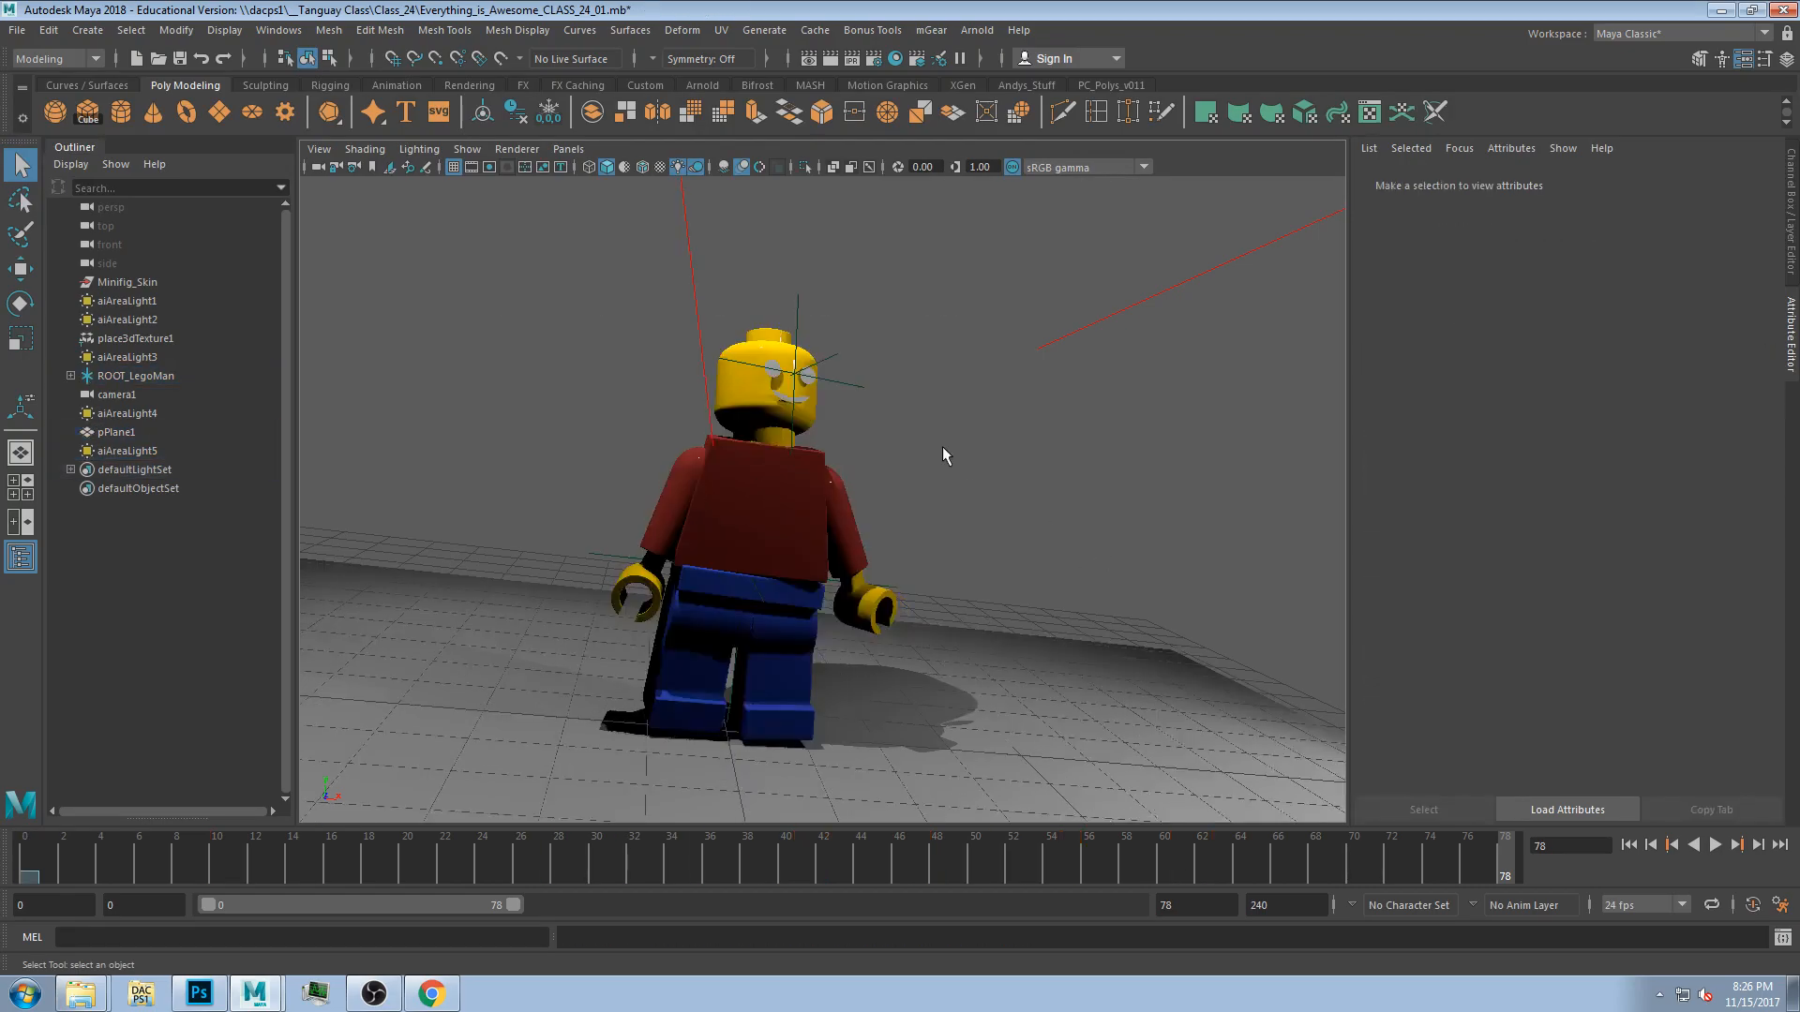
# Scrub the timeline and select the mouth on the minifigure's face.
pyautogui.moveTo(368, 859)
pyautogui.mouseDown()
pyautogui.moveTo(771, 853)
pyautogui.moveTo(623, 855)
pyautogui.moveTo(728, 870)
pyautogui.mouseUp()
pyautogui.click(835, 370)
pyautogui.keyDown('shift'); pyautogui.click(897, 380); pyautogui.keyUp('shift')
pyautogui.keyDown('shift'); pyautogui.click(877, 436); pyautogui.keyUp('shift')
# Open Hypershade, view the material swatches at large size, select a material and close the window.
pyautogui.click(895, 58)
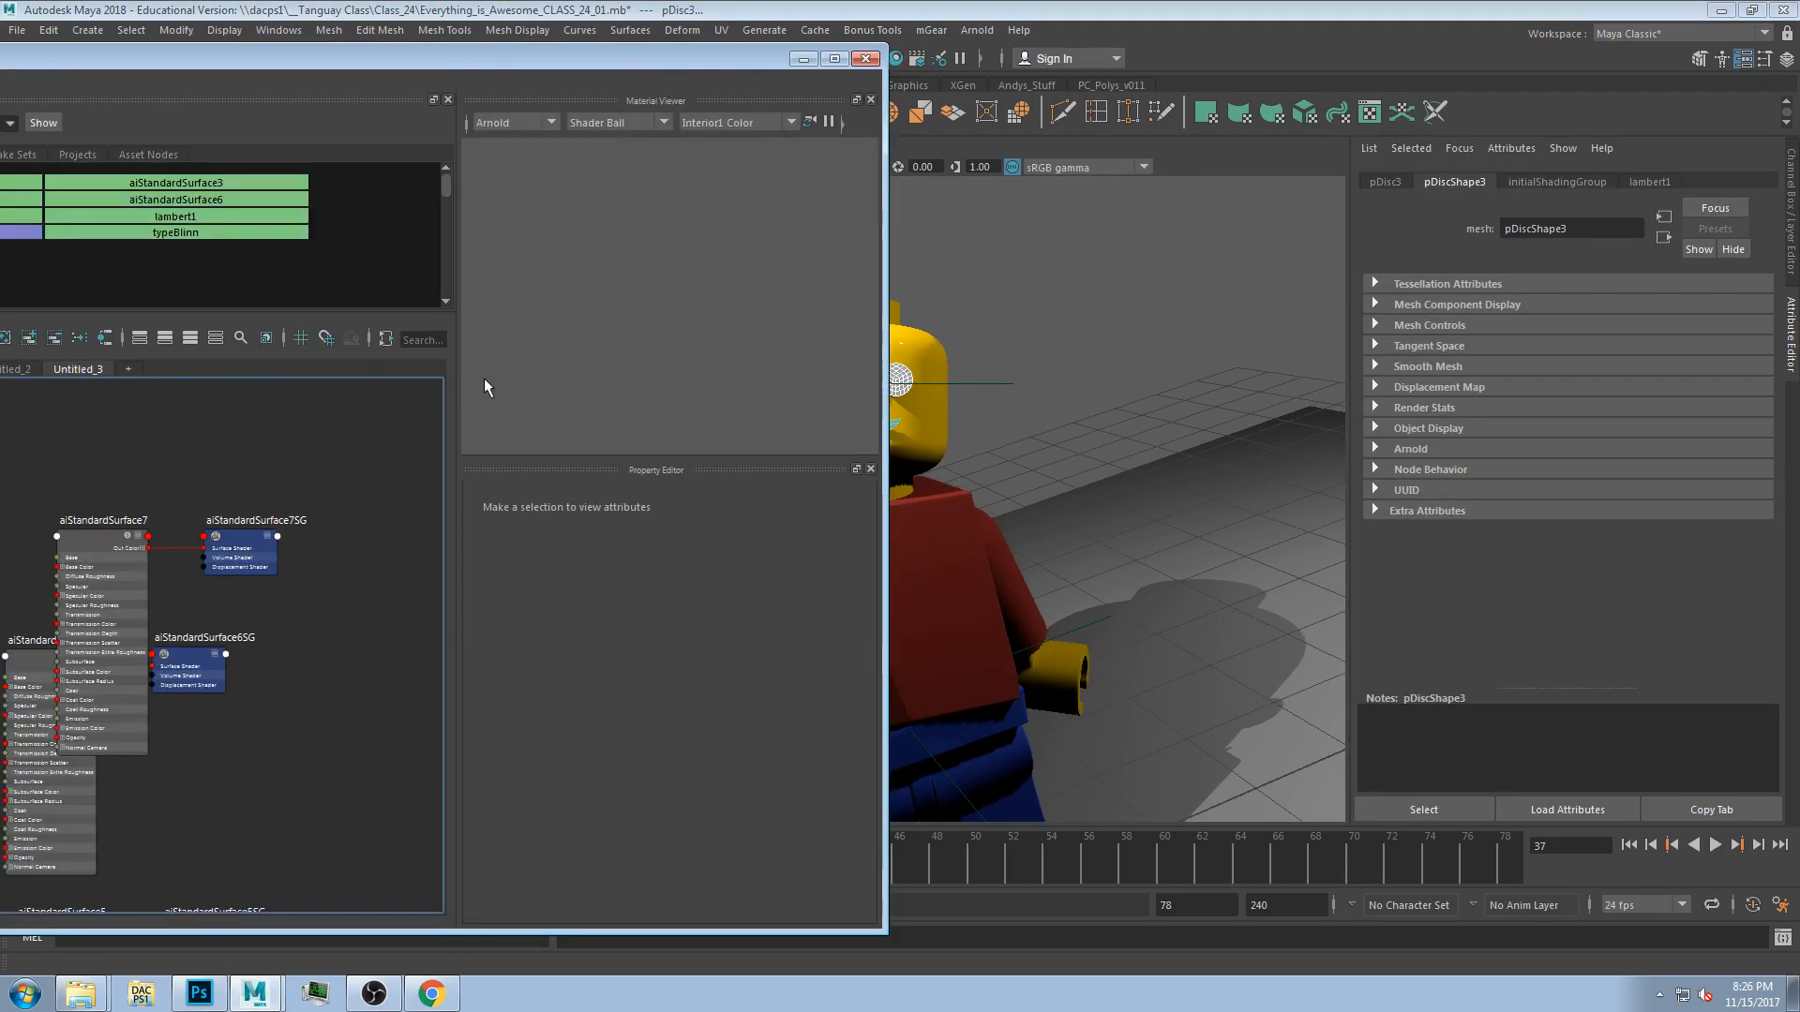
pyautogui.moveTo(403, 65); pyautogui.dragTo(774, 96)
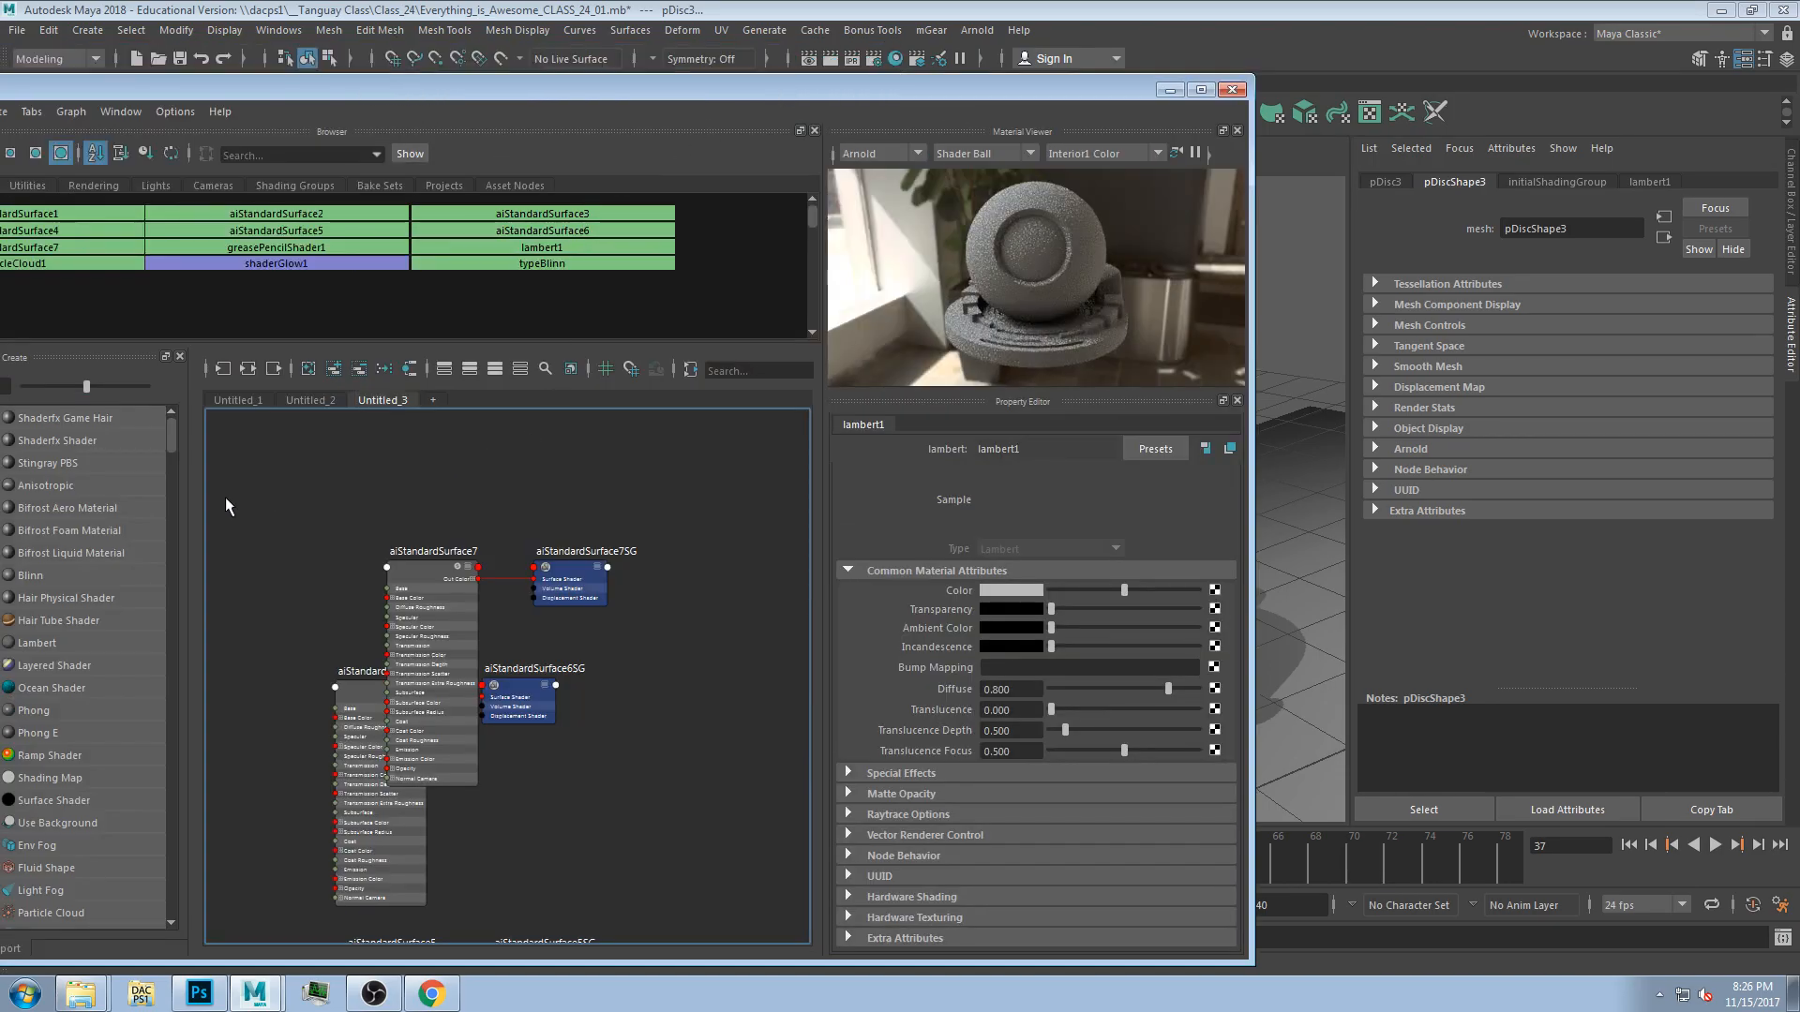
pyautogui.moveTo(254, 85); pyautogui.dragTo(524, 90)
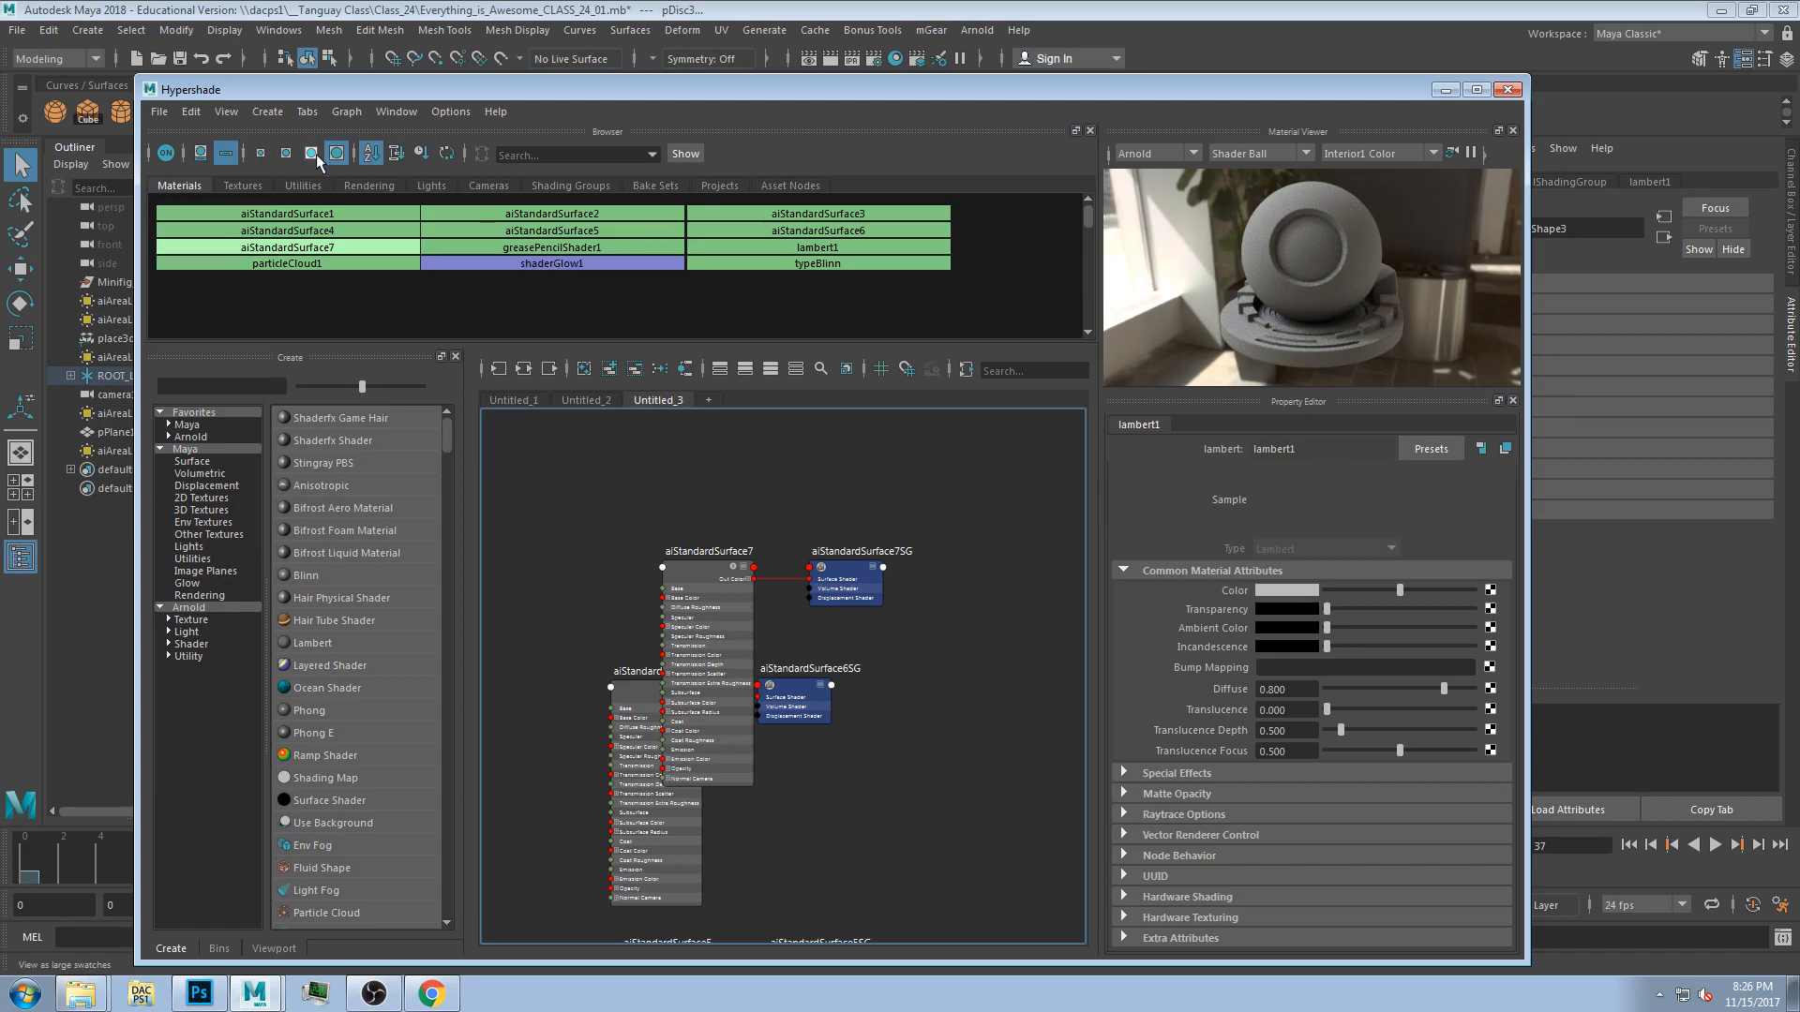
pyautogui.click(201, 153)
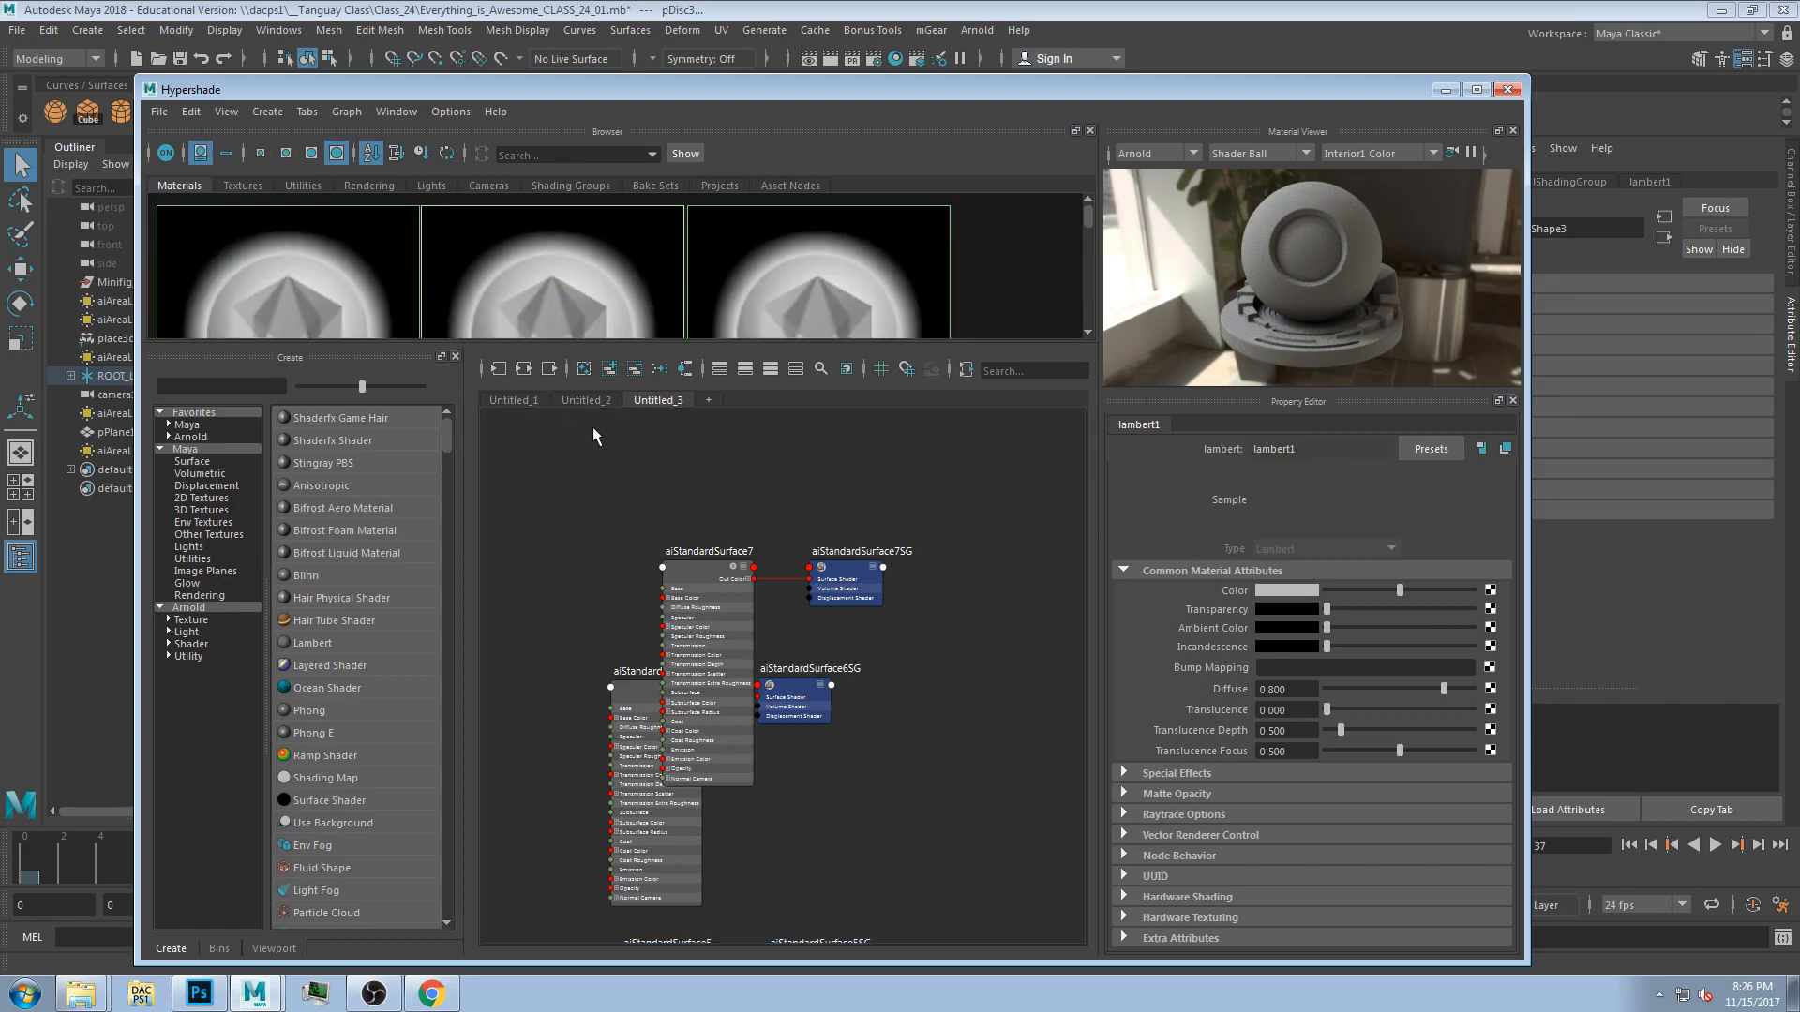
pyautogui.click(311, 153)
pyautogui.click(611, 268)
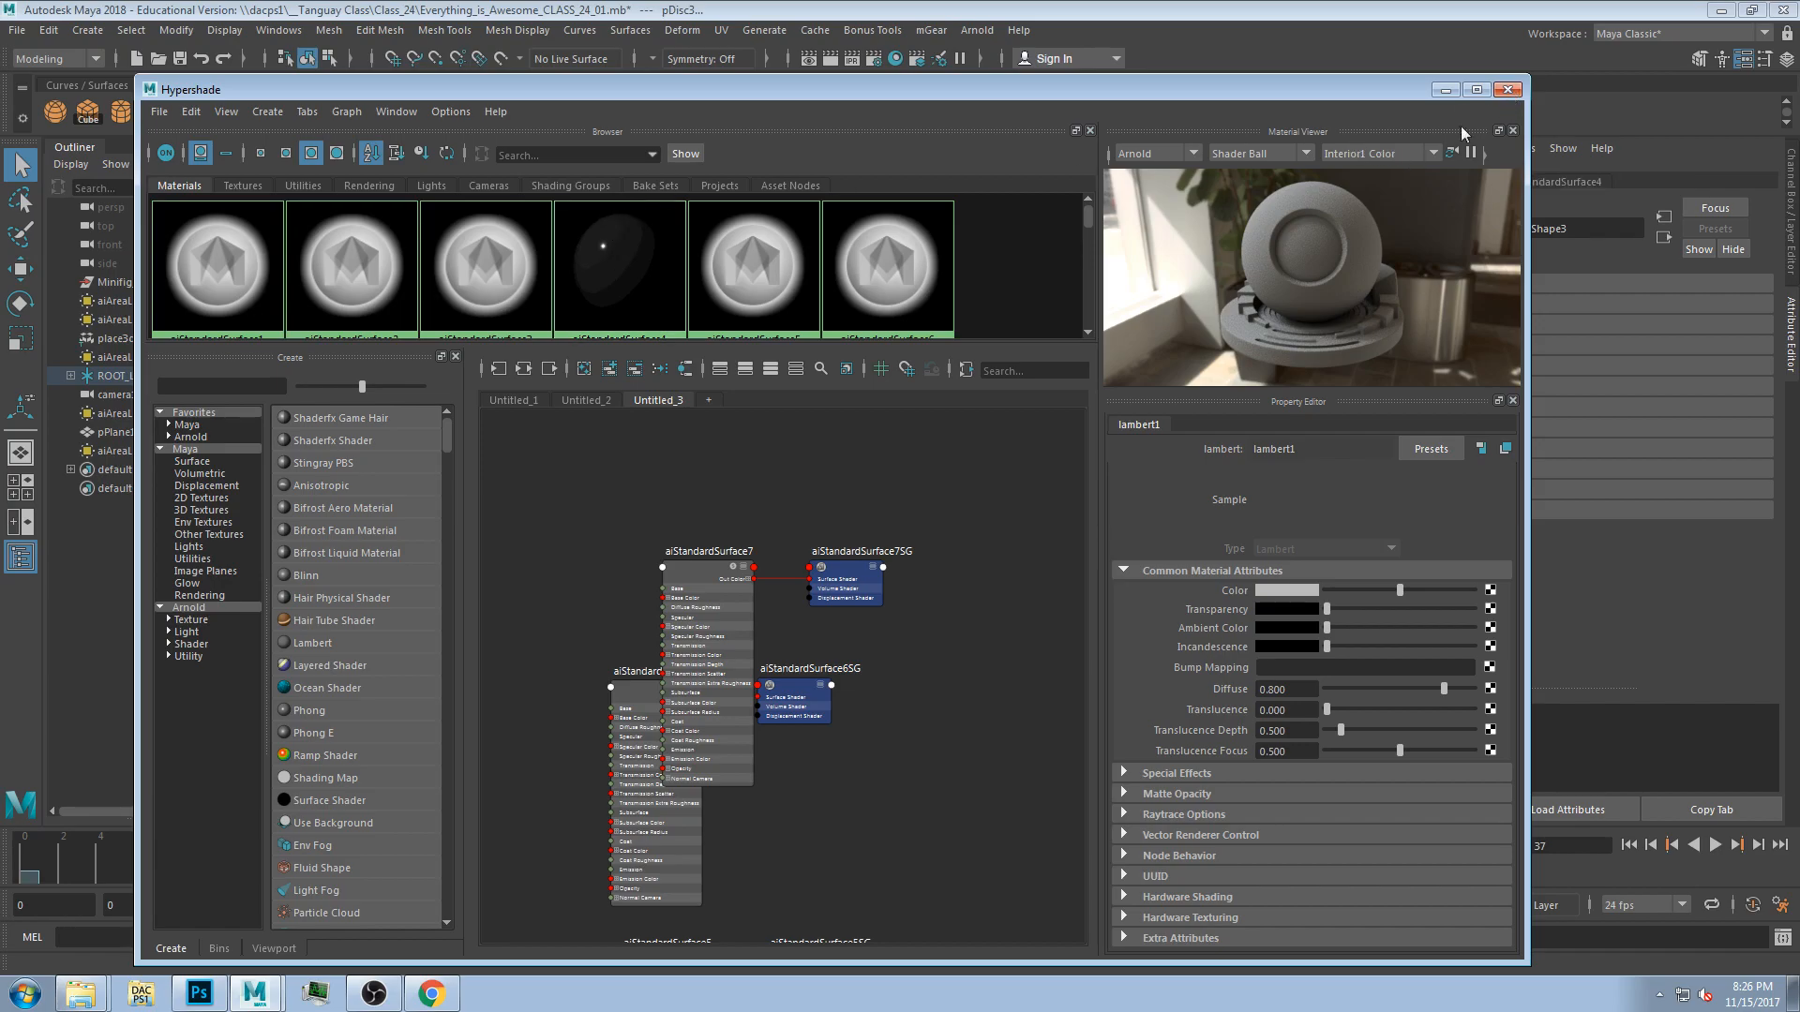
pyautogui.click(1508, 90)
# In the four-view layout, select aiAreaLight4 and raise its Exposure and Intensity, then return to a single view.
pyautogui.click(1201, 229)
pyautogui.moveTo(300, 872); pyautogui.dragTo(816, 838)
pyautogui.press('space')
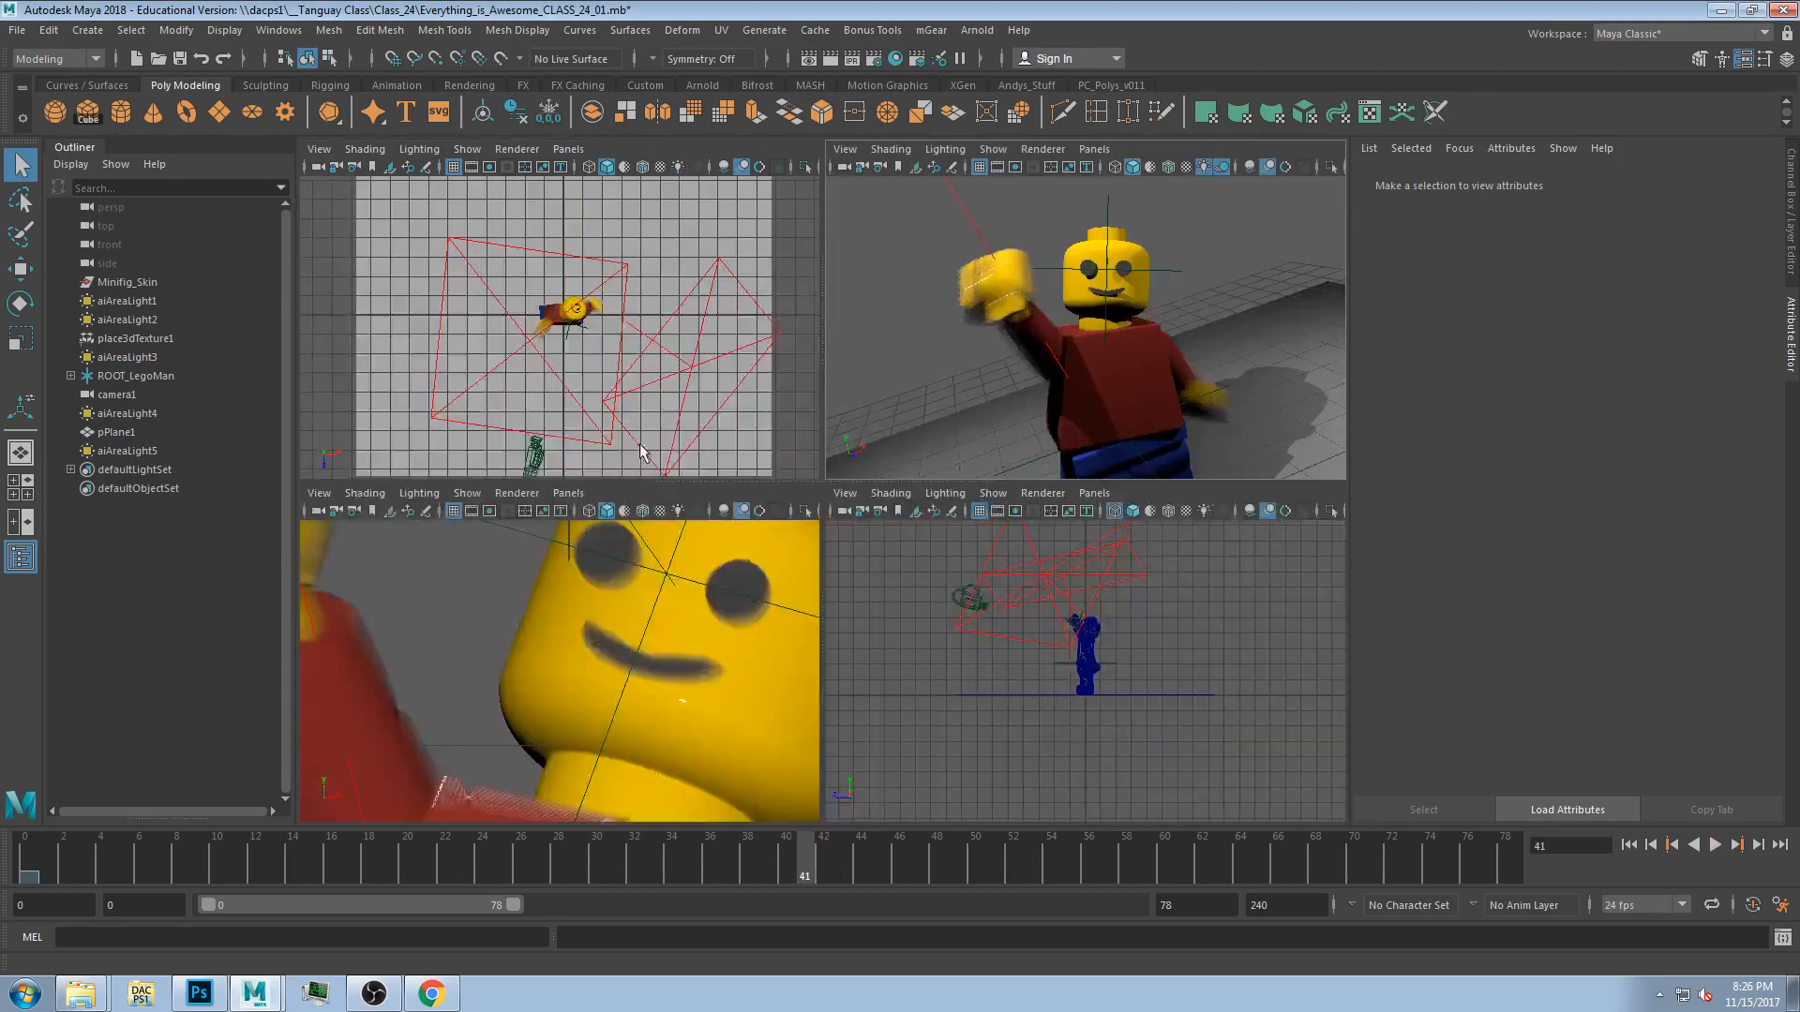
pyautogui.click(666, 377)
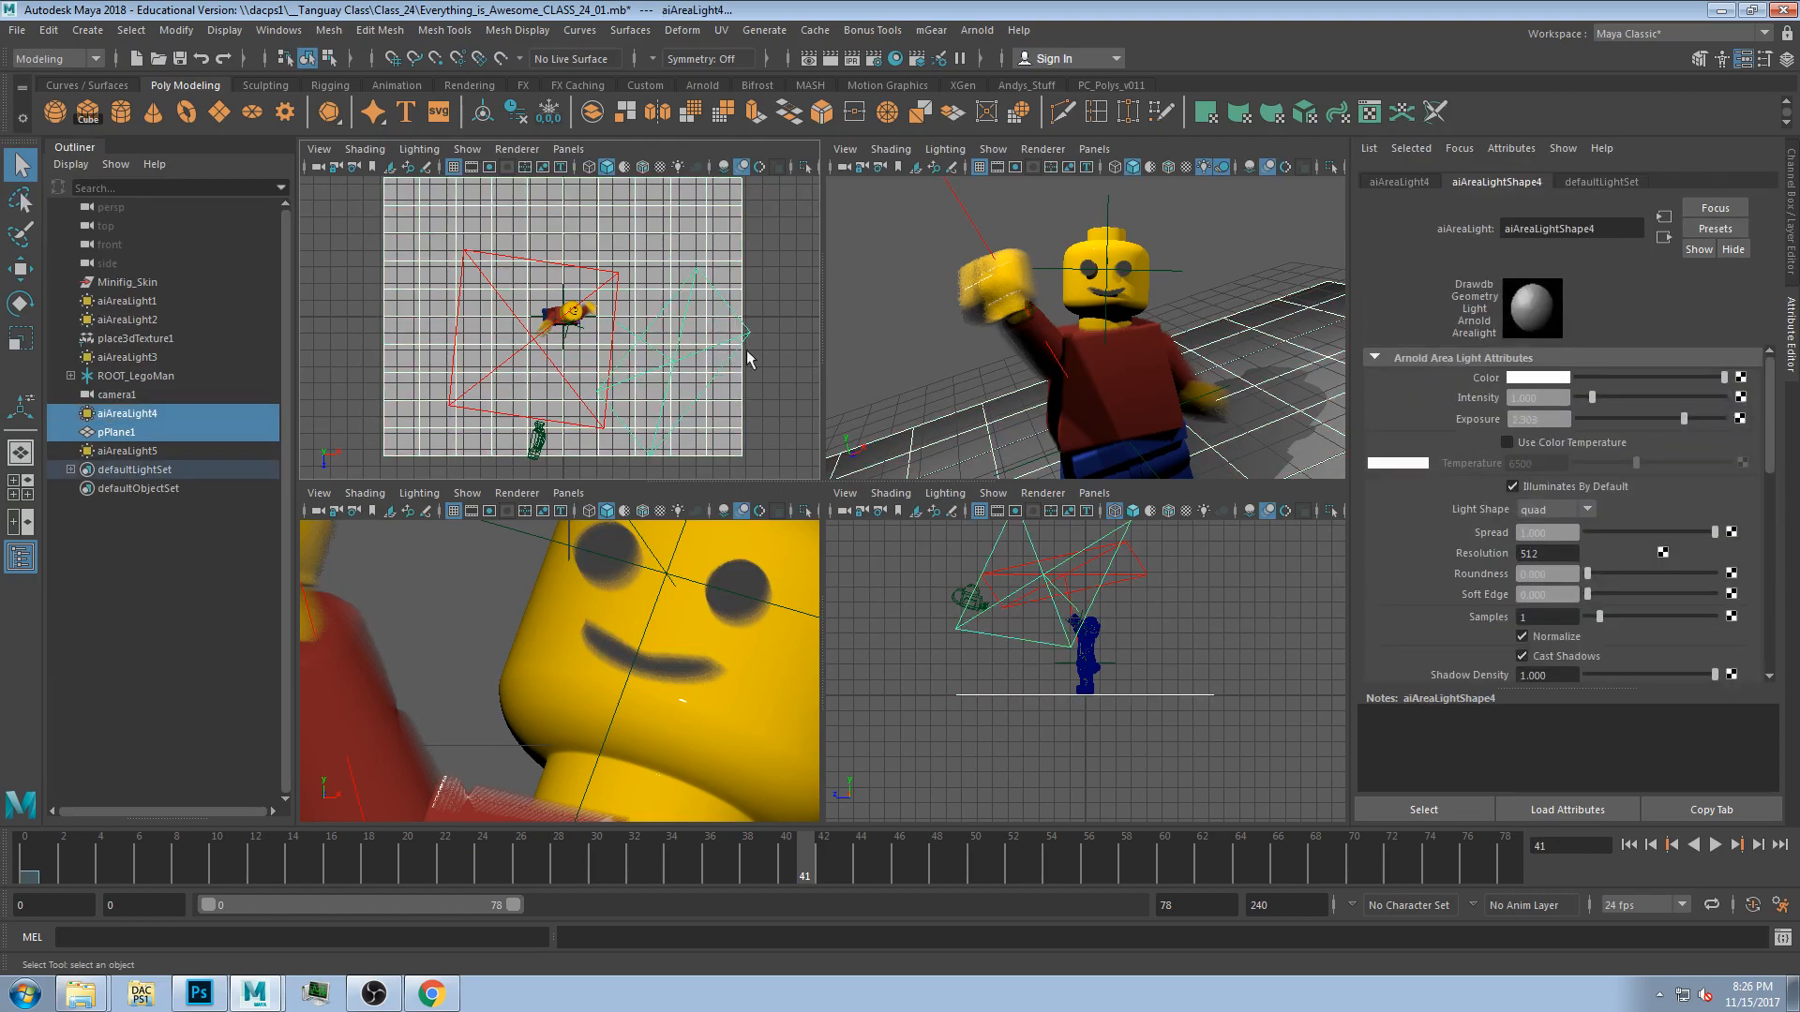
pyautogui.moveTo(1683, 419); pyautogui.dragTo(1722, 422)
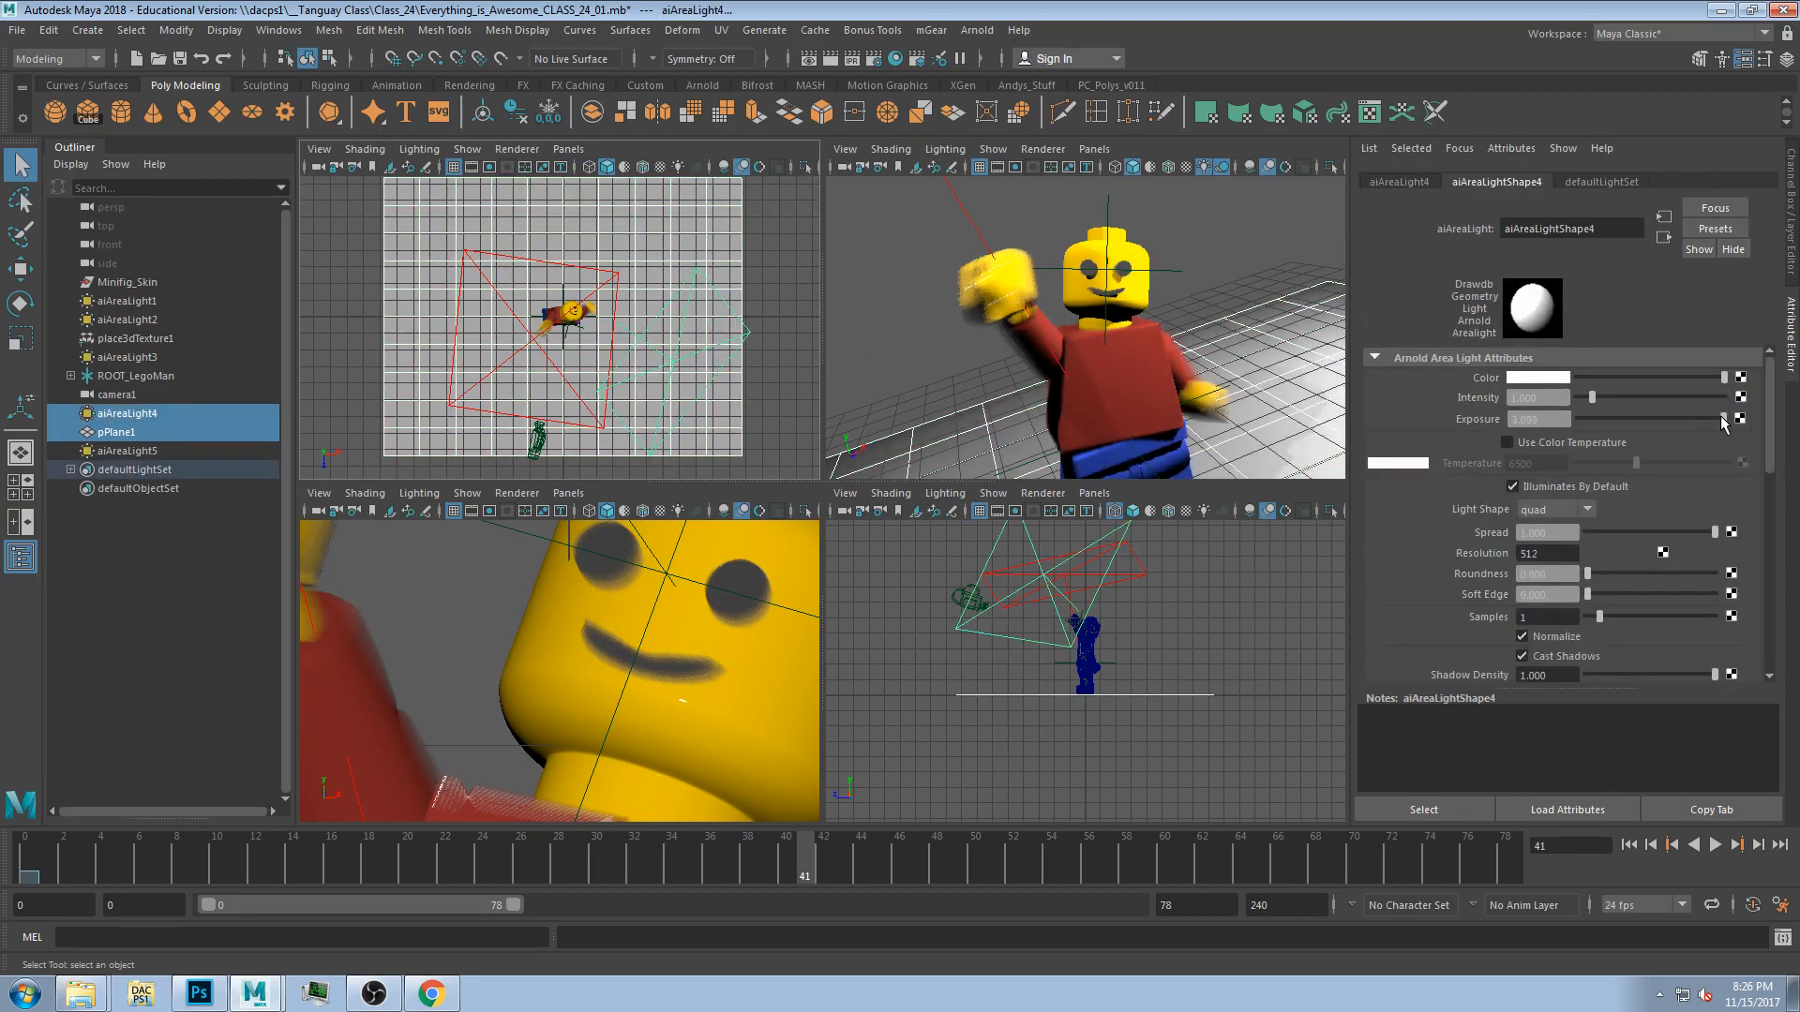
pyautogui.moveTo(1592, 399); pyautogui.dragTo(1588, 400)
pyautogui.click(1217, 257)
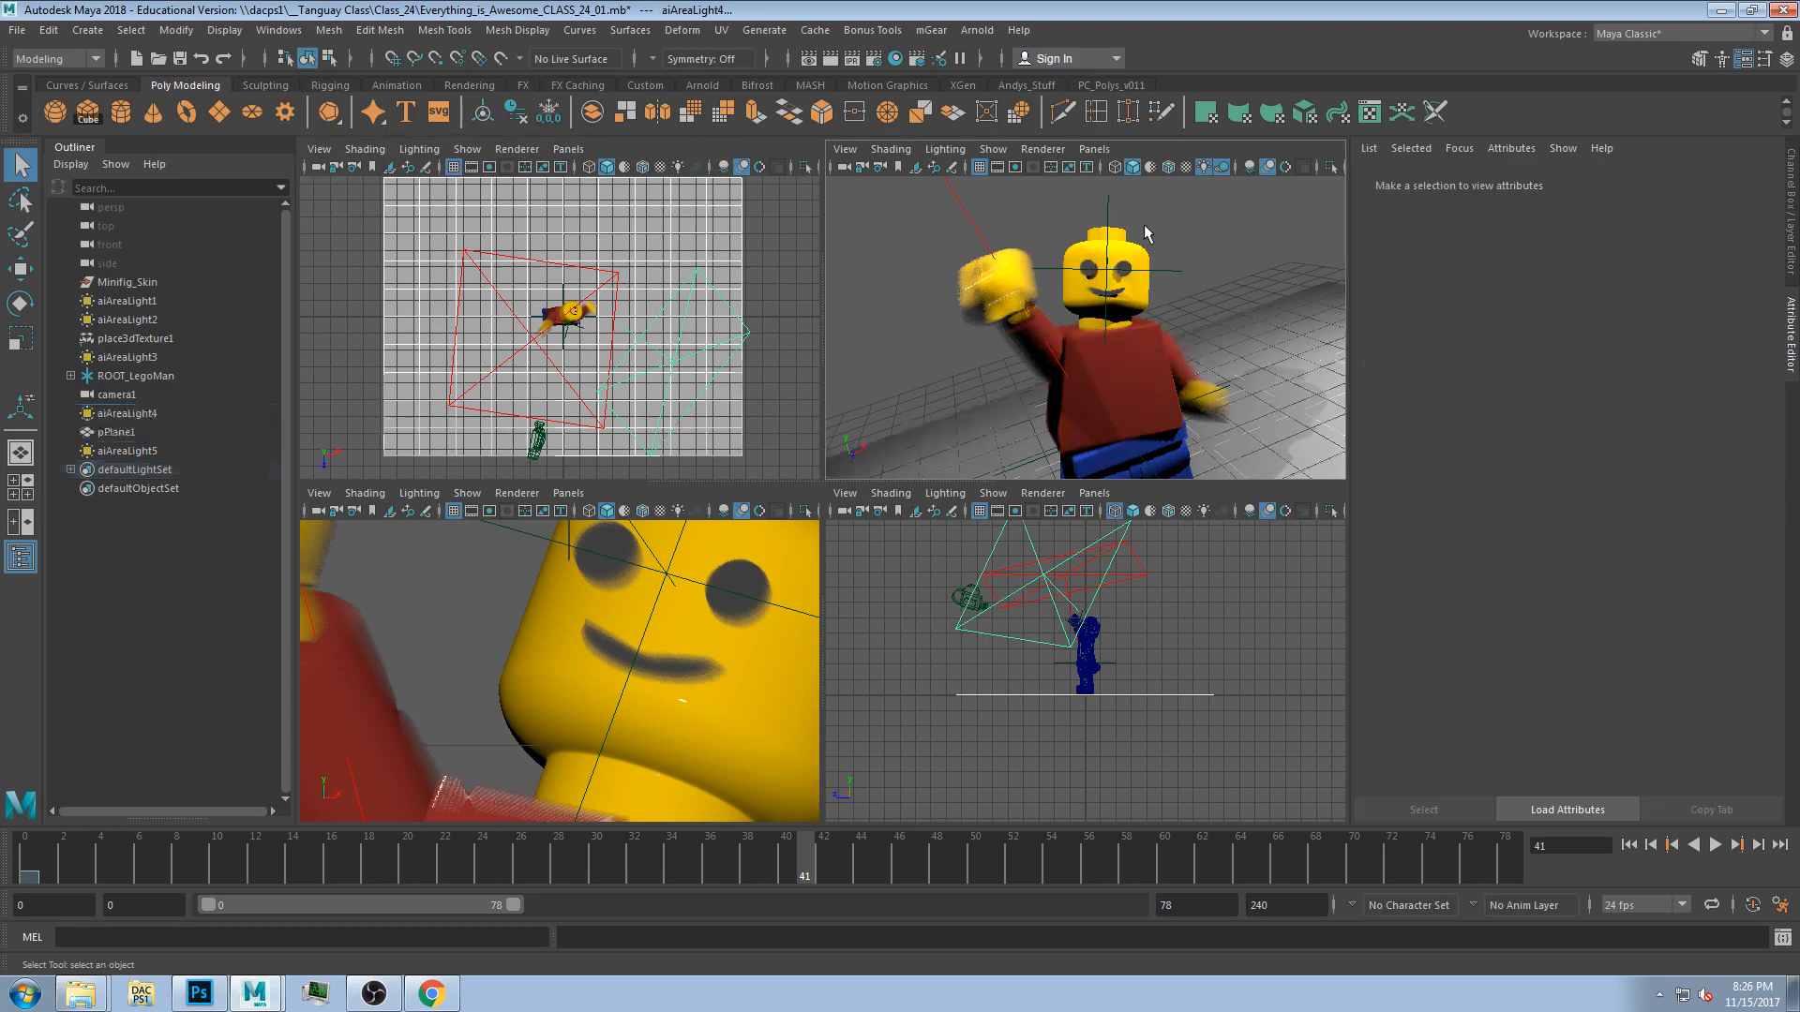
pyautogui.press('space')
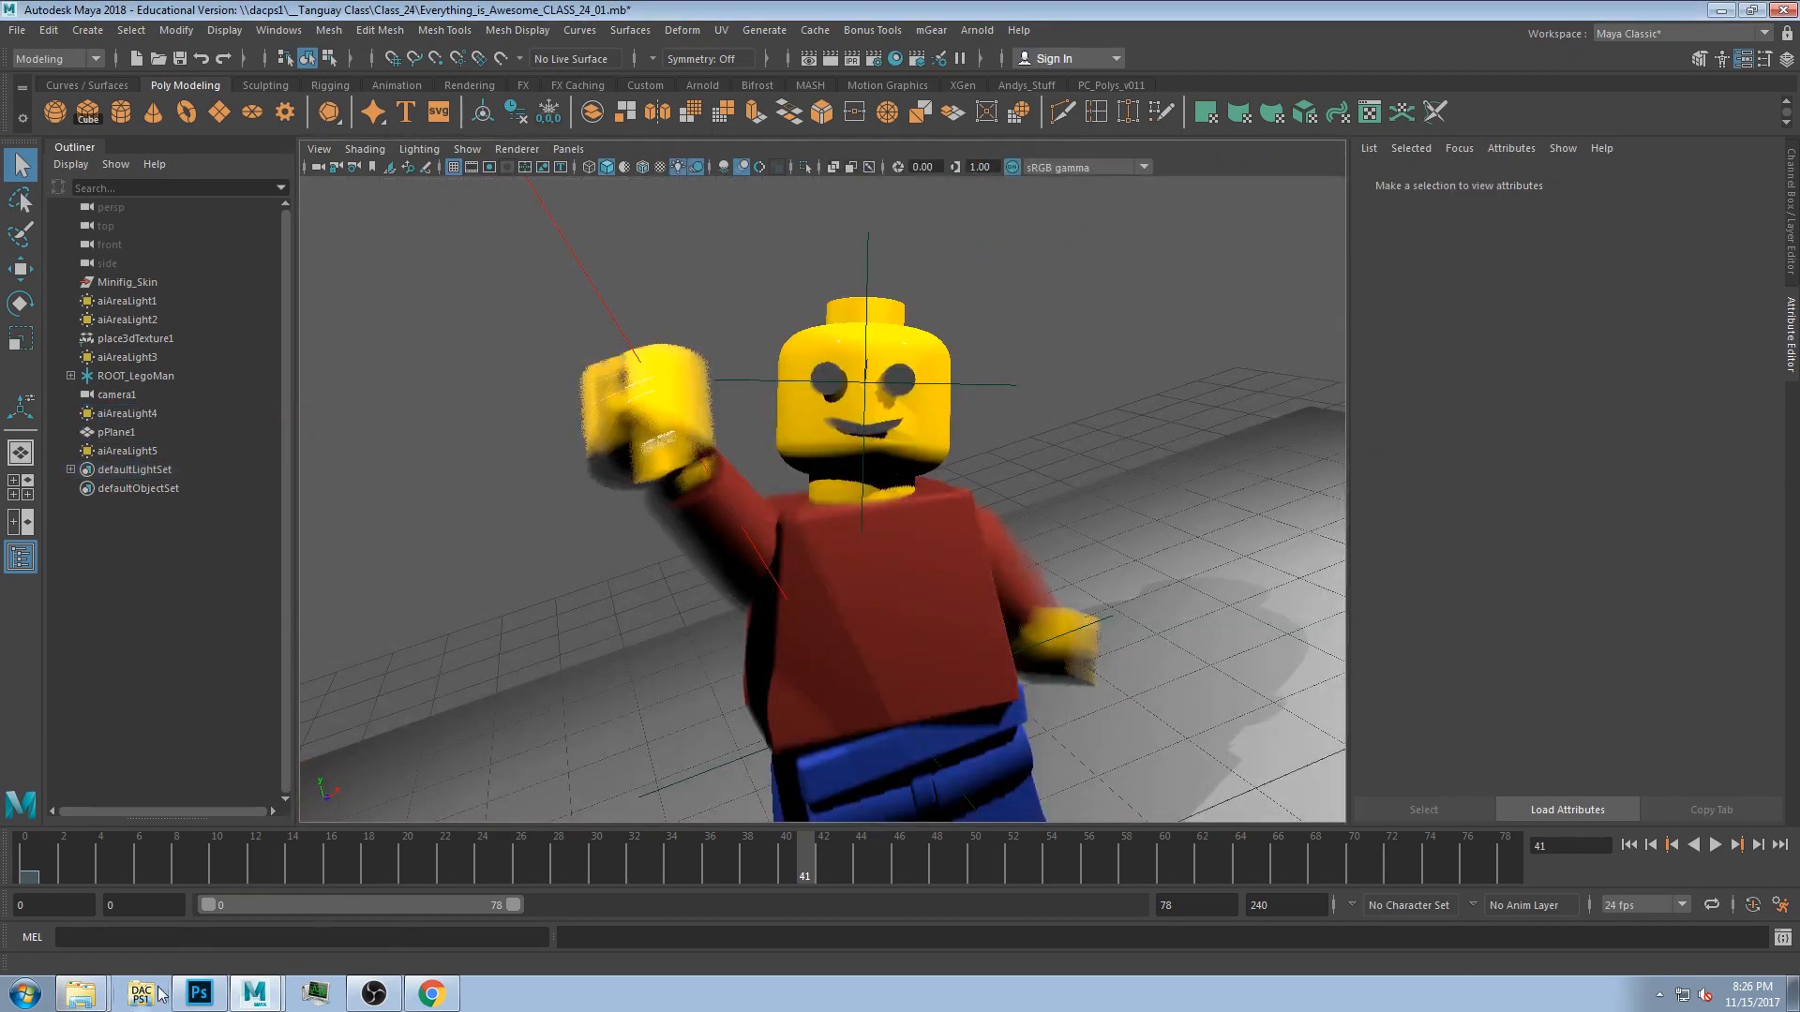
# Scrub the animation while toggling viewport lighting and shadow display options.
pyautogui.moveTo(149, 872)
pyautogui.mouseDown()
pyautogui.moveTo(415, 876)
pyautogui.moveTo(824, 918)
pyautogui.moveTo(1035, 904)
pyautogui.moveTo(2, 957)
pyautogui.moveTo(679, 900)
pyautogui.moveTo(541, 900)
pyautogui.mouseUp()
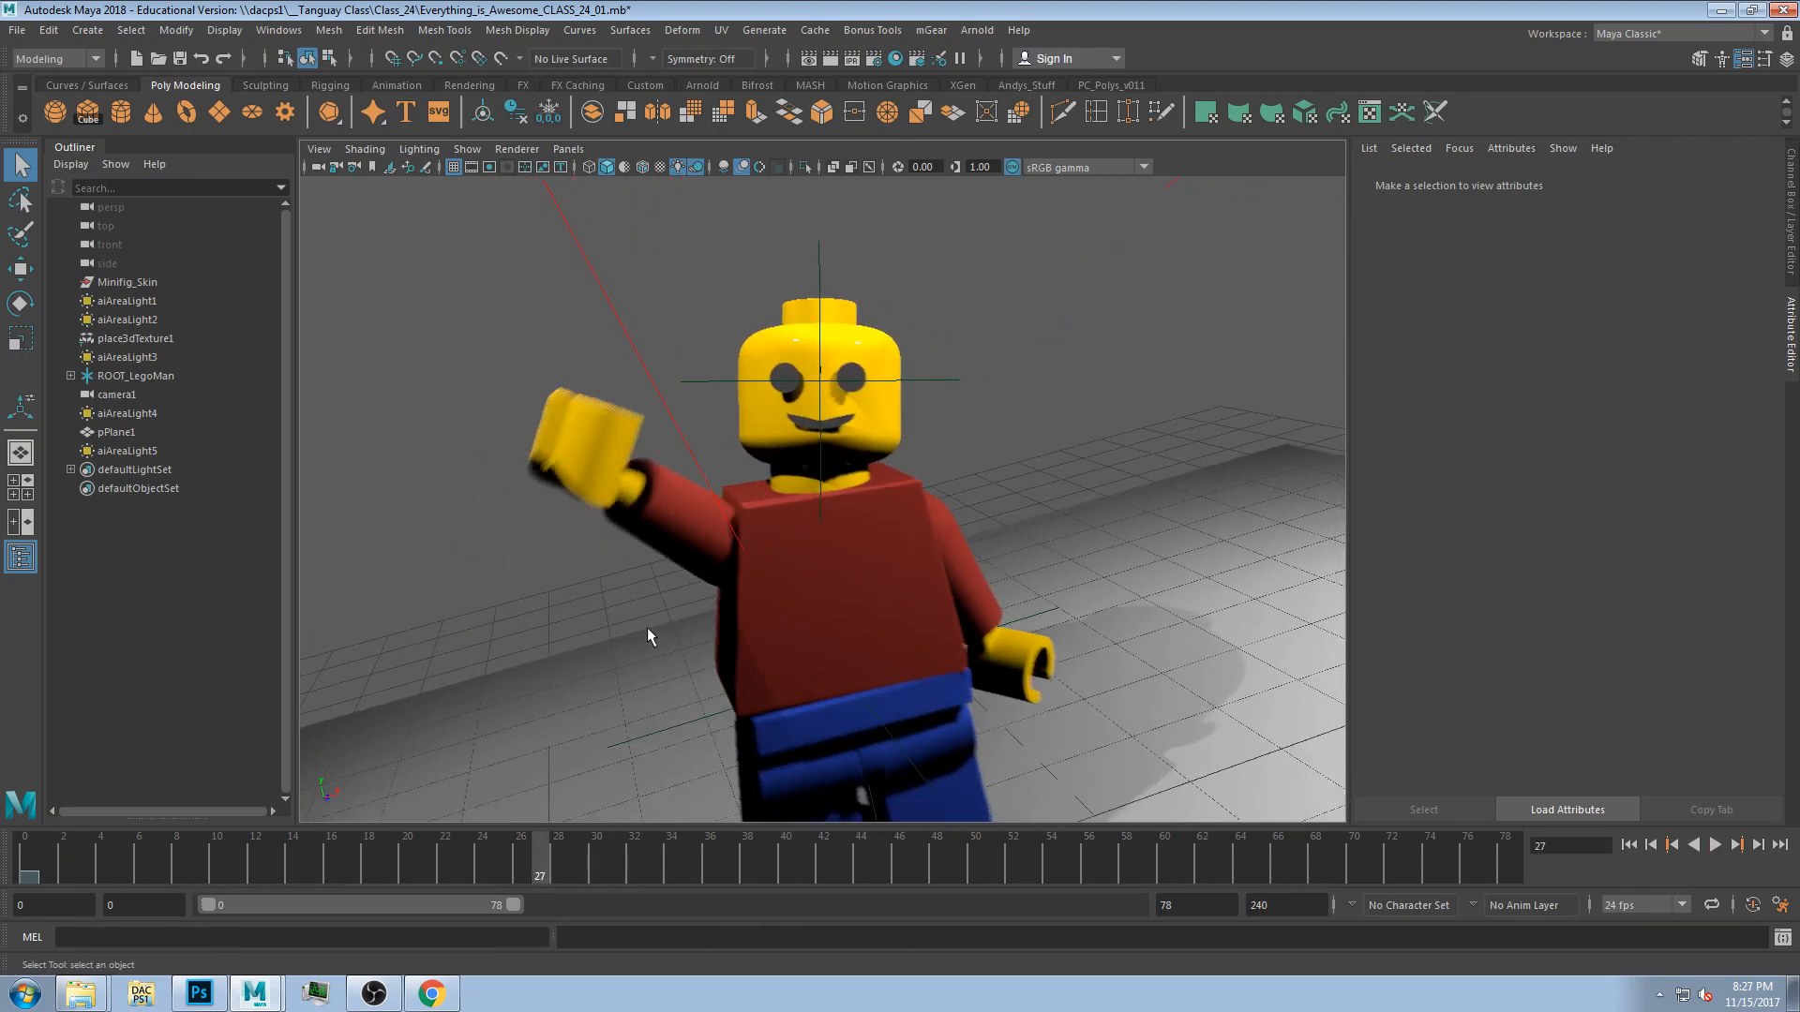
pyautogui.click(635, 862)
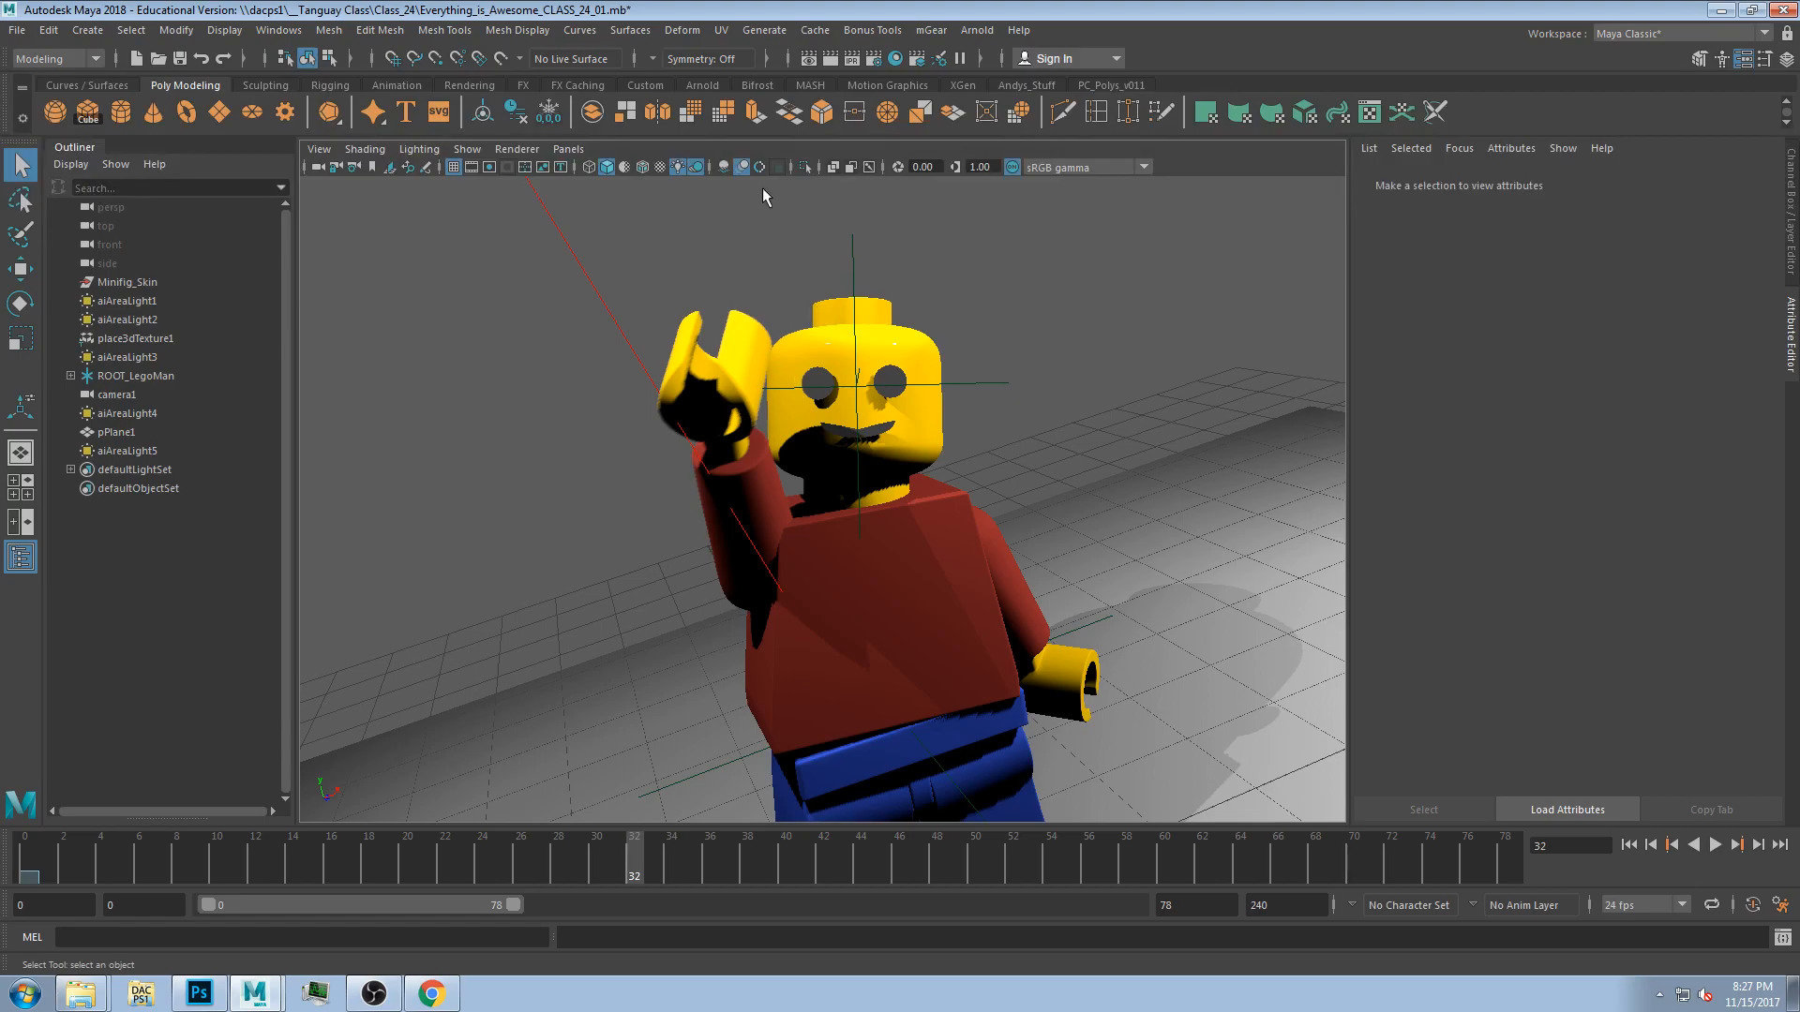
pyautogui.click(722, 167)
pyautogui.click(728, 168)
pyautogui.click(656, 169)
pyautogui.click(659, 169)
pyautogui.click(643, 167)
pyautogui.click(643, 167)
pyautogui.moveTo(128, 864); pyautogui.dragTo(630, 870)
pyautogui.click(453, 167)
pyautogui.moveTo(250, 851); pyautogui.dragTo(758, 942)
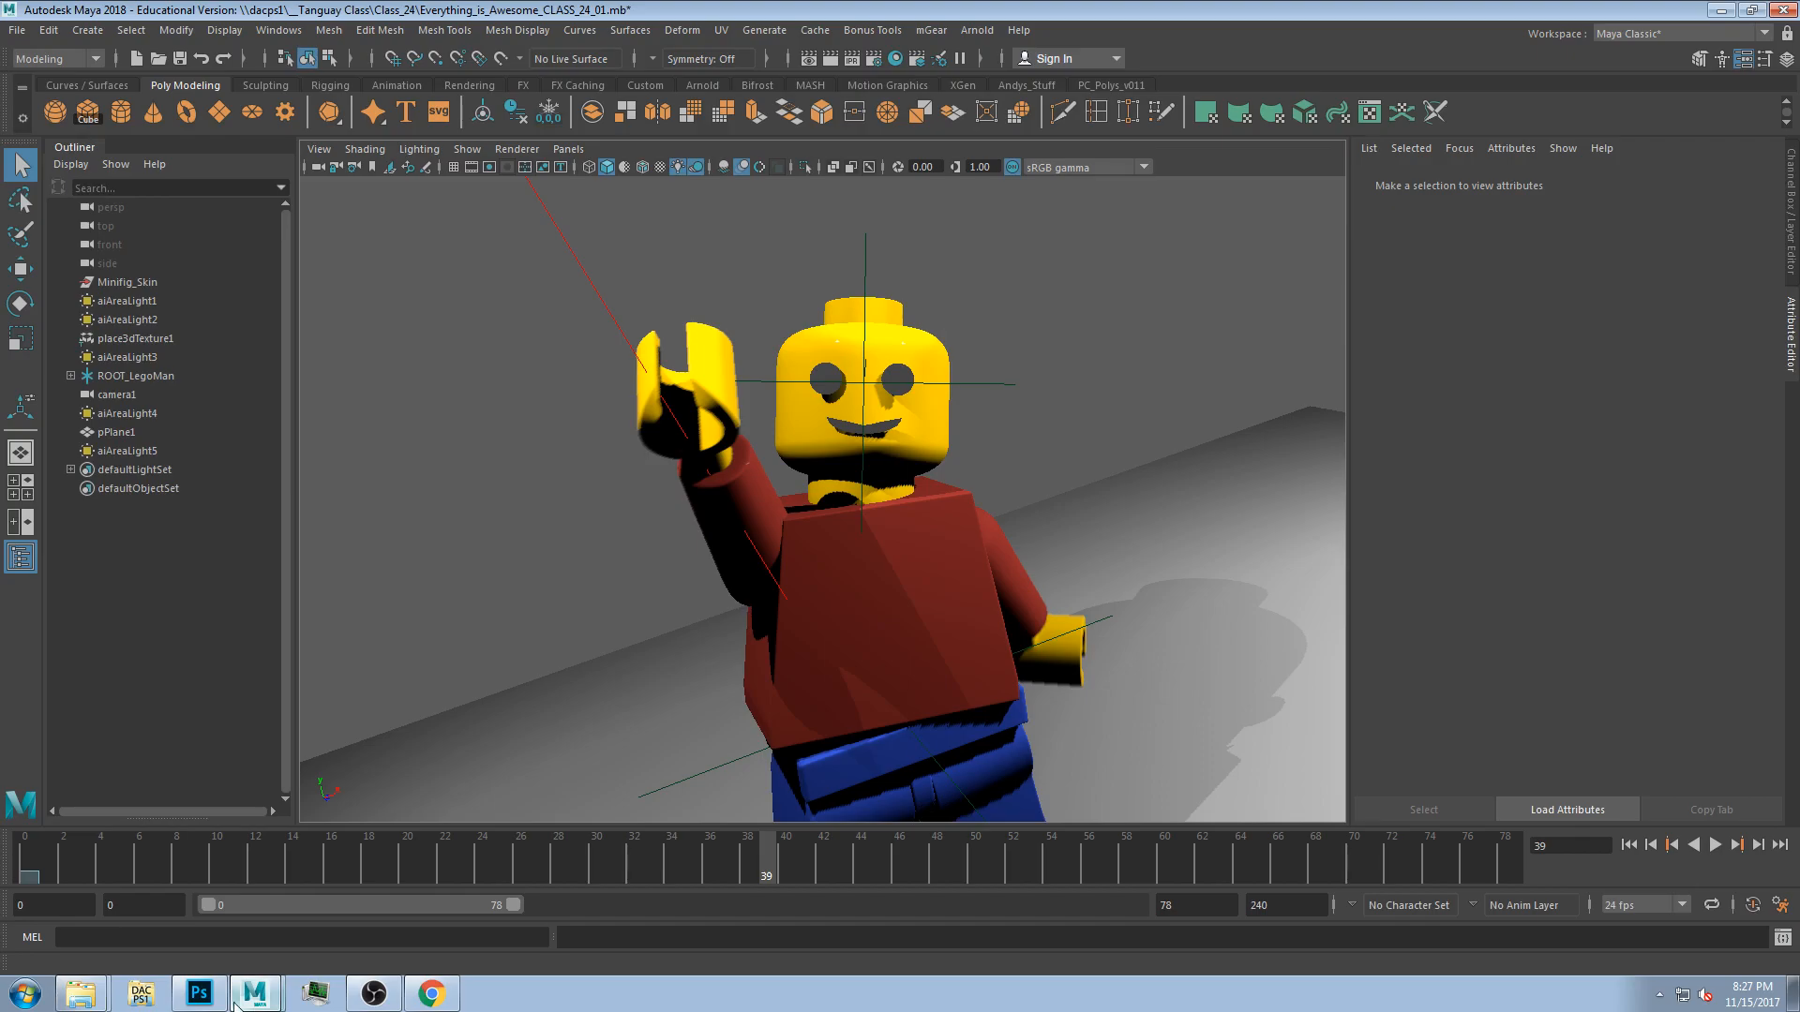
pyautogui.click(140, 994)
pyautogui.moveTo(792, 195); pyautogui.dragTo(761, 104)
pyautogui.moveTo(1515, 708); pyautogui.dragTo(1693, 877)
pyautogui.click(853, 11)
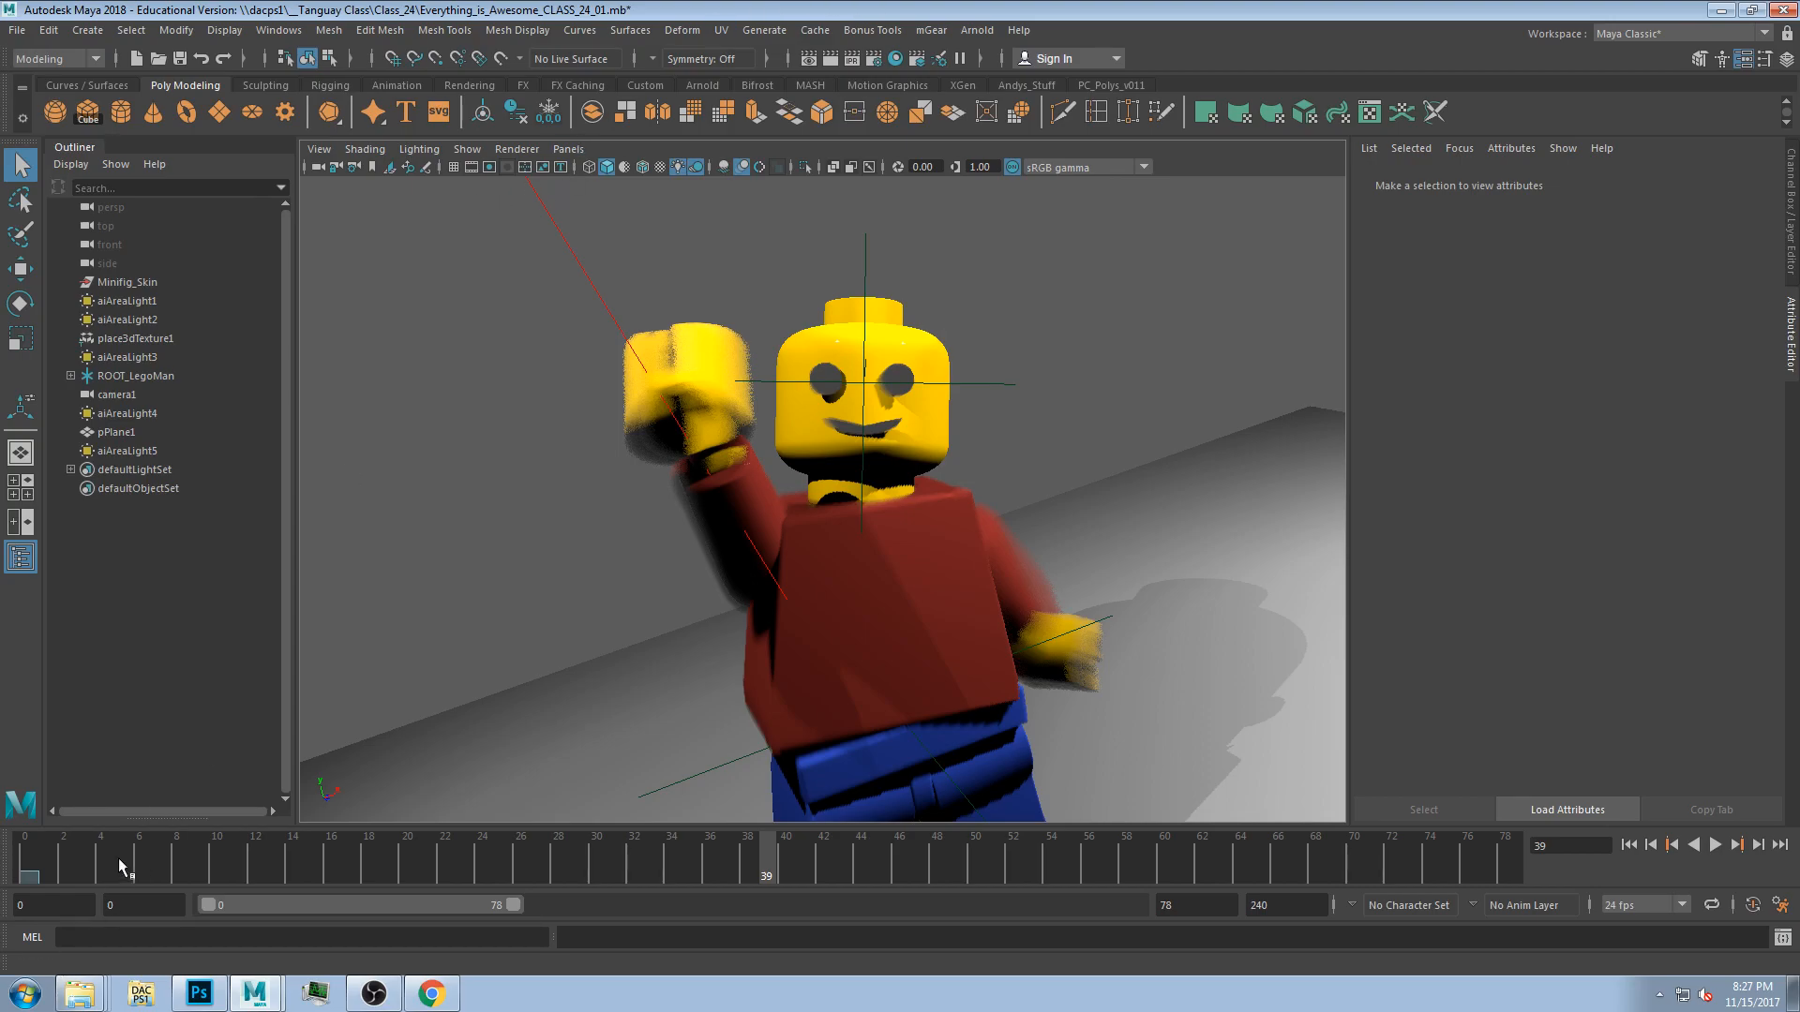
# Play the animation back from the start and scrub through the wave.
pyautogui.hotkey('alt', 'shift', 'v')
pyautogui.hotkey('alt', 'v')
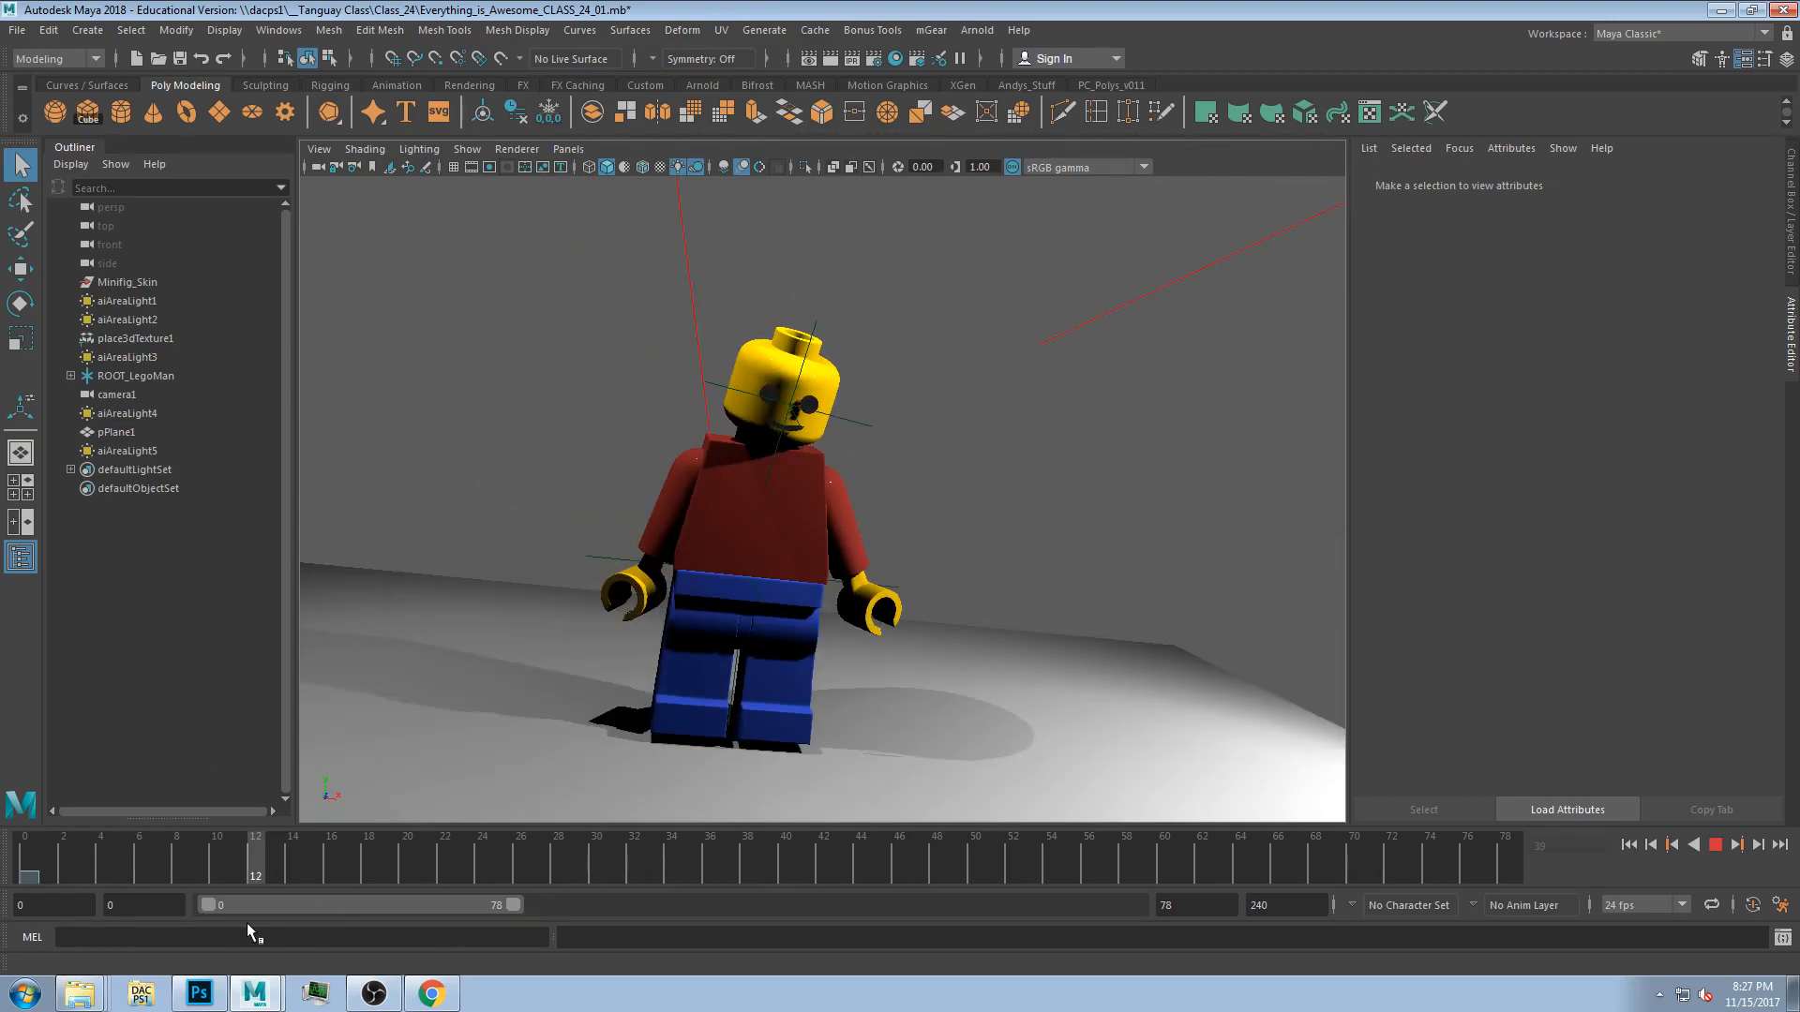
pyautogui.click(344, 879)
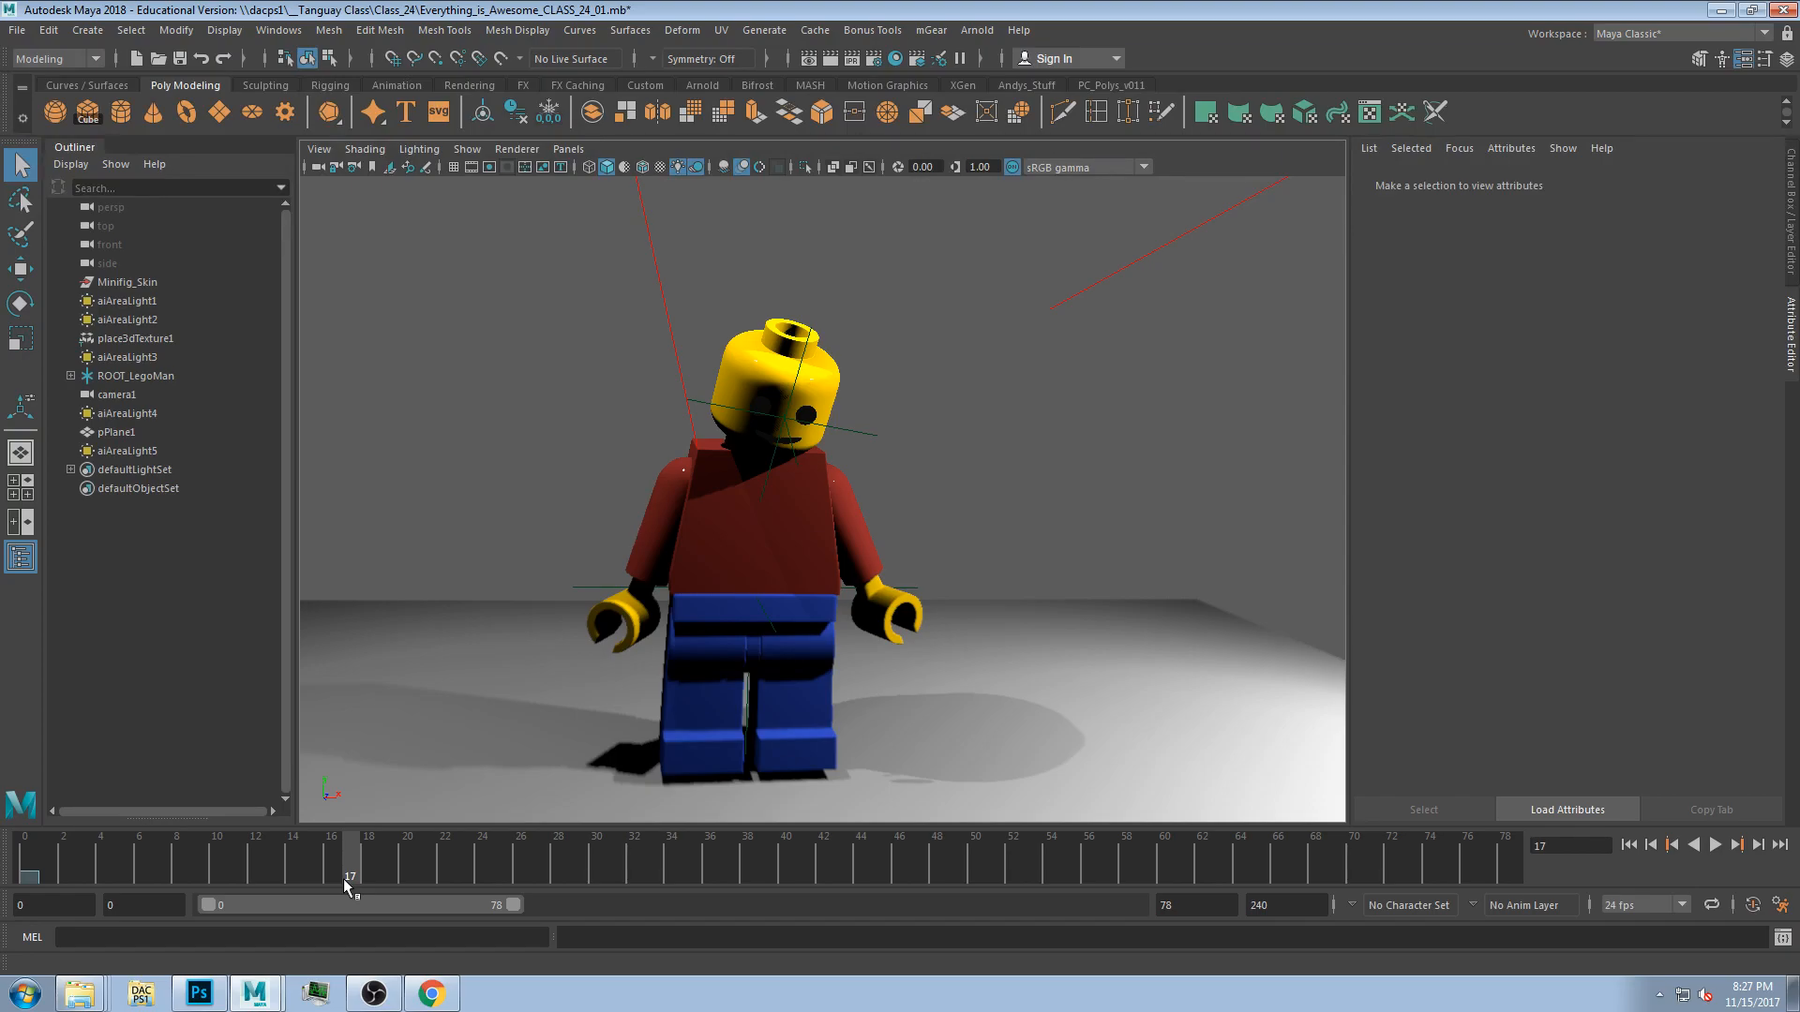
pyautogui.moveTo(343, 879)
pyautogui.mouseDown()
pyautogui.moveTo(127, 863)
pyautogui.moveTo(727, 893)
pyautogui.mouseUp()
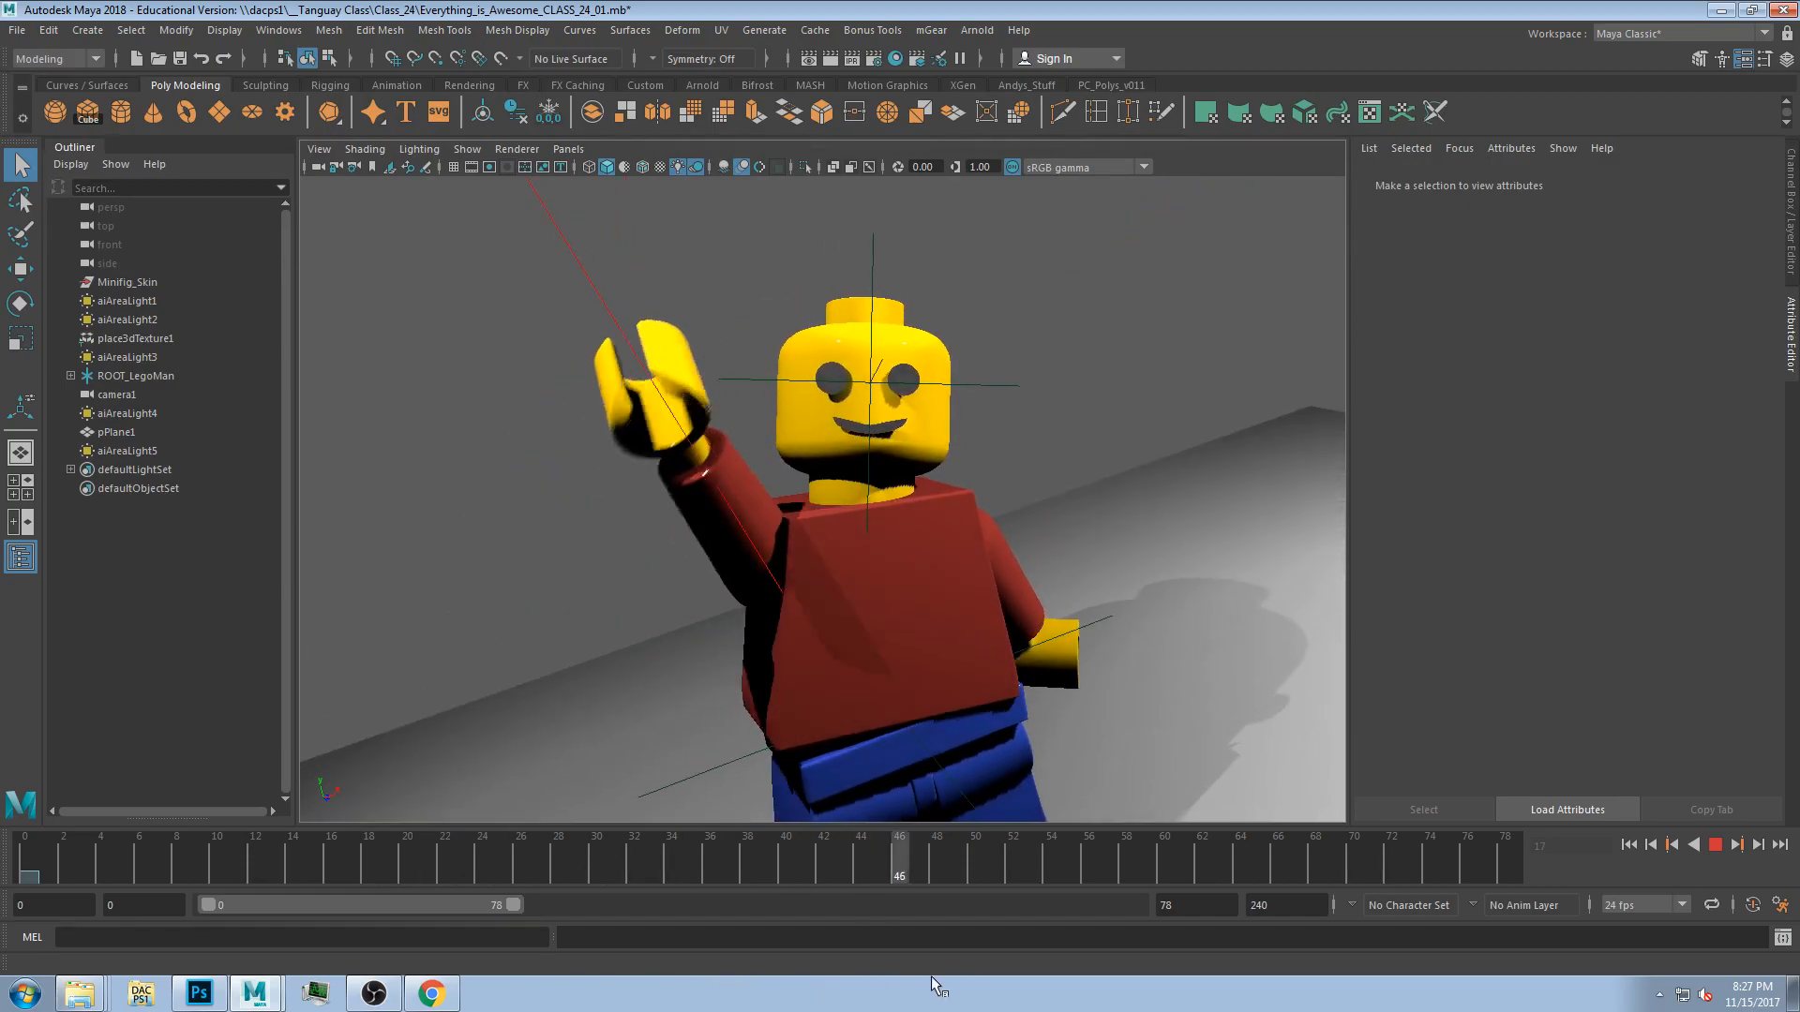
pyautogui.moveTo(378, 993)
pyautogui.mouseDown()
pyautogui.moveTo(896, 962)
pyautogui.moveTo(596, 983)
pyautogui.mouseUp()
pyautogui.click(1720, 856)
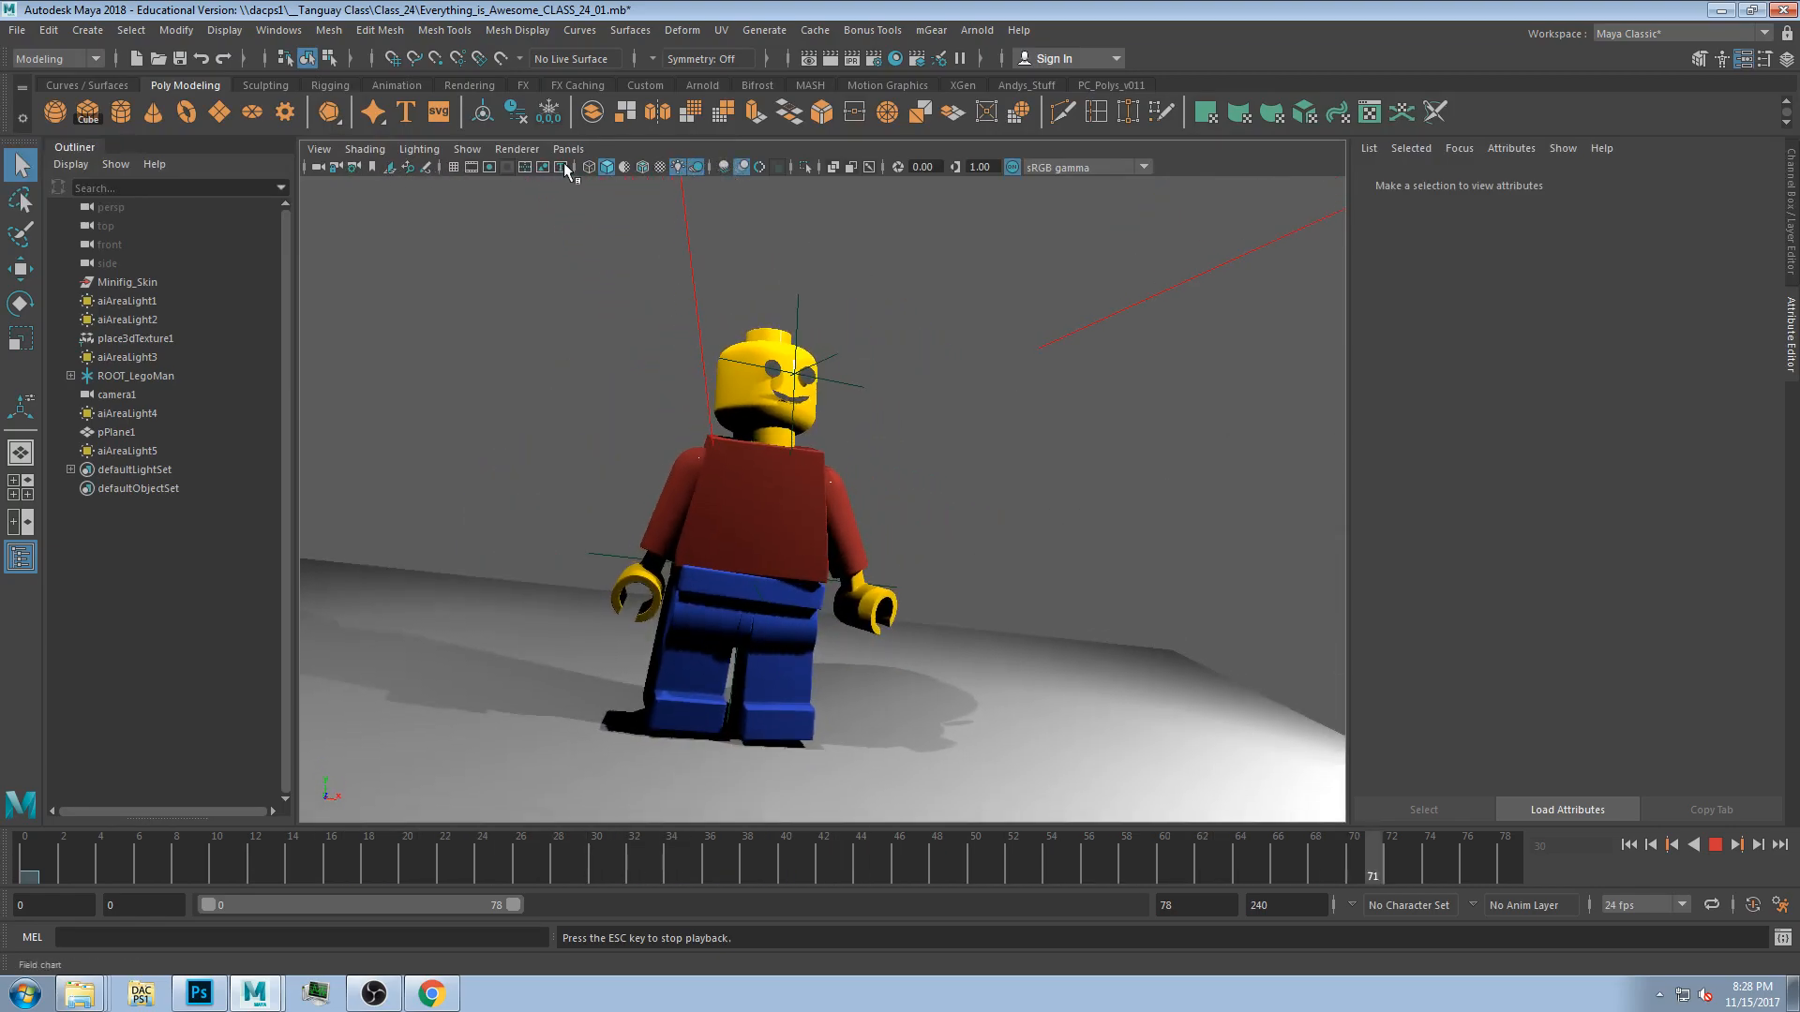
# Switch the viewport between wireframe and default-material shading during playback, then stop playback.
pyautogui.click(606, 169)
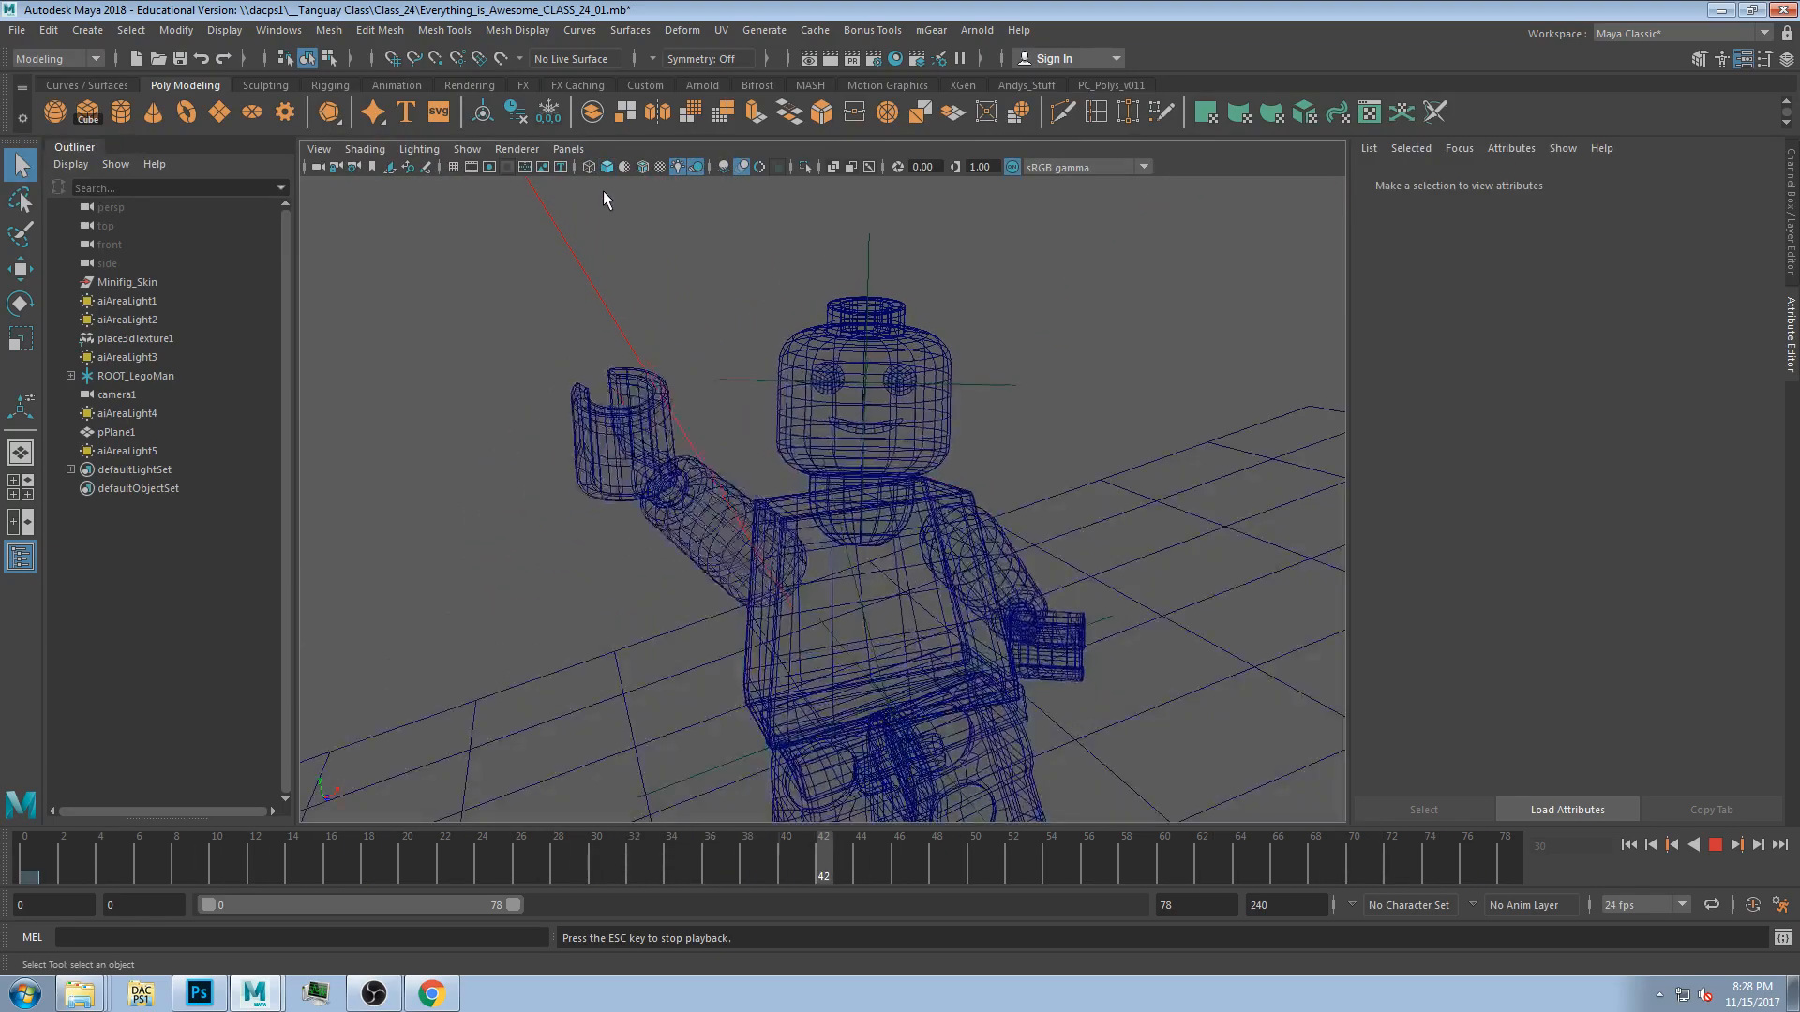
pyautogui.click(607, 169)
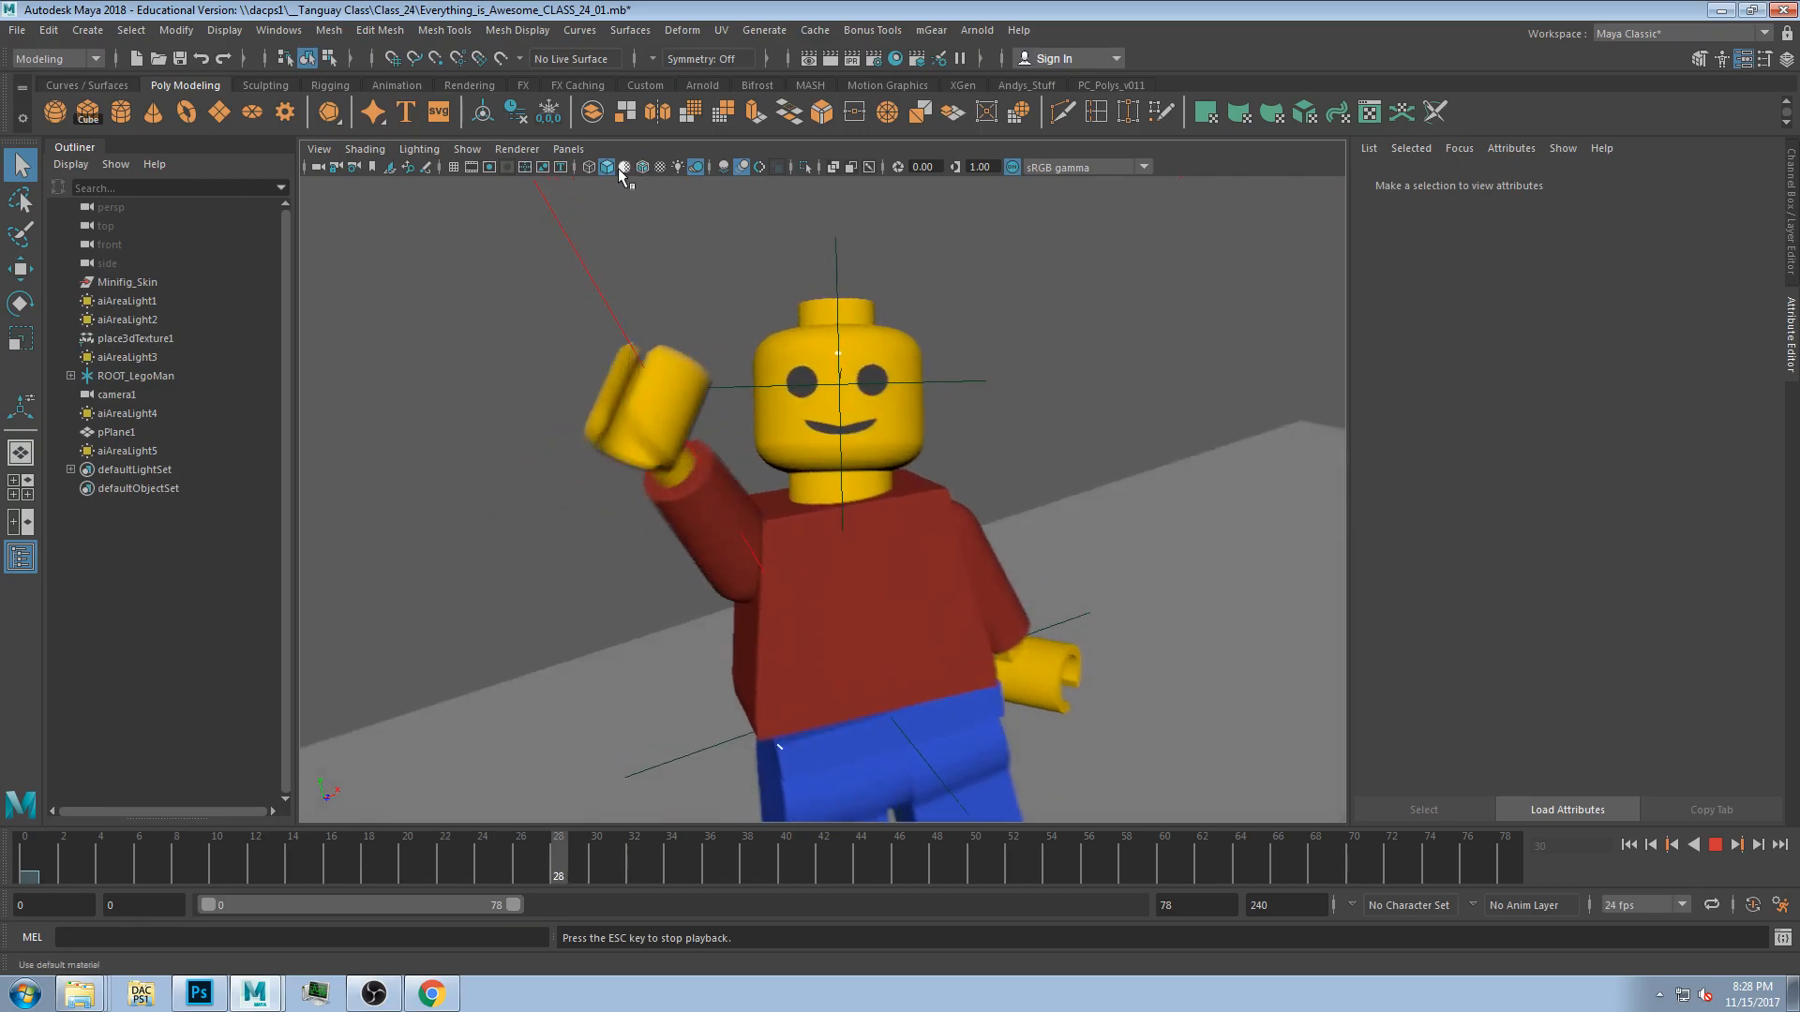
pyautogui.click(724, 169)
pyautogui.click(742, 167)
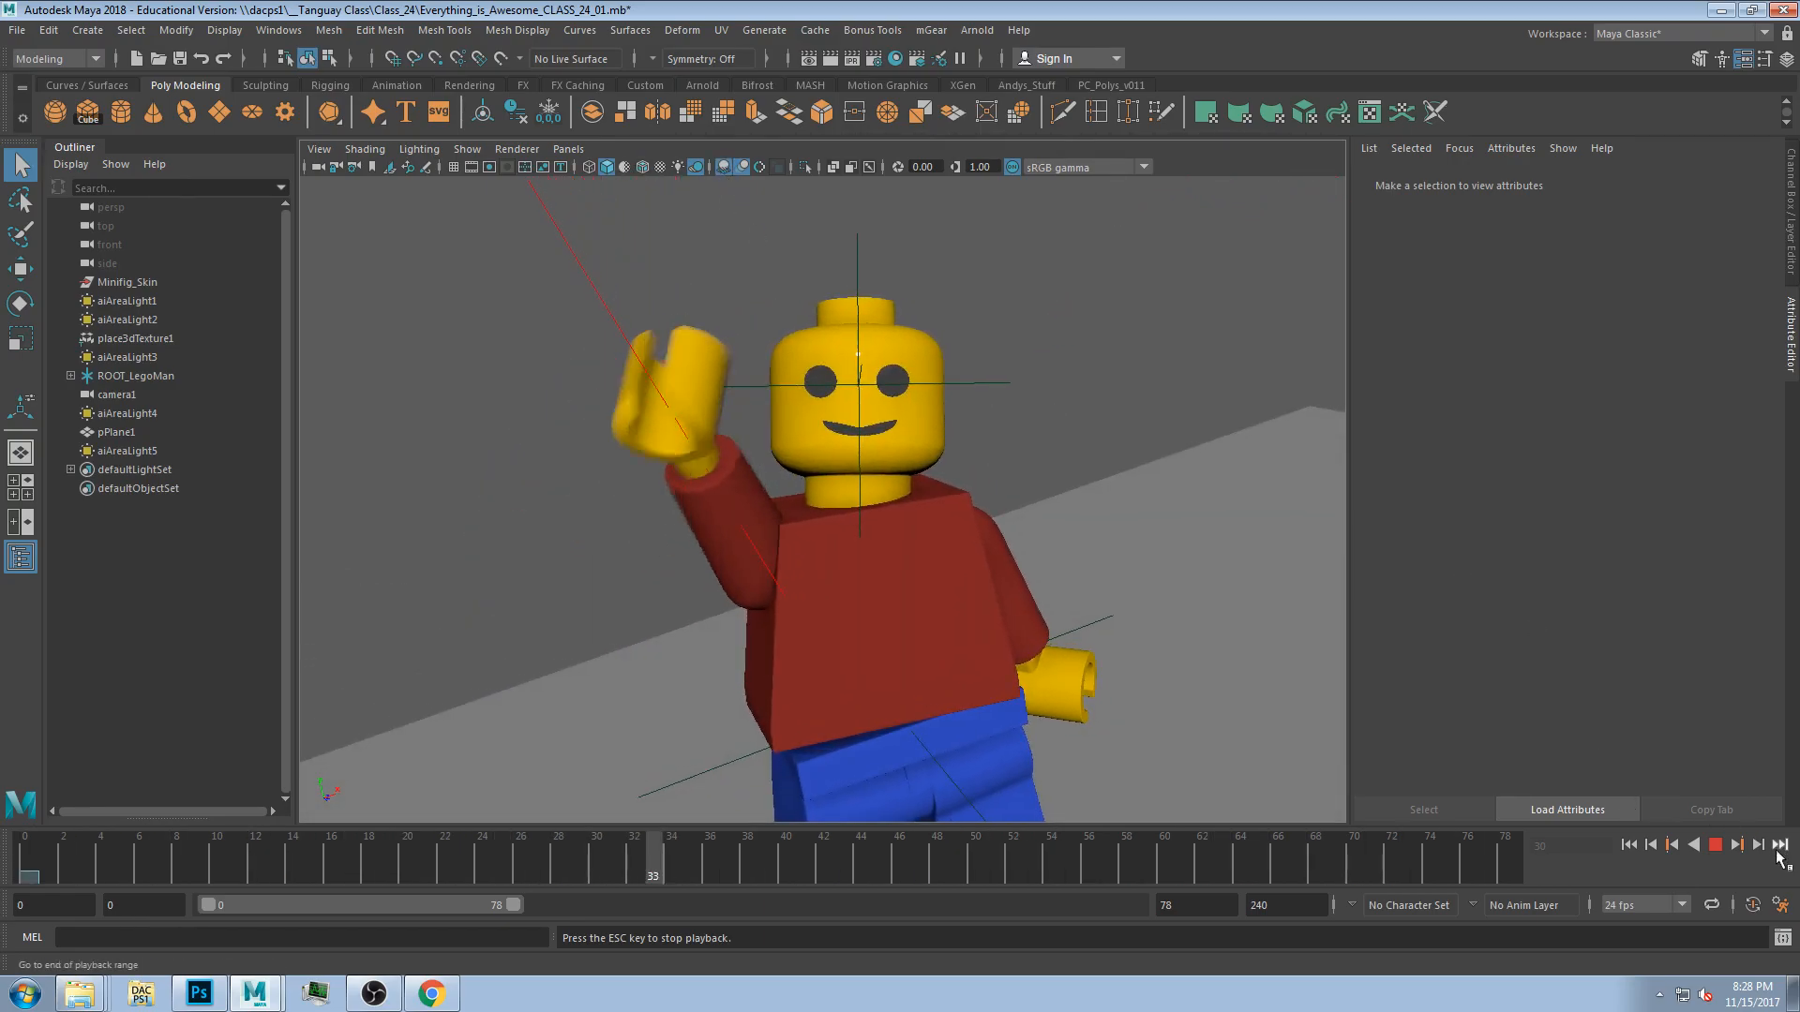
pyautogui.click(1715, 844)
# Compare wireframe, default material and wireframe-on-shaded display modes in the viewport.
pyautogui.click(723, 167)
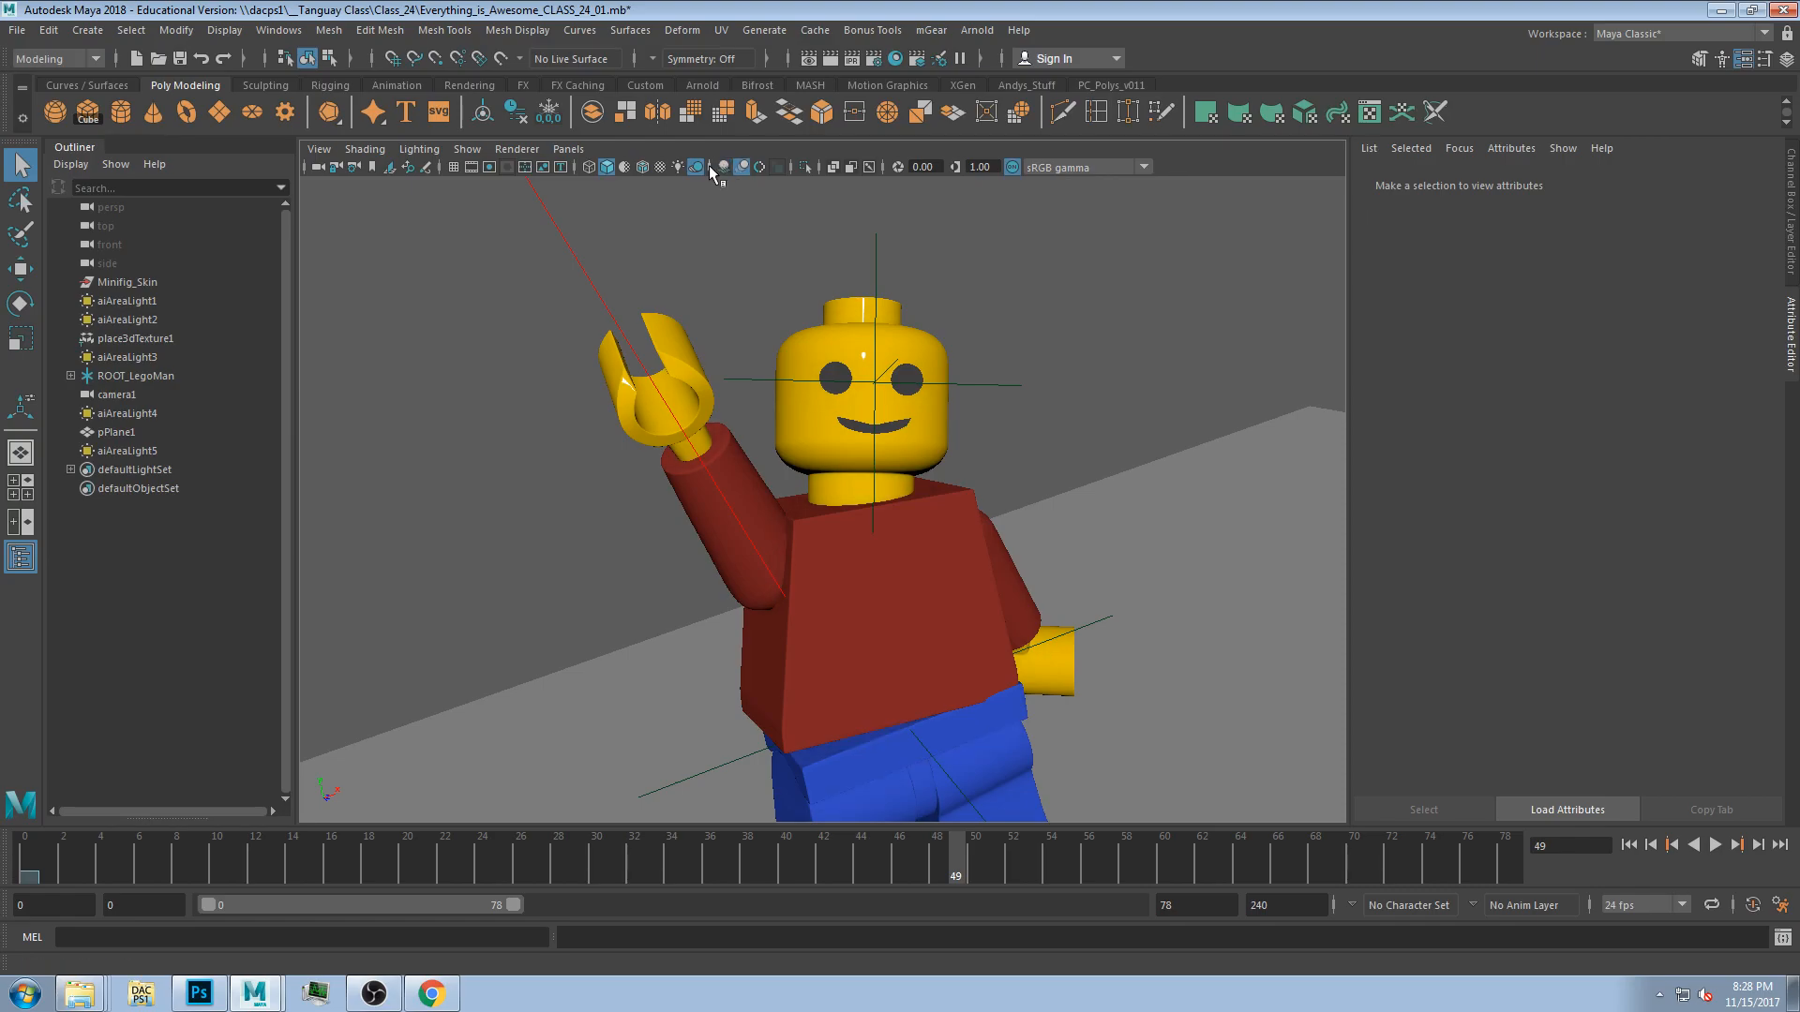
pyautogui.click(660, 167)
pyautogui.click(622, 165)
pyautogui.click(611, 170)
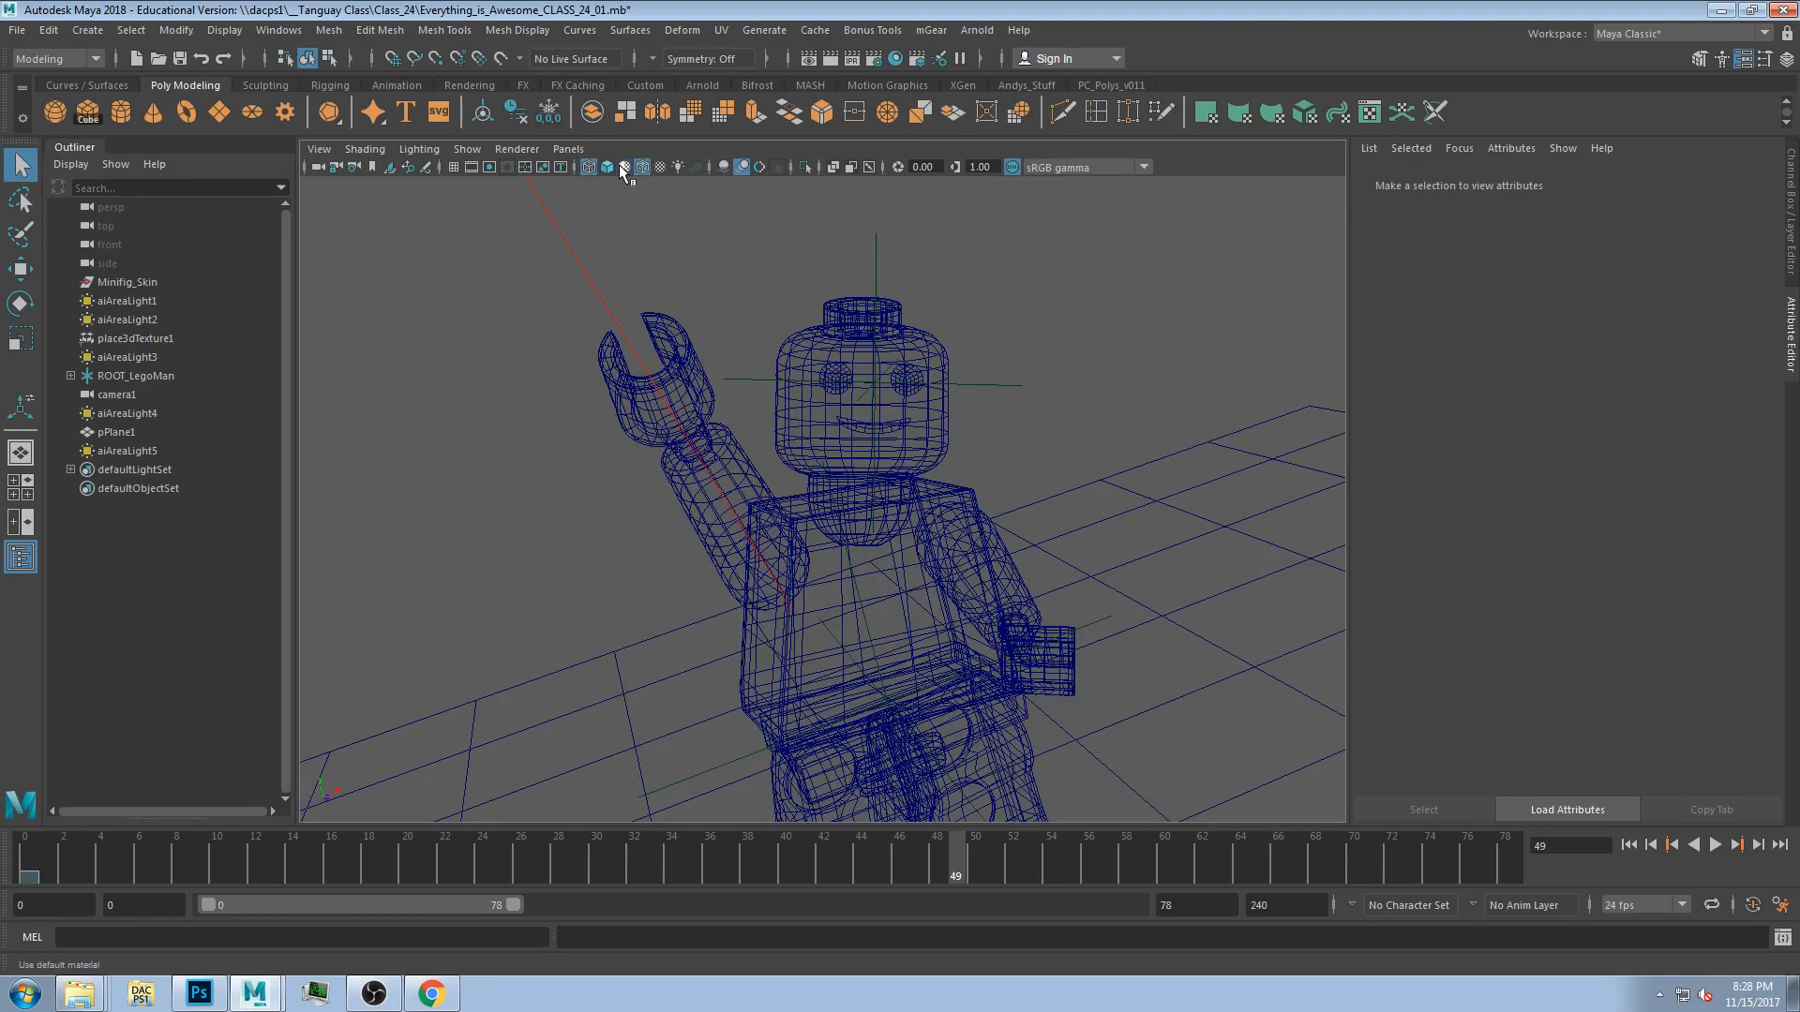
pyautogui.click(607, 167)
pyautogui.click(625, 167)
pyautogui.click(626, 167)
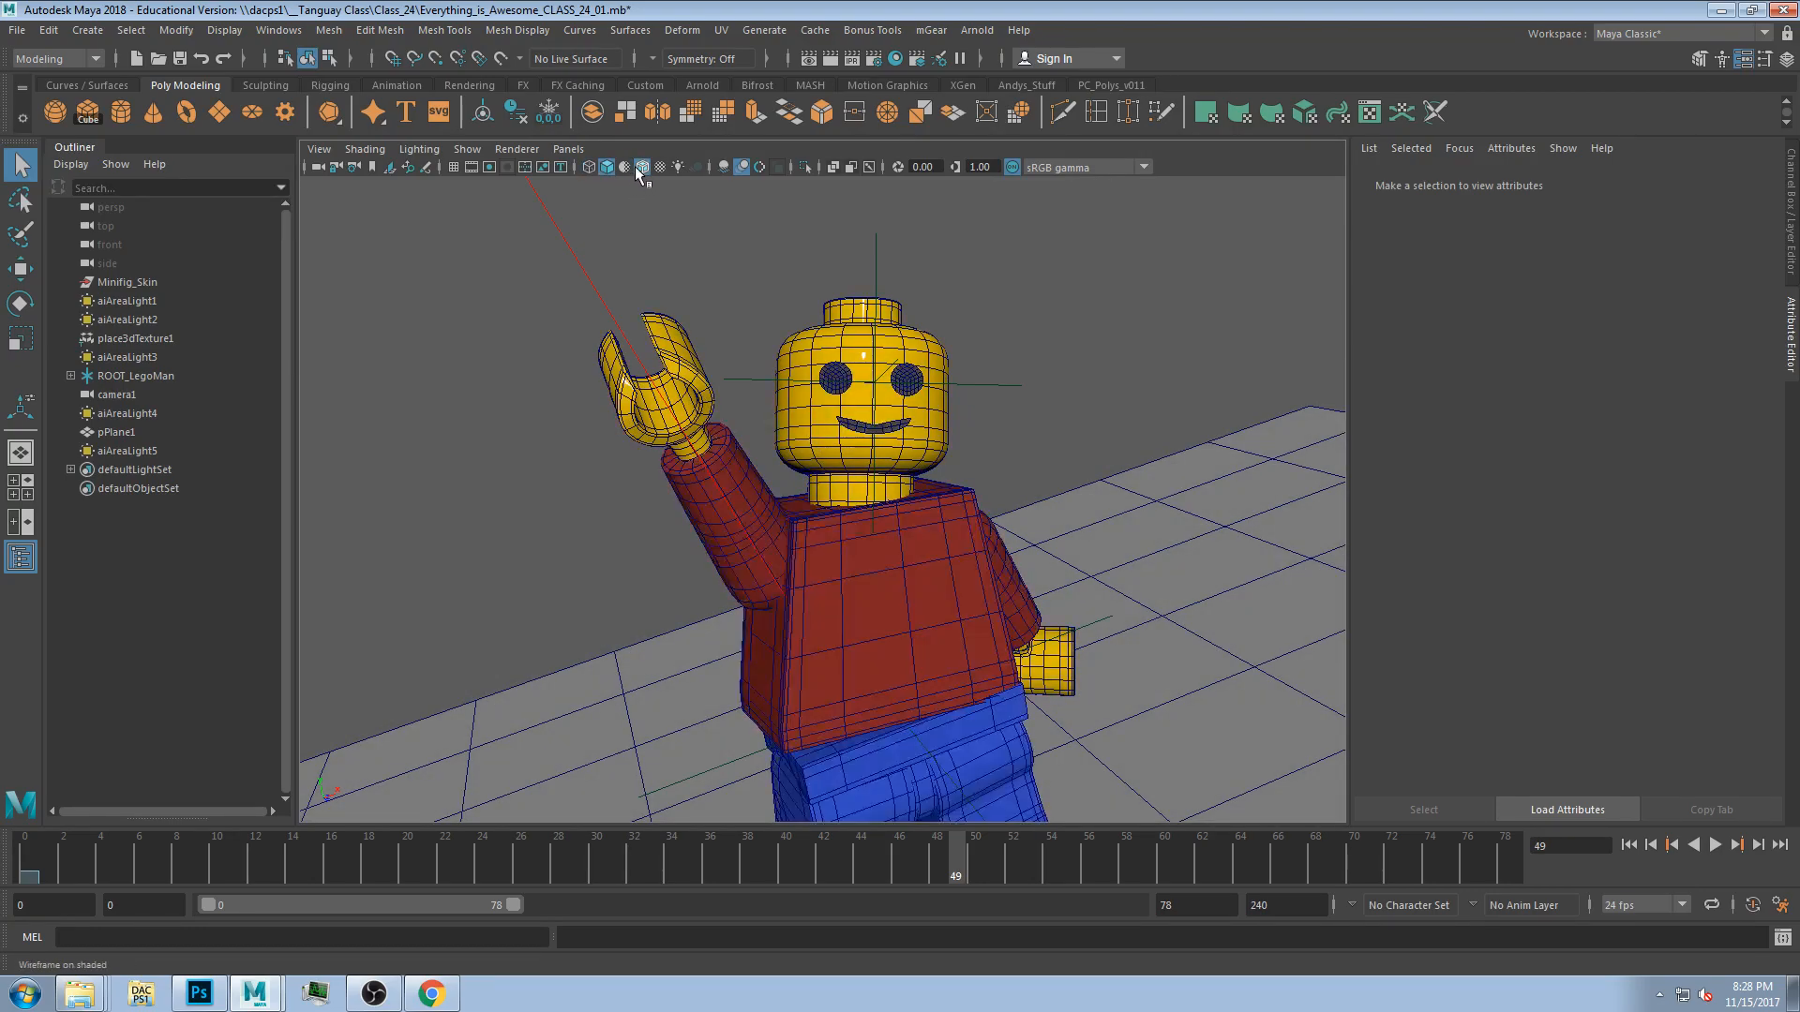
pyautogui.click(643, 167)
pyautogui.click(724, 167)
# Return to smooth shading and enable all lights, shadows, ambient occlusion and multisample anti-aliasing in the viewport.
pyautogui.moveTo(287, 856); pyautogui.dragTo(541, 854)
pyautogui.click(679, 168)
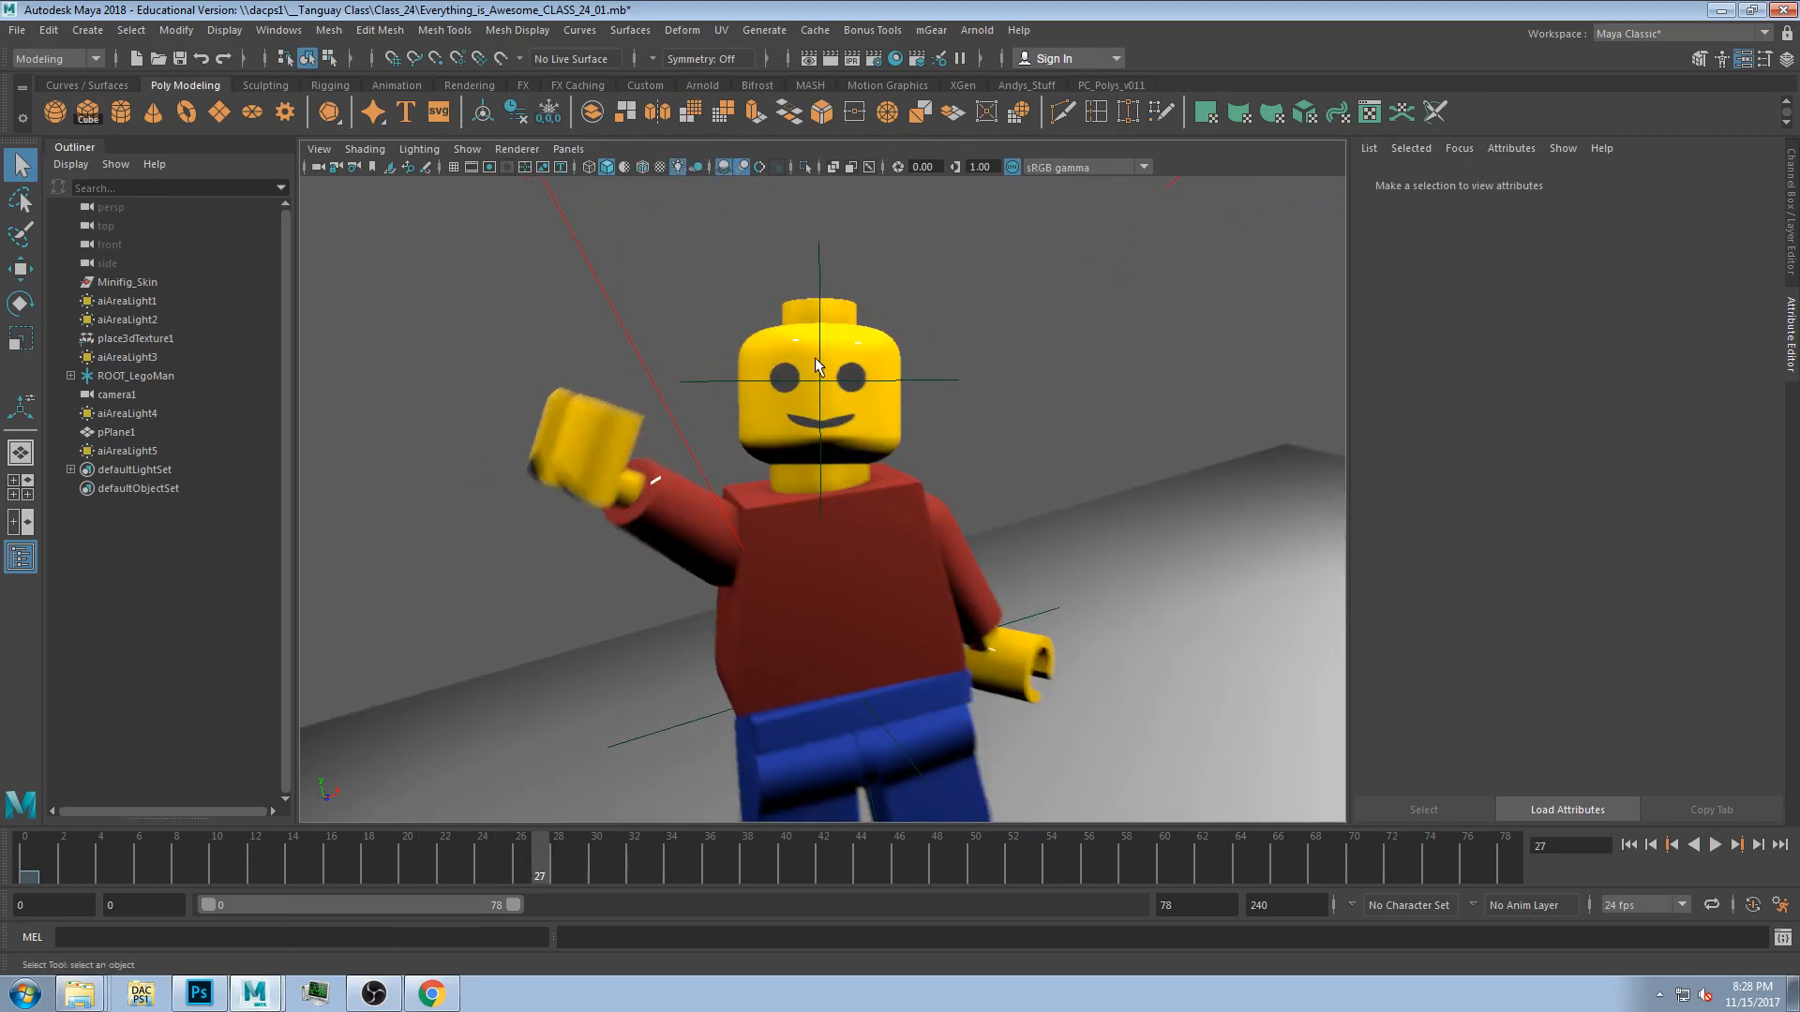
pyautogui.click(590, 166)
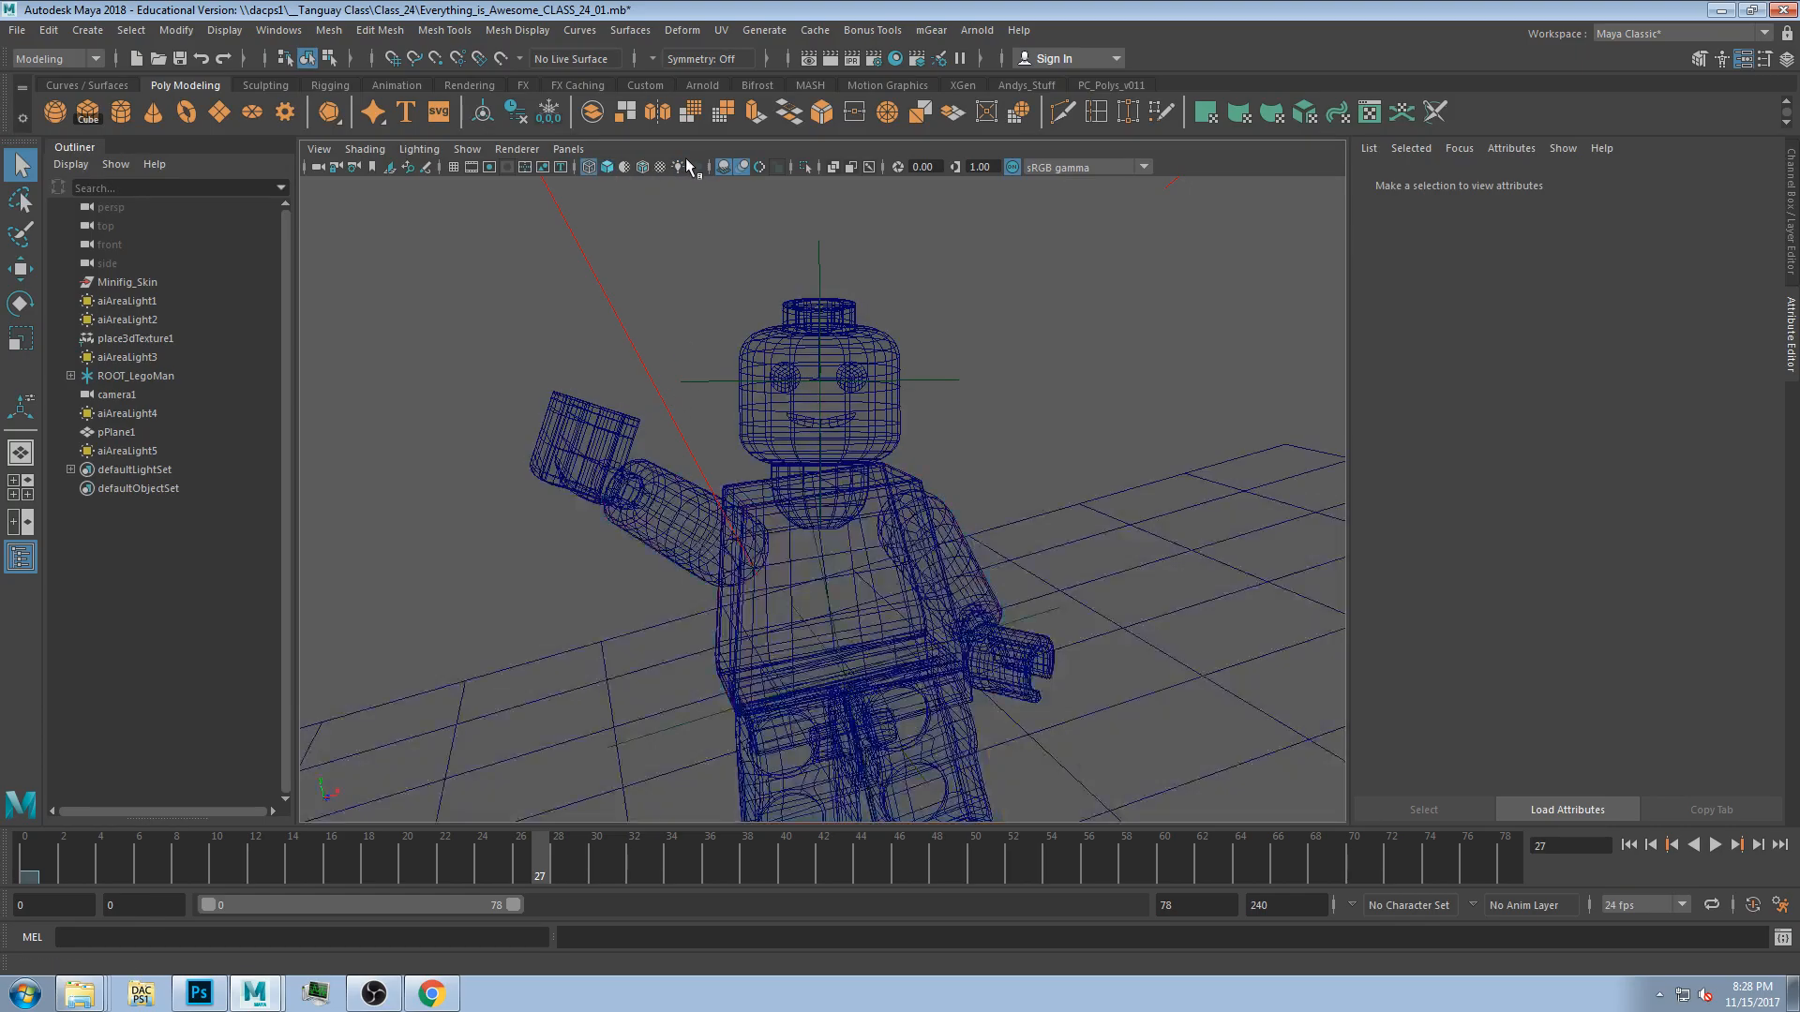
pyautogui.click(607, 167)
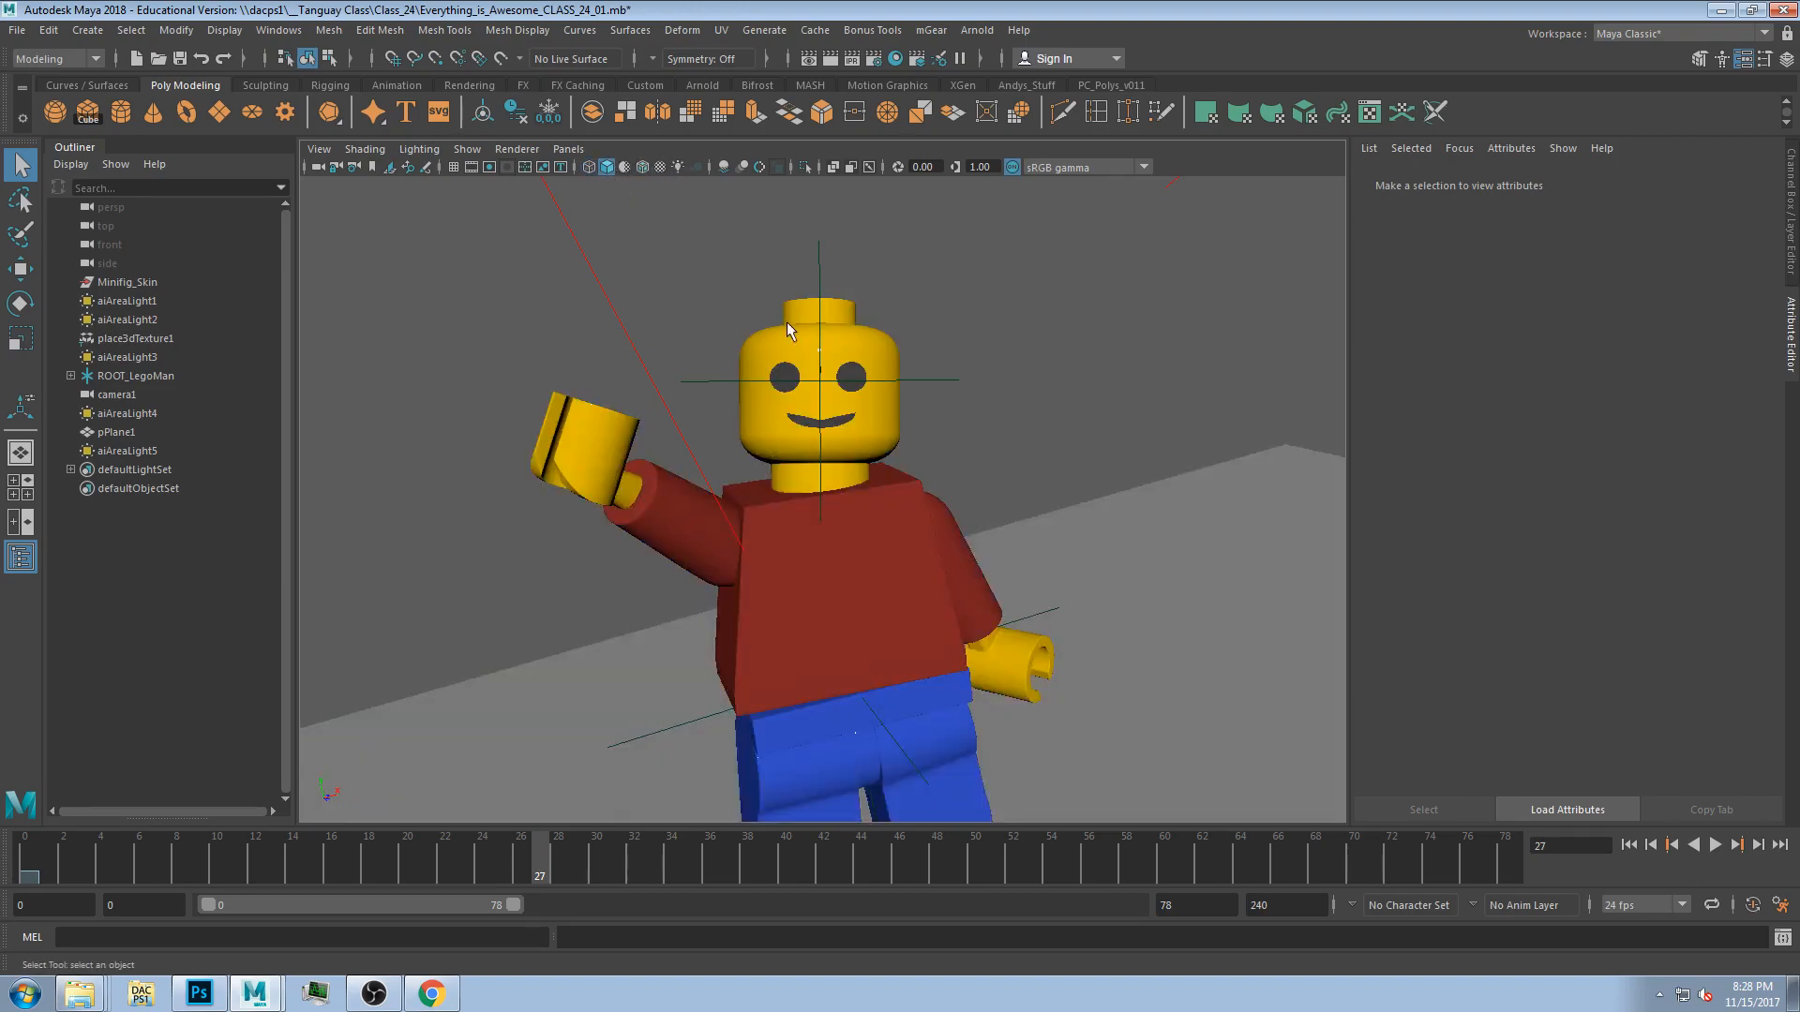
pyautogui.click(679, 169)
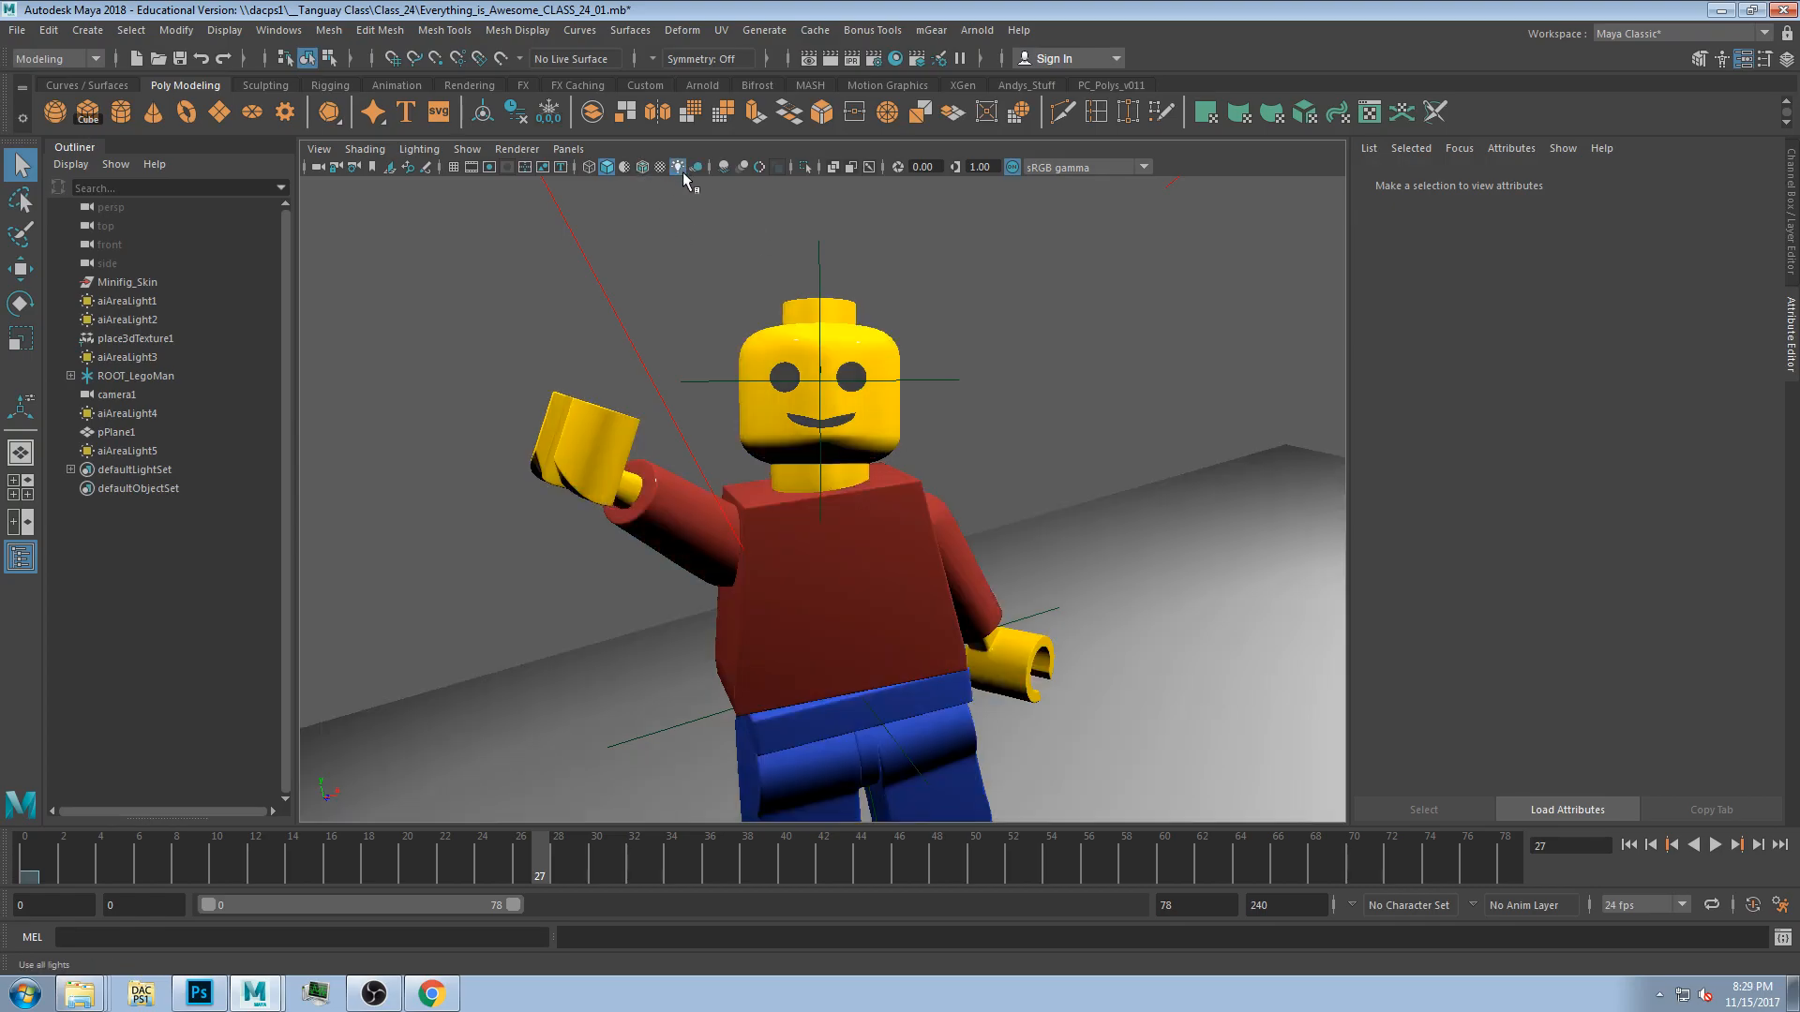
pyautogui.click(697, 167)
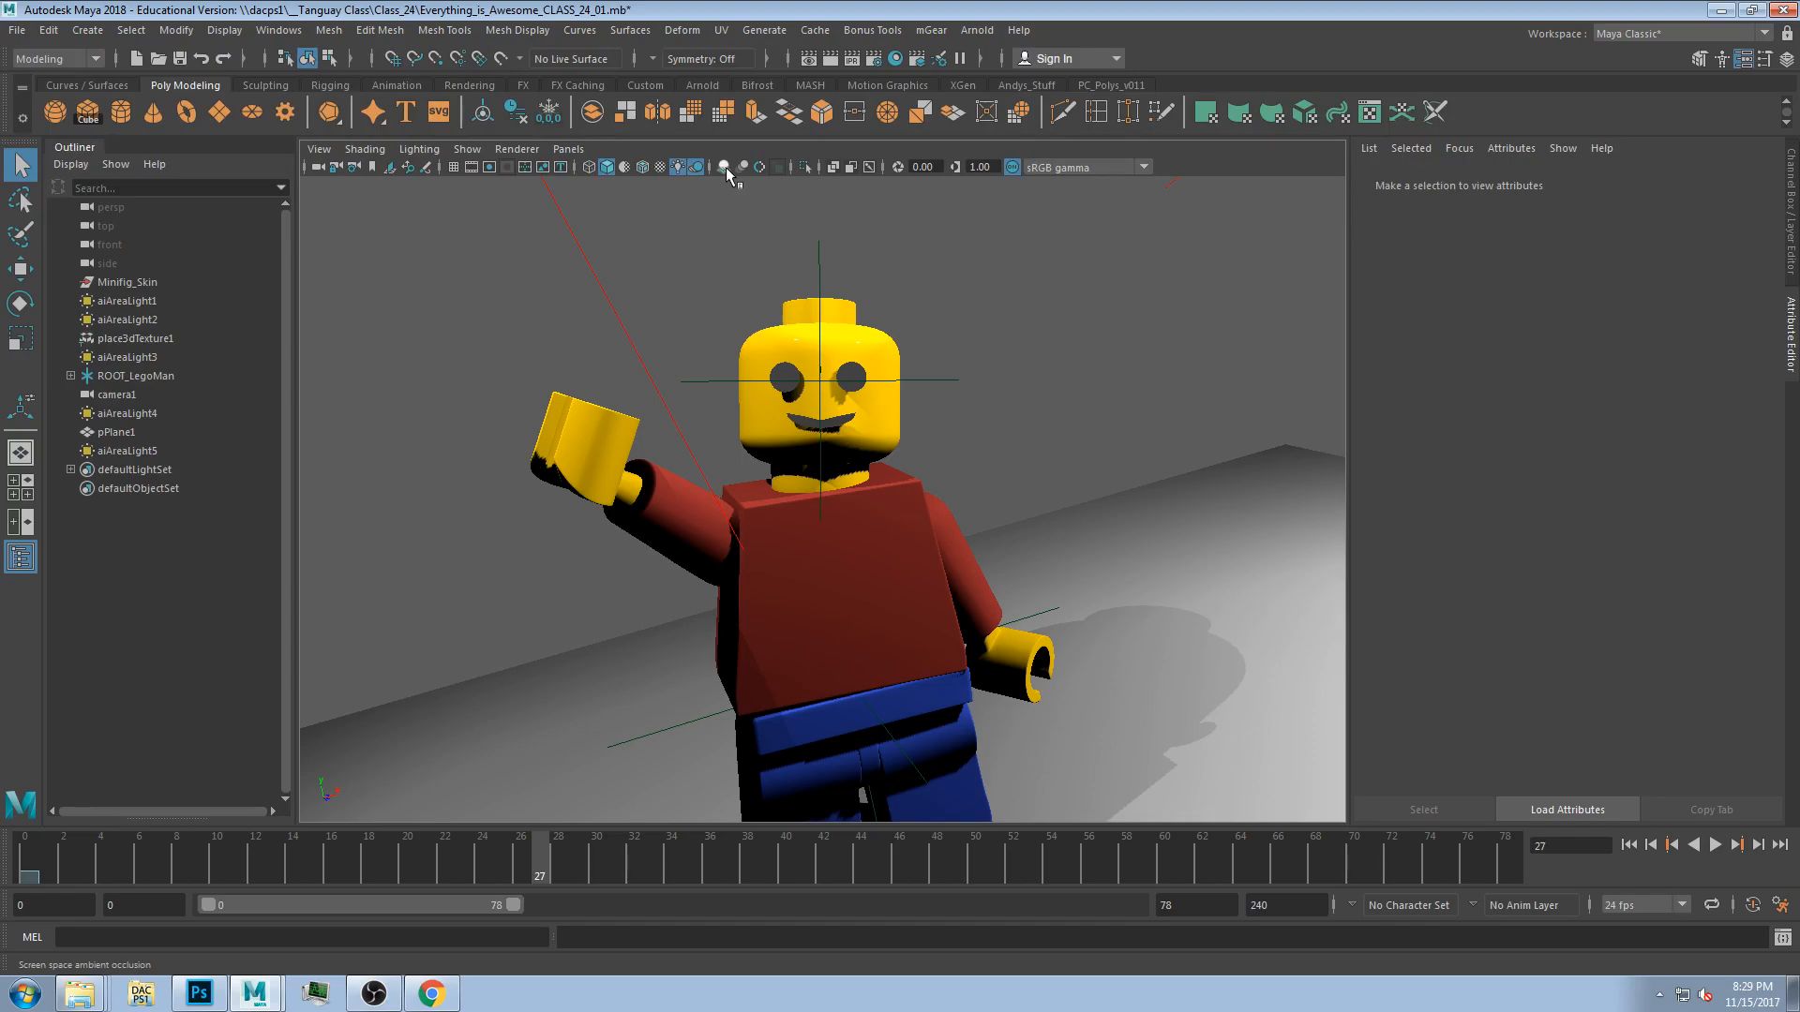
pyautogui.click(742, 167)
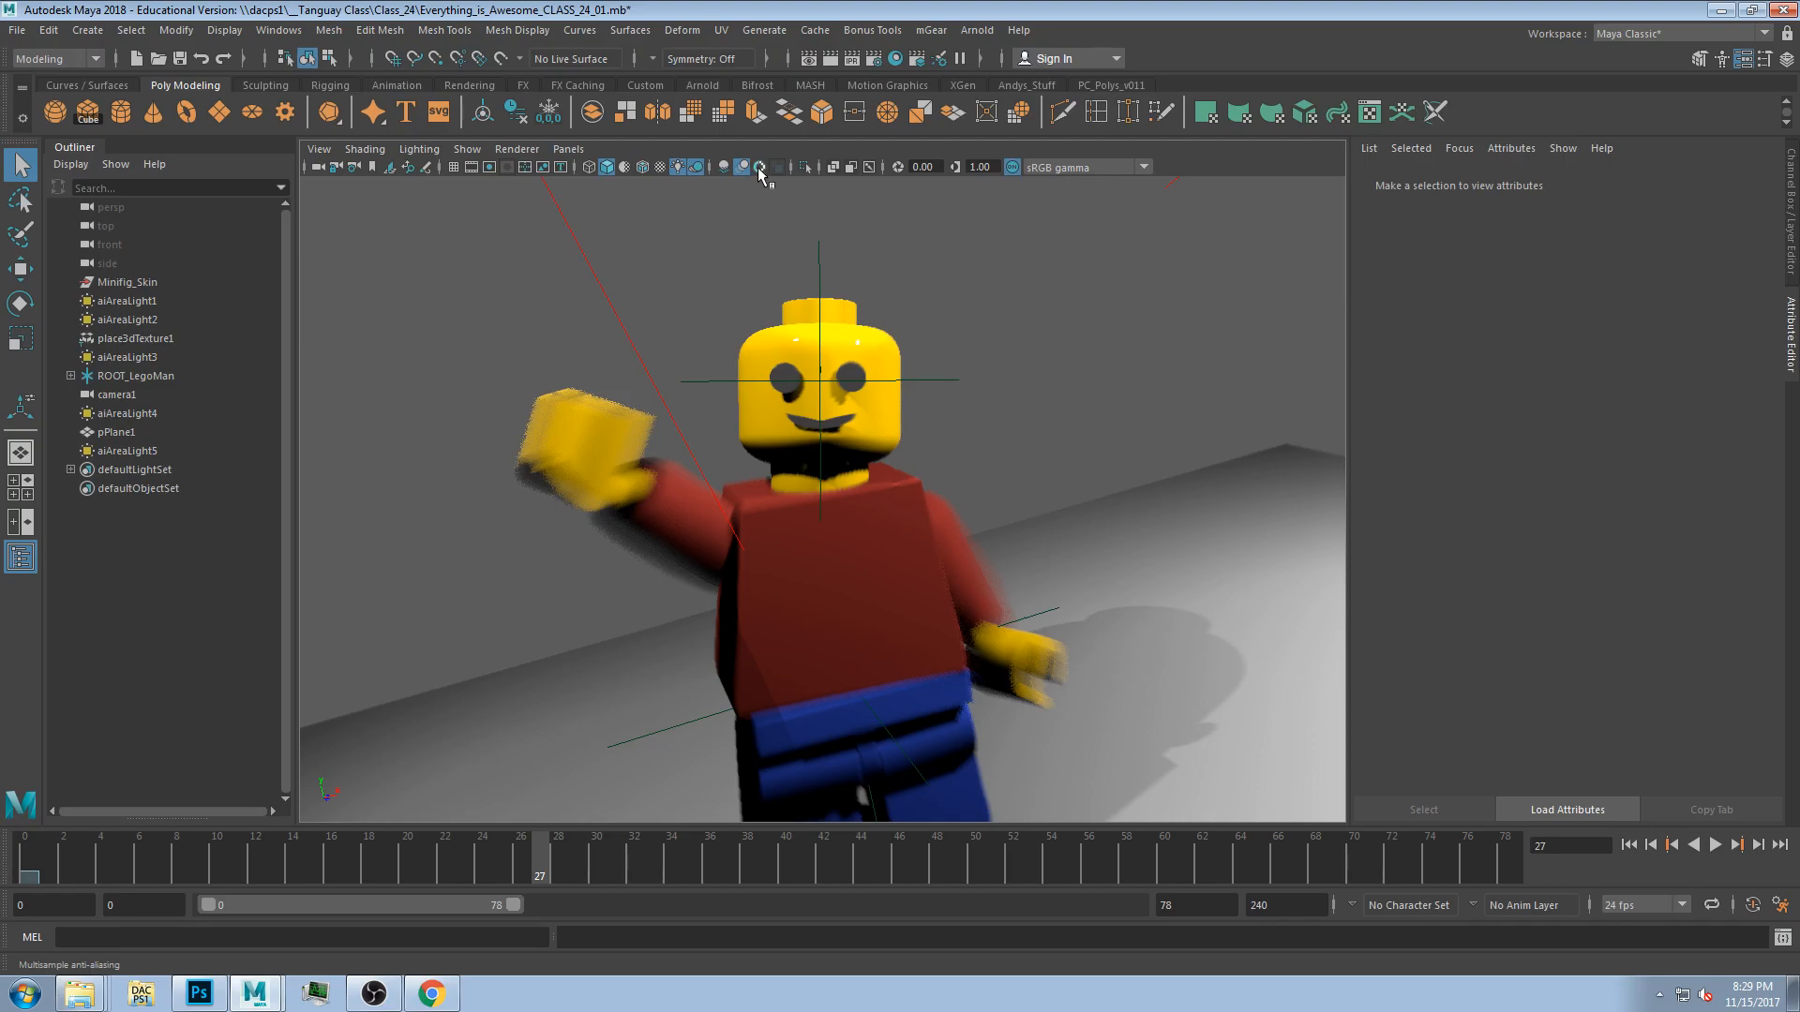
pyautogui.click(759, 167)
# Play the animation from different frames to preview the enhanced viewport display.
pyautogui.click(89, 860)
pyautogui.hotkey('alt', 'v')
pyautogui.hotkey('alt', 'v')
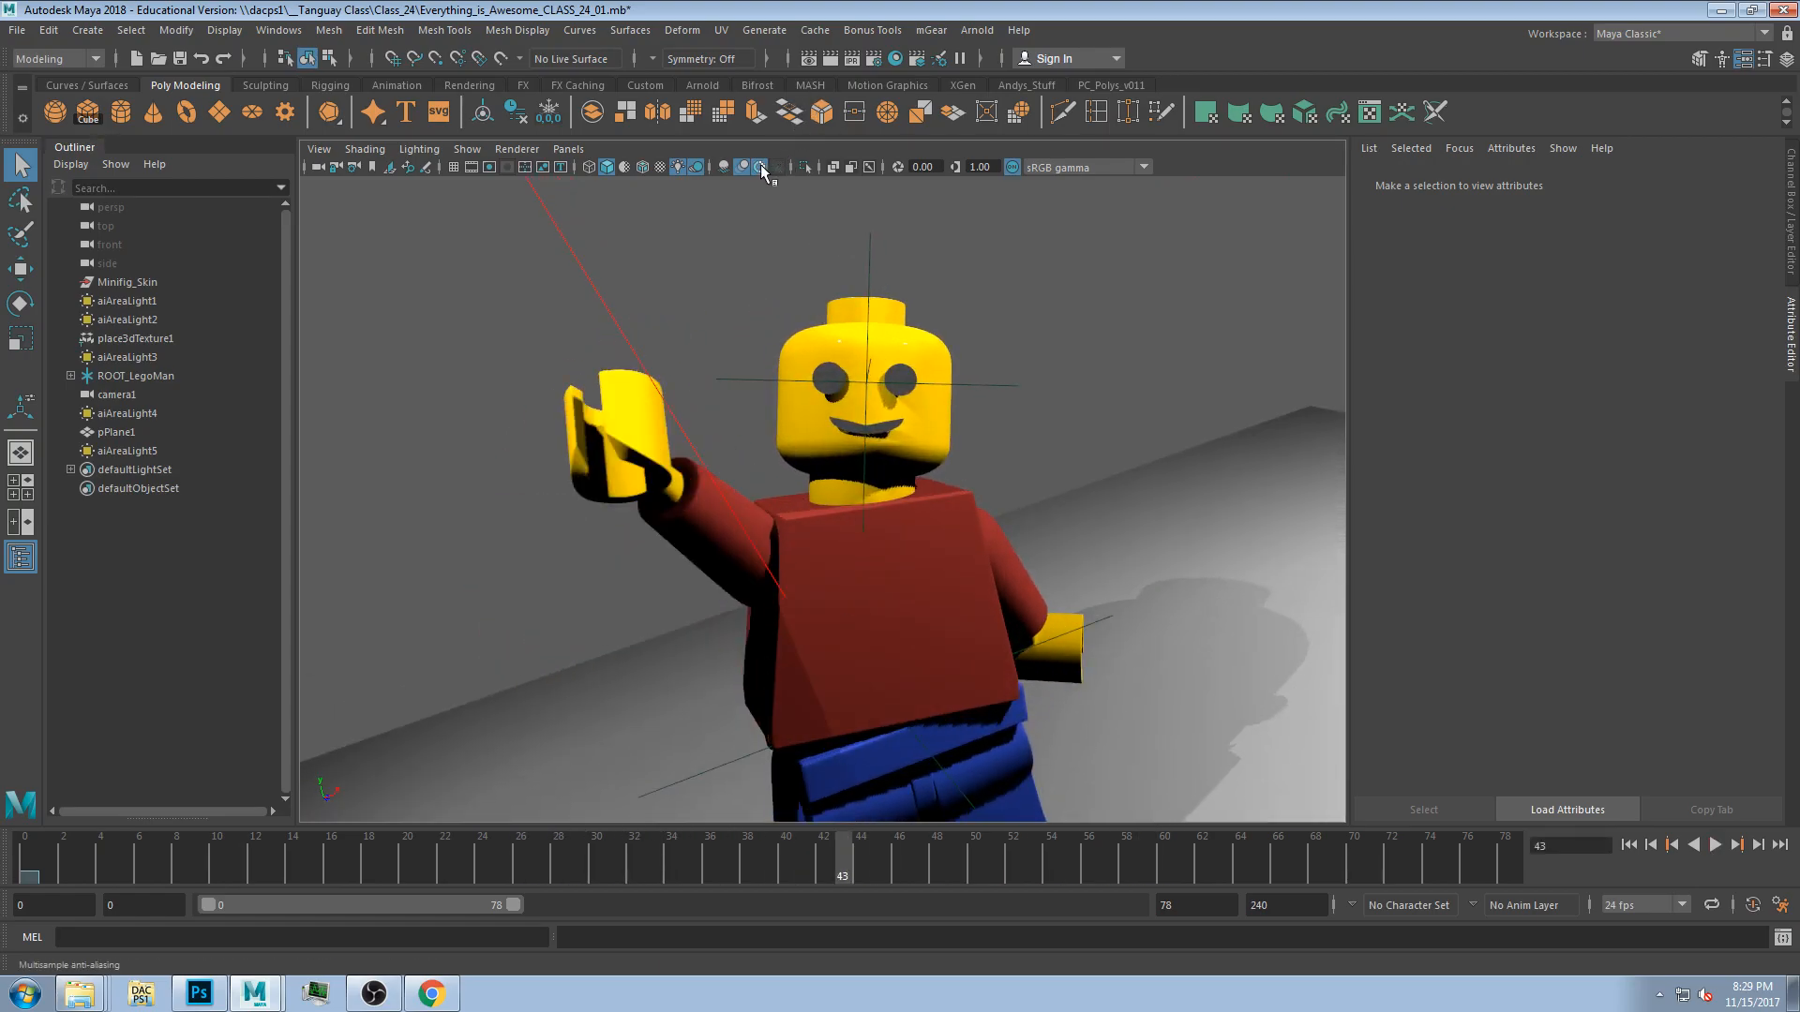
pyautogui.click(298, 861)
pyautogui.hotkey('alt', 'v')
pyautogui.hotkey('alt', 'v')
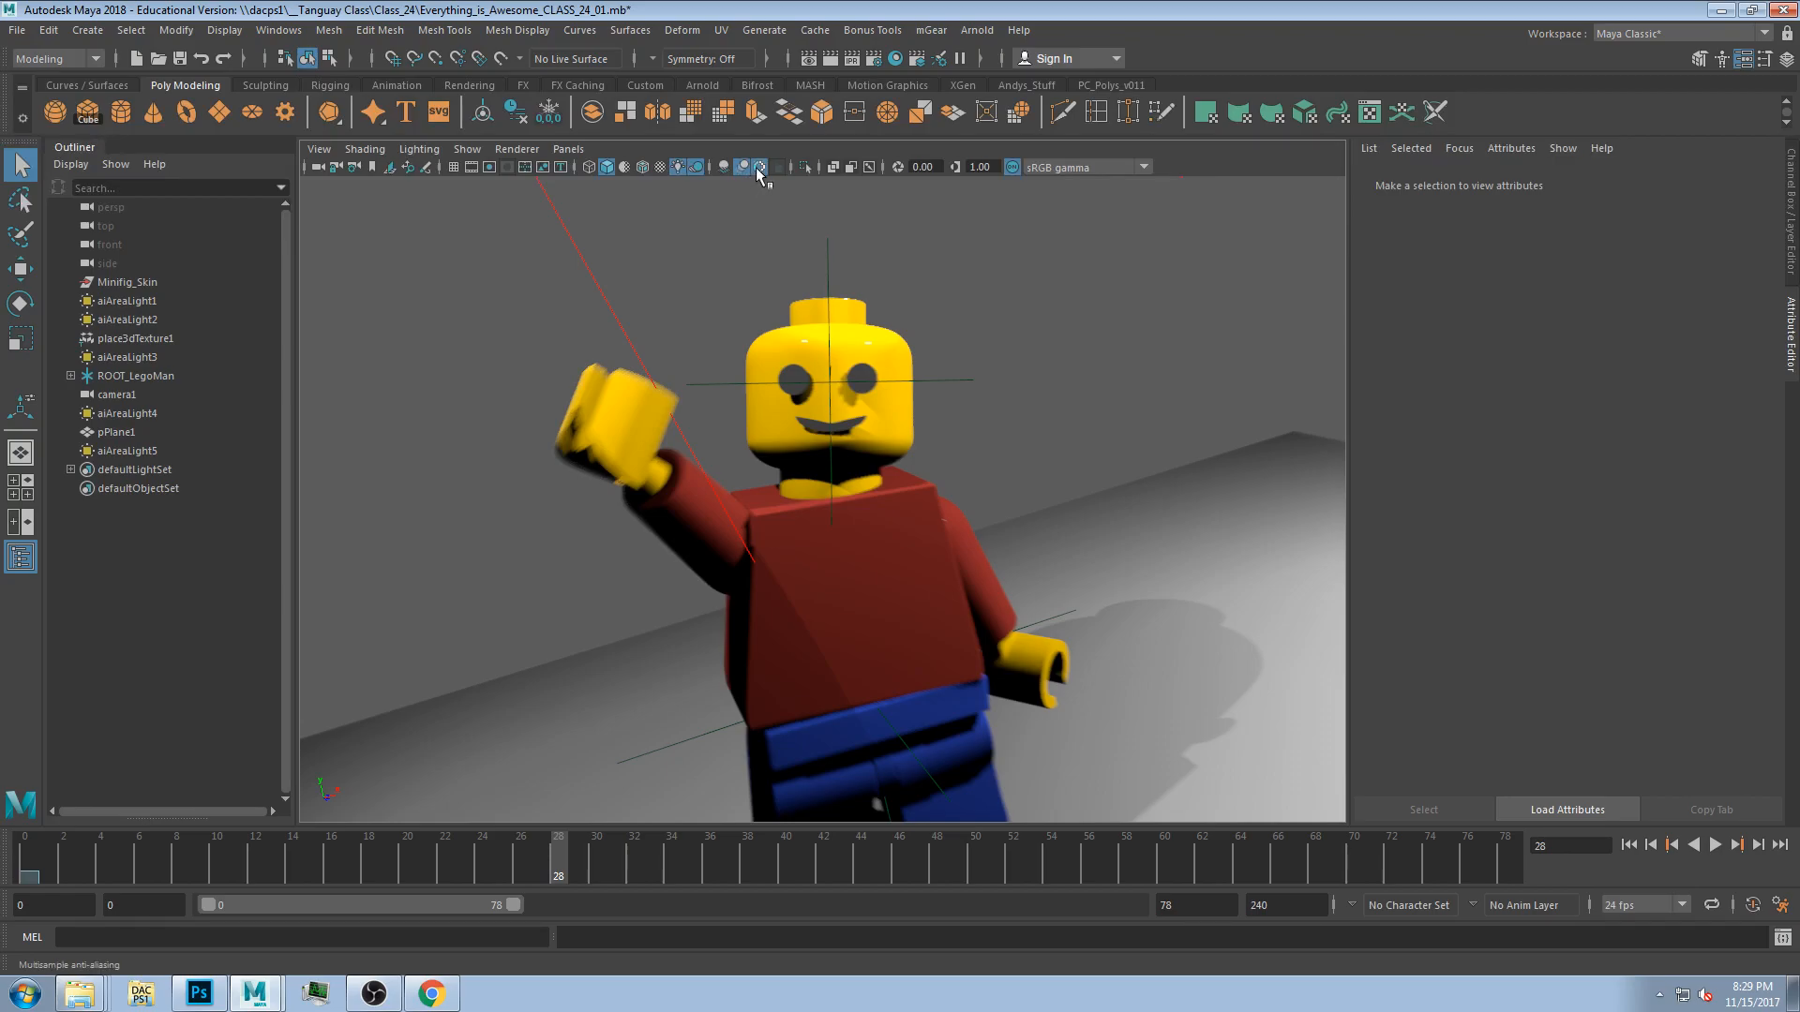
# Inspect the head's transform rotate limits and its shape's Render Stats in the Attribute Editor.
pyautogui.click(697, 168)
pyautogui.click(696, 169)
pyautogui.click(878, 449)
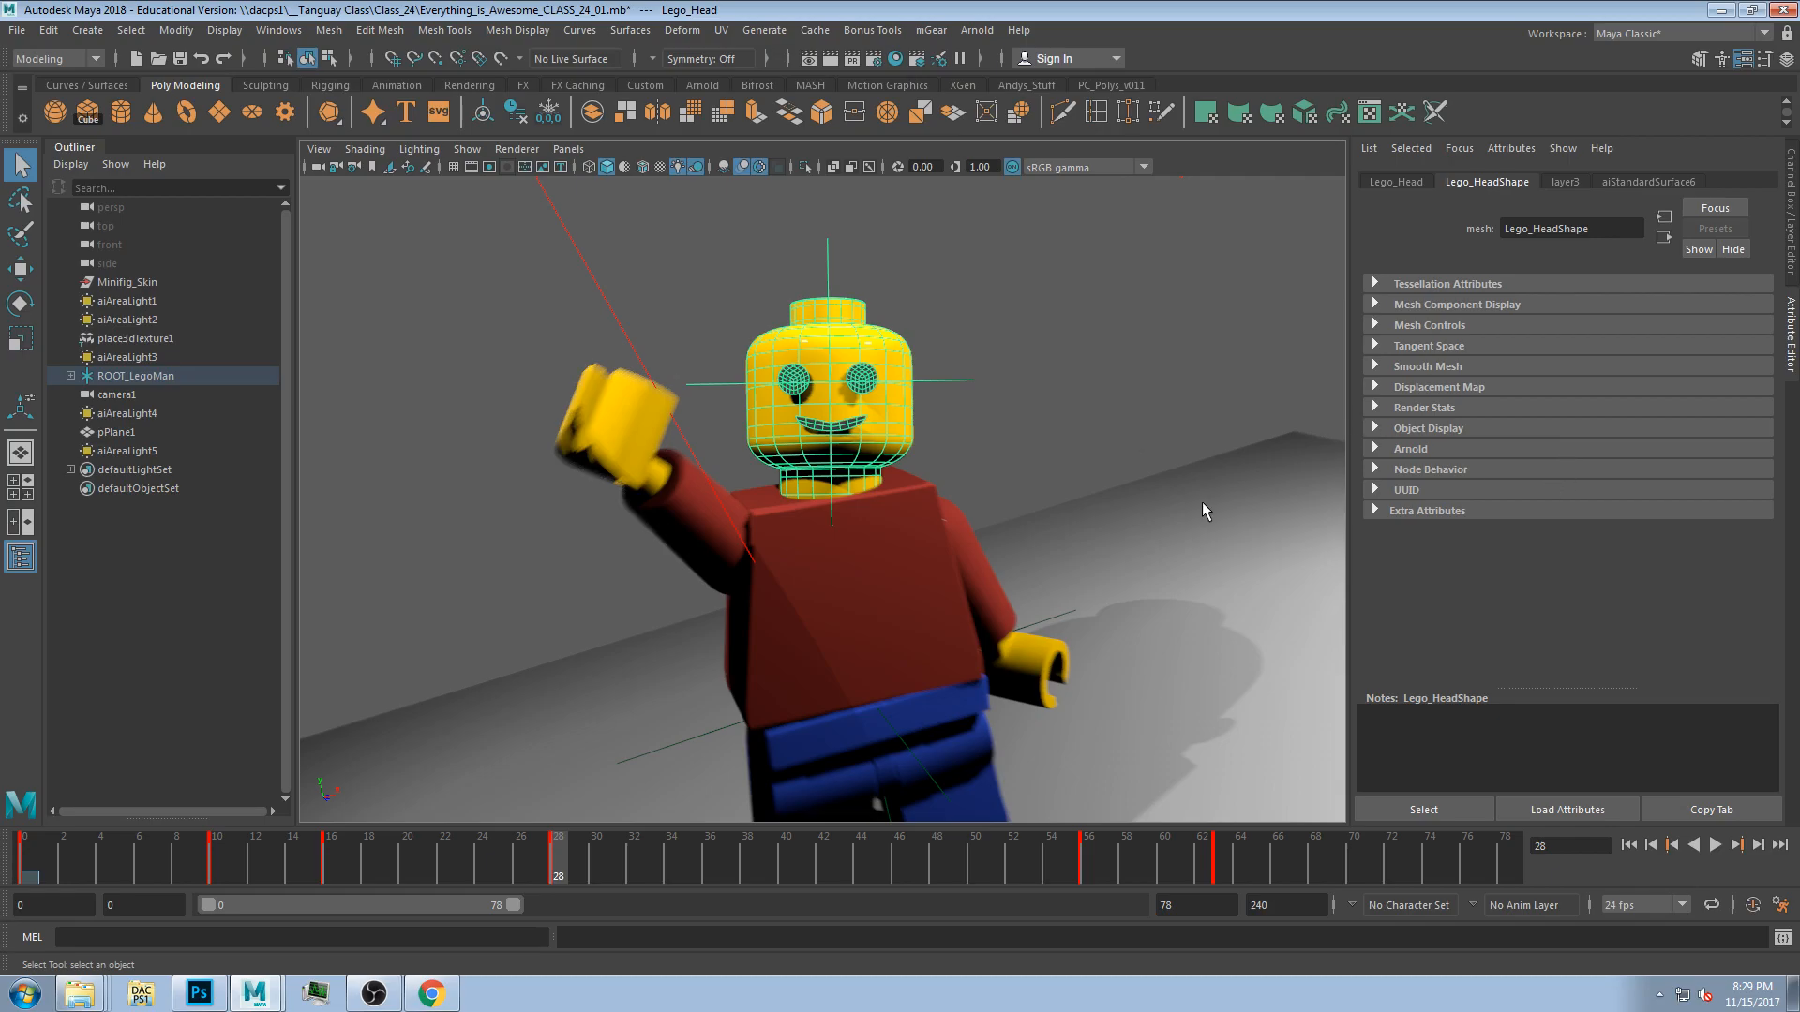
pyautogui.click(1433, 410)
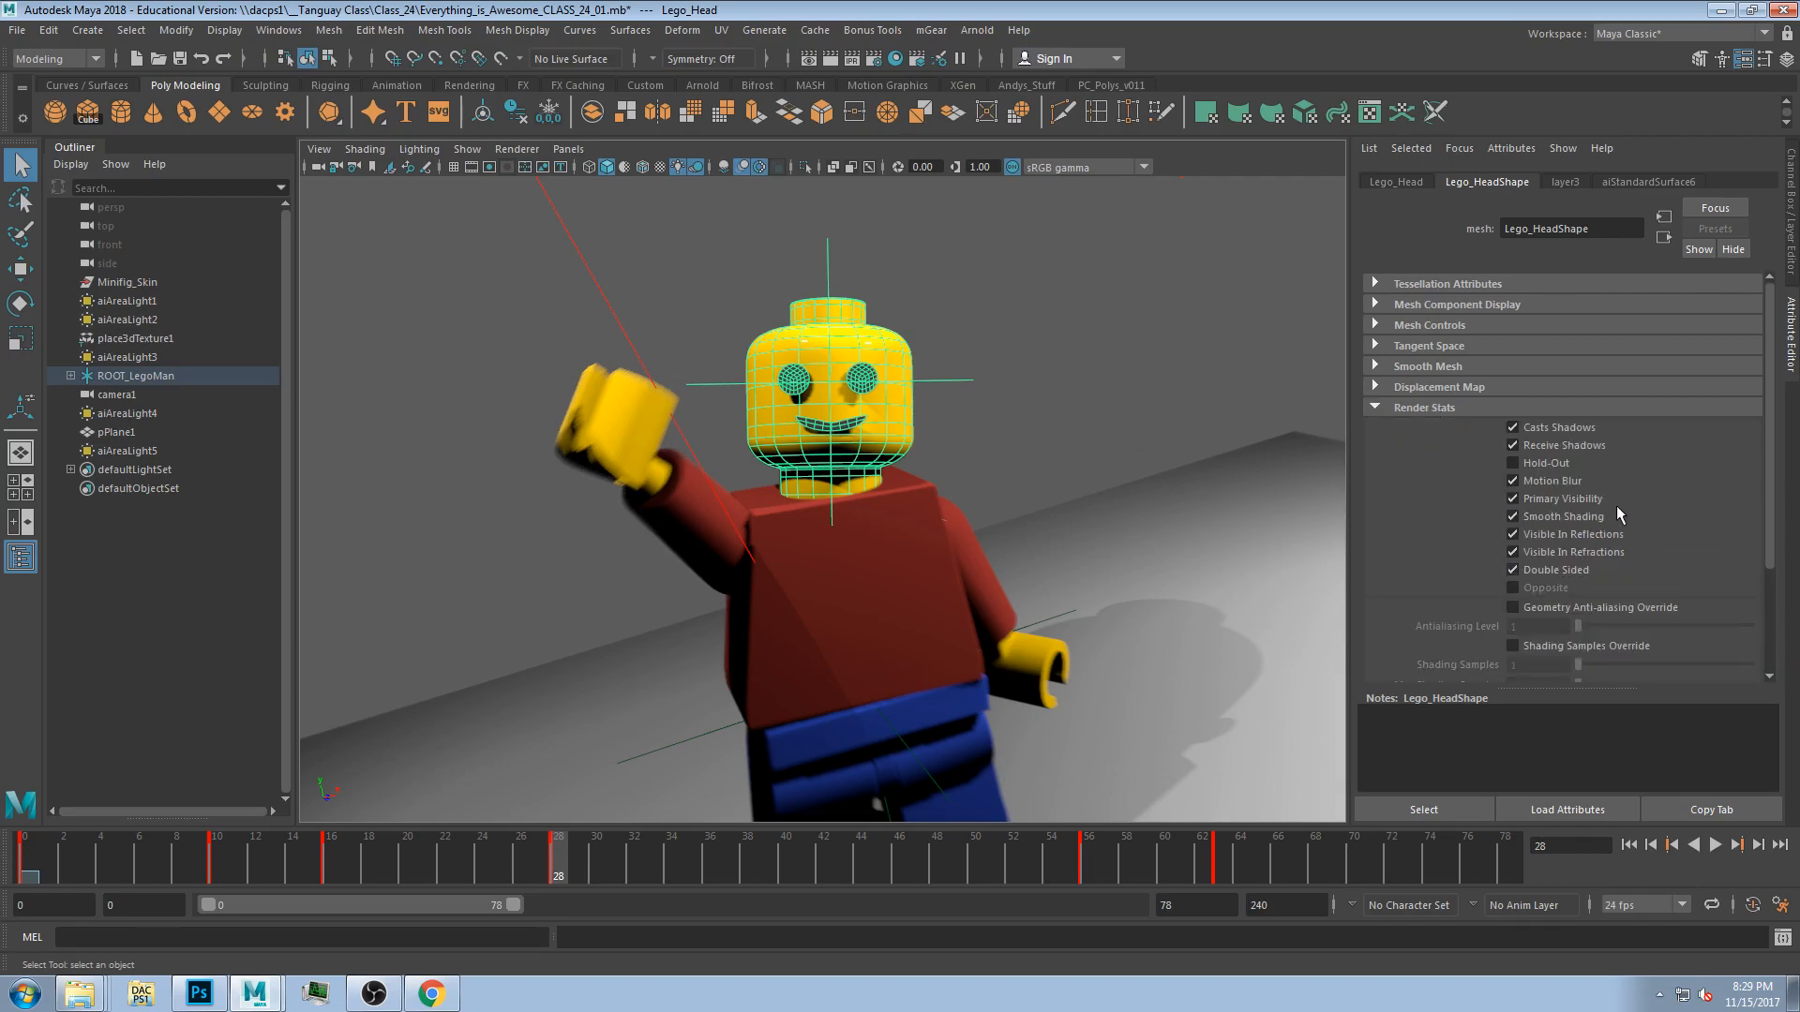
pyautogui.click(1543, 425)
pyautogui.click(1016, 360)
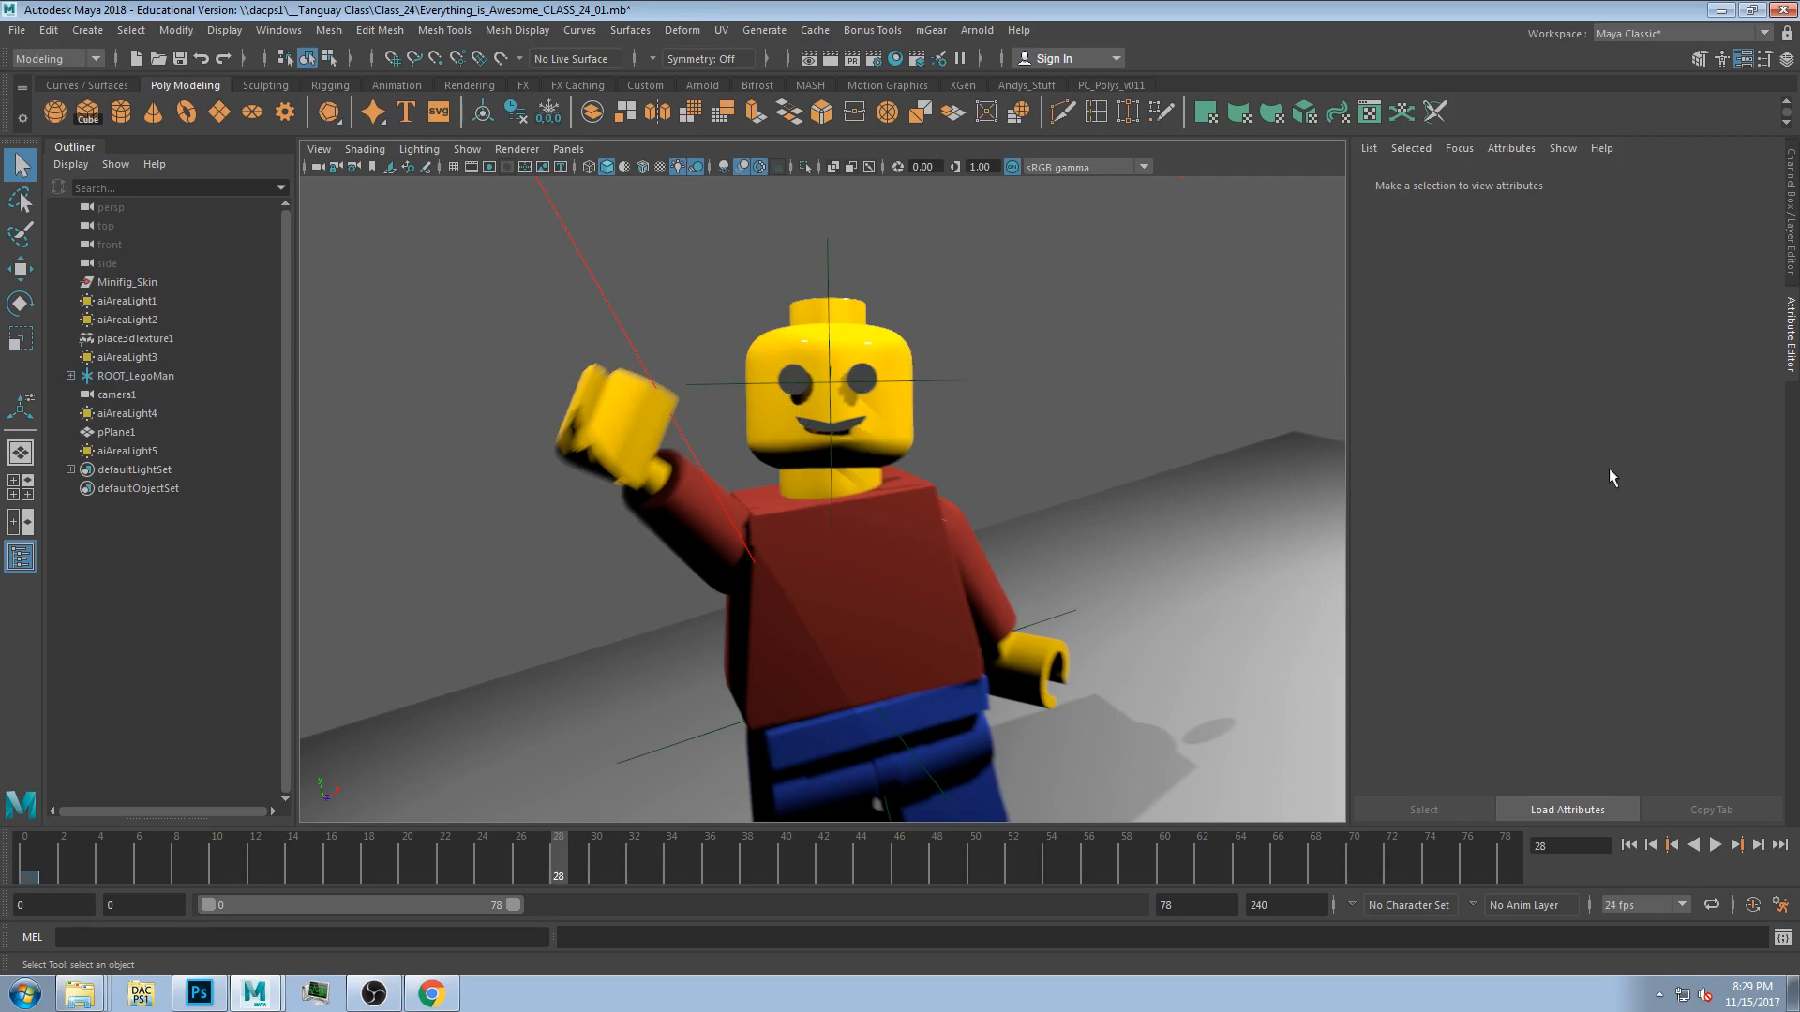
pyautogui.click(884, 451)
pyautogui.click(1559, 426)
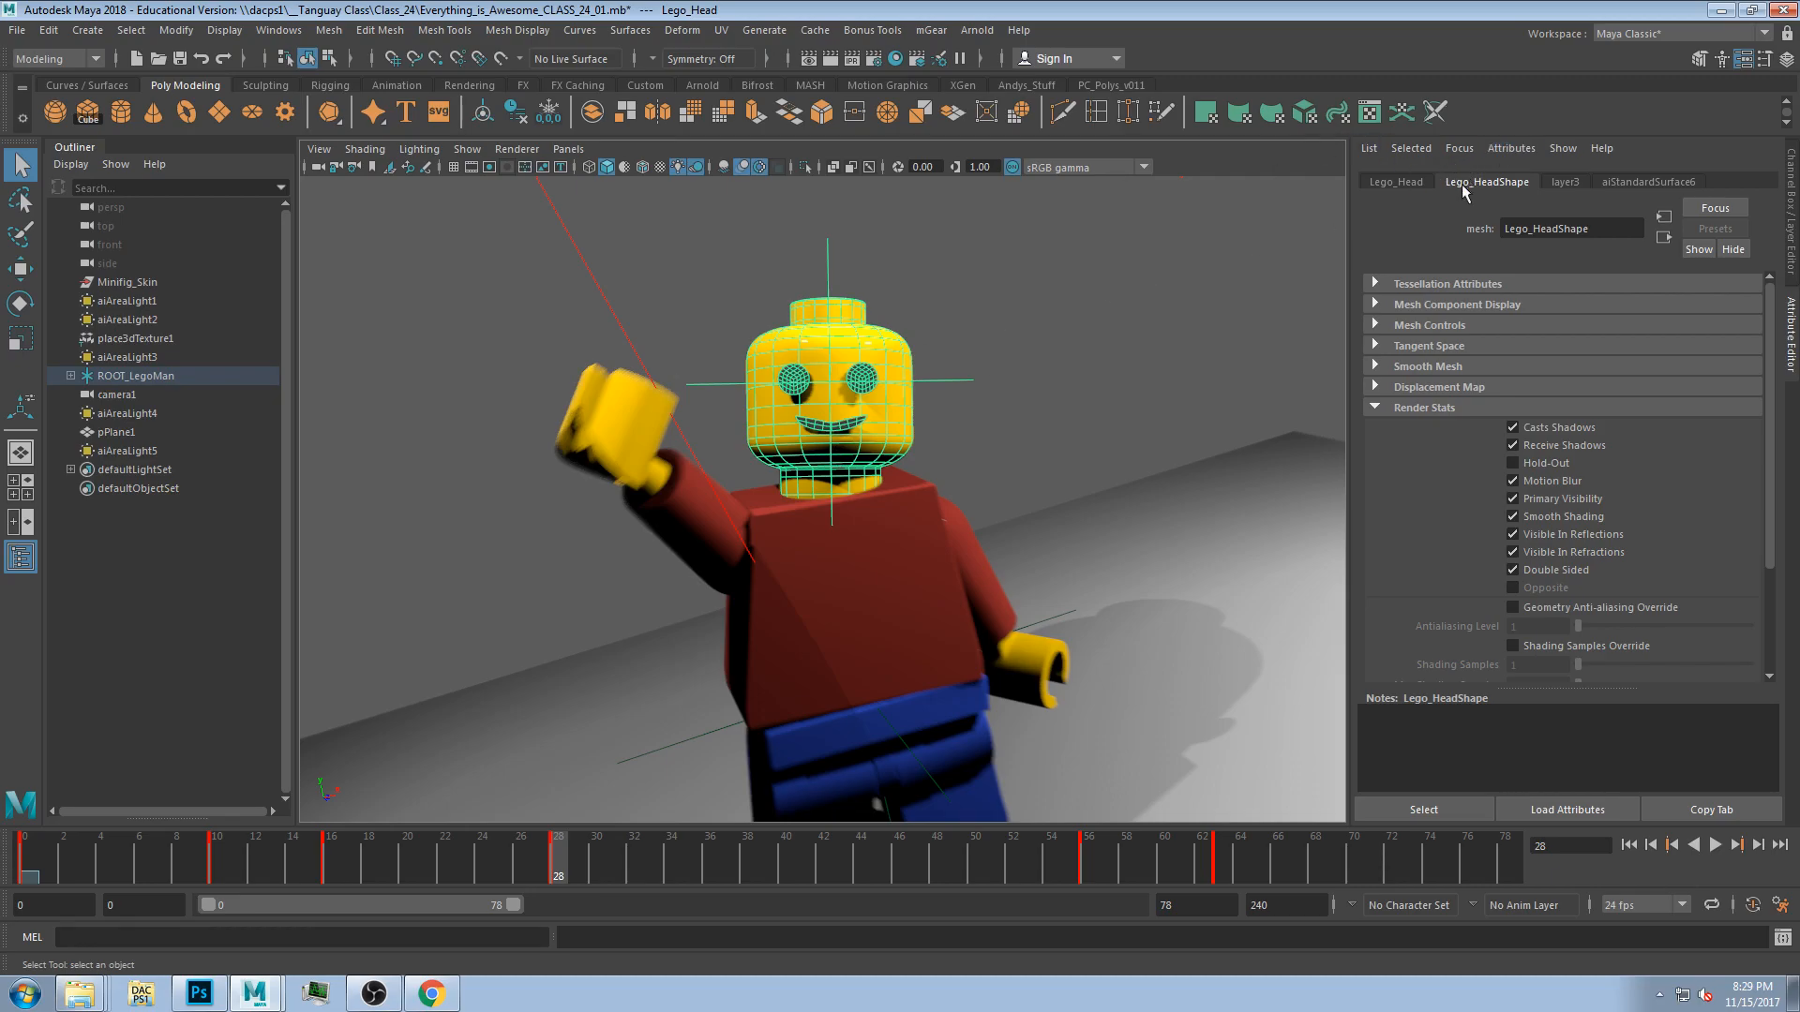
pyautogui.click(1391, 184)
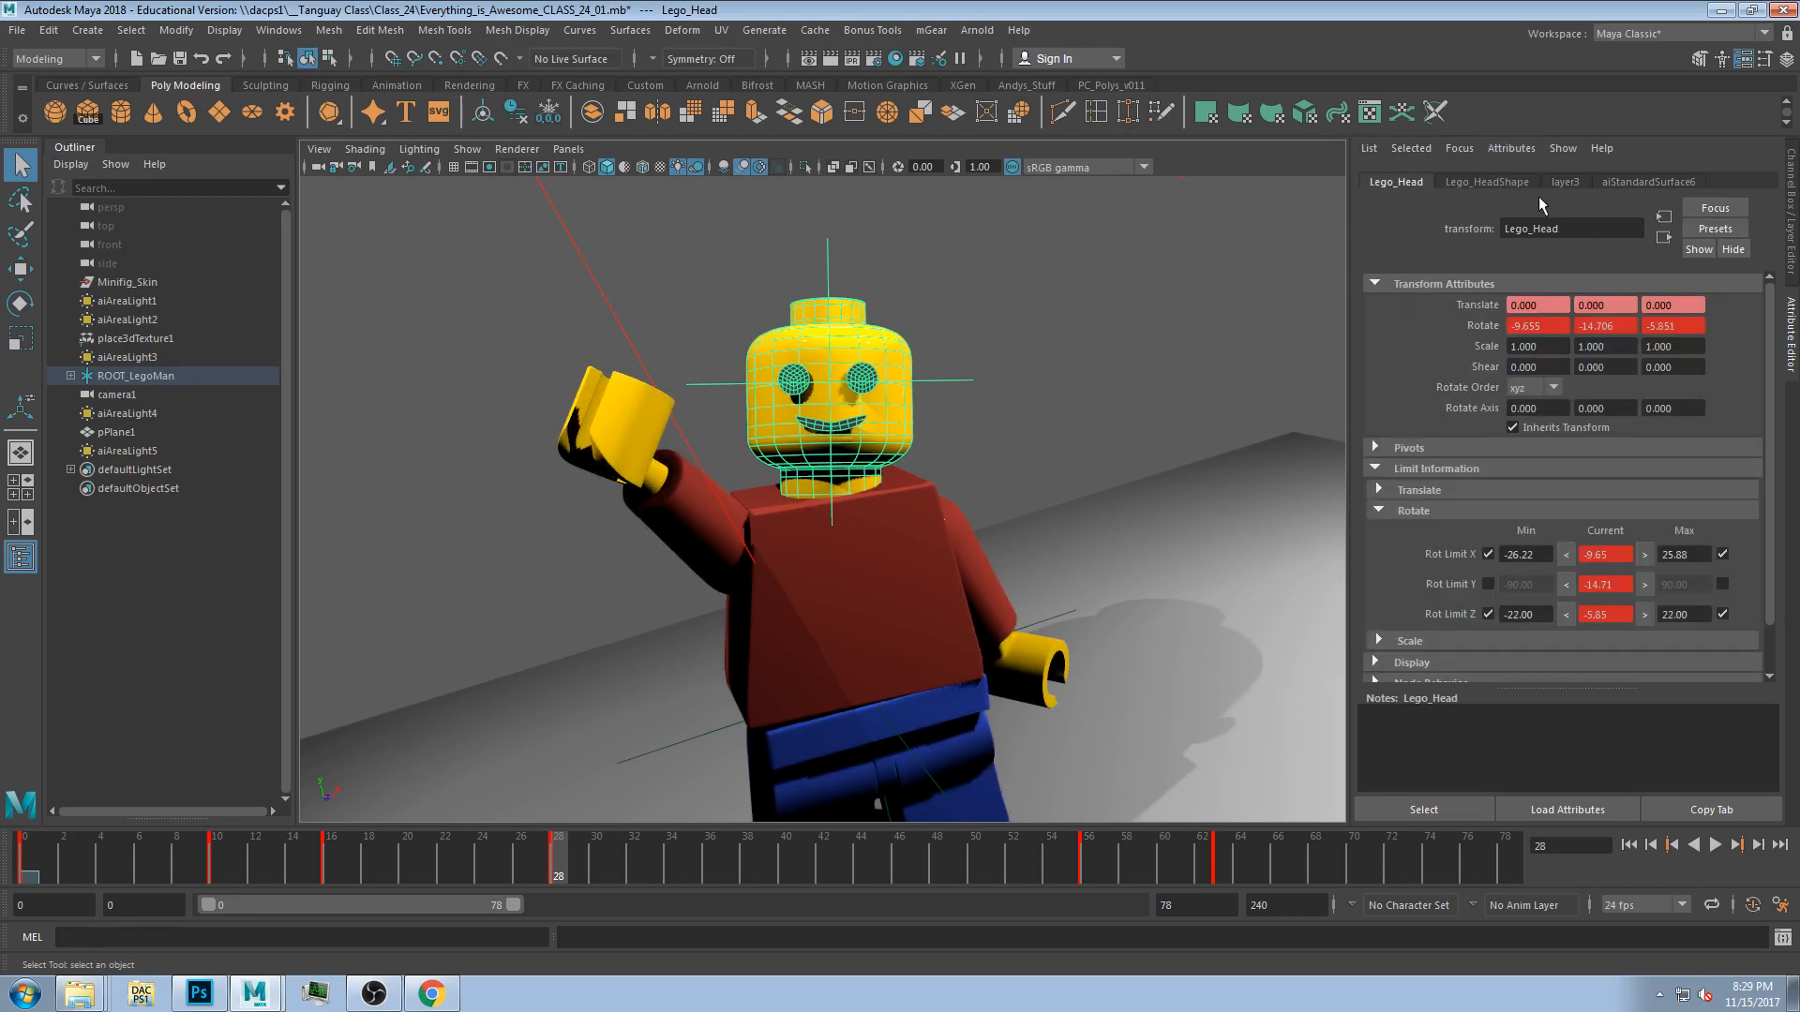
pyautogui.scroll(-2, 1514, 549)
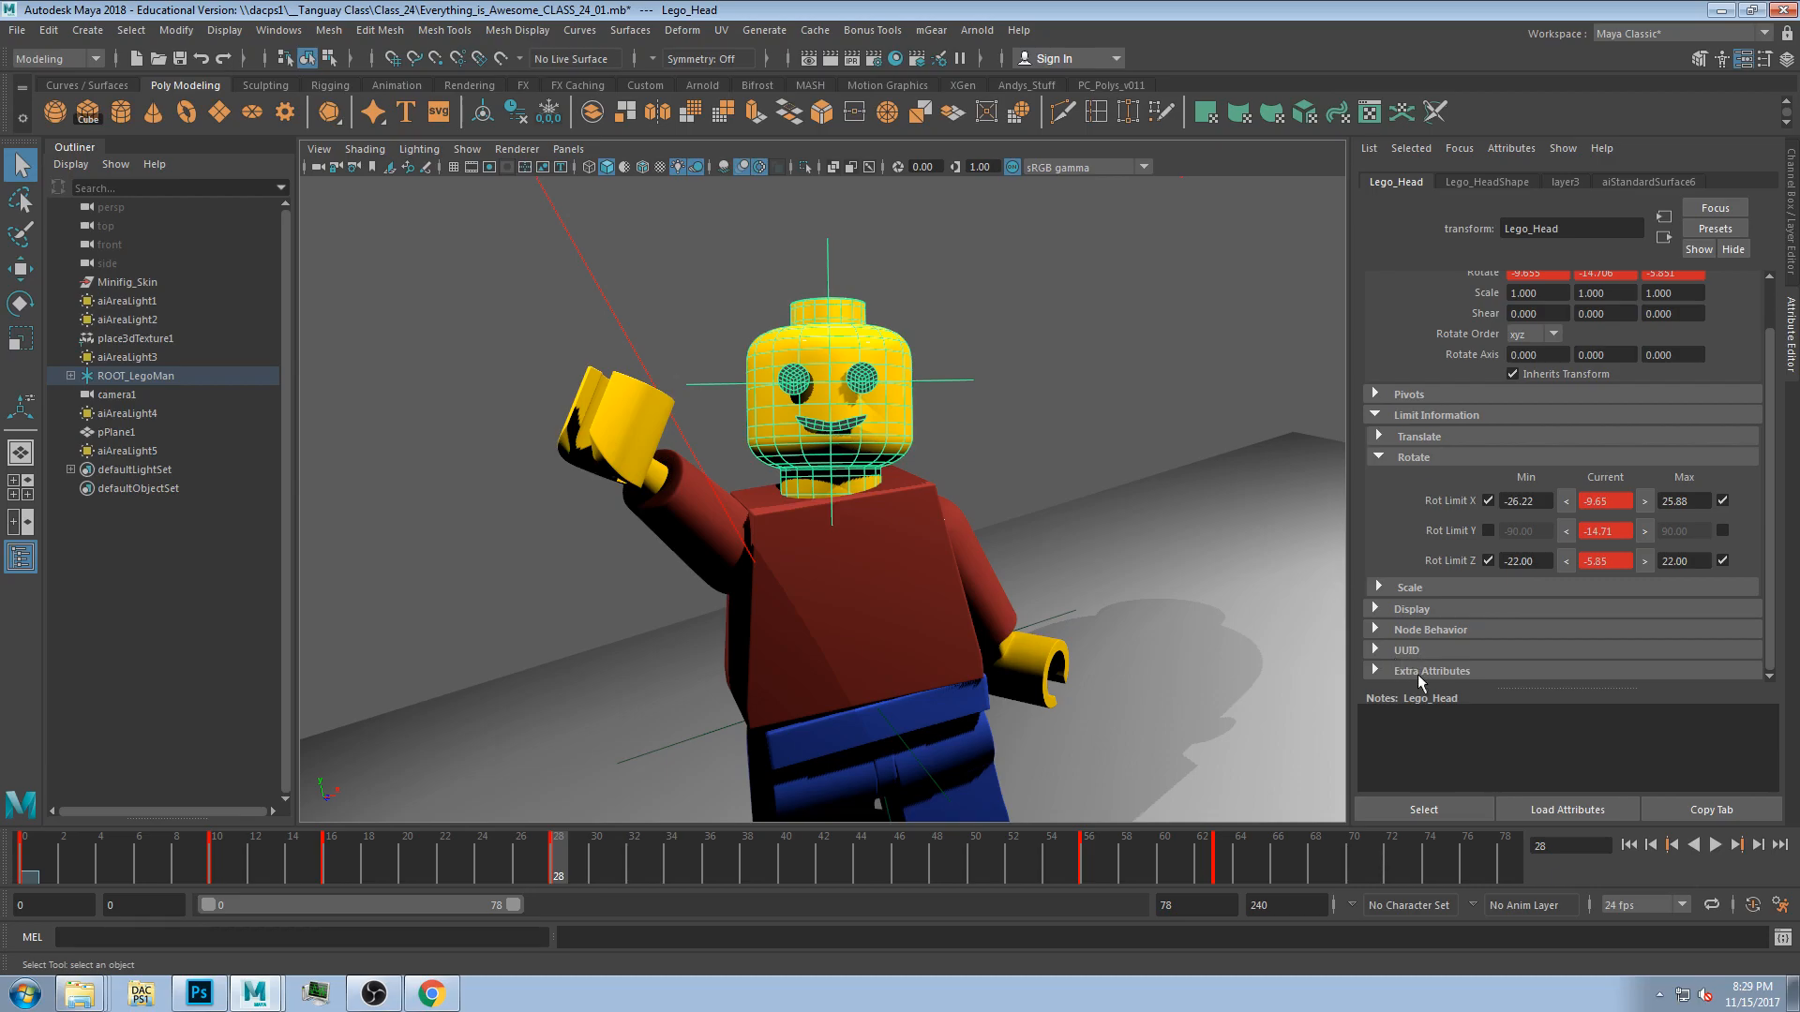
pyautogui.scroll(2, 1456, 604)
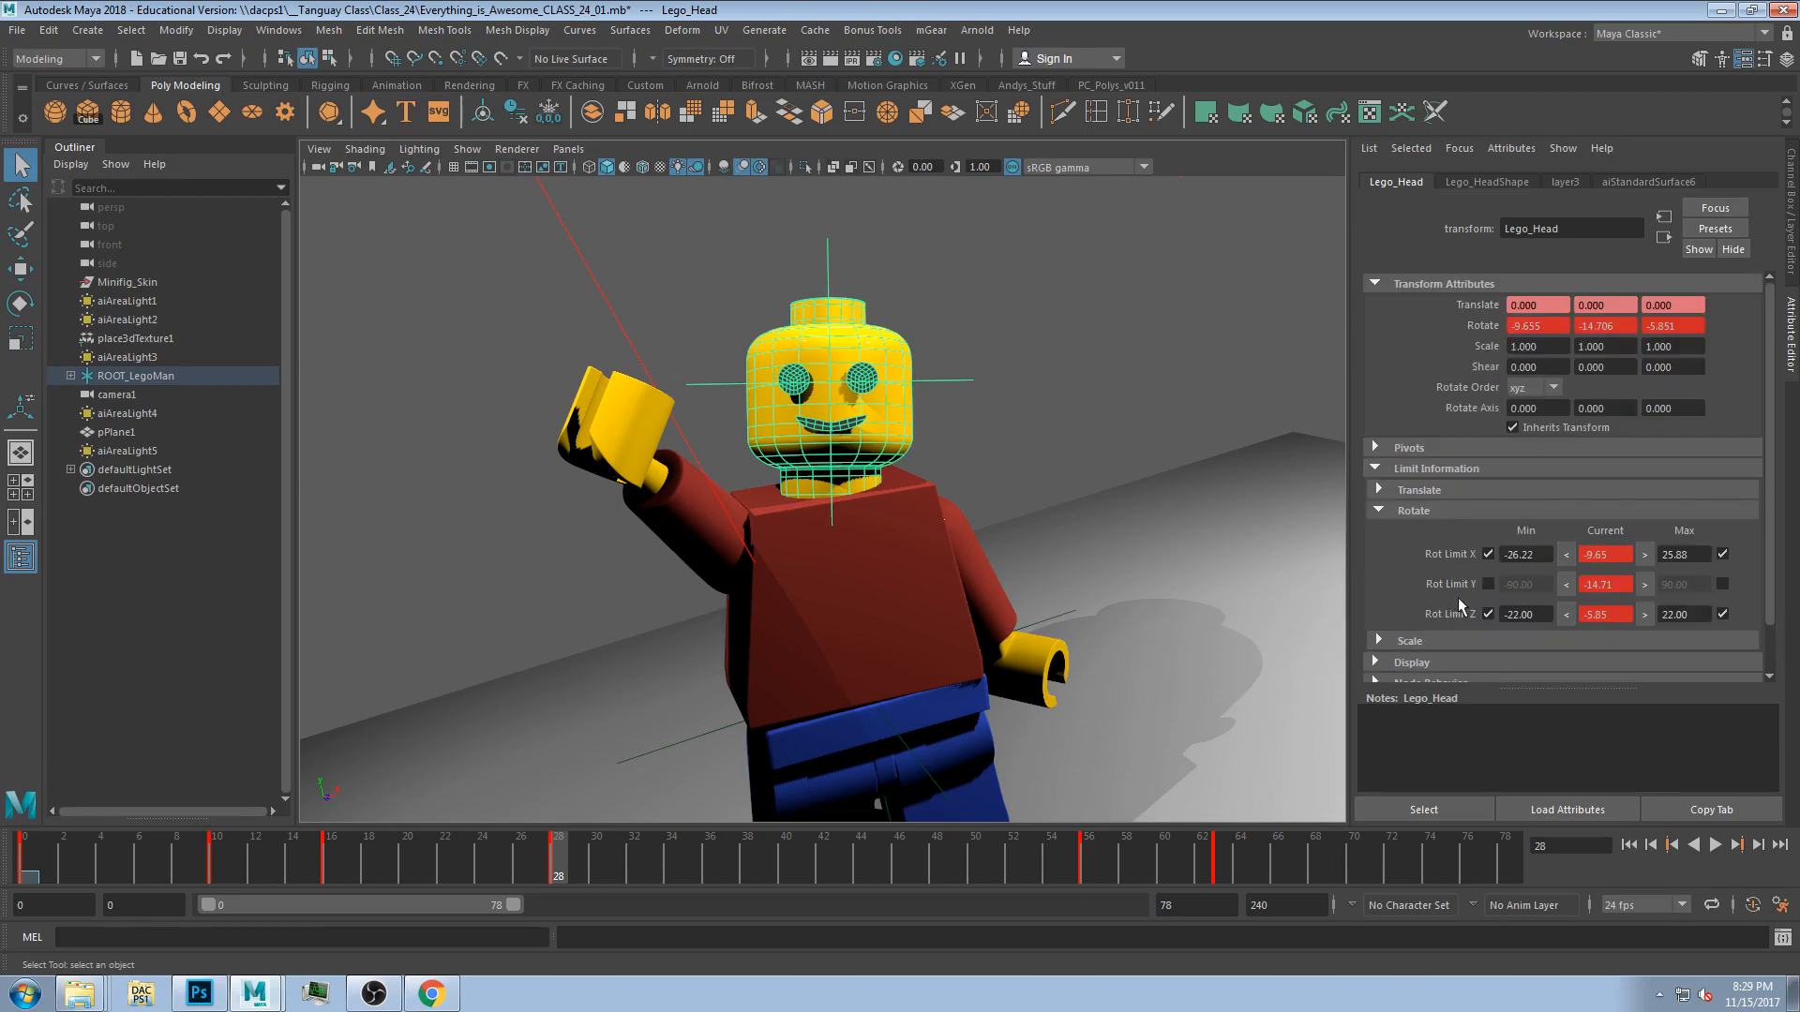
pyautogui.click(1482, 180)
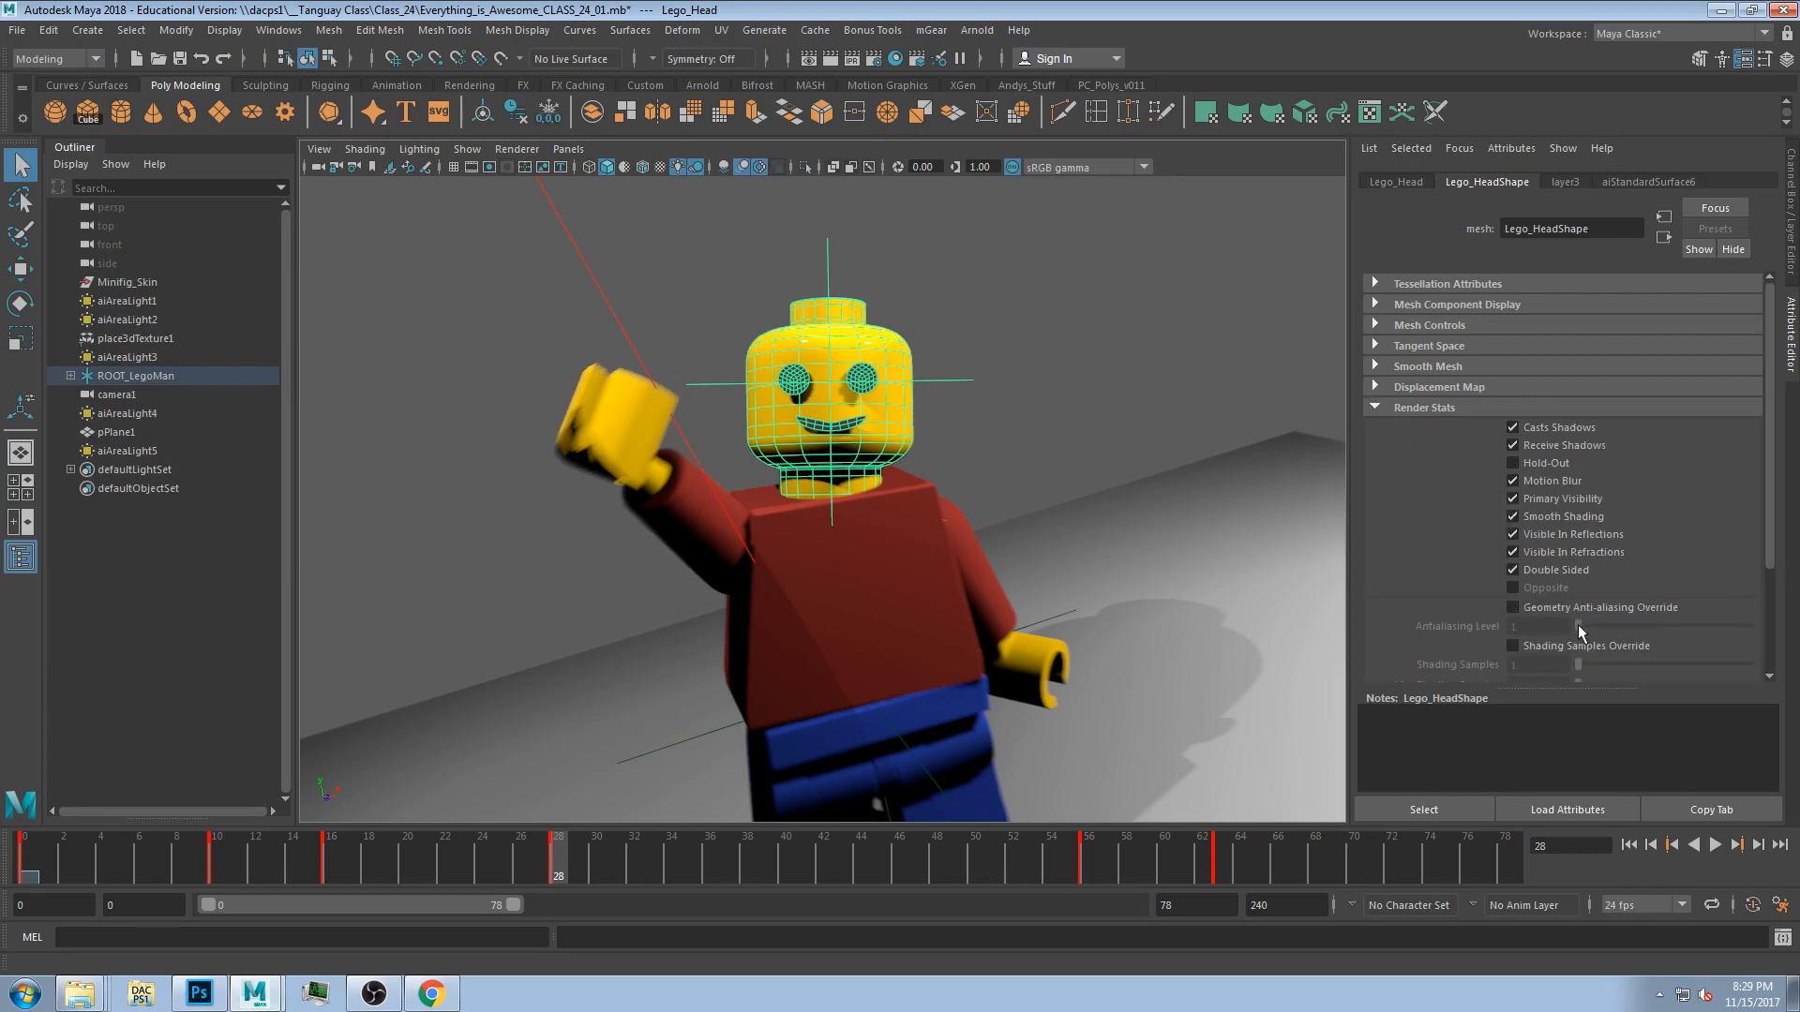
pyautogui.scroll(-3, 1616, 505)
pyautogui.scroll(3, 1567, 429)
# Toggle the head shape's Casts Shadows option off and back on.
pyautogui.click(1513, 427)
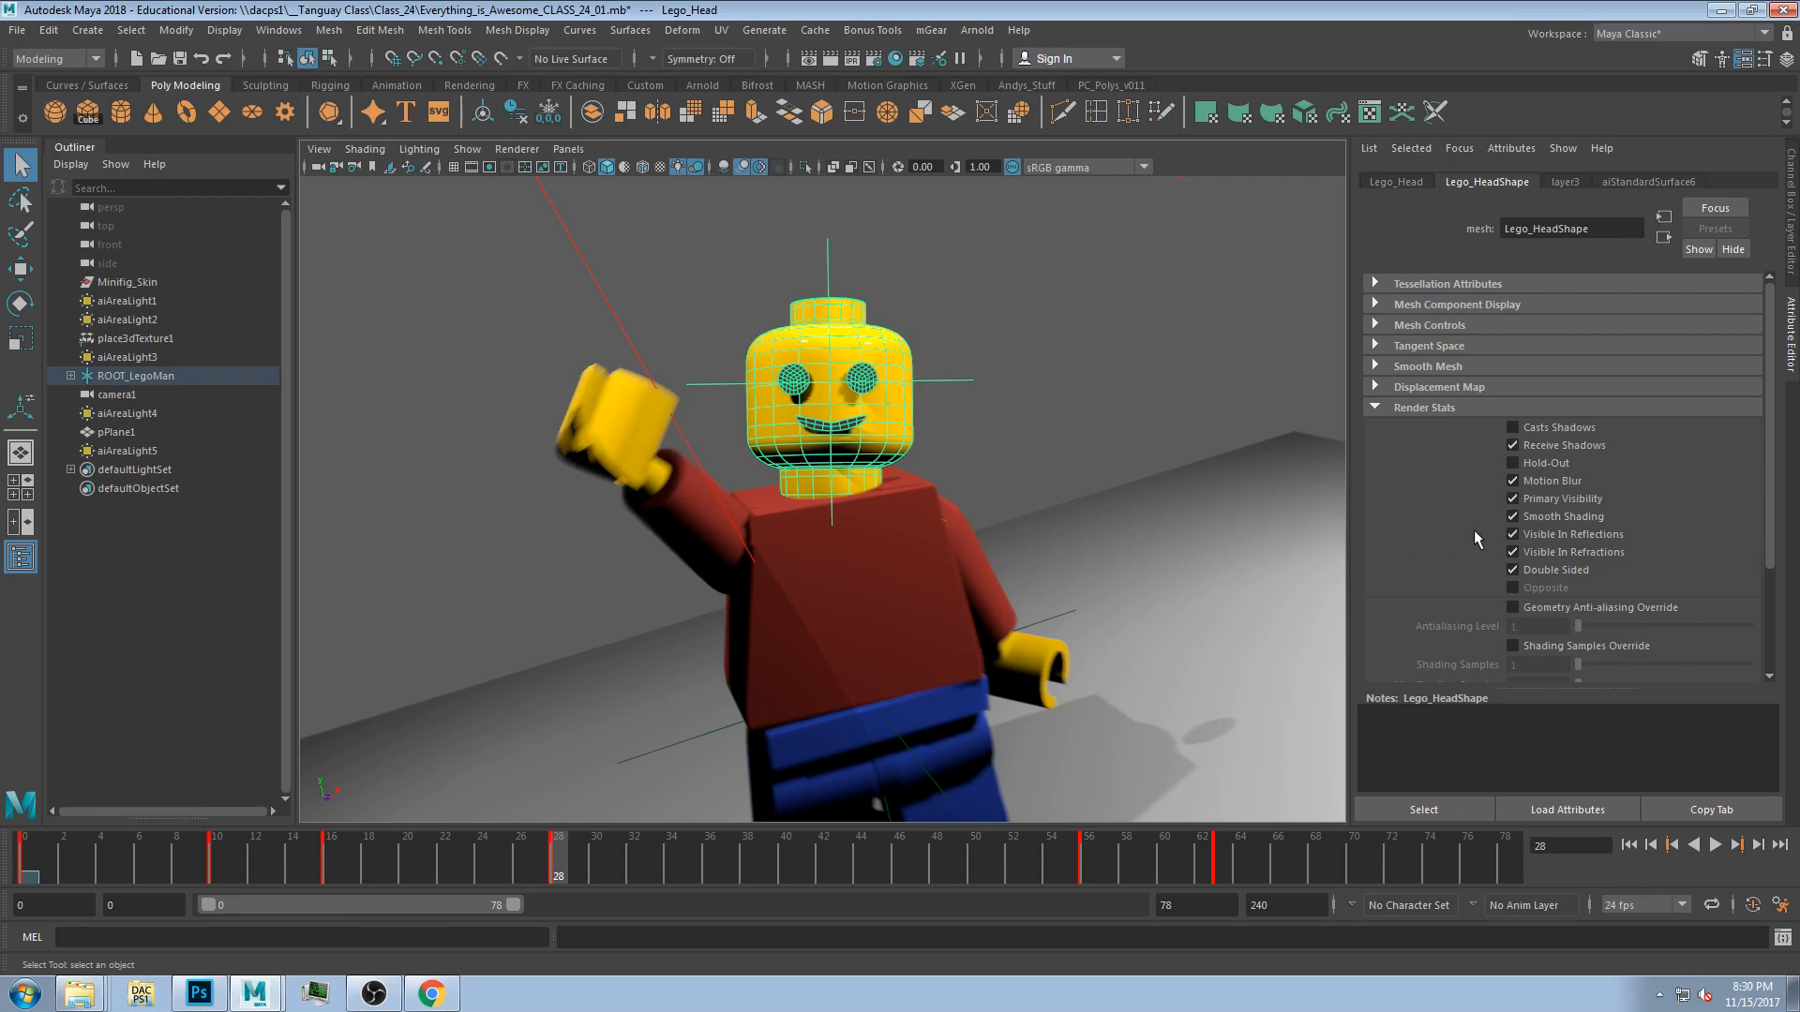
pyautogui.click(1546, 427)
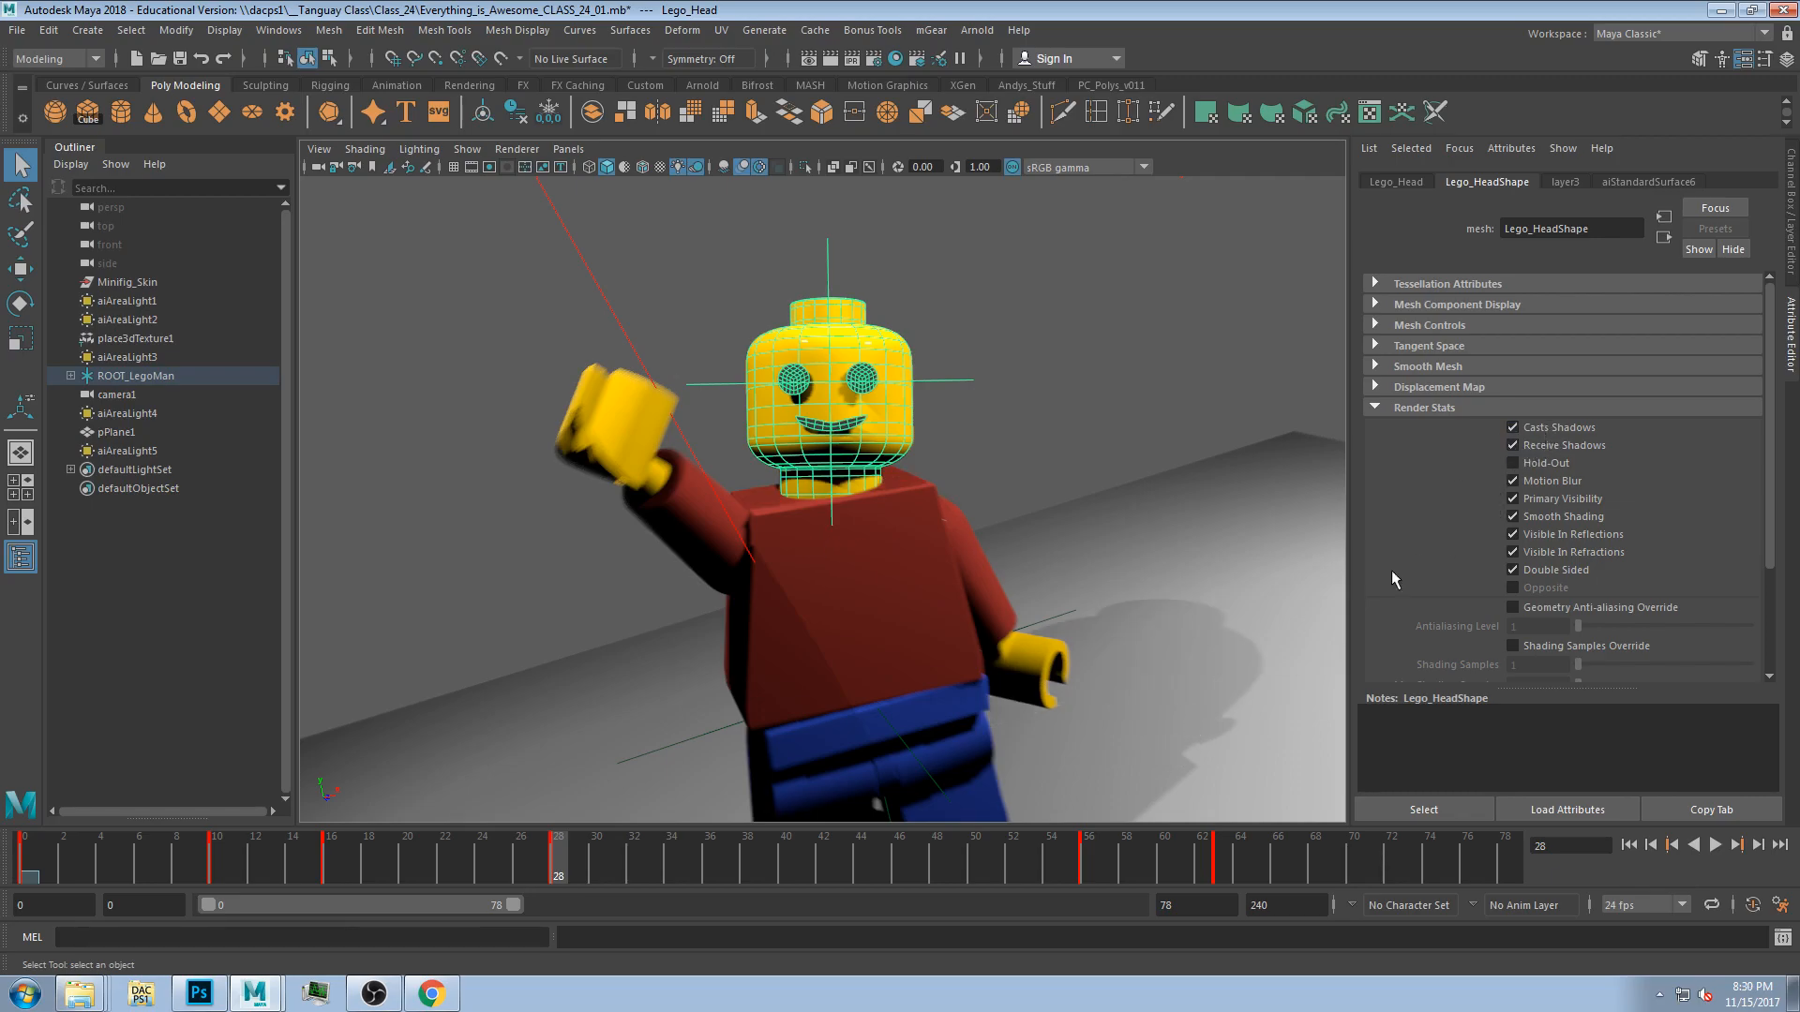
pyautogui.click(1549, 427)
pyautogui.click(1543, 429)
pyautogui.click(1543, 429)
pyautogui.click(1543, 428)
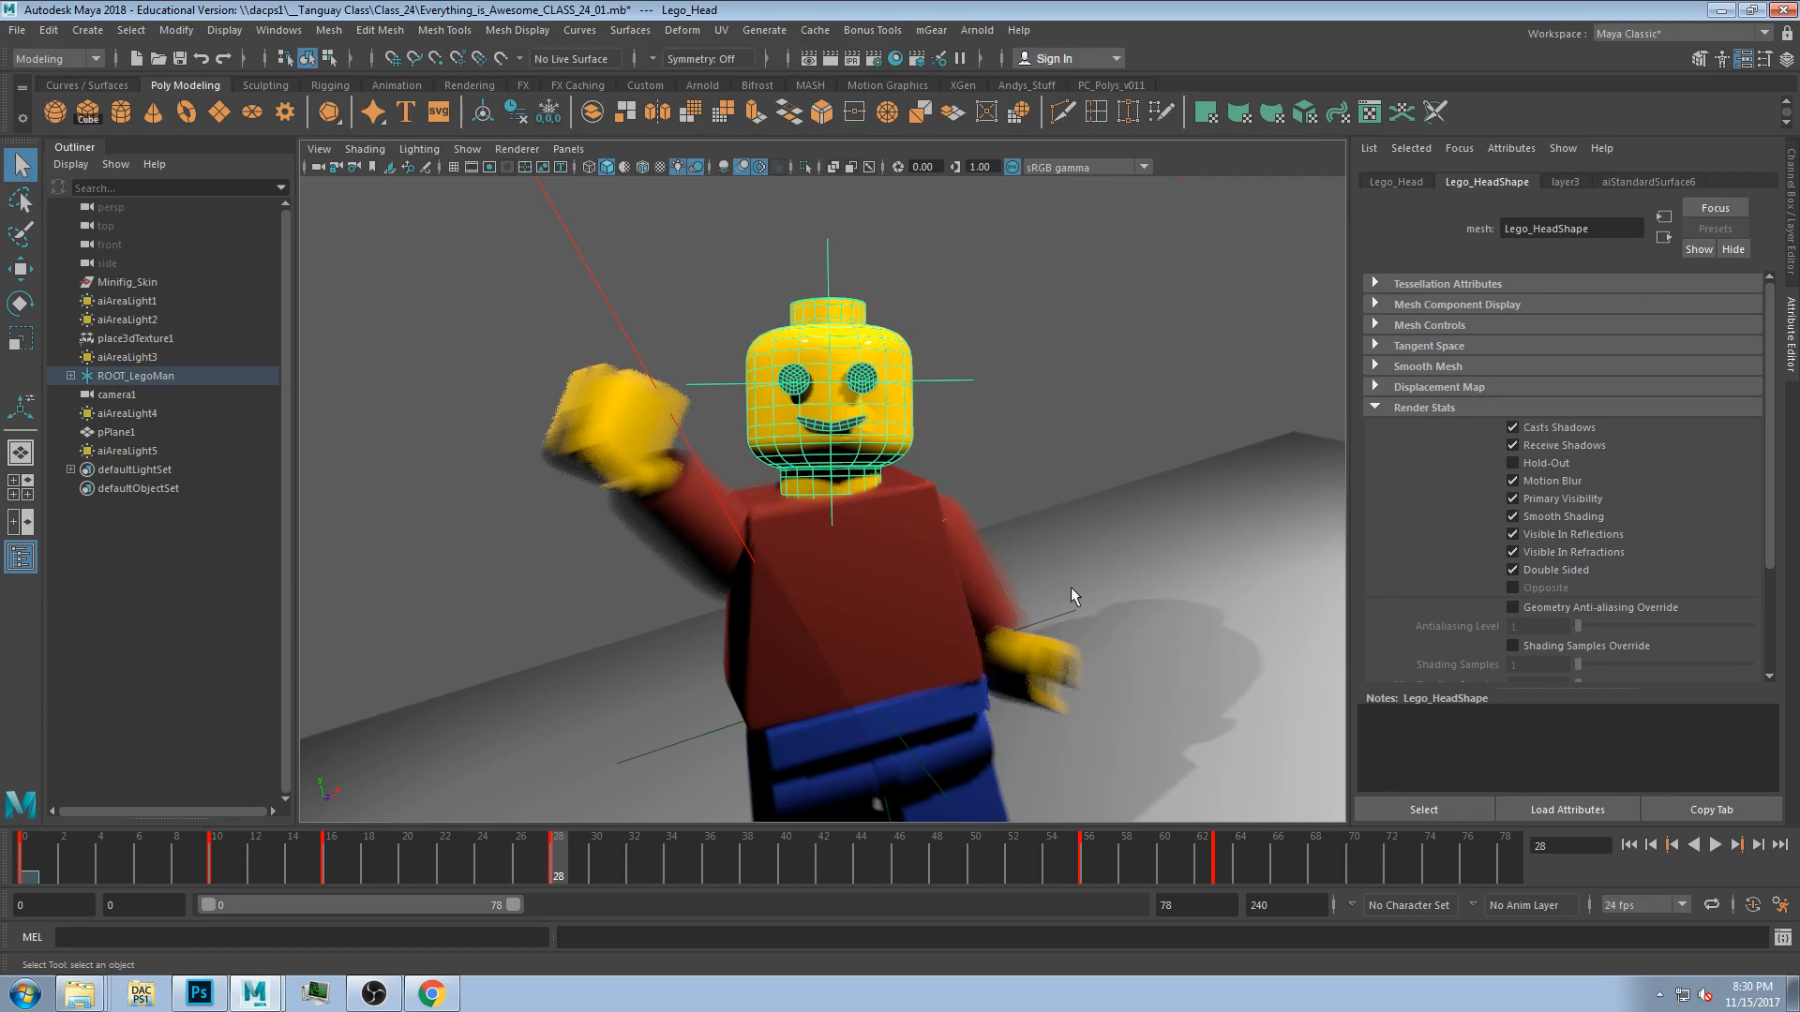
# Select the torso and disable Casts Shadows on its shape's Render Stats.
pyautogui.click(852, 643)
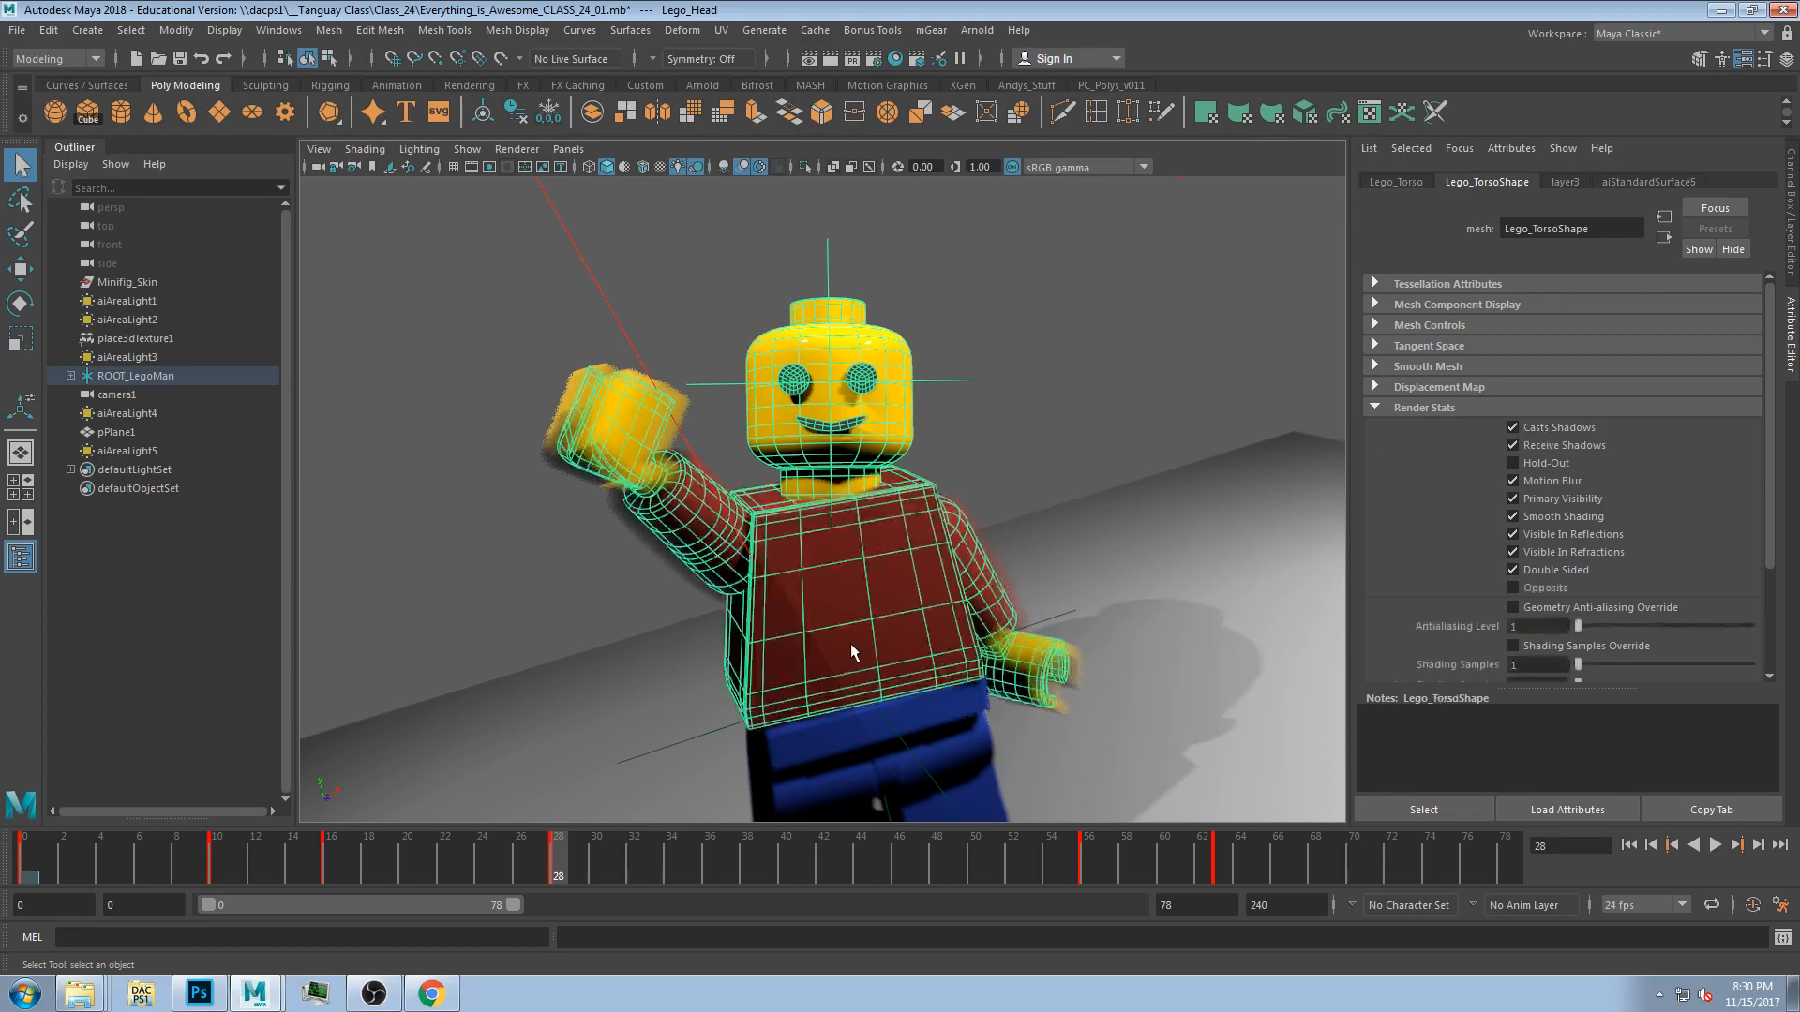
pyautogui.click(1544, 427)
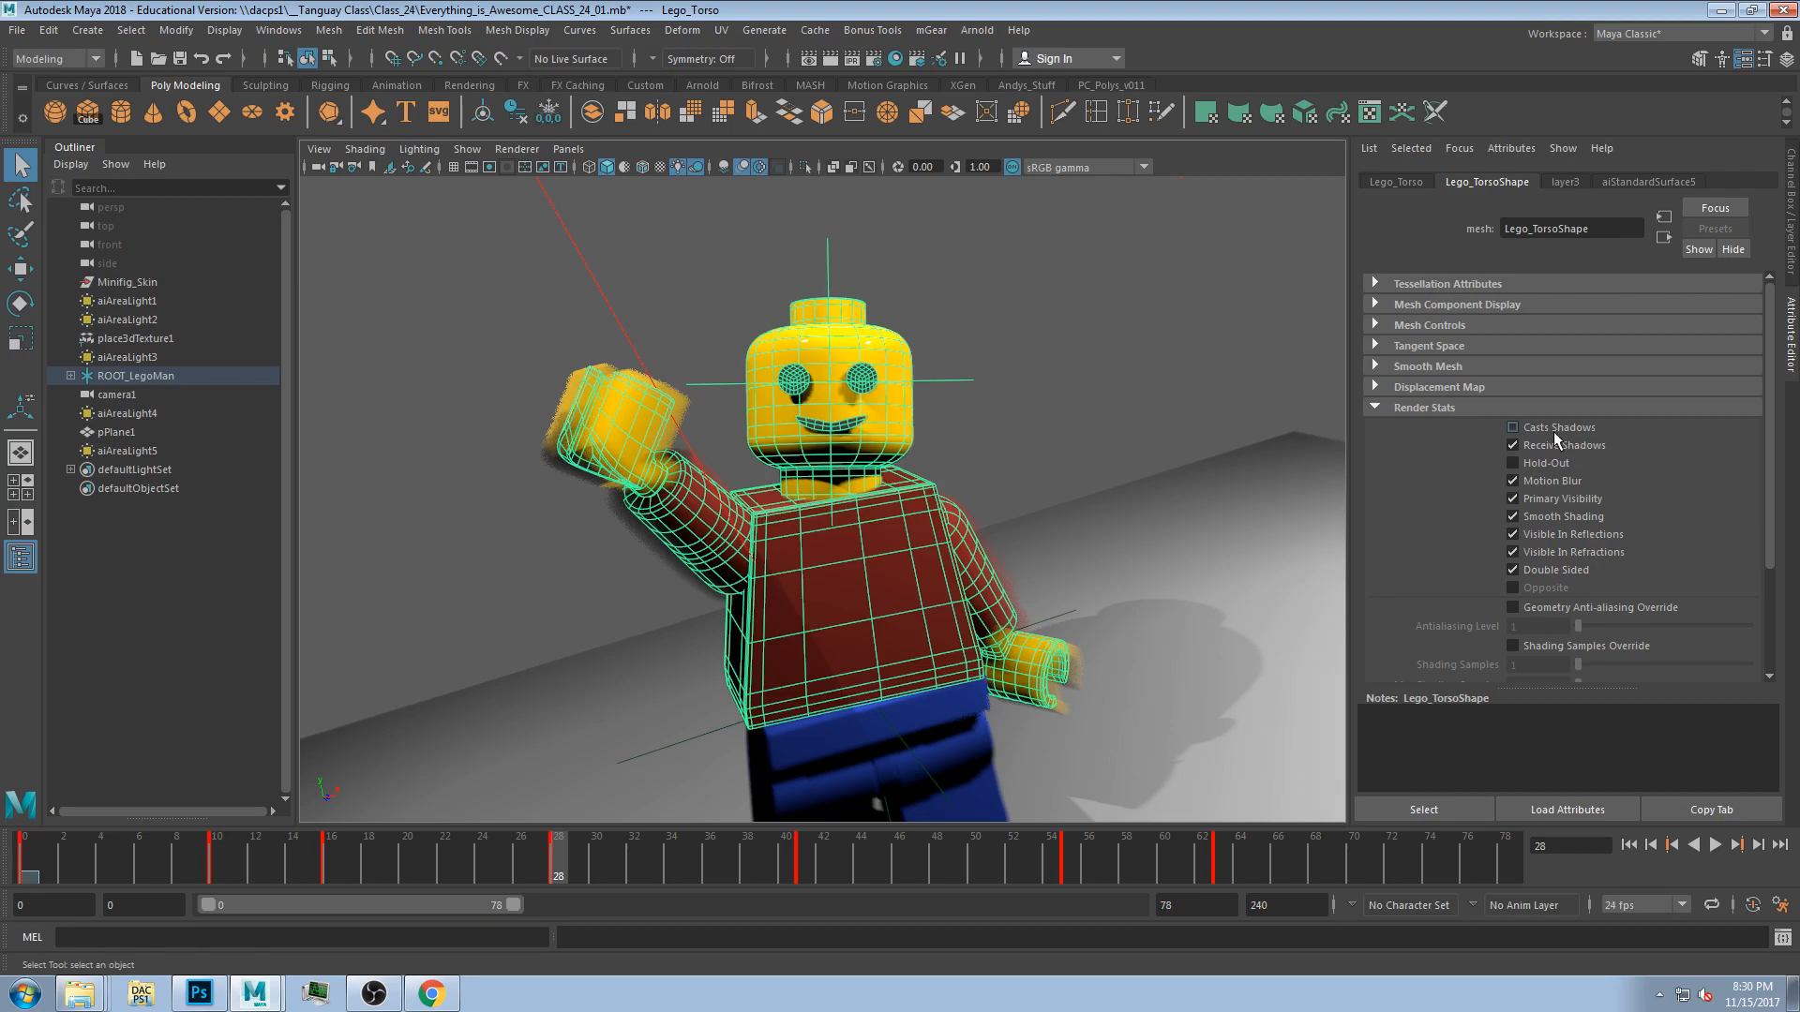
pyautogui.click(1535, 407)
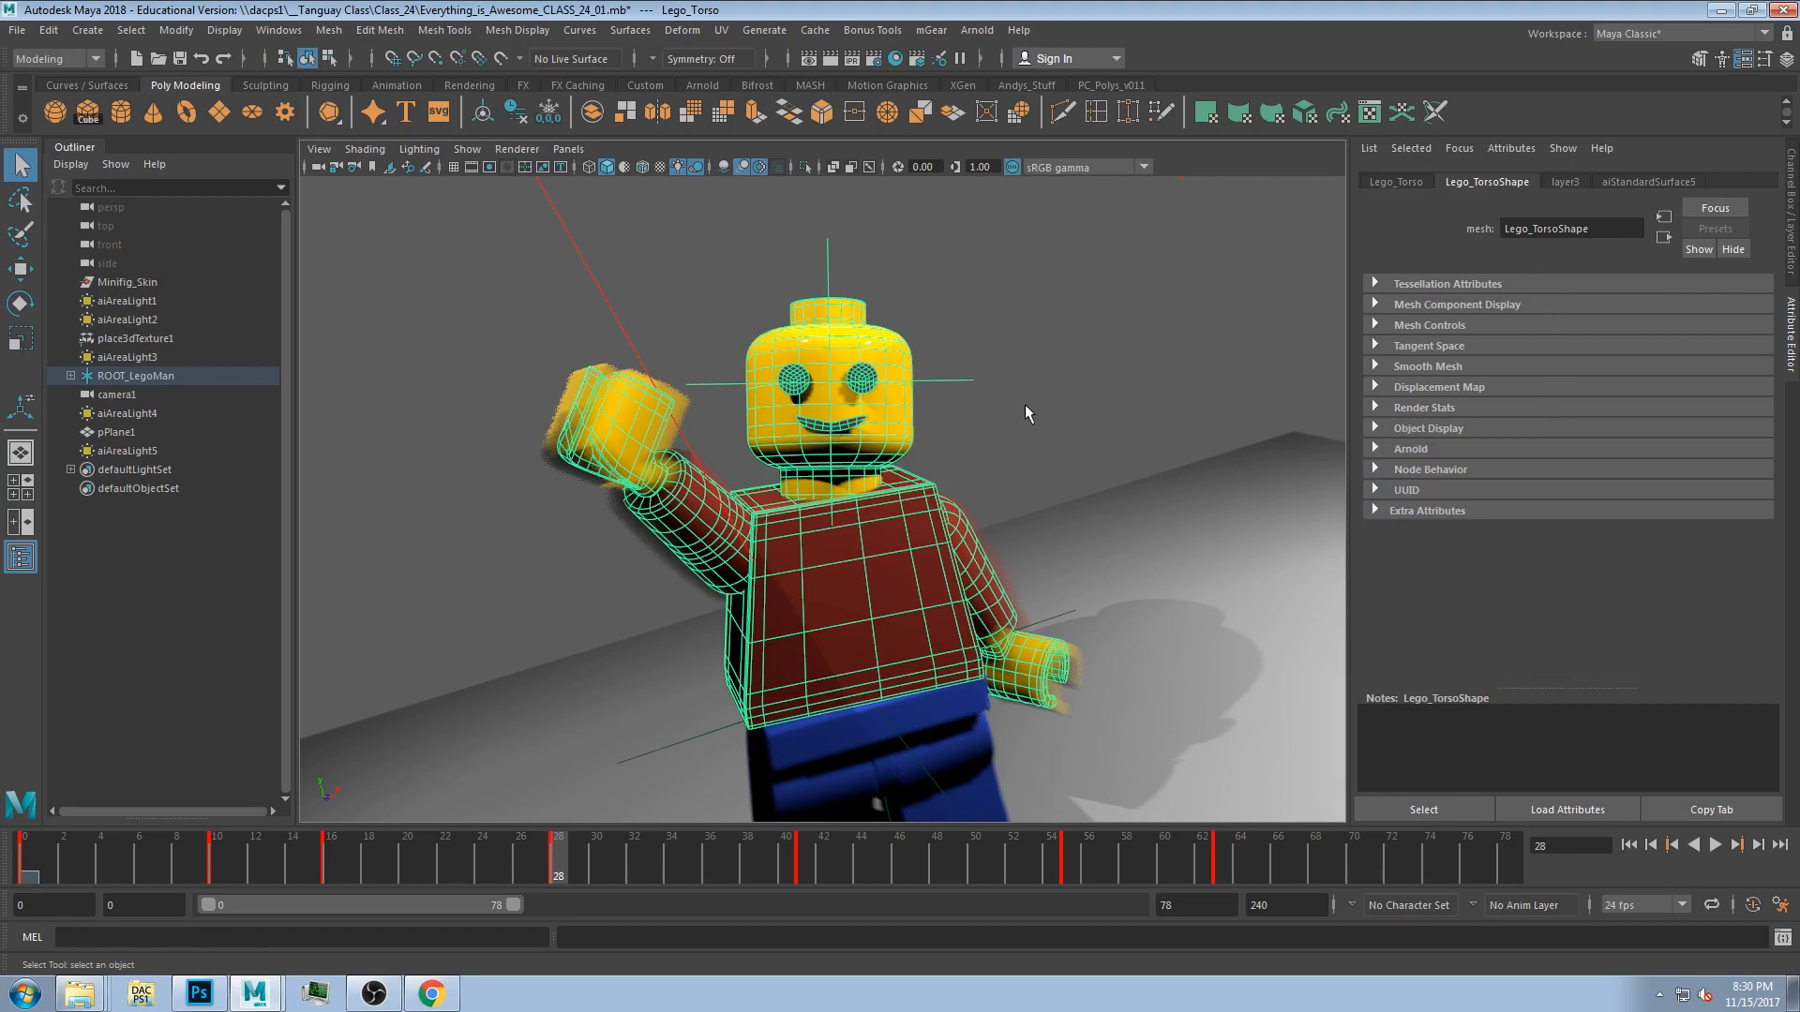
# Switch to the four-view layout and move aiAreaLight5 toward the figure in the top view.
pyautogui.click(1105, 393)
pyautogui.moveTo(87, 858); pyautogui.dragTo(440, 863)
pyautogui.press('space')
pyautogui.click(565, 354)
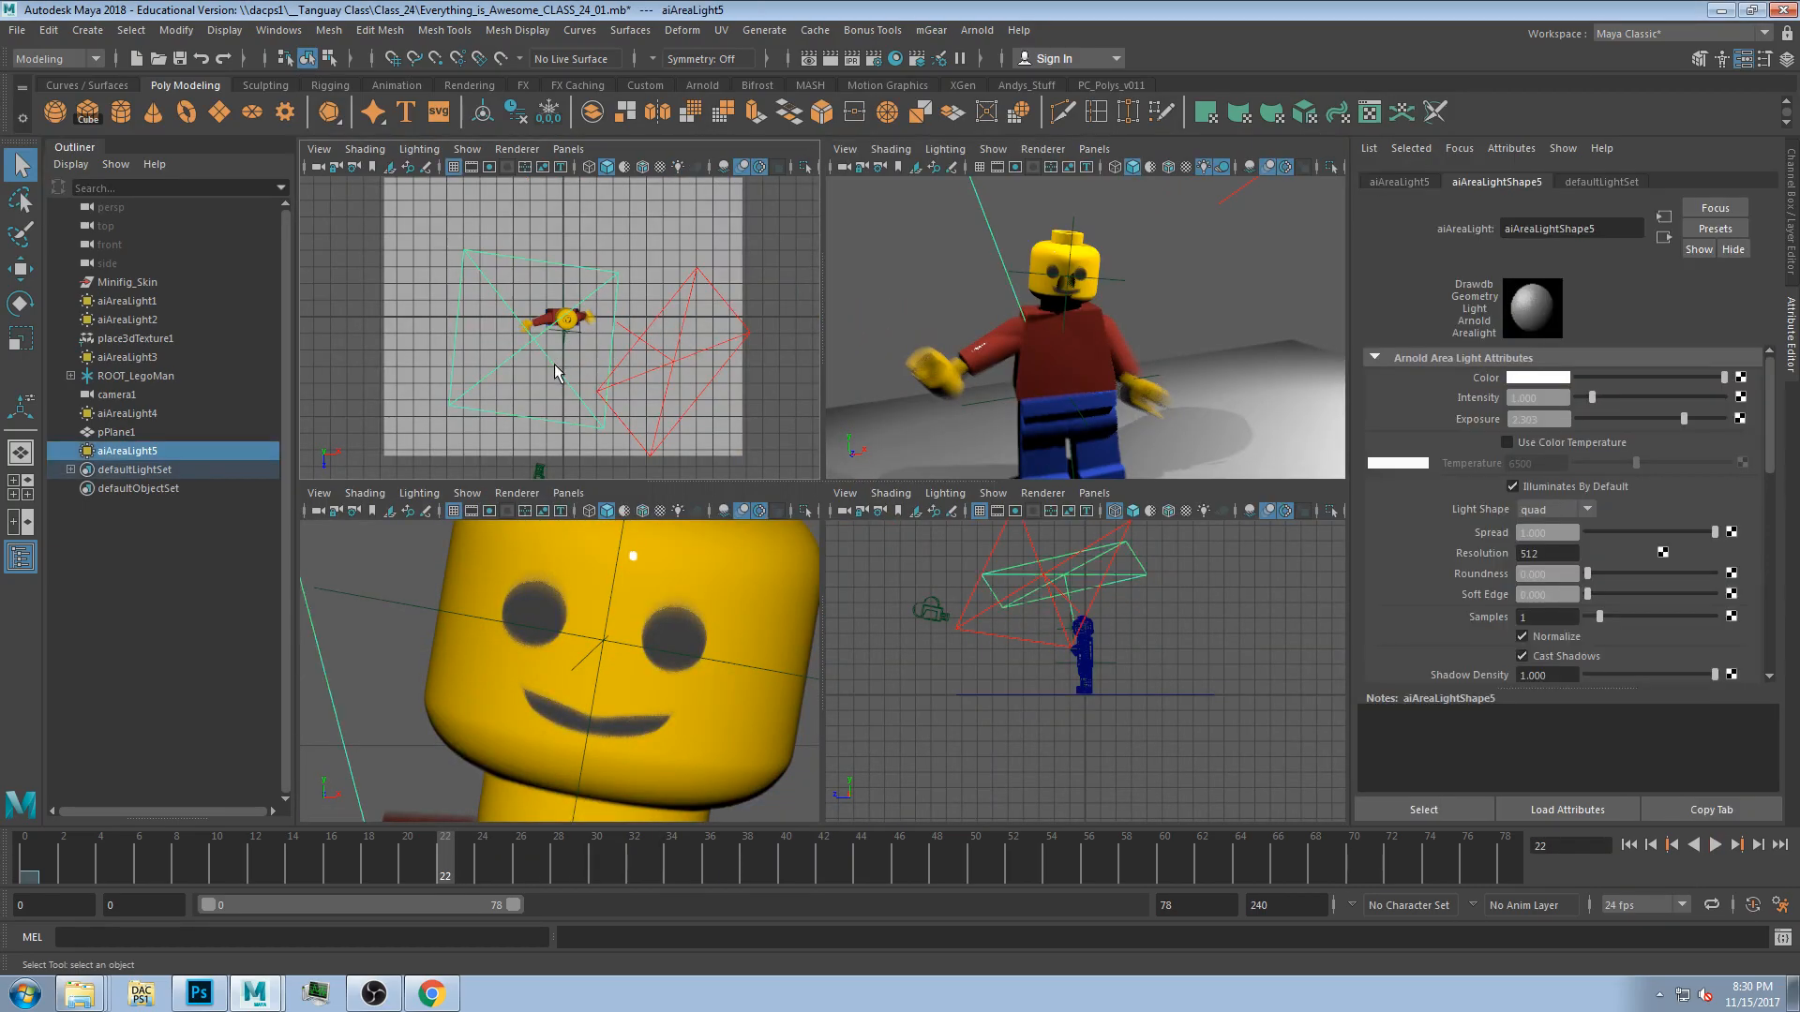
pyautogui.press('w')
pyautogui.moveTo(554, 352); pyautogui.dragTo(414, 463)
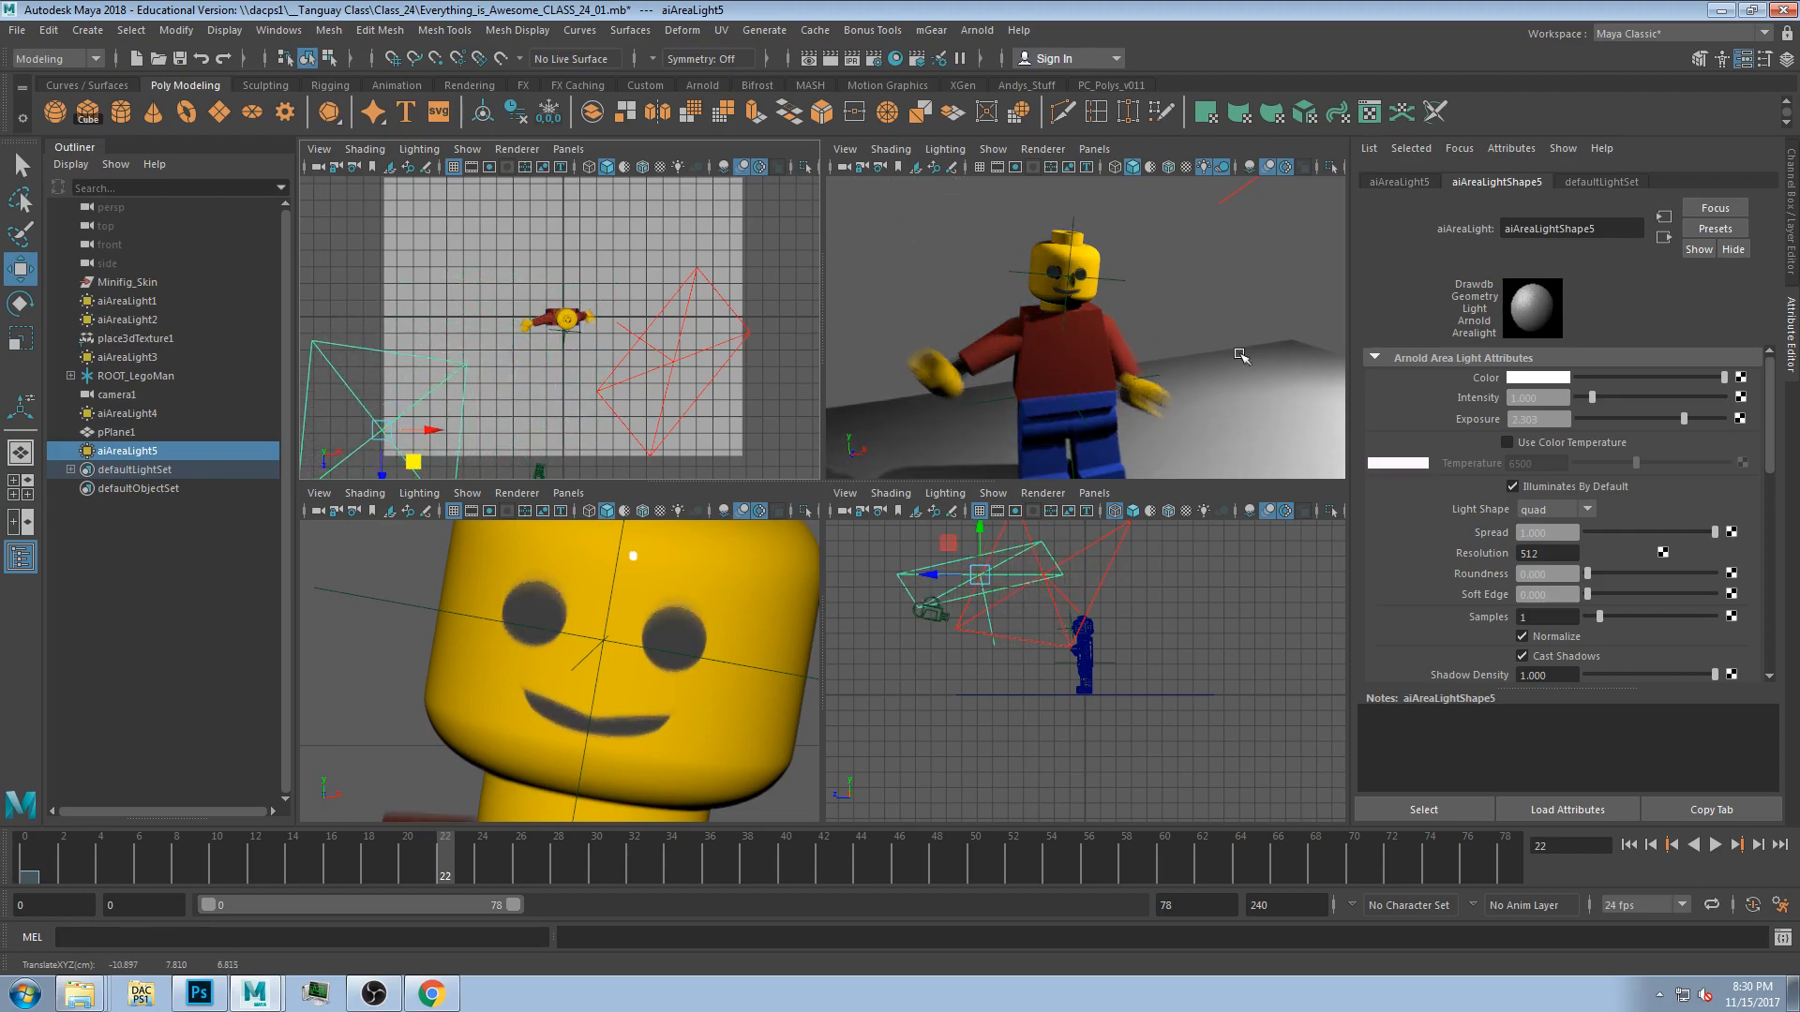
# Show the light's transform attributes, then switch the side panel to the Channel Box.
pyautogui.click(1417, 186)
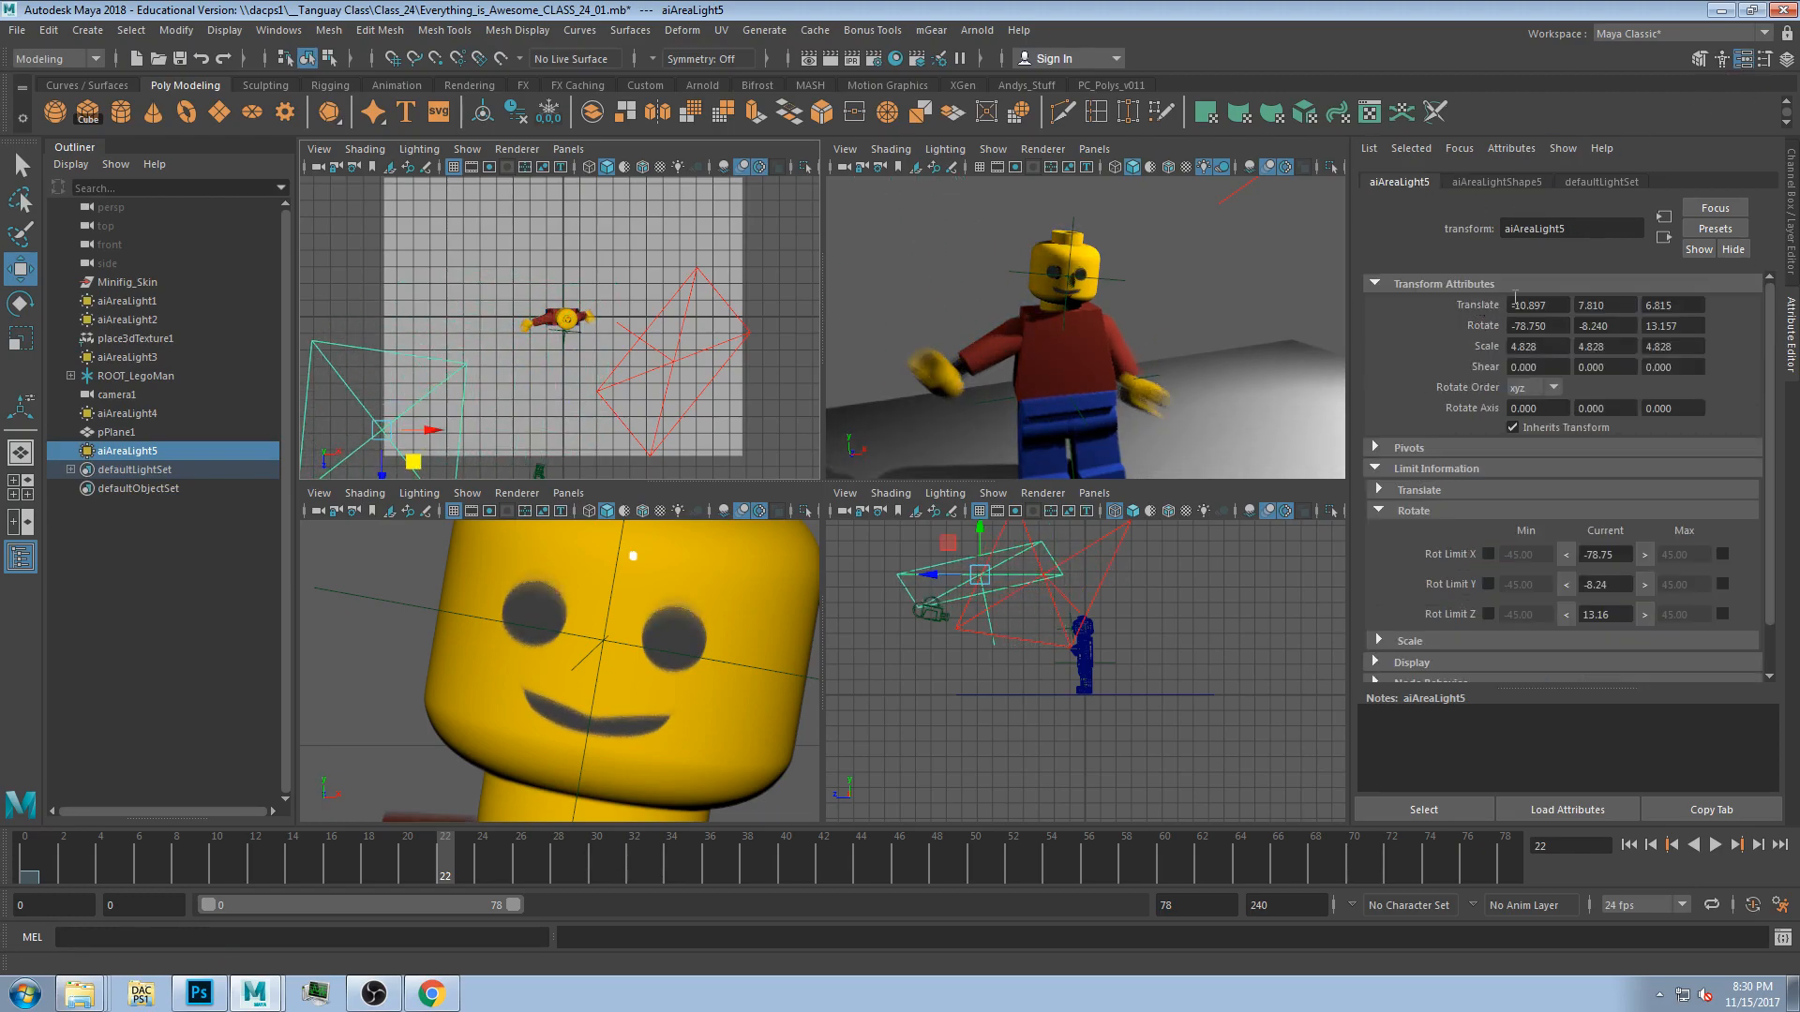
pyautogui.click(1792, 208)
pyautogui.moveTo(1687, 200)
pyautogui.mouseDown()
pyautogui.moveTo(1676, 233)
pyautogui.moveTo(1678, 203)
pyautogui.mouseUp()
pyautogui.rightClick(1684, 230)
pyautogui.click(1665, 202)
pyautogui.rightClick(1678, 206)
pyautogui.click(1678, 243)
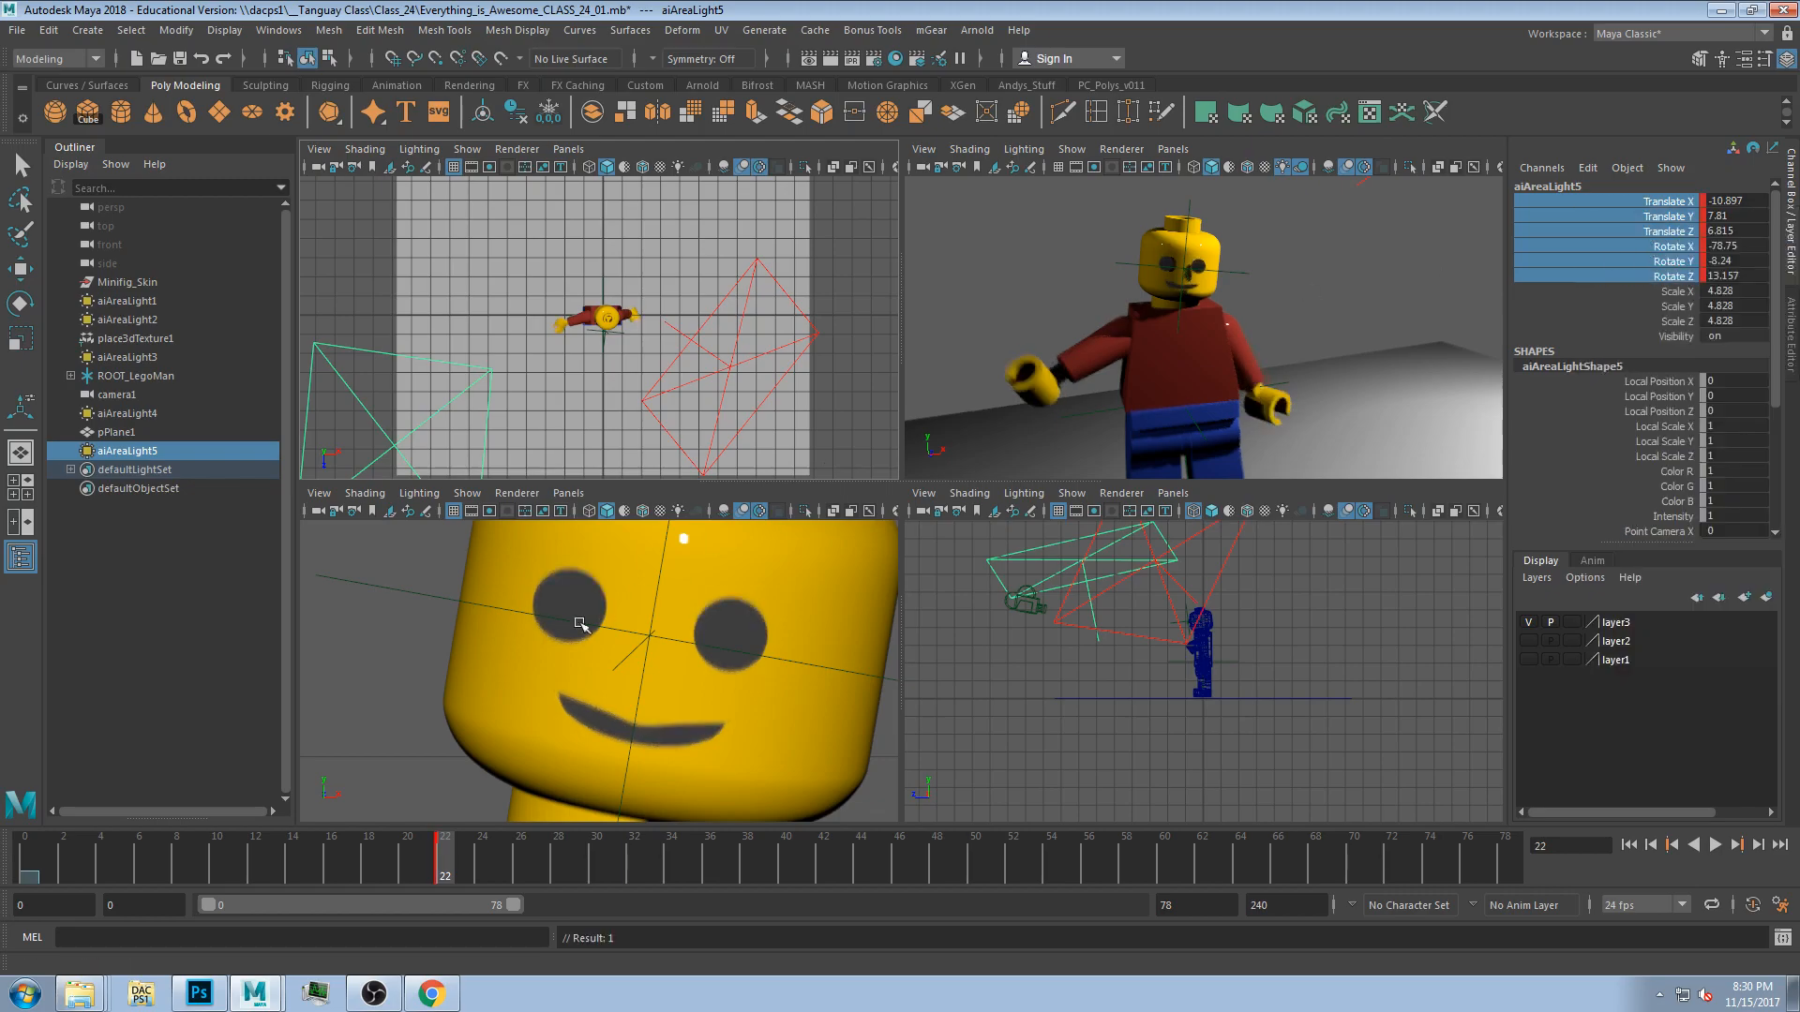
# Turn on Auto Key and reposition aiAreaLight5 above the figure in the top view at frame 38.
pyautogui.moveTo(117, 860); pyautogui.dragTo(764, 868)
pyautogui.press('w')
pyautogui.moveTo(400, 456); pyautogui.dragTo(545, 324)
pyautogui.moveTo(398, 853); pyautogui.dragTo(748, 838)
pyautogui.click(1753, 905)
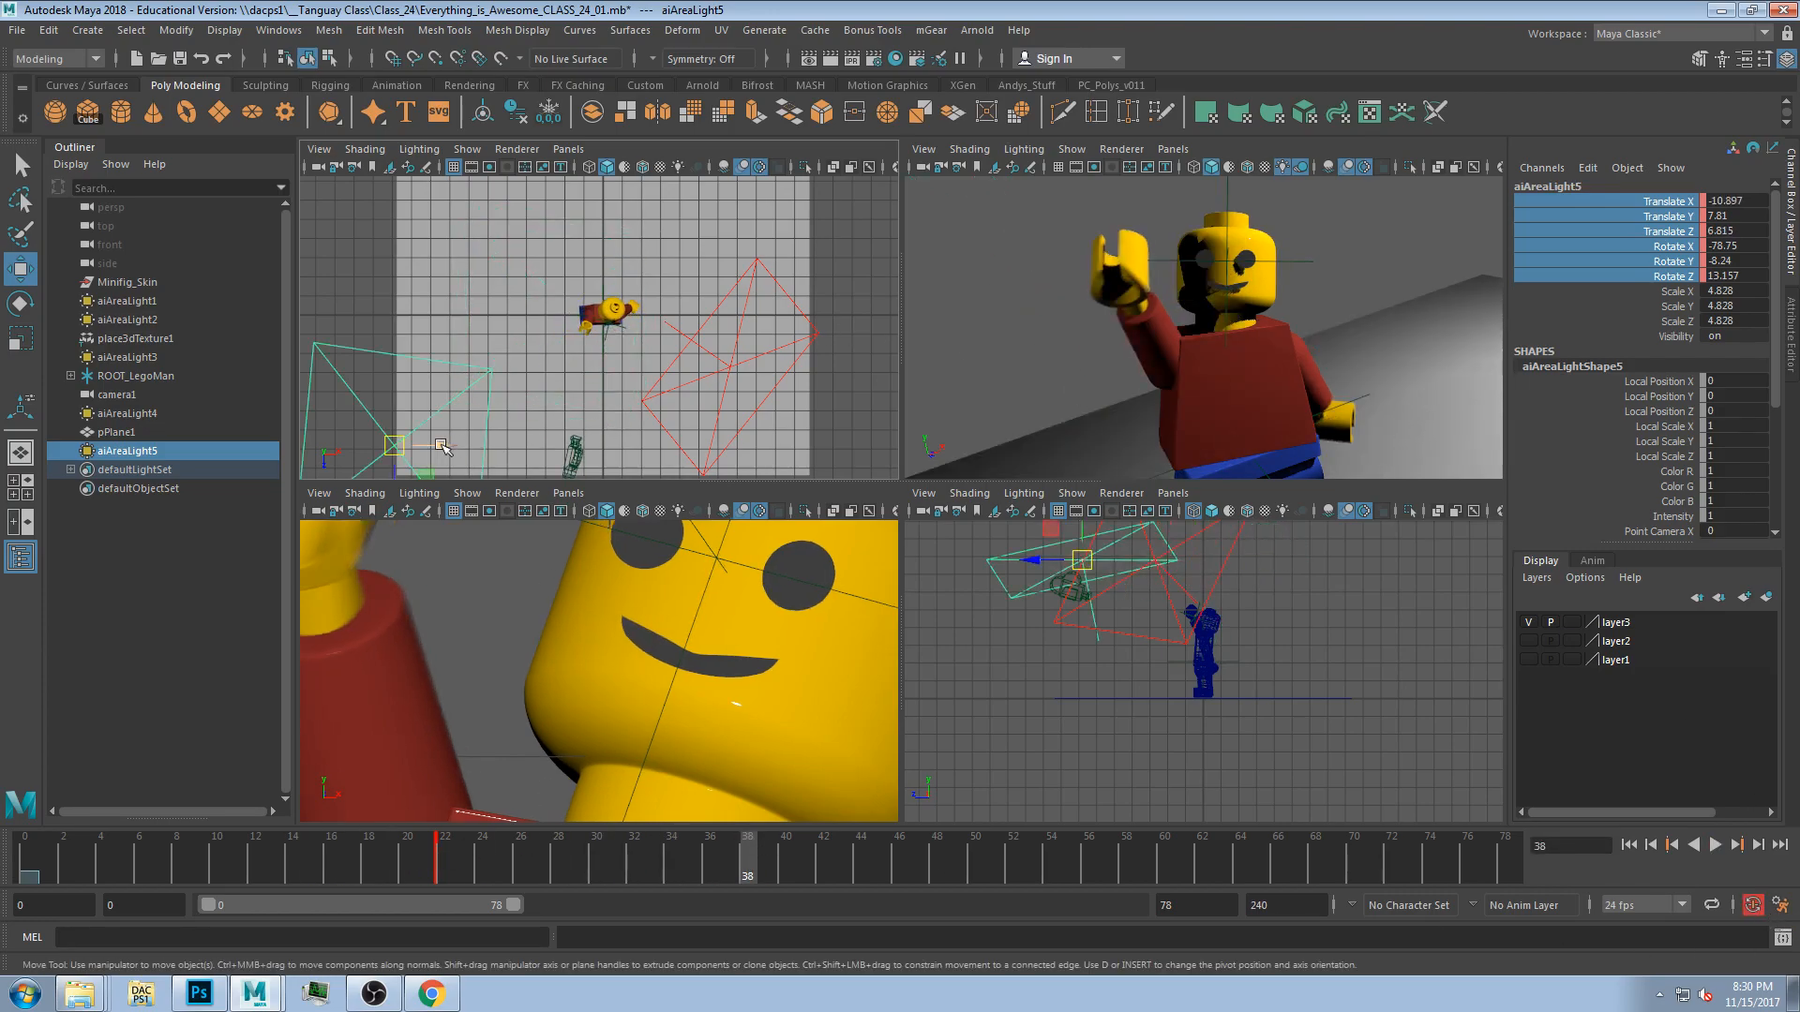
pyautogui.moveTo(394, 445); pyautogui.dragTo(553, 333)
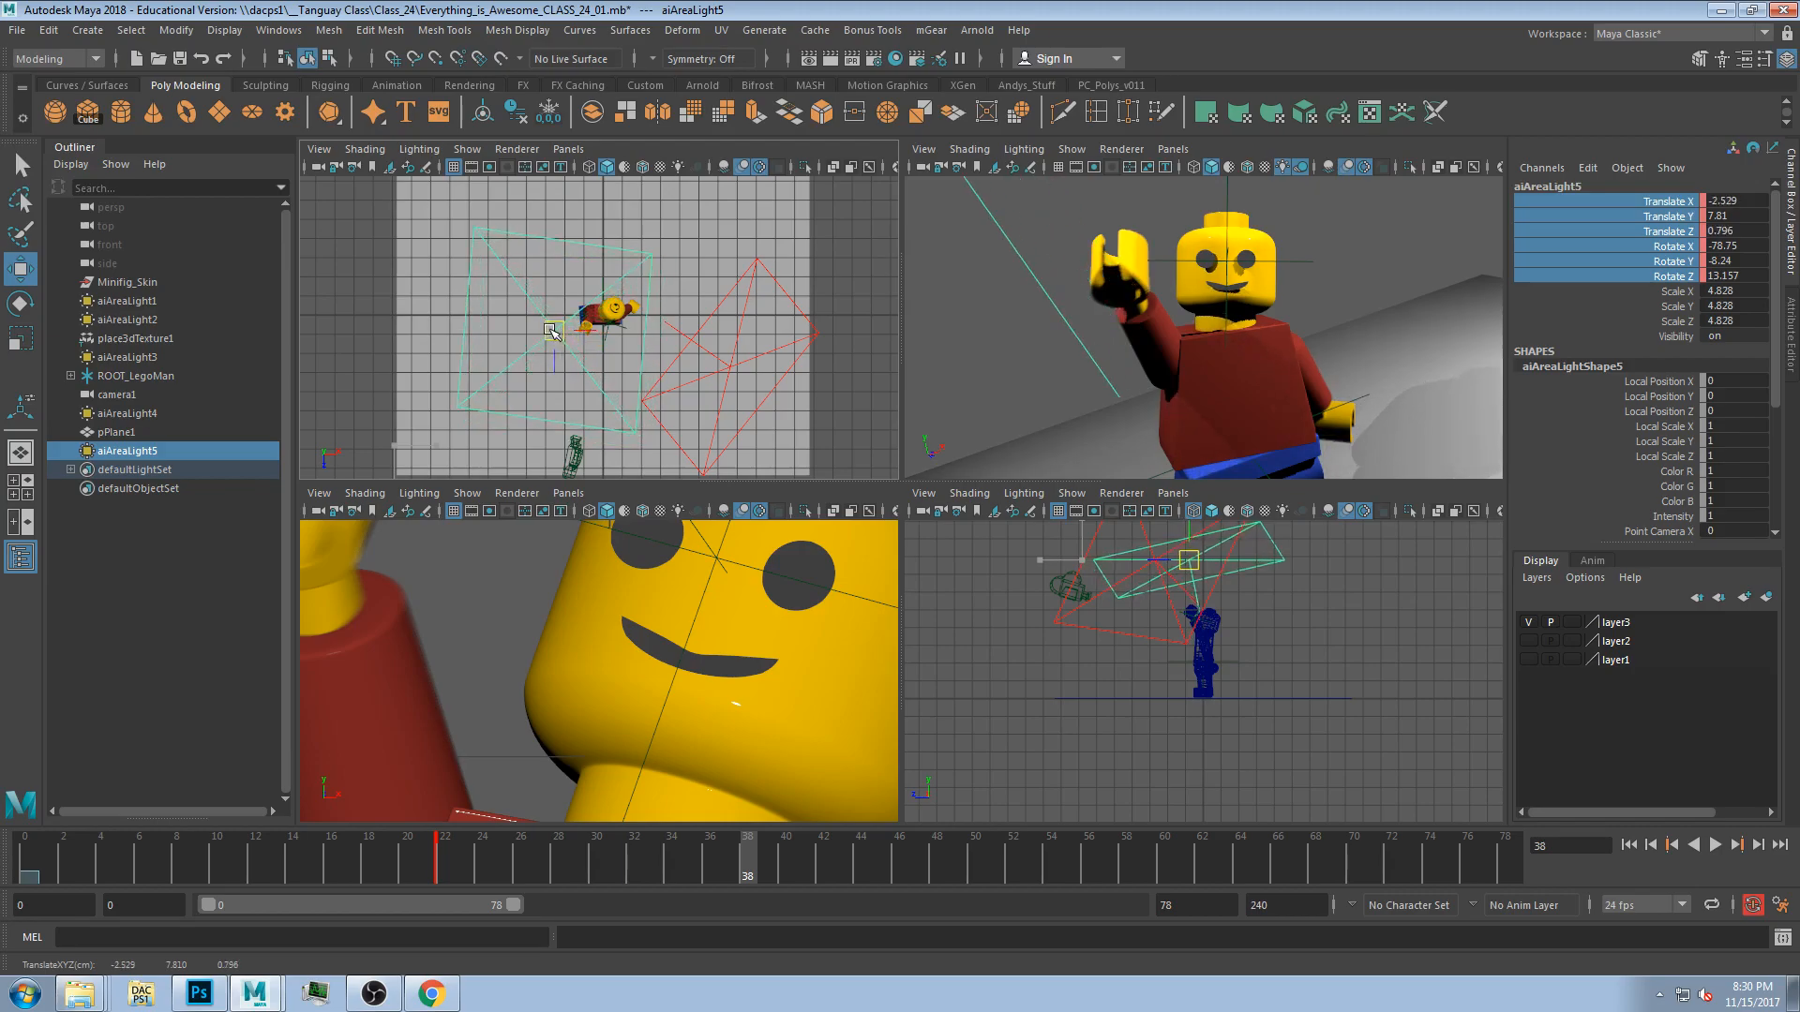
pyautogui.moveTo(709, 858); pyautogui.dragTo(597, 829)
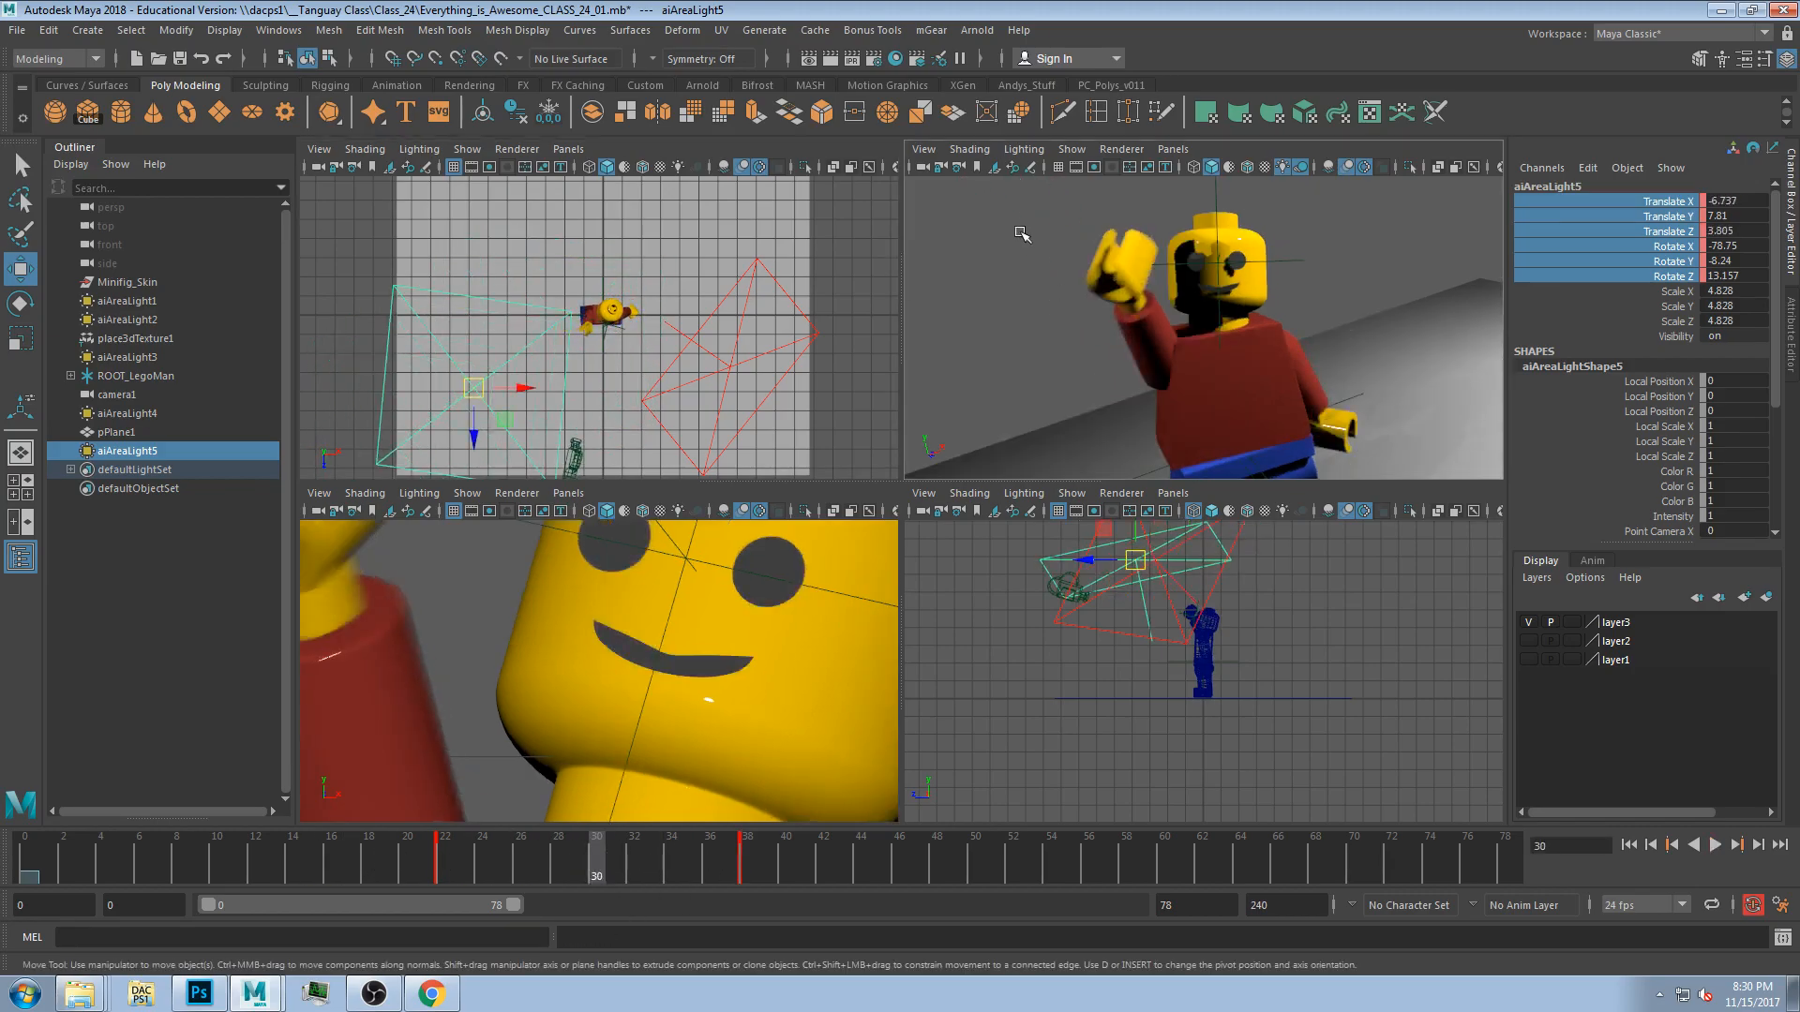
pyautogui.click(1022, 234)
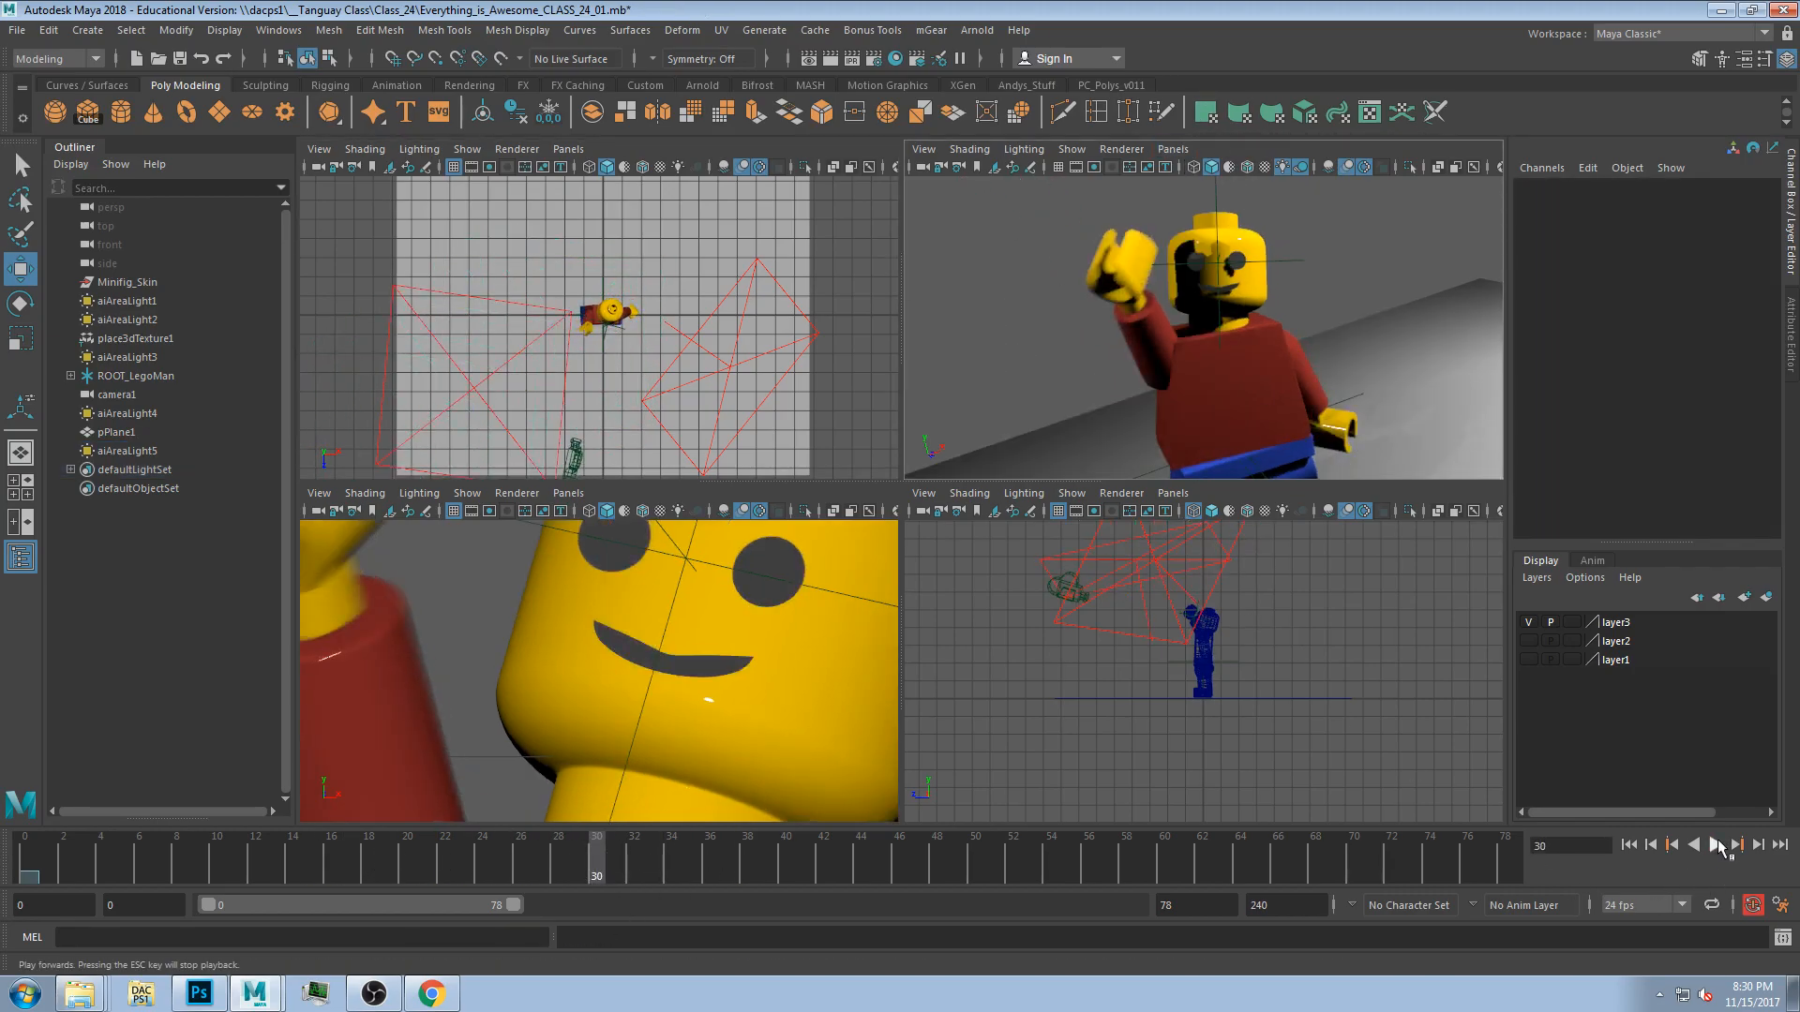
# Play the animation in the maximized perspective view to review the lighting, then stop playback.
pyautogui.click(1319, 353)
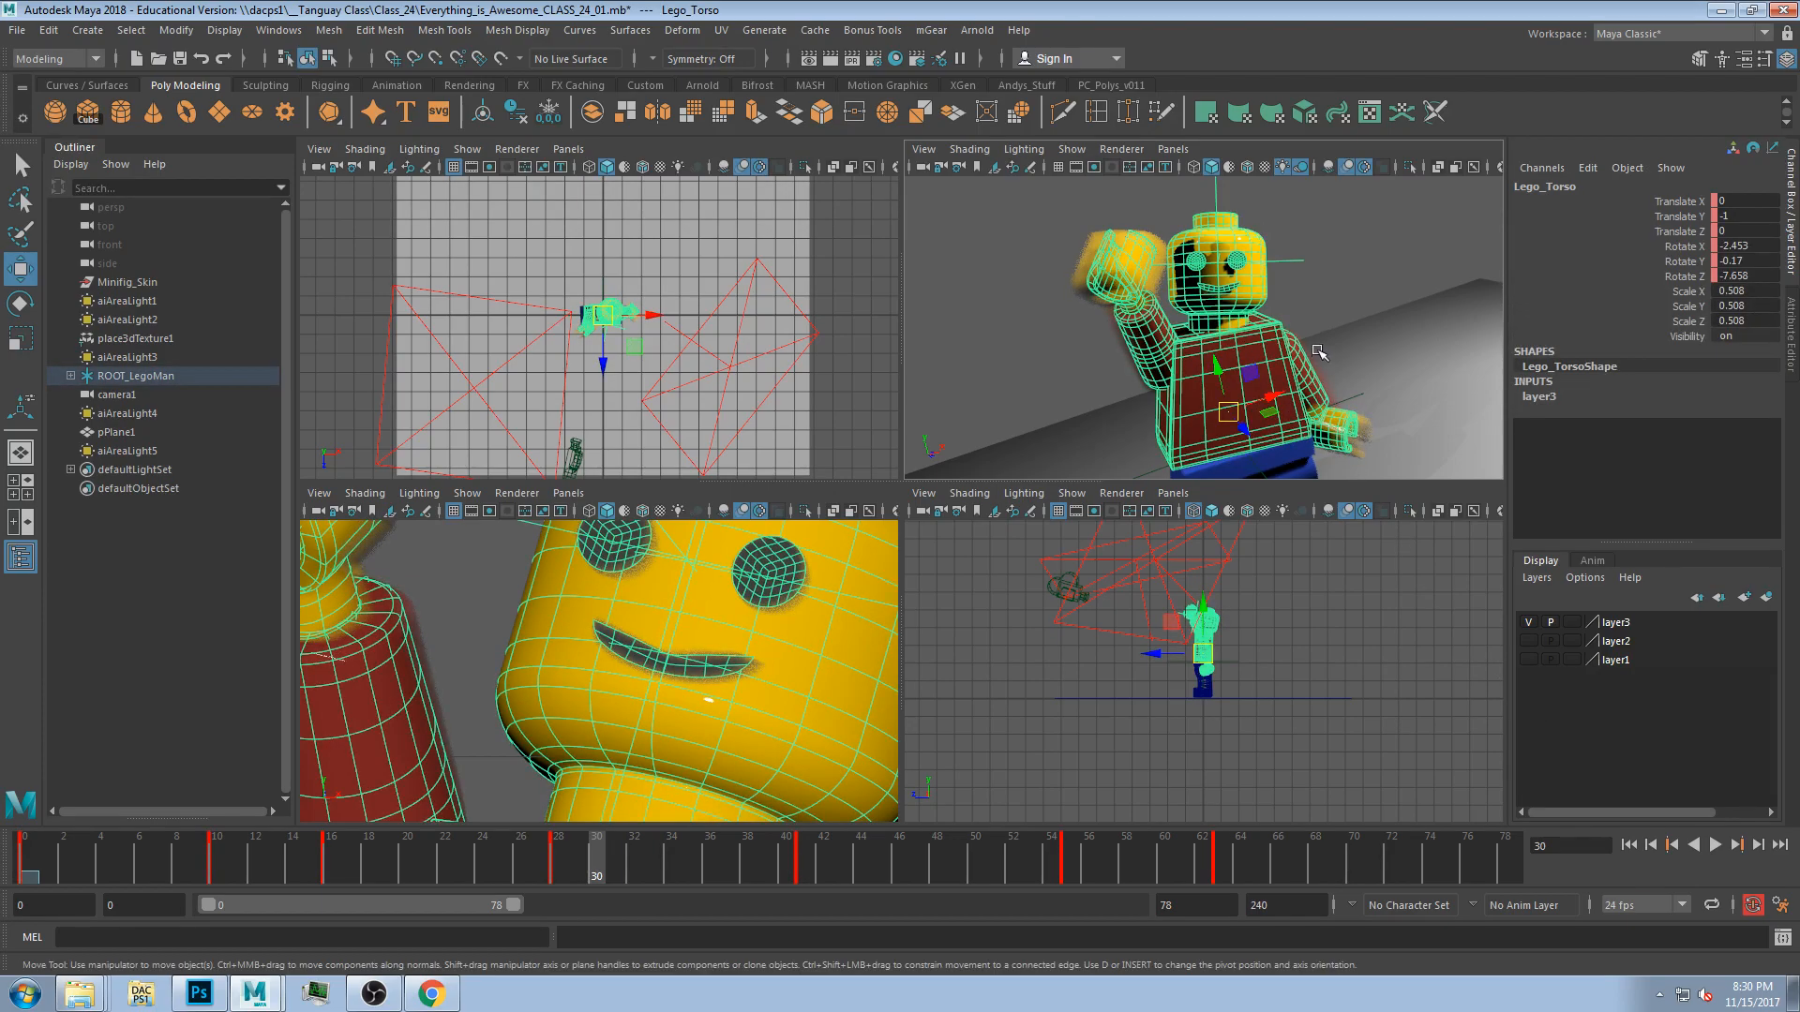
pyautogui.press('space')
pyautogui.click(1227, 292)
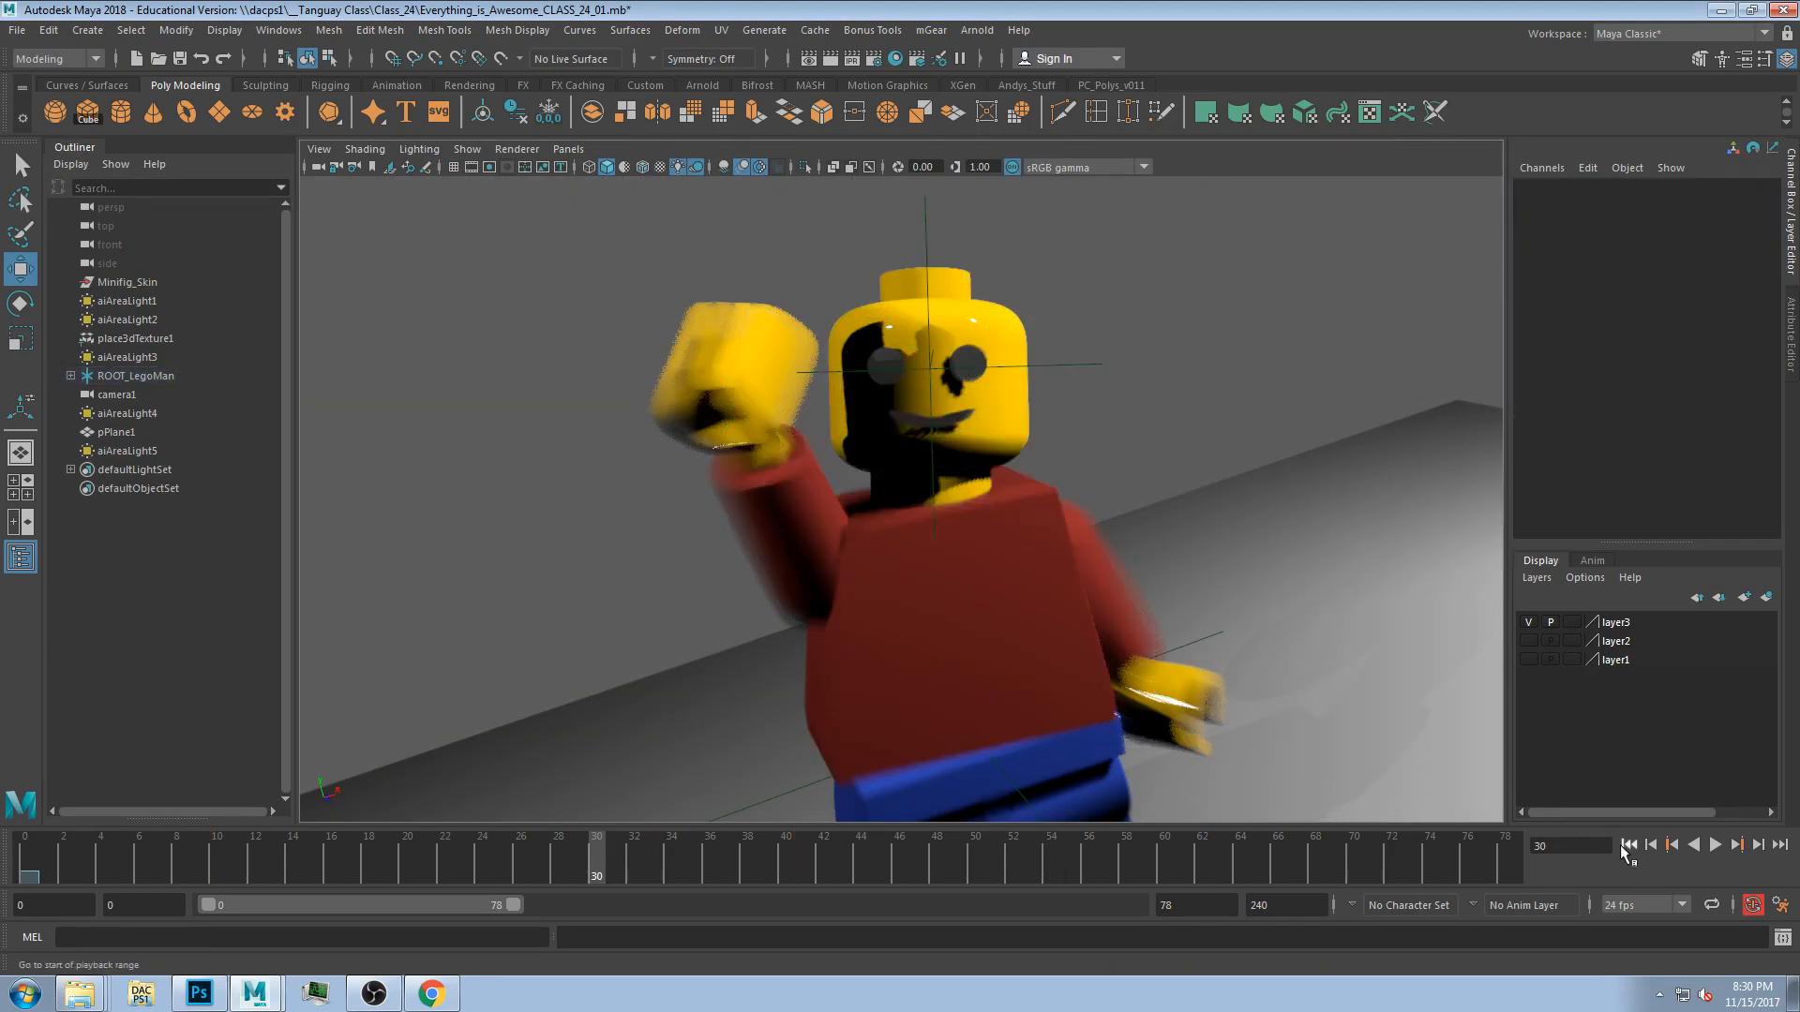
pyautogui.click(1716, 846)
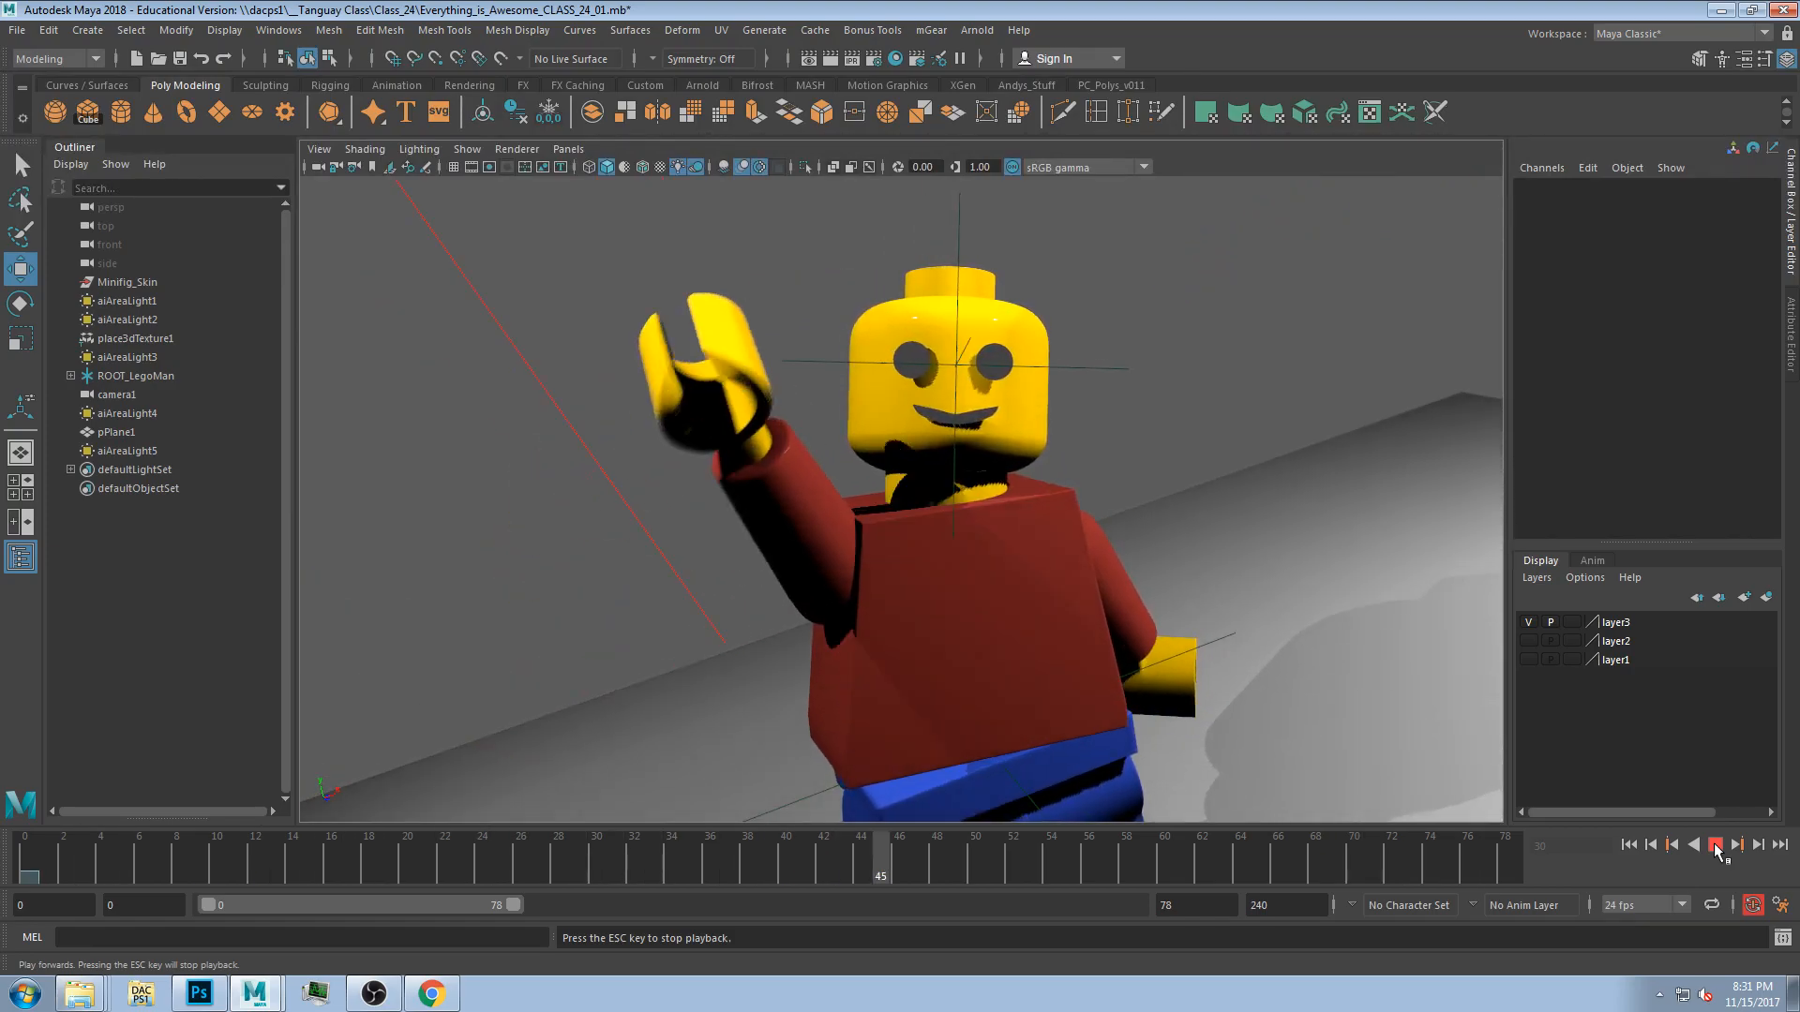
pyautogui.press('space')
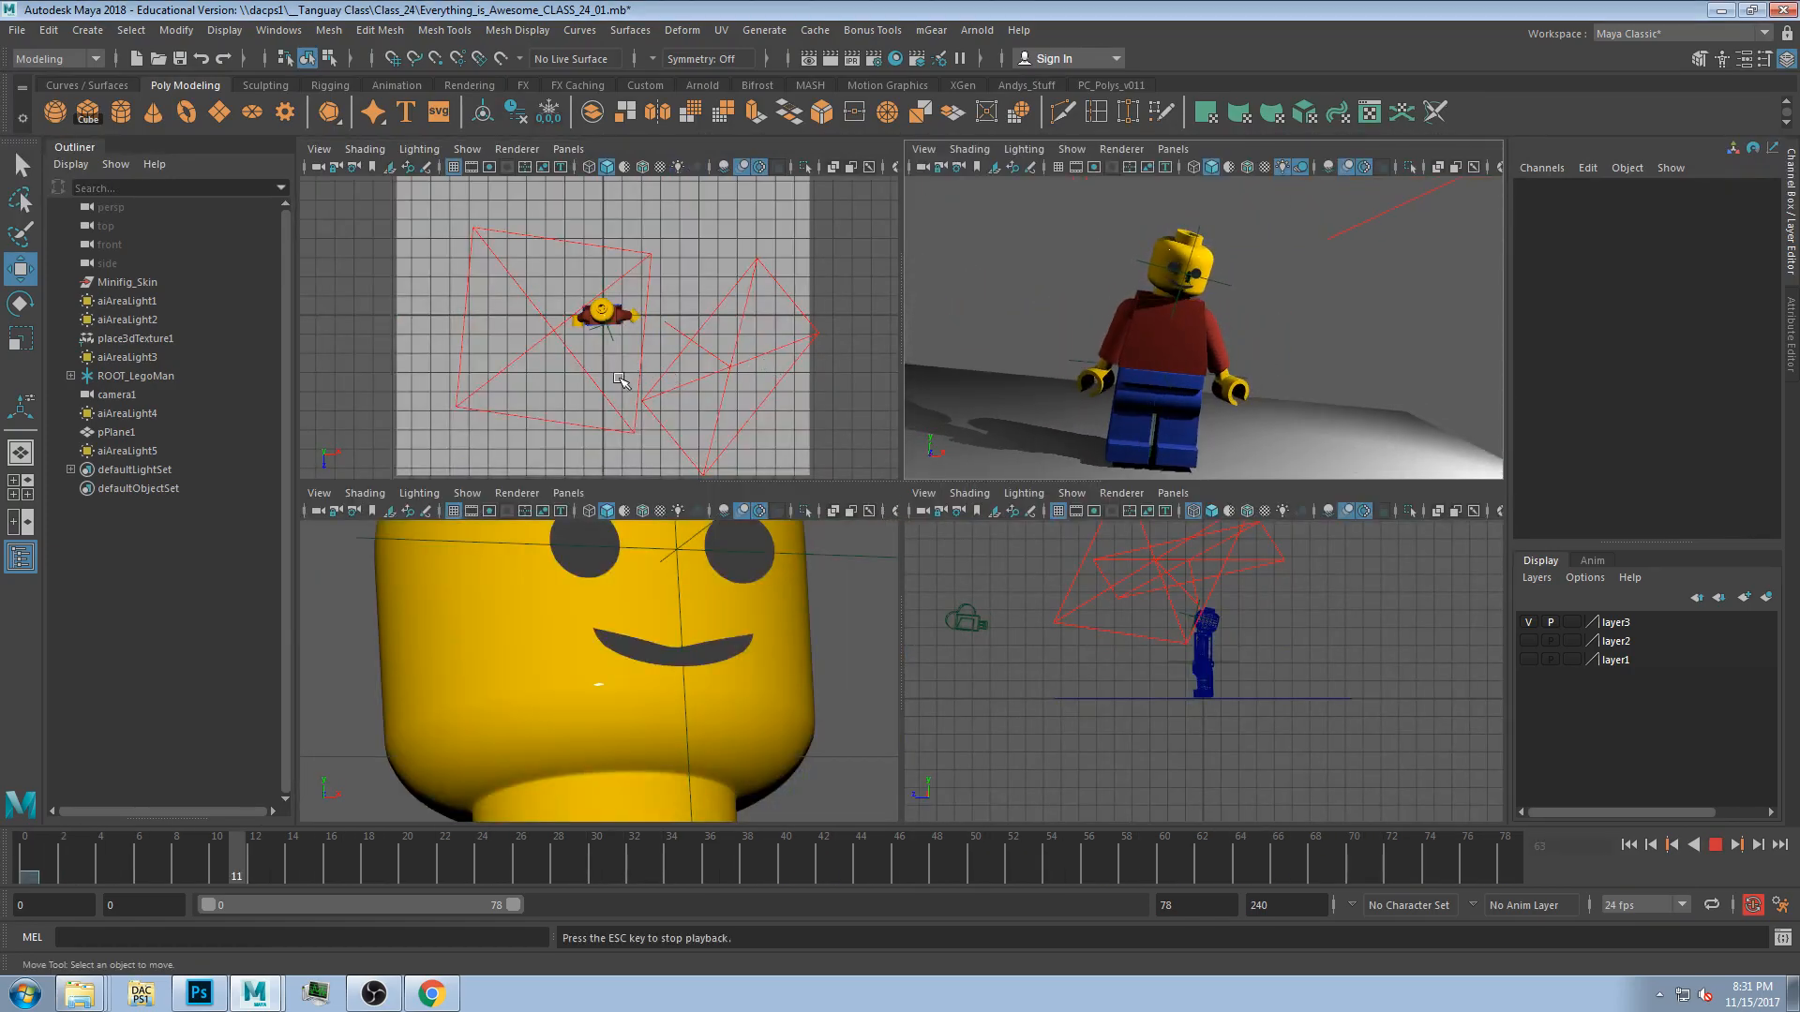
pyautogui.press('Escape')
# Move aiAreaLight5 away from the figure toward the lower left in the top view.
pyautogui.click(590, 365)
pyautogui.moveTo(586, 365); pyautogui.dragTo(589, 365)
pyautogui.moveTo(1057, 859); pyautogui.dragTo(1410, 860)
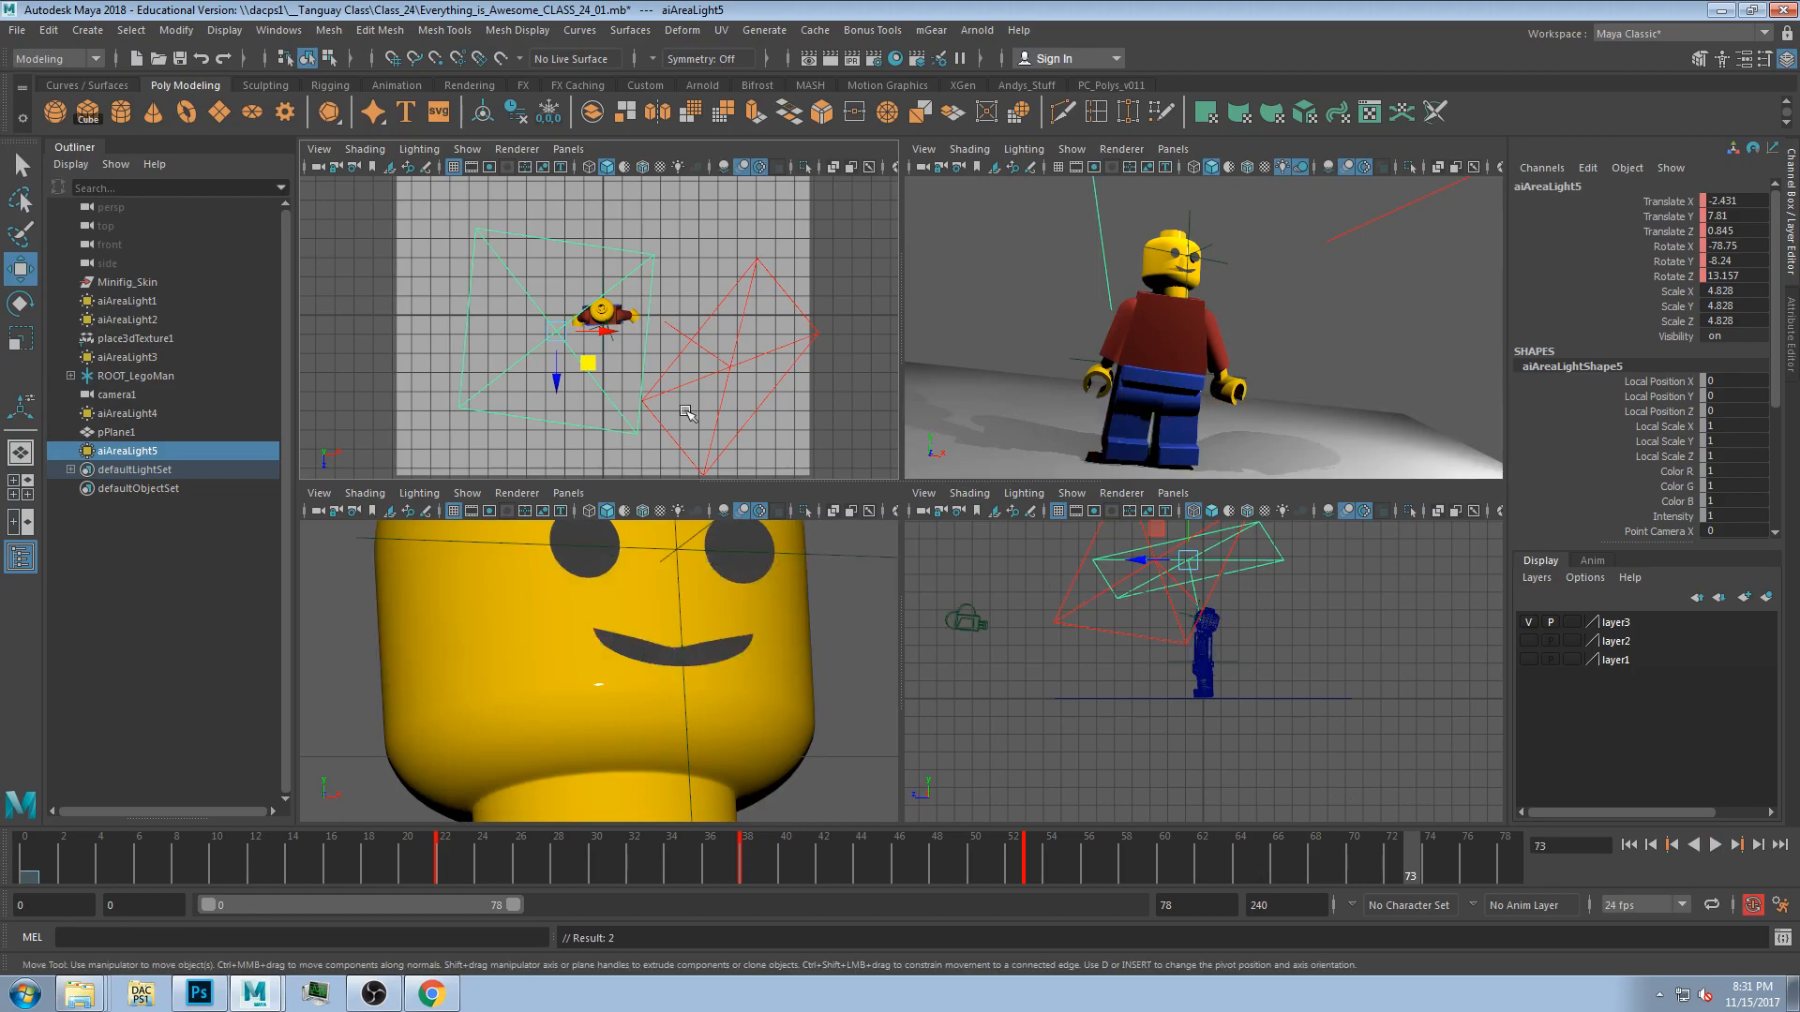
pyautogui.moveTo(588, 366); pyautogui.dragTo(286, 445)
pyautogui.moveTo(1010, 849); pyautogui.dragTo(351, 862)
pyautogui.click(1104, 239)
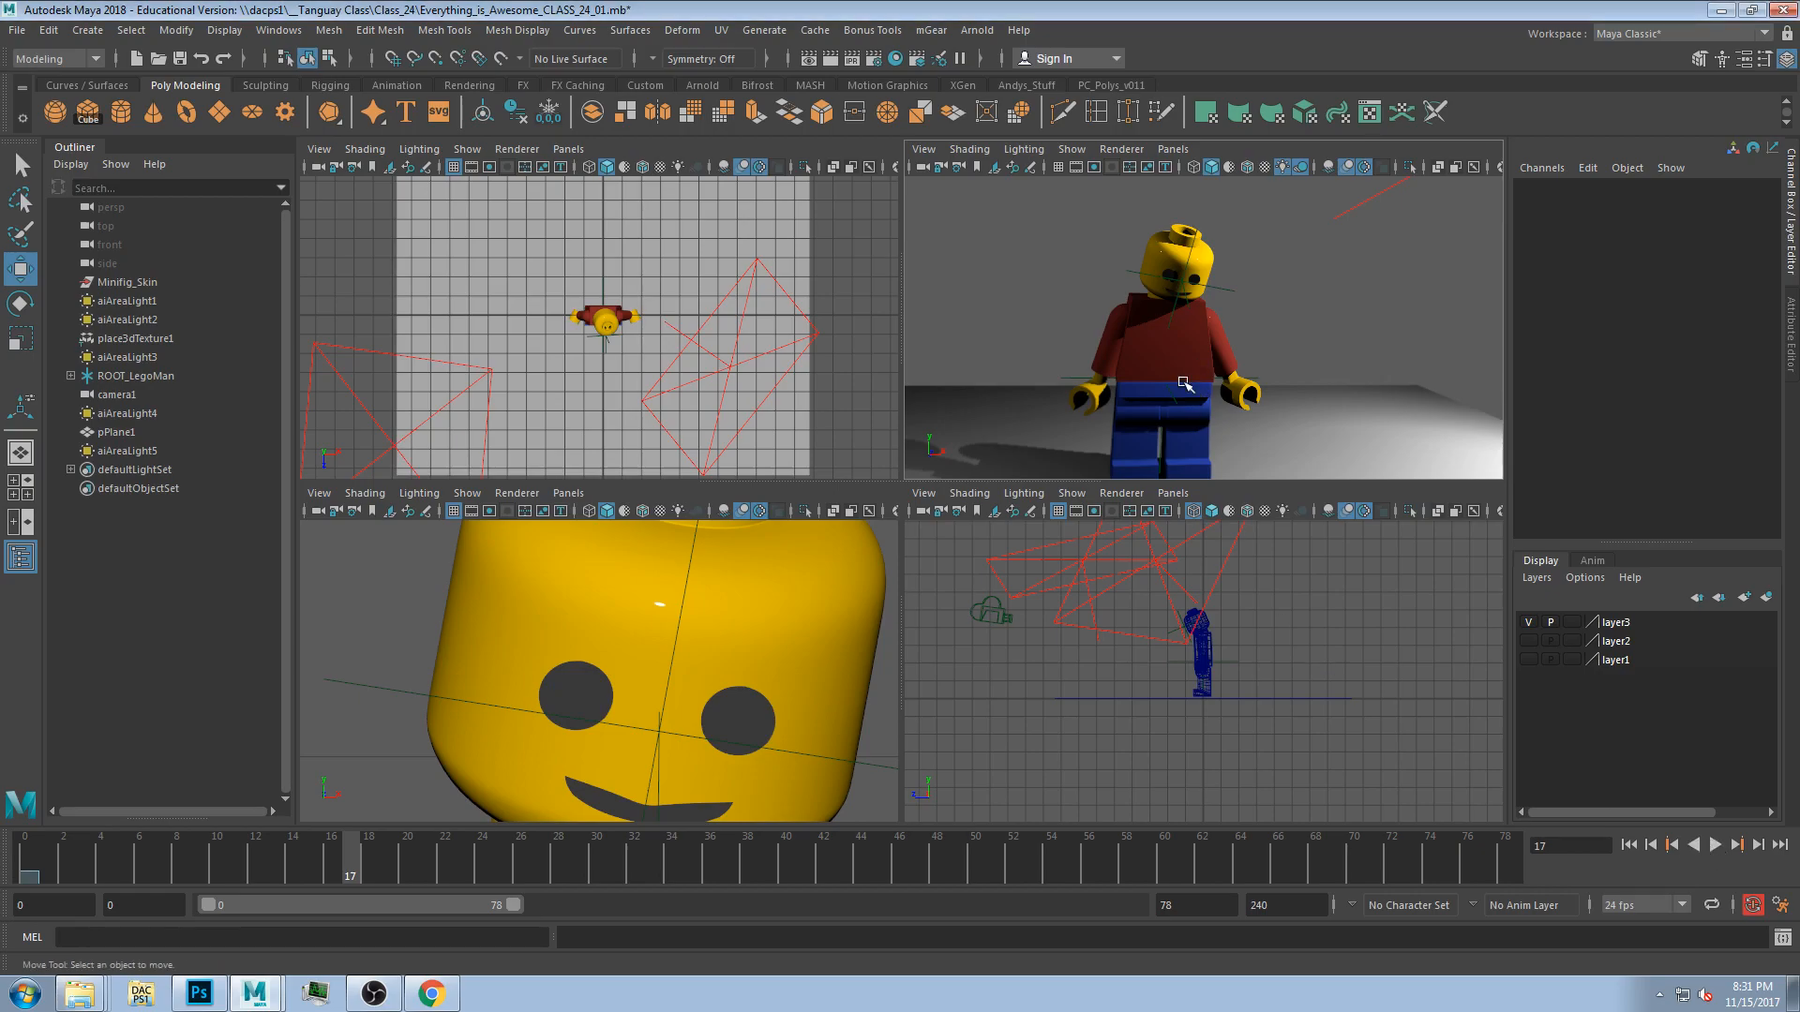
# Play the animation again in the maximized perspective view and stop it.
pyautogui.press('space')
pyautogui.click(1715, 845)
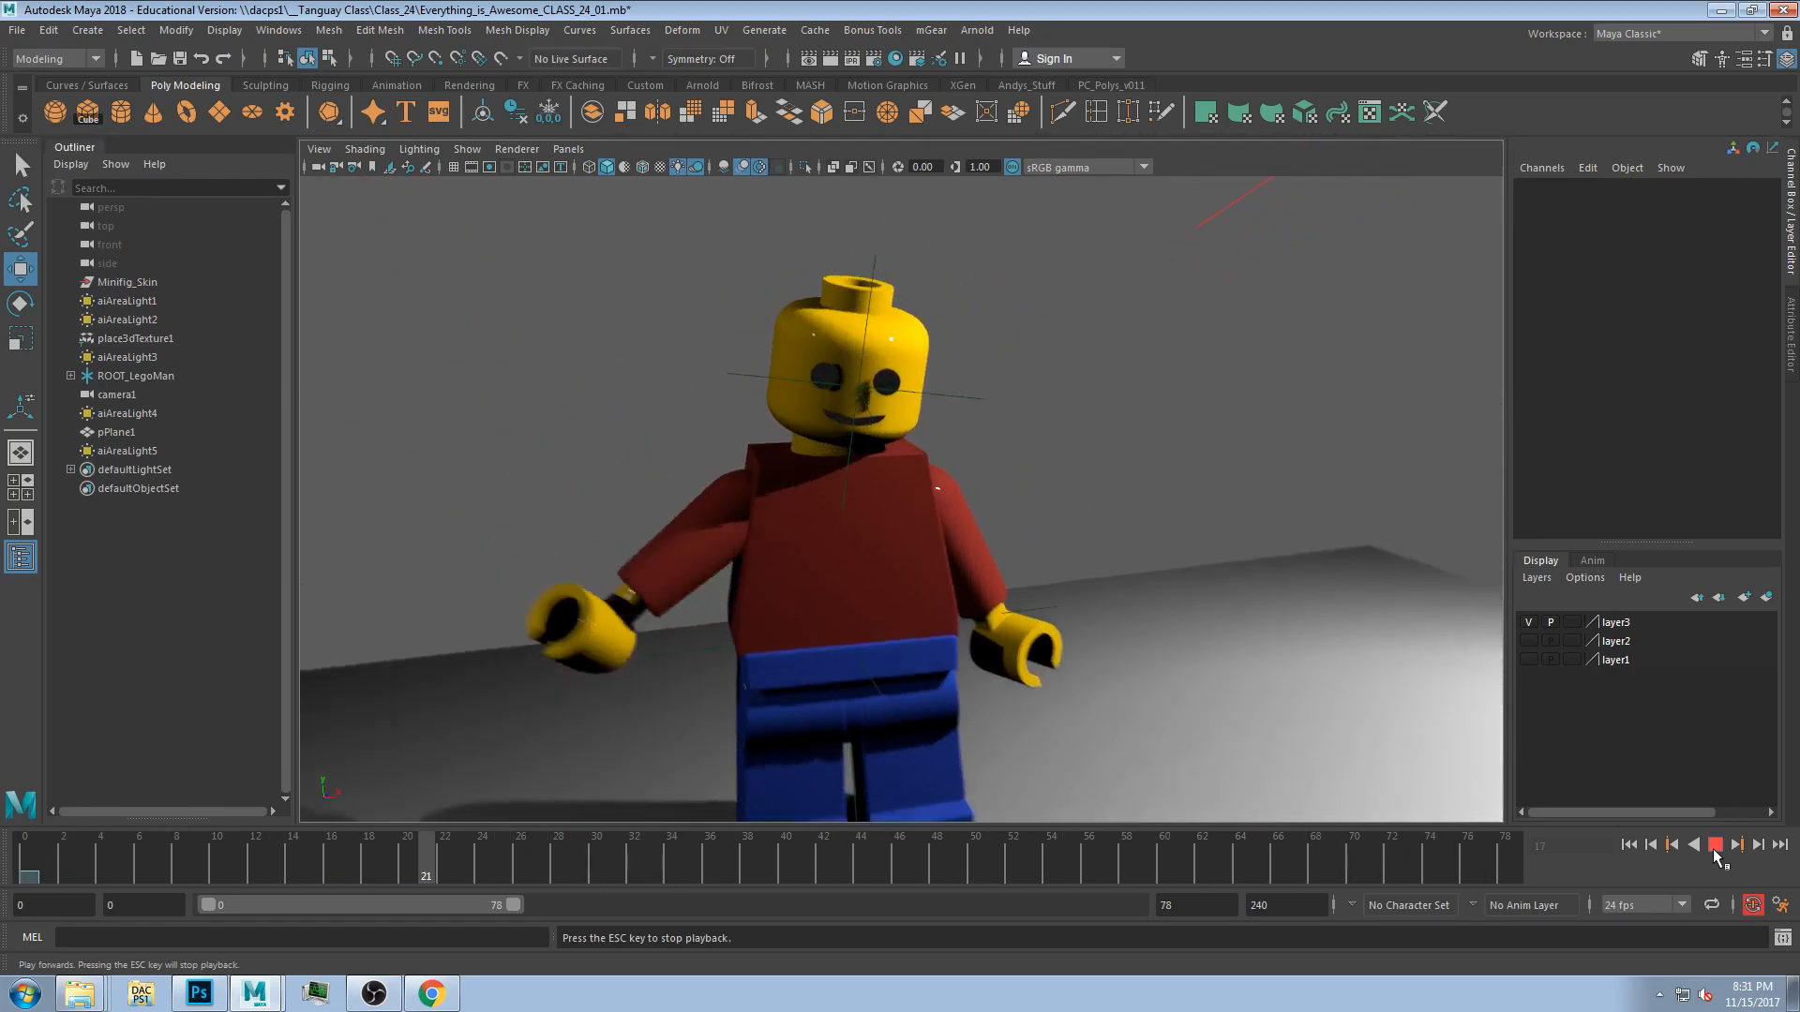
pyautogui.click(1716, 845)
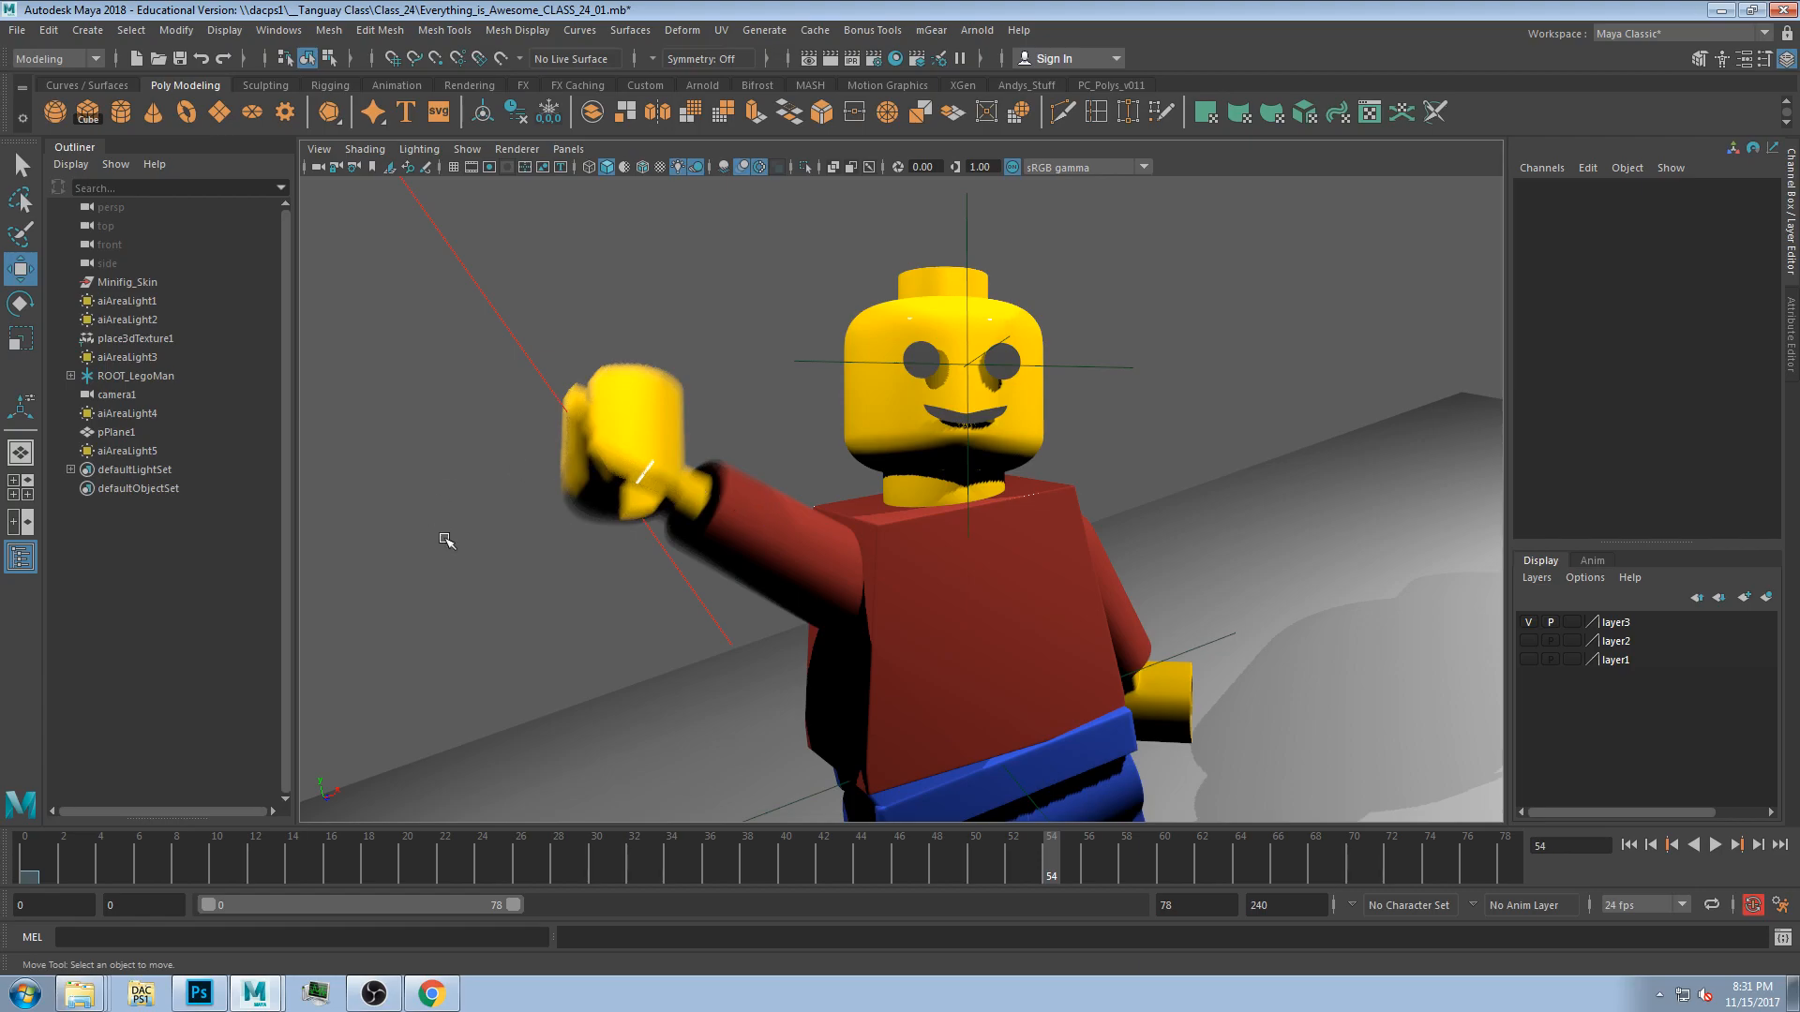
# At frame 38, disable Casts Shadows on both eye discs' shapes in their Render Stats.
pyautogui.moveTo(162, 870); pyautogui.dragTo(747, 581)
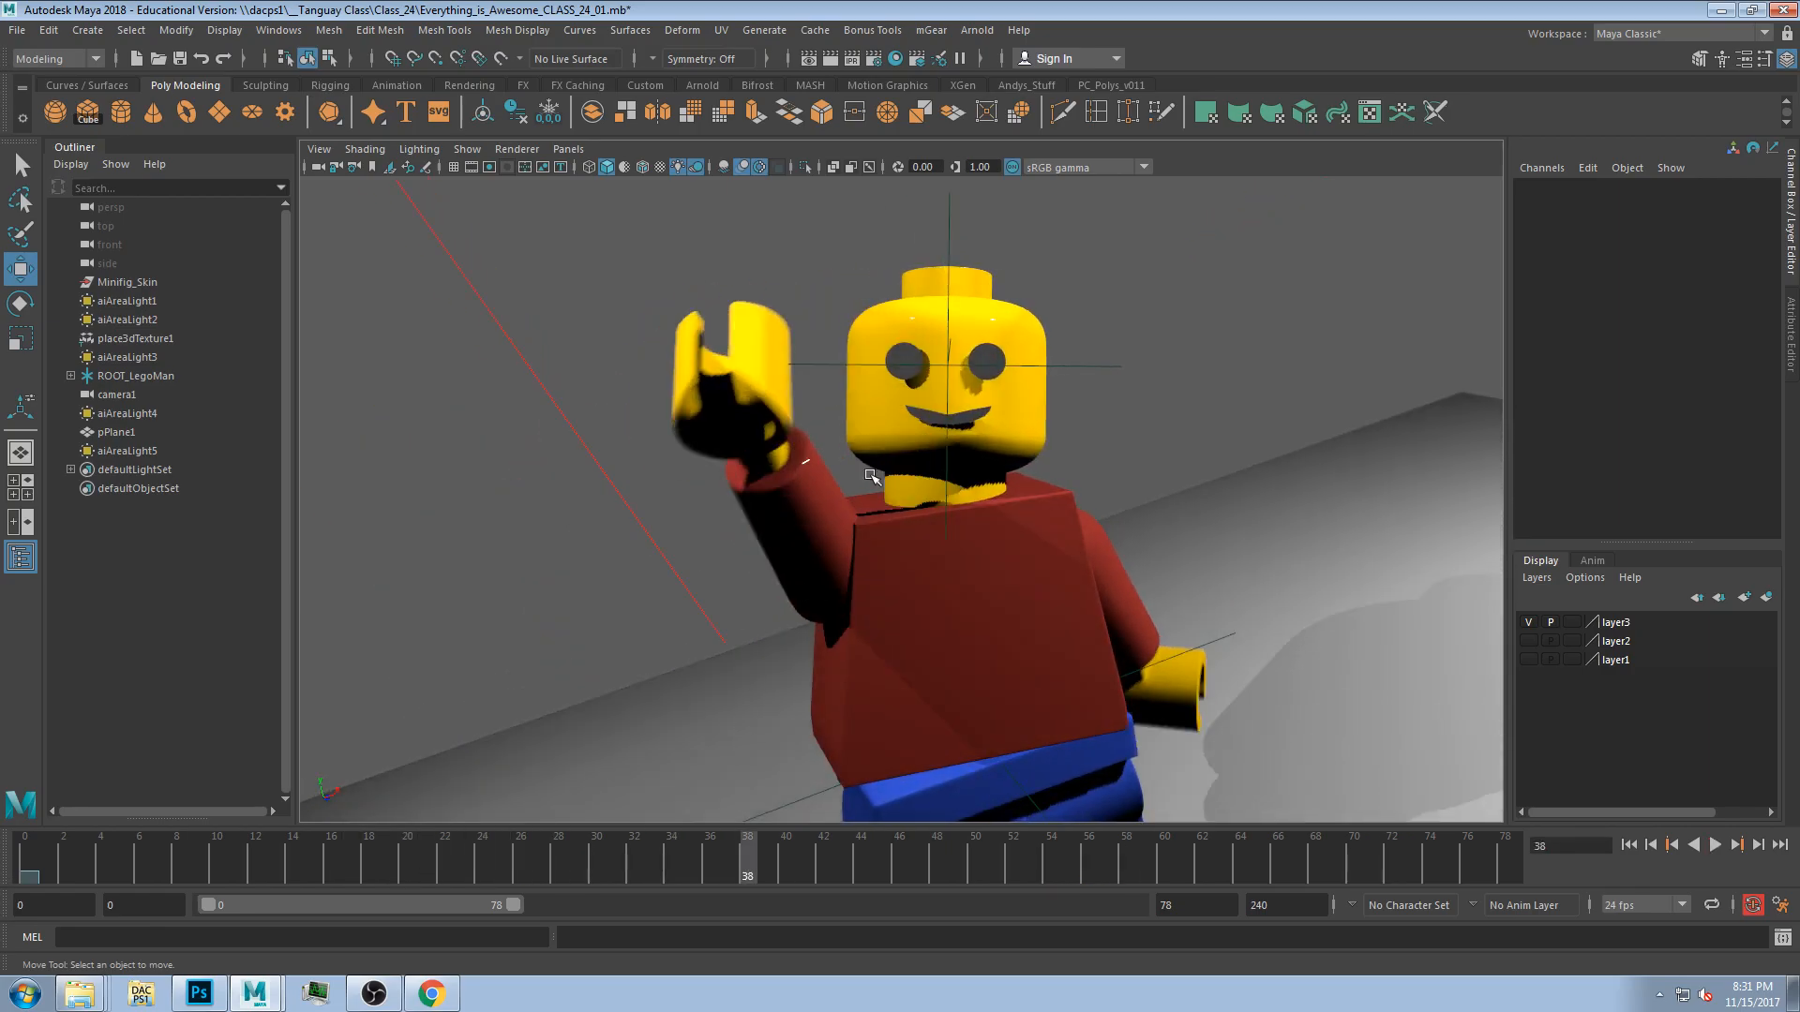
pyautogui.click(935, 379)
pyautogui.keyDown('shift'); pyautogui.click(987, 358); pyautogui.keyUp('shift')
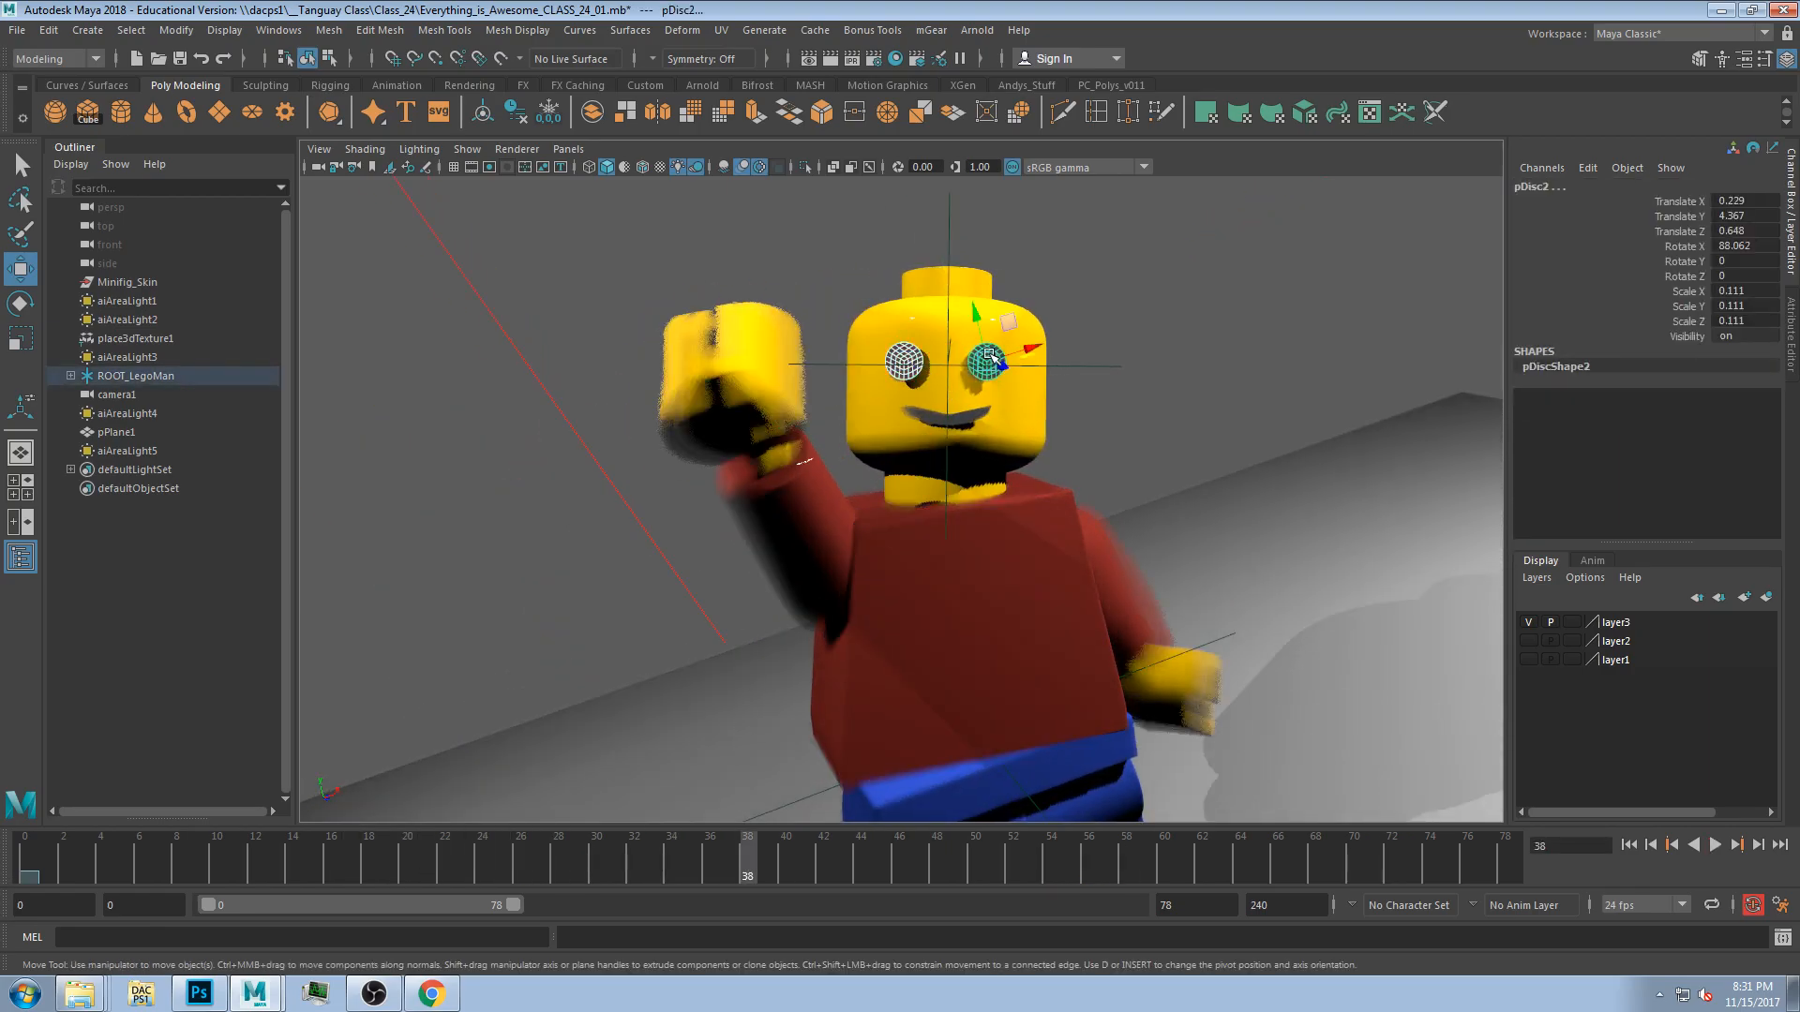
pyautogui.click(1791, 333)
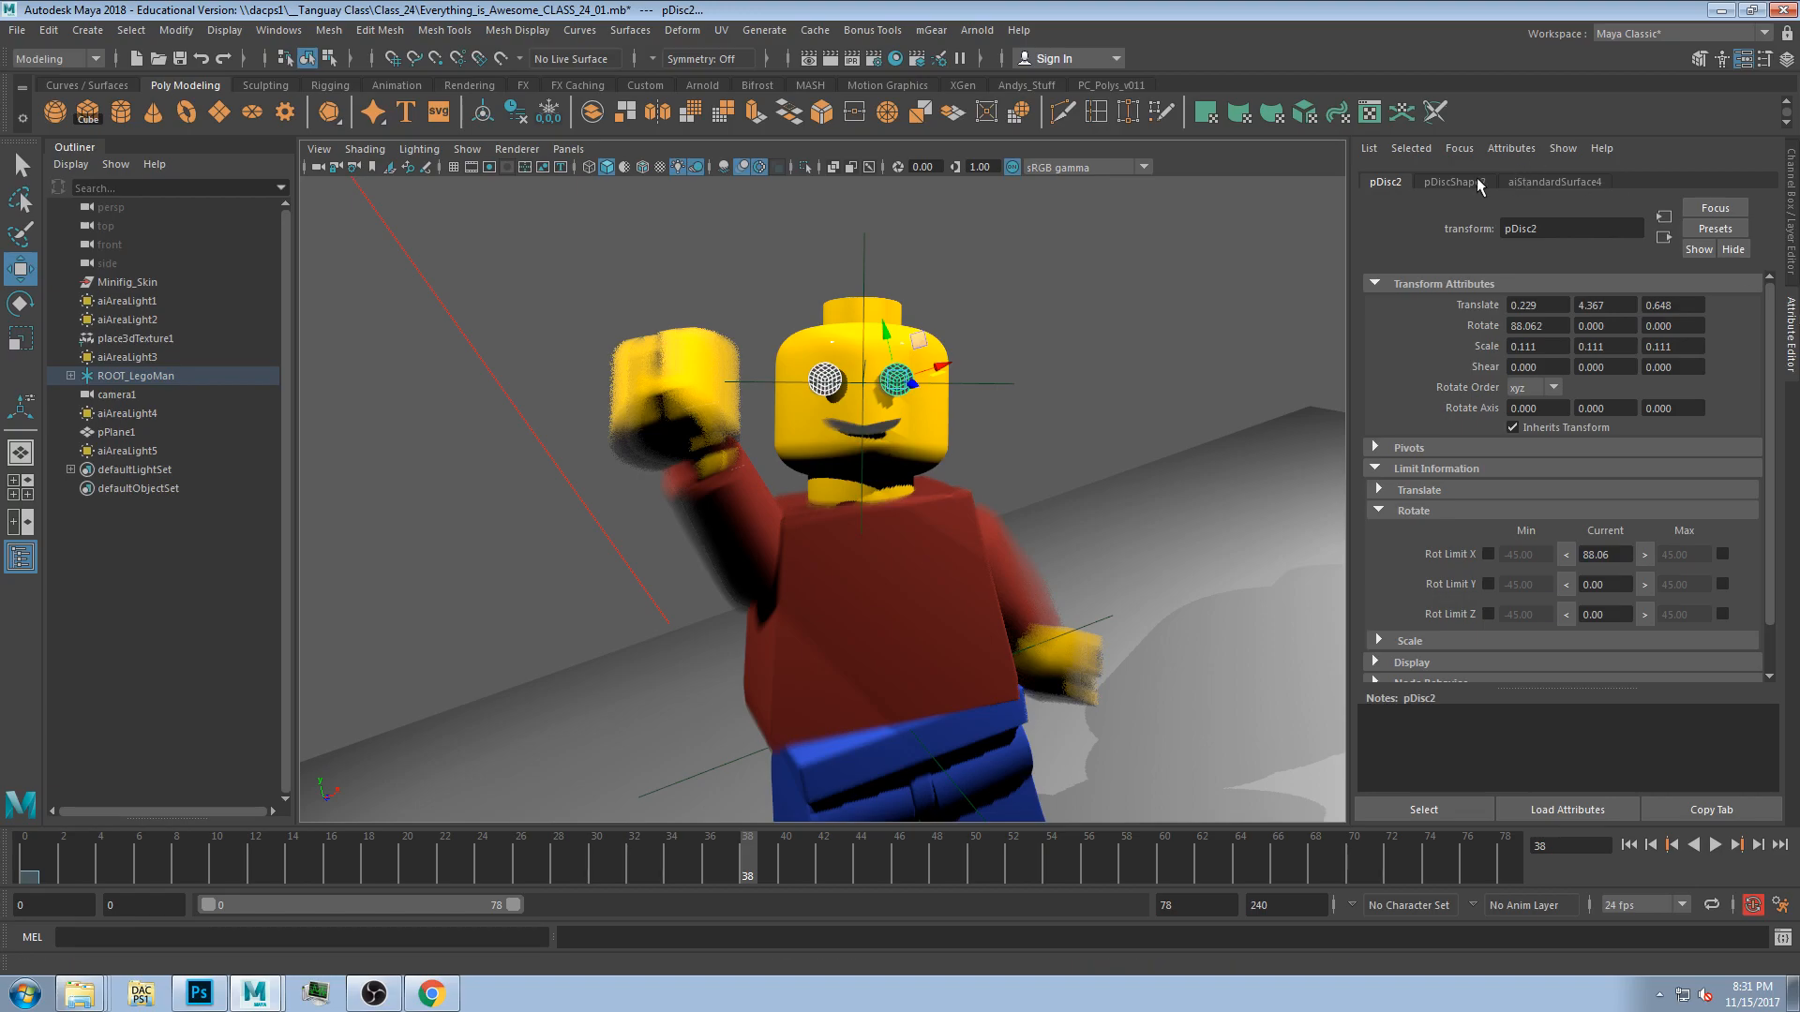
pyautogui.click(1477, 182)
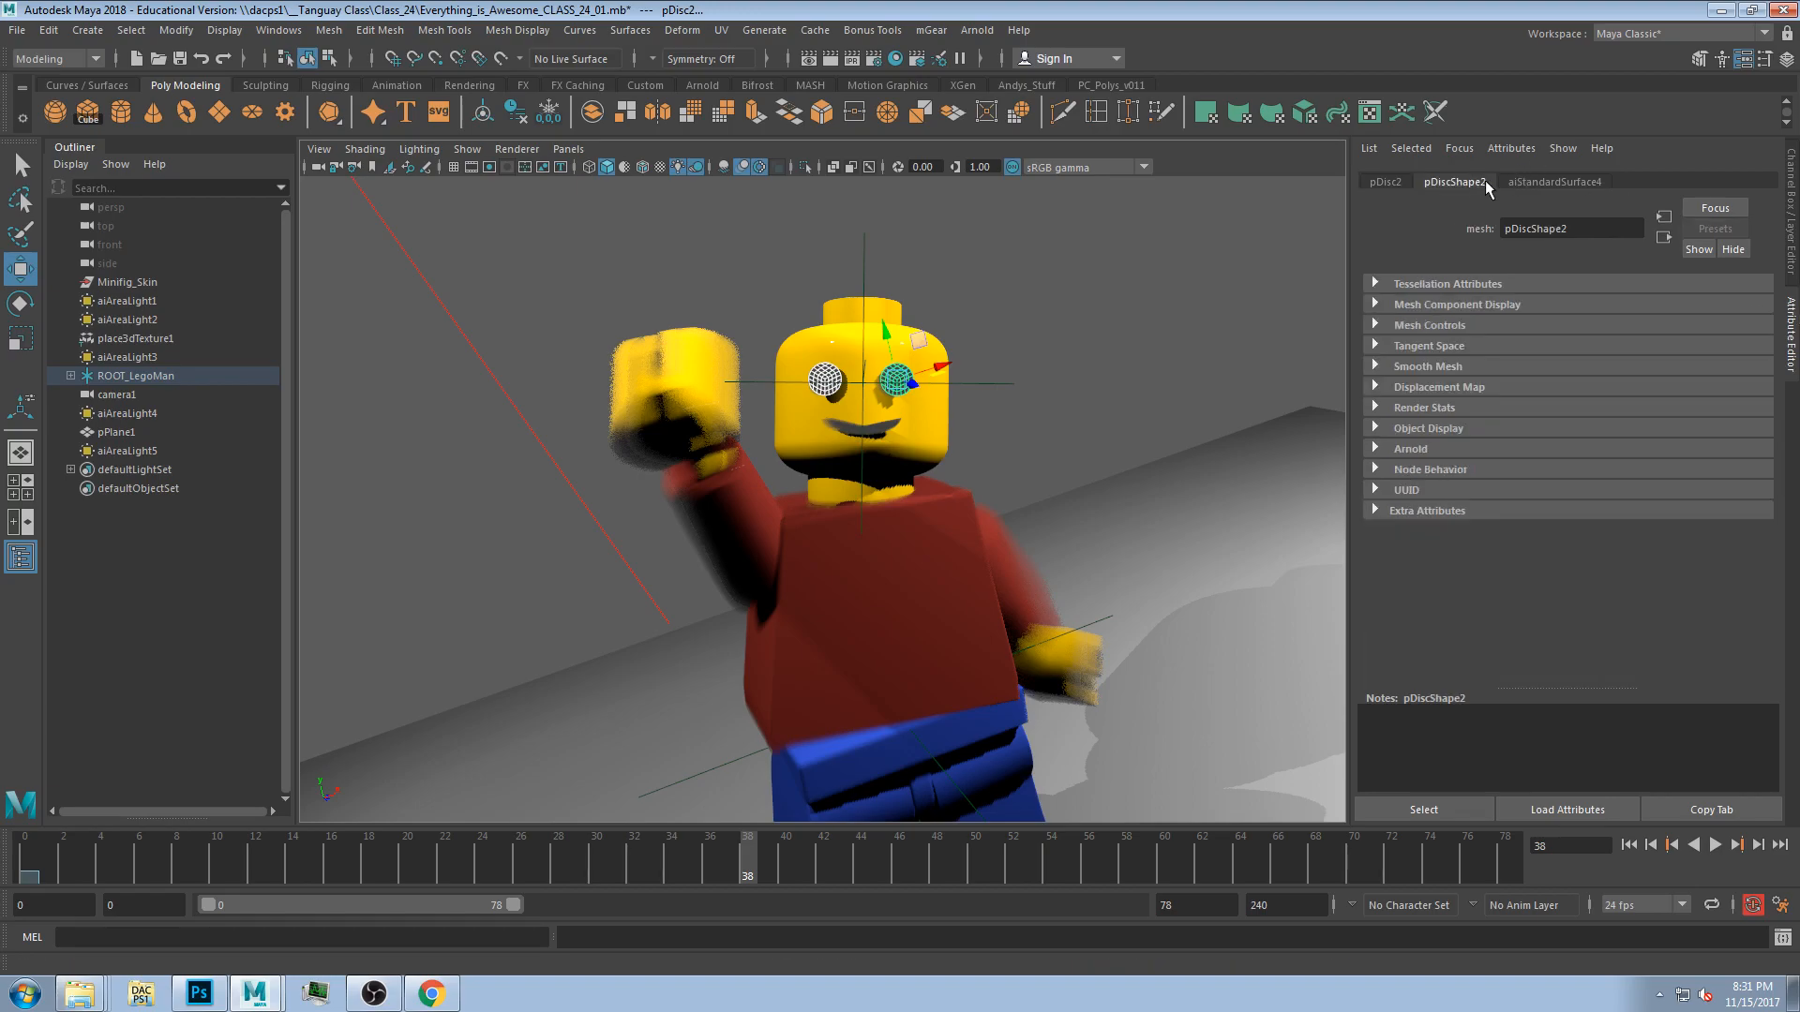
pyautogui.click(1431, 409)
pyautogui.click(1539, 431)
pyautogui.click(1072, 336)
pyautogui.click(834, 386)
pyautogui.click(1560, 426)
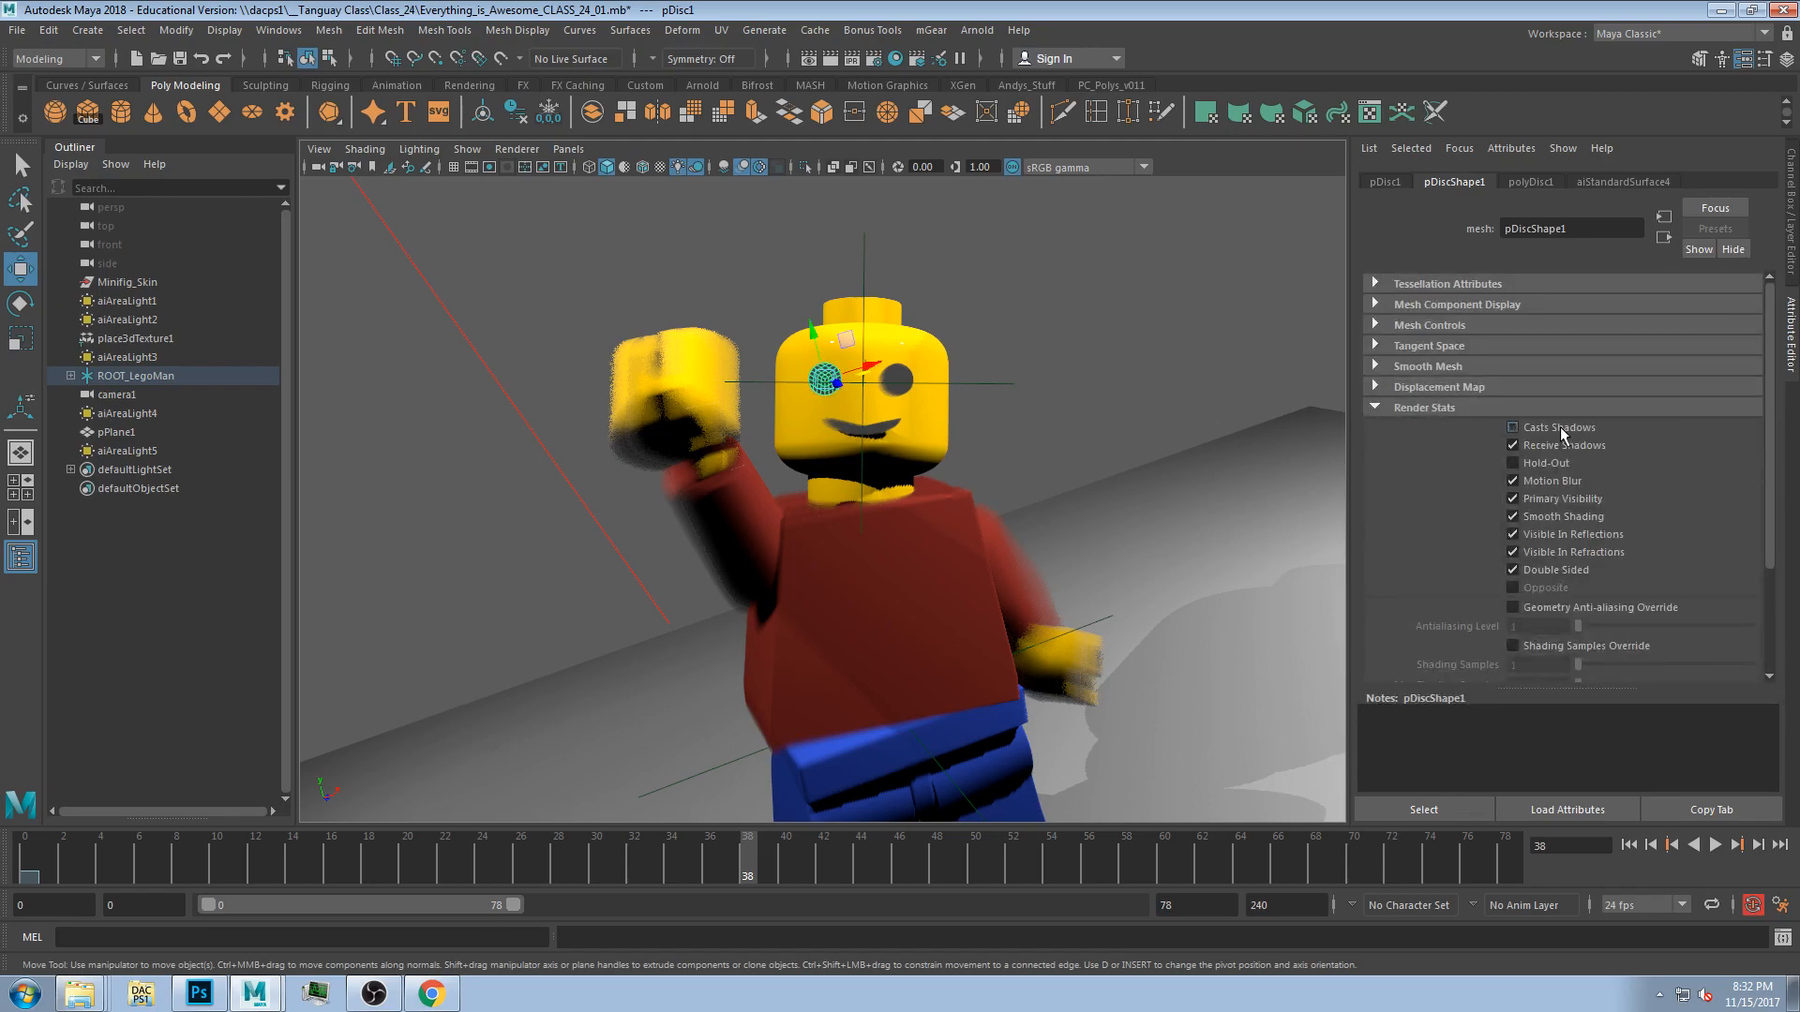
# Disable Casts Shadows on the mouth disc's shape in its Render Stats.
pyautogui.click(974, 267)
pyautogui.click(889, 429)
pyautogui.click(1556, 427)
pyautogui.click(1070, 387)
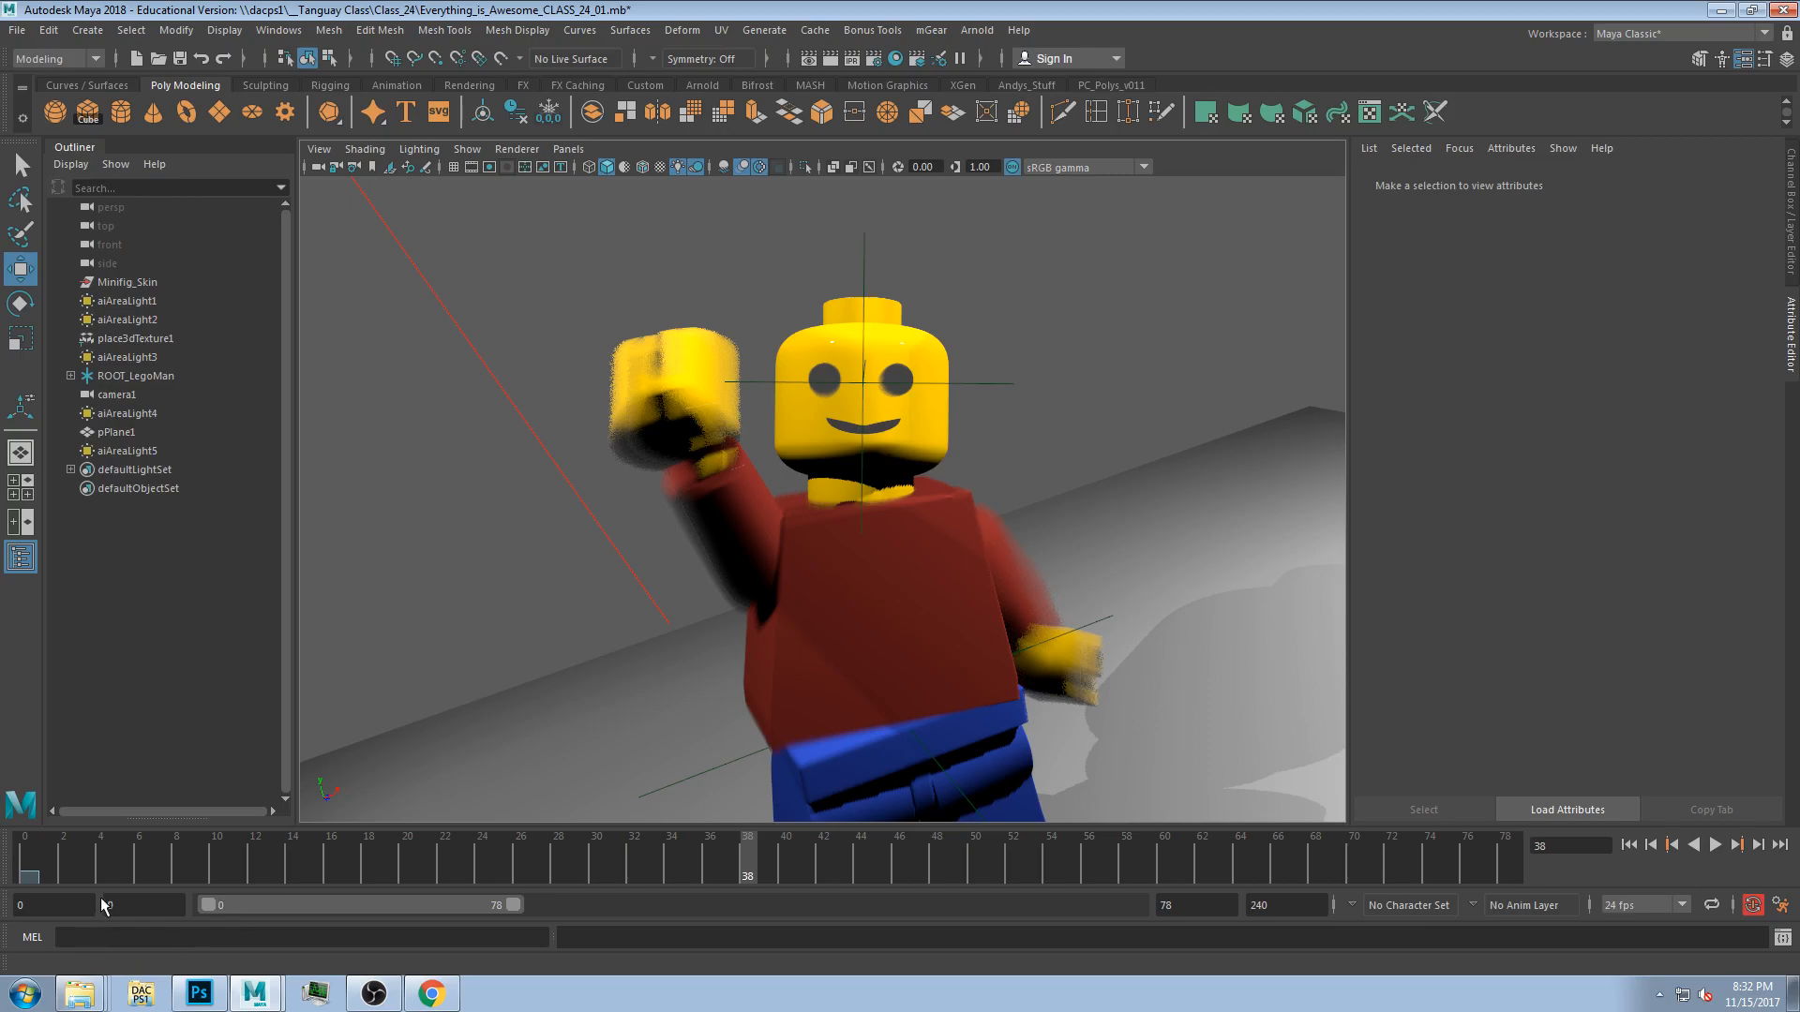
# Play the animation from the first frame in the perspective view, then stop playback.
pyautogui.click(44, 857)
pyautogui.click(1715, 846)
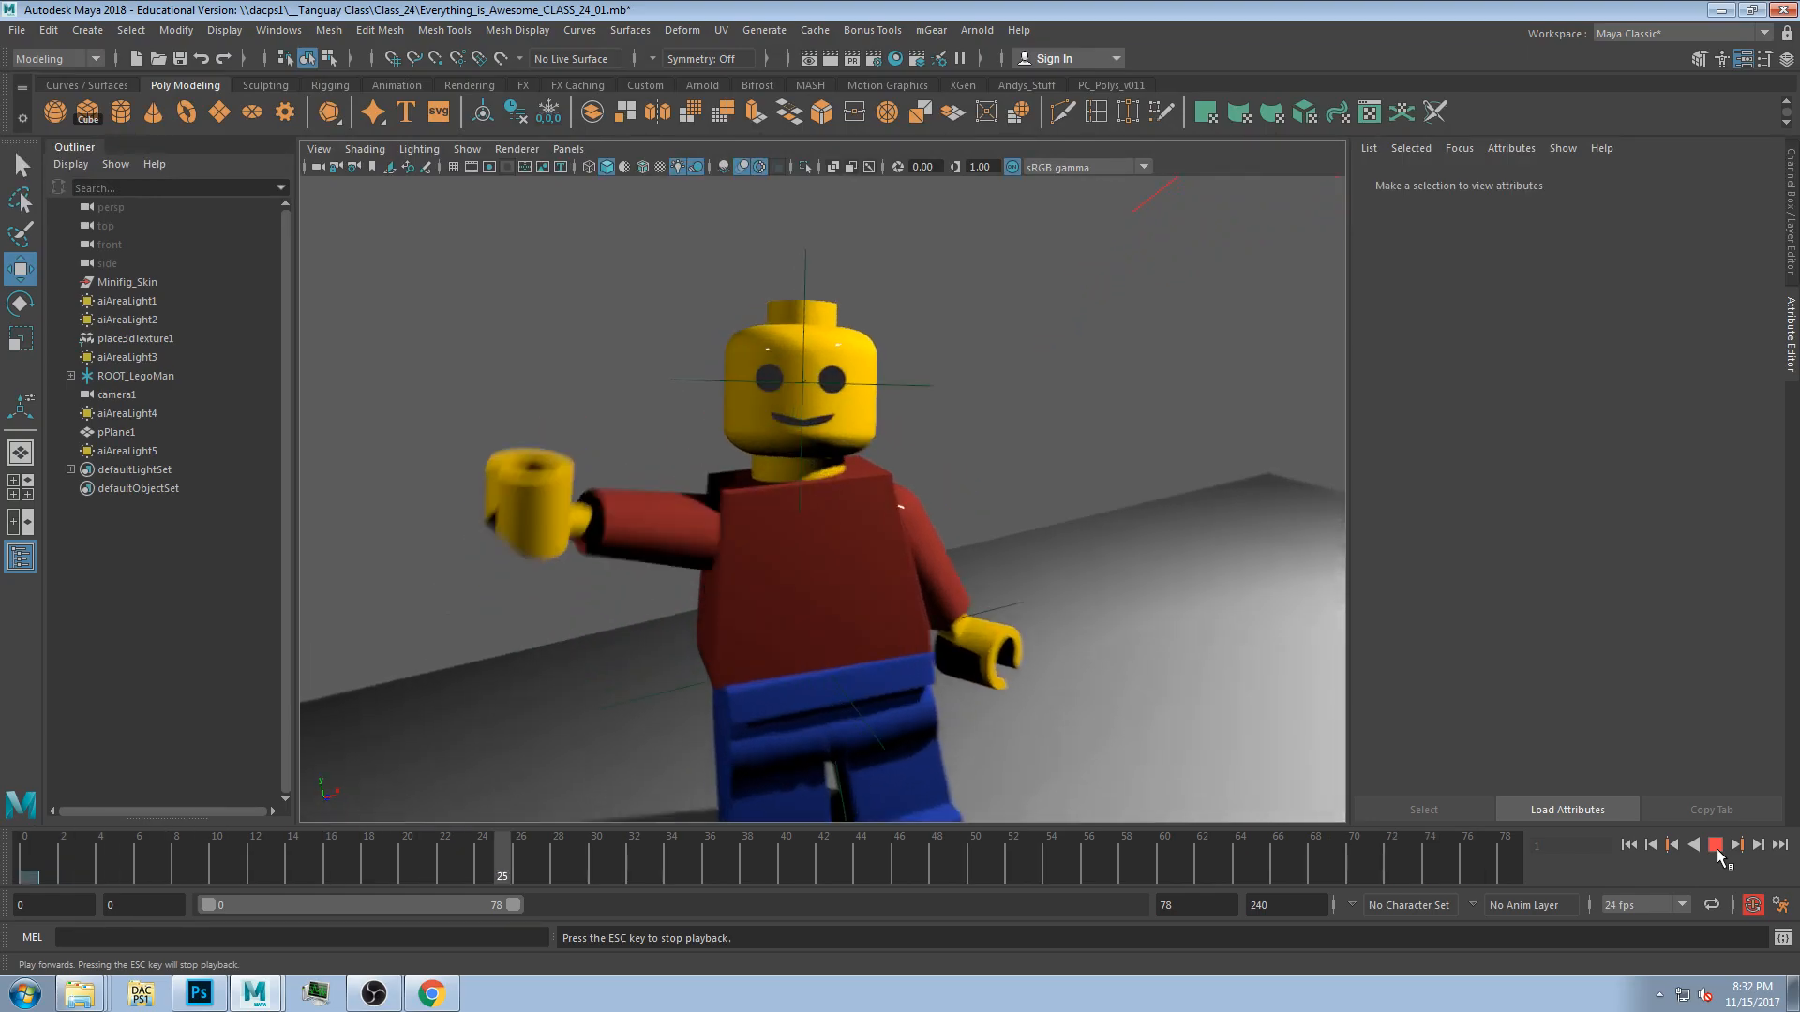
pyautogui.click(1715, 846)
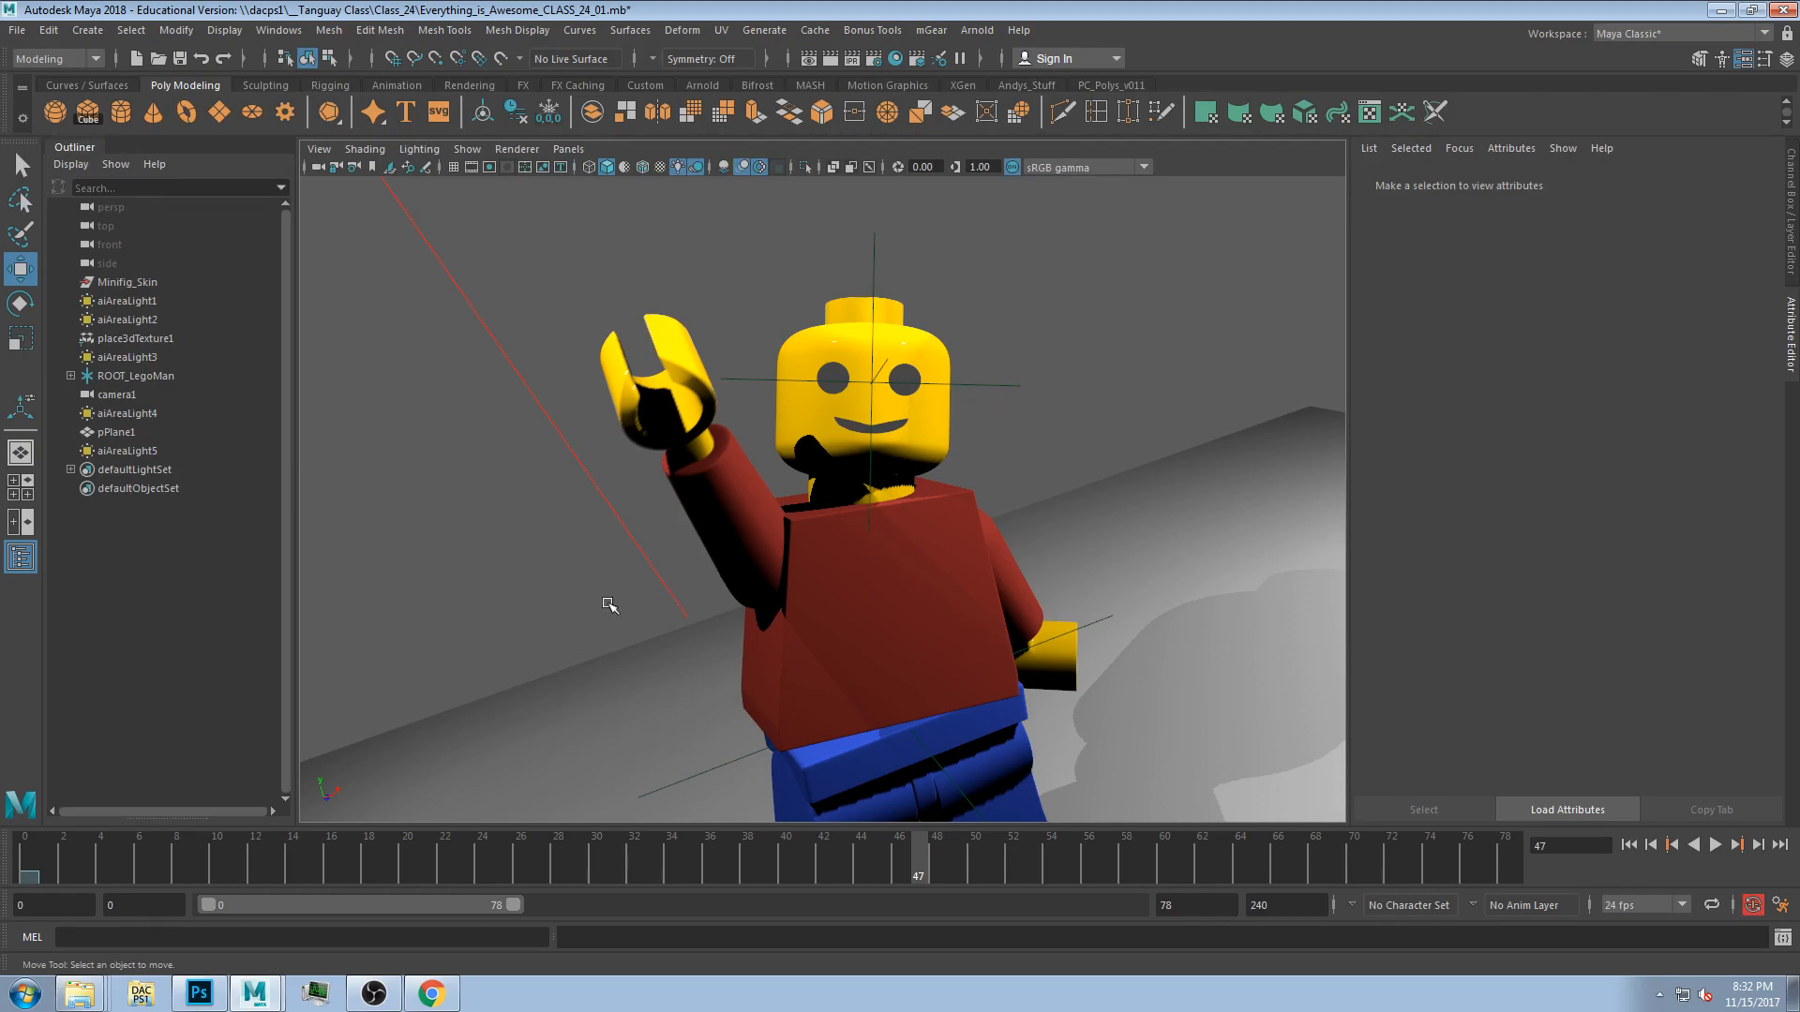
# Examine the mouth disc's placement against the head in the zoomed top view at the first frame.
pyautogui.press('space')
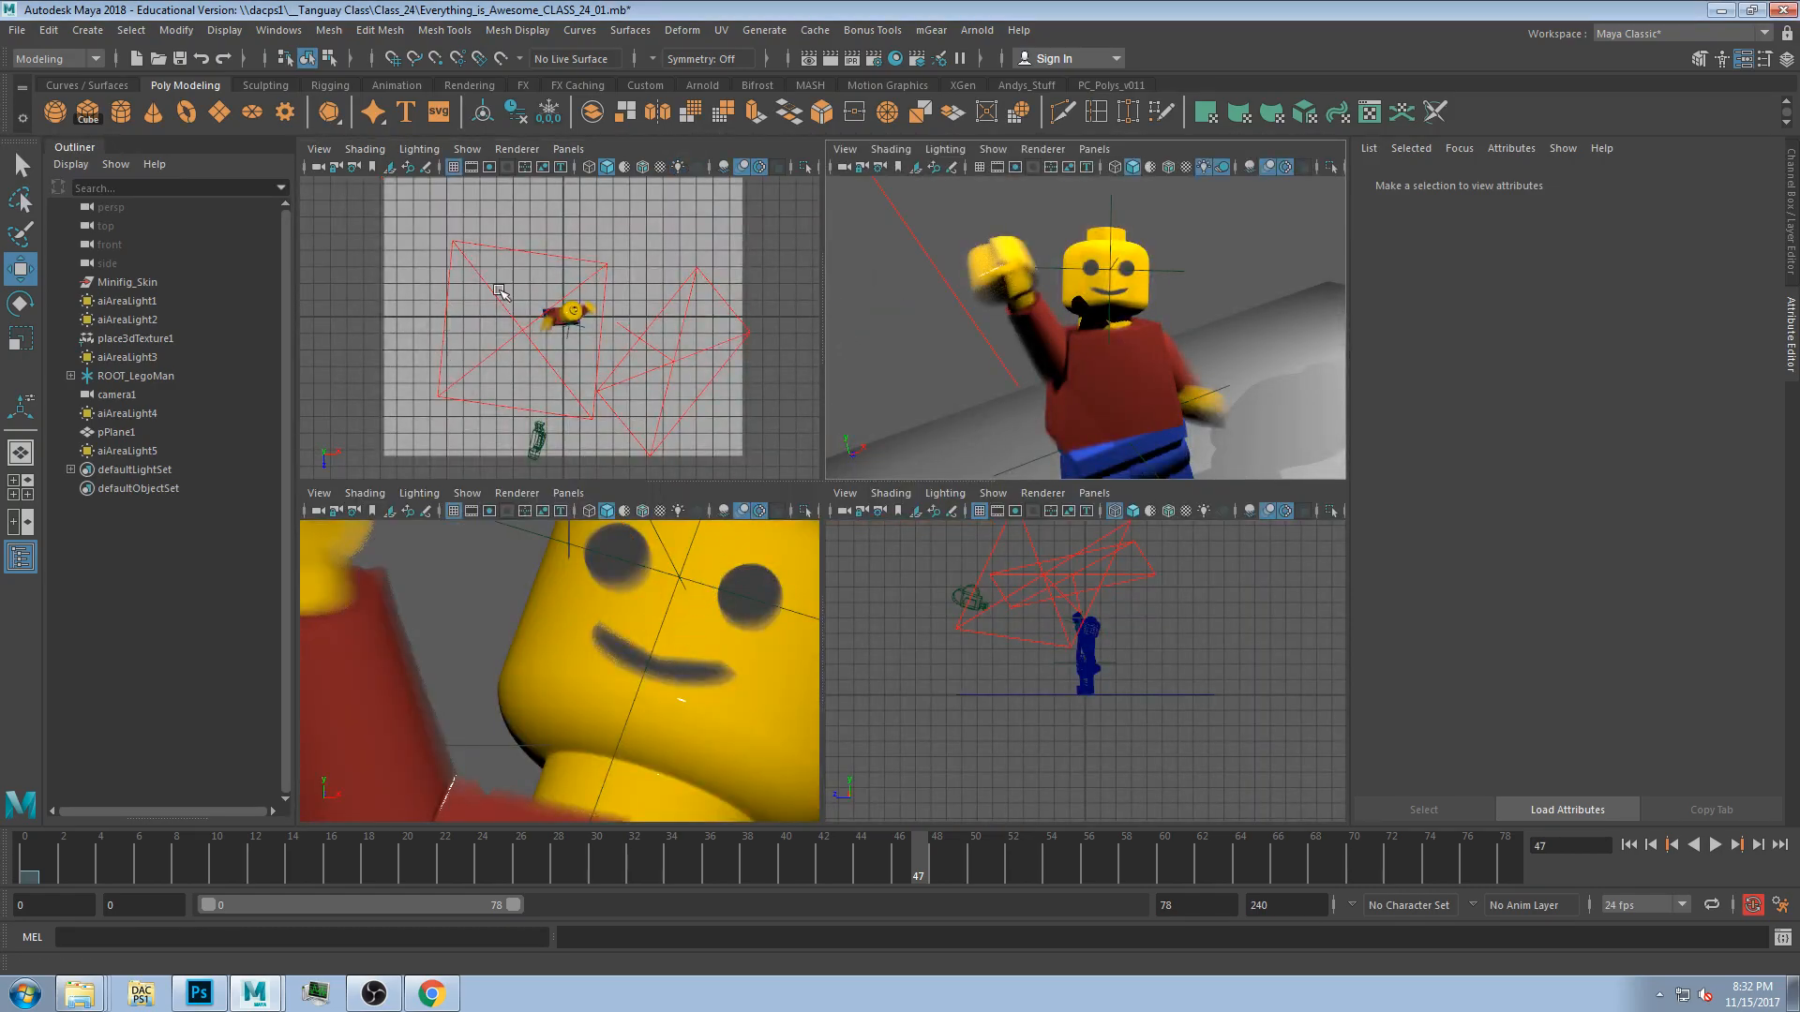
pyautogui.scroll(5, 549, 336)
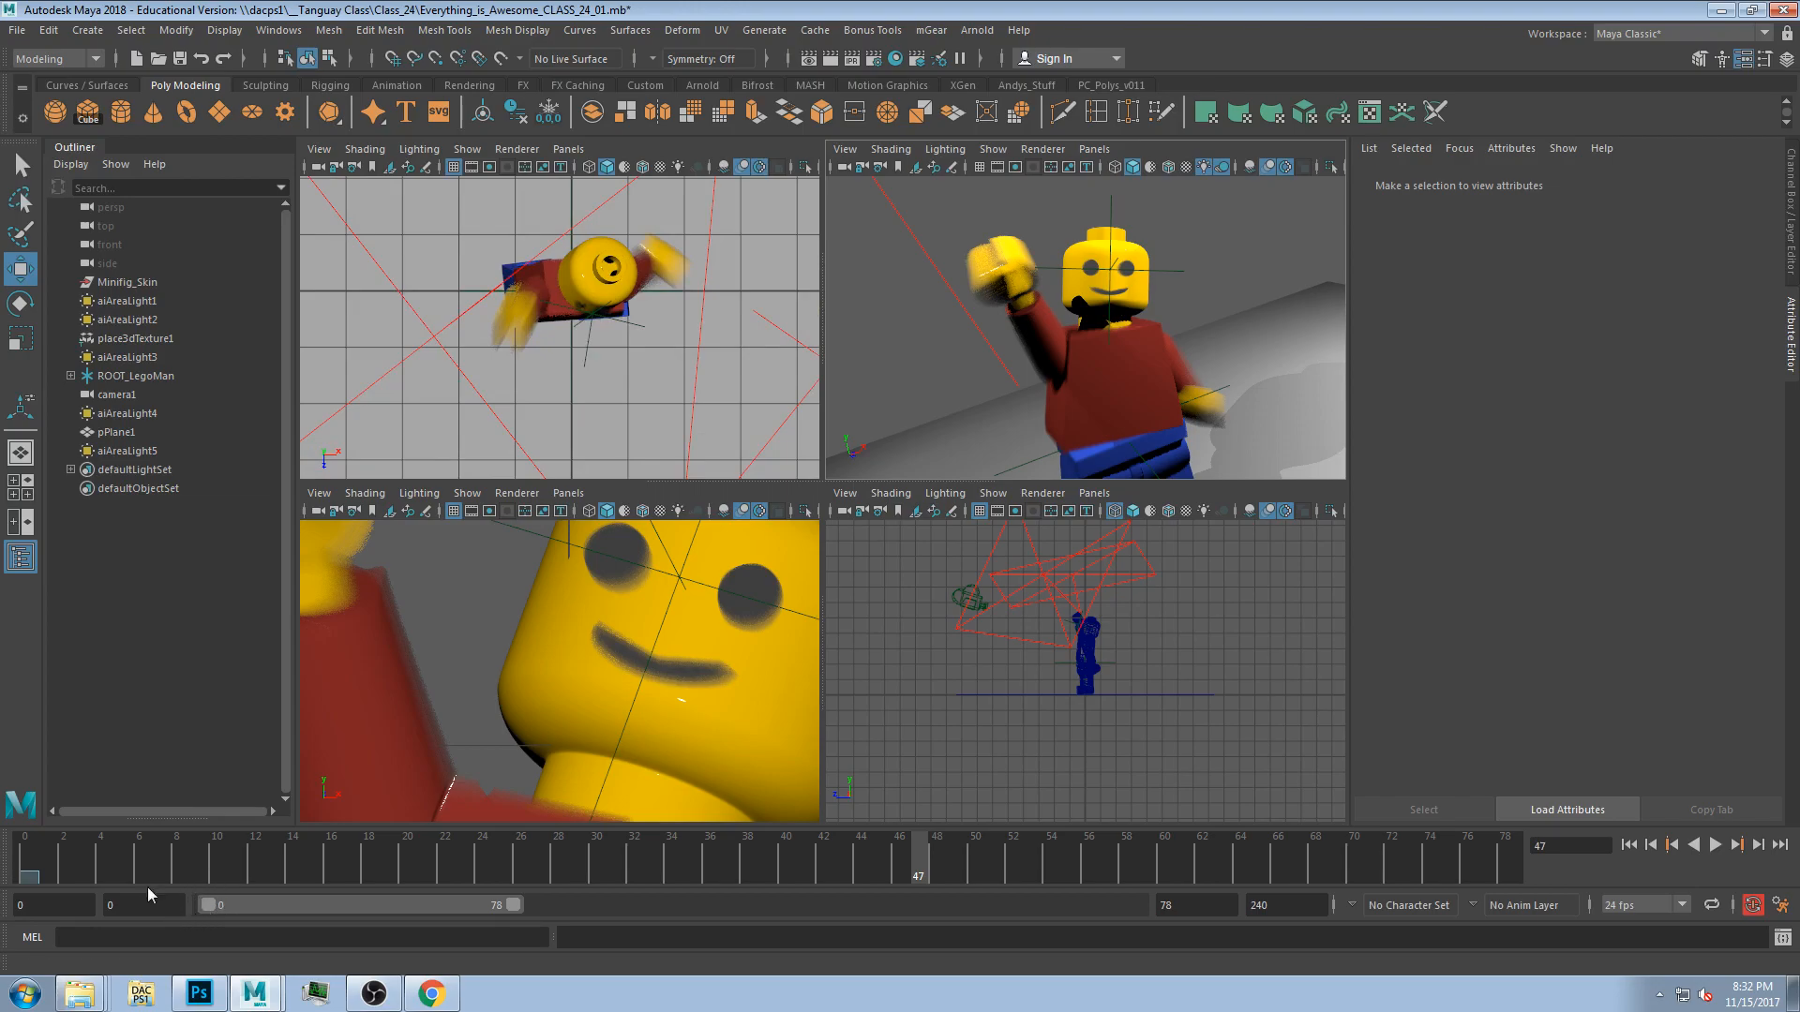
pyautogui.hotkey('alt', 'shift', 'v')
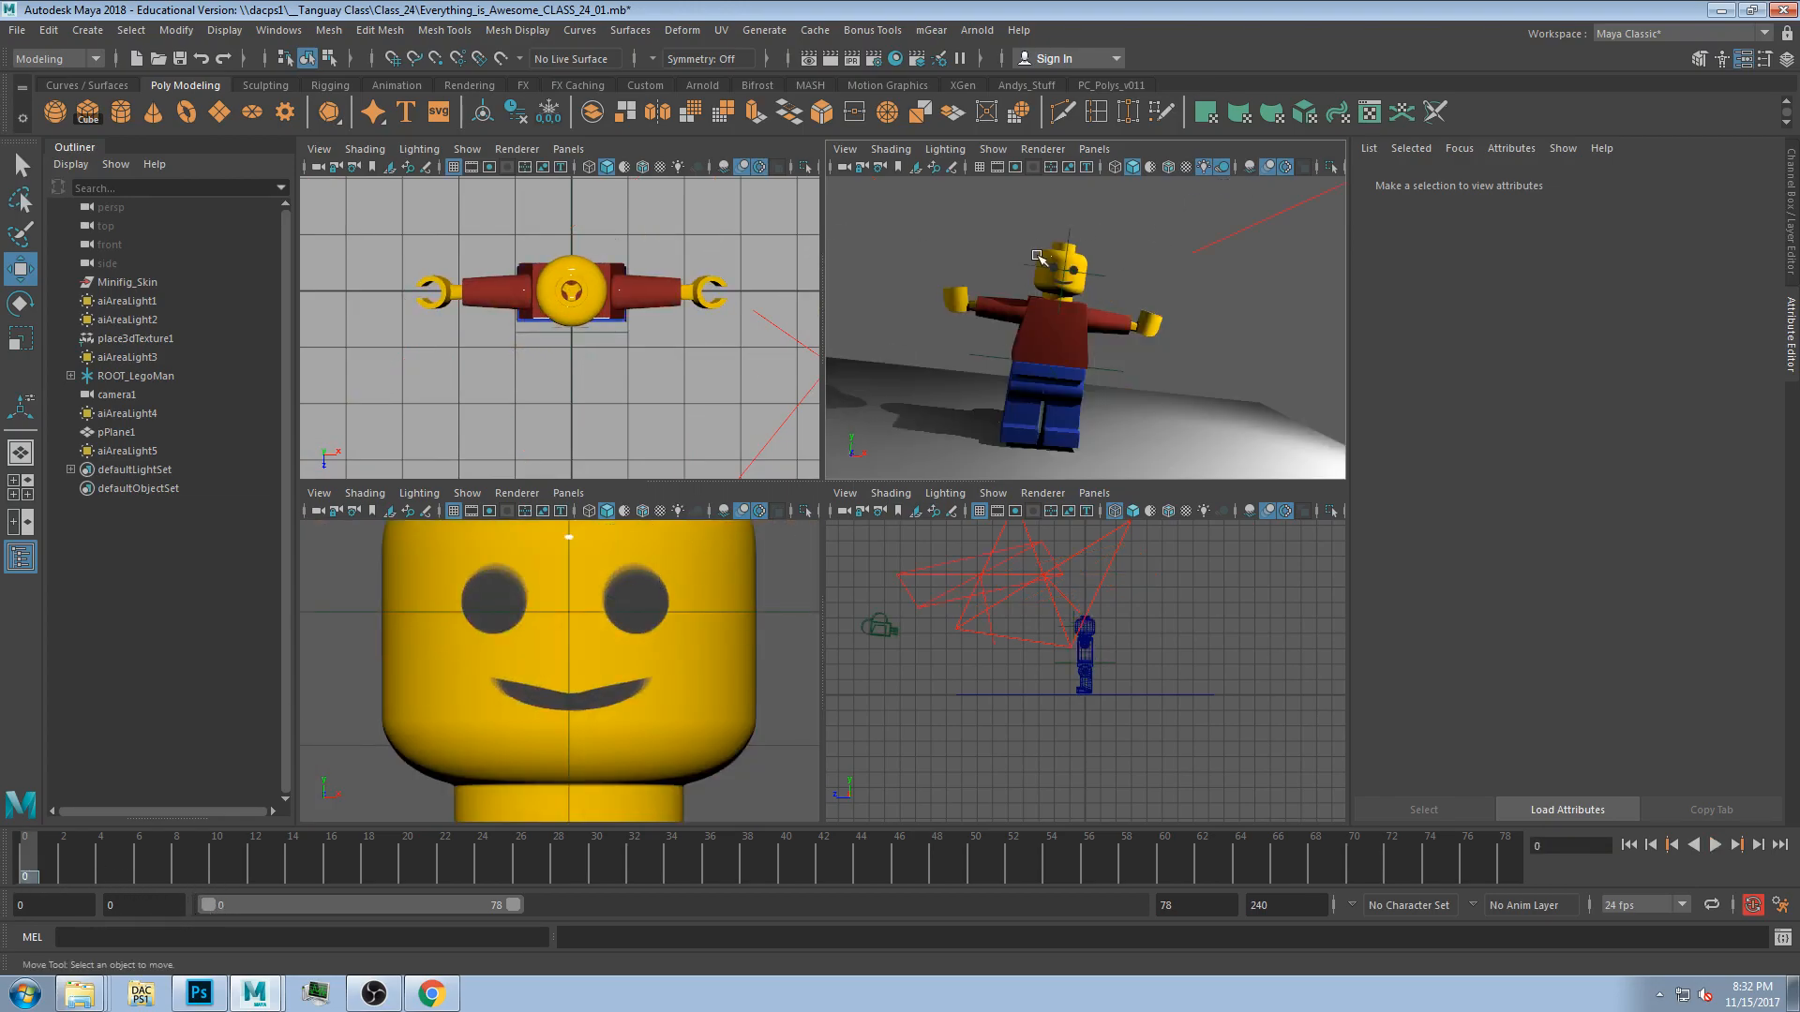
pyautogui.scroll(10, 662, 328)
pyautogui.scroll(-14, 614, 342)
pyautogui.scroll(3, 610, 333)
pyautogui.press('space')
pyautogui.scroll(1, 600, 345)
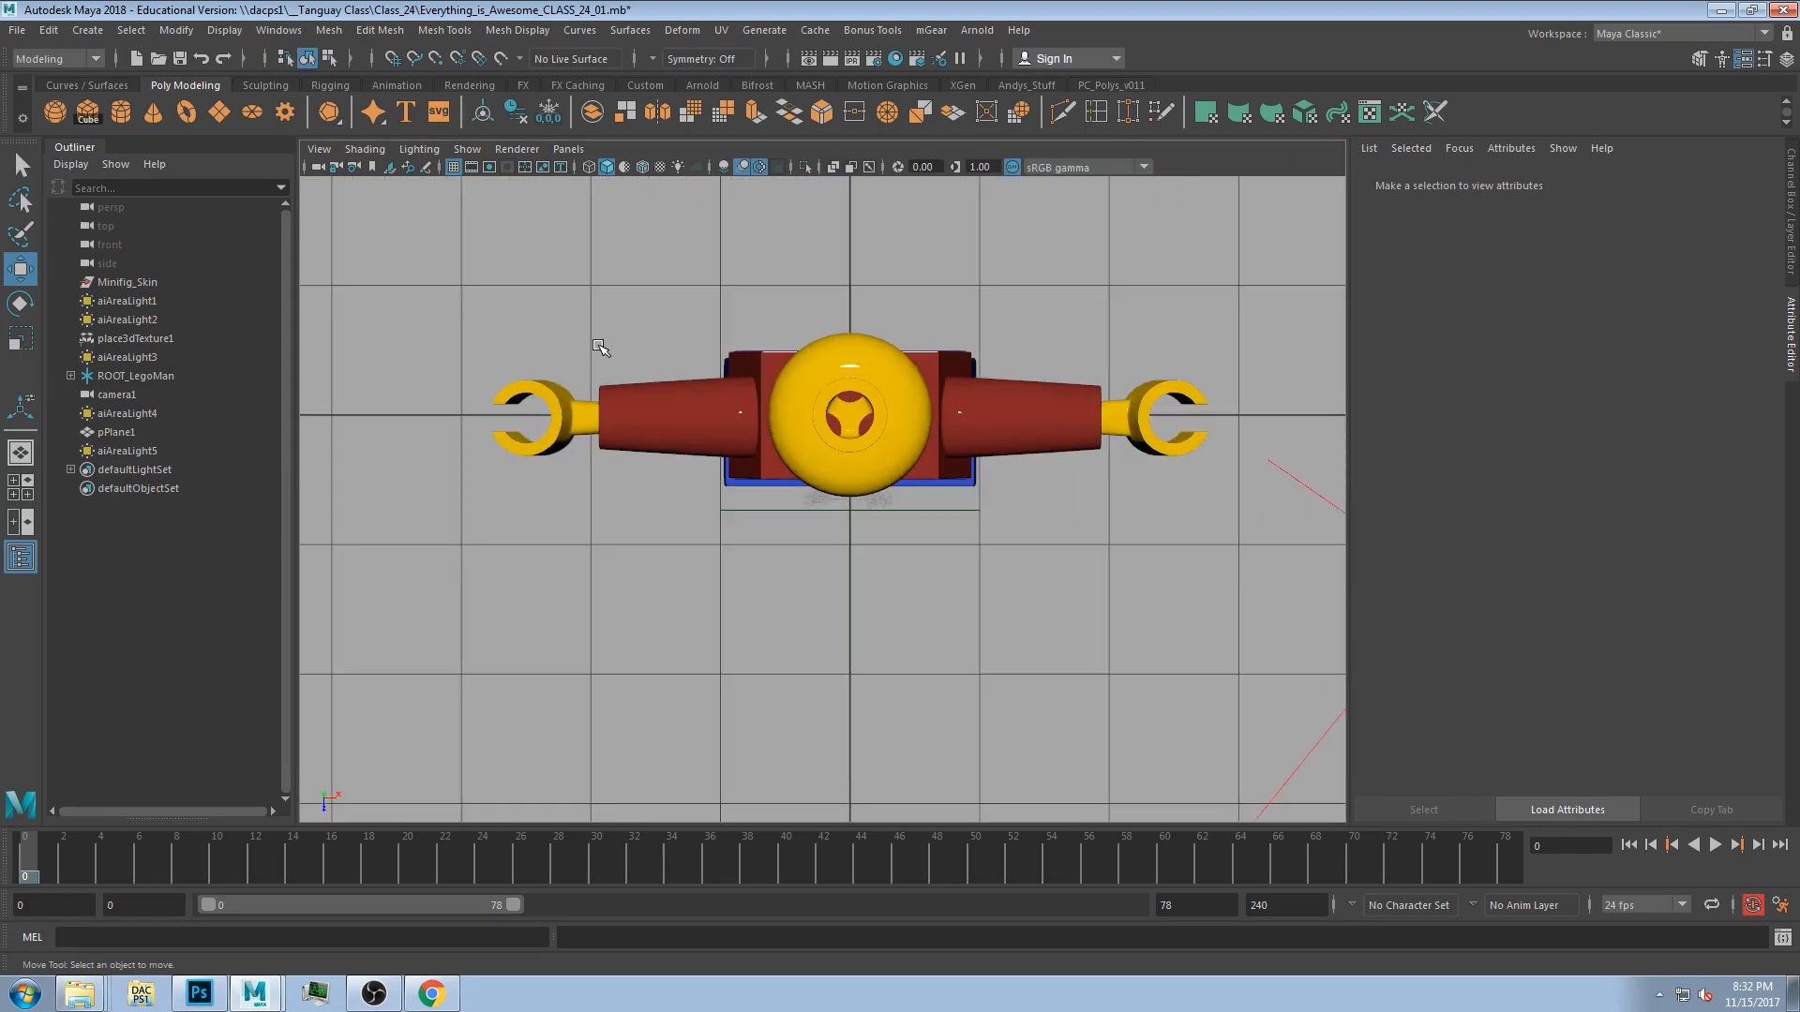
pyautogui.scroll(8, 938, 502)
pyautogui.click(806, 512)
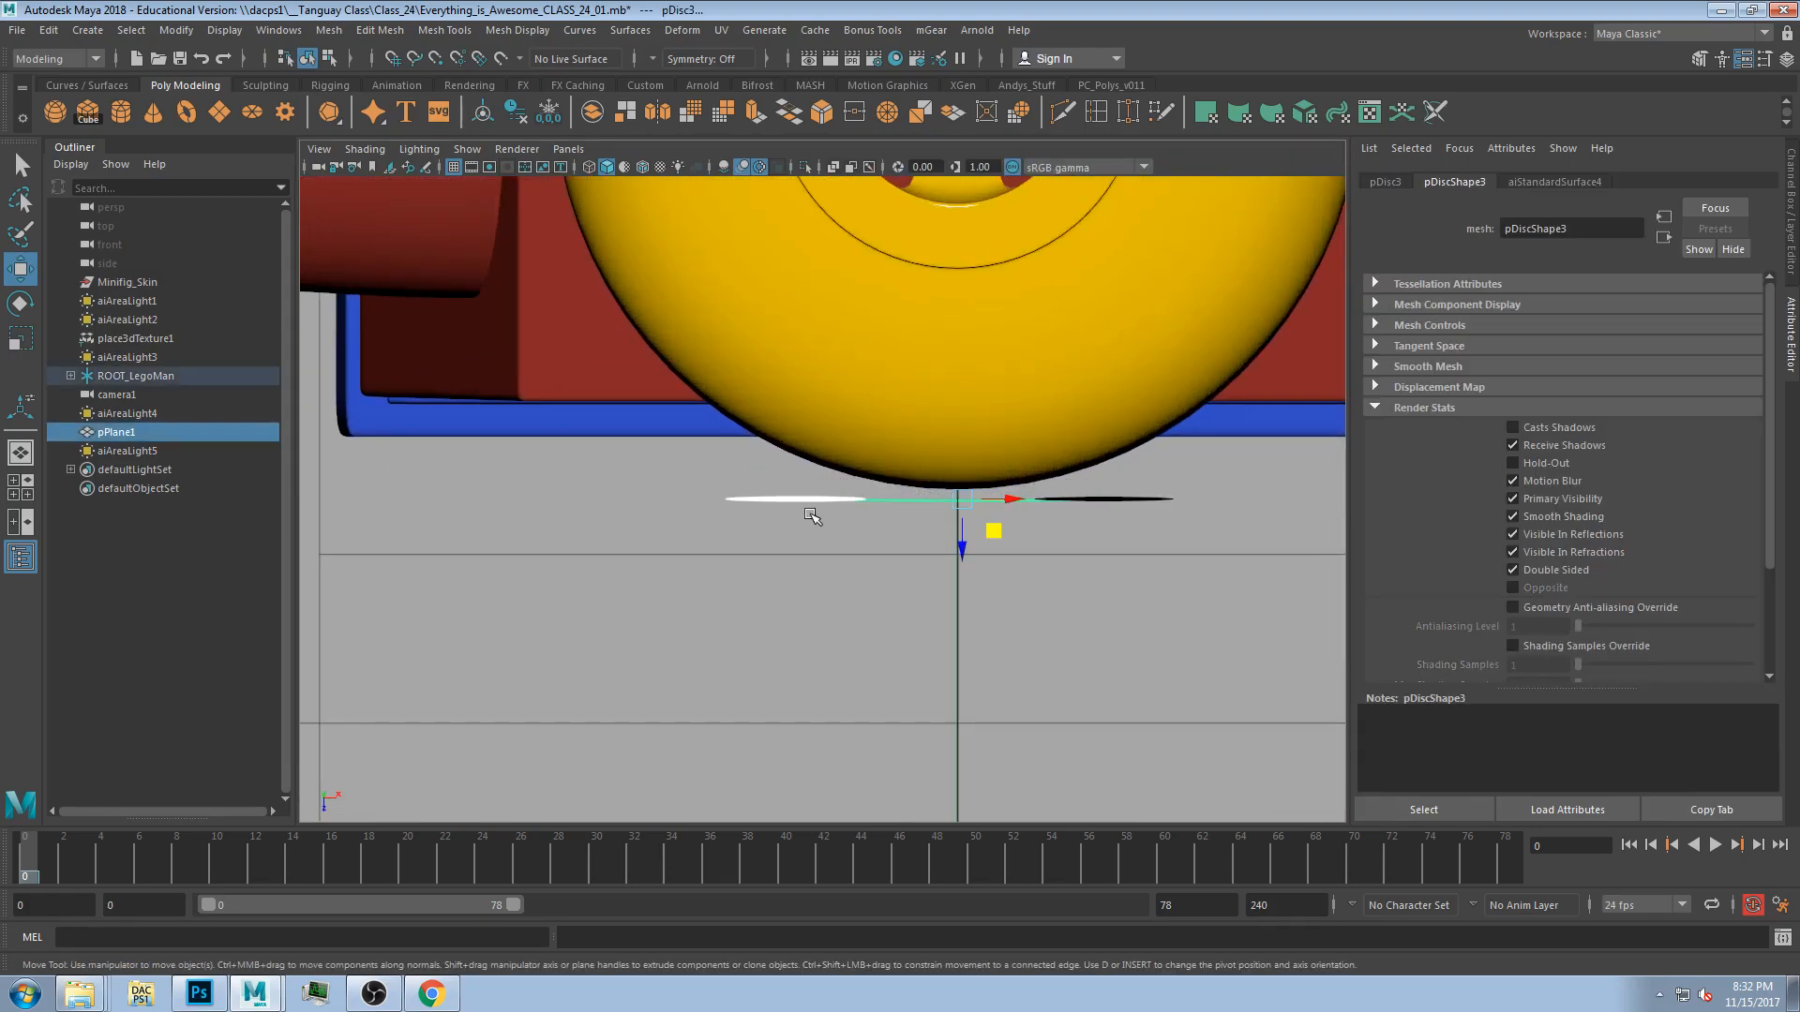
pyautogui.scroll(1, 809, 517)
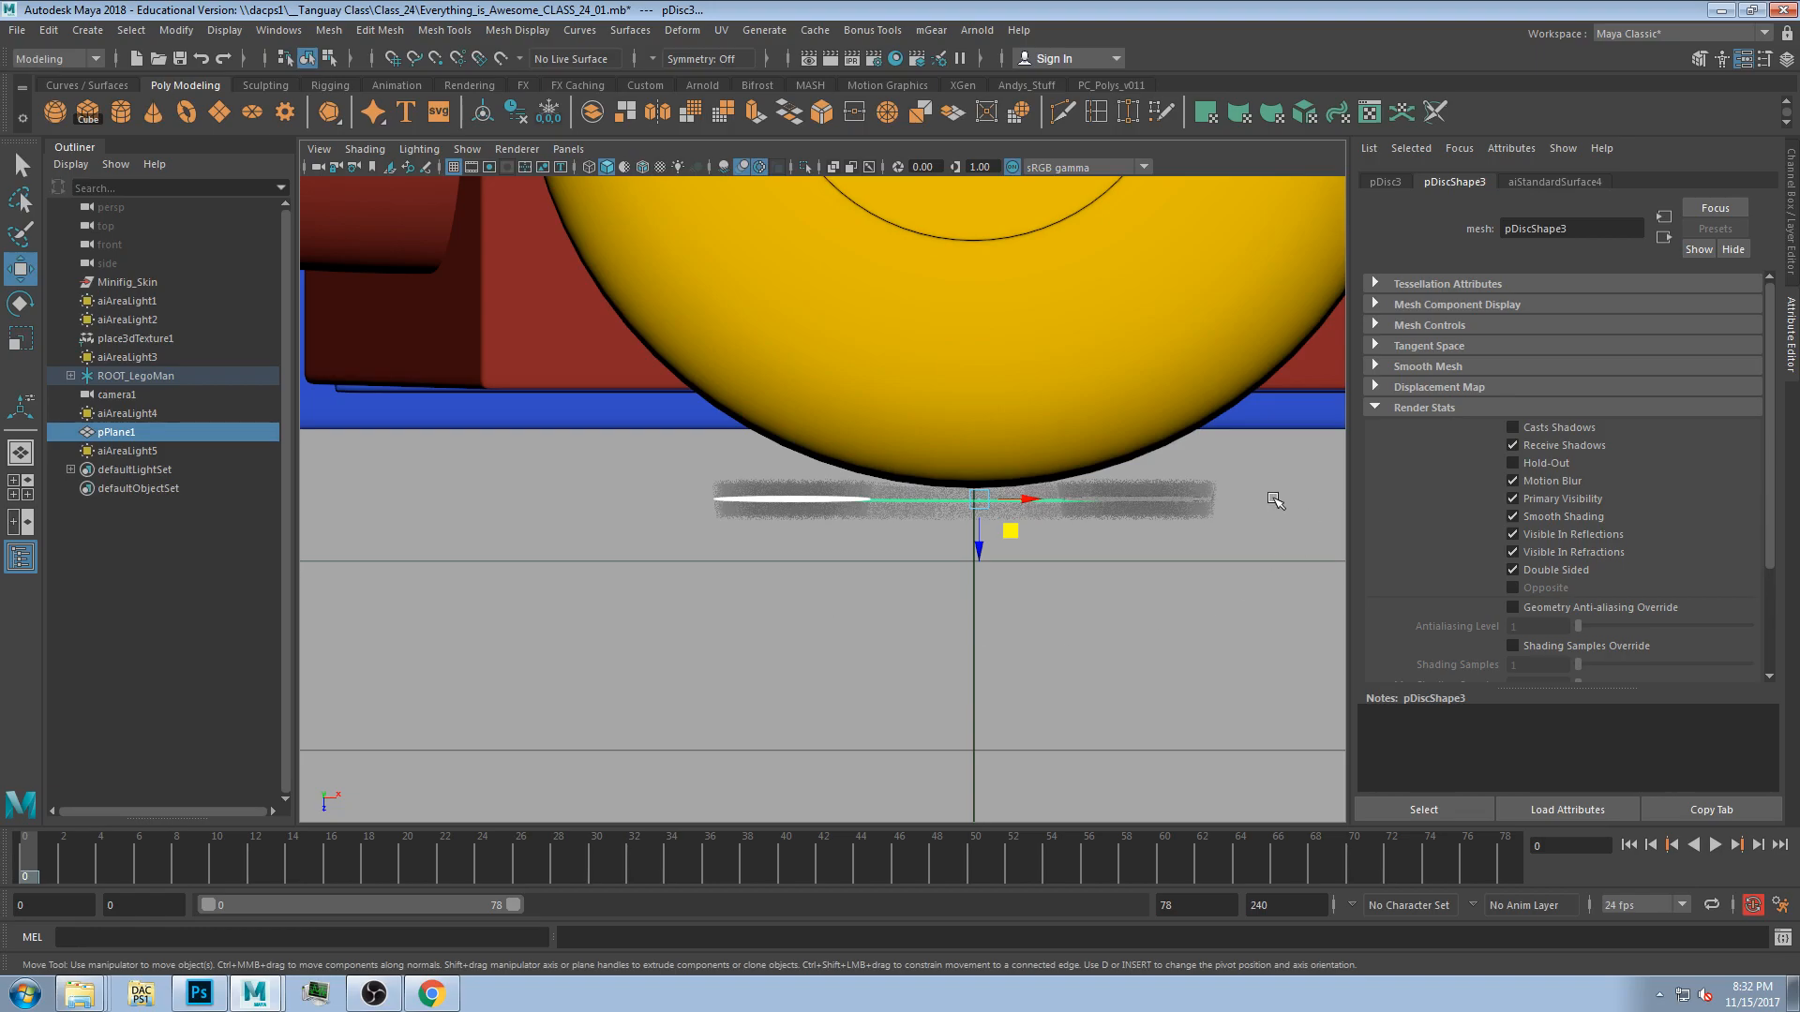
pyautogui.press('space')
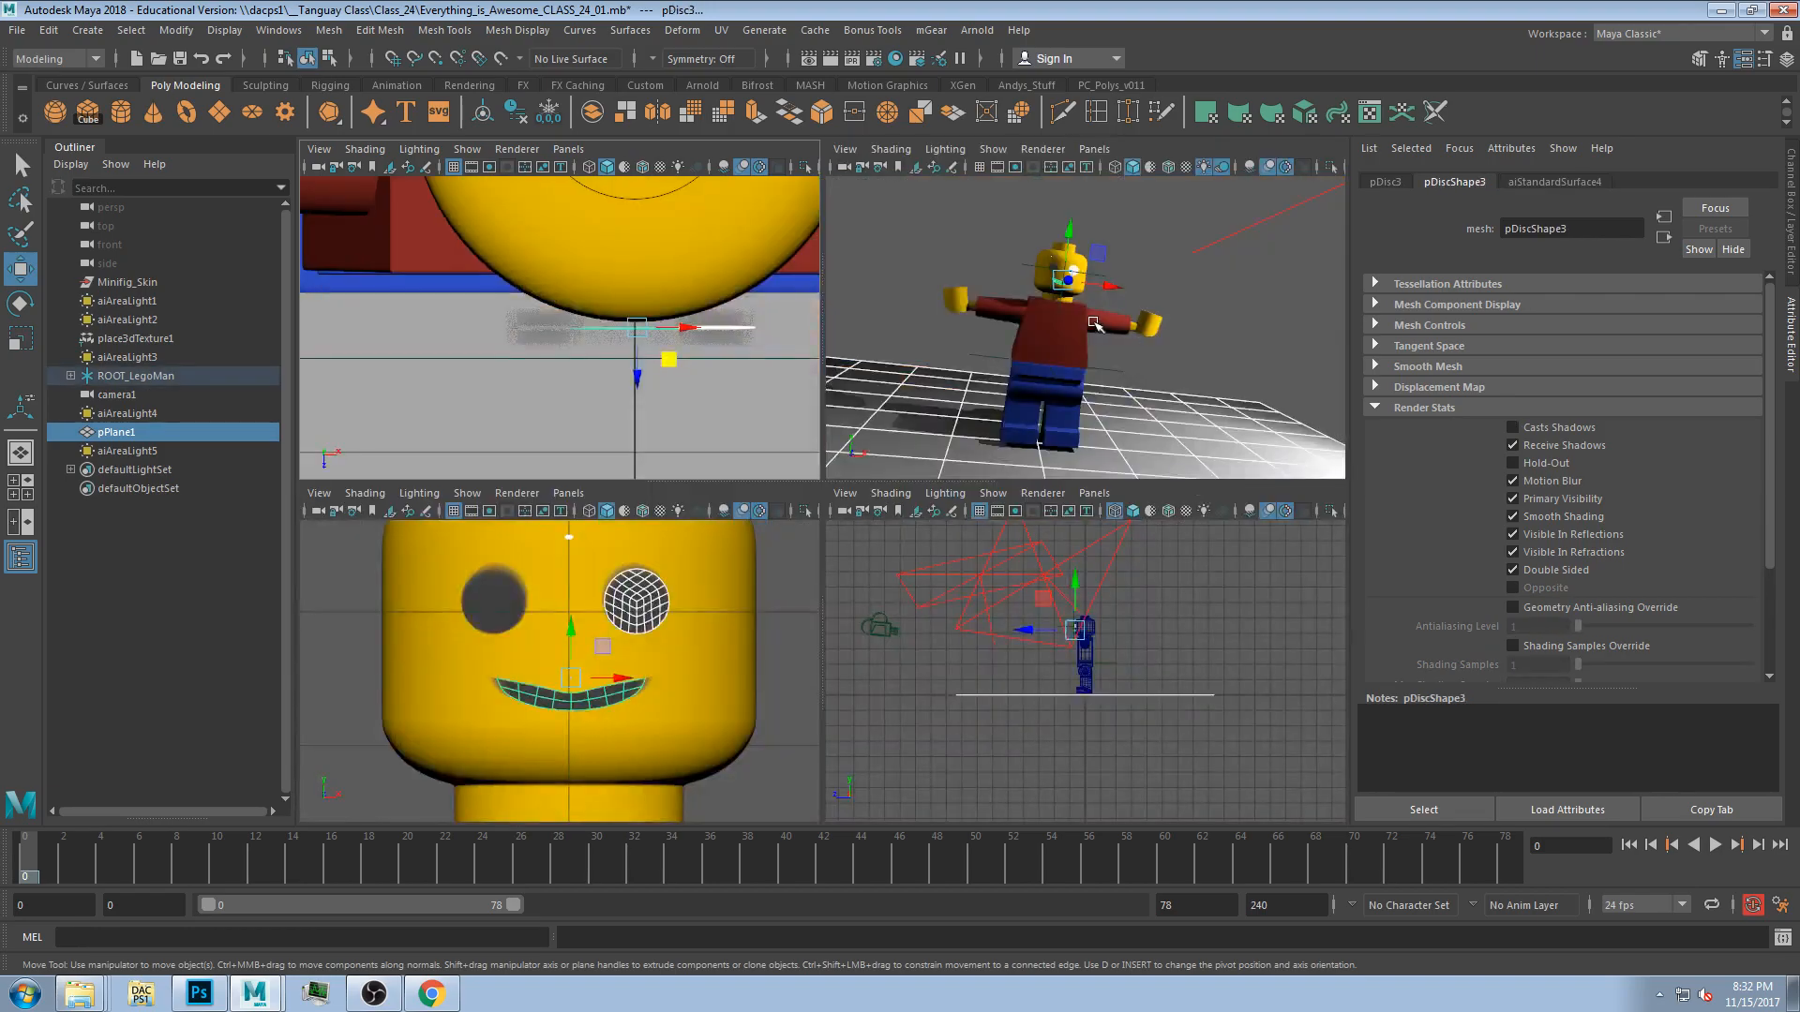
pyautogui.press('space')
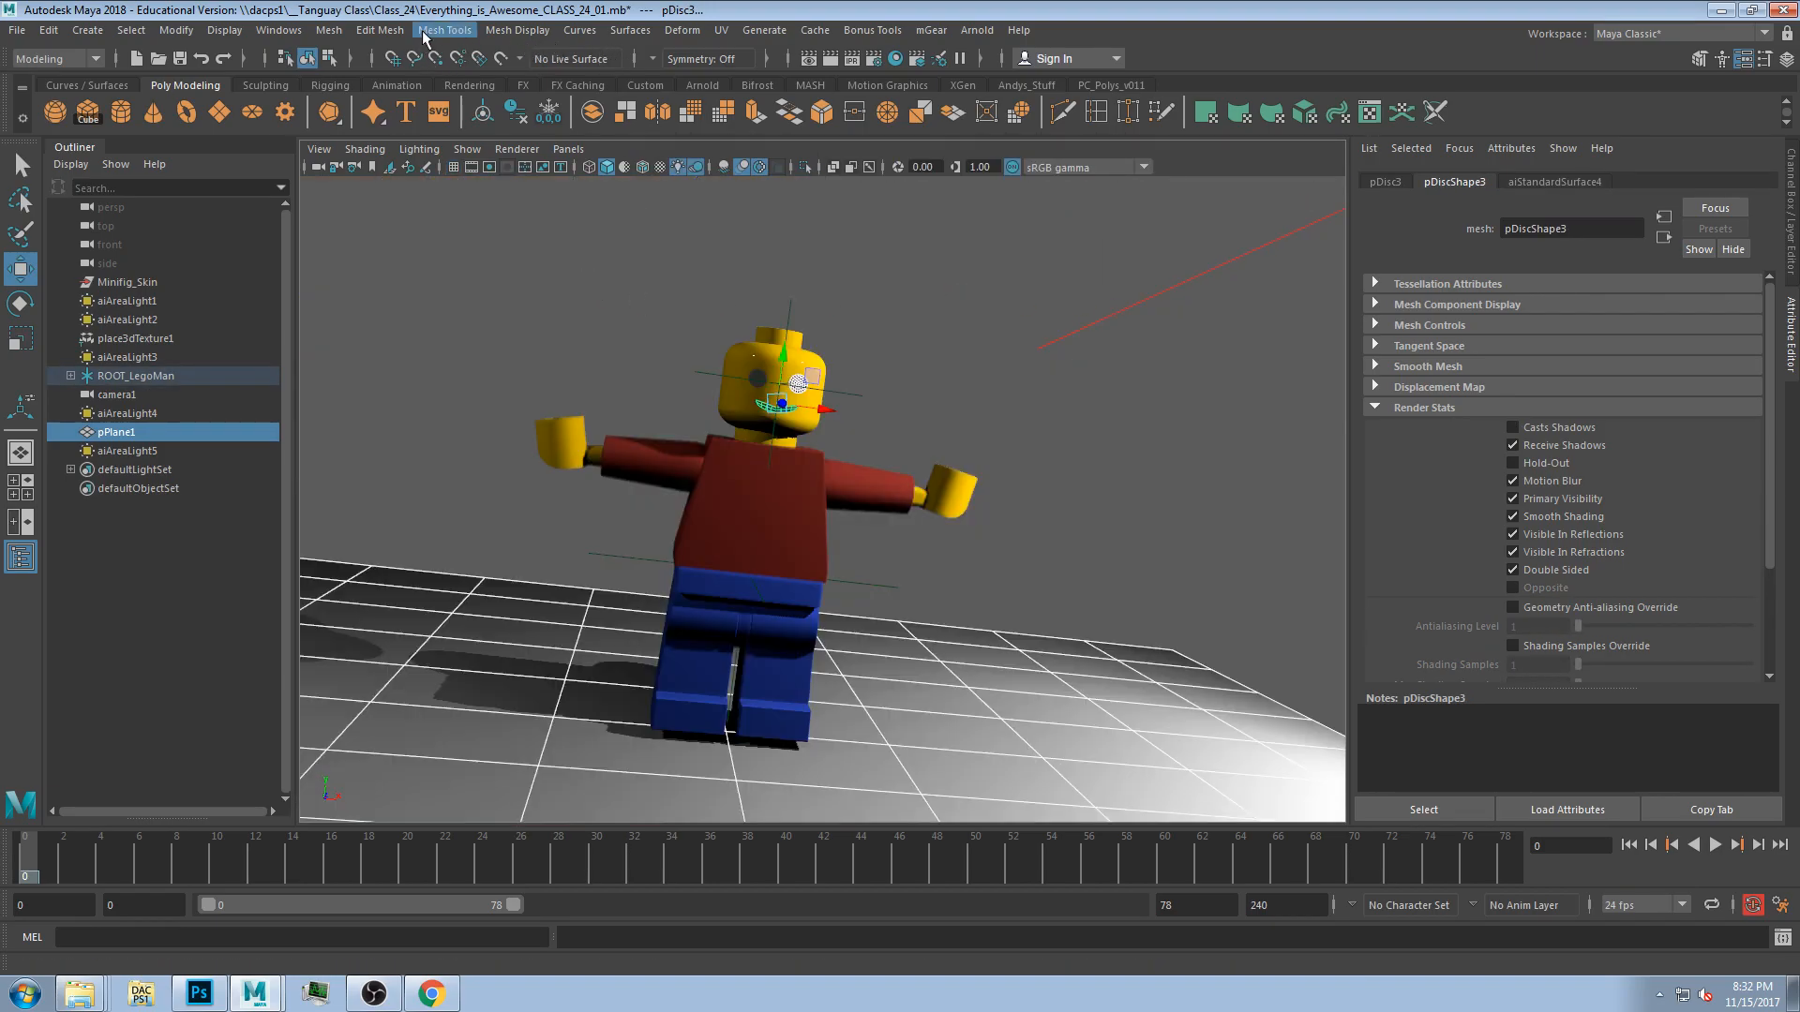
pyautogui.click(695, 32)
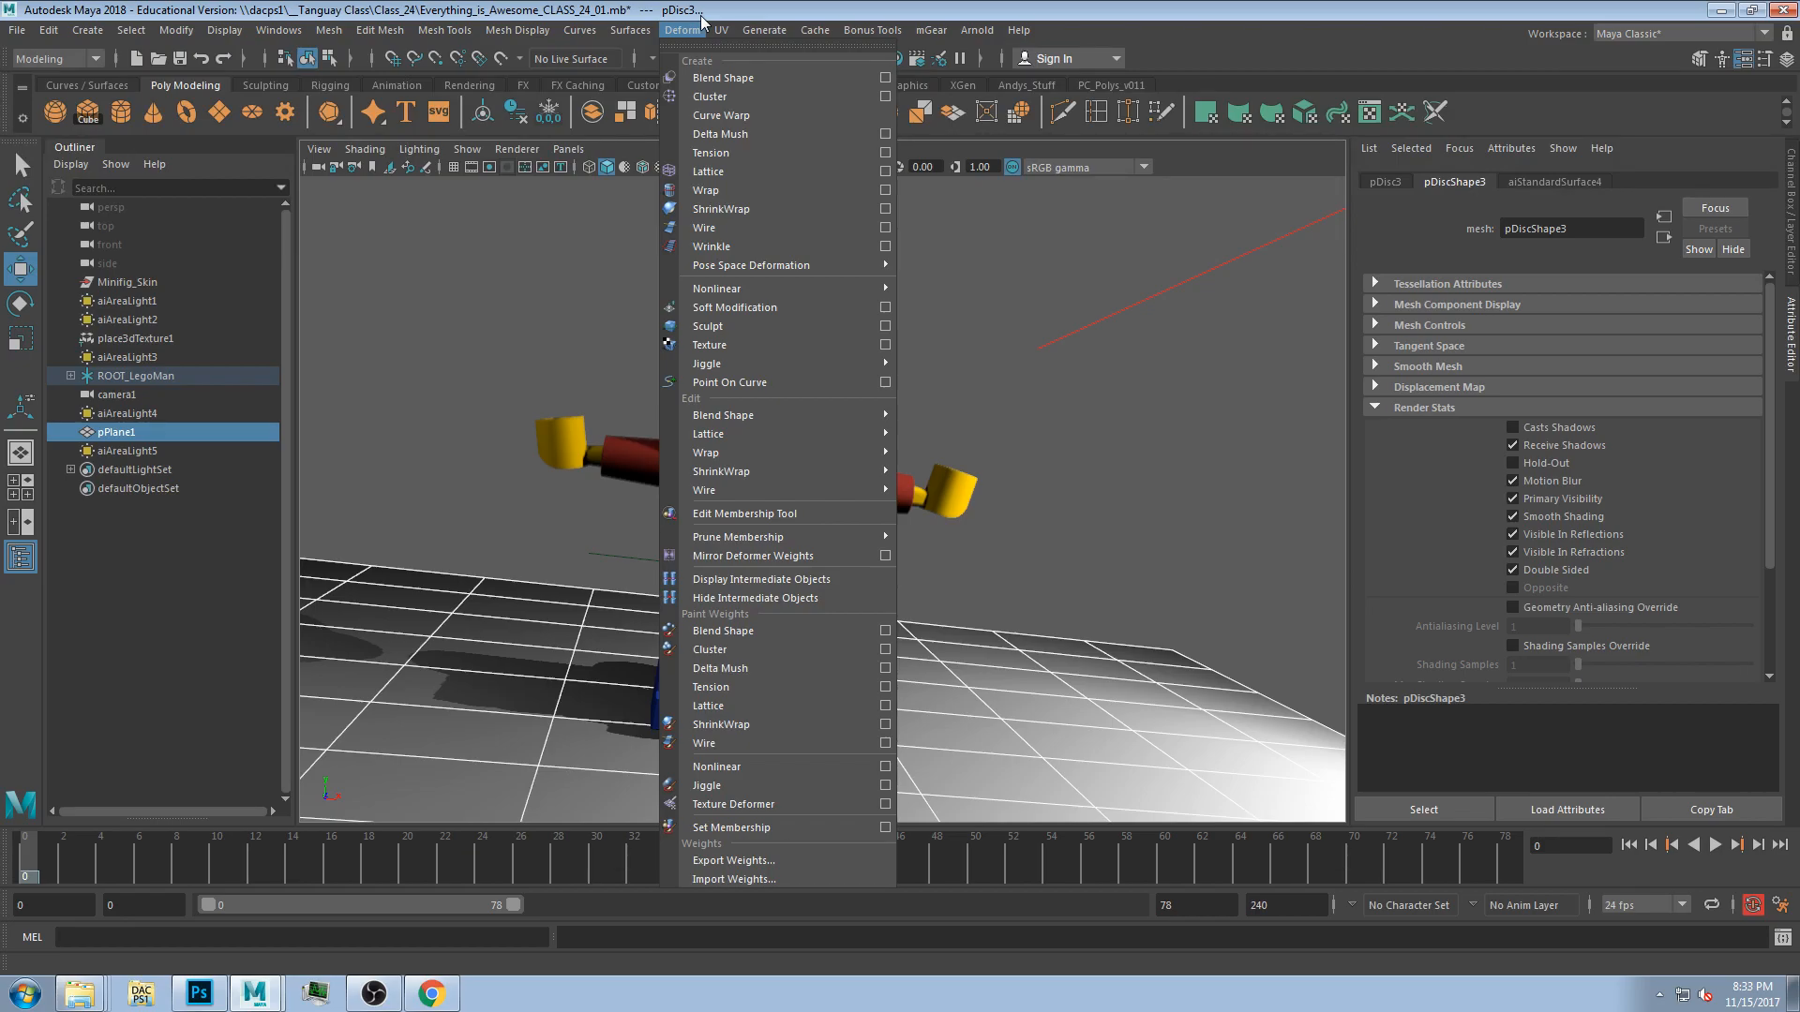
pyautogui.moveTo(641, 34)
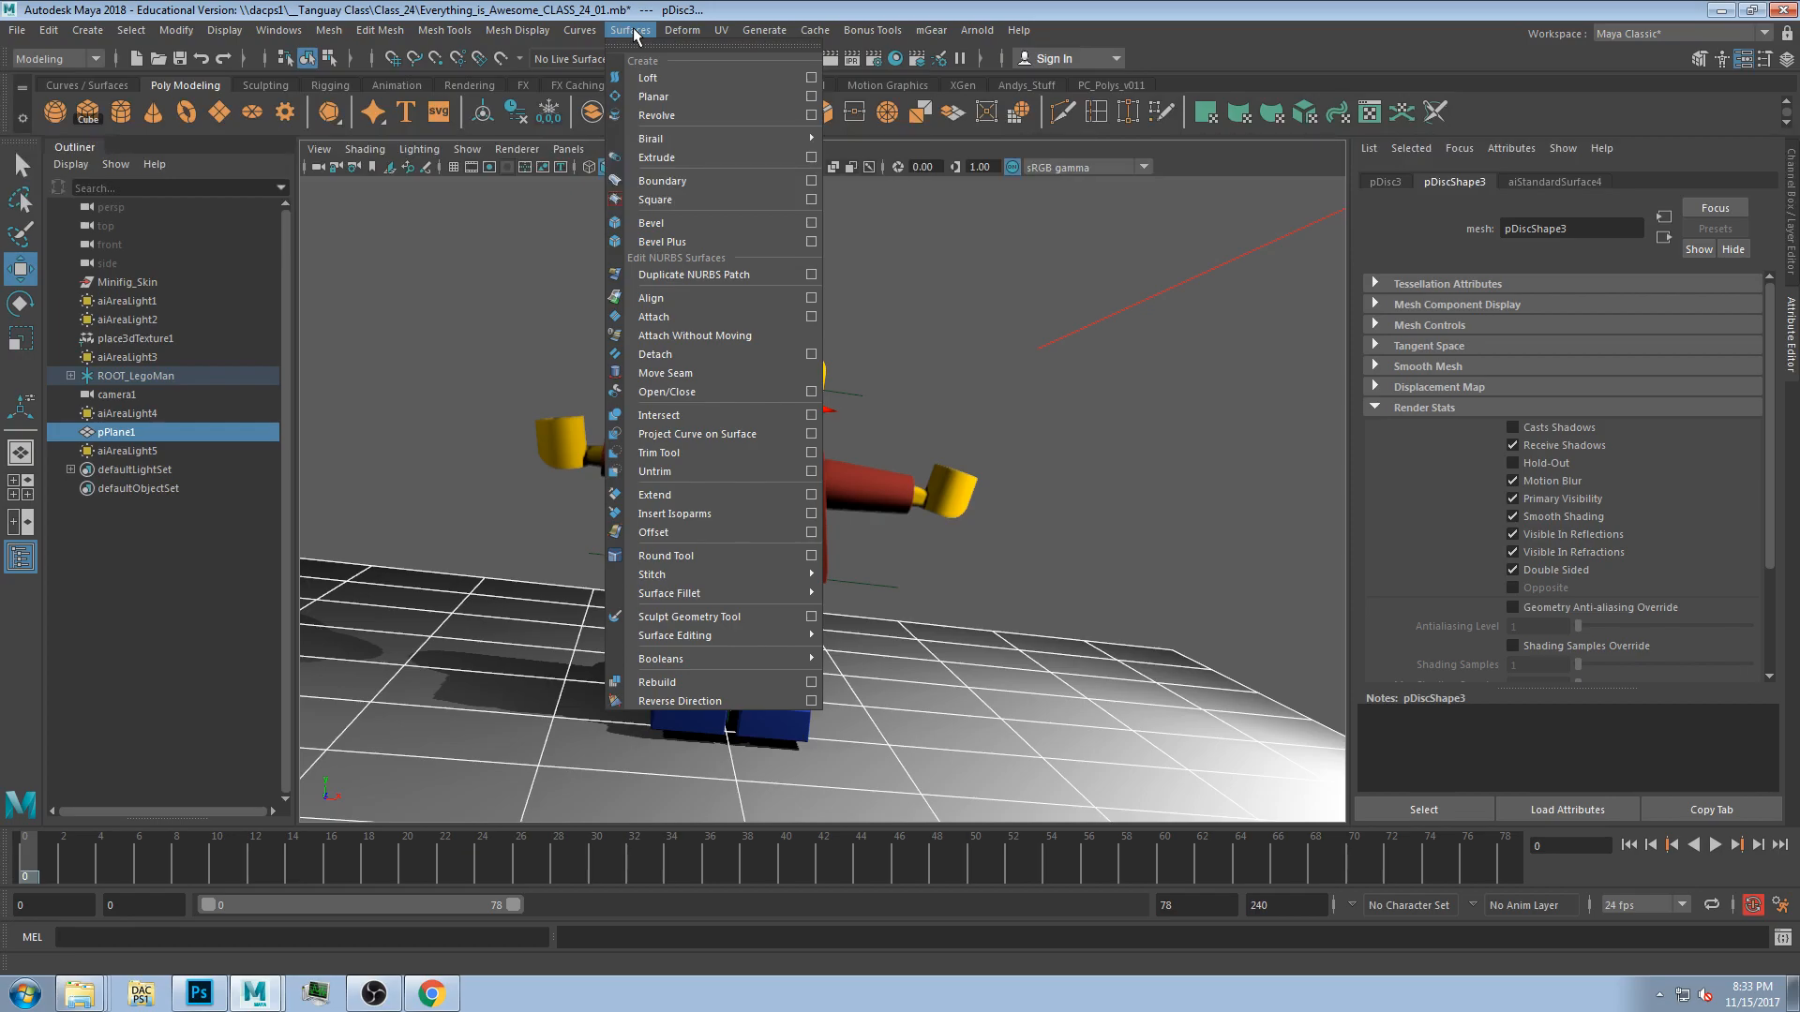
pyautogui.click(690, 434)
pyautogui.scroll(5, 834, 385)
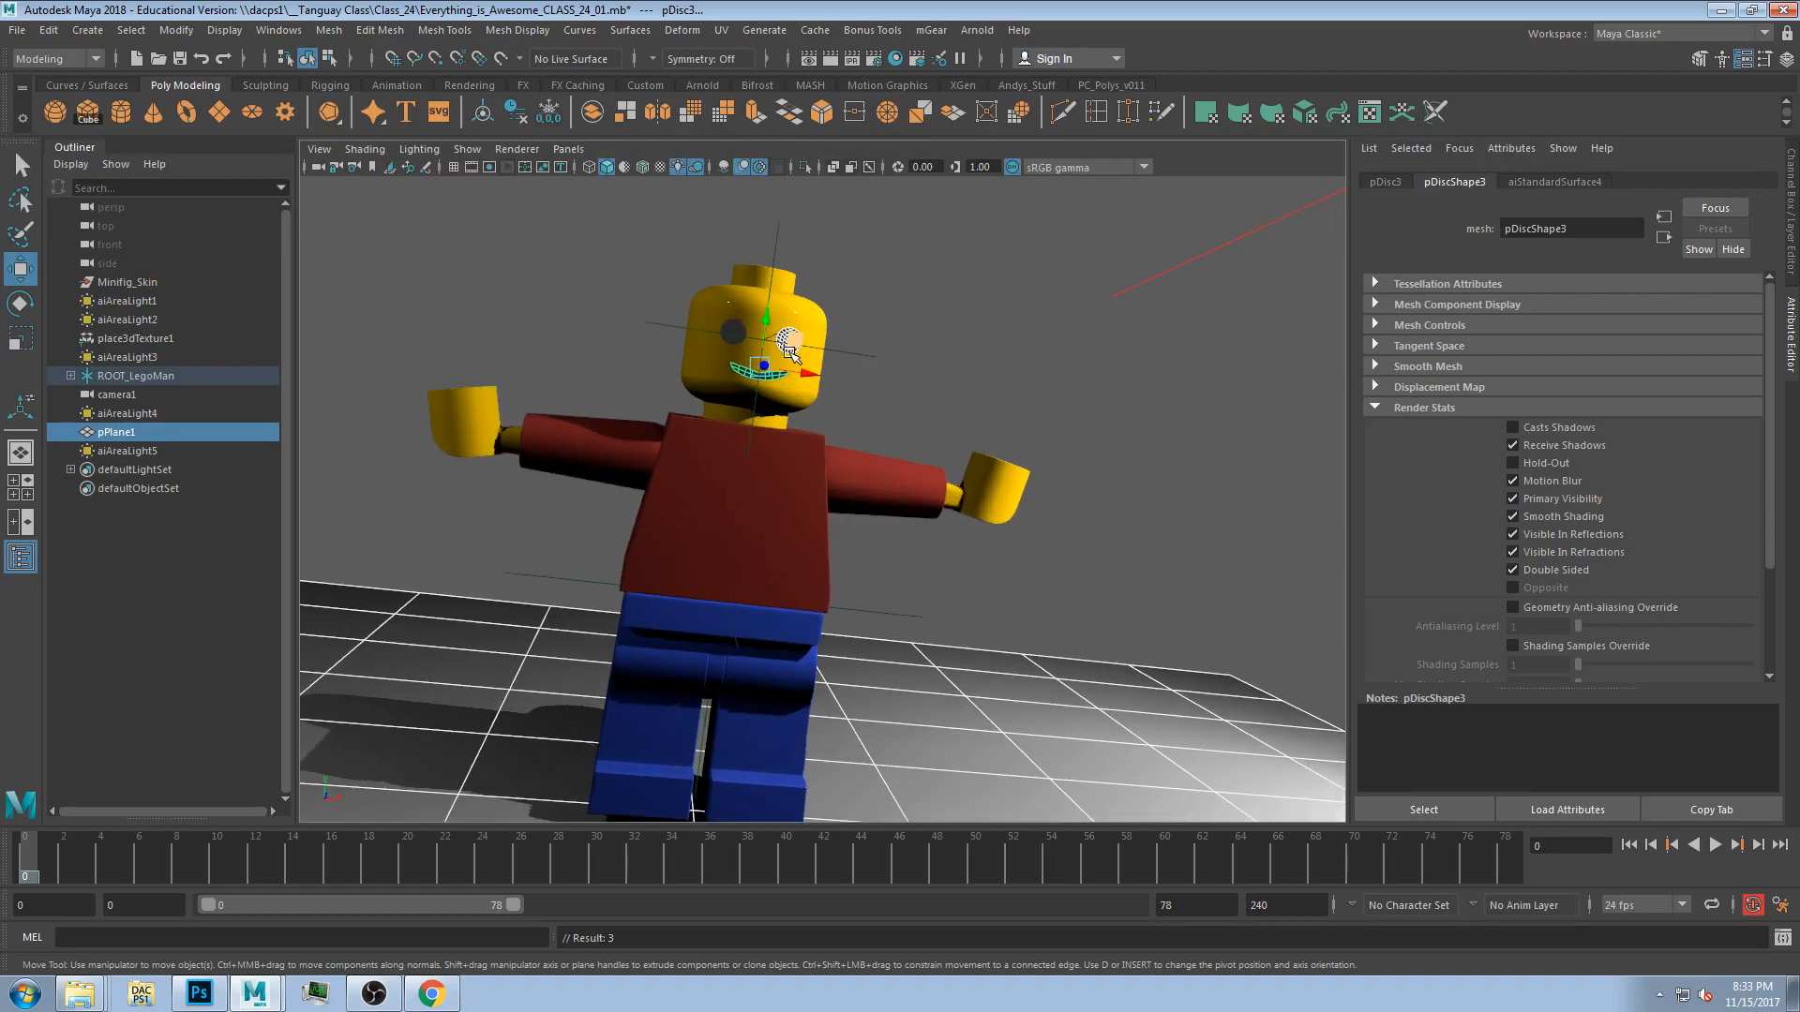
pyautogui.scroll(-6, 797, 371)
pyautogui.scroll(3, 792, 358)
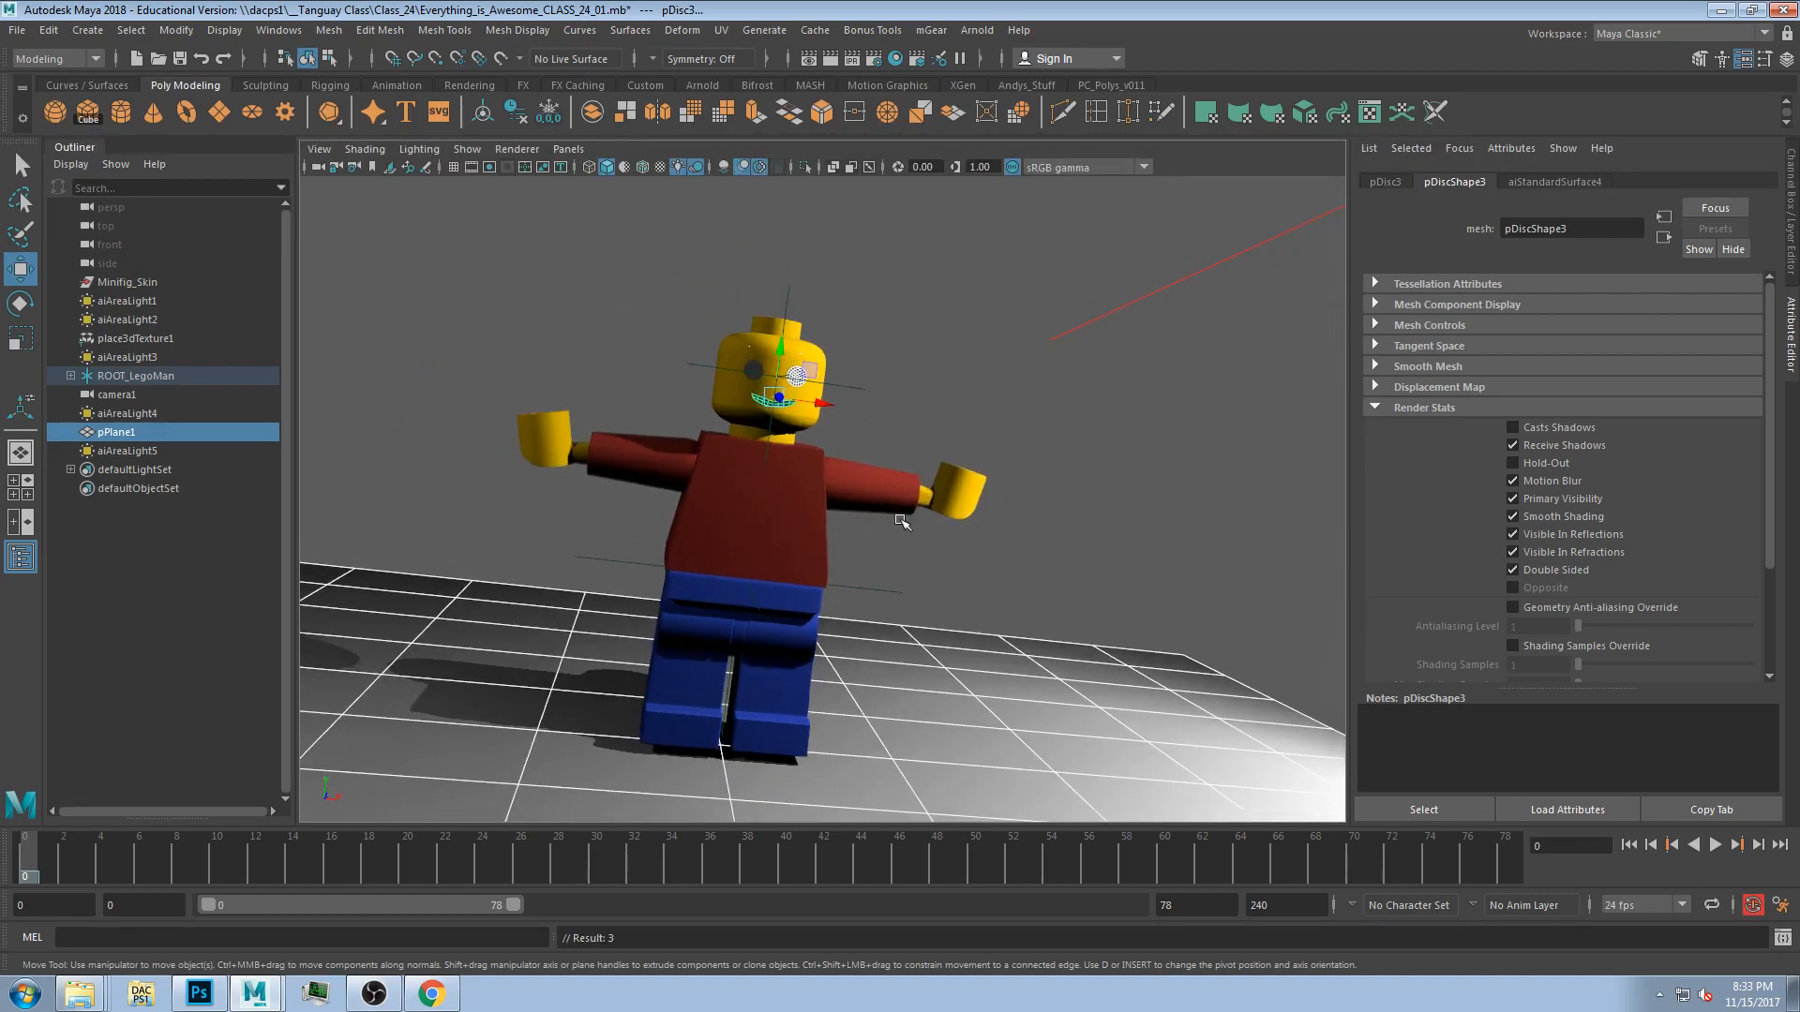
# Scrub through the wave and play the animation in the perspective view, then stop it.
pyautogui.moveTo(496, 858); pyautogui.dragTo(647, 853)
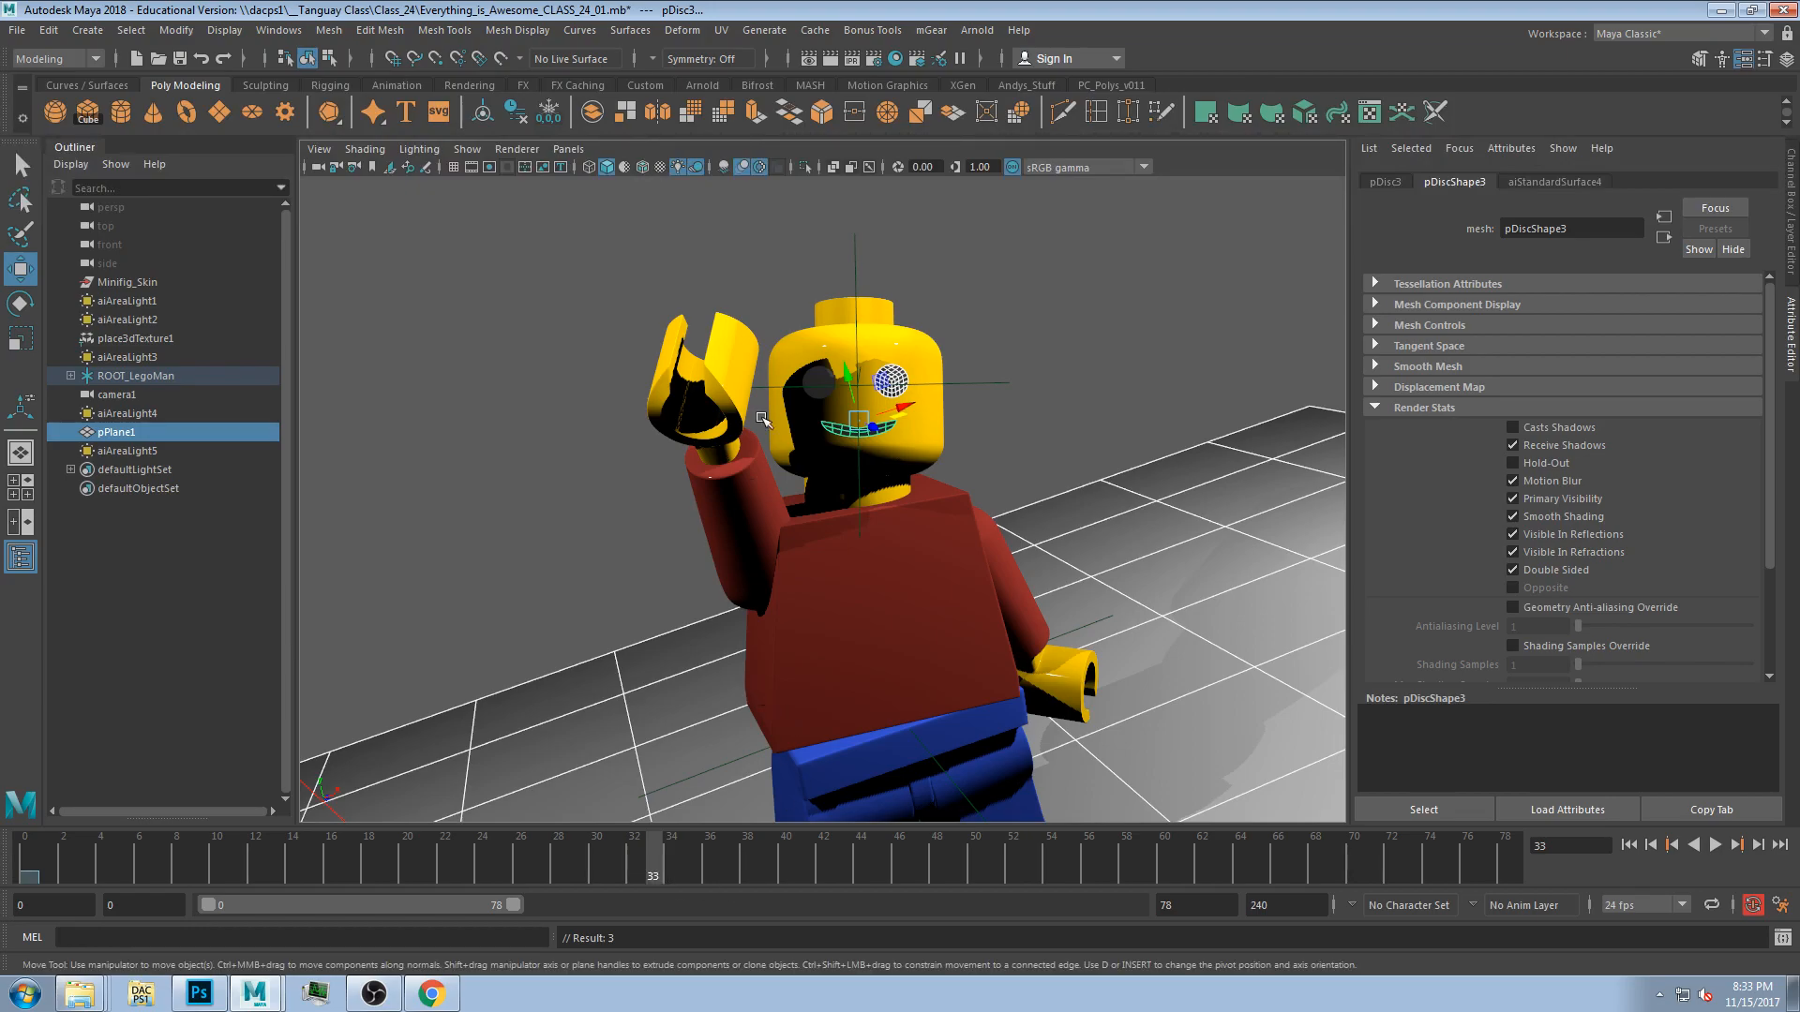
pyautogui.click(965, 342)
pyautogui.moveTo(316, 860); pyautogui.dragTo(685, 858)
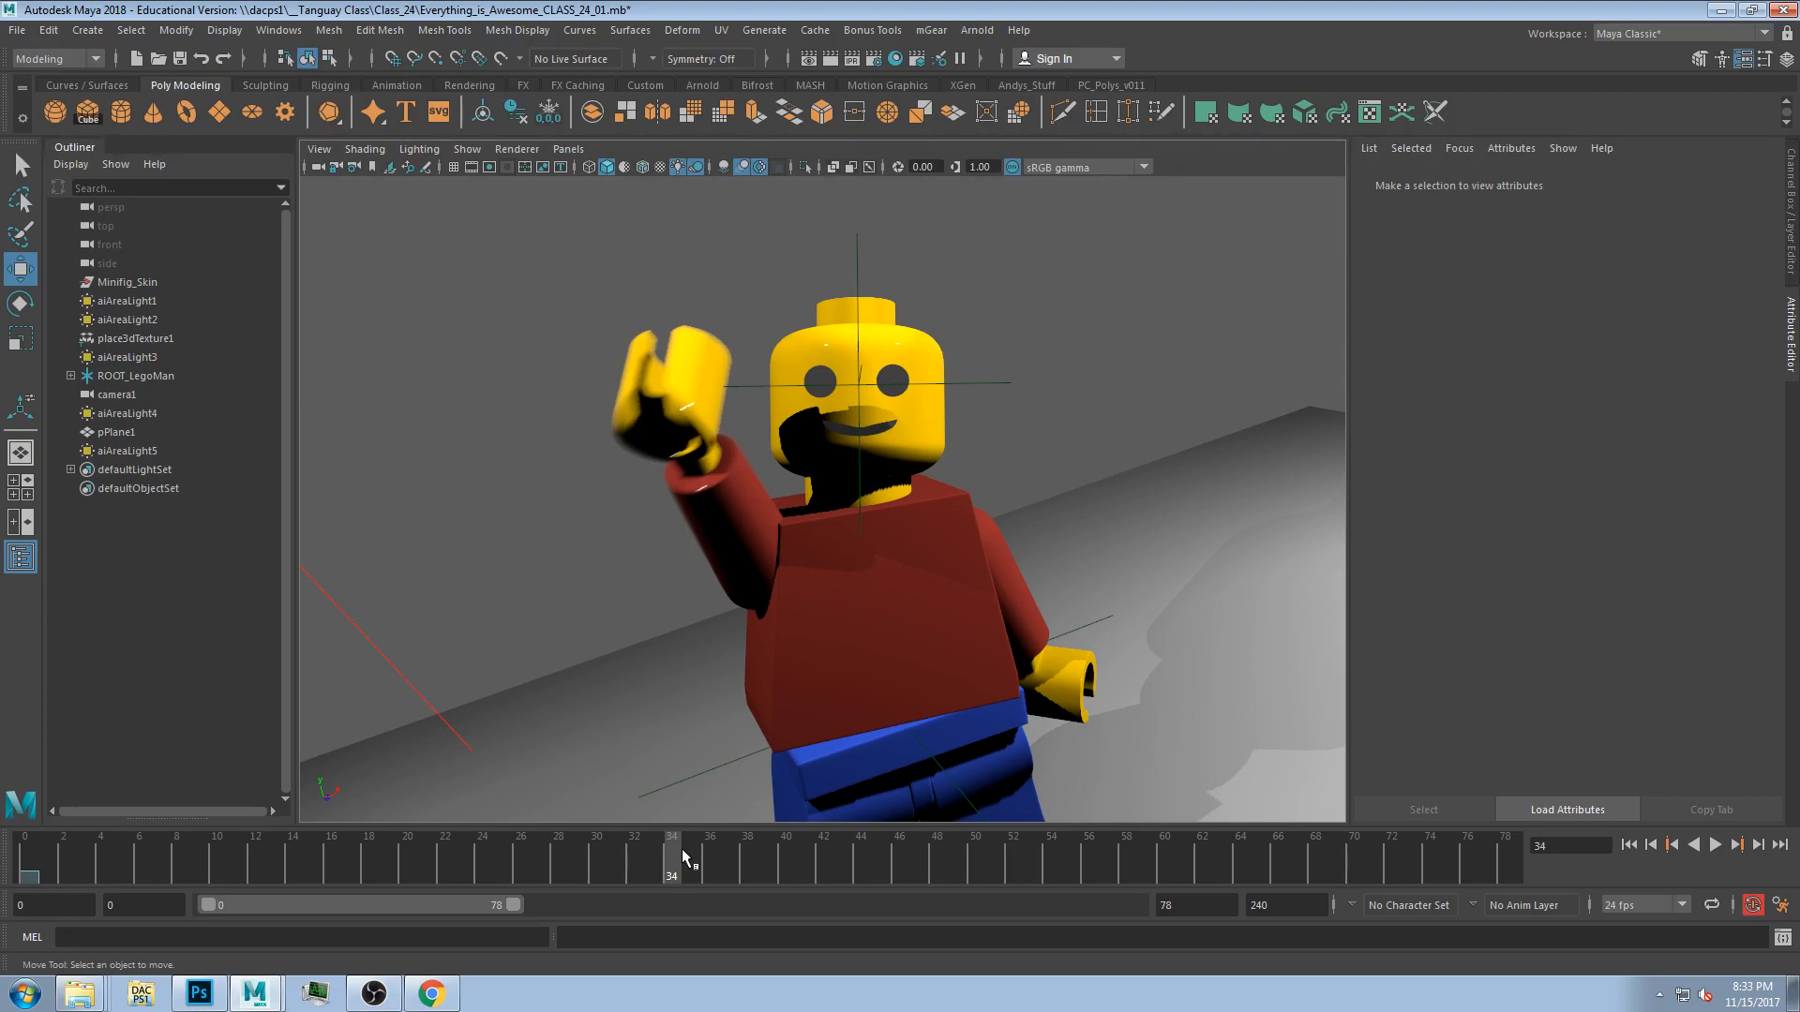
pyautogui.hotkey('alt', 'v')
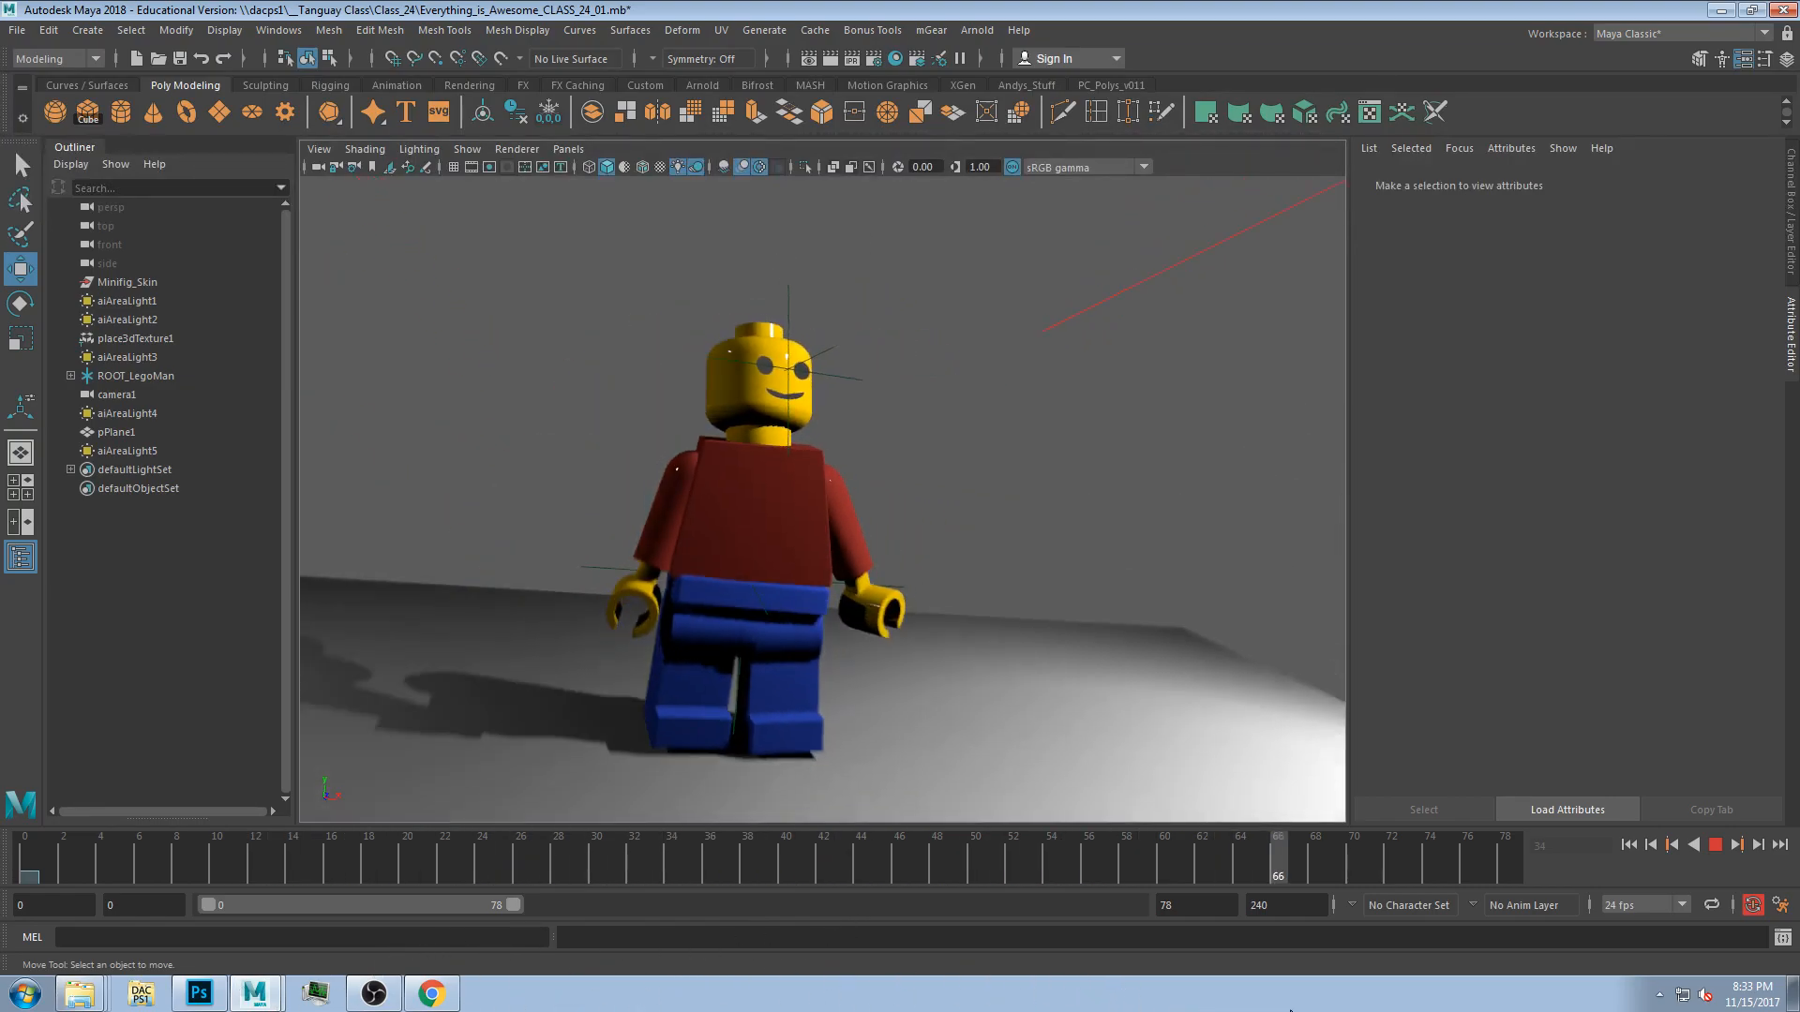
pyautogui.hotkey('alt', 'v')
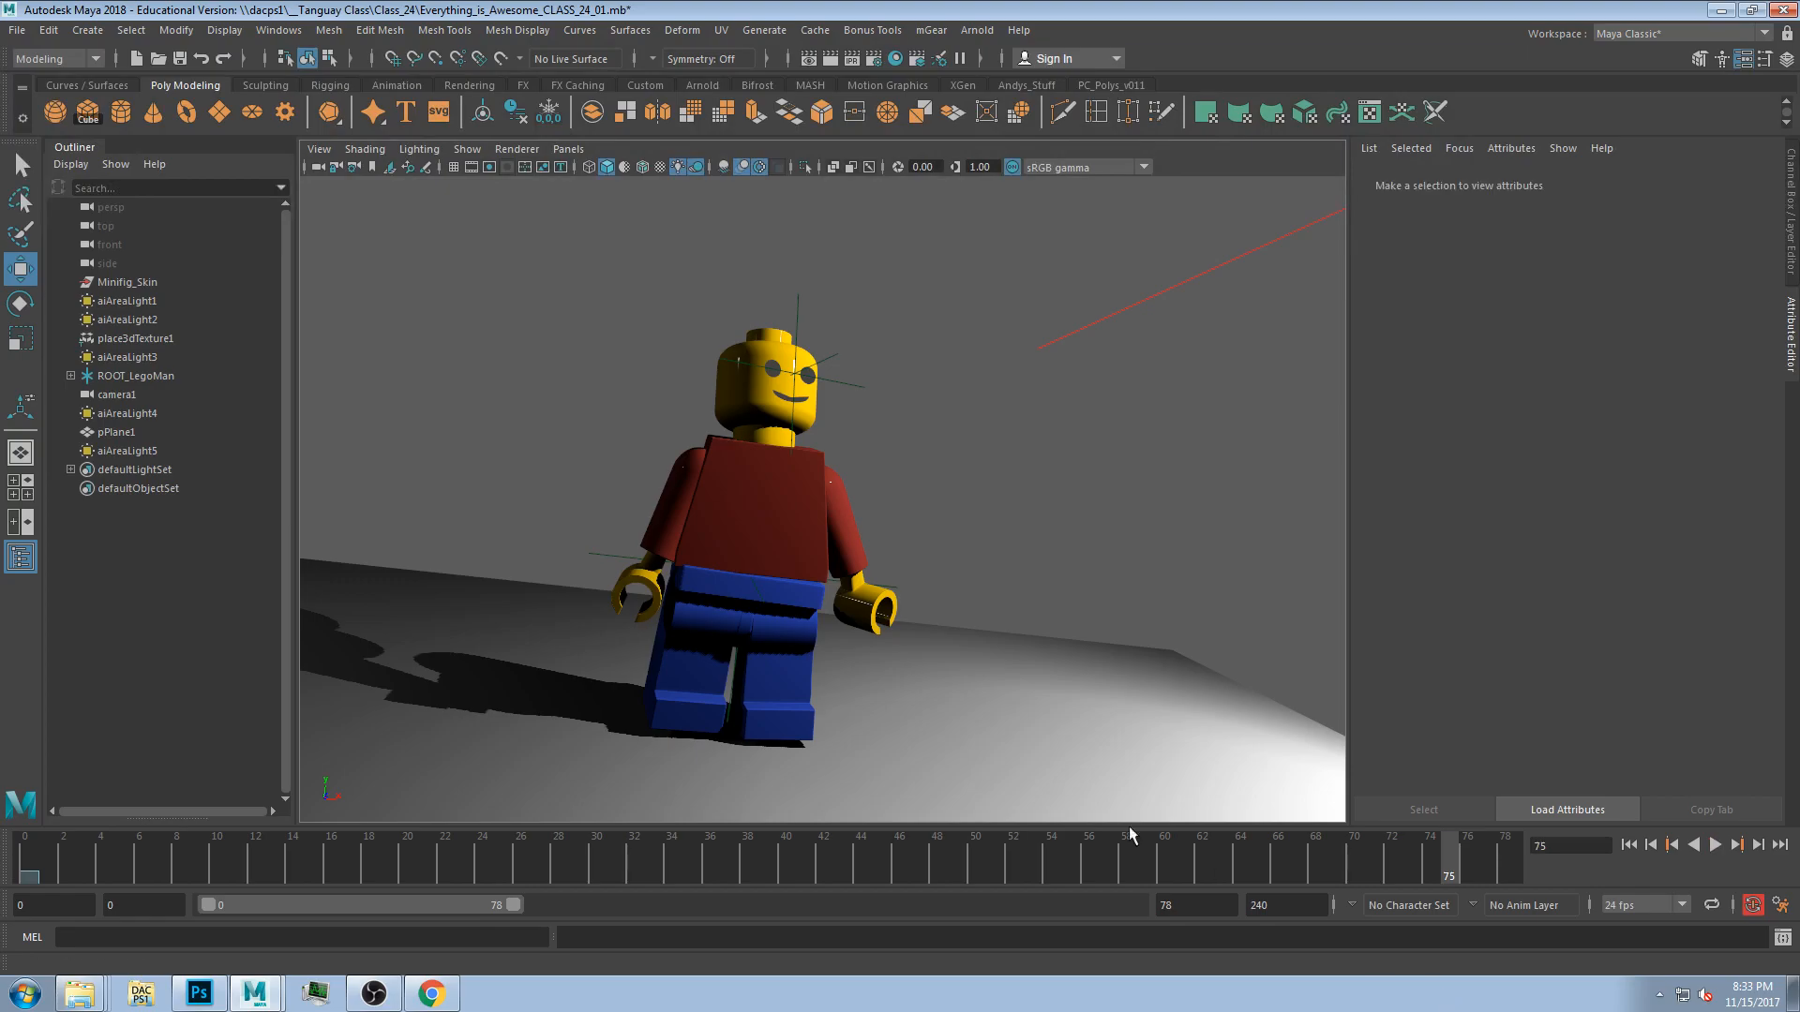
# At frame 53, rotate the figure's left hand slightly with the Rotate tool in the side view.
pyautogui.click(867, 600)
pyautogui.moveTo(970, 874); pyautogui.dragTo(1037, 864)
pyautogui.press('e')
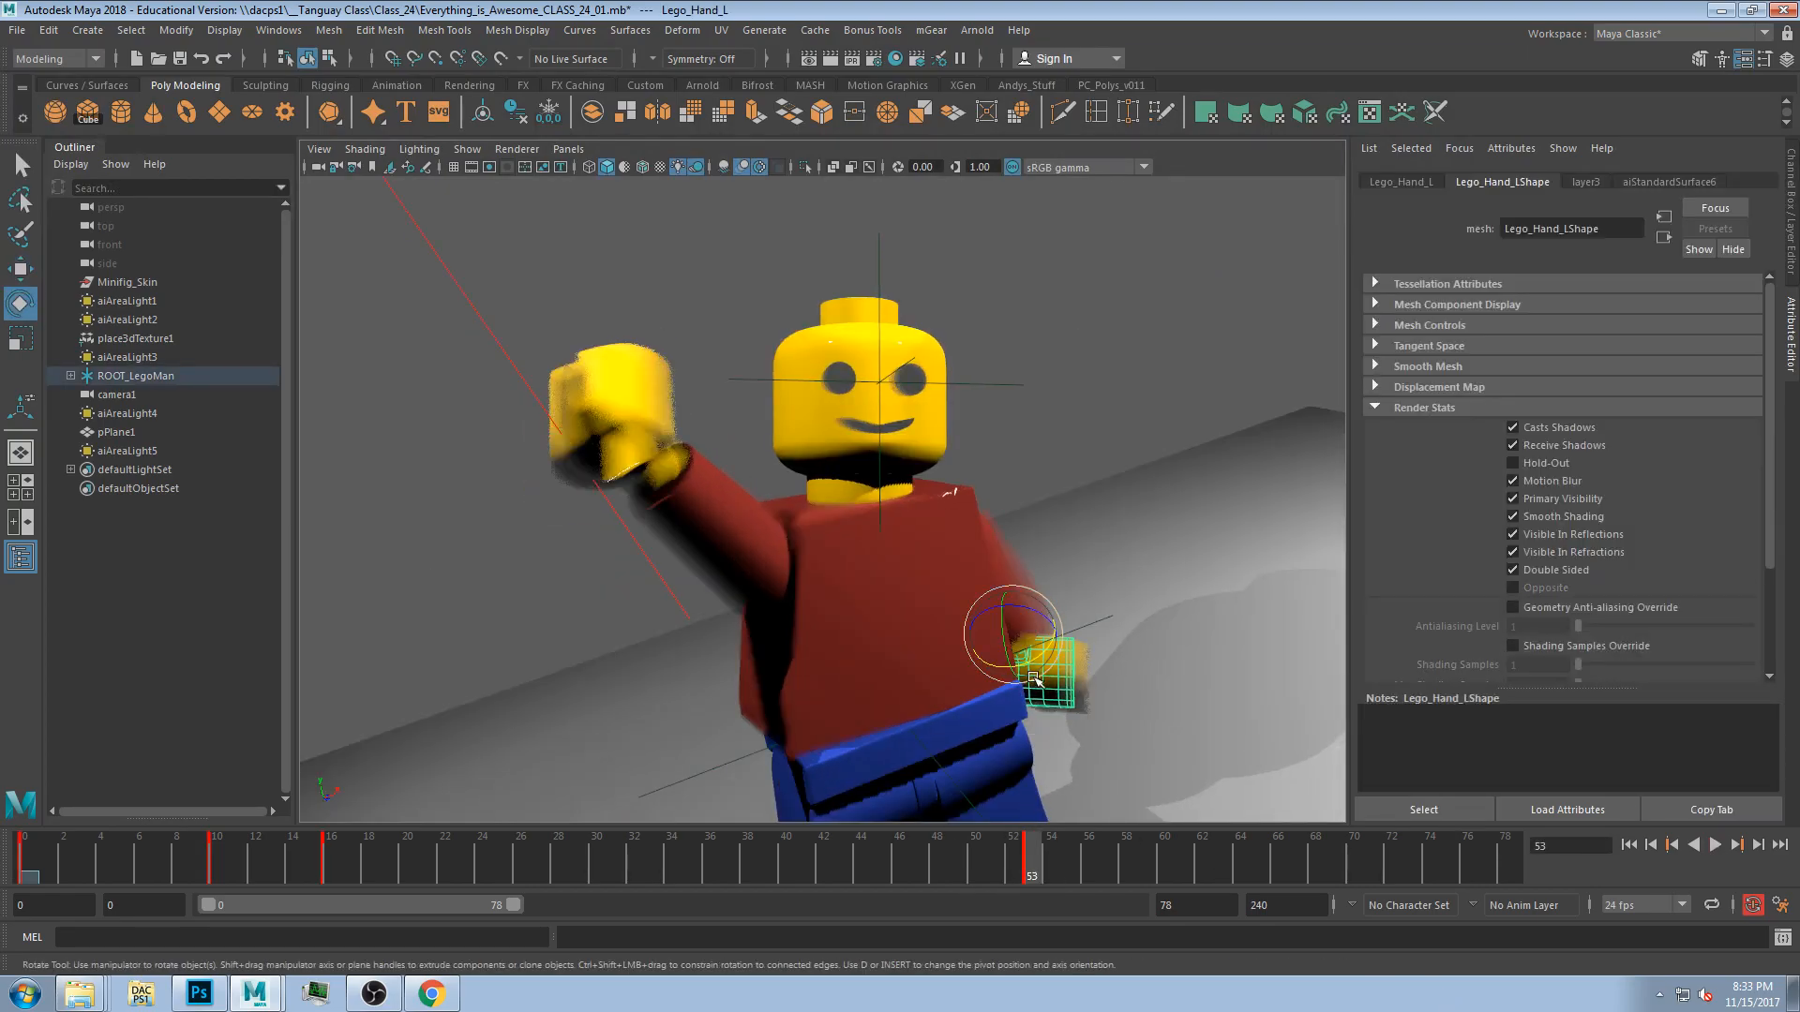
pyautogui.press('space')
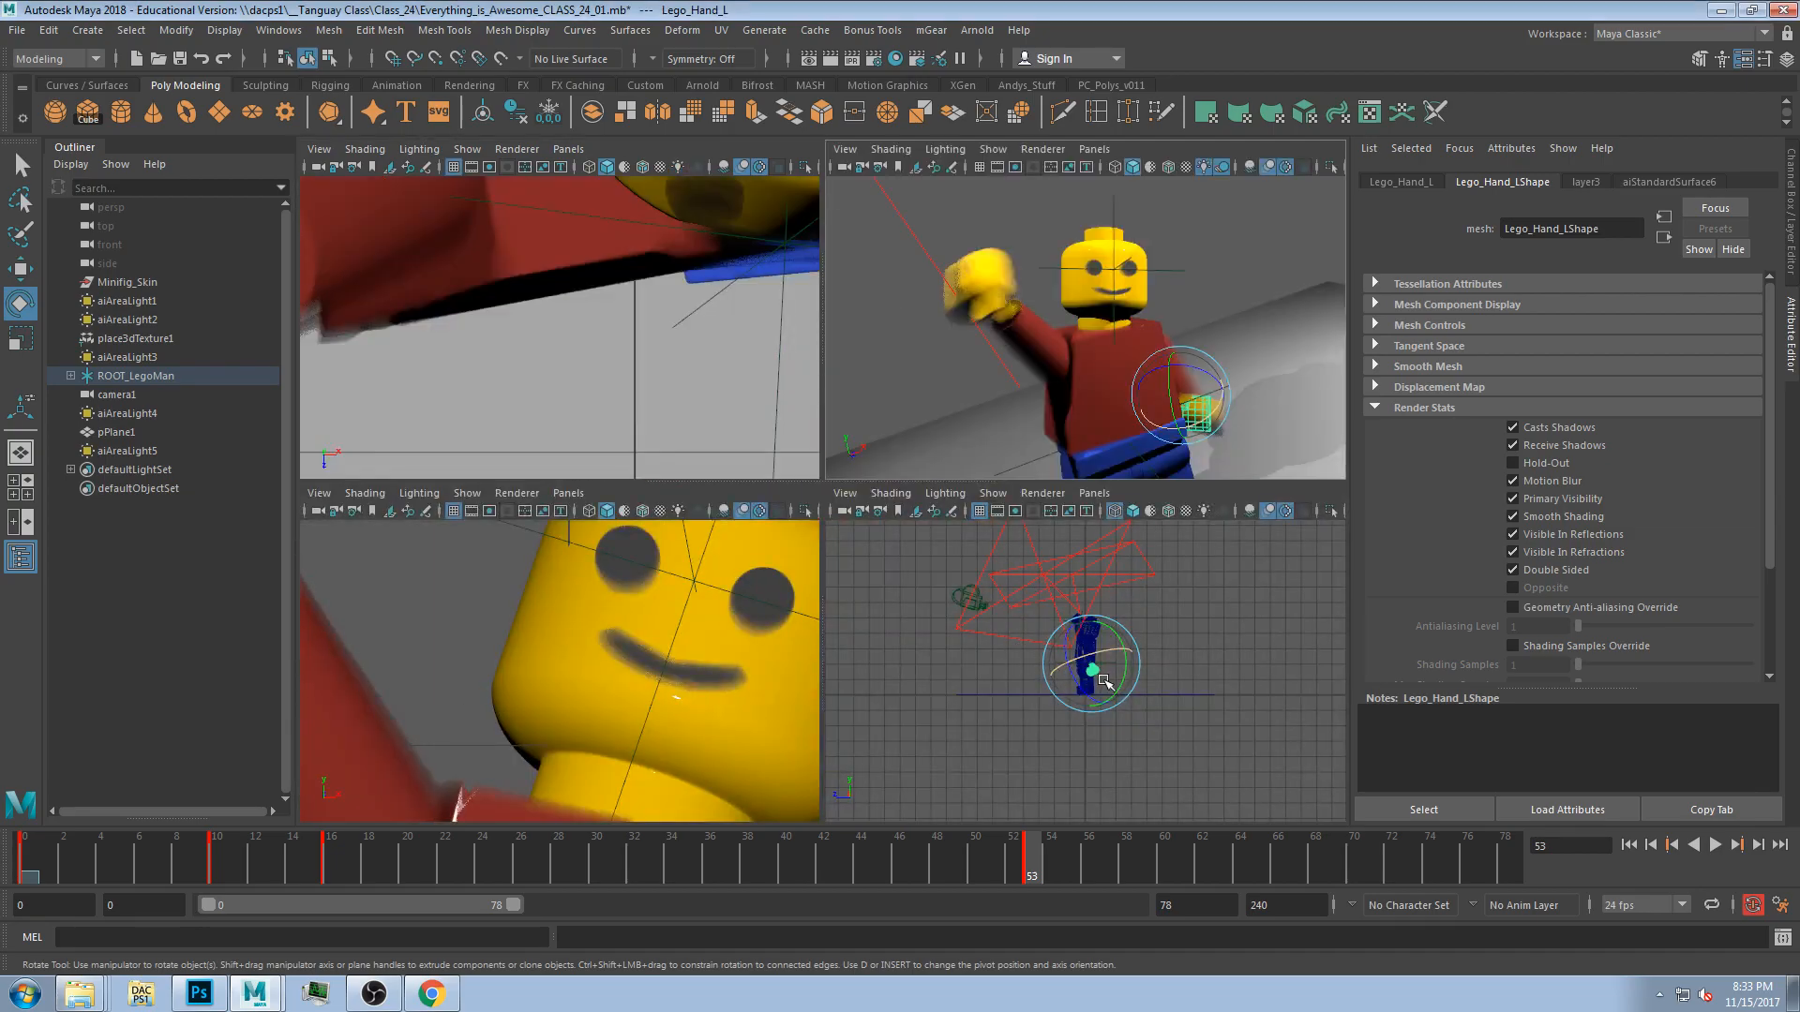
pyautogui.scroll(10, 1137, 605)
pyautogui.moveTo(1137, 604); pyautogui.dragTo(1164, 576)
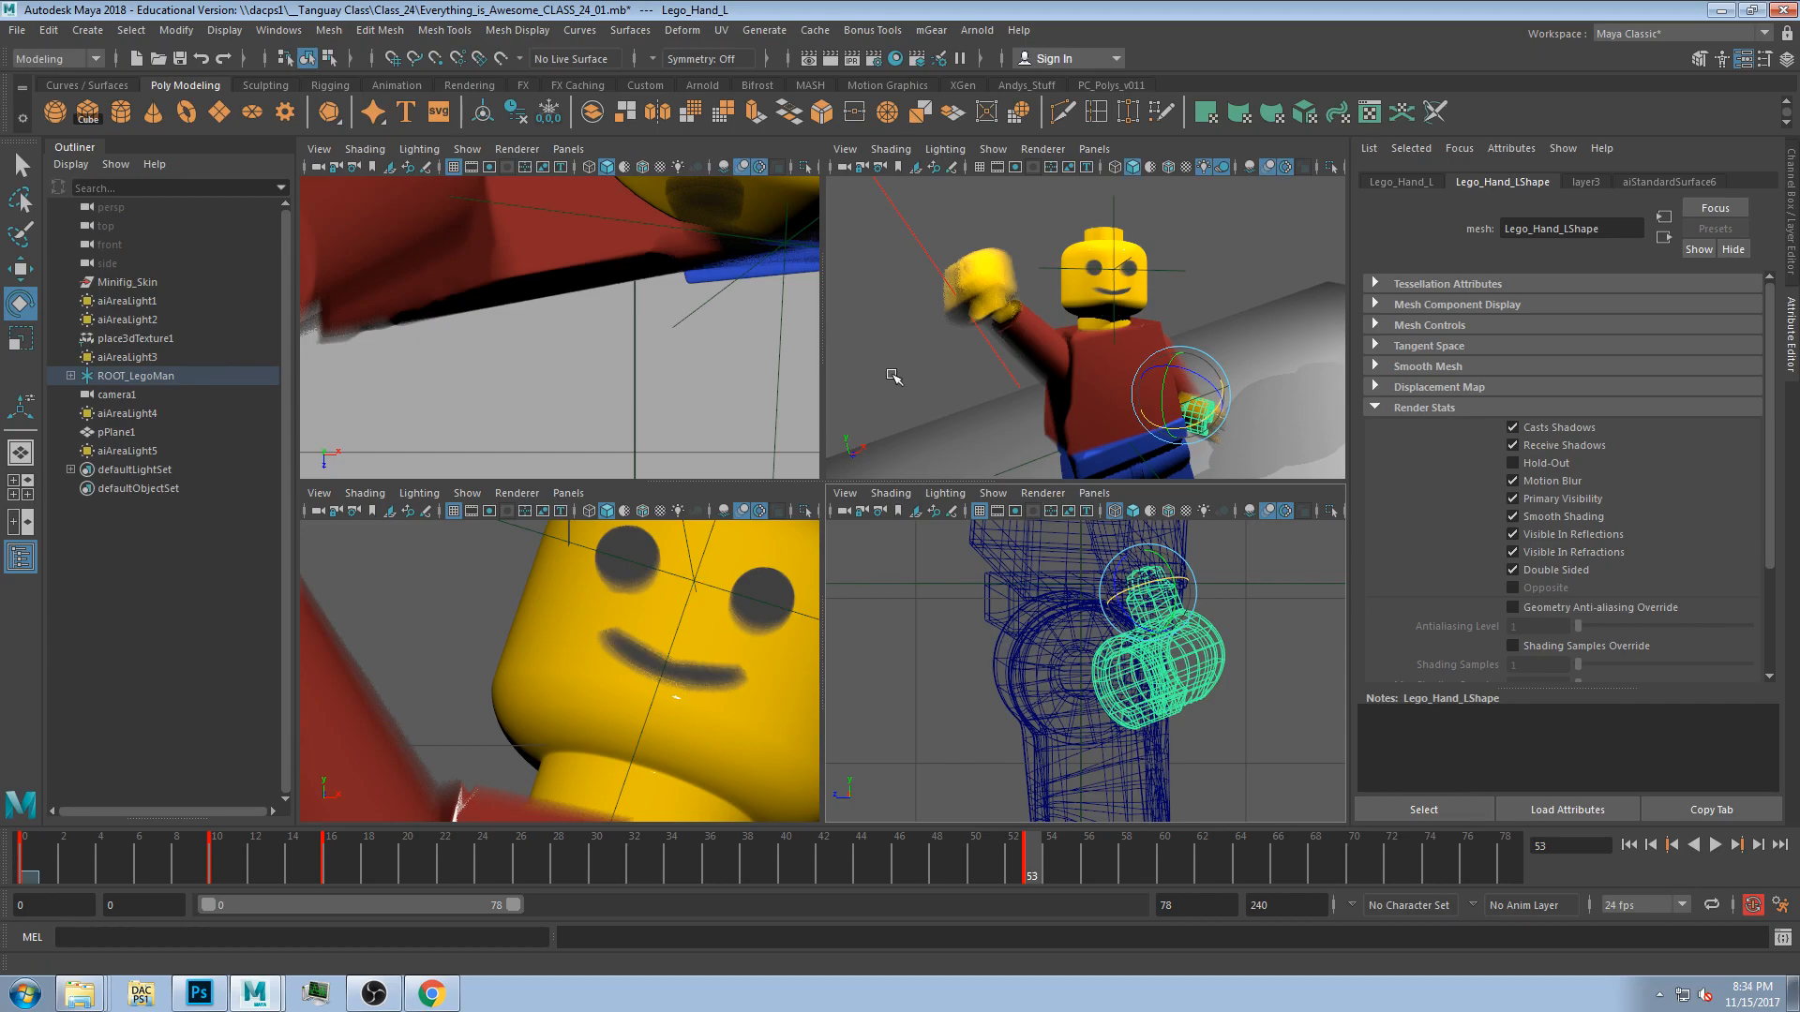
# Switch to a single perspective view layout and show the Channel Box instead of the Attribute Editor.
pyautogui.press('space')
pyautogui.click(17, 529)
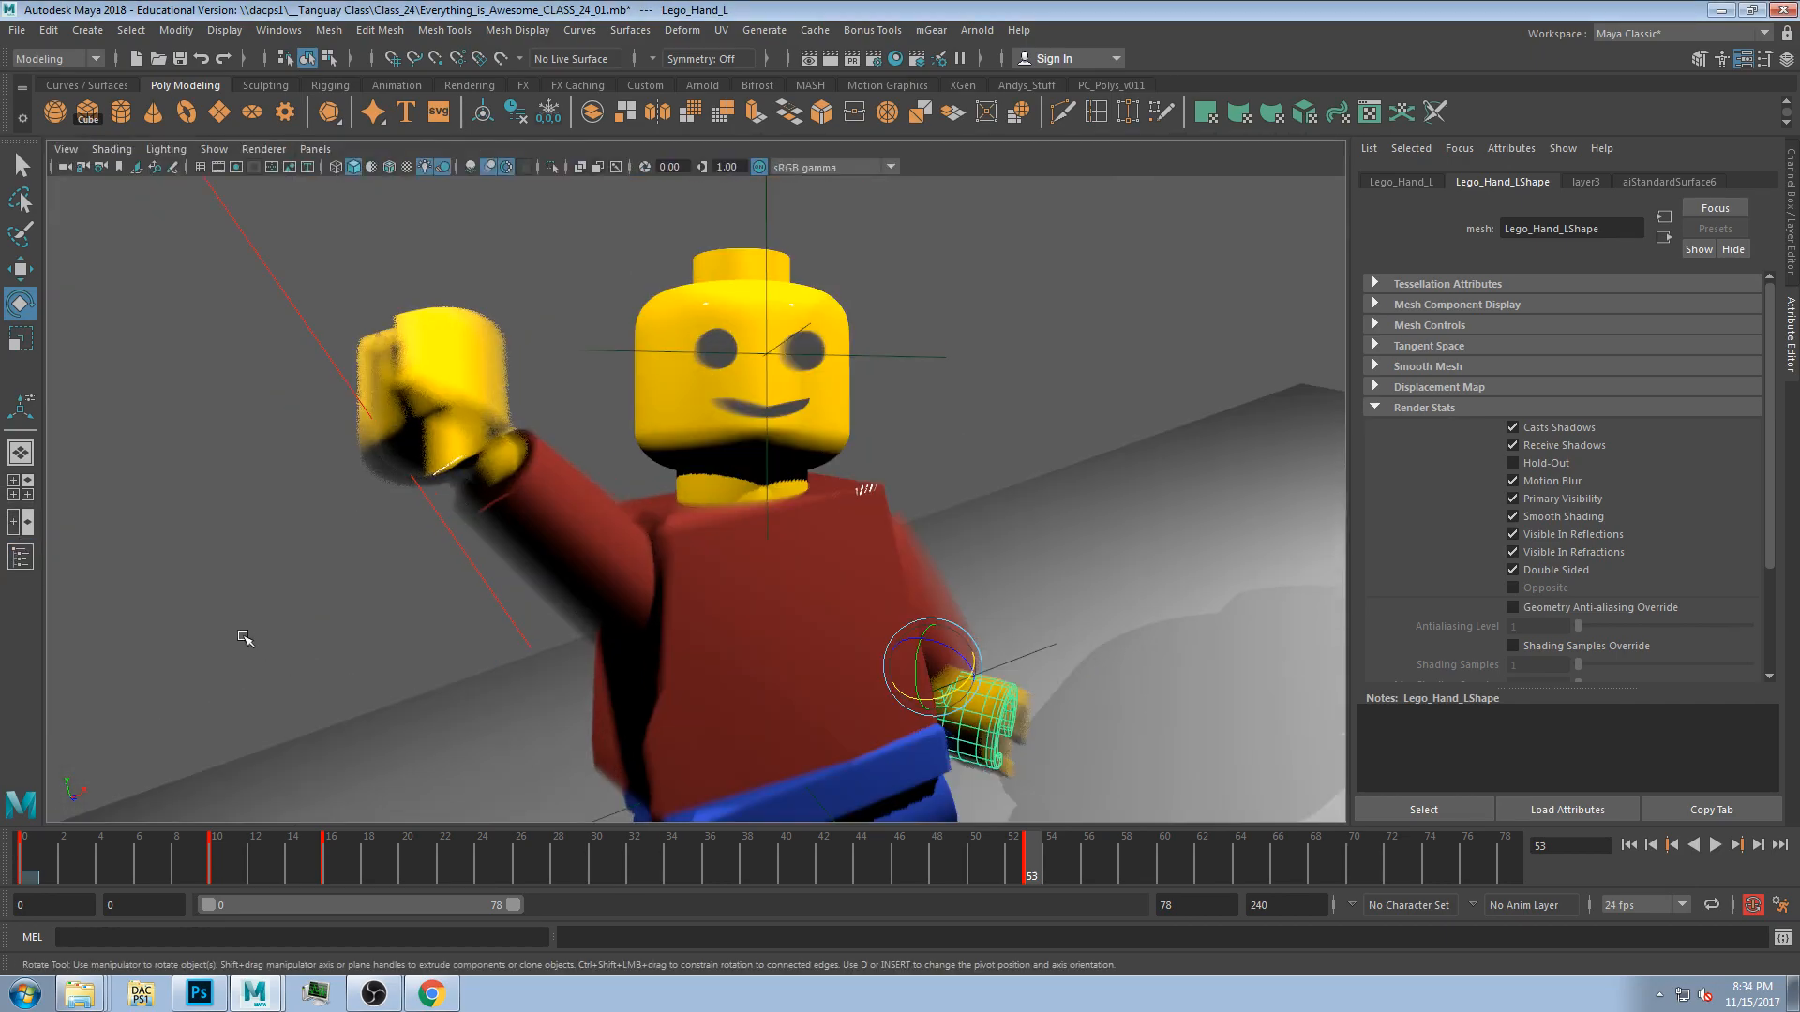
pyautogui.click(1792, 216)
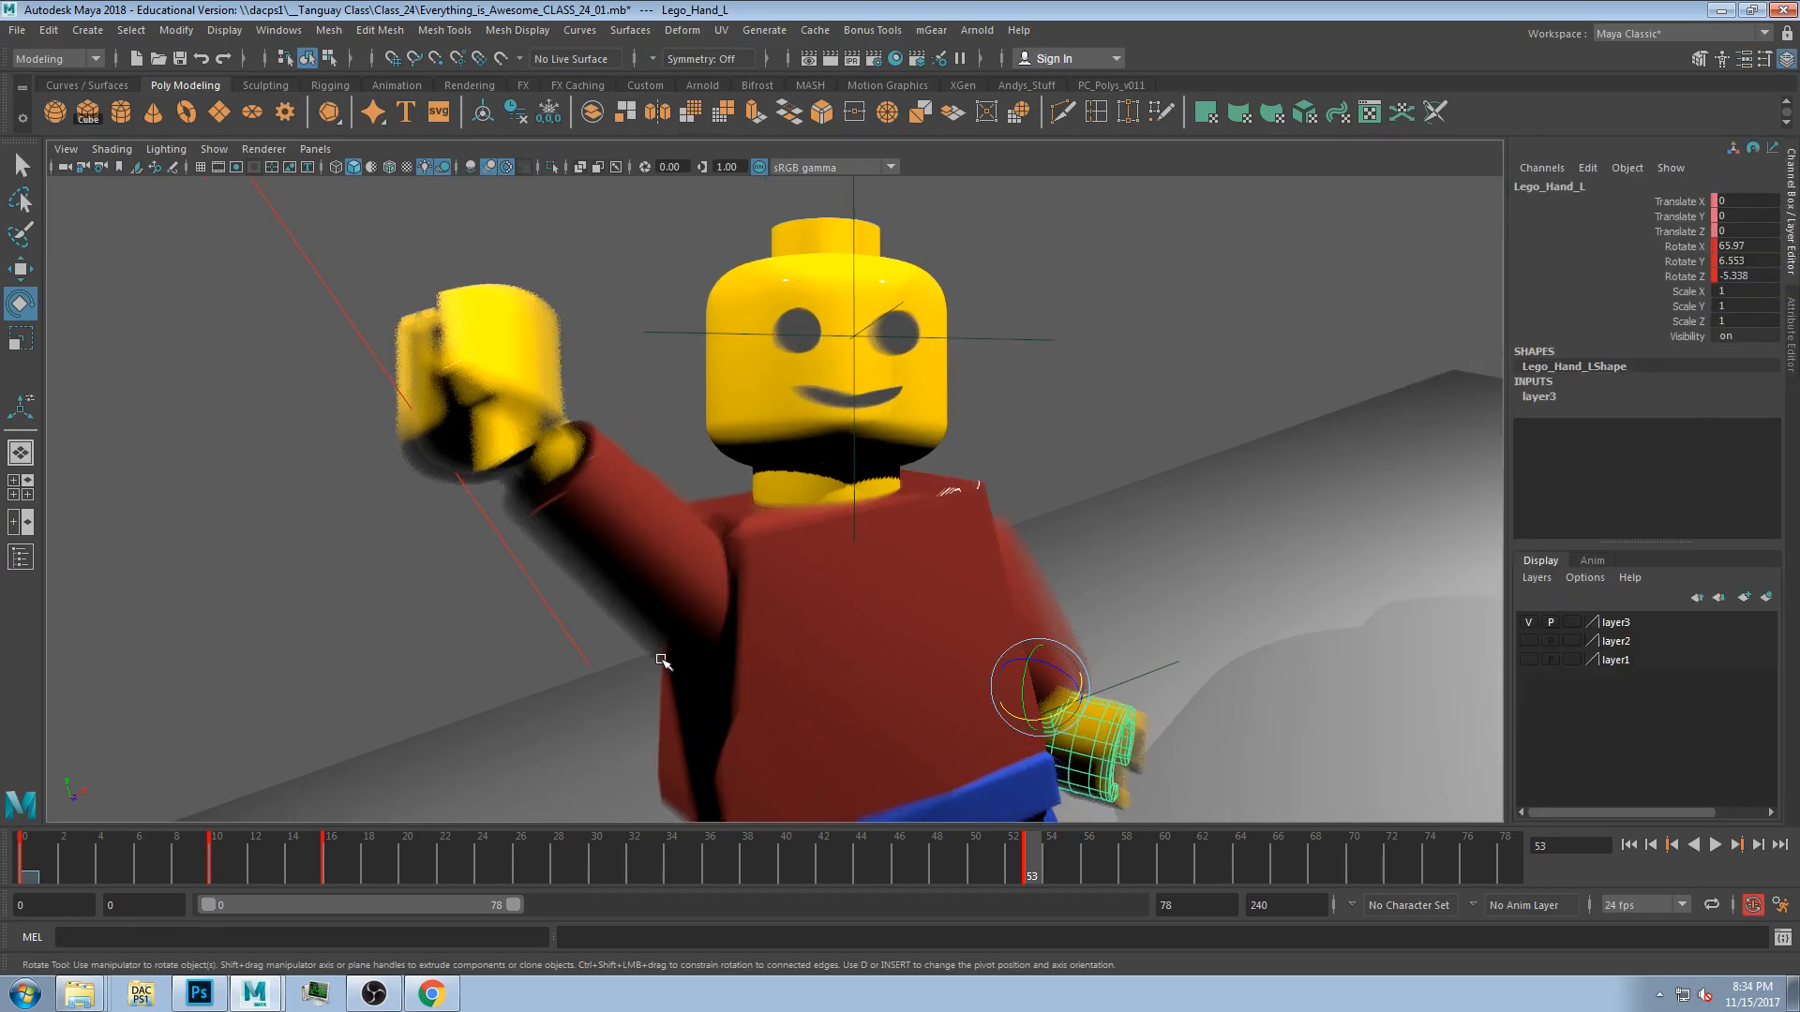
pyautogui.click(1605, 38)
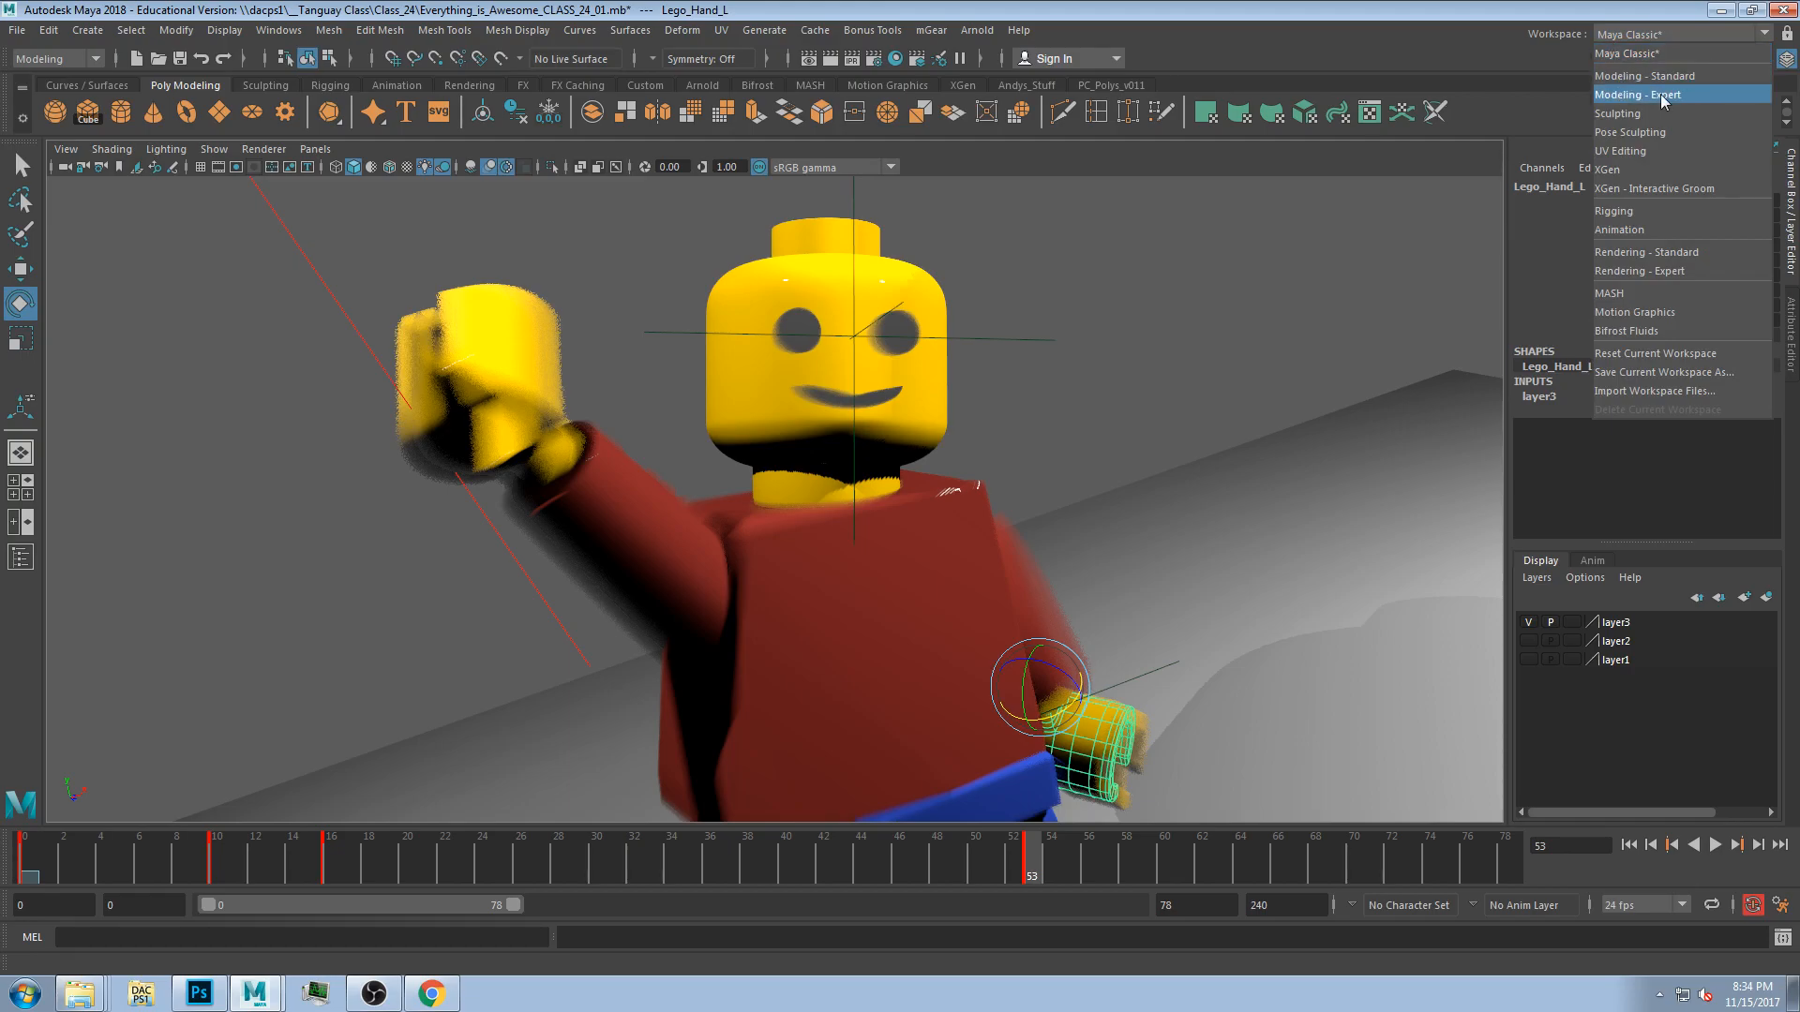
pyautogui.click(1467, 329)
# Return to frame 53 and nudge the left hand's rotation again.
pyautogui.moveTo(131, 868); pyautogui.dragTo(1028, 863)
pyautogui.moveTo(1036, 725); pyautogui.dragTo(1048, 714)
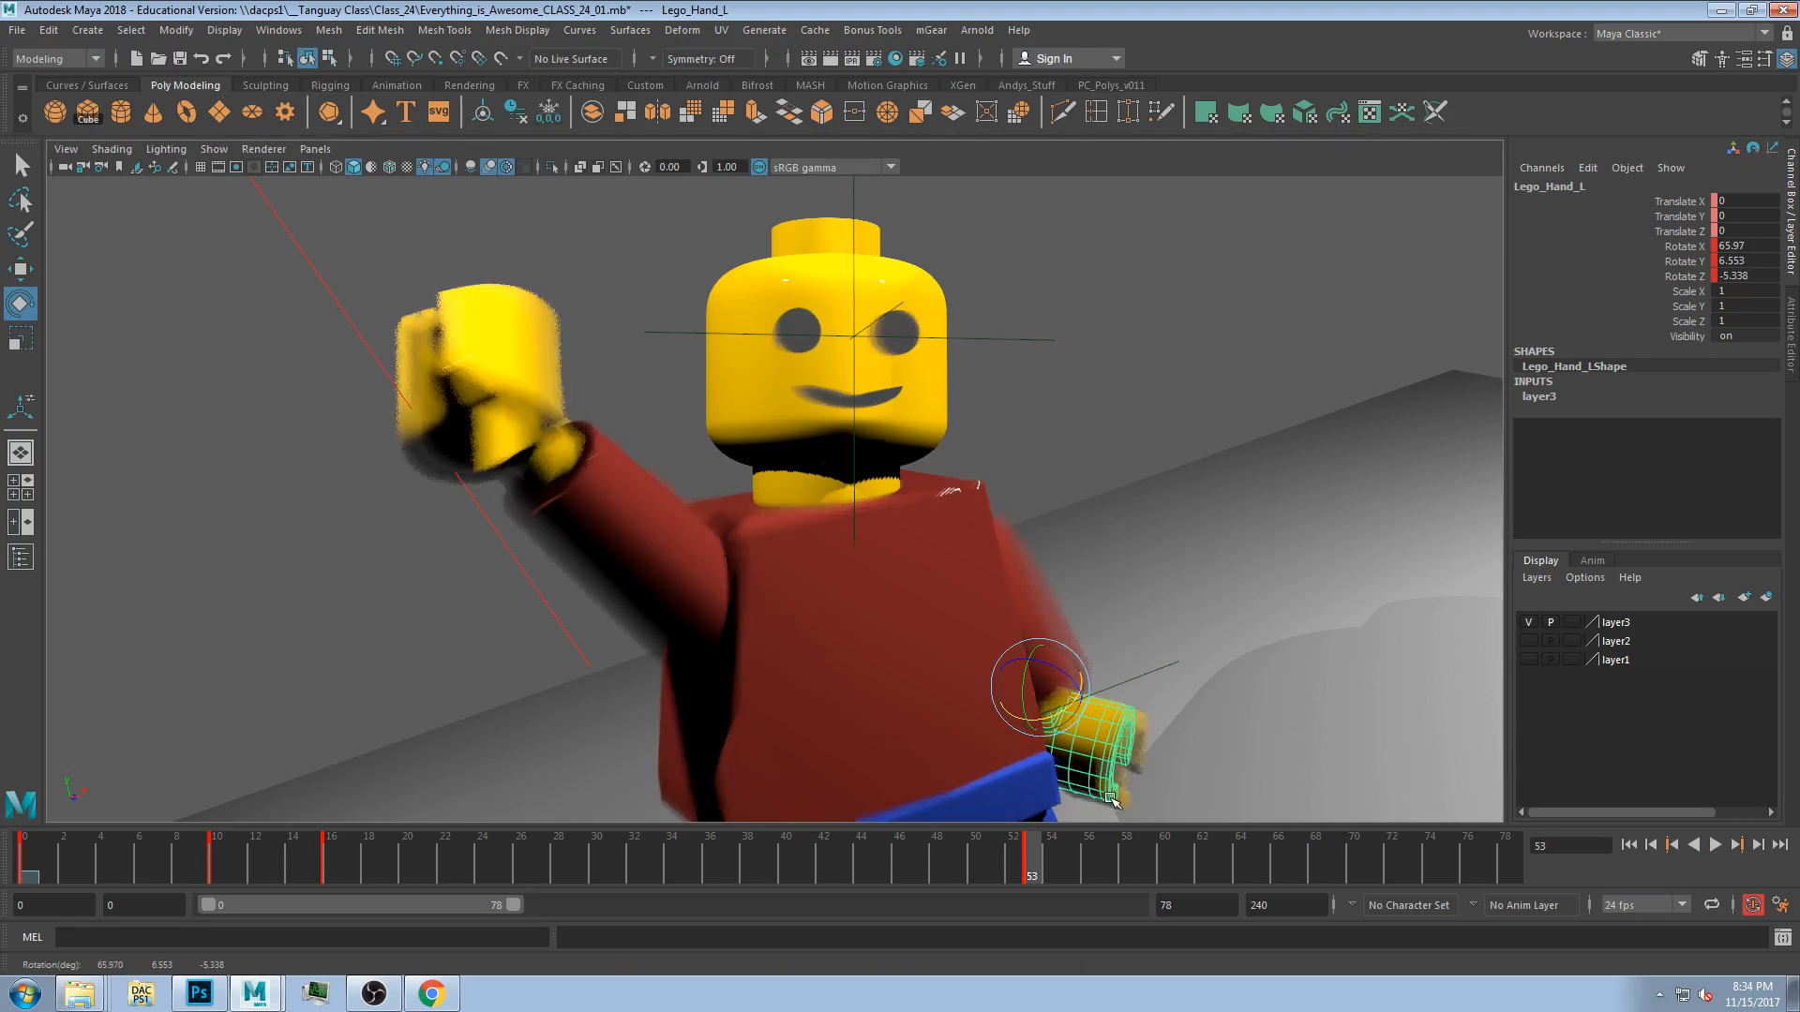
# Play and scrub through the animation to review the left hand's motion.
pyautogui.hotkey('alt', 'v')
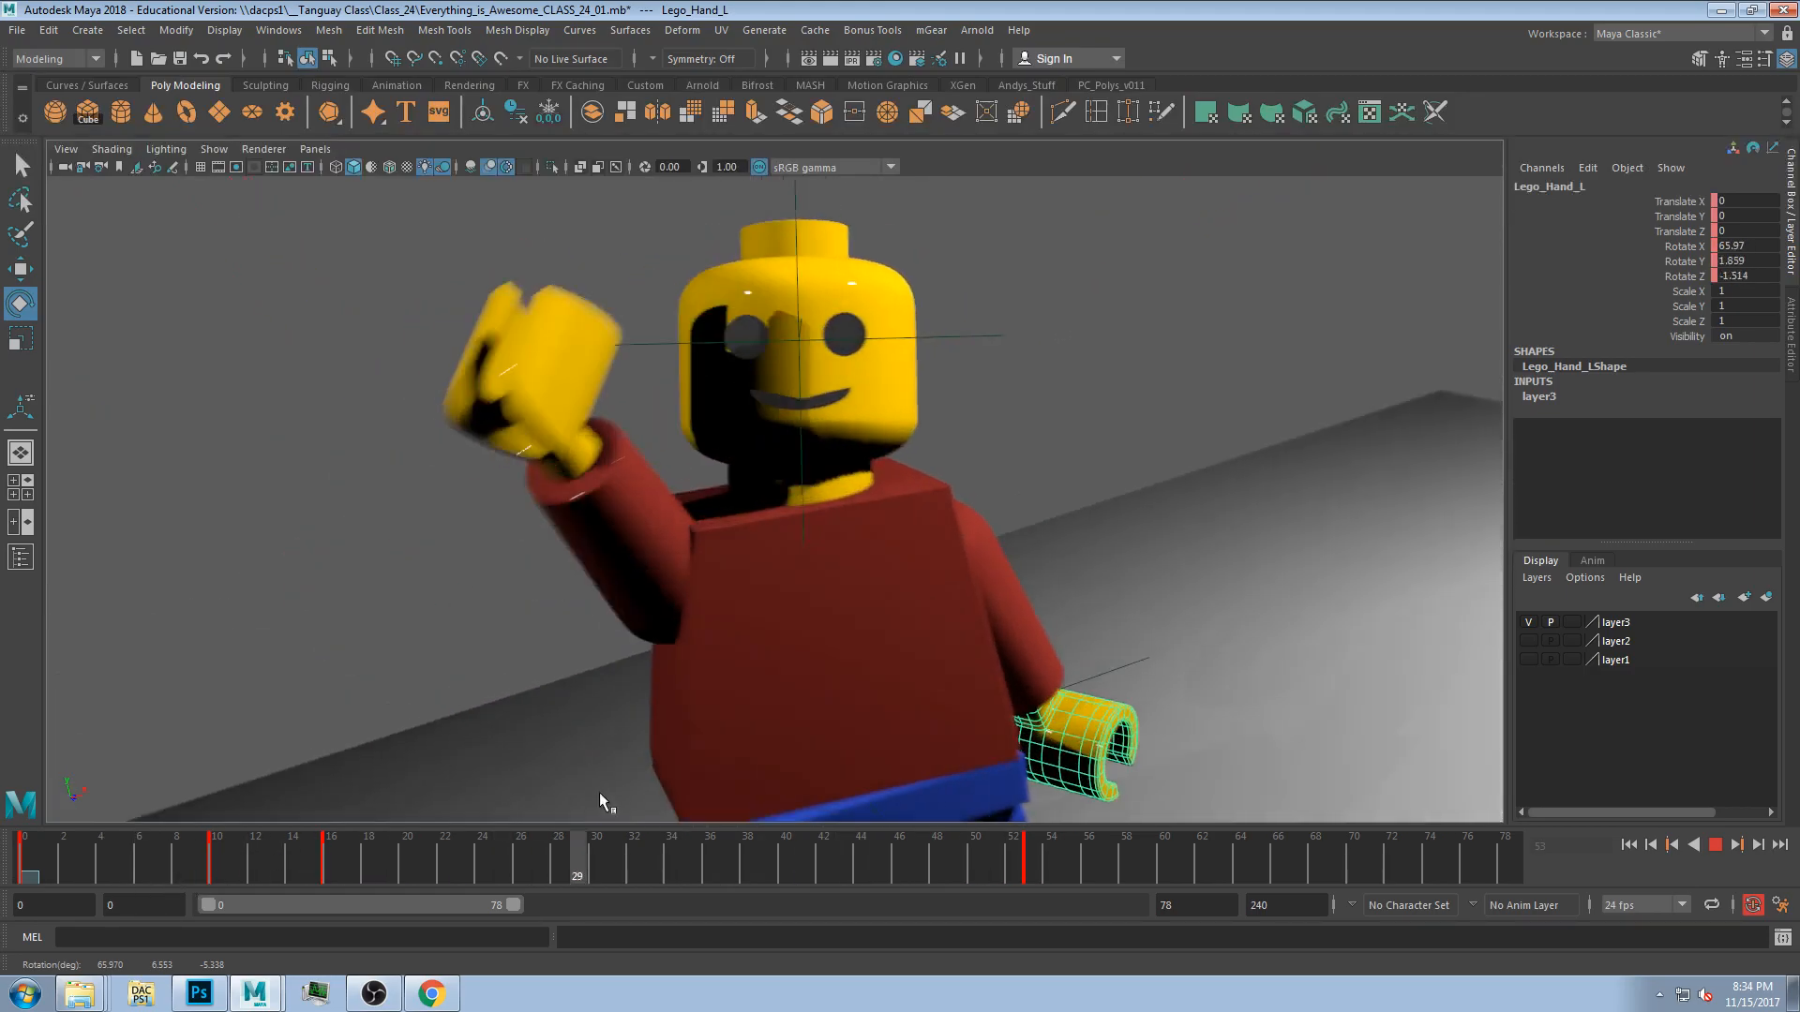
pyautogui.moveTo(824, 879); pyautogui.dragTo(1087, 879)
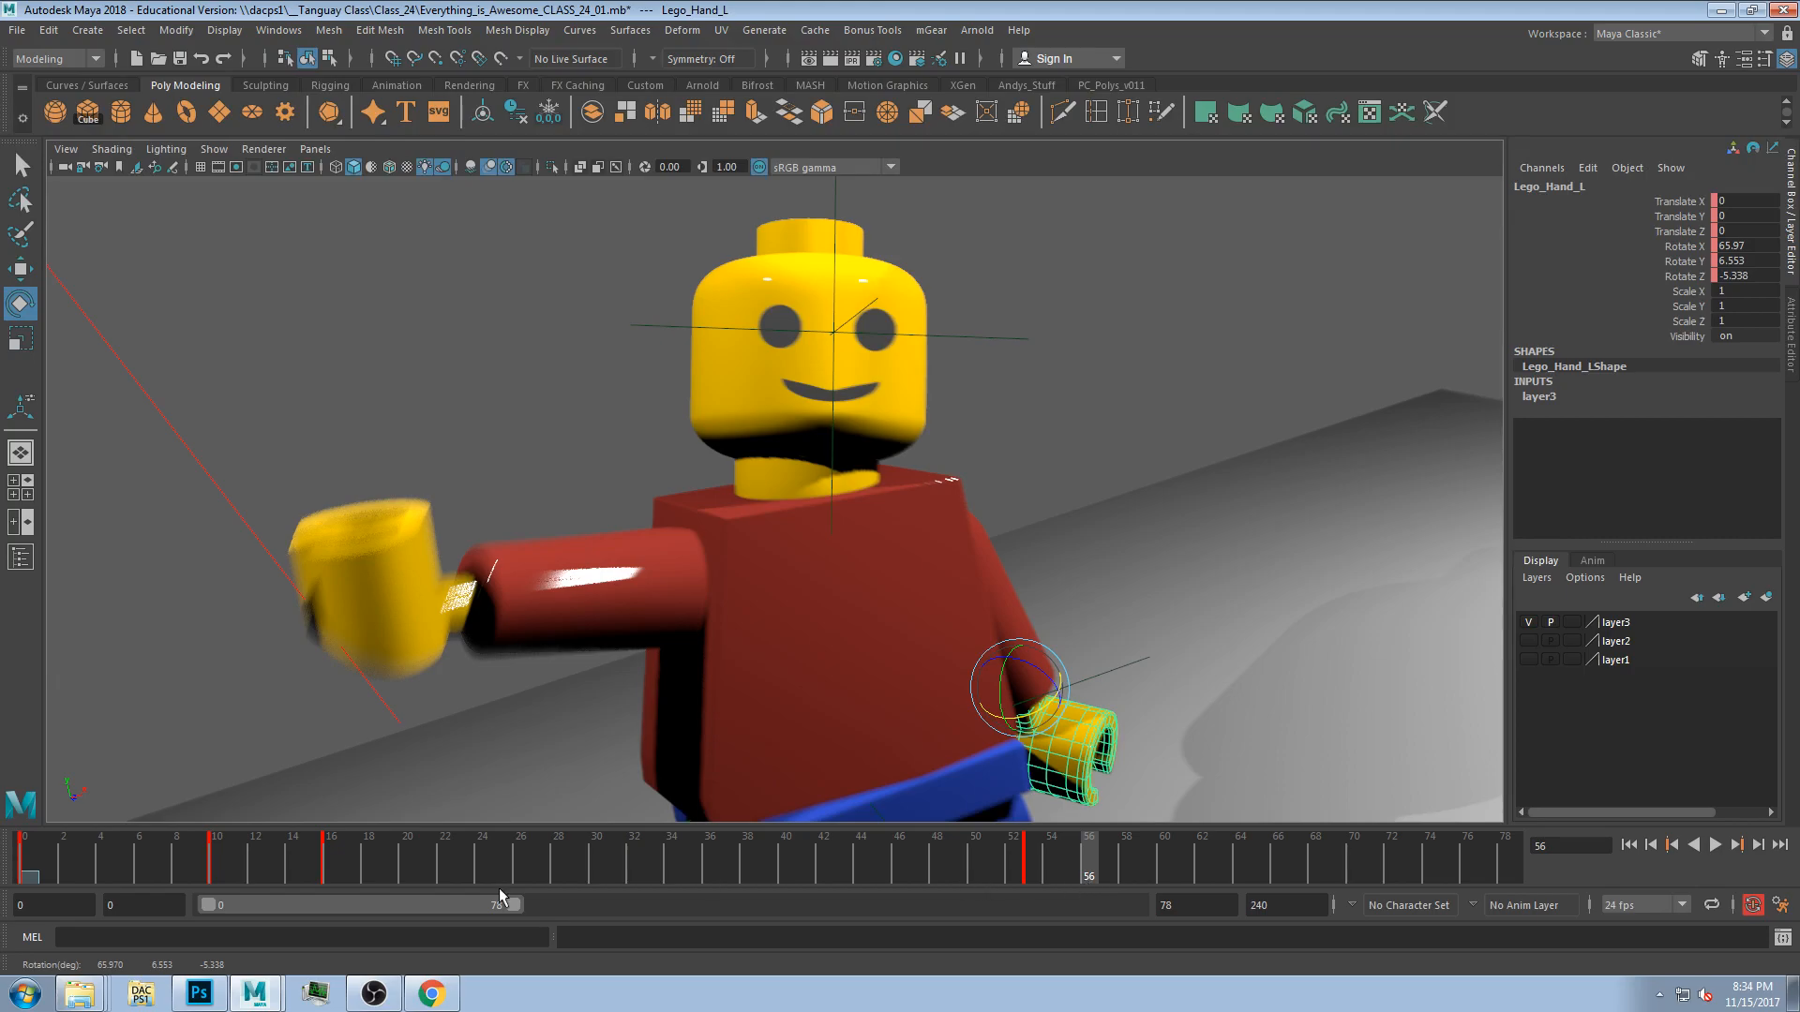
pyautogui.moveTo(270, 861); pyautogui.dragTo(807, 879)
pyautogui.click(373, 994)
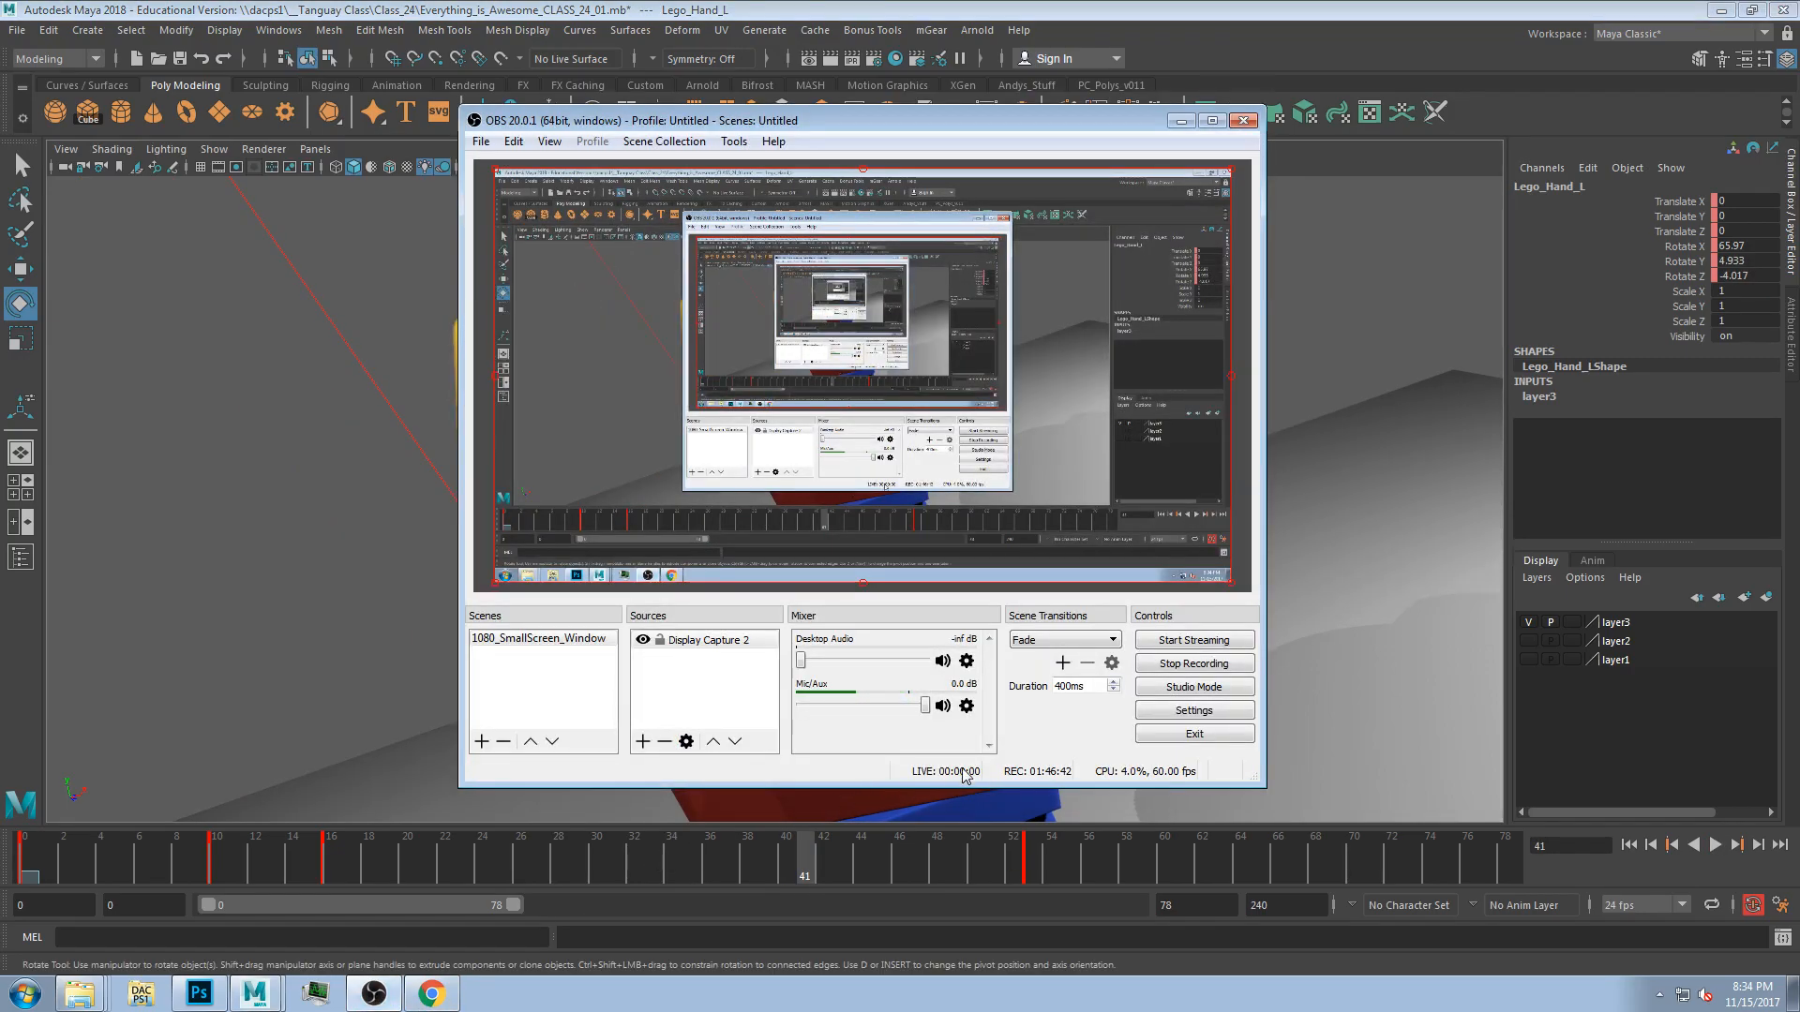